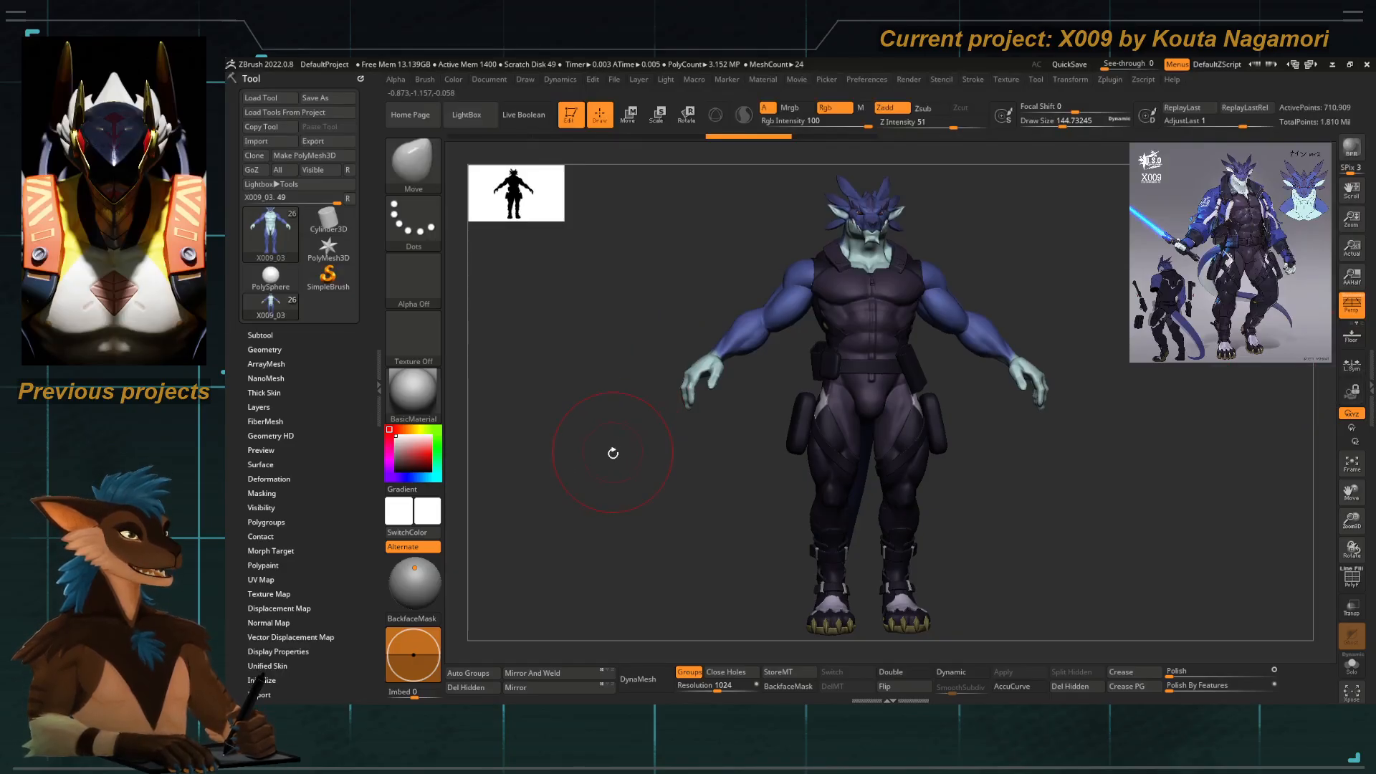
Examine the full figure from the front and back, including the legs, feet and tail.
left_click_drag(611, 454, 826, 379)
left_click_drag(698, 609, 691, 419, "alt")
left_click_drag(552, 419, 654, 479)
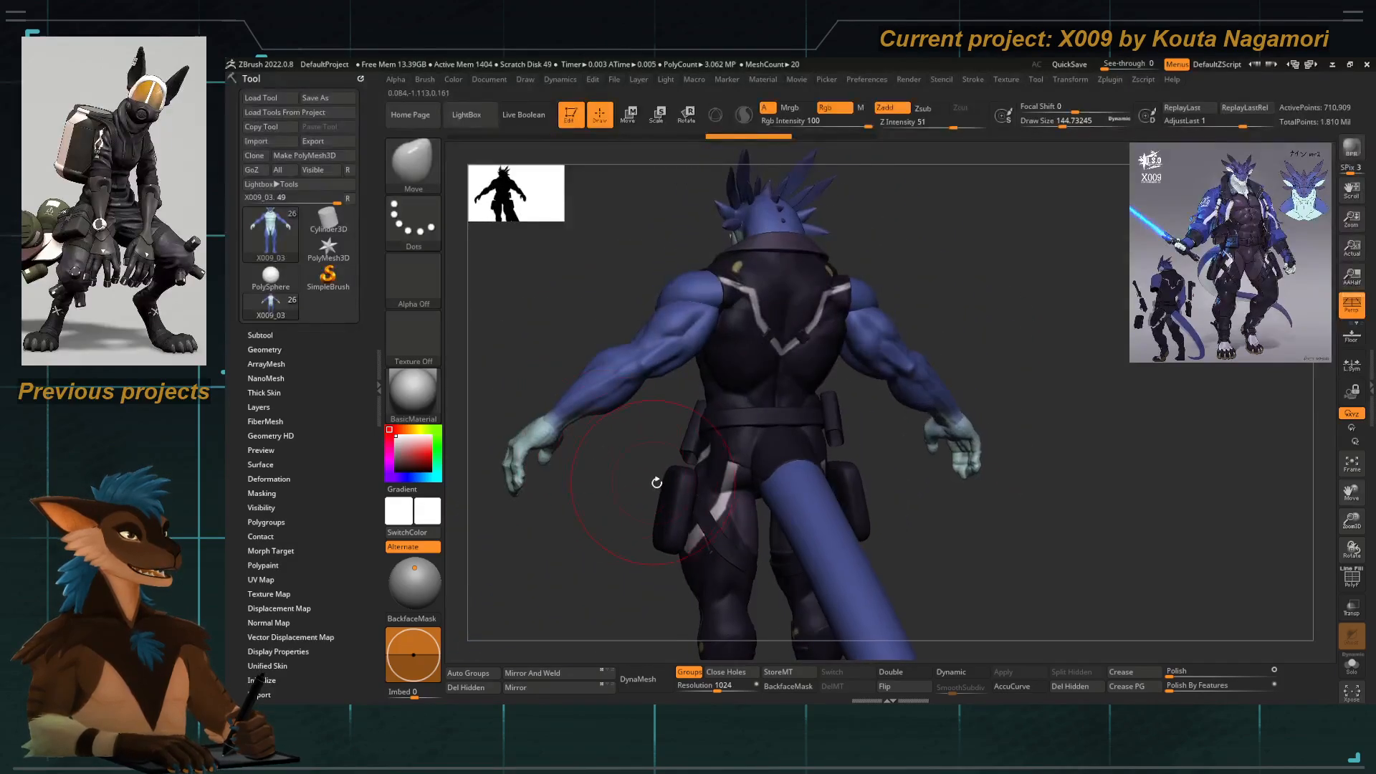
left_click_drag(653, 580, 662, 407, "alt")
left_click_drag(574, 524, 722, 353)
left_click_drag(719, 269, 791, 378, "alt")
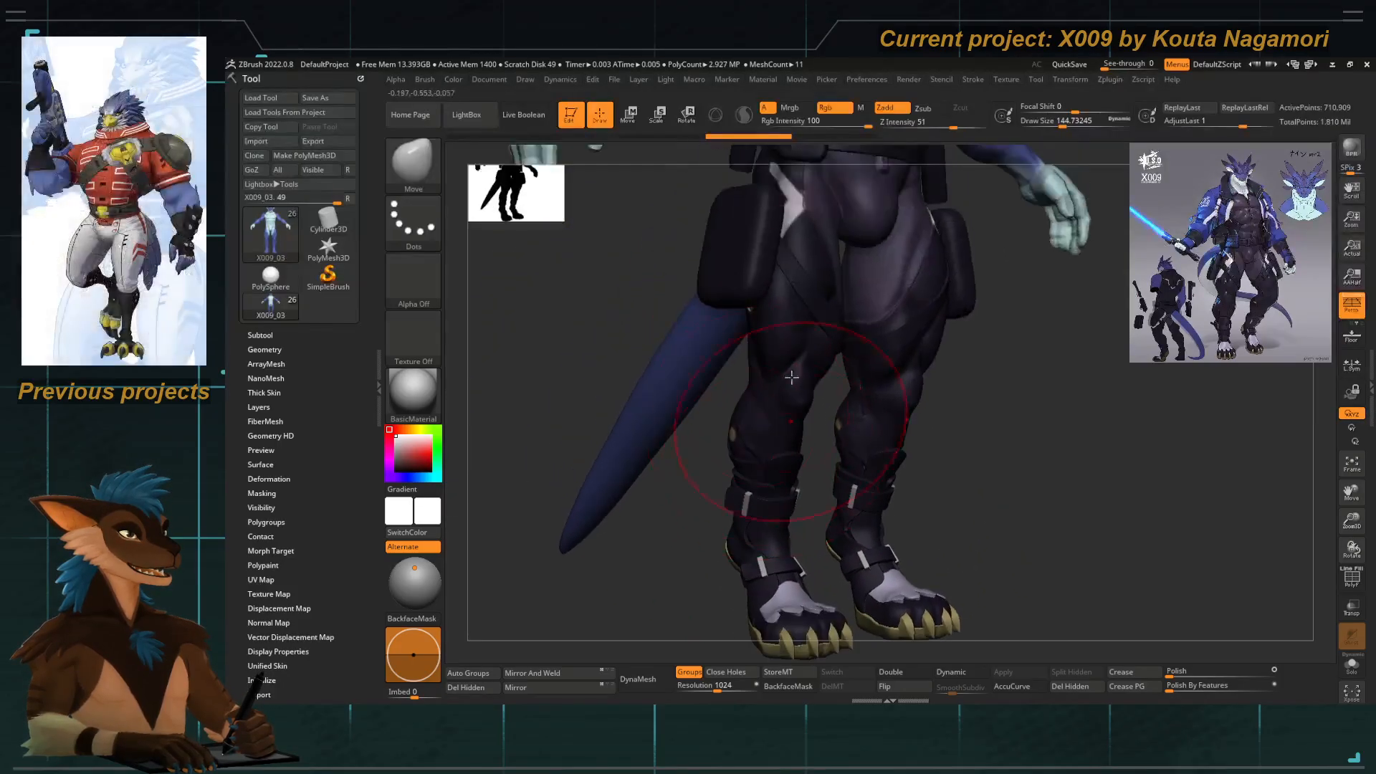
left_click_drag(756, 507, 756, 394, "alt")
left_click_drag(631, 529, 679, 470)
left_click_drag(626, 534, 663, 531, "shift")
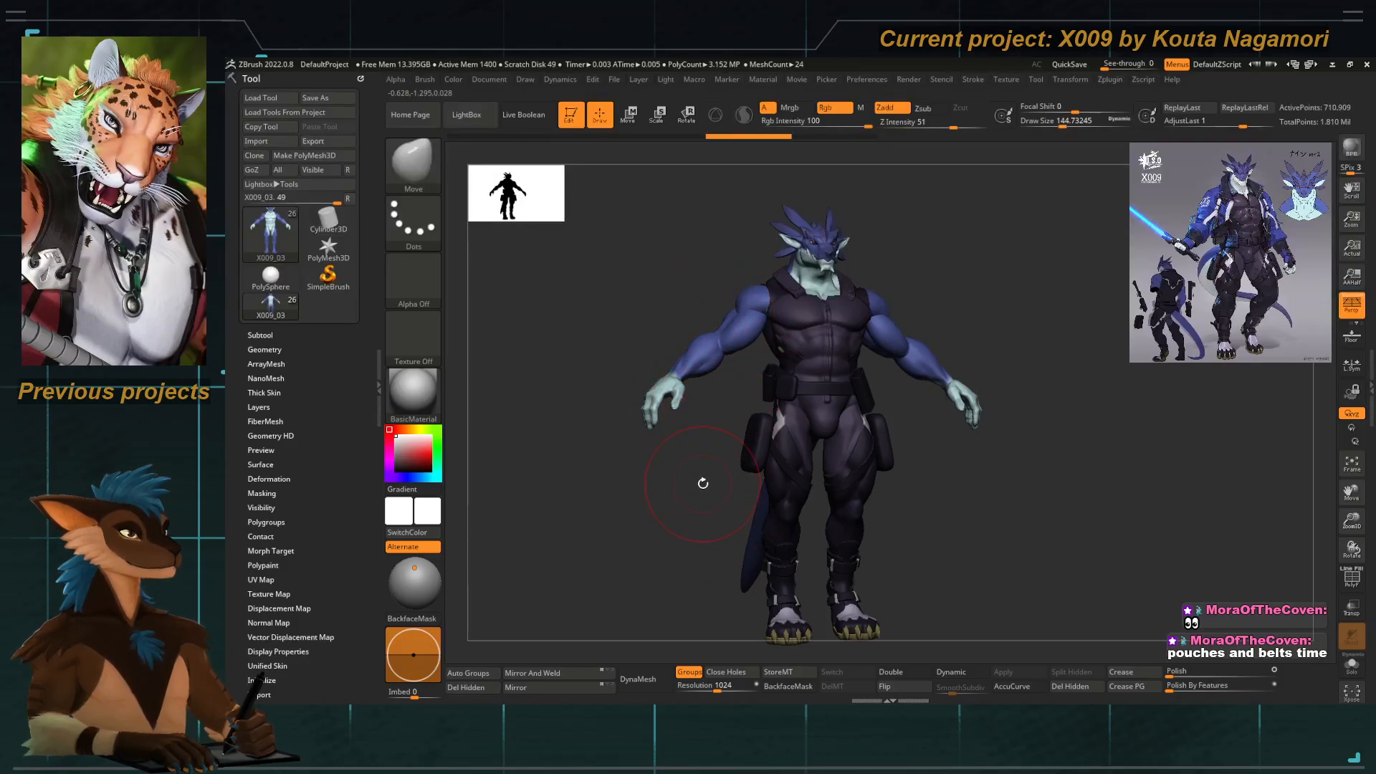
left_click_drag(682, 478, 691, 458)
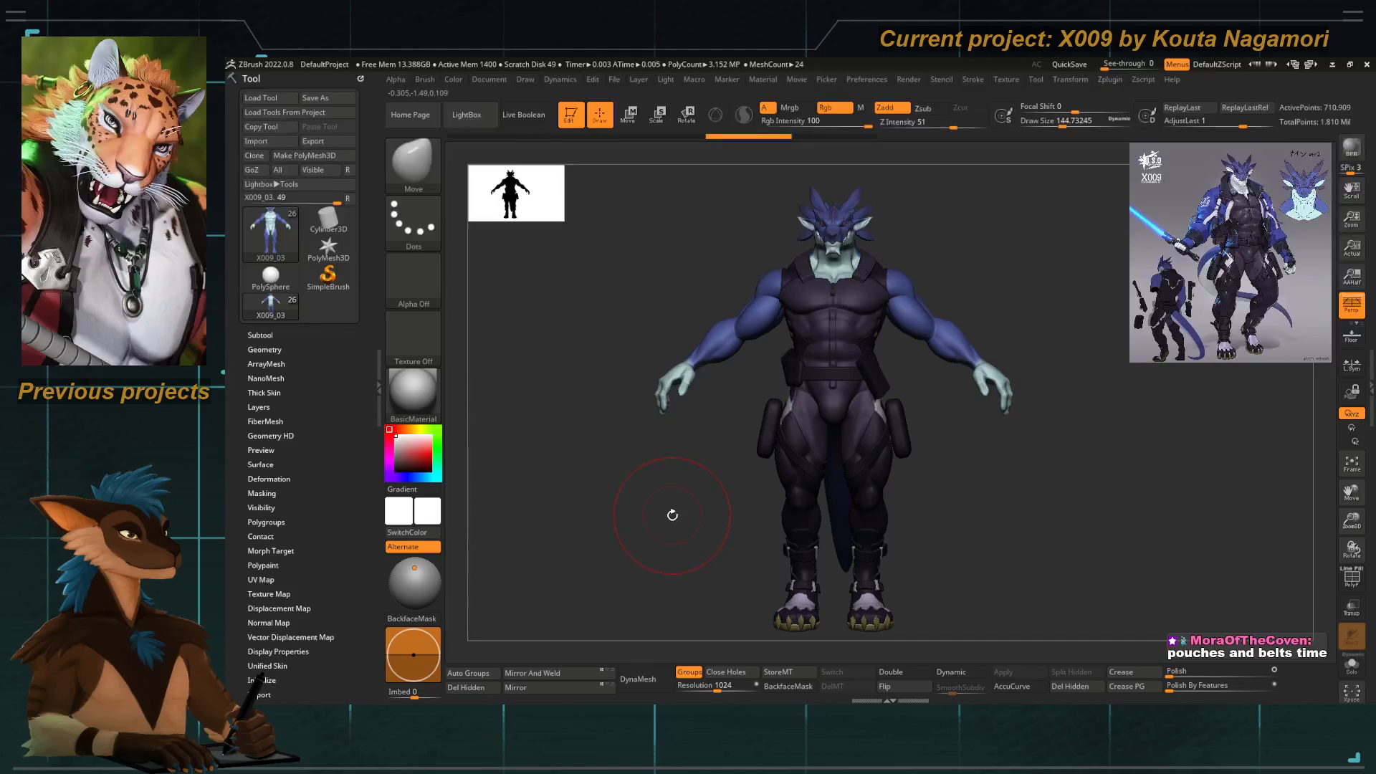
mouse_move(672, 514)
left_mouse_down()
mouse_move(776, 521)
mouse_move(673, 526)
left_mouse_up()
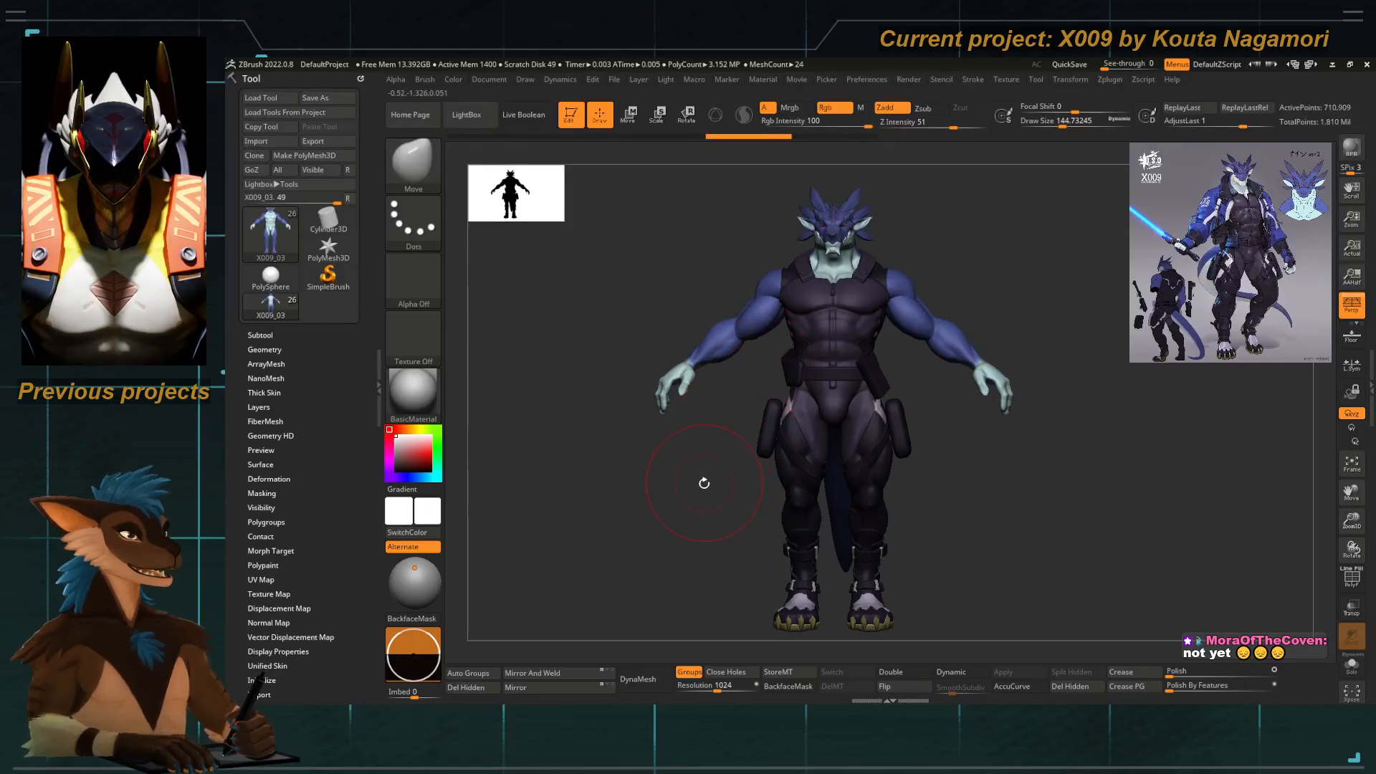
mouse_move(670, 539)
left_mouse_down()
mouse_move(698, 548)
mouse_move(663, 543)
mouse_move(692, 523)
left_mouse_up()
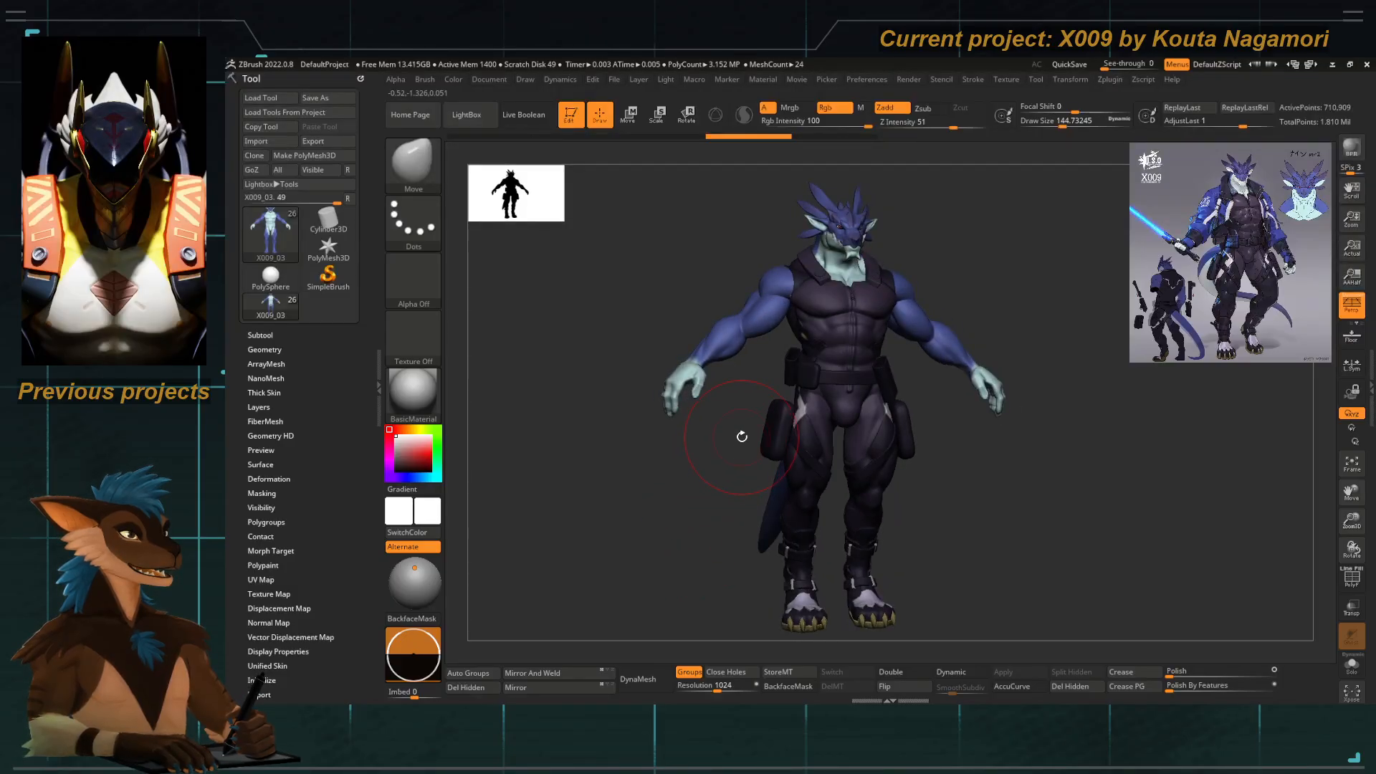
left_click_drag(720, 428, 697, 440, "shift")
Examine the torso, vest and belt pouches of the character up close from several angles.
mouse_move(778, 279)
left_mouse_down("alt")
mouse_move(817, 337)
mouse_move(802, 358)
mouse_move(850, 362)
mouse_move(858, 328)
left_mouse_up("alt")
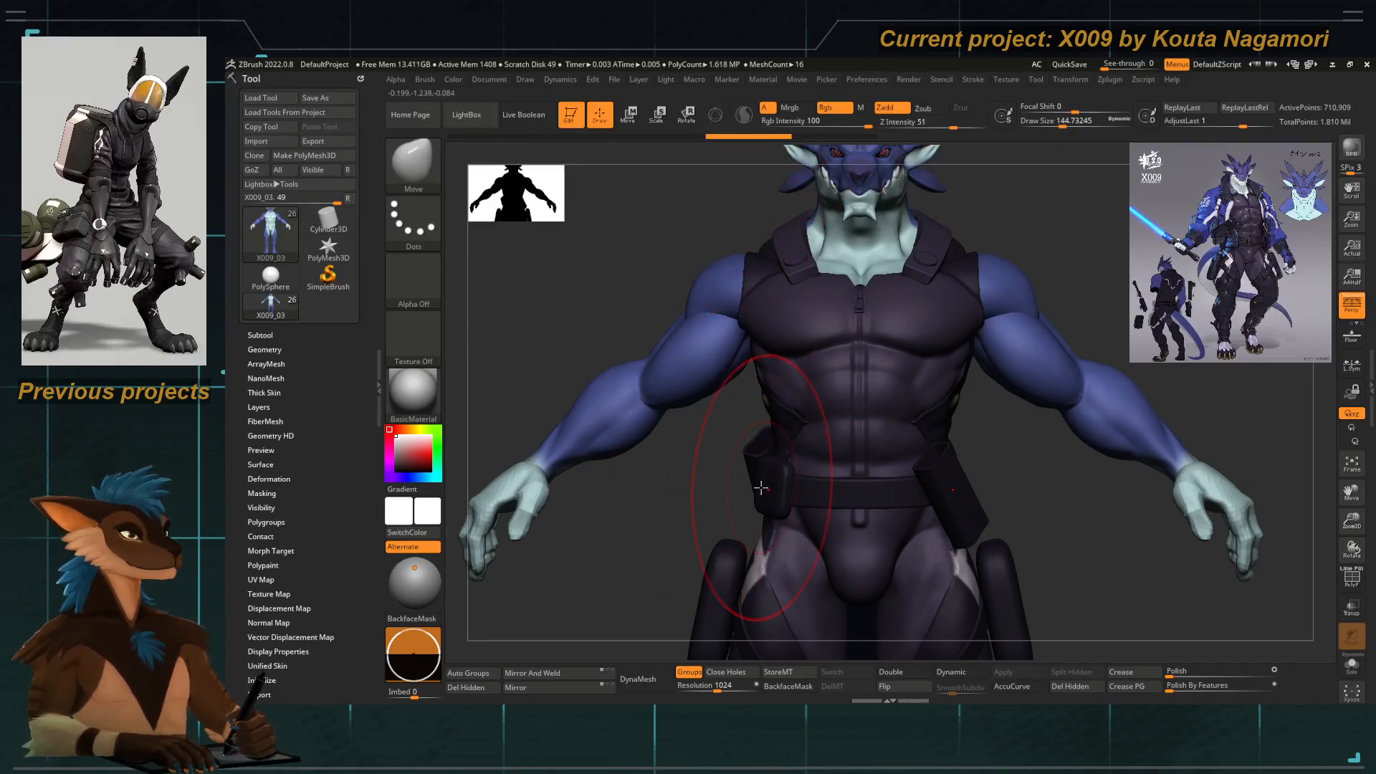
left_click_drag(684, 500, 717, 473)
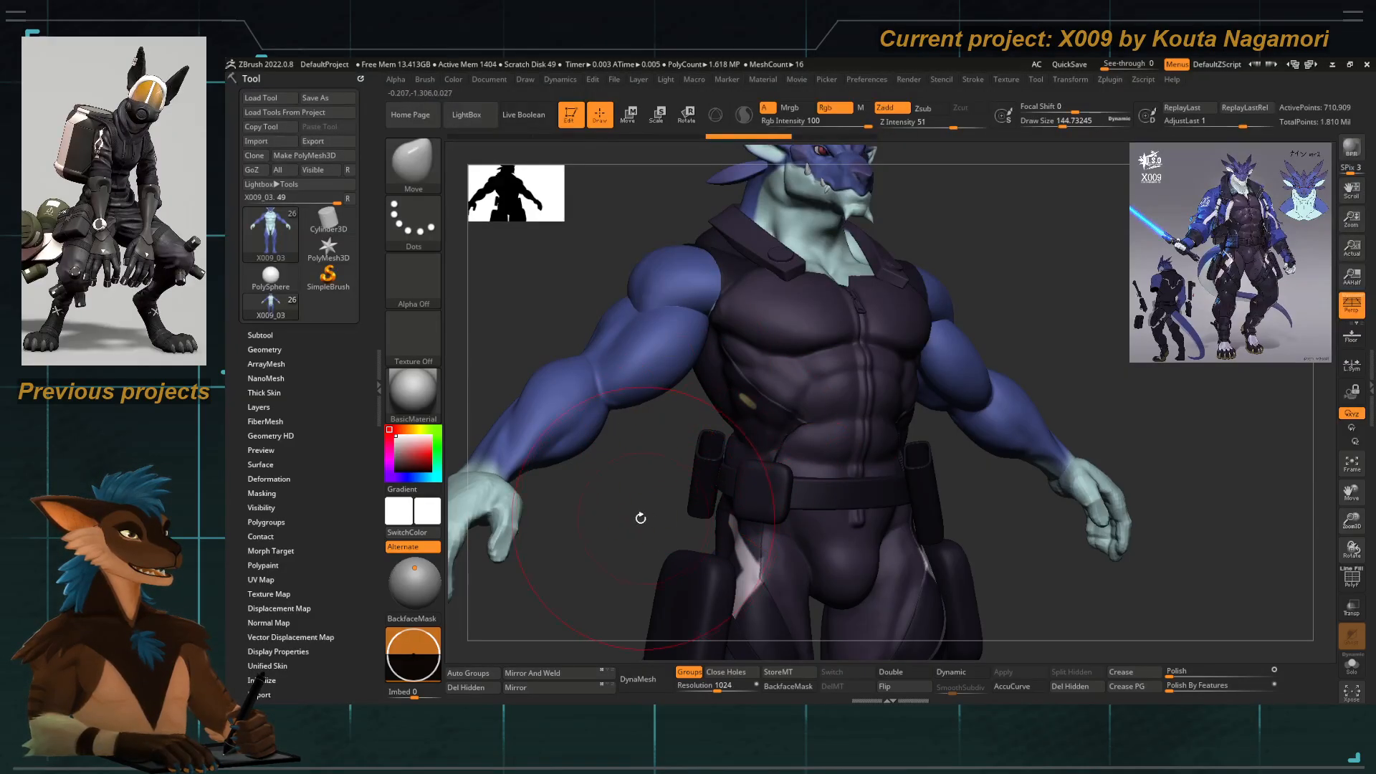
left_click_drag(641, 518, 599, 512)
left_click_drag(975, 437, 921, 477)
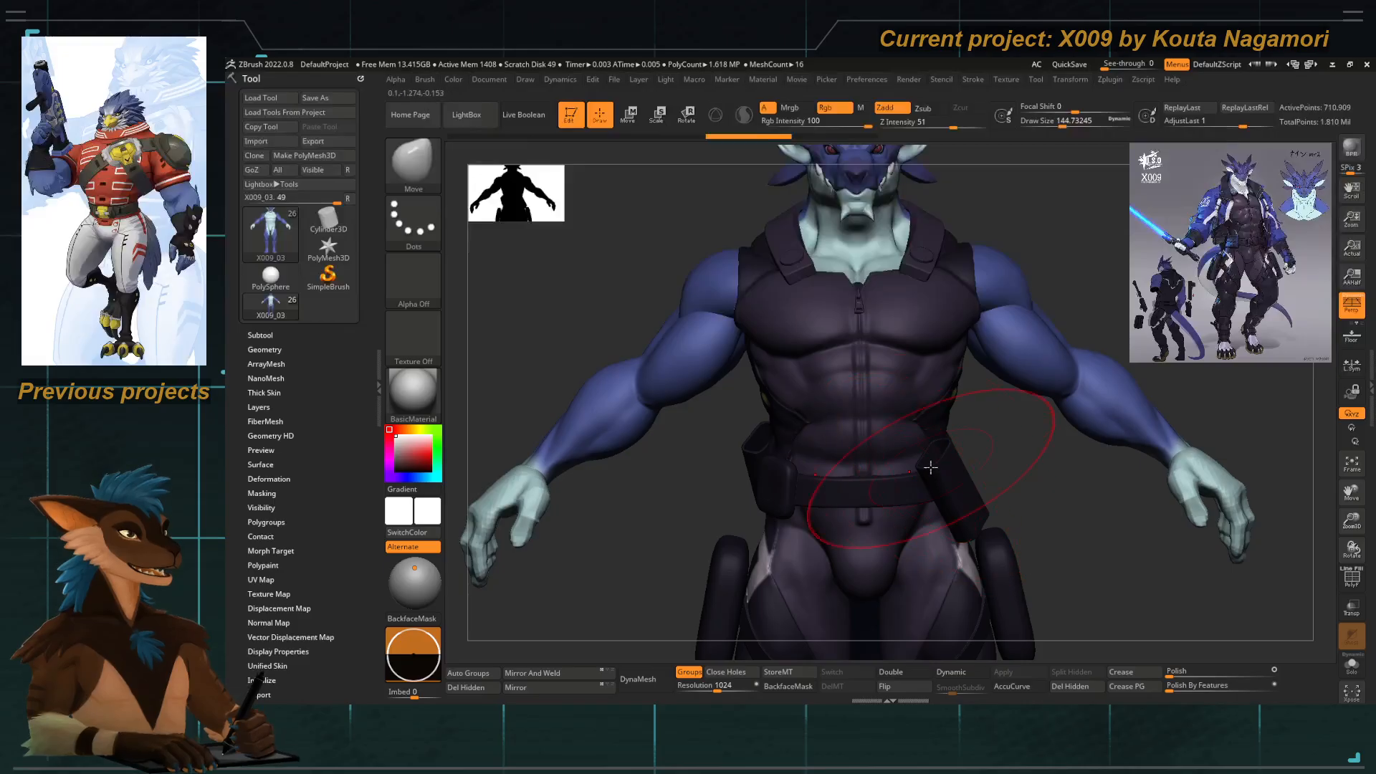
left_click_drag(688, 513, 683, 528)
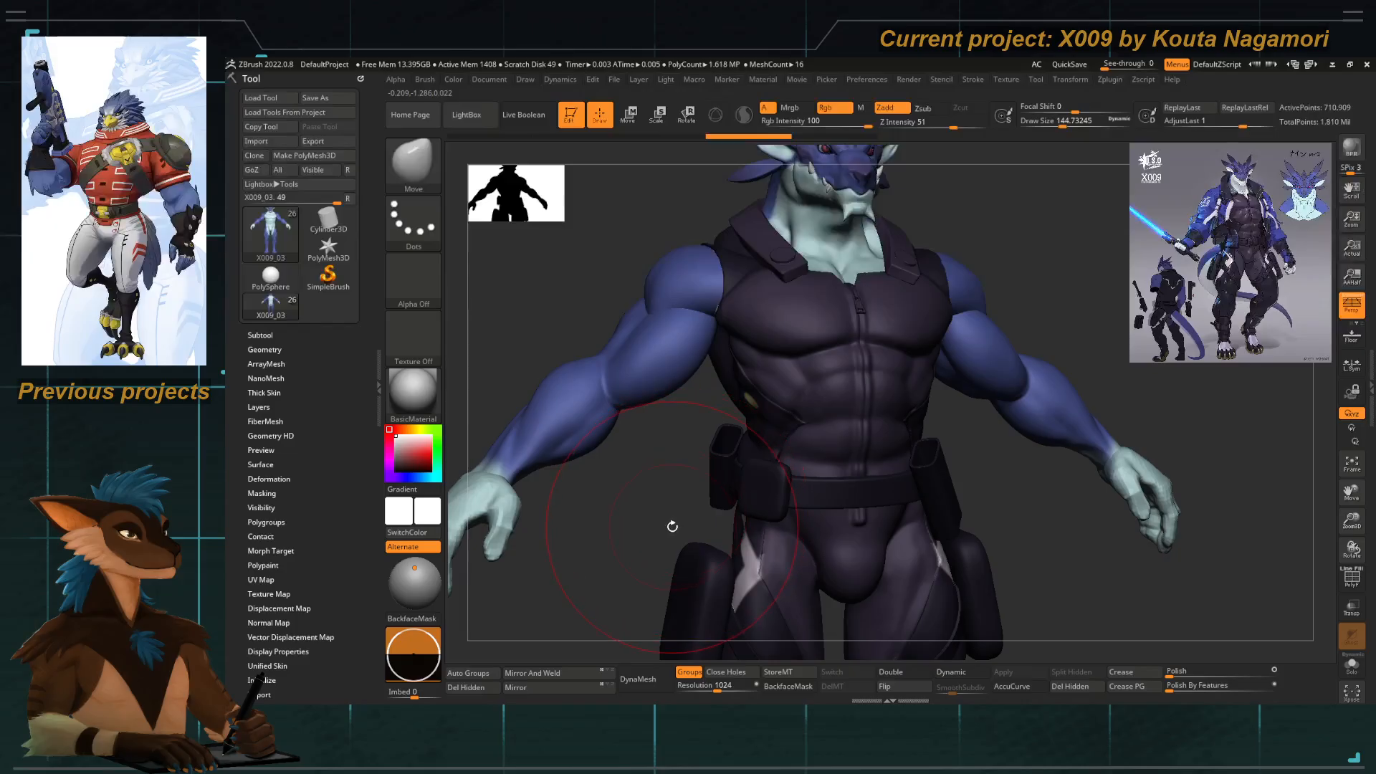
left_click_drag(672, 526, 671, 476)
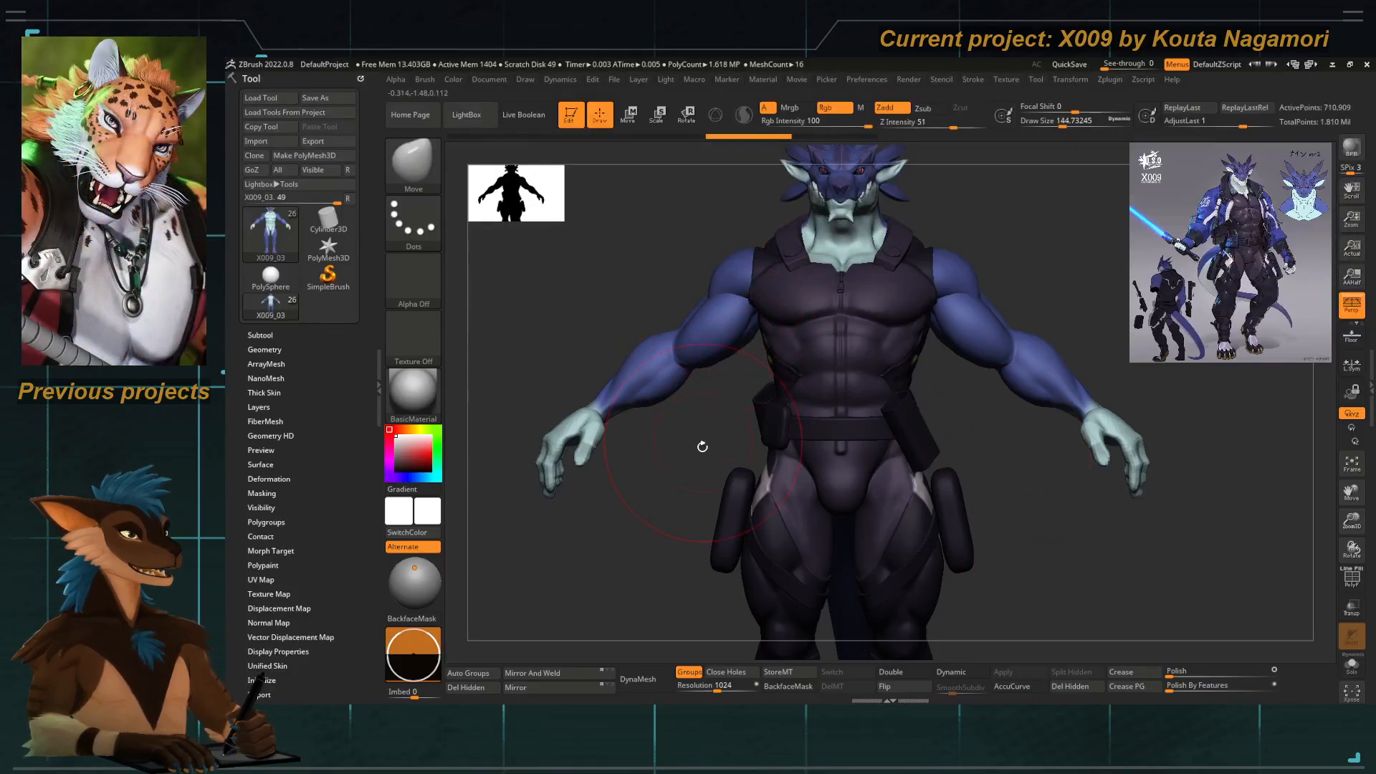
left_click_drag(702, 447, 753, 447)
left_click_drag(722, 387, 757, 443, "alt")
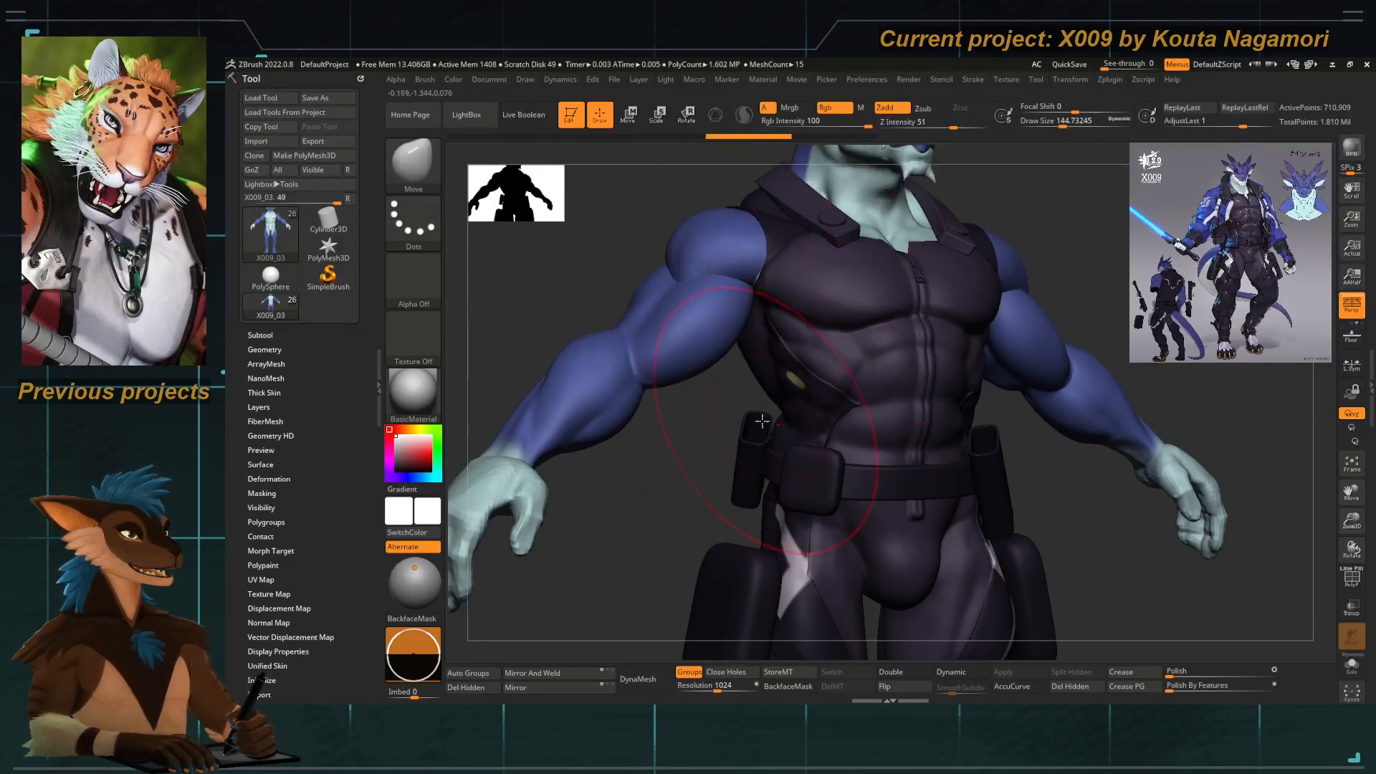
mouse_move(710, 467)
left_mouse_down()
mouse_move(853, 466)
mouse_move(627, 465)
mouse_move(599, 434)
mouse_move(642, 439)
mouse_move(654, 497)
mouse_move(701, 444)
mouse_move(688, 429)
left_mouse_up()
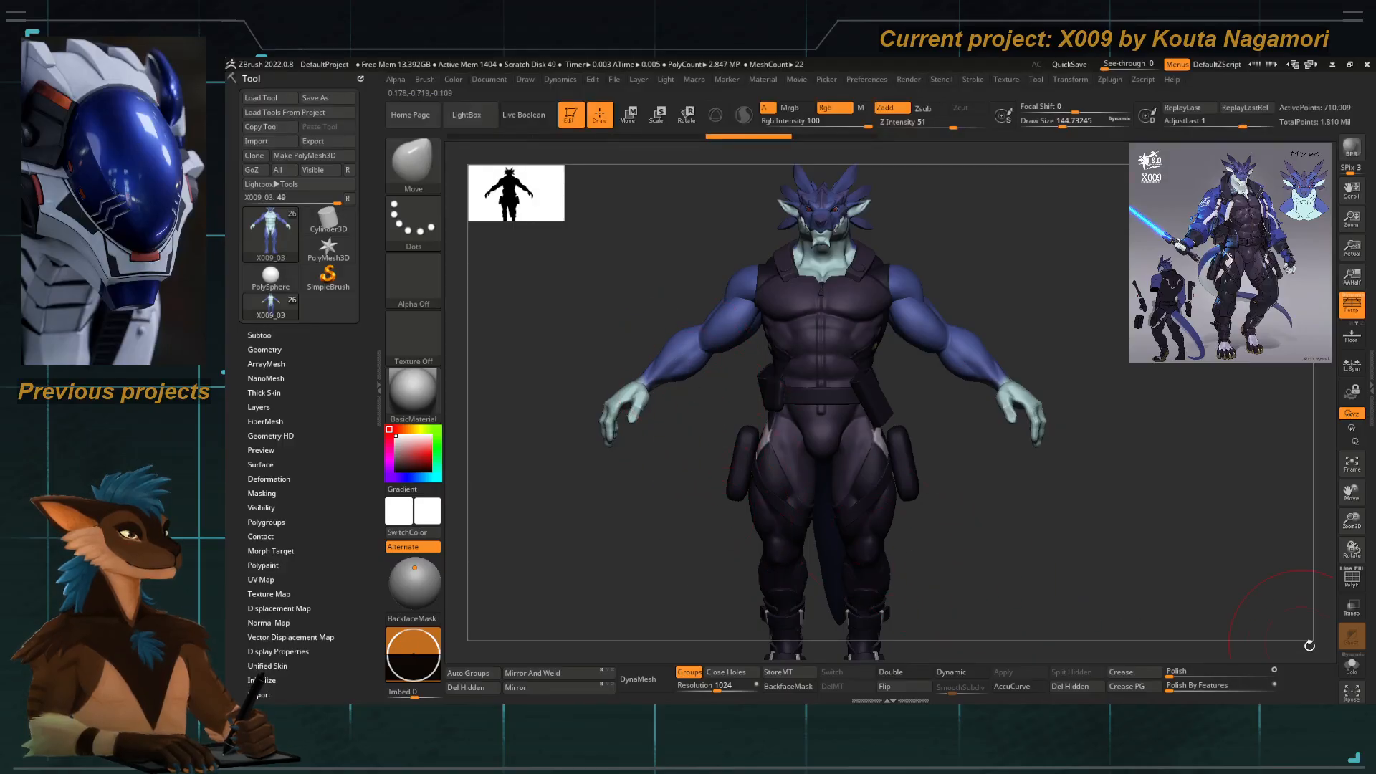
Isolate the body subtool in solo mode and open the subtool list.
left_click(1352, 667)
left_click_drag(684, 497, 682, 461, "alt")
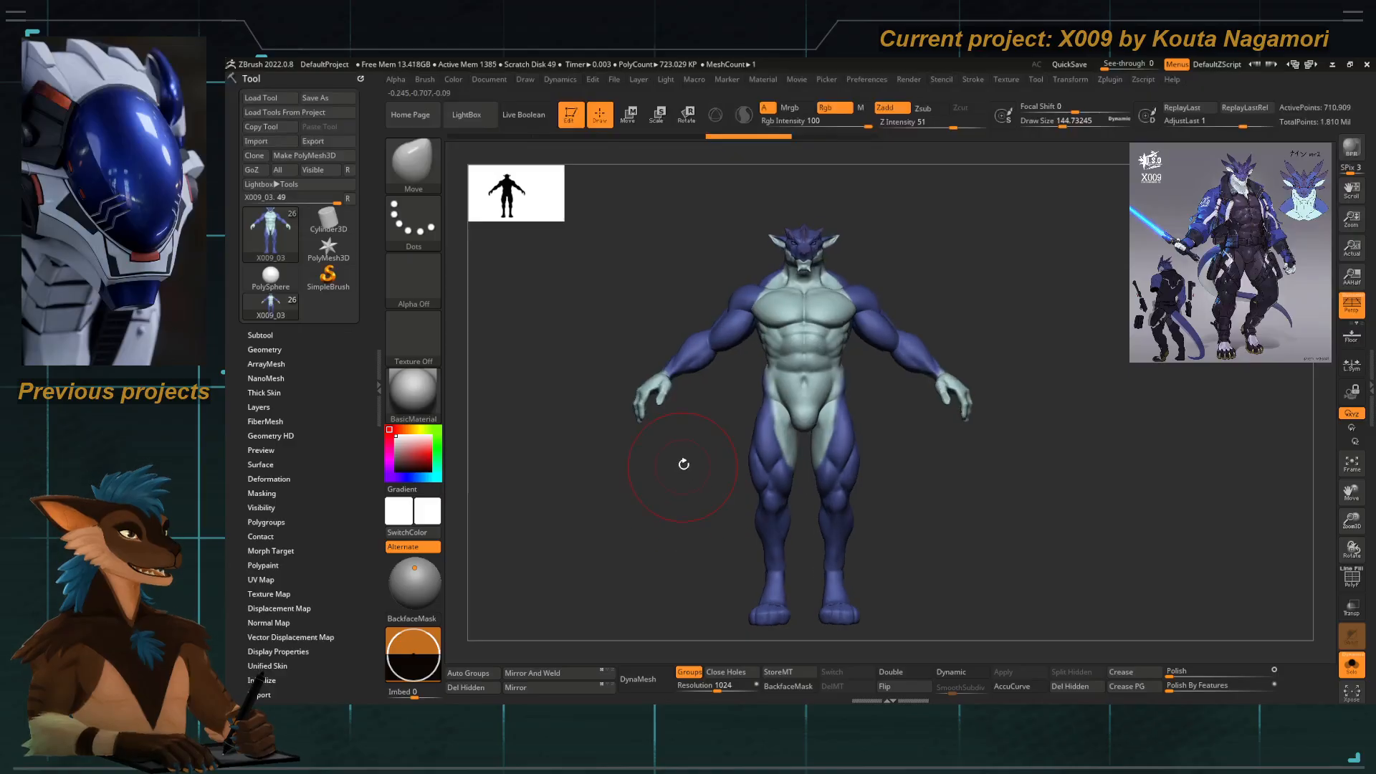
left_click(260, 335)
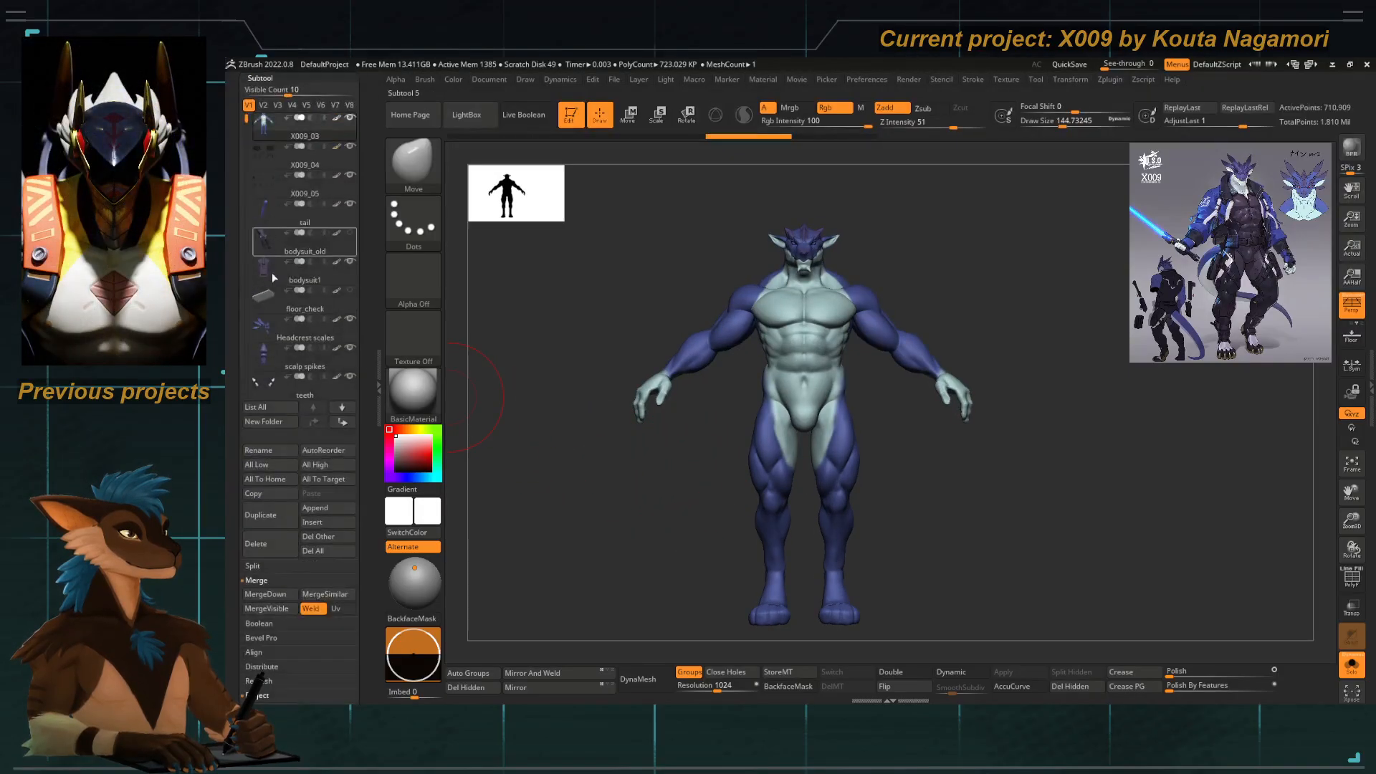
Examine the body's polygroups with the polyframe display, then hide it and frame the whole body.
left_click(1350, 582)
left_click_drag(721, 307, 795, 437)
right_click_drag(766, 437, 630, 406, "ctrl")
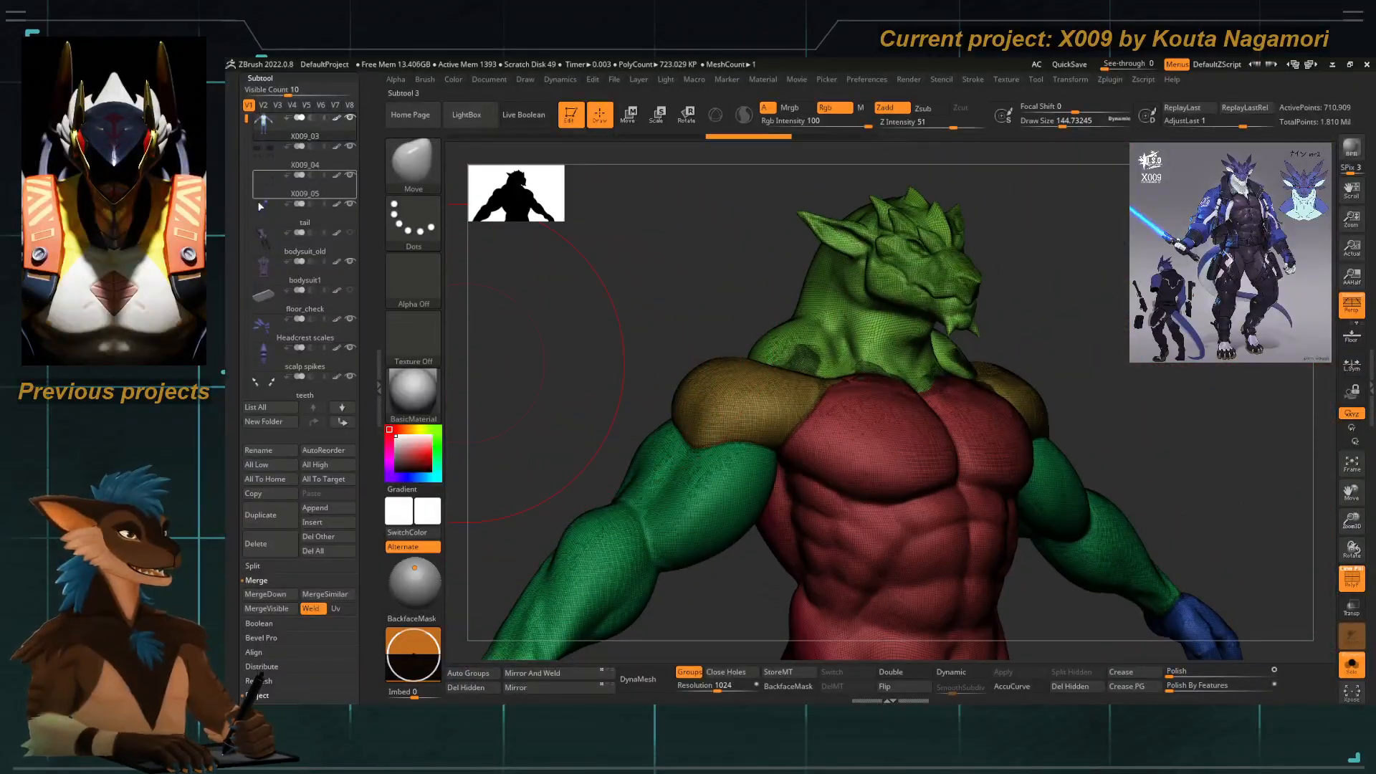
mouse_move(246, 120)
left_mouse_down()
mouse_move(247, 308)
mouse_move(247, 118)
left_mouse_up()
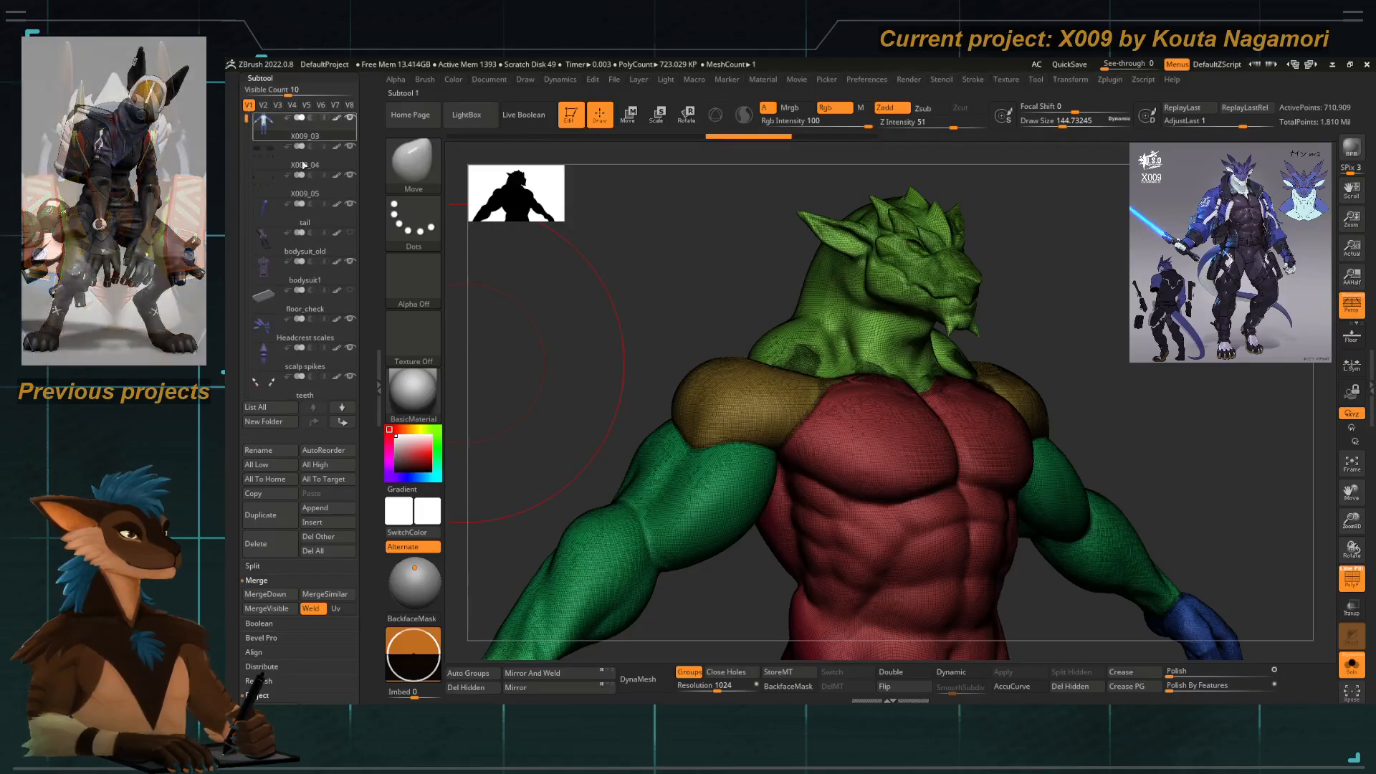
right_click_drag(609, 387, 586, 313, "ctrl")
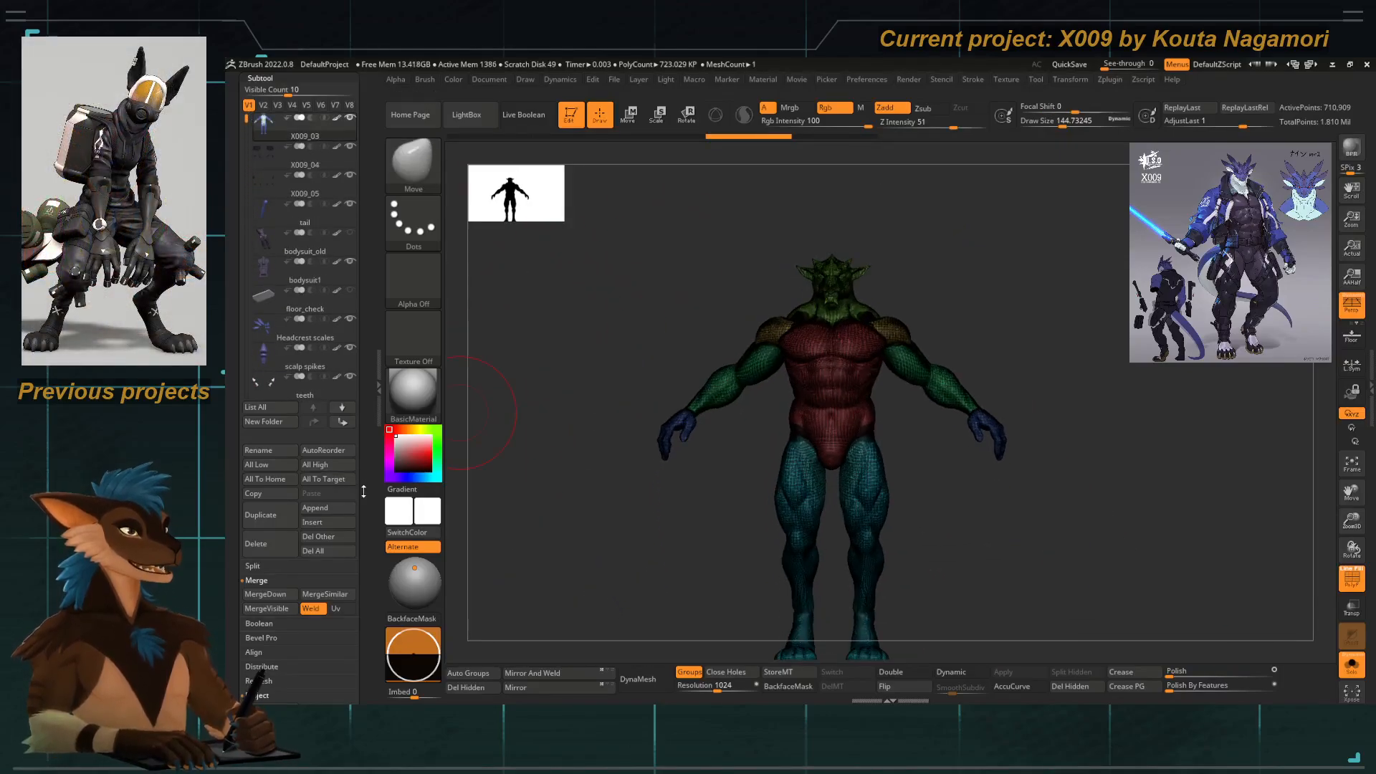
left_click_drag(362, 535, 362, 437)
right_click_drag(708, 319, 648, 332, "alt")
left_click(1348, 574)
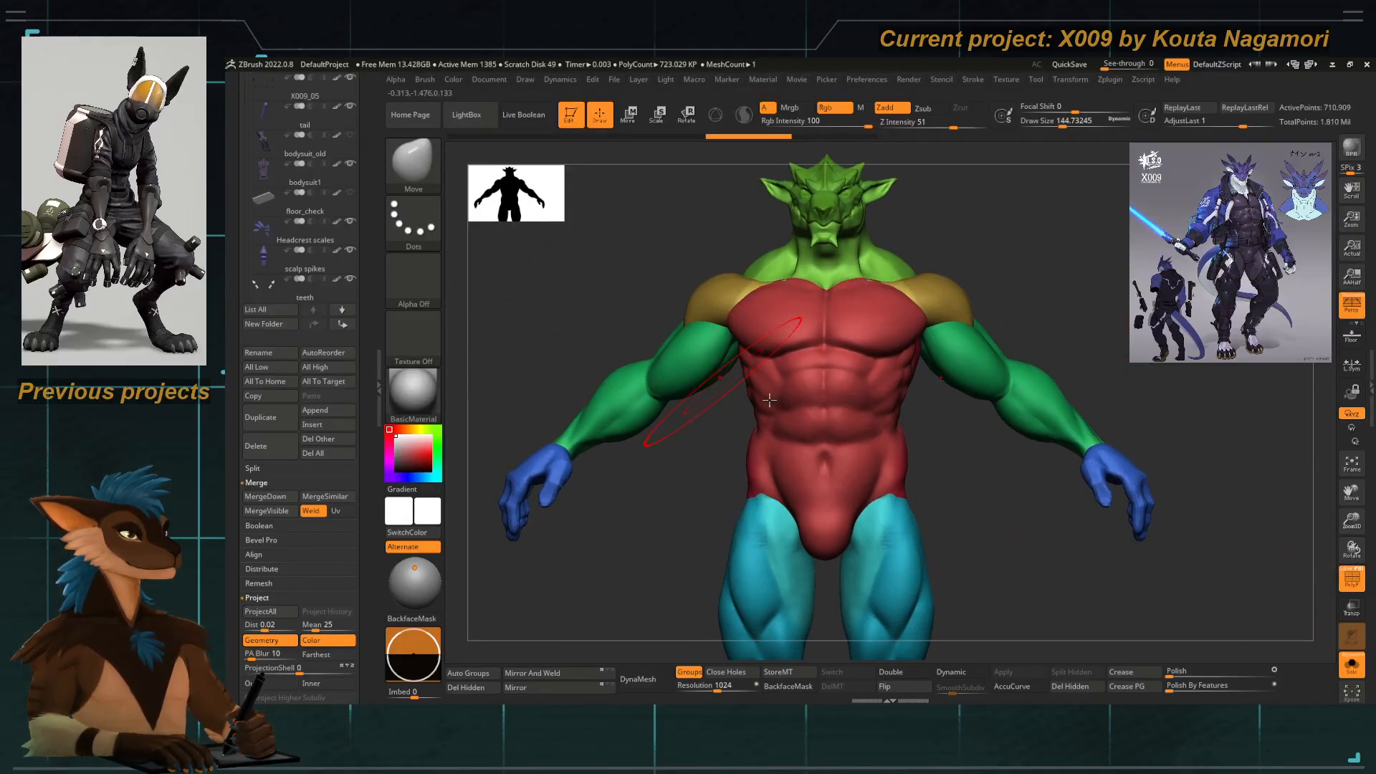
left_click(1352, 575)
left_click(1354, 584)
key("f")
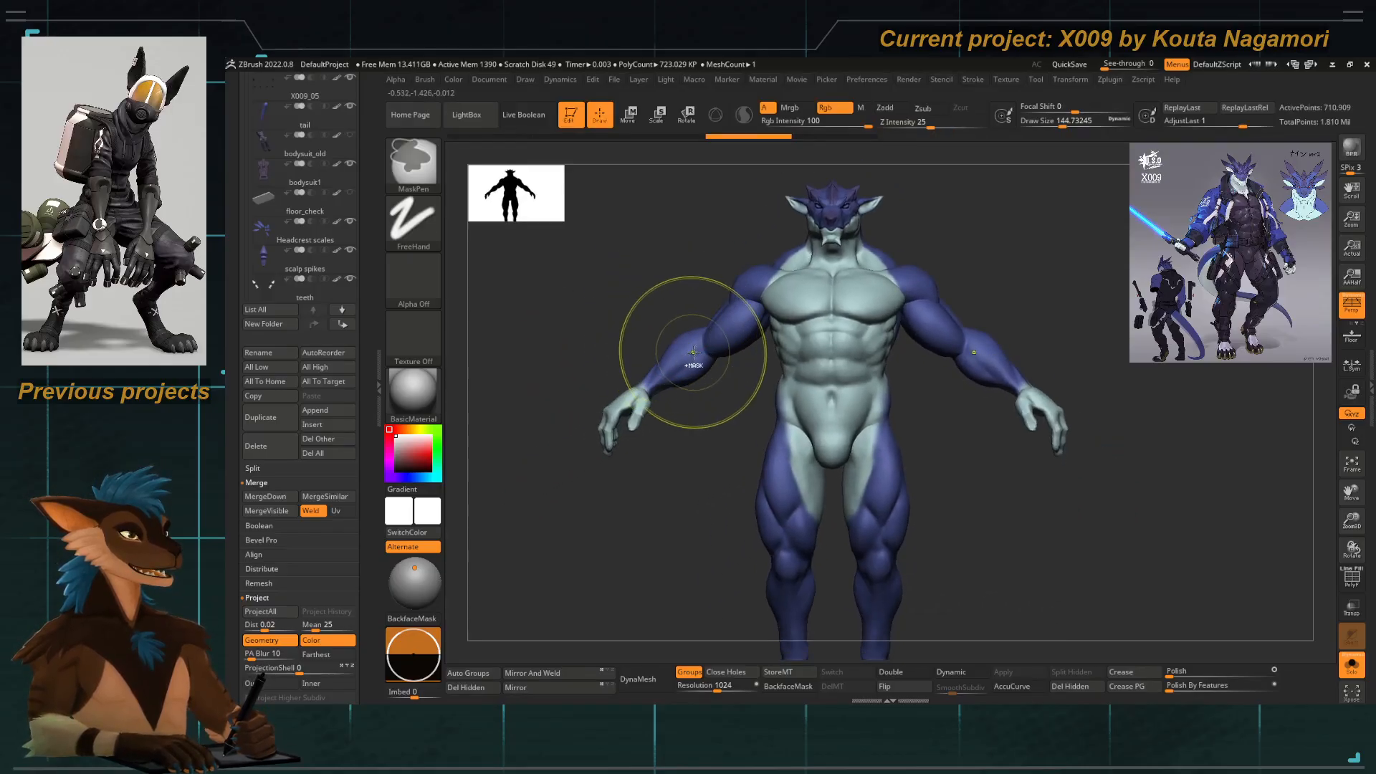
Mask the arms, shoulders and upper torso for a jacket, leaving the middle of the chest and abdomen unmasked.
mouse_move(691, 353)
left_mouse_down("ctrl")
mouse_move(889, 308)
mouse_move(782, 351)
mouse_move(825, 402)
left_mouse_up("ctrl")
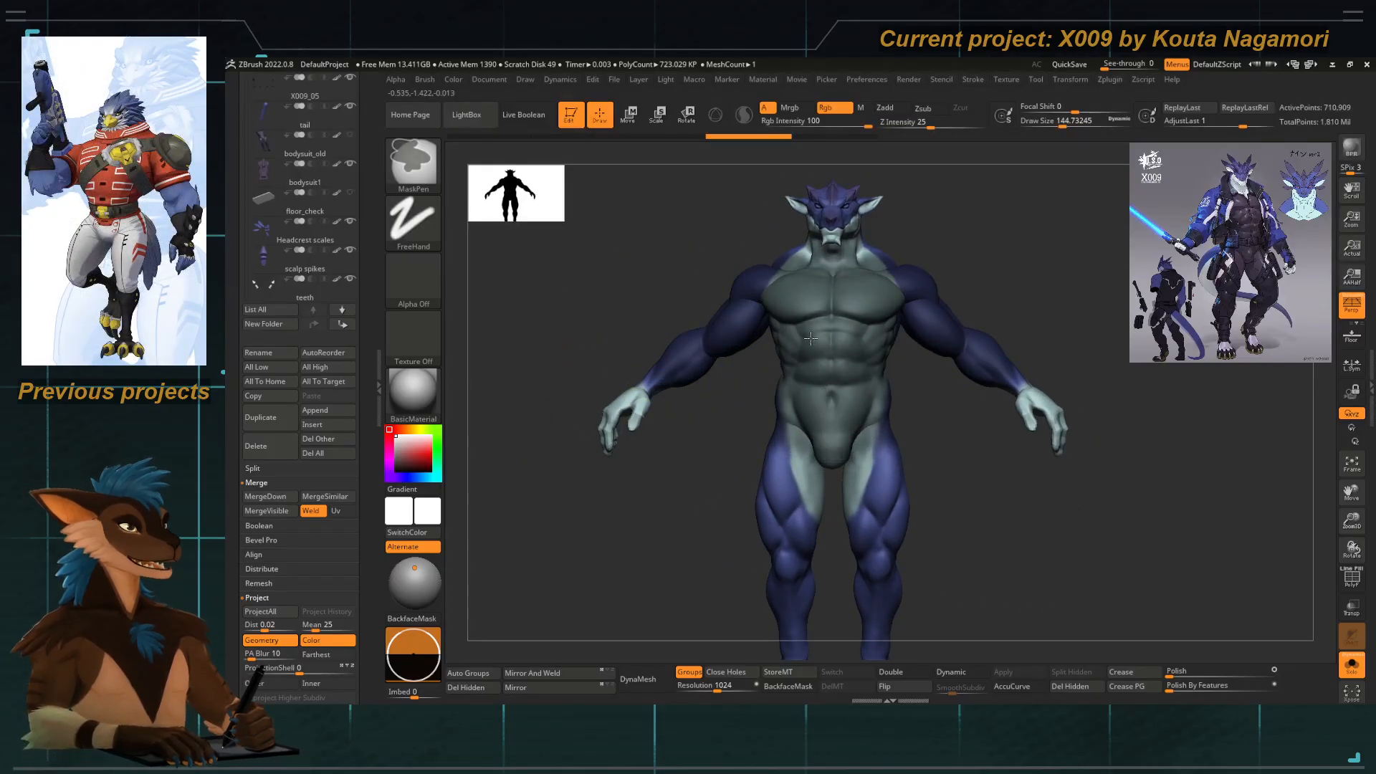
left_click_drag(679, 264, 724, 273)
key("space")
mouse_move(826, 315)
left_mouse_down()
mouse_move(833, 281)
mouse_move(850, 442)
left_mouse_up()
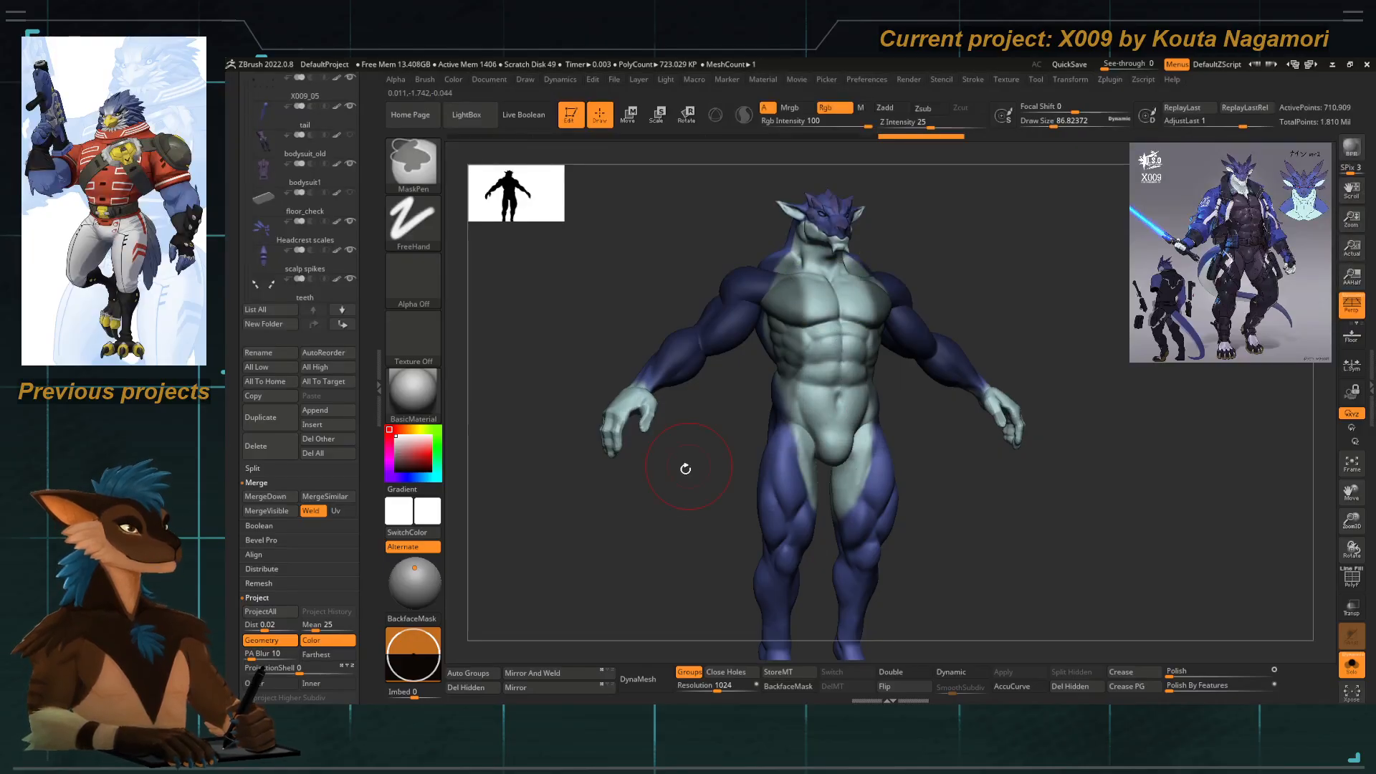
Extend the jacket mask over the back down to the waist, reducing the draw size to about 49.
left_click_drag(685, 470, 888, 469, "shift")
left_click_drag(846, 426, 803, 296, "ctrl")
left_click_drag(830, 374, 809, 393, "ctrl")
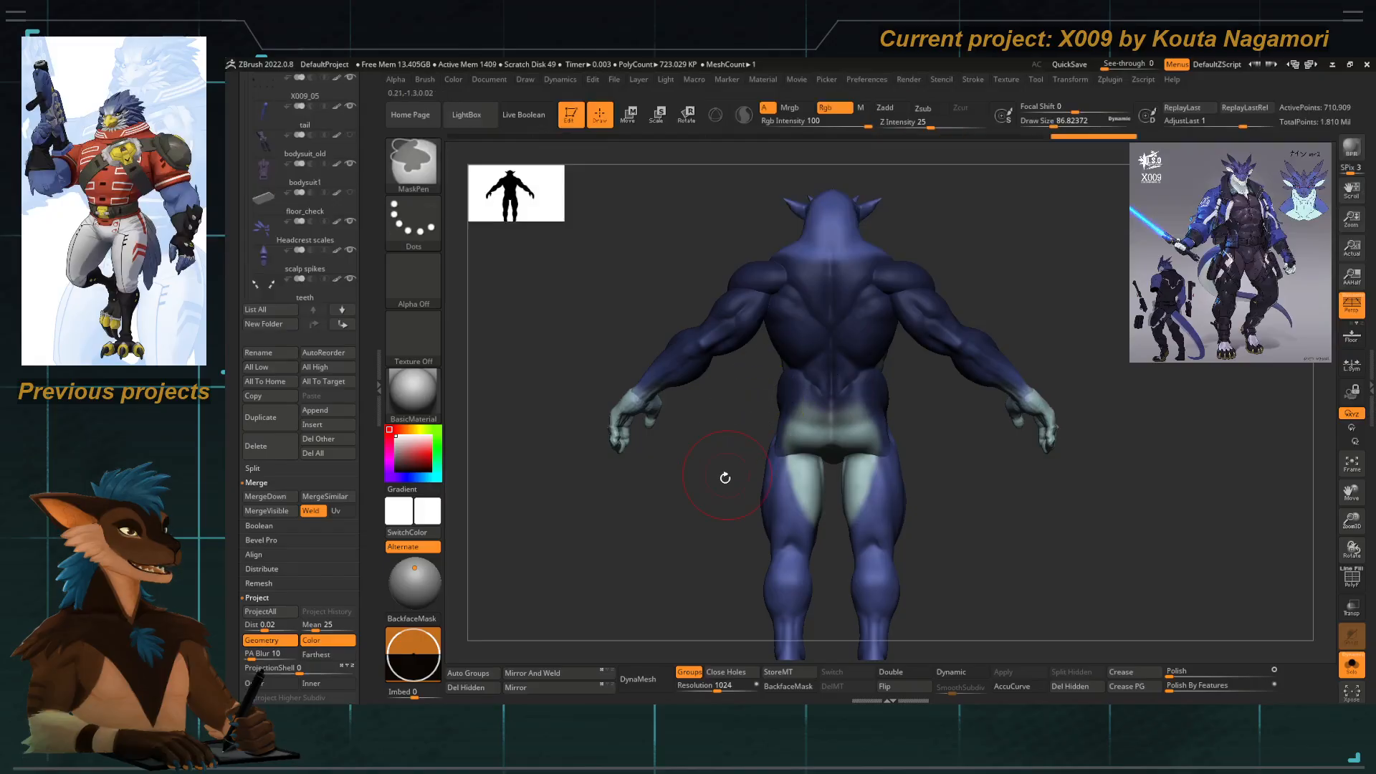
left_click_drag(725, 478, 774, 478)
key("space")
left_click_drag(834, 431, 825, 431)
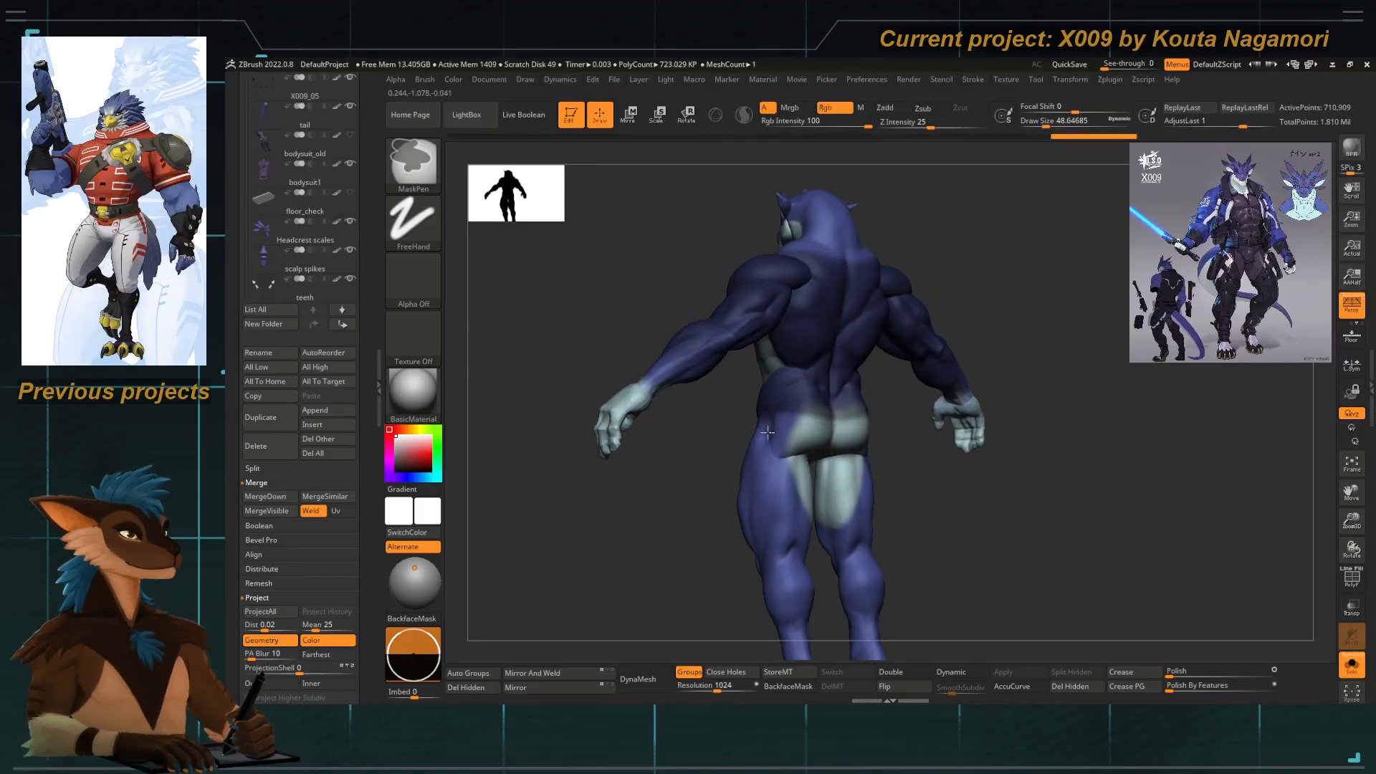
Refine the jacket mask along the front opening with a draw size of about 39 and check its neckline and back.
left_click_drag(651, 531, 768, 530)
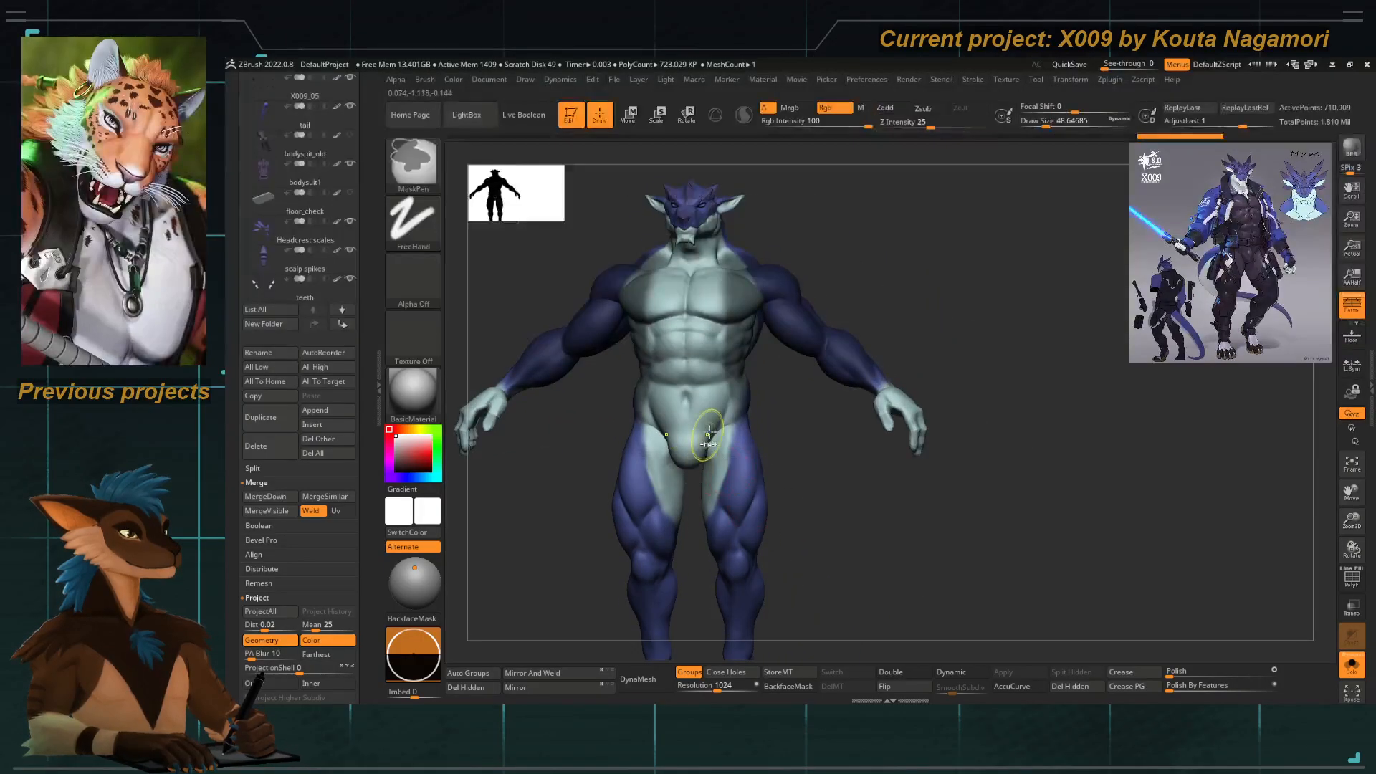
key("space")
left_click_drag(743, 275, 730, 316)
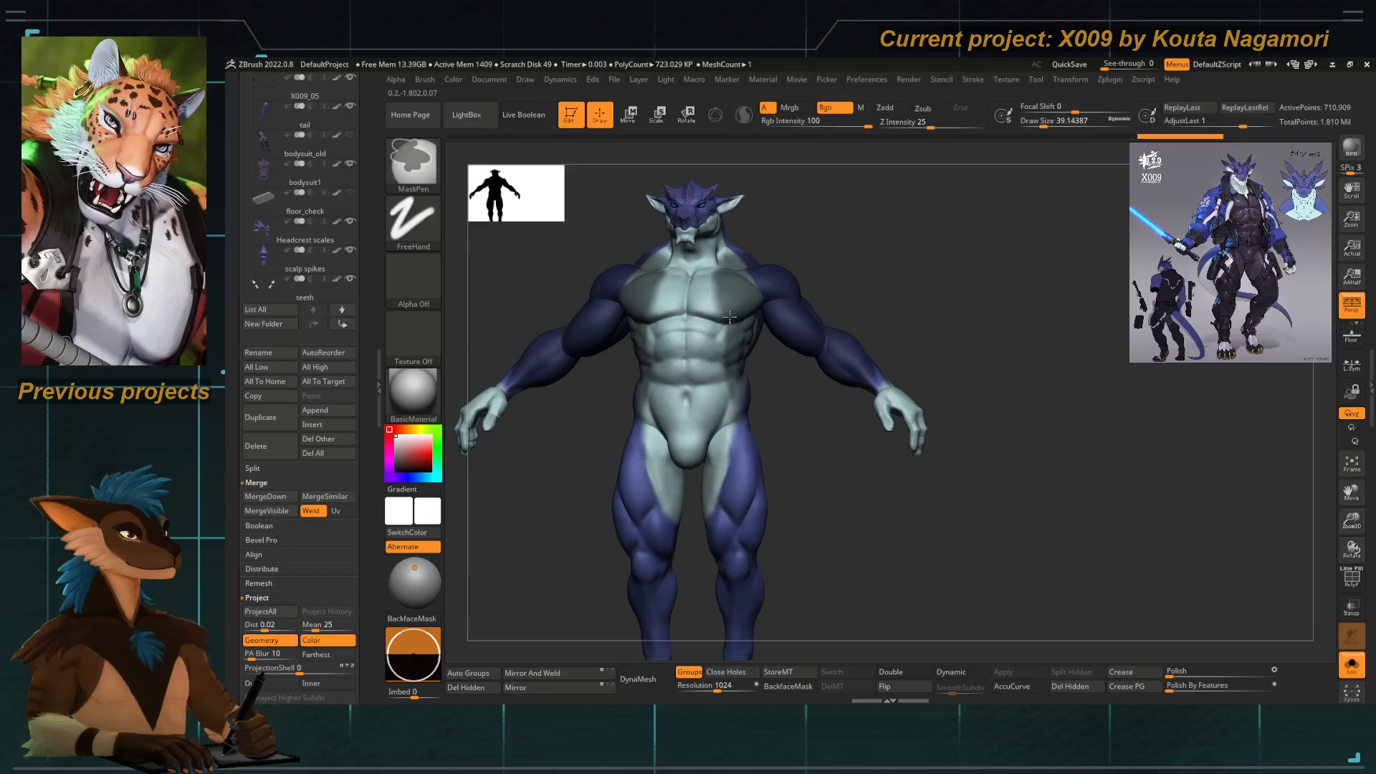
mouse_move(804, 412)
left_mouse_down()
mouse_move(801, 437)
mouse_move(839, 462)
left_mouse_up()
left_click_drag(700, 405, 761, 319, "alt")
mouse_move(631, 161)
left_mouse_down("alt")
mouse_move(731, 374)
mouse_move(666, 301)
left_mouse_up("alt")
mouse_move(592, 251)
left_mouse_down()
mouse_move(694, 353)
mouse_move(622, 263)
left_mouse_up()
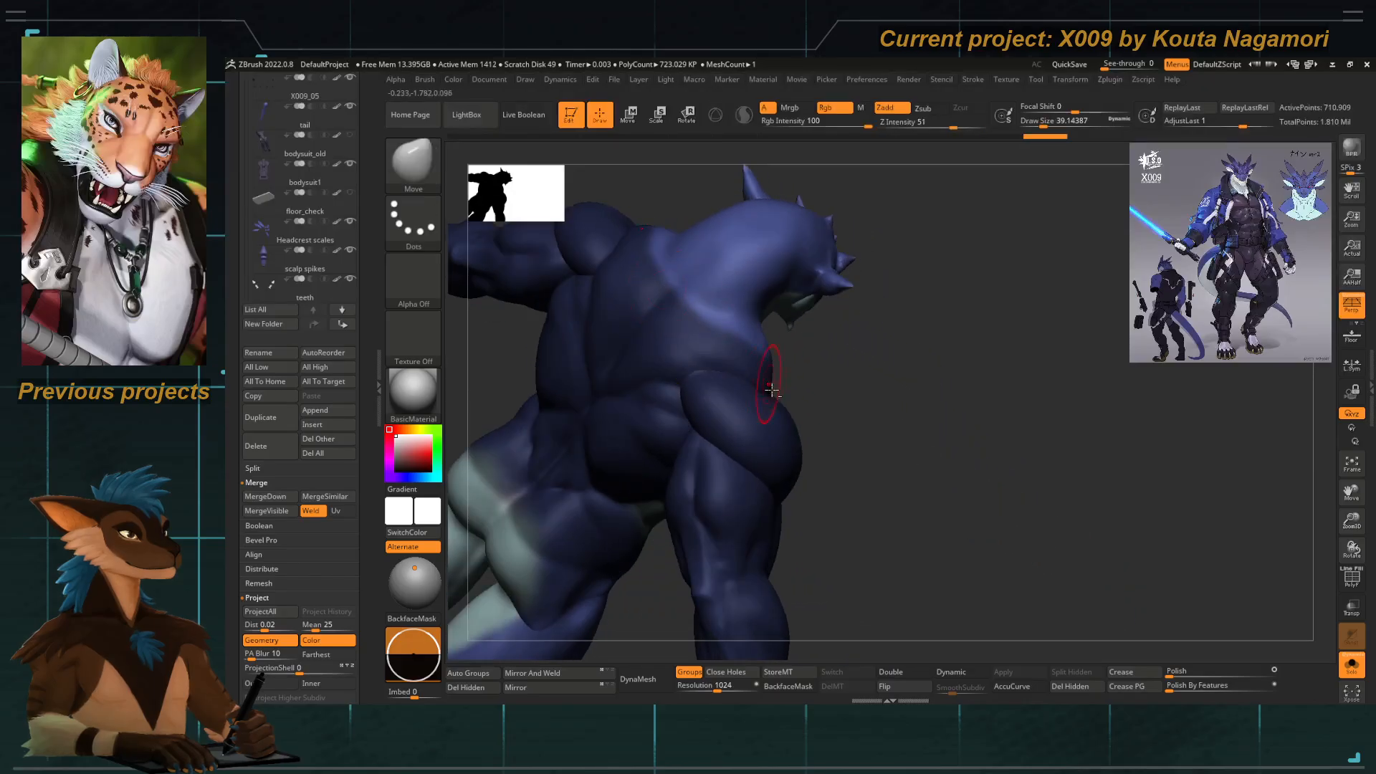
left_click_drag(770, 390, 750, 398, "alt")
left_click_drag(750, 399, 782, 437, "shift")
left_click_drag(710, 380, 741, 248, "alt")
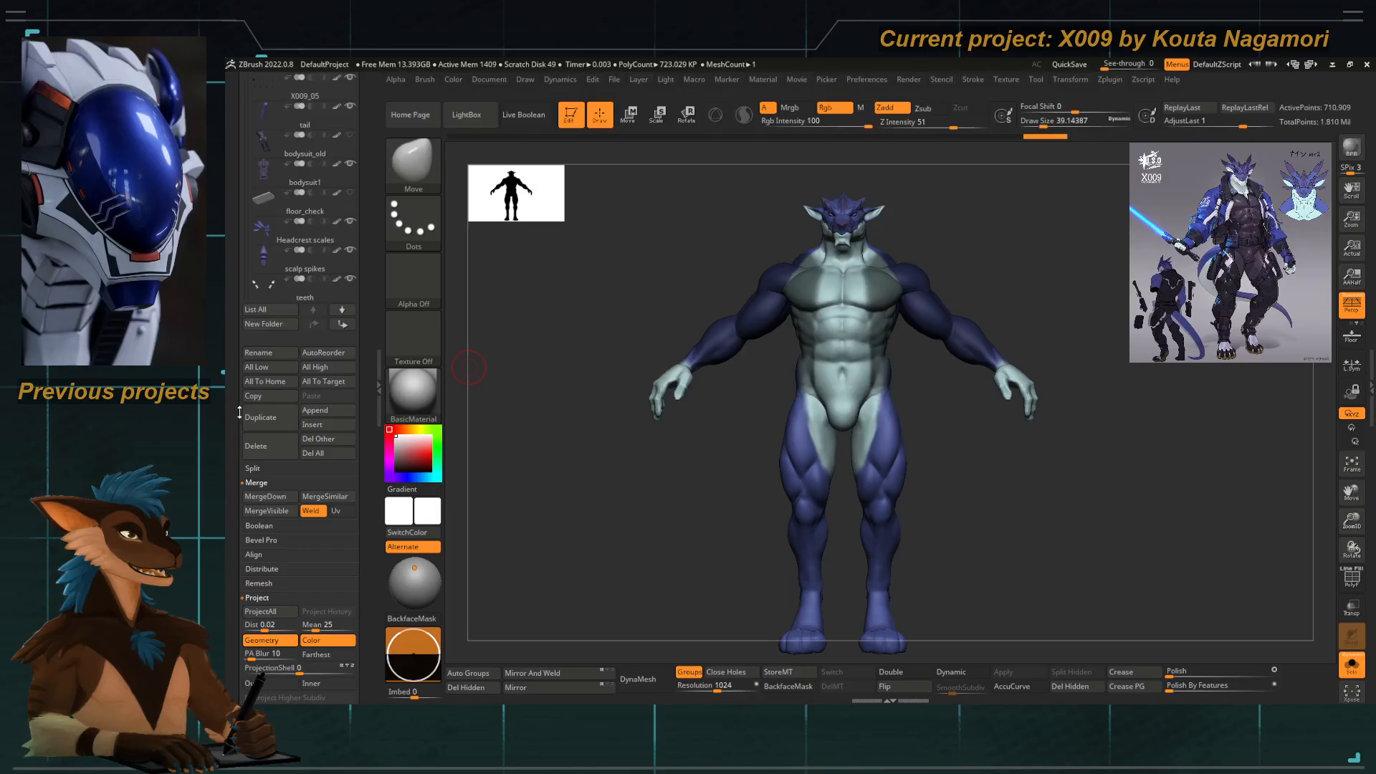
Try extracting the masked area as a separate jacket subtool with a thickness of 0.02 and Double enabled.
scroll(247, 445, "down", 5)
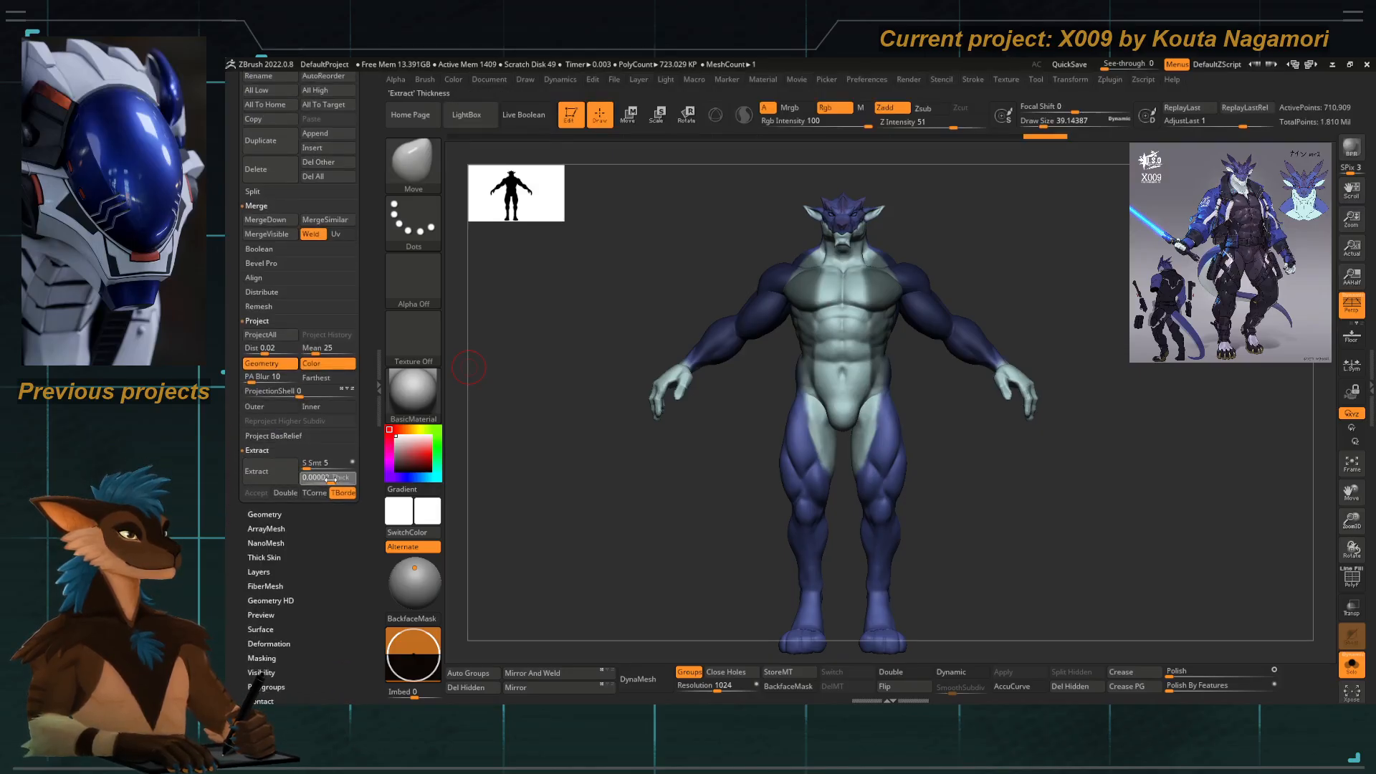
left_click_drag(330, 479, 331, 479)
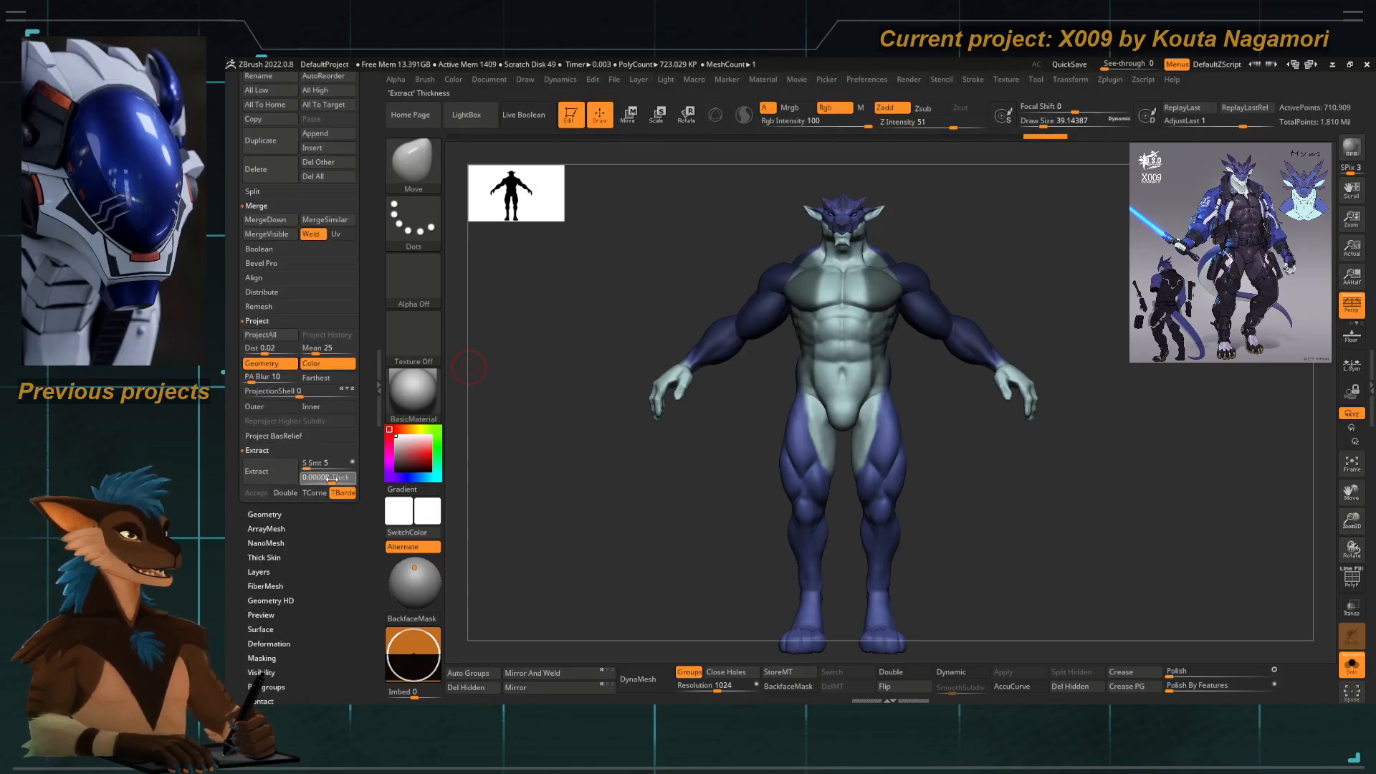
left_click(263, 475)
left_click(256, 493)
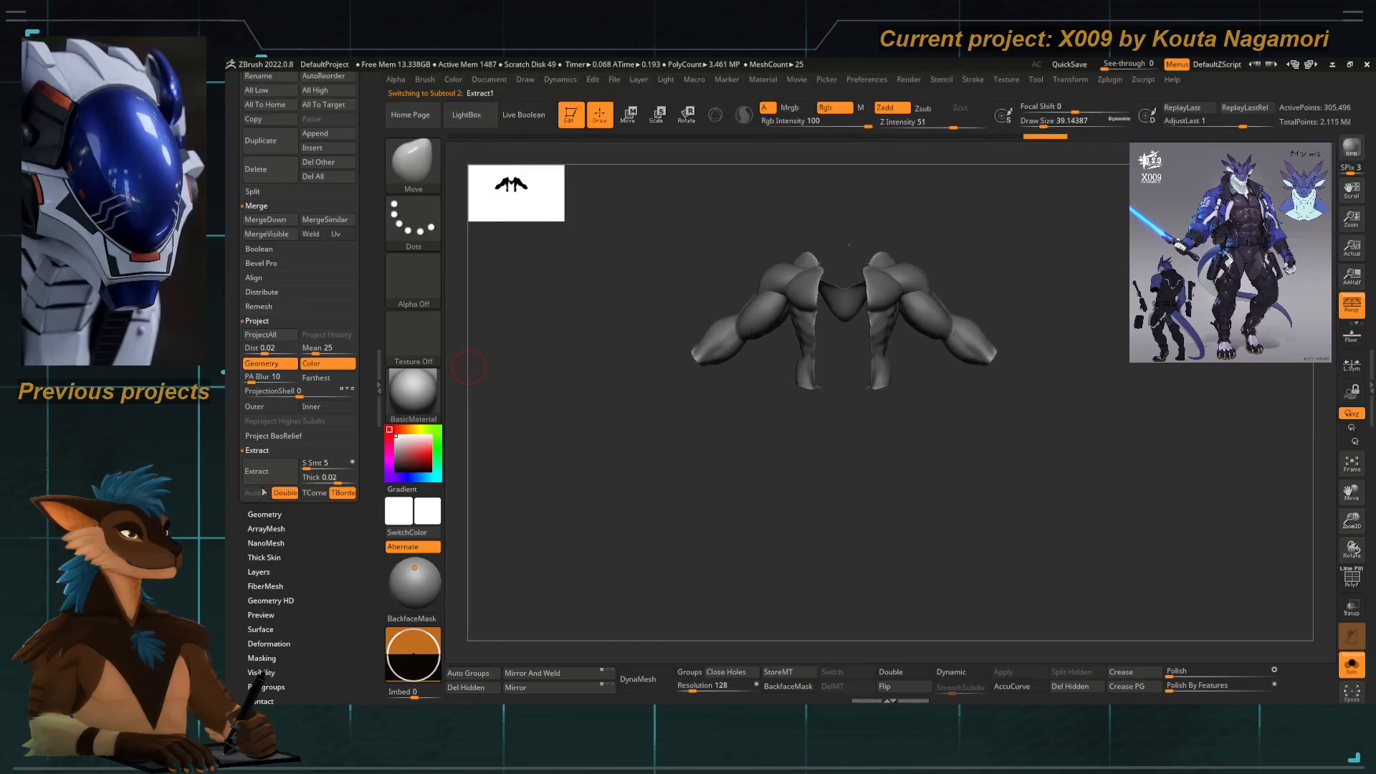
Inspect the extracted jacket shell around the shoulders and collar, then delete its subtool.
left_click_drag(701, 466, 924, 701)
mouse_move(745, 443)
left_mouse_down("alt")
mouse_move(733, 384)
mouse_move(806, 402)
left_mouse_up("alt")
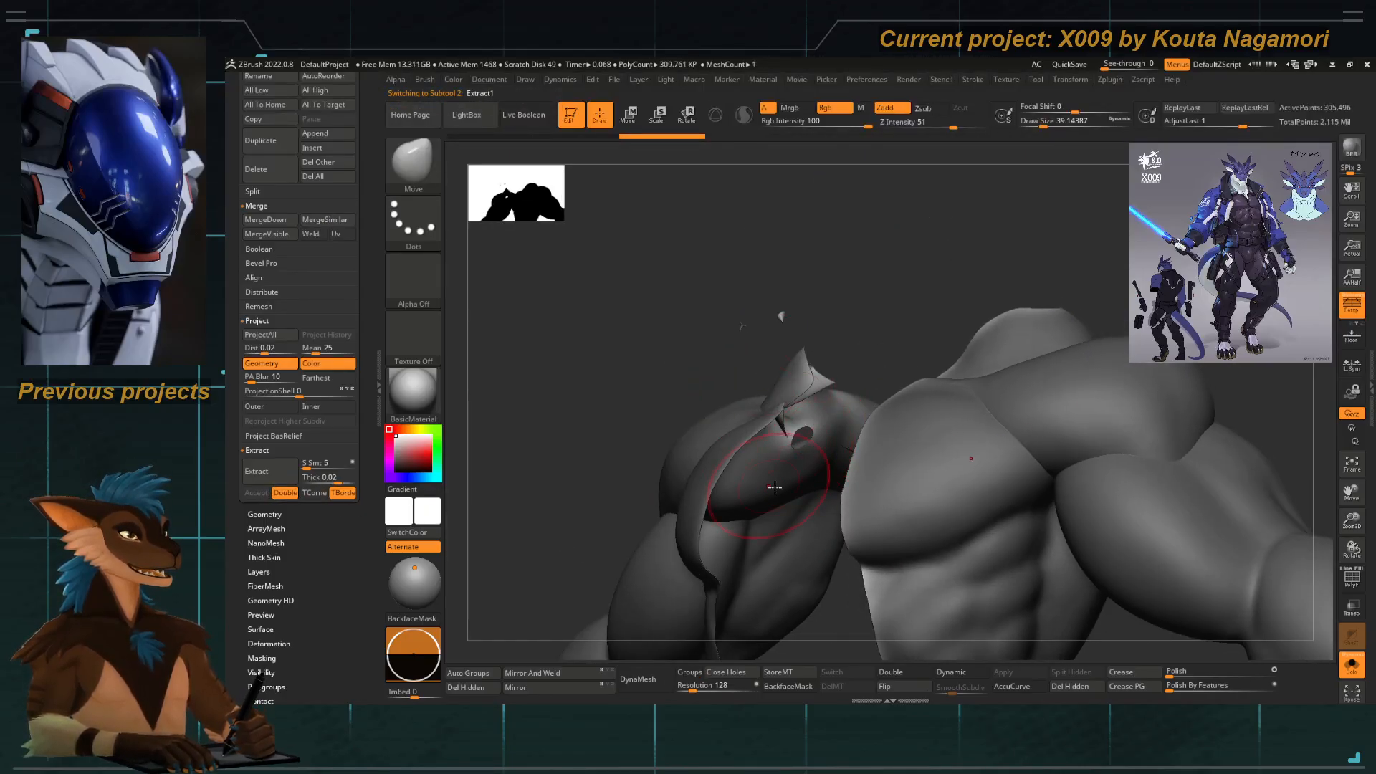
right_click_drag(774, 487, 637, 459)
right_click_drag(638, 458, 666, 304, "shift")
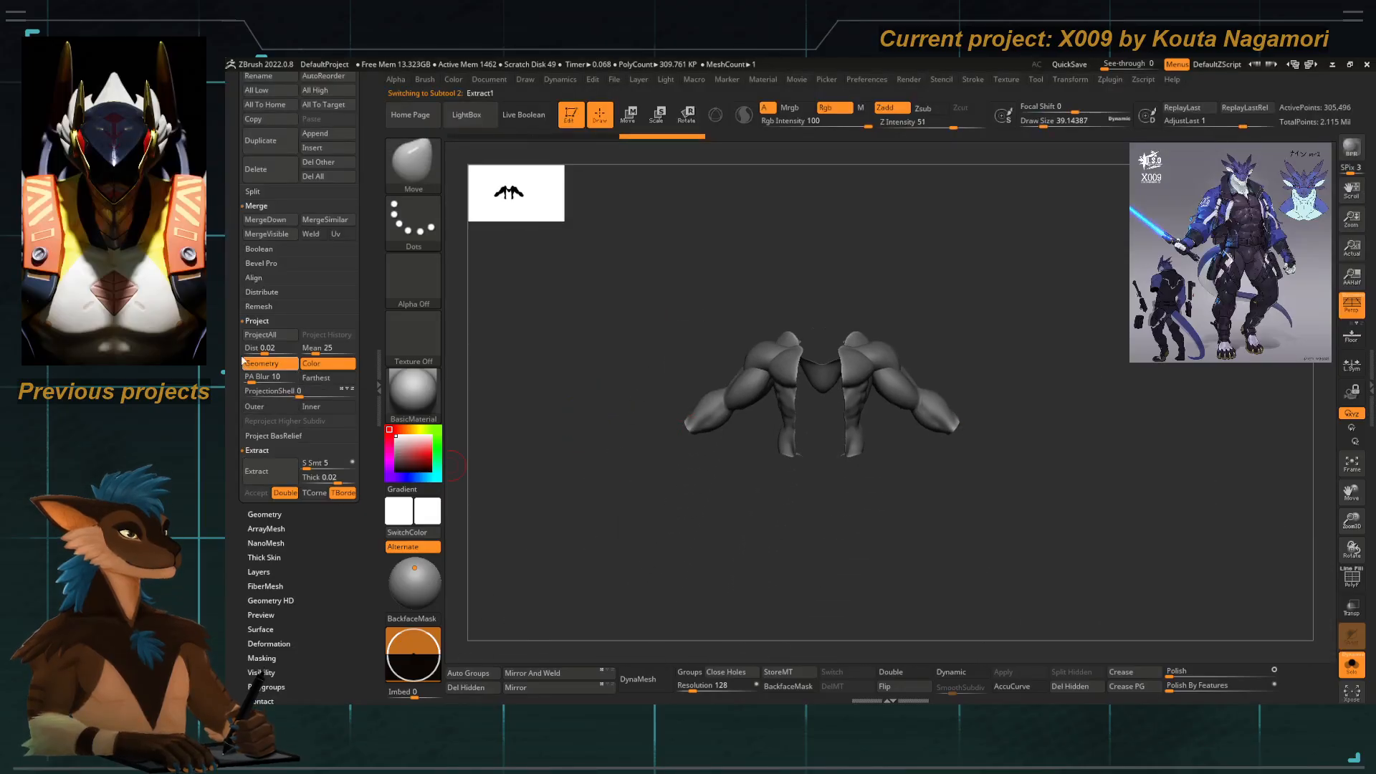
scroll(247, 373, "up", 5)
left_click(267, 418)
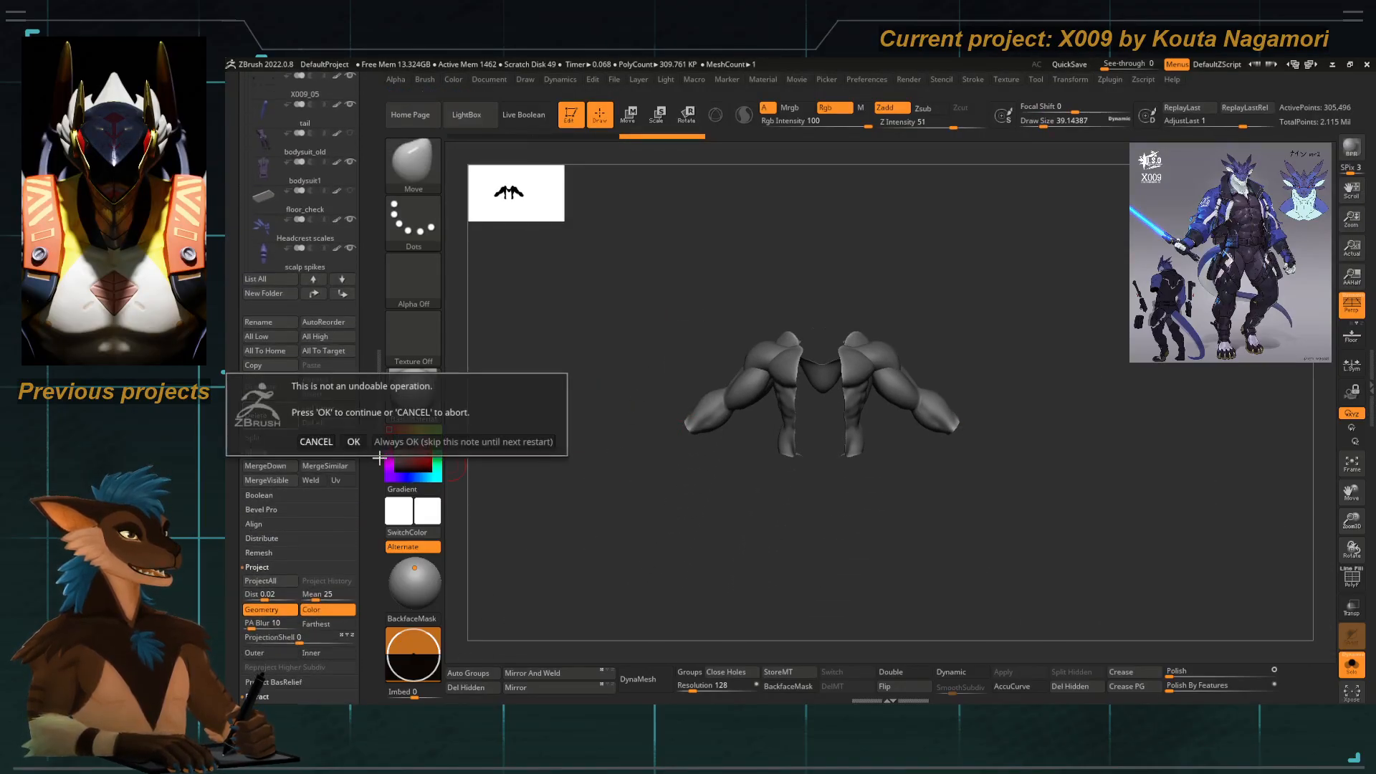
left_click(359, 456)
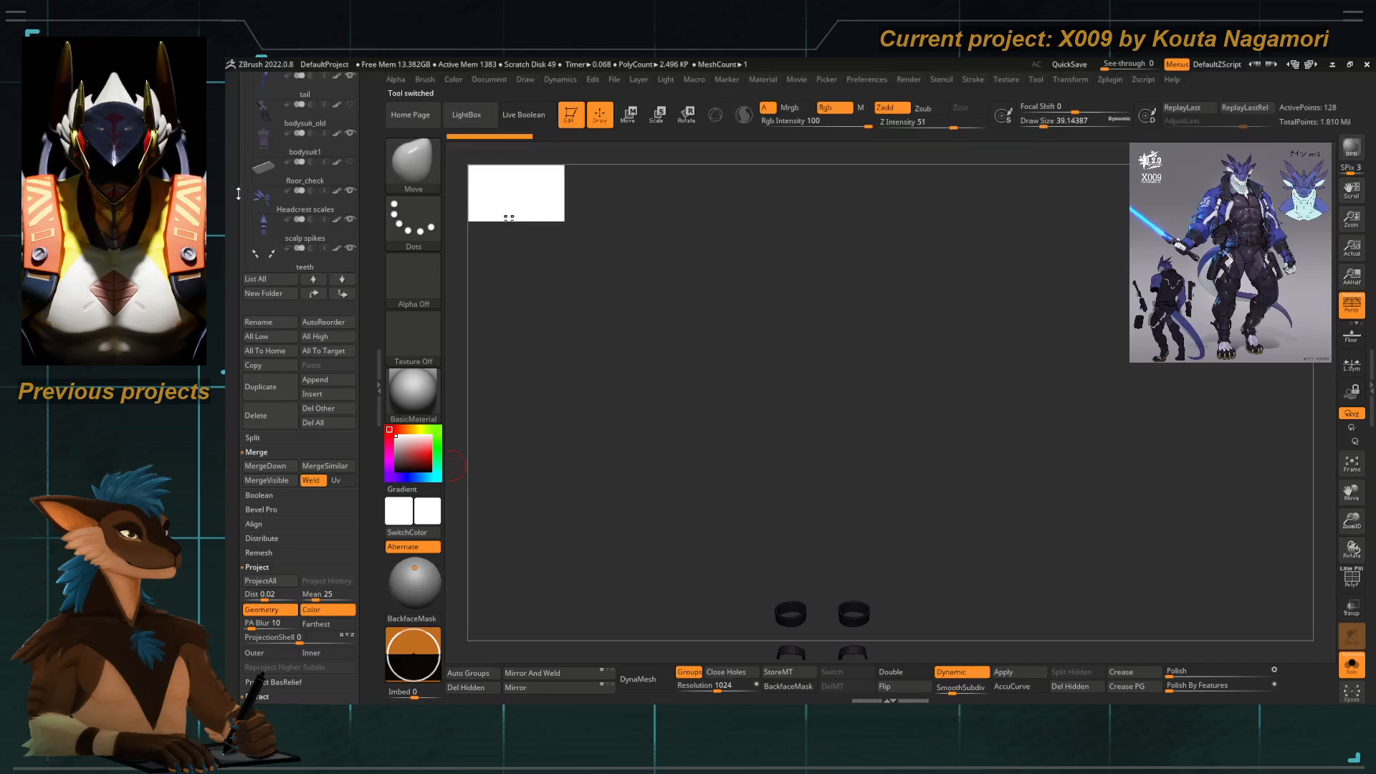
Select the X009_03 body and inspect its shoulder and chest geometry by temporarily isolating parts of the upper torso.
scroll(239, 193, "up", 6)
right_click_drag(773, 340, 803, 432, "ctrl")
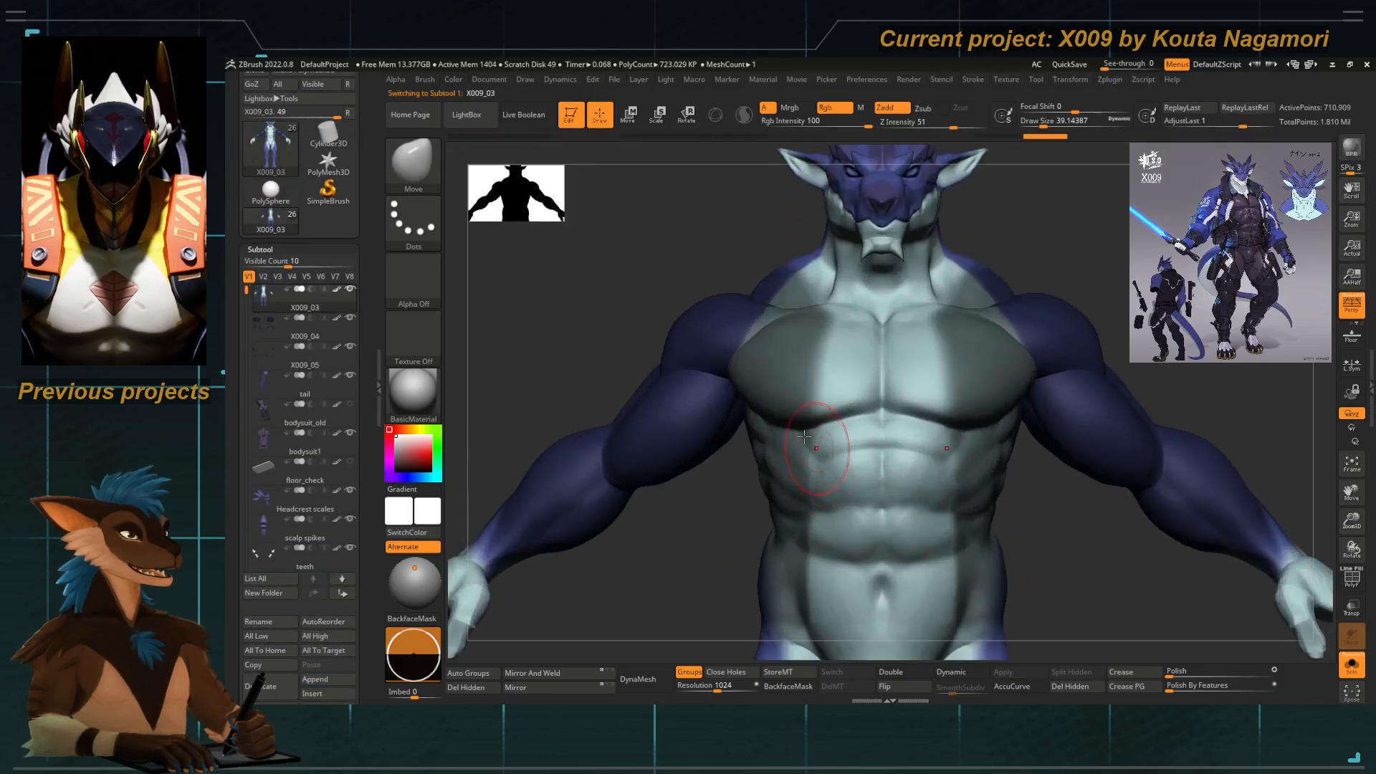
left_click_drag(642, 297, 810, 460, "ctrl+alt+shift")
right_click_drag(703, 531, 716, 287)
left_click(585, 300, "ctrl+shift")
left_click(810, 285, "ctrl+shift")
left_click(703, 322, "ctrl+shift")
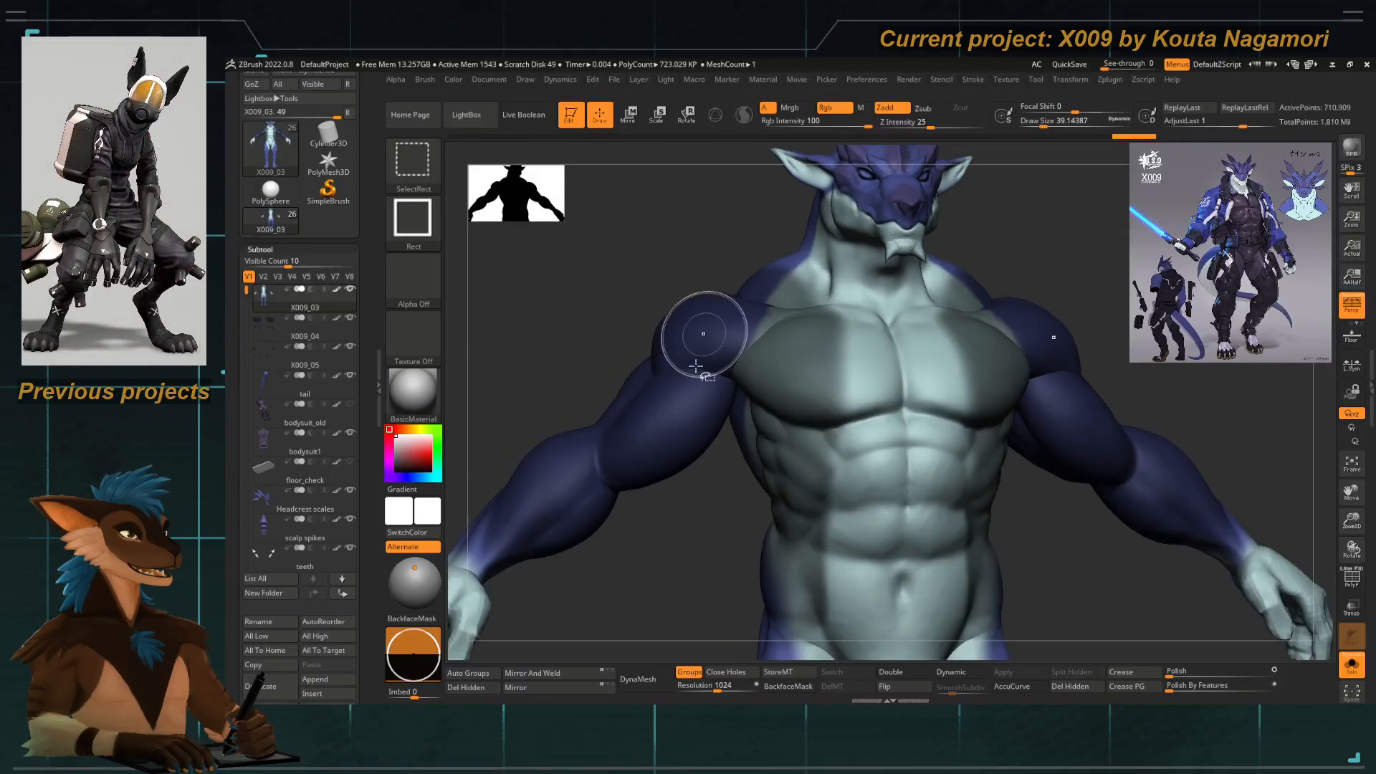
left_click(669, 405, "ctrl+shift")
left_click(636, 316, "ctrl+shift")
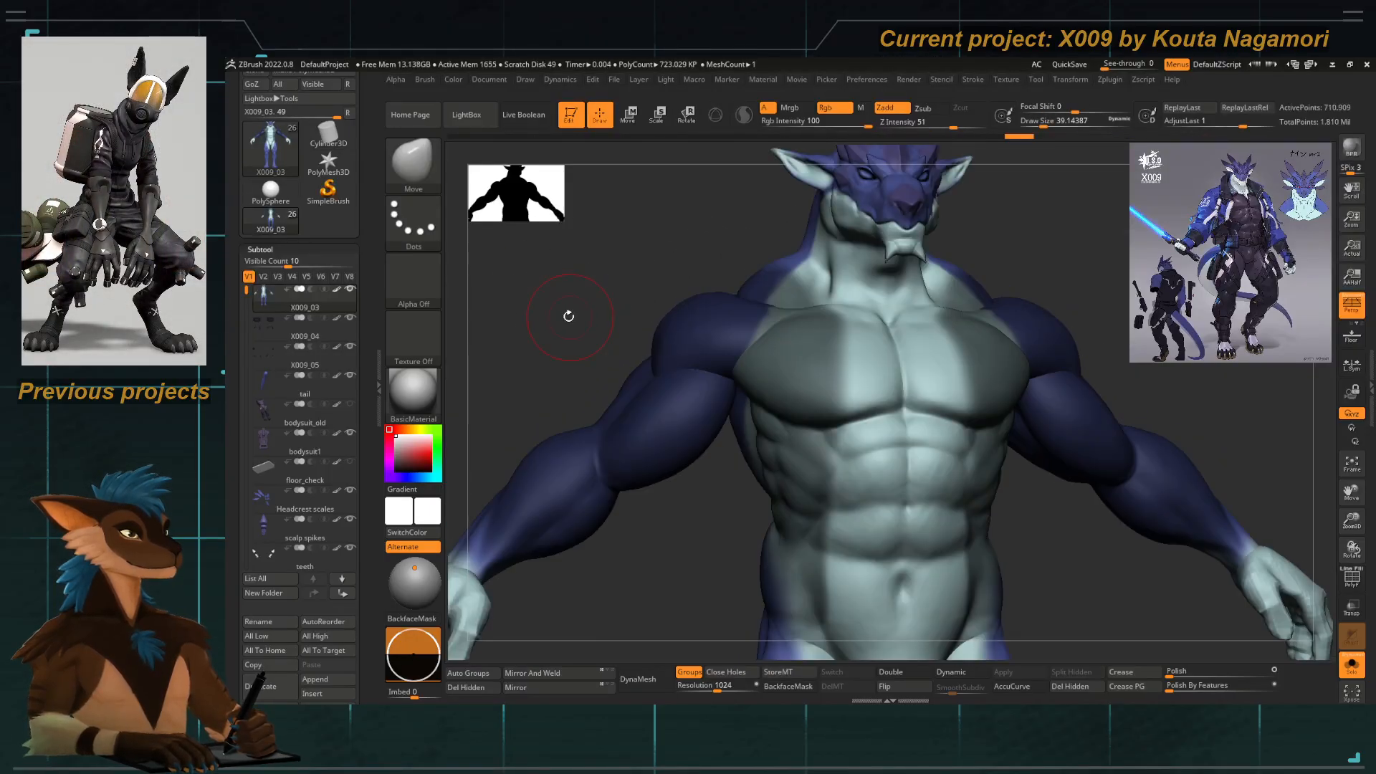
Clear the jacket mask from the X009_03 body and duplicate its subtool.
key("f")
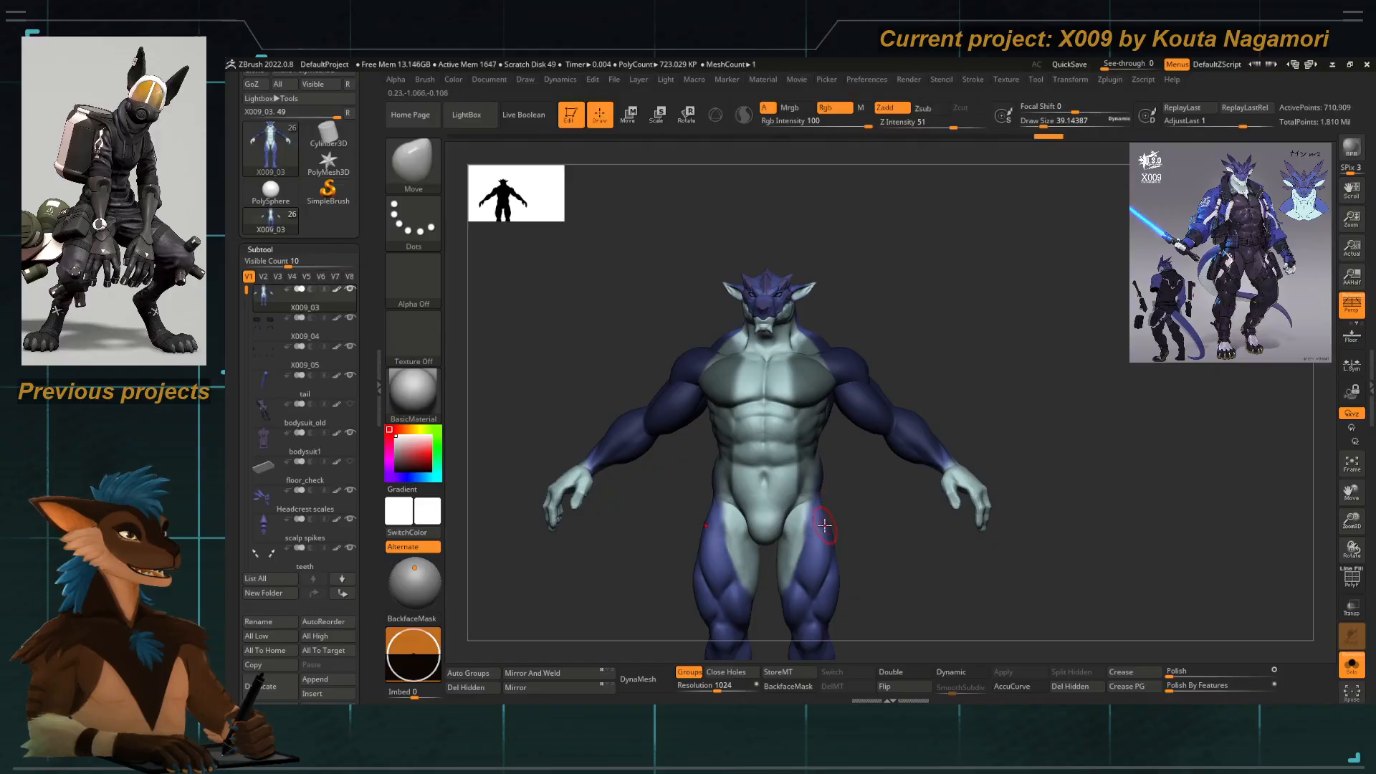
right_click_drag(636, 552, 694, 442, "ctrl")
scroll(346, 450, "down", 5)
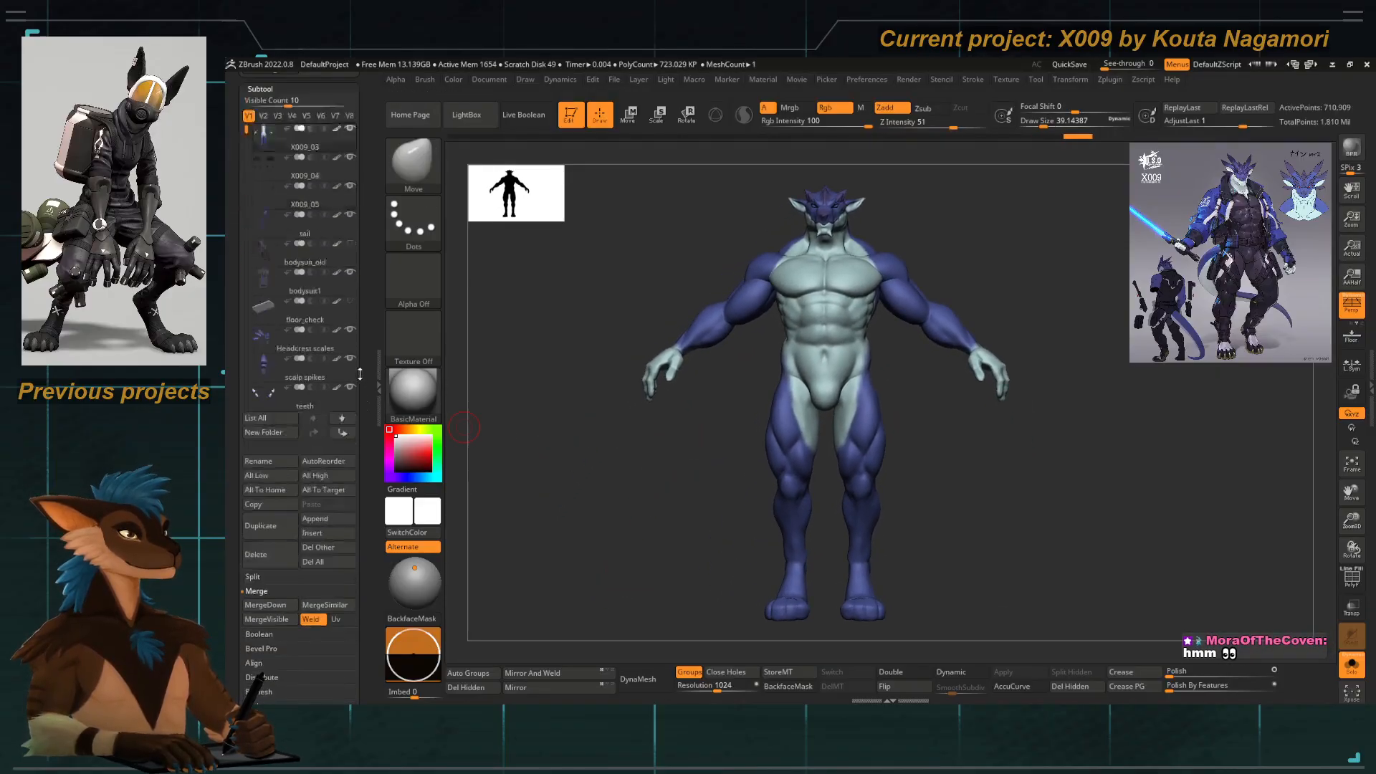
left_click(261, 477)
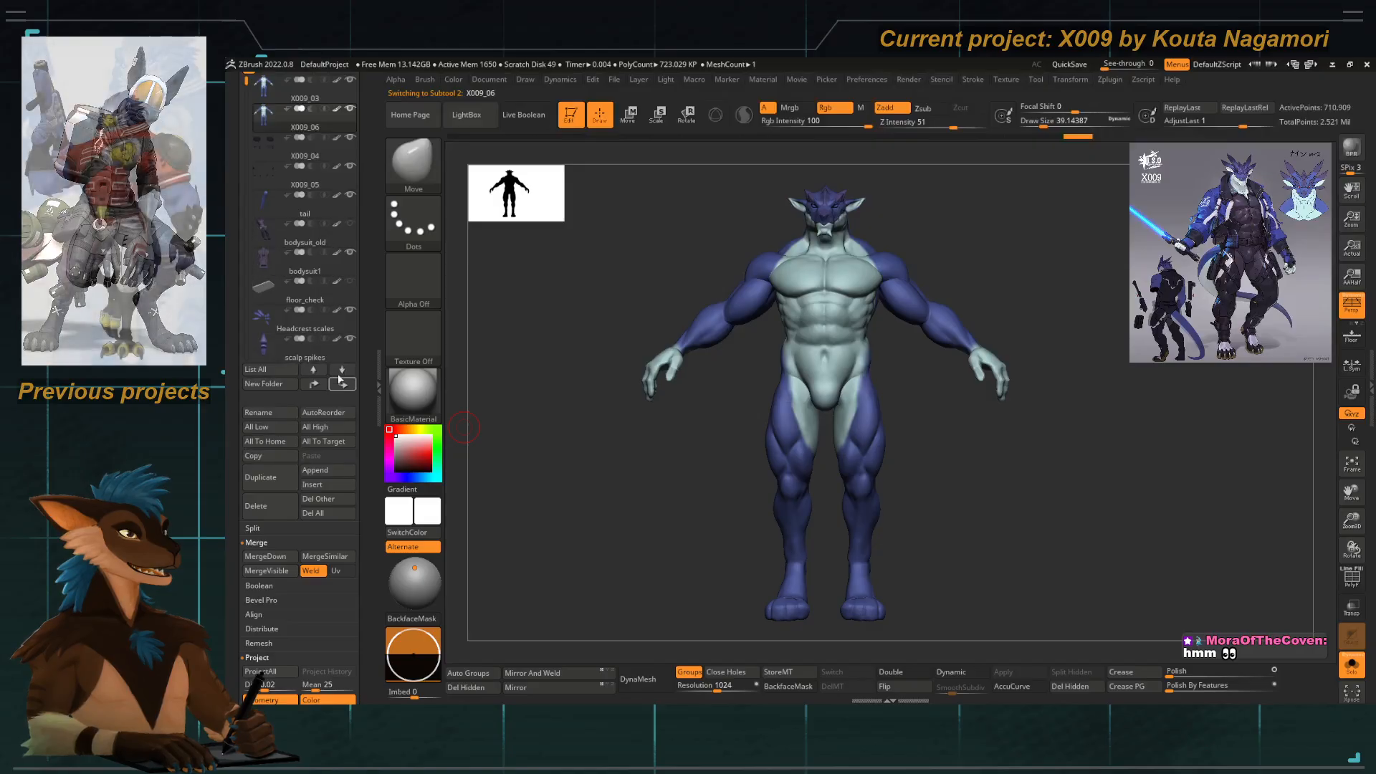
Rename the duplicated body subtool as X009_06_merged.
left_click(264, 414)
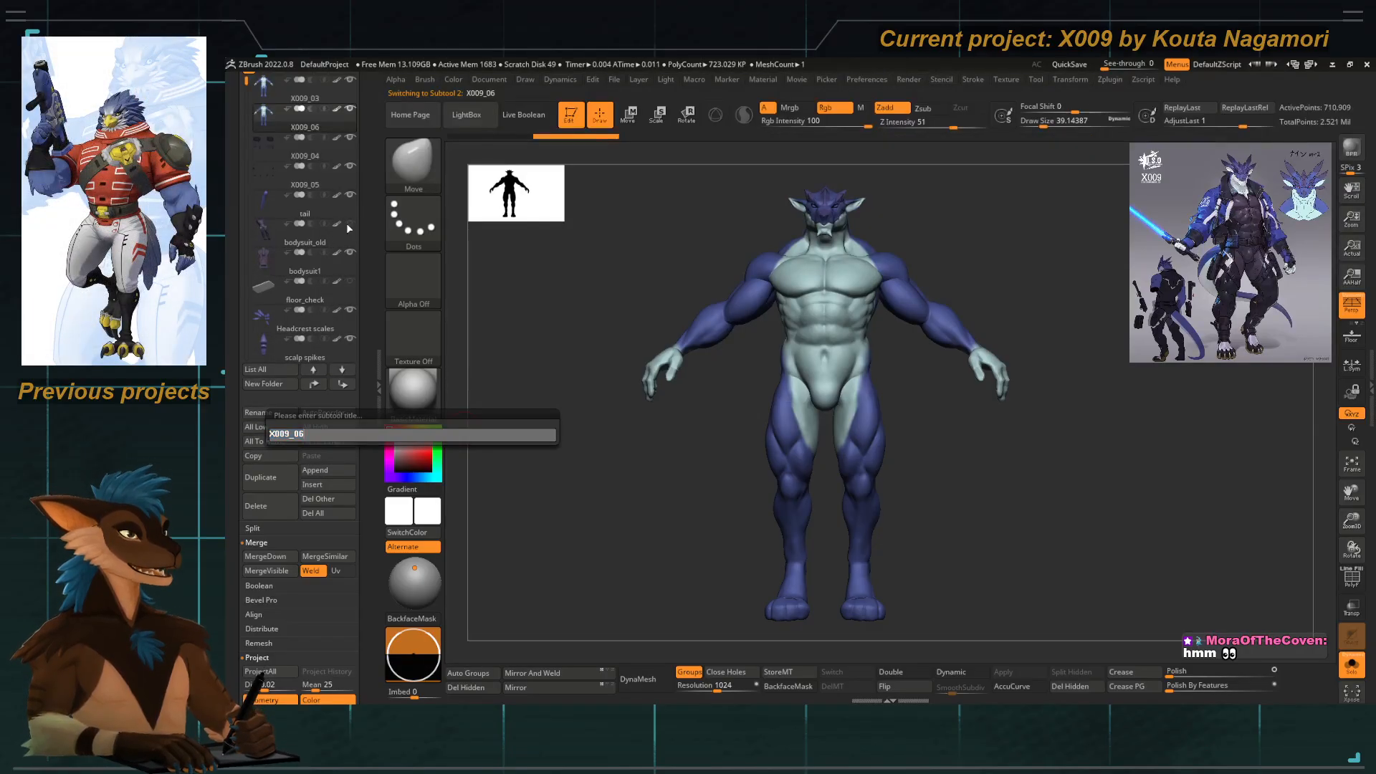
key("shift")
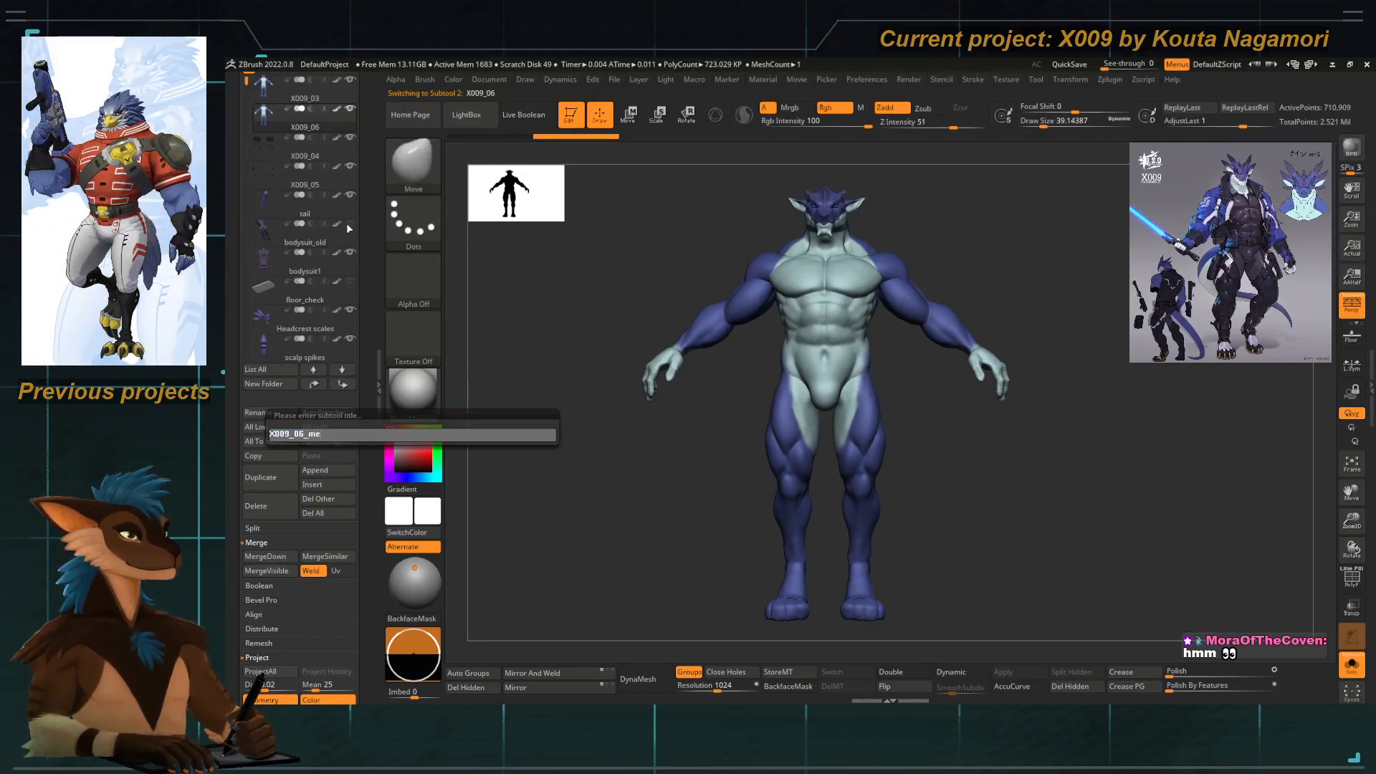
type("_merger")
key("BackSpace")
type("d")
key("Return")
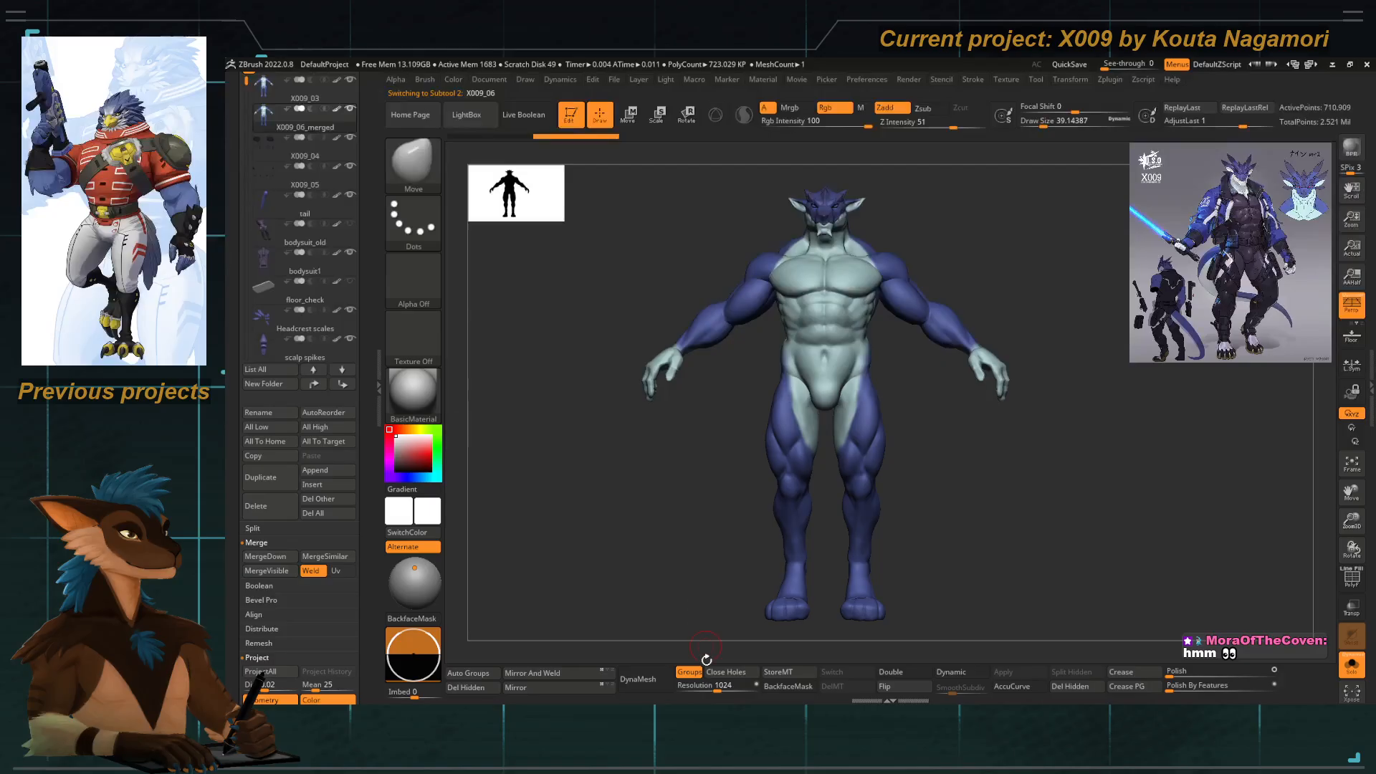
Try DynaMesh on the duplicated body at resolution 1024 with Groups on, check inside the shoulder, and undo the remesh.
left_click(630, 677)
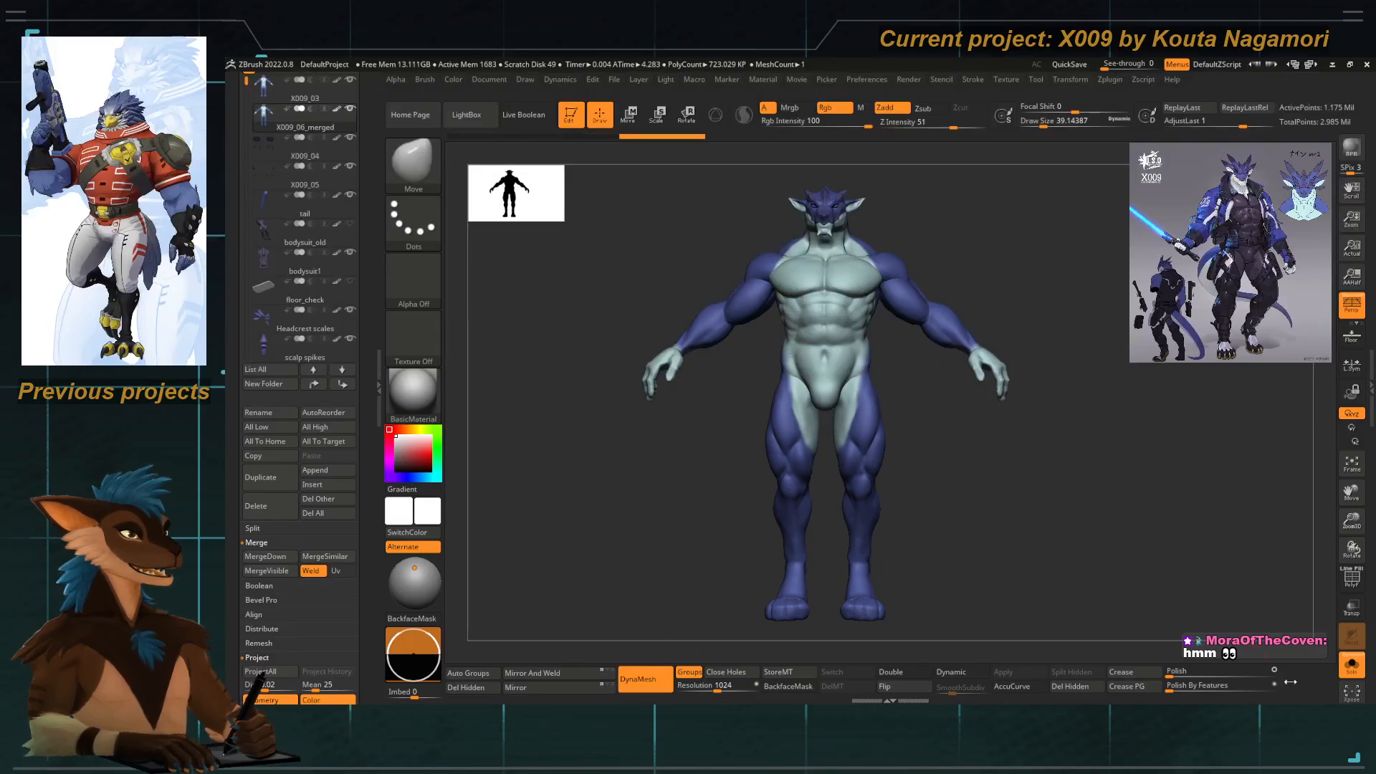
left_click(1350, 665)
left_click_drag(1175, 430, 1246, 645, "alt")
left_click(1347, 667)
left_click_drag(657, 264, 849, 508, "ctrl+alt+shift")
left_click_drag(762, 605, 924, 580)
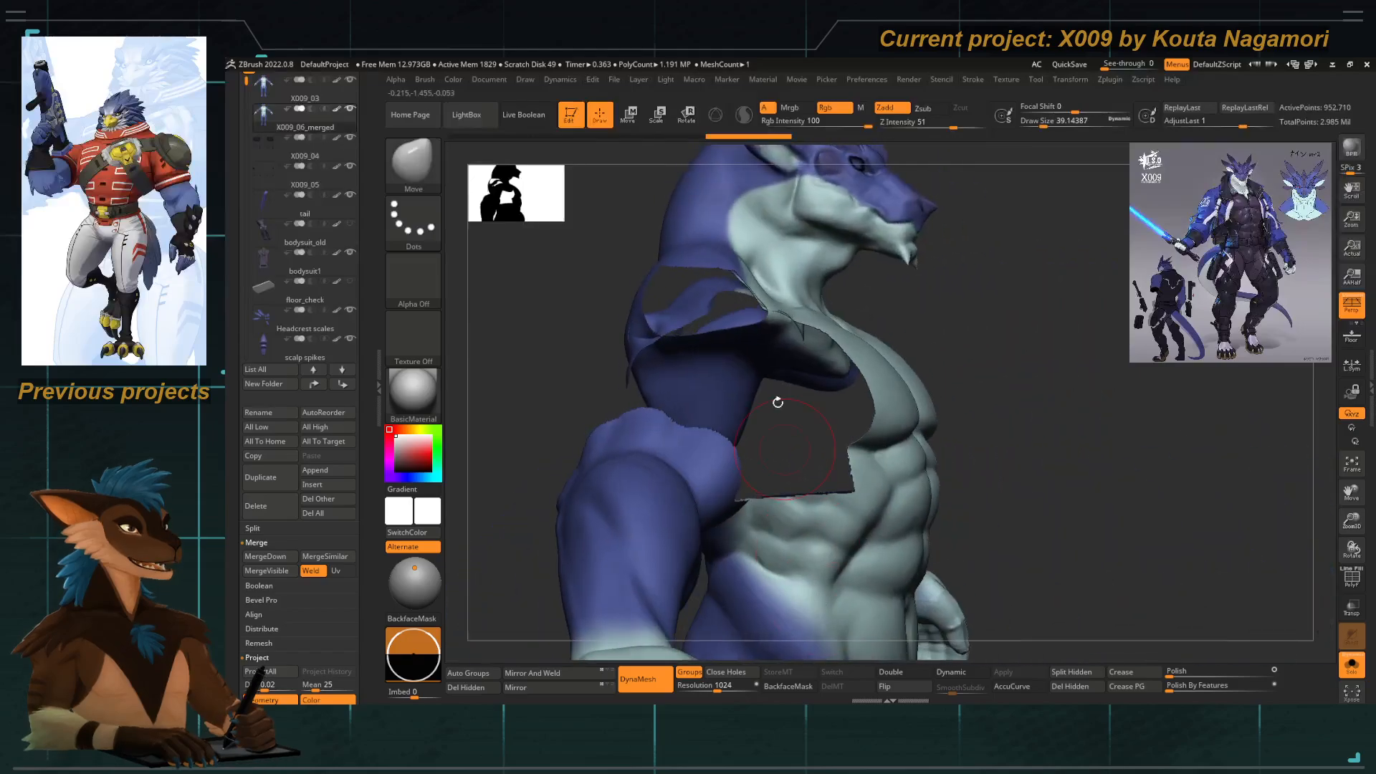
left_click(777, 403, "ctrl+shift")
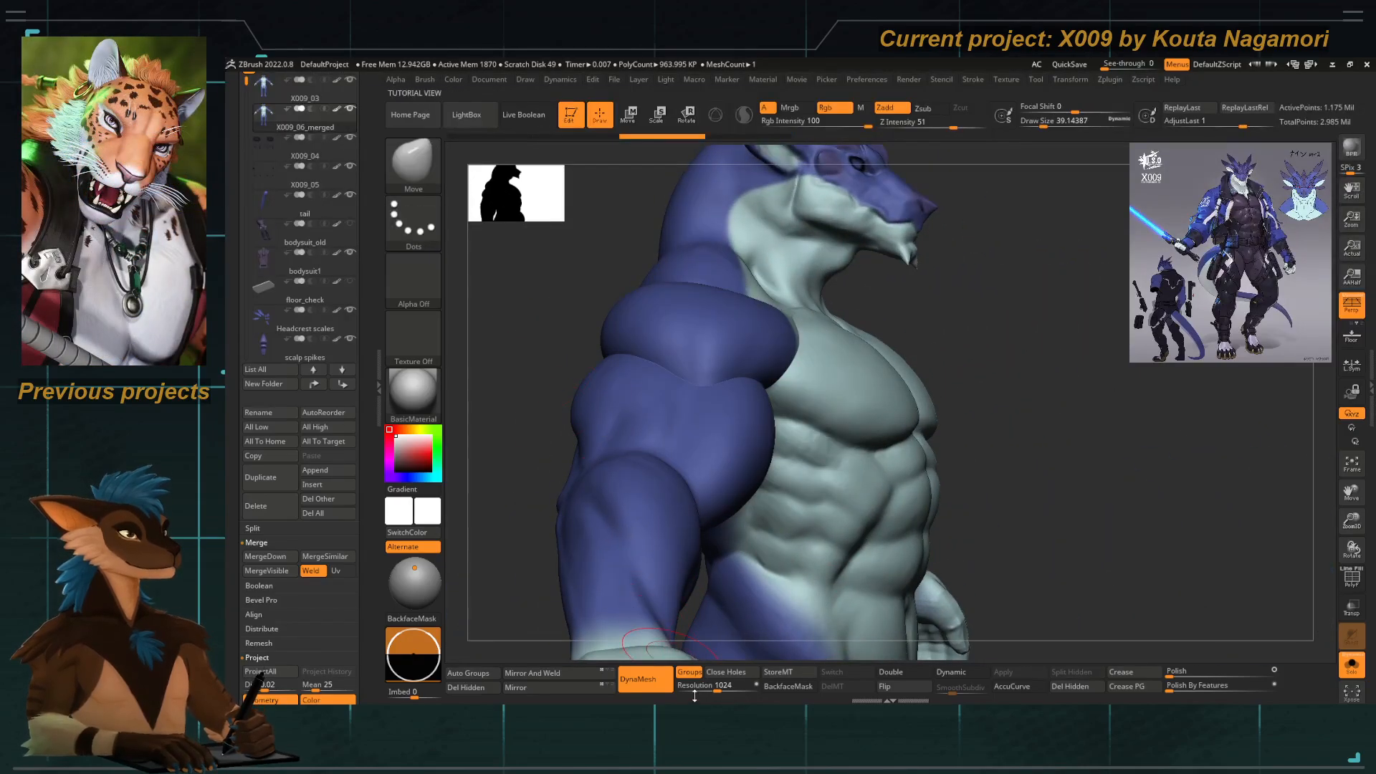
key("ctrl+z")
Turn off Groups and DynaMesh the duplicated body at resolution 1024.
left_click(689, 674)
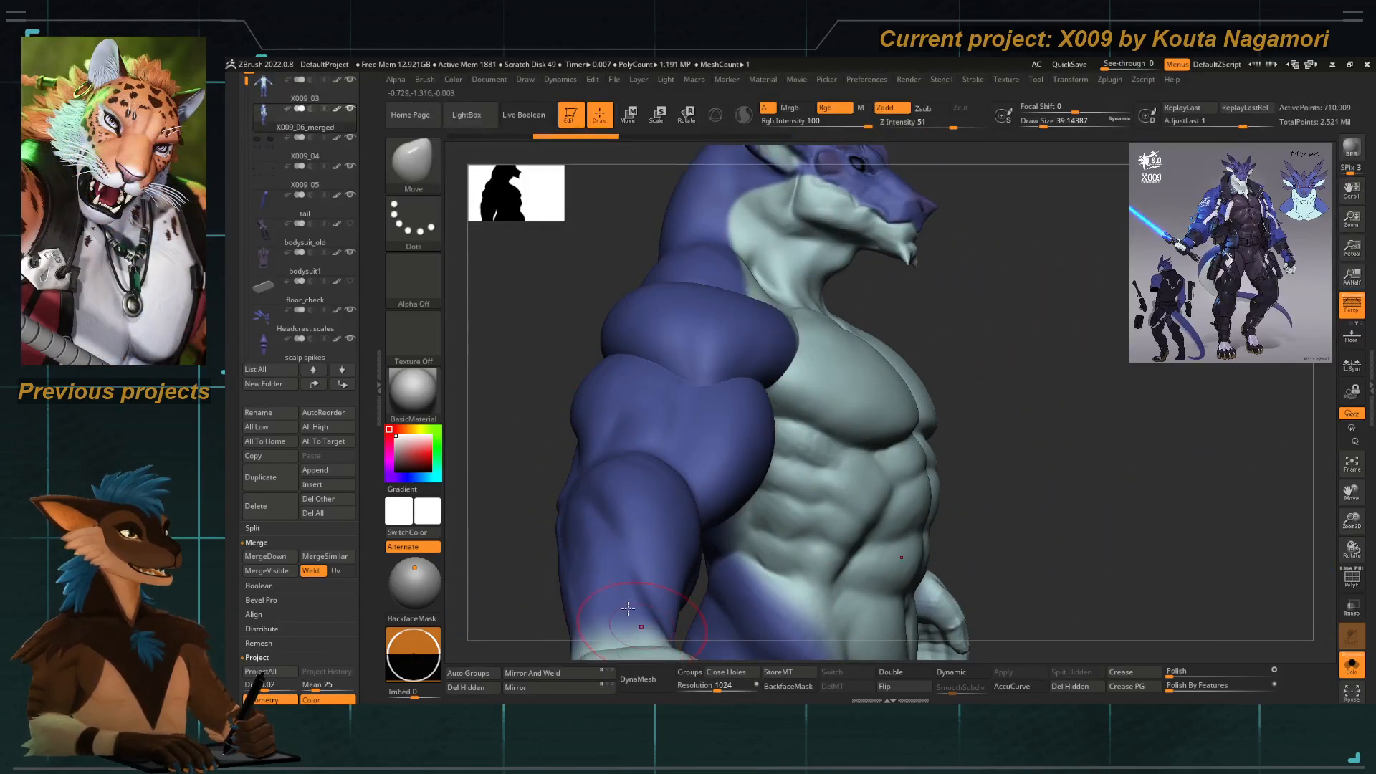
left_click_drag(513, 380, 603, 654)
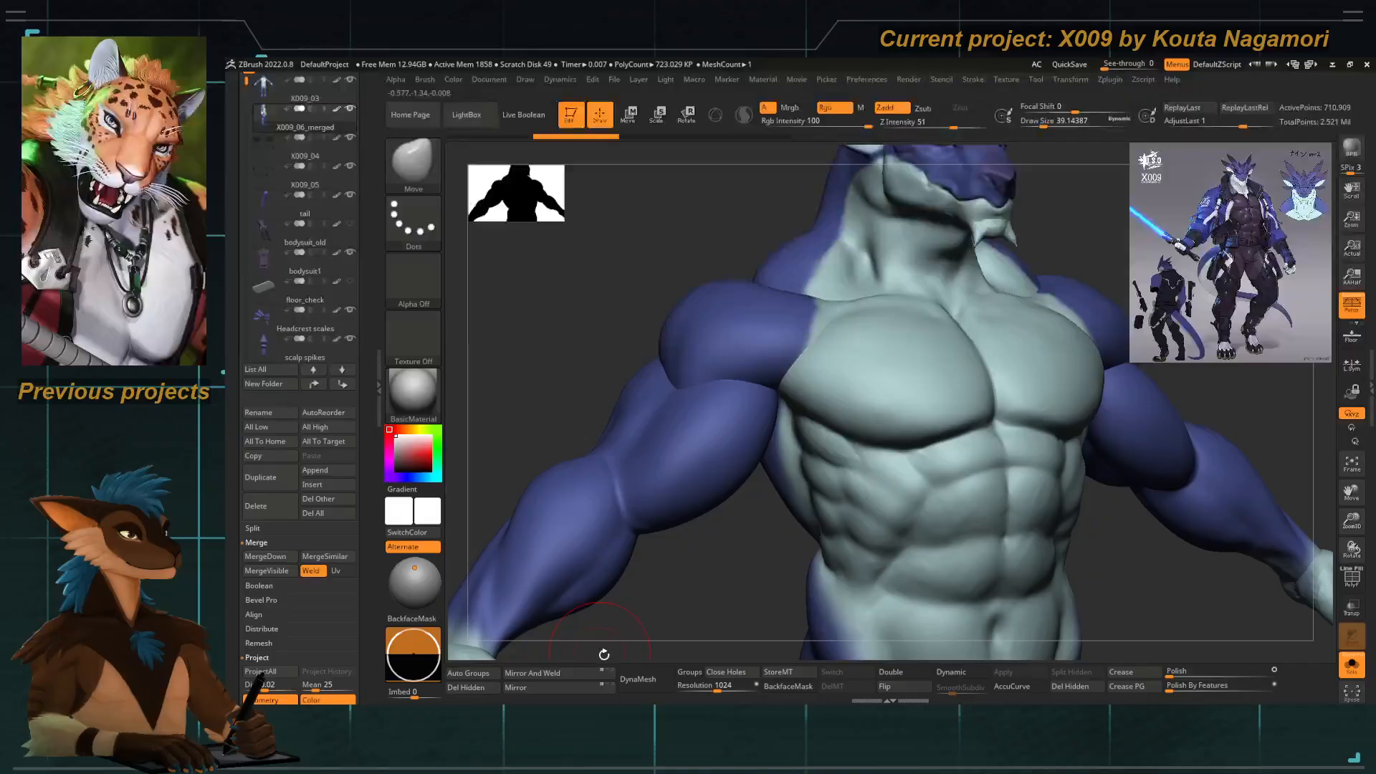
left_click(646, 686)
left_click_drag(564, 361, 547, 310)
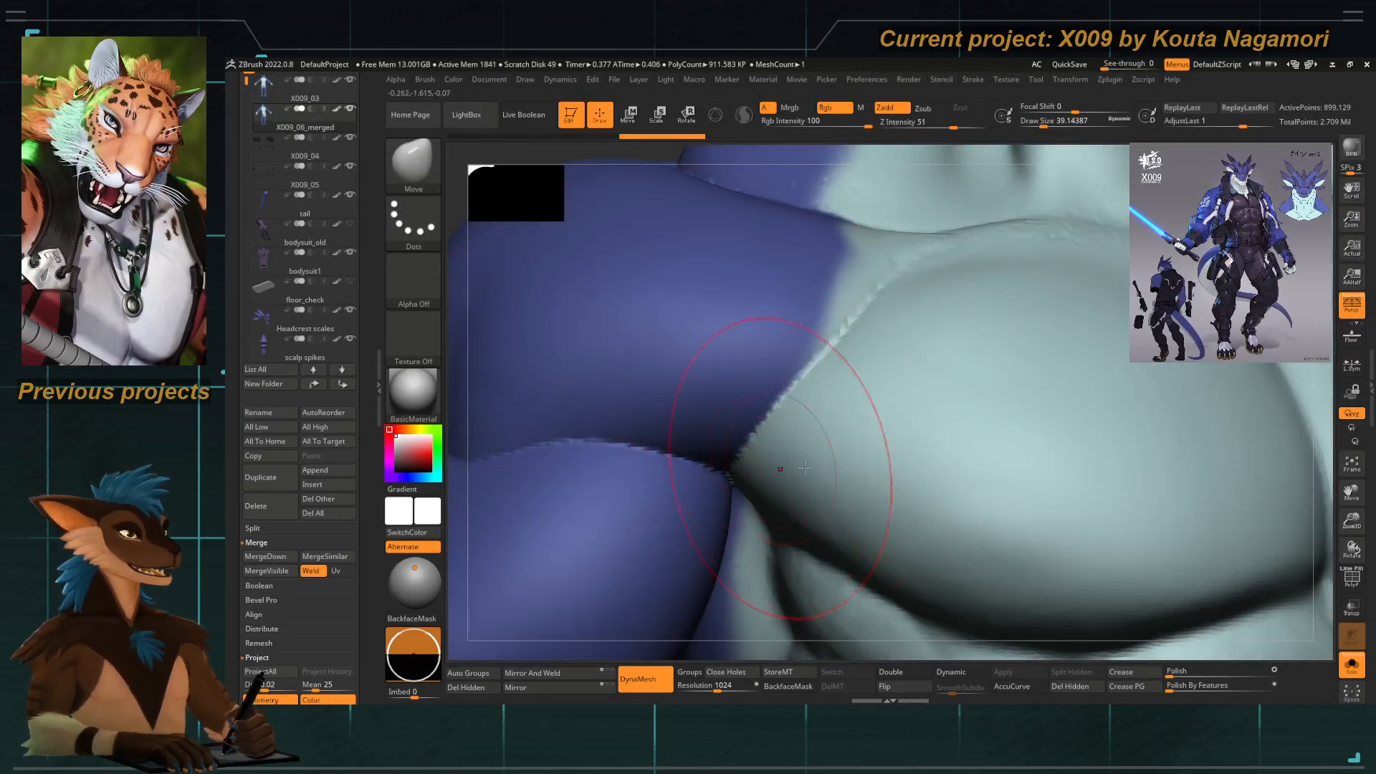
Compare the armpit and chest seams before and after the DynaMesh using the undo history.
left_click(577, 137)
left_click(651, 136)
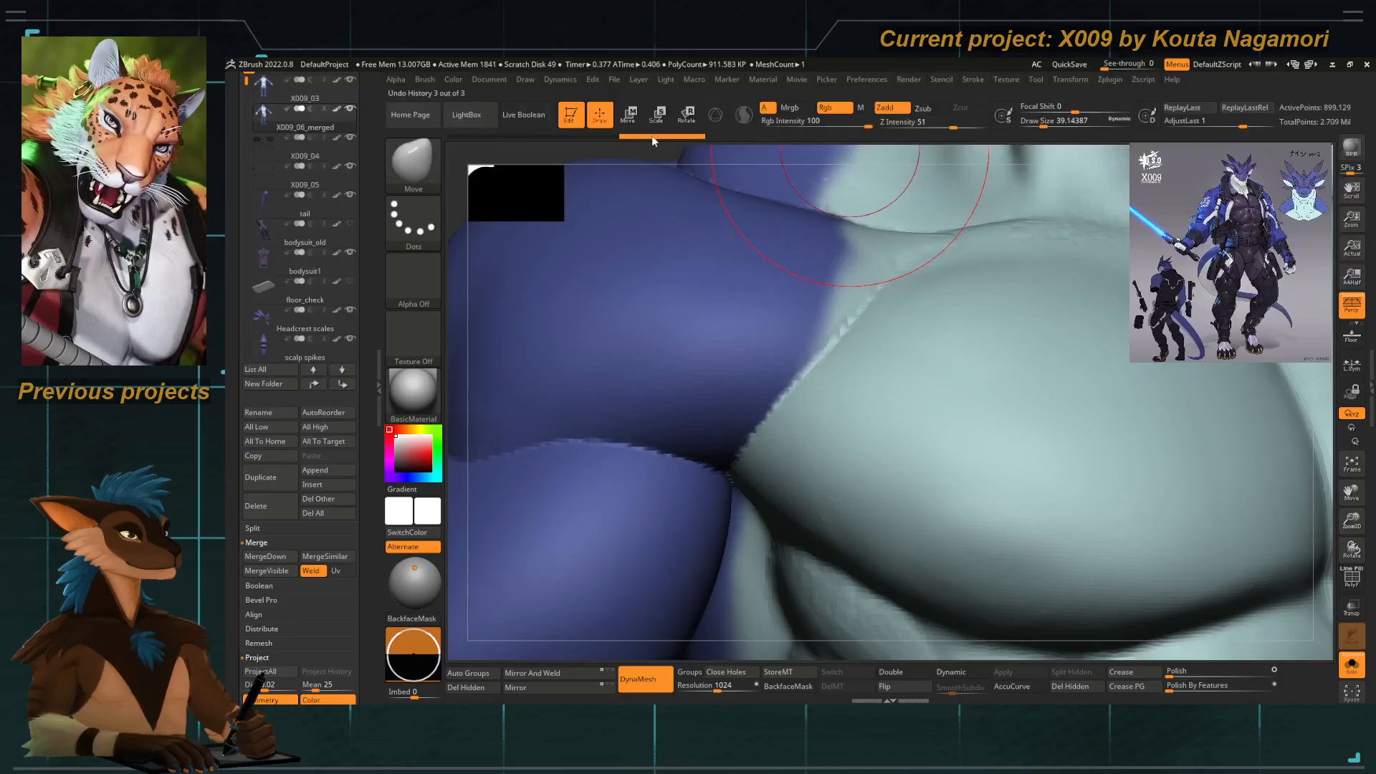
left_click(599, 136)
left_click(625, 137)
key("f")
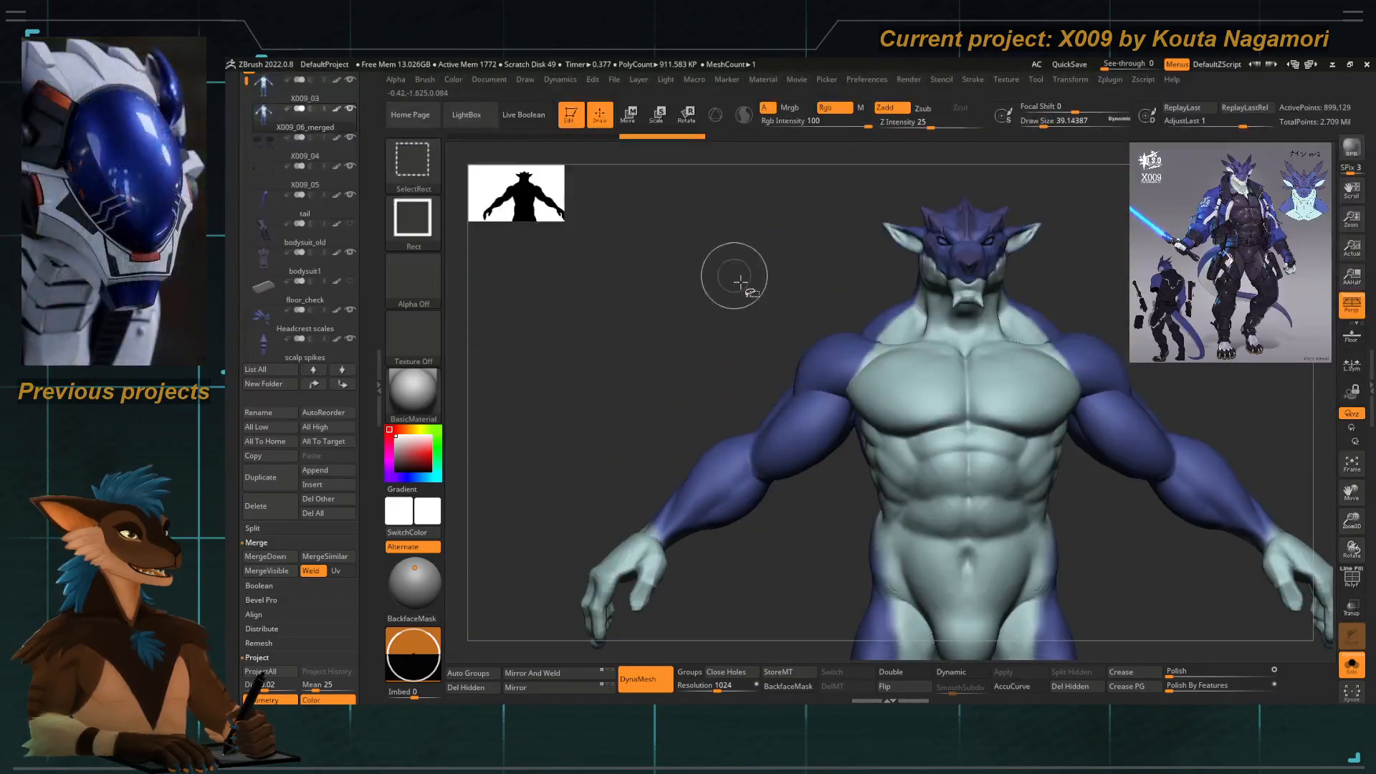
Hide part of the chest and shoulder to check the inside of the remeshed body, and restore full visibility.
left_click_drag(691, 367, 780, 395)
left_click_drag(498, 390, 631, 391)
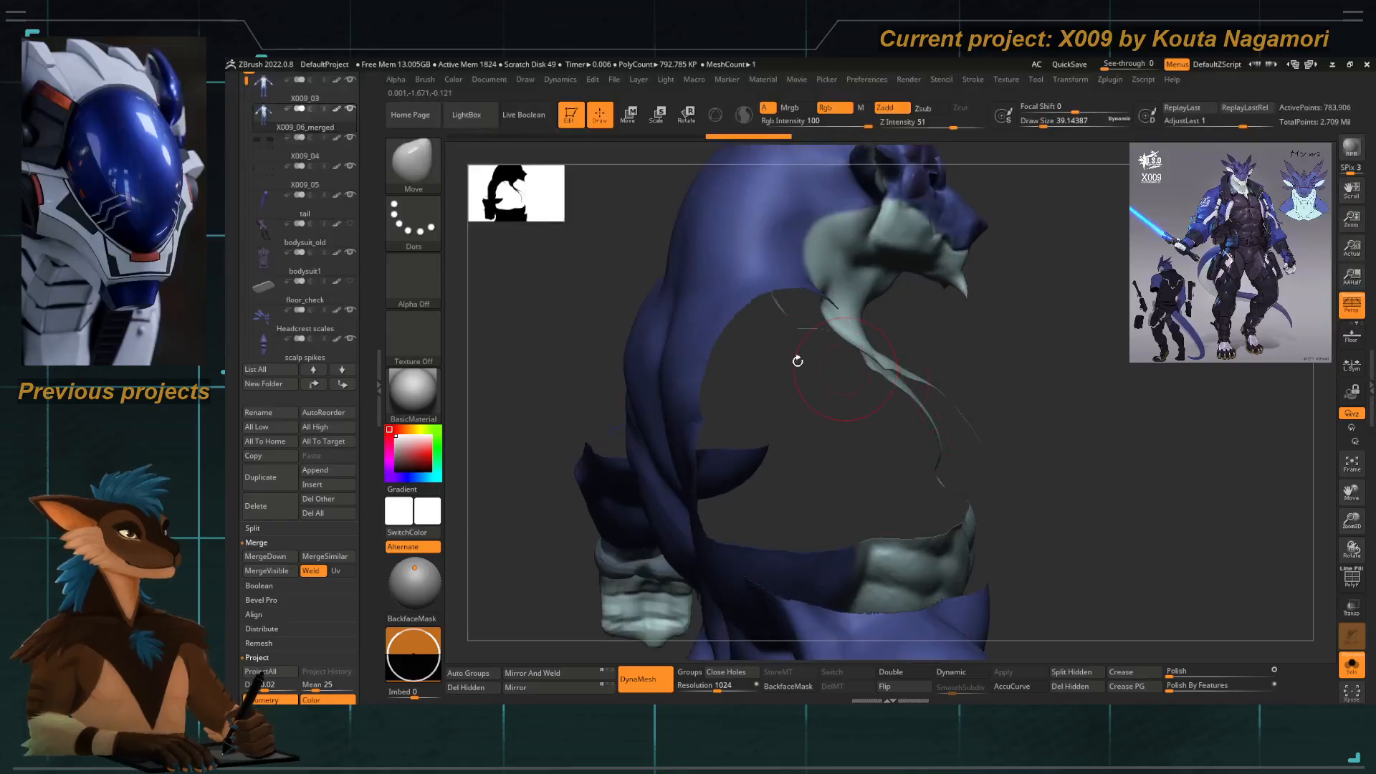
left_click_drag(896, 445, 719, 385, "alt")
left_click_drag(595, 389, 504, 381, "shift")
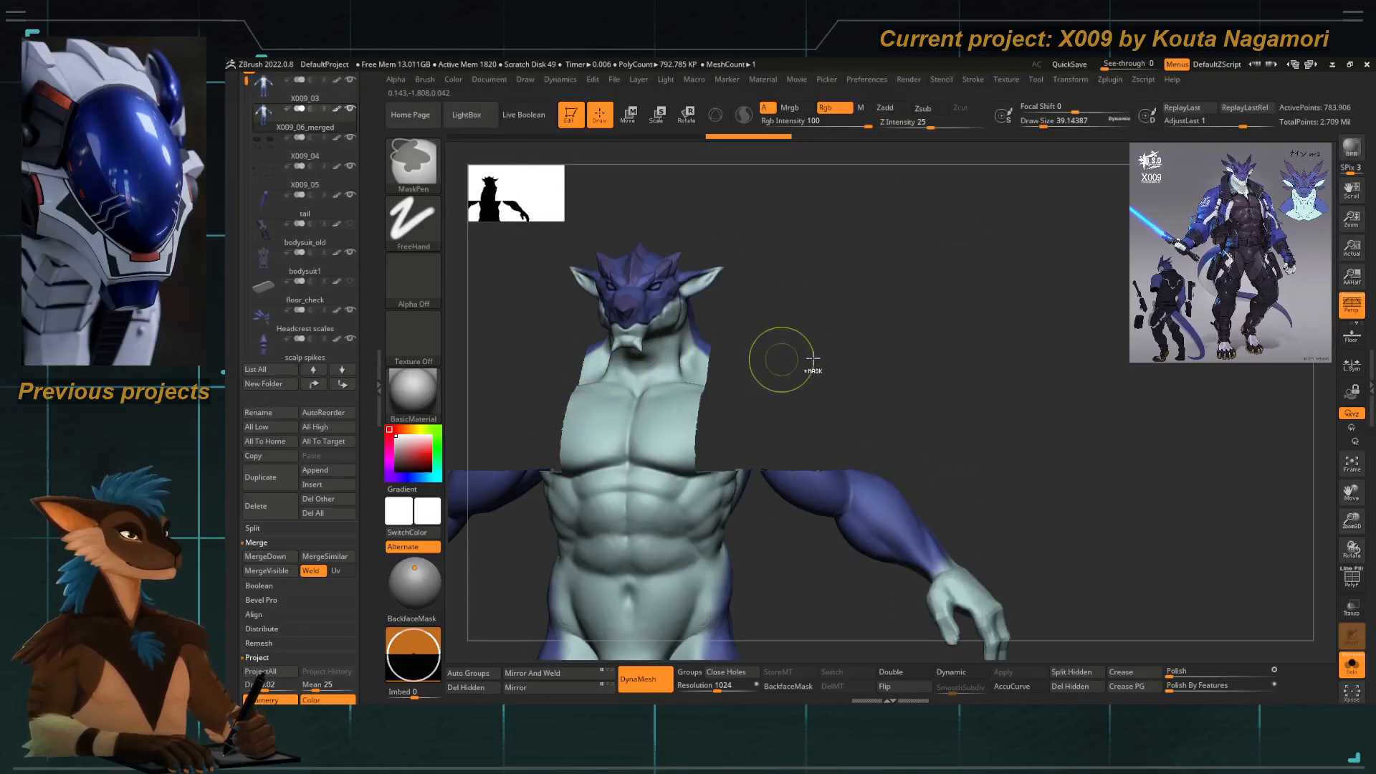
left_click_drag(811, 359, 833, 389, "ctrl")
left_click_drag(555, 415, 685, 318, "alt")
left_click(725, 359, "ctrl+shift")
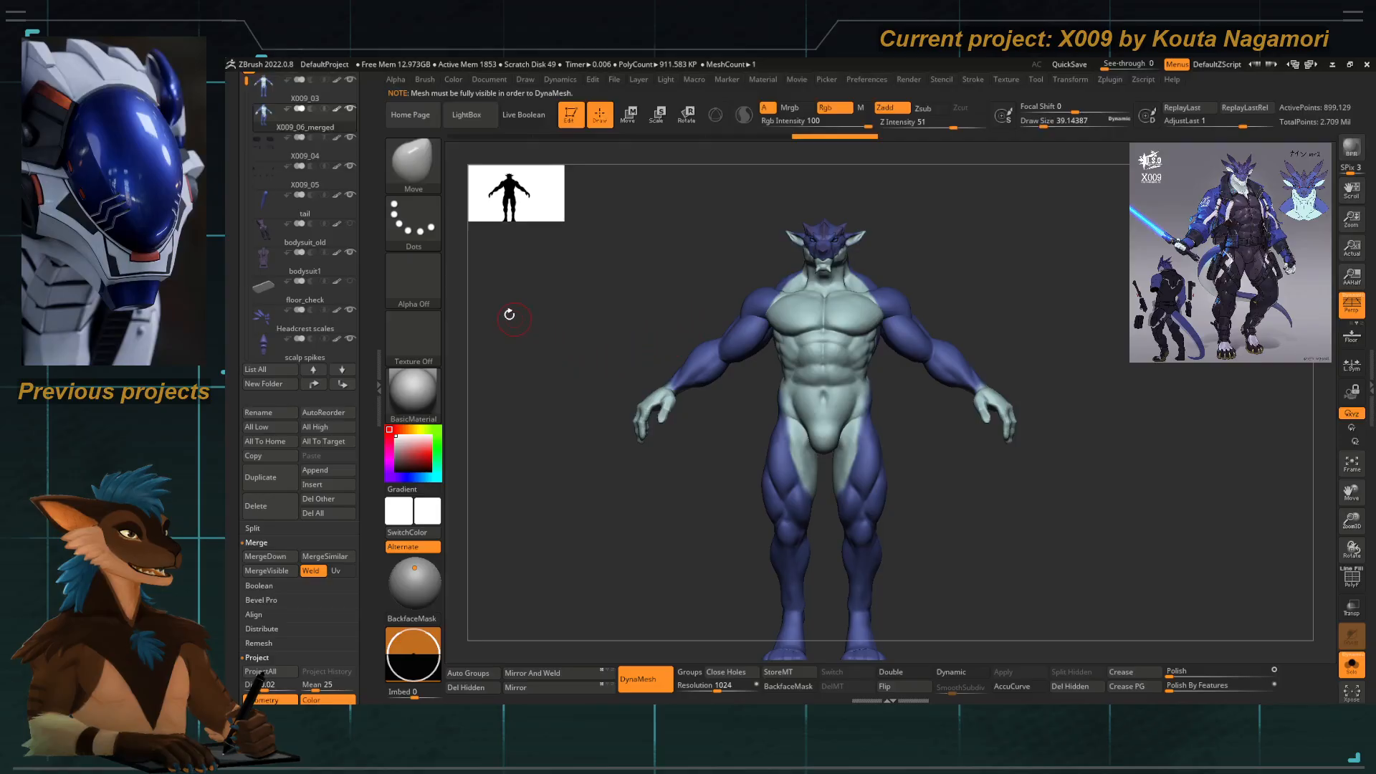
Mask the arms and torso for the jacket with MaskLasso and perspective off, refining the area over the back.
left_click(417, 171, "ctrl")
left_click(713, 242, "ctrl")
left_click(417, 171, "ctrl")
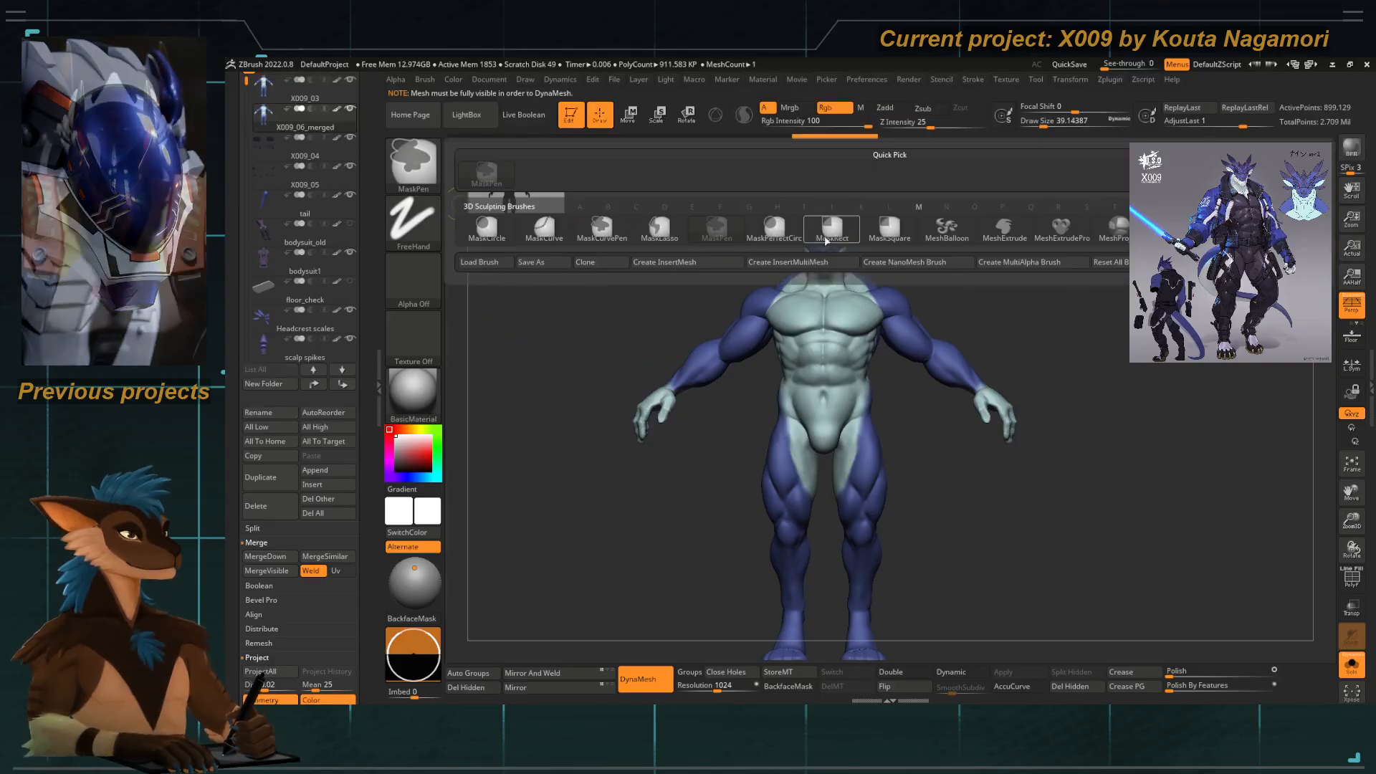
left_click(649, 238, "ctrl")
key("p")
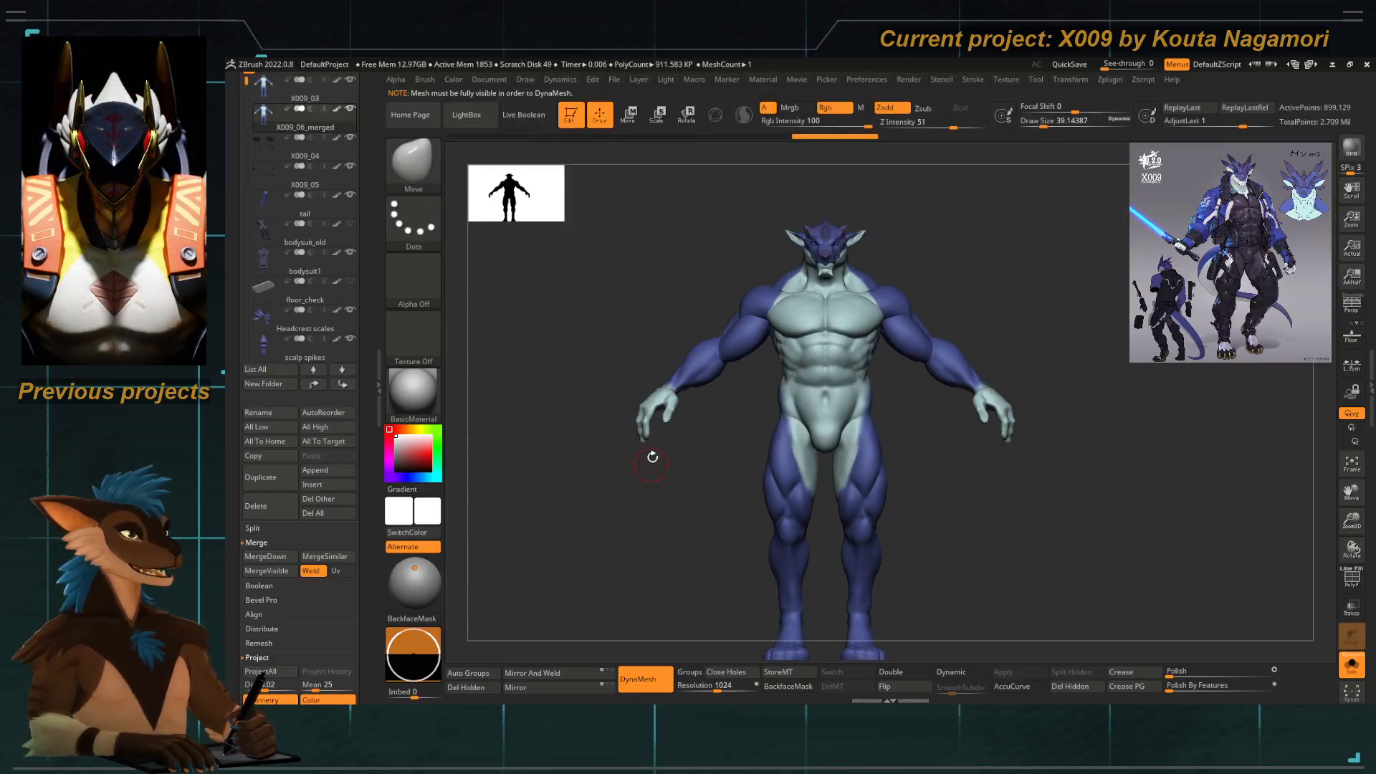
left_click_drag(642, 350, 705, 412, "ctrl")
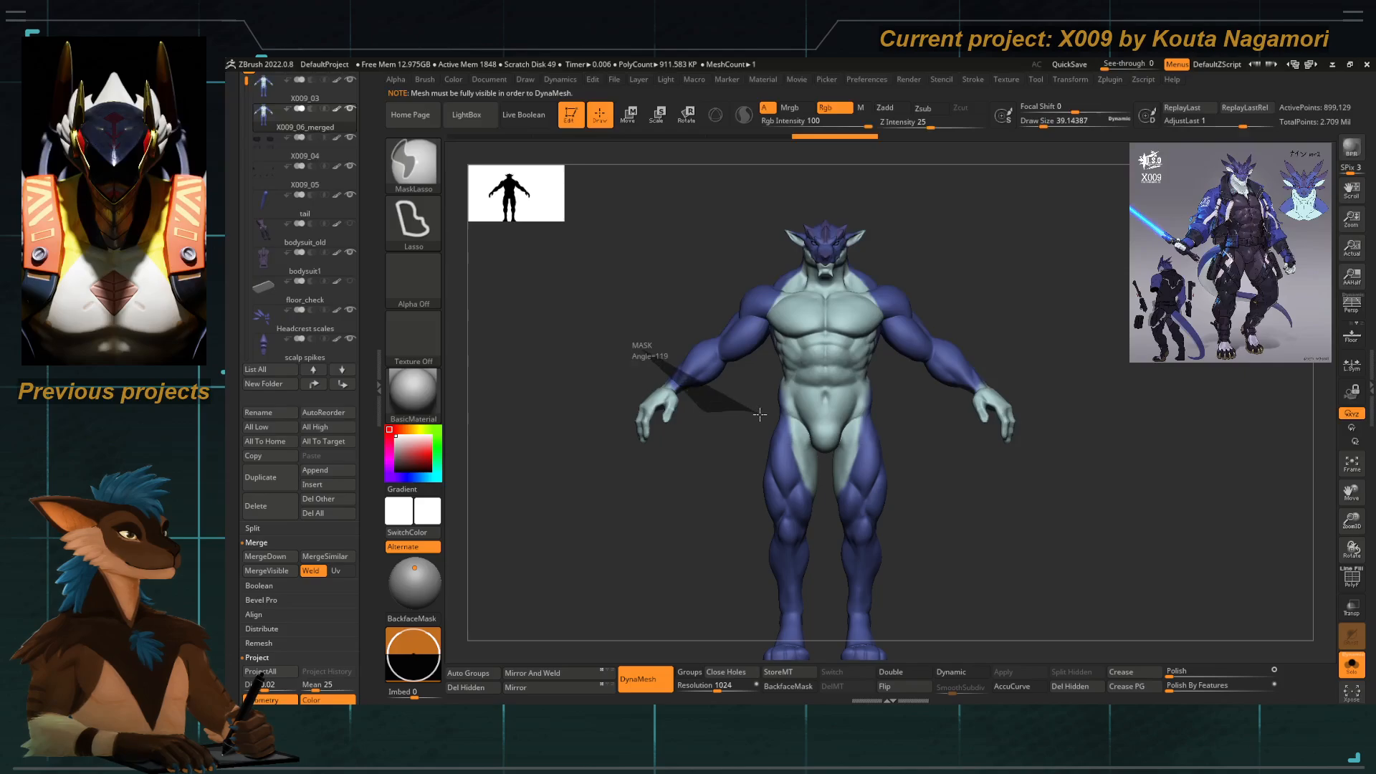
mouse_move(803, 423)
left_mouse_down("ctrl")
mouse_move(824, 283)
mouse_move(664, 311)
left_mouse_up("ctrl")
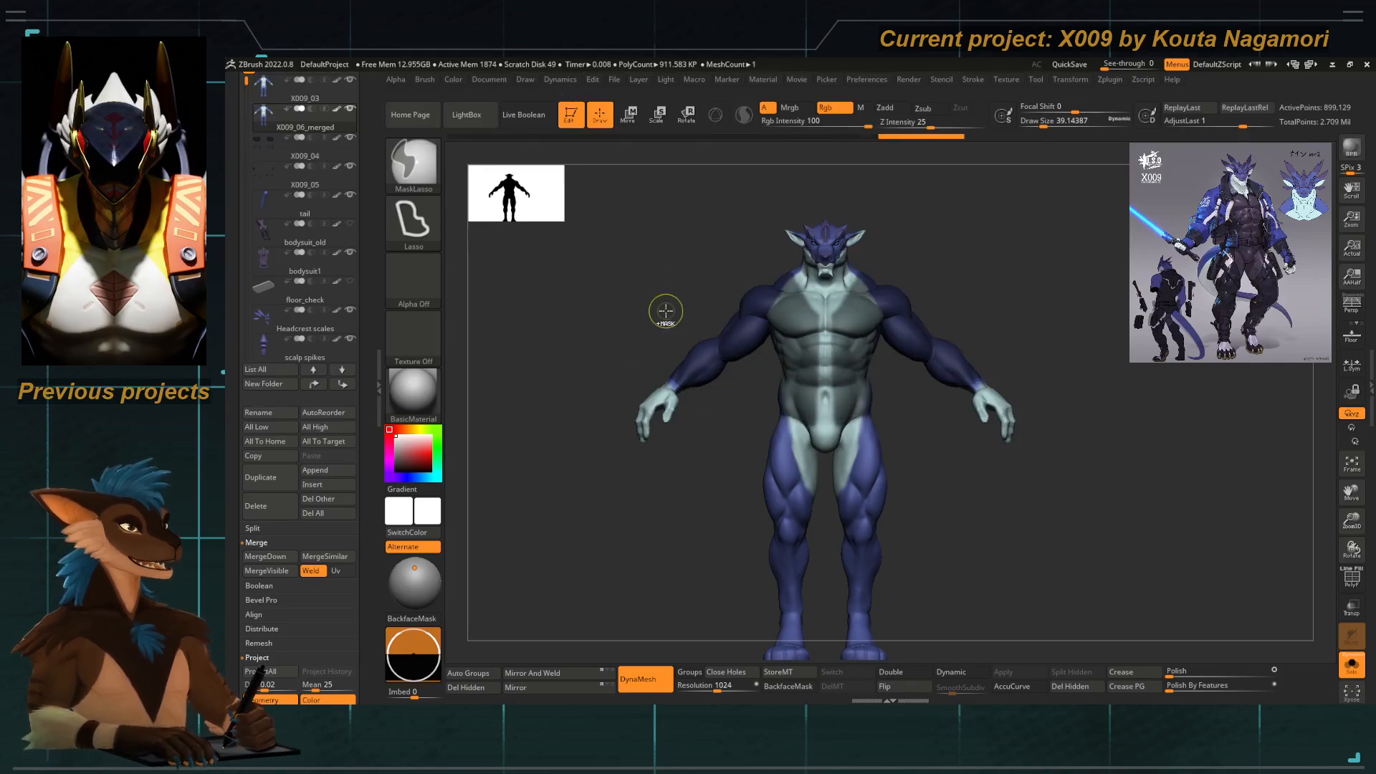
mouse_move(719, 448)
left_mouse_down()
mouse_move(774, 485)
mouse_move(691, 420)
mouse_move(708, 384)
mouse_move(753, 390)
mouse_move(679, 387)
left_mouse_up()
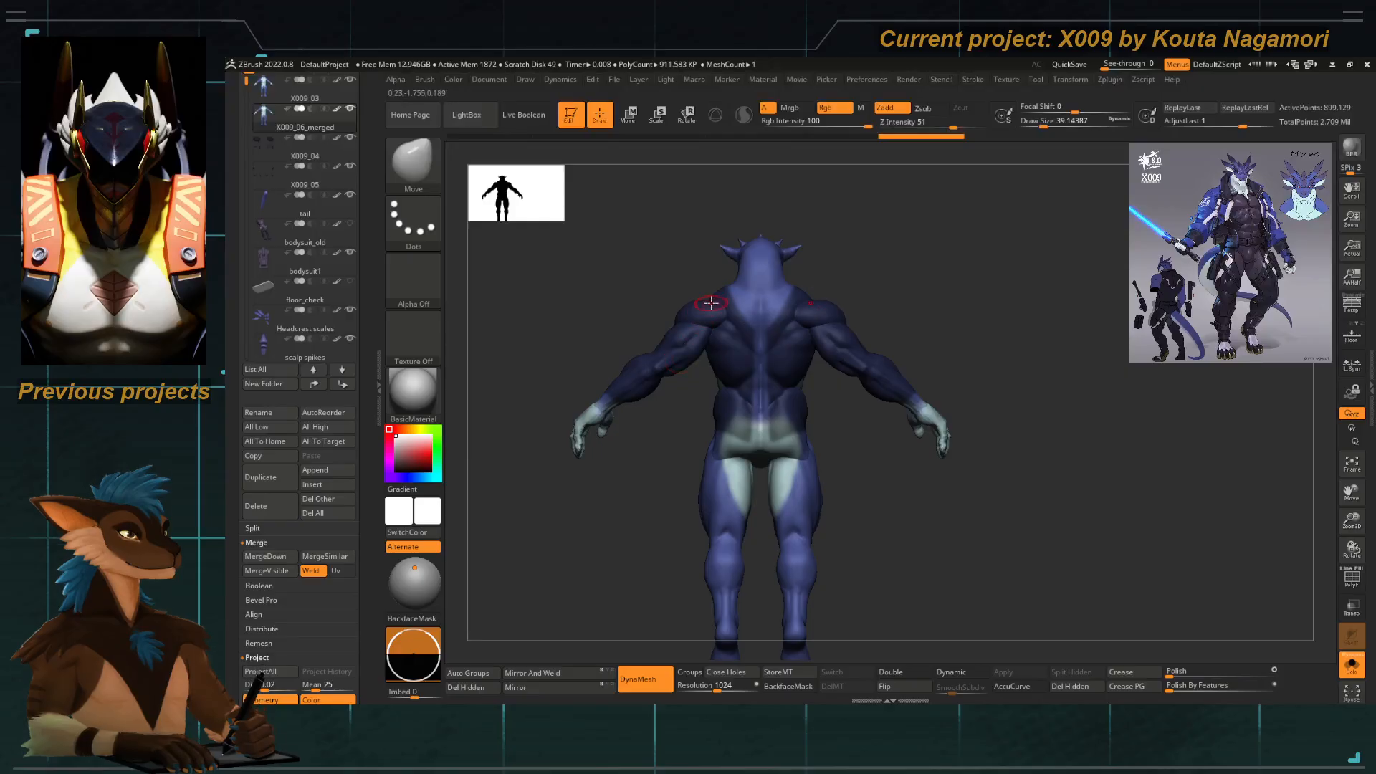
mouse_move(809, 319)
left_mouse_down("ctrl")
mouse_move(818, 414)
mouse_move(685, 425)
mouse_move(777, 479)
mouse_move(846, 429)
left_mouse_up("ctrl")
Unmask a strip down the middle of the chest and abdomen from a top view to form the jacket's front opening.
mouse_move(846, 446)
right_mouse_down()
mouse_move(688, 423)
mouse_move(616, 394)
mouse_move(761, 382)
right_mouse_up()
right_click_drag(635, 301, 640, 426)
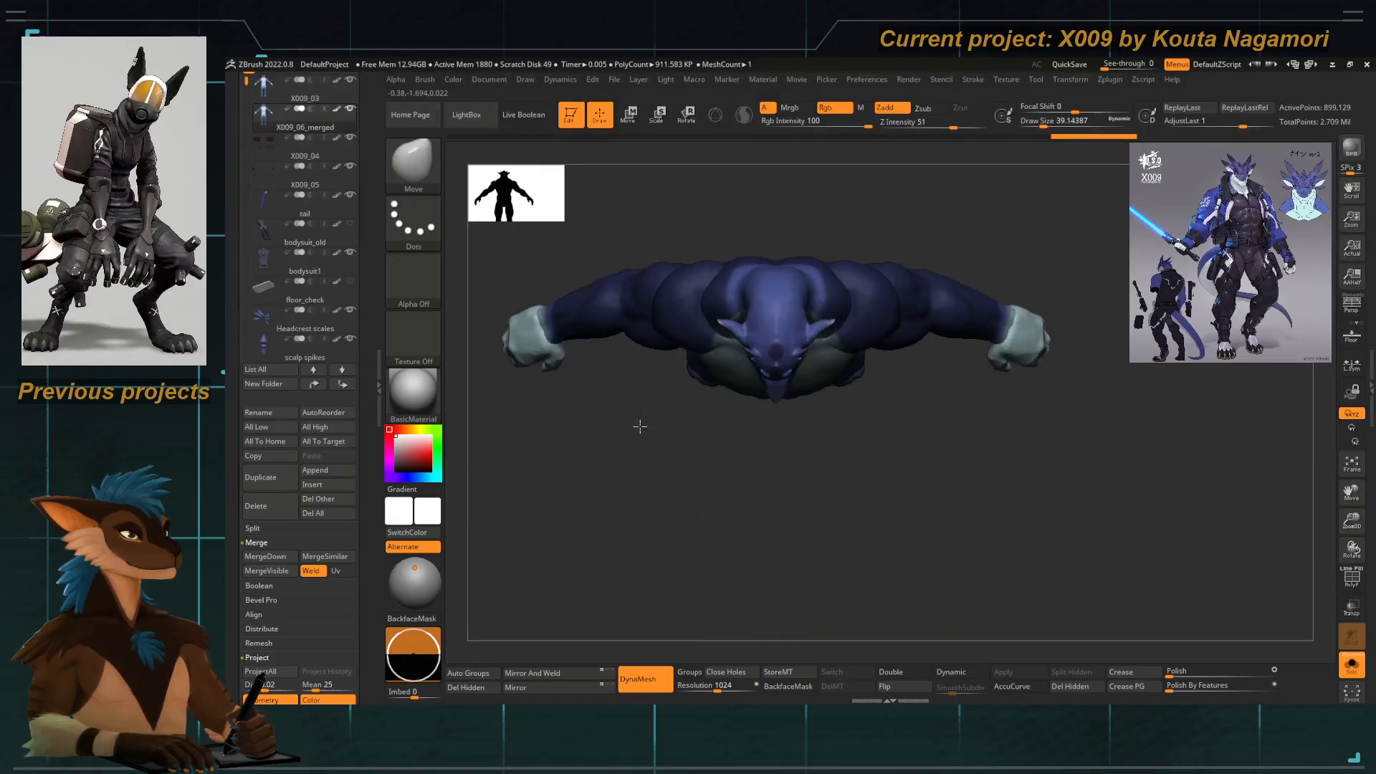
key("ctrl")
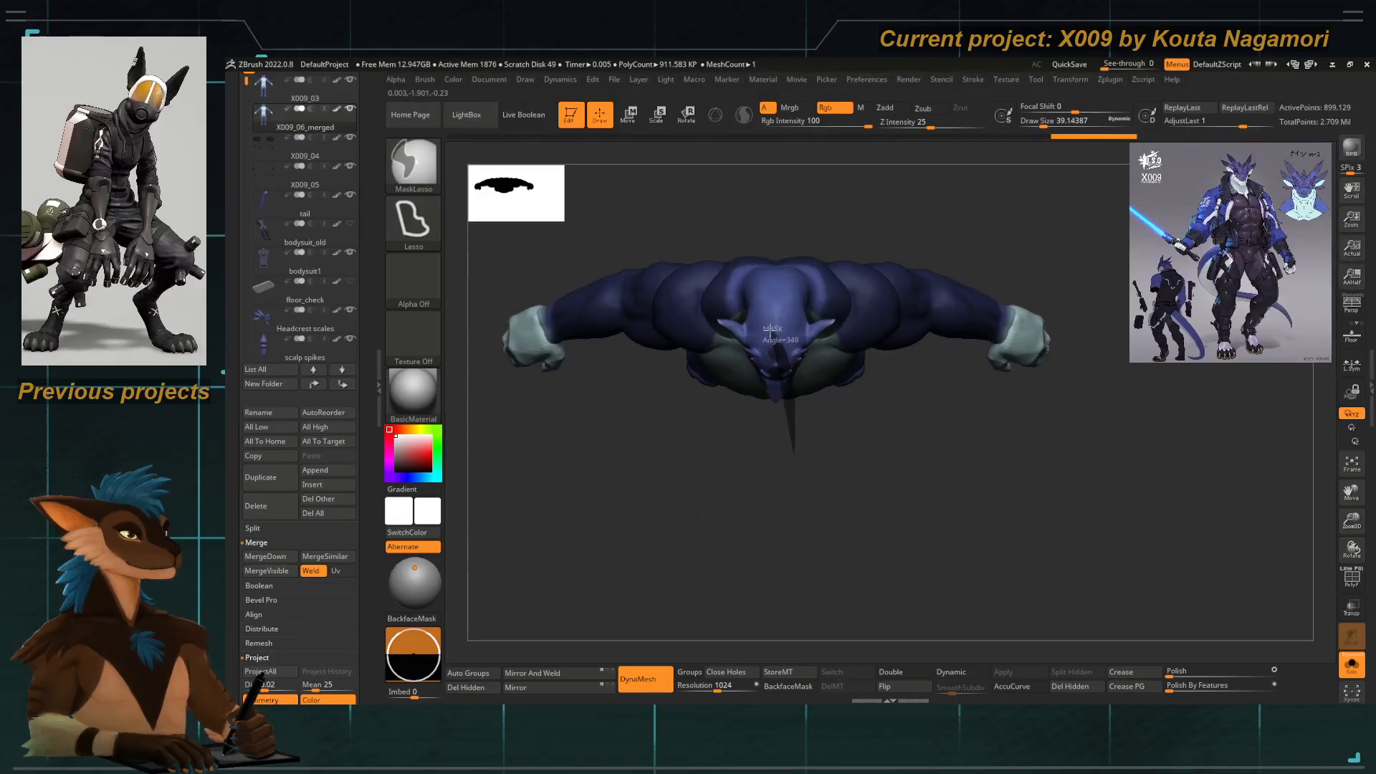
left_click_drag(770, 331, 756, 466, "ctrl")
key("ctrl+z")
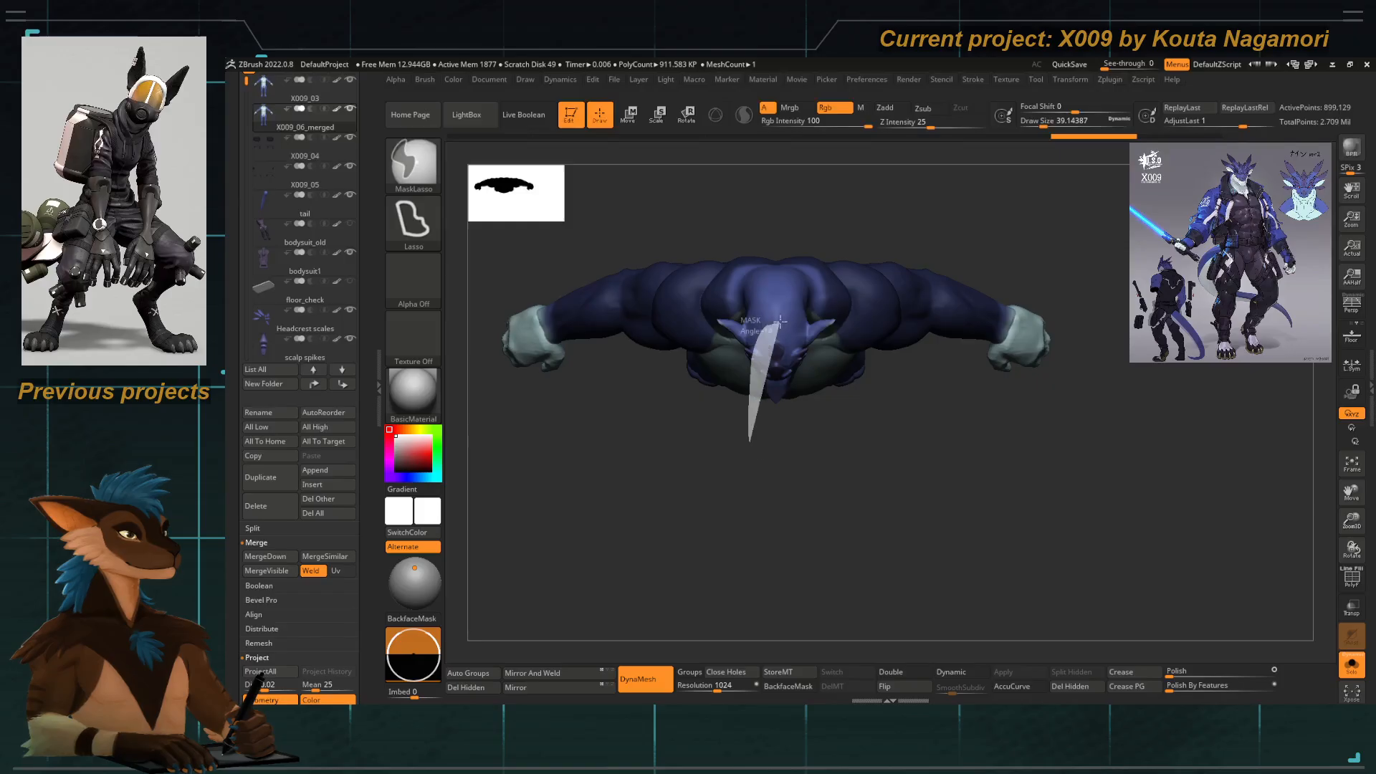
left_click_drag(780, 320, 780, 322, "ctrl")
left_click_drag(799, 538, 777, 392)
Shape the jacket mask's neckline around the base of the neck and upper back from the front and side.
key("ctrl")
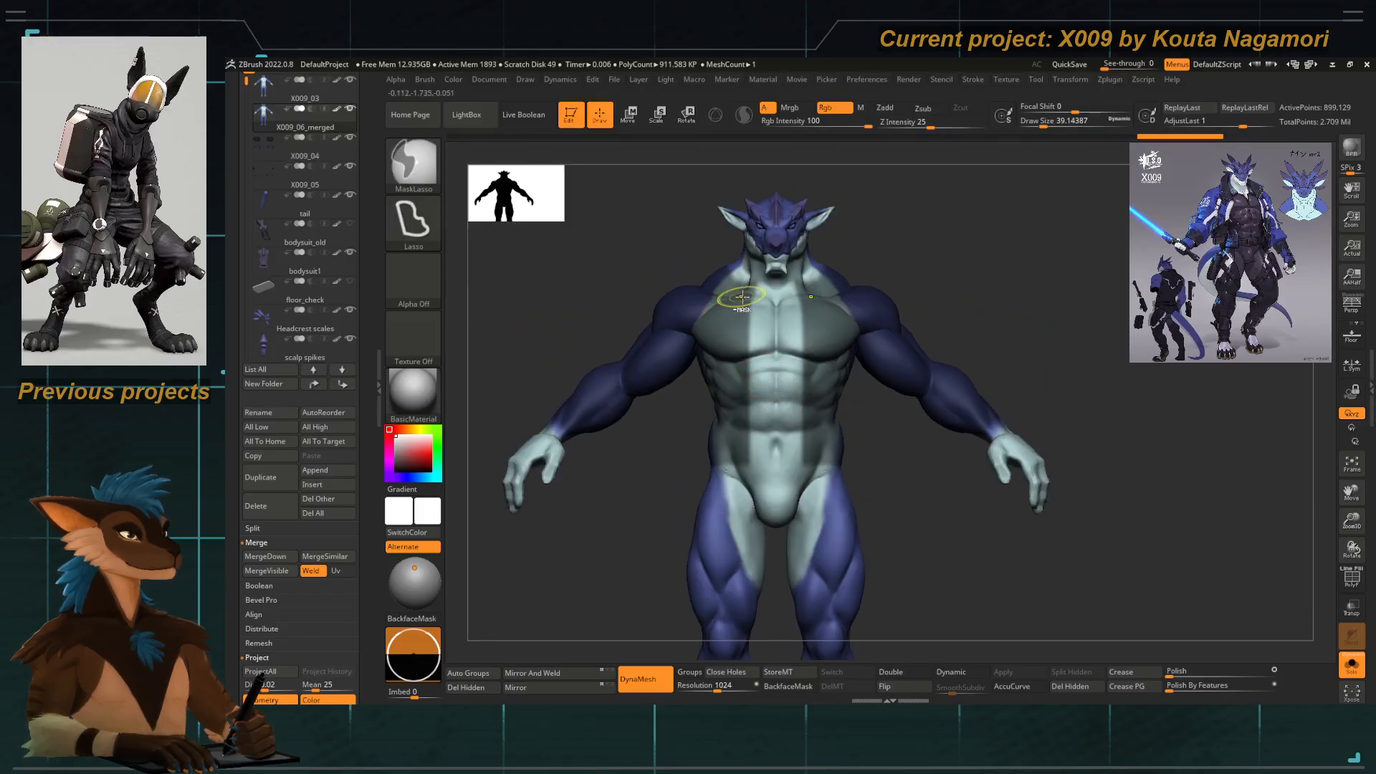
left_click_drag(701, 239, 701, 224, "ctrl+alt")
mouse_move(624, 255)
left_mouse_down()
mouse_move(745, 263)
mouse_move(623, 265)
mouse_move(798, 326)
left_mouse_up()
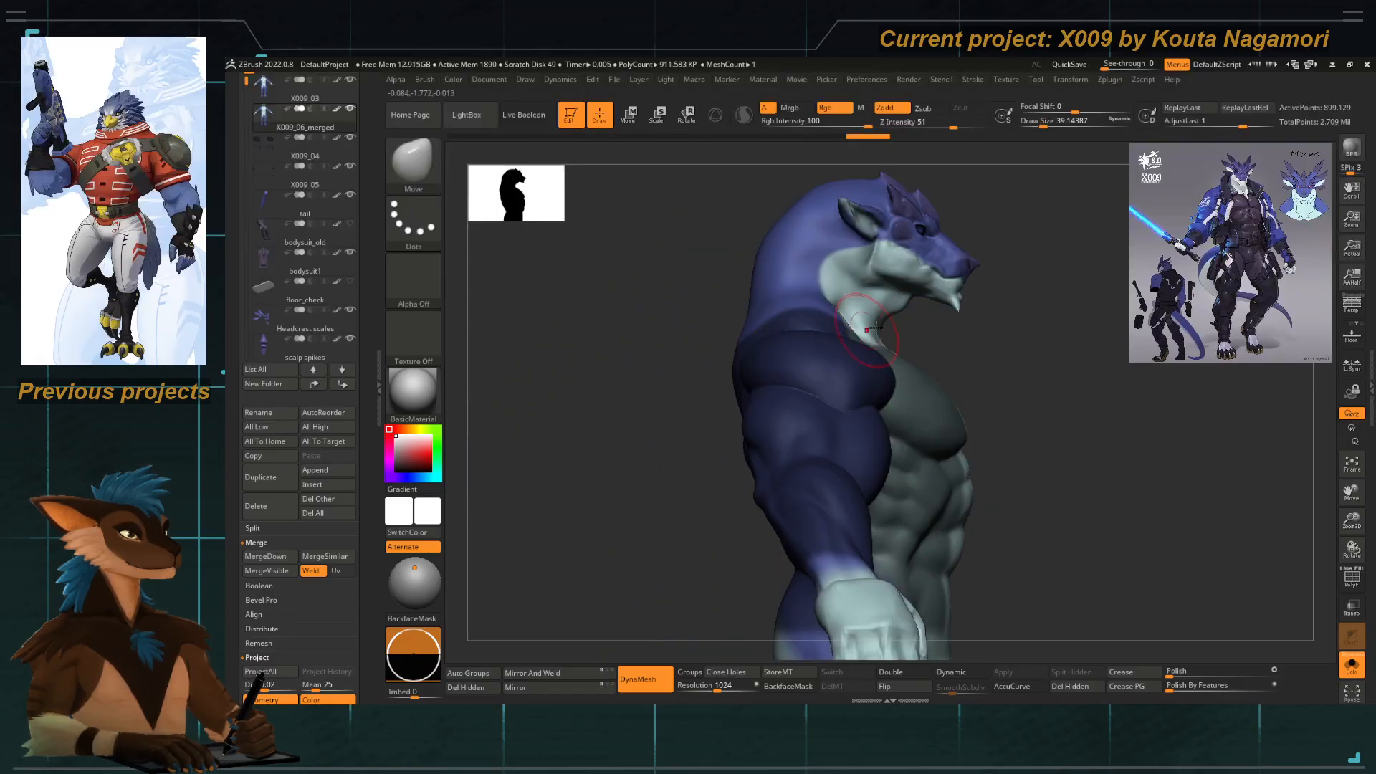
key("ctrl")
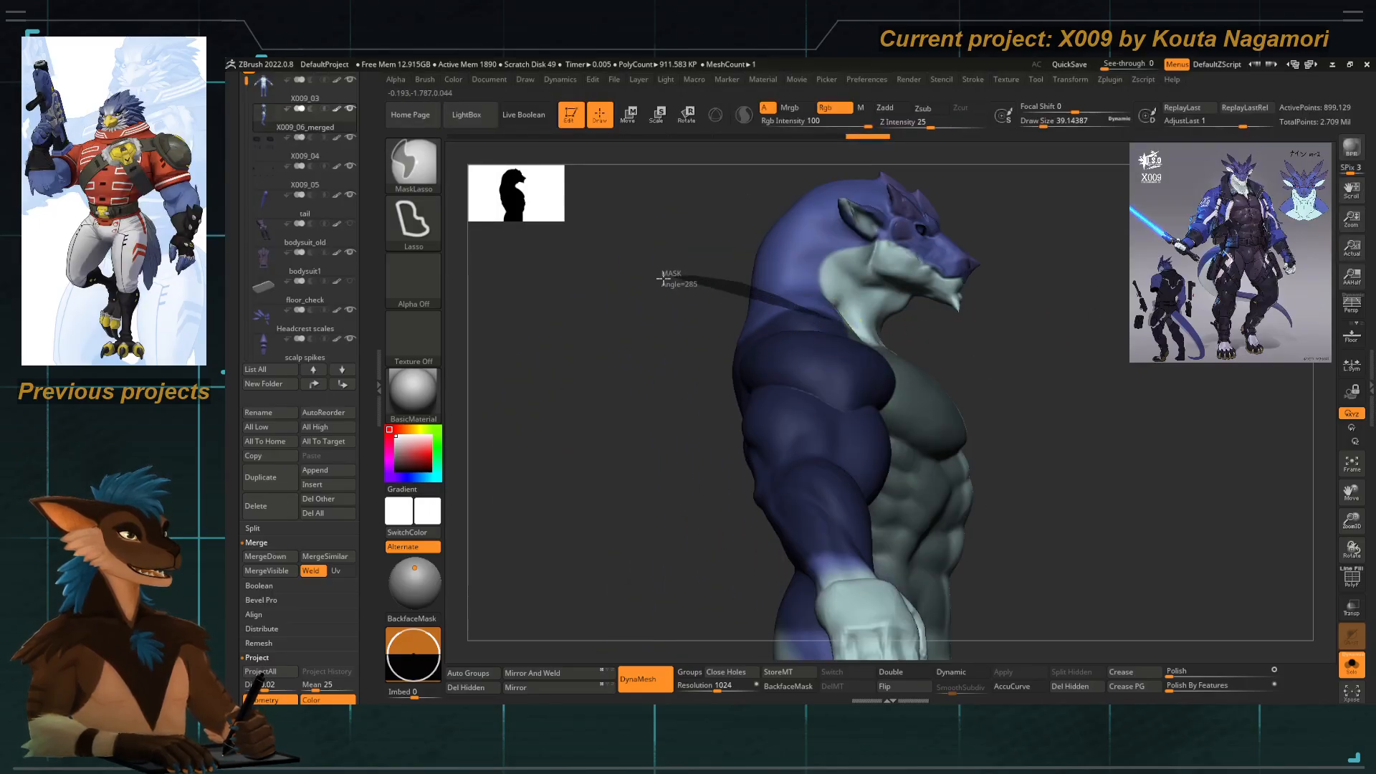
left_click_drag(664, 278, 698, 388, "ctrl")
mouse_move(674, 310)
left_mouse_down("shift")
mouse_move(561, 305)
mouse_move(669, 366)
mouse_move(599, 304)
mouse_move(593, 273)
mouse_move(638, 301)
mouse_move(619, 294)
left_mouse_up("shift")
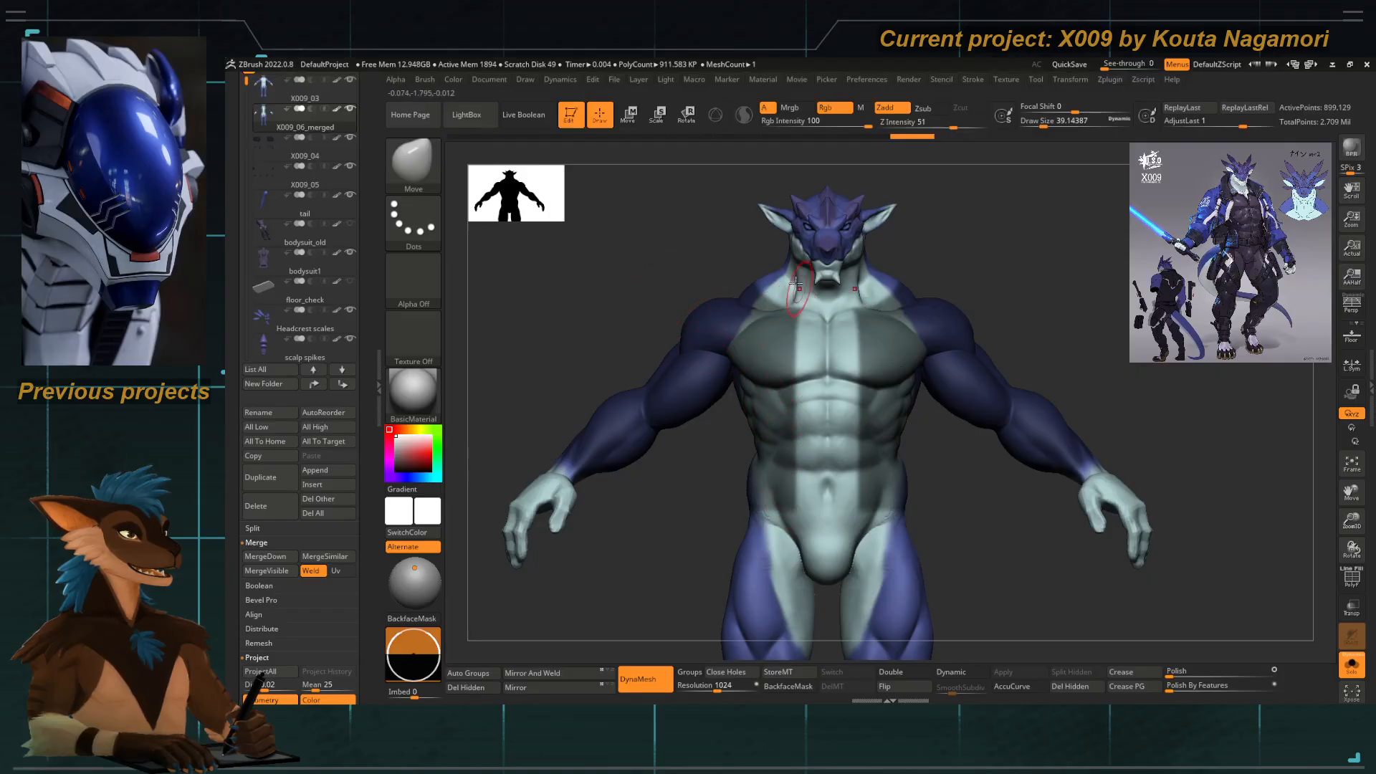
Refine the jacket mask at the wrists with MaskLasso and bring up the subtool's extraction settings.
left_click_drag(673, 473, 671, 267, "alt")
left_click_drag(684, 340, 629, 423, "alt")
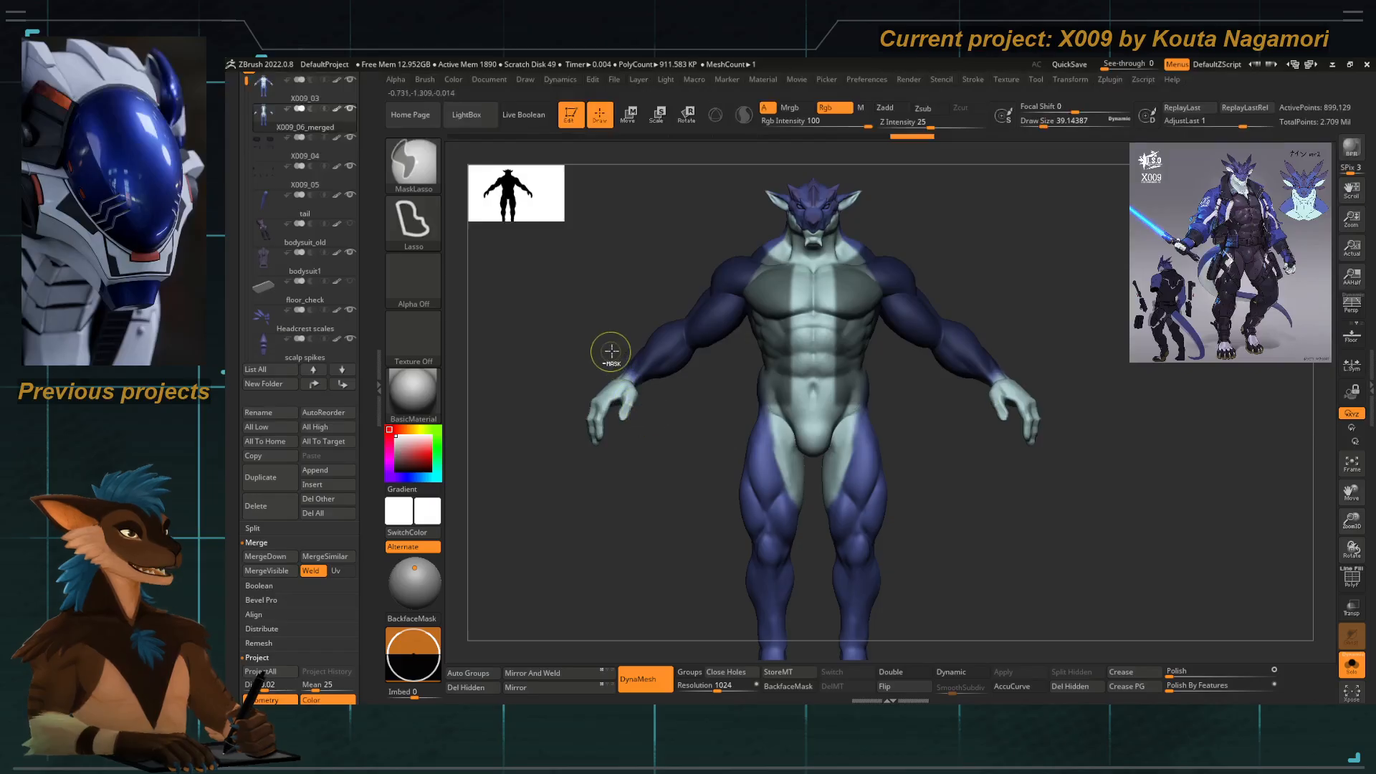
mouse_move(611, 352)
left_mouse_down("ctrl")
mouse_move(669, 454)
mouse_move(602, 430)
mouse_move(660, 451)
left_mouse_up("ctrl")
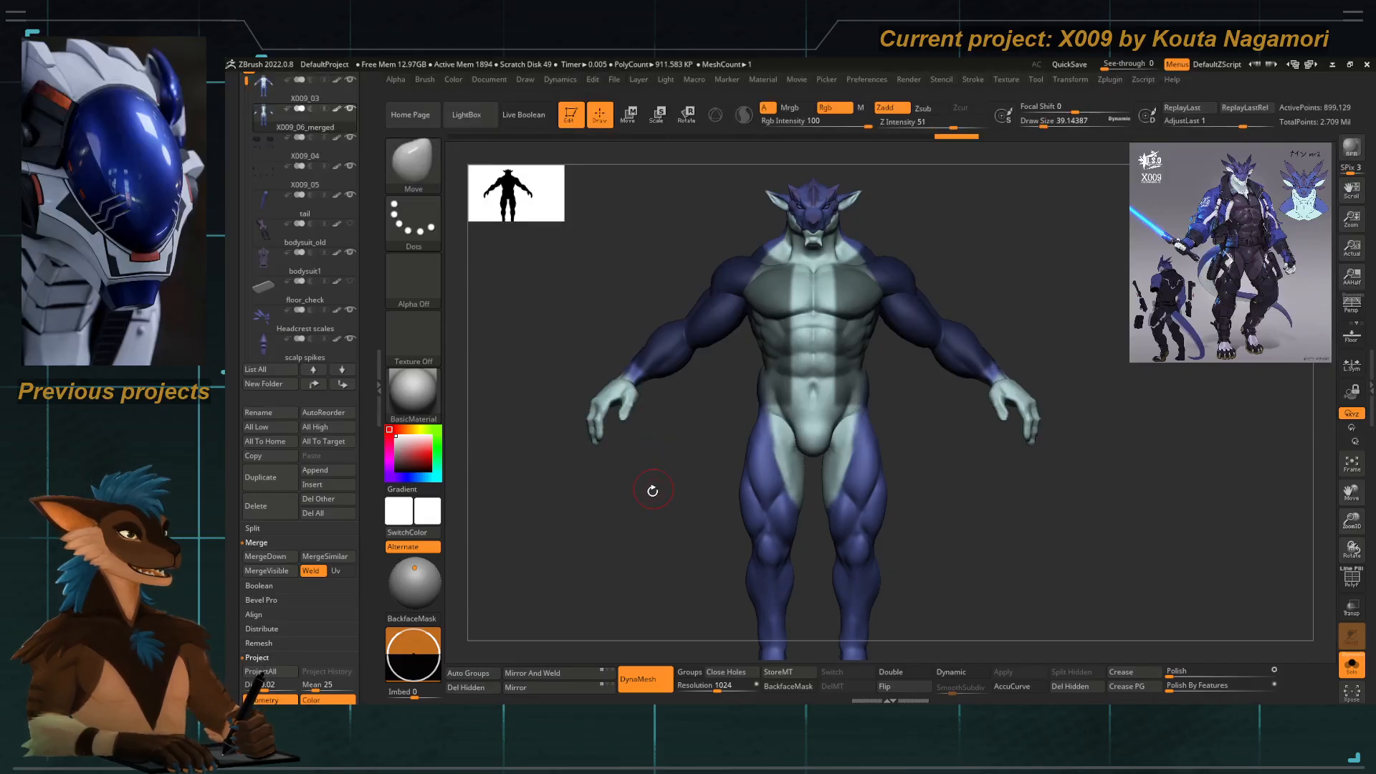
scroll(255, 567, "down", 5)
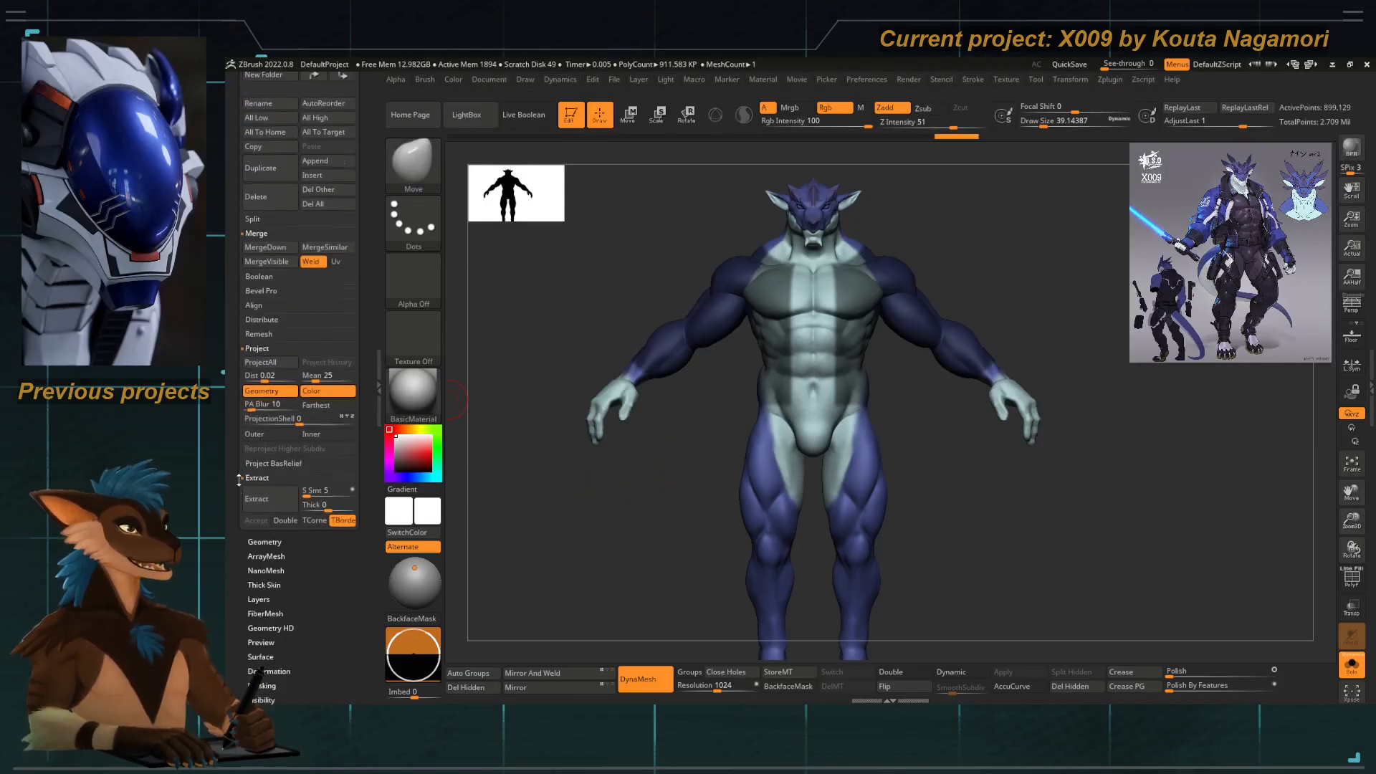
Extract the masked jacket area with smoothing 5 and thickness 0, and accept it as a new subtool.
left_click(262, 474)
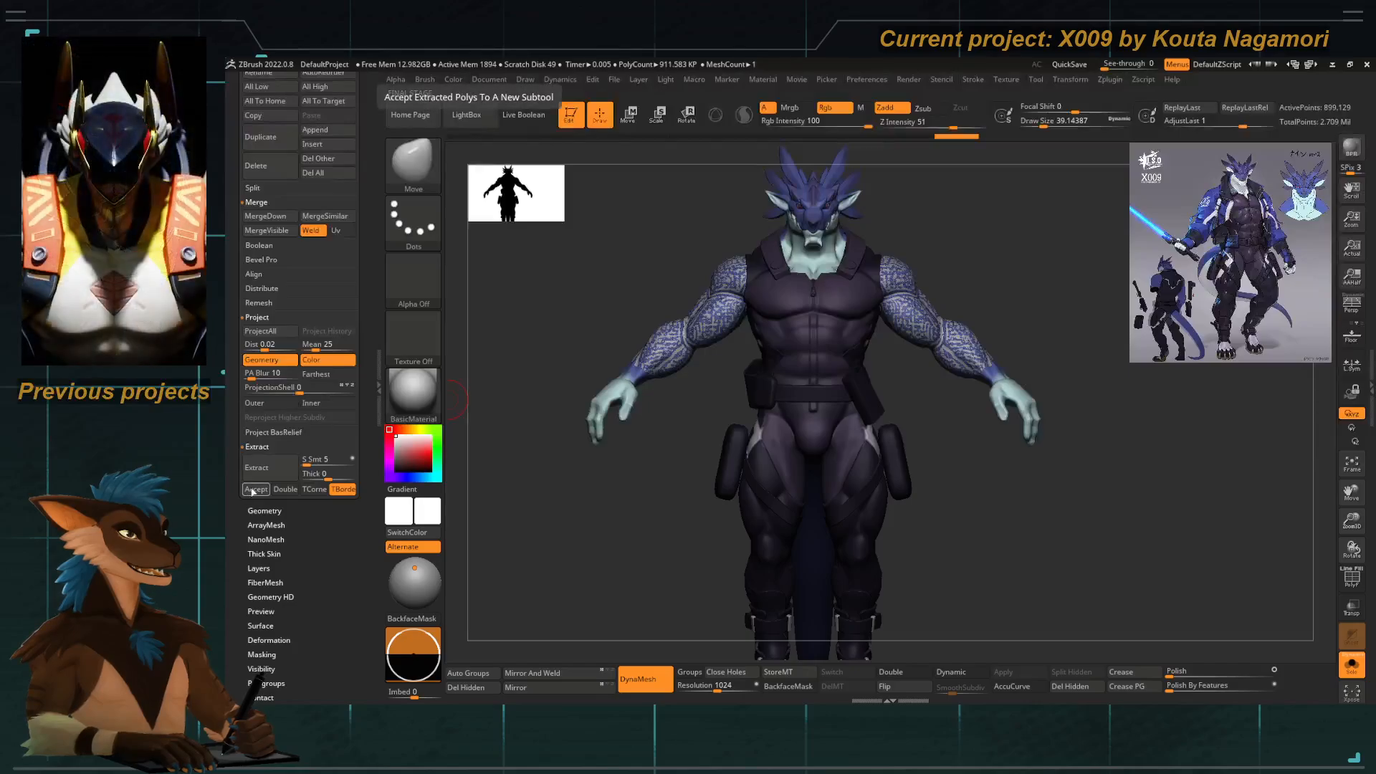
left_click(255, 489)
left_click_drag(647, 497, 611, 286)
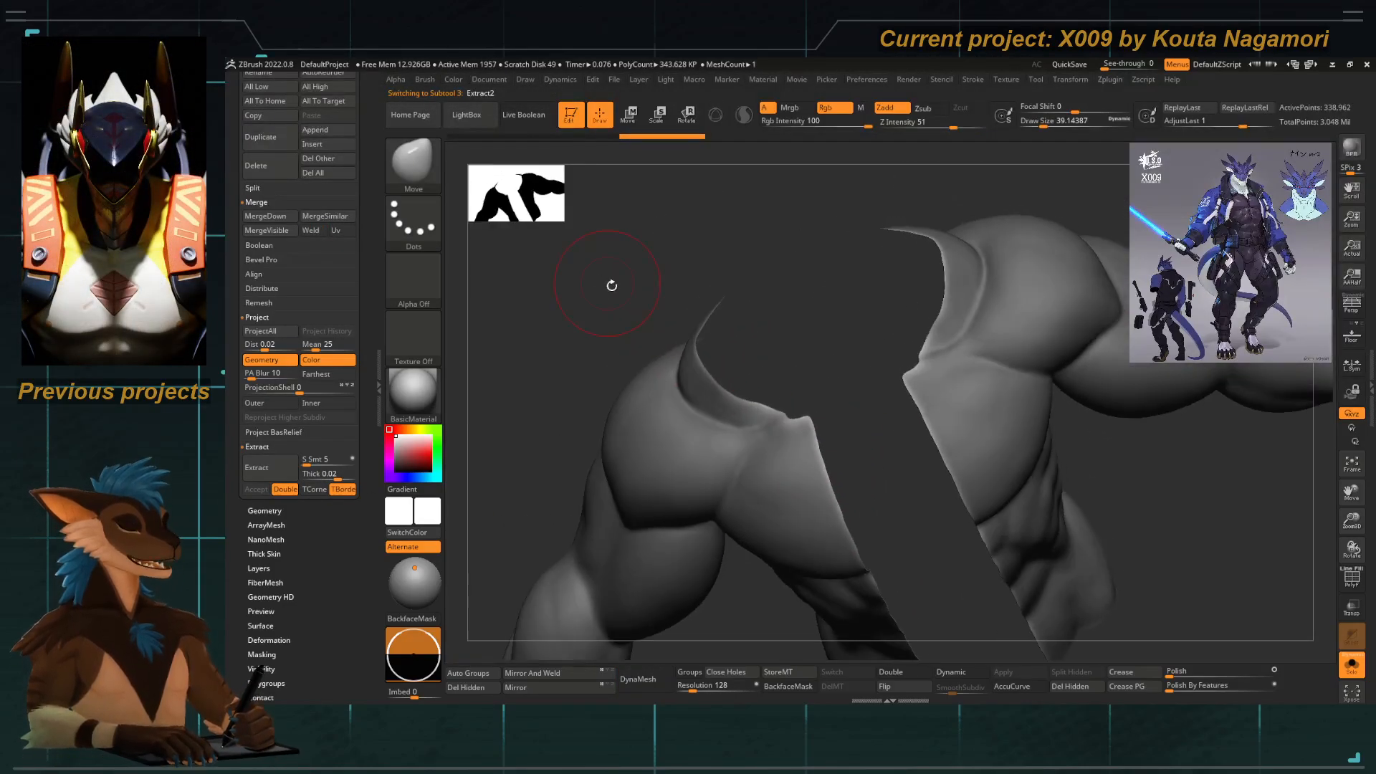
Examine the inside of the extracted jacket with double-sided display switched on, and switch it off again.
left_click(879, 673)
left_click_drag(863, 629, 810, 423)
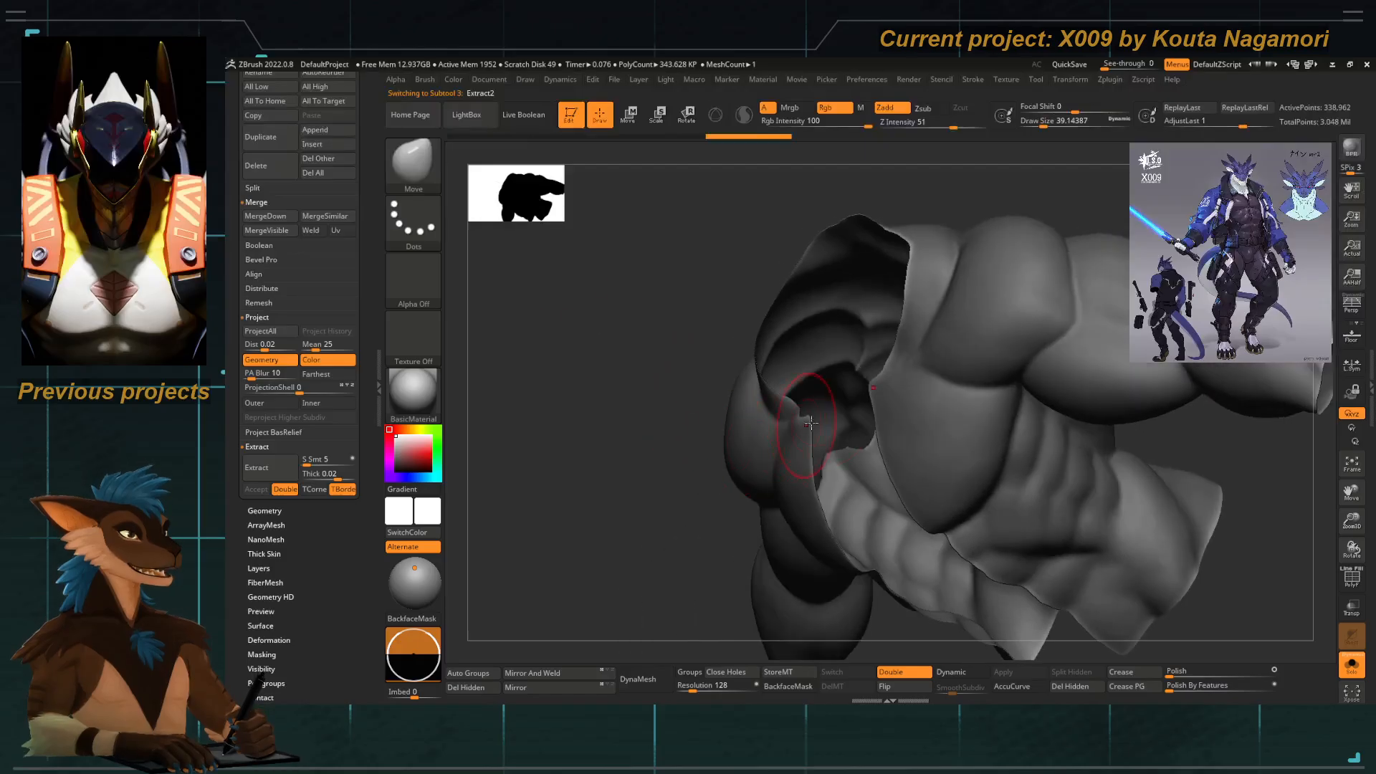
left_click_drag(698, 610, 748, 353)
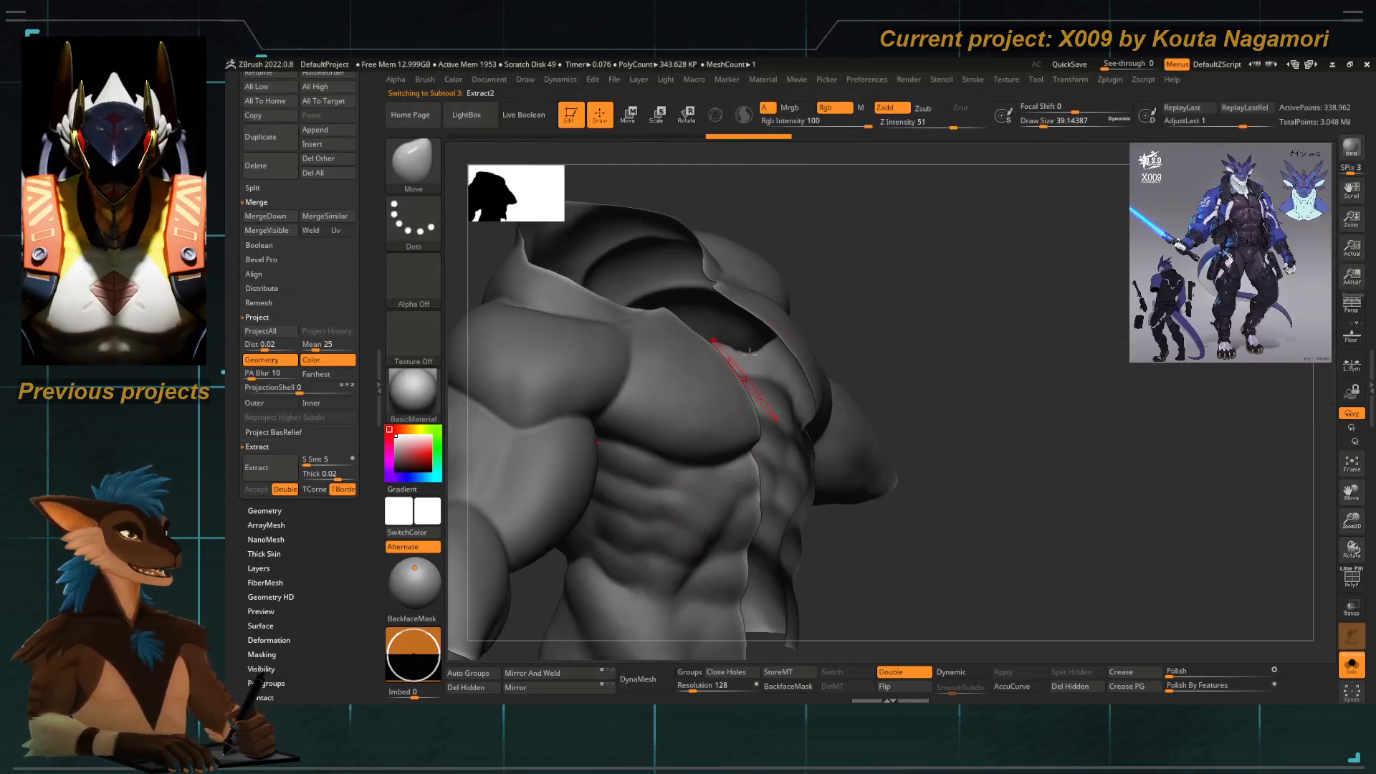
left_click(894, 672)
Clear the mask from the extracted jacket and turn on its polygon wireframe in the front view.
left_click_drag(914, 321, 788, 308, "shift")
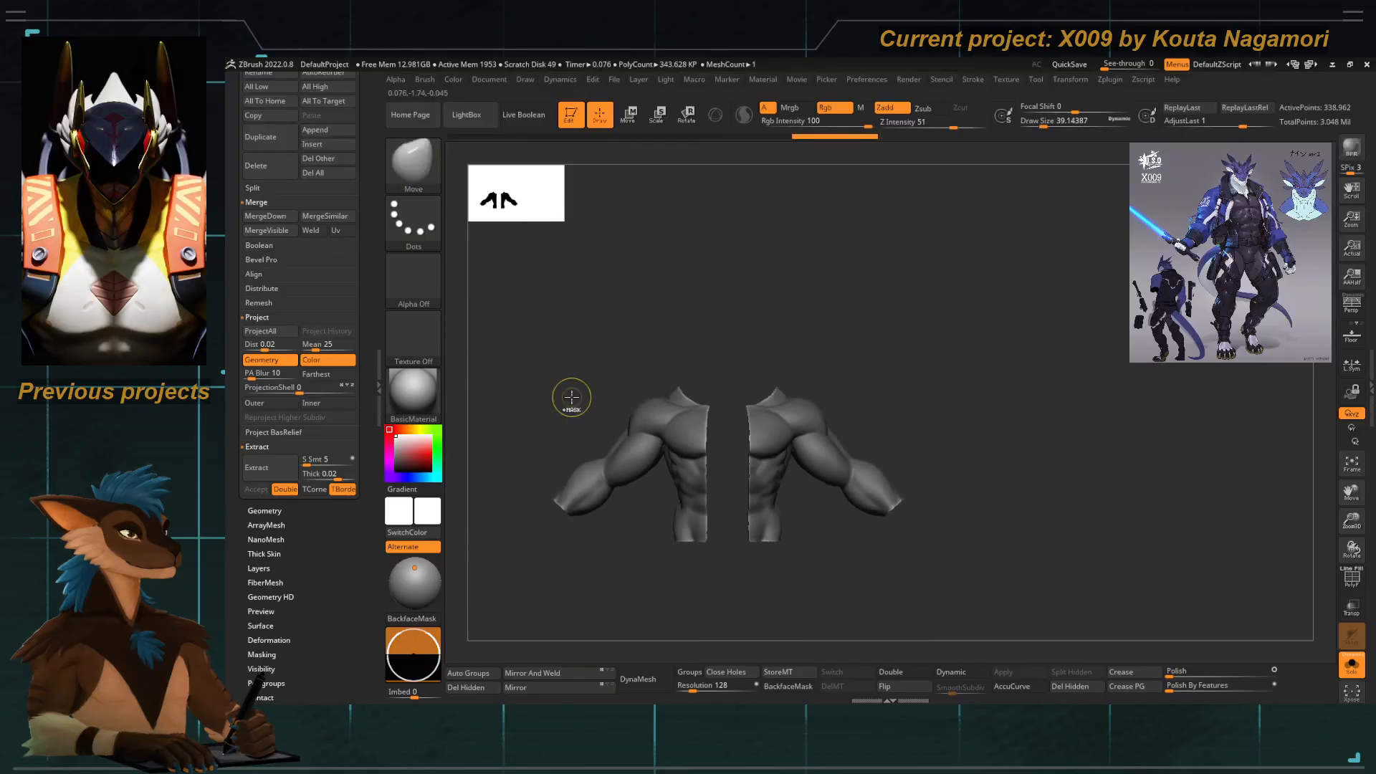
left_click_drag(570, 396, 698, 401, "ctrl")
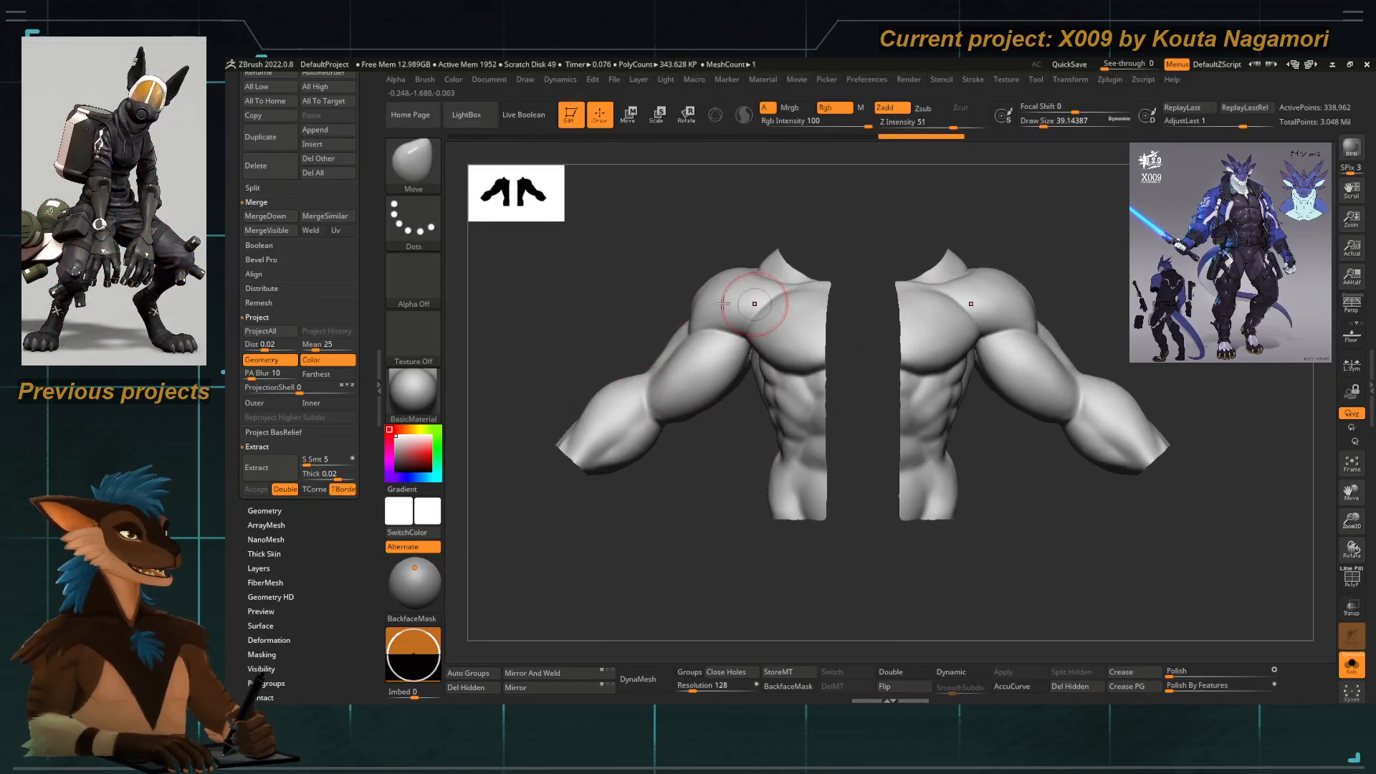
left_click_drag(718, 558, 629, 559)
left_click_drag(740, 422, 644, 454, "alt")
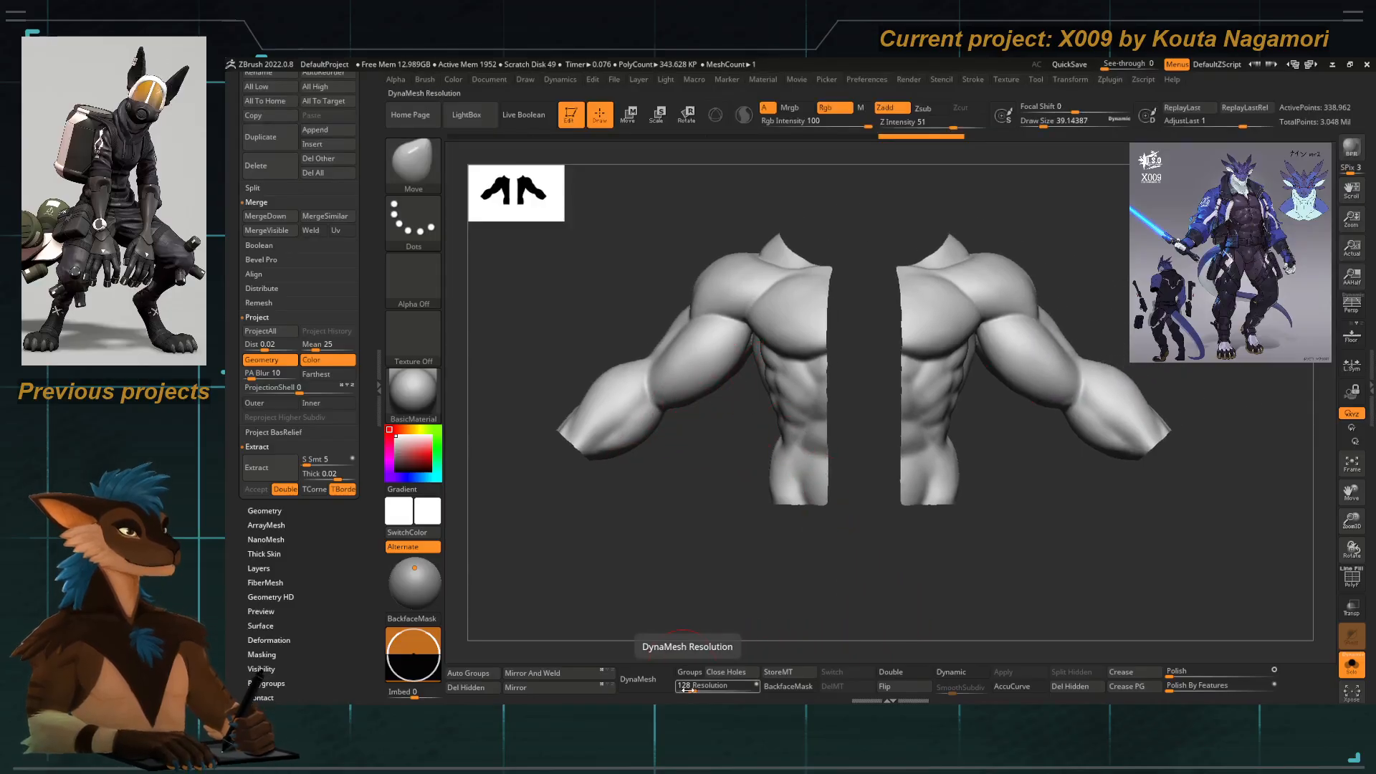
left_click(1350, 579)
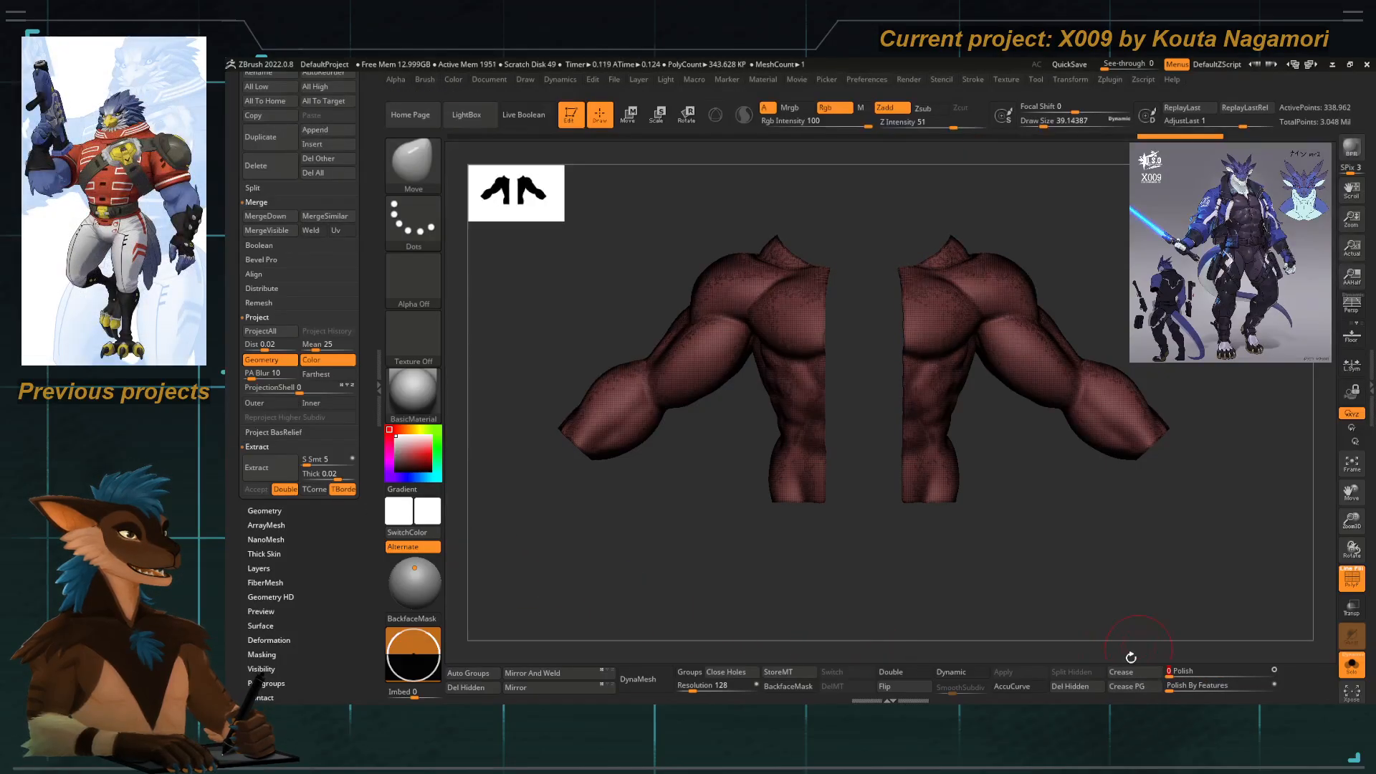
Undo the recent changes back to the masked jacket and redo the mask removal.
key("ctrl+z")
key("ctrl+z")
key("ctrl+z")
key("ctrl+z")
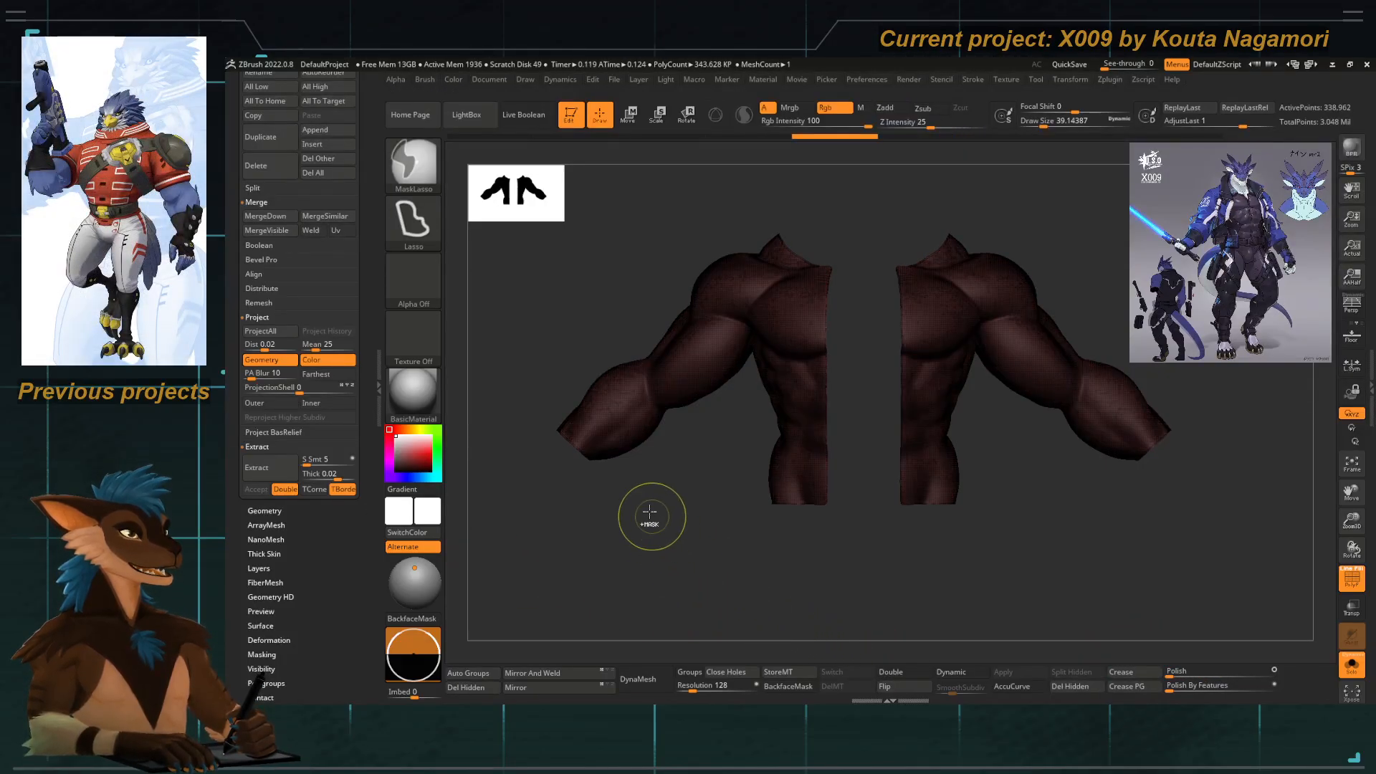
key("ctrl+shift+z")
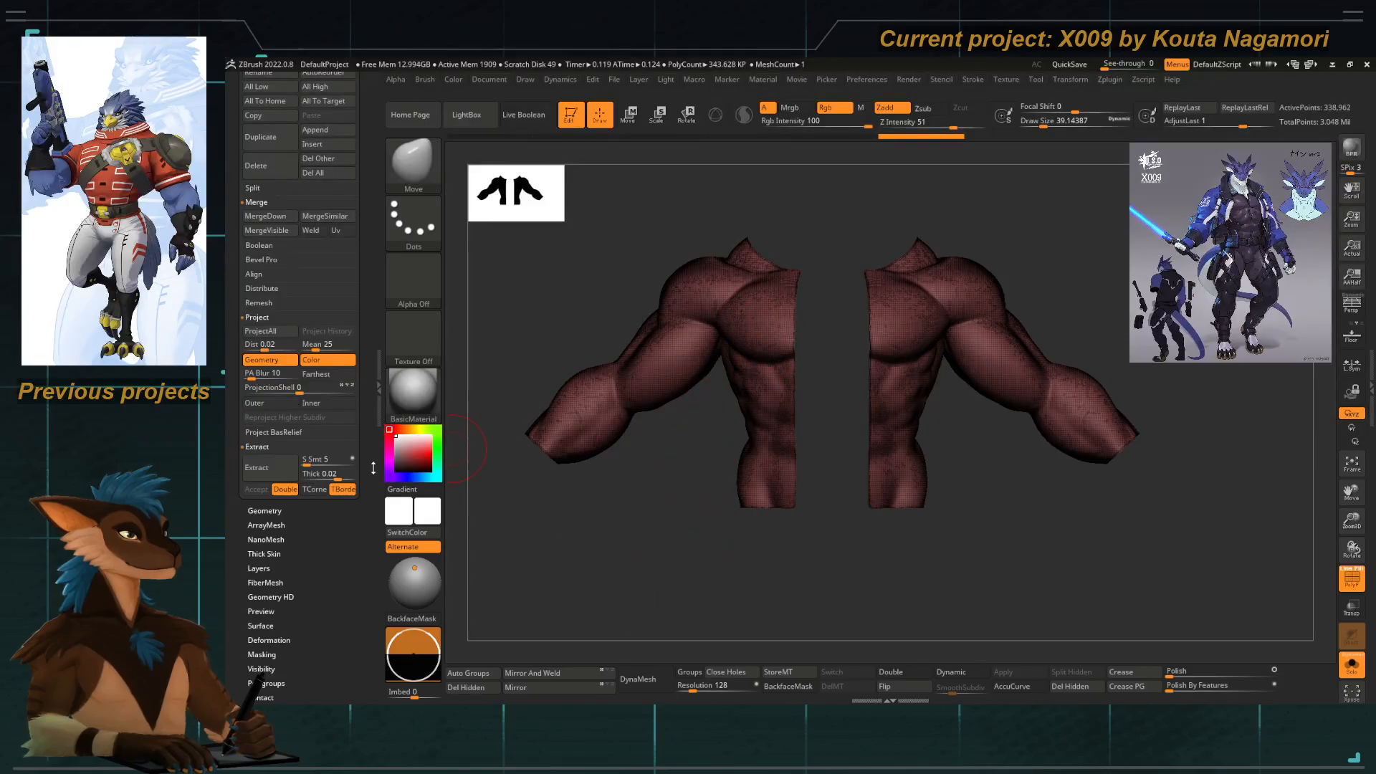
Remesh the jacket with ZRemesher in its geometry settings, using a target polygons count of 5 with adaptive density.
scroll(373, 468, "down", 5)
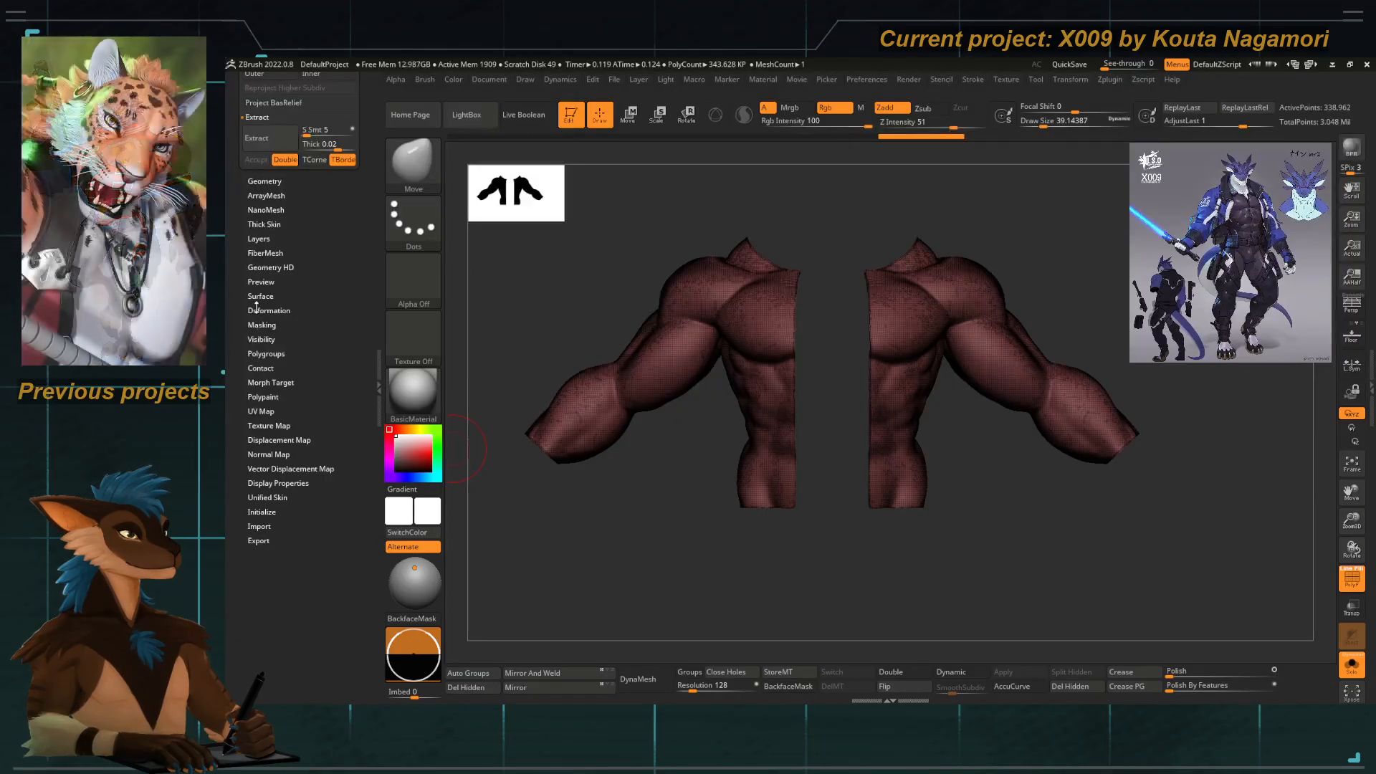
left_click(259, 180)
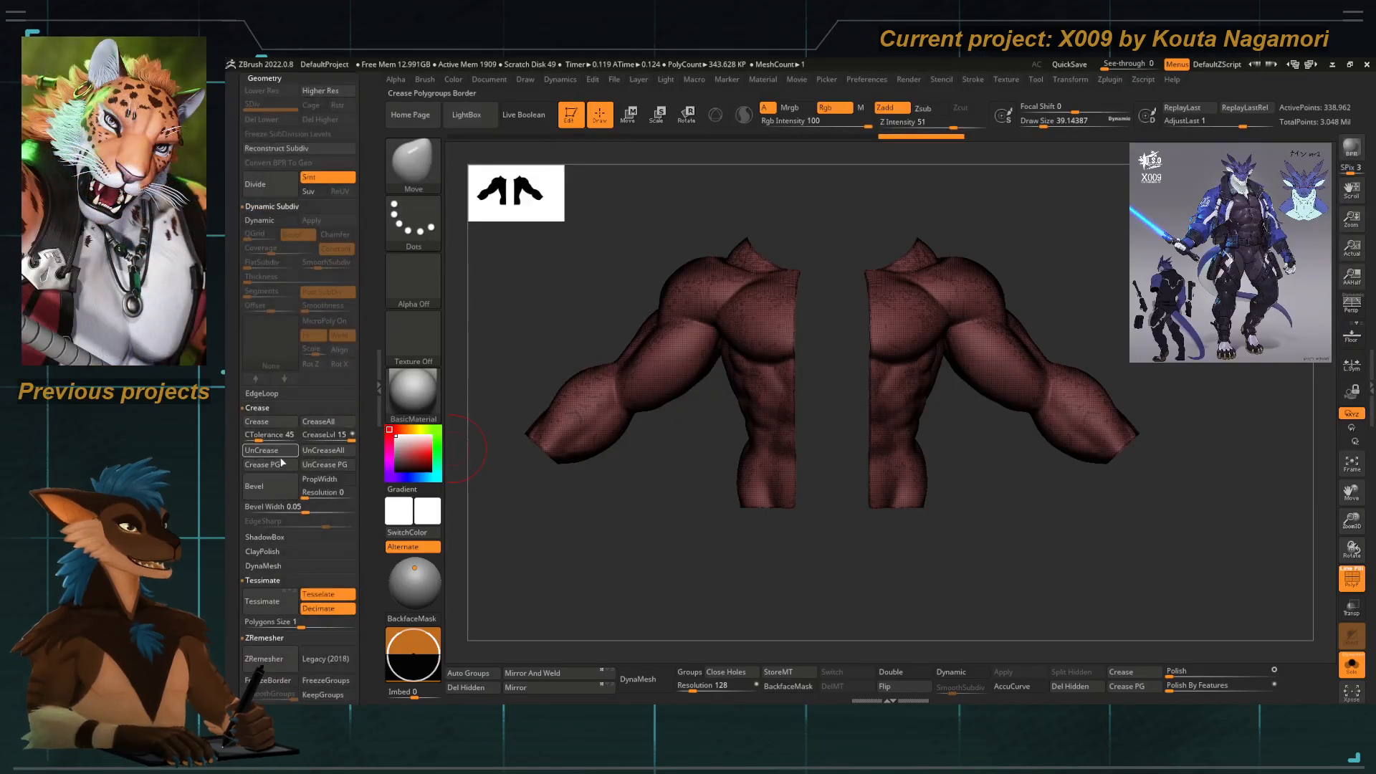
scroll(371, 445, "down", 5)
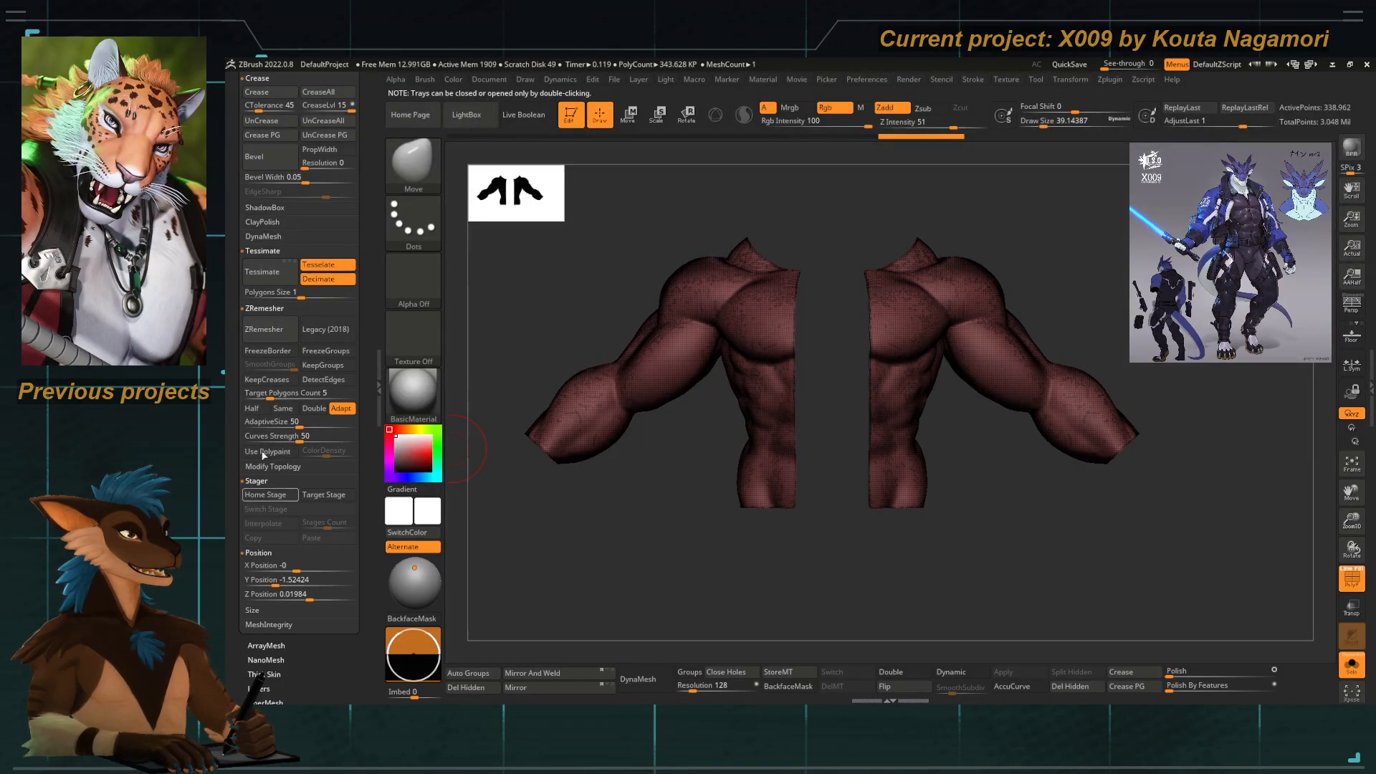
left_click(256, 395)
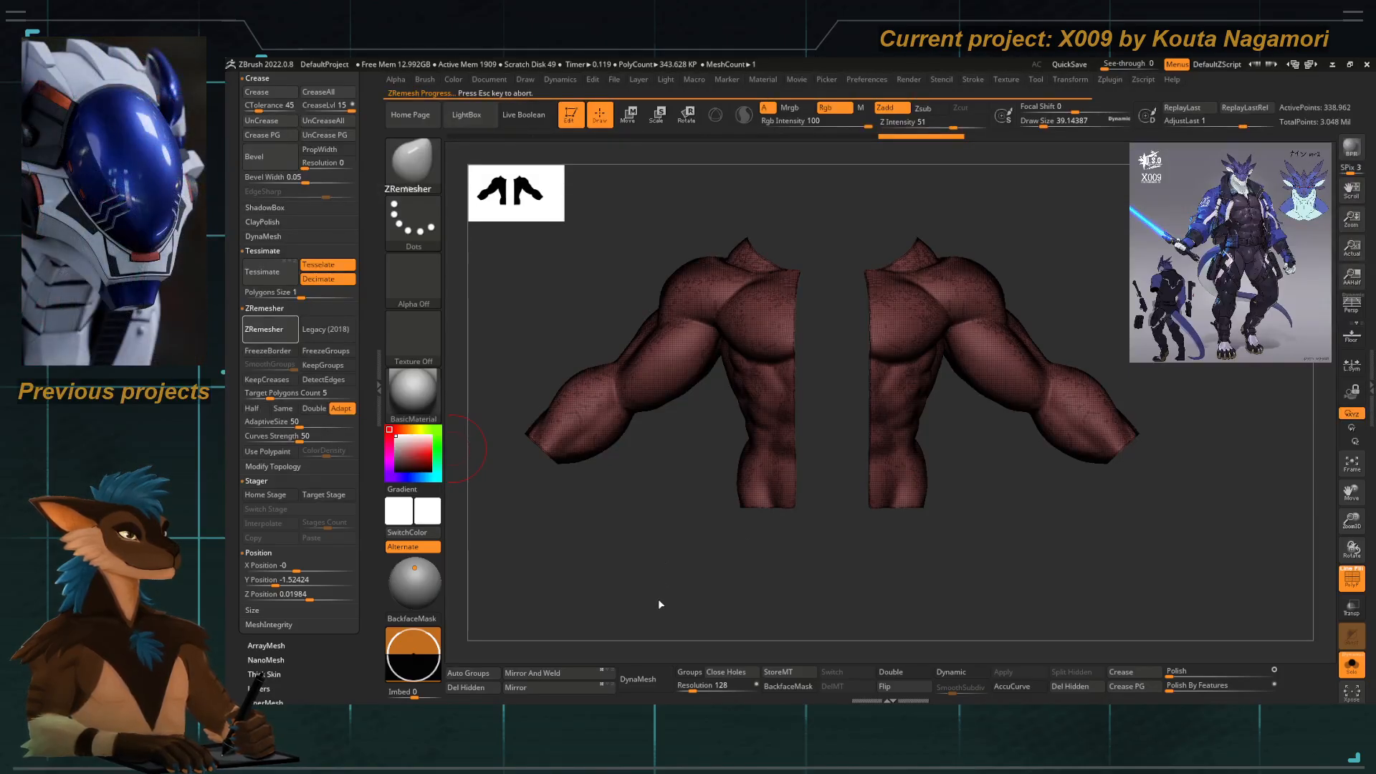
left_click(1351, 577)
left_click(1350, 577)
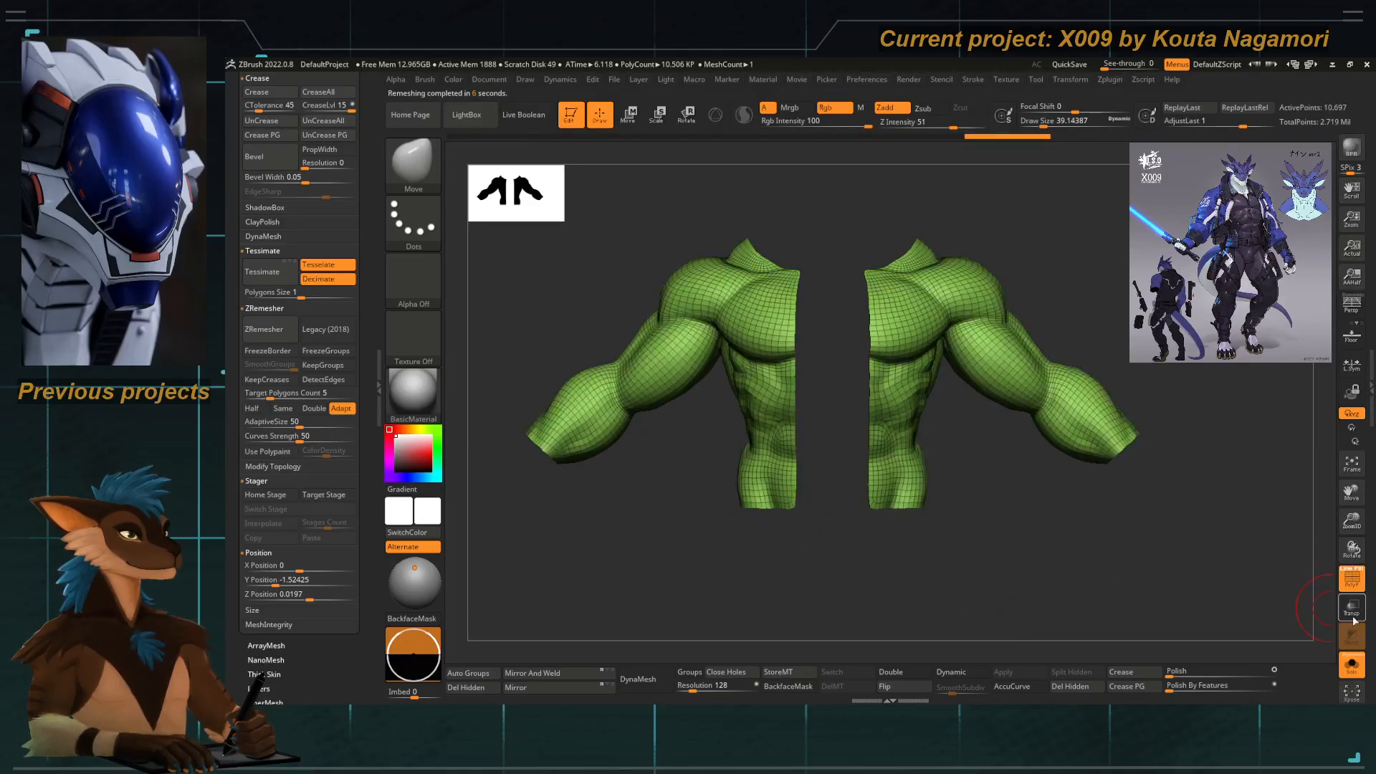
Show the whole character and expand the jacket with the Inflate deformation until it sits over the body.
left_click(1351, 663)
key("f")
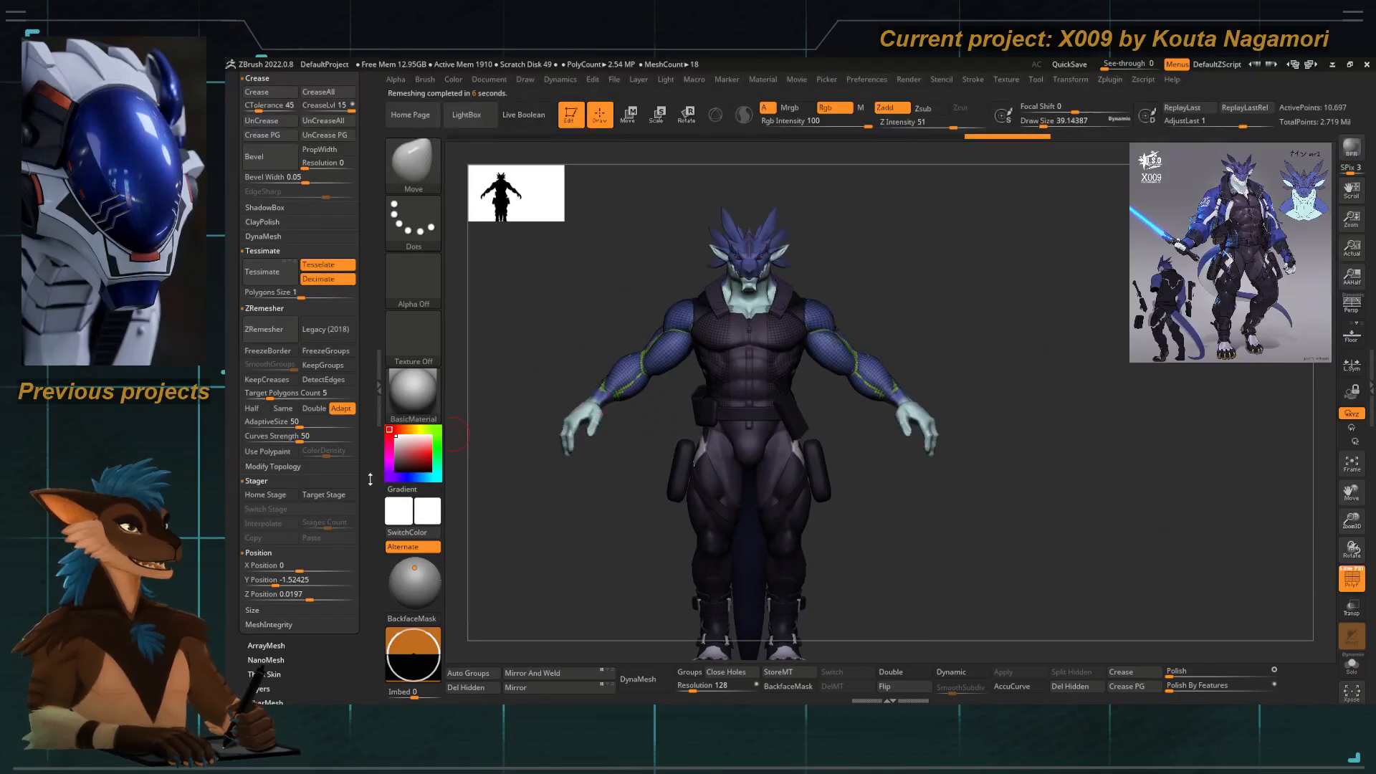
scroll(322, 321, "down", 10)
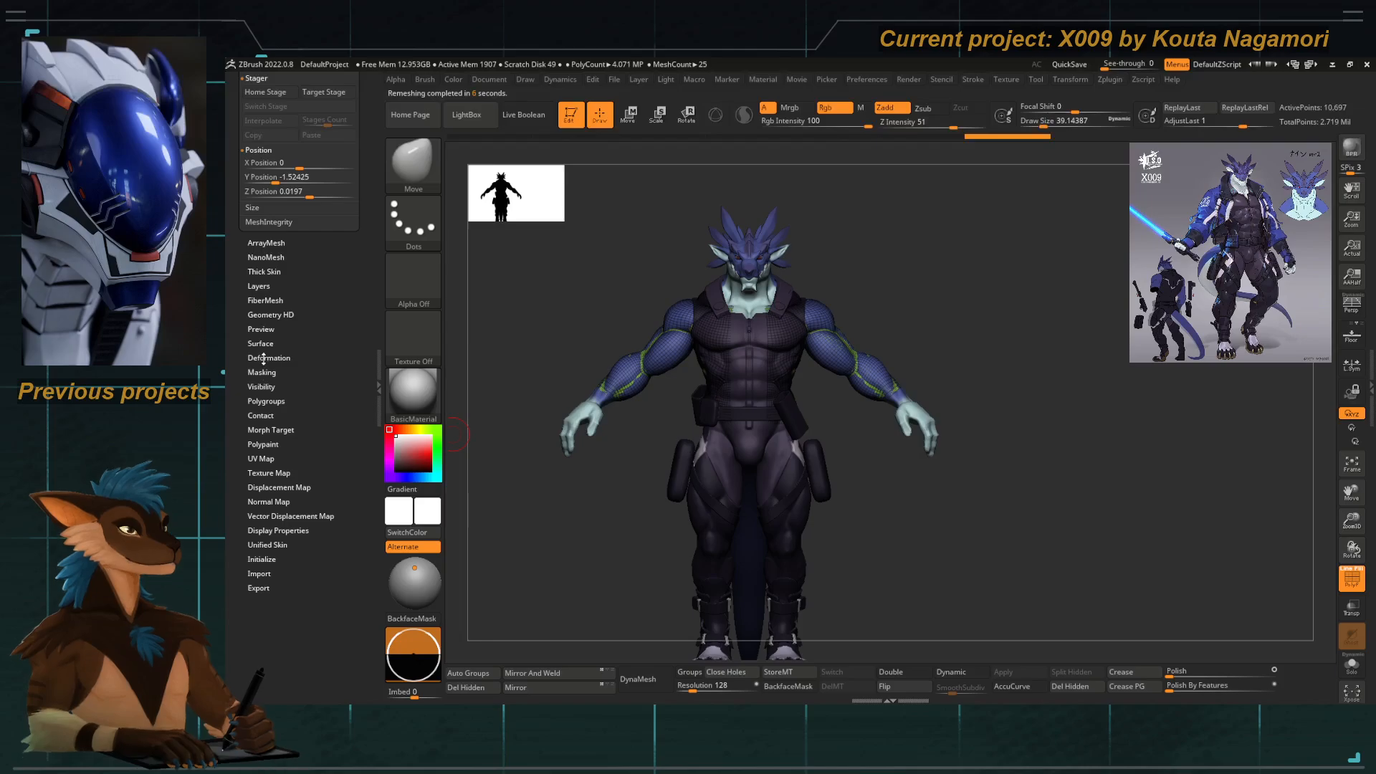
left_click(267, 358)
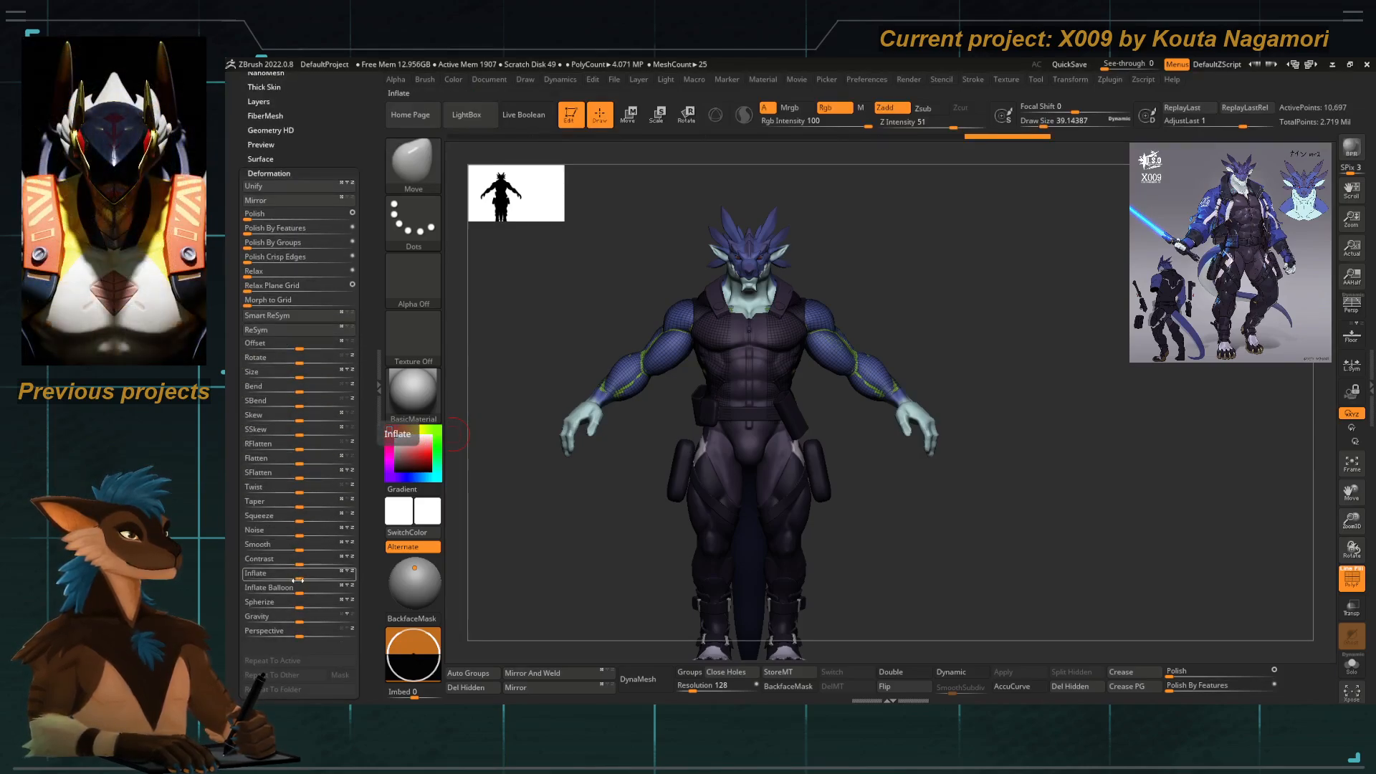
left_click_drag(299, 577, 337, 579)
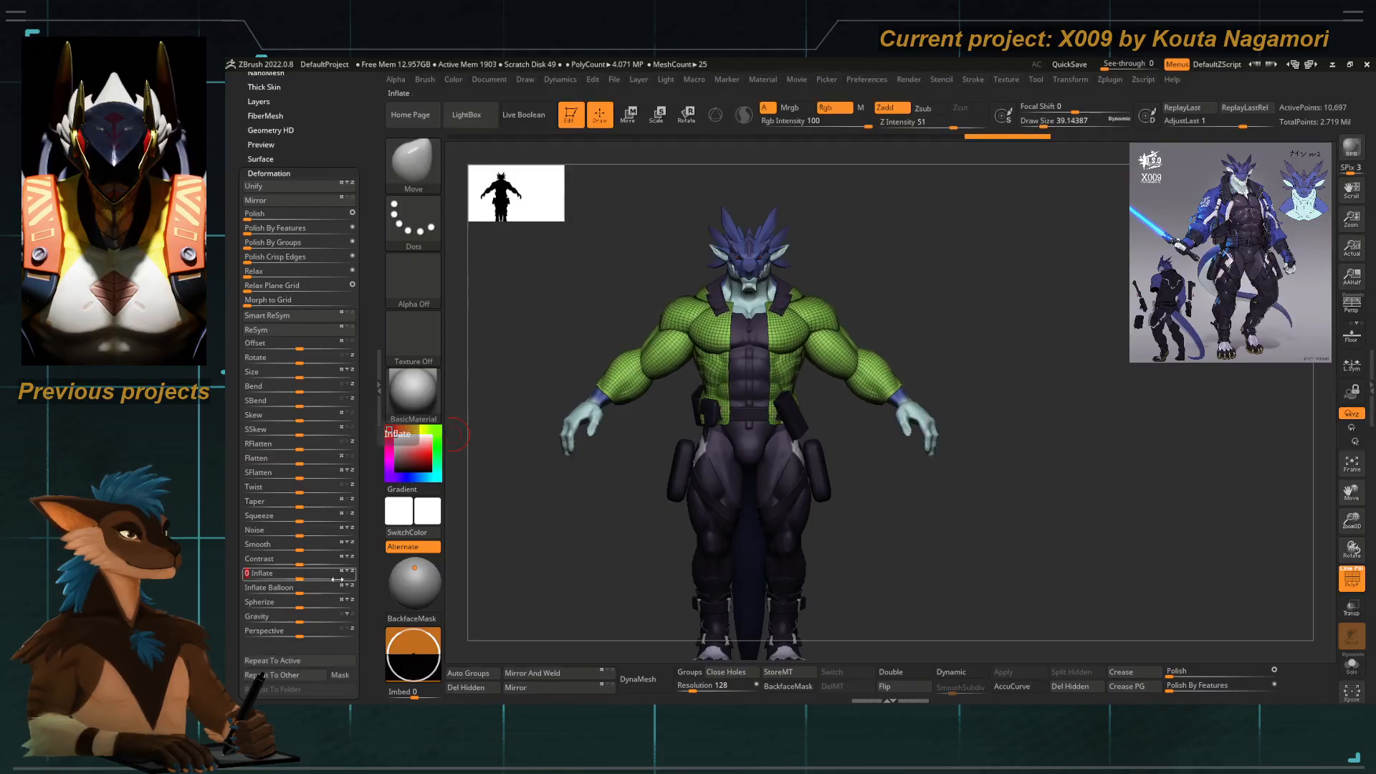
Hide the wireframe, set the draw size to about 116, and smooth the jacket's muscle detail with Polish By Features.
left_click_drag(565, 491, 699, 479, "alt")
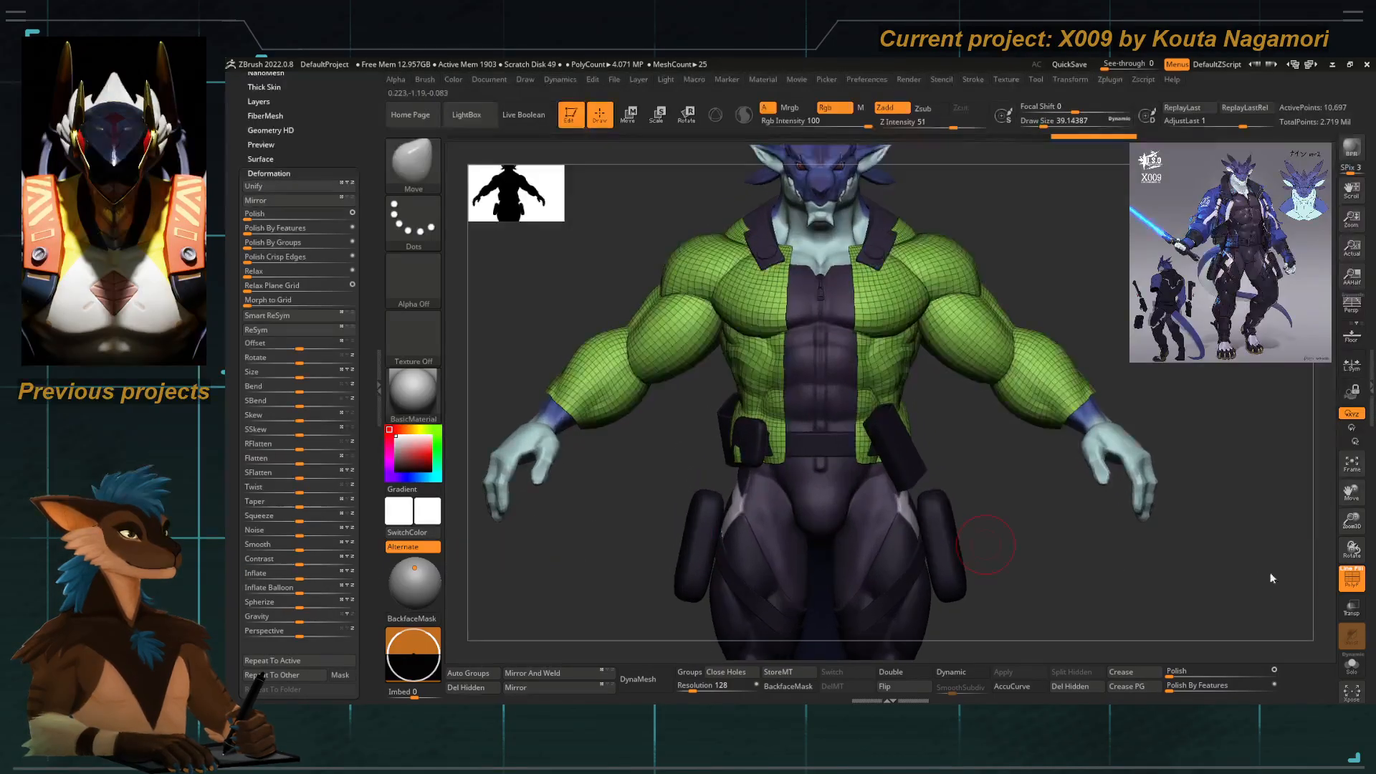
left_click(1352, 577)
key("space")
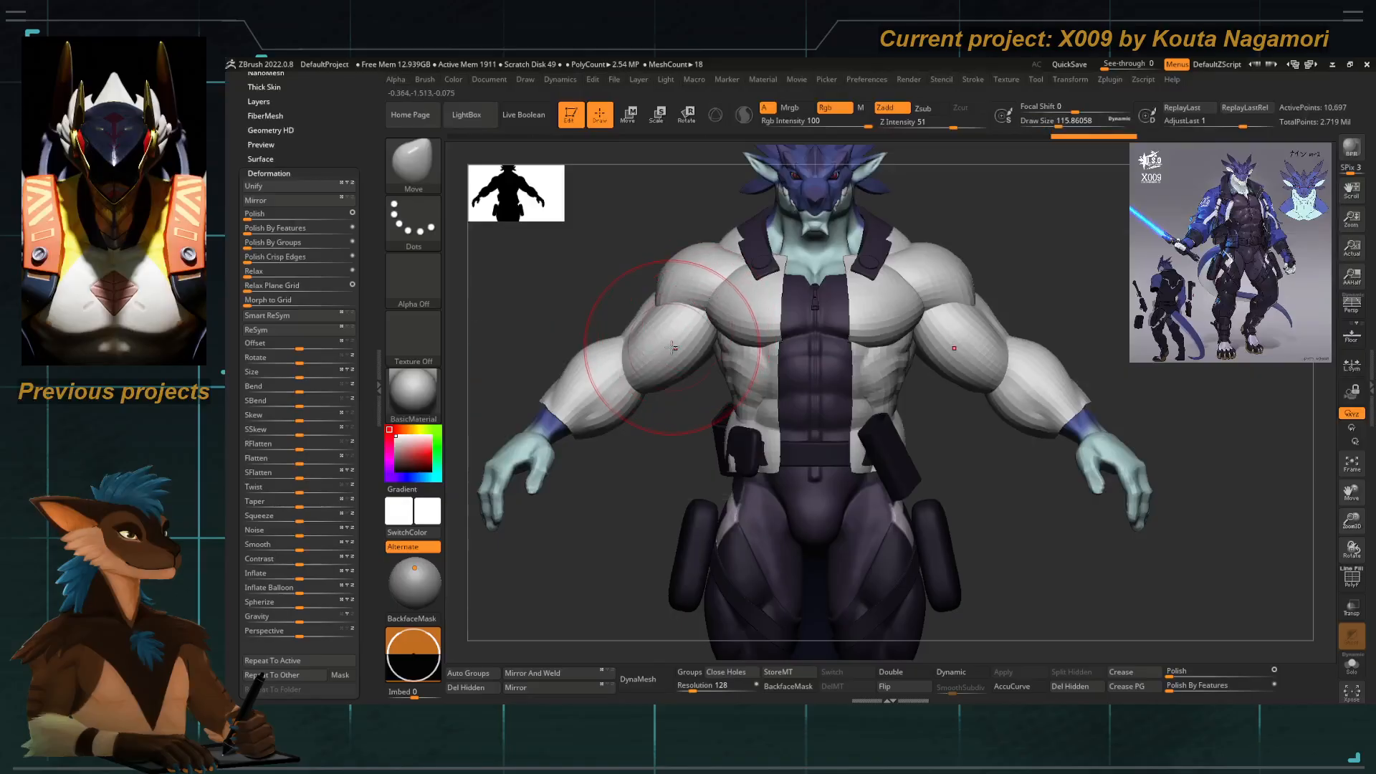
key("b")
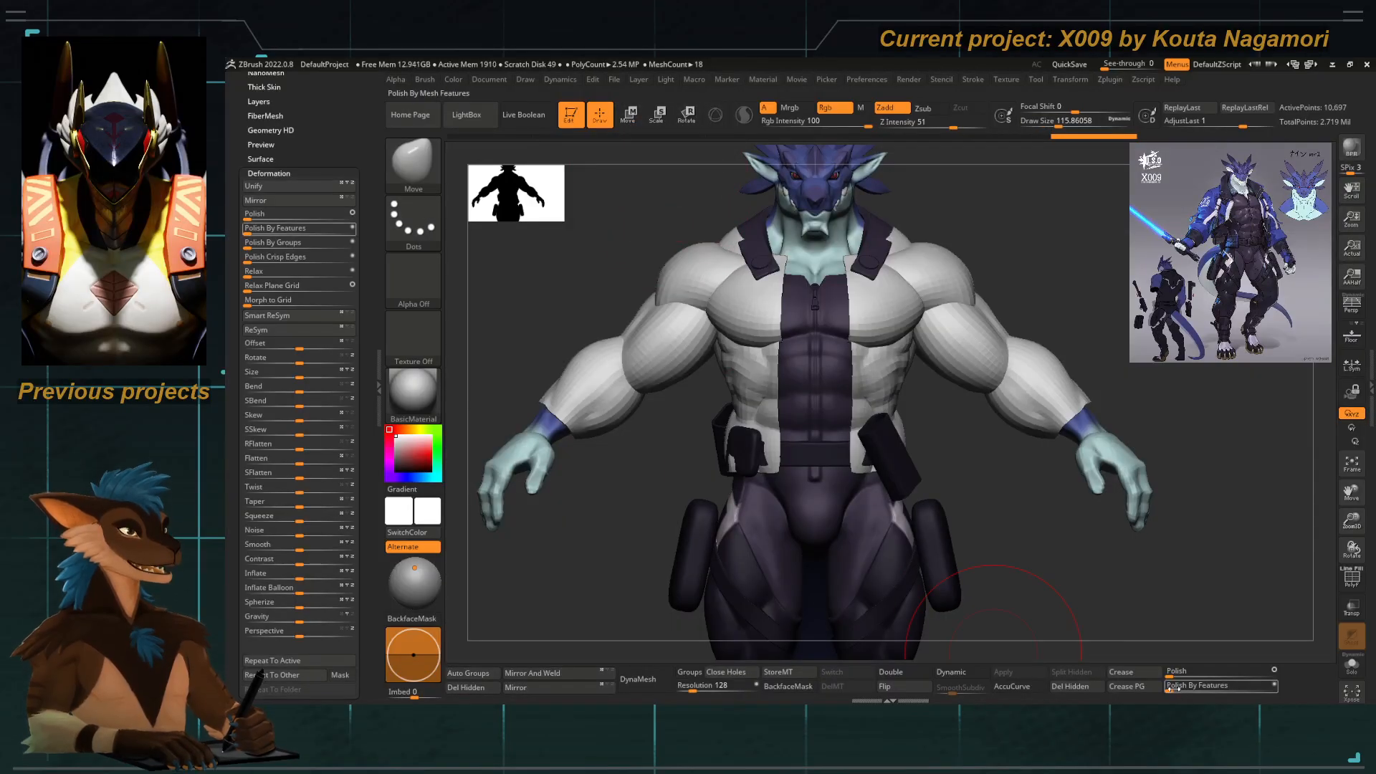
left_click(1173, 687)
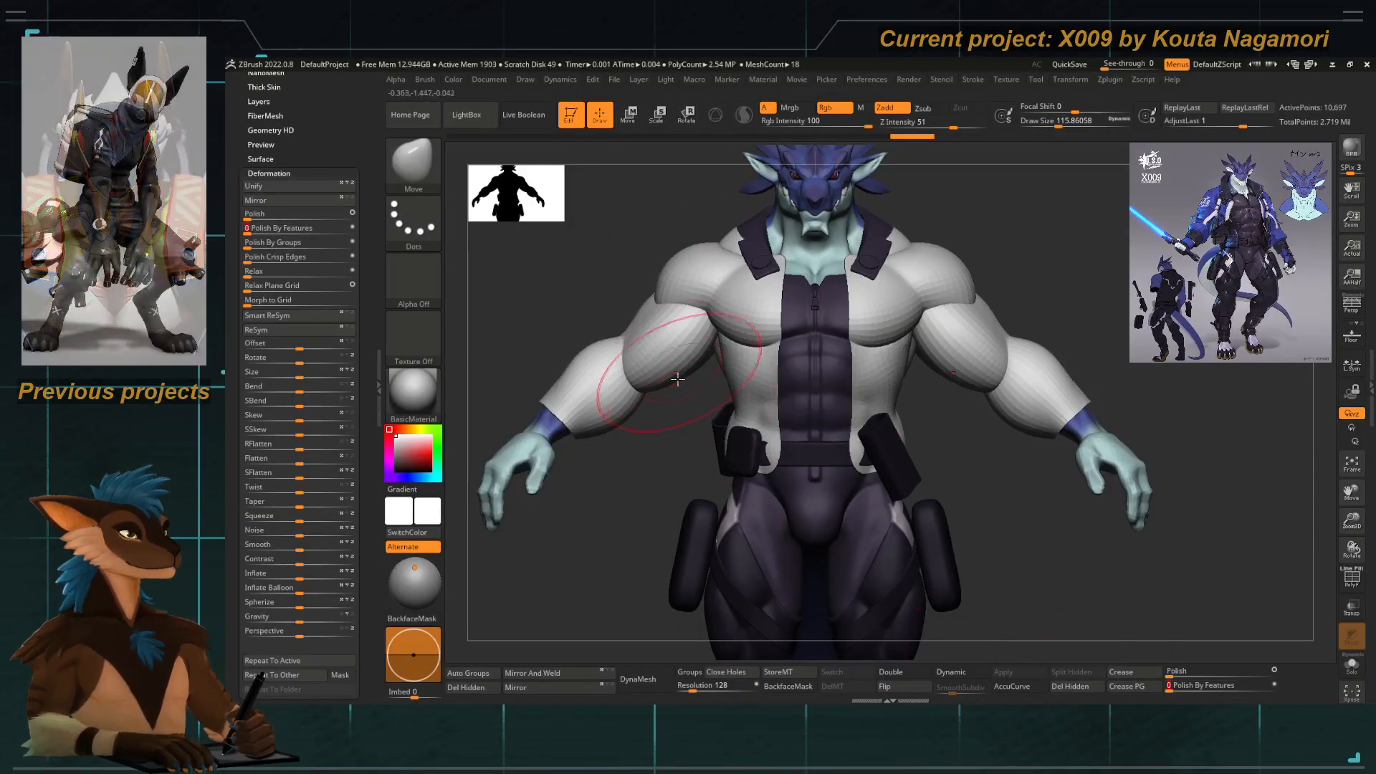
Shape the jacket's waist with Move Topological at a draw size of about 158, and turn on perspective.
key("b")
key("m")
key("t")
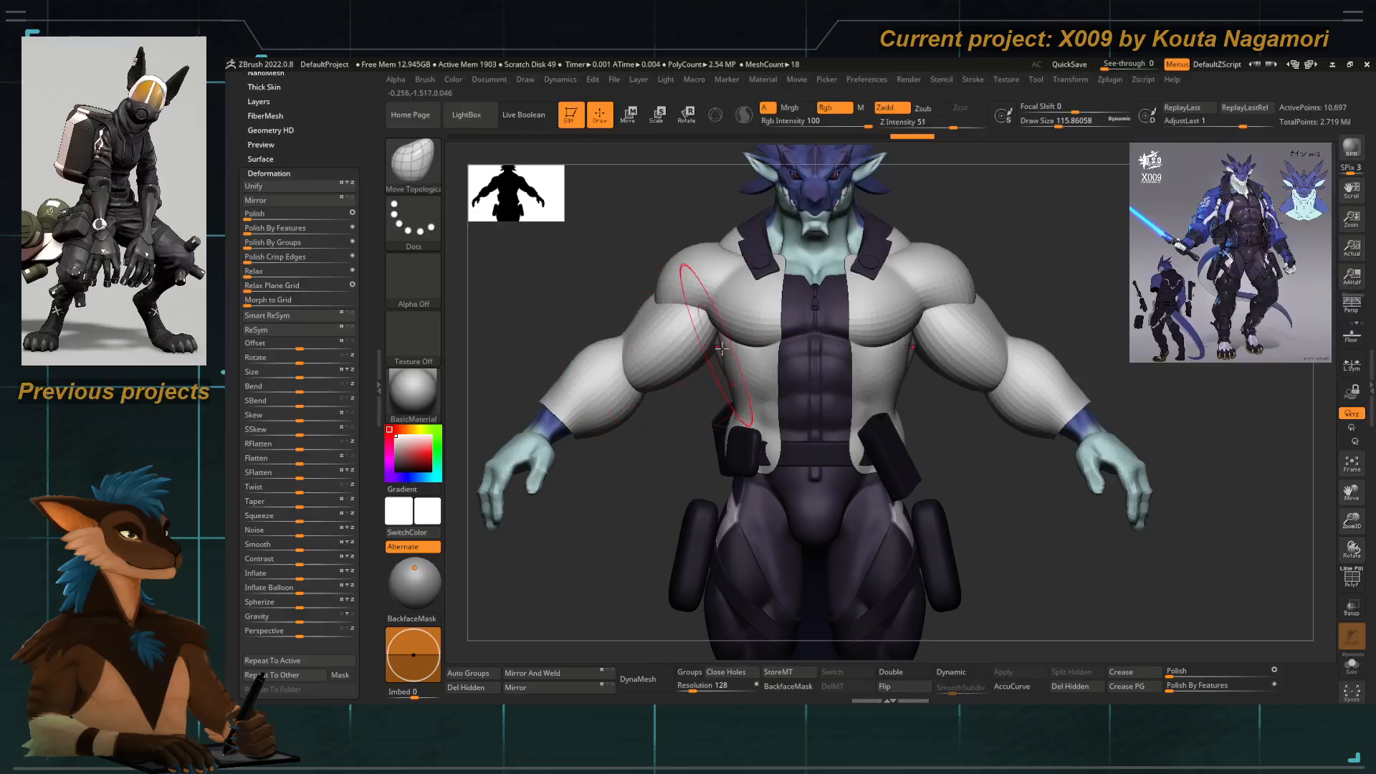
key("space")
left_click_drag(732, 459, 741, 460)
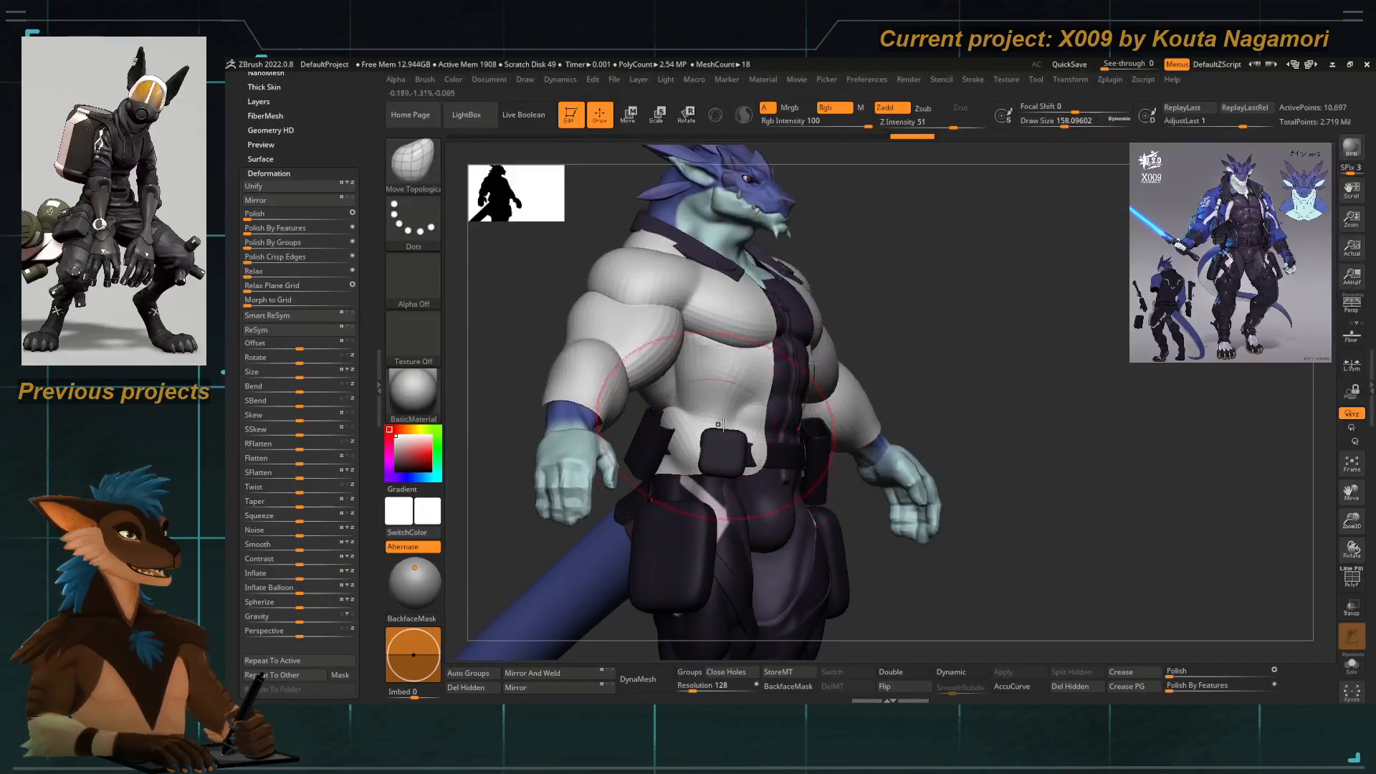
key("p")
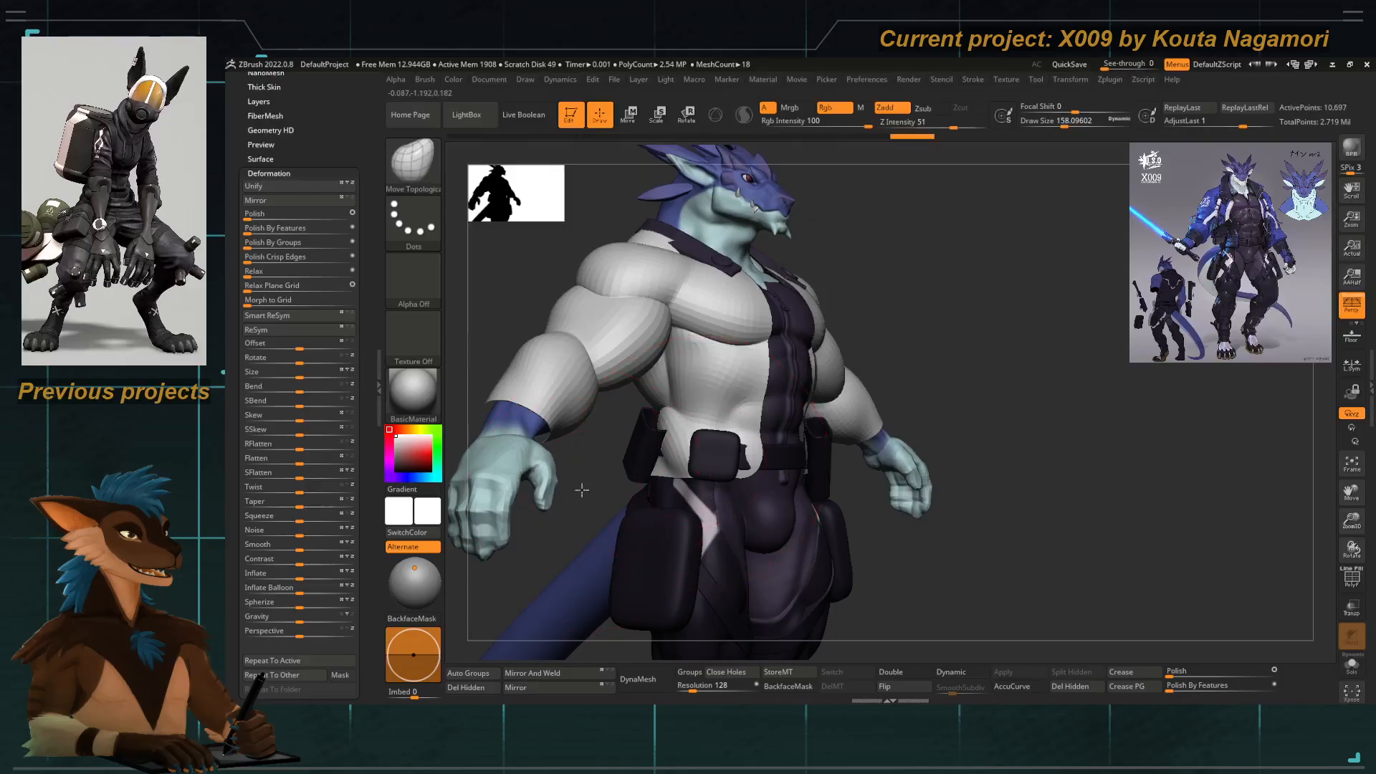
left_click_drag(582, 490, 529, 490, "shift")
Reshape the jacket's lower edge and sleeves with Move Topological, reducing the draw size in stages to about 94.
key("space")
left_click_drag(759, 467, 754, 467)
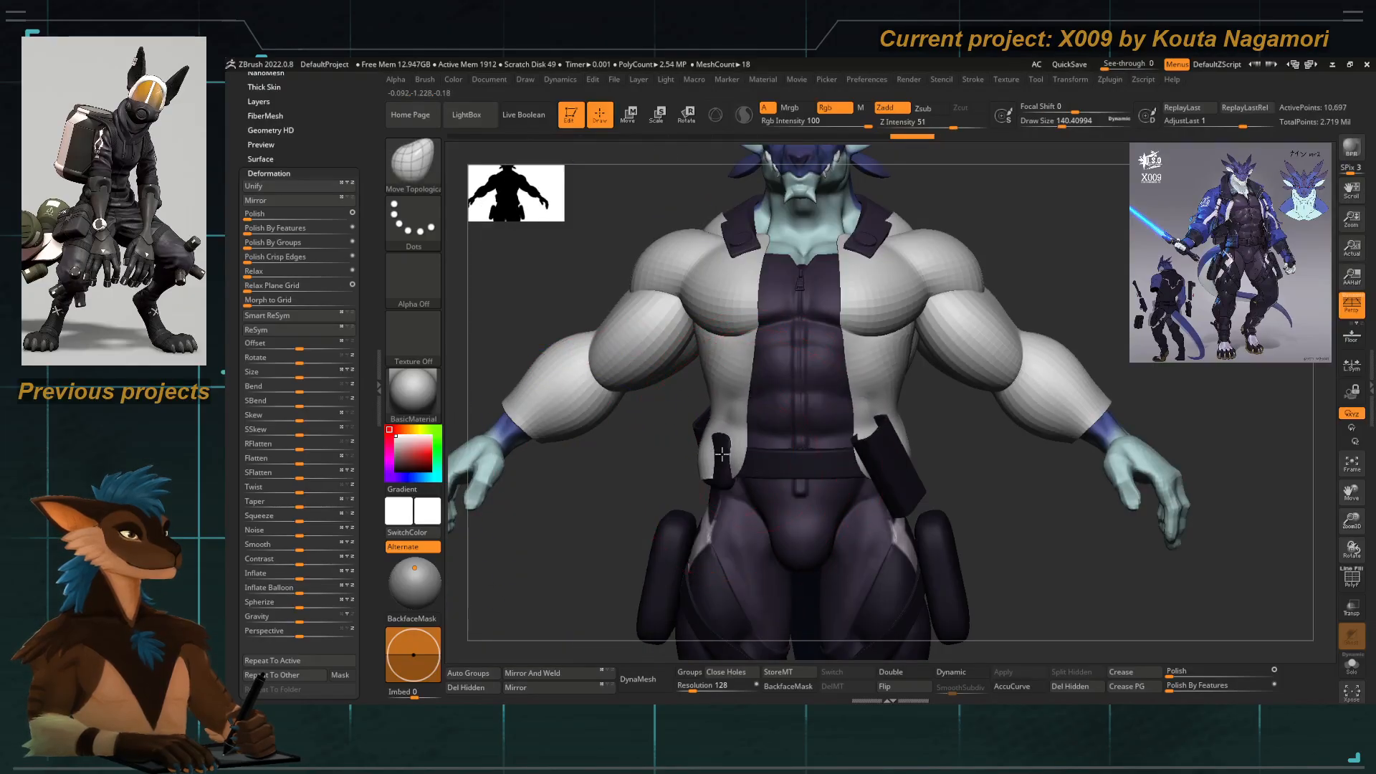
key("space")
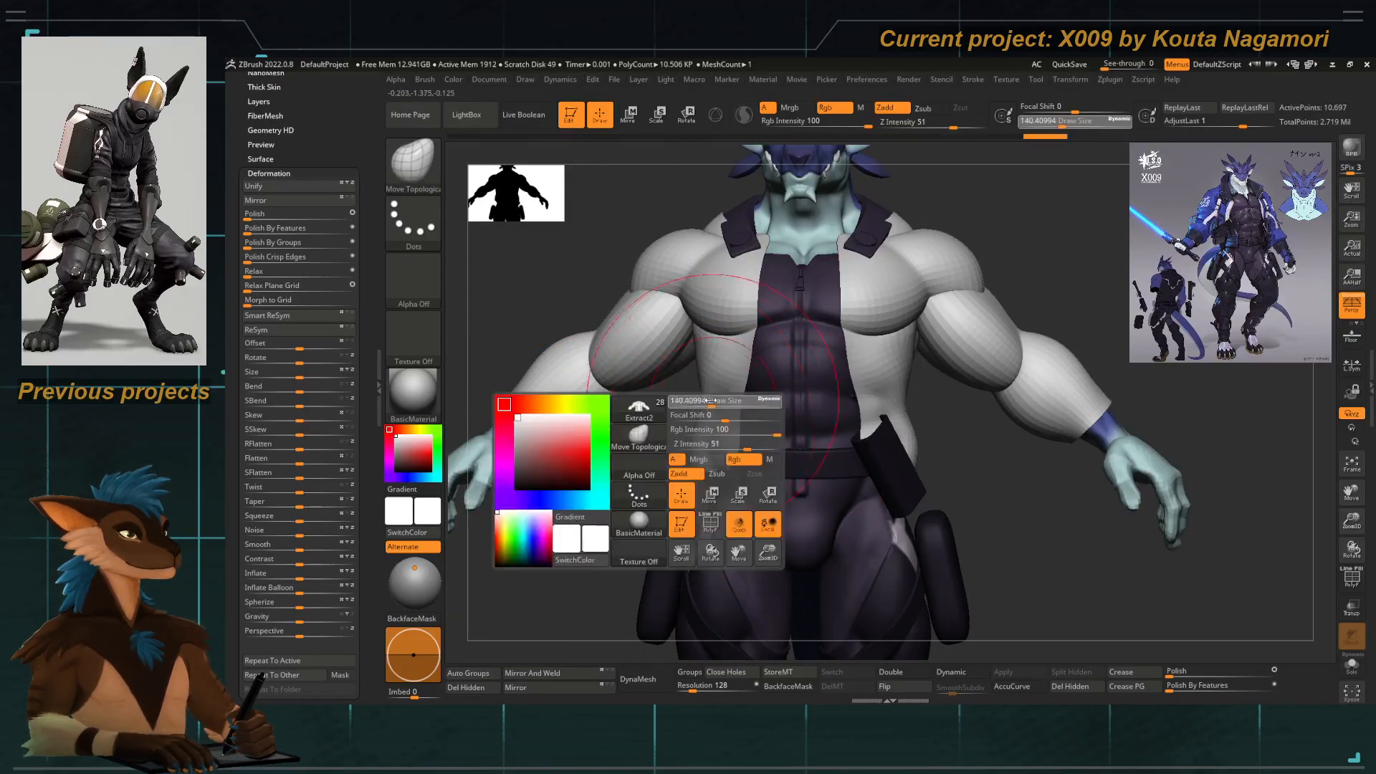
left_click_drag(709, 401, 700, 401)
key("space")
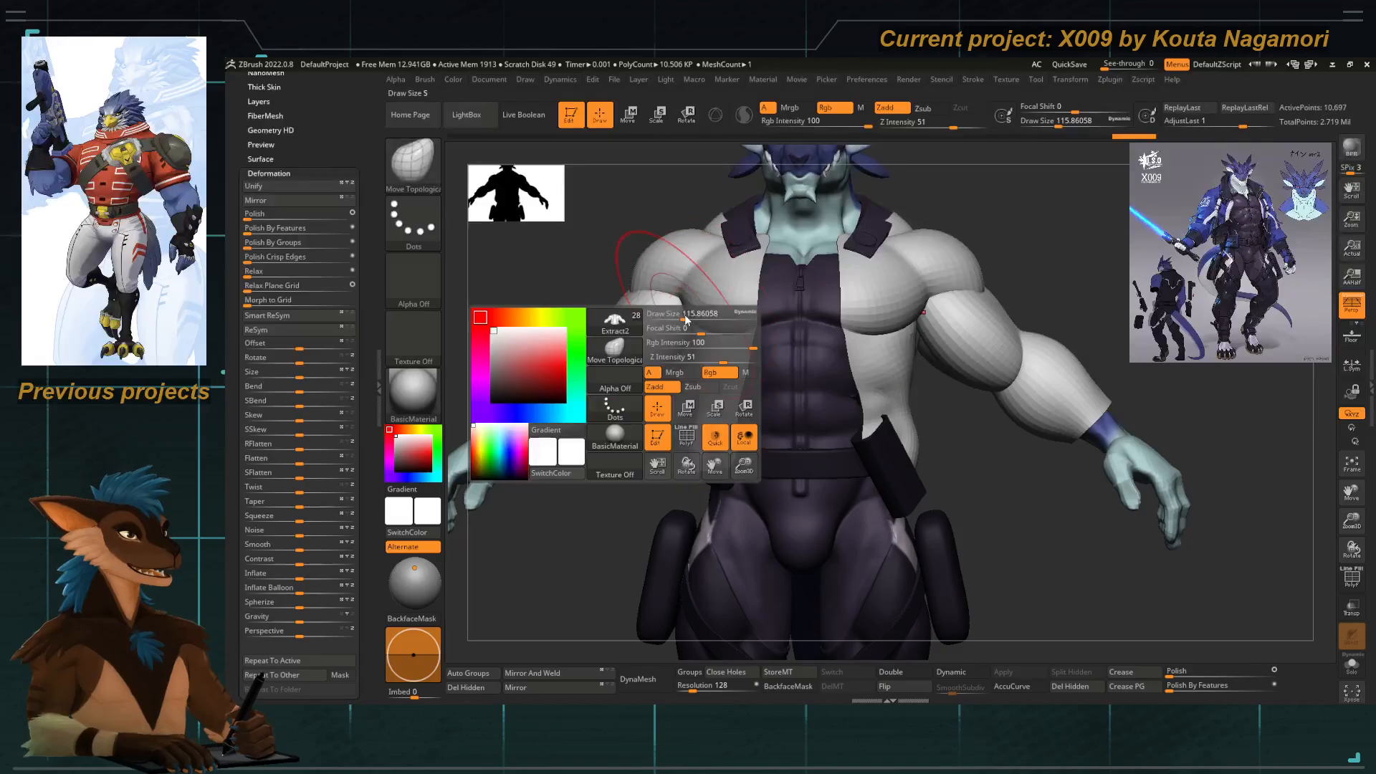
left_click_drag(686, 321, 654, 342)
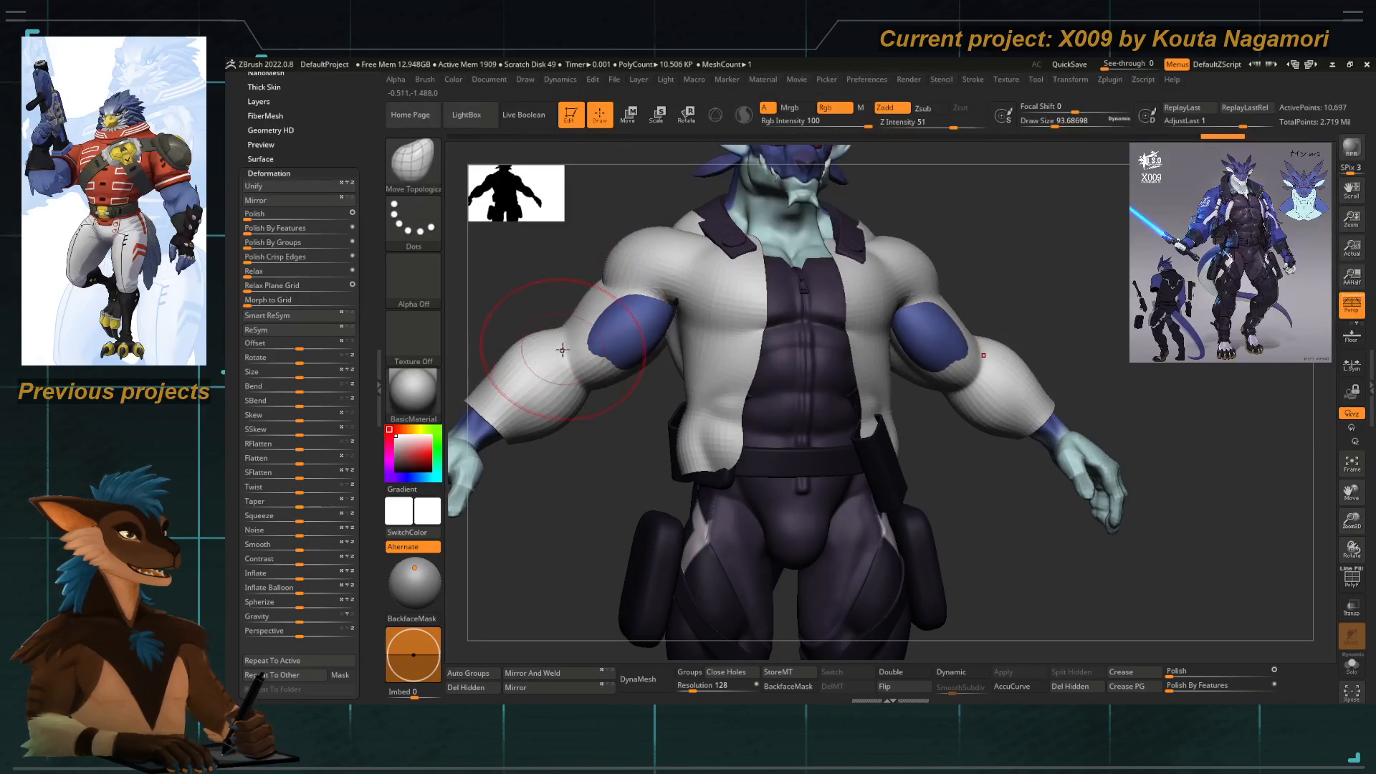
Inflate the sleeves over the exposed biceps with the Inflat brush at intensity 10.
key("b")
key("i")
key("n")
left_click_drag(645, 307, 593, 368)
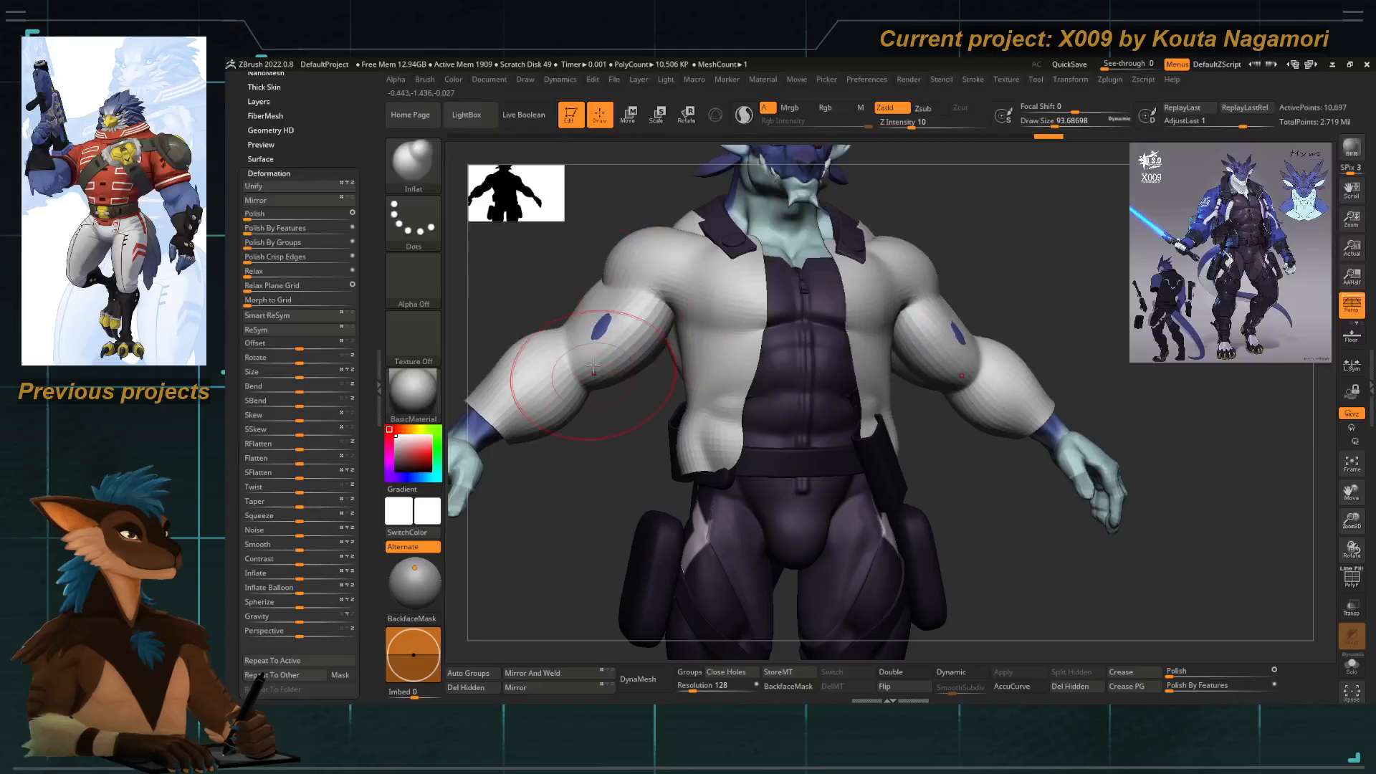
right_click_drag(662, 334, 619, 349)
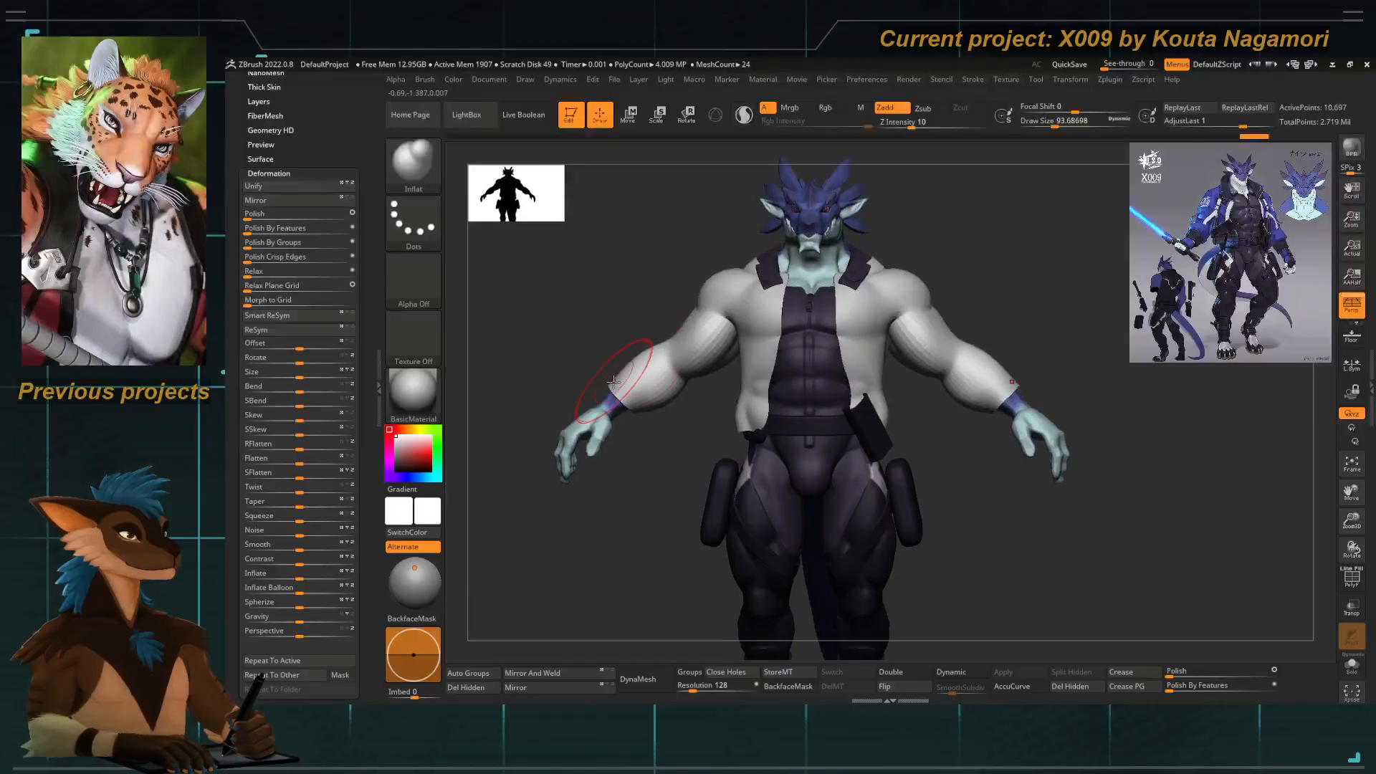
Pull the sleeves into shape around the upper arms with Move Topological, reducing the draw size to about 71, and smooth the armpit area.
key("b")
key("m")
key("t")
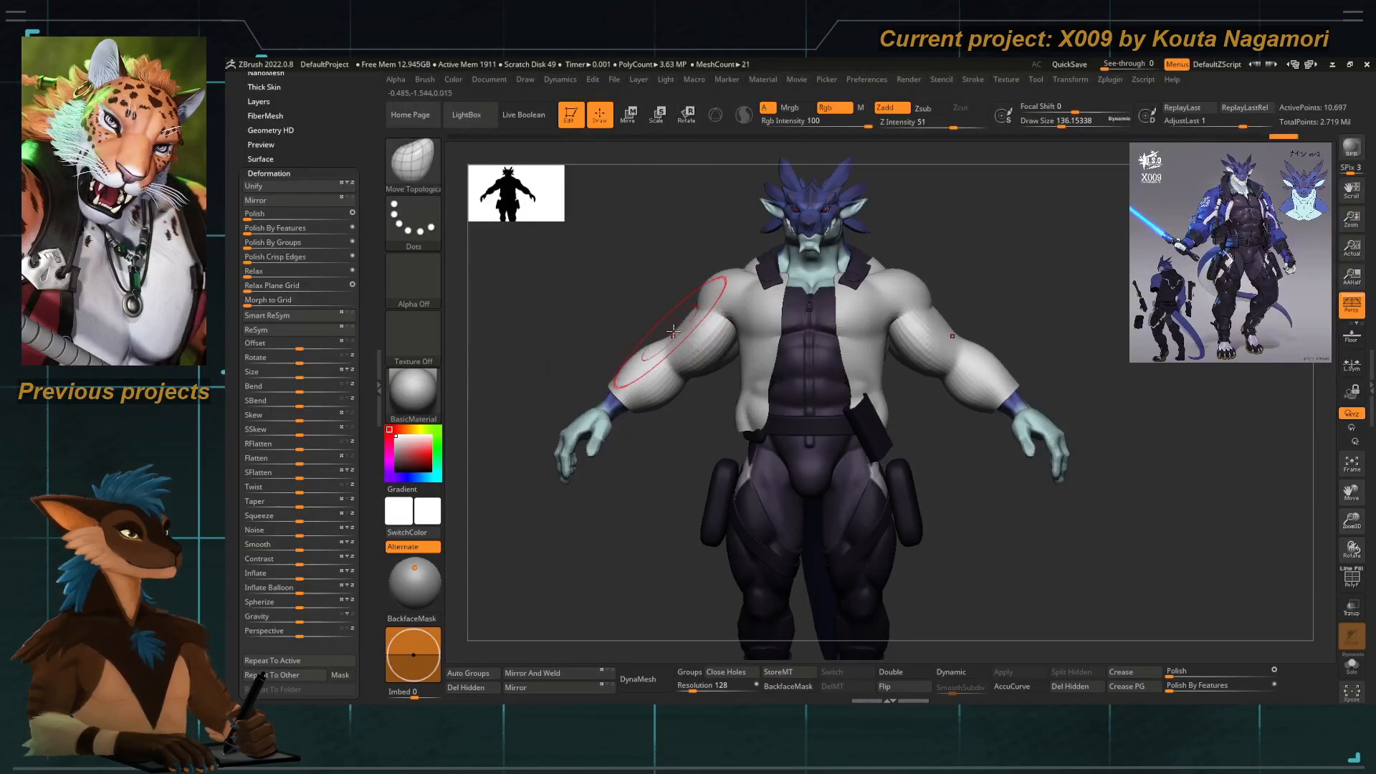
key("bracketleft")
key("space")
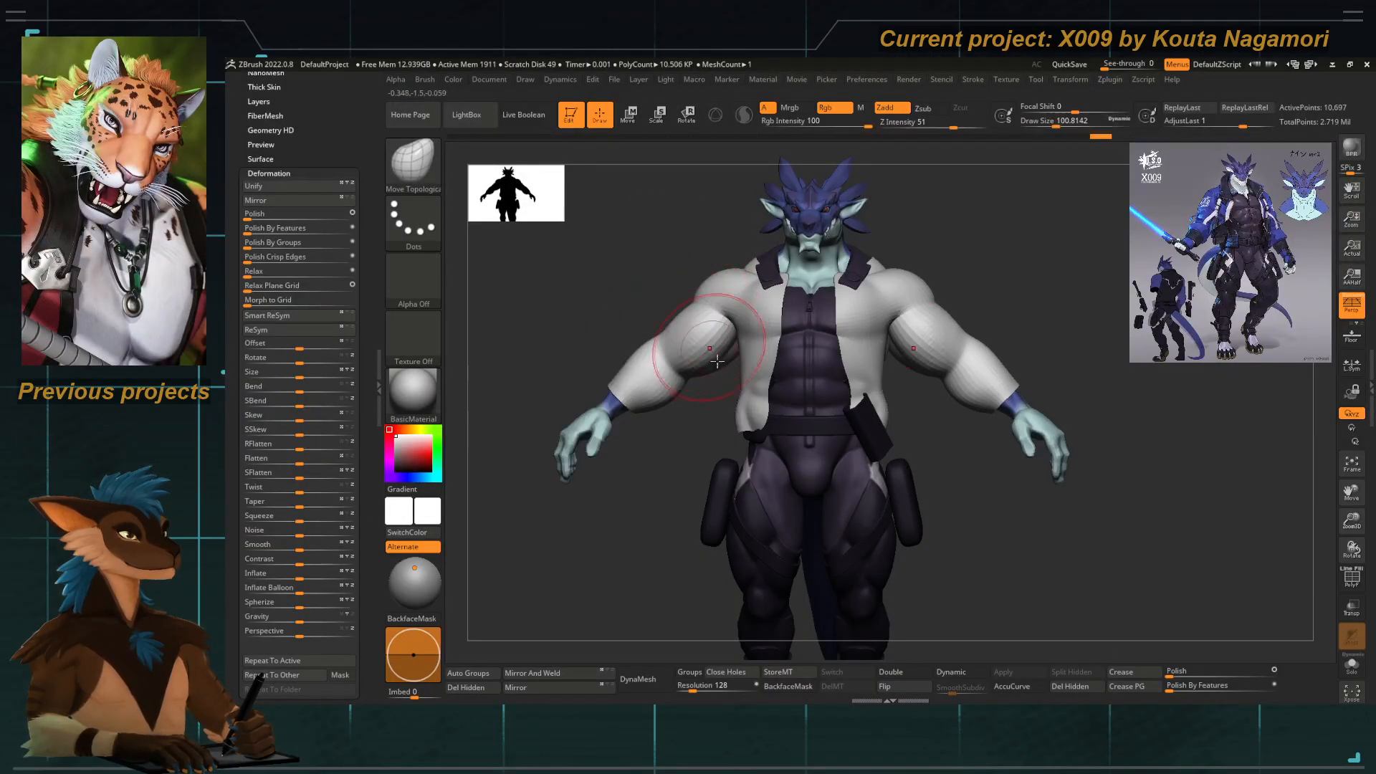
mouse_move(717, 362)
right_mouse_down()
mouse_move(708, 343)
mouse_move(718, 423)
mouse_move(771, 351)
right_mouse_up()
key("space")
left_click_drag(774, 346, 767, 346)
left_click_drag(765, 335, 778, 370, "shift")
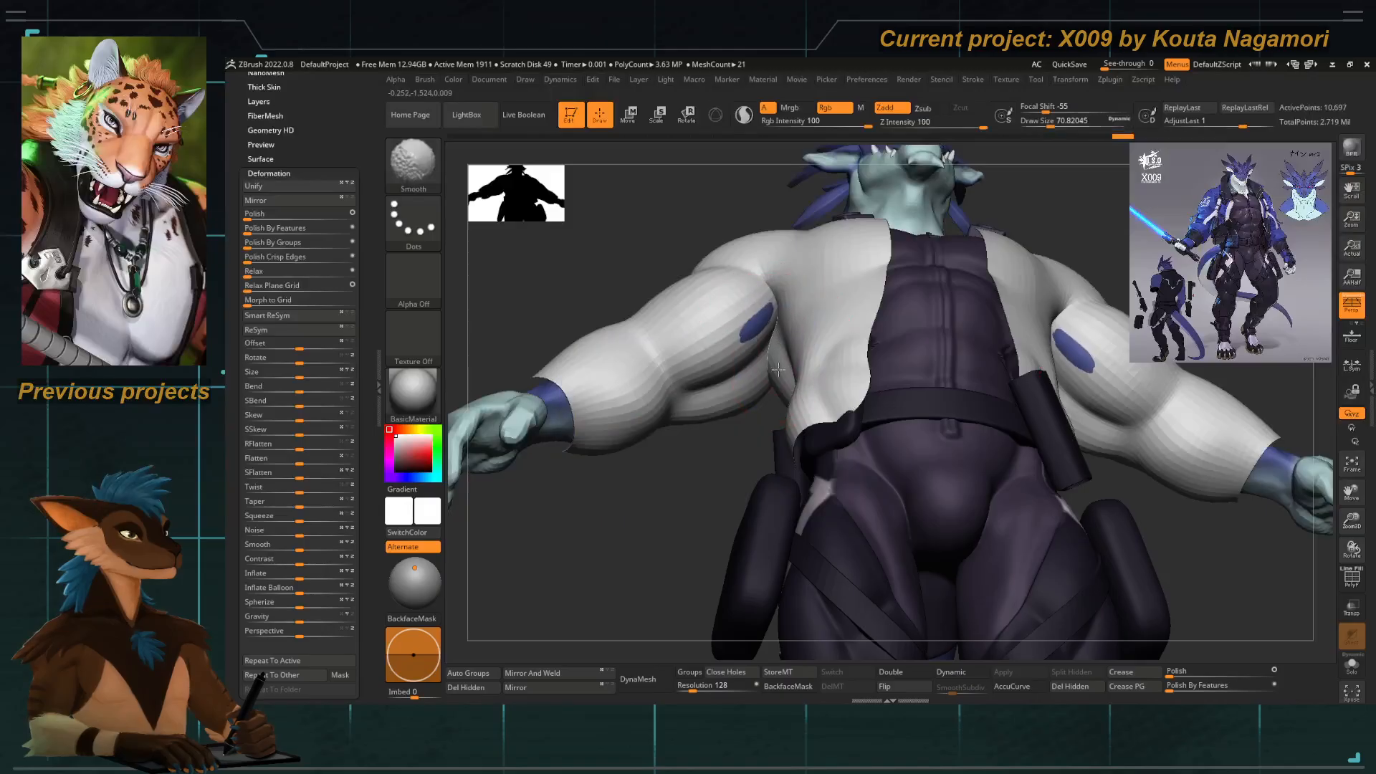
Isolate the jacket without wireframe and smooth the sharp crease across its lower back.
left_click(1352, 579)
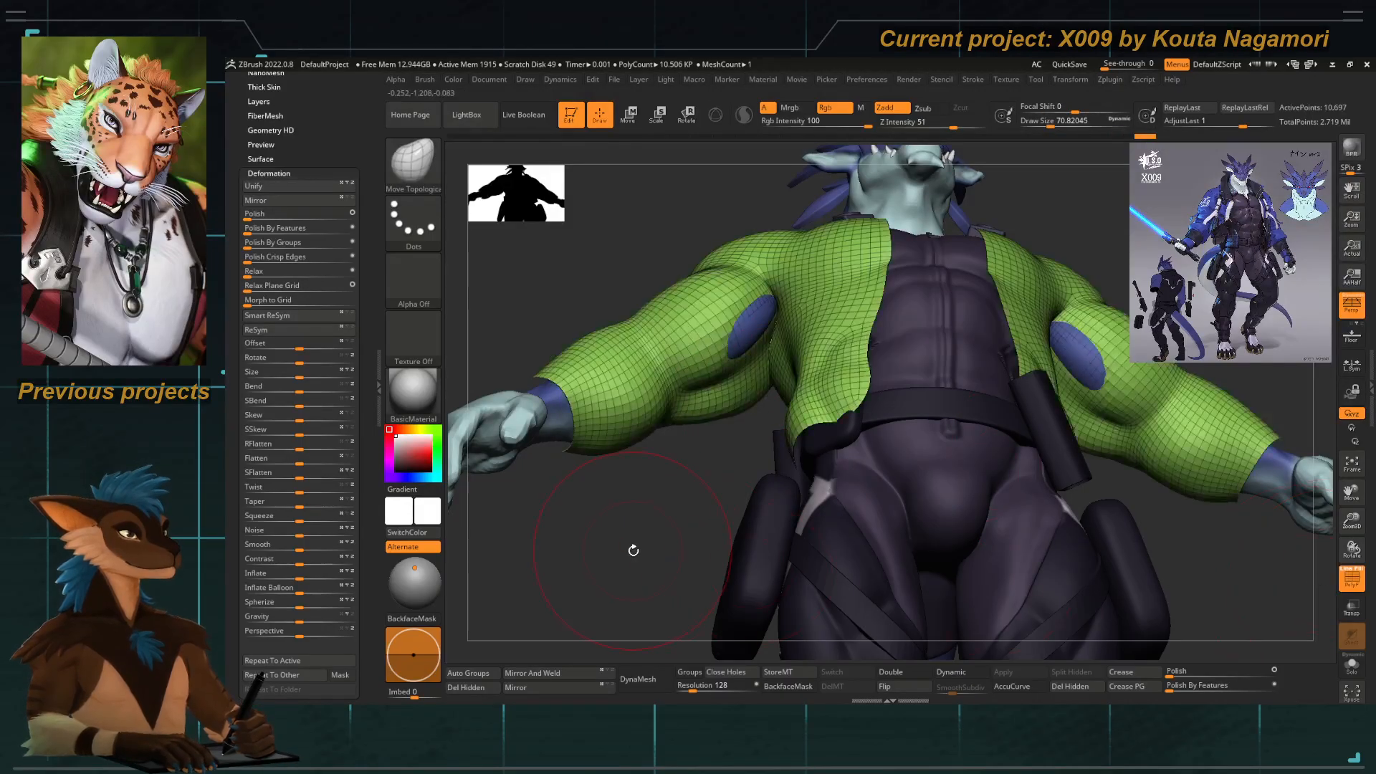
right_click_drag(633, 549, 818, 490, "shift")
left_click(1351, 579)
left_click(1352, 663)
right_click_drag(826, 411, 923, 487, "ctrl")
left_click(901, 671)
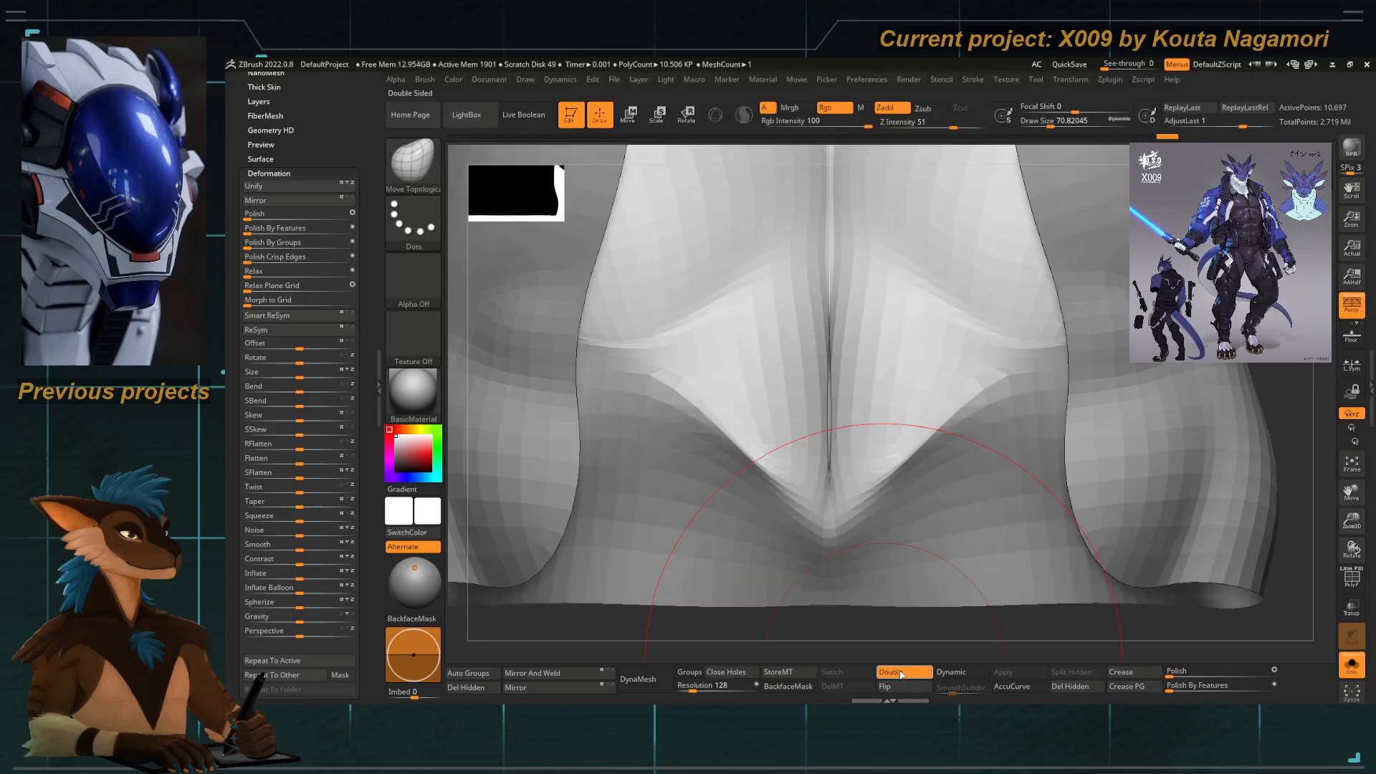
left_click_drag(817, 353, 828, 375, "shift")
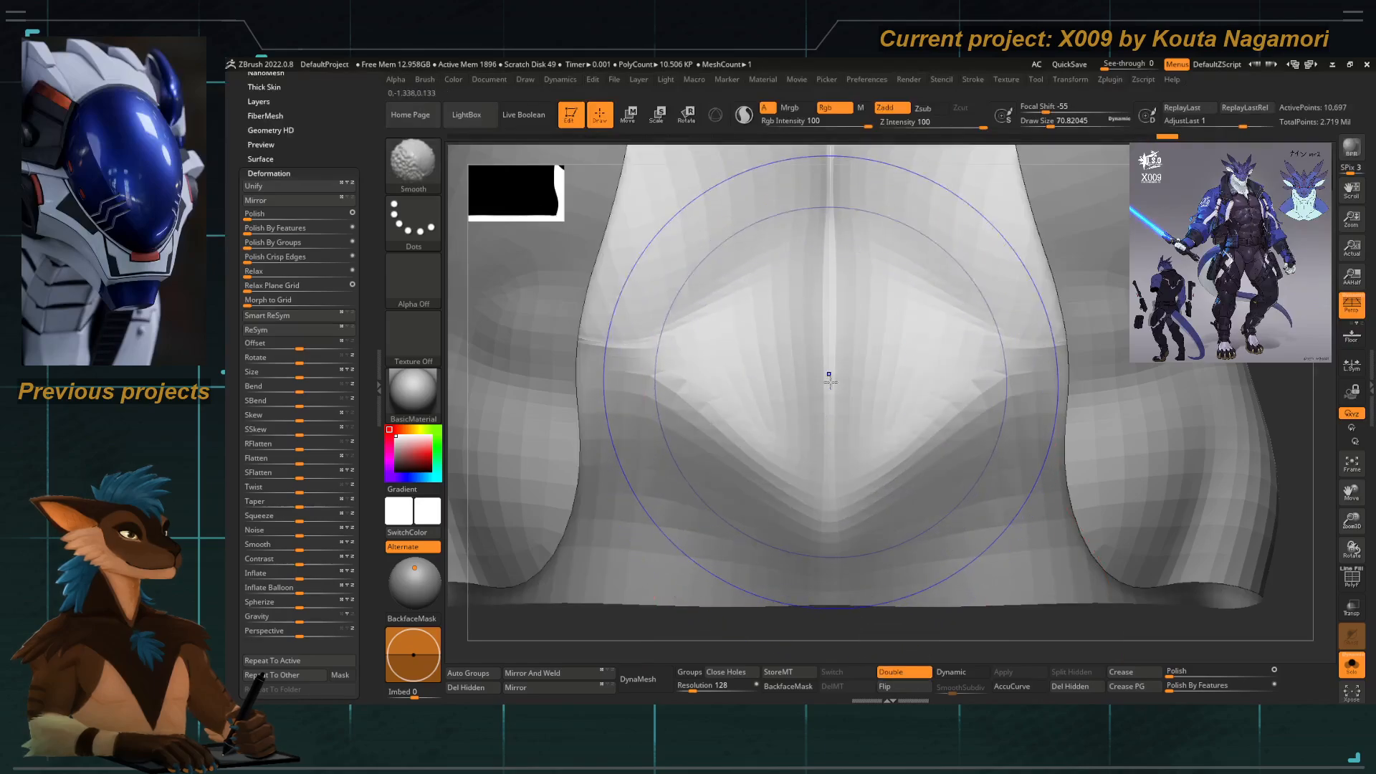
left_click(885, 672)
mouse_move(825, 411)
right_mouse_down()
mouse_move(780, 566)
mouse_move(734, 435)
mouse_move(803, 494)
right_mouse_up()
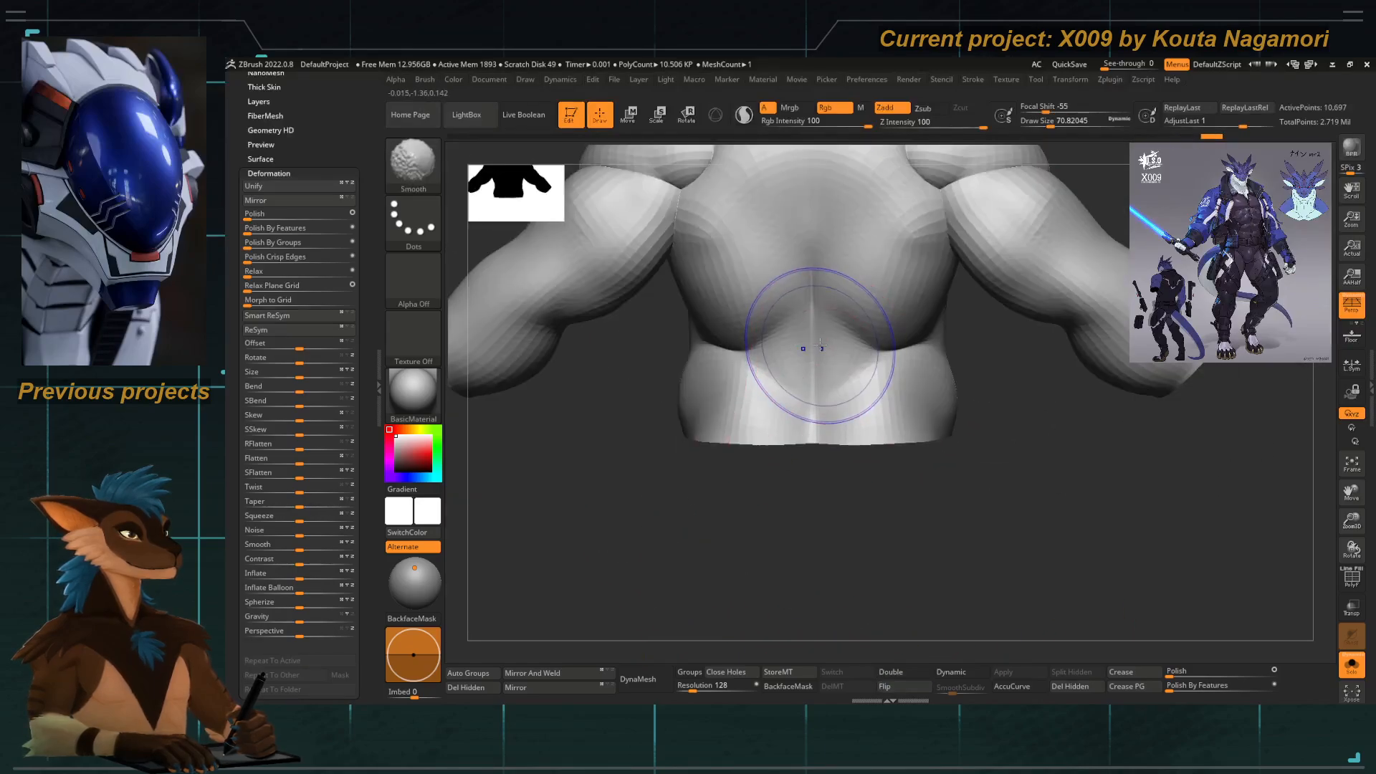
mouse_move(768, 348)
left_mouse_down("shift")
mouse_move(749, 360)
mouse_move(810, 286)
mouse_move(761, 334)
mouse_move(706, 353)
left_mouse_up("shift")
Fill in the hollows of the lower back with ClayTubes at intensity 49 and smooth the strokes.
key("b")
key("c")
key("t")
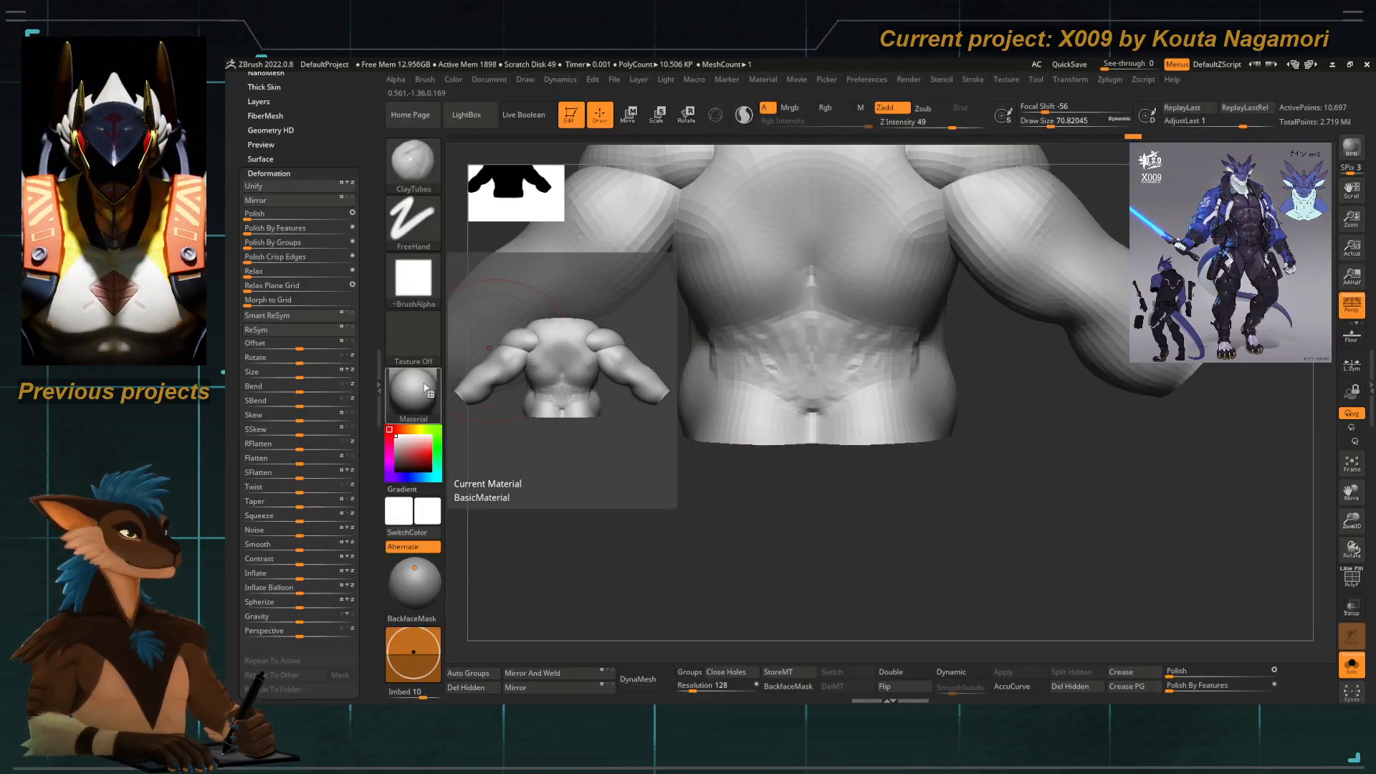
mouse_move(790, 281)
left_mouse_down()
mouse_move(806, 407)
mouse_move(743, 316)
mouse_move(716, 359)
mouse_move(783, 292)
mouse_move(832, 359)
left_mouse_up()
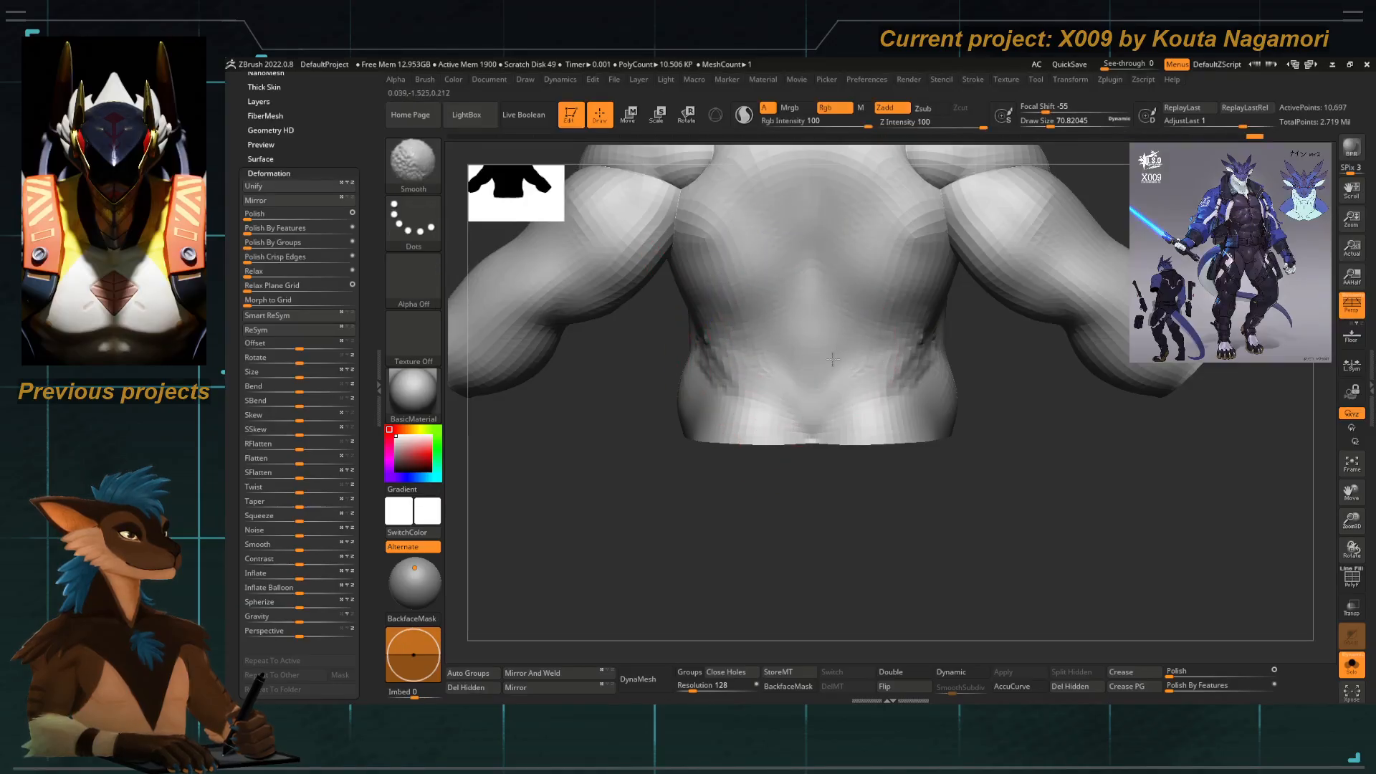
left_click_drag(764, 400, 717, 369, "shift")
left_click_drag(650, 338, 684, 450, "alt")
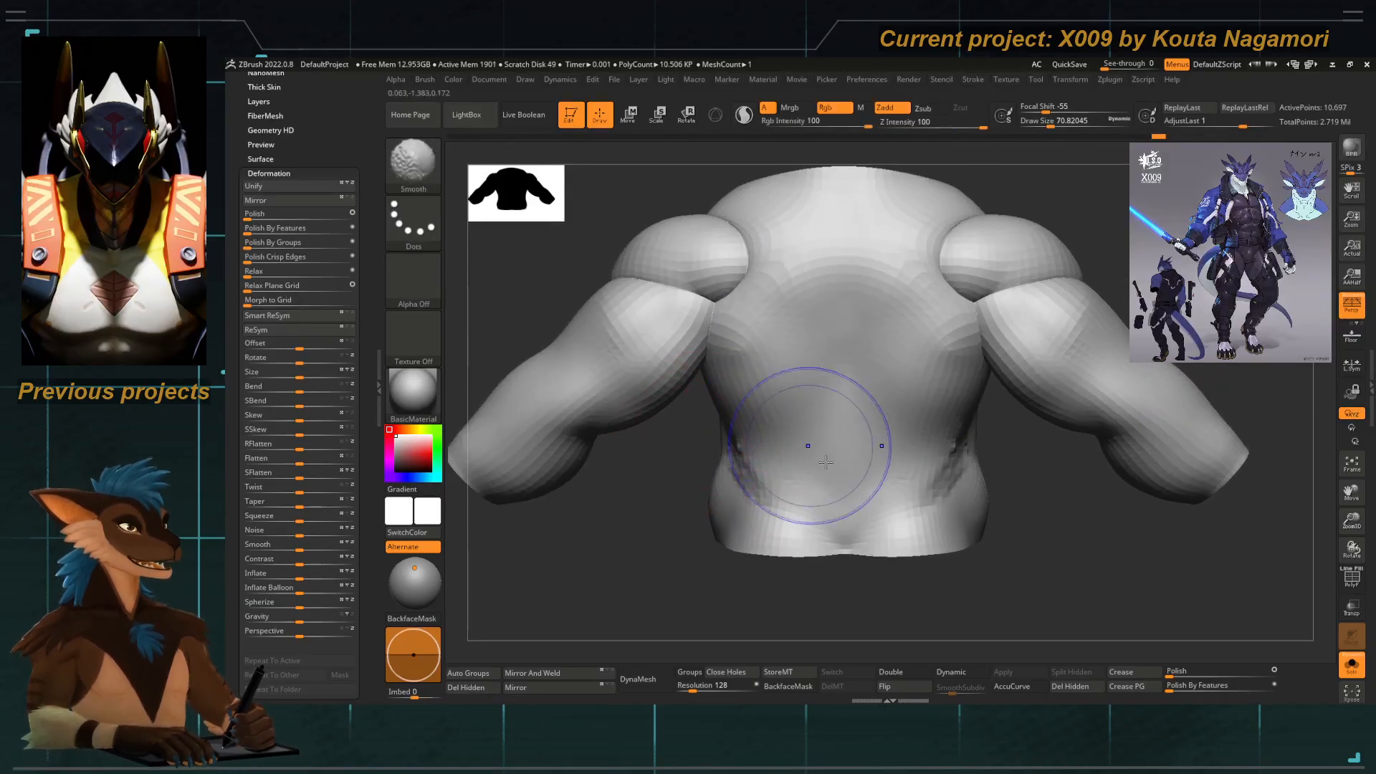
mouse_move(807, 445)
left_mouse_down("shift")
mouse_move(776, 312)
mouse_move(708, 274)
mouse_move(684, 311)
mouse_move(694, 350)
mouse_move(724, 245)
mouse_move(709, 297)
mouse_move(781, 423)
left_mouse_up("shift")
Build up the jacket's back and rear shoulders with ClayTubes, then smooth the surface and apply Polish By Features at 24.
mouse_move(765, 290)
left_mouse_down()
mouse_move(817, 287)
mouse_move(814, 469)
mouse_move(839, 498)
left_mouse_up()
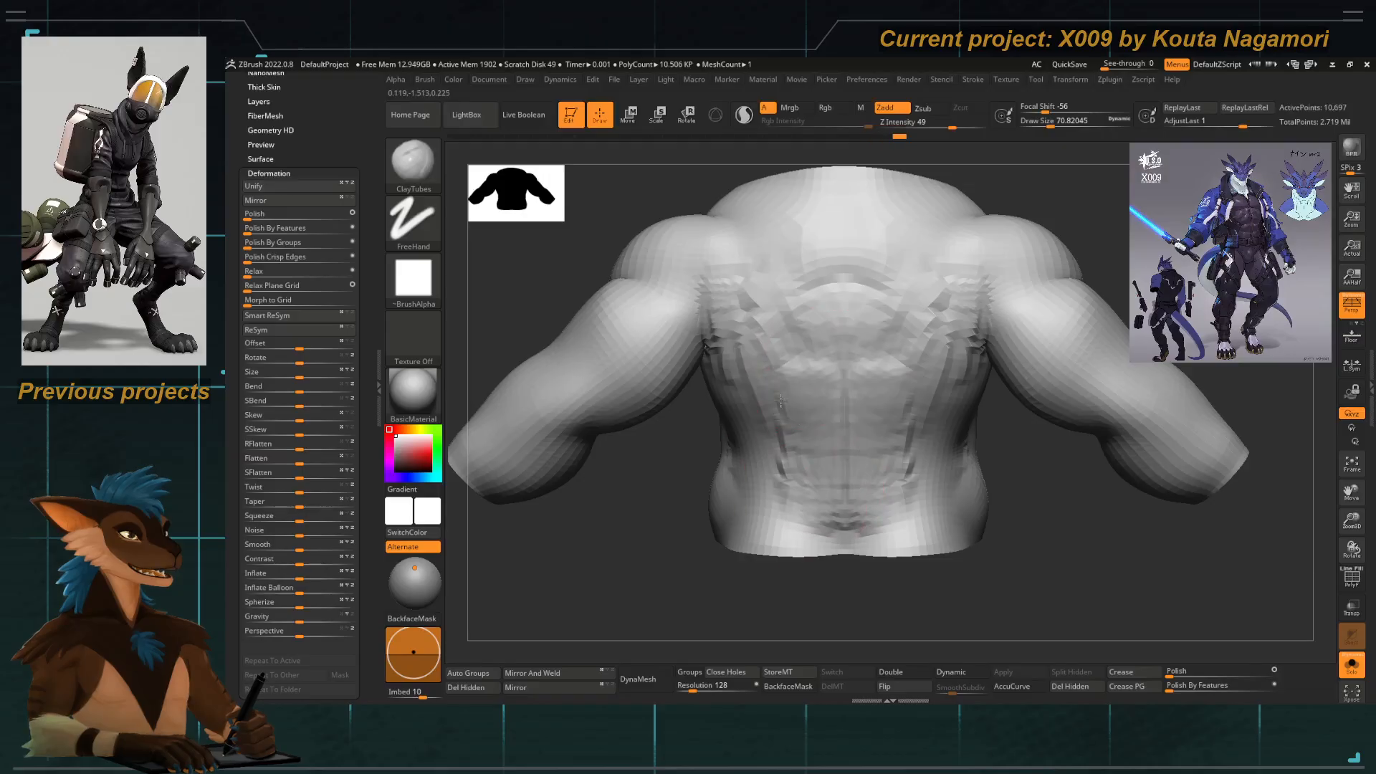
mouse_move(831, 305)
left_mouse_down()
mouse_move(770, 243)
mouse_move(756, 322)
mouse_move(666, 283)
left_mouse_up()
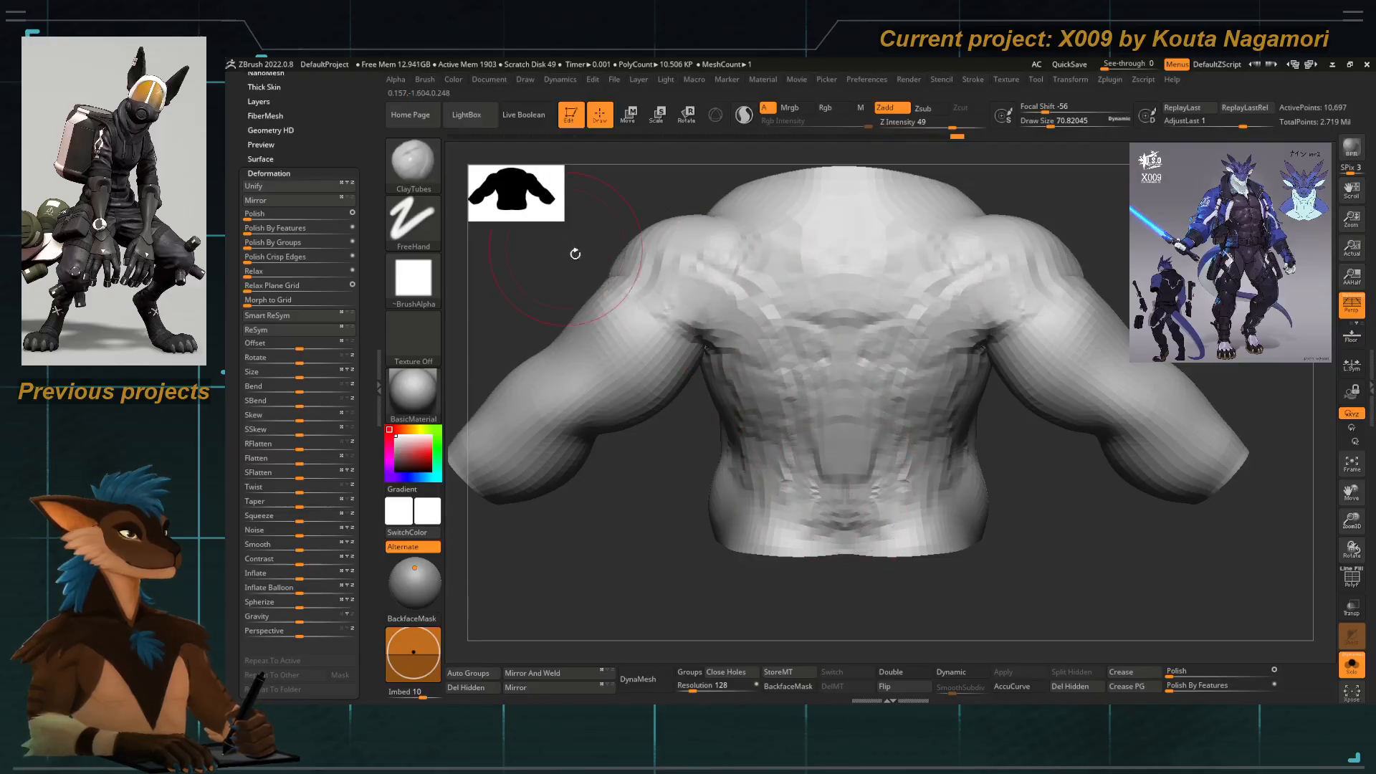
mouse_move(756, 308)
left_mouse_down("shift")
mouse_move(686, 270)
mouse_move(884, 538)
left_mouse_up("shift")
left_click(1191, 686)
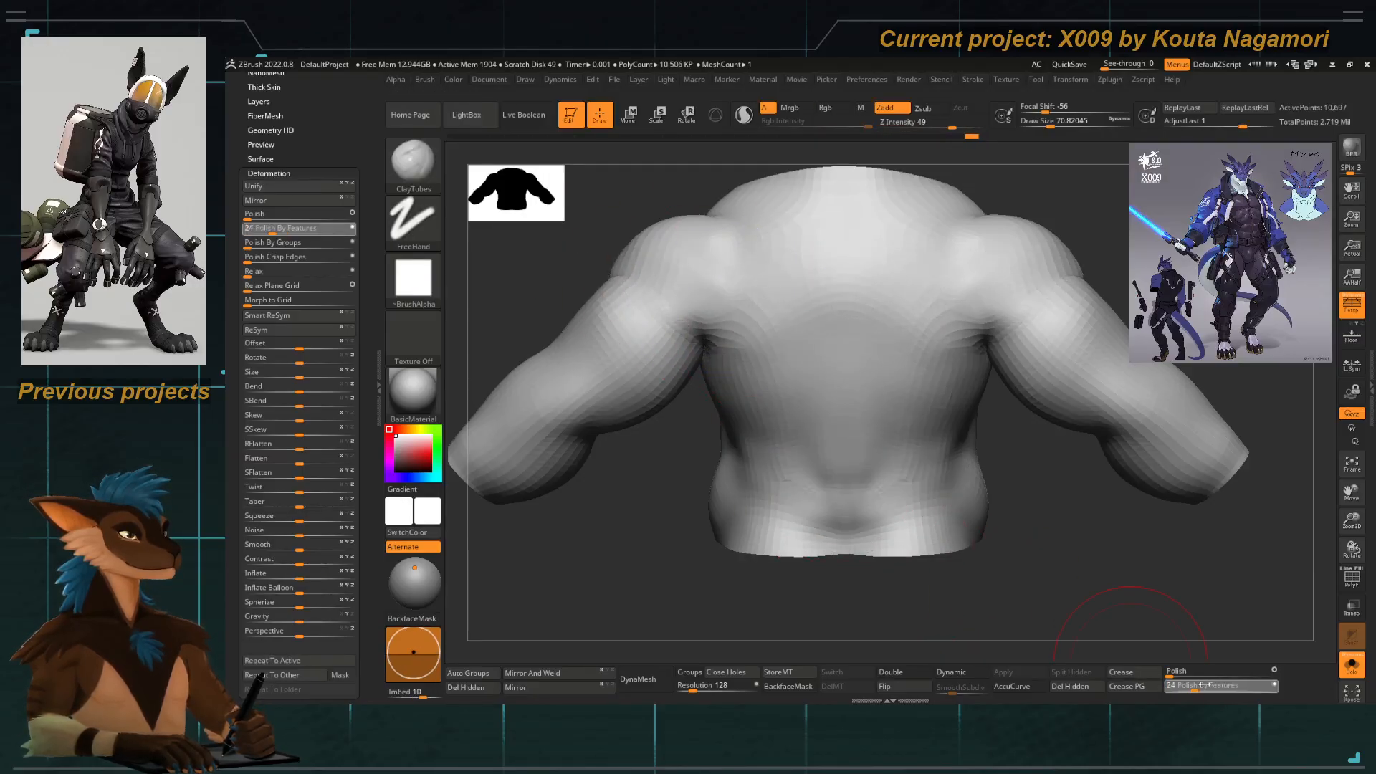
Remesh the jacket with ZRemesher at a target polygon count of 5 and compare its wireframe against the full body.
mouse_move(682, 588)
left_mouse_down("alt")
mouse_move(677, 490)
mouse_move(719, 568)
mouse_move(692, 551)
left_mouse_up("alt")
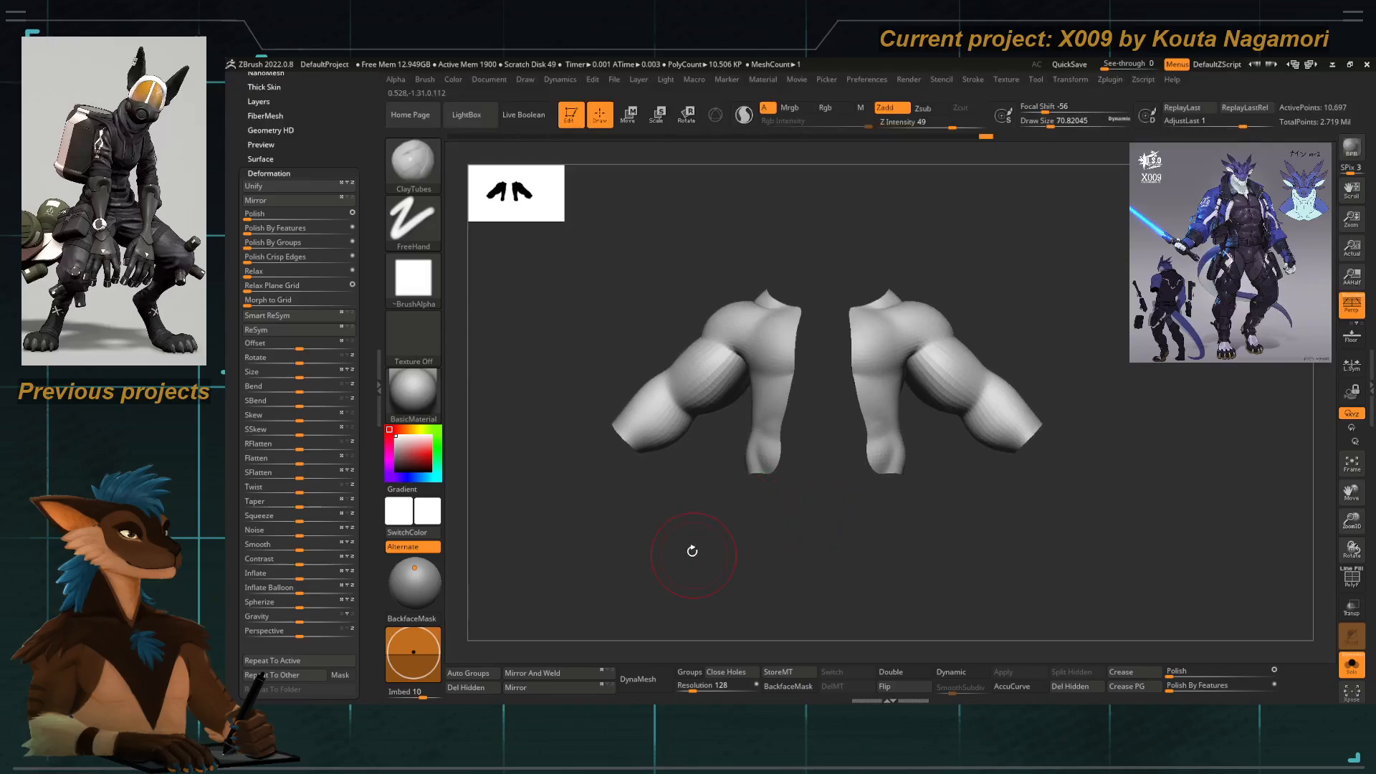
left_click_drag(370, 209, 372, 252)
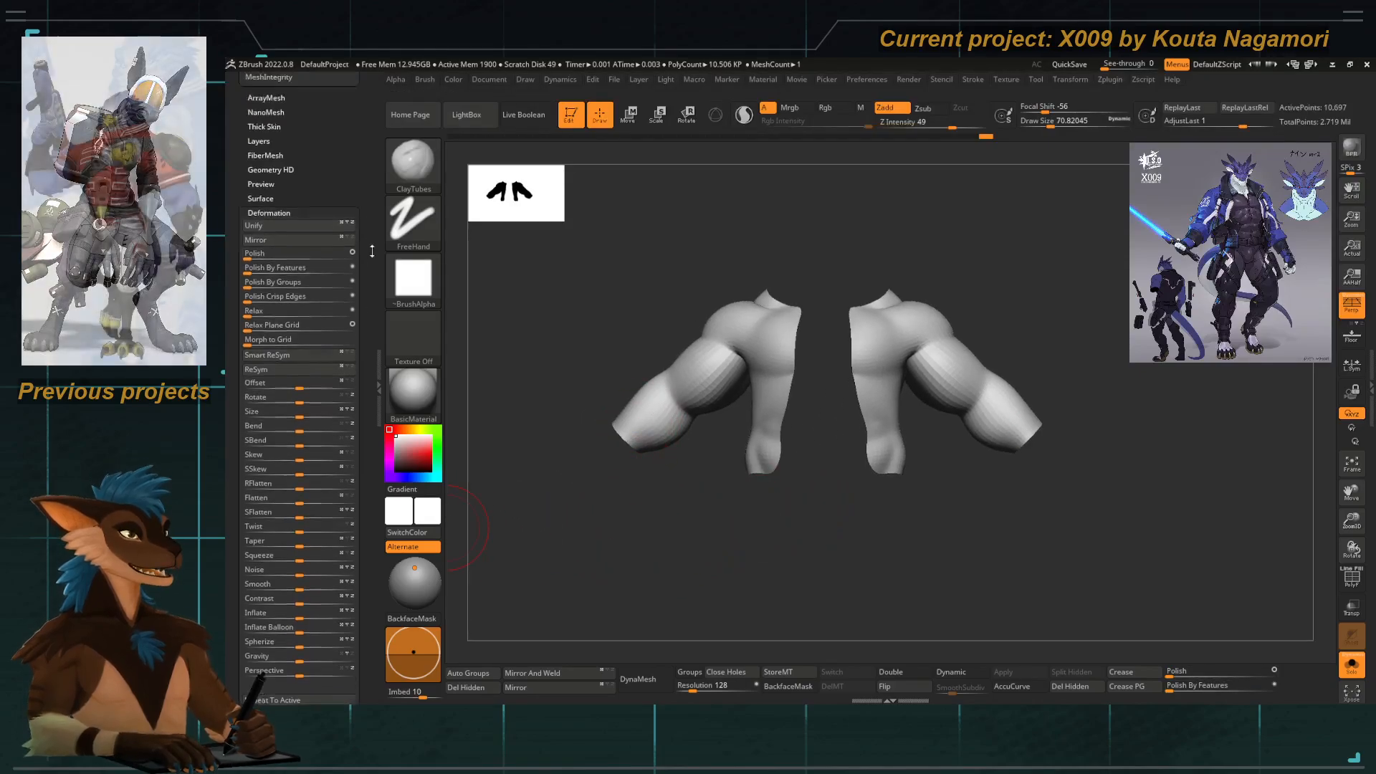
left_click(265, 87)
scroll(254, 421, "down", 3)
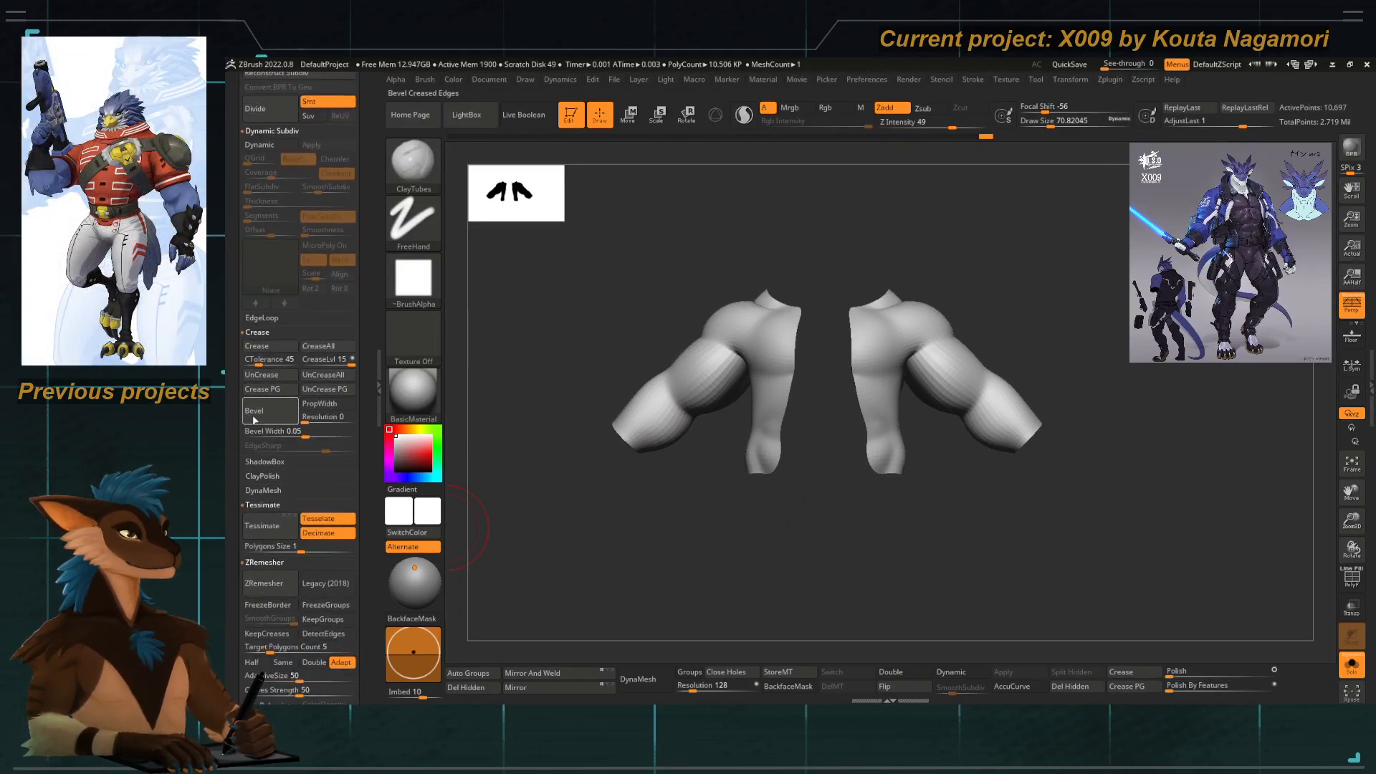
left_click(1344, 579)
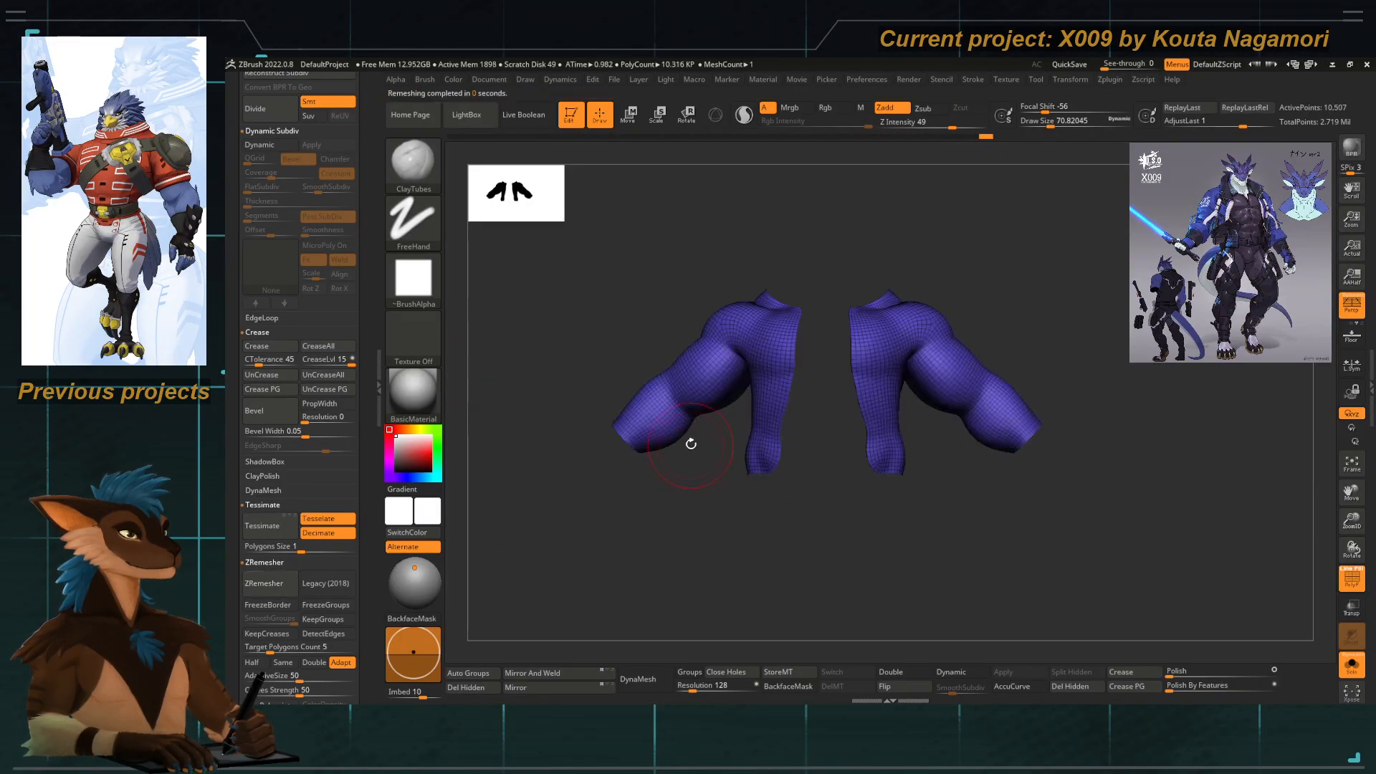
left_click_drag(691, 445, 729, 454, "alt")
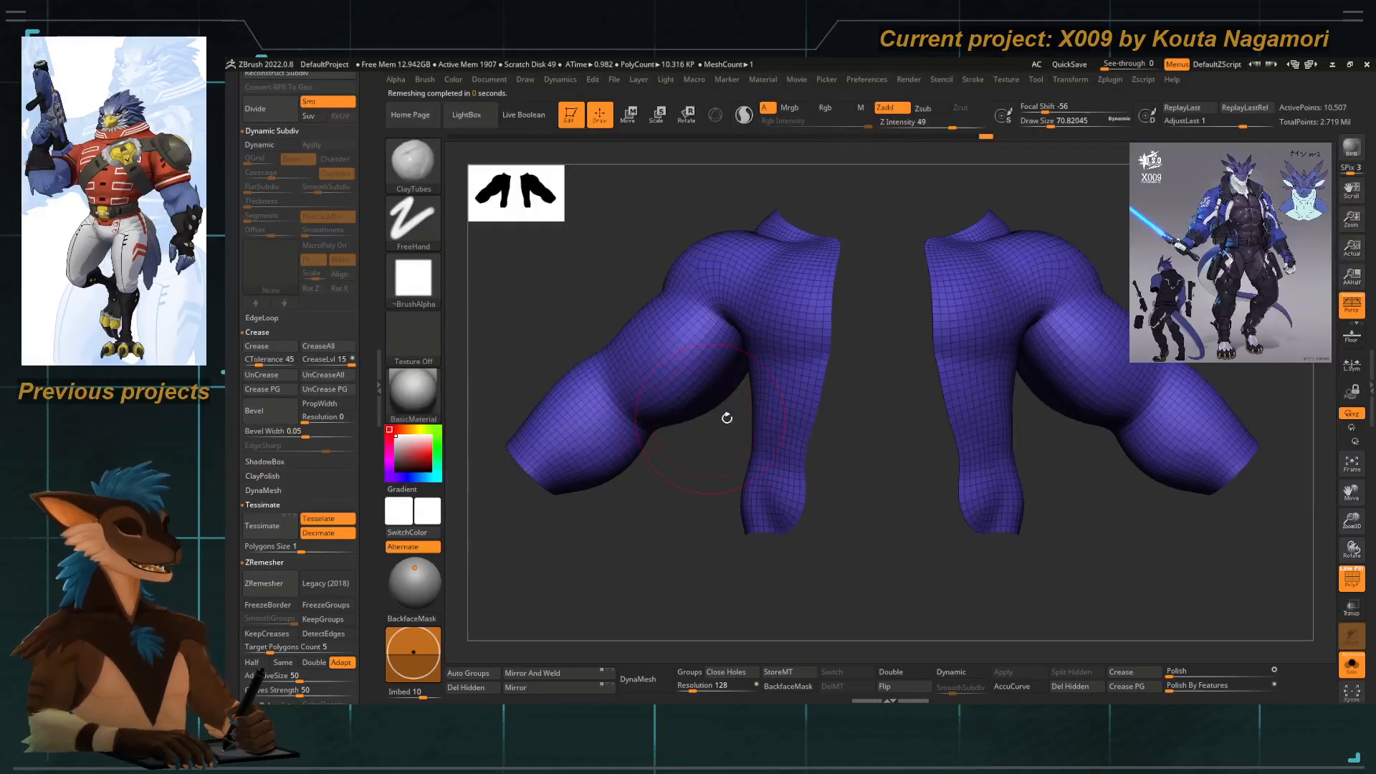
left_click(1350, 665)
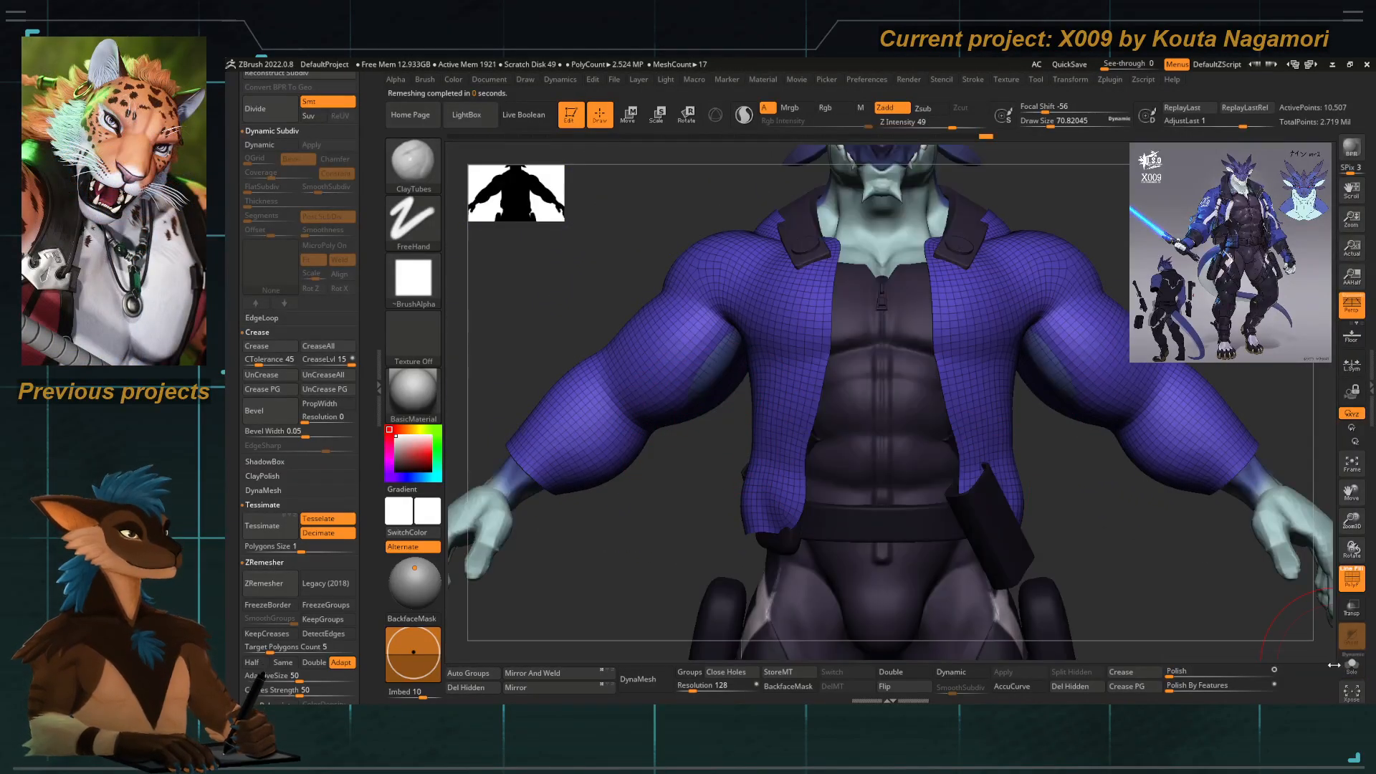
left_click(1356, 670)
right_click_drag(559, 469, 738, 452, "alt")
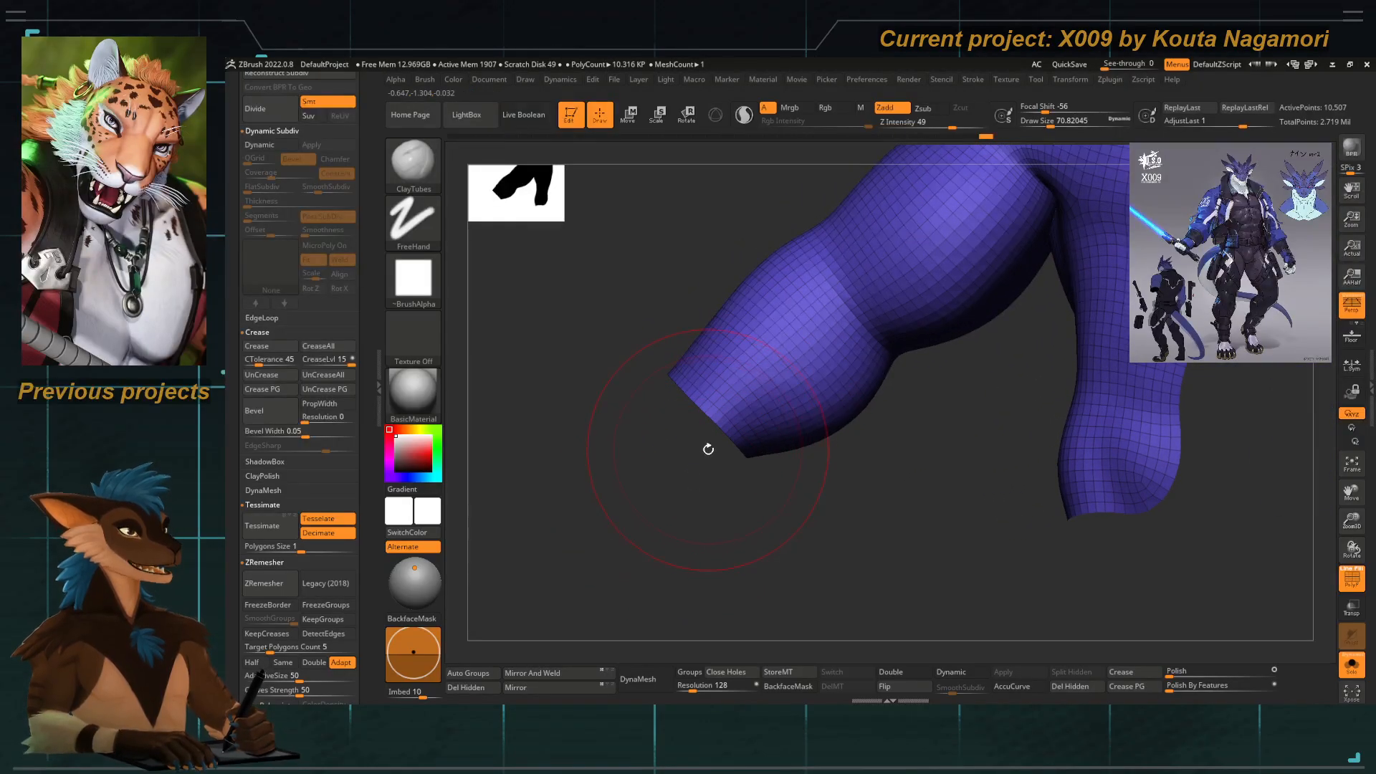
key("ctrl+shift")
left_click_drag(666, 336, 809, 545, "ctrl+alt+shift")
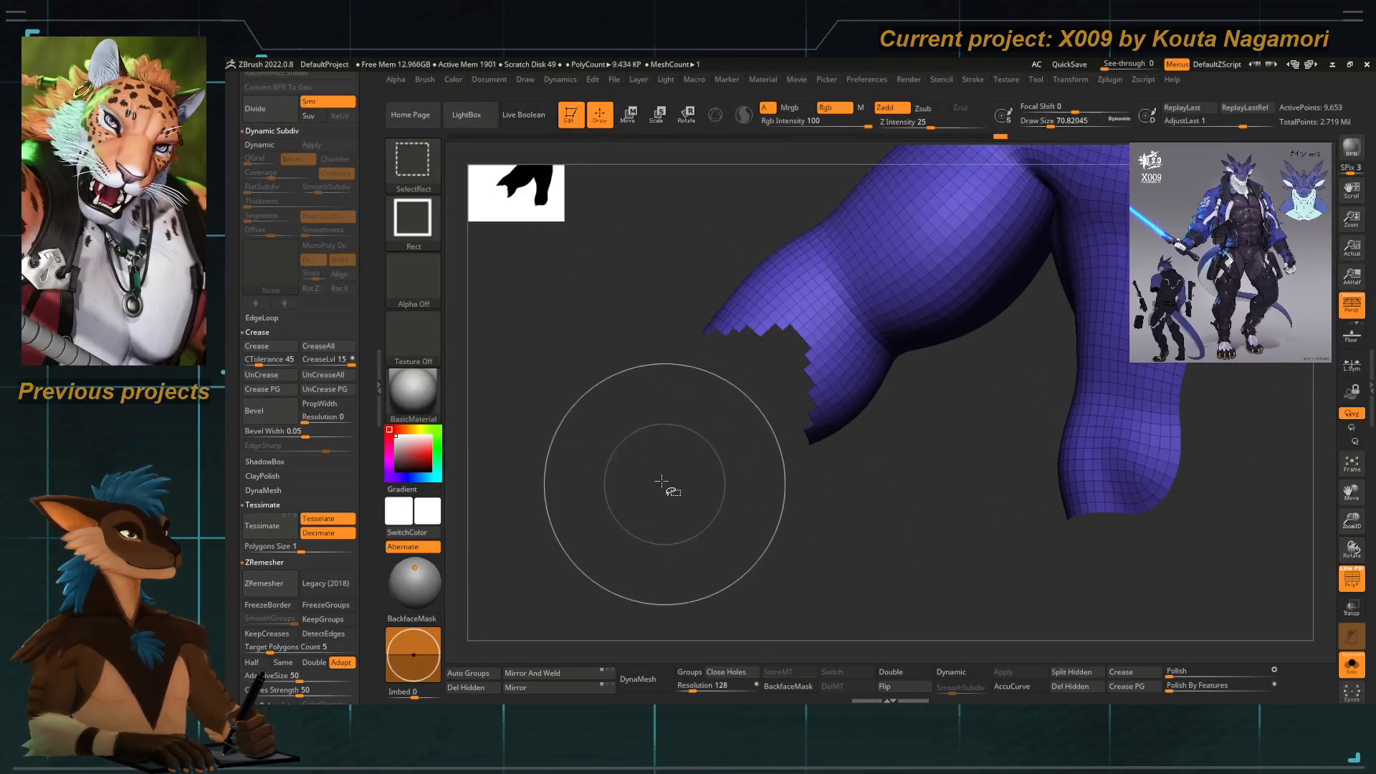
left_click(659, 469, "ctrl+shift")
Isolate the sleeve's cuff edge with SelectLasso and grow the visible area up the forearm.
left_click(413, 166, "ctrl+shift")
left_click(412, 166, "ctrl+shift")
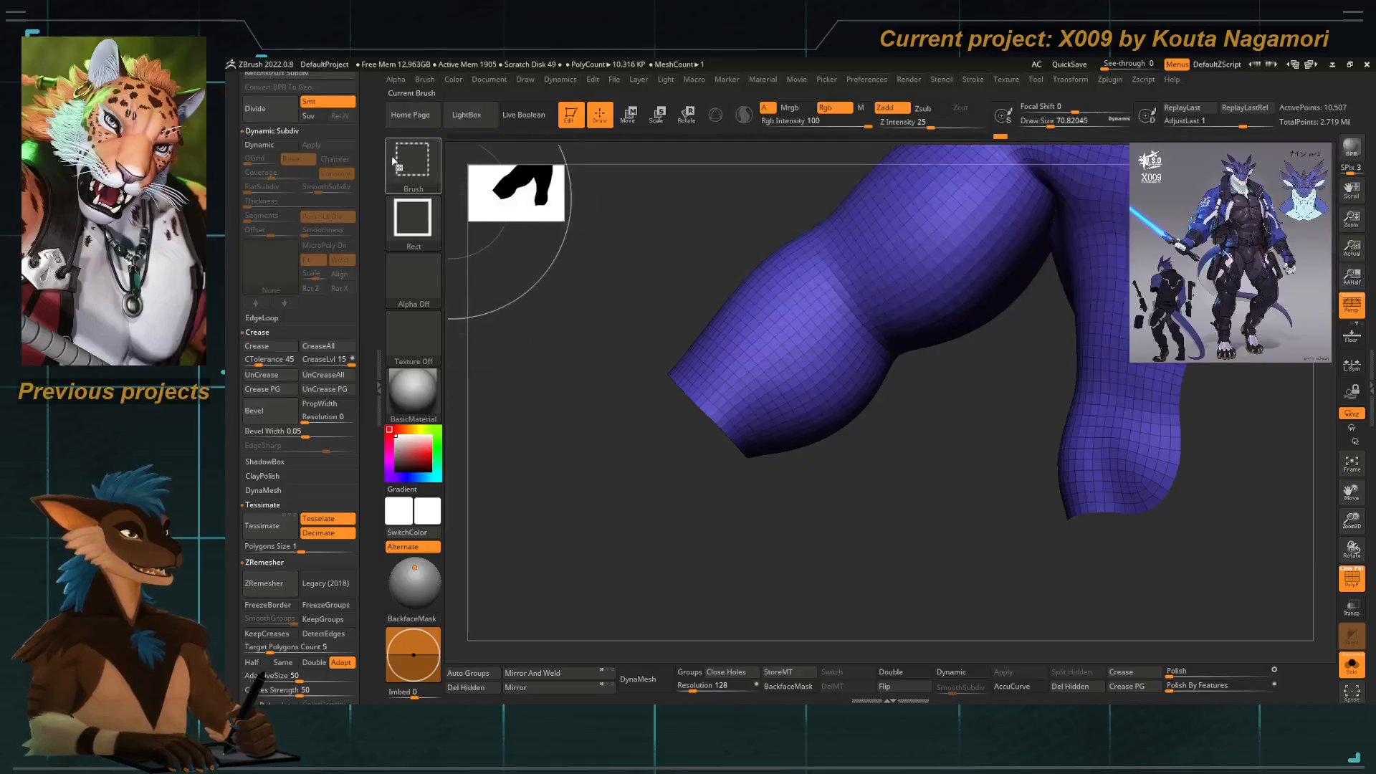
left_click(412, 165, "ctrl+shift")
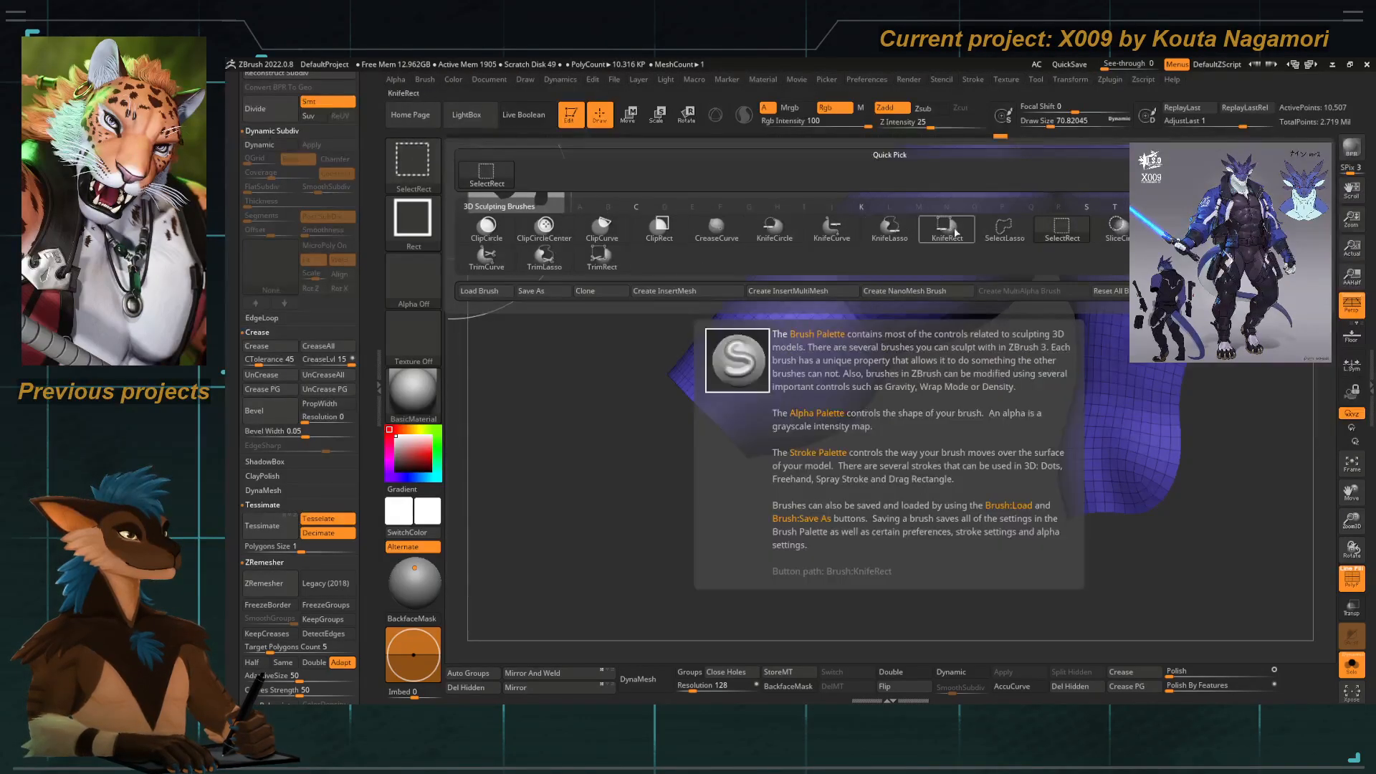
left_click(996, 241)
mouse_move(597, 349)
left_mouse_down("ctrl+shift")
mouse_move(659, 353)
mouse_move(814, 510)
mouse_move(745, 566)
left_mouse_up("ctrl+shift")
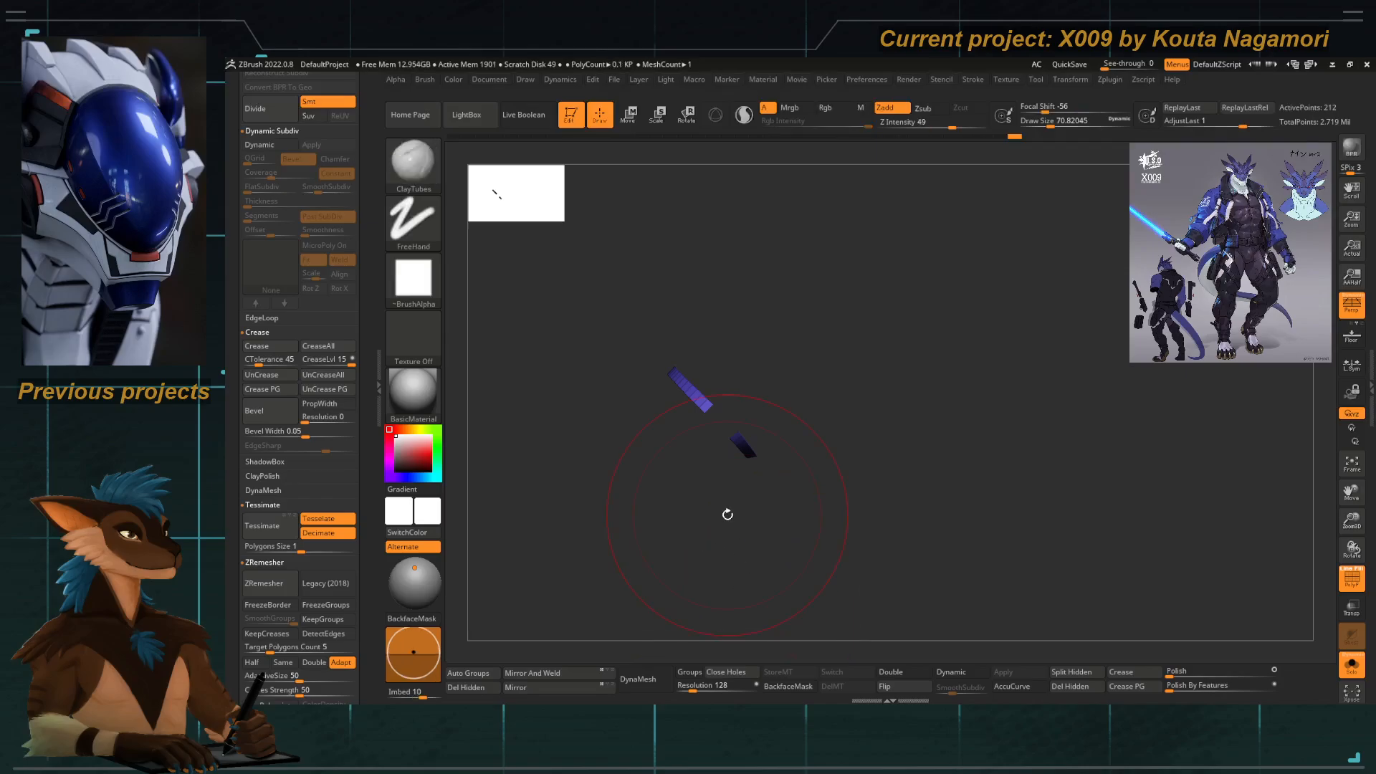
key("ctrl+shift")
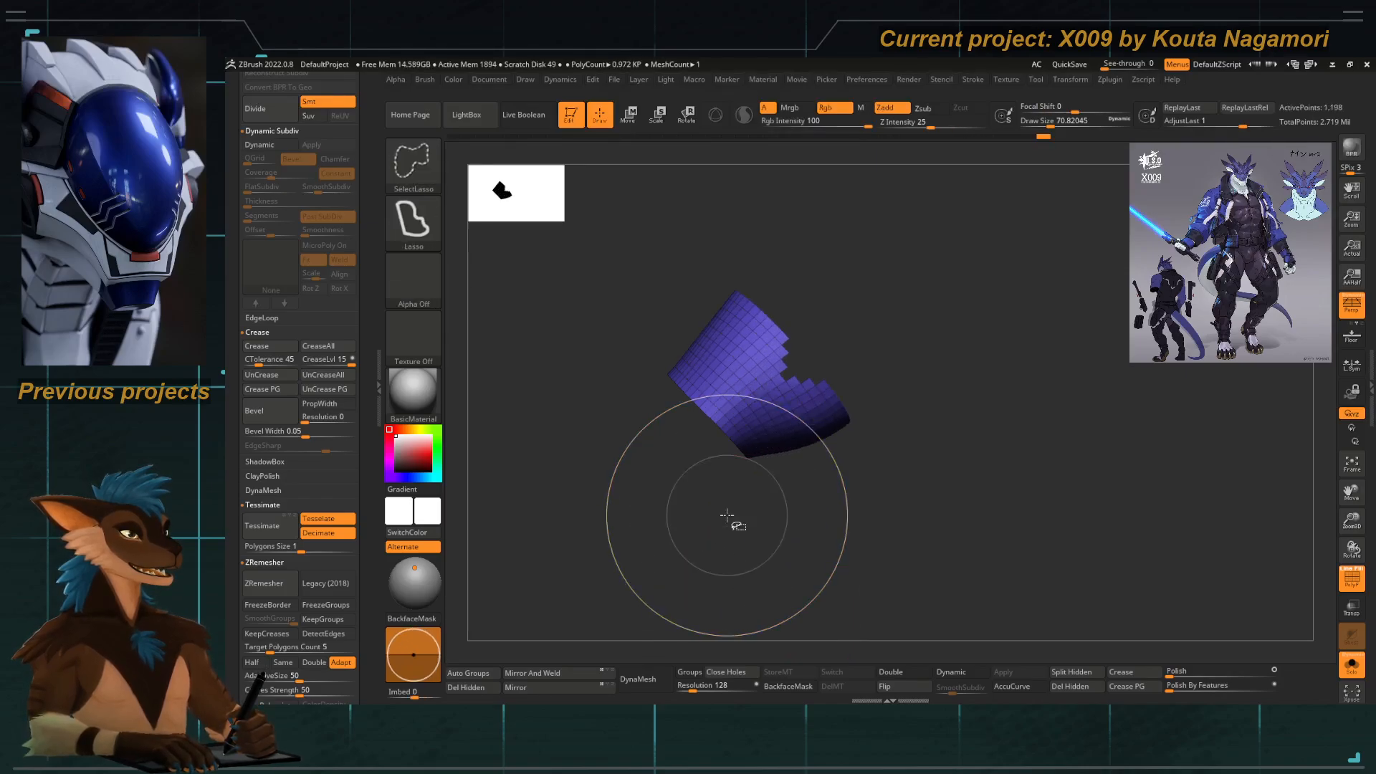
key("ctrl+shift+x")
left_click_drag(636, 532, 598, 549)
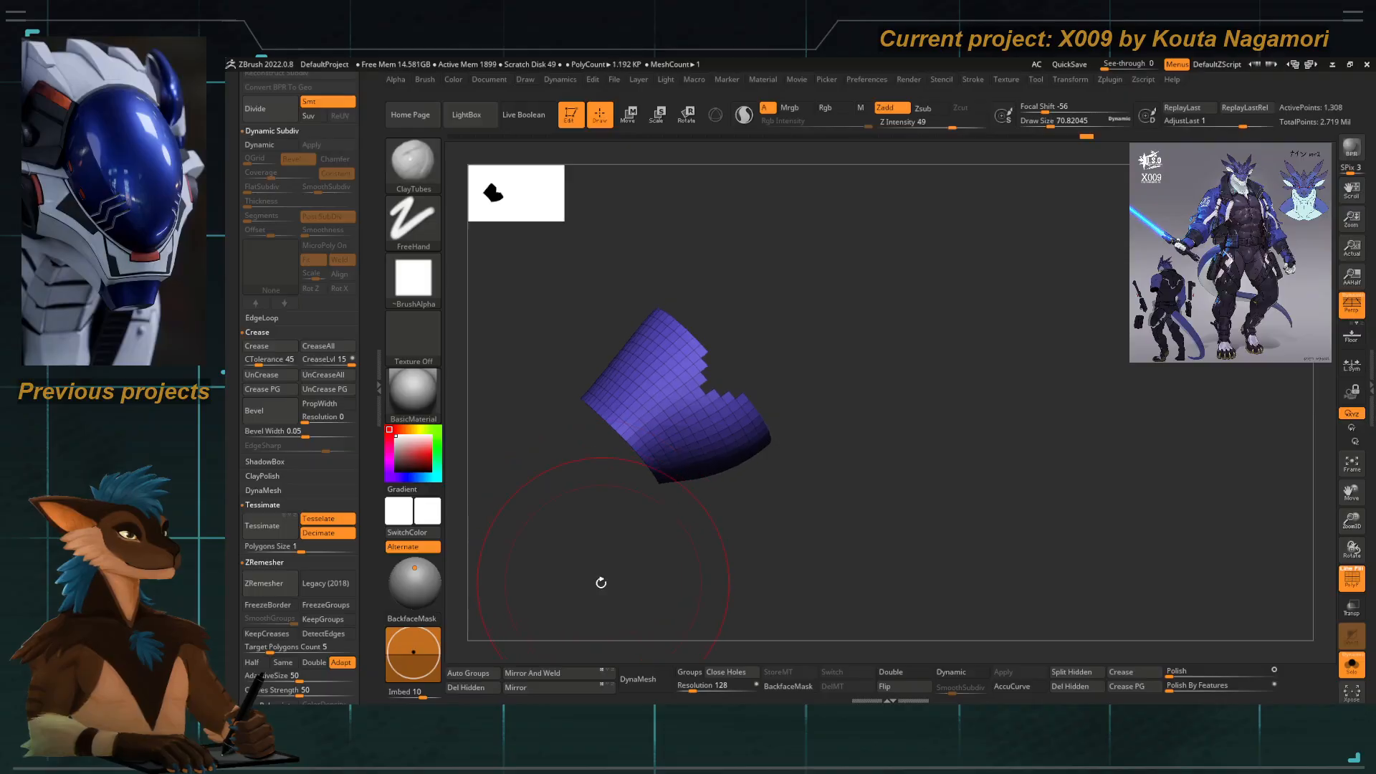
Invert the visibility to hide the forearm sections, turn on double-sided display, and lasso away the leftover polygons at the sleeve edge.
left_click(600, 583, "ctrl+shift")
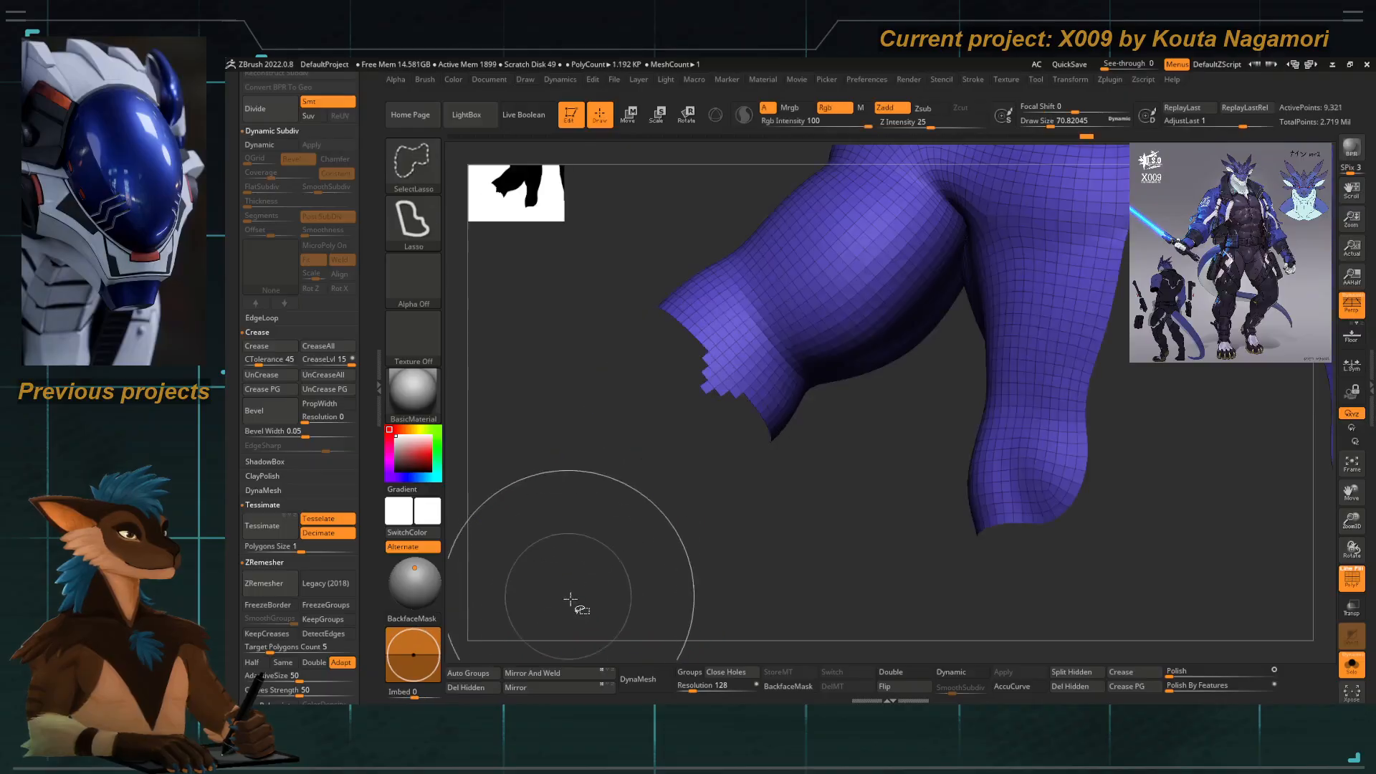
left_click(903, 673)
mouse_move(681, 358)
left_mouse_down("ctrl+alt+shift")
mouse_move(736, 423)
mouse_move(728, 401)
left_mouse_up("ctrl+alt+shift")
left_click_drag(700, 477, 748, 472)
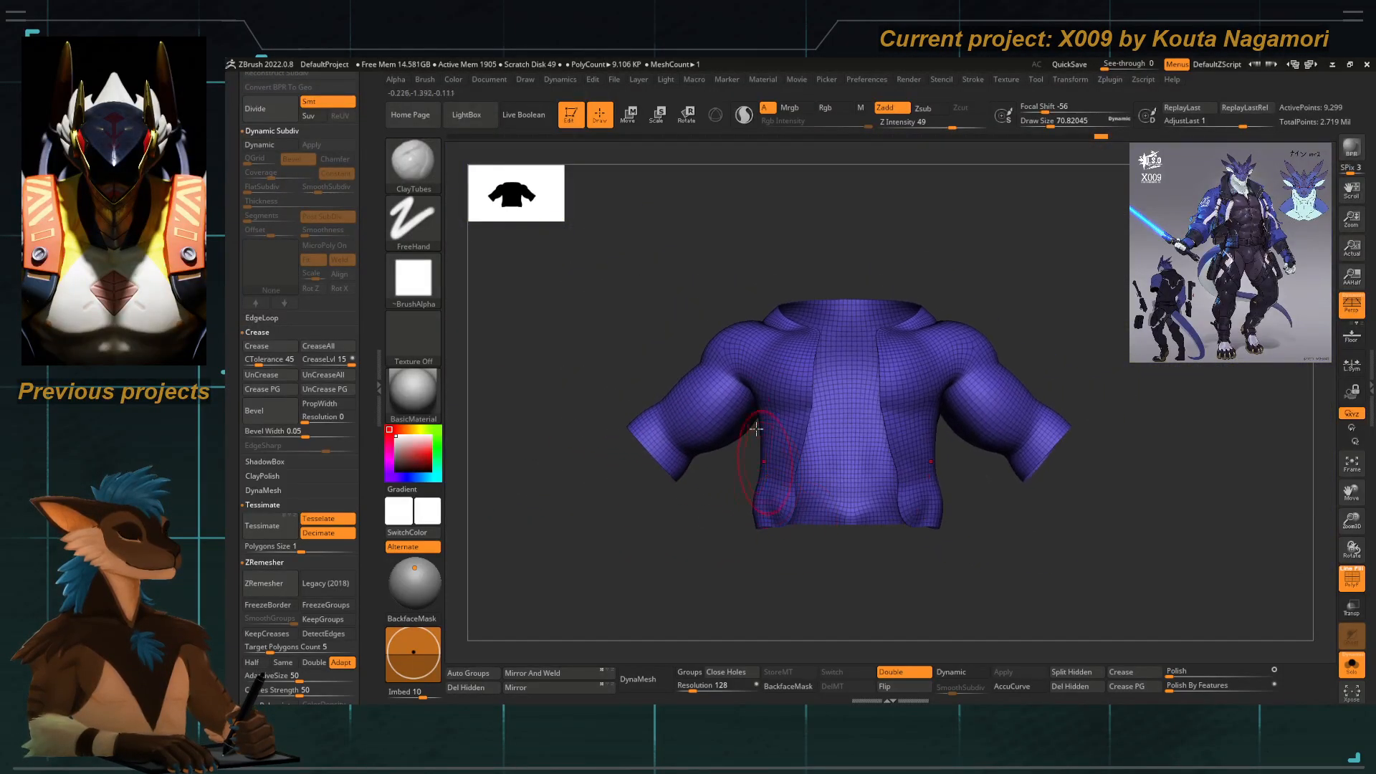
Invert the visibility to show only the forearm sleeve sections and grow the visible area up the upper arms.
key("ctrl+shift")
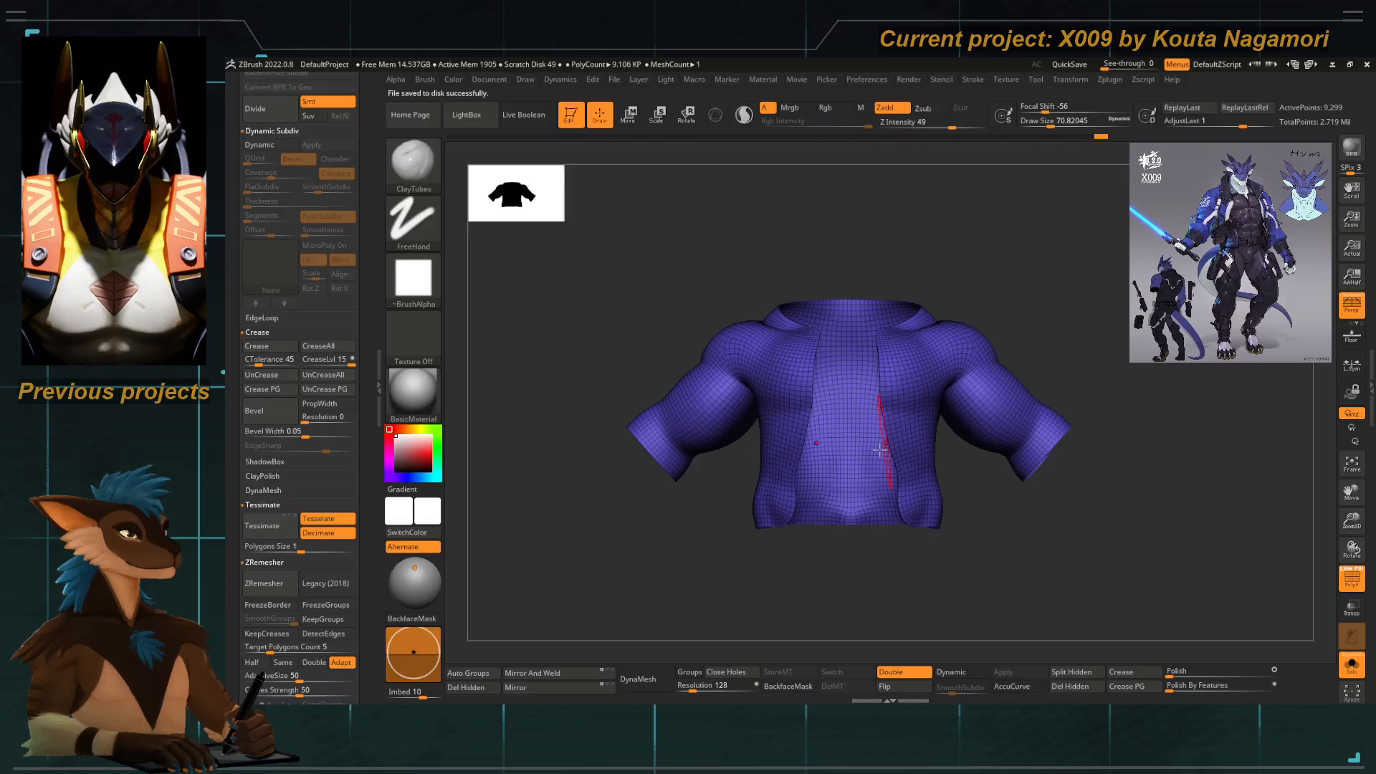
left_click(566, 616, "ctrl+shift")
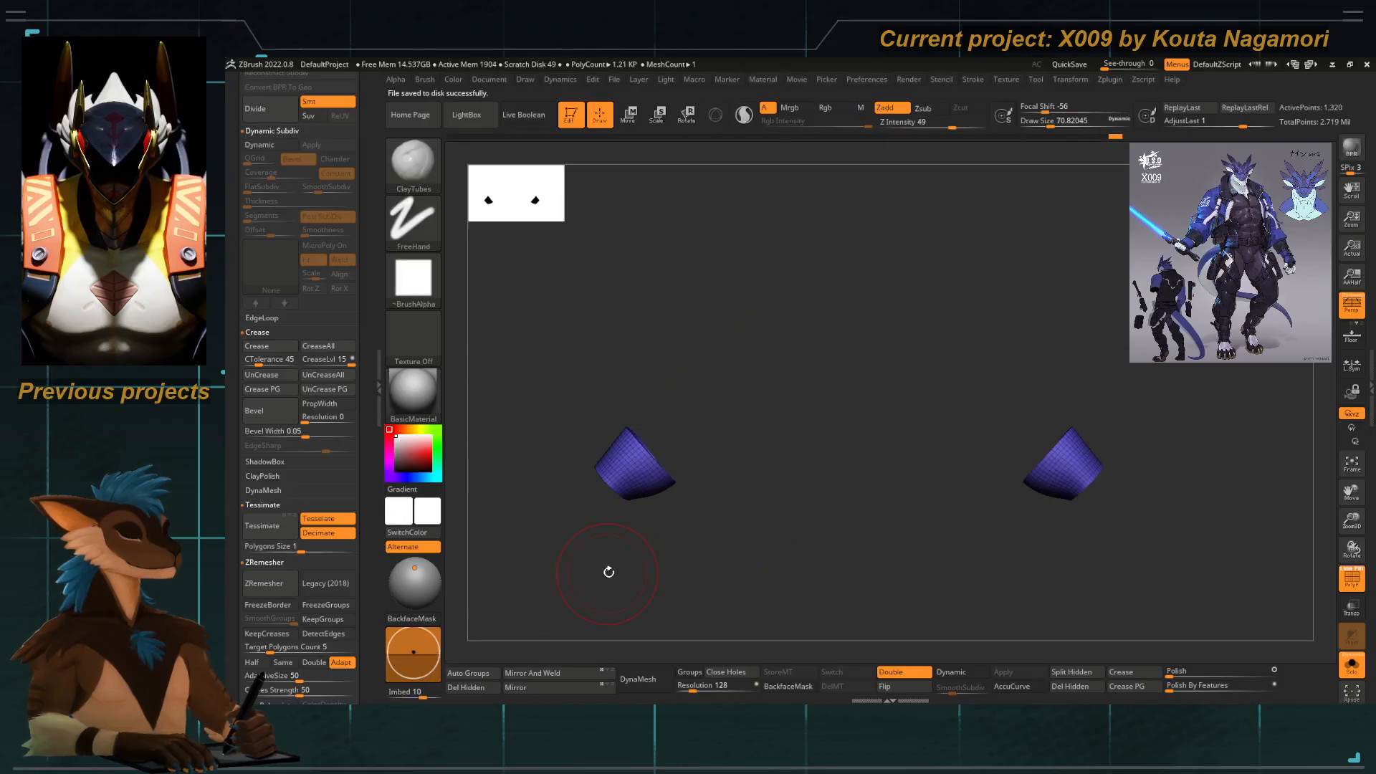
left_click(603, 591, "ctrl+shift")
left_click(633, 528, "ctrl+shift")
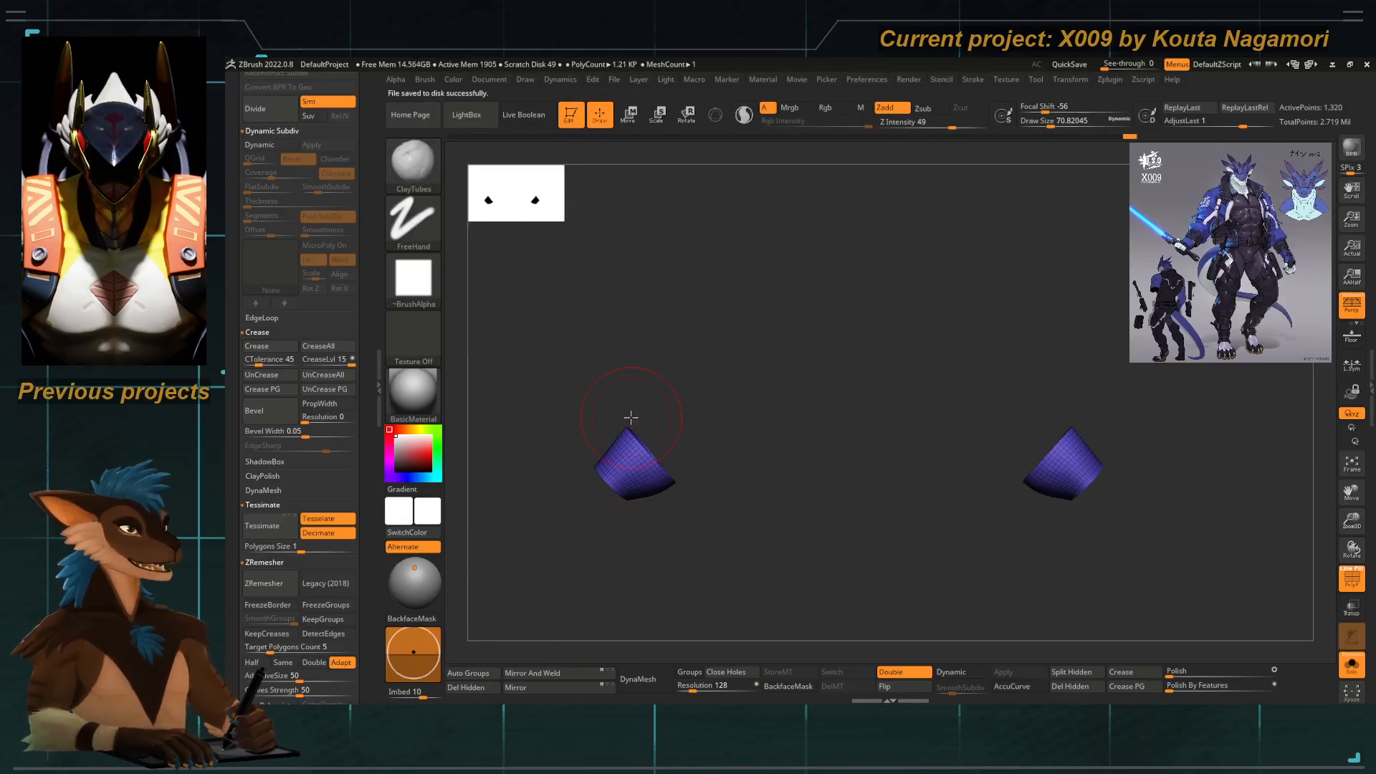
key("ctrl+shift+x")
key("ctrl+shift+x")
key("ctrl+shift+x")
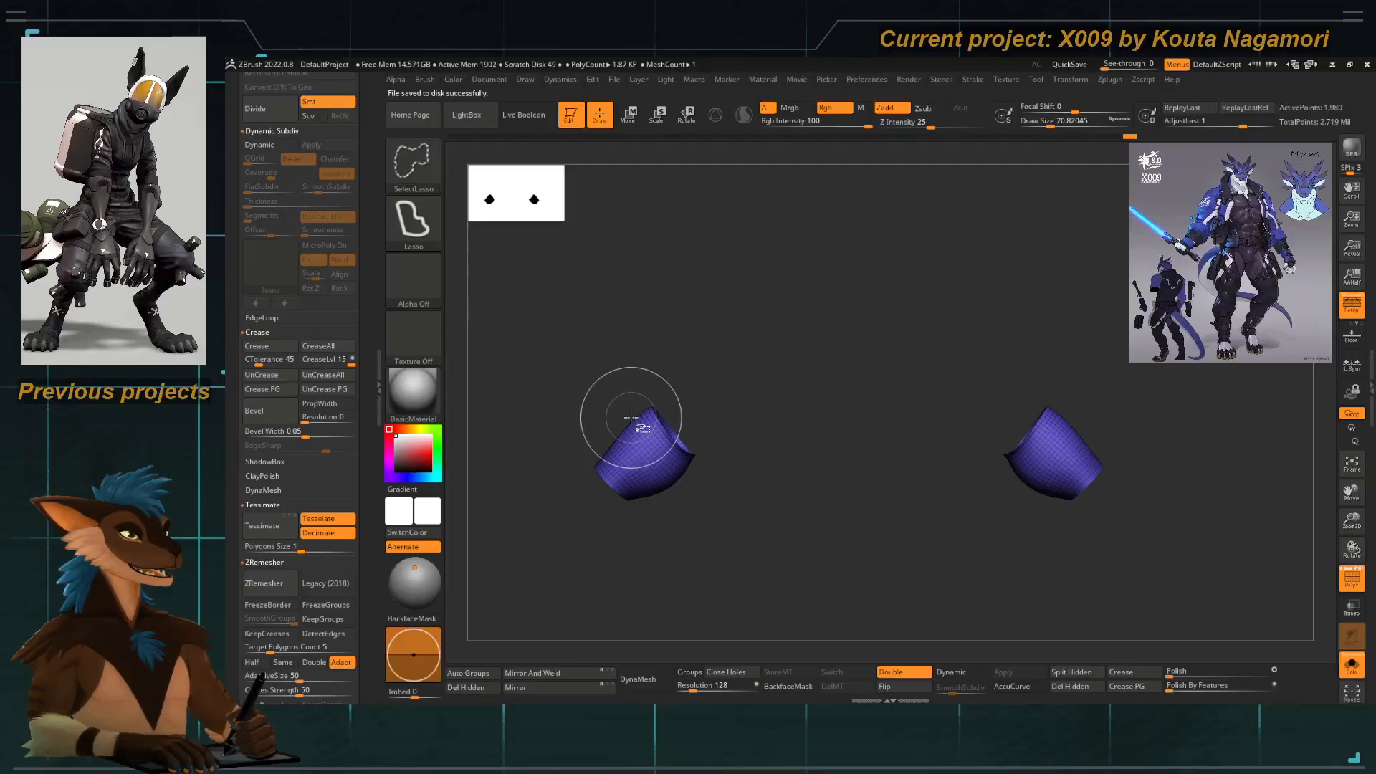
key("ctrl+shift+x")
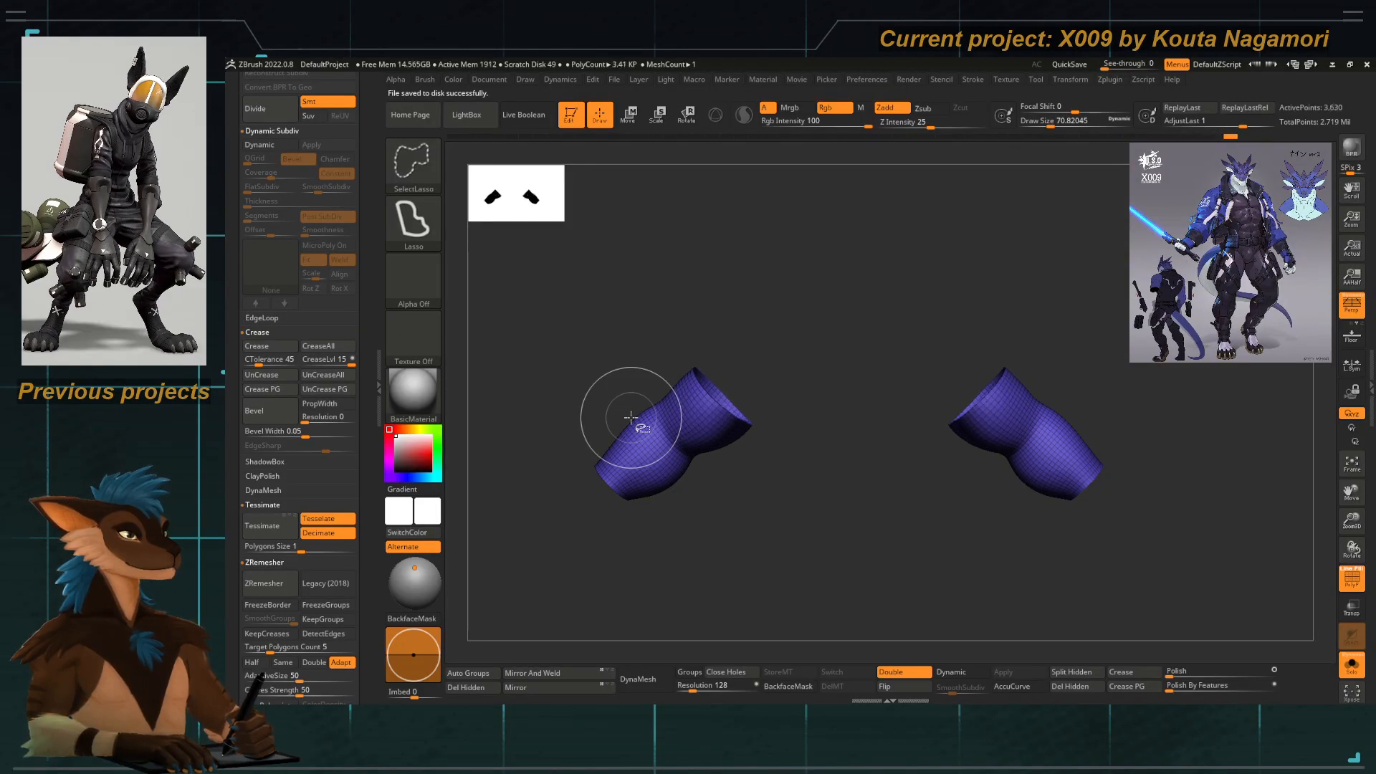
key("ctrl+shift+x")
key("ctrl+shift+x")
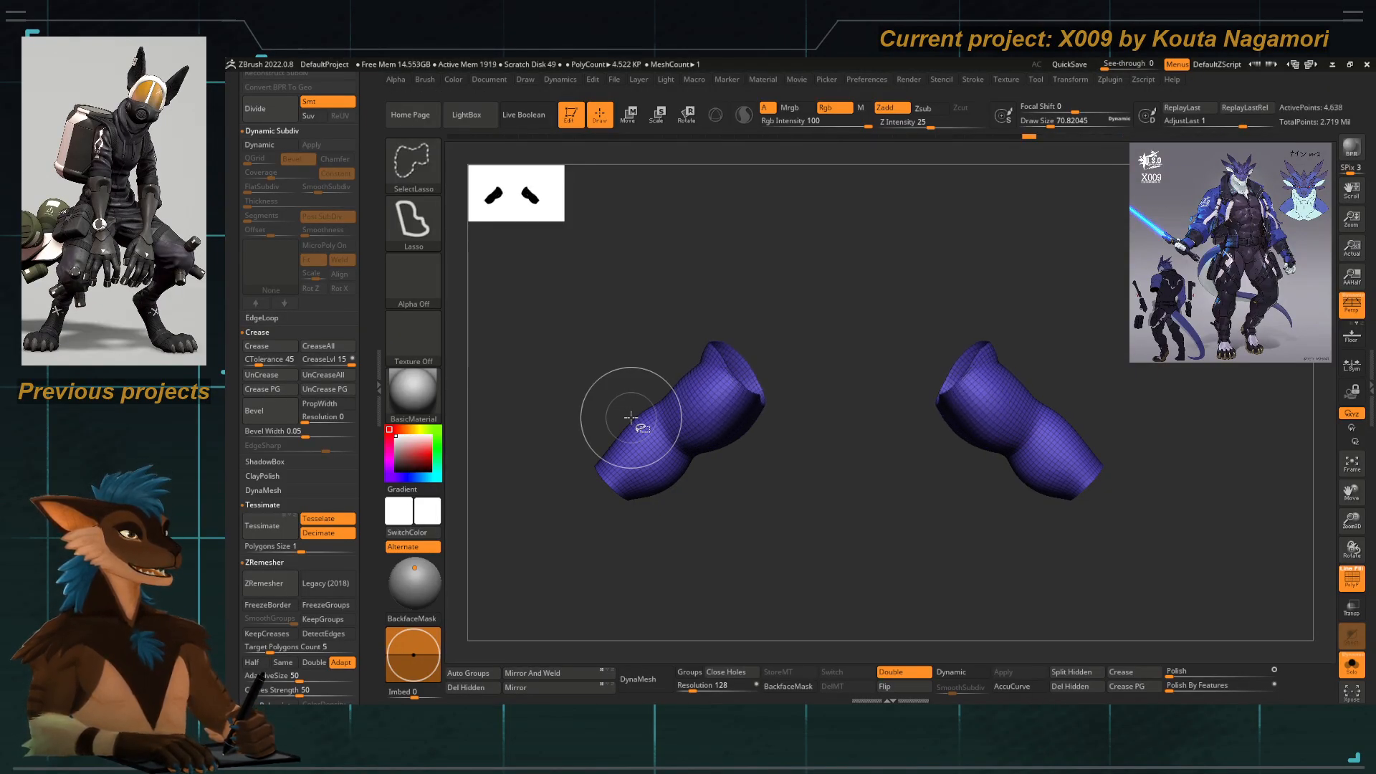
left_click_drag(752, 574, 727, 402)
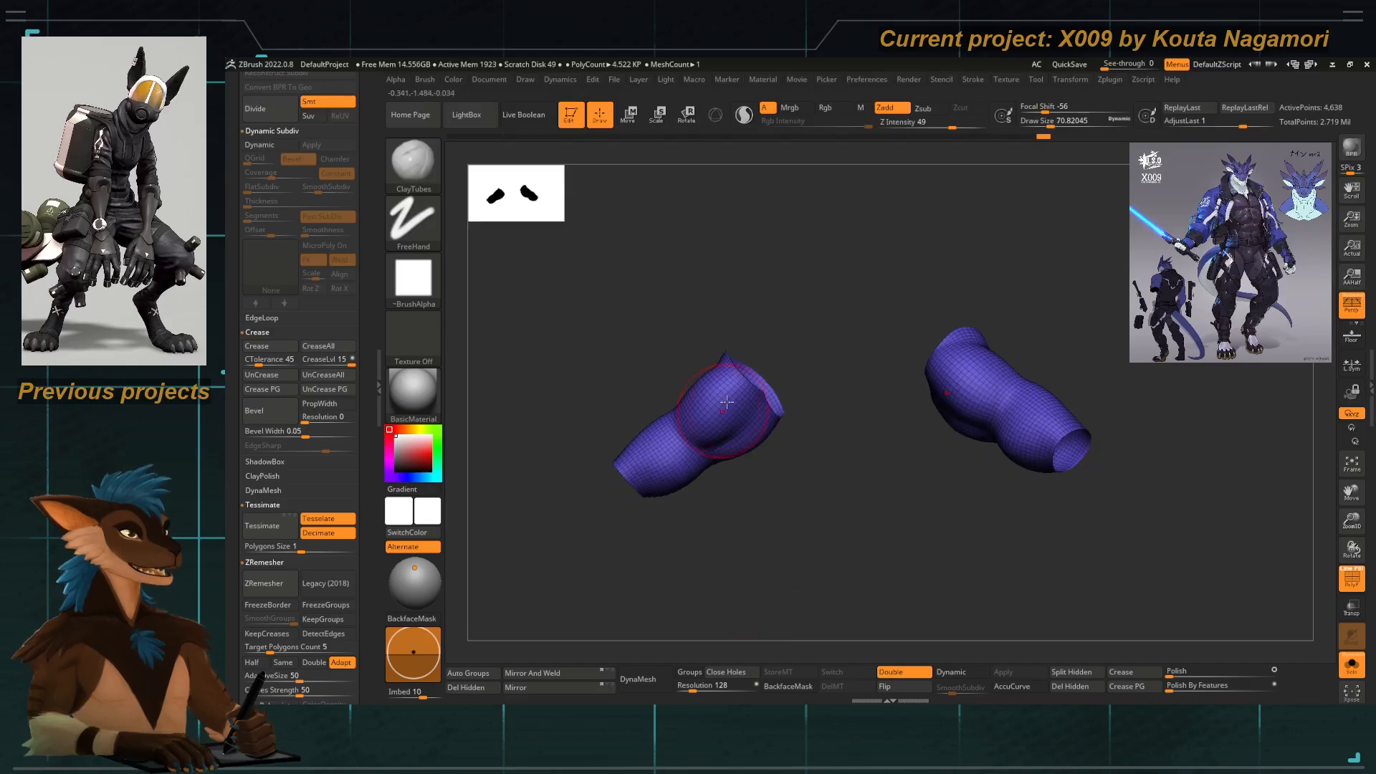
Grow the visible sleeve area toward the shoulders and shrink it back to a clean edge loop around each upper arm.
right_click_drag(760, 396, 883, 603, "ctrl")
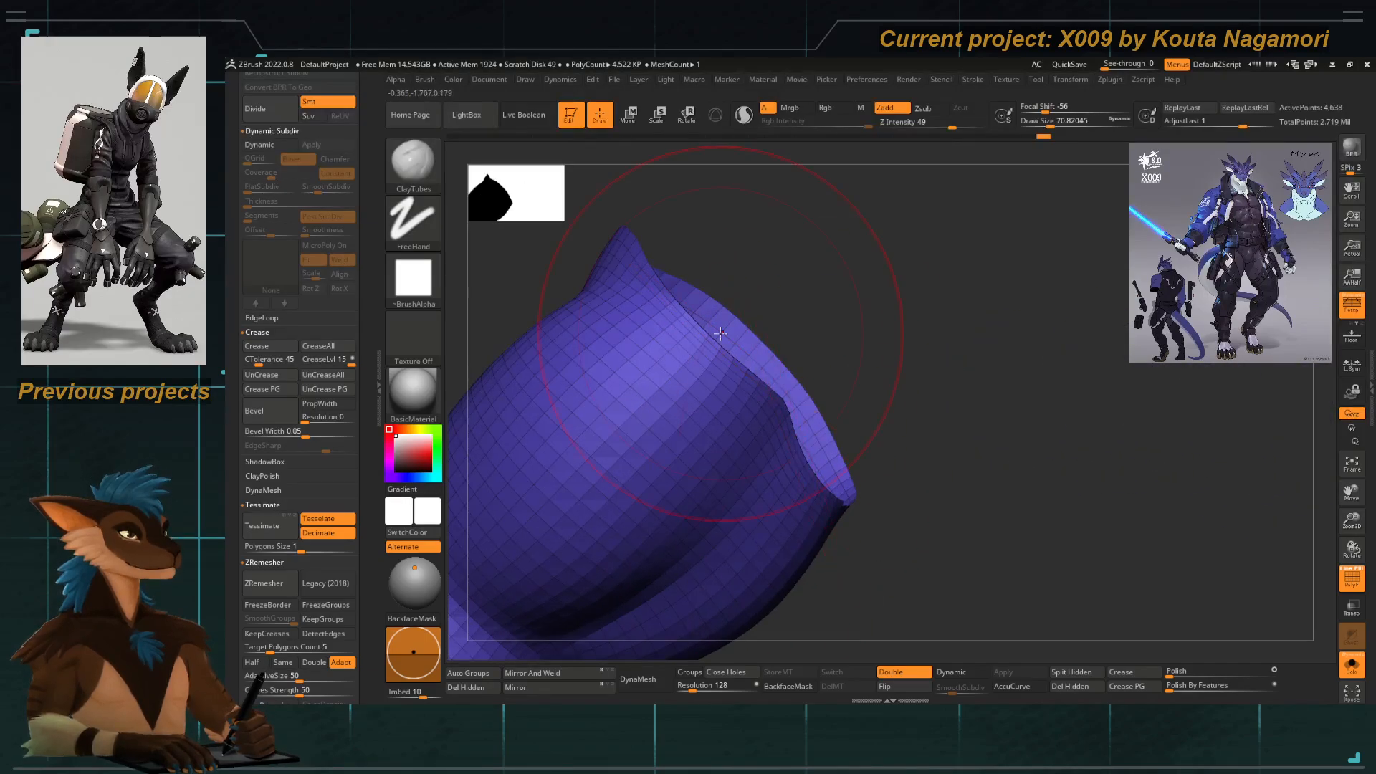
key("ctrl+shift+x")
key("ctrl+shift+x")
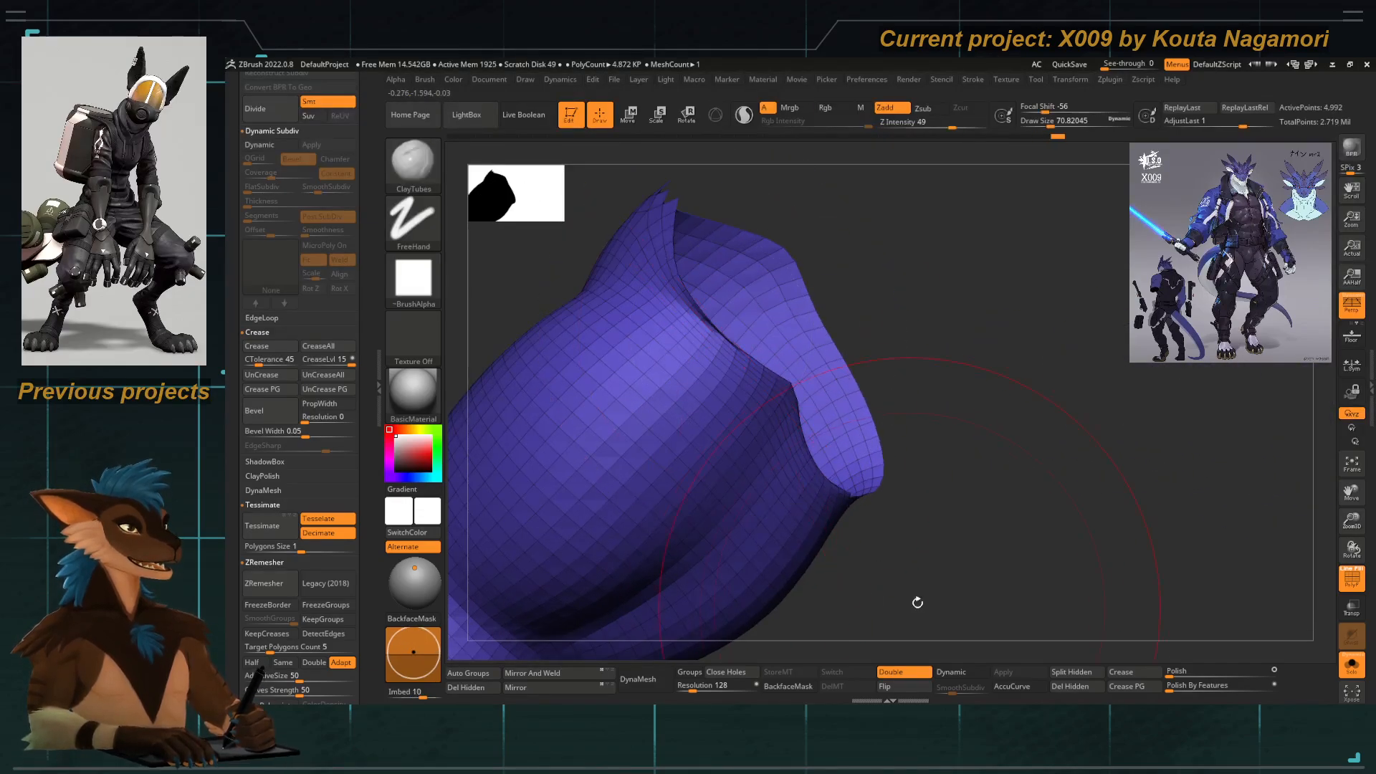
mouse_move(915, 599)
left_mouse_down()
mouse_move(896, 616)
mouse_move(792, 552)
mouse_move(829, 477)
left_mouse_up()
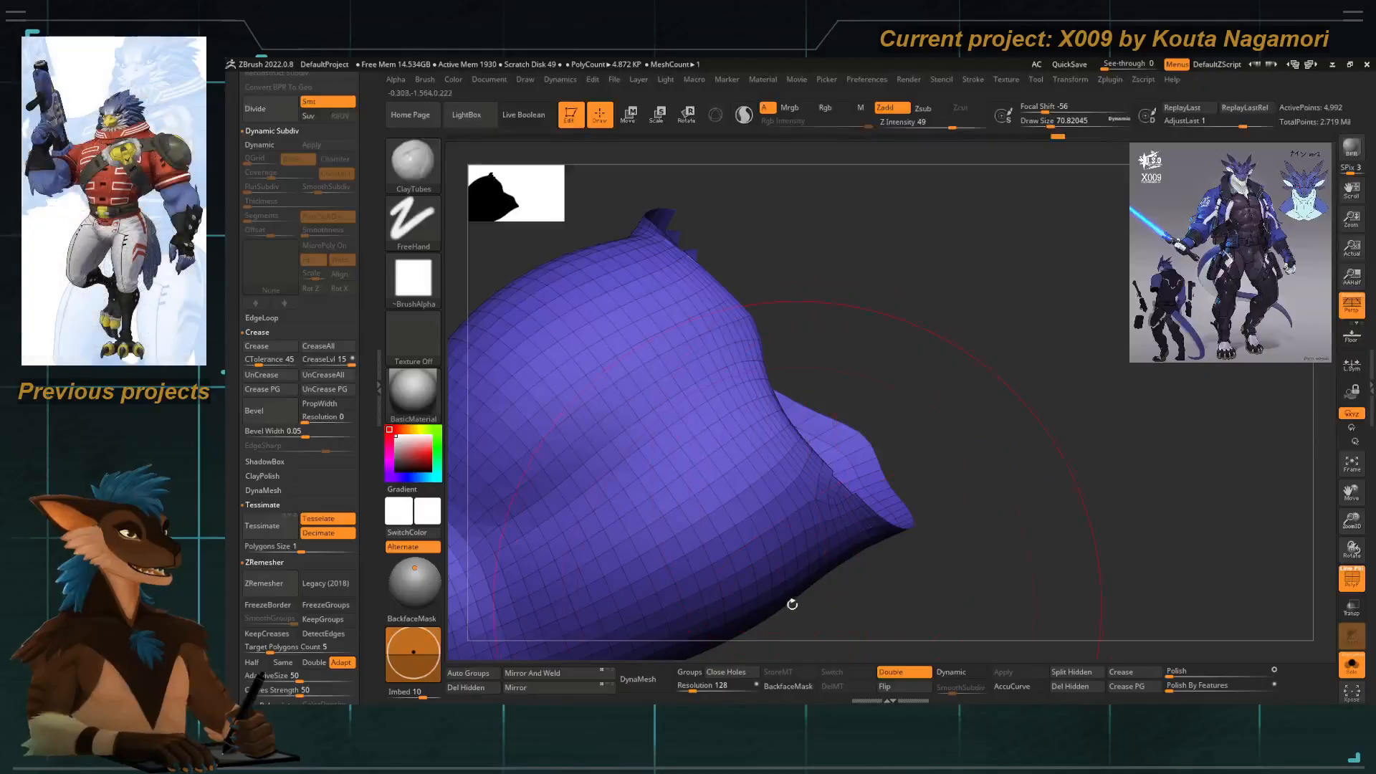
key("ctrl+shift+s")
key("ctrl+shift+s")
key("ctrl+shift+s")
key("ctrl+shift+s")
key("ctrl+shift+s")
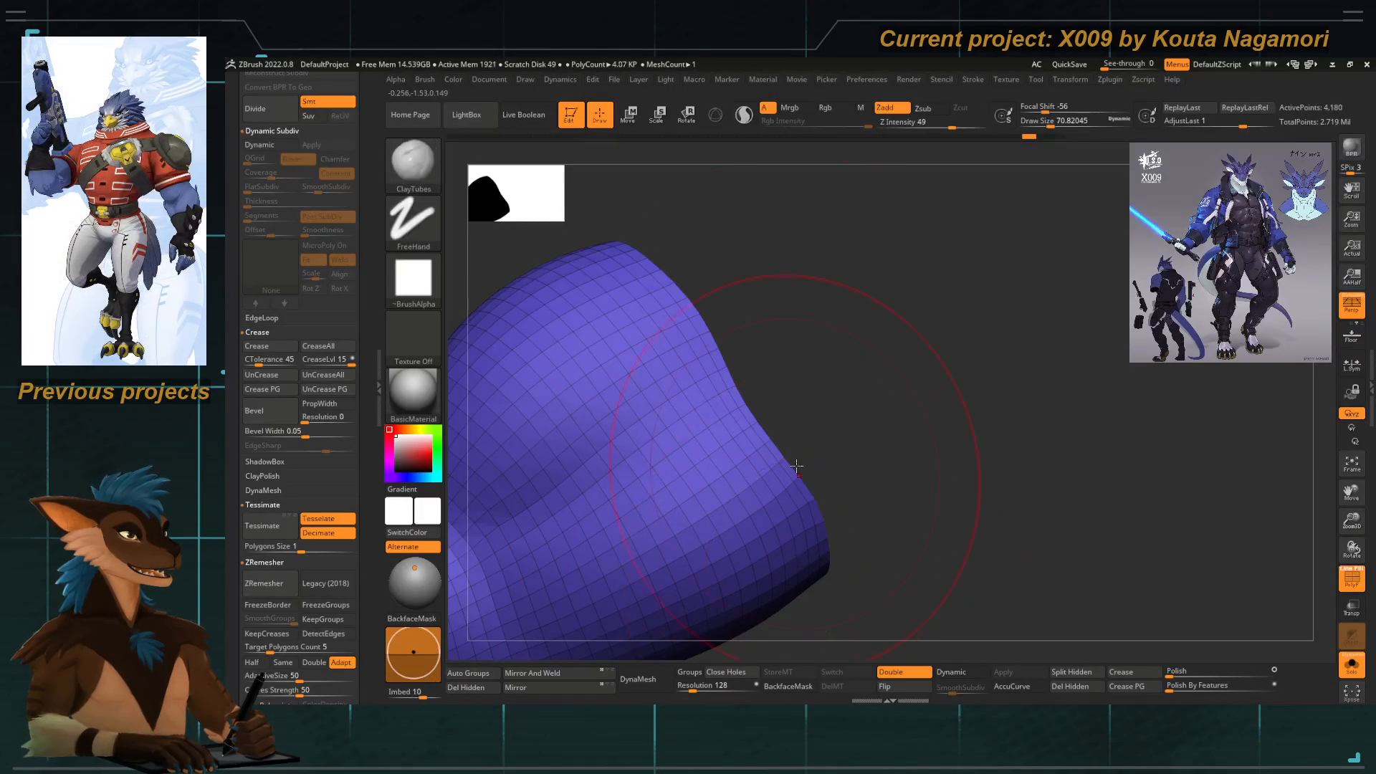
Assign the visible sleeve sections to their own polygroup and show the whole jacket again.
key("ctrl+w")
key("f")
mouse_move(608, 330)
left_mouse_down("shift")
mouse_move(647, 457)
mouse_move(485, 325)
left_mouse_up("shift")
key("ctrl+w")
left_click(622, 439, "ctrl+shift")
left_click_drag(615, 568, 946, 406)
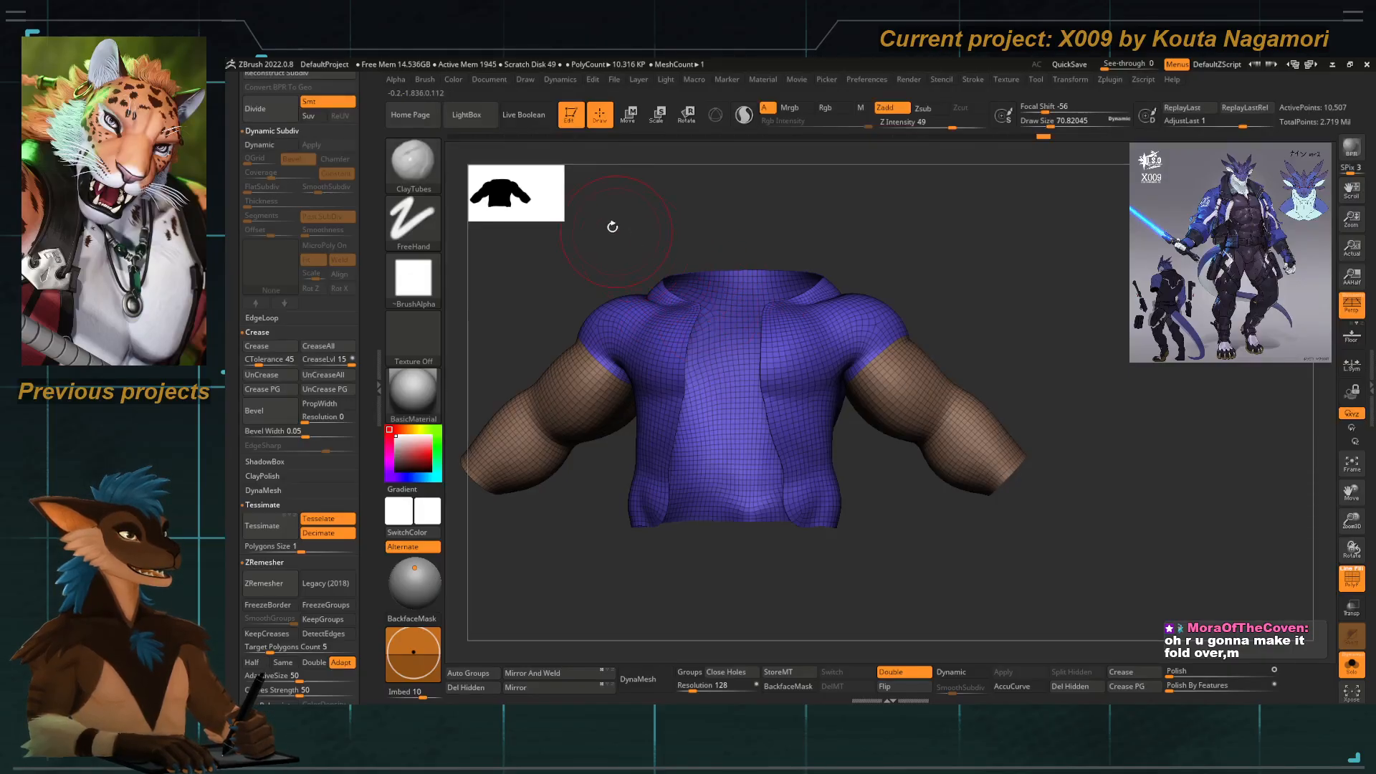
Inspect the jacket's collar and front opening, and turn off Solo and the polyframe to show it on the full character.
left_click_drag(612, 227, 634, 258)
right_click_drag(731, 344, 763, 398, "ctrl")
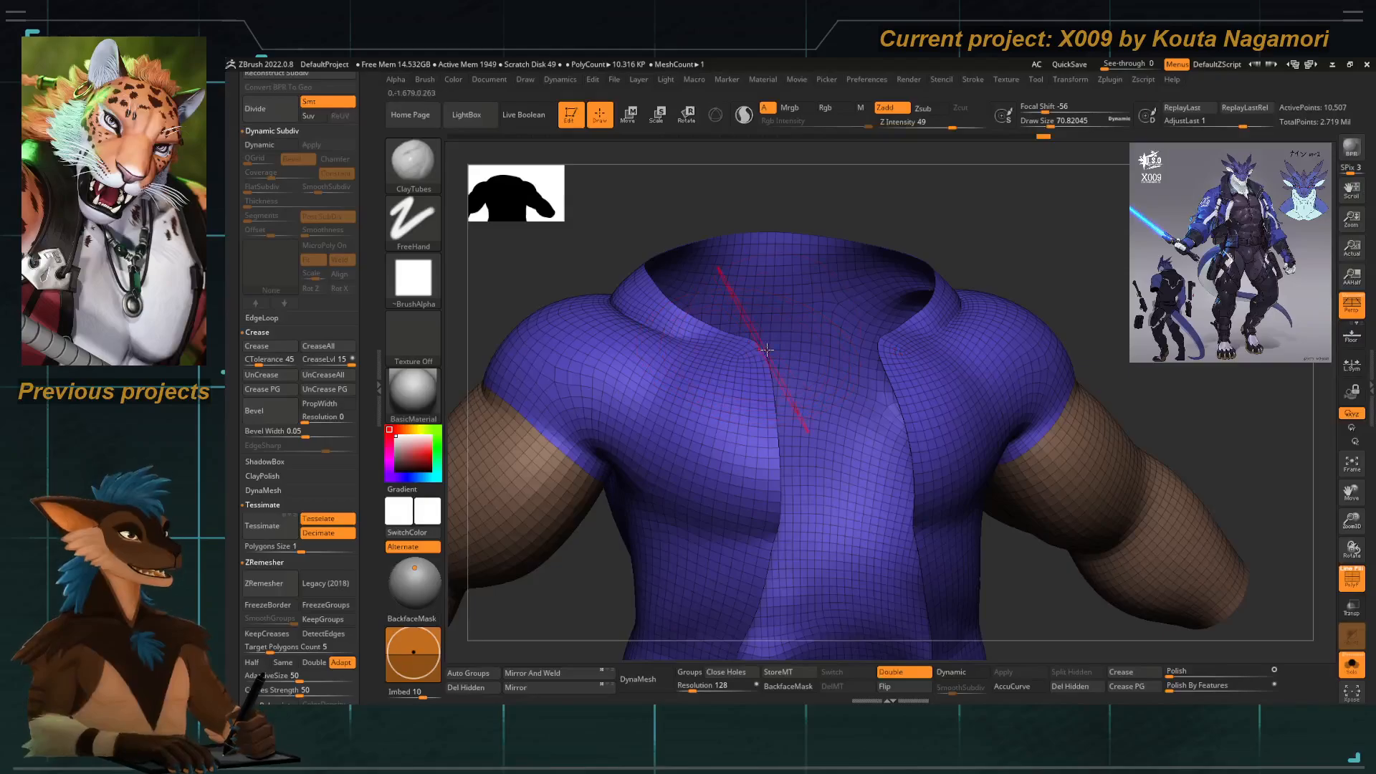
left_click_drag(585, 229, 617, 258)
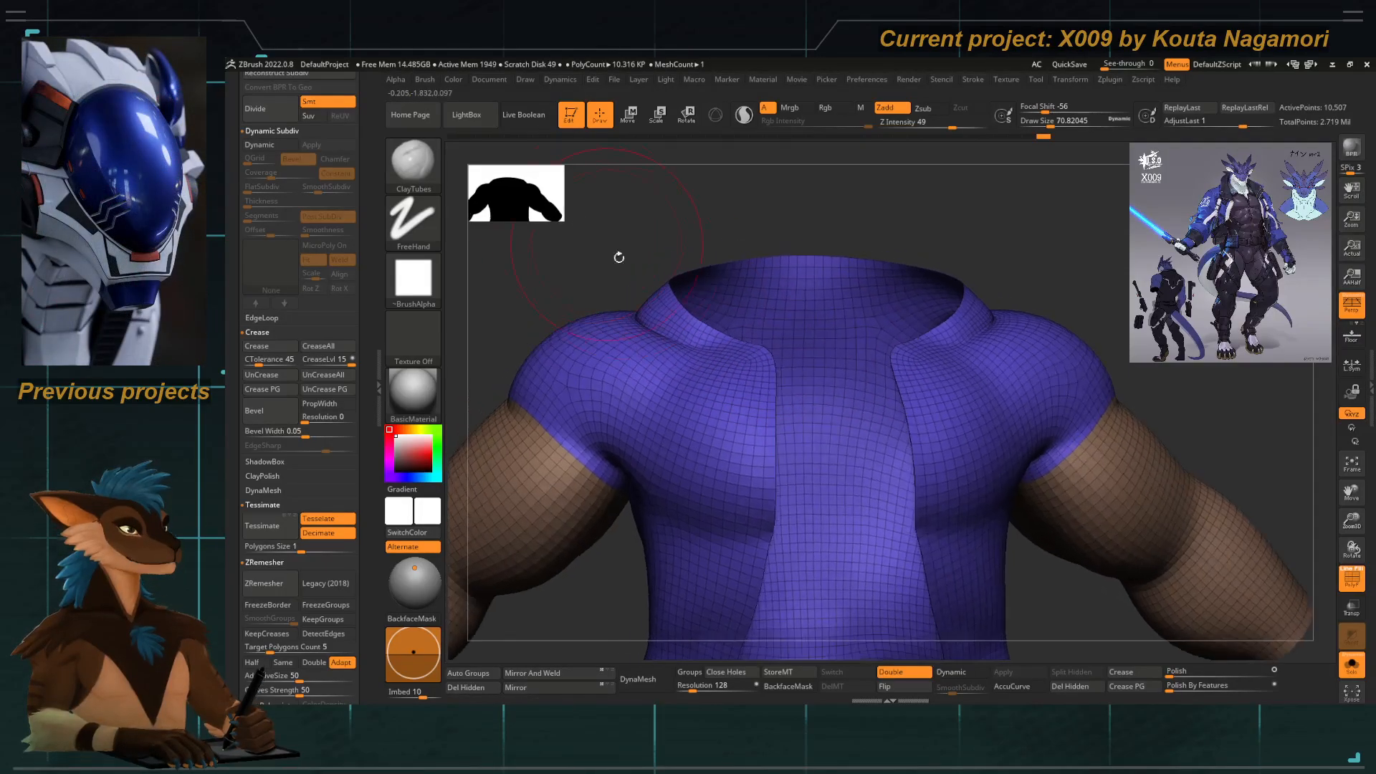
right_click_drag(617, 258, 591, 279, "ctrl")
left_click_drag(591, 279, 724, 239, "alt")
left_click_drag(655, 497, 662, 473, "shift")
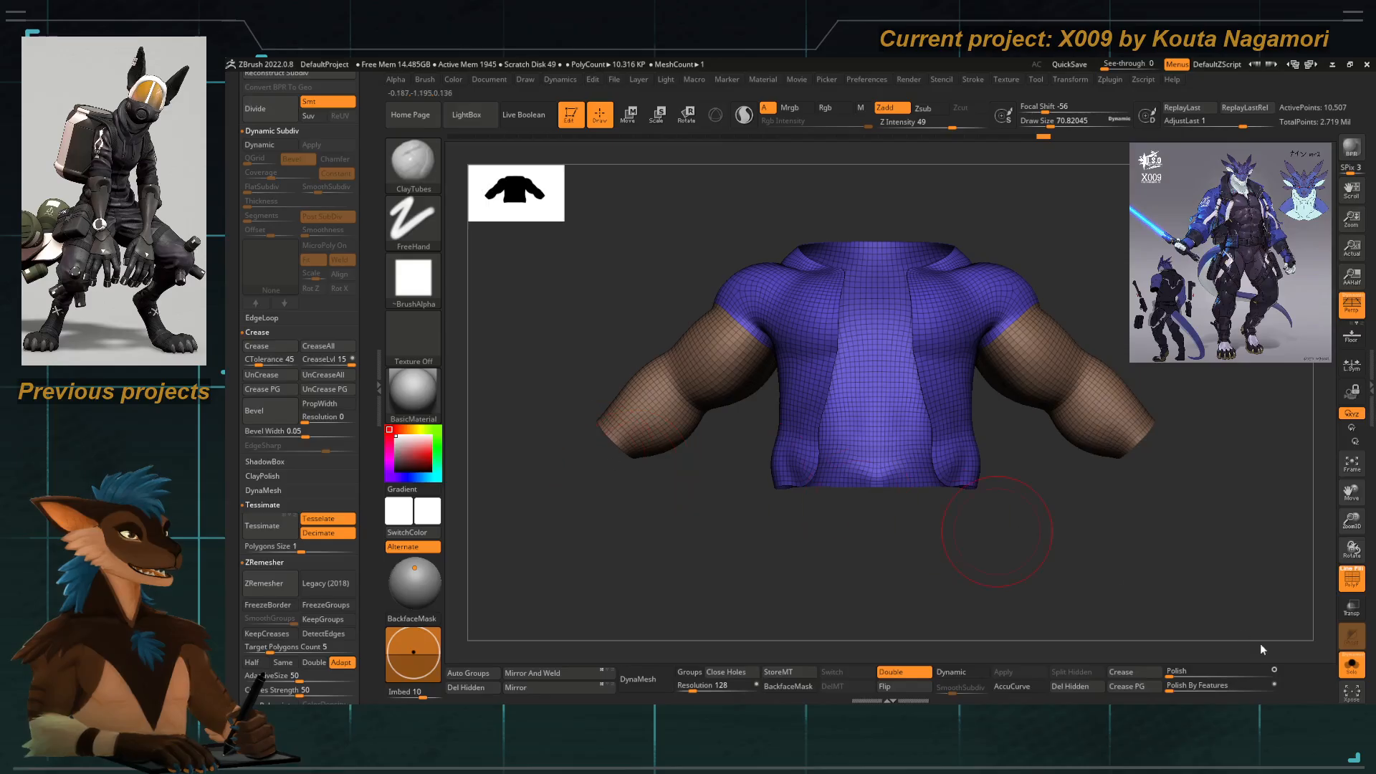
left_click(1351, 665)
left_click(1352, 579)
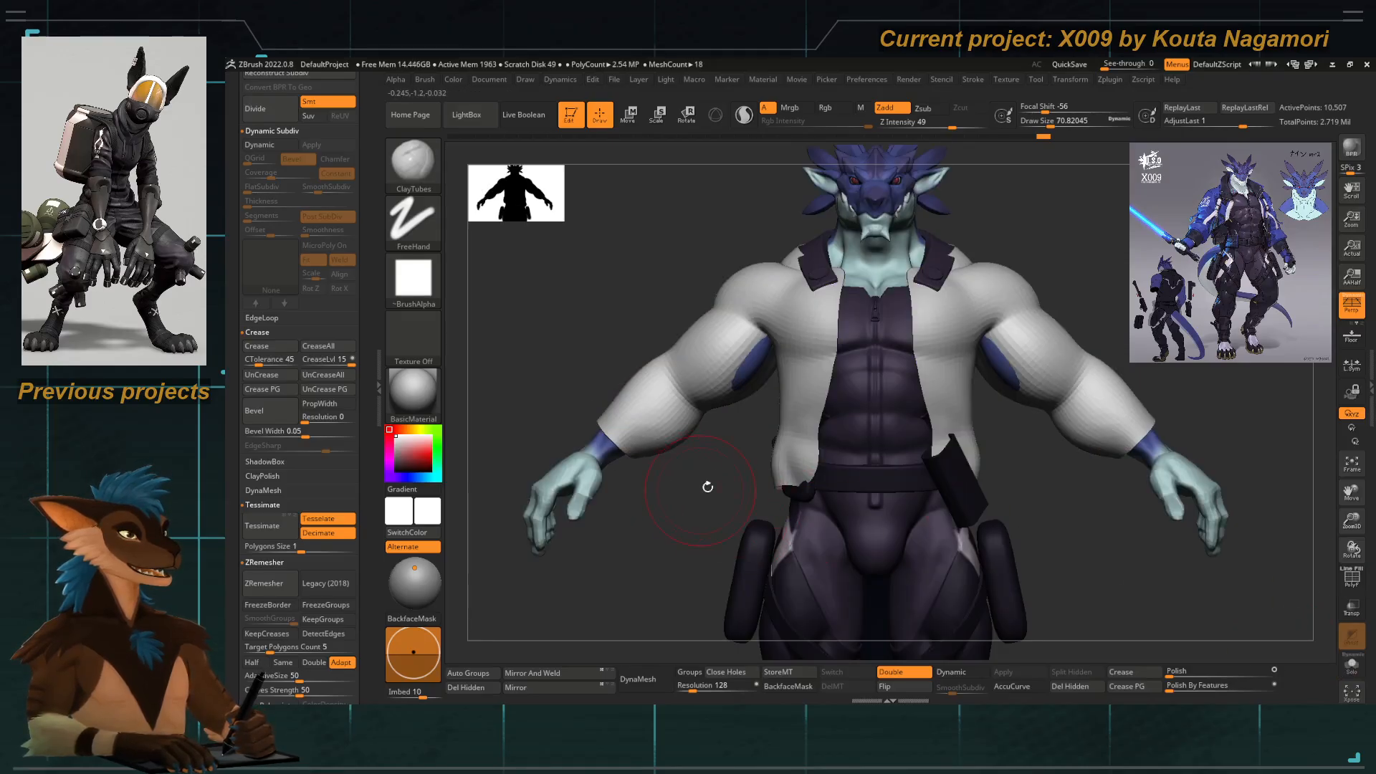
left_click_drag(723, 433, 707, 477, "alt")
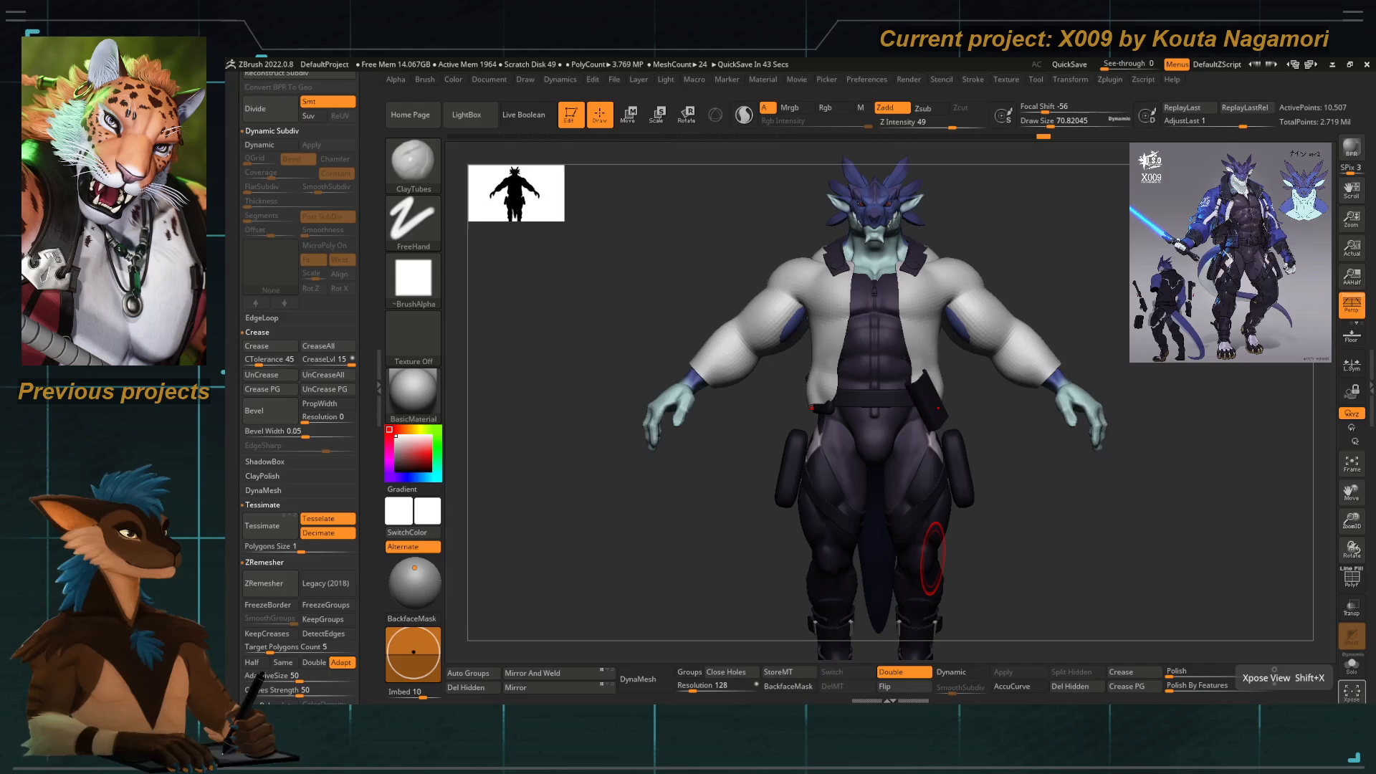
Switch to the Standard brush and give the jacket a blue base colour with R 66, G 72 and B 161.
key("b")
key("s")
key("t")
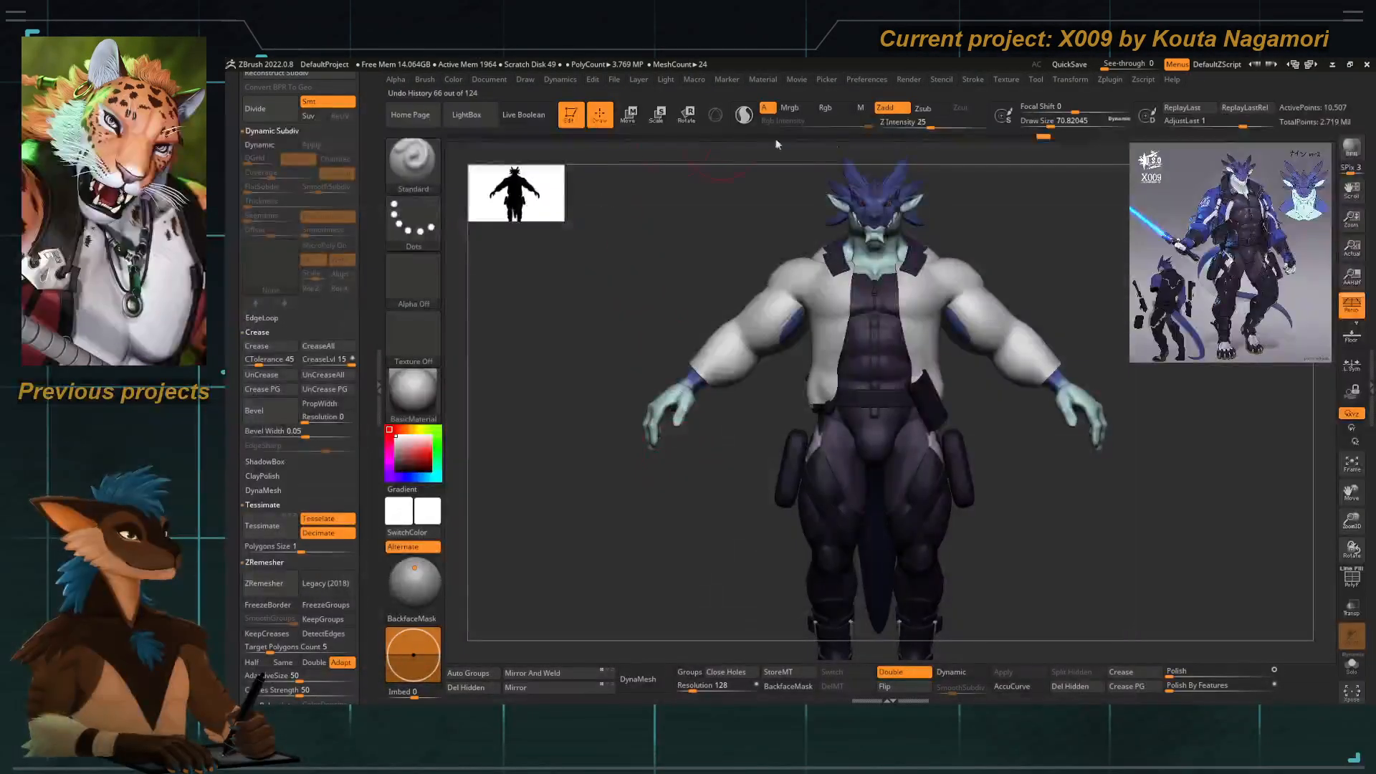
left_click(453, 79)
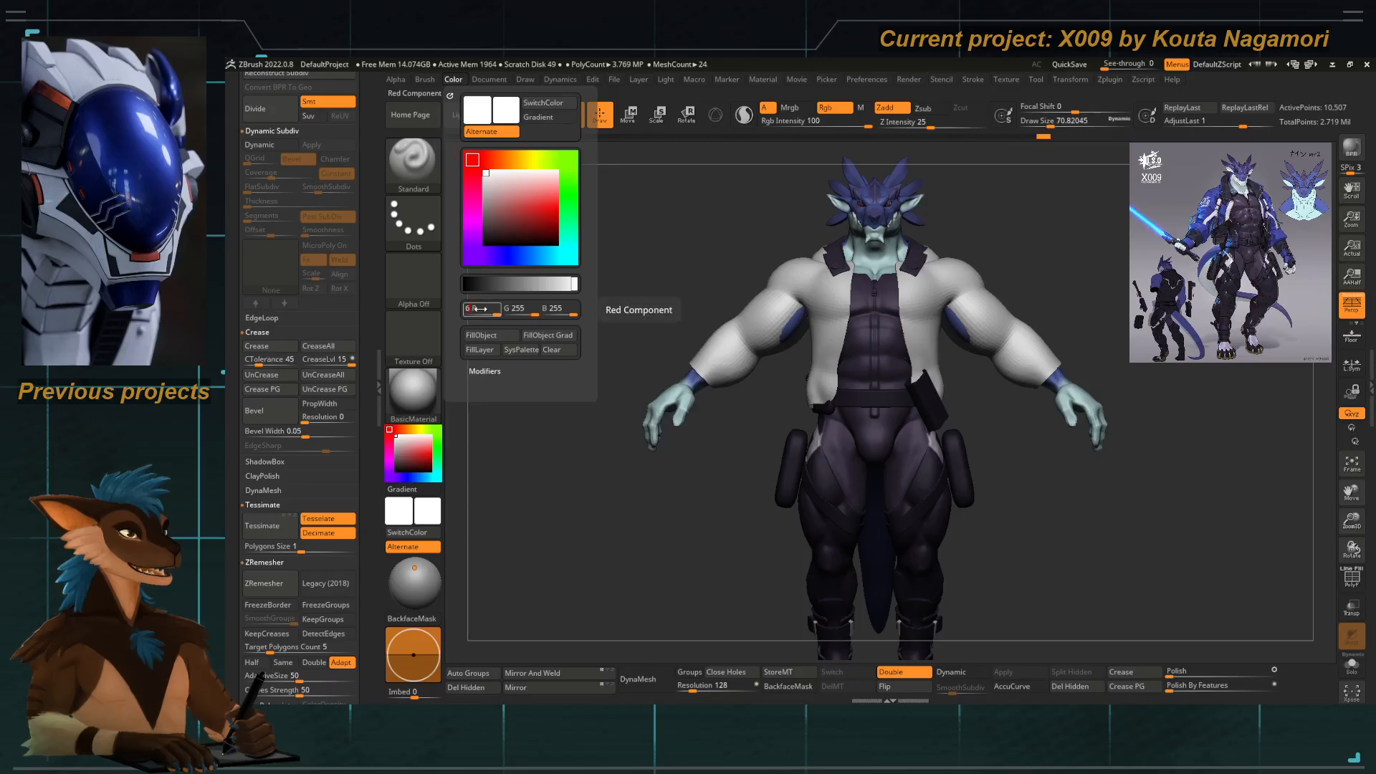
left_click_drag(477, 308, 510, 310)
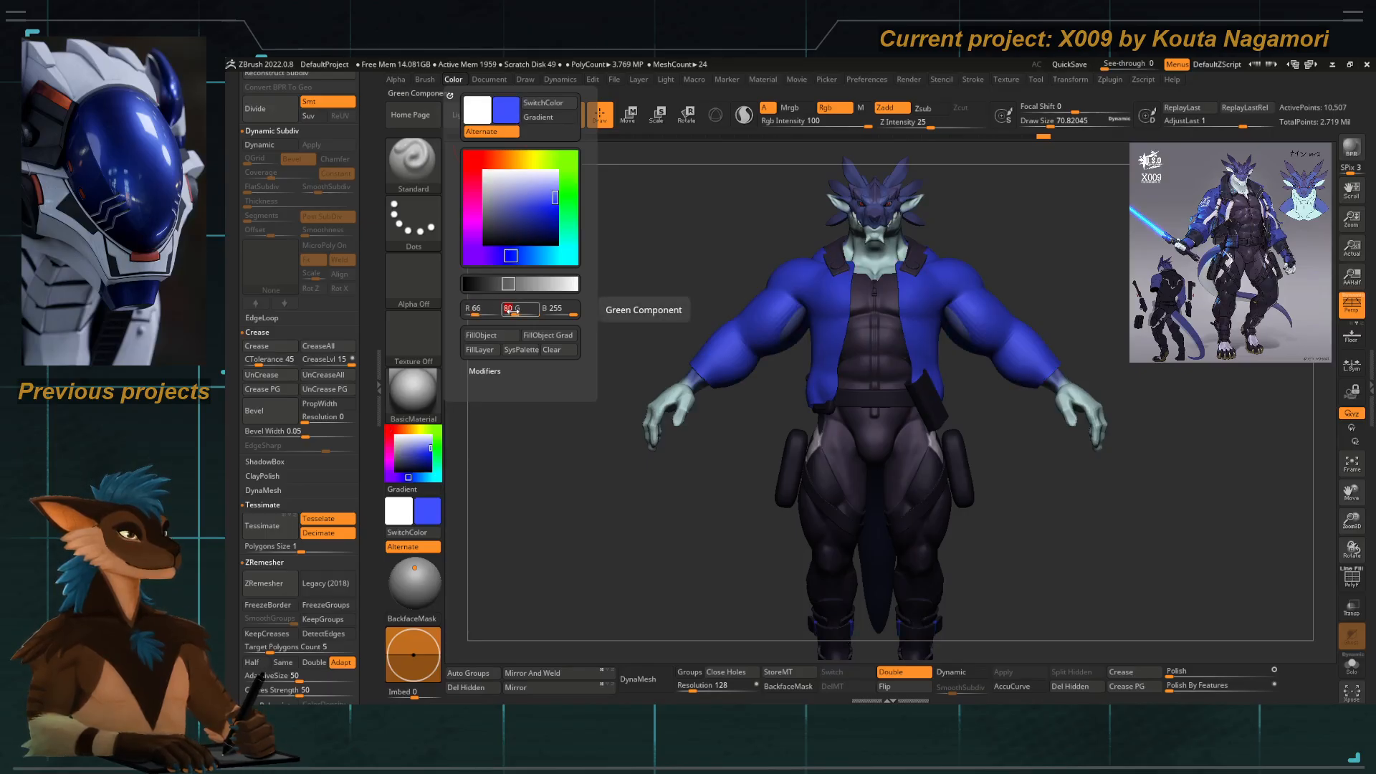
left_click(513, 313)
type("72")
left_click(550, 307)
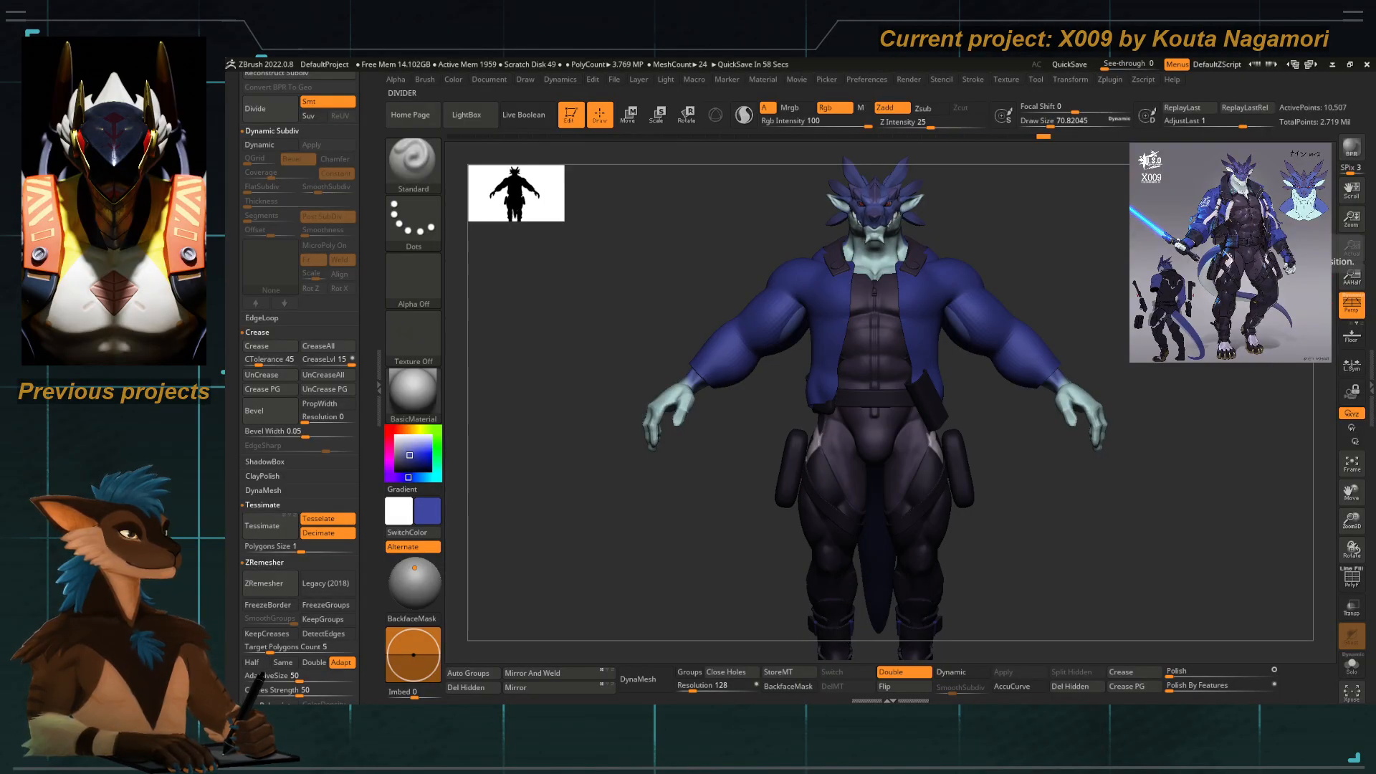
Set the jacket colour's red component to 72 and its green component to 86.
left_click(453, 79)
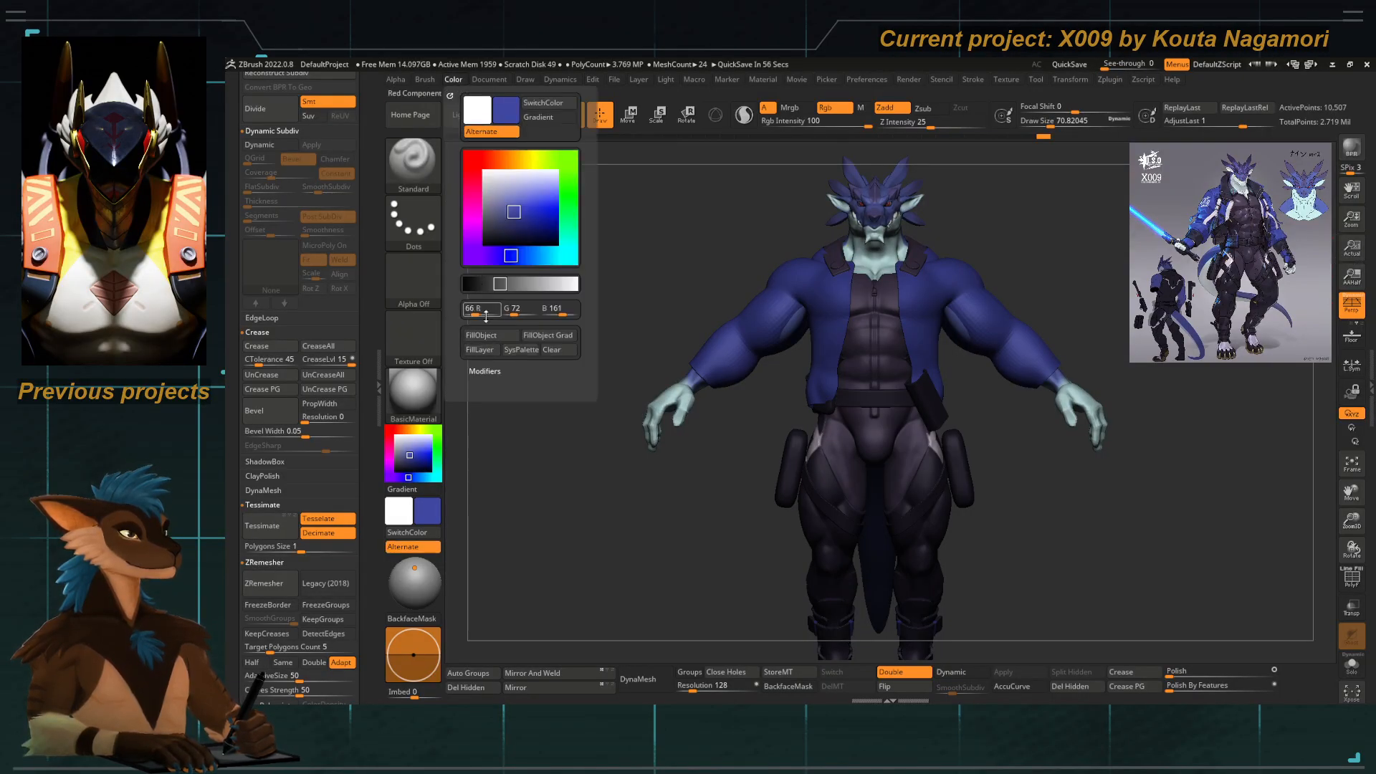
left_click_drag(479, 309, 481, 310)
type("7")
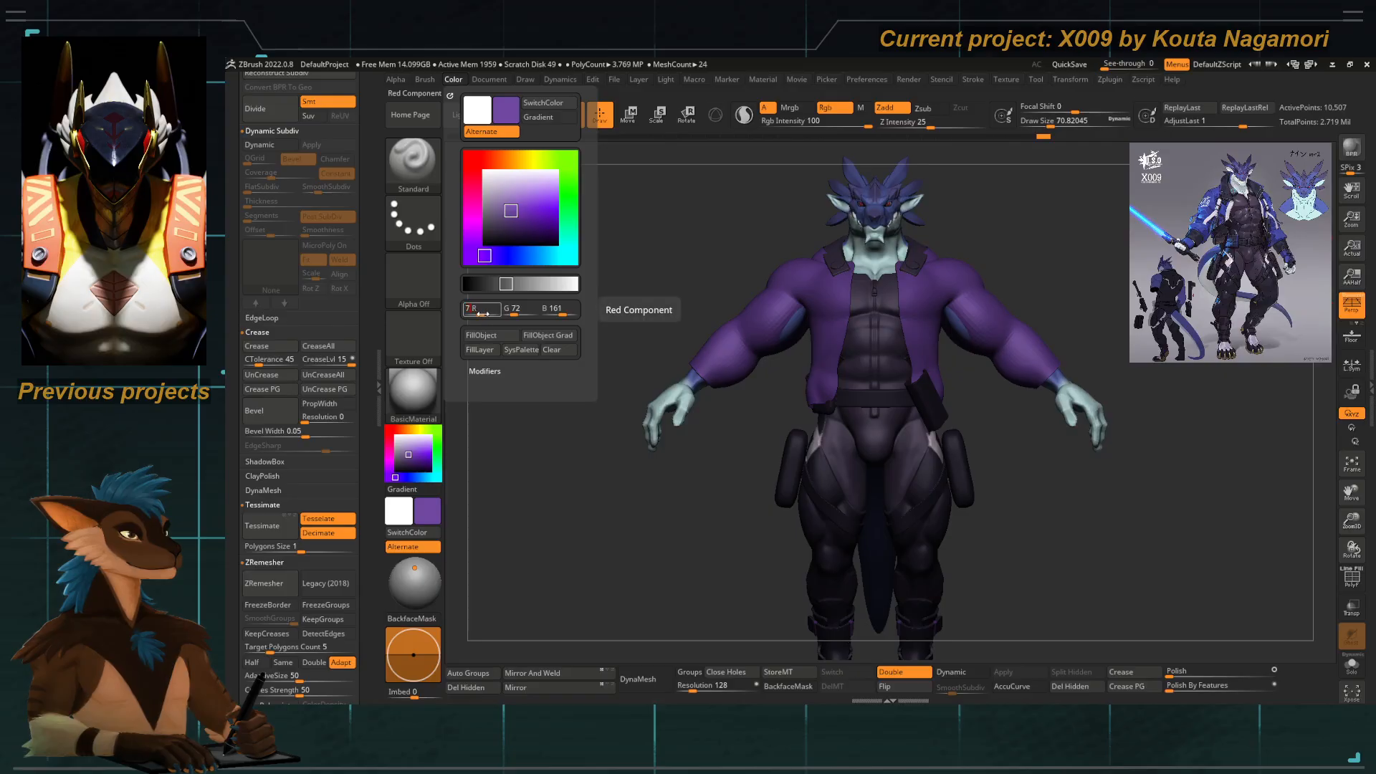
type("2")
key("Return")
left_click(511, 313)
type("86 G")
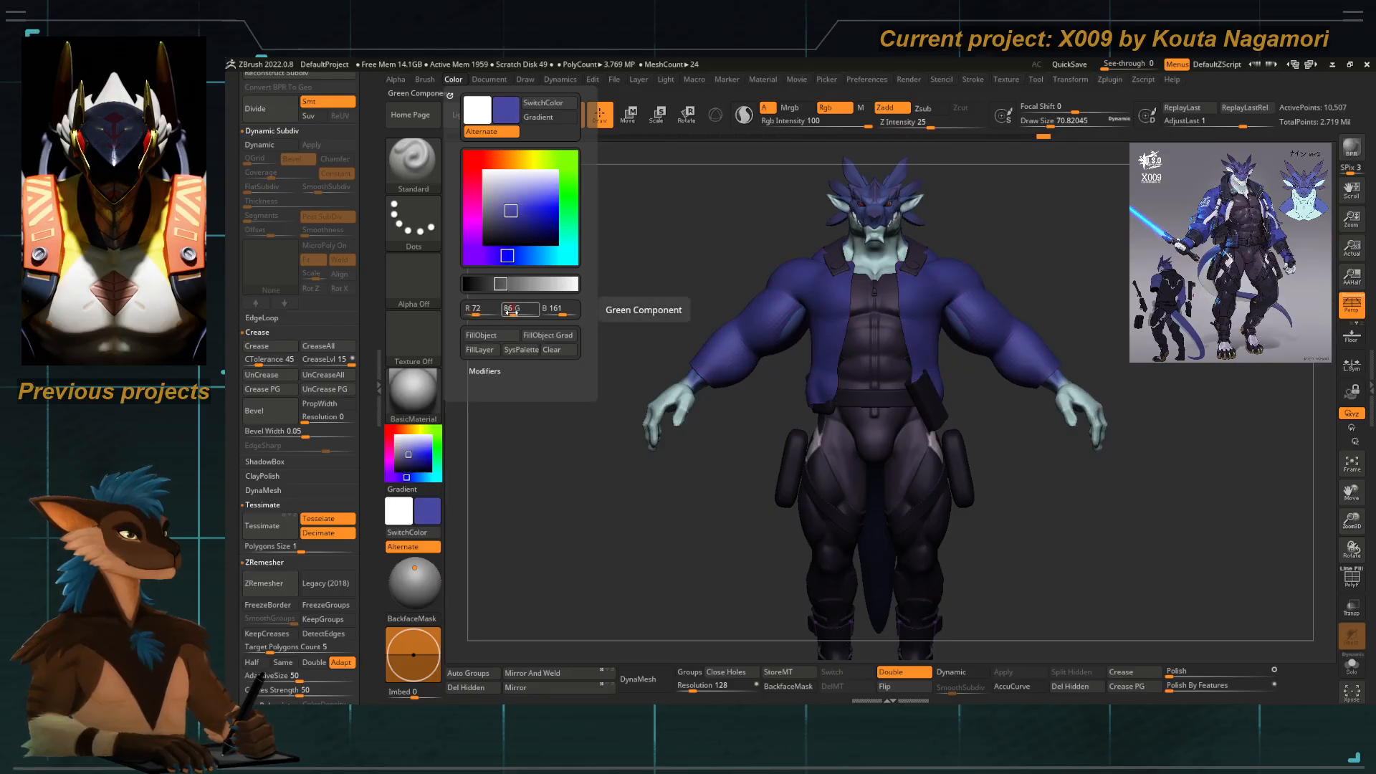
key("Return")
Raise the blue component to about 180 and fill the jacket with the resulting colour.
left_click(556, 309)
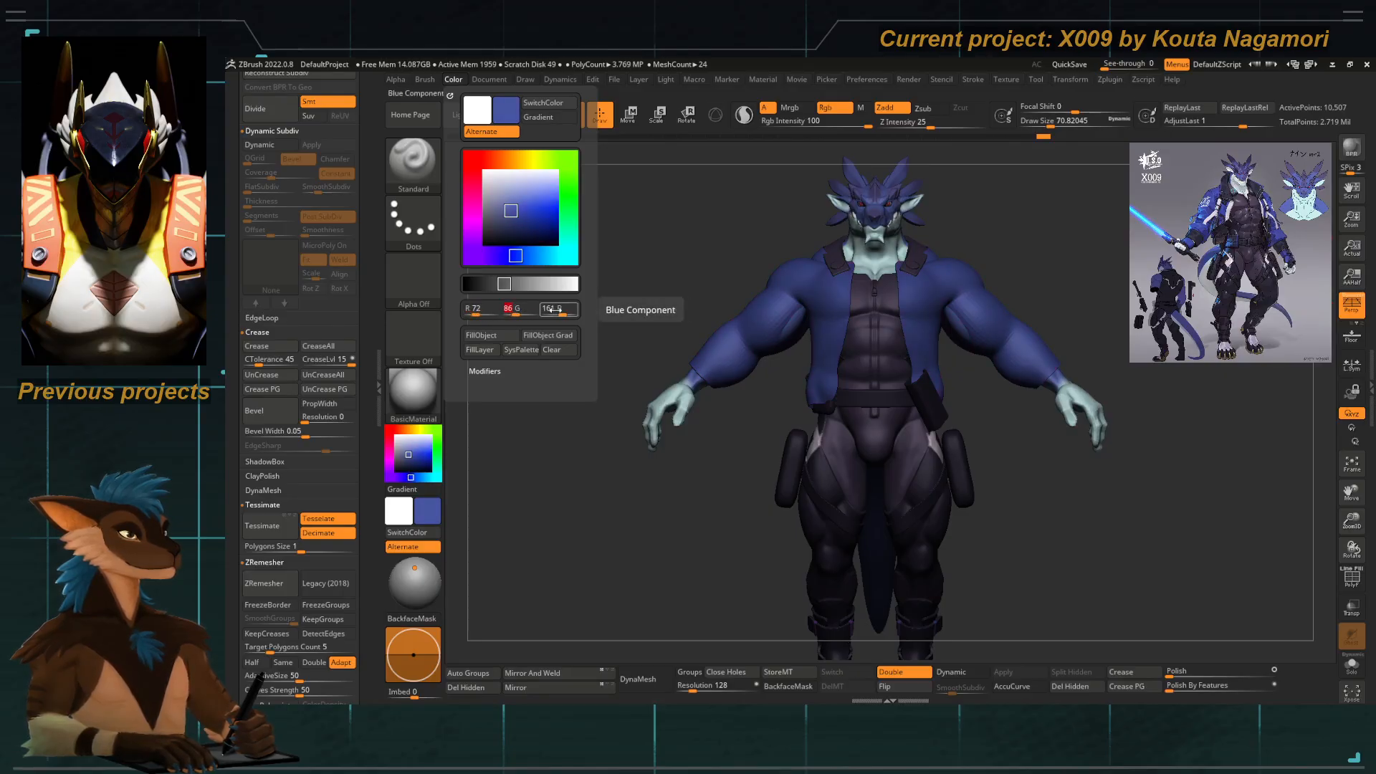
type("90")
key("Return")
left_click(554, 311)
type("180")
key("Return")
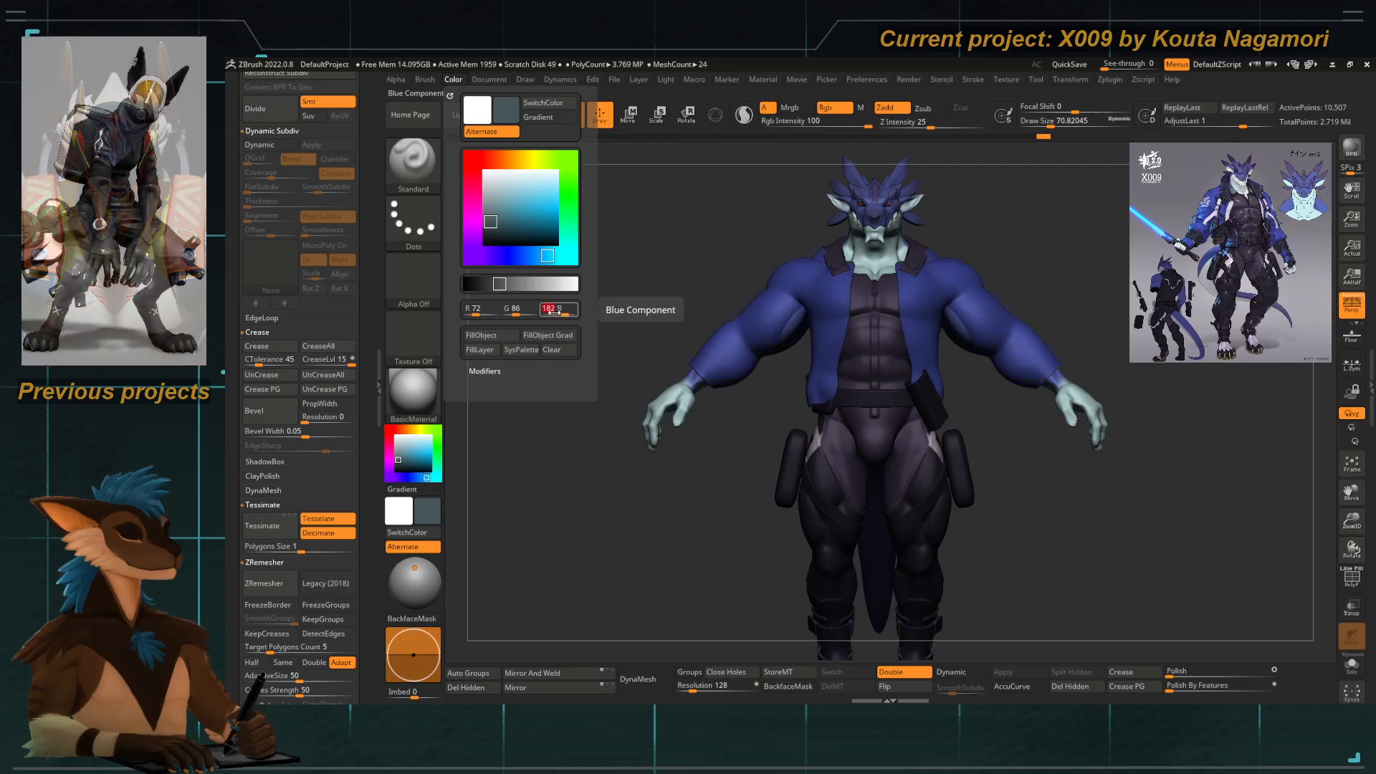
left_click(481, 336)
Examine the coloured jacket on the character from several angles, including the sleeve cuffs and front opening.
left_click_drag(549, 517, 743, 466)
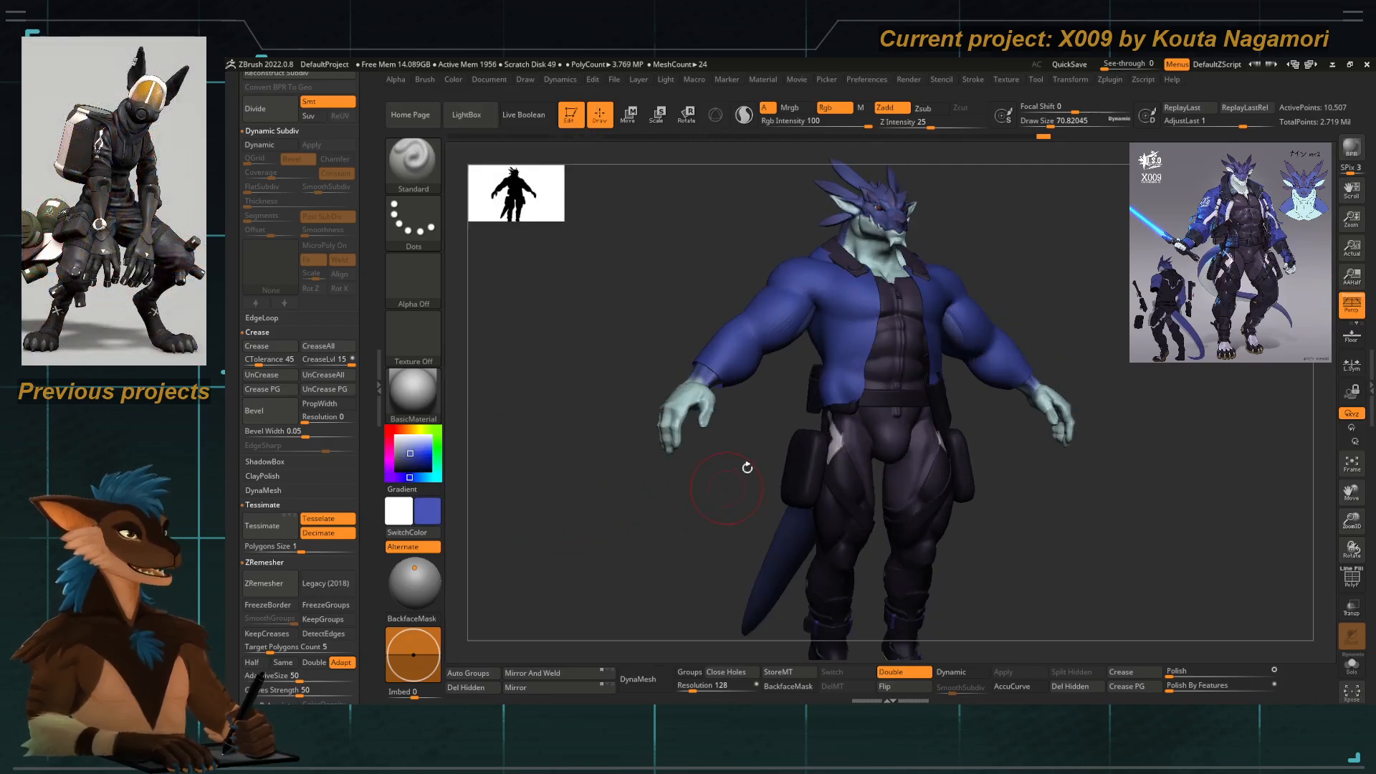
left_click_drag(737, 399, 677, 407)
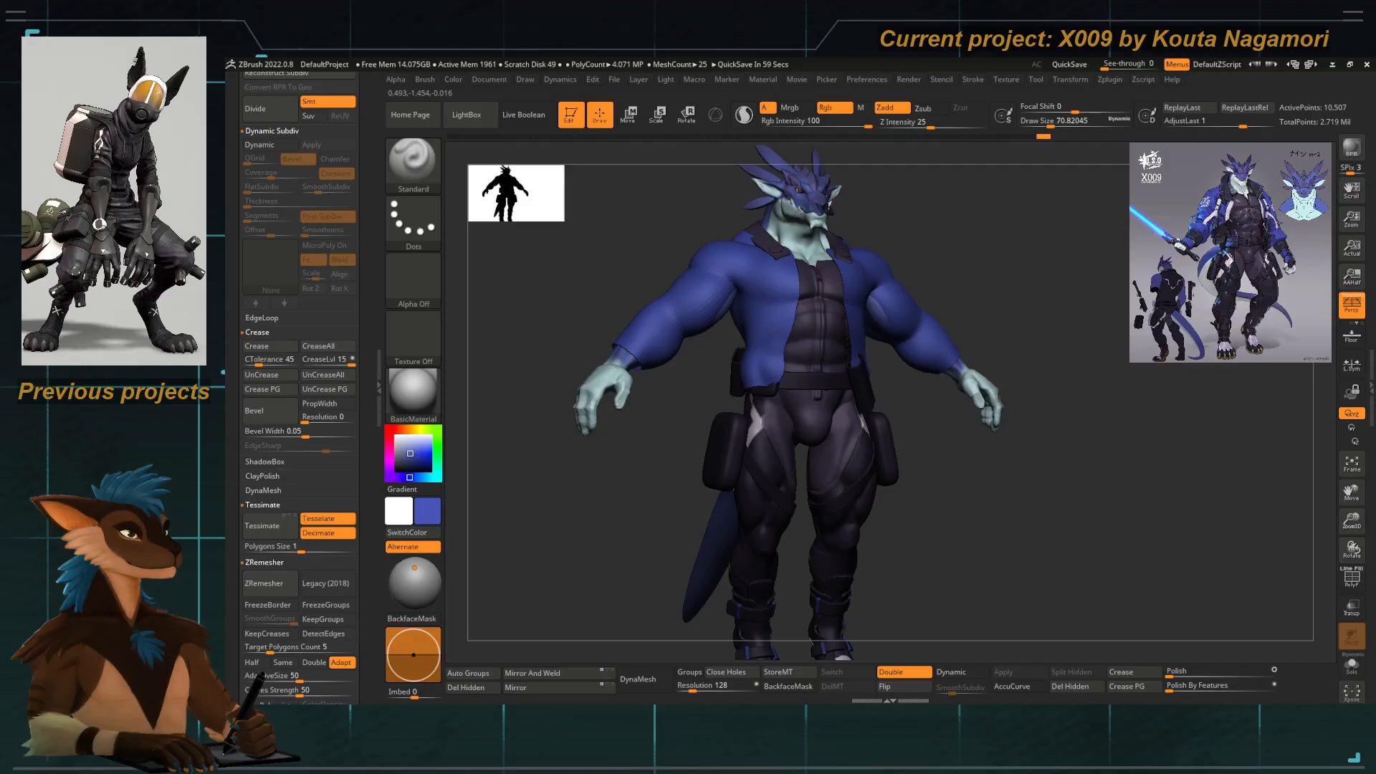
left_click_drag(604, 486, 616, 573, "alt")
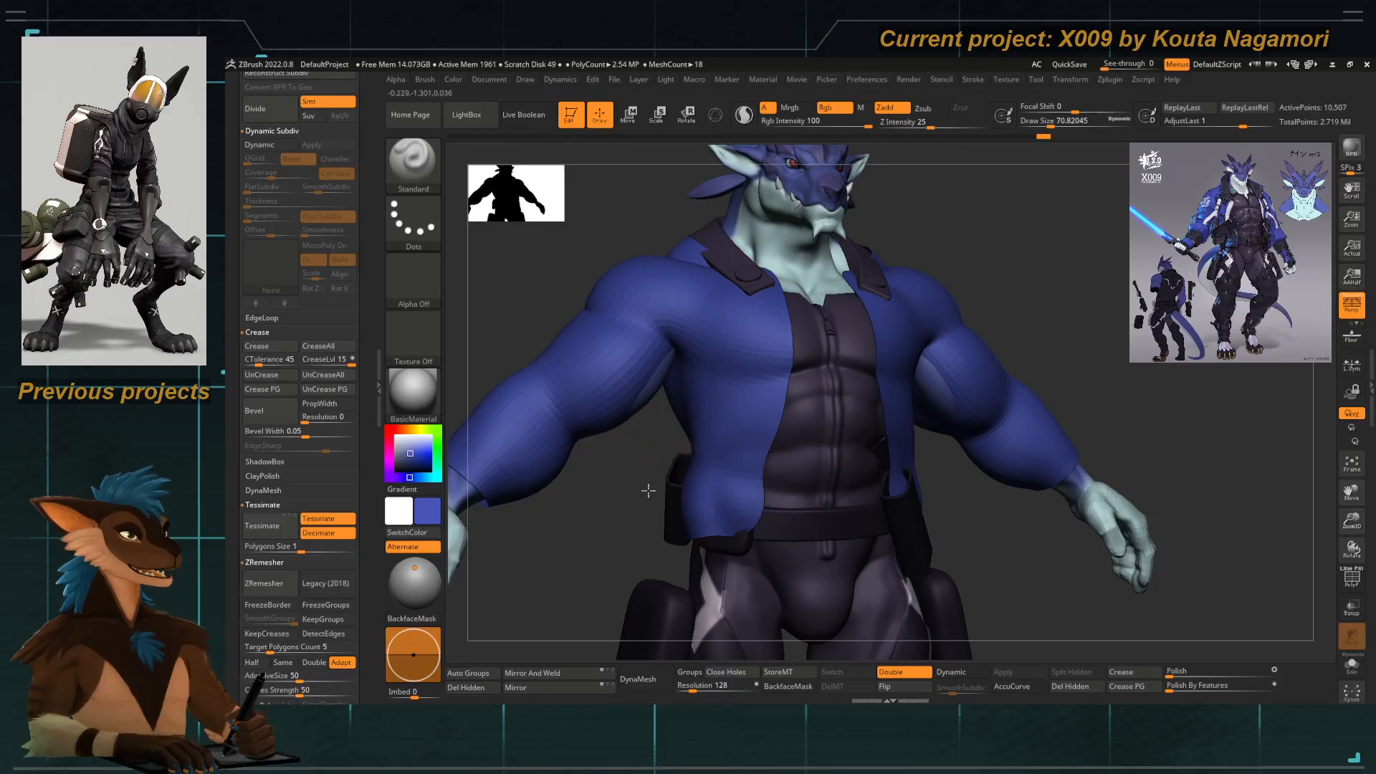
left_click_drag(647, 489, 828, 400, "alt")
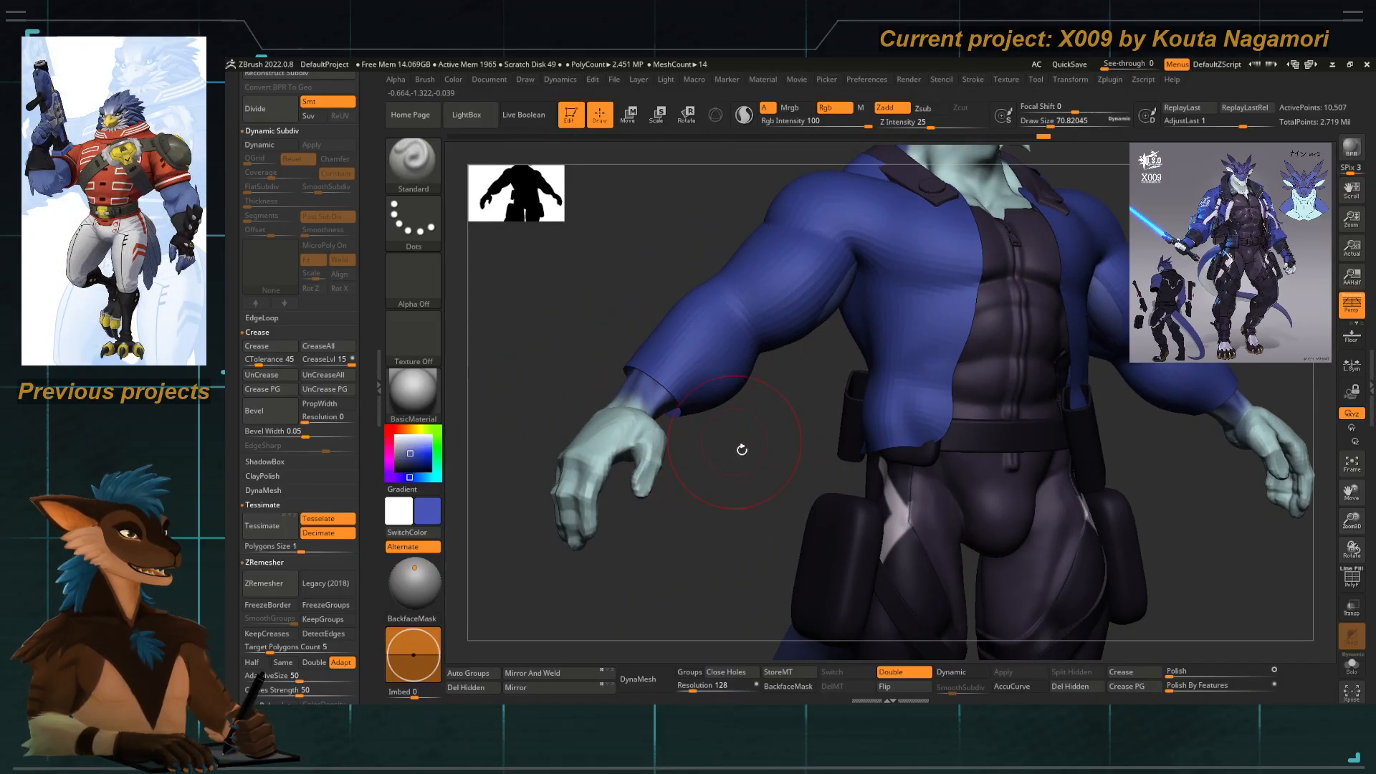
left_click_drag(742, 449, 642, 399, "alt")
left_click_drag(748, 388, 646, 449, "alt")
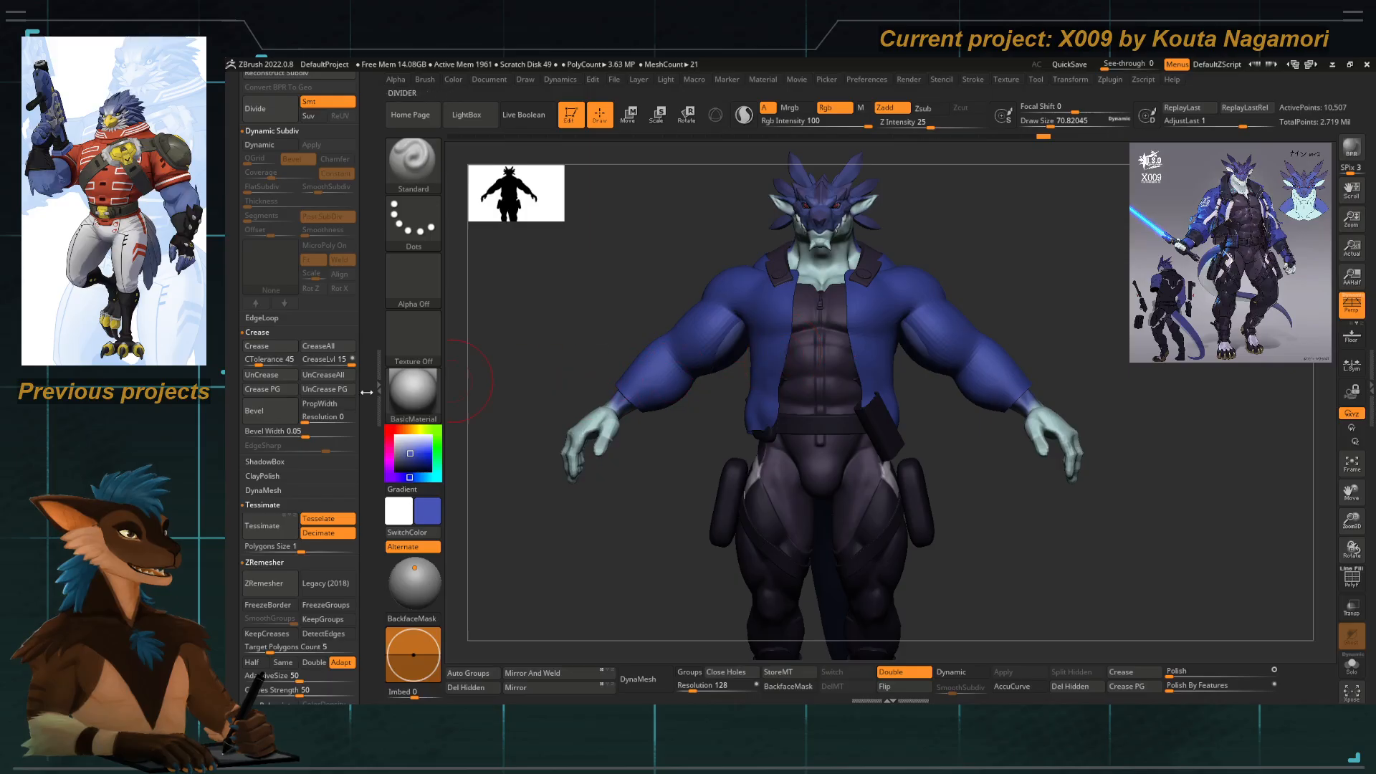
Insert a Cylinder3D as a new subtool and make it the active one.
left_click_drag(364, 401, 358, 520)
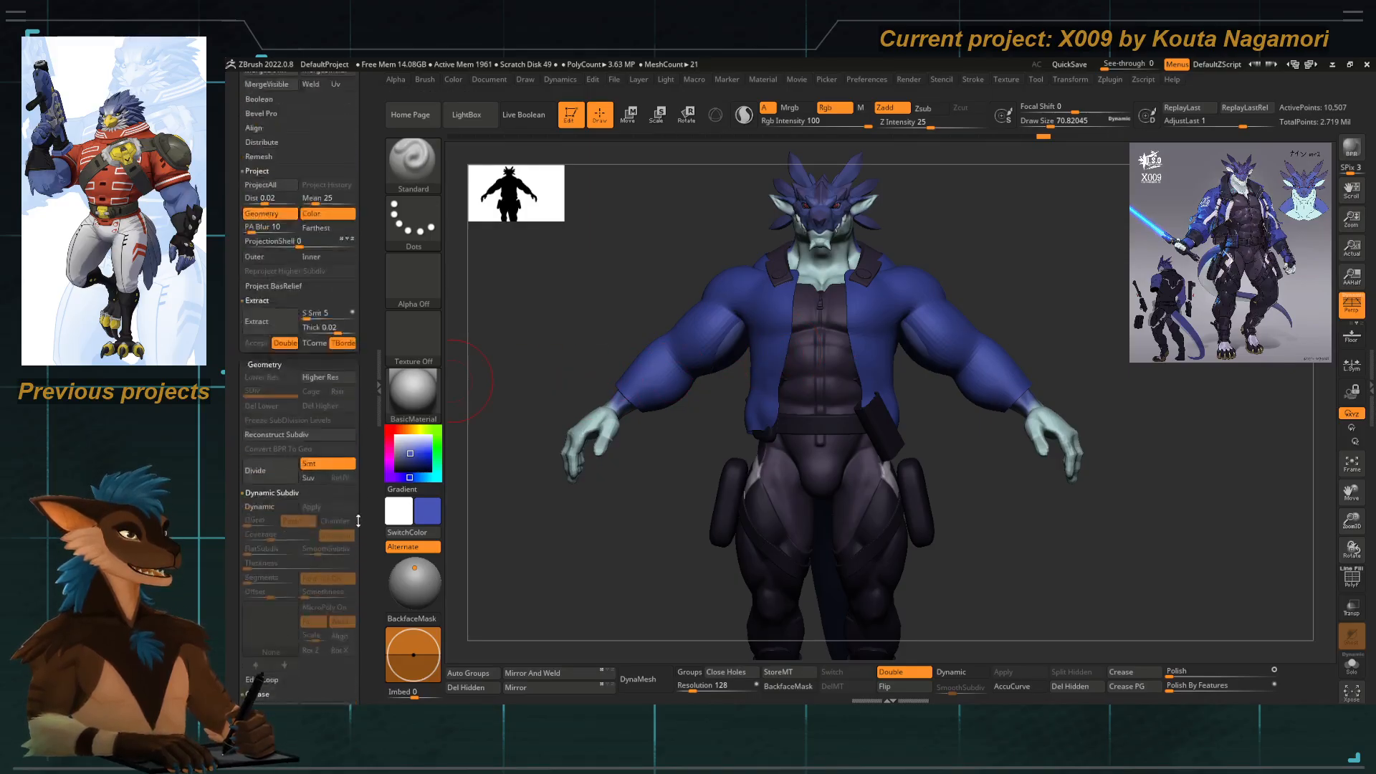
scroll(351, 502, "up", 8)
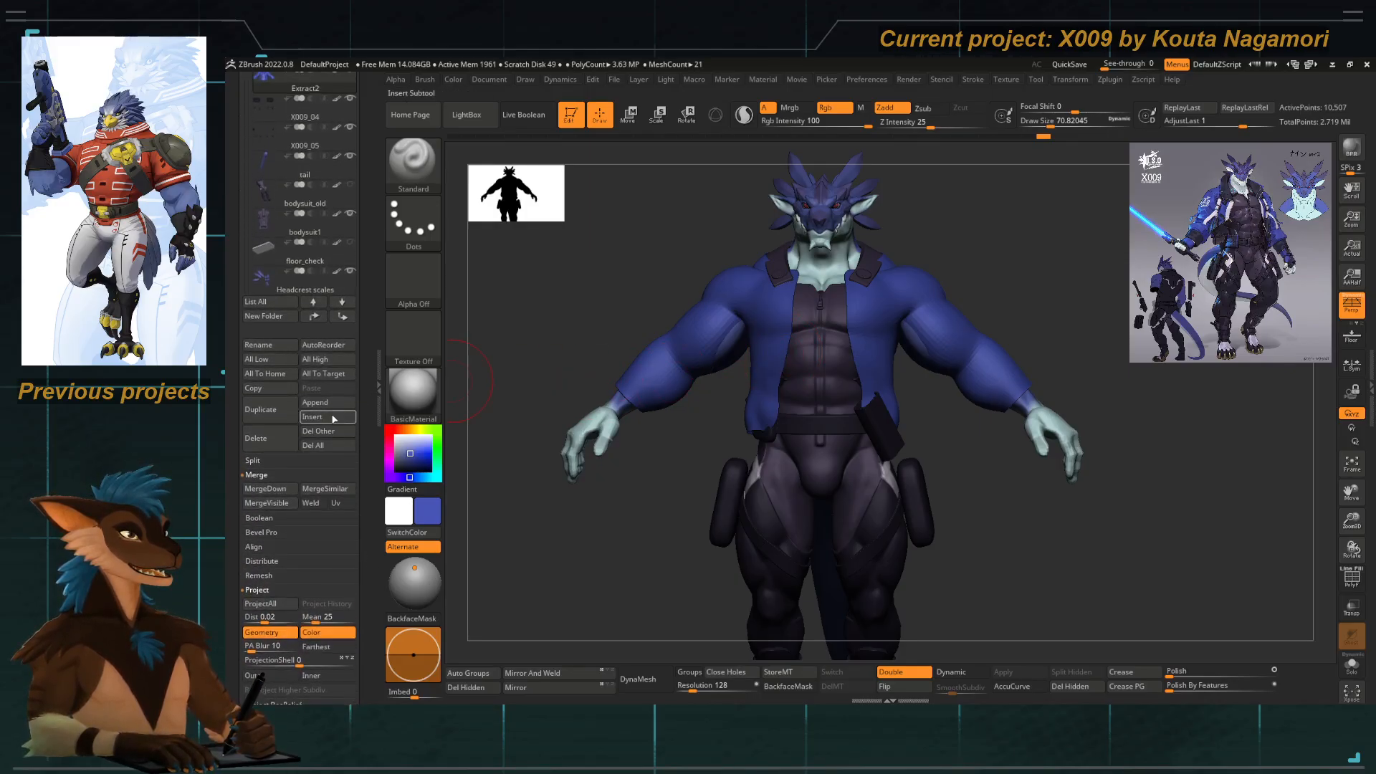
left_click(334, 417)
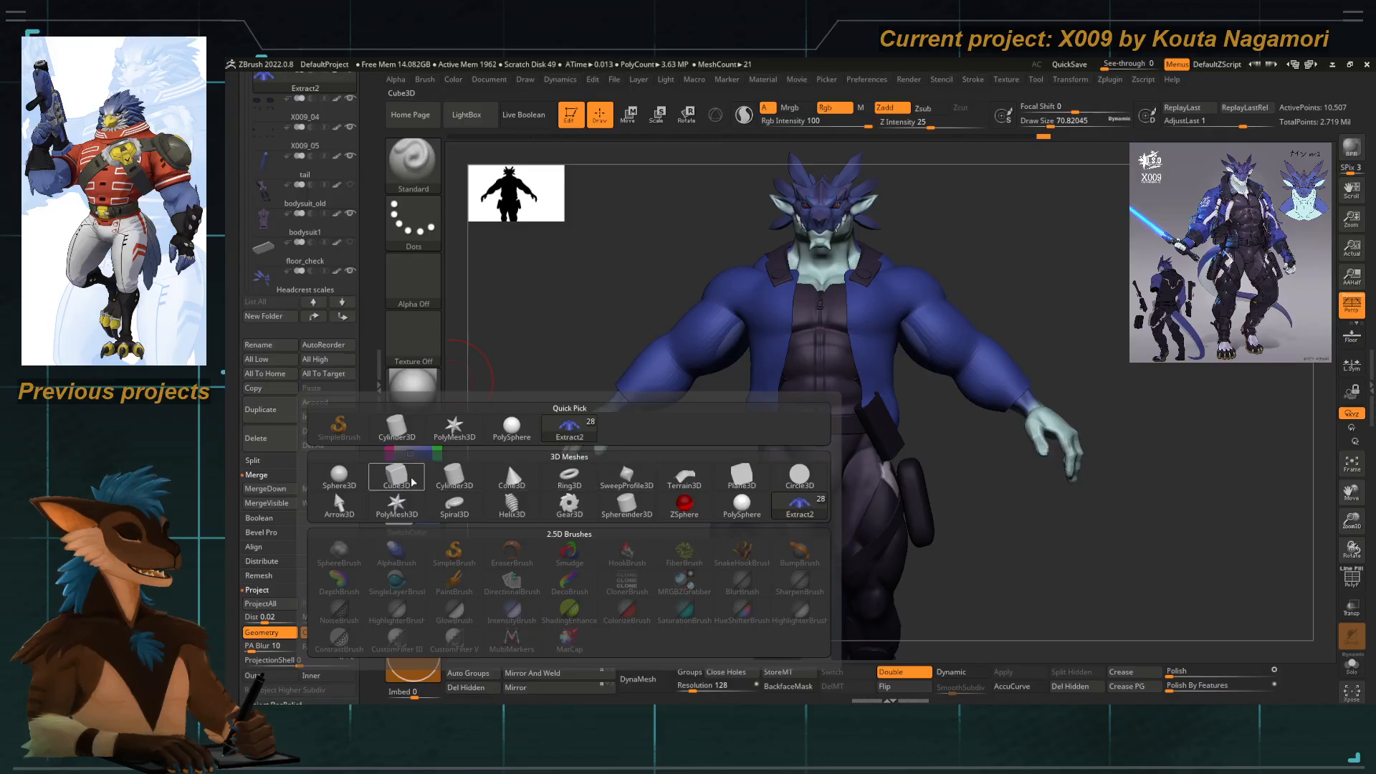
left_click(455, 477)
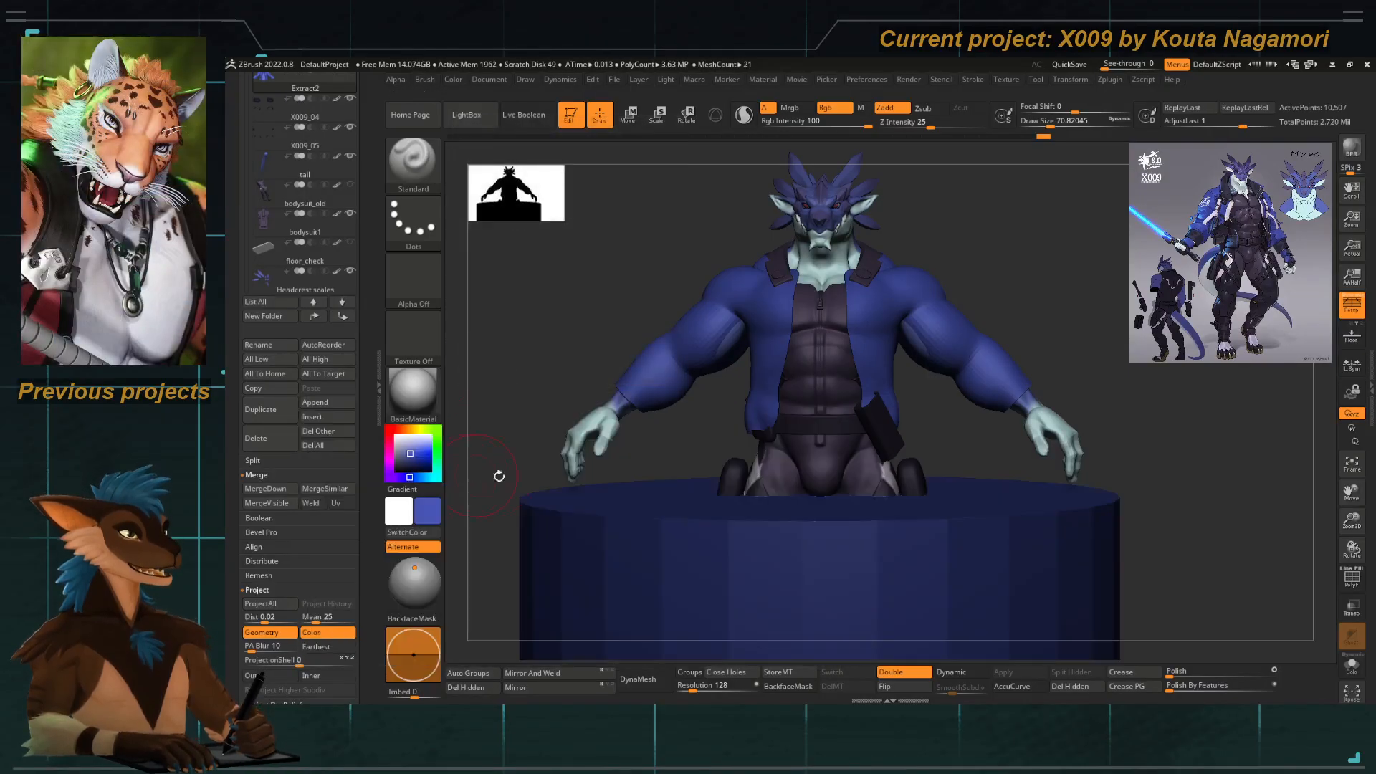
right_click_drag(499, 476, 728, 494)
left_click(728, 494, "alt")
right_click_drag(627, 432, 733, 405, "ctrl")
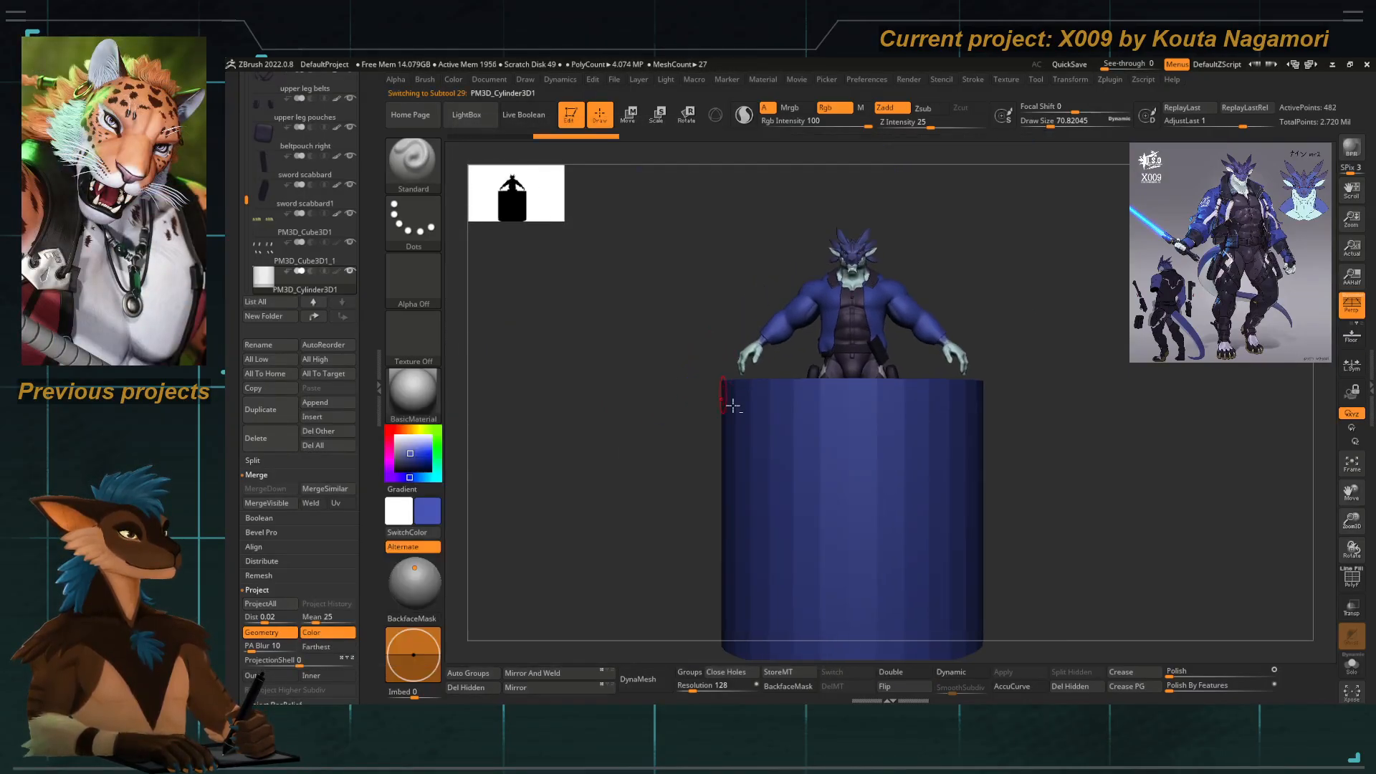
Show the cylinder's wireframe without perspective, lasso away its upper and lower parts, and delete the hidden polygons to leave a short band.
left_click(1351, 577)
key("p")
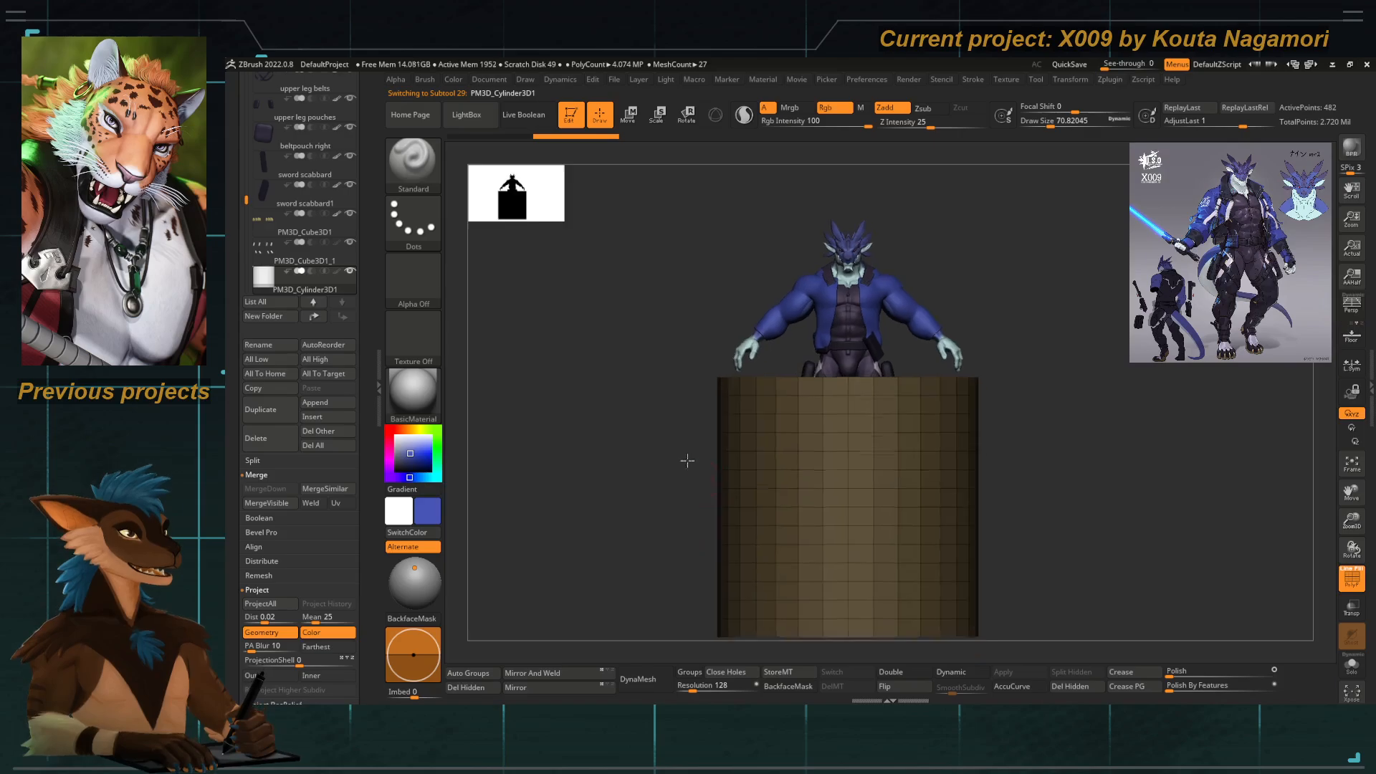
right_click_drag(688, 461, 651, 404, "alt")
key("ctrl+shift")
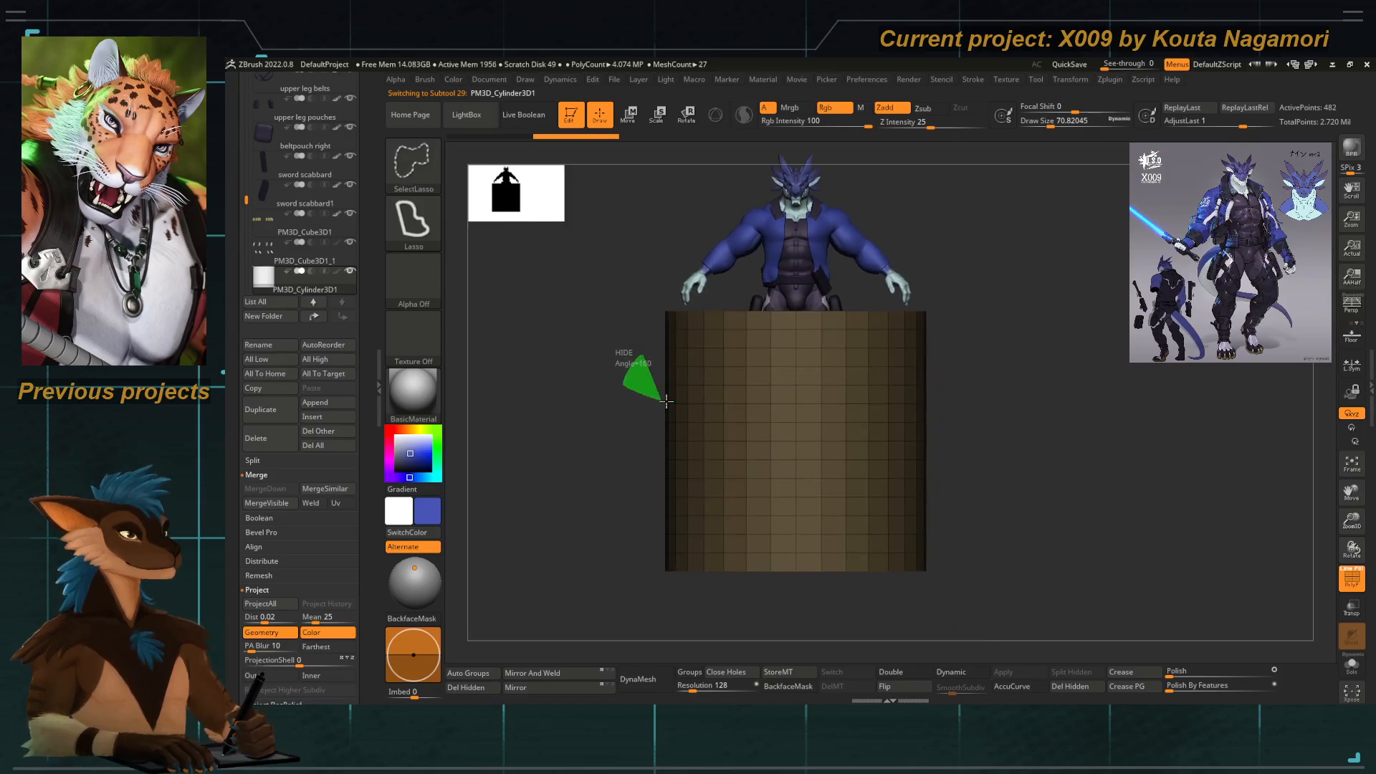
mouse_move(666, 402)
left_mouse_down()
mouse_move(1029, 393)
mouse_move(634, 373)
mouse_move(610, 354)
mouse_move(620, 495)
mouse_move(940, 460)
mouse_move(935, 335)
left_mouse_up()
left_click(659, 430, "ctrl+shift")
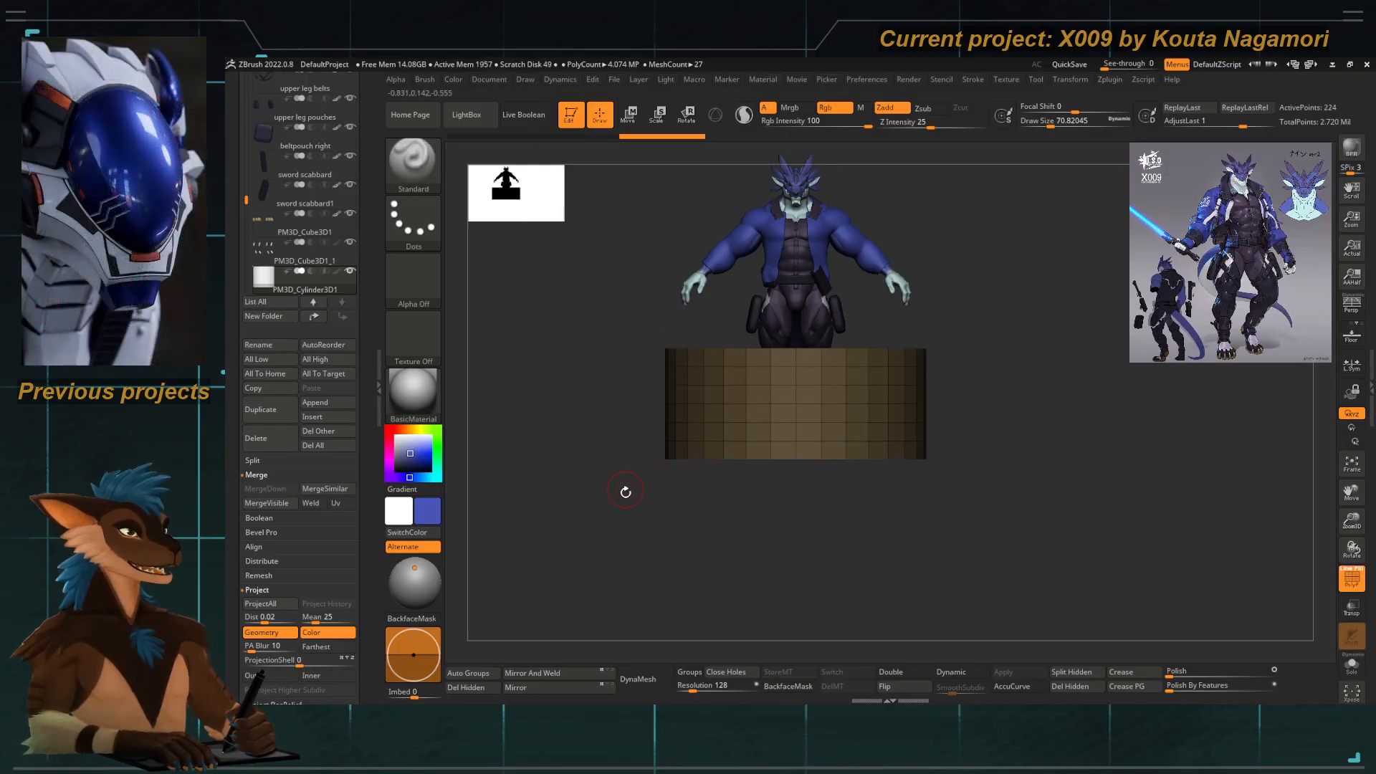
mouse_move(624, 491)
left_mouse_down()
mouse_move(667, 562)
mouse_move(619, 529)
left_mouse_up()
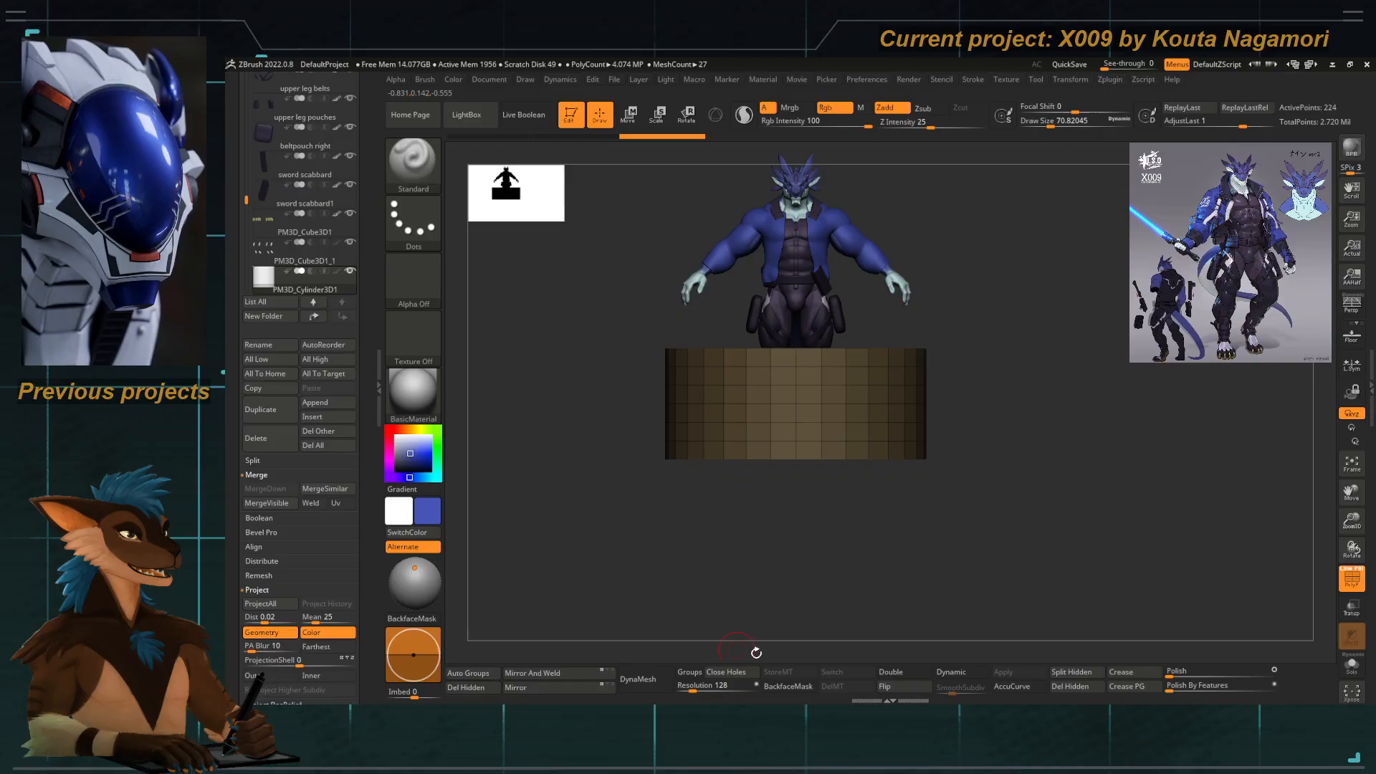
left_click(1066, 687)
Raise the cylinder band to the character's torso, scale it down and move it onto the character's right forearm.
key("w")
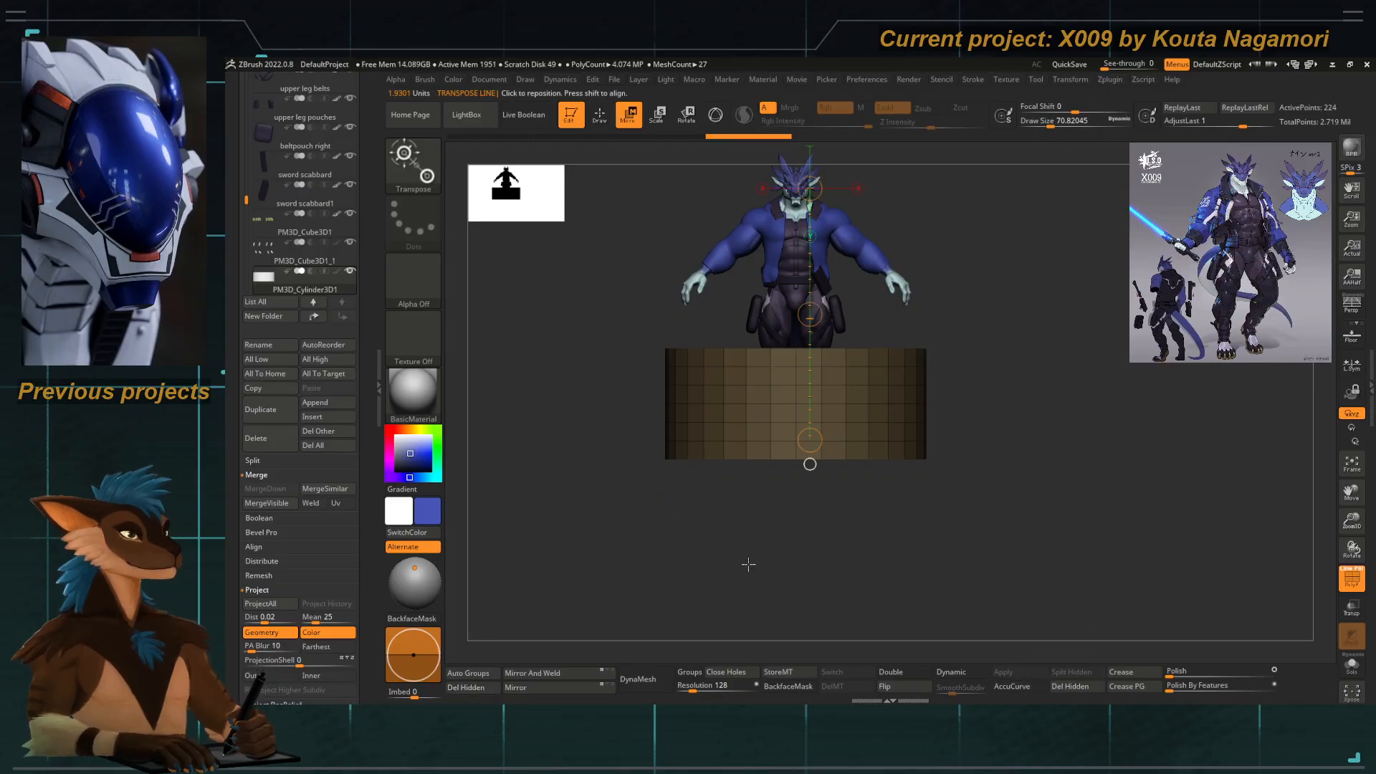
key("y")
left_click_drag(768, 399, 762, 338)
key("ctrl+z")
left_click(774, 342)
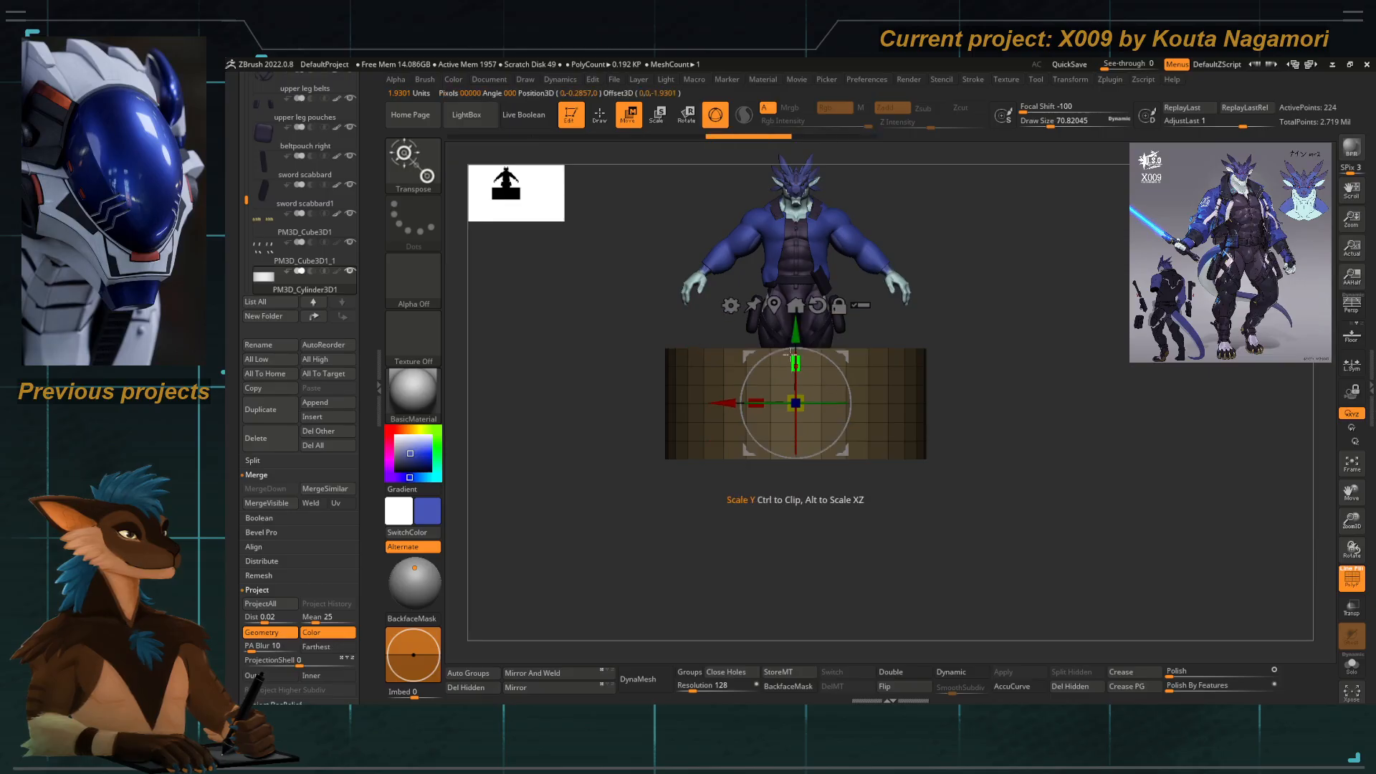
left_click_drag(795, 332, 795, 217)
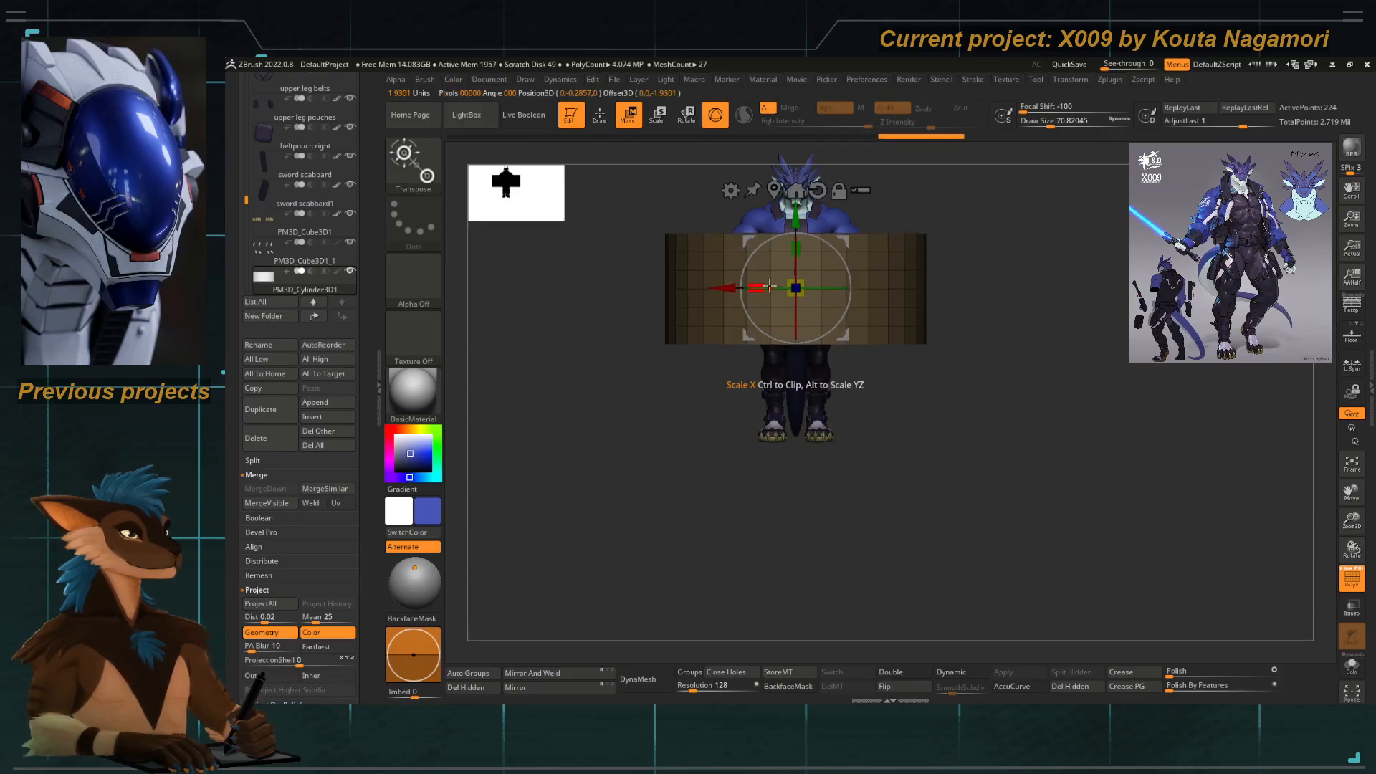
left_click_drag(791, 285, 866, 337)
left_click_drag(745, 241, 657, 217)
left_click_drag(579, 154, 526, 295, "alt")
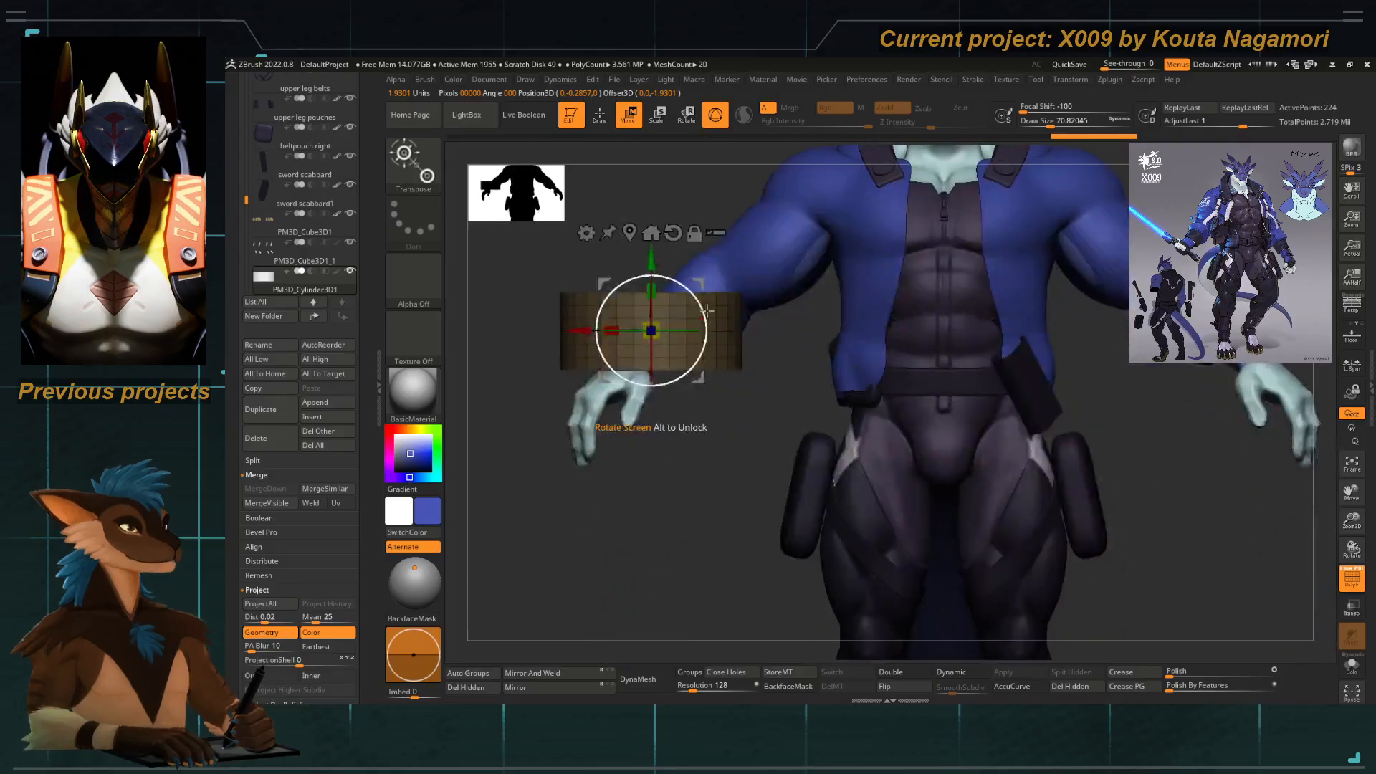
Tilt the band to follow the forearm's direction and shrink it to roughly the thickness of the sleeve end.
left_click_drag(699, 303, 721, 348)
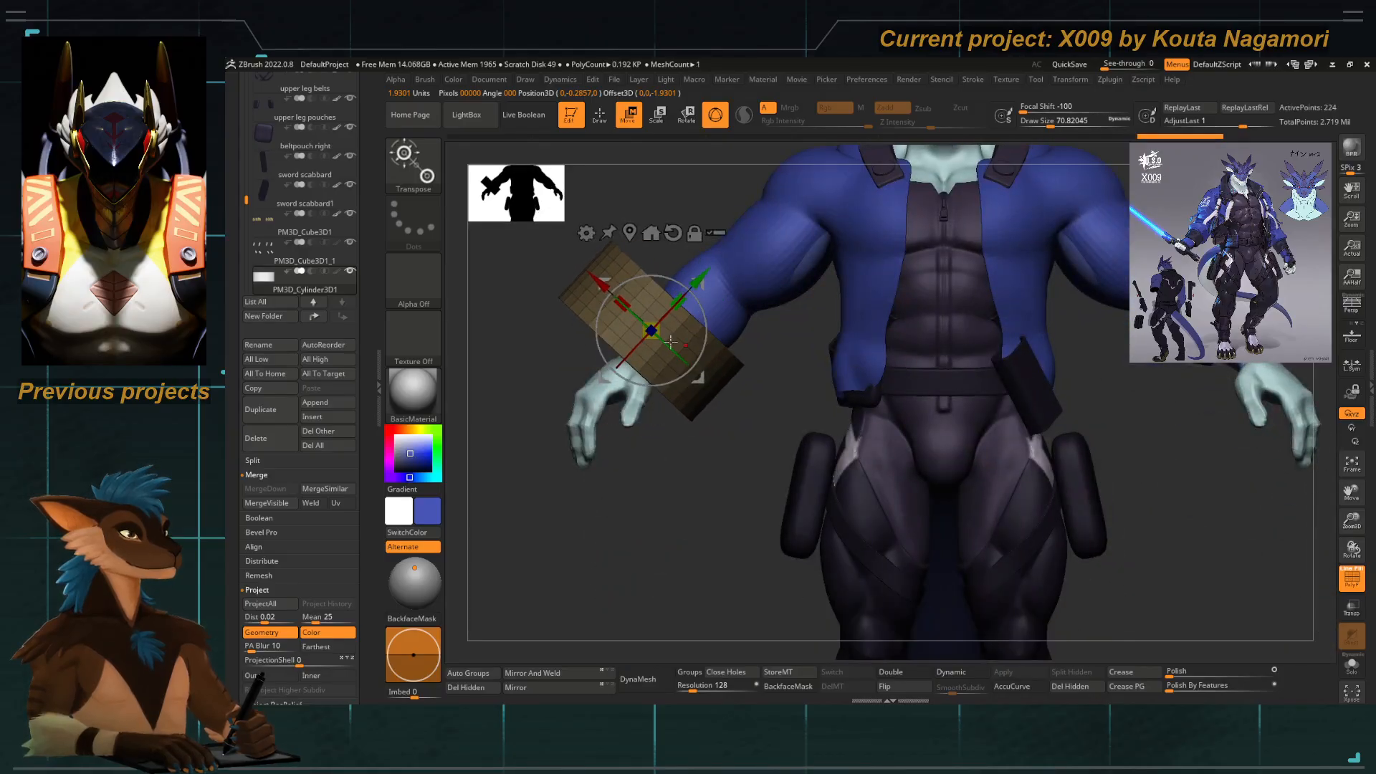
left_click_drag(636, 330, 687, 288)
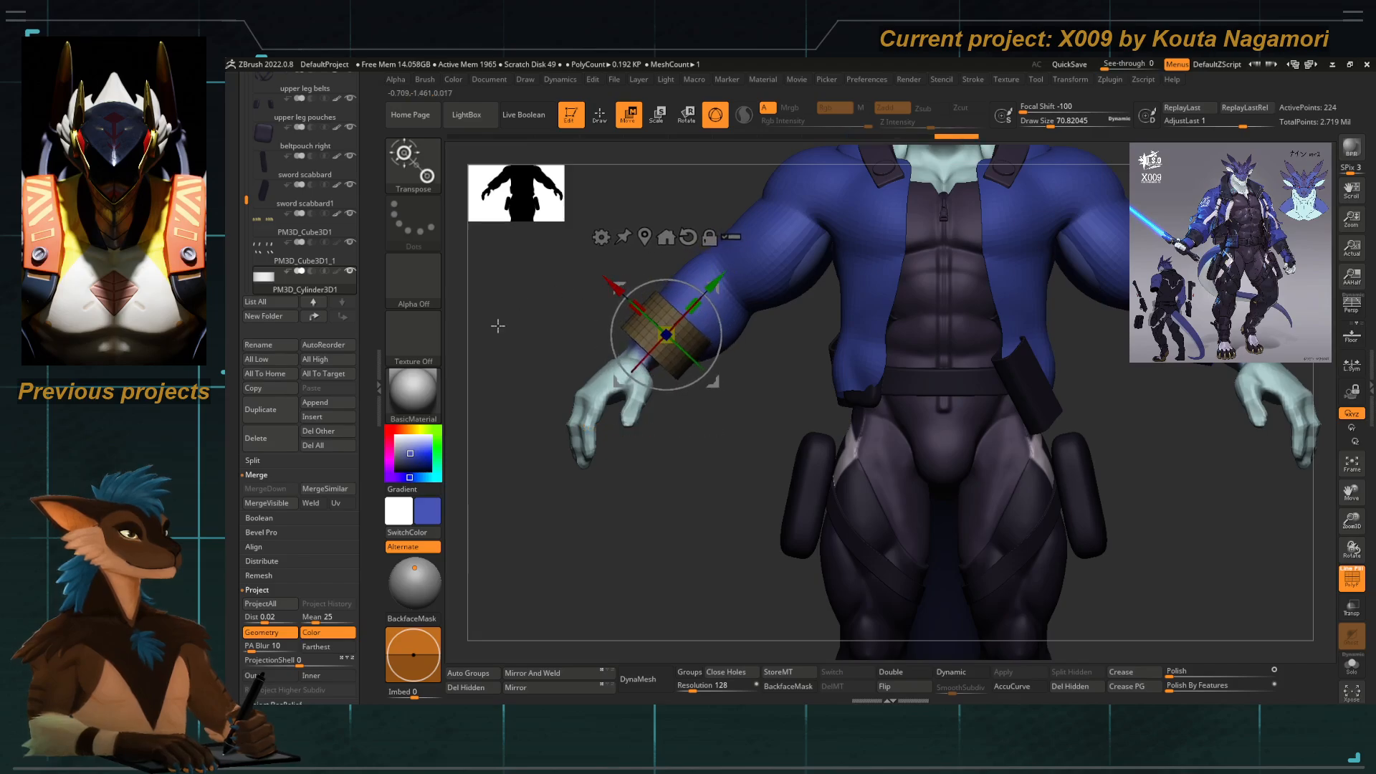
left_click_drag(501, 322, 682, 342)
left_click_drag(808, 331, 742, 360)
left_click_drag(547, 332, 498, 332, "shift")
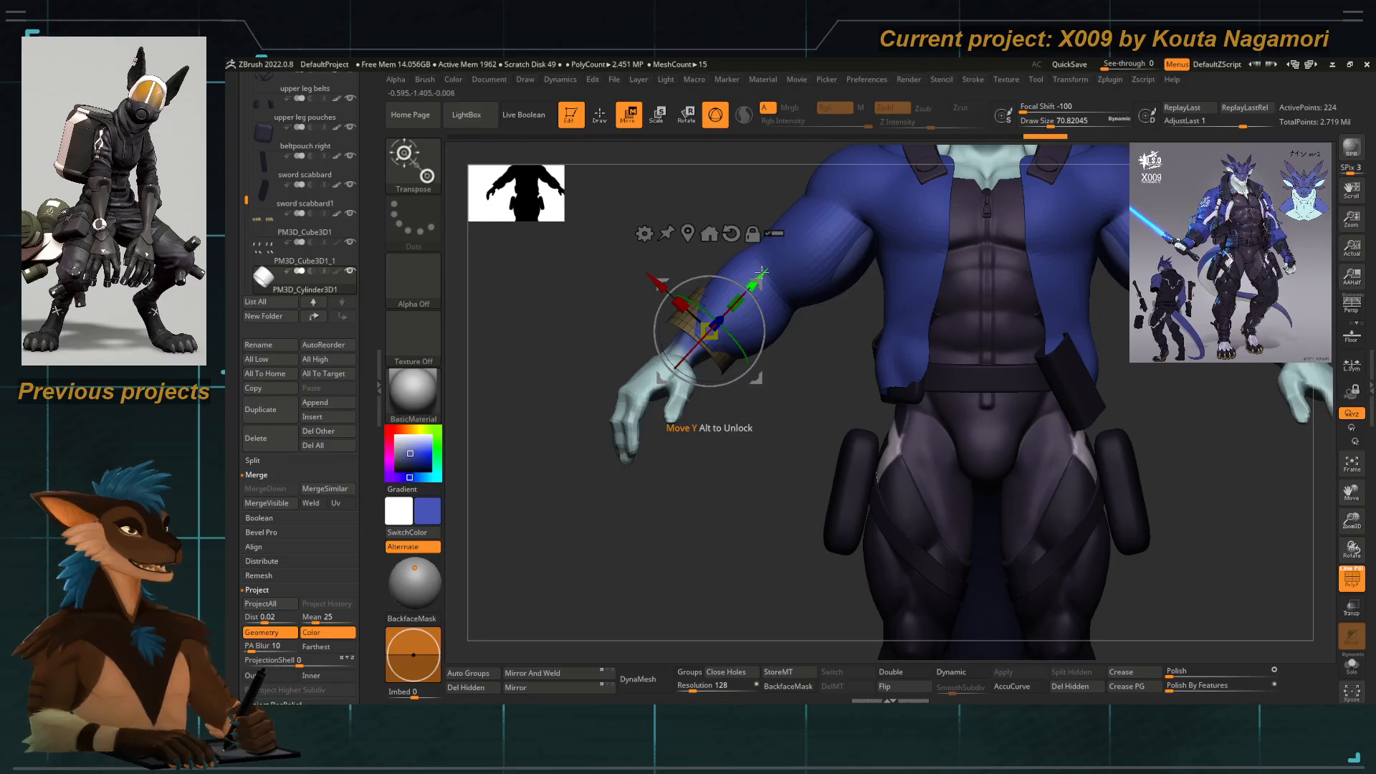
Slide the band up along the forearm and align it around the sleeve end from the front and side.
left_click_drag(752, 287, 773, 265)
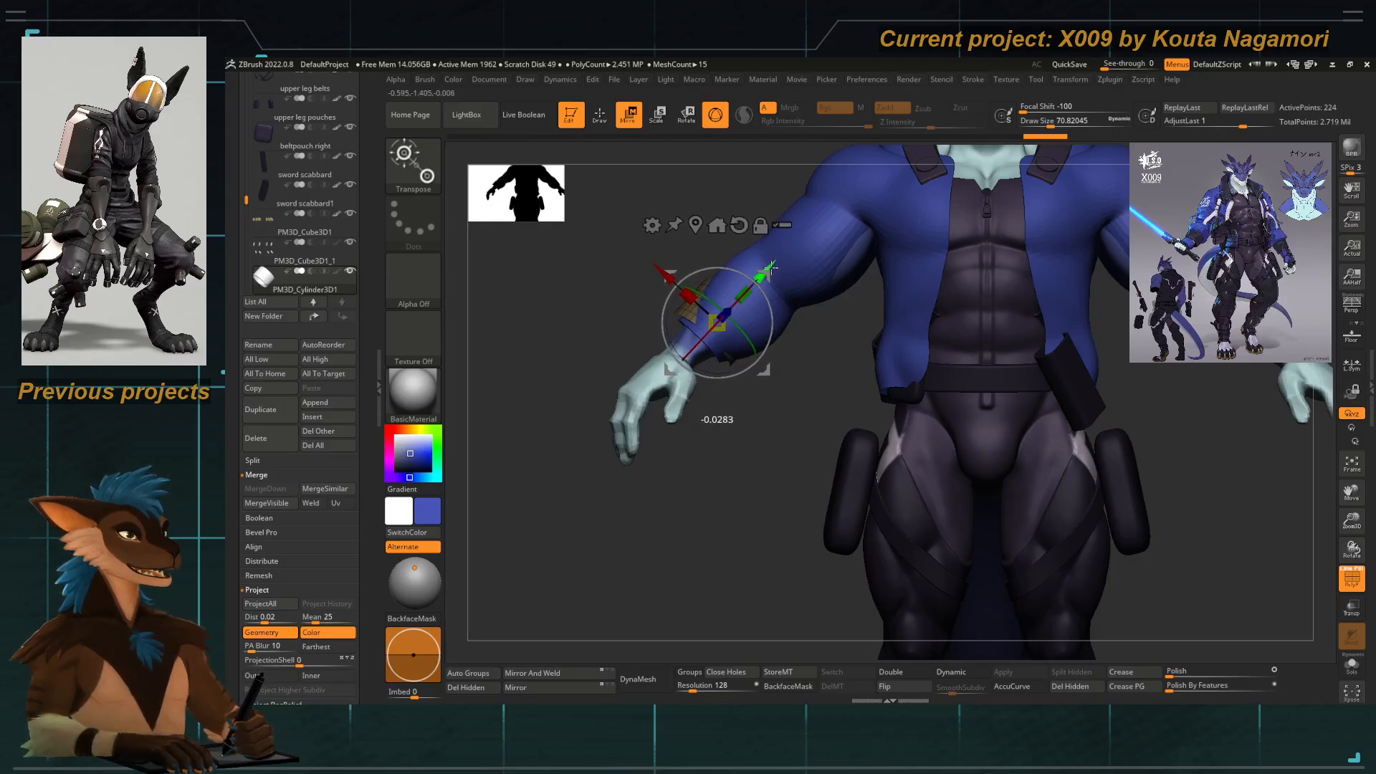
left_click_drag(528, 311, 570, 376)
left_click_drag(780, 349, 786, 351)
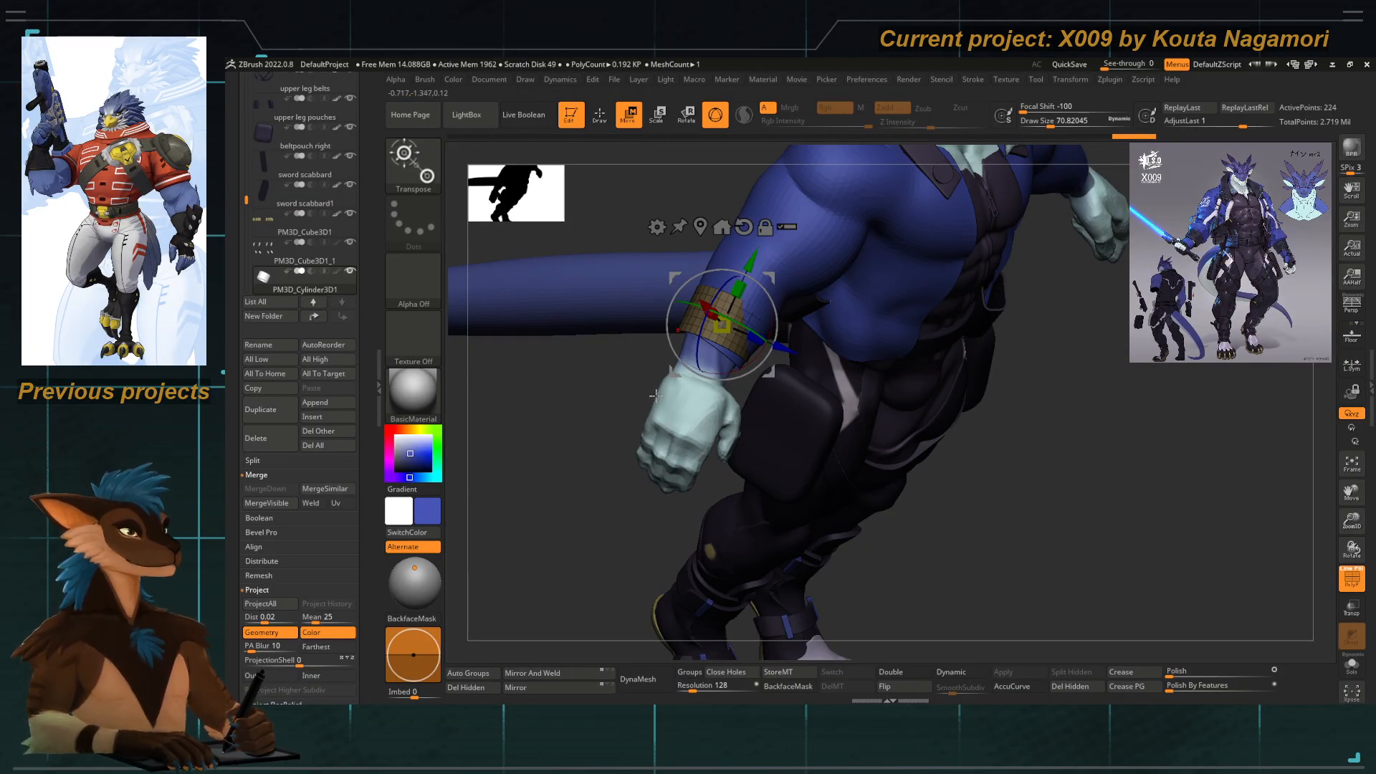
left_click_drag(605, 548, 498, 592)
key("q")
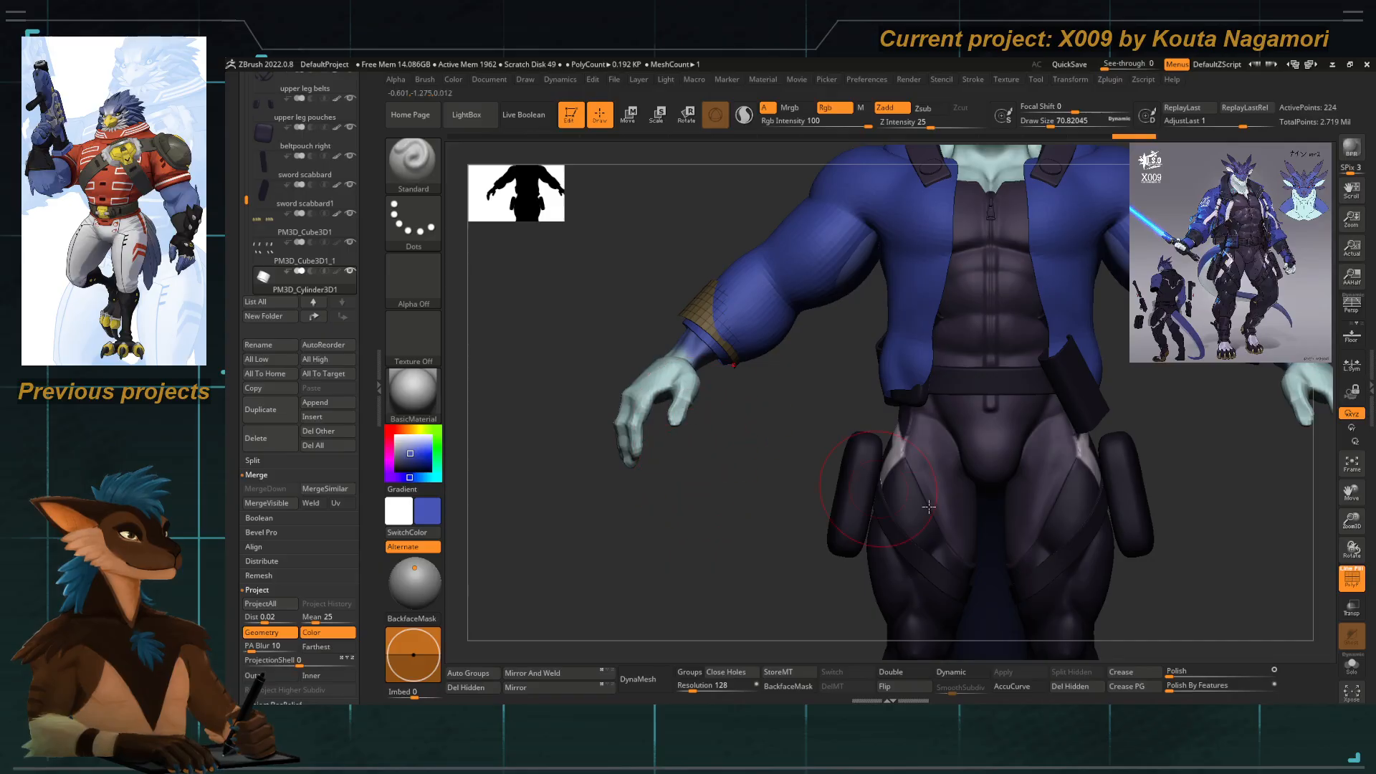
Isolate the band and turn on double-sided display for its faces.
left_click(1351, 664)
right_click_drag(725, 379, 730, 445, "ctrl")
left_click_drag(731, 445, 739, 490)
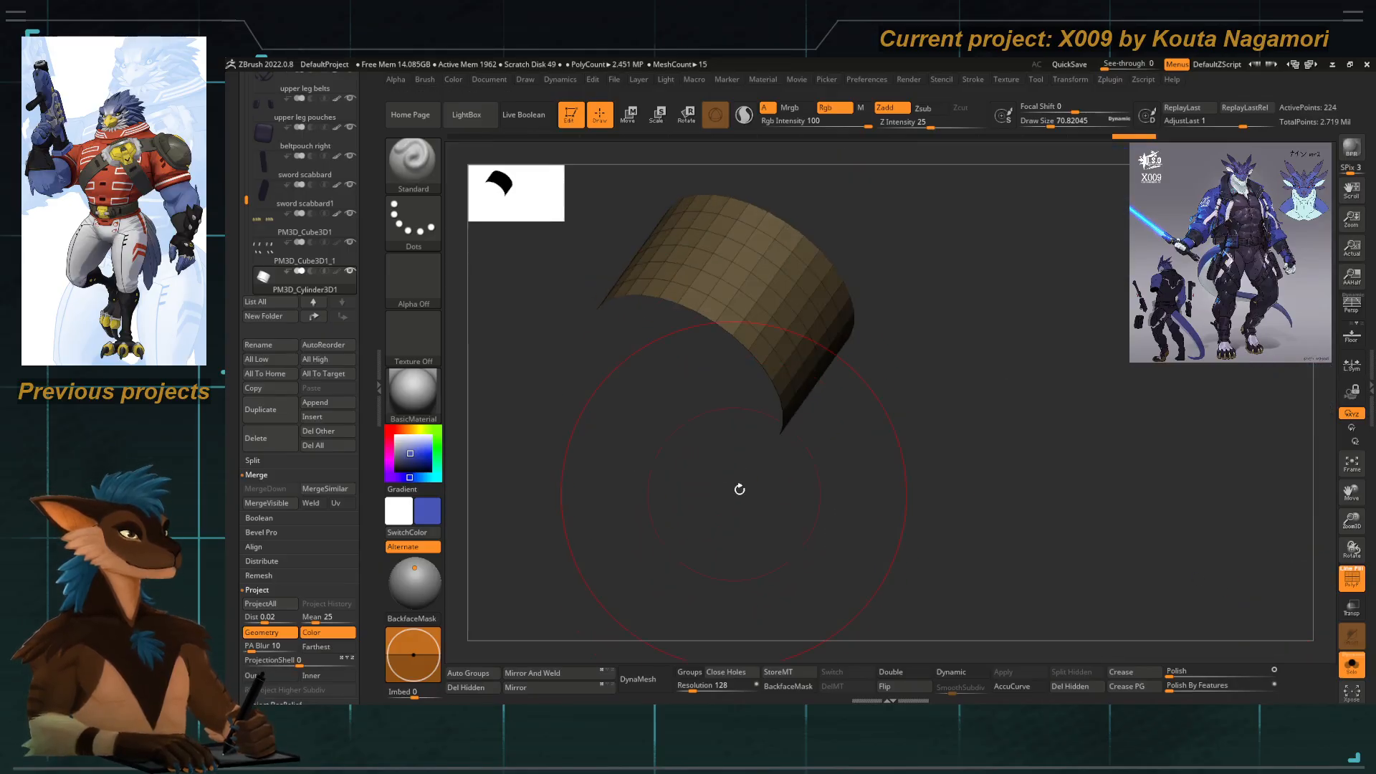
left_click(906, 678)
Thicken the band with the ZModeler polygon Extrude action, targeting All Polygons.
key("b")
key("z")
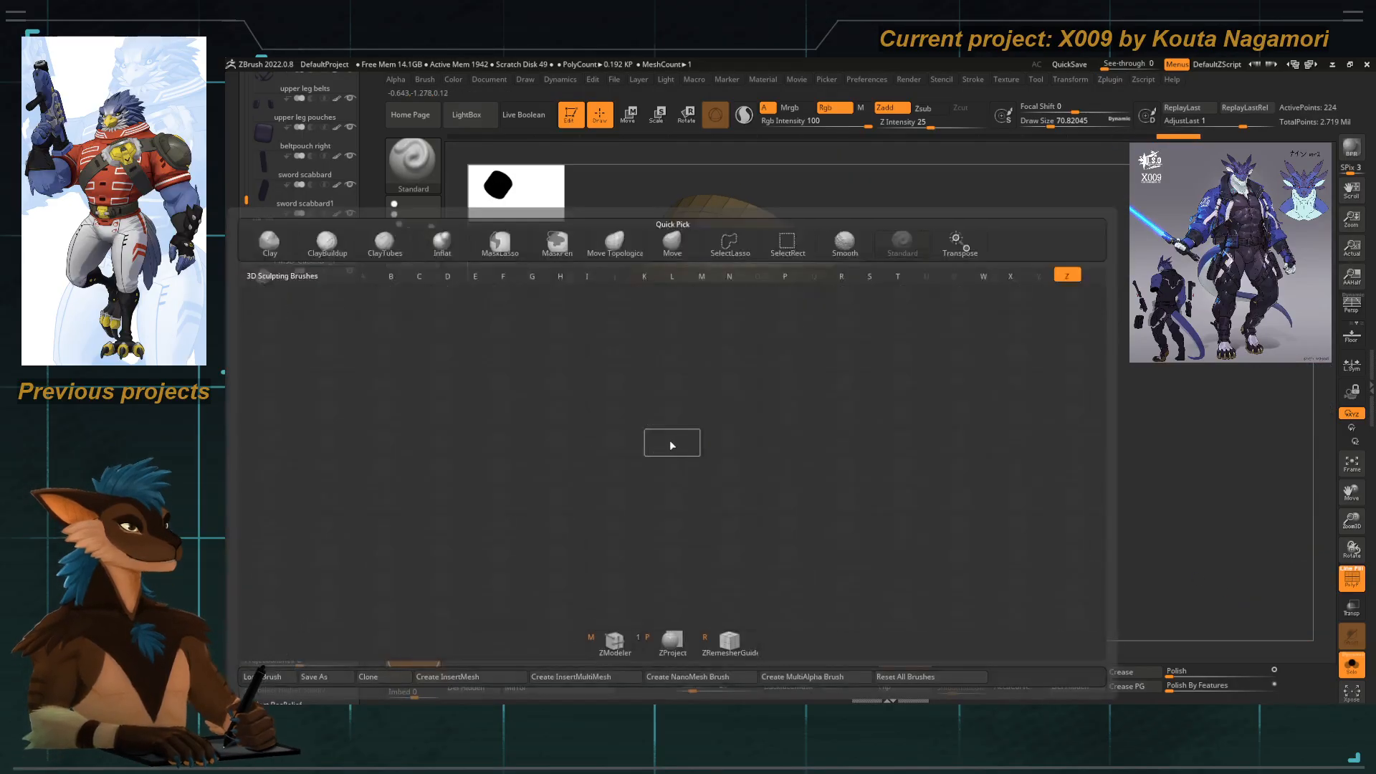
key("m")
key("space")
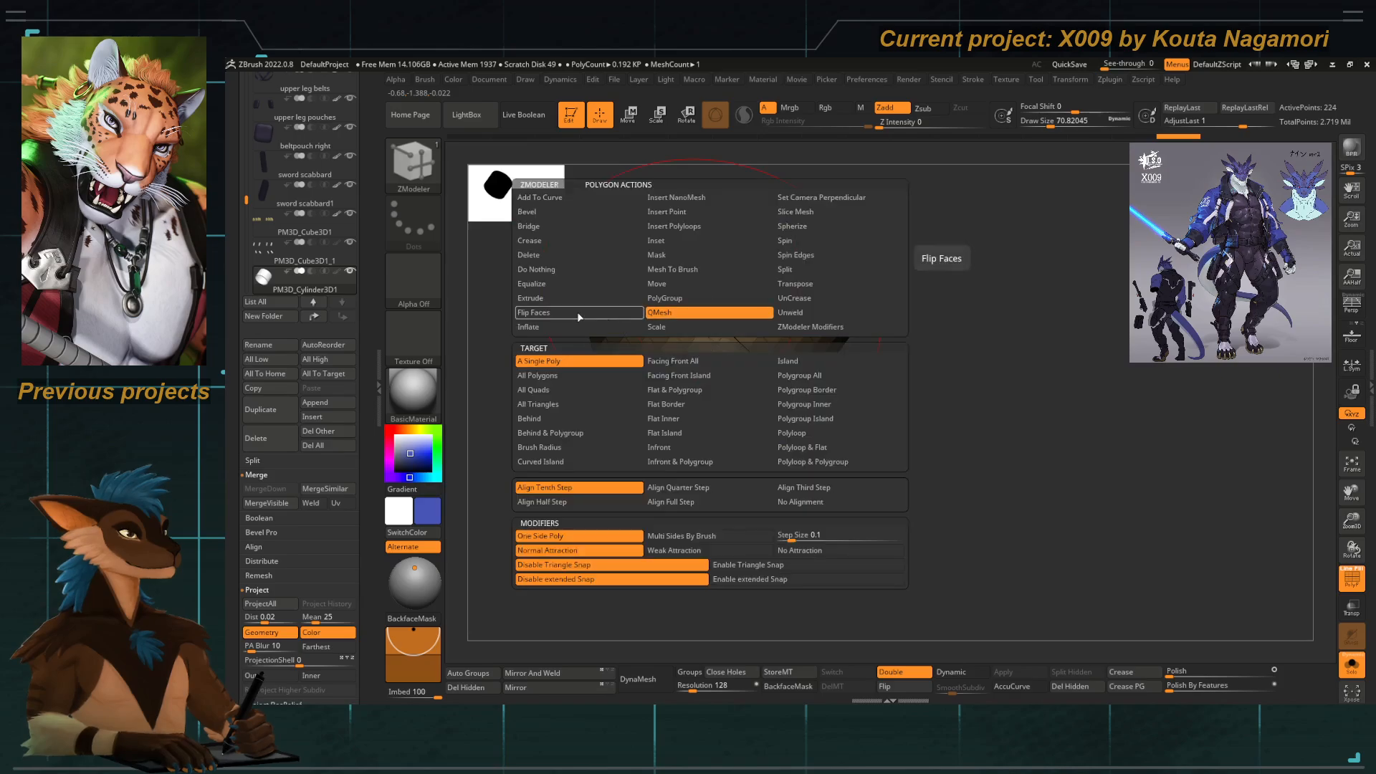
left_click(548, 298)
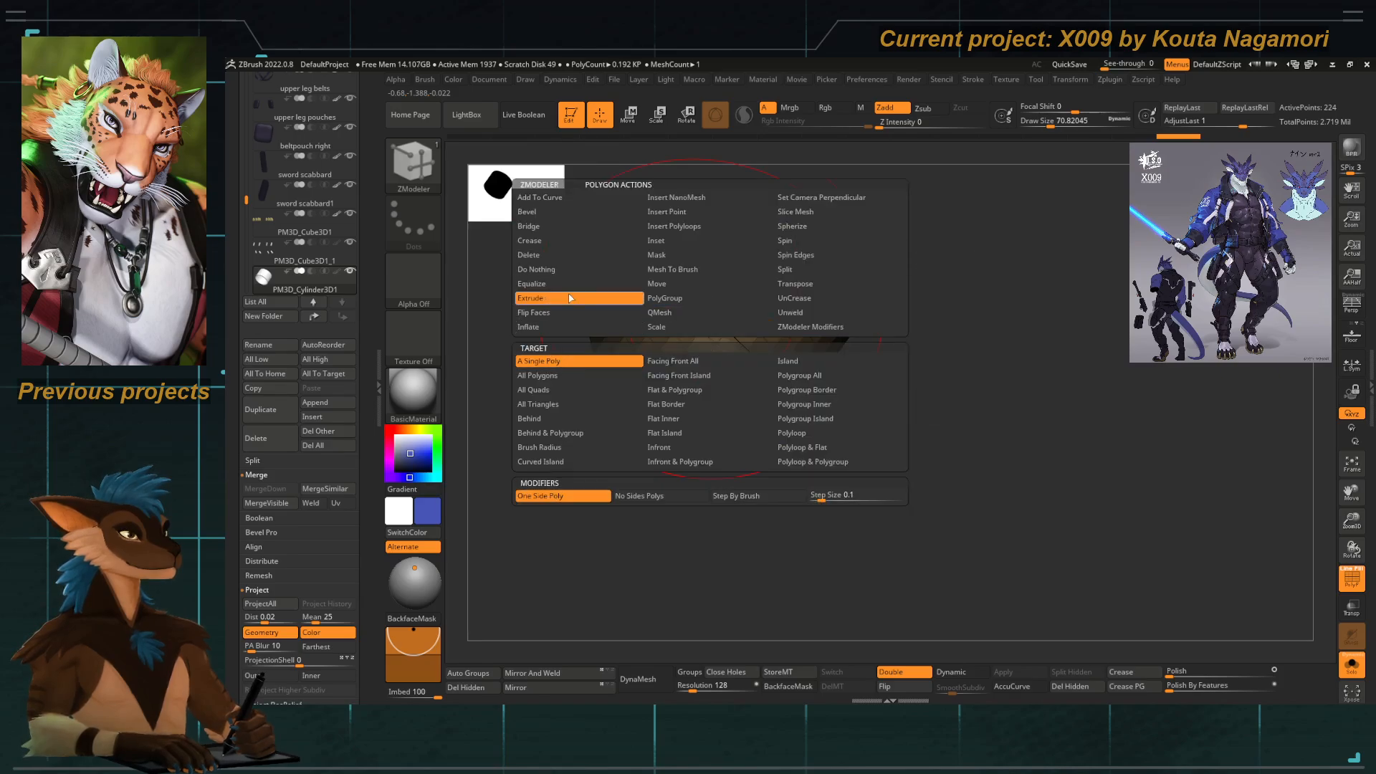
left_click(543, 375)
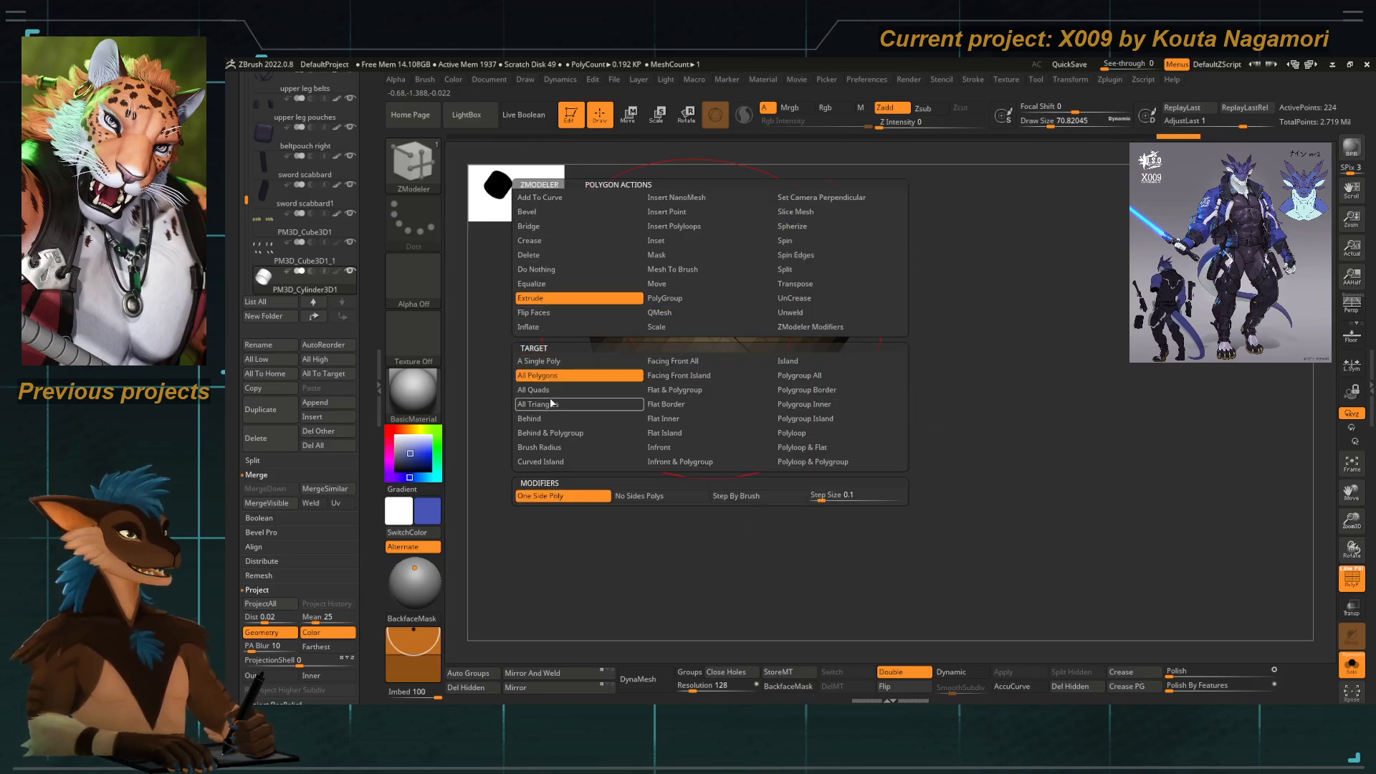
mouse_move(713, 338)
left_mouse_down()
mouse_move(688, 377)
mouse_move(707, 364)
left_mouse_up()
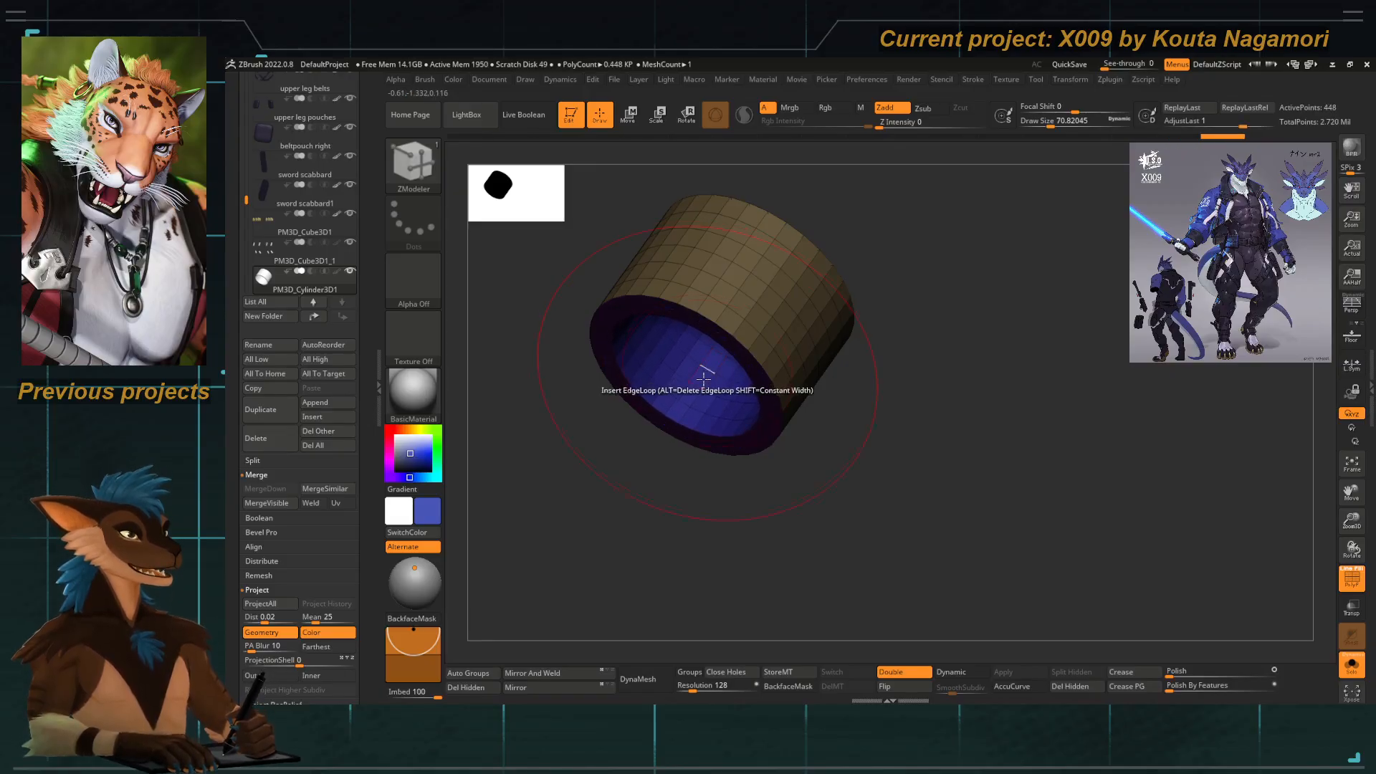
Compare the band without and with the extrusion, keep the extrusion, turn off double-sided display and flip the normals.
left_click_drag(658, 575, 667, 550)
key("ctrl+z")
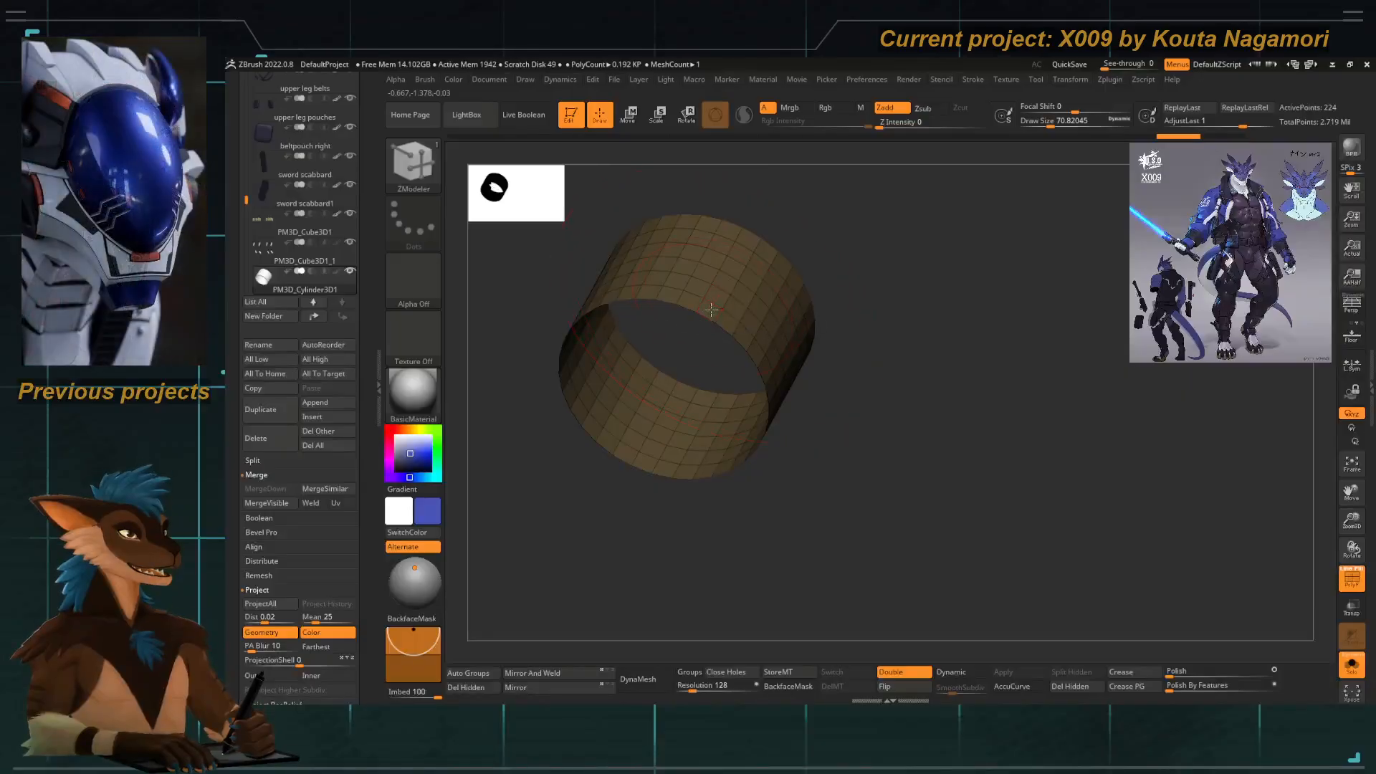
key("ctrl+shift+z")
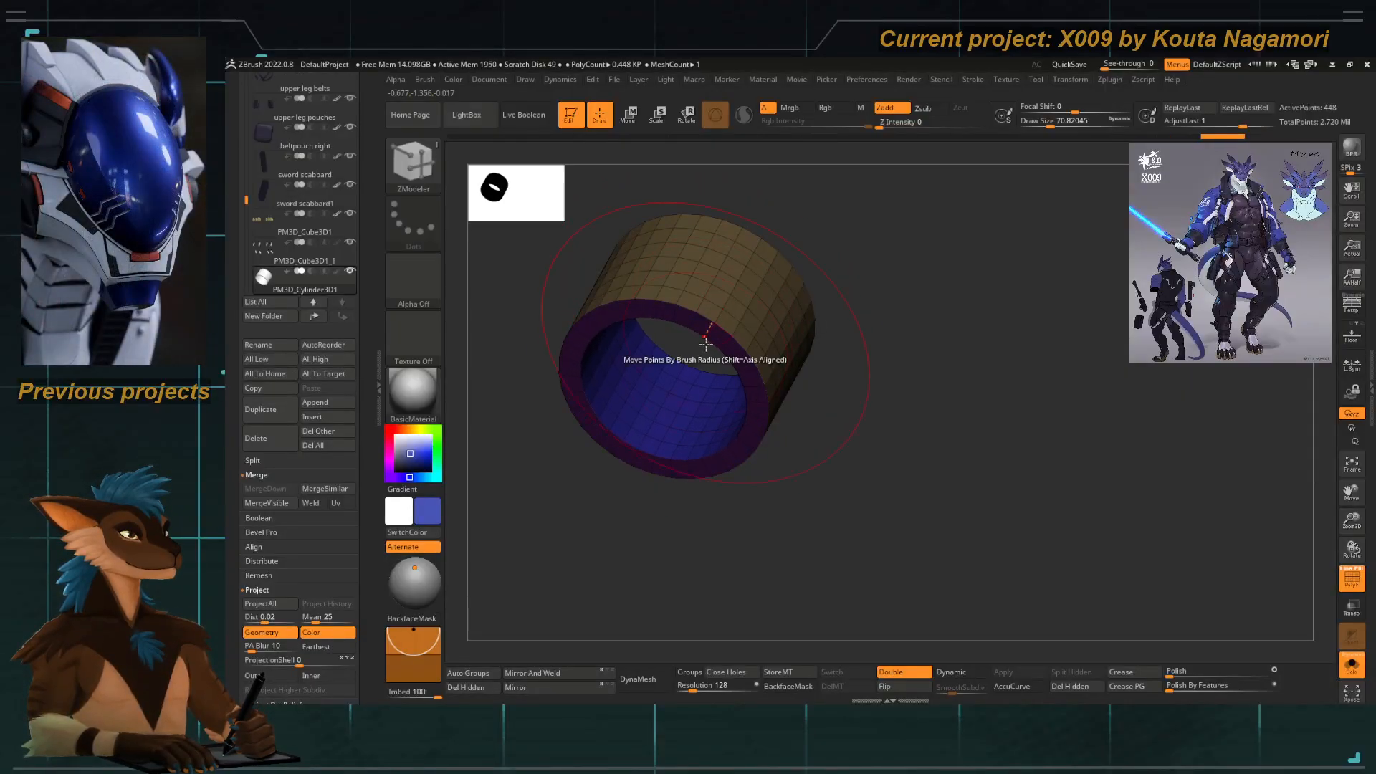
left_click(901, 676)
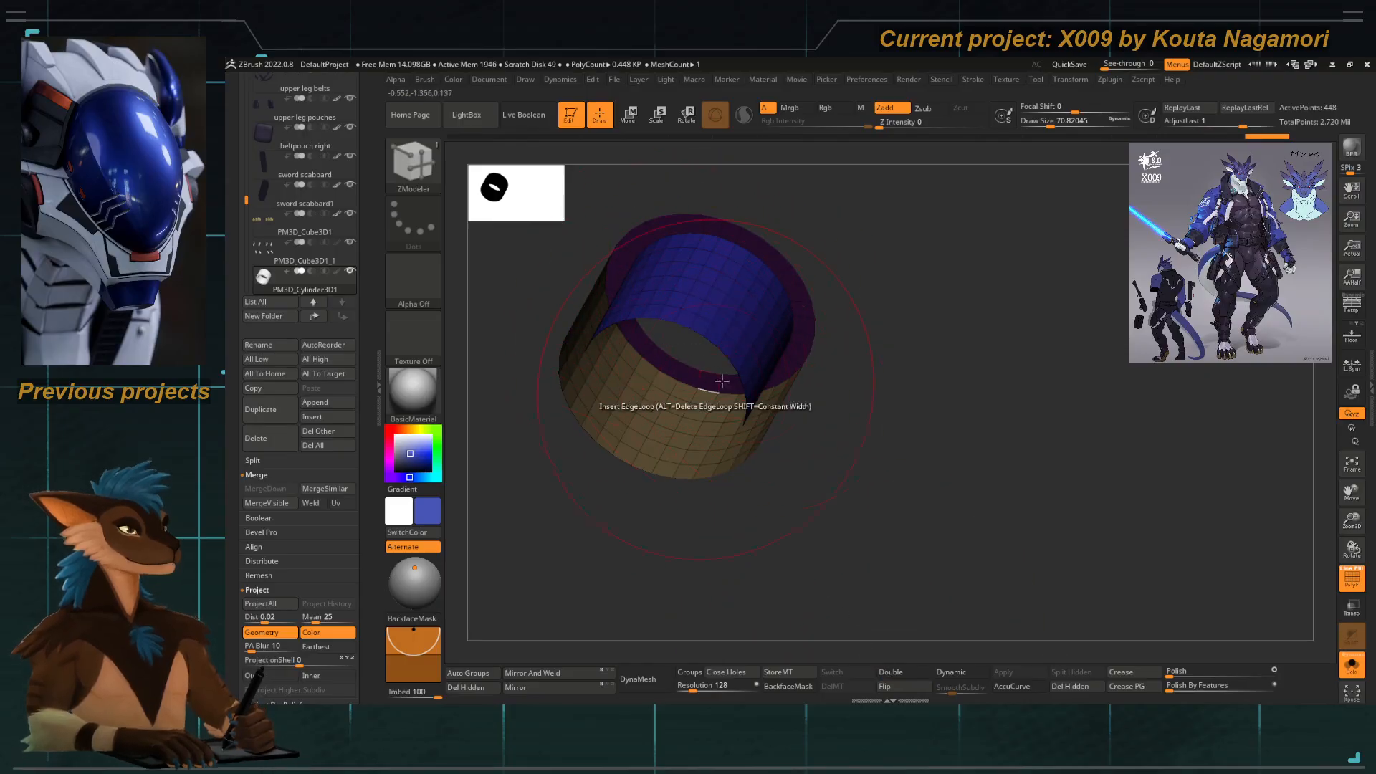
left_click(902, 687)
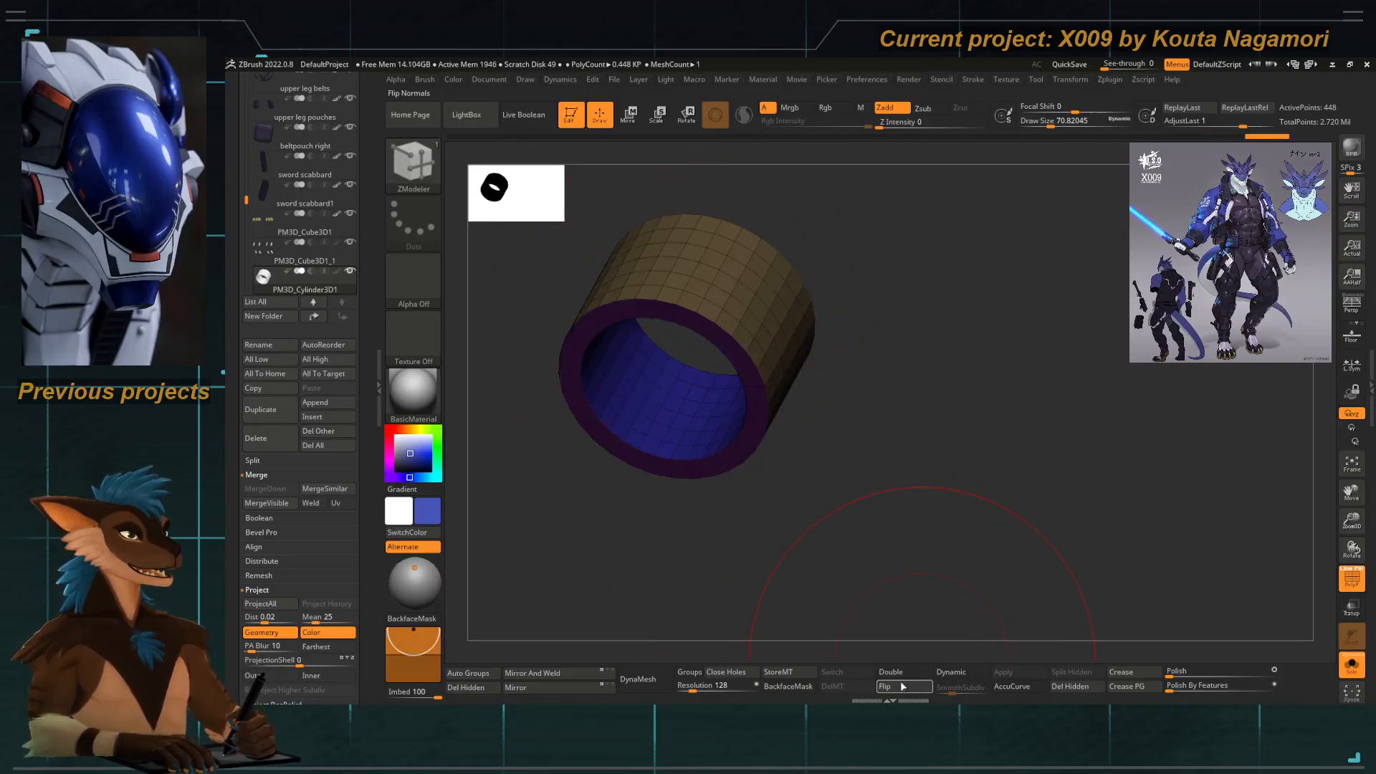
Turn off the wireframe display and leave isolation mode to show the whole character again.
left_click_drag(789, 575, 985, 553)
left_click(1351, 577)
left_click(1351, 663)
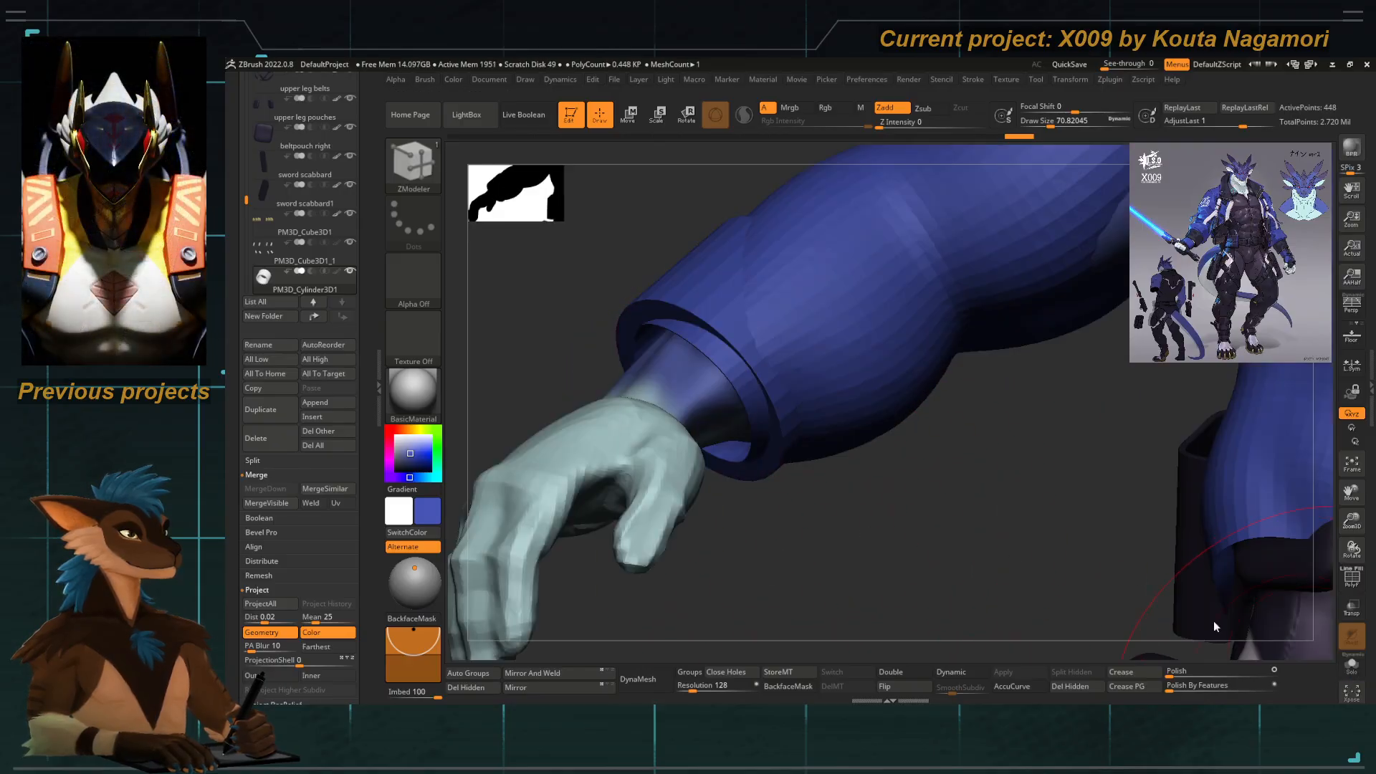
Sample the dark colour R 39, G 34, B 49 from the bodysuit, switch to the Standard brush and fill the cuff with it.
left_click_drag(793, 498, 719, 429, "alt")
left_click_drag(811, 470, 754, 441, "alt")
key("c")
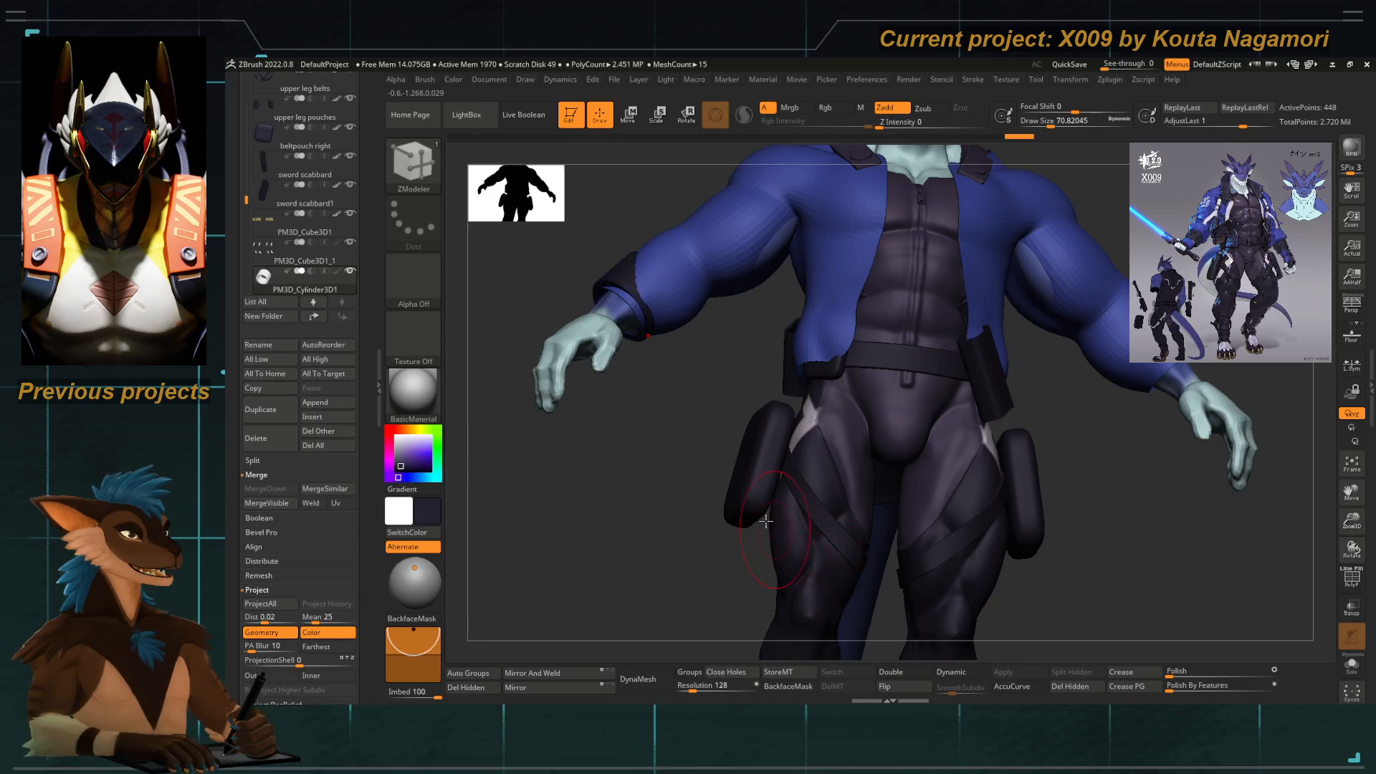
left_click(452, 80)
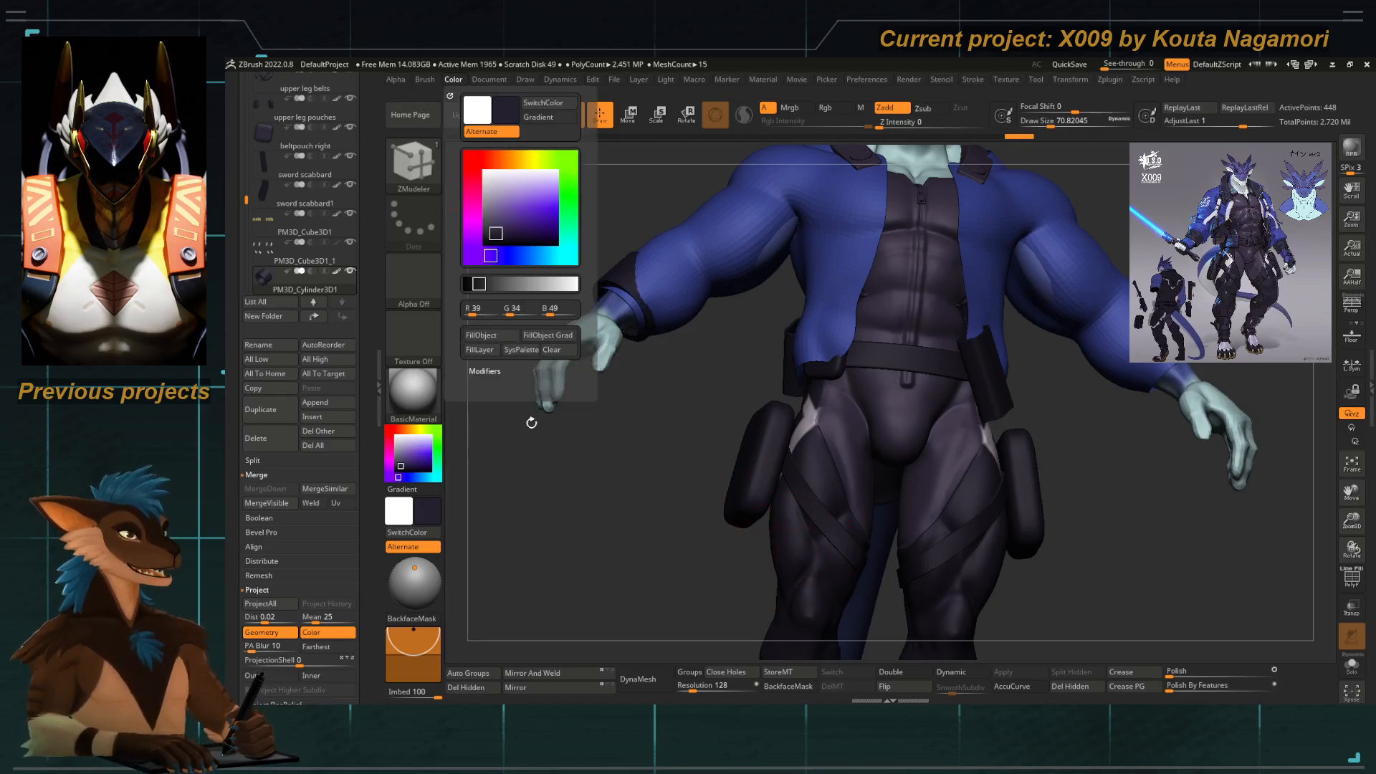
key("b")
key("s")
key("t")
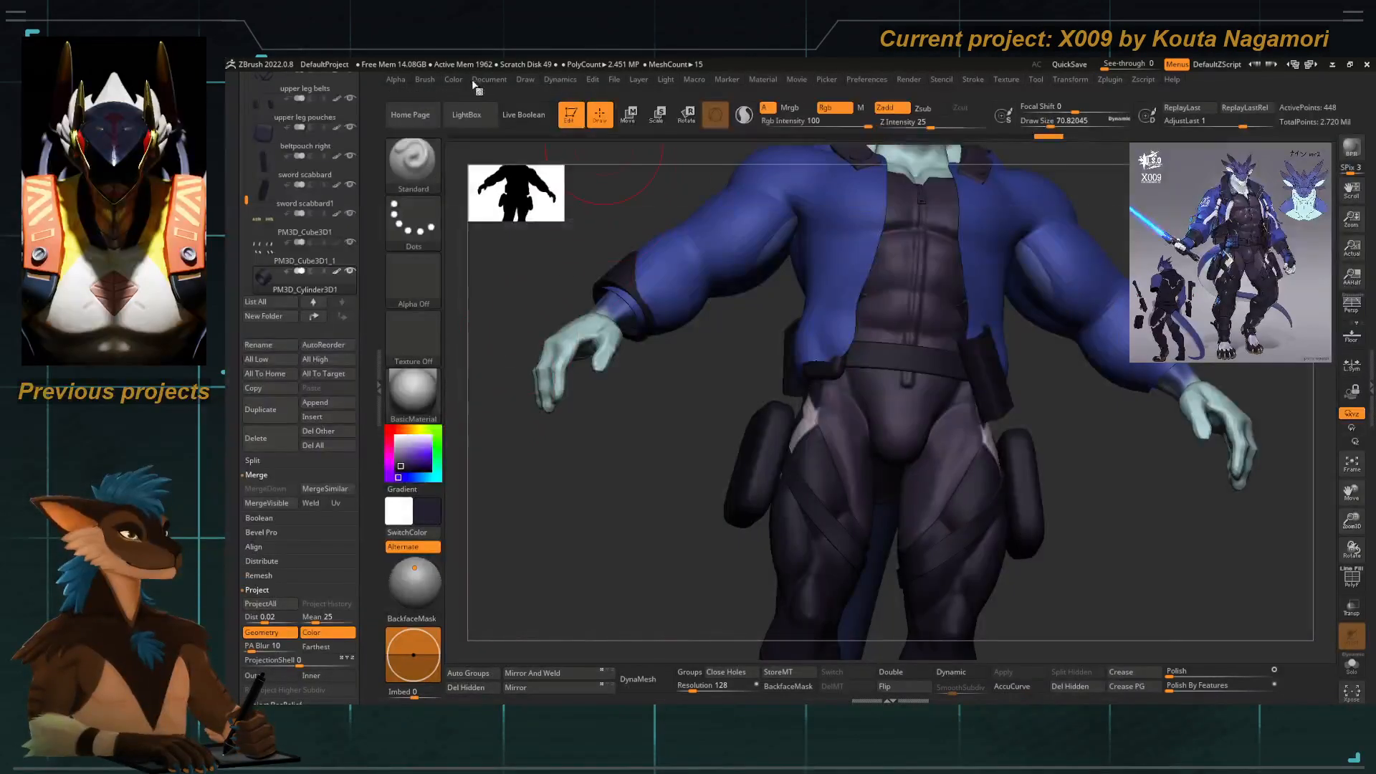
left_click(453, 79)
left_click(481, 341)
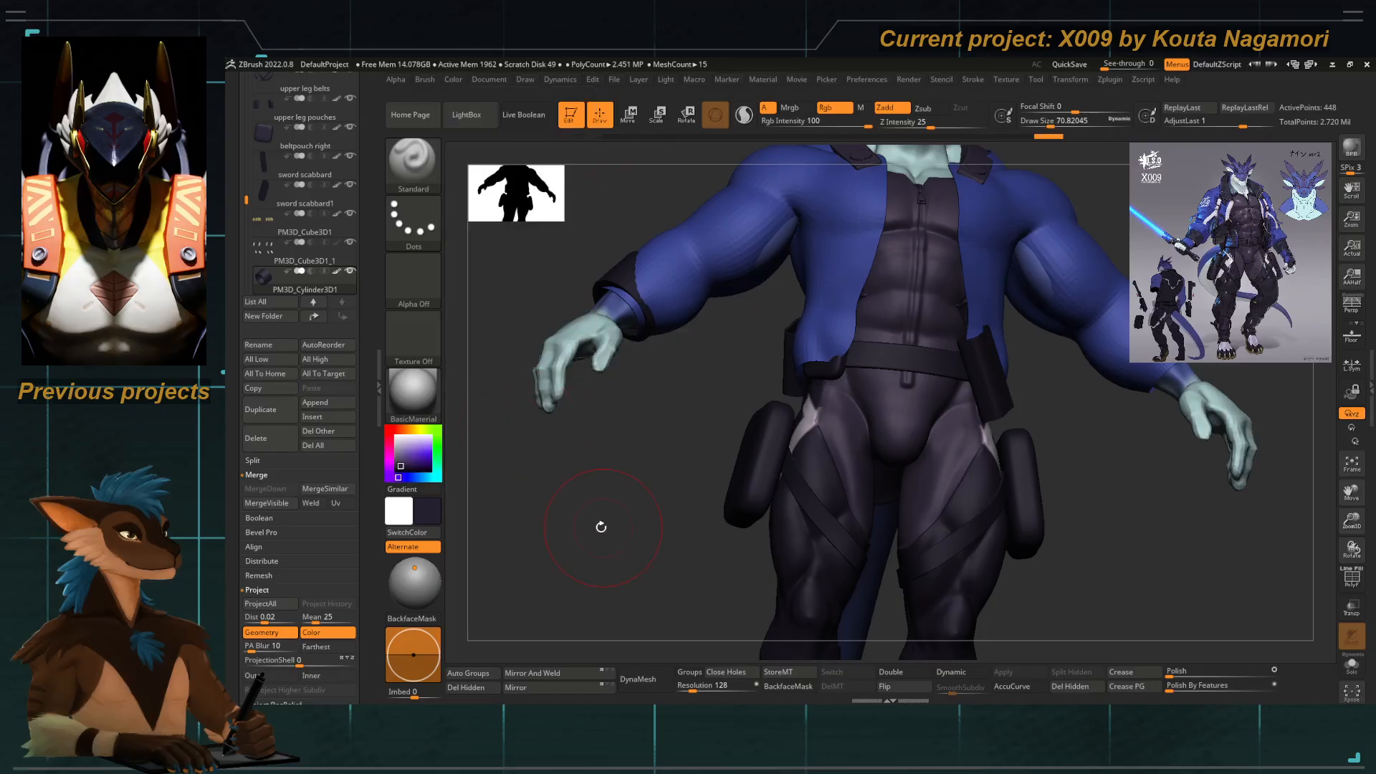
Mirror and weld the cuff onto the other arm and turn on dynamic subdivision for it.
left_click_drag(599, 525, 512, 459, "shift")
left_click_drag(635, 467, 511, 652, "alt")
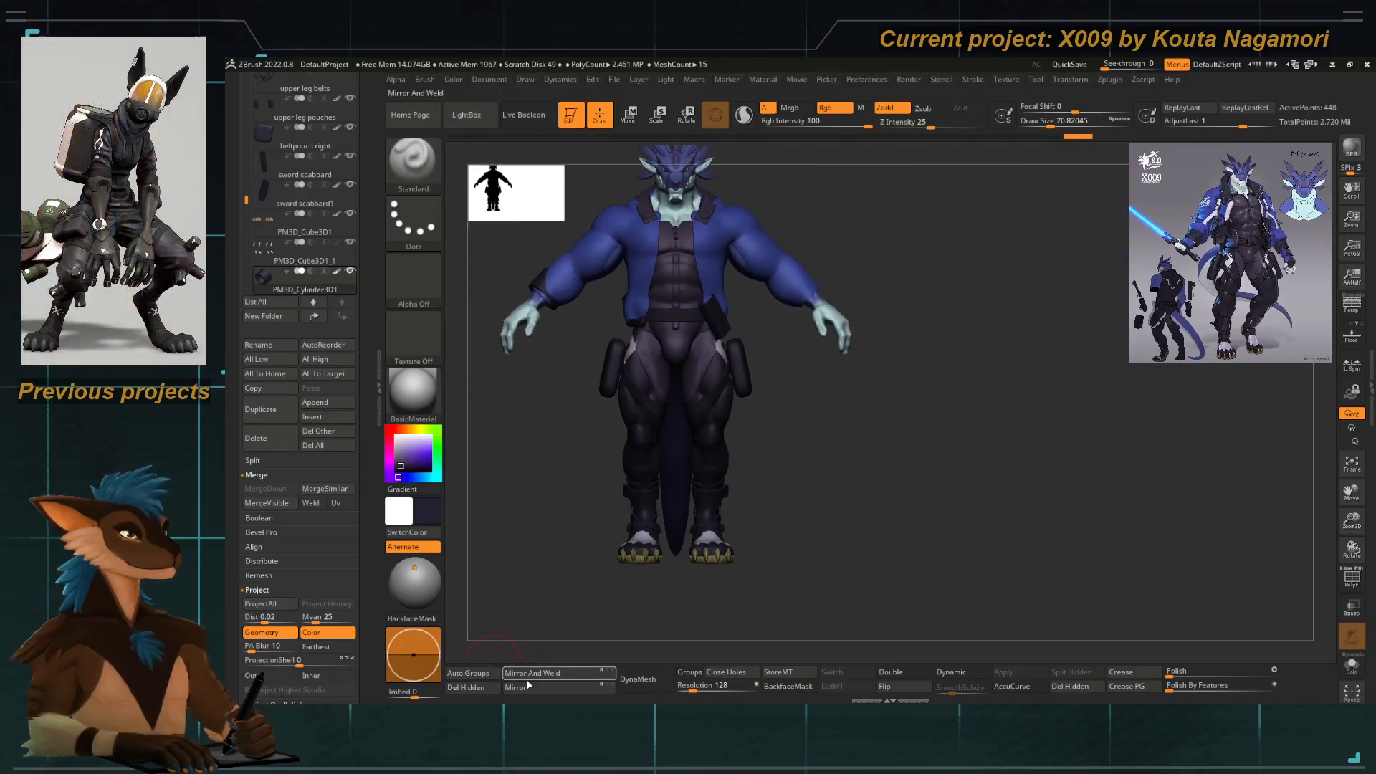
left_click(528, 676)
left_click_drag(547, 596, 750, 387, "alt")
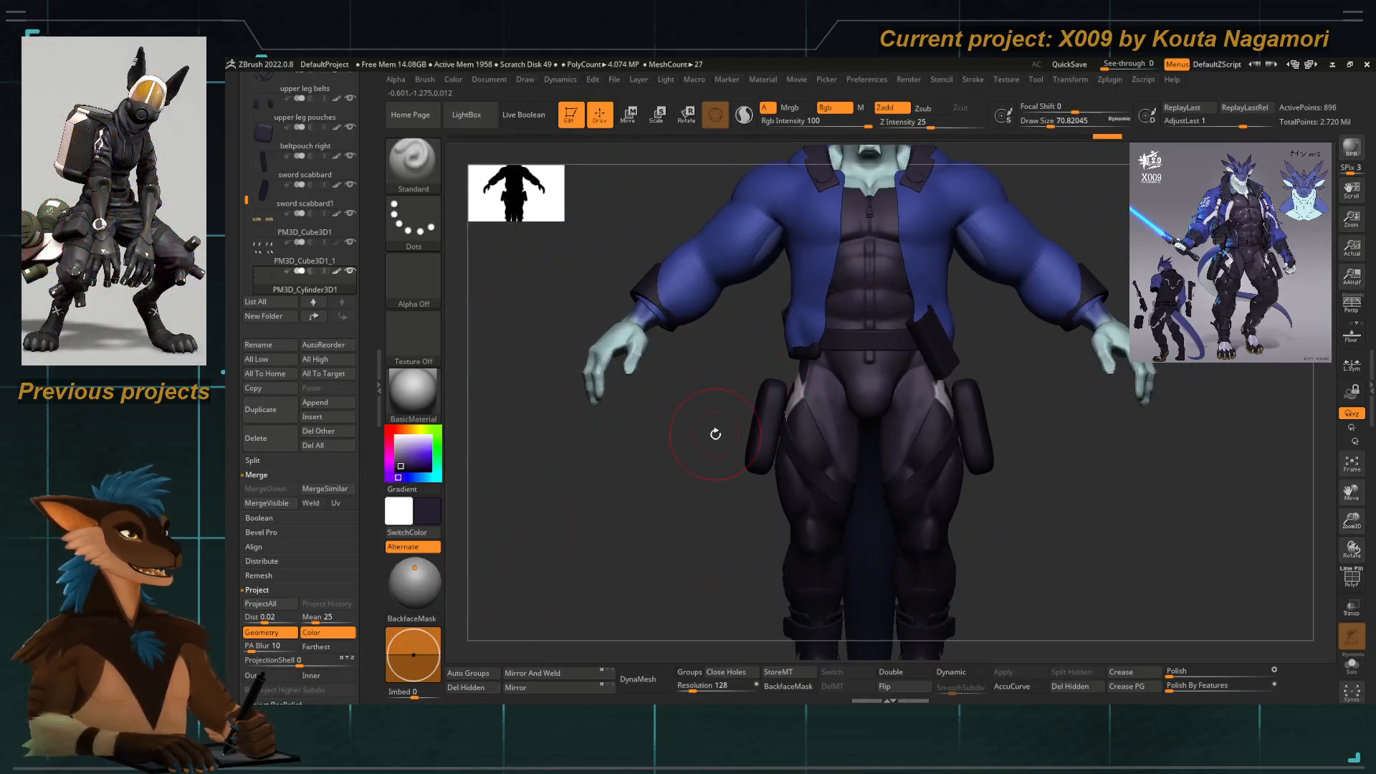
key("d")
Make the jacket the active subtool and reshape its sleeve ends around the cuffs with the Move Topological brush.
left_click(791, 270)
mouse_move(660, 371)
left_mouse_down("alt")
mouse_move(738, 394)
mouse_move(698, 400)
mouse_move(607, 279)
mouse_move(573, 329)
left_mouse_up("alt")
key("b")
key("m")
key("t")
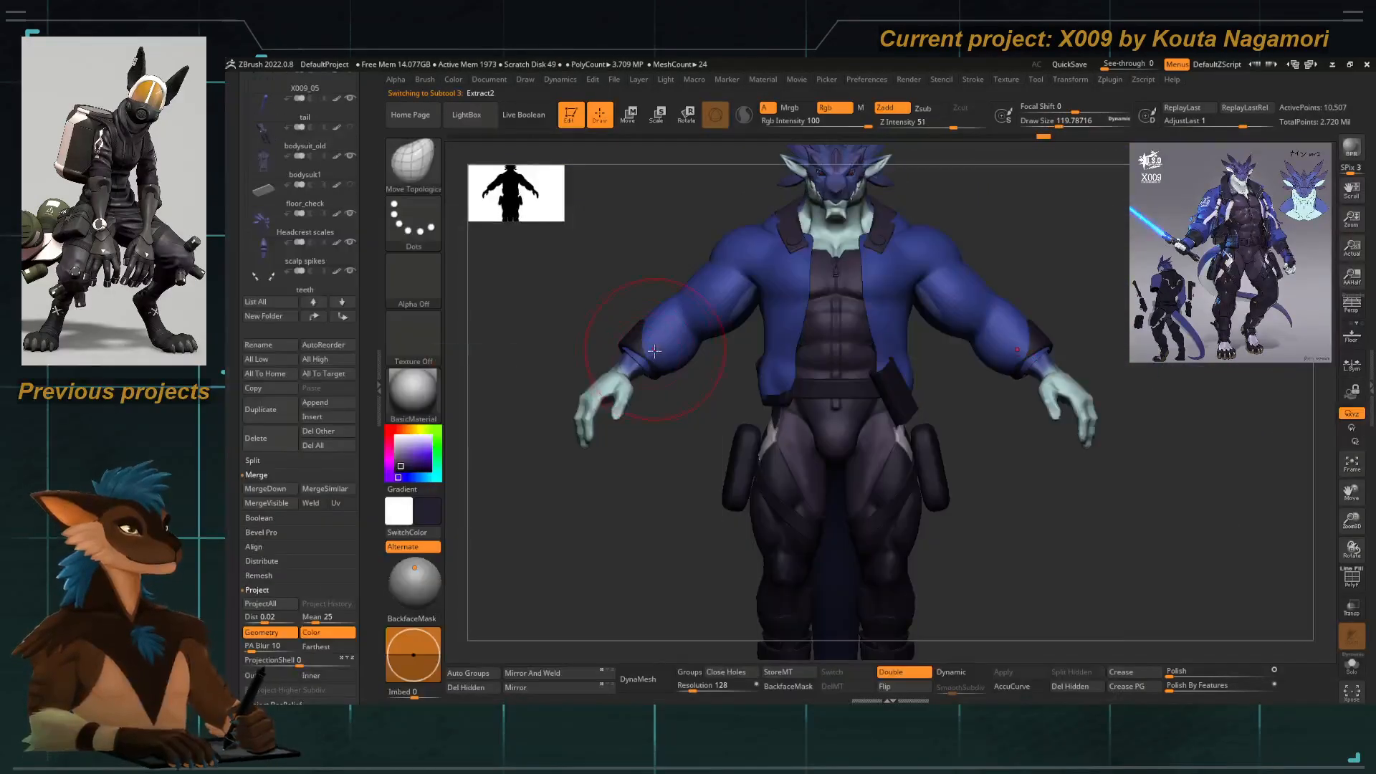
left_click_drag(552, 372, 631, 402)
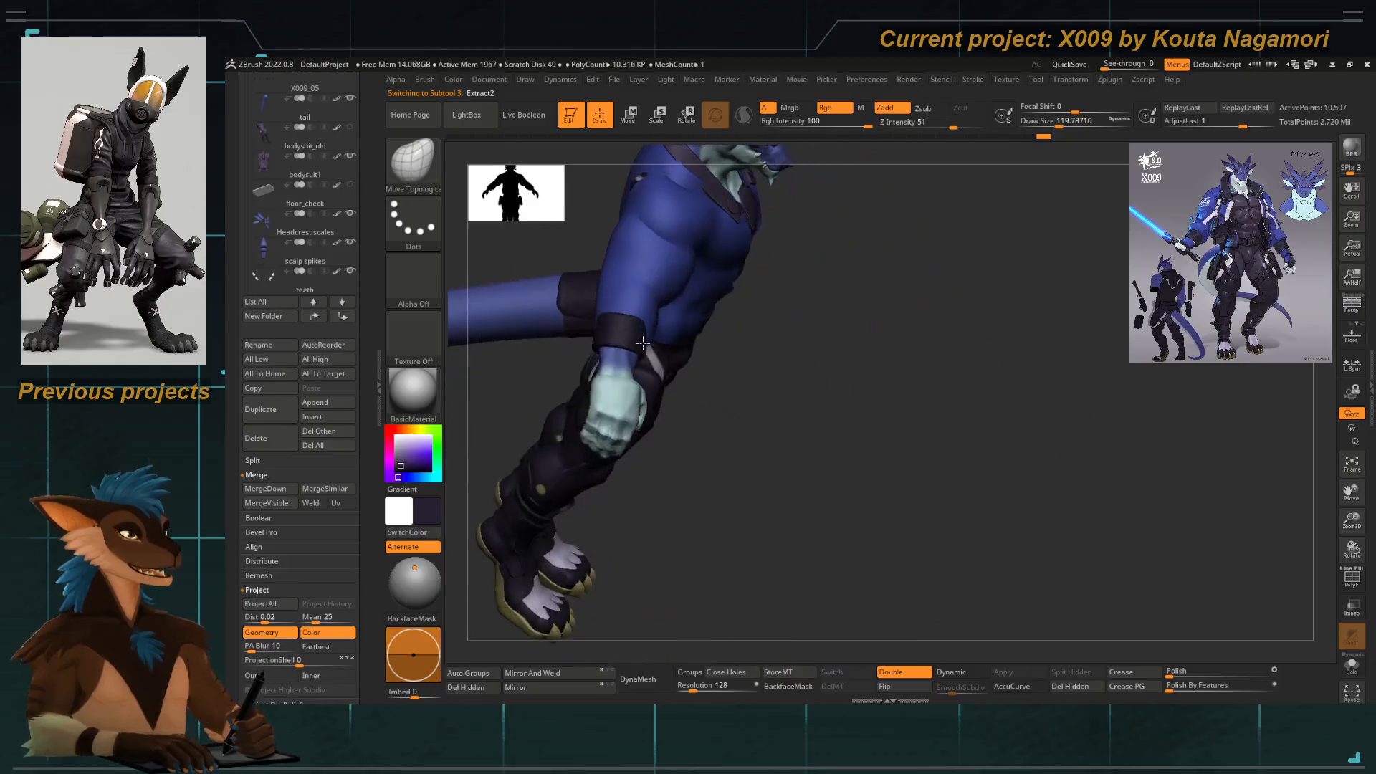
left_click_drag(534, 406, 491, 394)
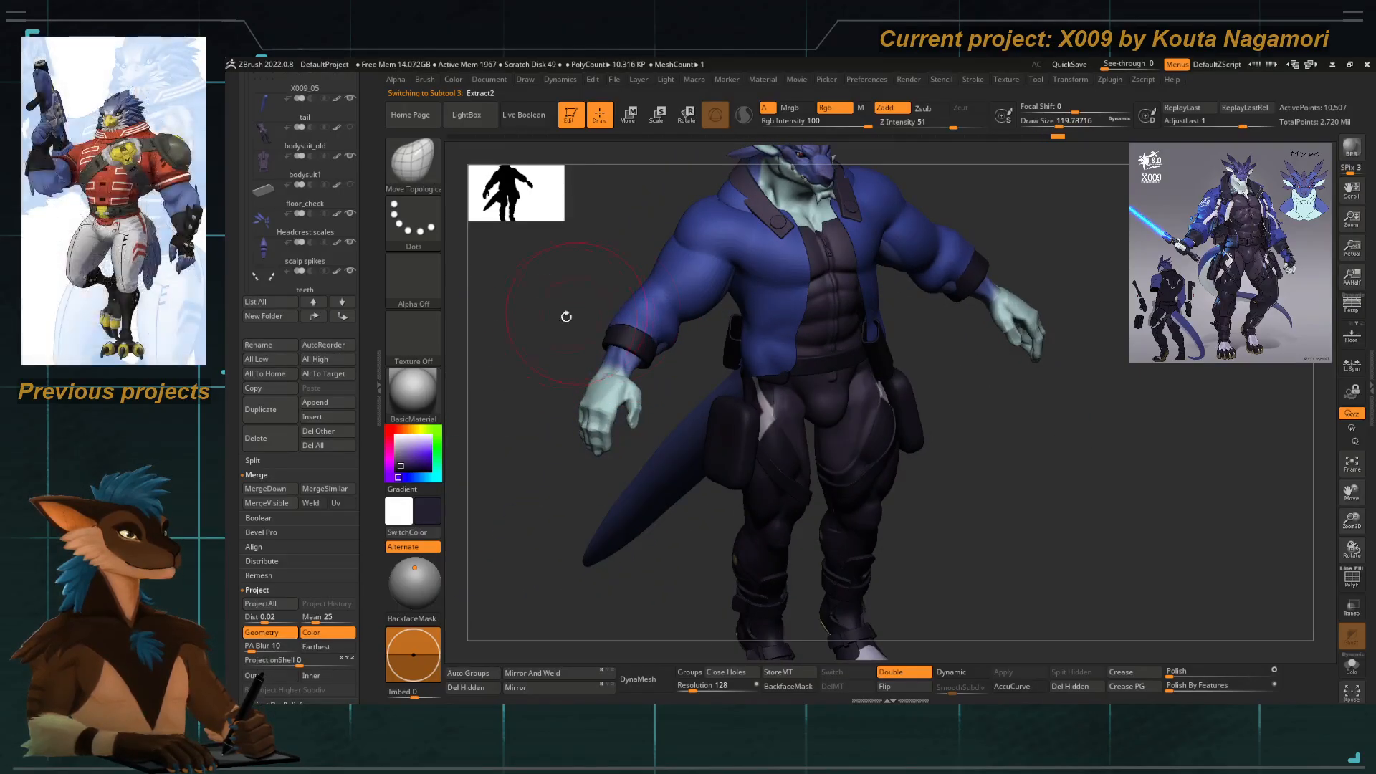
left_click_drag(565, 316, 706, 326)
left_click_drag(735, 394, 533, 402)
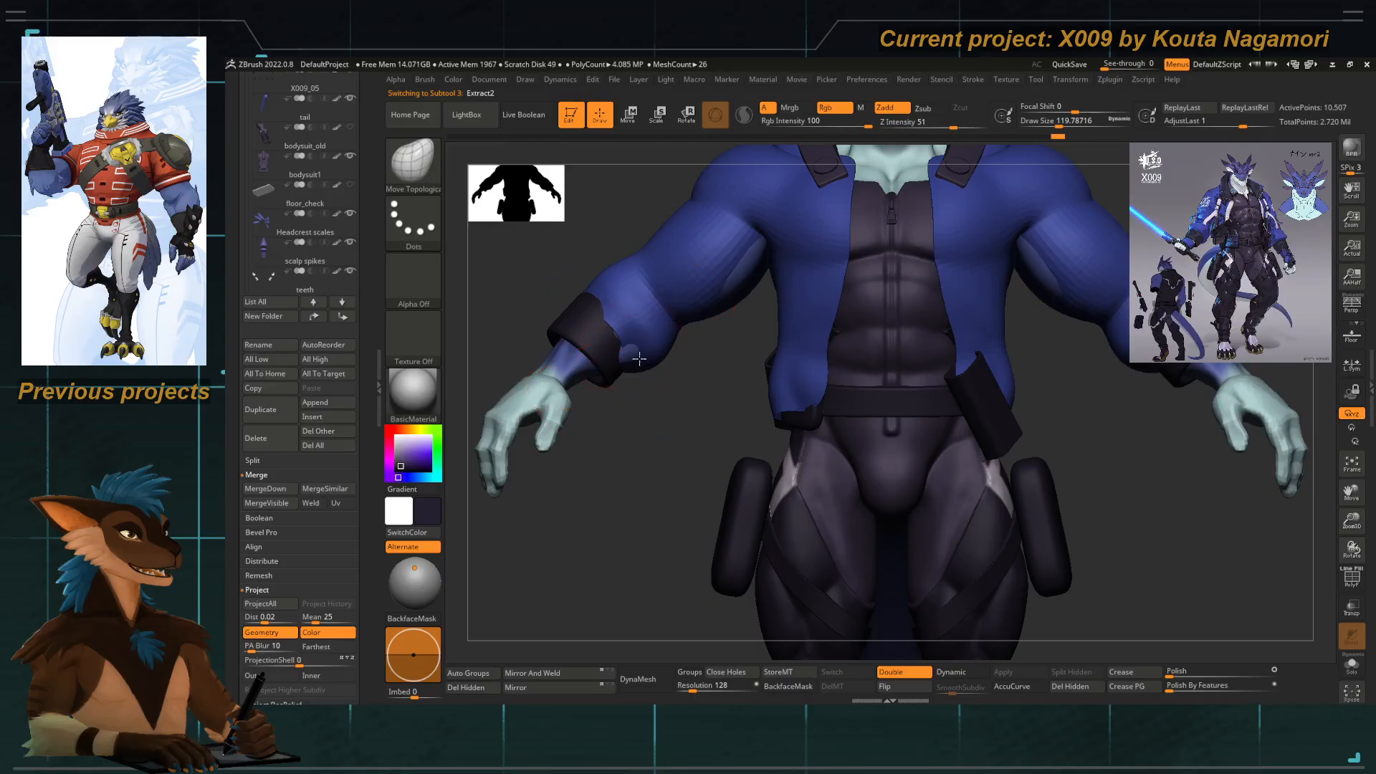
Make the cuffs the active subtool and reshape them around the sleeve ends with the Move brush at a draw size of about 136.
left_click(608, 372, "alt")
mouse_move(667, 403)
left_mouse_down()
mouse_move(642, 406)
mouse_move(658, 415)
left_mouse_up()
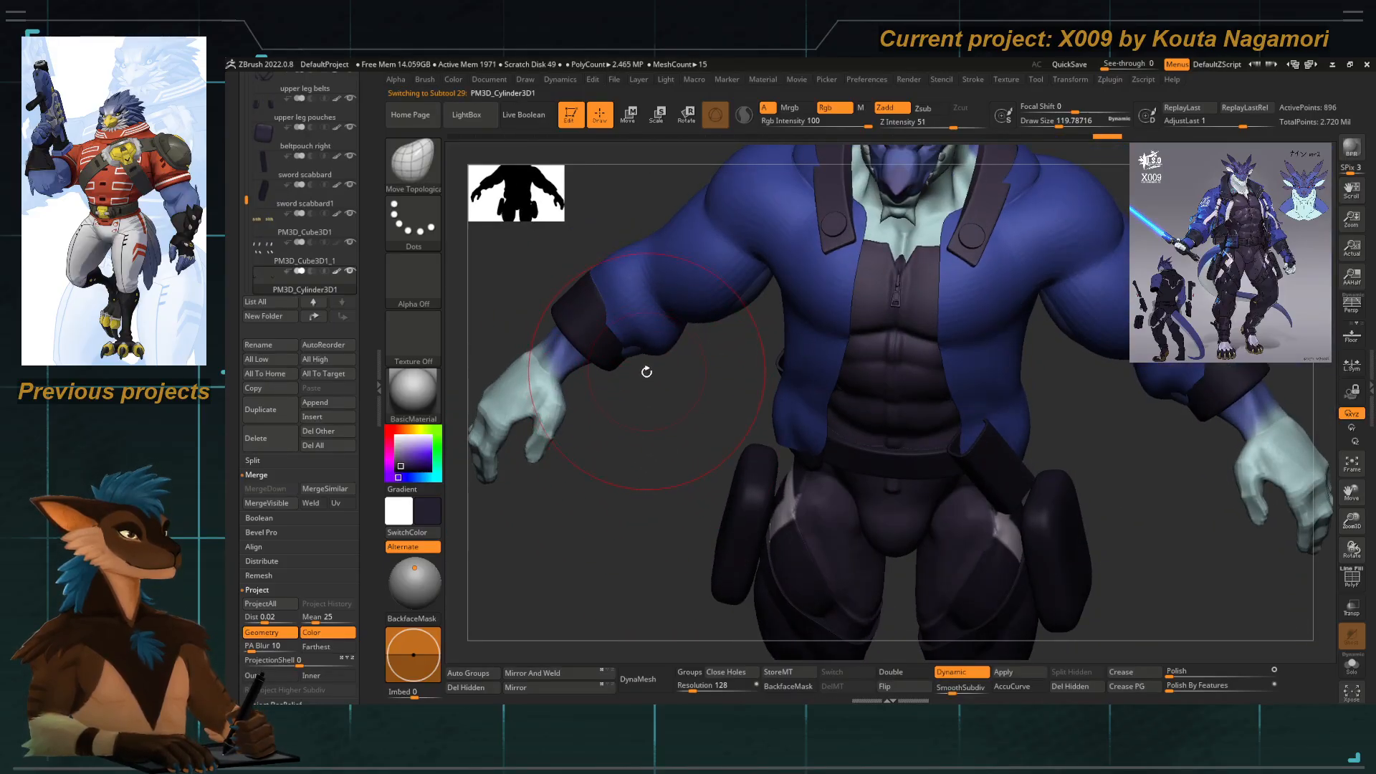
key("b")
key("m")
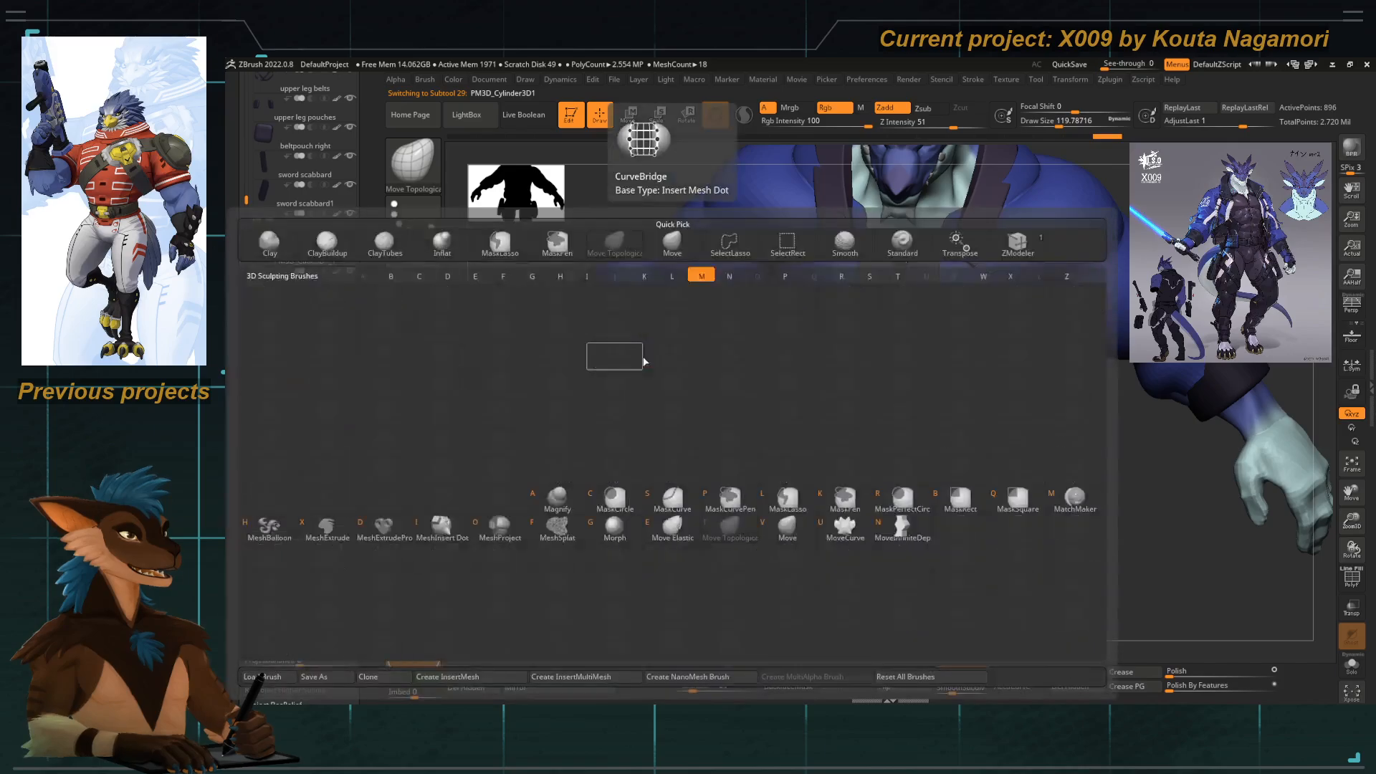
key("v")
mouse_move(659, 398)
left_mouse_down()
mouse_move(648, 344)
mouse_move(592, 276)
mouse_move(599, 402)
mouse_move(584, 439)
mouse_move(603, 425)
mouse_move(596, 380)
left_mouse_up()
key("space")
key("space")
mouse_move(600, 364)
left_mouse_down()
mouse_move(624, 337)
mouse_move(812, 327)
mouse_move(880, 287)
left_mouse_up()
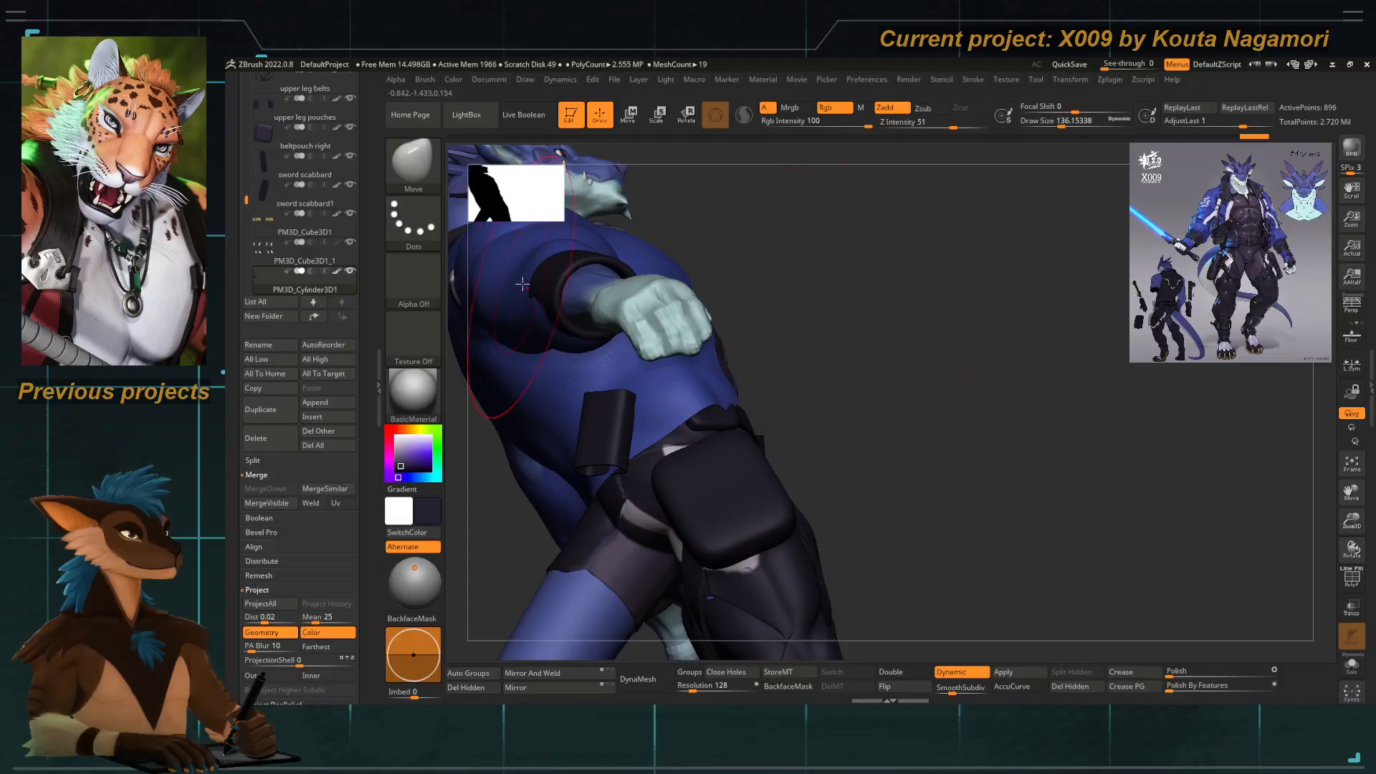
mouse_move(809, 316)
left_mouse_down("alt")
mouse_move(784, 362)
mouse_move(724, 360)
left_mouse_up("alt")
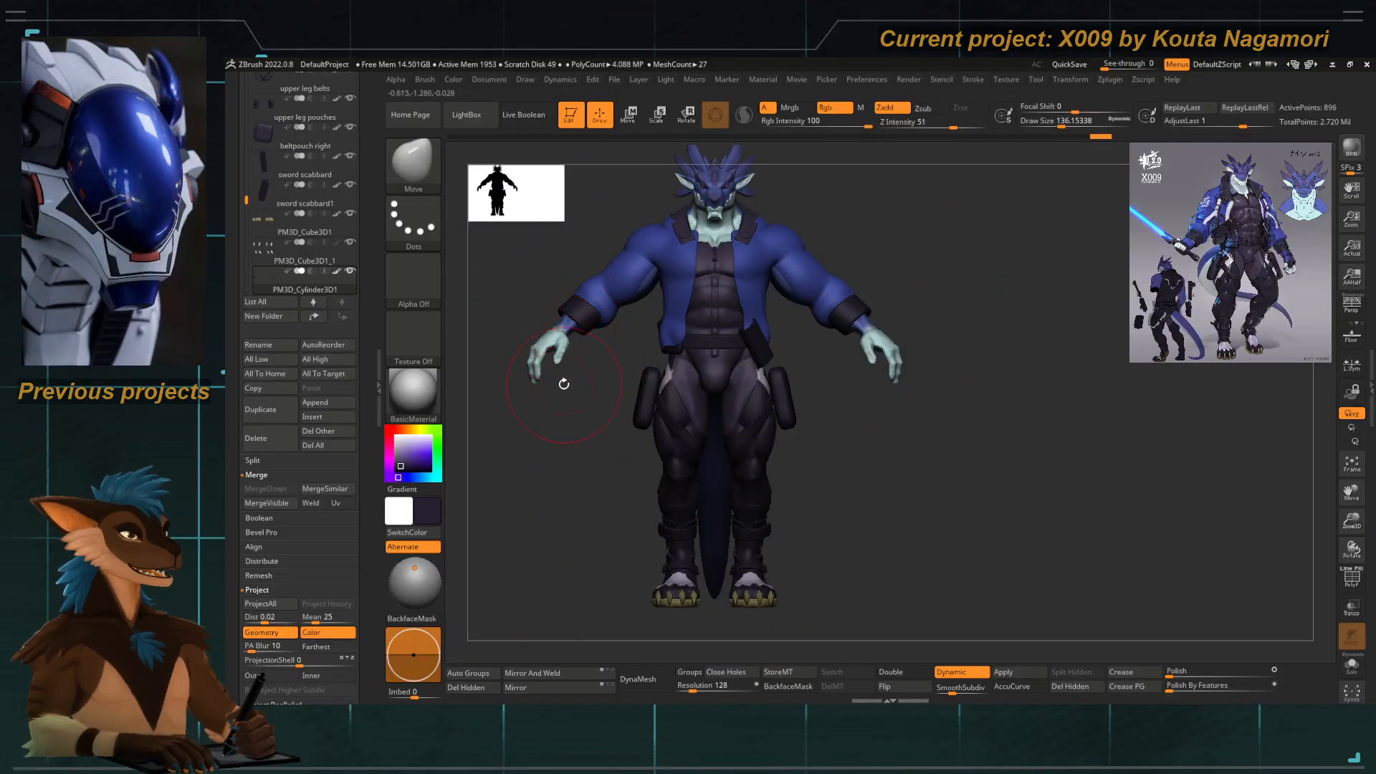
Turn on the perspective view and make the jacket the active subtool, framing the sleeve end and cuff.
mouse_move(563, 384)
left_mouse_down("alt")
mouse_move(584, 358)
mouse_move(615, 369)
left_mouse_up("alt")
key("p")
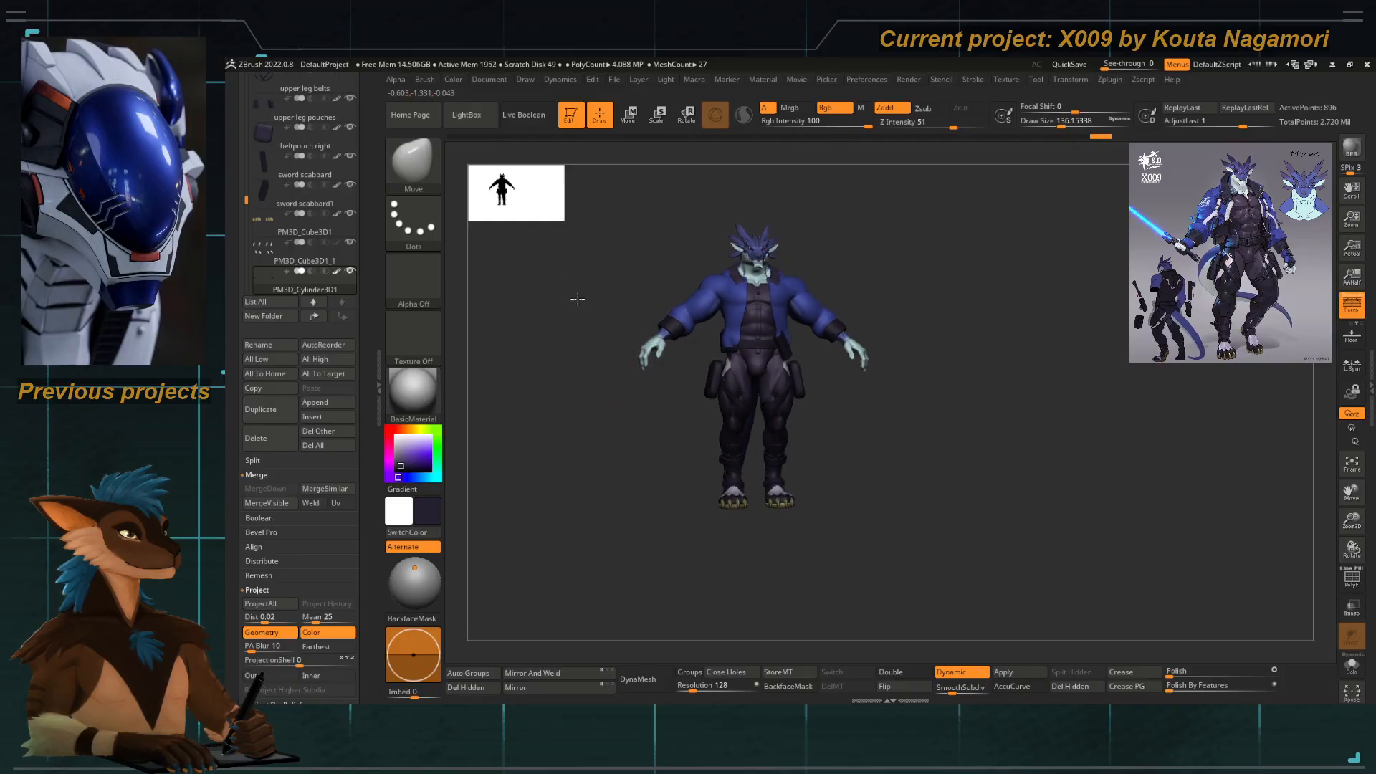
left_click_drag(577, 299, 618, 305)
mouse_move(617, 304)
left_mouse_down("alt")
mouse_move(627, 334)
mouse_move(612, 332)
left_mouse_up("alt")
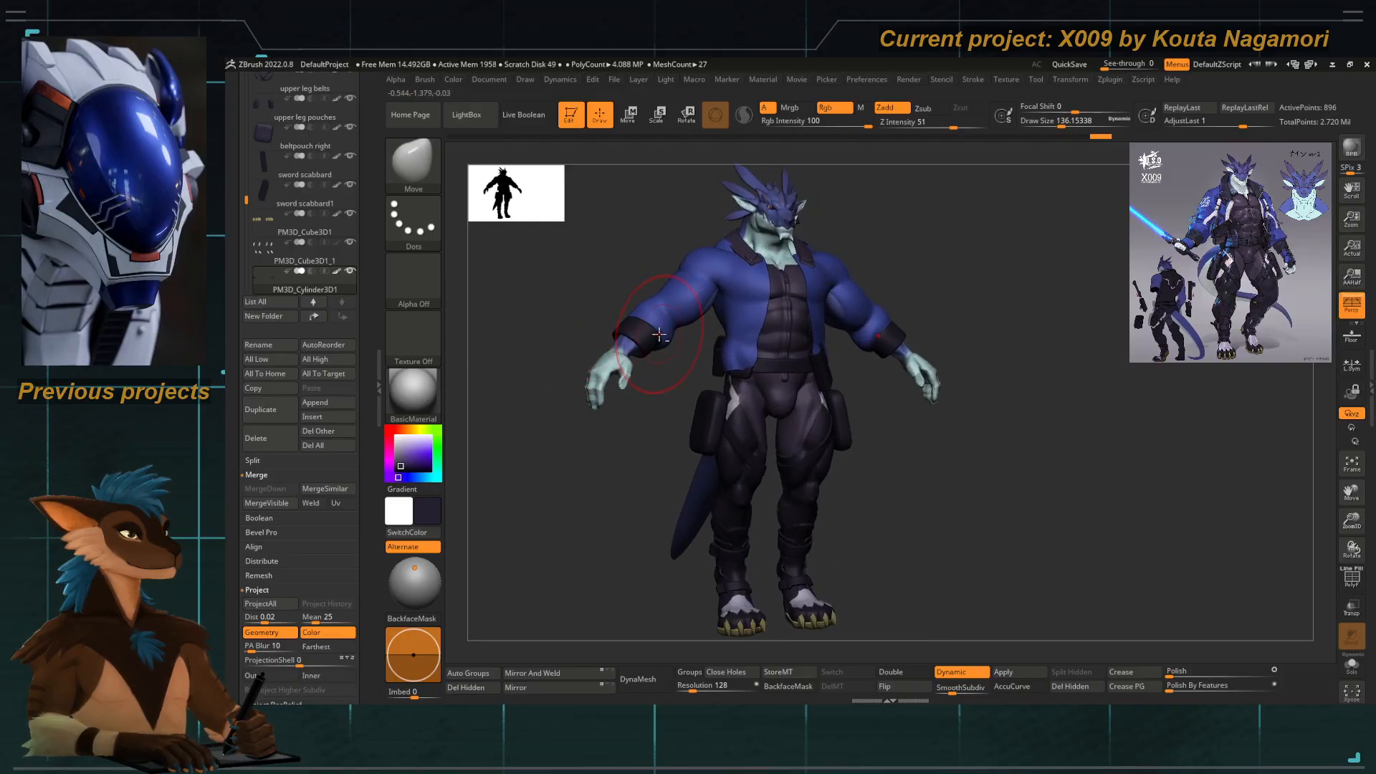
left_click(663, 323, "alt")
right_click_drag(661, 321, 629, 350, "ctrl")
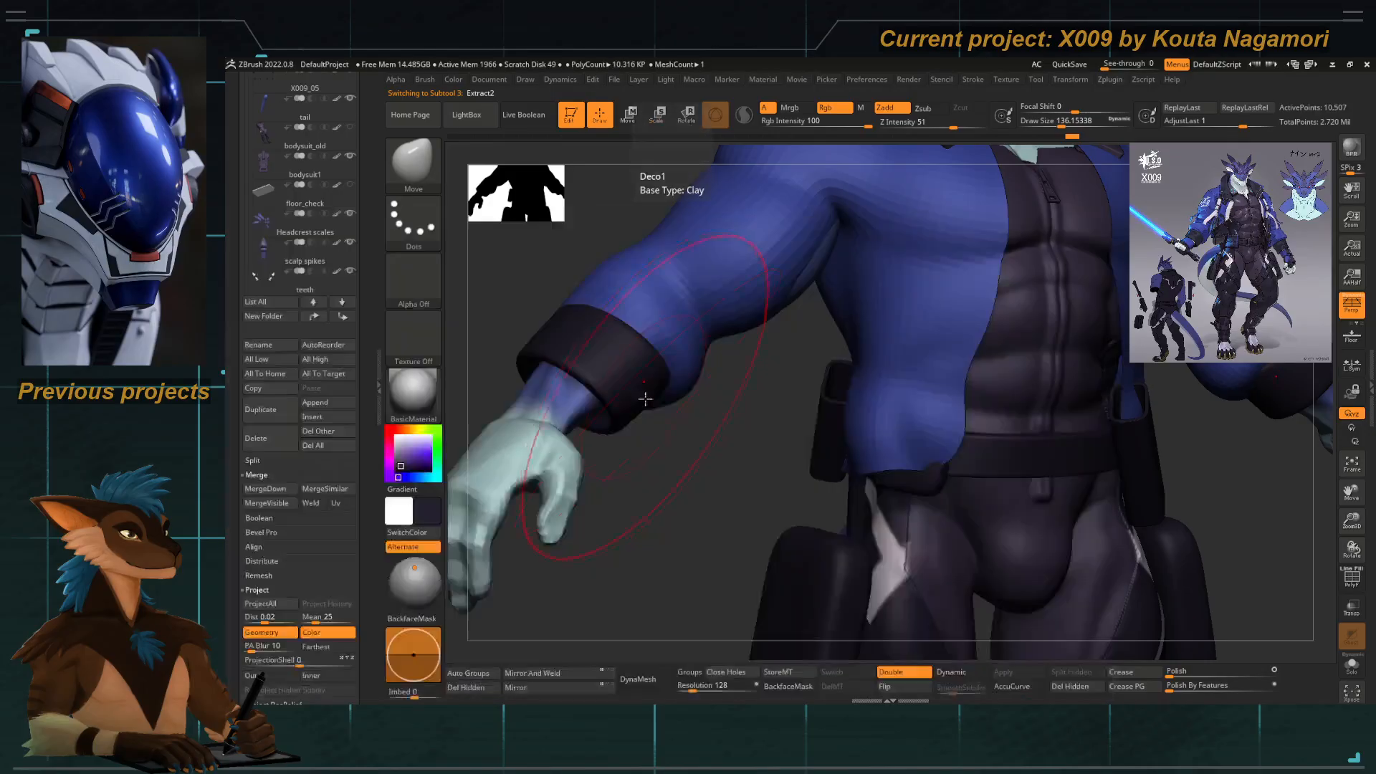
mouse_move(645, 399)
left_mouse_down()
mouse_move(665, 370)
mouse_move(677, 385)
left_mouse_up()
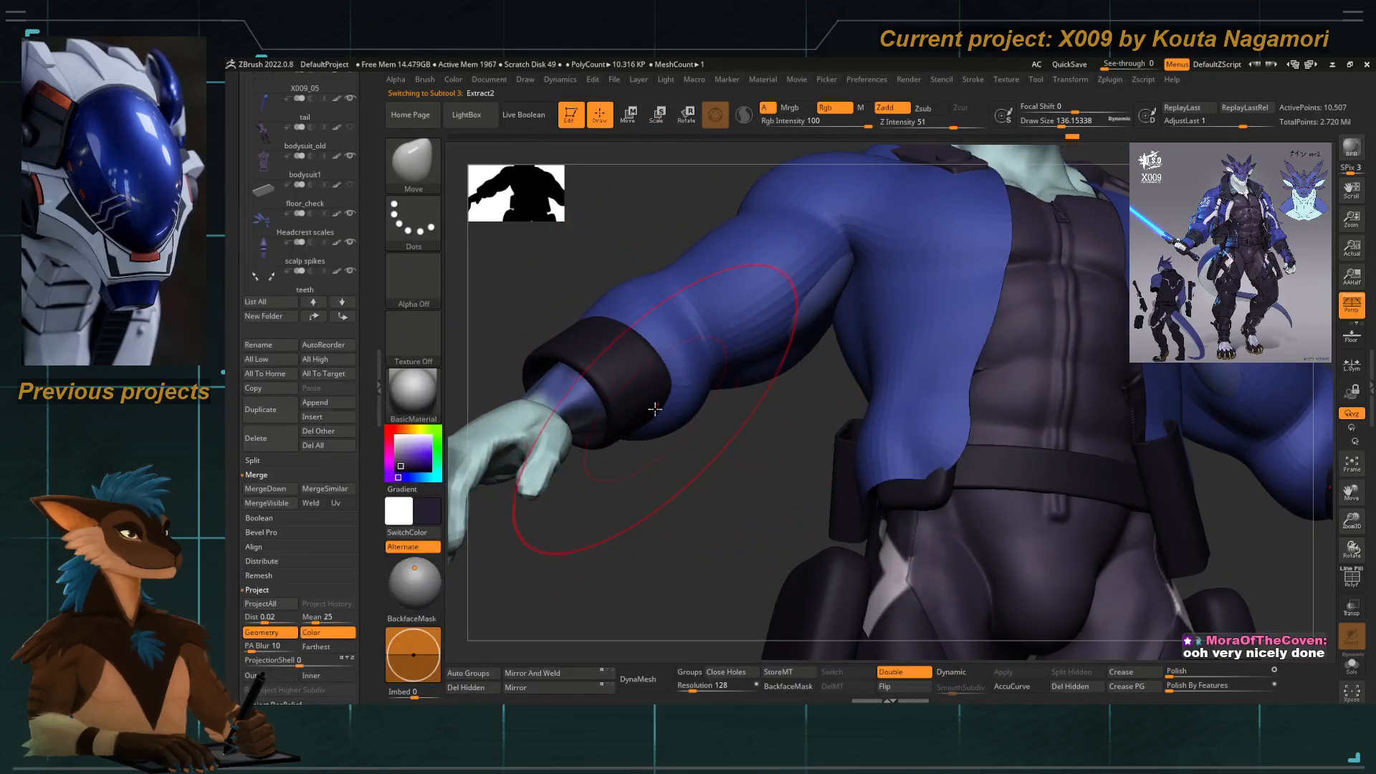
Make the cuffs the active subtool and refine their fit around the sleeve ends with the Move brush at draw sizes of about 97 and 83.
left_click(637, 391, "alt")
left_click_drag(685, 480, 658, 479)
key("space")
left_click_drag(681, 393, 674, 391)
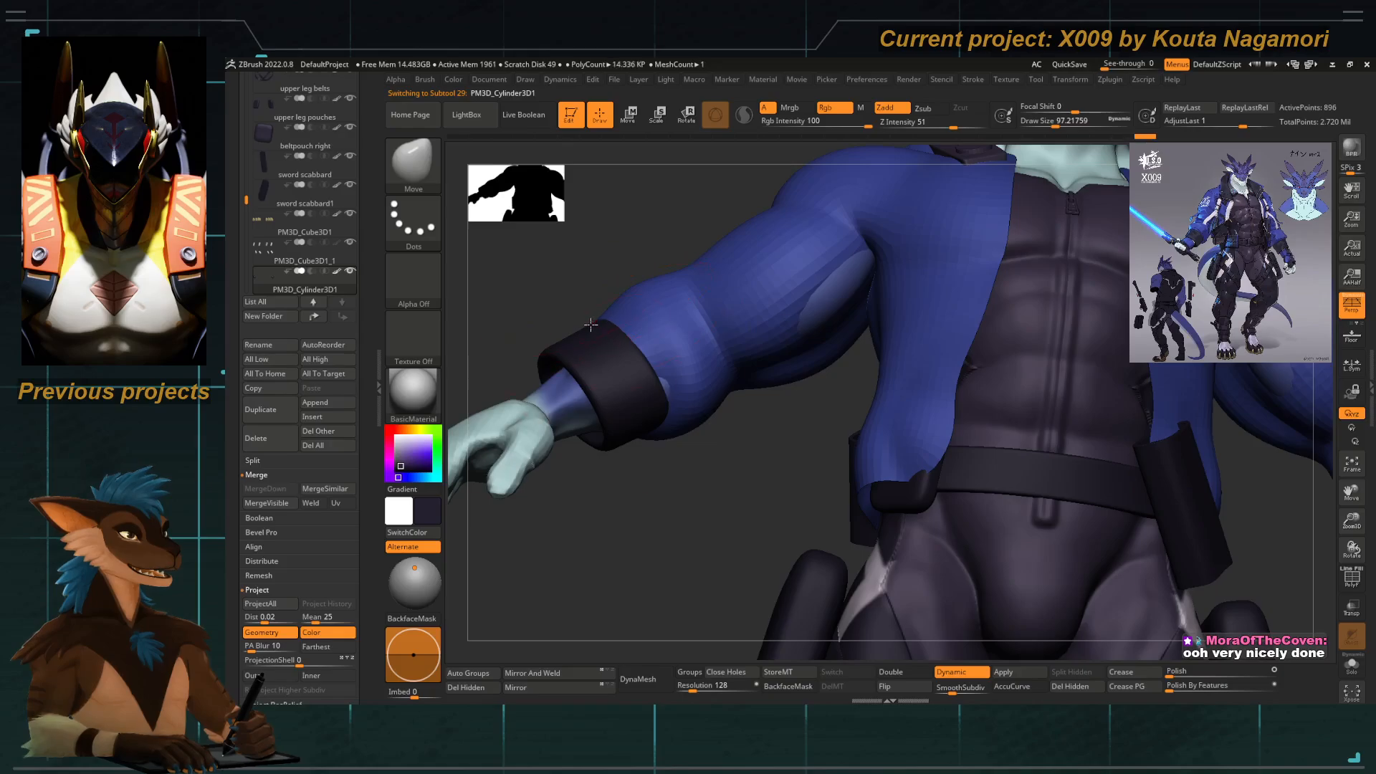
mouse_move(533, 329)
left_mouse_down()
mouse_move(598, 444)
mouse_move(660, 430)
mouse_move(681, 455)
mouse_move(669, 369)
mouse_move(741, 329)
left_mouse_up()
key("space")
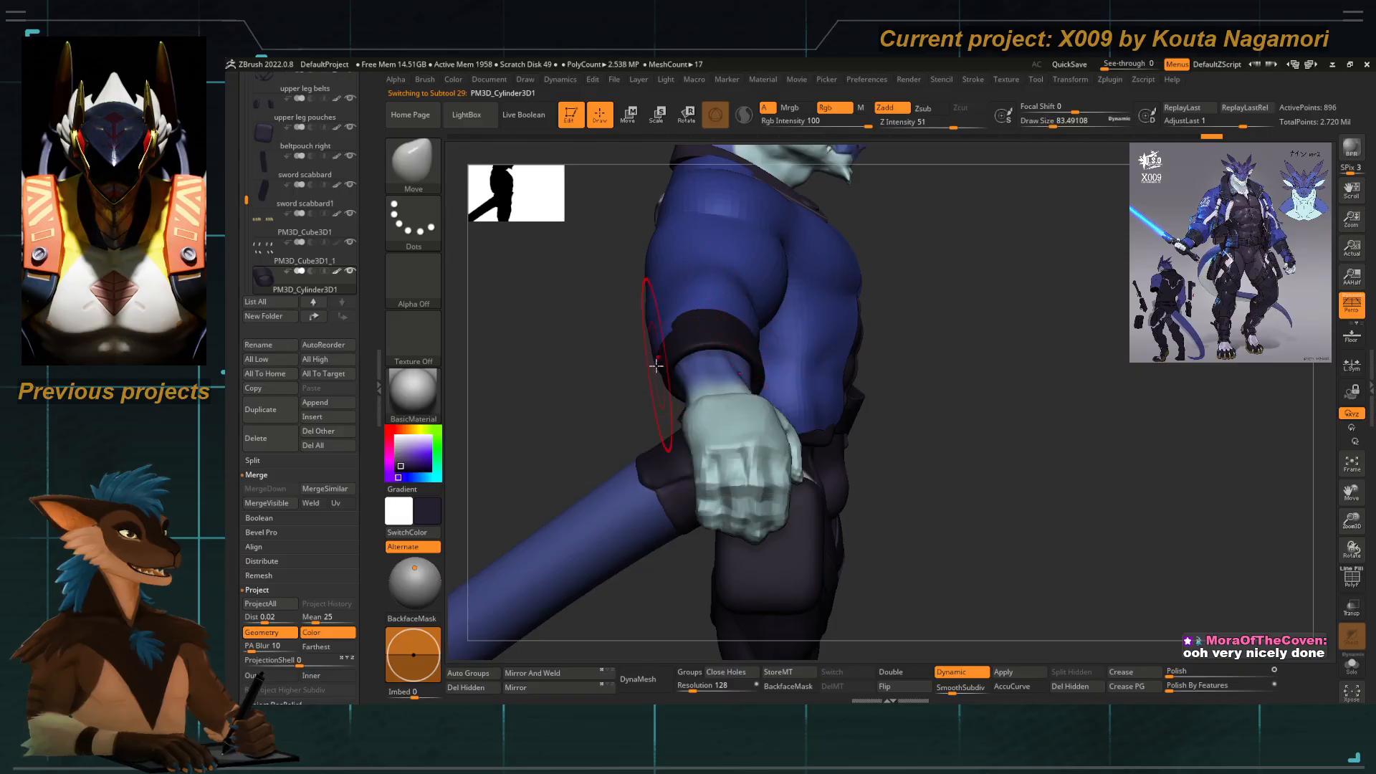
Make the jacket the active subtool and reshape its sleeve ends above the cuffs with the Move brush at draw sizes of about 83 and 94.
left_click(678, 290, "alt")
left_click_drag(573, 330, 675, 359)
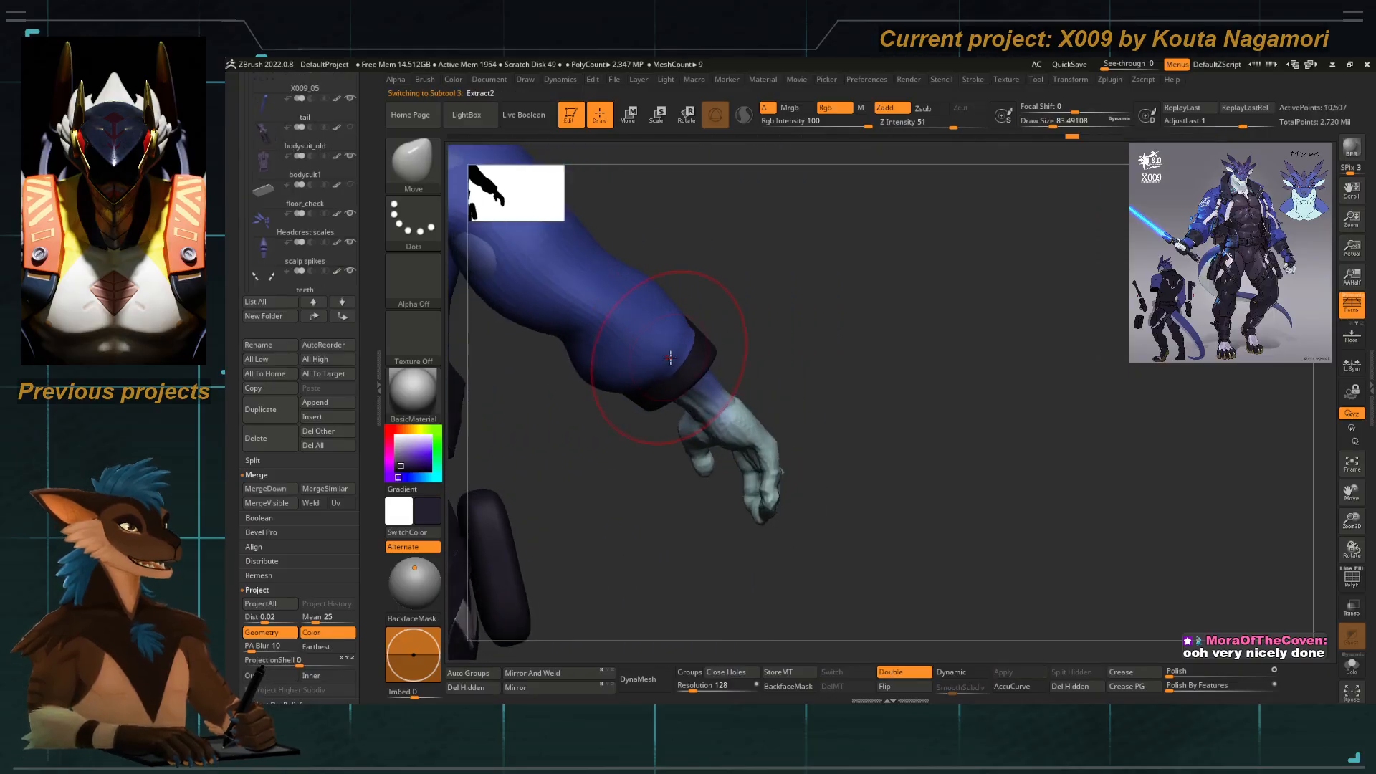
key("space")
left_click_drag(740, 314, 692, 356)
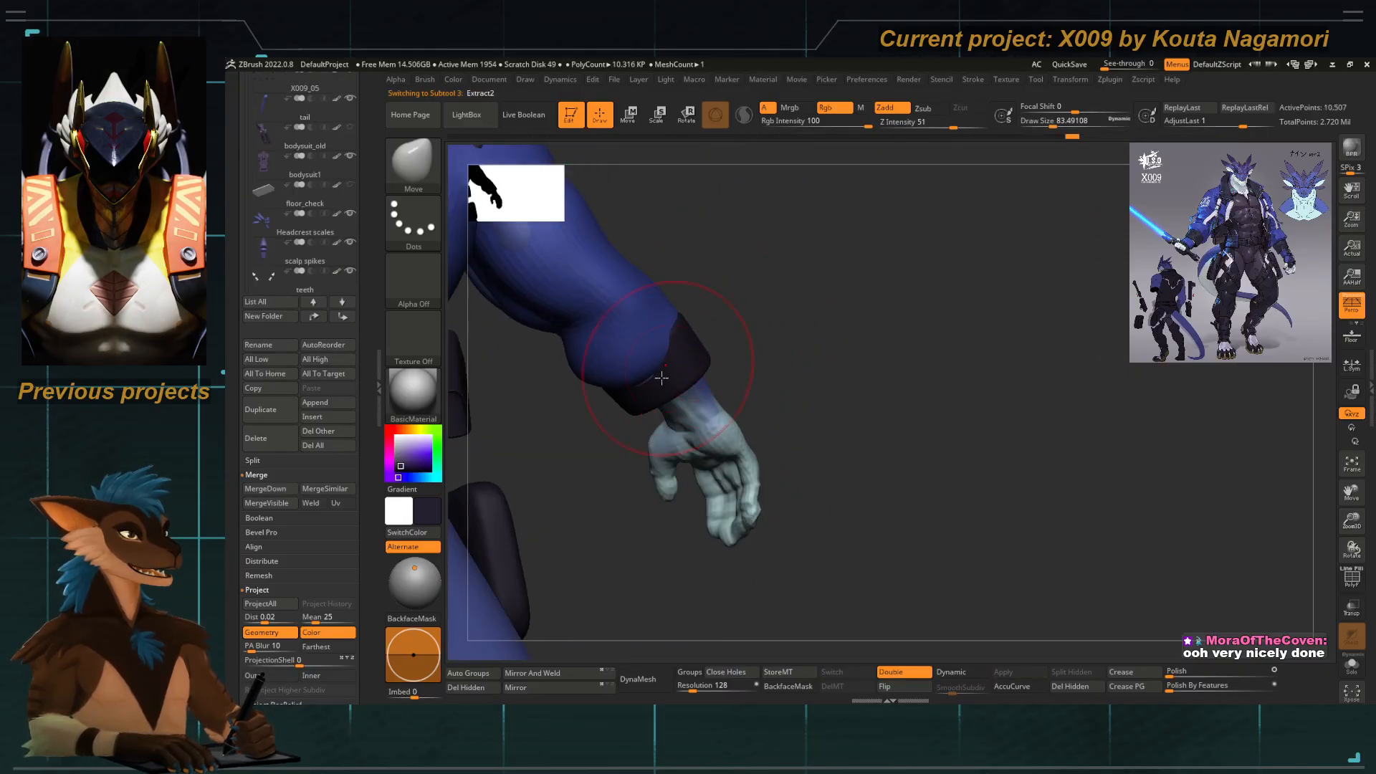
left_click_drag(672, 507, 571, 473)
key("space")
left_click_drag(636, 393, 639, 393)
left_click_drag(633, 372, 644, 367)
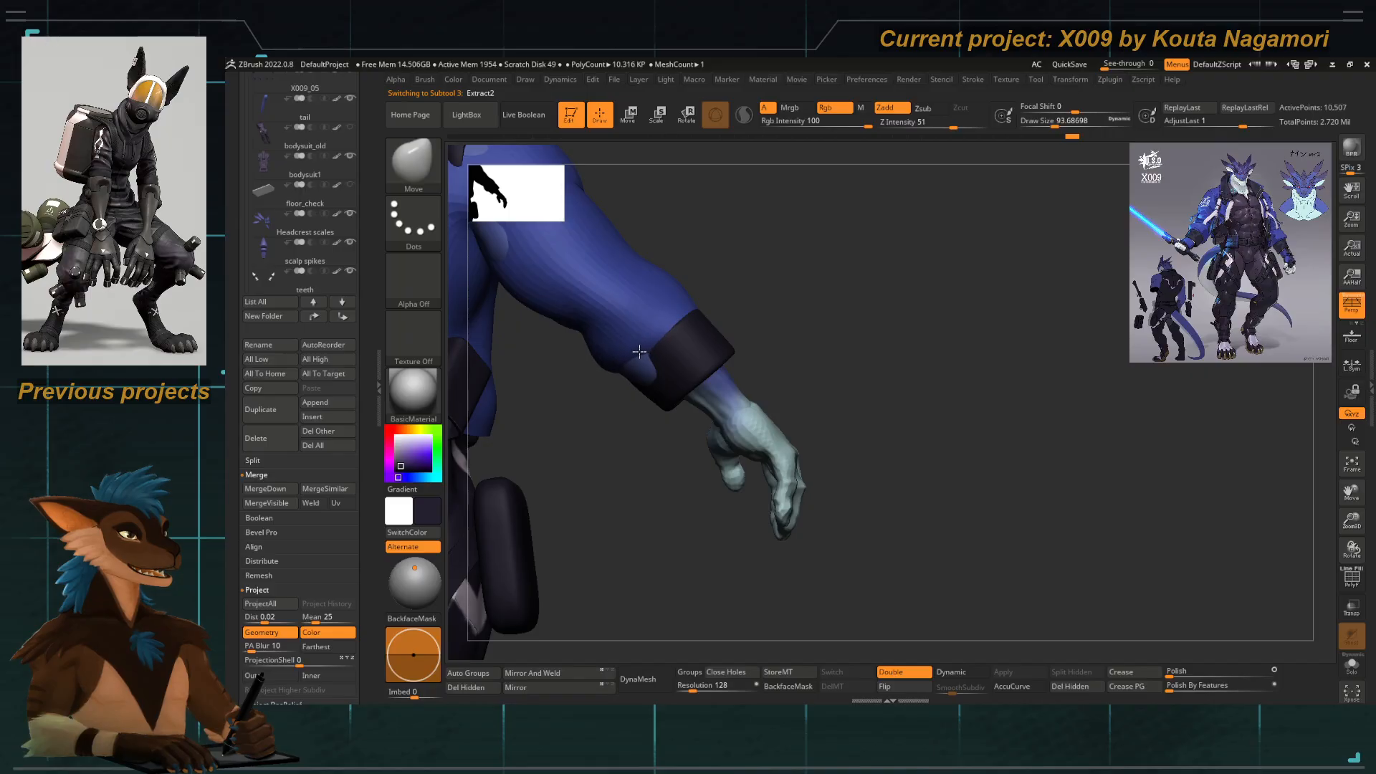
left_click_drag(652, 421, 618, 414)
Check the cuffs, then reselect the jacket and adjust its puffed sleeve ends with the Move brush at draw sizes of about 62 and 51.
left_click(696, 354, "alt")
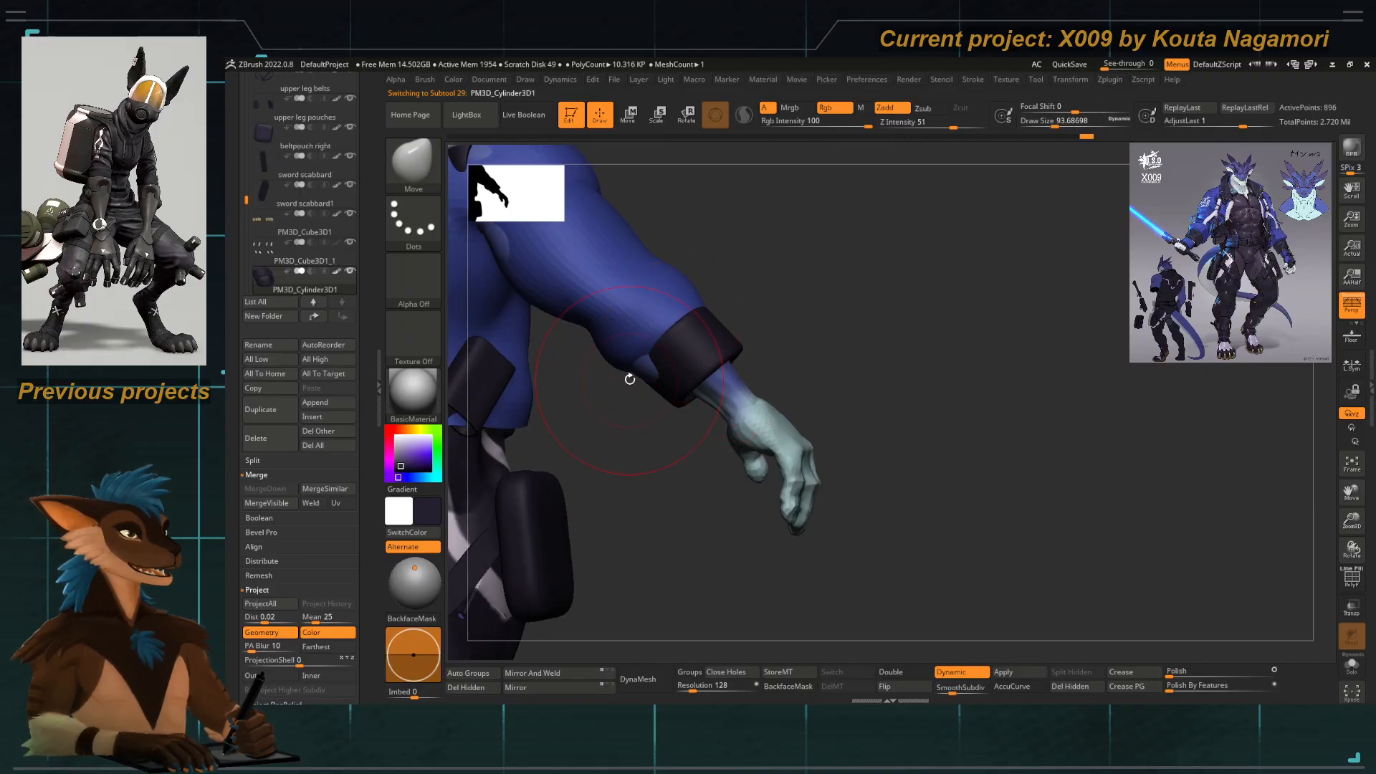
left_click_drag(645, 419, 596, 418)
left_click(615, 345, "alt")
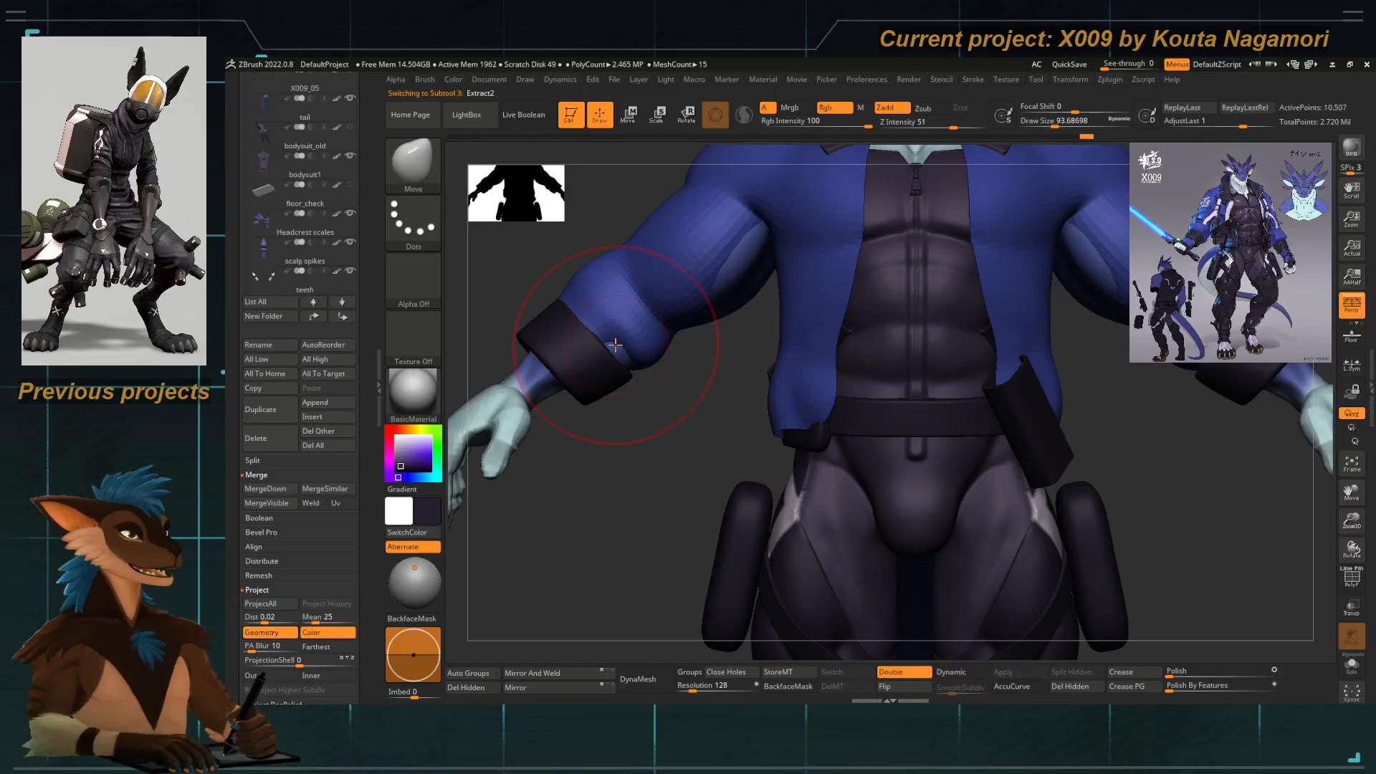
key("space")
left_click_drag(622, 356, 632, 373)
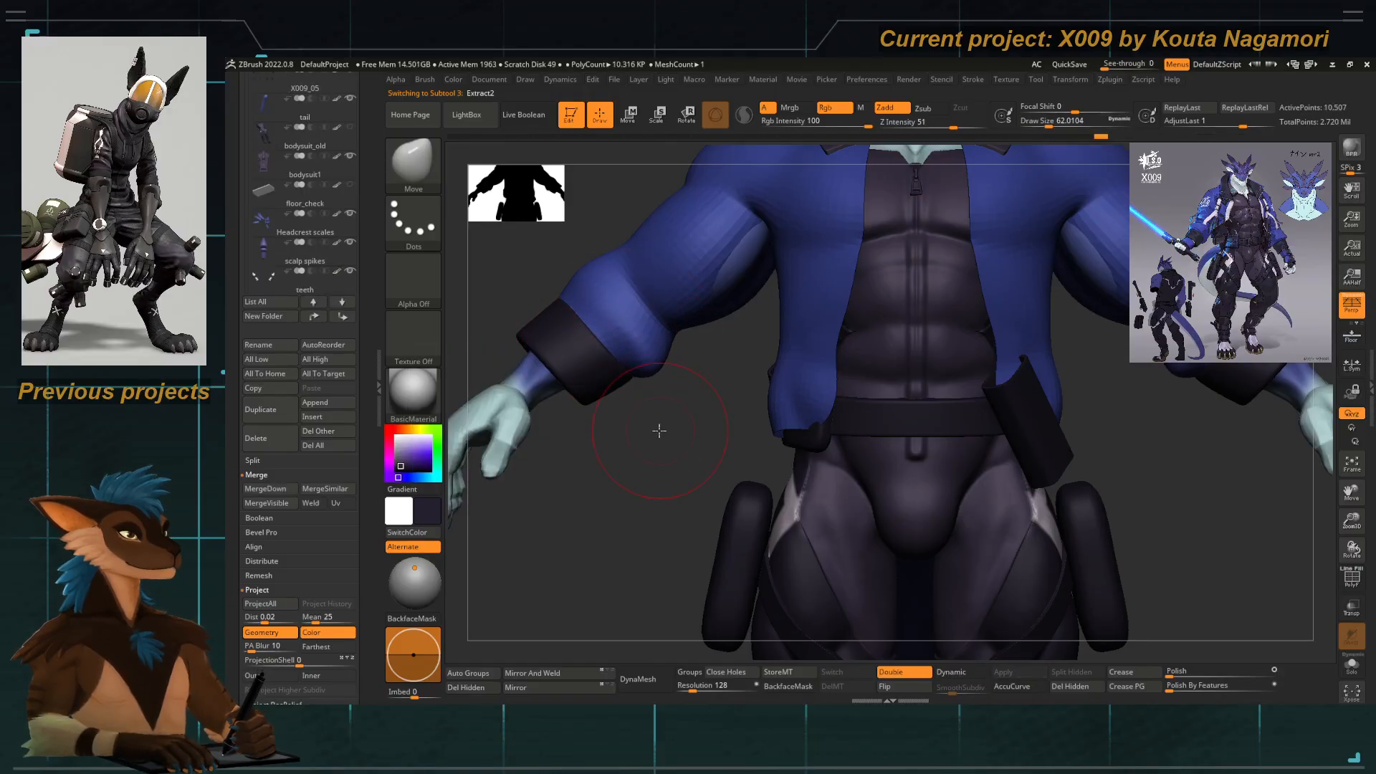
left_click_drag(660, 430, 645, 427)
mouse_move(562, 268)
left_mouse_down()
mouse_move(577, 271)
mouse_move(553, 301)
mouse_move(544, 271)
left_mouse_up()
key("bracketleft")
left_click_drag(657, 473, 574, 362)
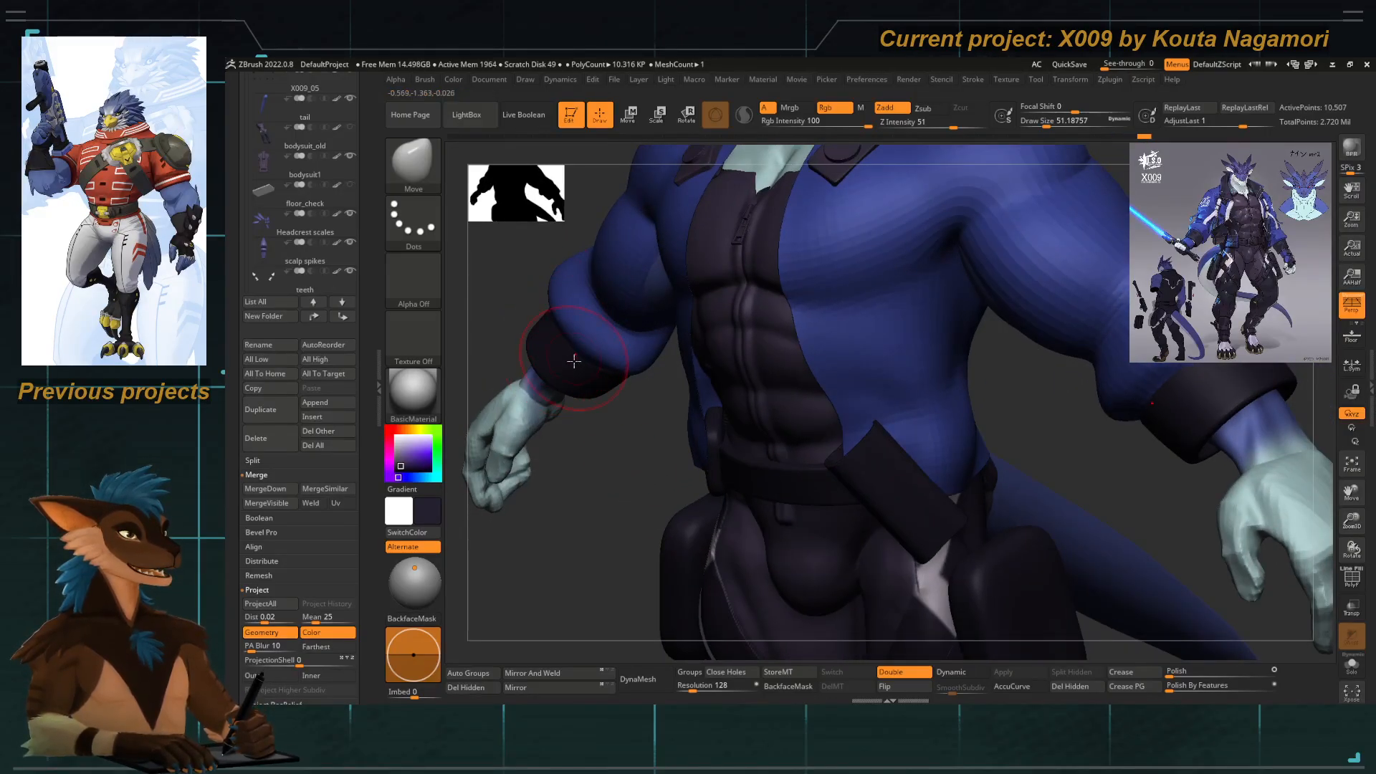
left_click_drag(595, 468, 556, 373)
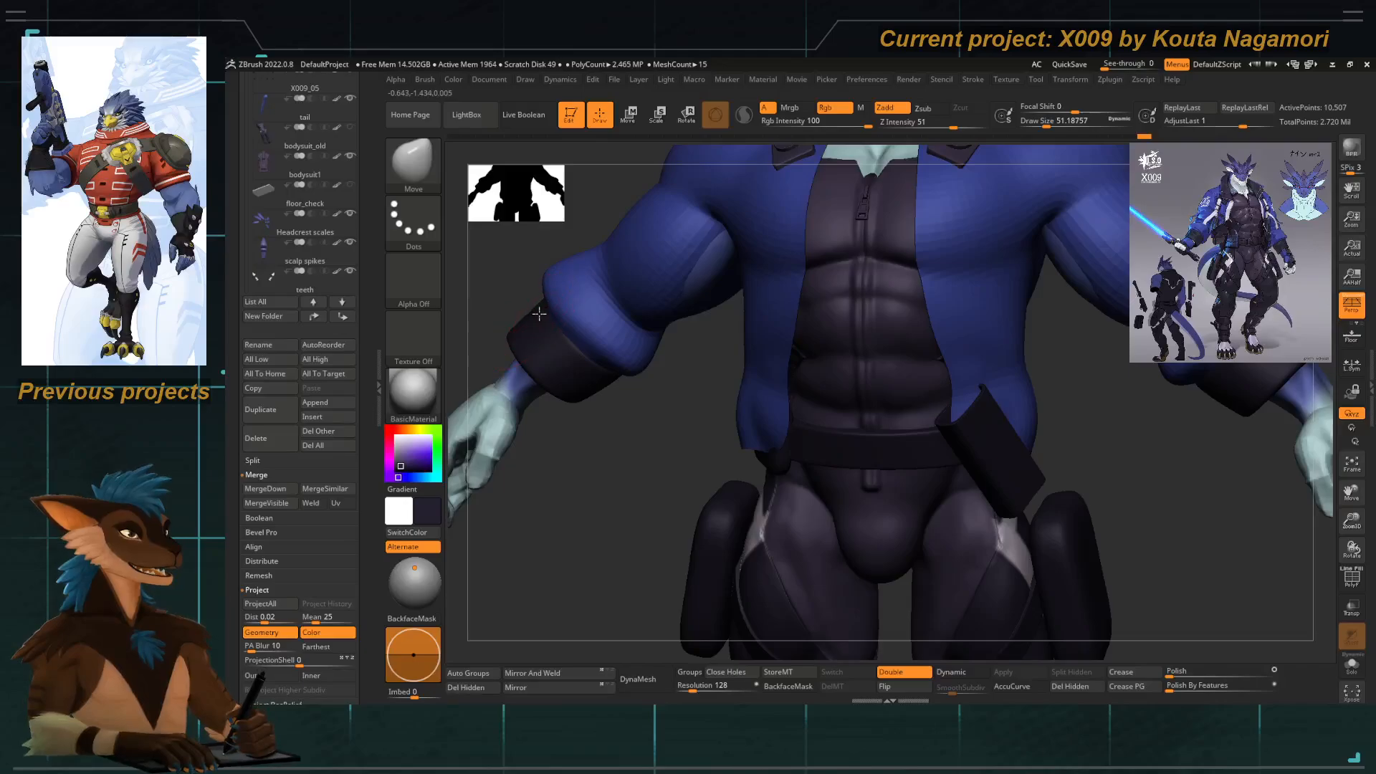
mouse_move(681, 459)
left_mouse_down("alt")
mouse_move(700, 448)
mouse_move(716, 393)
mouse_move(715, 458)
mouse_move(698, 383)
mouse_move(697, 409)
left_mouse_up("alt")
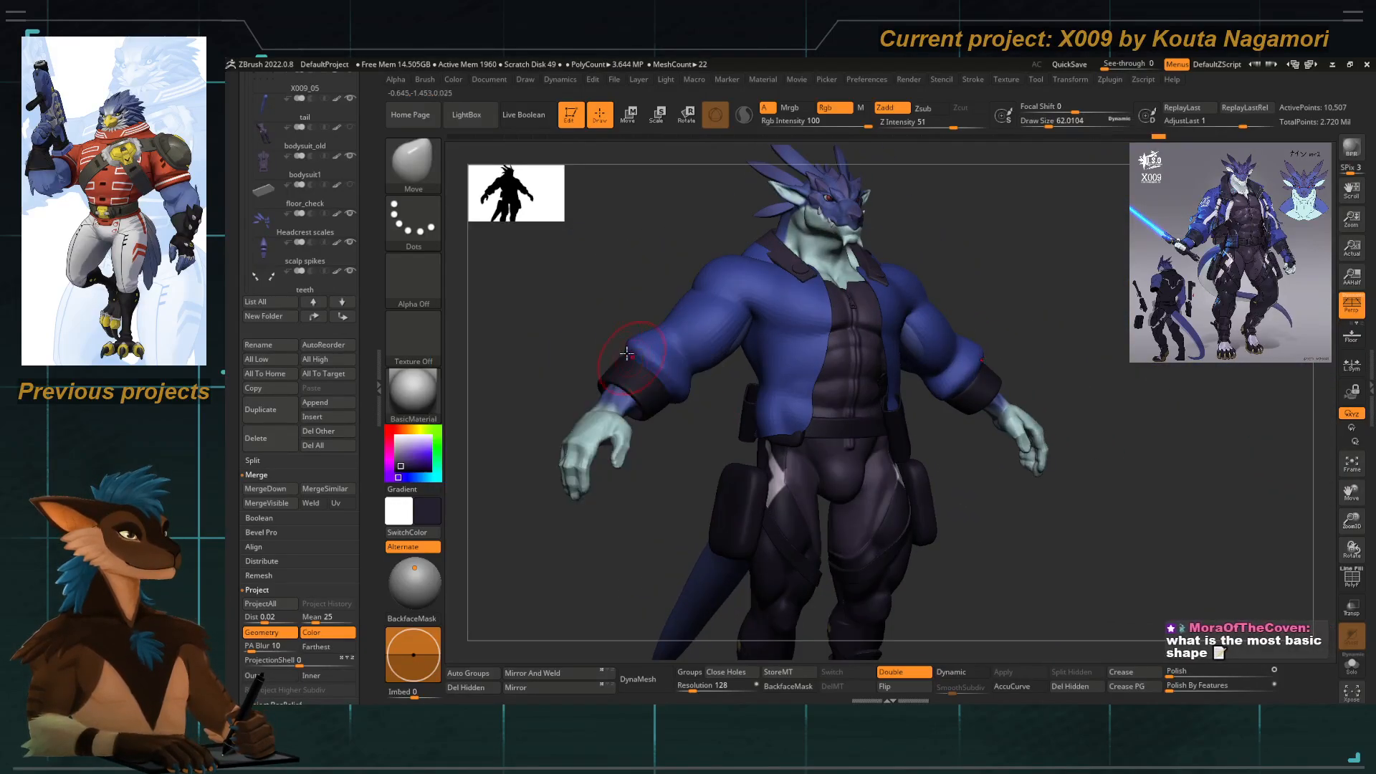
Sculpt the sleeve just above the cuff with the Standard brush, colour painting off, at a draw size of about 37.
mouse_move(596, 333)
left_mouse_down()
mouse_move(684, 351)
mouse_move(763, 409)
mouse_move(730, 423)
mouse_move(748, 402)
mouse_move(841, 394)
left_mouse_up()
key("b")
key("s")
key("t")
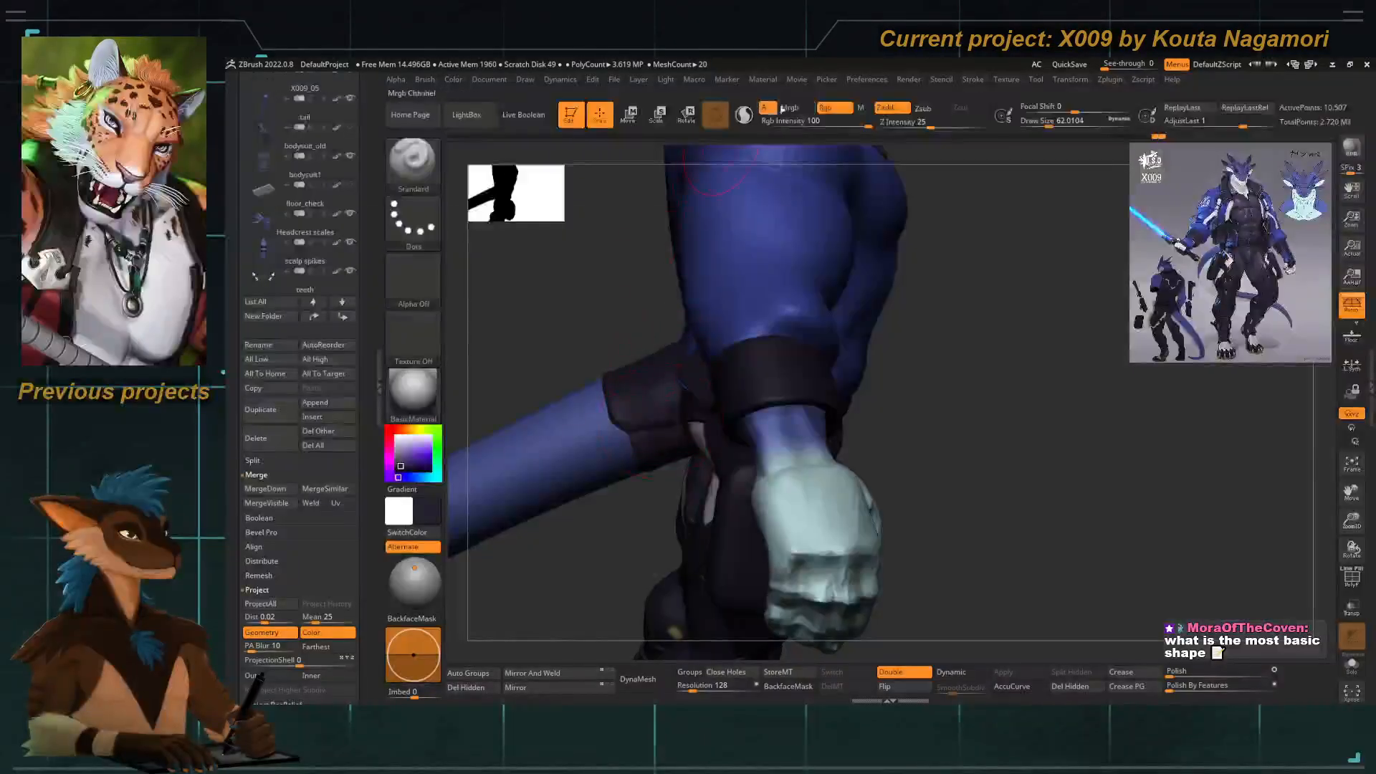
mouse_move(548, 579)
left_mouse_down()
mouse_move(559, 590)
mouse_move(743, 466)
left_mouse_up()
left_click_drag(758, 384, 789, 356)
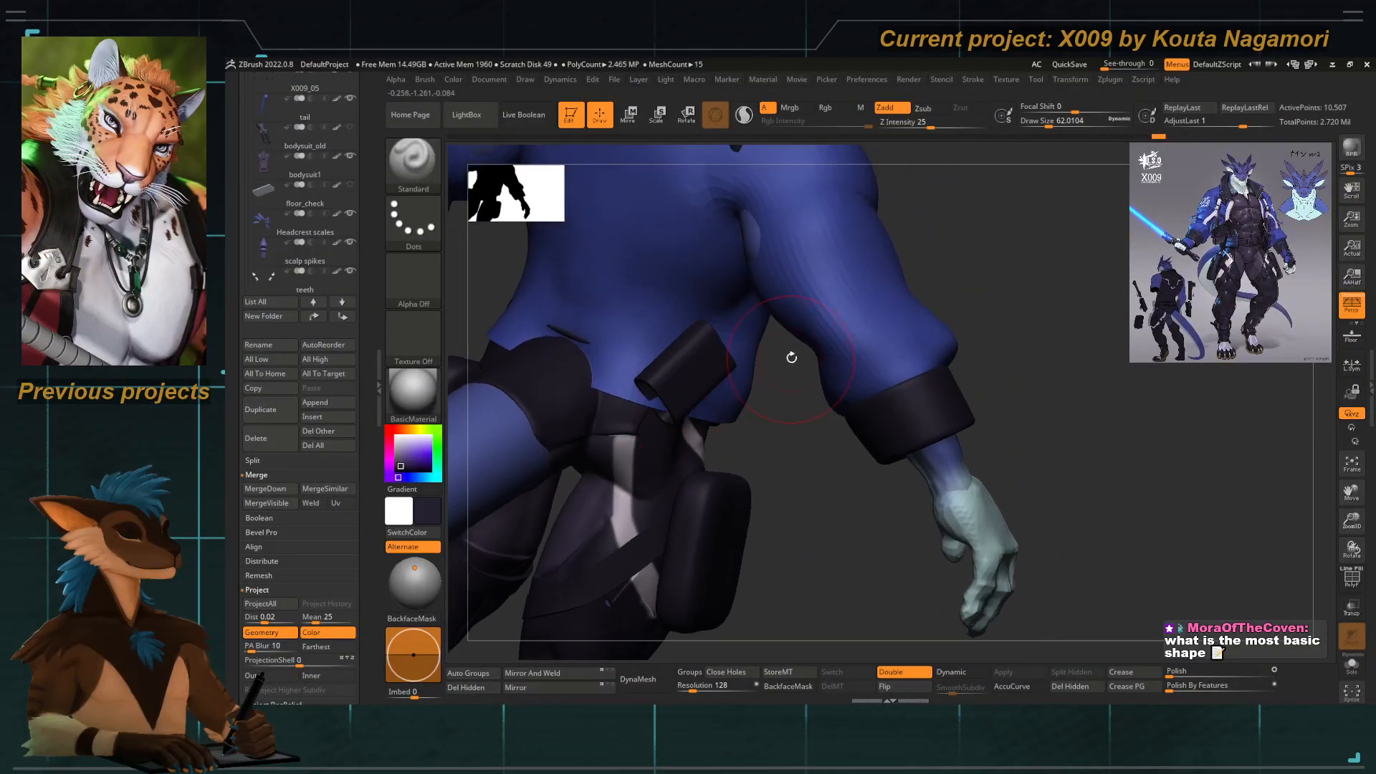
key("space")
mouse_move(865, 372)
right_mouse_down()
mouse_move(860, 398)
mouse_move(845, 393)
mouse_move(866, 568)
mouse_move(845, 487)
right_mouse_up()
key("space")
left_click_drag(869, 356, 863, 356)
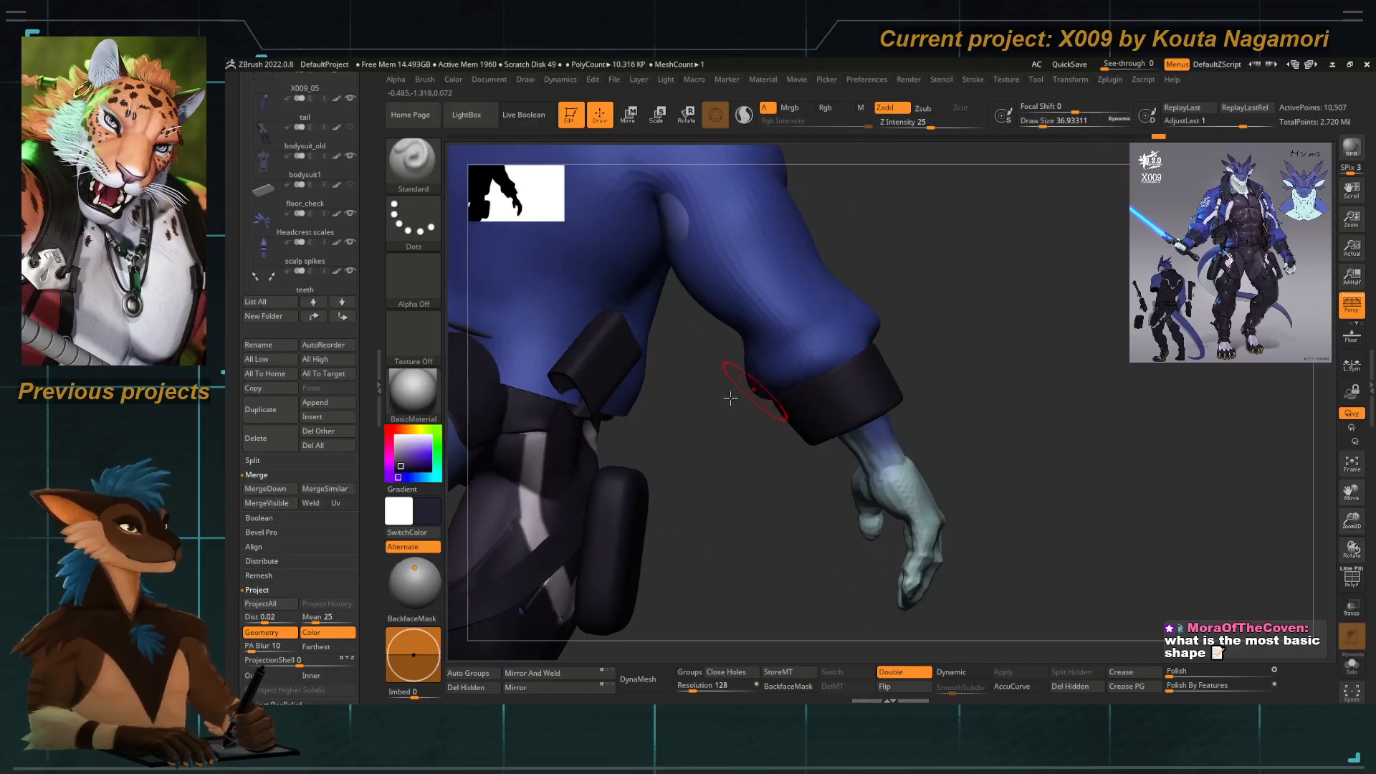
Look through the 3D primitives that can be added as a subtool and check the jacket from several sides.
scroll(368, 406, "up", 5)
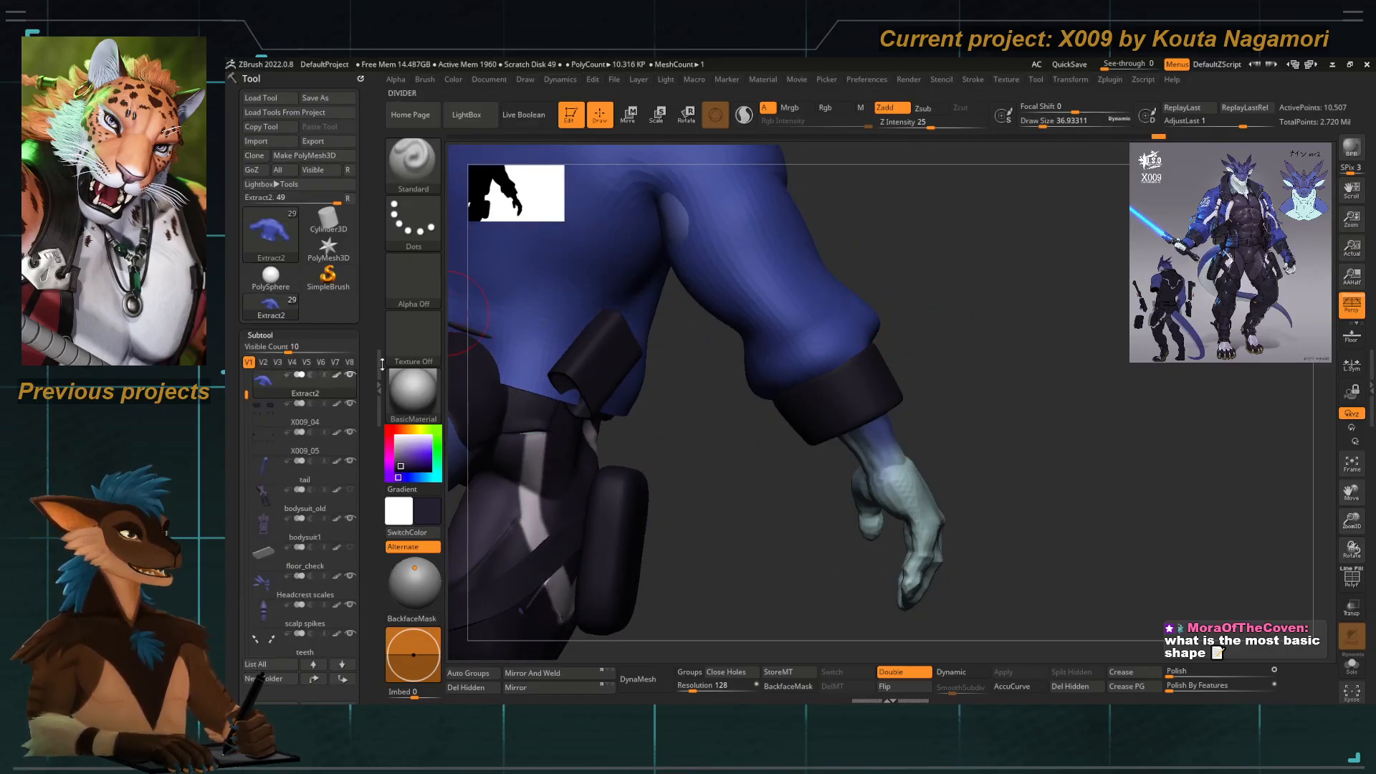
scroll(373, 438, "down", 5)
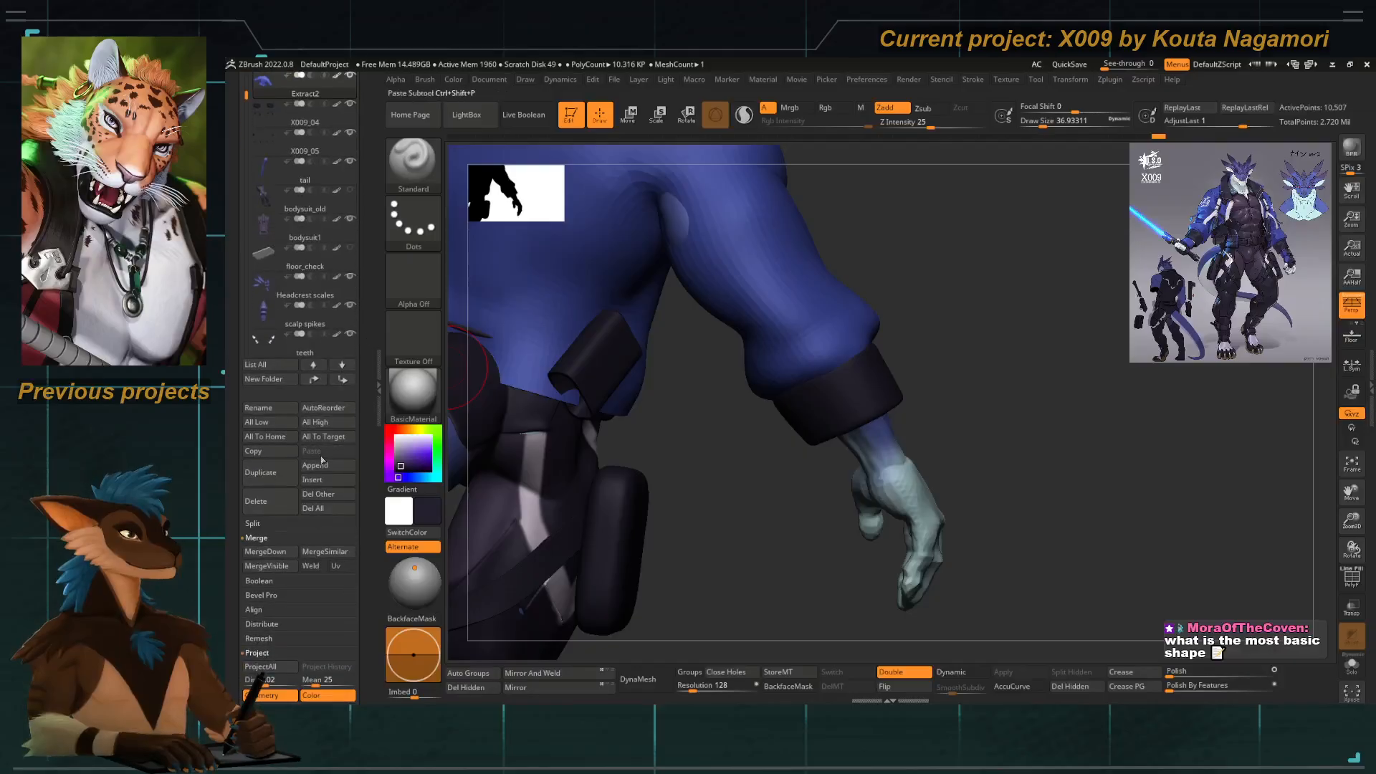
left_click(344, 485)
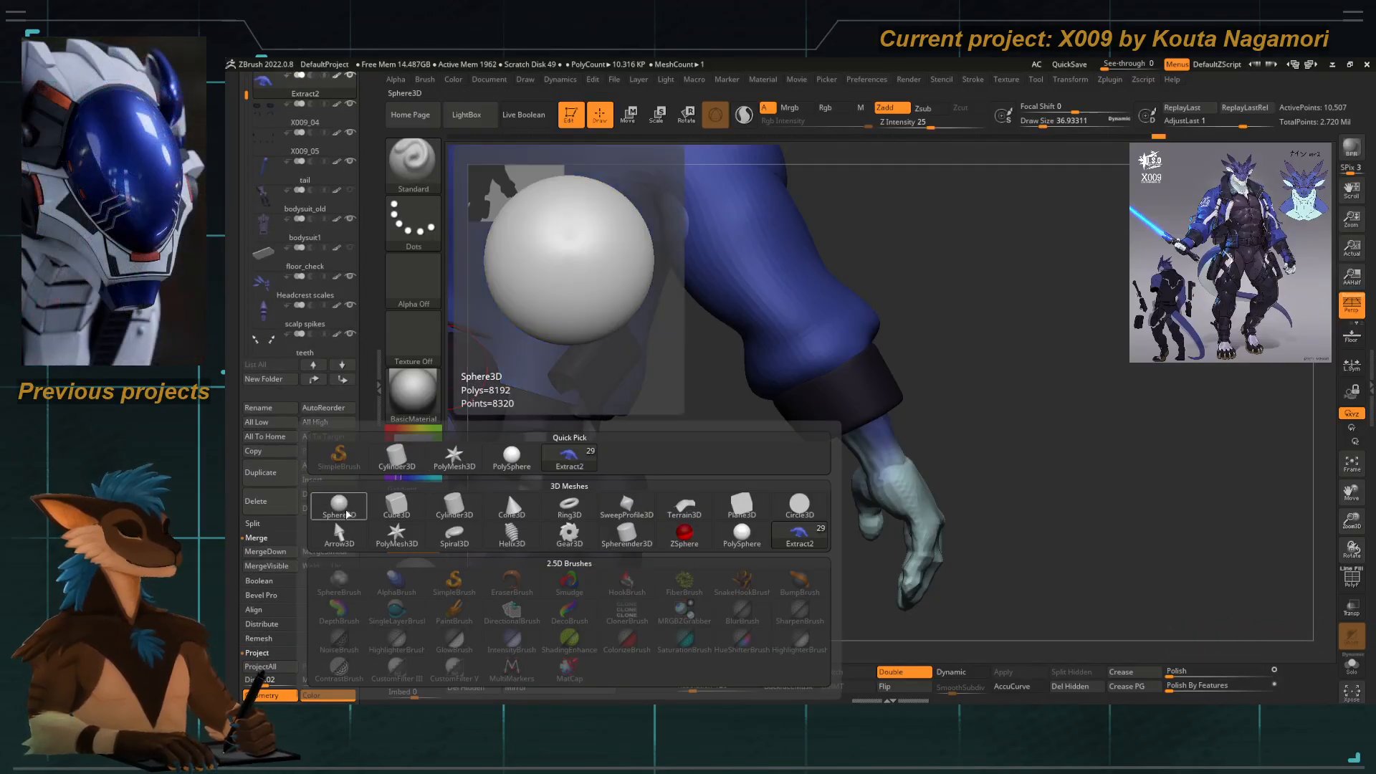
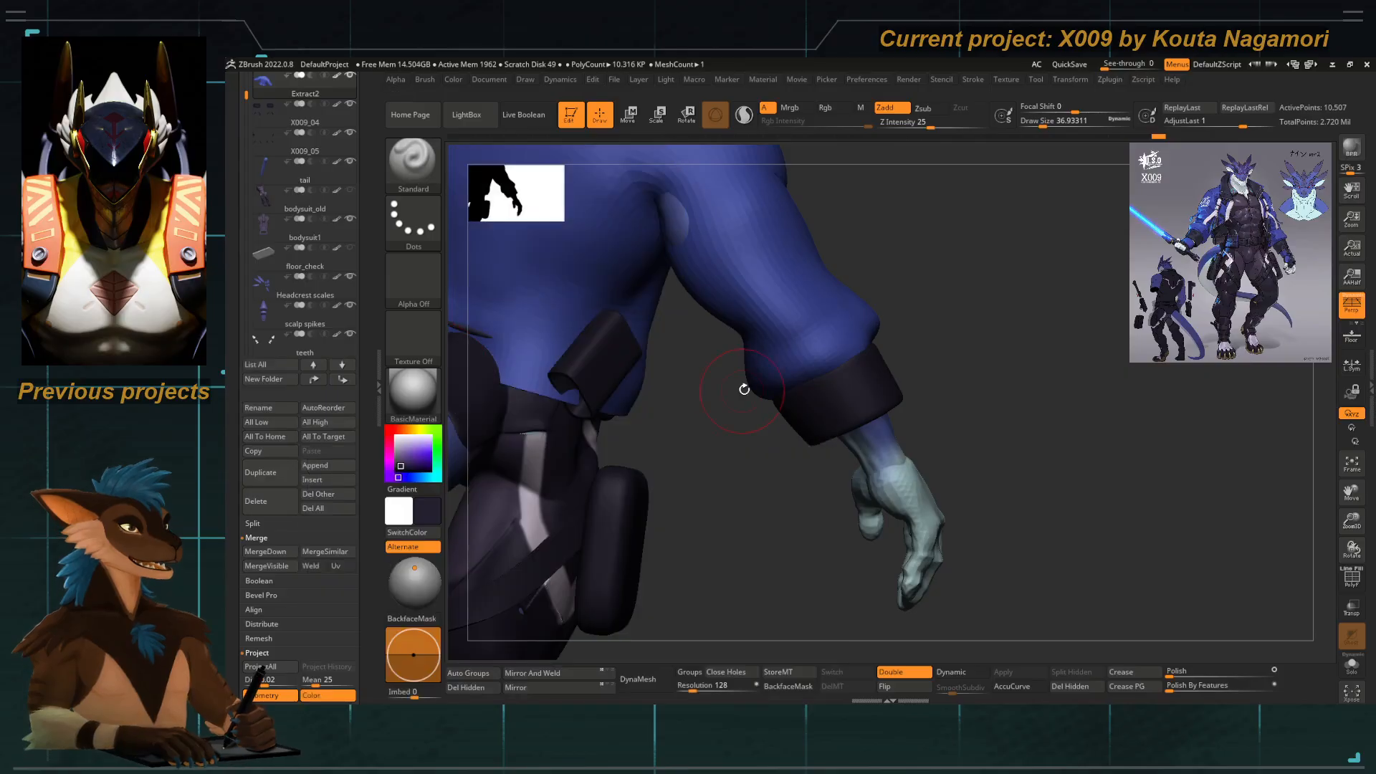
left_click_drag(706, 446, 652, 435)
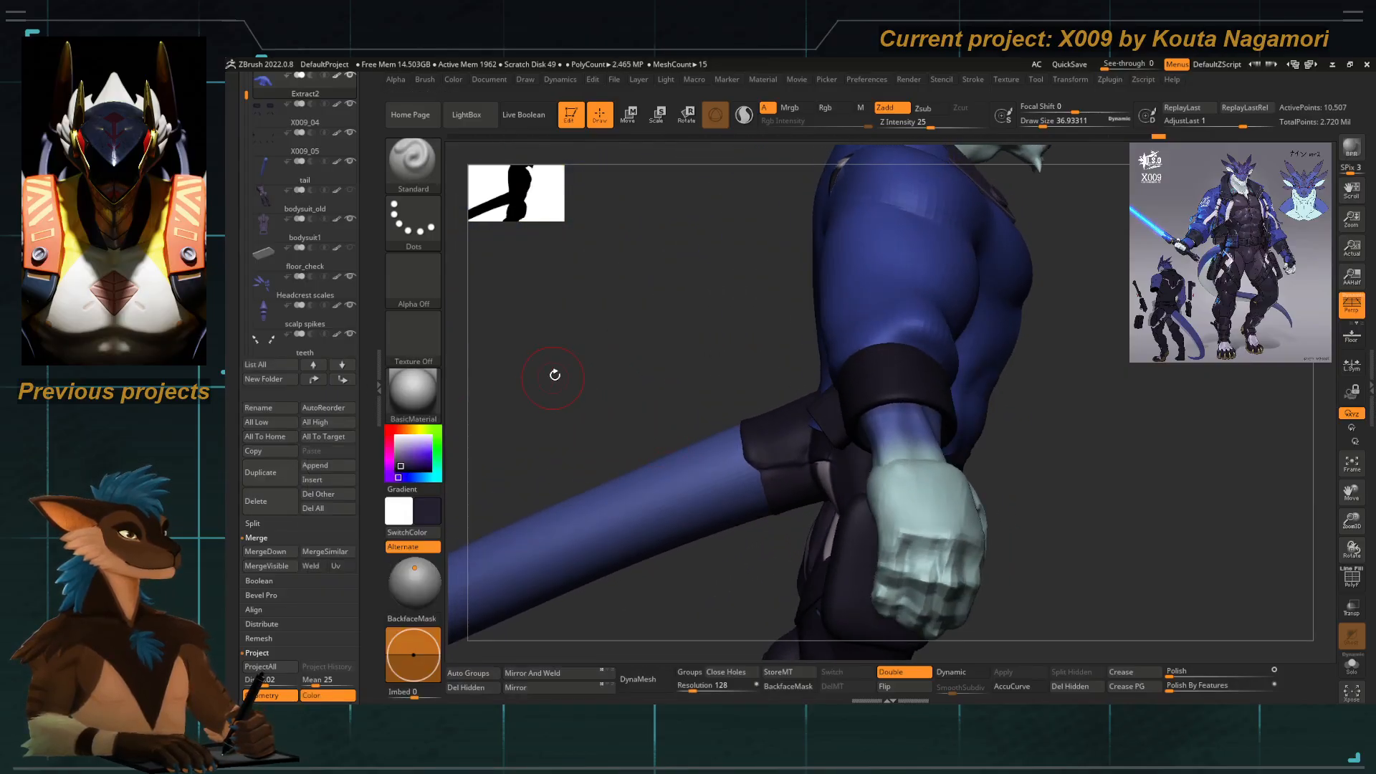
left_click_drag(555, 375, 444, 361)
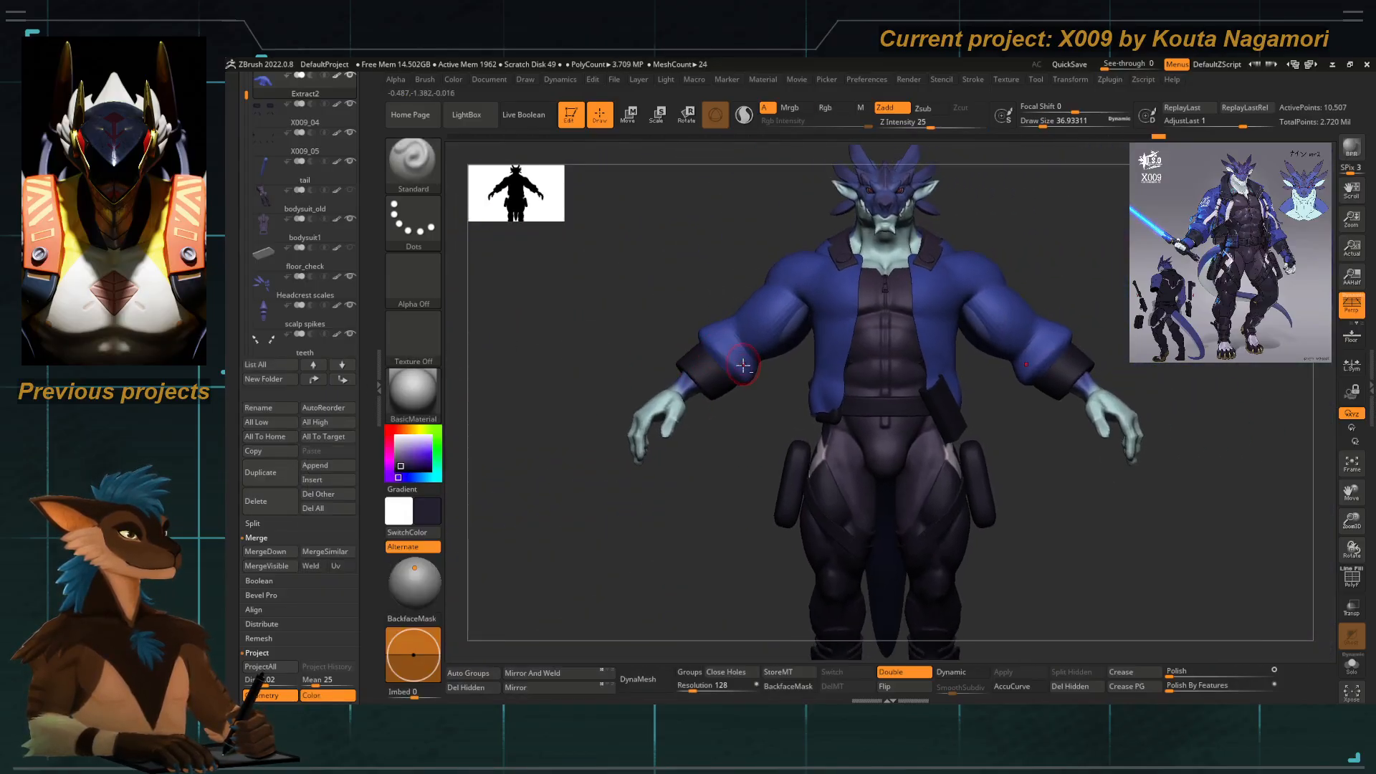
left_click_drag(743, 366, 615, 396, "alt")
left_click(333, 466)
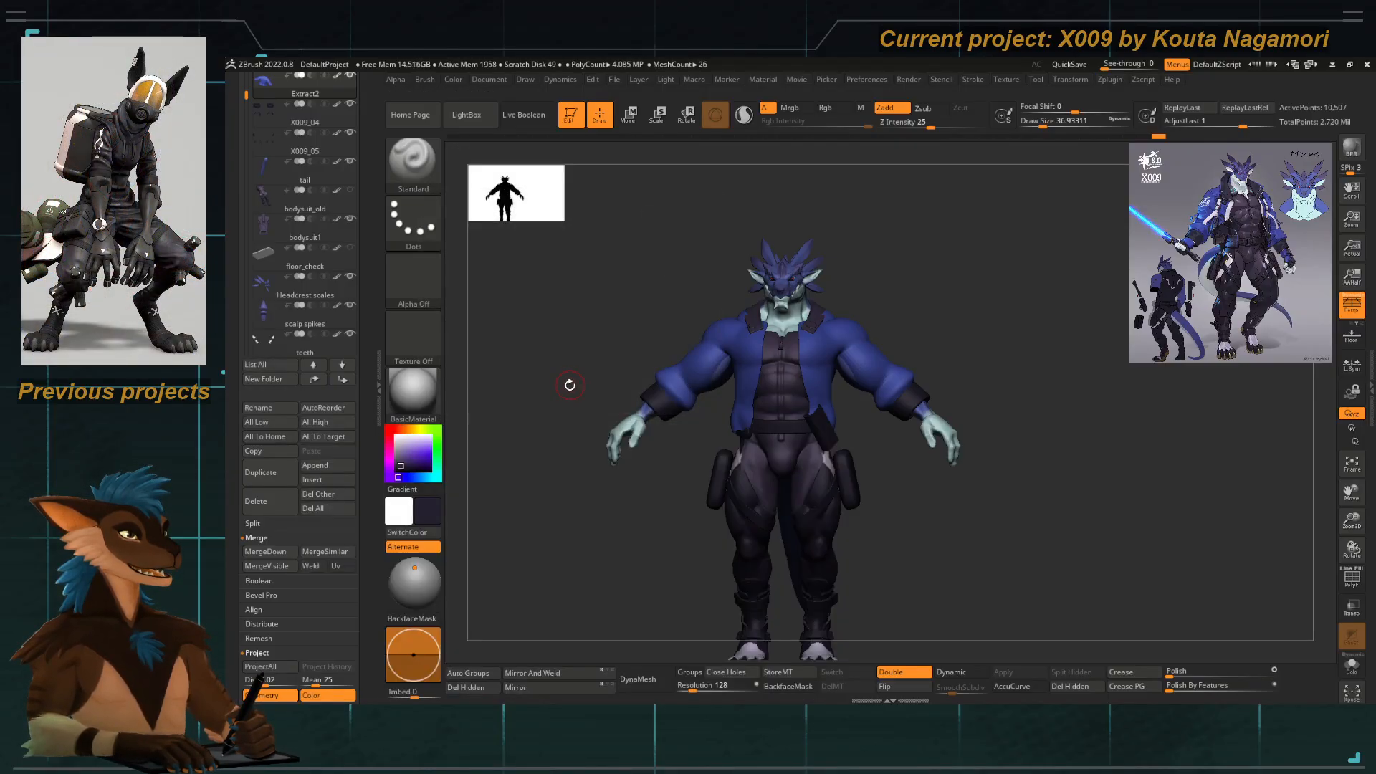
left_click_drag(571, 384, 645, 425, "alt")
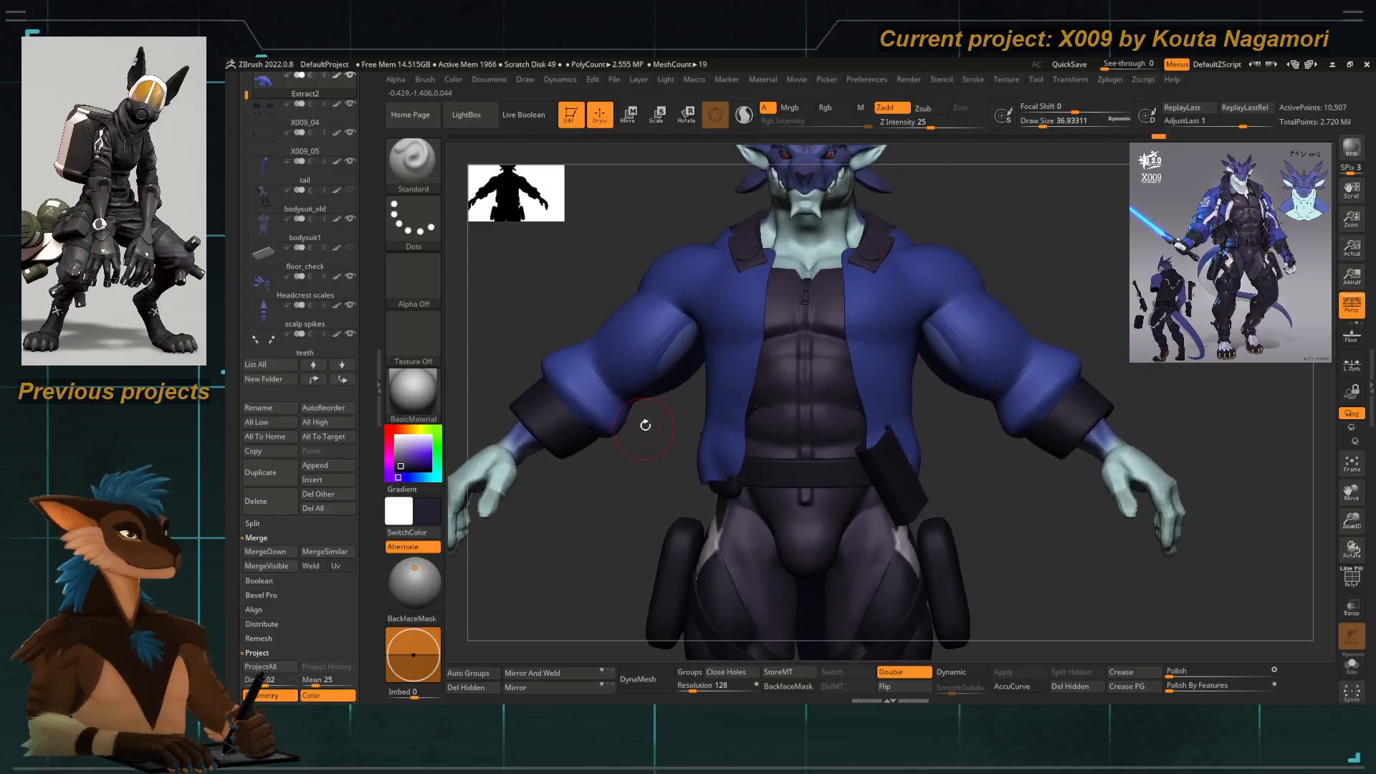
Reshape the jacket's upper sleeves near the armpits with the Move Topological brush at a draw size of about 77.
key("b")
key("m")
key("t")
key("space")
left_click_drag(678, 368, 676, 340)
key("space")
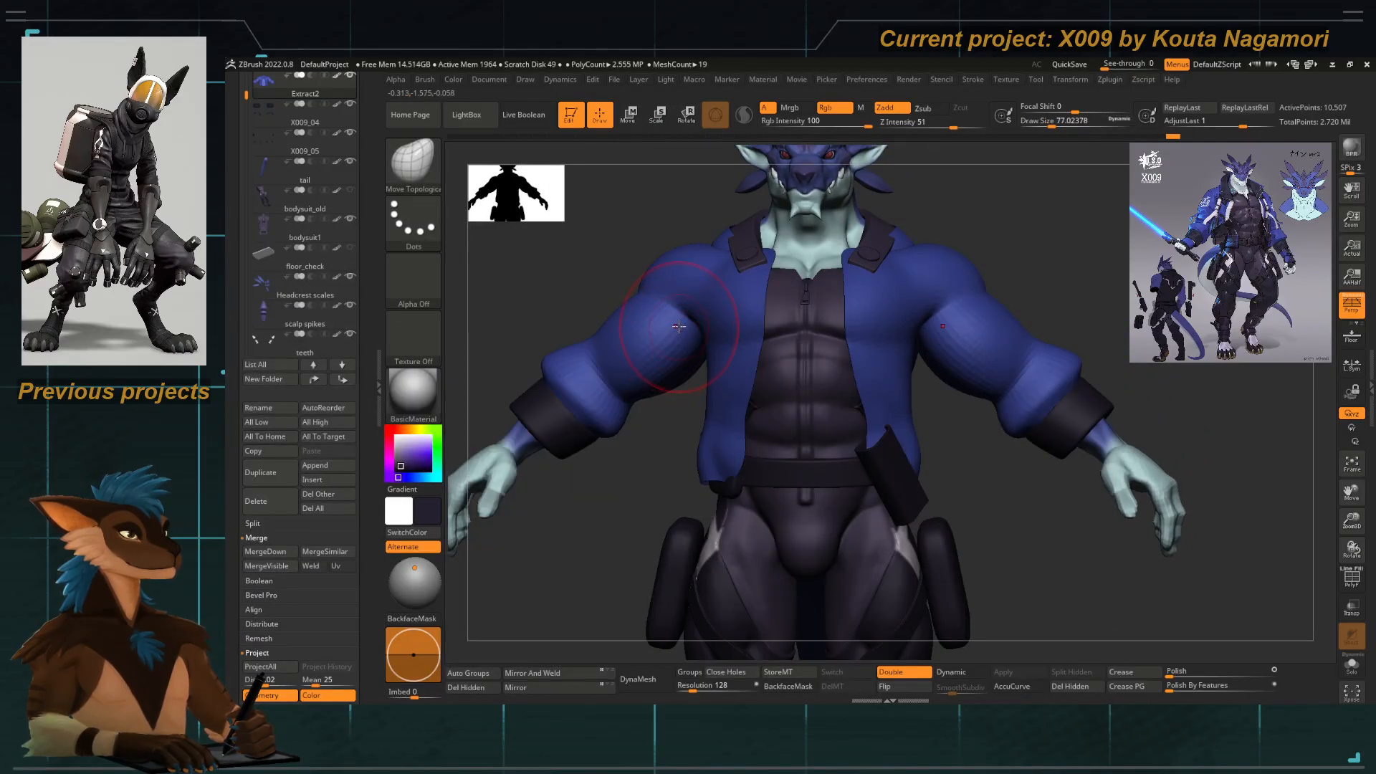
Show the jacket's polyframe and isolate it in Solo mode, framing the front corner of its neckline.
left_click(1352, 584)
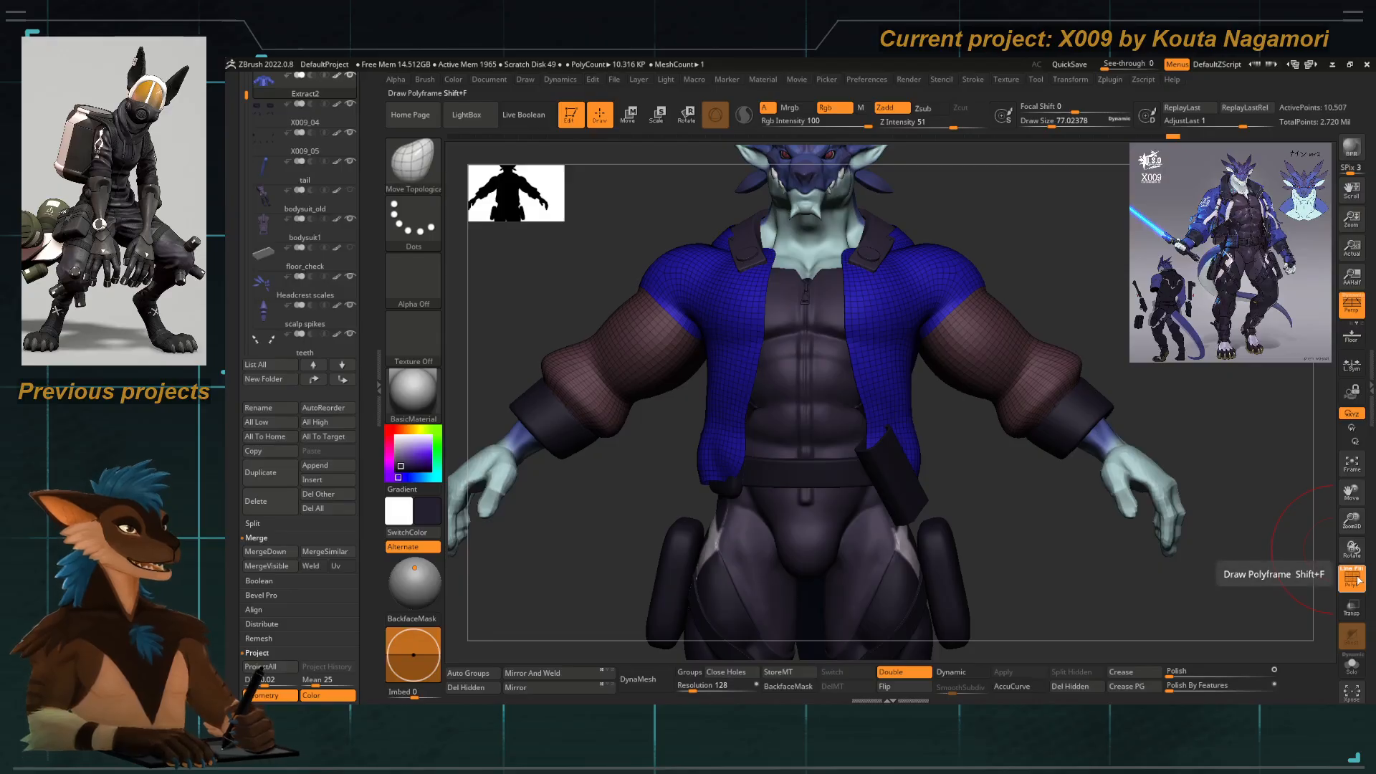
left_click(1351, 662)
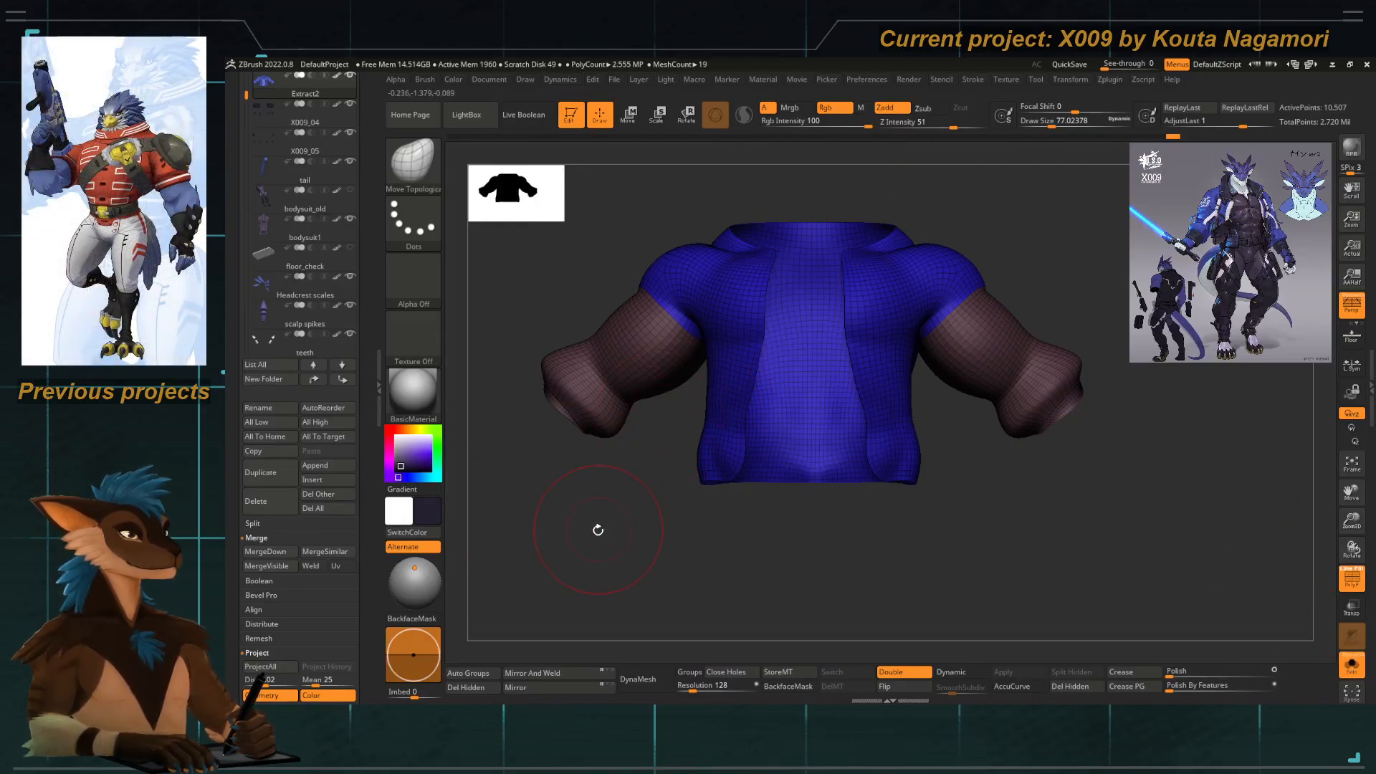
right_click_drag(700, 473, 675, 436, "alt")
mouse_move(707, 381)
right_mouse_down("alt")
mouse_move(745, 369)
mouse_move(710, 593)
right_mouse_up("alt")
right_click_drag(568, 250, 568, 265)
right_click_drag(762, 375, 705, 377, "ctrl")
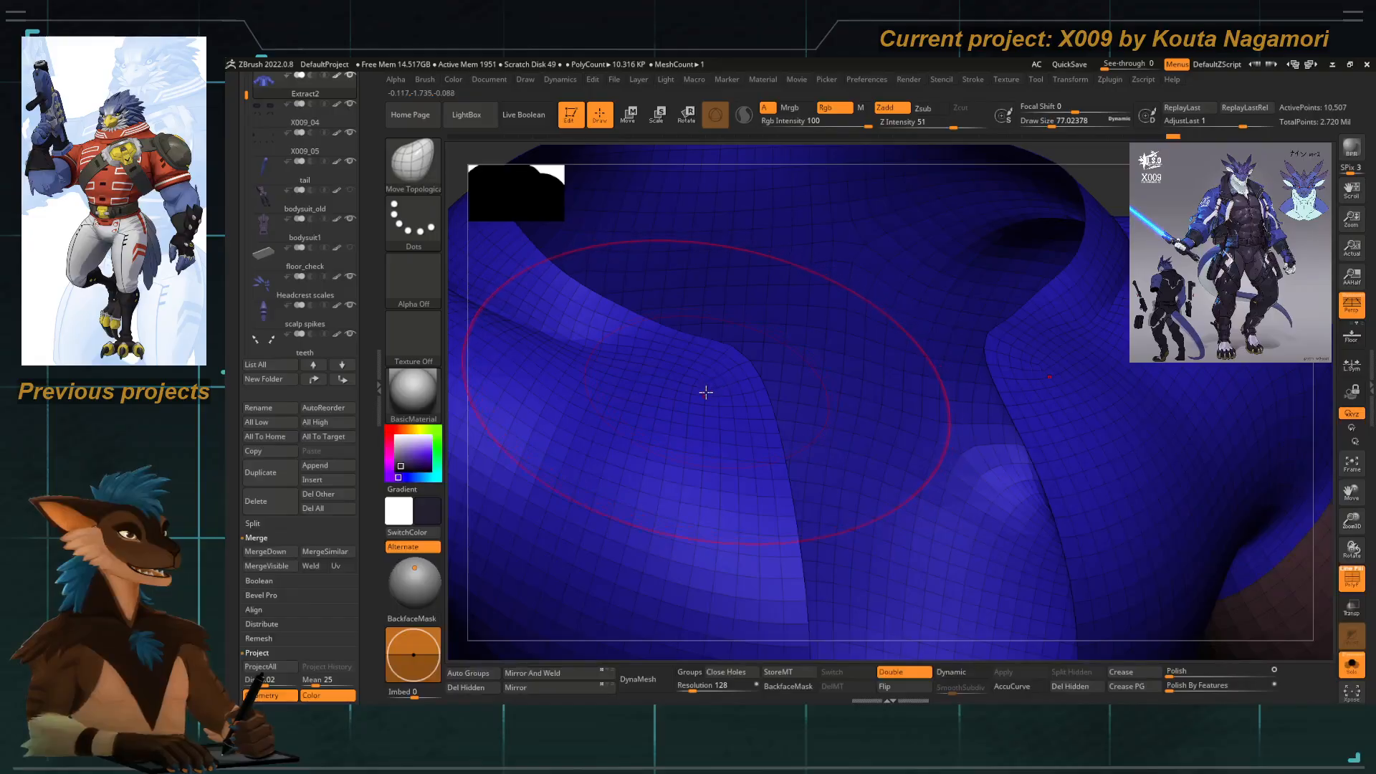
Cut a notch into the jacket's front neckline corner by deleting single polygons with the ZModeler brush.
key("b")
key("z")
key("m")
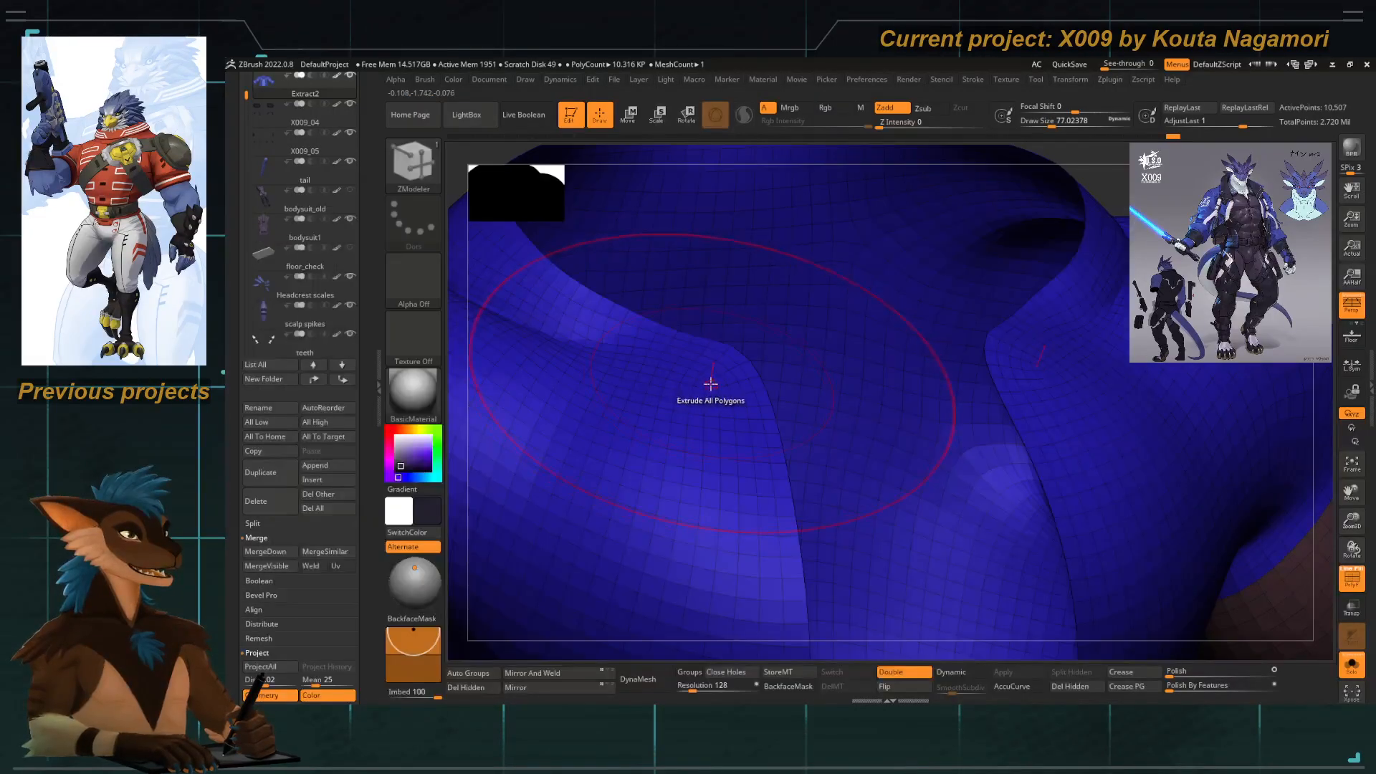
mouse_move(711, 384)
right_mouse_down("ctrl")
mouse_move(722, 399)
mouse_move(709, 389)
right_mouse_up("ctrl")
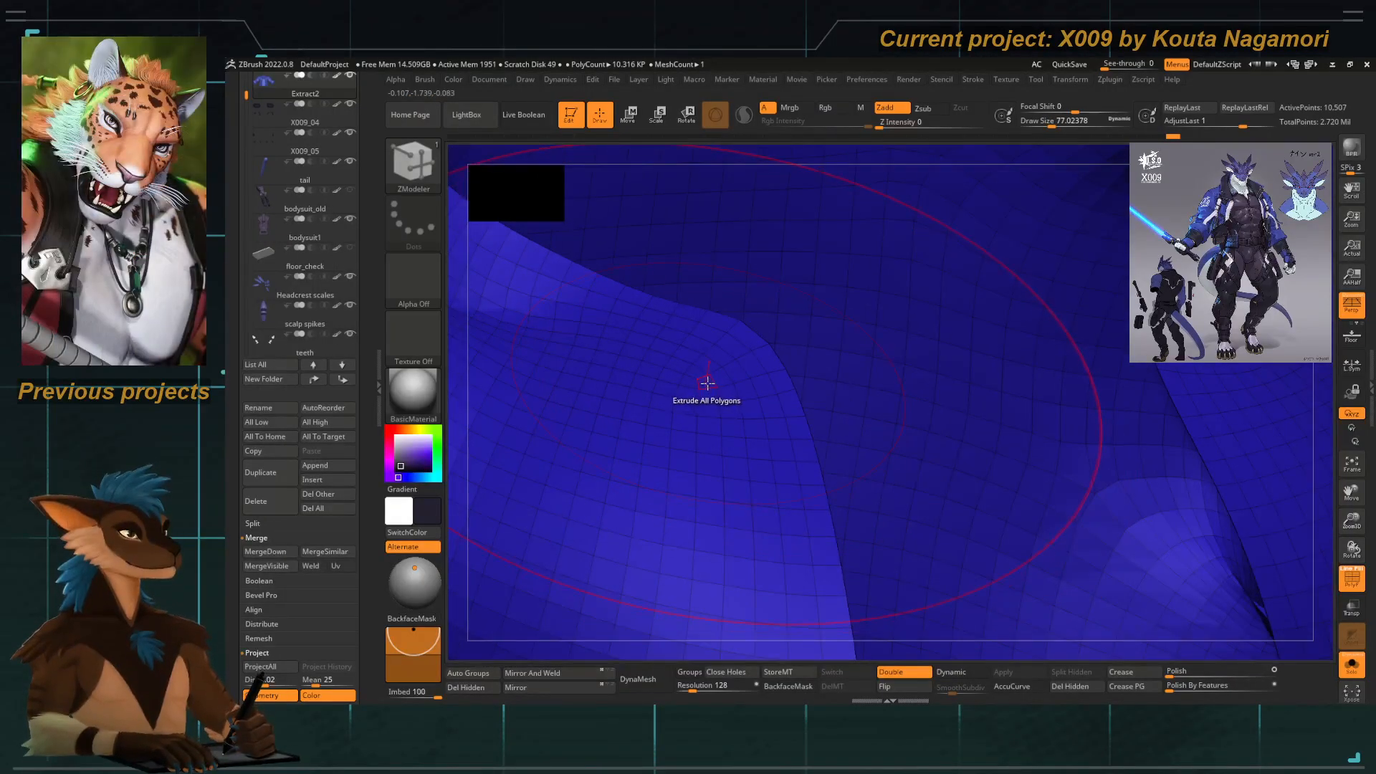
key("space")
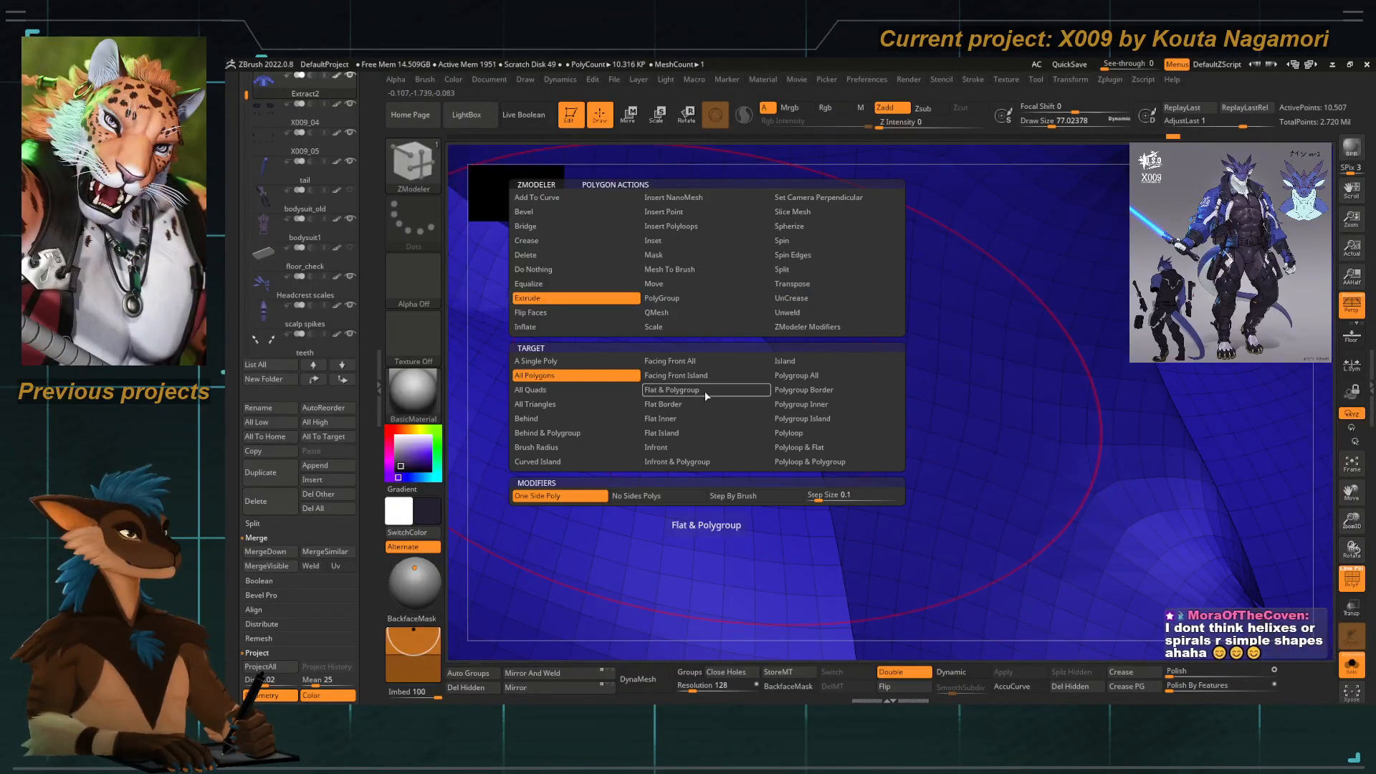
left_click(561, 255)
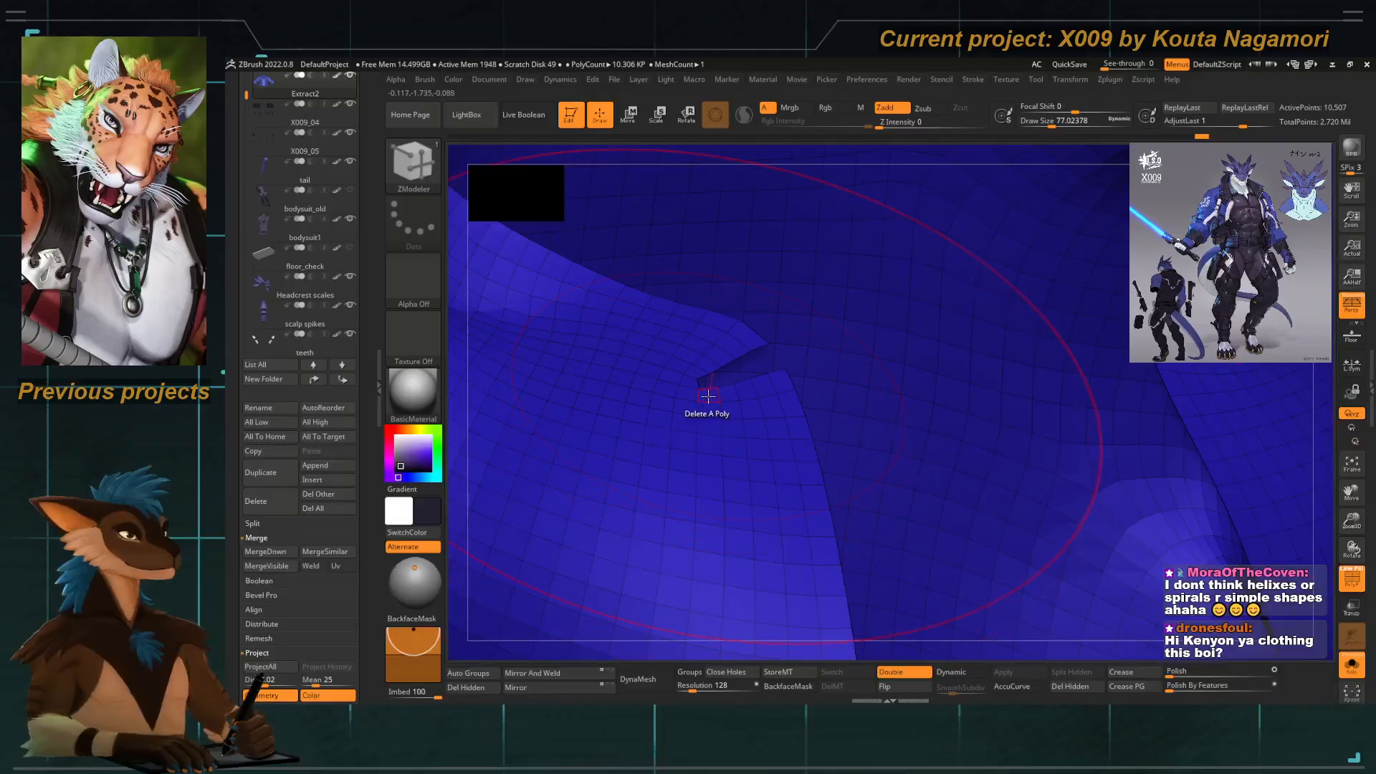
Delete single polygons at the jacket's front hem corner with ZModeler to notch the bottom edge of the opening.
key("space")
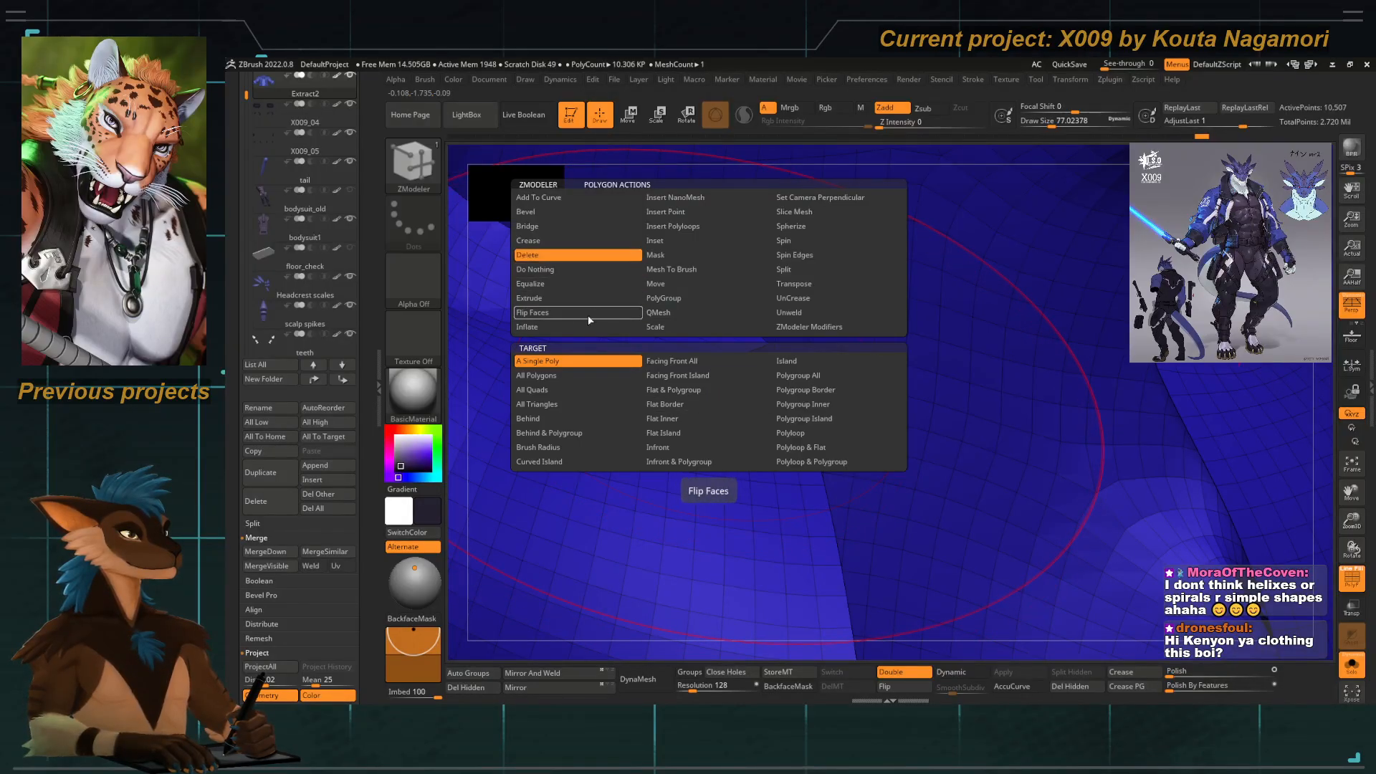
left_click(794, 438)
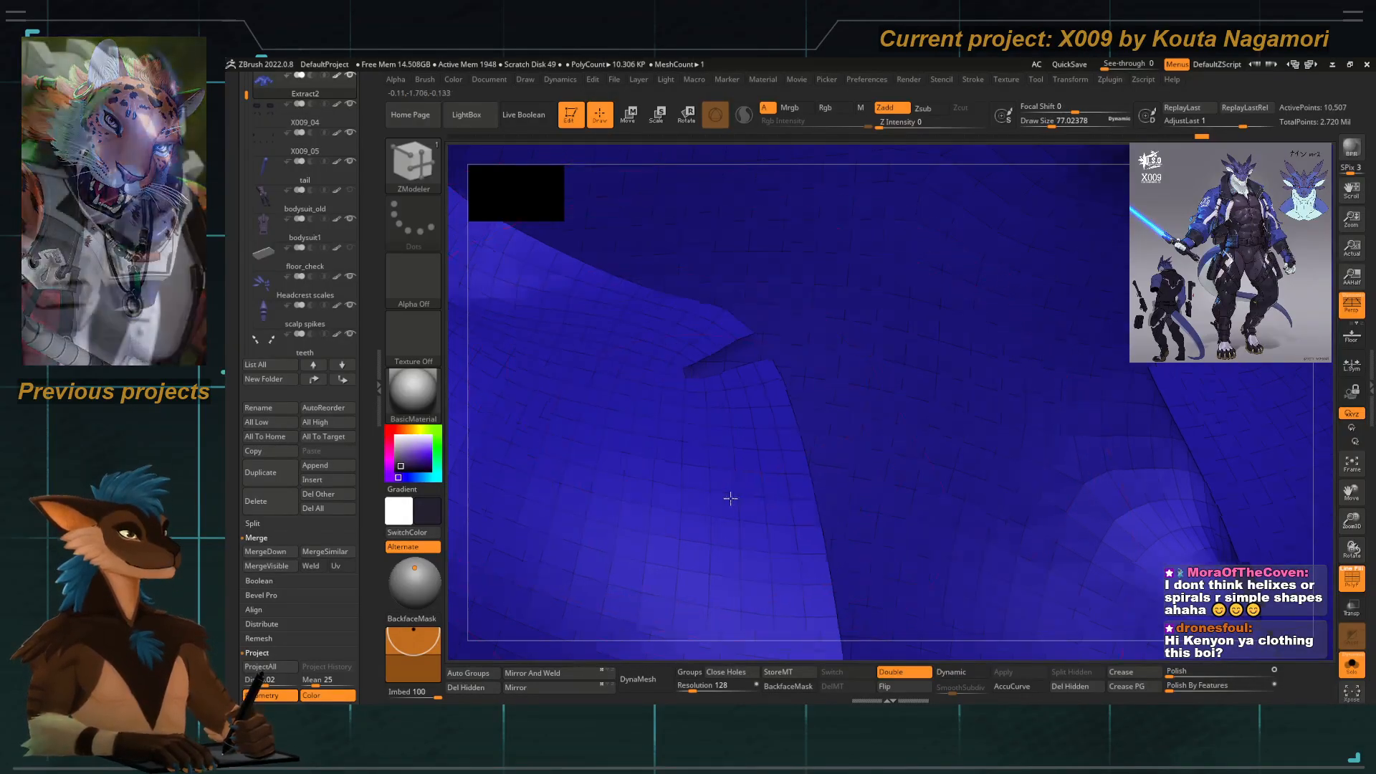
right_click_drag(728, 497, 706, 265, "ctrl")
right_click_drag(731, 524, 745, 463, "alt")
key("space")
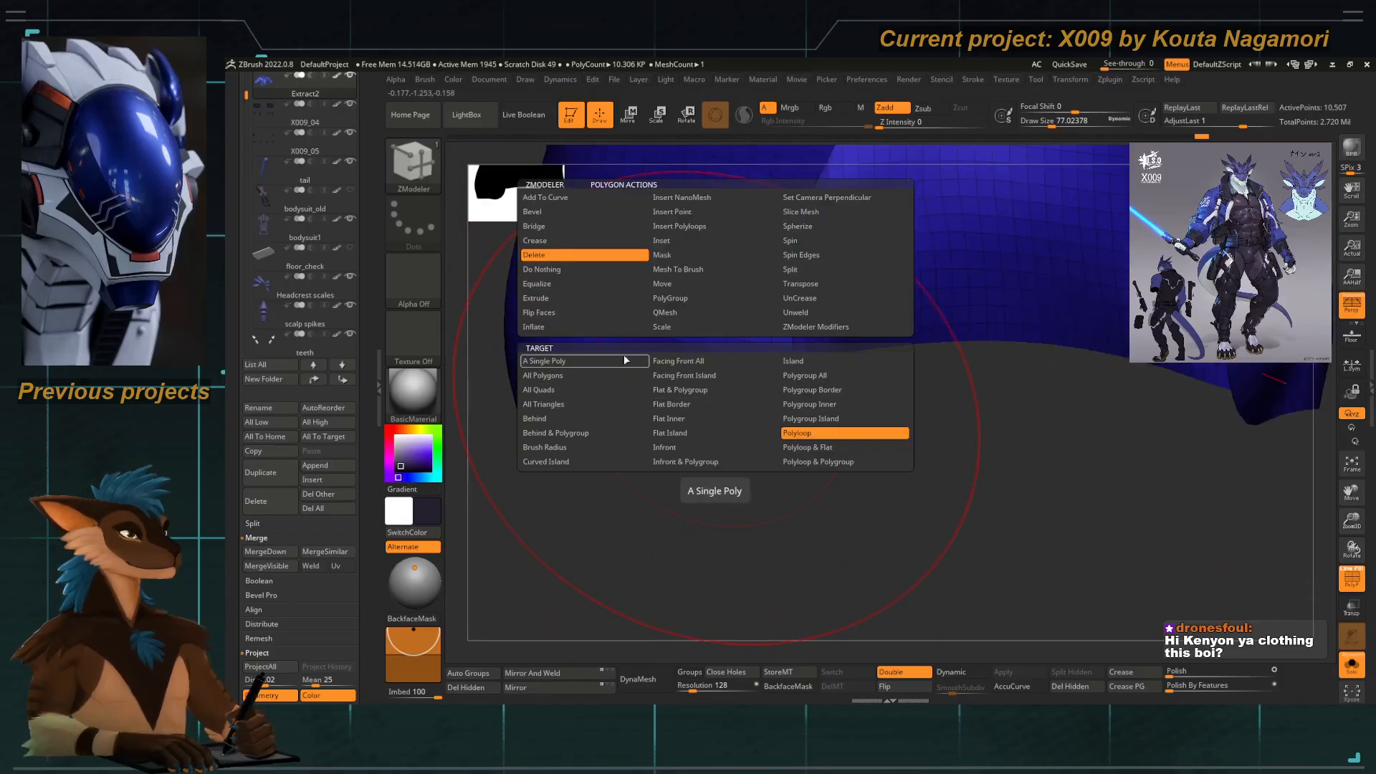
left_click(562, 360)
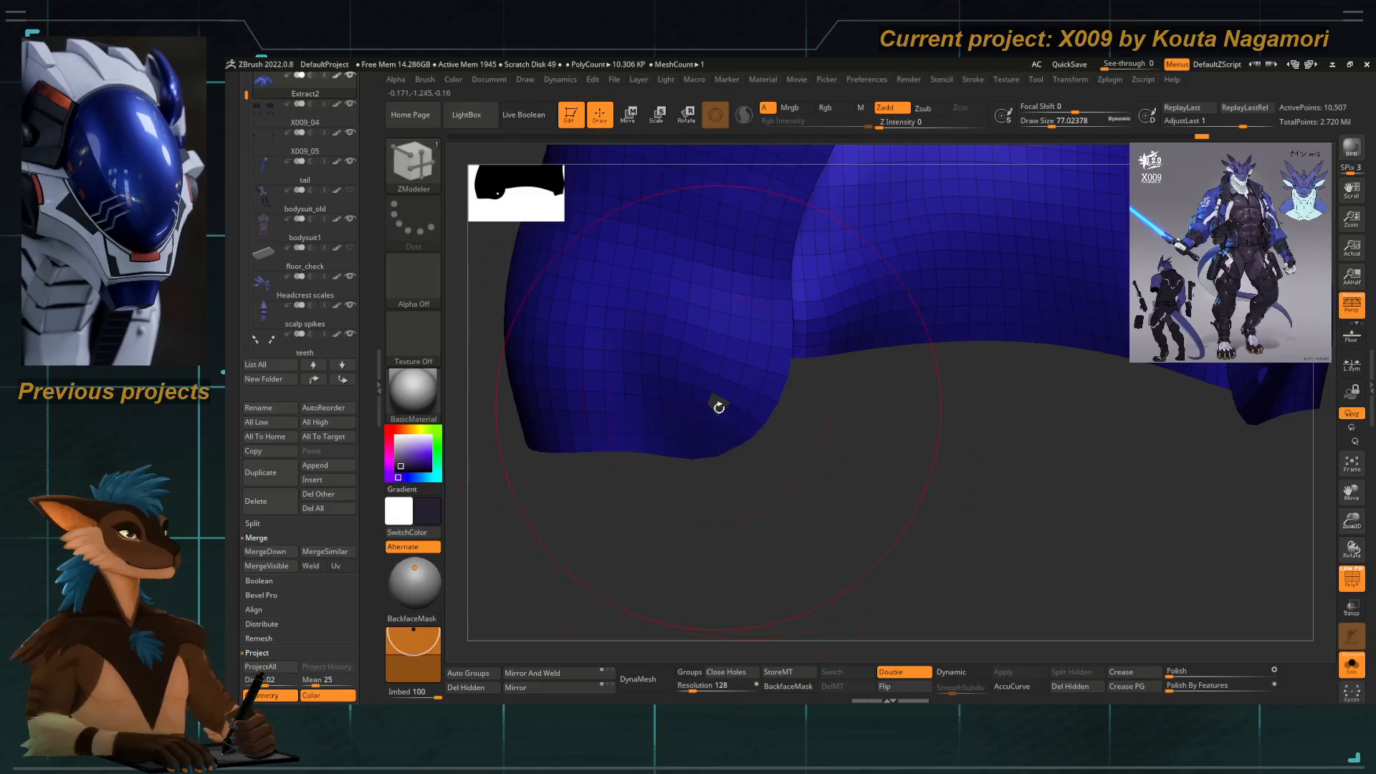
right_click_drag(750, 427, 717, 415, "alt")
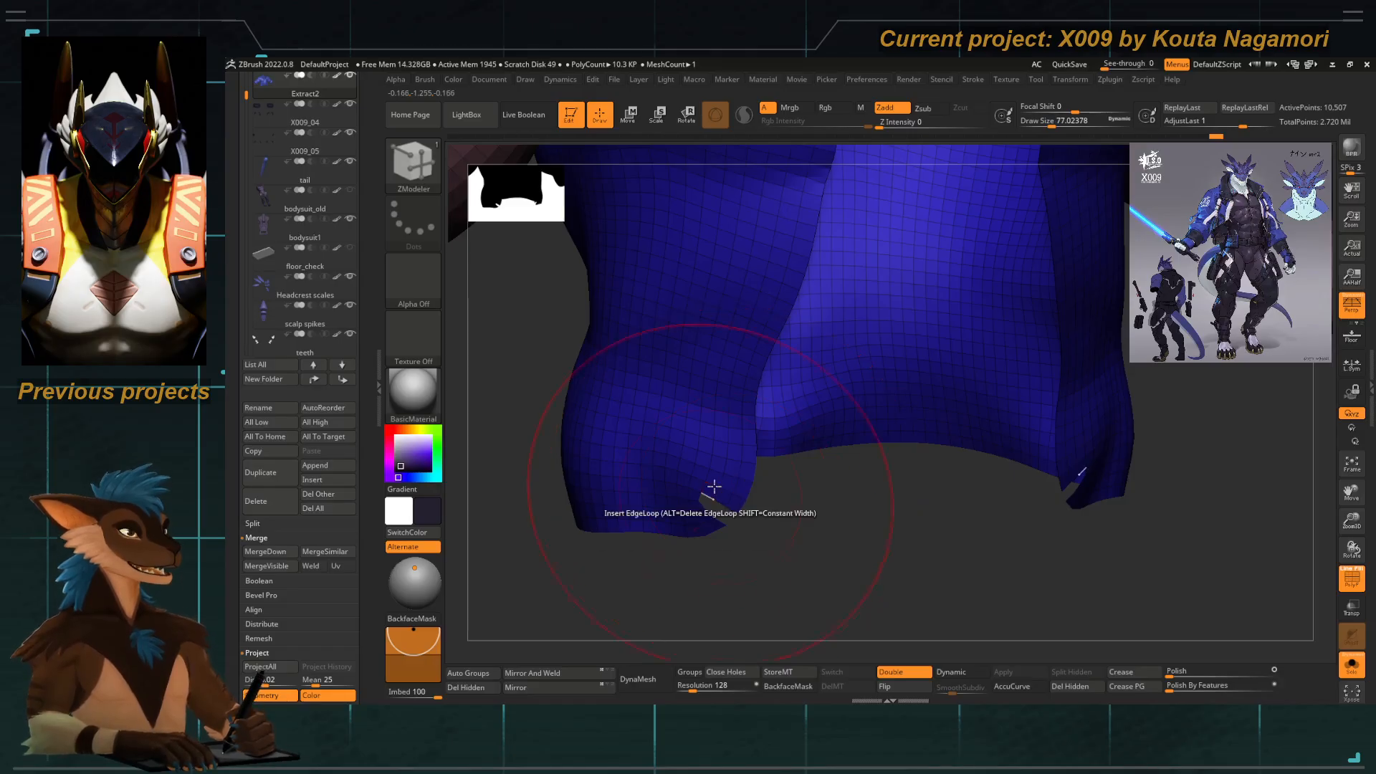
Leave Solo mode, hide the polyframe and examine the jacket on the whole character from front and back.
right_click_drag(712, 488, 622, 487, "ctrl")
left_click(1352, 663)
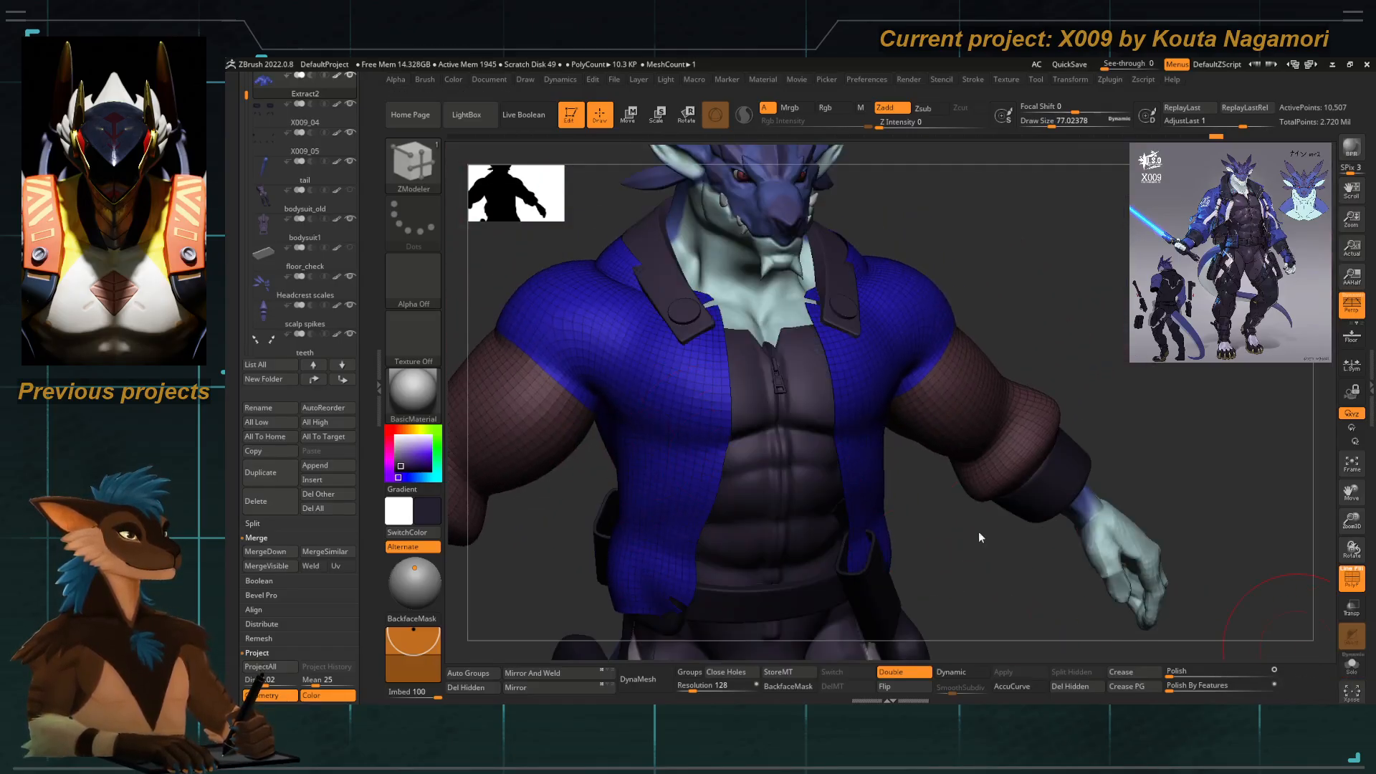
left_click(1342, 581)
right_click_drag(617, 543, 648, 466, "ctrl")
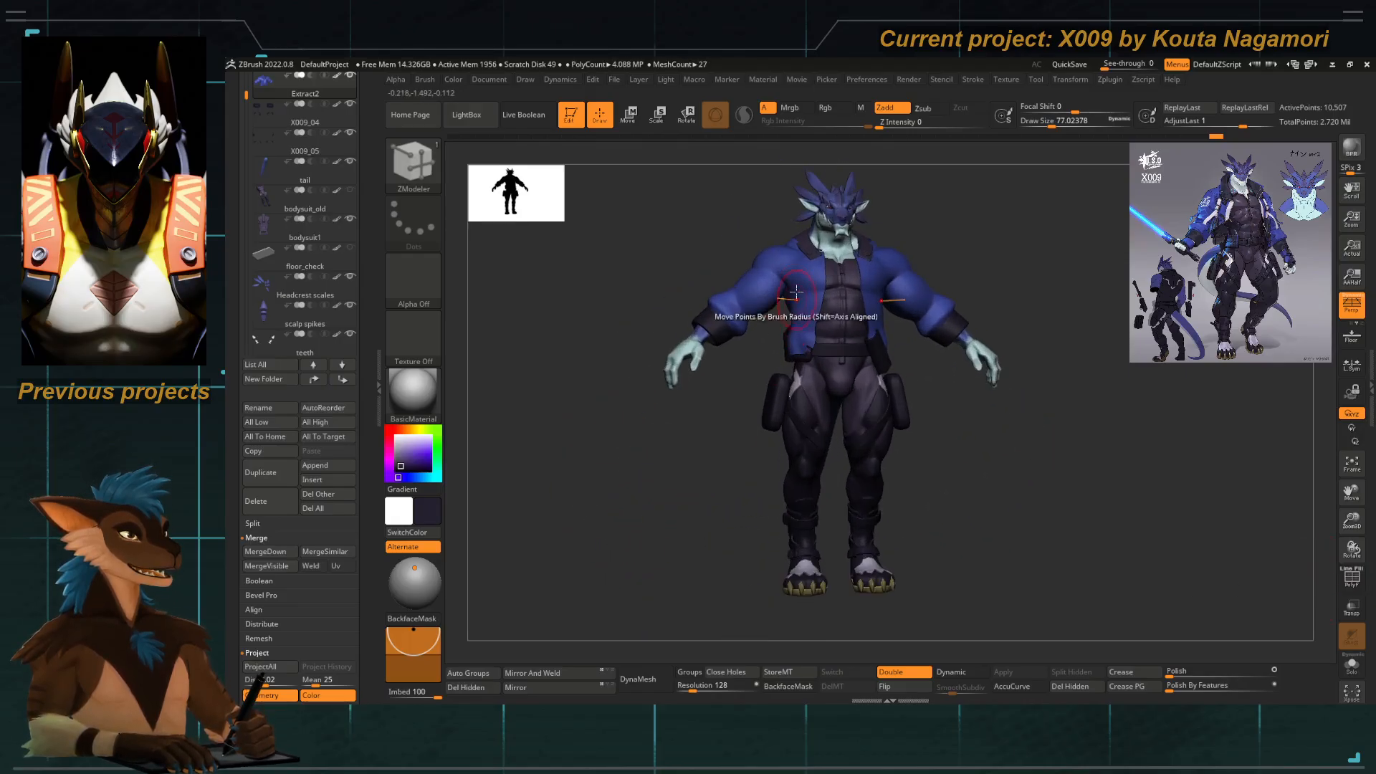
right_click_drag(787, 312, 769, 388, "ctrl")
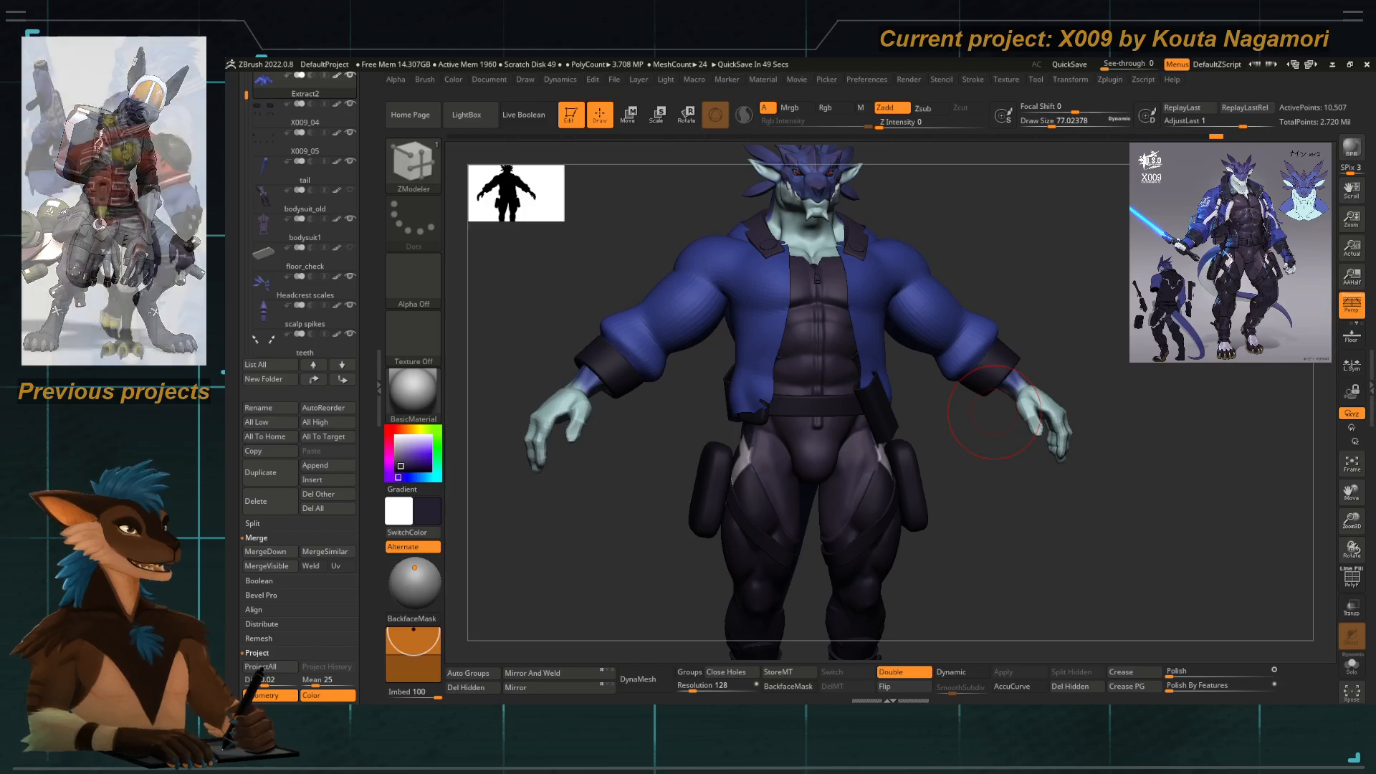
left_click_drag(995, 412, 673, 407)
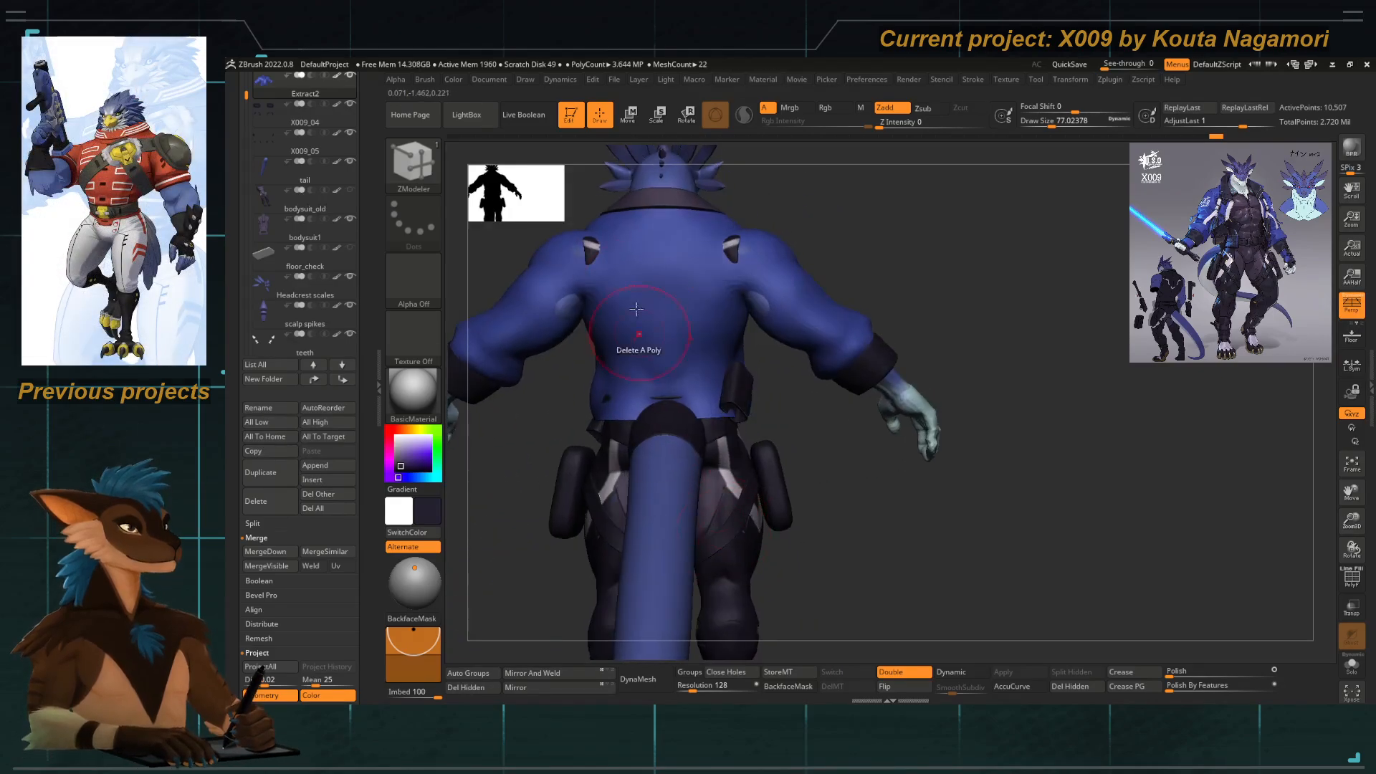
left_click_drag(871, 481, 714, 368)
right_click_drag(715, 337, 846, 404, "ctrl")
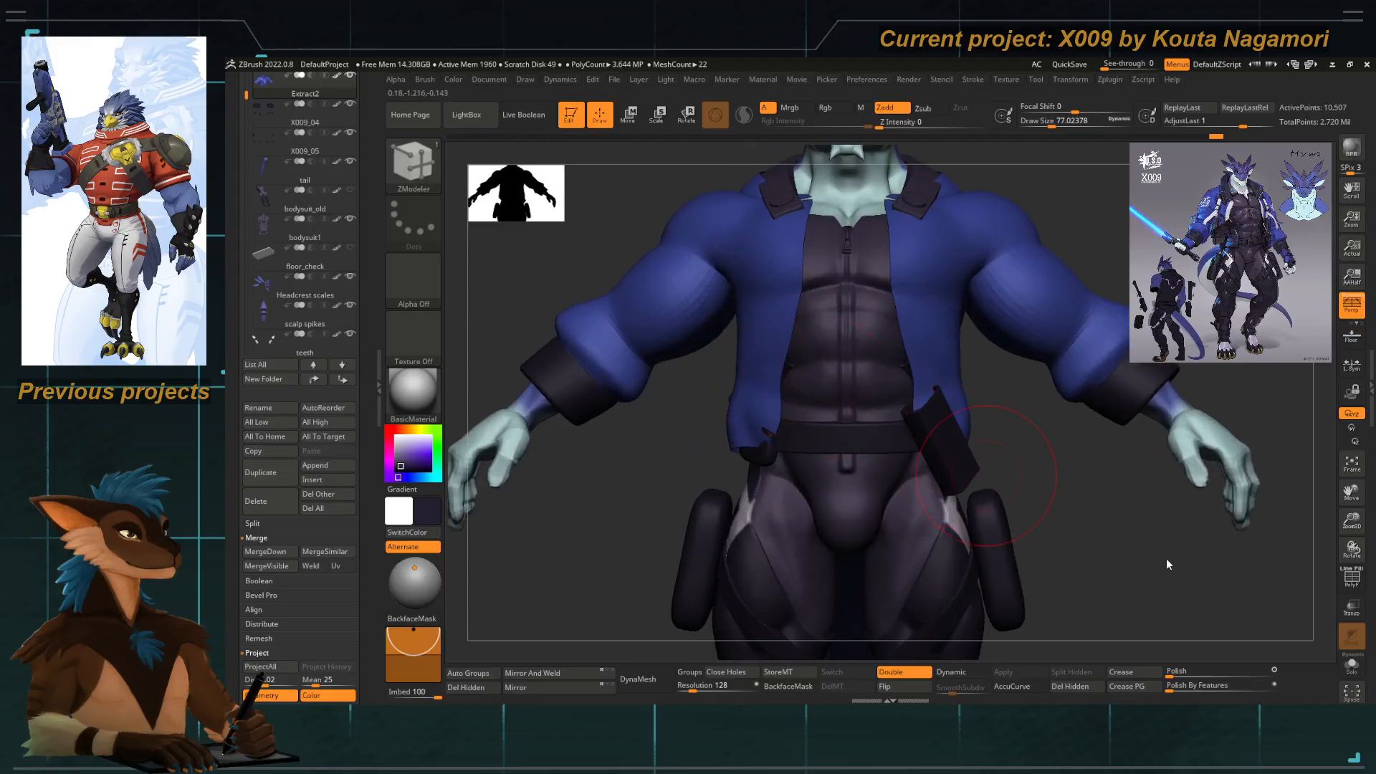
Isolate the jacket with its polyframe shown and delete polyloops along the front opening, starting at the neckline notch.
left_click(1349, 582)
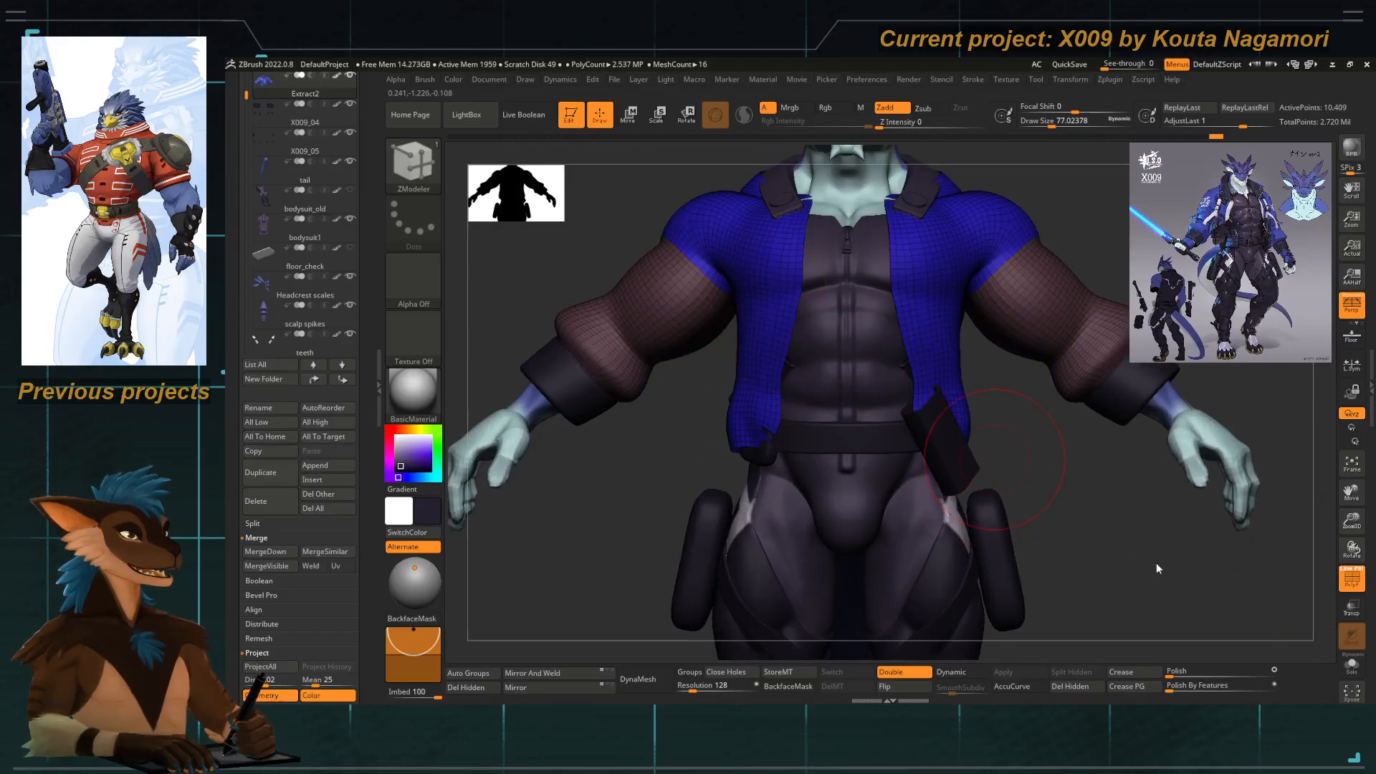
left_click(1351, 665)
right_click_drag(800, 286, 831, 616, "ctrl")
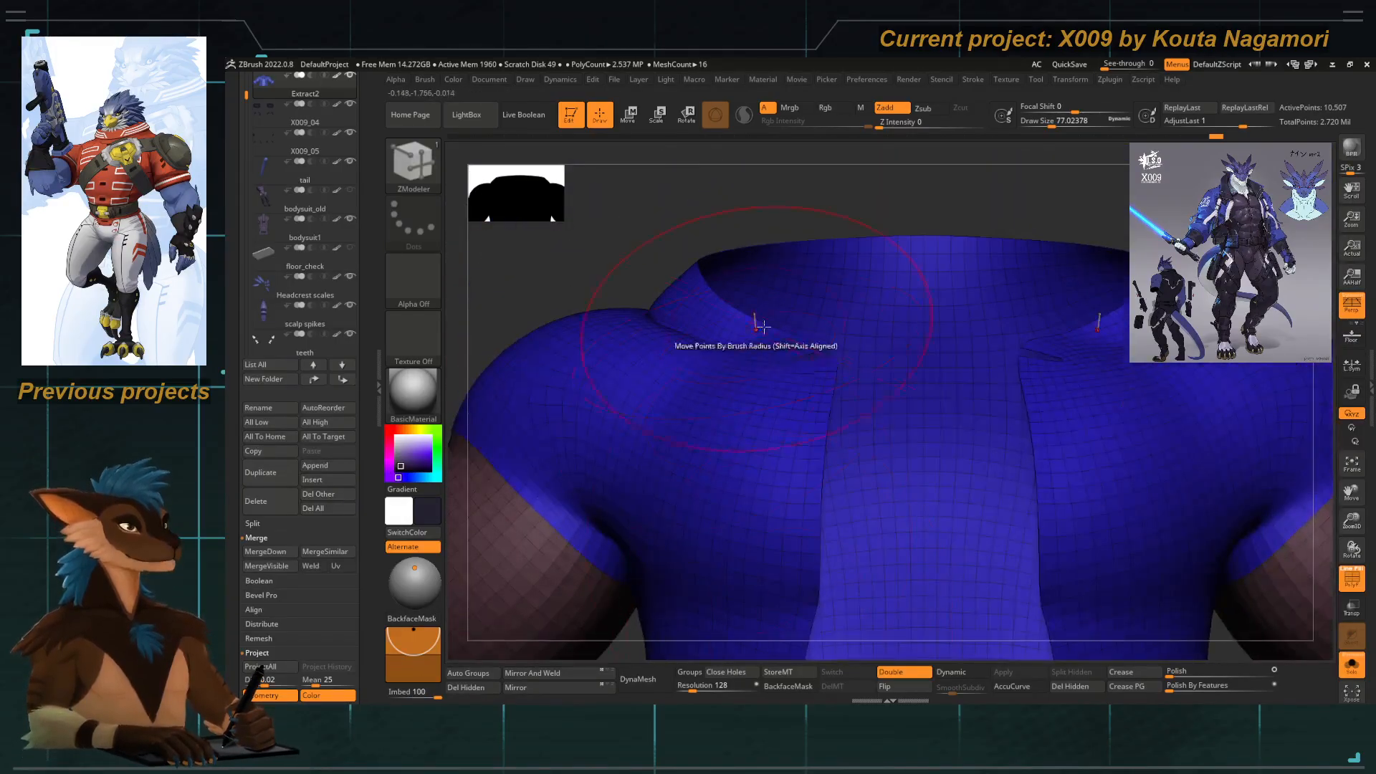
right_click_drag(758, 322, 758, 394, "alt")
right_click_drag(683, 234, 814, 390)
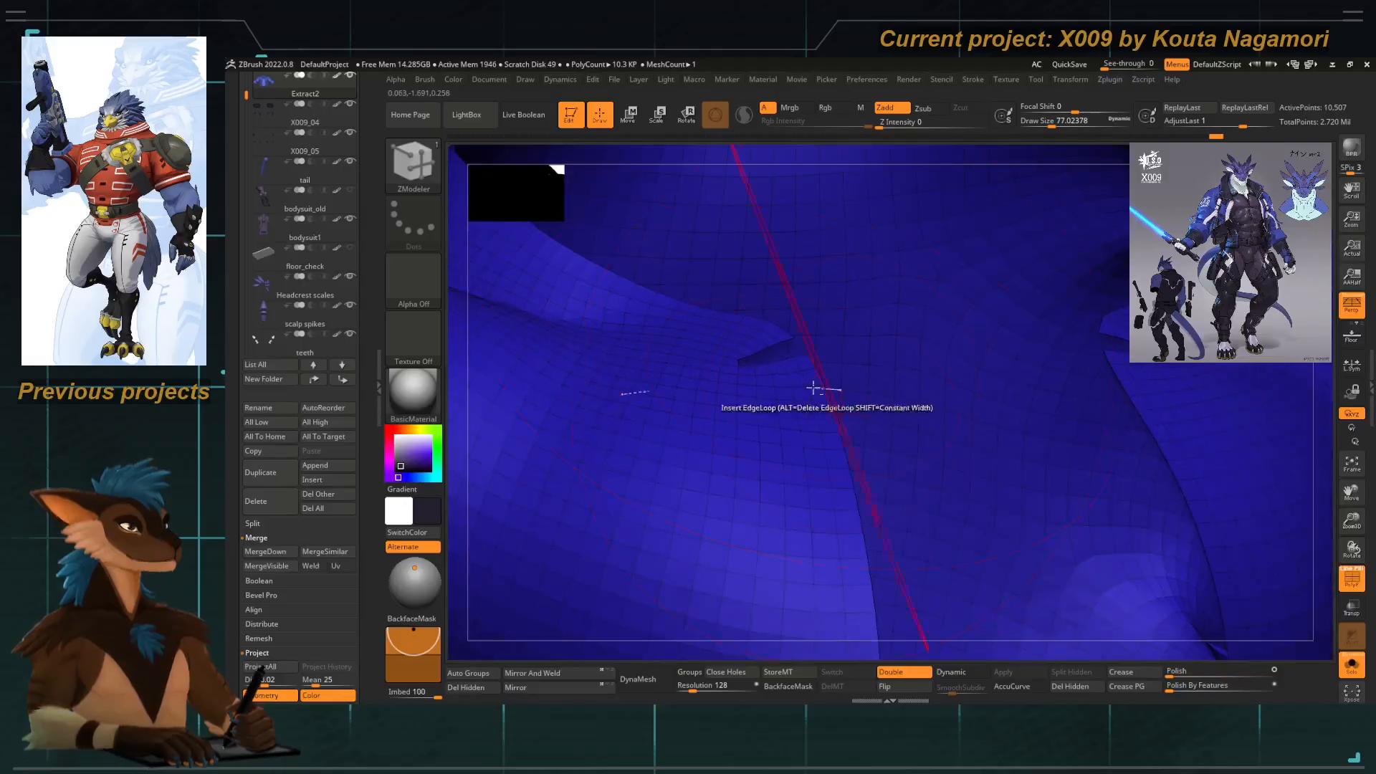
key("space")
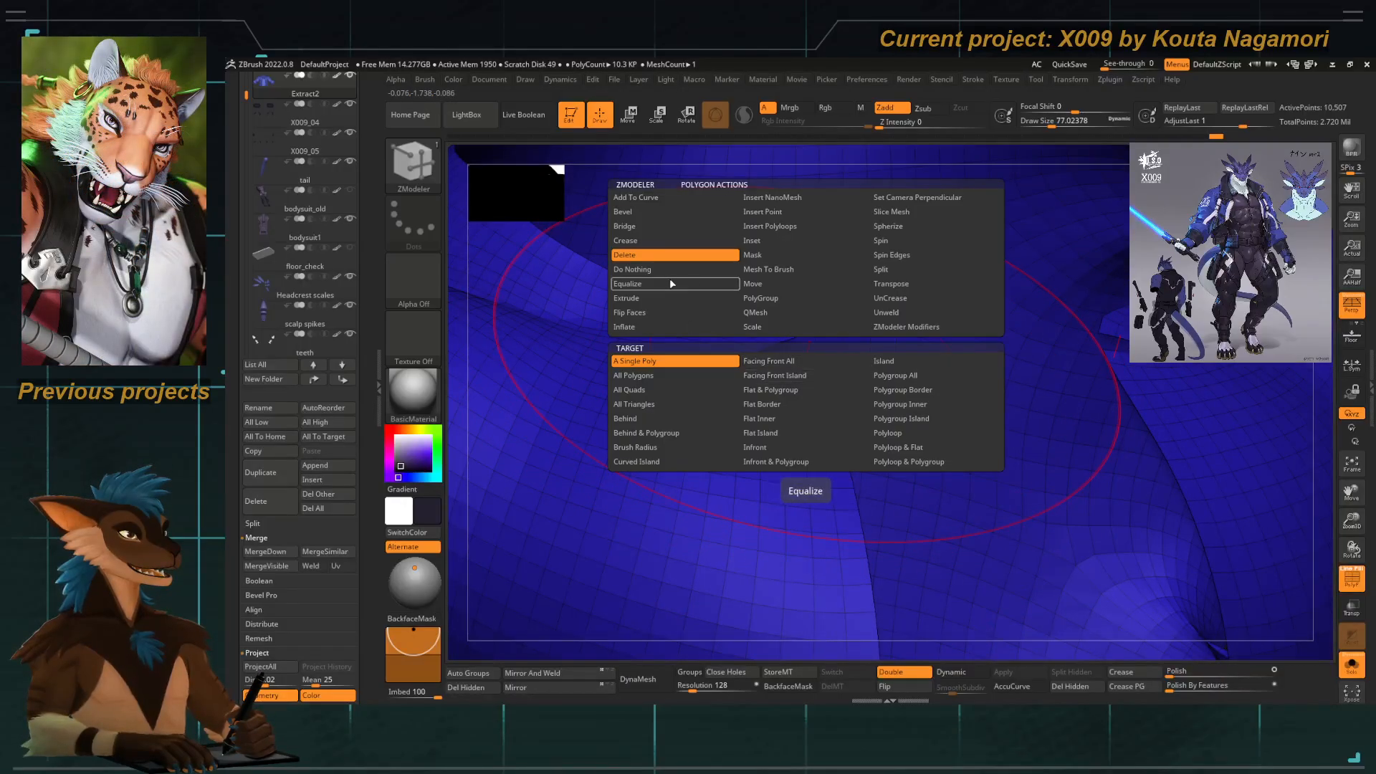
left_click(892, 433)
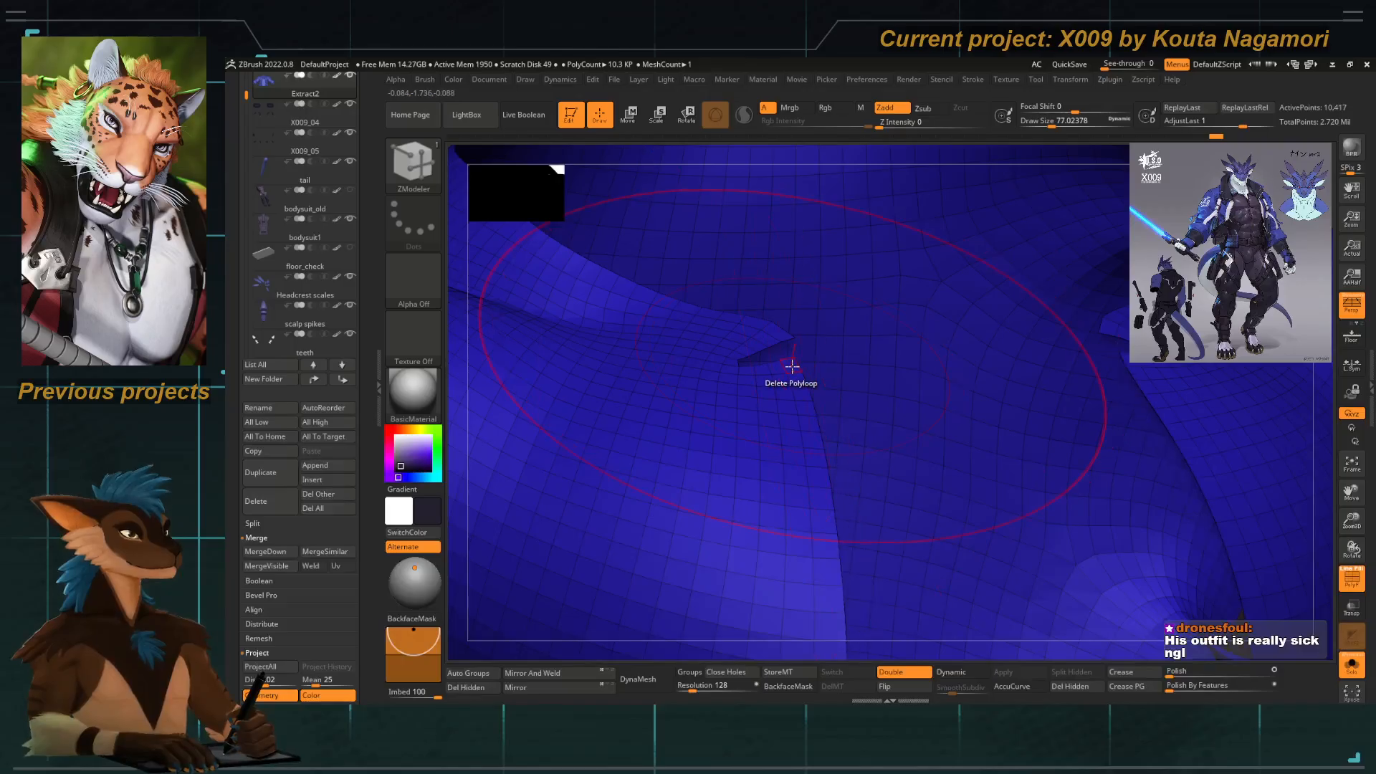
left_click(791, 366)
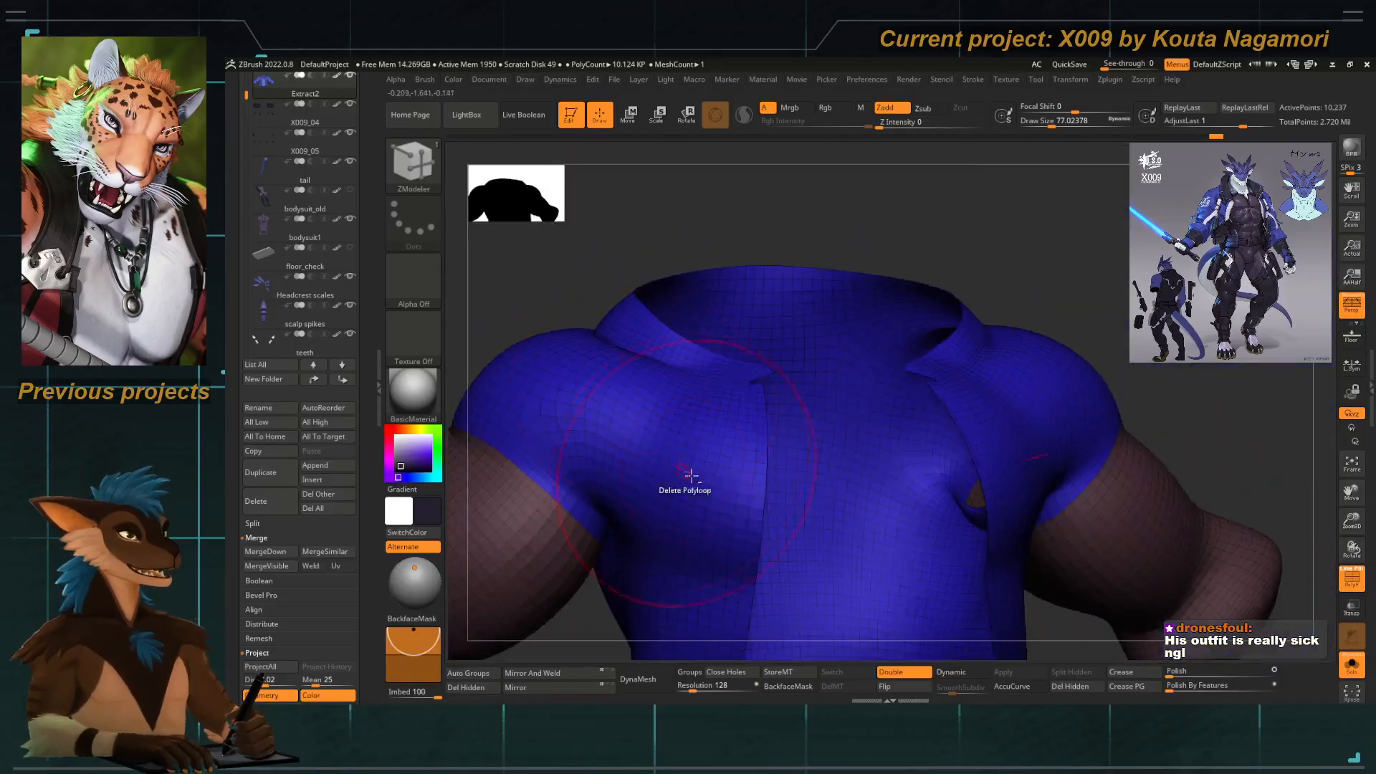
Check the jacket's front hem corner and undo the last polyloop deletions there.
right_click_drag(691, 475, 765, 266, "alt")
left_click_drag(666, 608, 806, 446)
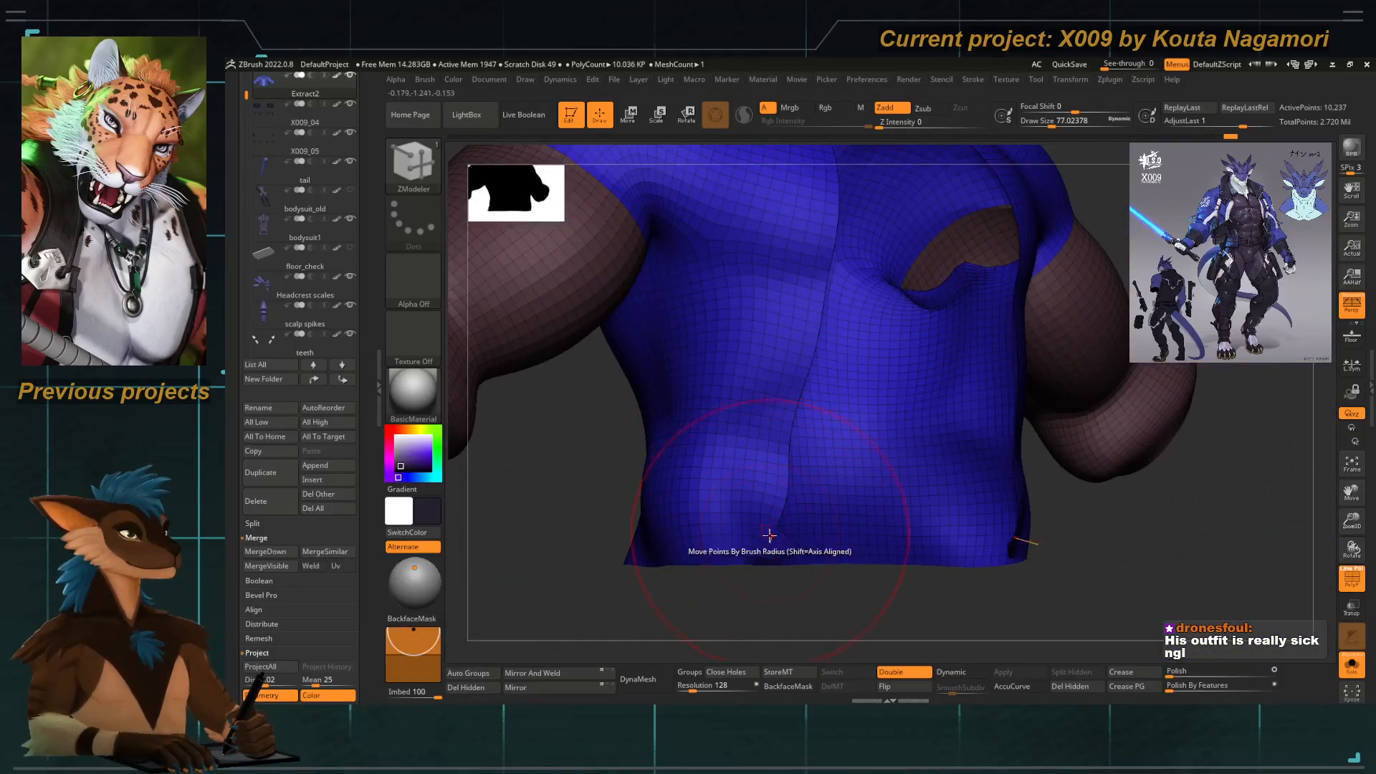
right_click_drag(781, 240, 780, 371, "alt")
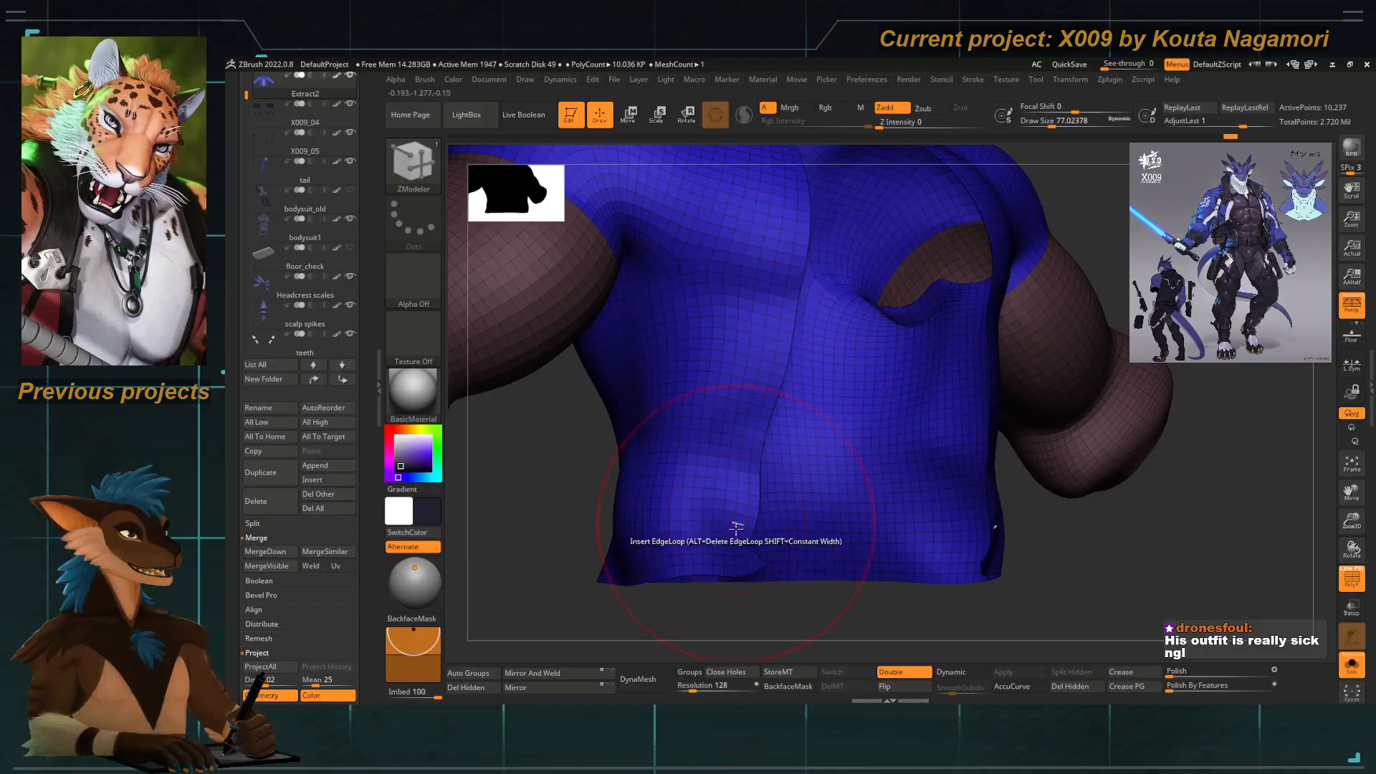
left_click(737, 553)
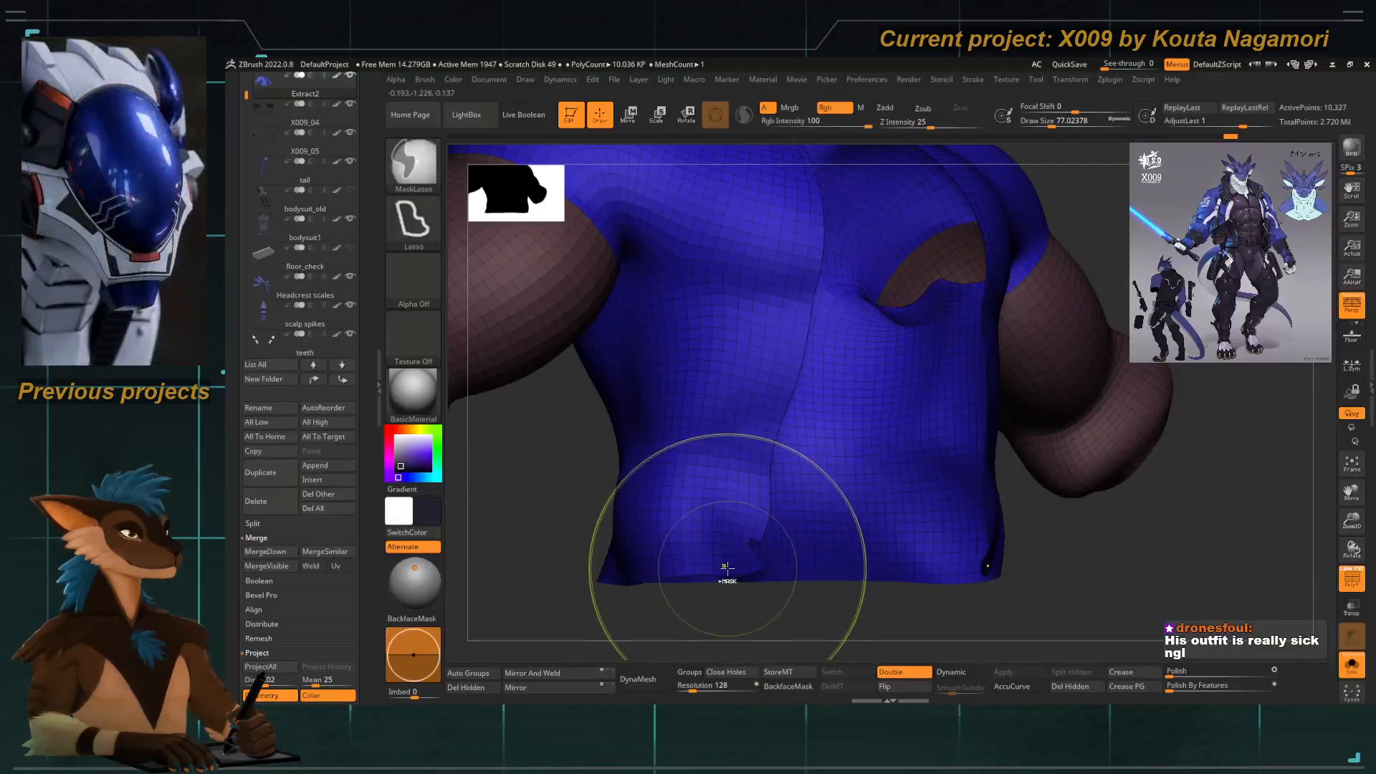
right_click_drag(799, 267, 774, 240, "alt")
right_click_drag(712, 476, 769, 410, "ctrl")
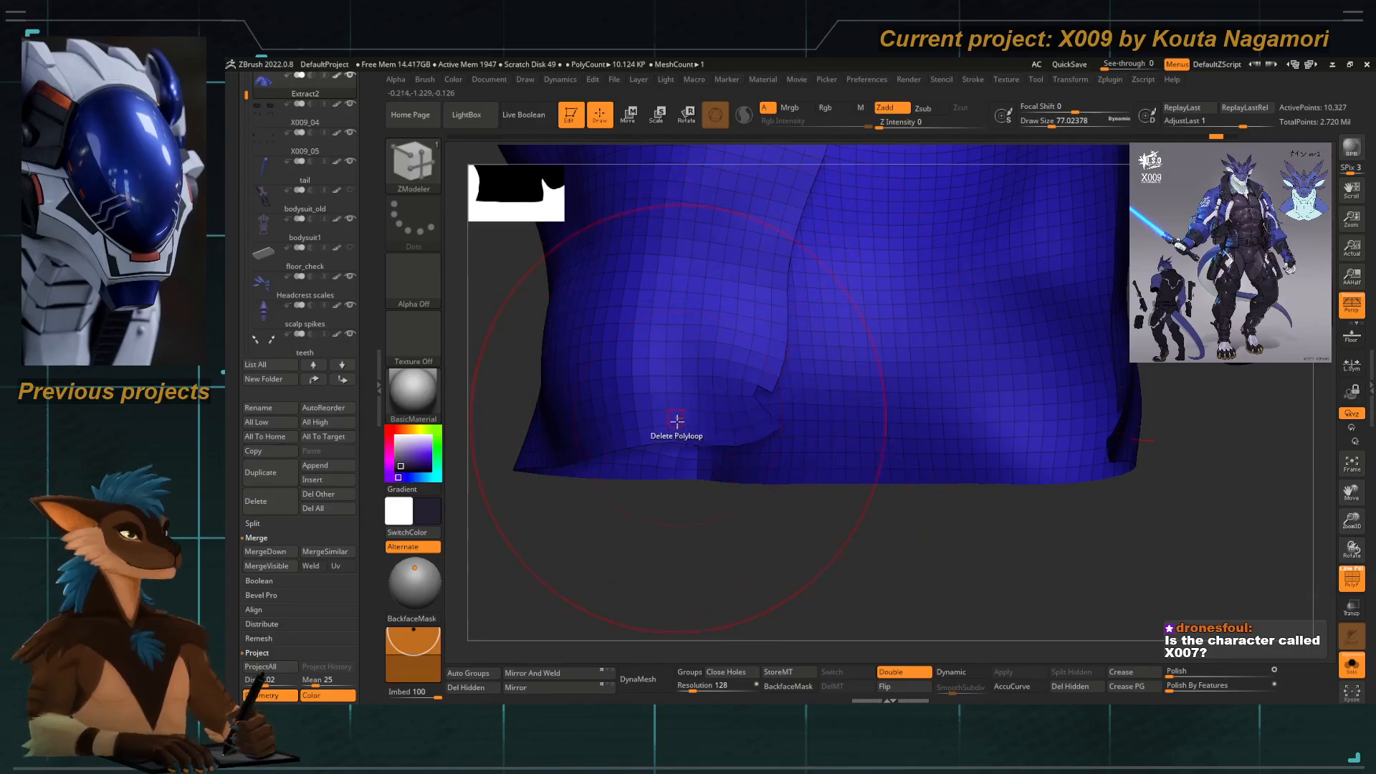
key("ctrl+z")
key("ctrl+z")
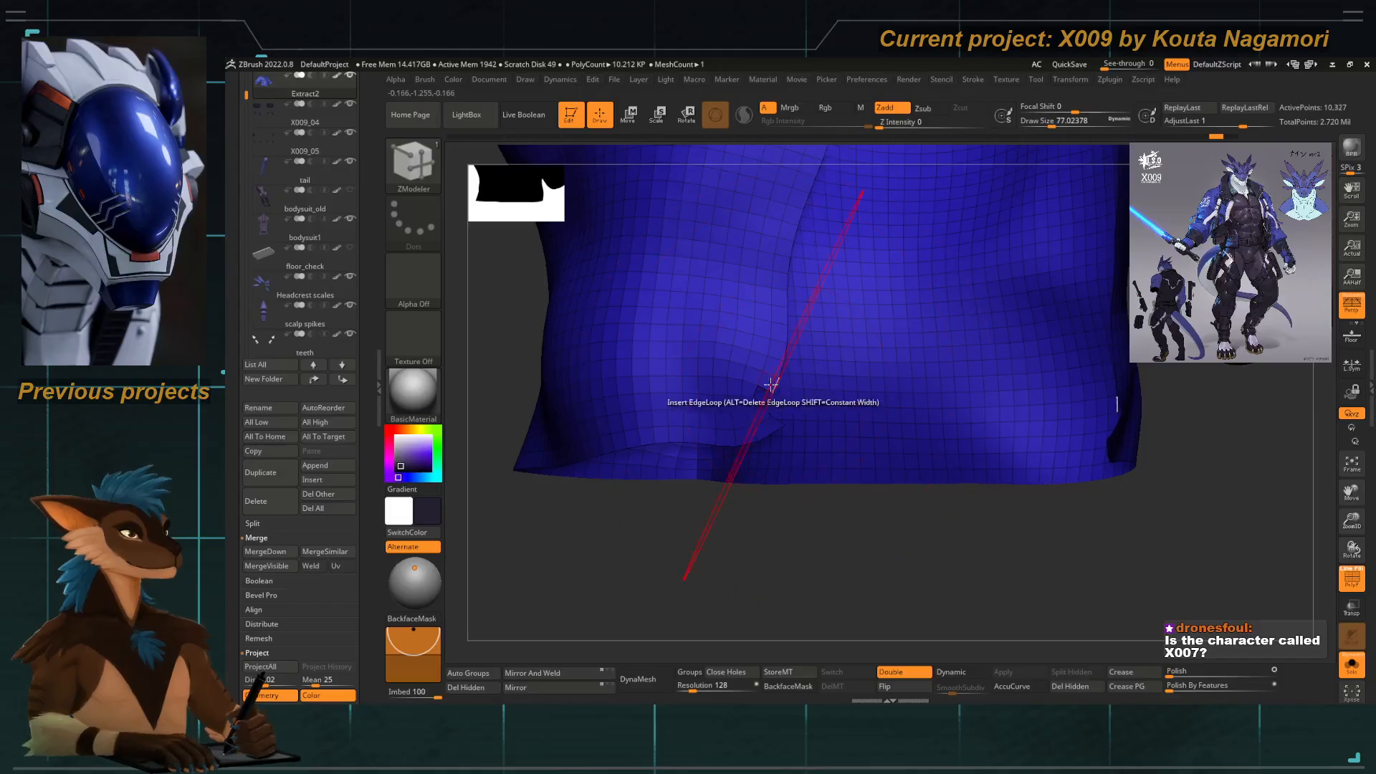
Trim the jacket's front opening wider by deleting further polyloops along its edge, from the hem up to the chest.
left_click(766, 384)
right_click_drag(759, 368, 738, 507)
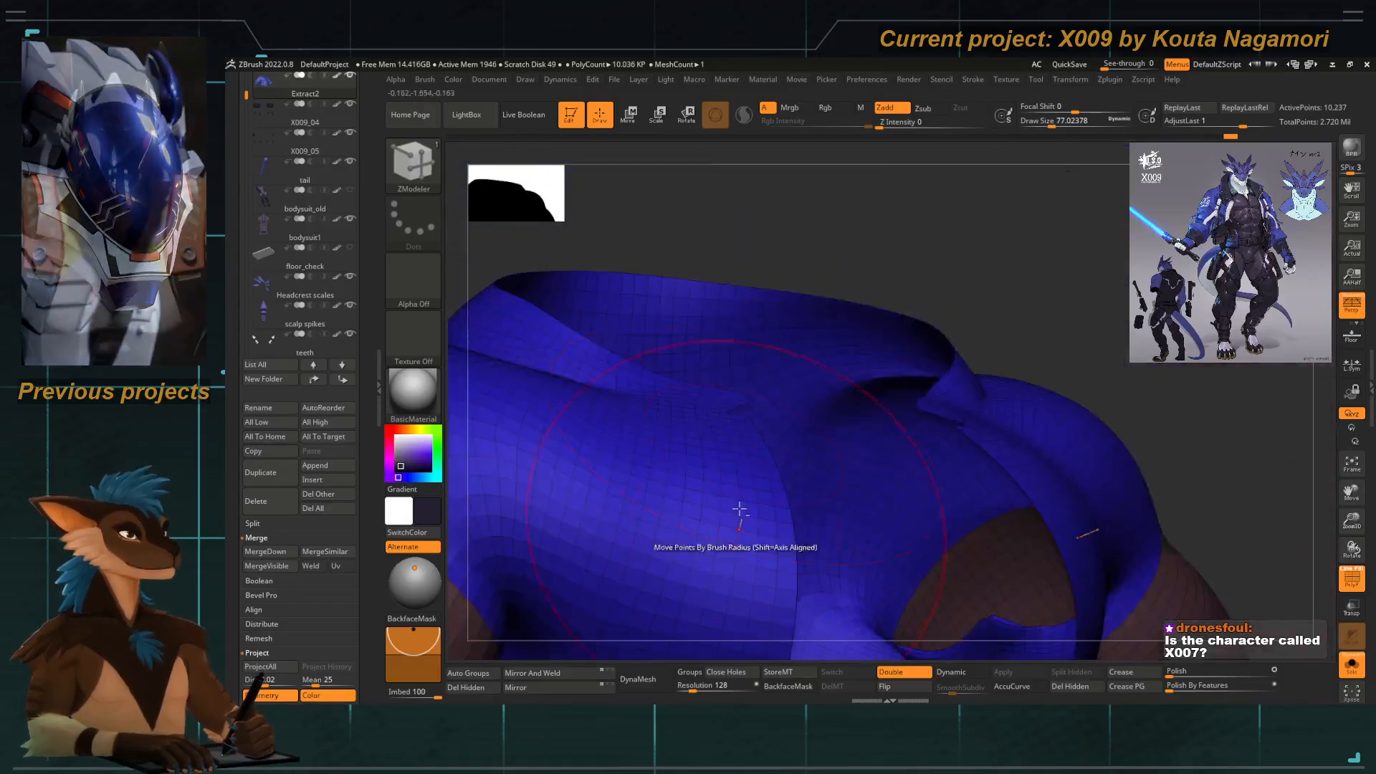
right_click_drag(736, 363, 630, 298, "alt")
left_click(802, 450)
left_click(791, 443)
Assign the outer polyloops around the jacket's neckline to one separate polygroup with ZModeler's PolyGroup action on the Polyloop target.
right_click_drag(791, 439, 556, 230, "ctrl")
right_click_drag(647, 292, 802, 430, "ctrl")
right_click_drag(666, 334, 793, 455)
key("space")
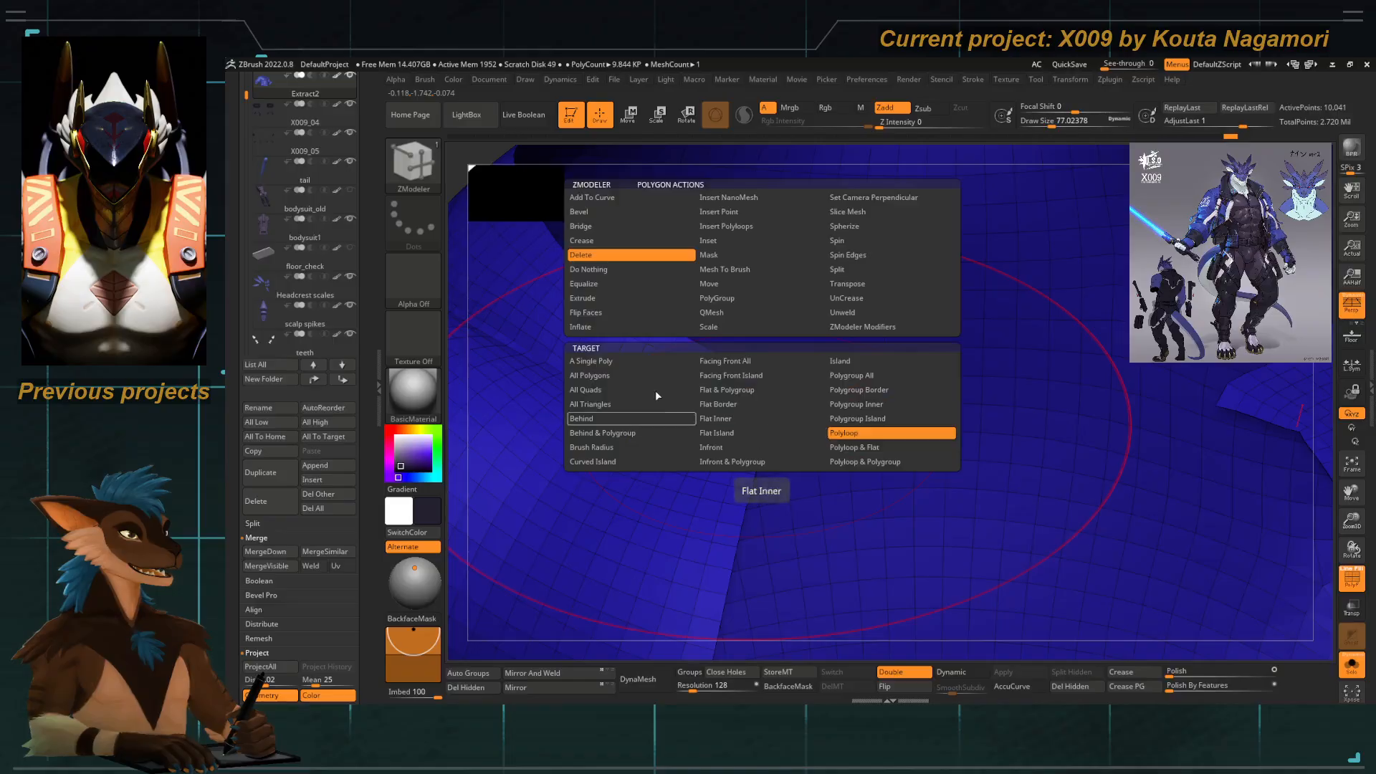
left_click(717, 300)
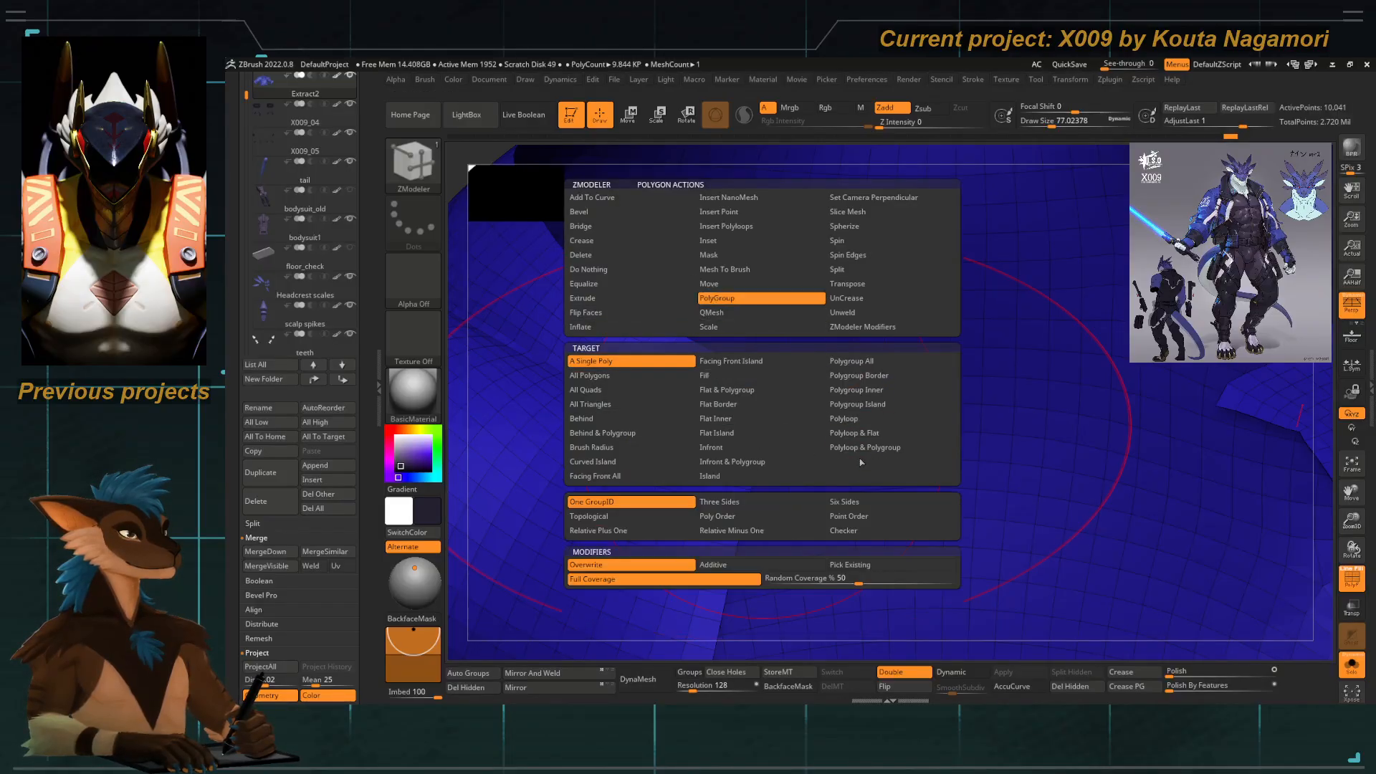
left_click(838, 420)
left_click(821, 403)
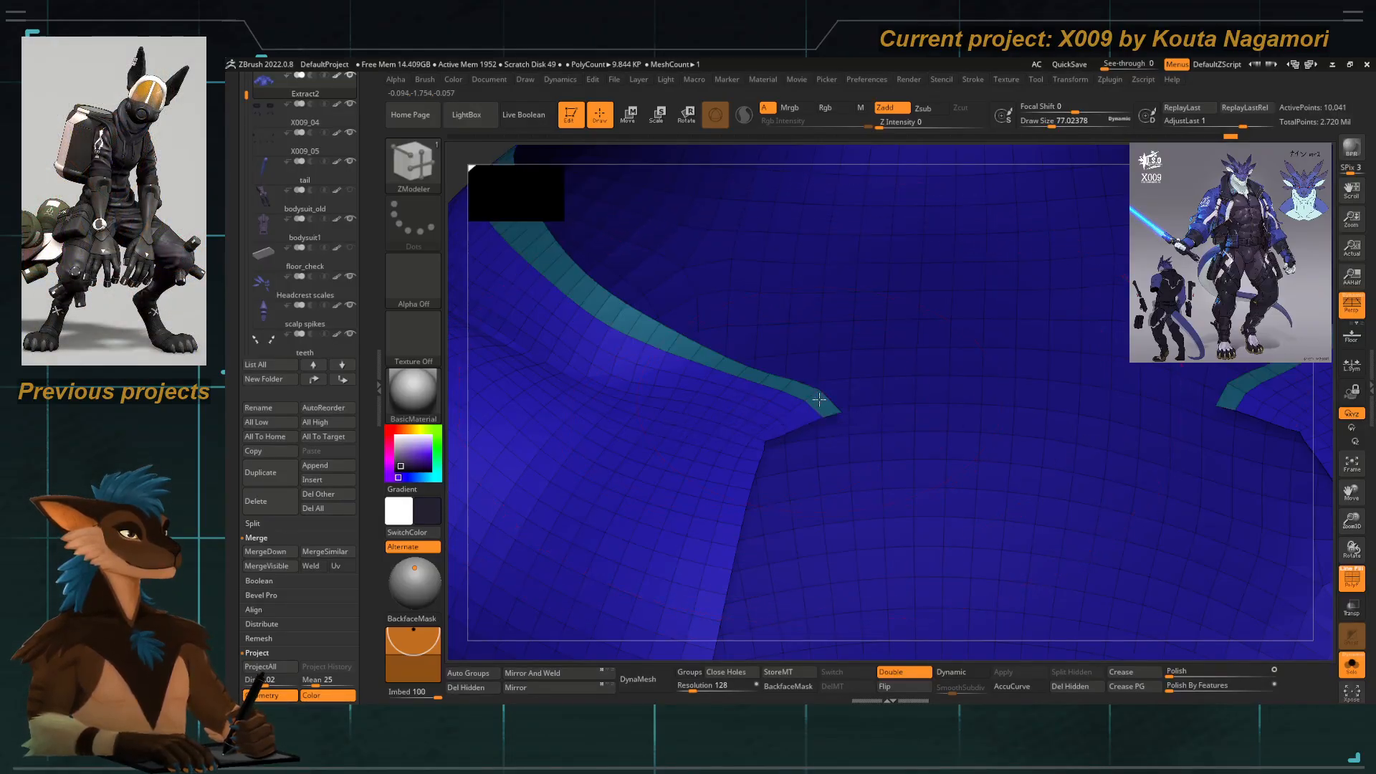
left_click(800, 410)
left_click(780, 423)
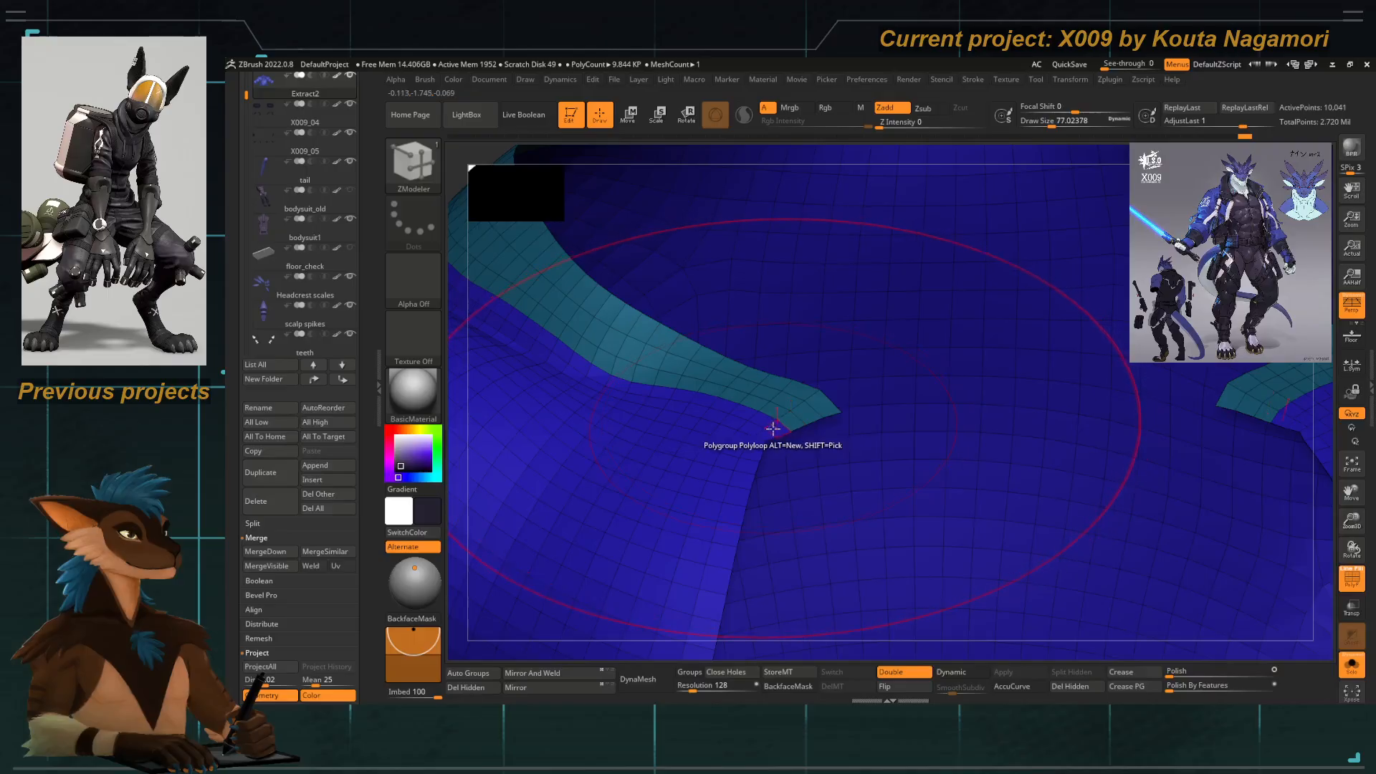
left_click(772, 428)
left_click(763, 434)
Examine the jacket's neckline polygroup in Solo mode and against the full character, comparing its fit under the collar.
key("f")
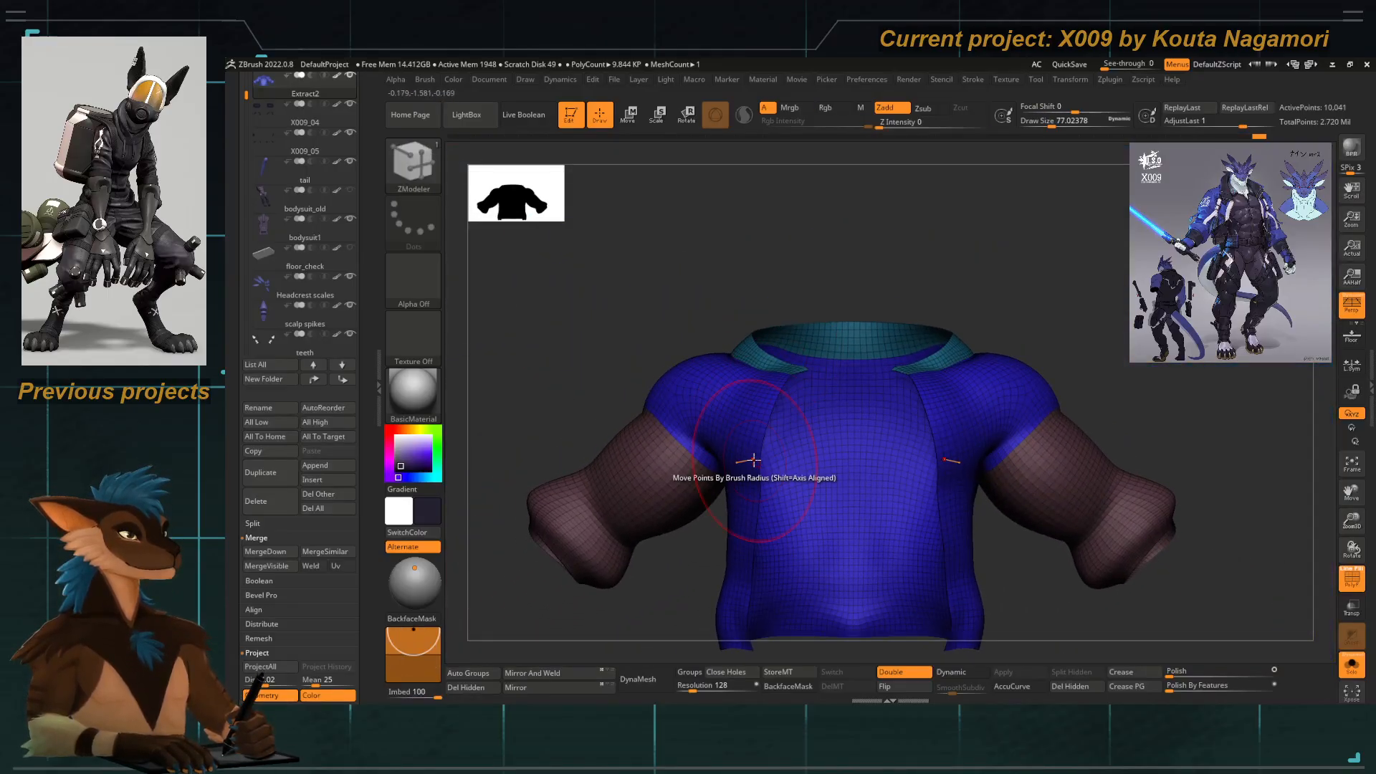
left_click(1346, 674)
right_click_drag(743, 424, 593, 261, "ctrl")
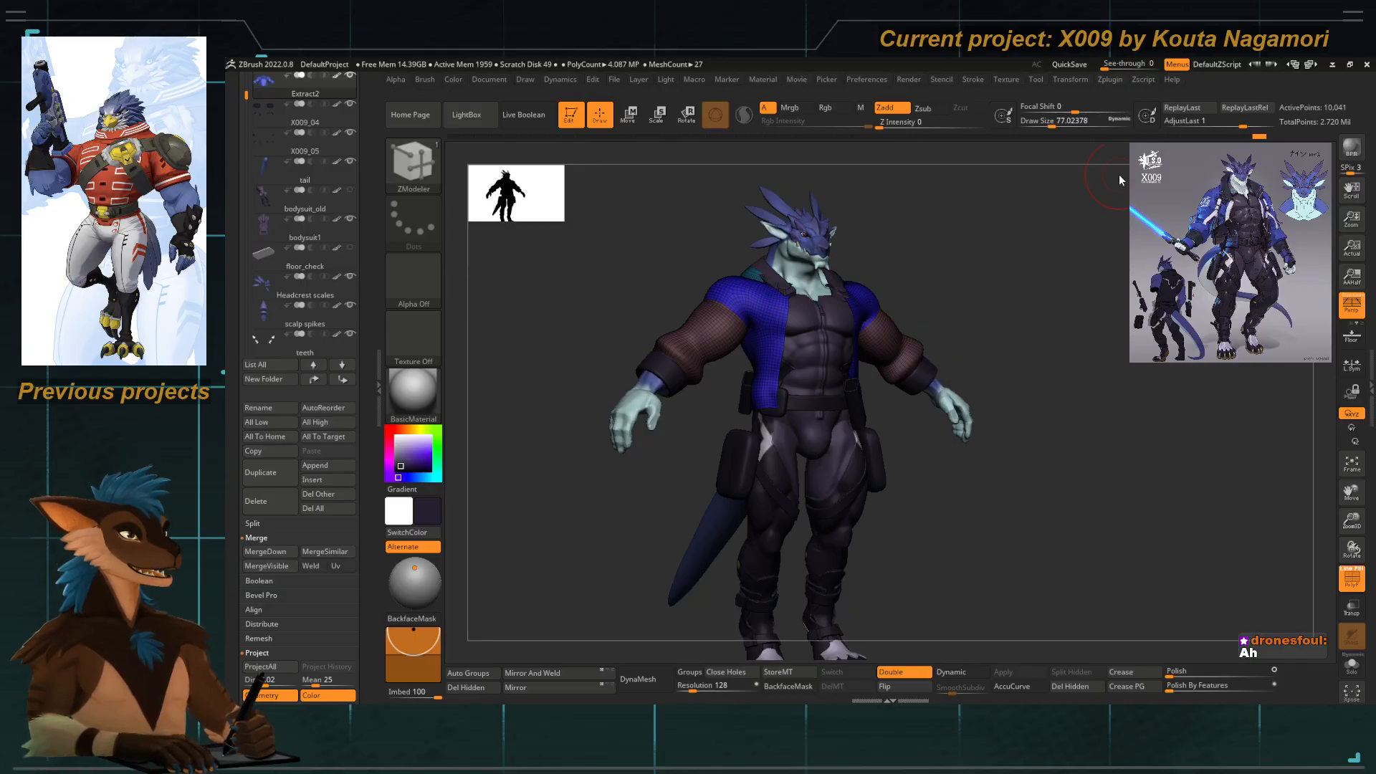
left_click_drag(621, 283, 855, 393)
left_click(1352, 666)
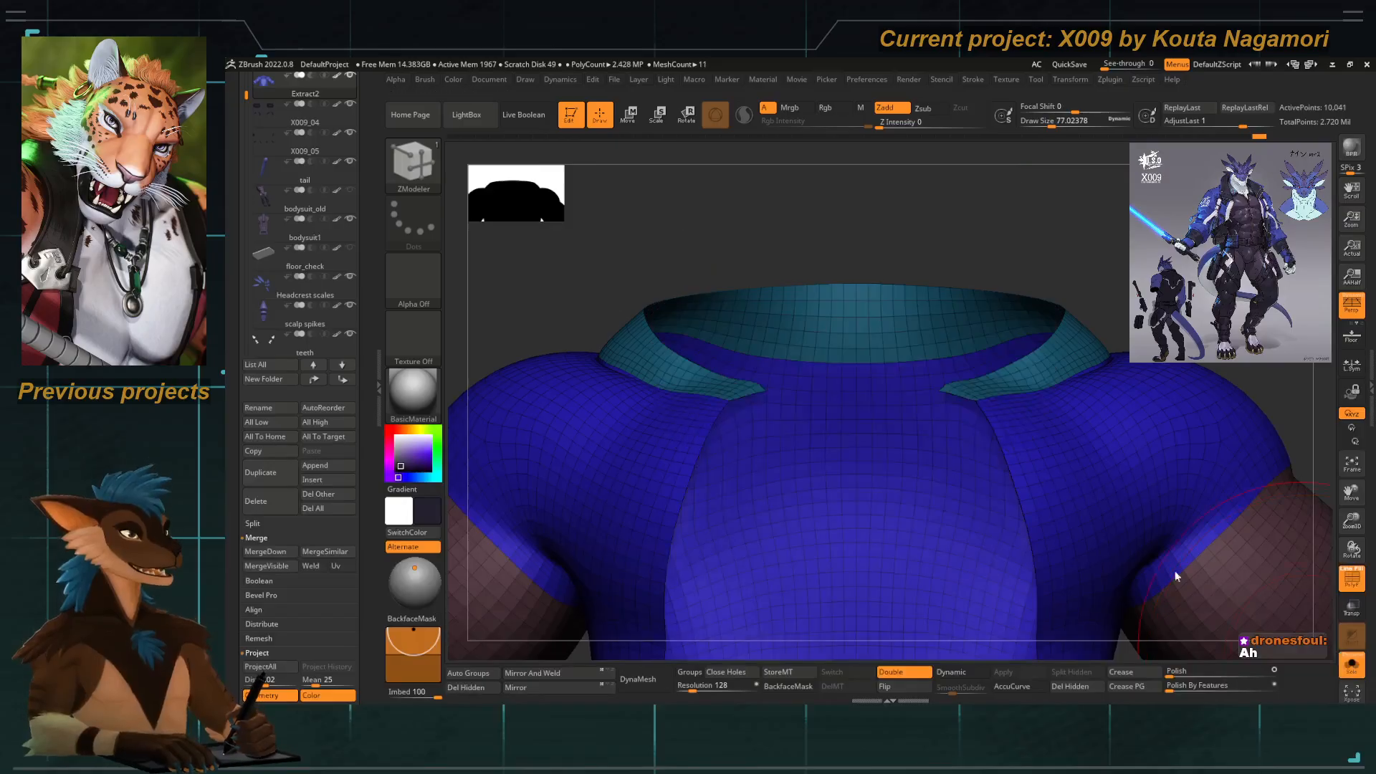
right_click_drag(694, 346, 651, 361, "ctrl")
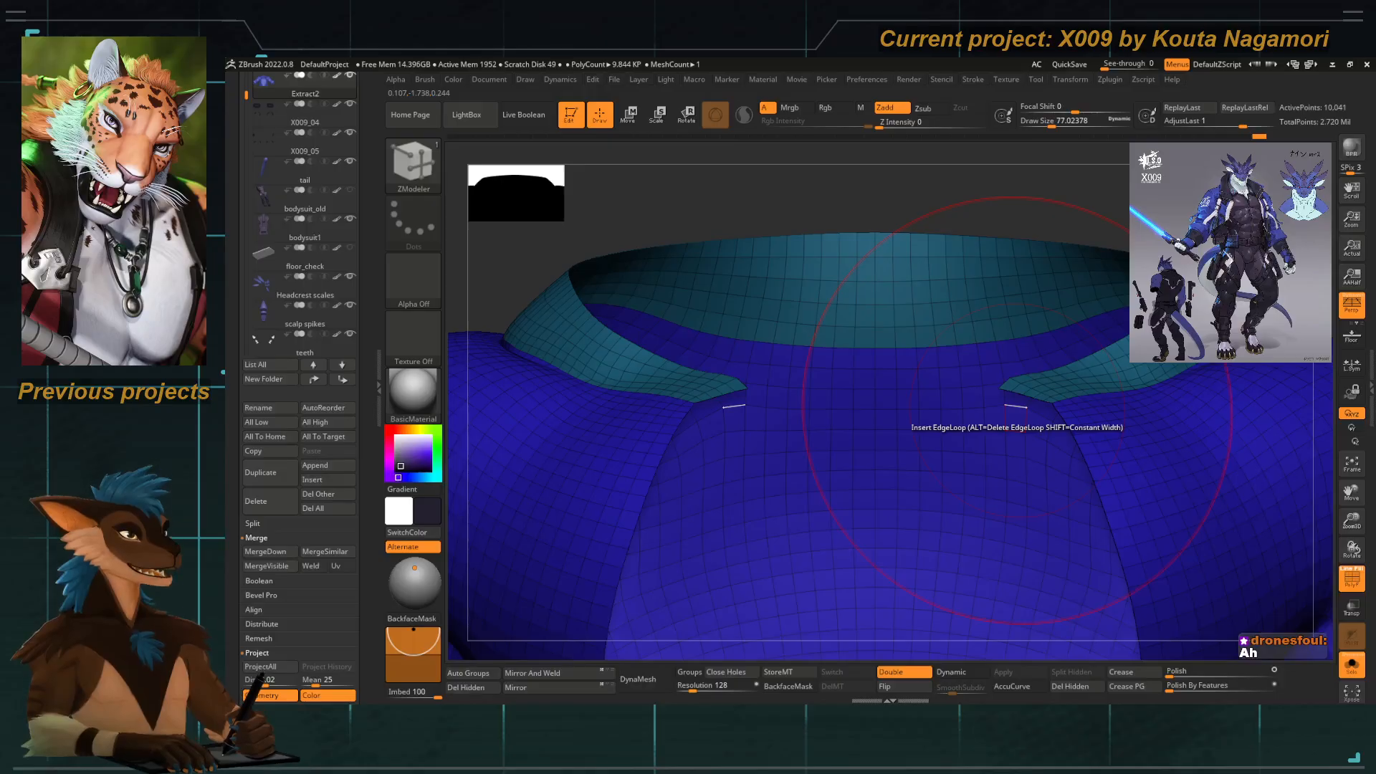
right_click_drag(1016, 407, 688, 267)
left_click_drag(688, 267, 940, 452, "shift")
left_click(1347, 667)
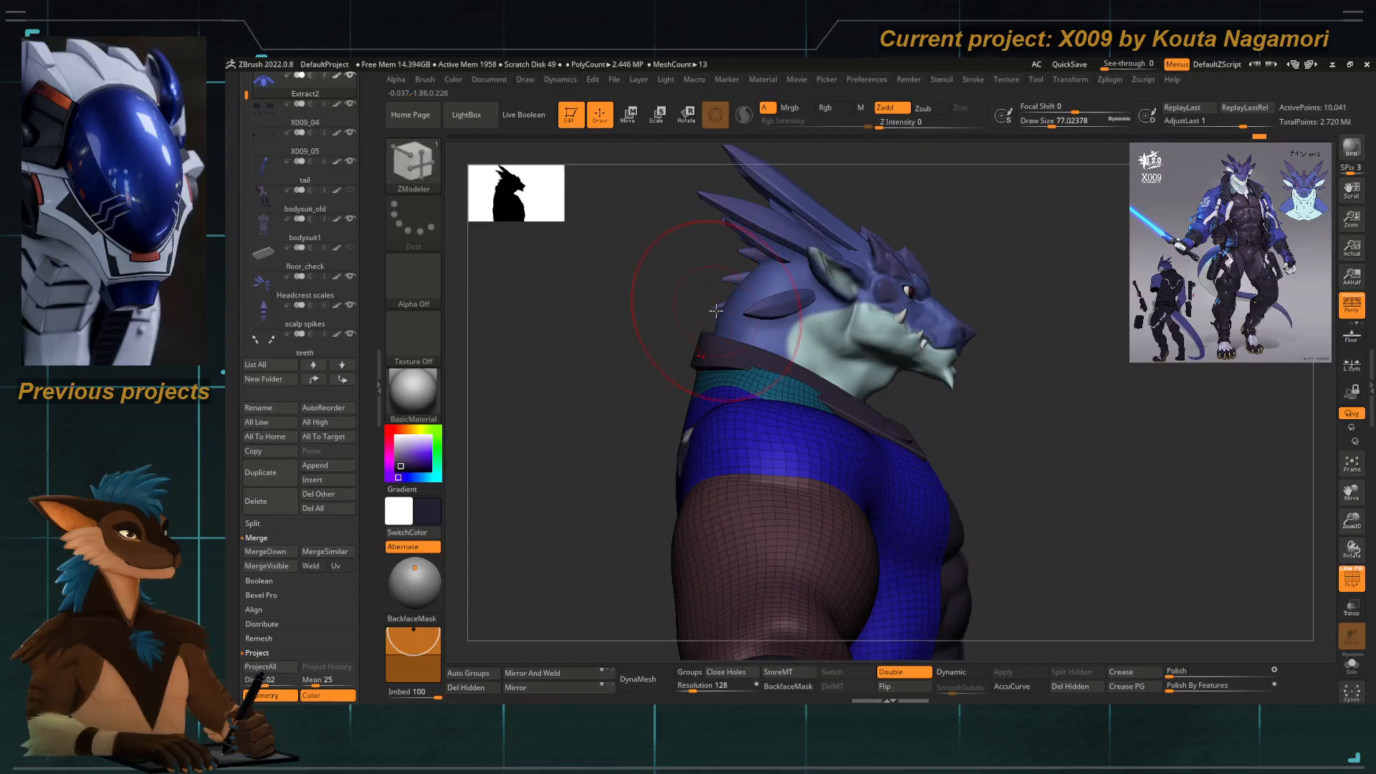
Isolate the jacket in Solo mode and frame its neckline polygroup for editing.
left_click_drag(716, 310, 863, 420)
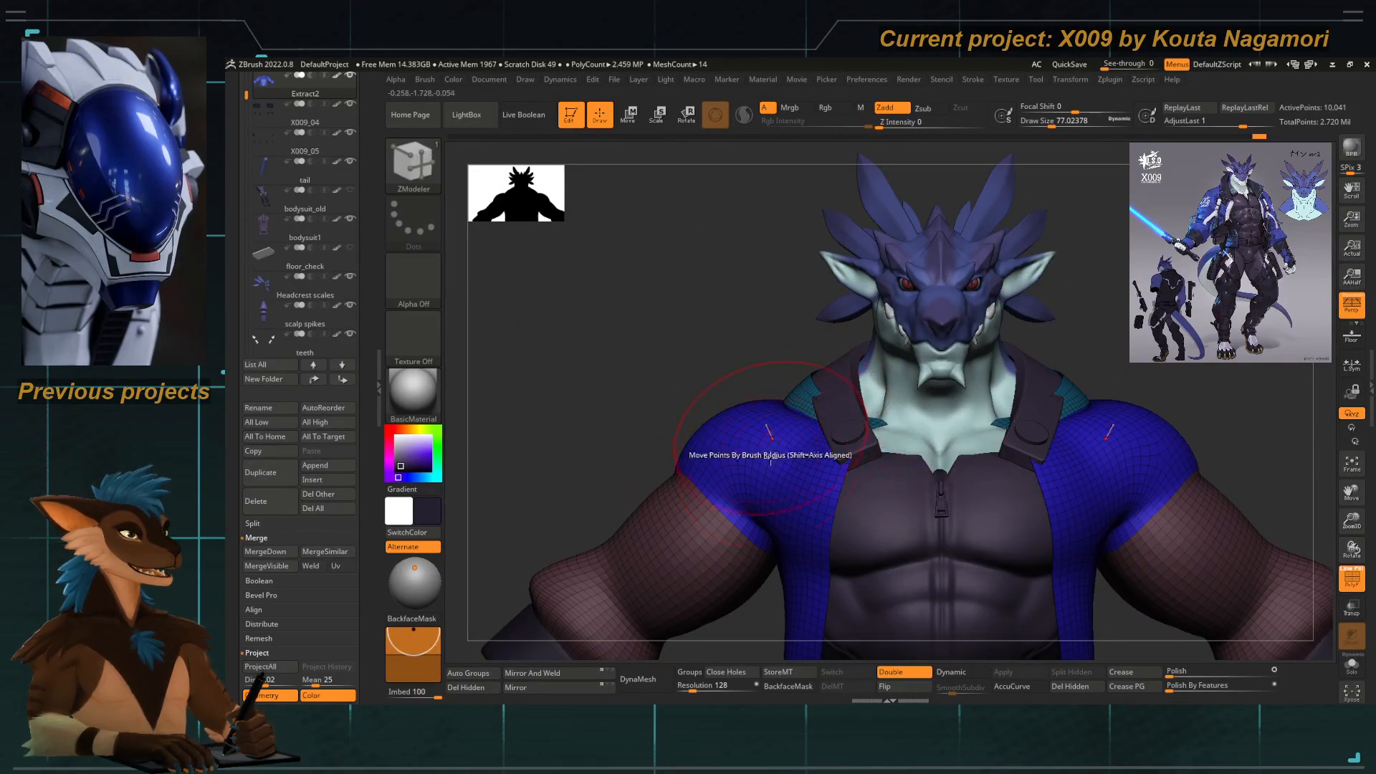
mouse_move(885, 437)
right_mouse_down("alt")
mouse_move(798, 365)
mouse_move(721, 381)
mouse_move(691, 327)
right_mouse_up("alt")
left_click(1350, 661)
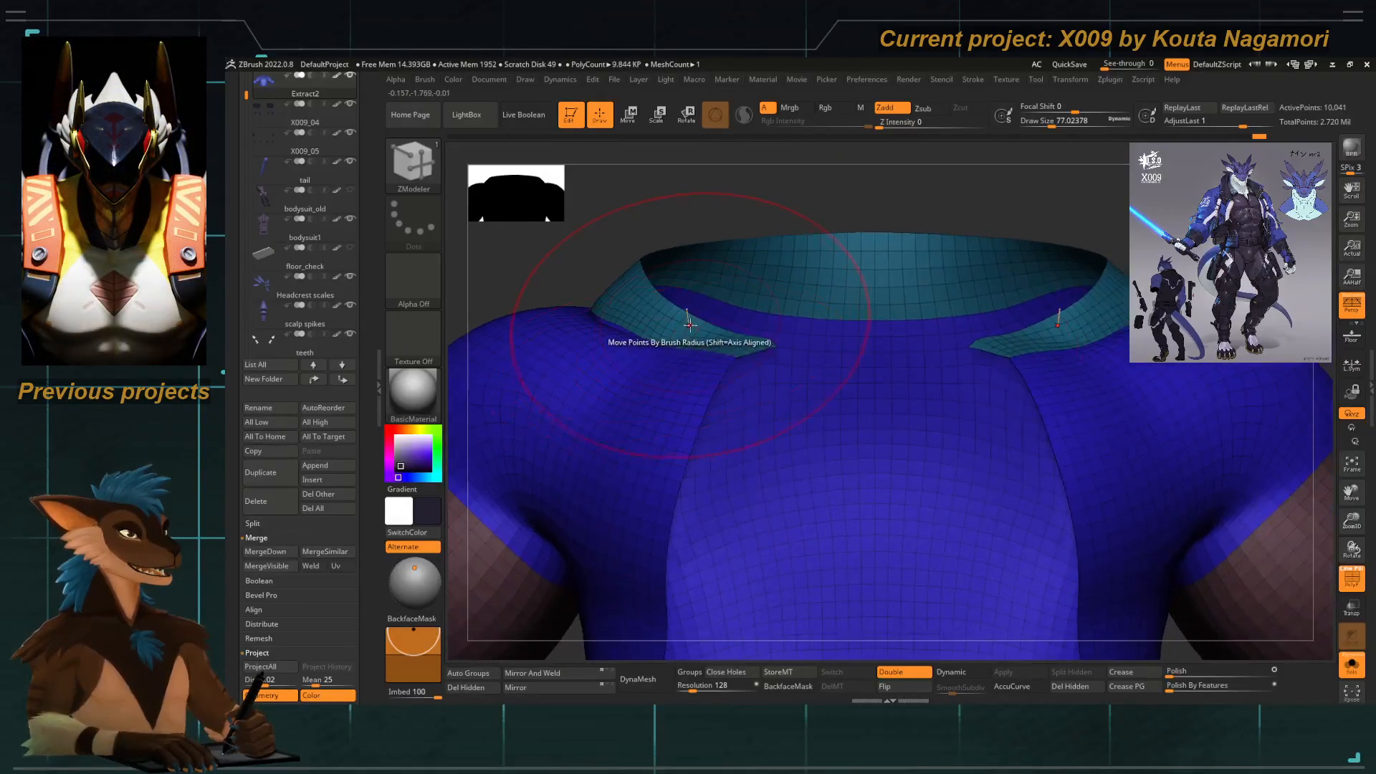
key("space")
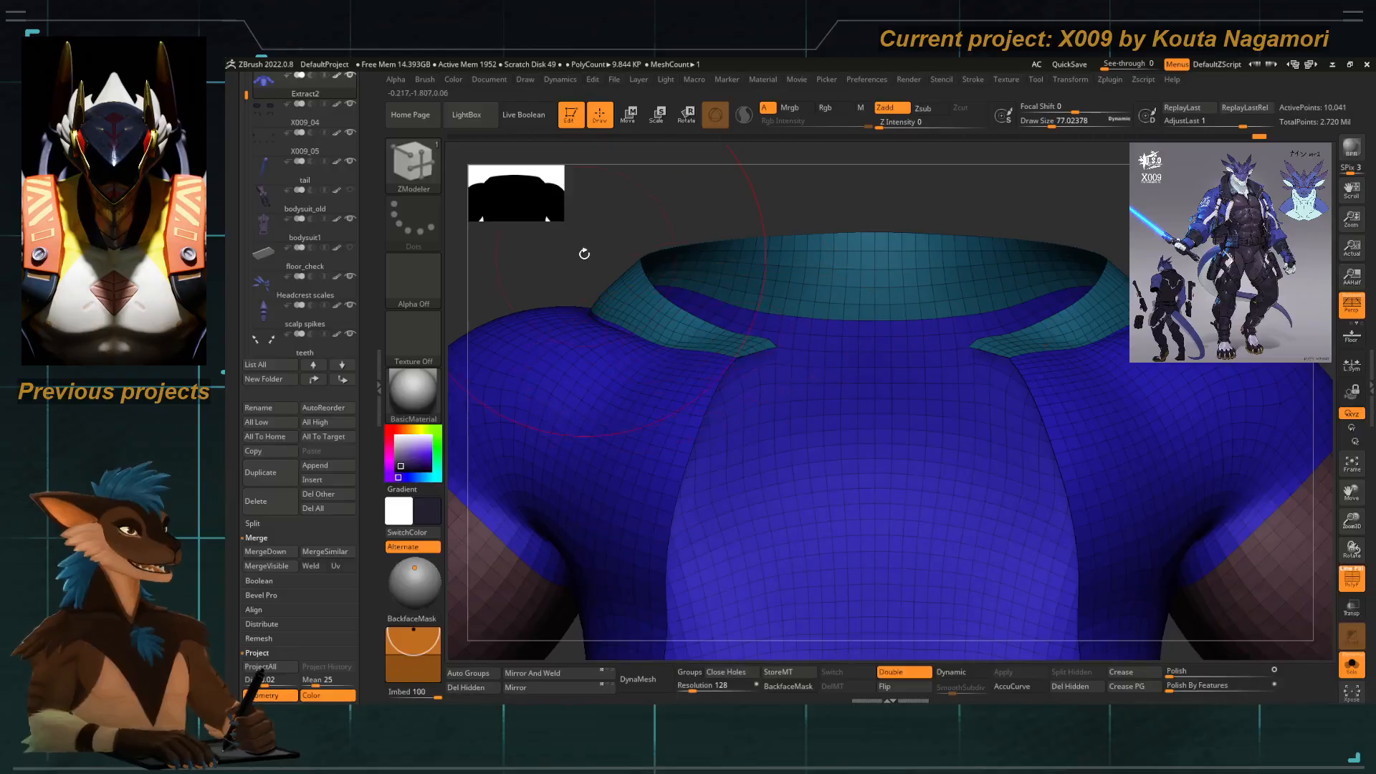
right_click_drag(583, 252, 982, 516)
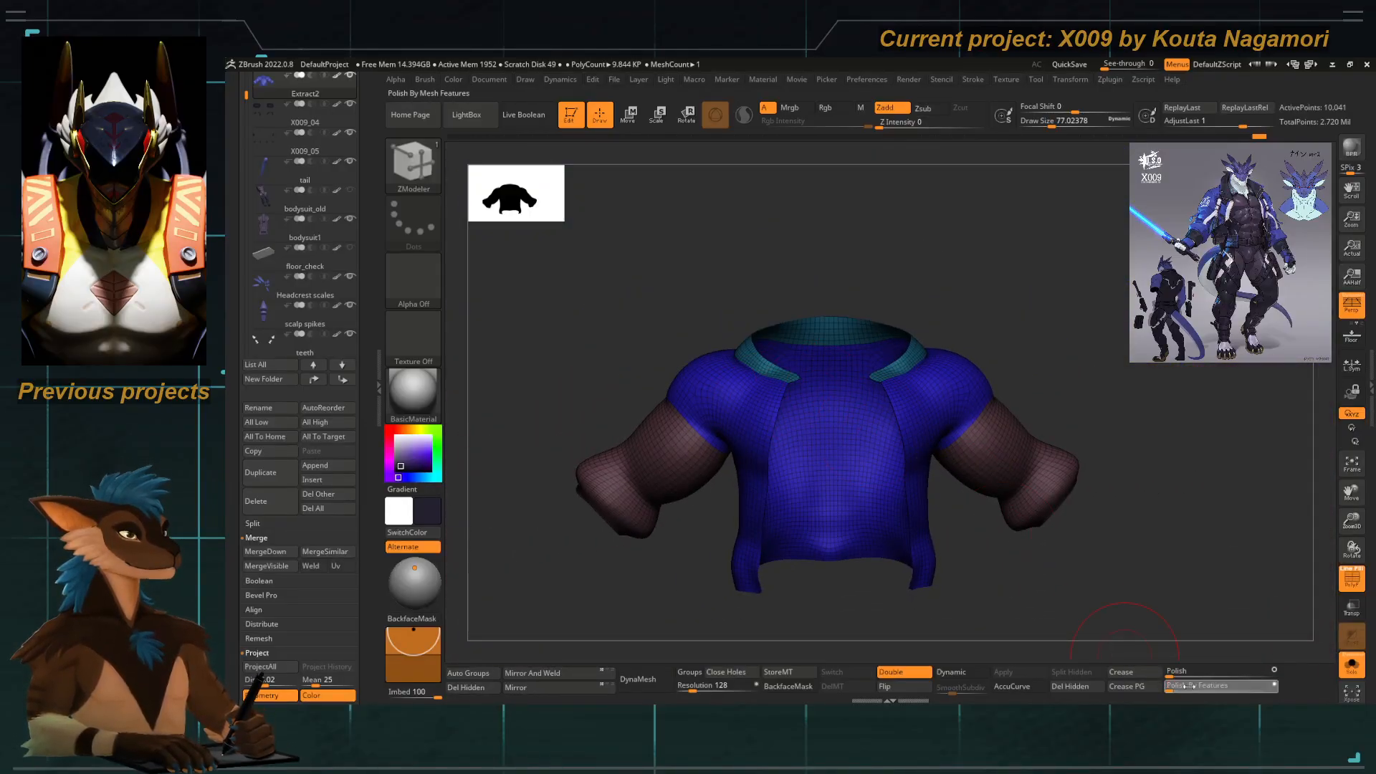
Undo the last change and examine the jacket's front hem corner and opening edges up close.
mouse_move(790, 373)
right_mouse_down("ctrl")
mouse_move(850, 485)
mouse_move(787, 538)
right_mouse_up("ctrl")
key("ctrl+z")
right_click_drag(620, 215, 653, 172)
mouse_move(781, 312)
right_mouse_down("alt")
mouse_move(729, 479)
mouse_move(835, 372)
mouse_move(860, 416)
right_mouse_up("alt")
mouse_move(873, 397)
left_mouse_down("ctrl")
mouse_move(870, 381)
mouse_move(856, 384)
mouse_move(862, 423)
left_mouse_up("ctrl")
mouse_move(872, 301)
right_mouse_down()
mouse_move(835, 387)
mouse_move(667, 325)
right_mouse_up()
mouse_move(667, 326)
right_mouse_down("alt")
mouse_move(665, 284)
mouse_move(743, 598)
mouse_move(891, 626)
mouse_move(743, 371)
right_mouse_up("alt")
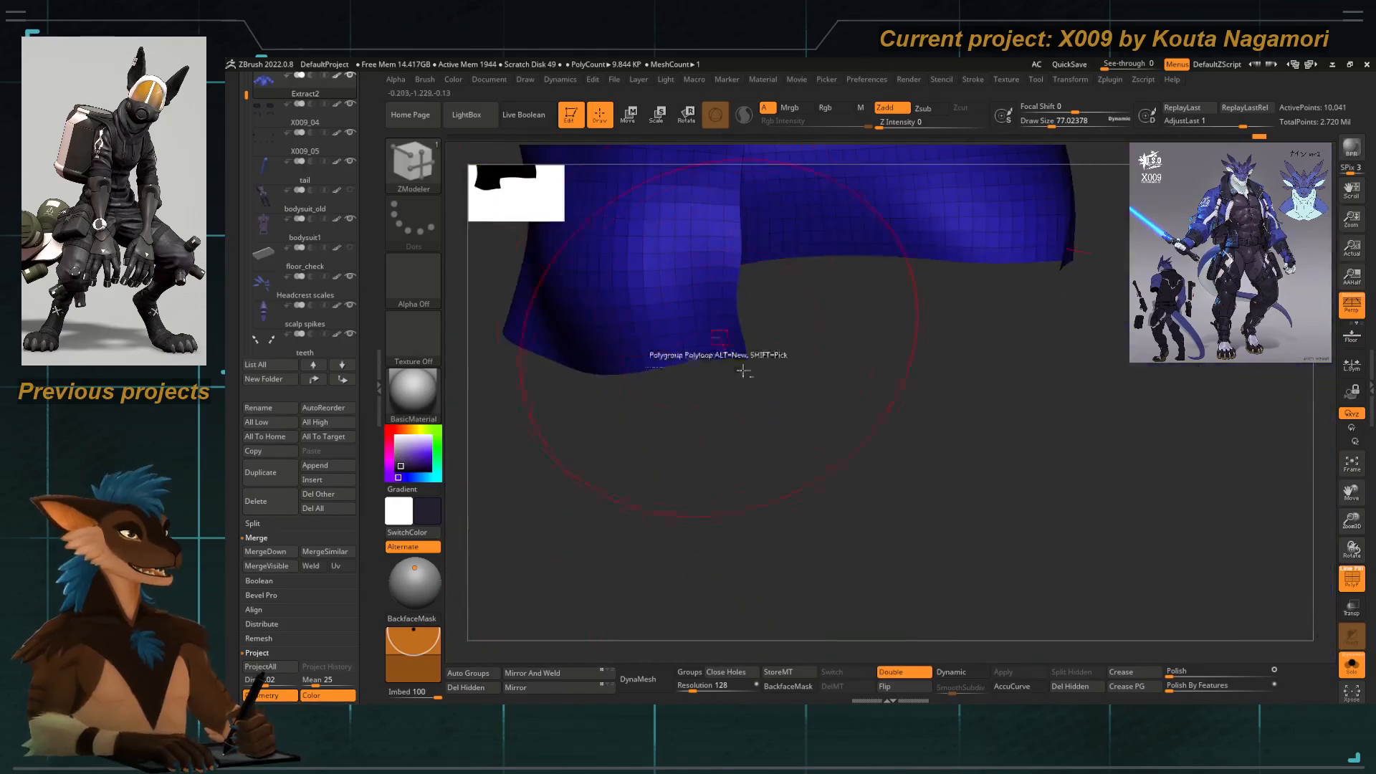
mouse_move(738, 374)
left_mouse_down("ctrl")
mouse_move(741, 351)
mouse_move(752, 360)
left_mouse_up("ctrl")
right_click_drag(788, 409, 817, 398)
mouse_move(817, 399)
right_mouse_down("ctrl")
mouse_move(725, 347)
mouse_move(795, 604)
right_mouse_up("ctrl")
right_click_drag(899, 538, 758, 498, "shift")
right_click_drag(758, 498, 853, 433, "alt")
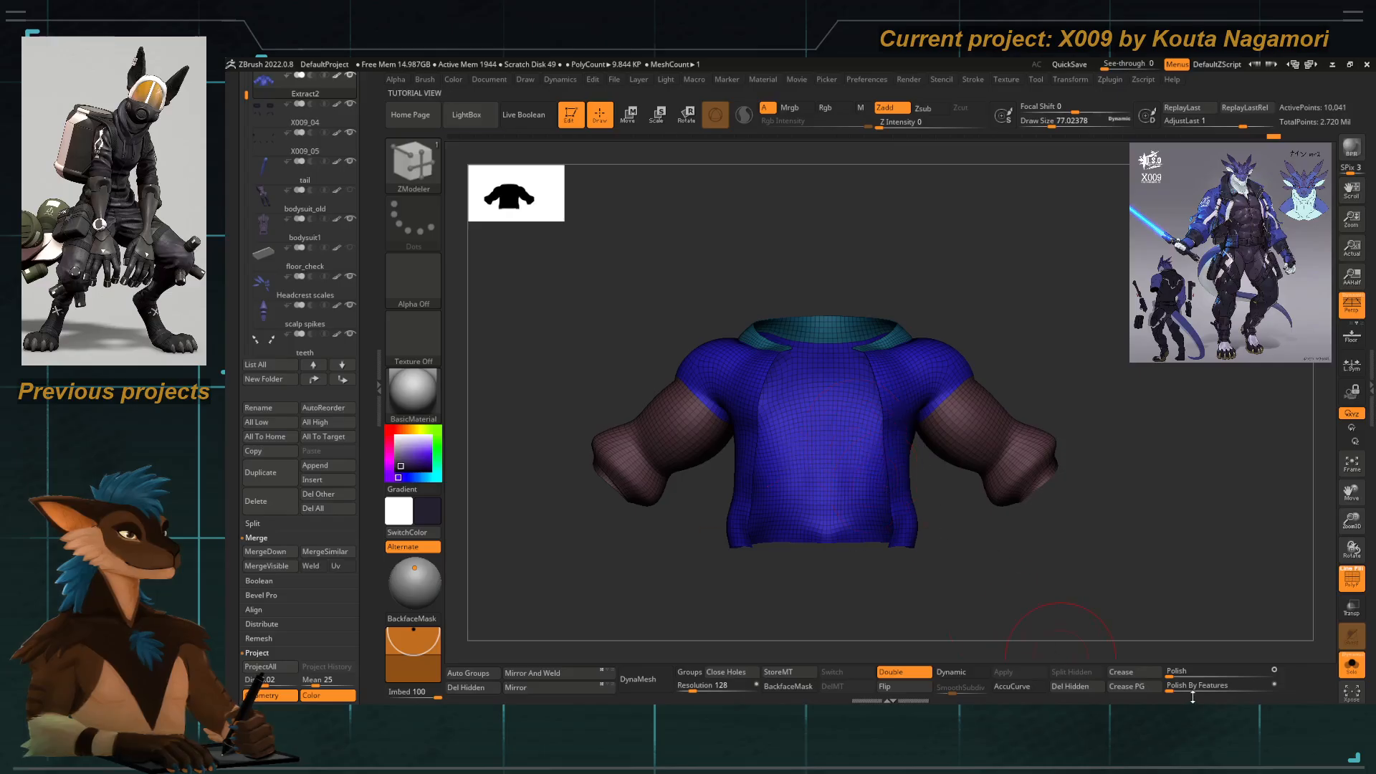
Smooth the jacket's mesh and polygroup borders with Polish By Features, comparing the collar seam without and with the polish.
left_click(1171, 688)
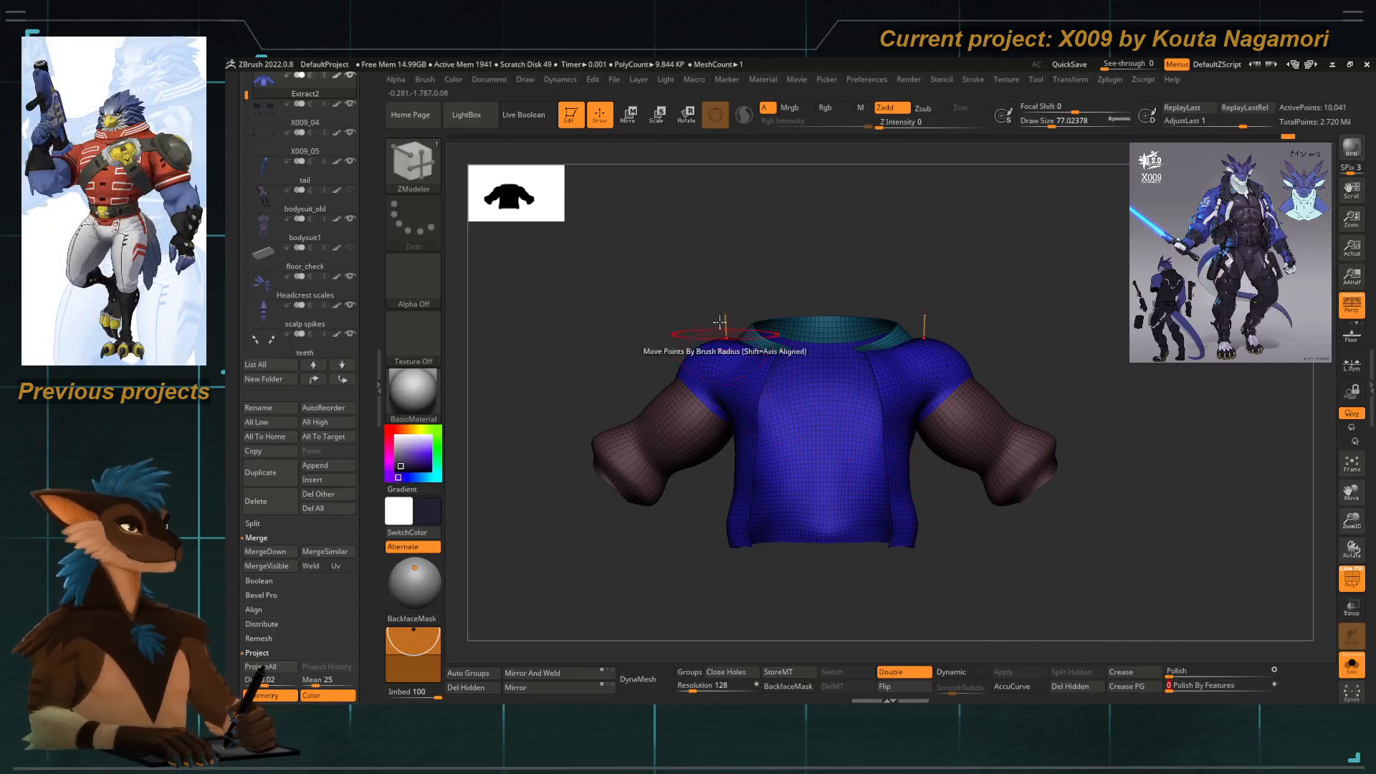
mouse_move(666, 336)
right_mouse_down()
mouse_move(780, 378)
mouse_move(831, 416)
mouse_move(863, 404)
right_mouse_up()
key("ctrl+z")
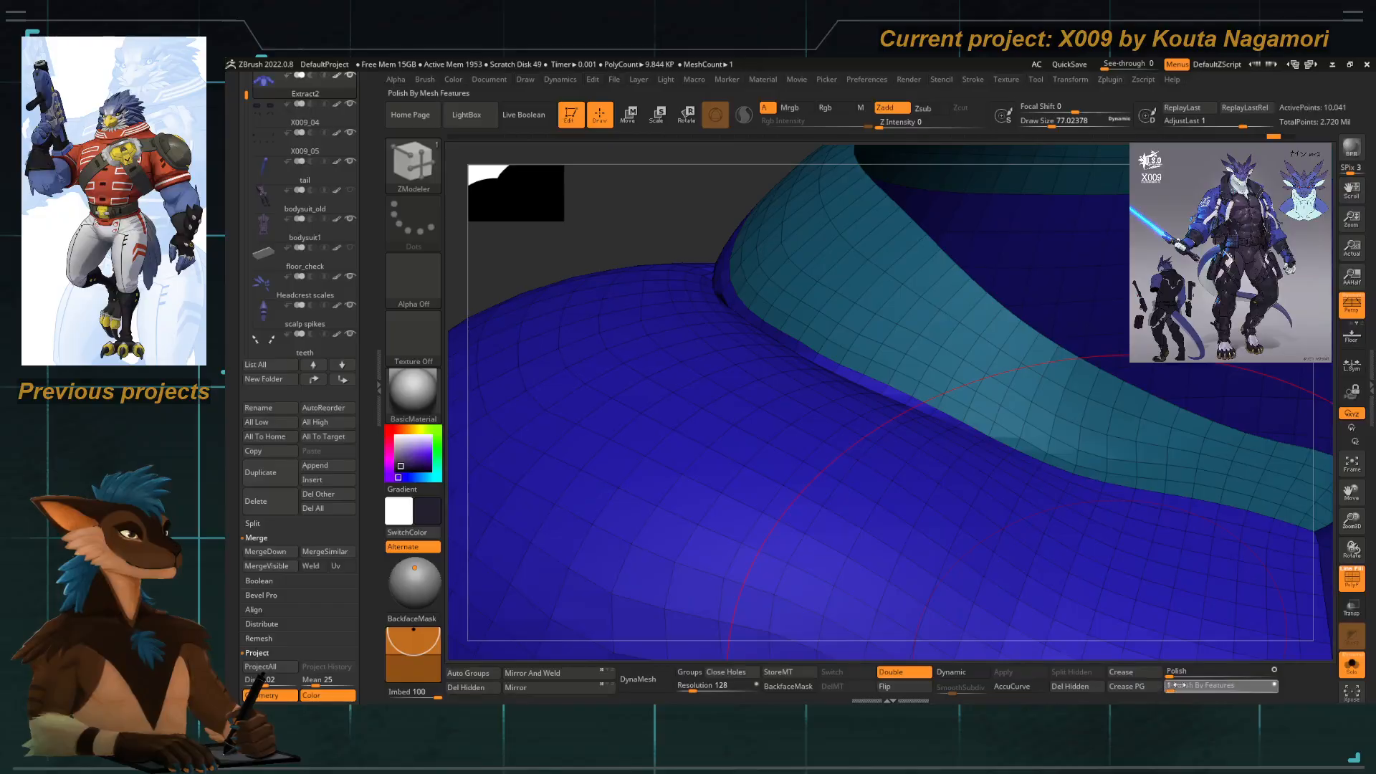
left_click_drag(1175, 685, 1213, 679)
right_click_drag(804, 306, 589, 218, "ctrl")
mouse_move(774, 355)
right_mouse_down("ctrl")
mouse_move(664, 320)
mouse_move(786, 418)
right_mouse_up("ctrl")
Try to fold the neckline's upper edge outward with ZModeler's Swivel edge action on the EdgeLoop target.
key("space")
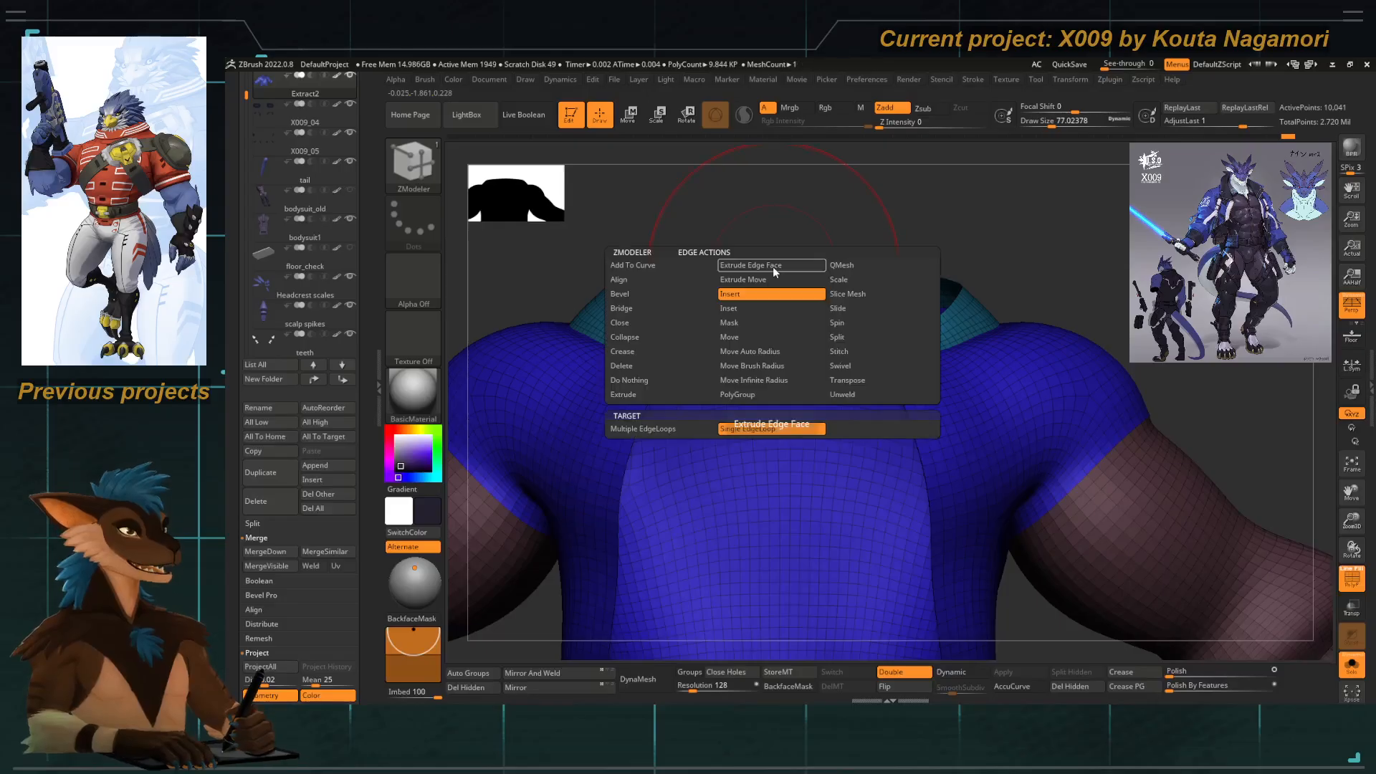
left_click(850, 367)
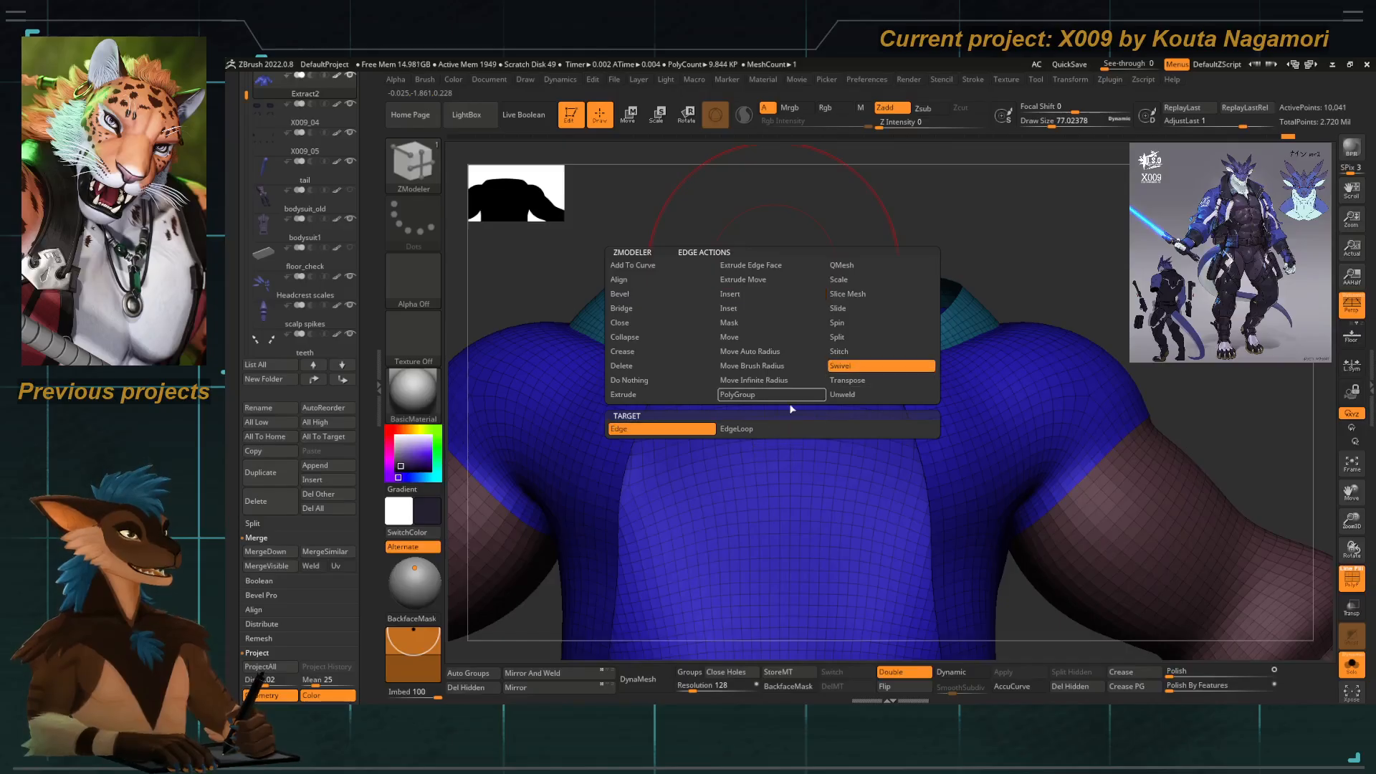
left_click(736, 427)
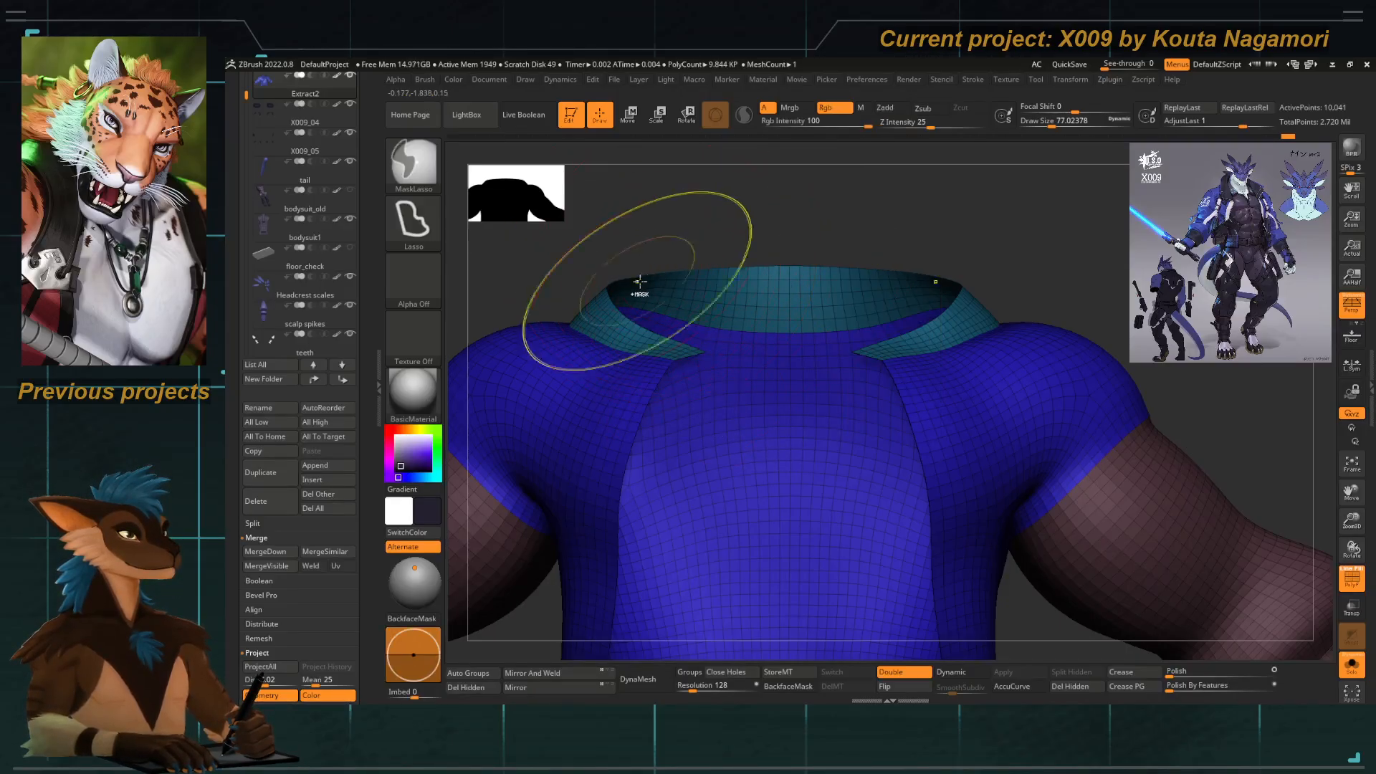
left_click_drag(715, 276, 688, 195)
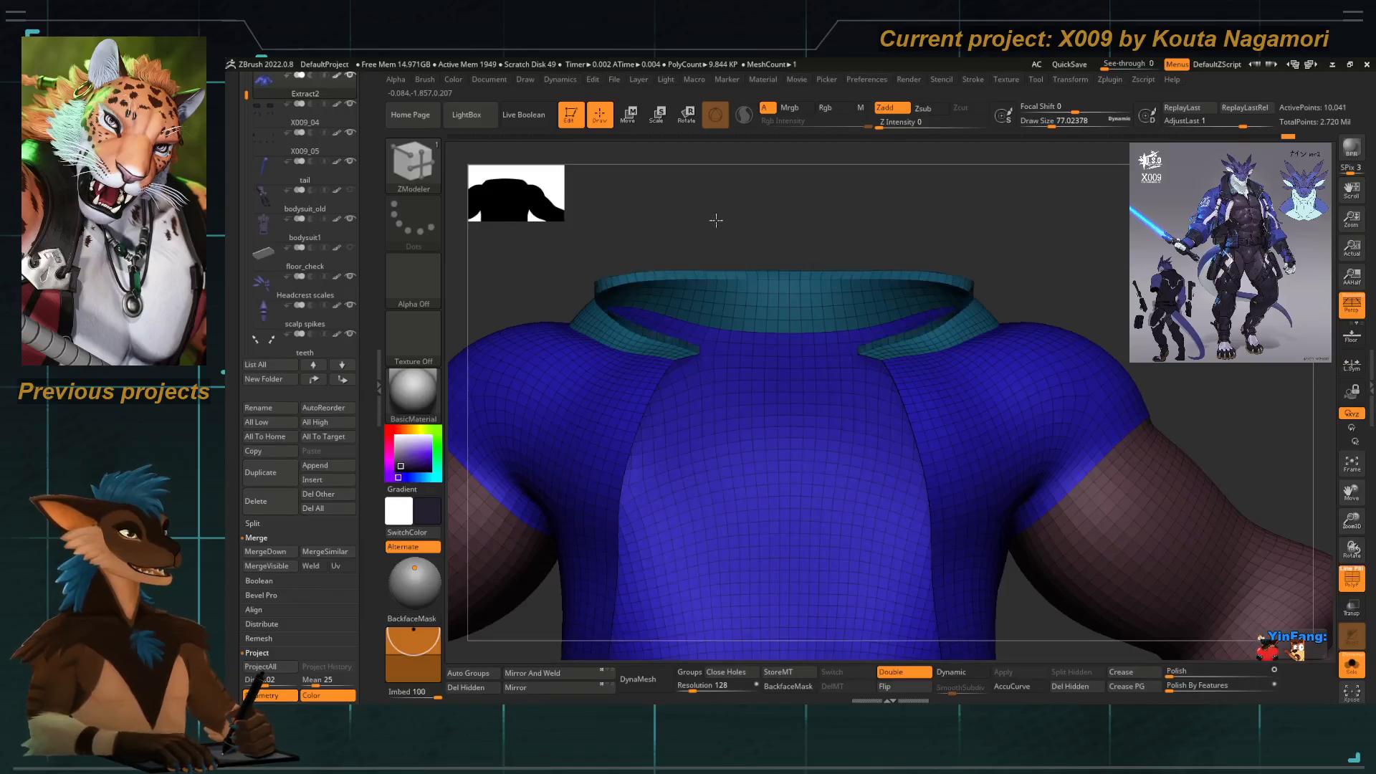
left_click_drag(723, 278, 654, 384, "ctrl")
Delete the inner edge loops running along the collar strip with ZModeler's Delete edge action on the EdgeLoop Complete target.
right_click_drag(583, 308, 679, 364, "ctrl")
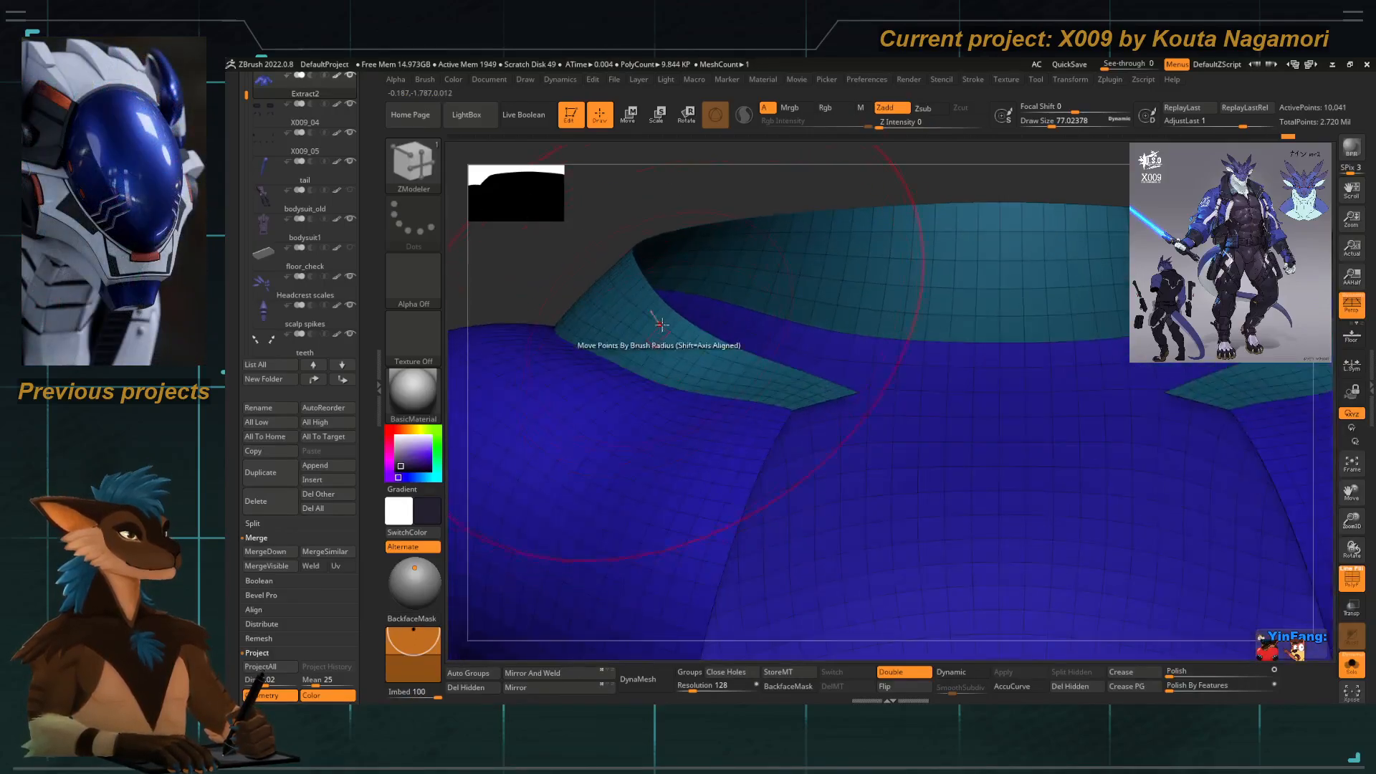
key("space")
left_click(556, 398)
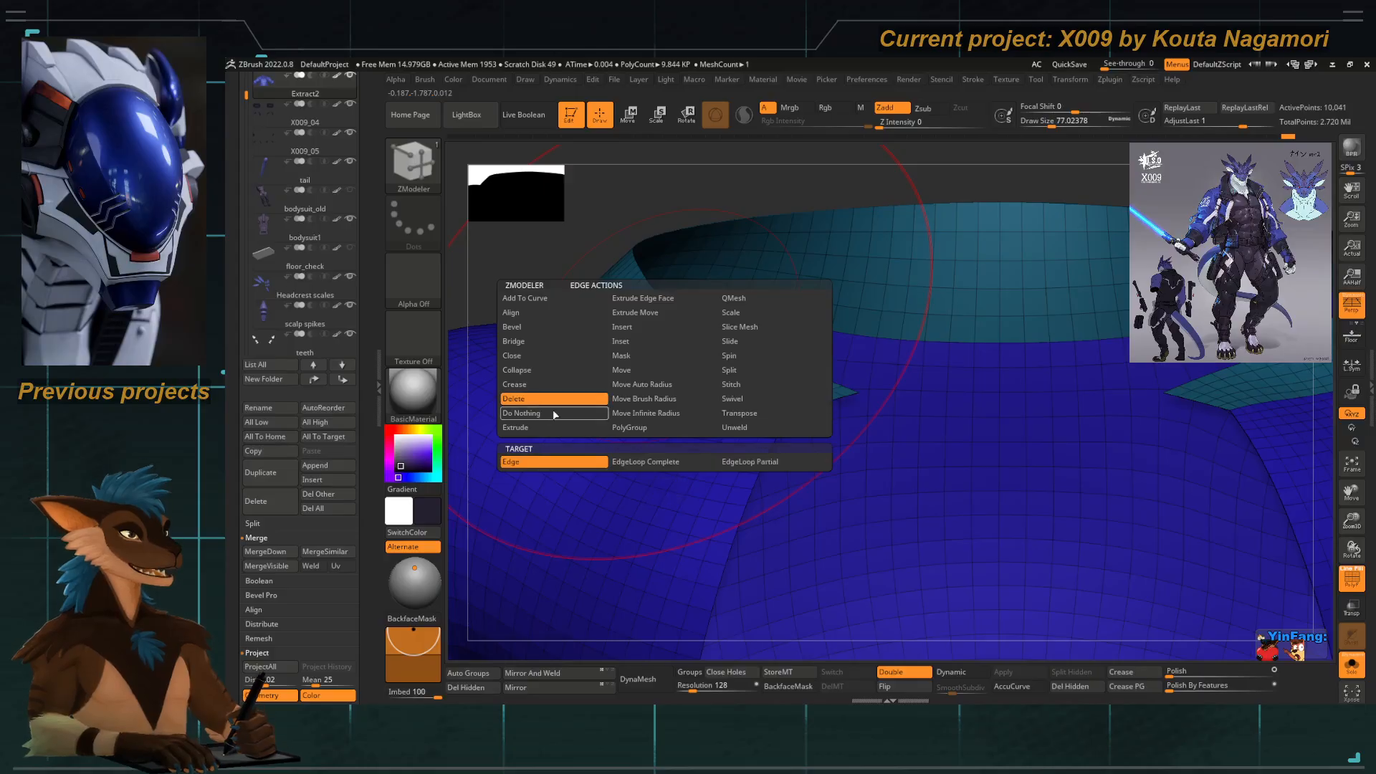
left_click(643, 463)
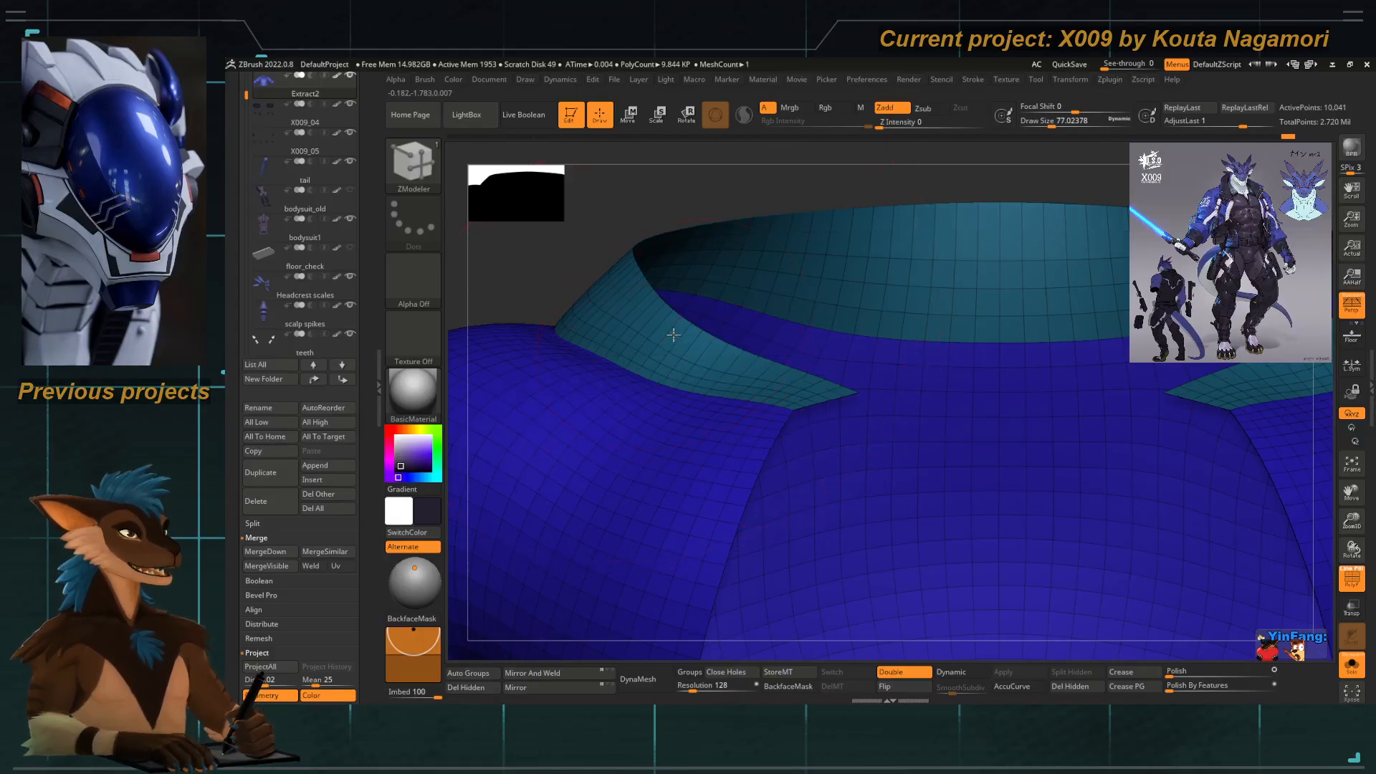
left_click(653, 358)
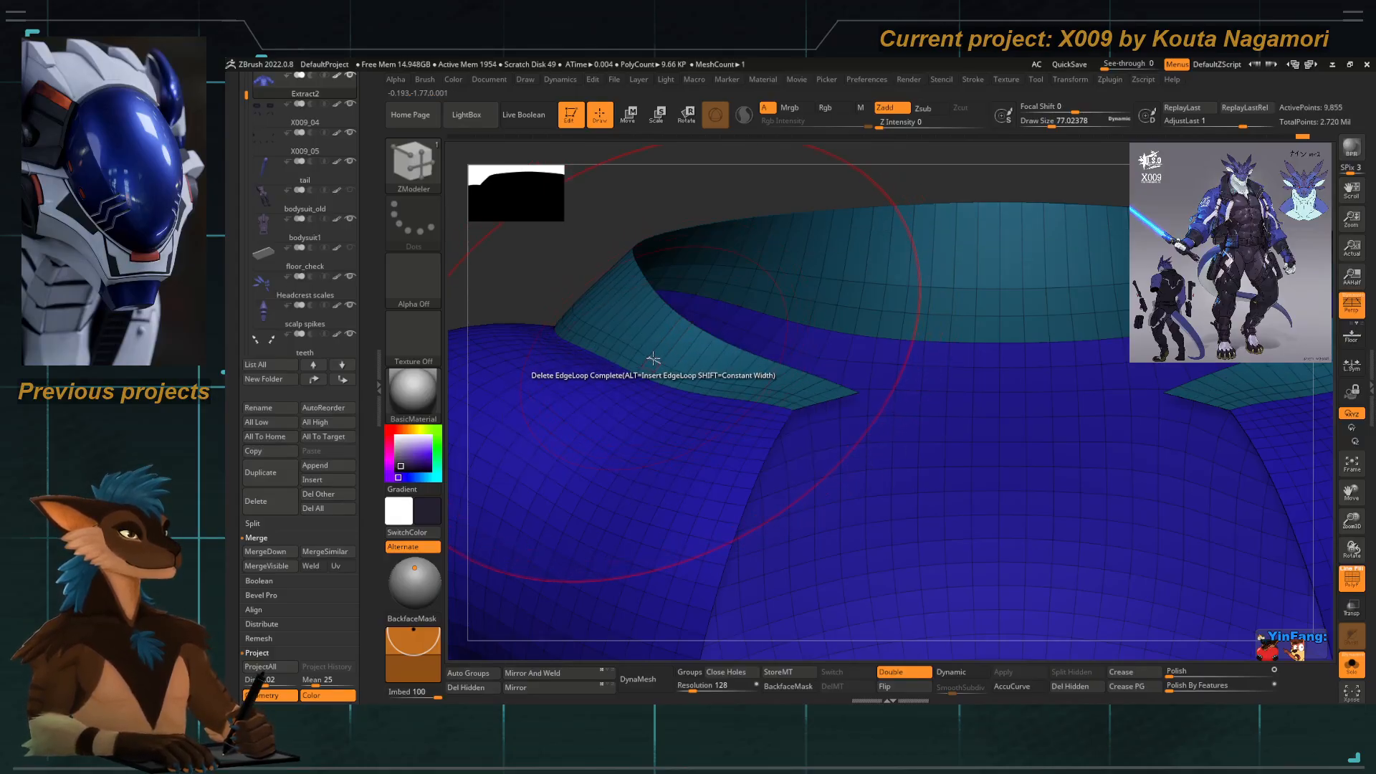
left_click(685, 321)
Swivel the collar's upper edge loop outward with ZModeler's Swivel action on the EdgeLoop target so the strip stands upright.
key("space")
left_click(764, 400)
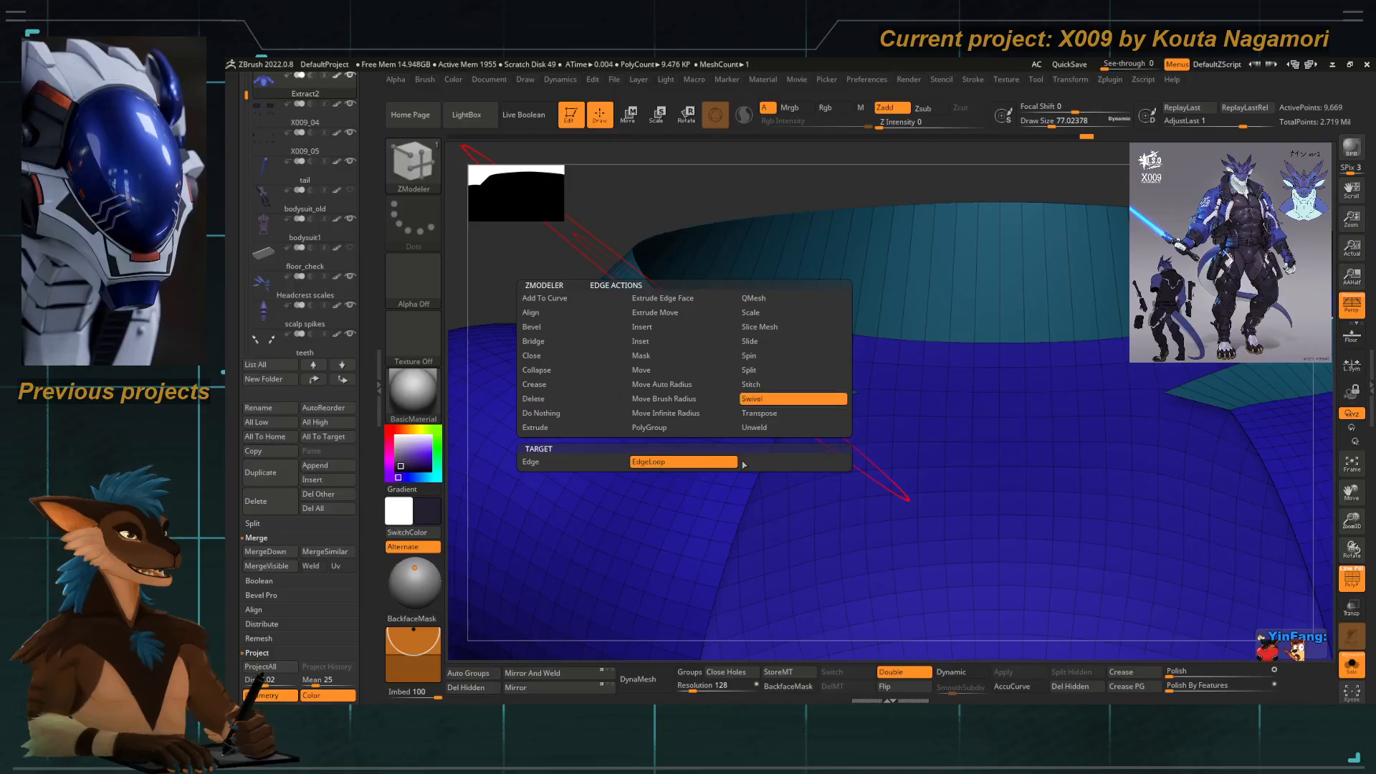
left_click(664, 398)
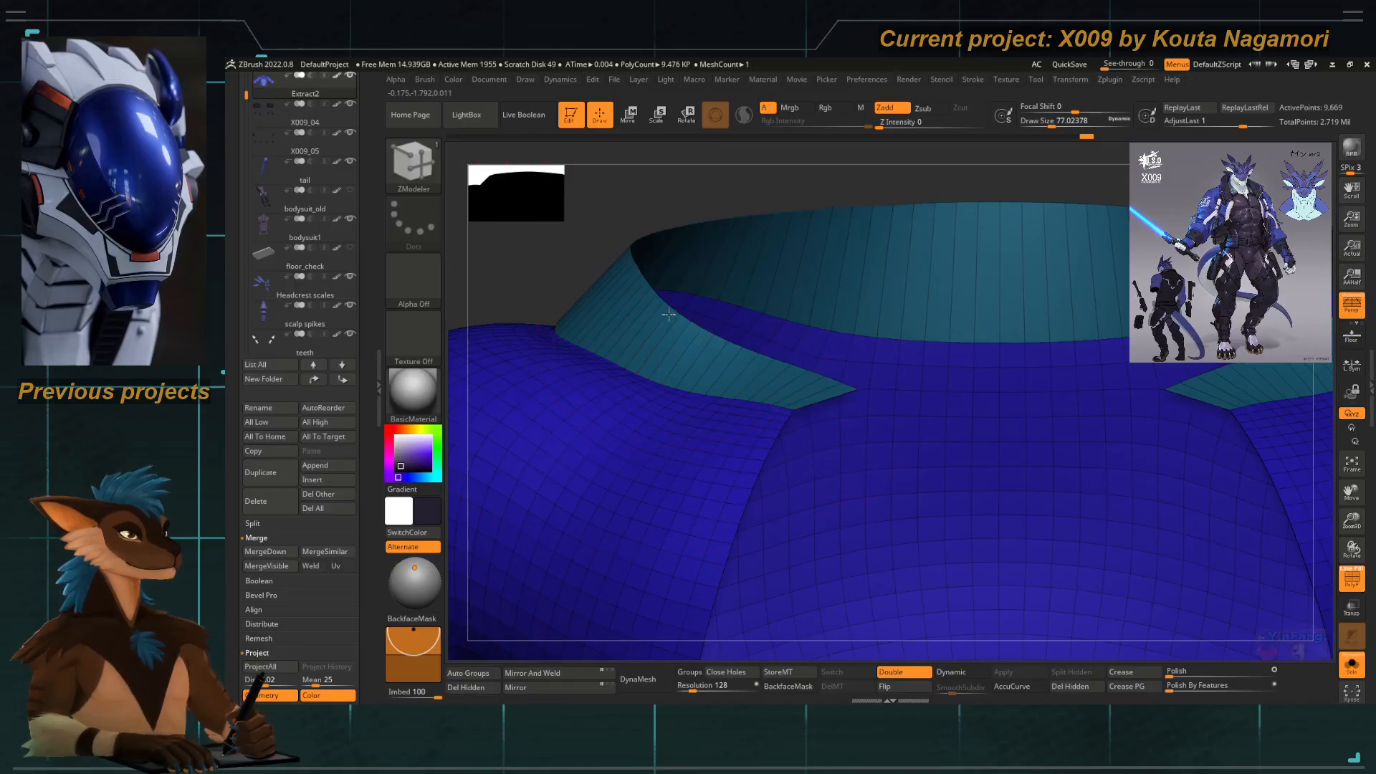
mouse_move(669, 314)
left_mouse_down()
mouse_move(496, 355)
mouse_move(647, 369)
left_mouse_up()
mouse_move(651, 303)
left_mouse_down()
mouse_move(617, 316)
mouse_move(639, 306)
left_mouse_up()
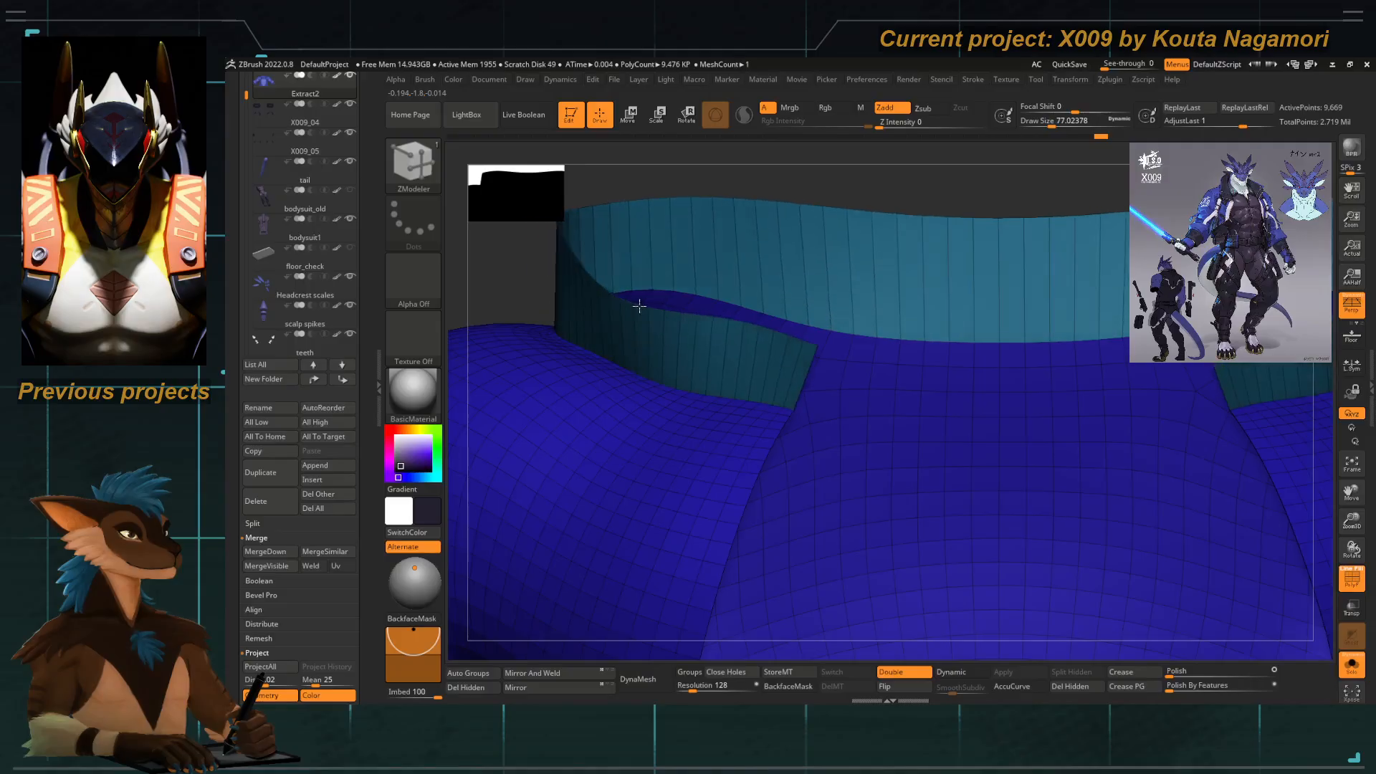
Insert a single edge loop along the middle of the collar strip with ZModeler's Insert action.
key("space")
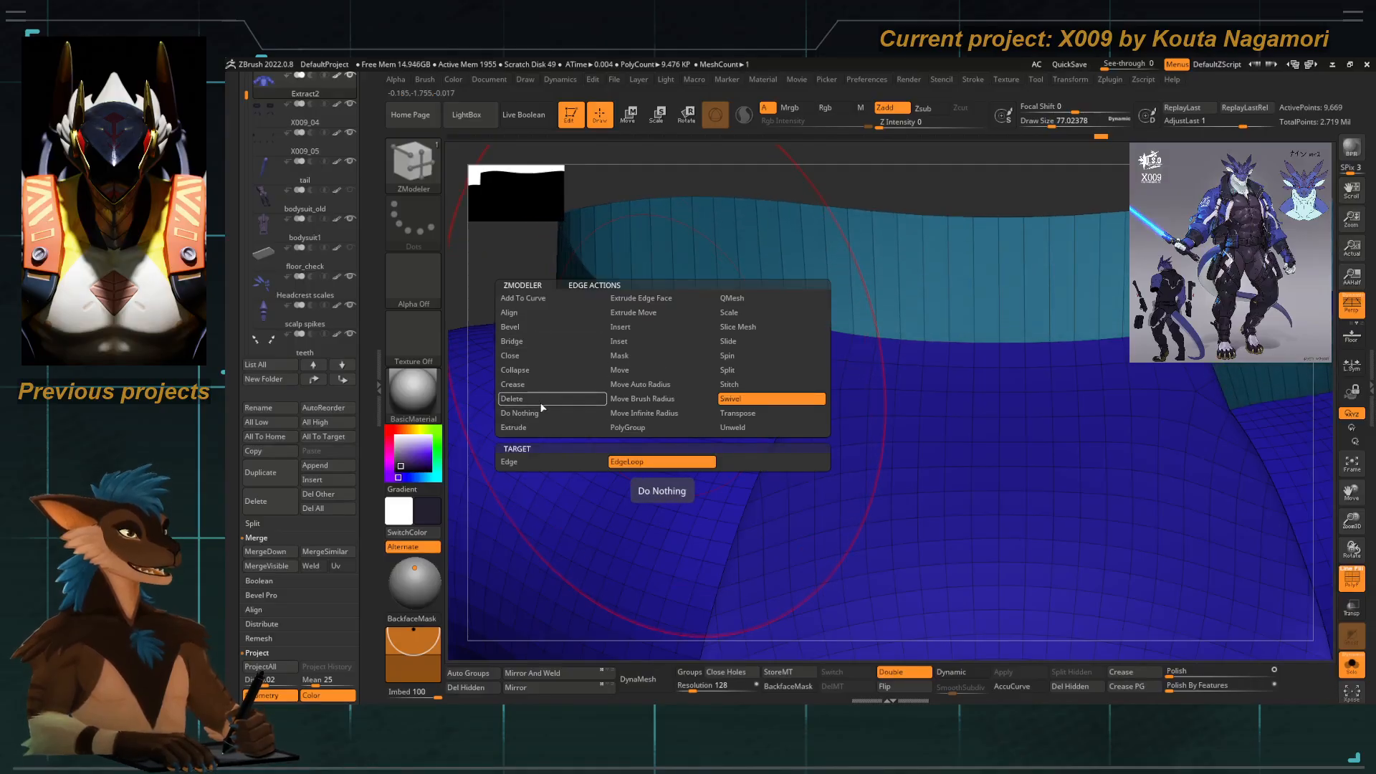
left_click(622, 345)
left_click(626, 328)
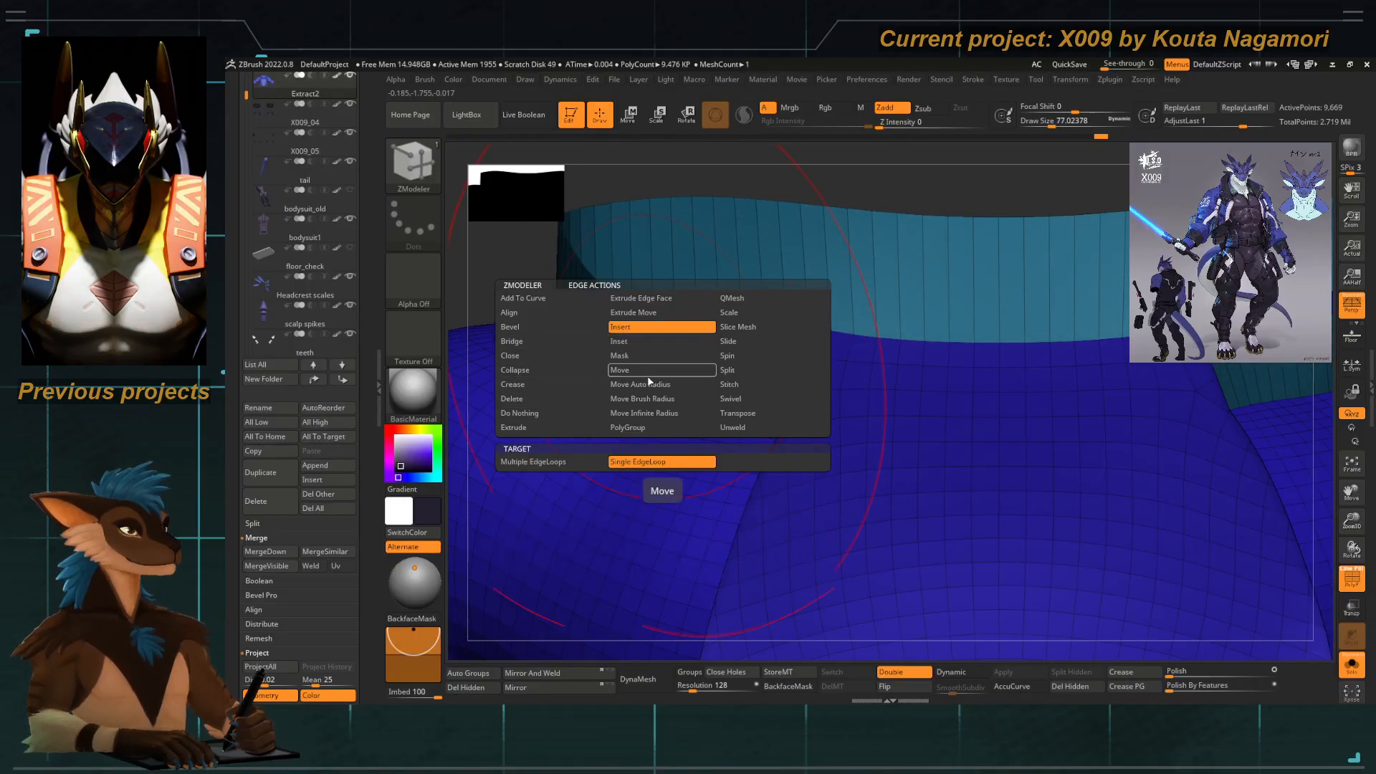
left_click(650, 349)
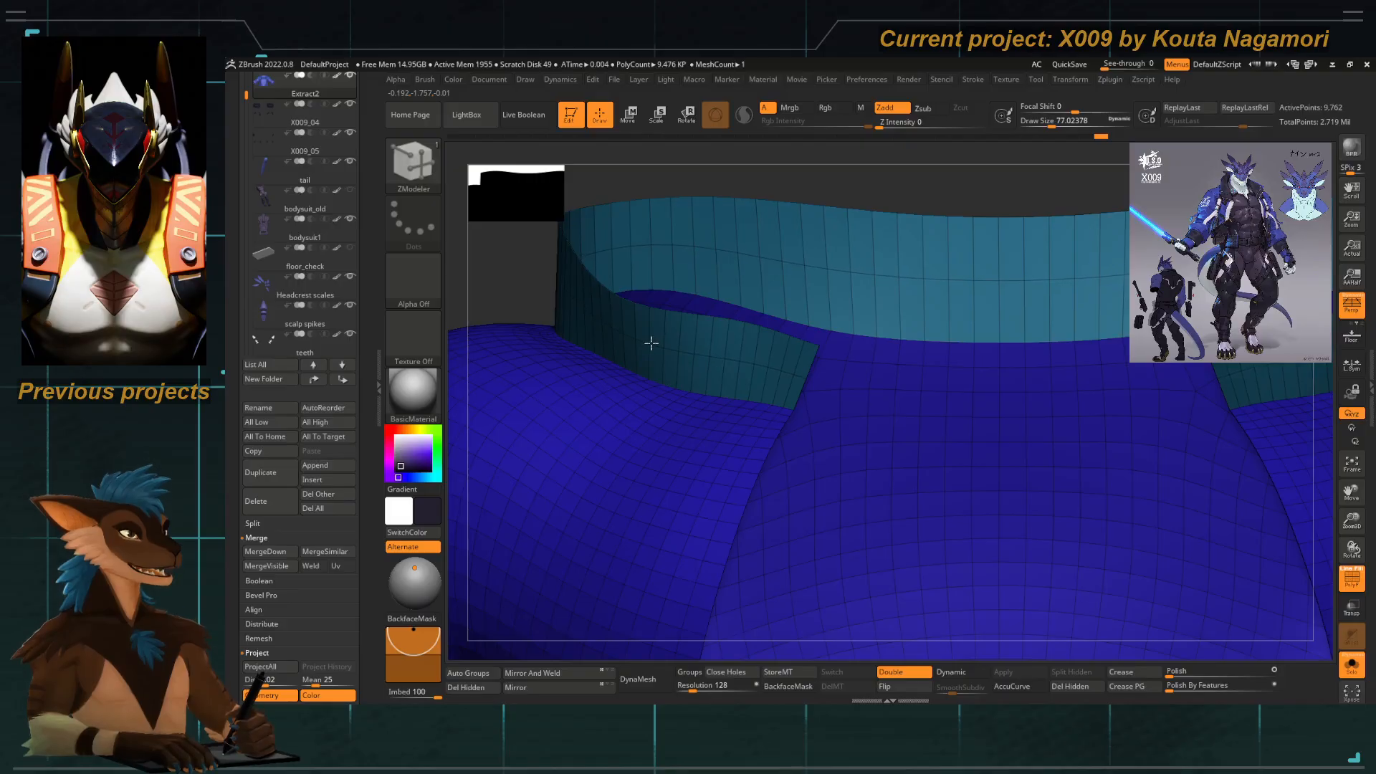
Fold the upper half of the collar outward and down by swiveling its top edge loop around the inserted loop.
key("space")
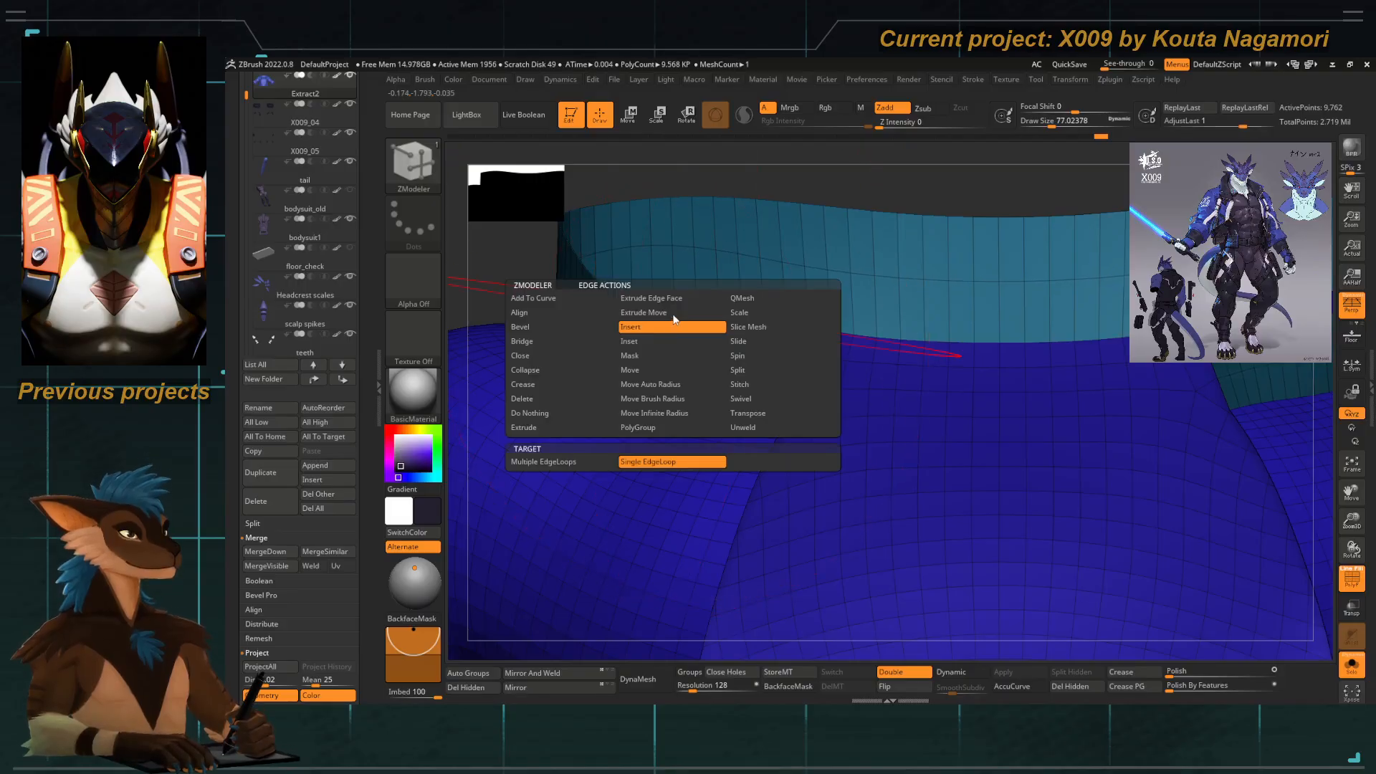
left_click(753, 404)
left_click_drag(669, 315, 611, 542)
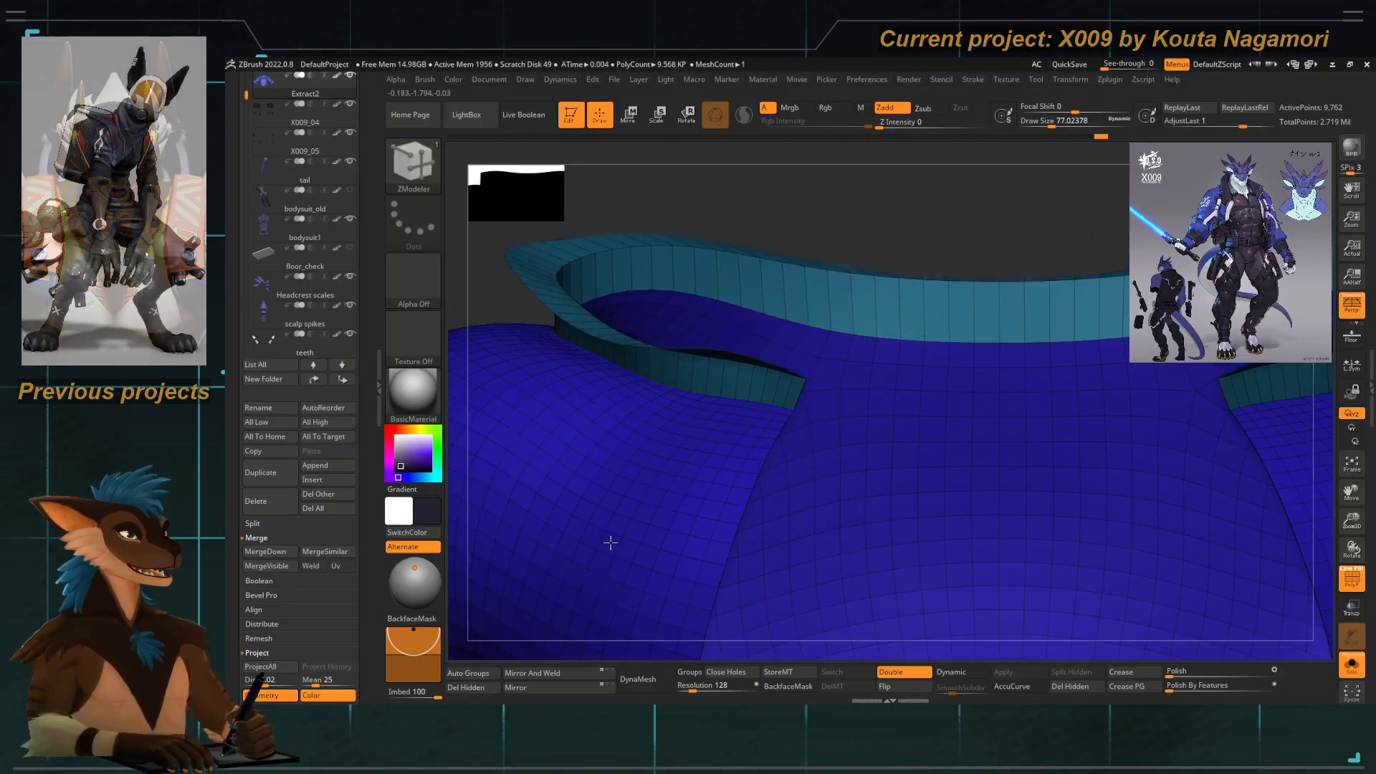
right_click_drag(668, 397, 603, 340, "ctrl")
left_click_drag(571, 270, 589, 350)
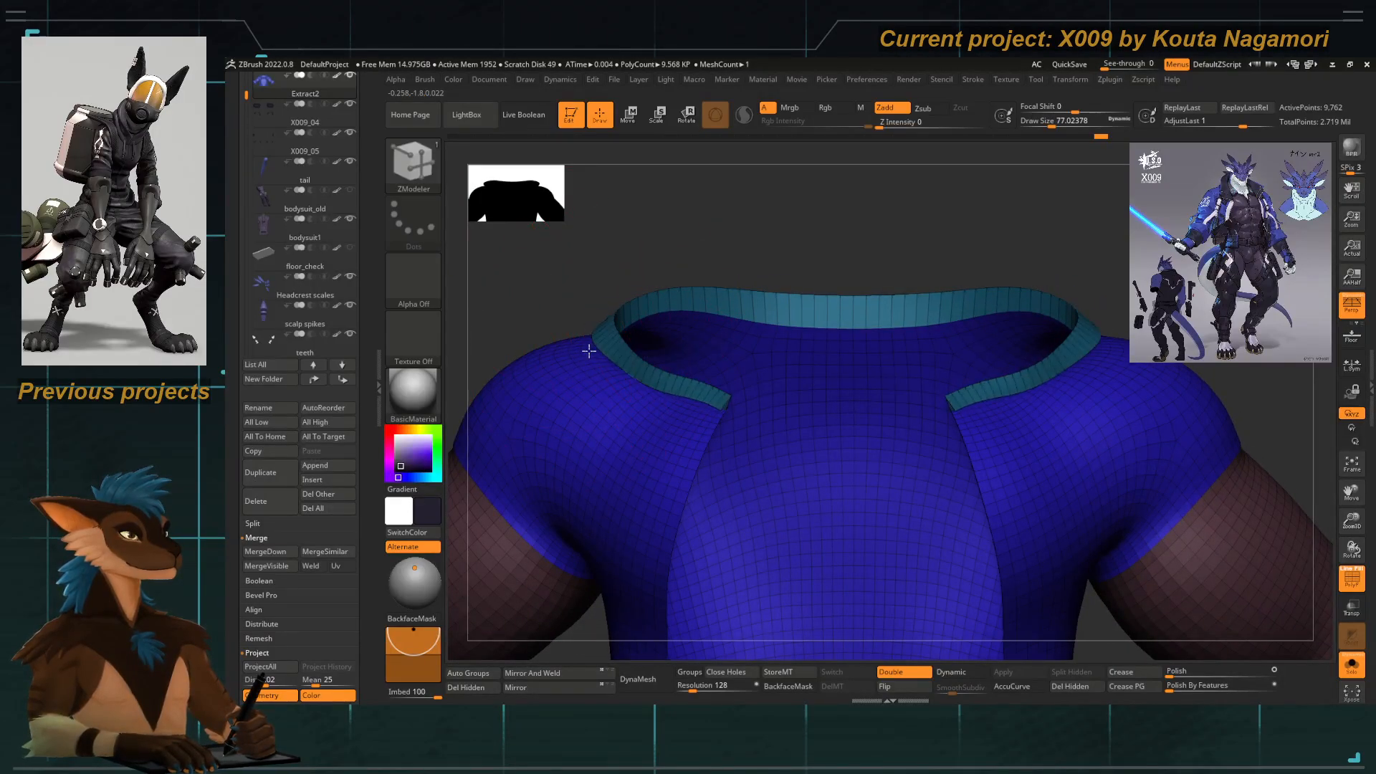
right_click_drag(598, 342, 578, 301, "ctrl")
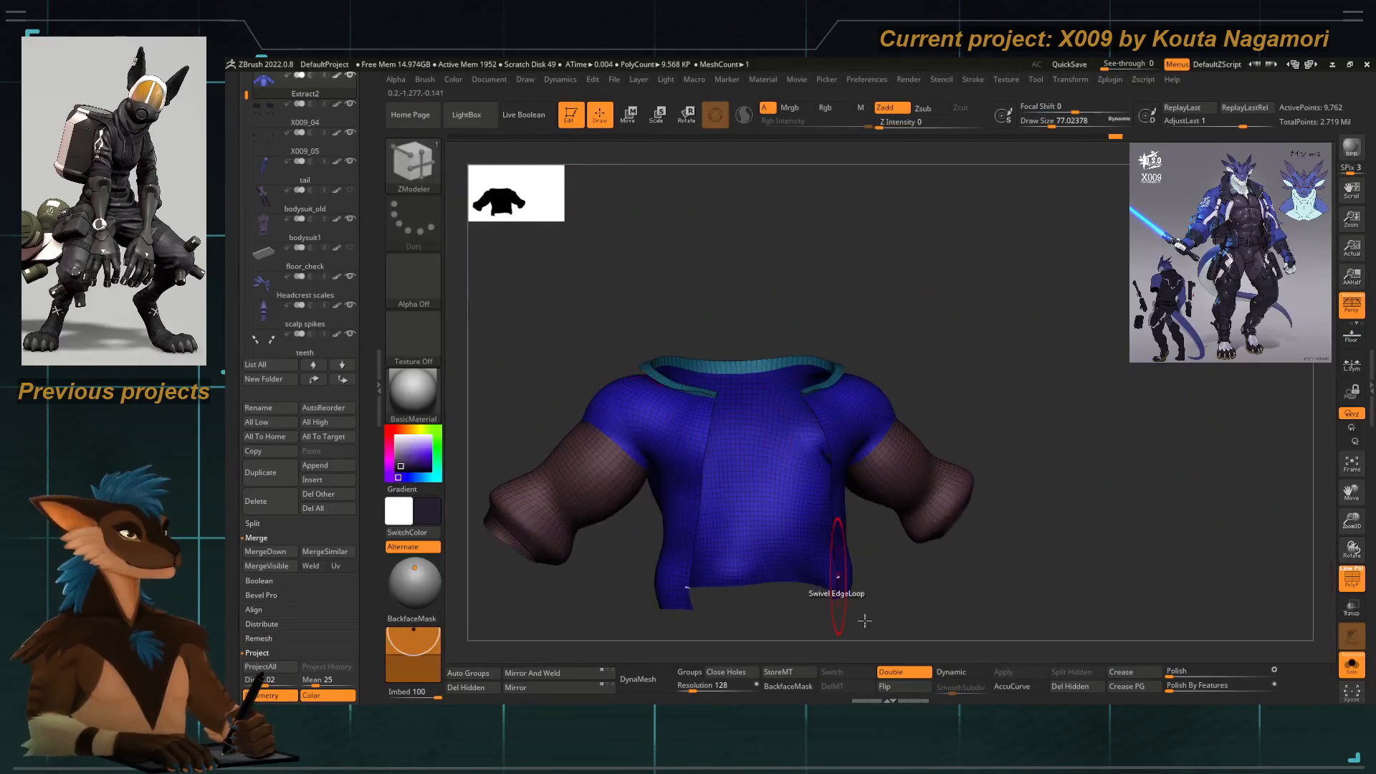
Turn off the jacket's double-sided display to check its face orientation, and turn it back on.
left_click(912, 678)
right_click_drag(666, 360, 691, 437, "ctrl")
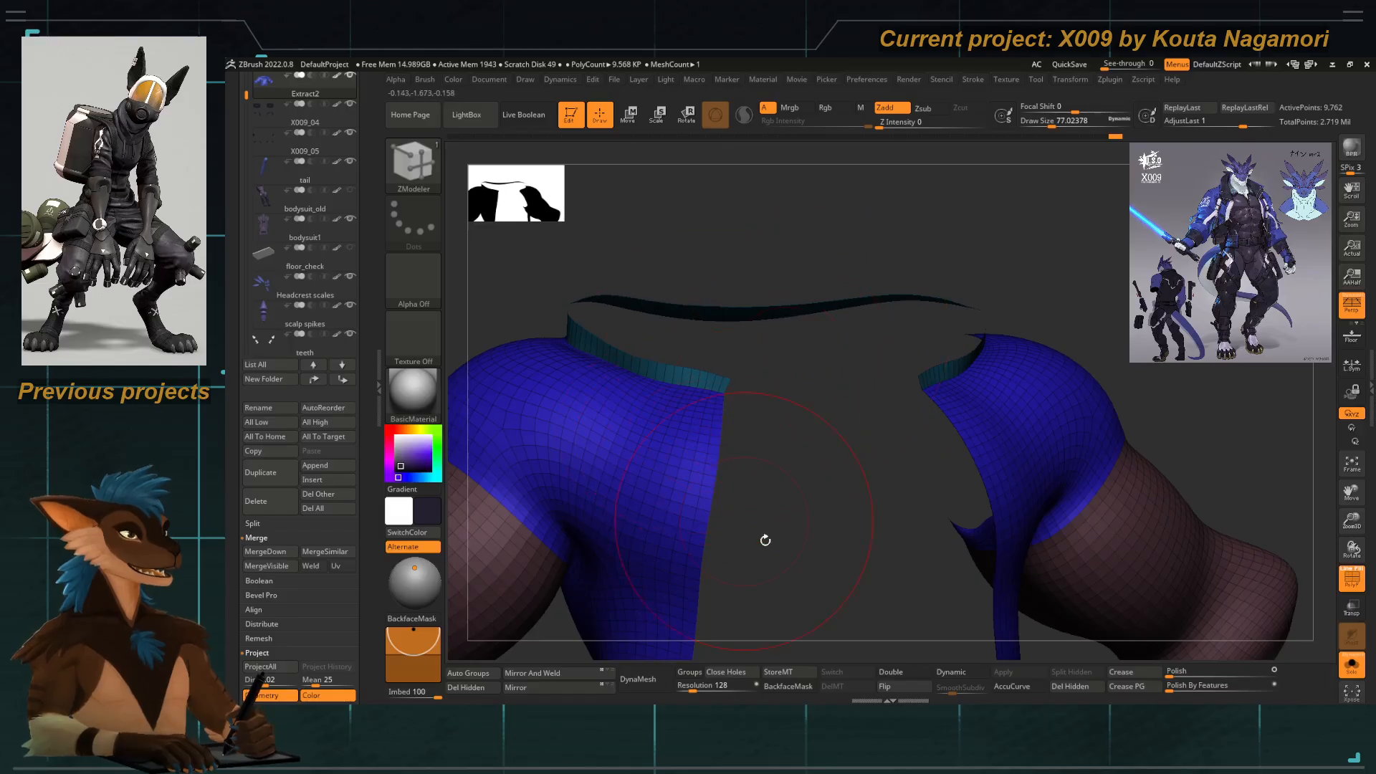
right_click_drag(832, 509, 797, 470, "ctrl")
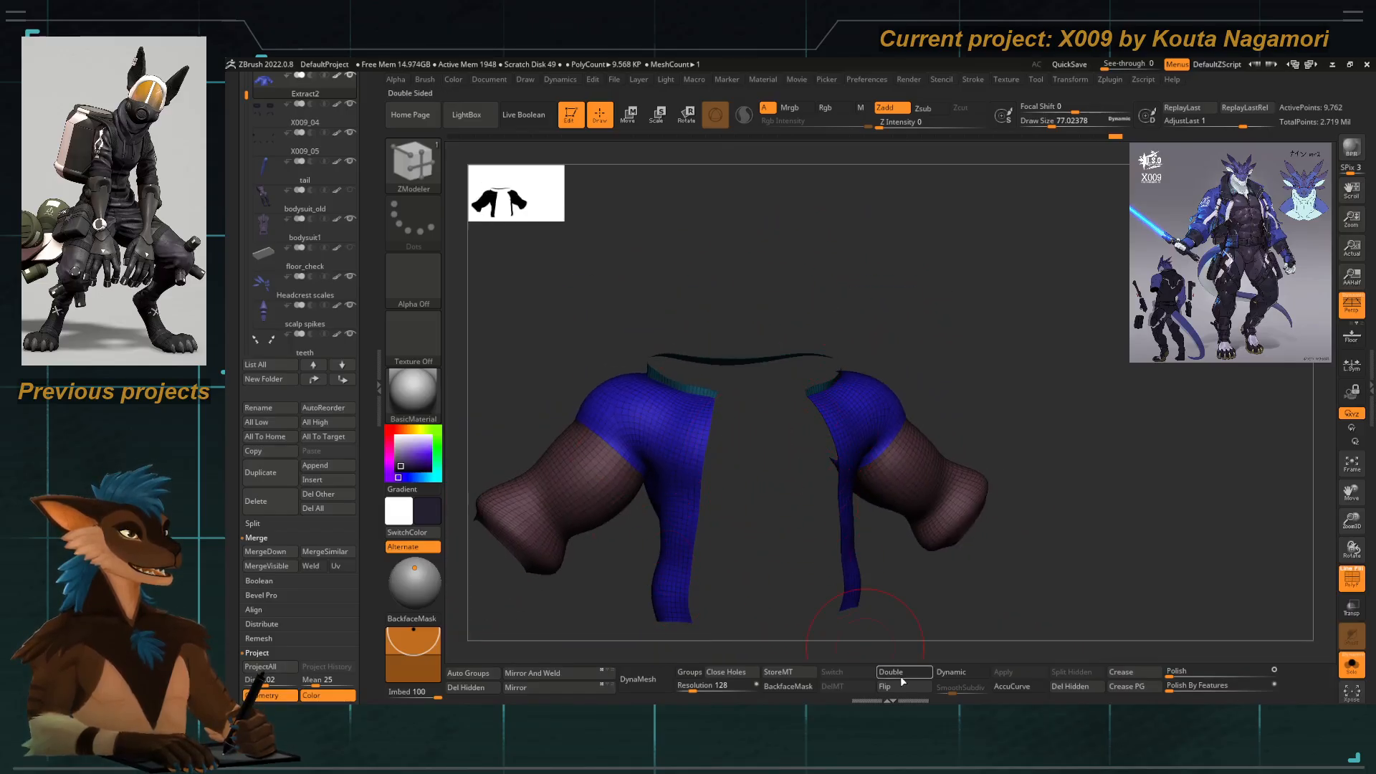
left_click(902, 672)
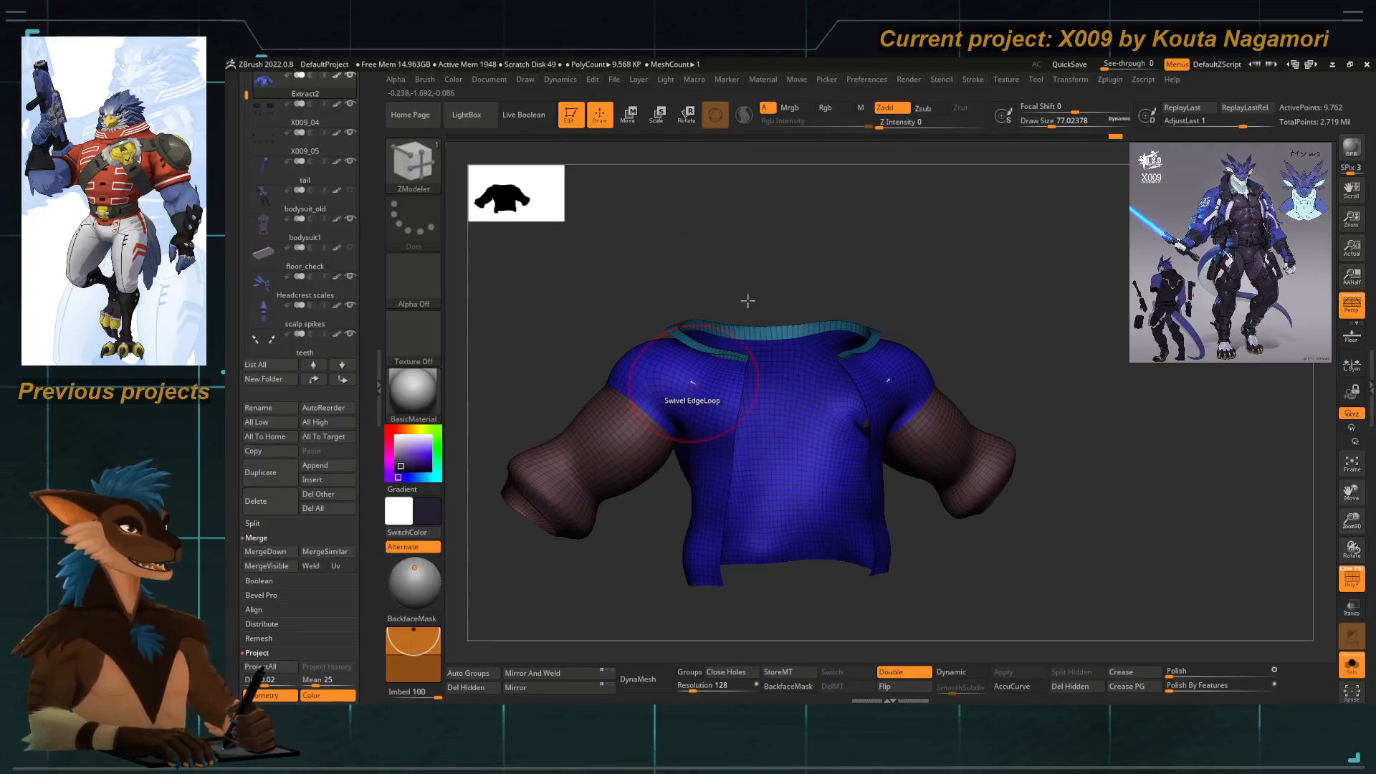
Leave Solo mode to show the full character together with the folded jacket collar.
left_click_drag(635, 261, 998, 544)
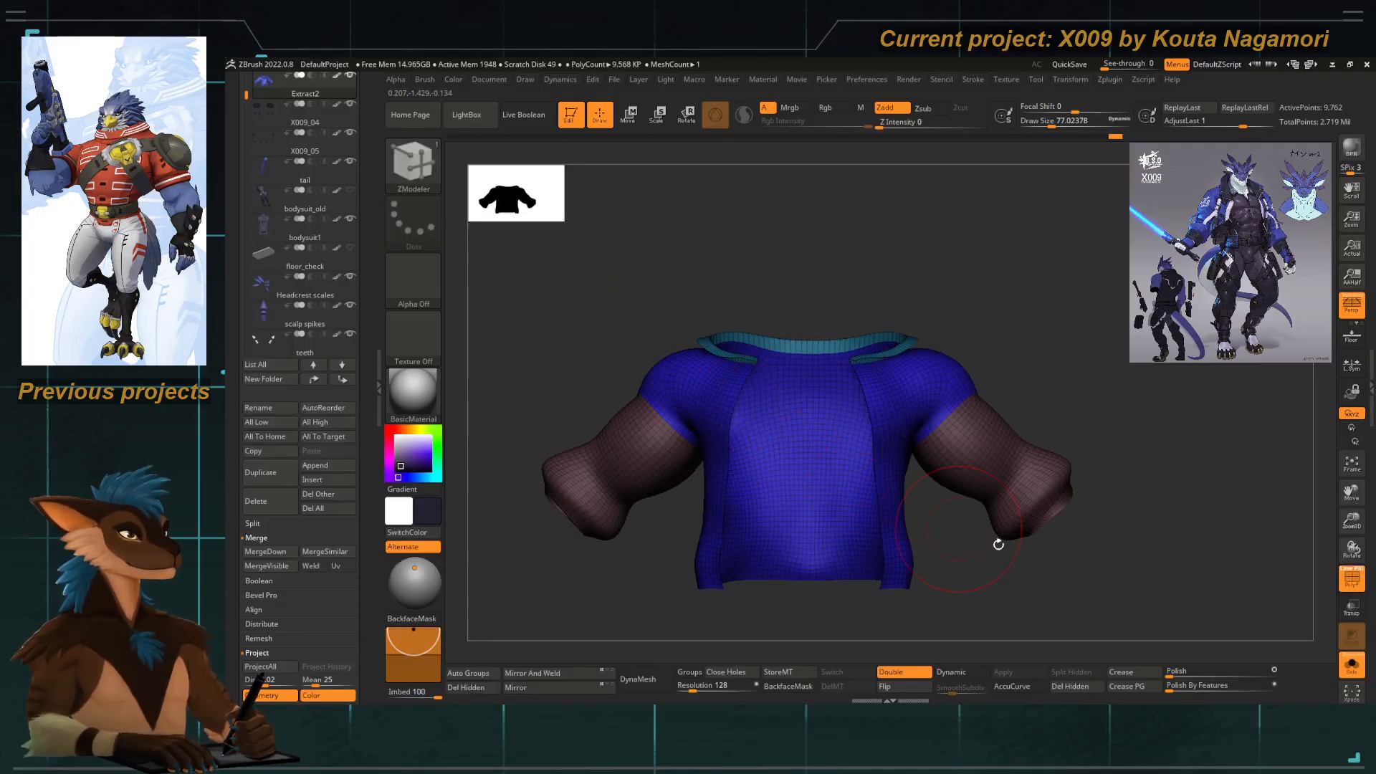
left_click(1338, 575)
left_click(1350, 586)
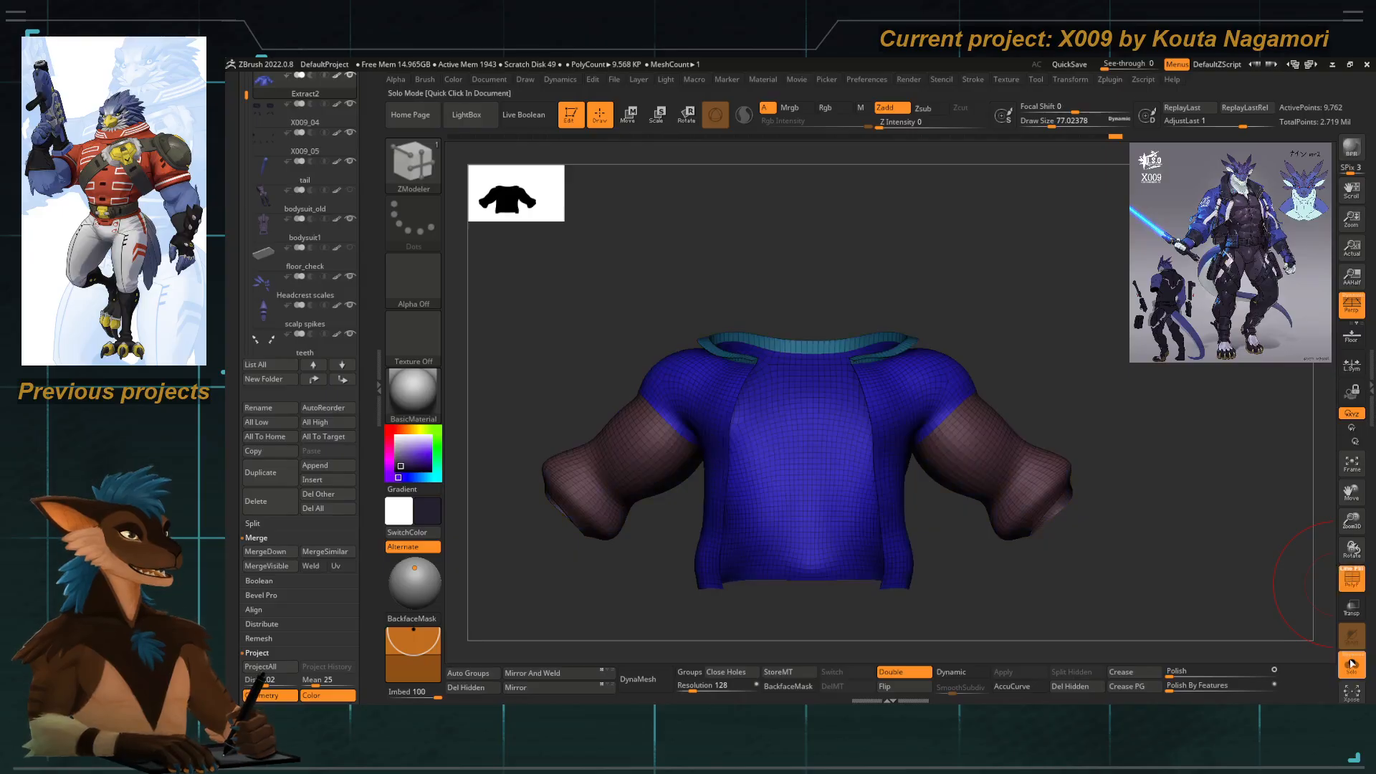
left_click(1351, 665)
mouse_move(568, 310)
left_mouse_down()
mouse_move(605, 306)
mouse_move(642, 354)
mouse_move(700, 384)
mouse_move(522, 287)
mouse_move(571, 298)
mouse_move(636, 372)
left_mouse_up()
Pull the back of the jacket collar up and outward behind the neck with the Move Topological brush, smoothing it.
key("b")
key("m")
key("l")
mouse_move(607, 324)
left_mouse_down()
mouse_move(644, 399)
mouse_move(656, 369)
mouse_move(718, 381)
mouse_move(776, 258)
left_mouse_up()
left_click_drag(600, 278, 482, 282)
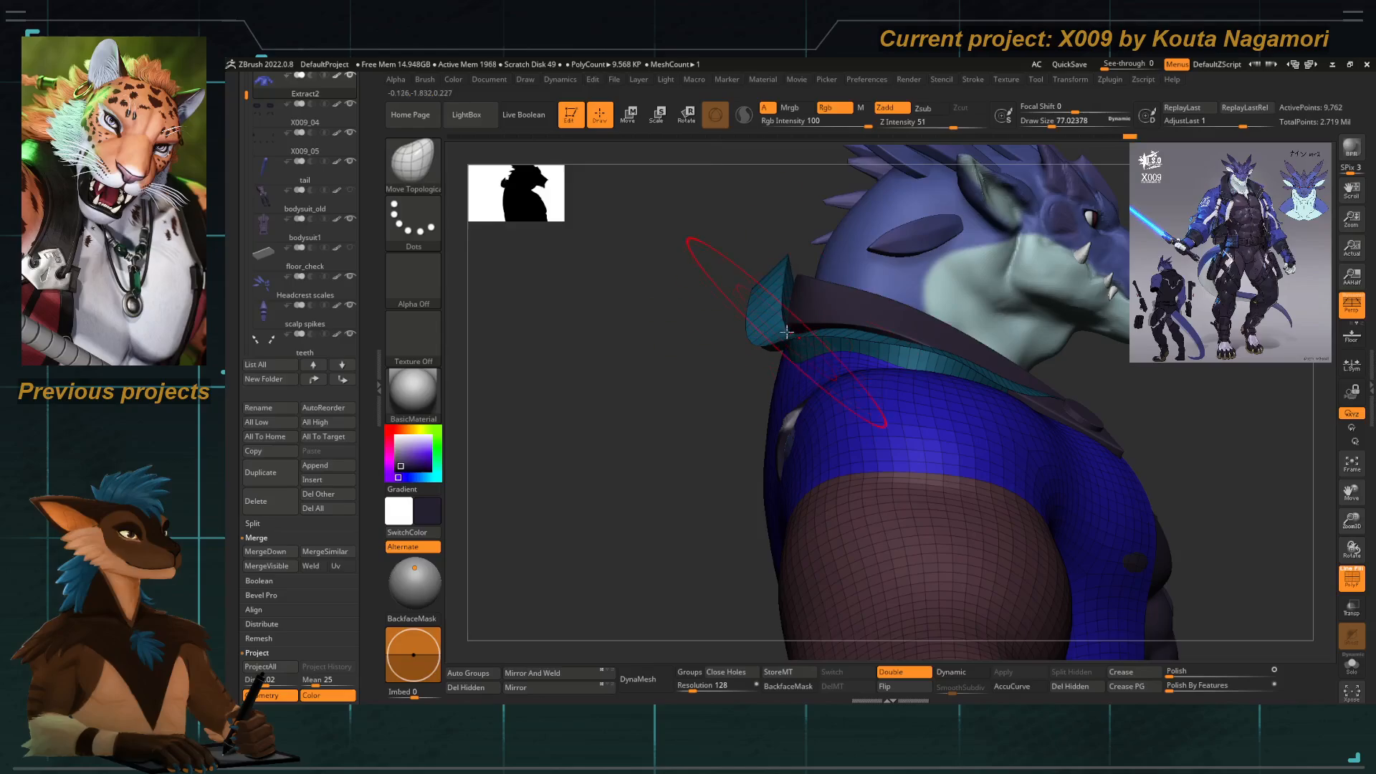
key("shift")
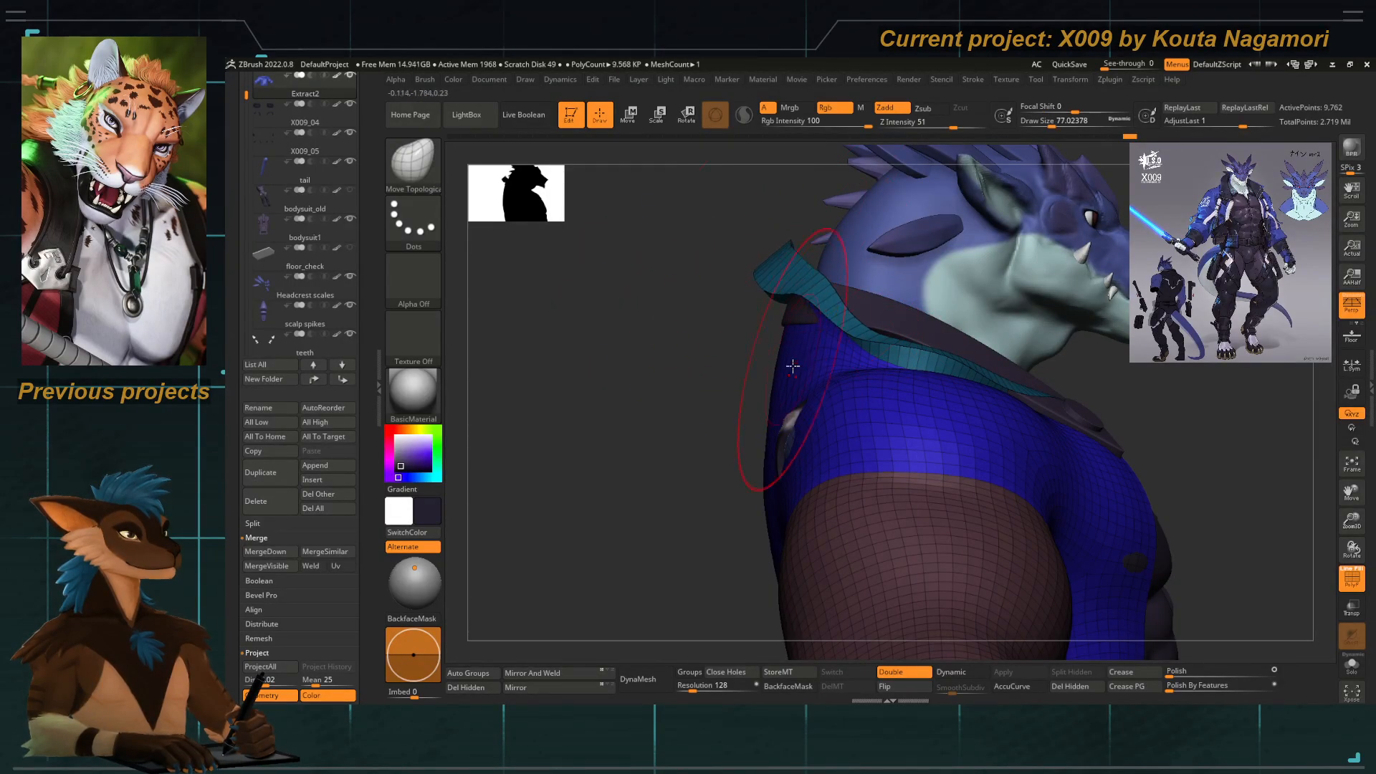
left_click_drag(773, 444, 709, 467)
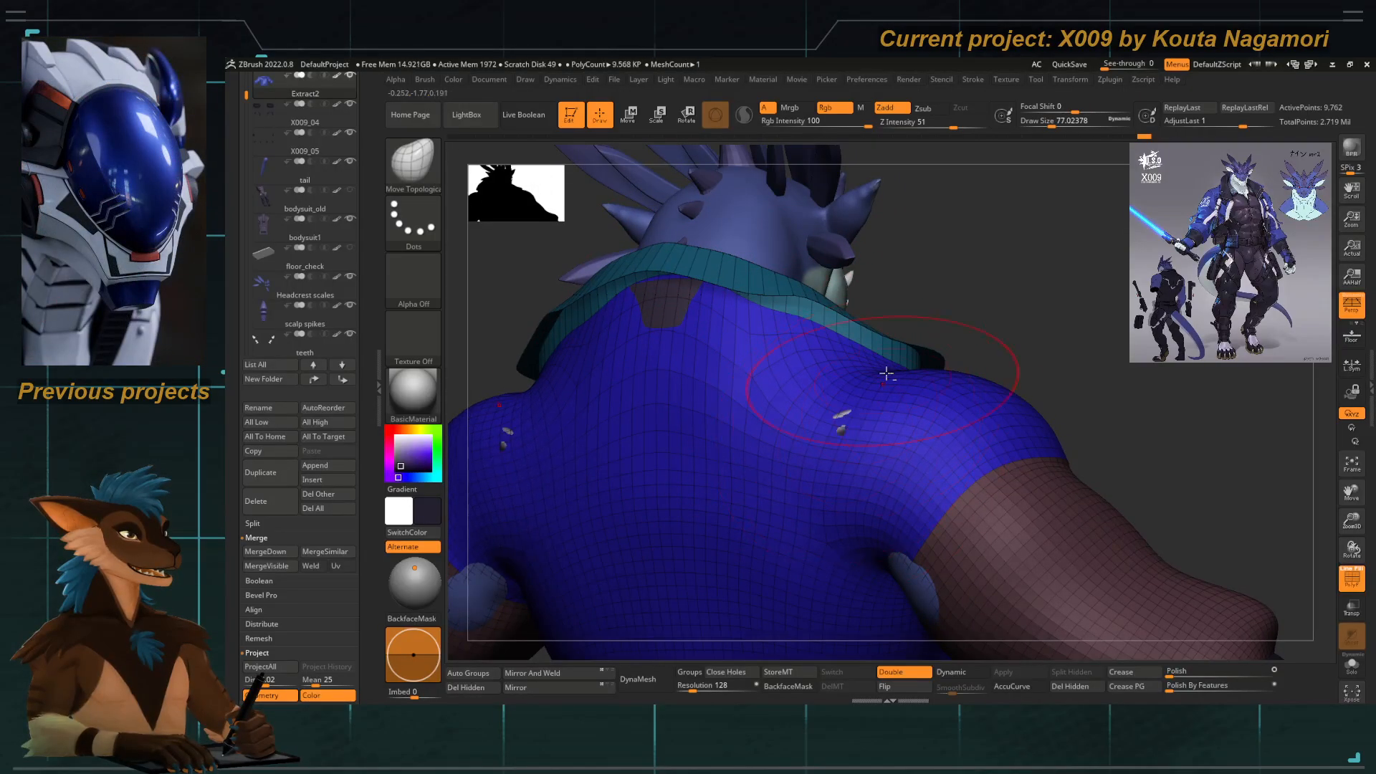
Fit the jacket's back neckline and rear collar edge over the bodysuit, using the Move Topological brush at a draw size of about 39.
left_click_drag(985, 293, 884, 385)
left_click_drag(616, 337, 681, 349)
key("shift")
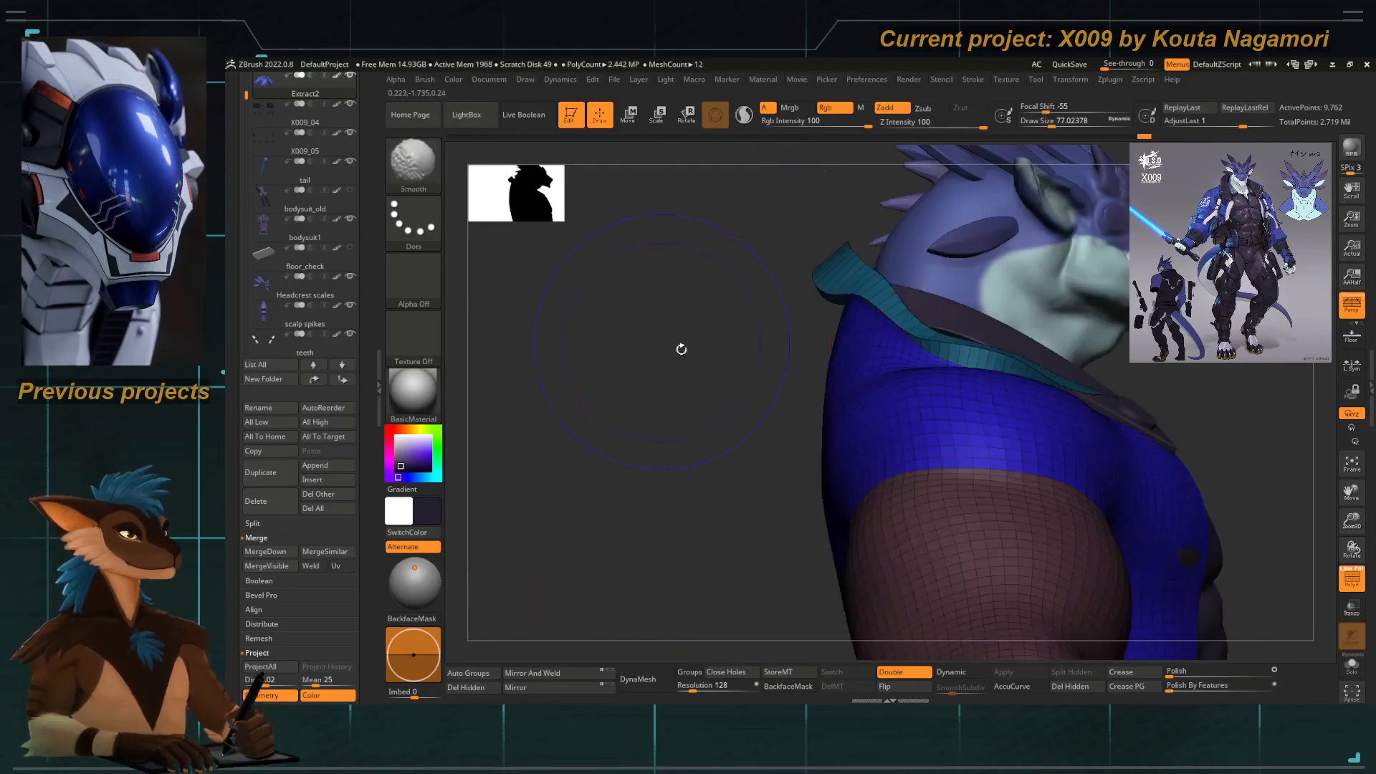
left_click_drag(554, 385, 849, 565, "ctrl")
right_click_drag(761, 339, 738, 340)
key("space")
left_click_drag(705, 264, 688, 264)
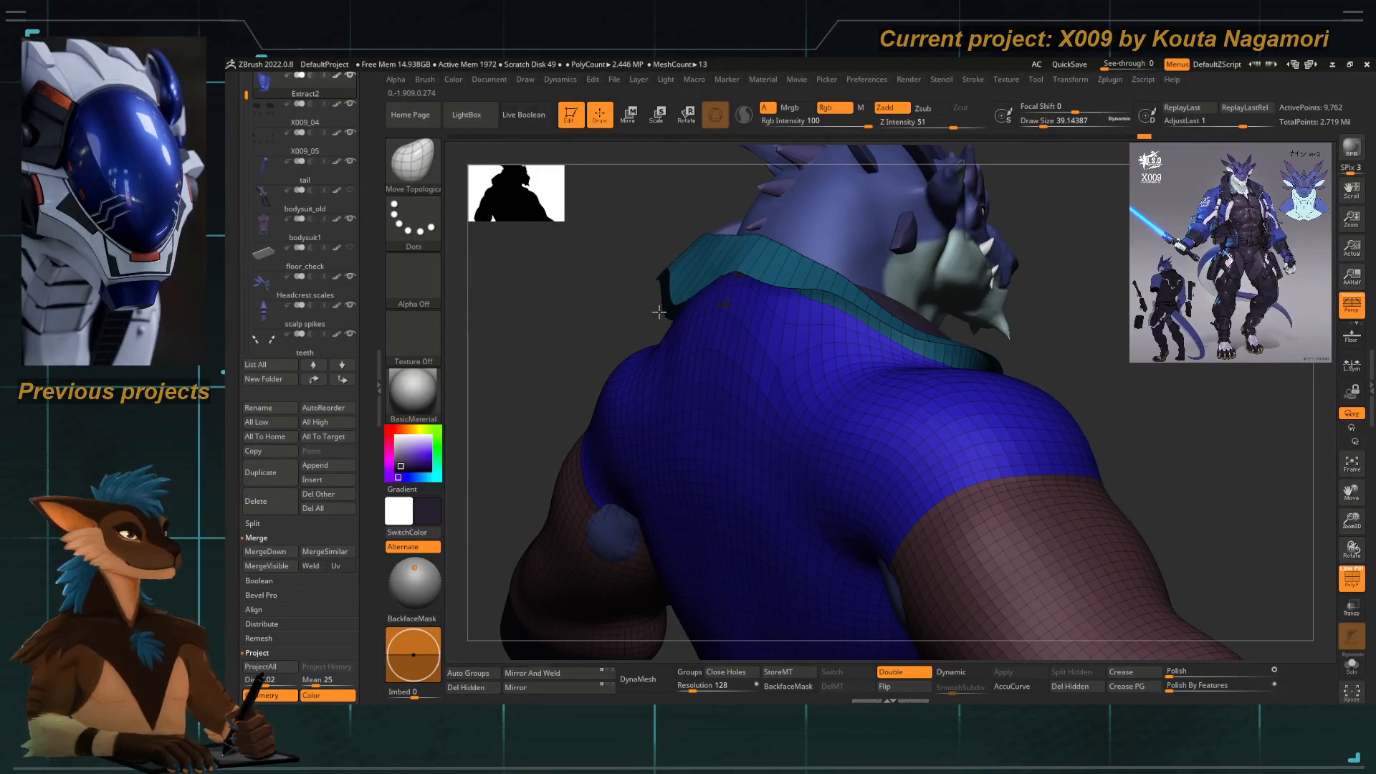
left_click_drag(659, 312, 675, 320)
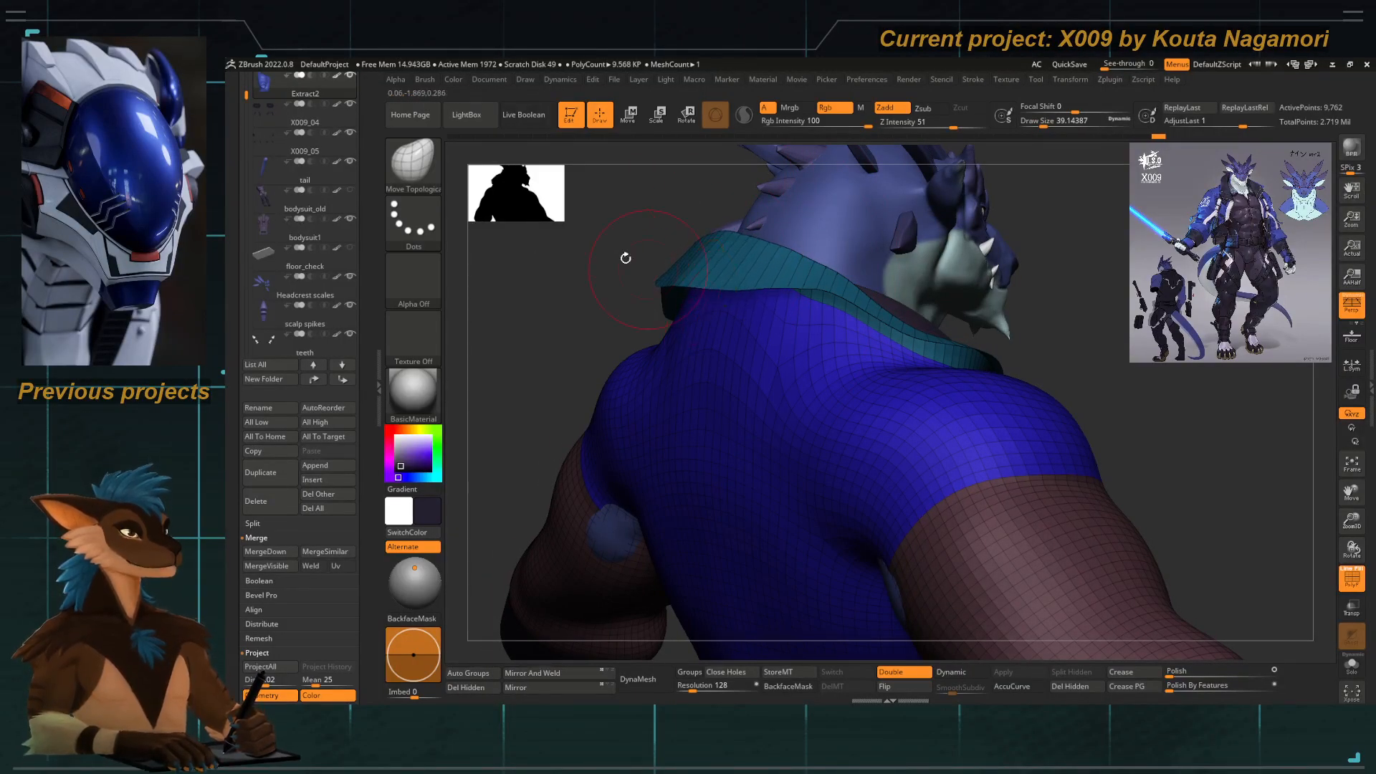
Reshape the side and front of the collar around the bodysuit collar with Move Topological at a draw size of about 71.
left_click_drag(625, 258, 780, 324)
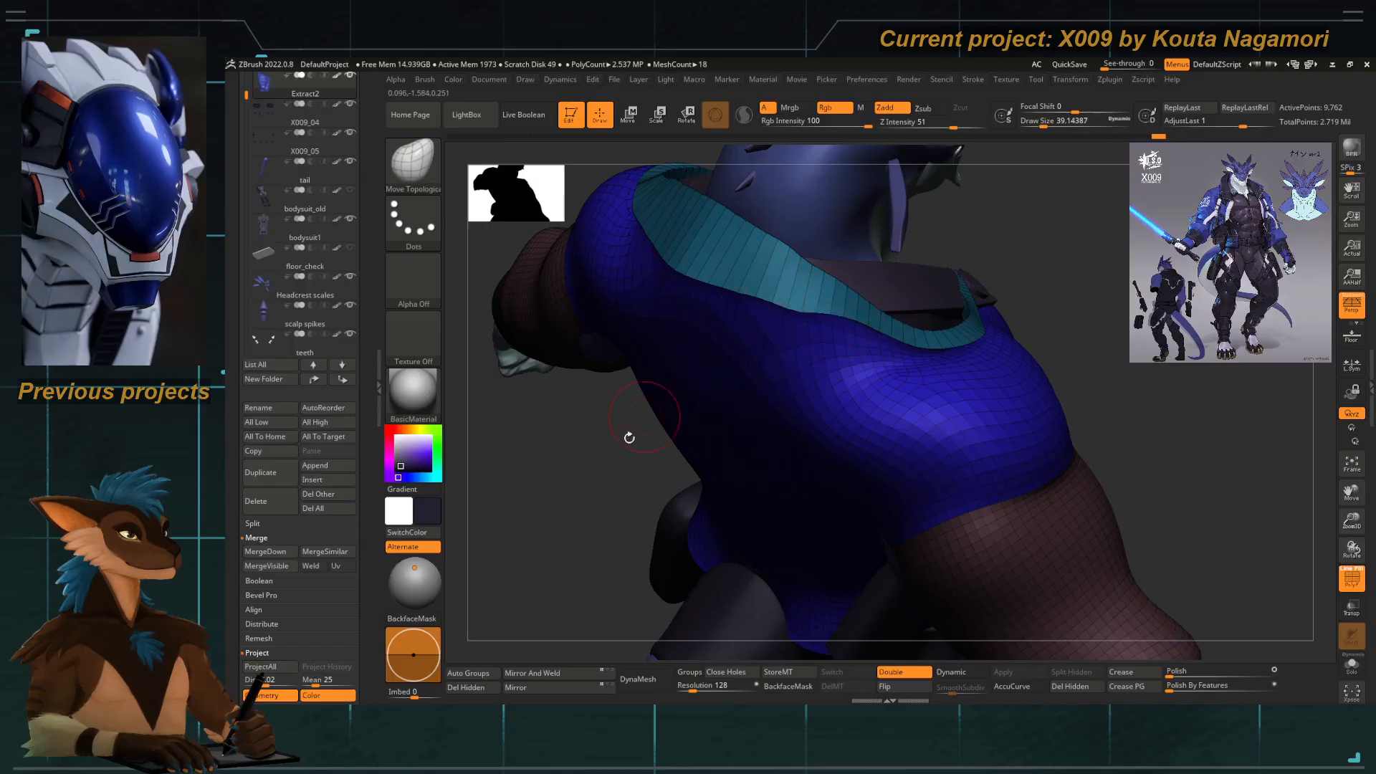
left_click_drag(629, 437, 718, 336)
mouse_move(670, 292)
left_mouse_down()
mouse_move(727, 244)
mouse_move(716, 229)
left_mouse_up()
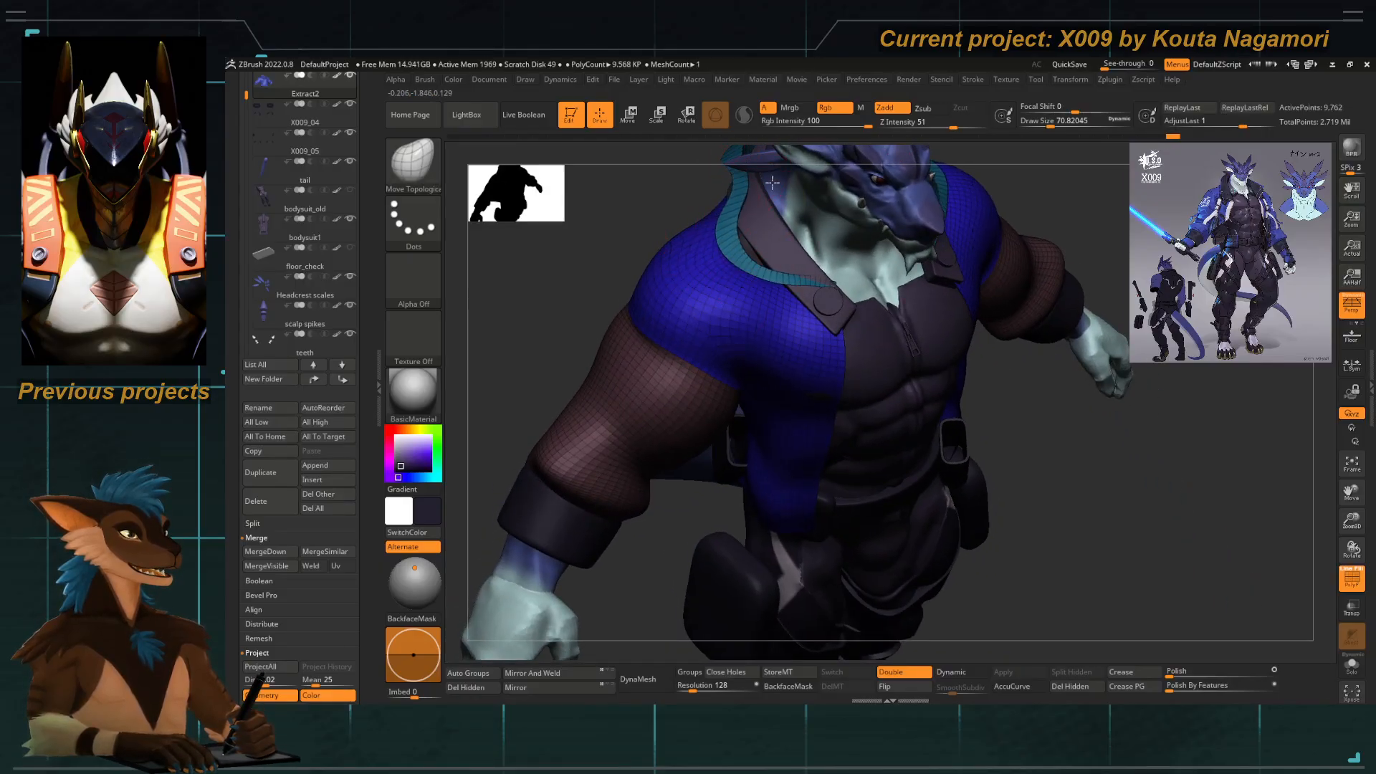
left_click_drag(774, 185, 786, 213)
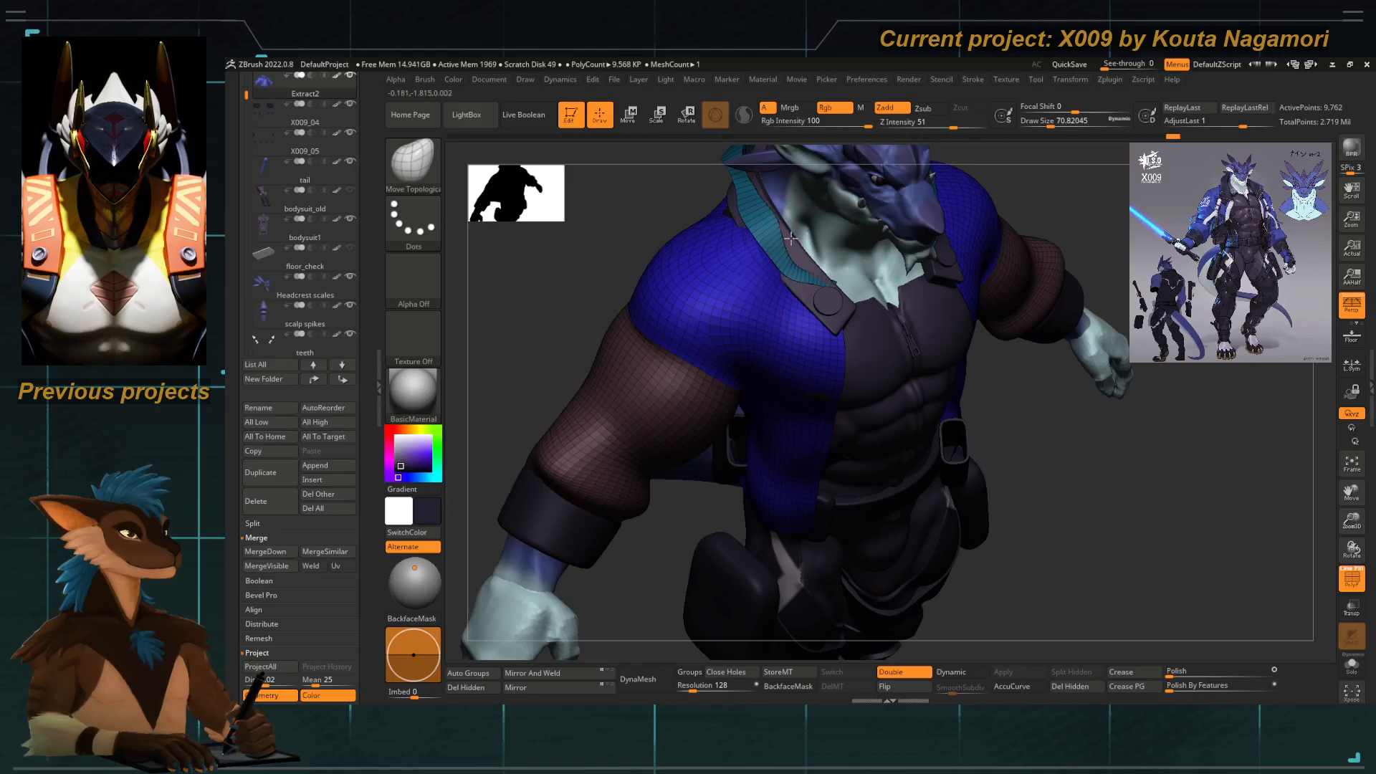
left_click_drag(602, 214, 669, 225)
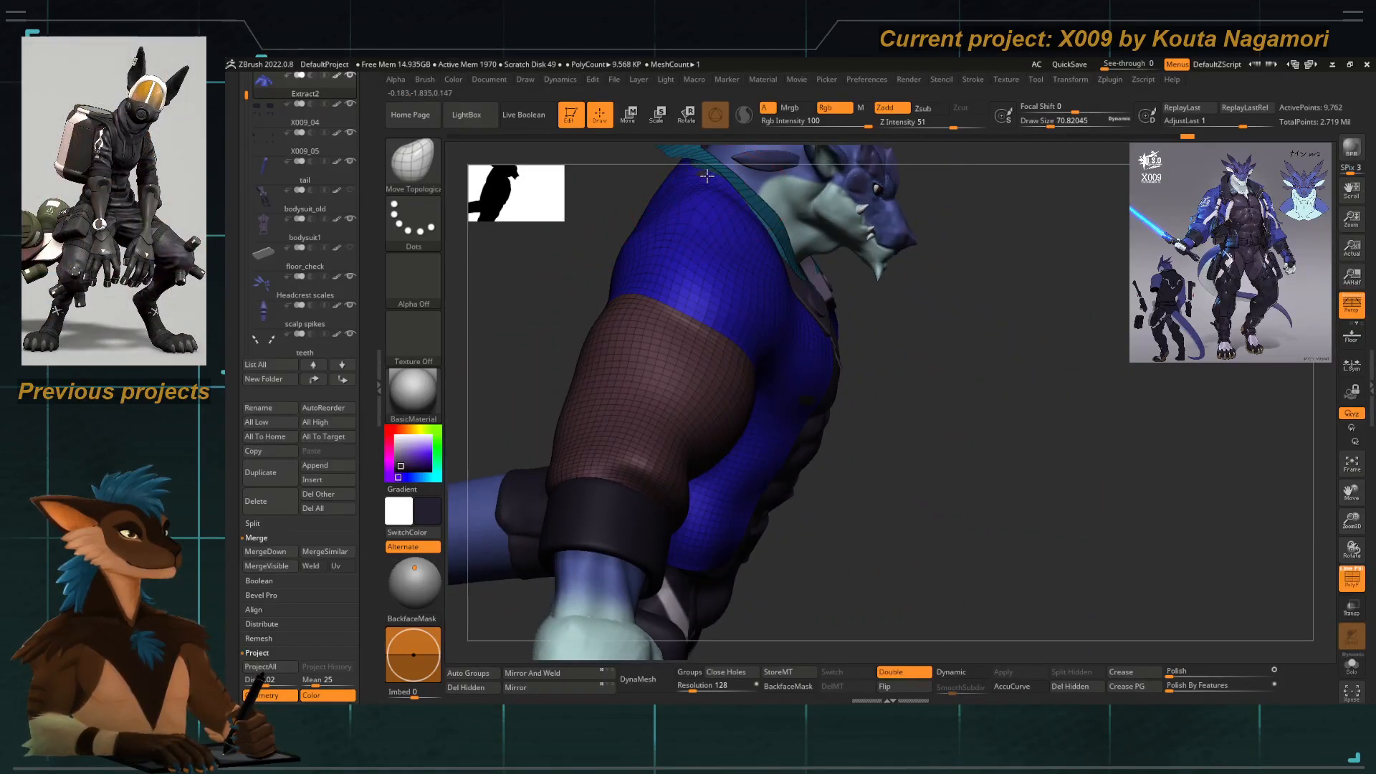
Try to remesh the jacket with ZRemesher at half the polygon count, without keeping its polygroups.
left_click_drag(651, 170, 634, 323)
left_click_drag(359, 452, 381, 308)
left_click(414, 421)
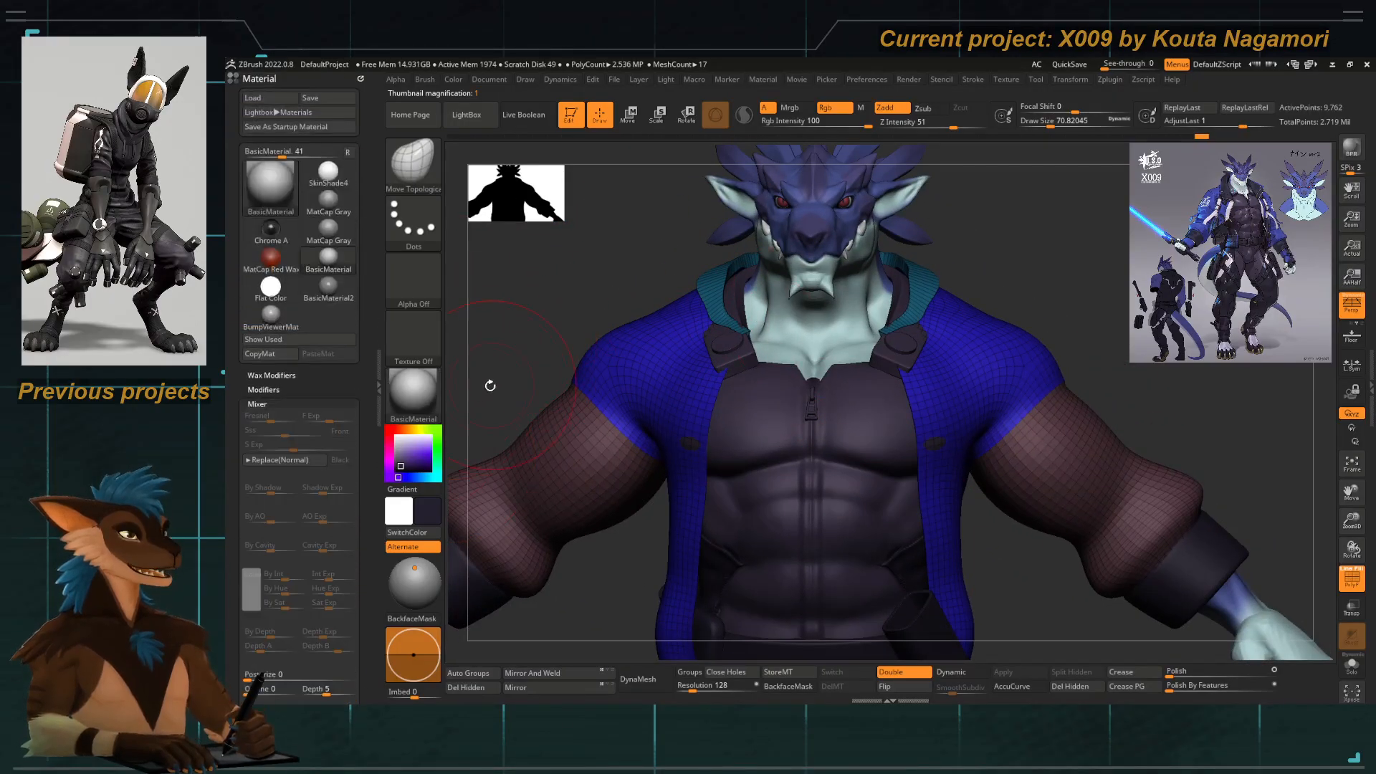
left_click(414, 407)
left_click_drag(366, 423, 365, 306)
scroll(358, 304, "down", 15)
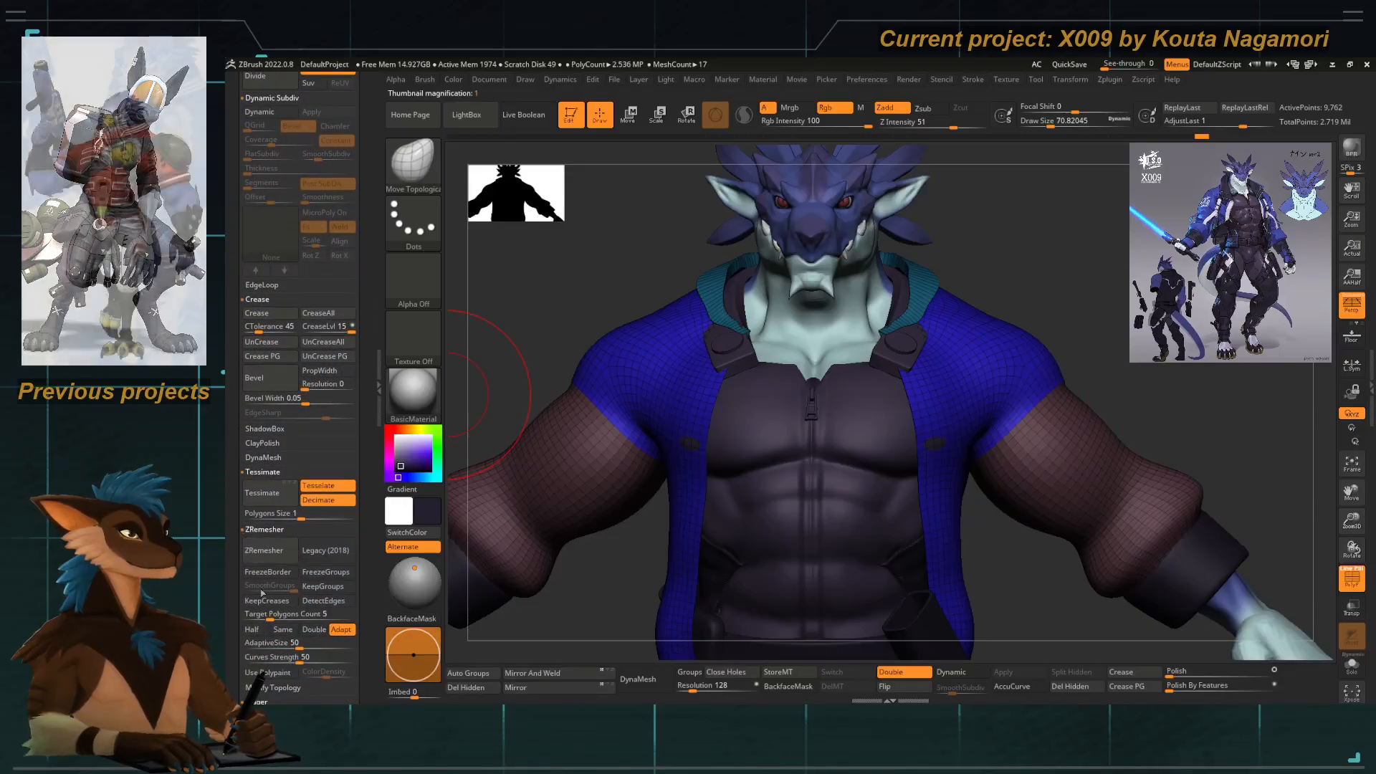
left_click_drag(230, 555, 230, 498)
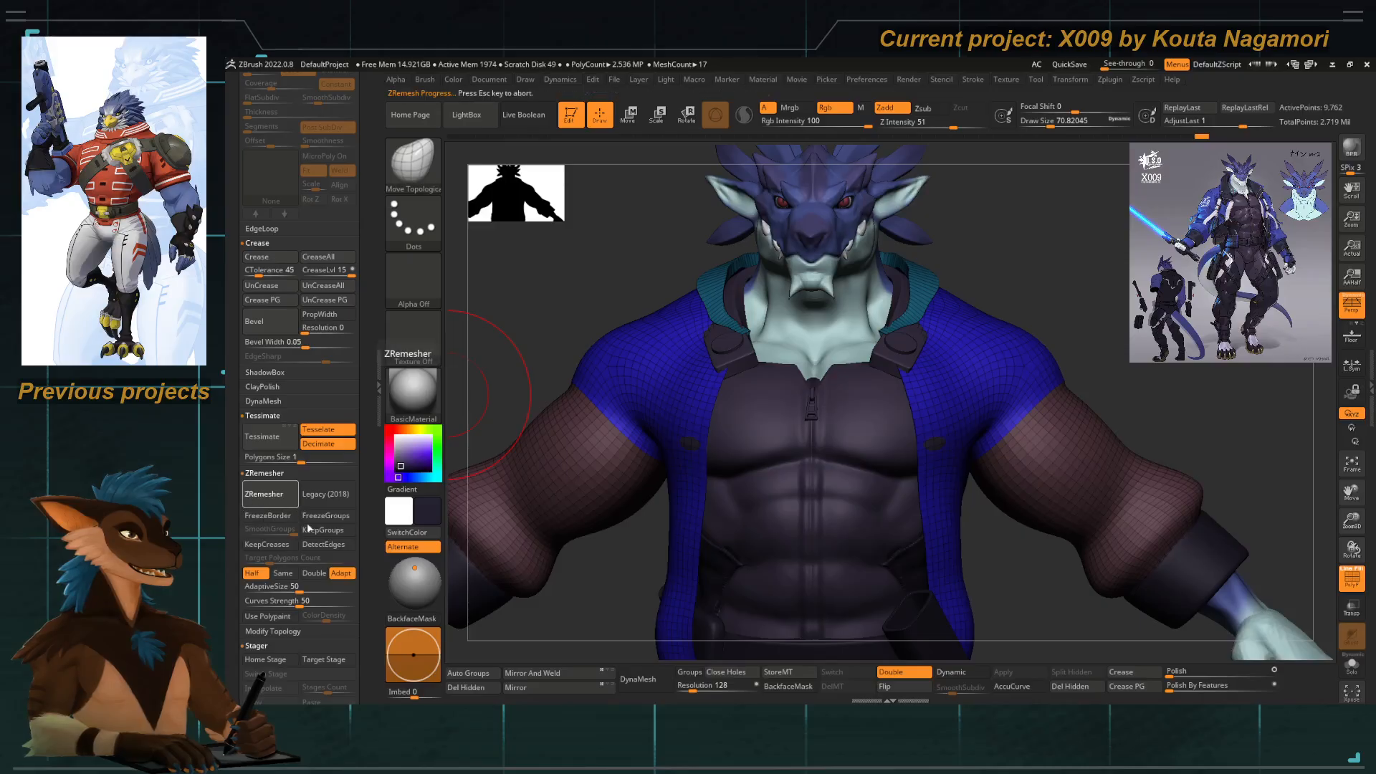
right_click_drag(731, 406, 748, 303, "alt")
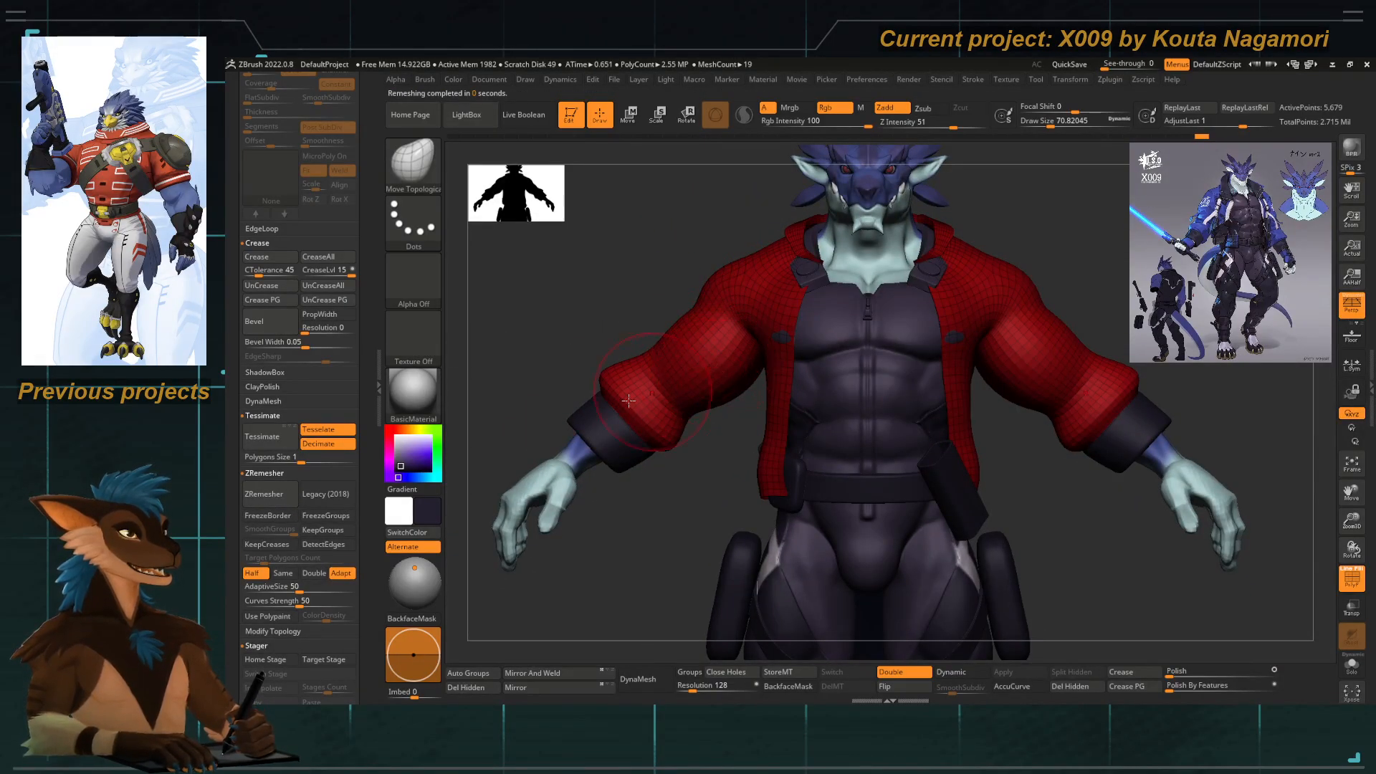
key("ctrl+z")
Remesh the jacket with ZRemesher using KeepGroups and Half, undoing the extra remesh pass.
left_click(317, 530)
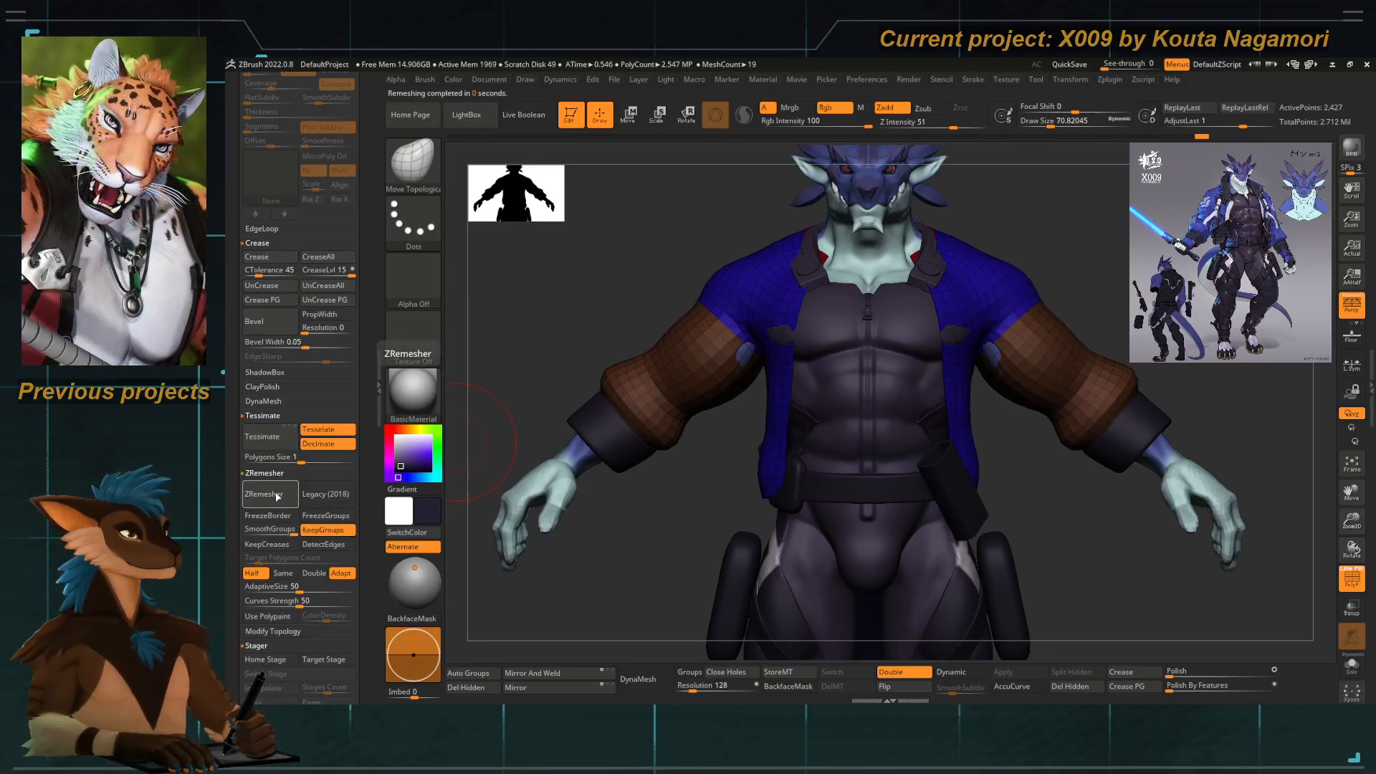
left_click_drag(581, 273, 822, 410)
key("ctrl+z")
Isolate the jacket to inspect its topology, try ZRemesher with Half turned off, and show the full character again.
left_click(1351, 664)
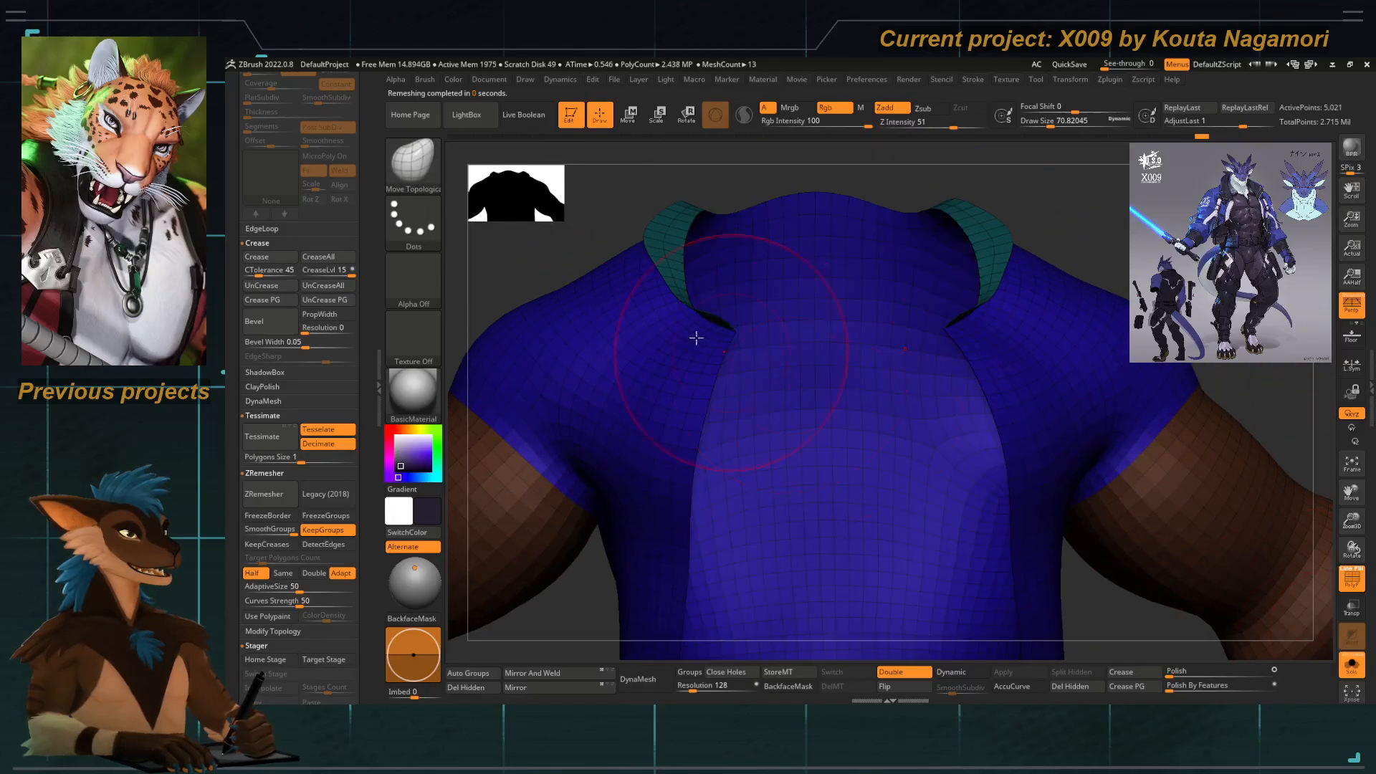
left_click_drag(576, 226, 561, 375)
left_click_drag(582, 481, 453, 494)
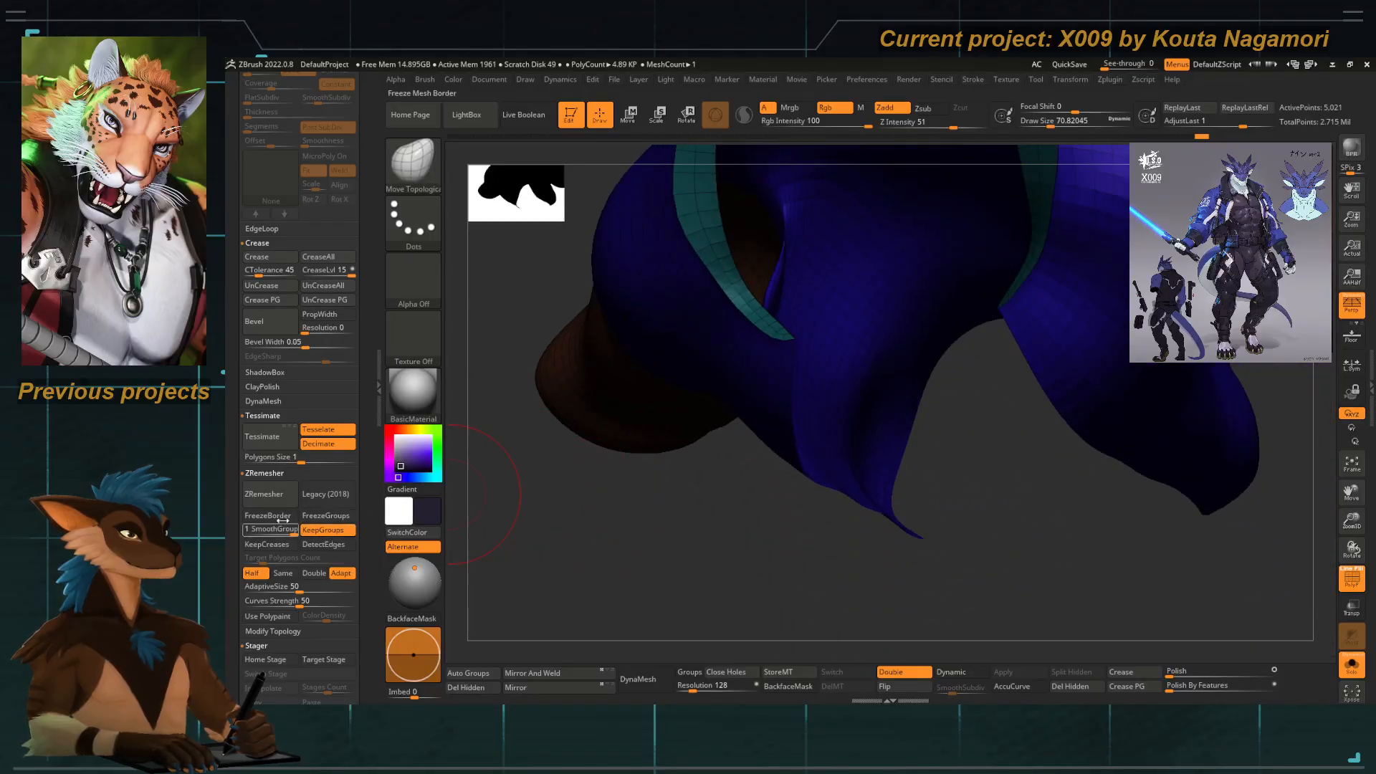
left_click(251, 572)
left_click(263, 493)
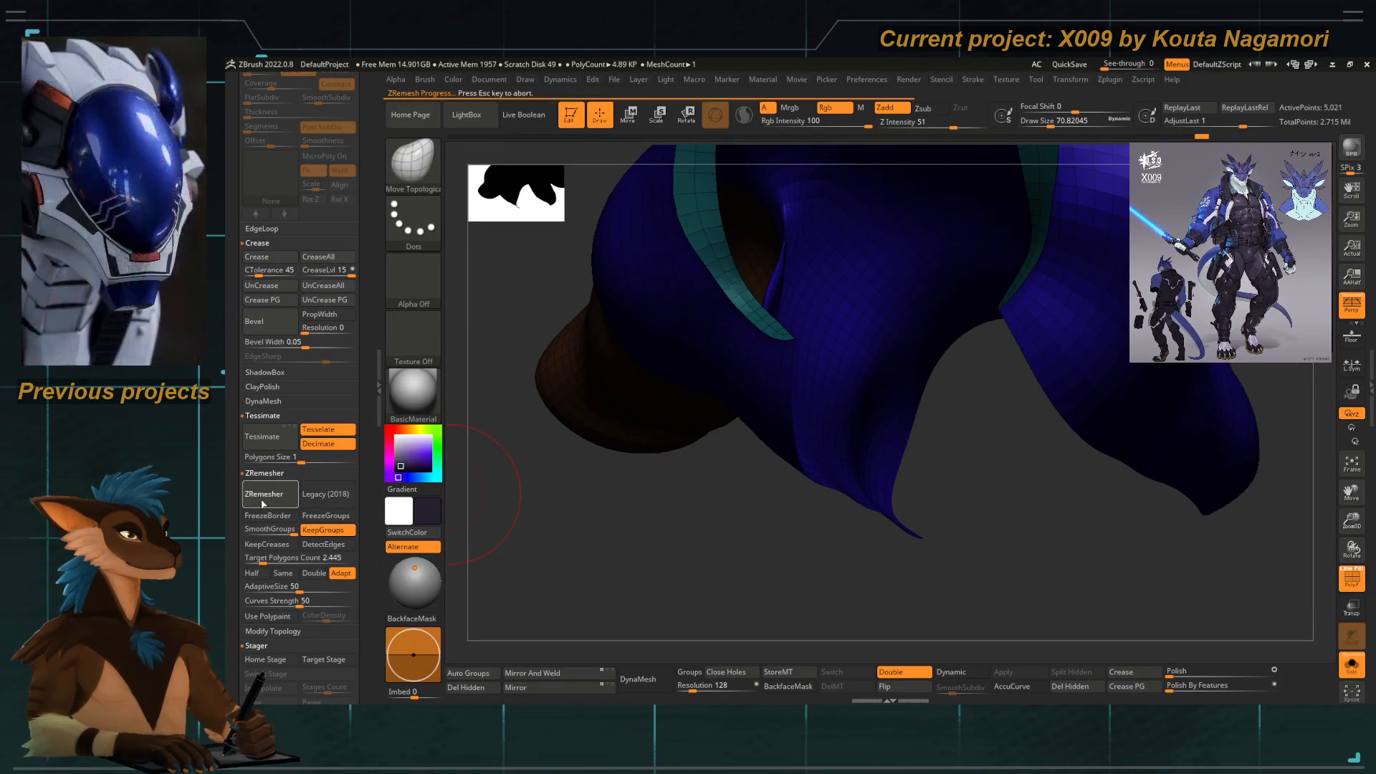
mouse_move(516, 573)
left_mouse_down()
mouse_move(583, 616)
mouse_move(538, 445)
mouse_move(577, 307)
mouse_move(635, 384)
mouse_move(583, 271)
mouse_move(660, 288)
mouse_move(592, 292)
mouse_move(610, 304)
mouse_move(571, 324)
mouse_move(623, 326)
mouse_move(593, 322)
mouse_move(700, 280)
mouse_move(674, 533)
mouse_move(540, 402)
mouse_move(554, 429)
mouse_move(470, 430)
mouse_move(519, 356)
left_mouse_up()
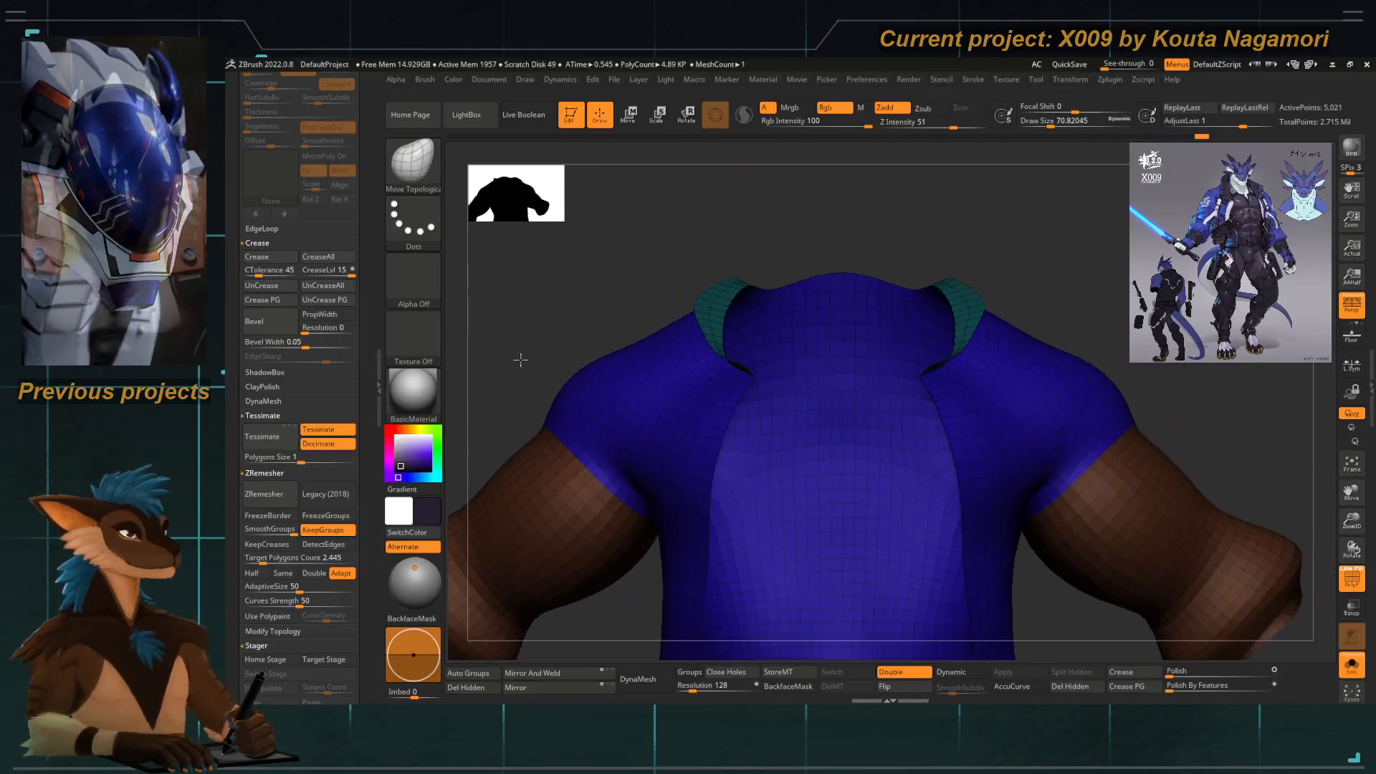
left_click(1351, 666)
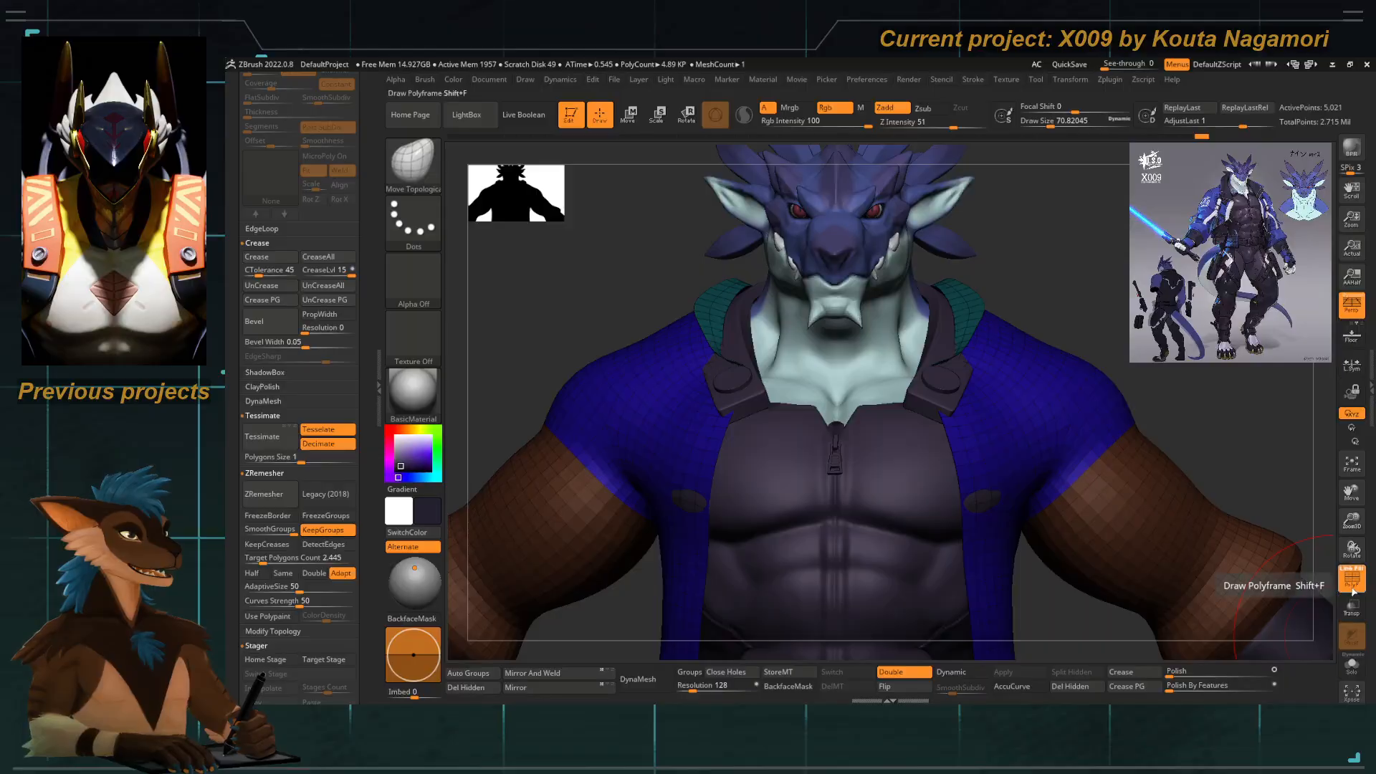
Hide the polyframe and recolor the jacket a lighter purple, checking it against the whole character.
left_click(1351, 579)
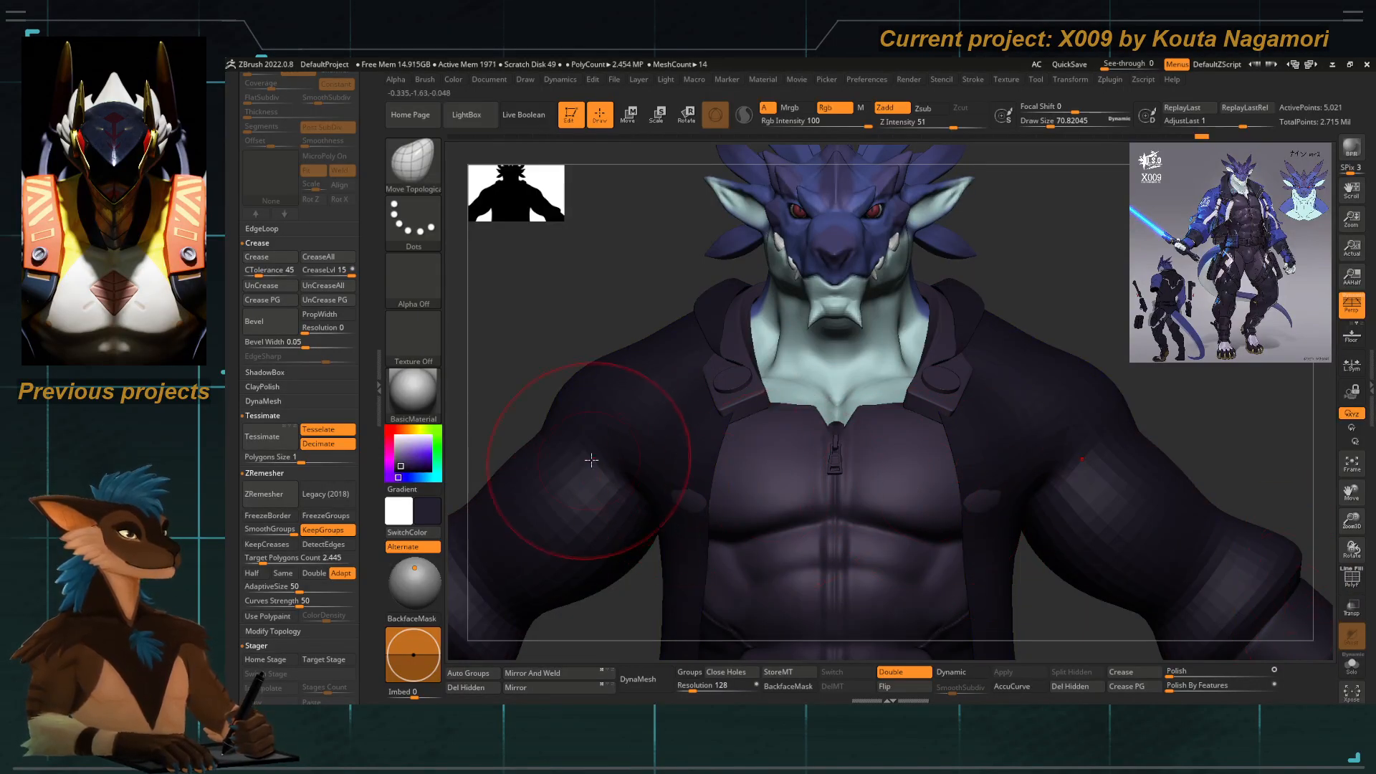
left_click_drag(591, 460, 620, 402, "alt")
mouse_move(625, 273)
left_mouse_down()
mouse_move(574, 295)
mouse_move(625, 355)
mouse_move(657, 328)
mouse_move(675, 353)
mouse_move(668, 377)
left_mouse_up()
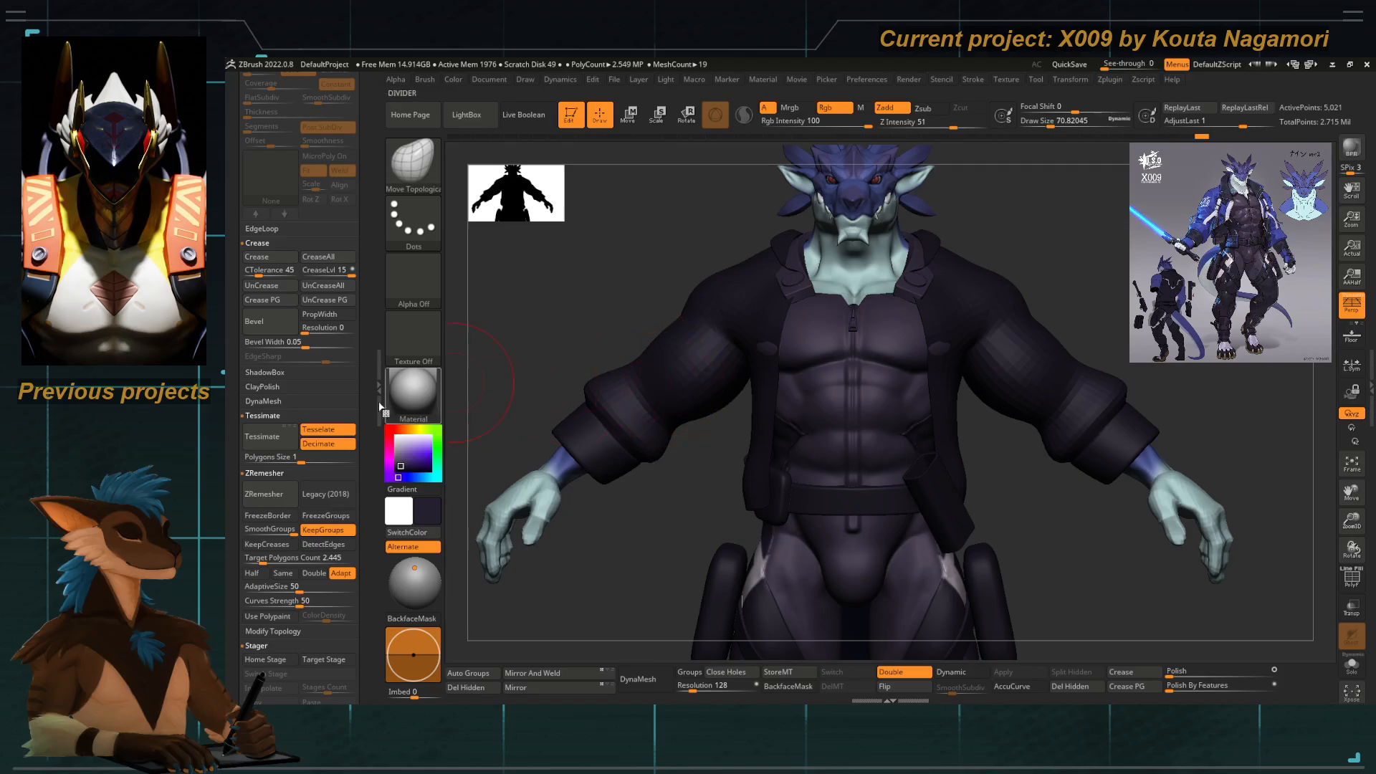
left_click(405, 463)
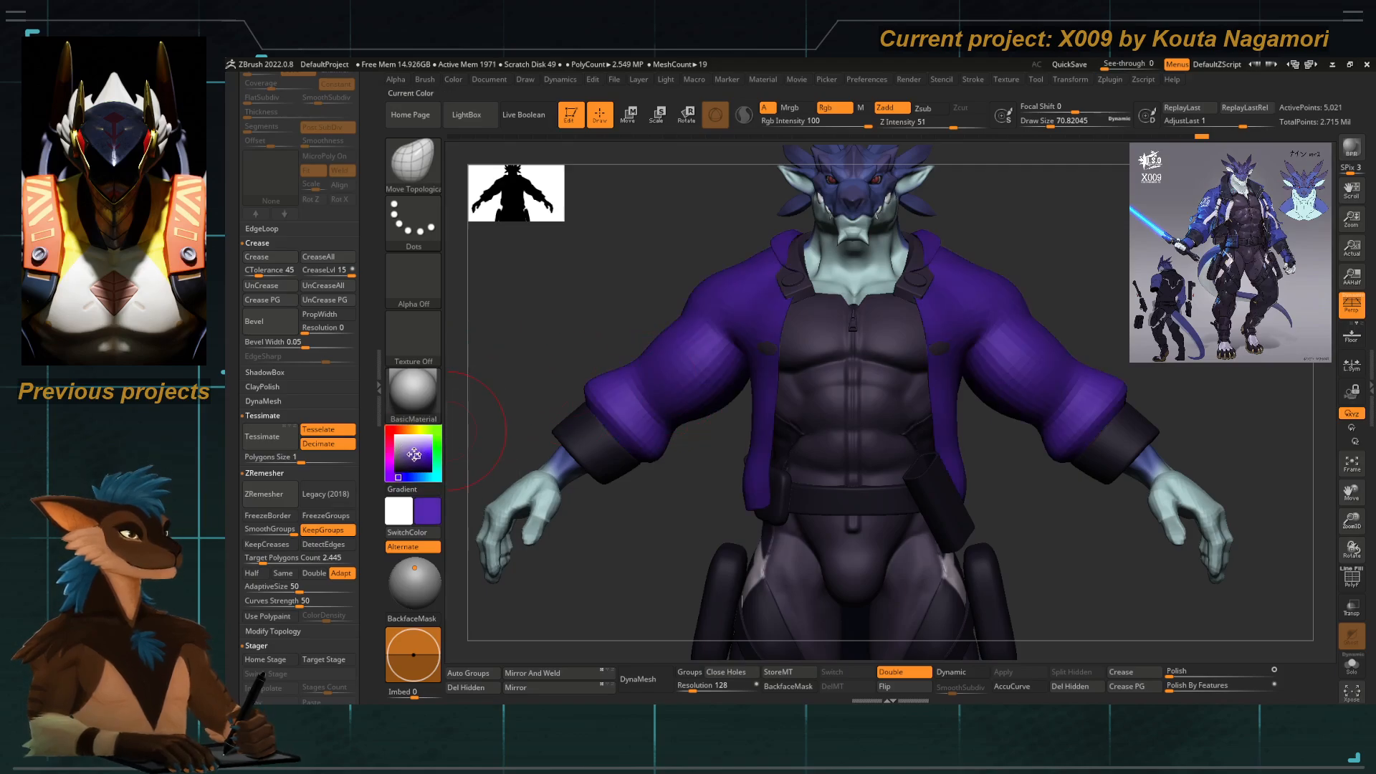
left_click(415, 454)
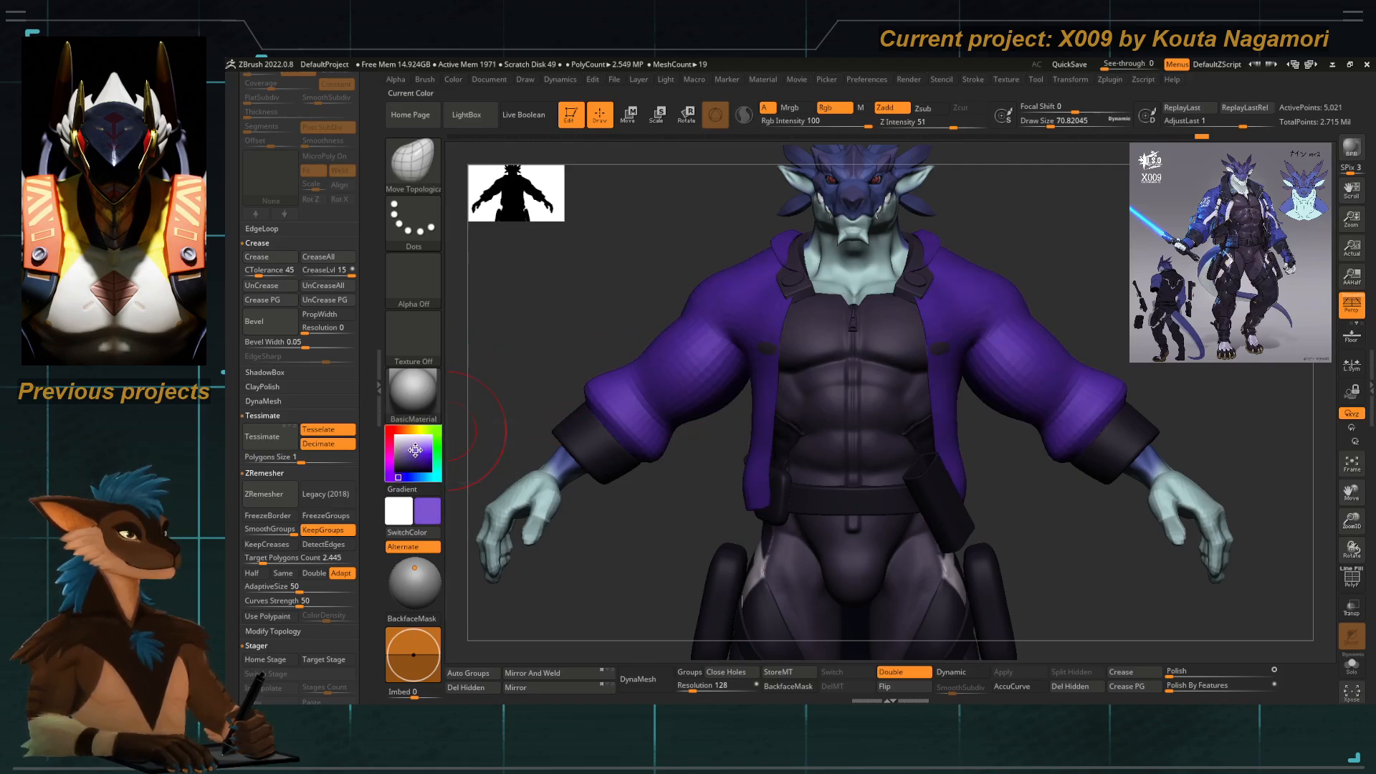
left_click(414, 449)
left_click(414, 450)
left_click_drag(625, 304, 673, 401)
mouse_move(606, 295)
left_mouse_down()
mouse_move(623, 292)
mouse_move(615, 301)
left_mouse_up()
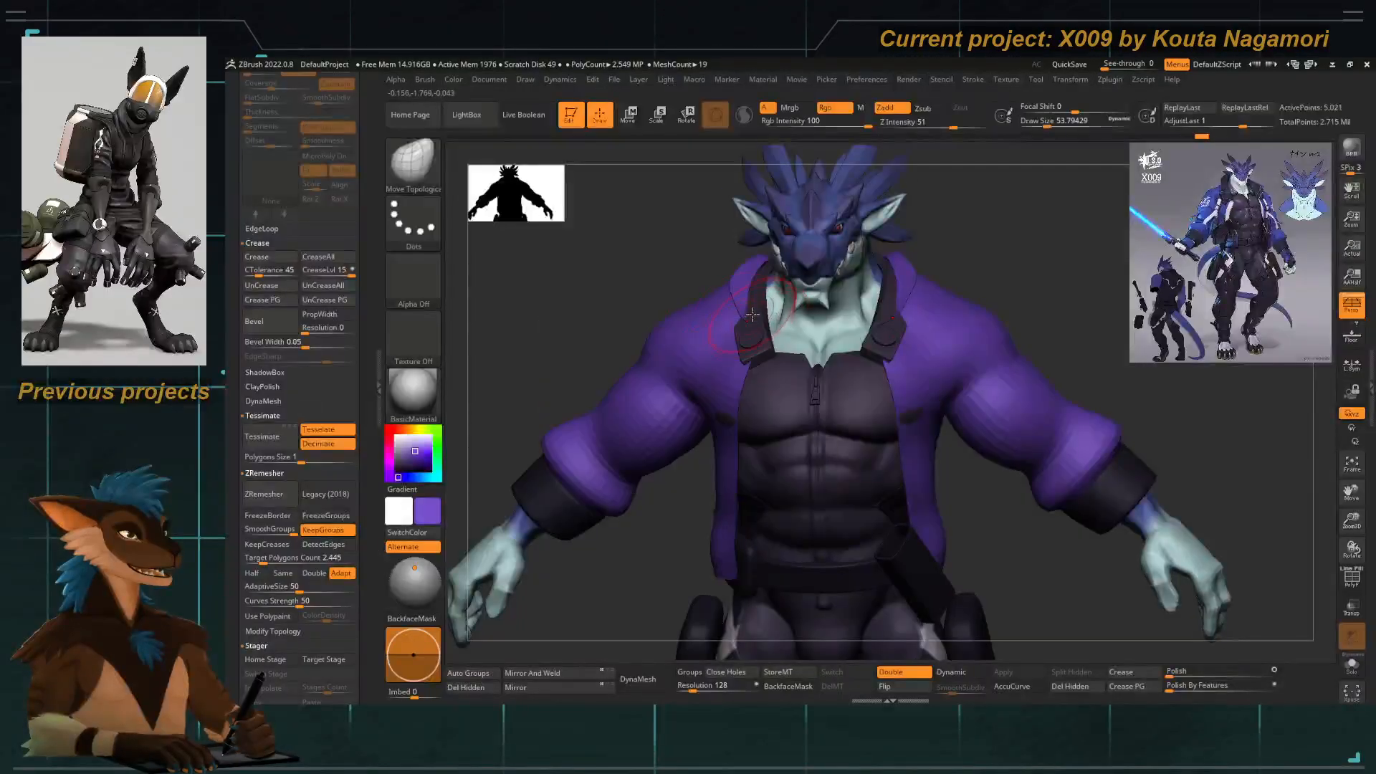
left_click_drag(626, 240, 630, 285)
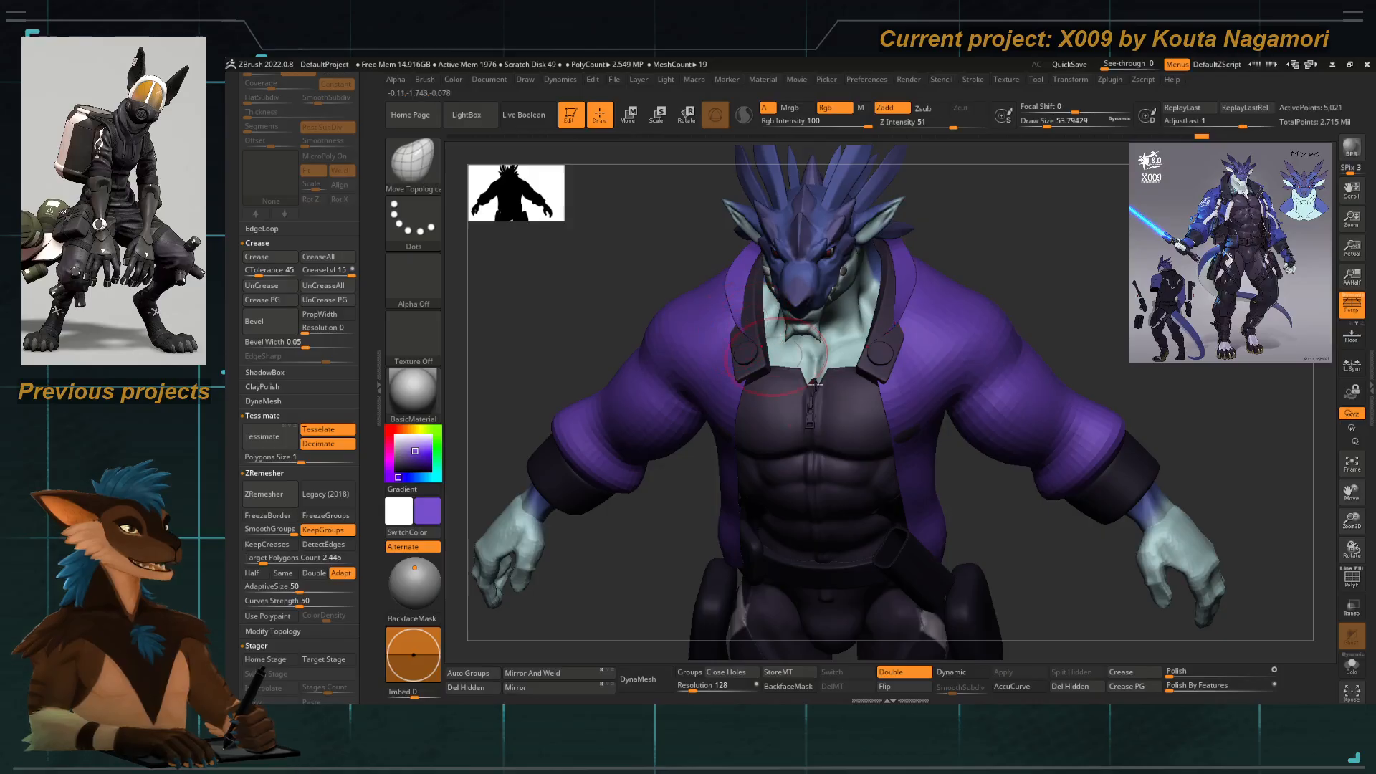
Show the polyframe and adjust the jacket's front edges beside the bodysuit collar flaps with the Move brush at draw size about 65.
left_click(1352, 579)
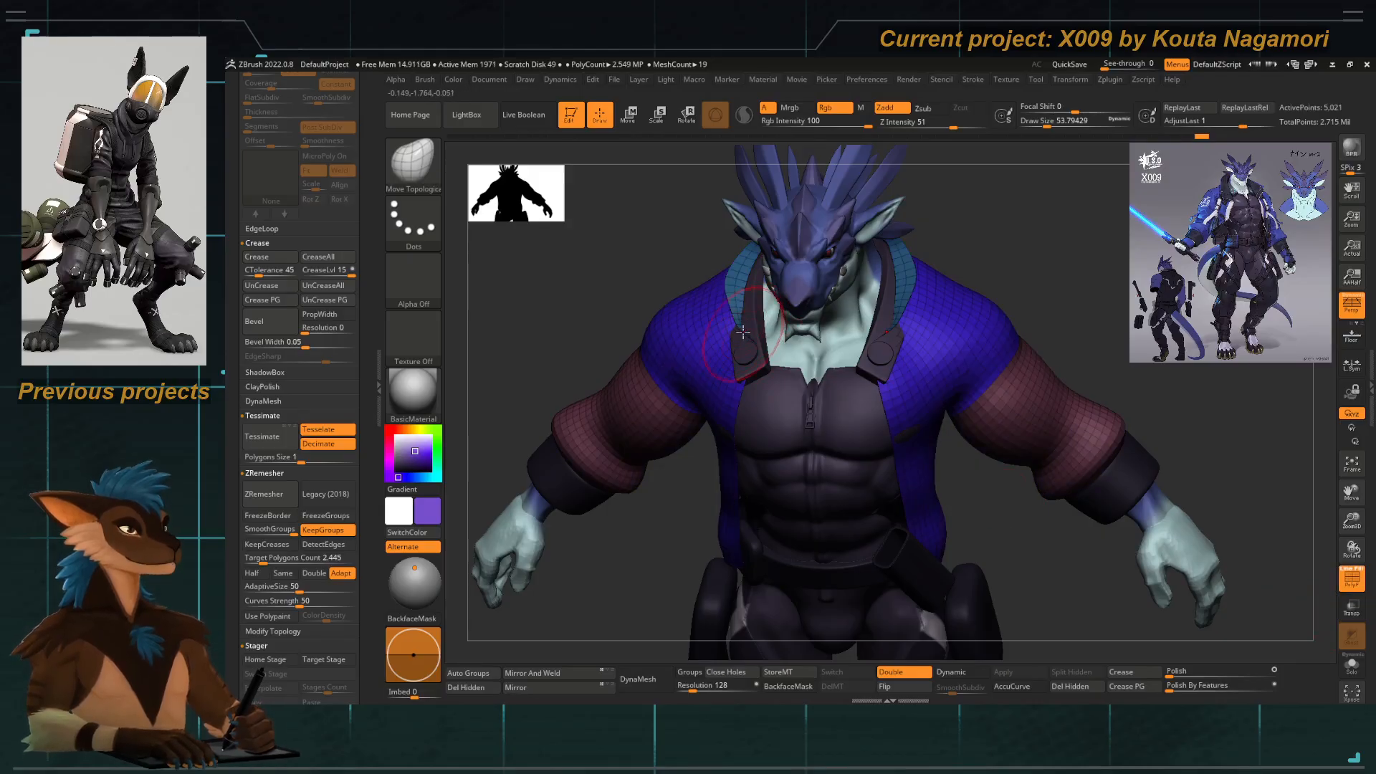
key("space")
left_click_drag(720, 340, 751, 355)
key("b")
key("m")
key("v")
key("space")
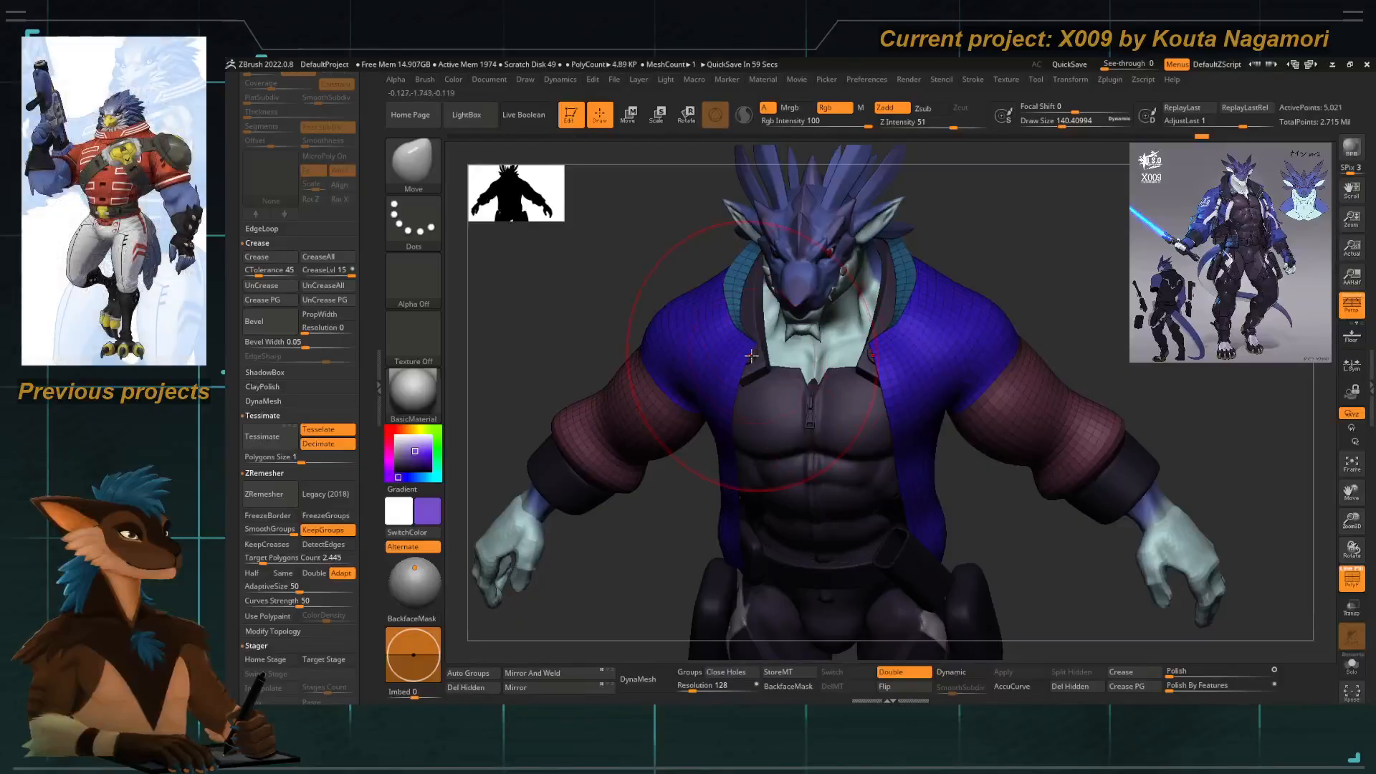
left_click_drag(602, 277, 617, 271, "shift")
key("space")
left_click_drag(745, 345, 734, 344)
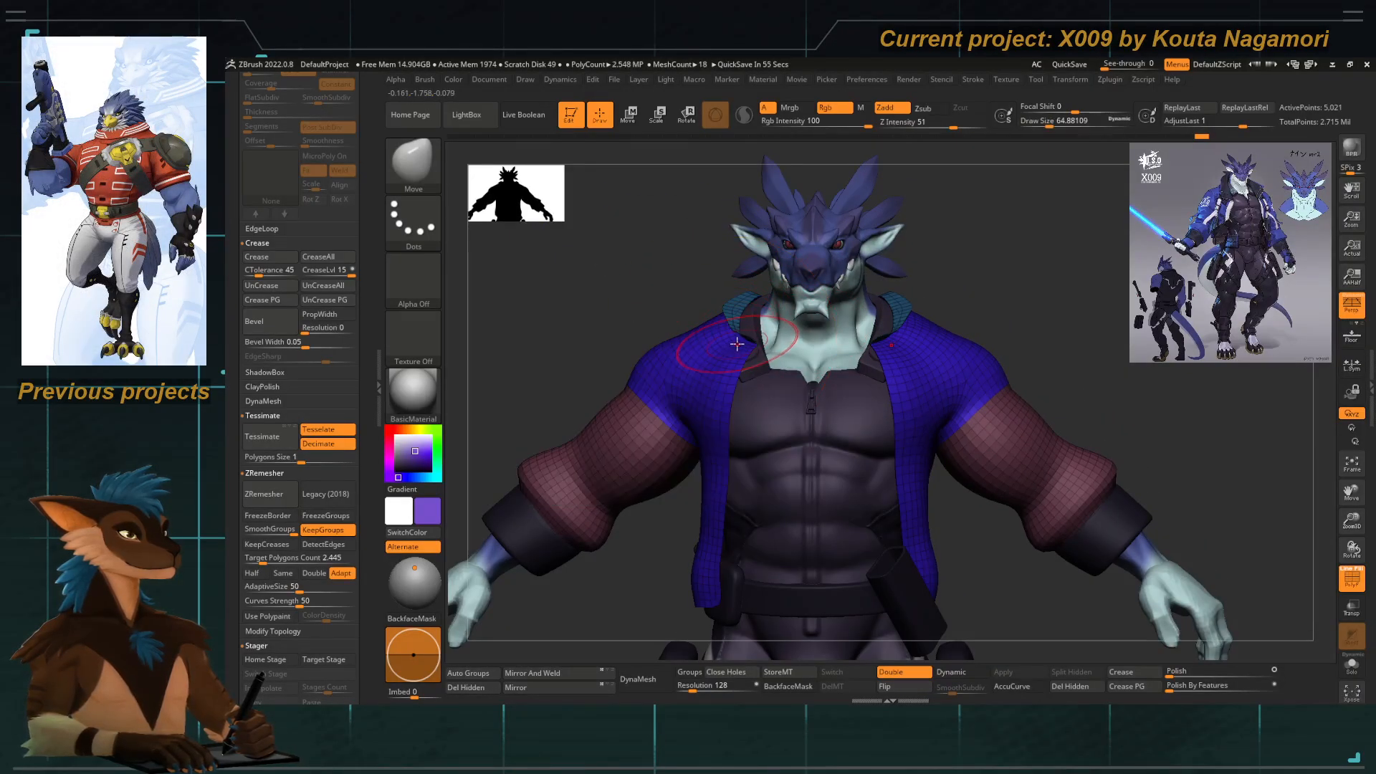
mouse_move(741, 345)
left_mouse_down()
mouse_move(703, 356)
mouse_move(722, 356)
left_mouse_up()
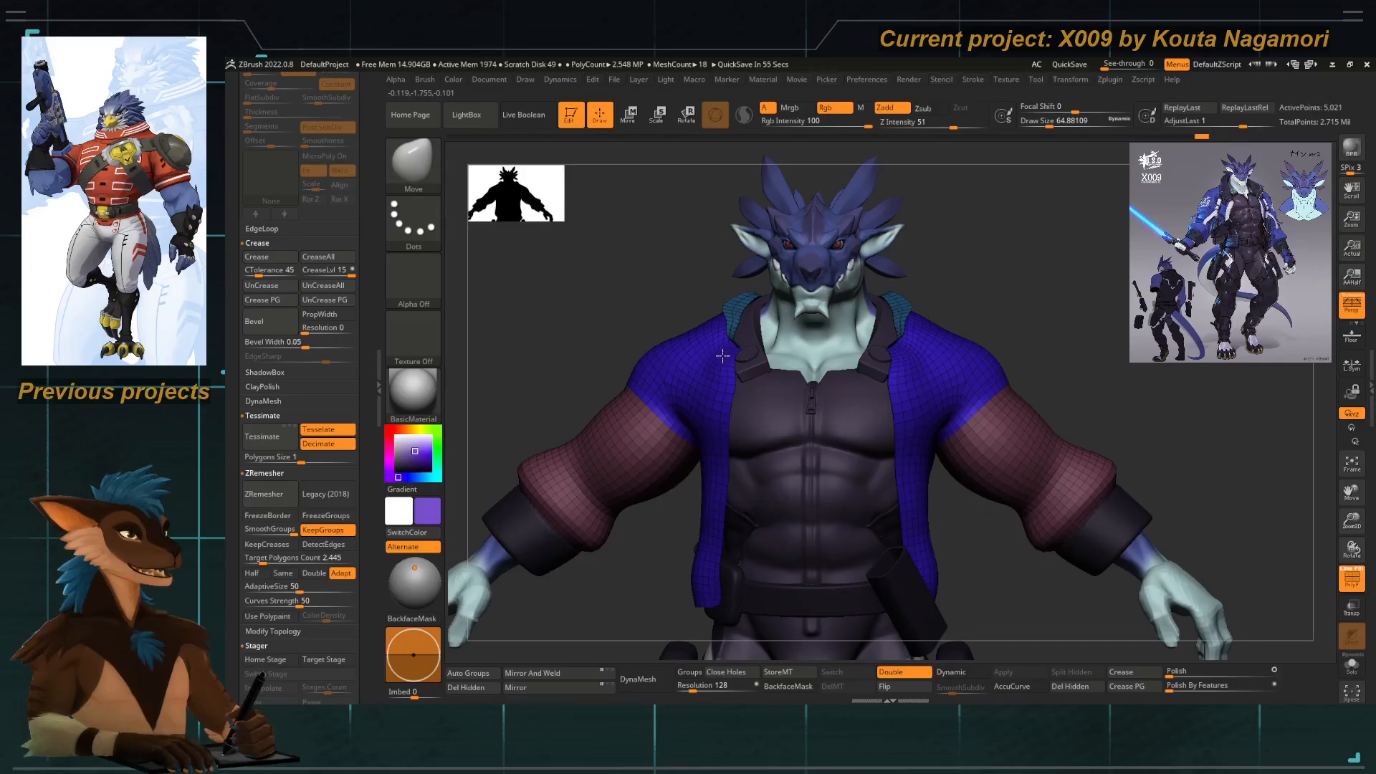
Shape the front tips of the jacket collar with the Move brush, reducing its draw size to about 12.
mouse_move(720, 293)
left_mouse_down()
mouse_move(712, 333)
mouse_move(642, 271)
left_mouse_up()
key("space")
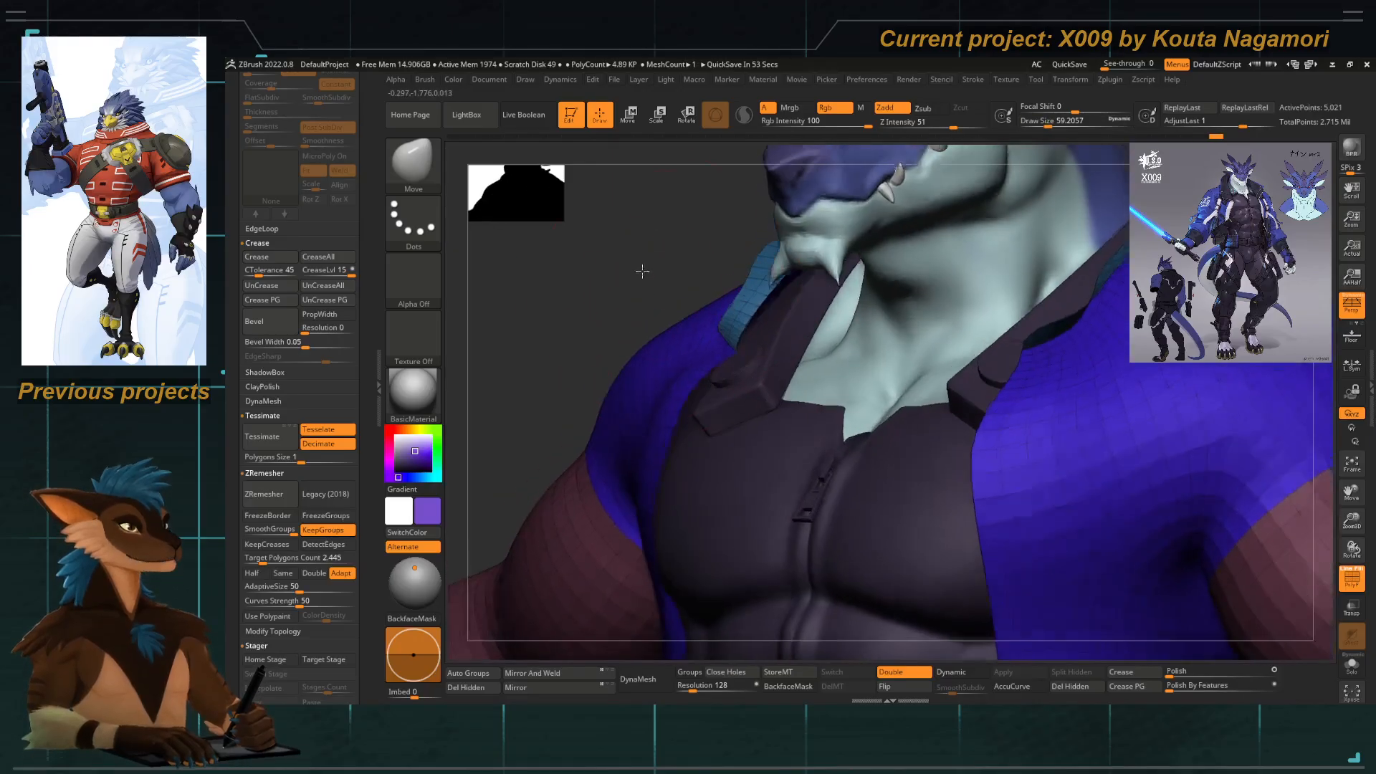
key("space")
left_click_drag(716, 334, 698, 326)
left_click_drag(613, 268, 555, 285)
key("space")
left_click_drag(703, 339, 697, 338)
left_click_drag(659, 298, 618, 293)
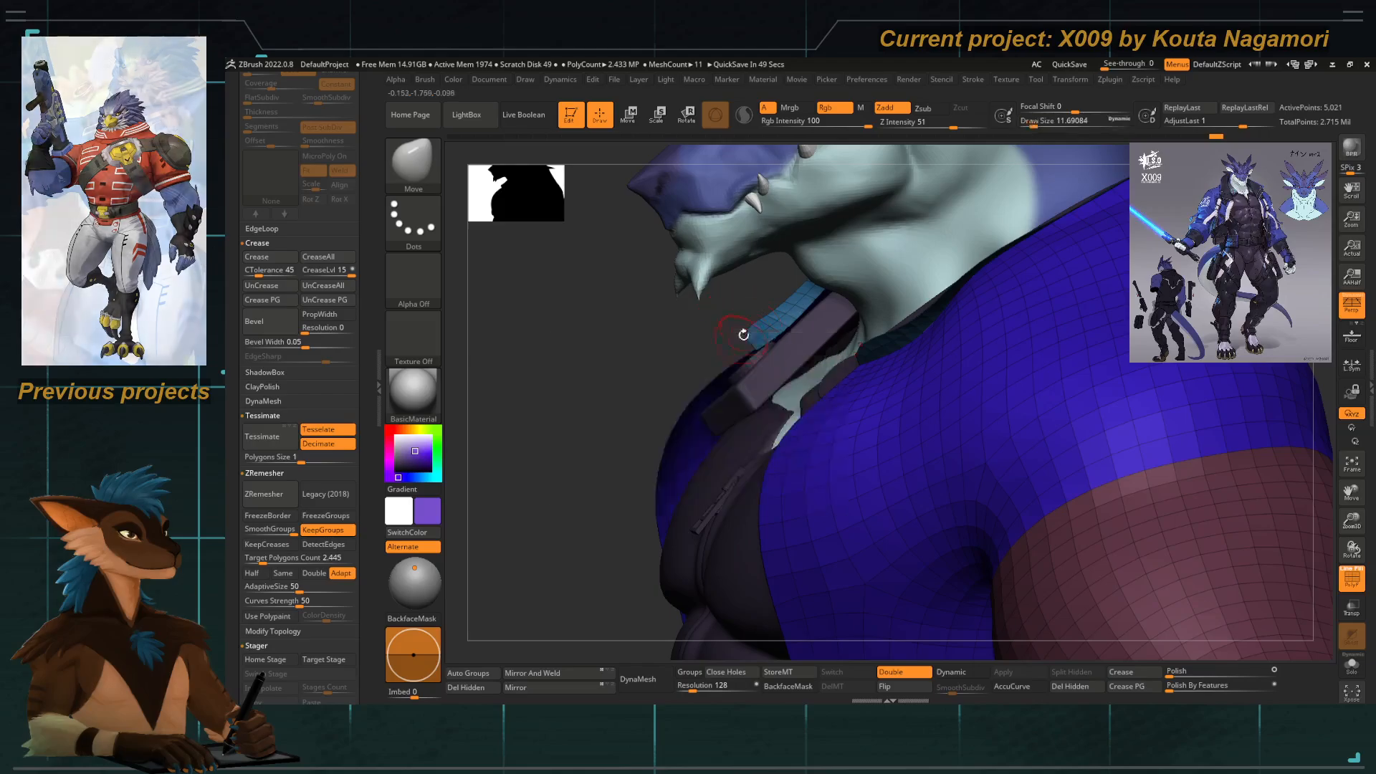
left_click_drag(725, 319, 754, 364, "alt")
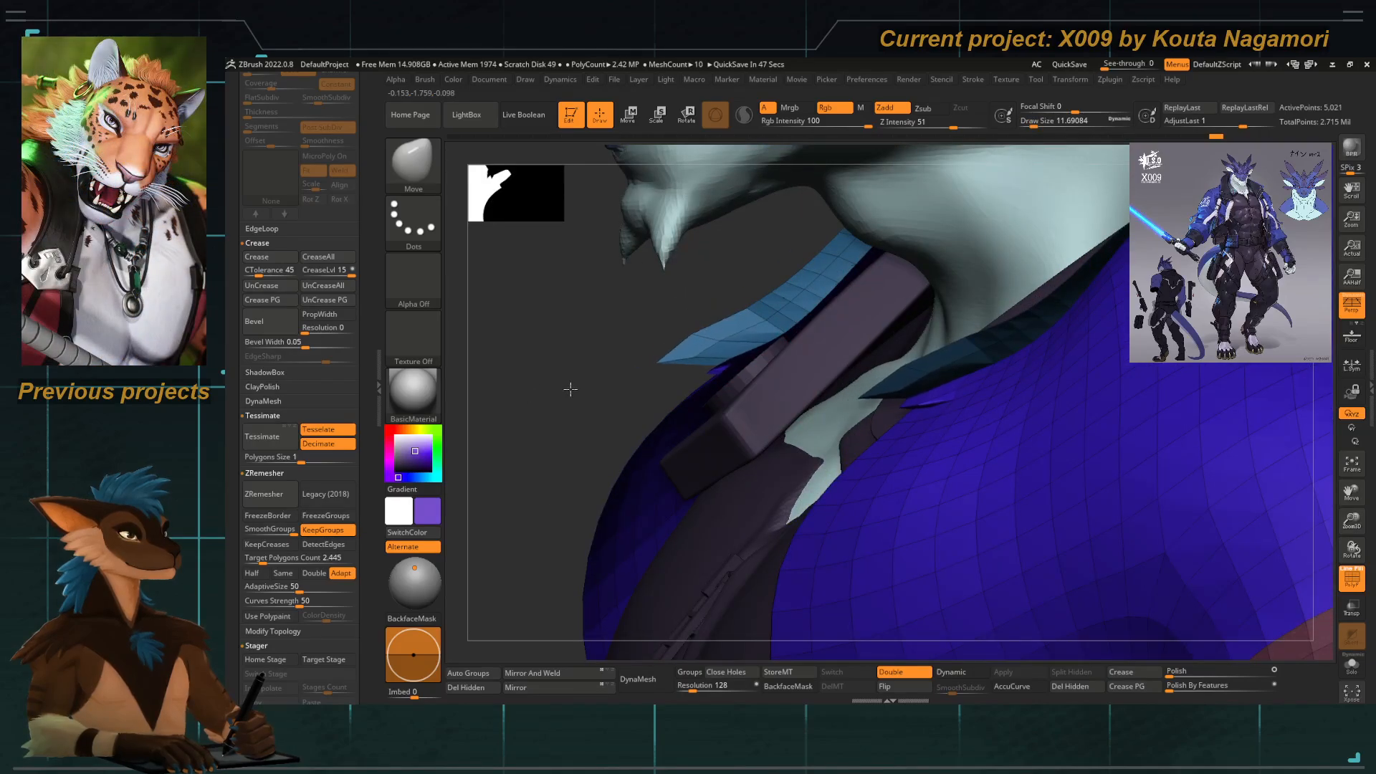
left_click_drag(570, 389, 694, 397)
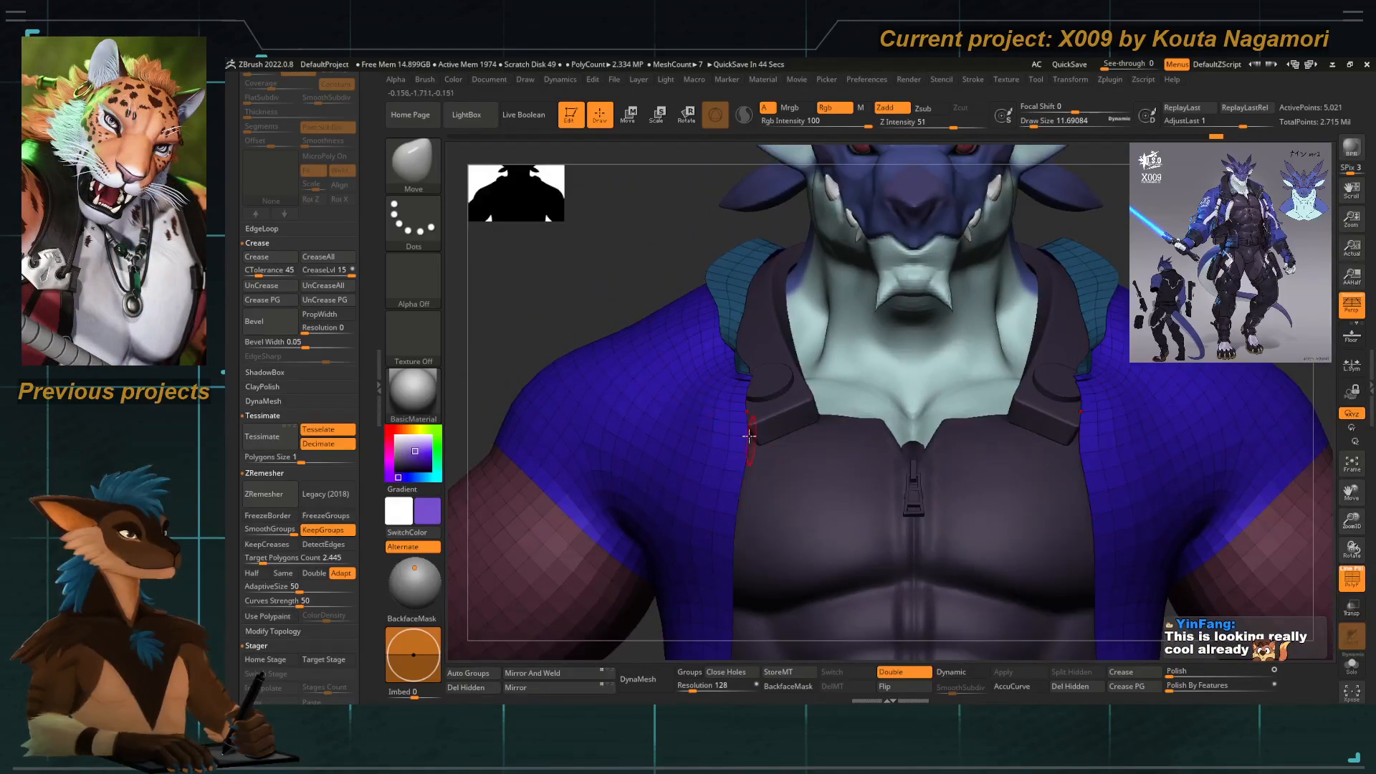
Adjust the jacket's shoulder area beside the collar with the Move brush at draw size about 83.
mouse_move(749, 435)
left_mouse_down("alt")
mouse_move(660, 386)
mouse_move(642, 276)
mouse_move(673, 294)
mouse_move(623, 294)
mouse_move(635, 299)
mouse_move(621, 322)
mouse_move(675, 349)
left_mouse_up("alt")
key("space")
left_click(632, 331)
key("space")
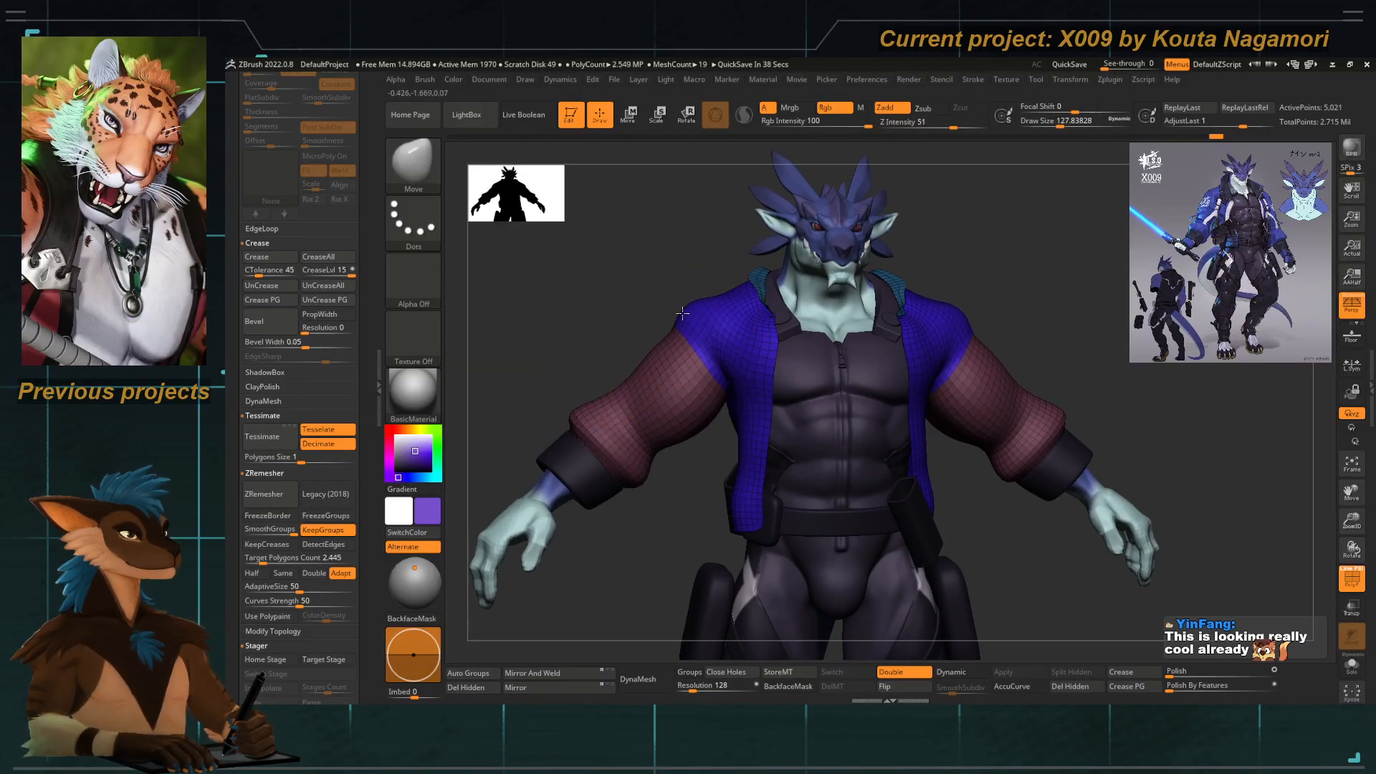
key("space")
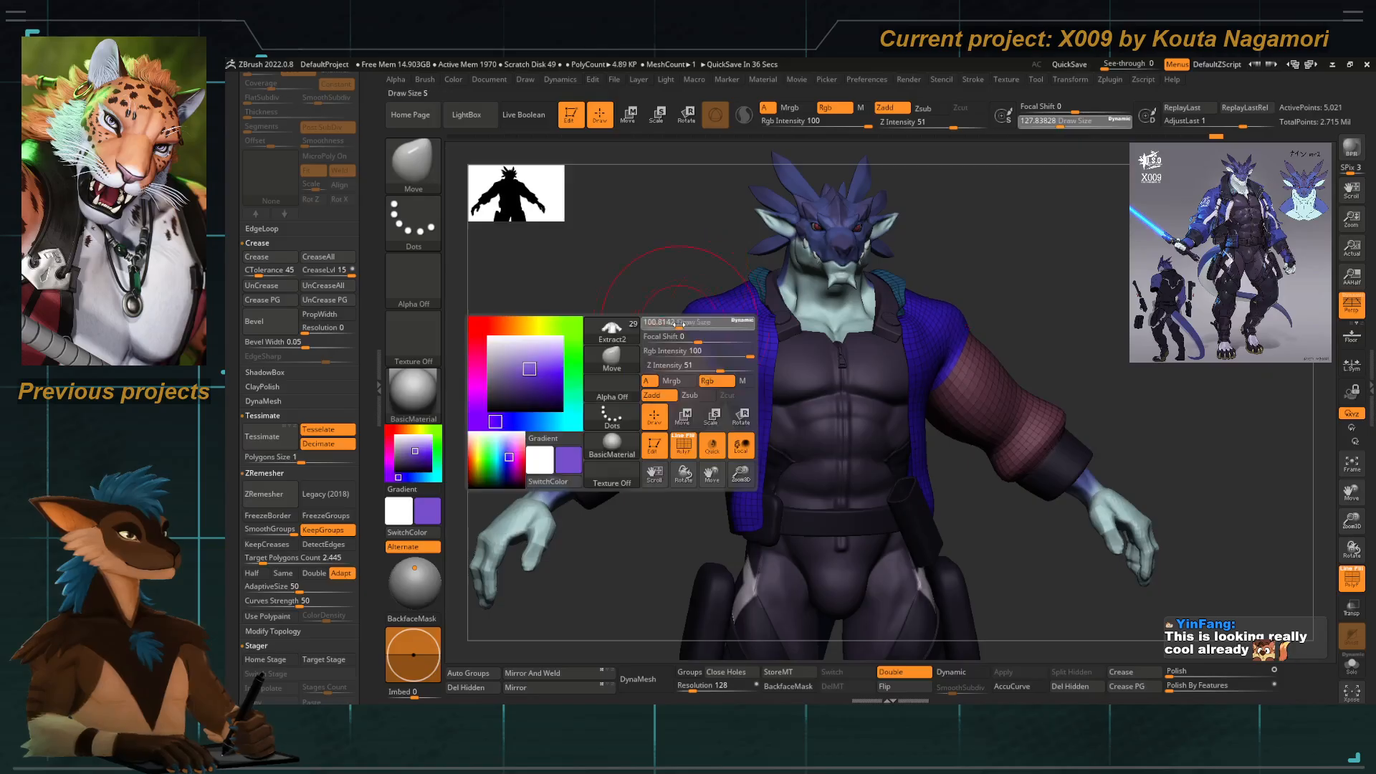
left_click_drag(682, 349, 674, 350)
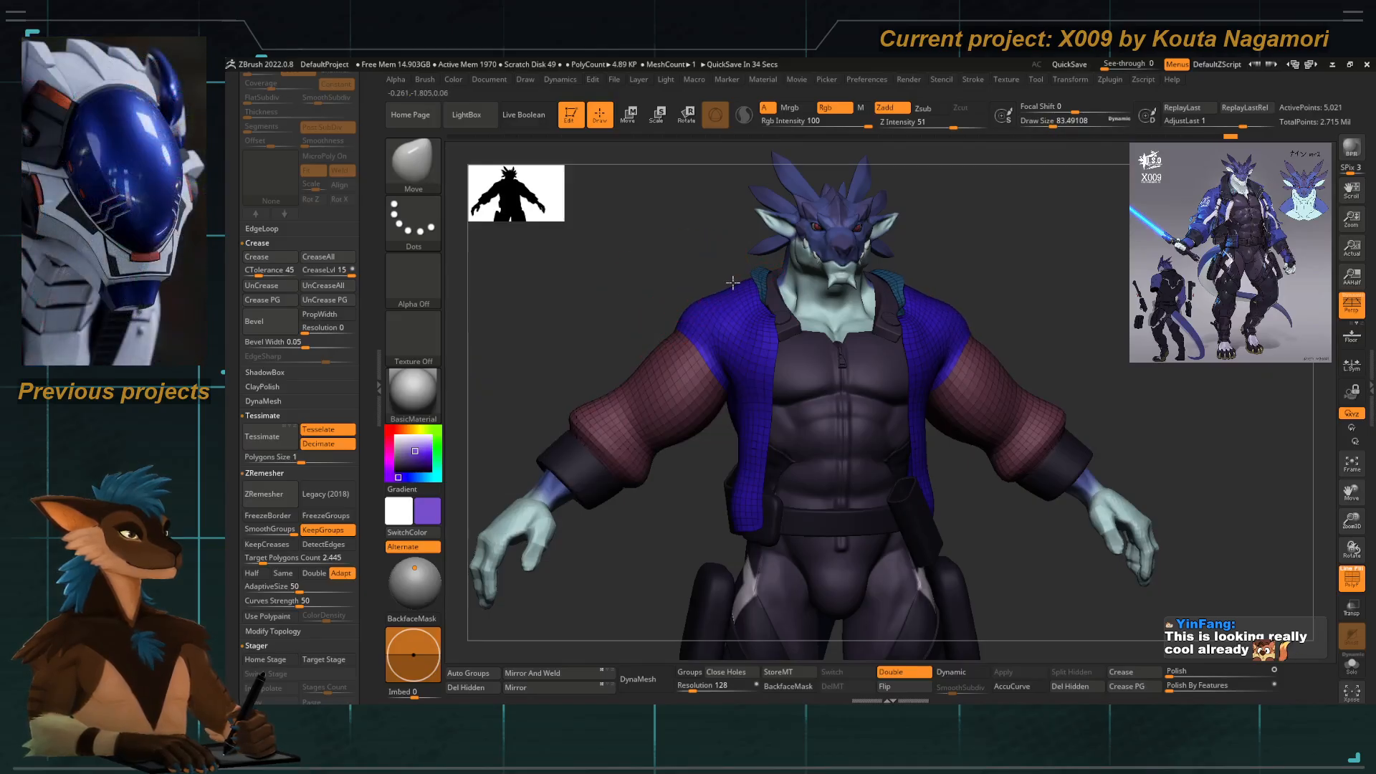
mouse_move(723, 266)
left_mouse_down()
mouse_move(706, 278)
mouse_move(731, 326)
left_mouse_up()
Pull the long front tips of the jacket collar back toward the bodysuit flaps with the Move brush at draw size about 37.
key("space")
key("space")
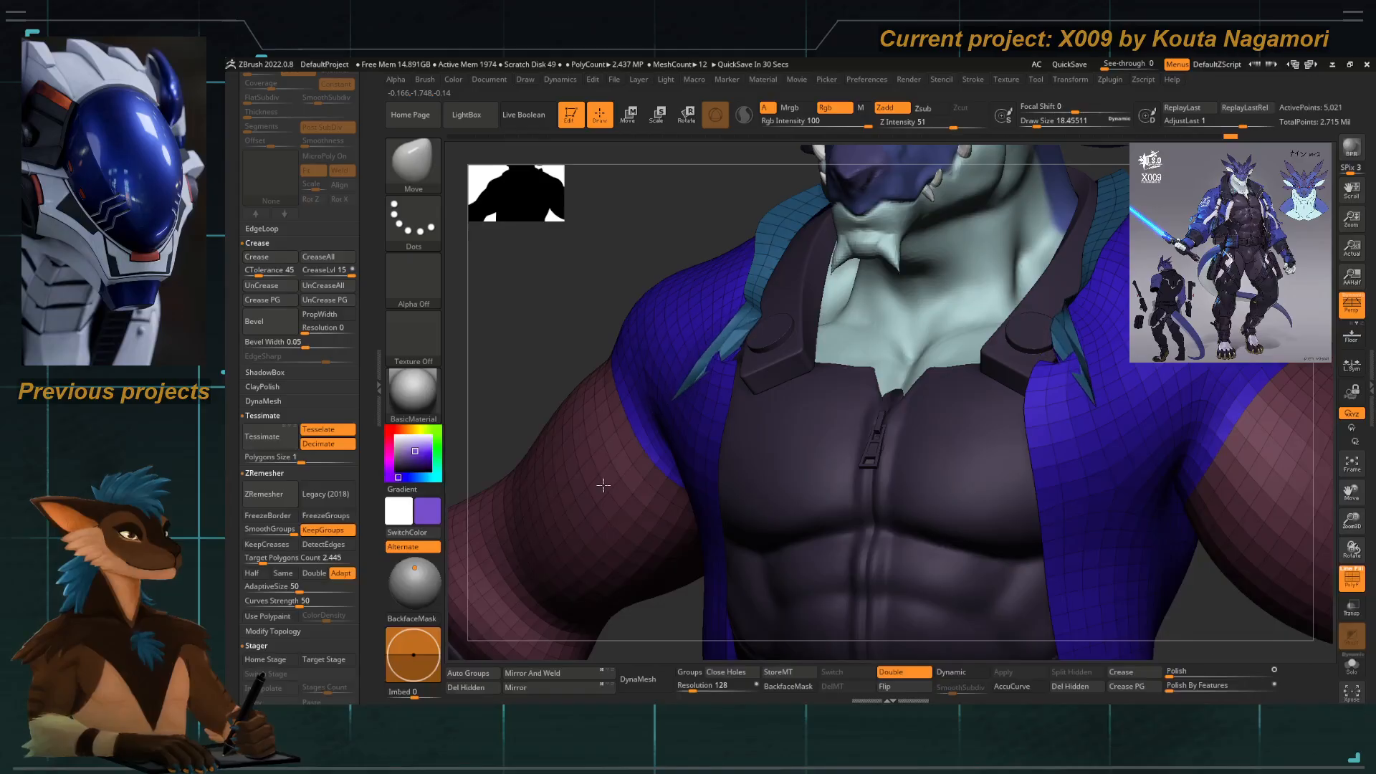
key("space")
left_click_drag(720, 348, 725, 345)
left_click_drag(722, 343, 716, 338)
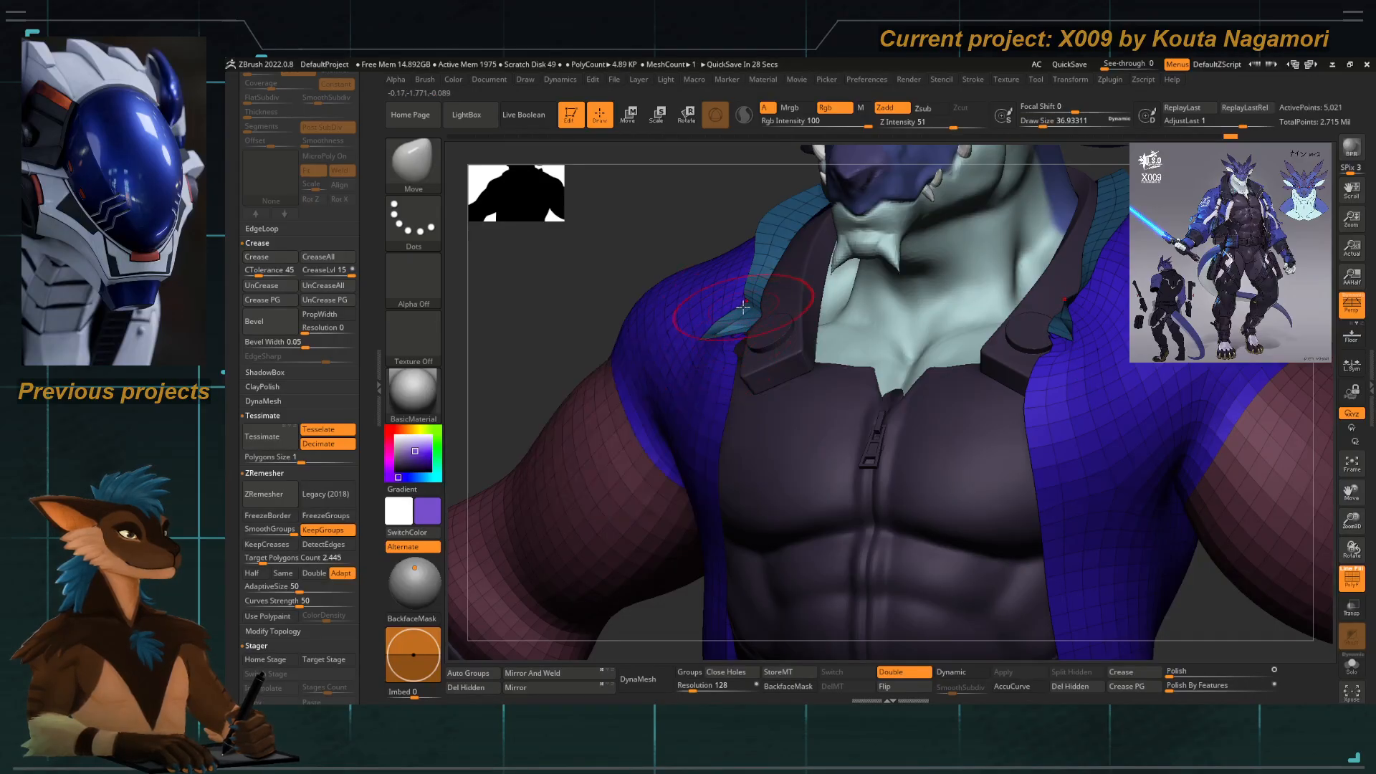
Isolate the jacket collar to mask everything except it, and show the whole jacket again.
key("ctrl")
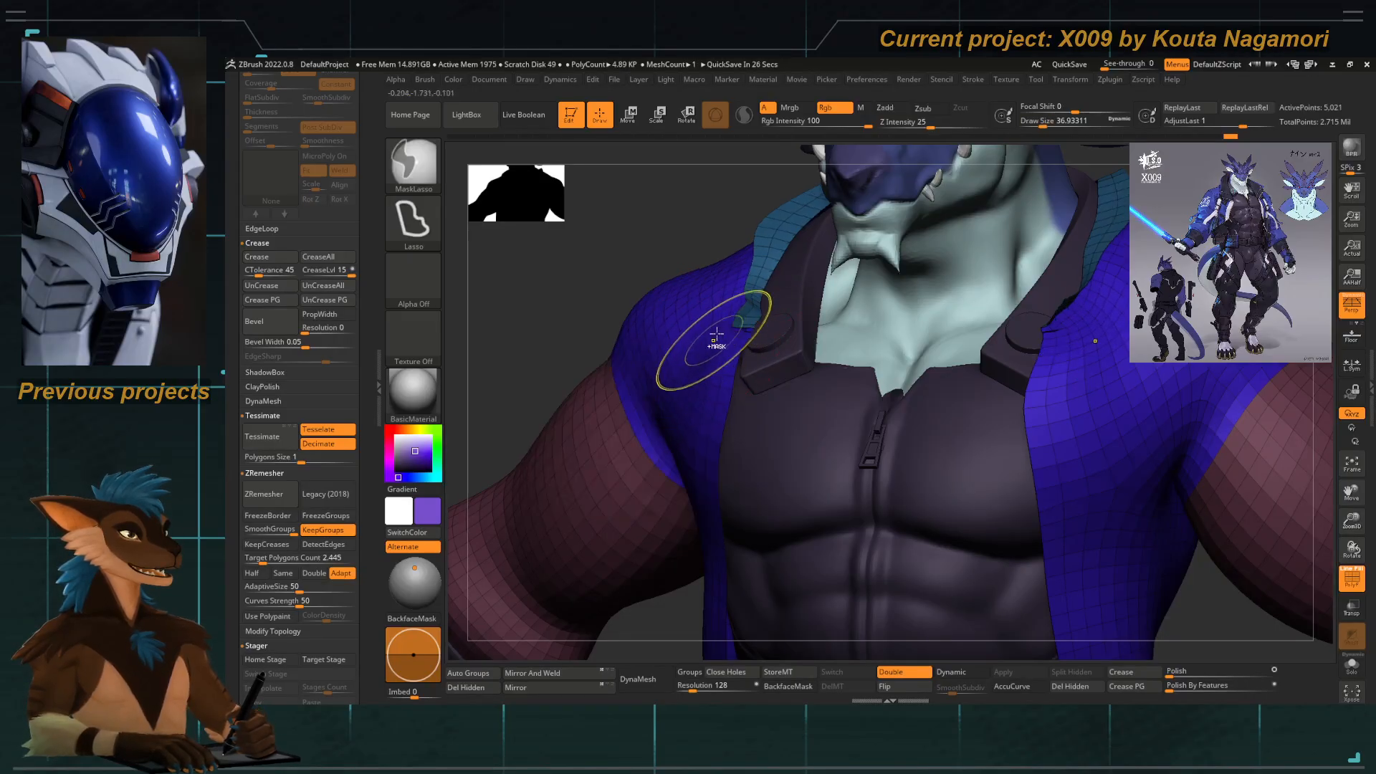
mouse_move(756, 258)
right_mouse_down("ctrl")
mouse_move(669, 282)
mouse_move(668, 266)
mouse_move(794, 329)
right_mouse_up("ctrl")
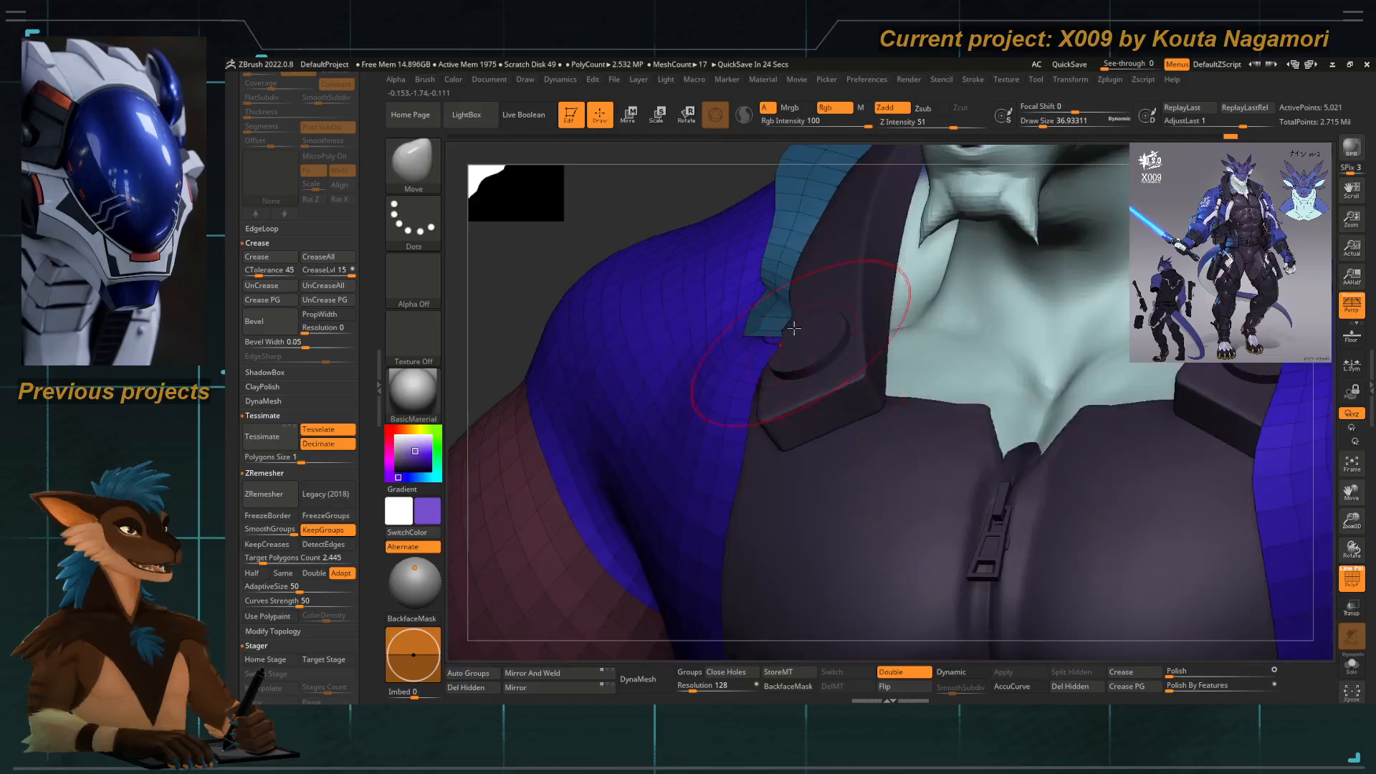
left_click(786, 211, "ctrl+shift")
right_click_drag(724, 223, 600, 225, "ctrl")
right_click_drag(771, 247, 728, 351, "alt")
mouse_move(620, 315)
left_mouse_down("ctrl+shift")
mouse_move(1004, 359)
mouse_move(584, 342)
left_mouse_up("ctrl+shift")
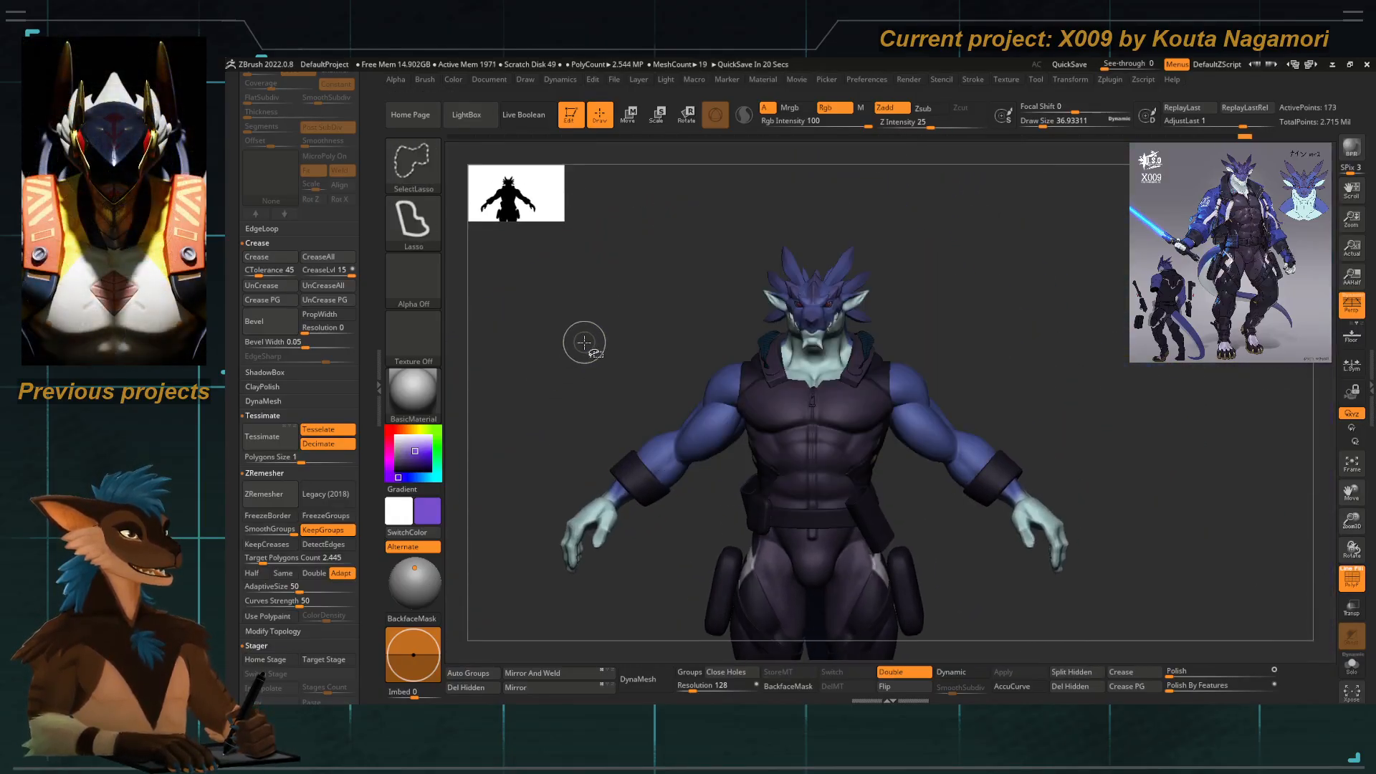
left_click(584, 342, "ctrl+shift")
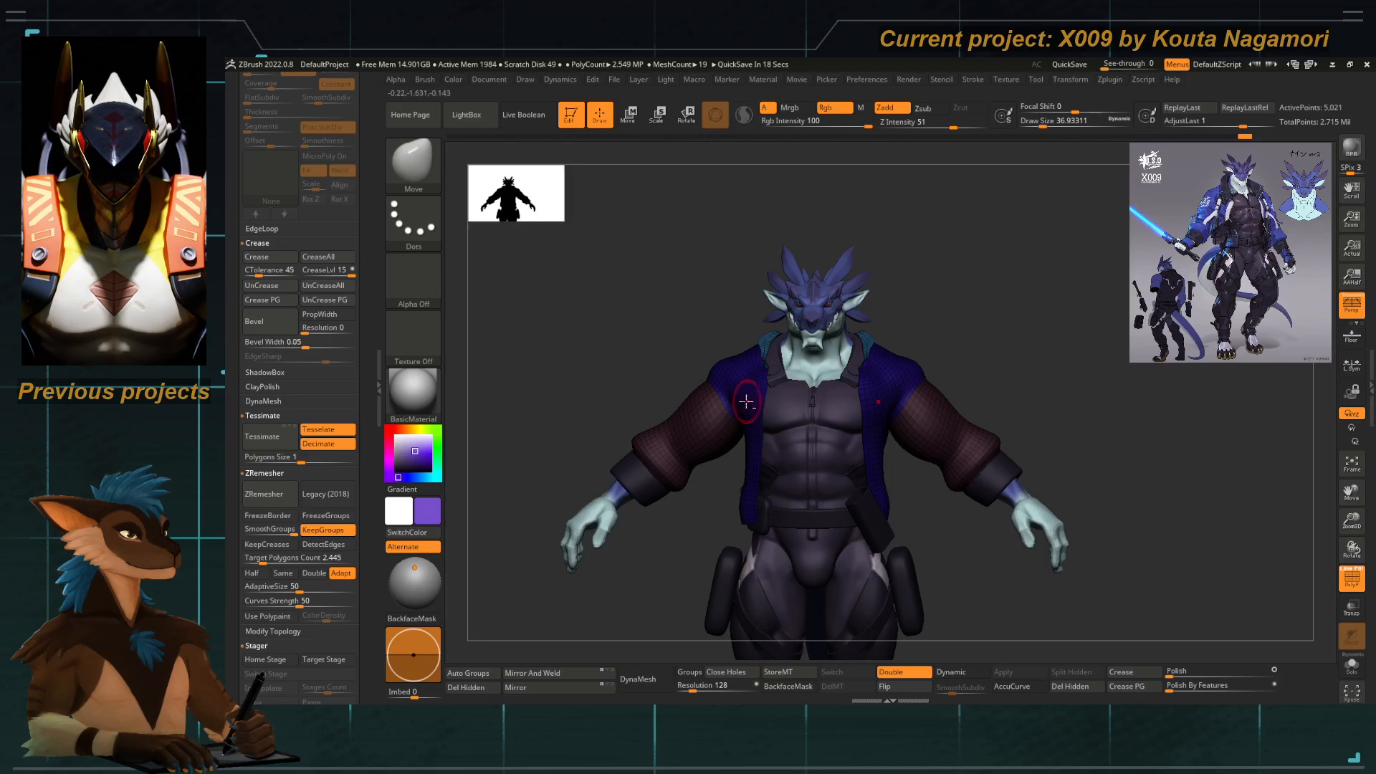
Reshape the collar's front tips around the bodysuit flaps with the Move brush at draw size about 90.
right_click_drag(747, 402, 738, 472, "ctrl")
key("b")
key("m")
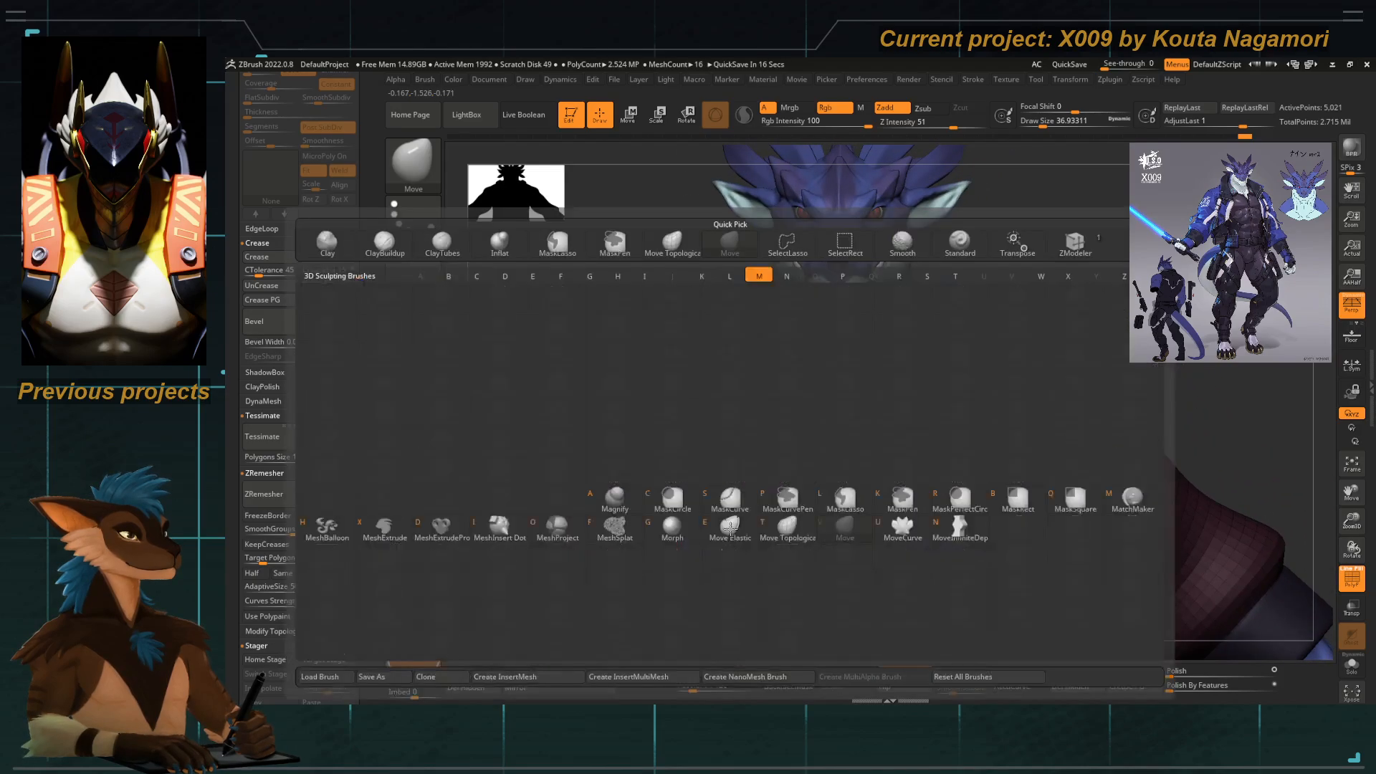
key("v")
key("space")
left_click_drag(745, 385, 756, 386)
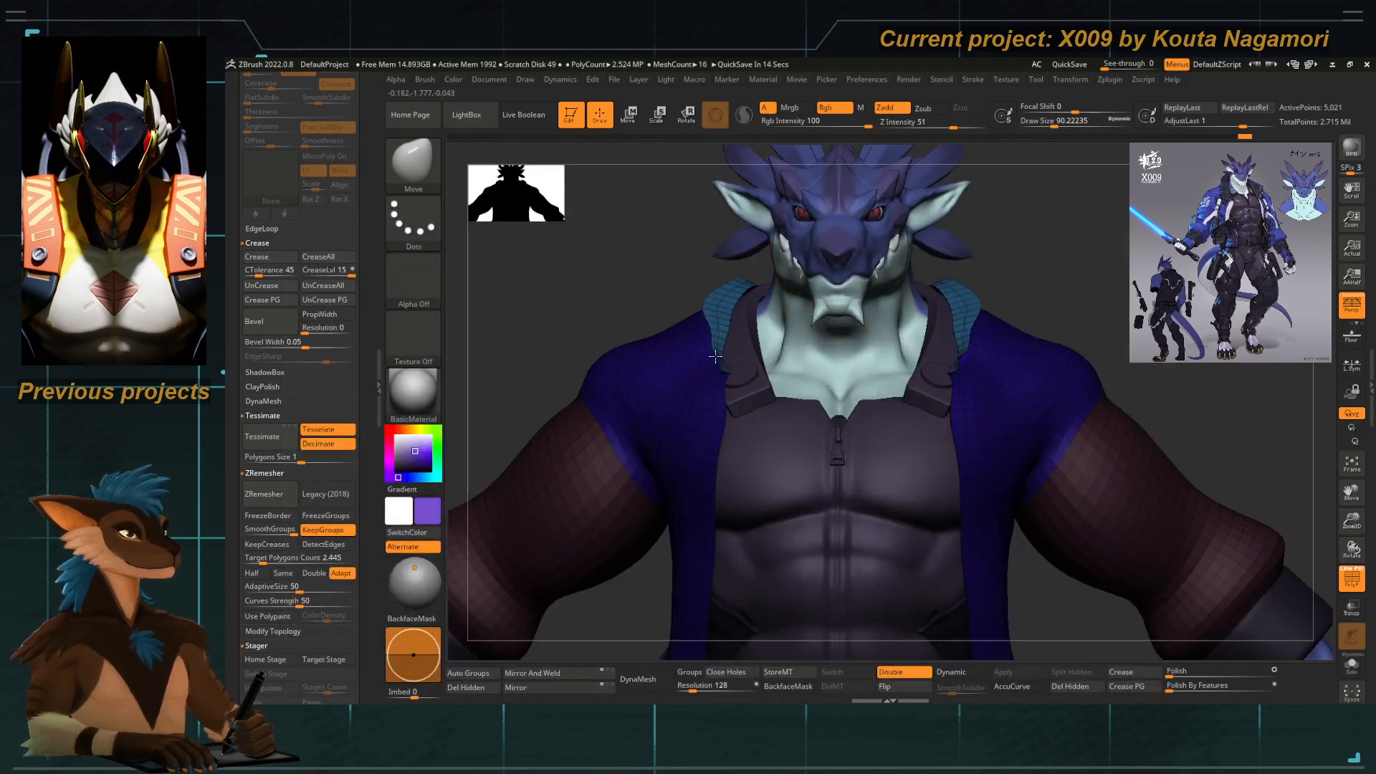
right_click_drag(621, 268, 665, 364)
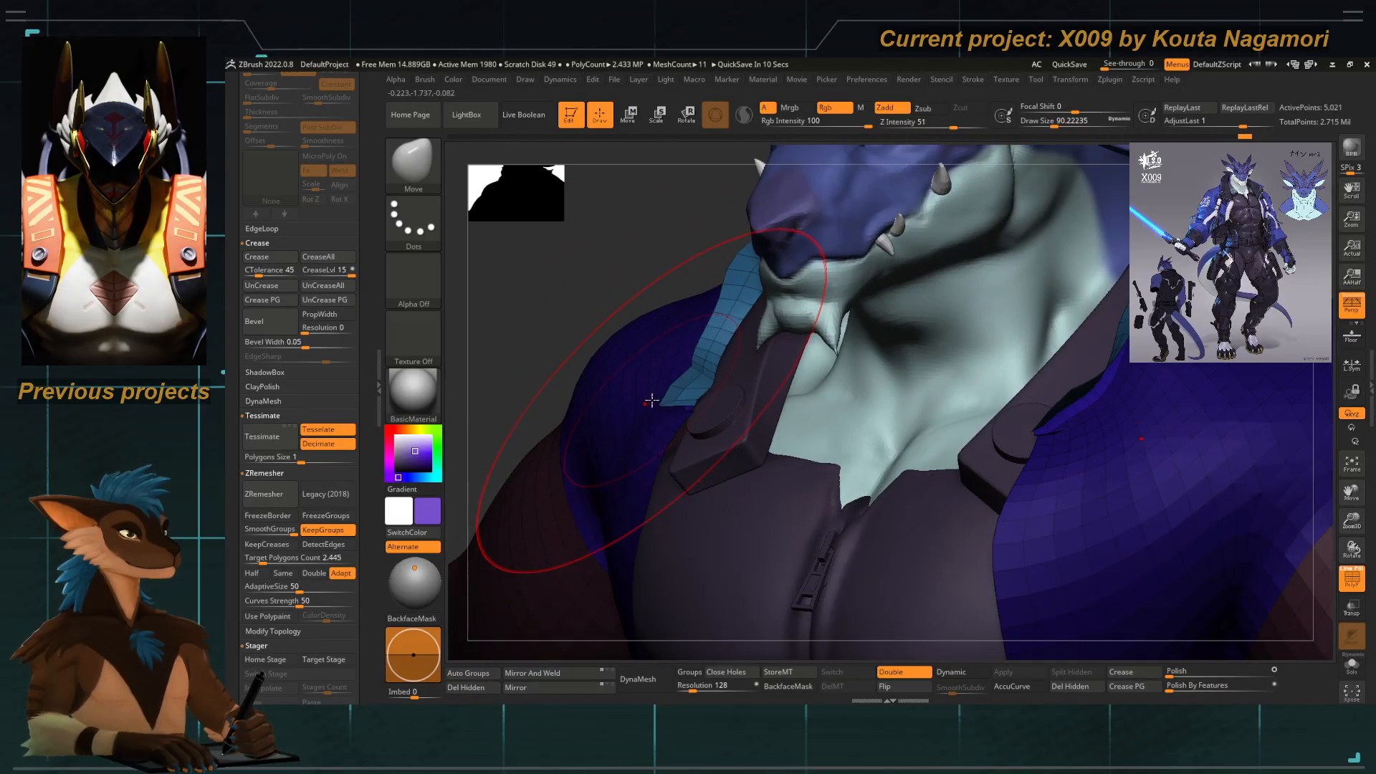
mouse_move(626, 285)
right_mouse_down()
mouse_move(593, 308)
mouse_move(634, 317)
right_mouse_up()
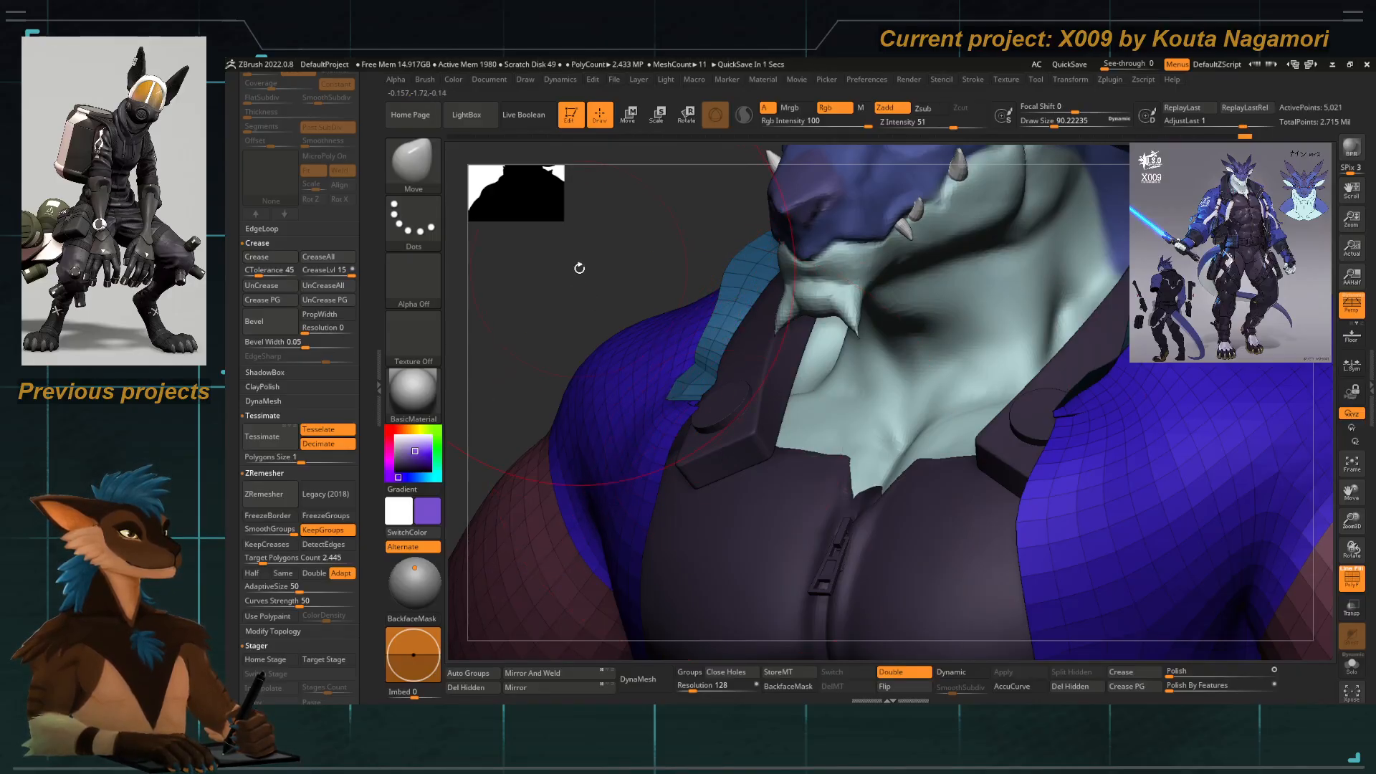
mouse_move(596, 282)
left_mouse_down()
mouse_move(624, 263)
mouse_move(658, 267)
mouse_move(621, 267)
mouse_move(611, 287)
left_mouse_up()
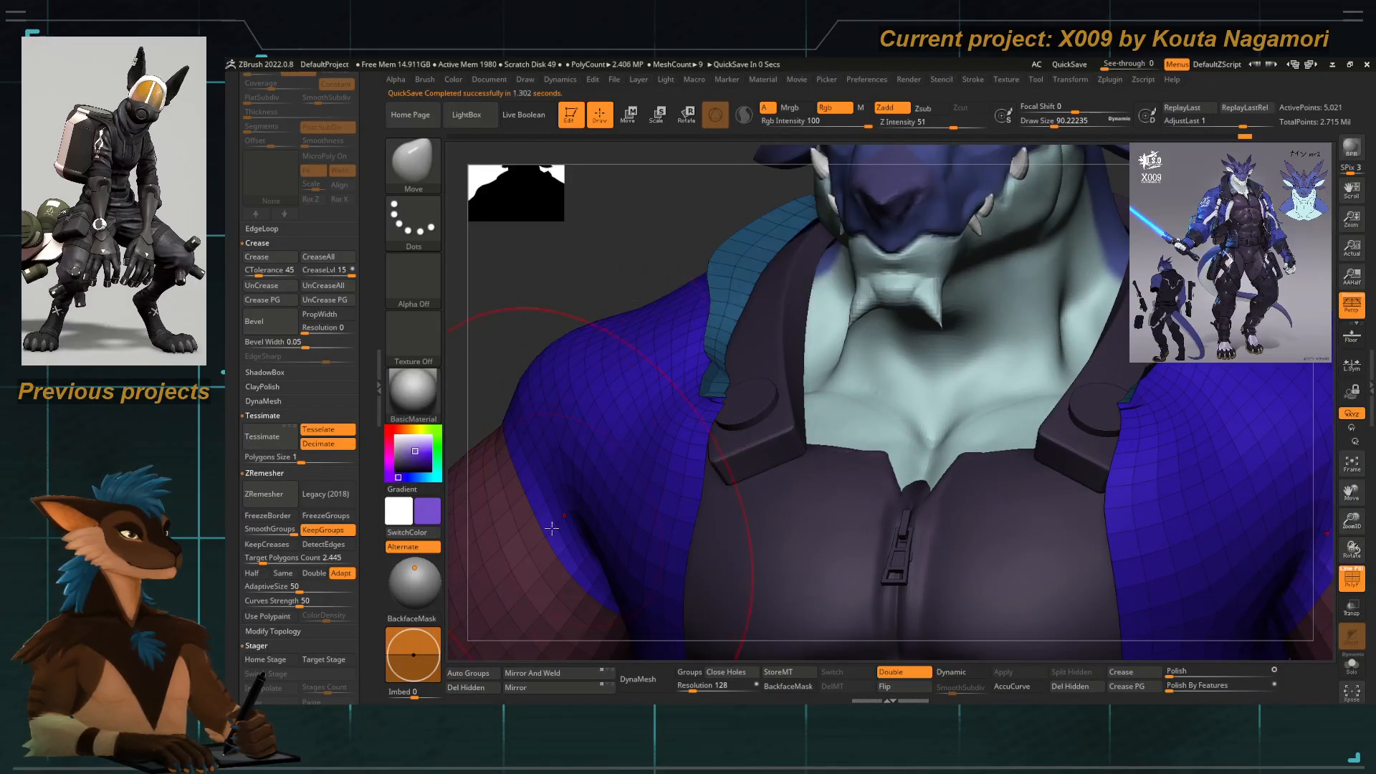
Hide the collar polygroups to examine the jacket's front and neckline against the whole character.
key("ctrl+shift")
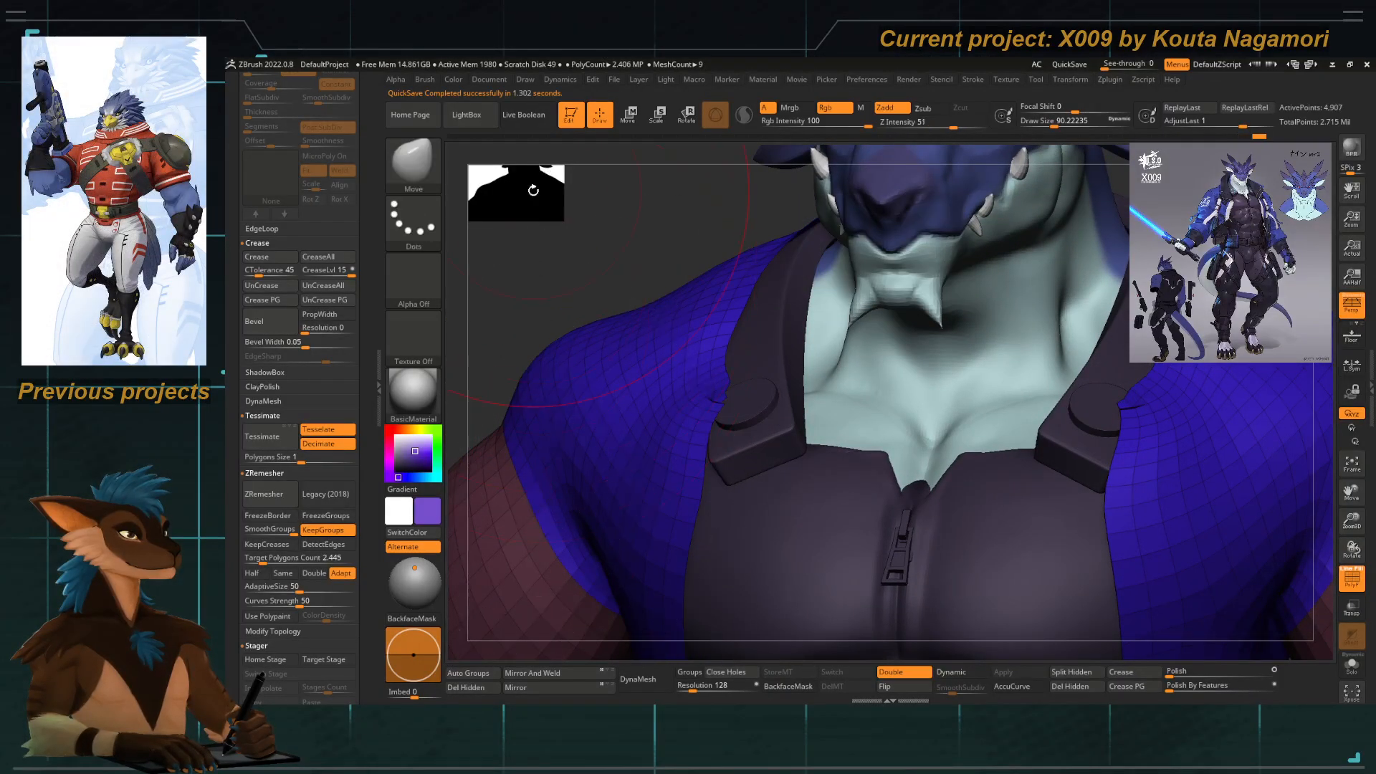
key("f")
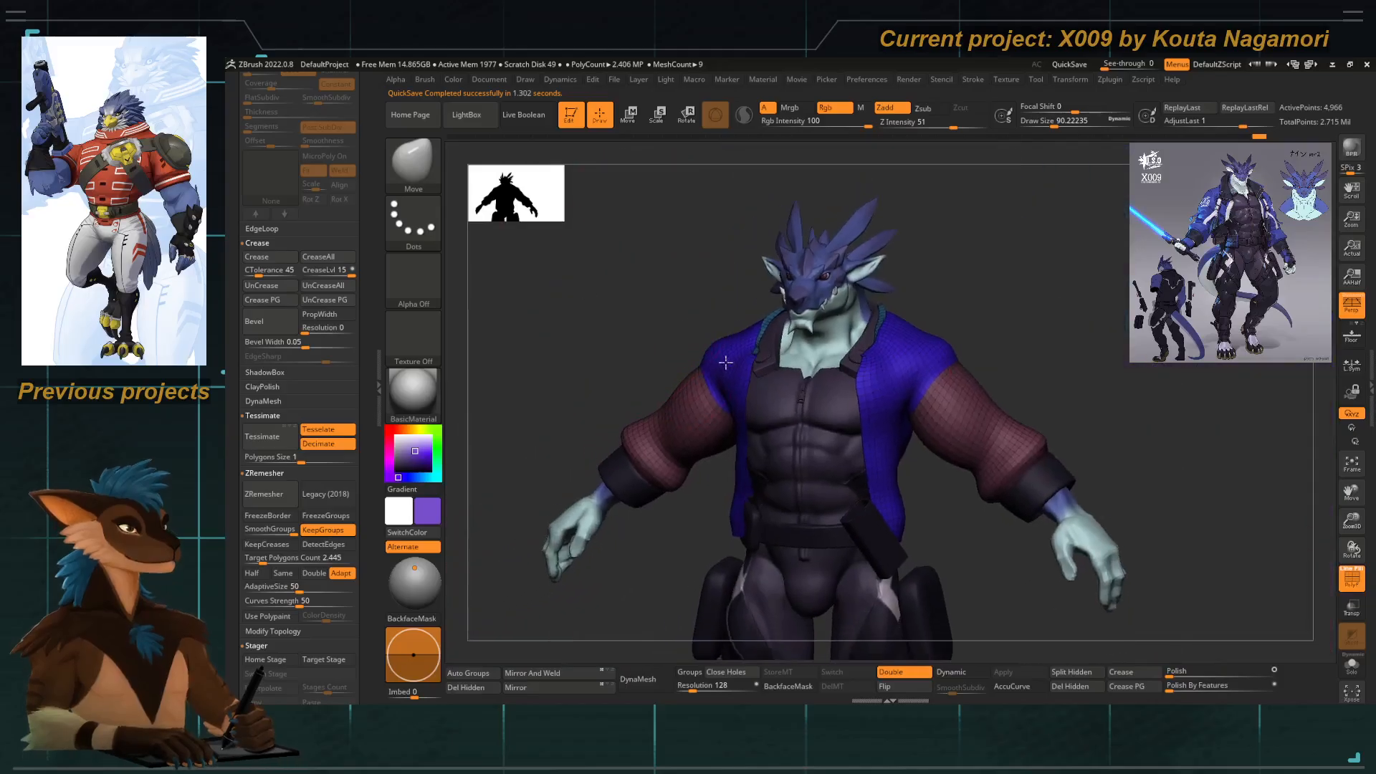
key("ctrl+shift")
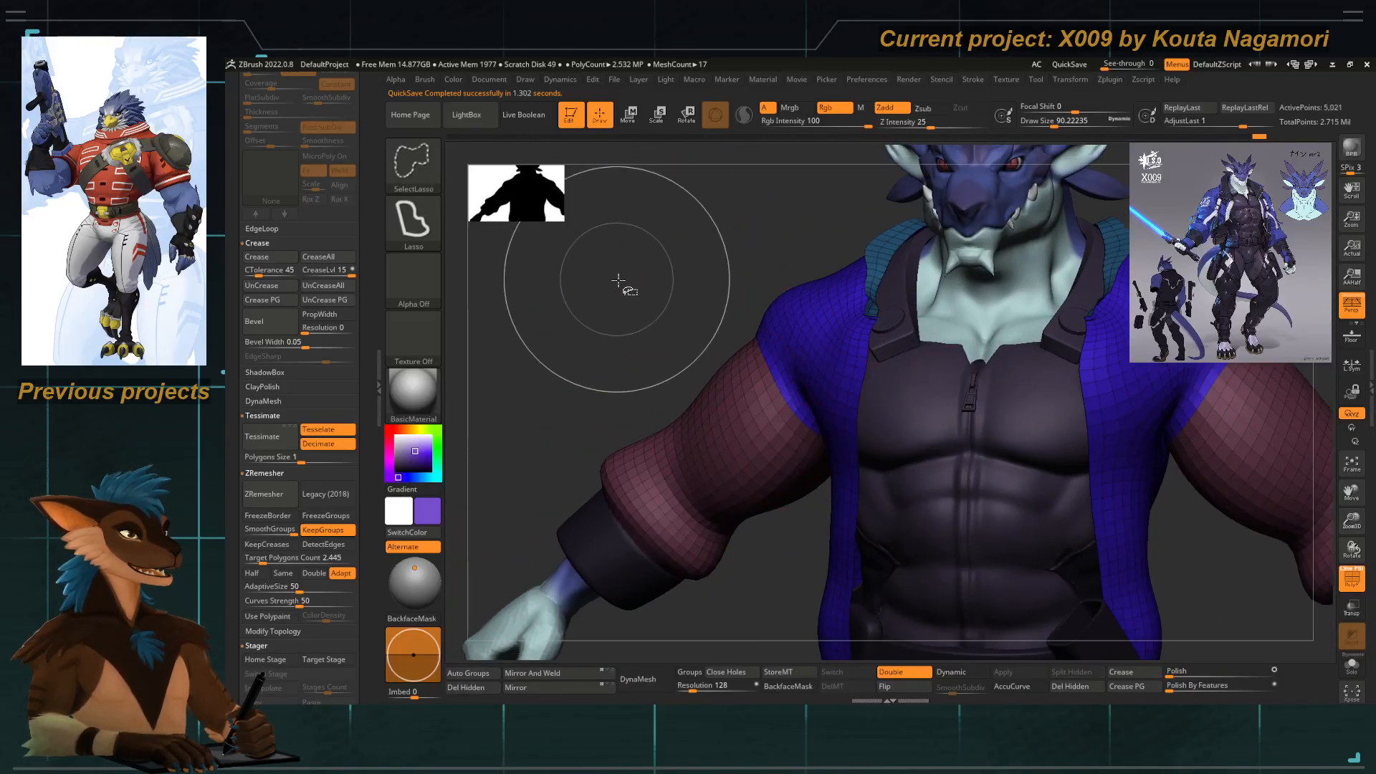
Show the full jacket and mask its body and sleeves, leaving only the collar editable.
left_click_drag(617, 281, 645, 358, "alt")
mouse_move(702, 200)
left_mouse_down("alt")
mouse_move(595, 267)
mouse_move(516, 294)
left_mouse_up("alt")
key("ctrl+shift")
left_click(874, 229, "ctrl+shift")
mouse_move(652, 337)
left_mouse_down("alt")
mouse_move(685, 248)
mouse_move(650, 351)
left_mouse_up("alt")
mouse_move(637, 295)
left_mouse_down("ctrl")
mouse_move(1046, 364)
mouse_move(583, 362)
left_mouse_up("ctrl")
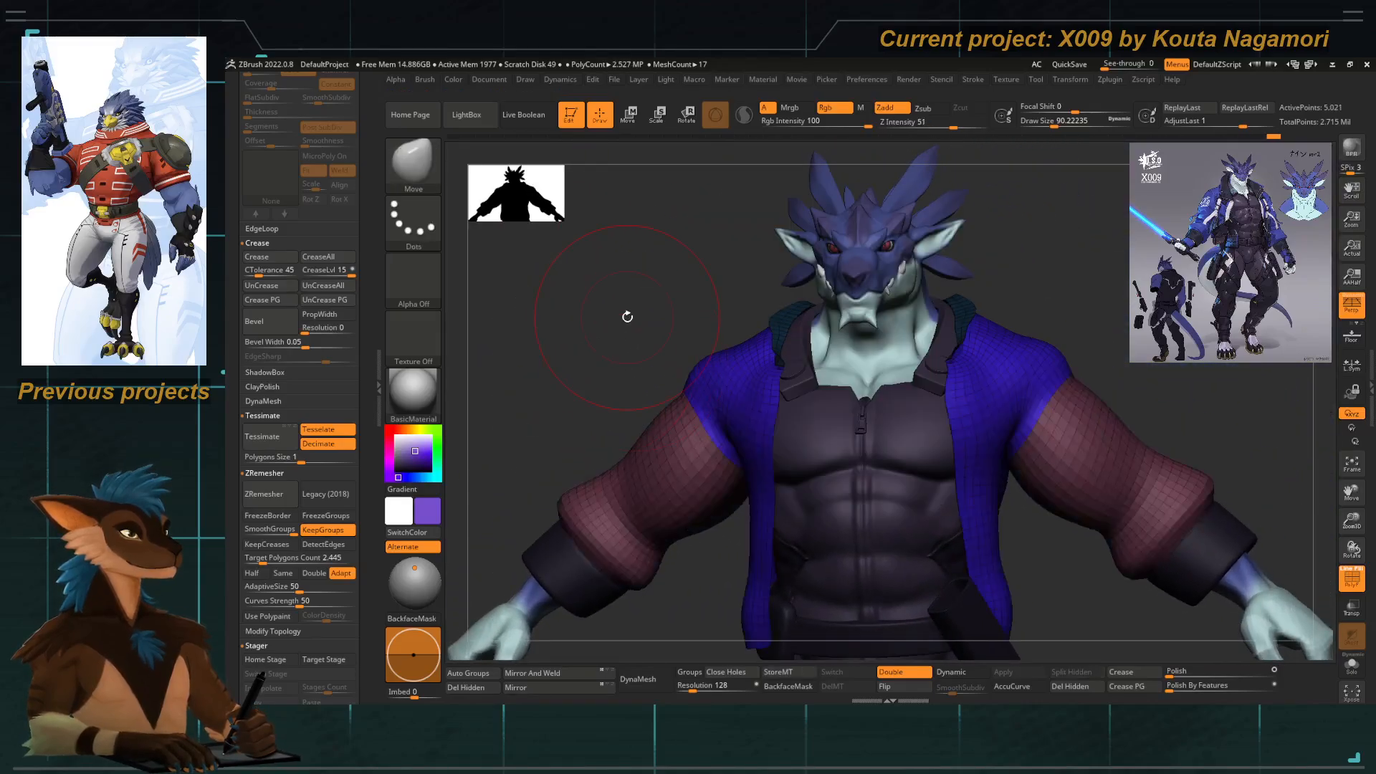
left_click(568, 255, "ctrl")
Adjust the unmasked collar around the neck with the Move Topological brush, checking it from the front and side.
key("b")
key("m")
key("t")
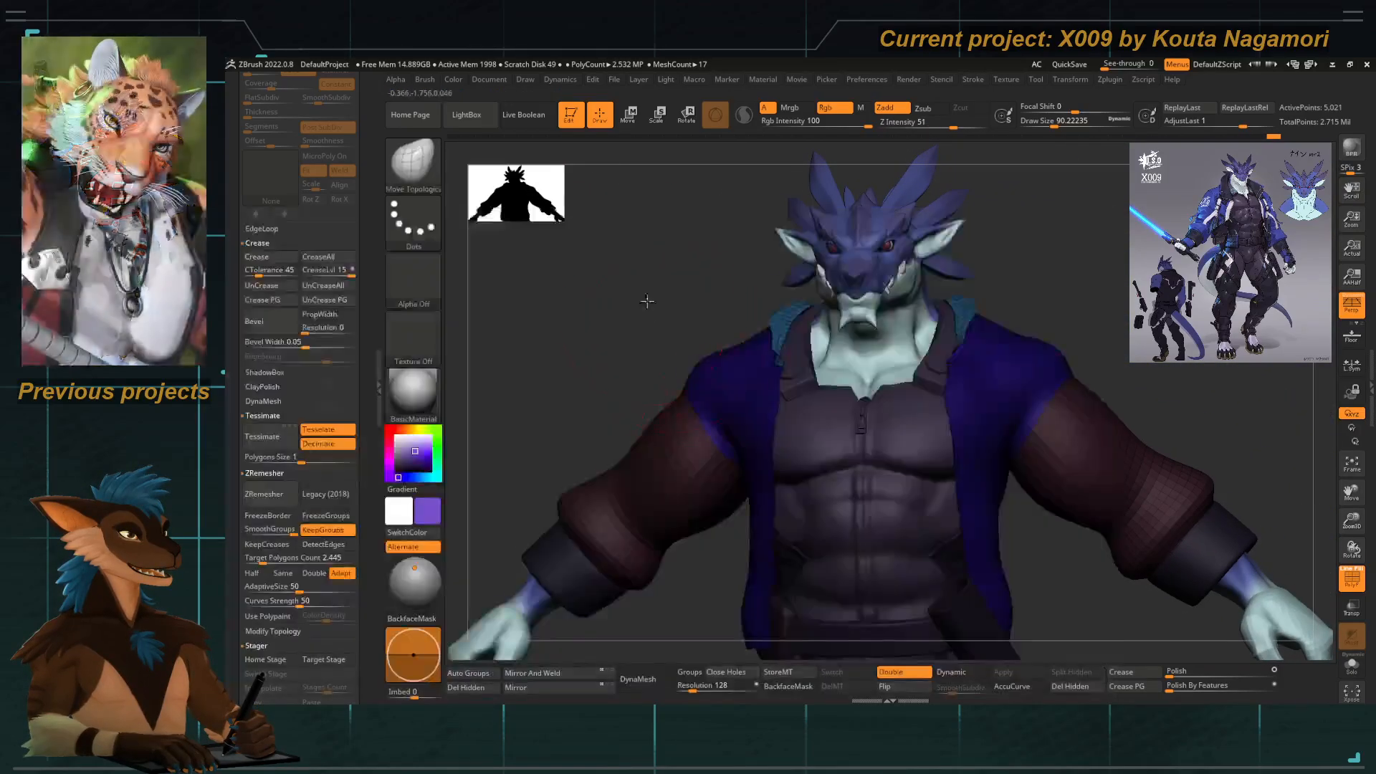
left_click_drag(648, 301, 681, 304, "shift")
mouse_move(694, 400)
left_mouse_down()
mouse_move(759, 327)
mouse_move(732, 356)
left_mouse_up()
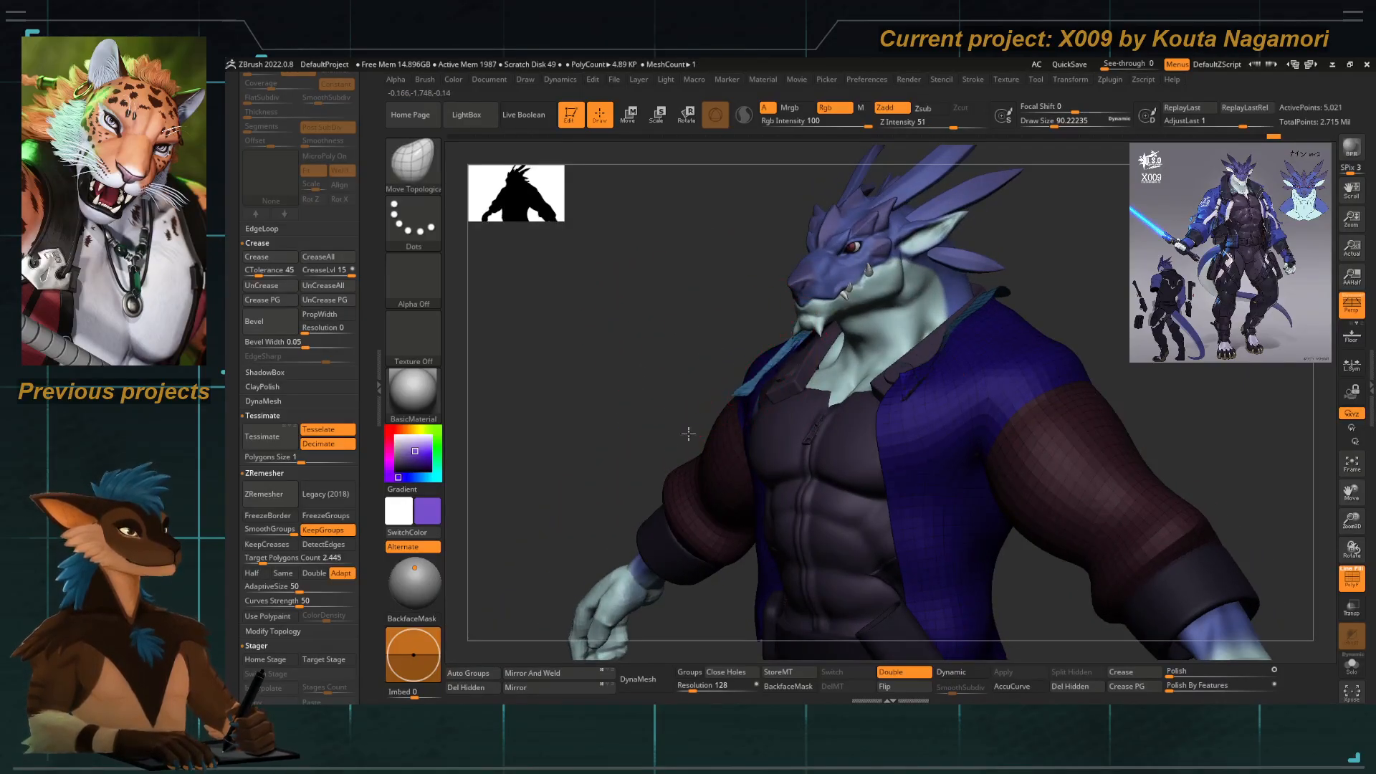
left_click_drag(639, 353, 769, 395)
left_click_drag(645, 316, 614, 301)
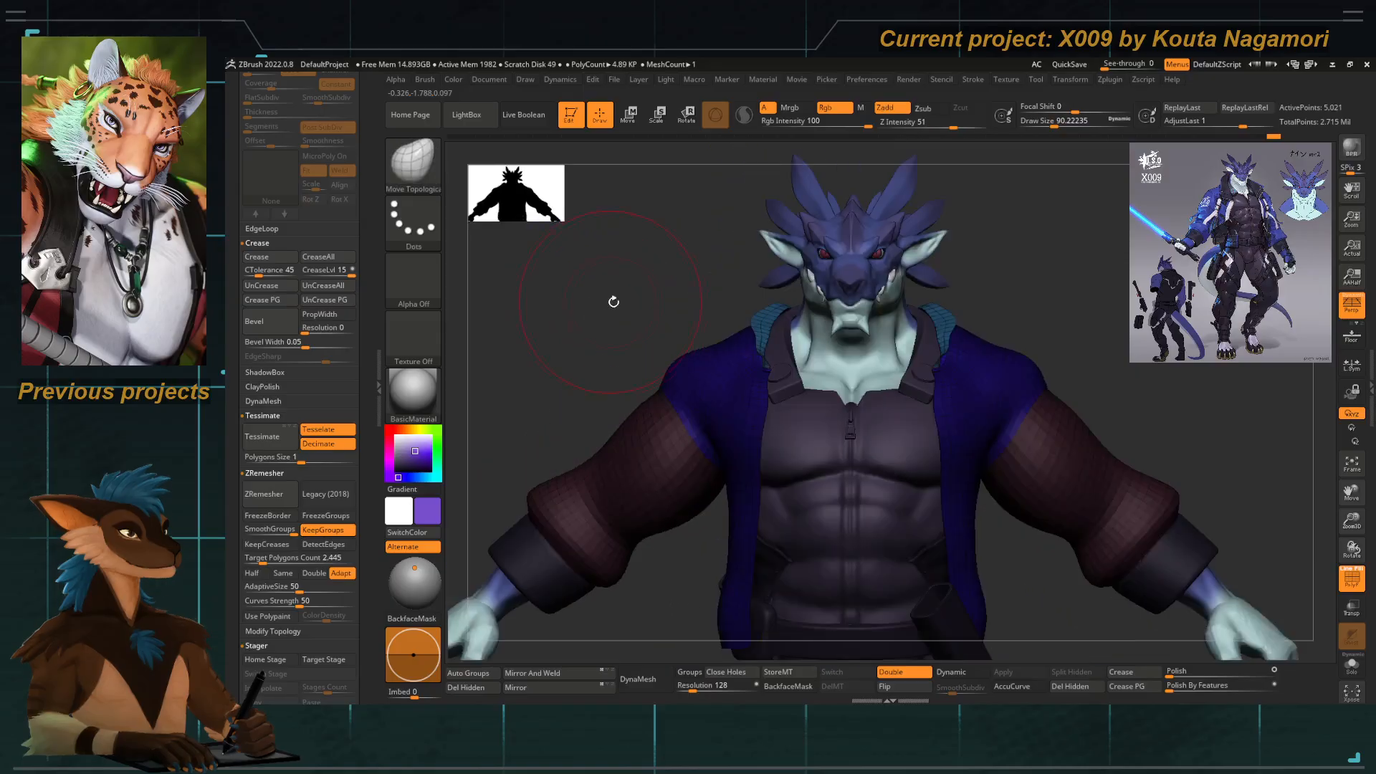
right_click_drag(614, 301, 595, 279, "ctrl")
mouse_move(706, 315)
left_mouse_down()
mouse_move(657, 316)
mouse_move(556, 415)
mouse_move(576, 408)
left_mouse_up()
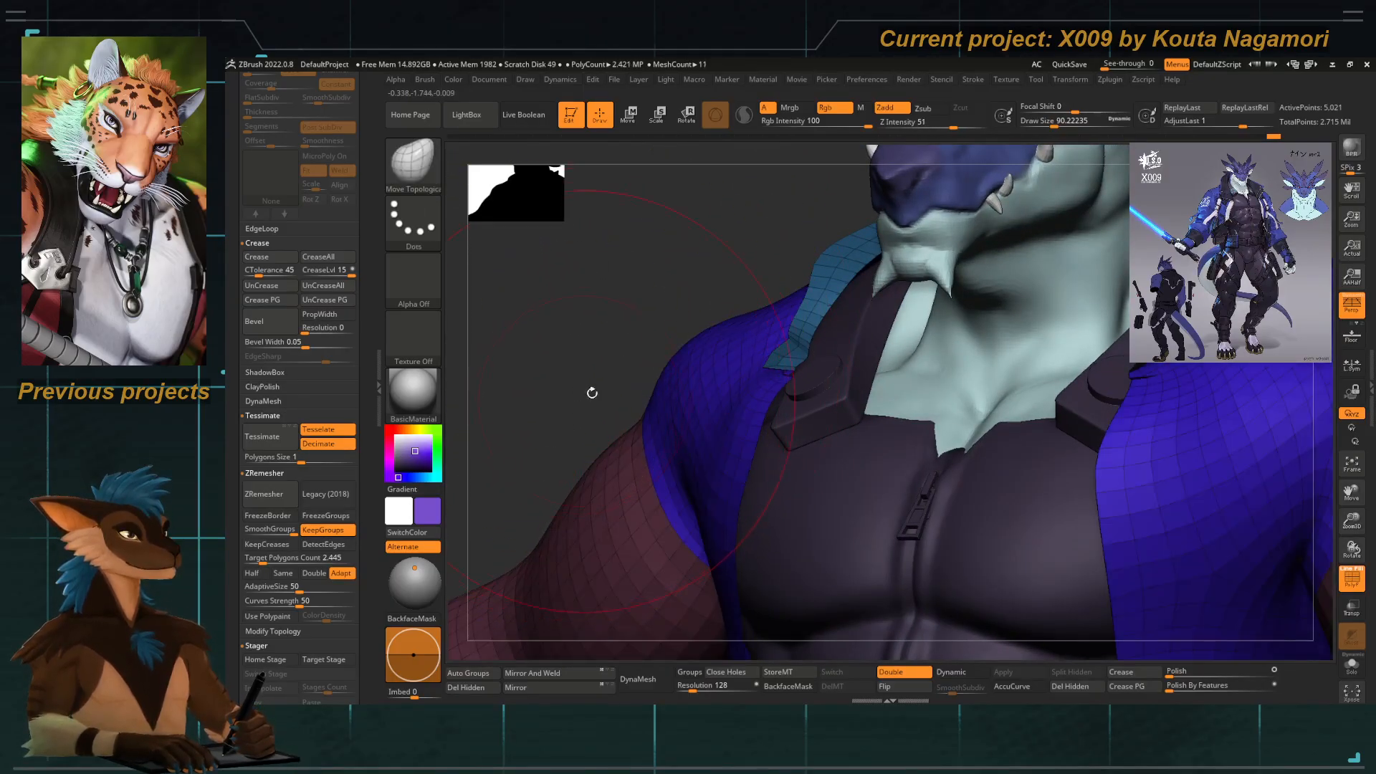
Mask the jacket body again with the collar left free, and open the masking options.
left_click(600, 358, "ctrl")
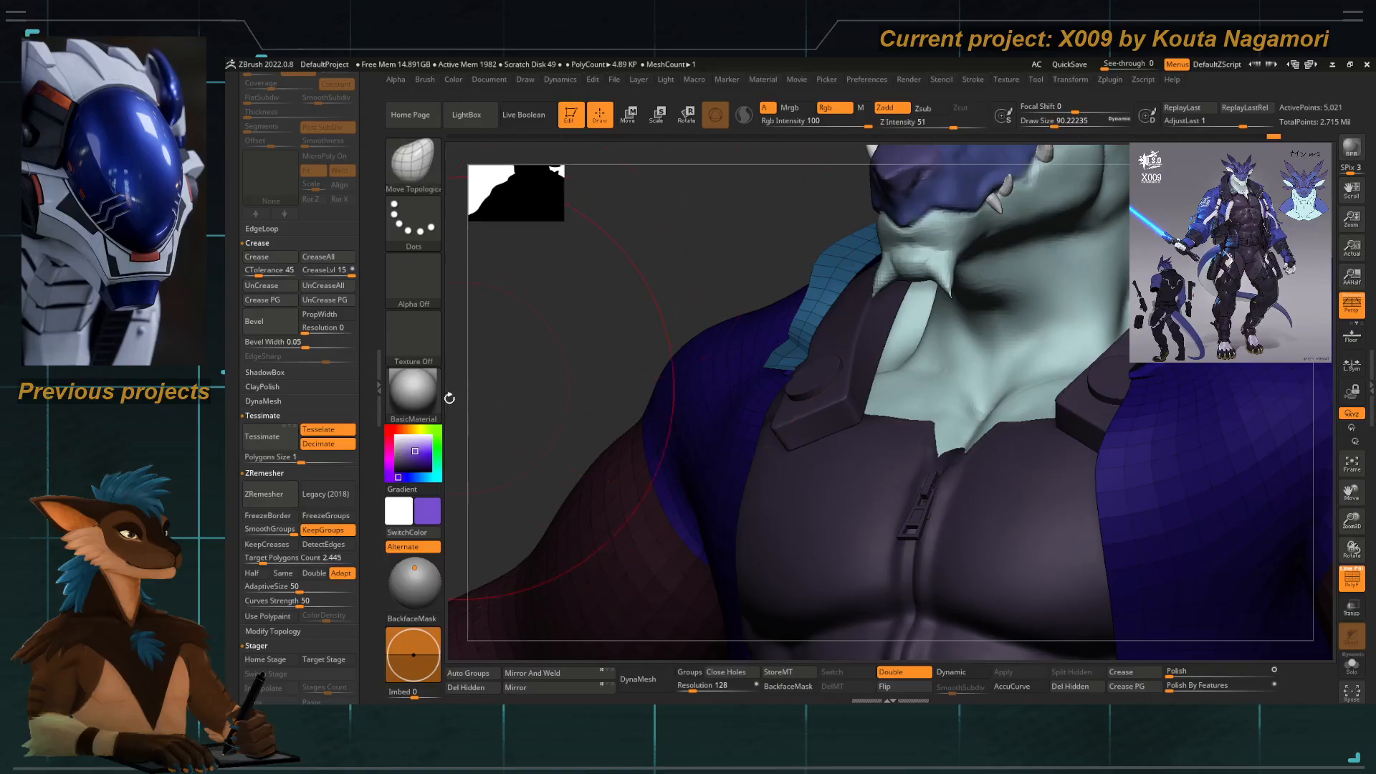
scroll(374, 464, "down", 6)
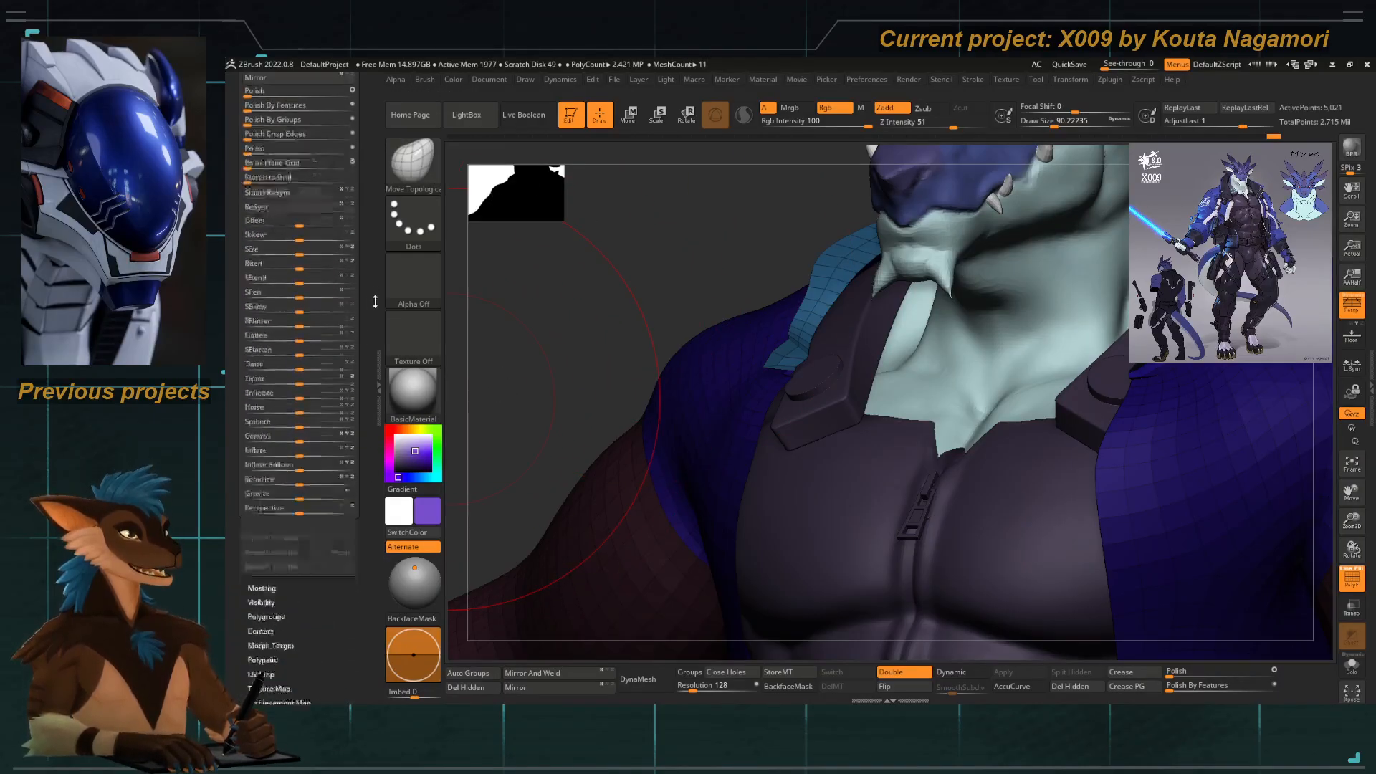
scroll(295, 504, "down", 3)
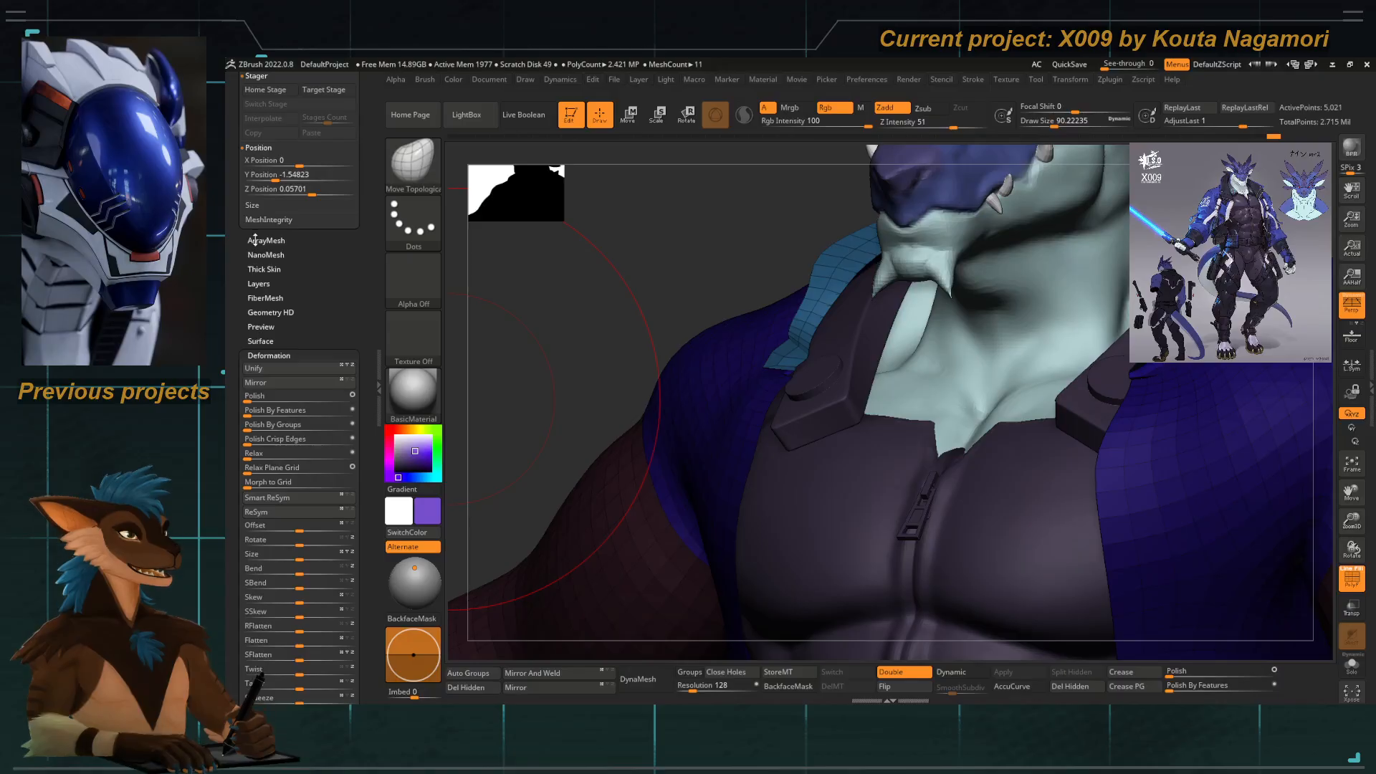
scroll(233, 358, "down", 10)
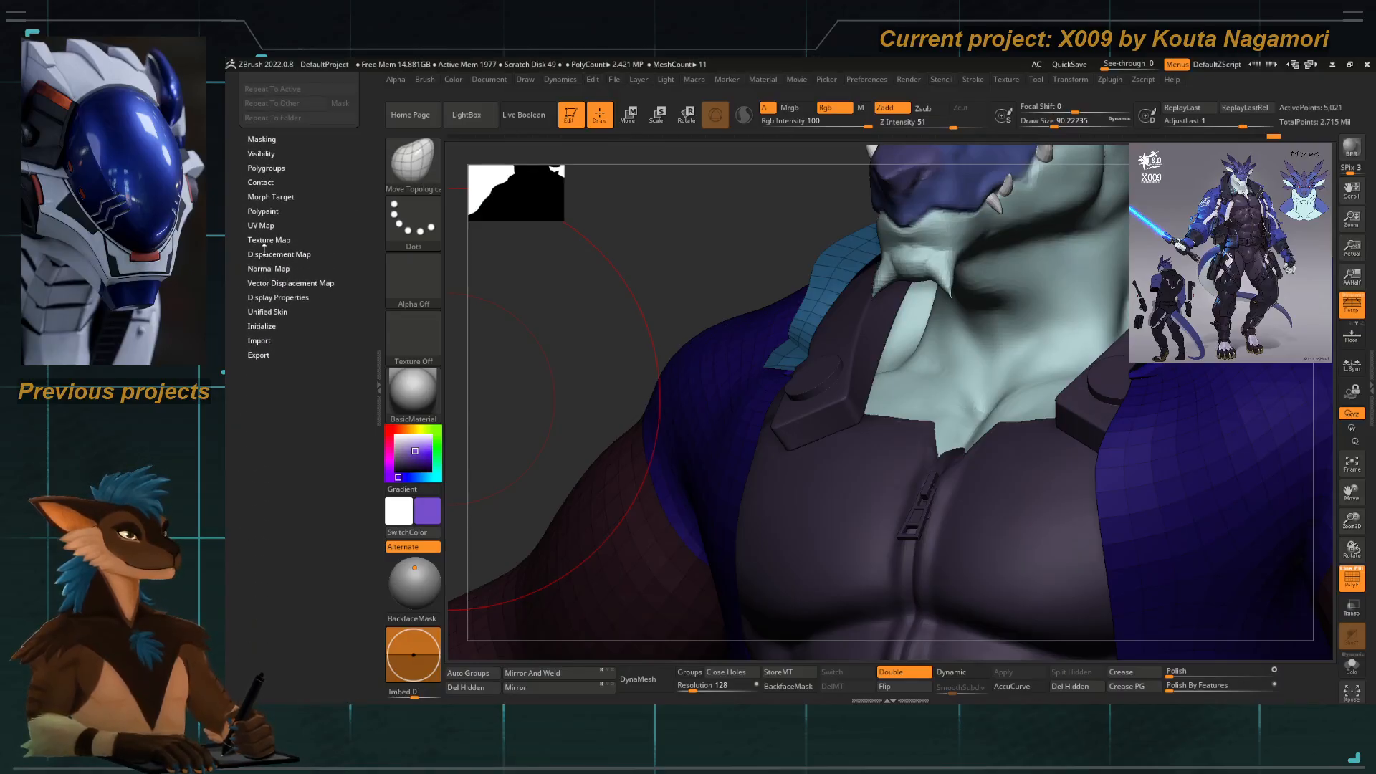
left_click(262, 140)
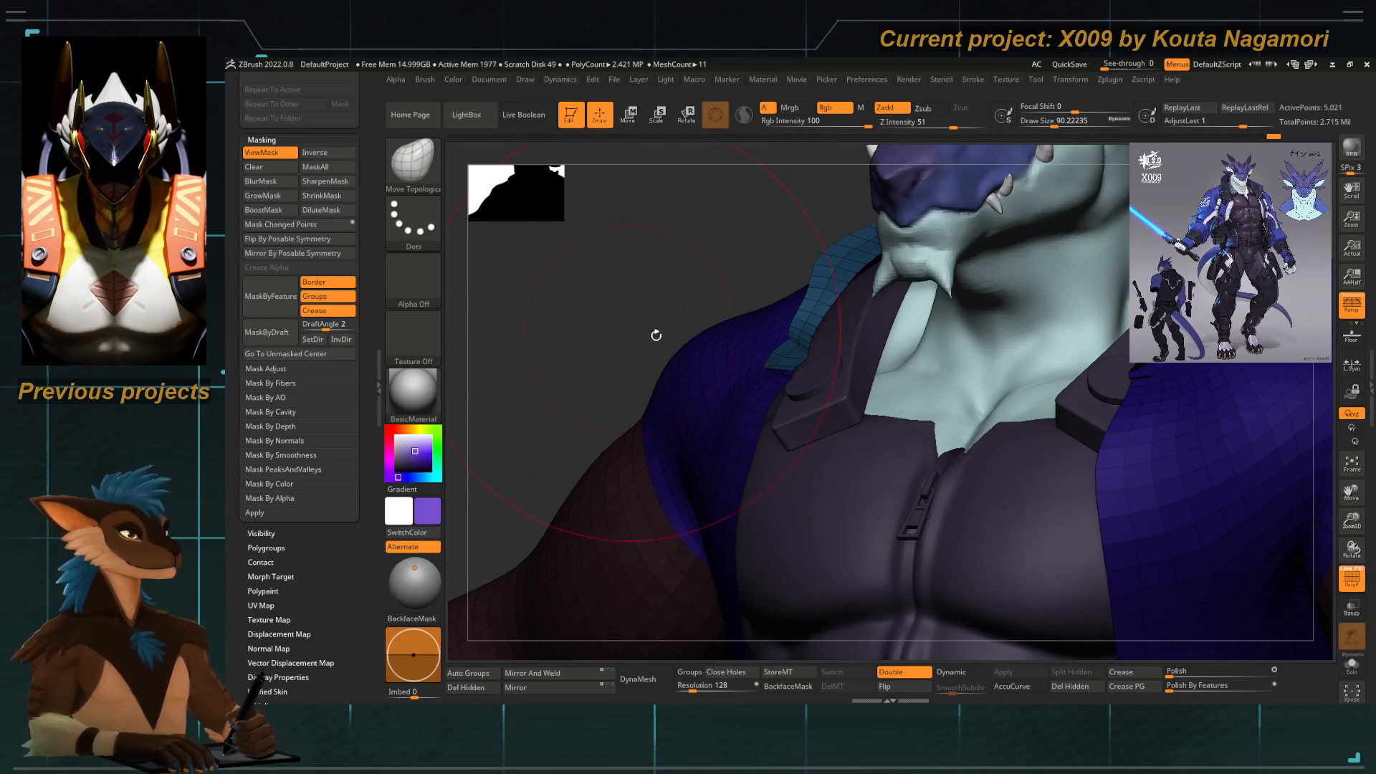
Try to reshape the collar beside the bodysuit flap with the Move Topological brush, and undo the last change.
left_click_drag(654, 331, 645, 323)
mouse_move(772, 355)
left_mouse_down()
mouse_move(692, 399)
mouse_move(523, 543)
mouse_move(649, 372)
mouse_move(566, 293)
mouse_move(606, 308)
left_mouse_up()
key("ctrl+z")
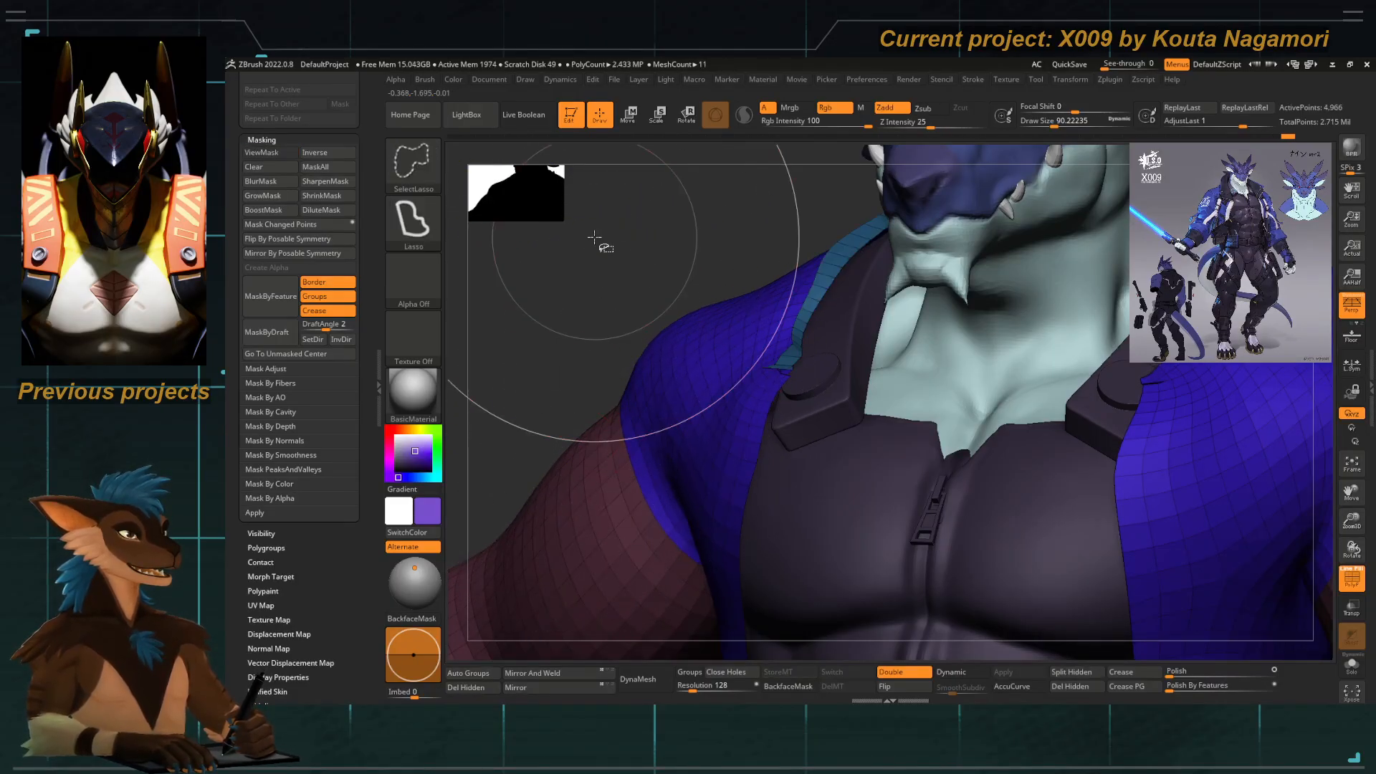
Mask the jacket's body and sleeves, leaving only the collar polygroup unmasked.
left_click_drag(605, 247, 781, 362)
key("f")
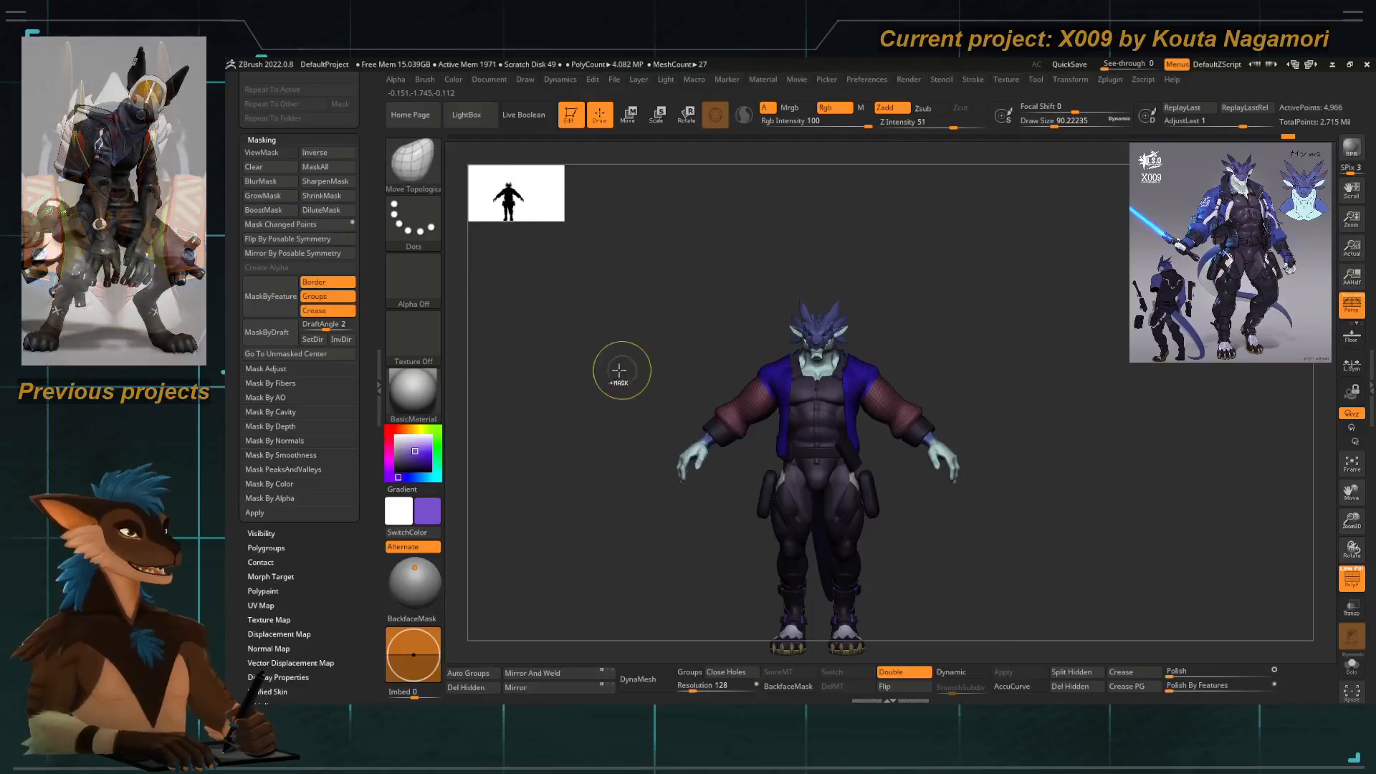
mouse_move(621, 368)
left_mouse_down("ctrl+shift")
mouse_move(1061, 630)
mouse_move(614, 359)
left_mouse_up("ctrl+shift")
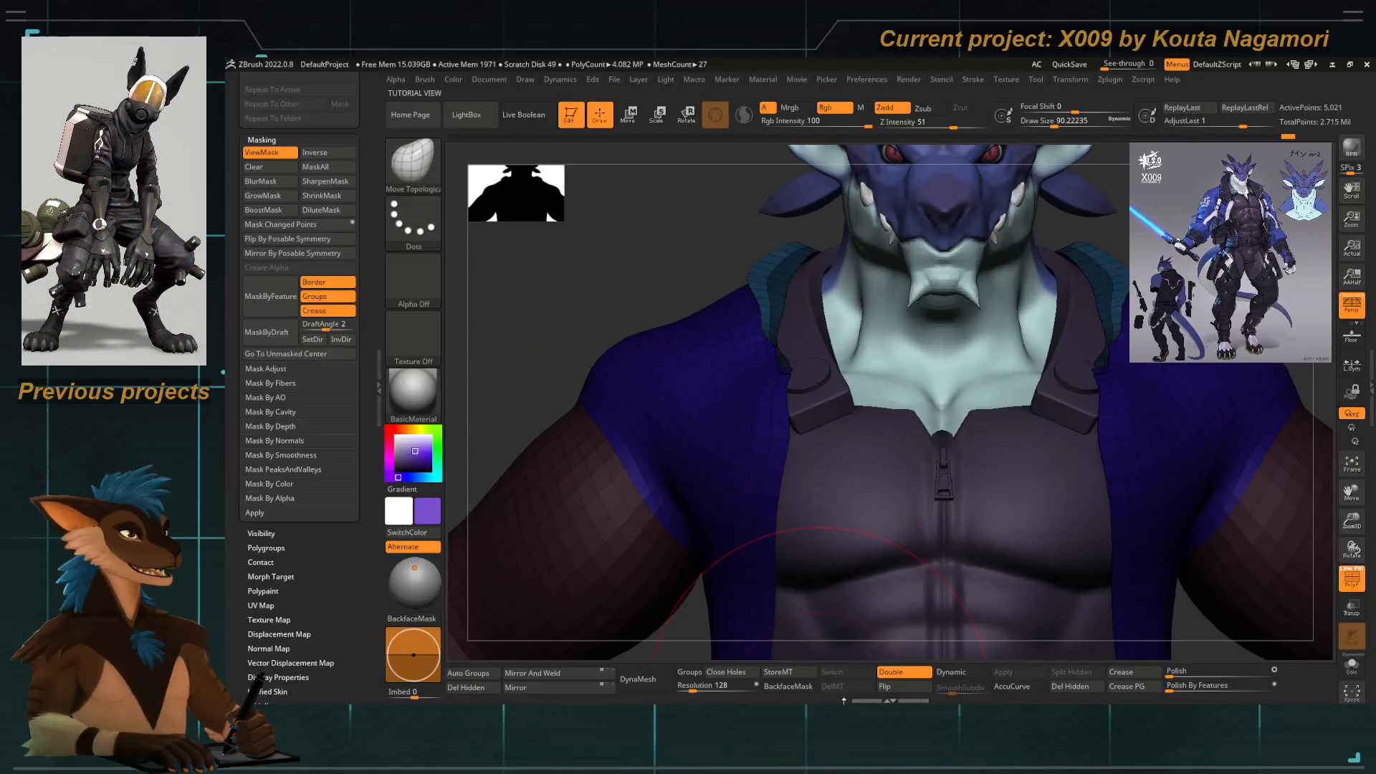
left_click_drag(609, 269, 495, 280)
Pull the collar flaps outward over the jacket's chest with the Move Topological brush at a draw size of about 54.
key("b")
key("m")
key("t")
key("b")
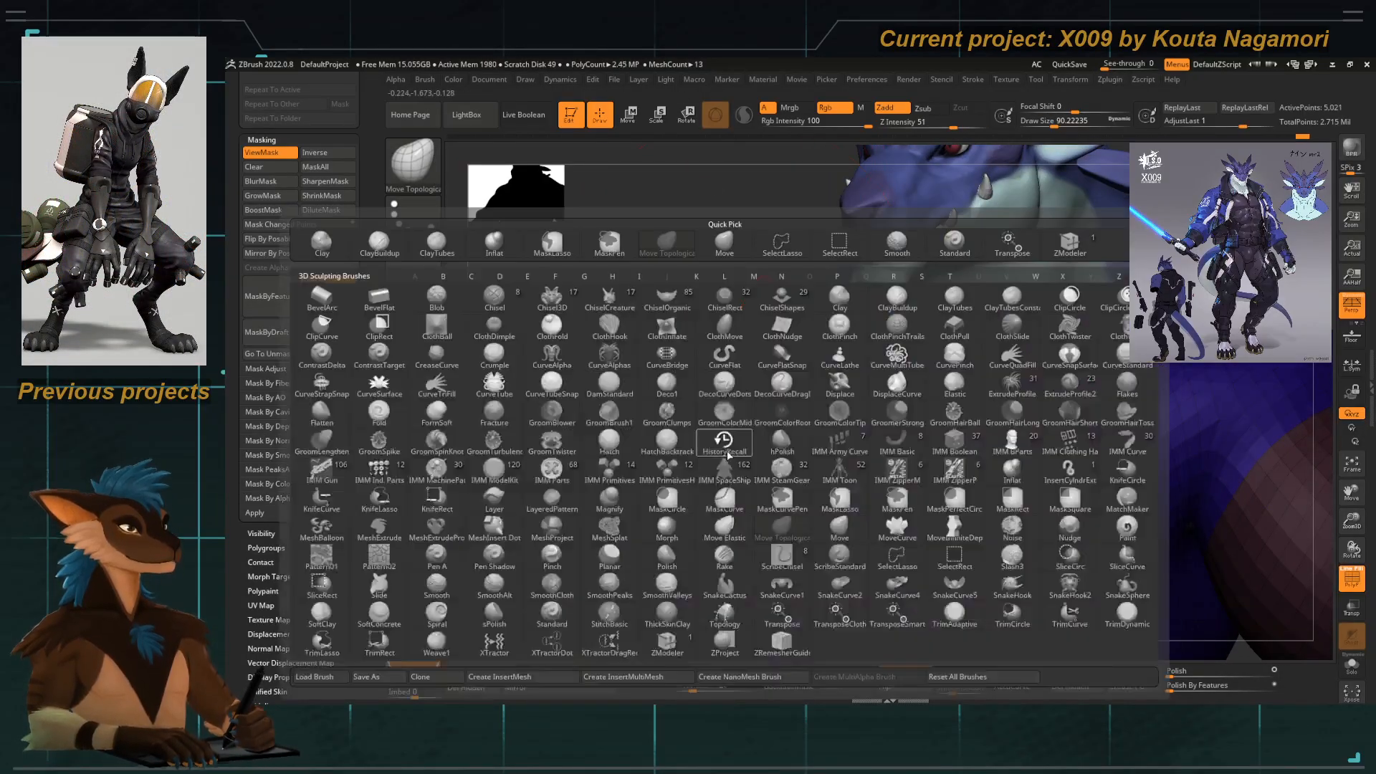
key("m")
key("t")
left_click_drag(627, 322, 685, 325)
key("space")
left_click(746, 381)
left_click_drag(746, 381, 614, 483)
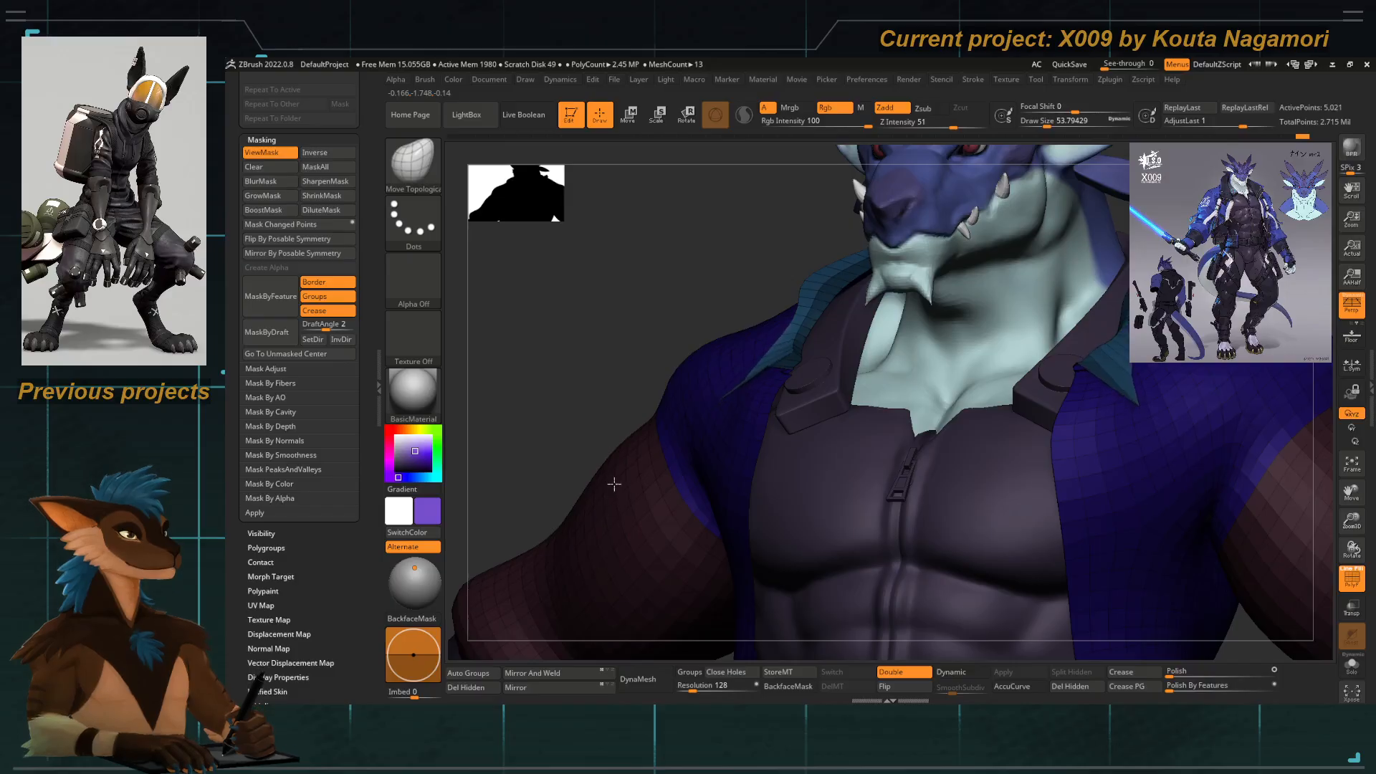
left_click_drag(605, 251, 662, 258, "shift")
mouse_move(712, 384)
left_mouse_down()
mouse_move(639, 462)
mouse_move(692, 367)
mouse_move(674, 343)
mouse_move(659, 365)
left_mouse_up()
right_click_drag(659, 365, 657, 315)
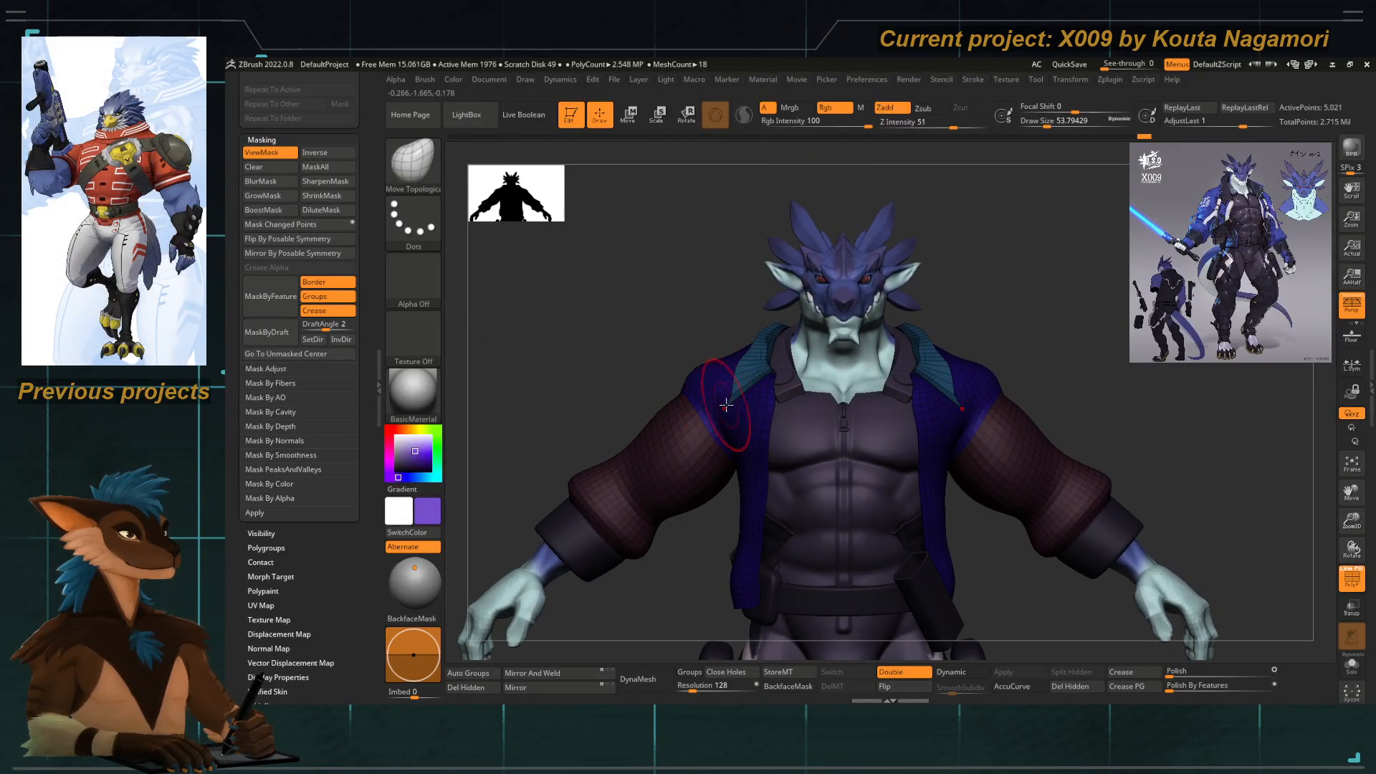
Adjust the front collar flaps over the shoulders and smooth the collar with Polish By Features.
left_click_drag(726, 404, 699, 371)
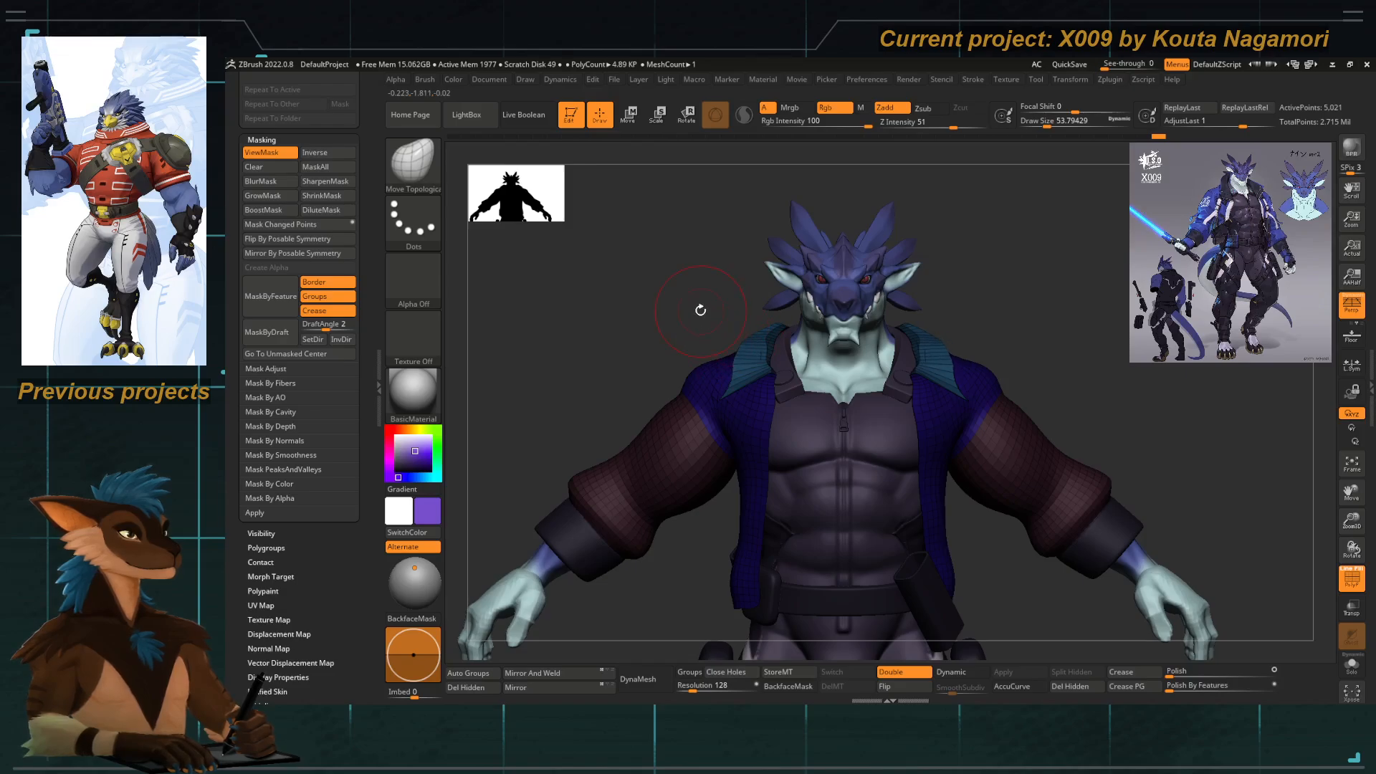
left_click_drag(700, 310, 835, 324)
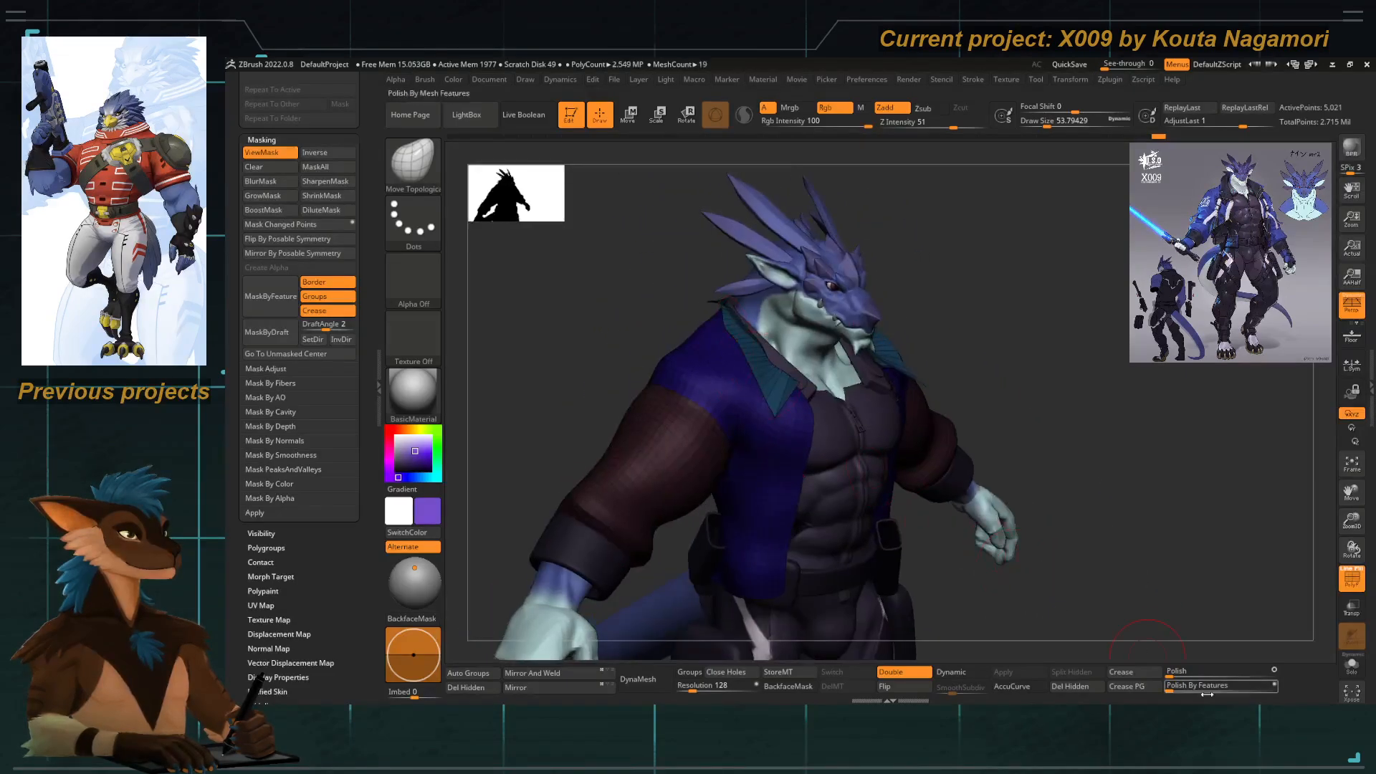
left_click_drag(1174, 688, 1200, 691)
Reshape the back of the collar around the neck with the brush enlarged to a draw size of about 94.
mouse_move(609, 327)
left_mouse_down("shift")
mouse_move(720, 390)
mouse_move(701, 422)
left_mouse_up("shift")
key("space")
left_click_drag(695, 307, 691, 389)
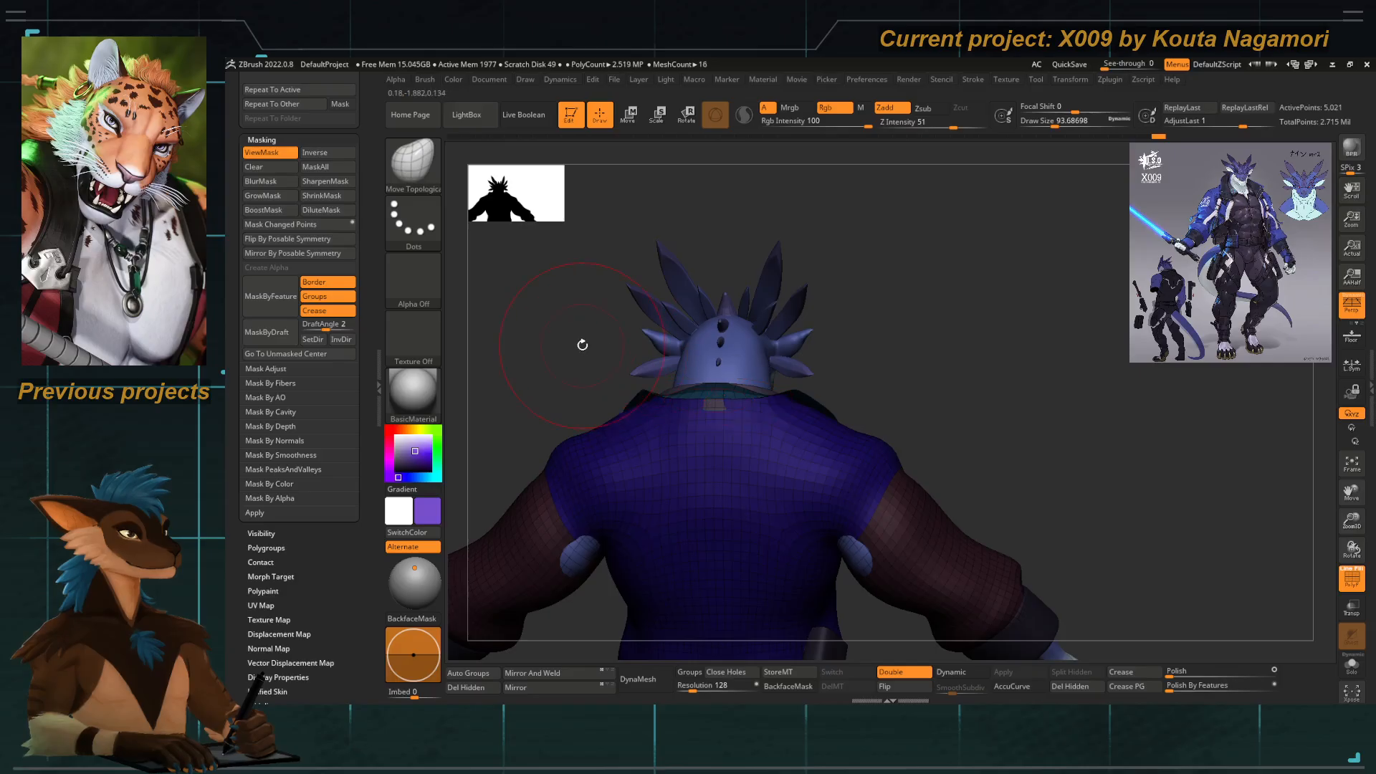
left_click_drag(582, 344, 724, 398)
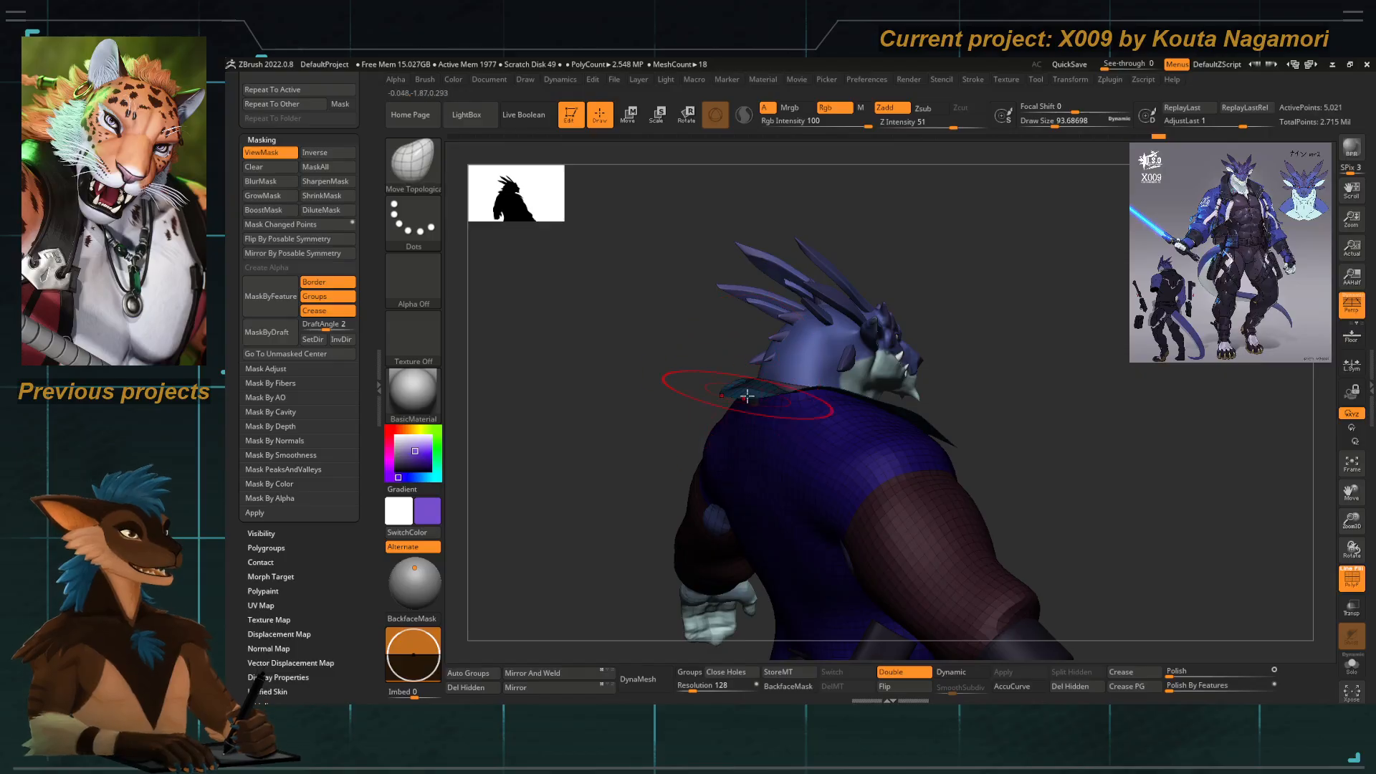
left_click_drag(731, 397, 729, 404)
left_click_drag(659, 358, 502, 337)
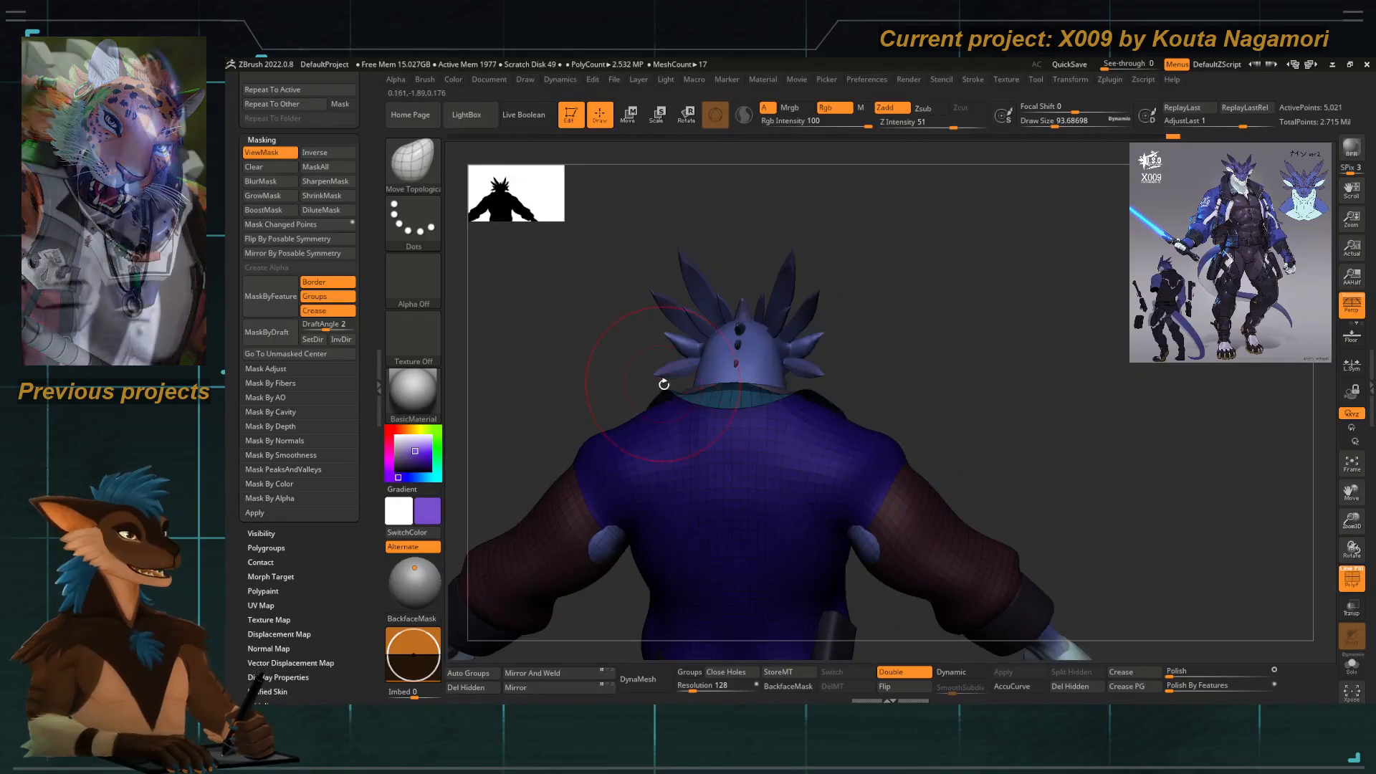
mouse_move(664, 387)
left_mouse_down()
mouse_move(660, 417)
mouse_move(668, 396)
left_mouse_up()
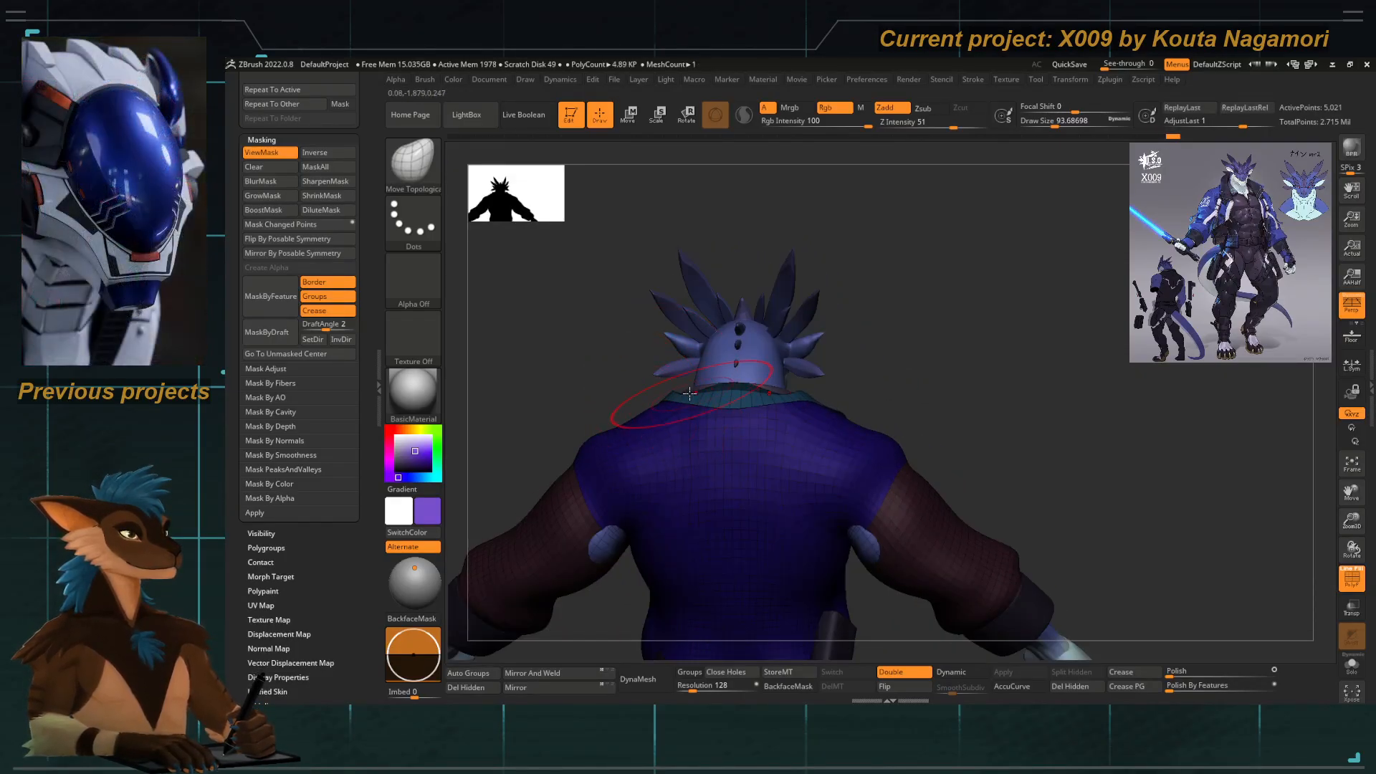
Unmask the jacket body and raise the collar behind the neck, enlarging the brush to a draw size of about 120.
left_click(670, 346, "ctrl")
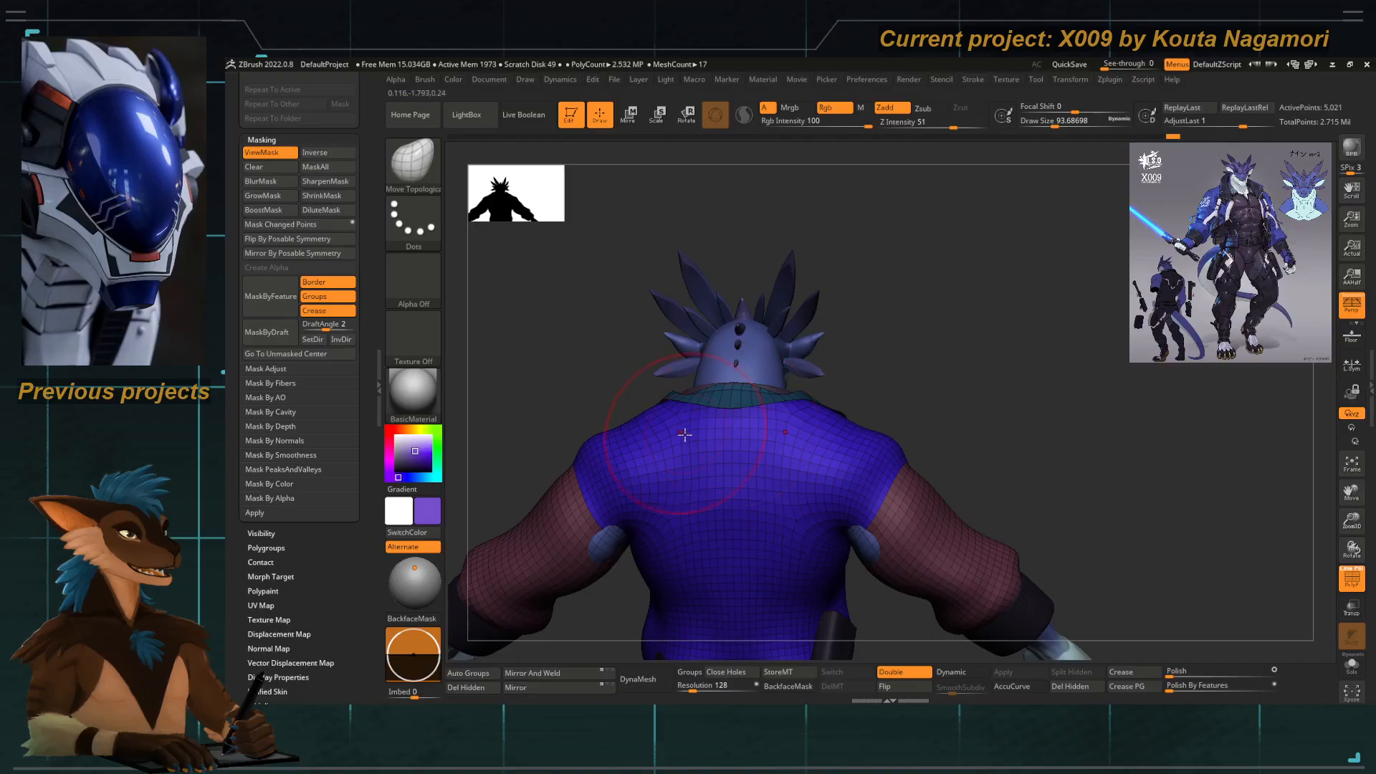
left_click_drag(730, 387, 730, 360)
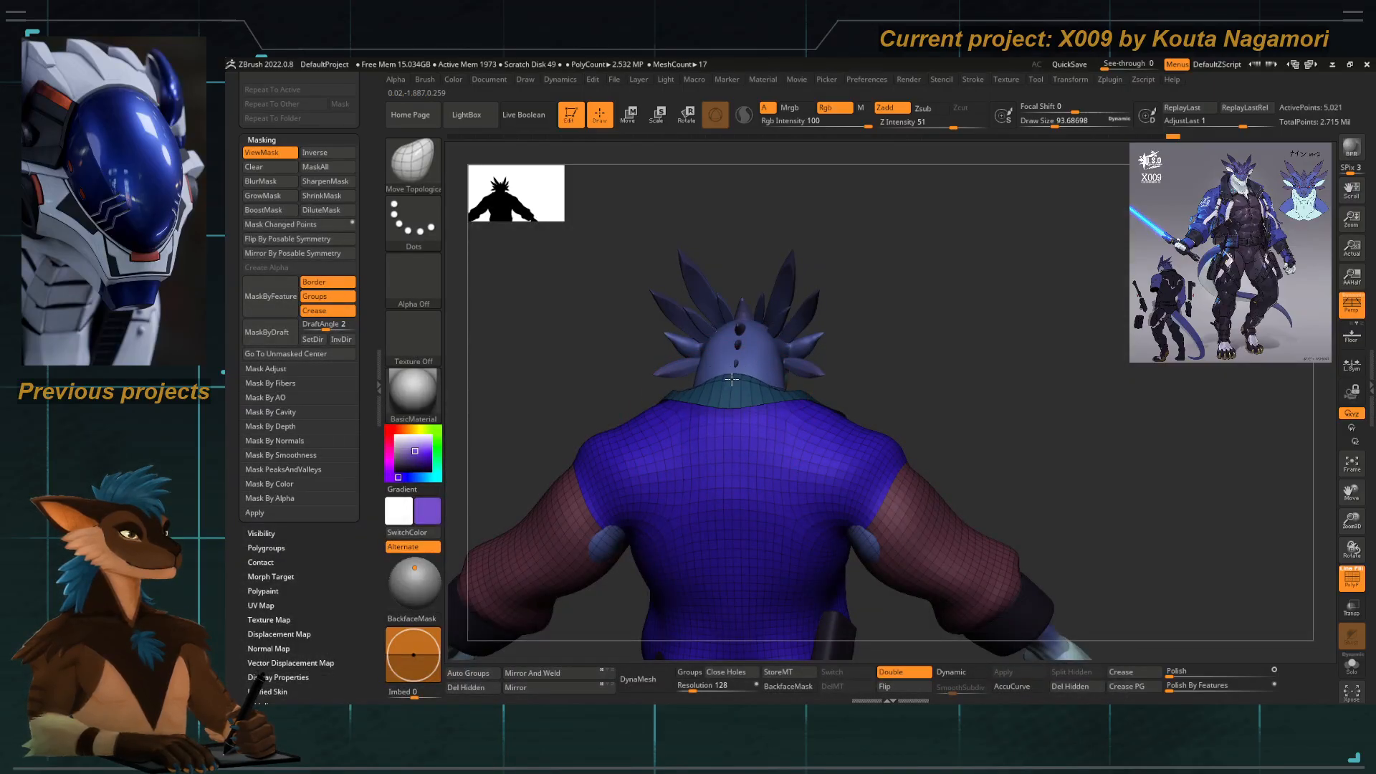
left_click_drag(640, 344, 581, 354)
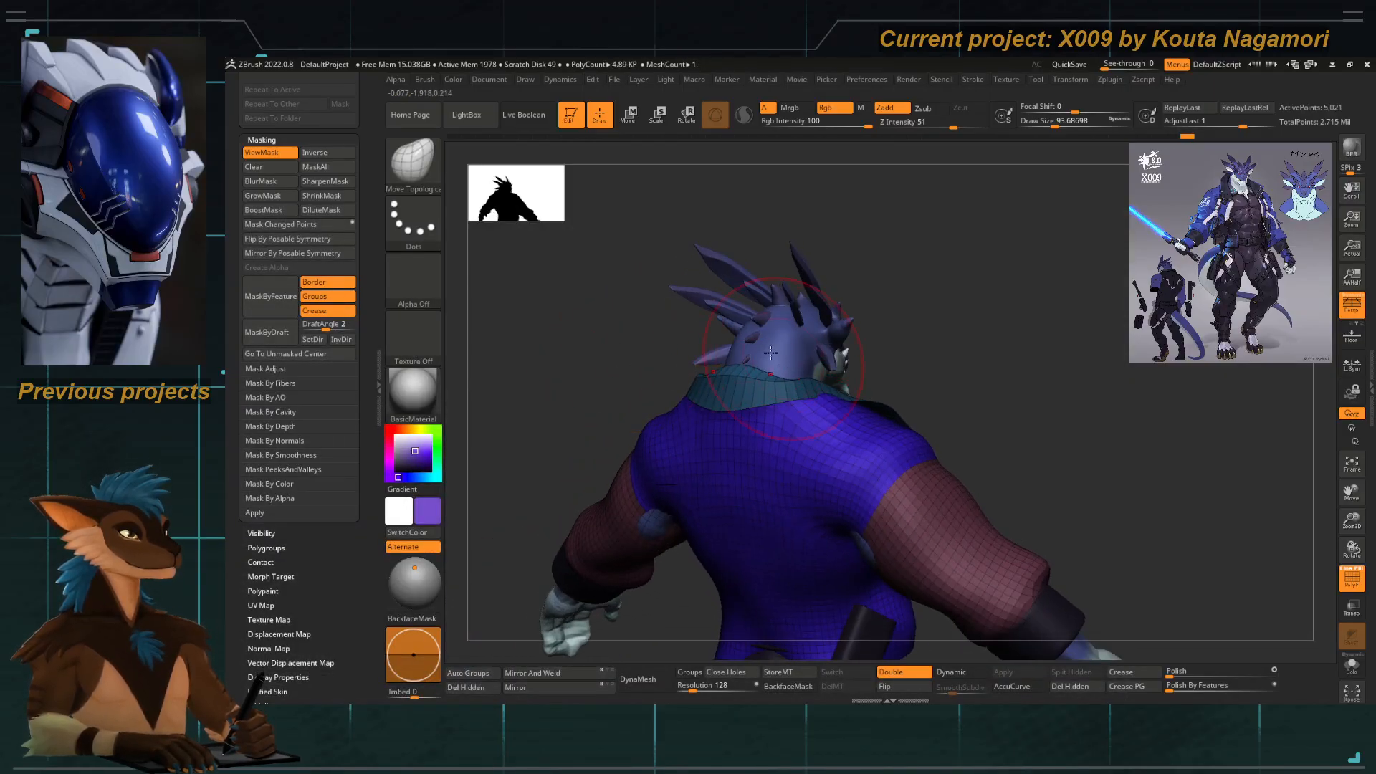
left_click_drag(771, 353, 566, 368)
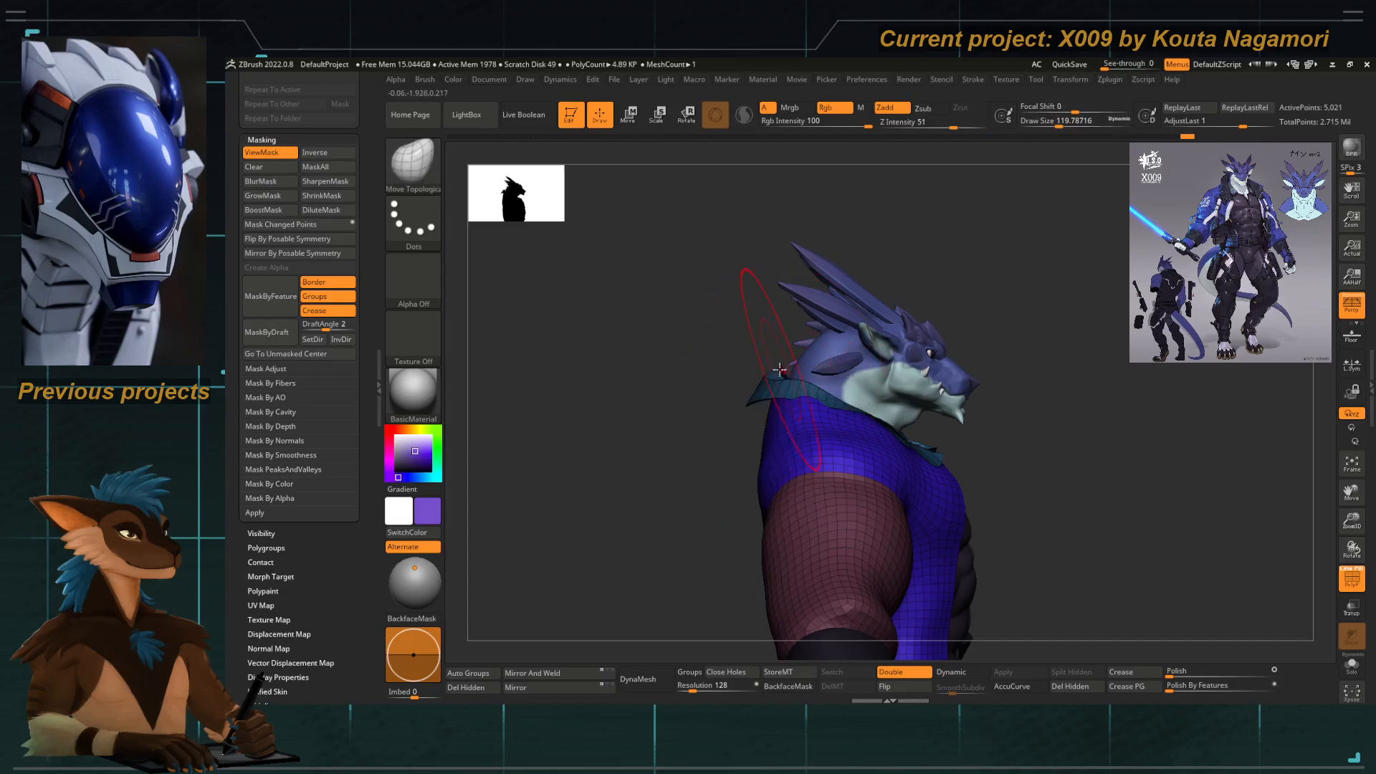
mouse_move(709, 416)
left_mouse_down()
mouse_move(670, 430)
mouse_move(634, 412)
mouse_move(663, 327)
mouse_move(654, 307)
left_mouse_up()
left_click_drag(751, 349, 761, 332)
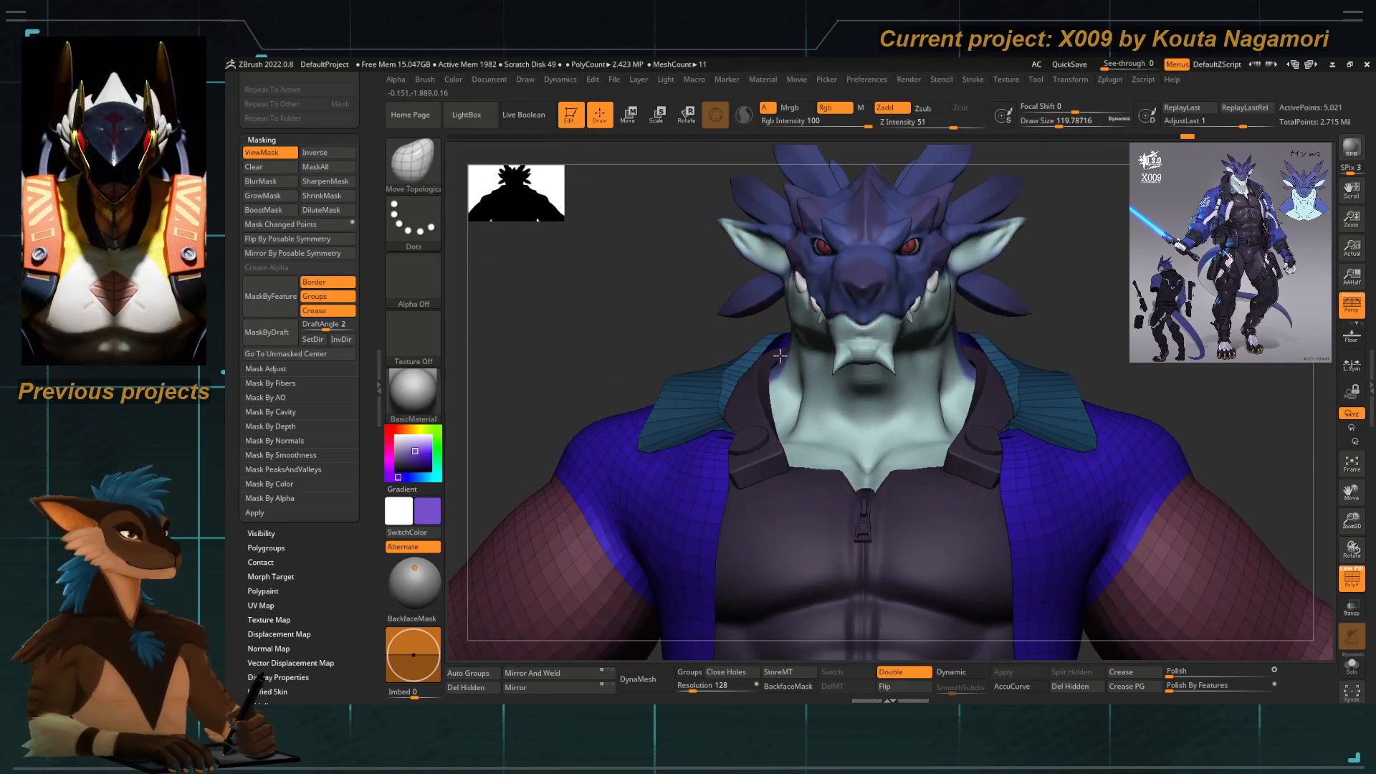
Refine the front collar flaps over the shoulders with smaller brushes, at draw sizes of about 68 and 39.
mouse_move(730, 378)
left_mouse_down()
mouse_move(742, 360)
mouse_move(724, 374)
left_mouse_up()
key("space")
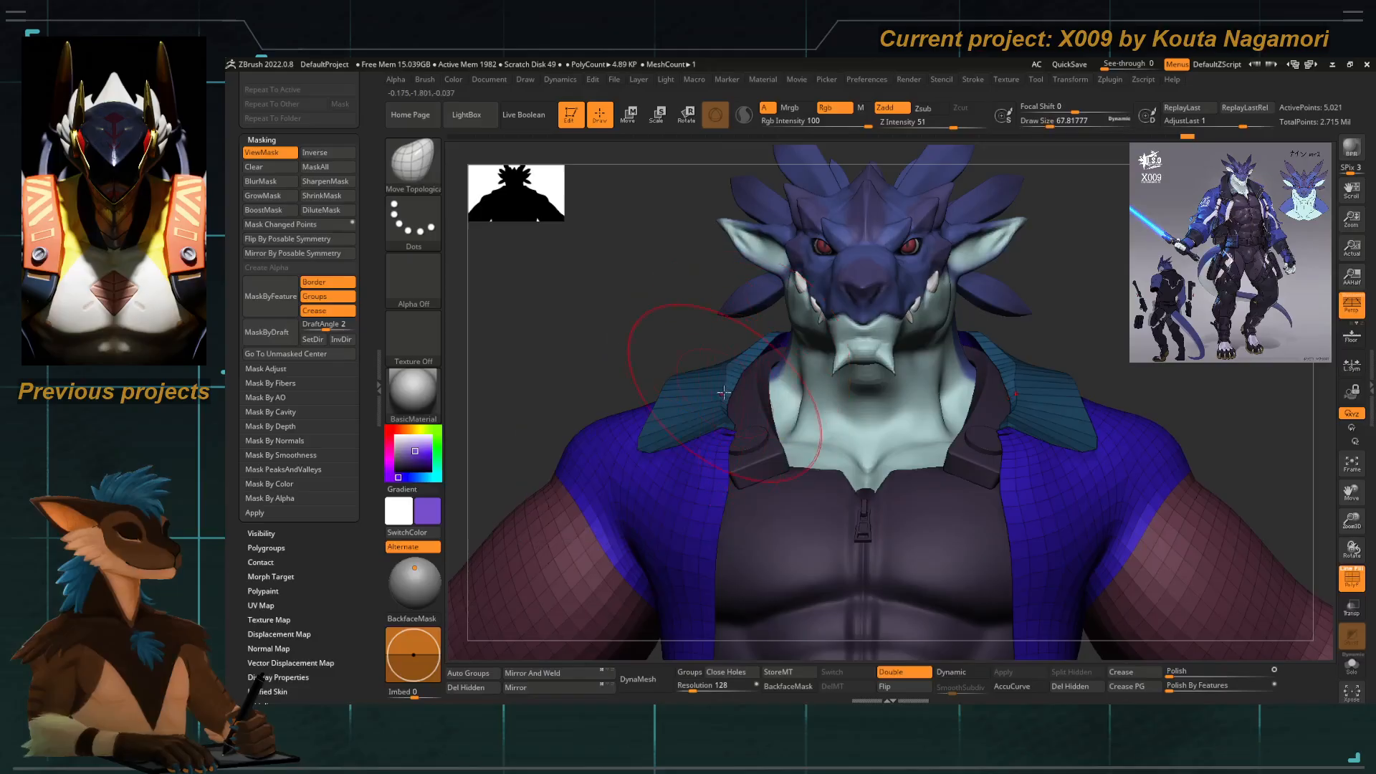
left_click_drag(649, 328, 657, 368)
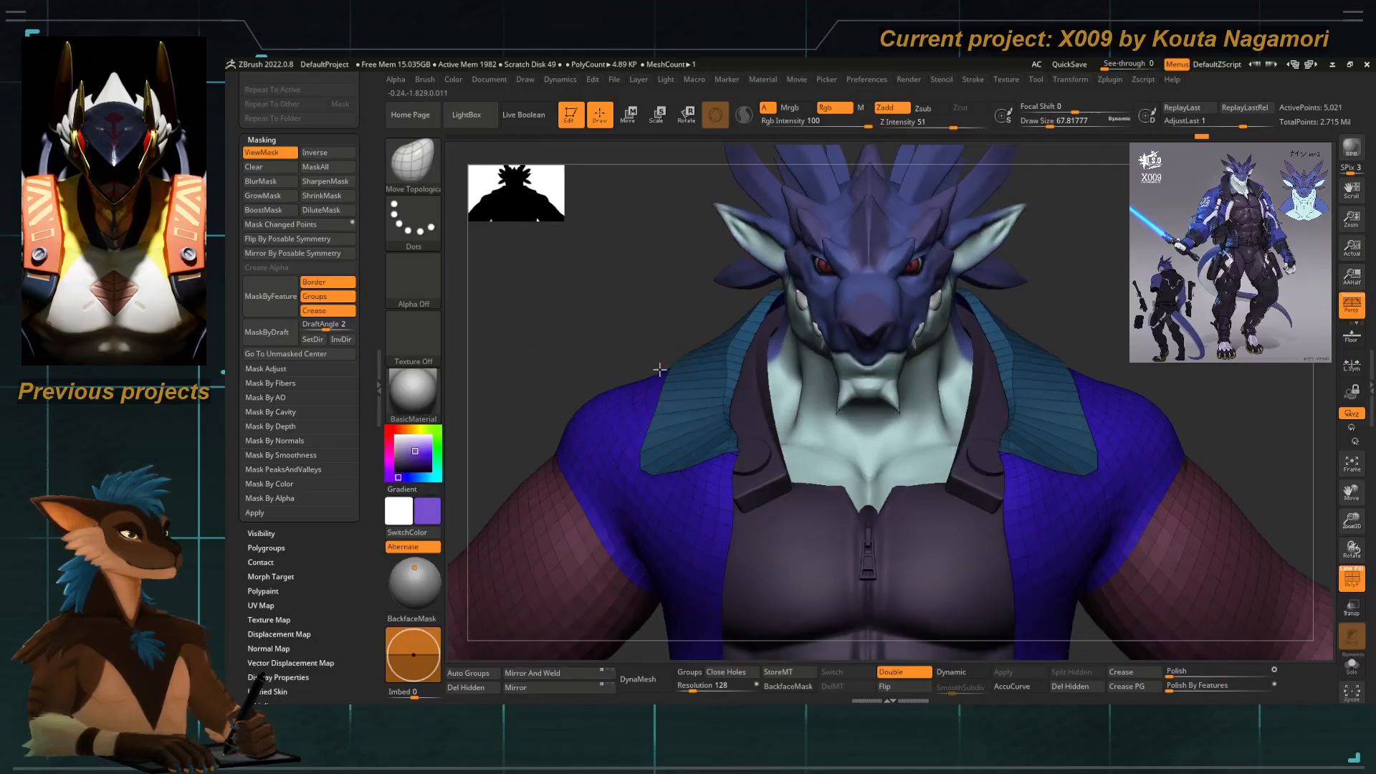
key("space")
left_click_drag(725, 407, 716, 407)
left_click_drag(666, 298, 626, 301)
key("space")
left_click_drag(708, 429, 704, 428)
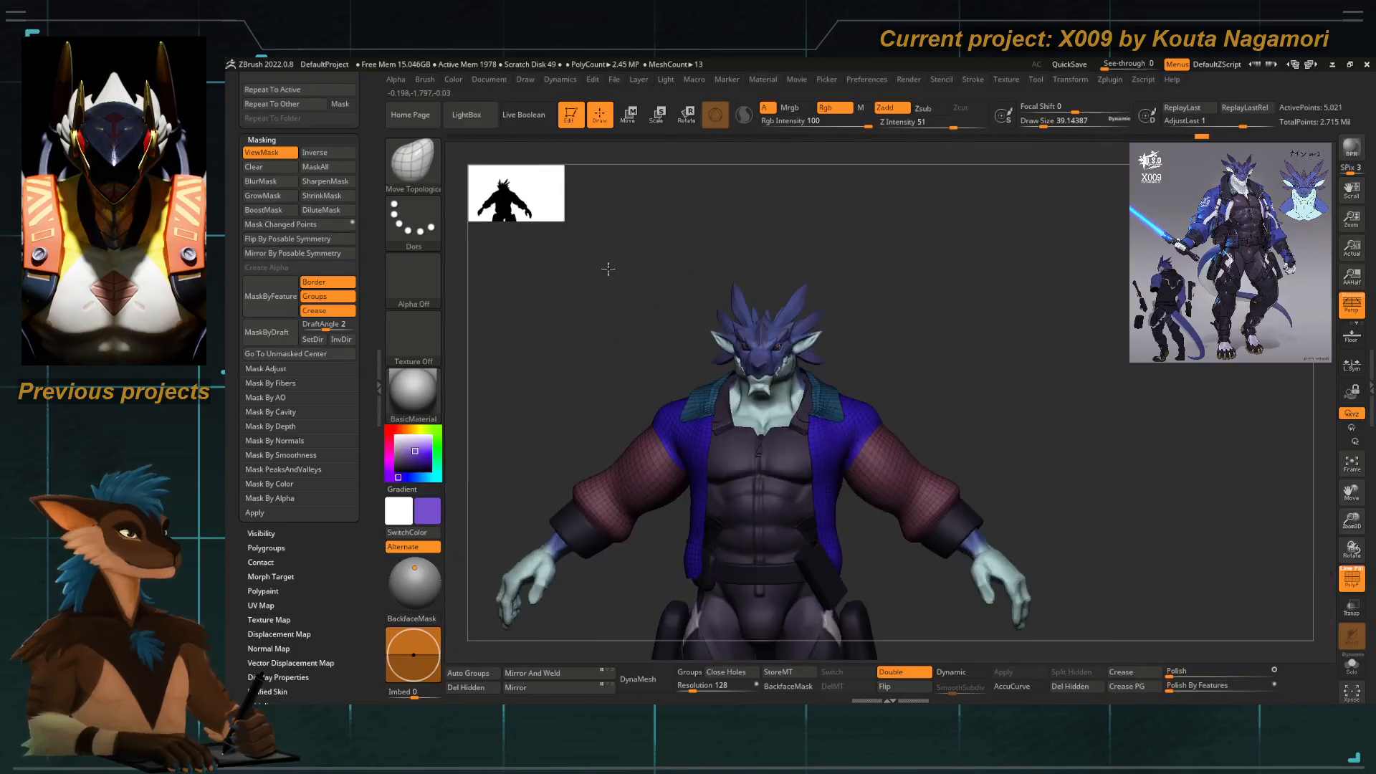
Turn off the polyframe display and fill the jacket with blue, R 61, G 79, B 179.
left_click_drag(608, 269, 596, 233, "alt")
left_click_drag(604, 286, 643, 304)
left_click(1352, 585)
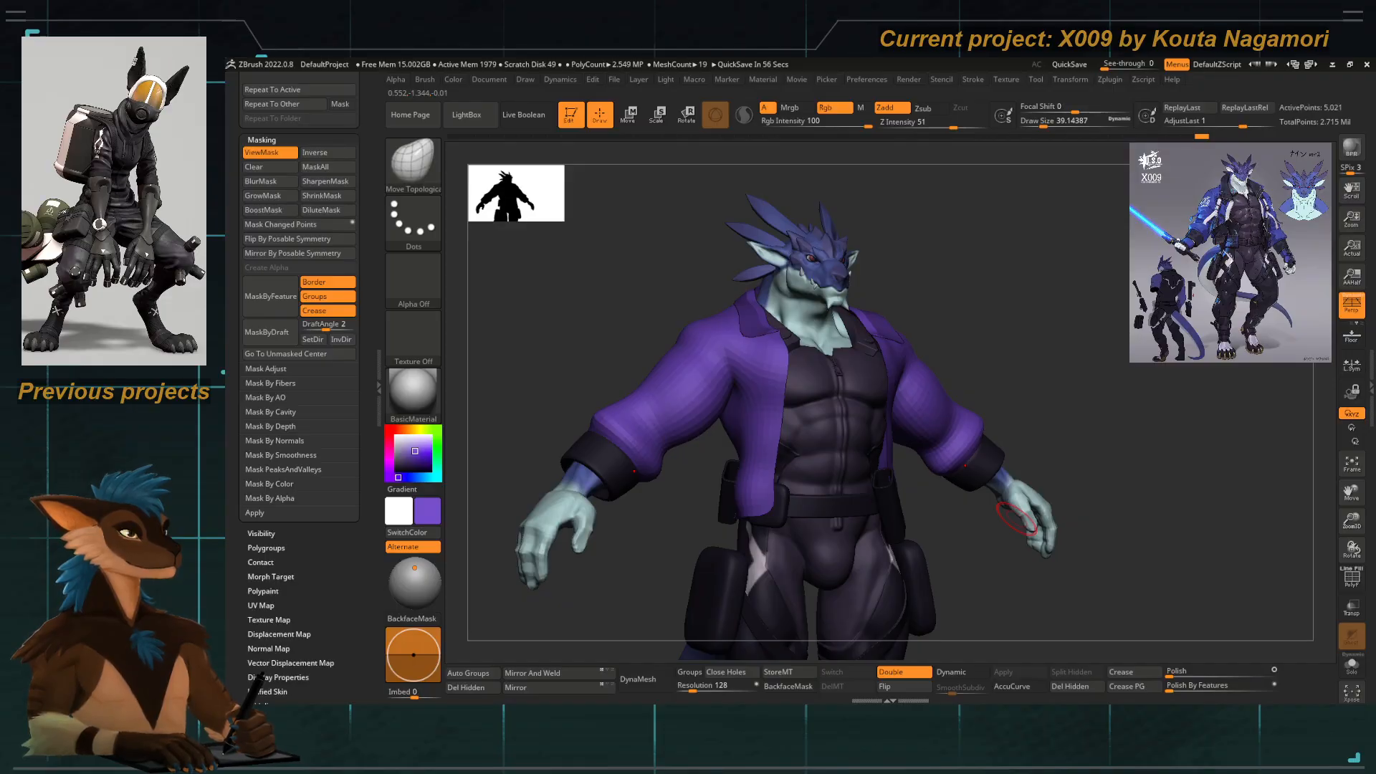
left_click(453, 79)
left_click_drag(479, 303, 467, 306)
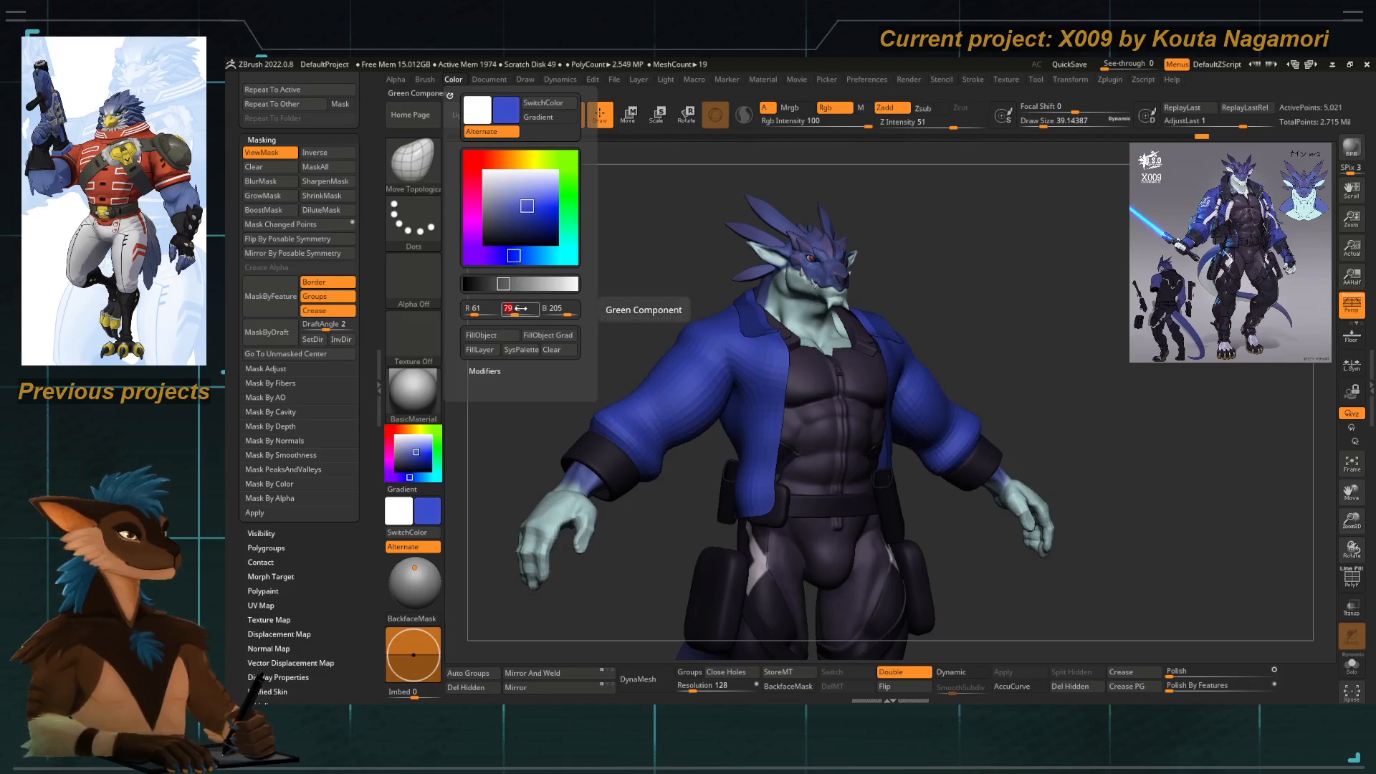
left_click_drag(563, 312, 556, 313)
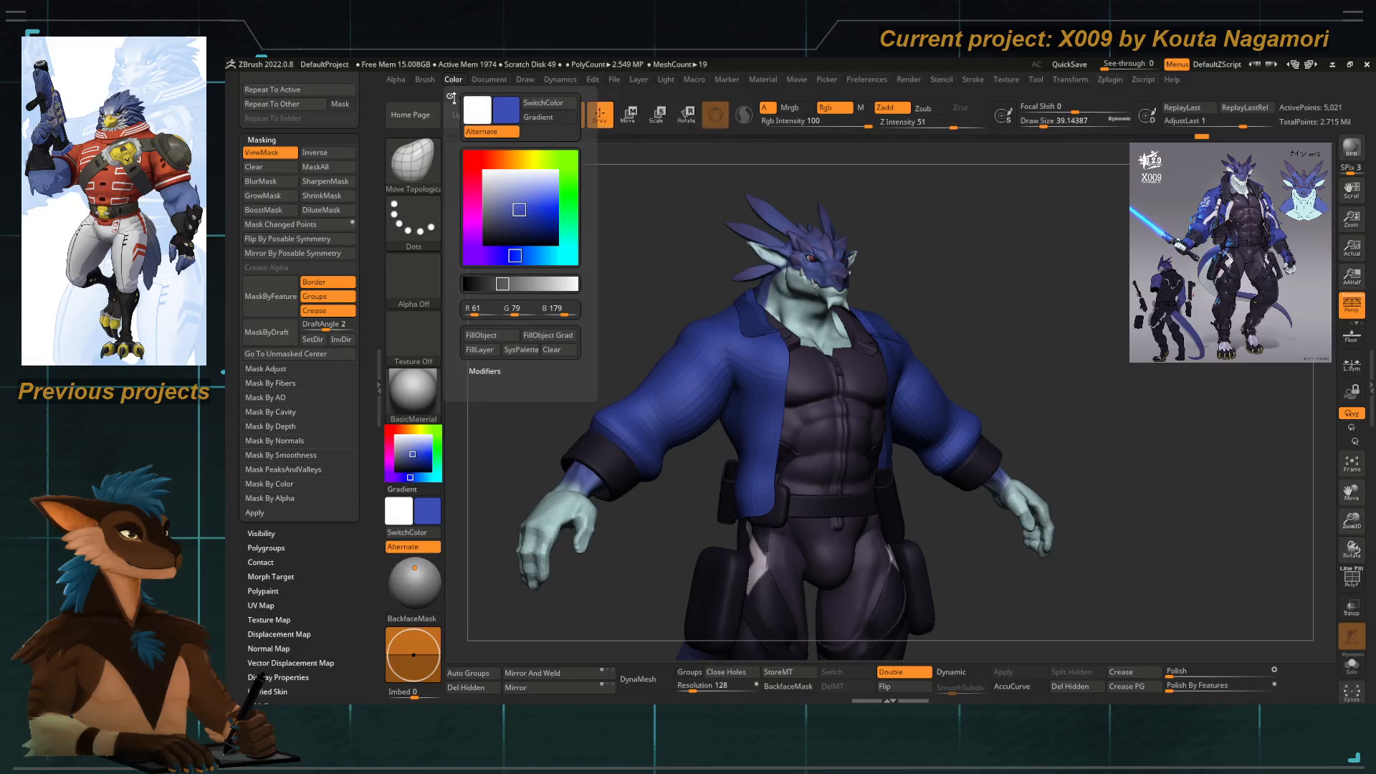
left_click(495, 337)
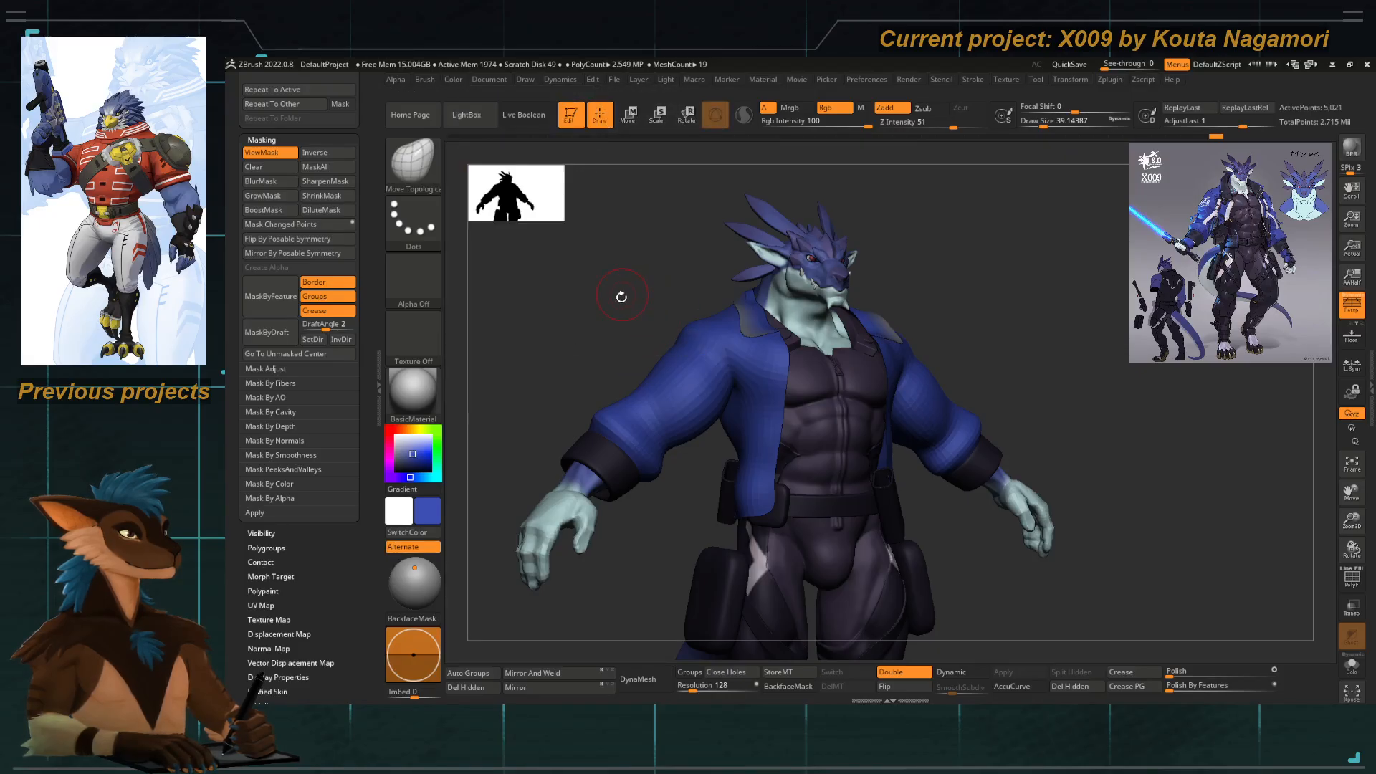
Clear the mask and fill the whole jacket, including the collar flaps, with the same blue.
left_click_drag(582, 279, 557, 240, "ctrl")
left_click(452, 81)
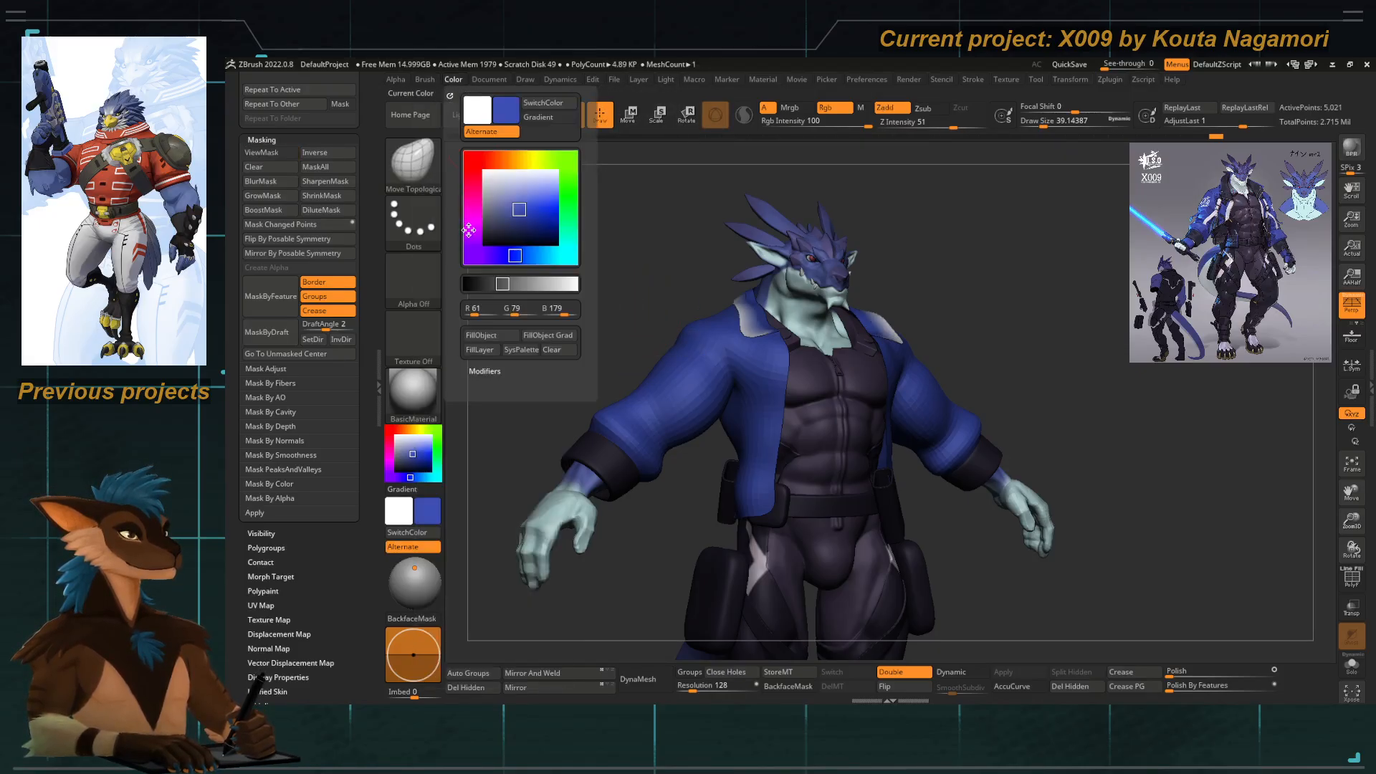
left_click(477, 337)
left_click_drag(657, 255, 629, 278)
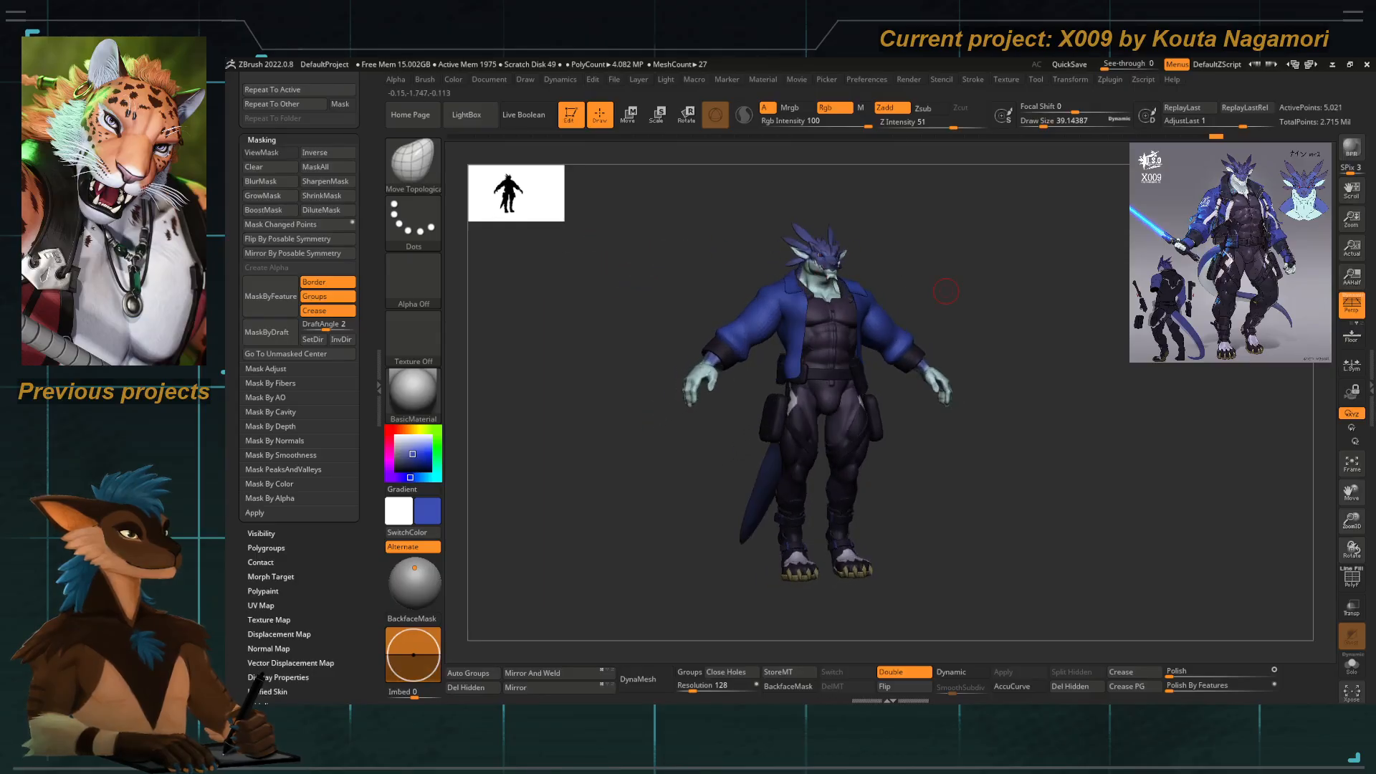
Reshape the collar flaps from the front and side with the brush at a draw size of about 56.
mouse_move(718, 324)
right_mouse_down("ctrl")
mouse_move(745, 352)
mouse_move(693, 354)
mouse_move(745, 434)
right_mouse_up("ctrl")
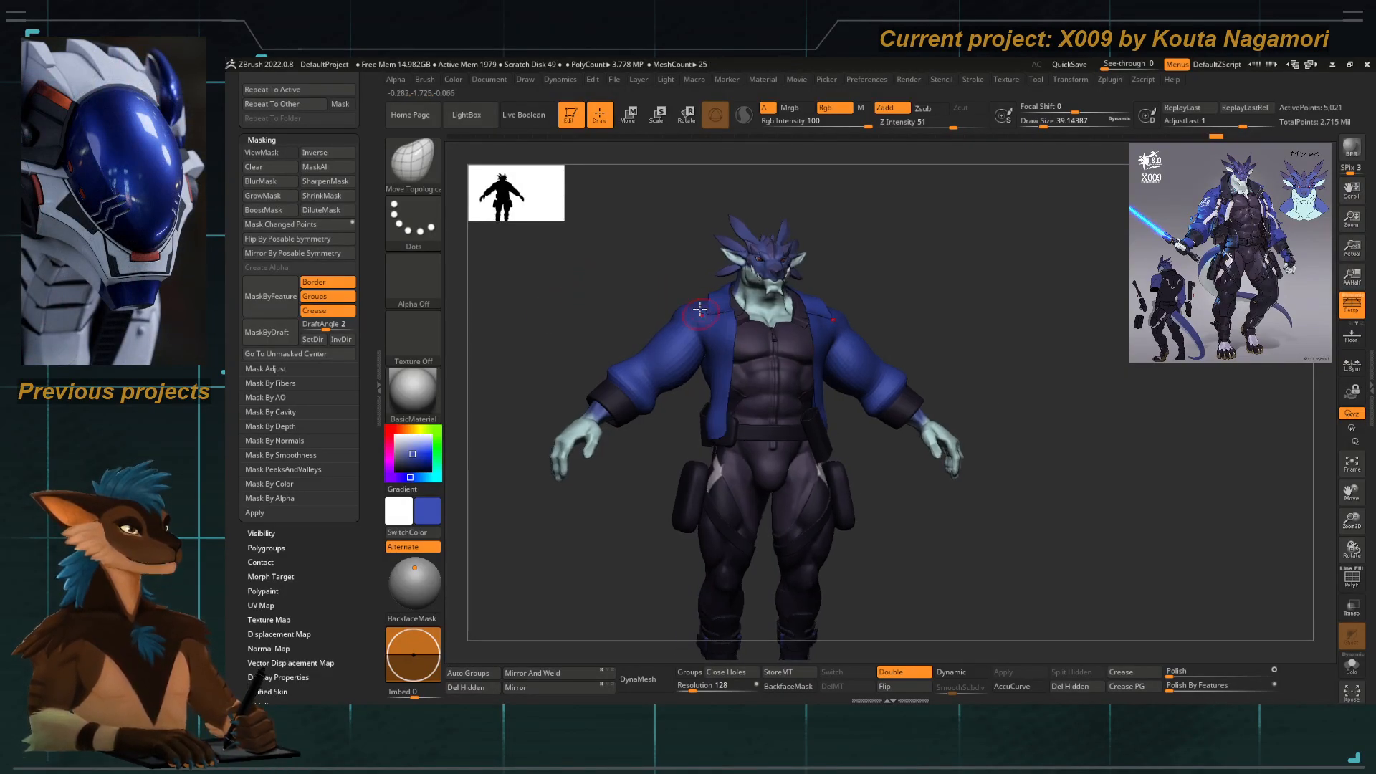
scroll(655, 274, "up", 3)
left_click_drag(655, 274, 747, 331)
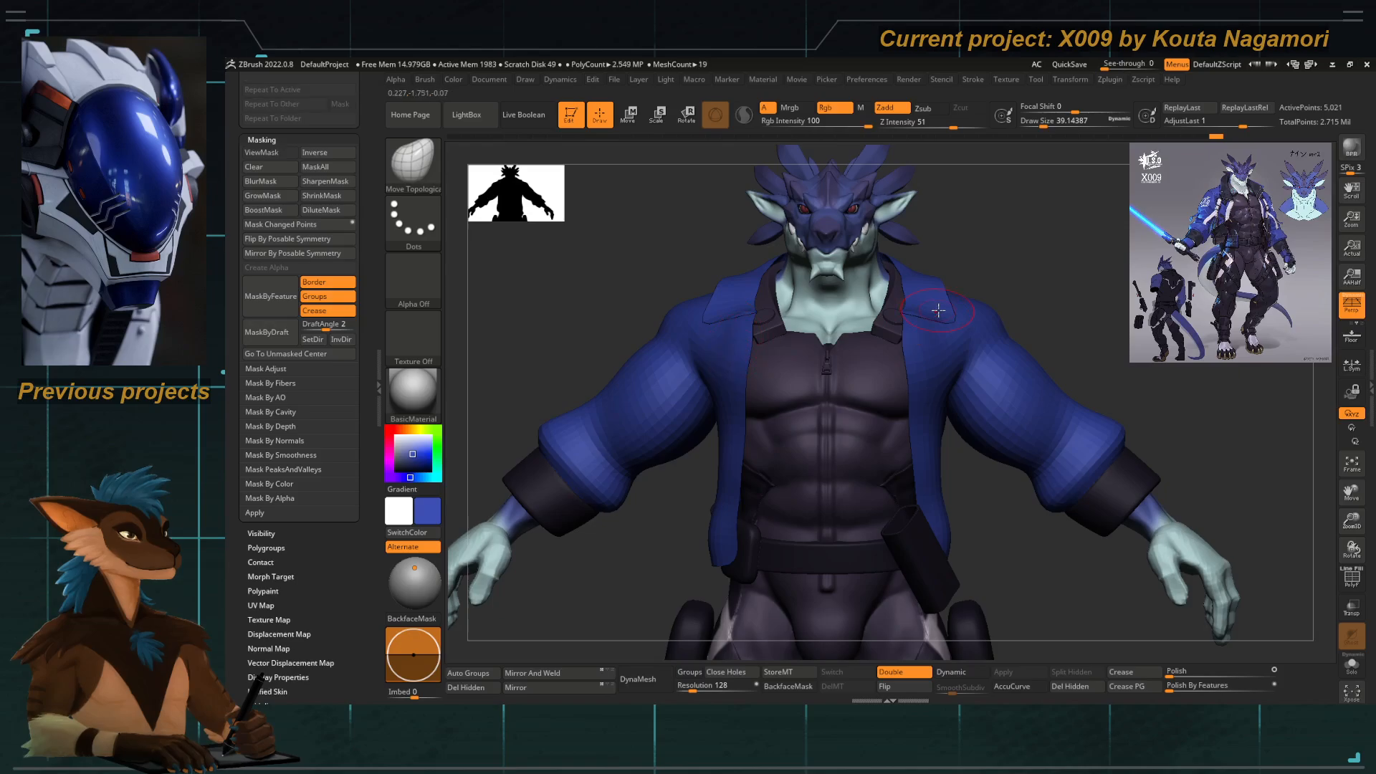
key("]")
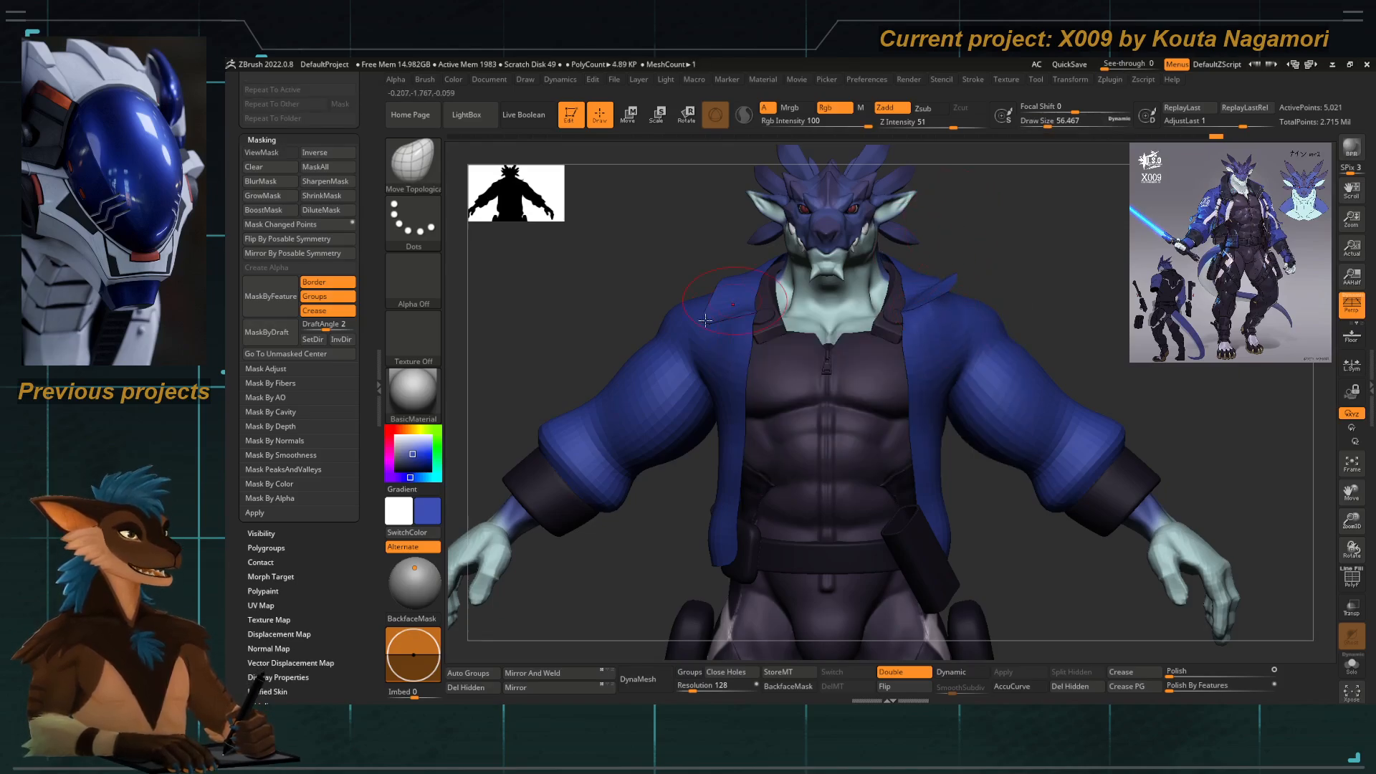
left_click_drag(1003, 261, 904, 263)
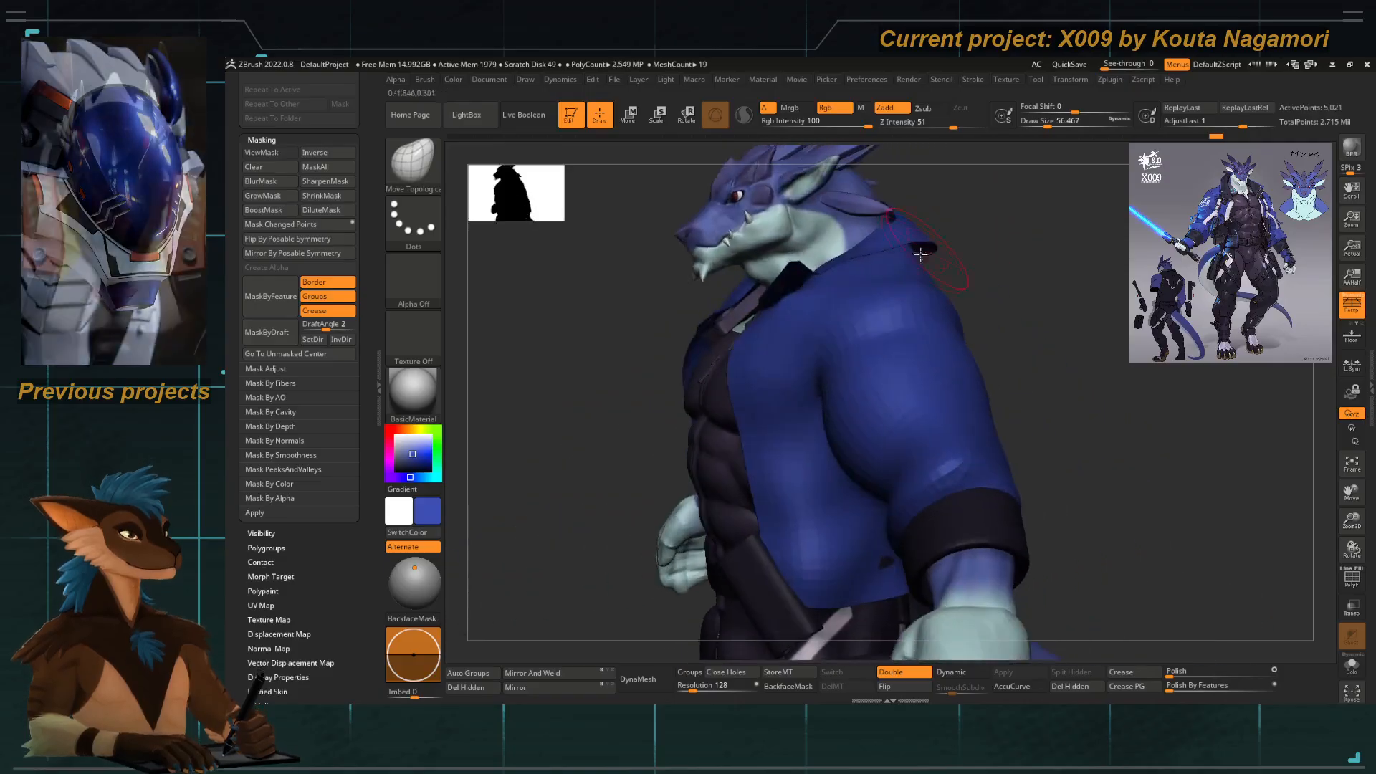
left_click_drag(818, 266, 824, 275)
mouse_move(552, 327)
left_mouse_down()
mouse_move(614, 330)
mouse_move(833, 276)
left_mouse_up()
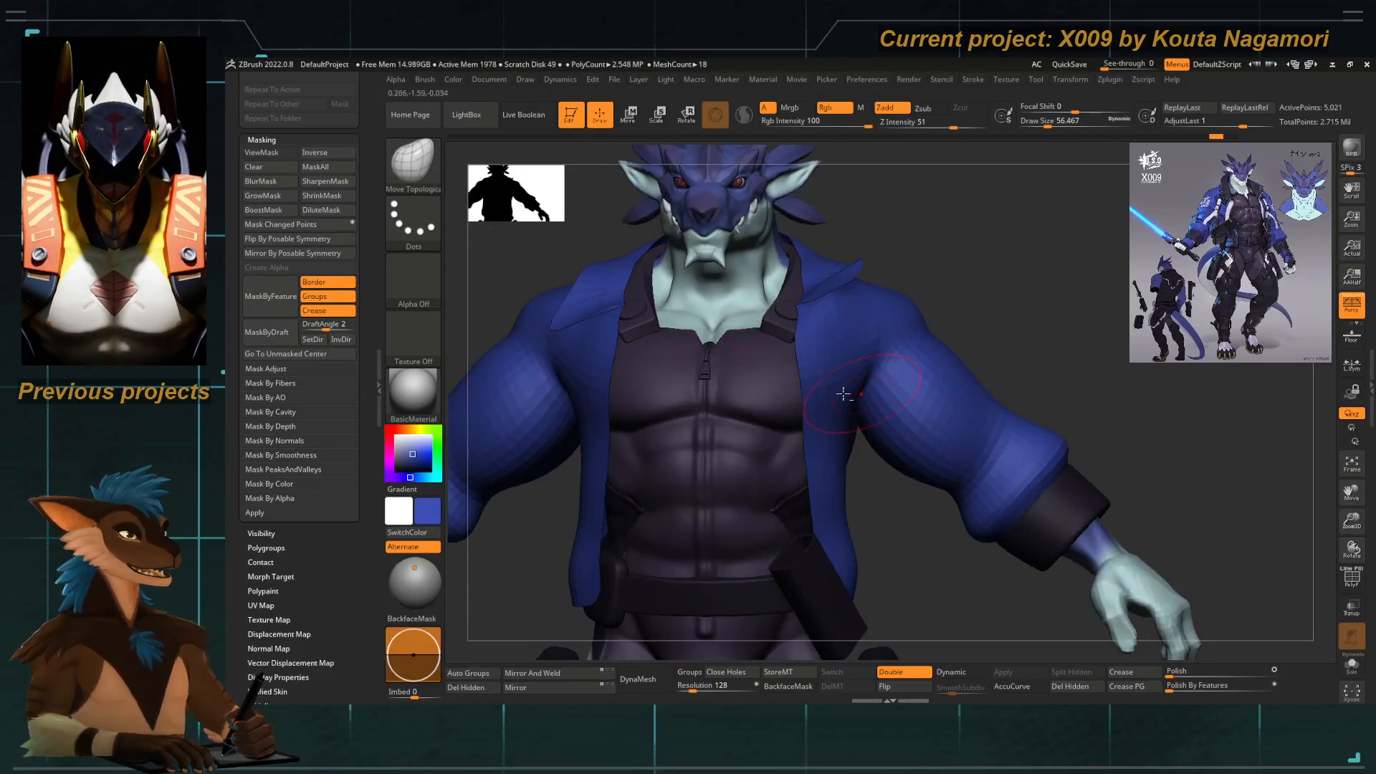
Undo the last edit on the jacket.
mouse_move(844, 393)
right_mouse_down("ctrl")
mouse_move(593, 310)
mouse_move(693, 315)
right_mouse_up("ctrl")
right_click_drag(694, 315, 708, 392, "ctrl")
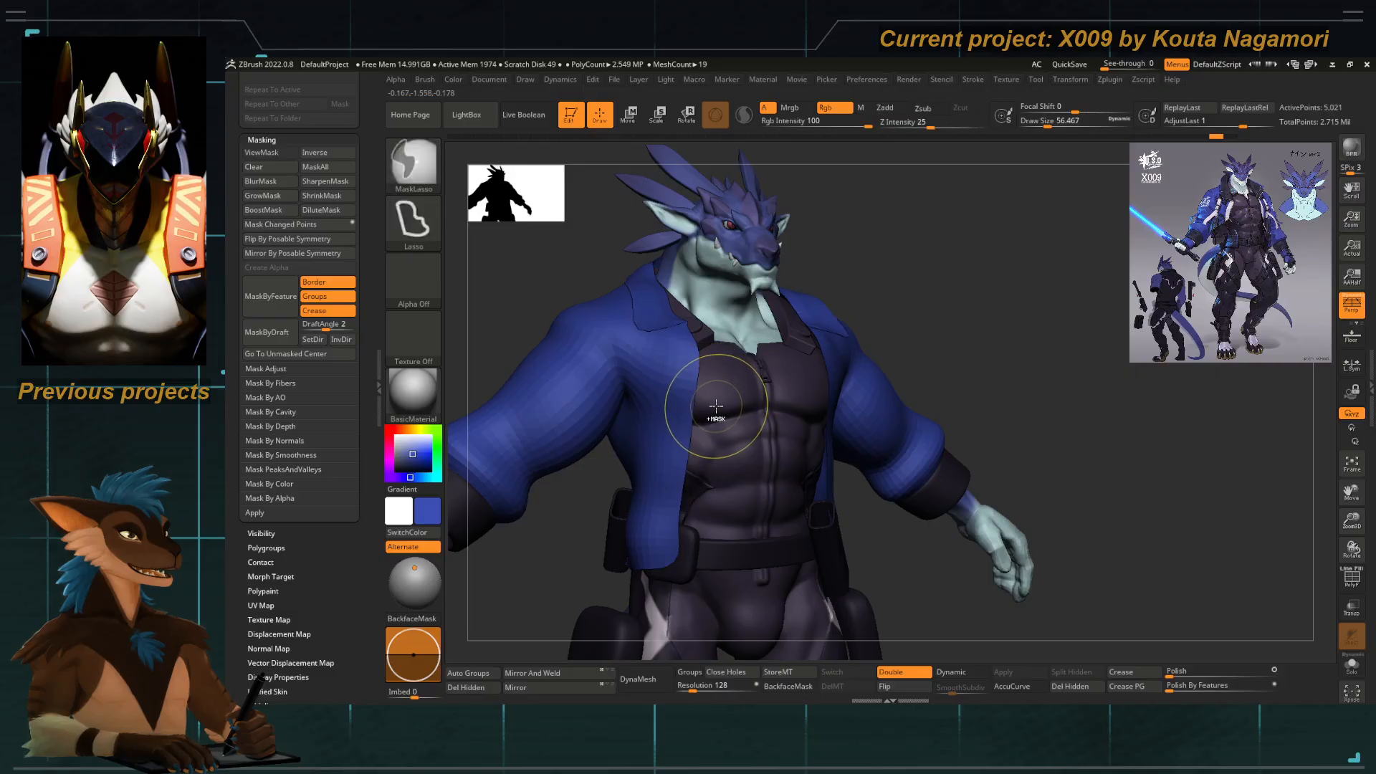
key("ctrl+z")
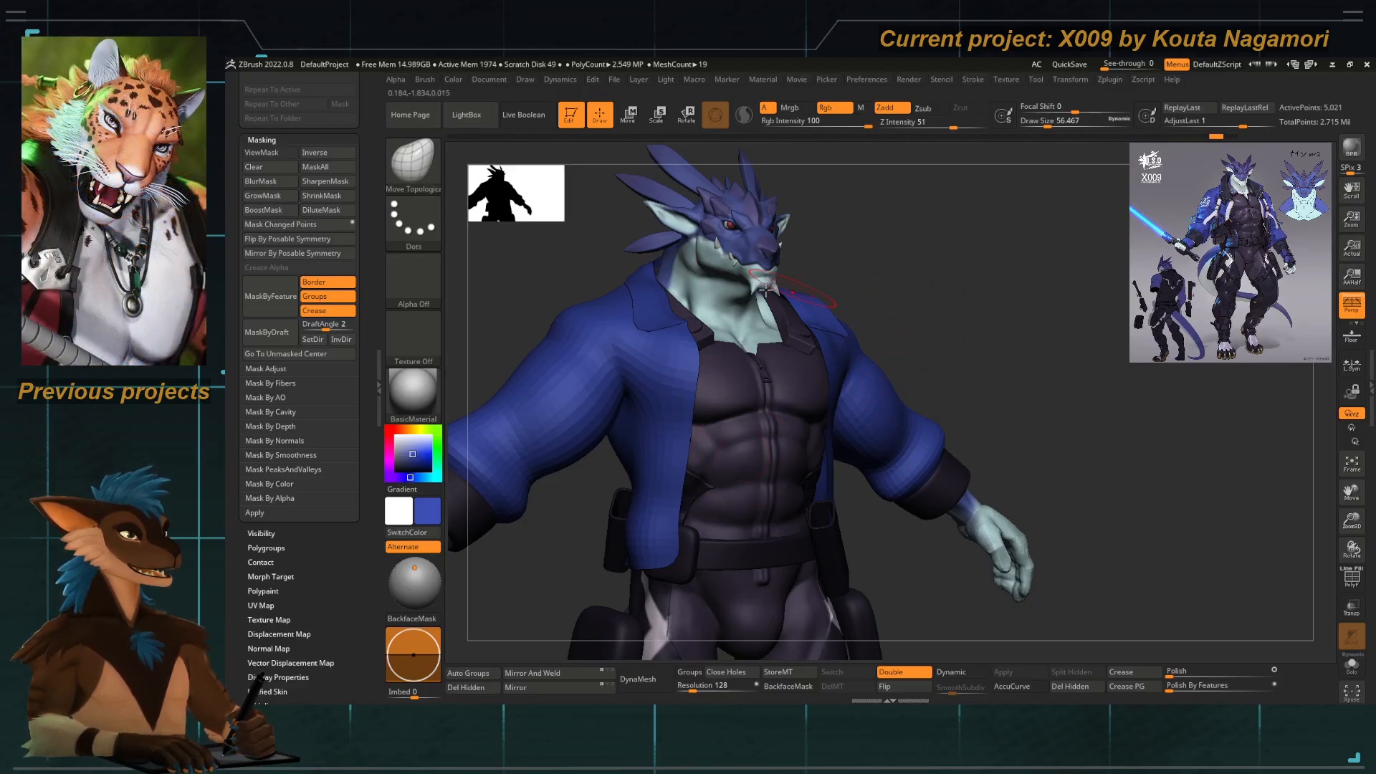
right_click_drag(761, 285, 552, 287)
right_click_drag(681, 328, 787, 343, "ctrl")
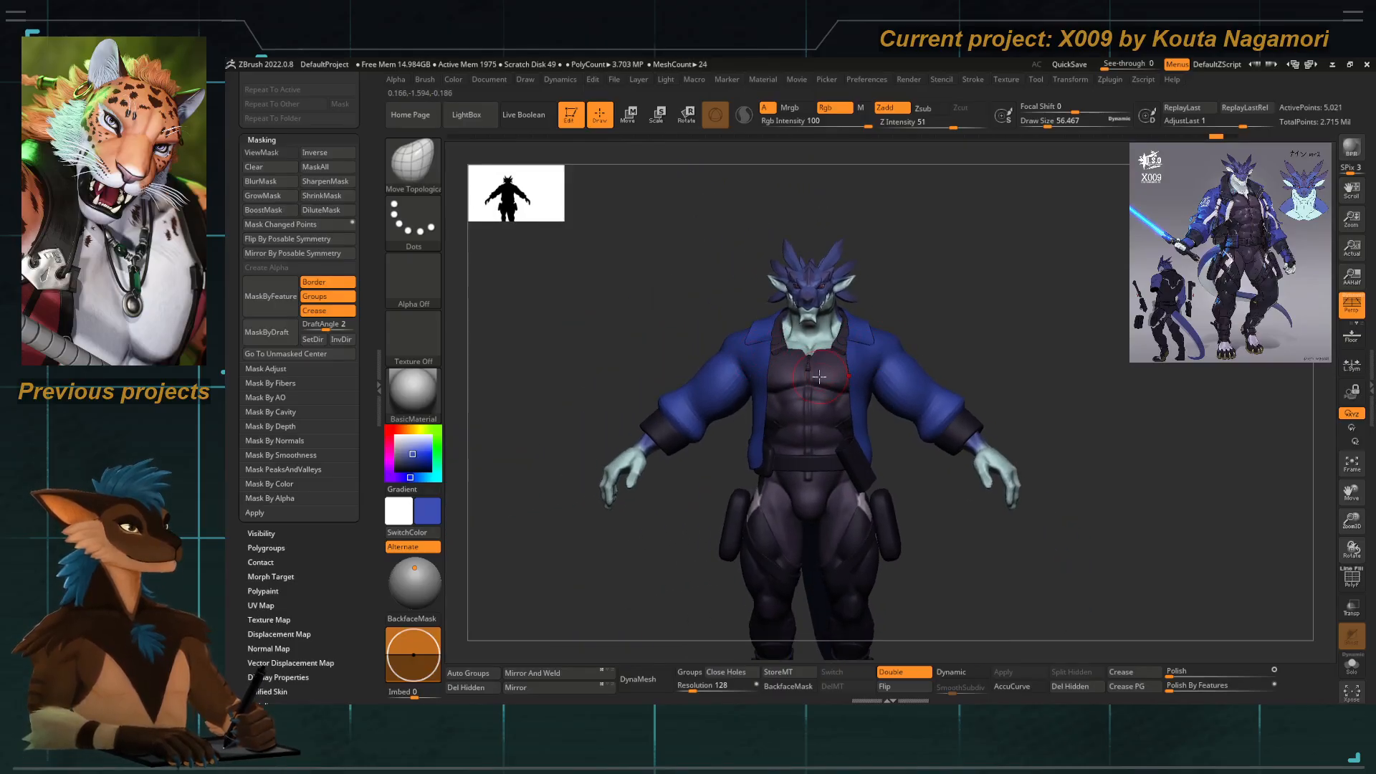
right_click_drag(810, 373, 830, 376, "ctrl")
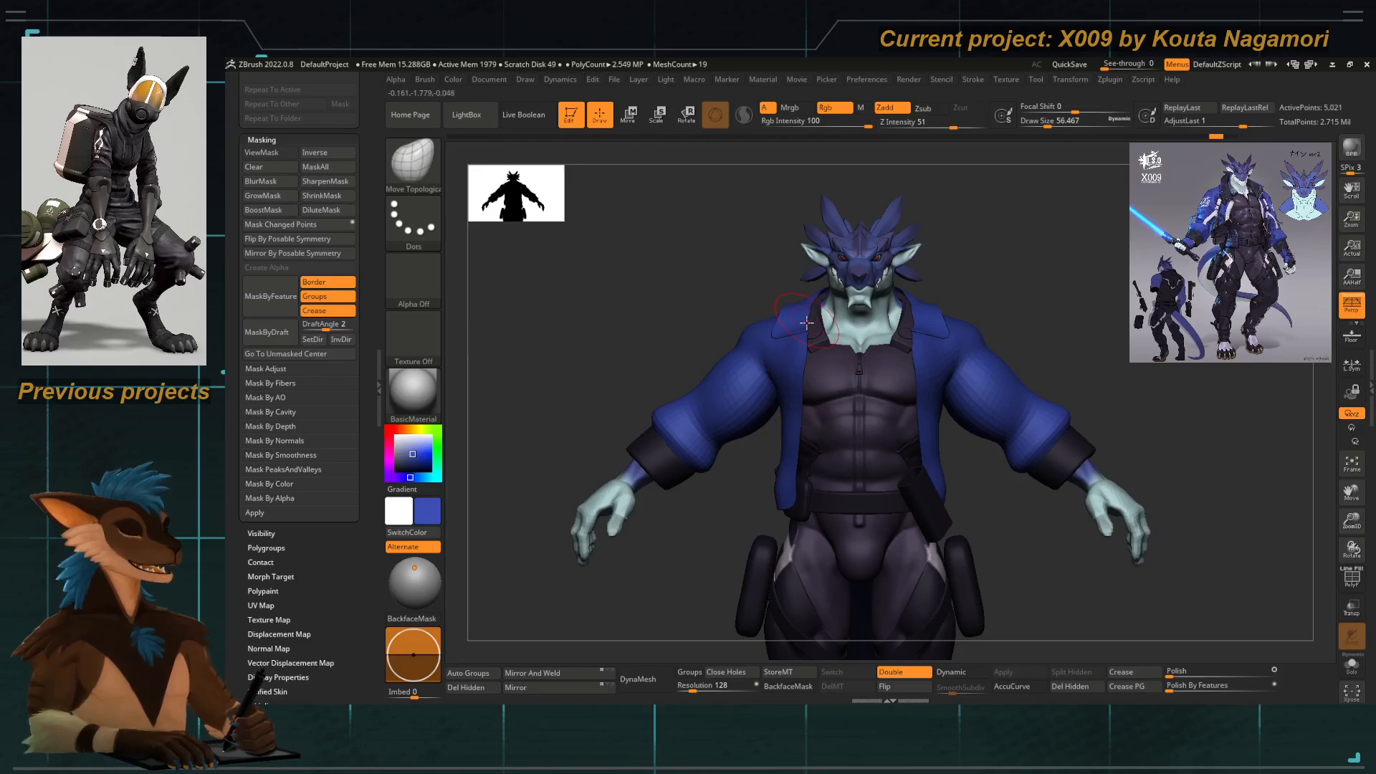
scroll(682, 317, "up", 3)
scroll(670, 299, "down", 3)
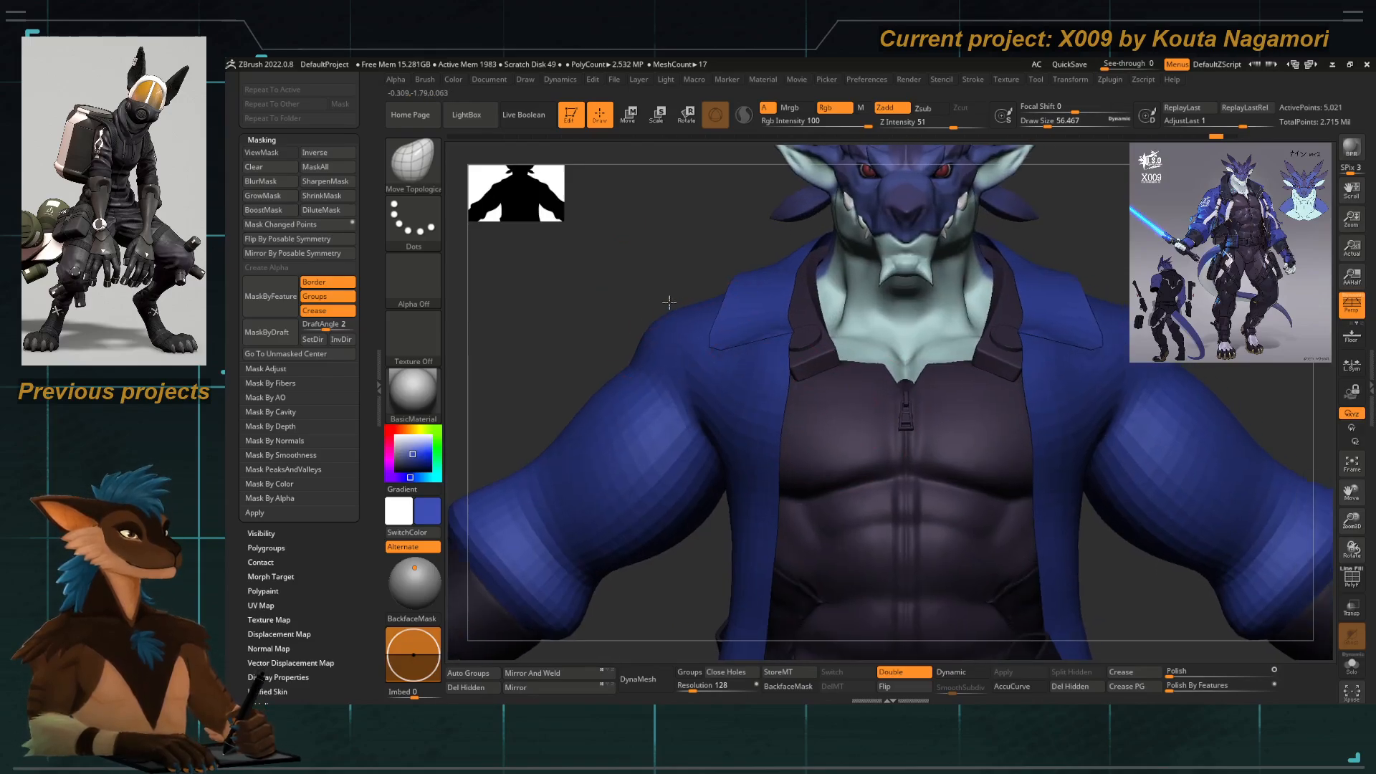
Reshape the jacket's collar flap beside the neck from the side with the Move Topological brush at a draw size of about 56.
left_click_drag(617, 295, 638, 294)
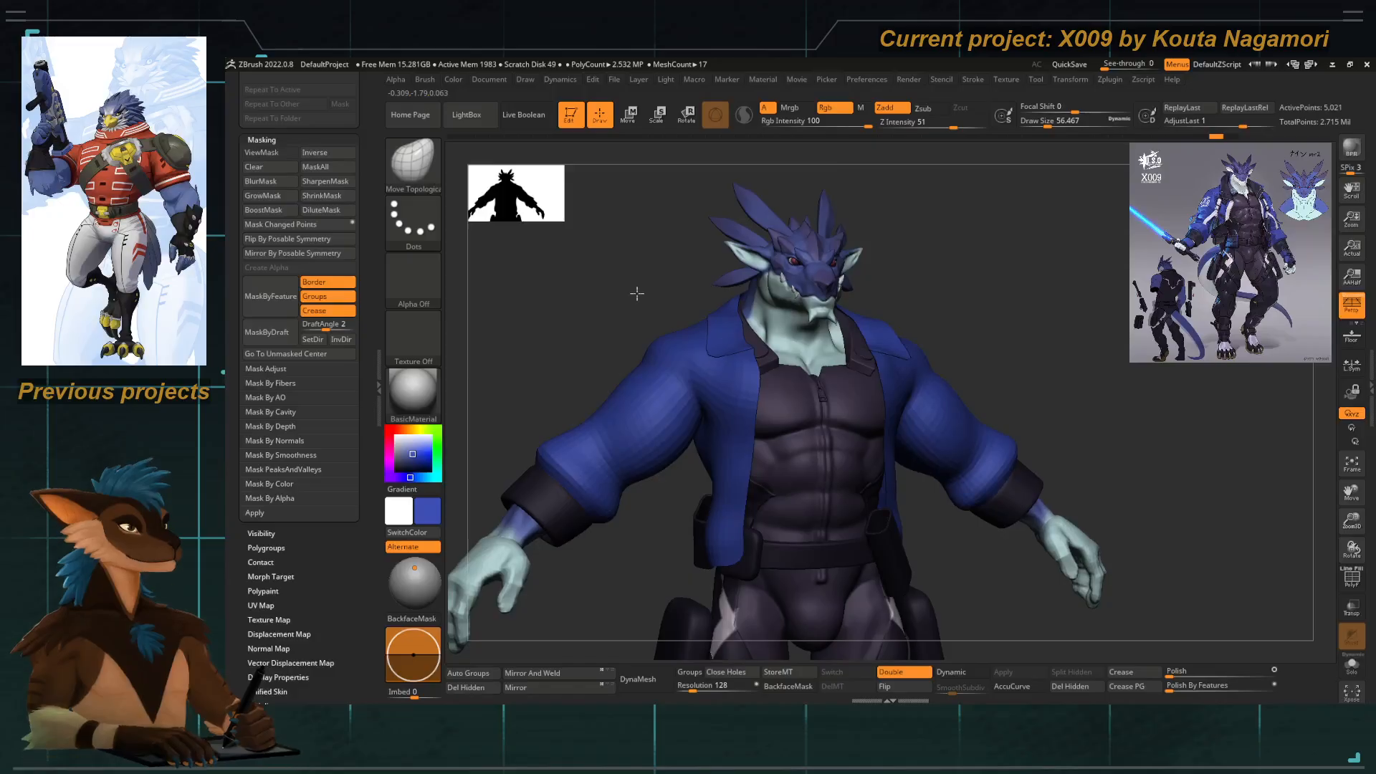
right_click_drag(708, 348, 714, 336)
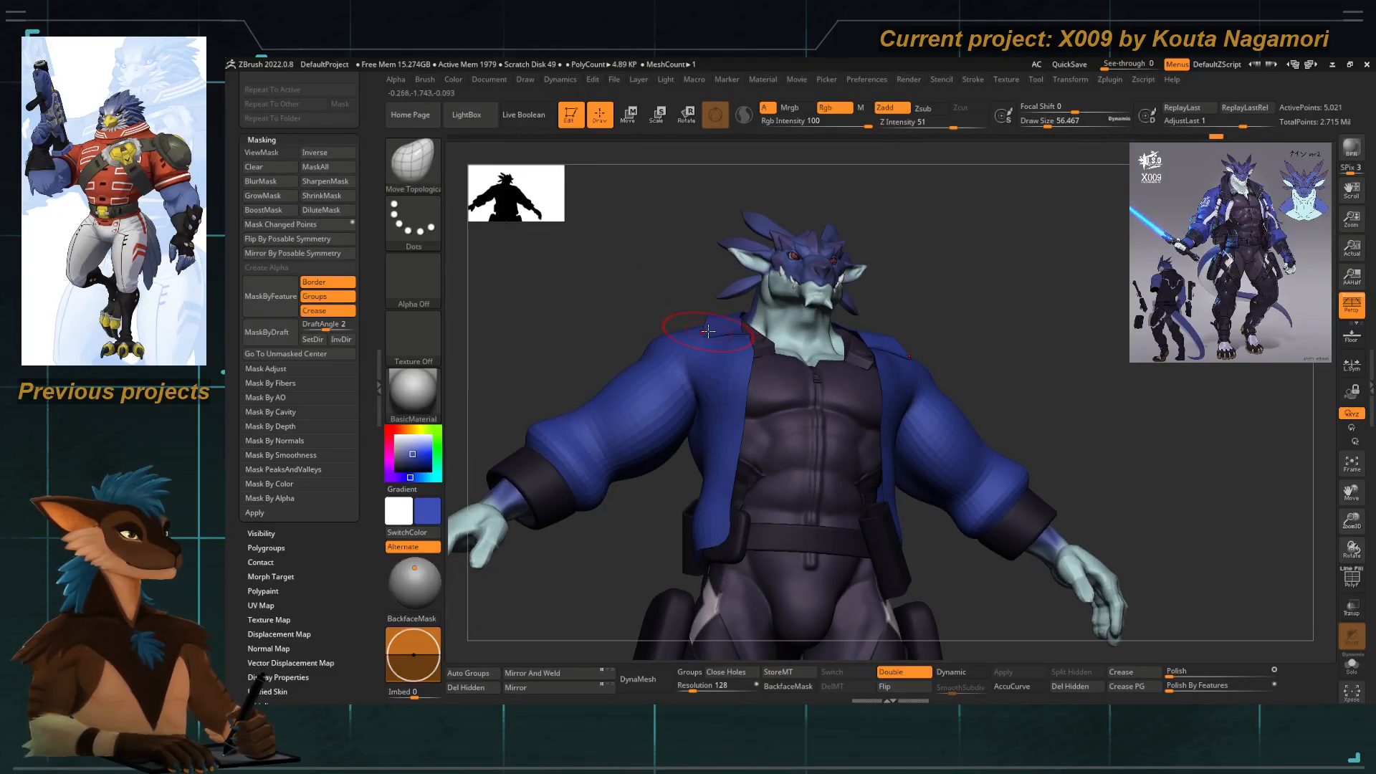
mouse_move(725, 287)
right_mouse_down()
mouse_move(686, 317)
mouse_move(684, 293)
mouse_move(718, 313)
right_mouse_up()
right_click_drag(690, 251, 718, 261)
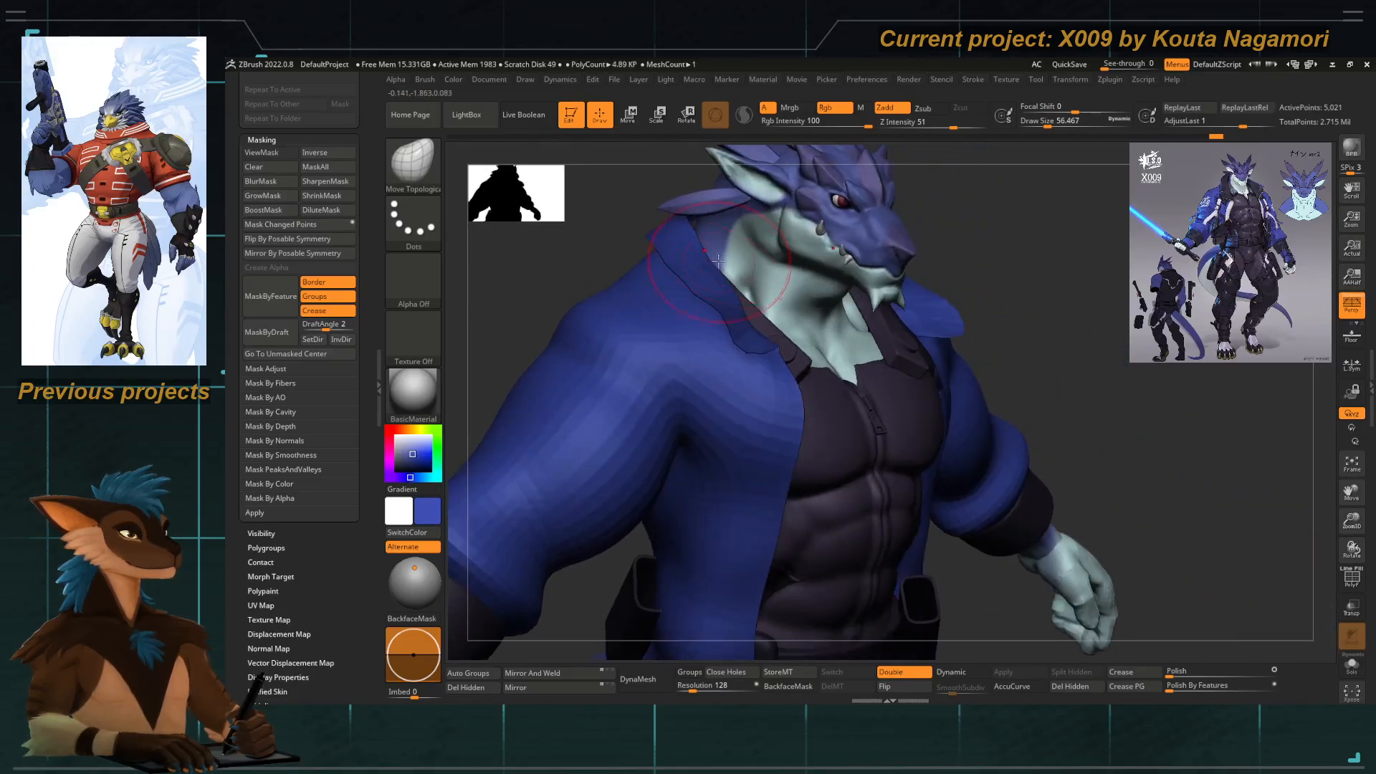
mouse_move(739, 304)
left_mouse_down()
mouse_move(755, 299)
mouse_move(716, 308)
left_mouse_up()
Refine the outer edge of the collar flaps over the shoulders at draw sizes of about 41 and 77.
key("s")
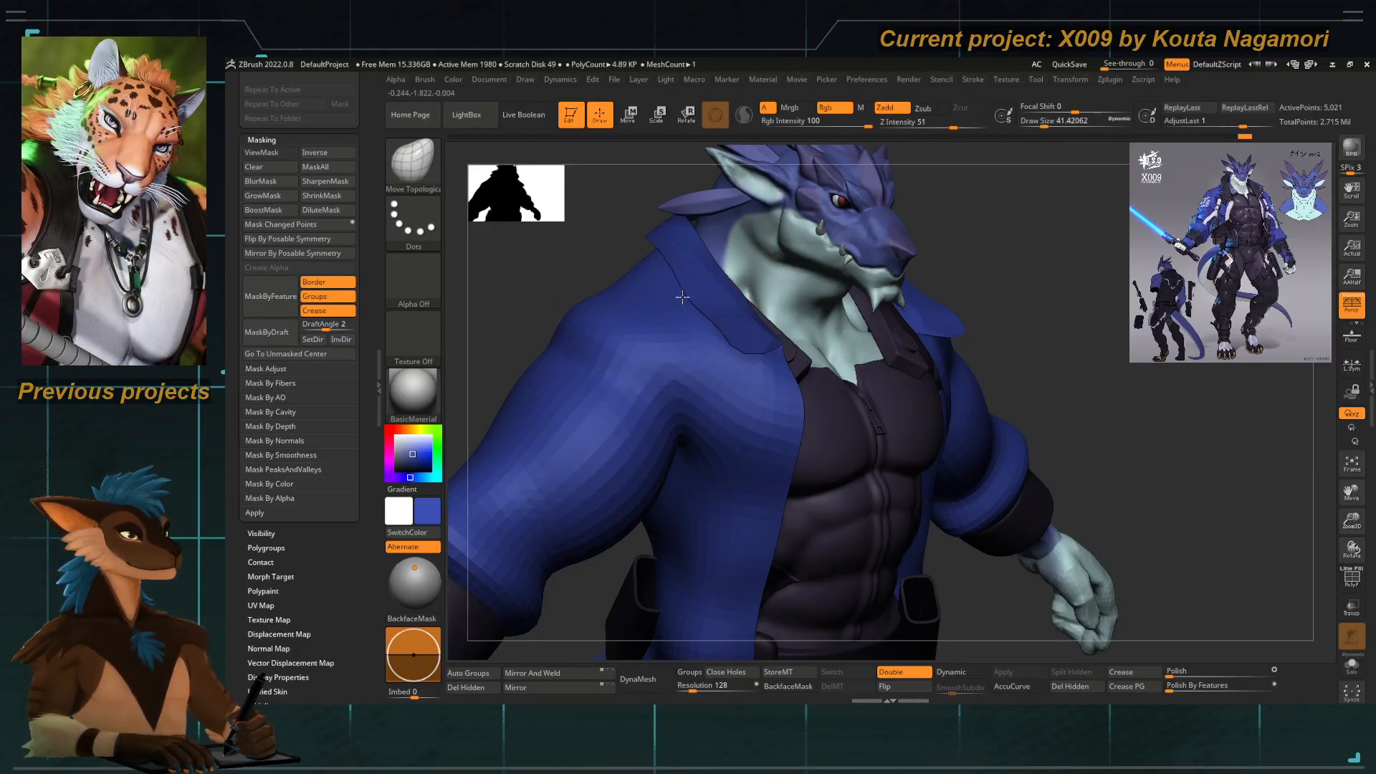
key("s")
mouse_move(682, 297)
left_mouse_down()
mouse_move(667, 275)
mouse_move(584, 246)
left_mouse_up()
key("s")
mouse_move(673, 258)
left_mouse_down()
mouse_move(682, 268)
mouse_move(664, 245)
left_mouse_up()
key("space")
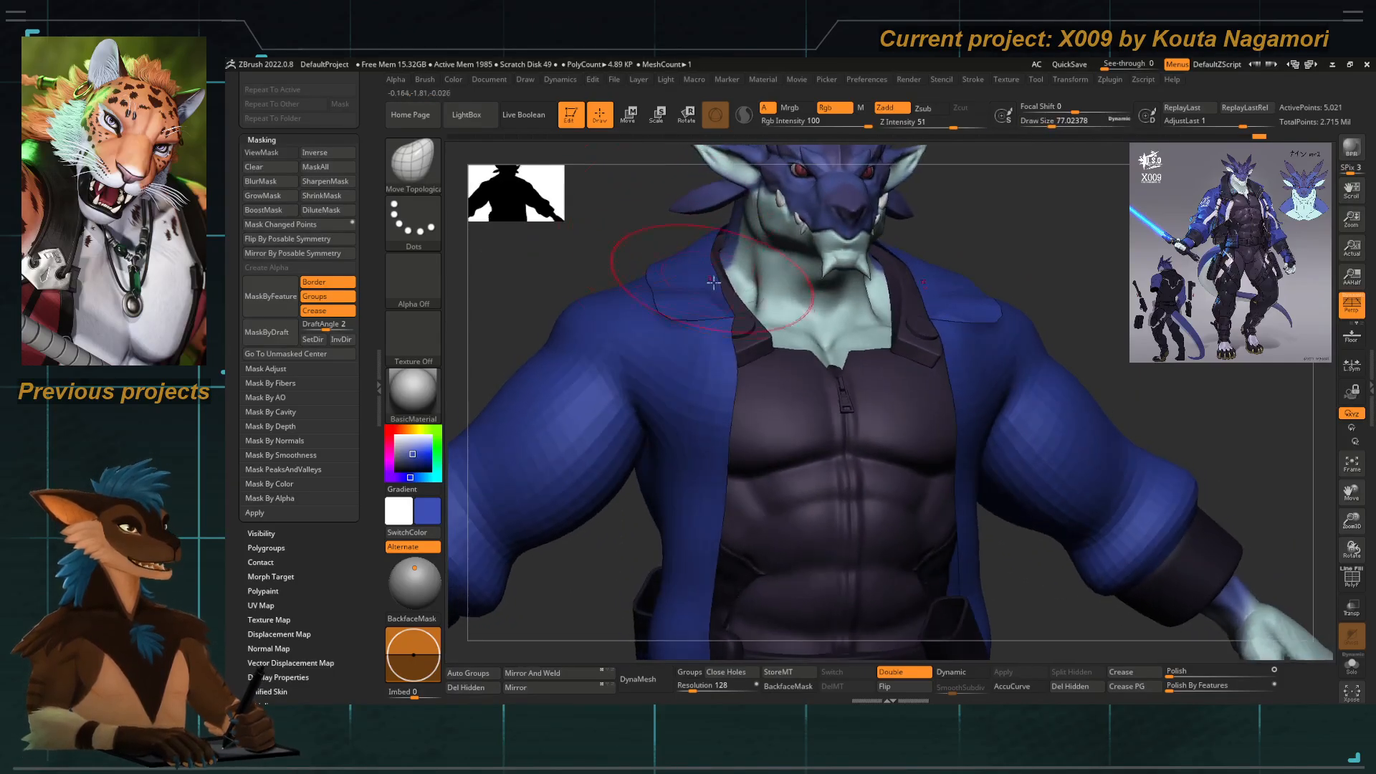
Adjust the jacket's front edge and shoulder area just below the collar at a draw size of about 54.
key("space")
mouse_move(716, 344)
left_mouse_down()
mouse_move(741, 310)
mouse_move(743, 334)
left_mouse_up()
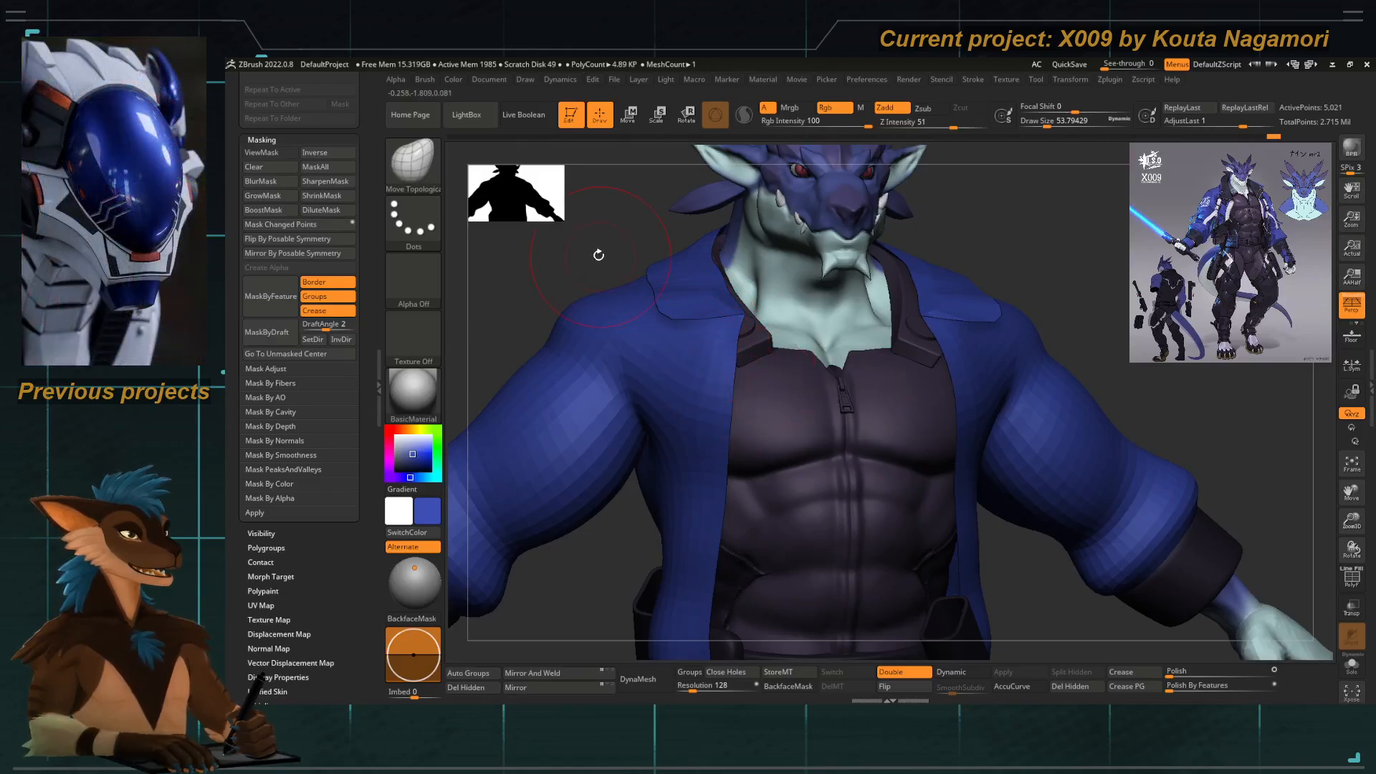
left_click_drag(598, 255, 618, 263)
left_click_drag(651, 332, 695, 315, "alt")
left_click_drag(699, 331, 728, 335)
mouse_move(670, 299)
left_mouse_down()
mouse_move(701, 308)
mouse_move(659, 353)
left_mouse_up()
Reshape the lower front panels of the jacket around the waist with larger draw sizes, from 112 up to about 182.
left_click(1057, 122)
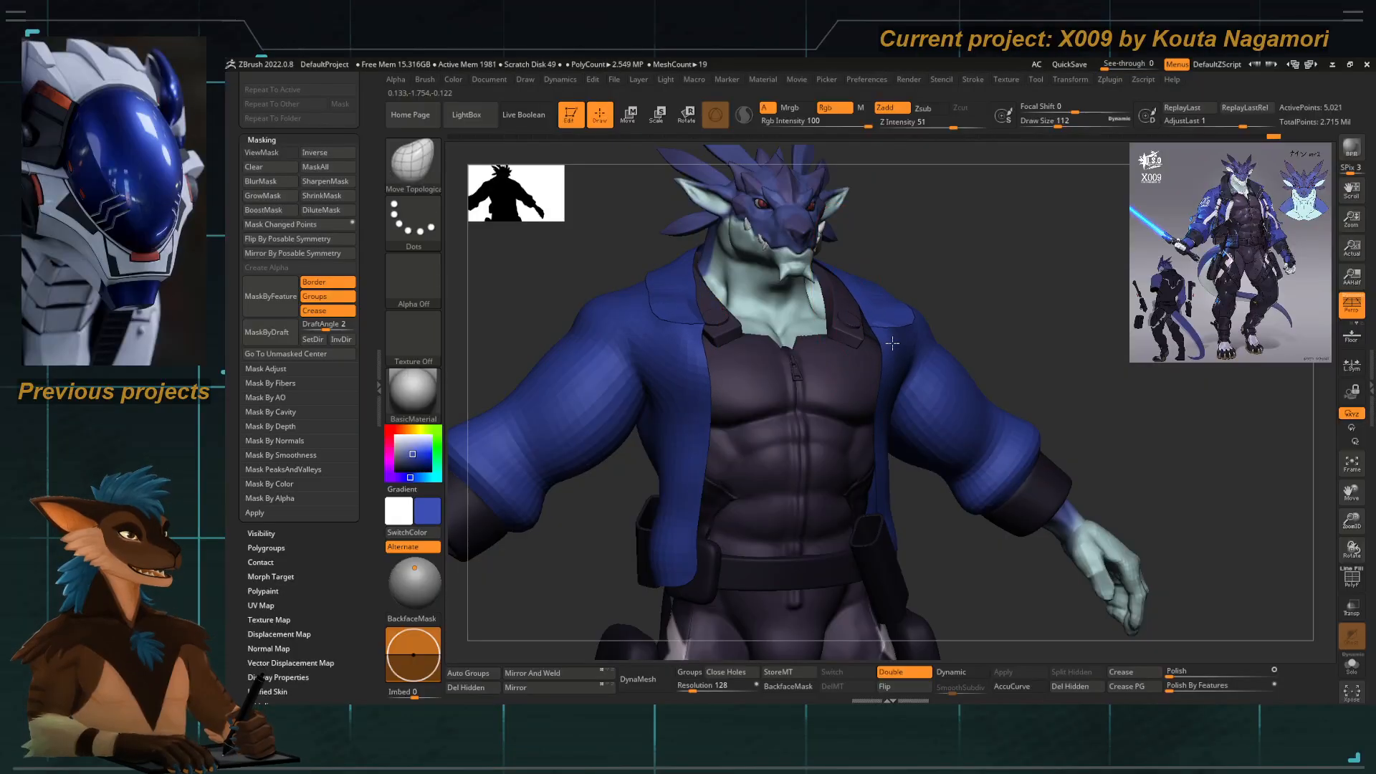
left_click_drag(903, 251, 883, 251, "shift")
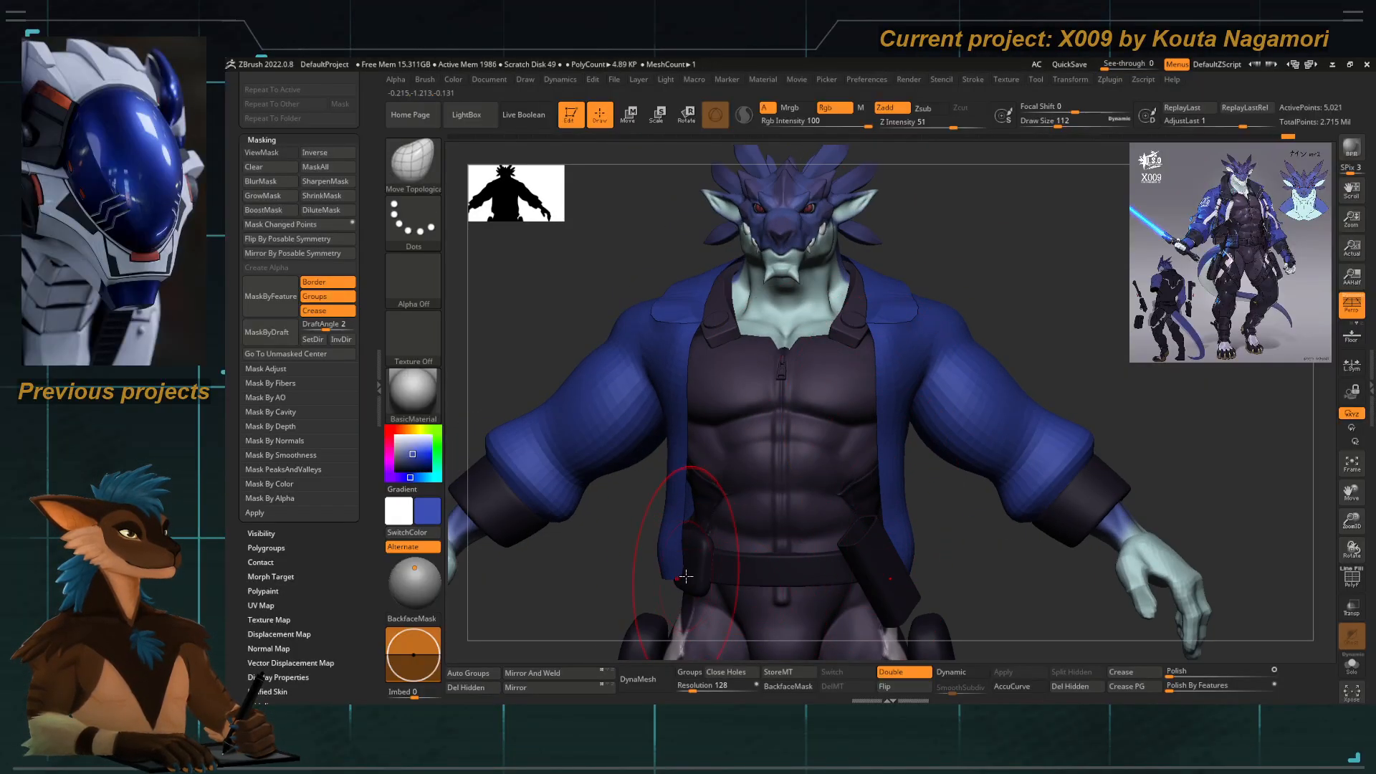
mouse_move(686, 576)
left_mouse_down()
mouse_move(650, 596)
mouse_move(682, 444)
mouse_move(708, 466)
mouse_move(700, 475)
mouse_move(685, 437)
mouse_move(642, 408)
mouse_move(677, 406)
left_mouse_up()
key("s")
key("space")
left_click_drag(651, 407, 656, 406)
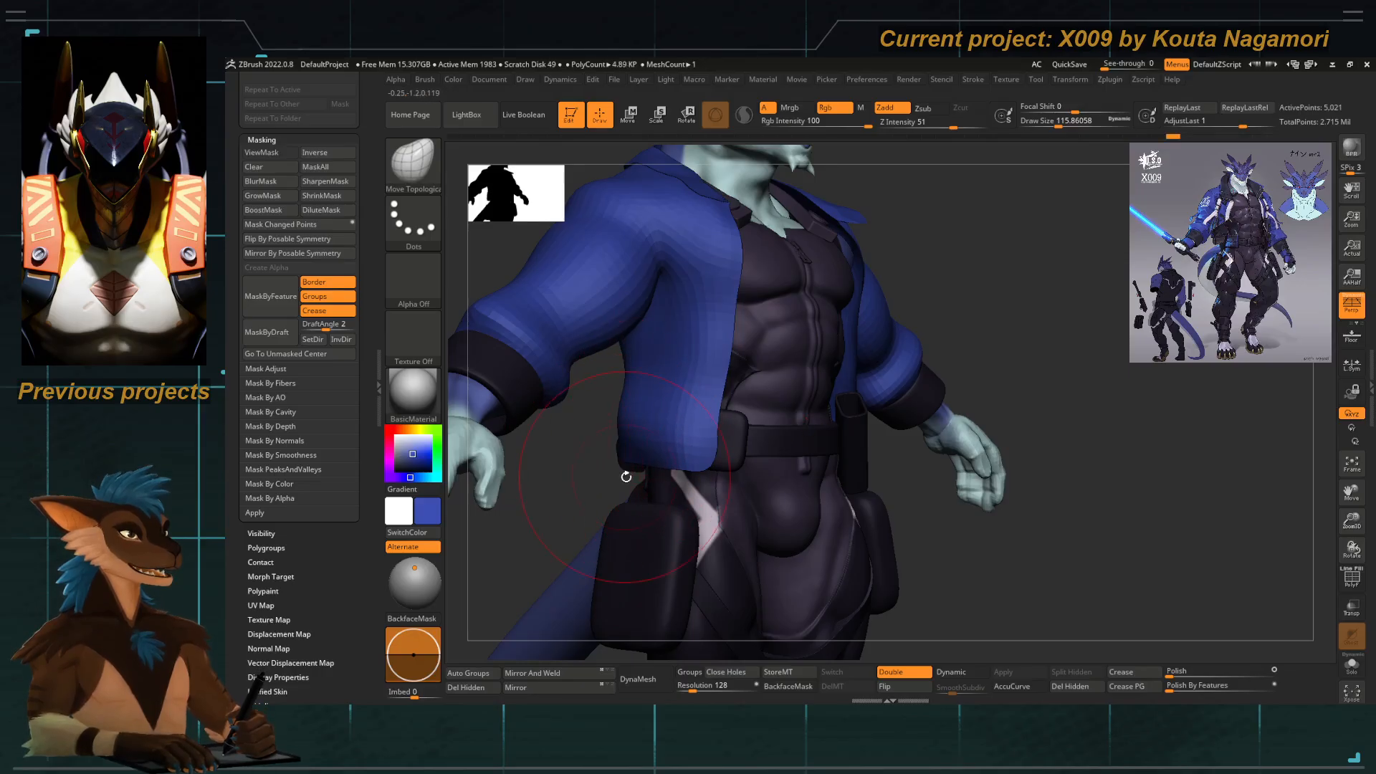
left_click_drag(611, 488, 518, 506)
key("space")
mouse_move(722, 431)
left_mouse_down()
mouse_move(663, 482)
mouse_move(685, 451)
mouse_move(697, 511)
mouse_move(700, 406)
mouse_move(711, 544)
left_mouse_up()
key("space")
key("e")
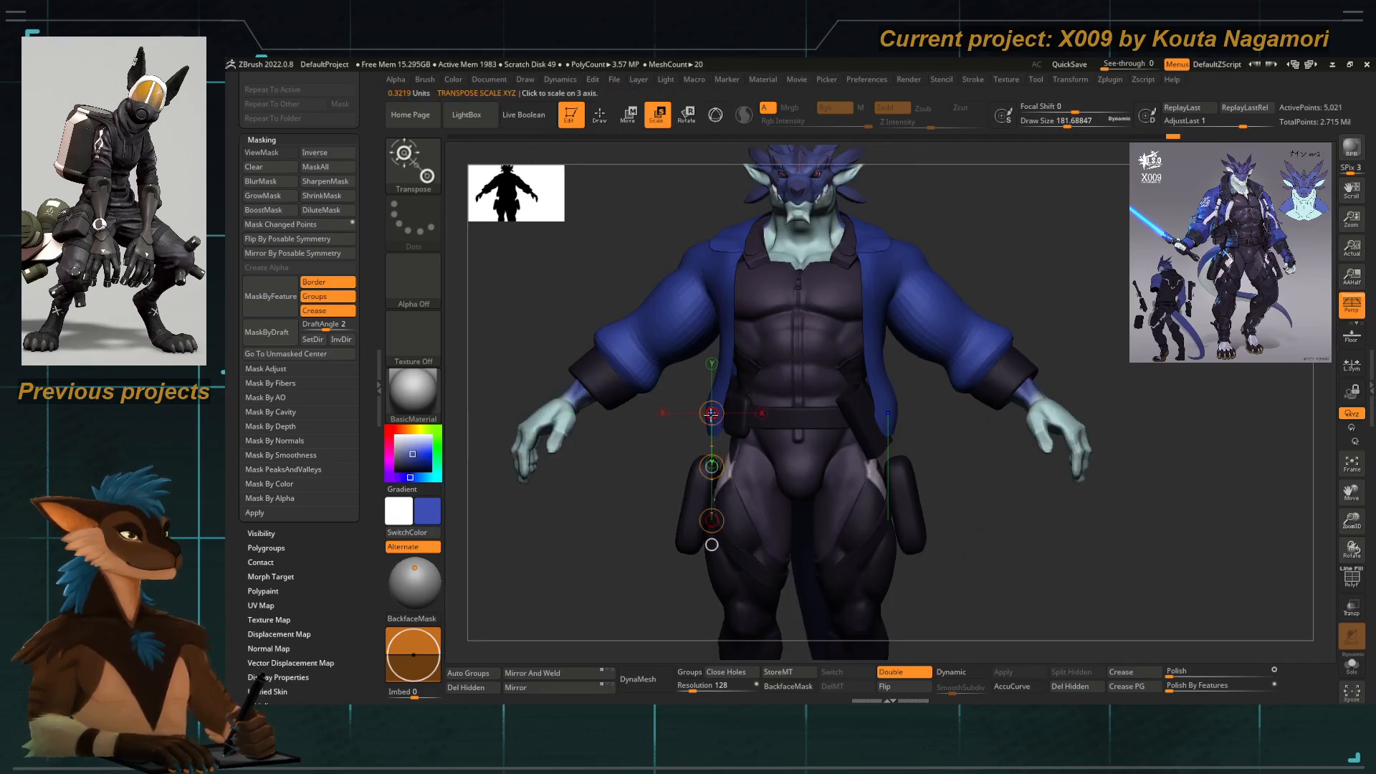
left_click_drag(710, 413, 708, 434)
key("ctrl+z")
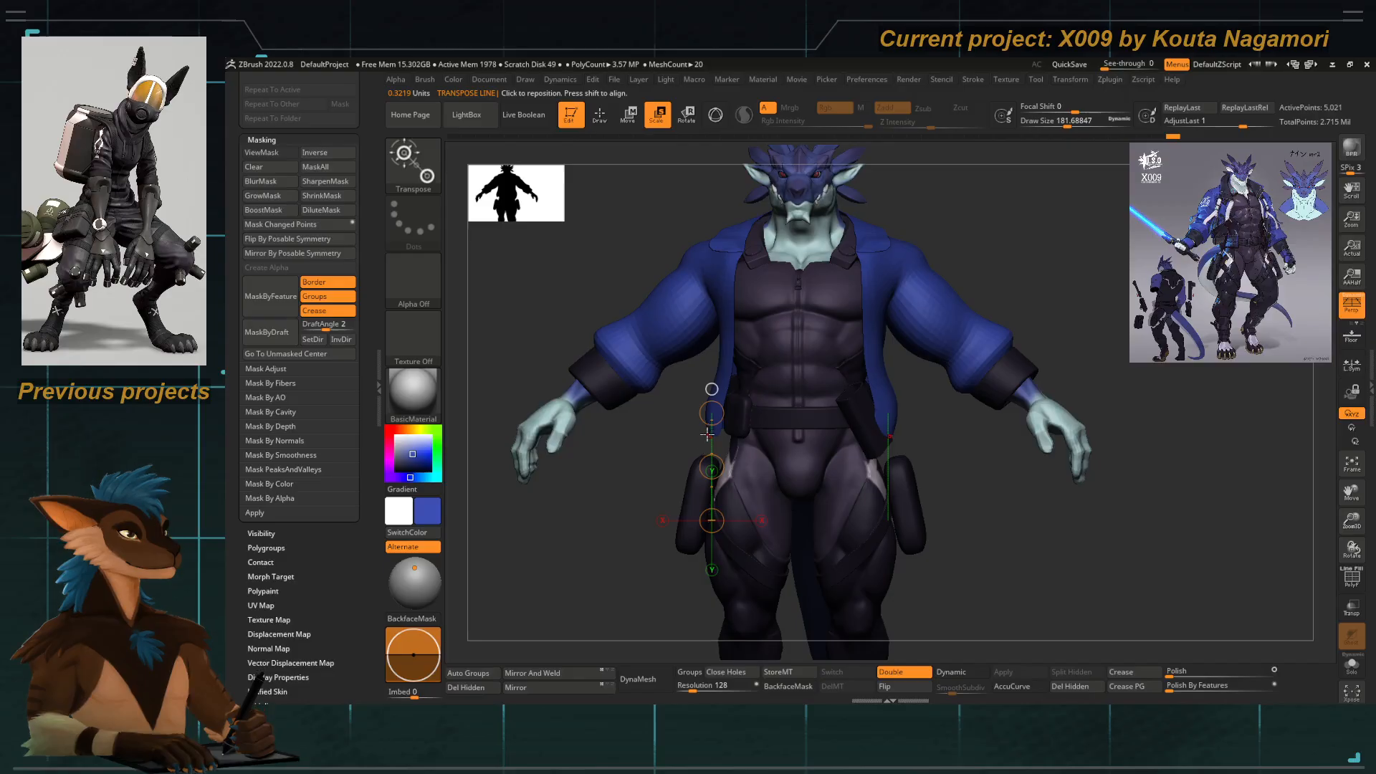
left_click_drag(711, 413, 711, 430)
key("ctrl+z")
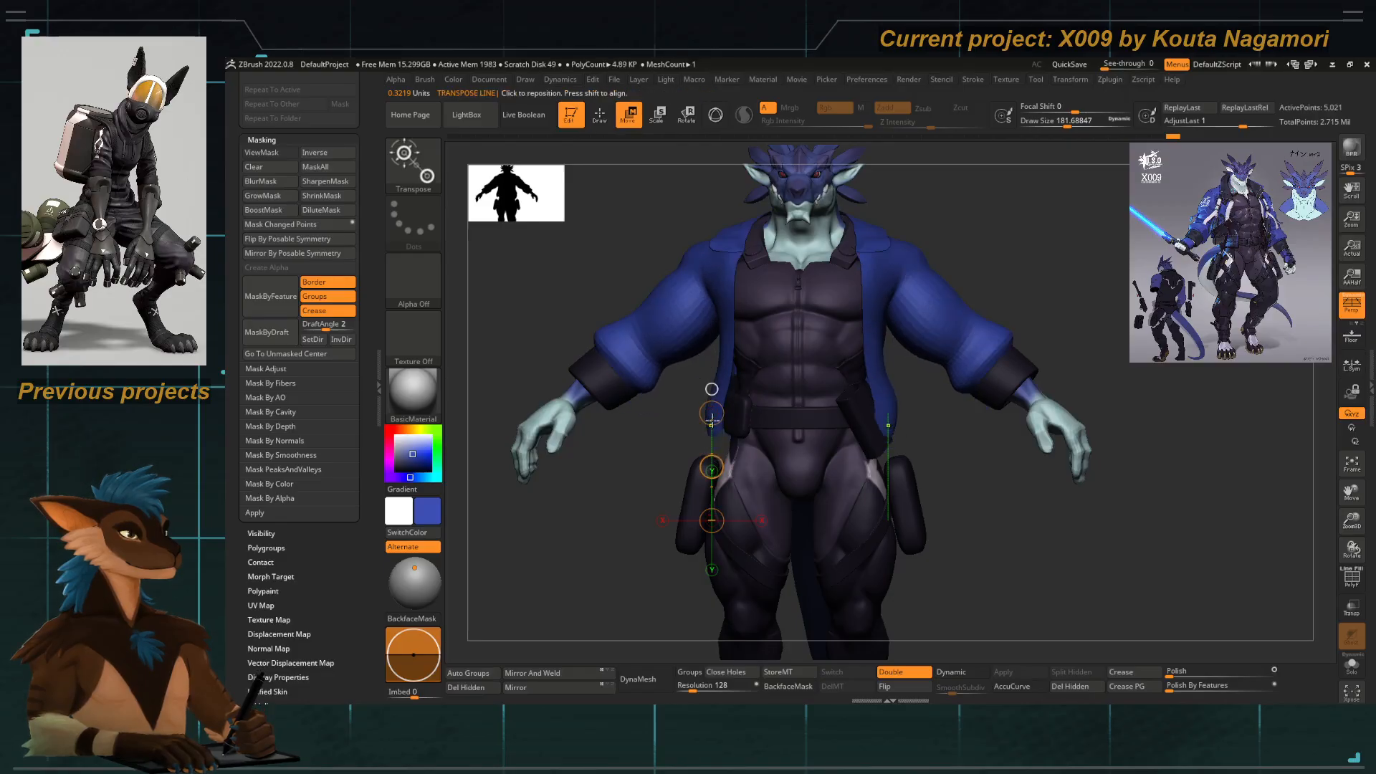
Flatten the jacket's bottom hem into a straight edge with a vertical Transpose line in Move mode, front and back.
left_click_drag(706, 306, 704, 435, "shift")
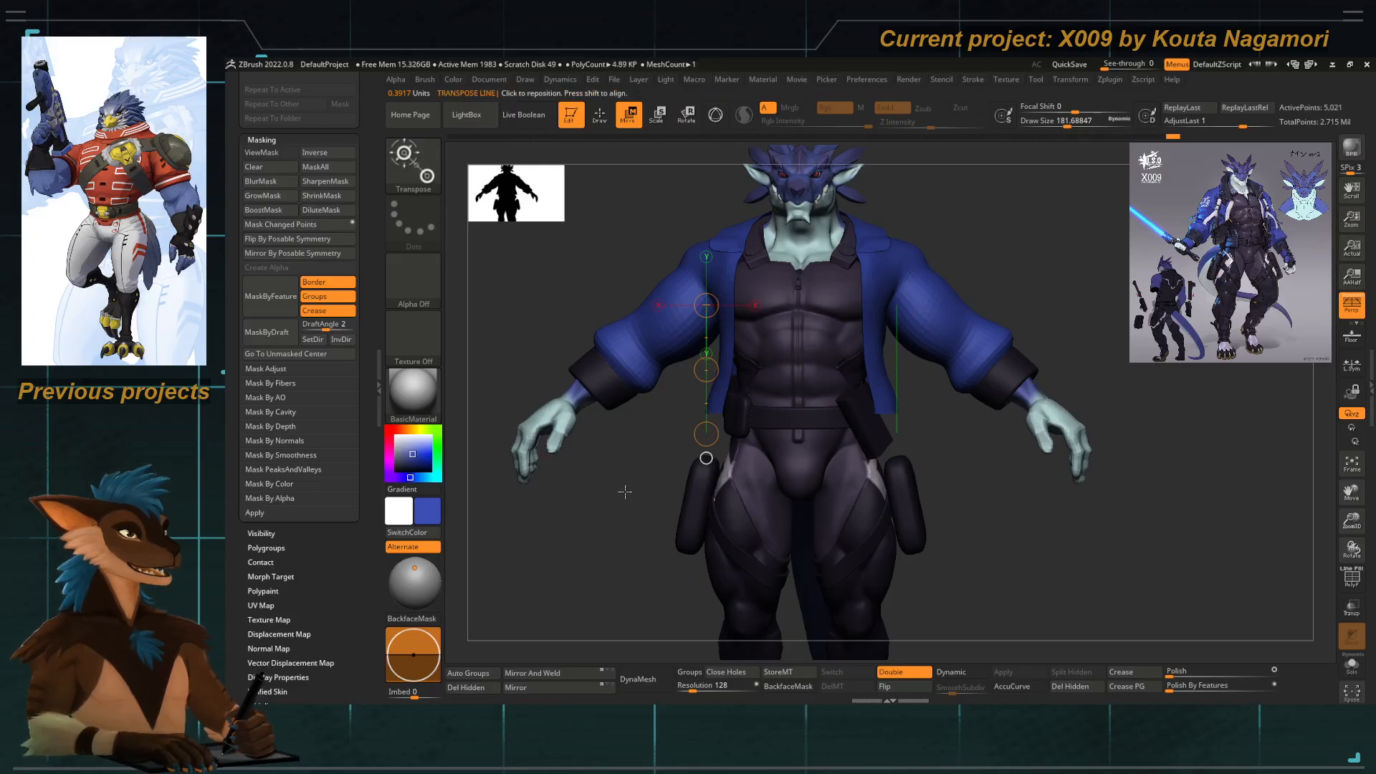
left_click_drag(624, 491, 670, 473)
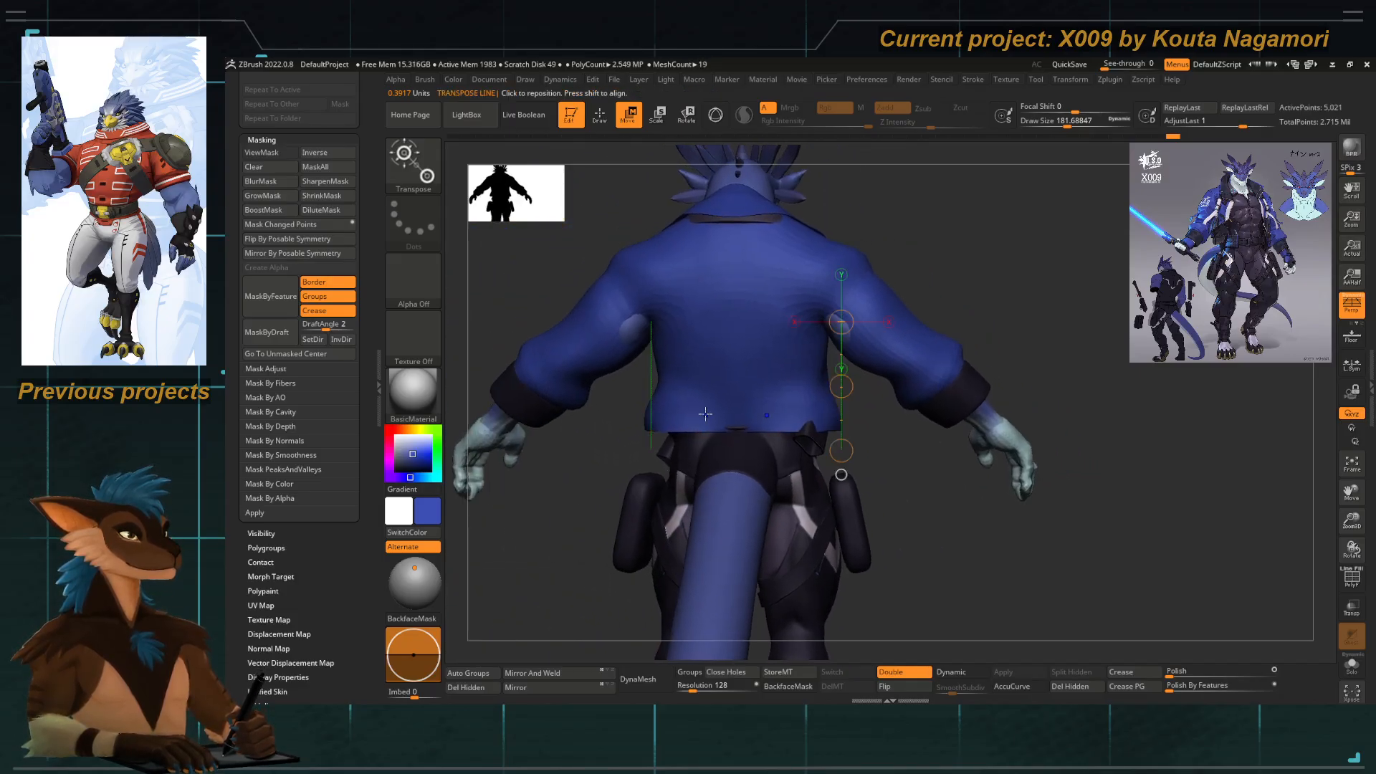
left_click_drag(838, 322, 835, 428)
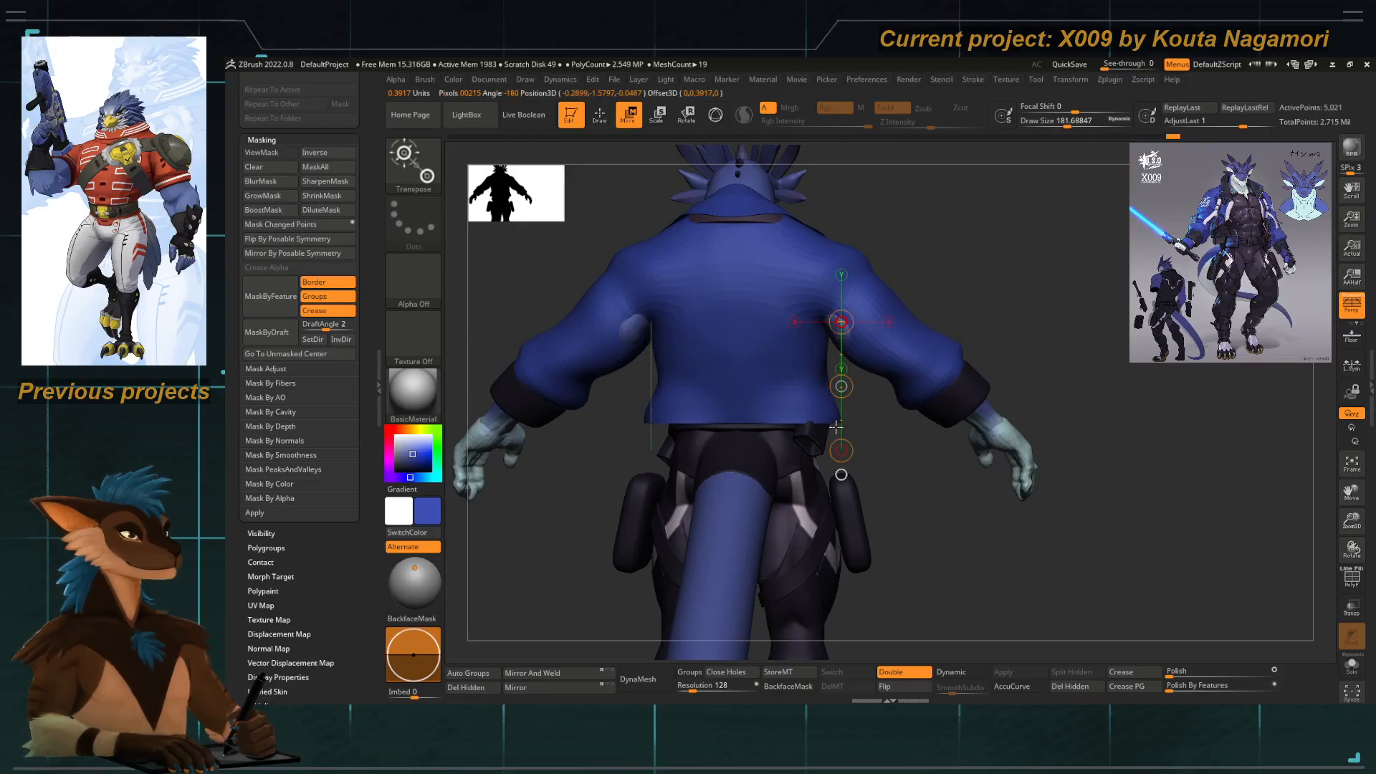
mouse_move(879, 494)
left_mouse_down()
mouse_move(765, 501)
mouse_move(647, 463)
mouse_move(653, 485)
mouse_move(706, 486)
left_mouse_up()
mouse_move(677, 466)
left_mouse_down("alt")
mouse_move(670, 526)
mouse_move(546, 509)
left_mouse_up("alt")
key("q")
Select the belt pouch on the character's right hip, scale it to about 0.98 on one axis and shift it slightly.
mouse_move(780, 526)
left_mouse_down("alt")
mouse_move(627, 480)
mouse_move(655, 457)
mouse_move(672, 423)
mouse_move(662, 415)
left_mouse_up("alt")
left_click_drag(660, 423, 677, 487, "alt")
mouse_move(630, 566)
left_mouse_down("alt")
mouse_move(660, 492)
mouse_move(641, 487)
mouse_move(614, 492)
mouse_move(693, 563)
mouse_move(746, 556)
mouse_move(731, 547)
mouse_move(776, 469)
mouse_move(765, 416)
left_mouse_up("alt")
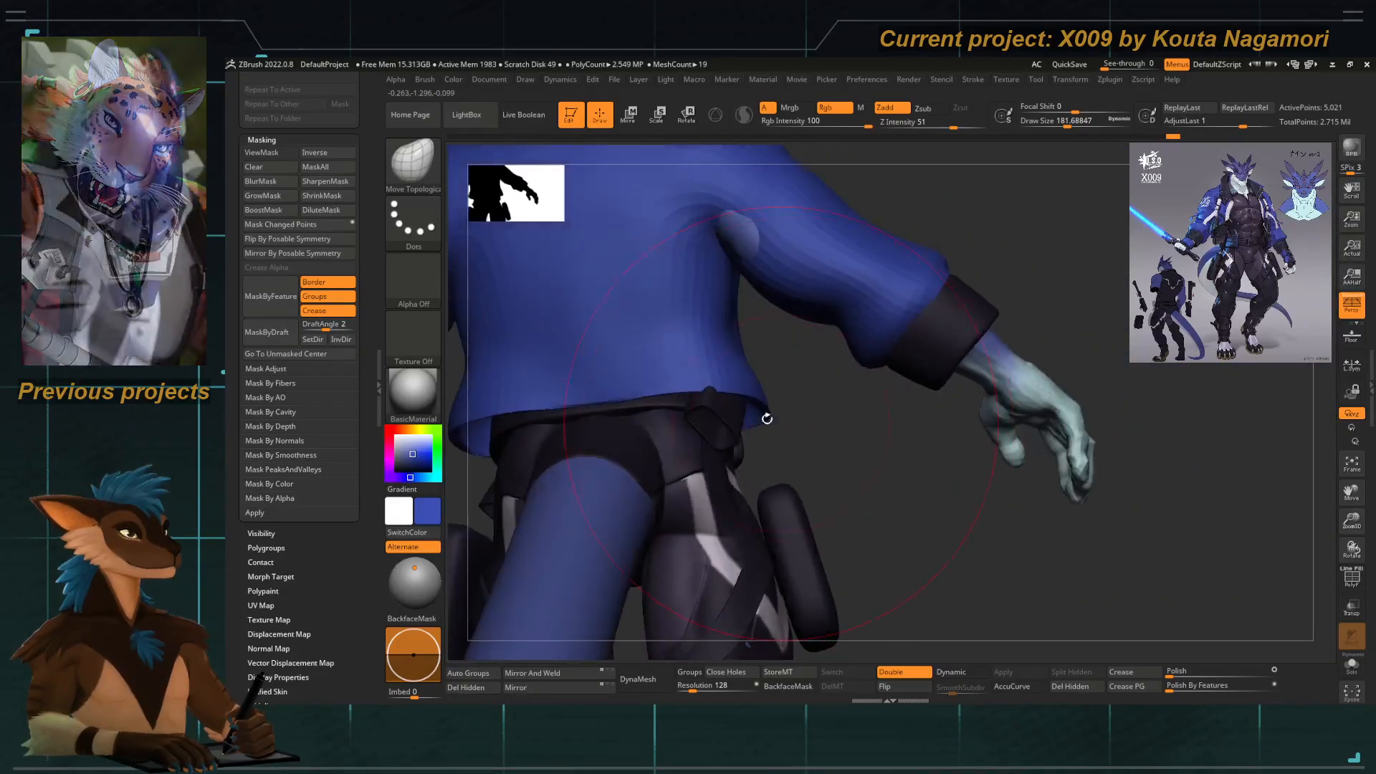
left_click(717, 419, "alt")
key("e")
right_click_drag(710, 423, 731, 498, "alt")
key("y")
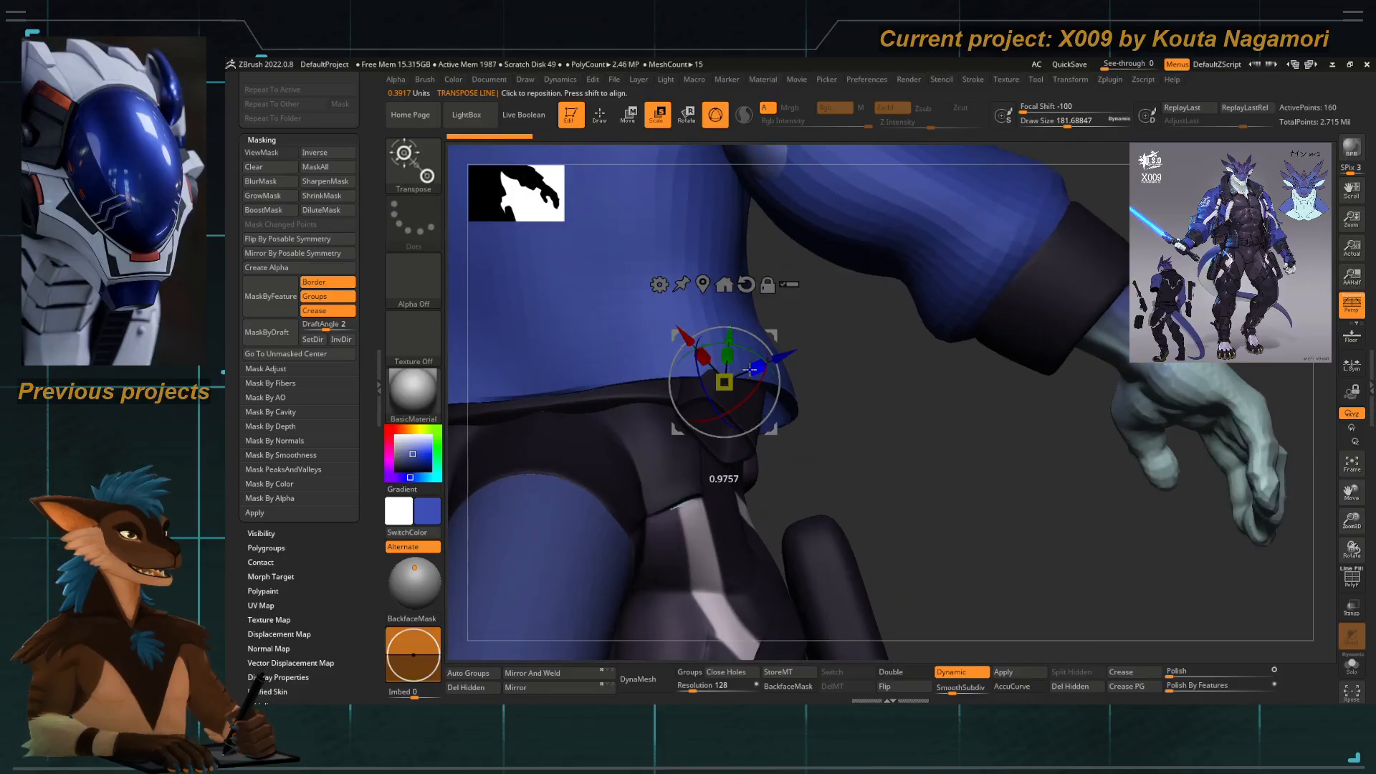
left_click_drag(866, 467, 807, 451)
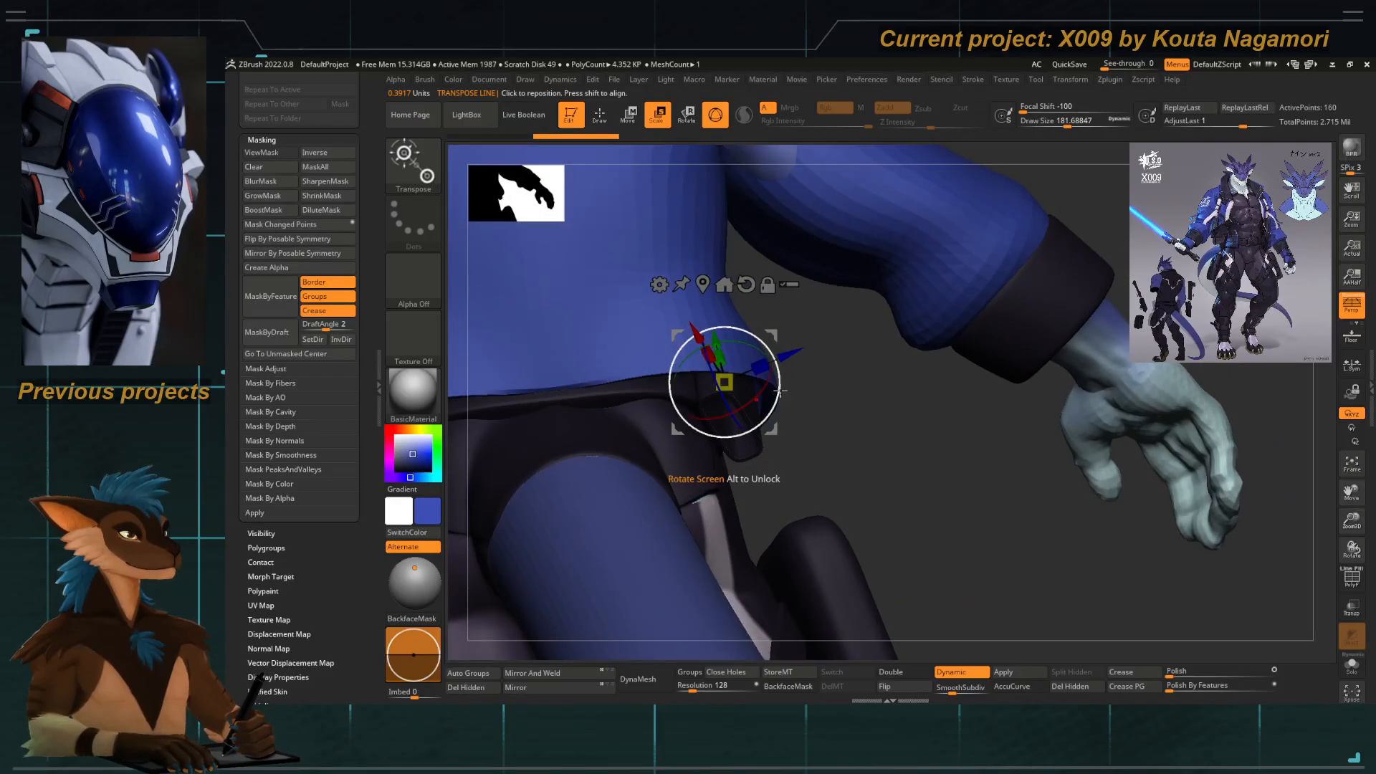
left_click_drag(787, 352, 782, 355)
left_click_drag(854, 439, 829, 389)
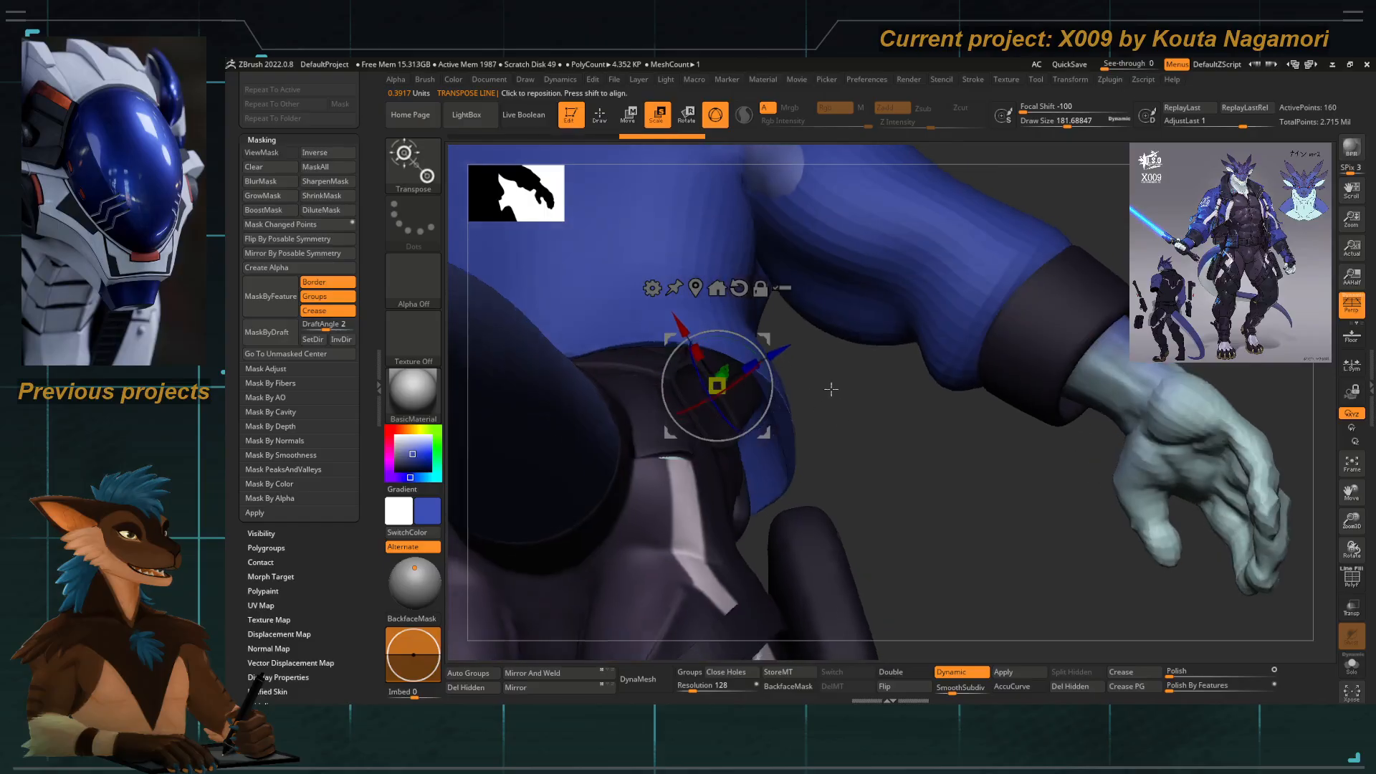
key("q")
Select the sword scabbard, scale it to about 0.96 along its blue axis and move it about 0.011 along that axis.
right_click_drag(858, 427, 645, 459)
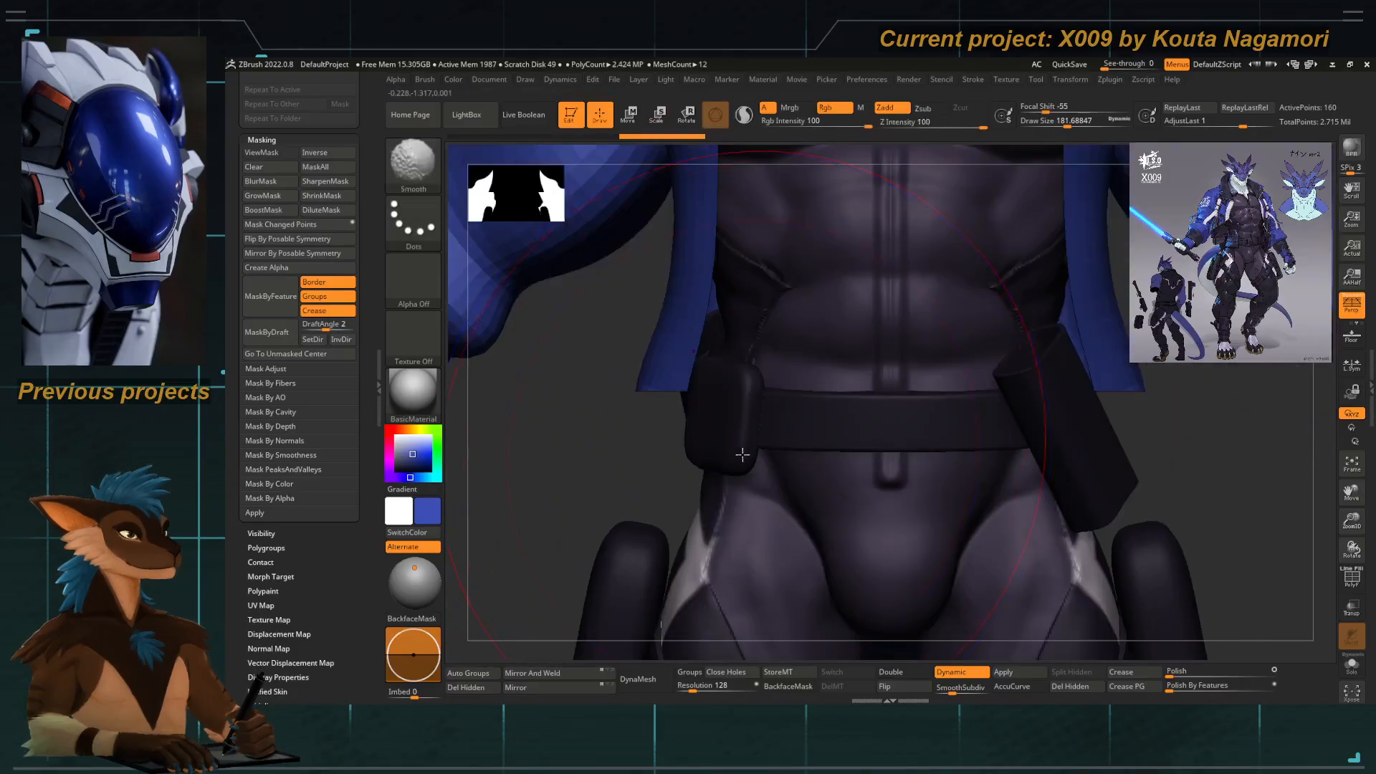
mouse_move(642, 559)
right_mouse_down("alt")
mouse_move(640, 494)
mouse_move(645, 573)
right_mouse_up("alt")
right_click_drag(860, 315, 631, 358, "alt")
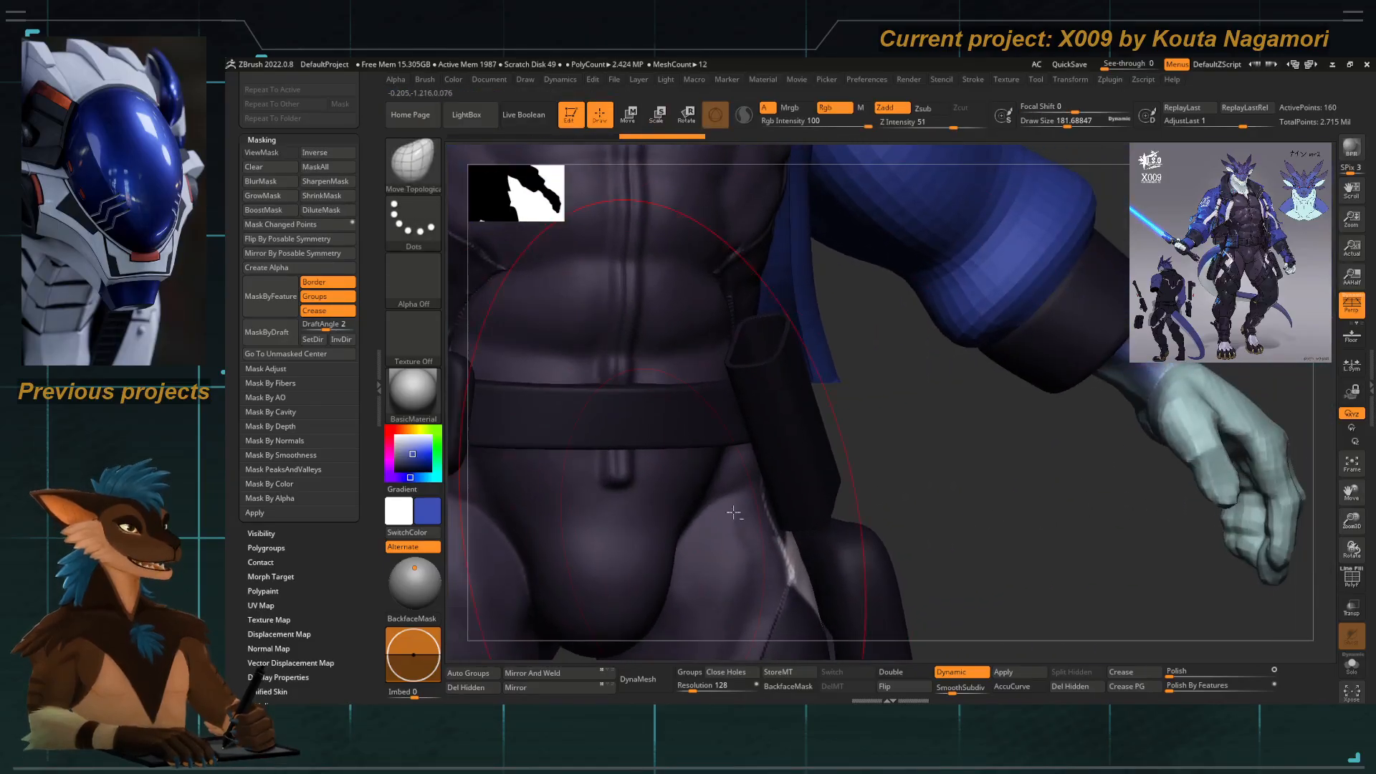
left_click(793, 433, "alt")
key("e")
right_click_drag(832, 432, 892, 478)
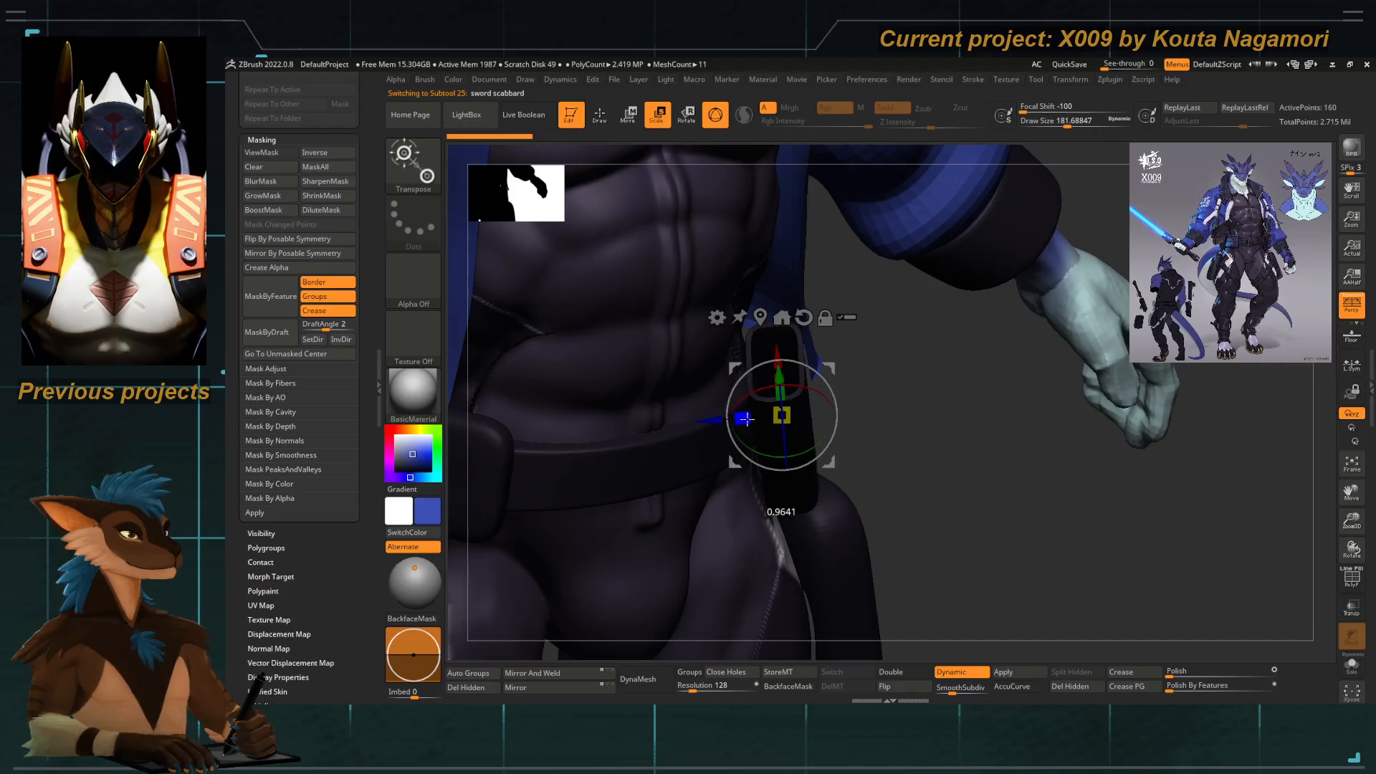
left_click_drag(755, 419, 697, 422)
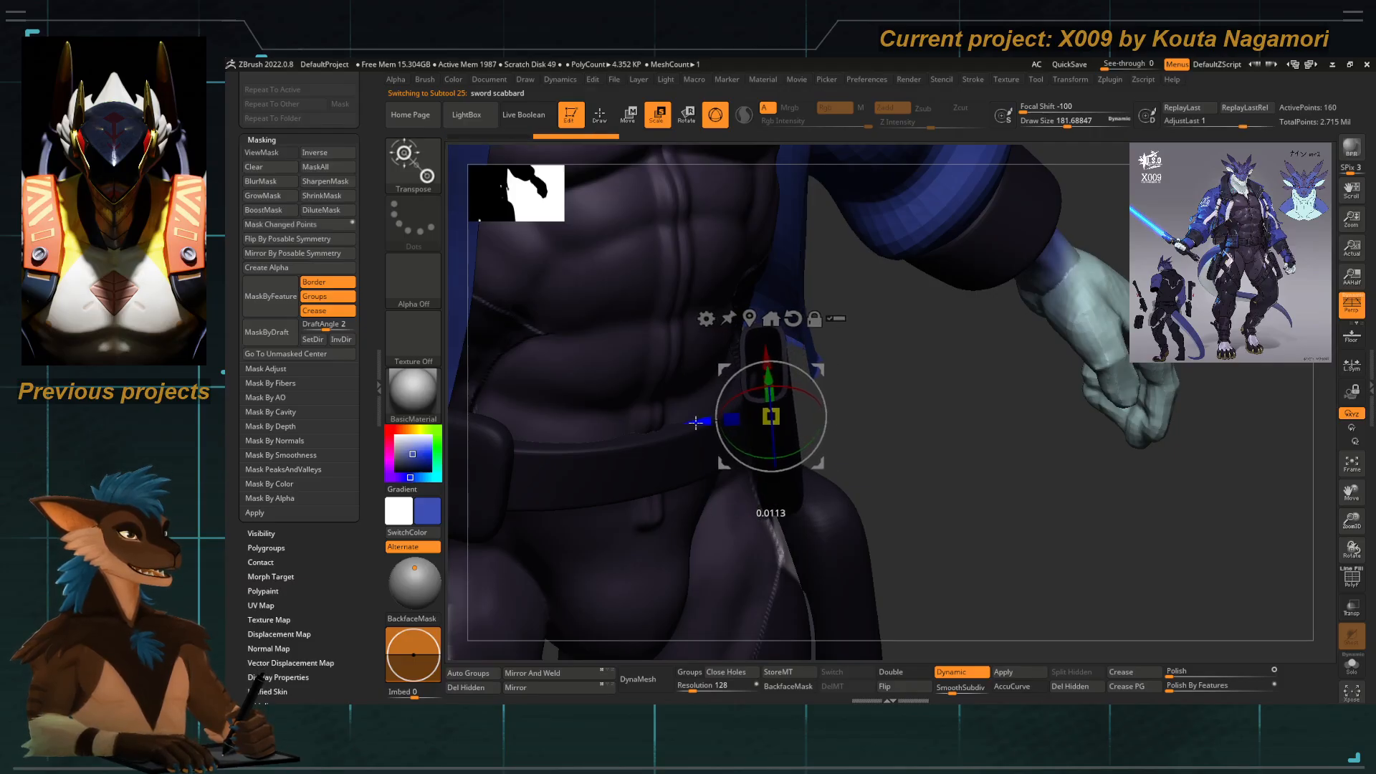
key("q")
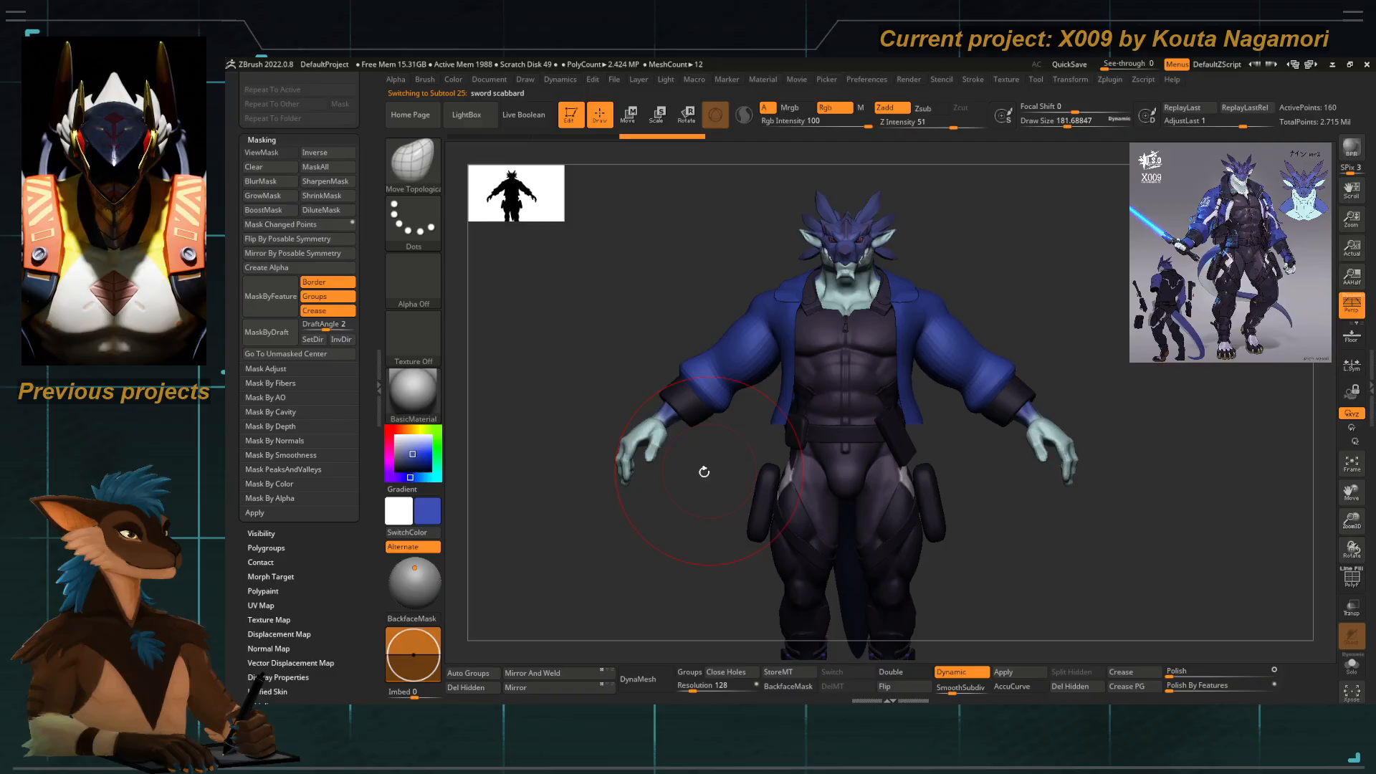
Select the jacket and adjust its open front panels from the chest to the hem at a draw size of about 108.
right_click_drag(703, 472, 655, 366)
mouse_move(654, 366)
right_mouse_down("alt")
mouse_move(620, 322)
mouse_move(688, 430)
right_mouse_up("alt")
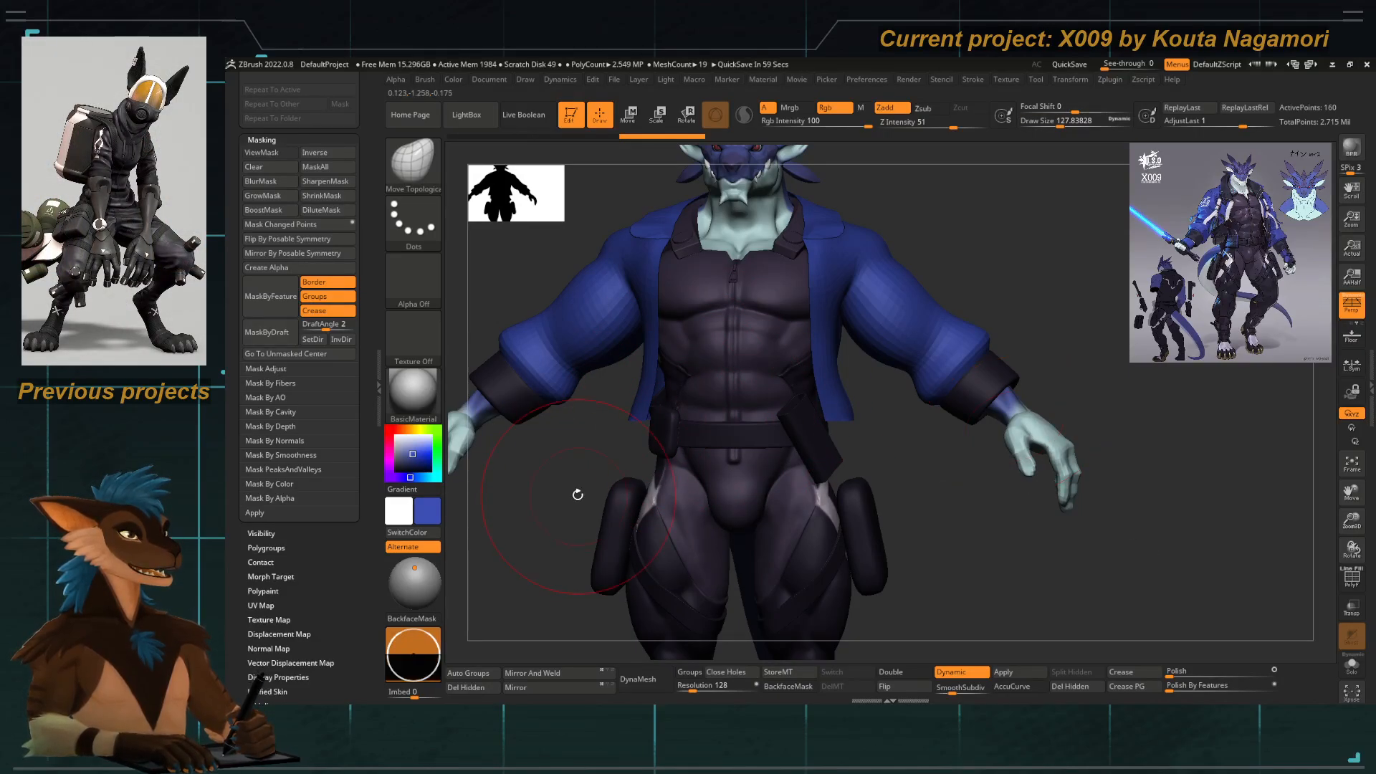
right_click_drag(616, 490, 700, 513, "alt")
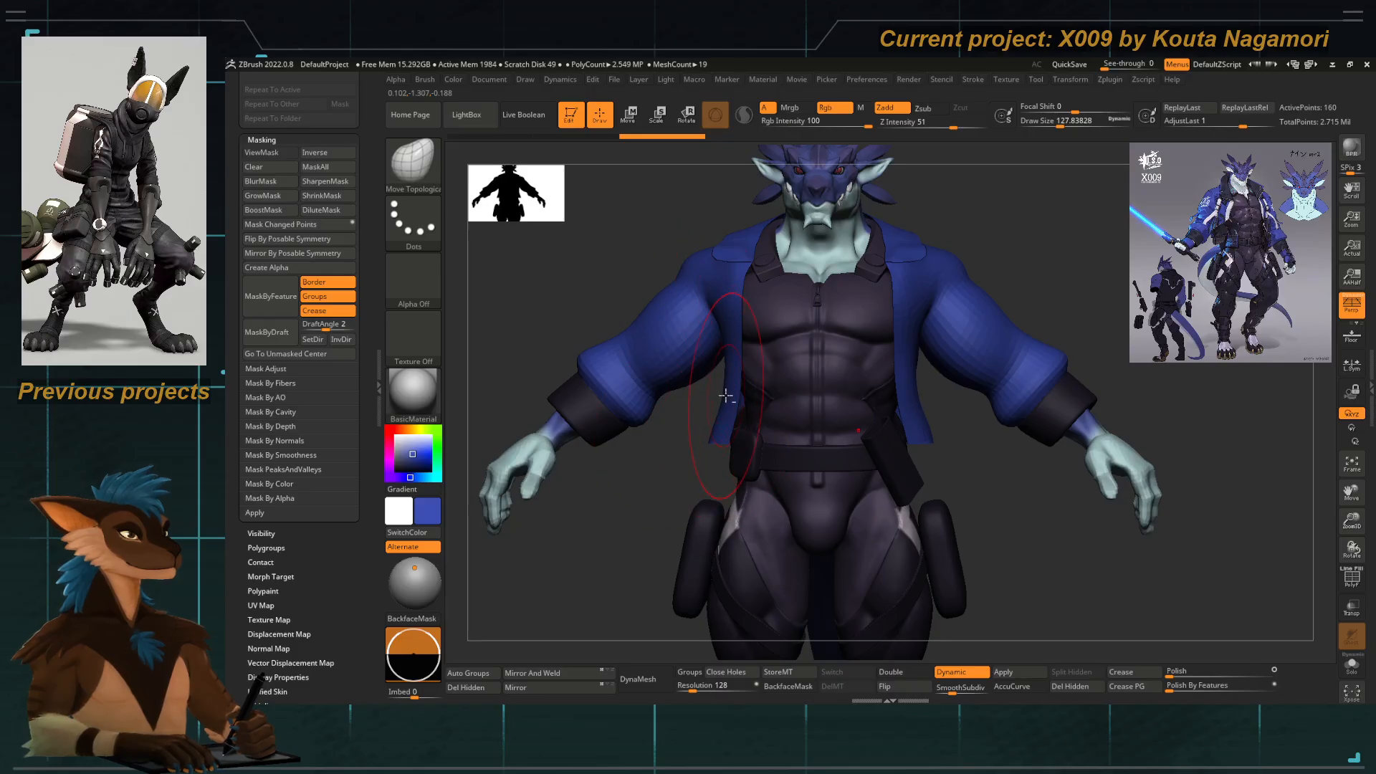
left_click(726, 395, "alt")
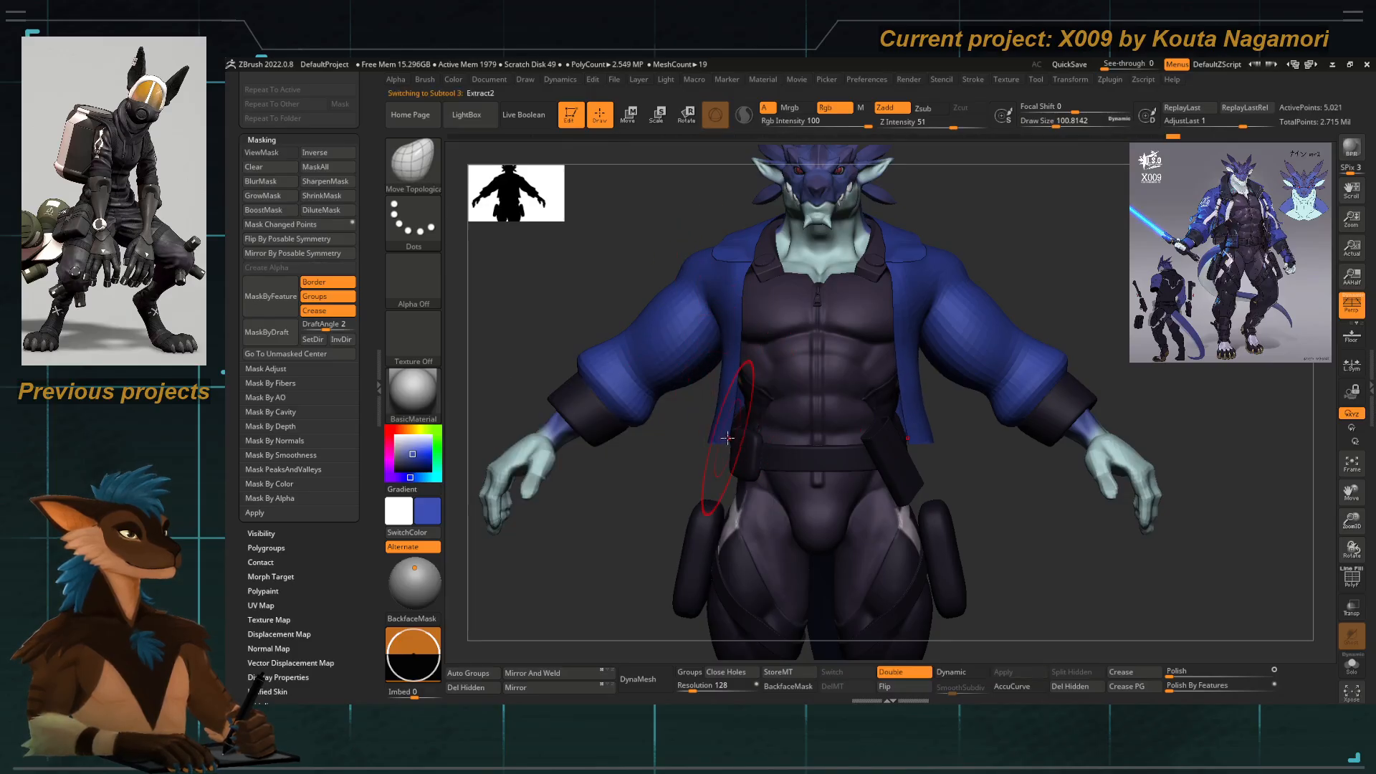
key("space")
left_click_drag(738, 348, 746, 349)
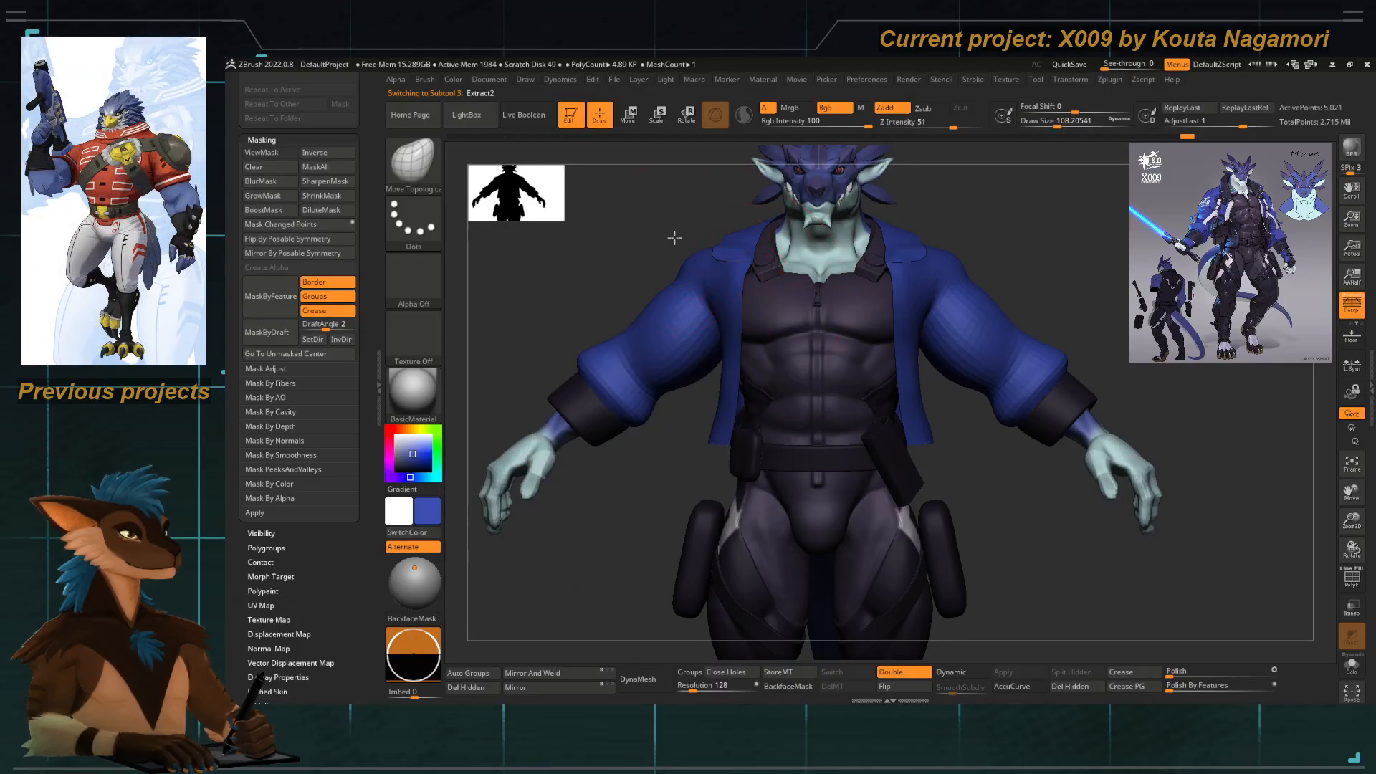
left_click_drag(674, 237, 758, 312)
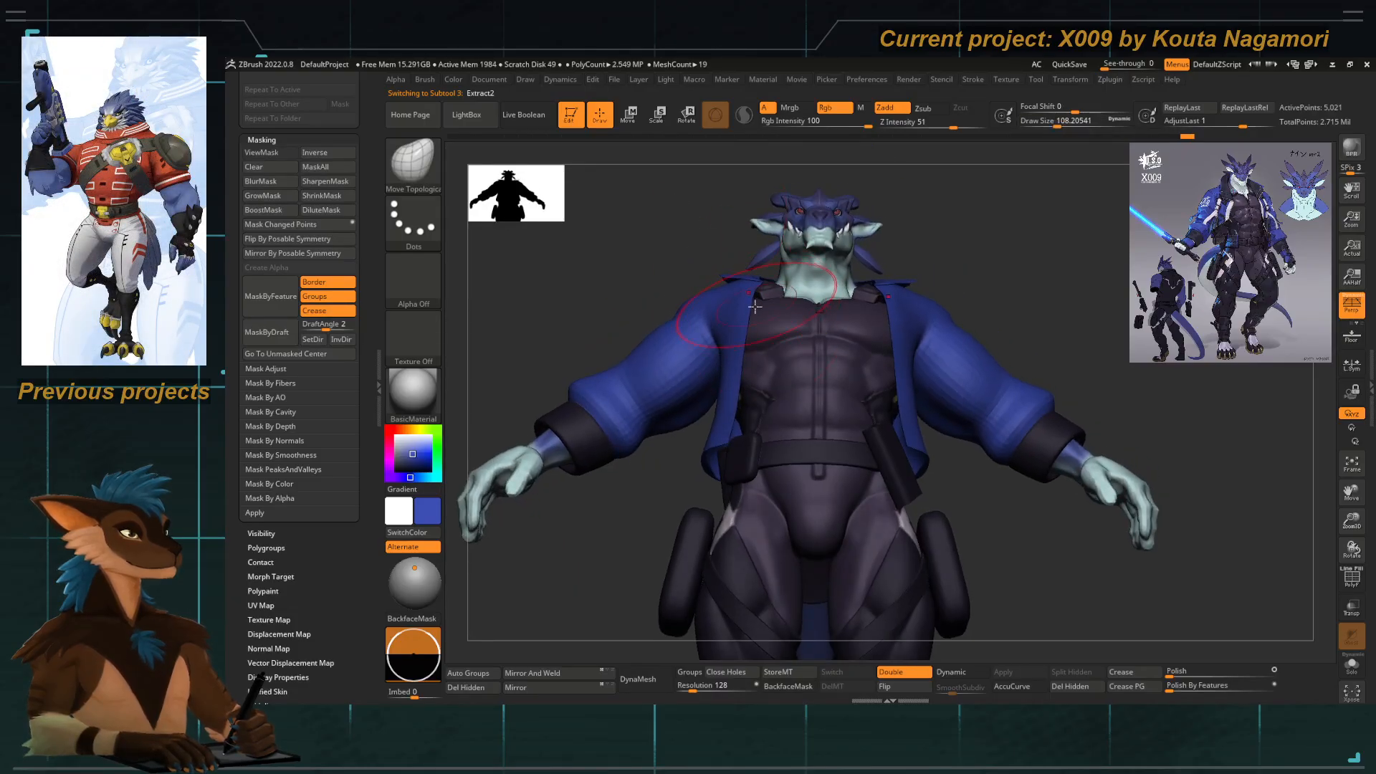
left_click_drag(746, 356, 771, 352)
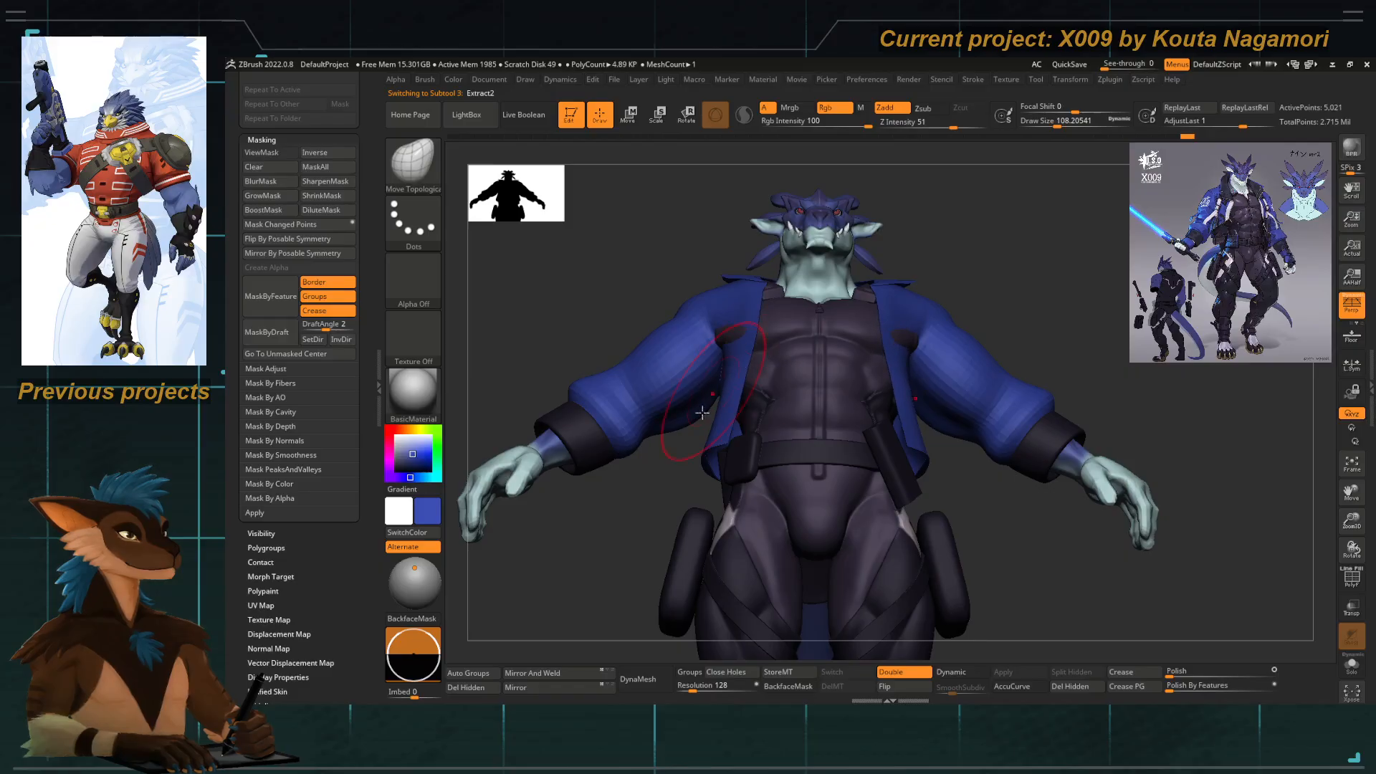
left_click_drag(697, 423, 747, 391)
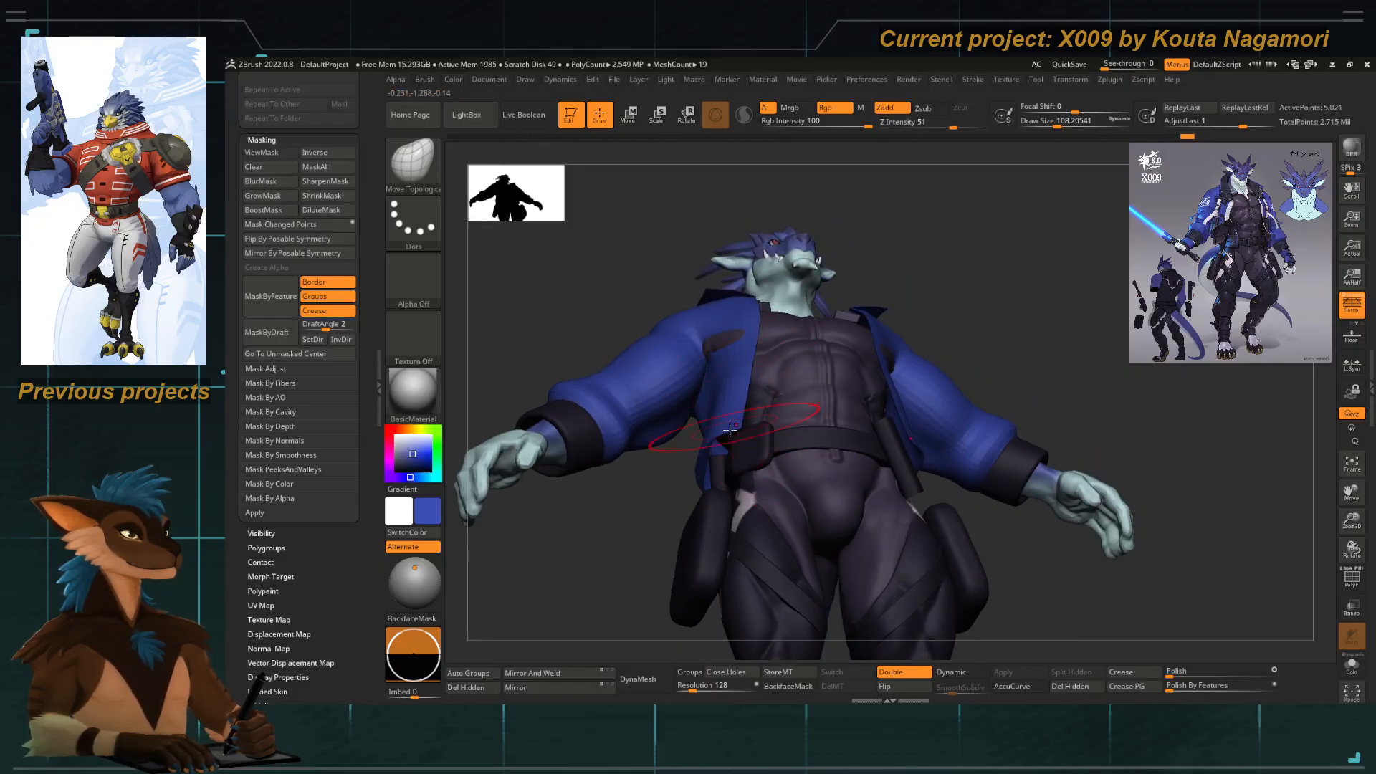
Show the polygon wireframe and set ZModeler's polygon action to Delete with the Polyloop target over the jacket's front hem.
left_click(1347, 582)
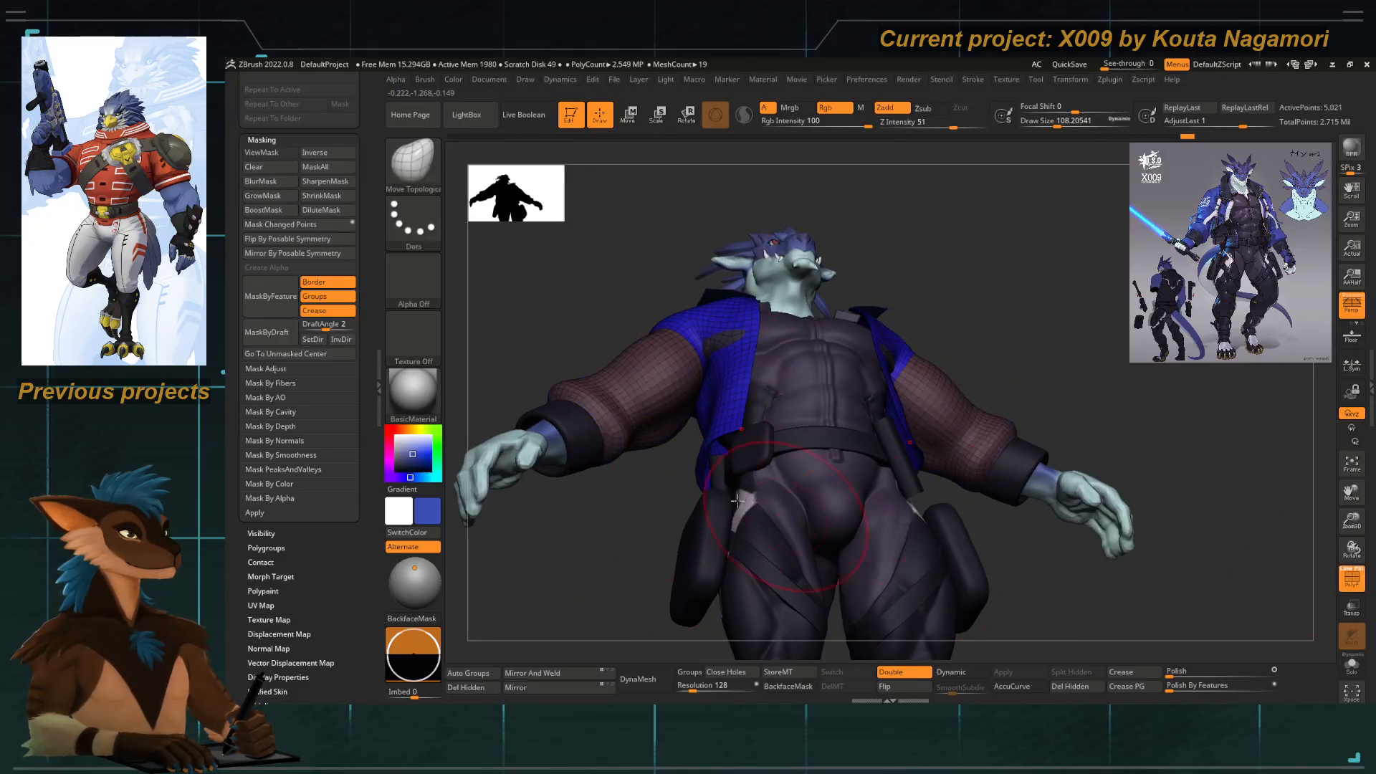
right_click_drag(702, 490, 777, 501, "ctrl")
right_click_drag(736, 384, 755, 318, "ctrl")
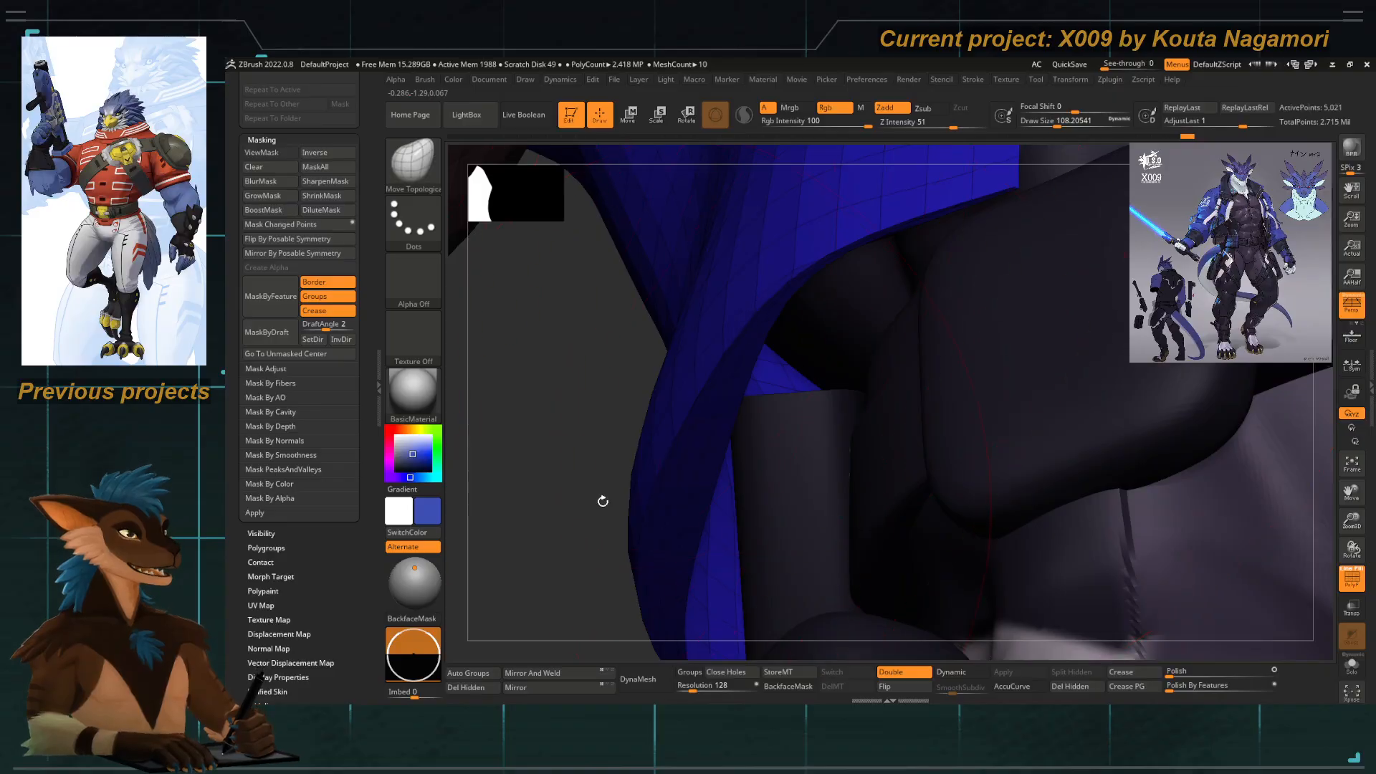
left_click_drag(602, 500, 738, 337)
right_click_drag(697, 415, 662, 332, "ctrl")
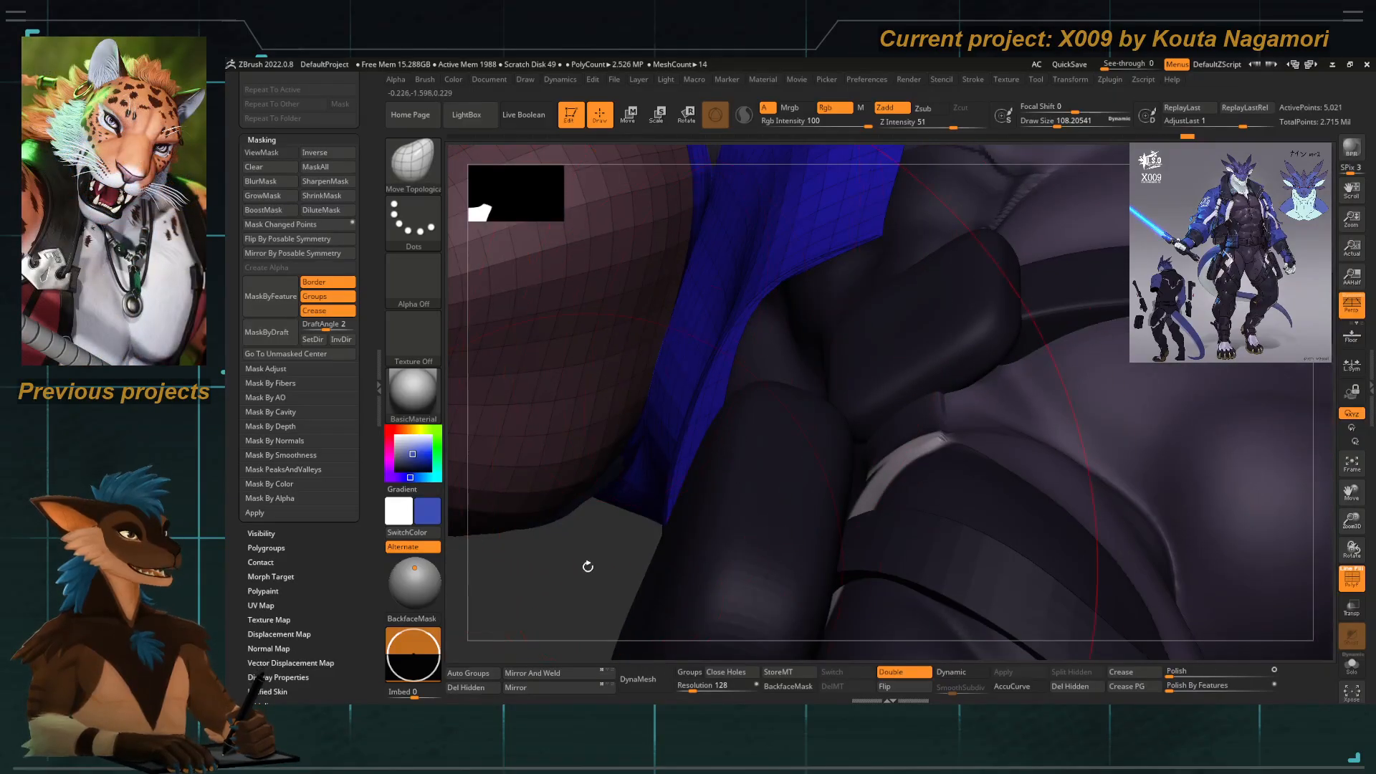
mouse_move(587, 565)
left_mouse_down()
mouse_move(592, 590)
mouse_move(618, 599)
left_mouse_up()
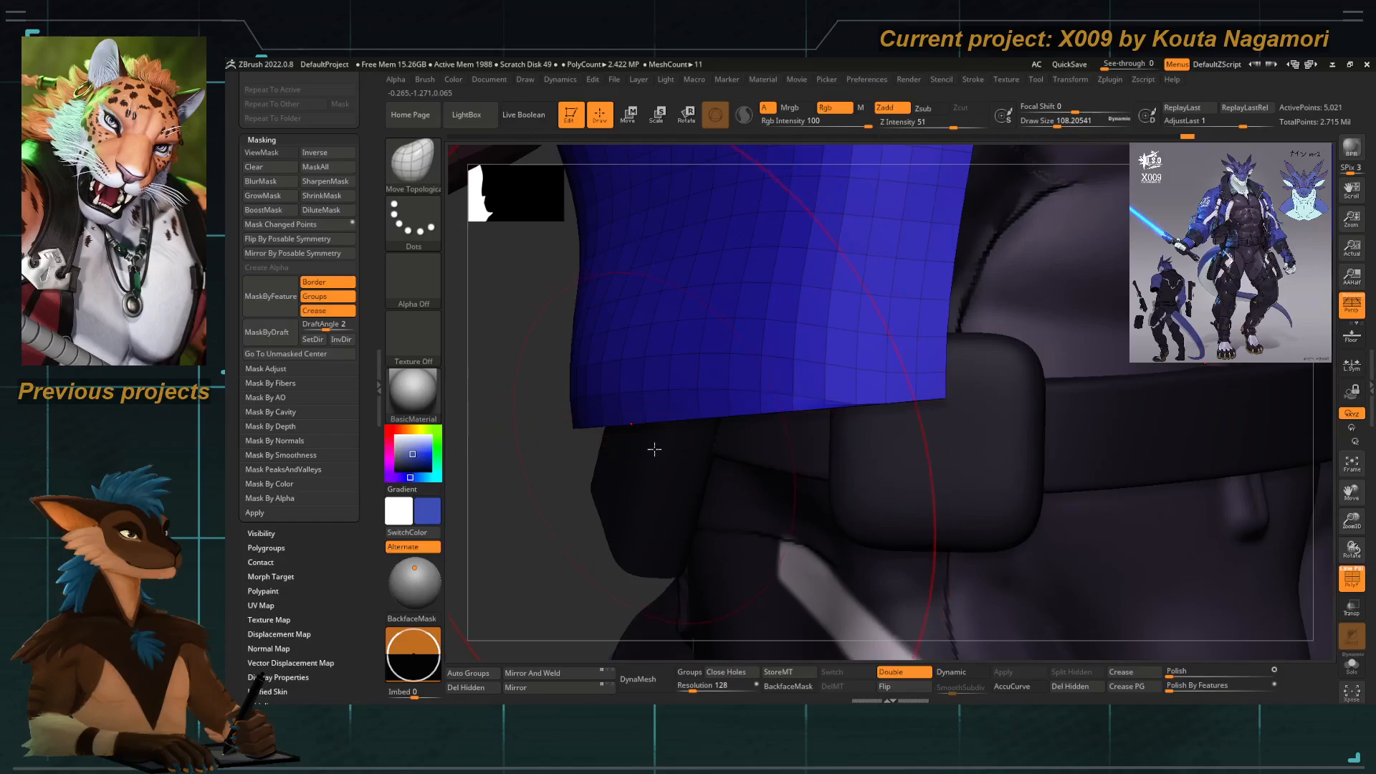
key("b")
key("z")
key("m")
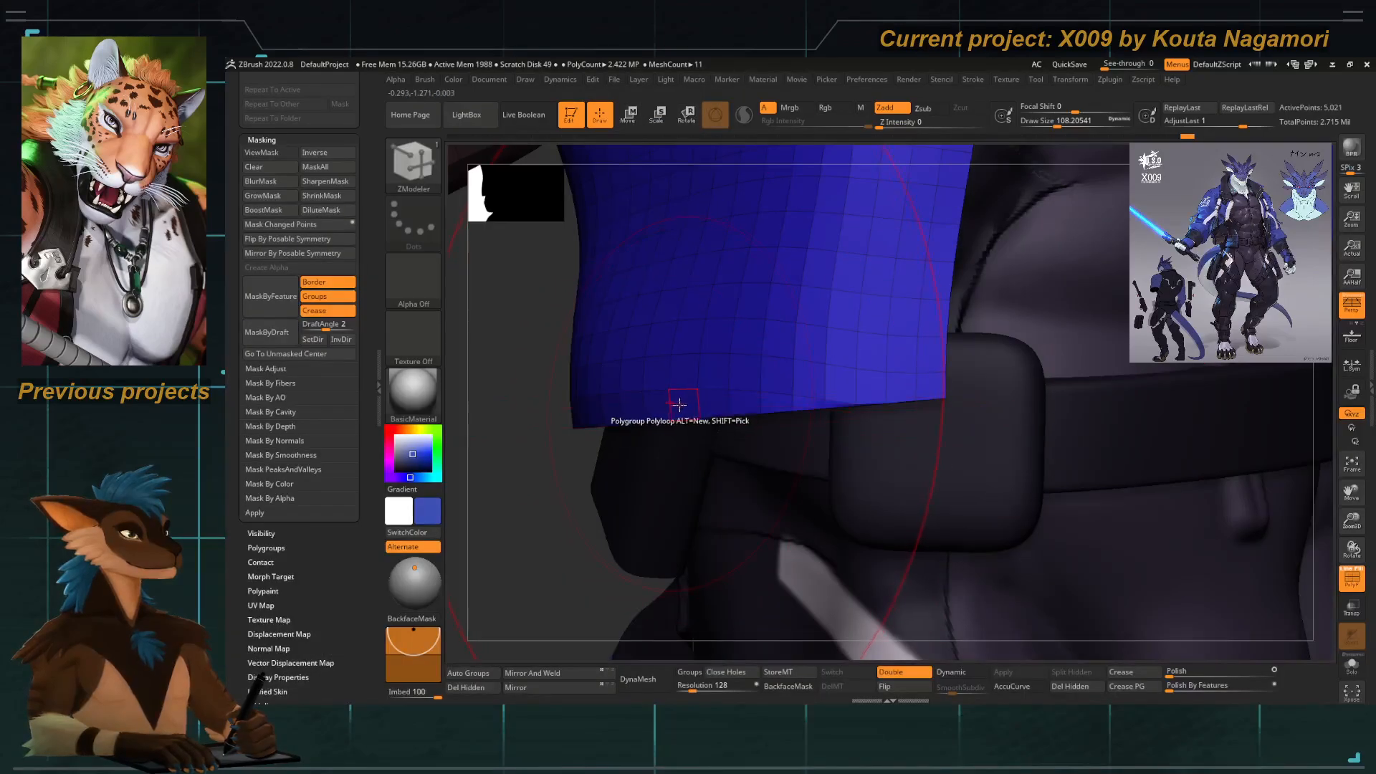
key("space")
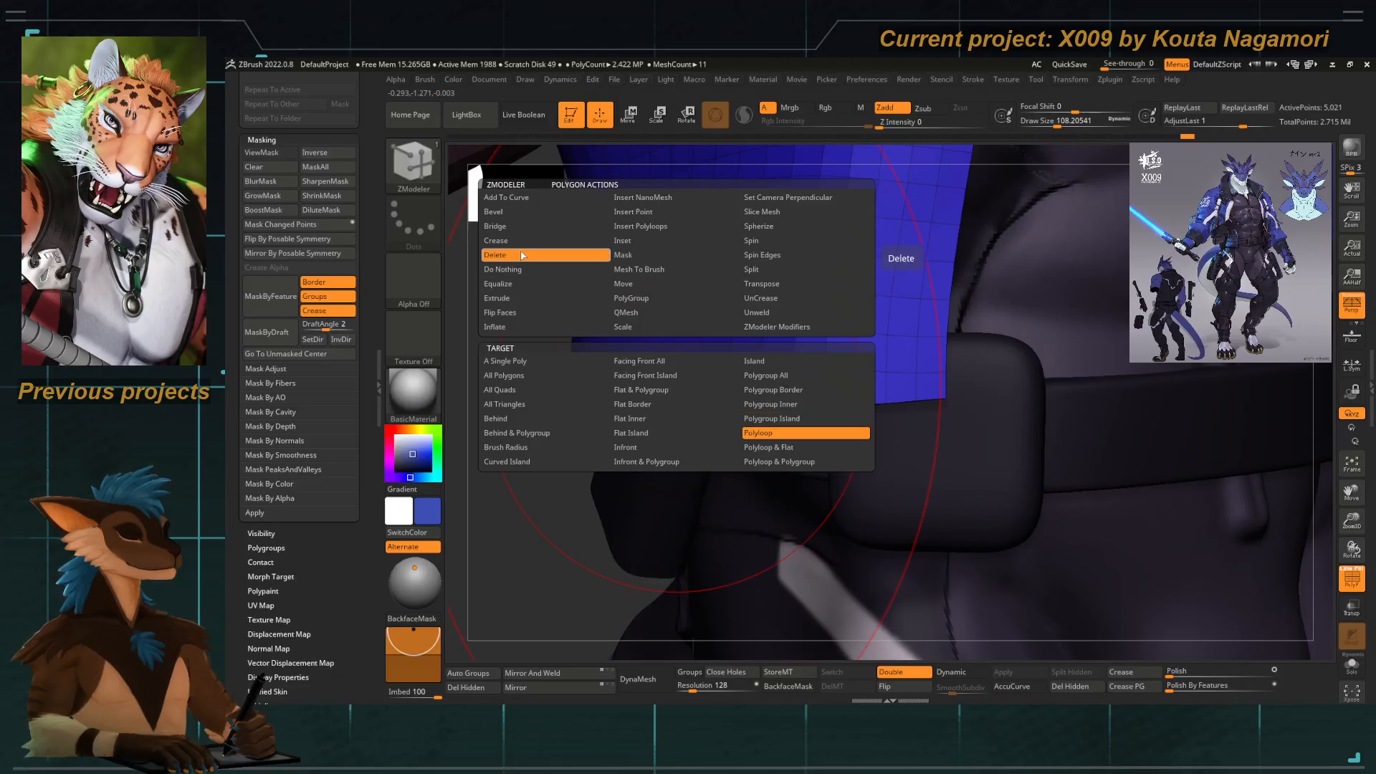
left_click(745, 433)
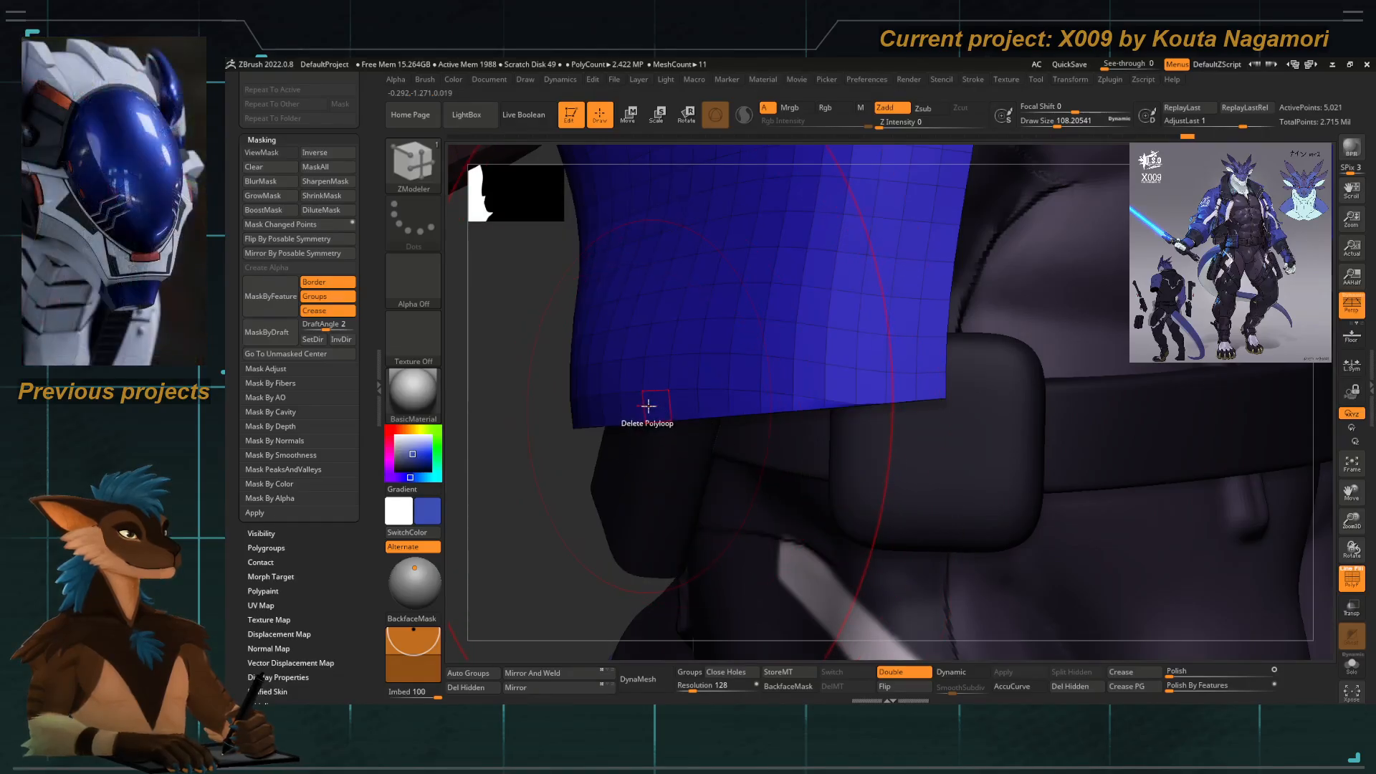
Change ZModeler's Delete target to Island and remove the polygon island at the jacket's lower hem beside the belt.
left_click_drag(593, 430, 552, 417)
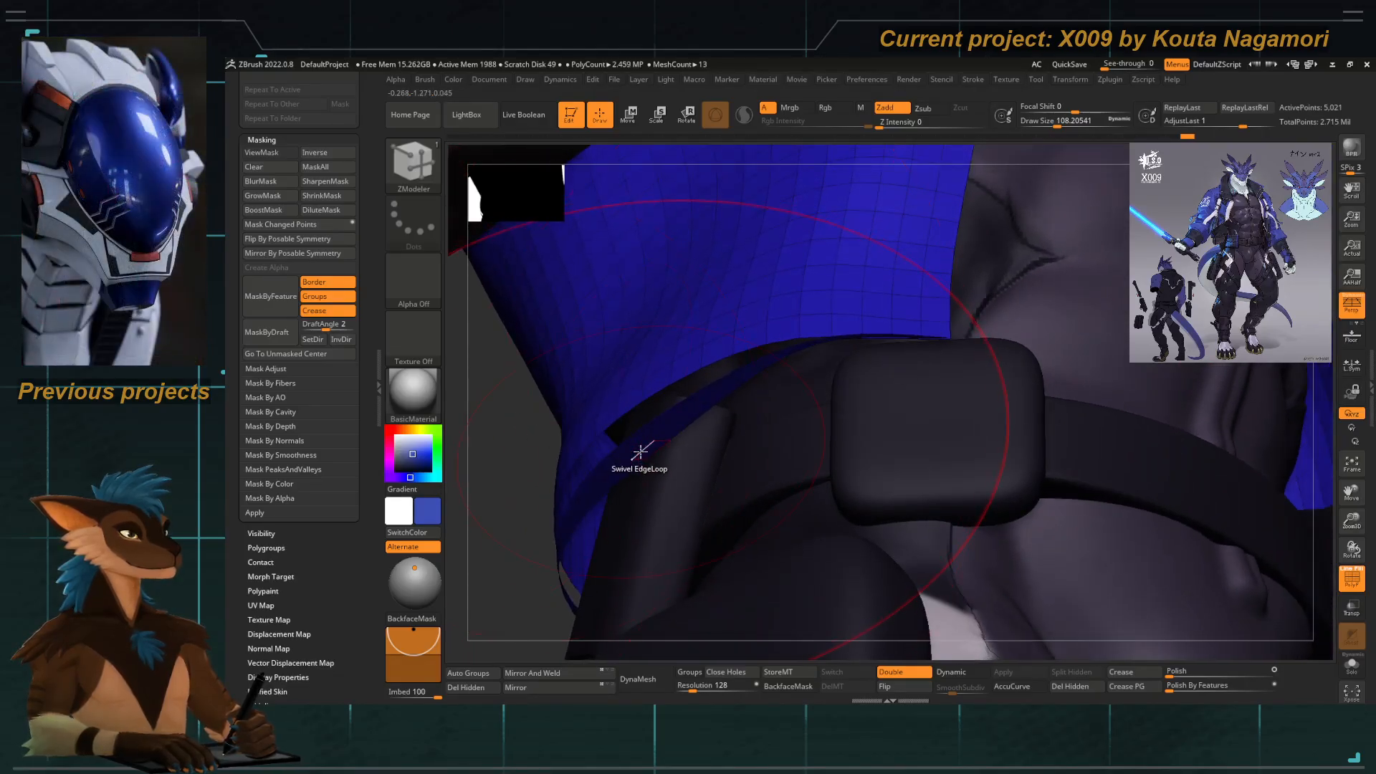
key("space")
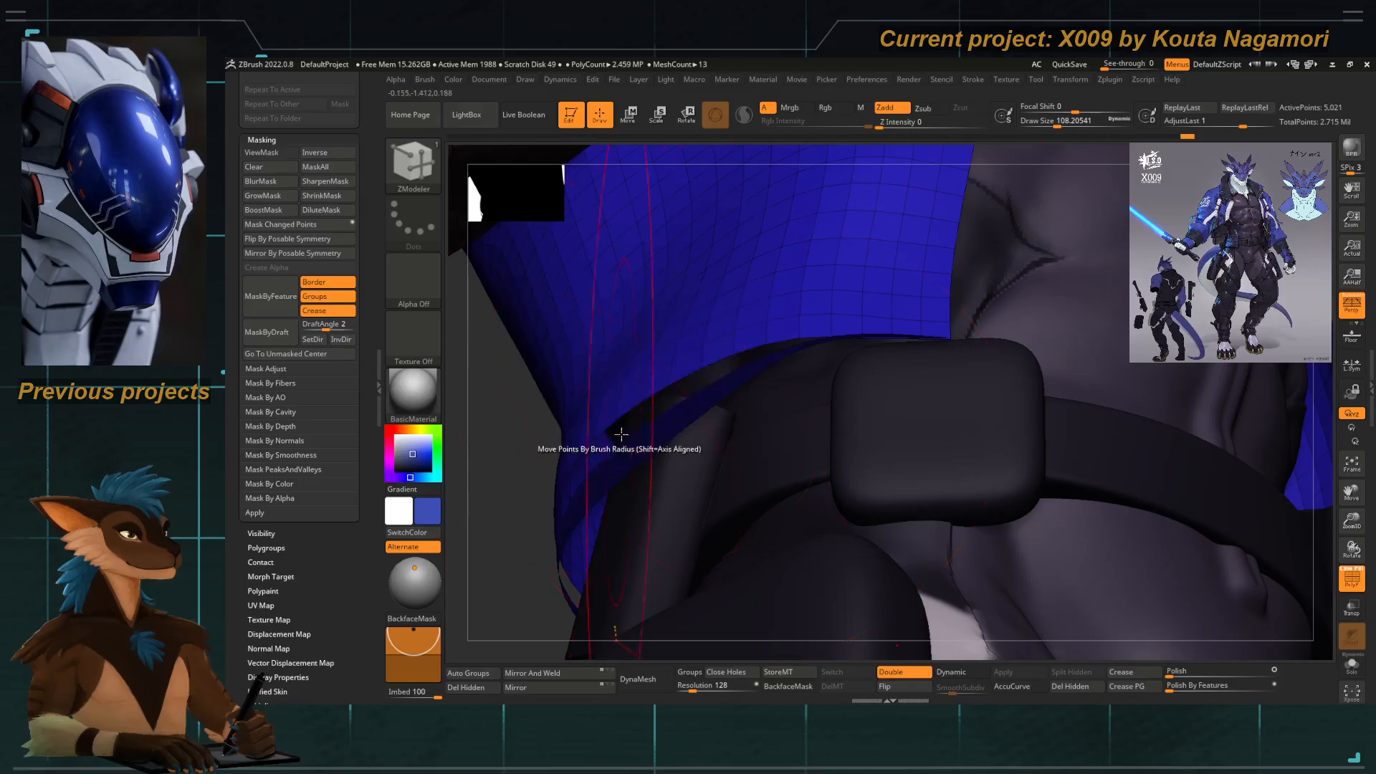
key("space")
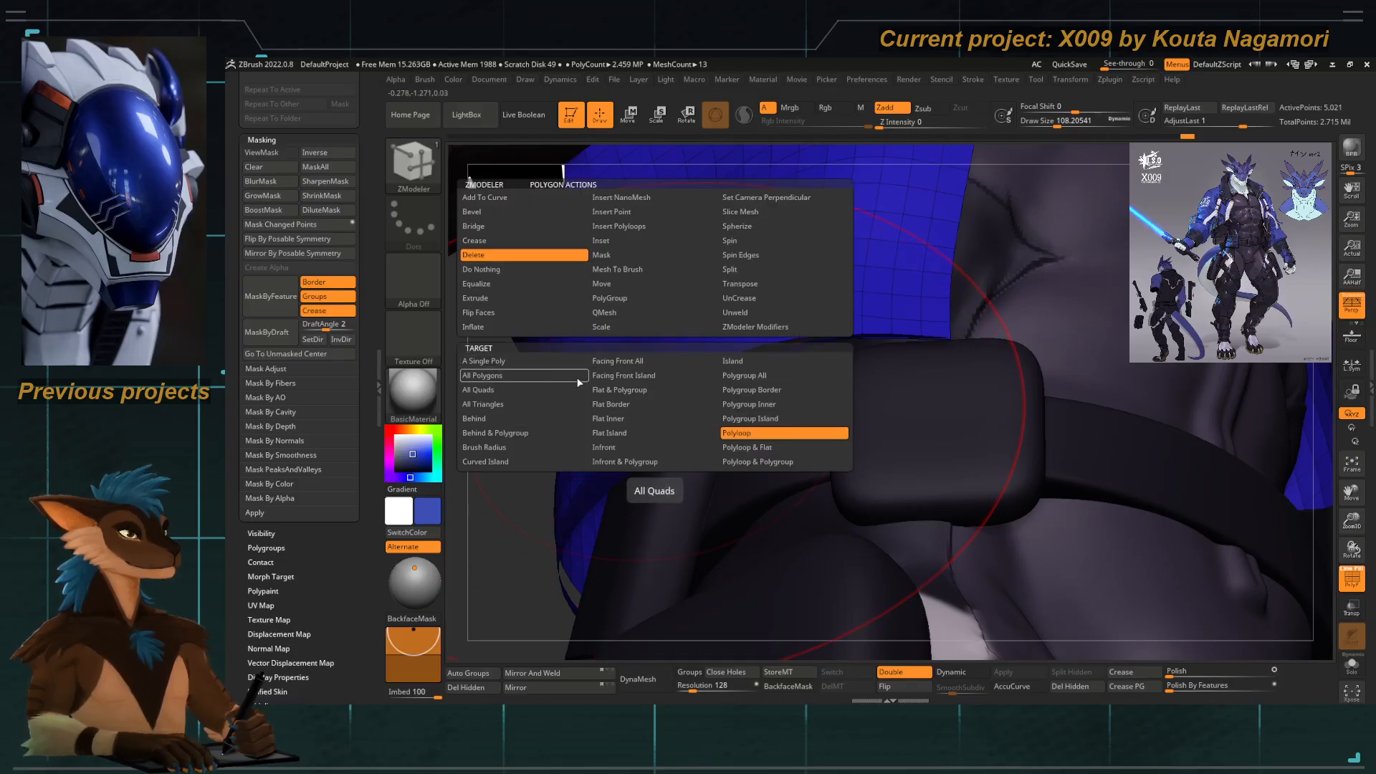
left_click(742, 361)
left_click(659, 428)
right_click_drag(681, 432, 560, 459)
right_click_drag(709, 494, 597, 511, "alt")
Switch to the Move Topological brush, isolate the jacket's blue torso polygroup and show the jacket alone in Solo mode.
key("b")
key("m")
key("t")
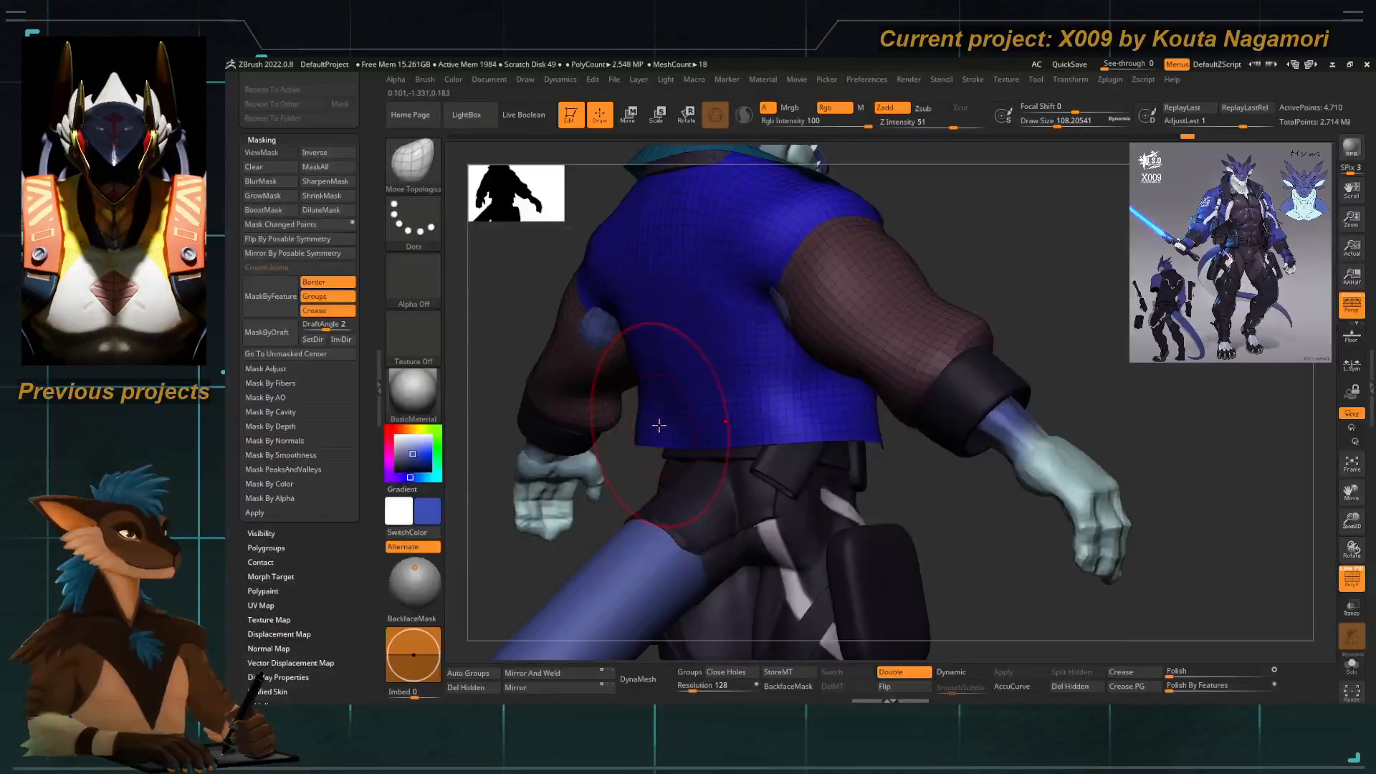
mouse_move(478, 379)
right_mouse_down()
mouse_move(552, 428)
mouse_move(679, 437)
mouse_move(634, 392)
mouse_move(661, 362)
right_mouse_up()
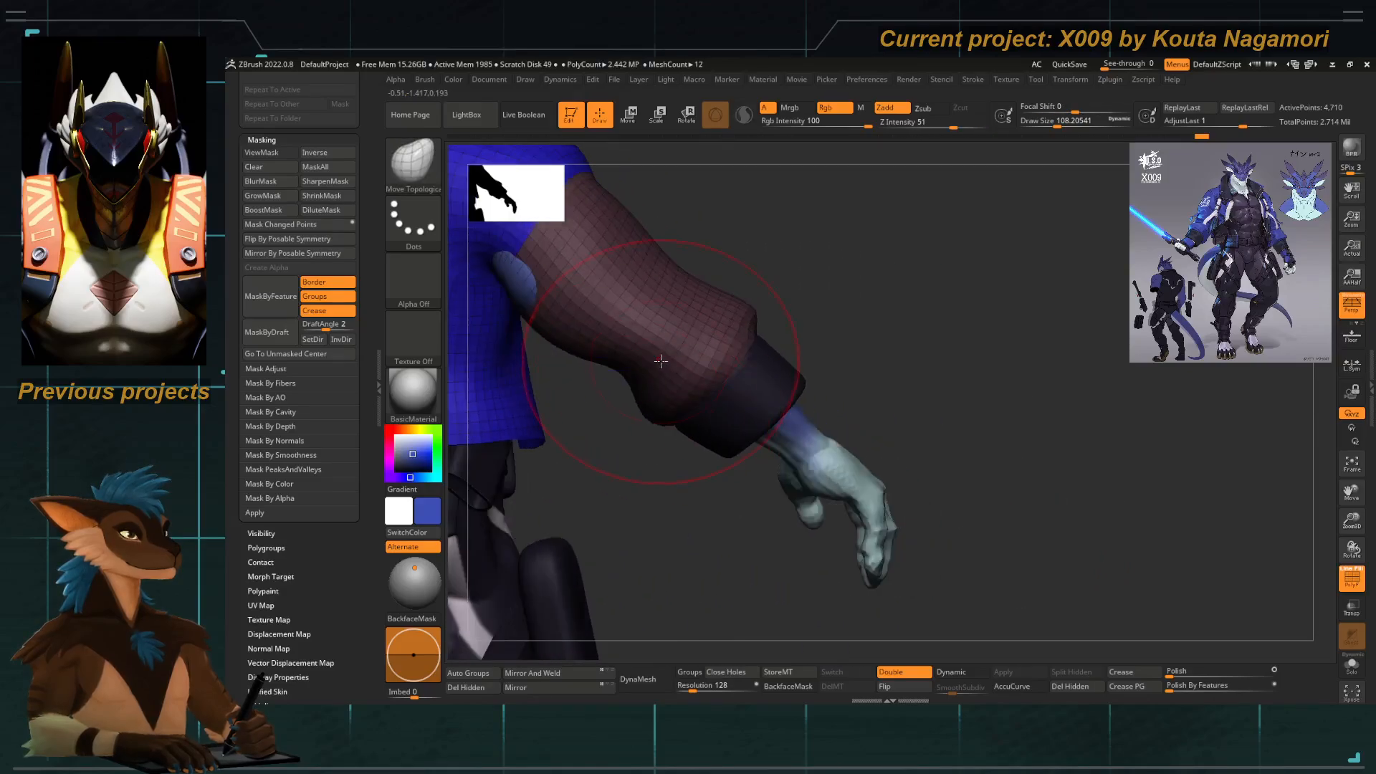
left_click_drag(581, 413, 651, 440)
left_click(651, 439, "ctrl+shift")
left_click_drag(787, 548, 831, 538)
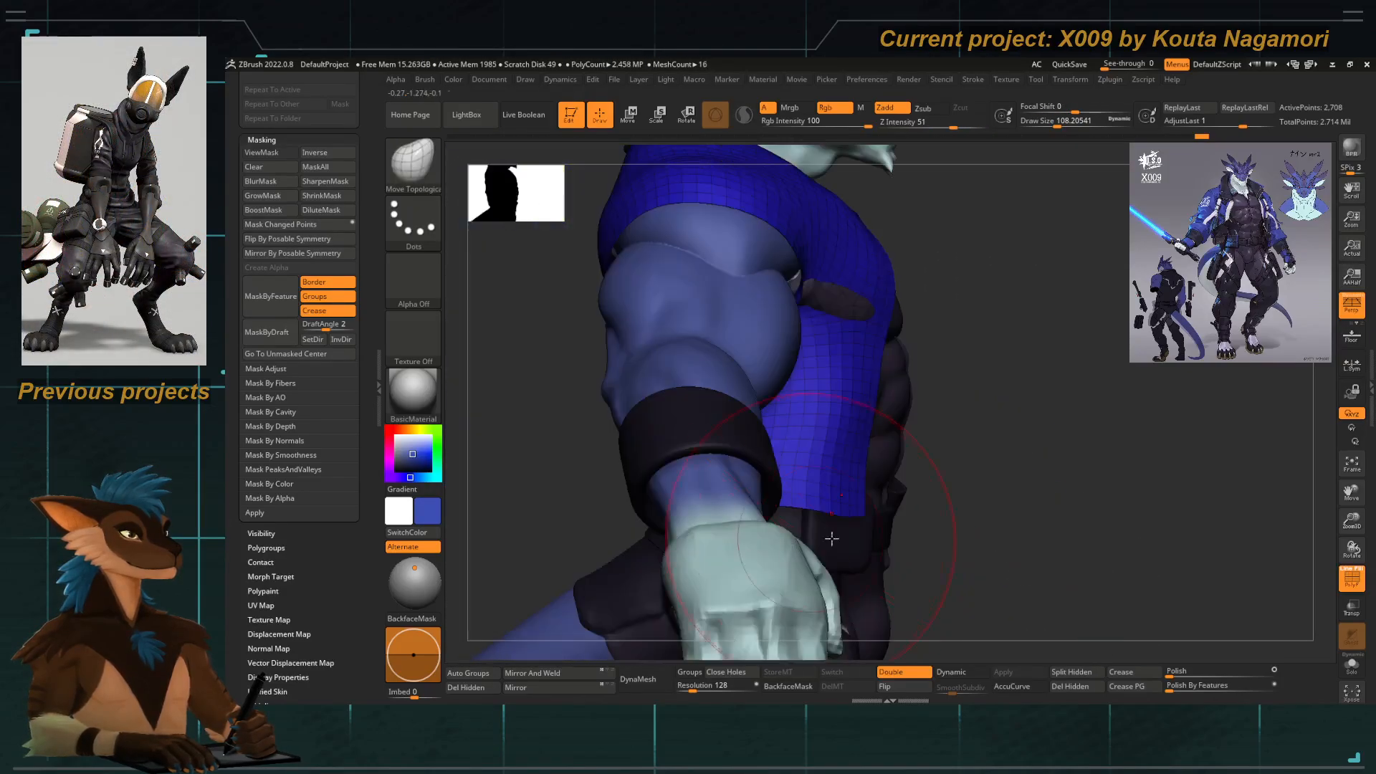
left_click(1351, 662)
Reshape the jacket's side below the armhole with Move Topological at a draw size of about 120.
left_click_drag(1146, 605, 673, 419)
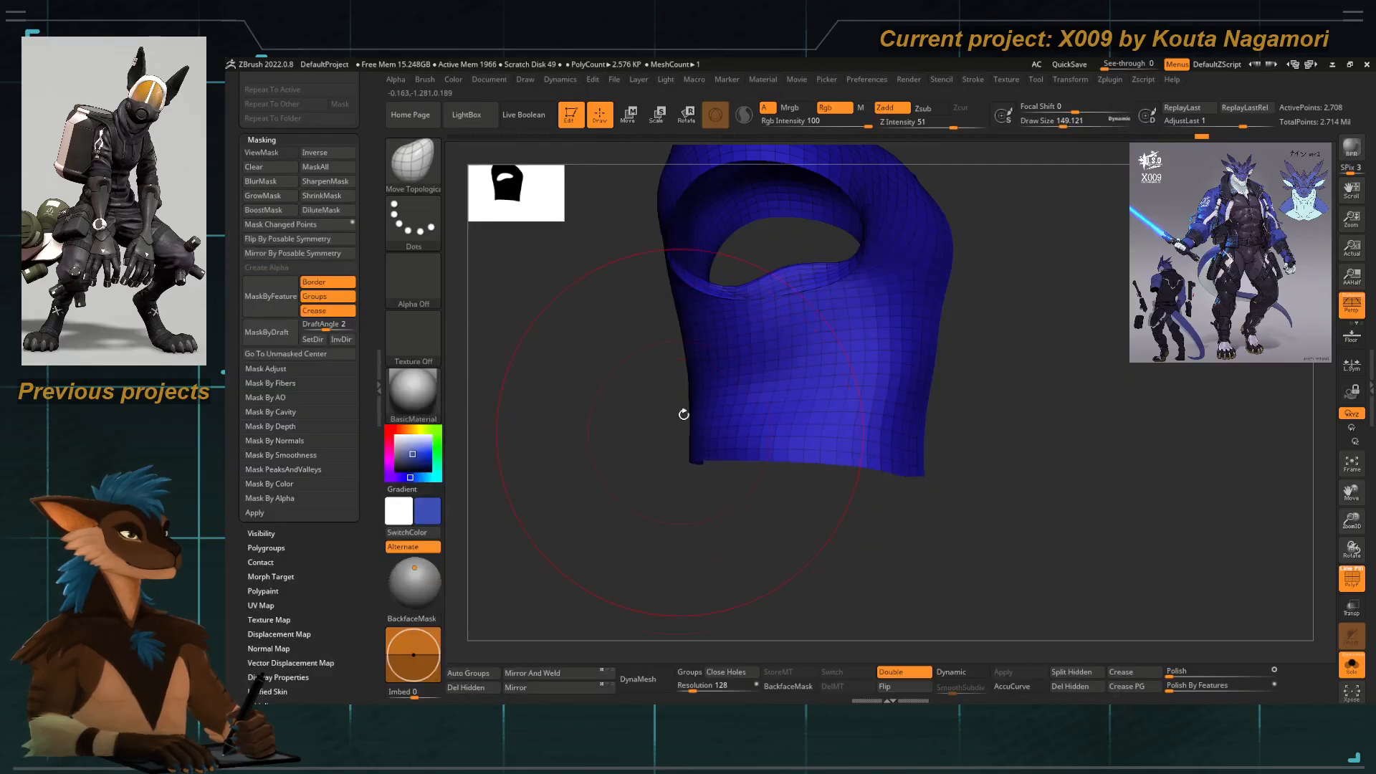
key("s")
mouse_move(684, 415)
left_mouse_down()
mouse_move(654, 458)
mouse_move(649, 367)
left_mouse_up()
key("s")
left_click_drag(689, 443, 693, 443)
mouse_move(690, 431)
left_mouse_down()
mouse_move(614, 547)
mouse_move(645, 547)
left_mouse_up()
Flatten the jacket's side panel below the armhole with hPolish at a draw size of about 87 and smooth it.
key("b")
key("h")
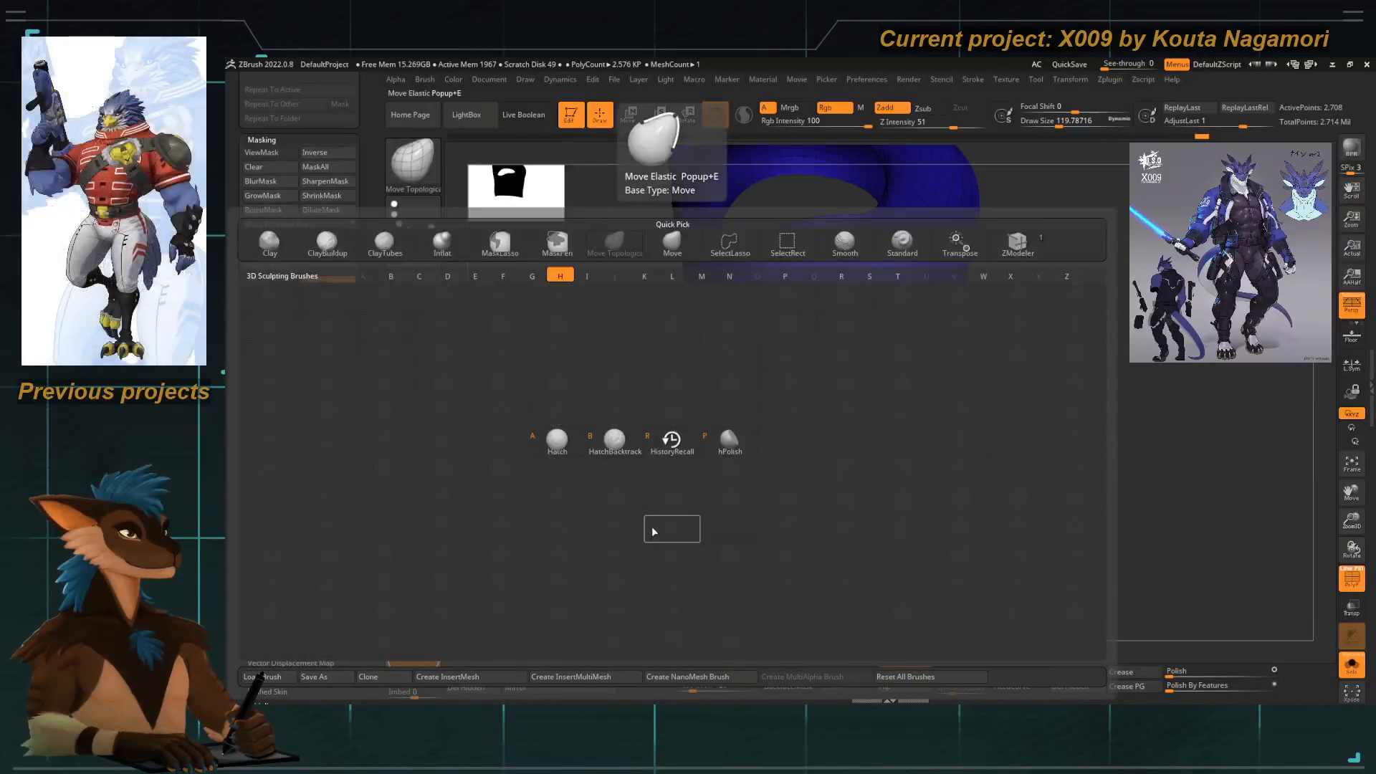
key("Escape")
key("Escape")
key("b")
key("h")
key("p")
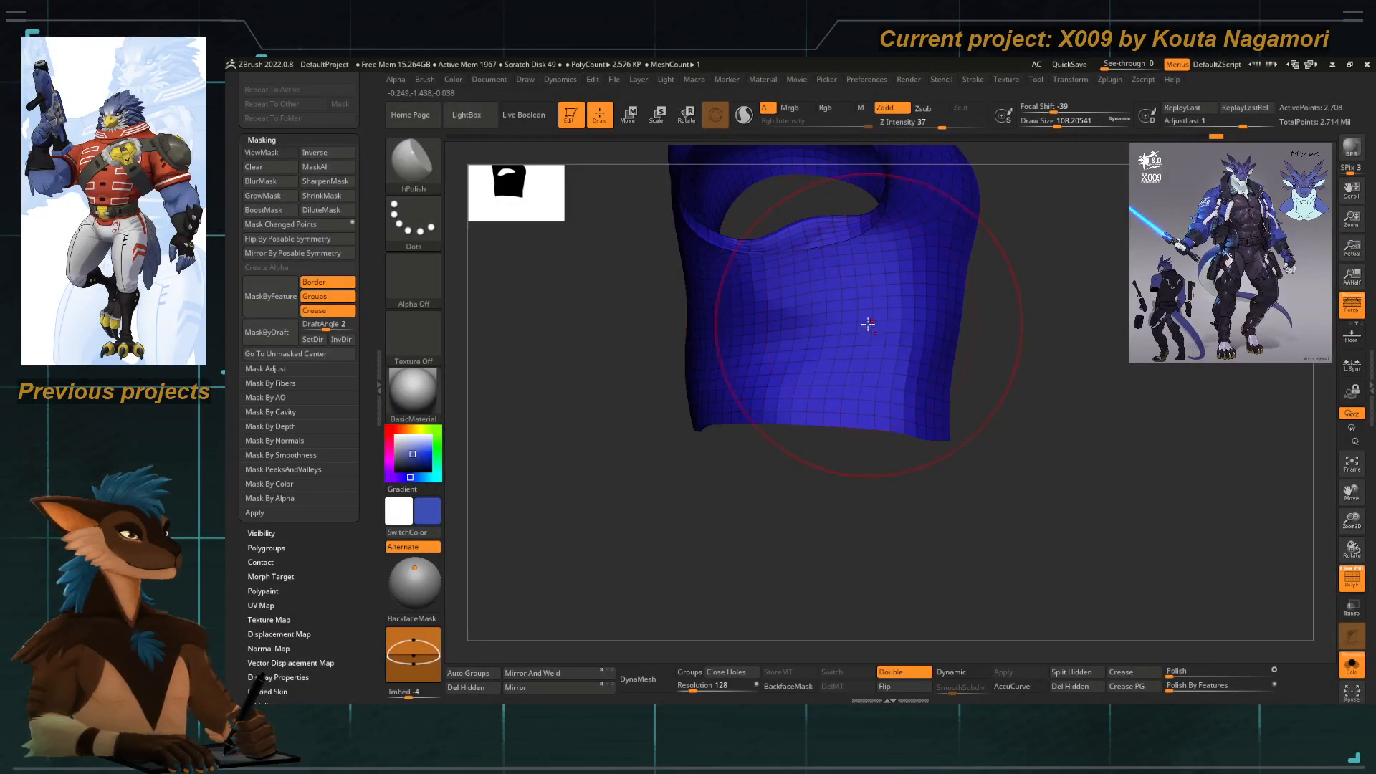
key("bracketleft")
left_click_drag(786, 351, 764, 327)
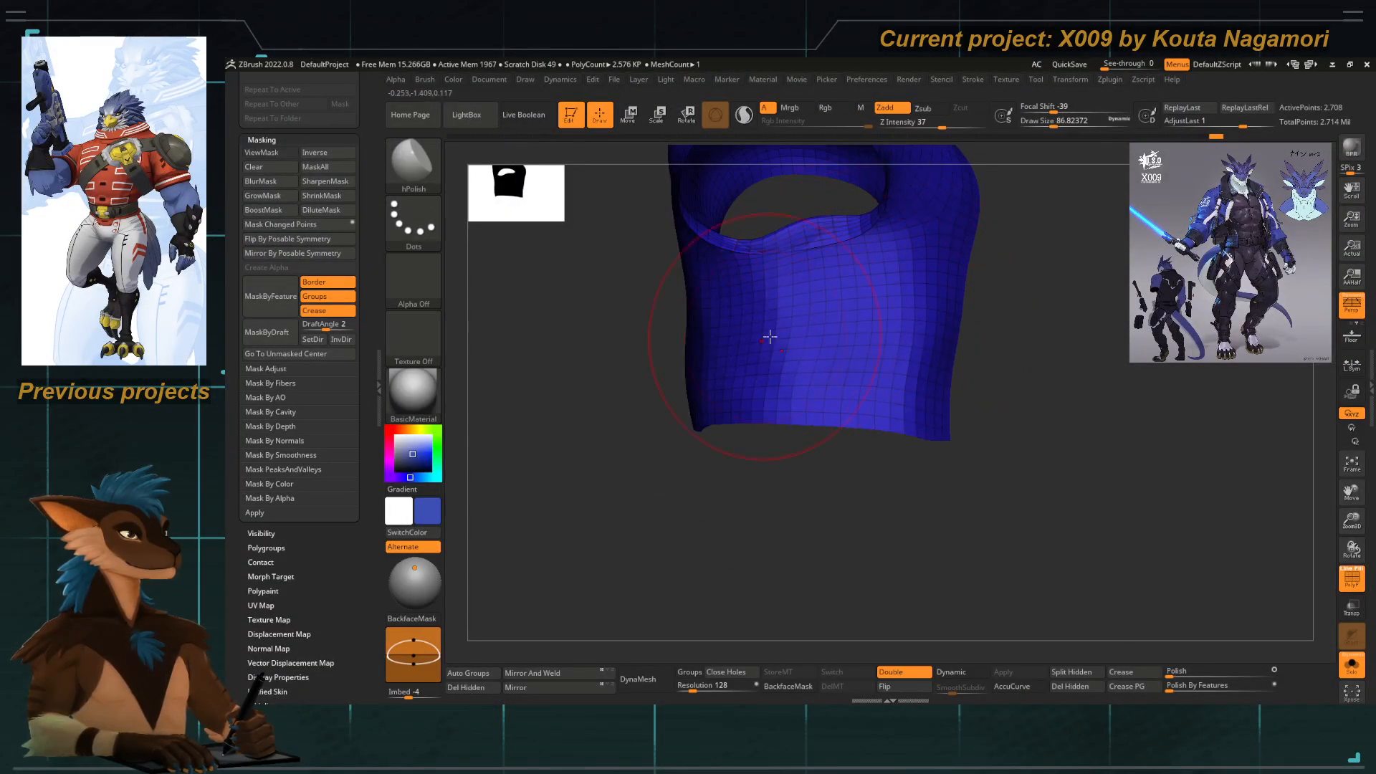
left_click_drag(763, 537, 676, 440)
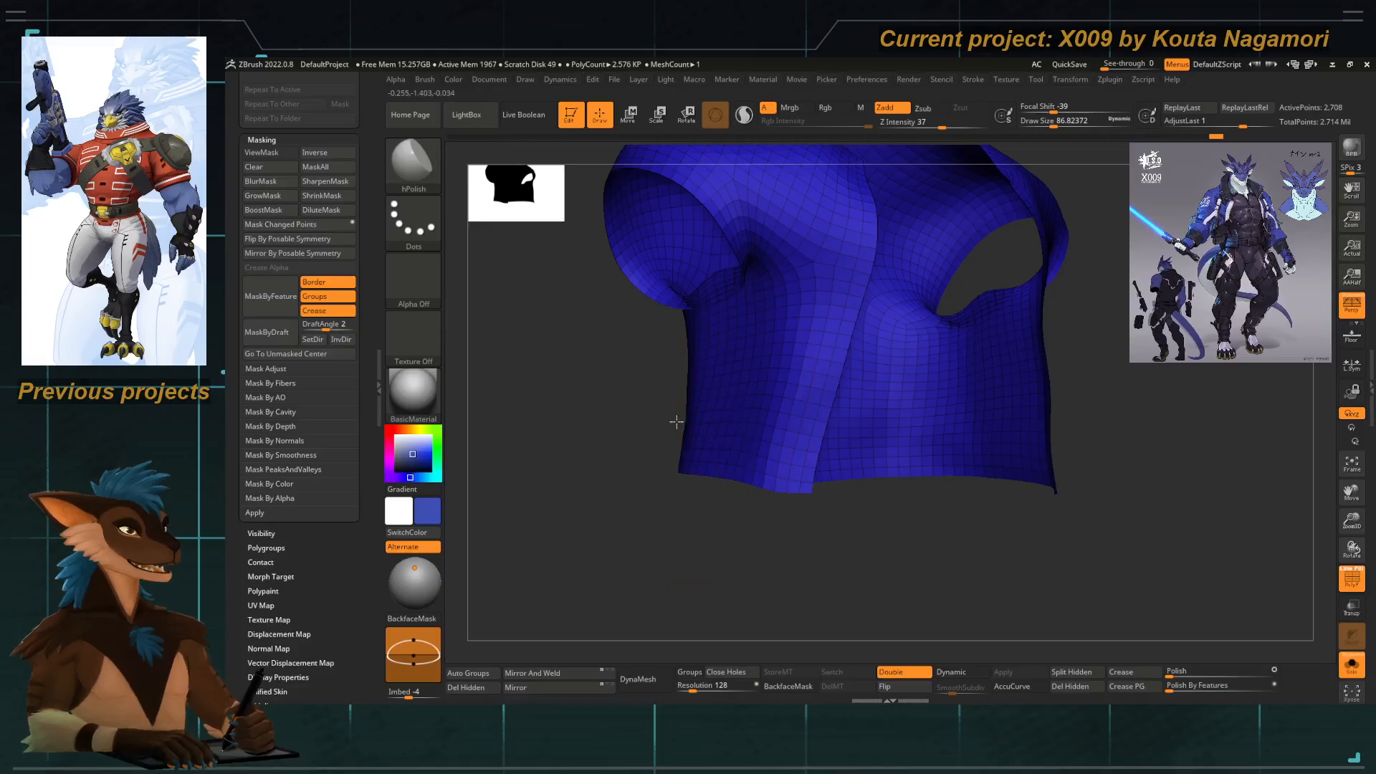
key("shift")
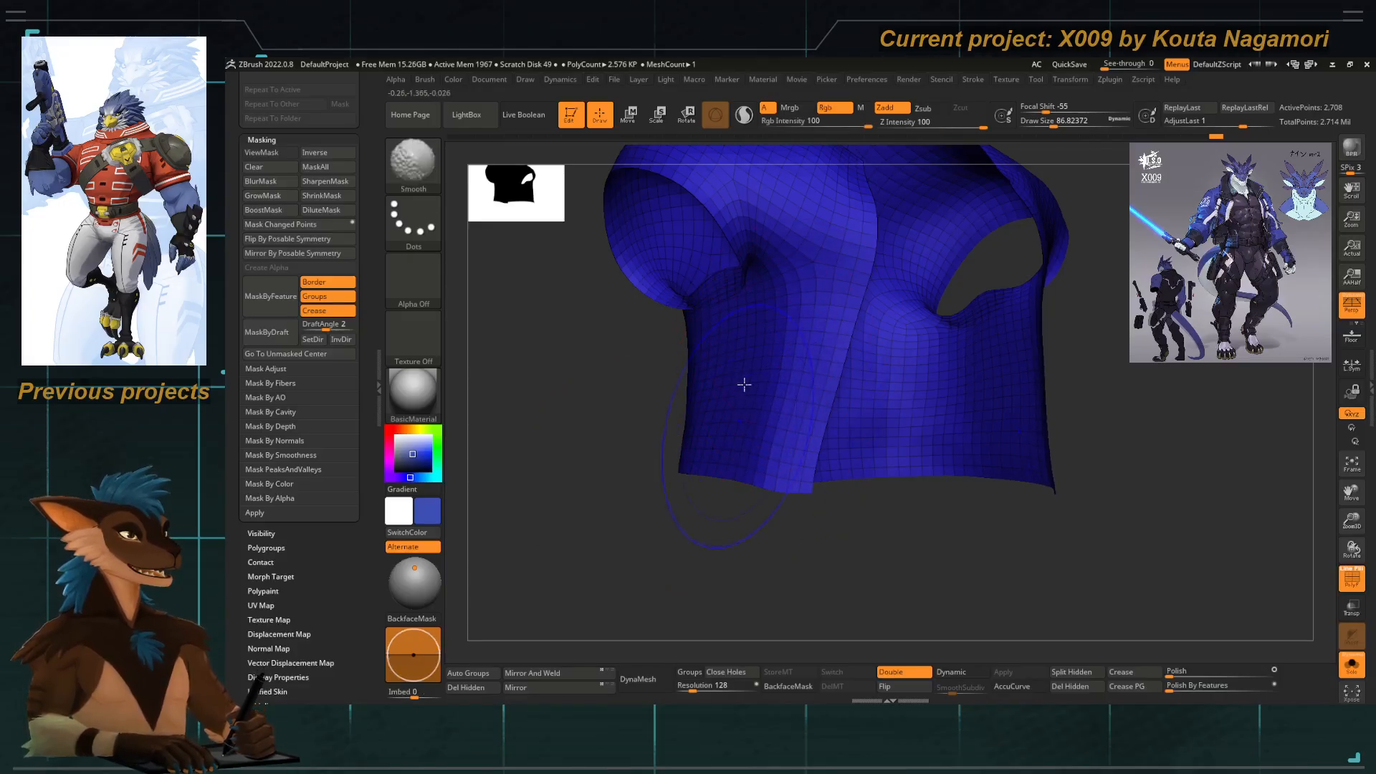
mouse_move(617, 525)
left_mouse_down("shift")
mouse_move(636, 371)
mouse_move(700, 332)
mouse_move(738, 284)
left_mouse_up("shift")
Smooth the underside of the jacket's armhole edge at a draw size of about 54.
key("space")
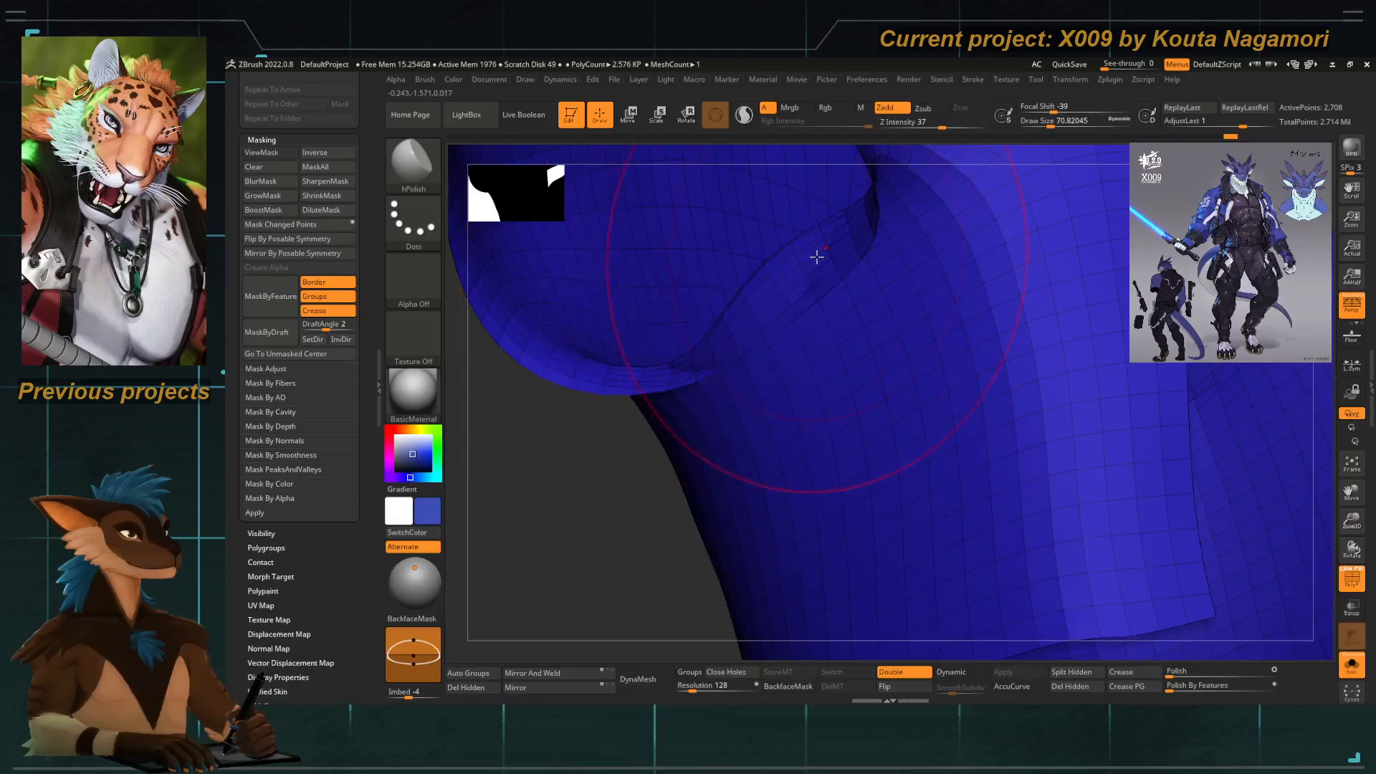
key("space")
left_click_drag(820, 256, 809, 256)
key("shift")
key("shift")
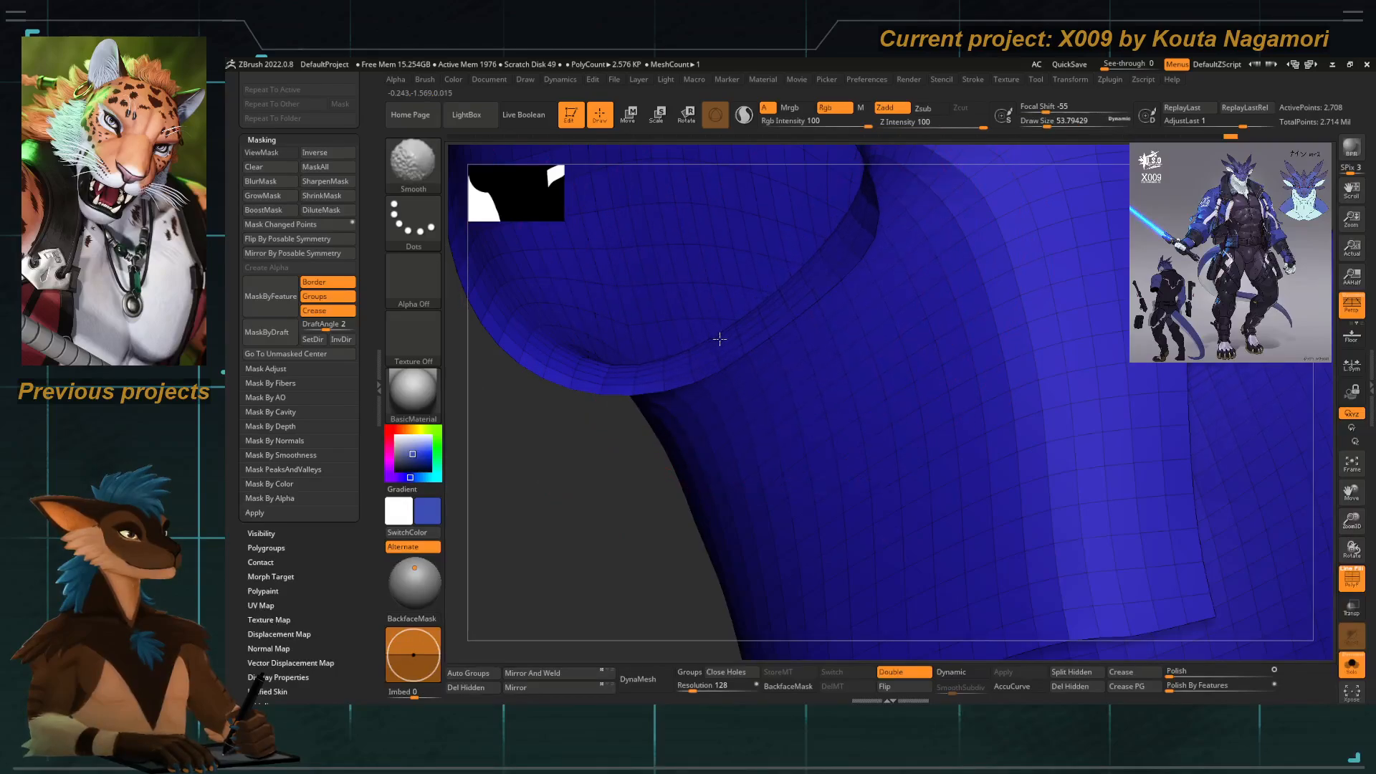
Unhide the jacket's sleeves and collar, check the armpit area and bring back the rest of the character.
mouse_move(549, 534)
left_mouse_down("alt")
mouse_move(537, 470)
mouse_move(559, 520)
left_mouse_up("alt")
left_click(558, 526, "ctrl+shift")
mouse_move(635, 471)
left_mouse_down("alt")
mouse_move(565, 434)
mouse_move(617, 436)
mouse_move(676, 356)
mouse_move(746, 501)
left_mouse_up("alt")
left_click_drag(781, 557, 752, 530)
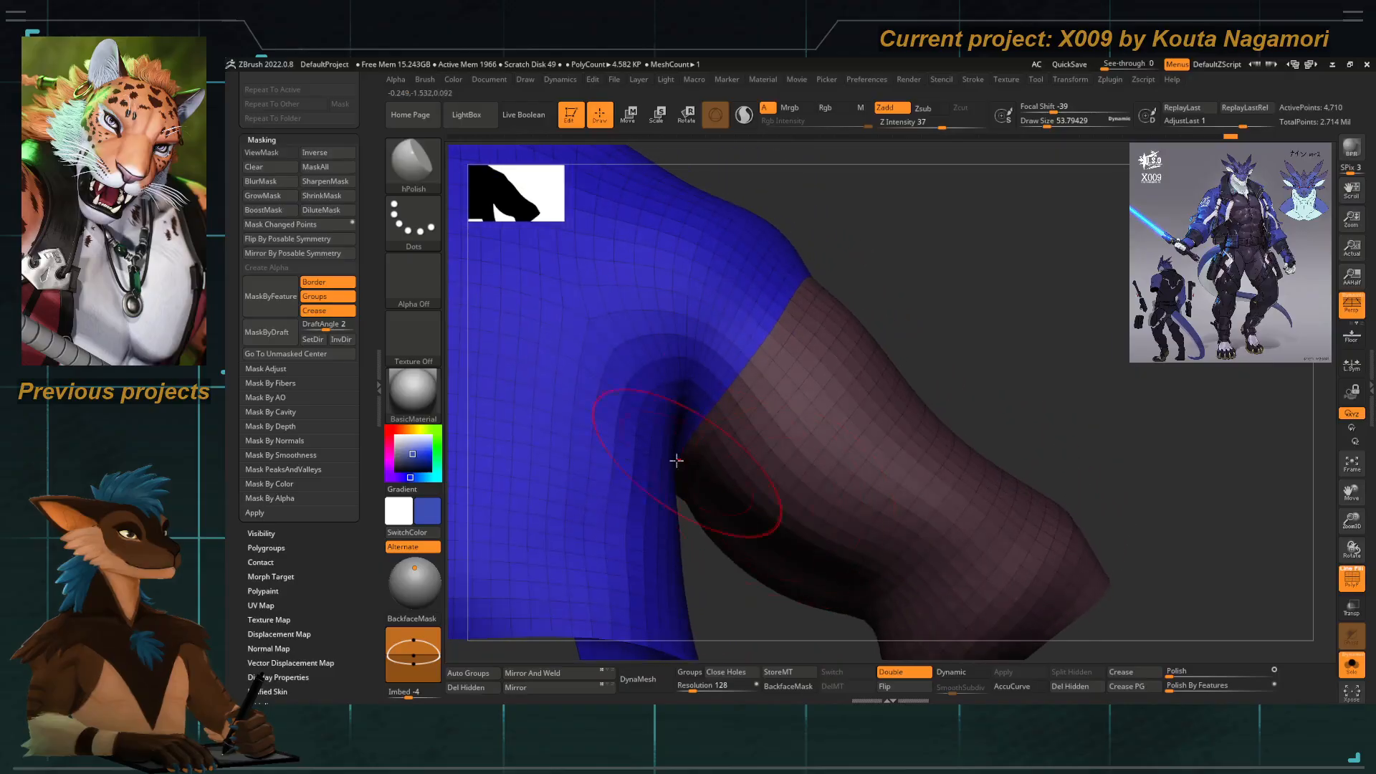
left_click_drag(740, 595, 634, 516)
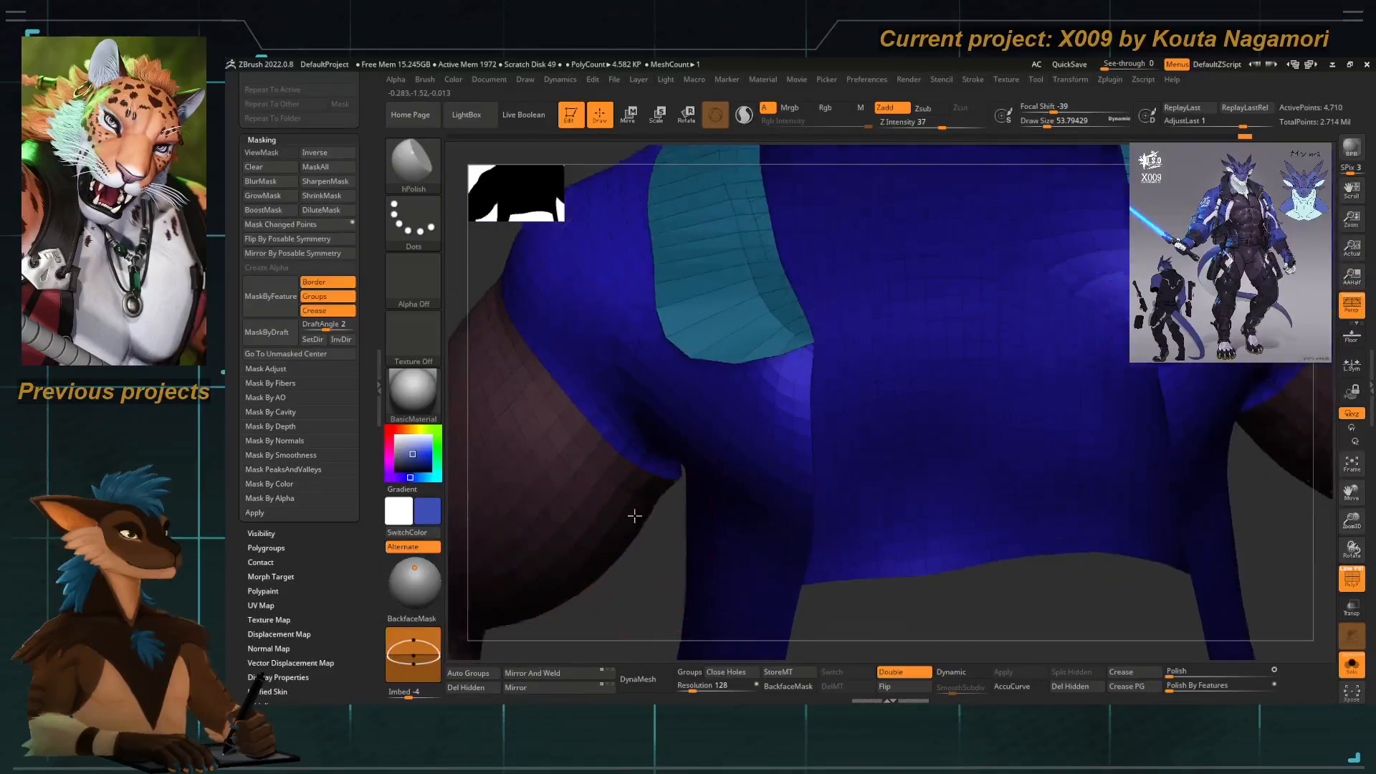
key("f")
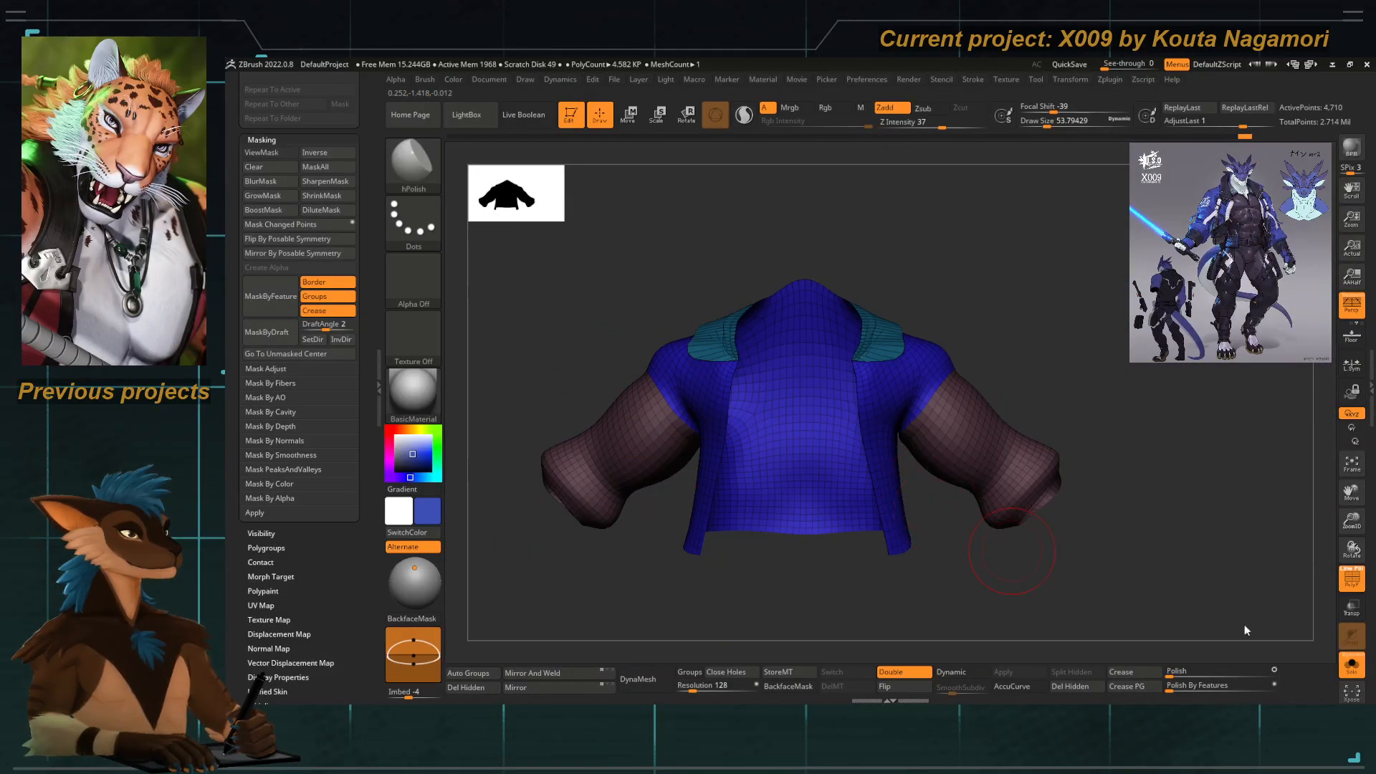
left_click(1351, 663)
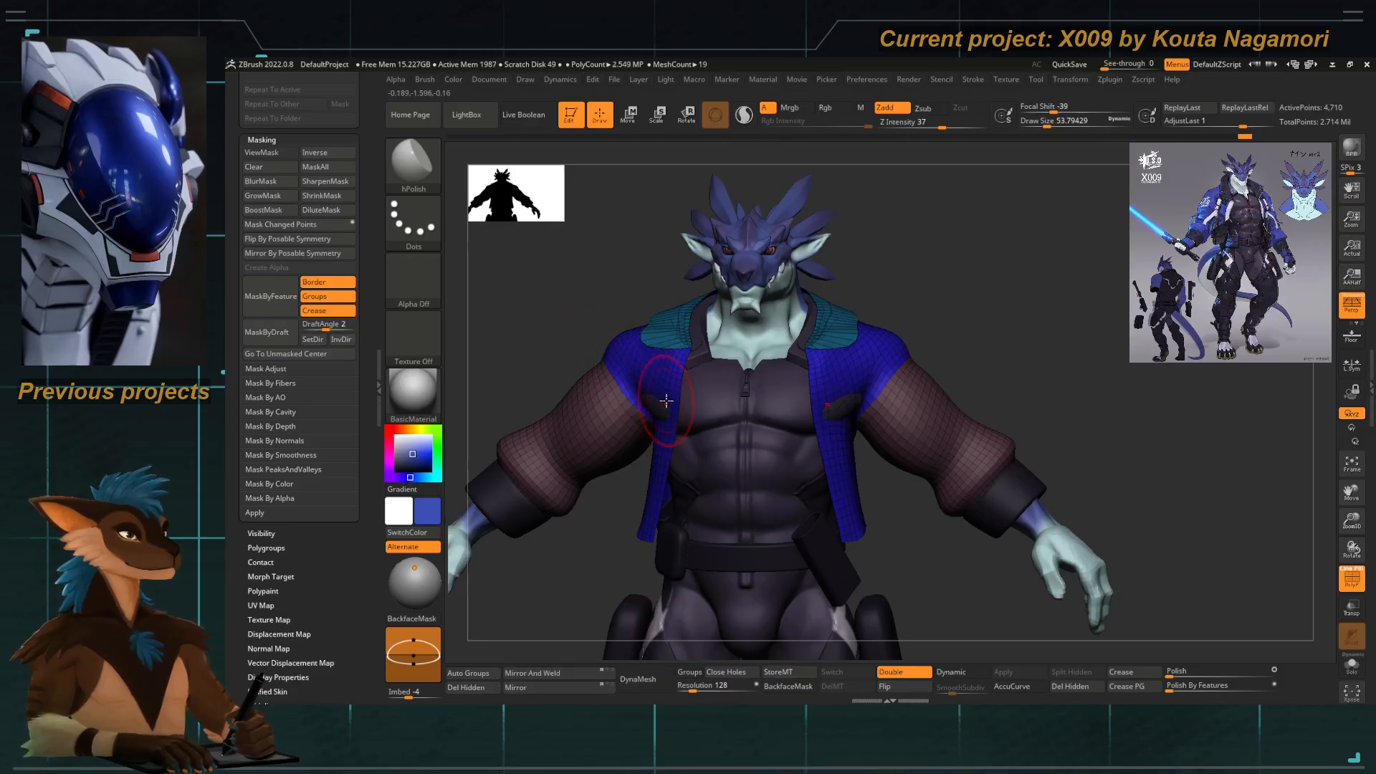
Rework the jacket's chest area beside the armpit with hPolish at draw sizes of 112 and about 149.
right_click_drag(666, 402, 704, 376, "alt")
key("space")
left_click_drag(688, 396, 697, 390)
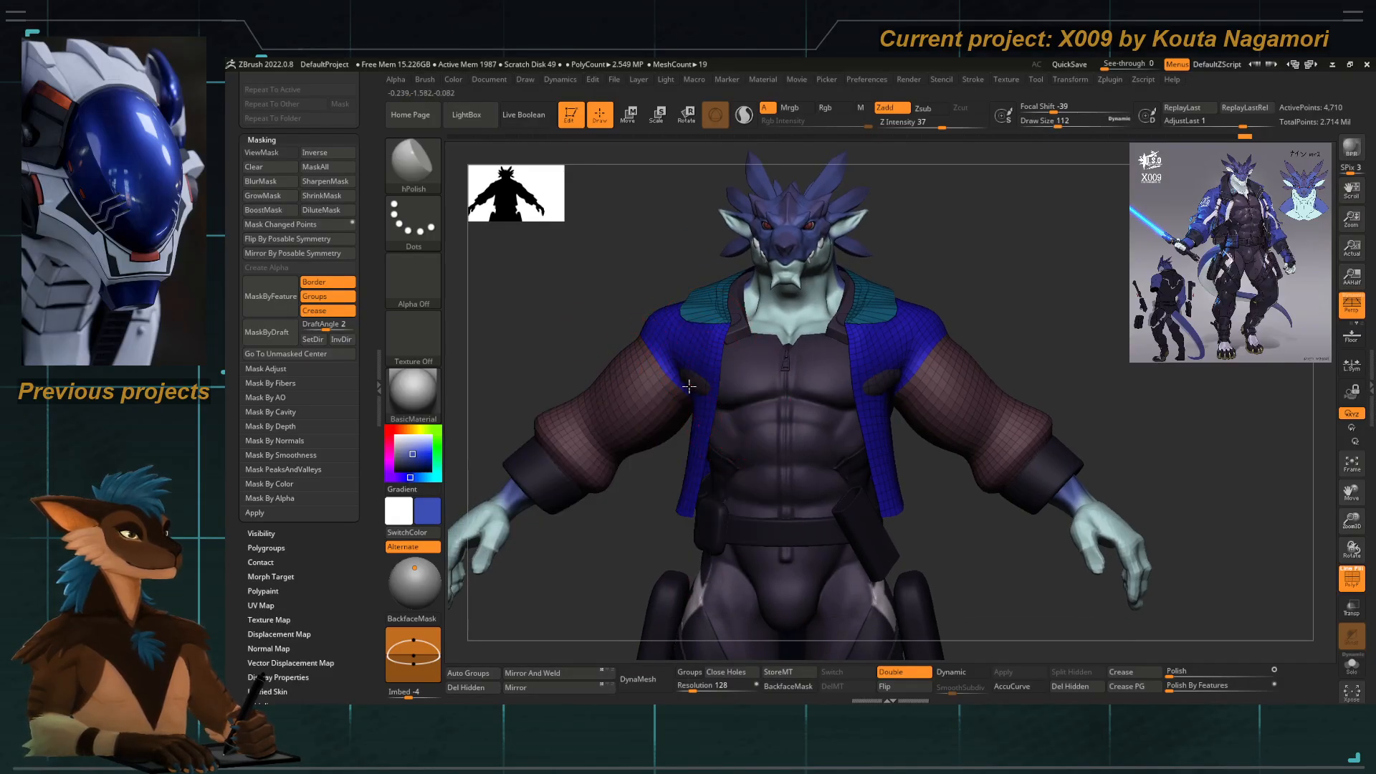
left_click(688, 389, "alt")
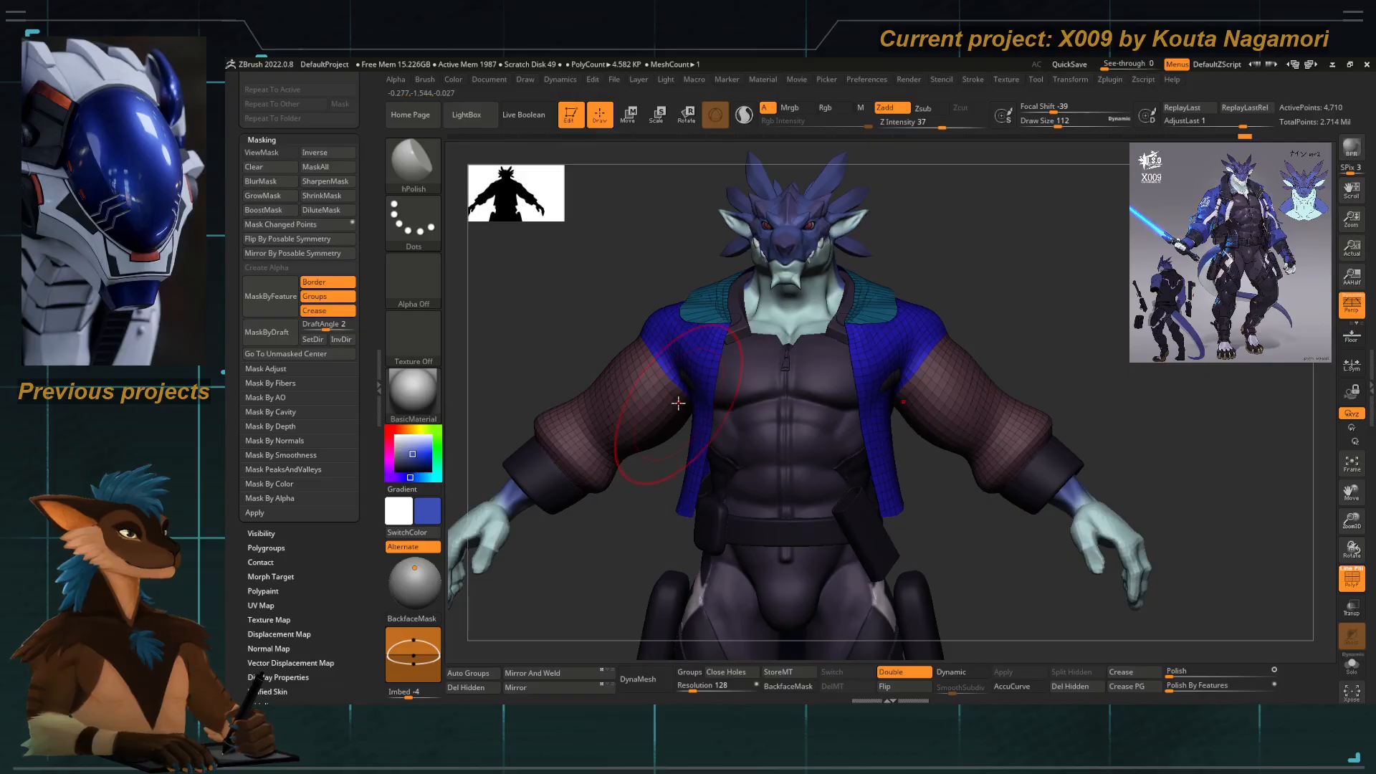
key("space")
left_click_drag(653, 484, 659, 484)
right_click_drag(663, 485, 677, 533)
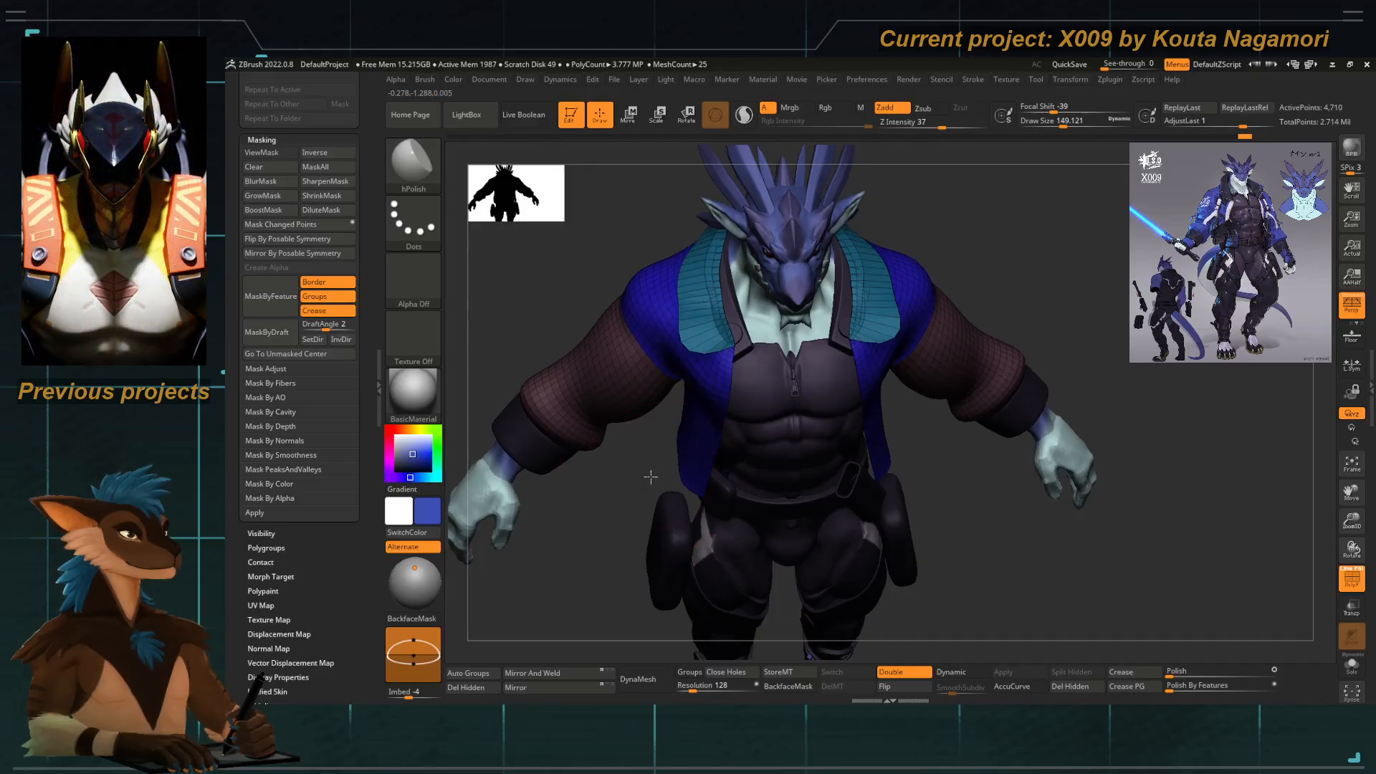
mouse_move(651, 477)
left_mouse_down()
mouse_move(649, 430)
mouse_move(656, 449)
left_mouse_up()
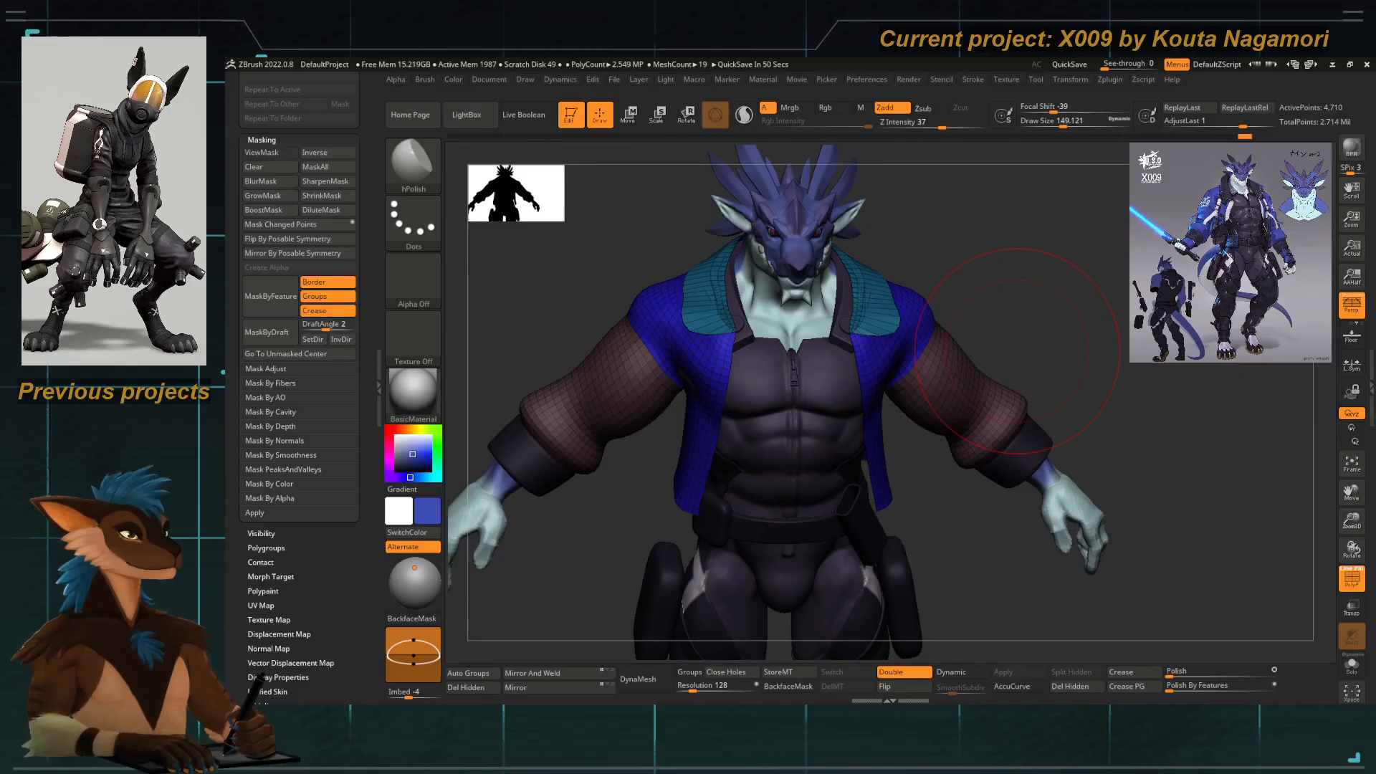
left_click_drag(620, 528, 629, 483)
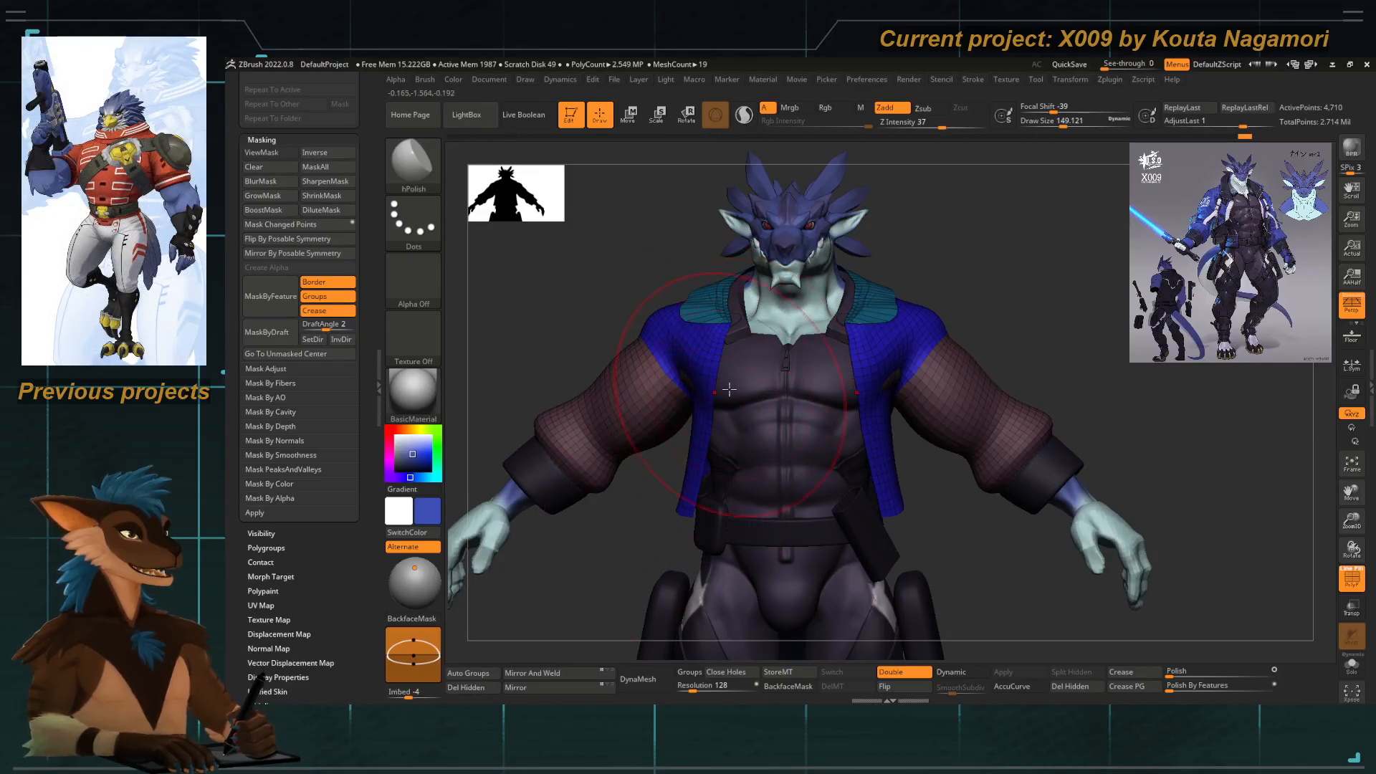
Pull the jacket's front panel inward over the chest with Move Topological at a draw size of about 87.
key("space")
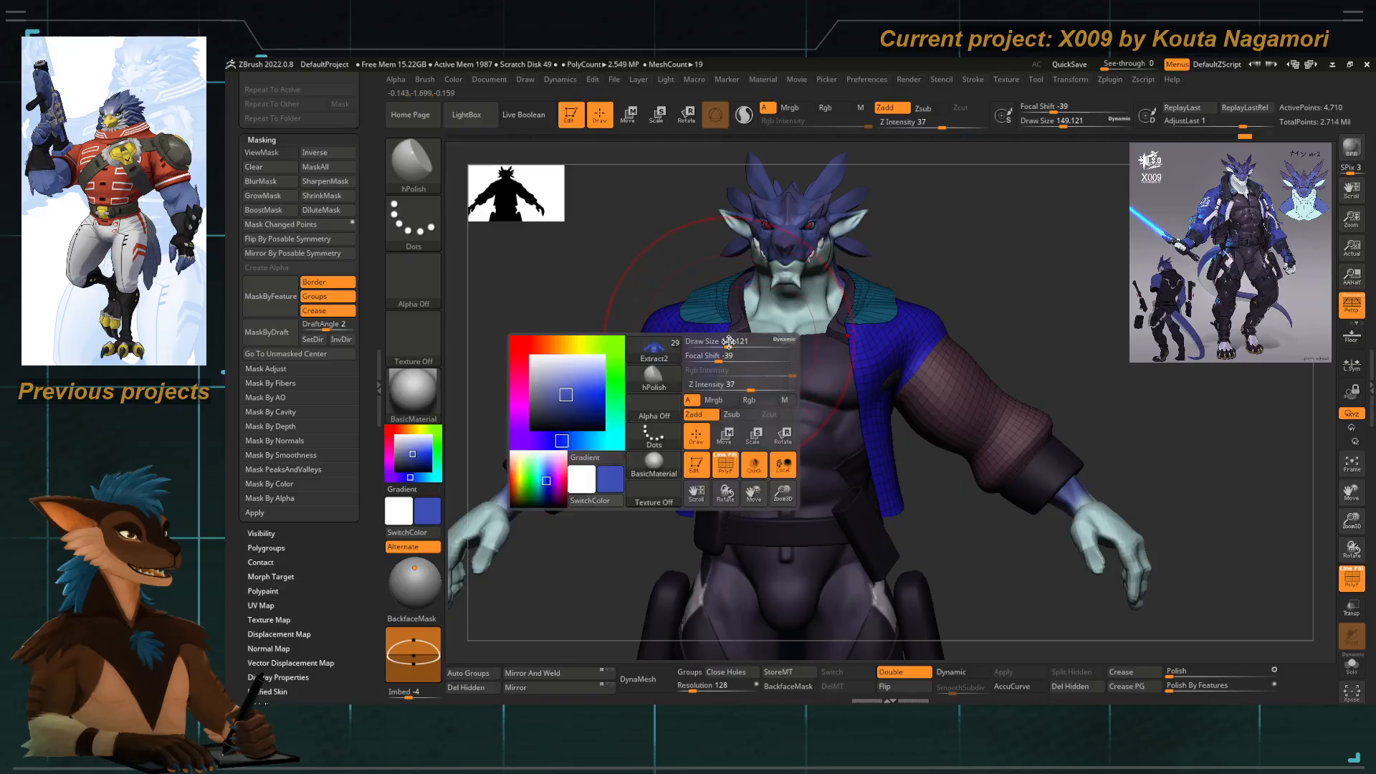
left_click_drag(732, 343, 718, 342)
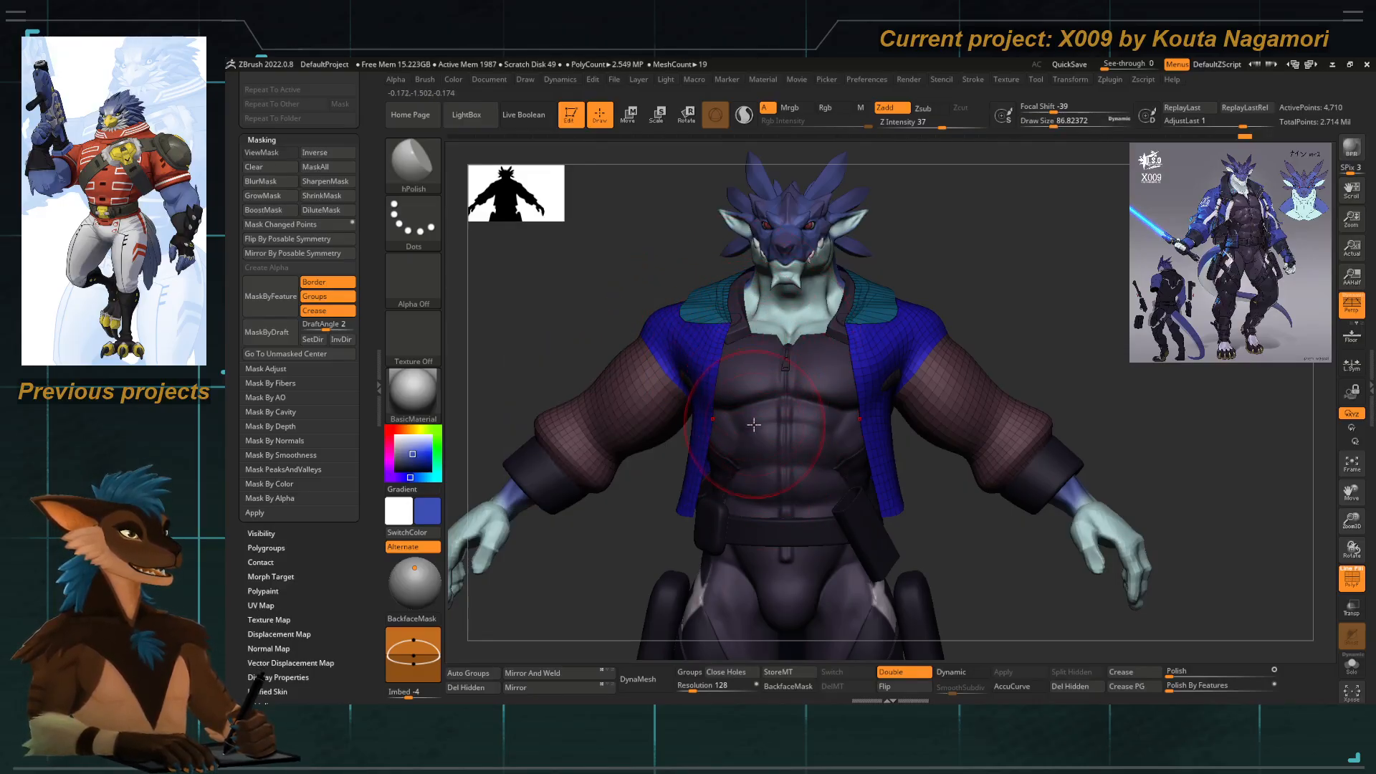
left_click_drag(633, 516, 729, 363)
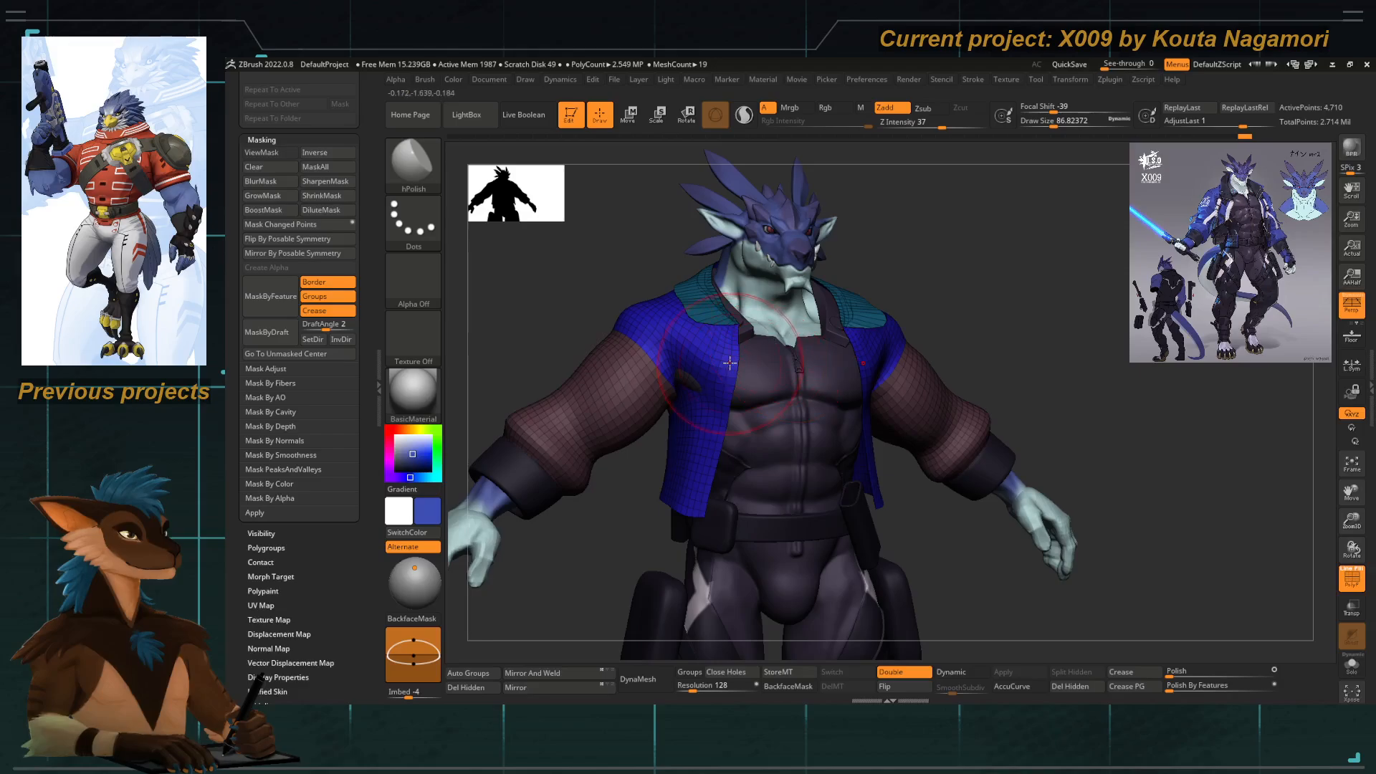
key("b")
key("m")
key("t")
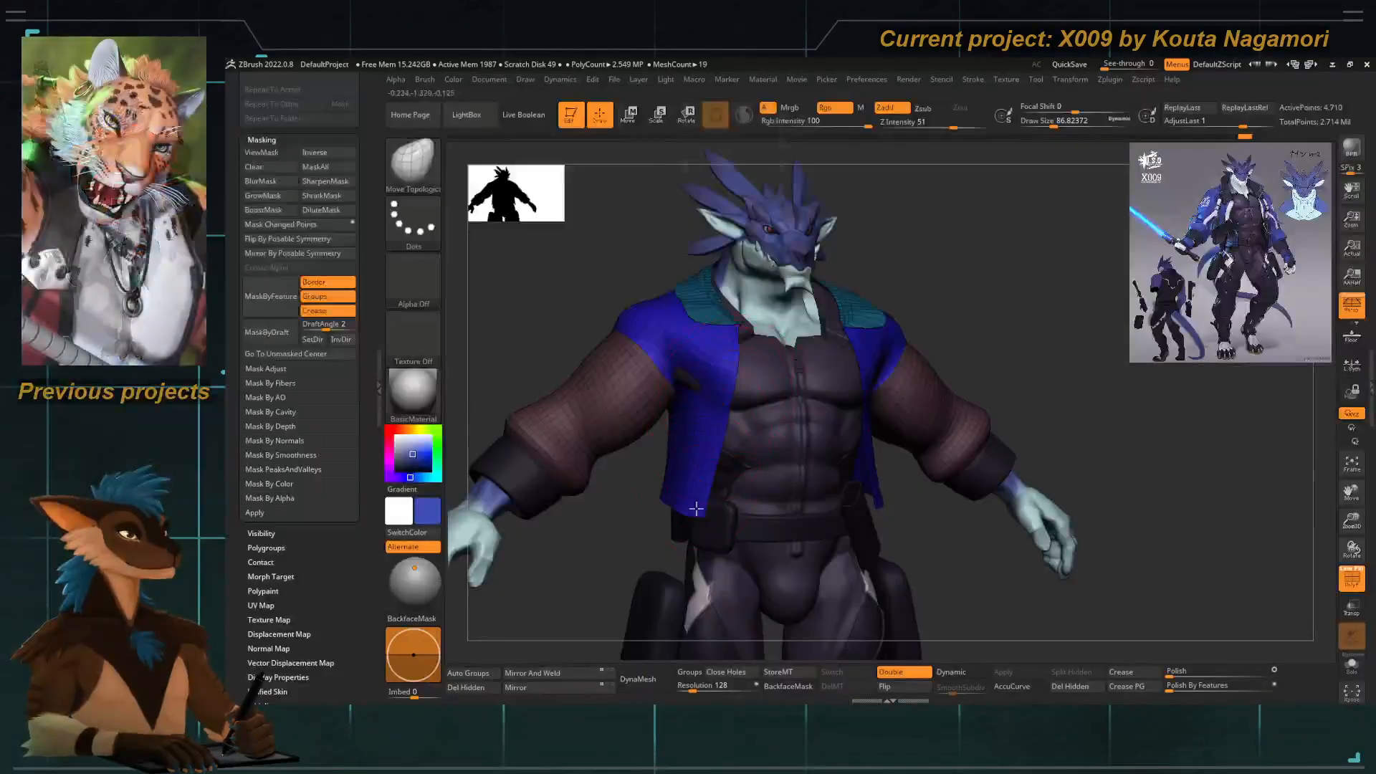
left_click_drag(609, 549, 643, 480)
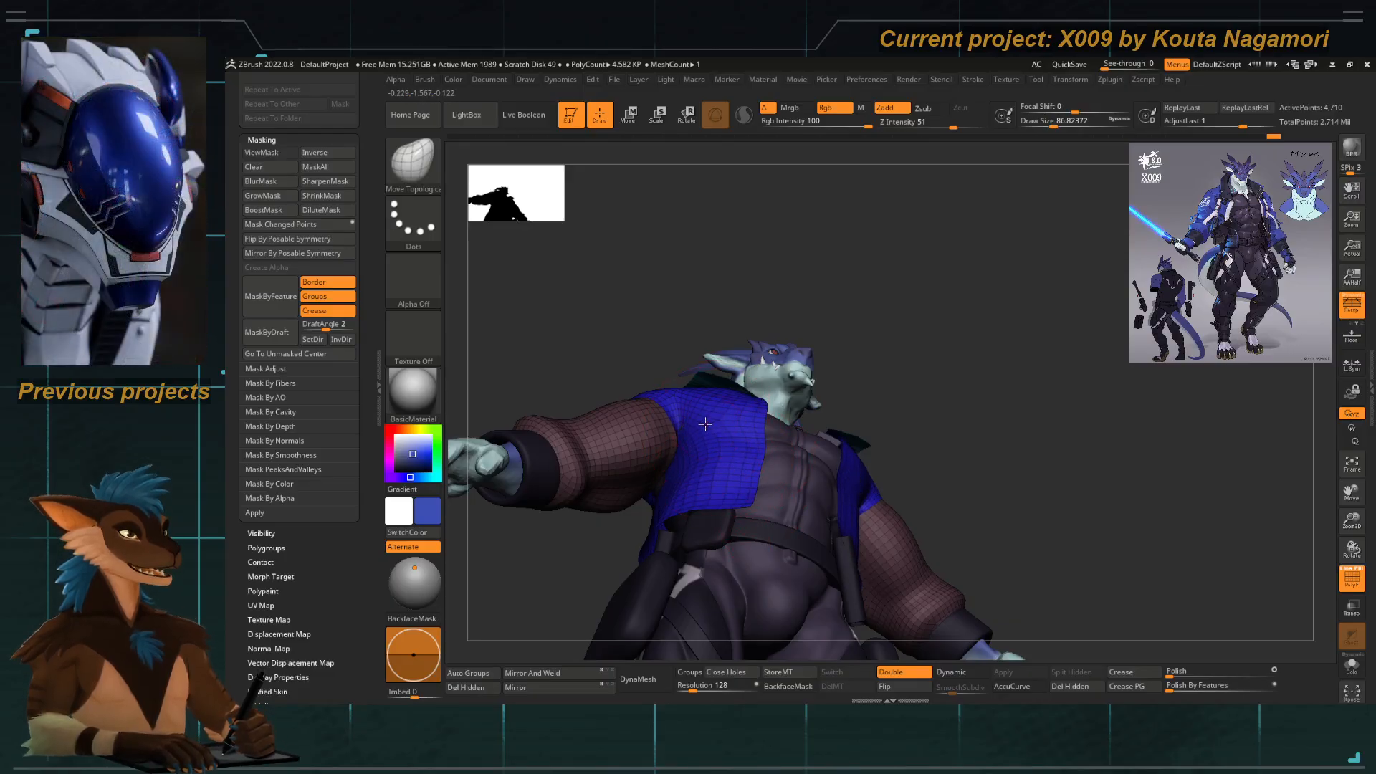
mouse_move(624, 325)
left_mouse_down("shift")
mouse_move(605, 415)
mouse_move(789, 401)
mouse_move(731, 395)
mouse_move(760, 374)
mouse_move(756, 412)
left_mouse_up("shift")
Reshape the jacket's front panel and lower corner with Move Topological at draw sizes of about 68 and 112.
key("space")
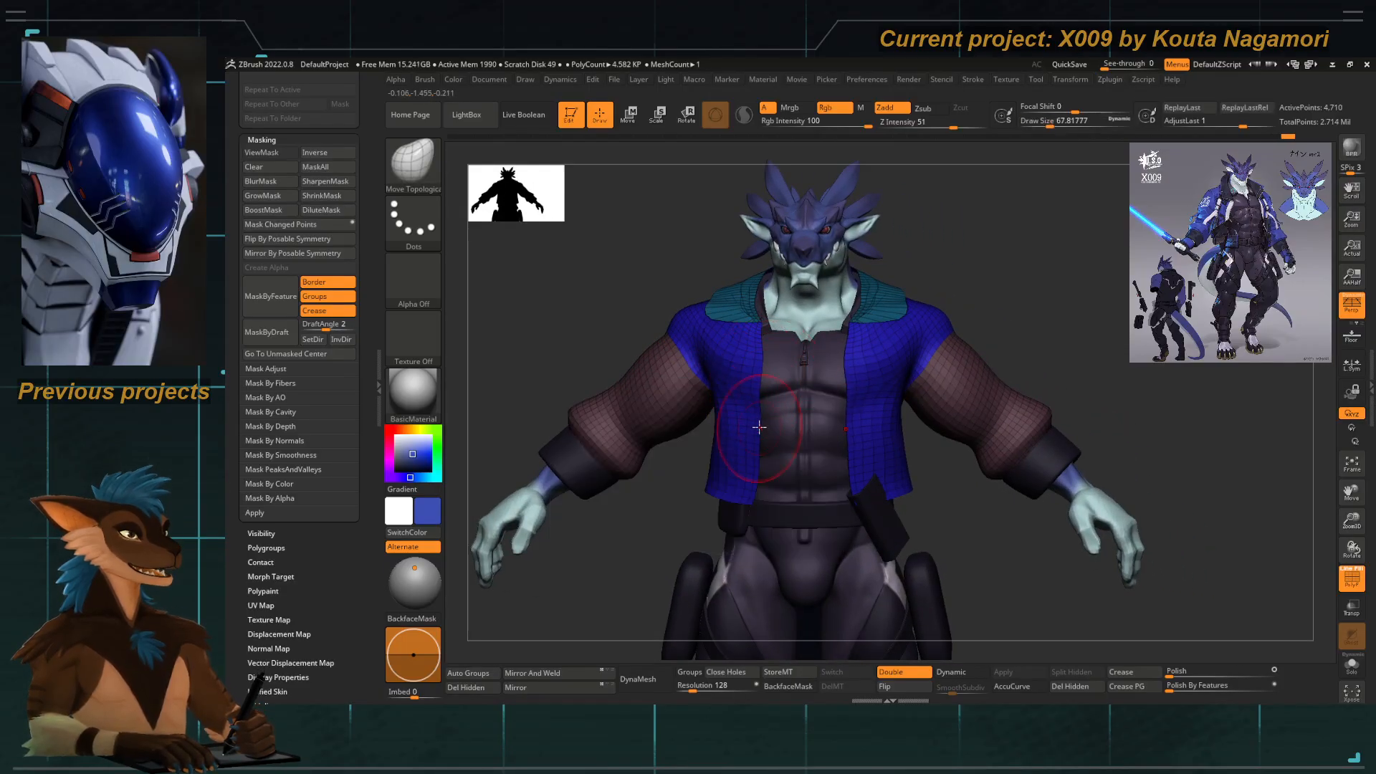
key("space")
mouse_move(673, 497)
left_mouse_down()
mouse_move(659, 570)
mouse_move(734, 473)
left_mouse_up()
left_click_drag(946, 502, 1025, 505)
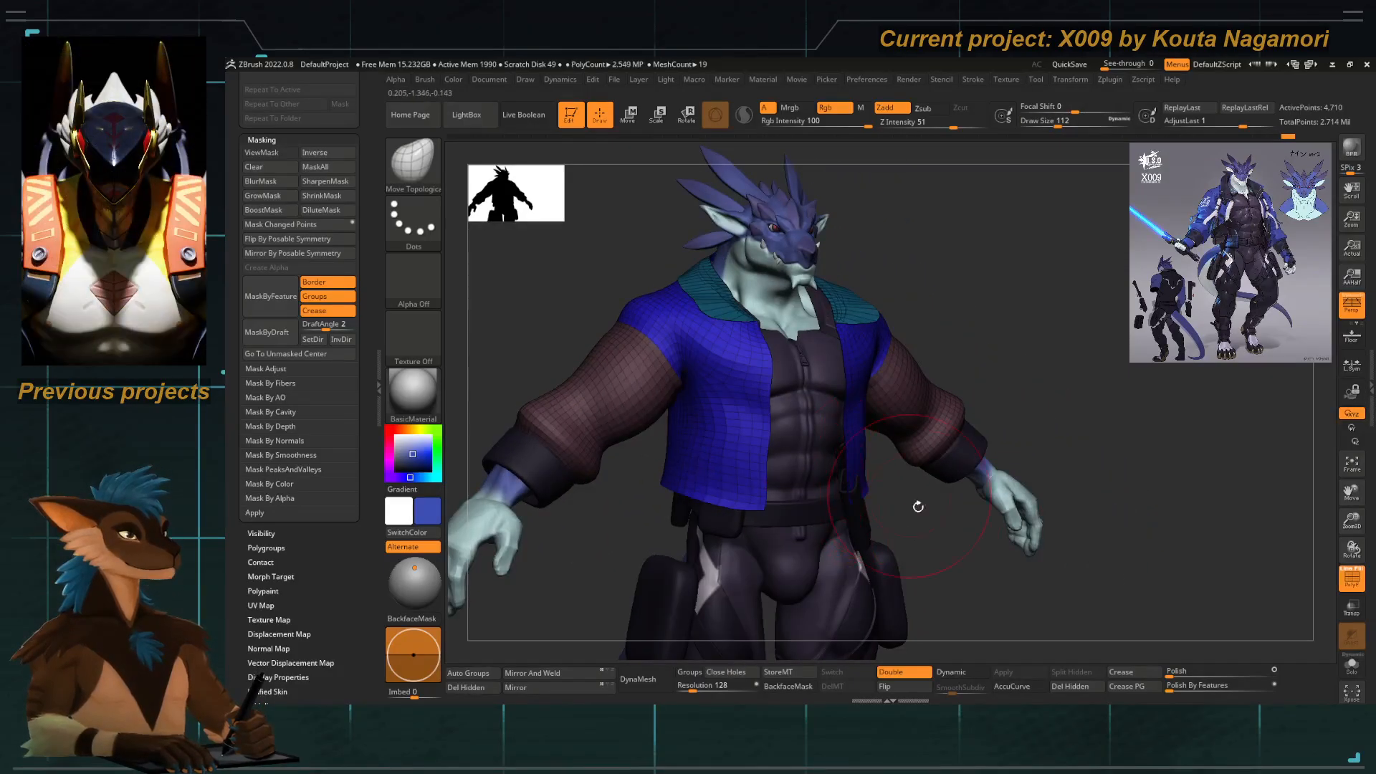
left_click_drag(915, 507, 753, 395, "shift")
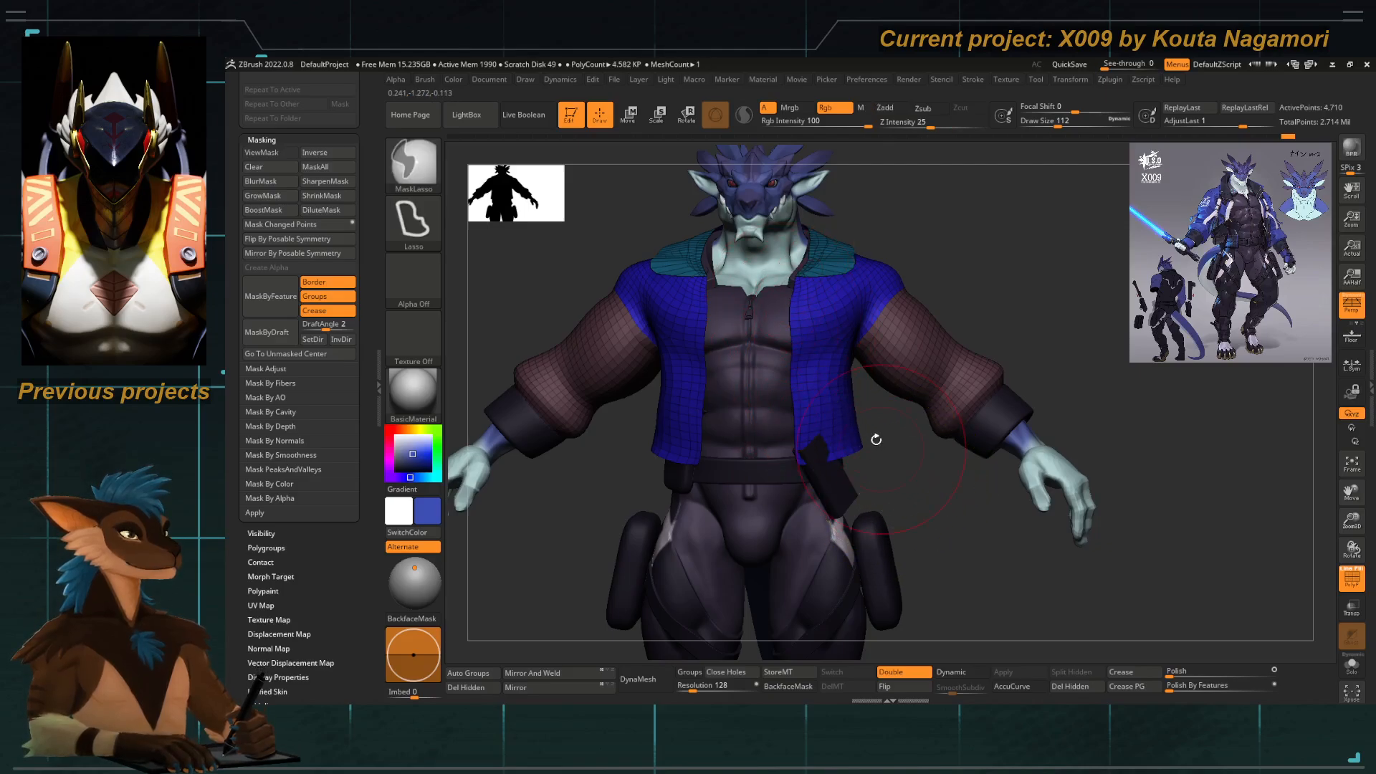
Hide the polyframe and refine the jacket's side between the armpit and the hem at a draw size of 112.
mouse_move(896, 233)
left_mouse_down()
mouse_move(918, 240)
mouse_move(900, 242)
left_mouse_up()
left_click(1351, 591)
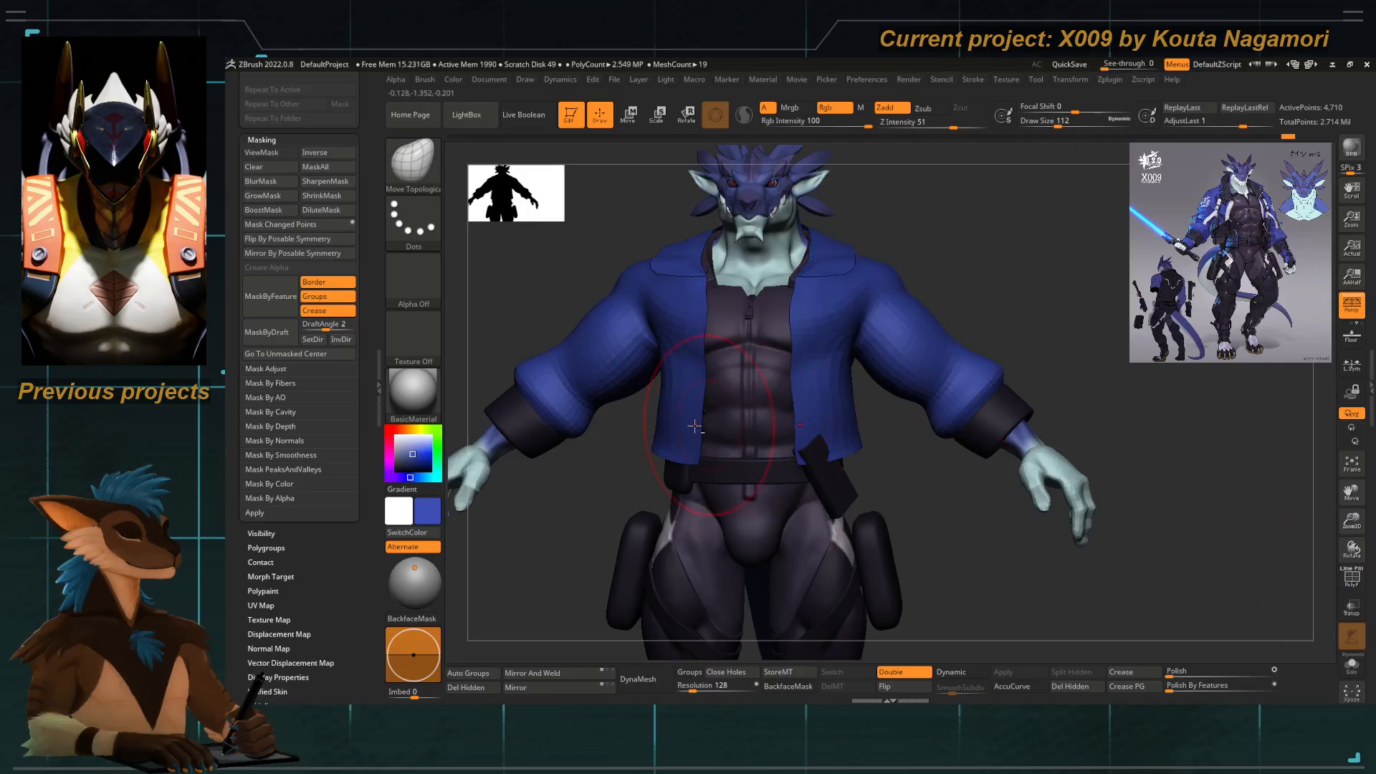
right_click_drag(695, 426, 634, 321, "ctrl")
mouse_move(635, 321)
right_mouse_down("ctrl")
mouse_move(676, 346)
mouse_move(628, 297)
mouse_move(643, 307)
right_mouse_up("ctrl")
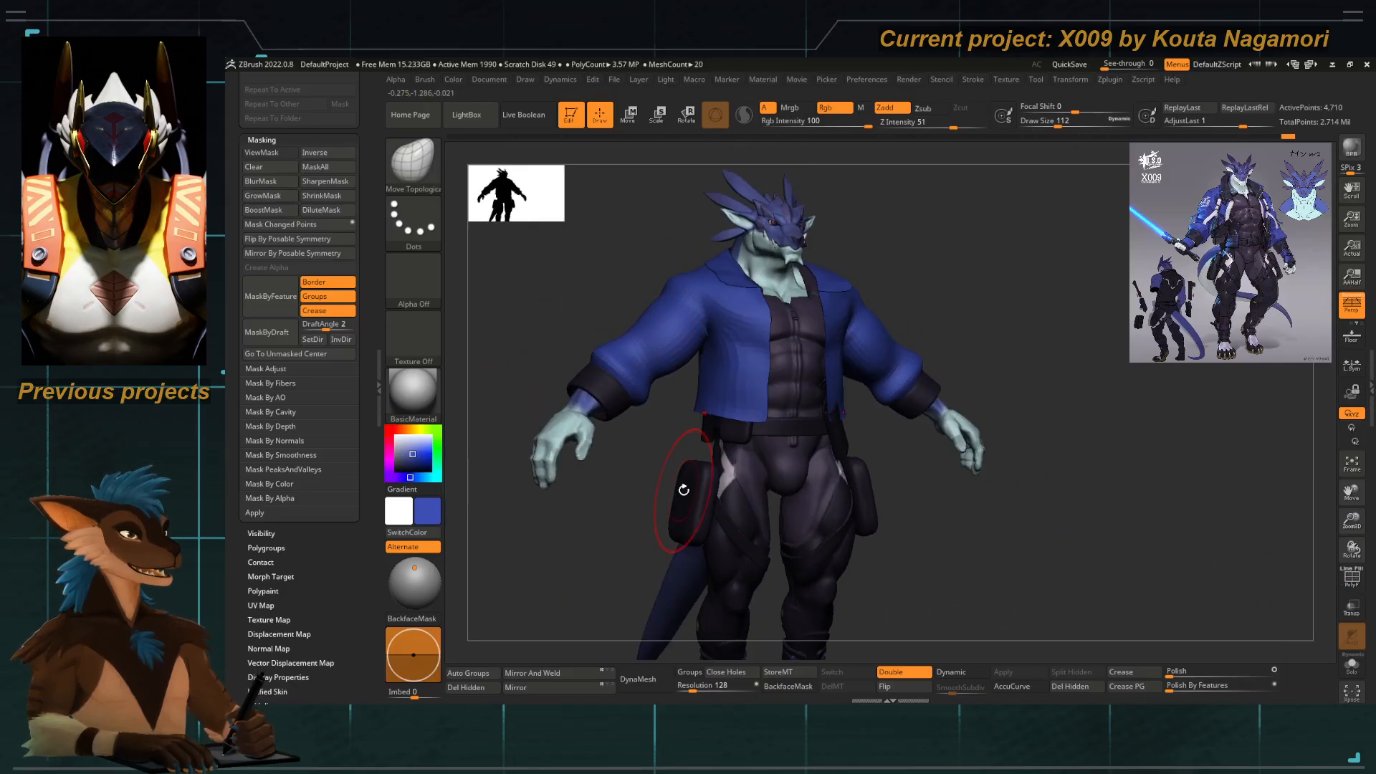
right_click_drag(697, 347, 720, 394, "ctrl")
left_click_drag(717, 331, 711, 364, "shift")
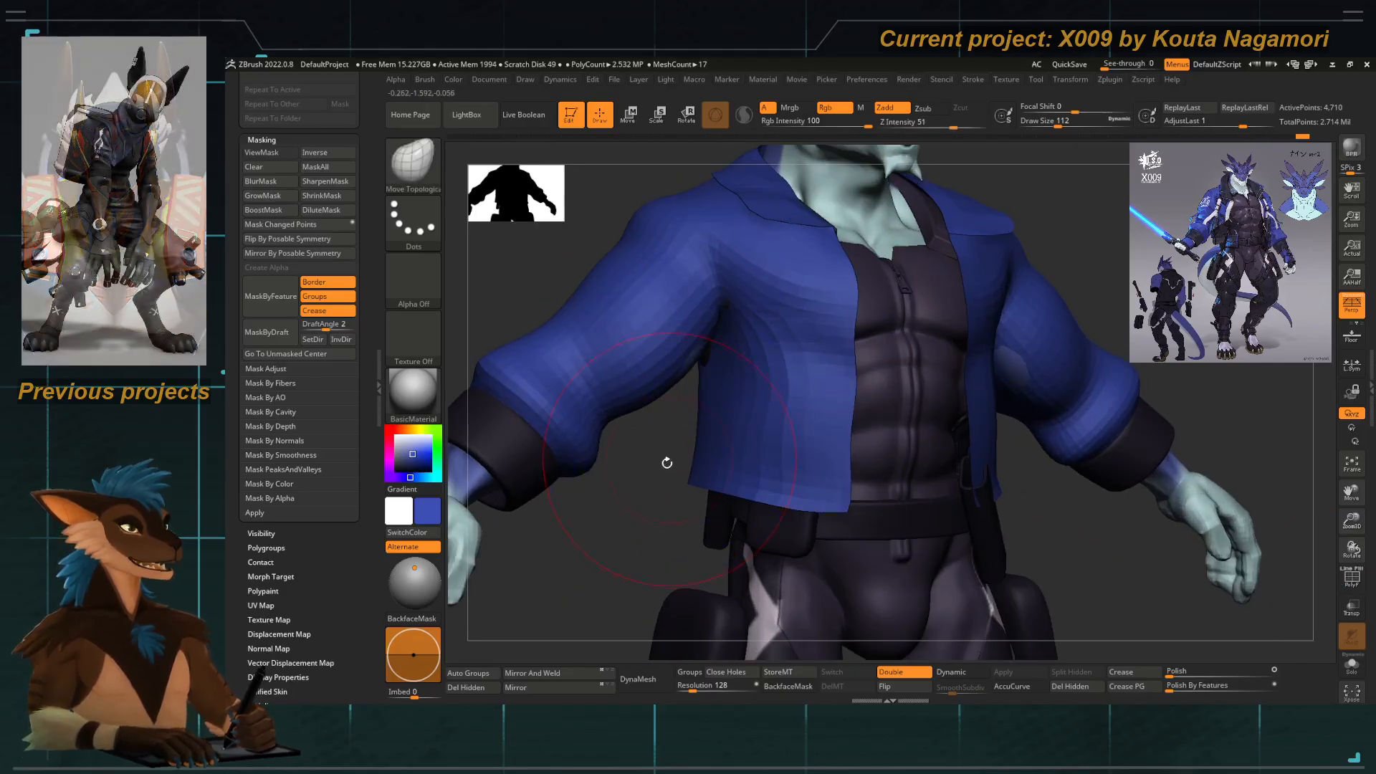
left_click_drag(667, 464, 648, 459, "shift")
mouse_move(690, 377)
left_mouse_down()
mouse_move(703, 380)
mouse_move(679, 413)
left_mouse_up()
right_click_drag(622, 420, 609, 351, "ctrl")
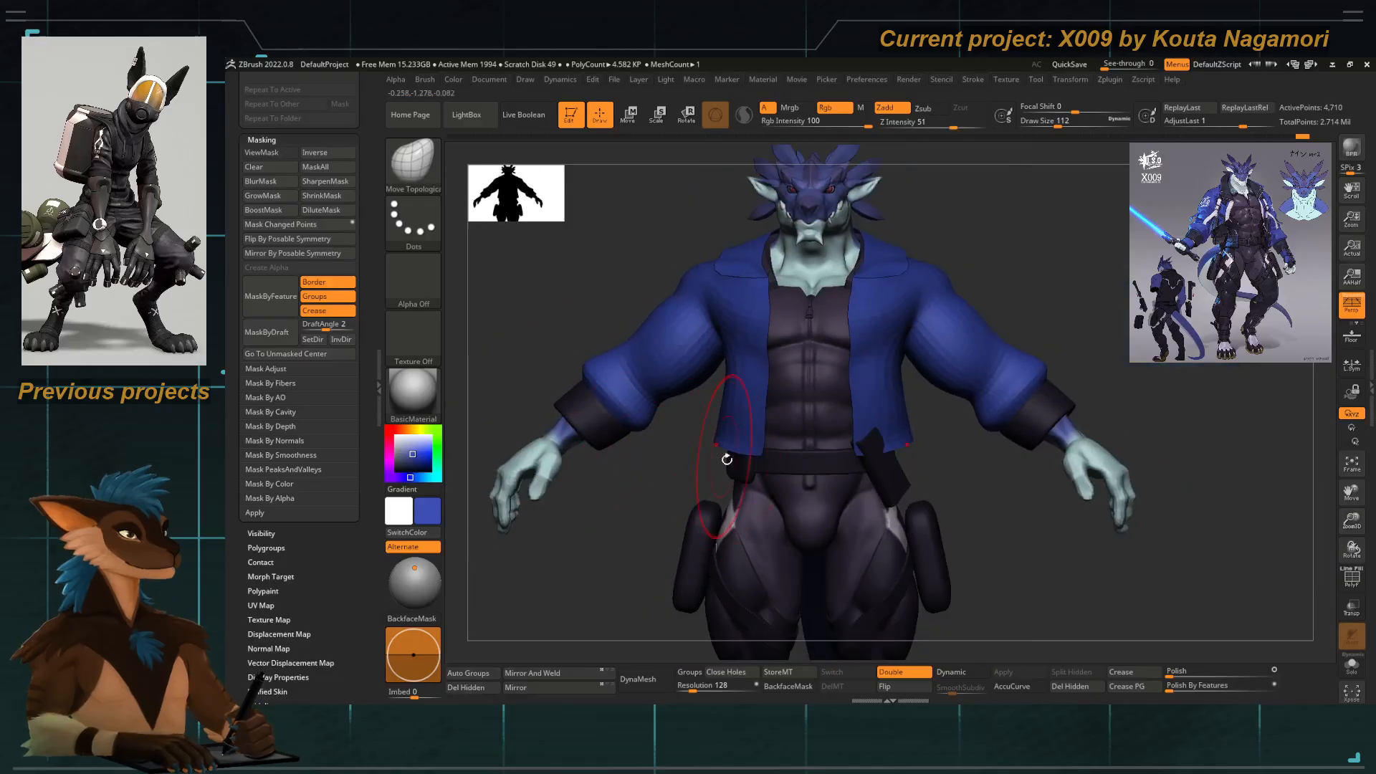
Adjust the side and opening edge of the jacket's front panel with Move Topological at a draw size of about 62.
right_click_drag(724, 461, 657, 430, "ctrl")
right_click_drag(657, 506, 706, 494)
right_click_drag(706, 494, 673, 501, "ctrl")
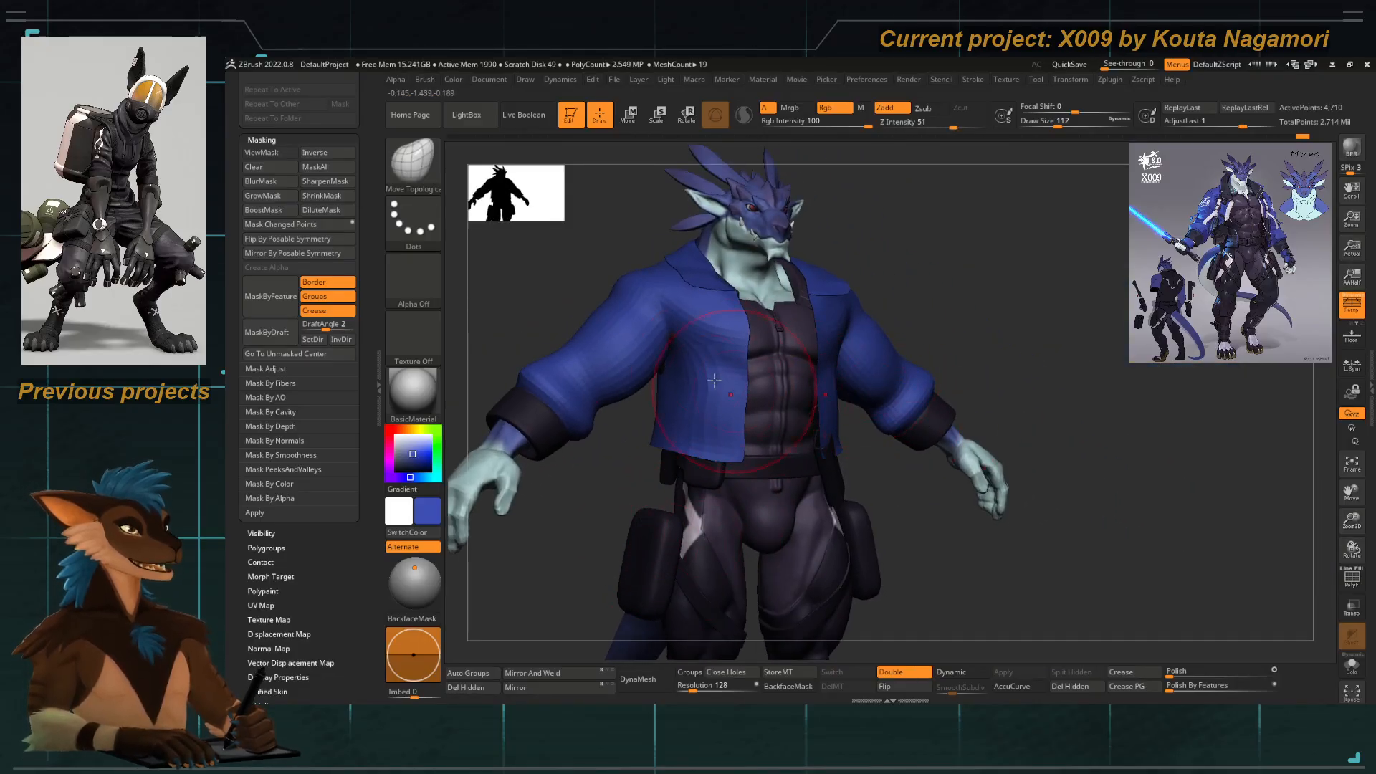
key("space")
left_click_drag(741, 341, 737, 360)
key("space")
right_click_drag(701, 392, 673, 385)
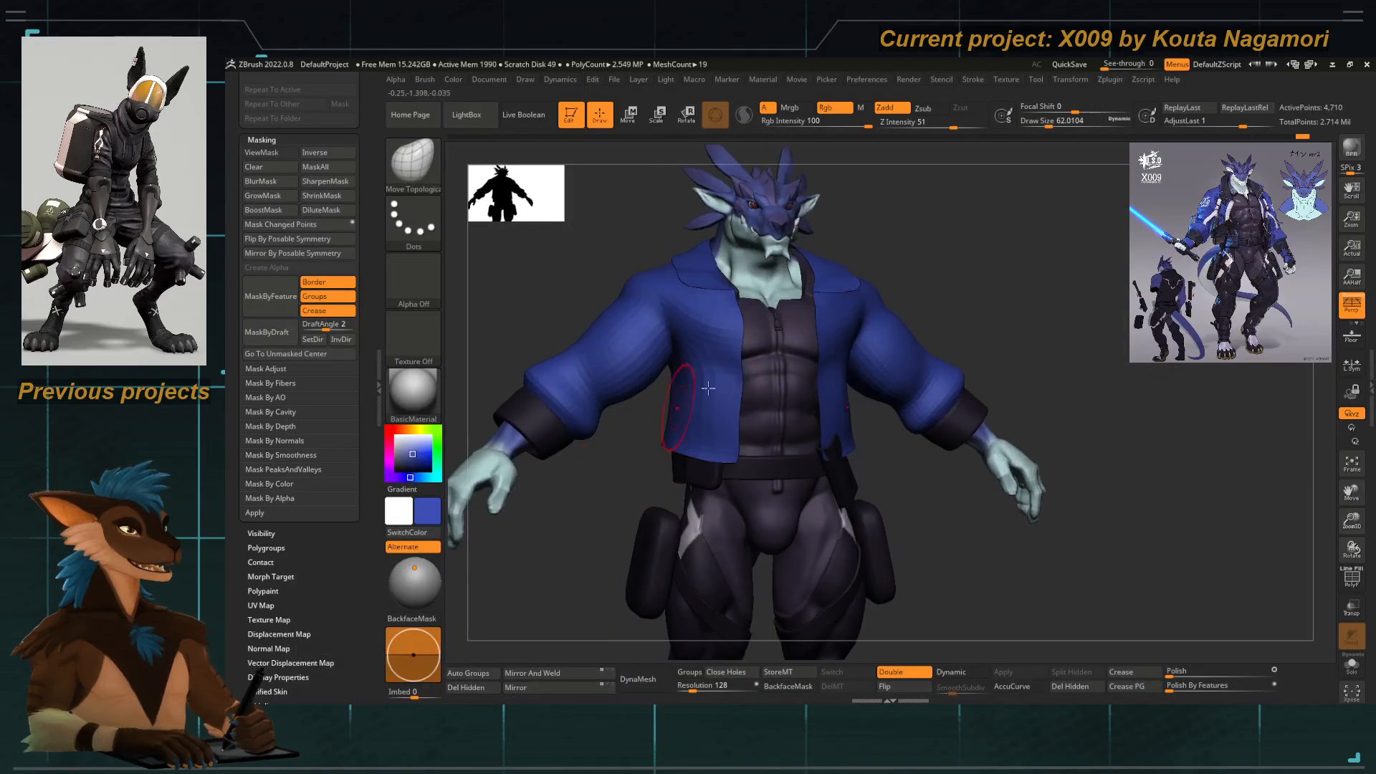
left_click_drag(749, 357, 743, 359)
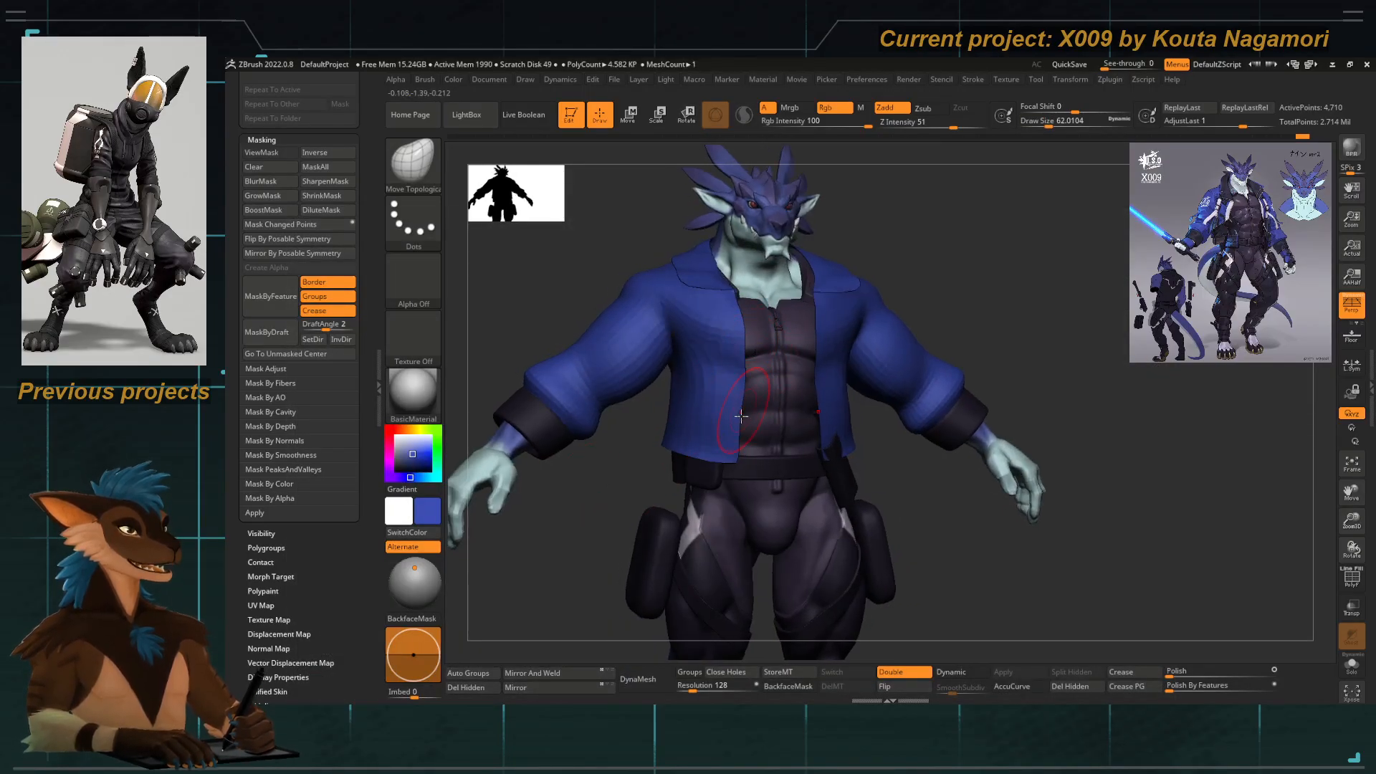
Reshape the back of the jacket around the armpit and hem at a draw size of about 116.
mouse_move(618, 517)
left_mouse_down("shift")
mouse_move(617, 551)
mouse_move(903, 542)
left_mouse_up("shift")
key("space")
left_click_drag(768, 380, 812, 350)
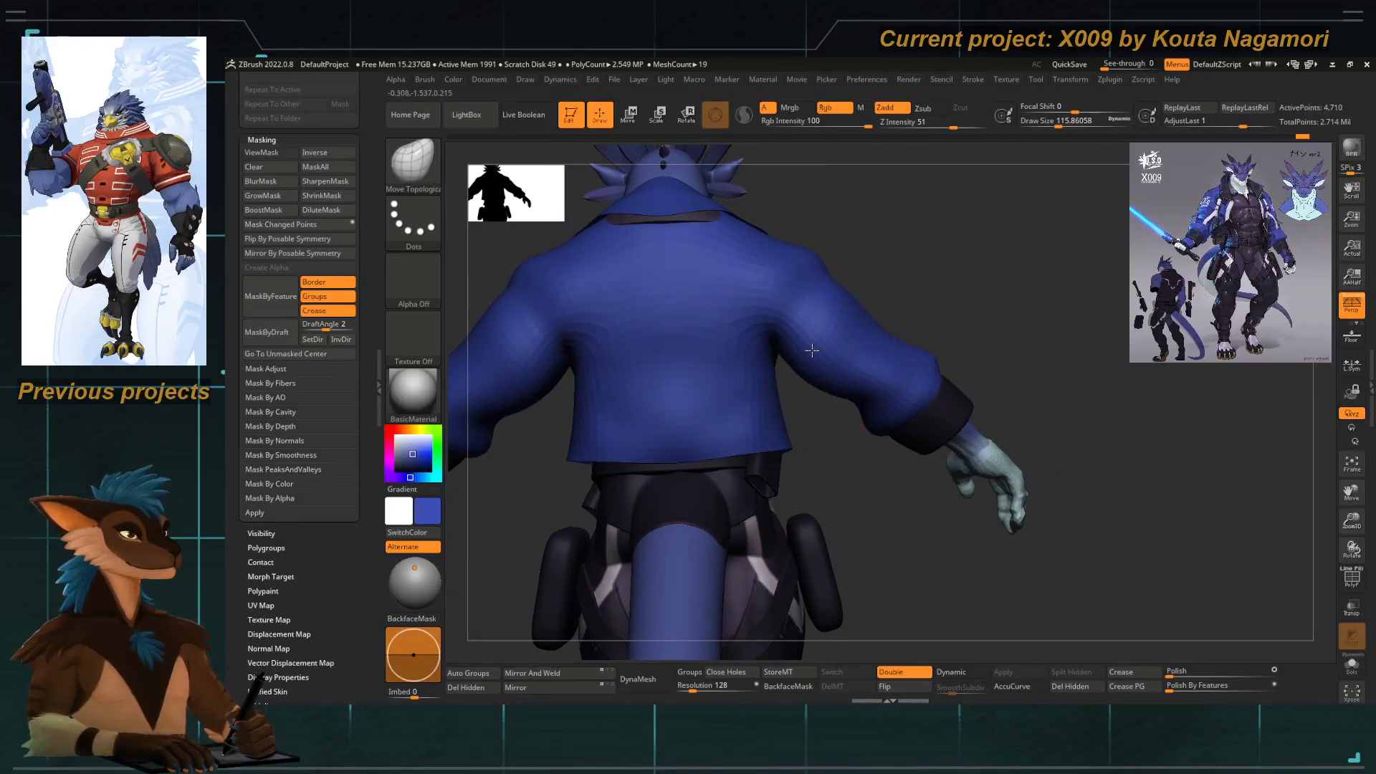
left_click_drag(831, 447, 631, 451)
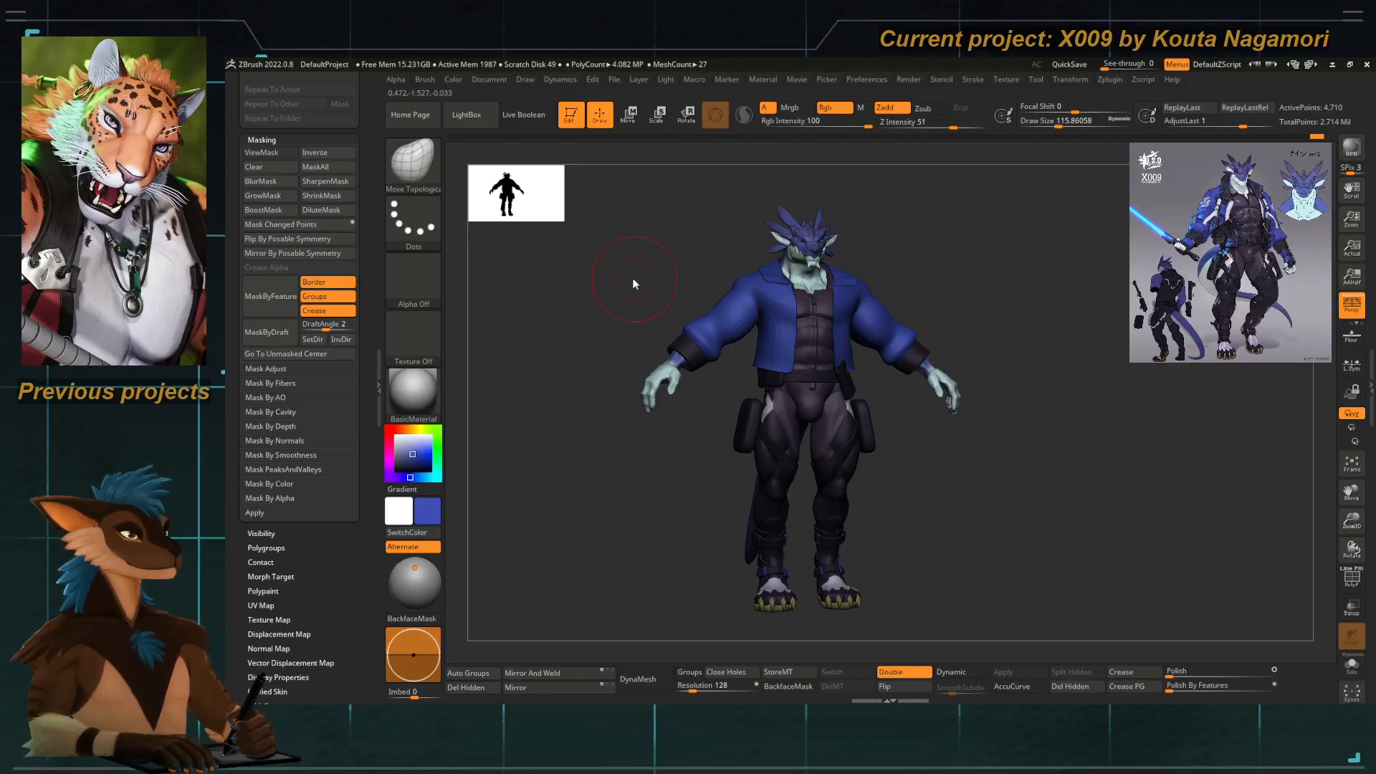
Reshape the jacket's upper chest around the collar at a draw size of about 77 and smooth it.
mouse_move(633, 282)
left_mouse_down()
mouse_move(724, 374)
mouse_move(630, 430)
left_mouse_up()
key("space")
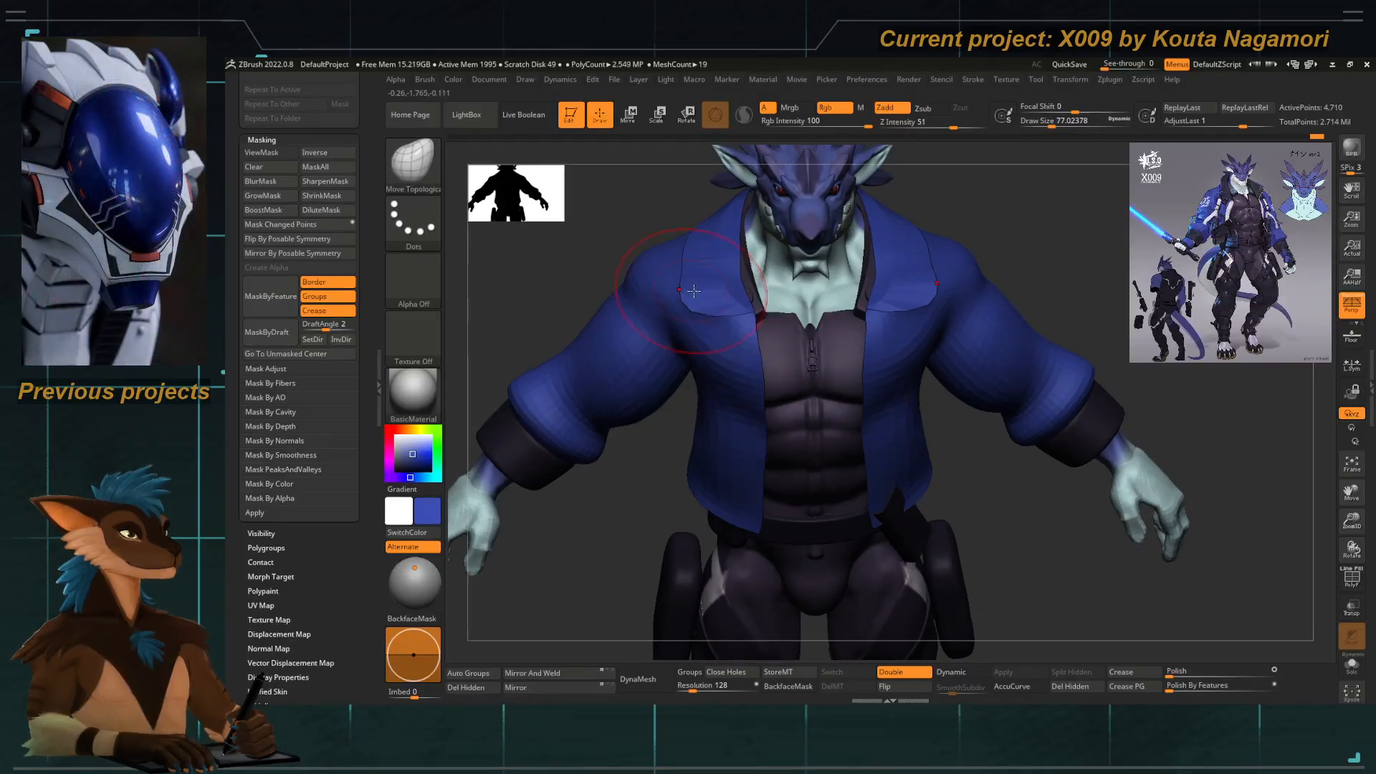
key("space")
left_click_drag(693, 291, 693, 333)
left_click_drag(686, 446, 689, 391)
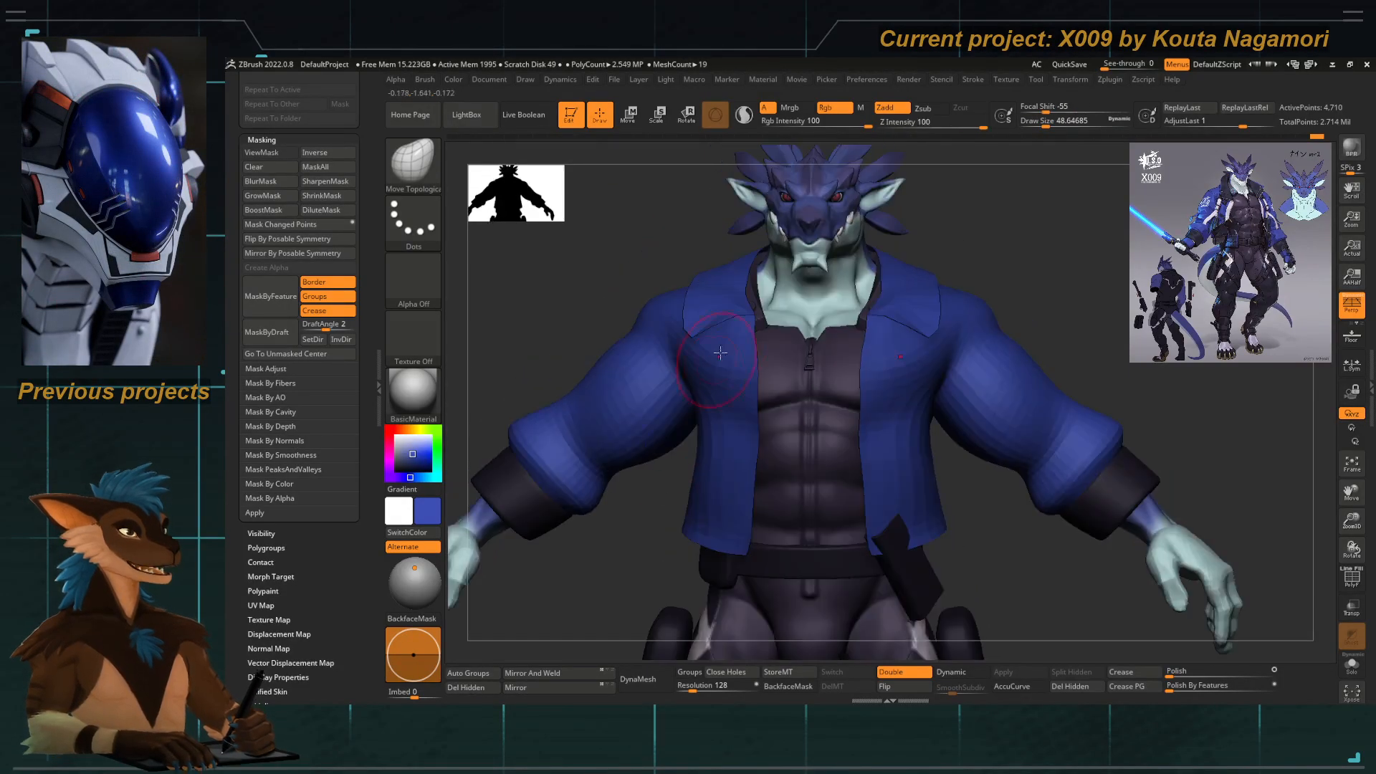
Shape the jacket's folded collar and its pointed tips with Move Topological at draw sizes of about 37, 87 and 104.
key("space")
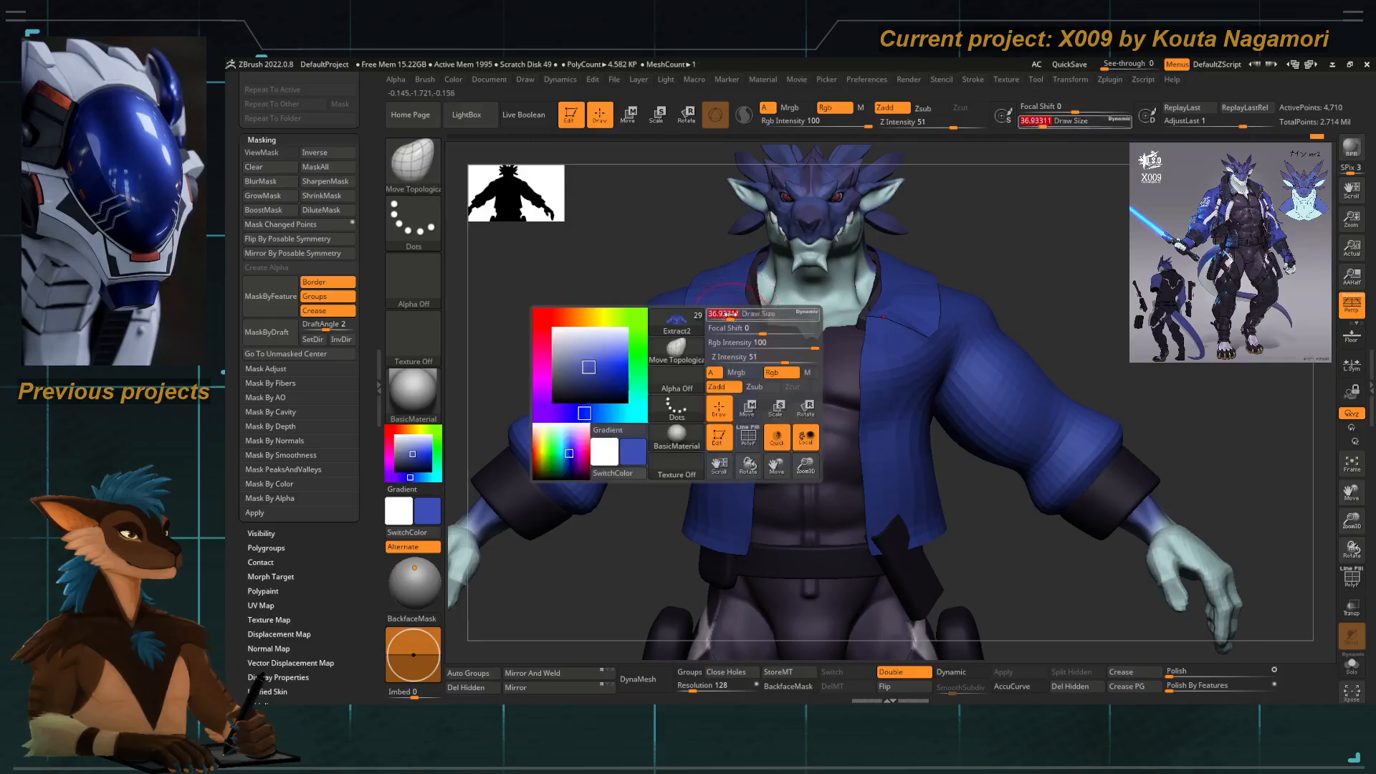
left_click_drag(730, 320, 714, 320)
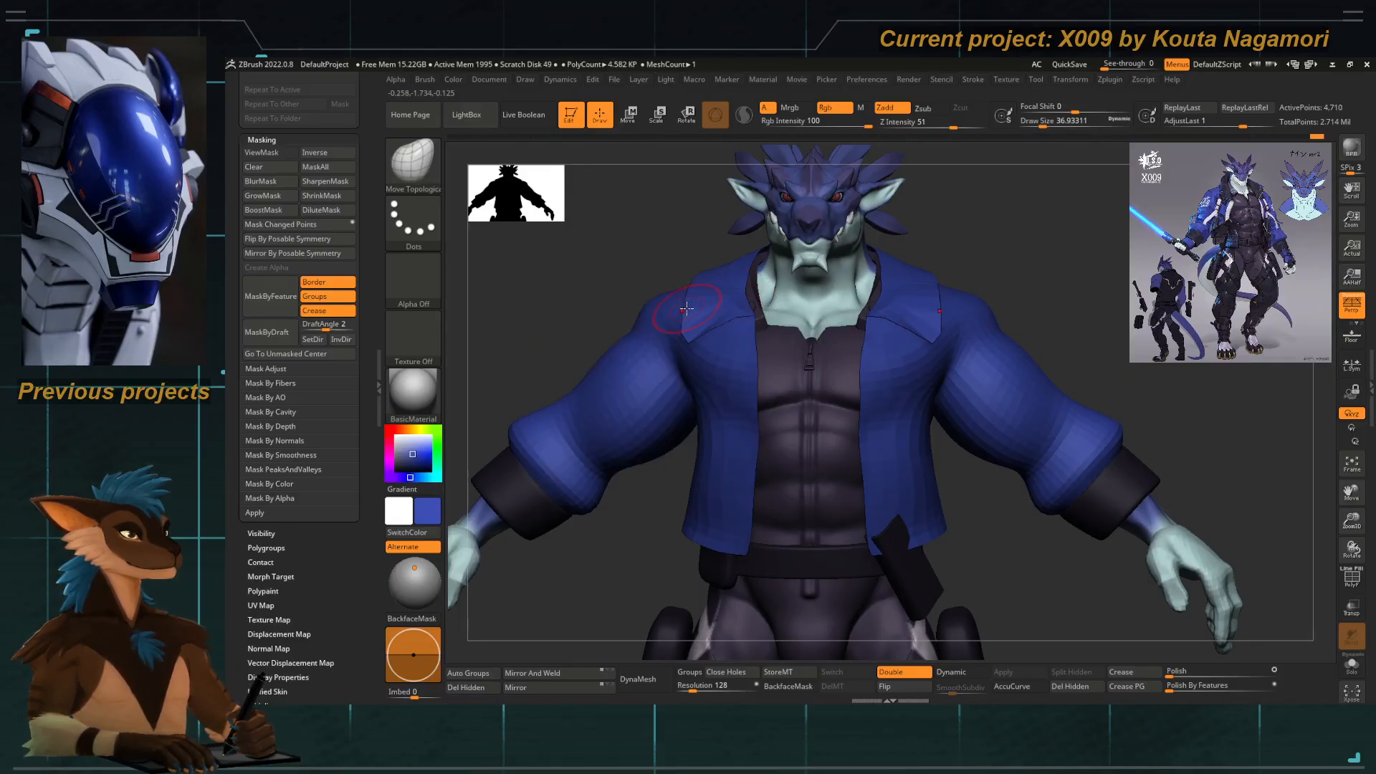
key("space")
left_click_drag(687, 305, 697, 304)
key("space")
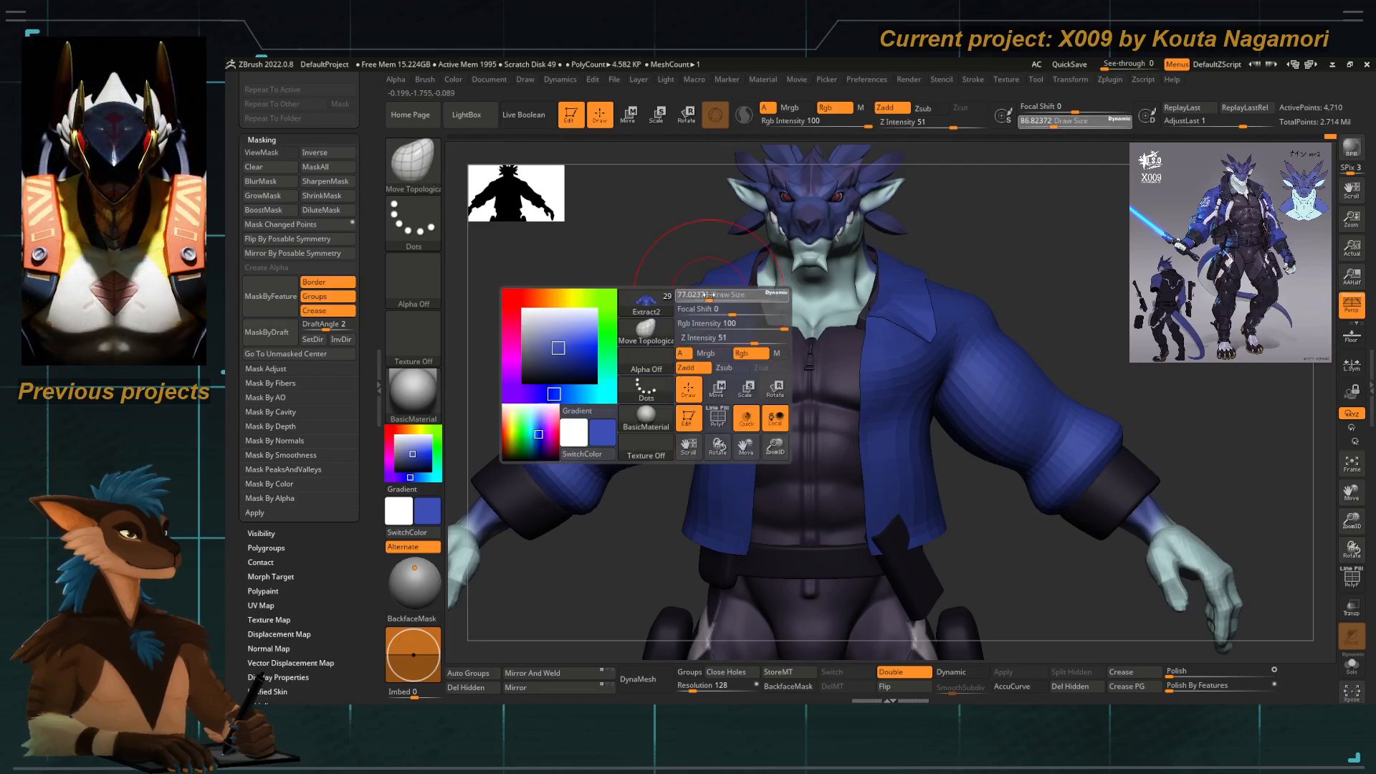
mouse_move(705, 299)
left_mouse_down()
mouse_move(743, 288)
mouse_move(748, 255)
left_mouse_up()
key("space")
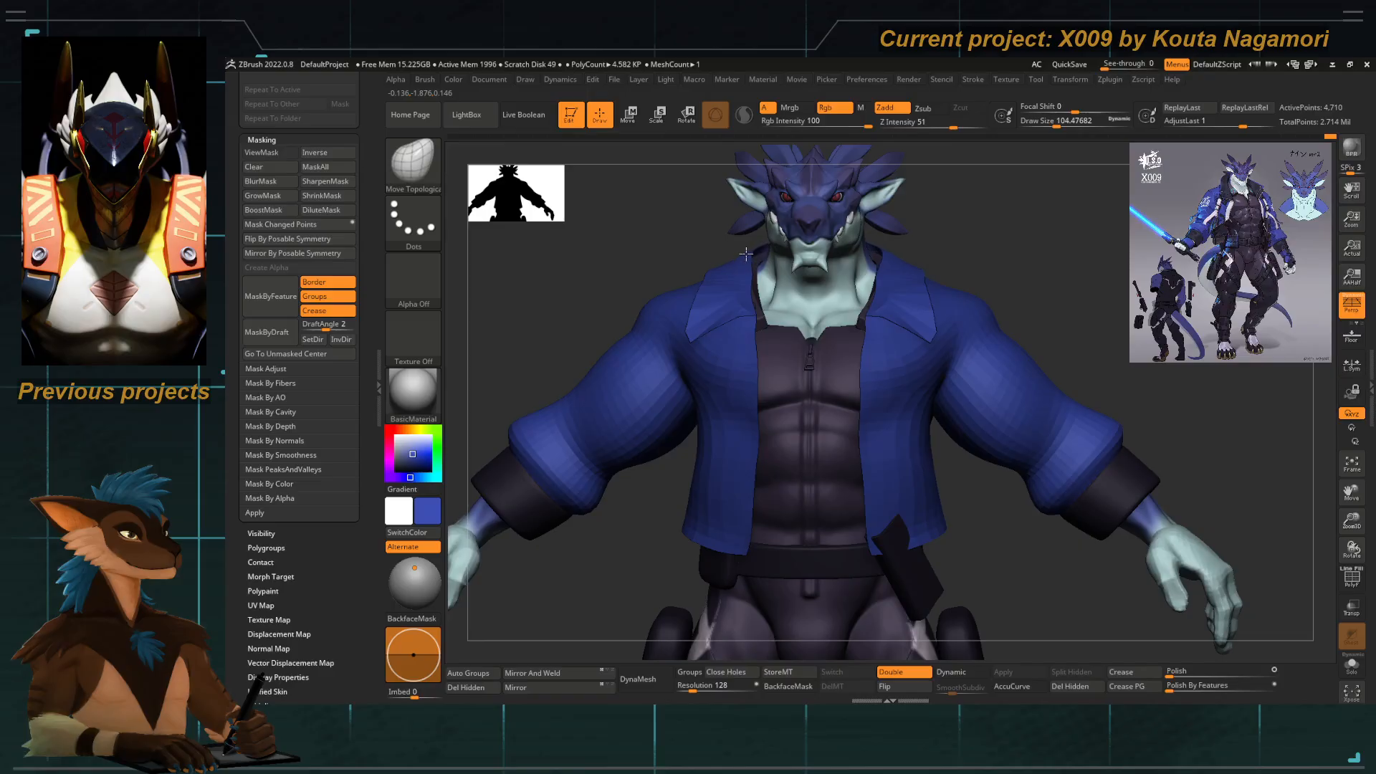
Refine the jacket's collar and shoulder line at a draw size of about 62 and check its topology with the polyframe.
key("space")
left_click_drag(748, 286, 746, 282)
key("space")
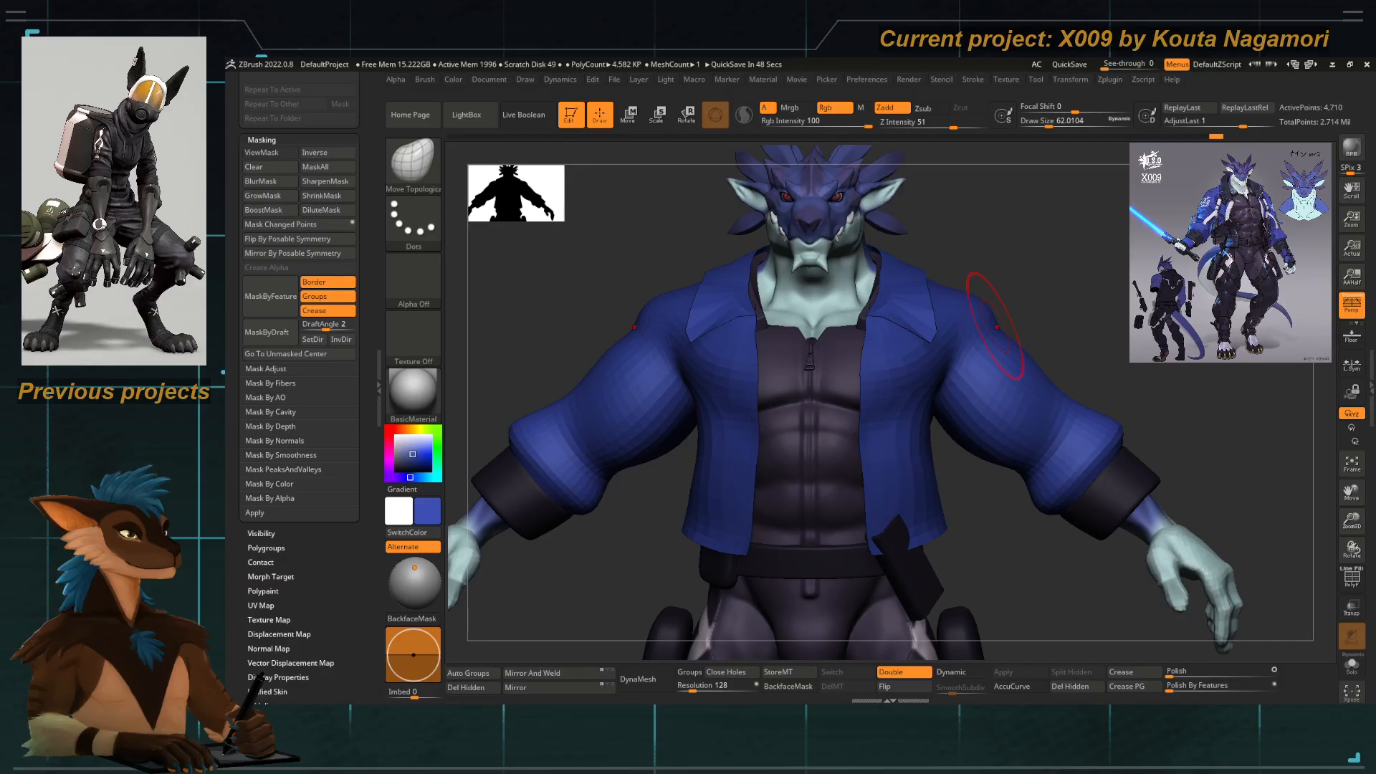
left_click_drag(565, 280, 575, 280)
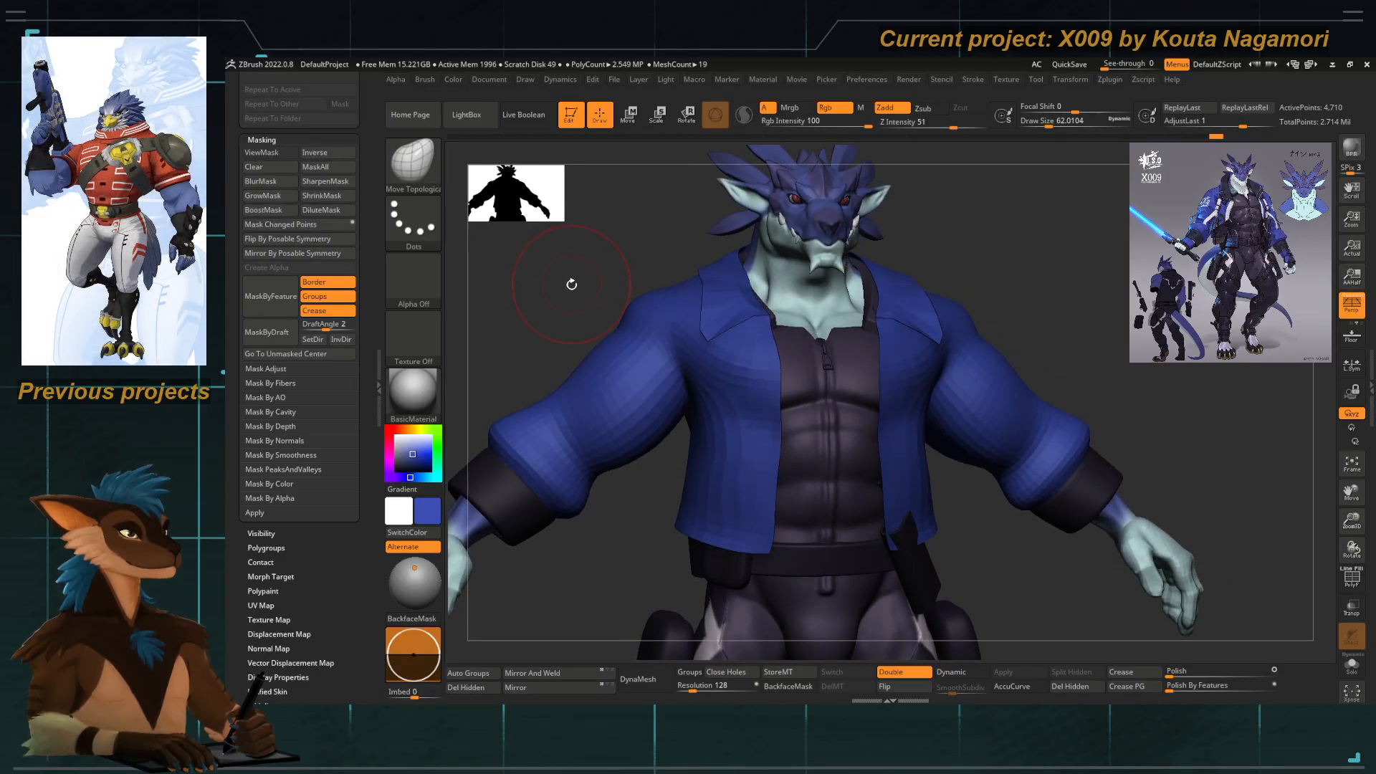
left_click(1352, 581)
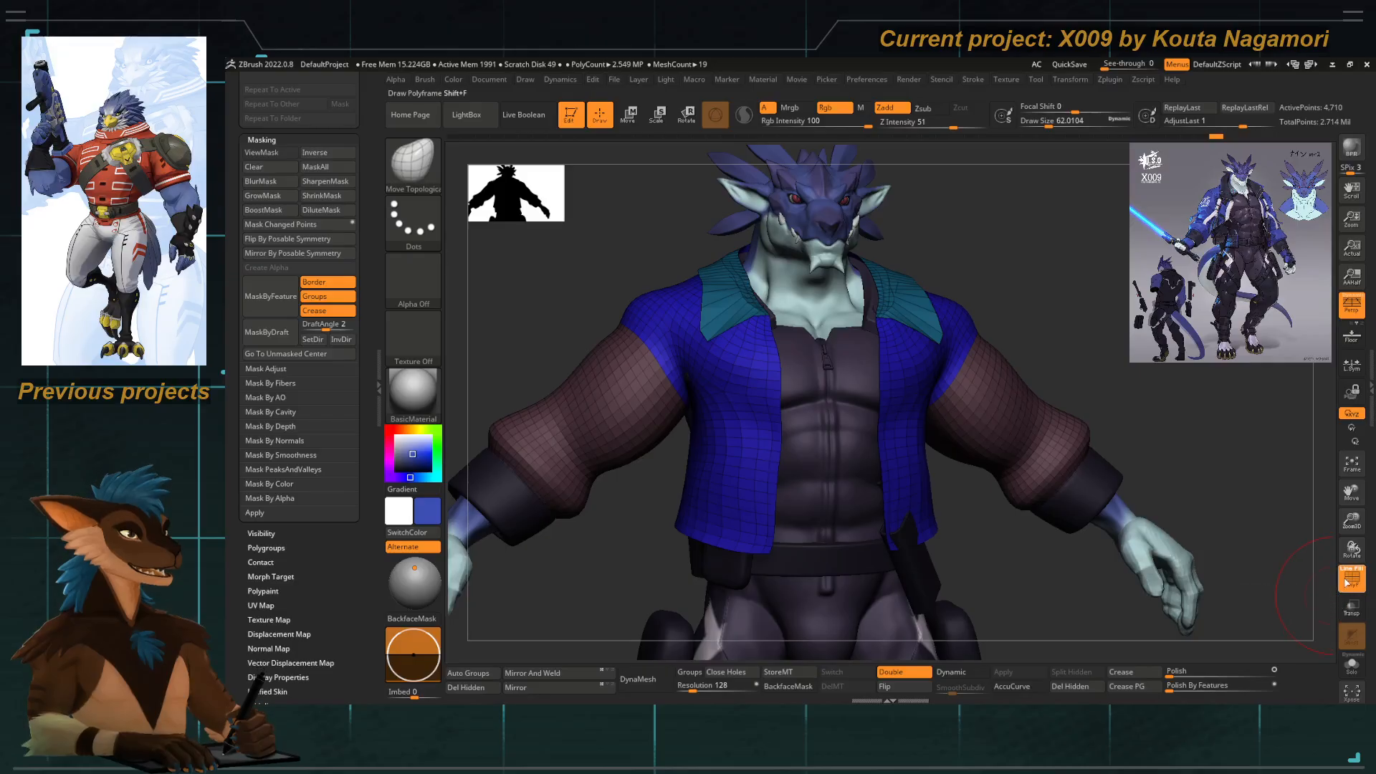
key("shift+f")
right_click_drag(698, 474, 712, 449, "ctrl")
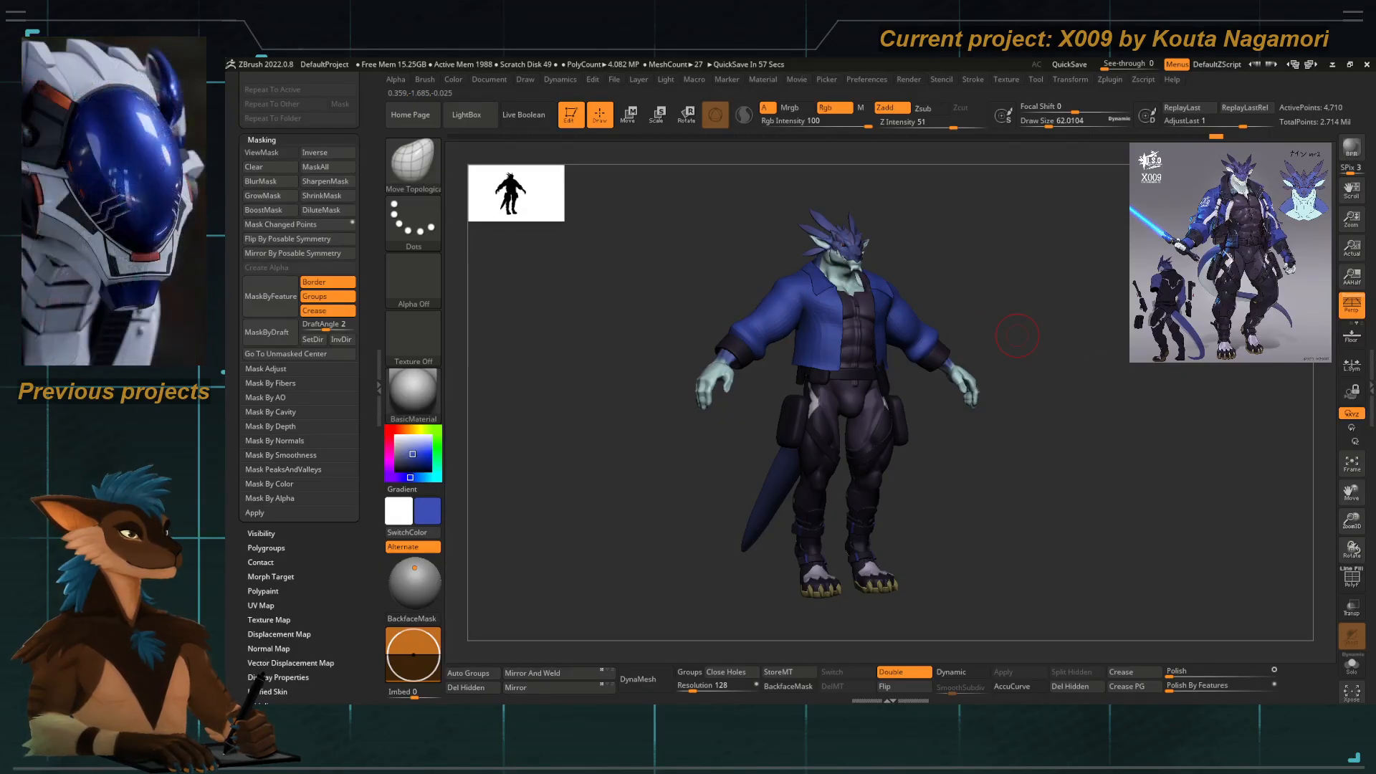
left_click_drag(691, 478, 733, 458)
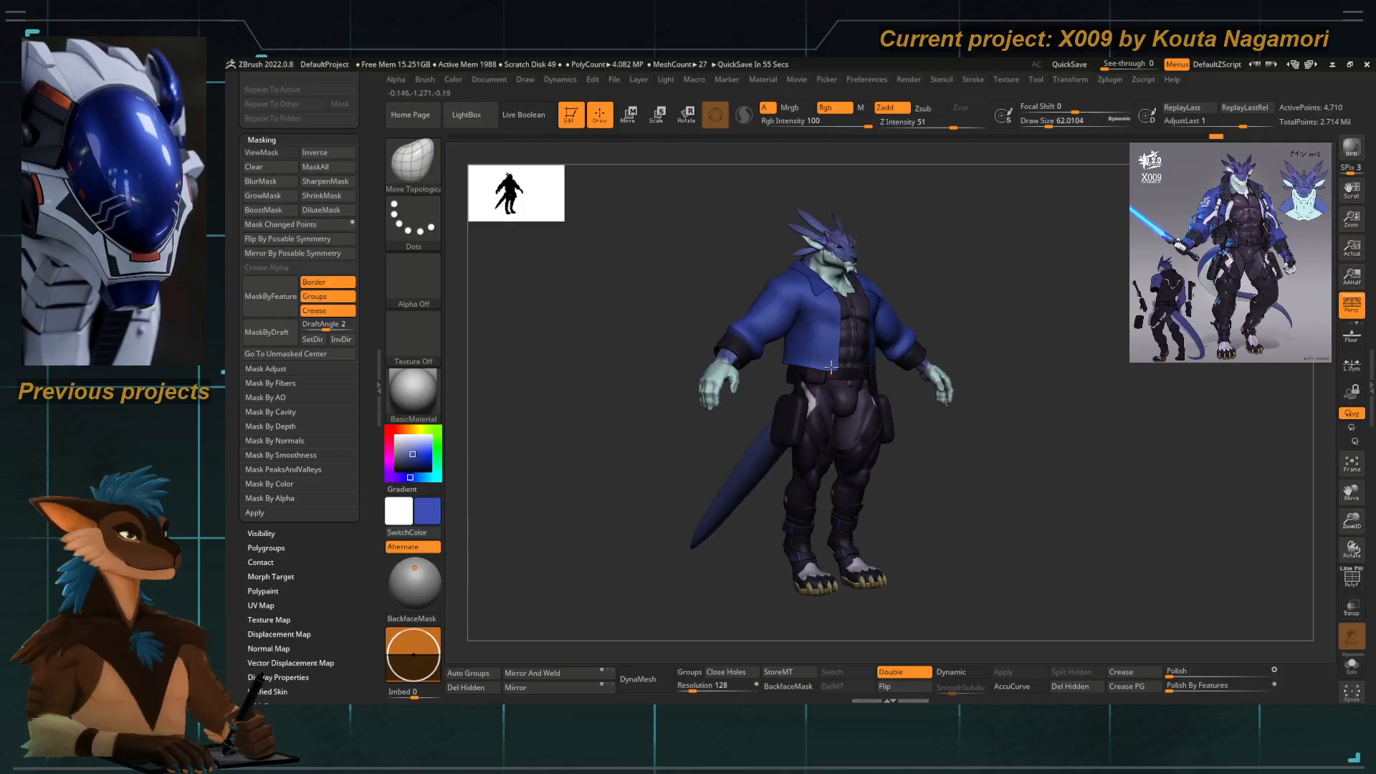
Adjust the jacket's front profile in side view with the Move brush at a draw size of about 192.
left_click_drag(943, 384, 770, 446, "alt")
left_click_drag(881, 511, 875, 492, "shift")
key("b")
key("m")
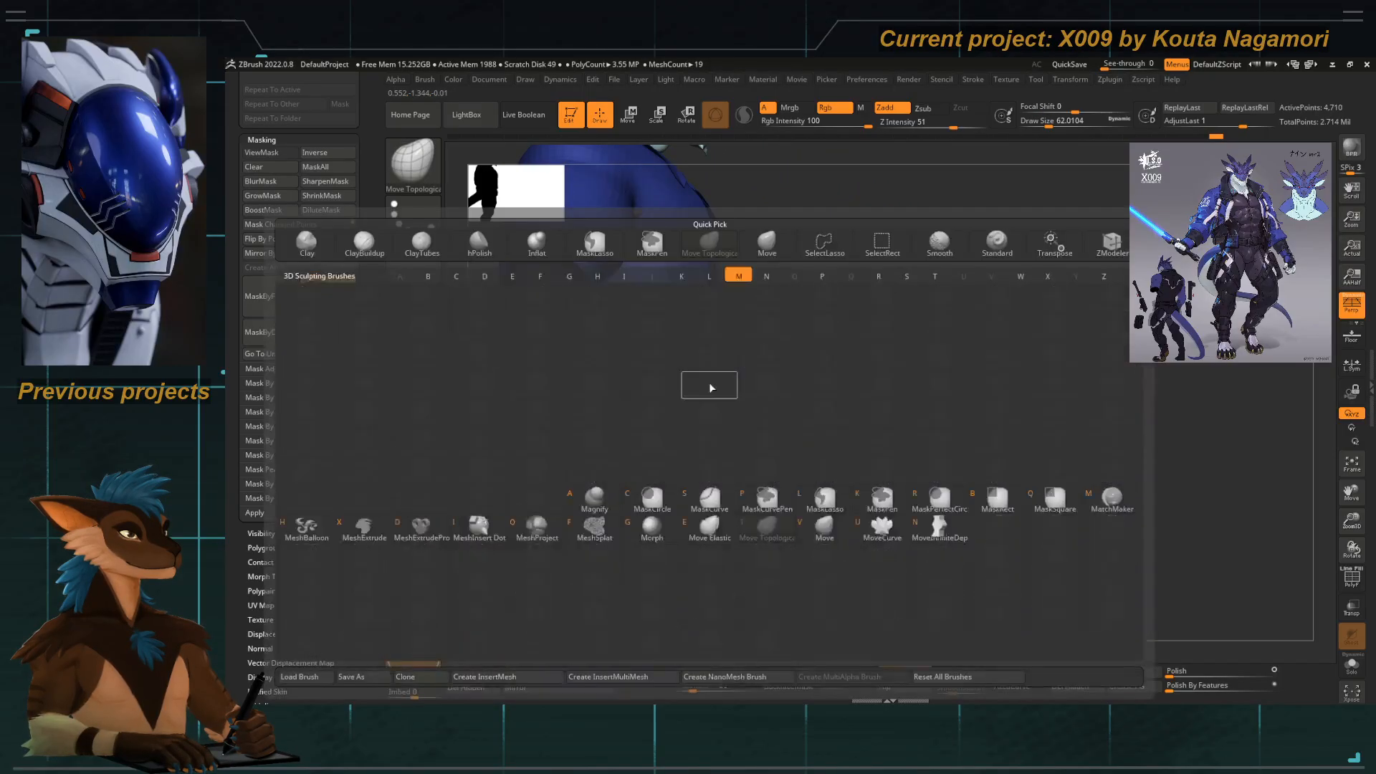
key("v")
key("s")
left_click_drag(708, 369, 729, 367)
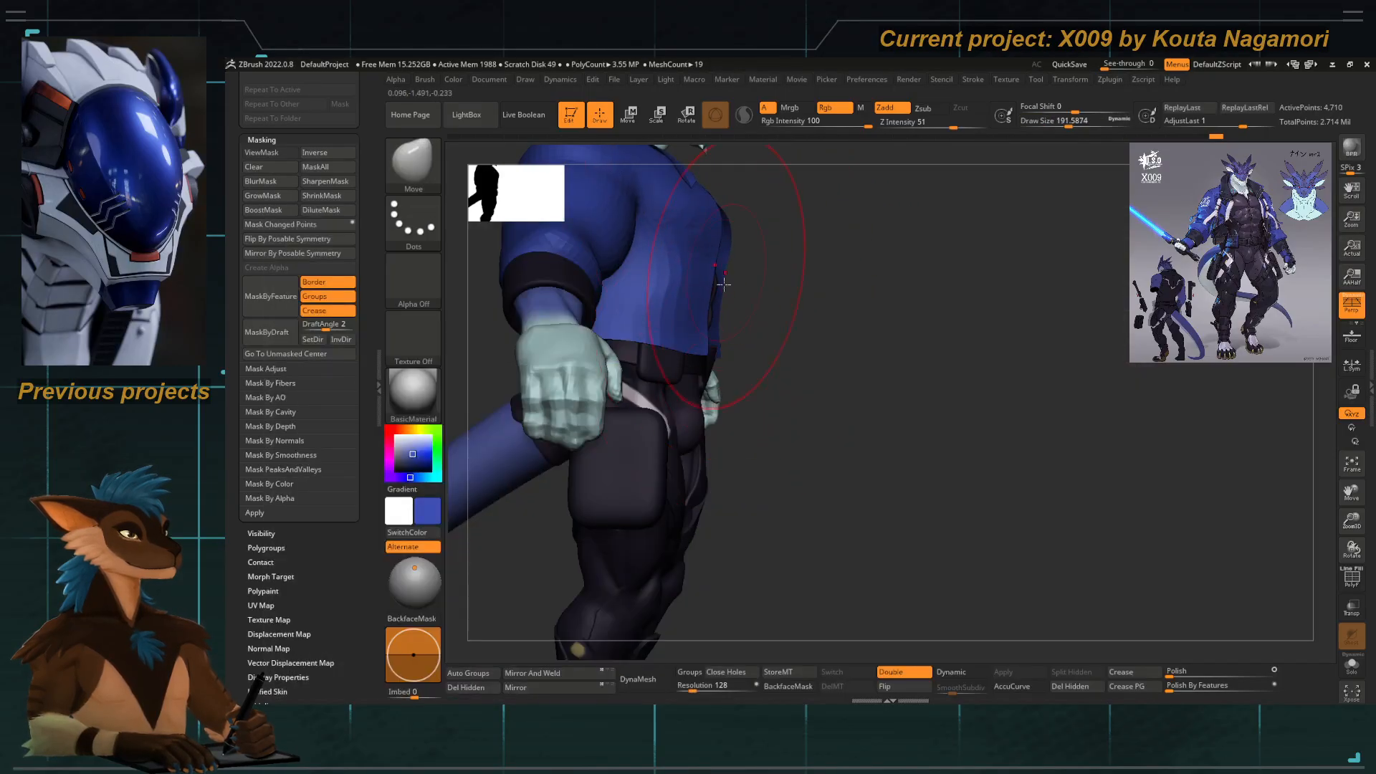
Pull the jacket's front hem forward over the belt in side view with Move at draw sizes of about 145 and 140.
mouse_move(839, 401)
left_mouse_down()
mouse_move(659, 409)
mouse_move(590, 335)
mouse_move(700, 437)
mouse_move(682, 380)
mouse_move(664, 384)
mouse_move(667, 403)
mouse_move(608, 402)
mouse_move(789, 364)
left_mouse_up()
key("ctrl")
key("s")
left_click_drag(774, 377, 764, 379)
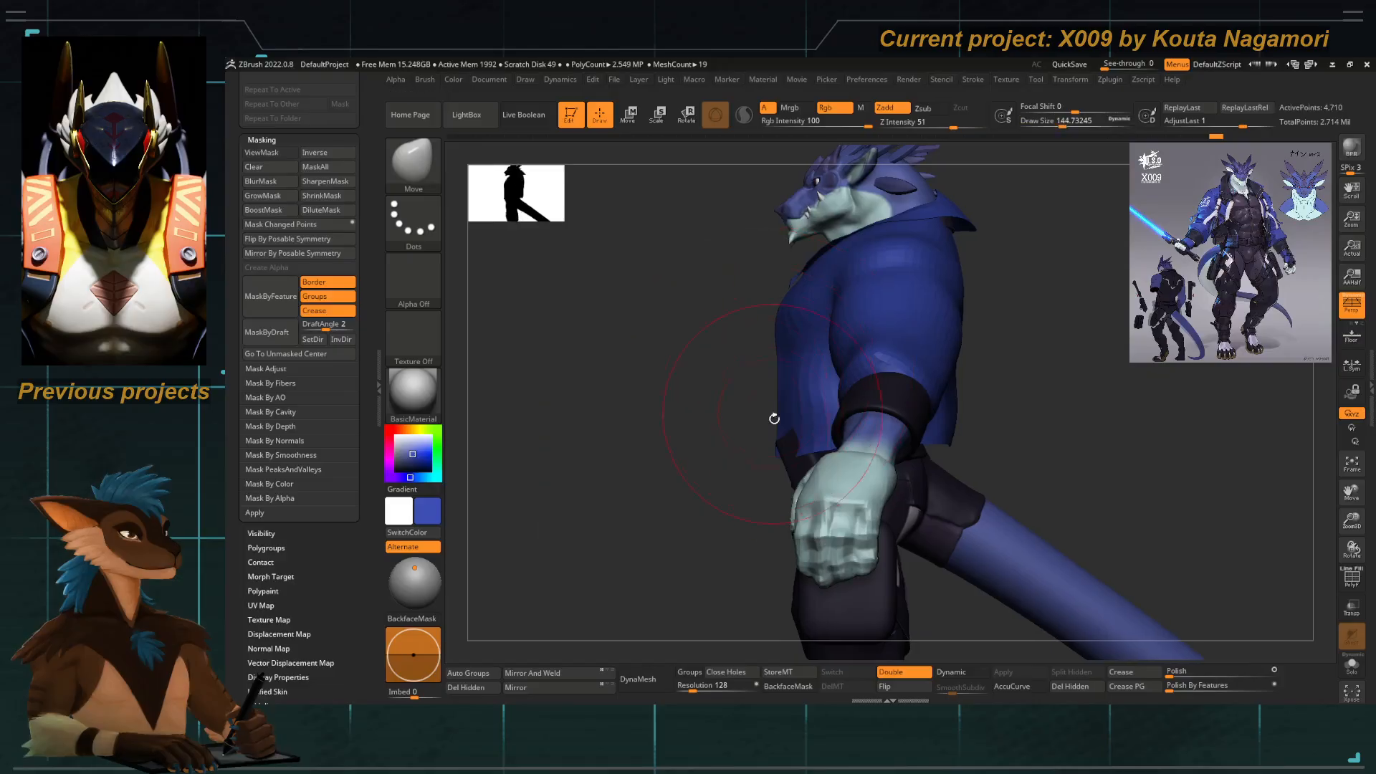
key("s")
left_click_drag(787, 435, 778, 435)
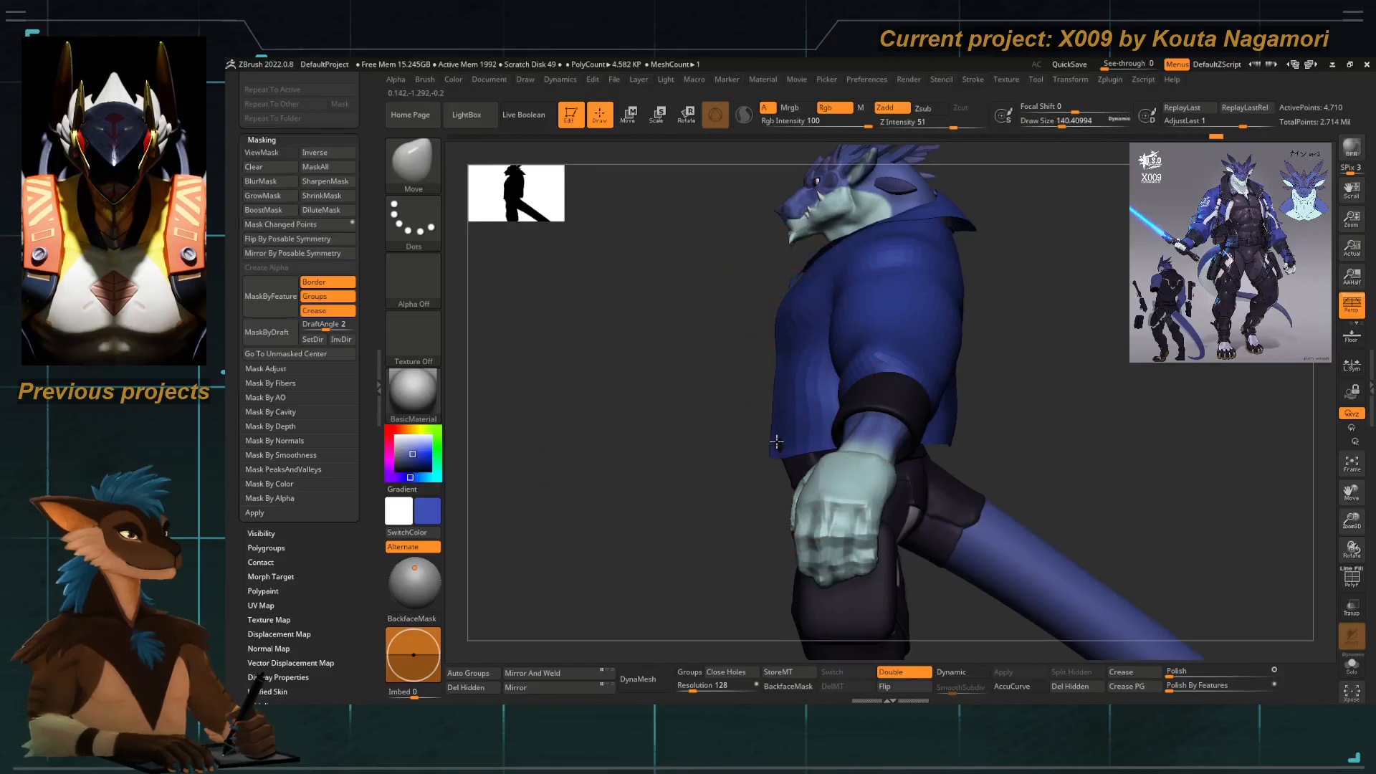
Inspect the jacket's fit and silhouette from three-quarter, full-body and front views.
left_click_drag(731, 458, 860, 505)
left_click_drag(730, 555, 768, 549)
left_click_drag(681, 531, 622, 458)
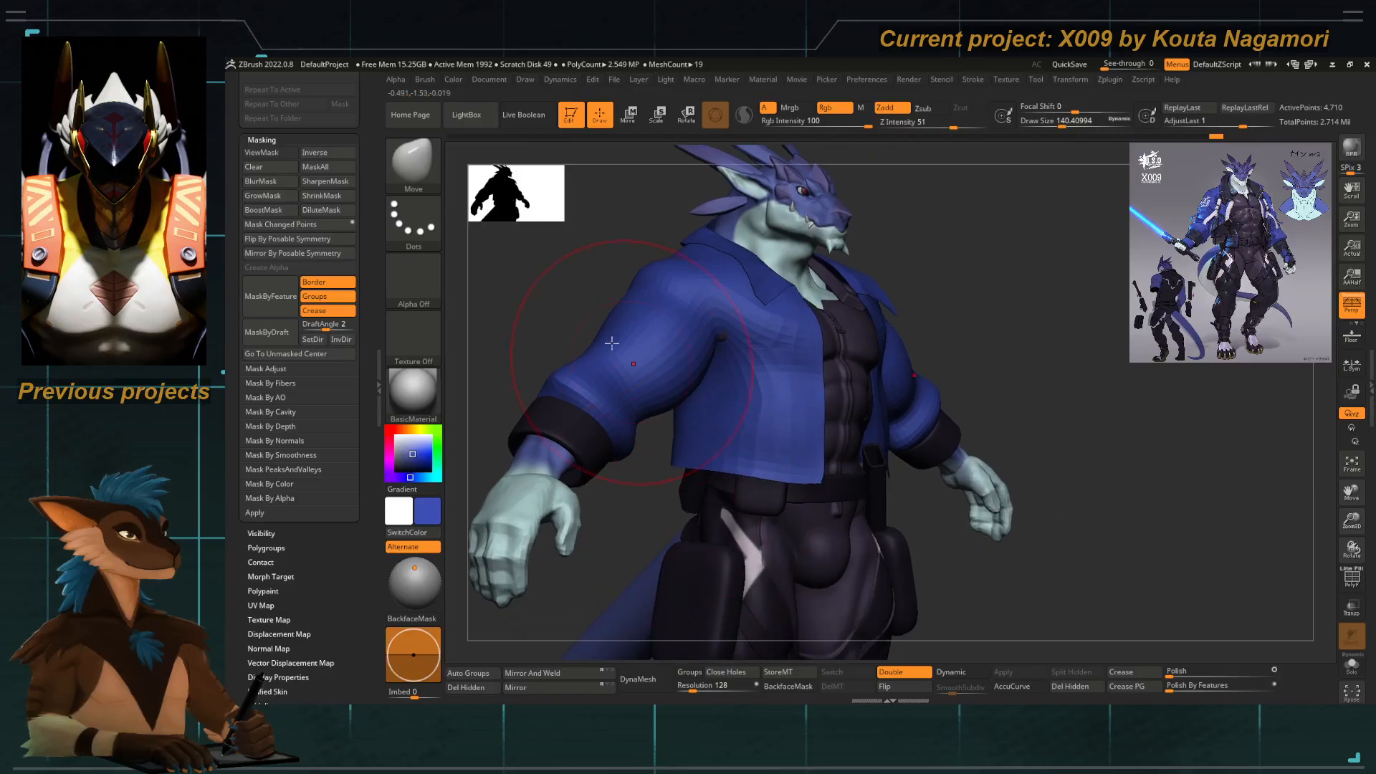
left_click_drag(576, 314, 685, 344, "shift")
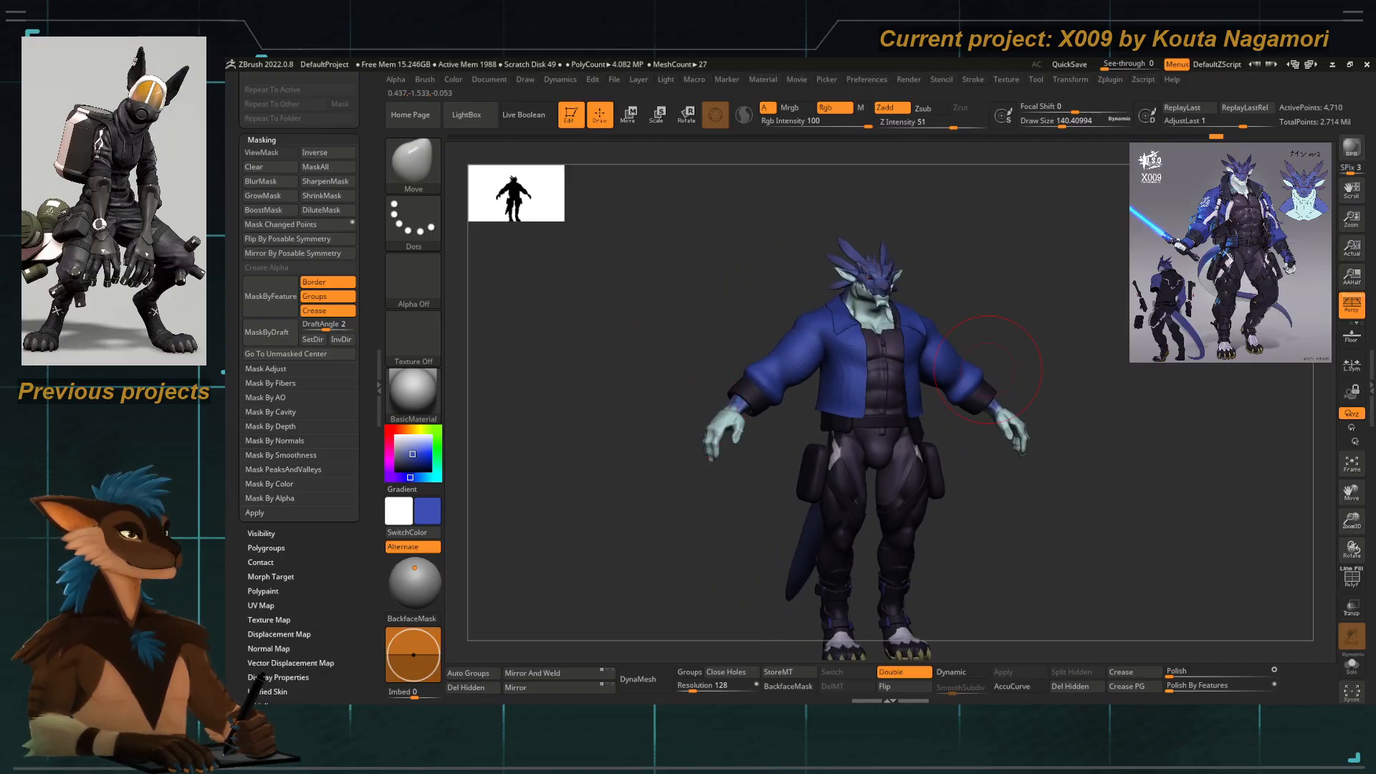
left_click_drag(674, 304, 659, 444)
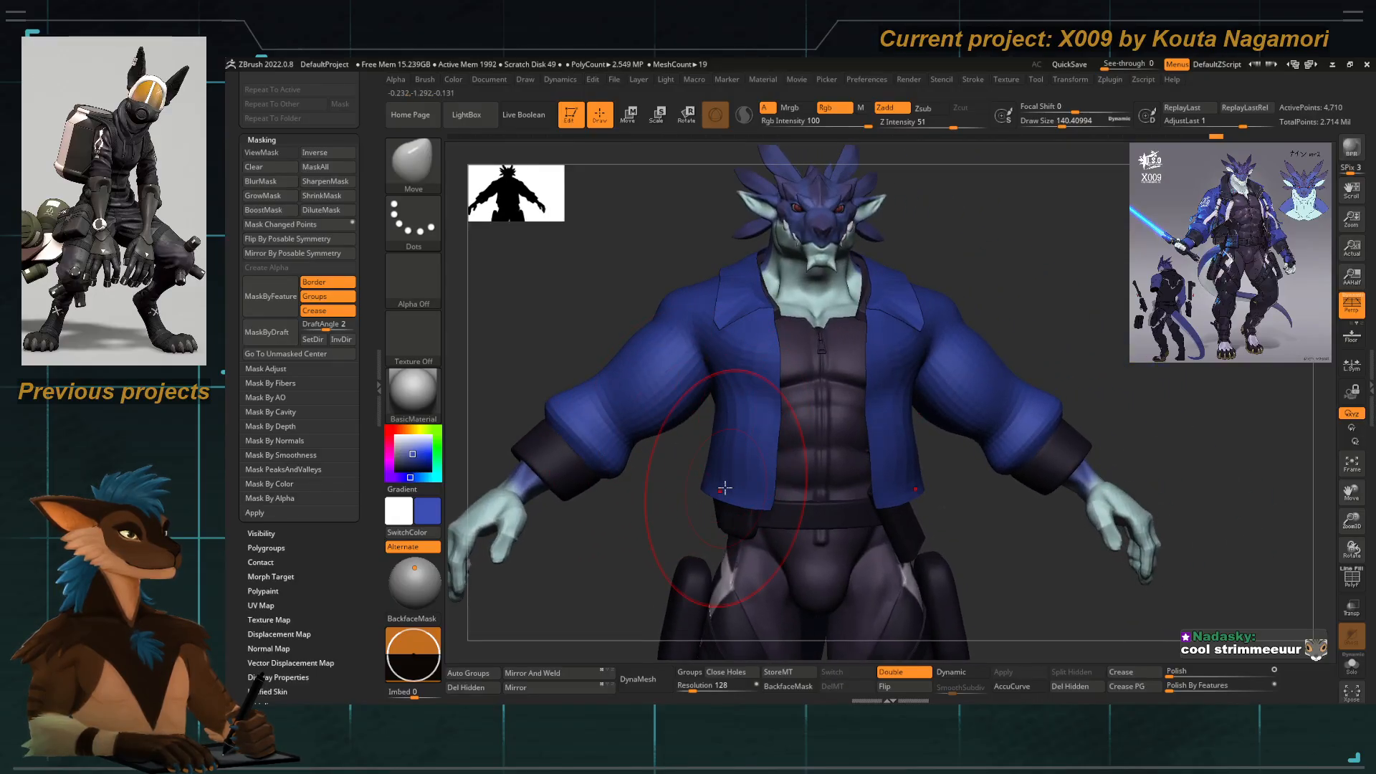
Reshape the back of the jacket's collar and the neckline beneath it with Move Topological at a draw size of about 65.
mouse_move(588, 292)
left_mouse_down()
mouse_move(650, 286)
mouse_move(639, 291)
left_mouse_up()
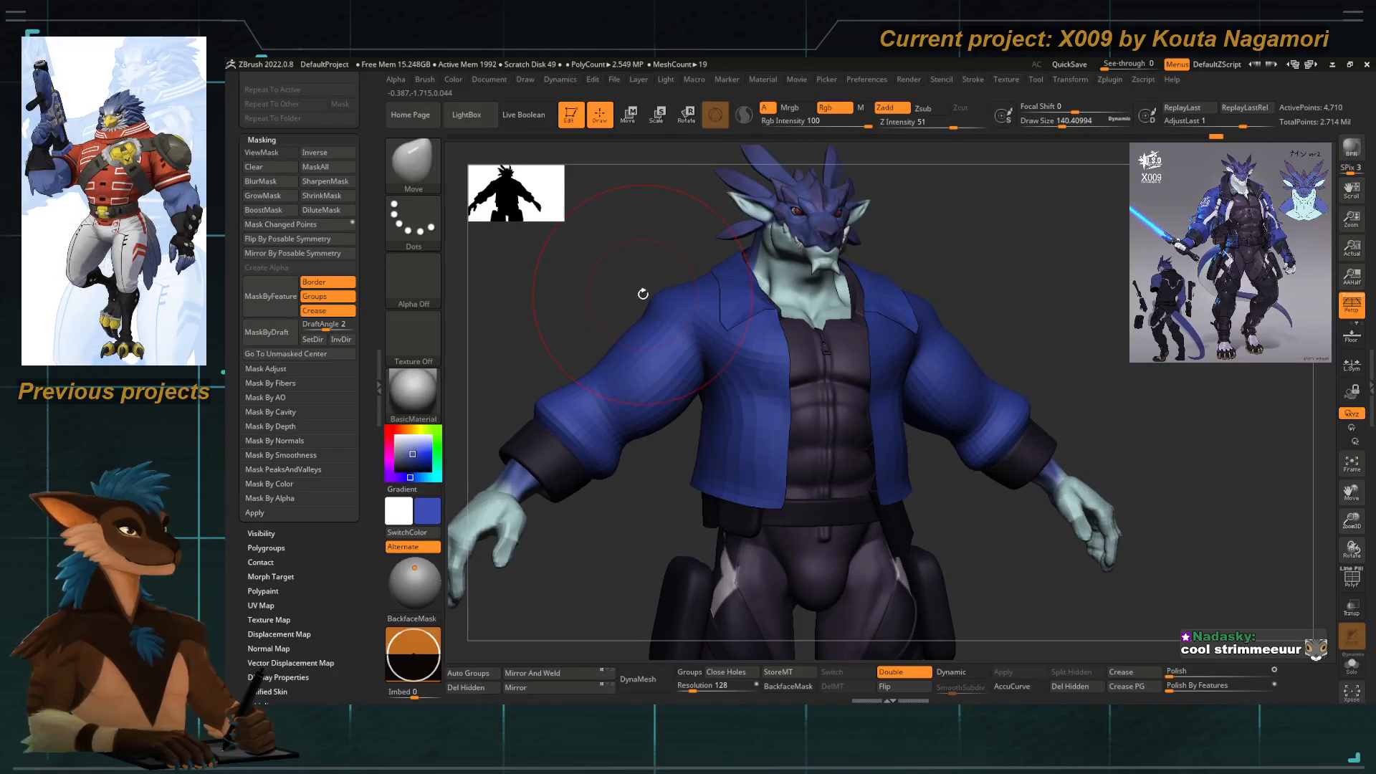
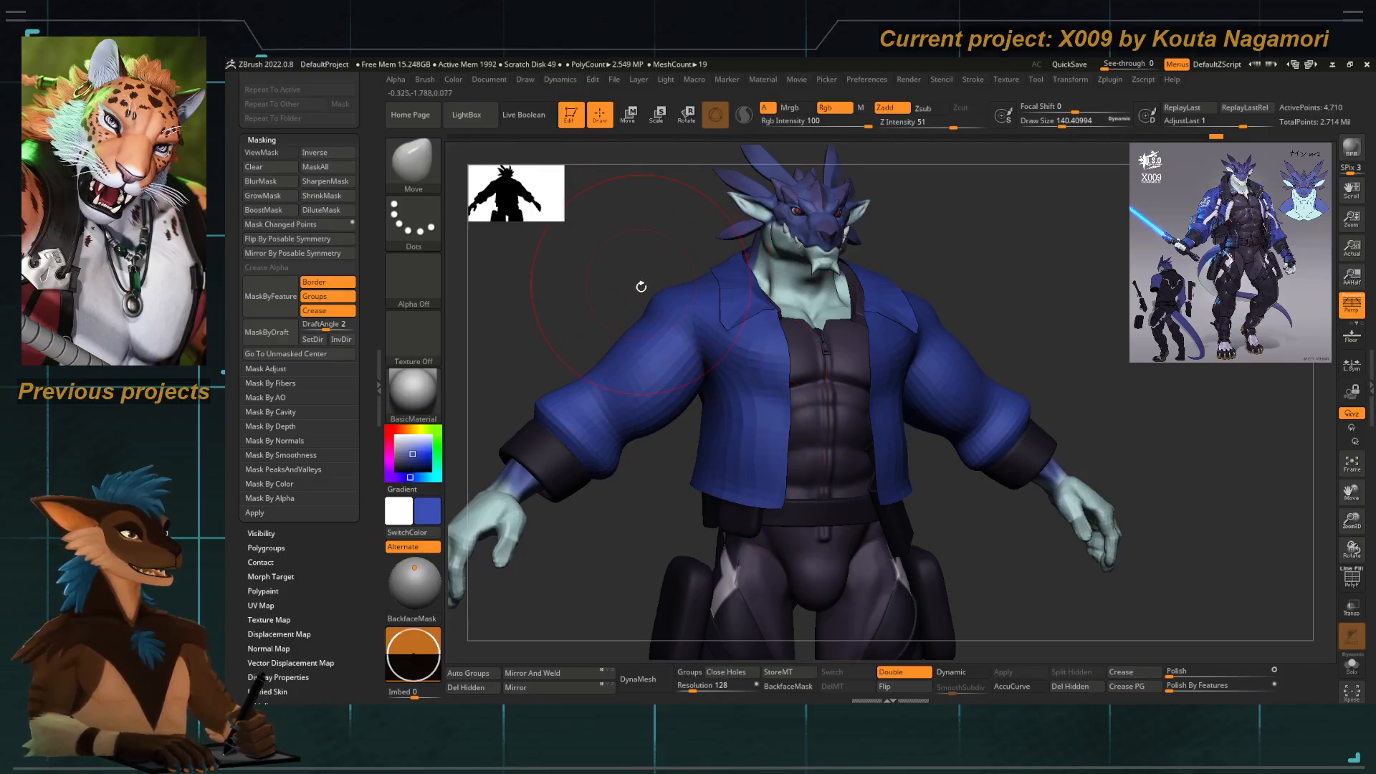
mouse_move(708, 338)
right_mouse_down()
mouse_move(660, 337)
mouse_move(679, 366)
right_mouse_up()
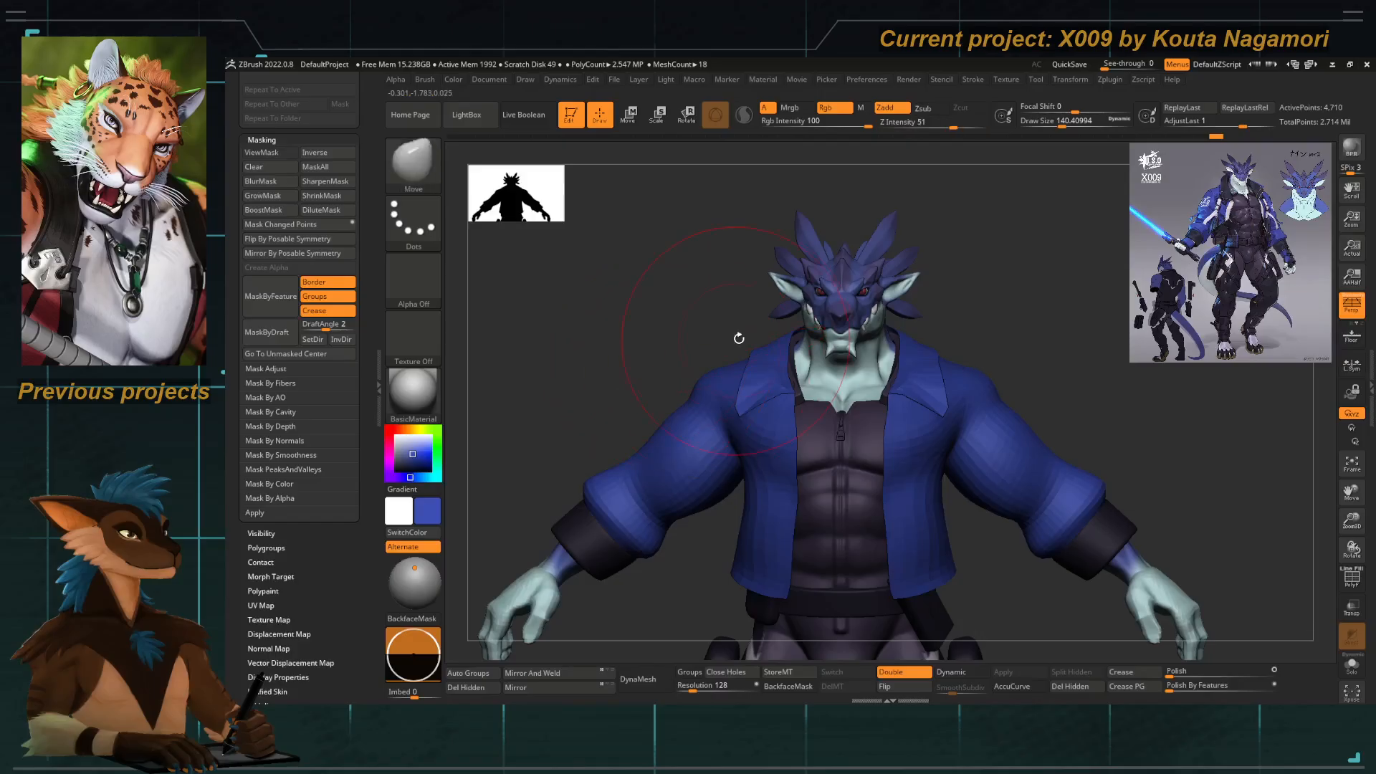
key("b")
key("m")
key("t")
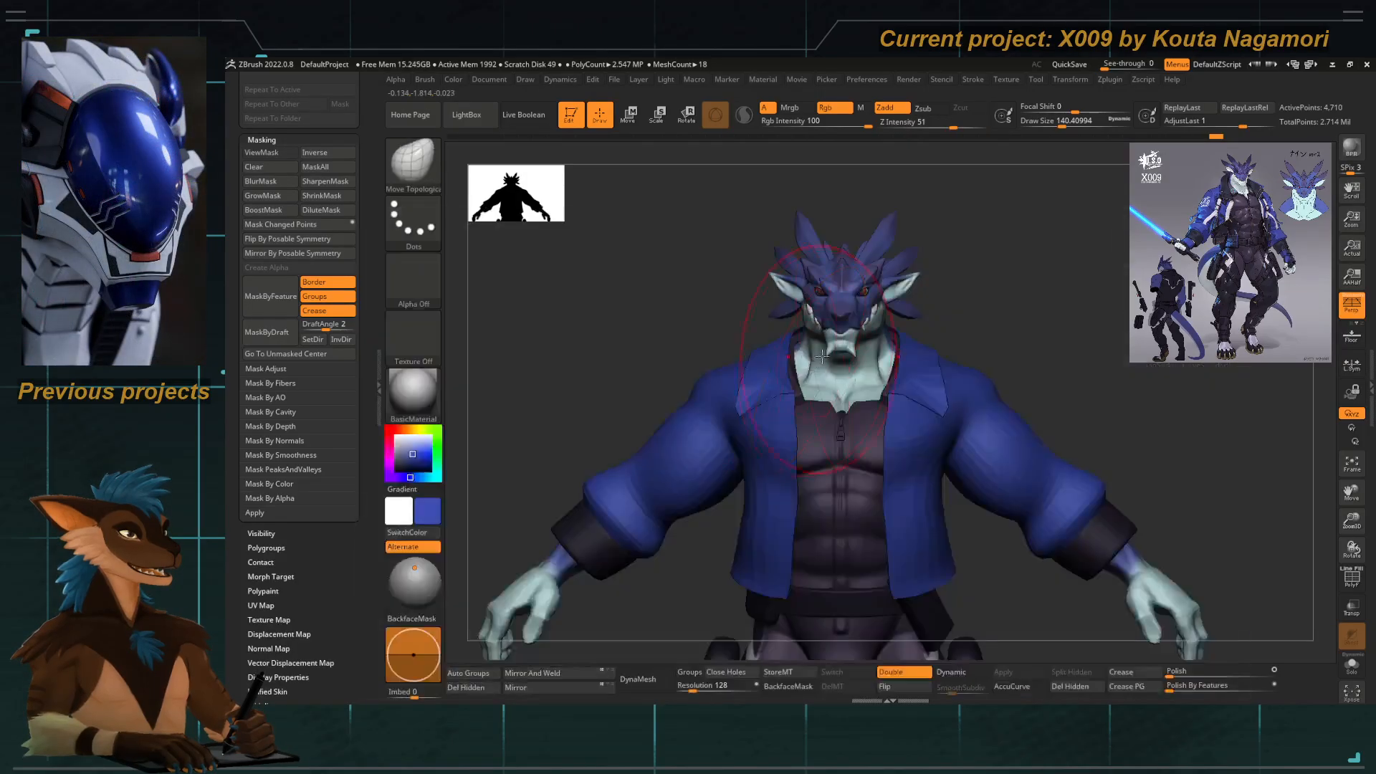
right_click_drag(703, 329, 784, 340)
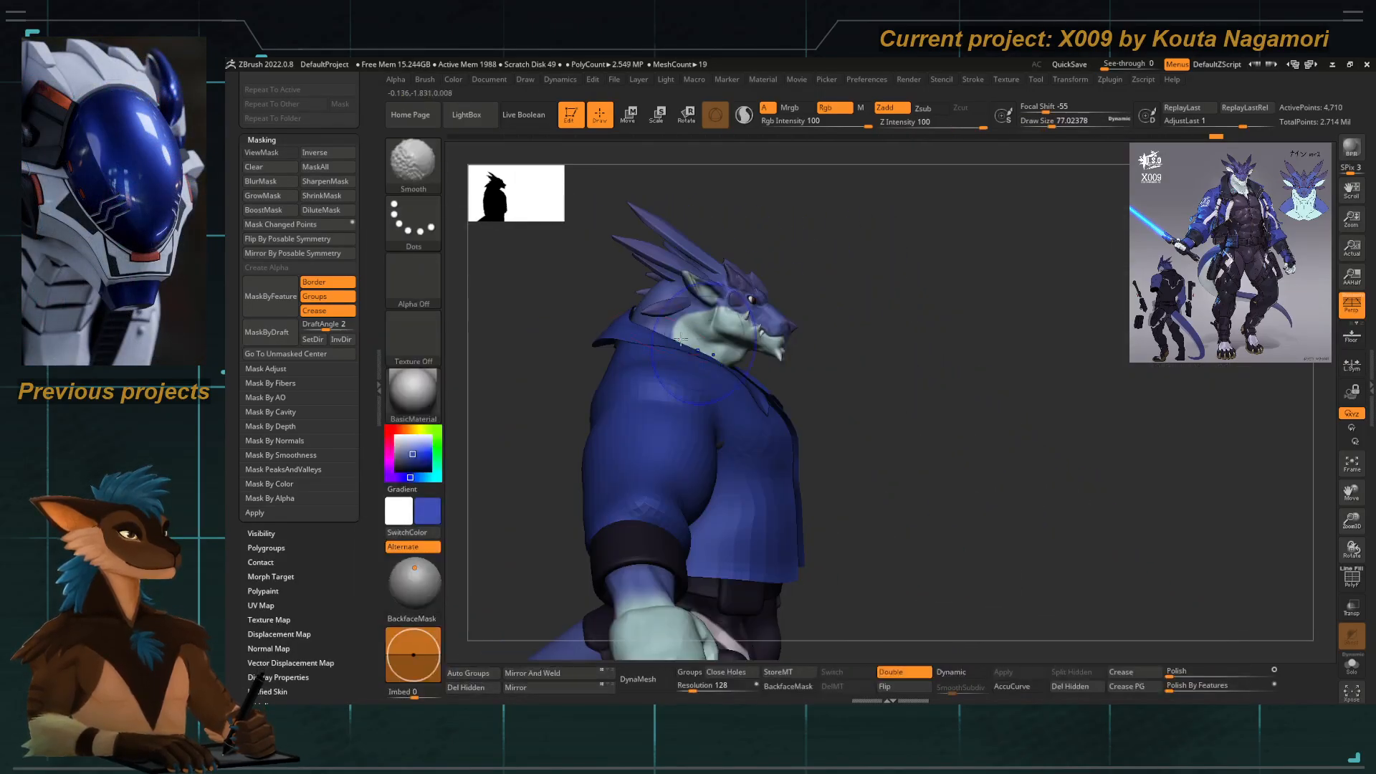
right_click_drag(548, 315, 677, 354, "alt")
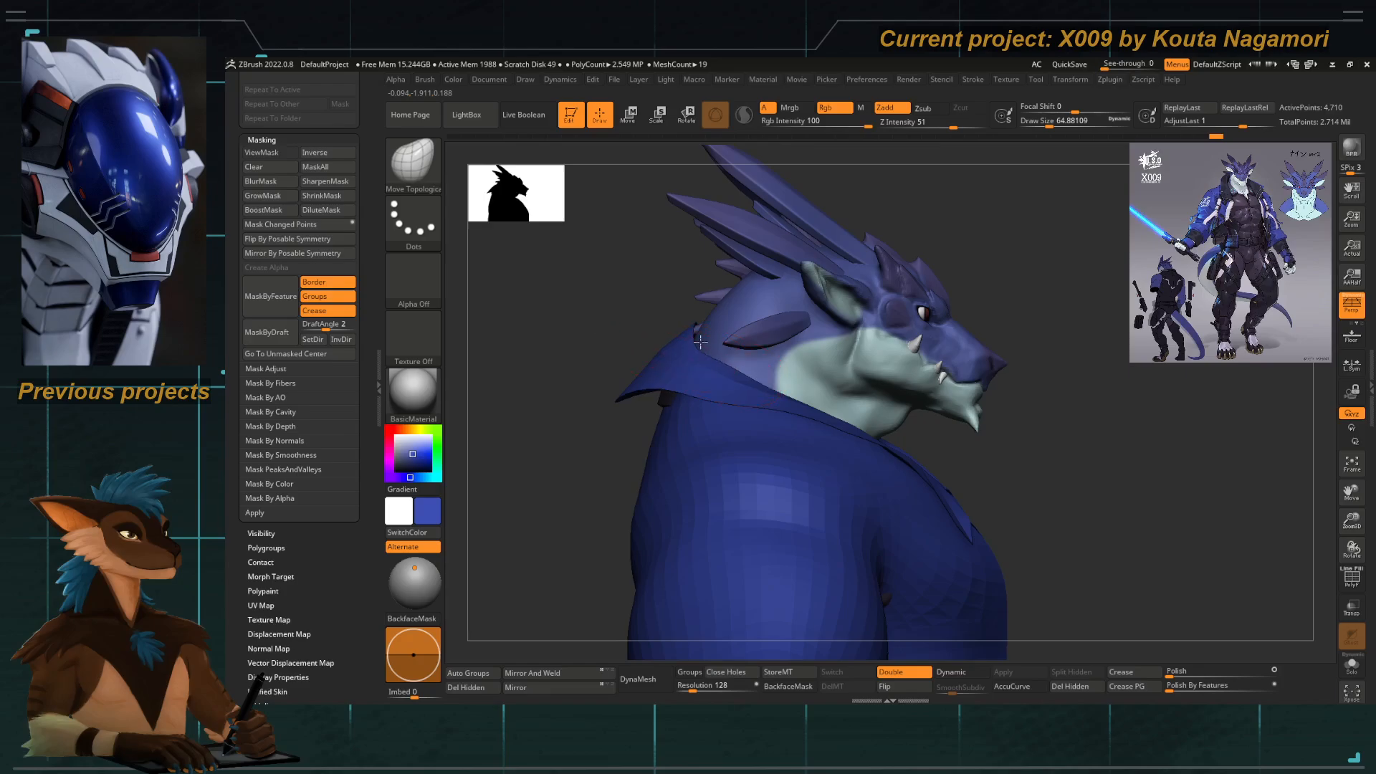
right_click_drag(563, 389, 716, 386)
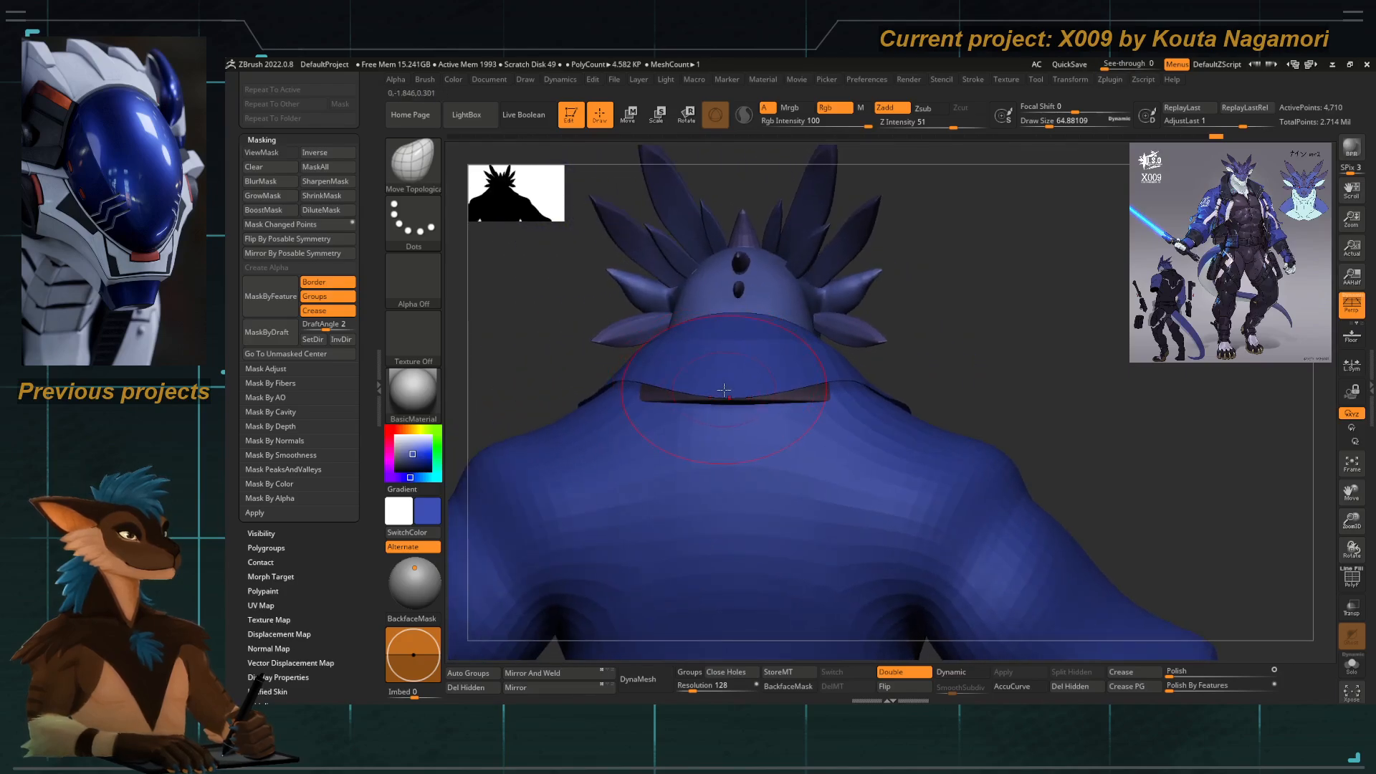
left_click_drag(724, 389, 715, 358)
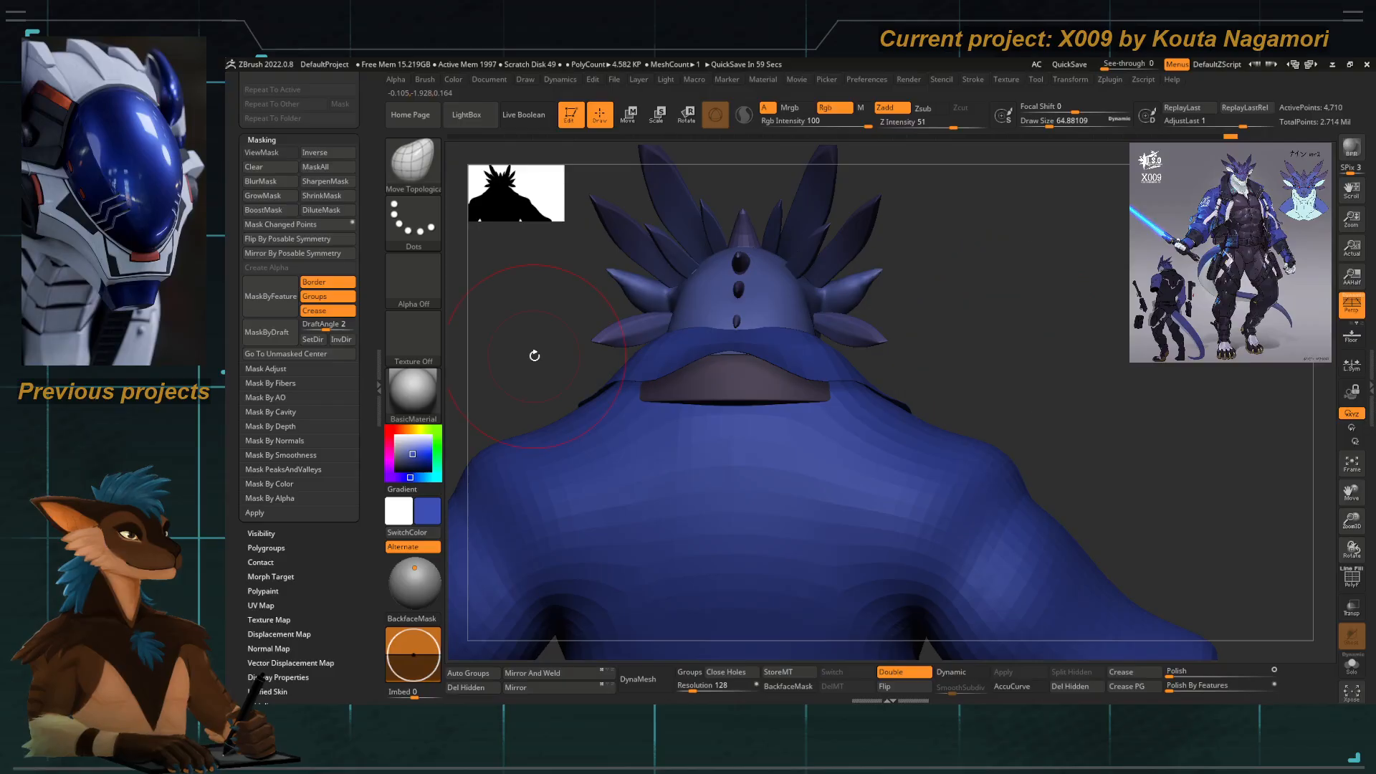
left_click_drag(723, 392, 731, 362)
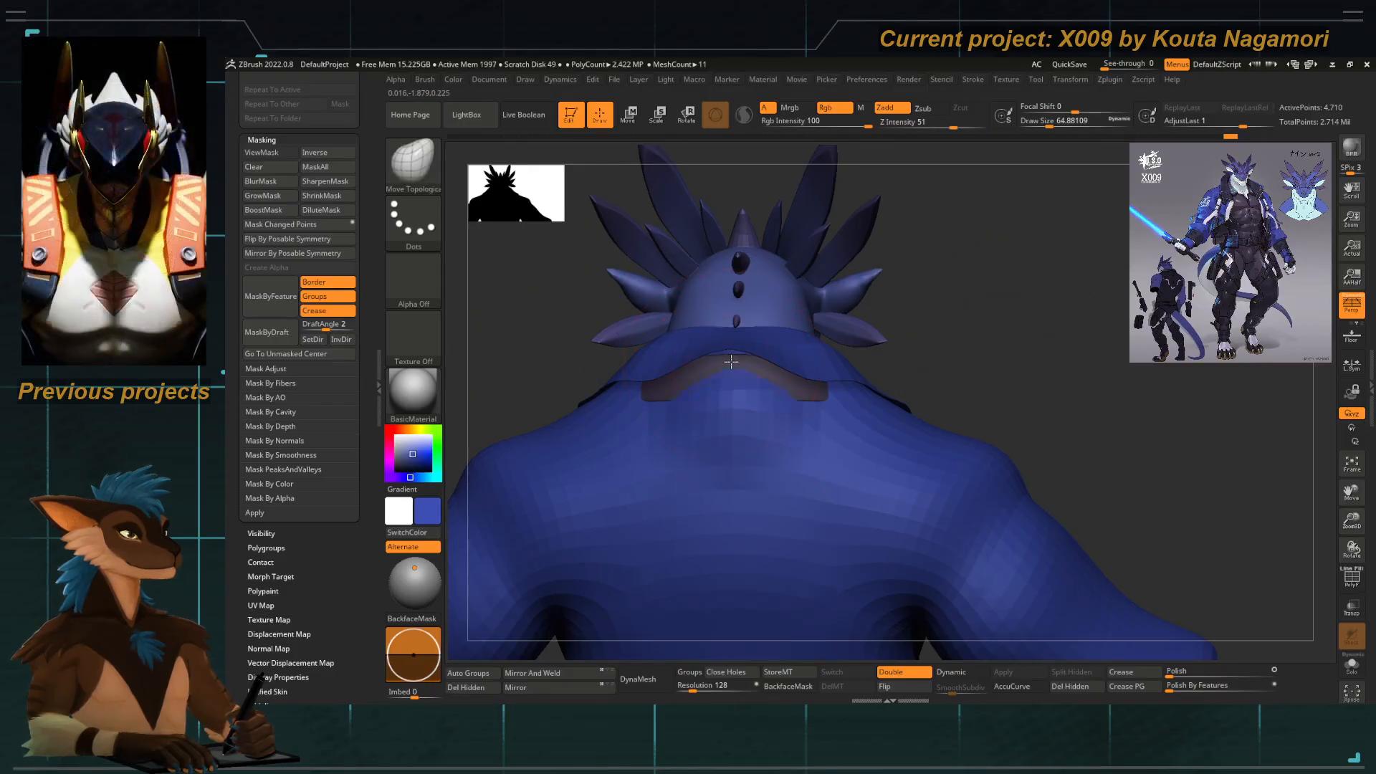
Refine the jacket's upper back below the collar with Move Topological at a draw size of about 49.
key("space")
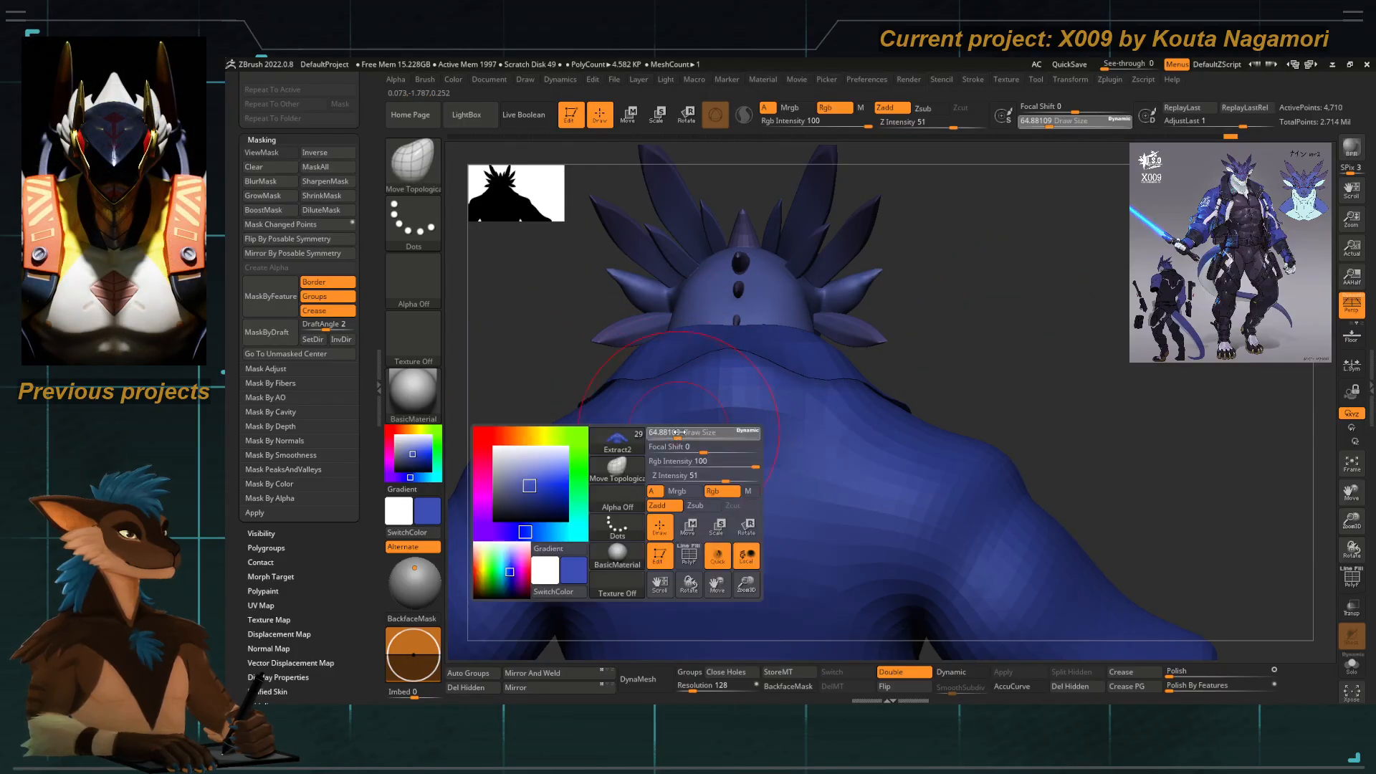
left_click_drag(675, 438, 679, 438)
right_click_drag(667, 436, 717, 427, "alt")
key("space")
left_click_drag(599, 454, 589, 455)
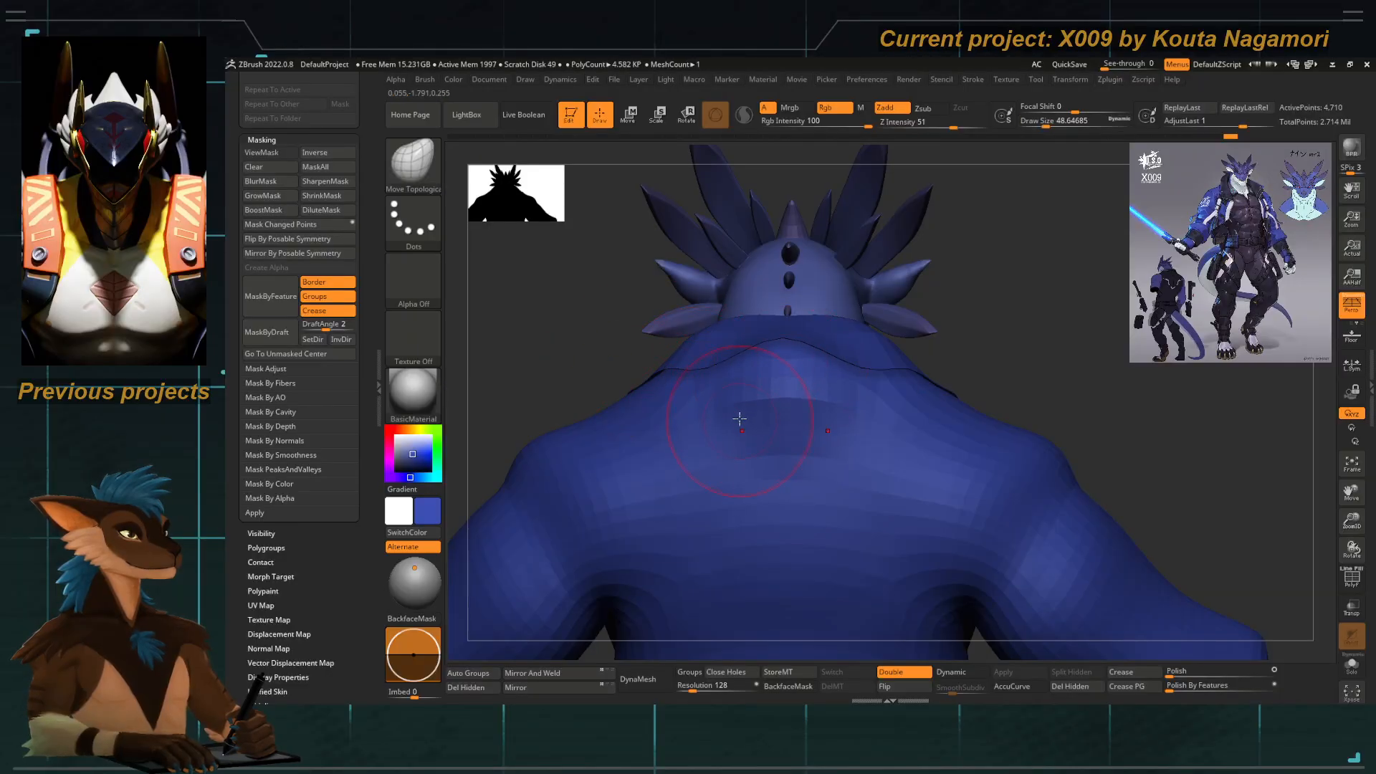
key("shift")
mouse_move(613, 363)
left_mouse_down()
mouse_move(599, 331)
mouse_move(611, 316)
mouse_move(580, 372)
mouse_move(622, 319)
mouse_move(614, 328)
mouse_move(648, 362)
mouse_move(861, 347)
left_mouse_up()
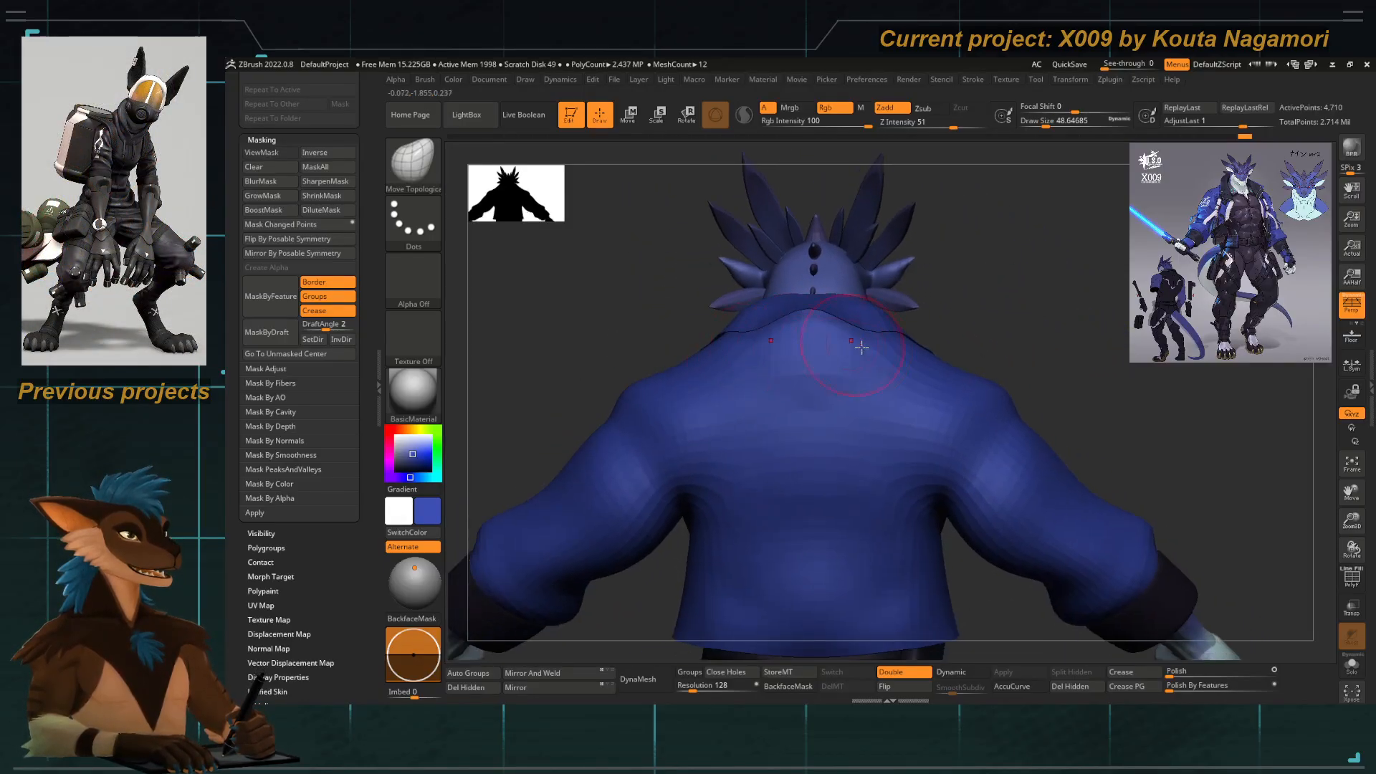
Mask the jacket's collar from the back with the MaskLasso brush.
key("ctrl")
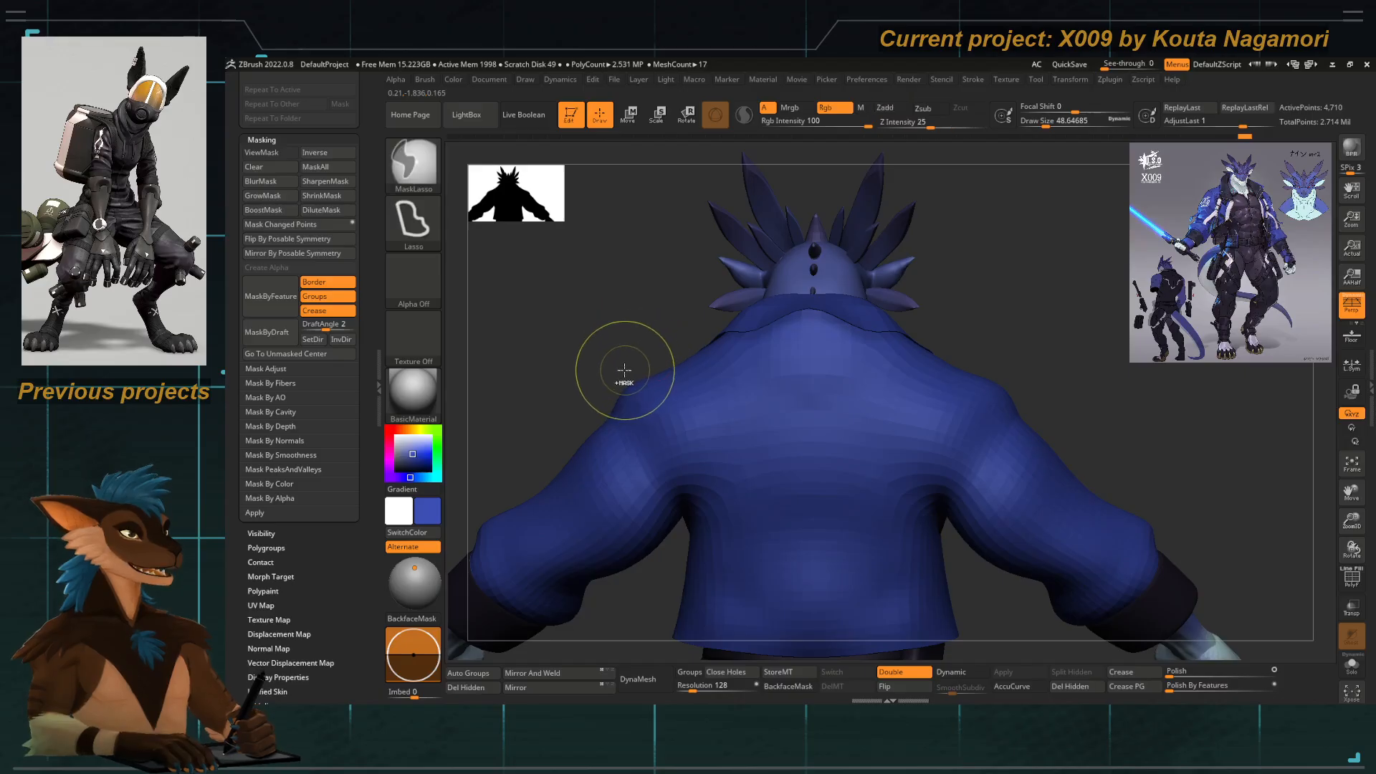
mouse_move(622, 385)
left_mouse_down("ctrl")
mouse_move(839, 340)
mouse_move(845, 258)
mouse_move(620, 384)
left_mouse_up("ctrl")
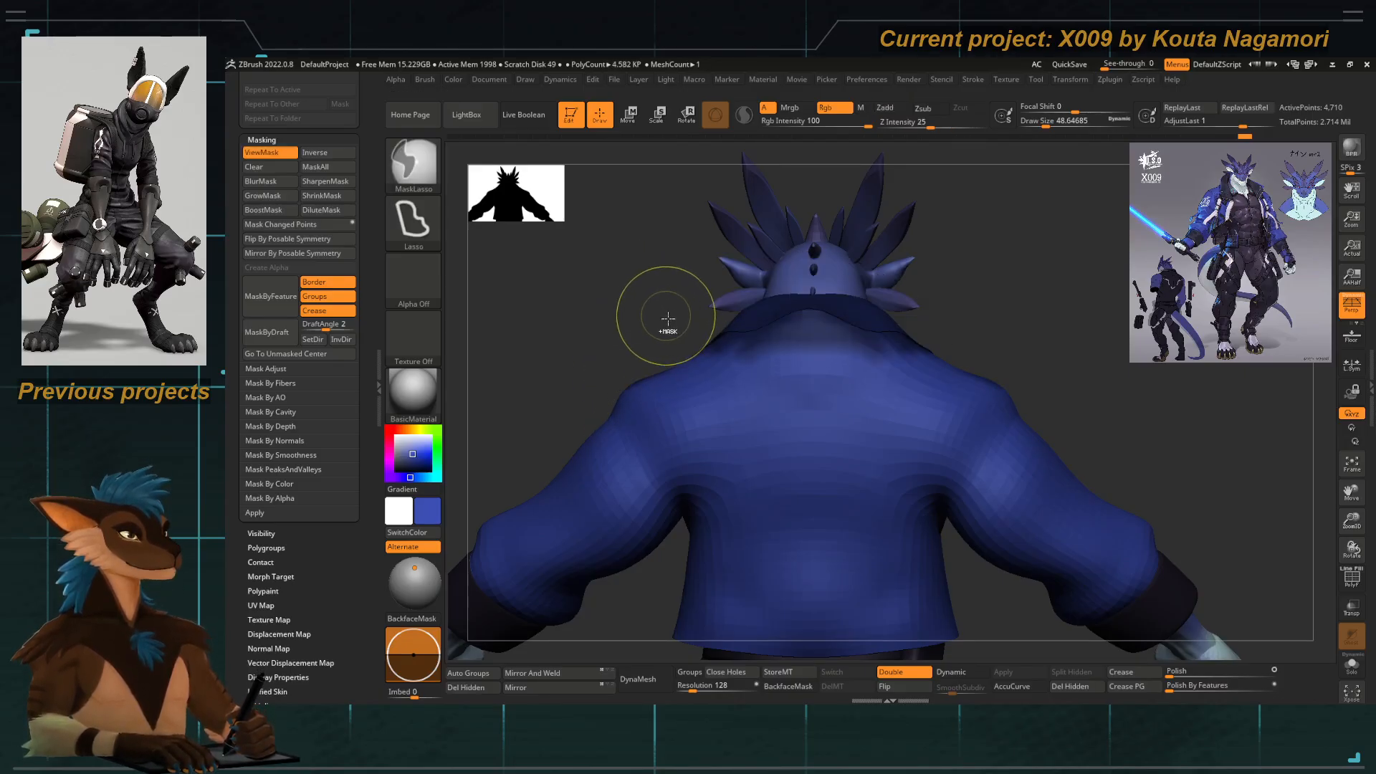
key("ctrl")
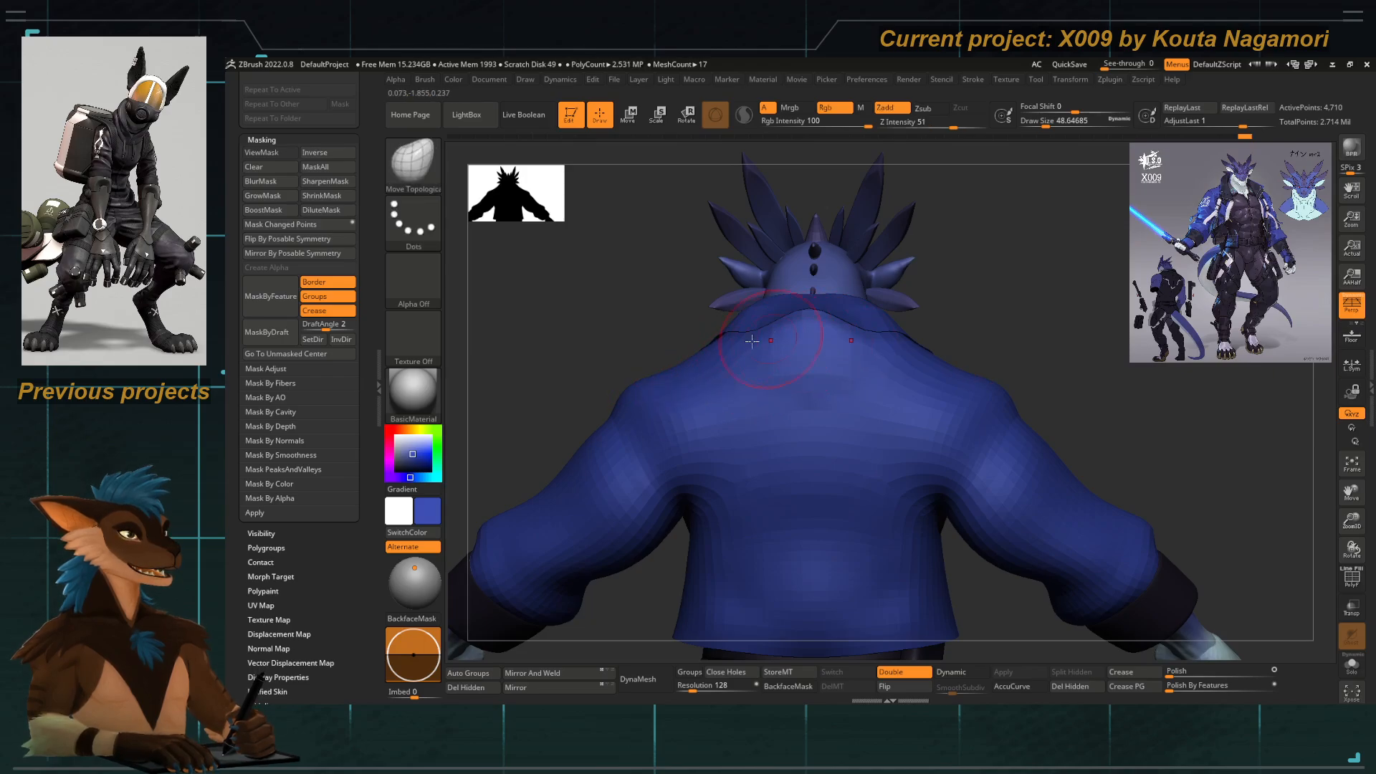
Switch to DamStandard at a draw size of about 13, lasso-mask the collar again and hide the mask display.
key("space")
key("b")
key("d")
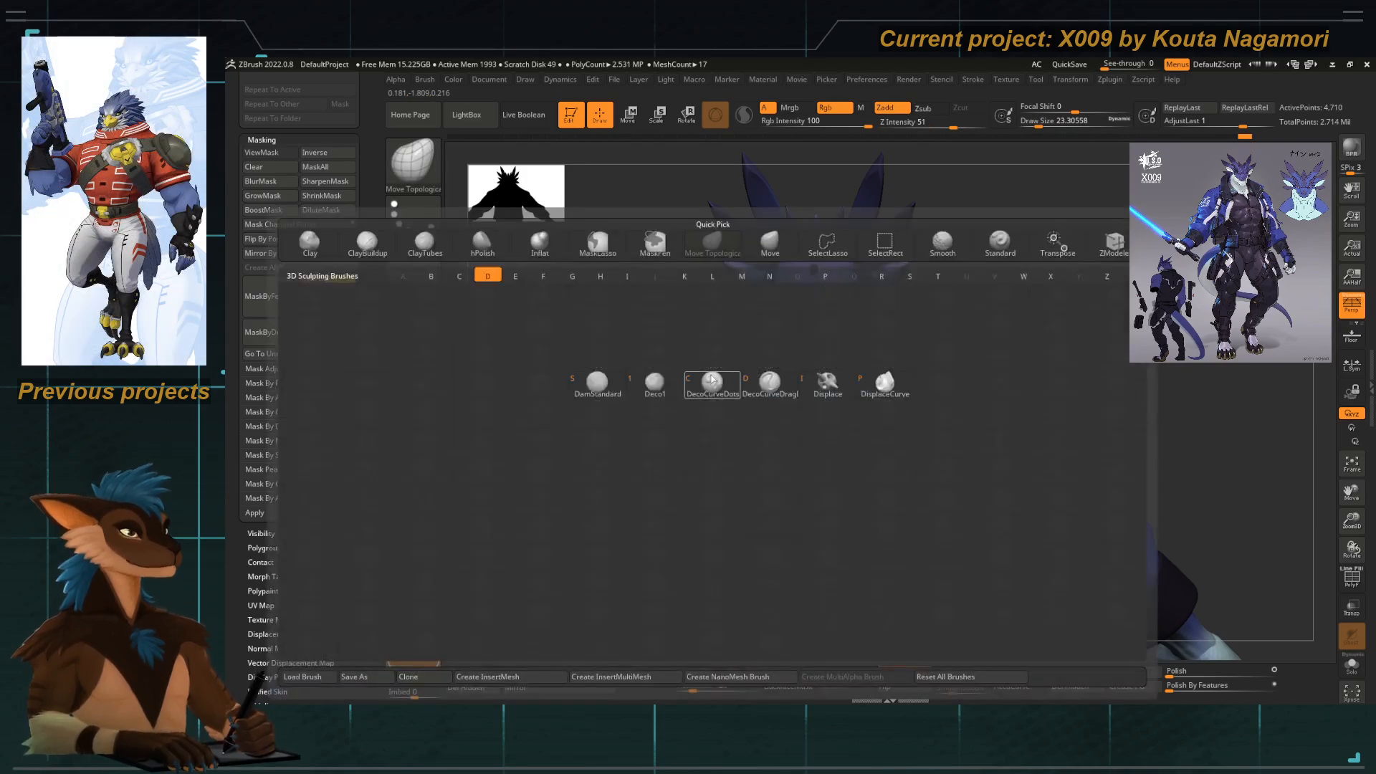
key("s")
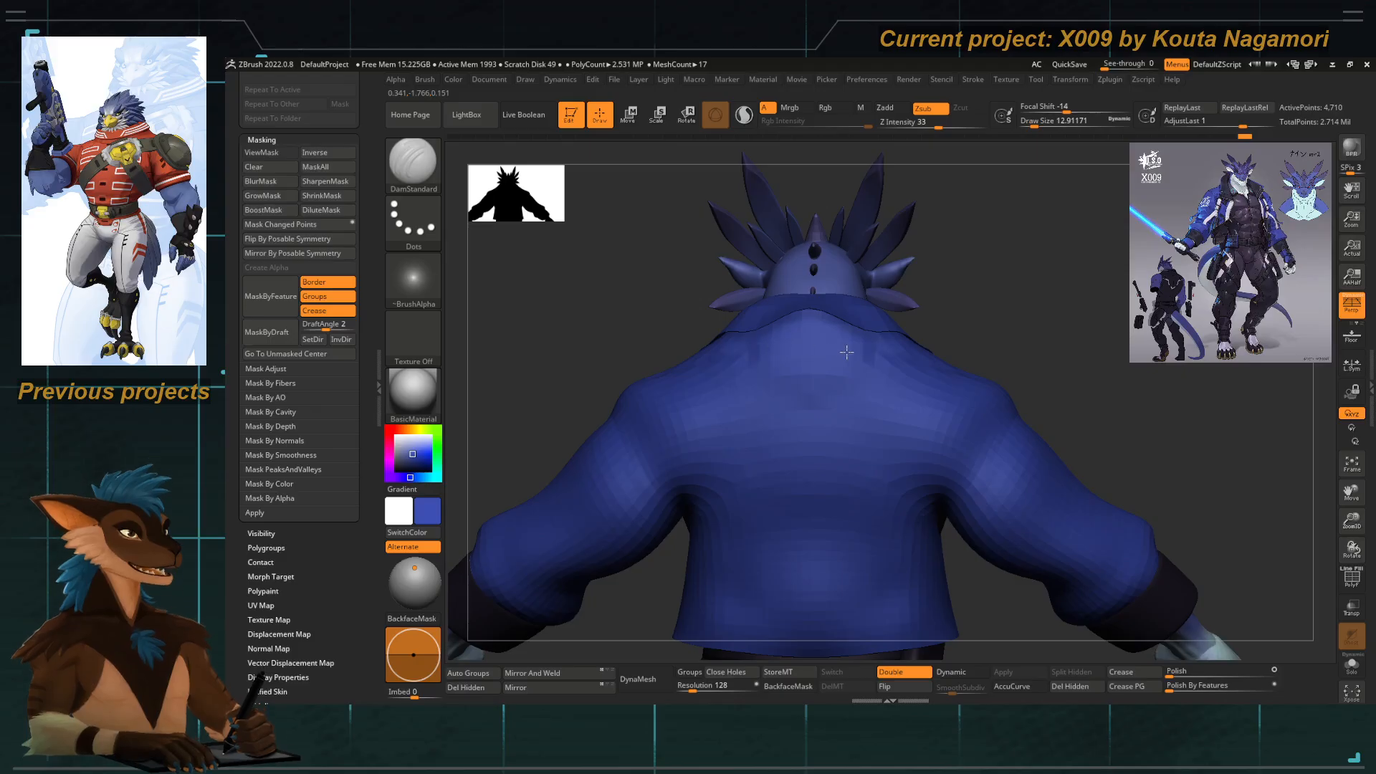
key("ctrl")
left_click_drag(625, 384, 752, 347, "ctrl")
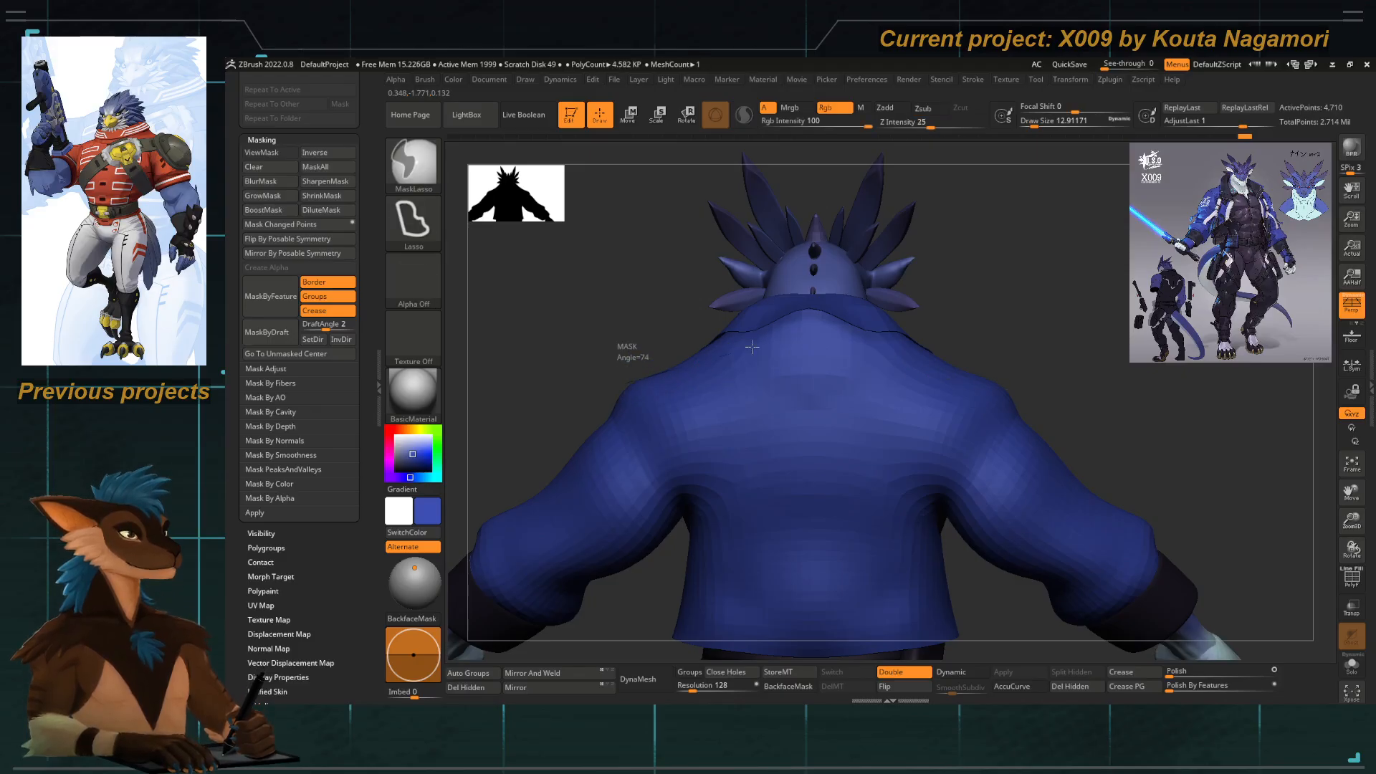
mouse_move(860, 344)
left_mouse_down("ctrl")
mouse_move(867, 269)
mouse_move(642, 304)
left_mouse_up("ctrl")
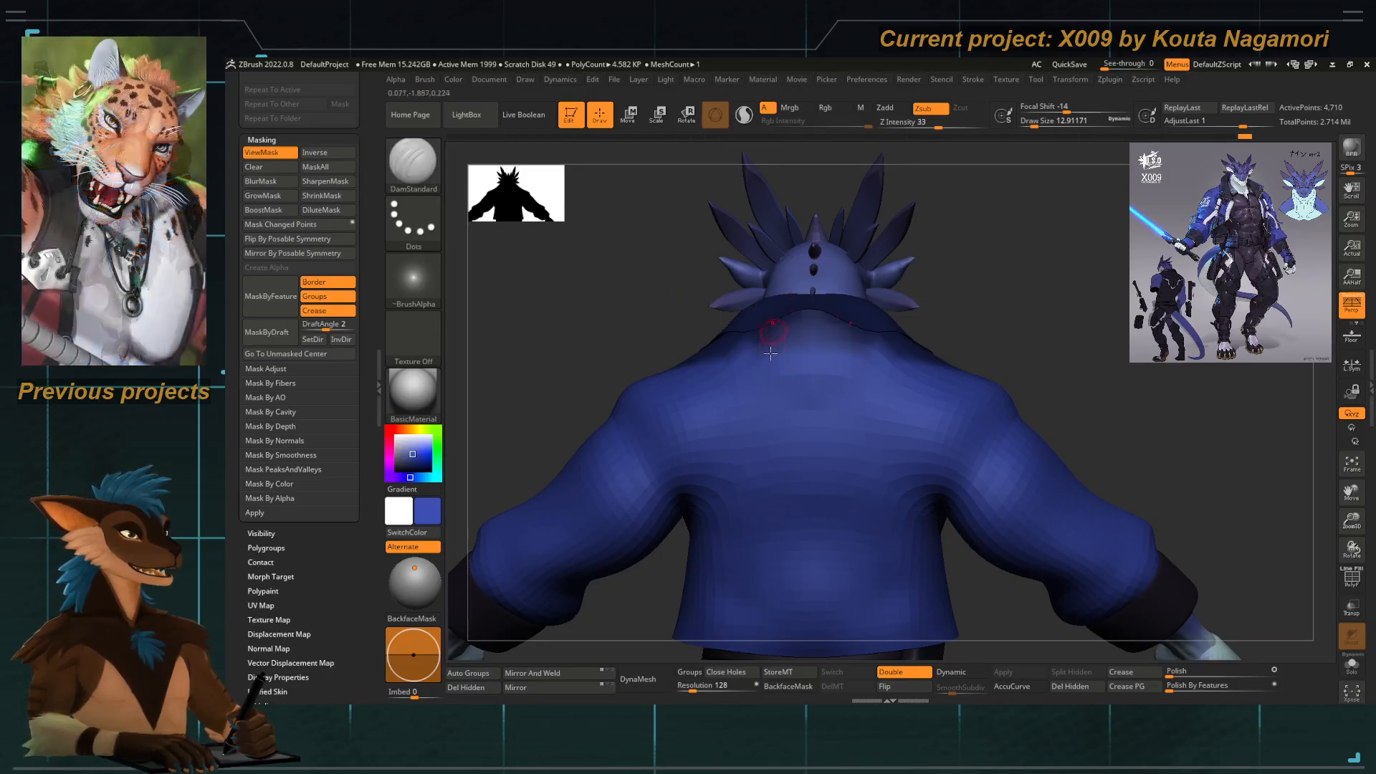
key("ctrl+h")
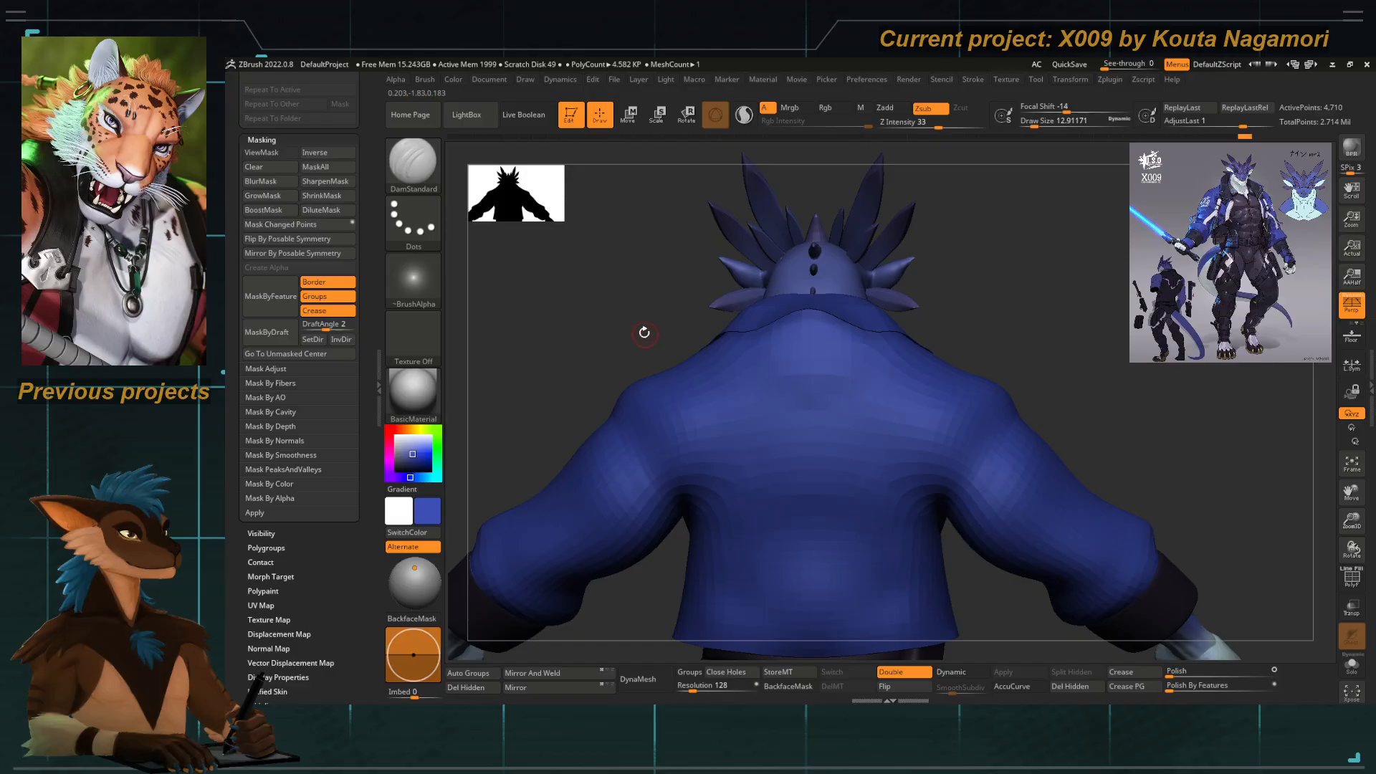
Show the polyframe and isolate the jacket's torso polygroup, hiding the collar and sleeves.
mouse_move(644, 332)
left_mouse_down()
mouse_move(634, 301)
mouse_move(688, 322)
mouse_move(590, 331)
mouse_move(580, 361)
mouse_move(629, 322)
mouse_move(617, 311)
mouse_move(691, 387)
left_mouse_up()
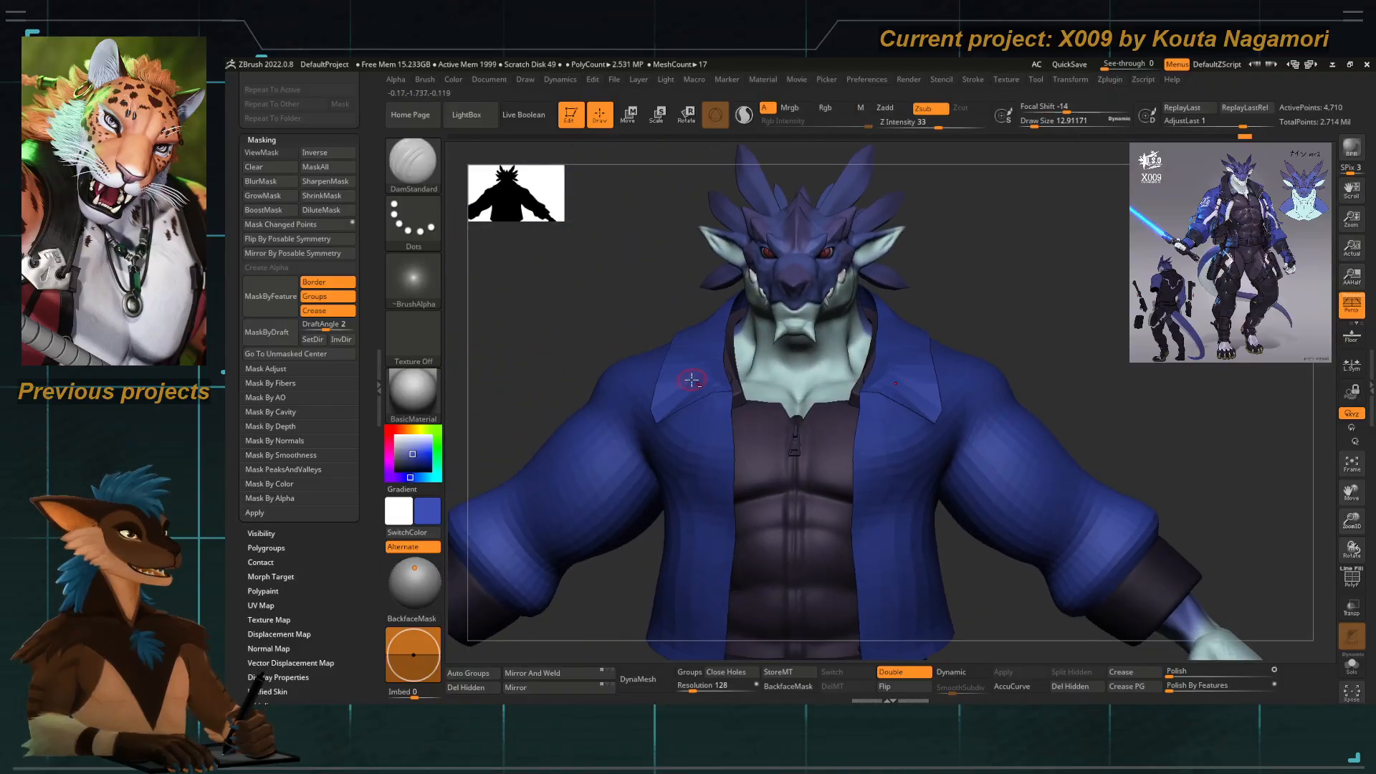
left_click(1349, 579)
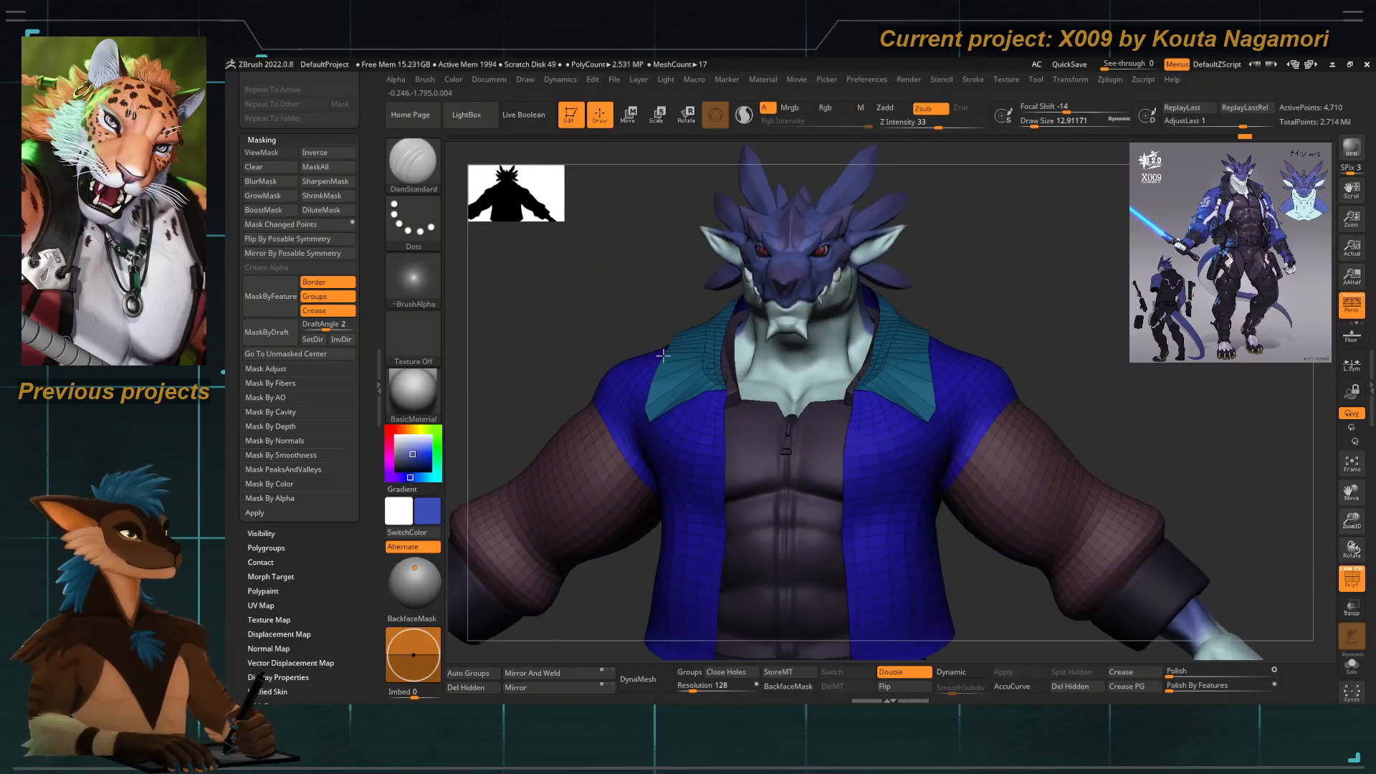
mouse_move(931, 401)
left_mouse_down()
mouse_move(851, 433)
mouse_move(706, 369)
left_mouse_up()
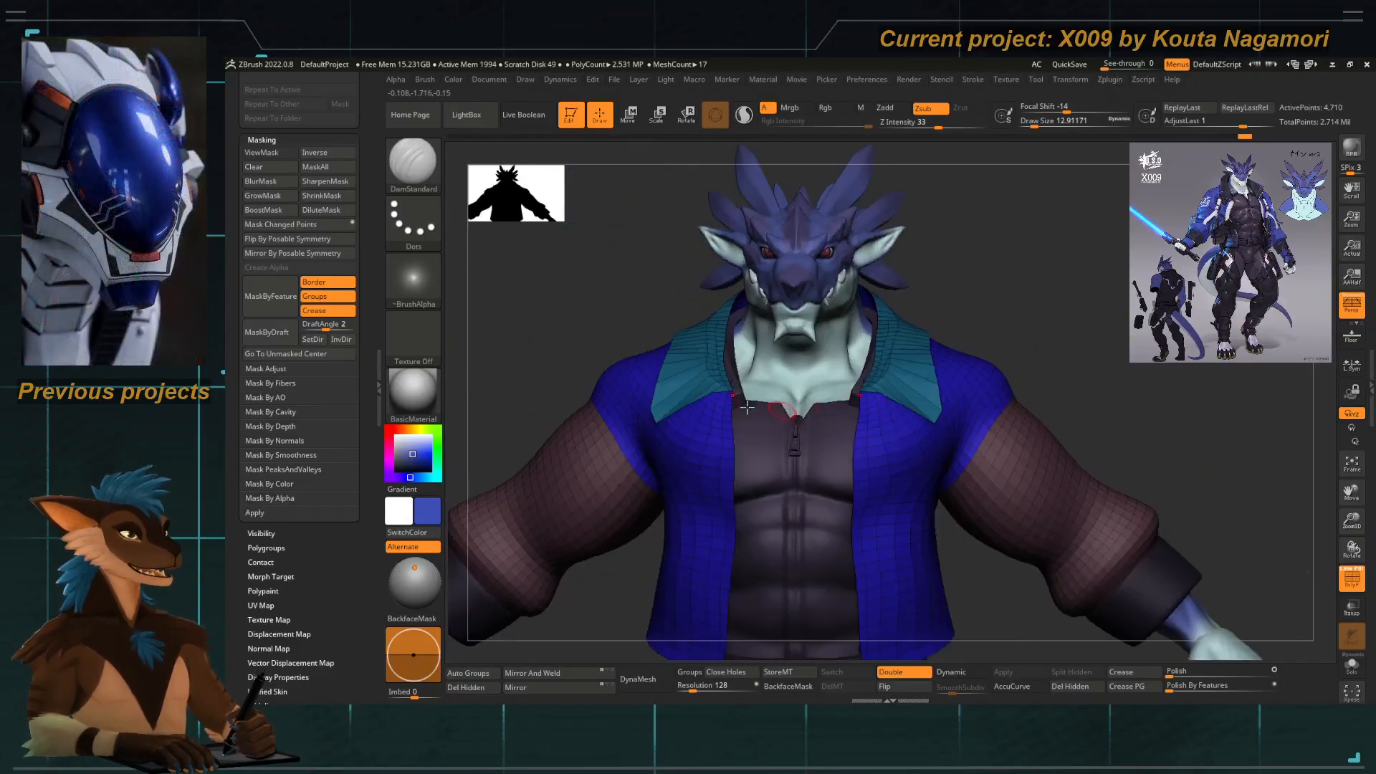
mouse_move(700, 378)
right_mouse_down("ctrl")
mouse_move(682, 402)
mouse_move(621, 289)
mouse_move(694, 304)
mouse_move(738, 380)
right_mouse_up("ctrl")
left_click(688, 385, "ctrl+shift")
left_click(687, 385, "ctrl+shift")
Reshape the isolated jacket body's back neckline with Move Topological at a draw size of about 56.
key("b")
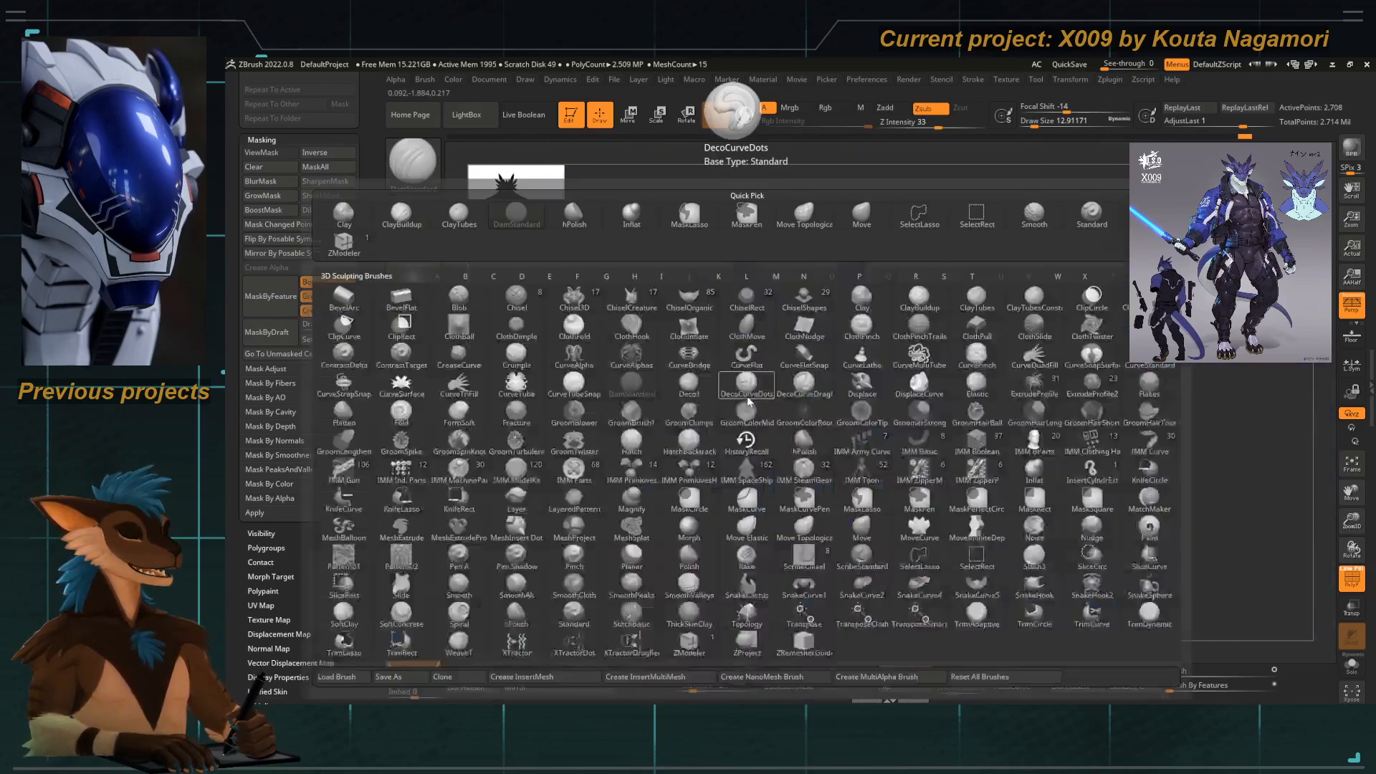
key("m")
key("t")
key("space")
left_click(772, 366)
mouse_move(775, 368)
left_mouse_down()
mouse_move(776, 403)
mouse_move(721, 405)
left_mouse_up()
key("space")
left_click(764, 386)
right_click_drag(698, 378, 625, 394)
key("space")
left_click_drag(737, 414, 734, 417)
Adjust the jacket body's neck and upper back with Move Topological at a draw size of about 90 and smooth the area.
key("space")
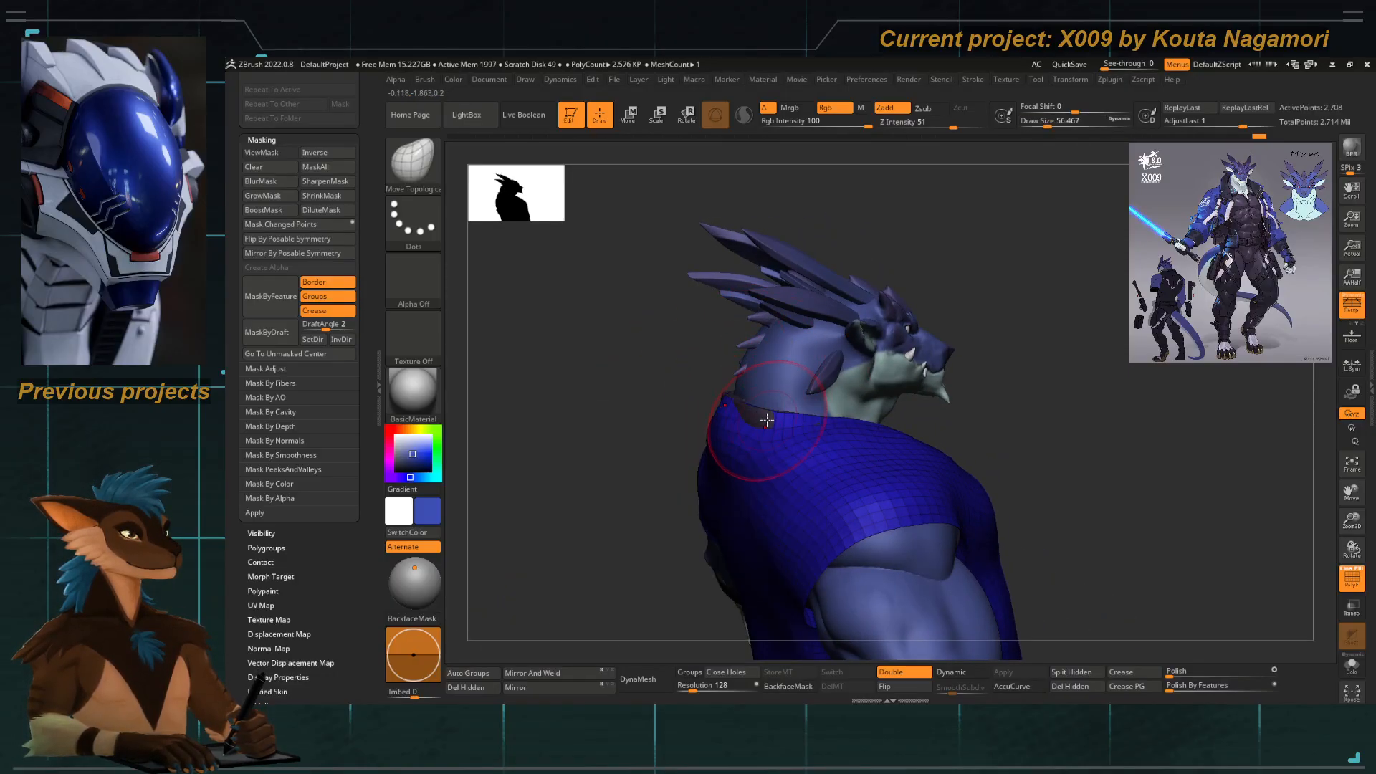
key("space")
left_click_drag(669, 384, 725, 423)
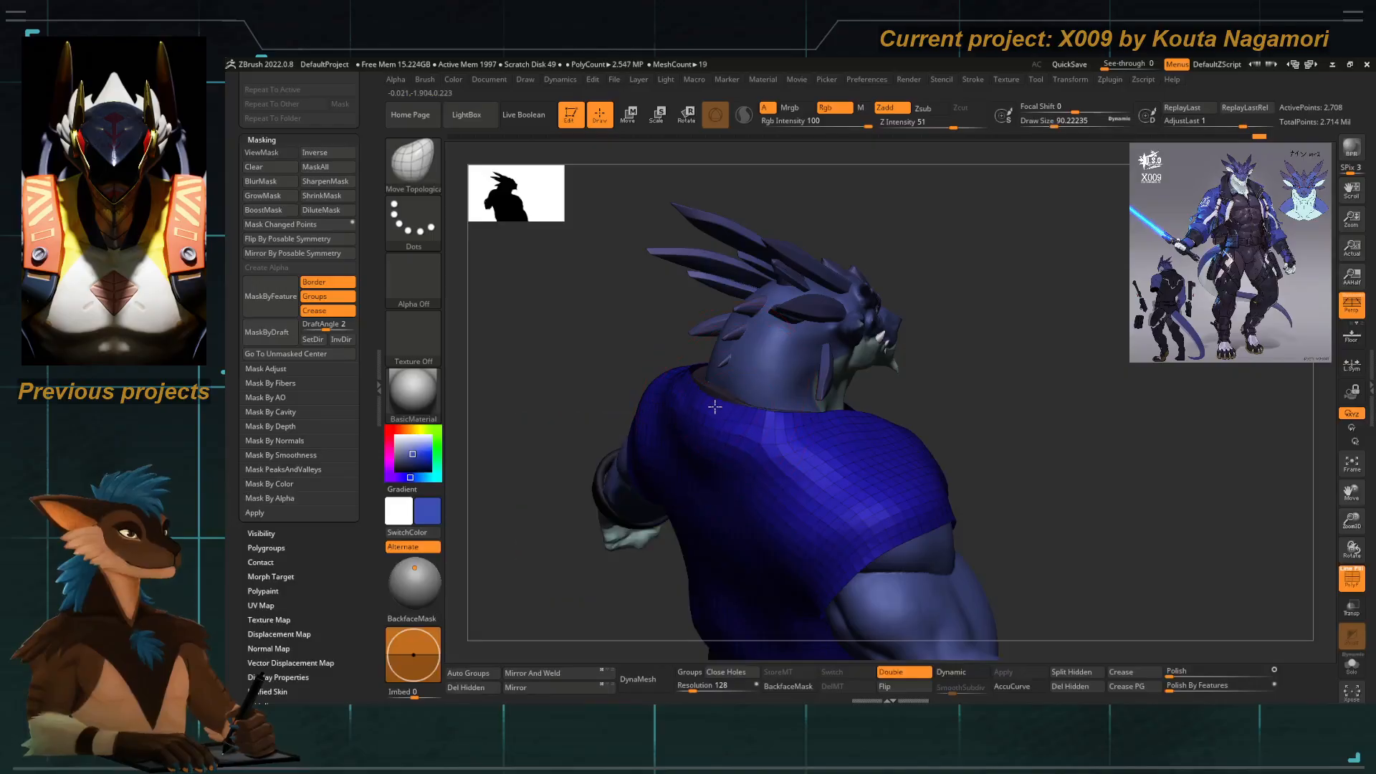
left_click_drag(619, 344, 712, 488, "shift")
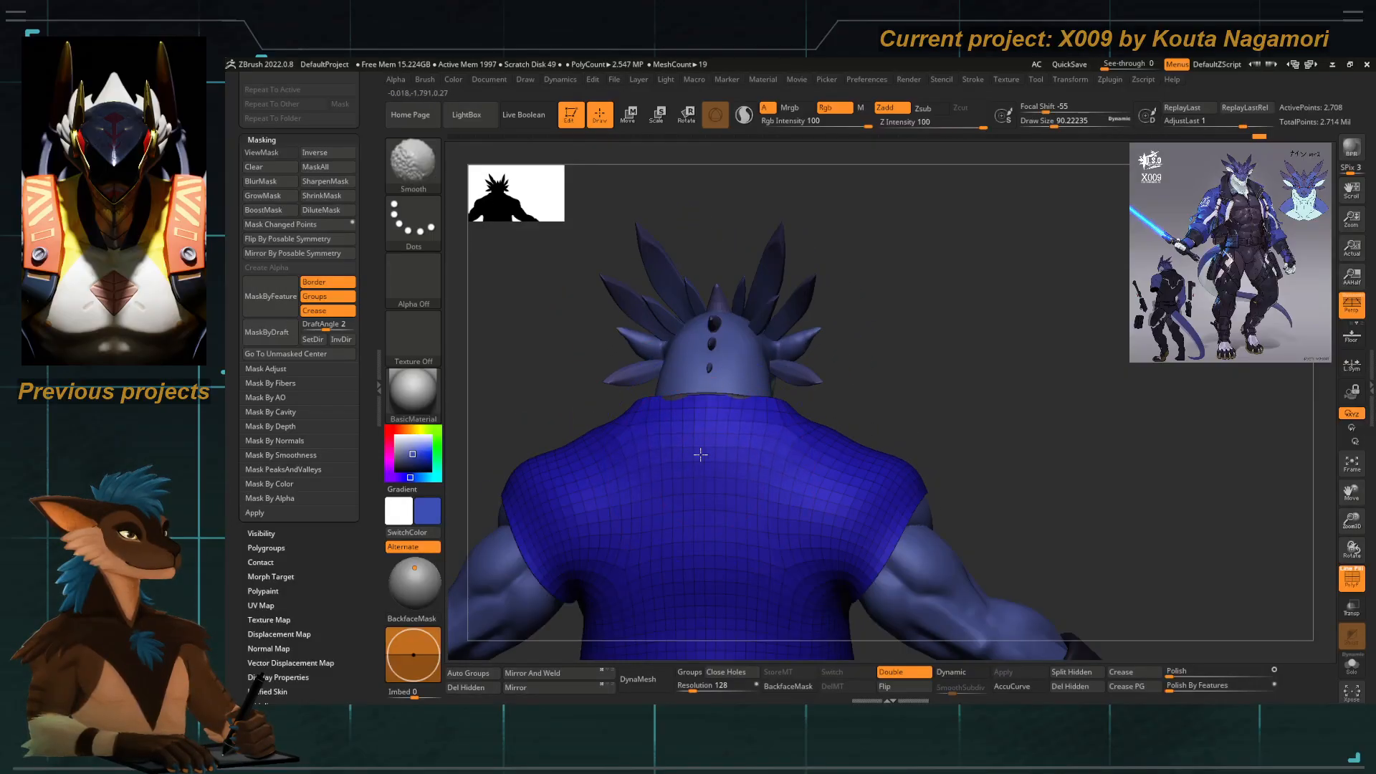
Shape the jacket body's rear neckline in side view with Move Topological at a draw size of about 145.
mouse_move(640, 457)
right_mouse_down()
mouse_move(685, 433)
mouse_move(685, 409)
right_mouse_up()
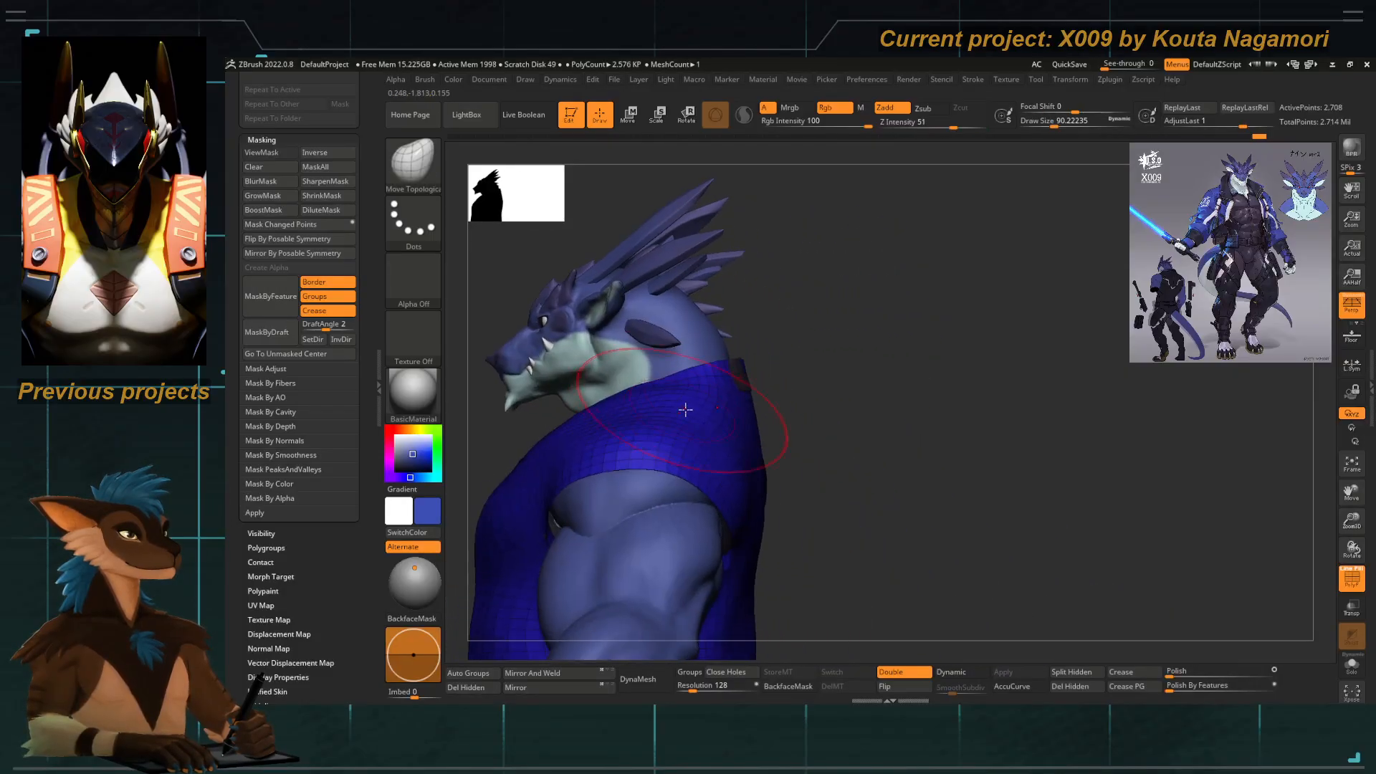
key("space")
left_click_drag(732, 419, 748, 389)
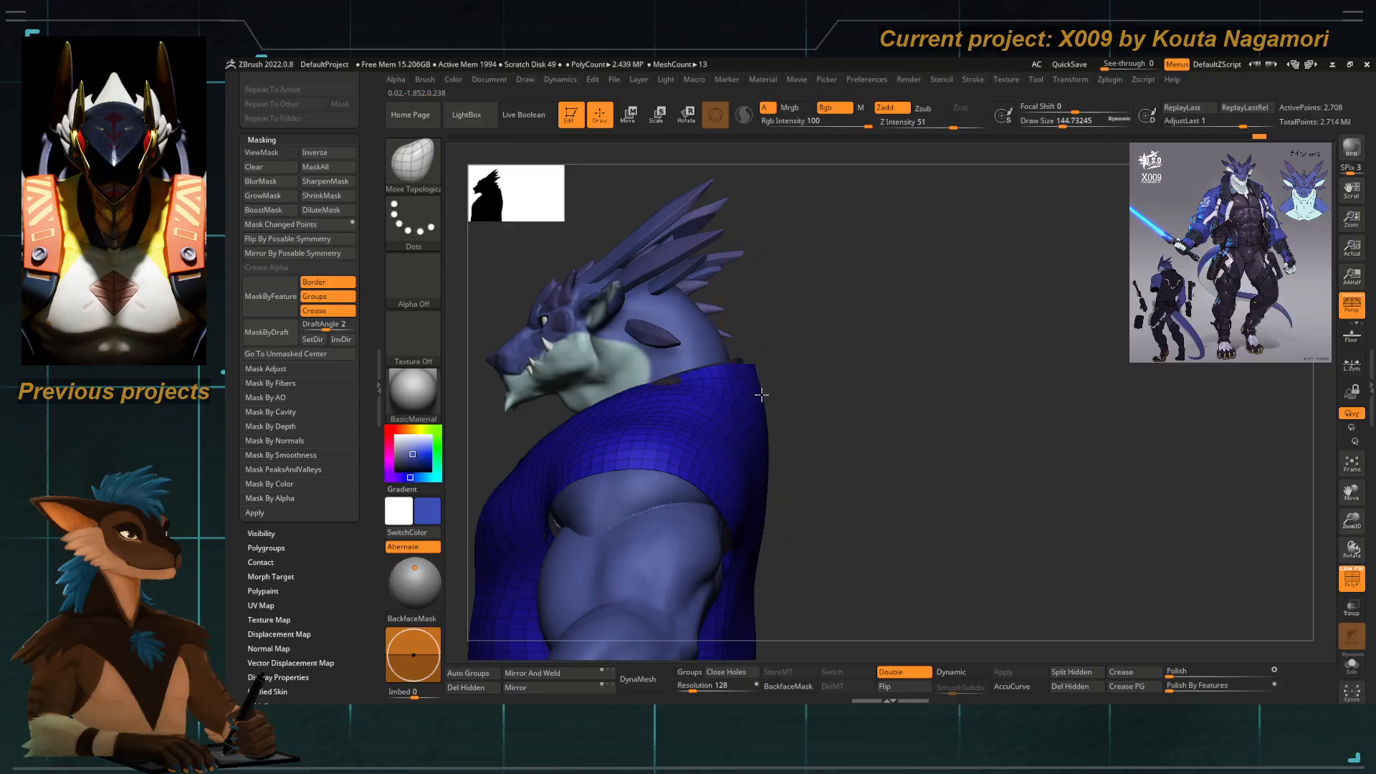
mouse_move(761, 394)
right_mouse_down()
mouse_move(823, 408)
mouse_move(683, 464)
right_mouse_up()
right_click_drag(795, 444, 772, 389)
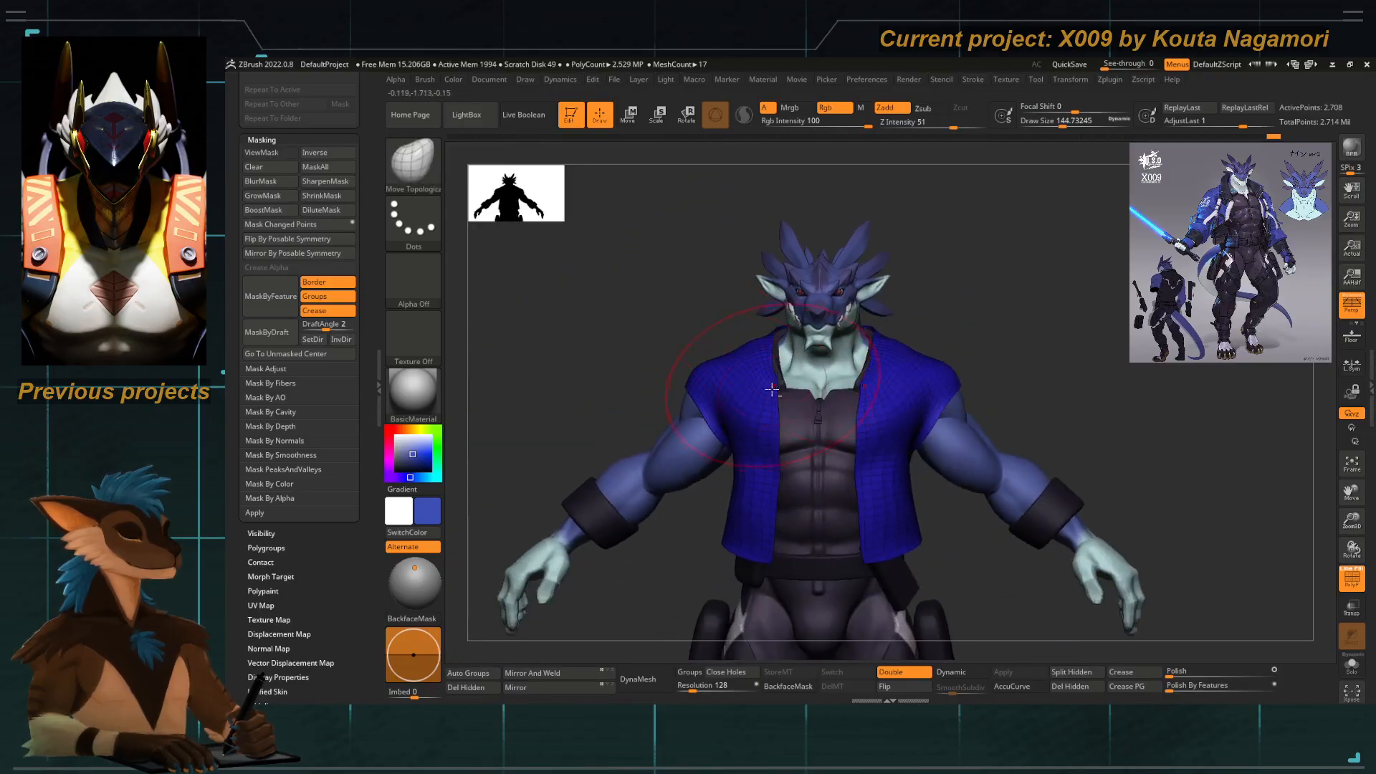
Hide the polyframe, flatten the jacket's shoulder and chest with hPolish at a draw size of about 97, and unhide the collar and sleeves.
left_click(1351, 588)
right_click_drag(648, 377, 589, 323, "ctrl")
right_click_drag(589, 323, 630, 394)
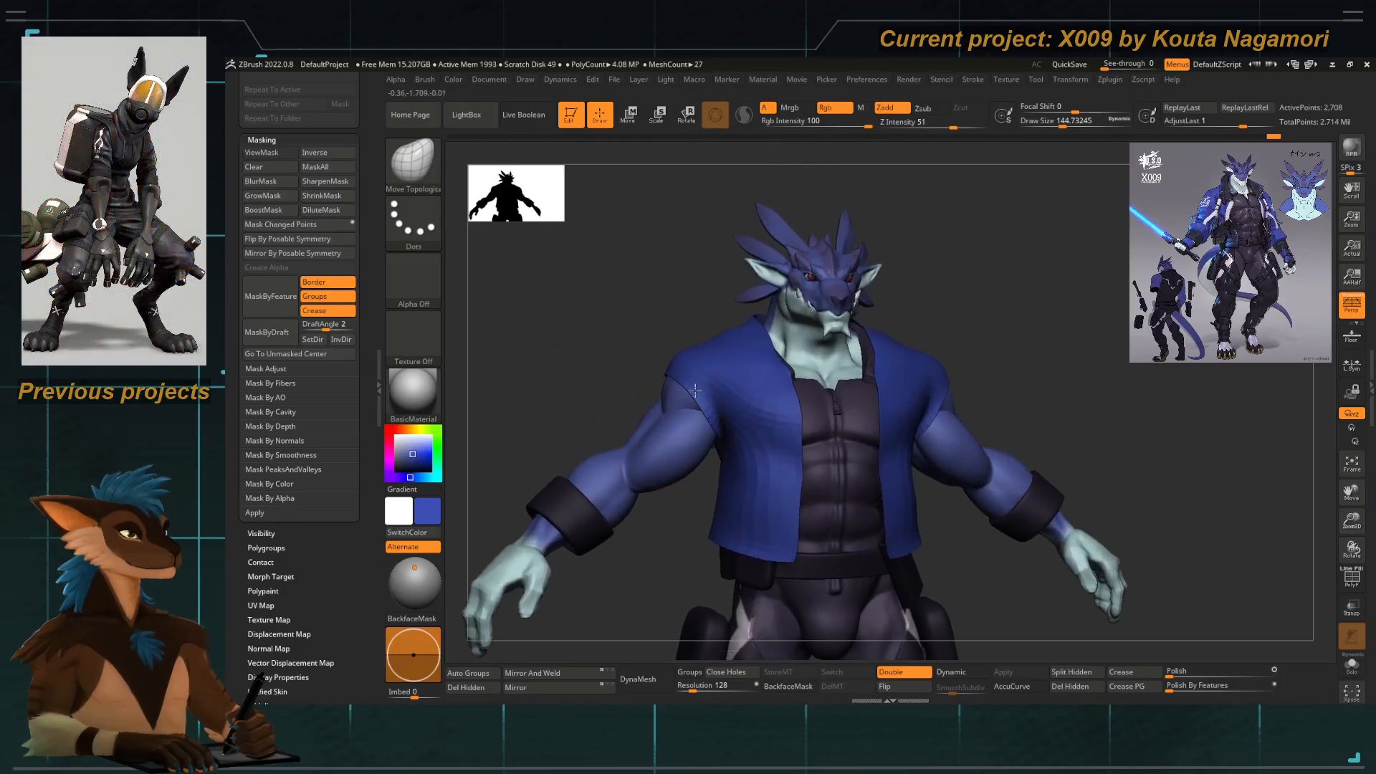
right_click_drag(631, 287, 693, 337, "ctrl")
key("b")
key("h")
key("p")
key("space")
left_click_drag(705, 331, 698, 331)
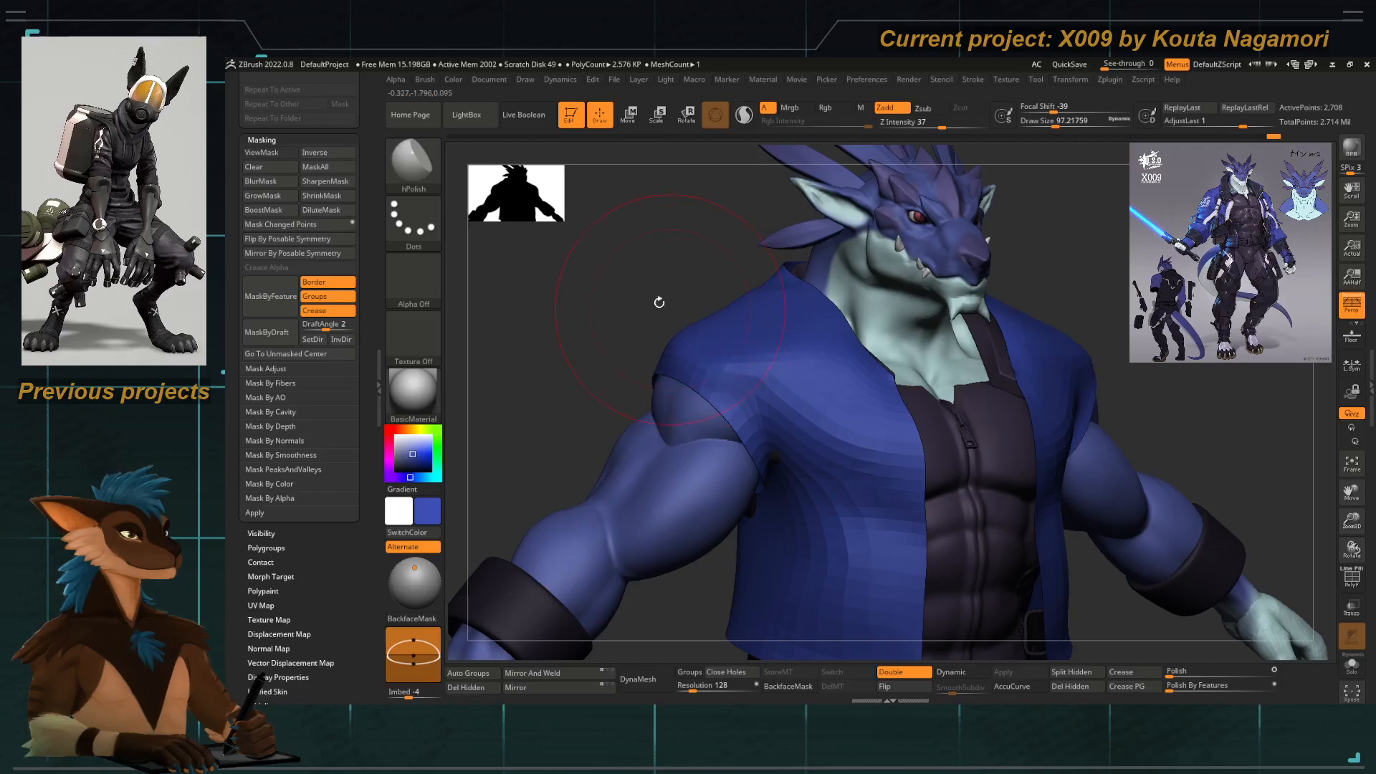
right_click_drag(659, 302, 715, 348)
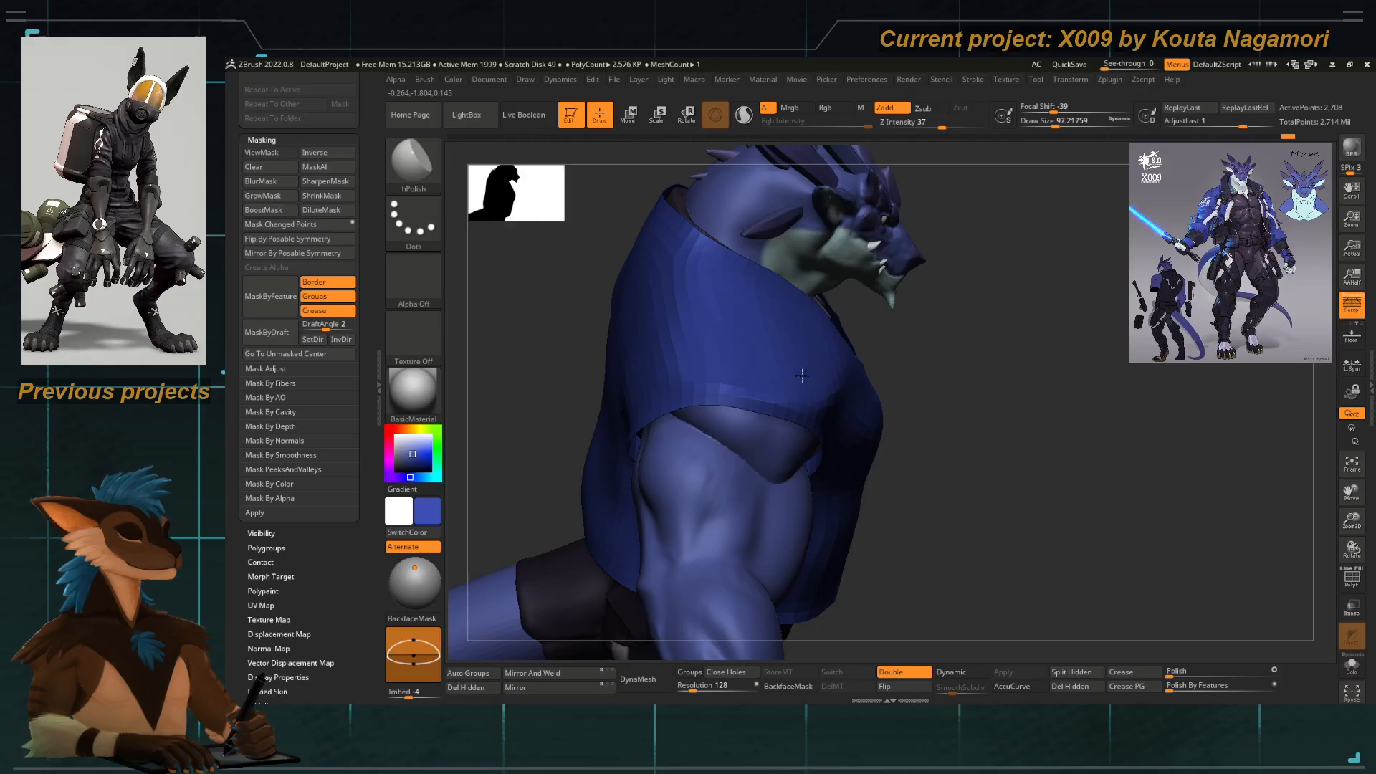
right_click_drag(844, 384, 937, 371)
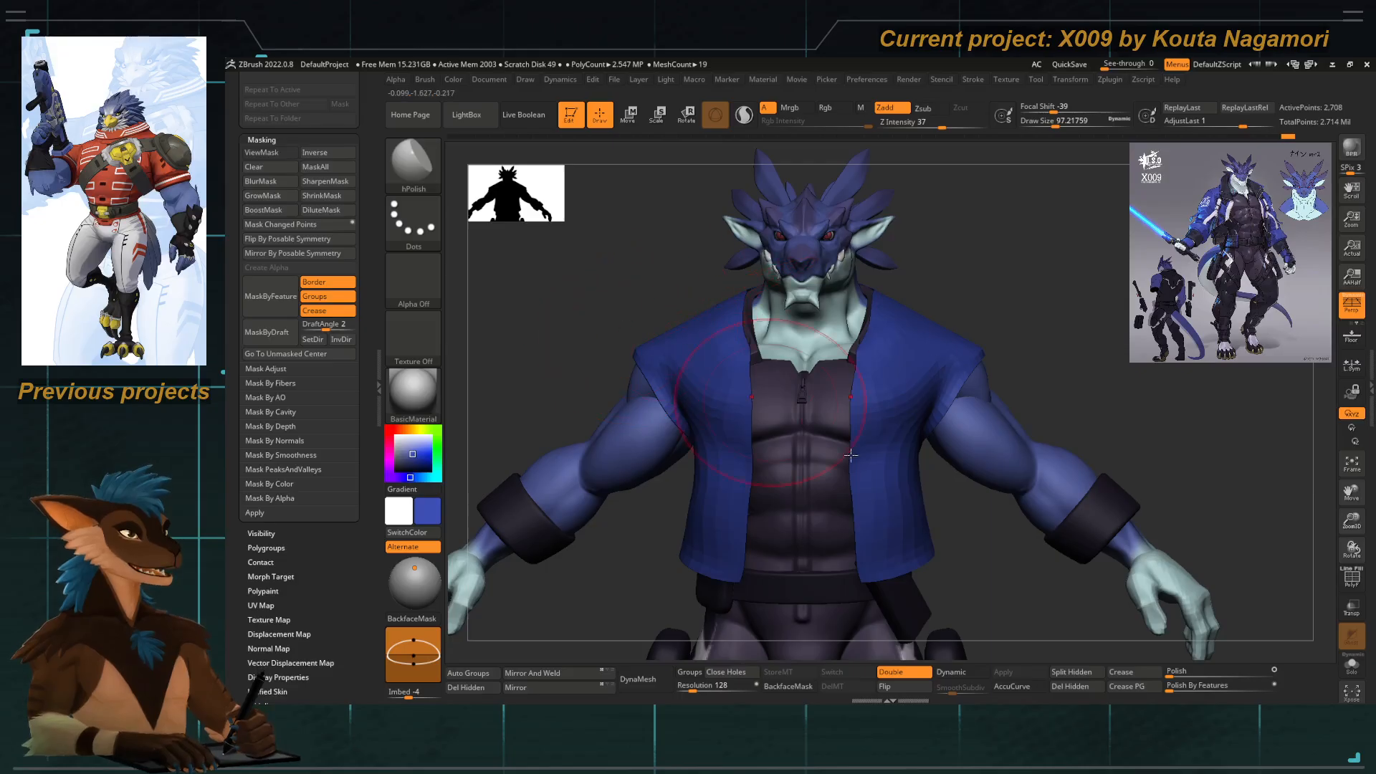
key("ctrl+shift")
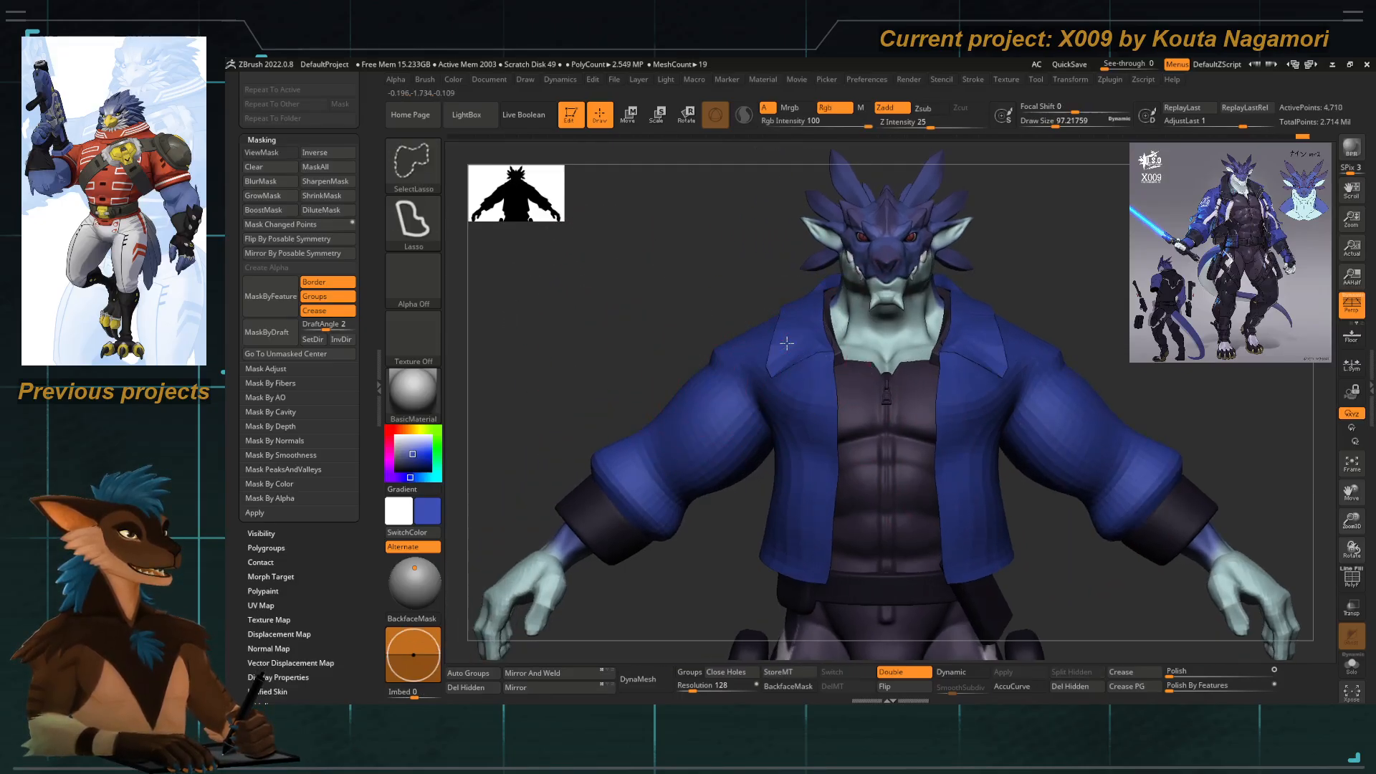
left_click(786, 343, "ctrl+shift")
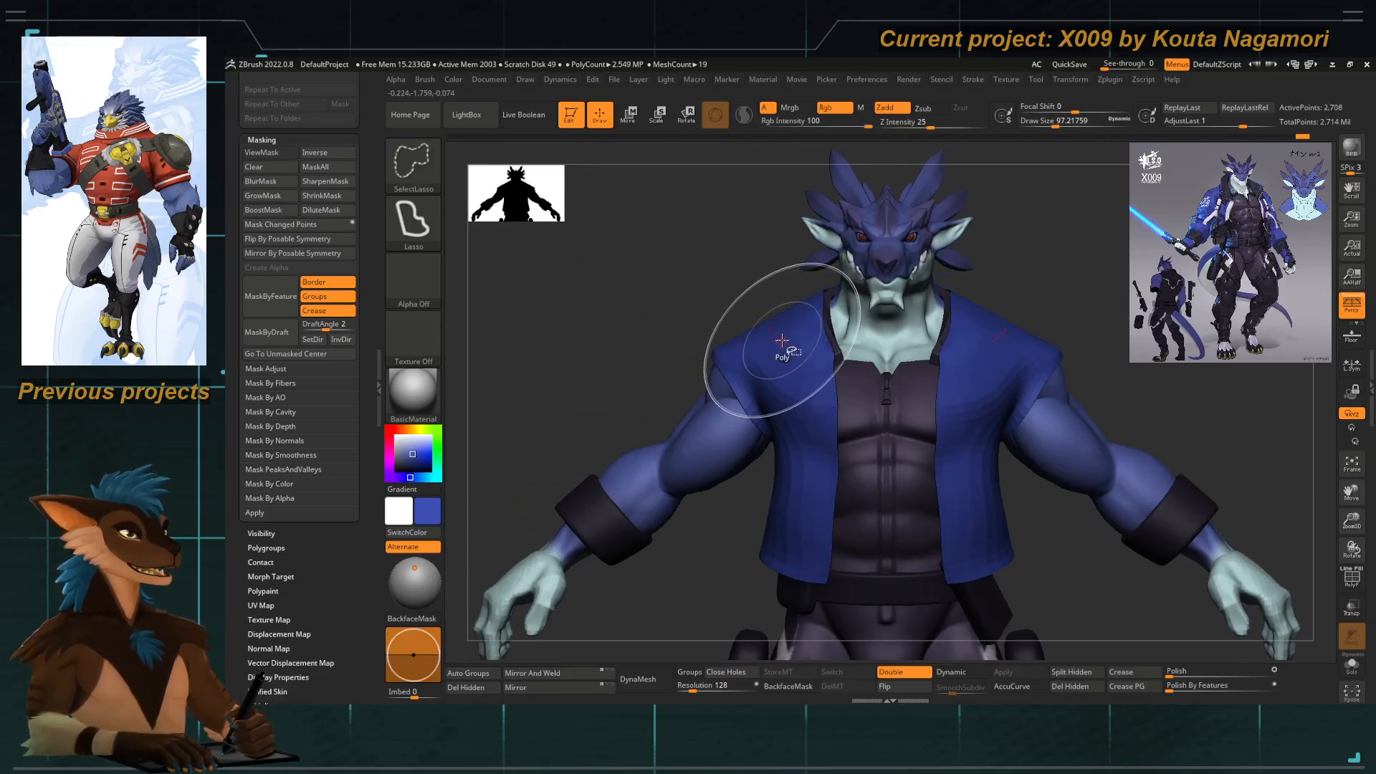
left_click(728, 252, "ctrl+shift")
left_click(787, 320, "ctrl+shift")
left_click(771, 280, "ctrl+shift")
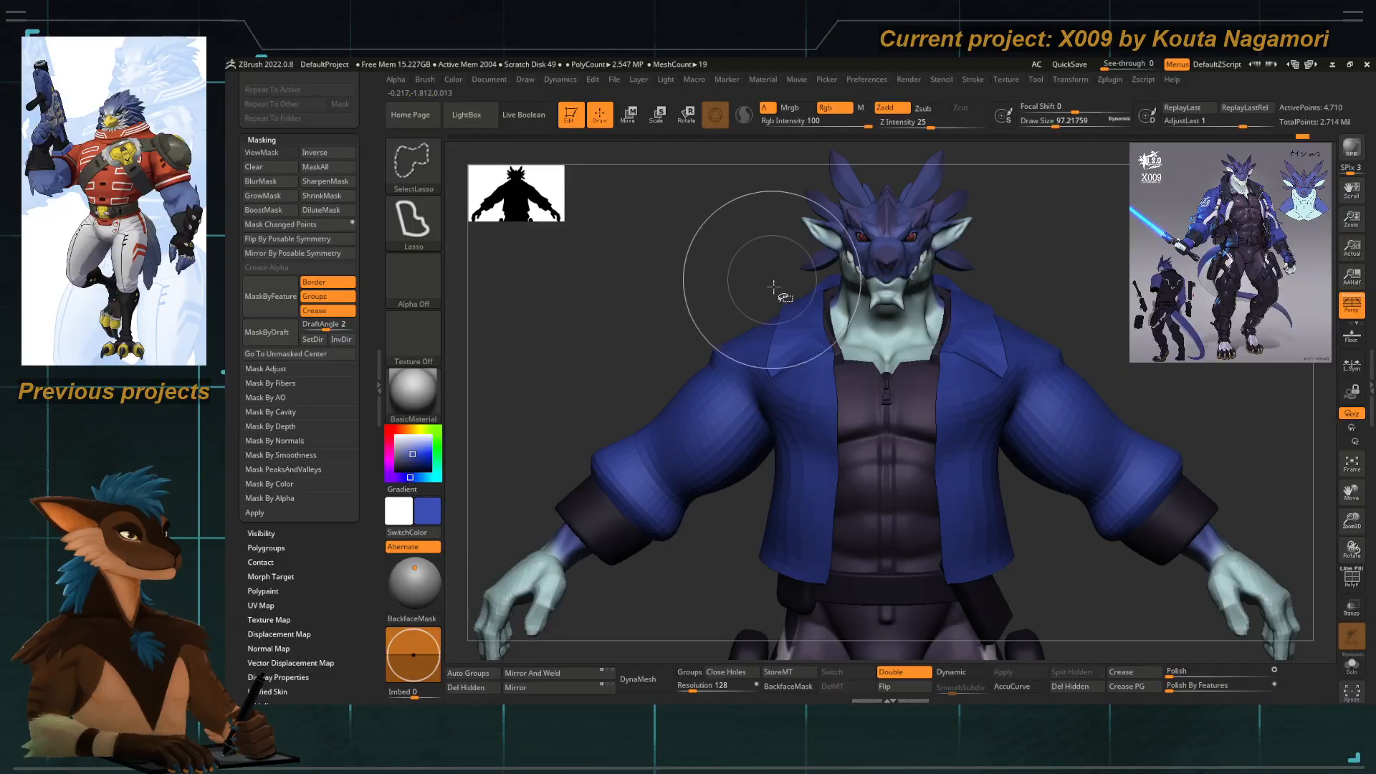
Isolate the jacket's collar by hiding the body and sleeves, and split the hidden parts off so the collar becomes its own subtool.
left_click_drag(772, 280, 799, 394, "alt")
left_click(795, 390, "ctrl+shift")
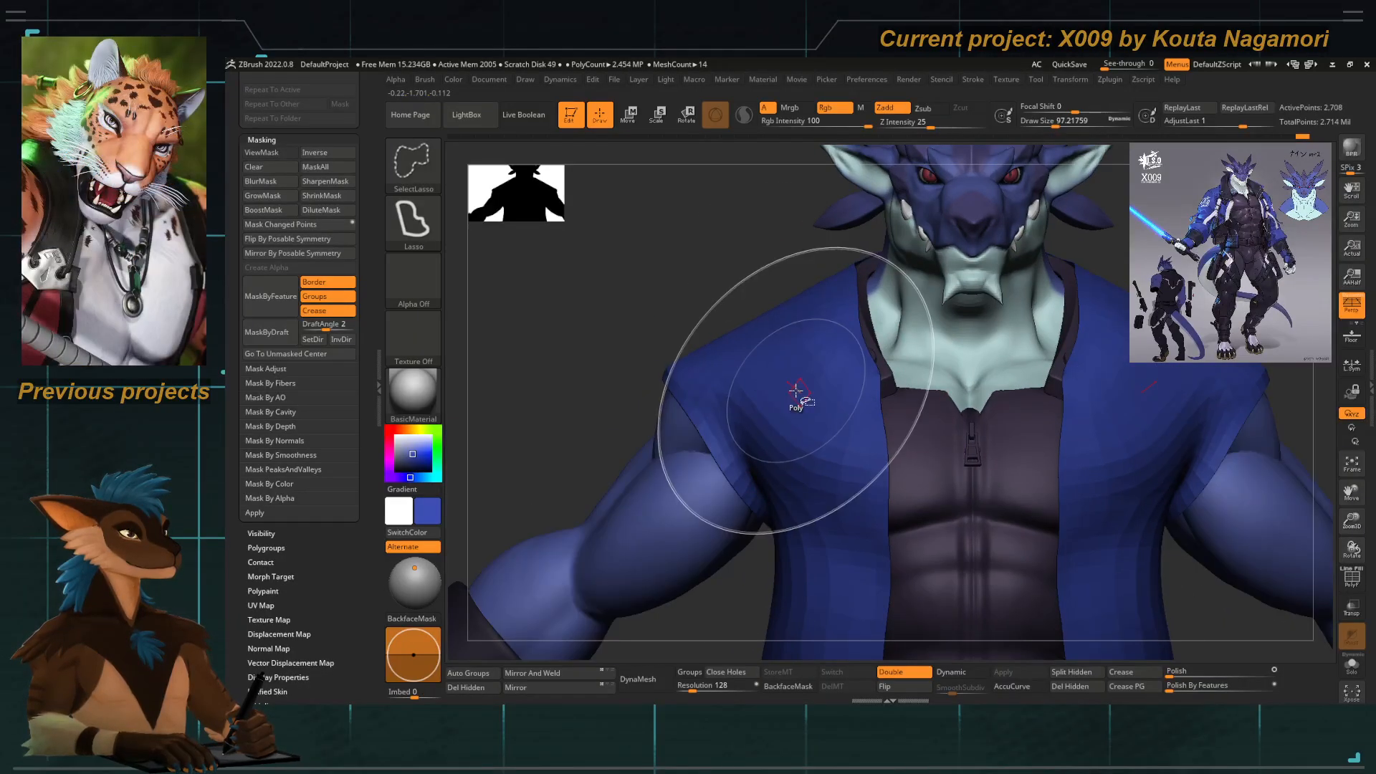
left_click(793, 393, "ctrl+shift")
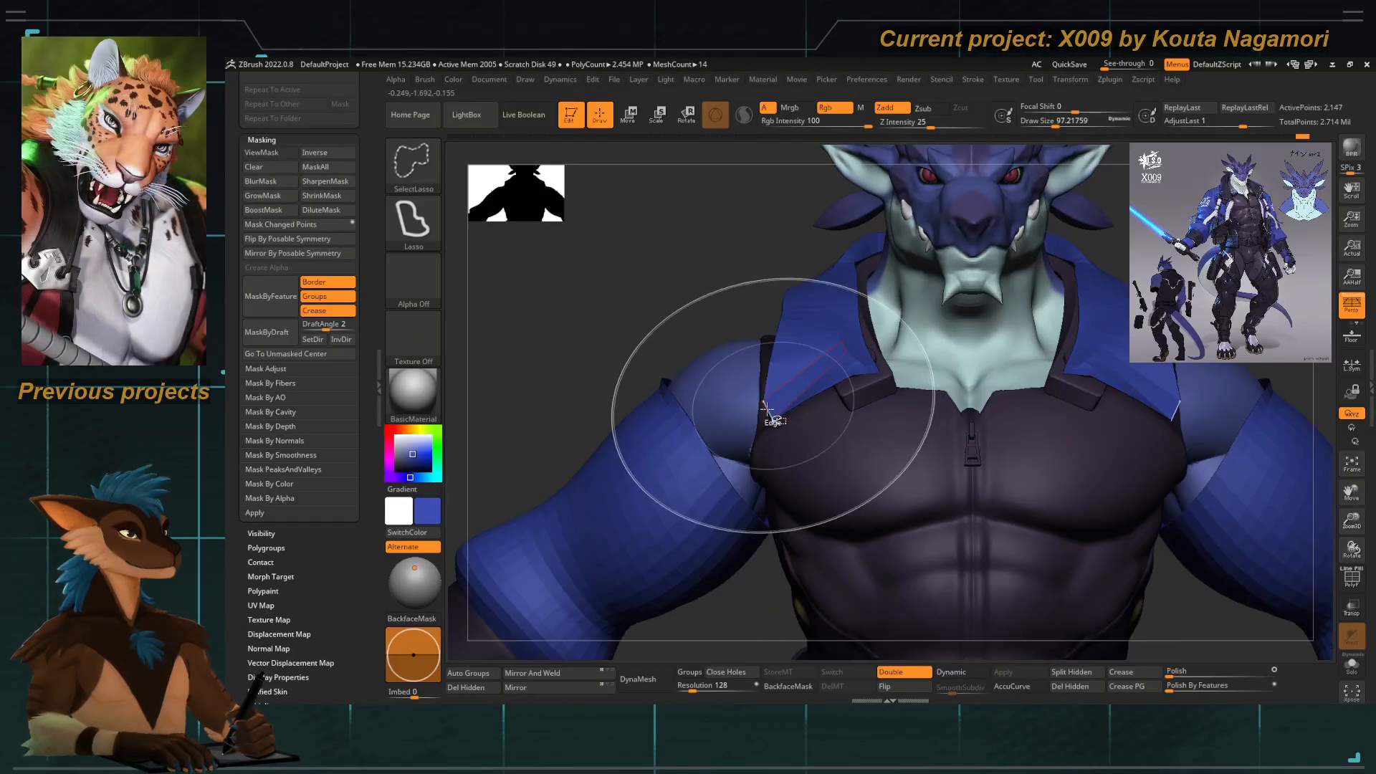
left_click(654, 467, "ctrl+shift")
right_click_drag(724, 412, 681, 291, "alt")
left_click(680, 290, "ctrl+shift")
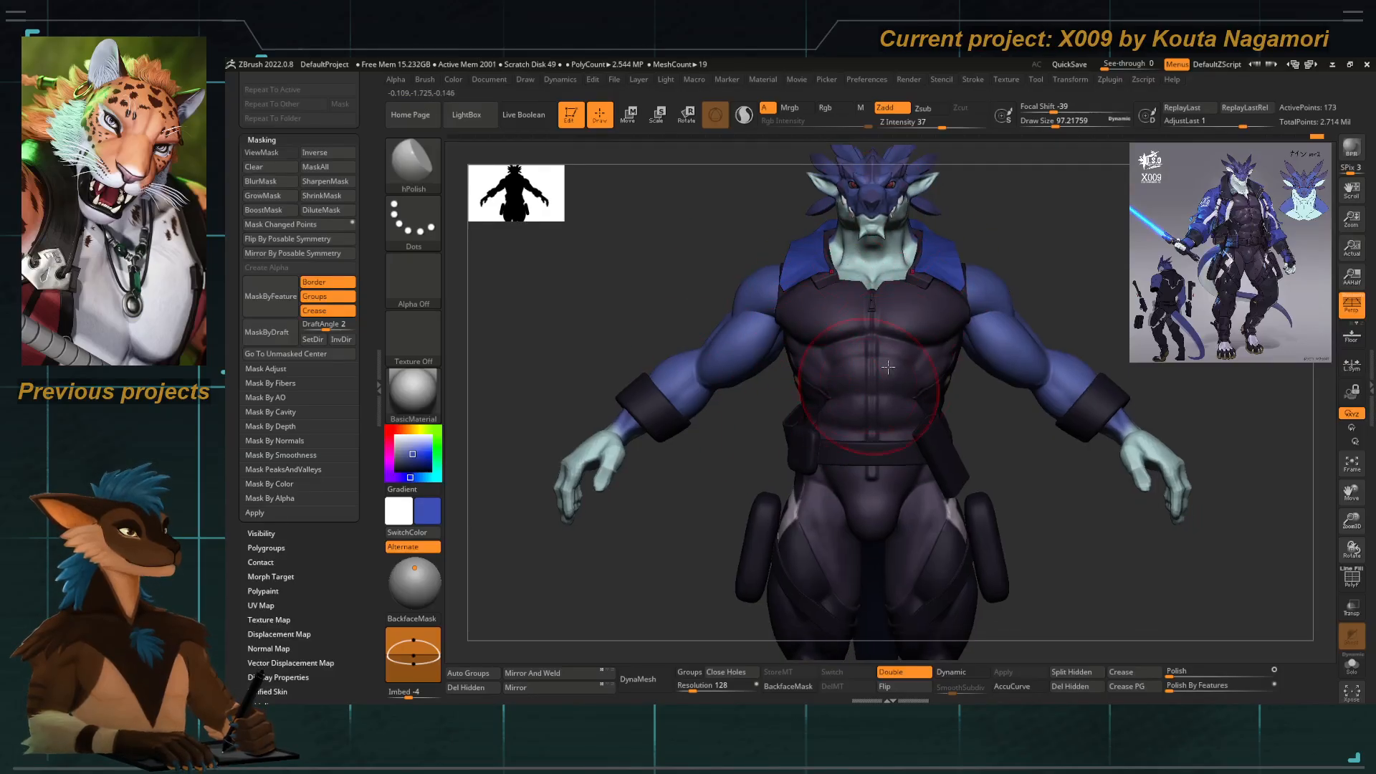
mouse_move(834, 376)
right_mouse_down("alt")
mouse_move(827, 402)
mouse_move(815, 367)
right_mouse_up("alt")
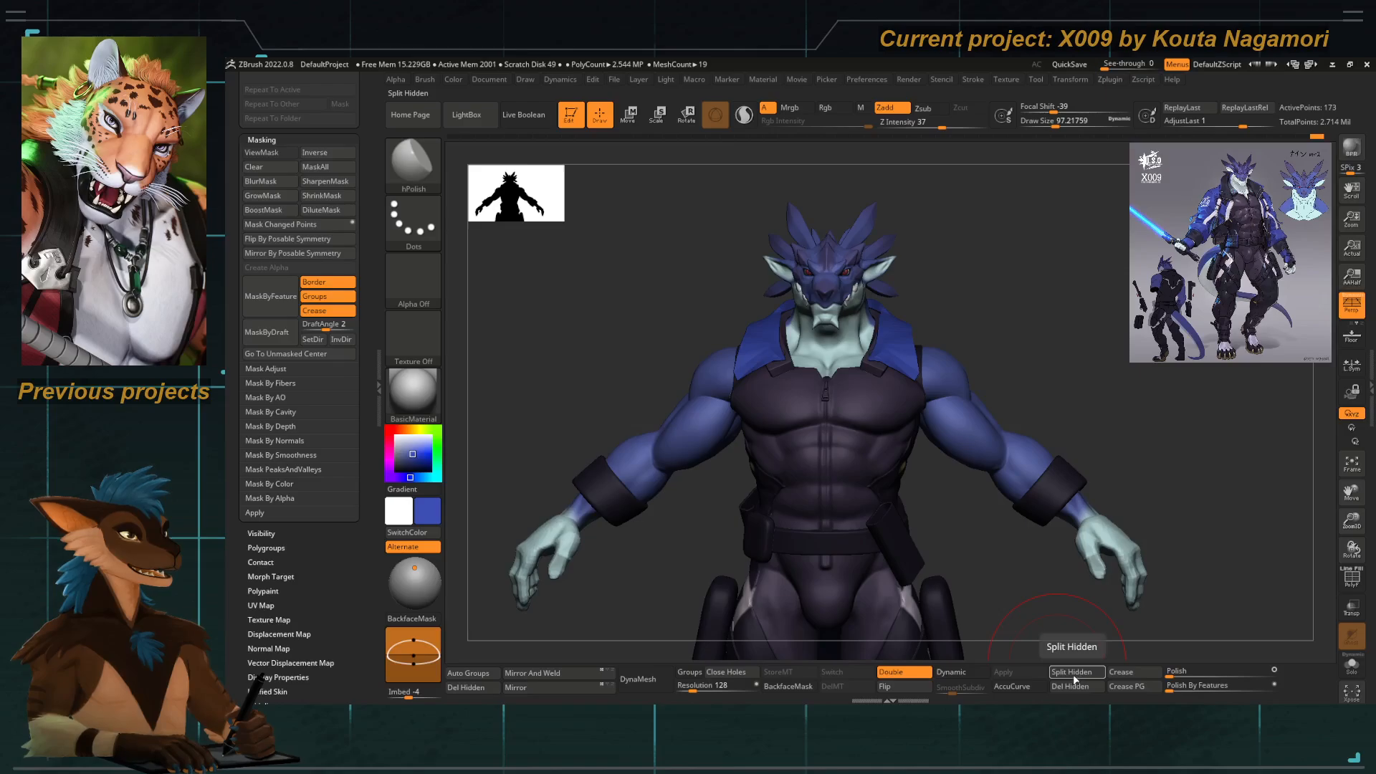
left_click(552, 461, "ctrl+shift")
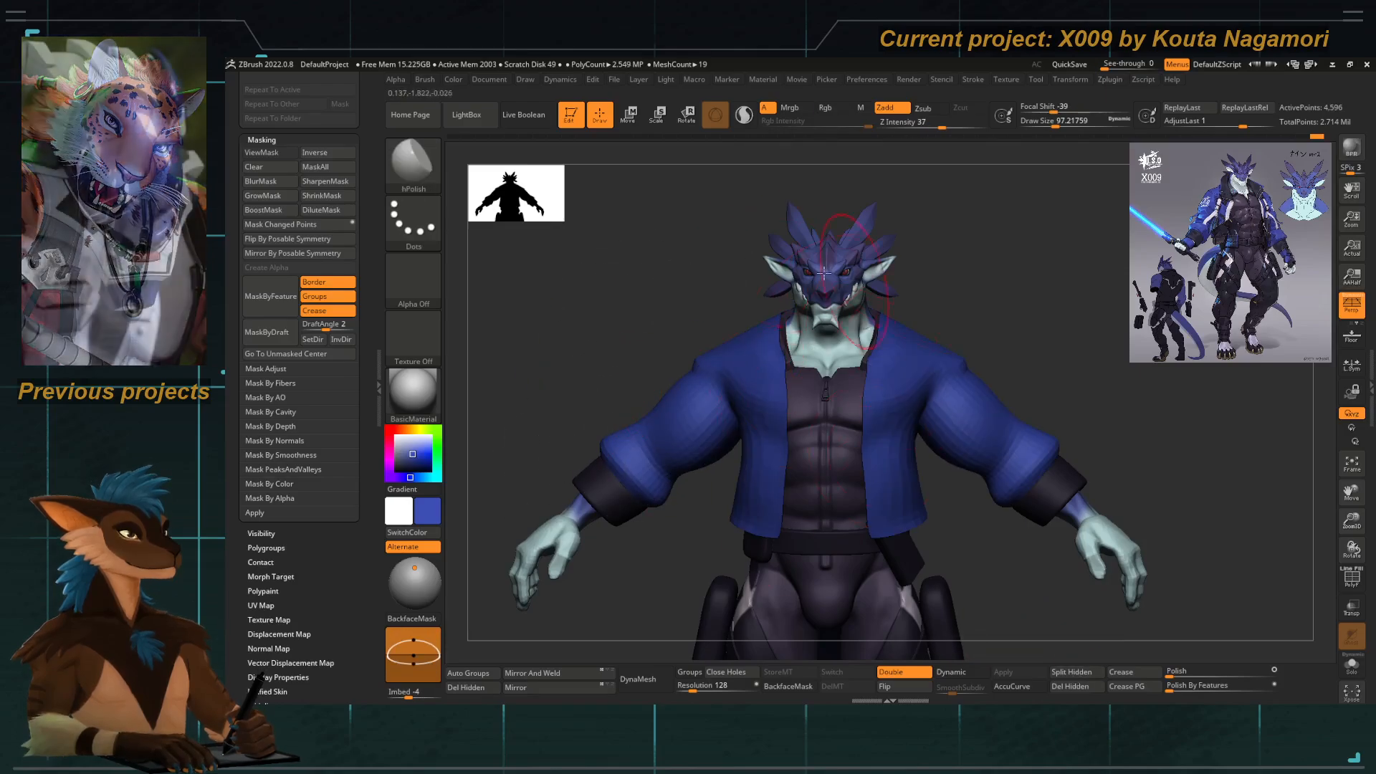
left_click(1073, 679)
Try polishing the separated collar with Polish By Features and undo it.
mouse_move(971, 612)
right_mouse_down()
mouse_move(845, 501)
mouse_move(738, 260)
mouse_move(809, 426)
mouse_move(779, 354)
right_mouse_up()
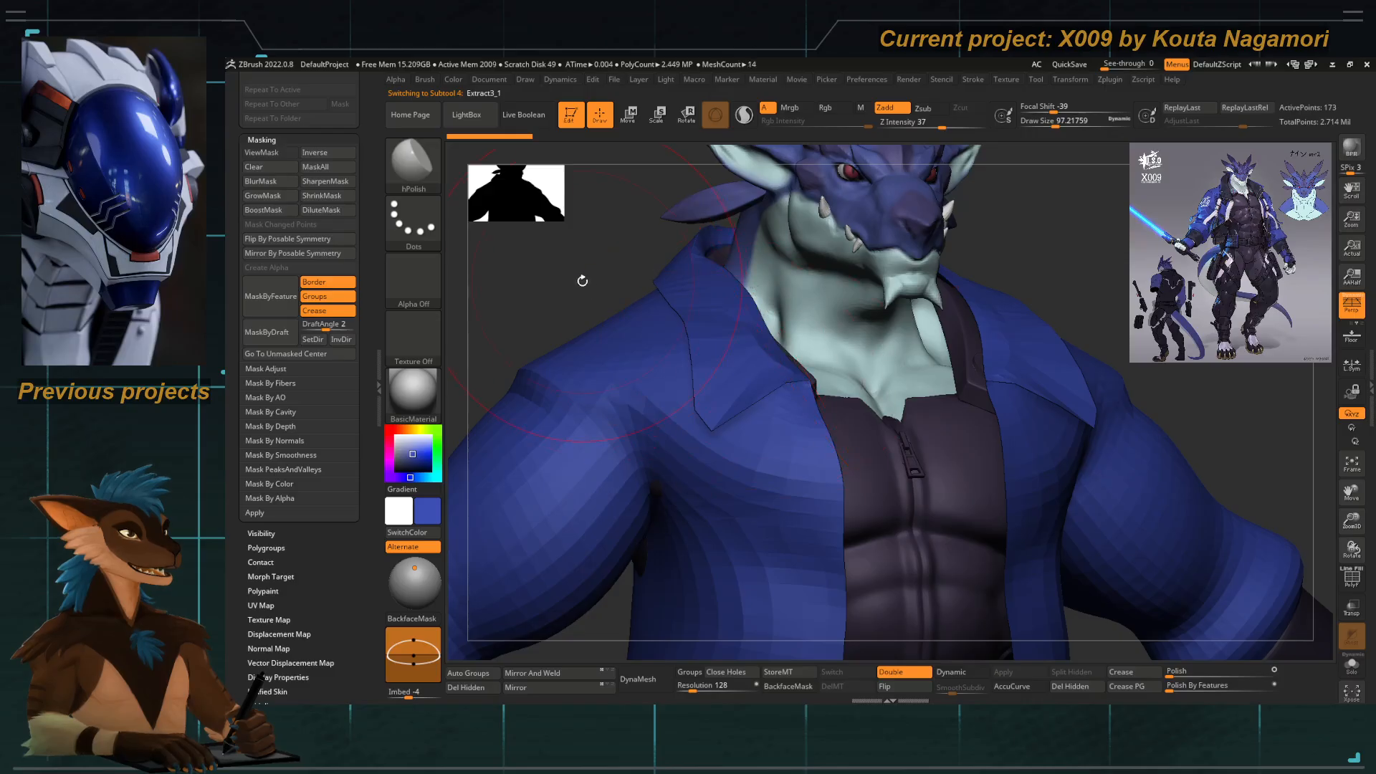
right_click_drag(582, 280, 709, 369)
left_click_drag(1176, 690, 1182, 689)
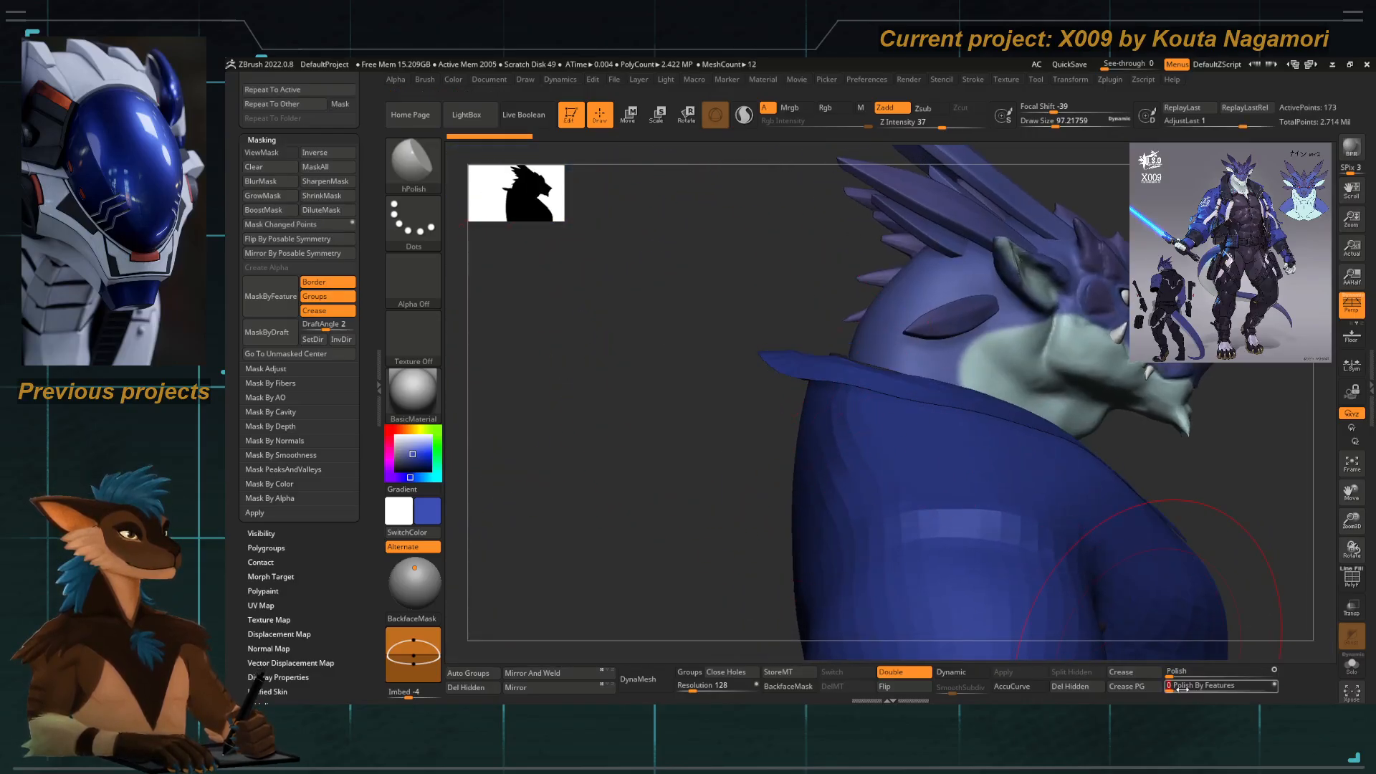
right_click_drag(750, 421, 697, 451)
key("ctrl+z")
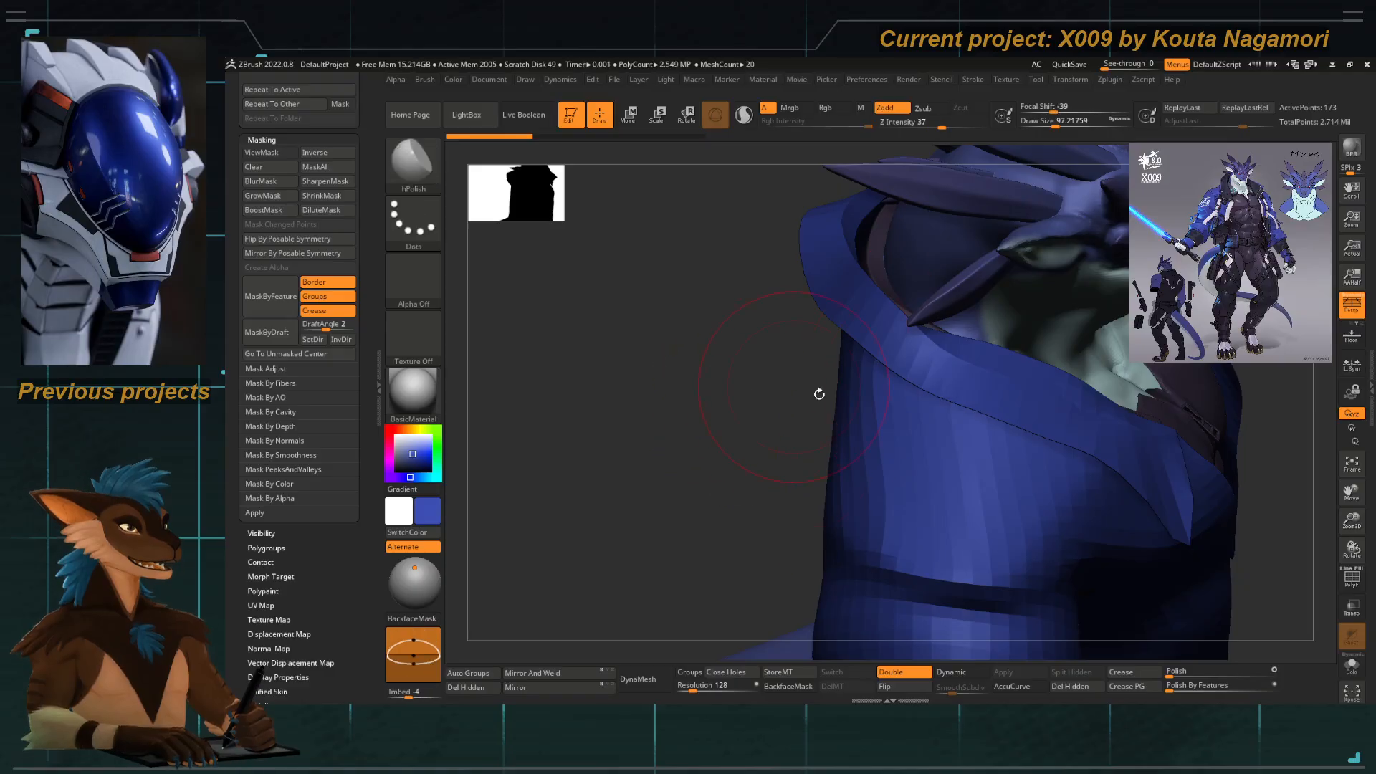
Turn on the polyframe for the collar and check its topology and fit over the jacket from the side and front.
left_click(1352, 578)
mouse_move(697, 342)
right_mouse_down("alt")
mouse_move(611, 403)
mouse_move(682, 427)
right_mouse_up("alt")
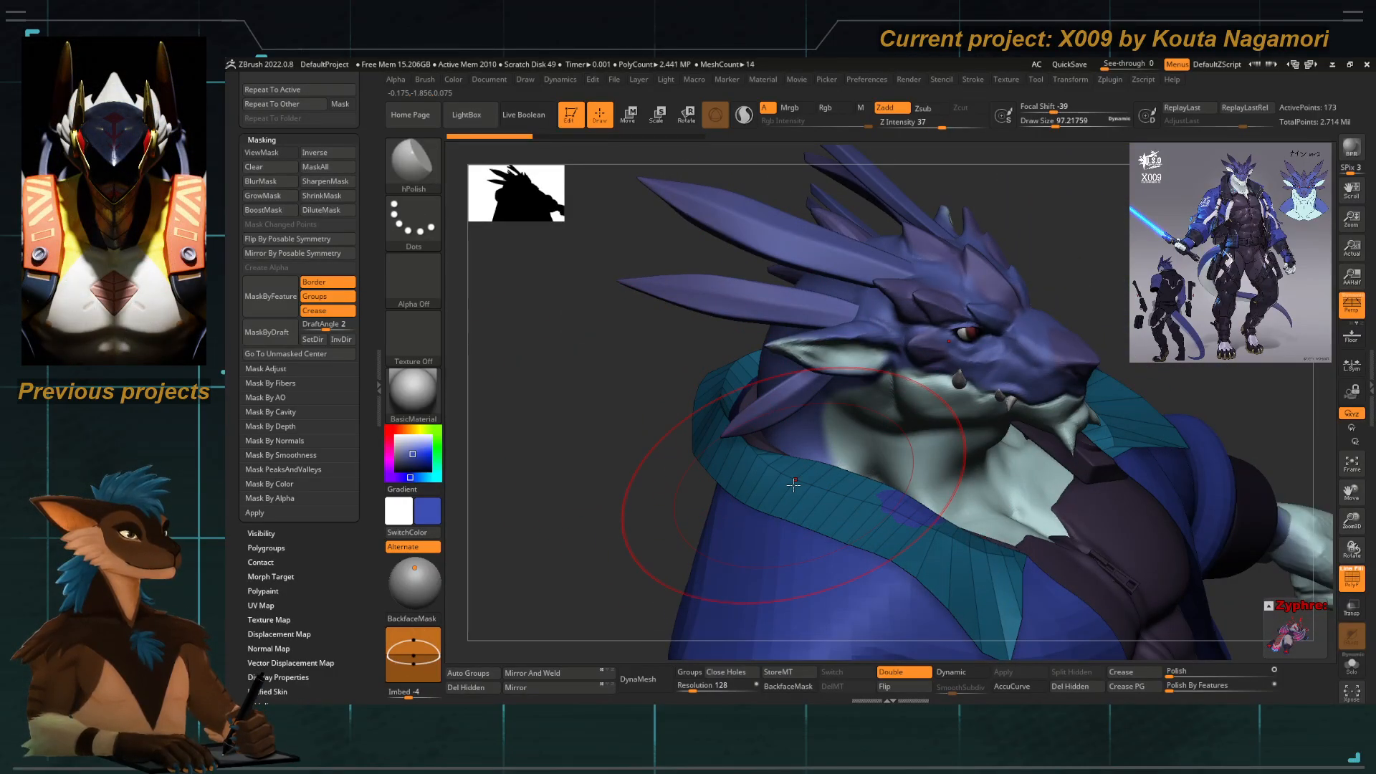
right_click_drag(561, 446, 728, 382)
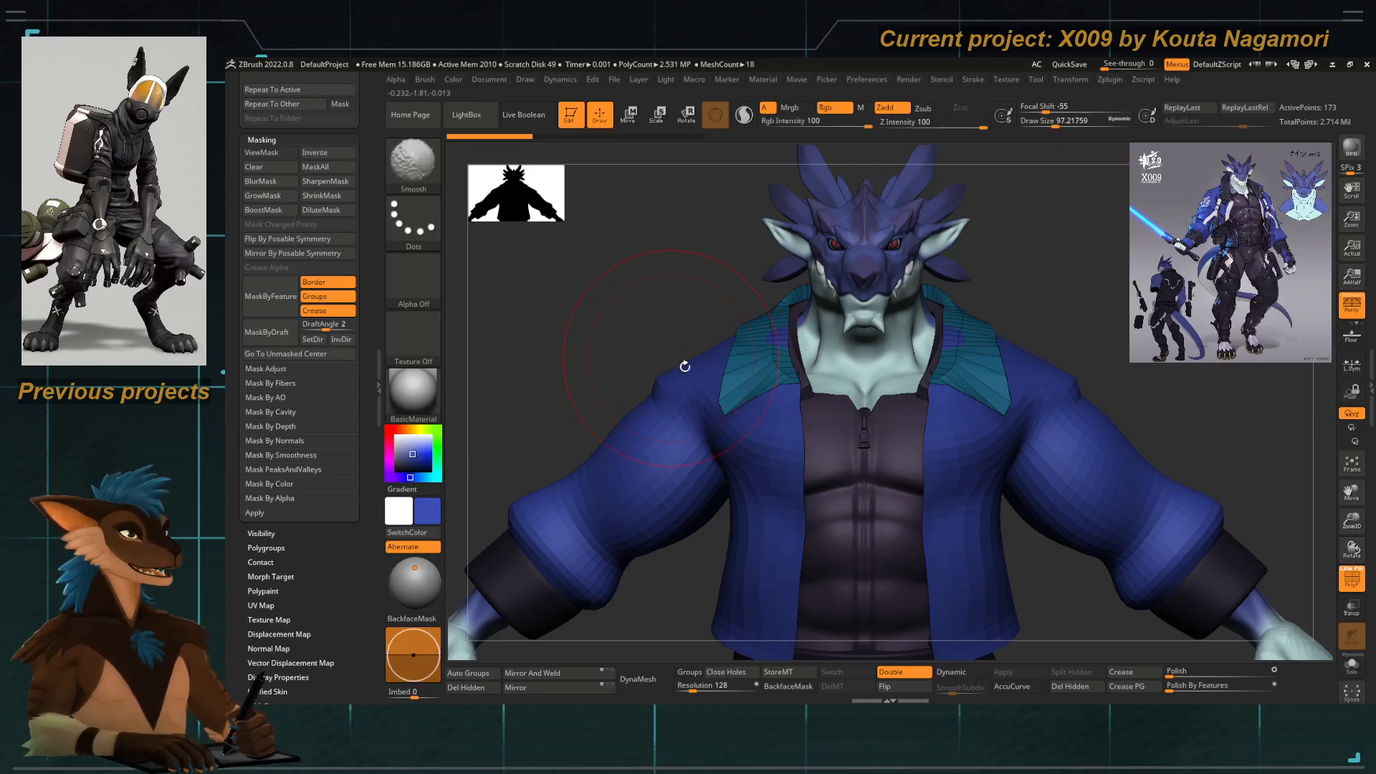
left_click_drag(685, 365, 723, 459, "alt")
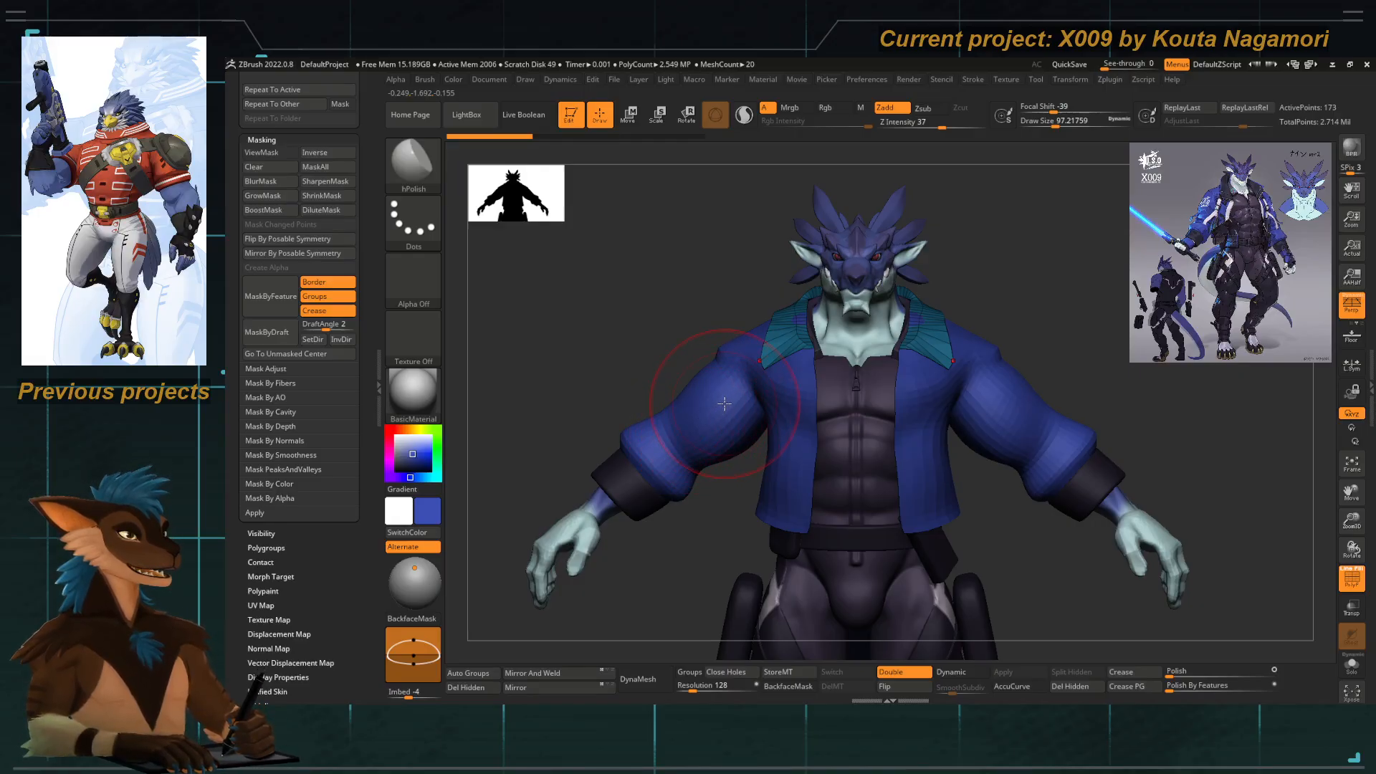
right_click_drag(728, 404, 728, 480, "ctrl")
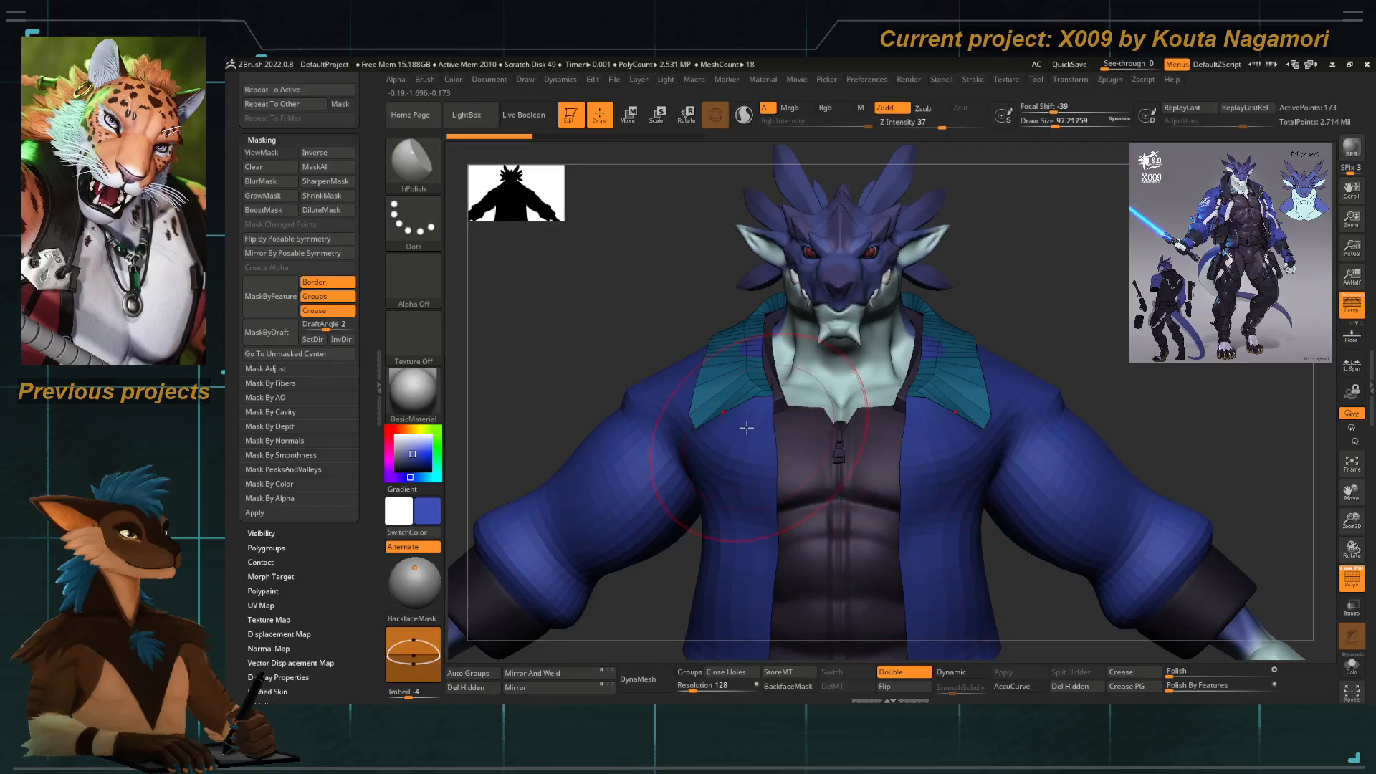
right_click_drag(747, 428, 769, 429, "ctrl")
Crease an edge loop on the collar with ZModeler's Crease action targeting EdgeLoop Complete.
key("b")
key("z")
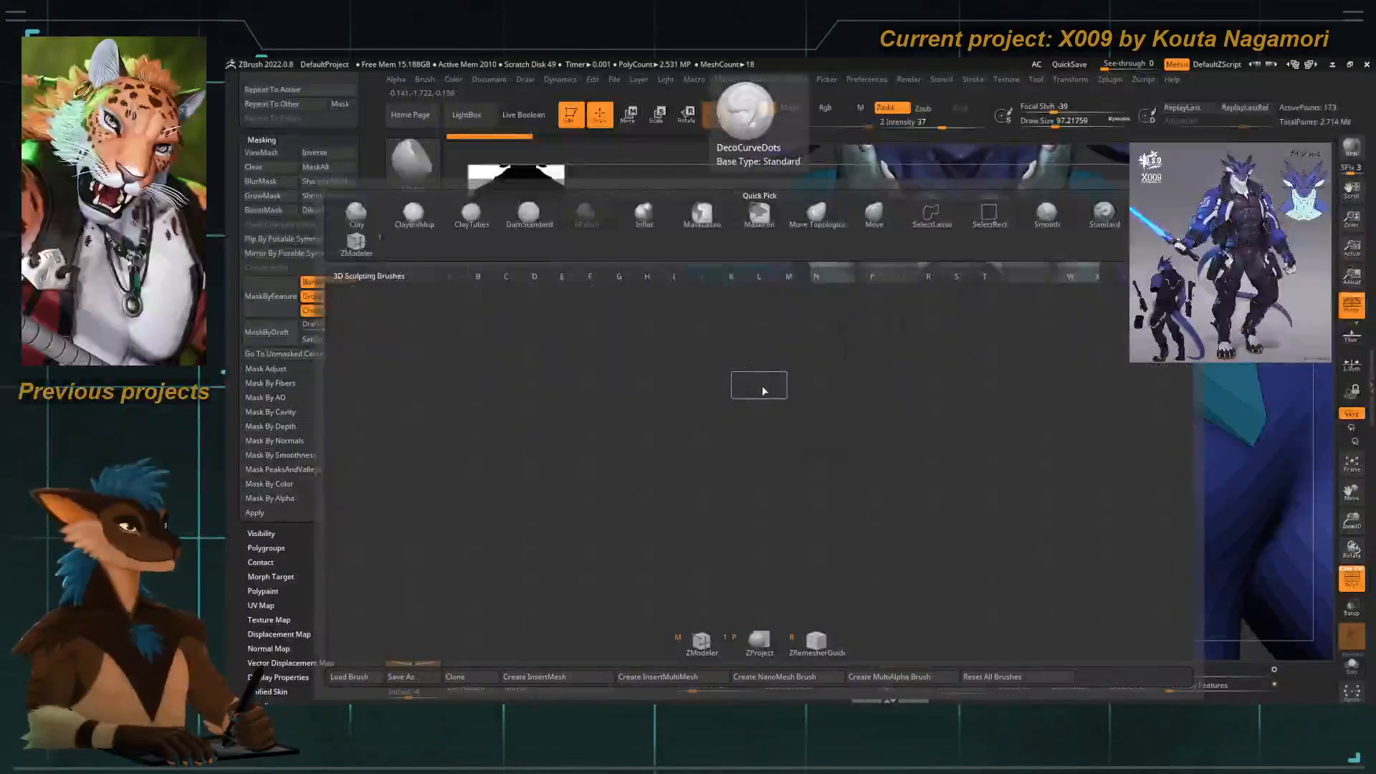
key("m")
key("space")
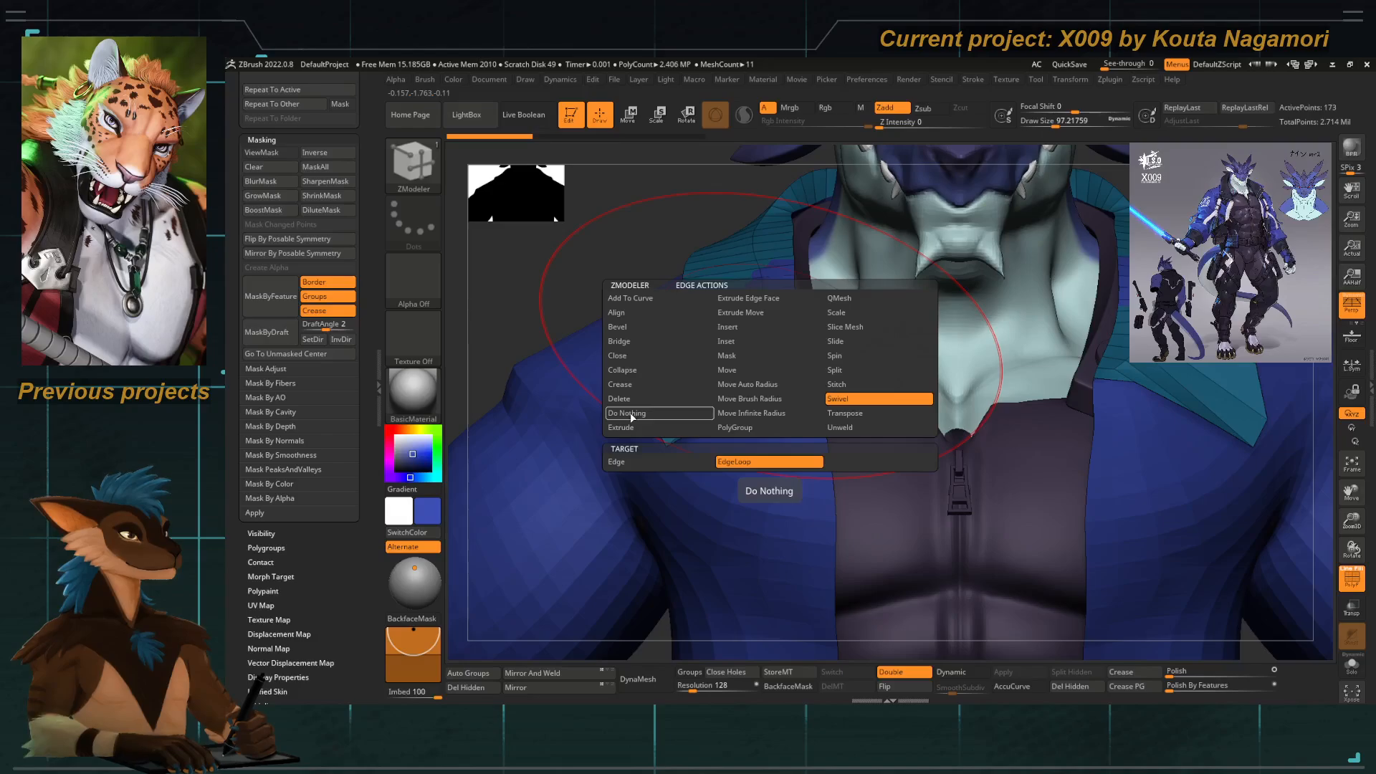
left_click(632, 386)
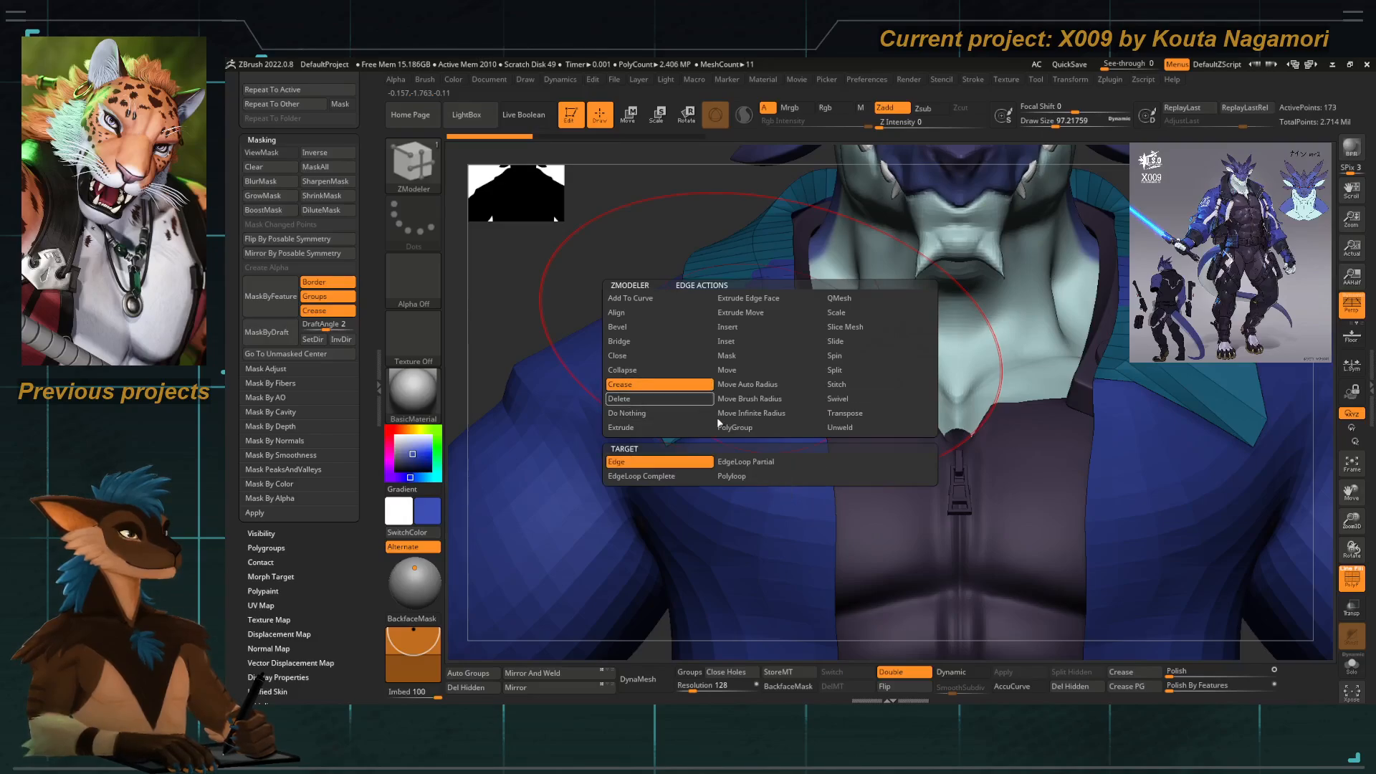
left_click(681, 477)
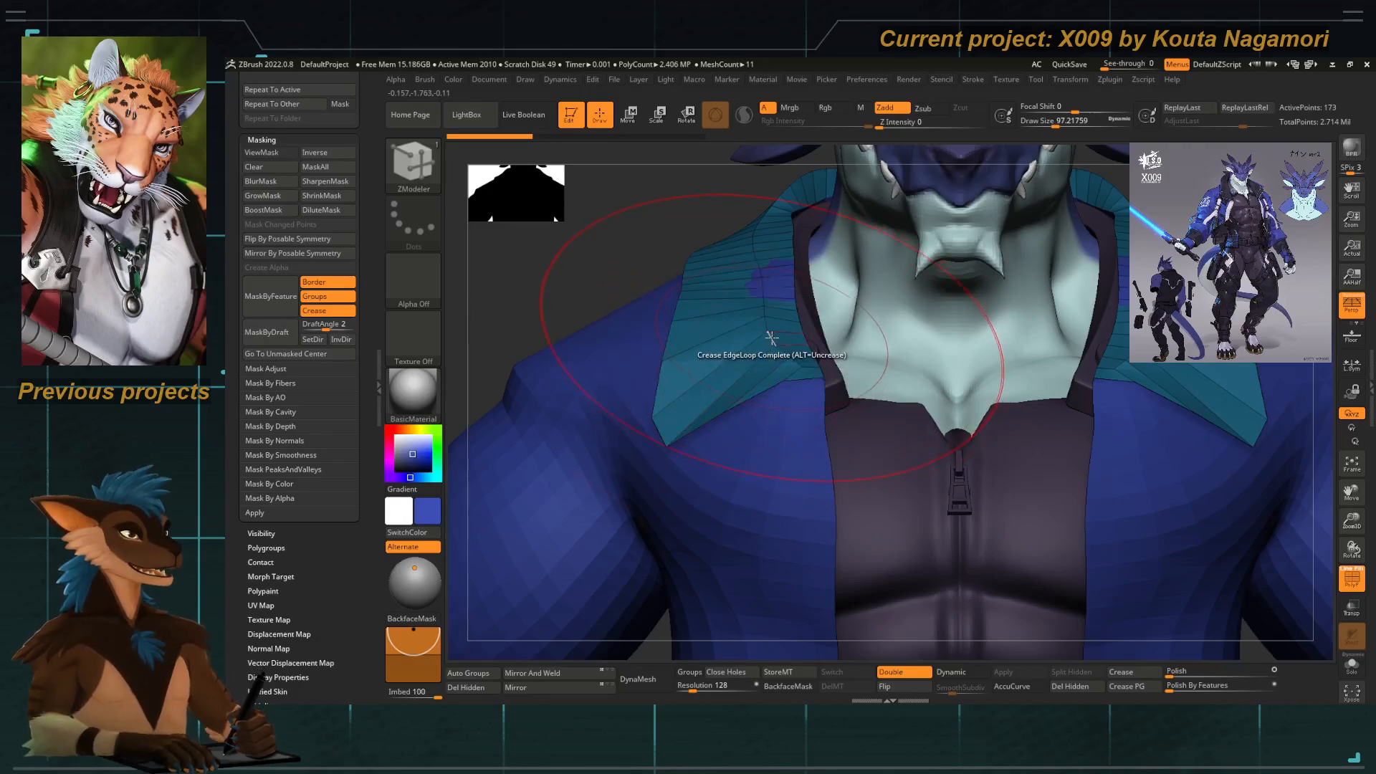
left_click(771, 338)
Set ZModeler's polygon Delete target to A Single Poly and remove the small polygon at the collar's inner front corner.
left_click_drag(605, 180, 614, 316)
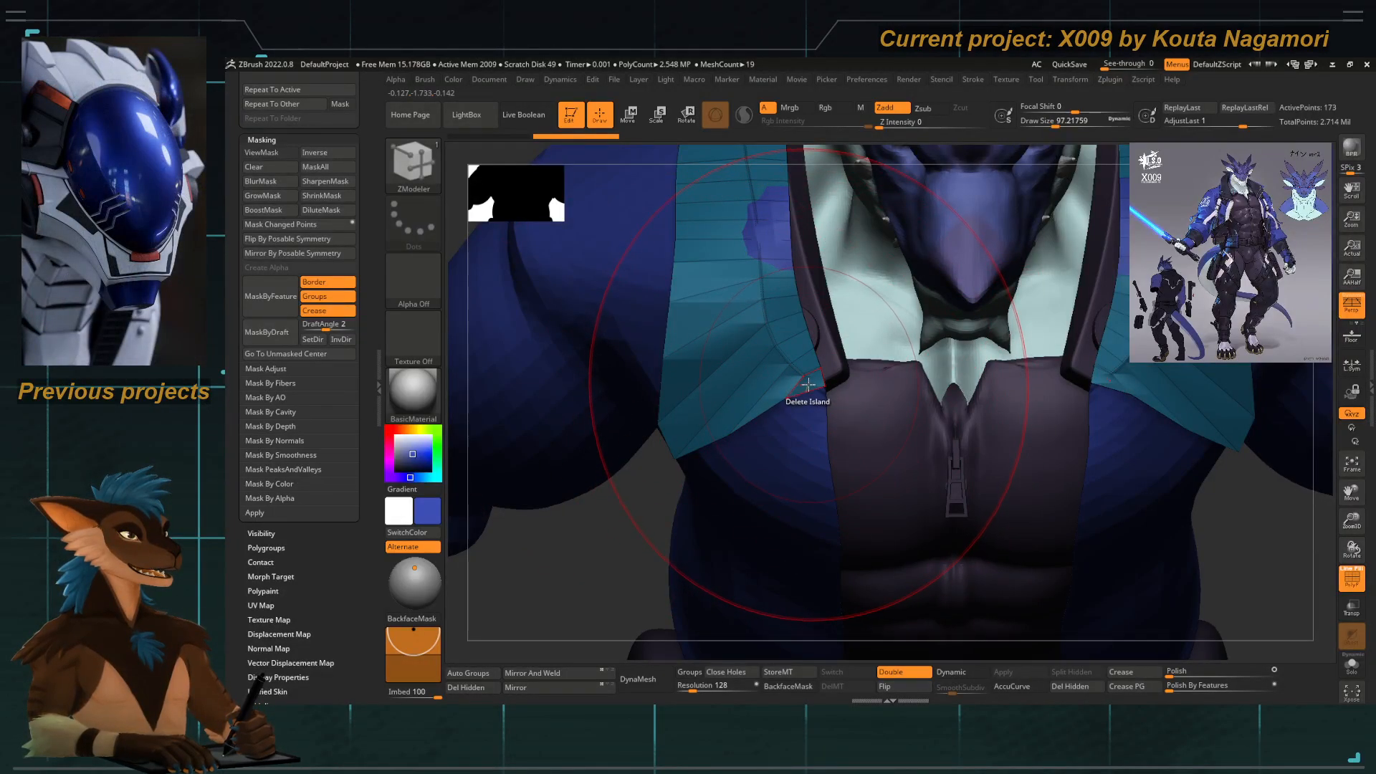
key("space")
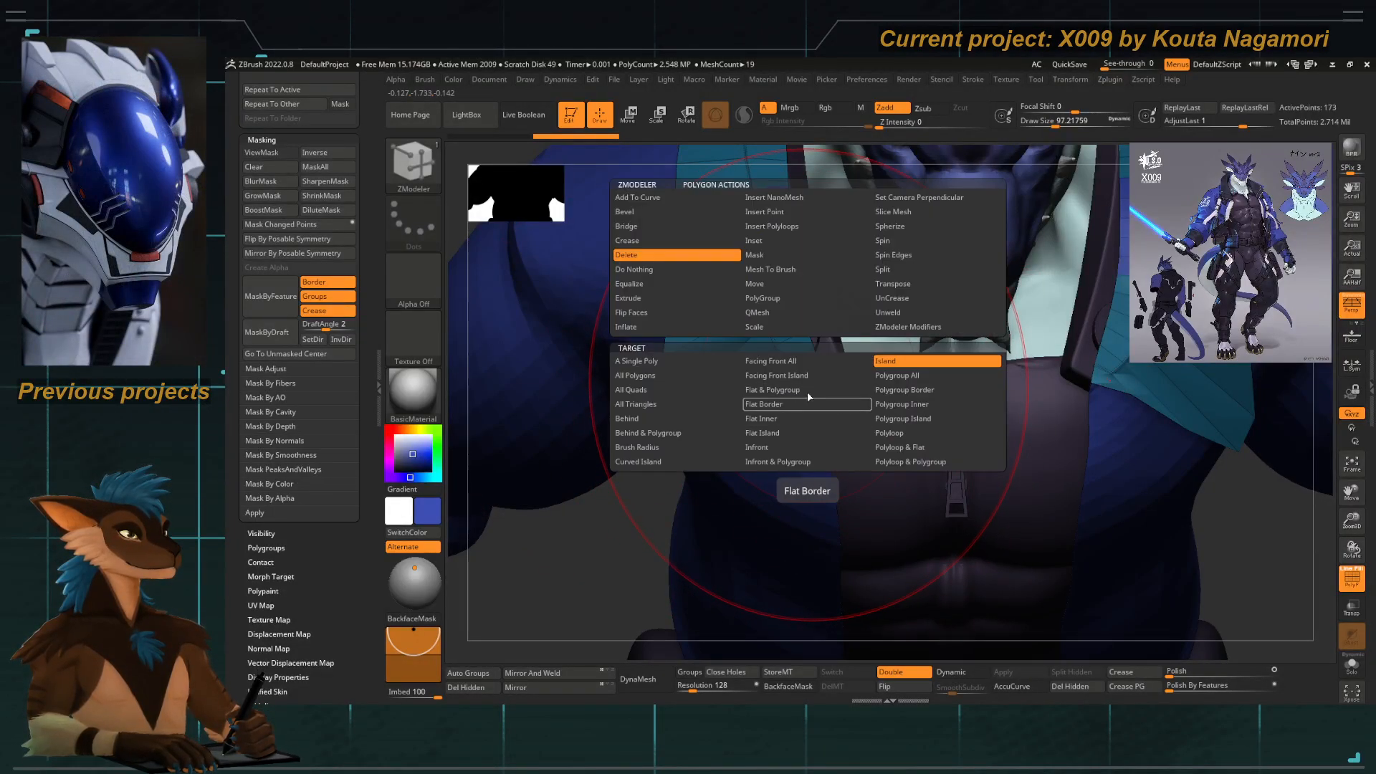
left_click(666, 368)
left_click(812, 380)
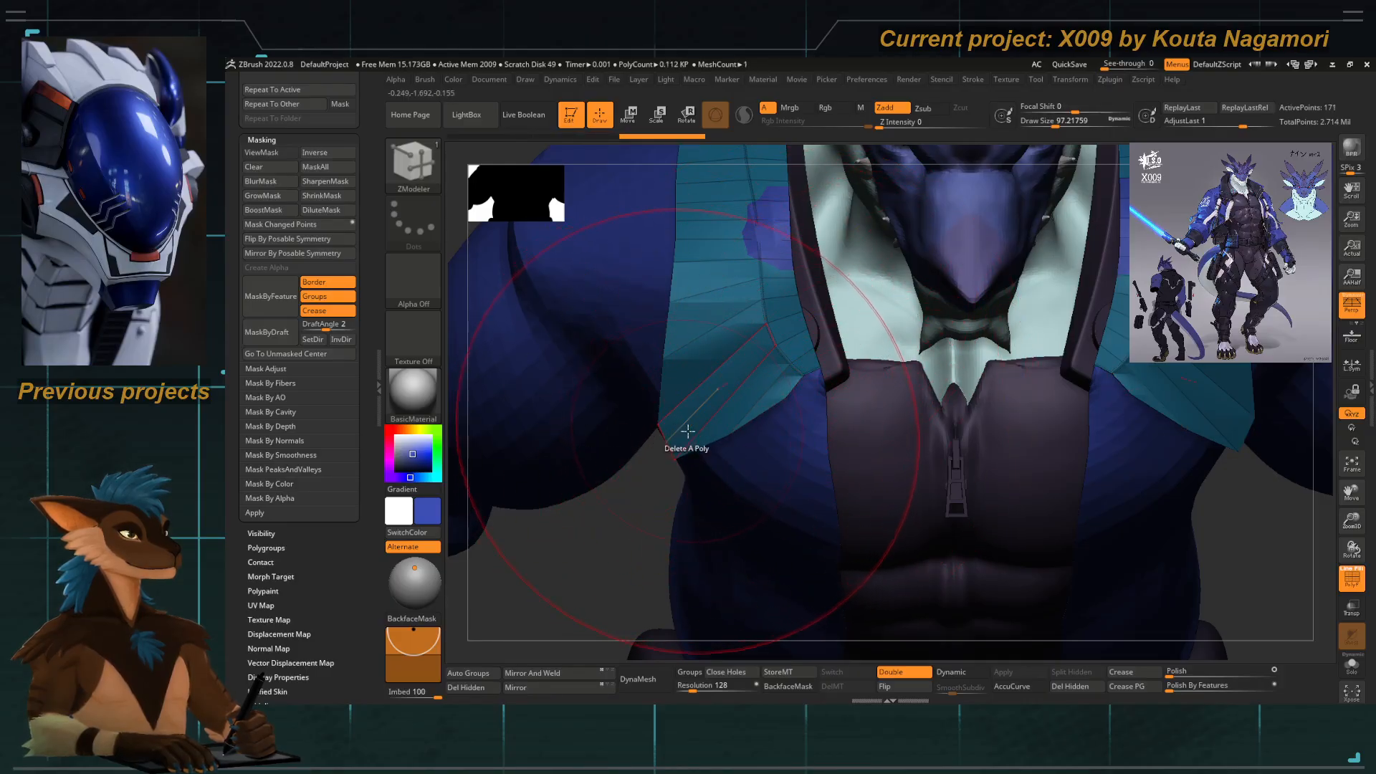
key("b")
key("m")
key("t")
key("space")
left_click_drag(721, 367, 713, 368)
Set ZModeler's edge action to delete complete edge loops and remove the extra loops near the collar's front points.
key("b")
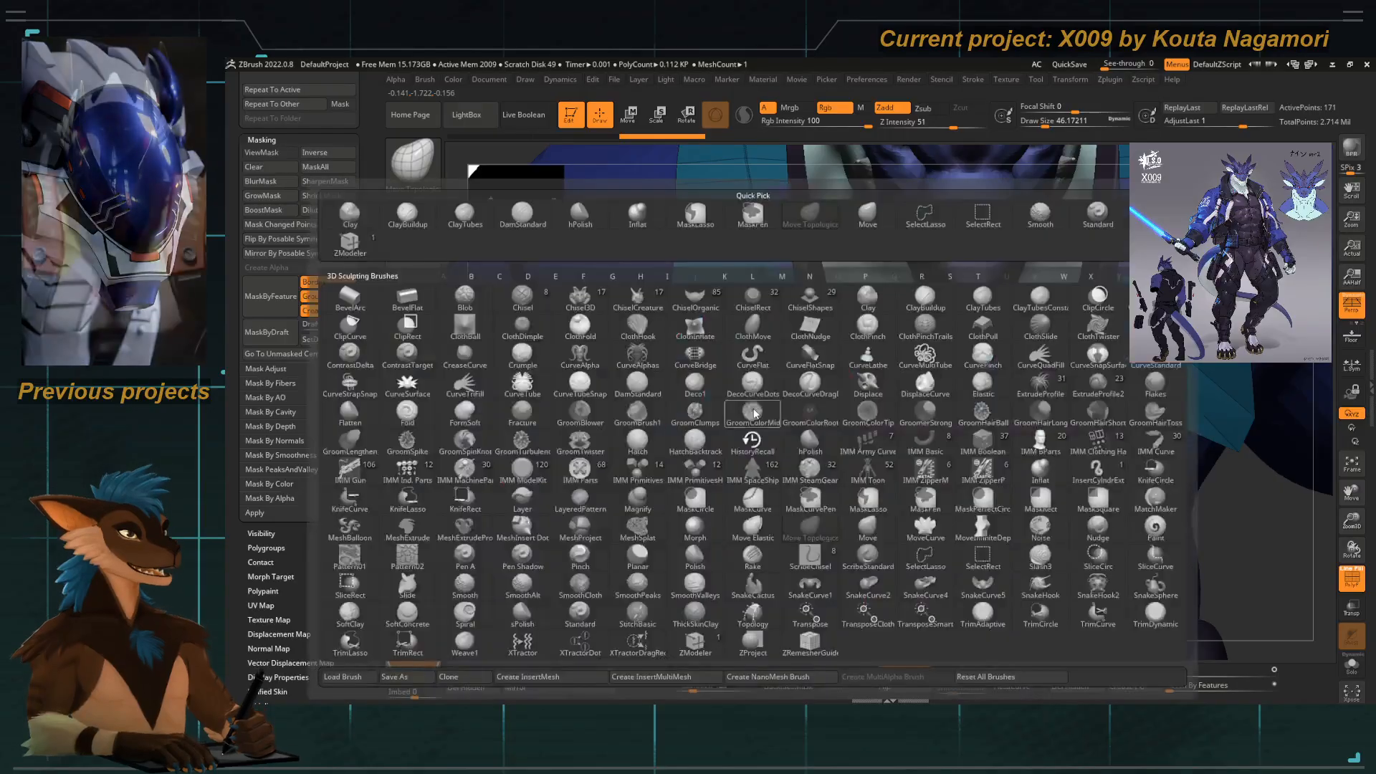
key("z")
key("m")
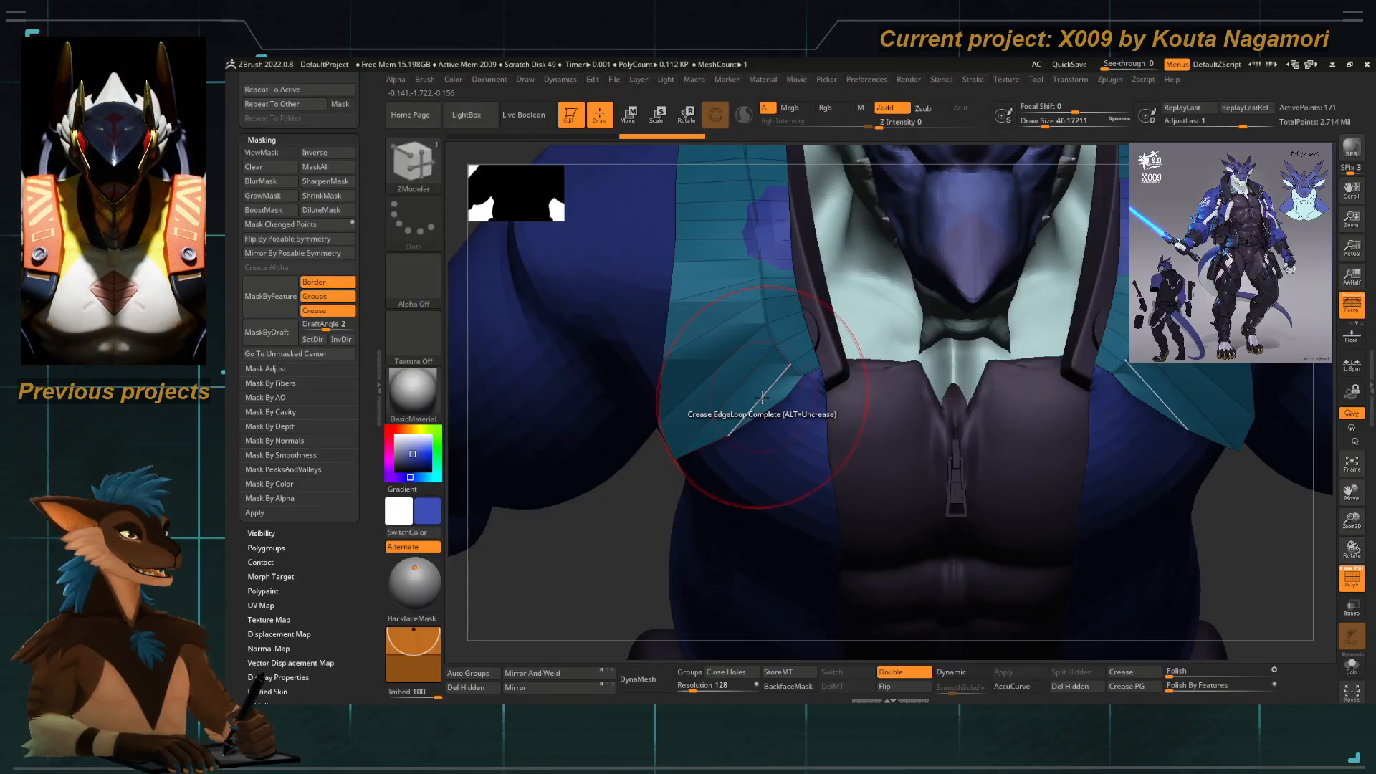
key("space")
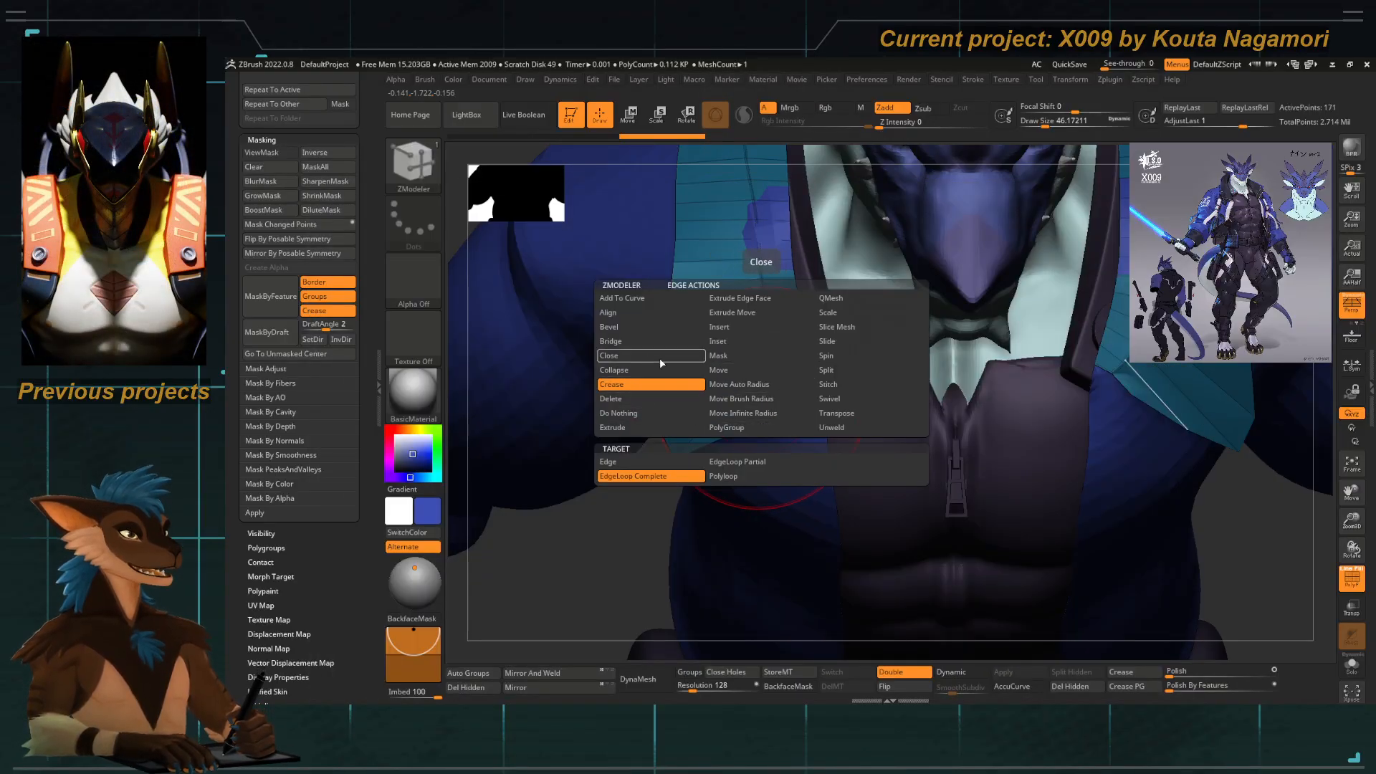
left_click(662, 412)
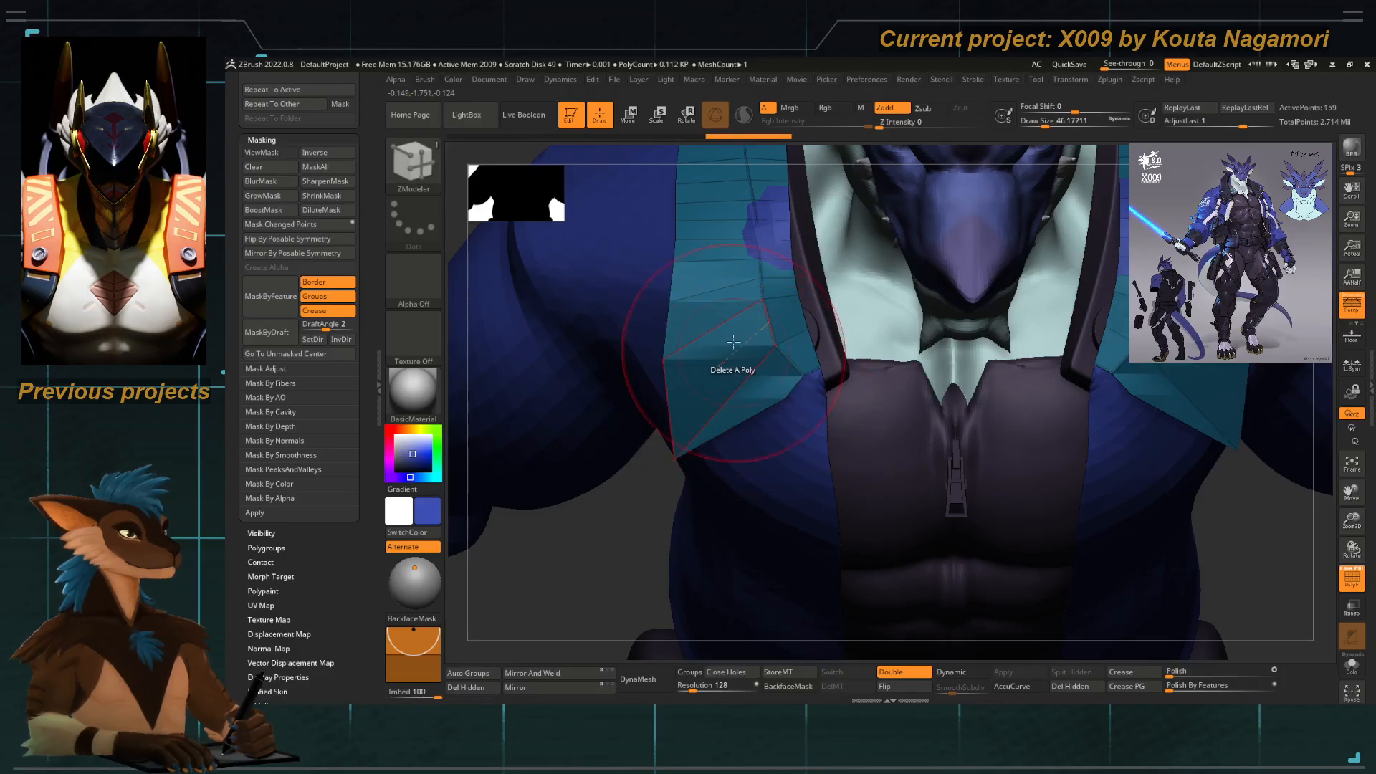
left_click(739, 301)
right_click_drag(739, 301, 734, 423, "alt")
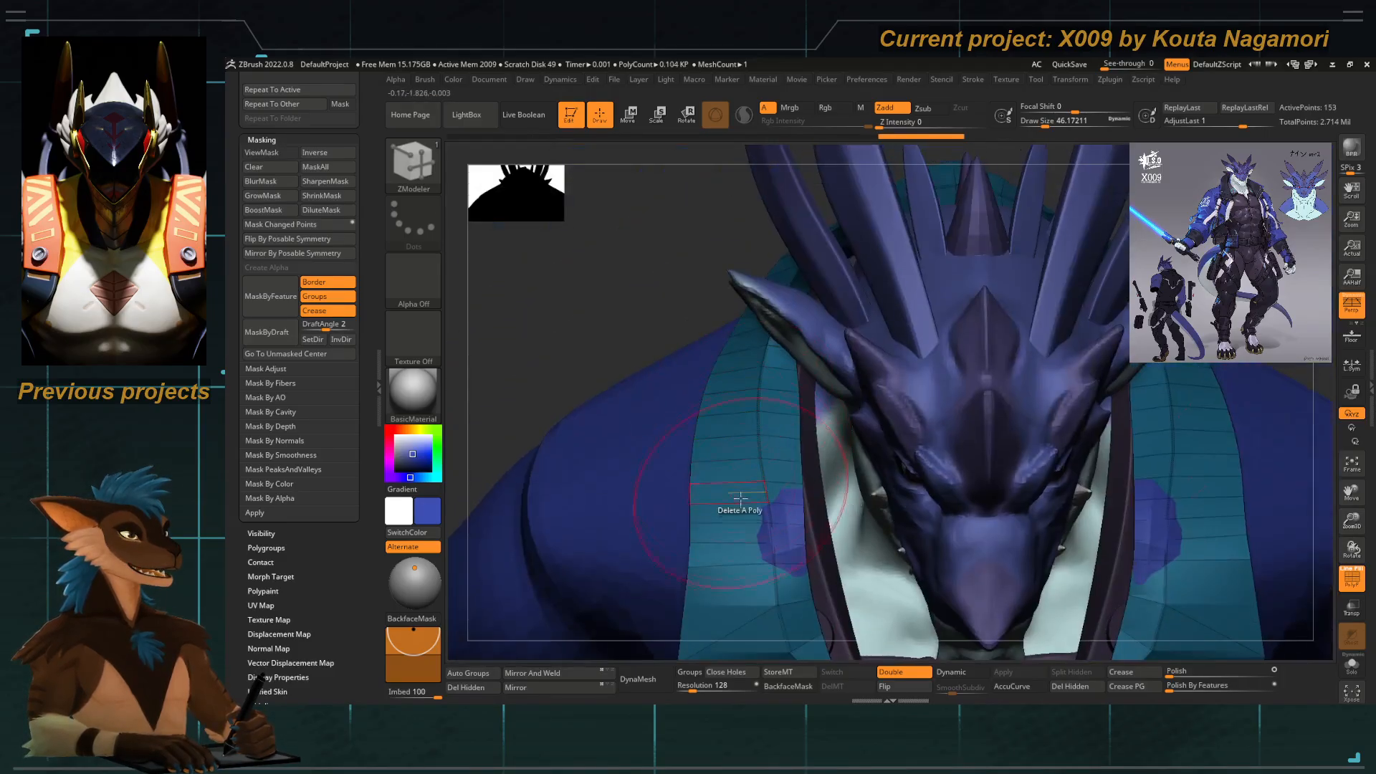
Mirror and weld the collar to make both of its sides match.
right_click_drag(737, 500, 602, 287, "ctrl")
right_click_drag(899, 588, 771, 406, "alt")
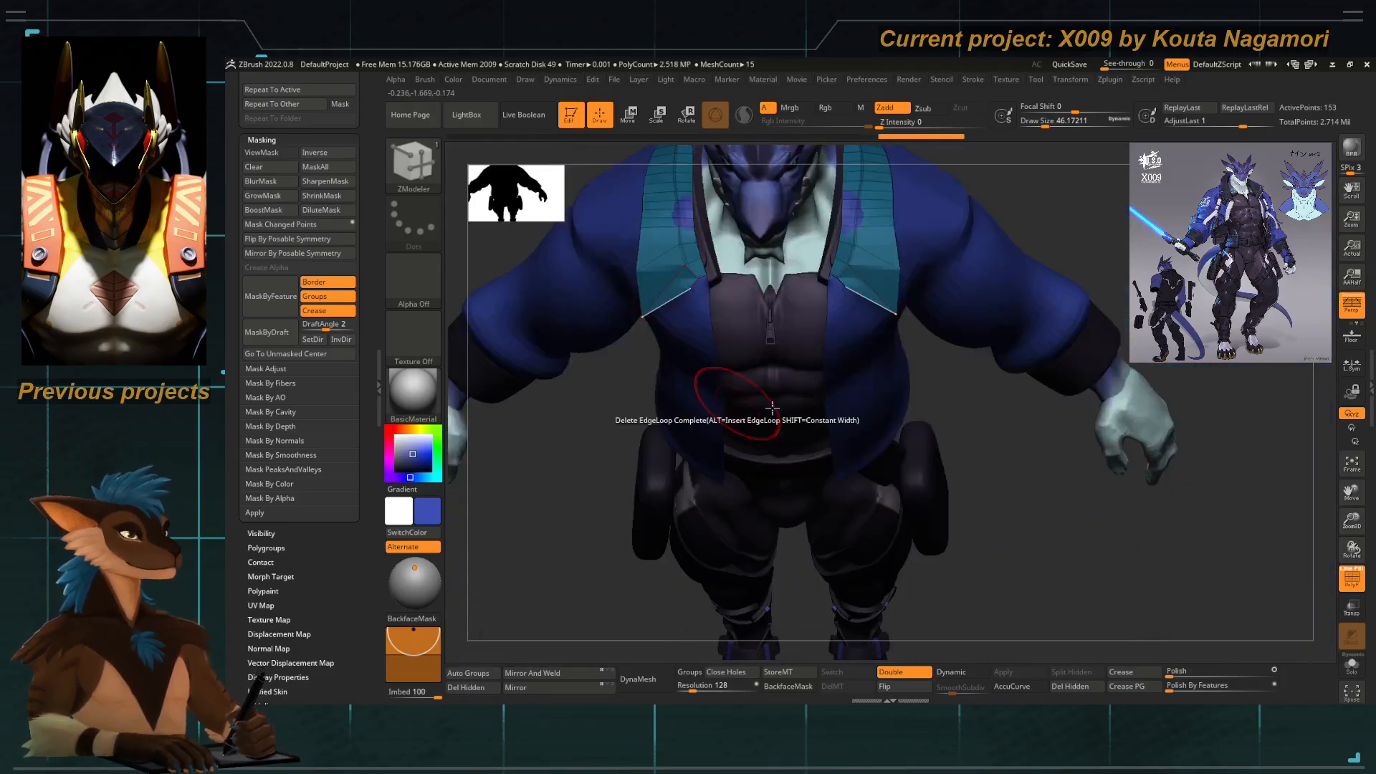
left_click(530, 678)
right_click_drag(681, 421, 756, 609, "alt")
right_click_drag(756, 609, 798, 475, "ctrl")
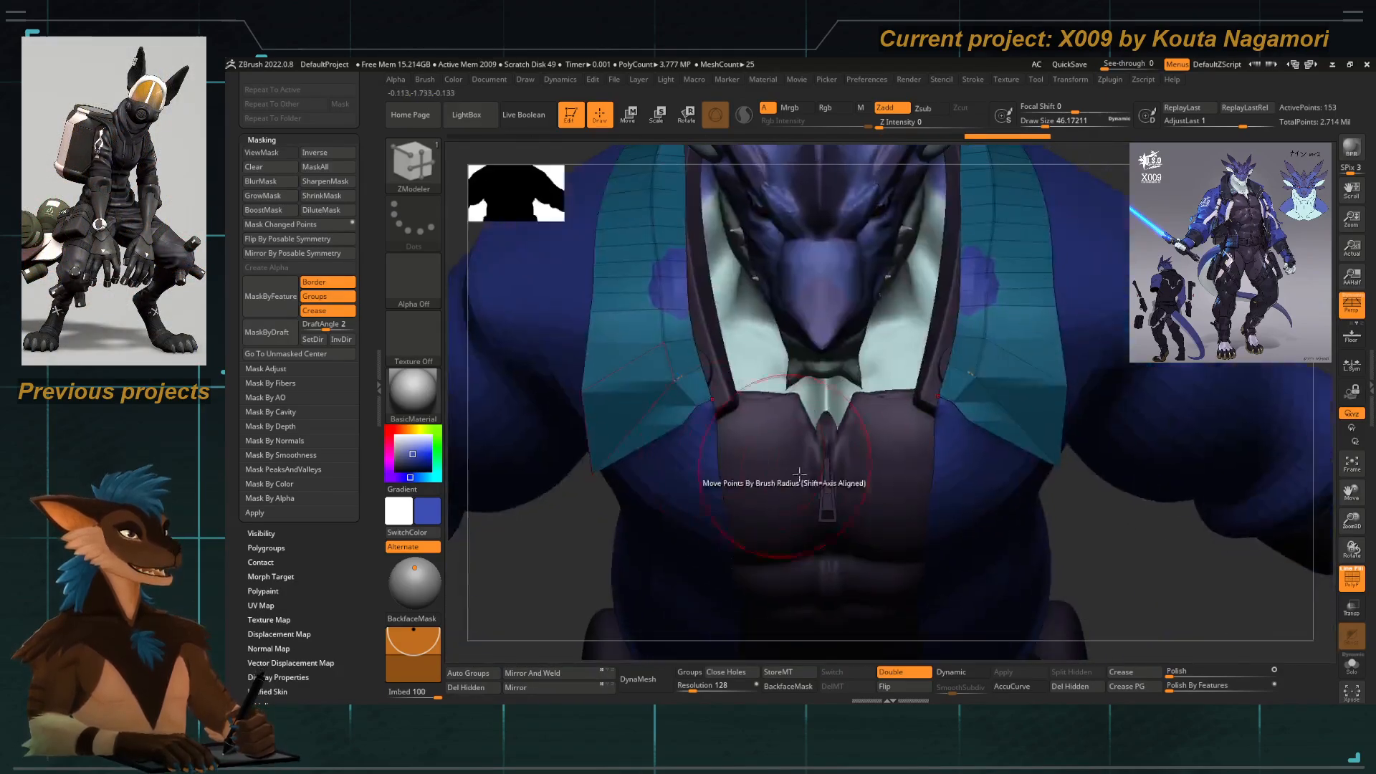
Thin out the collar's topology by deleting surplus crosswise edge loops from the front around to the back of the neck.
right_click_drag(631, 315, 631, 354)
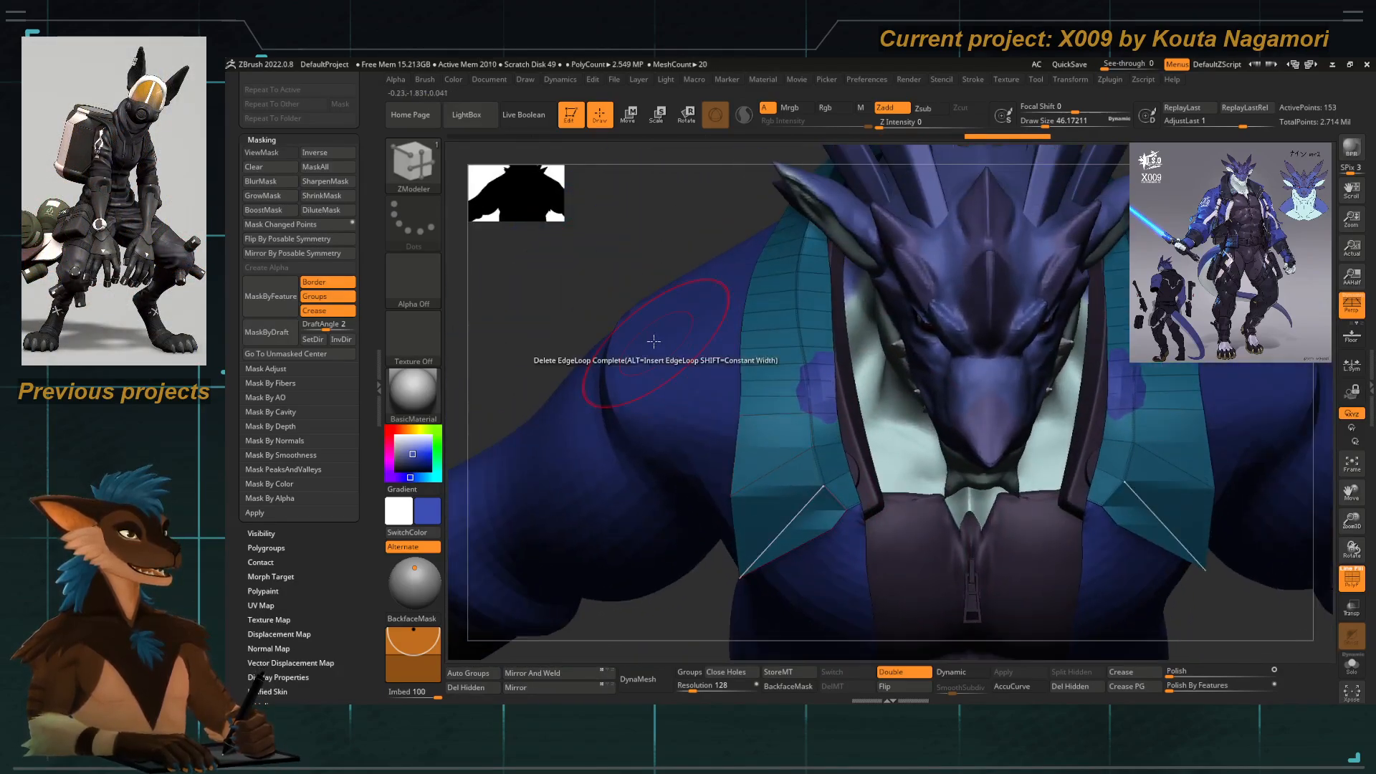
left_click(769, 396)
left_click(772, 363)
left_click(771, 330)
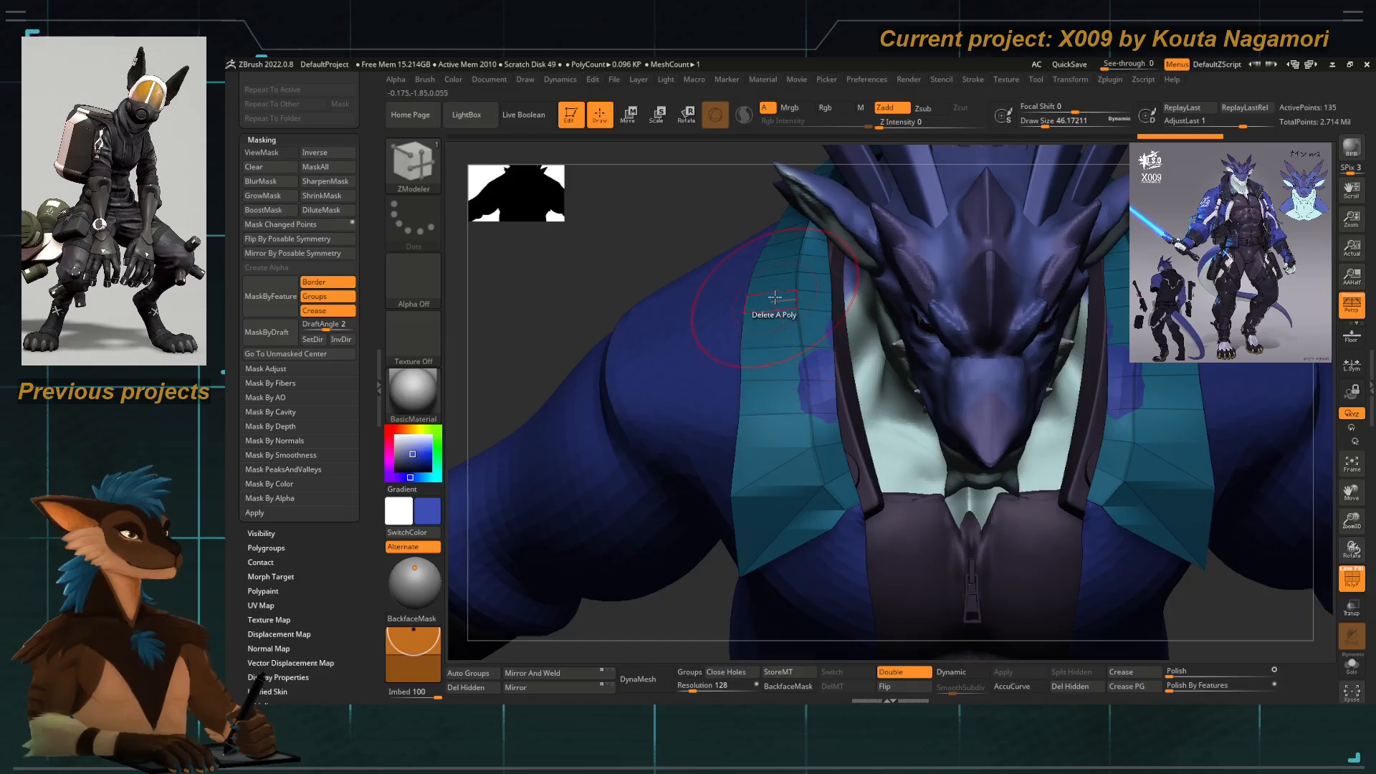
left_click(775, 290)
right_click_drag(776, 290, 703, 311)
left_click(771, 392)
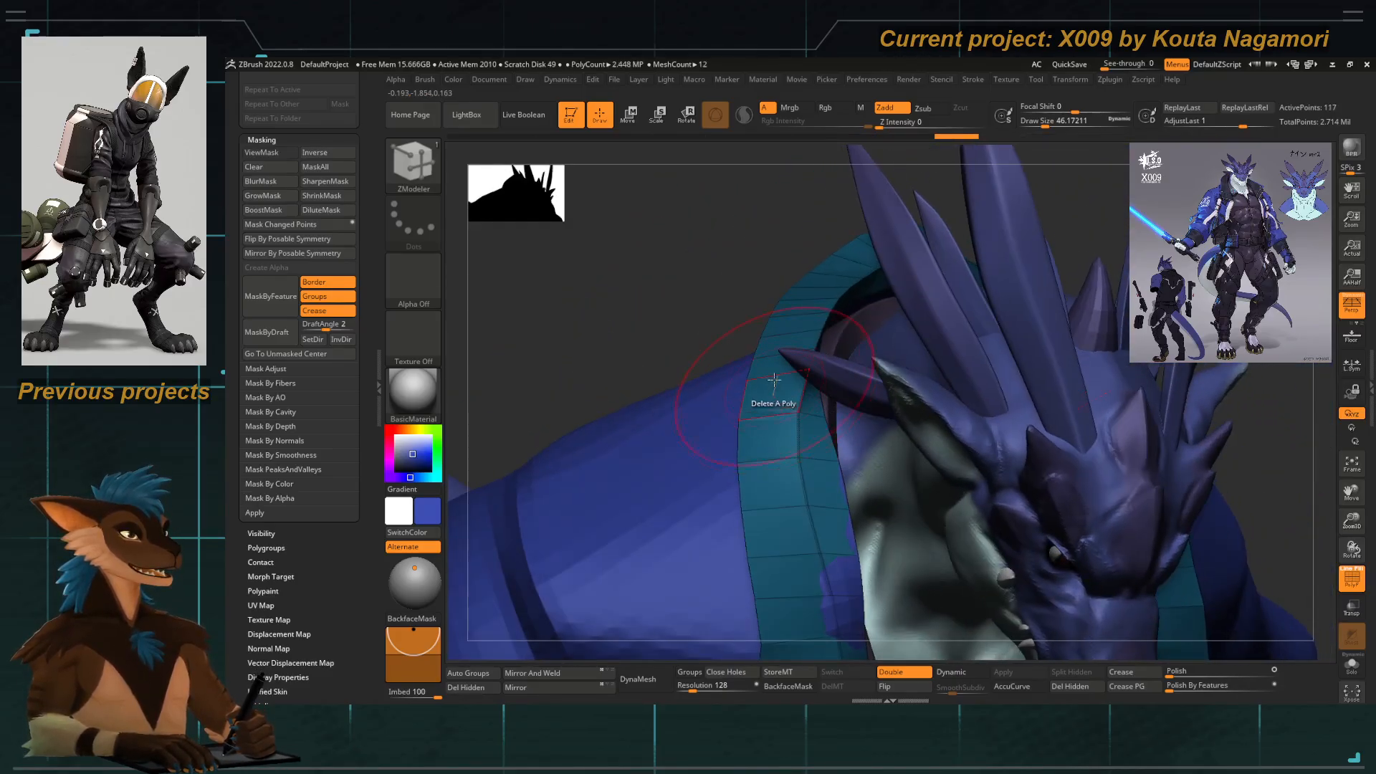
left_click(782, 317)
left_click(805, 291)
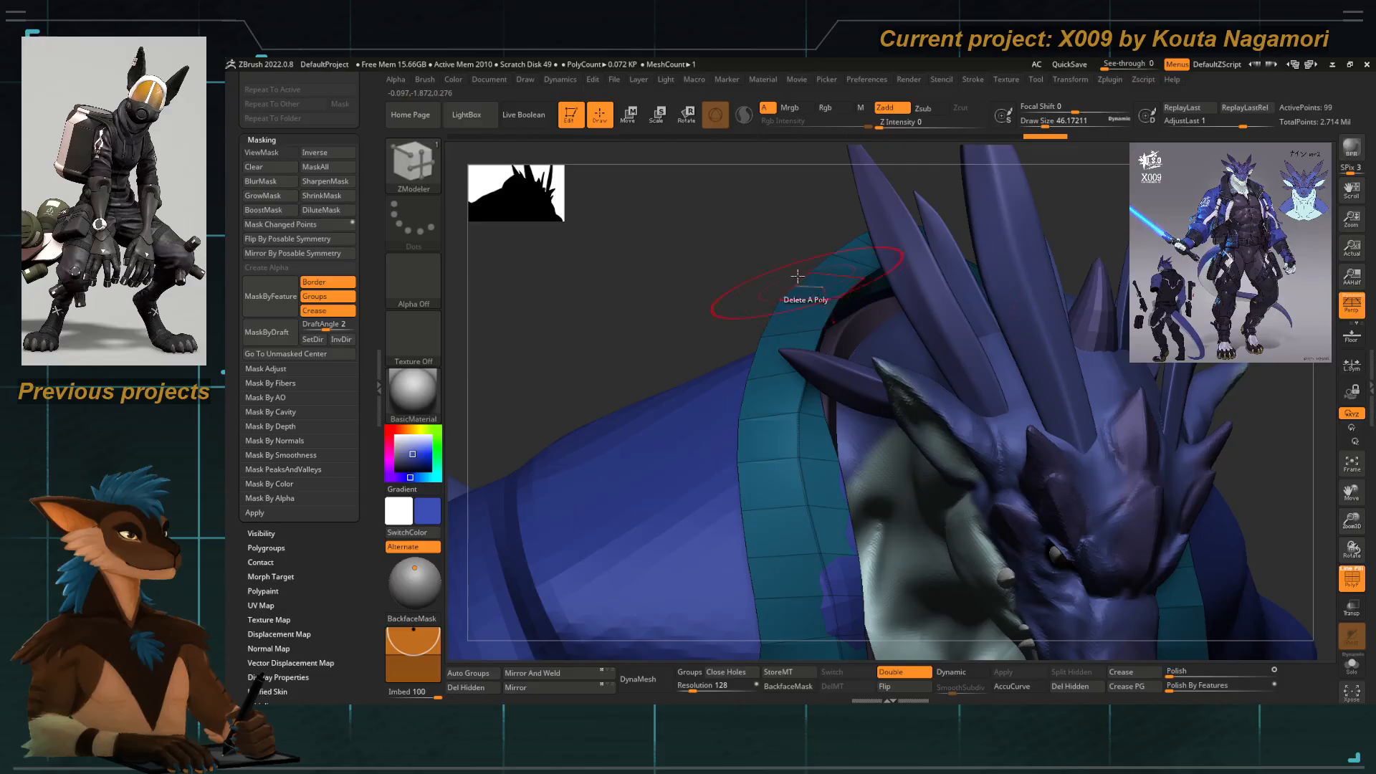
left_click(798, 277)
right_click_drag(745, 240, 566, 194)
left_click(811, 230)
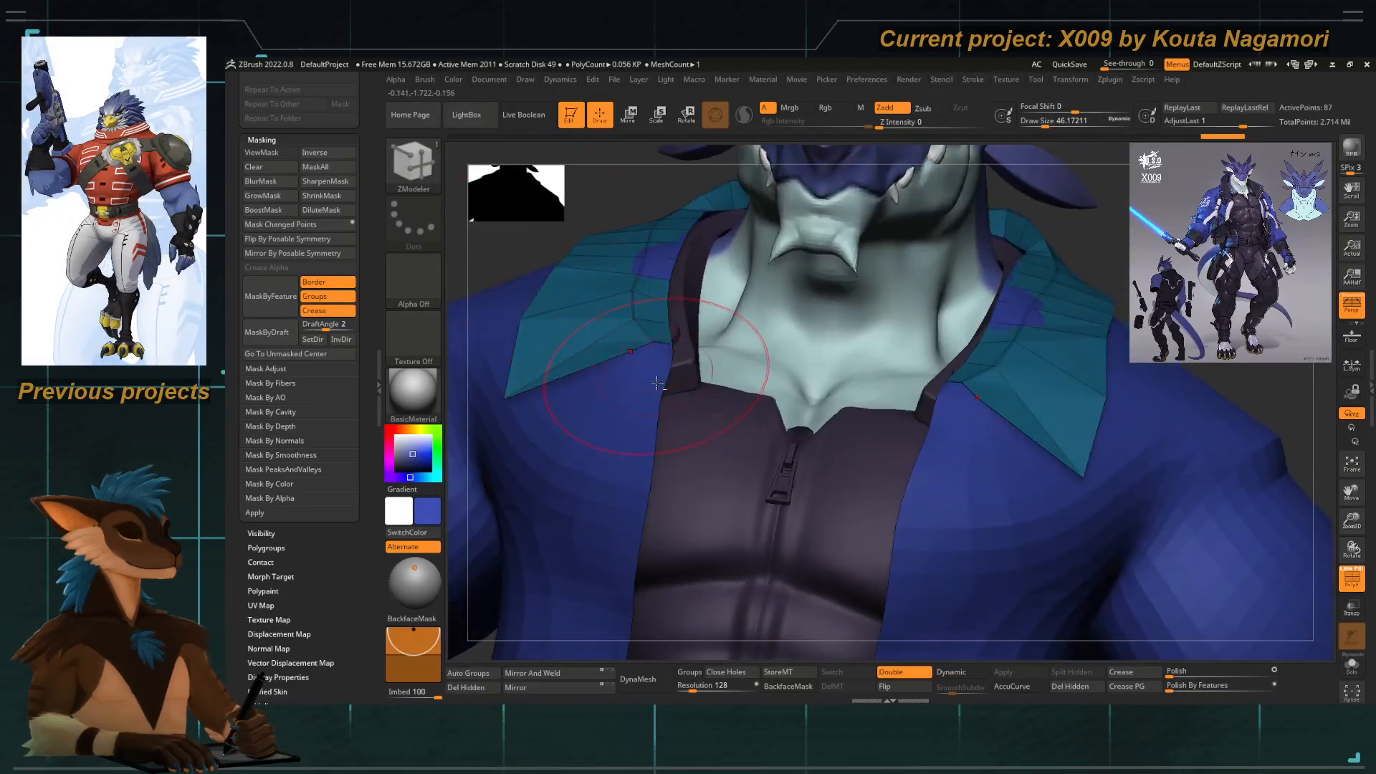
Reshape the collar's front flaps and shoulder folds with the Move Topological brush, pulling them clear of the shoulder and neck surface beneath.
mouse_move(660, 384)
right_mouse_down("ctrl")
mouse_move(671, 379)
mouse_move(660, 399)
right_mouse_up("ctrl")
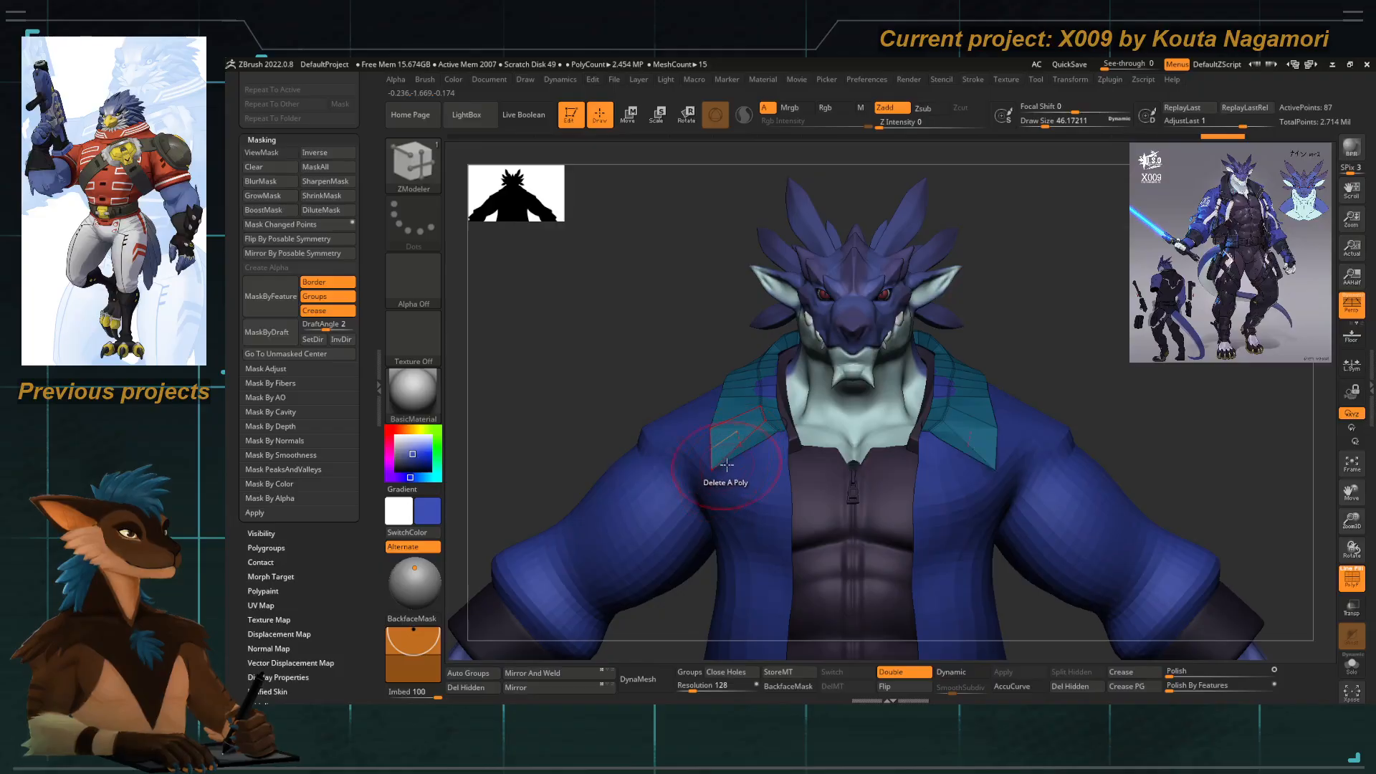
key("b")
key("m")
key("t")
key("space")
left_click_drag(756, 445, 757, 440)
key("space")
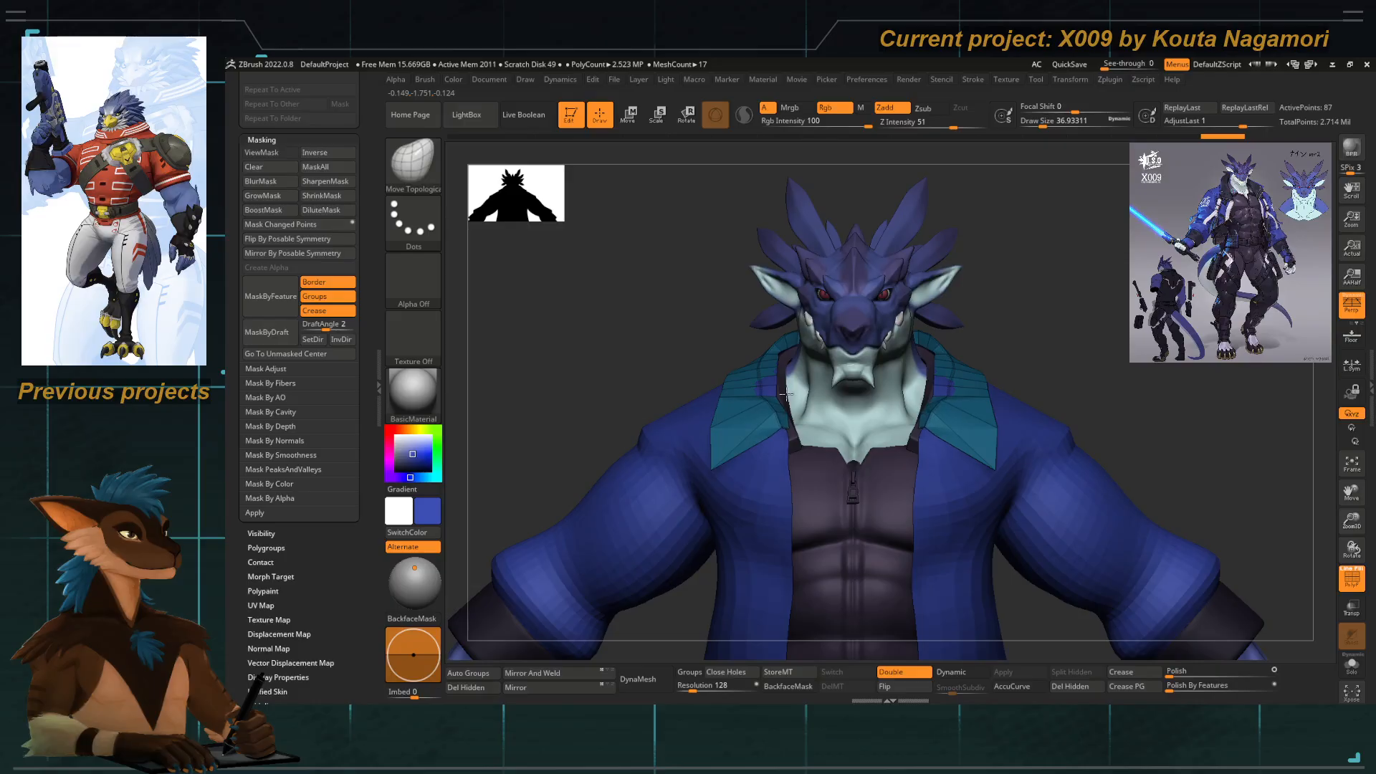
left_click_drag(786, 394, 786, 398)
key("space")
left_click_drag(786, 422, 781, 422)
right_click_drag(787, 430, 818, 517, "ctrl")
key("space")
left_click_drag(810, 462, 808, 462)
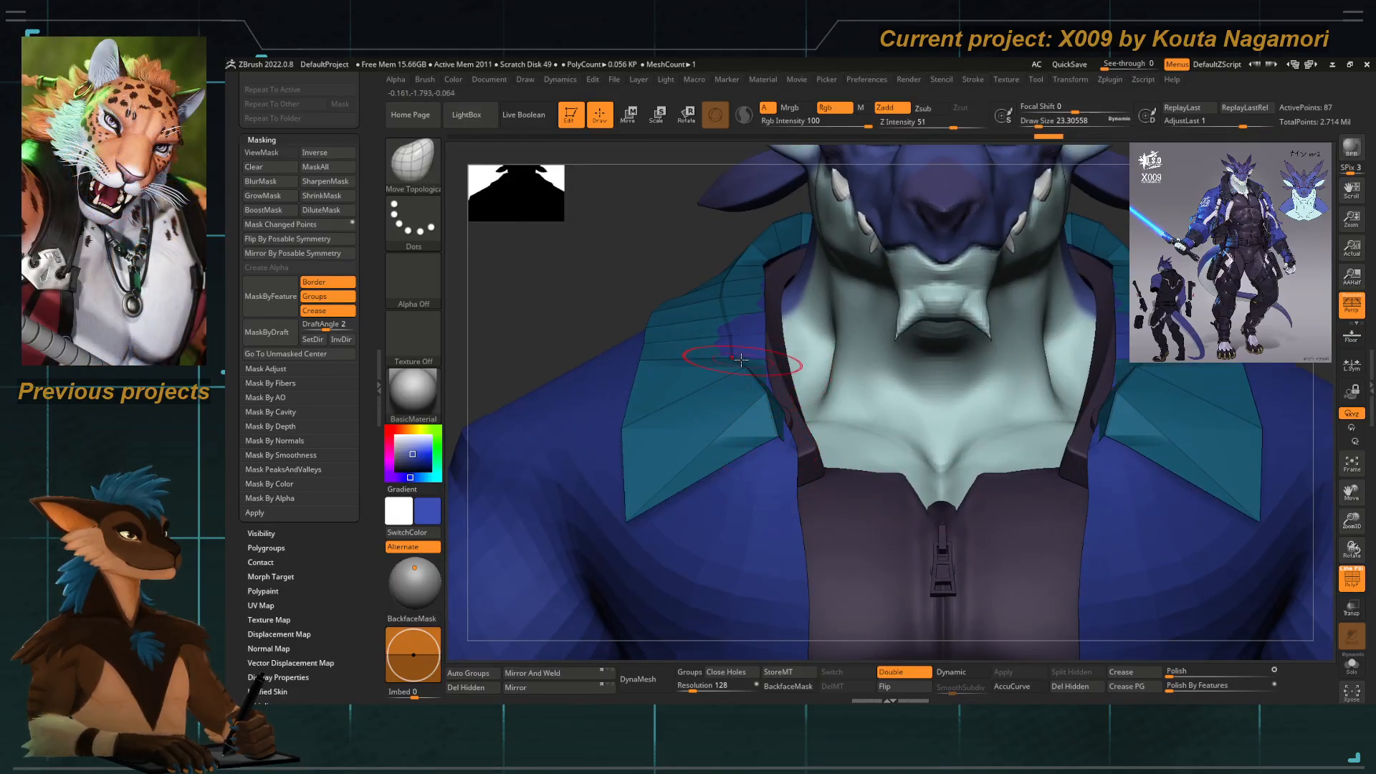
left_click_drag(741, 360, 735, 292)
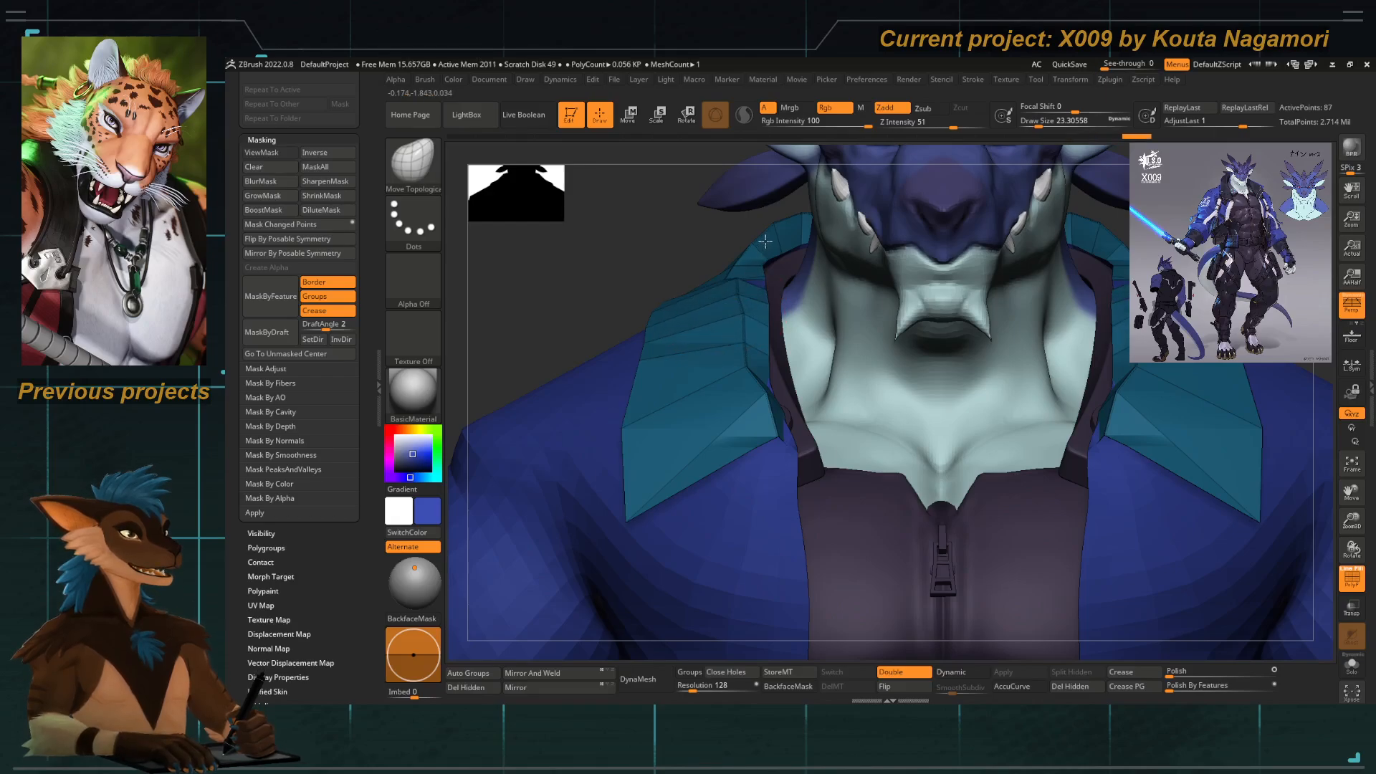
left_click_drag(766, 242, 668, 270)
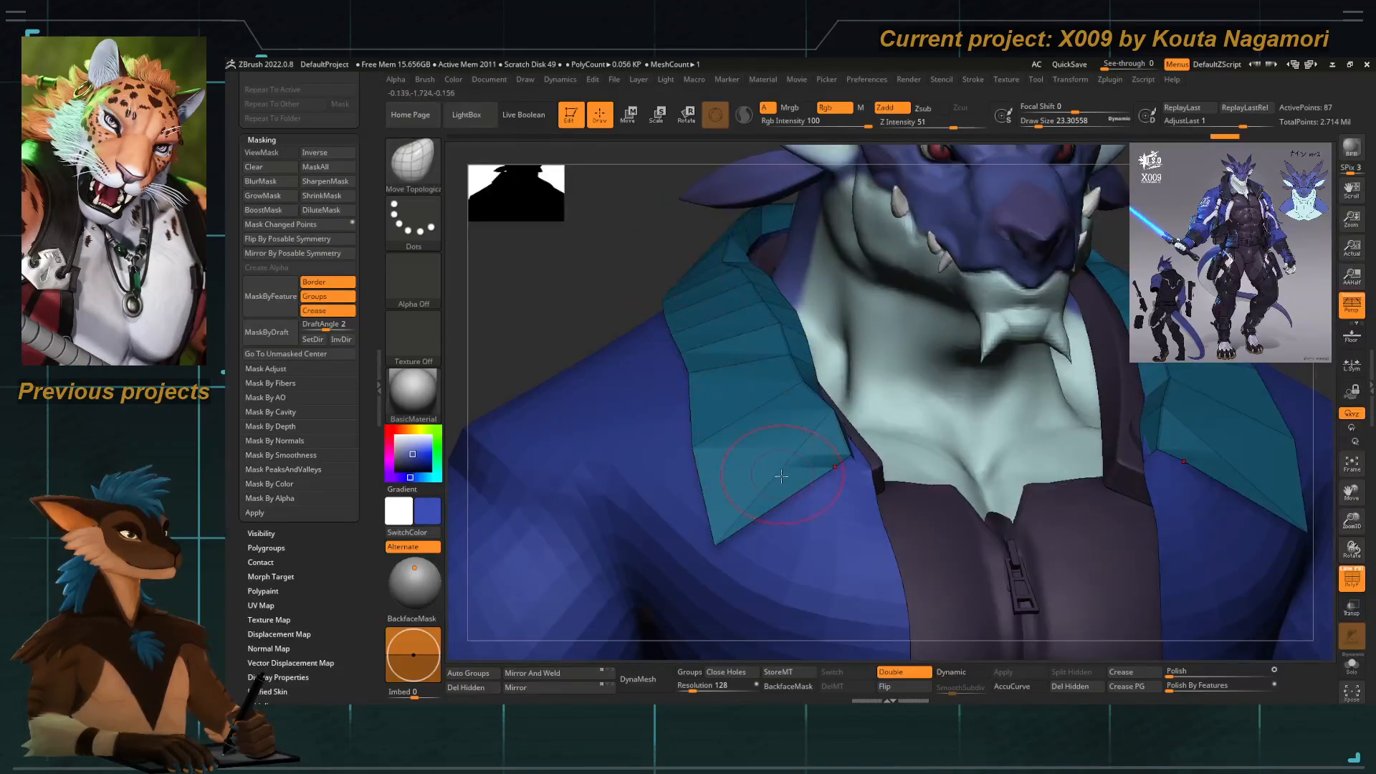
Delete surplus crosswise edge loops along the collar's front and shoulder sections with ZModeler, keeping the pointed front corners.
key("b")
key("z")
key("m")
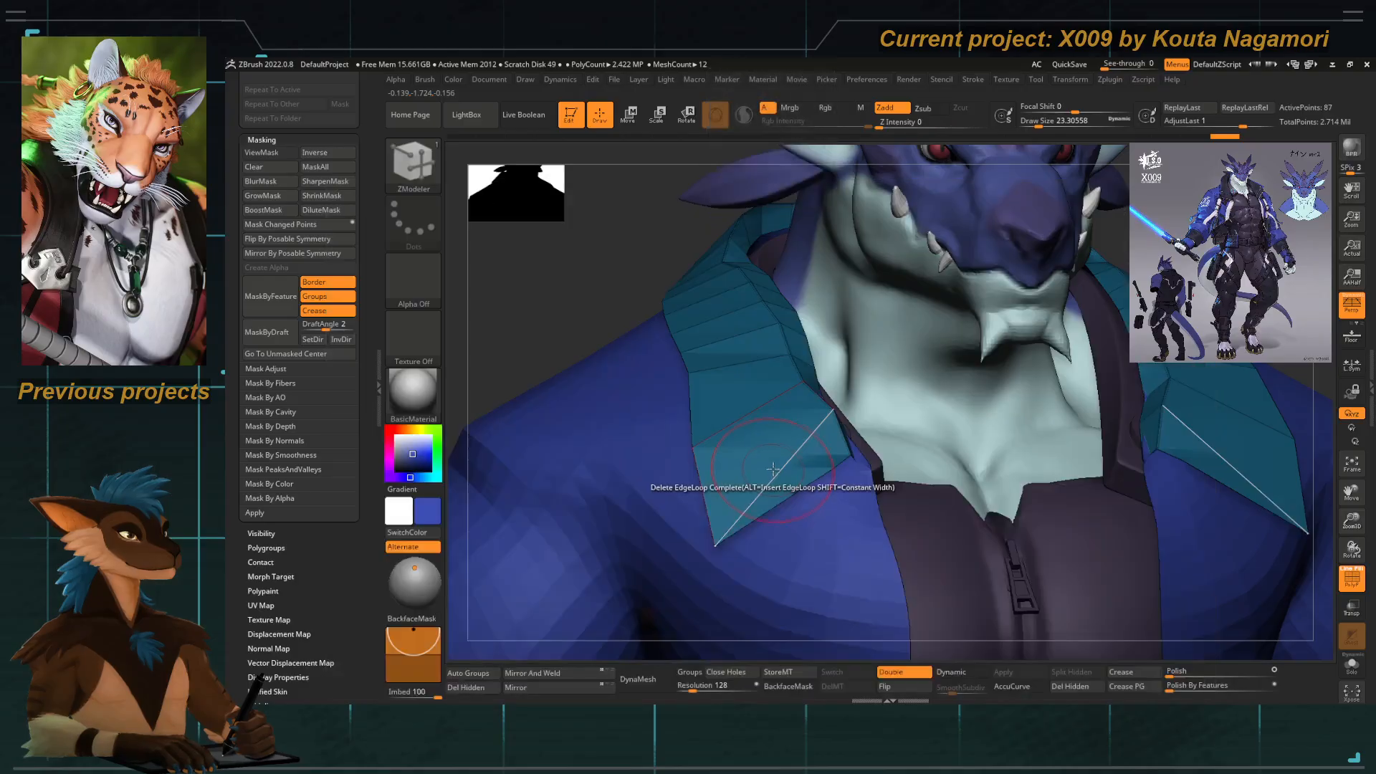
left_click(785, 464)
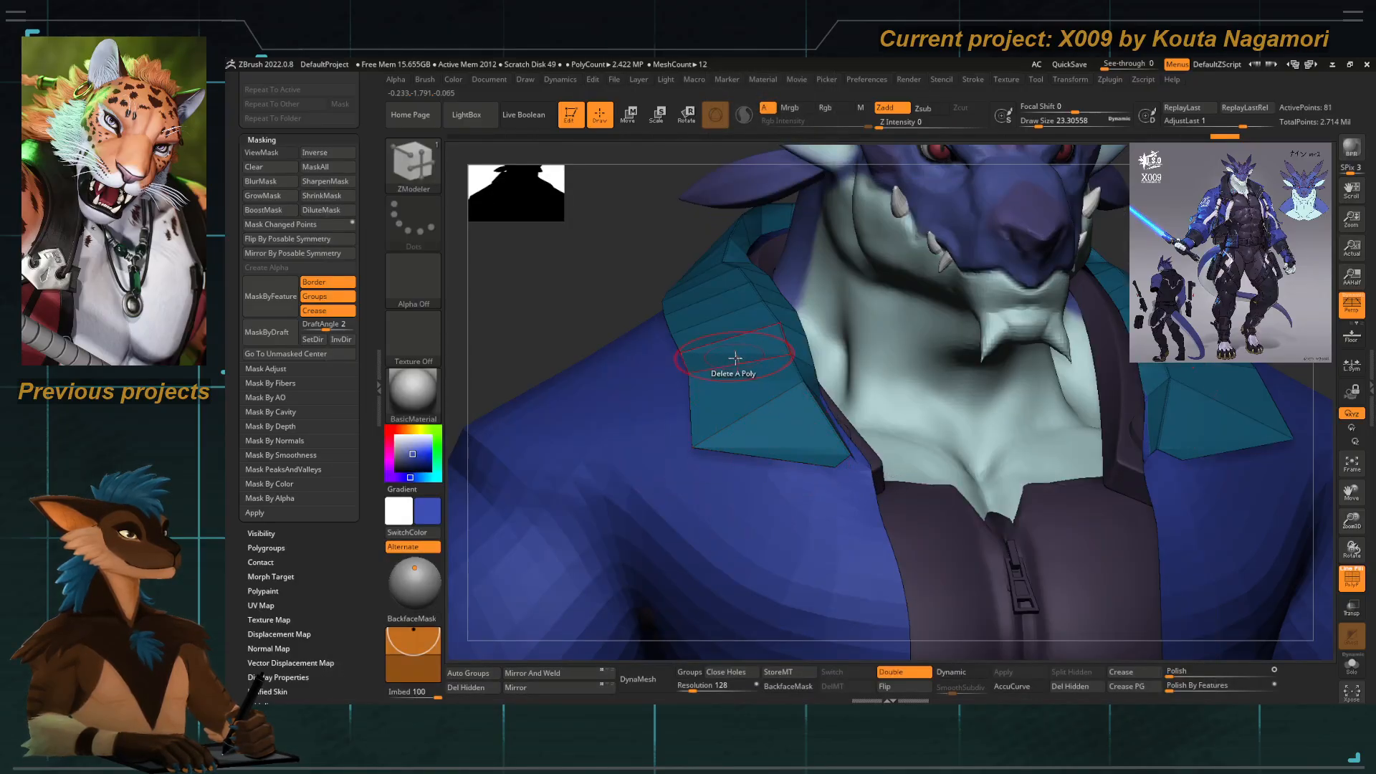
key("ctrl+z")
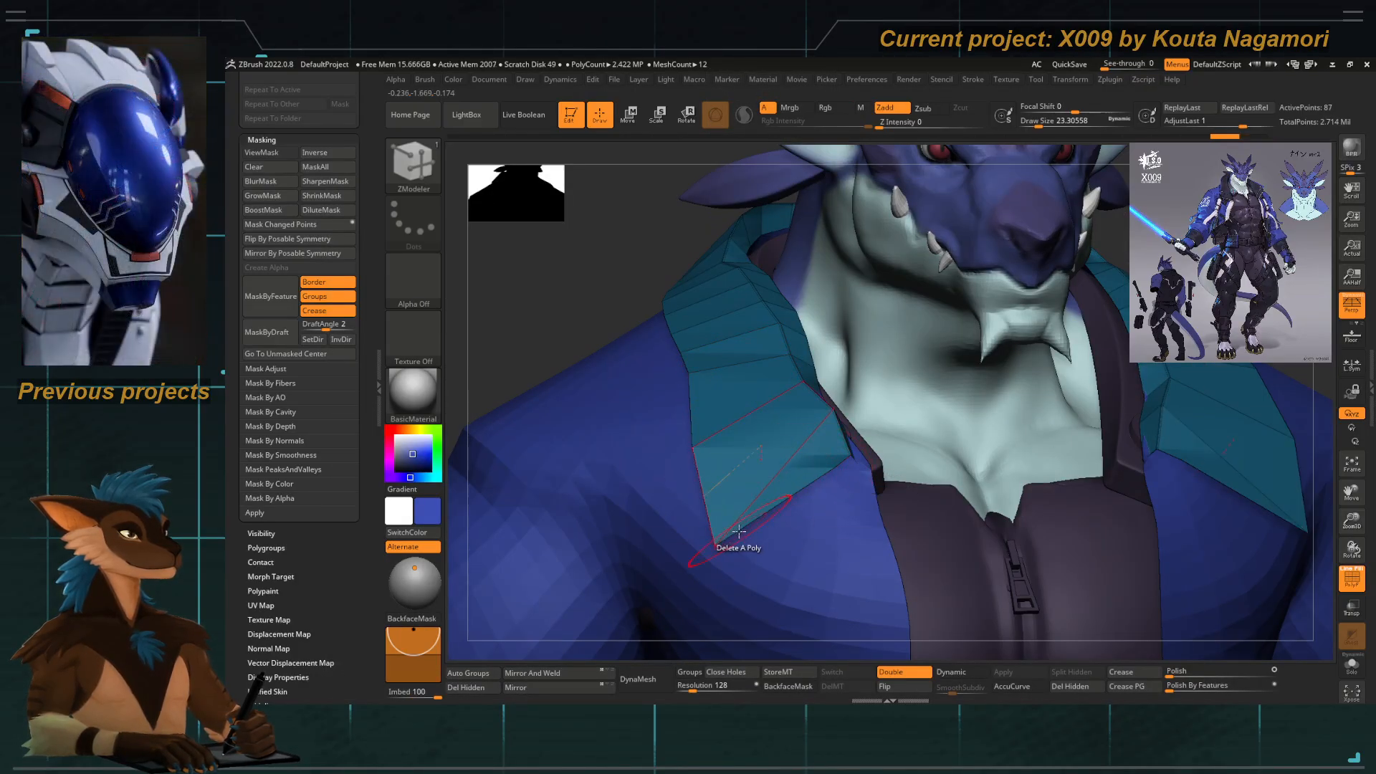
left_click(738, 531)
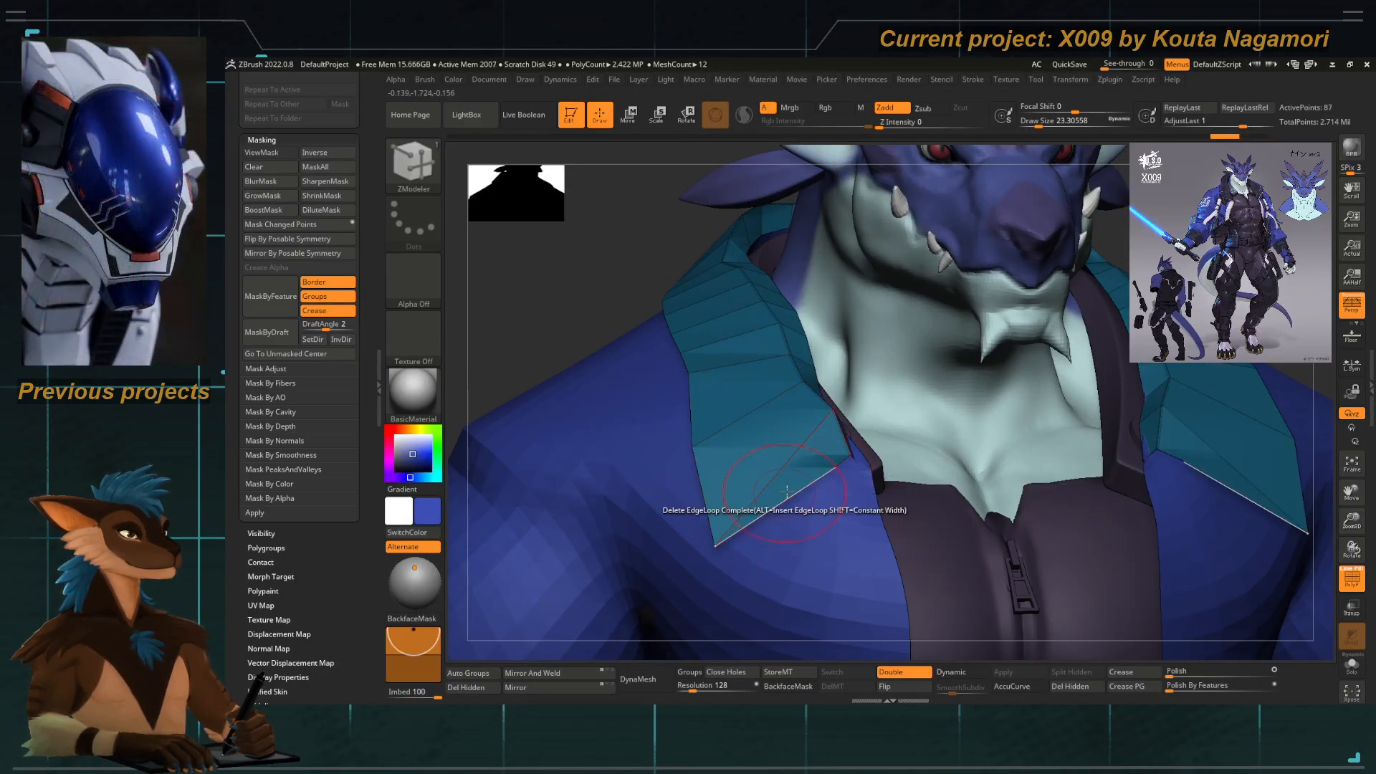
left_click(718, 342)
left_click(700, 304)
Remove the extra crosswise edge loops from the collar's side and back around the neck.
left_click_drag(584, 305, 731, 380)
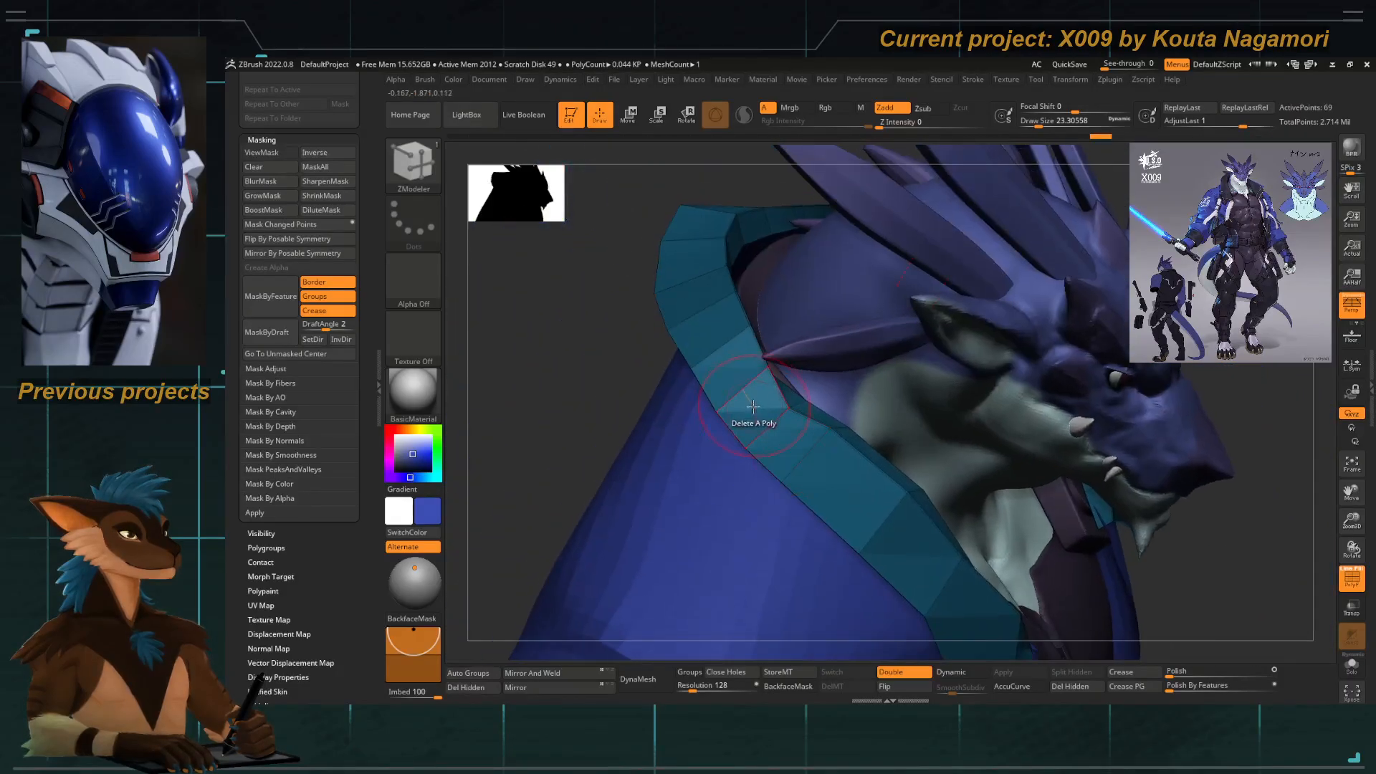
left_click(716, 402)
left_click(685, 318)
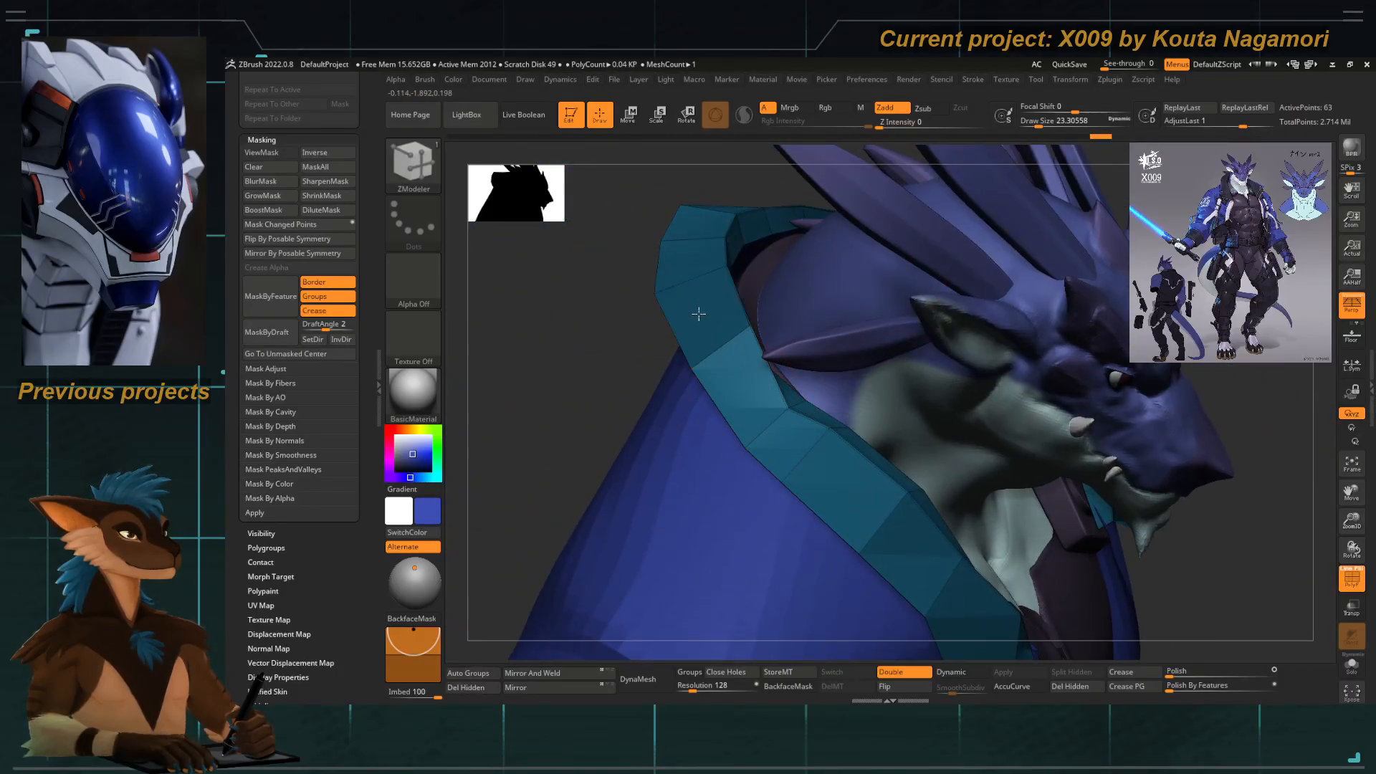
left_click(687, 243)
left_click_drag(630, 287, 716, 401)
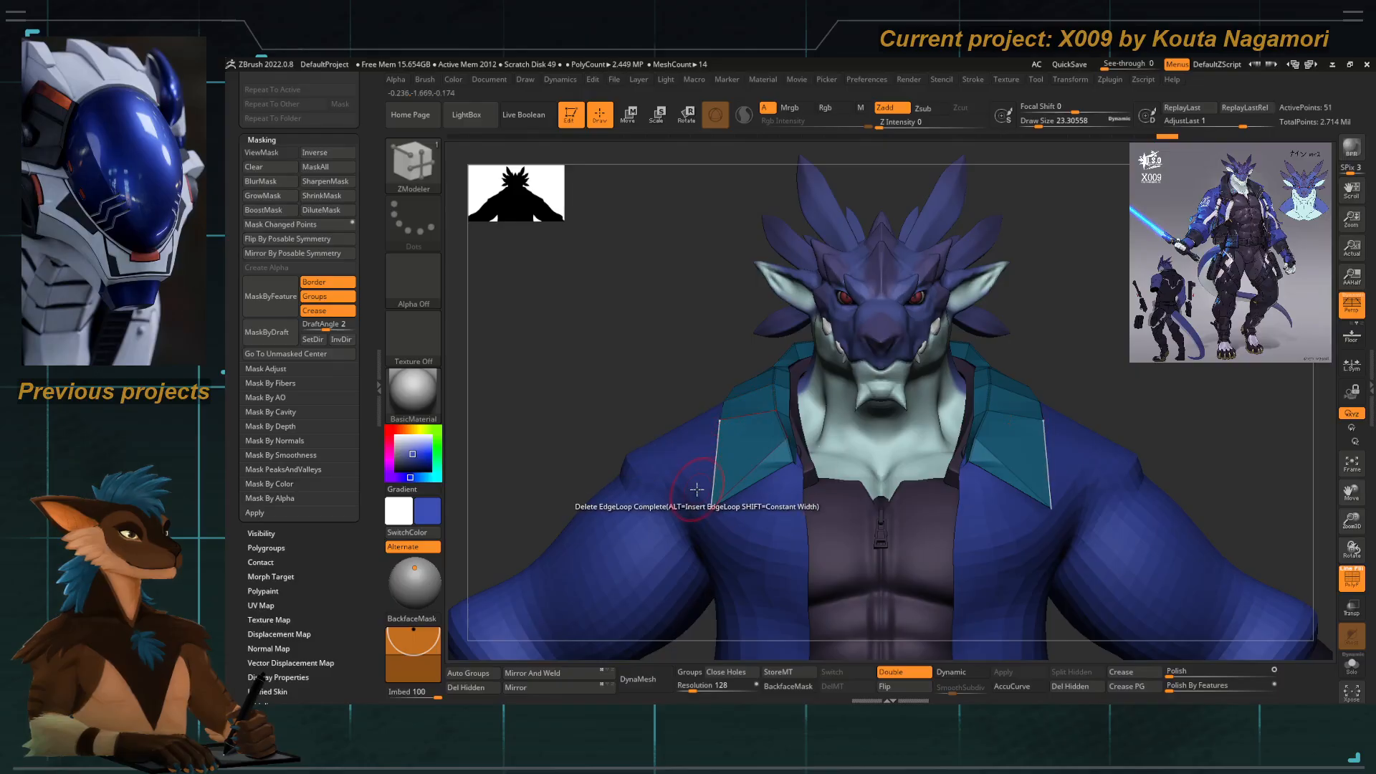
Refine the outline and pointed corners of the collar's front flaps with the Move Topological brush to match the concept art.
key("b")
key("m")
key("t")
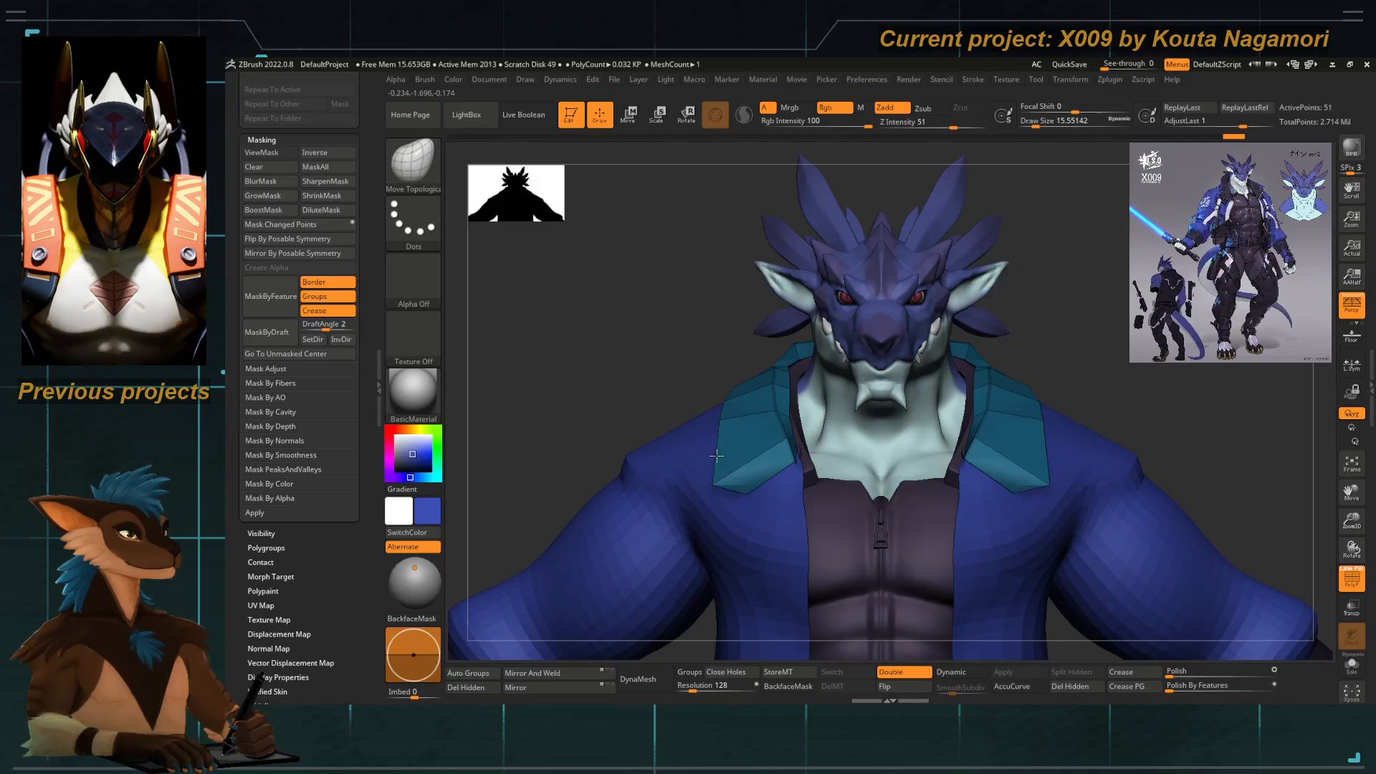
left_click_drag(716, 456, 718, 466)
left_click_drag(566, 336, 697, 398)
left_click_drag(712, 467, 703, 455)
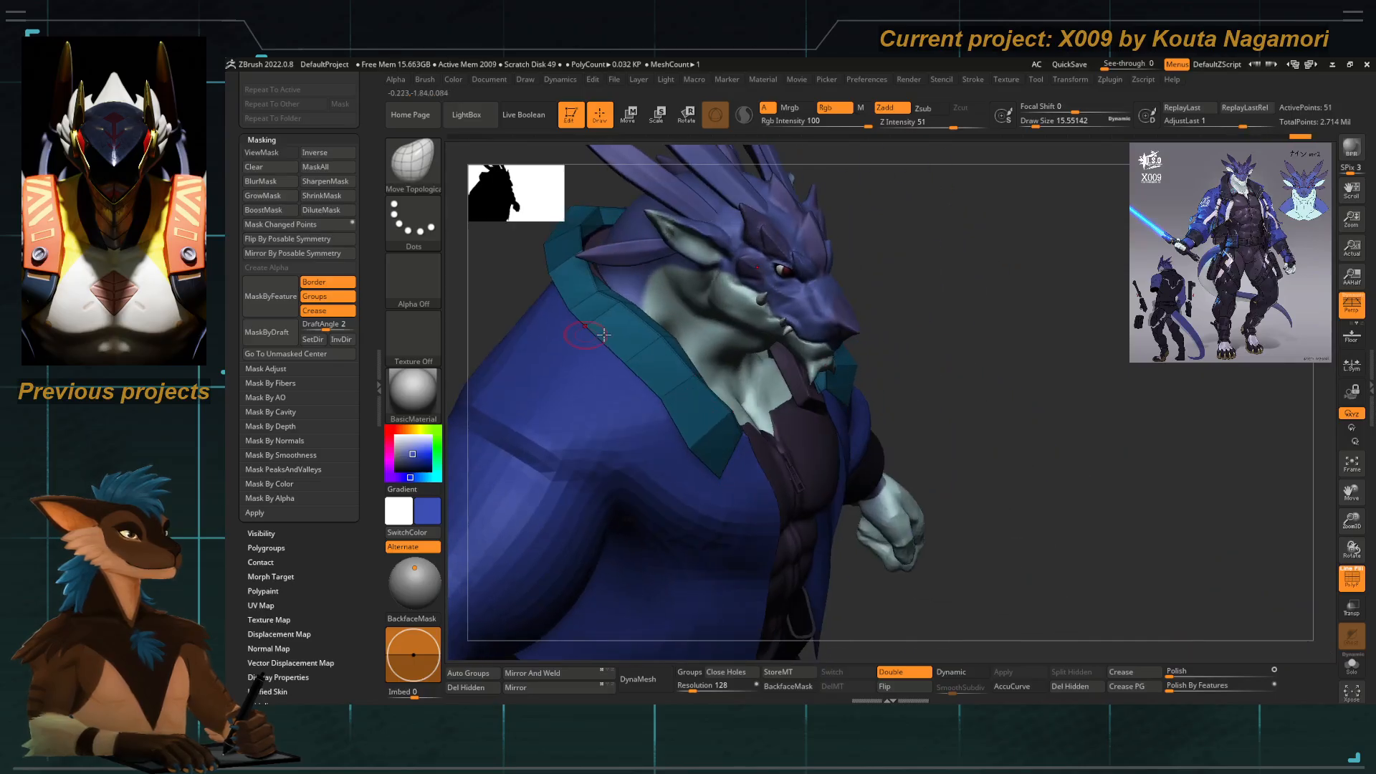
left_click_drag(984, 390, 888, 402, "shift")
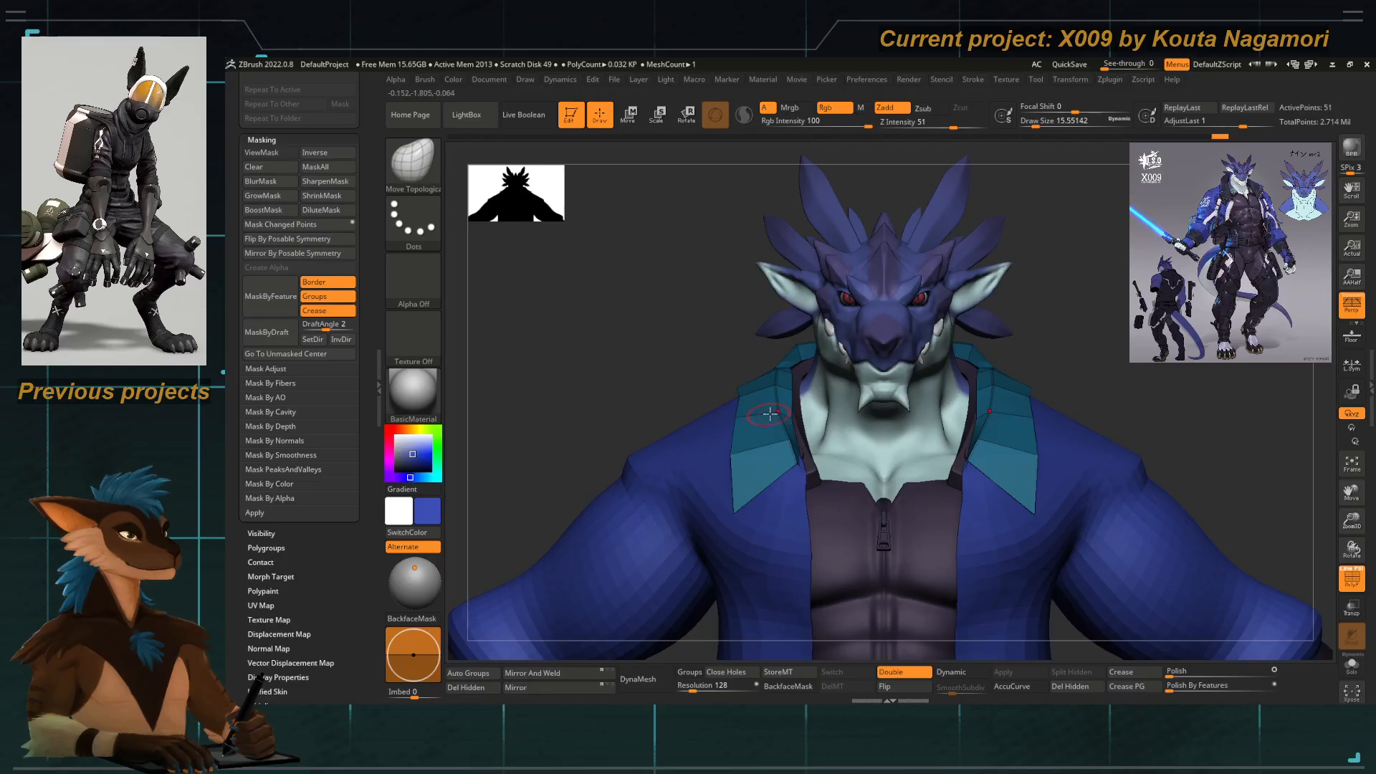
right_click_drag(784, 381, 737, 380, "ctrl")
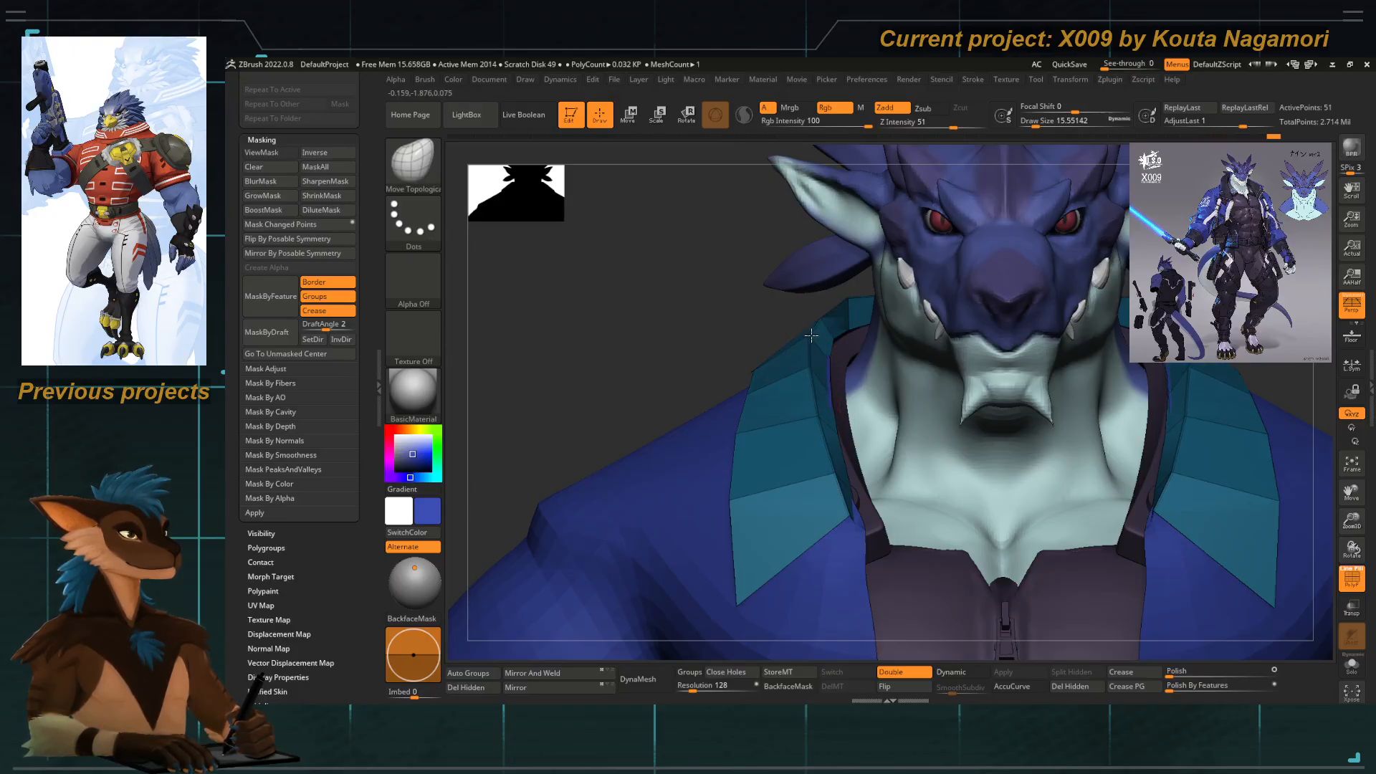
mouse_move(753, 373)
right_mouse_down()
mouse_move(725, 371)
mouse_move(734, 353)
mouse_move(651, 356)
mouse_move(562, 322)
mouse_move(731, 358)
right_mouse_up()
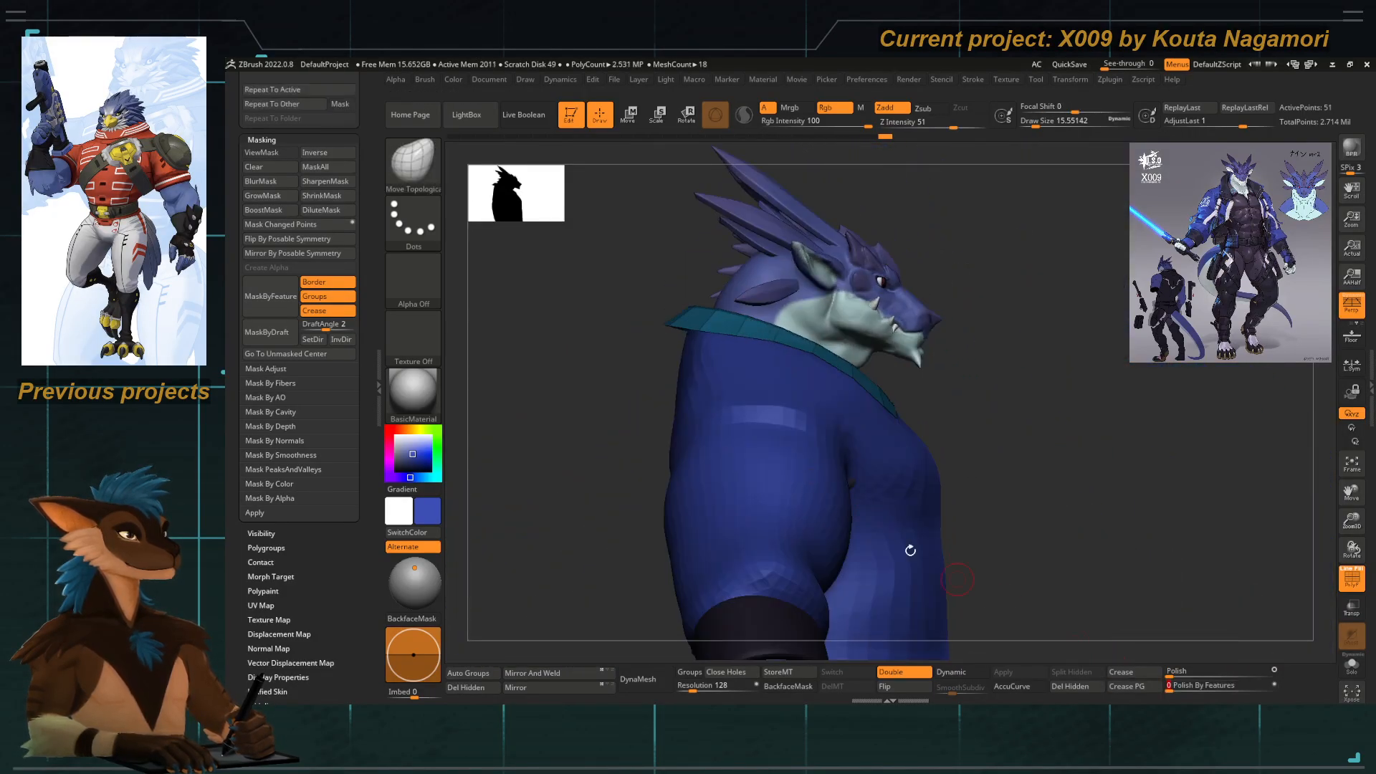
right_click_drag(910, 552, 574, 406)
key("ctrl+z")
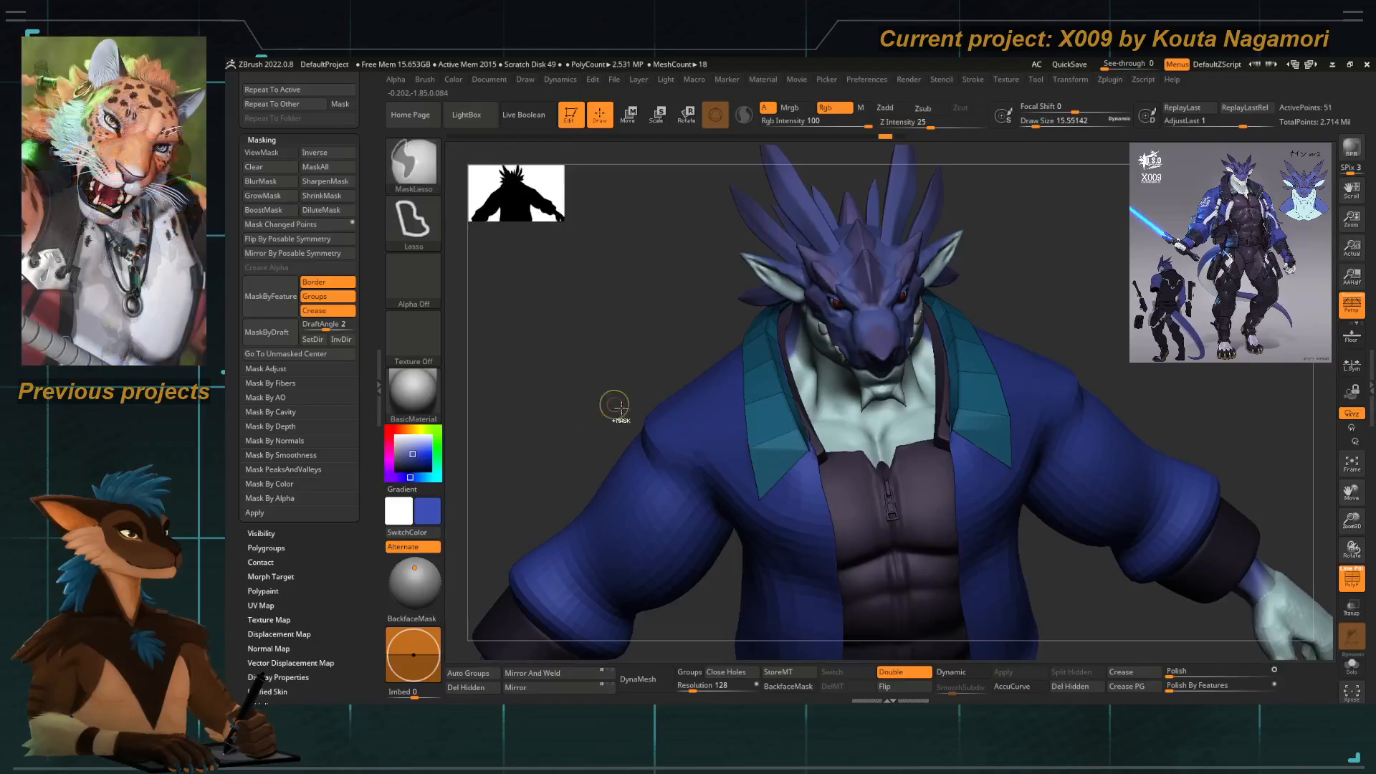
mouse_move(609, 432)
left_mouse_down("ctrl")
mouse_move(808, 526)
mouse_move(801, 494)
left_mouse_up("ctrl")
right_click_drag(606, 338, 572, 393)
mouse_move(610, 430)
left_mouse_down("ctrl")
mouse_move(745, 595)
mouse_move(759, 465)
mouse_move(605, 482)
left_mouse_up("ctrl")
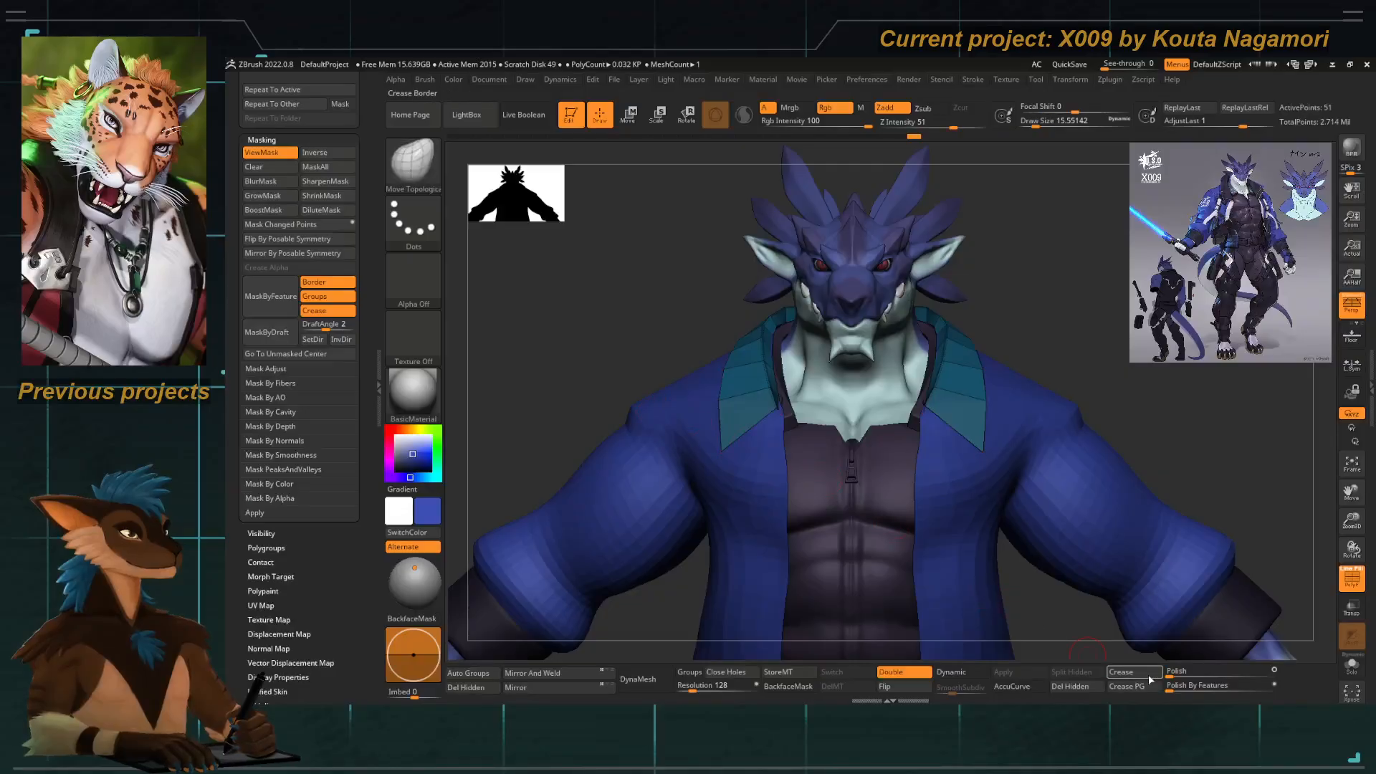
Enlarge the Move Topological brush and raise the collar's upper edge along the side and back of the neck.
left_click_drag(530, 301, 648, 384)
left_click_drag(960, 574, 634, 423)
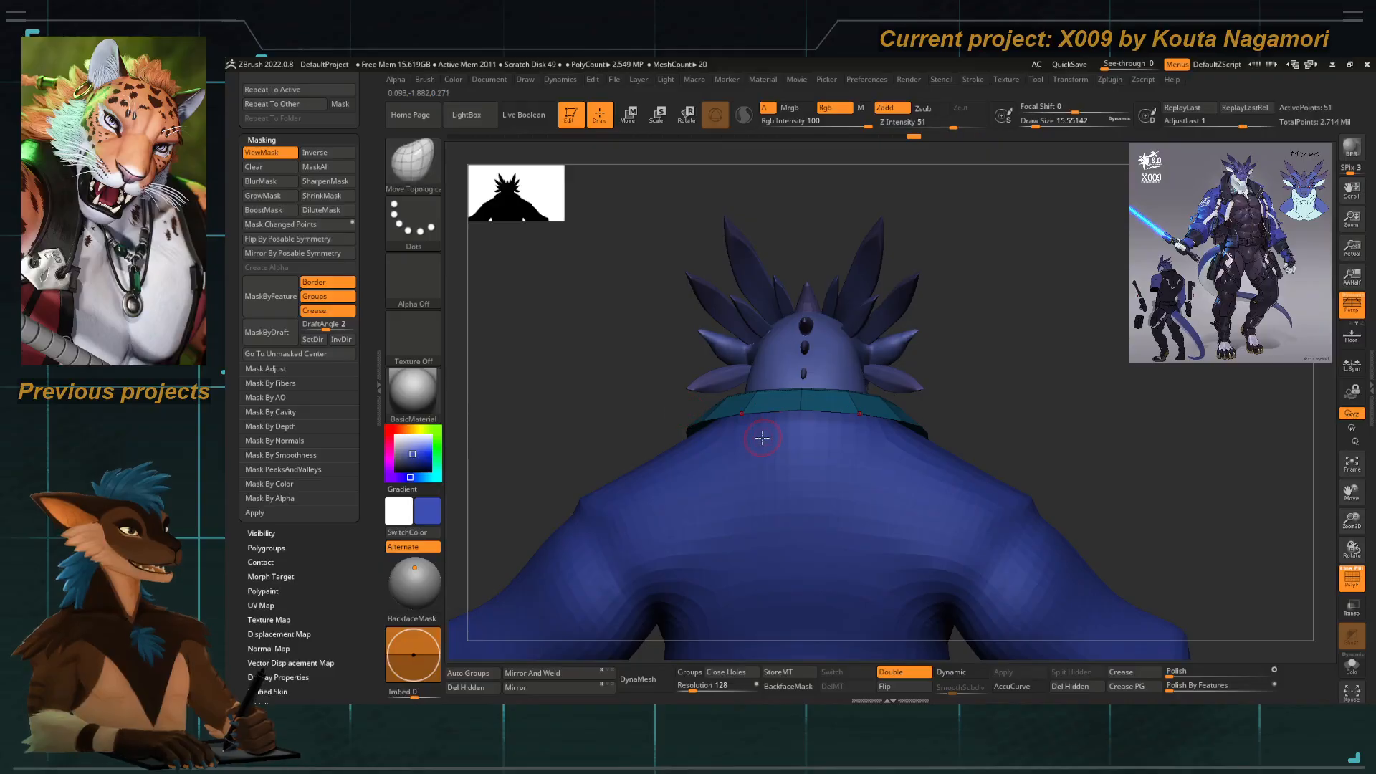
left_click_drag(629, 384, 783, 541)
right_click_drag(782, 541, 789, 457)
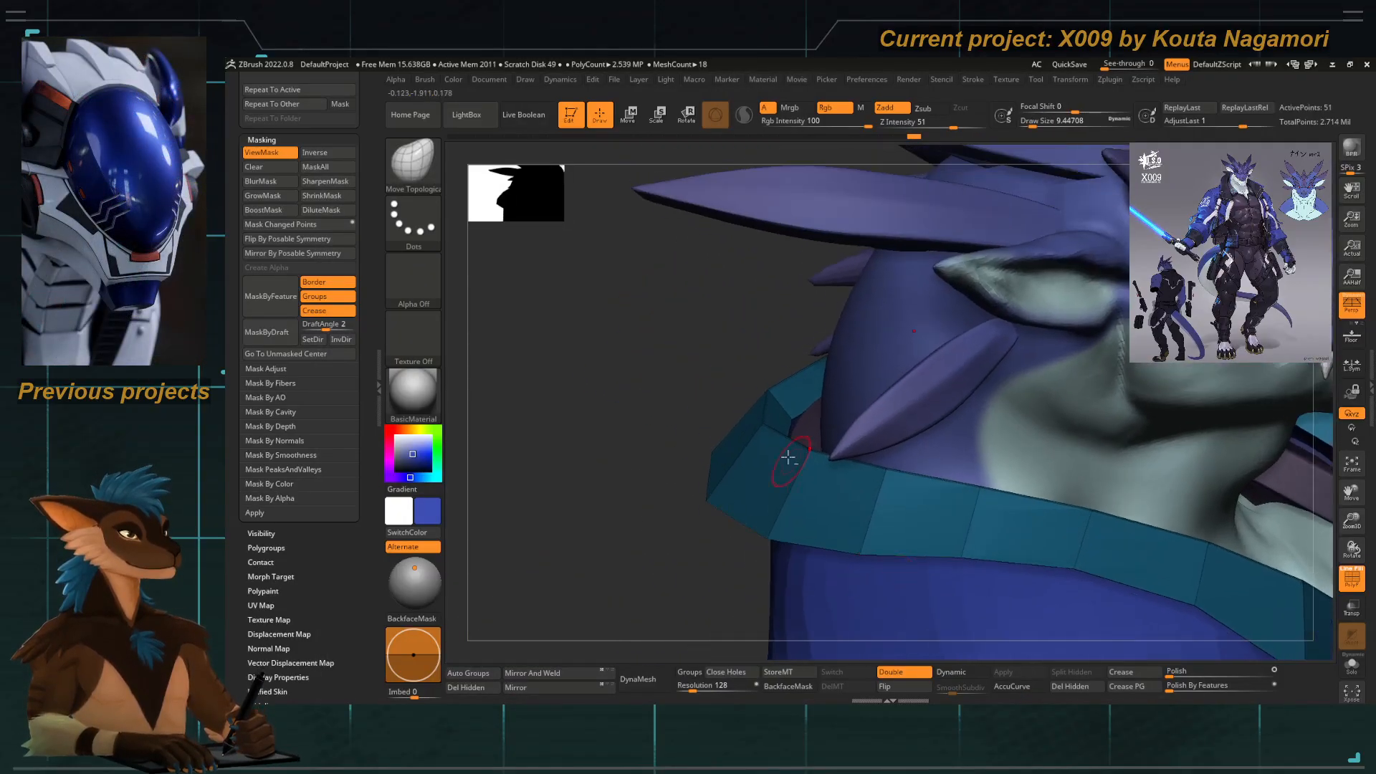
key("s")
left_click(791, 421)
left_click_drag(761, 331, 694, 297)
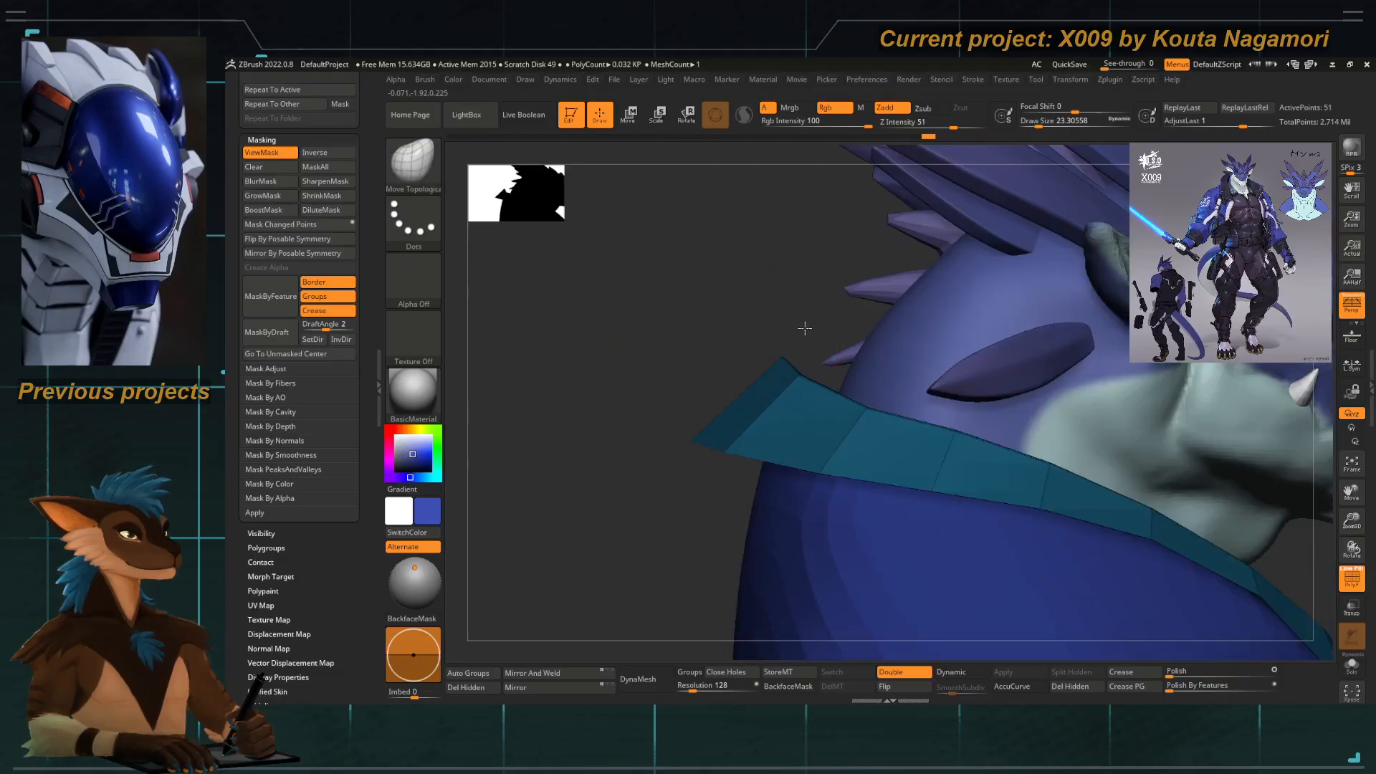
left_click_drag(876, 418, 900, 322)
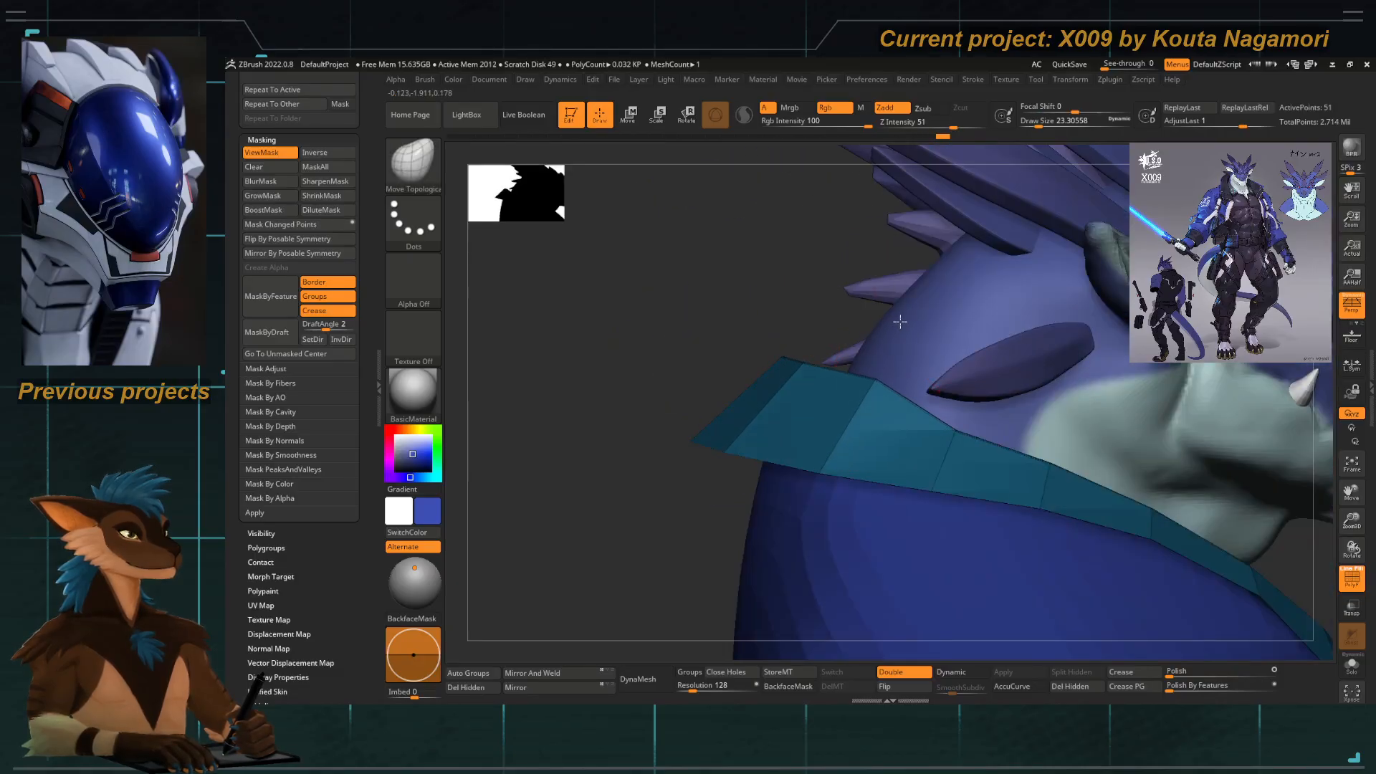
left_click_drag(955, 416, 959, 414)
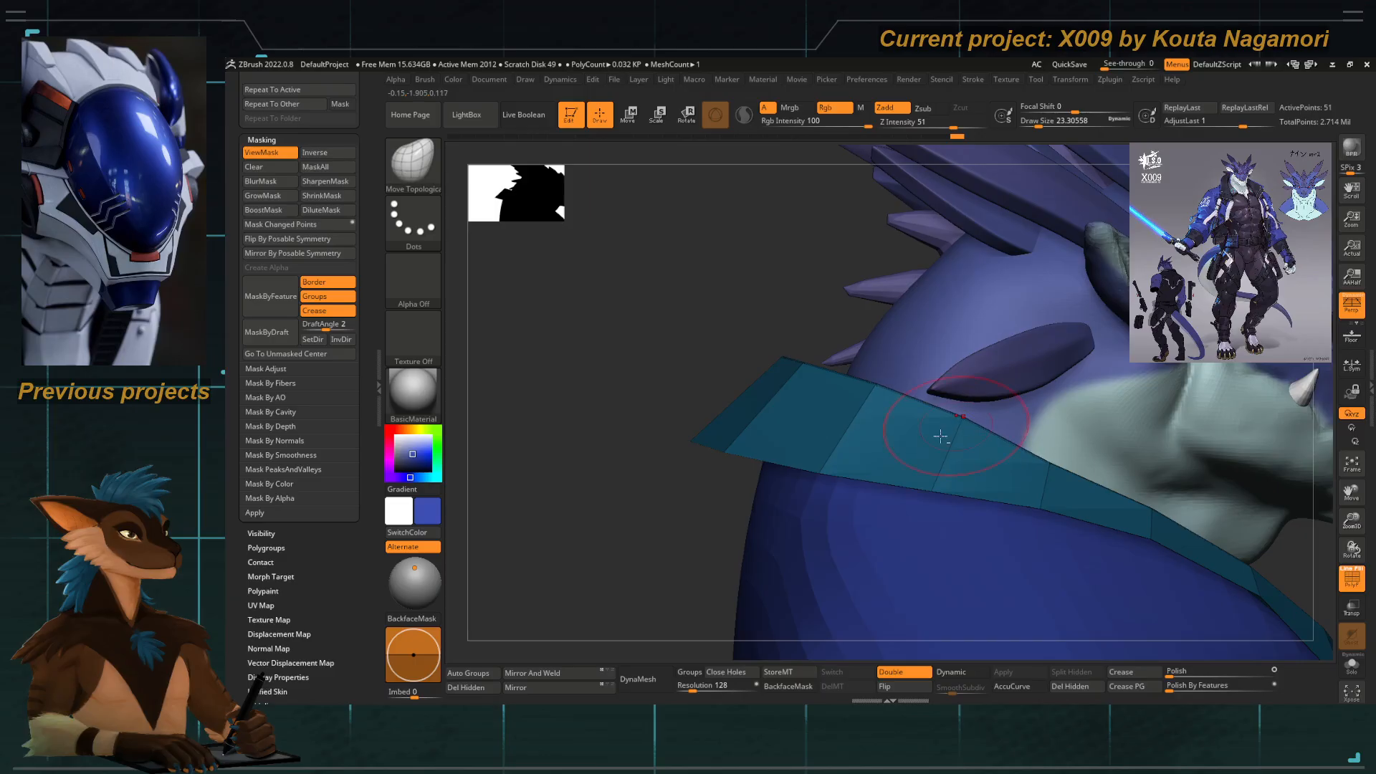
Switch to the jacket body and pull its back neckline down below the collar with a large Move Topological brush.
right_click_drag(940, 435, 541, 407, "alt")
right_click_drag(682, 445, 763, 330, "alt")
left_click(826, 330, "alt")
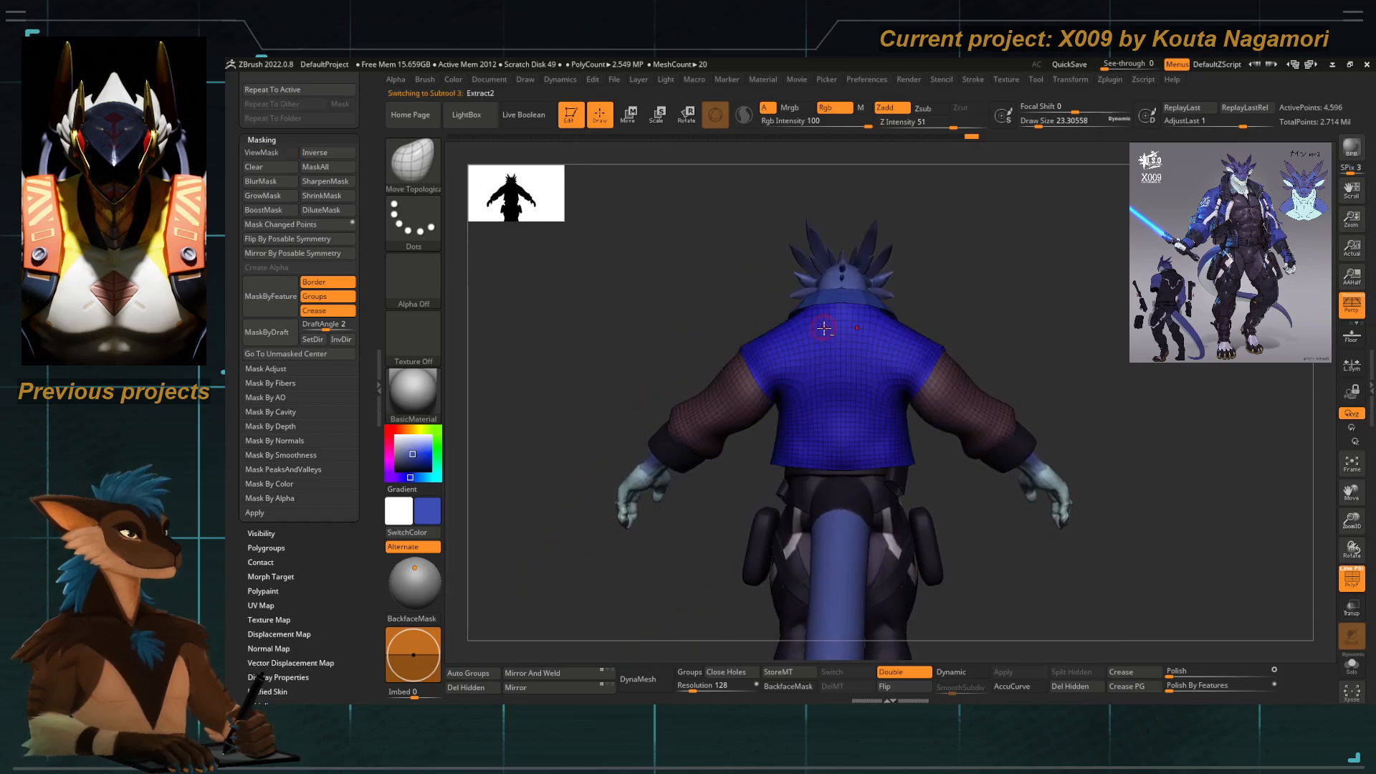
key("f")
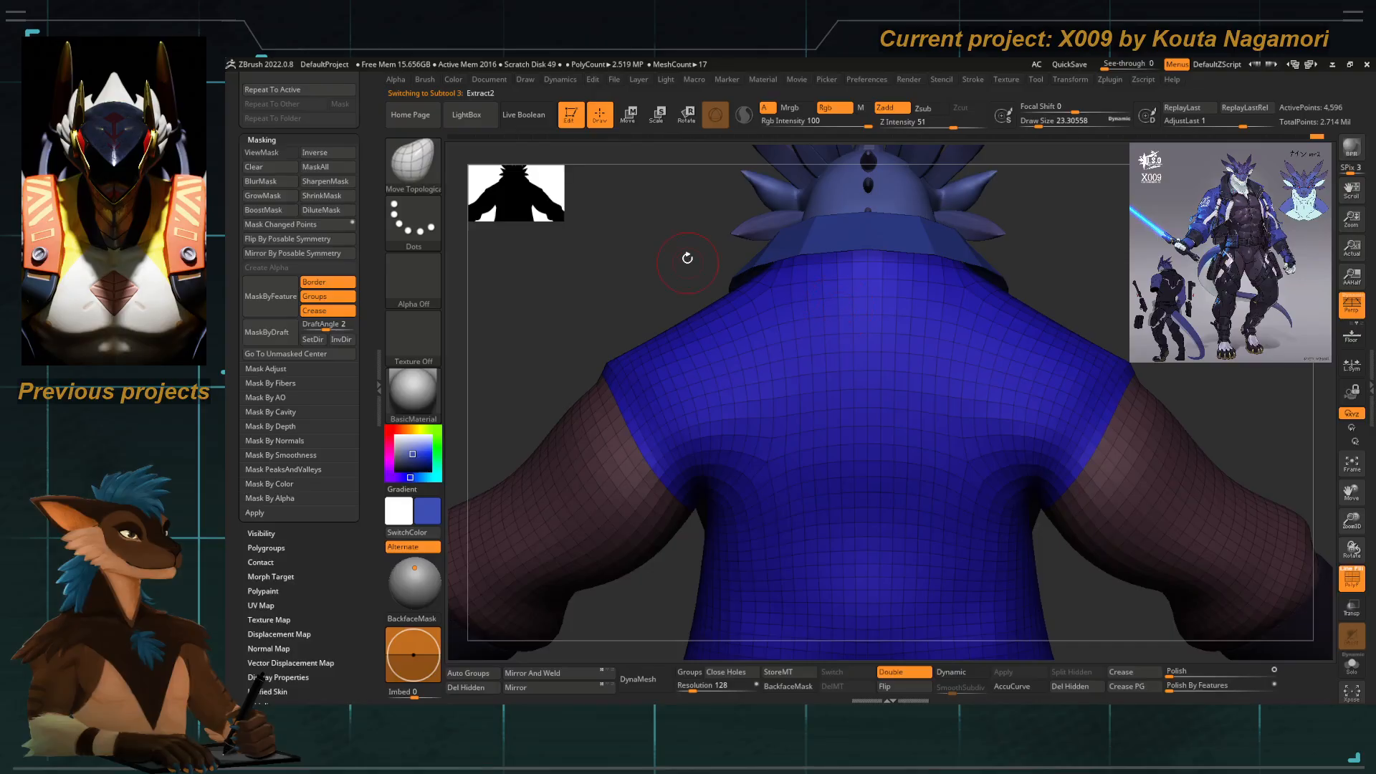
right_click_drag(687, 258, 721, 236)
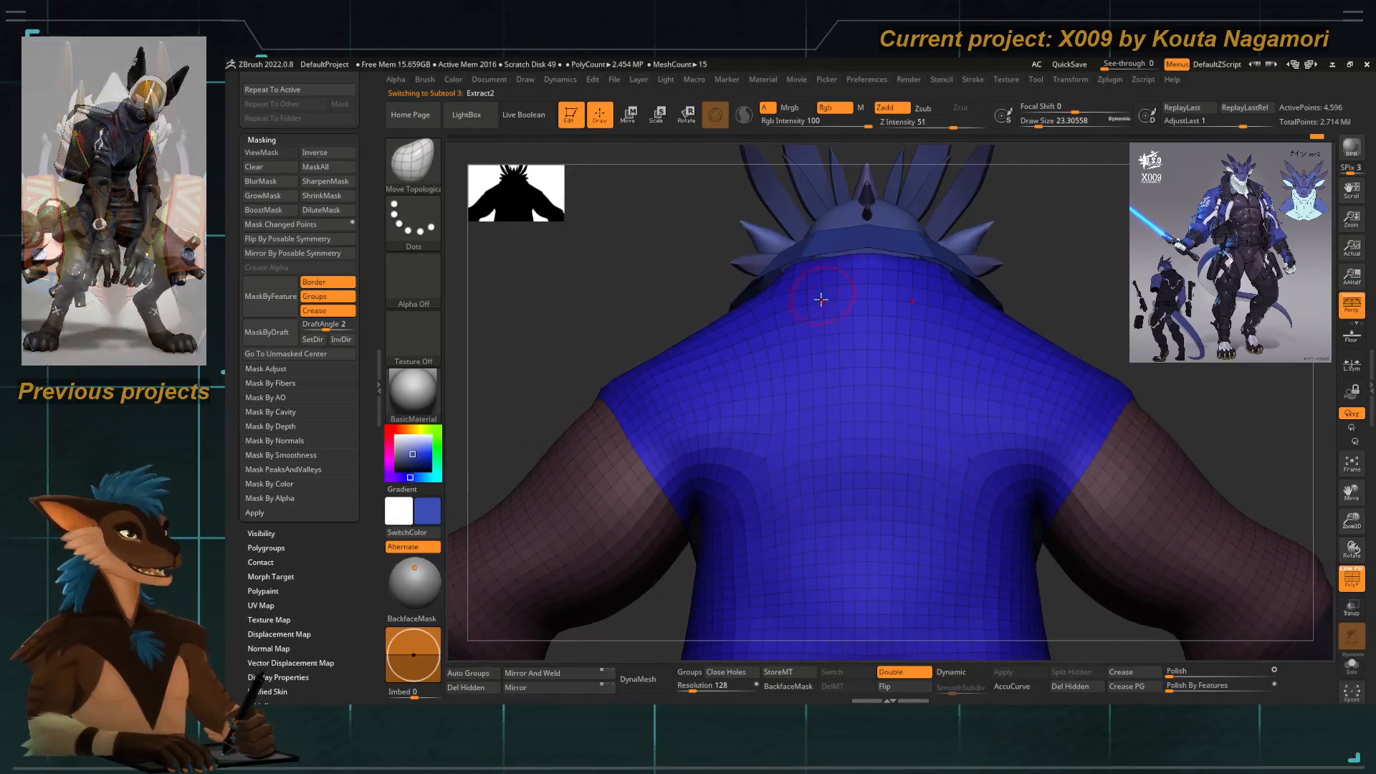
key("b")
key("m")
key("t")
key("s")
mouse_move(833, 280)
left_mouse_down()
mouse_move(849, 281)
mouse_move(855, 310)
left_mouse_up()
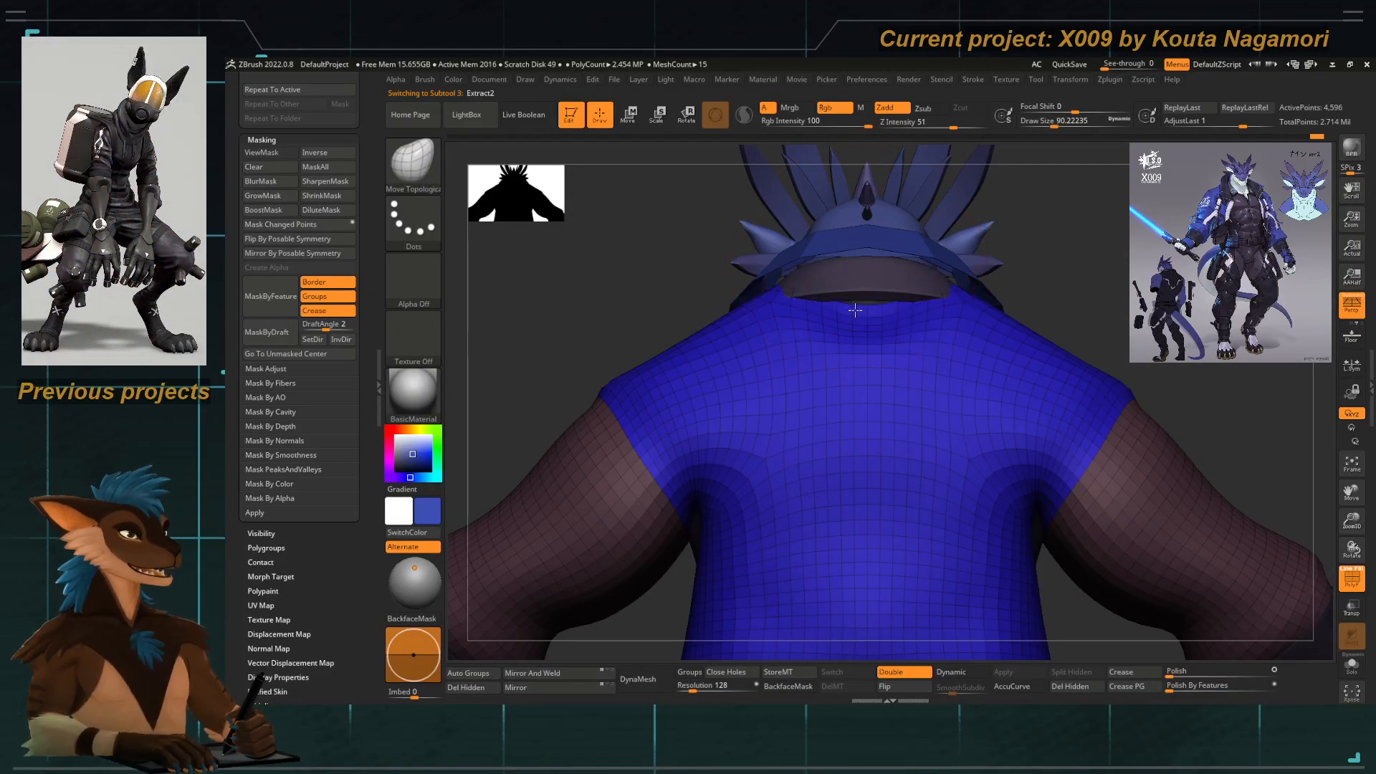
Even out the jacket's back neckline from the centre to the shoulders using smaller Move Topological brush sizes.
mouse_move(679, 270)
right_mouse_down()
mouse_move(827, 298)
mouse_move(751, 279)
right_mouse_up()
key("s")
left_click_drag(780, 274, 774, 274)
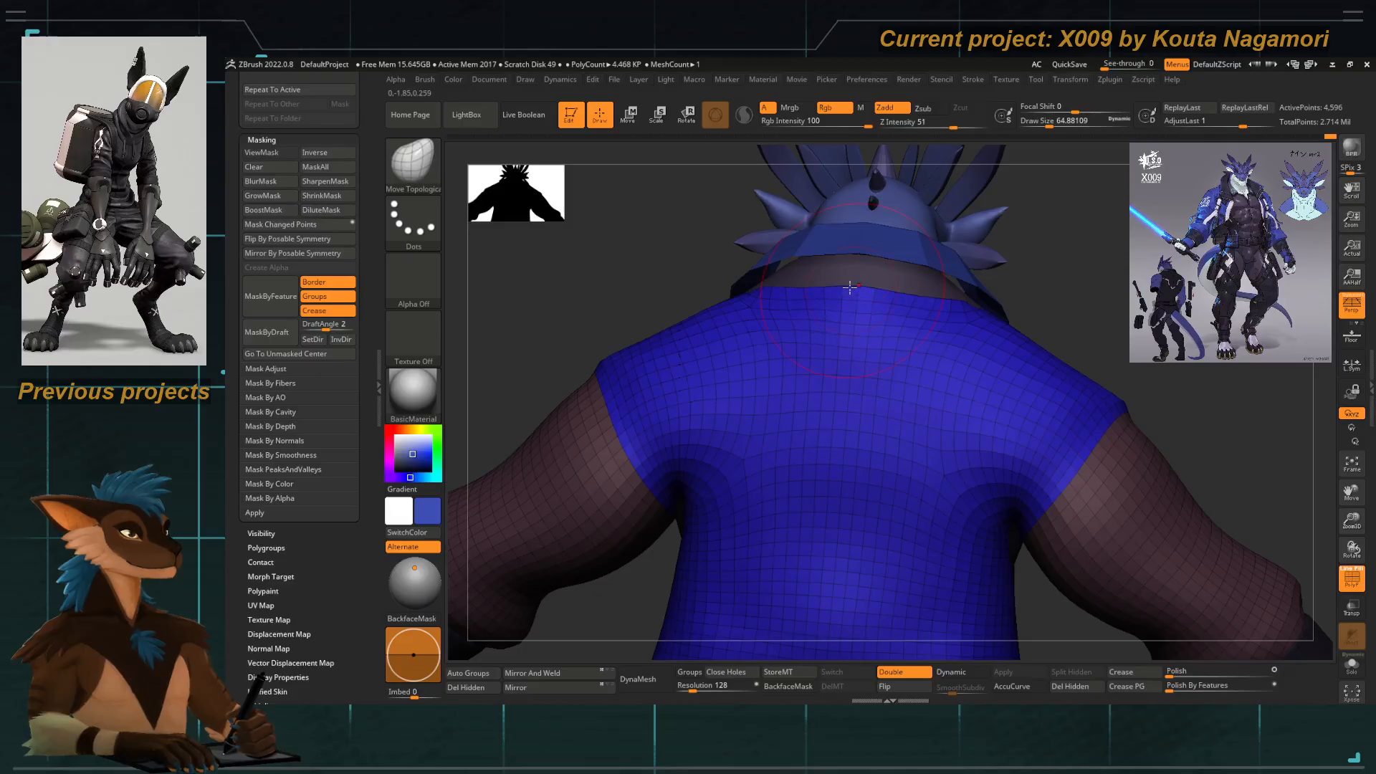
right_click_drag(849, 287, 653, 282)
right_click_drag(852, 293, 1017, 293, "shift")
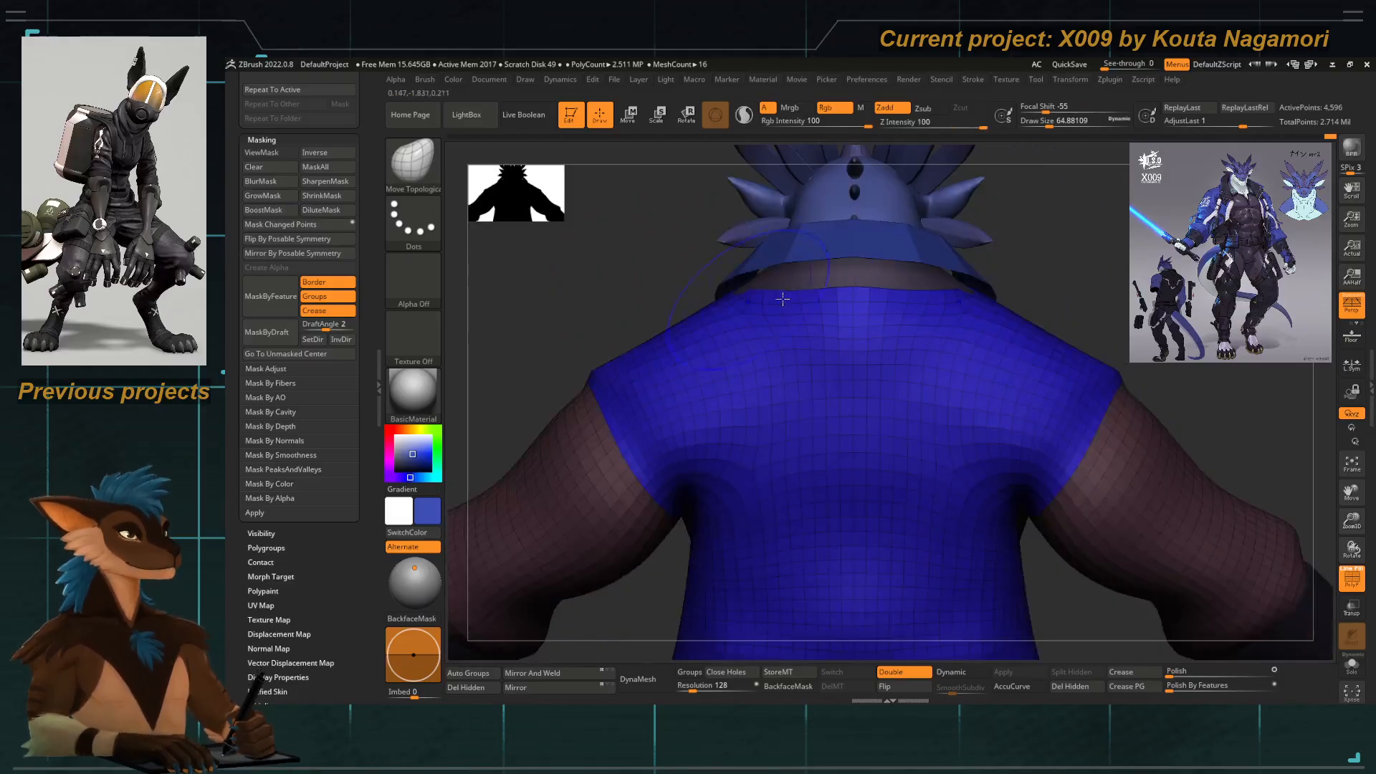
key("s")
left_click_drag(855, 294, 850, 294)
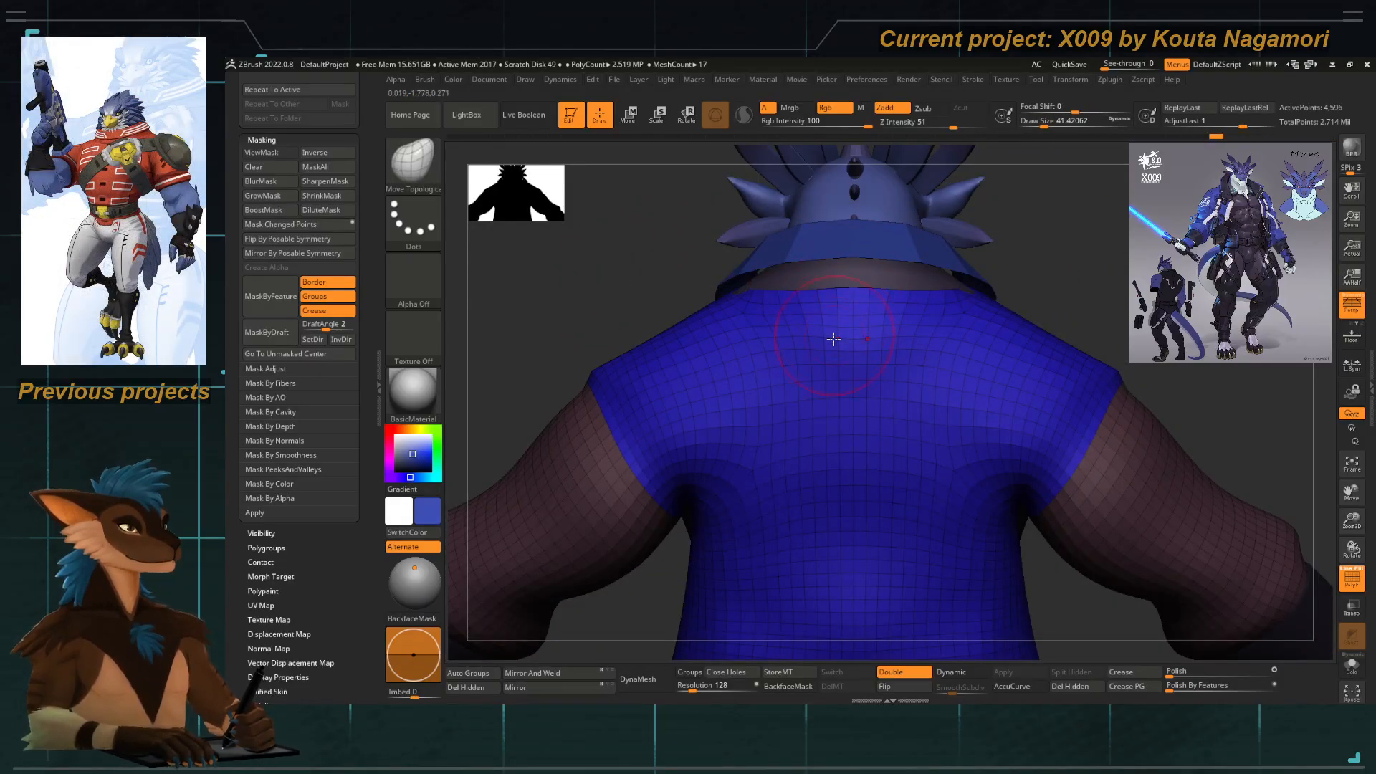
right_click_drag(621, 293, 670, 295)
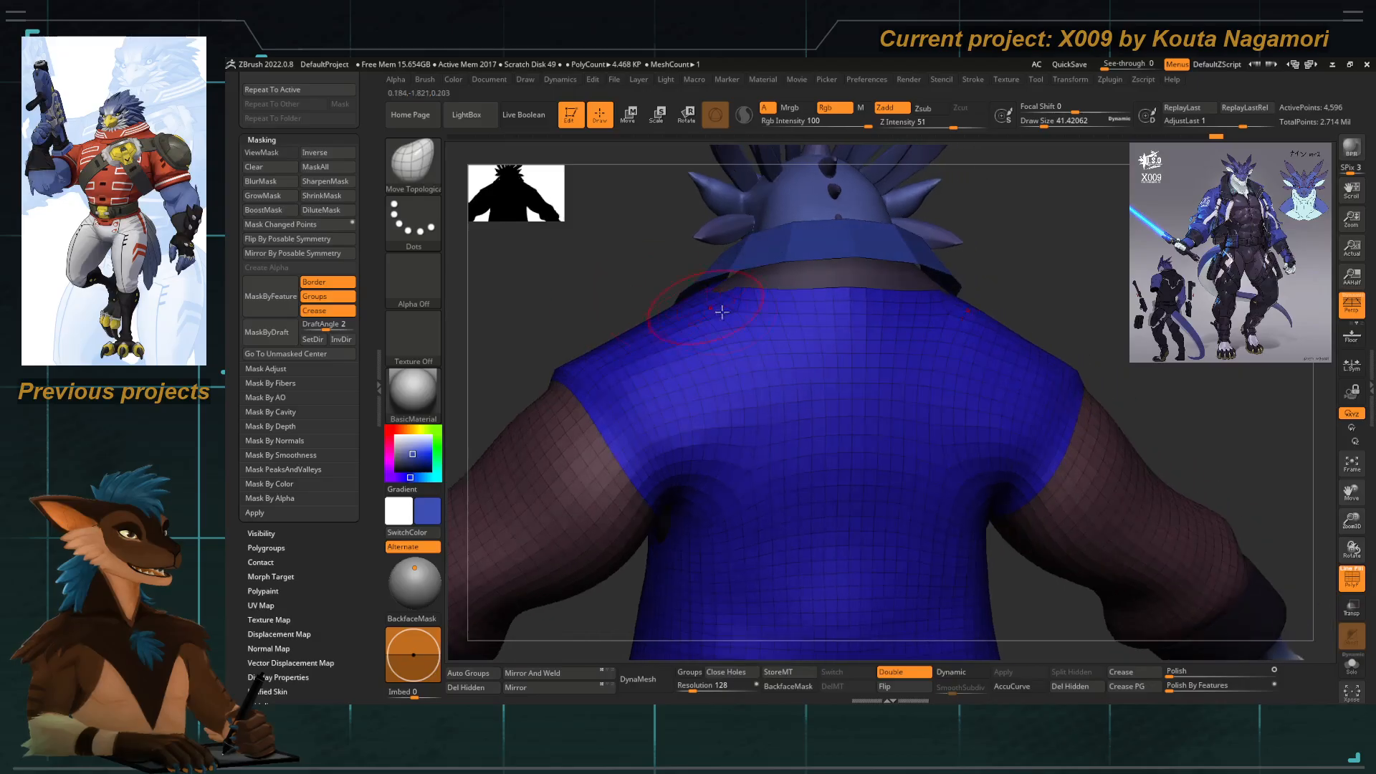
key("s")
left_click_drag(720, 305, 725, 305)
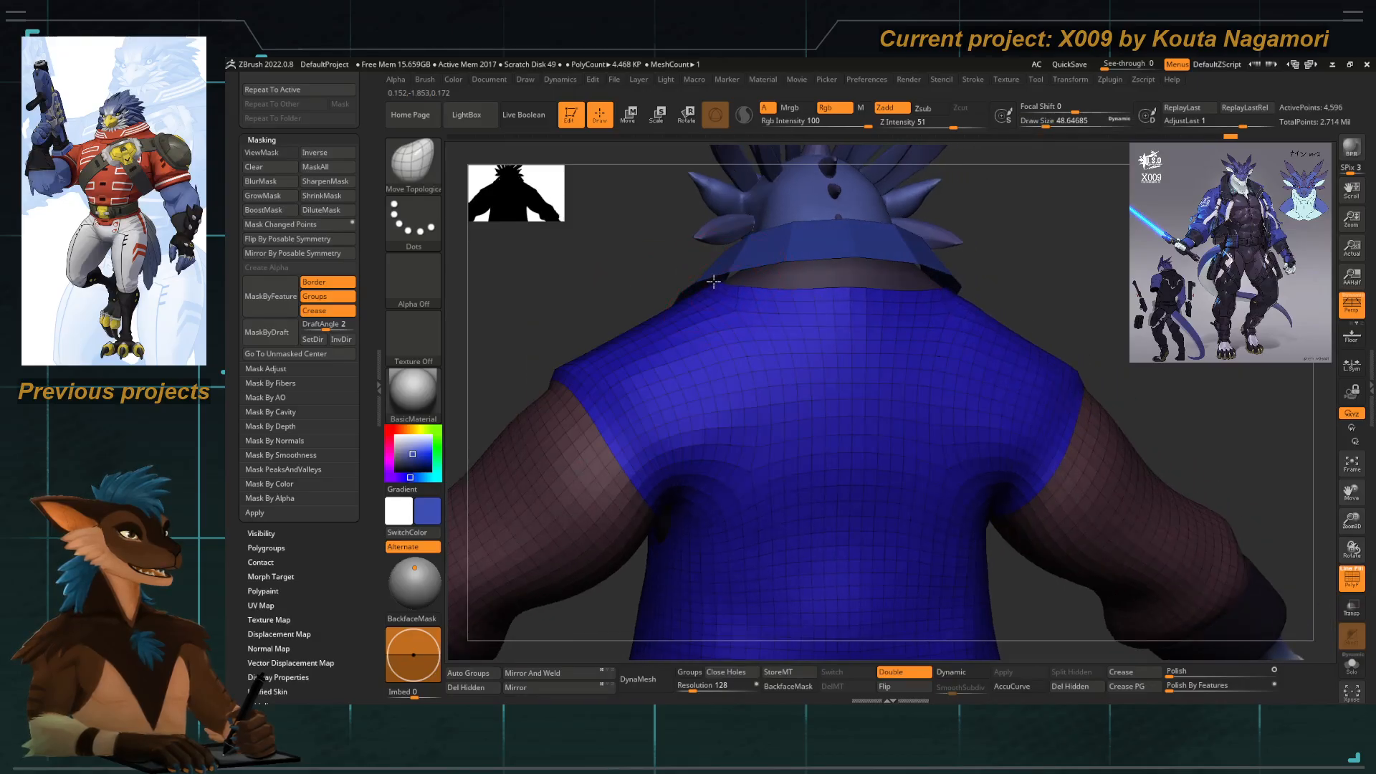
Select the collar subtool and isolate it in Solo mode.
right_click_drag(612, 271, 705, 237)
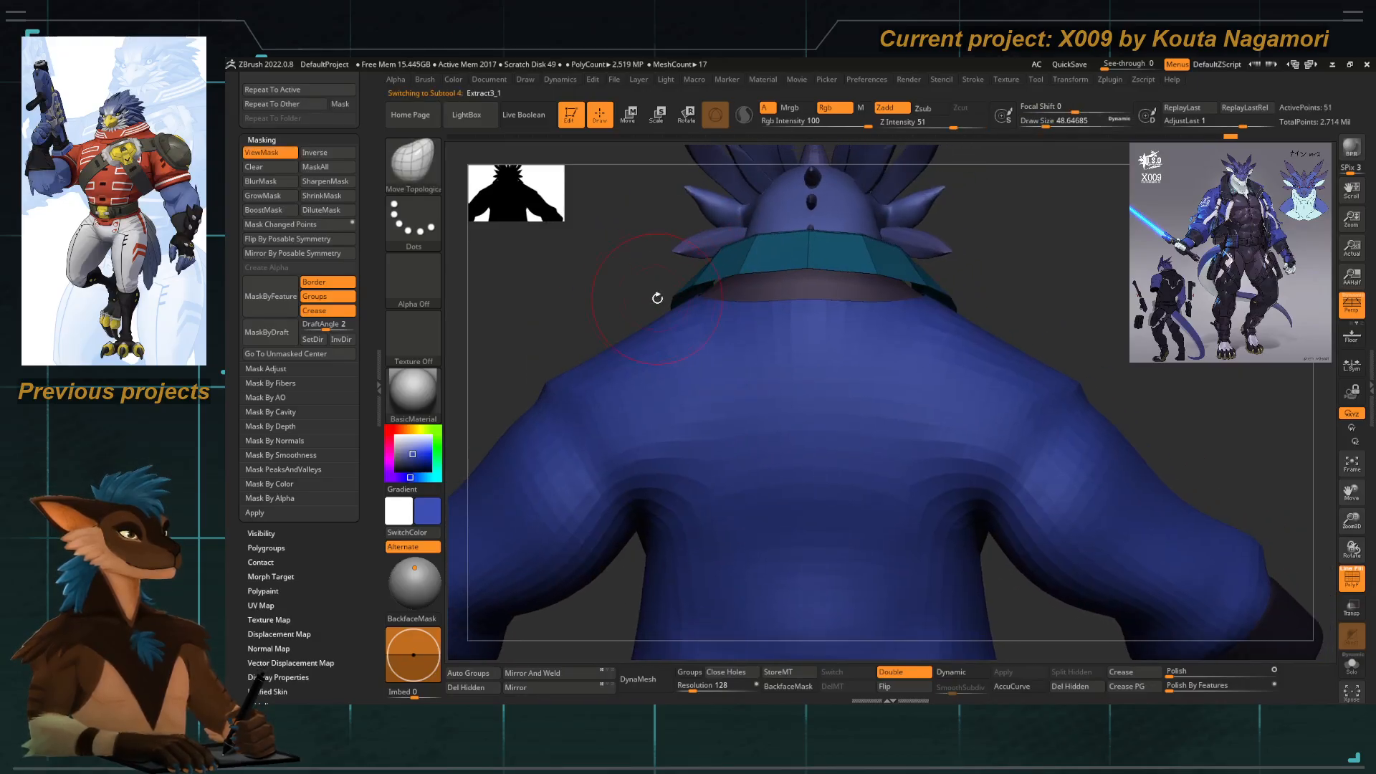
left_click(1338, 661)
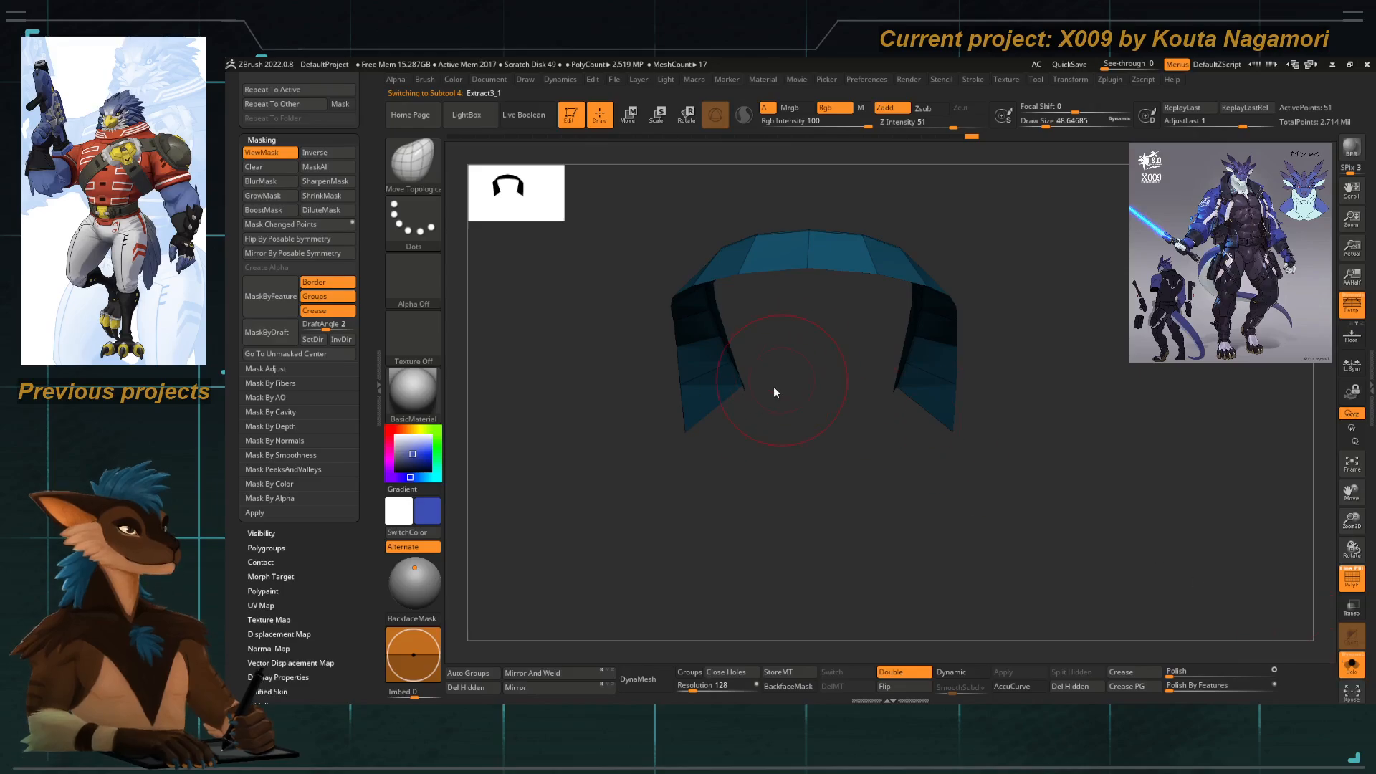
Reduce the Move Topological brush and pull the isolated collar's inner back-edge vertices down, working from the centre outward to the sides.
right_click_drag(772, 386, 728, 353)
key("b")
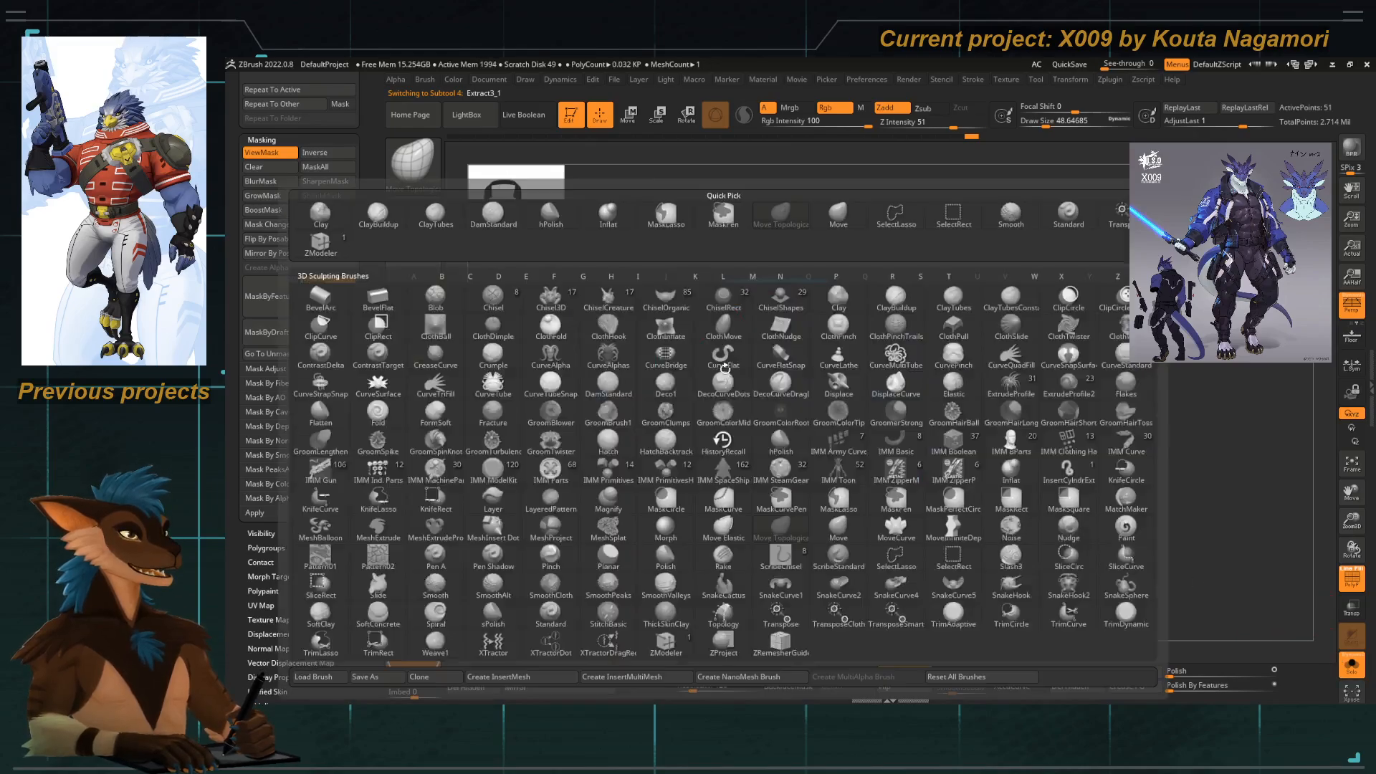
key("m")
key("t")
key("space")
left_click(741, 315)
left_click_drag(776, 304, 772, 364)
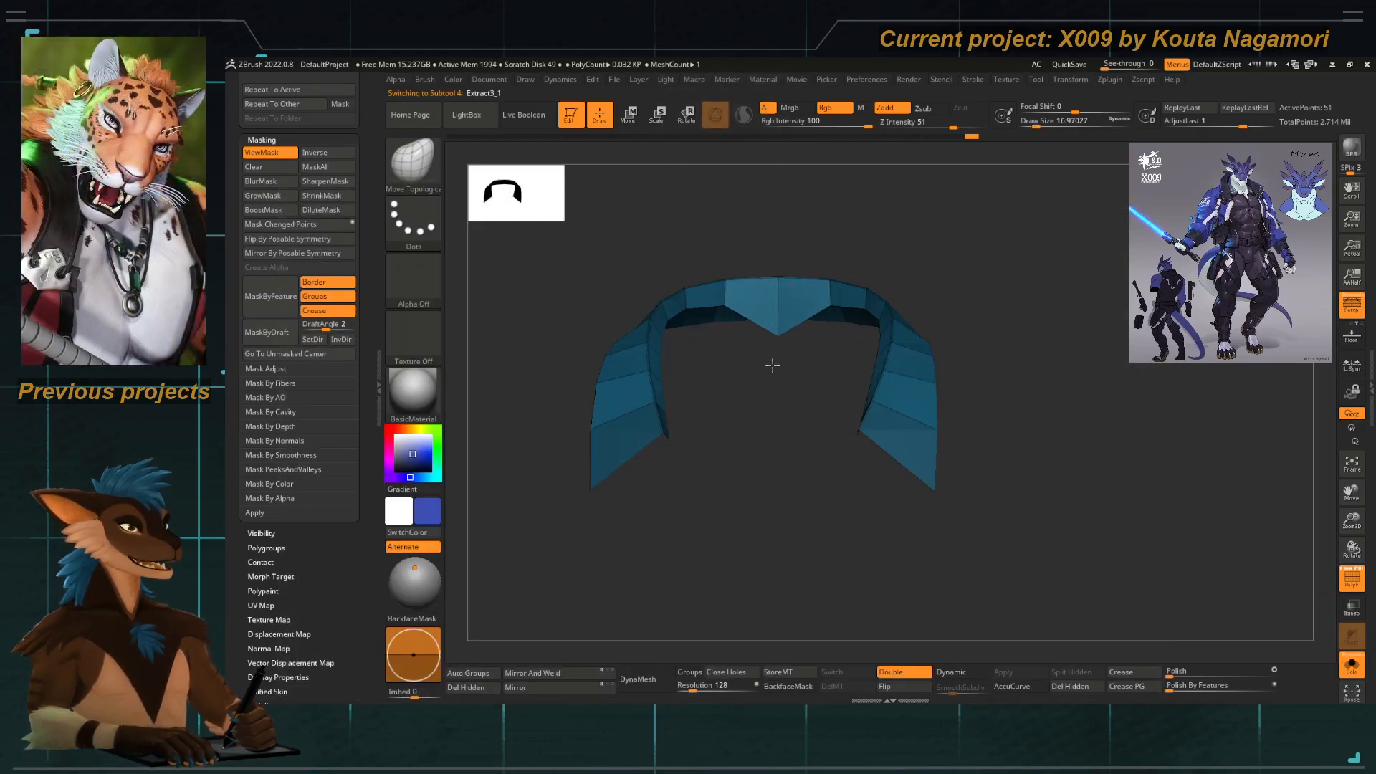
left_click_drag(726, 302, 726, 401)
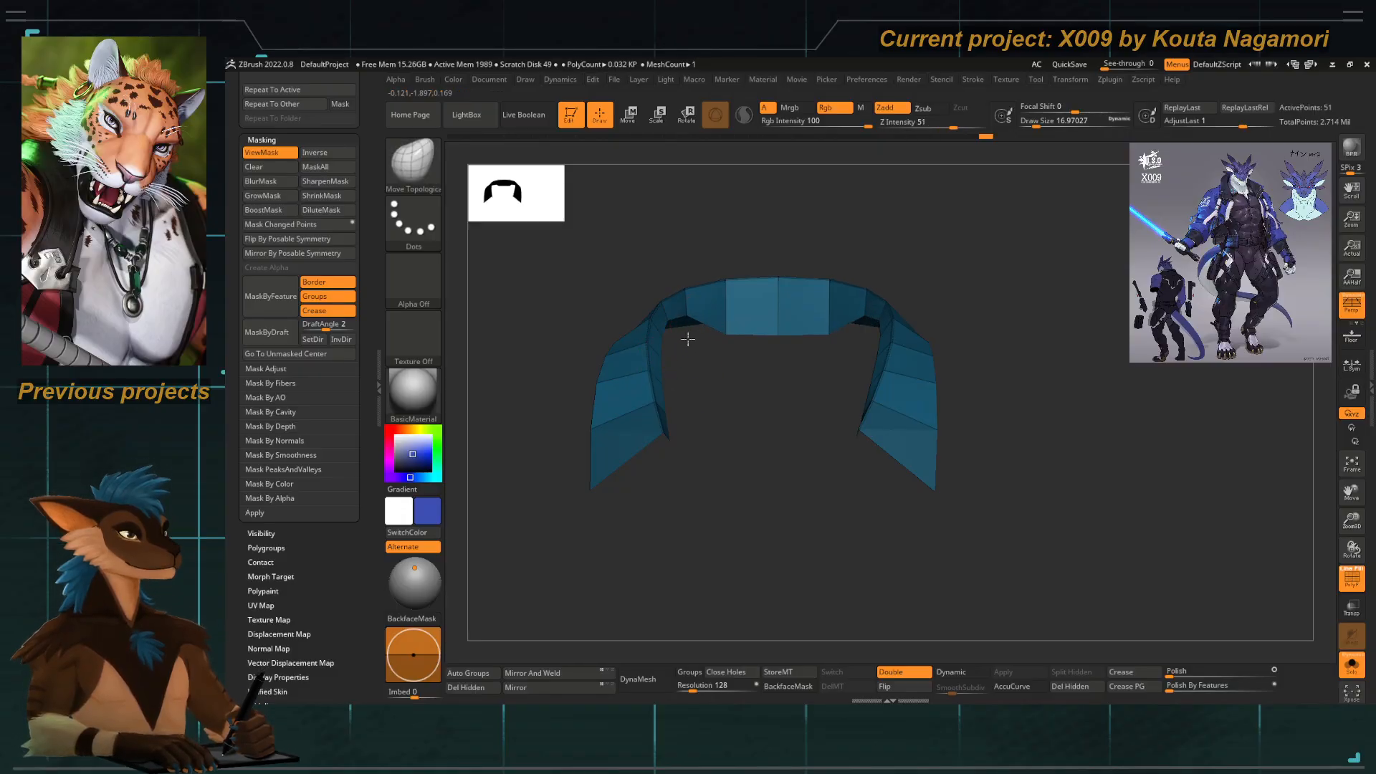
left_click_drag(667, 322, 685, 390)
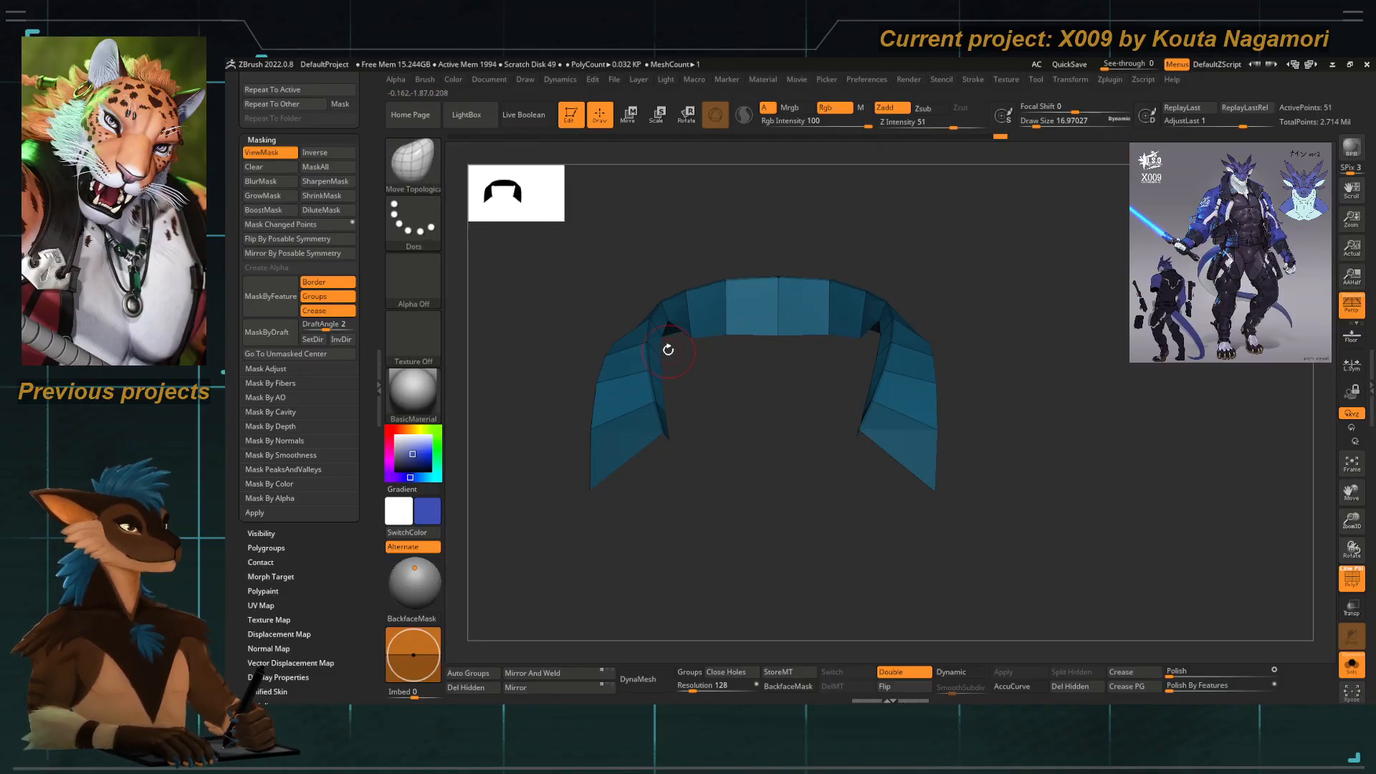
Leave Solo mode and fit the collar's lower edge around the back of the neck with resized Move Topological brushes.
left_click(1352, 665)
left_click_drag(564, 305, 712, 384)
key("bracketright")
key("bracketright")
key("bracketright")
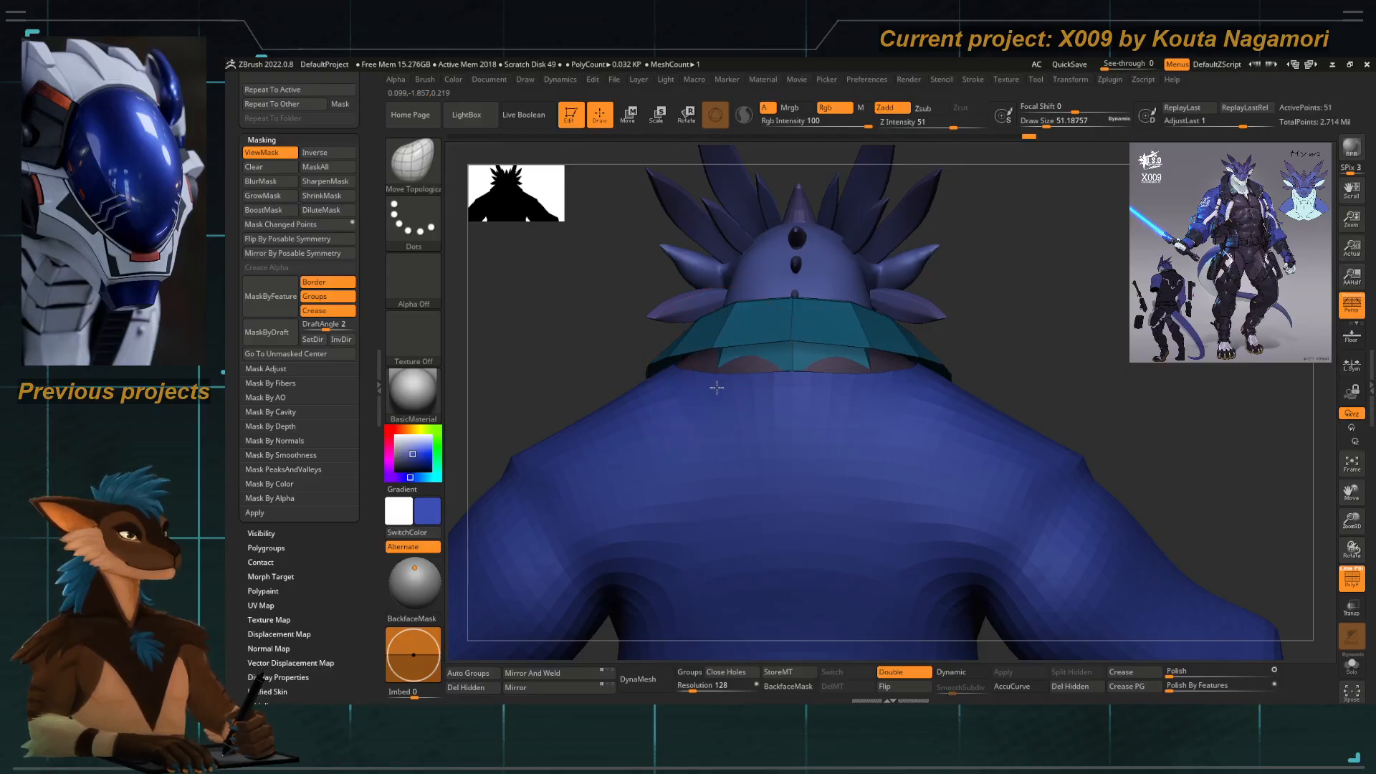
left_click_drag(565, 309, 625, 346)
right_click_drag(653, 366, 606, 274)
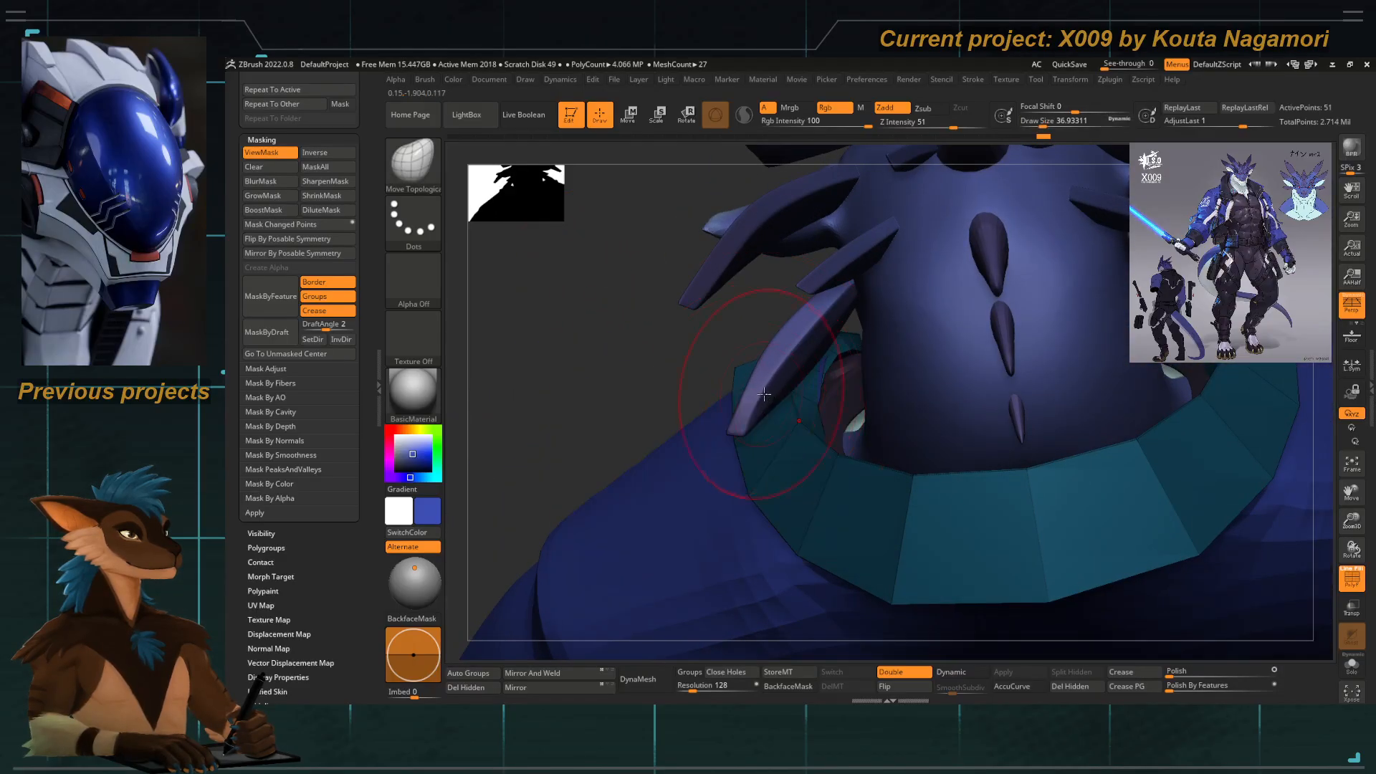
key("space")
left_click(814, 410)
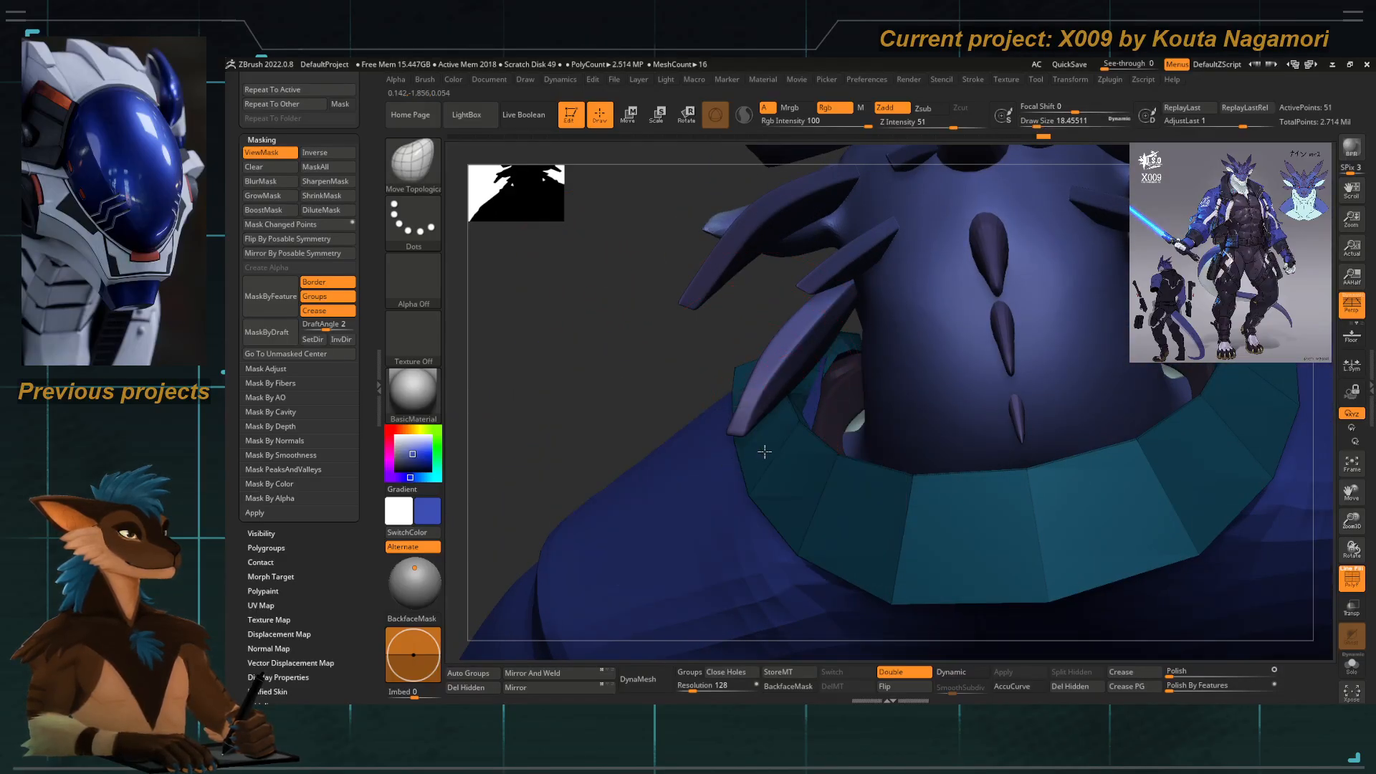
mouse_move(746, 454)
right_mouse_down()
mouse_move(712, 316)
mouse_move(550, 268)
mouse_move(571, 265)
right_mouse_up()
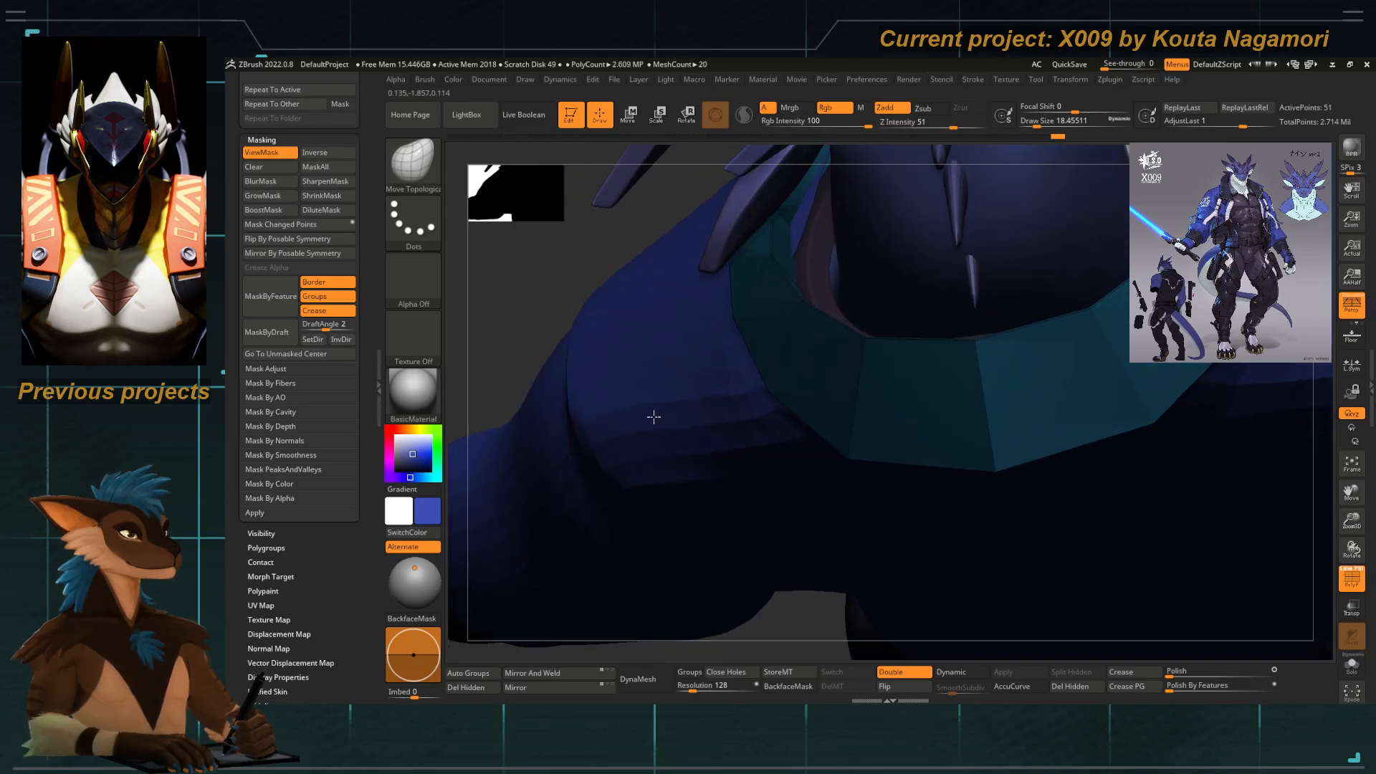
mouse_move(528, 263)
right_mouse_down()
mouse_move(509, 292)
mouse_move(515, 246)
mouse_move(808, 335)
right_mouse_up()
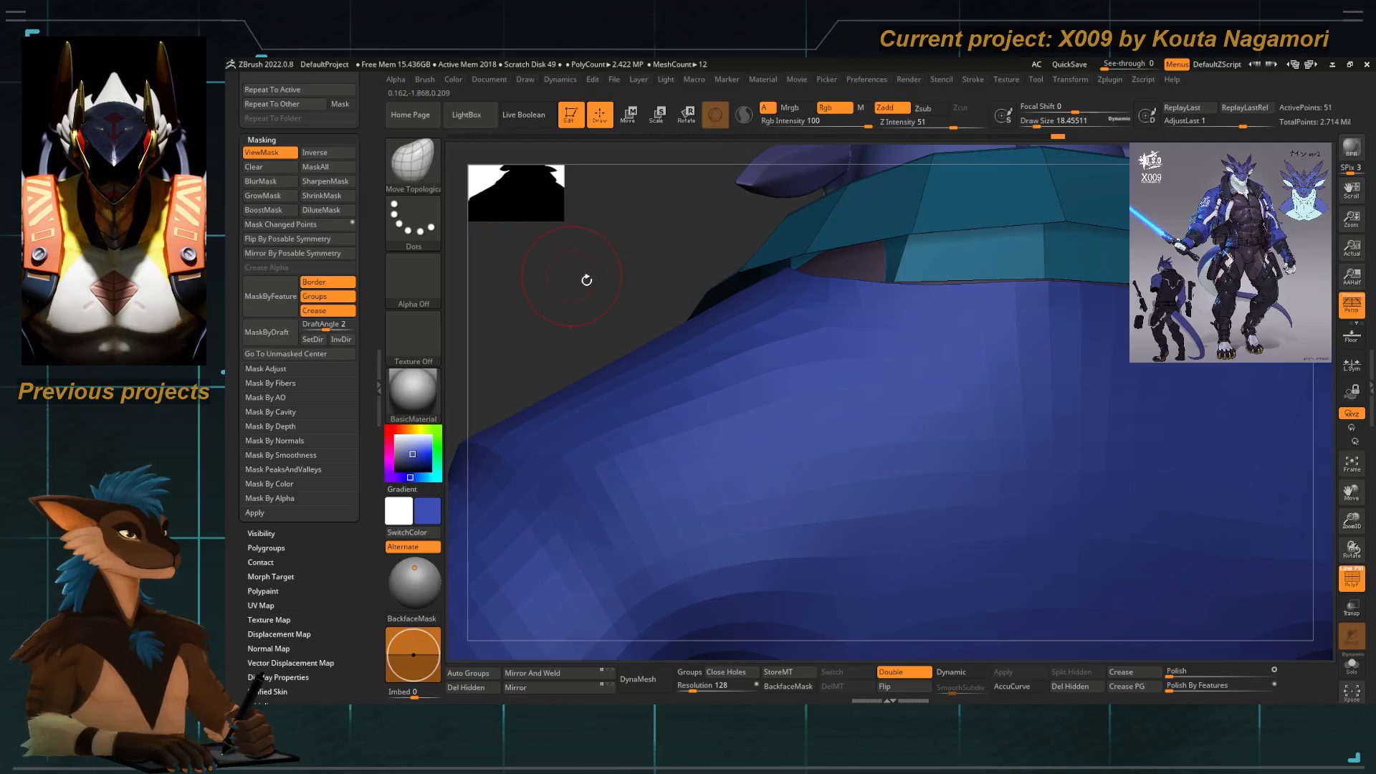
right_click_drag(586, 280, 734, 282)
key("space")
left_click(842, 291)
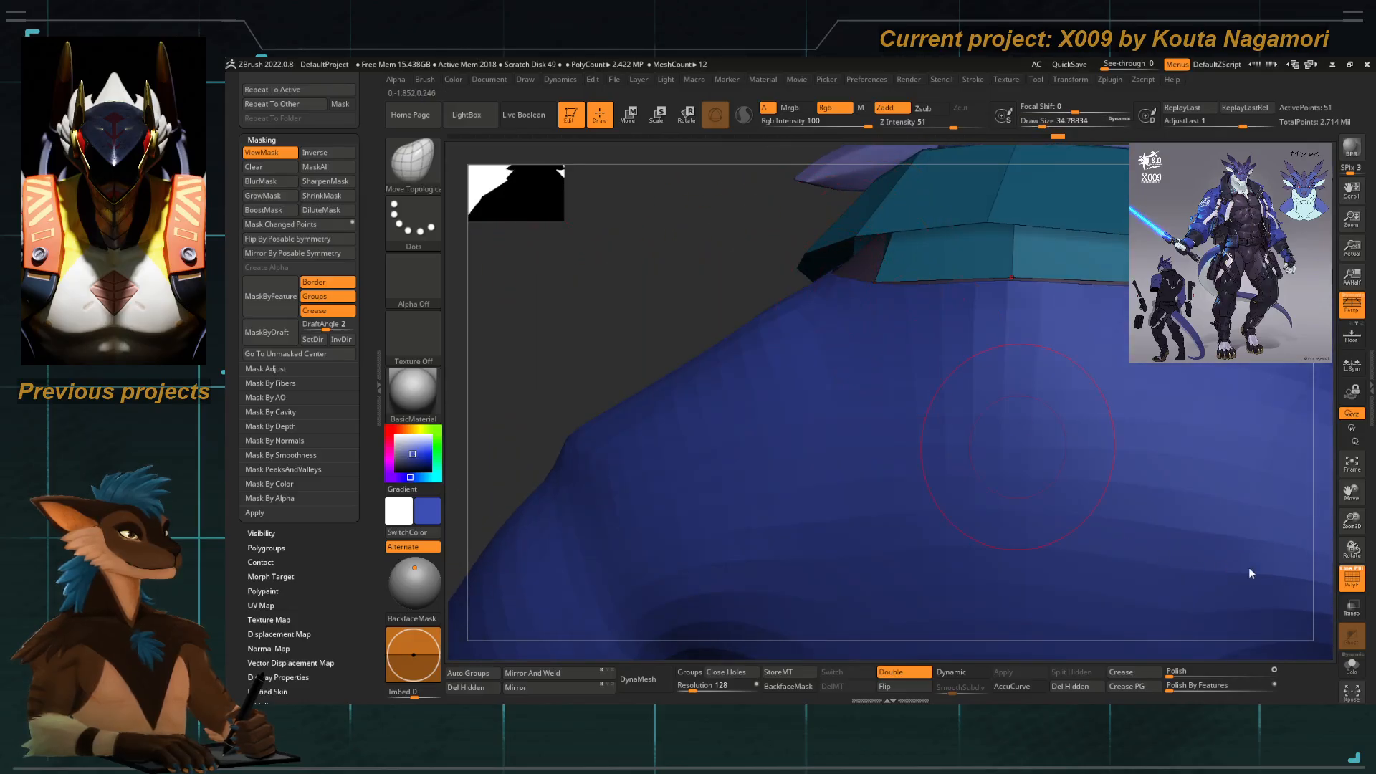
Turn on transparency and adjust the collar's lower back edge so it meets the jacket's neckline near the shoulder.
left_click(1355, 615)
left_click_drag(684, 251, 705, 250)
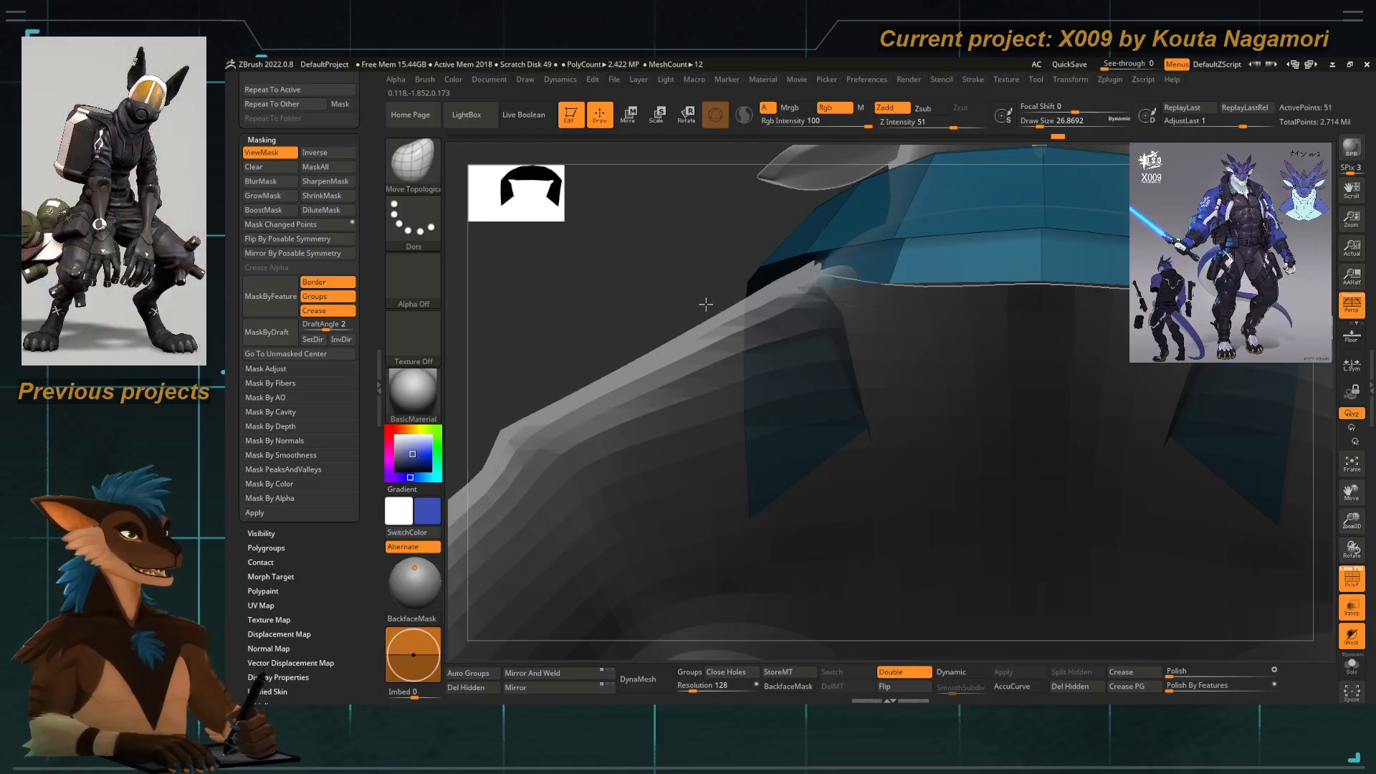
left_click_drag(680, 283, 666, 243)
left_click(721, 359, "alt")
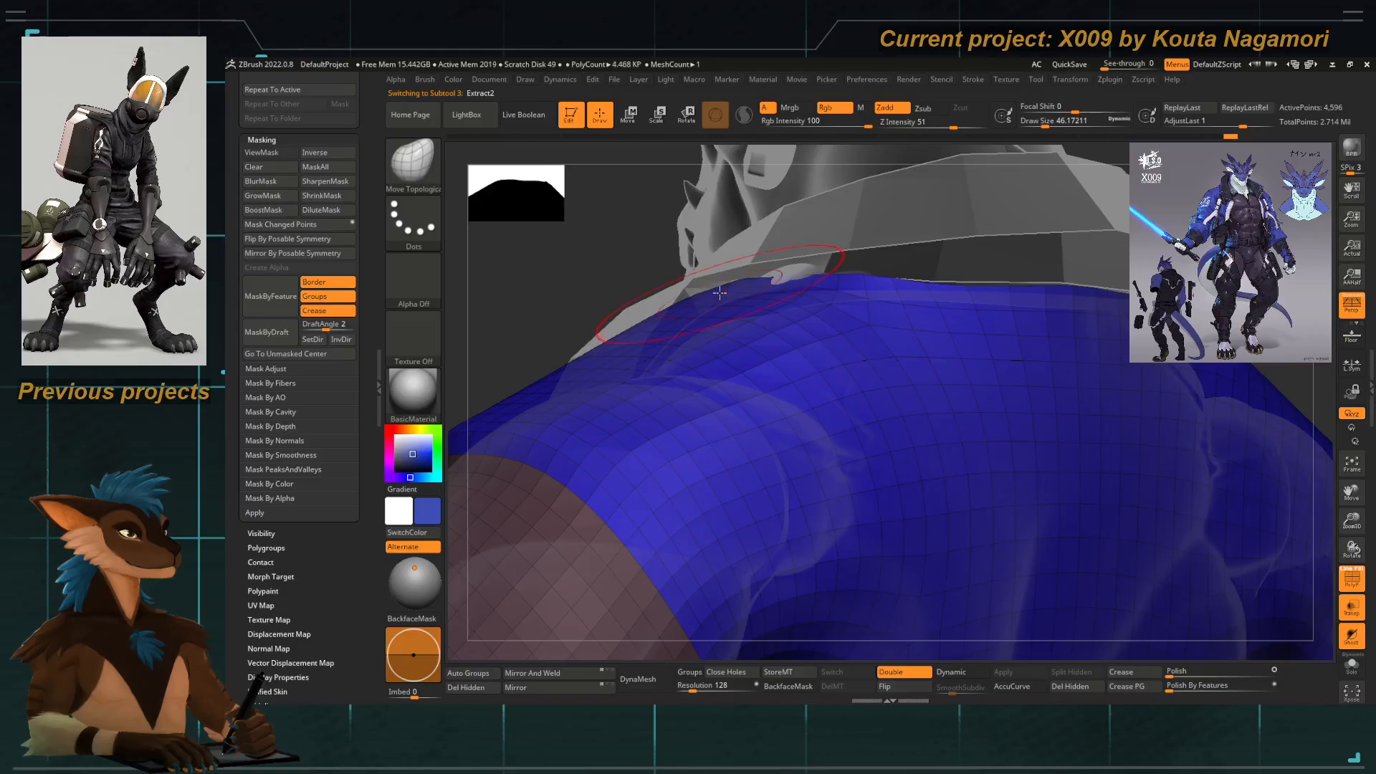
left_click(744, 252, "alt")
left_click_drag(670, 242, 591, 235)
left_click_drag(801, 279, 771, 298)
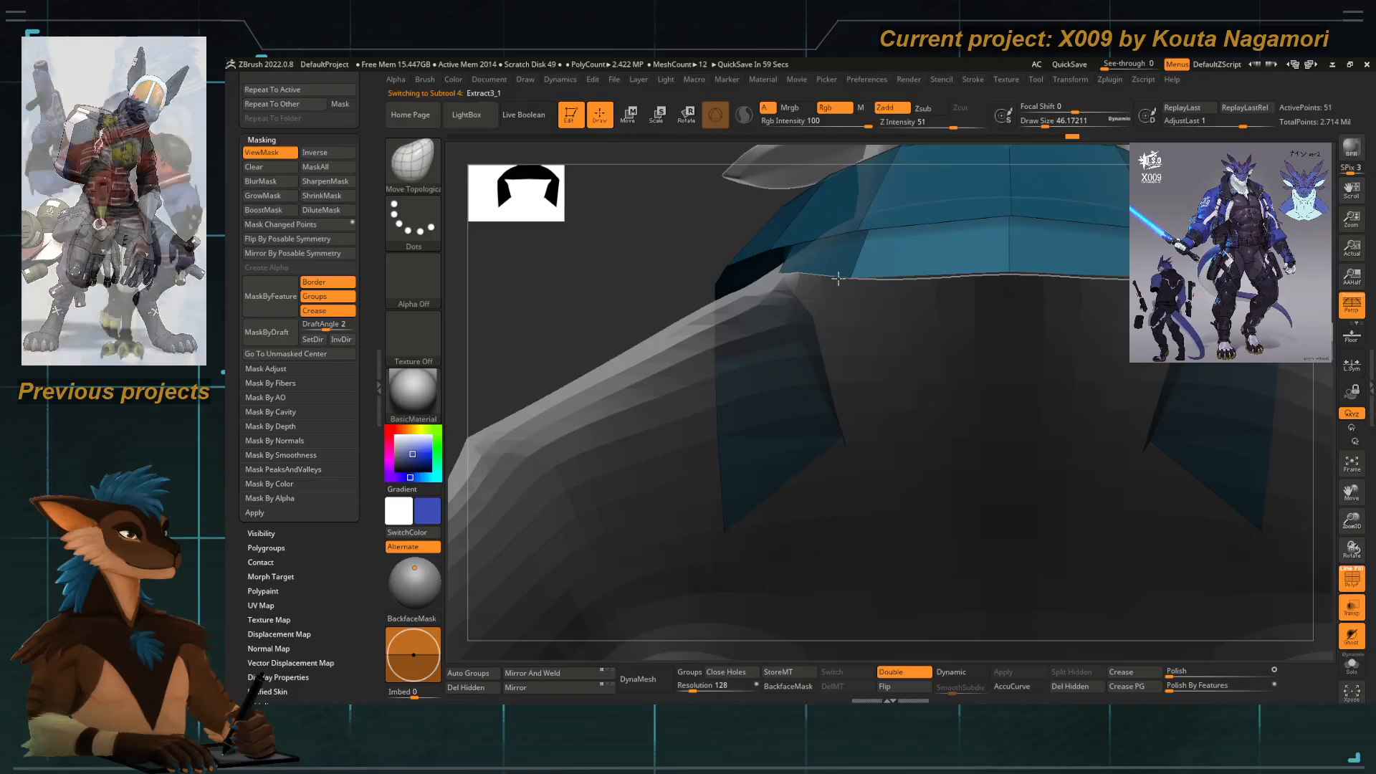
Turn off polyframe and transparency, and refine the collar's front flaps against the jacket with a Move Topological brush.
mouse_move(653, 227)
left_mouse_down()
mouse_move(665, 229)
mouse_move(644, 244)
mouse_move(716, 298)
mouse_move(620, 251)
mouse_move(788, 339)
left_mouse_up()
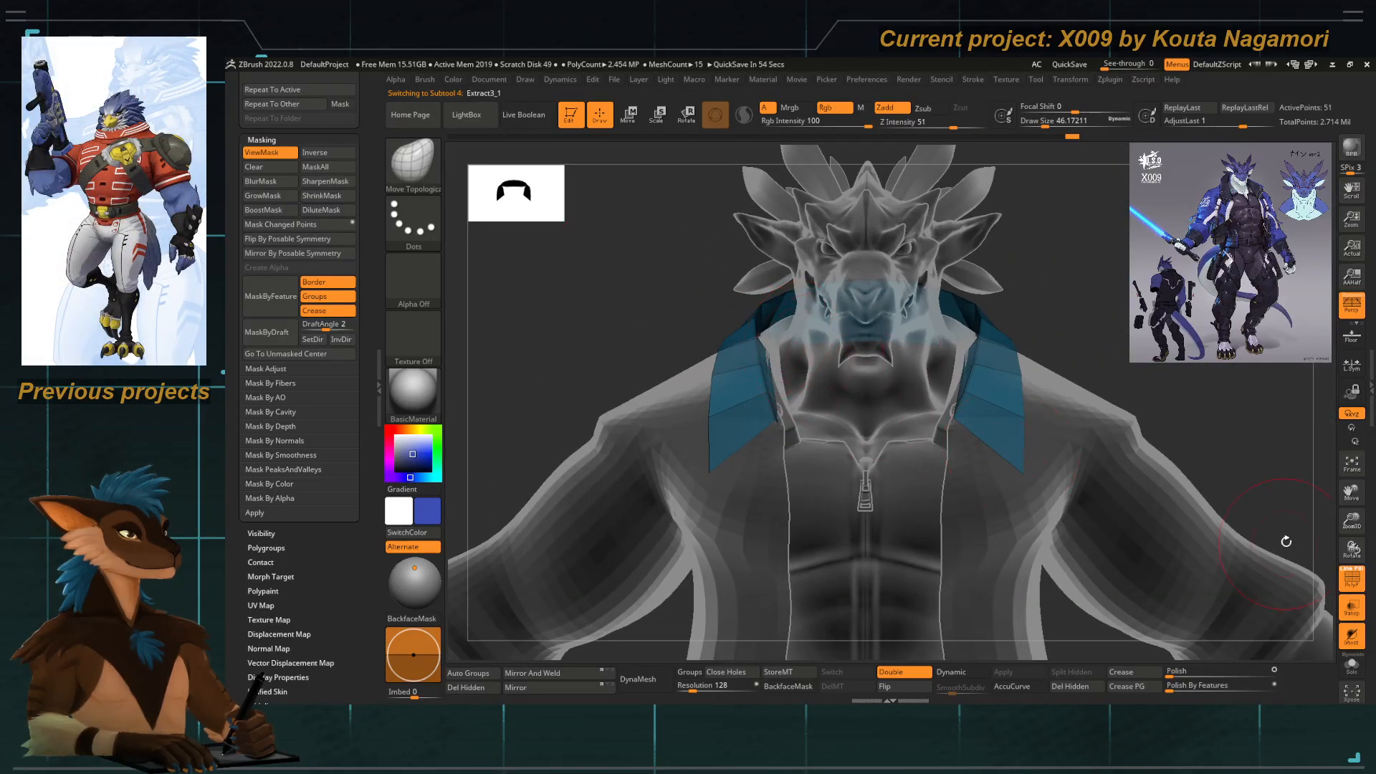
left_click(1349, 579)
left_click(1350, 612)
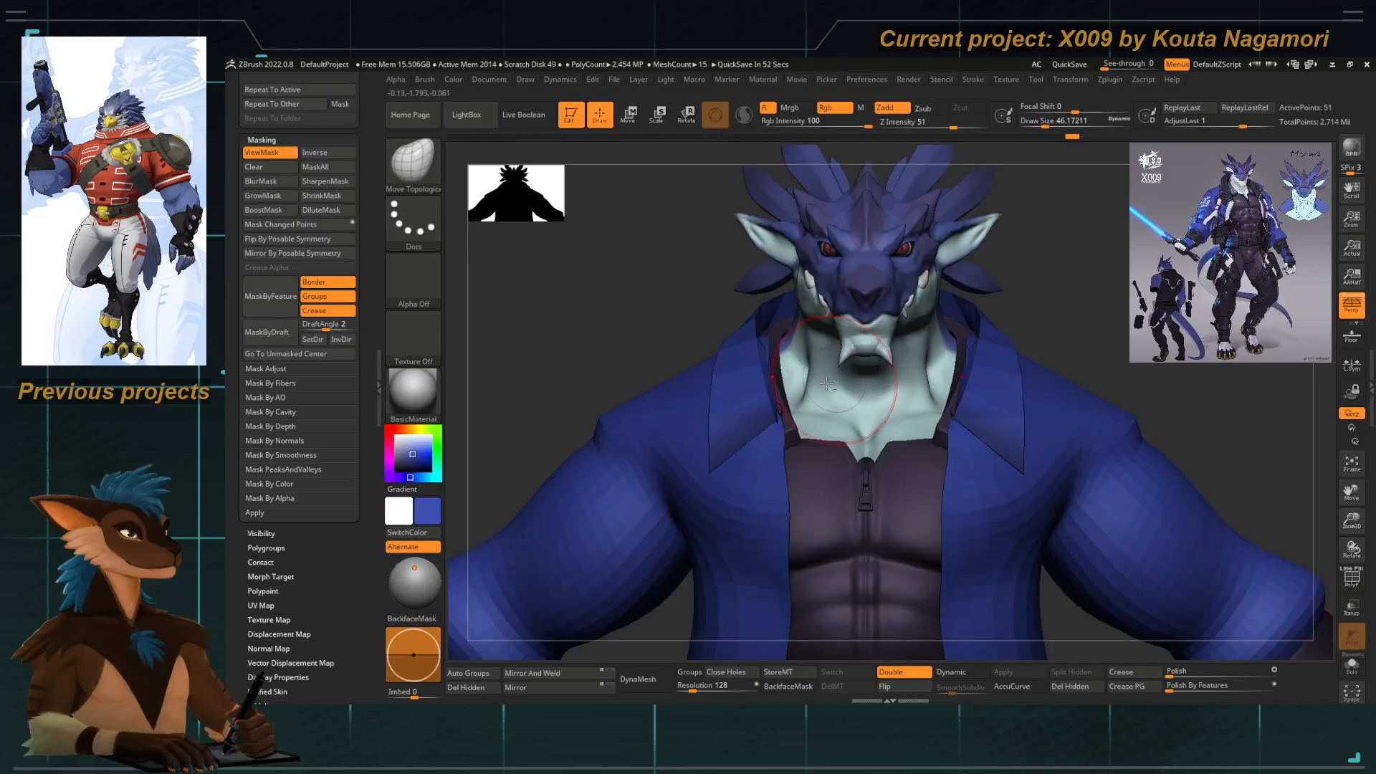
left_click_drag(688, 334, 761, 343, "alt")
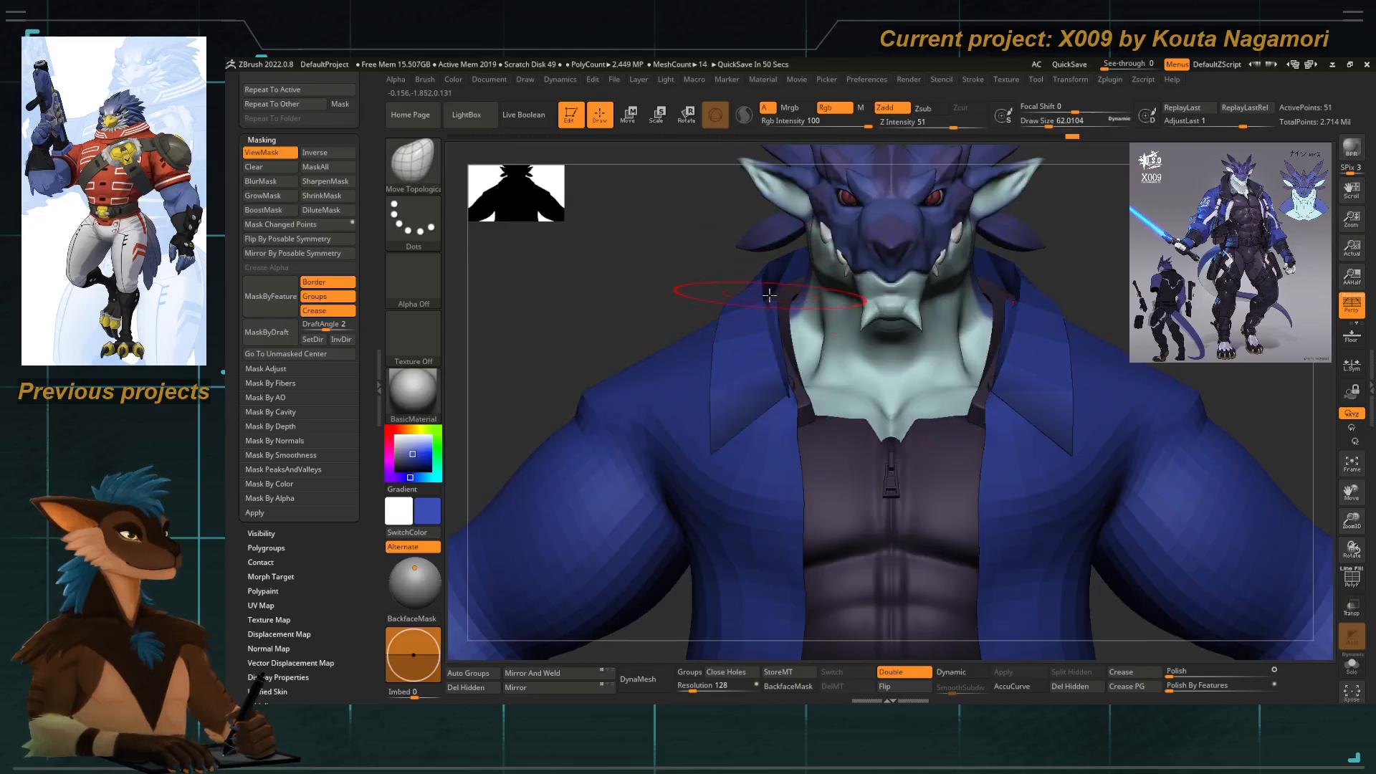
left_click_drag(729, 258, 691, 391)
key("space")
left_click_drag(769, 312, 770, 301)
left_click(636, 430, "alt")
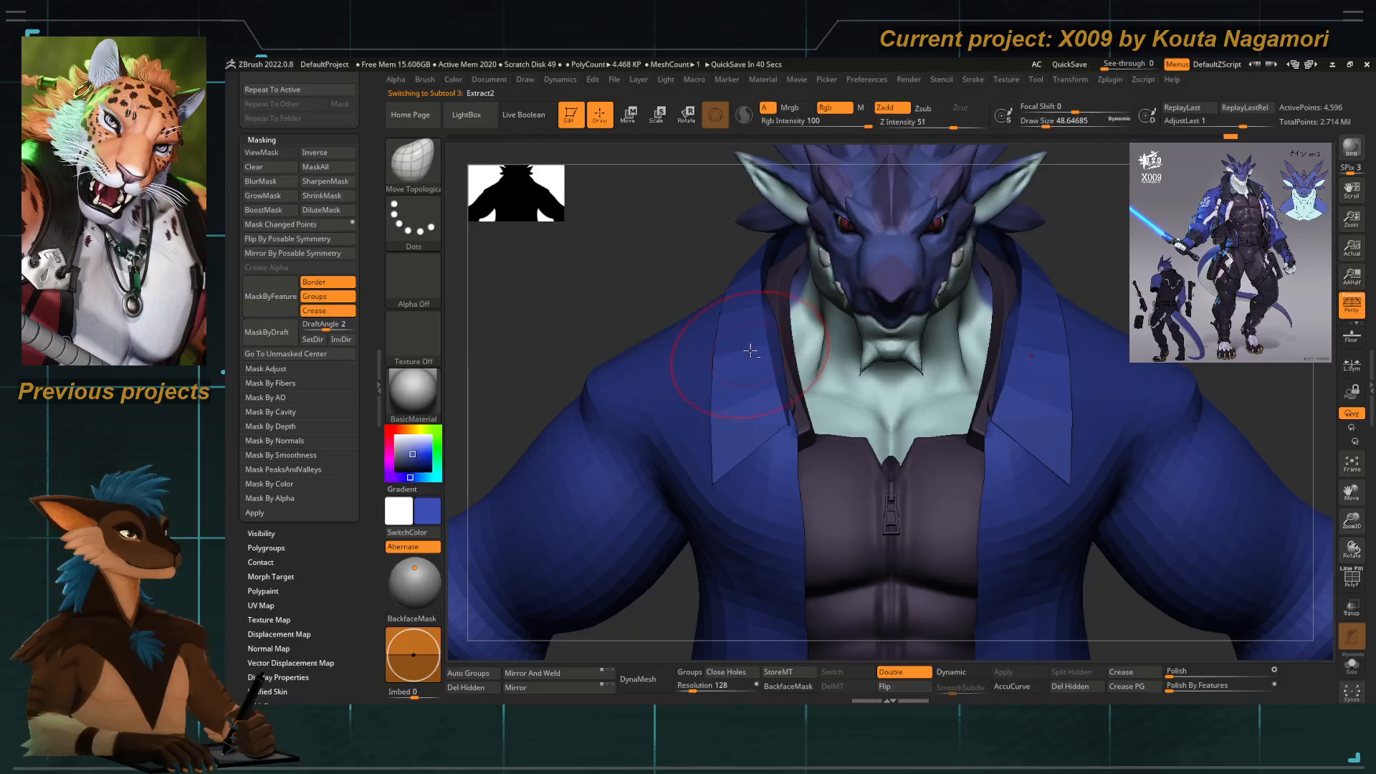
left_click(717, 369, "alt")
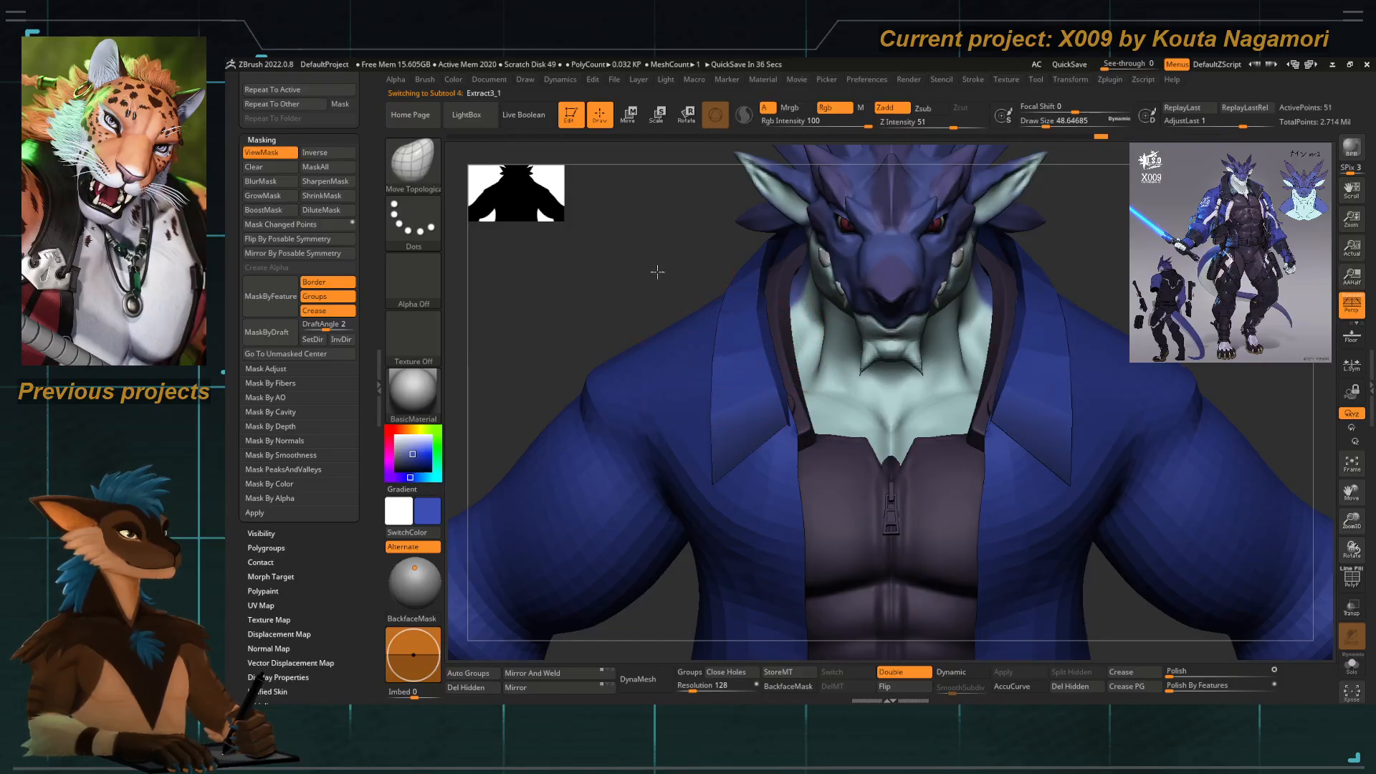
Turn off the mask display, enable dynamic subdivision on the collar and crease its polygroup borders.
right_click_drag(657, 272, 762, 405, "ctrl")
key("ctrl+h")
key("d")
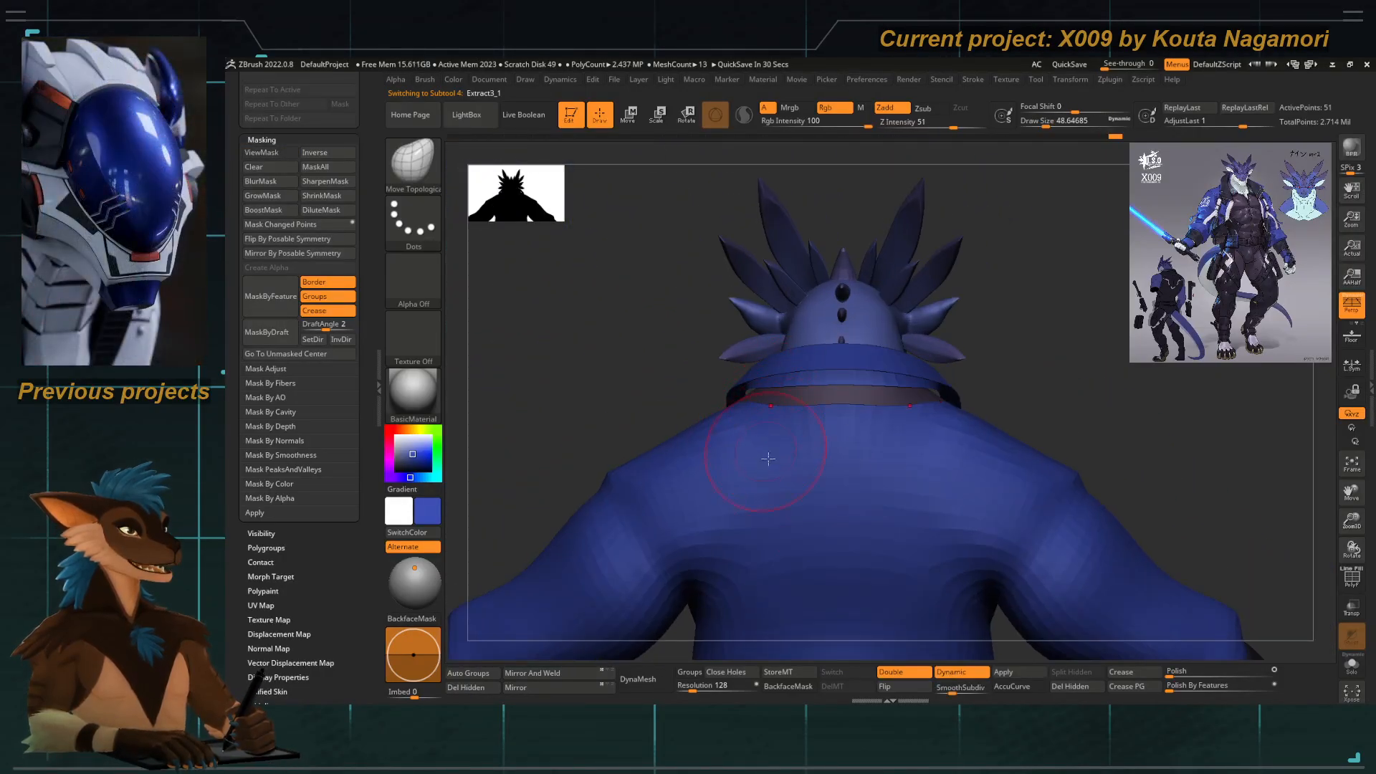
left_click(1127, 687)
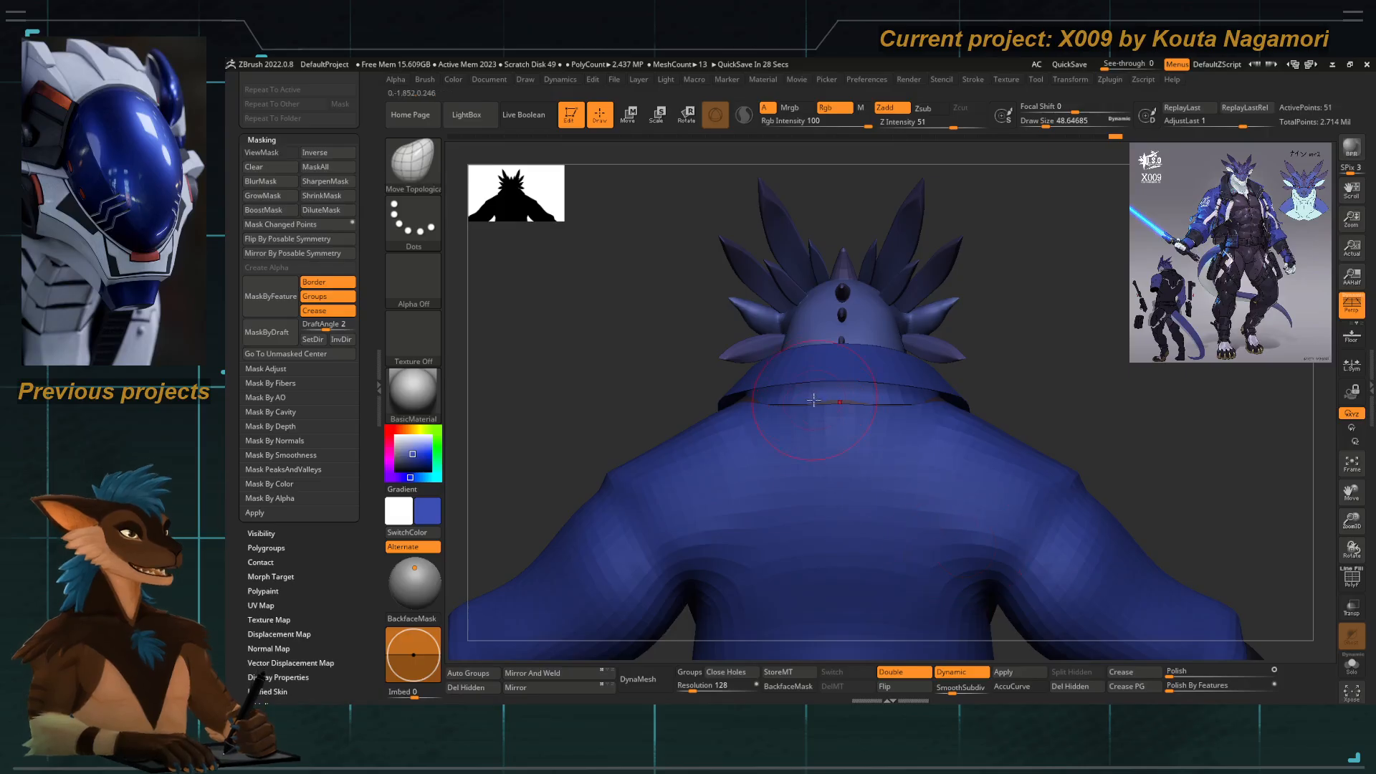
Examine the collar from the back, side and front, comparing its shape with dynamic subdivision on and off.
mouse_move(813, 399)
right_mouse_down()
mouse_move(845, 423)
mouse_move(632, 313)
mouse_move(827, 414)
mouse_move(752, 393)
mouse_move(704, 409)
right_mouse_up()
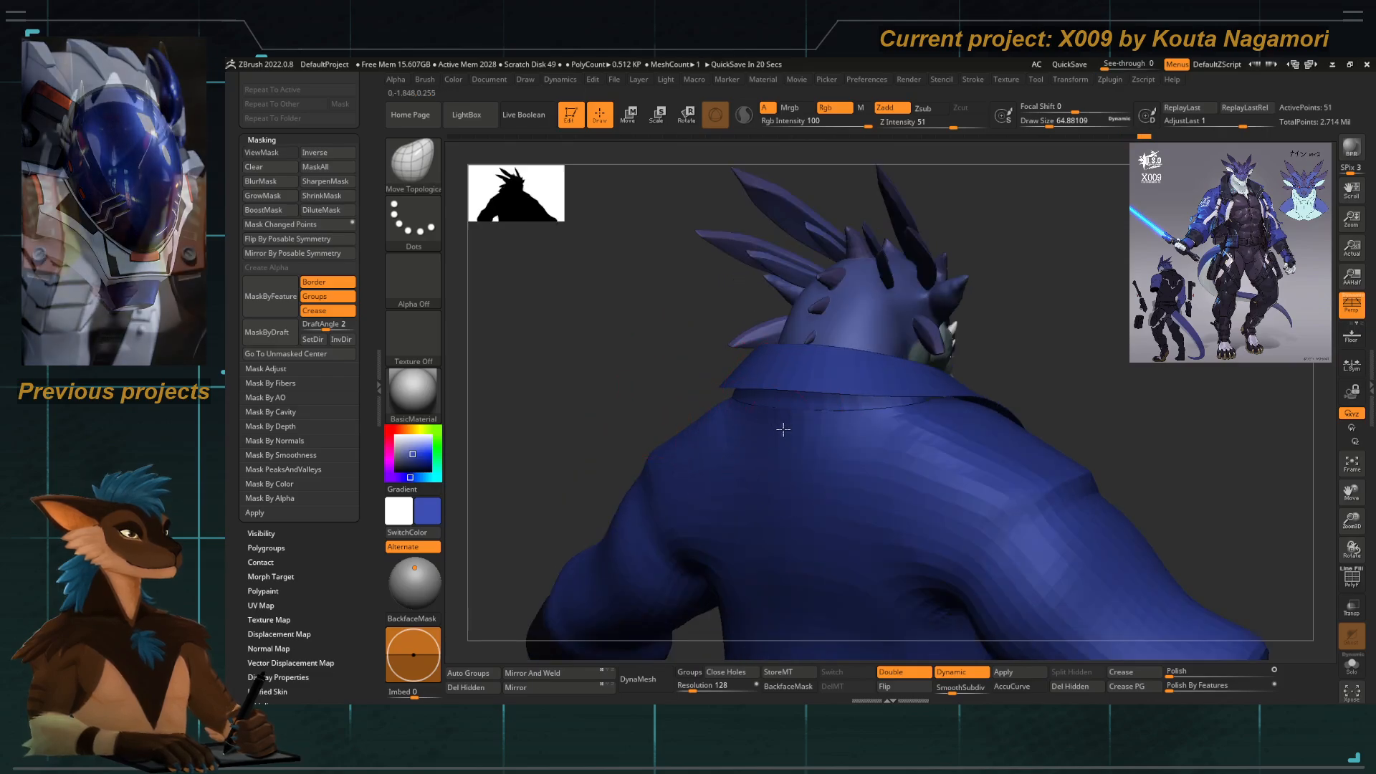
mouse_move(738, 399)
right_mouse_down()
mouse_move(623, 375)
mouse_move(645, 403)
mouse_move(725, 359)
right_mouse_up()
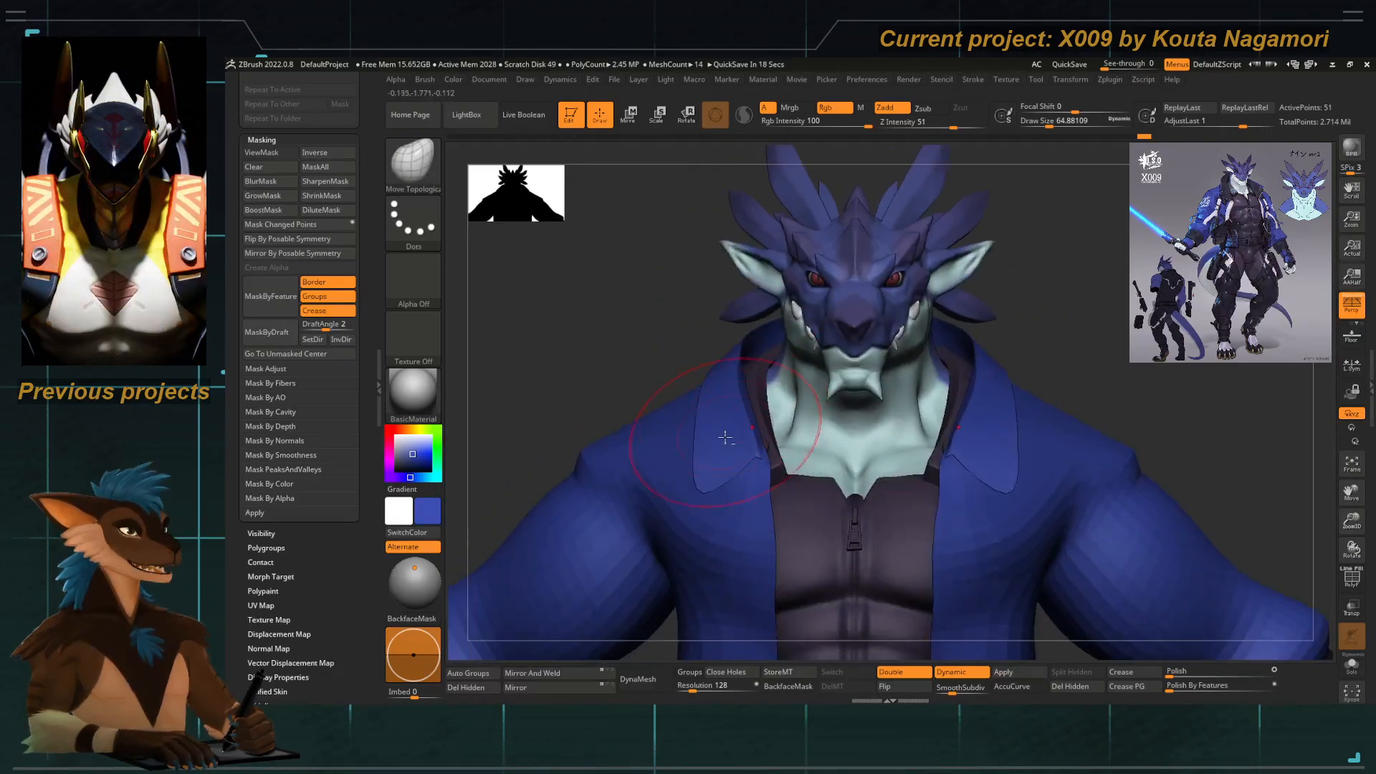
key("shift+d")
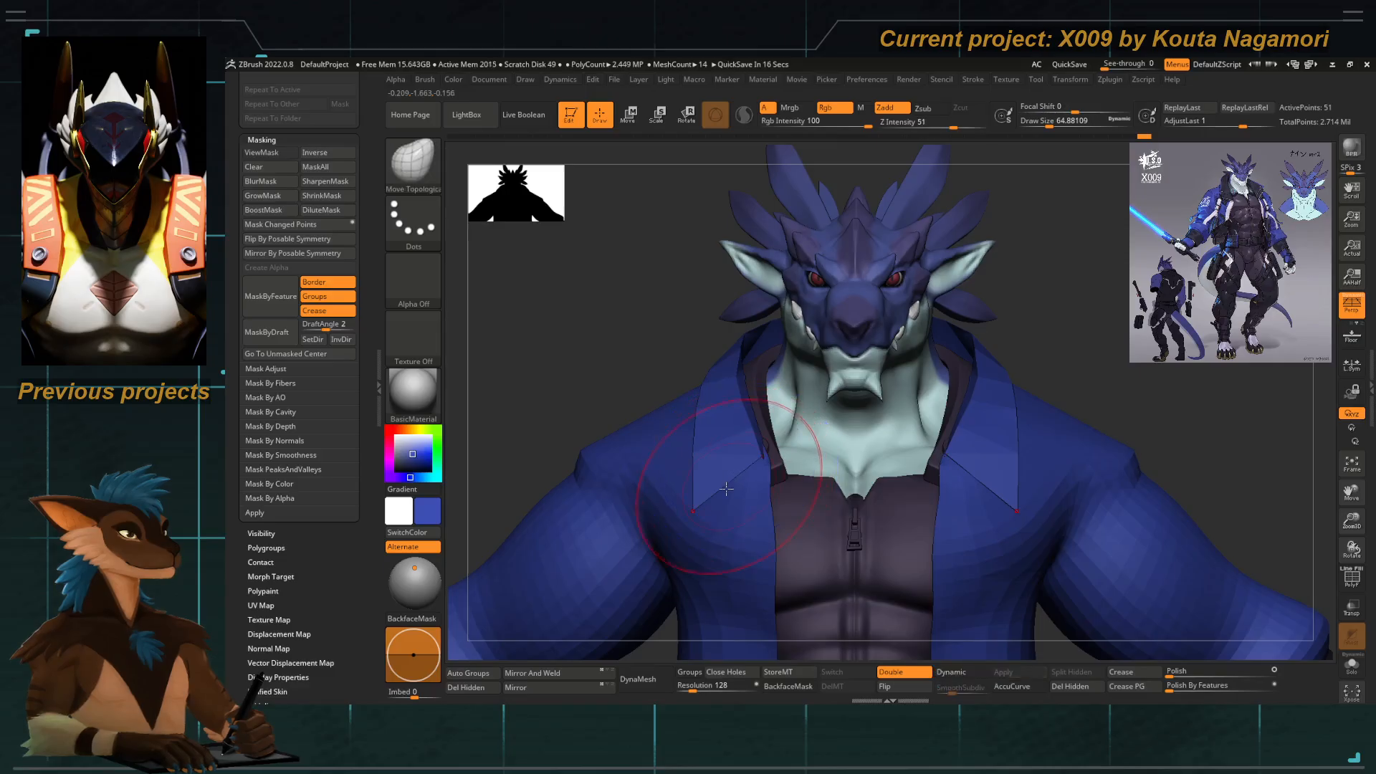
right_click_drag(699, 503, 713, 471, "alt")
key("shift+d")
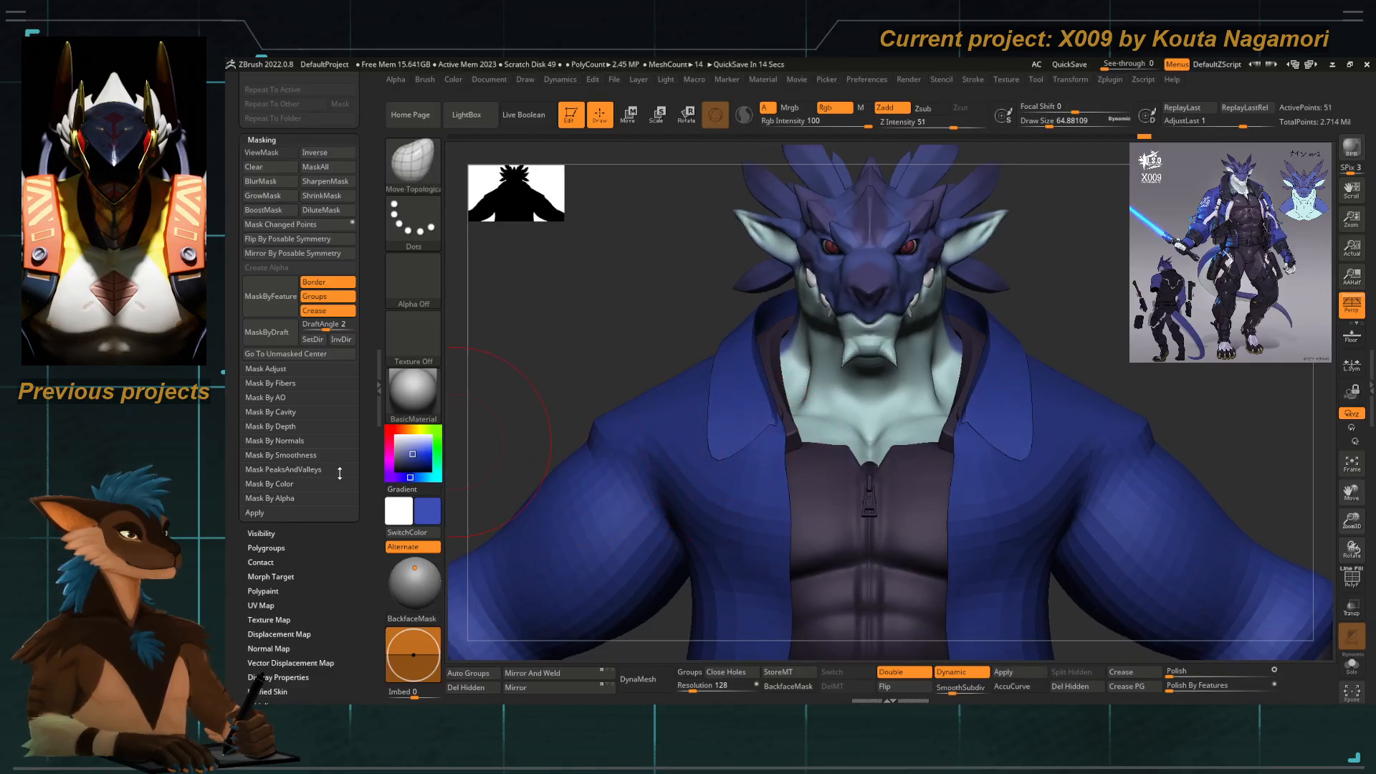
left_click_drag(370, 441, 360, 362)
left_click_drag(365, 288, 367, 445)
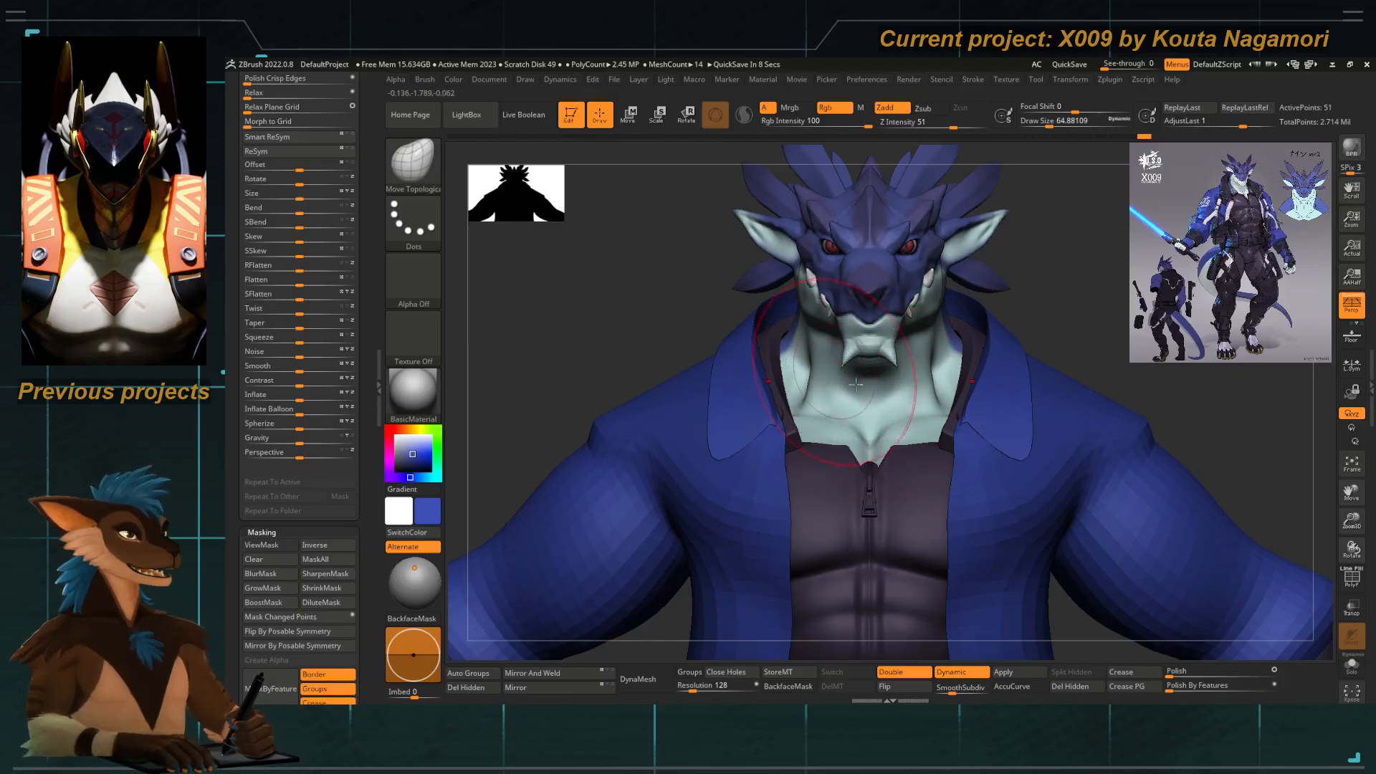
left_click_drag(622, 345, 674, 326, "alt")
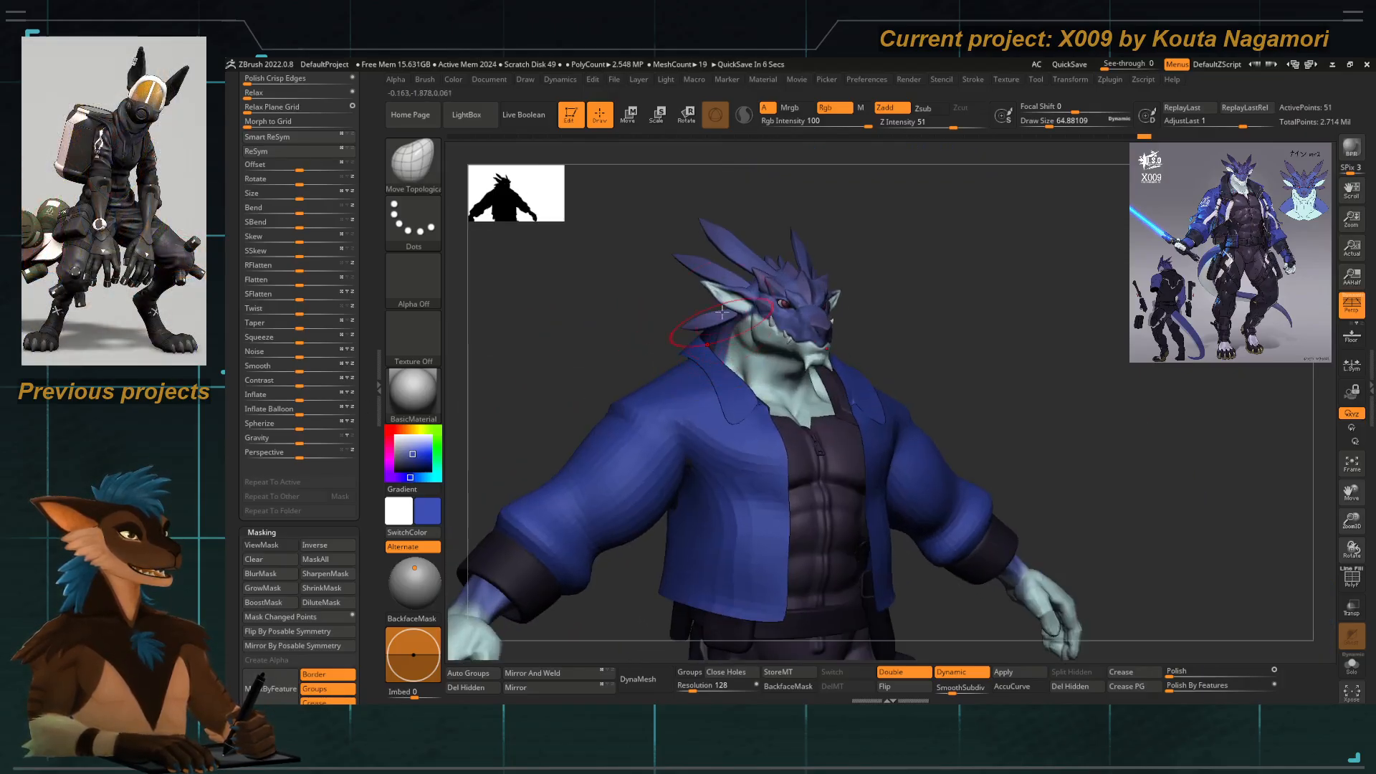
mouse_move(367, 387)
left_mouse_down()
mouse_move(367, 359)
mouse_move(369, 390)
left_mouse_up()
left_click_drag(575, 345, 522, 349)
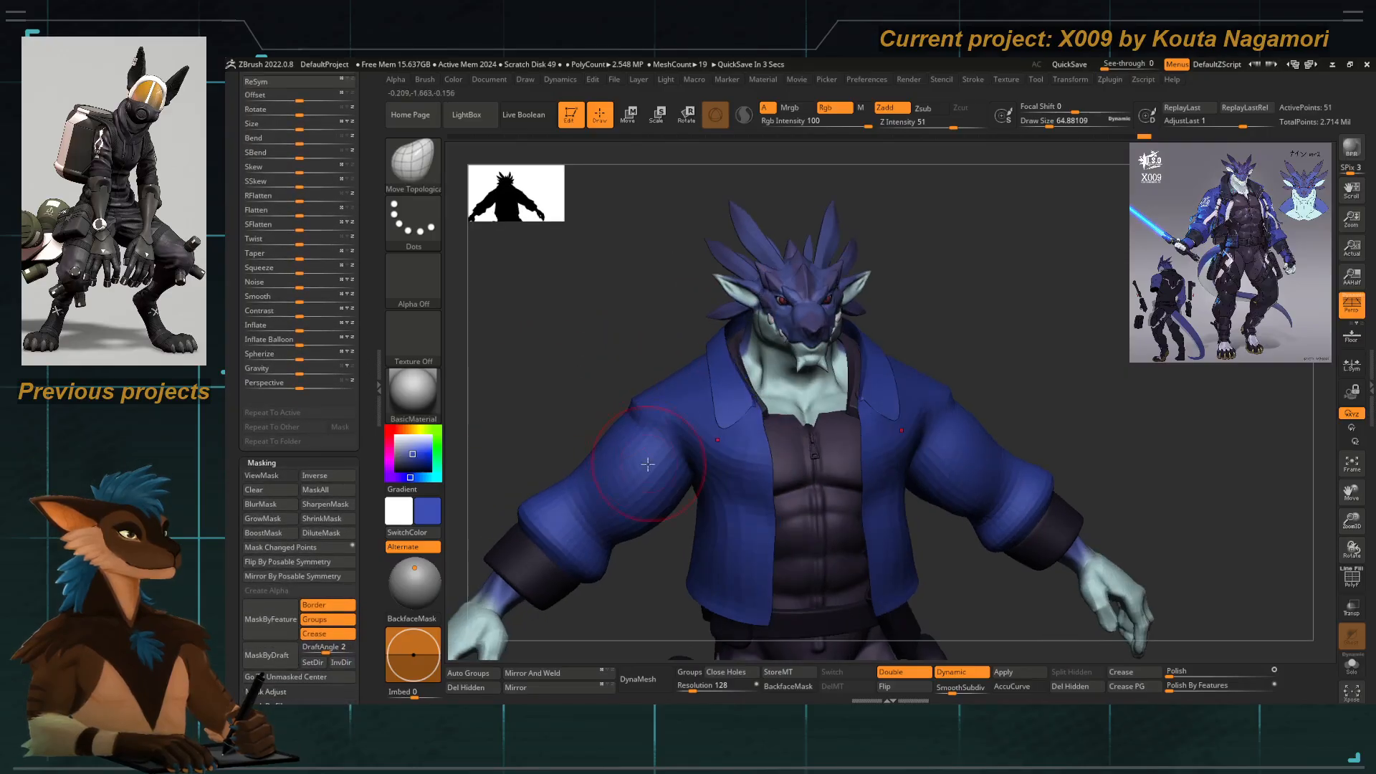
key("shift+d")
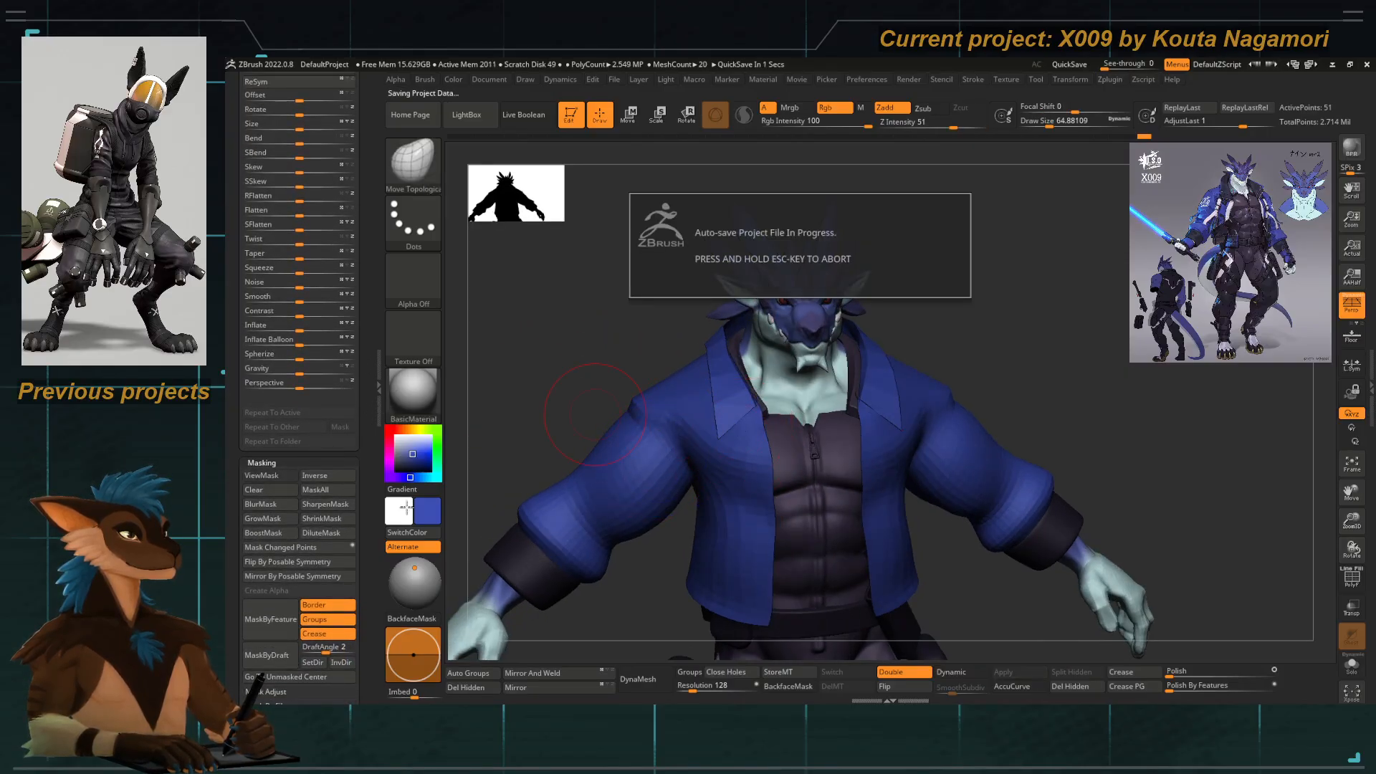
Collapse the masking settings and bring up the collar's geometry and Dynamic Subdiv settings.
left_click_drag(365, 530, 365, 401)
left_click_drag(366, 352, 362, 443)
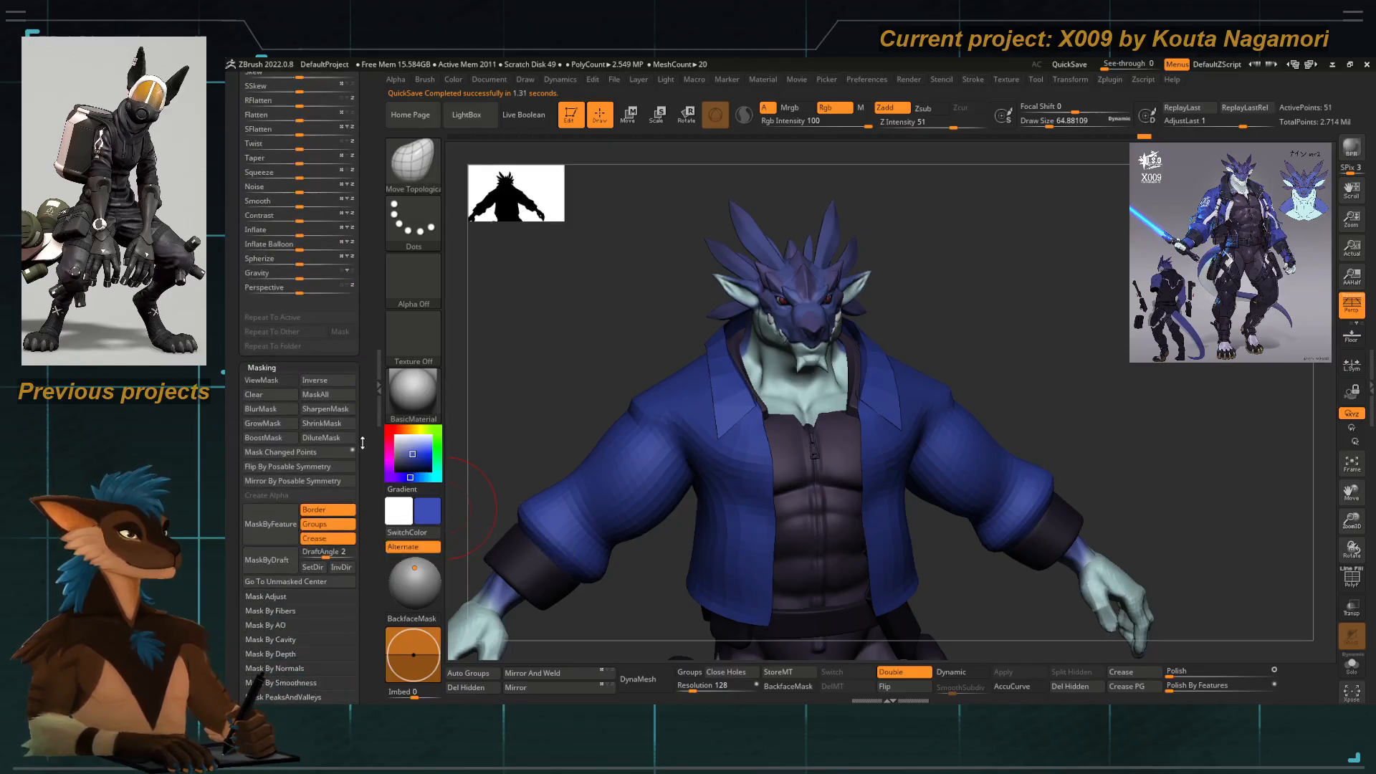
left_click(252, 367)
left_click_drag(242, 241, 243, 513)
left_click(254, 104)
left_click_drag(242, 143, 281, 370)
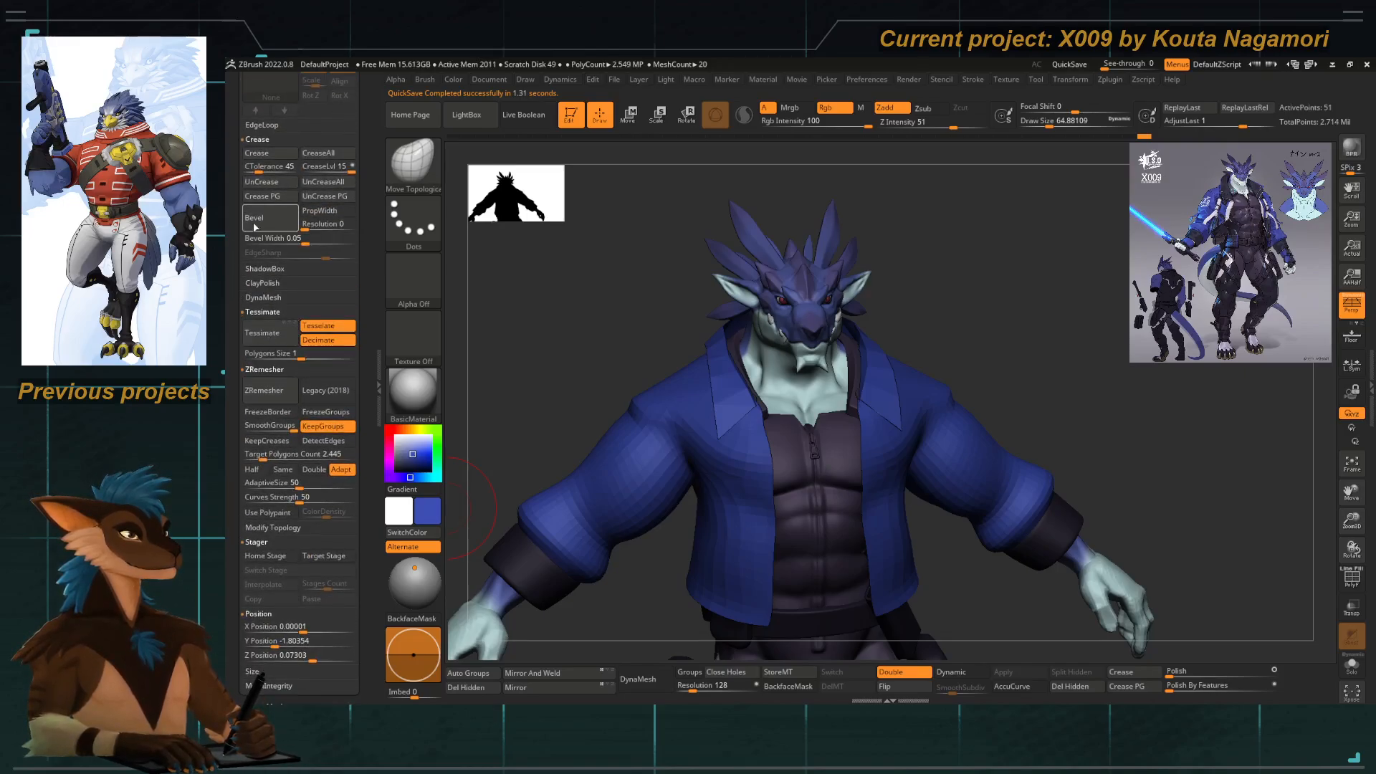
left_click_drag(233, 224, 236, 419)
left_click_drag(236, 258, 239, 406)
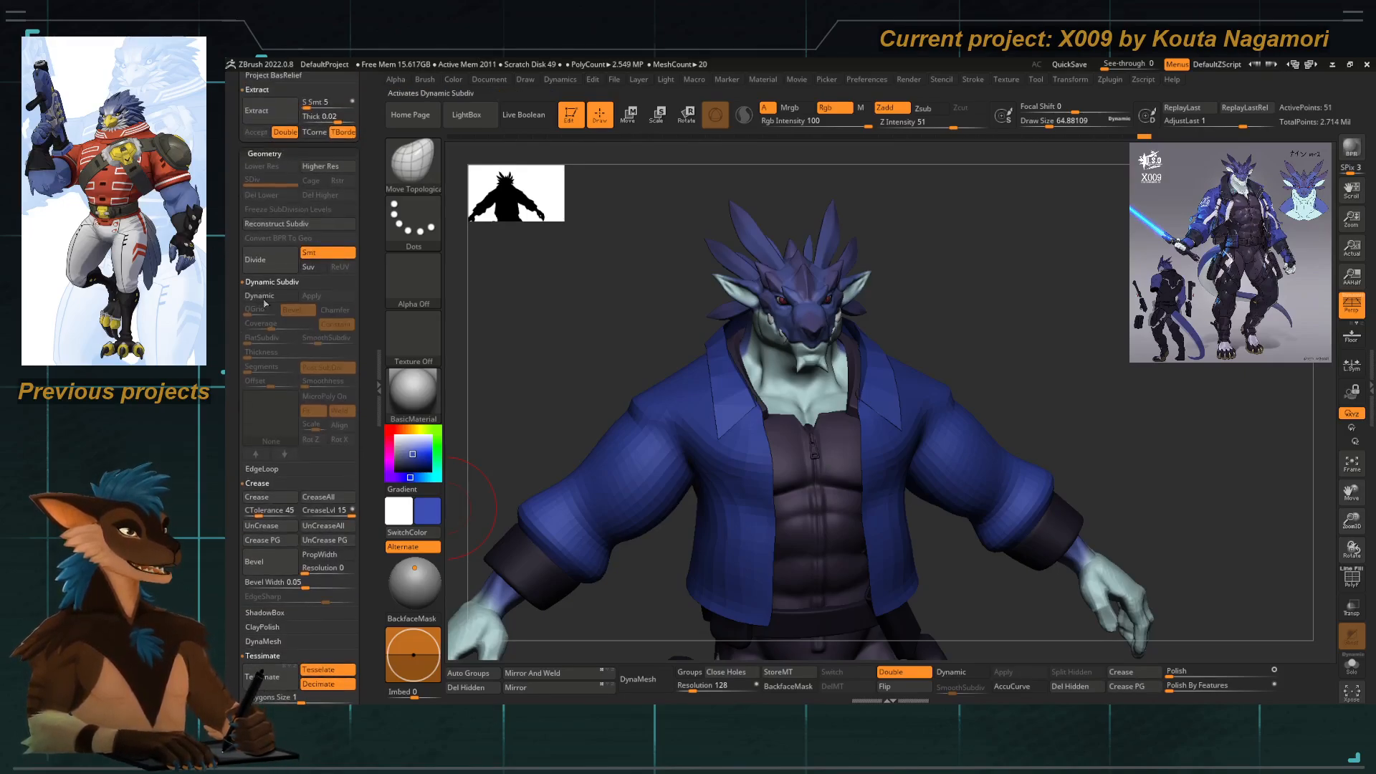
Try adding a subdivision level to the collar mesh, and undo it.
left_click(272, 262)
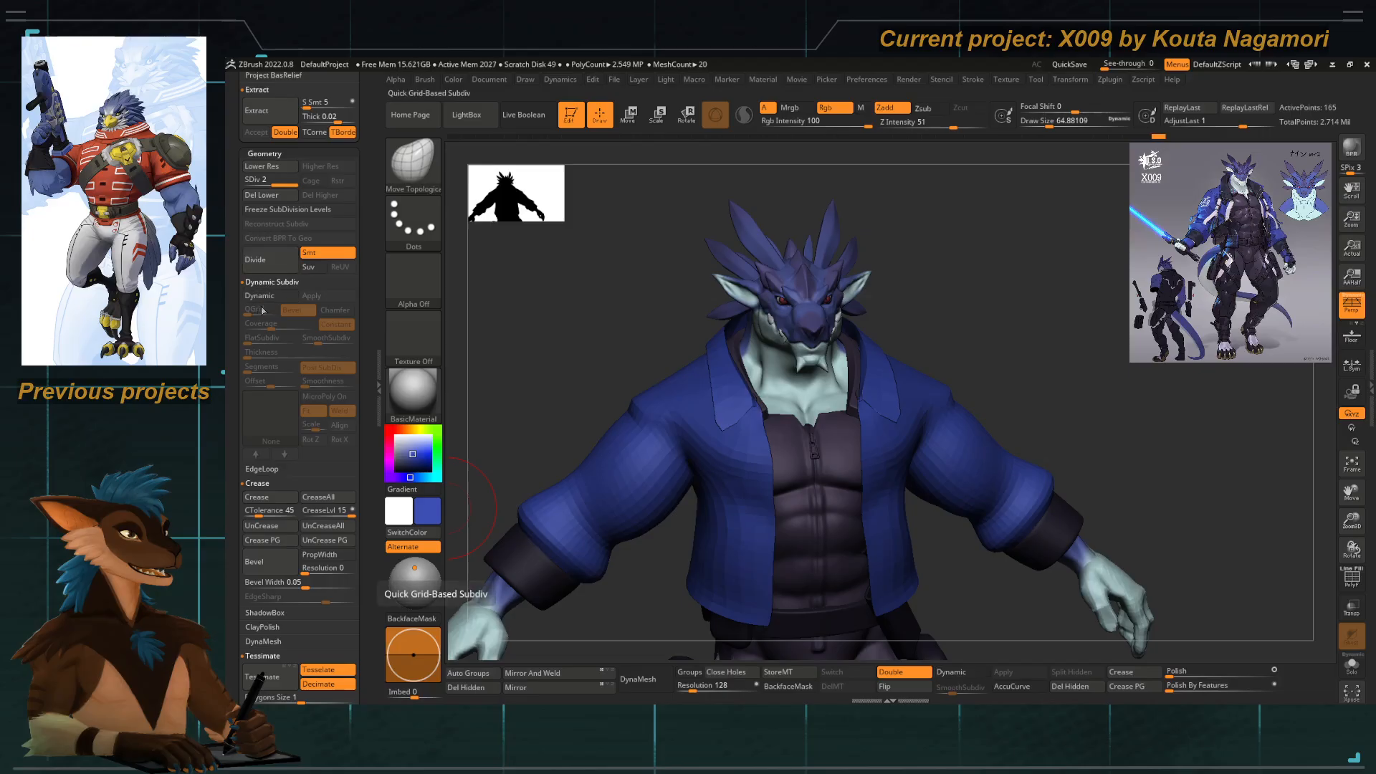
key("ctrl+z")
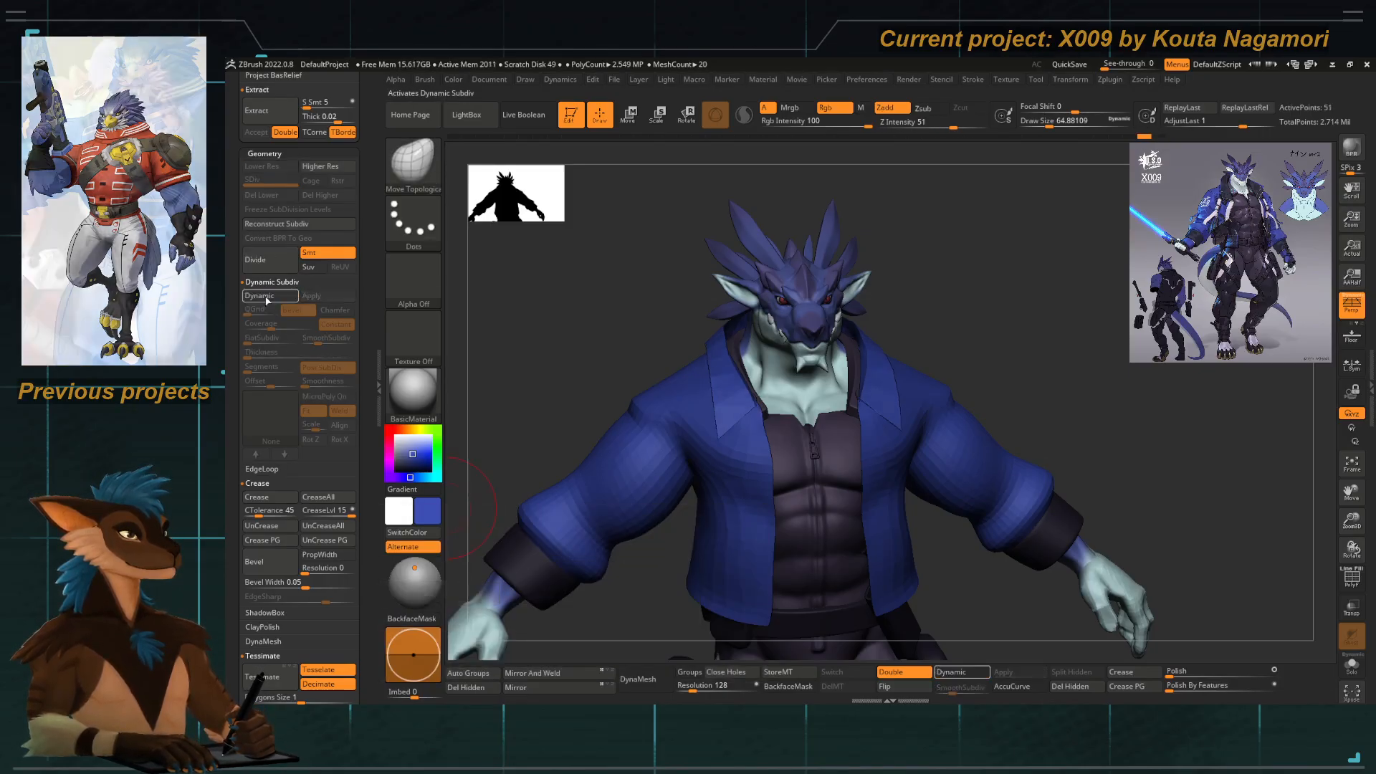
Turn on dynamic subdivision for the collar with SmoothSubdiv 0 and a thickness of about 0.001.
left_click(311, 339)
left_click(316, 340)
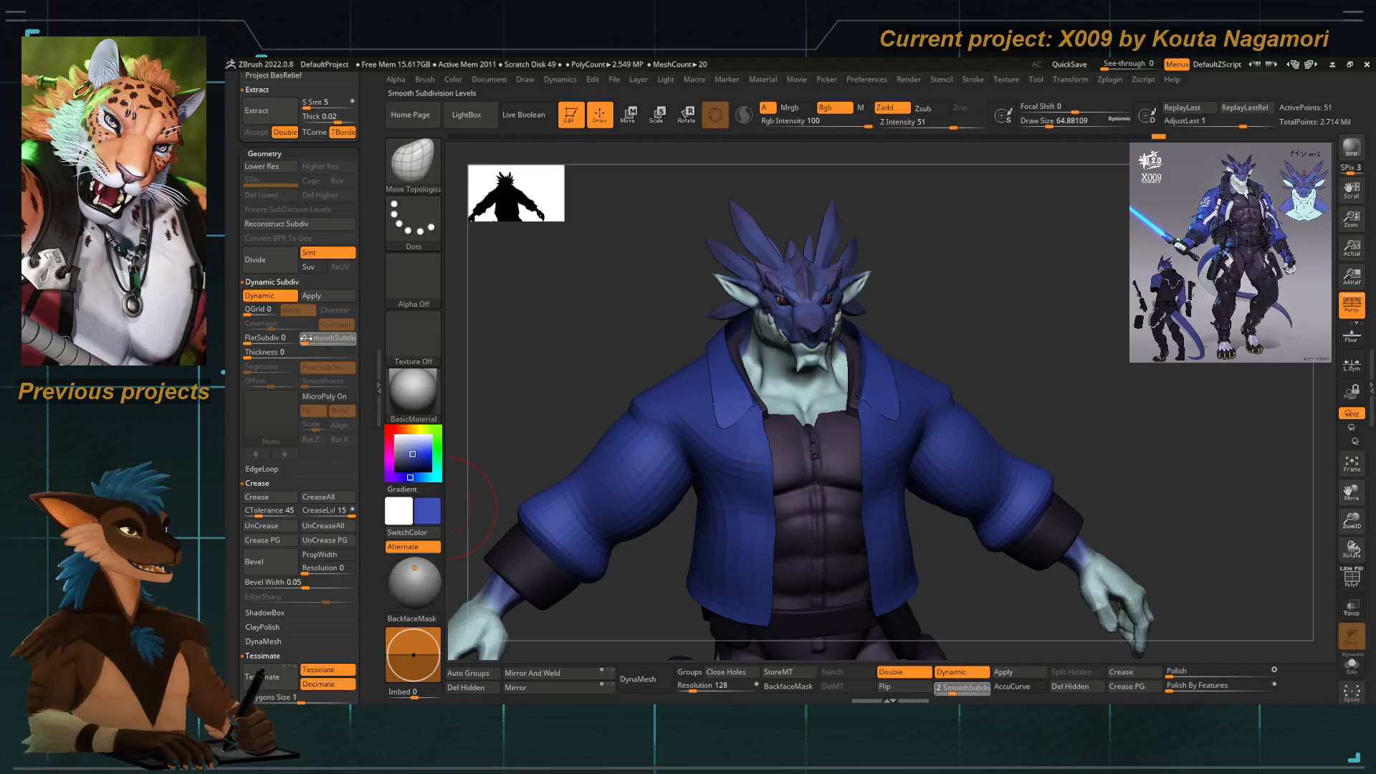
type("0")
key("Return")
left_click_drag(253, 358, 264, 358)
left_click_drag(512, 367, 709, 426)
mouse_move(265, 355)
left_mouse_down()
mouse_move(277, 353)
mouse_move(256, 352)
left_mouse_up()
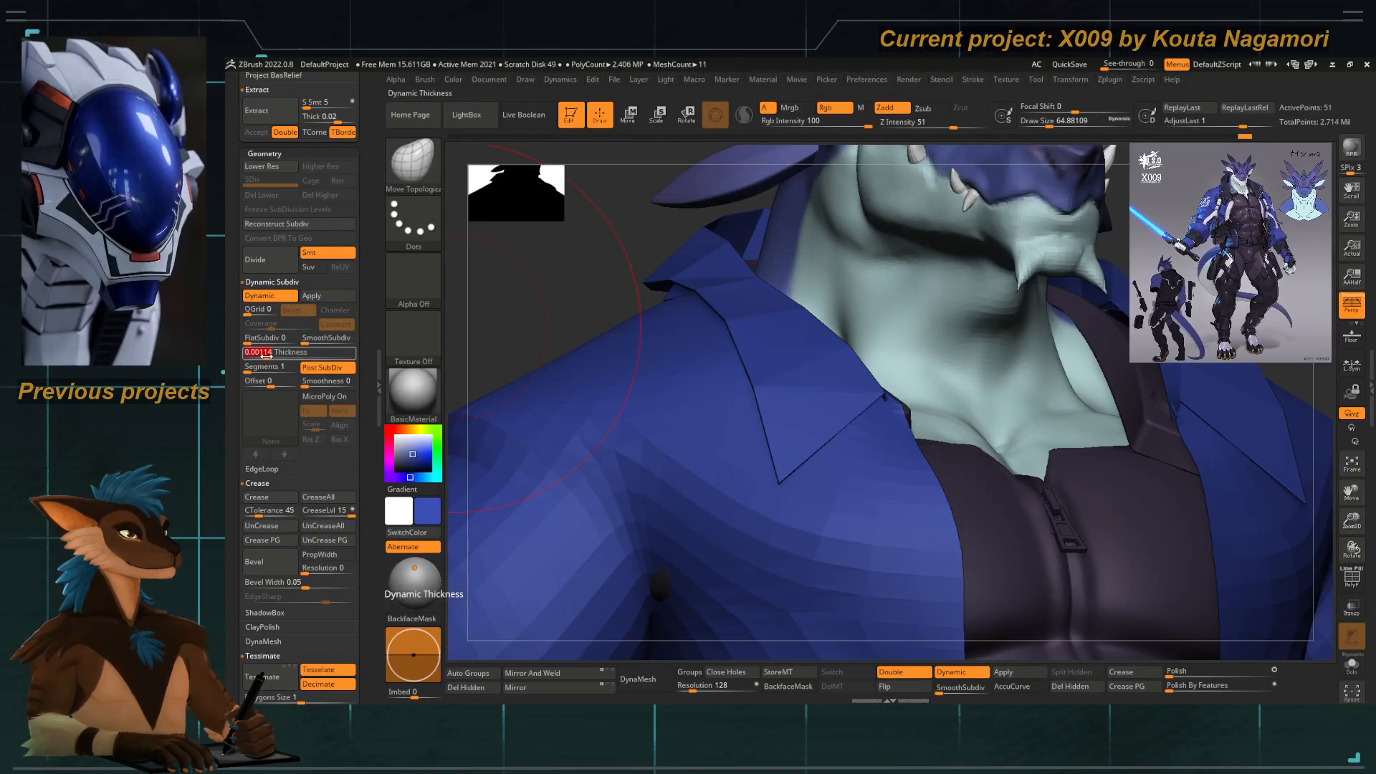
Set the collar's dynamic subdivision thickness to 0.002, comparing its look from the side and front.
left_click_drag(469, 345, 687, 384)
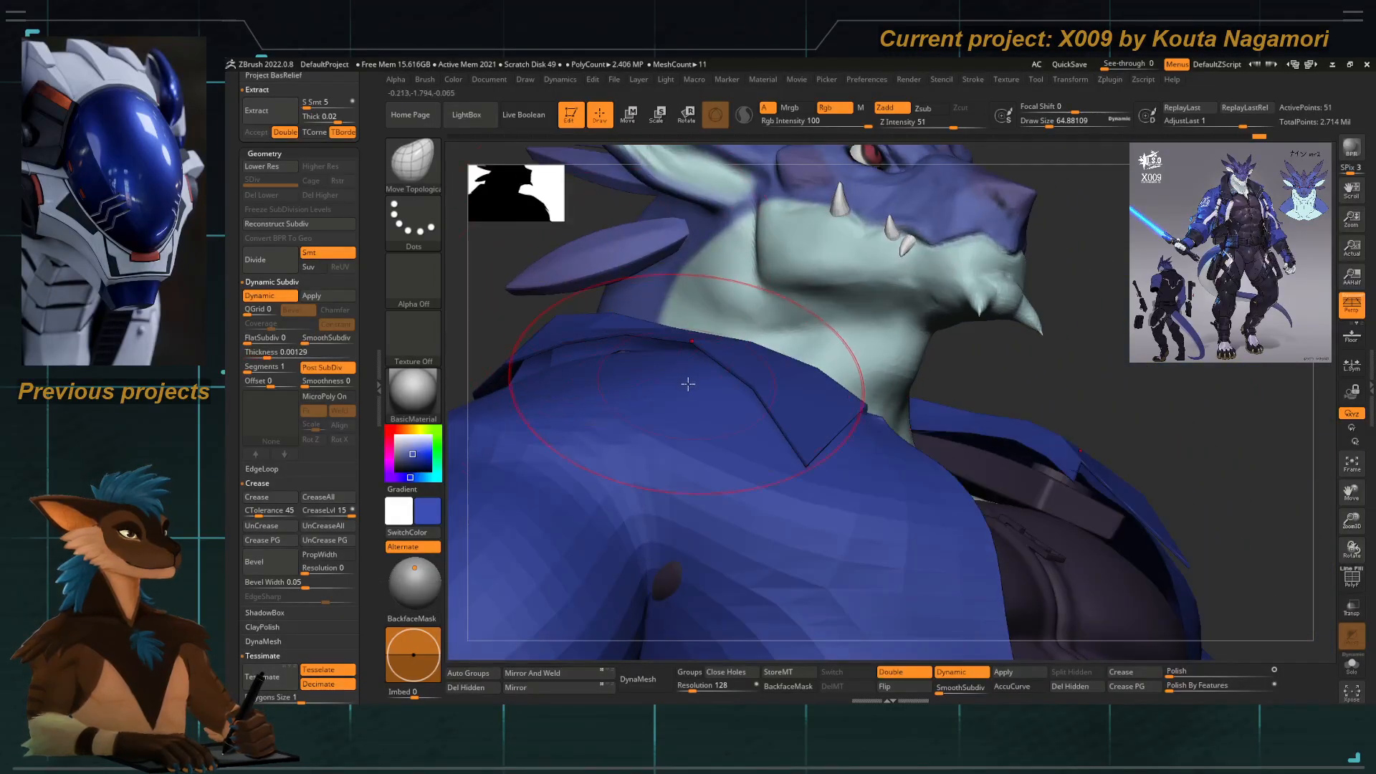
left_click_drag(272, 356, 268, 356)
right_click_drag(592, 359, 519, 350, "ctrl")
left_click(295, 353)
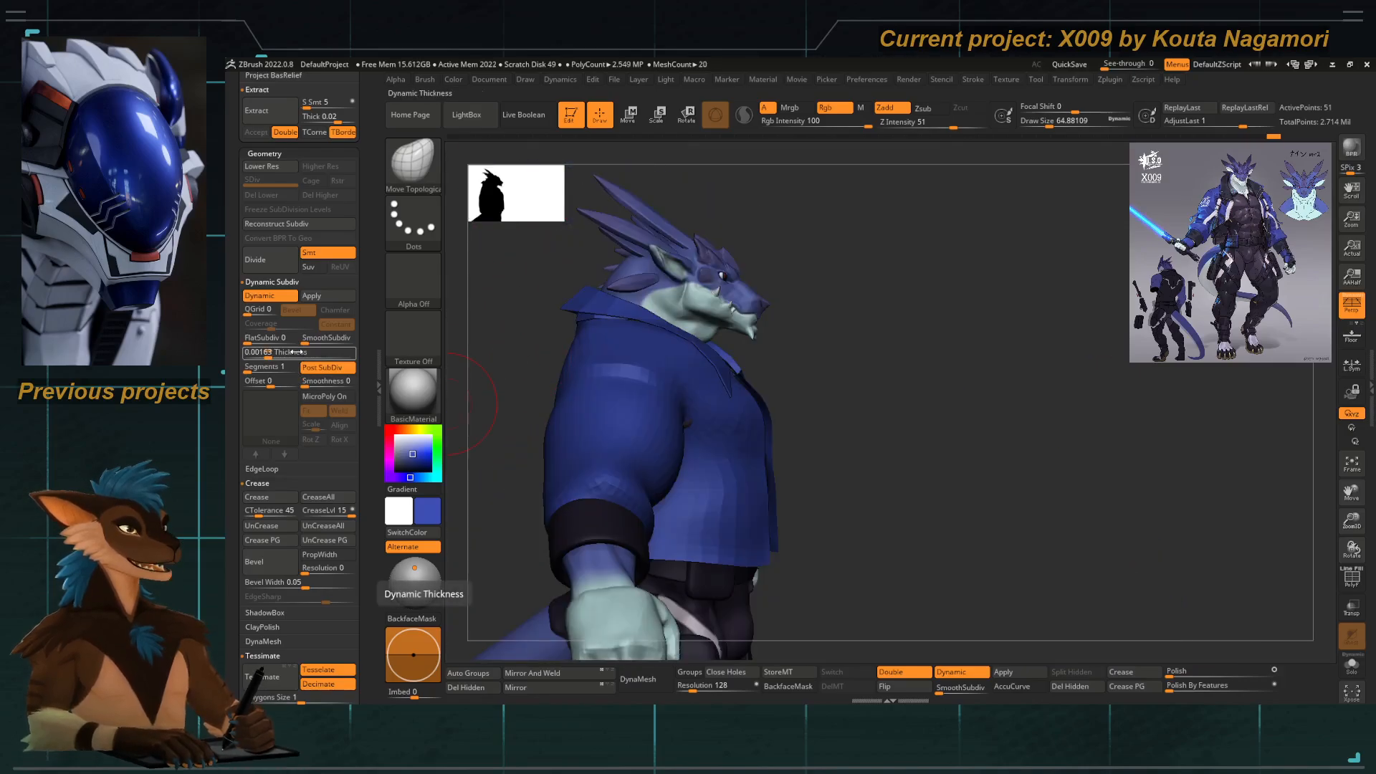
type("0.002")
key("Return")
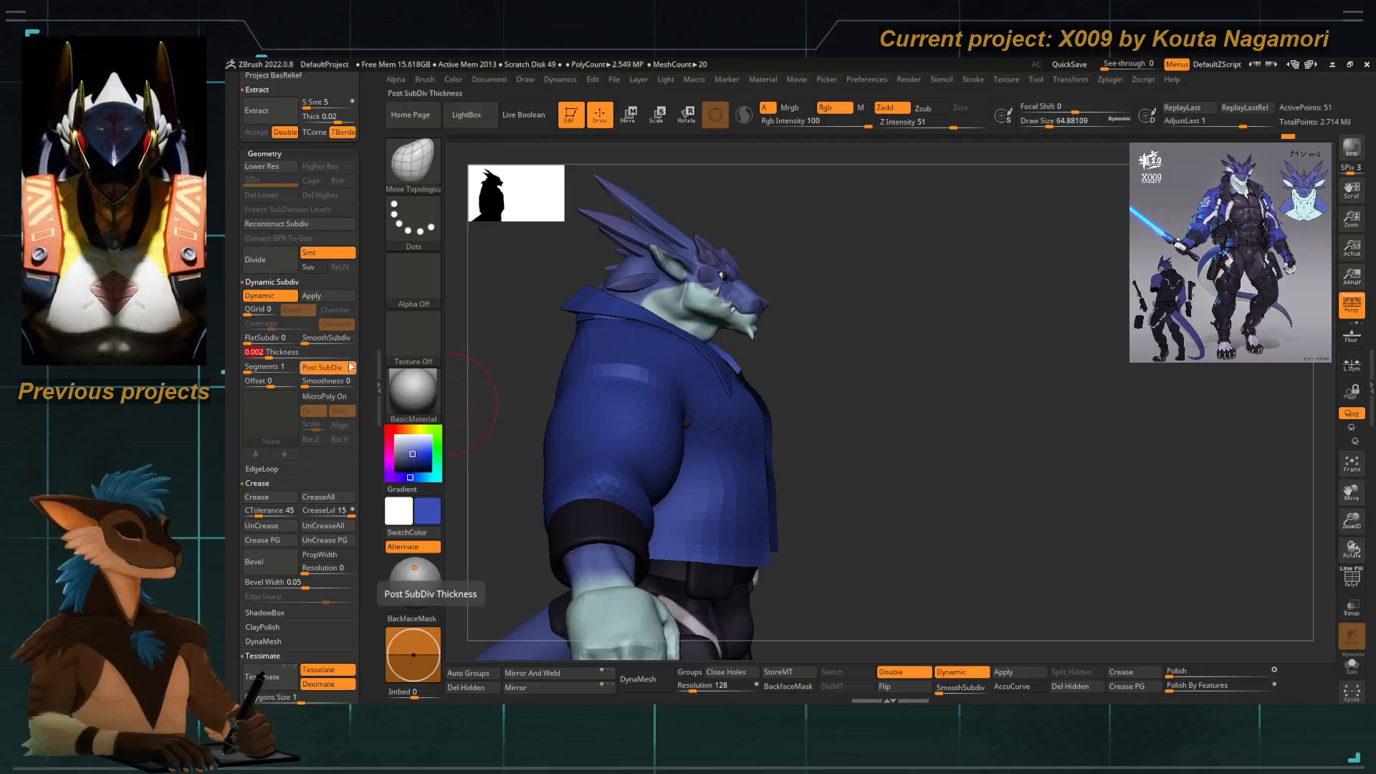
right_click_drag(523, 344, 422, 371)
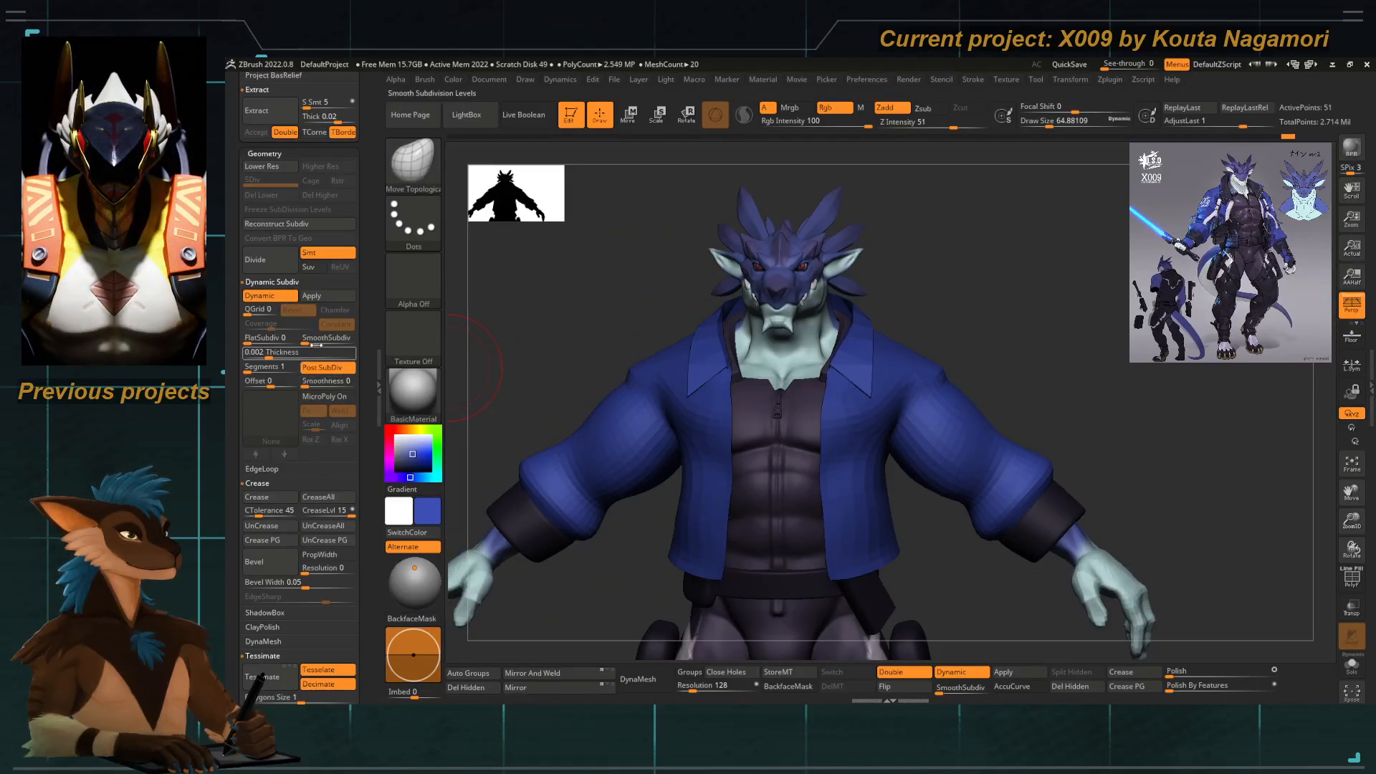
Set the collar's FlatSubdiv to 1 and raise its SmoothSubdiv level to round the edges.
left_click_drag(306, 342, 255, 344)
left_click(248, 342)
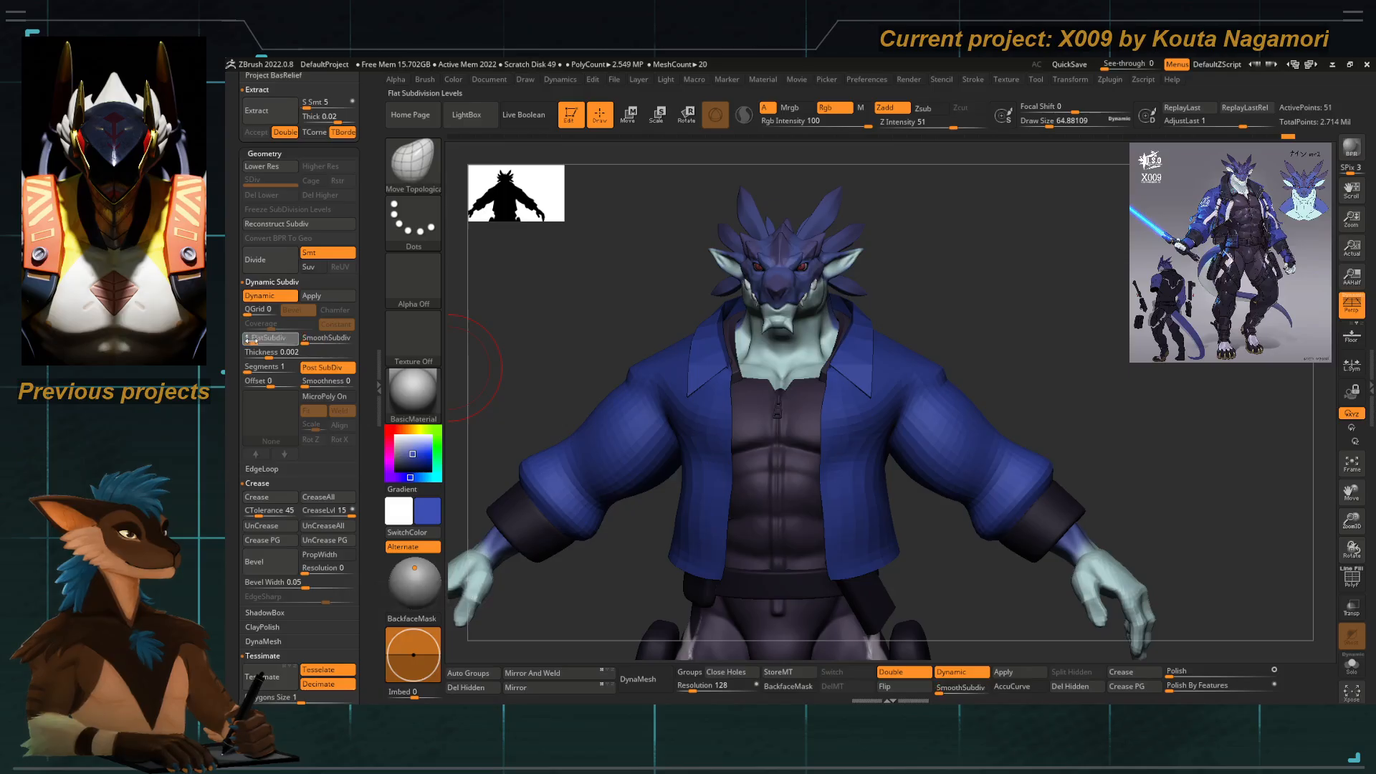
left_click_drag(303, 342, 309, 341)
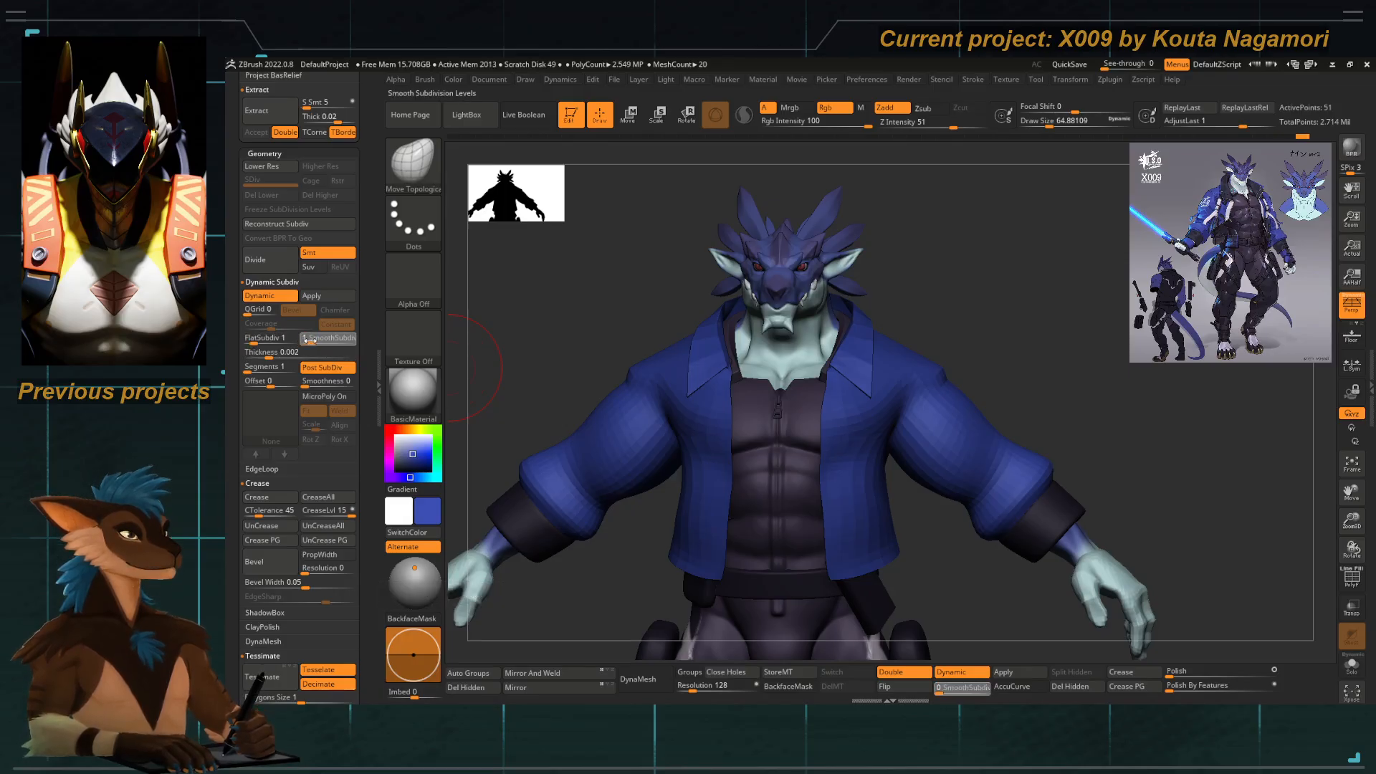
left_click_drag(569, 311, 737, 392)
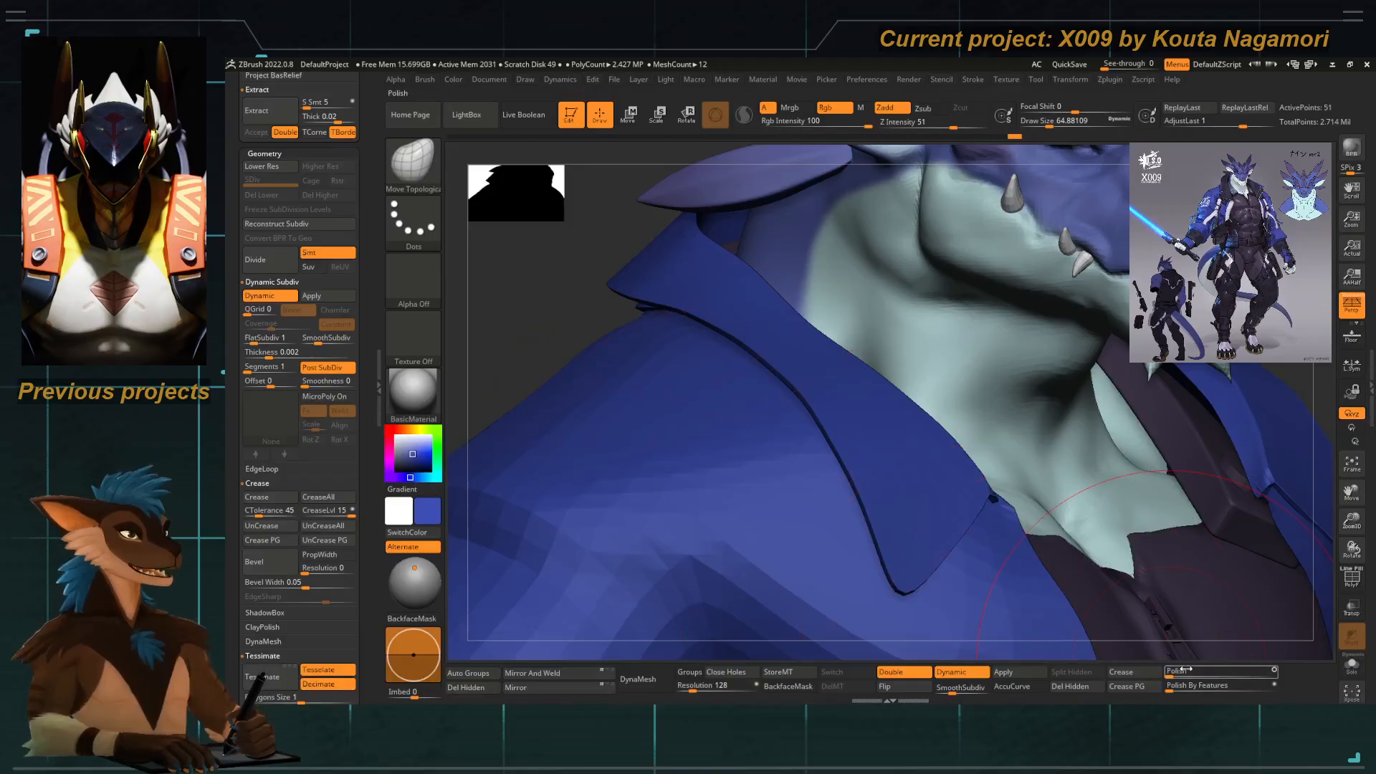
Polish the collar by features and inspect the rounded lapels from the side and front.
left_click(1170, 686)
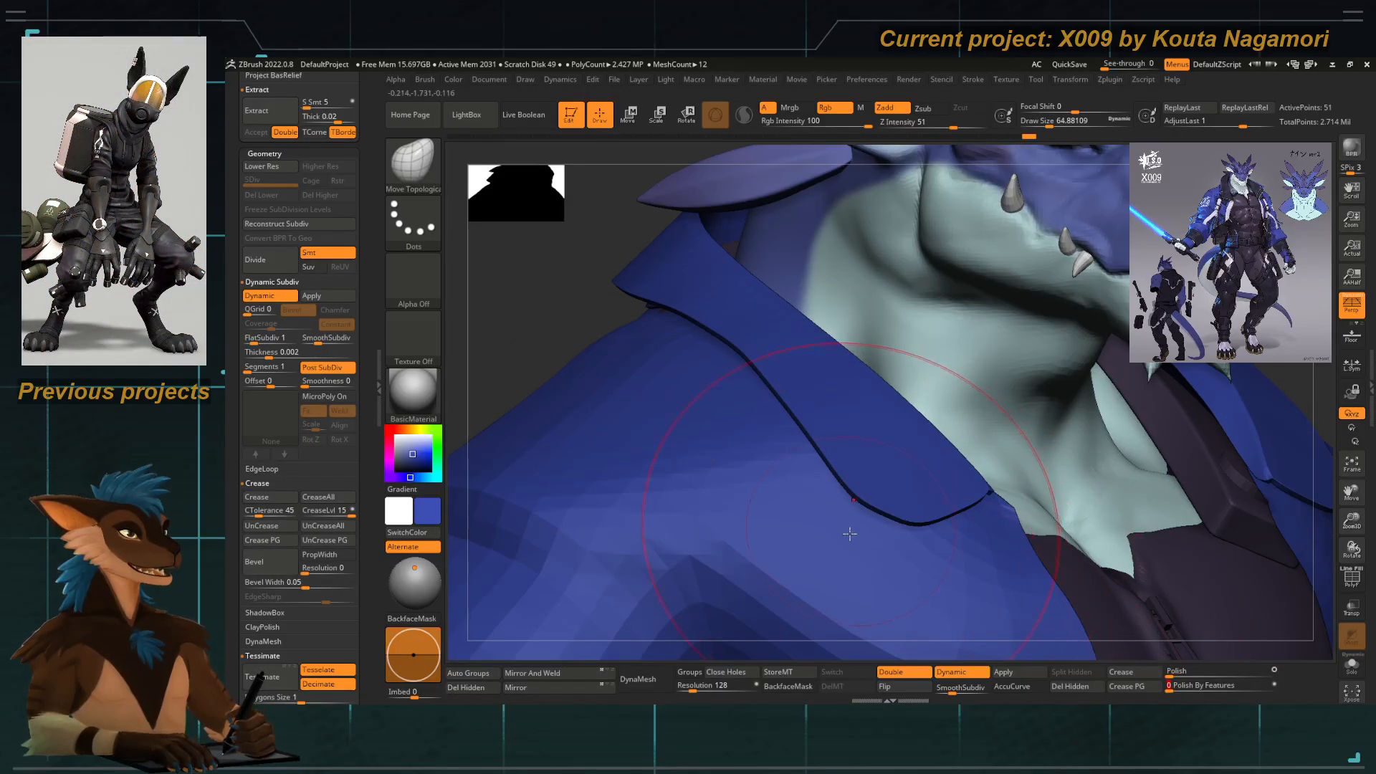
left_click_drag(810, 448, 781, 502)
mouse_move(573, 329)
left_mouse_down("alt")
mouse_move(587, 410)
mouse_move(669, 435)
mouse_move(623, 402)
mouse_move(662, 412)
left_mouse_up("alt")
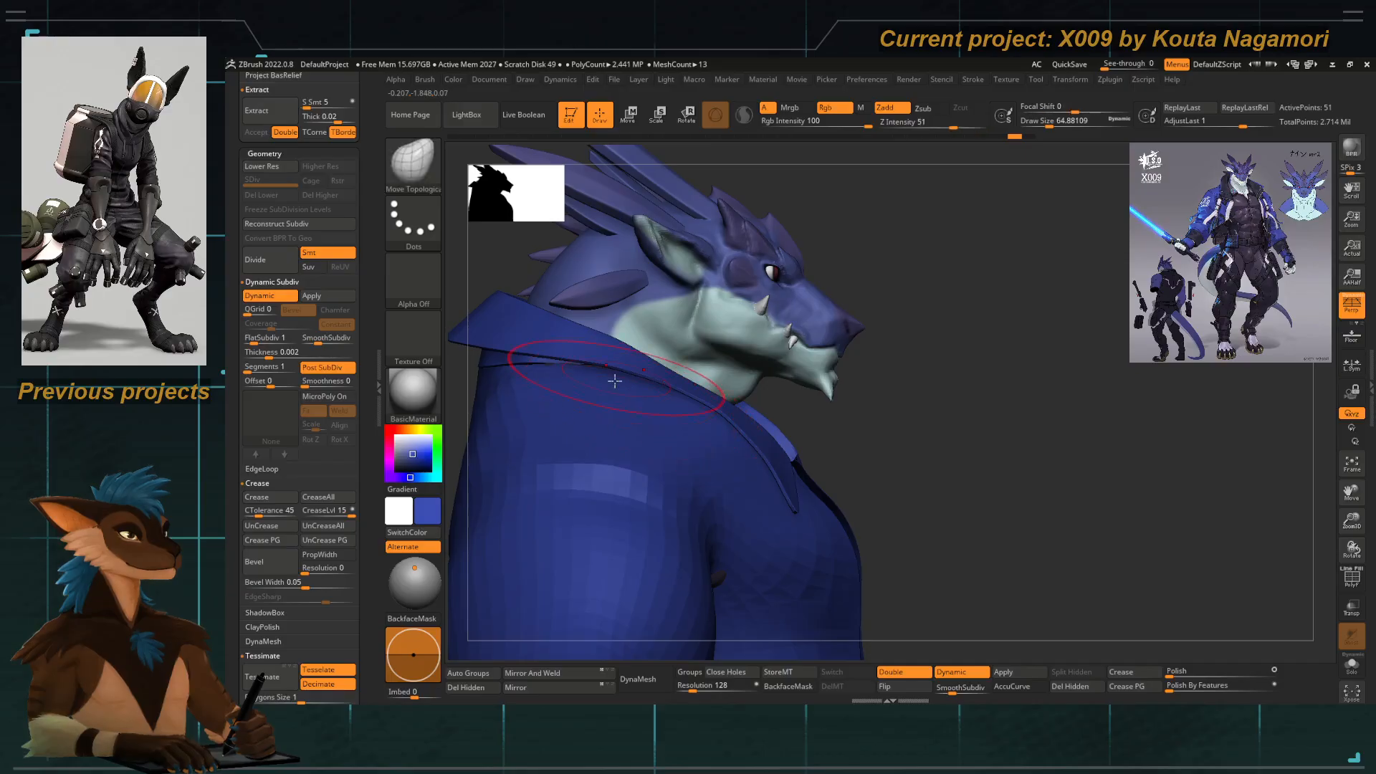
left_click_drag(967, 406, 716, 407, "shift")
left_click_drag(548, 465, 756, 335, "alt")
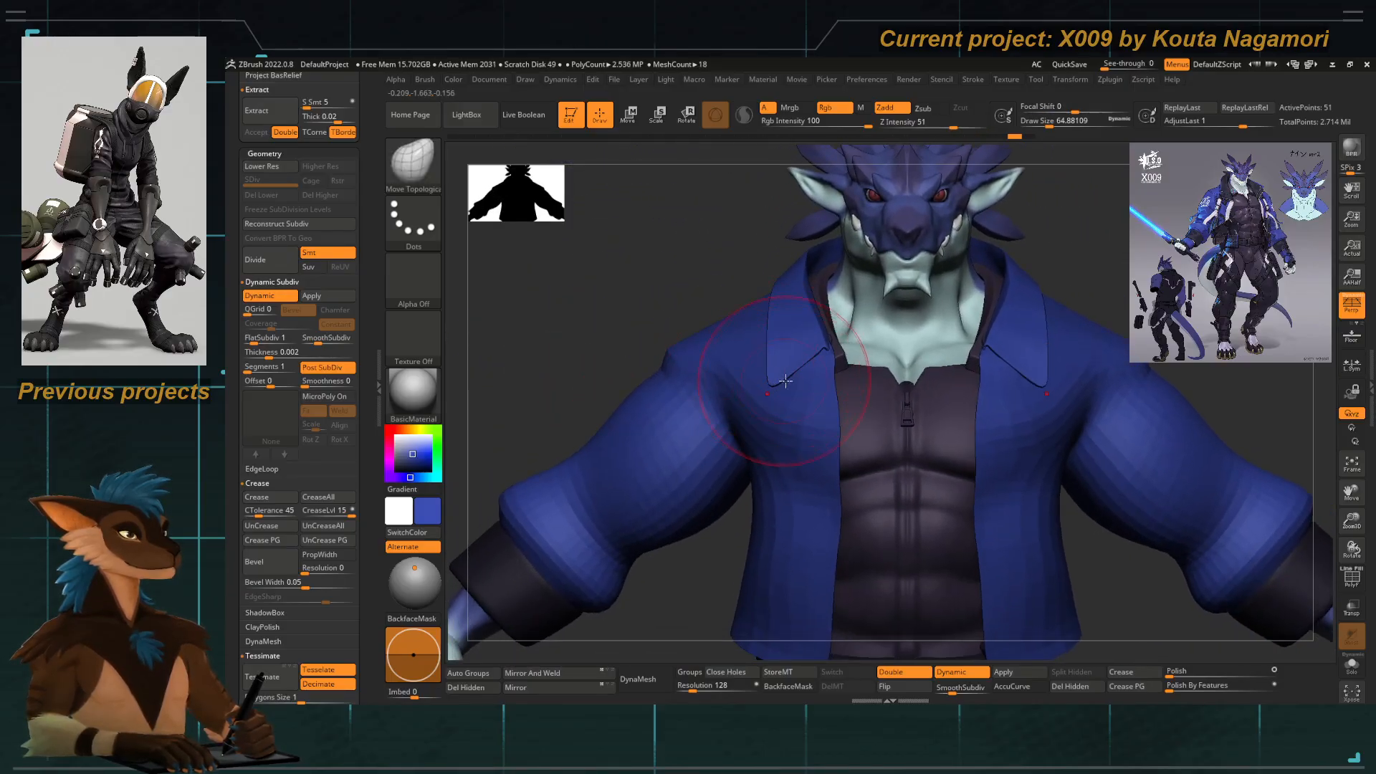
Reshape the front collar edge beside the neck using the Move Topological brush at a draw size of about 44 to 51.
key("b")
key("m")
key("t")
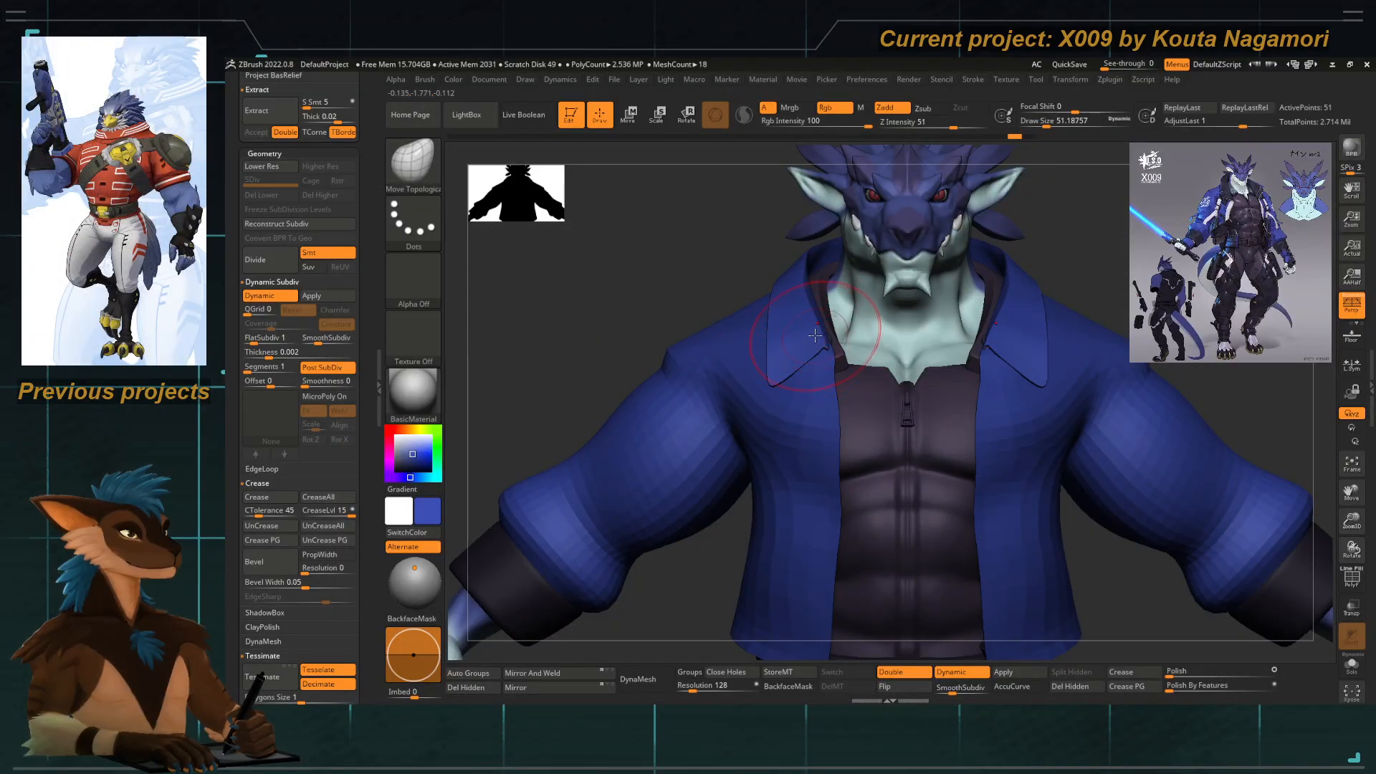
key("space")
mouse_move(817, 341)
left_mouse_down()
mouse_move(809, 349)
mouse_move(822, 324)
left_mouse_up()
key("space")
key("space")
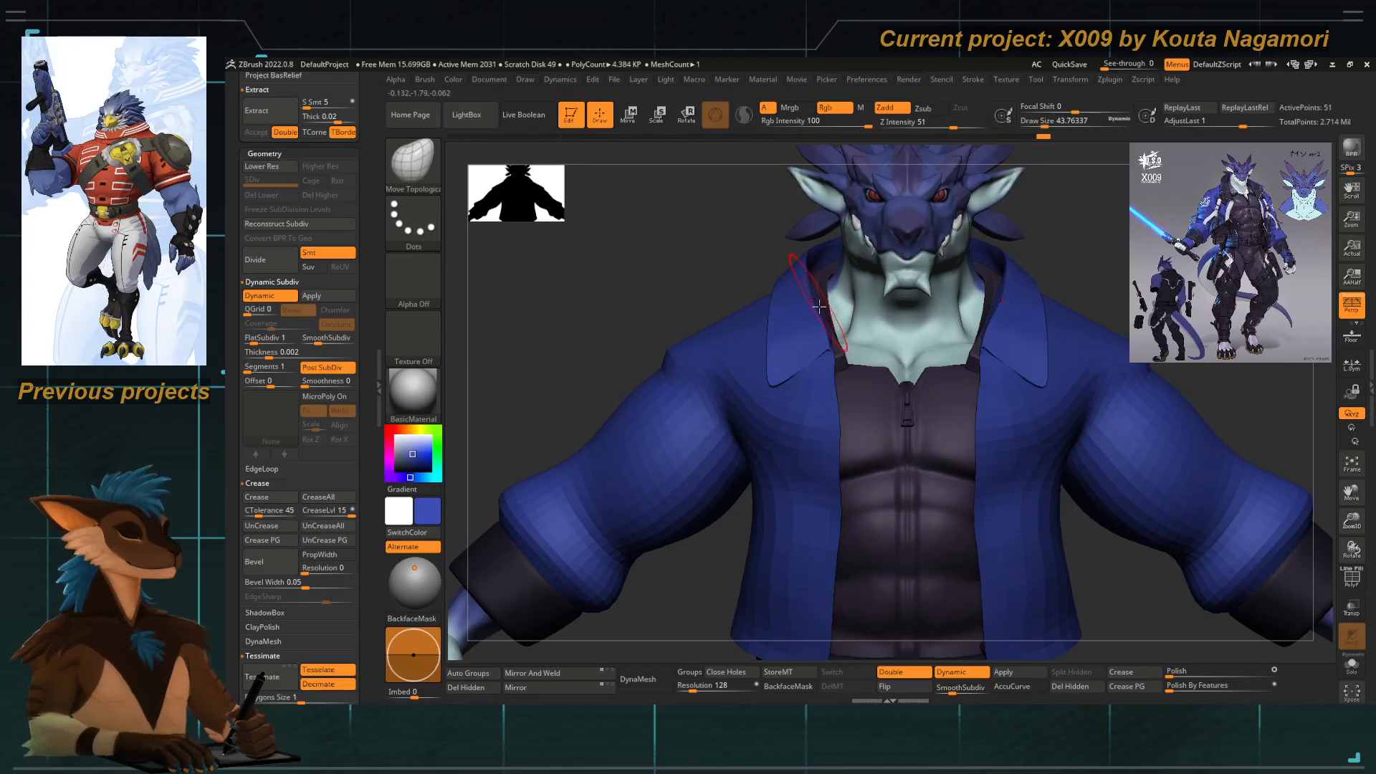
key("space")
left_click_drag(814, 312, 817, 312)
right_click_drag(749, 307, 931, 313)
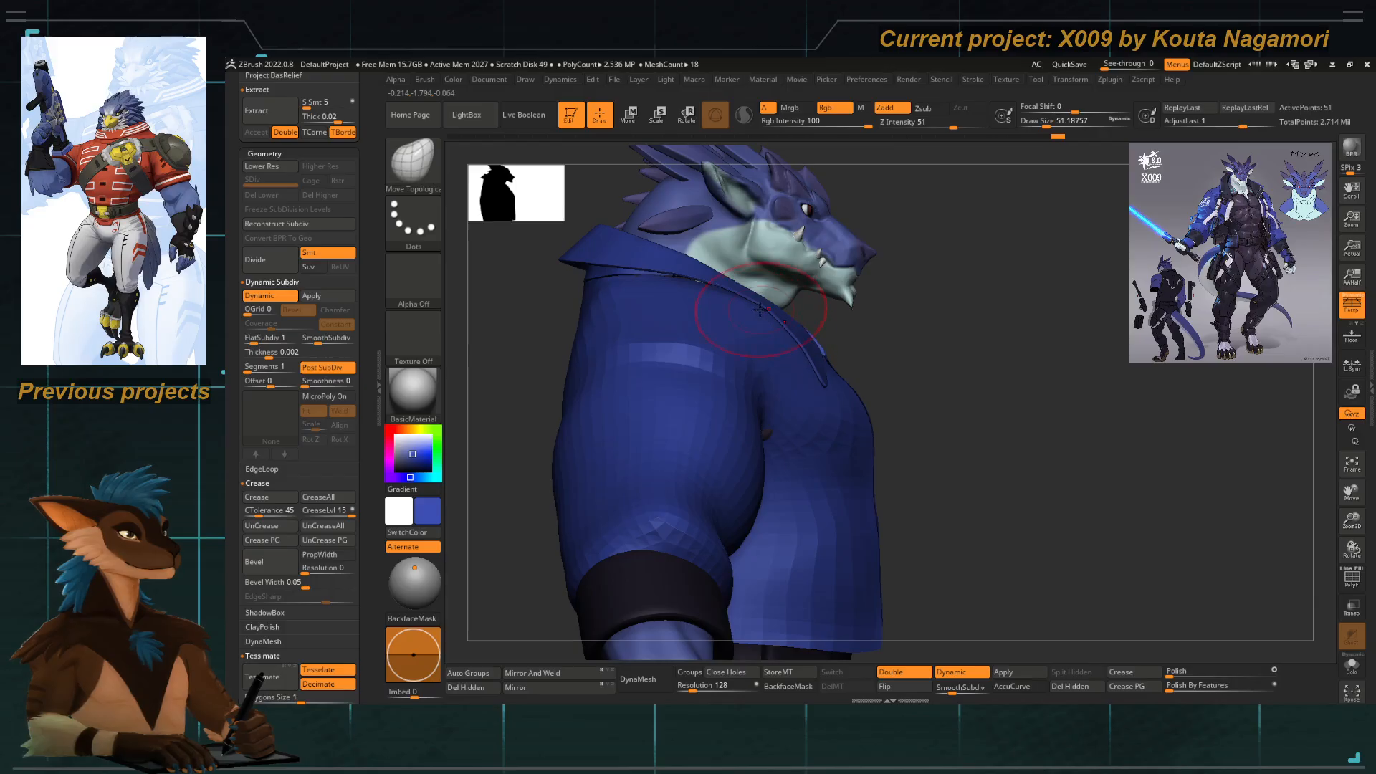
Adjust the collar's side edge over the shoulder and down to the lapel tip with a smaller Move Topological brush.
mouse_move(724, 278)
left_mouse_down()
mouse_move(706, 303)
mouse_move(734, 287)
left_mouse_up()
key("space")
mouse_move(741, 287)
right_mouse_down("ctrl")
mouse_move(743, 303)
mouse_move(763, 289)
right_mouse_up("ctrl")
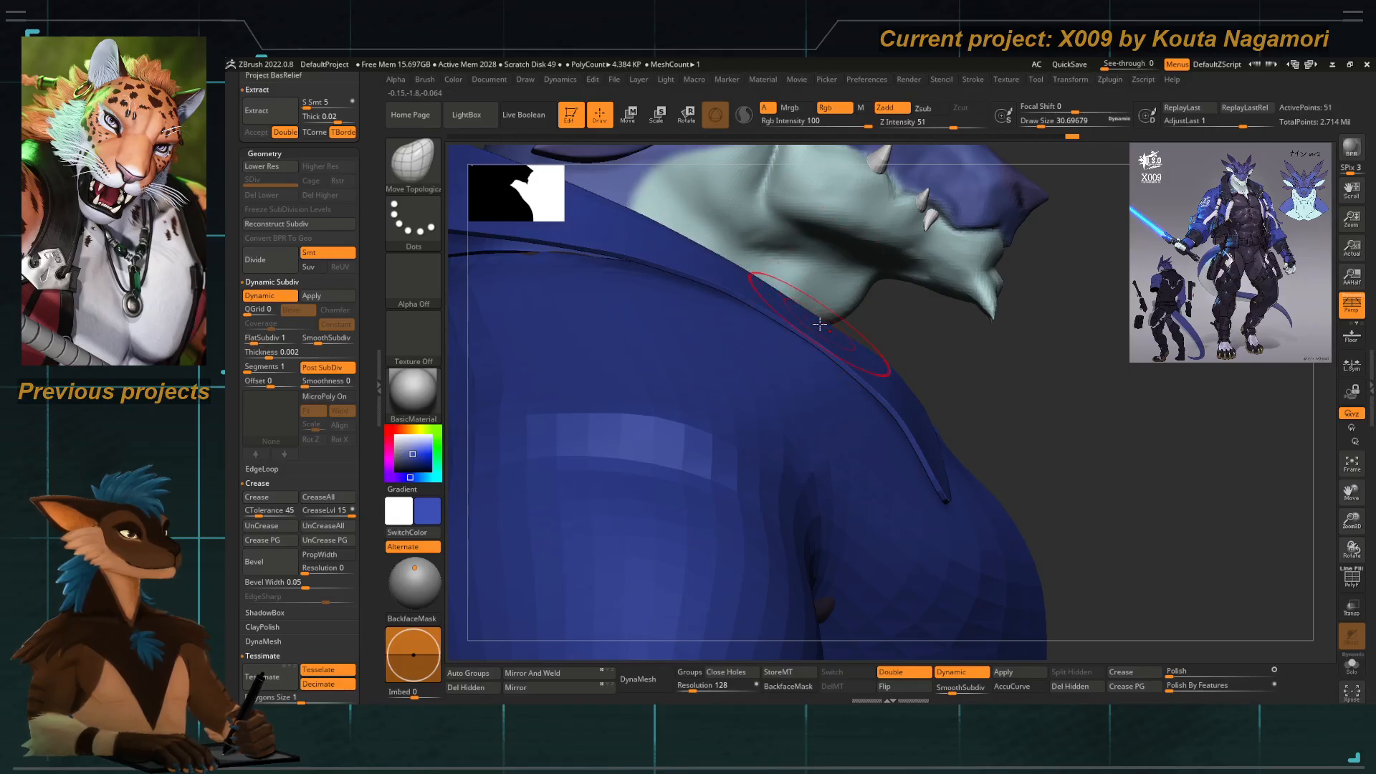
key("space")
left_click_drag(879, 367, 887, 371)
key("space")
mouse_move(961, 457)
left_mouse_down()
mouse_move(968, 428)
mouse_move(981, 434)
left_mouse_up()
right_click_drag(998, 460, 924, 423, "ctrl")
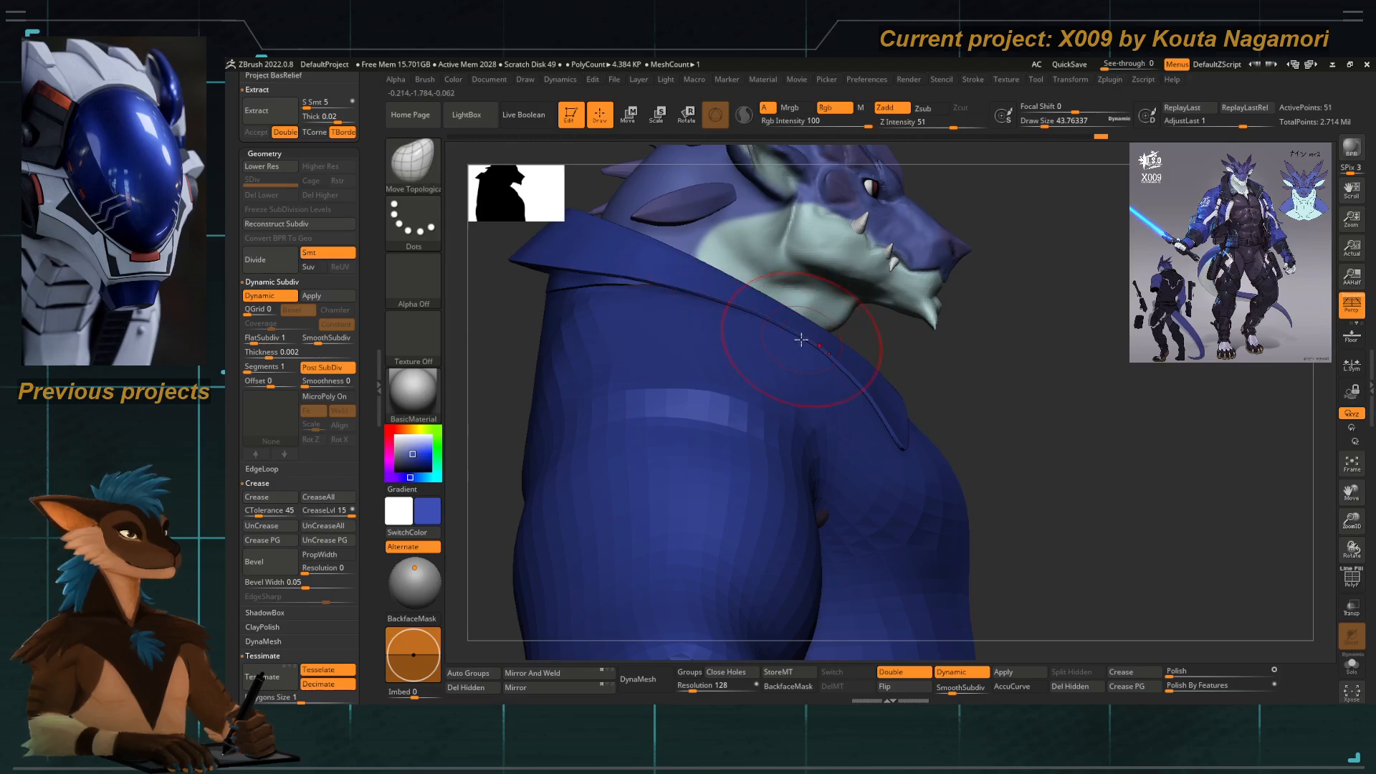
Refine the front of the collar around the neck opening, checking the lapels against the whole jacket.
right_click_drag(805, 344, 516, 349, "ctrl")
right_click_drag(664, 341, 671, 409, "ctrl")
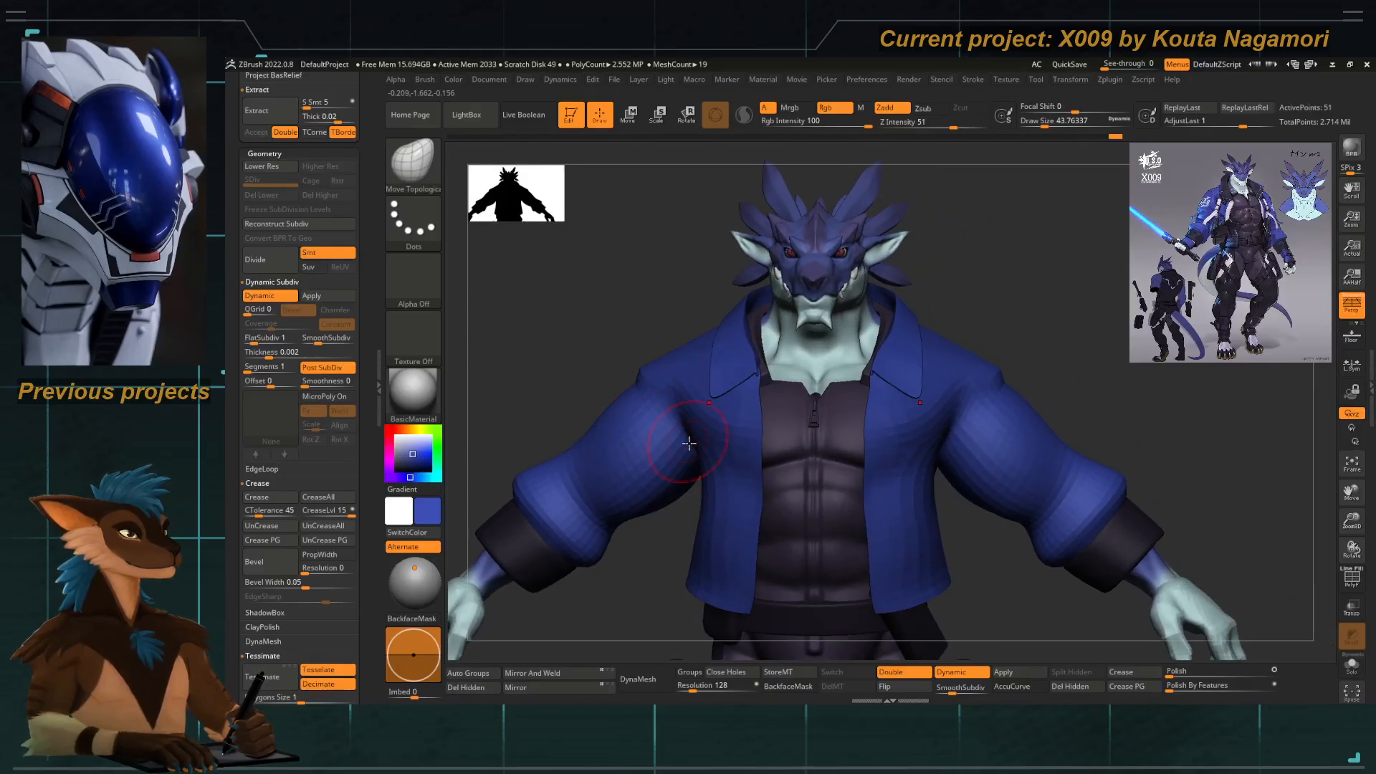
right_click_drag(689, 444, 758, 313, "ctrl")
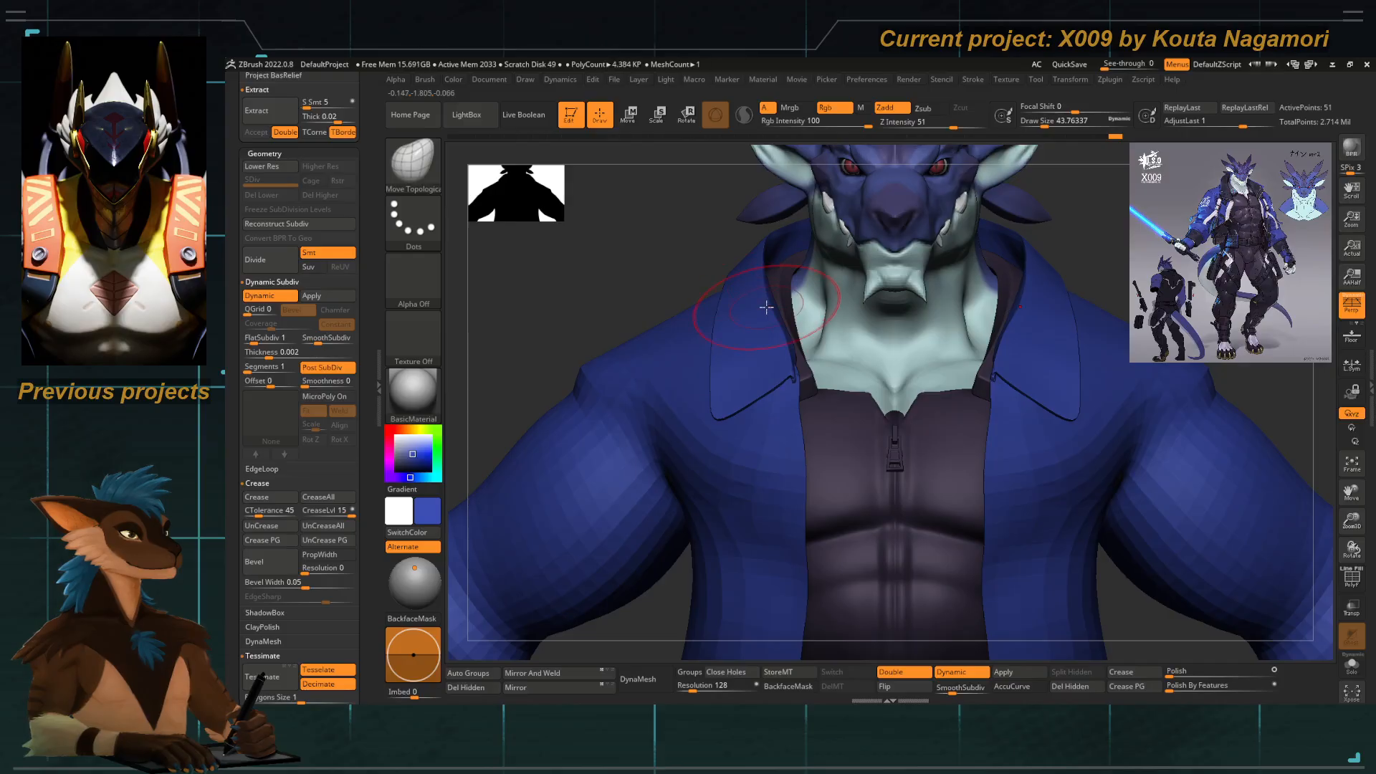
right_click_drag(811, 331, 724, 281, "ctrl")
Refine the back of the collar where it folds over the shoulders, checking its silhouette from behind.
right_click_drag(579, 282, 770, 387, "alt")
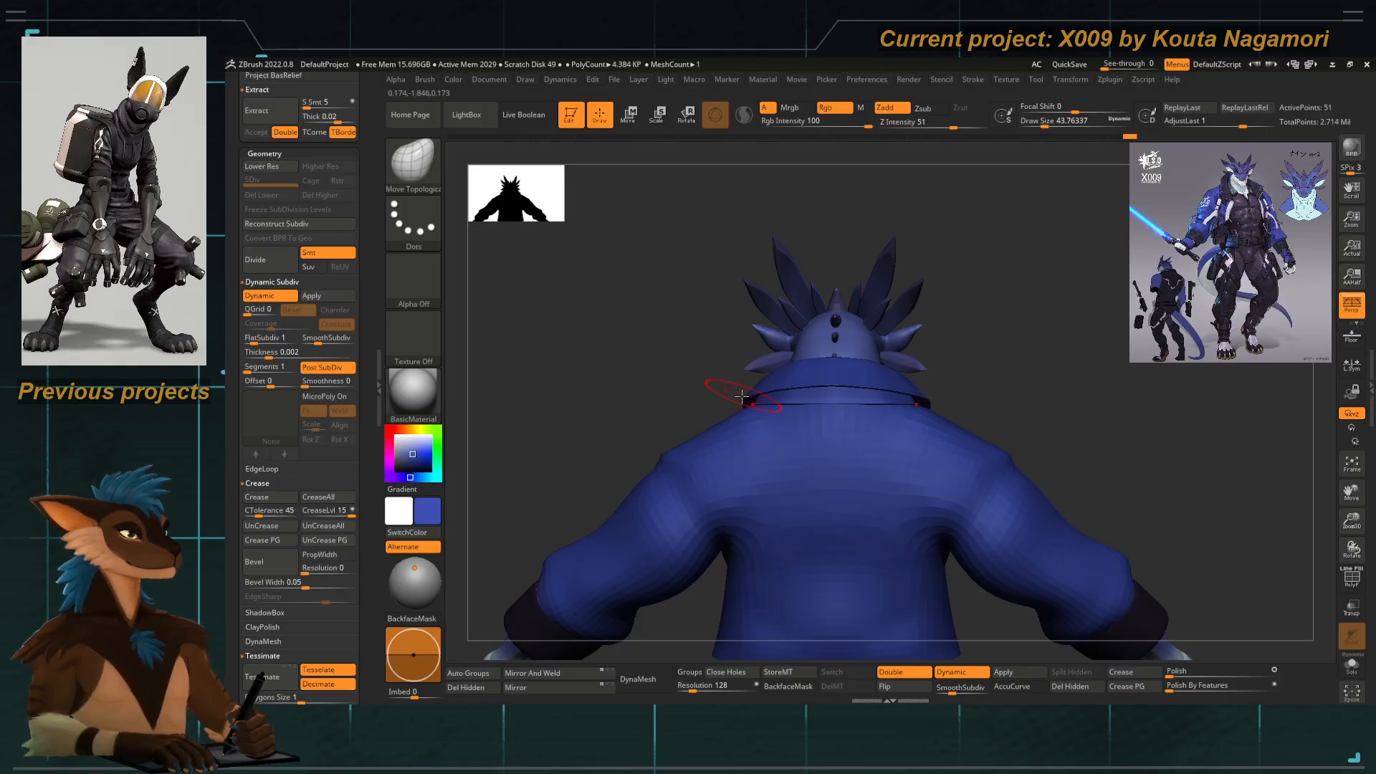
scroll(742, 396, "up", 3)
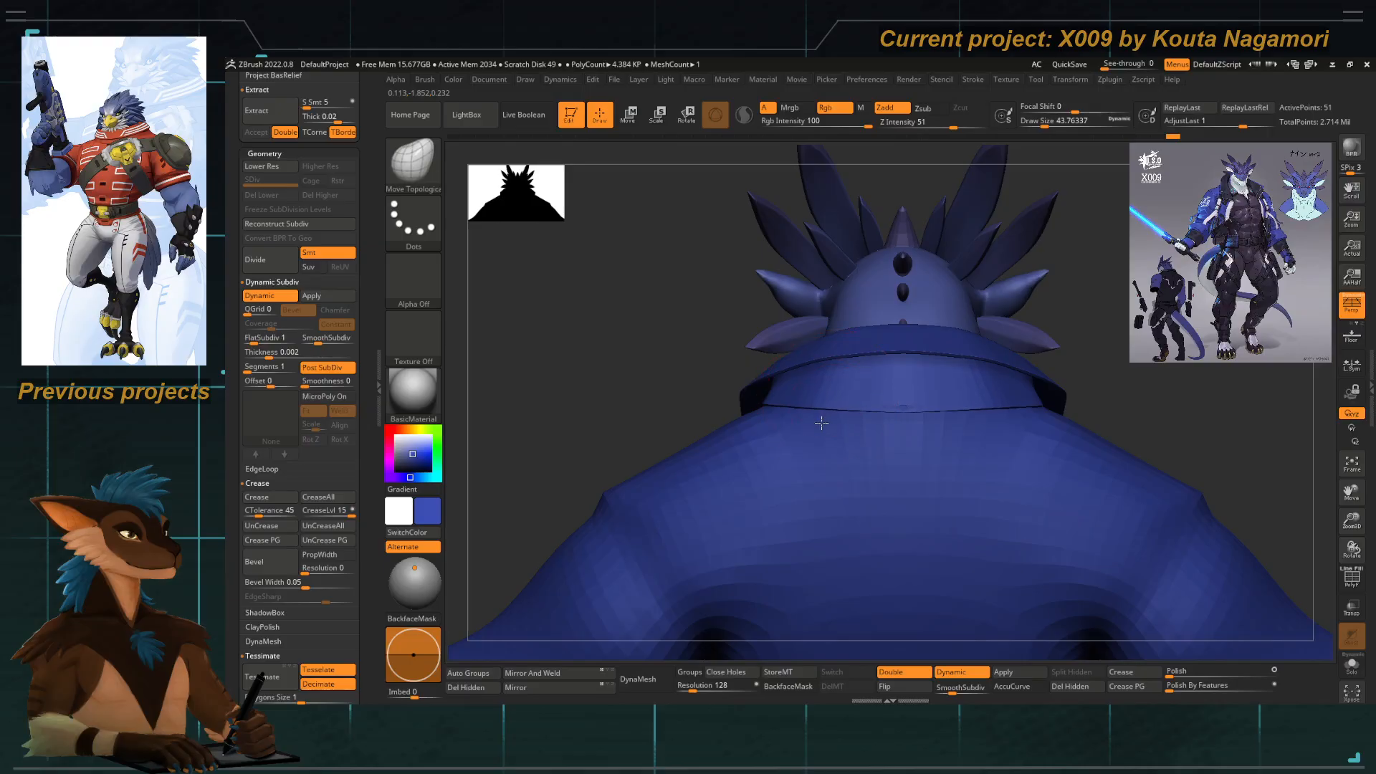
right_click_drag(829, 427, 770, 389, "ctrl")
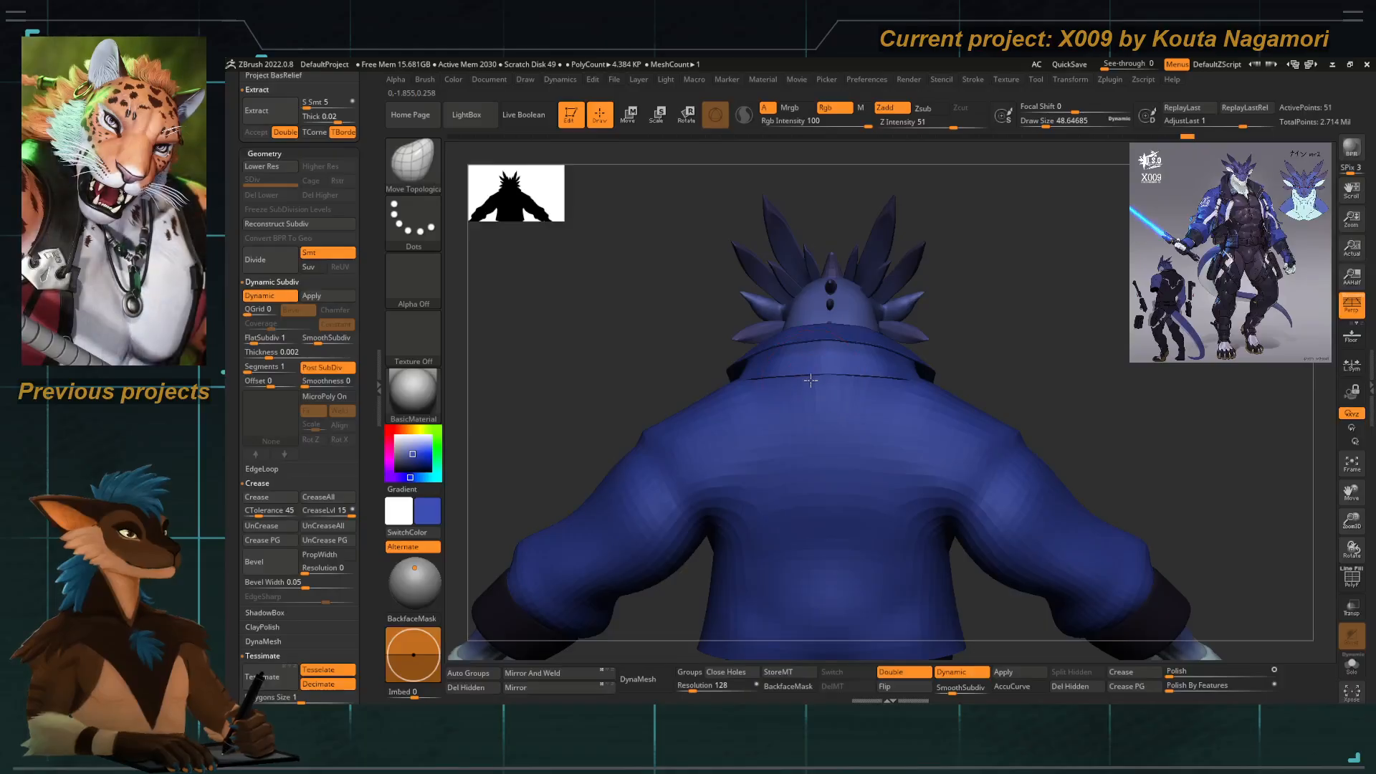
right_click_drag(794, 402, 703, 385, "ctrl")
right_click_drag(703, 385, 731, 326, "alt")
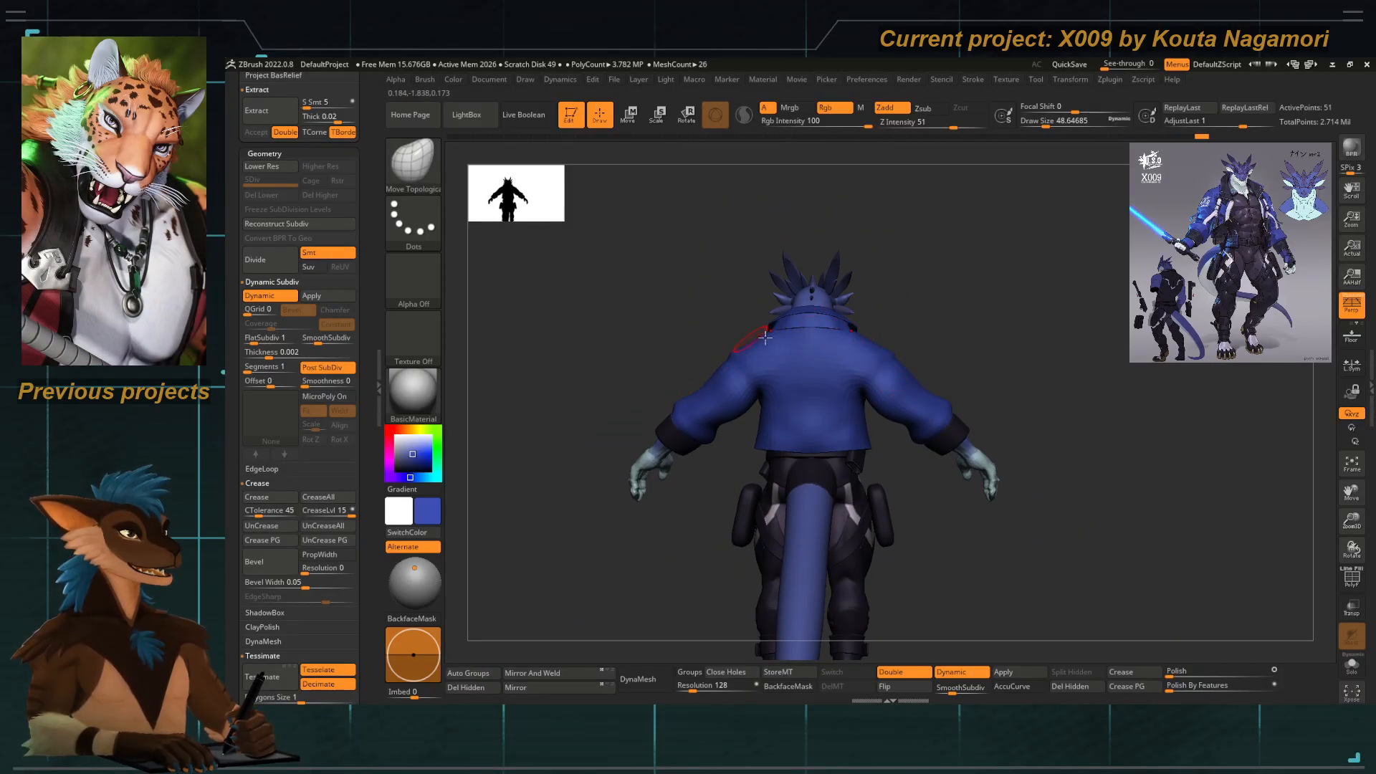
right_click_drag(765, 337, 800, 354, "ctrl")
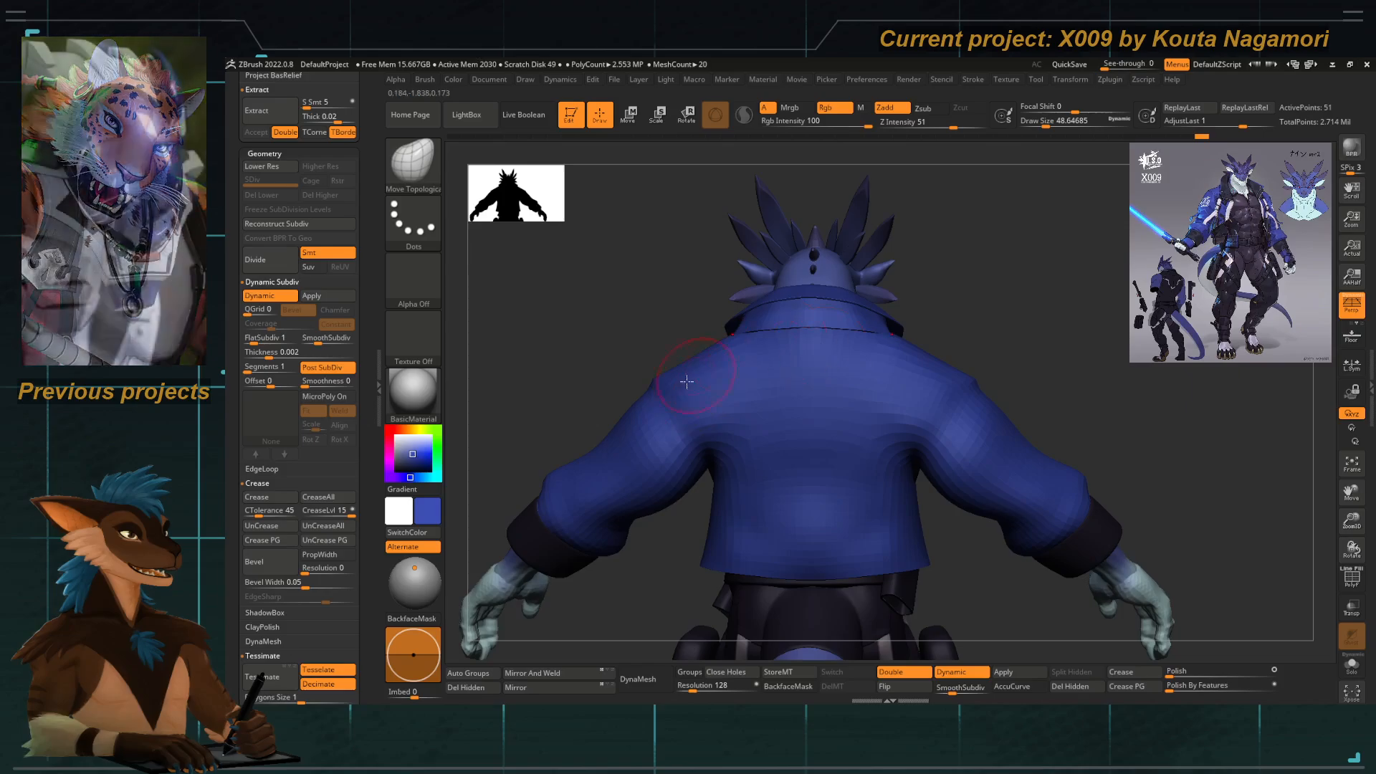
Make the jacket the active subtool, show its wireframe in Solo mode, and isolate the torso polygroup without the sleeves.
left_click(737, 425, "alt")
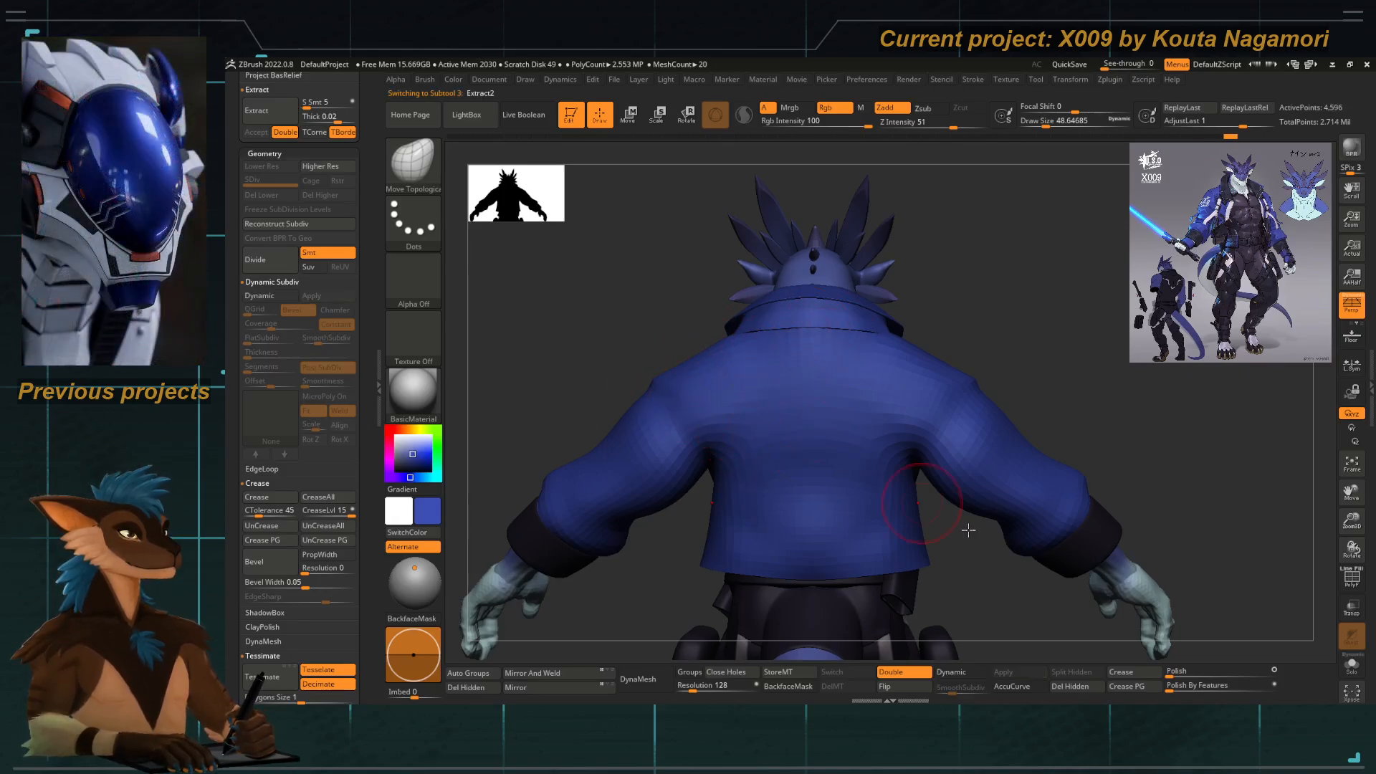
key("shift+f")
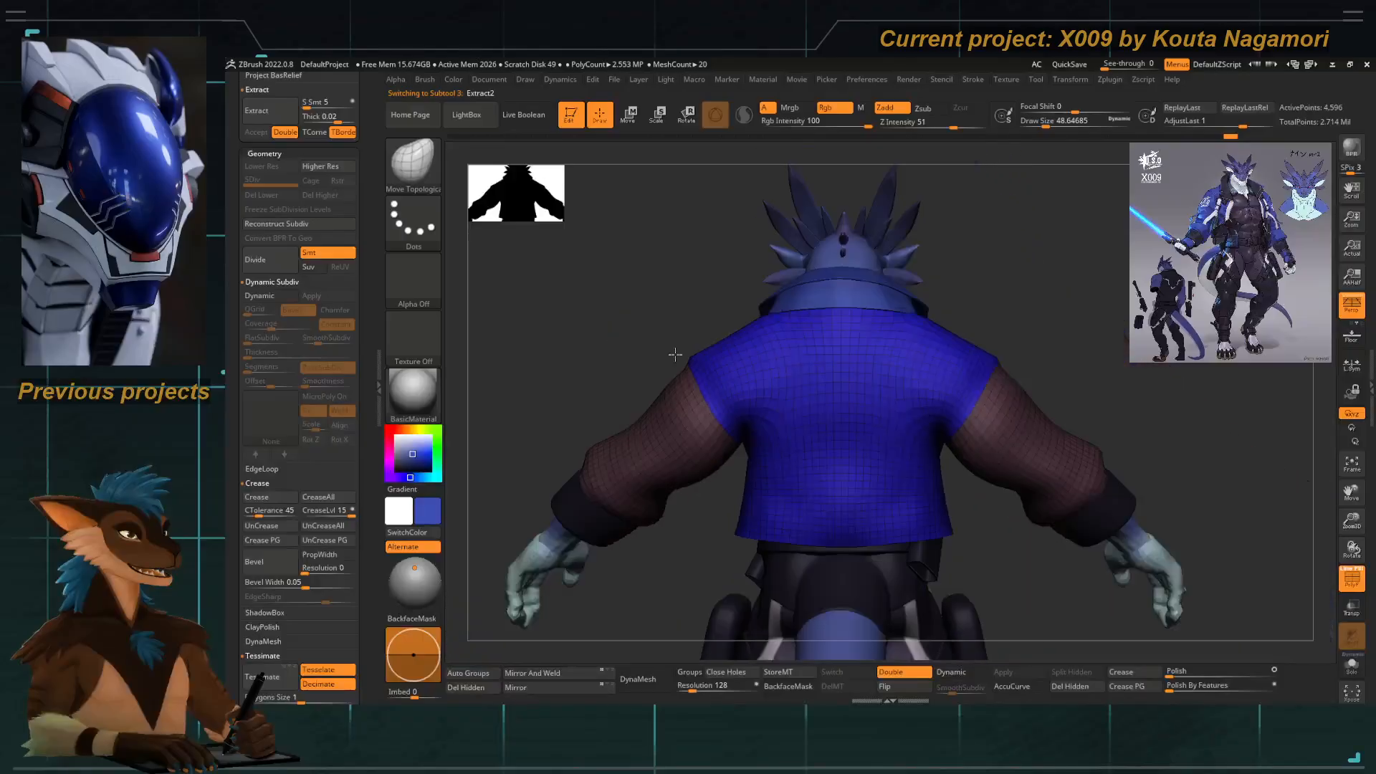
left_click_drag(675, 354, 748, 339)
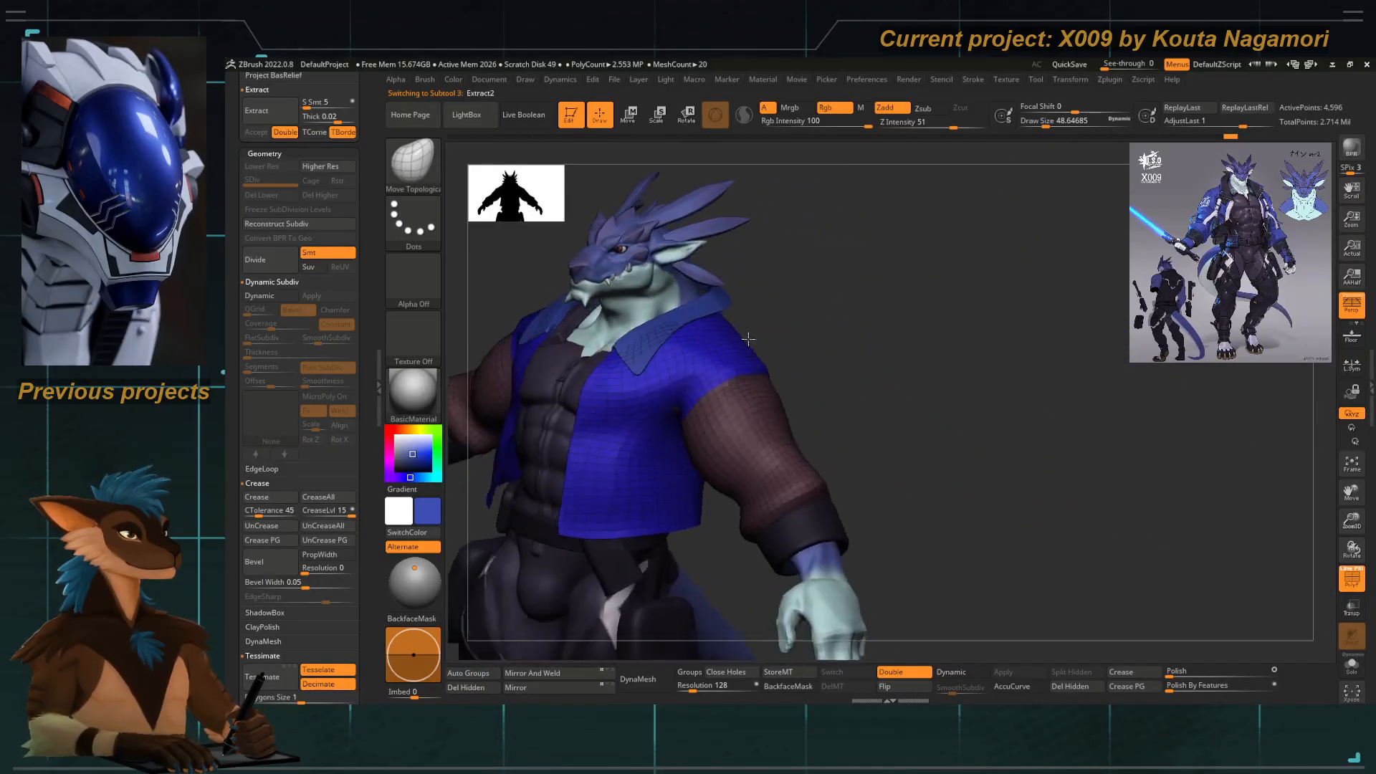
right_click_drag(748, 338, 813, 390)
left_click(1350, 665)
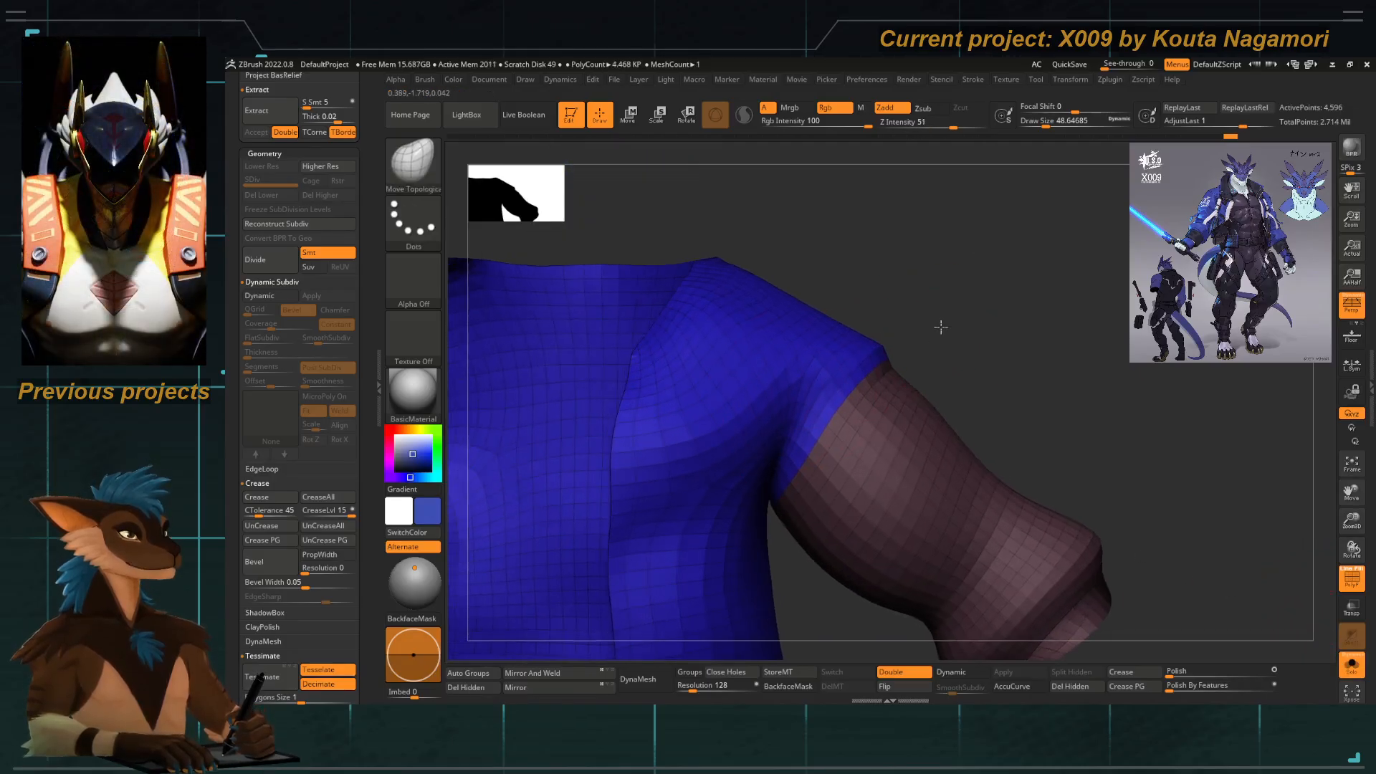
mouse_move(941, 326)
right_mouse_down()
mouse_move(928, 341)
mouse_move(925, 325)
mouse_move(918, 351)
mouse_move(993, 359)
mouse_move(832, 345)
mouse_move(818, 364)
mouse_move(710, 359)
mouse_move(704, 335)
right_mouse_up()
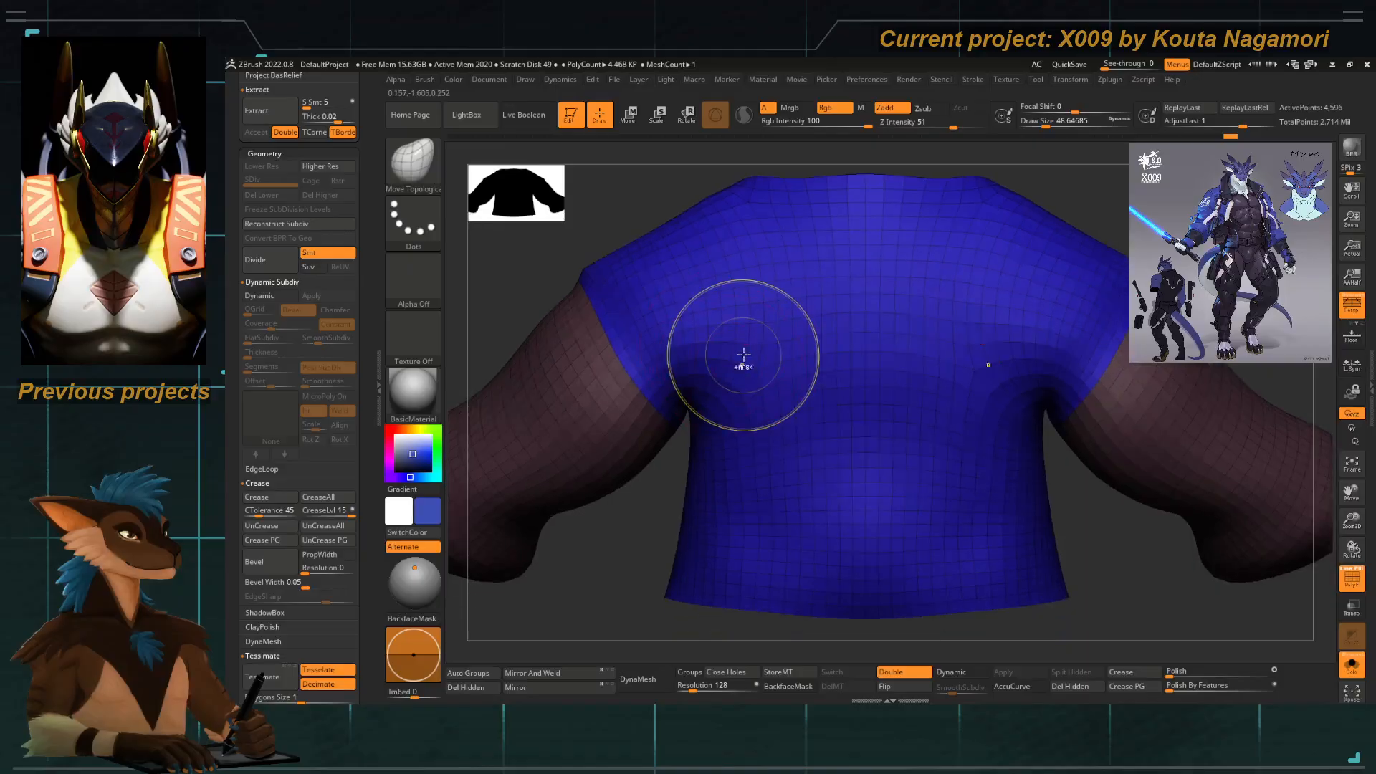
left_click(743, 360, "ctrl+shift")
right_click_drag(642, 495, 658, 451)
Set the ZModeler polygon action to PolyGroup with a Polyloop target and assign a horizontal loop across the jacket's upper back.
key("b")
key("z")
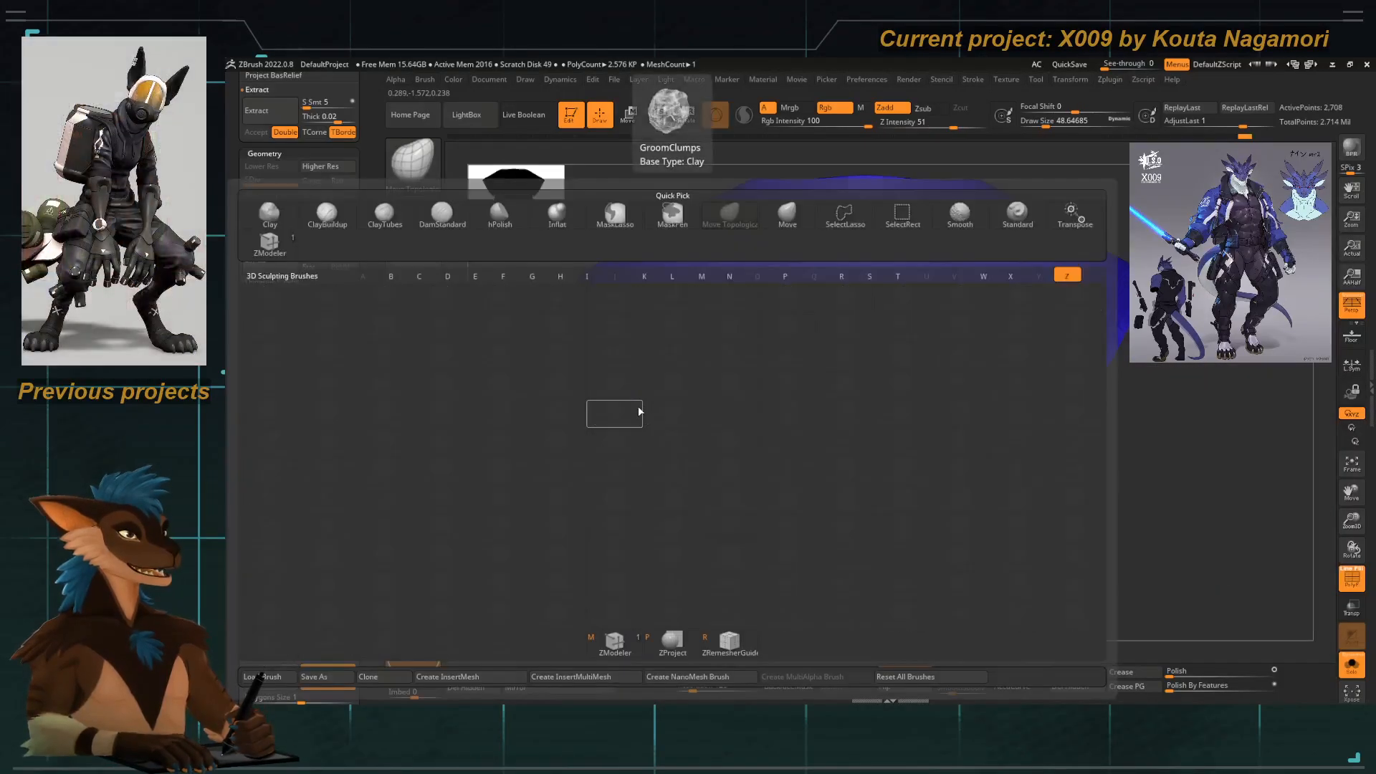
key("m")
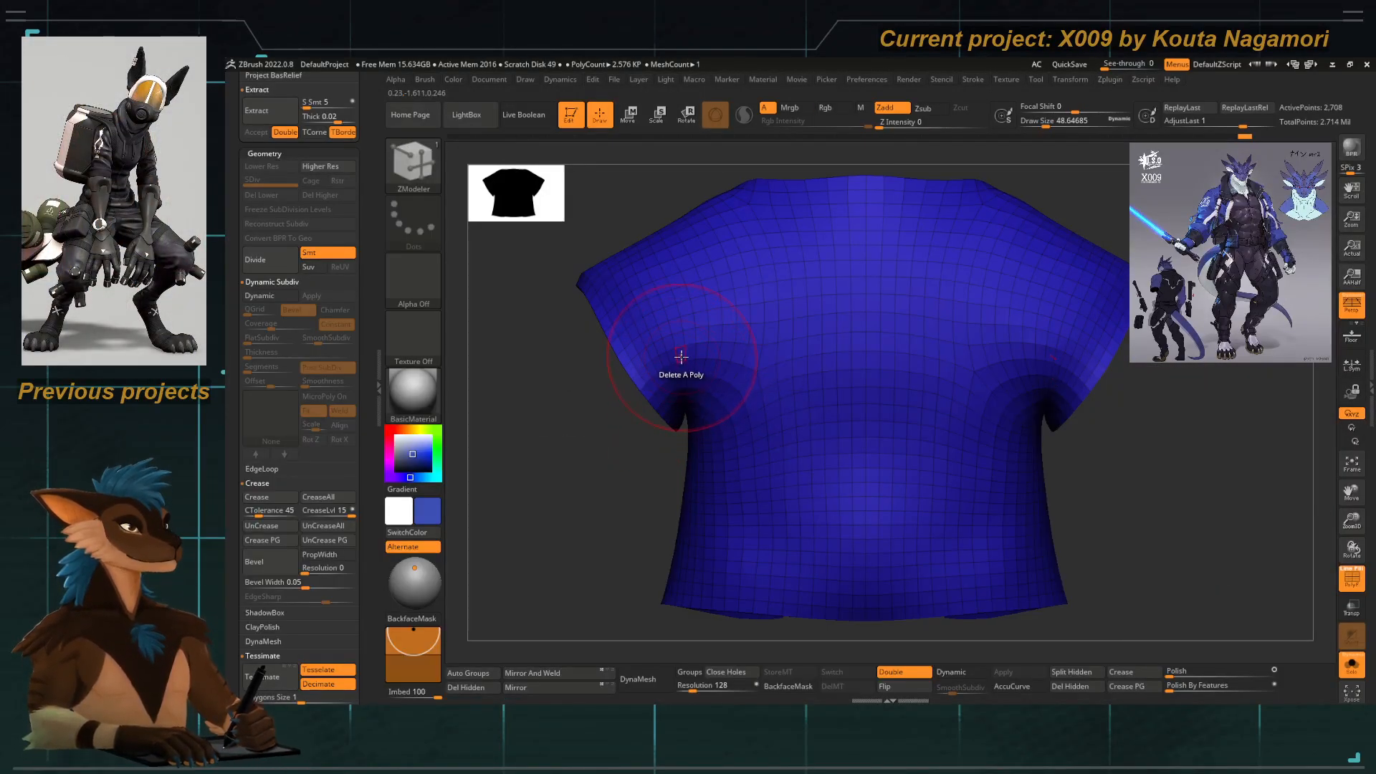
right_click_drag(692, 363, 712, 402, "ctrl")
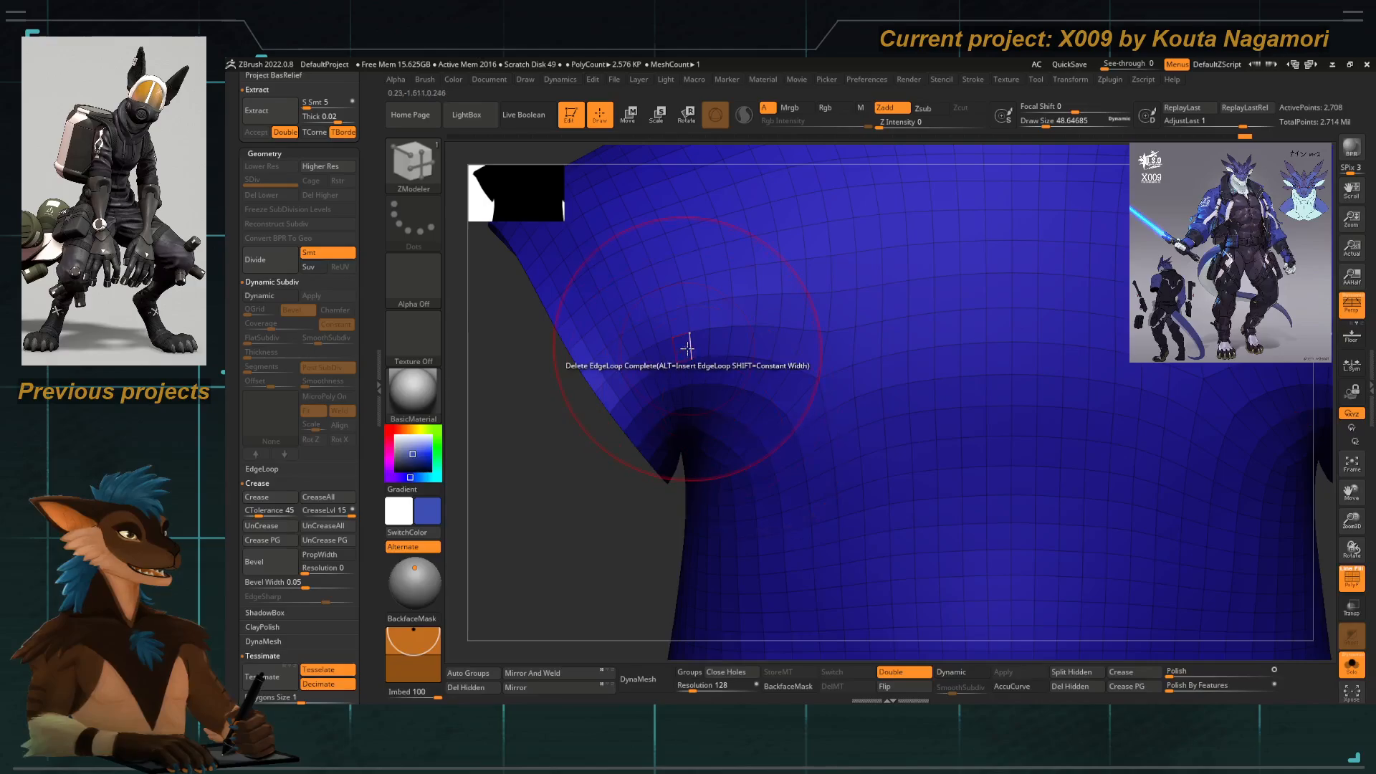
key("space")
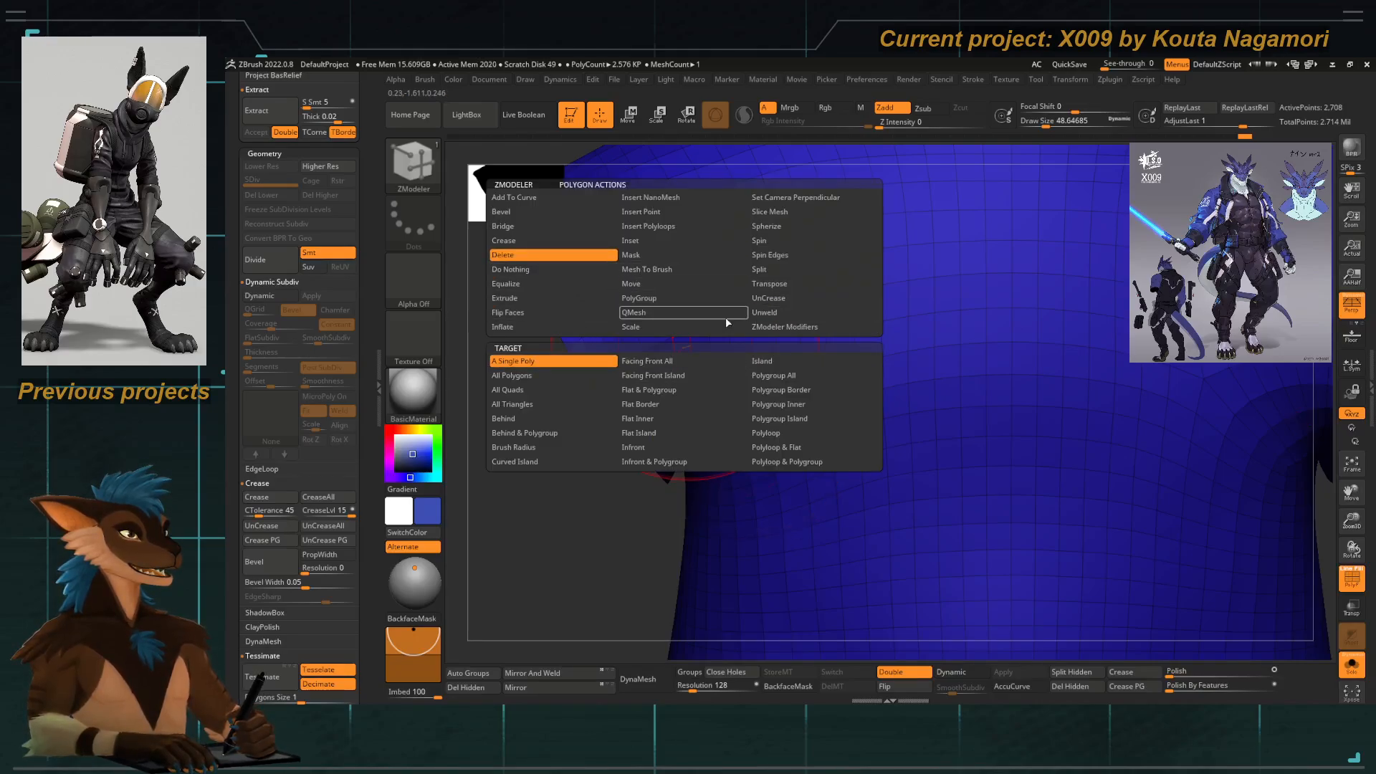
left_click(655, 298)
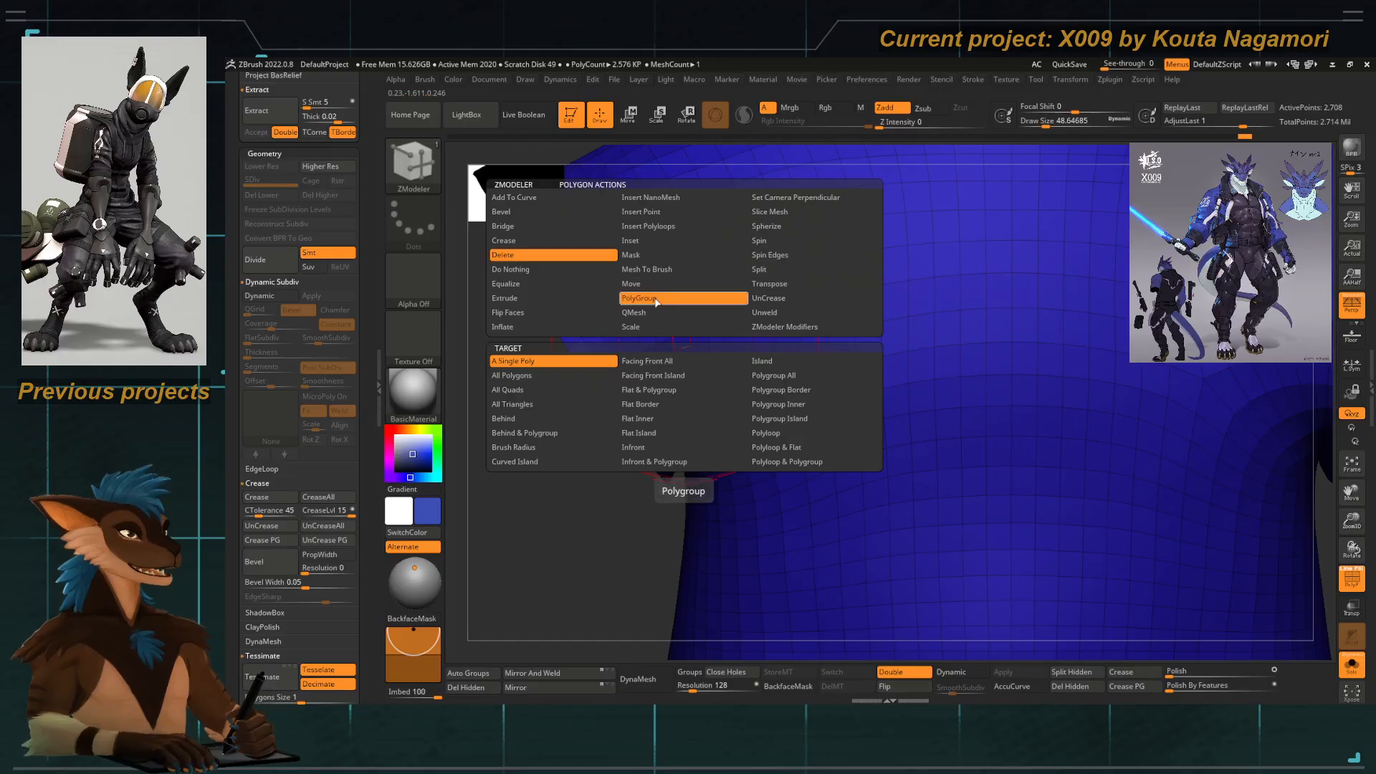
left_click(766, 420)
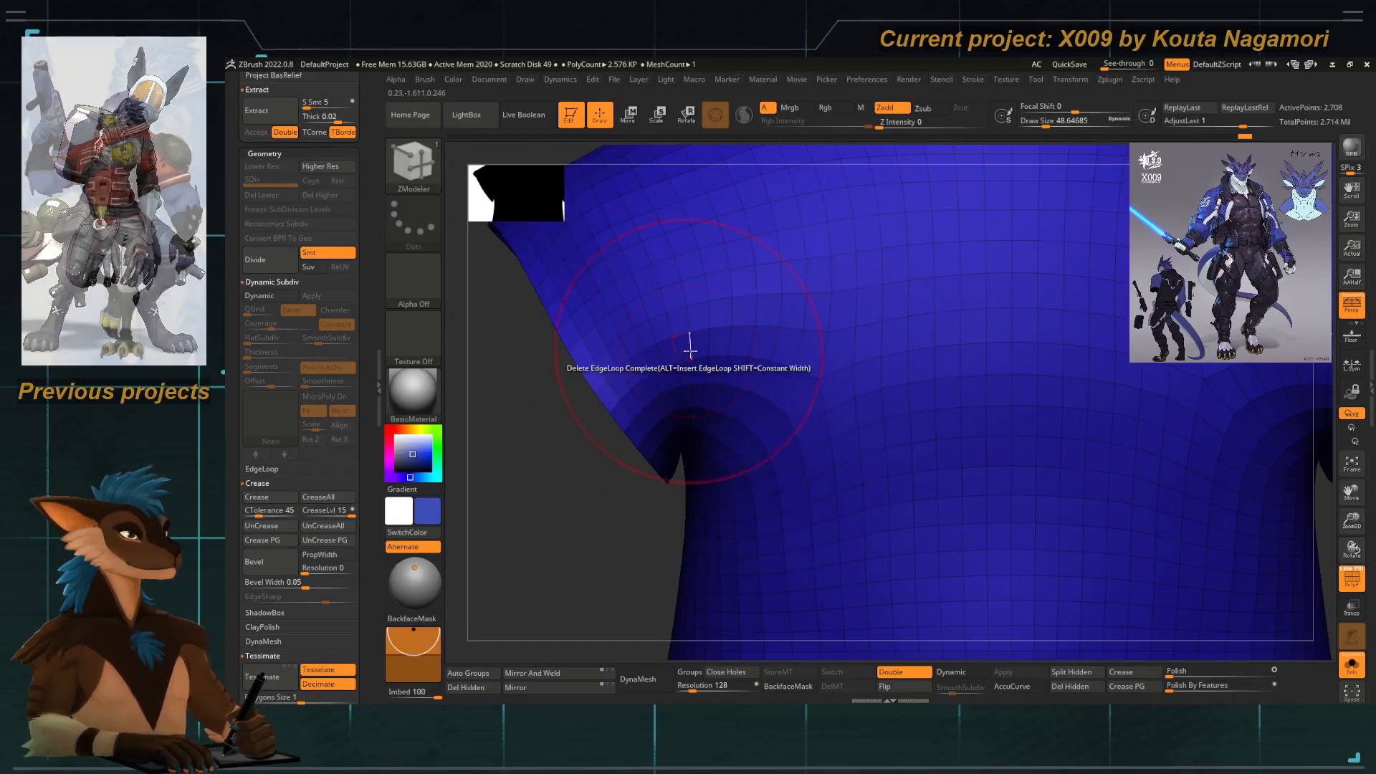
left_click(815, 351)
right_click_drag(814, 357, 791, 311, "ctrl")
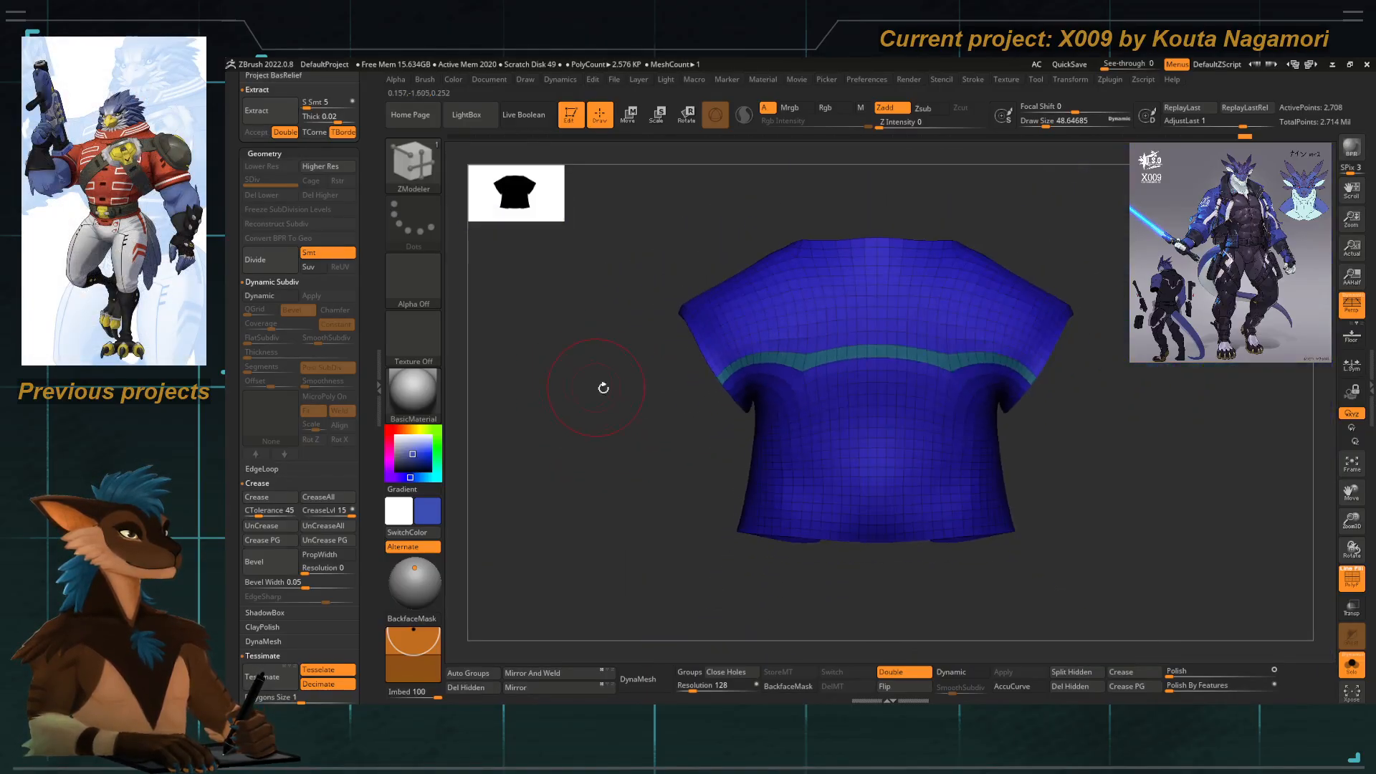
Assign a polyloop across the front of the shoulder to the same polygroup as the loop on the jacket's back.
left_click_drag(602, 387, 673, 375)
right_click_drag(673, 374, 671, 386, "ctrl")
left_click_drag(946, 347, 1000, 394)
right_click_drag(792, 340, 789, 399, "ctrl")
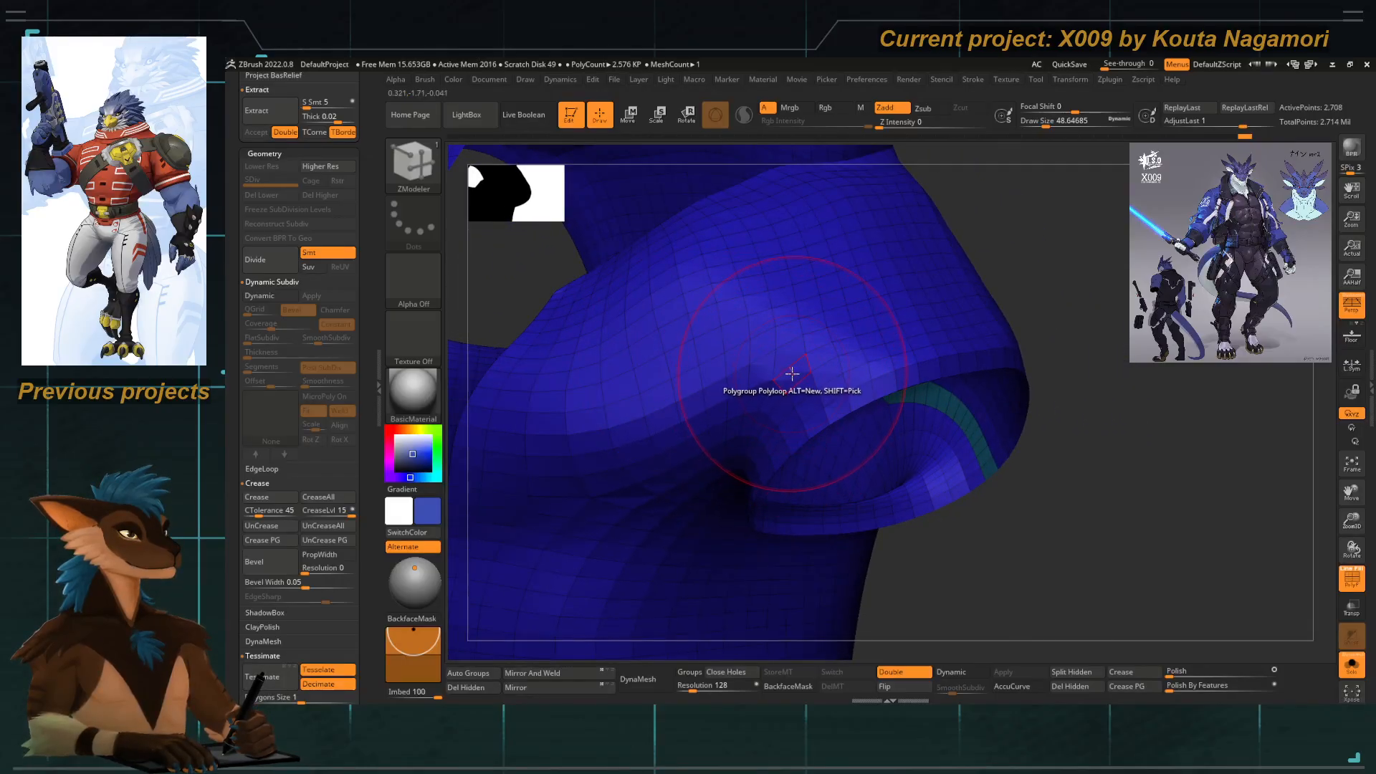
left_click(790, 373)
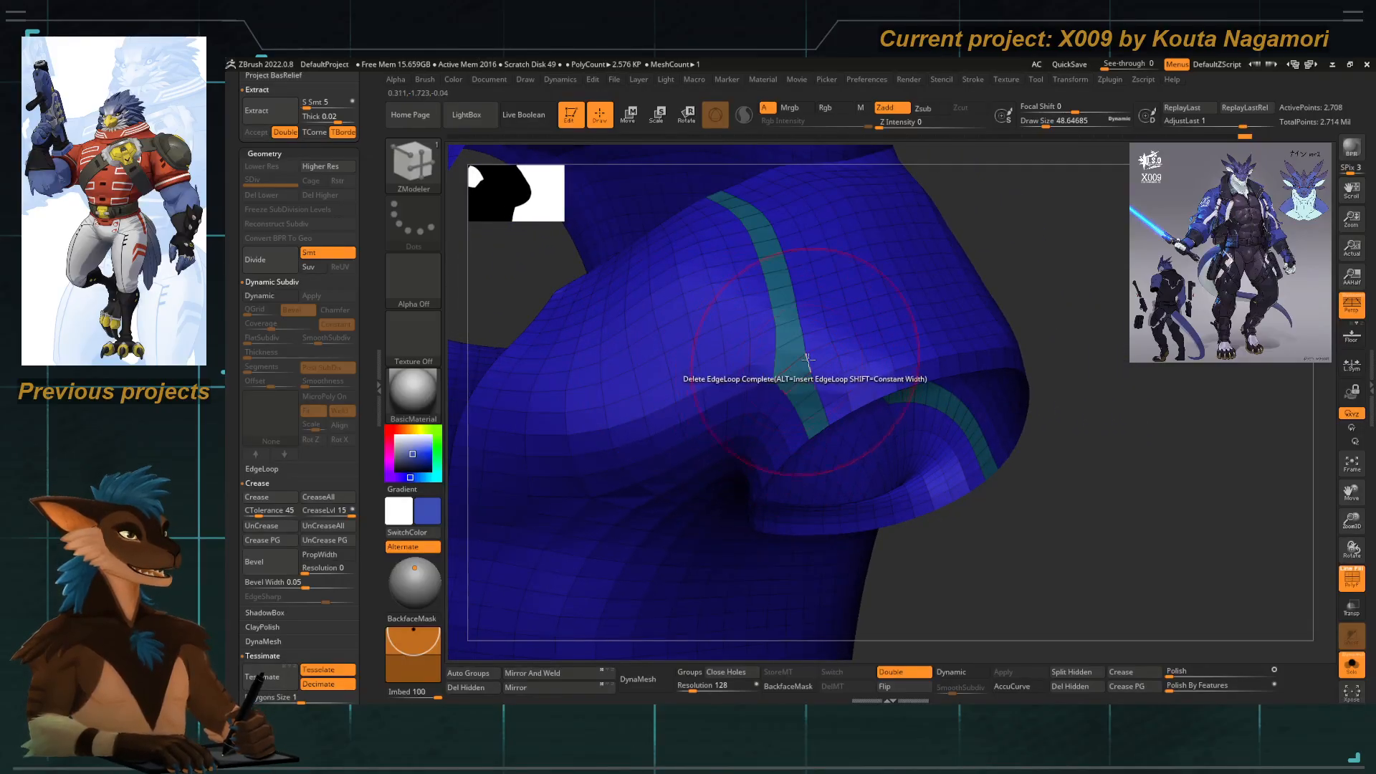
Set the PolyGroup target to Polygroup Island, fill the yoke area above the loops with their group, and show the whole jacket.
key("space")
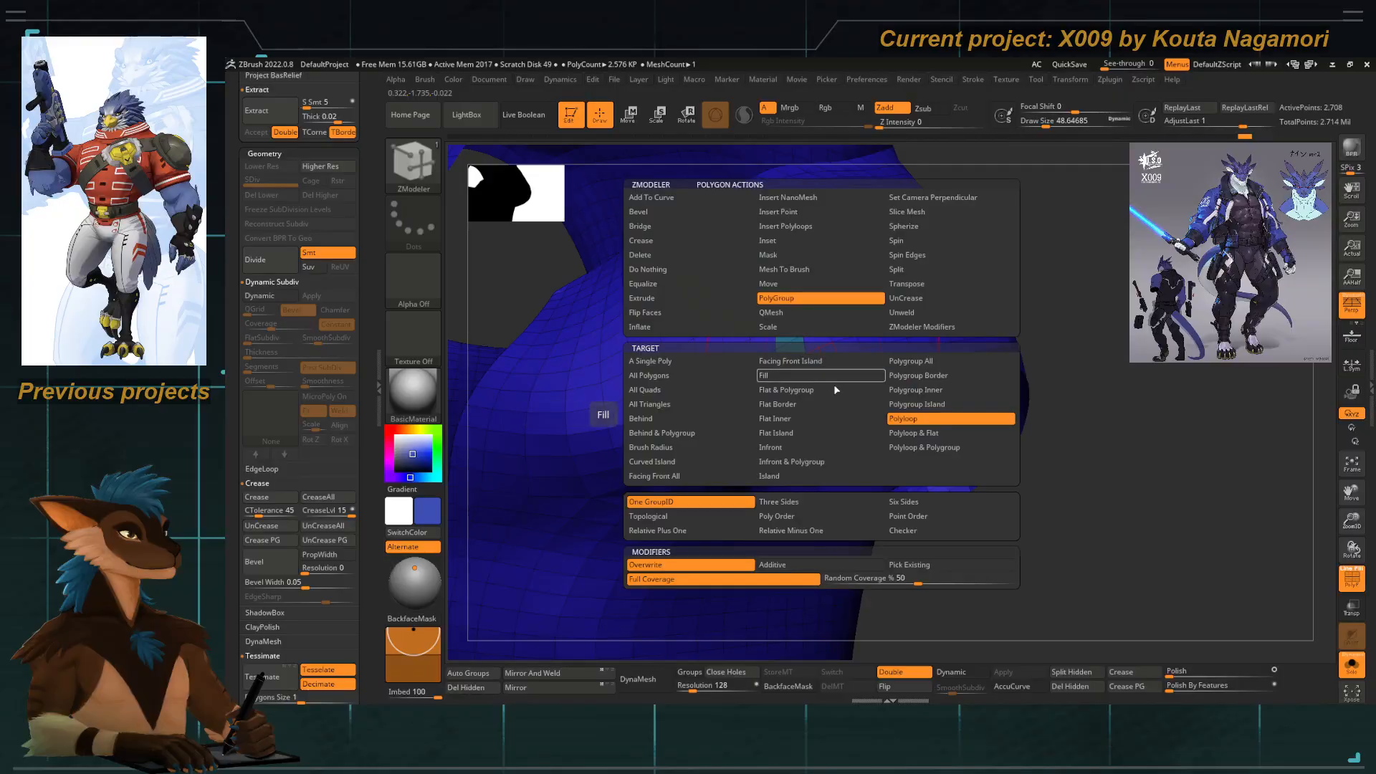
left_click(918, 361)
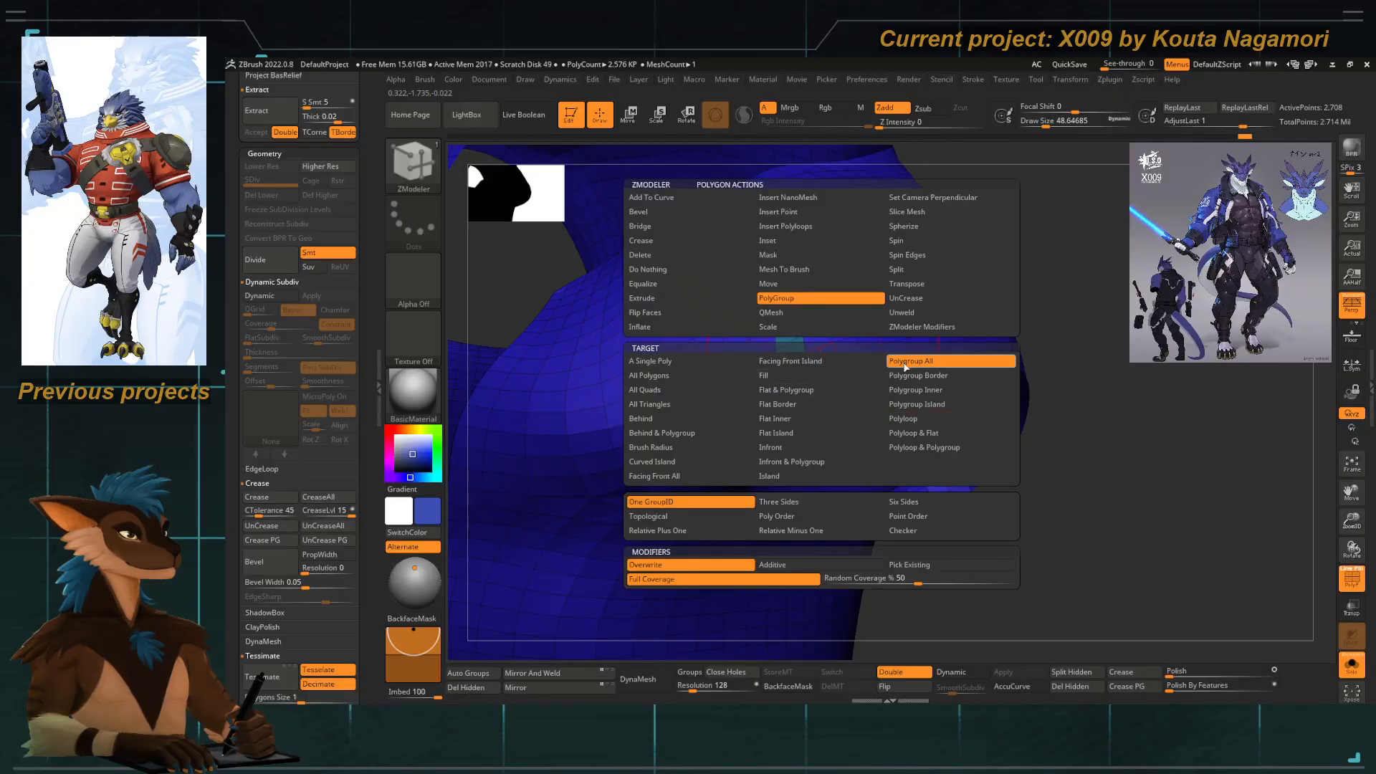
left_click(917, 404)
left_click(820, 351)
right_click_drag(820, 351, 710, 352, "ctrl")
left_click(944, 480, "ctrl+shift")
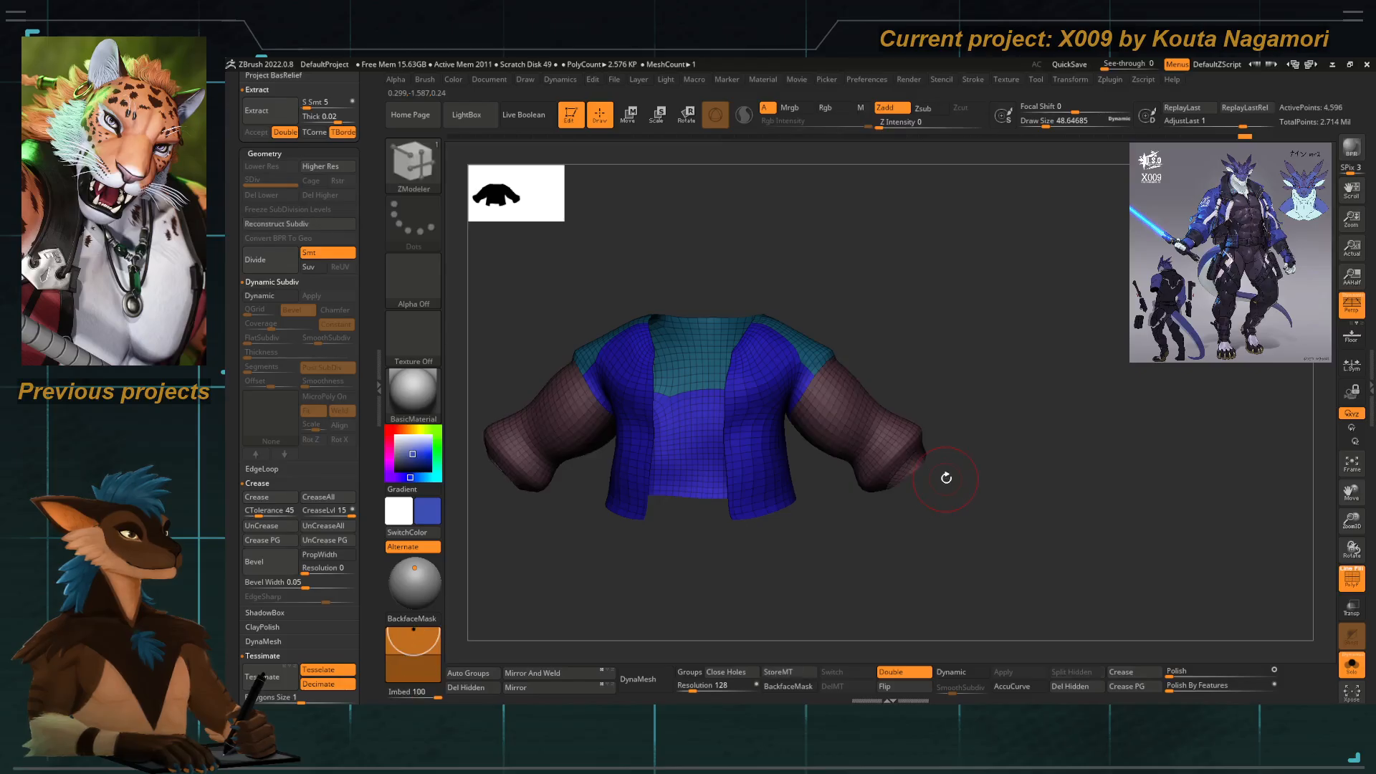
Inspect the yoke polygroup from the back and front of the jacket and bring up the ZRemesher settings.
right_click_drag(949, 387, 912, 387)
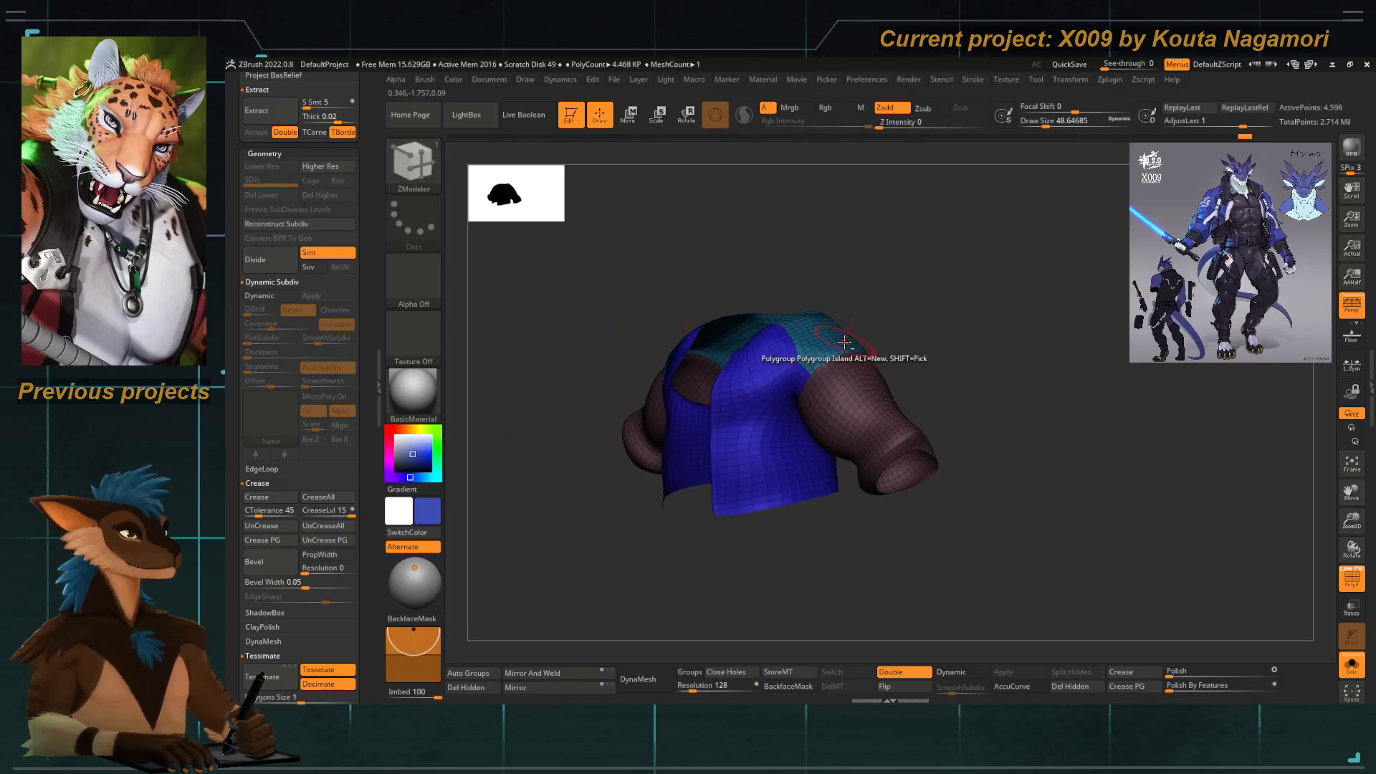
right_click_drag(844, 343, 909, 433, "ctrl")
right_click_drag(886, 332, 795, 418)
right_click_drag(606, 615, 647, 560)
right_click_drag(759, 473, 709, 334)
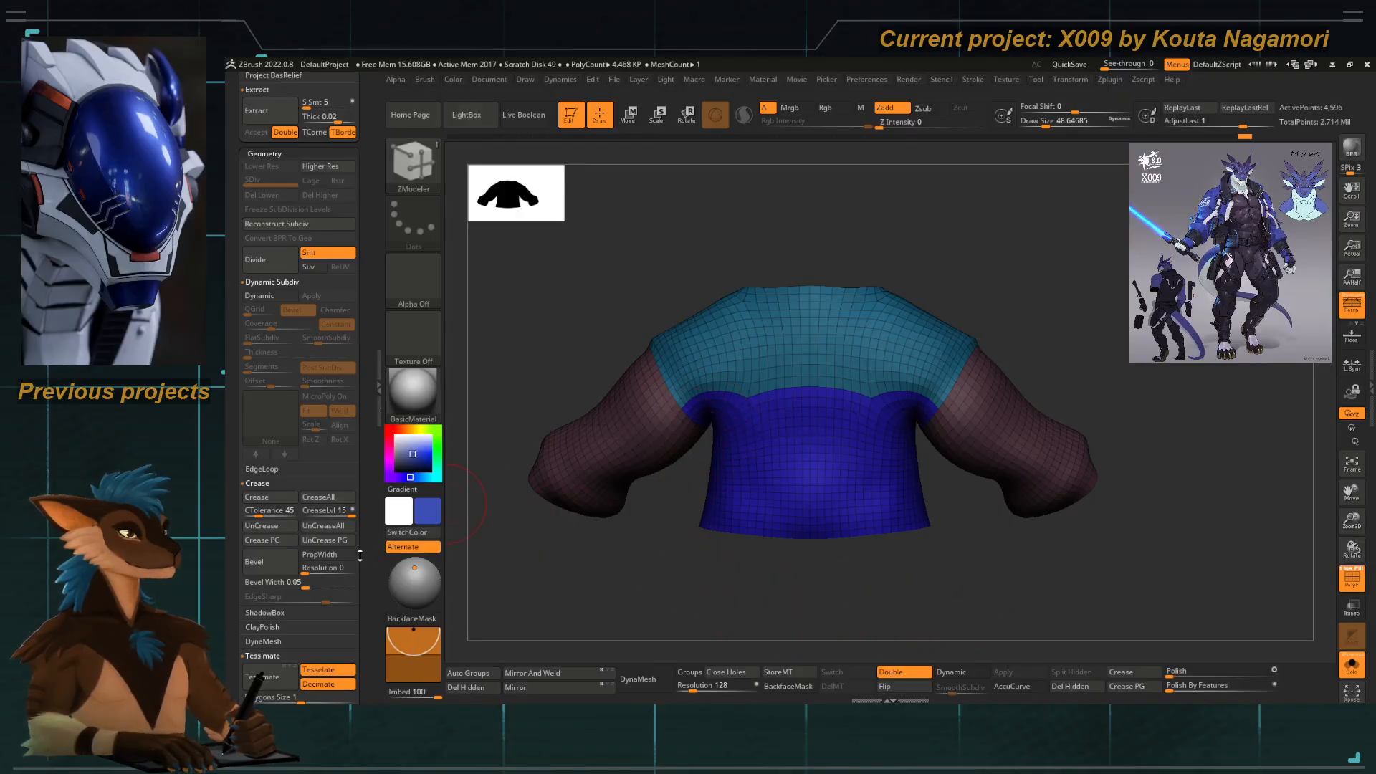
scroll(359, 556, "down", 10)
right_click_drag(574, 599, 516, 551)
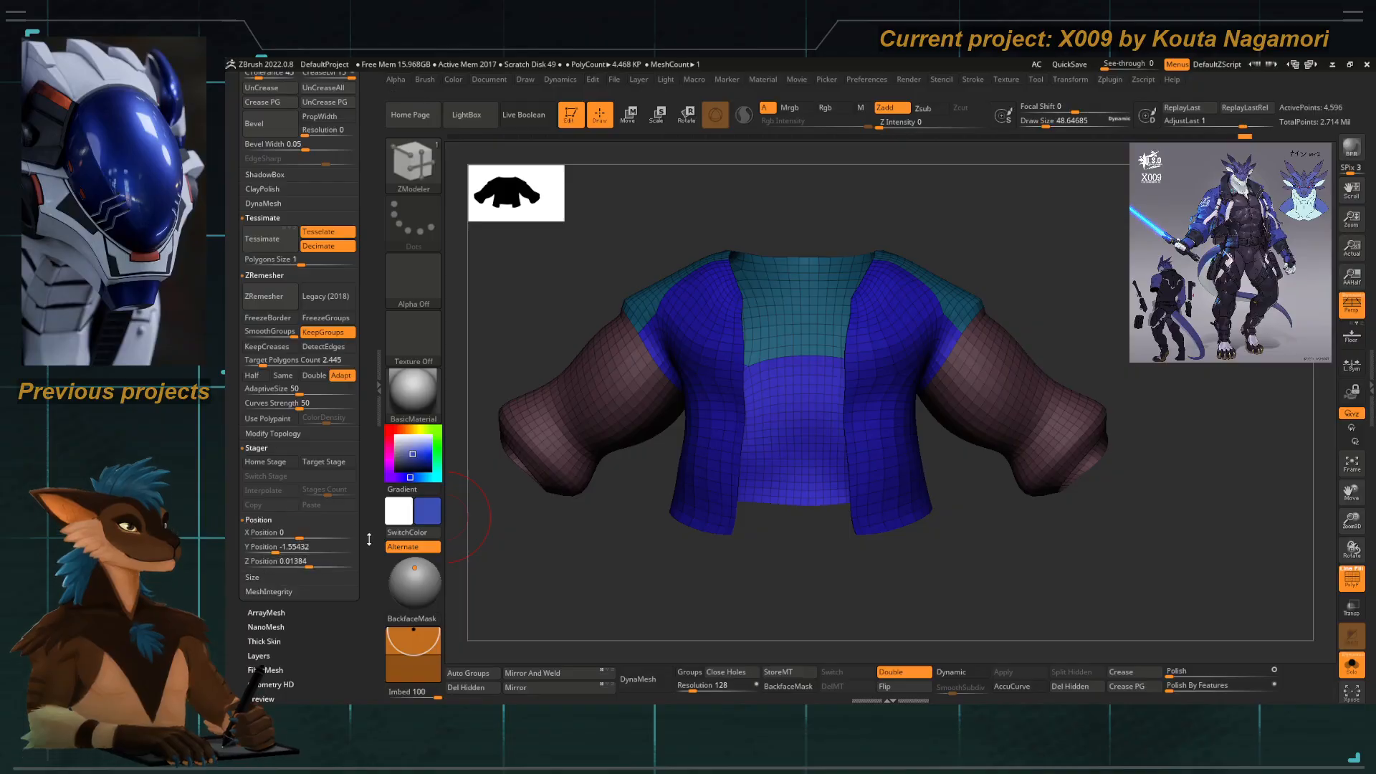
scroll(369, 540, "down", 8)
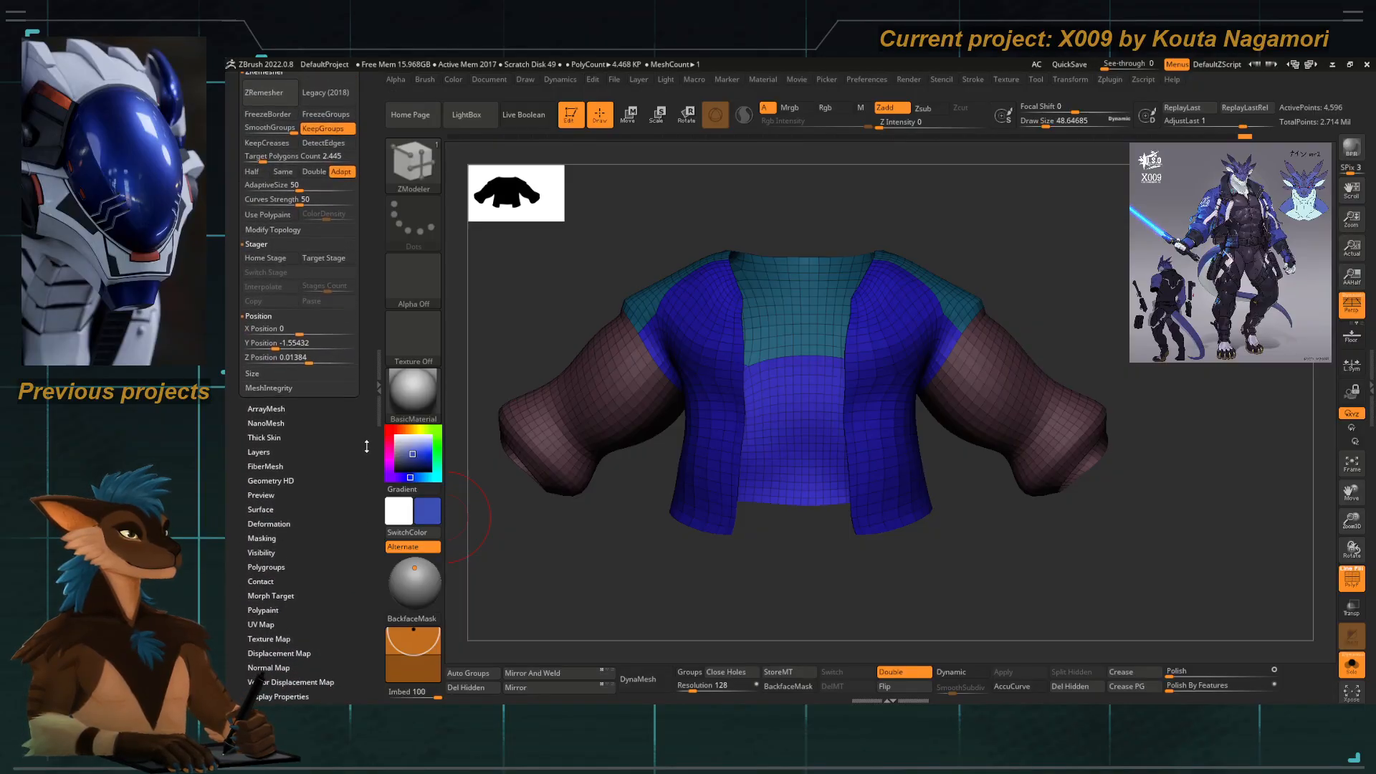
scroll(366, 447, "up", 3)
right_click_drag(600, 553, 600, 567)
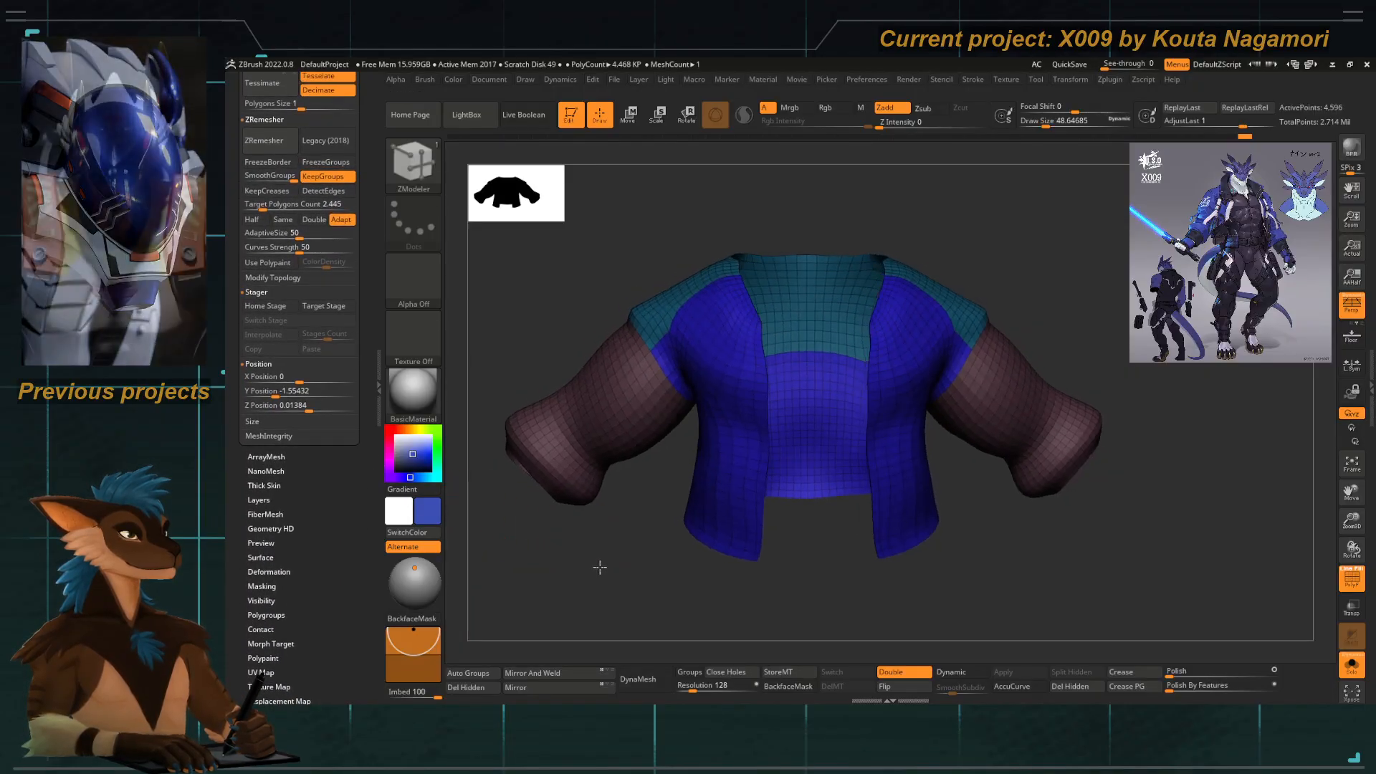
left_click_drag(647, 267, 651, 323)
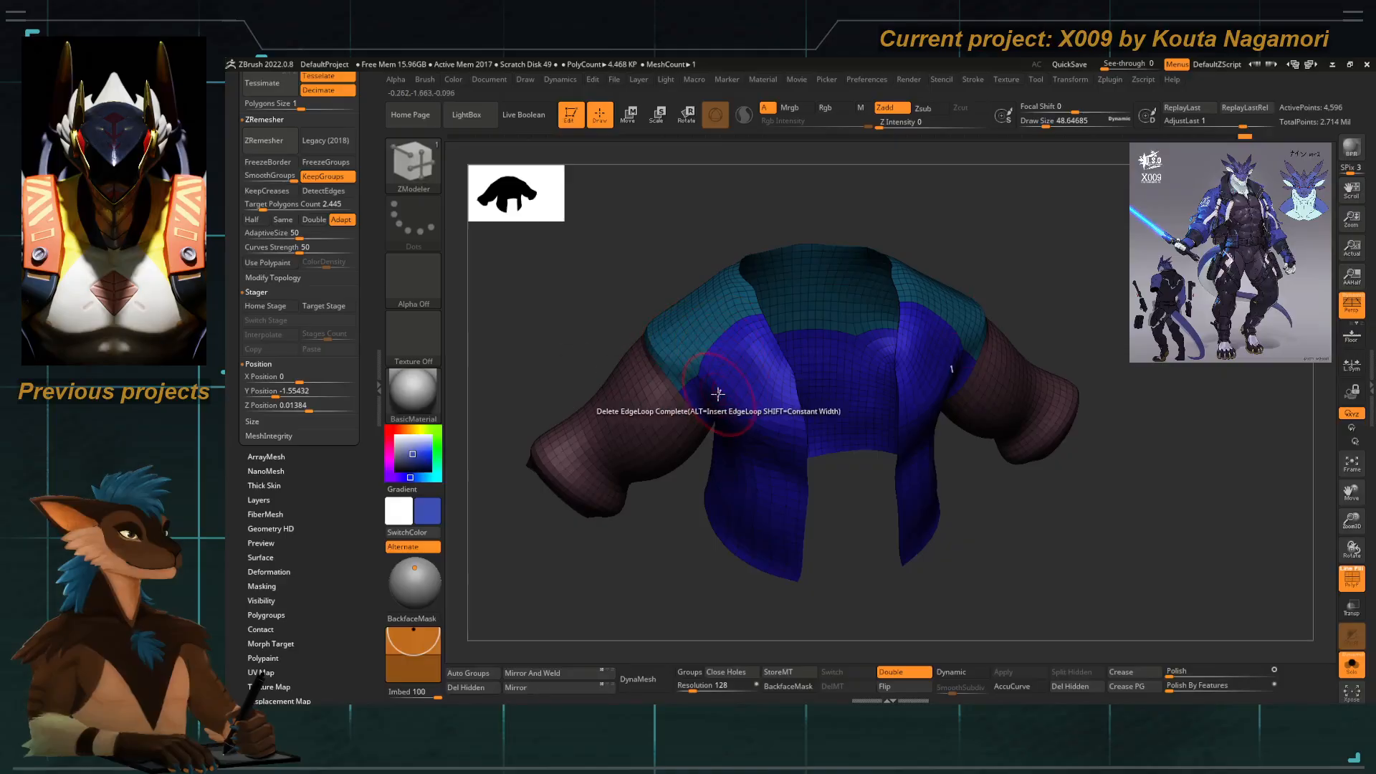
Pull the yoke's front seam down along the jacket opening to chest height with the Move Topological brush.
key("b")
key("m")
key("t")
key("space")
left_click_drag(777, 338, 771, 338)
right_click_drag(757, 316, 766, 352)
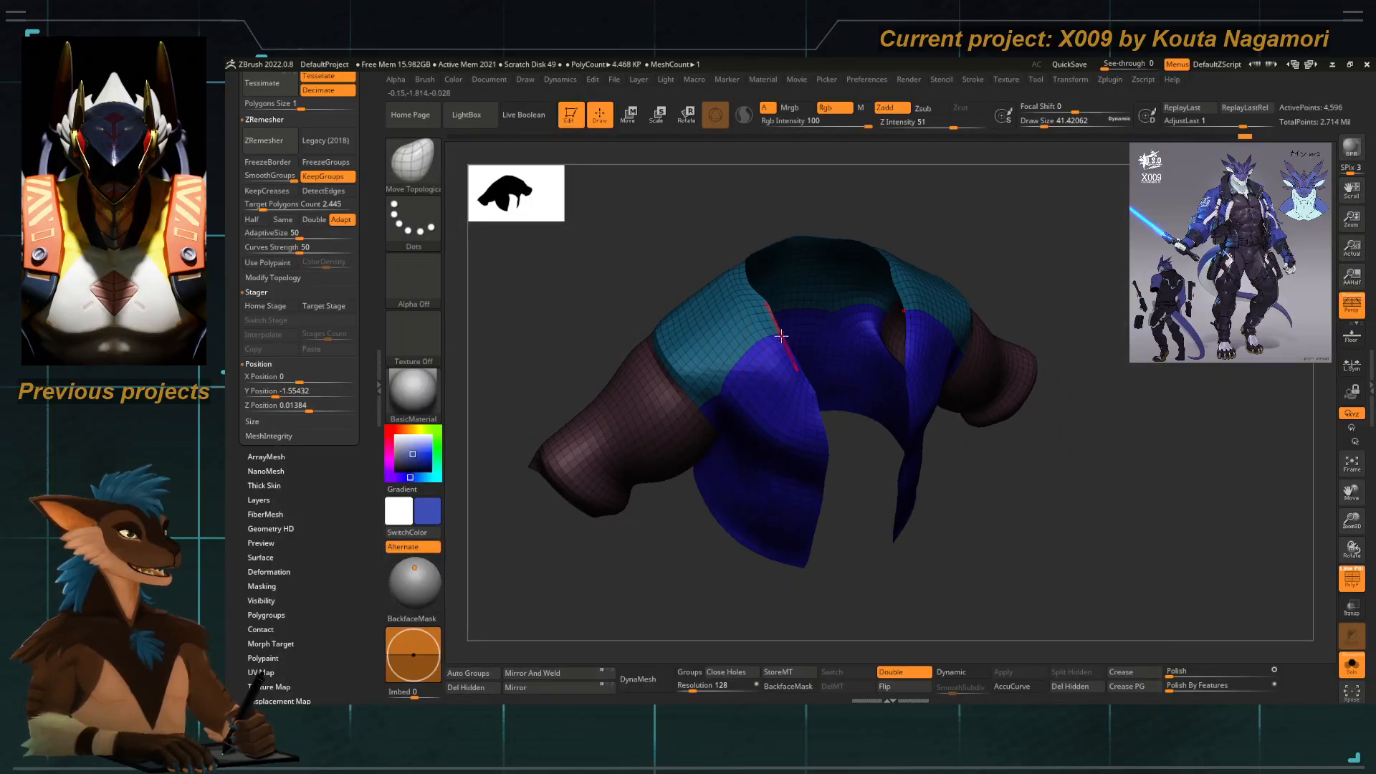
left_click_drag(791, 371, 799, 381)
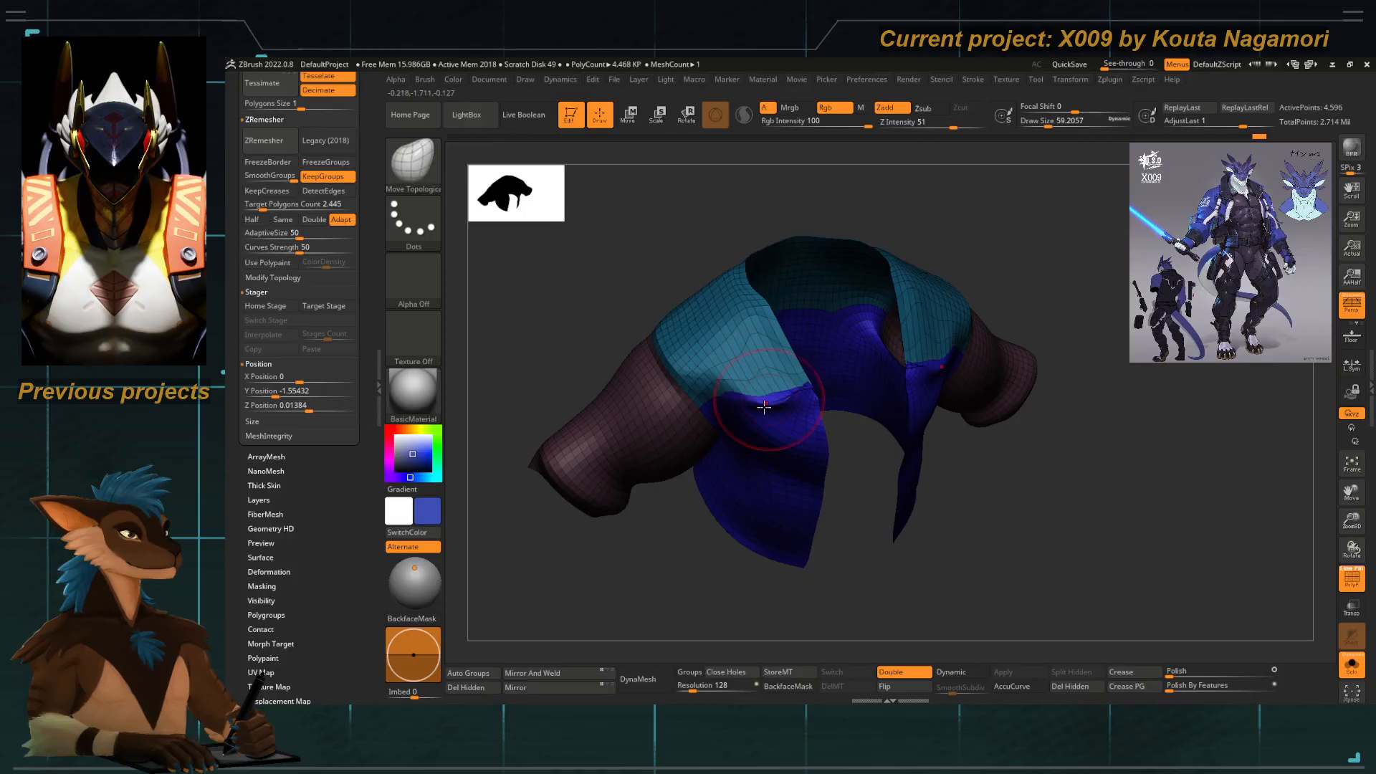
right_click_drag(764, 406, 725, 482, "shift")
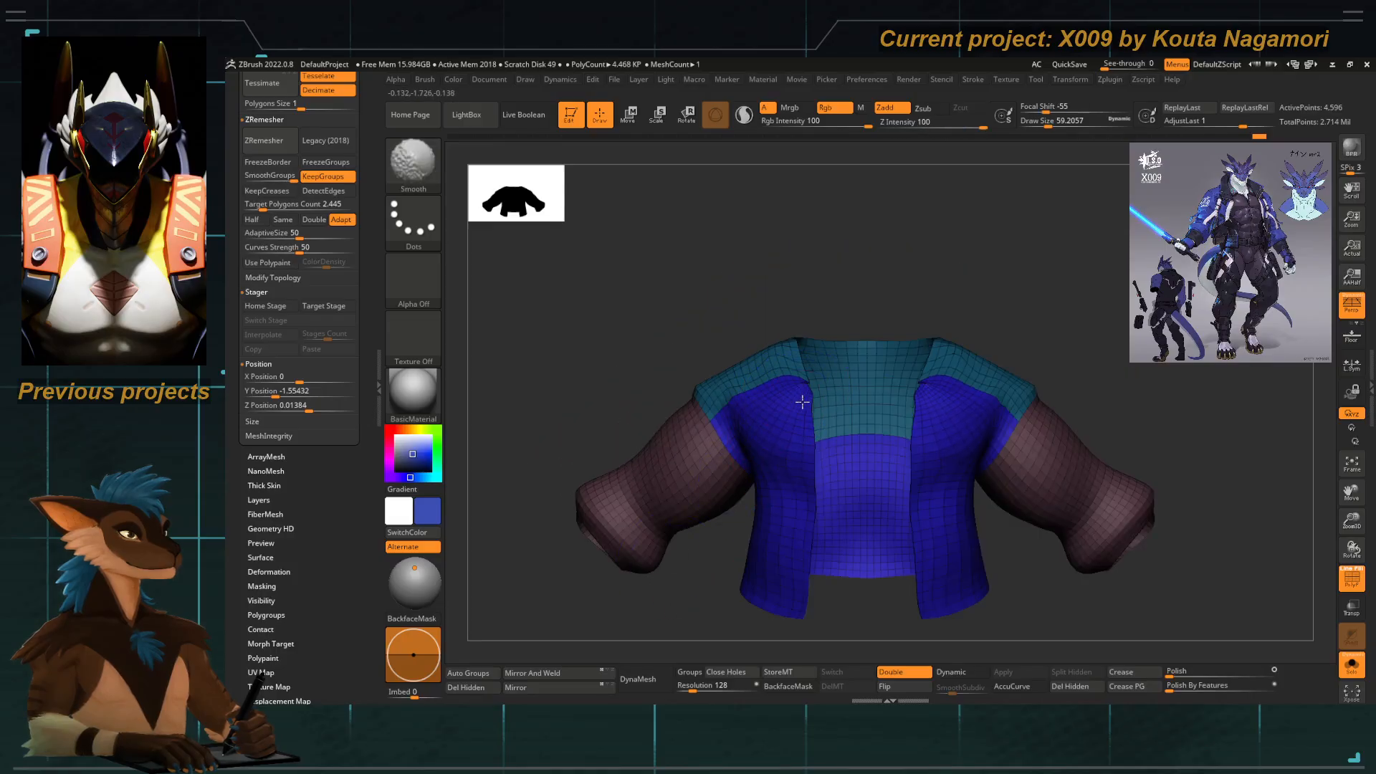
Reshape the inner corner of the front yoke seam beside the opening, using a smaller Move Topological brush.
right_click_drag(800, 388, 824, 420, "ctrl")
key("space")
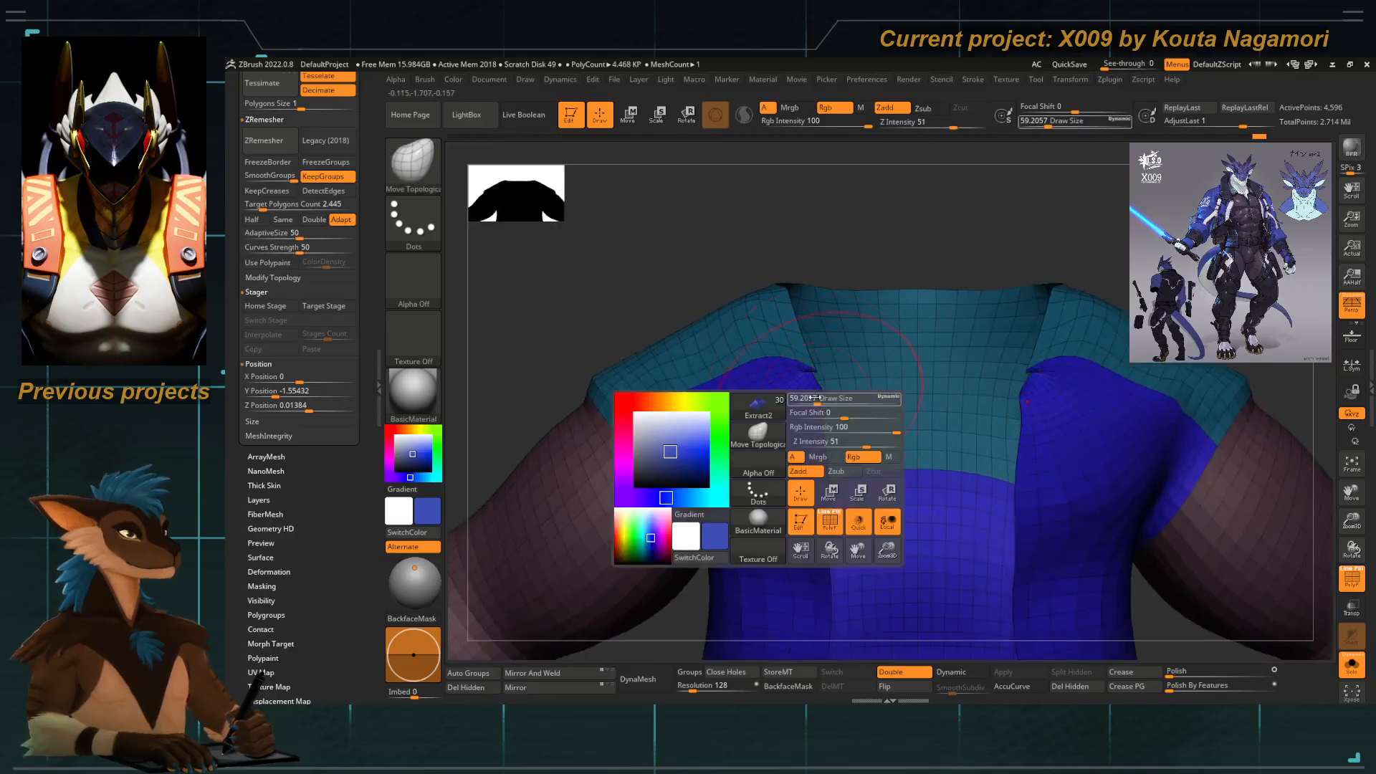
left_click_drag(824, 420, 815, 420)
mouse_move(815, 420)
right_mouse_down()
mouse_move(681, 282)
mouse_move(824, 393)
right_mouse_up()
key("space")
left_click_drag(828, 393, 830, 412)
left_click_drag(789, 347, 791, 398)
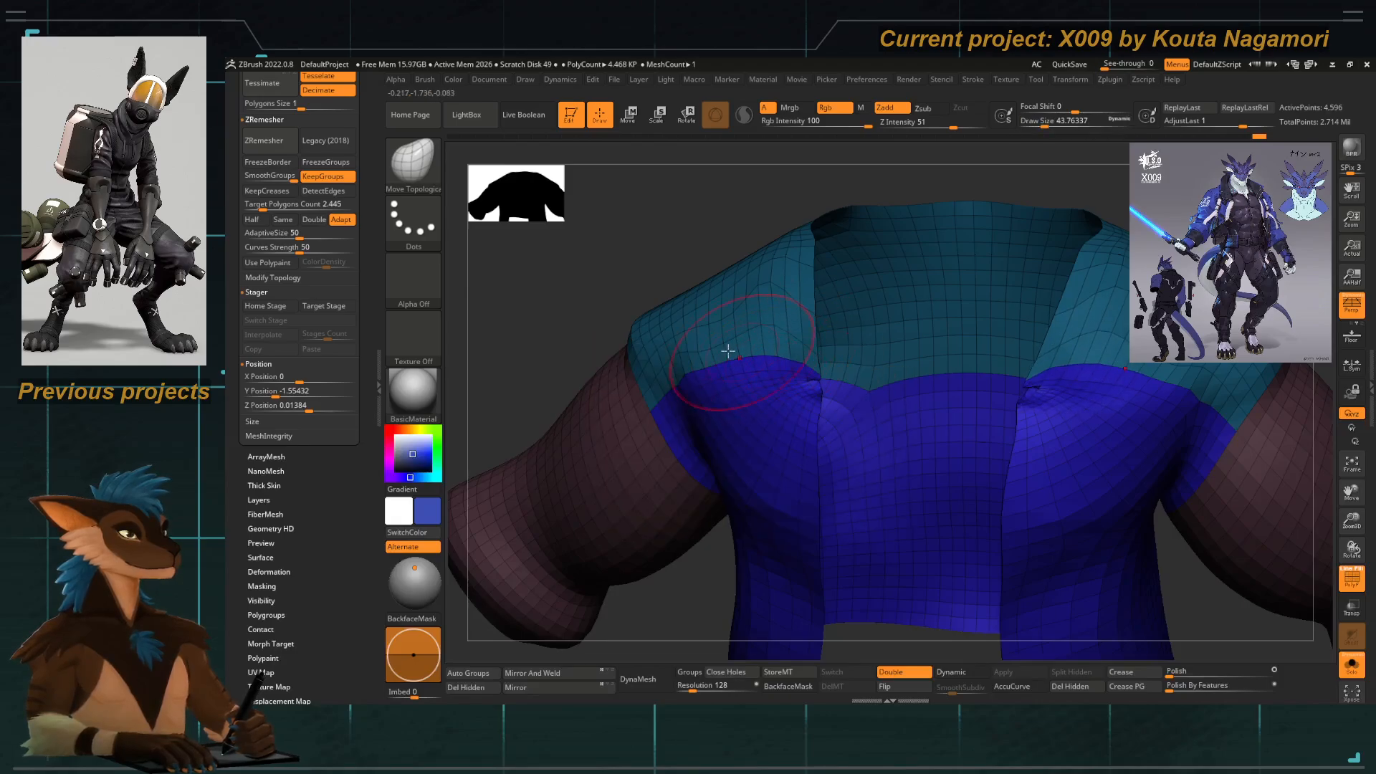
Level the front yoke seam across the chest with a larger Move Topological brush and smooth the surface around it.
mouse_move(552, 288)
right_mouse_down("ctrl")
mouse_move(534, 243)
mouse_move(538, 280)
right_mouse_up("ctrl")
key("space")
left_click_drag(756, 344, 761, 344)
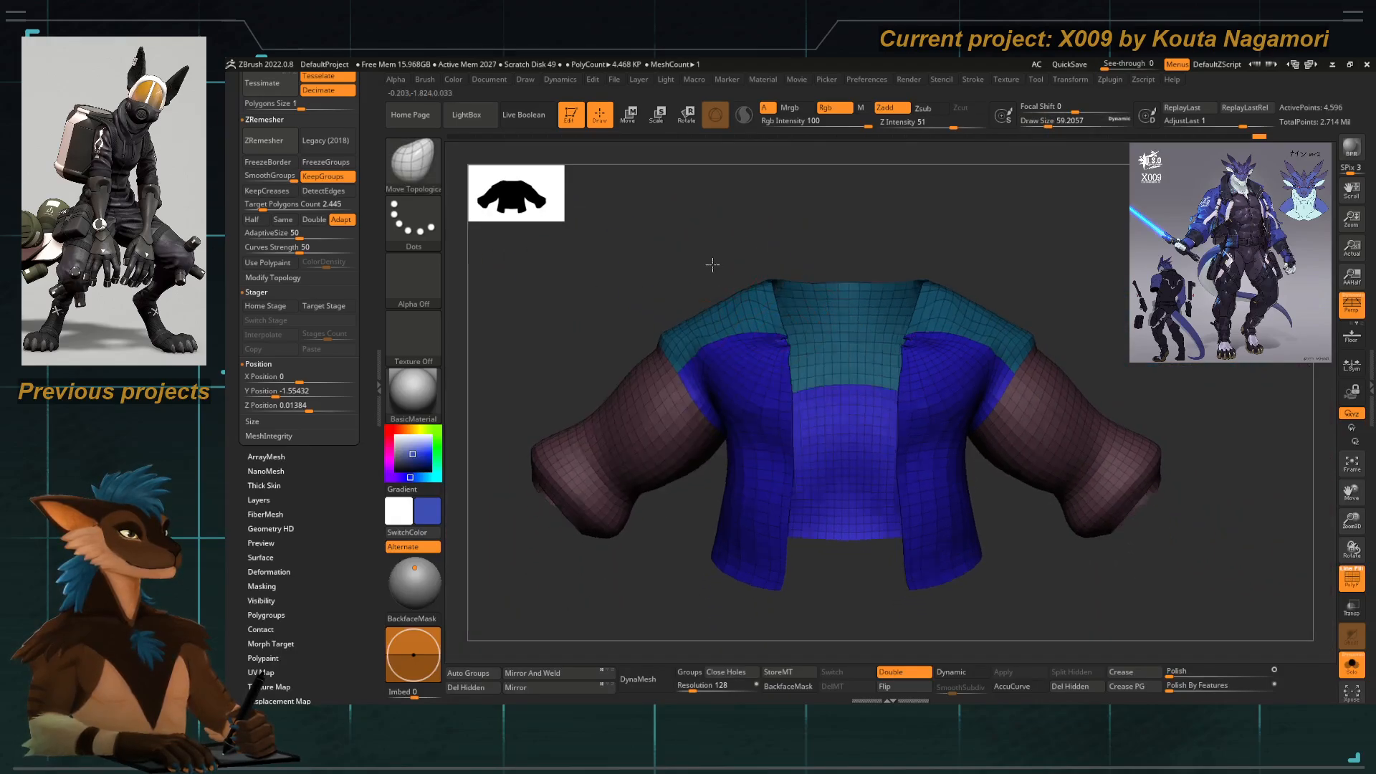
mouse_move(712, 264)
left_mouse_down()
mouse_move(781, 401)
mouse_move(734, 377)
mouse_move(715, 391)
left_mouse_up()
right_click_drag(770, 376, 744, 307)
left_click_drag(748, 349, 756, 352, "shift")
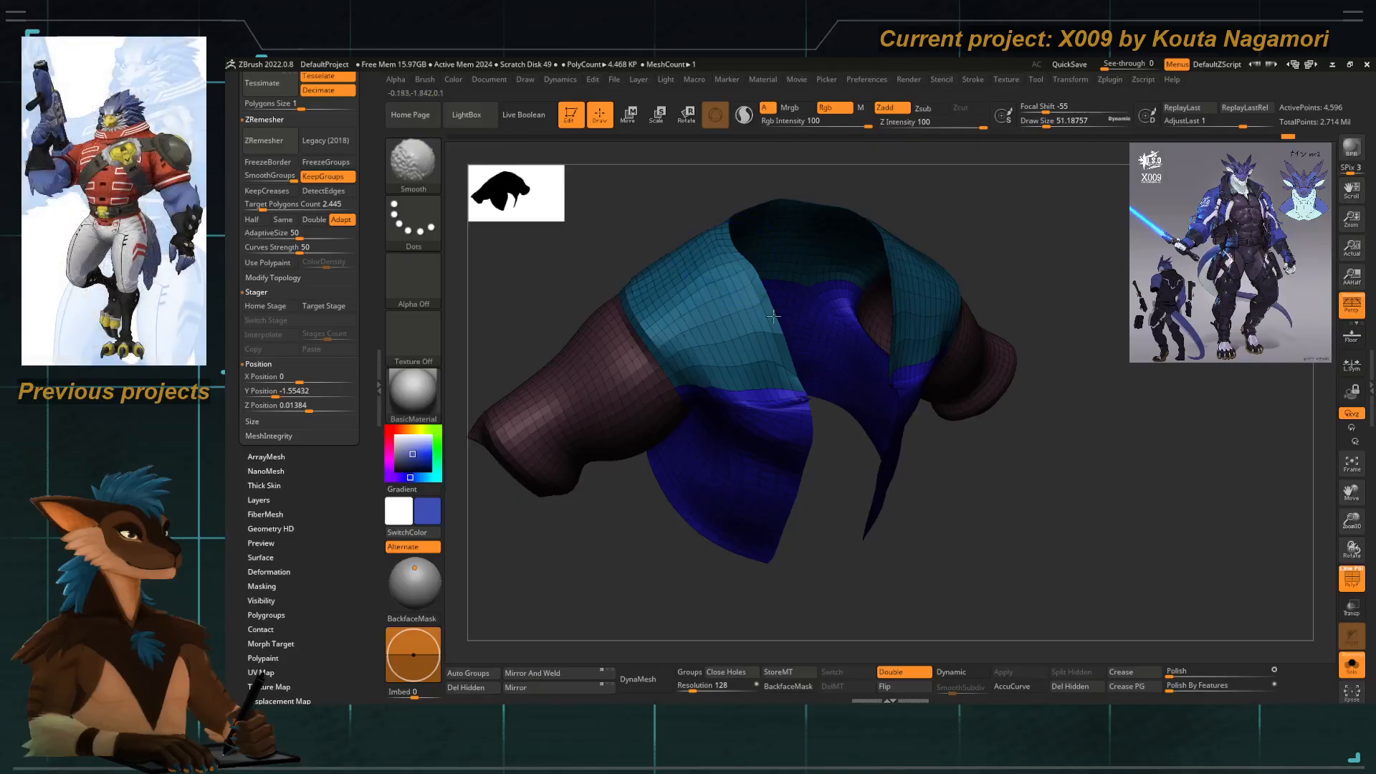
right_click_drag(779, 323, 748, 397, "shift")
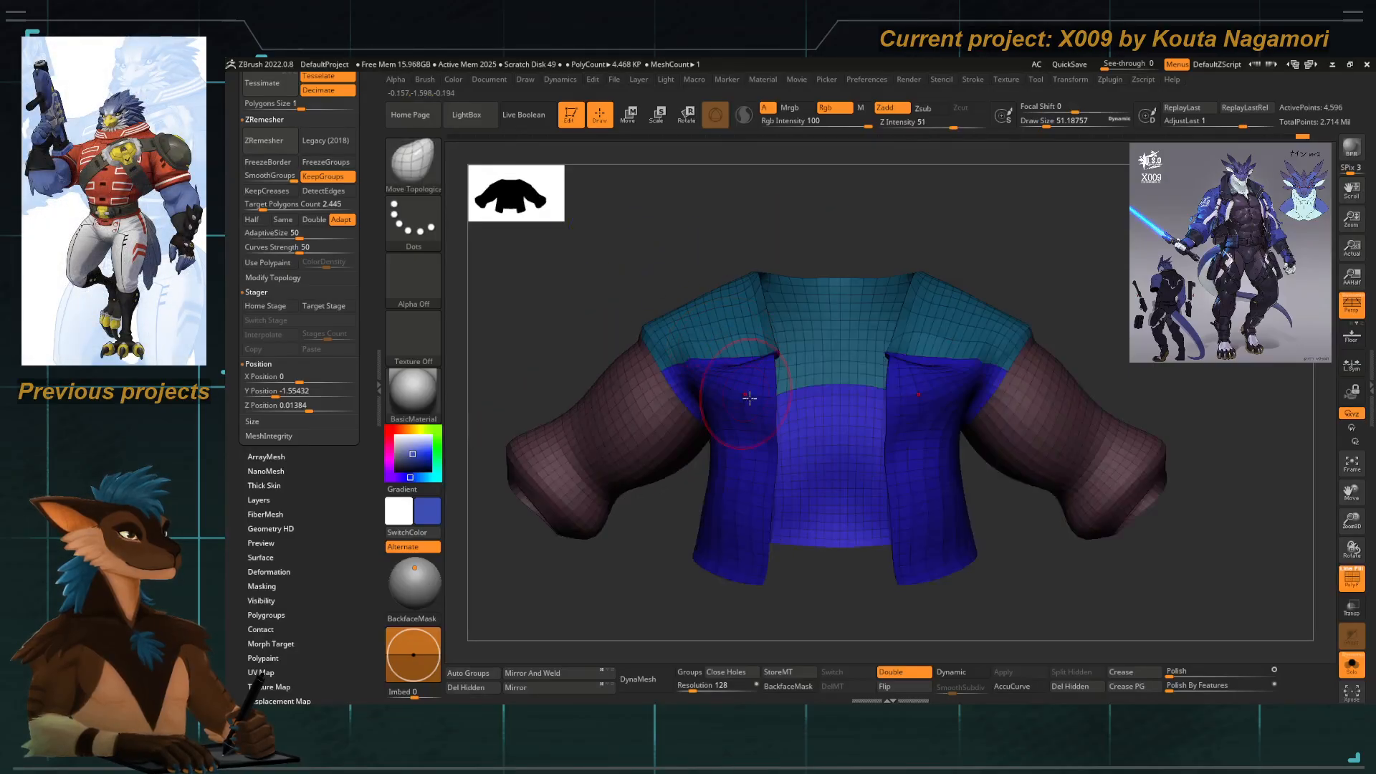
Switch to the hPolish brush and remesh the jacket with ZRemesher while keeping its polygroups.
key("b")
key("h")
key("p")
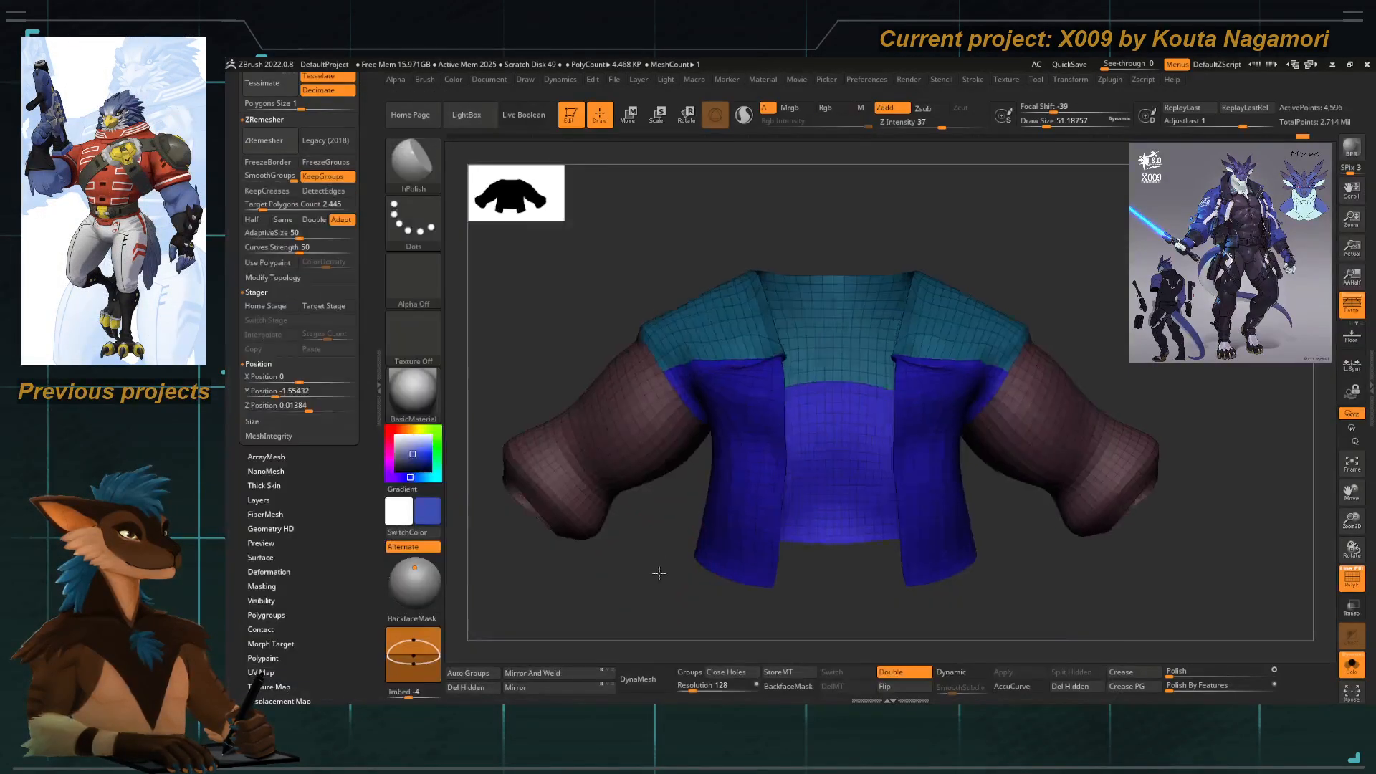
left_click_drag(657, 567, 802, 355)
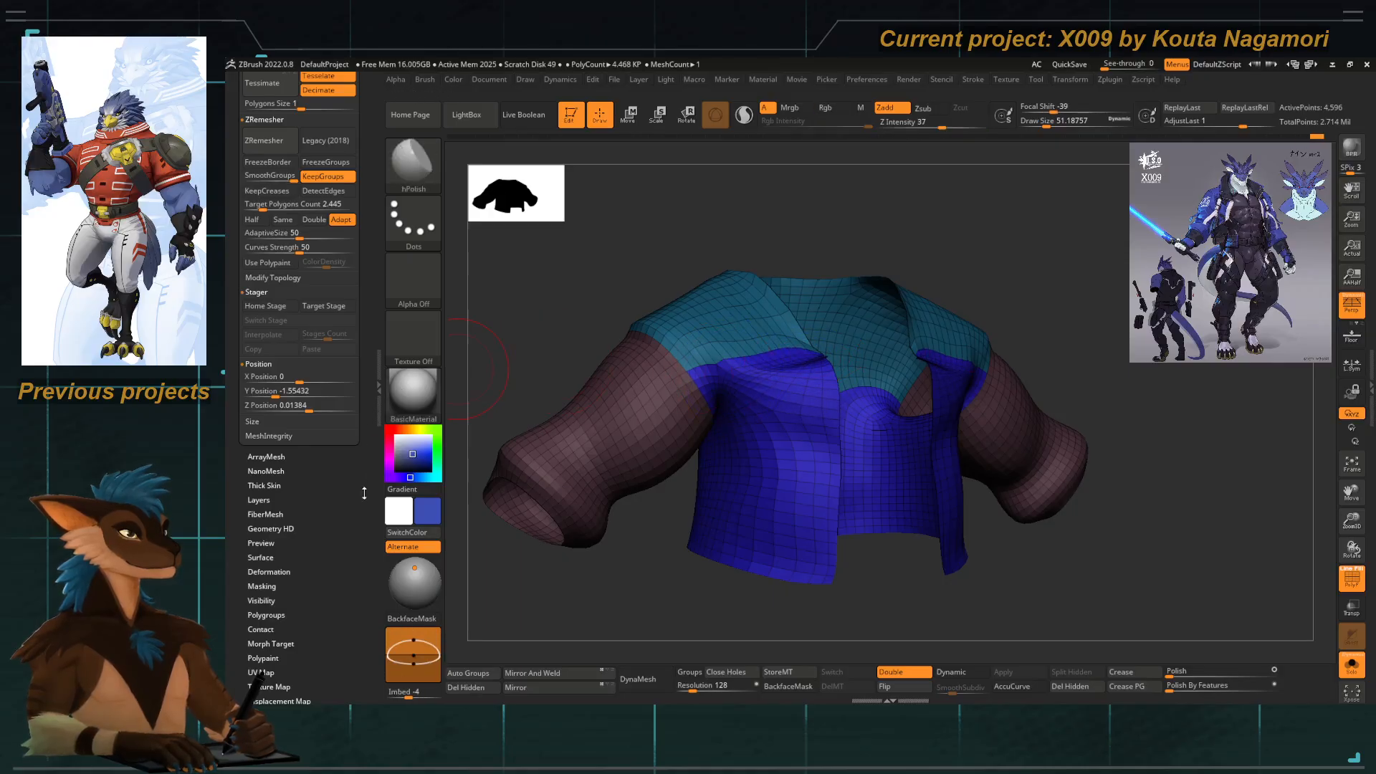
left_click(266, 147)
left_click_drag(561, 298, 688, 341, "shift")
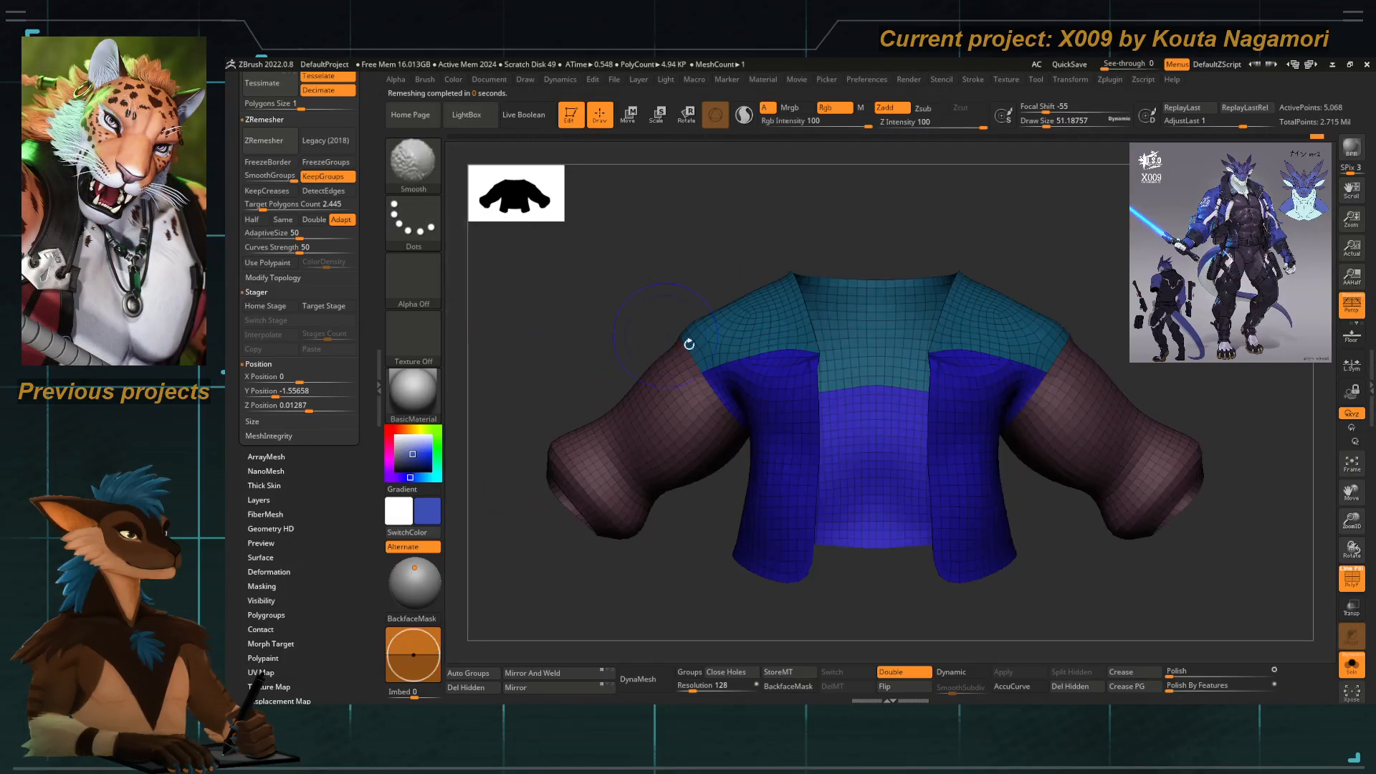
Straighten the jagged yoke corner at the front opening with Move Topological at draw size 11.69 and ZRemesh the jacket again.
right_click_drag(791, 356, 830, 396, "ctrl")
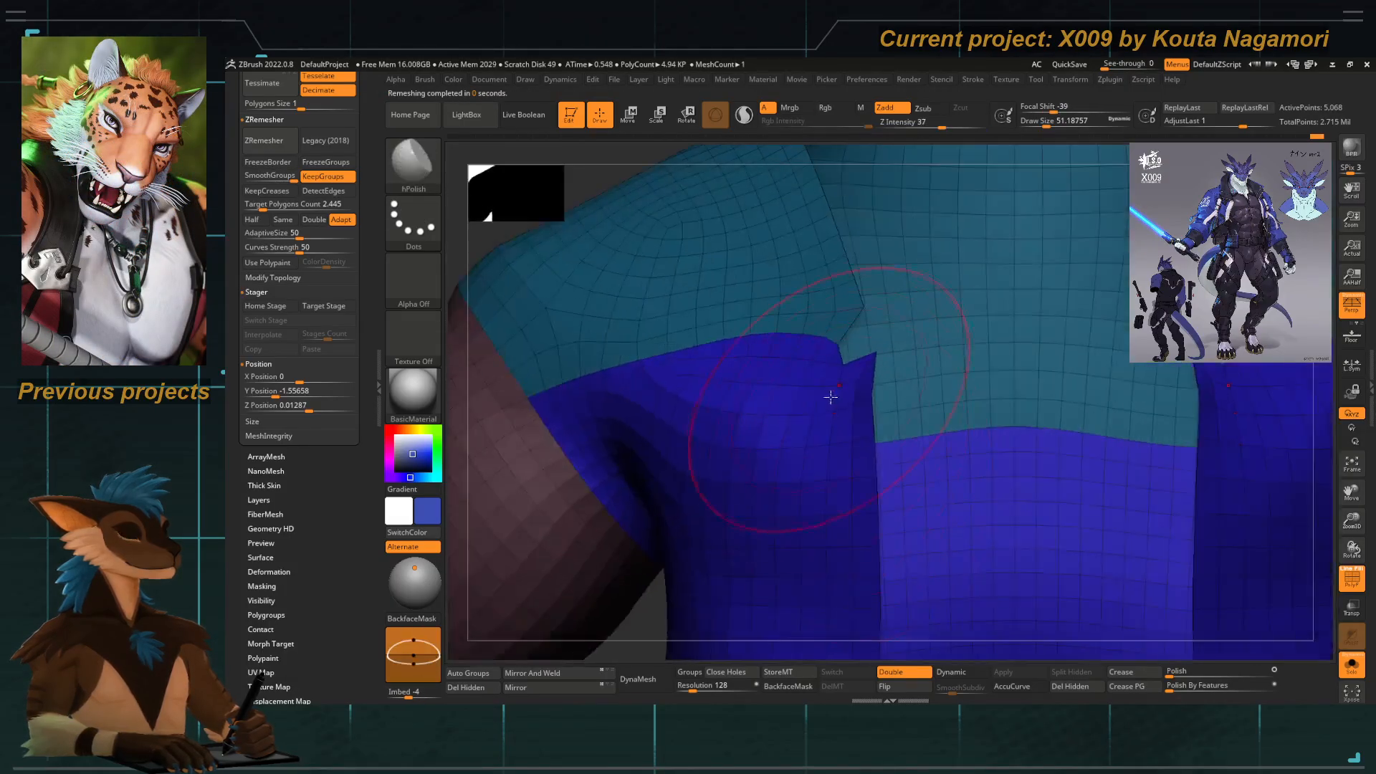
key("b")
key("m")
key("t")
key("space")
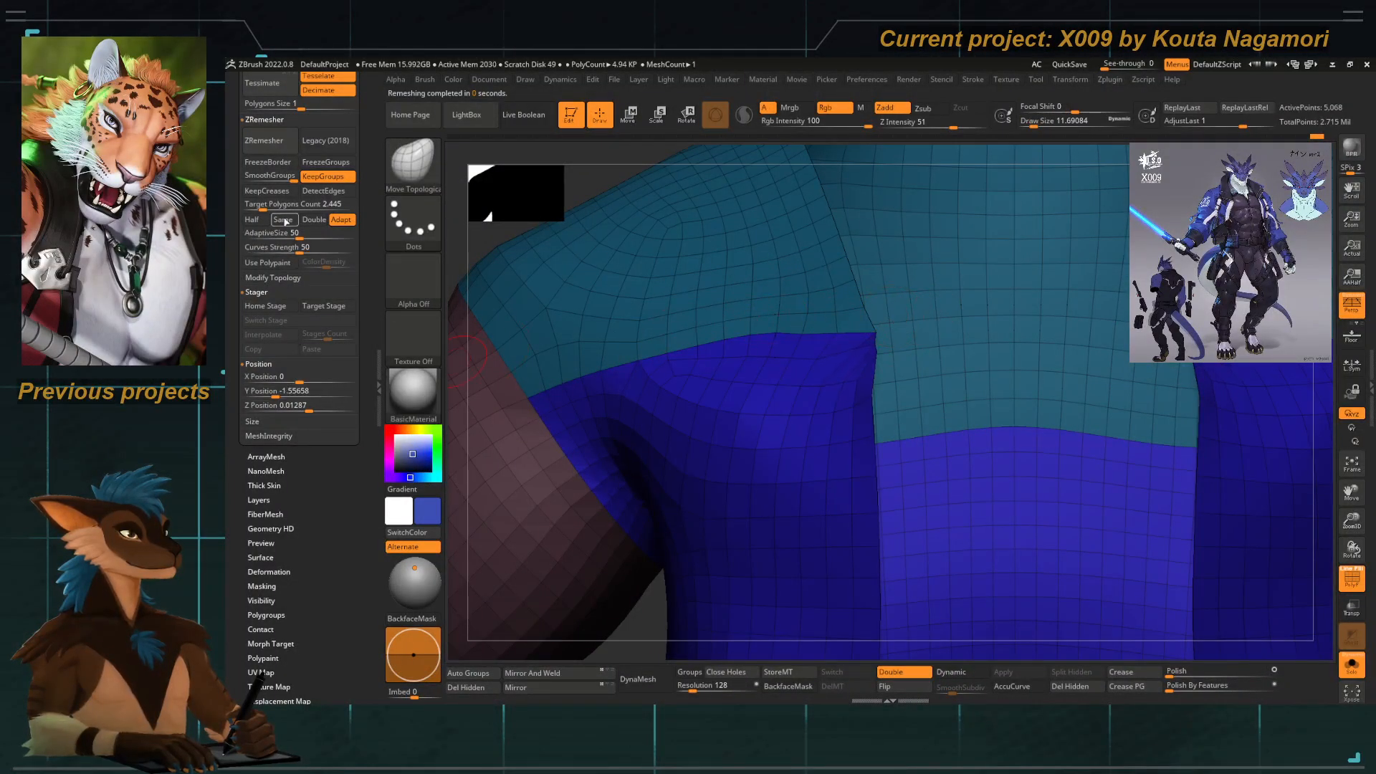
left_click(268, 151)
key("f")
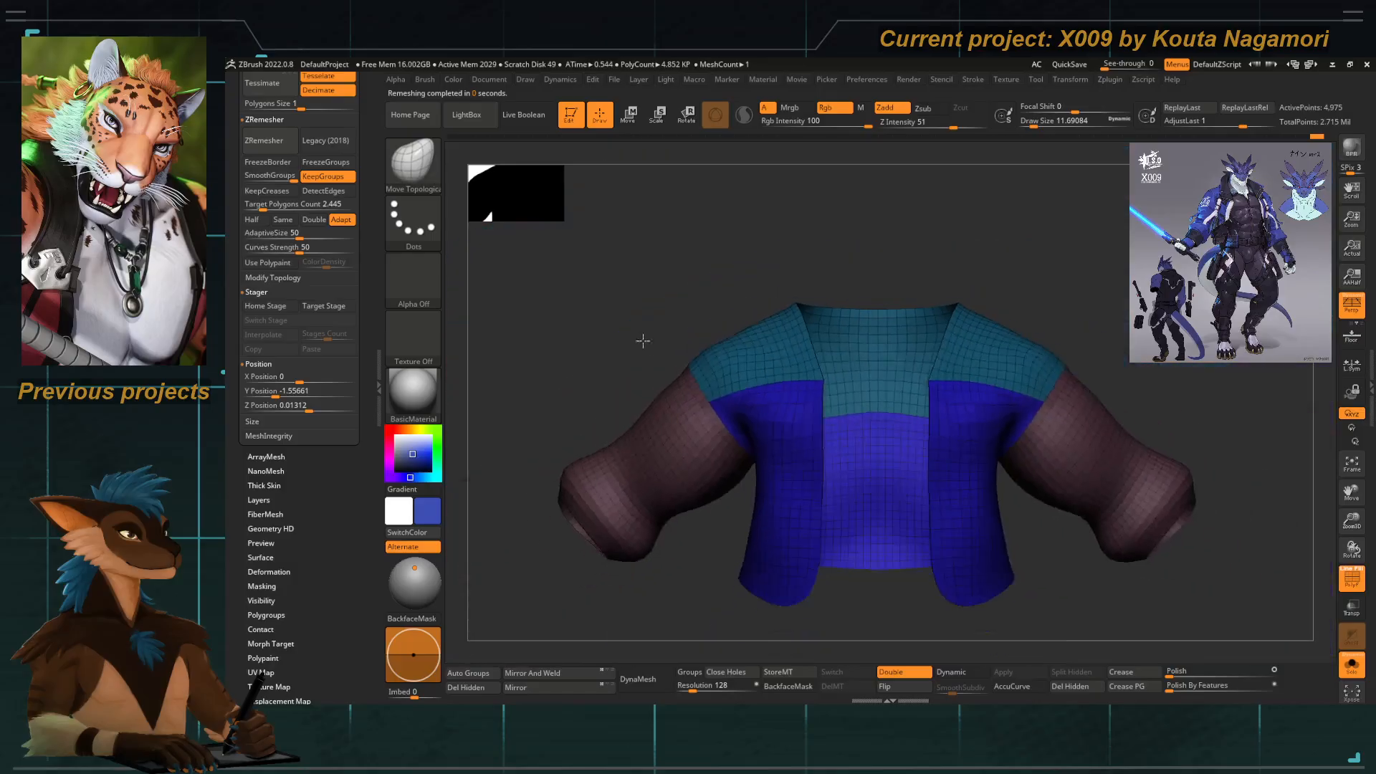
Turn off Solo mode, check the remeshed jacket on the full character from front and back, and hide the wireframe.
left_click_drag(642, 338, 789, 460)
left_click_drag(769, 366, 836, 436)
left_click(1349, 665)
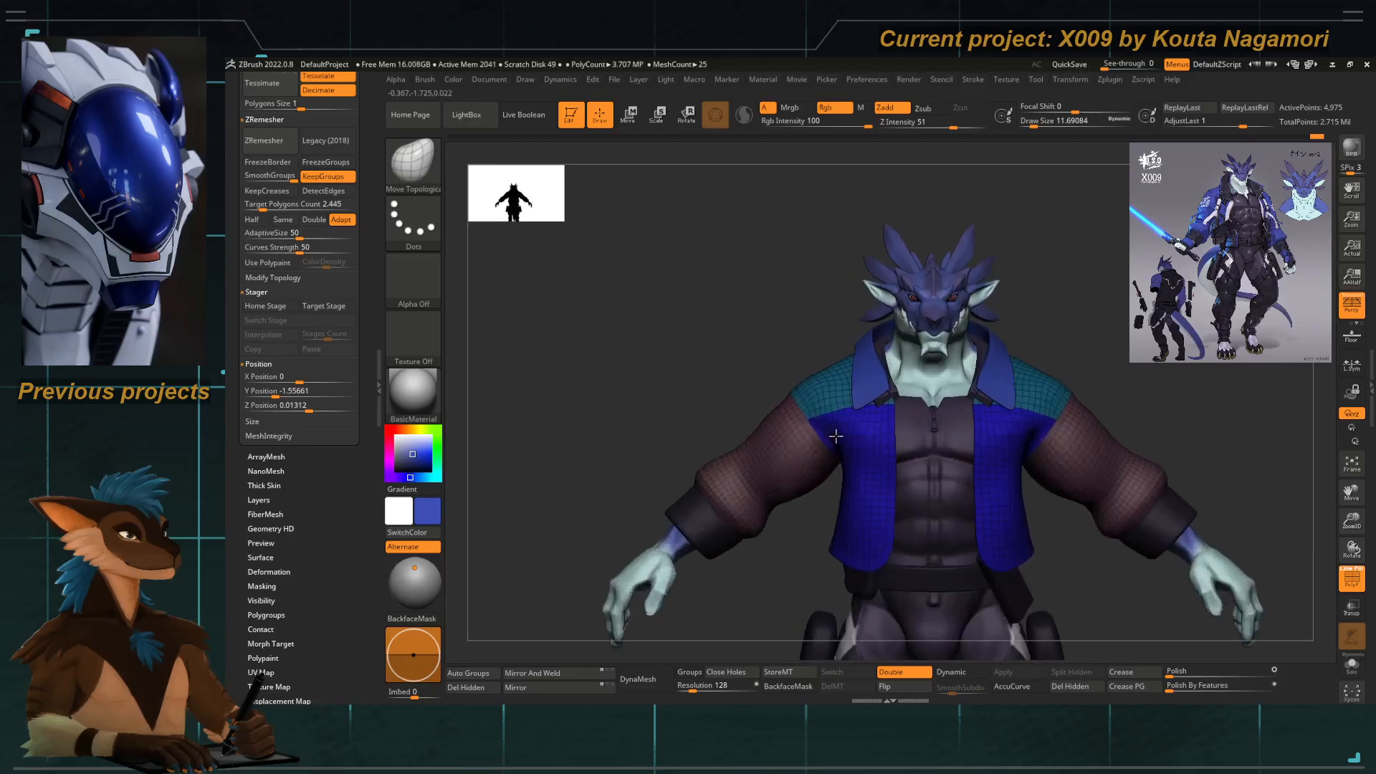
left_click_drag(534, 401, 817, 374)
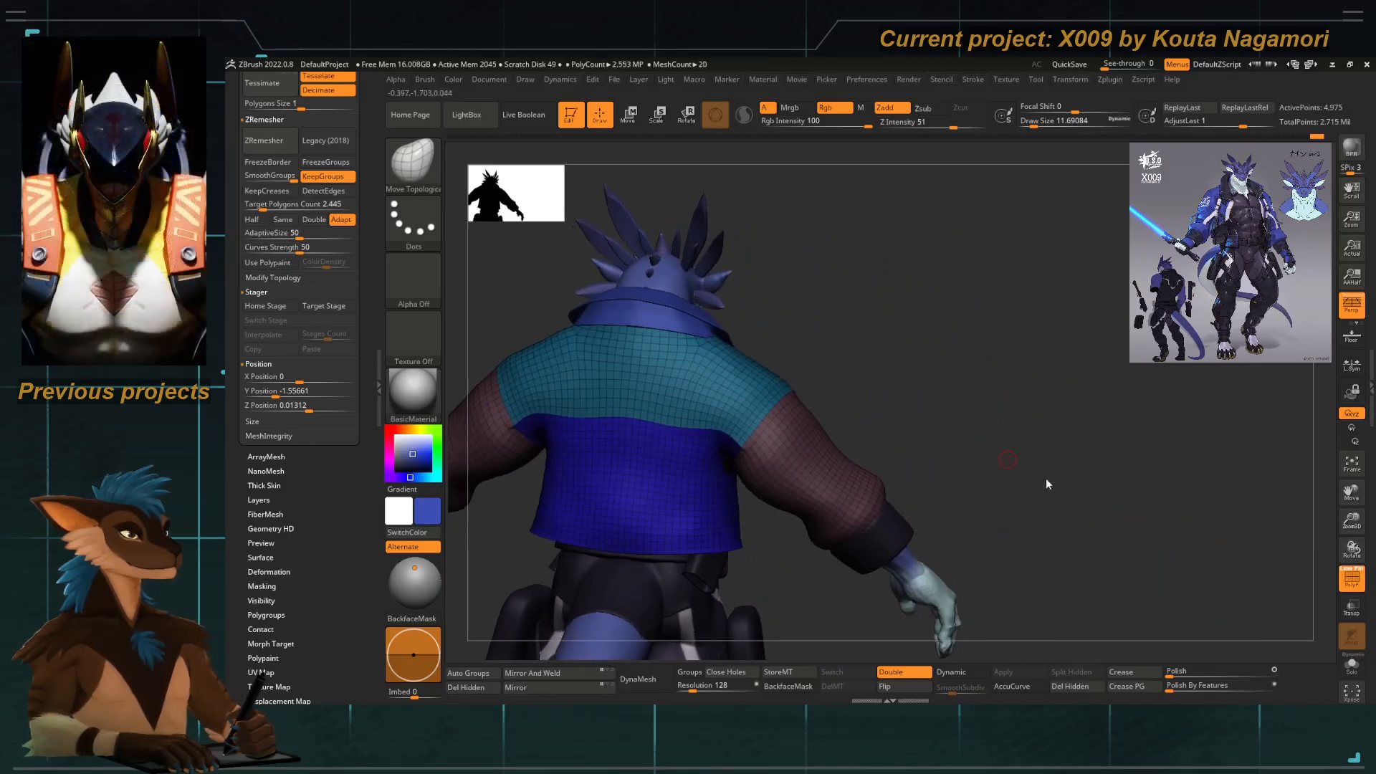
left_click_drag(919, 400, 891, 427)
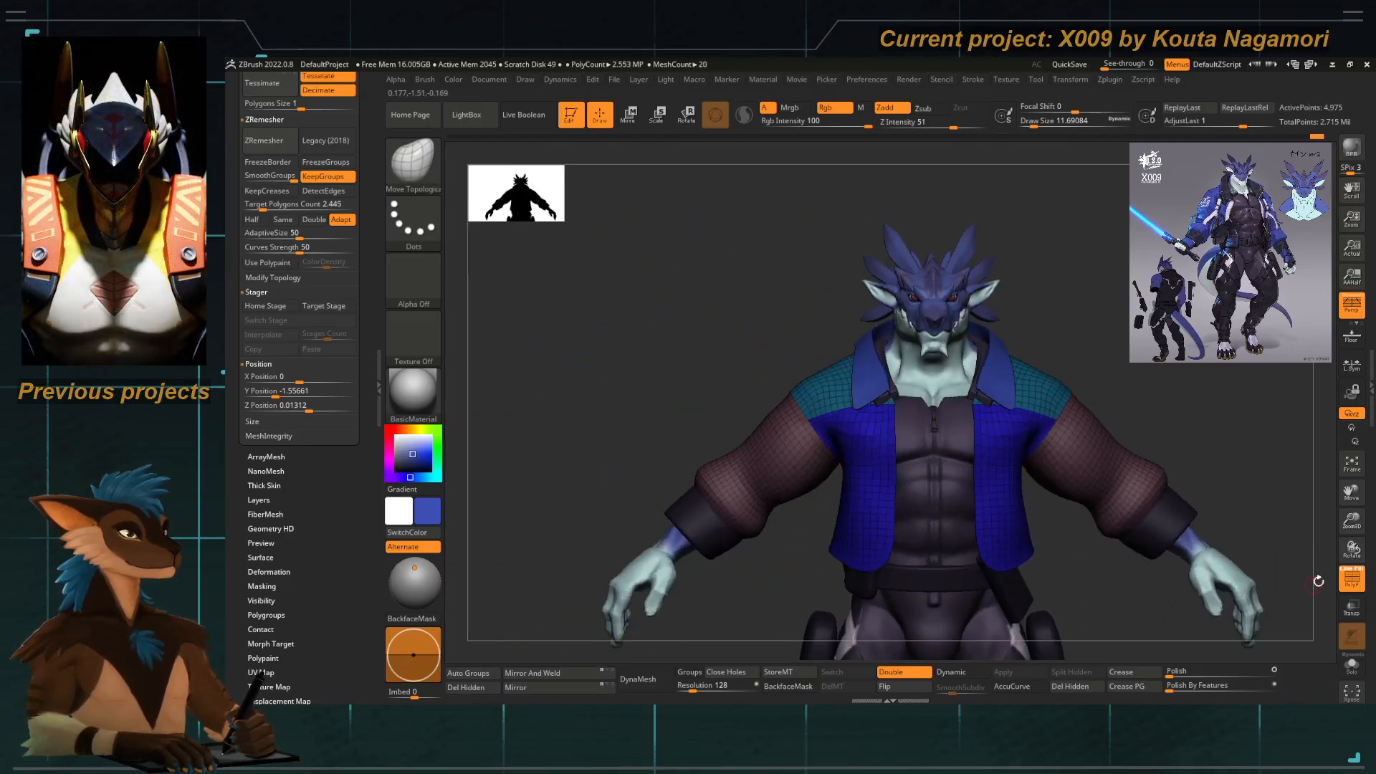
left_click(1351, 576)
mouse_move(588, 355)
left_mouse_down()
mouse_move(639, 353)
mouse_move(596, 349)
left_mouse_up()
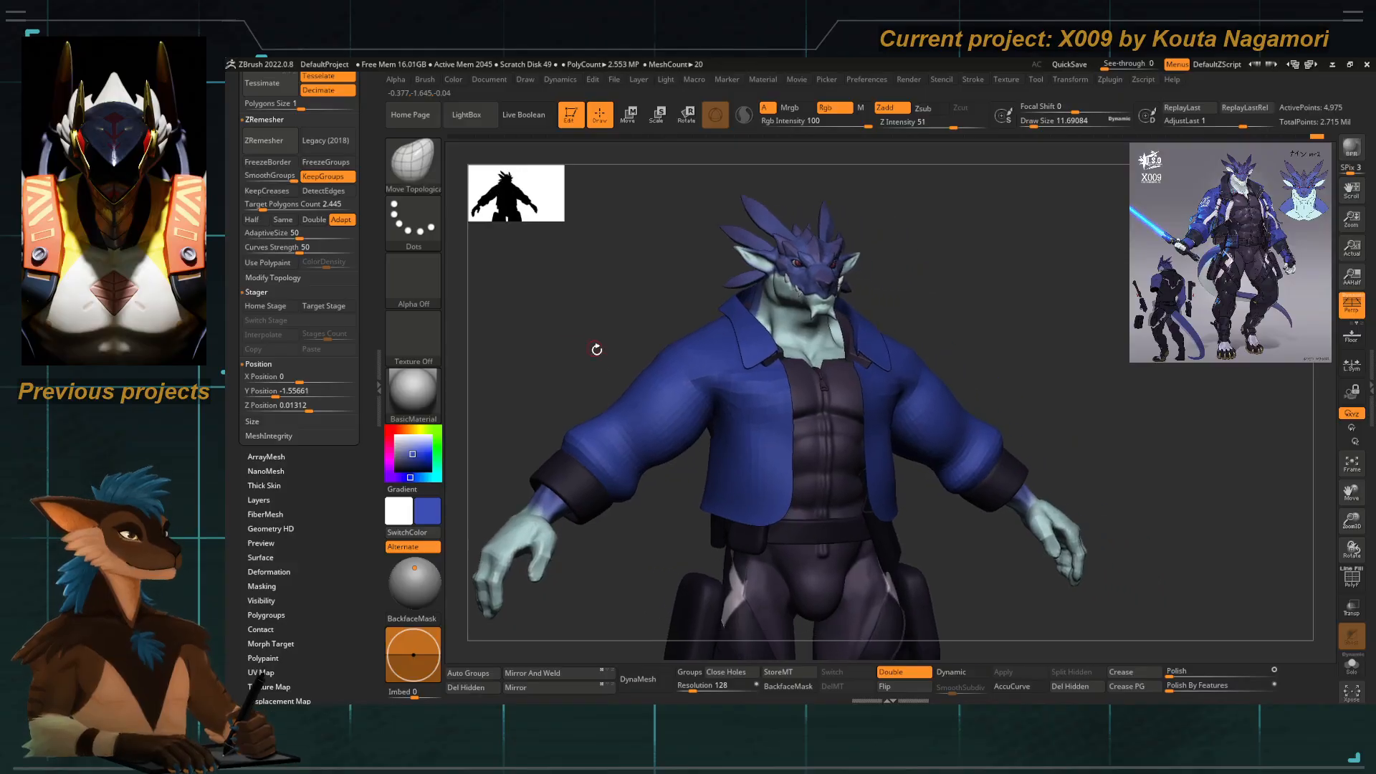
Fill the jacket and its collar subtool with the current blue, R 61, G 79, B 179.
left_click(452, 78)
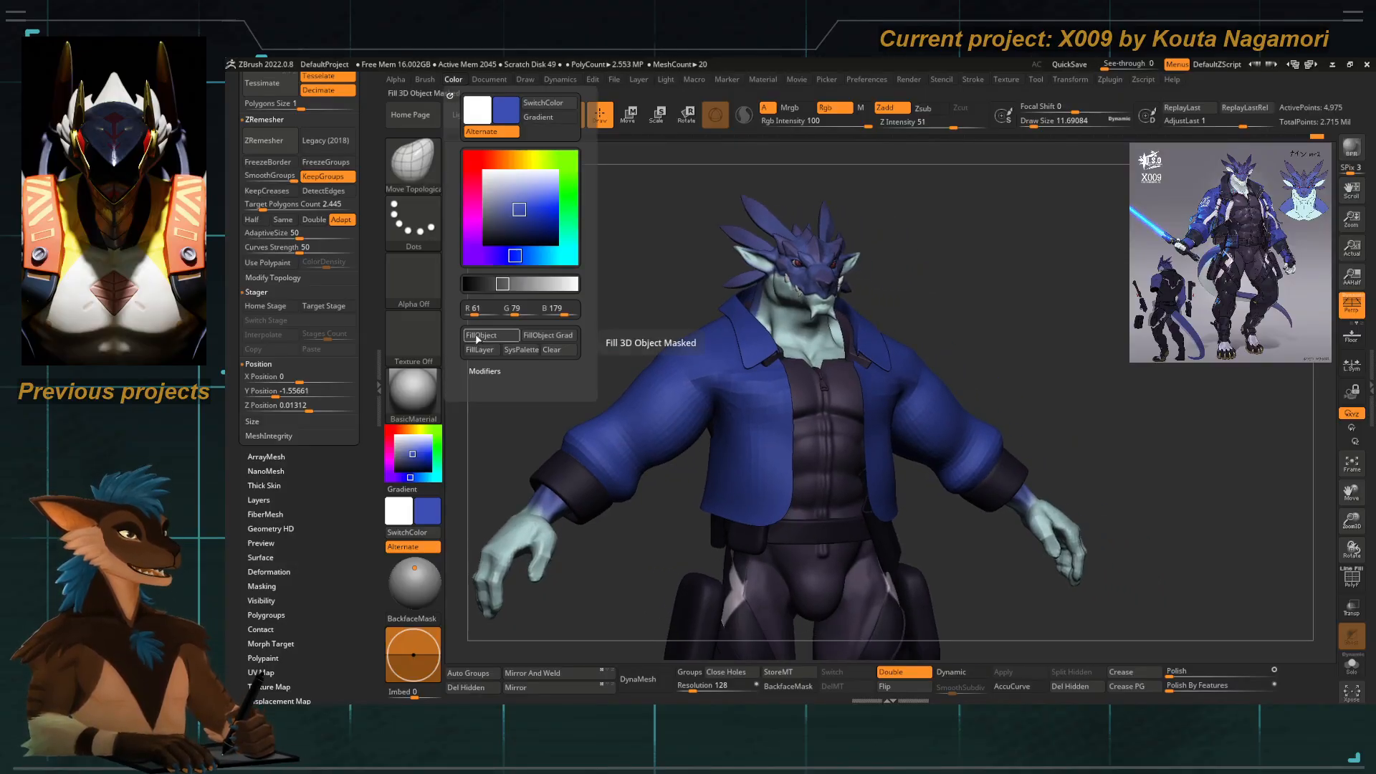
left_click(748, 350, "alt")
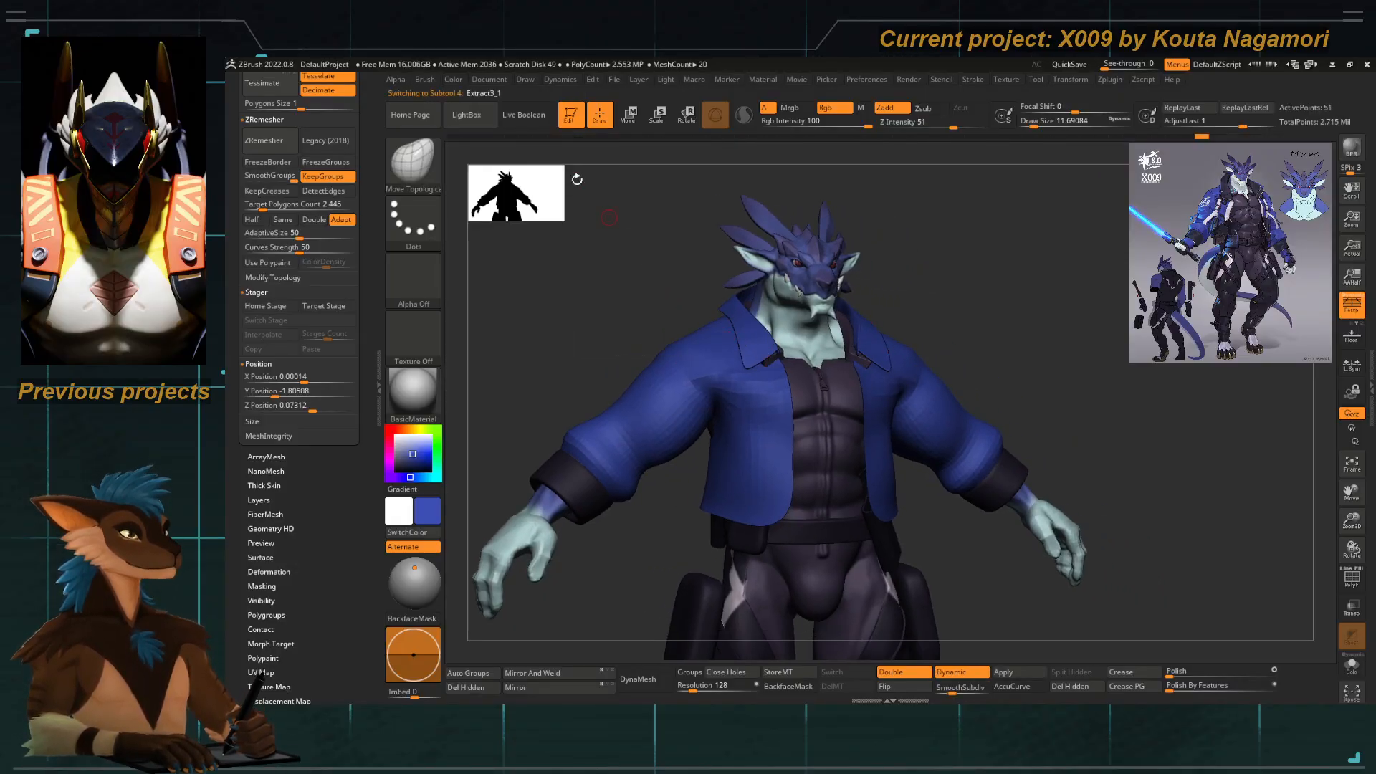
left_click(453, 80)
left_click(479, 334)
left_click_drag(622, 312, 589, 320, "shift")
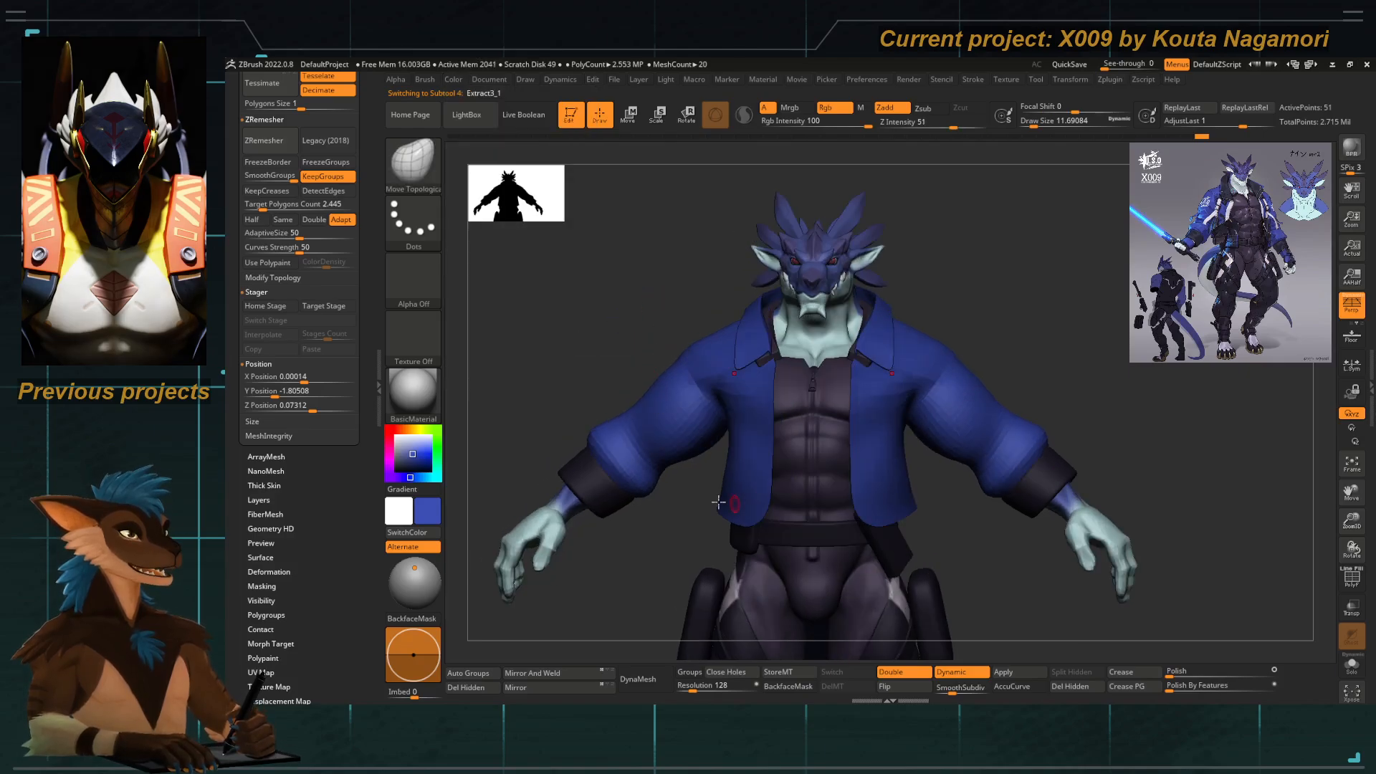
Hide the wireframe and duplicate the jacket's blue collar subtool to make a second collar layer.
mouse_move(700, 308)
left_mouse_down("alt")
mouse_move(685, 329)
mouse_move(686, 287)
left_mouse_up("alt")
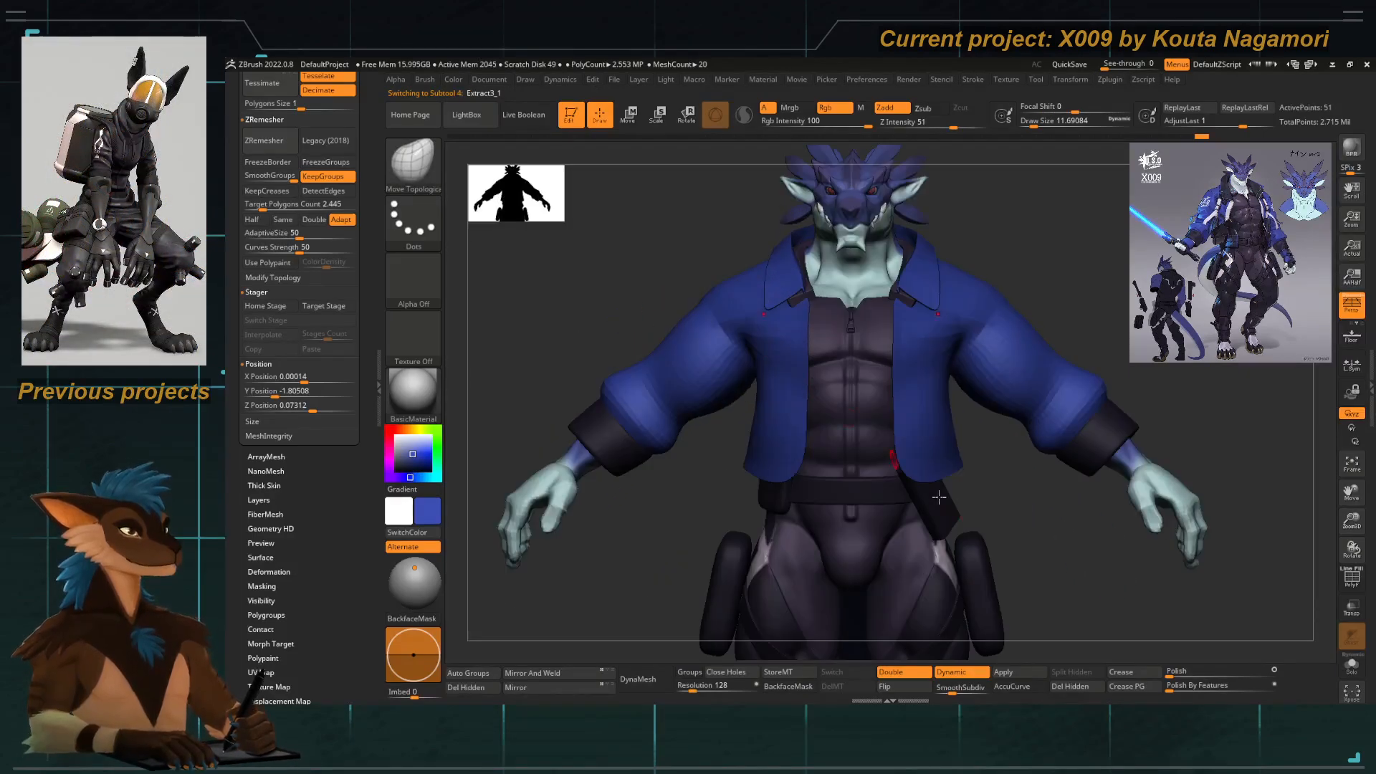
left_click(1351, 578)
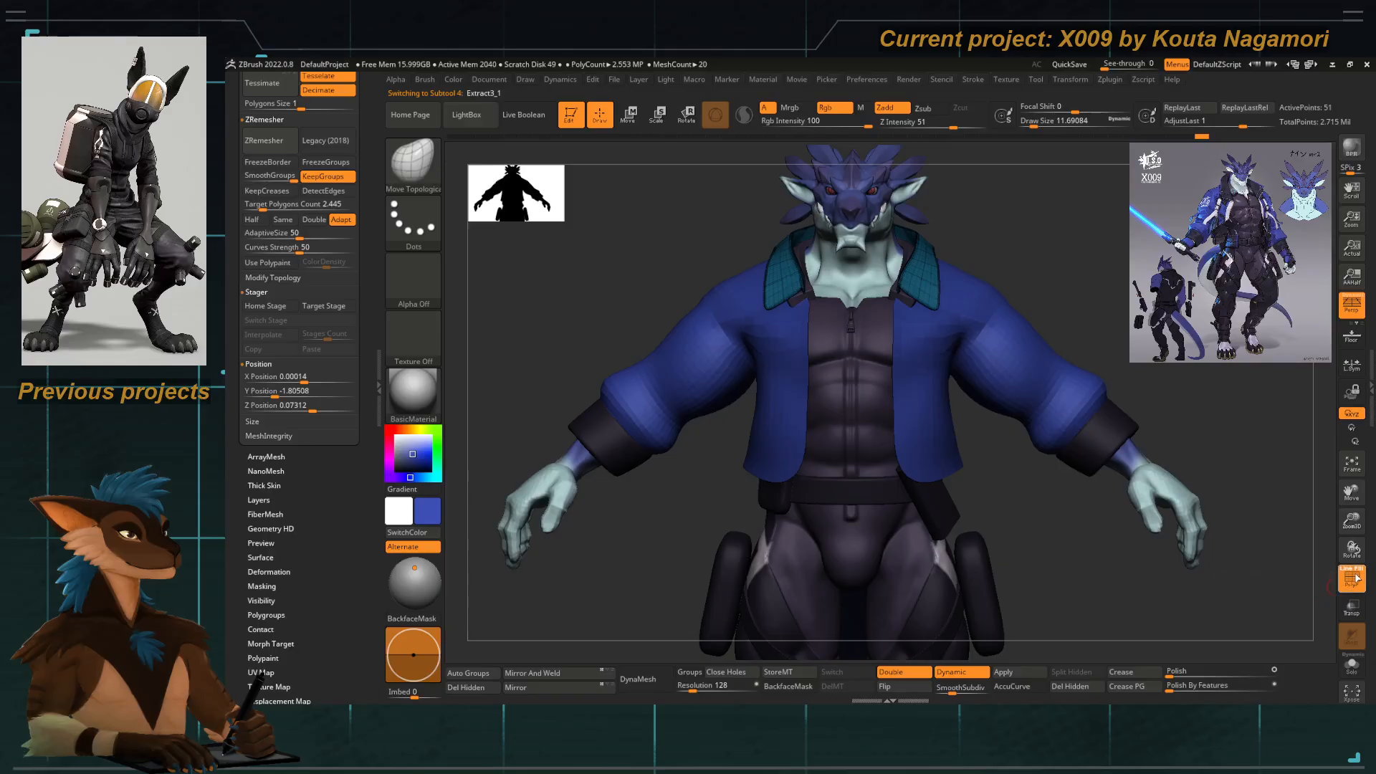
key("shift+f")
left_click_drag(372, 342, 367, 566)
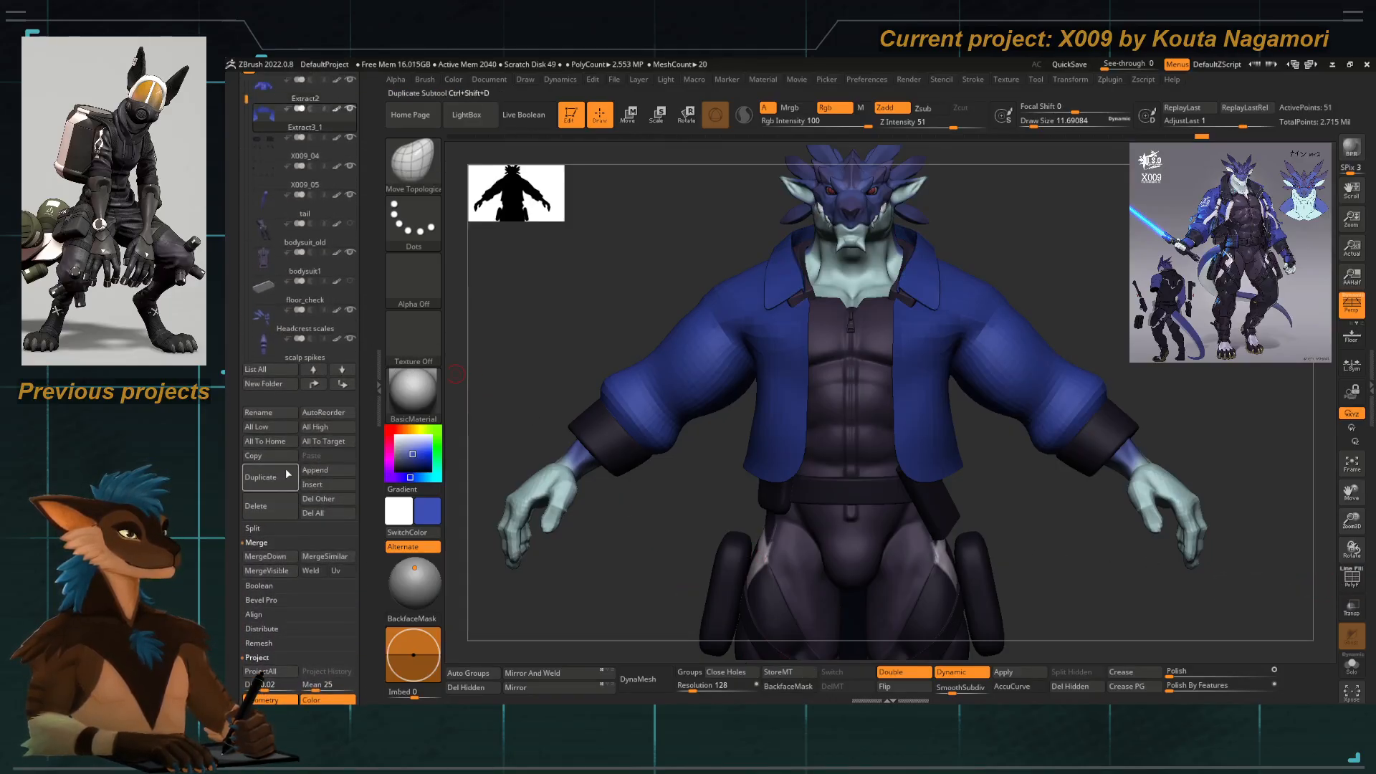
left_click(279, 475)
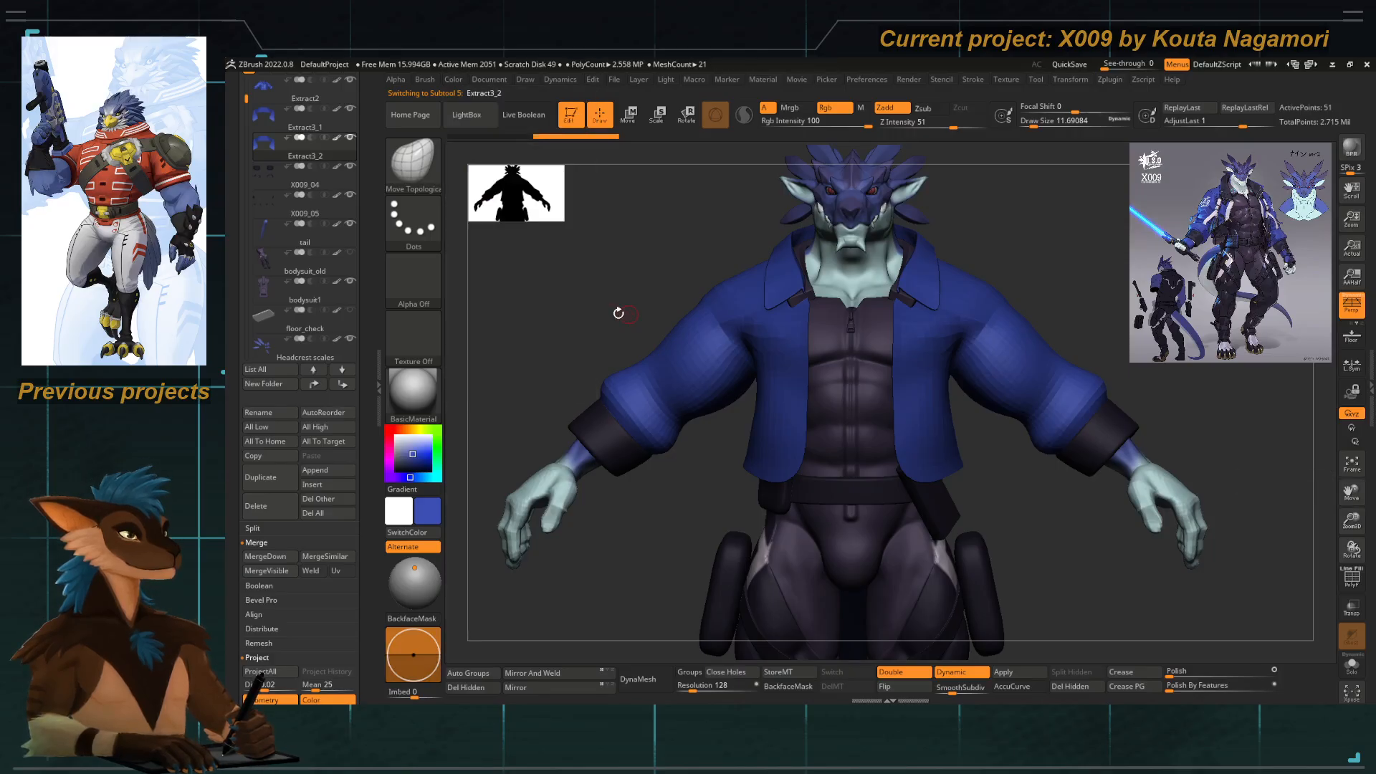
Set the colour to R 63, G 65, B 86 and fill the duplicated collar layer with it.
left_click(452, 80)
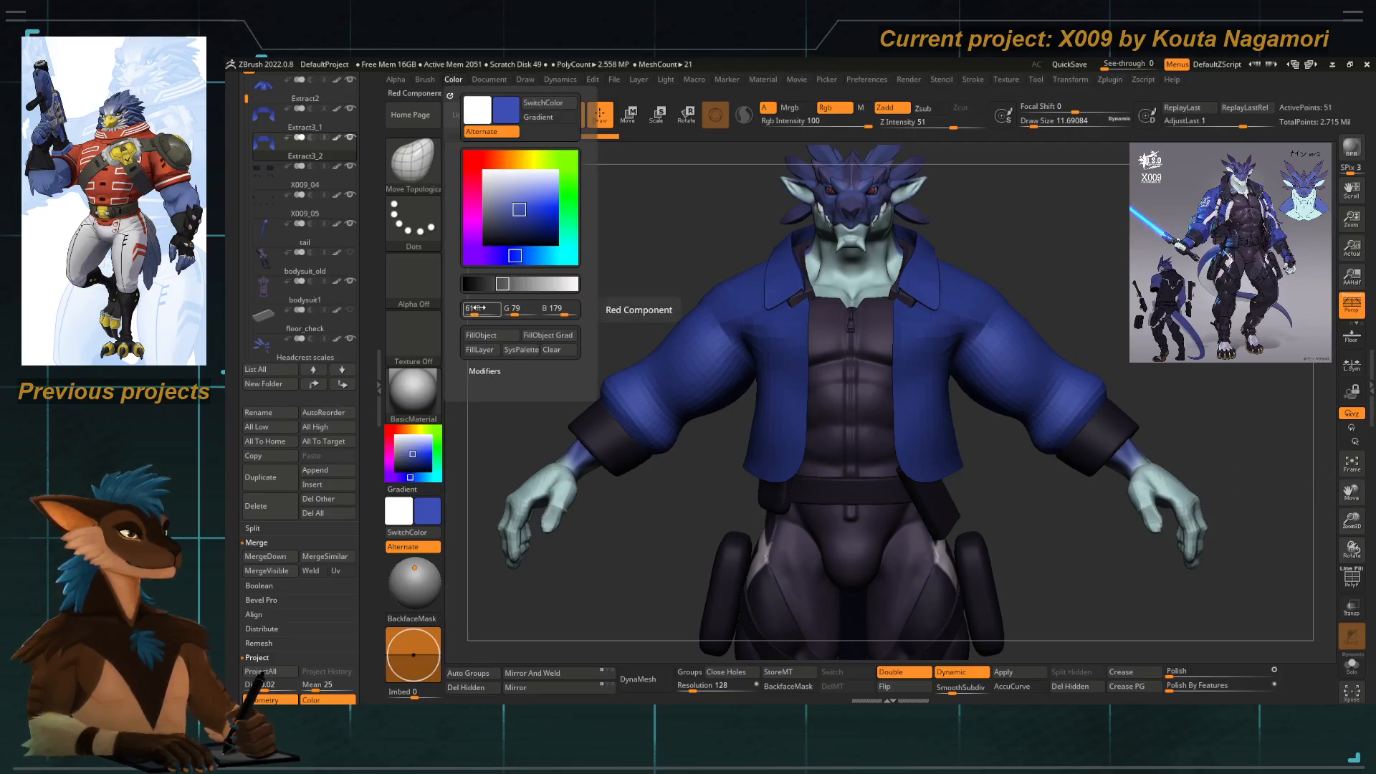
left_click(475, 308)
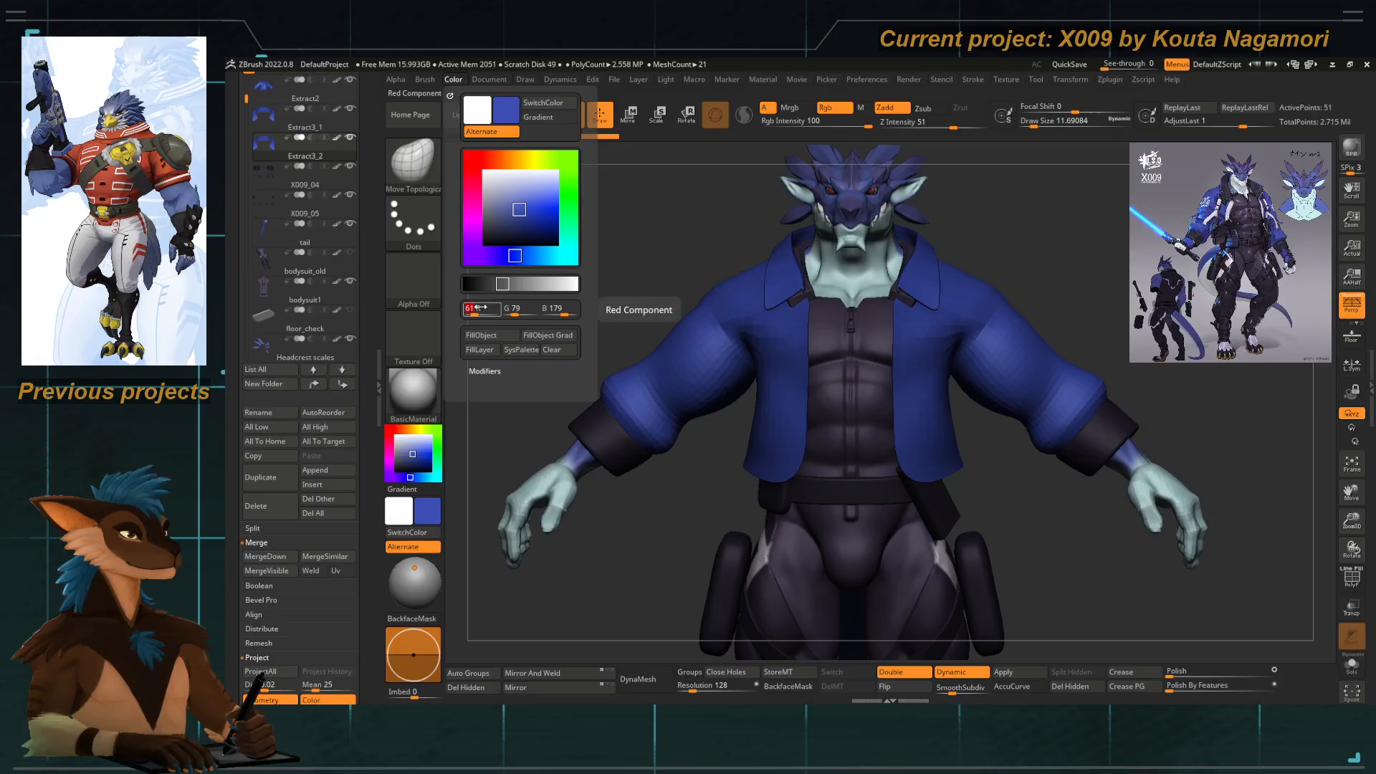
left_click(509, 307)
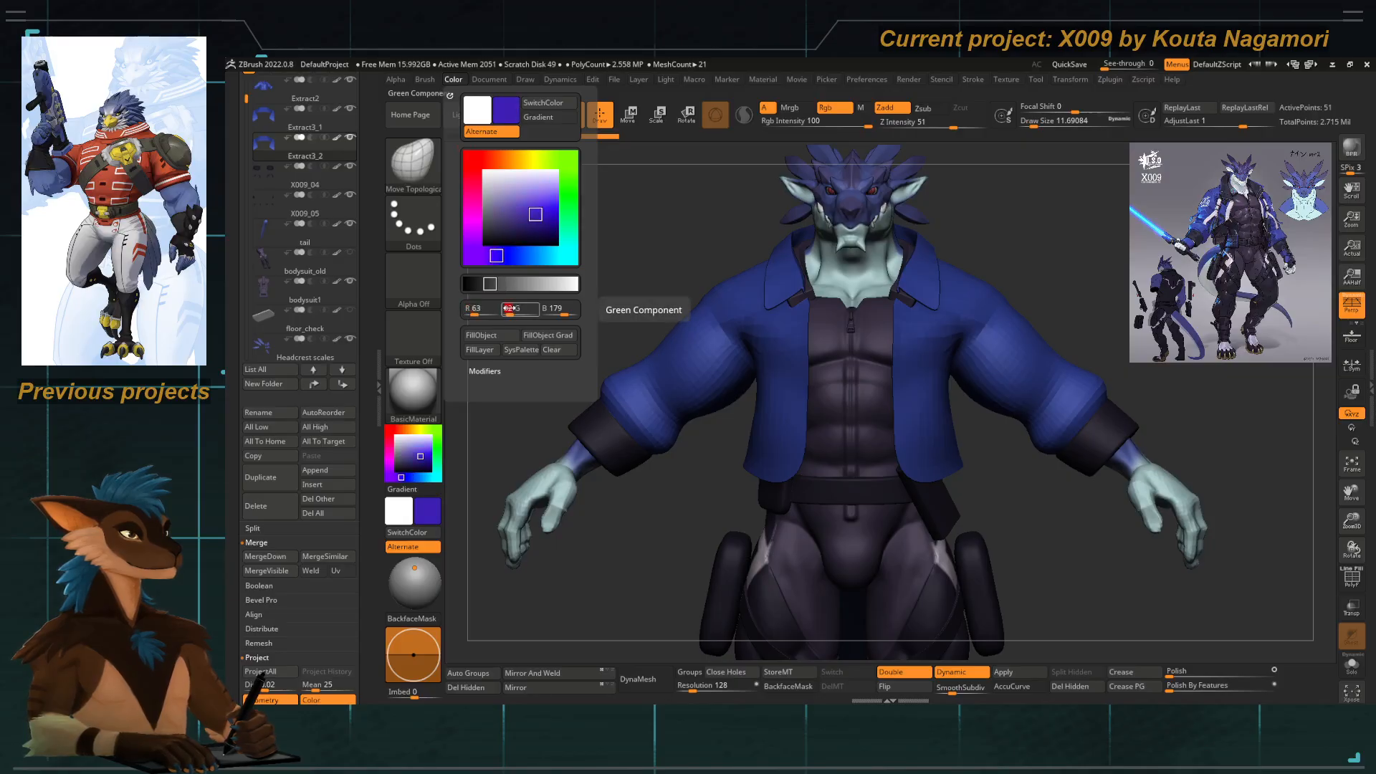
type("65")
key("Return")
left_click(546, 309)
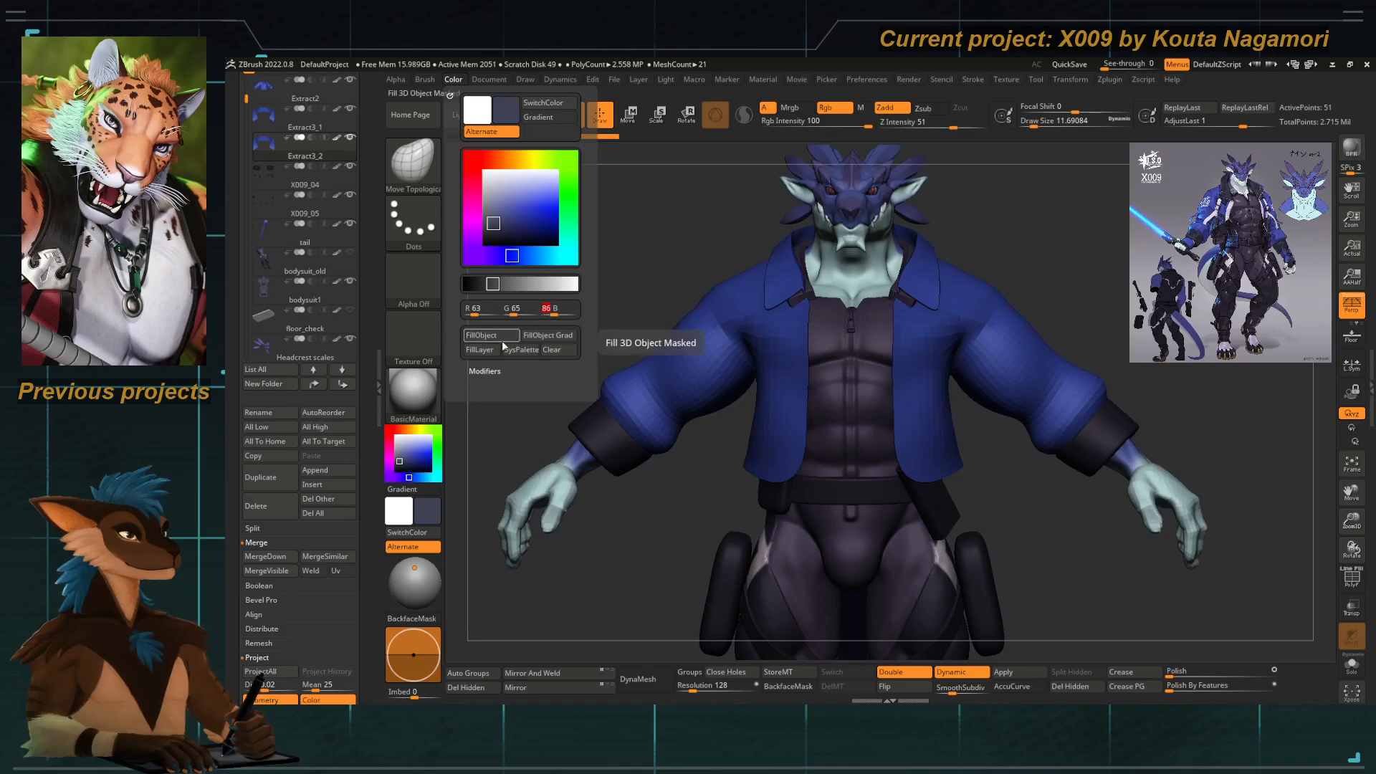
Shift the dark collar layer off the blue collar with Move Topological at draw size 112, leaving a blue border around it.
key("space")
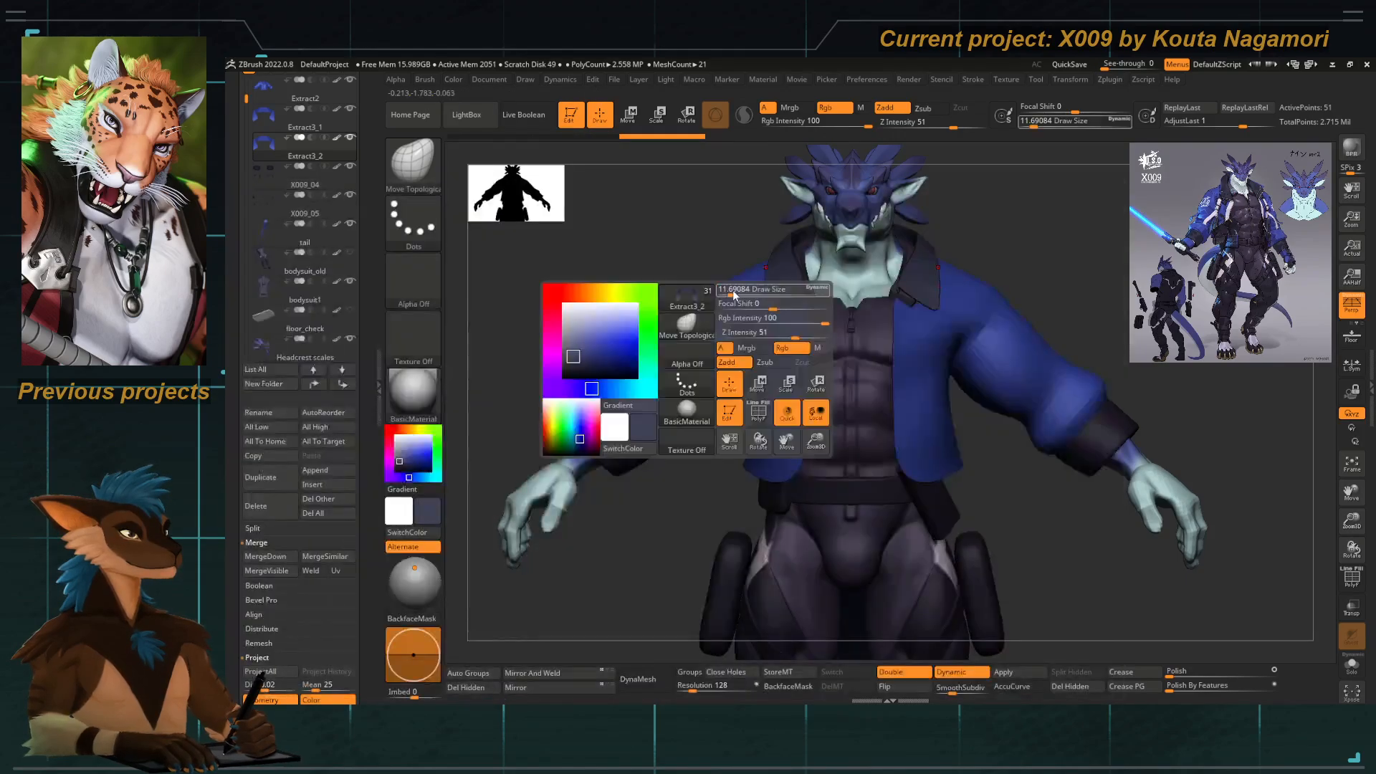
left_click(732, 295)
key("bracketright")
left_click_drag(774, 302, 797, 271)
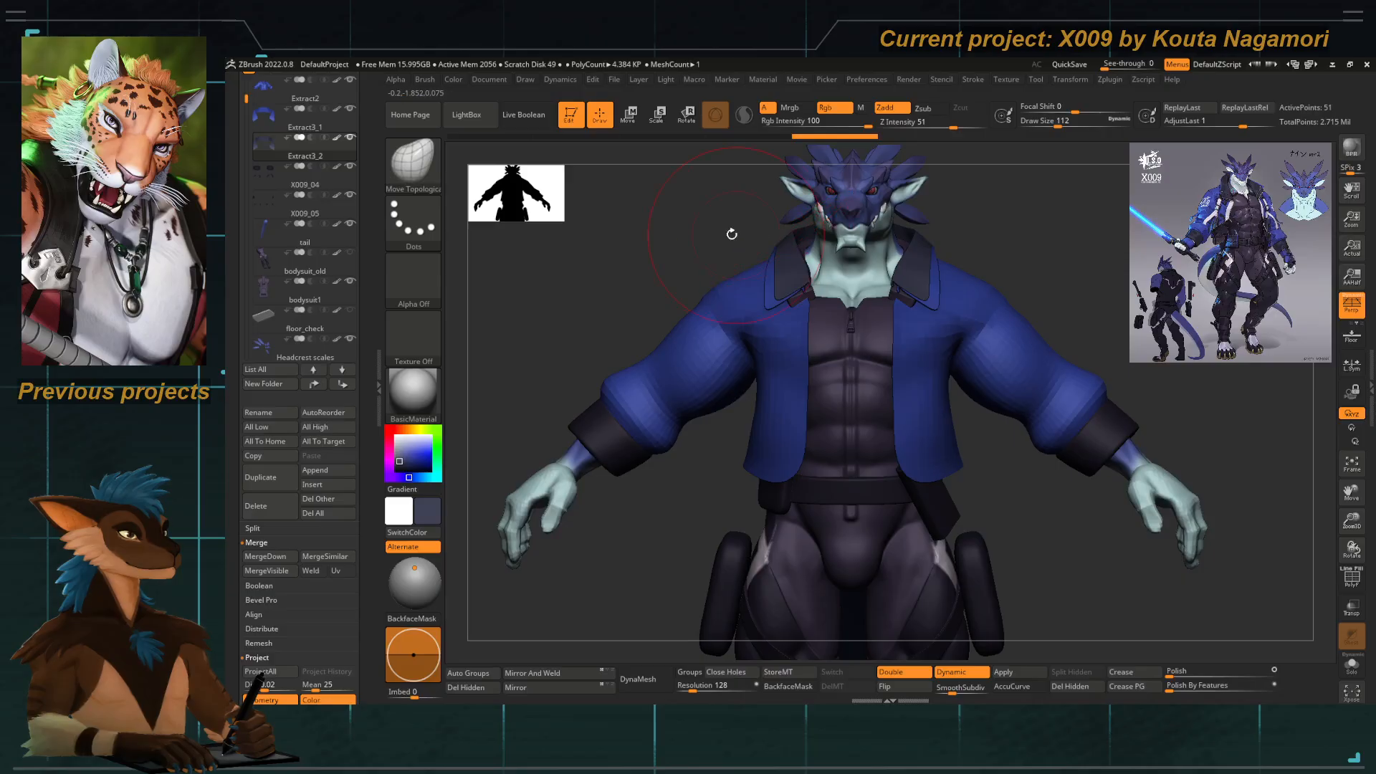
left_click_drag(732, 233, 639, 183)
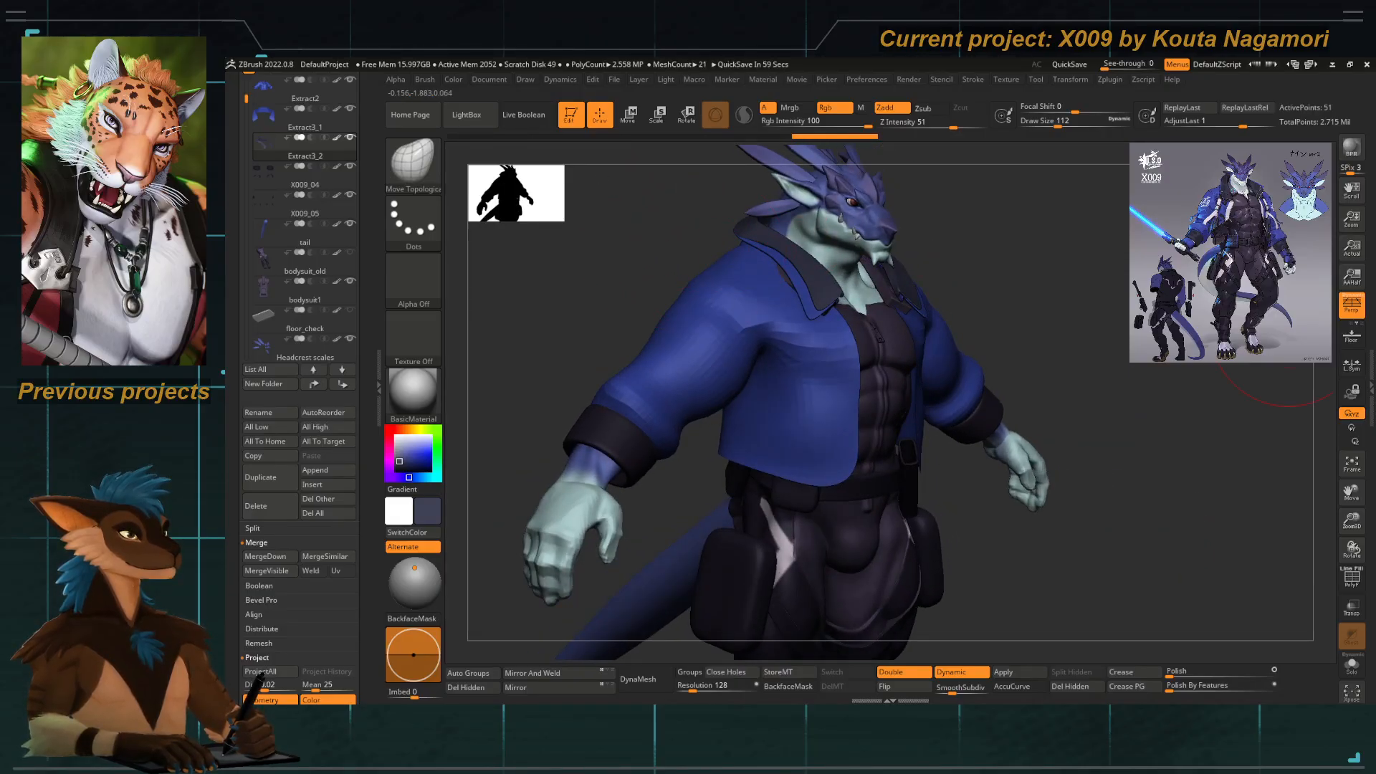
left_click_drag(629, 298, 639, 222)
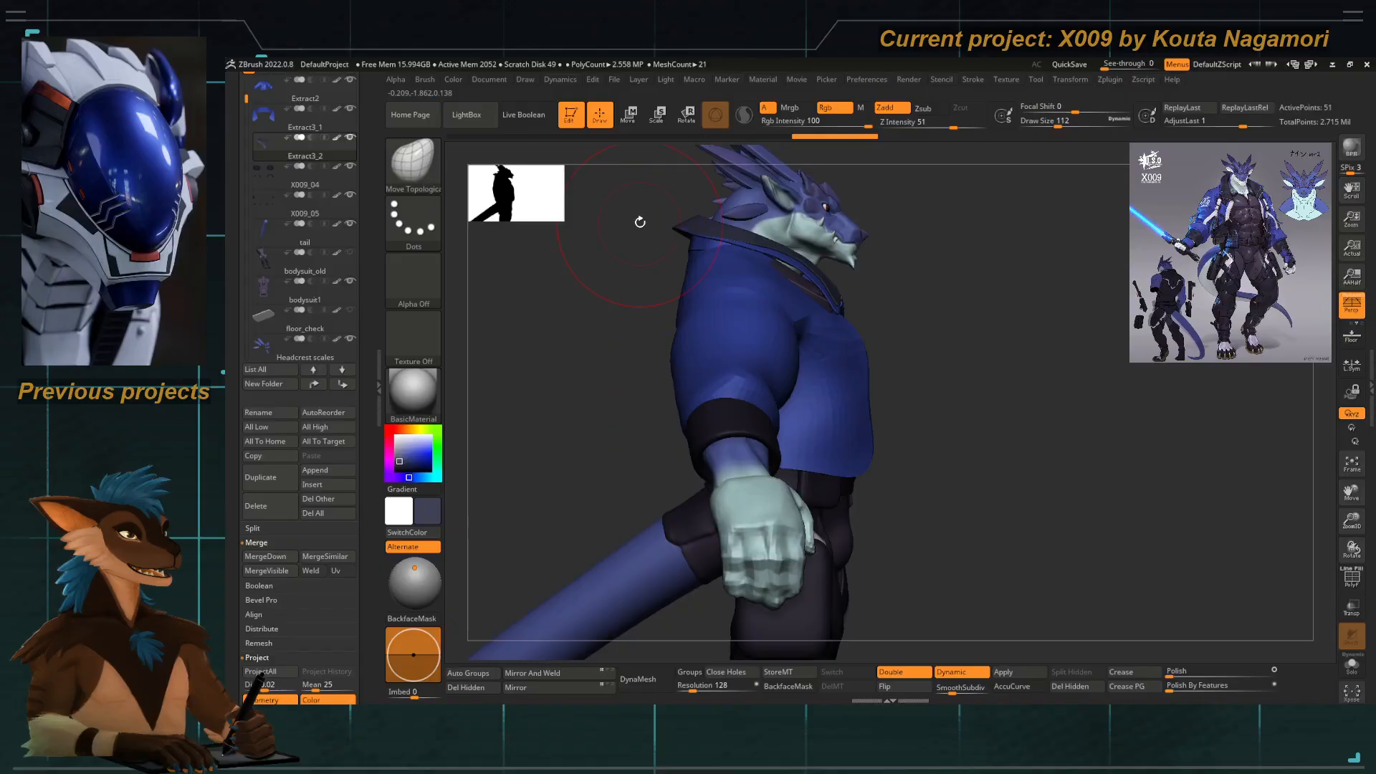
Fit the dark collar layer over the blue collar behind the neck at draw size 86.82, working from the side.
mouse_move(640, 222)
right_mouse_down("ctrl")
mouse_move(719, 258)
mouse_move(878, 380)
right_mouse_up("ctrl")
left_click_drag(738, 328, 760, 303)
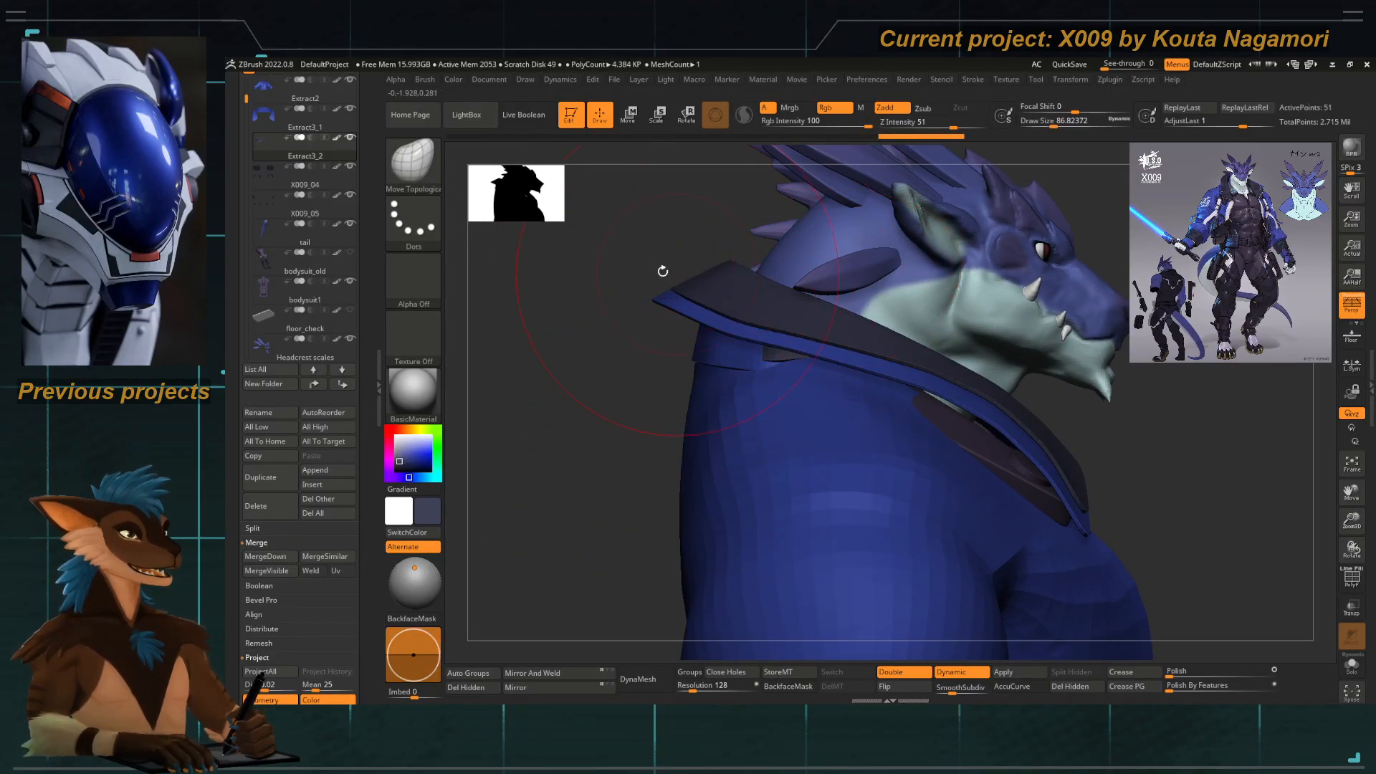
left_click_drag(663, 271, 660, 362)
key("space")
left_click_drag(703, 276, 696, 276)
Reshape the dark collar layer's front tips beside the jacket opening, using a draw size of about 94.
mouse_move(884, 337)
right_mouse_down()
mouse_move(860, 296)
mouse_move(626, 319)
mouse_move(768, 319)
mouse_move(788, 351)
right_mouse_up()
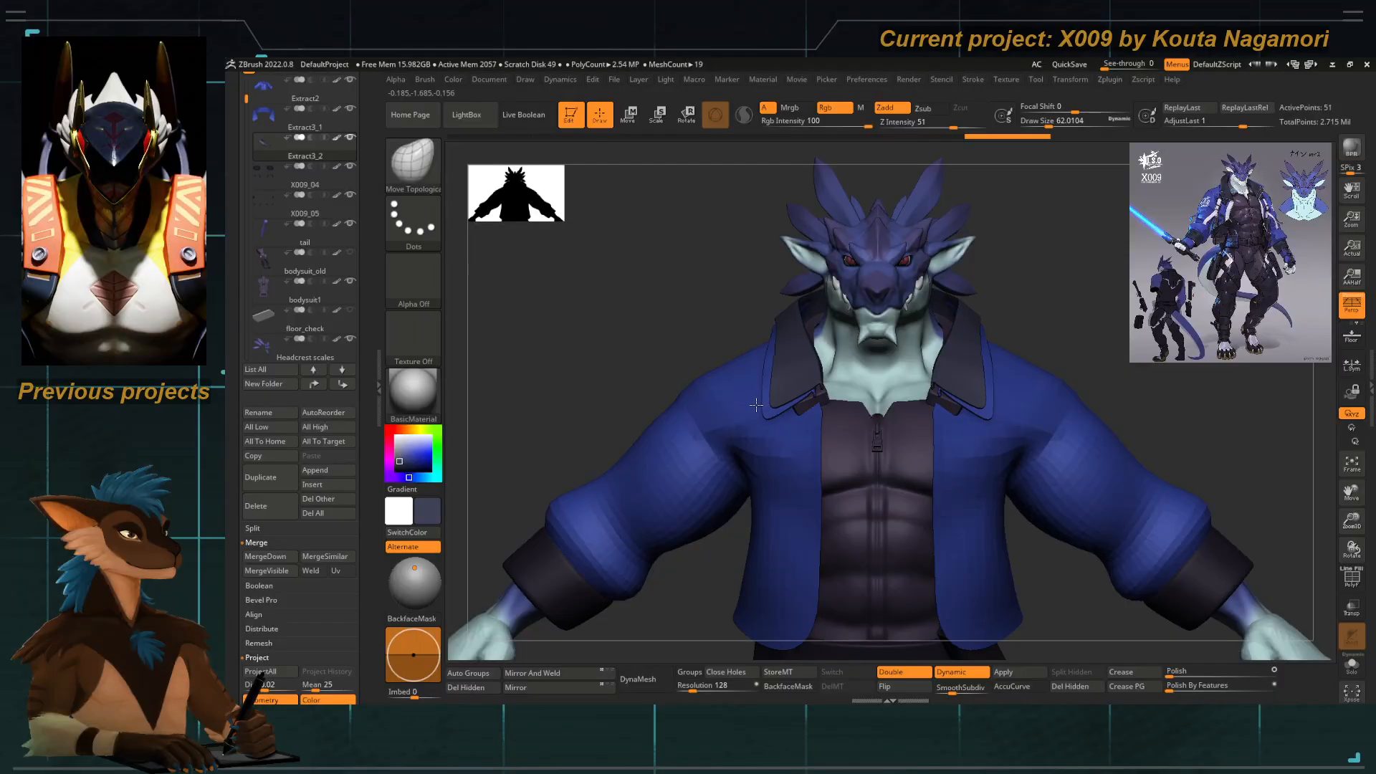
left_click_drag(804, 399, 815, 393)
mouse_move(814, 393)
right_mouse_down("ctrl")
mouse_move(810, 422)
mouse_move(791, 401)
right_mouse_up("ctrl")
key("space")
left_click_drag(789, 384, 796, 387)
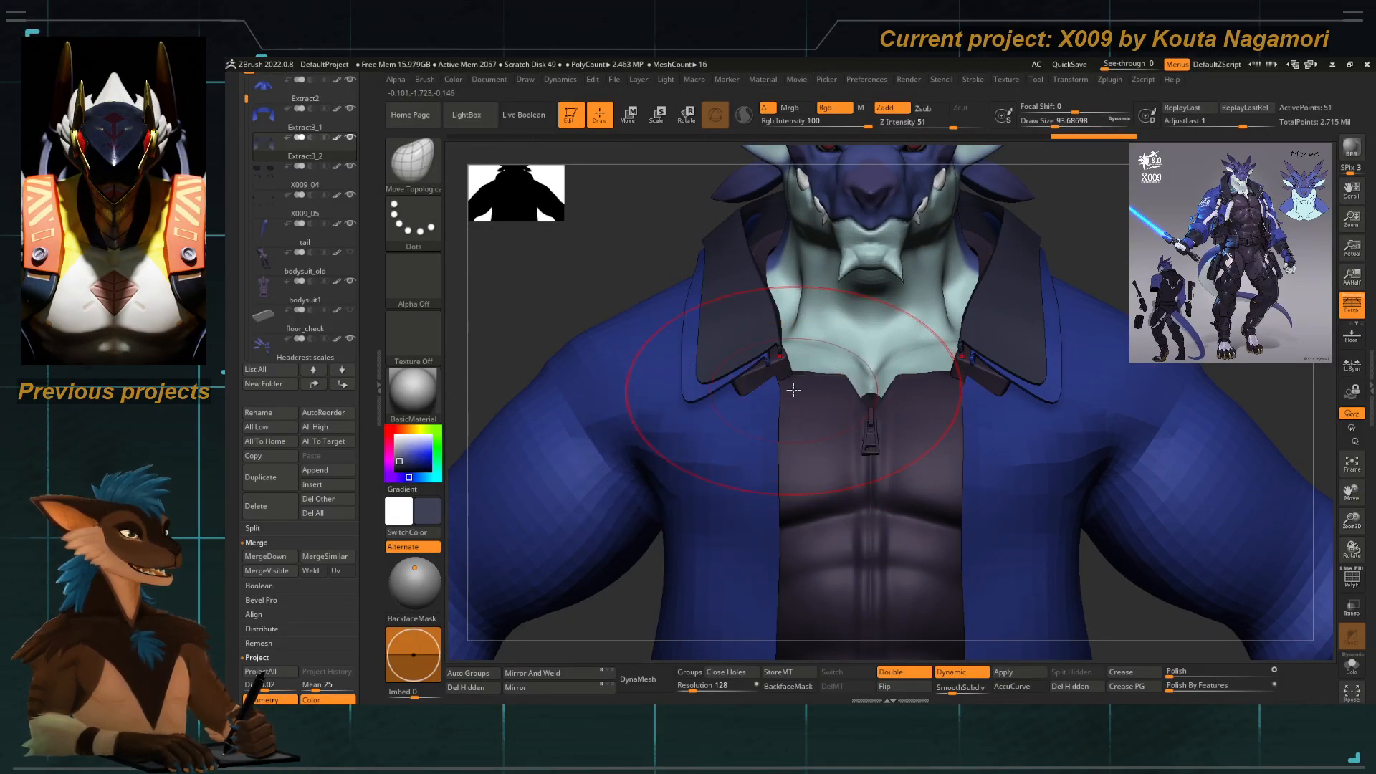
left_click_drag(794, 364, 798, 428)
key("space")
mouse_move(791, 407)
left_mouse_down()
mouse_move(740, 358)
mouse_move(778, 388)
left_mouse_up()
key("space")
right_click_drag(779, 337, 678, 291)
key("space")
mouse_move(769, 369)
left_mouse_down()
mouse_move(793, 395)
mouse_move(779, 354)
left_mouse_up()
Select the blue jacket subtool and nudge its front opening edge beneath the lapel tips at draw size 77.02.
left_click(770, 400, "alt")
key("space")
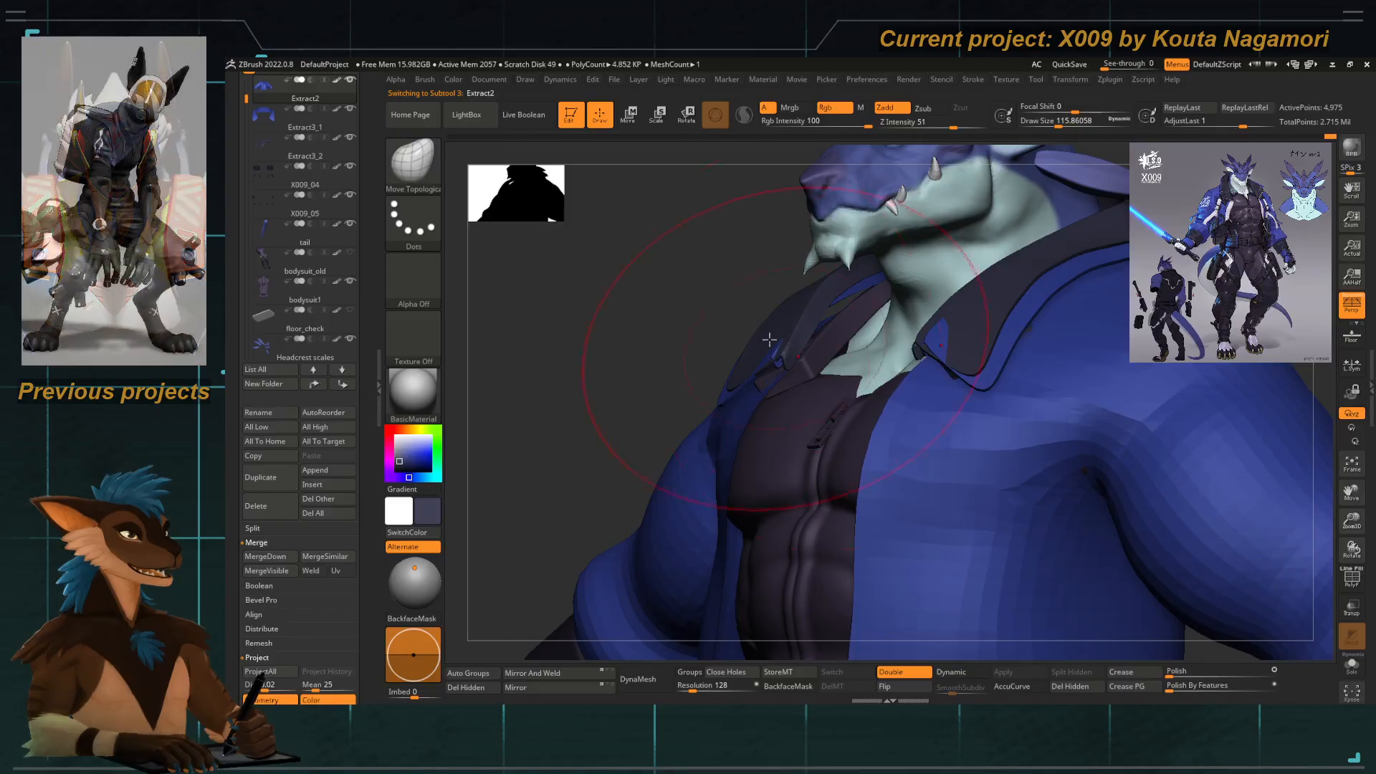
right_click_drag(769, 340, 846, 369, "shift")
key("space")
left_click_drag(774, 380, 792, 374)
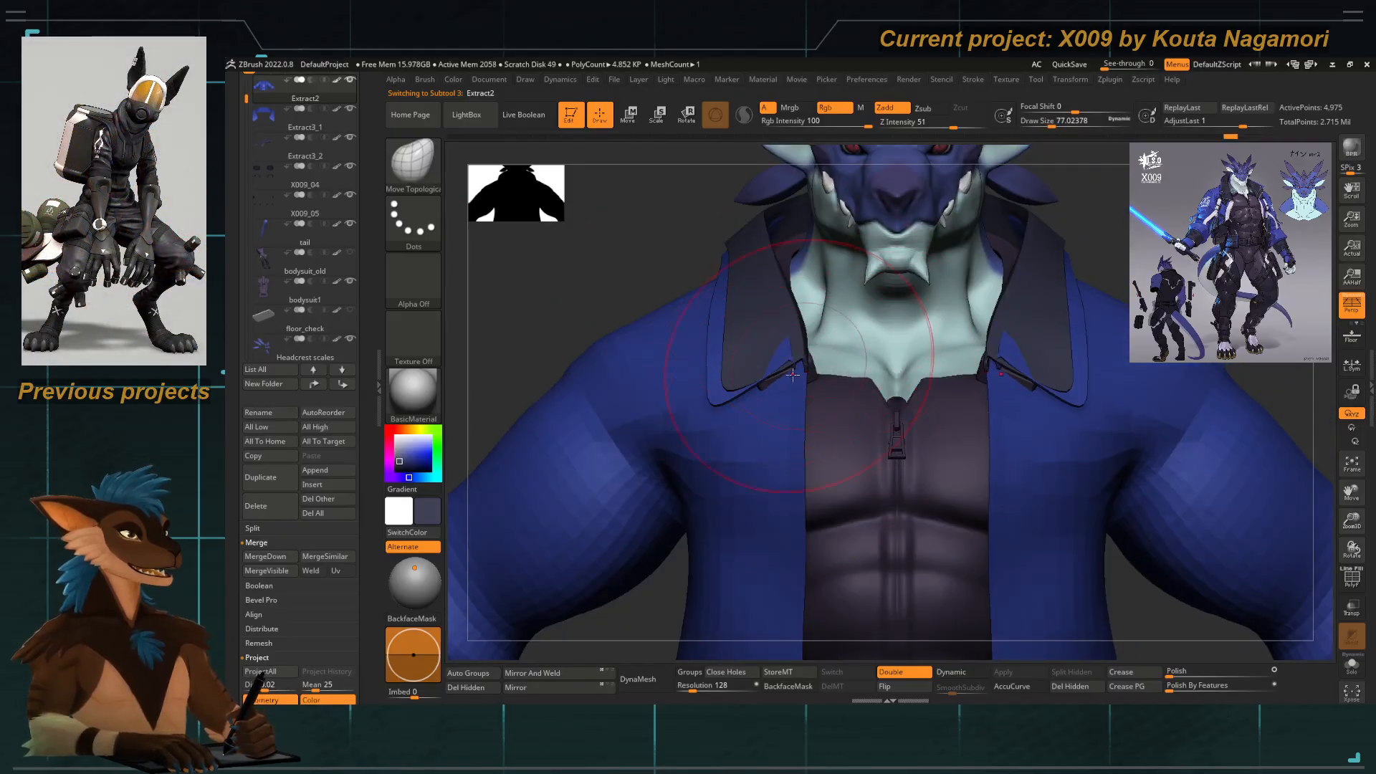
Adjust the jacket's upper chest below the collar at draw size 108.2 and check the fit on the full character.
mouse_move(619, 276)
left_mouse_down()
mouse_move(621, 230)
mouse_move(680, 215)
left_mouse_up()
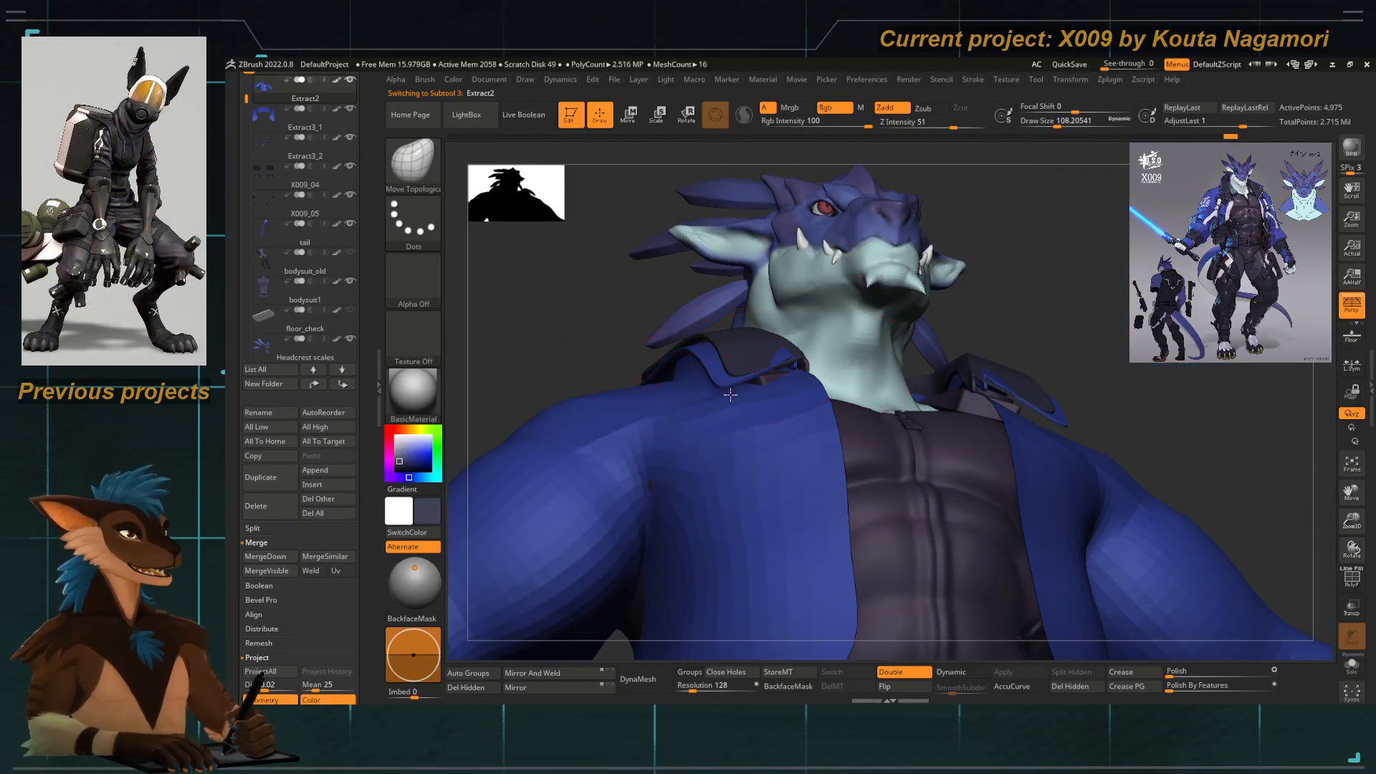
left_click_drag(730, 395, 720, 397)
left_click_drag(621, 237, 581, 275)
right_click_drag(581, 276, 609, 344, "ctrl")
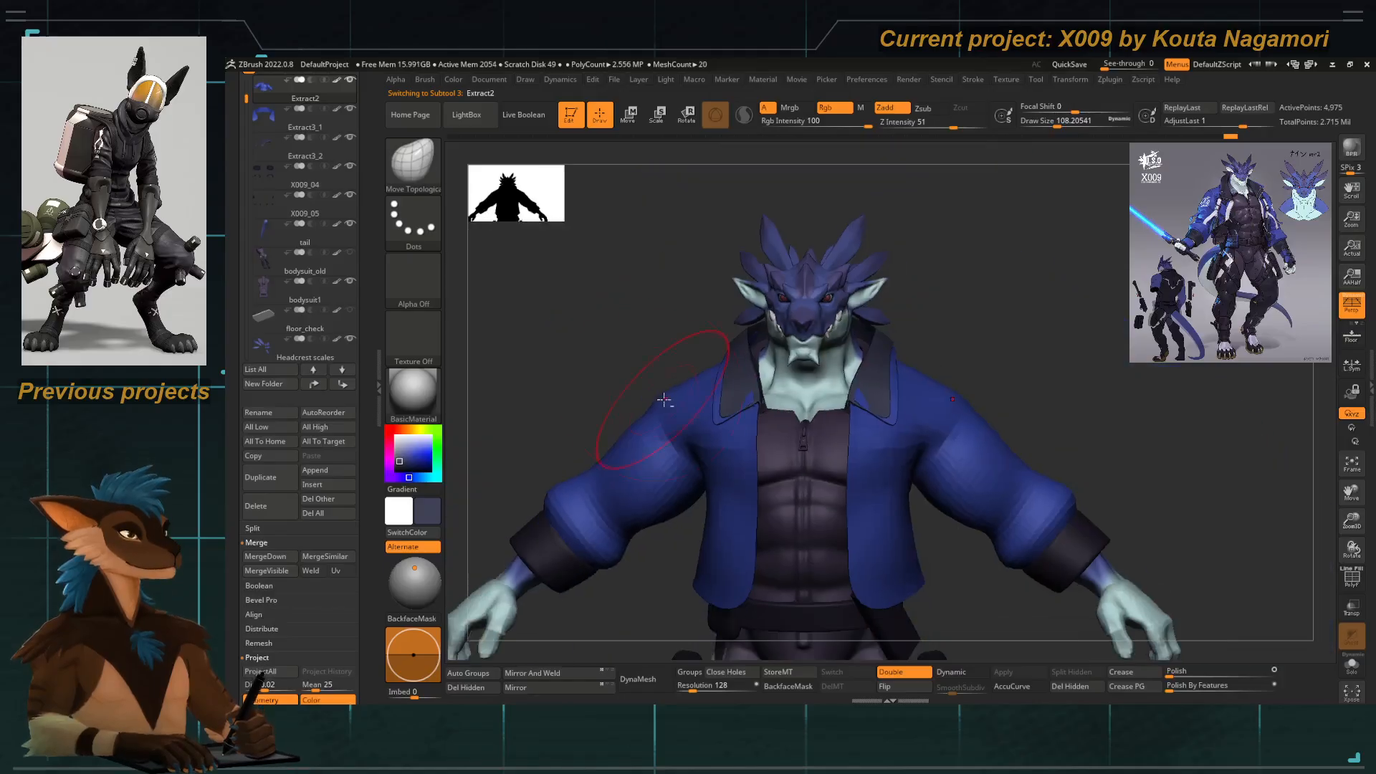
right_click_drag(664, 399, 707, 358, "alt")
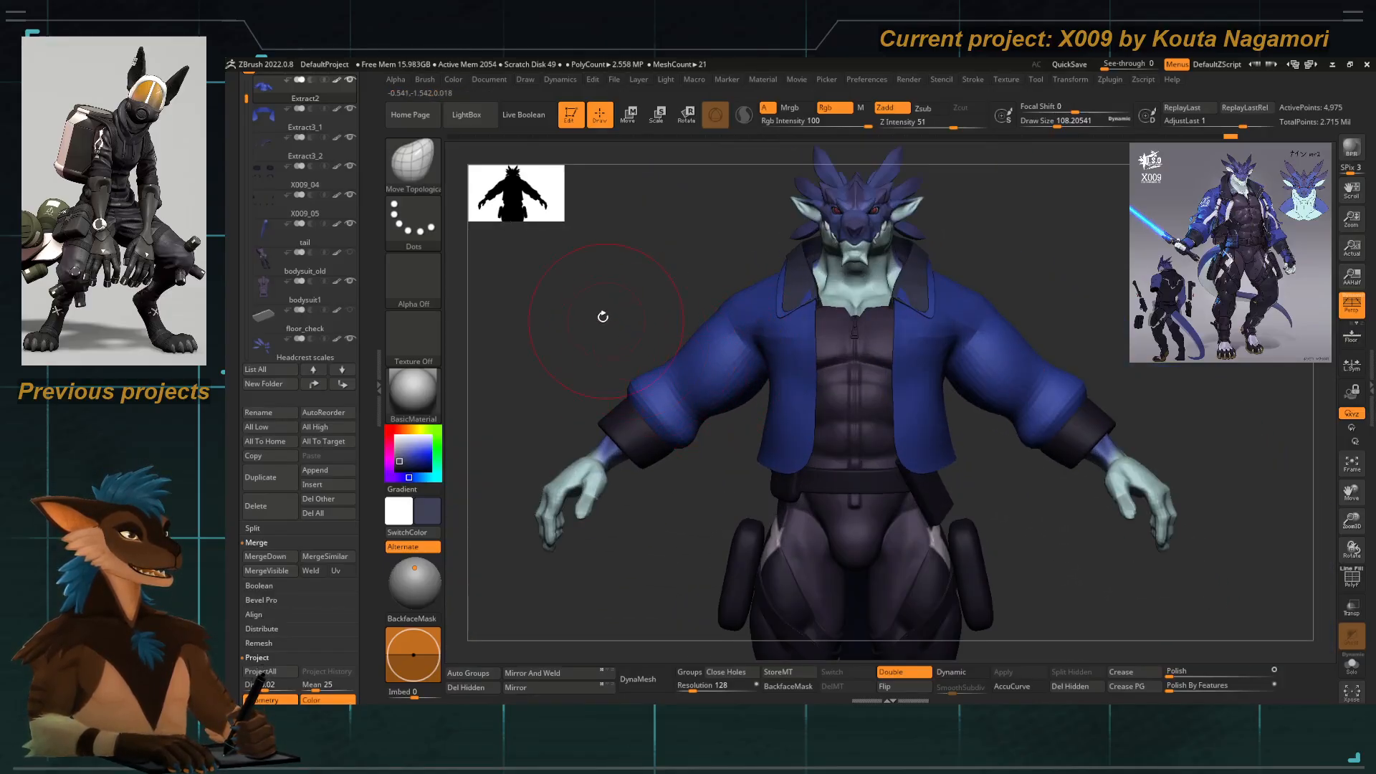
mouse_move(603, 316)
left_mouse_down()
mouse_move(638, 319)
mouse_move(616, 317)
left_mouse_up()
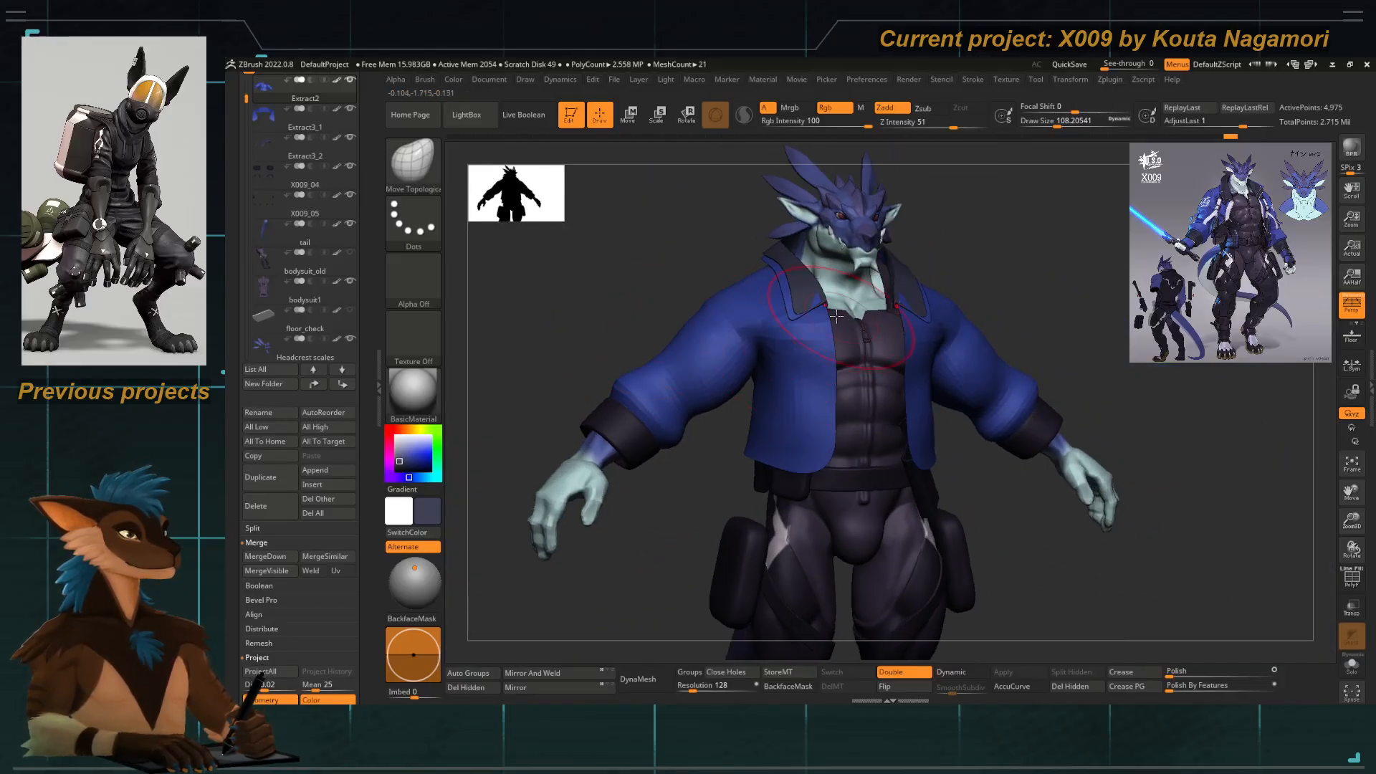
Select the dark collar layer and refine its outer edge along the shoulder with Move Topological at draw size 46.17.
left_click(804, 292, "alt")
right_click_drag(801, 294, 731, 352, "ctrl")
key("space")
left_click_drag(723, 352, 708, 353)
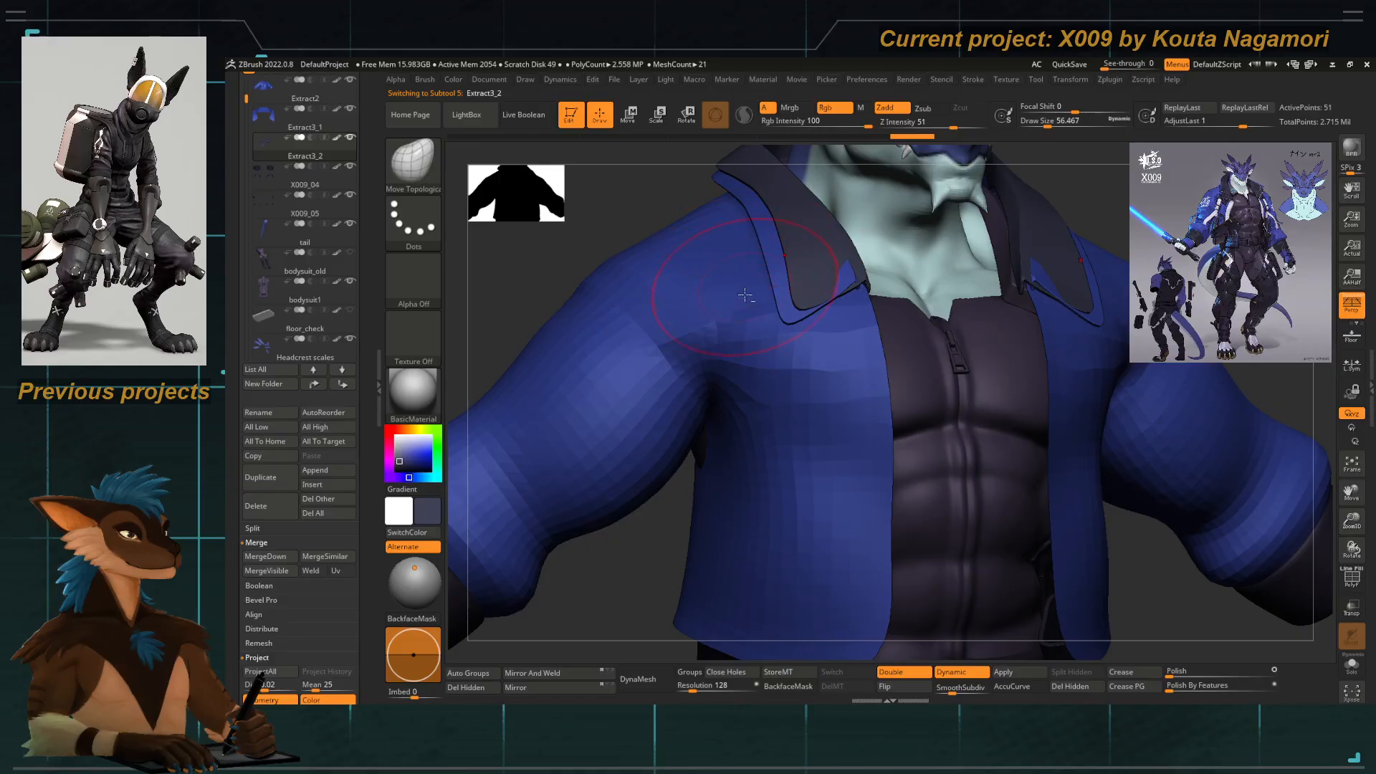
right_click_drag(745, 294, 738, 358, "alt")
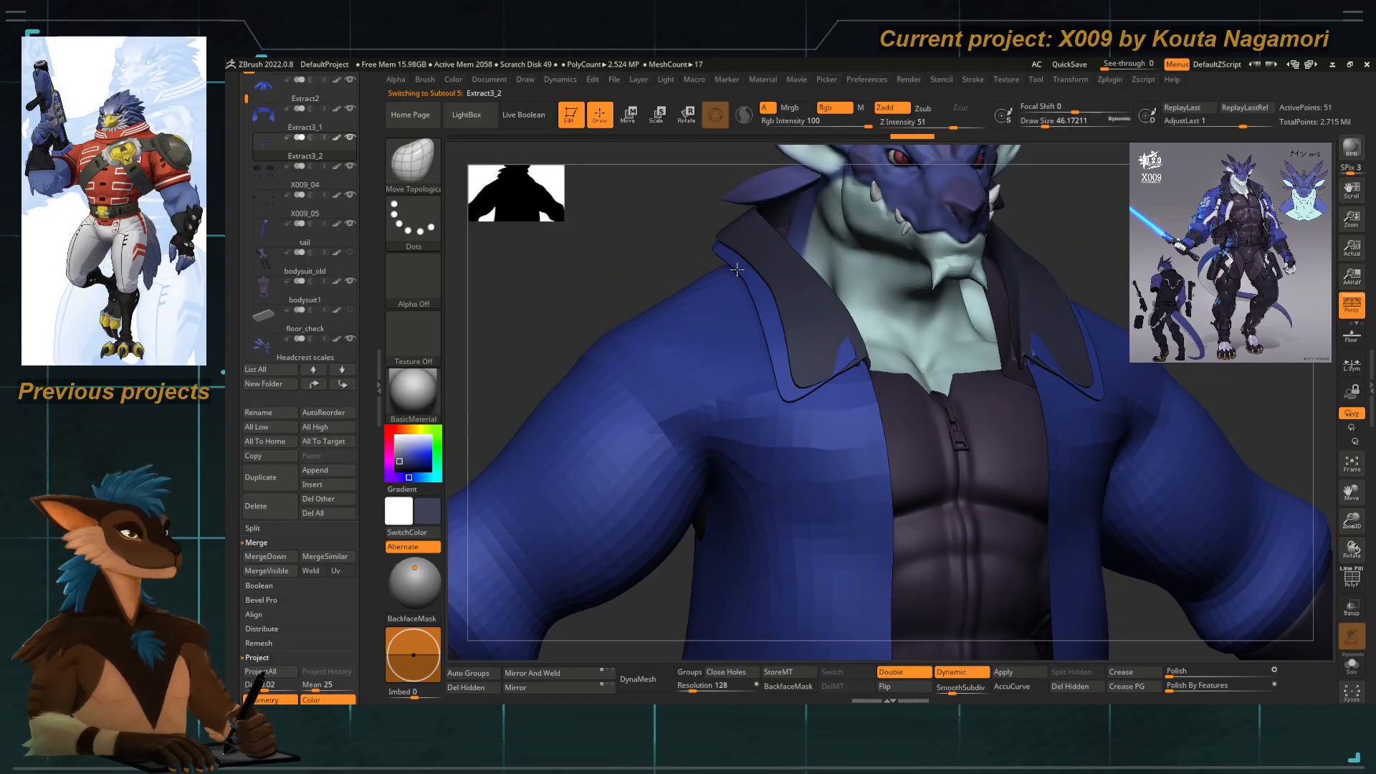
left_click_drag(755, 287, 744, 293)
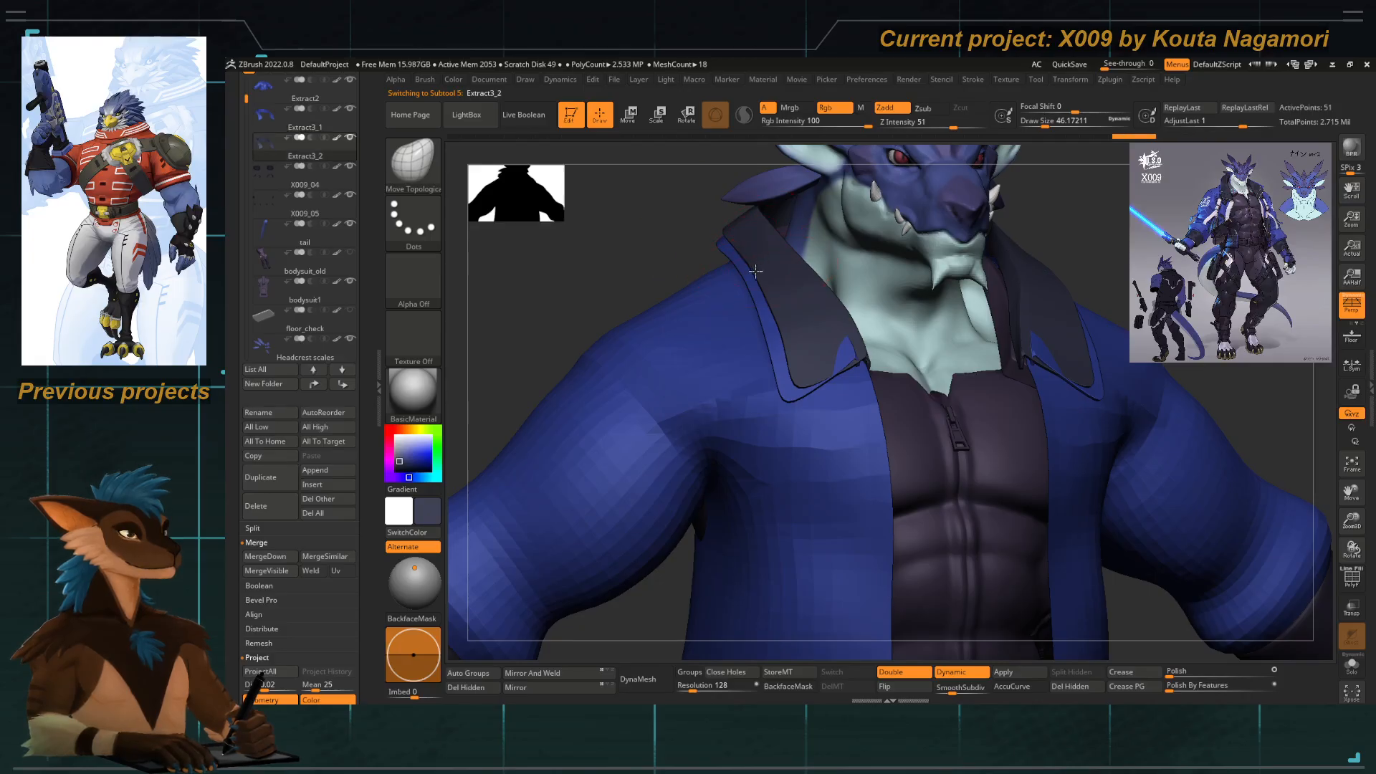
right_click_drag(759, 275, 721, 306)
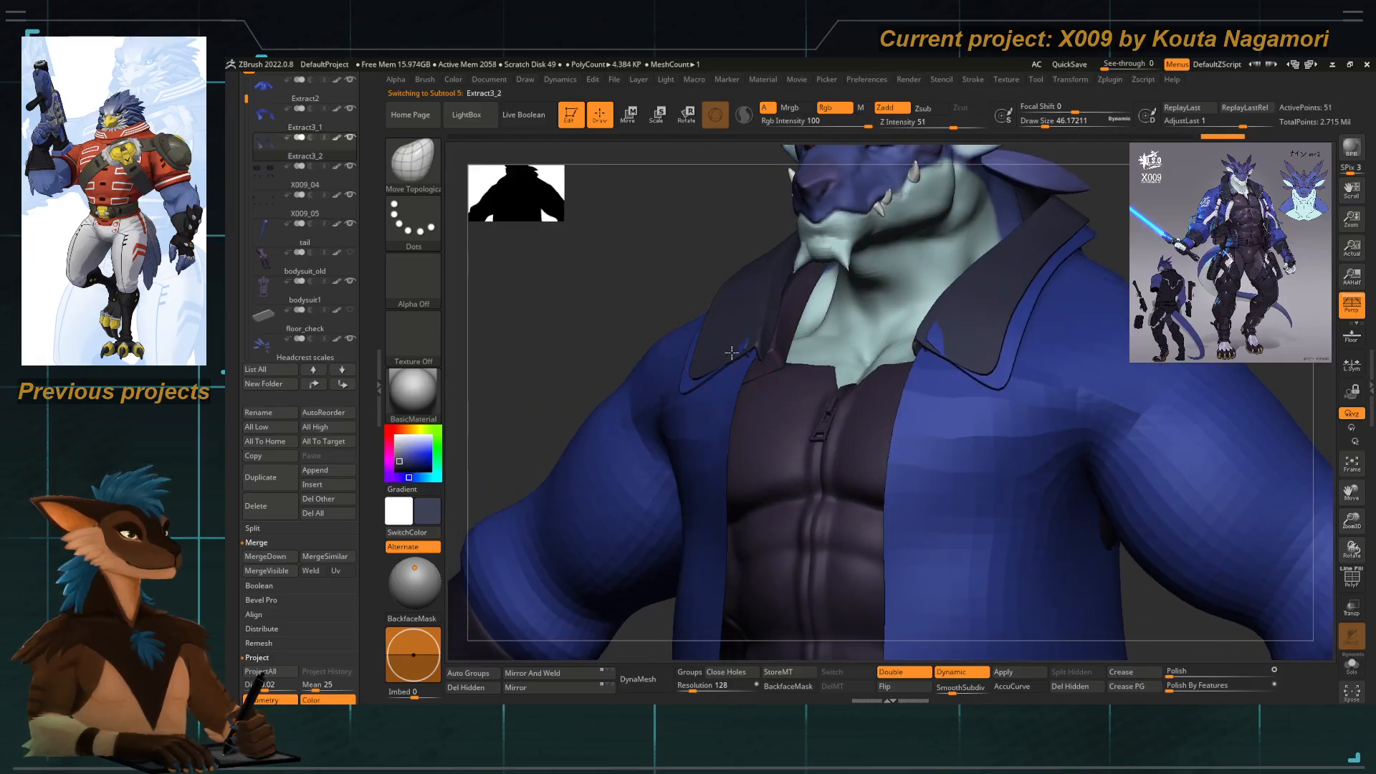
Zoom in on the lapel tip beside the jacket opening and adjust the dark collar layer's inner corner with a smaller brush.
key("space")
right_click_drag(764, 351, 768, 365, "ctrl")
key("space")
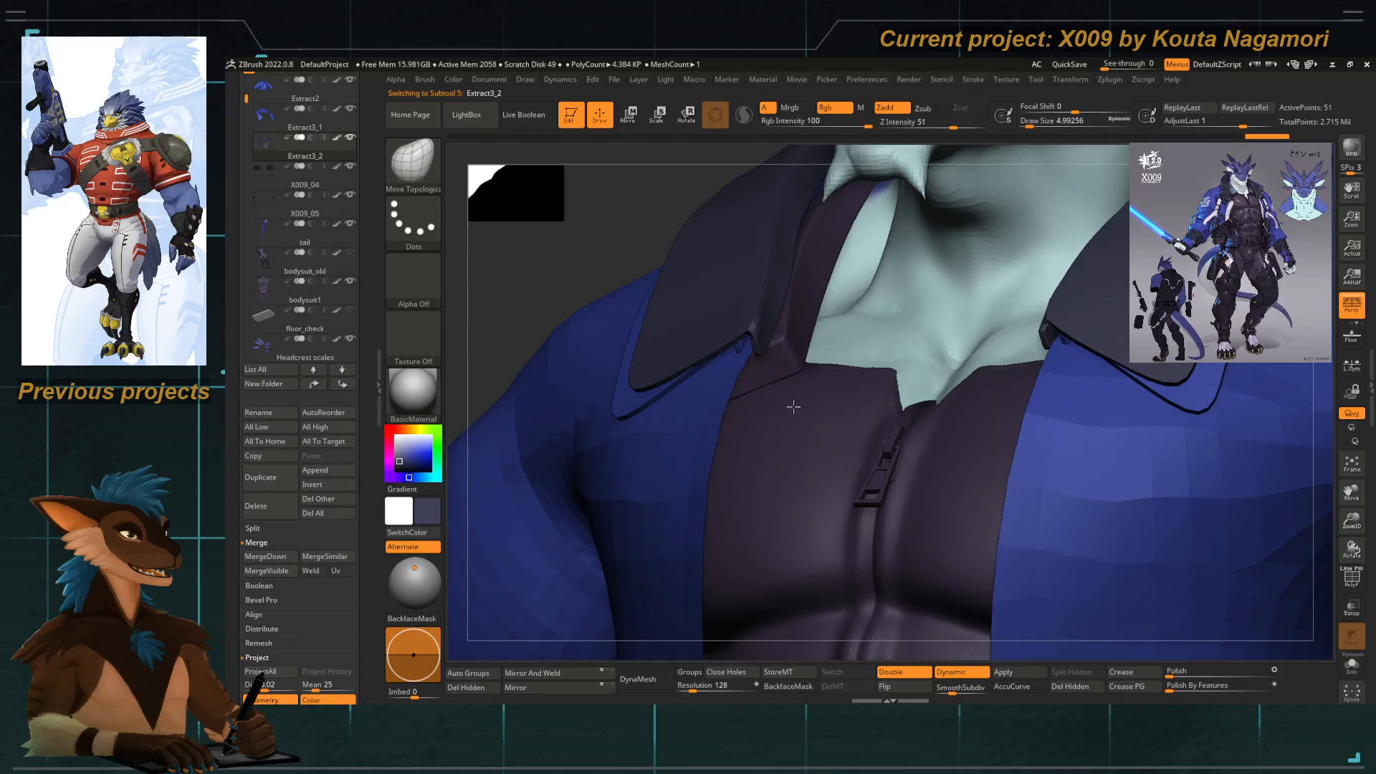
key("space")
left_click_drag(753, 351, 785, 396)
Align the dark collar layer's lower inner corners with the blue lapel tips at draw size 51.19, working from the front.
right_click_drag(677, 303, 633, 234, "shift")
key("space")
left_click(727, 355)
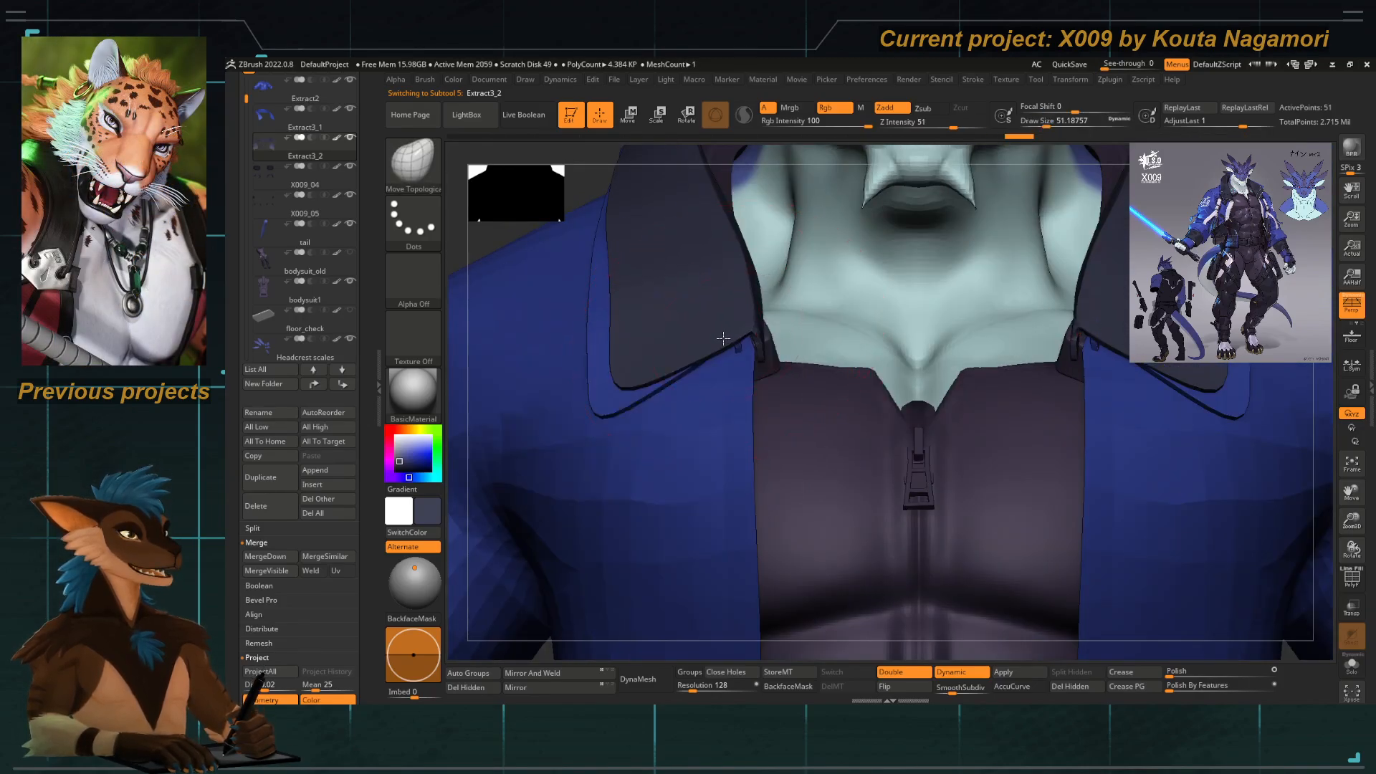
left_click_drag(725, 338, 632, 366)
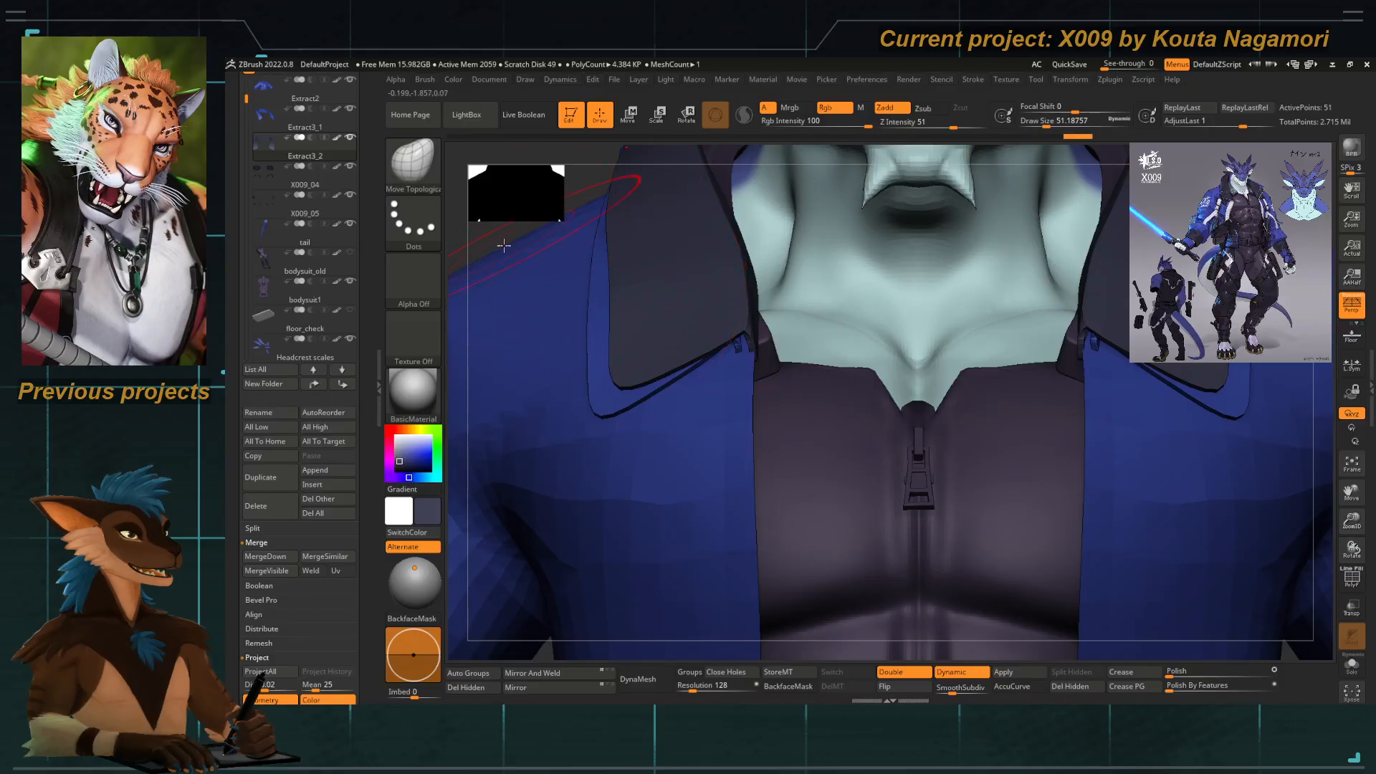
right_click_drag(504, 245, 538, 188)
left_click_drag(728, 354, 733, 363)
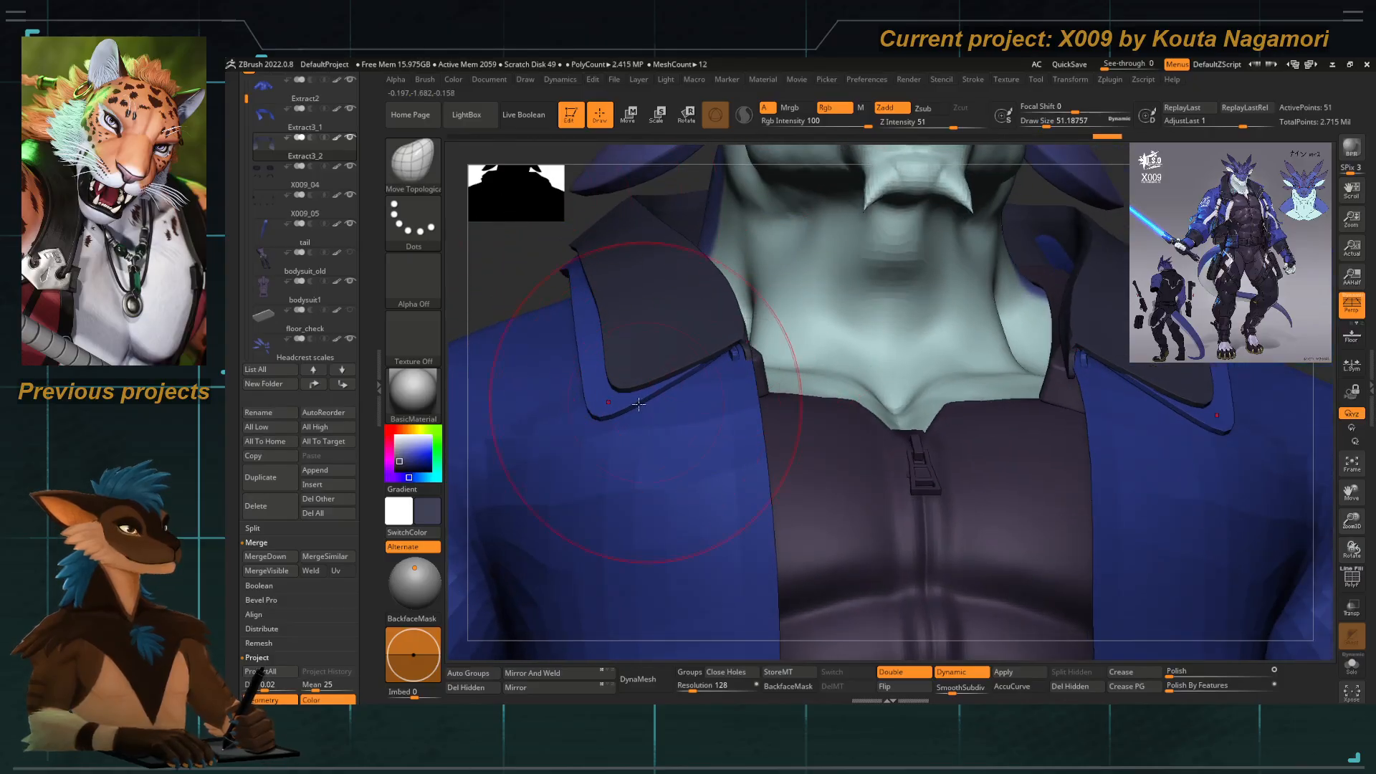
Pull the inner front corner of the blue under-collar toward the chest with the Move Topological brush.
right_click_drag(597, 383, 738, 358)
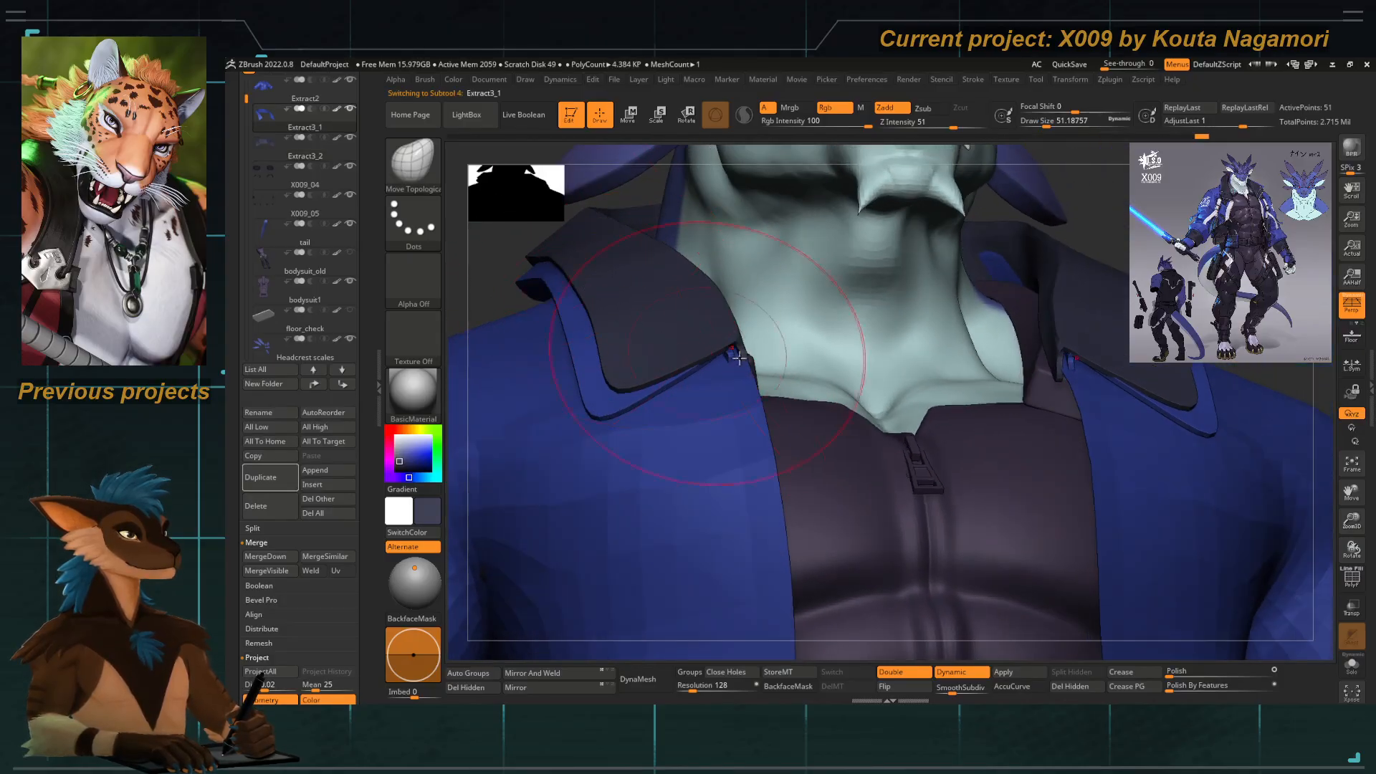
left_click_drag(728, 354, 759, 365)
mouse_move(756, 362)
right_mouse_down("ctrl")
mouse_move(587, 298)
mouse_move(620, 353)
mouse_move(719, 347)
mouse_move(758, 387)
right_mouse_up("ctrl")
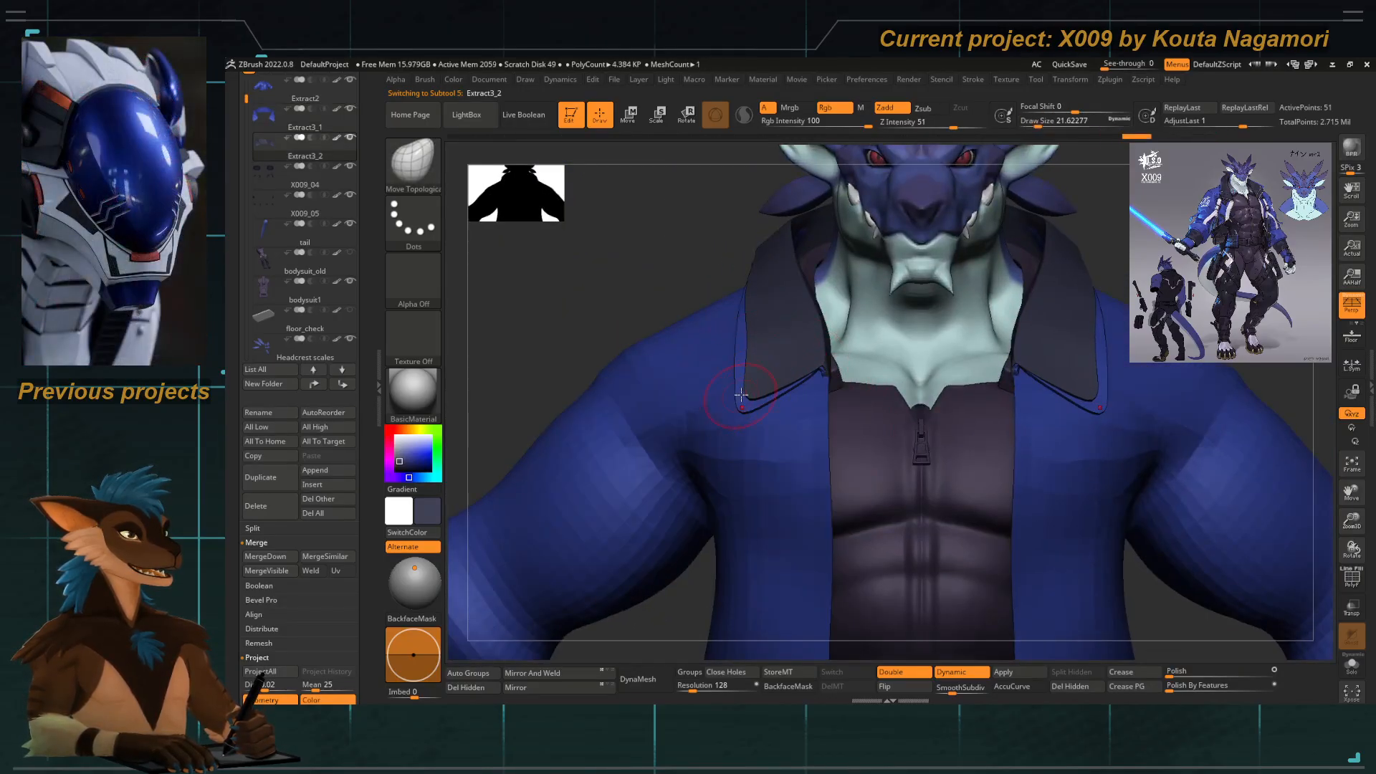
Reshape the dark upper collar's outer edge with Move Topological, using a draw size of about 62 and finishing at about 46.
key("space")
left_click_drag(740, 395, 751, 398)
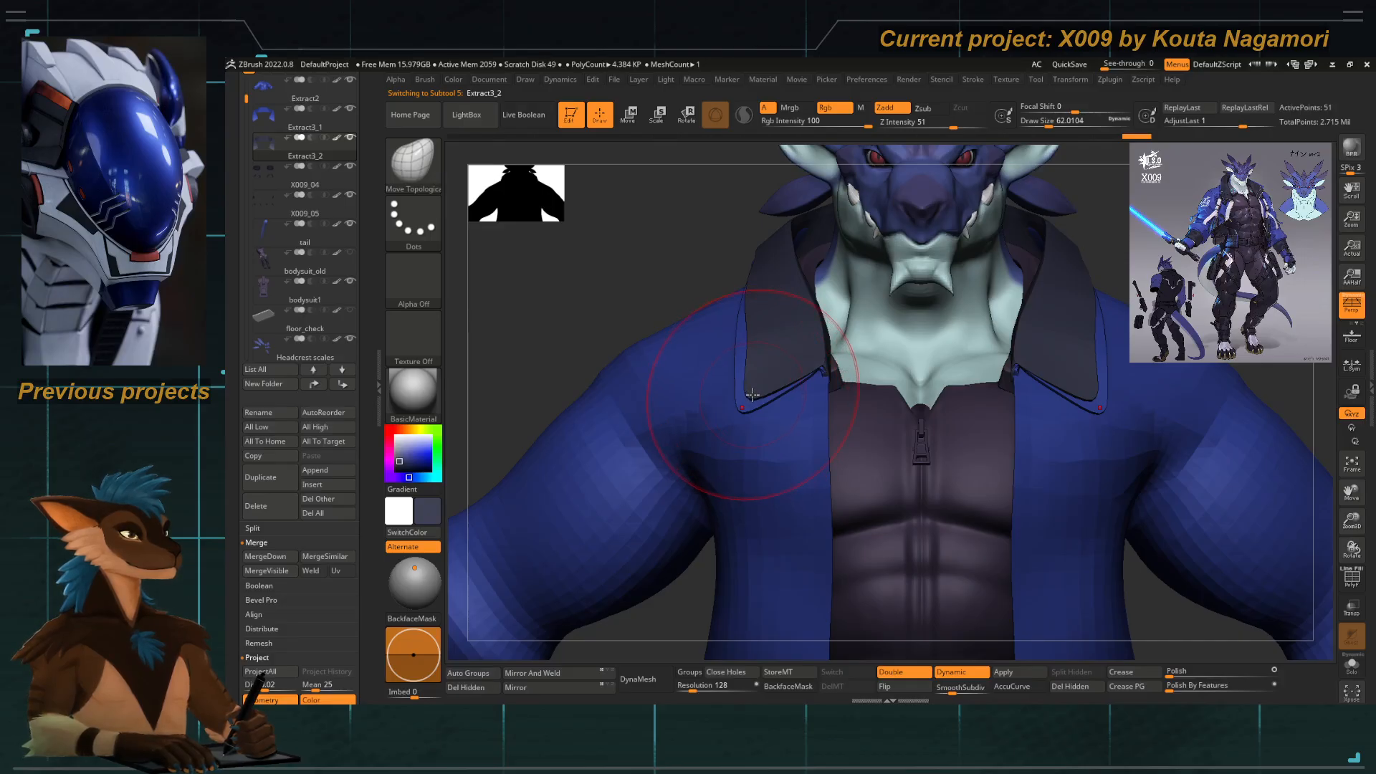
left_click_drag(680, 263, 725, 301)
key("space")
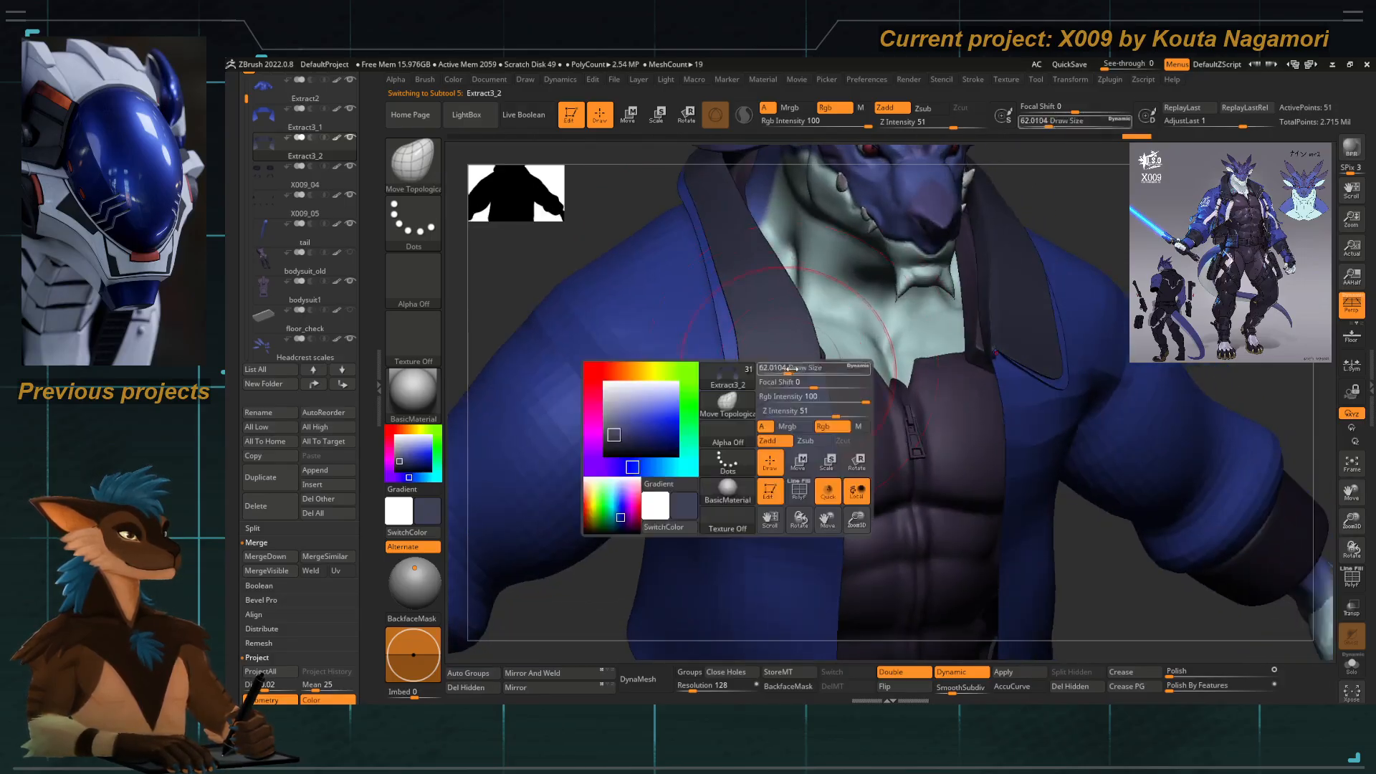
left_click_drag(777, 374, 785, 374)
mouse_move(811, 312)
left_mouse_down()
mouse_move(825, 337)
mouse_move(798, 296)
left_mouse_up()
key("space")
key("space")
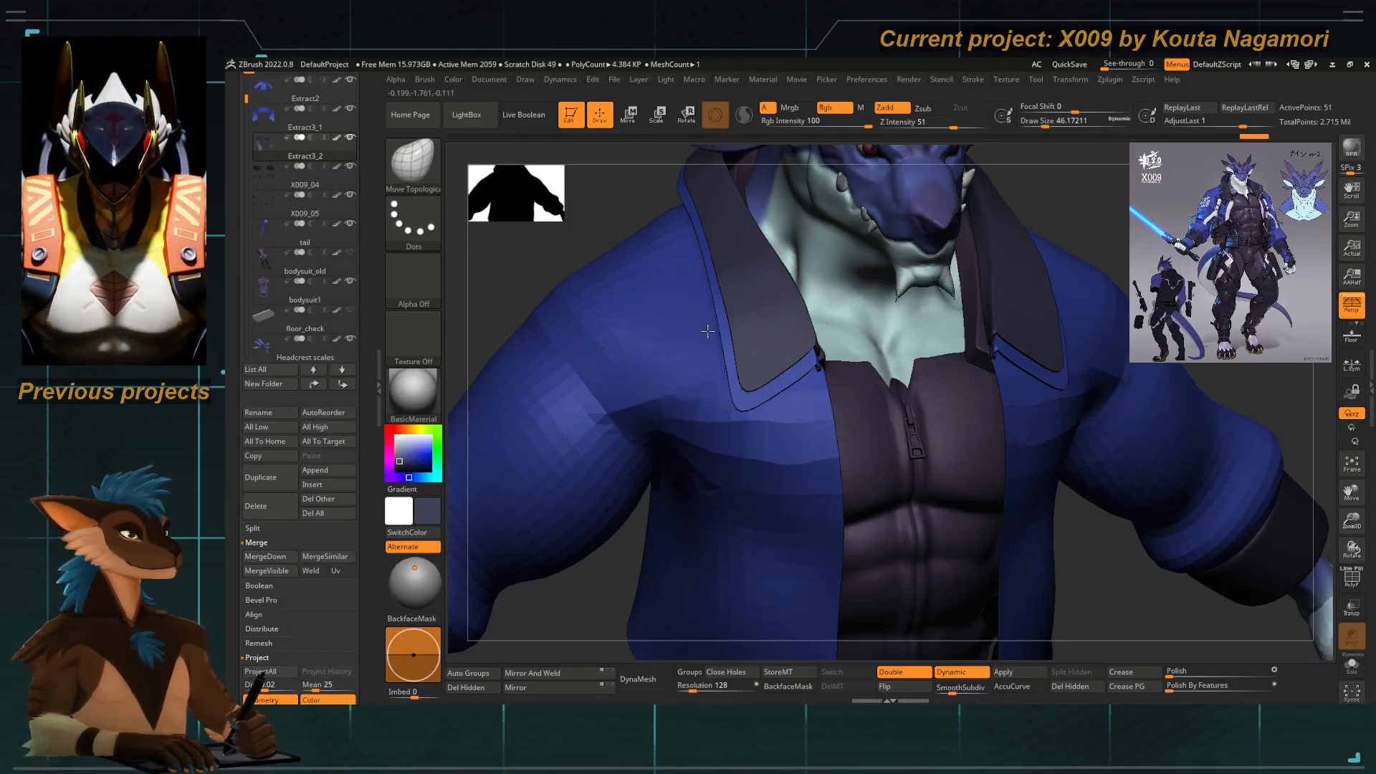
Try to pull the back tip of the blue under-collar outward in side view at a draw size of about 94.
mouse_move(708, 331)
right_mouse_down()
mouse_move(689, 341)
mouse_move(652, 286)
mouse_move(737, 481)
right_mouse_up()
key("space")
left_click_drag(798, 399, 805, 398)
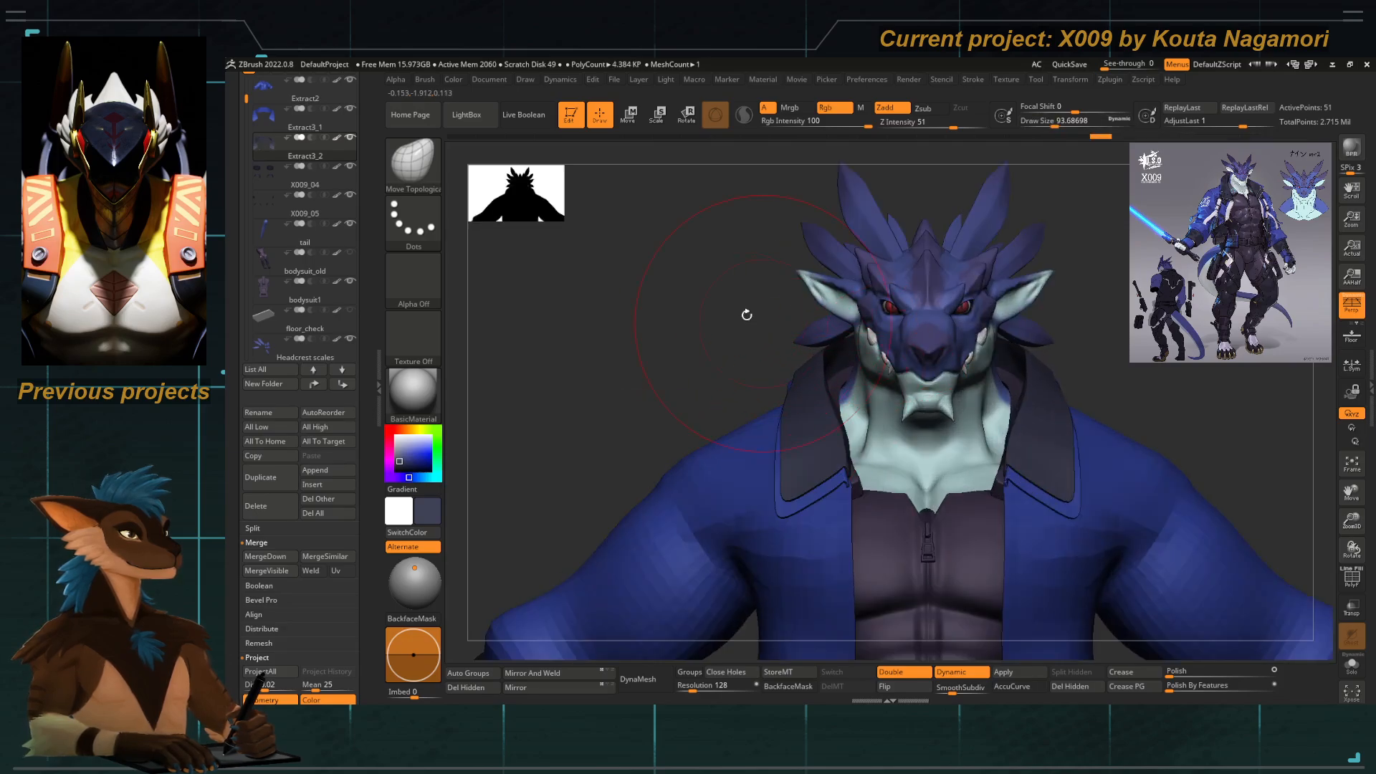
right_click_drag(746, 315, 759, 367)
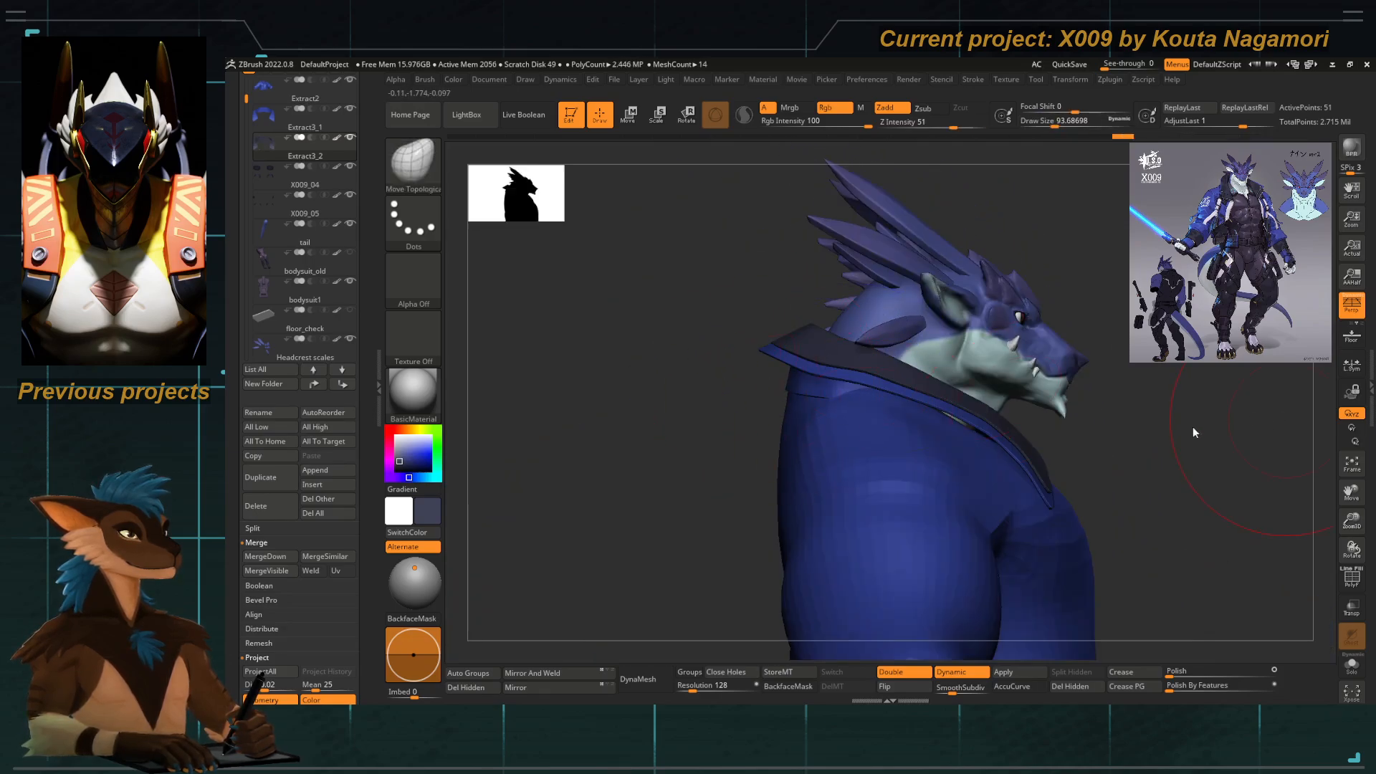
right_click_drag(760, 351, 770, 401, "ctrl")
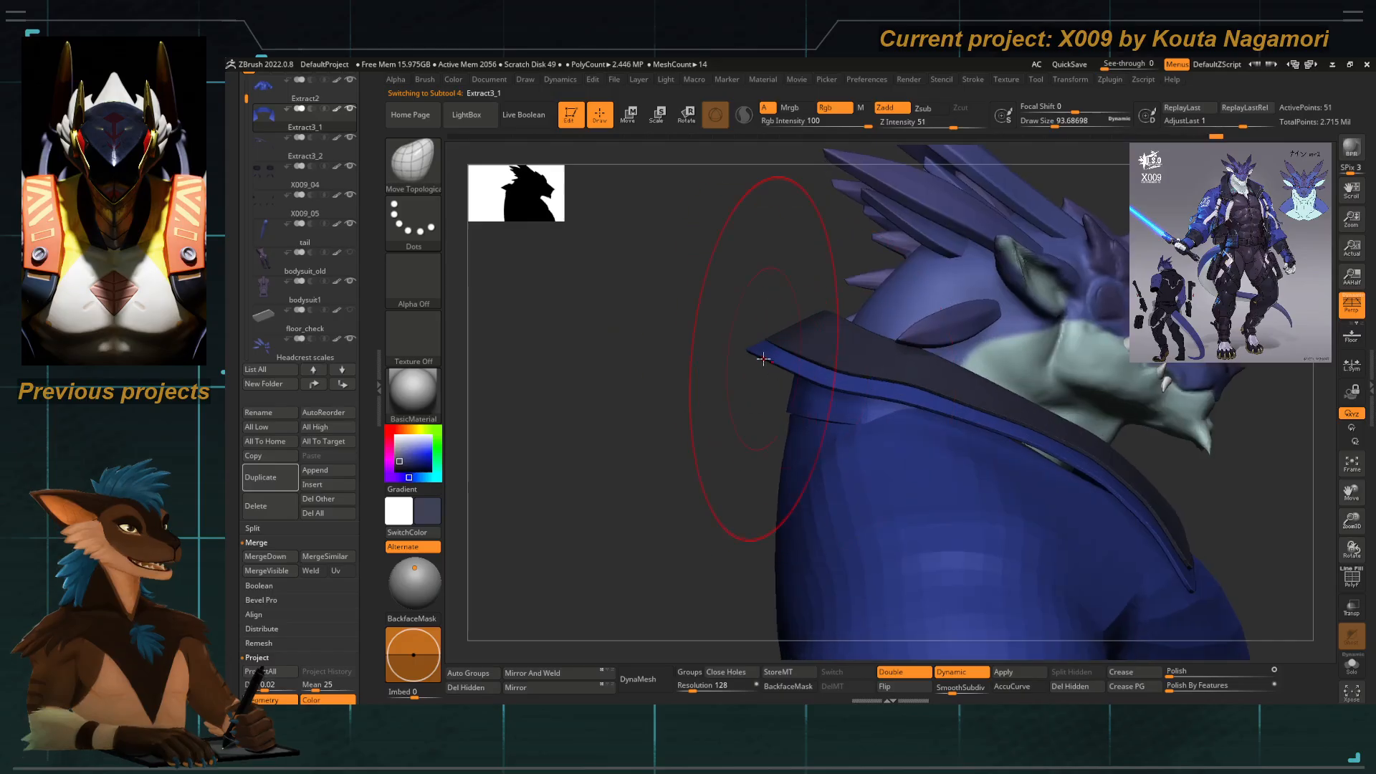
mouse_move(747, 354)
left_mouse_down()
mouse_move(781, 383)
mouse_move(721, 362)
left_mouse_up()
key("ctrl+z")
Tuck the under-collar's back edge in toward the jacket at a draw size of about 27, with its dynamic subdivision switched off while editing.
key("space")
mouse_move(721, 356)
right_mouse_down()
mouse_move(741, 340)
mouse_move(703, 380)
mouse_move(740, 359)
right_mouse_up()
key("shift+d")
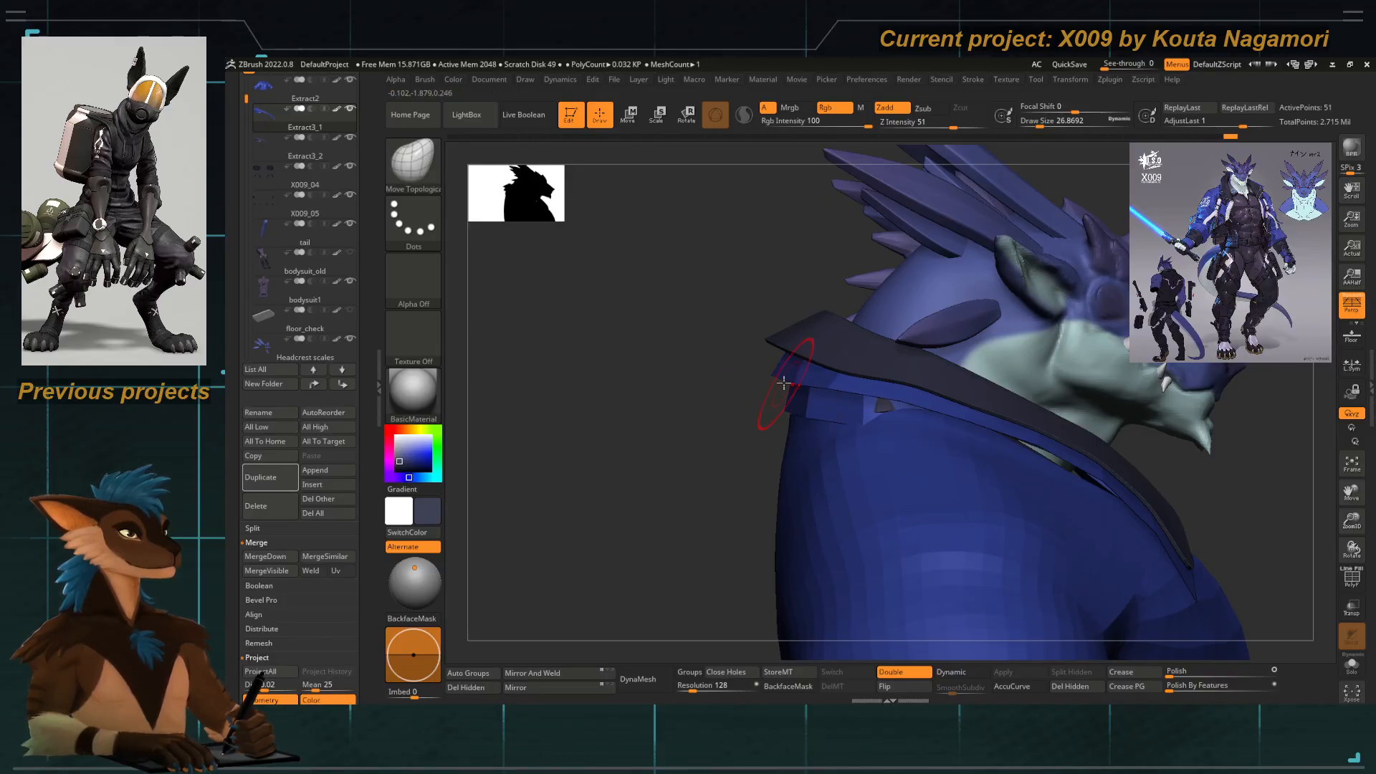
left_click(768, 347, "alt")
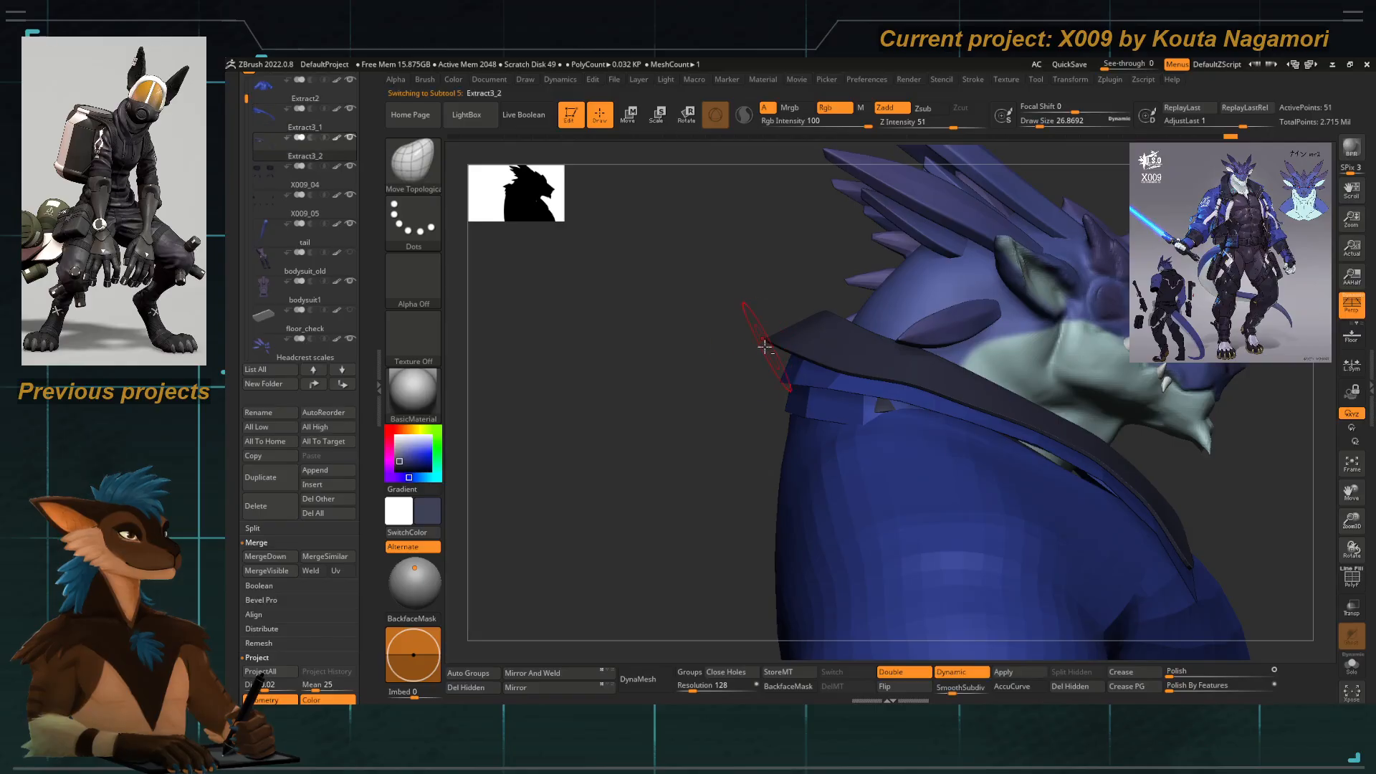
left_click(777, 381, "alt")
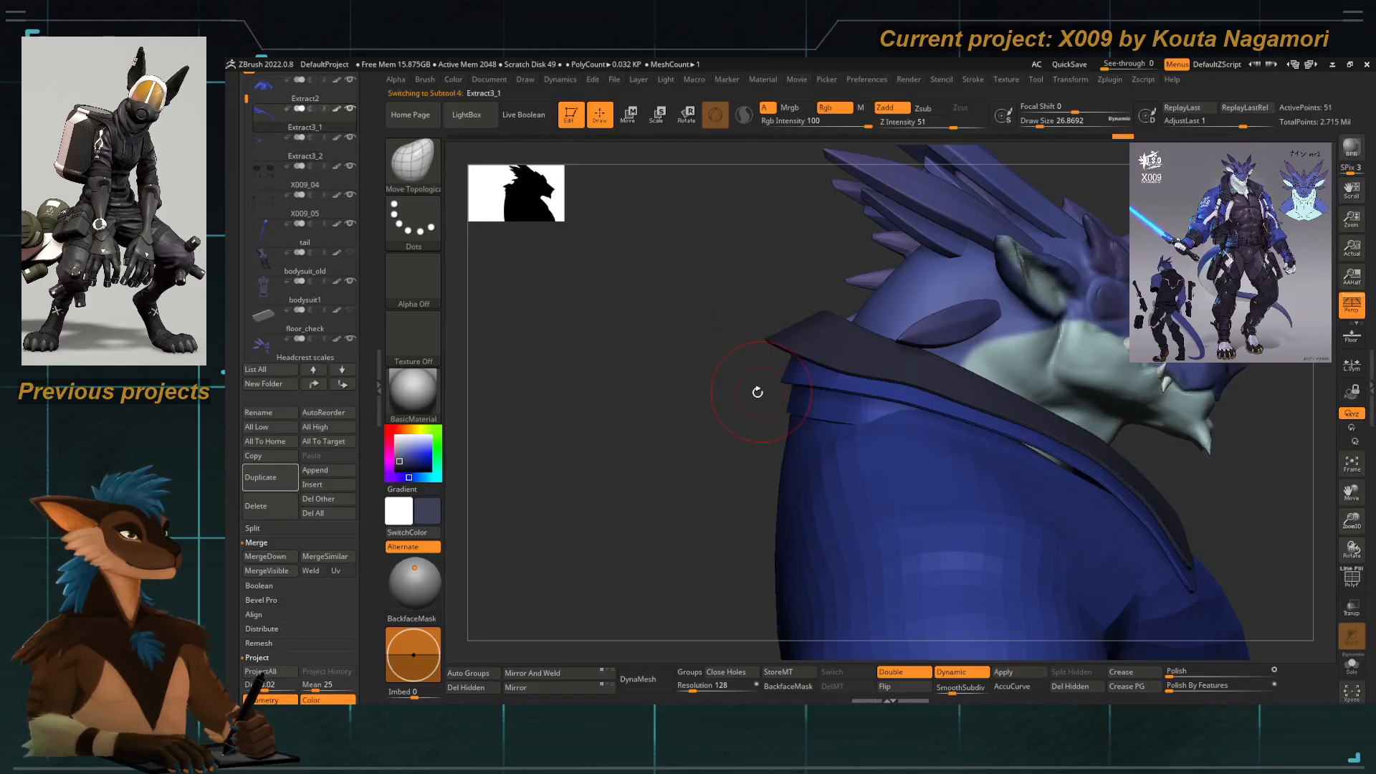
Pull the dark upper collar's back edge inward so it lines up with the blue under-collar behind the neck.
left_click(761, 344, "alt")
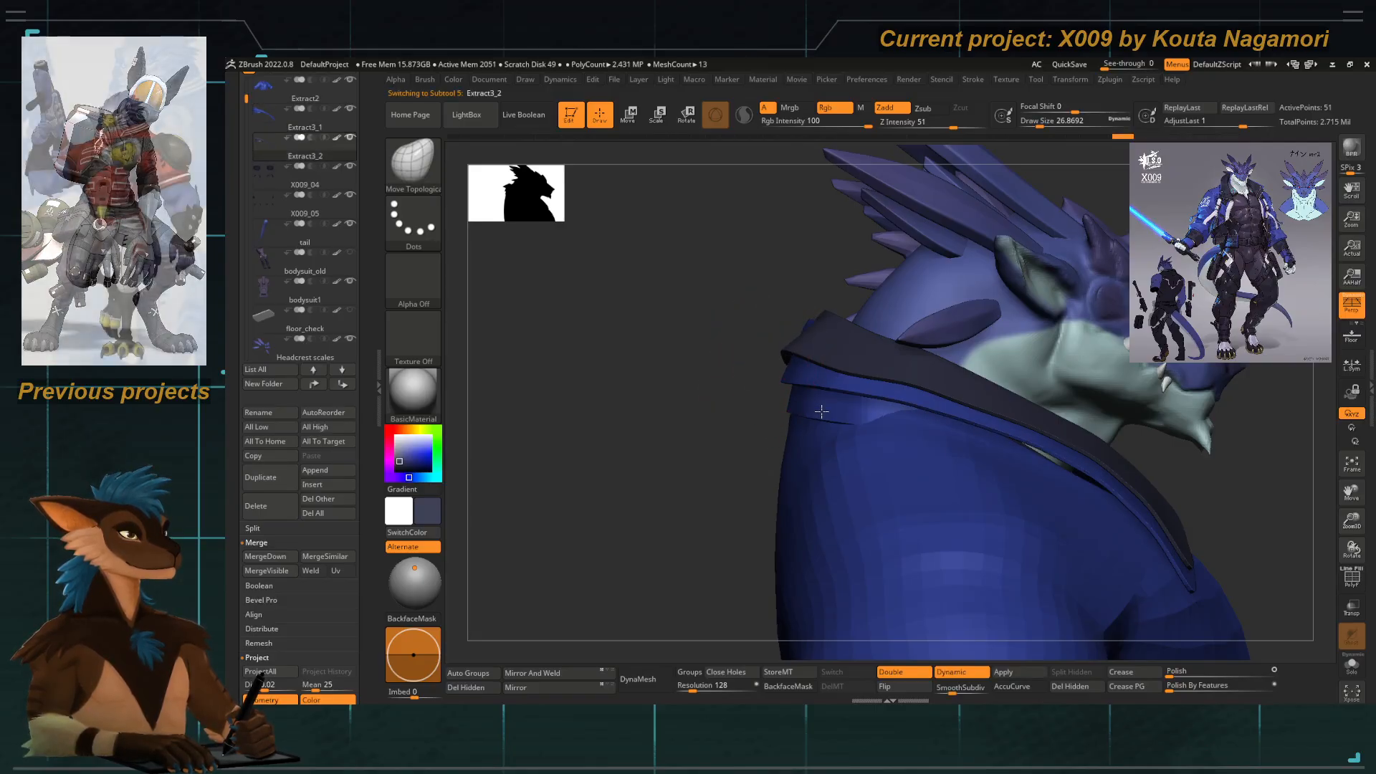
left_click_drag(753, 320, 796, 343)
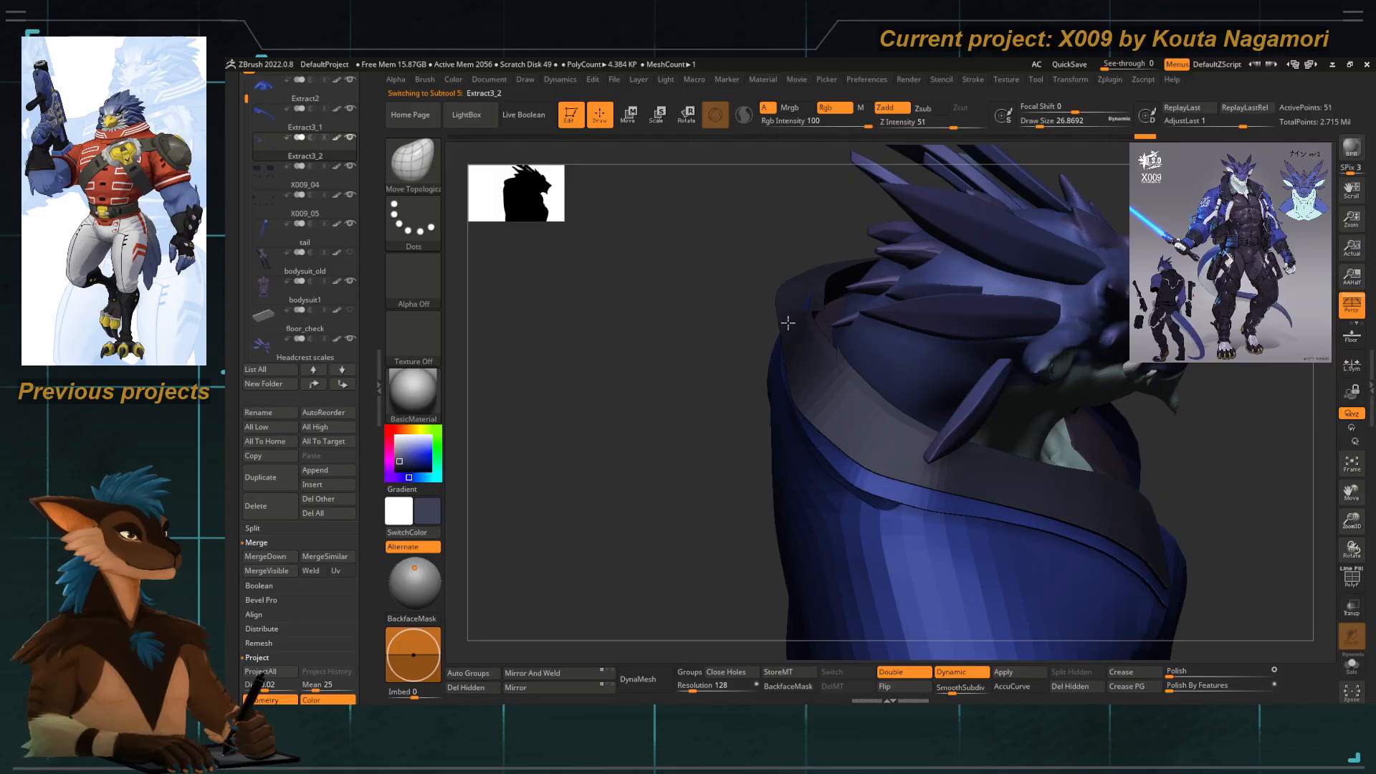
left_click_drag(706, 379, 776, 354)
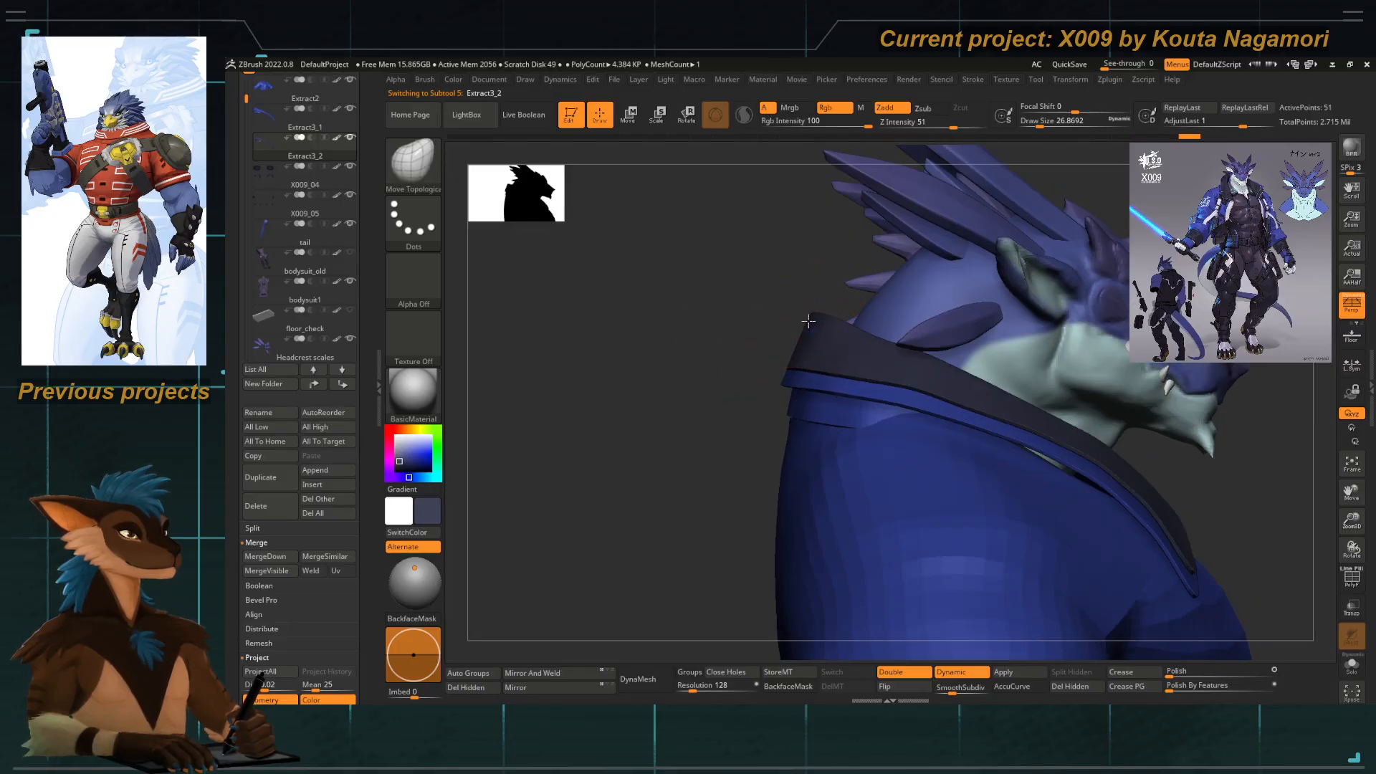
mouse_move(790, 316)
left_mouse_down()
mouse_move(753, 325)
mouse_move(870, 348)
left_mouse_up()
Adjust the blue under-collar's edge over the shoulder with Move Topological at a draw size of about 44.
left_click(899, 395, "alt")
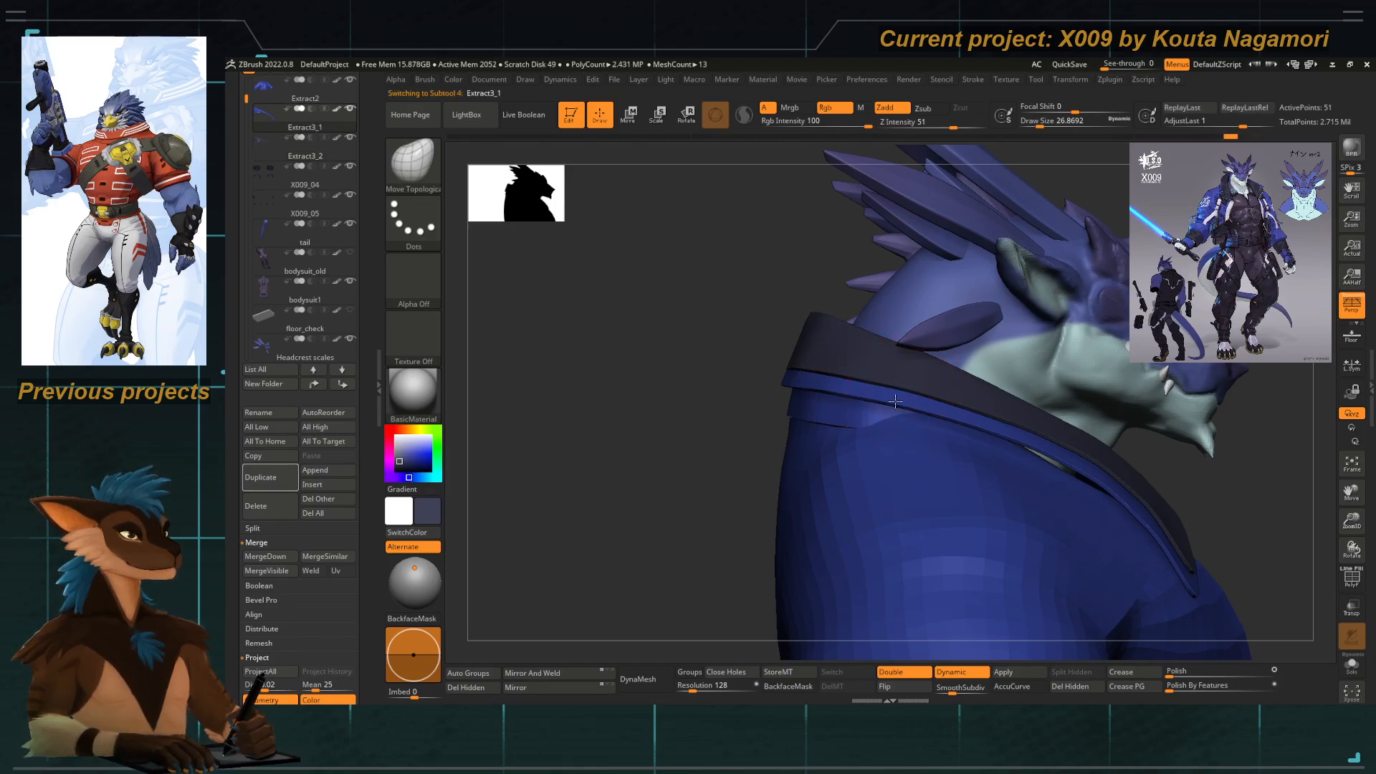
left_click_drag(673, 402, 809, 395)
key("space")
left_click(817, 393)
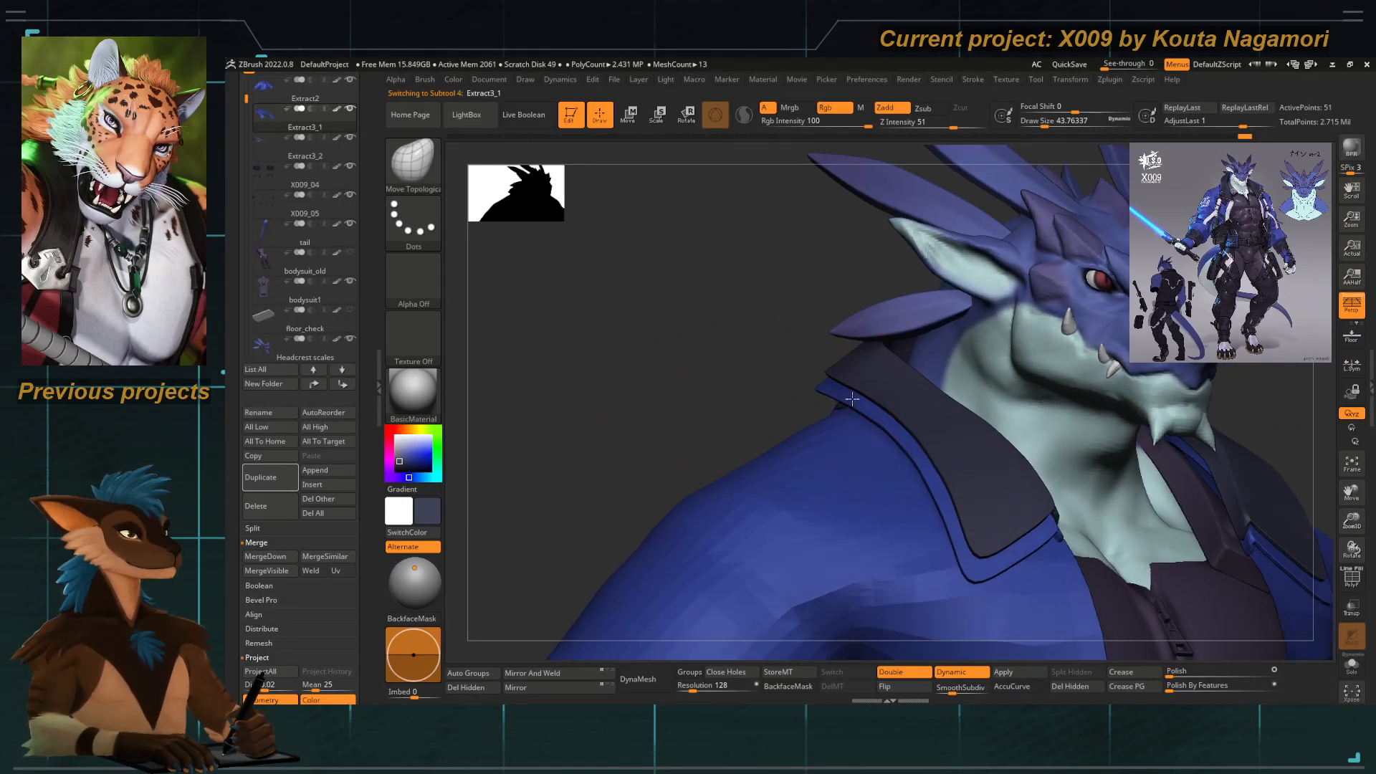
Refine the shoulder corners of the upper collar and under-collar alternately, using draw sizes of about 33 and 41.
key("Down")
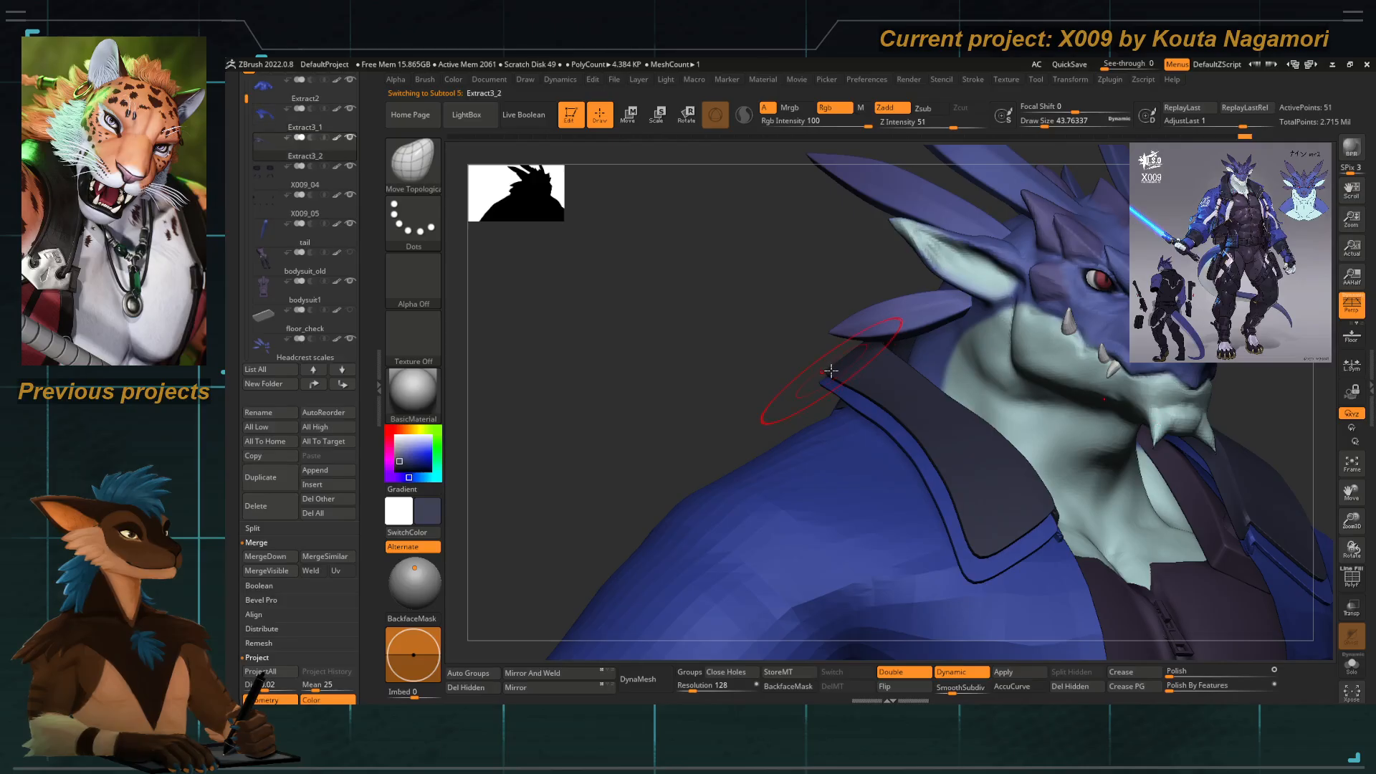
key("space")
left_click(840, 403)
left_click(857, 403, "alt")
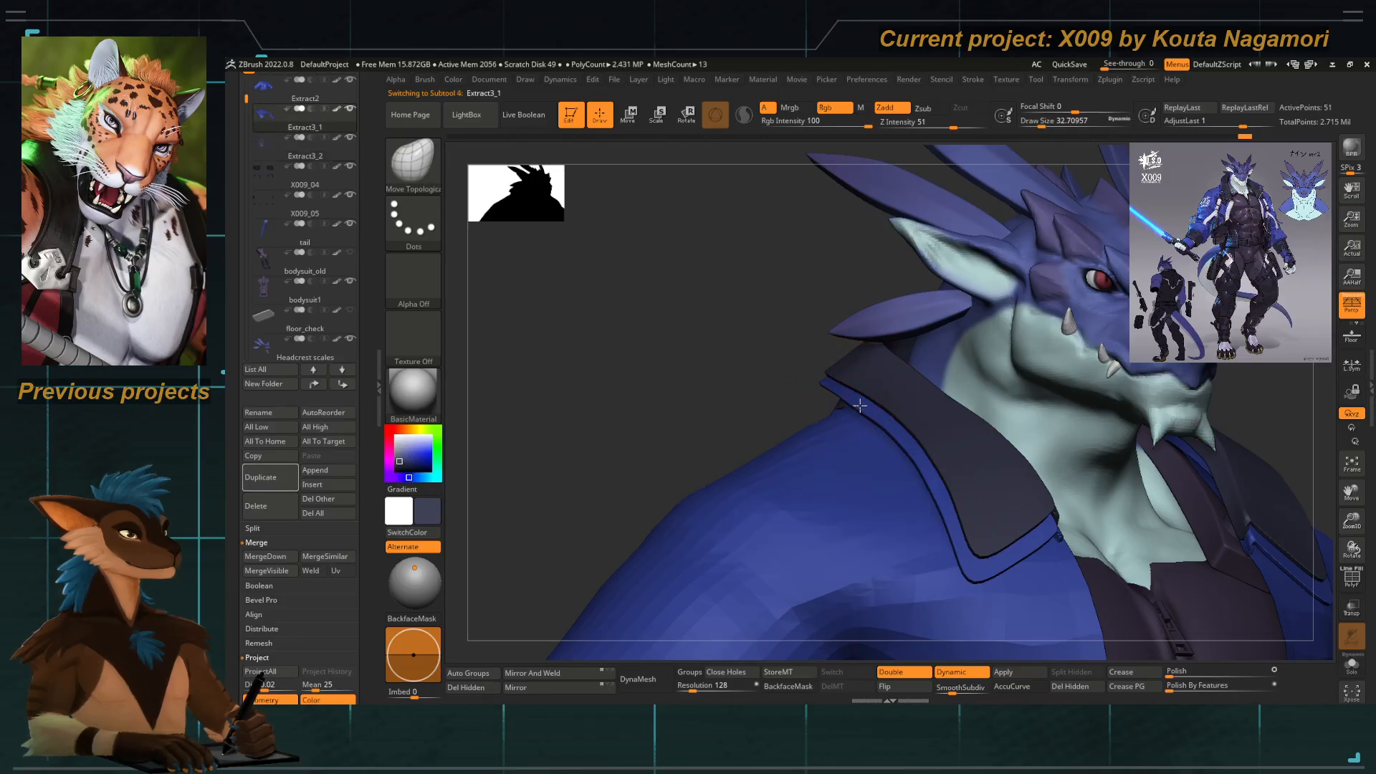
left_click(862, 381, "alt")
key("space")
left_click(837, 383)
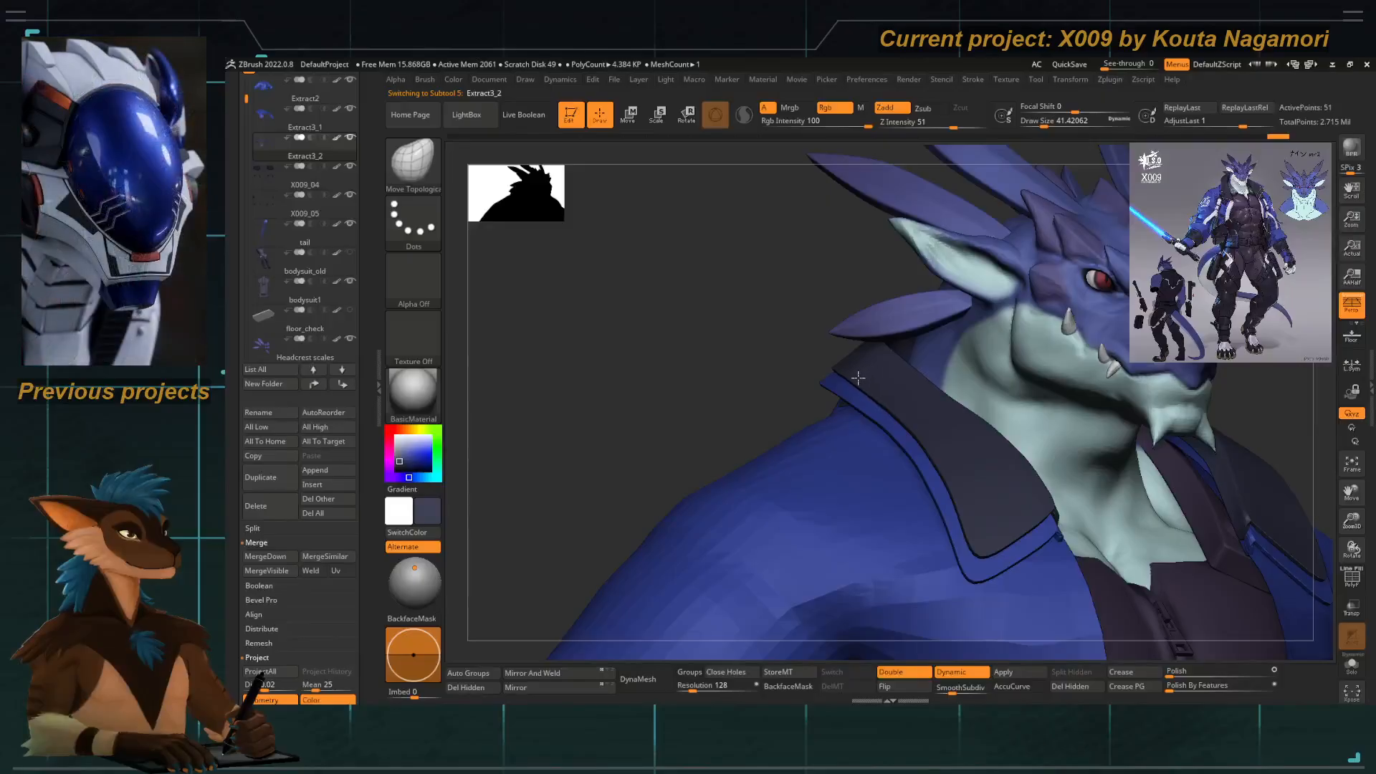
Reshape the front lapel of the dark collar and the blue layer beneath it, using draw sizes of about 80 and 59.
mouse_move(764, 369)
left_mouse_down()
mouse_move(709, 389)
mouse_move(688, 365)
mouse_move(624, 353)
mouse_move(710, 302)
mouse_move(760, 359)
left_mouse_up()
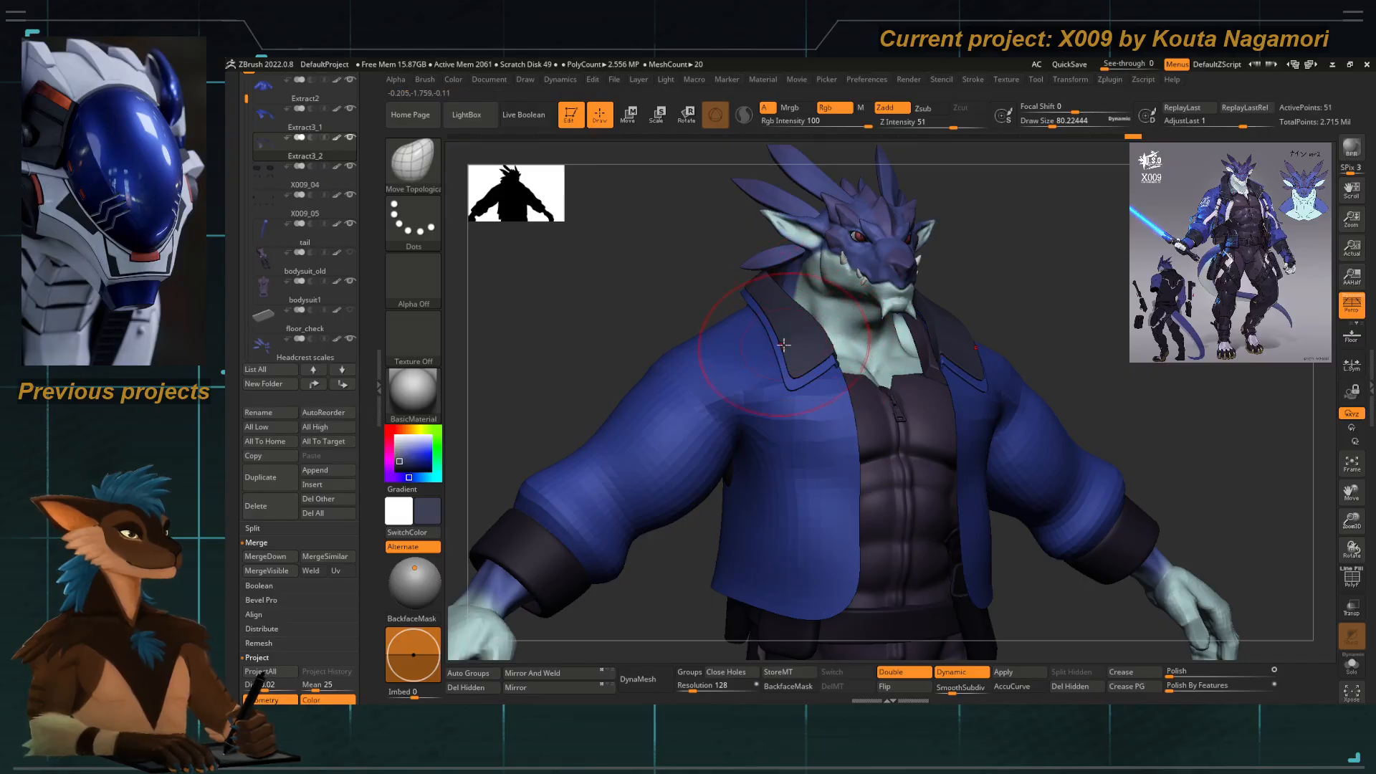
right_click_drag(798, 350, 774, 365, "alt")
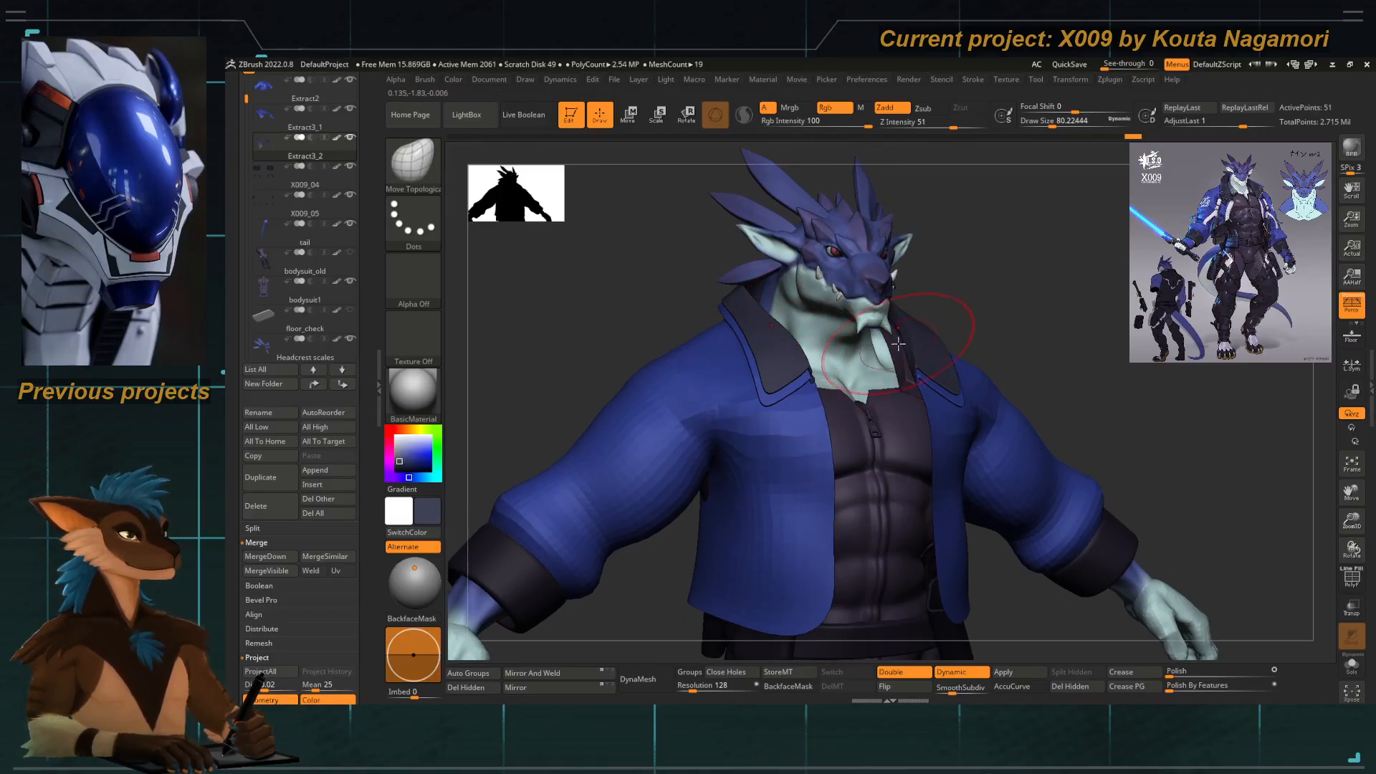
right_click_drag(898, 344, 912, 361, "ctrl")
mouse_move(887, 331)
left_mouse_down()
mouse_move(885, 344)
mouse_move(717, 372)
left_mouse_up()
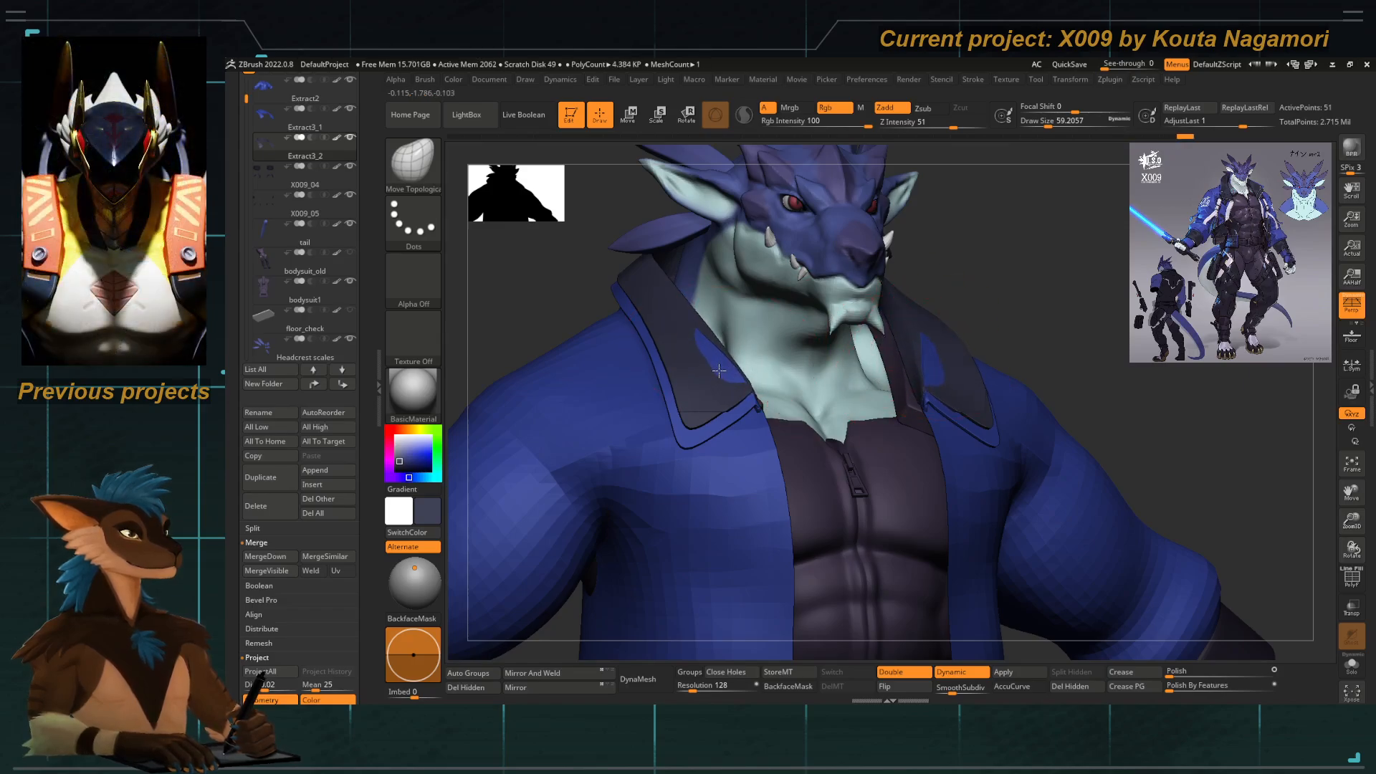
left_click(713, 363, "alt")
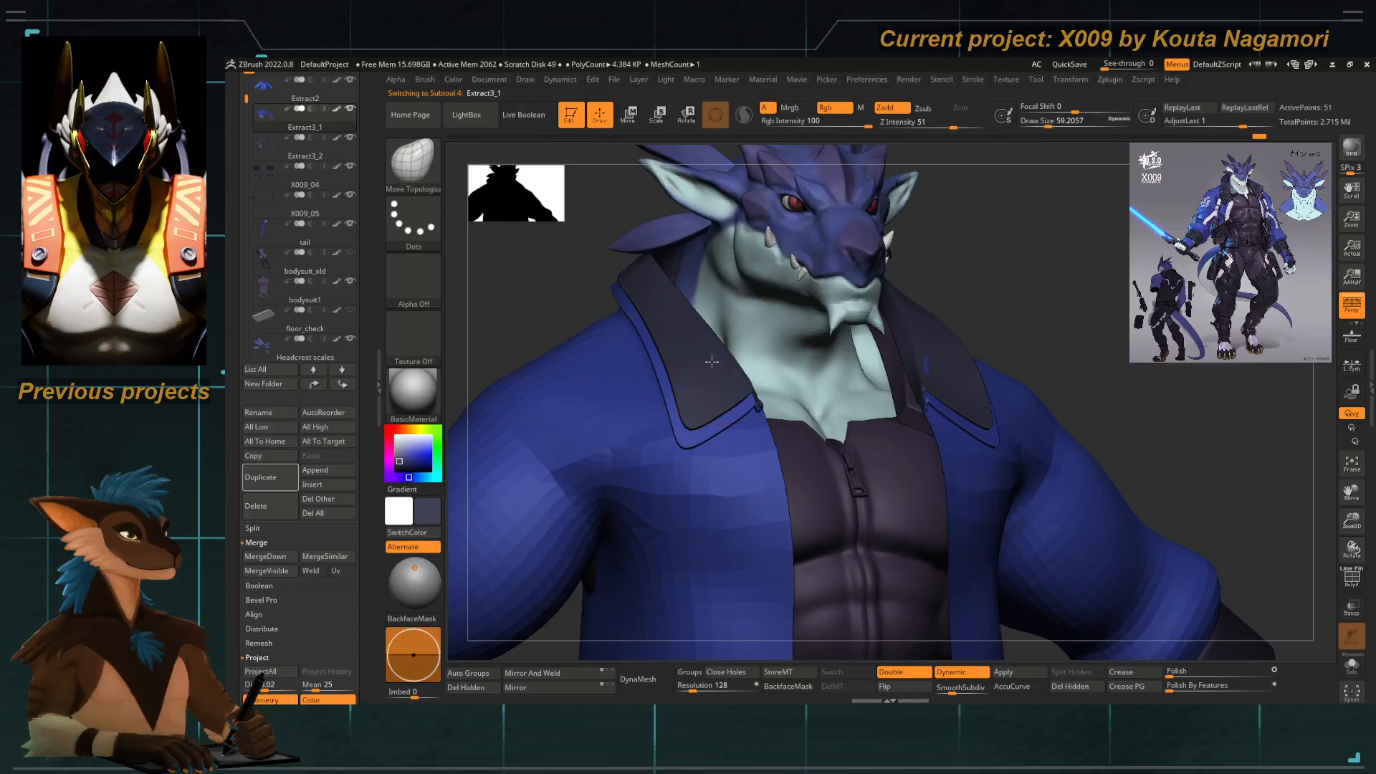
right_click_drag(706, 368, 685, 325)
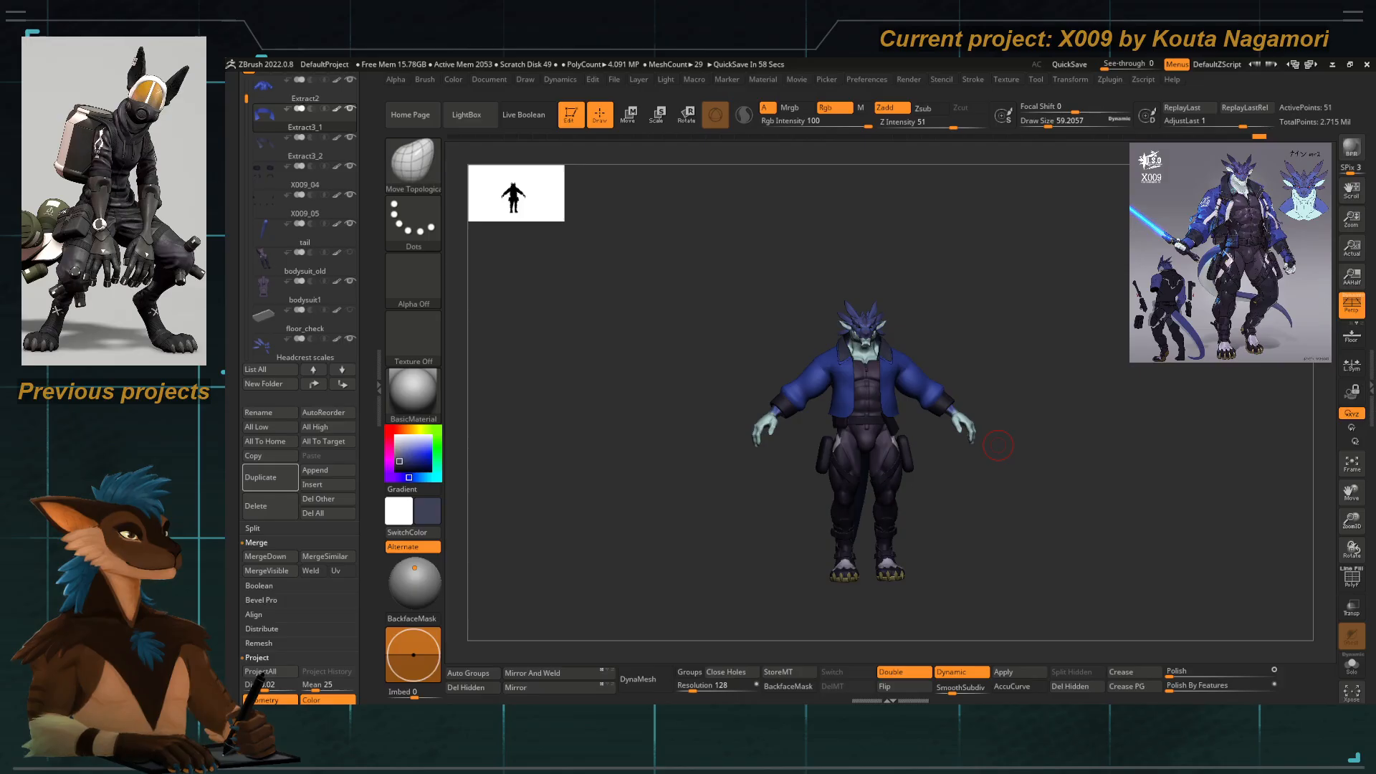
Make the jacket body the active subtool and isolate its shoulder panel polygroup.
left_click_drag(655, 347, 685, 347, "shift")
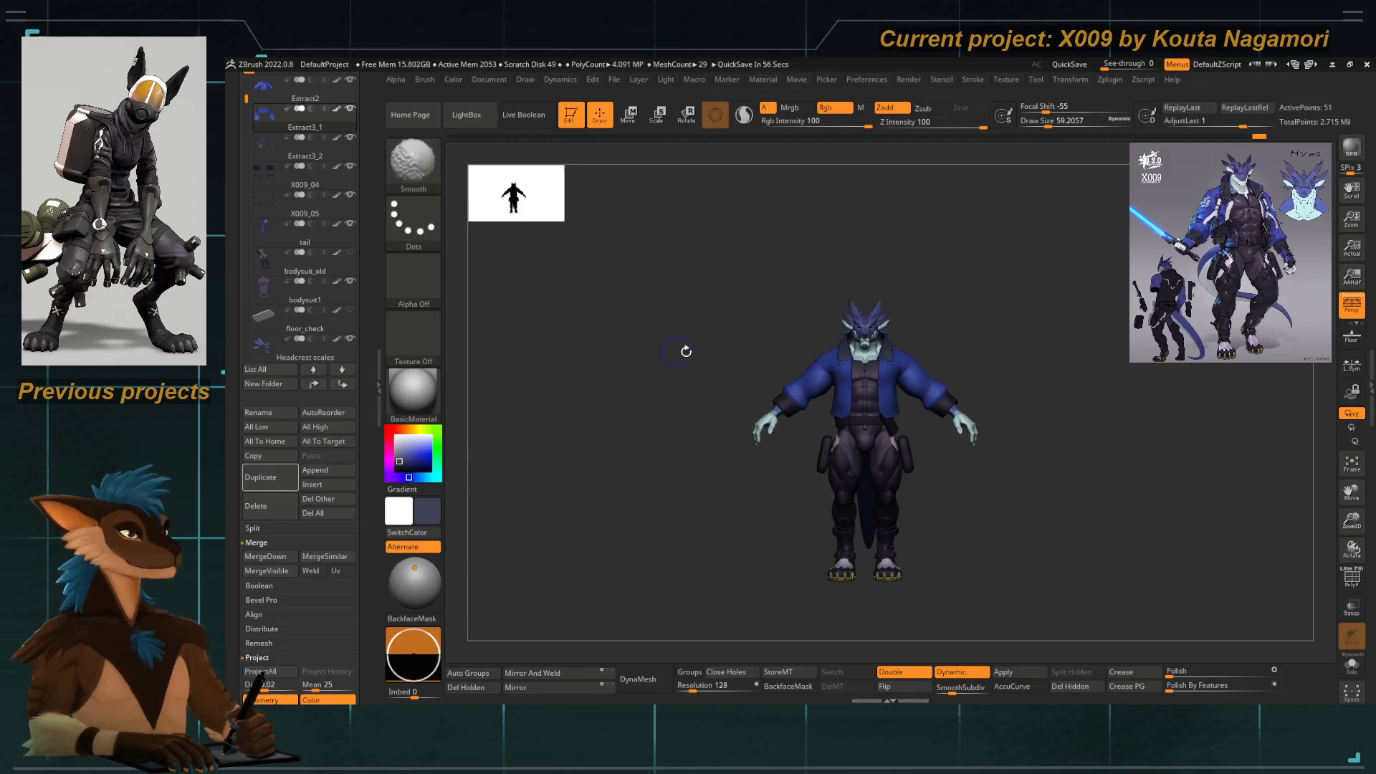
left_click(813, 381, "alt")
mouse_move(813, 430)
left_mouse_down("alt")
mouse_move(852, 437)
mouse_move(806, 455)
left_mouse_up("alt")
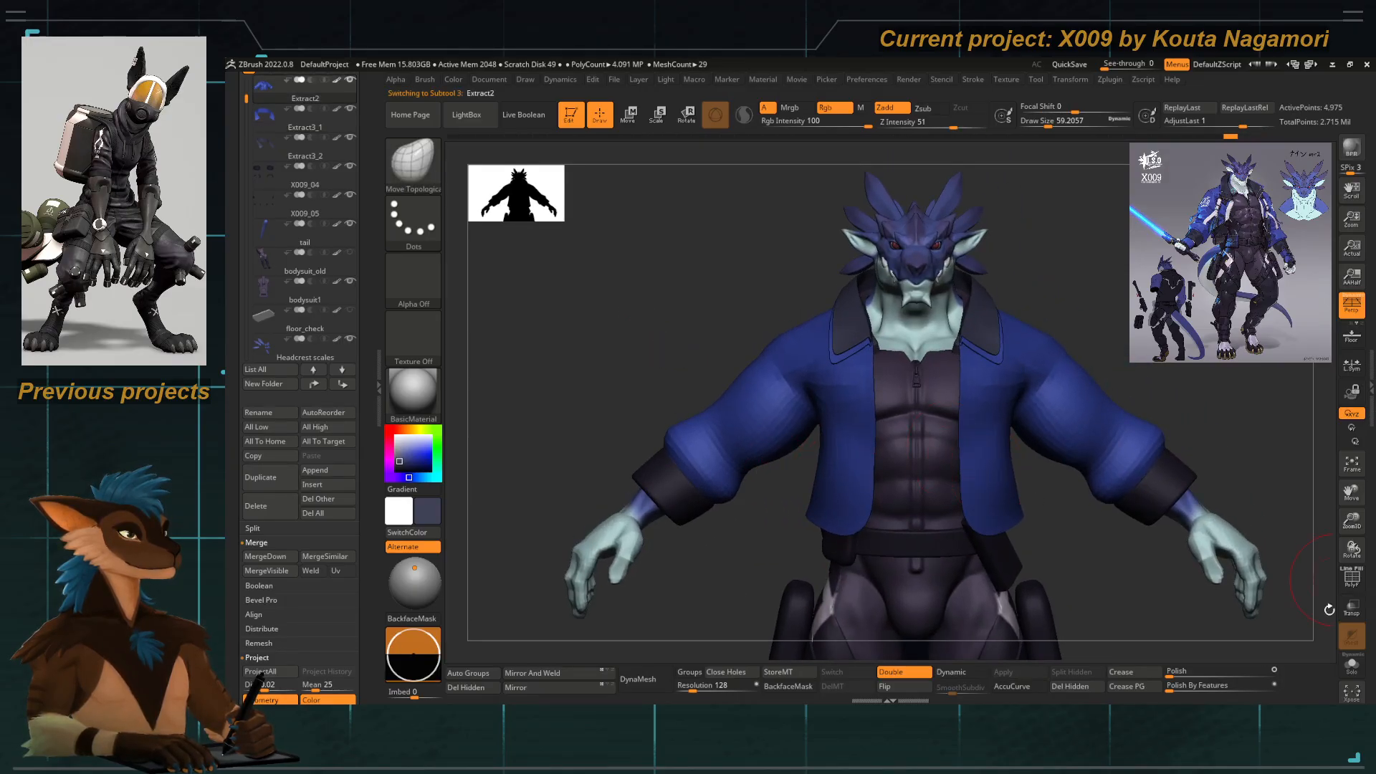
left_click_drag(813, 406, 773, 384, "alt")
left_click(798, 294, "ctrl+shift")
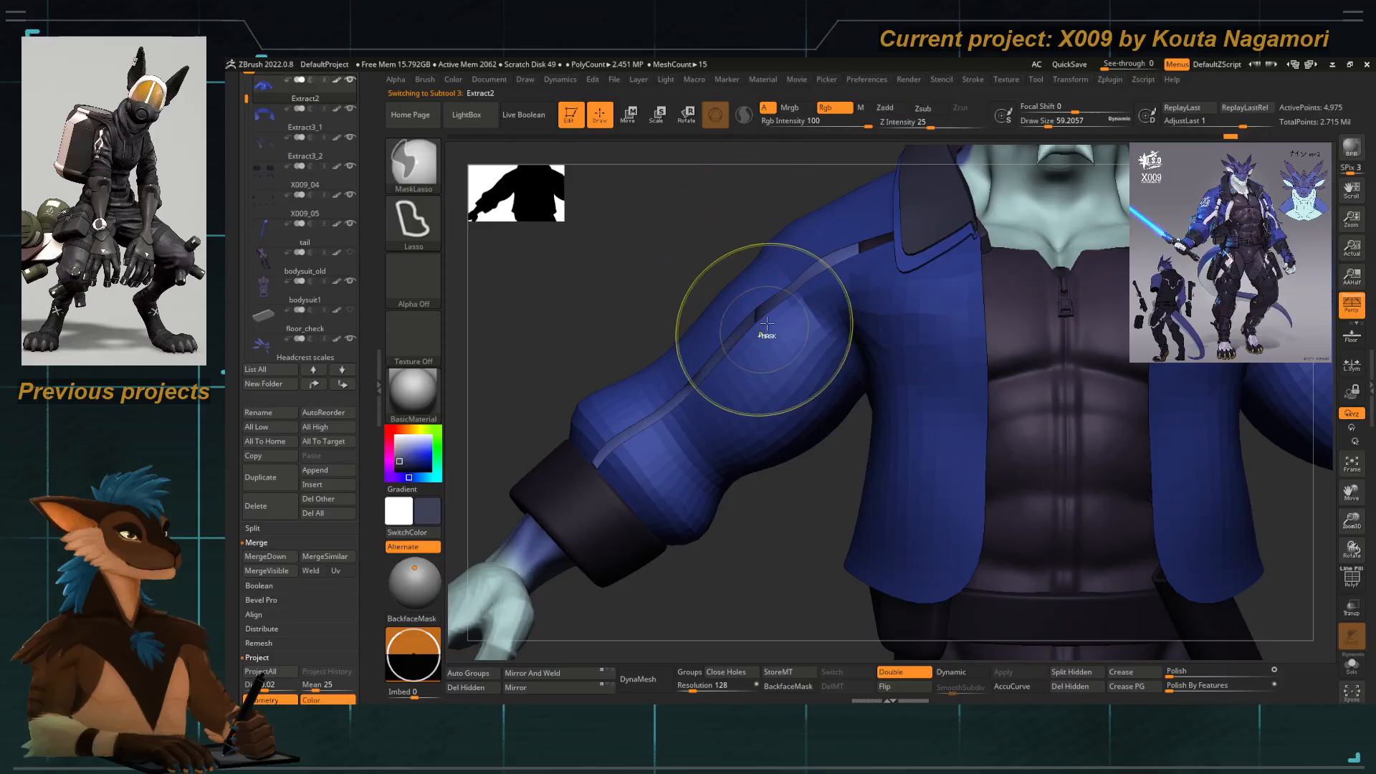
key("ctrl+z")
left_click(814, 240, "ctrl+shift")
Pull the isolated shoulder panel's outer edge outward with Move Topological at a draw size of about 108, and unhide the whole jacket.
key("b")
key("m")
key("t")
key("space")
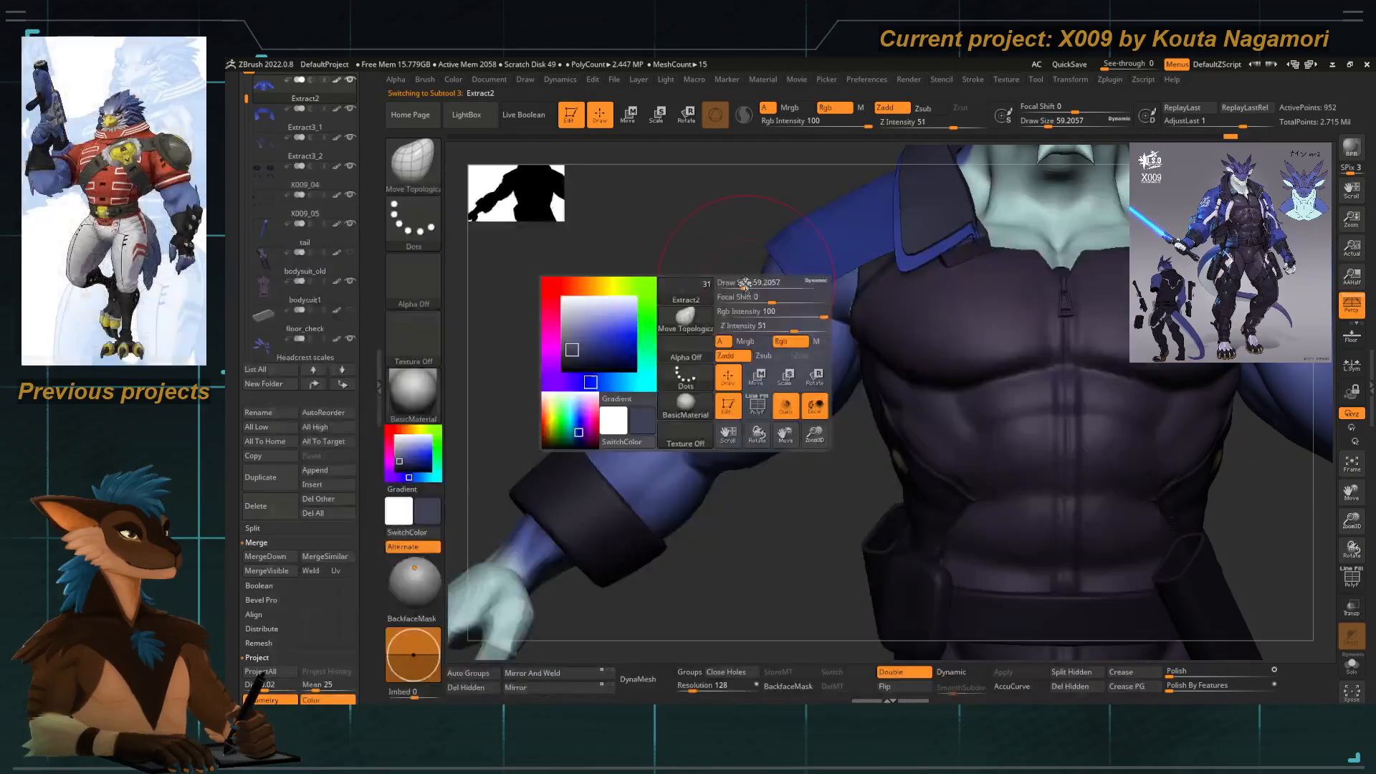
left_click_drag(746, 284, 761, 253)
left_click(675, 257, "ctrl+shift")
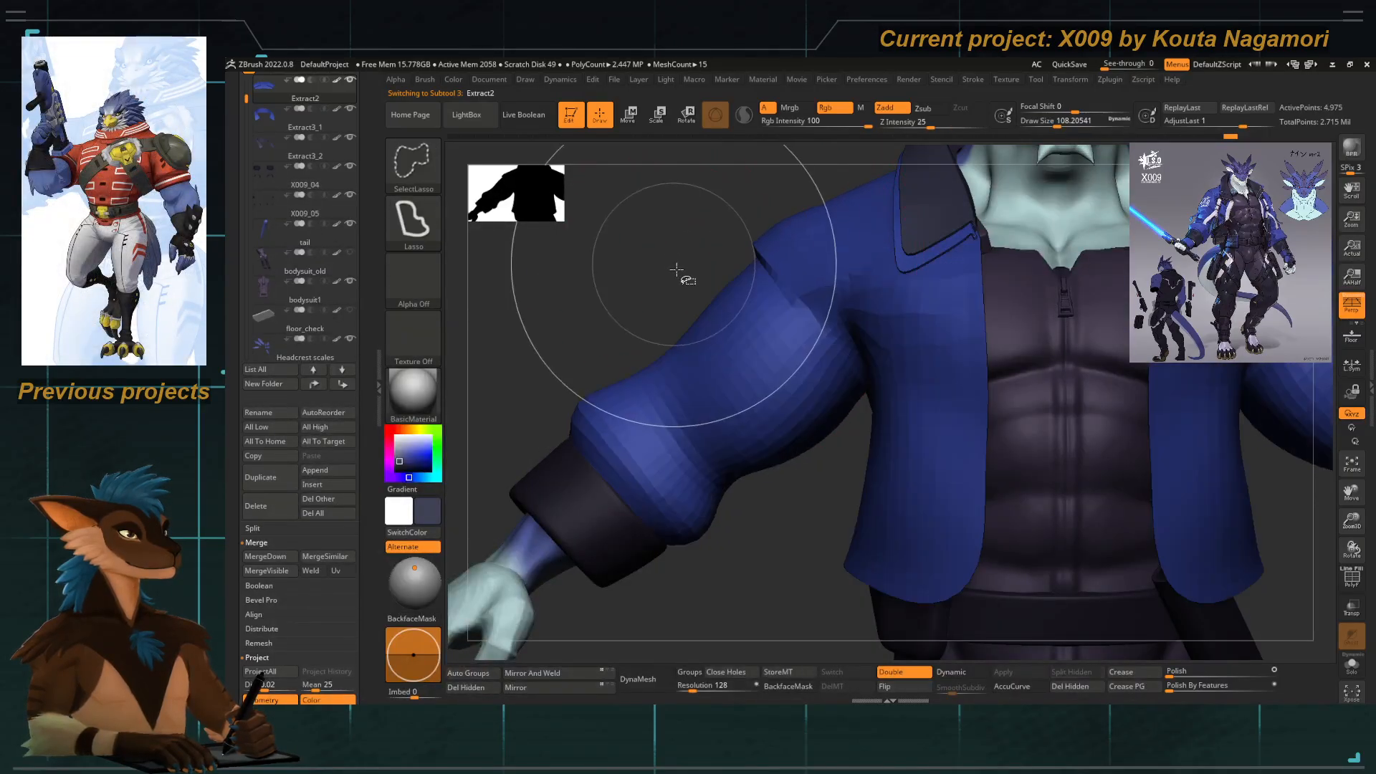
Isolate the jacket's torso panels in front view, restore the full jacket and turn on its polyframe display.
mouse_move(675, 257)
left_mouse_down("alt")
mouse_move(663, 275)
mouse_move(792, 283)
left_mouse_up("alt")
mouse_move(618, 289)
left_mouse_down("shift")
mouse_move(593, 294)
mouse_move(663, 298)
mouse_move(679, 314)
left_mouse_up("shift")
key("f")
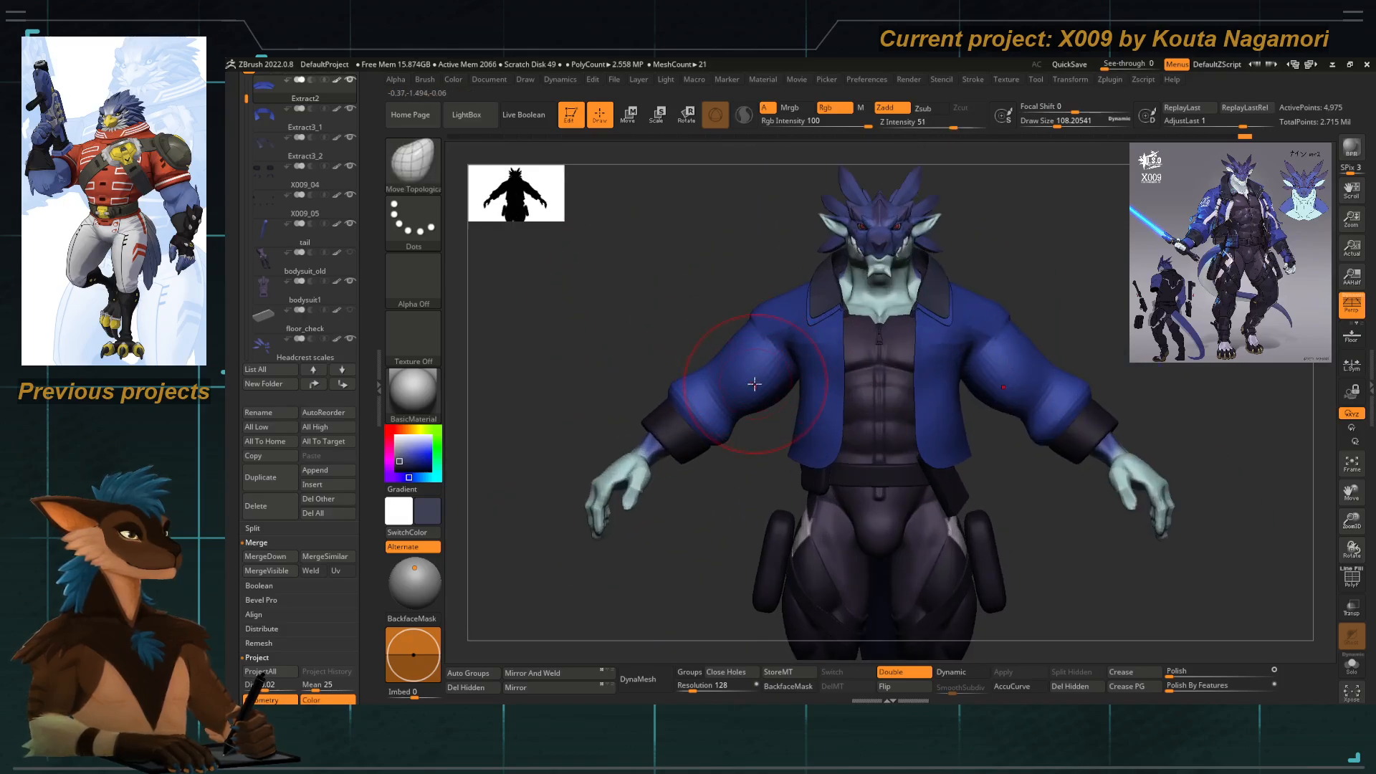
left_click(815, 353, "ctrl+shift")
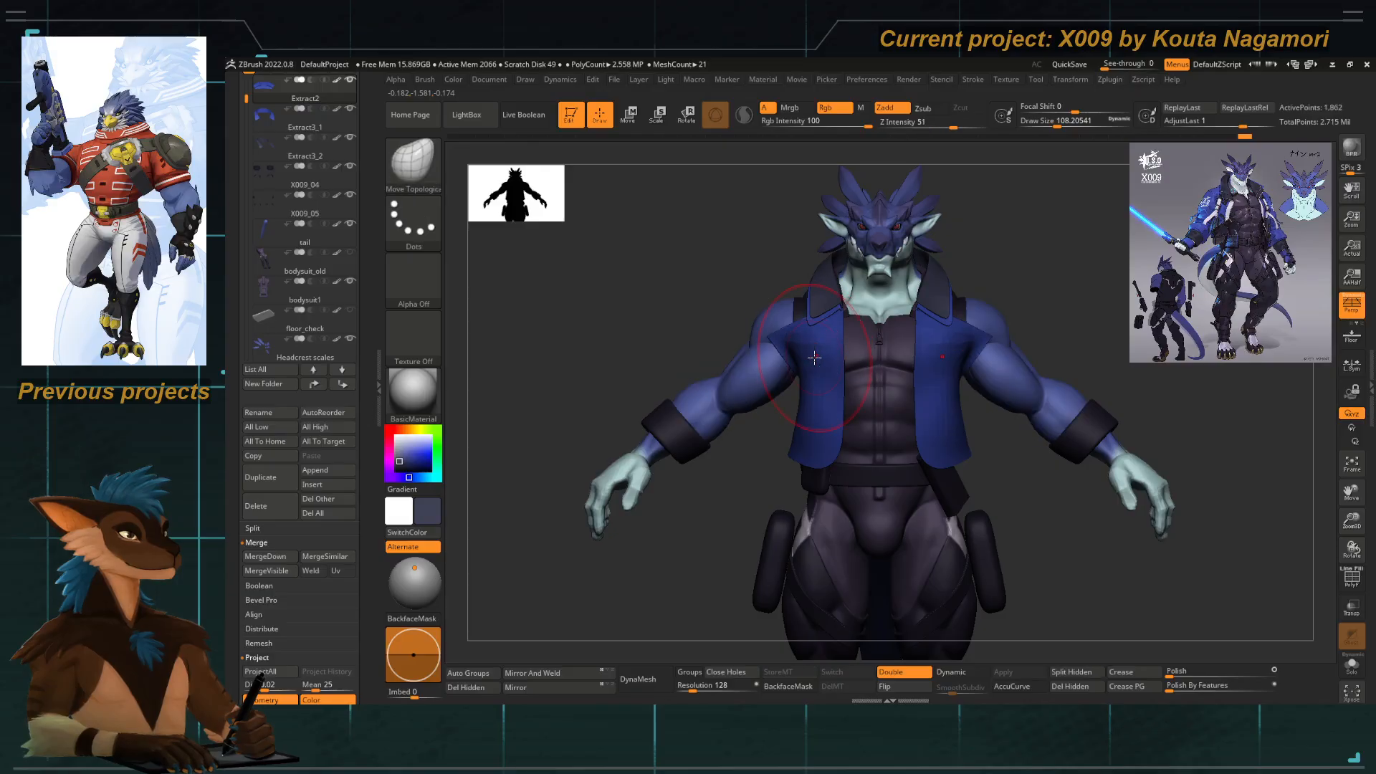
left_click(767, 458, "ctrl+shift")
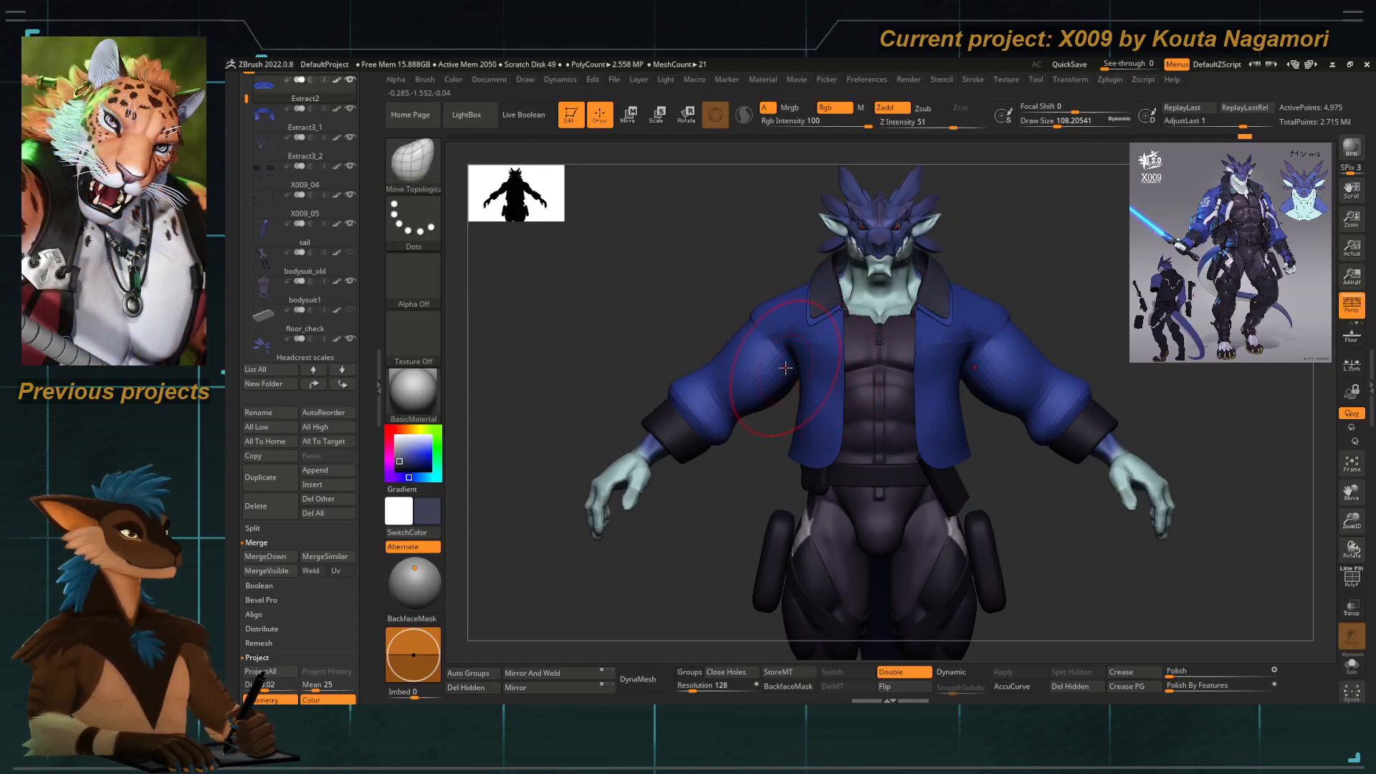
left_click(1351, 577)
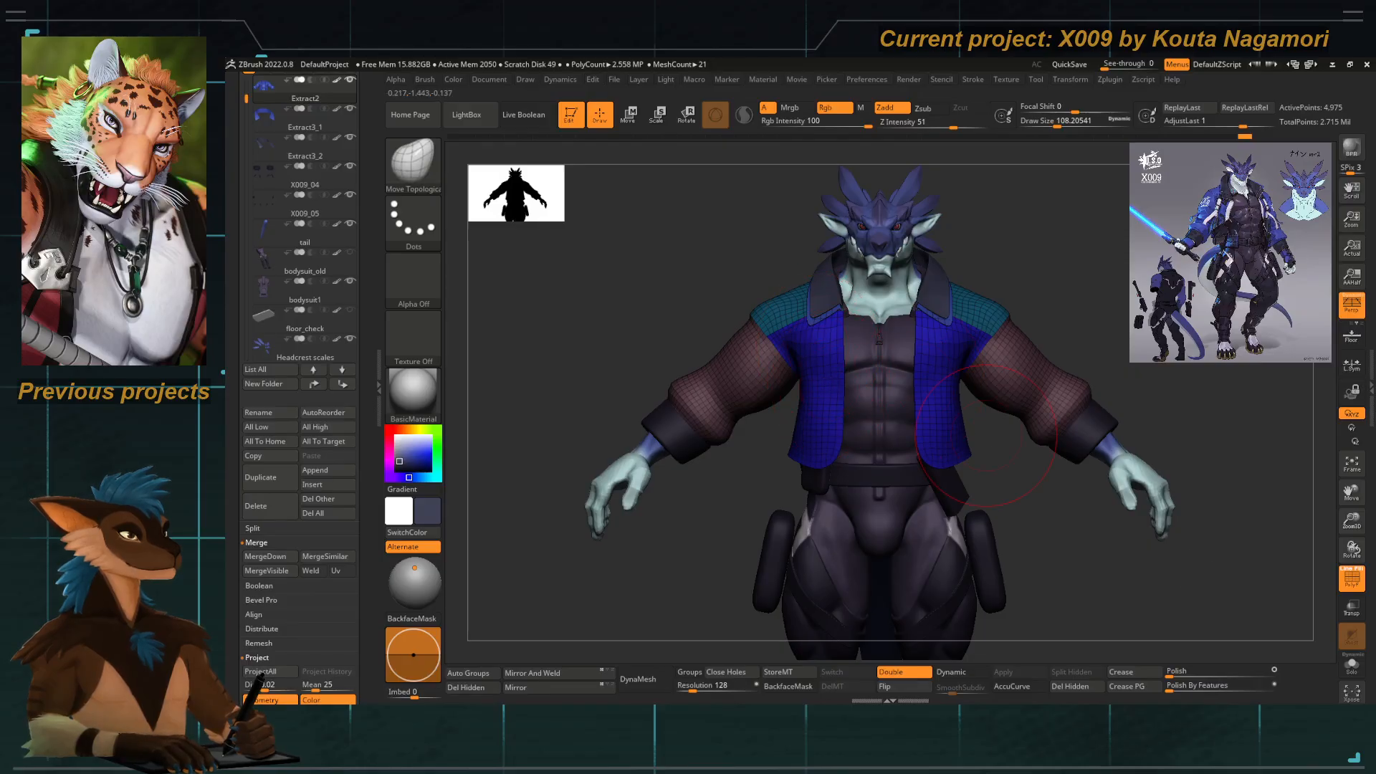
Adjust the jacket's front opening edge at chest height with Move Topological at a draw size of about 83.
left_click_drag(599, 268, 622, 322)
key("space")
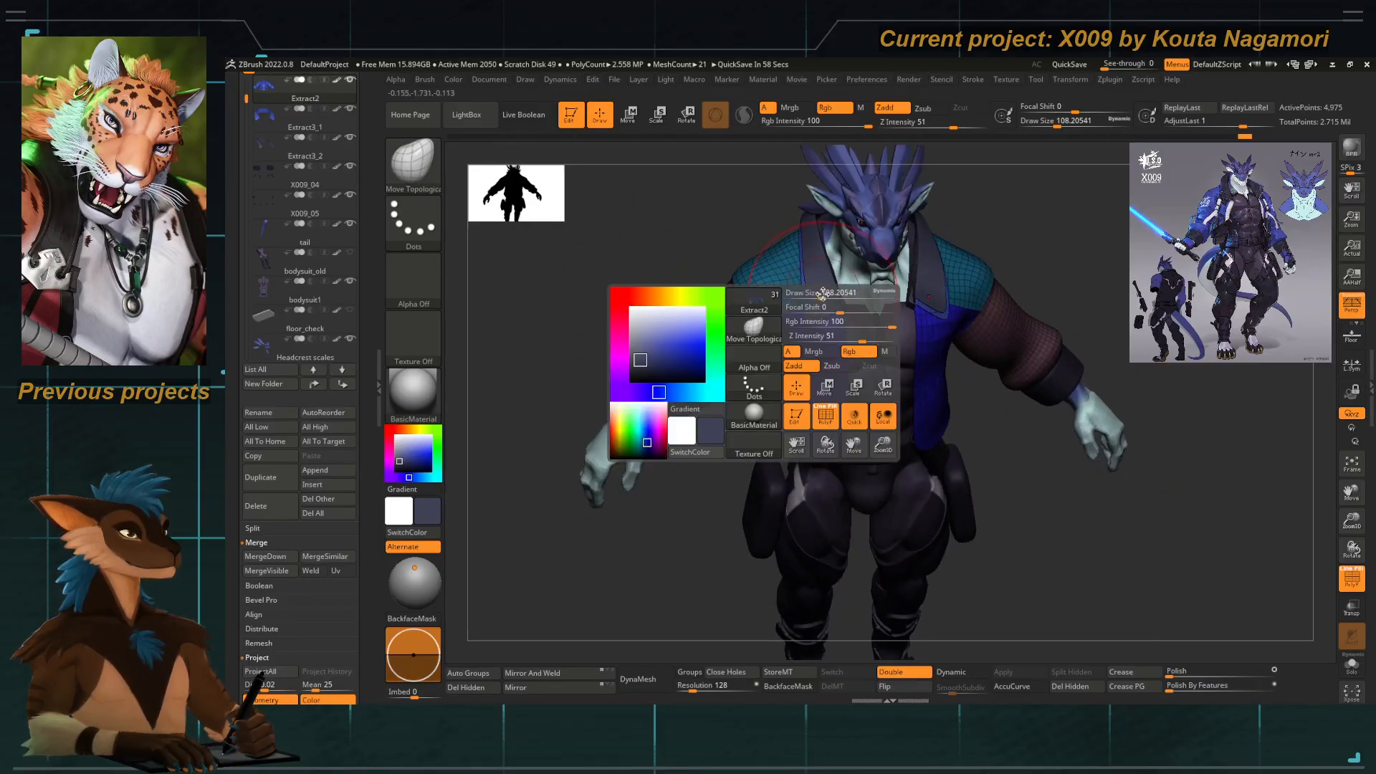
left_click(825, 307)
left_click_drag(835, 308, 846, 366)
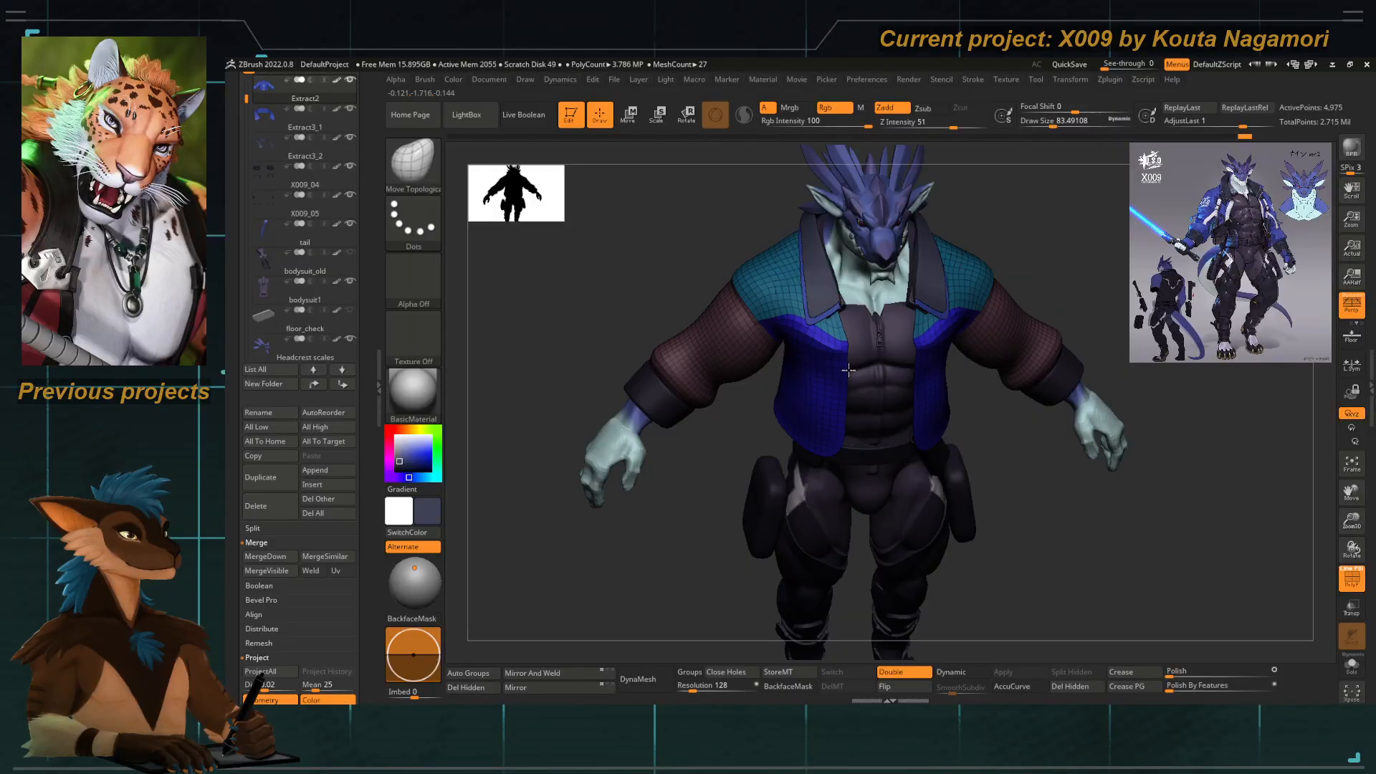
Reshape the jacket's front opening edge at chest height with Move Topological at a draw size of about 71, then reduce the size to about 62.
key("space")
left_click(807, 318)
mouse_move(794, 318)
left_mouse_down()
mouse_move(798, 343)
mouse_move(838, 349)
left_mouse_up()
left_click_drag(731, 467, 715, 422, "shift")
mouse_move(811, 346)
left_mouse_down()
mouse_move(808, 358)
mouse_move(842, 344)
left_mouse_up()
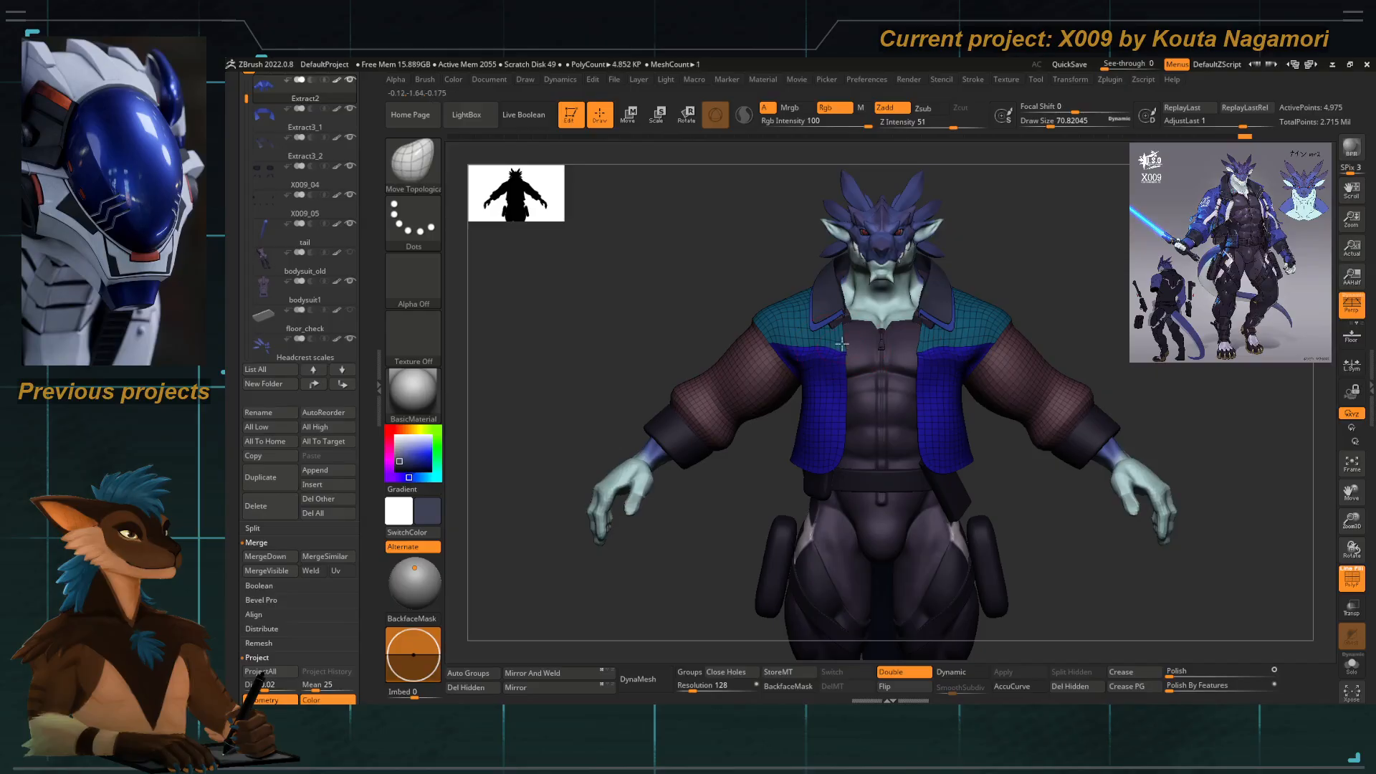
key("space")
left_click(819, 364)
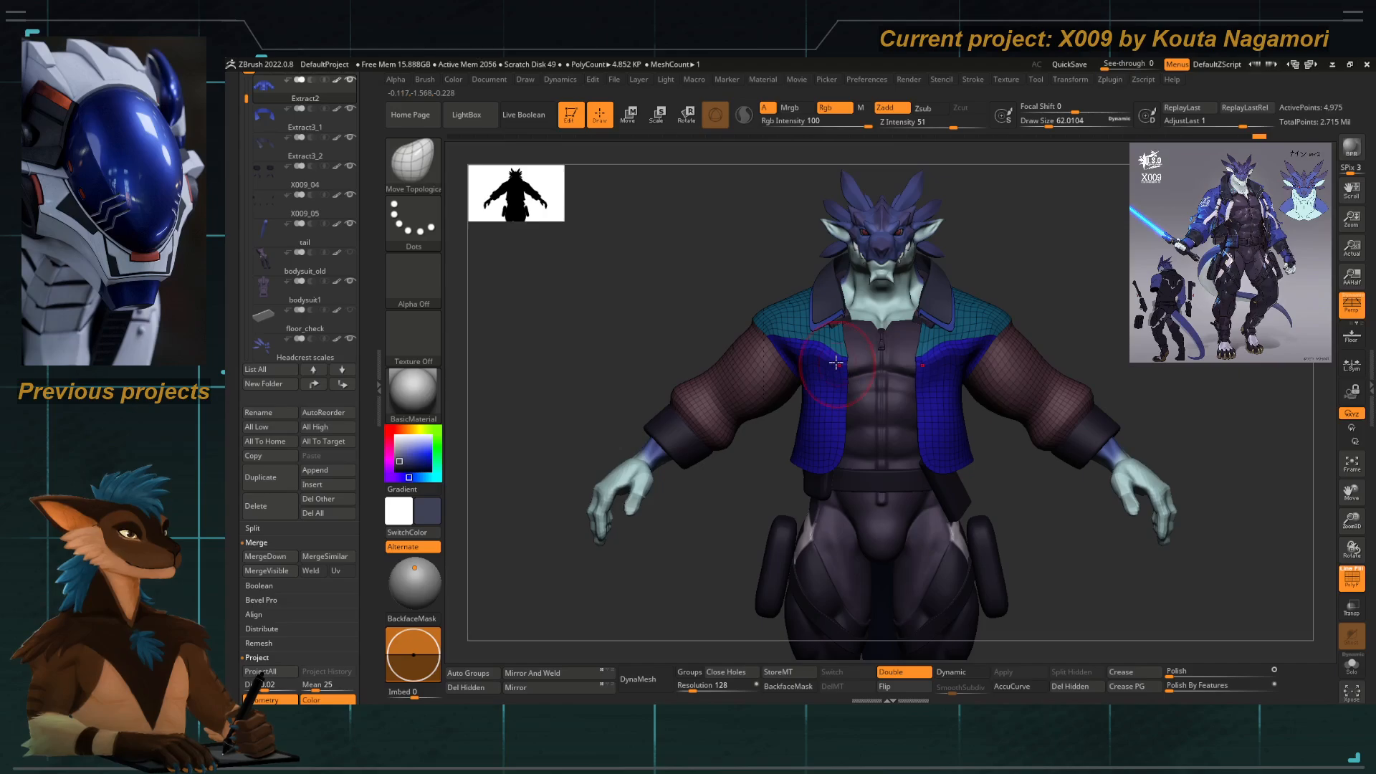
Try to remesh the jacket with ZRemesher, keeping its polygroups.
key("shift")
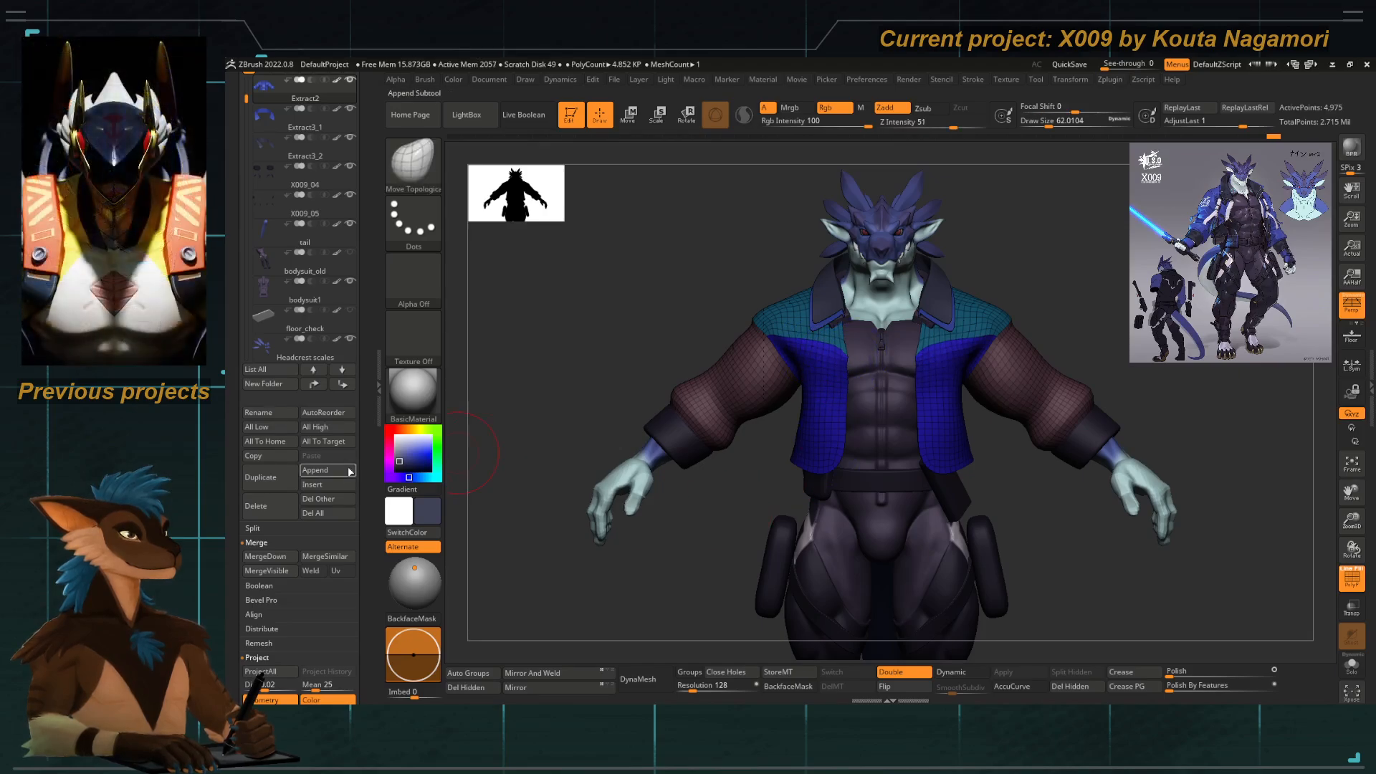
scroll(361, 357, "down", 7)
scroll(361, 358, "down", 3)
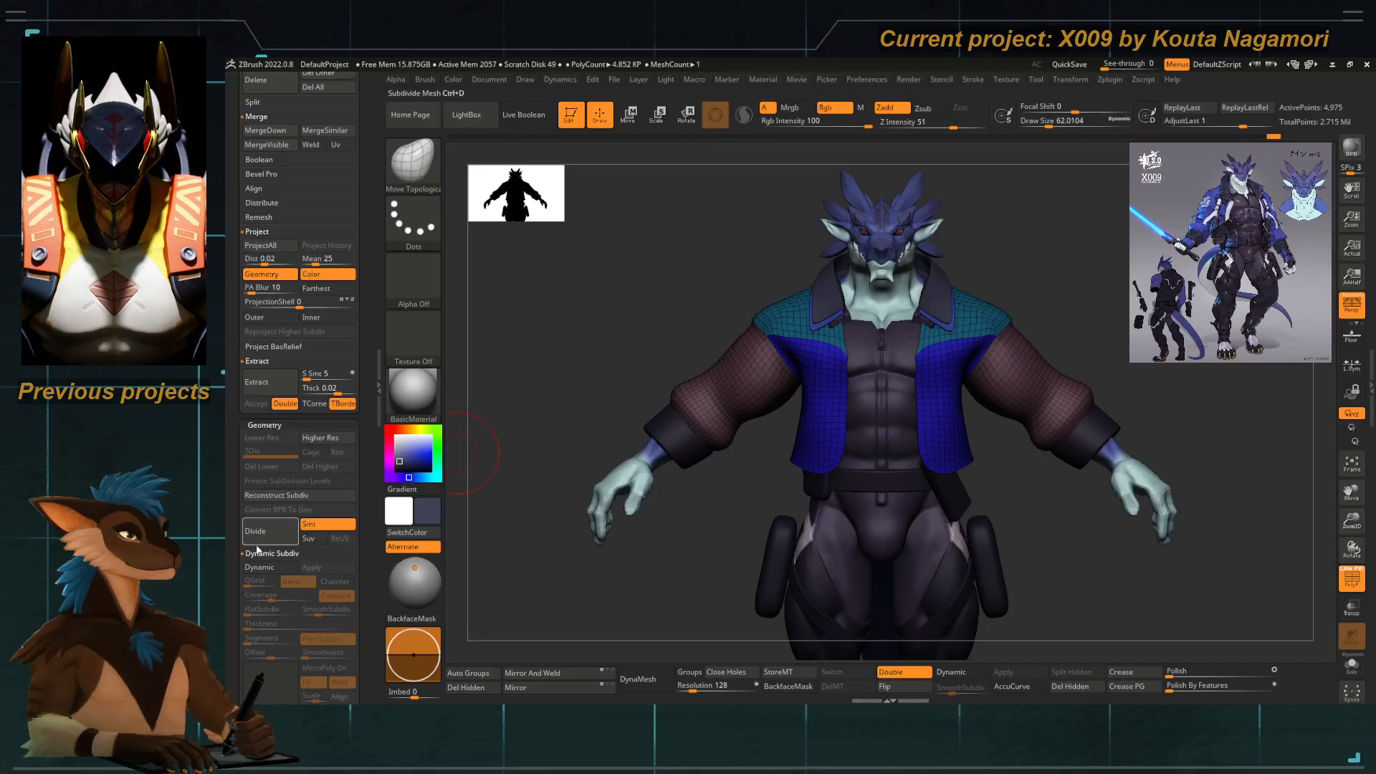
scroll(227, 403, "down", 4)
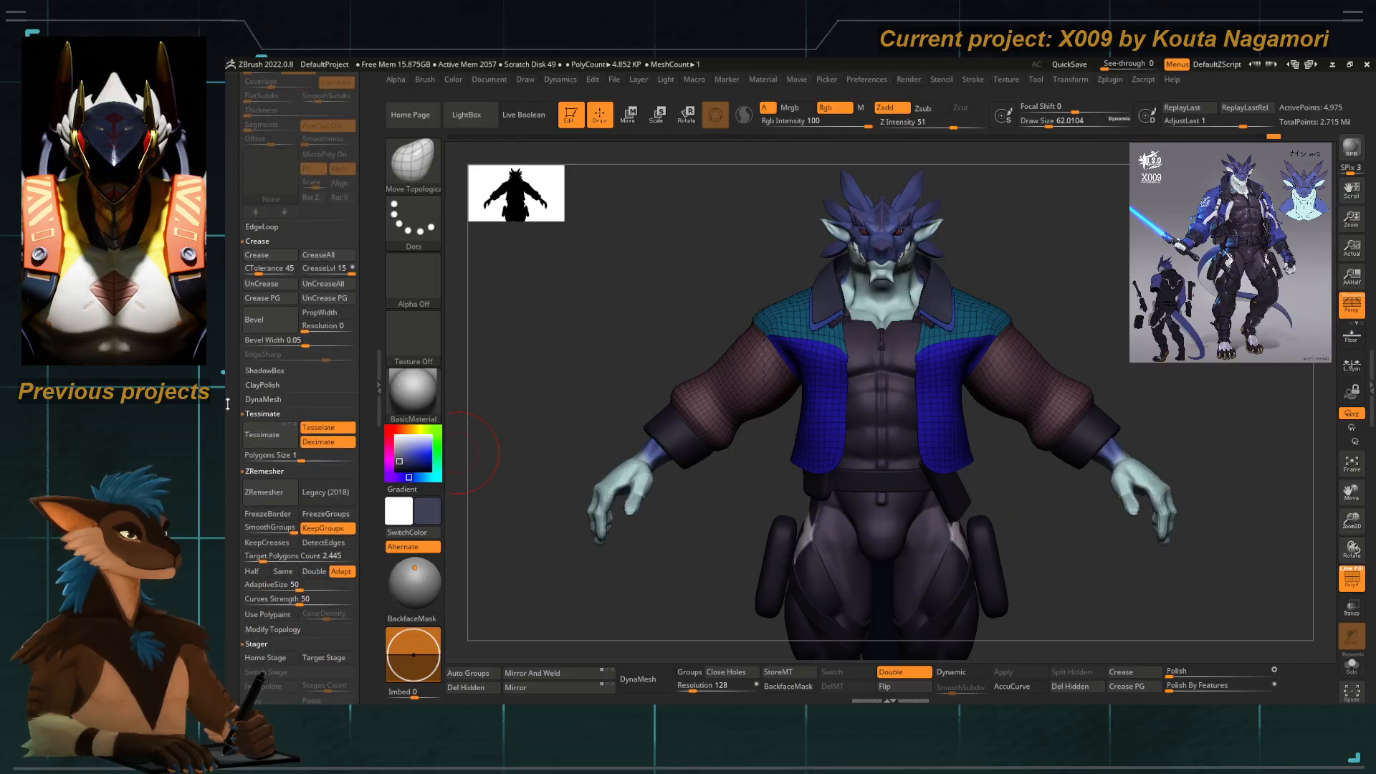
left_click(264, 493)
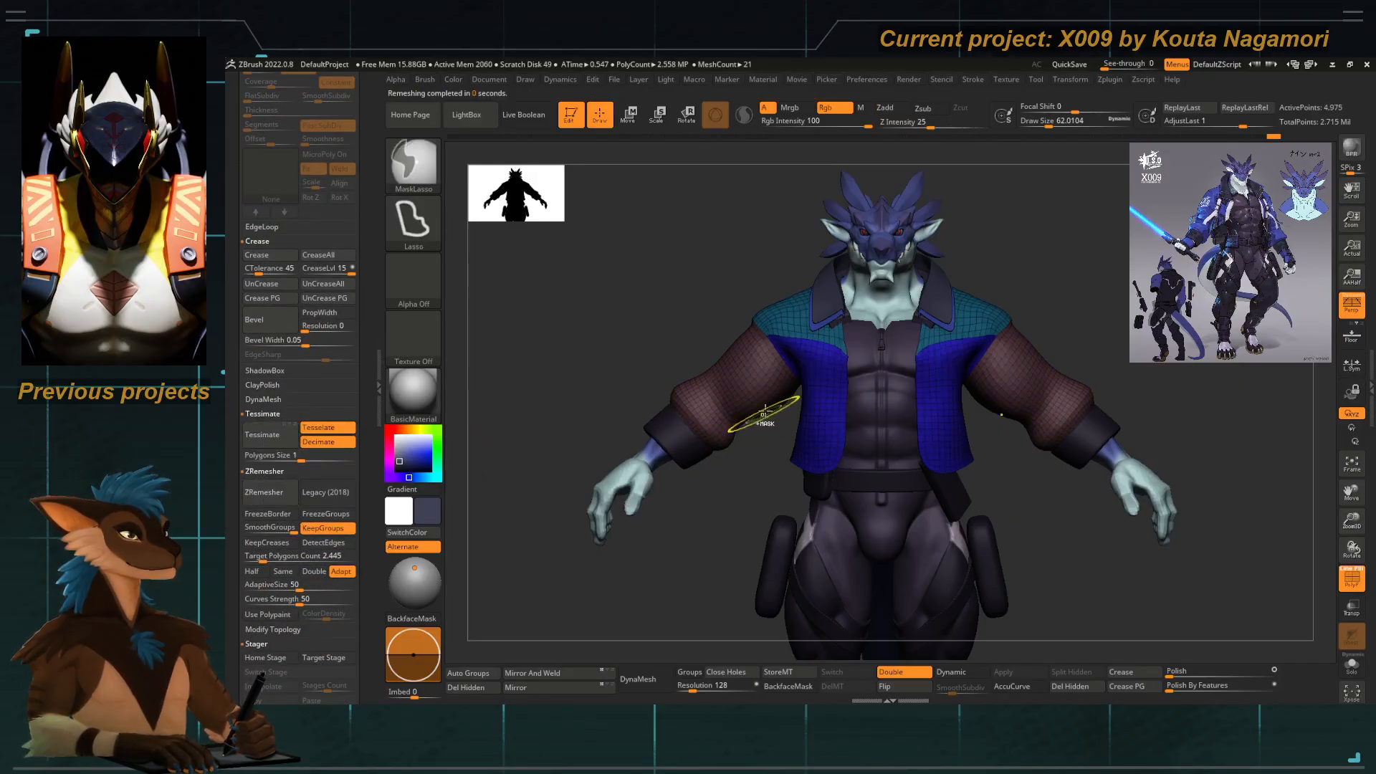
Set the draw size to about 46 and smooth the jacket's front edge where the shoulder panel meets the torso panel.
right_click_drag(762, 424, 872, 525, "ctrl")
right_click_drag(915, 344, 840, 346, "alt")
key("space")
mouse_move(879, 338)
left_mouse_down()
mouse_move(868, 338)
mouse_move(897, 321)
left_mouse_up()
key("space")
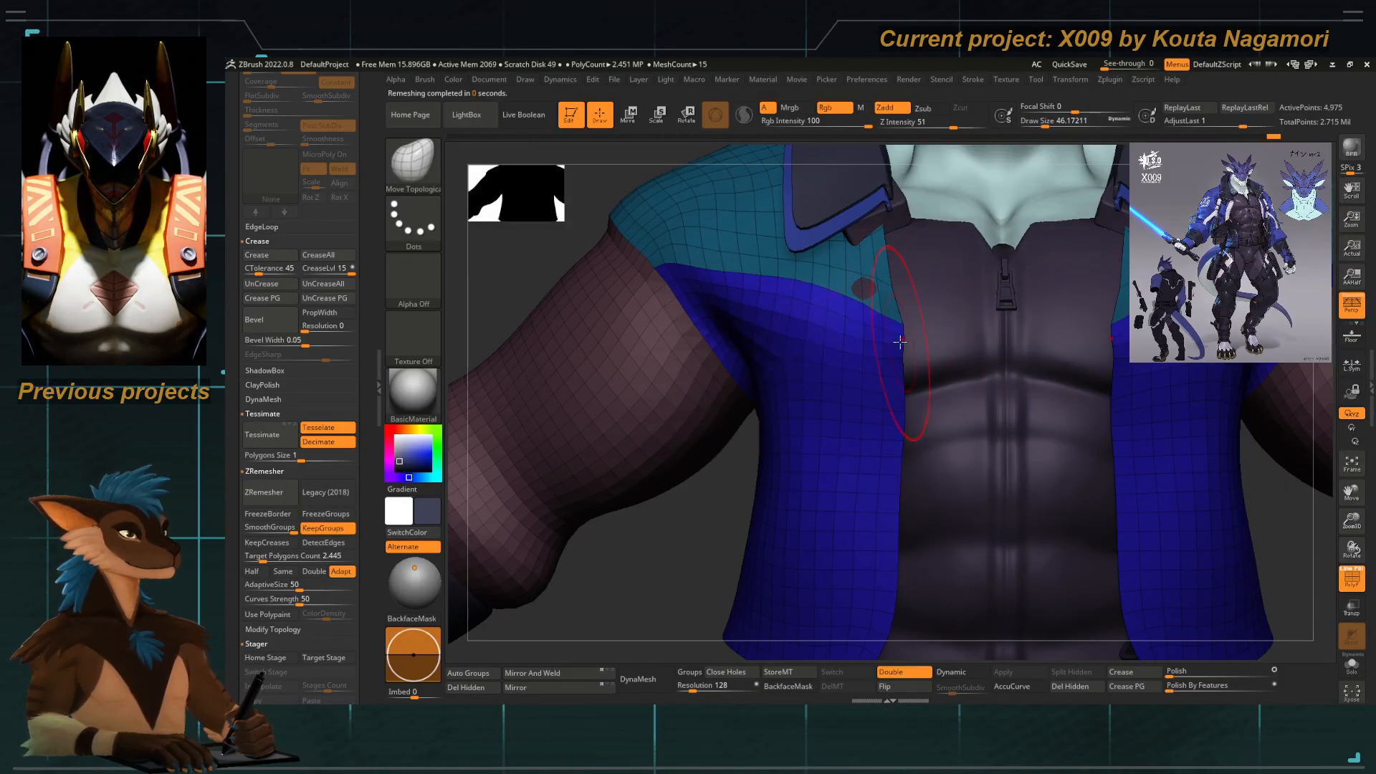
key("shift")
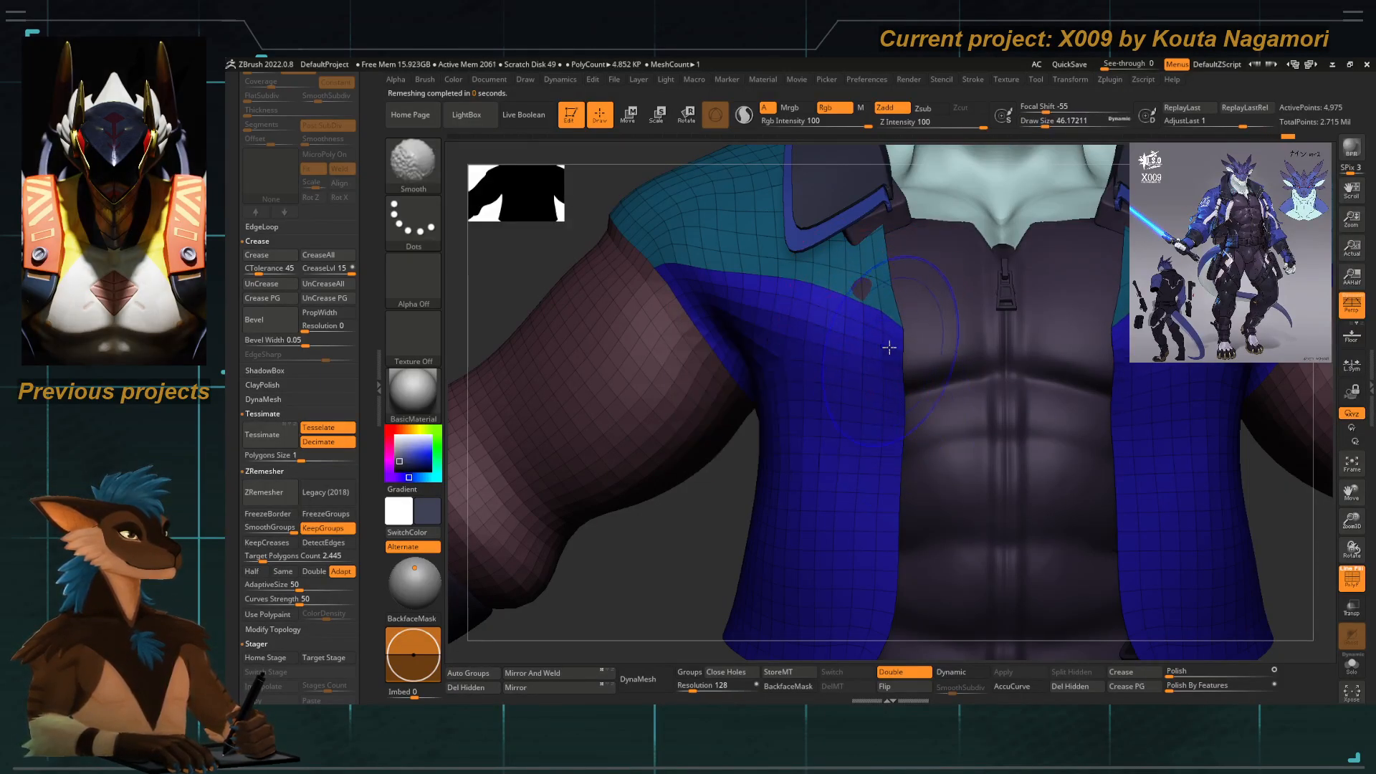
mouse_move(889, 347)
left_mouse_down("shift")
mouse_move(846, 288)
mouse_move(855, 304)
mouse_move(898, 310)
left_mouse_up("shift")
Isolate the jacket, undo the recent edits to its front edge and set the Move Topological draw size to about 41.
key("space")
left_click(1350, 665)
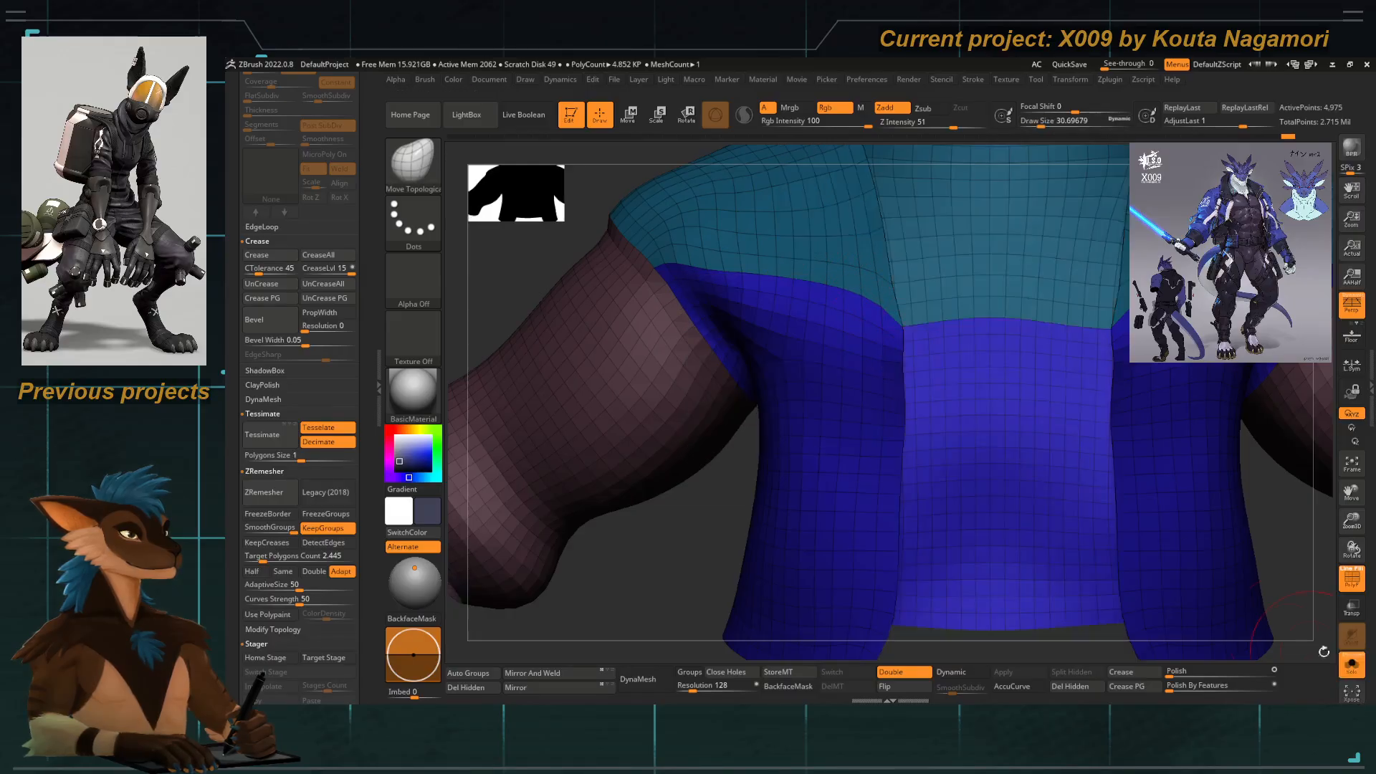
left_click_drag(699, 546, 705, 641)
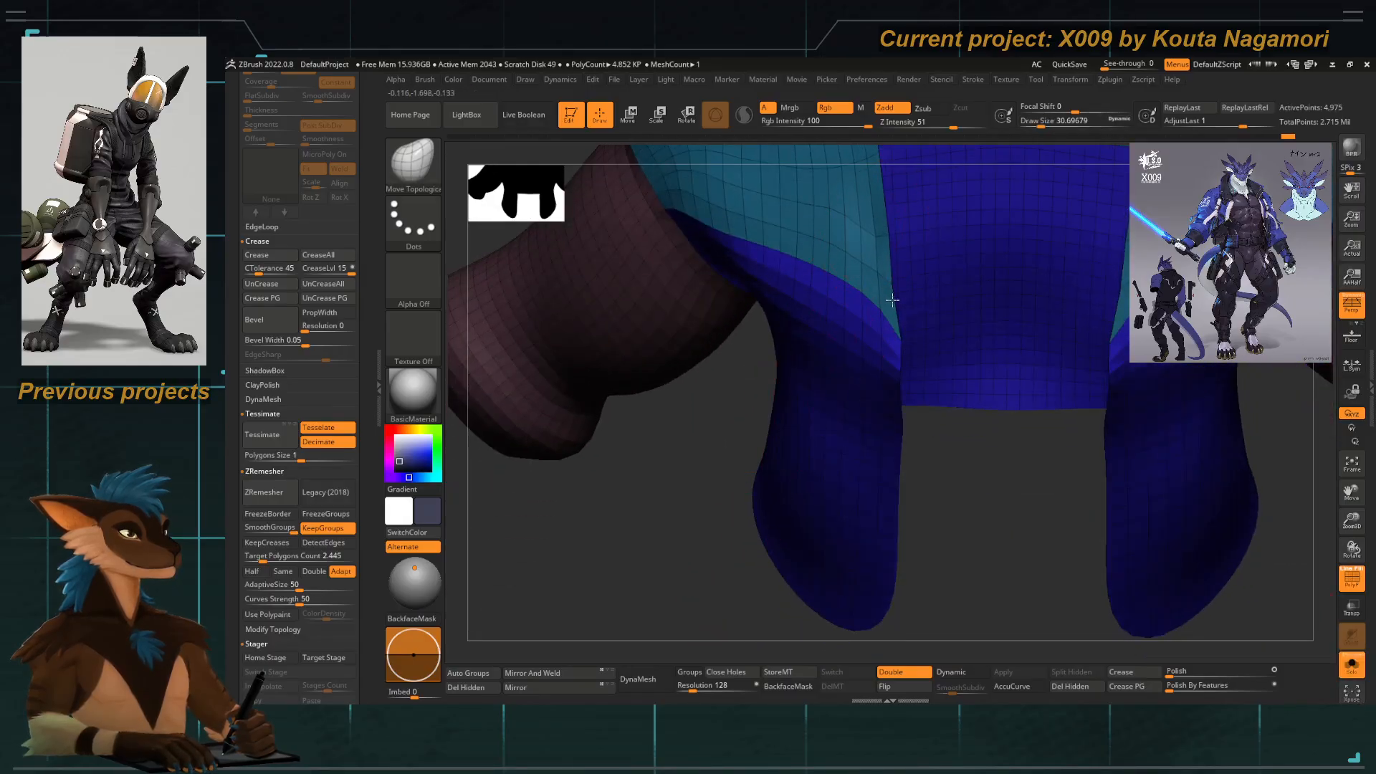
mouse_move(876, 192)
right_mouse_down("alt")
mouse_move(863, 312)
mouse_move(907, 380)
right_mouse_up("alt")
key("ctrl+z")
key("ctrl+z")
key("space")
left_click_drag(926, 364, 942, 399)
key("ctrl+z")
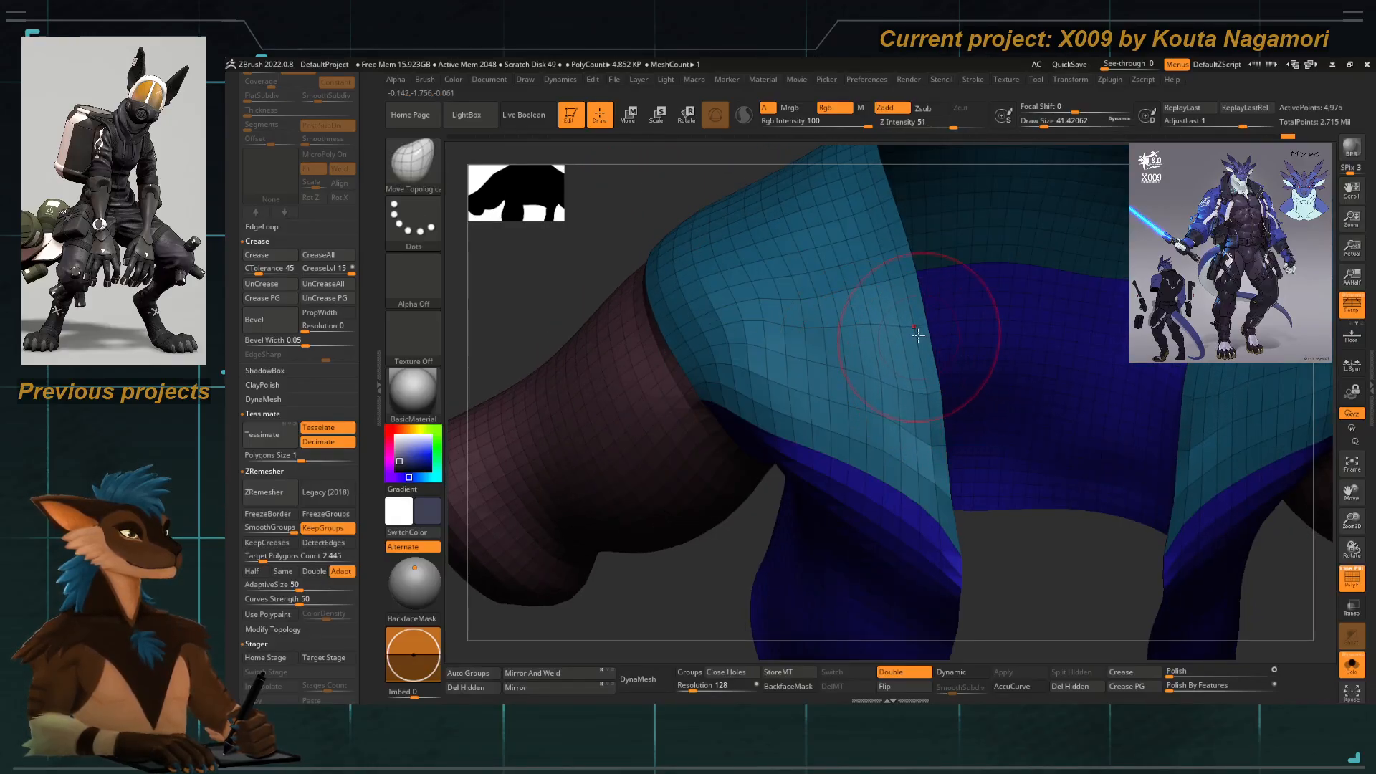
Try to rebuild the isolated jacket's topology with Tessimate followed by ZRemesher with KeepGroups on.
mouse_move(741, 383)
left_mouse_down("shift")
mouse_move(876, 338)
mouse_move(888, 513)
left_mouse_up("shift")
mouse_move(887, 513)
right_mouse_down("shift")
mouse_move(672, 565)
mouse_move(591, 318)
right_mouse_up("shift")
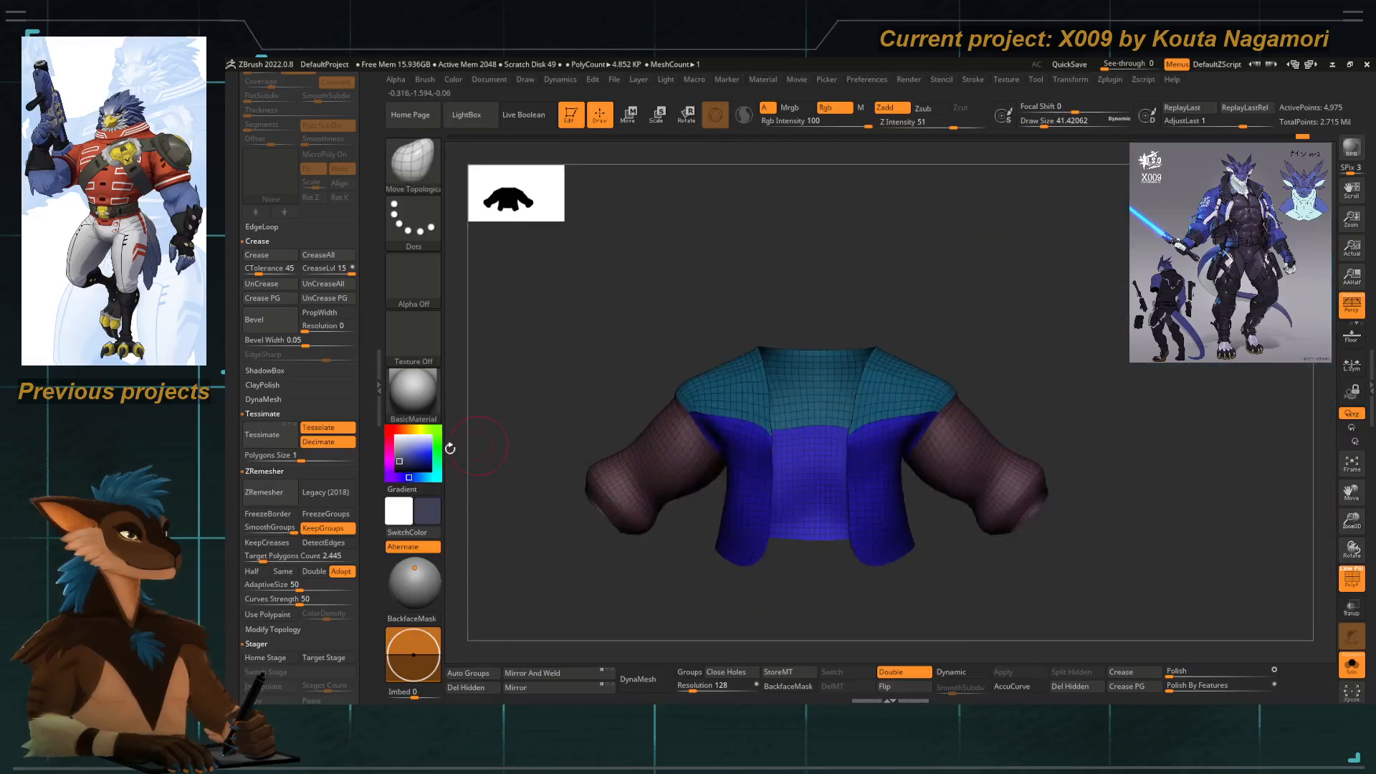
scroll(262, 347, "down", 3)
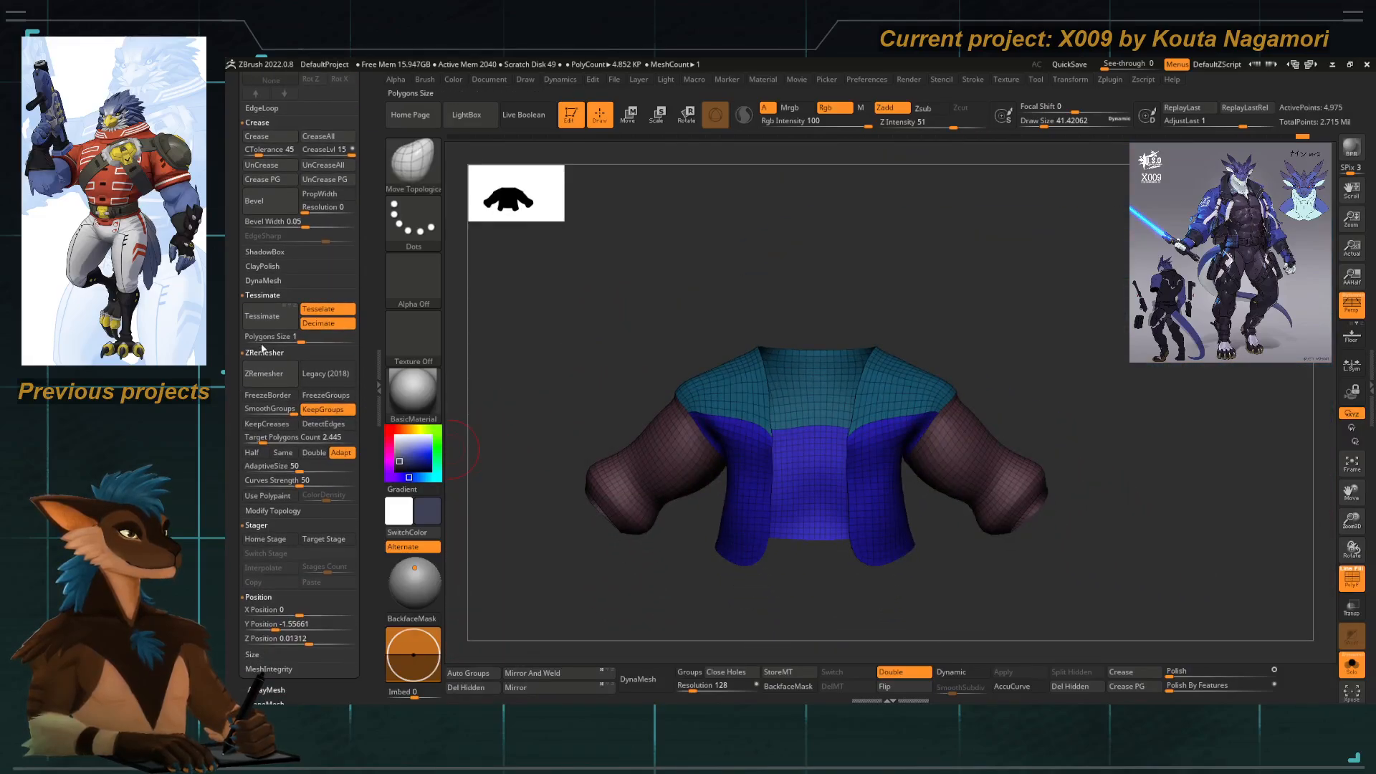
left_click(262, 316)
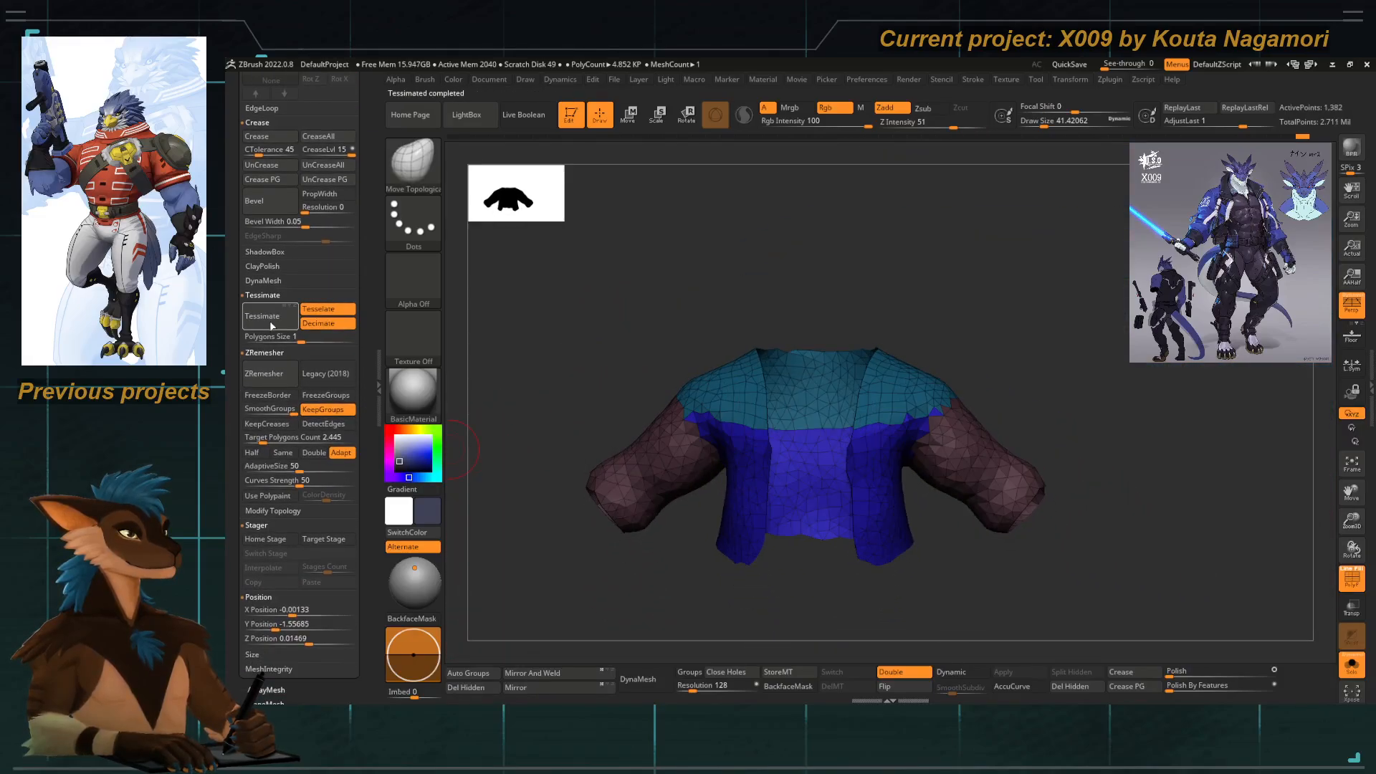
left_click(263, 377)
right_click_drag(752, 359, 707, 453, "ctrl")
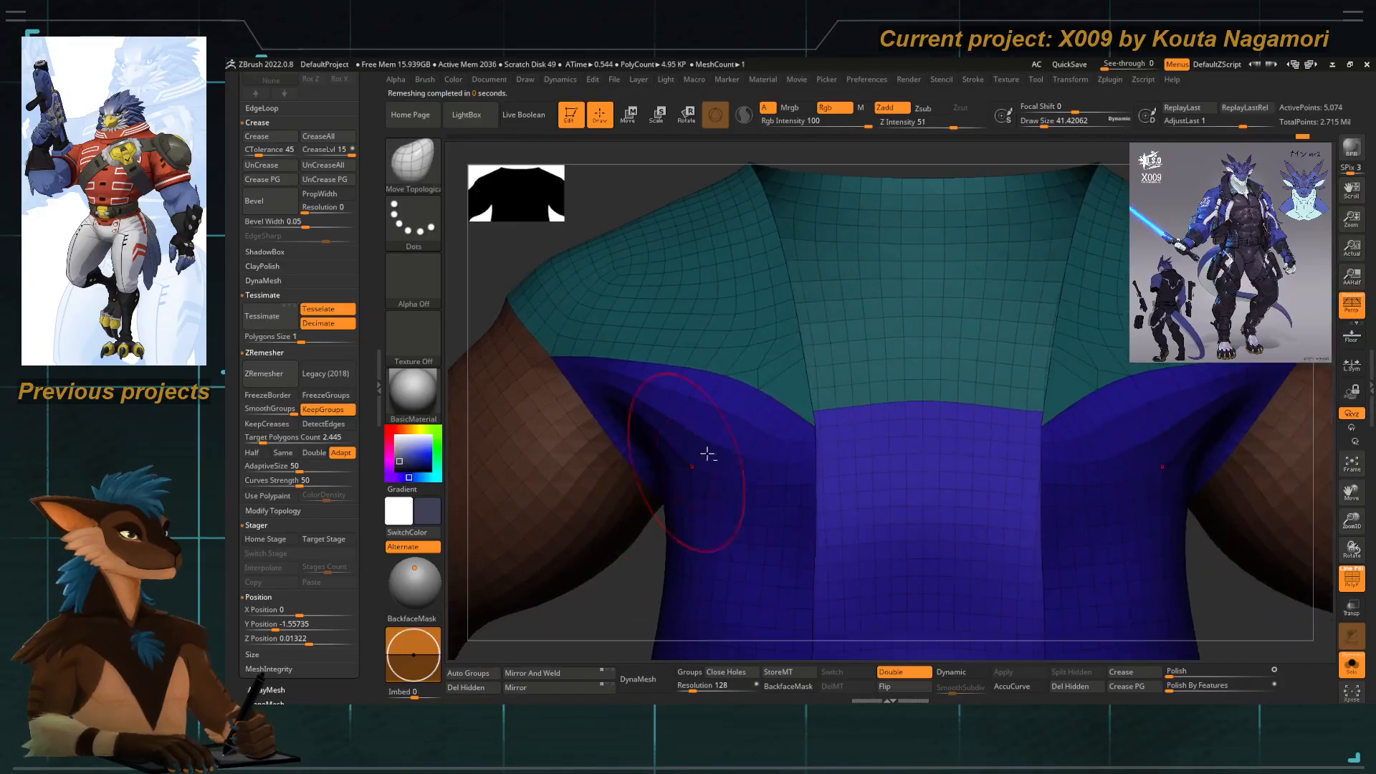
left_click(263, 376)
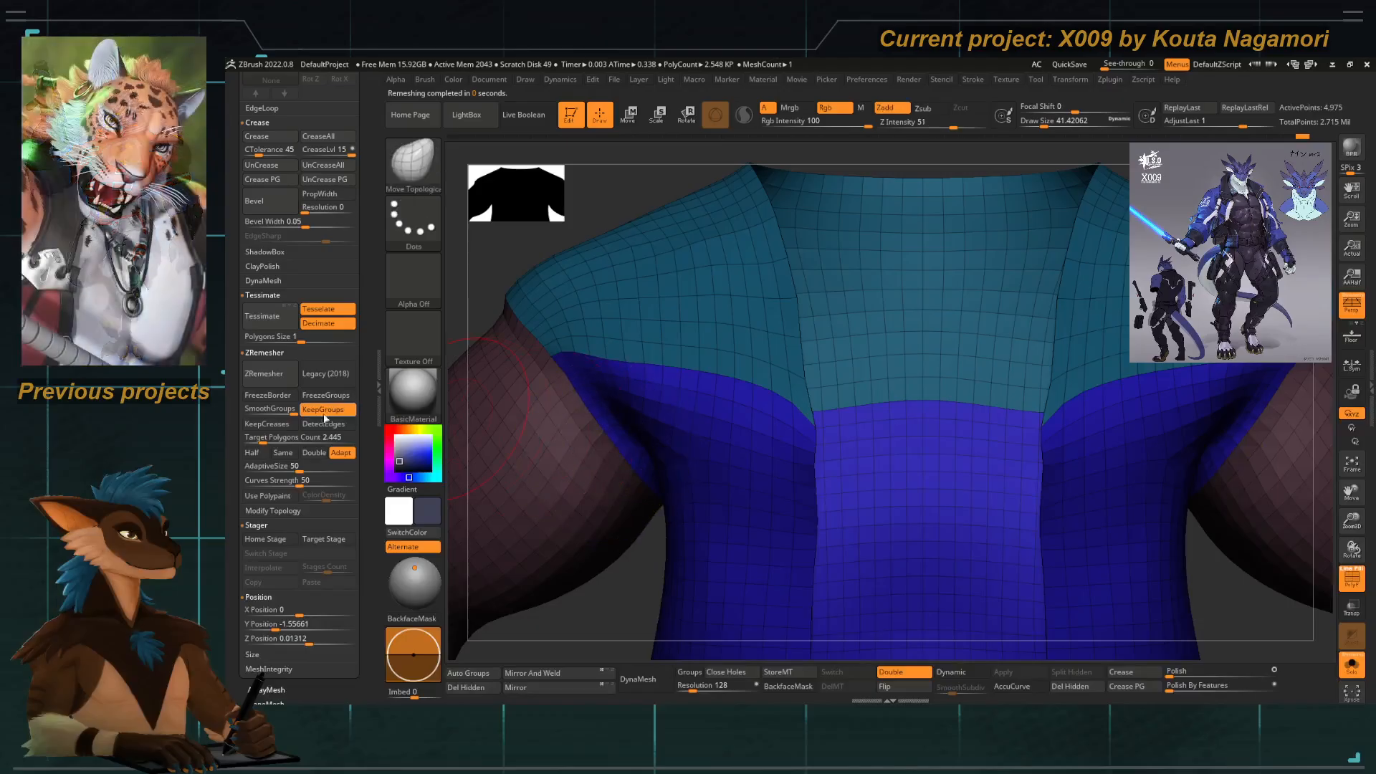
left_click(264, 380)
right_click_drag(749, 437, 709, 387, "ctrl")
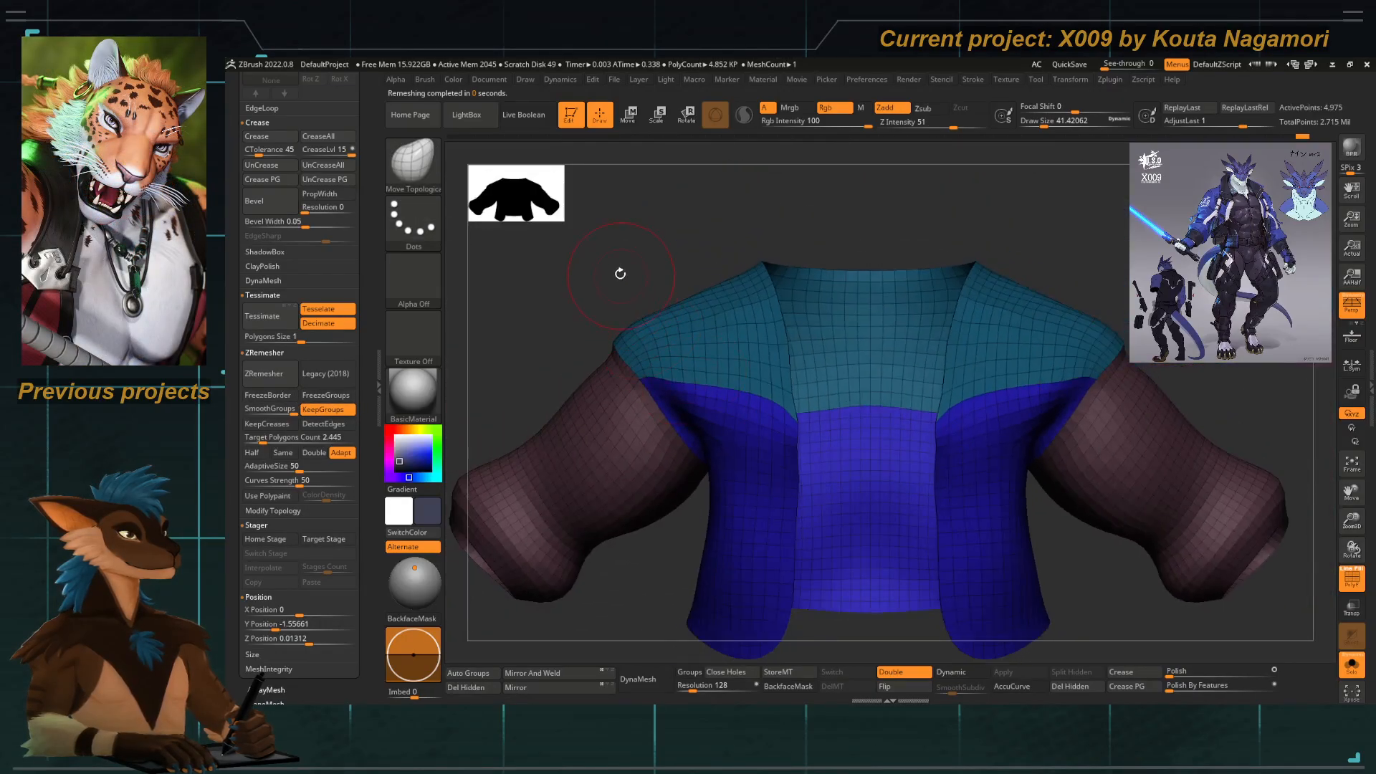
Set Move Topological to a draw size of about 31 and apply Polish By Features to the jacket.
left_click_drag(620, 274, 617, 268)
key("b")
key("m")
key("t")
key("space")
left_click(723, 458)
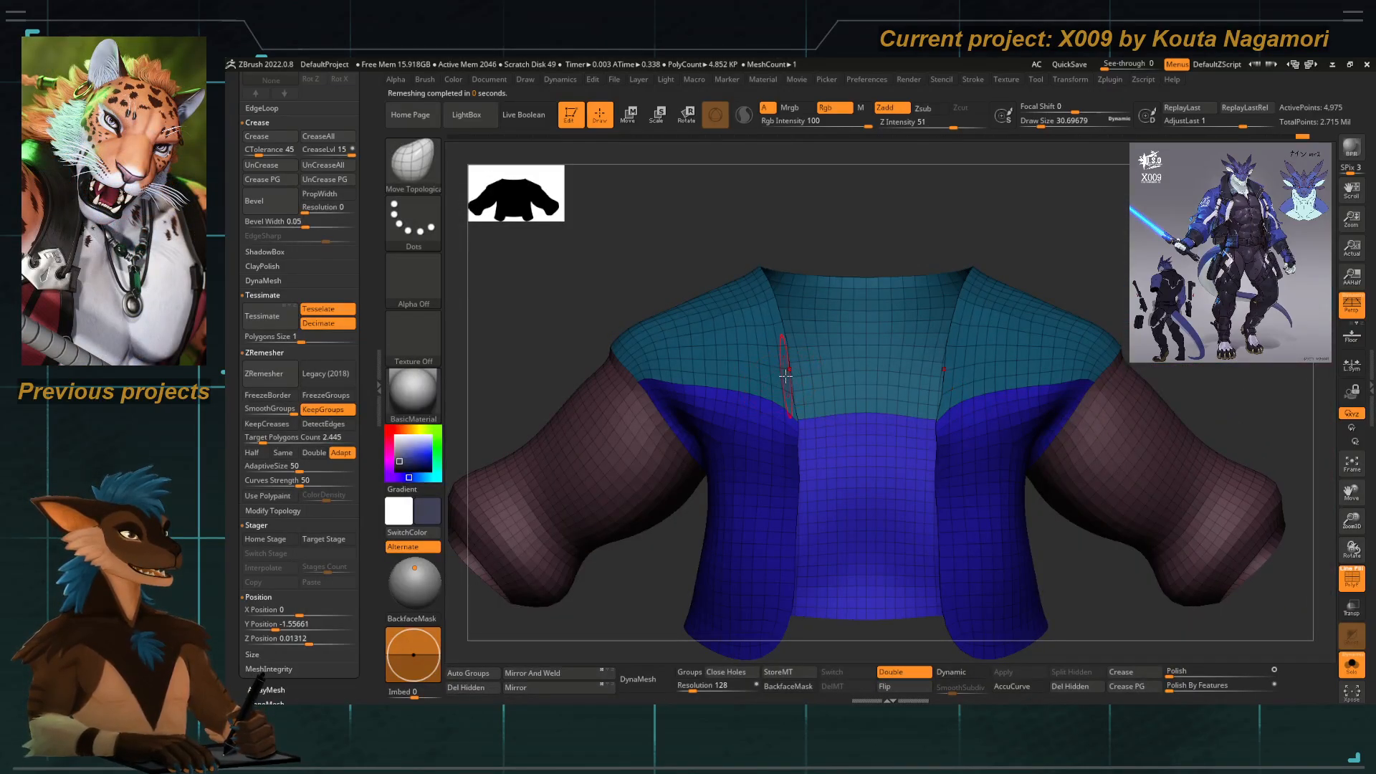
left_click(1174, 688)
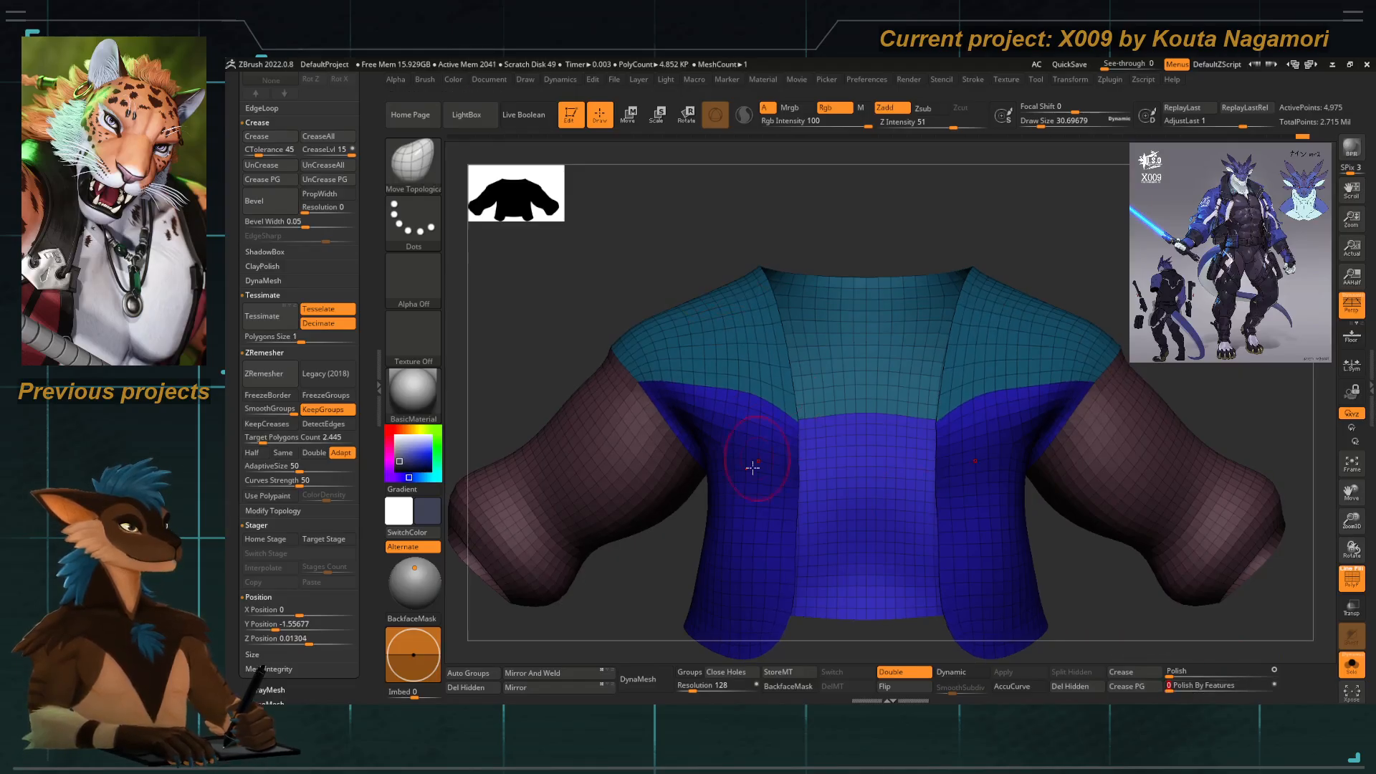
Show the full character again without the polyframe and set the Move Topological draw size to about 65.
left_click(1351, 665)
left_click_drag(656, 574, 659, 323, "alt")
left_click(1349, 578)
left_click_drag(659, 323, 681, 430, "alt")
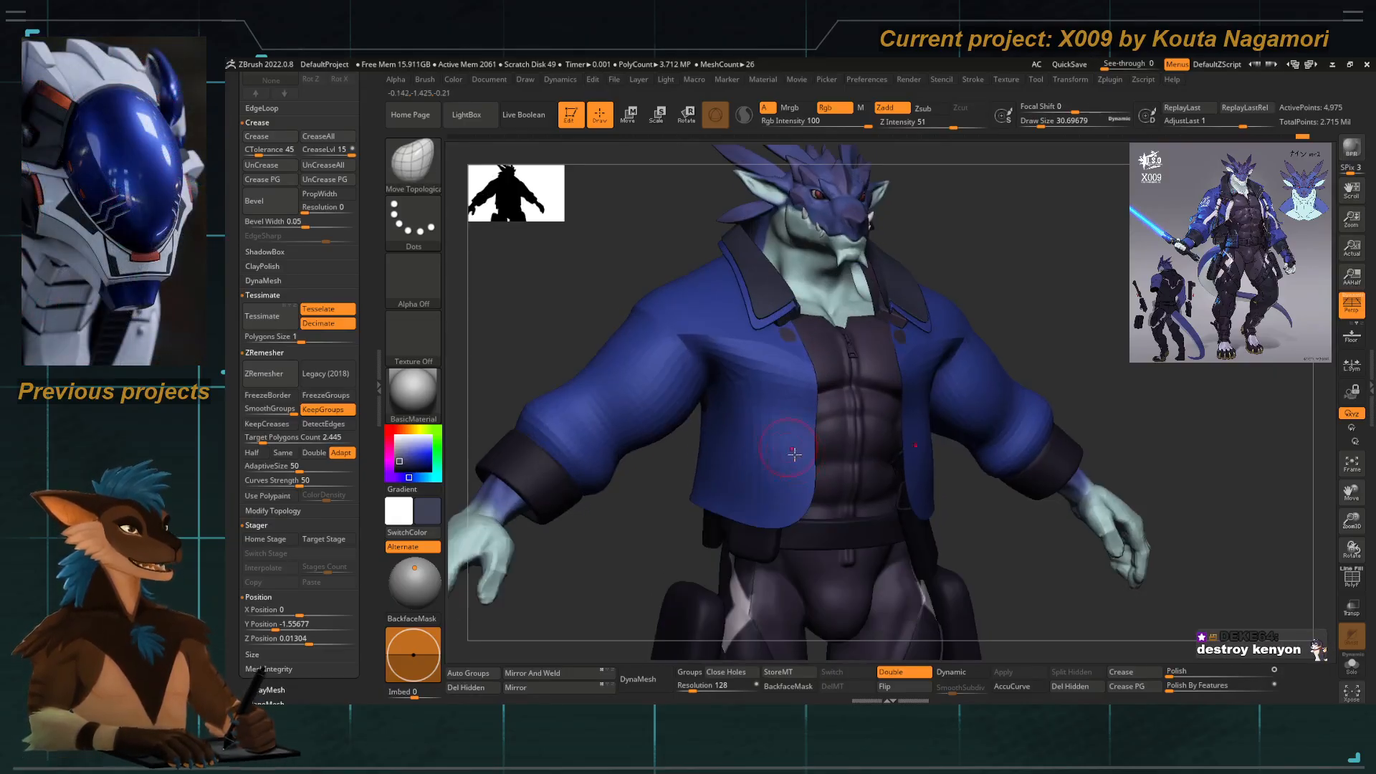
key("shift+d")
key("space")
left_click_drag(774, 365, 808, 393)
key("space")
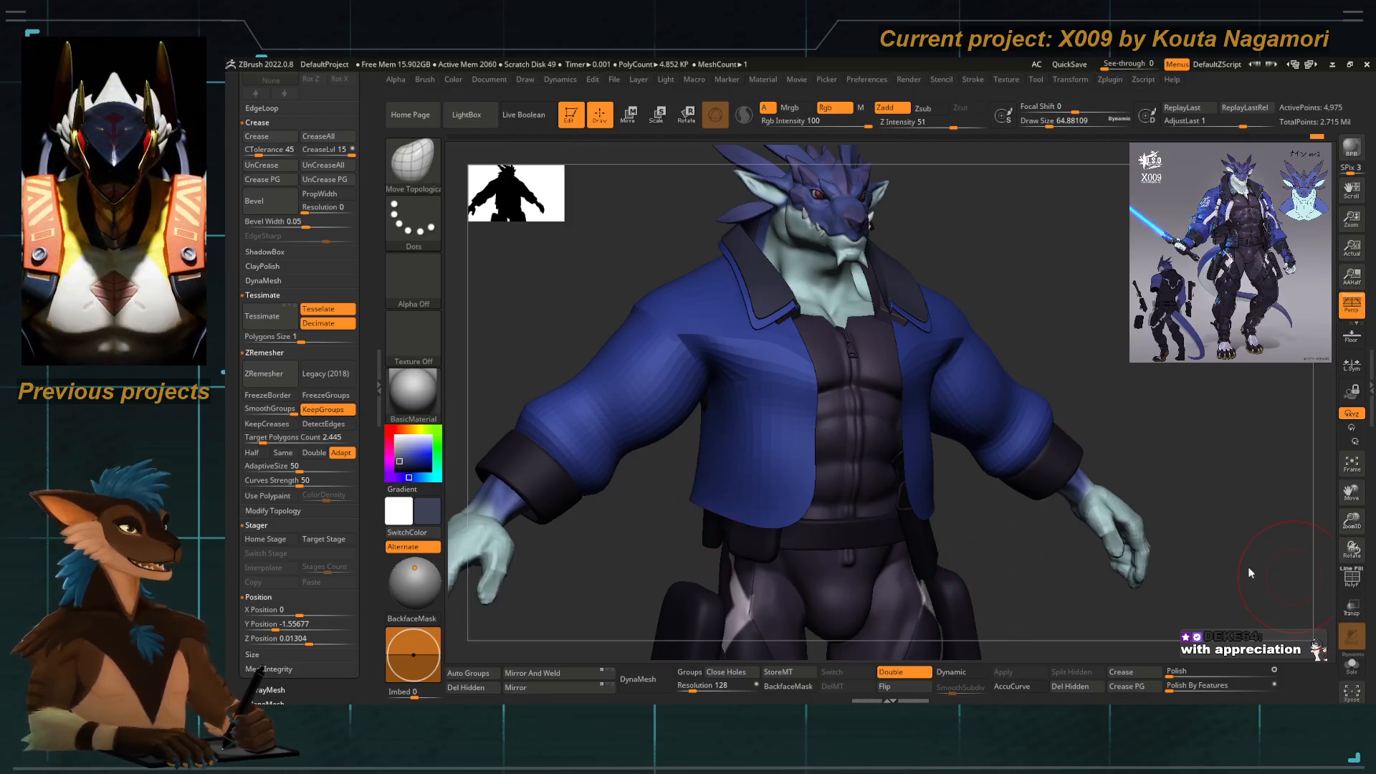
Raise the draw size to about 94 and check the jacket's shoulder and sleeve silhouette from front and three-quarter views.
right_click_drag(839, 493, 749, 551, "ctrl")
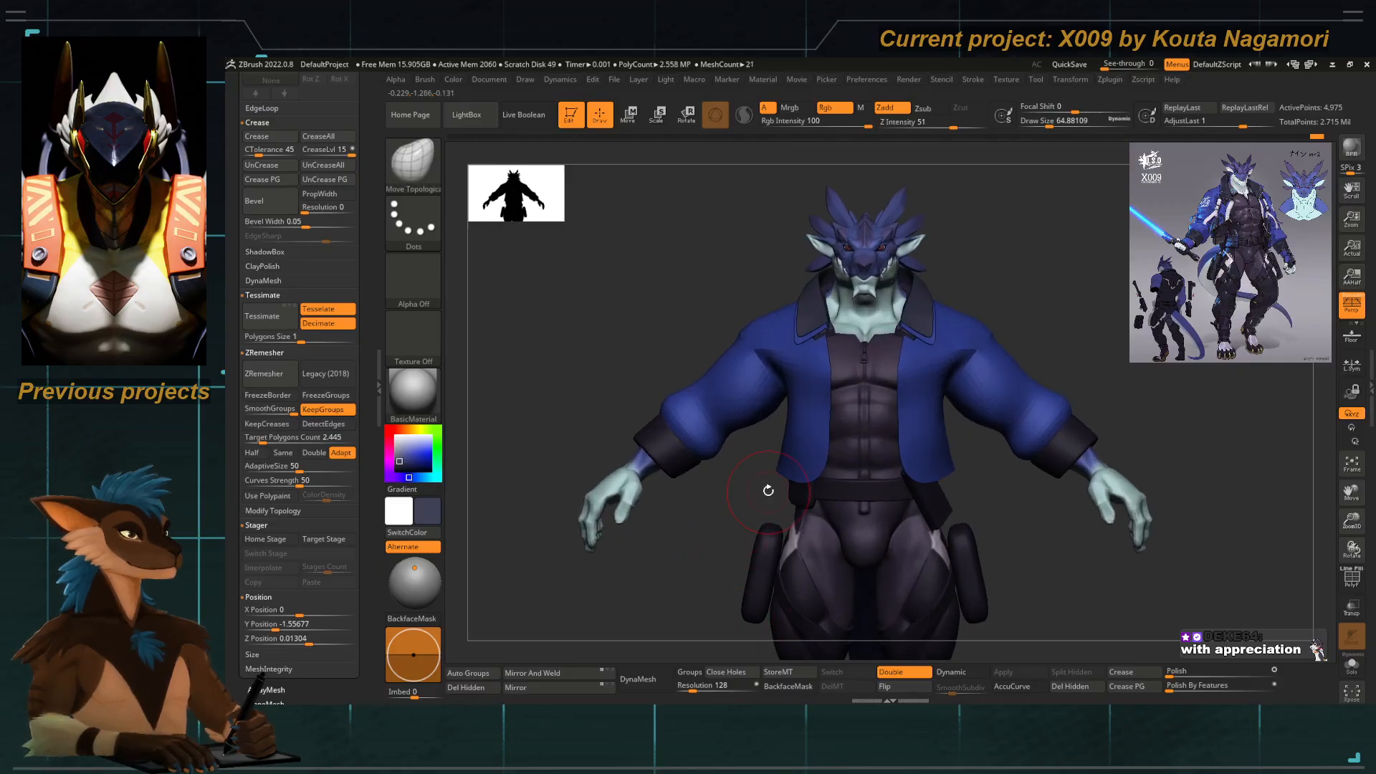
right_click_drag(761, 491, 678, 479, "ctrl")
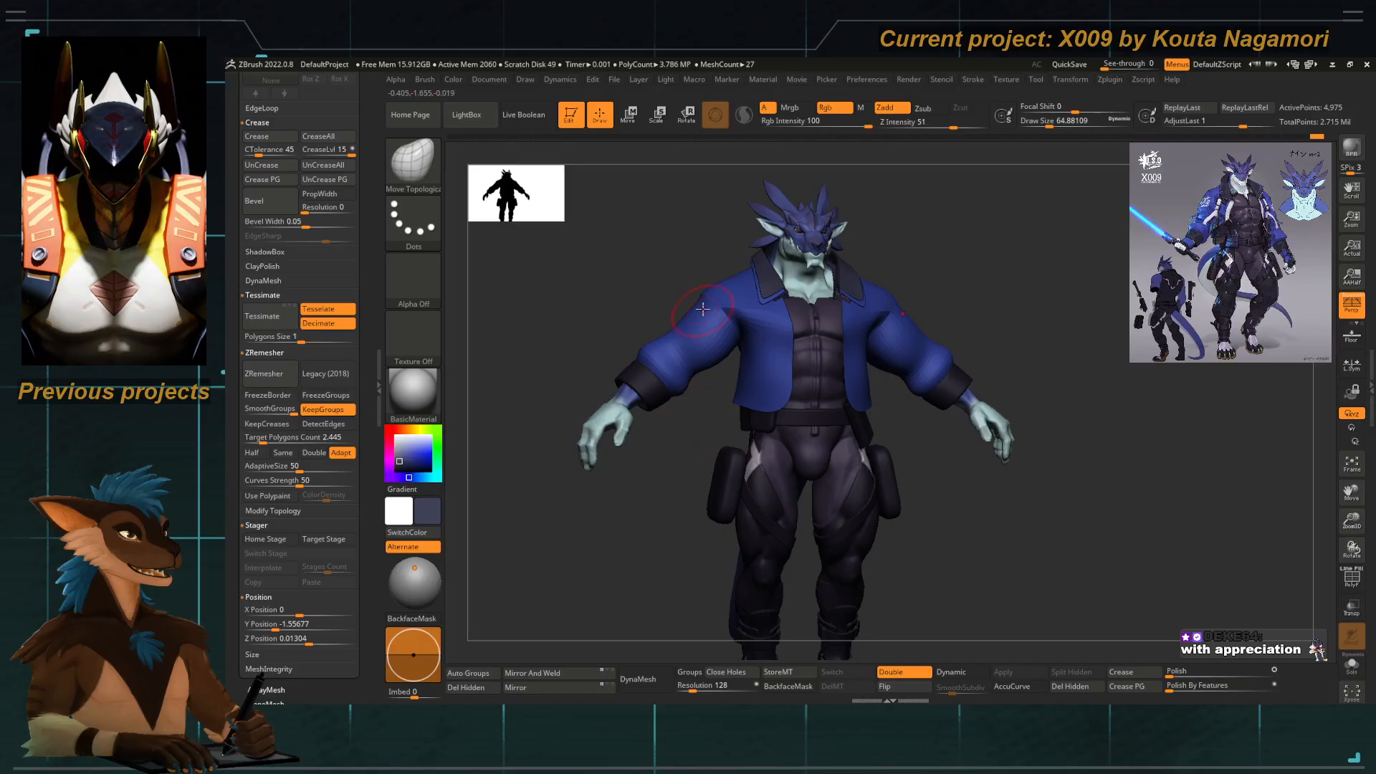
key("space")
left_click_drag(703, 309, 707, 308)
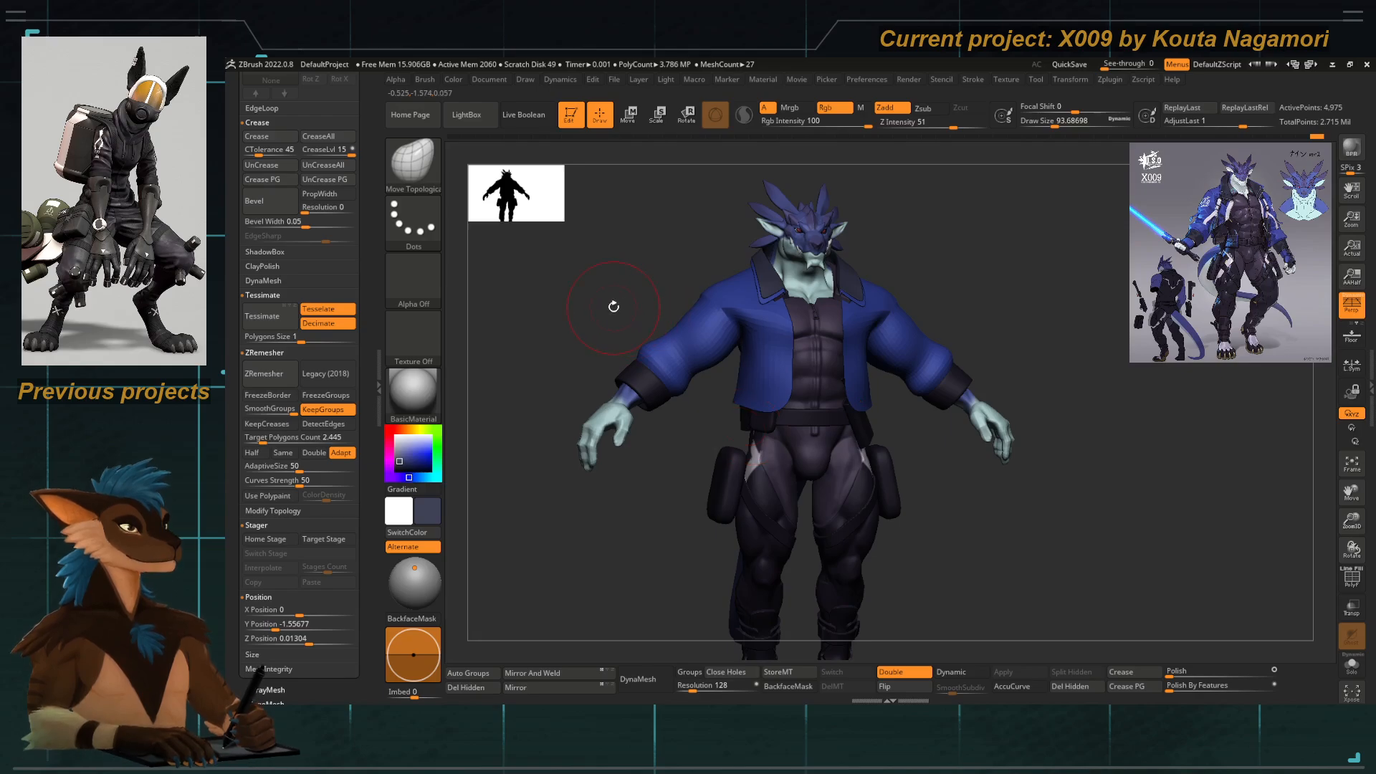
left_click_drag(614, 305, 717, 308)
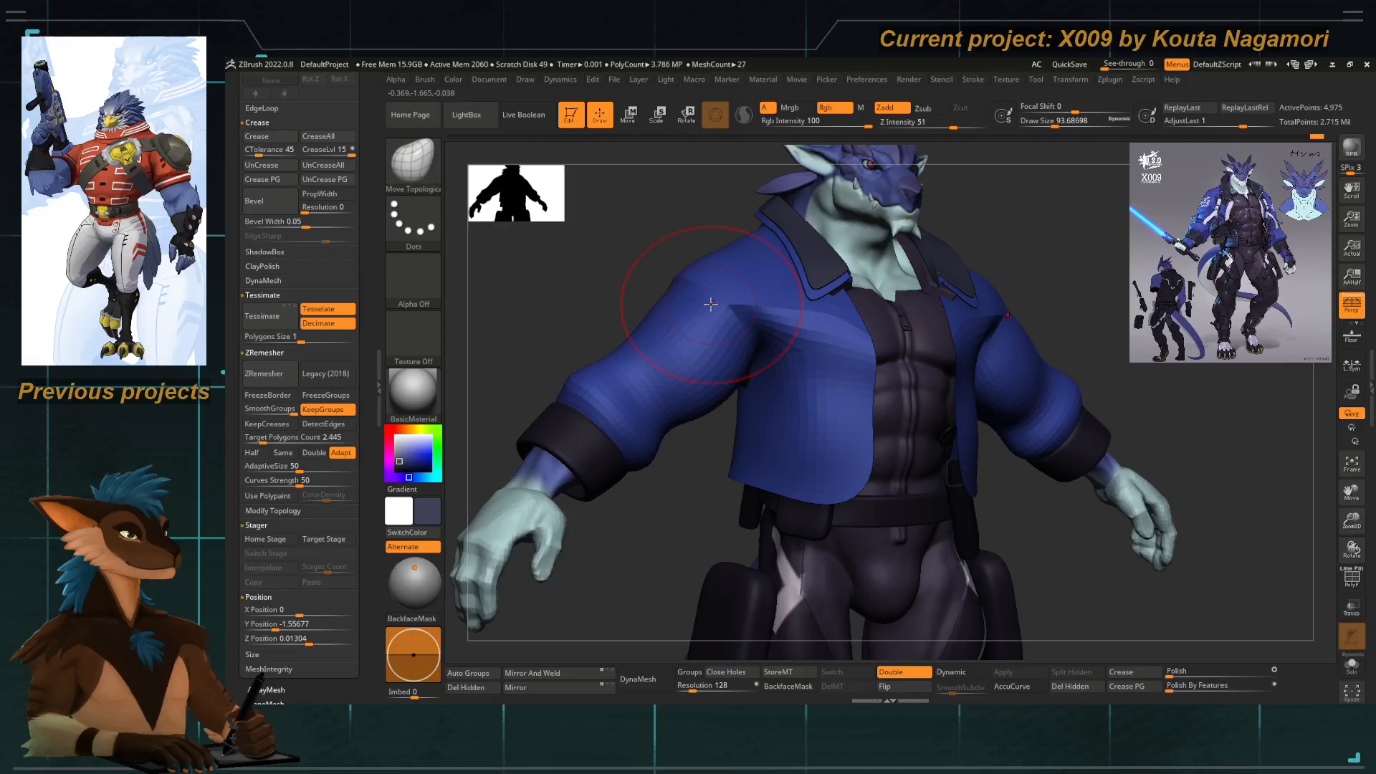
left_click_drag(631, 326, 562, 302, "alt")
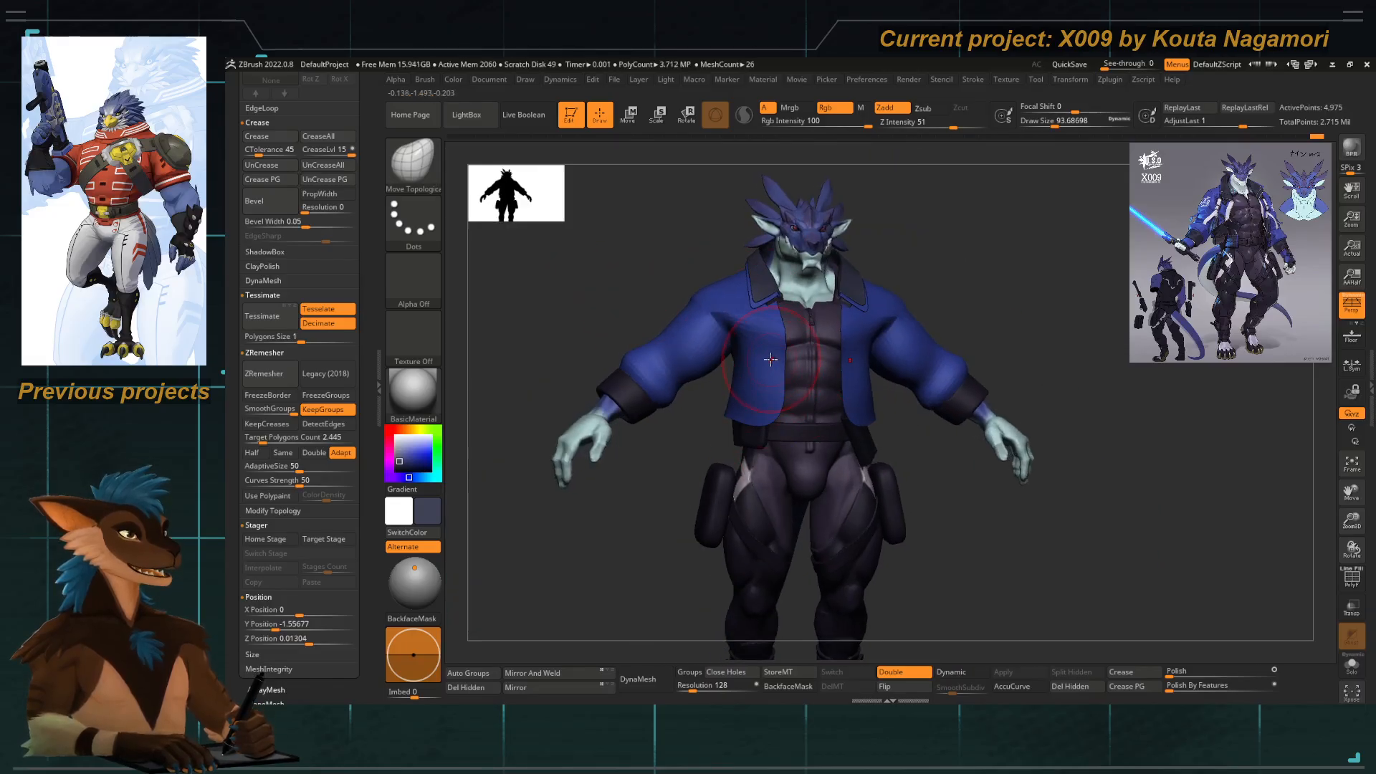
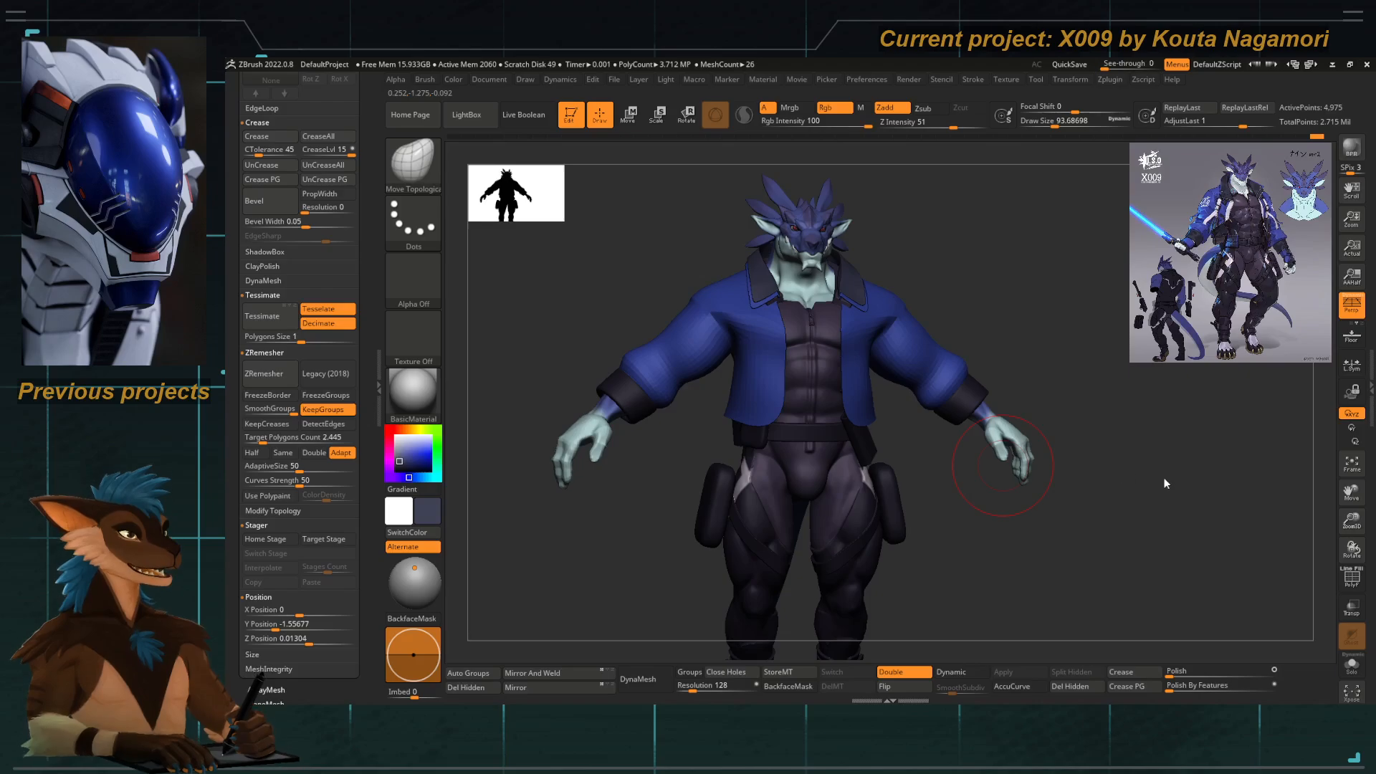
left_click_drag(536, 286, 543, 314)
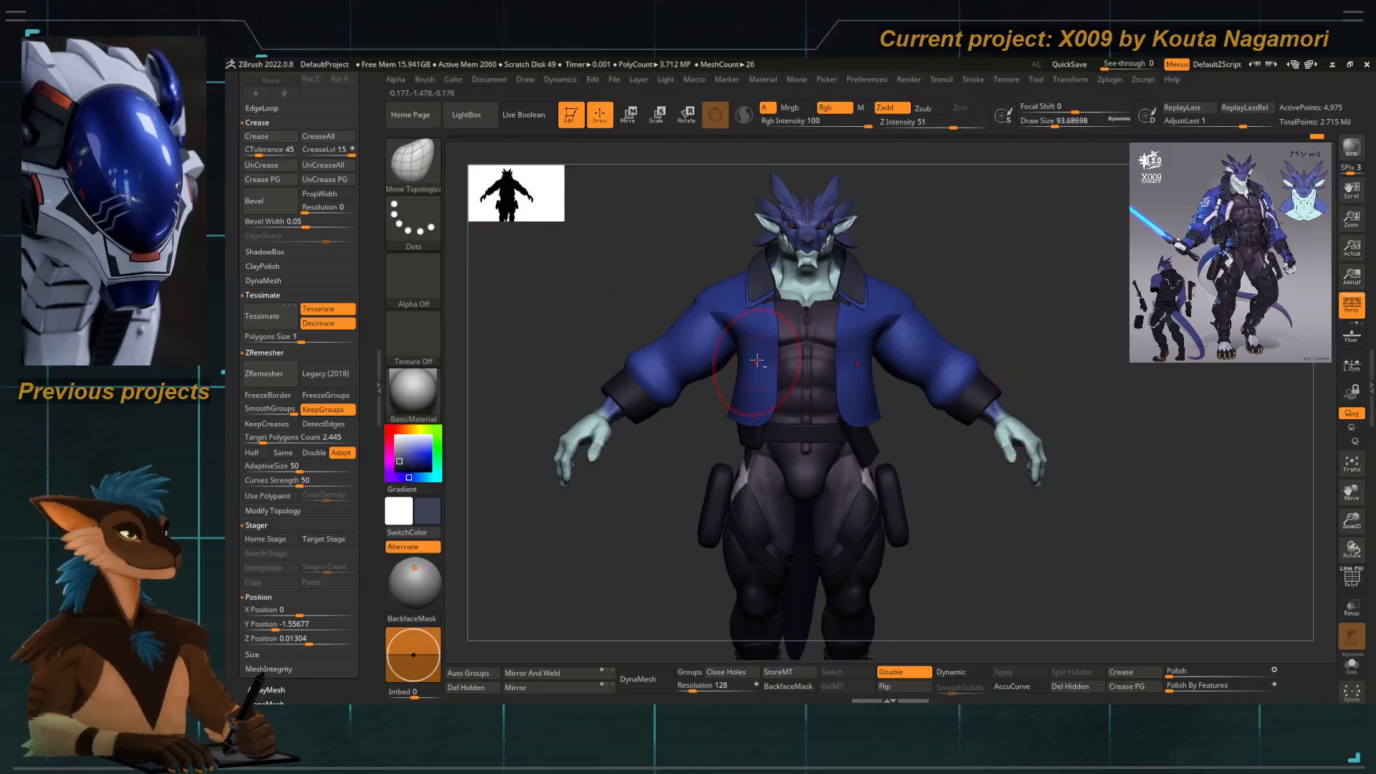
Examine the jacket's front opening with and without its polyframe, and look through the geometry options.
right_click_drag(756, 361, 732, 482, "alt")
left_click(1351, 578)
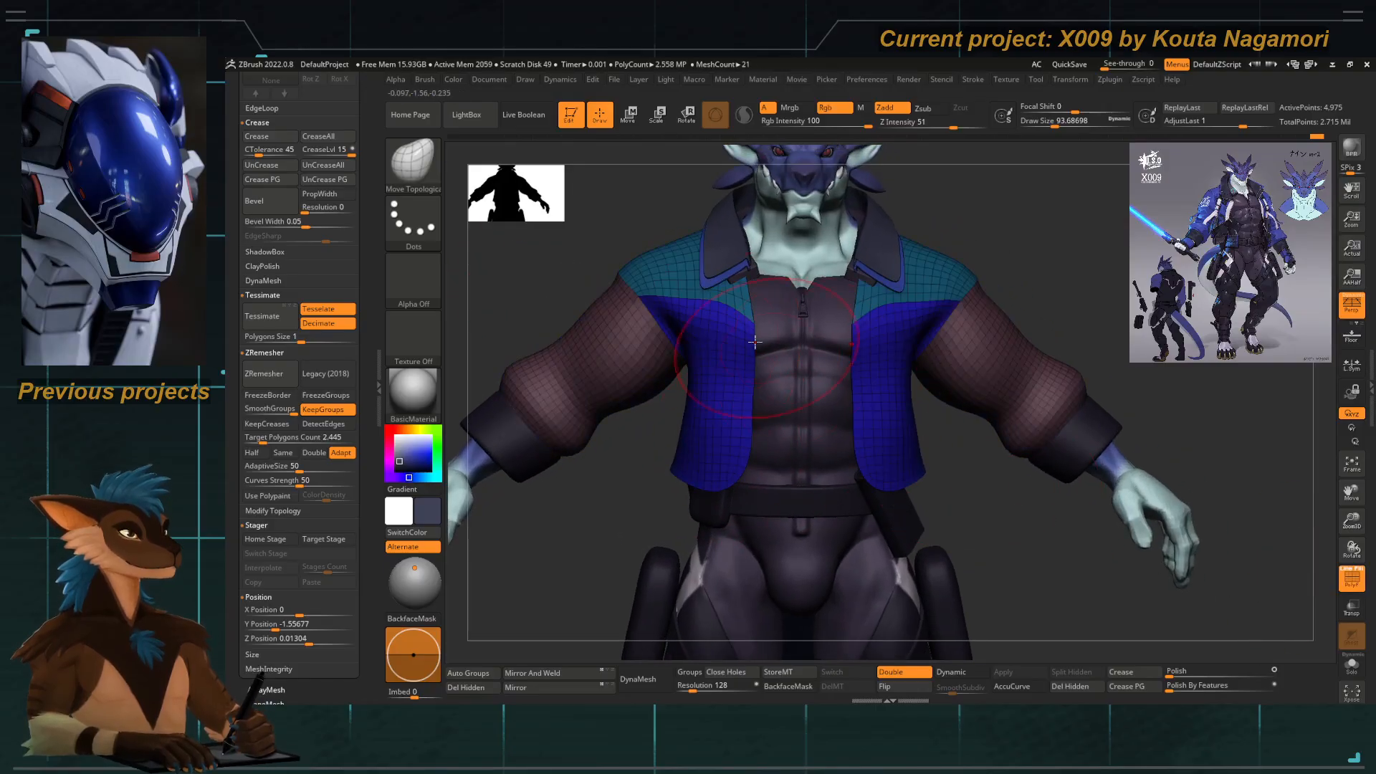
right_click_drag(755, 342, 817, 429, "ctrl")
left_click(1347, 582)
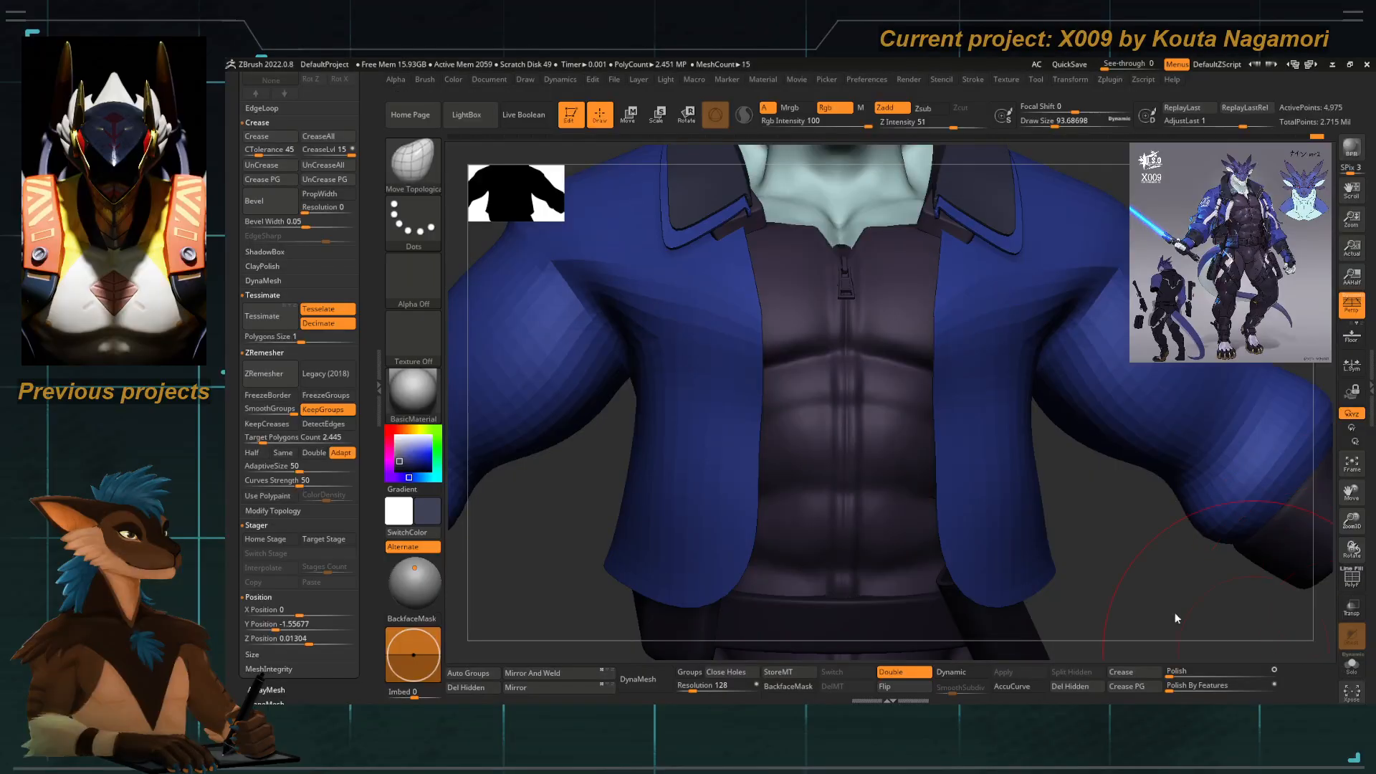
right_click_drag(727, 401, 680, 387, "ctrl")
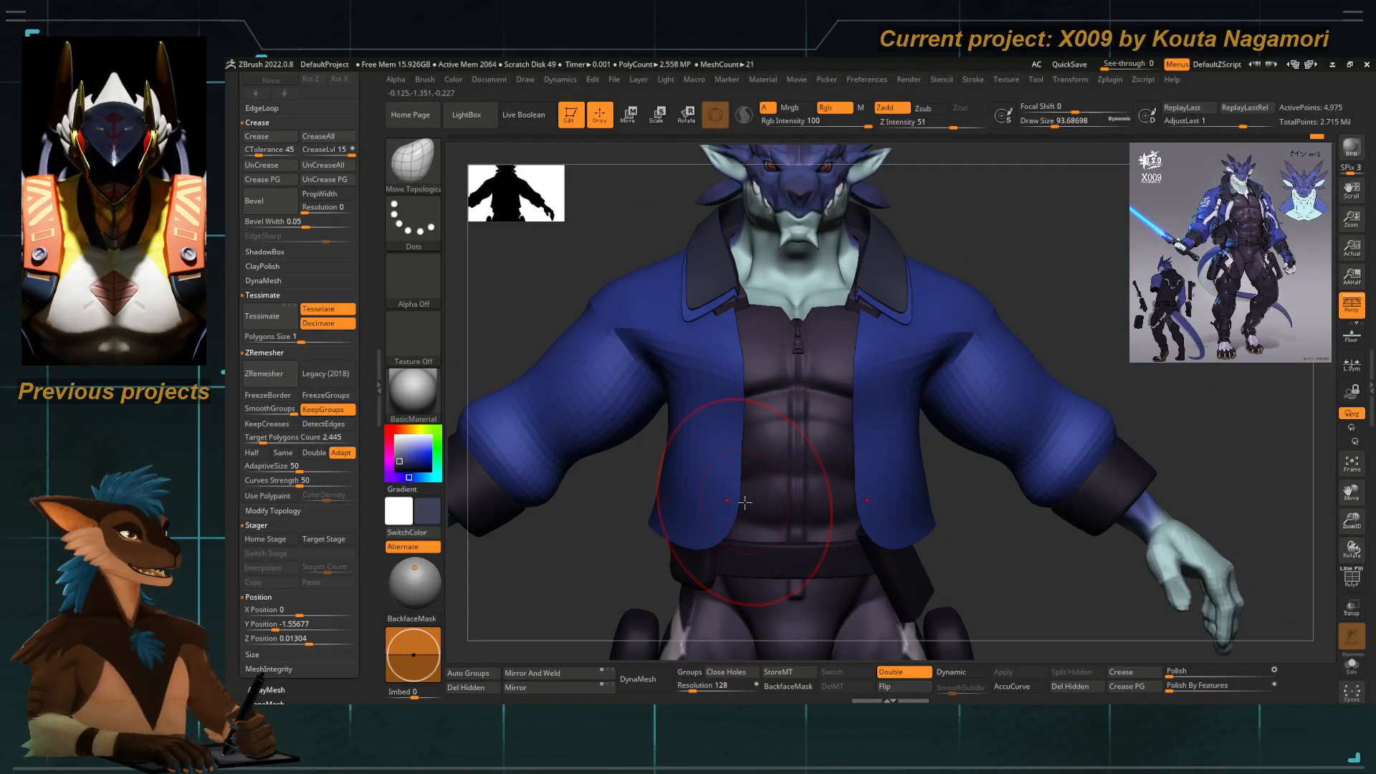
right_click_drag(744, 503, 495, 336, "ctrl")
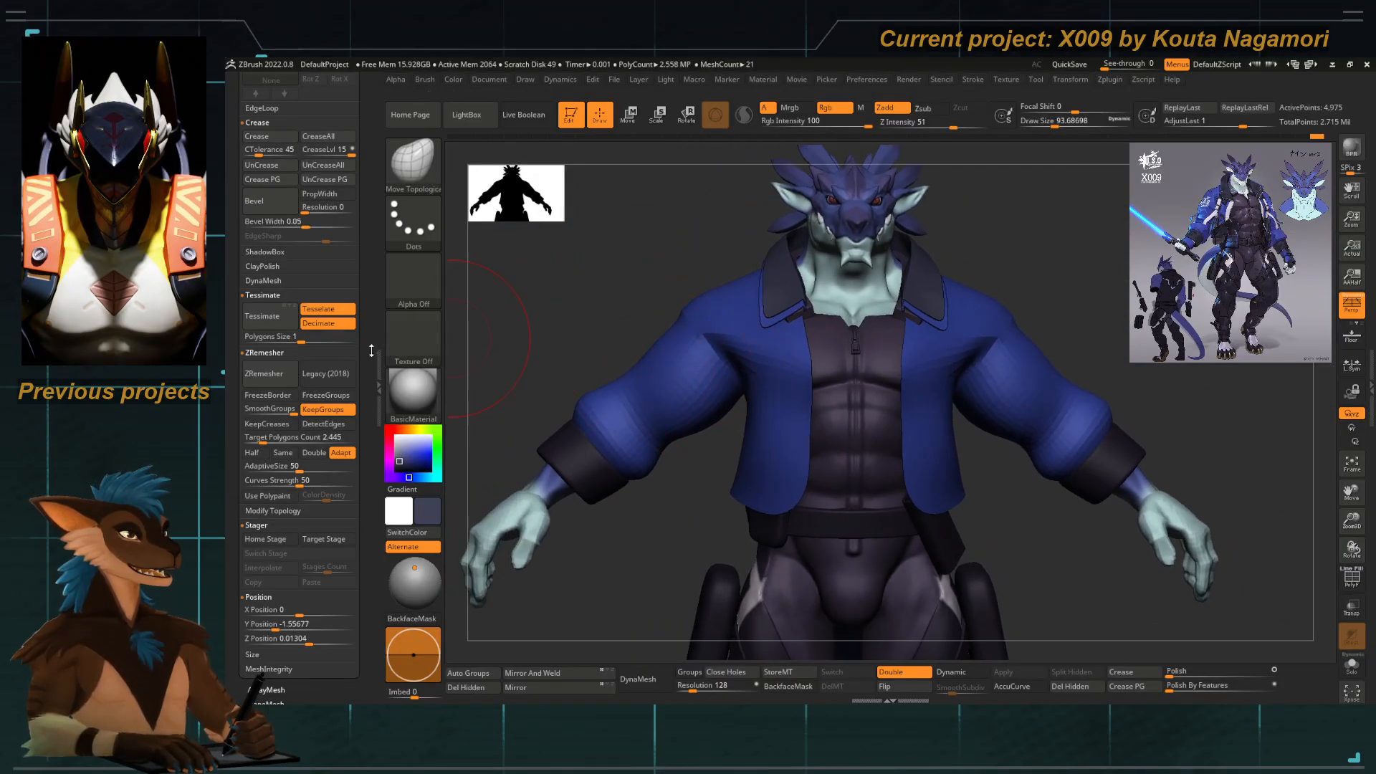
left_click_drag(372, 349, 372, 257)
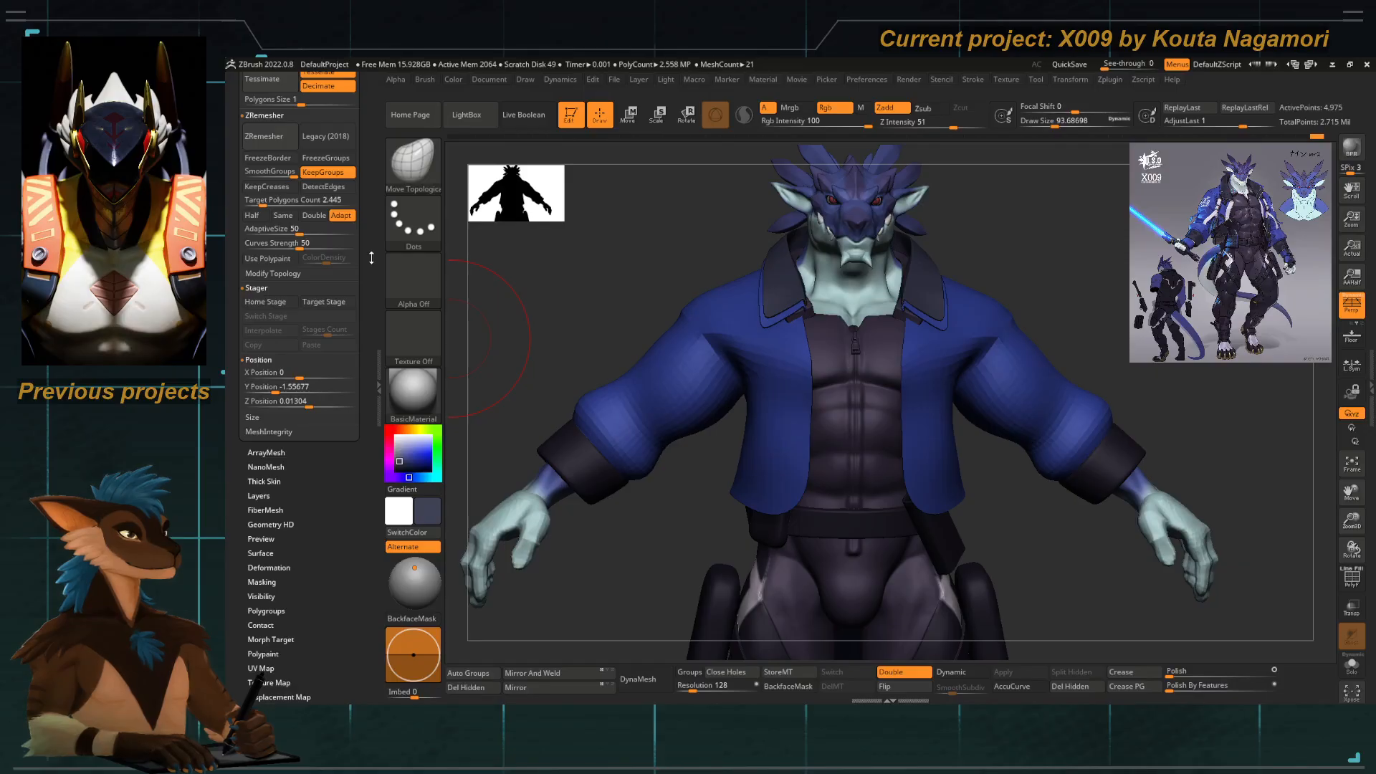
left_click_drag(371, 258, 375, 467)
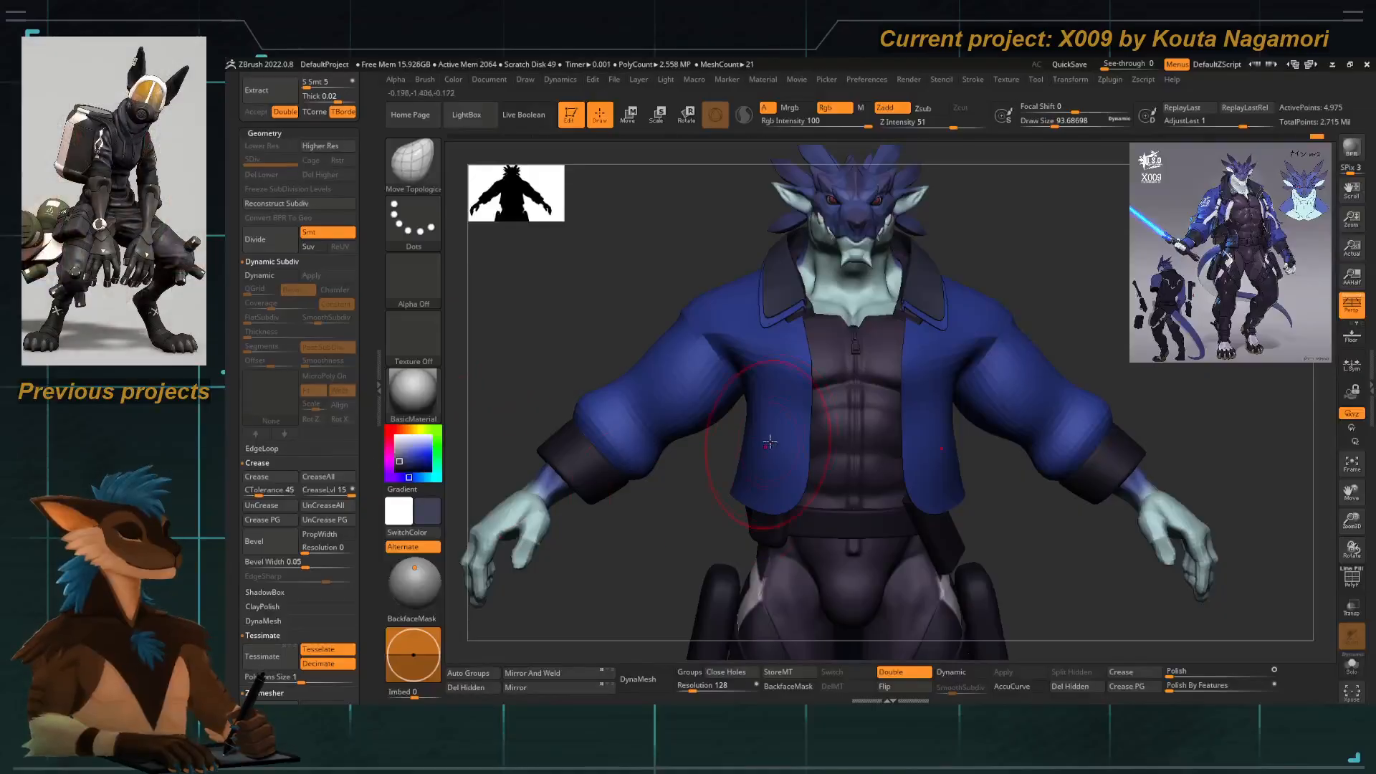
Insert a mirrored pair of QCube primitives on the jacket's front panels with the IMM Primitives brush.
key("b")
key("i")
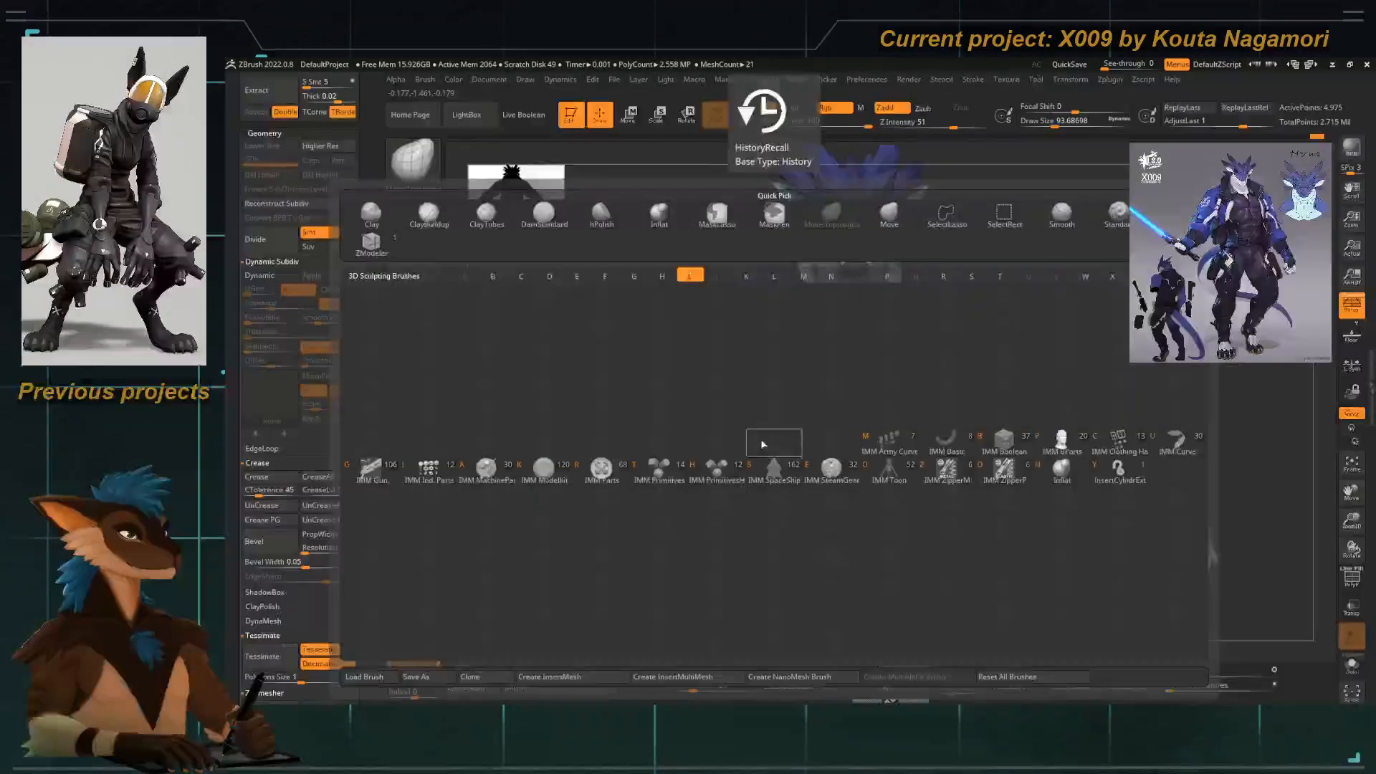
left_click(692, 477)
left_click_drag(536, 180, 725, 187)
left_click_drag(602, 179, 653, 173)
left_click(581, 162)
mouse_move(795, 421)
left_mouse_down()
mouse_move(793, 494)
mouse_move(781, 466)
left_mouse_up()
key("ctrl+z")
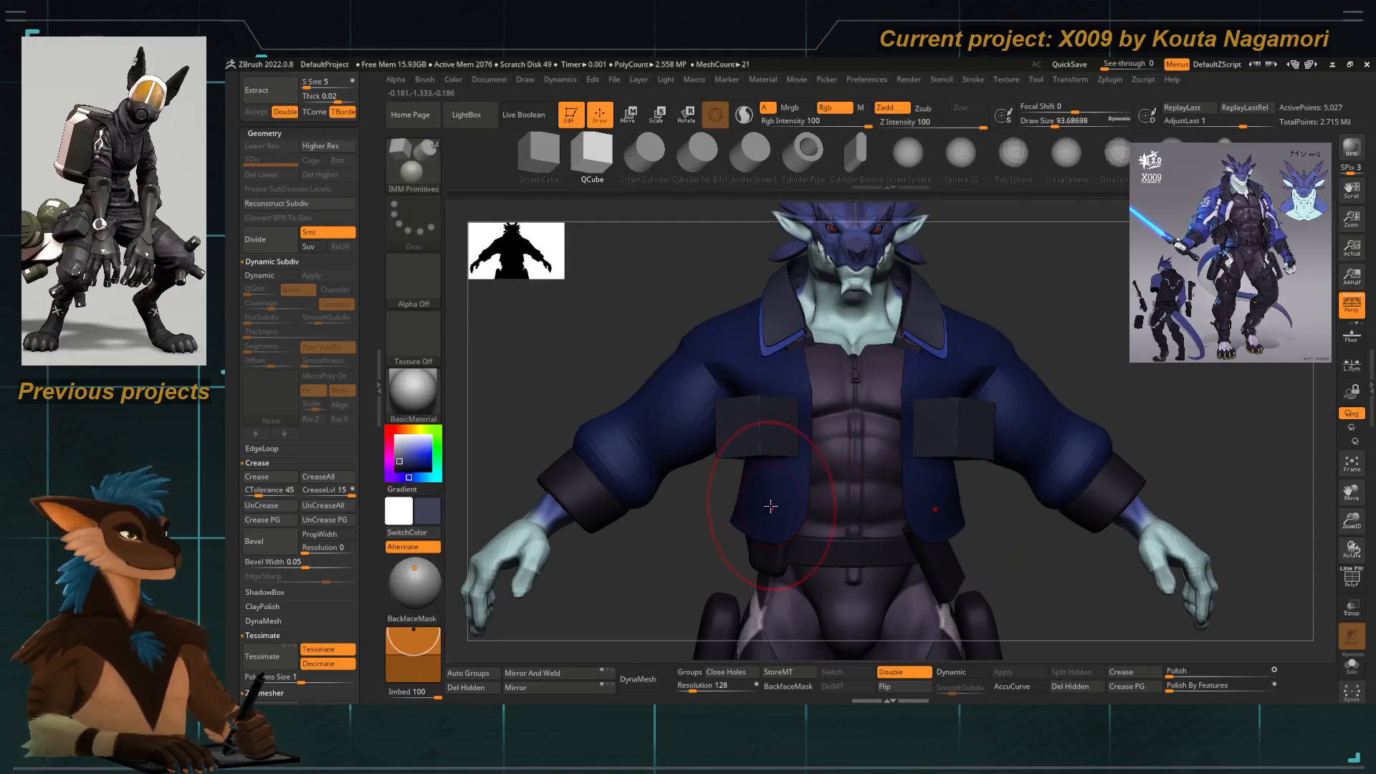
Split the inserted cubes off from the jacket into their own subtool.
key("e")
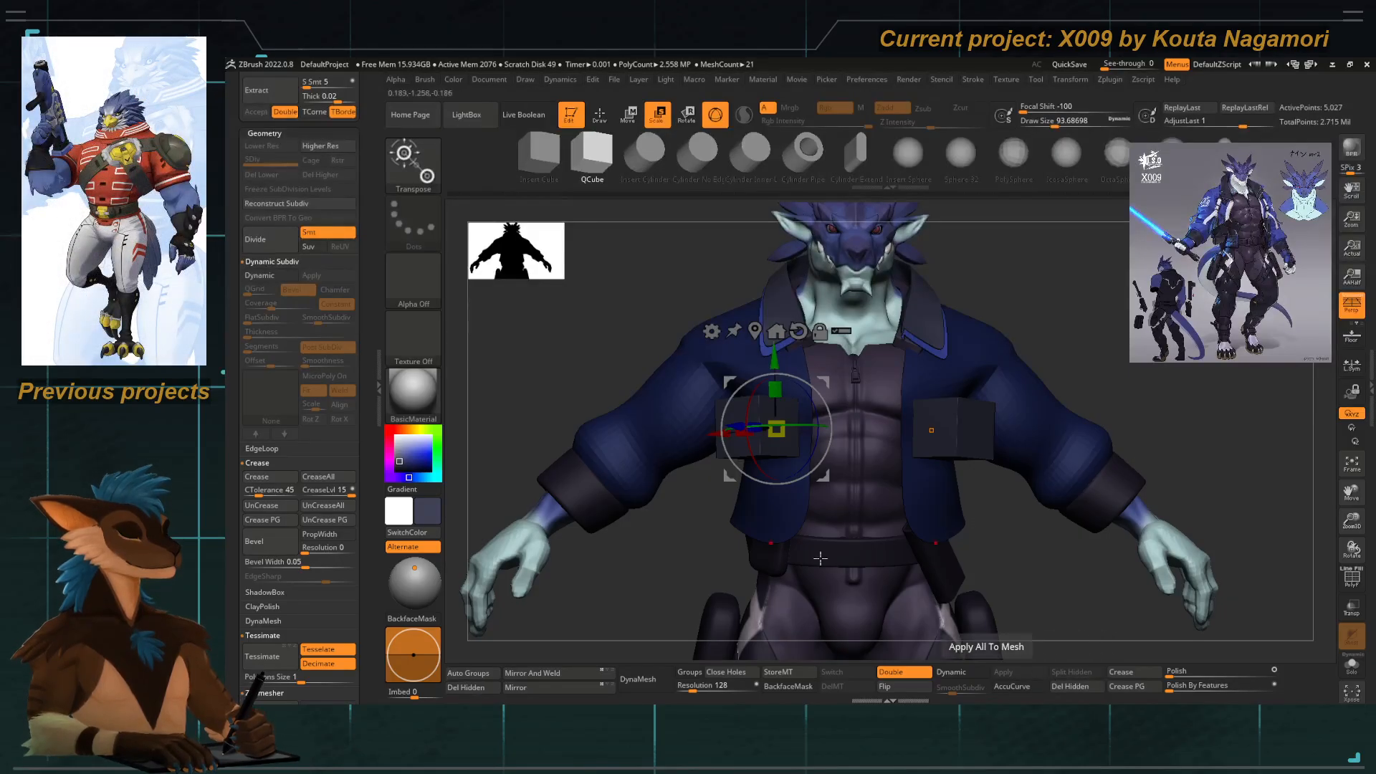
left_click_drag(364, 386, 372, 532)
key("ctrl+i")
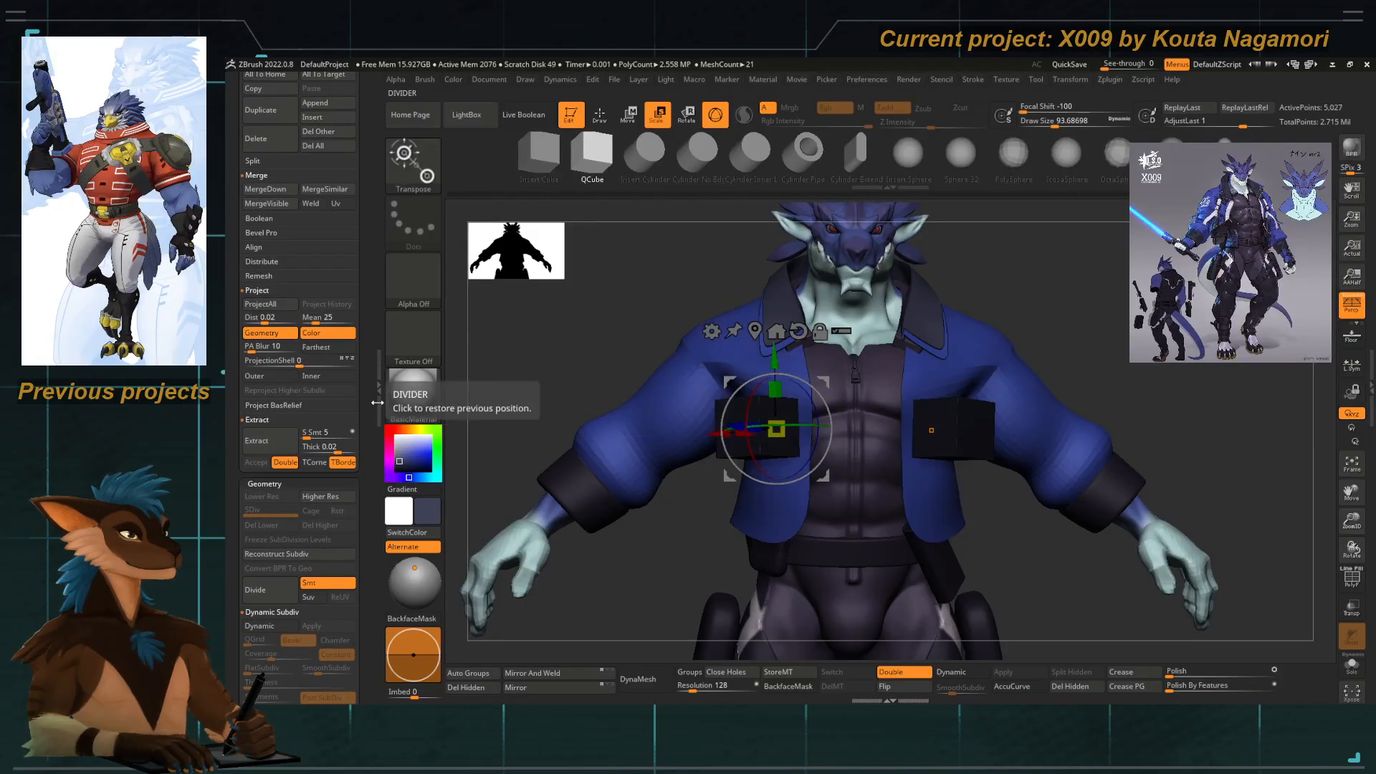
left_click_drag(364, 174, 367, 252)
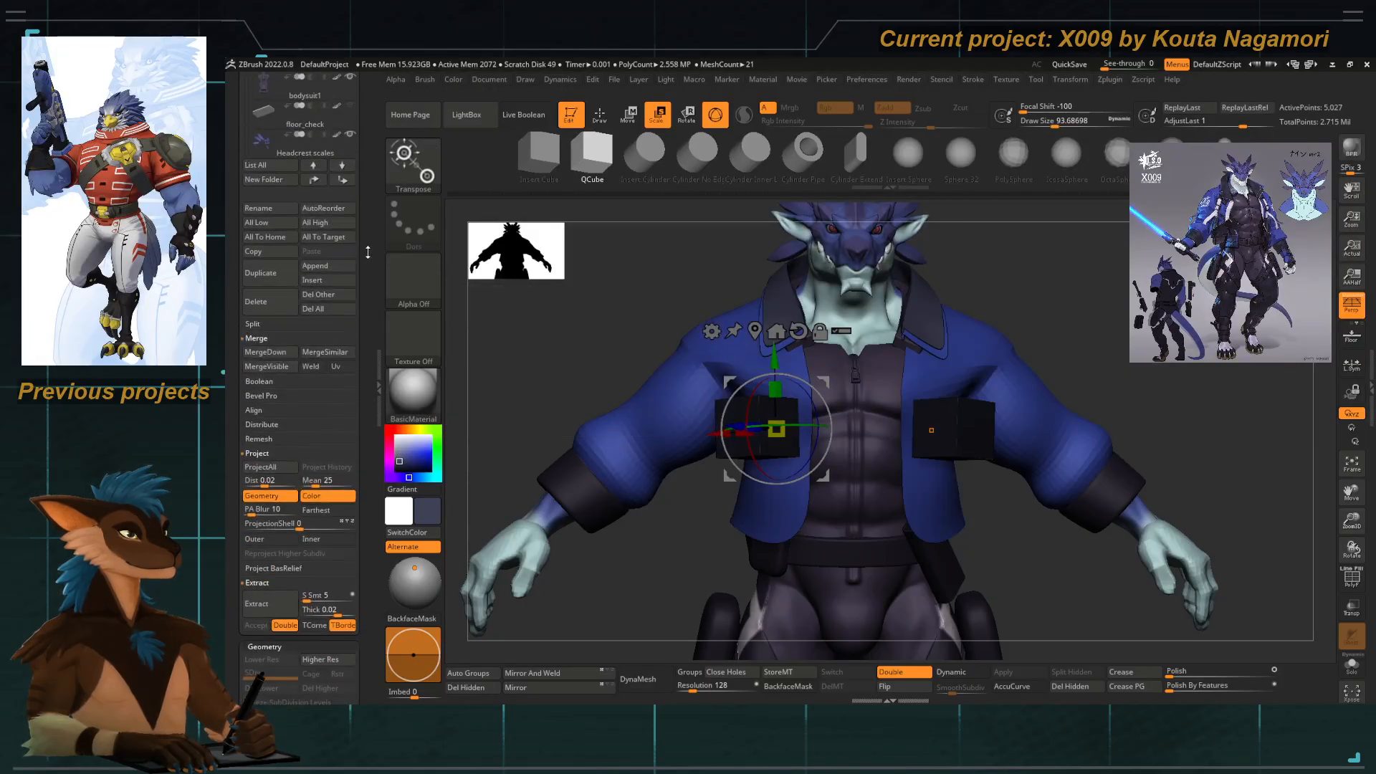
left_click(258, 328)
left_click(273, 355)
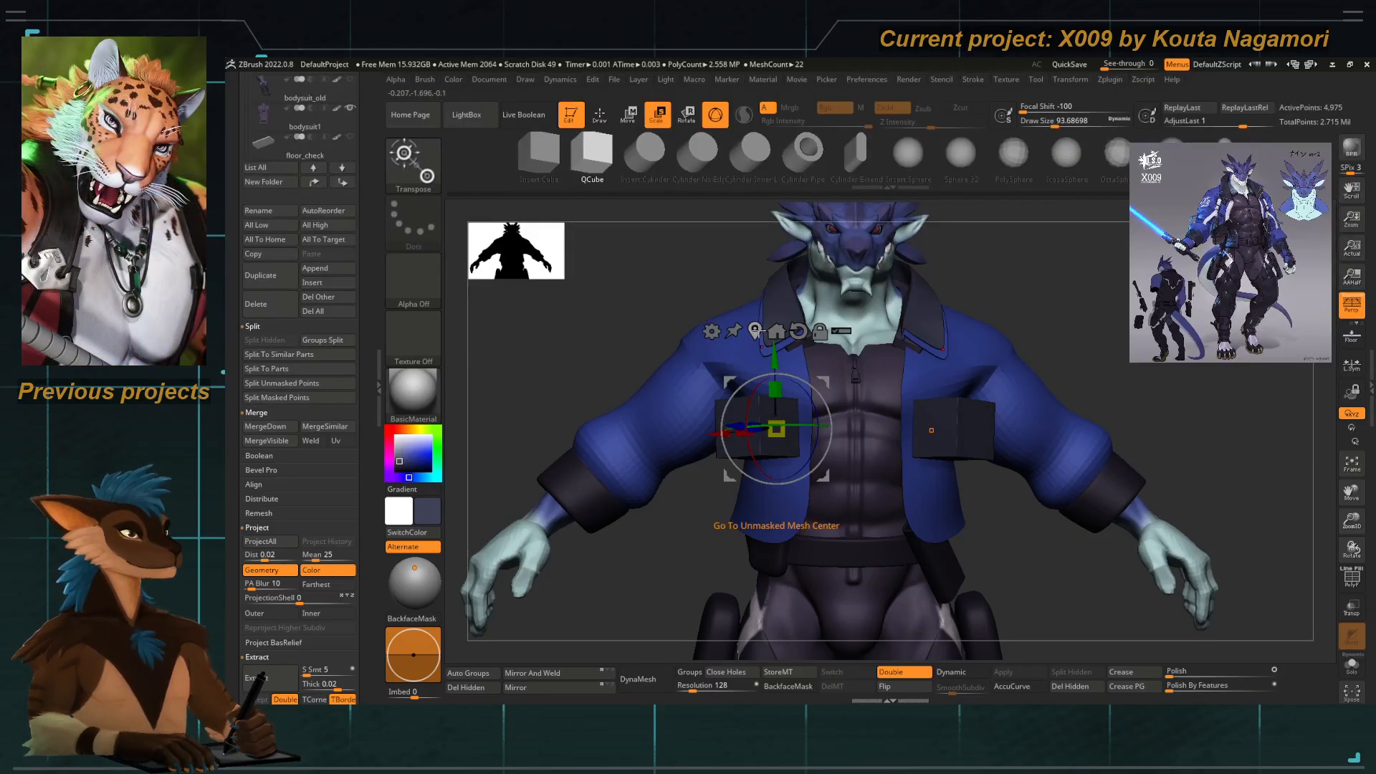
Undo the accidental jacket rotation, select the cubes' subtool and reset the gizmo orientation.
left_click(799, 331)
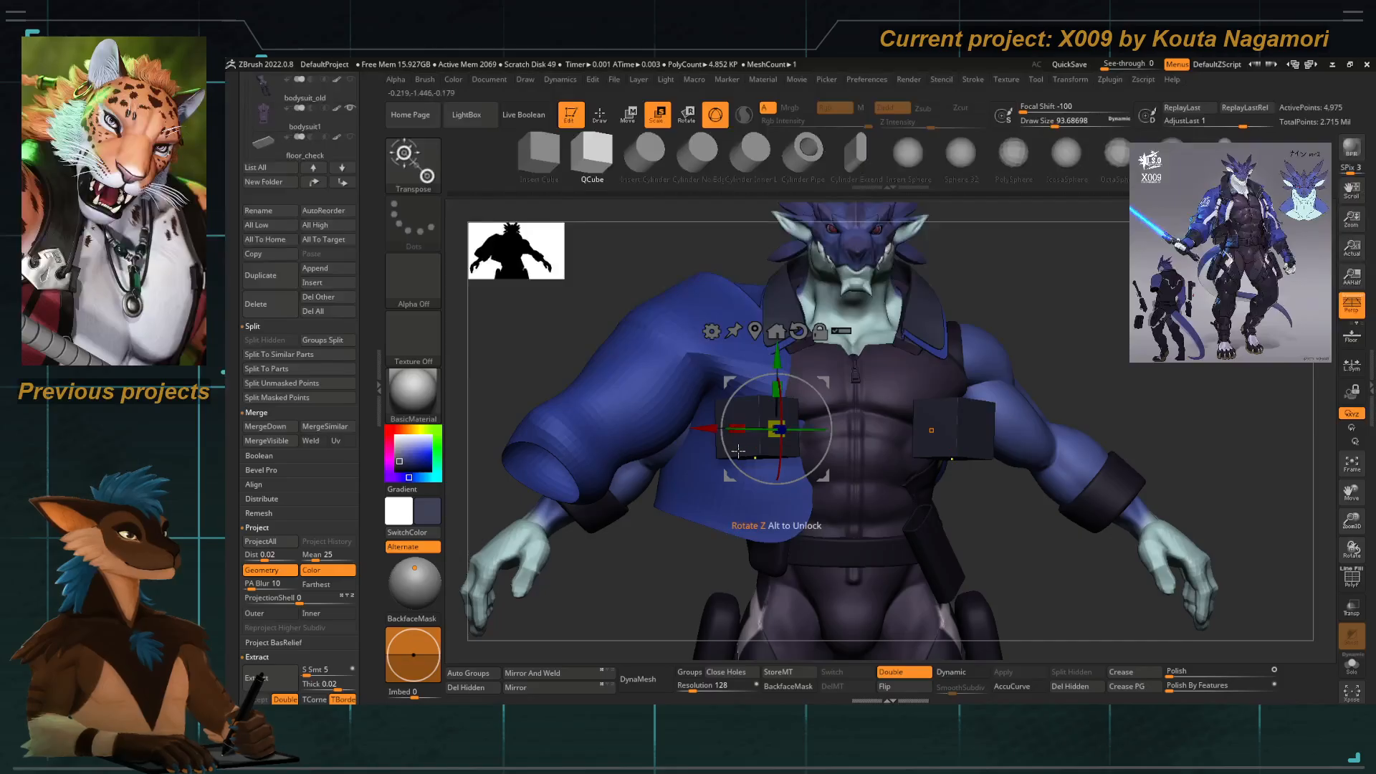
key("ctrl+z")
key("q")
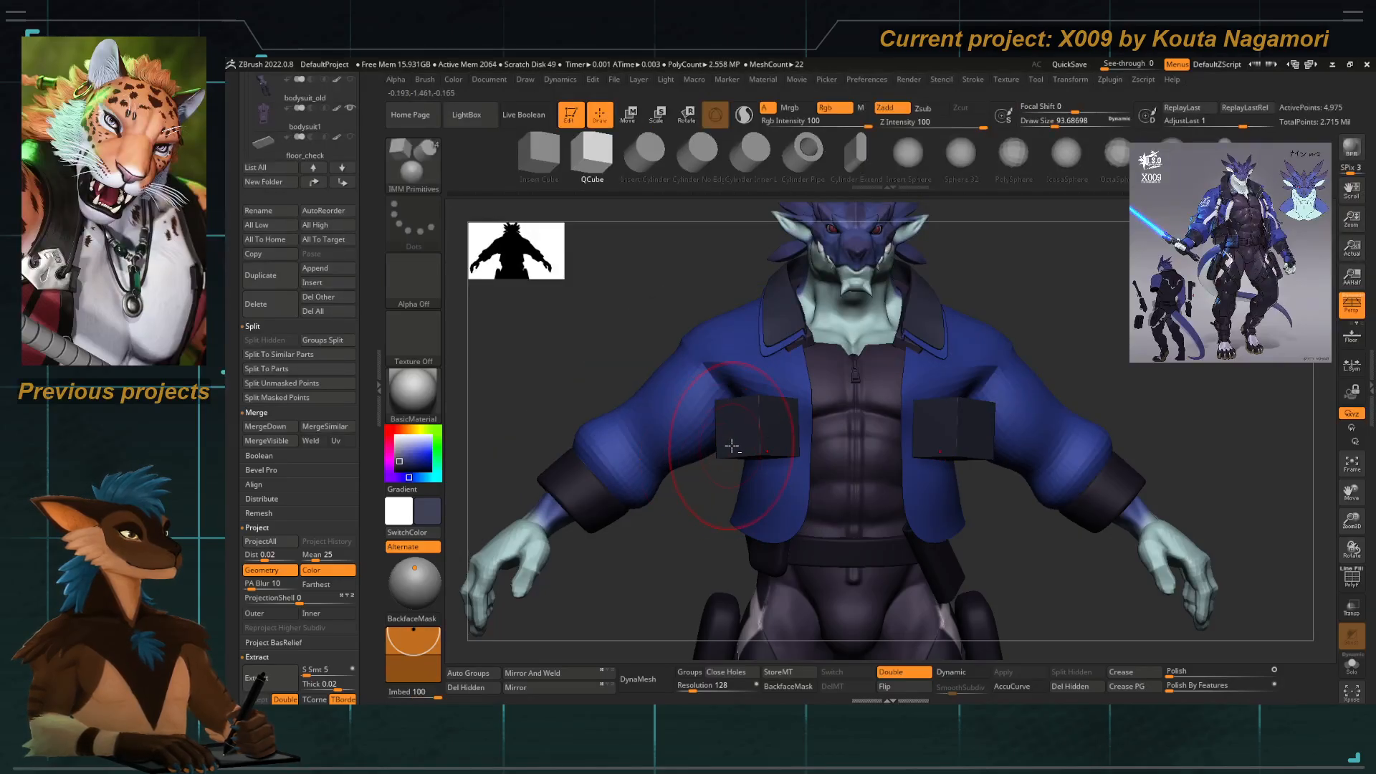
key("e")
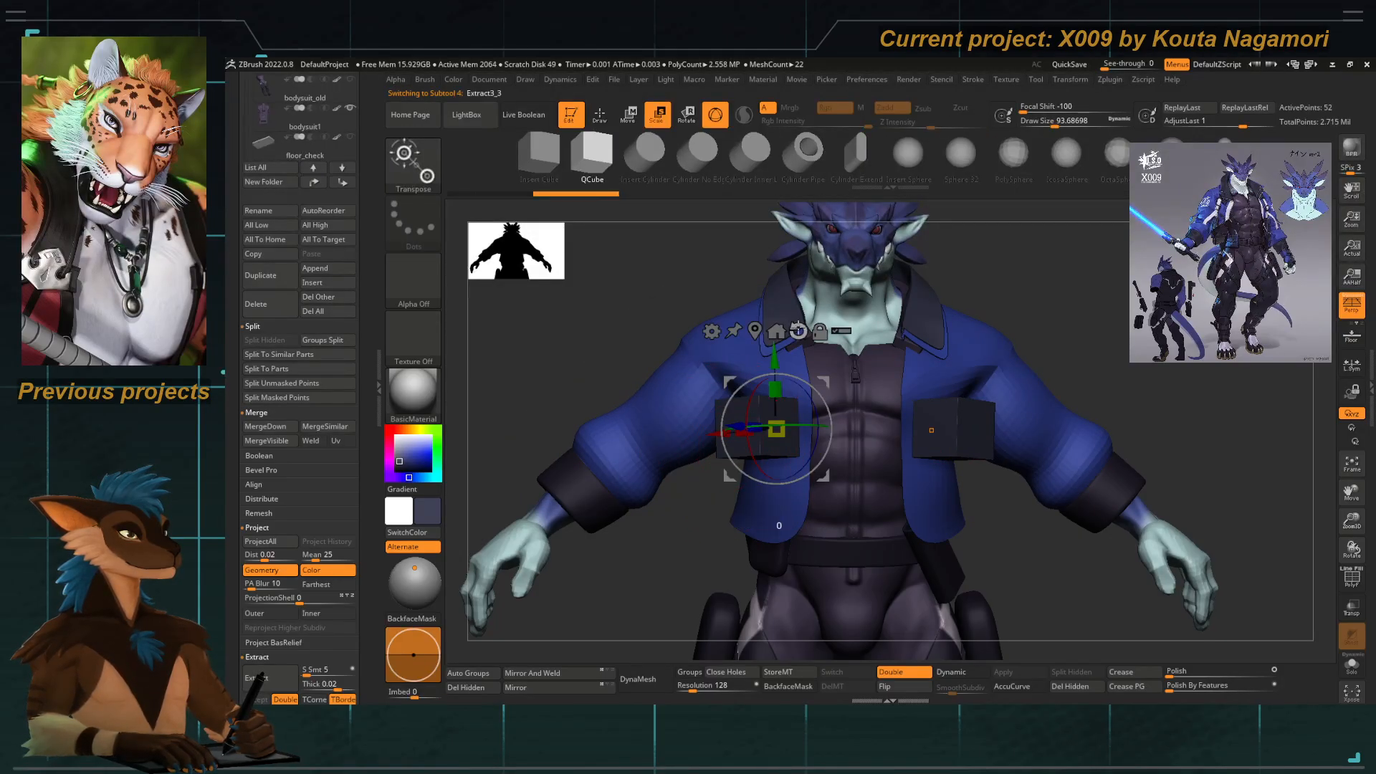
left_click(799, 330)
Isolate the cubes without perspective, apply Mirror And Weld to them, and show the full character again.
left_click(1352, 673)
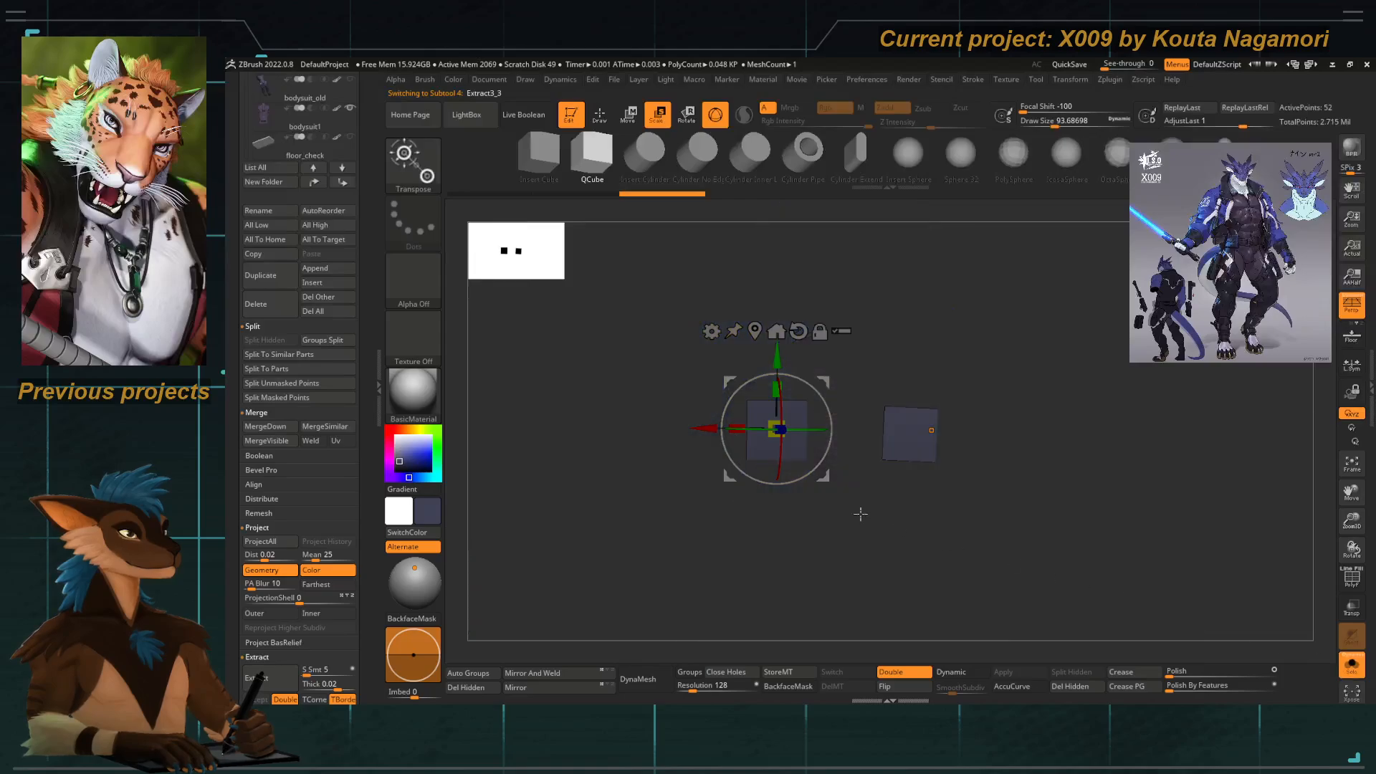
key("p")
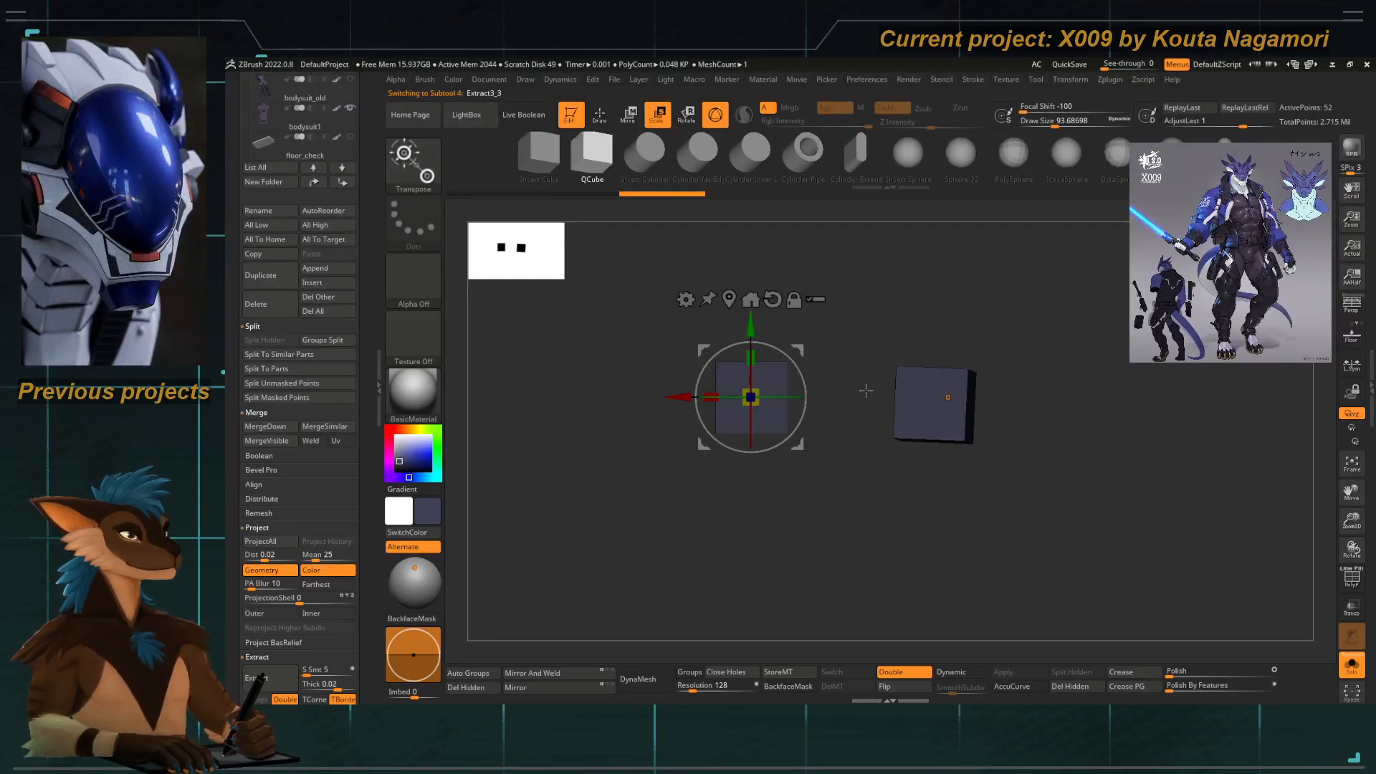
left_click(544, 672)
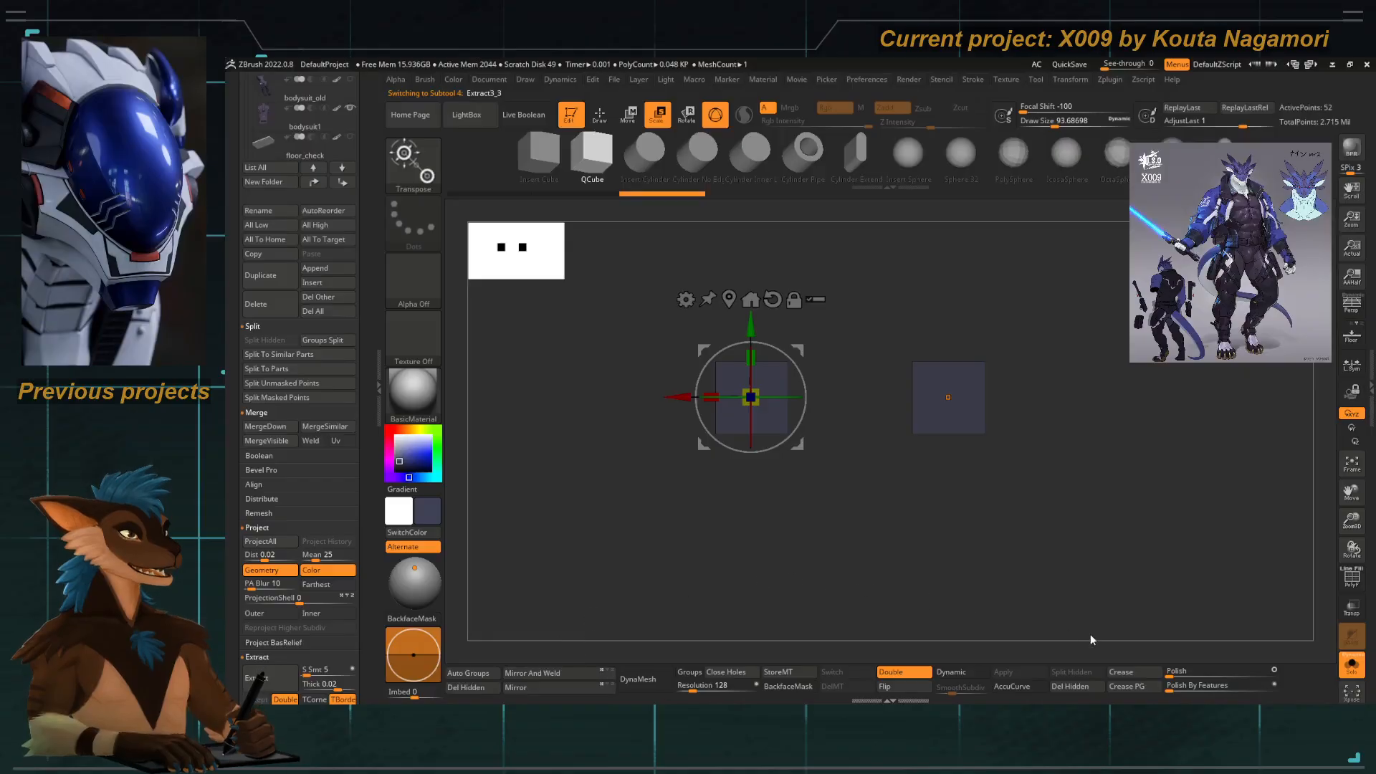
left_click(1351, 663)
Scale the cubes into tall, narrow strips and place them along both edges of the jacket's front opening.
left_click(1354, 580)
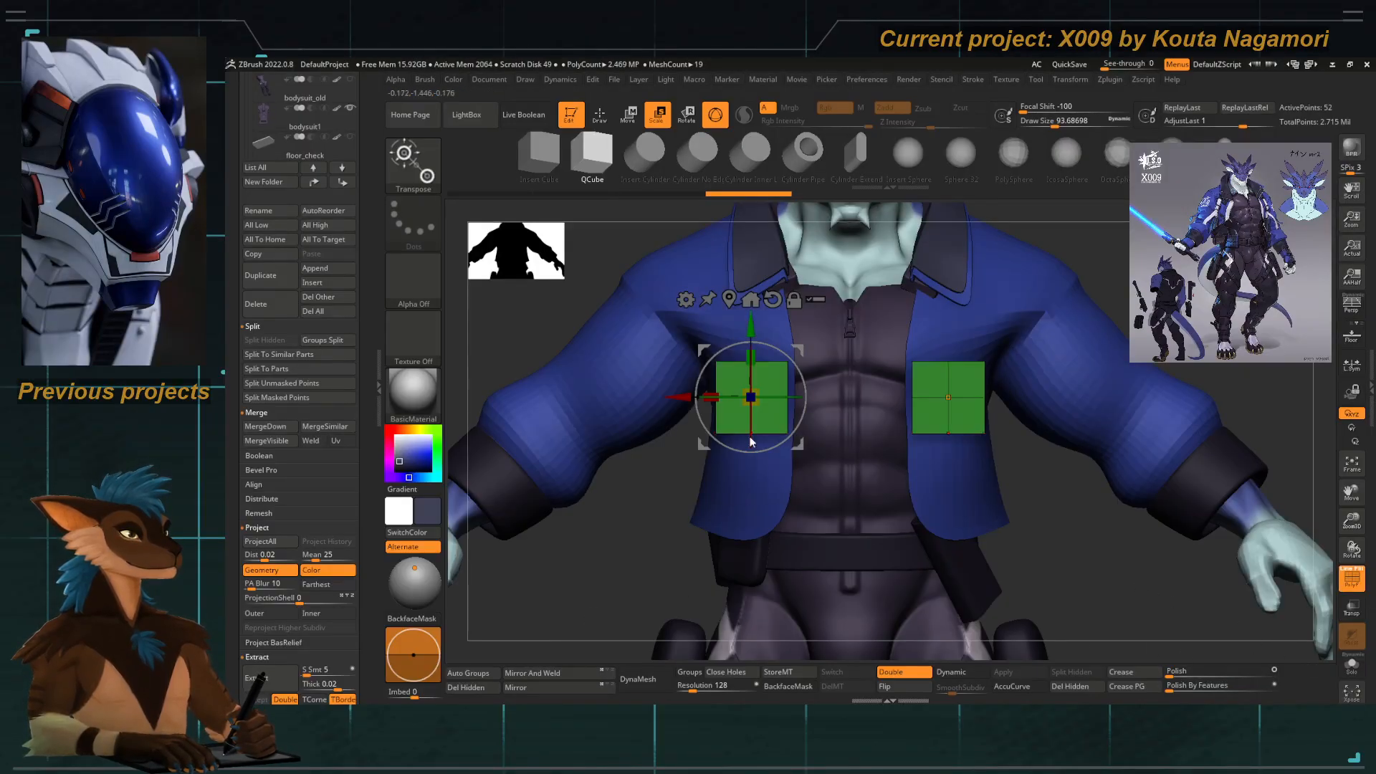
left_click_drag(711, 403, 742, 238)
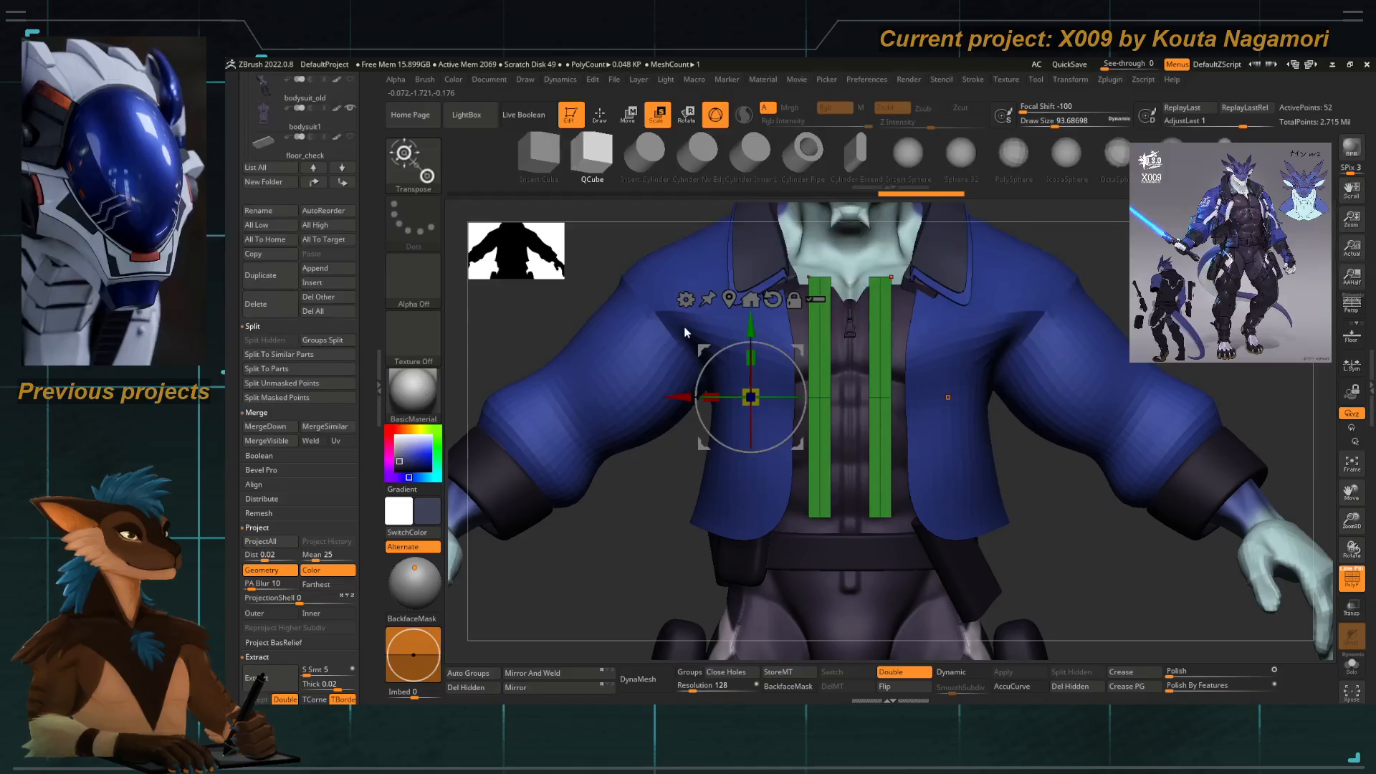
left_click_drag(692, 350, 655, 362)
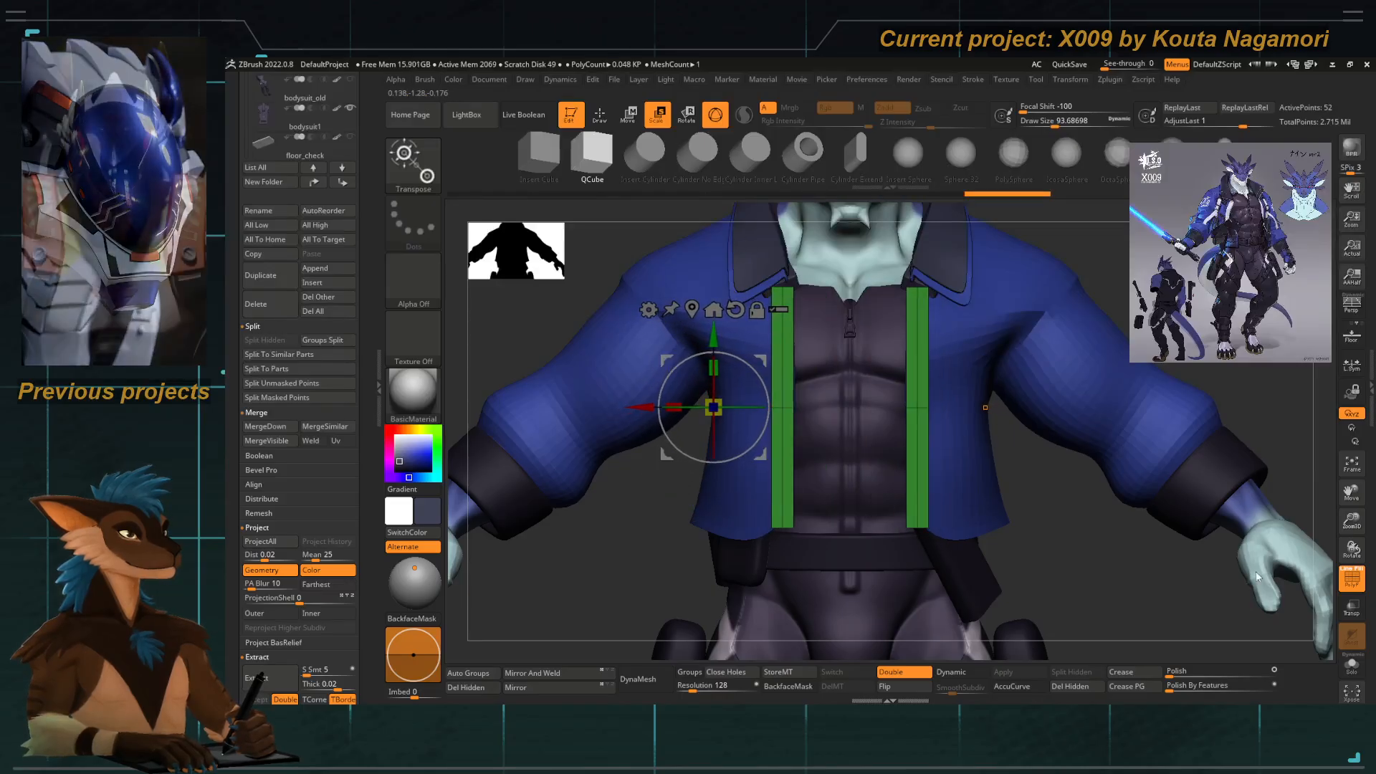
left_click(1350, 579)
Flatten the strips in depth to a factor of about 0.12 and align them with the jacket front in side view.
left_click_drag(631, 571, 753, 570, "shift")
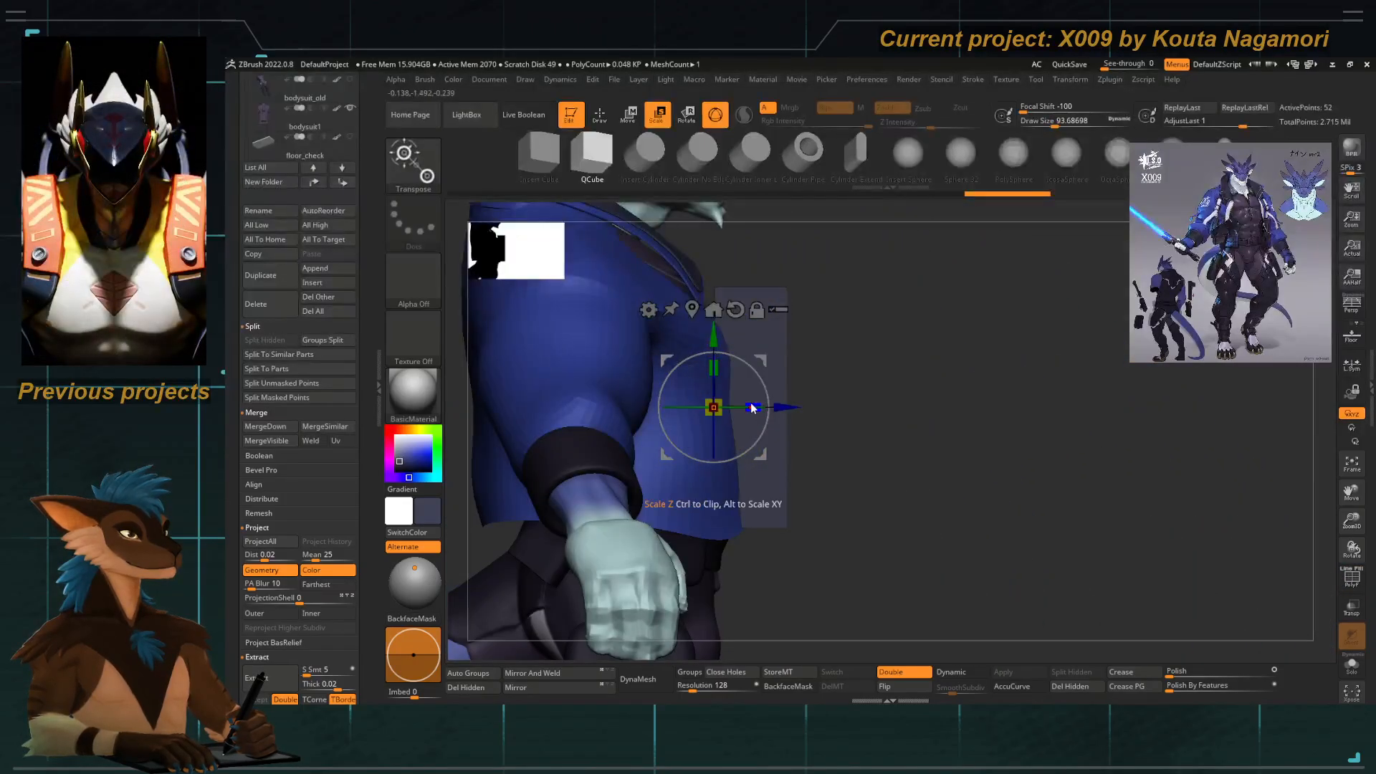
left_click_drag(751, 402, 633, 398)
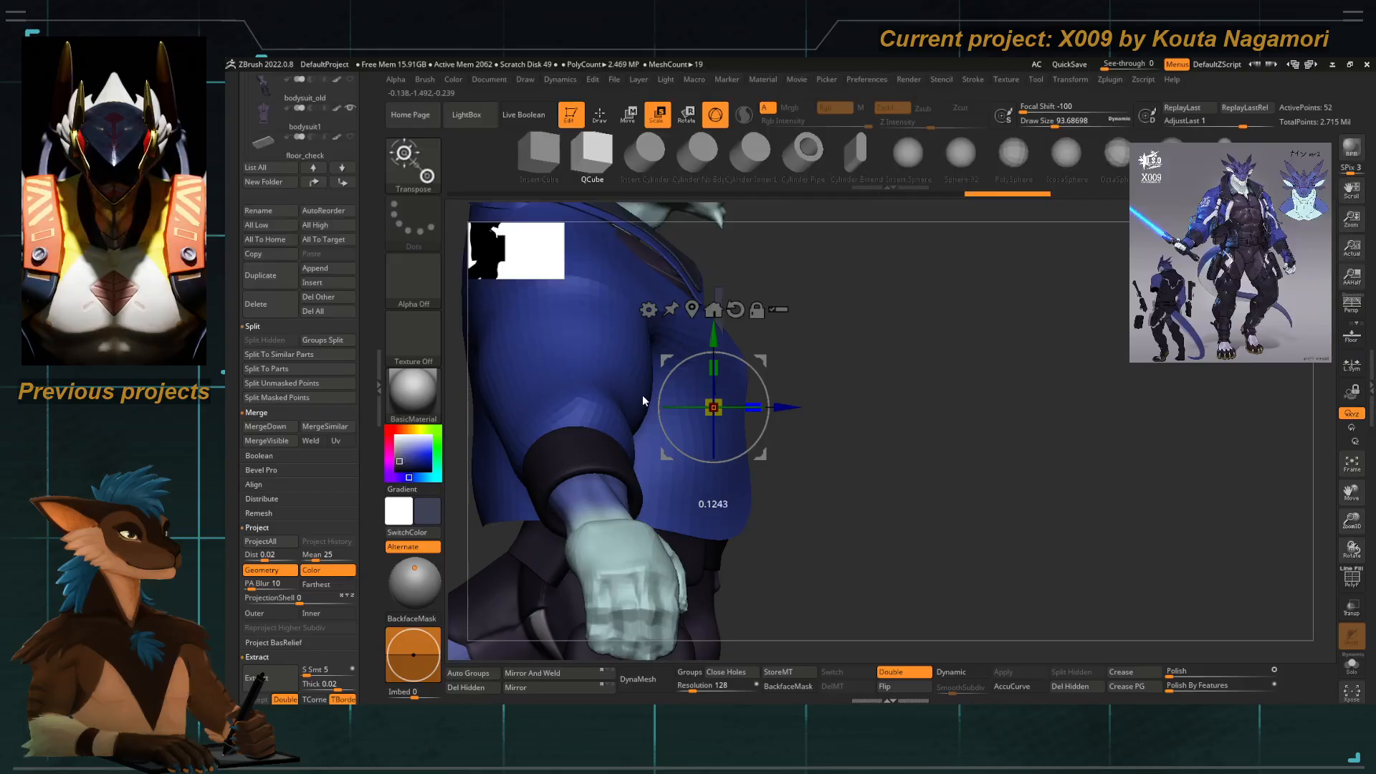
left_click_drag(786, 407, 812, 406)
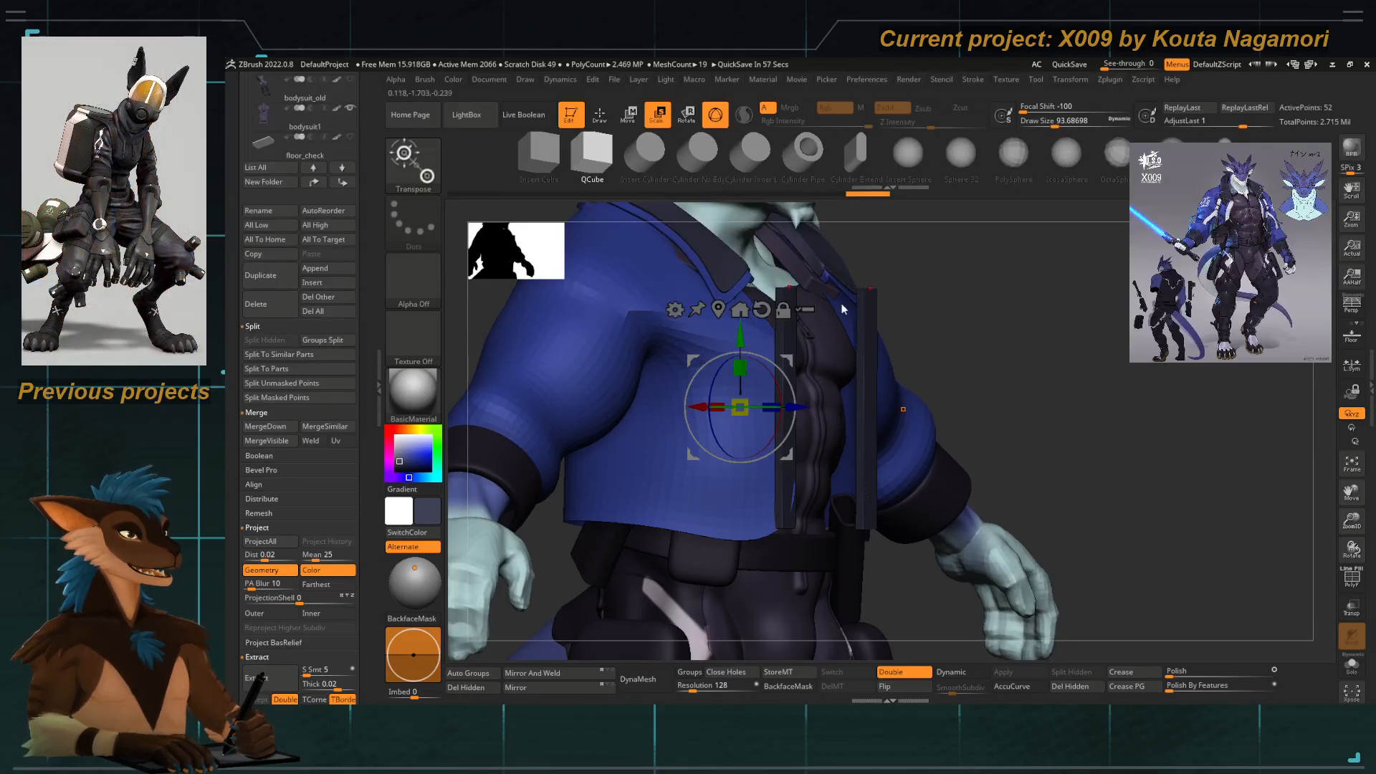
Switch to the Standard brush with the strips' subtool active.
key("b")
key("s")
key("t")
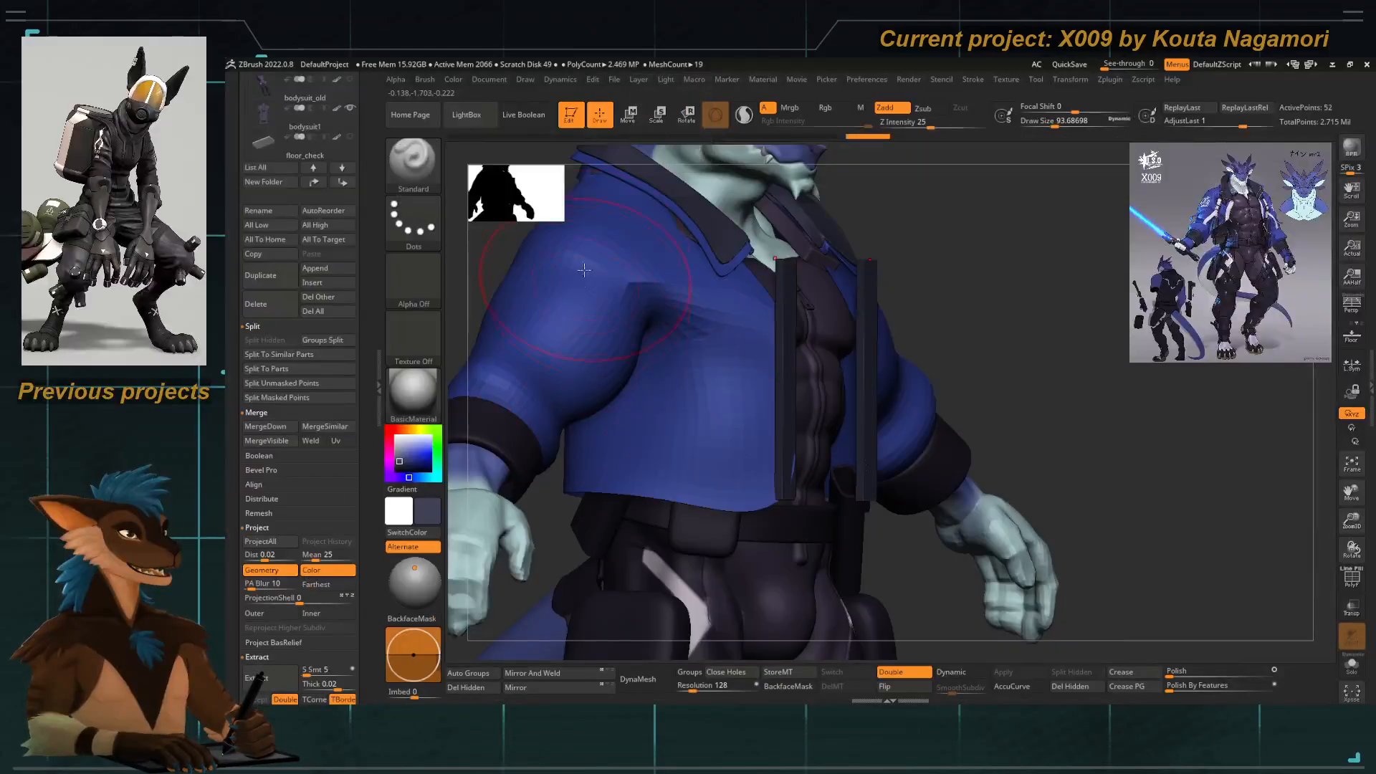
left_click(489, 80)
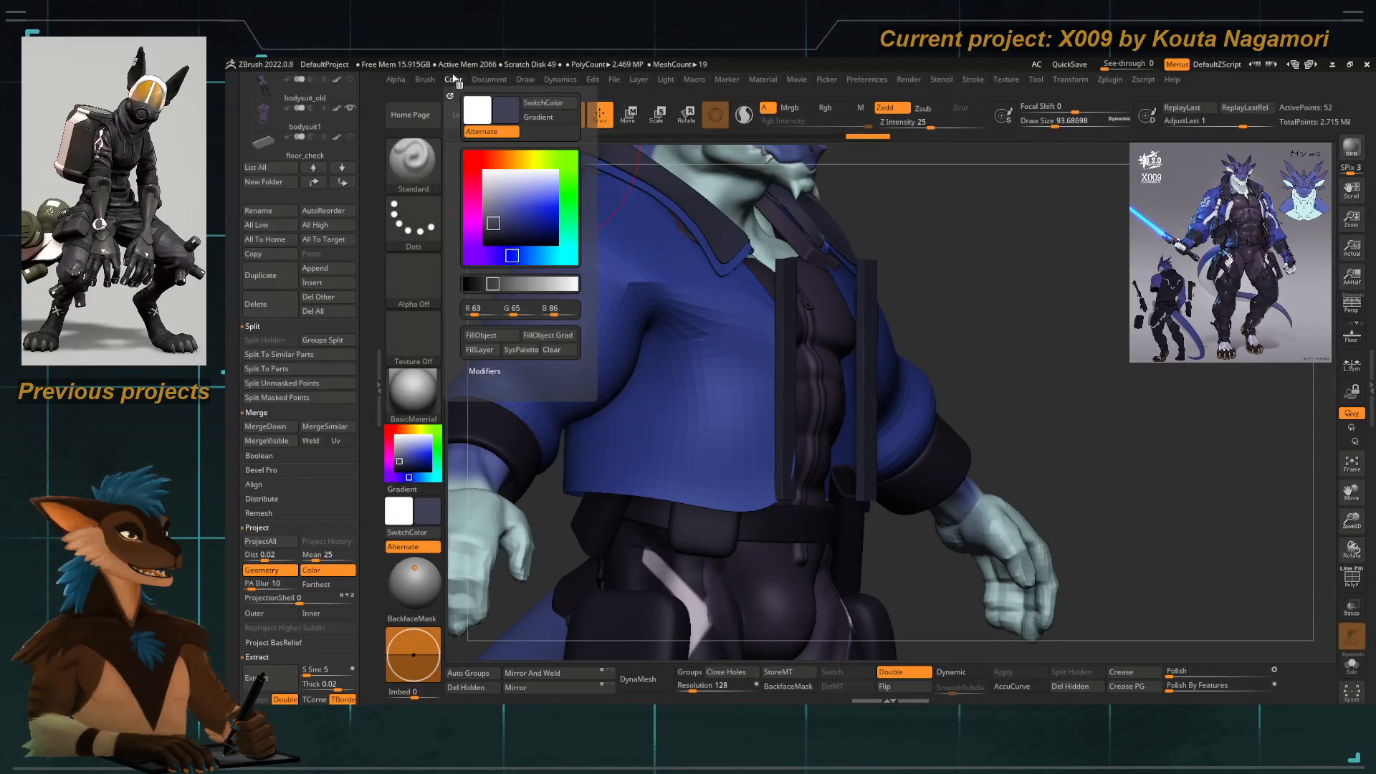
key("b")
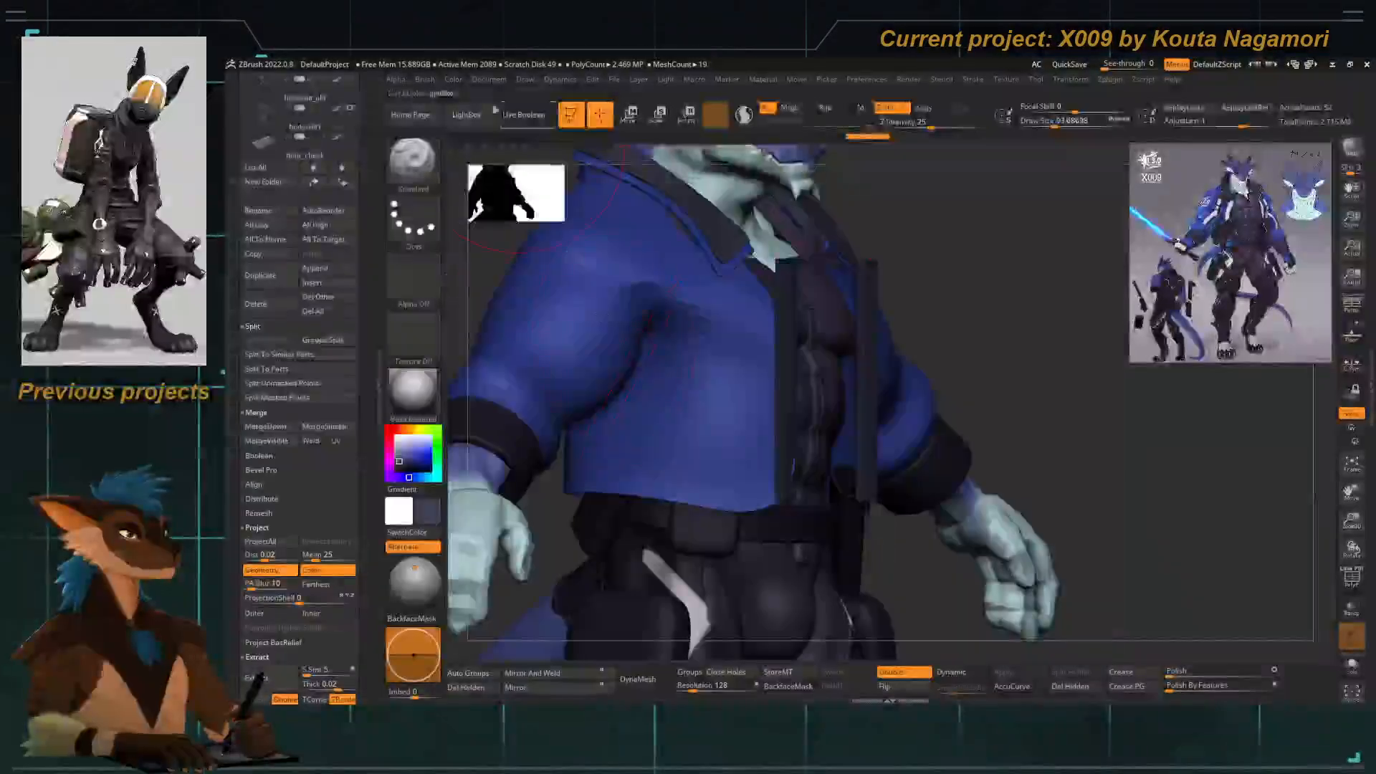
Set the colour to R 241, G 241, B 251 and fill the strips with it.
left_click(453, 80)
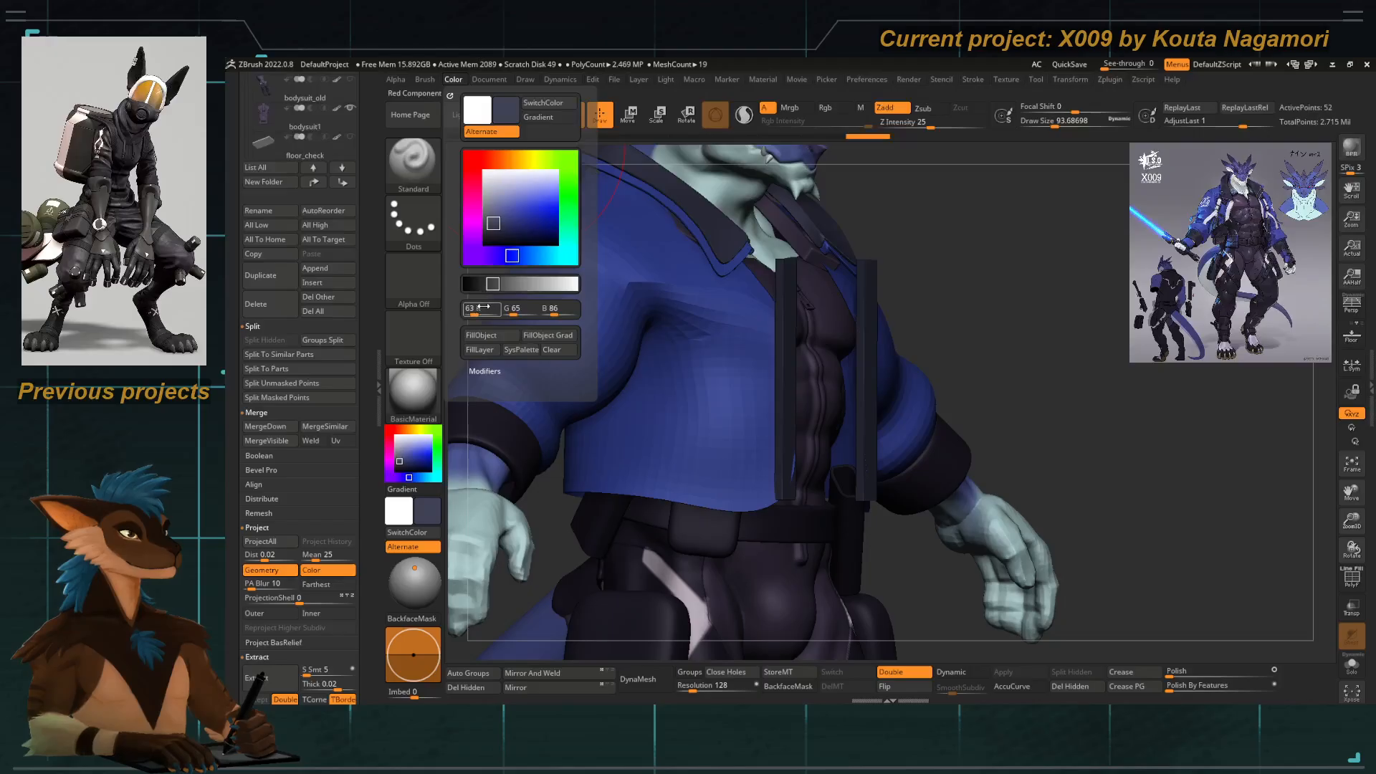
type("241")
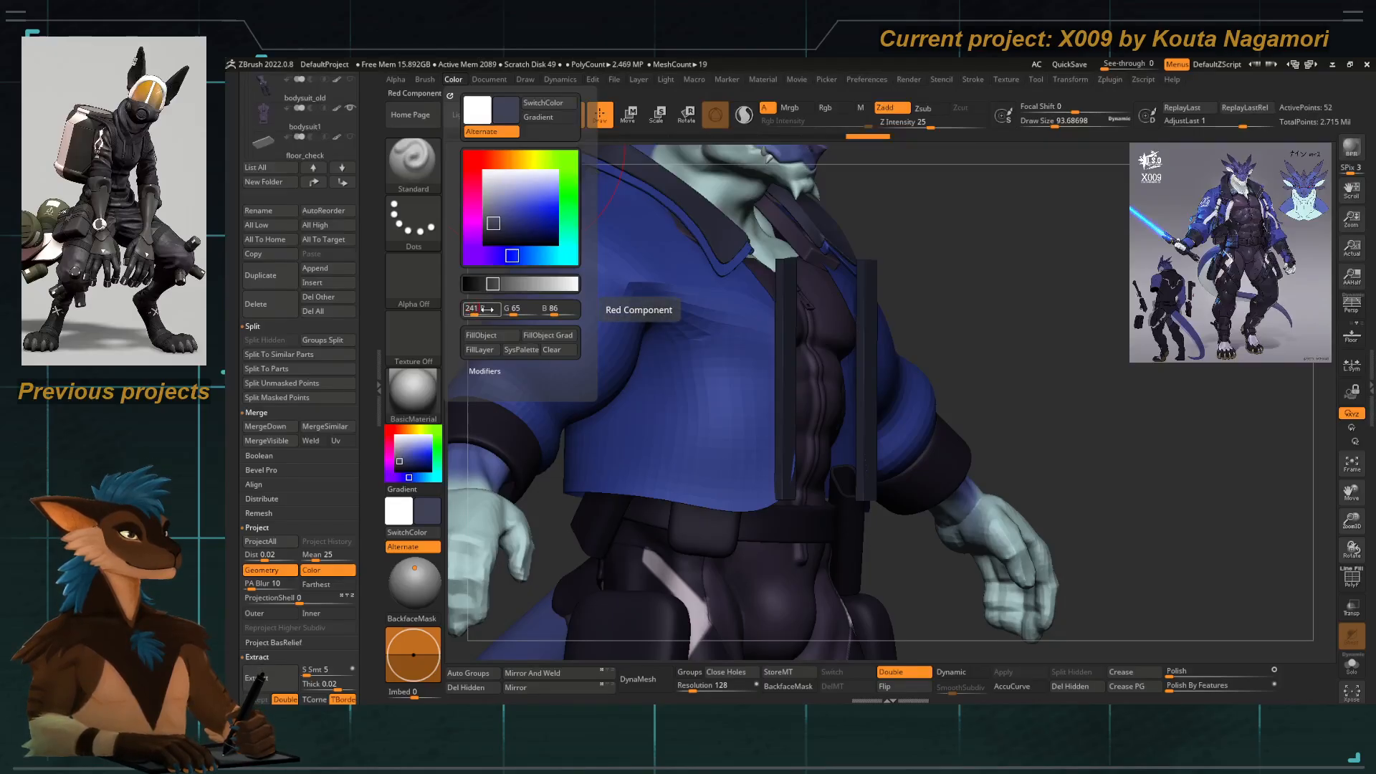
left_click(521, 309)
type("241")
left_click(558, 308)
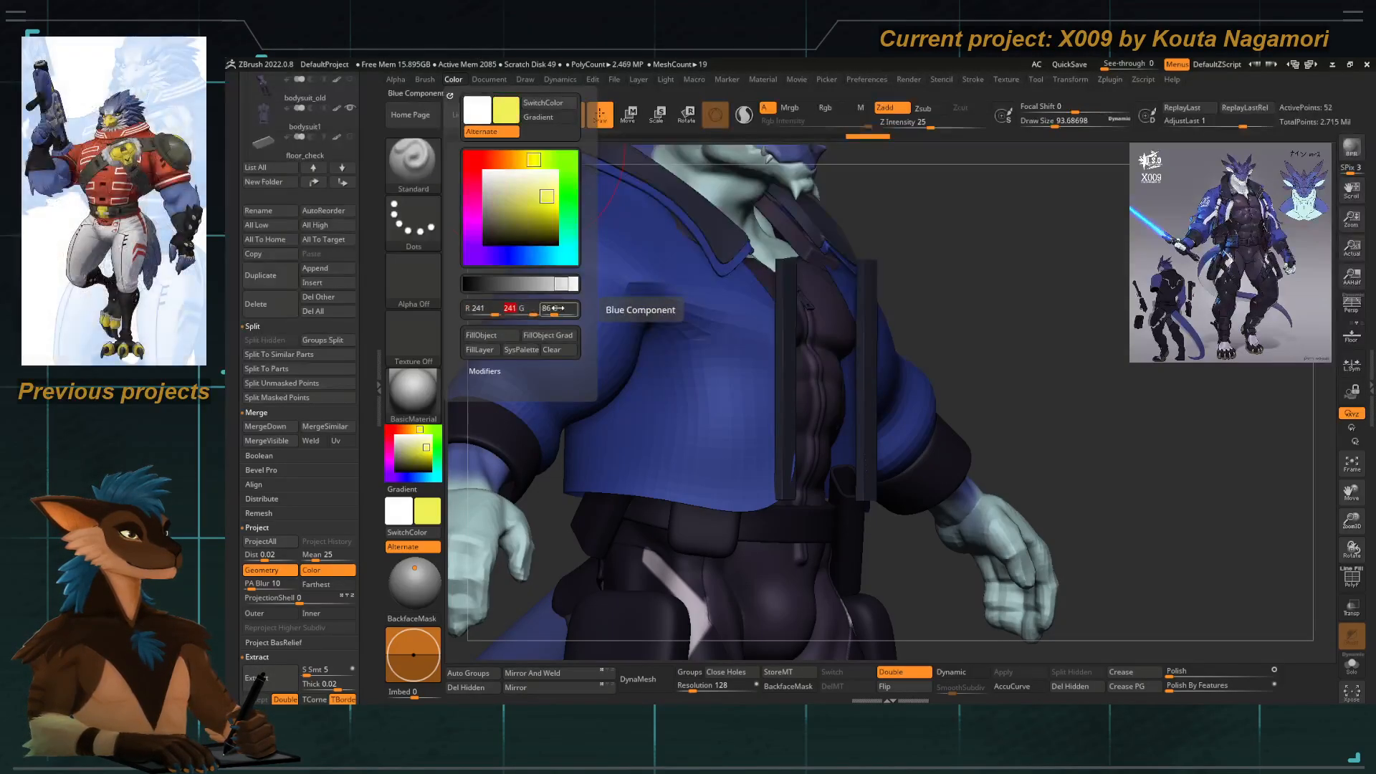
left_click(557, 309)
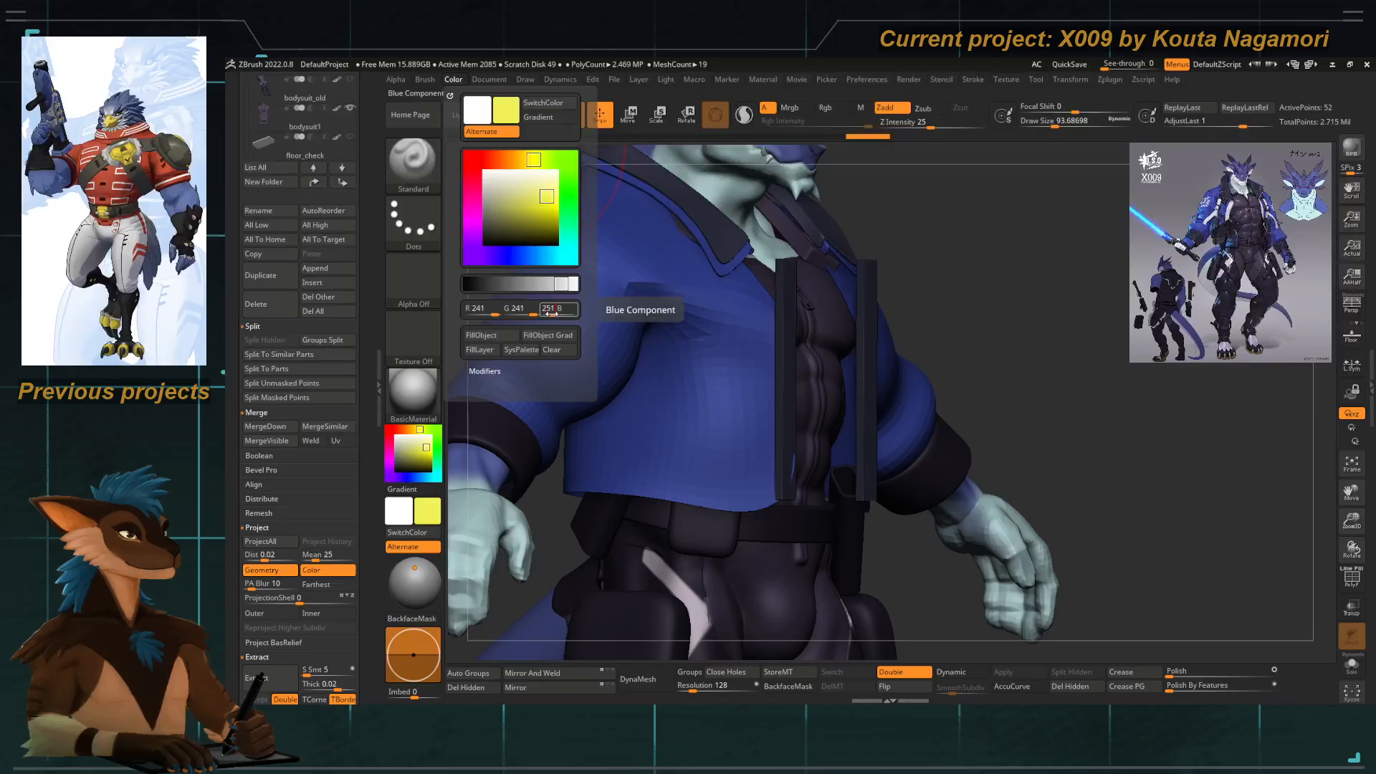
type("251")
key("Return")
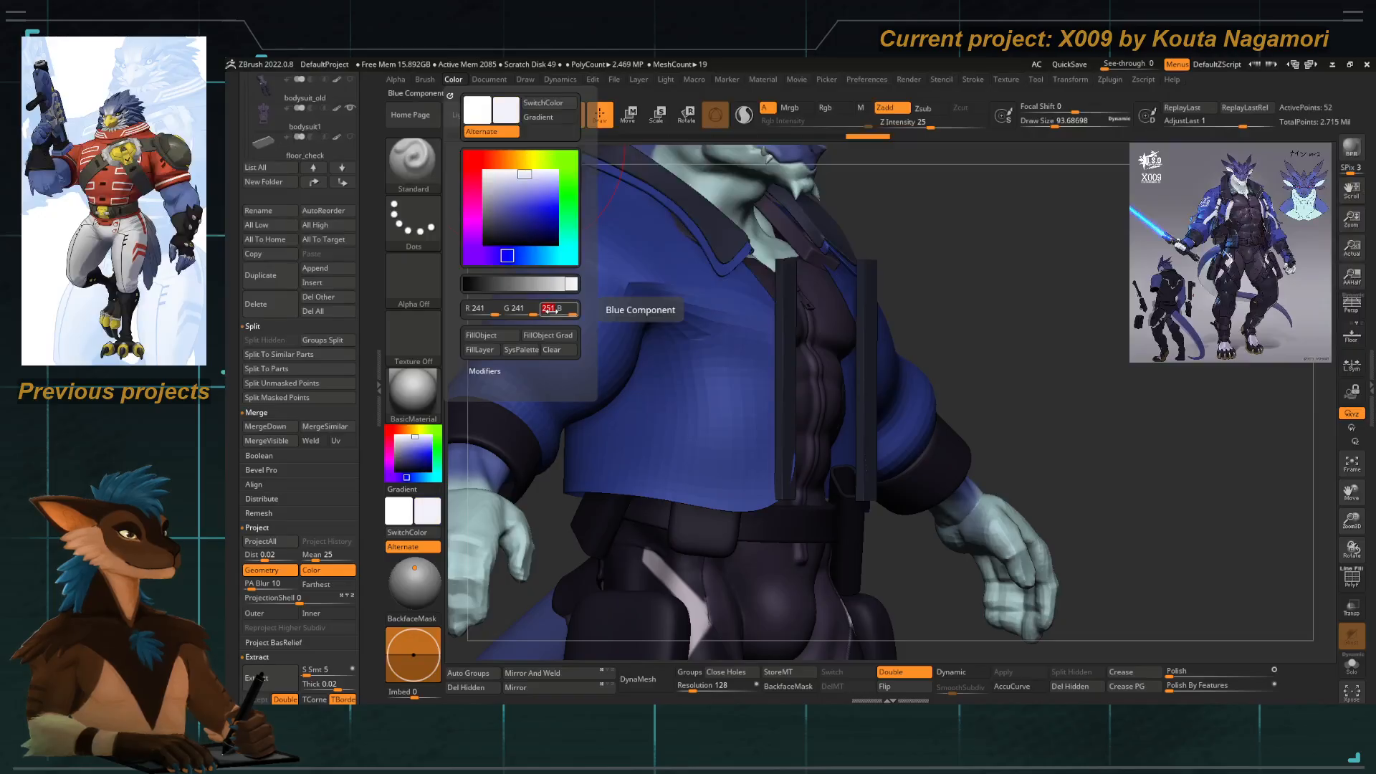
left_click(483, 334)
Check the strips' position and proportions against the concept reference from front and three-quarter views.
left_click_drag(936, 255, 663, 255, "shift")
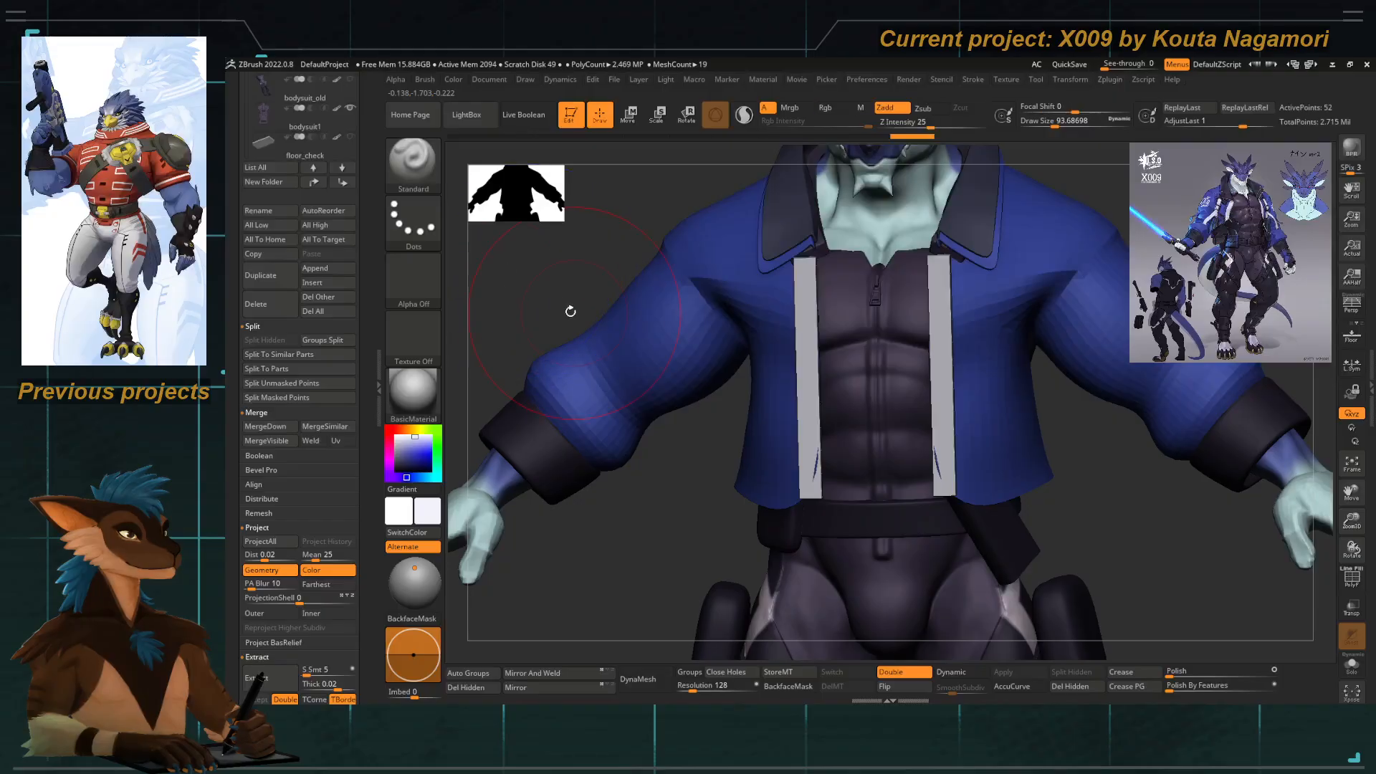
left_click_drag(571, 311, 541, 294)
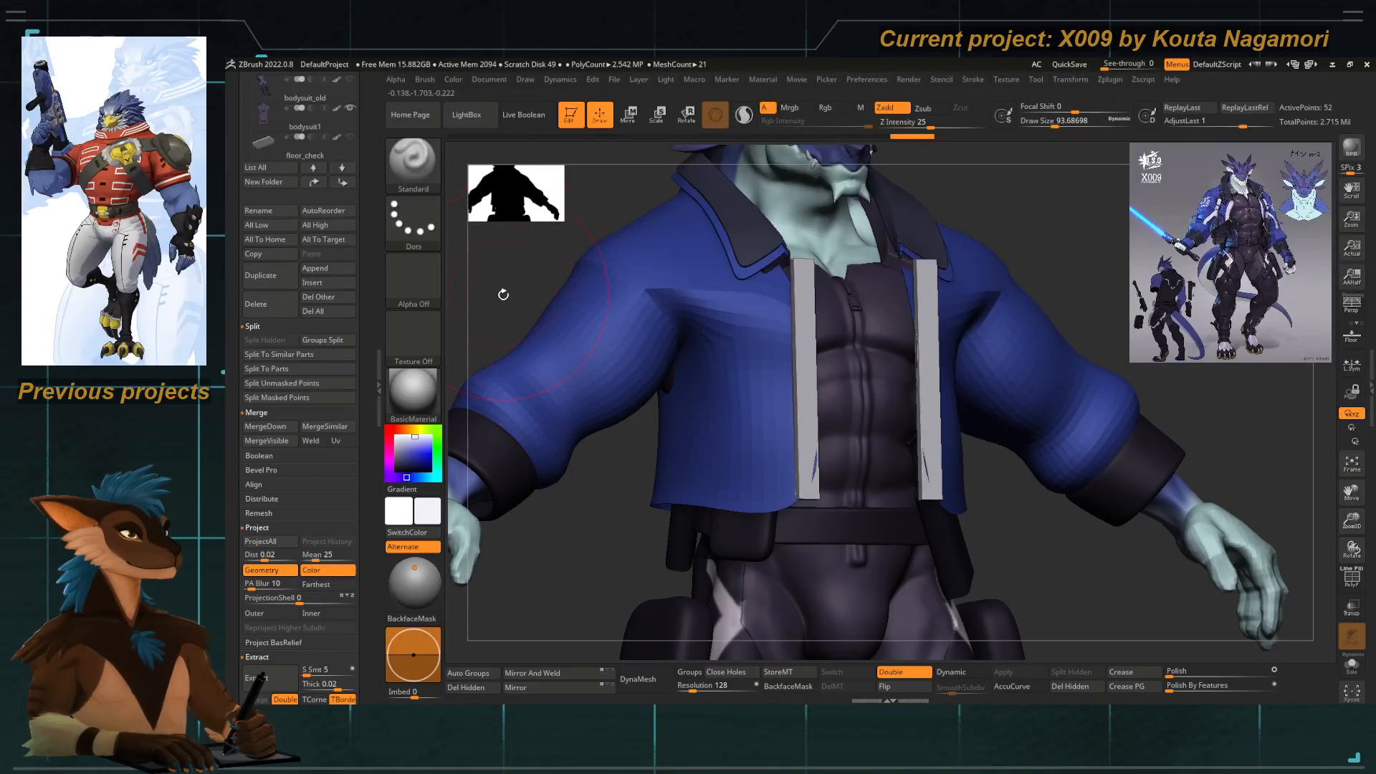
left_click_drag(628, 523, 575, 518, "shift")
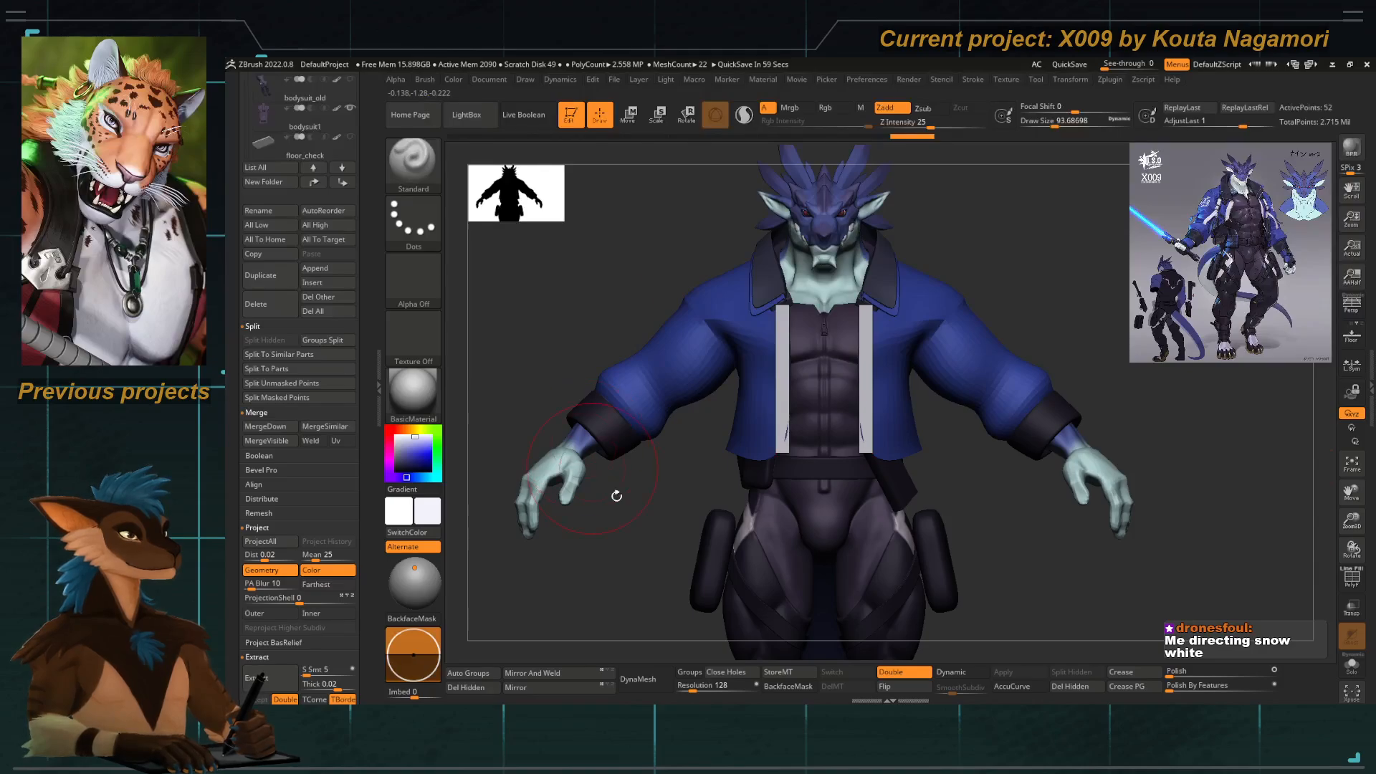
left_click_drag(621, 507, 645, 548)
mouse_move(675, 491)
left_mouse_down("alt")
mouse_move(736, 404)
mouse_move(669, 529)
left_mouse_up("alt")
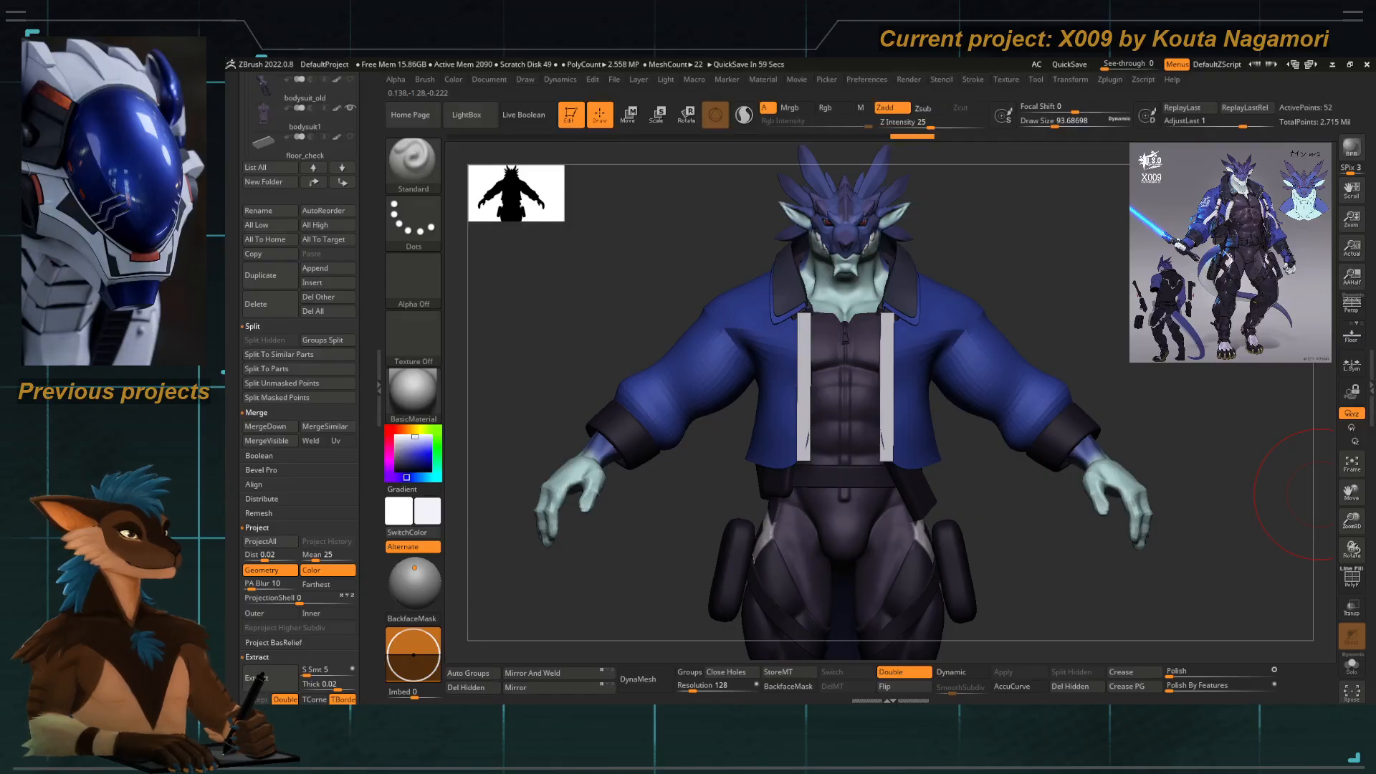
mouse_move(551, 337)
left_mouse_down()
mouse_move(562, 323)
mouse_move(556, 342)
left_mouse_up()
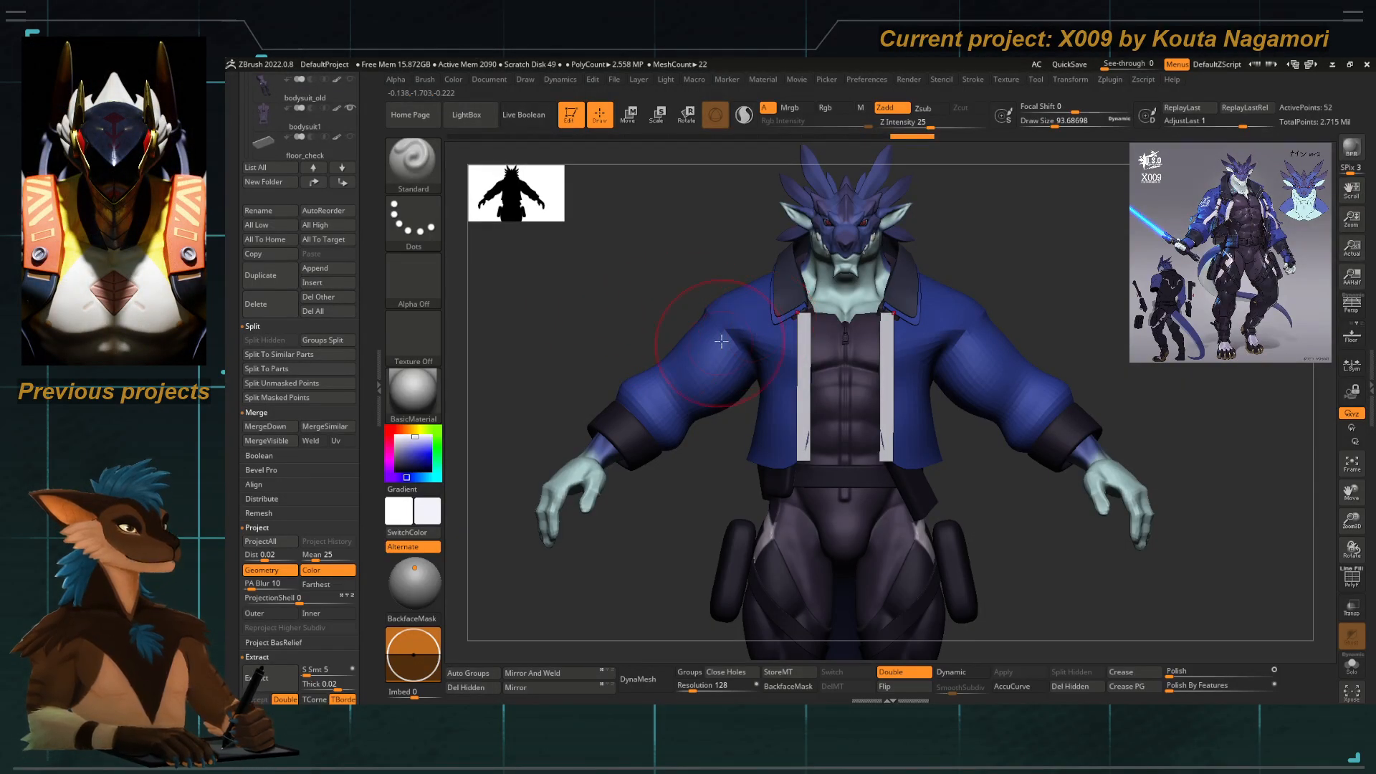
Turn on perspective and the polygon wireframe to inspect the trim strips' topology from the side and front.
left_click_drag(726, 408, 755, 483, "alt")
key("p")
left_click(1351, 578)
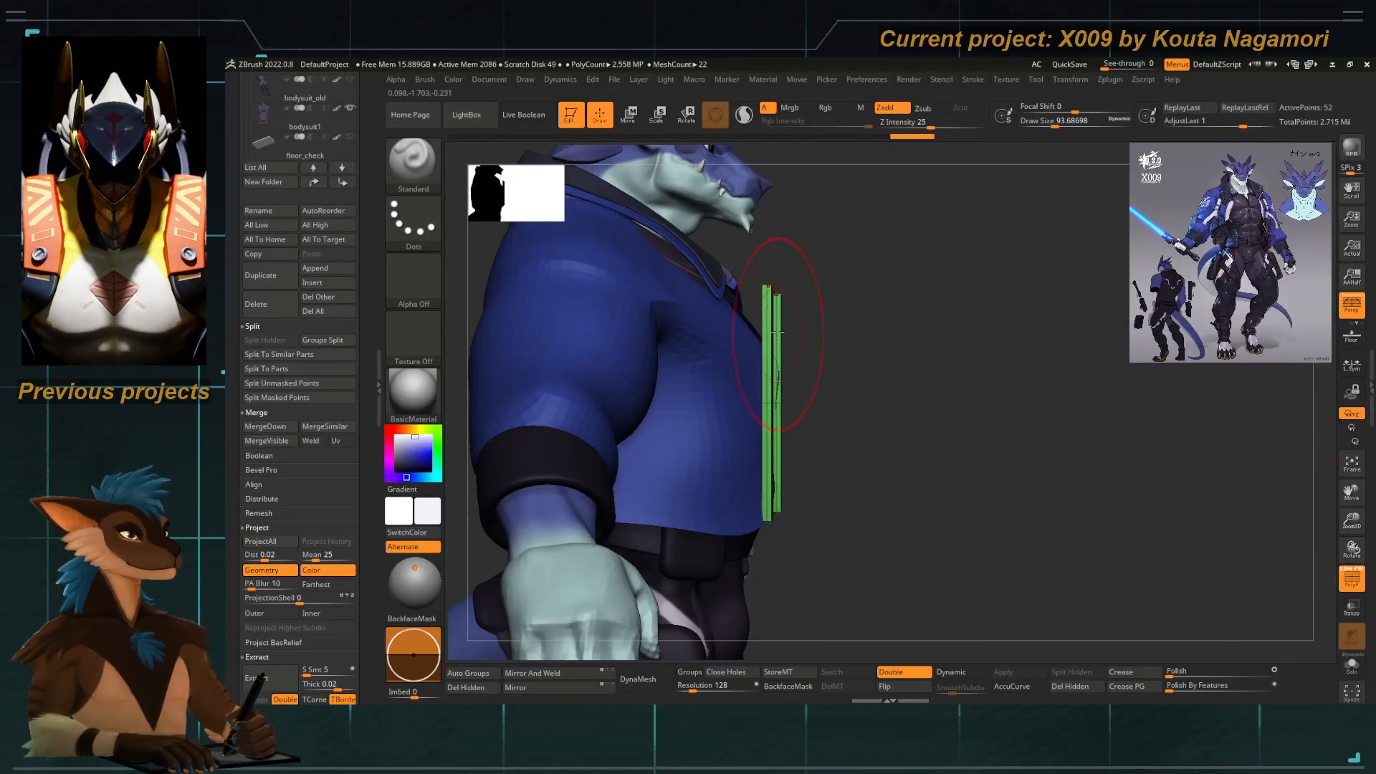
mouse_move(809, 344)
left_mouse_down()
mouse_move(1060, 344)
mouse_move(734, 339)
mouse_move(804, 351)
left_mouse_up()
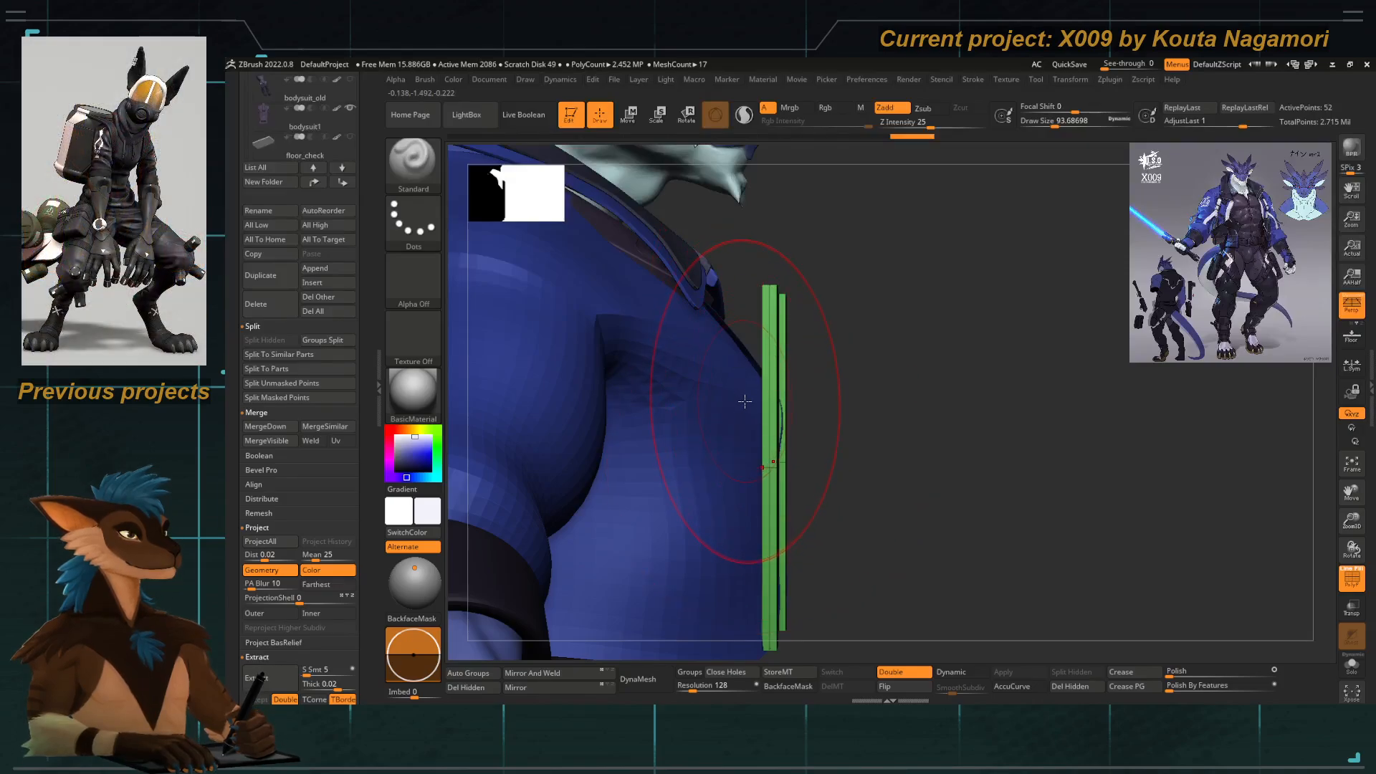
left_click_drag(872, 383, 777, 410, "shift")
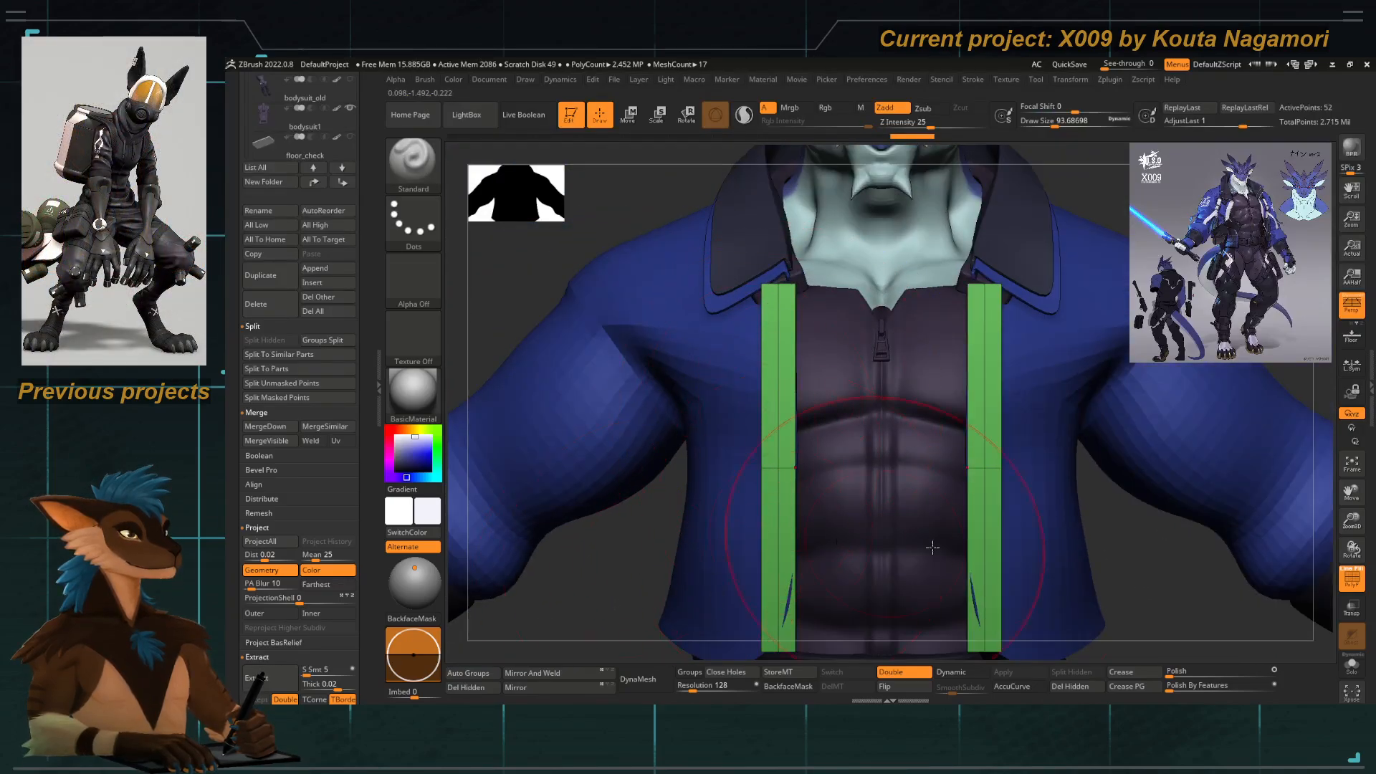
Insert multiple edge loops across the upper and lower halves of the strips with ZModeler and merge them into one polygroup.
key("b")
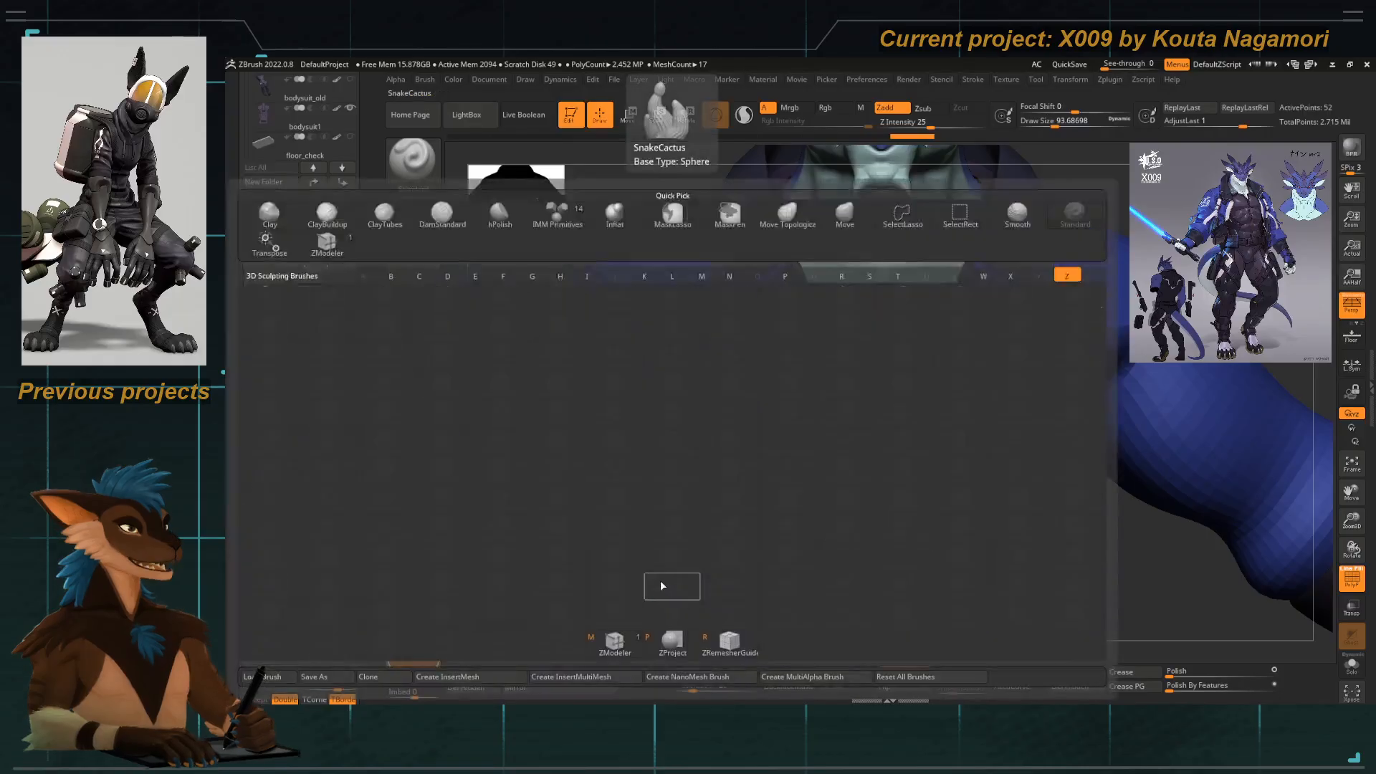
key("z")
key("m")
key("space")
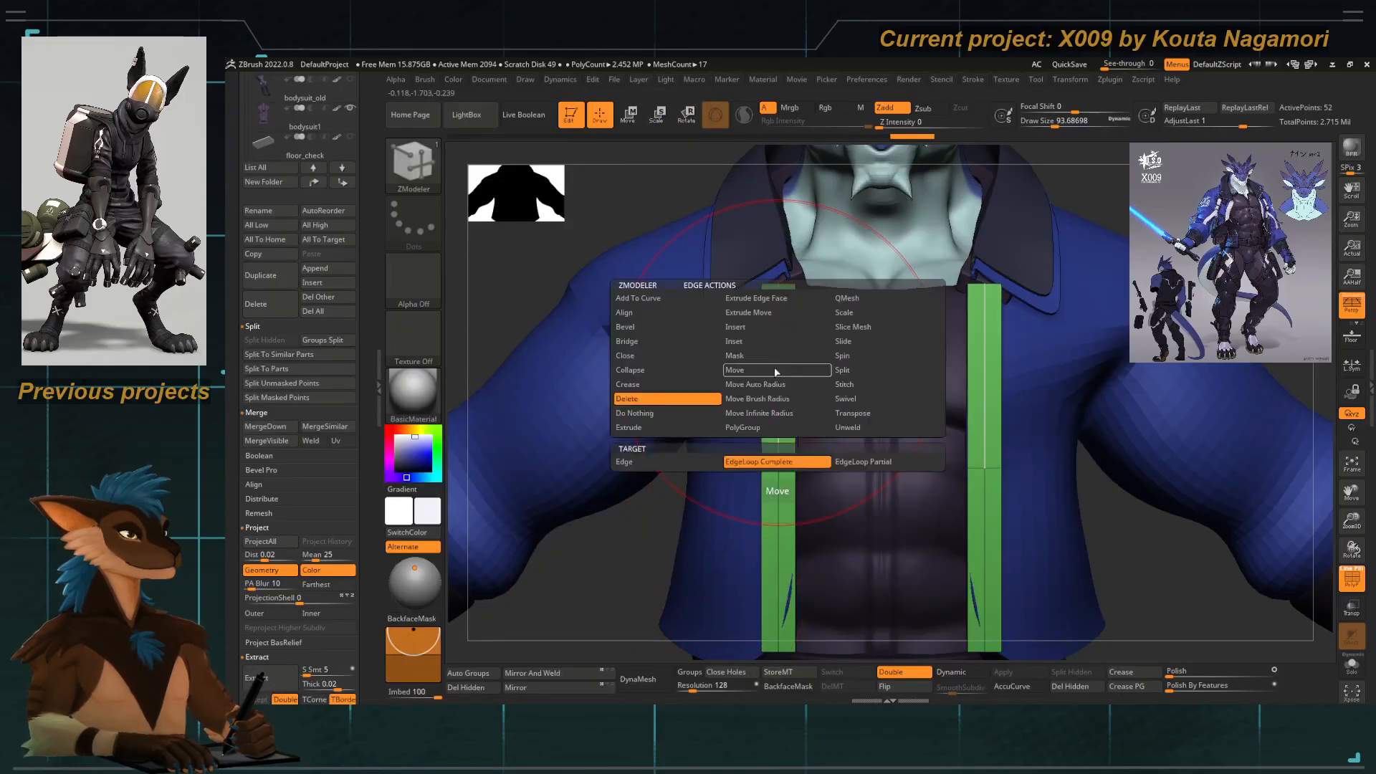
left_click(739, 330)
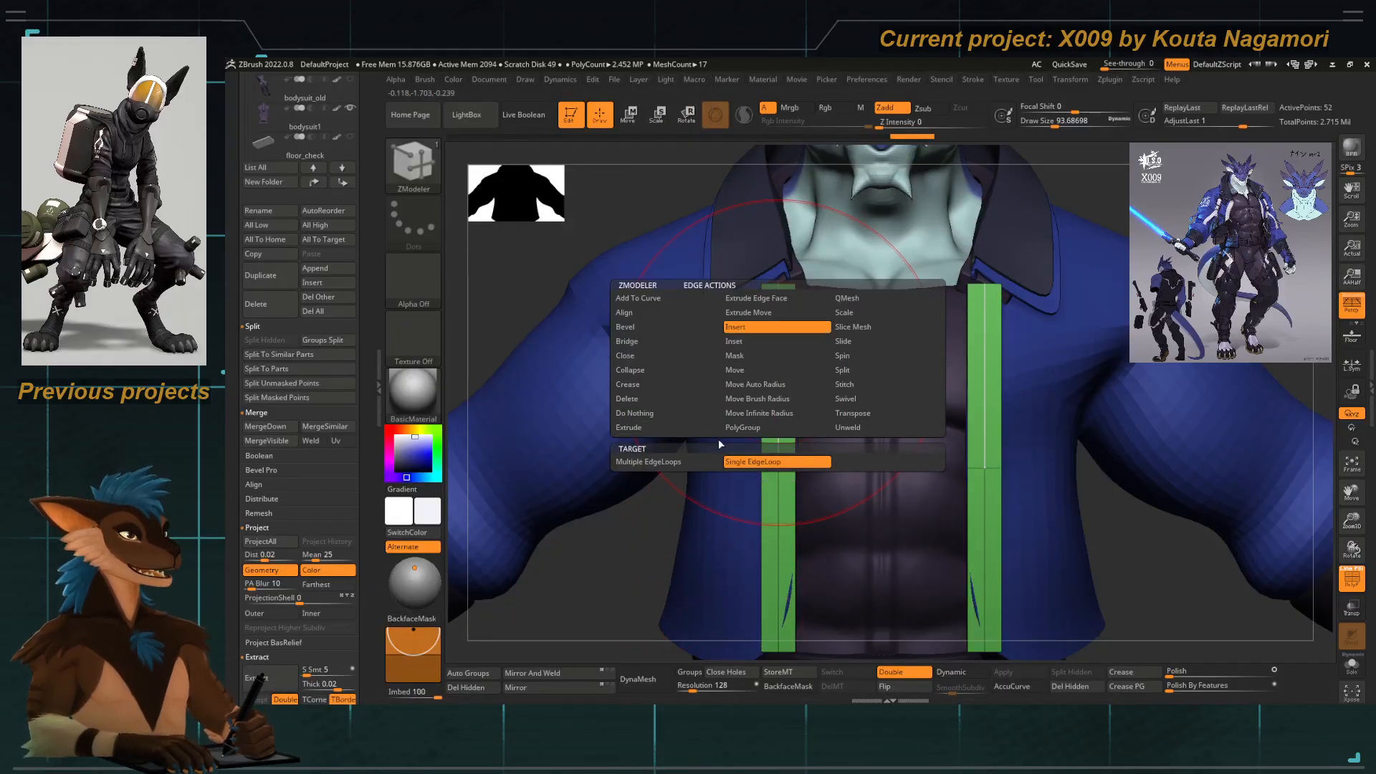
left_click(649, 461)
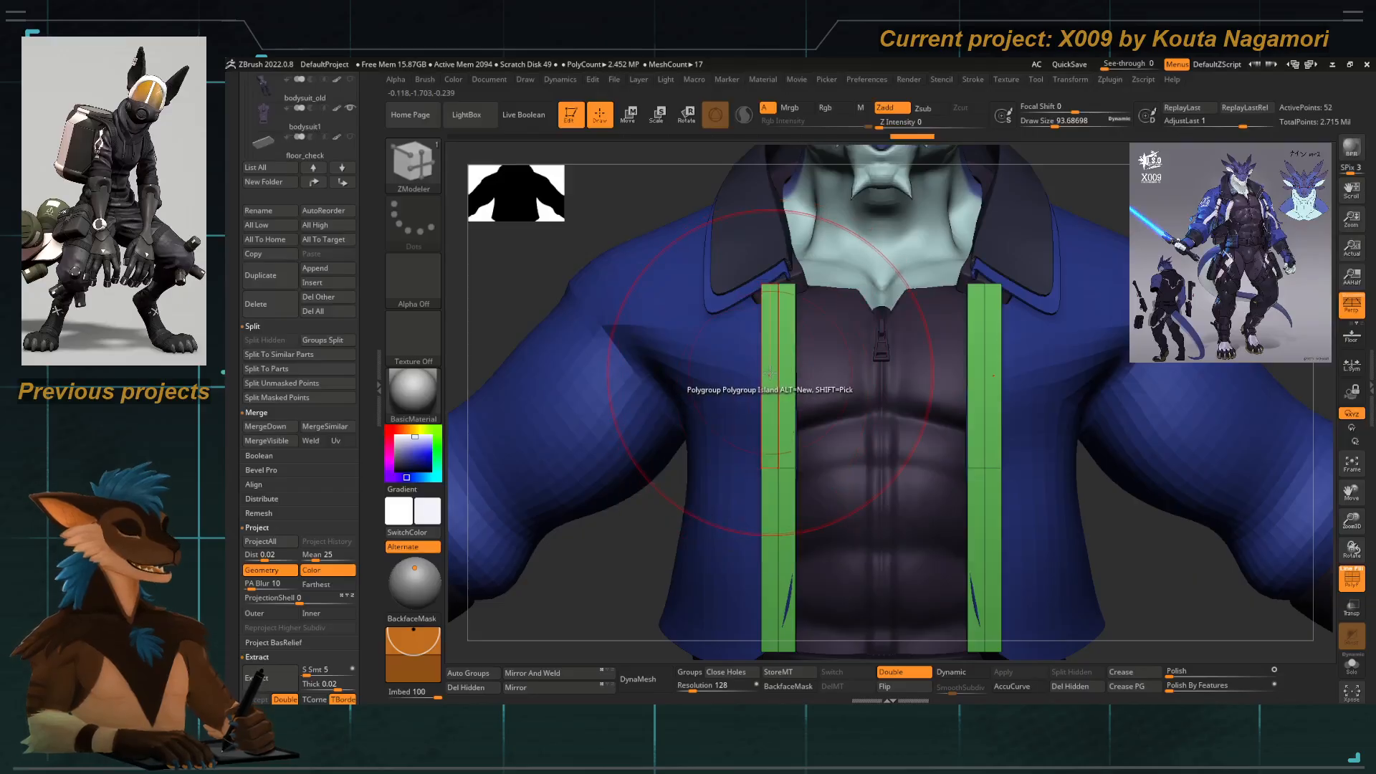
left_click_drag(777, 369, 779, 403)
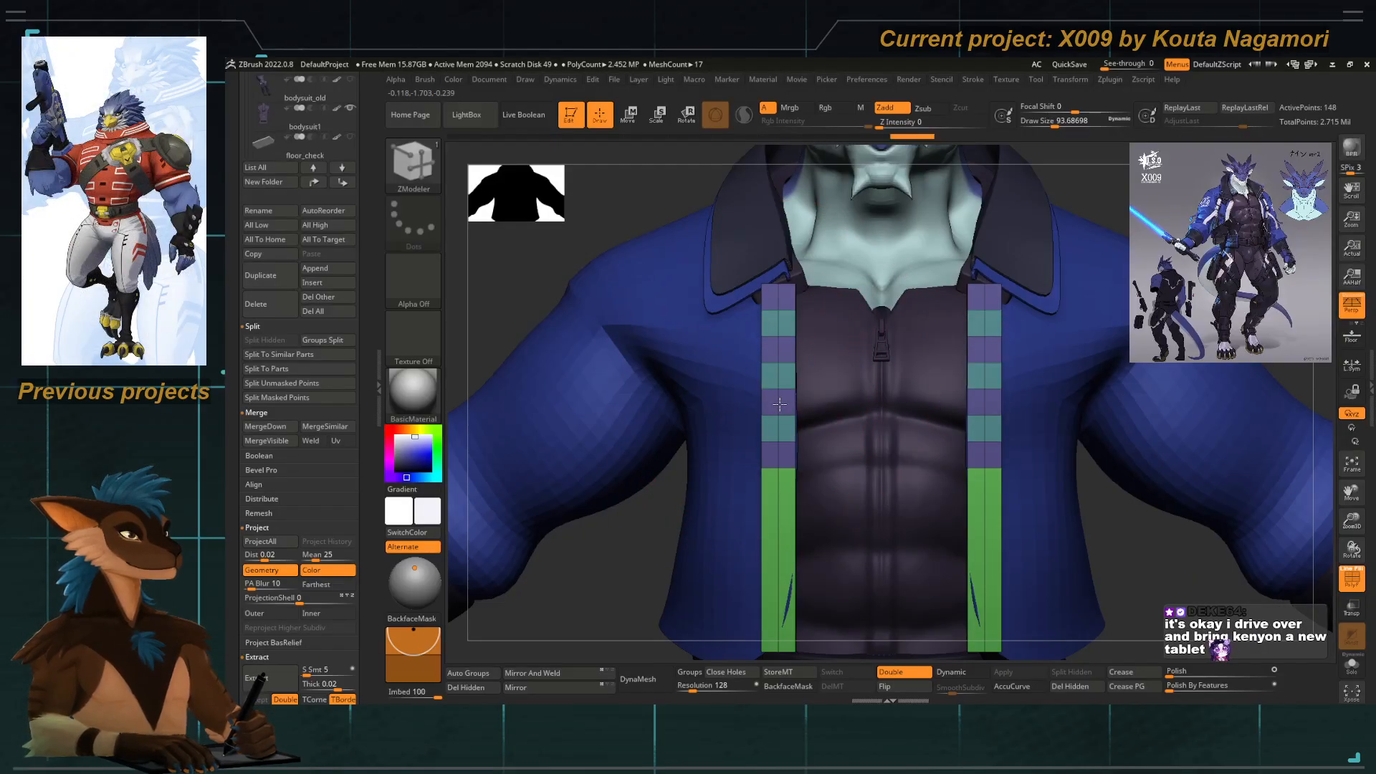
left_click_drag(779, 527, 780, 546)
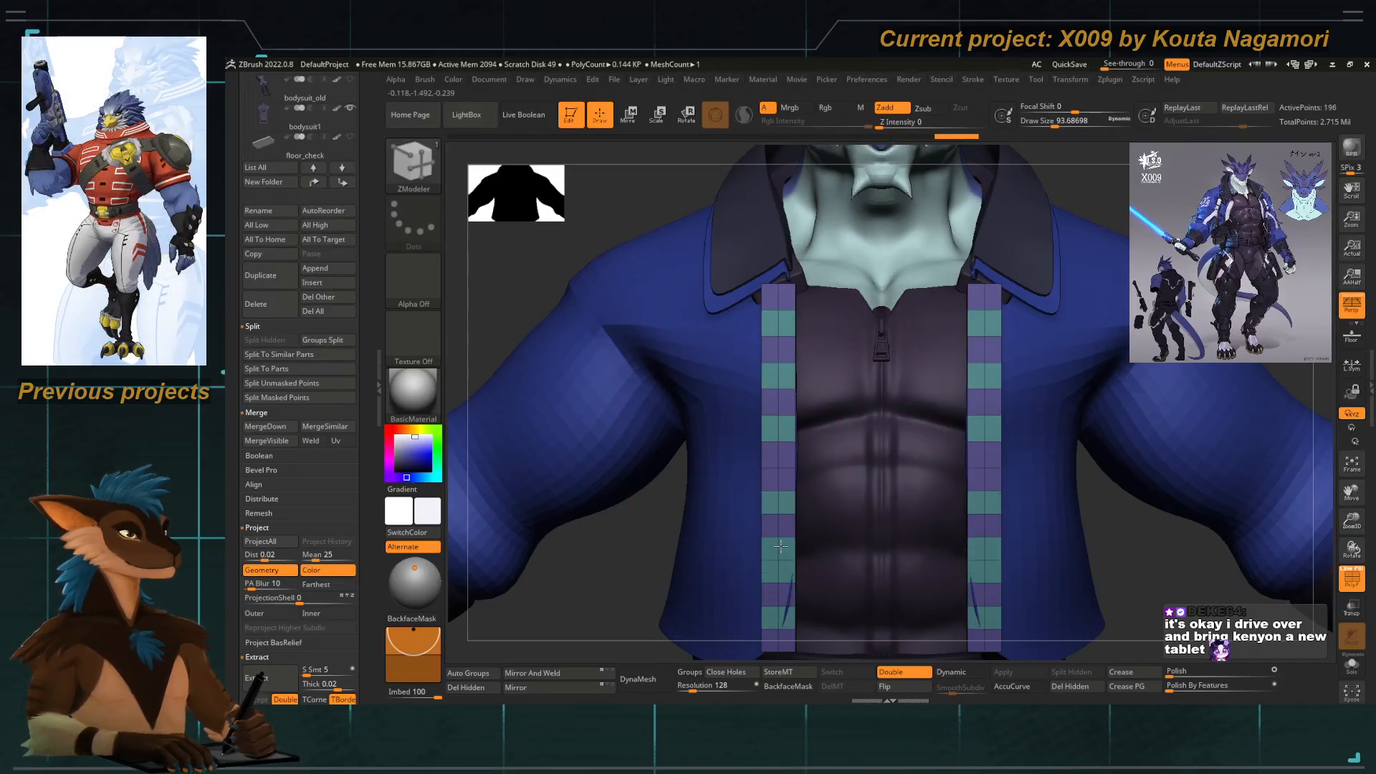
left_click(780, 545)
key("ctrl+w")
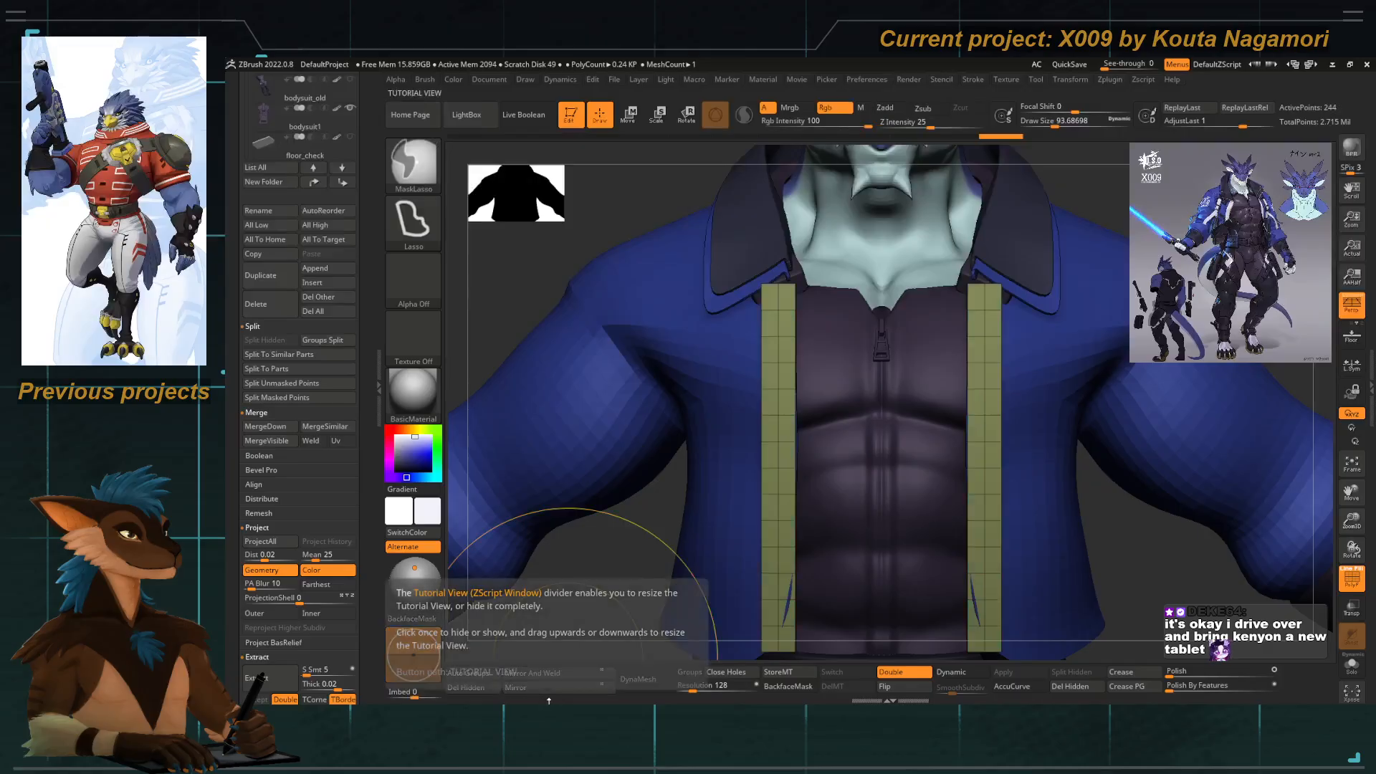
left_click(1350, 586)
Enable dynamic subdivision on the trim strips and crease their edges to keep the corners sharp.
right_click_drag(798, 528, 623, 301, "ctrl")
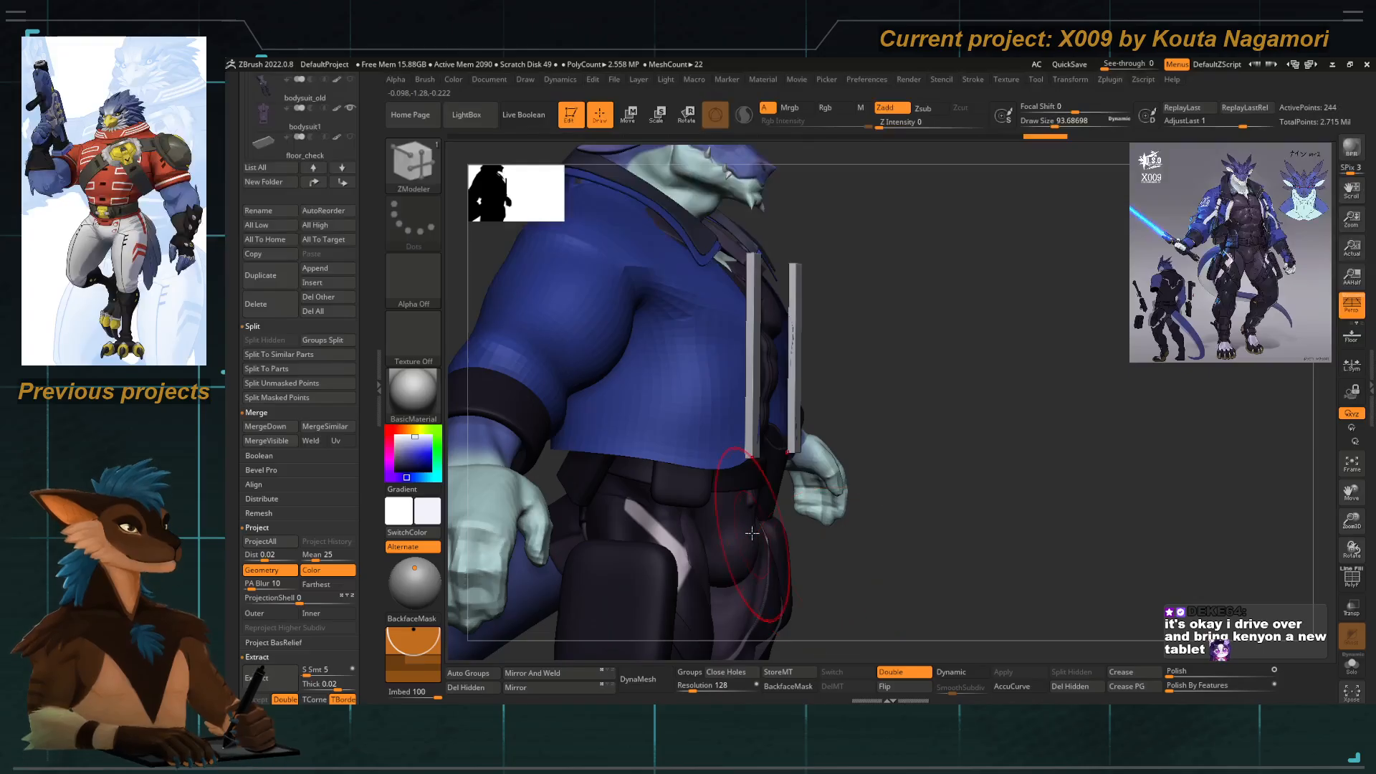
key("d")
left_click_drag(900, 362, 773, 380, "shift")
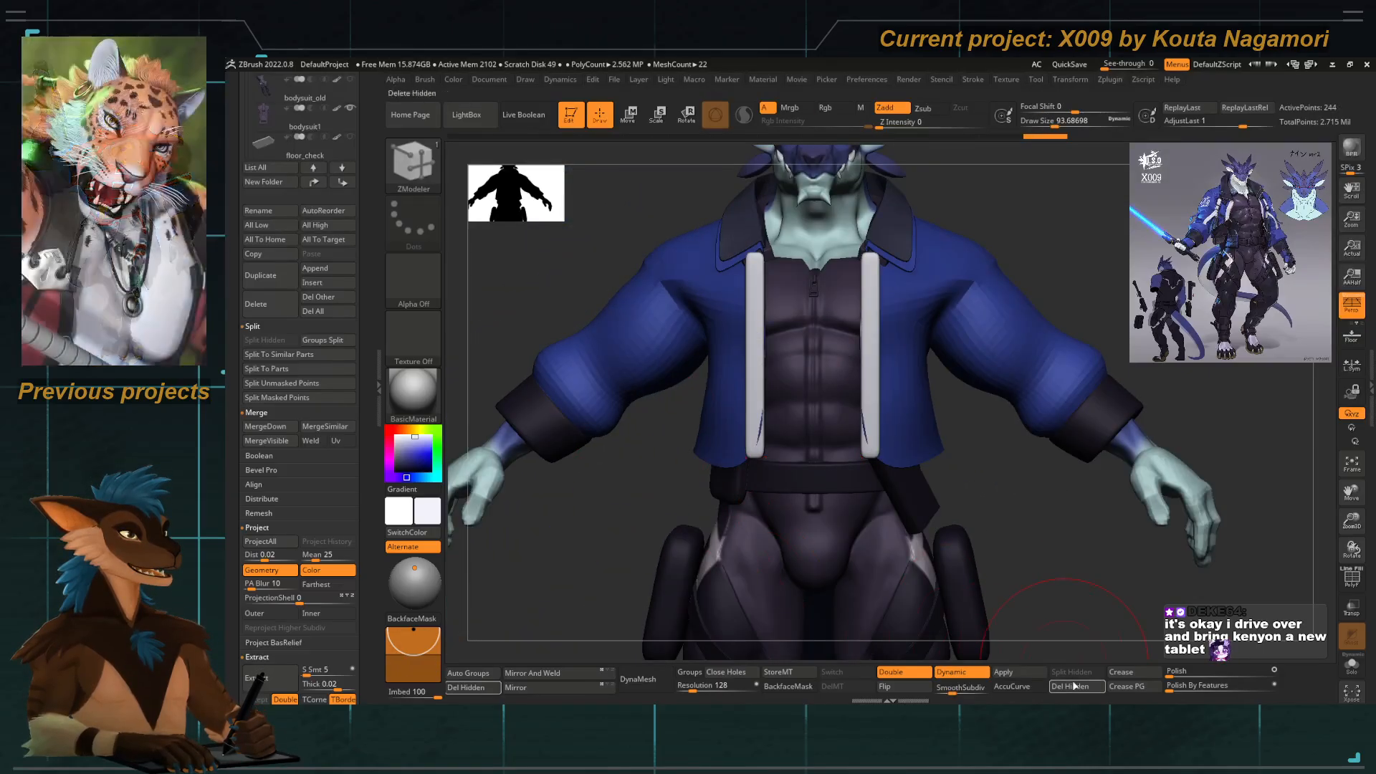
left_click_drag(369, 492, 373, 313)
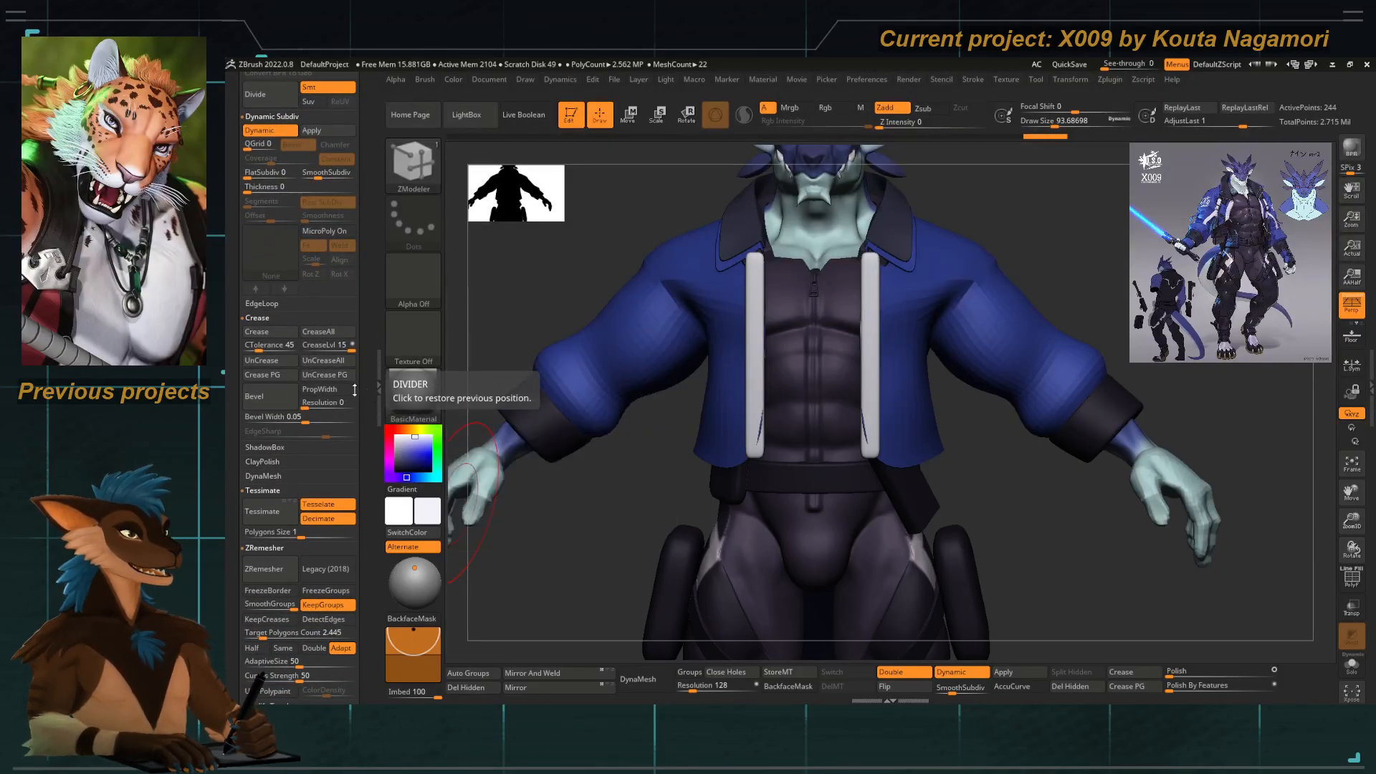
left_click_drag(361, 392, 361, 415)
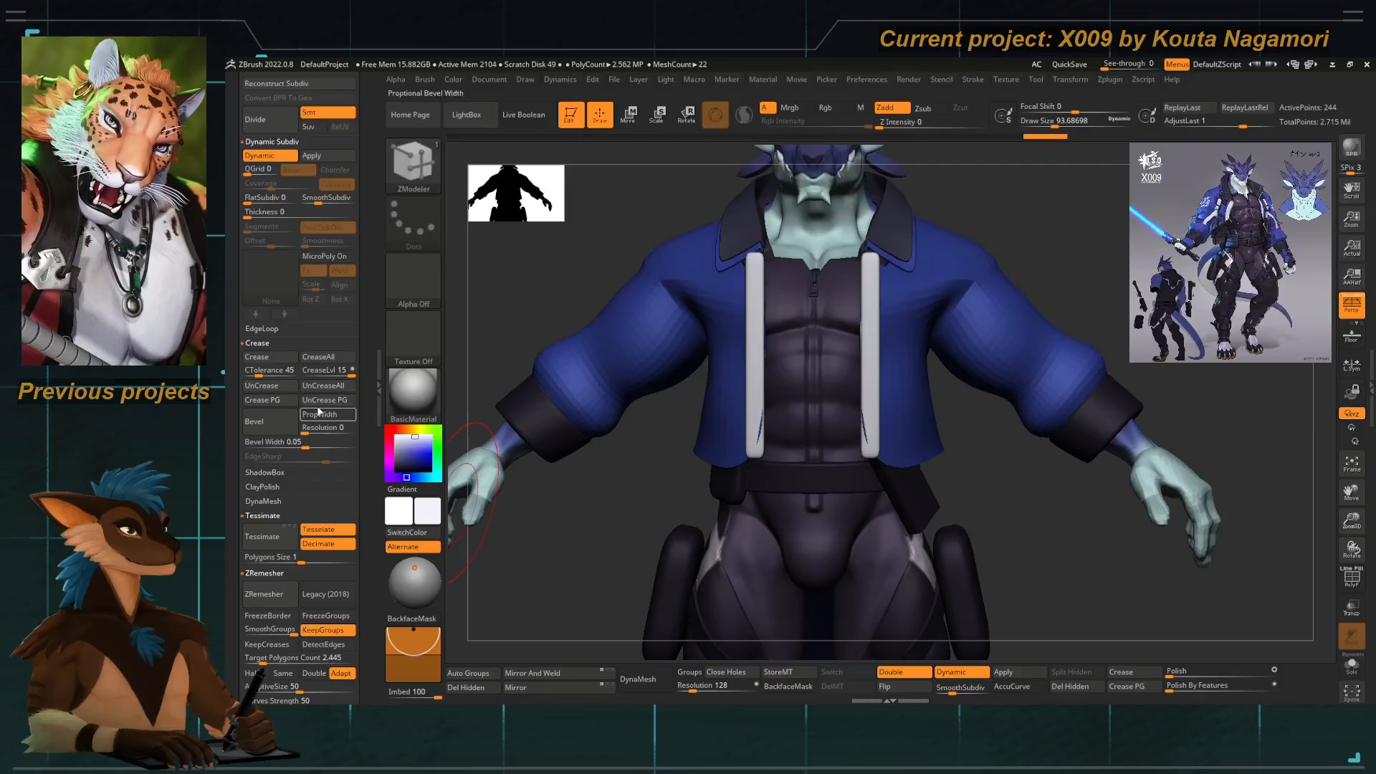
left_click(269, 401)
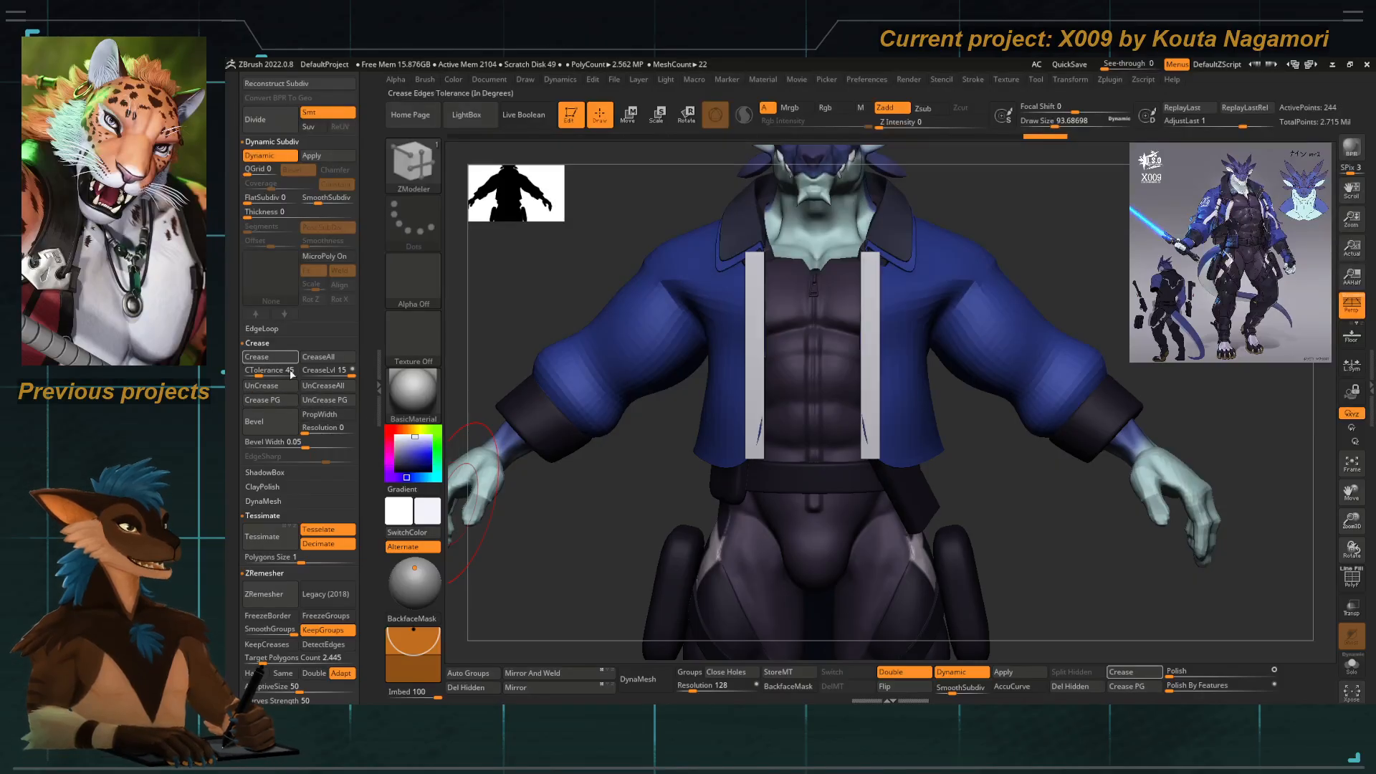
Set the strips' crease level to 2 and their dynamic smooth subdivision to 4.
left_click_drag(571, 528, 814, 551)
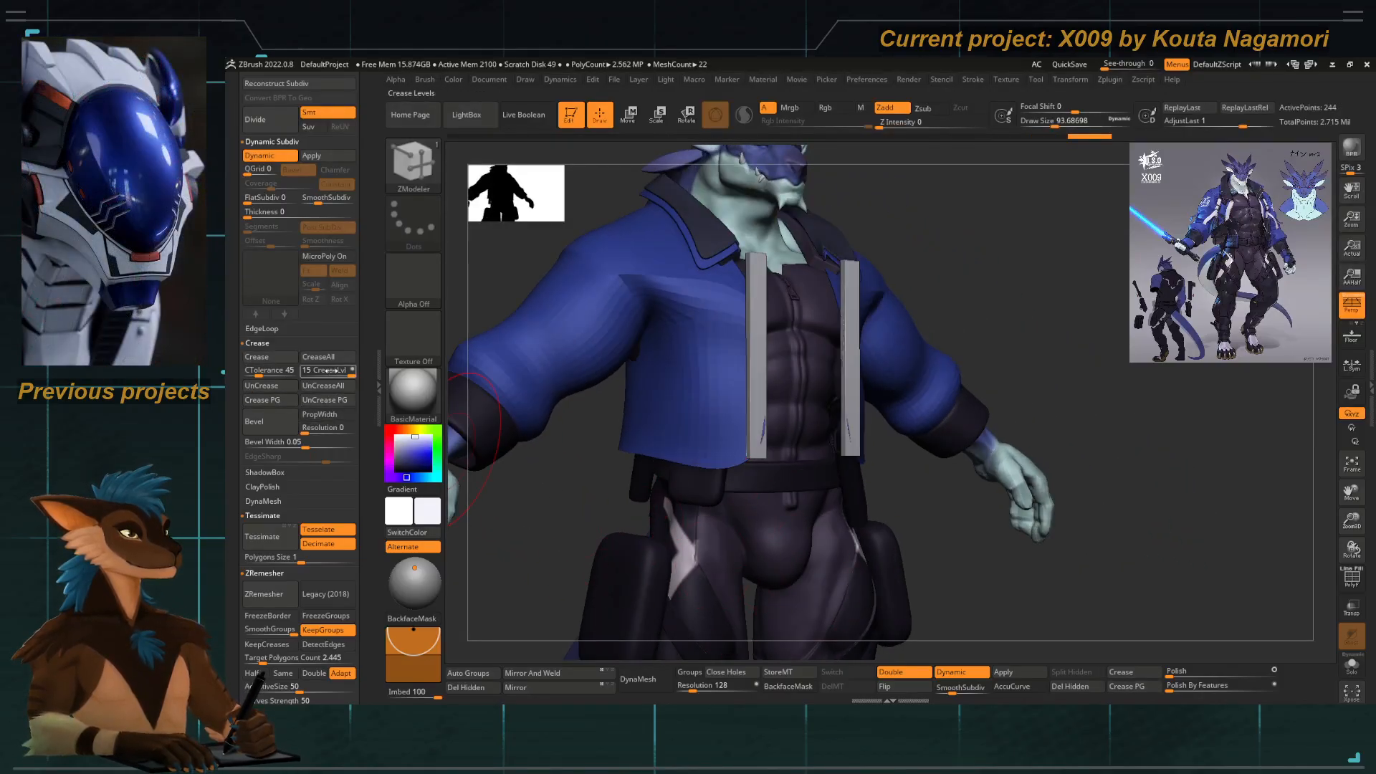
left_click_drag(328, 370, 309, 367)
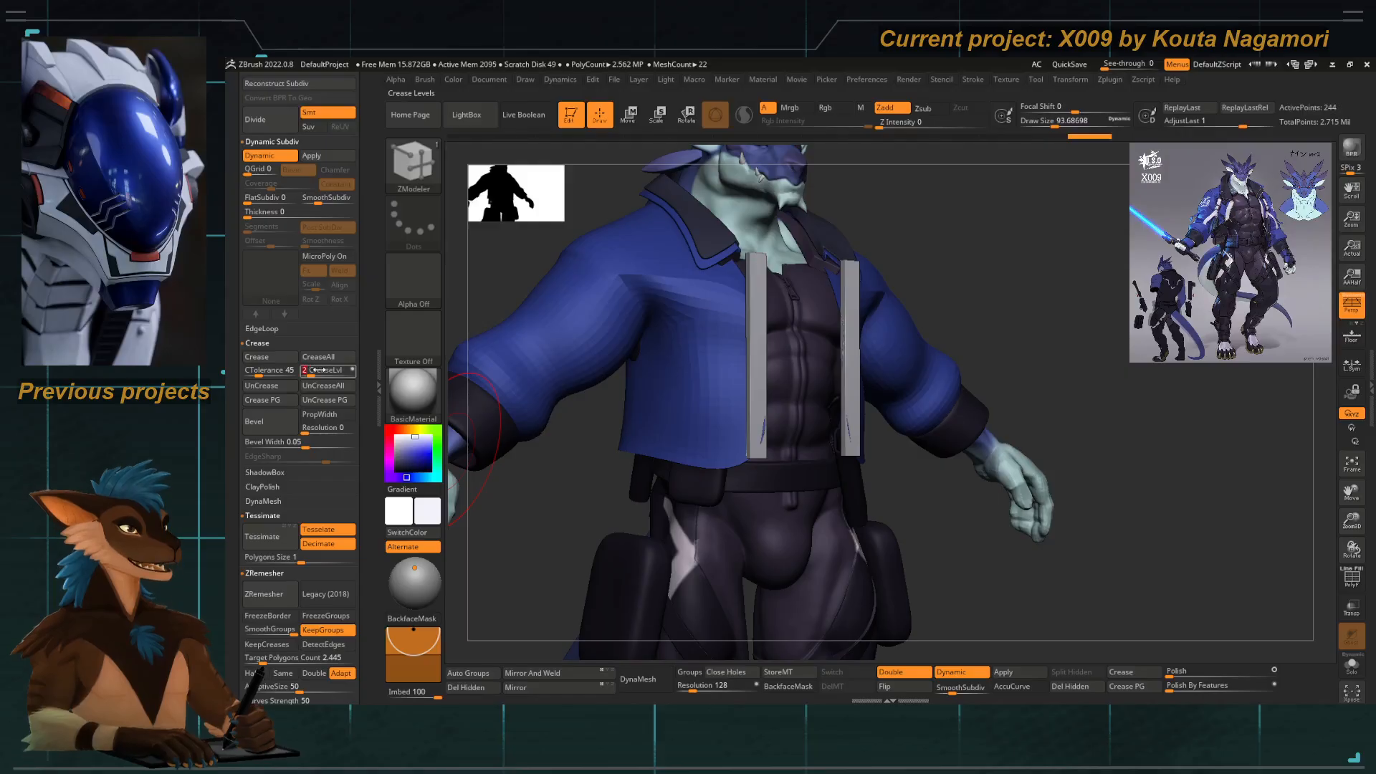
scroll(312, 279, "up", 3)
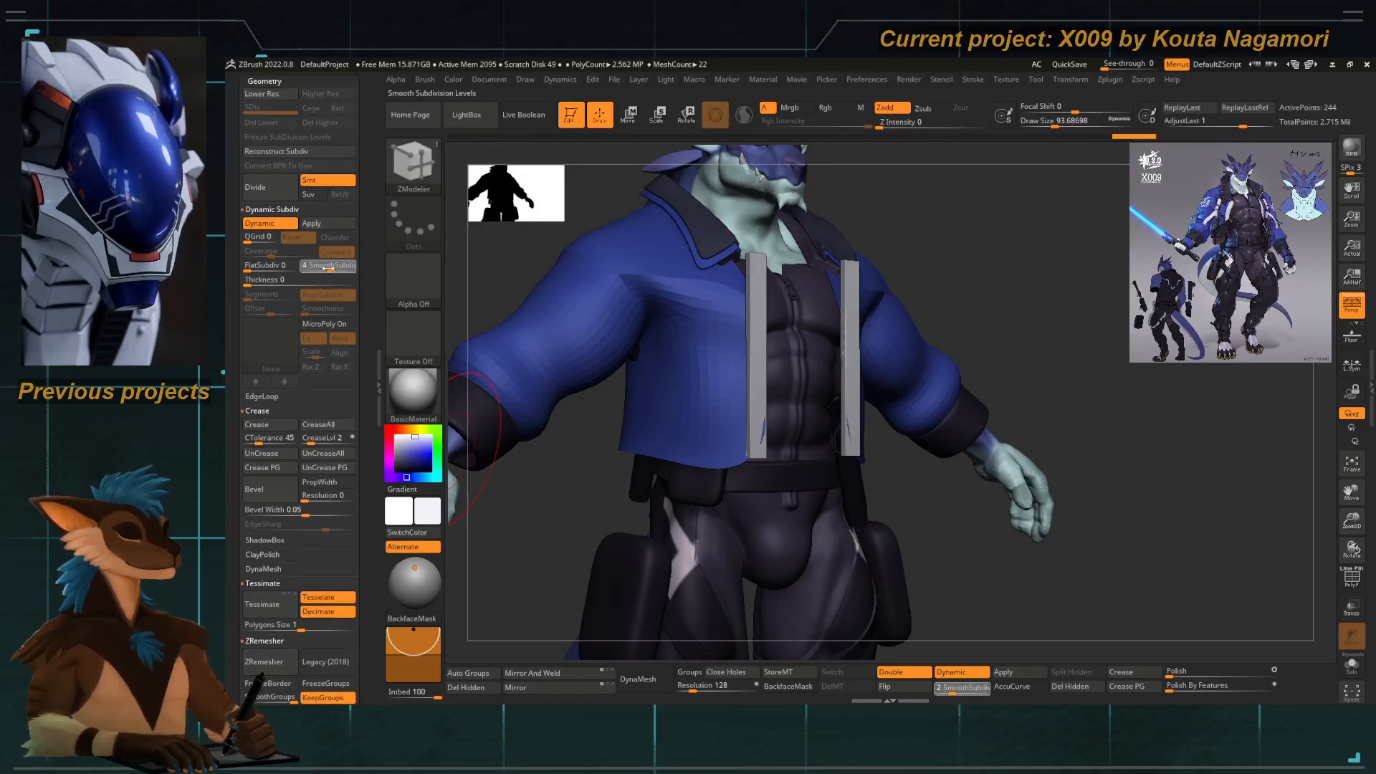
left_click_drag(328, 267, 329, 268)
left_click_drag(947, 271, 878, 276)
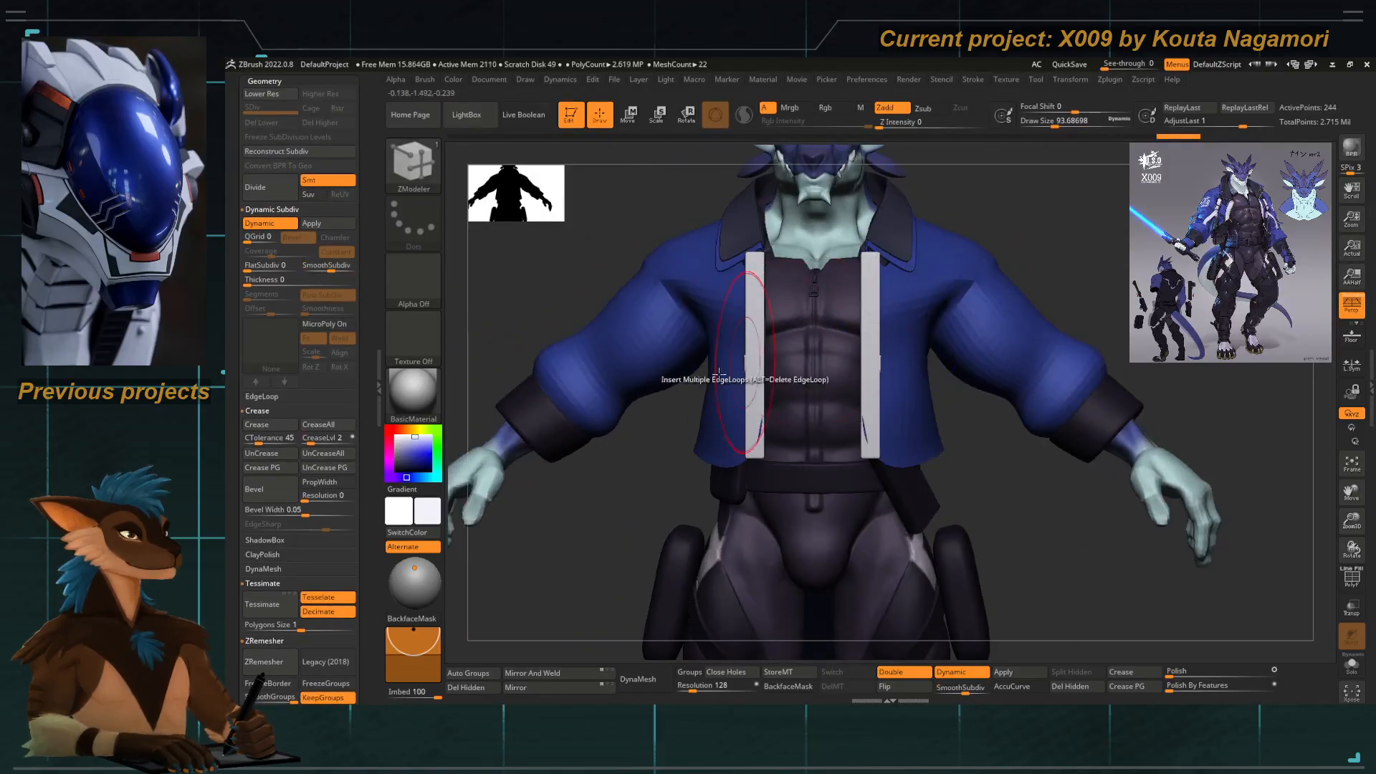
key("w")
left_click_drag(946, 501, 1125, 494)
right_click_drag(689, 385, 776, 422, "alt")
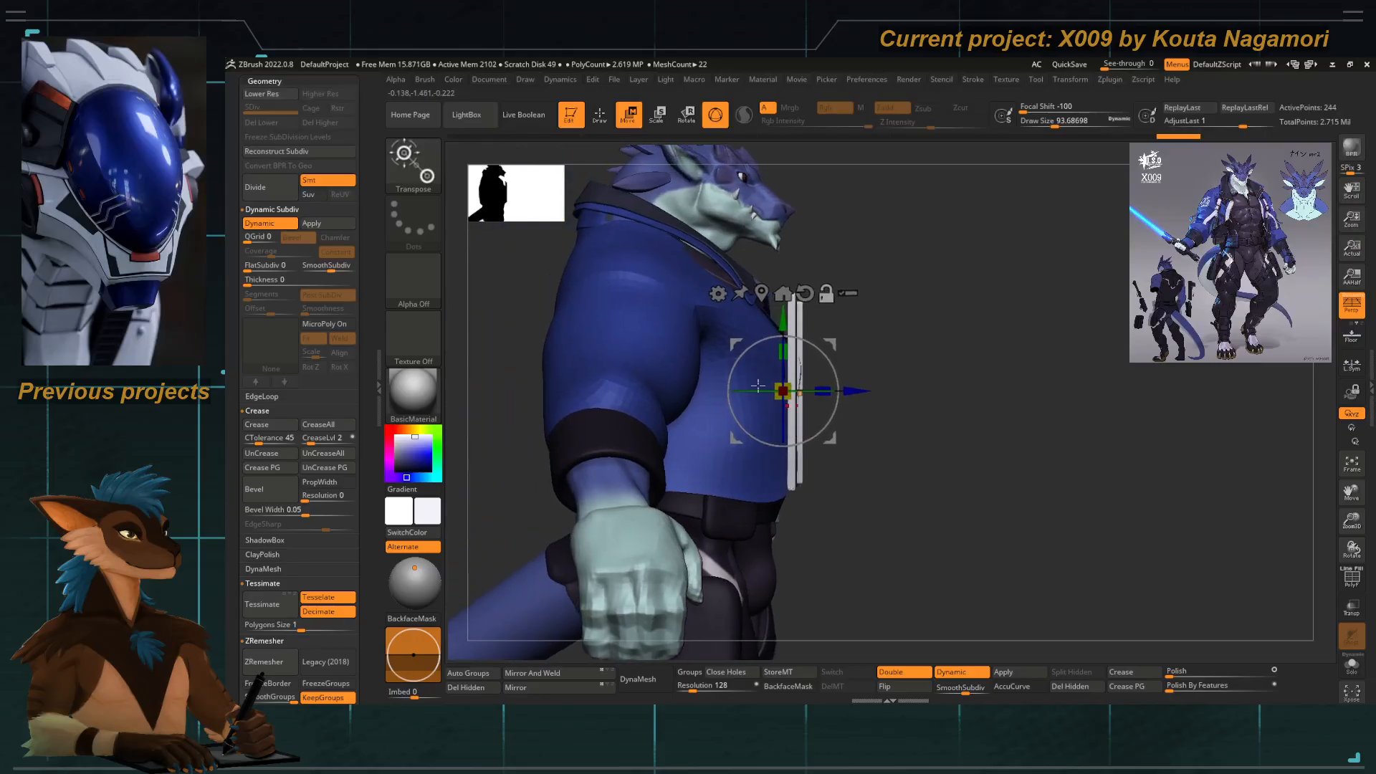
left_click(718, 295)
left_click_drag(871, 299, 787, 322, "shift")
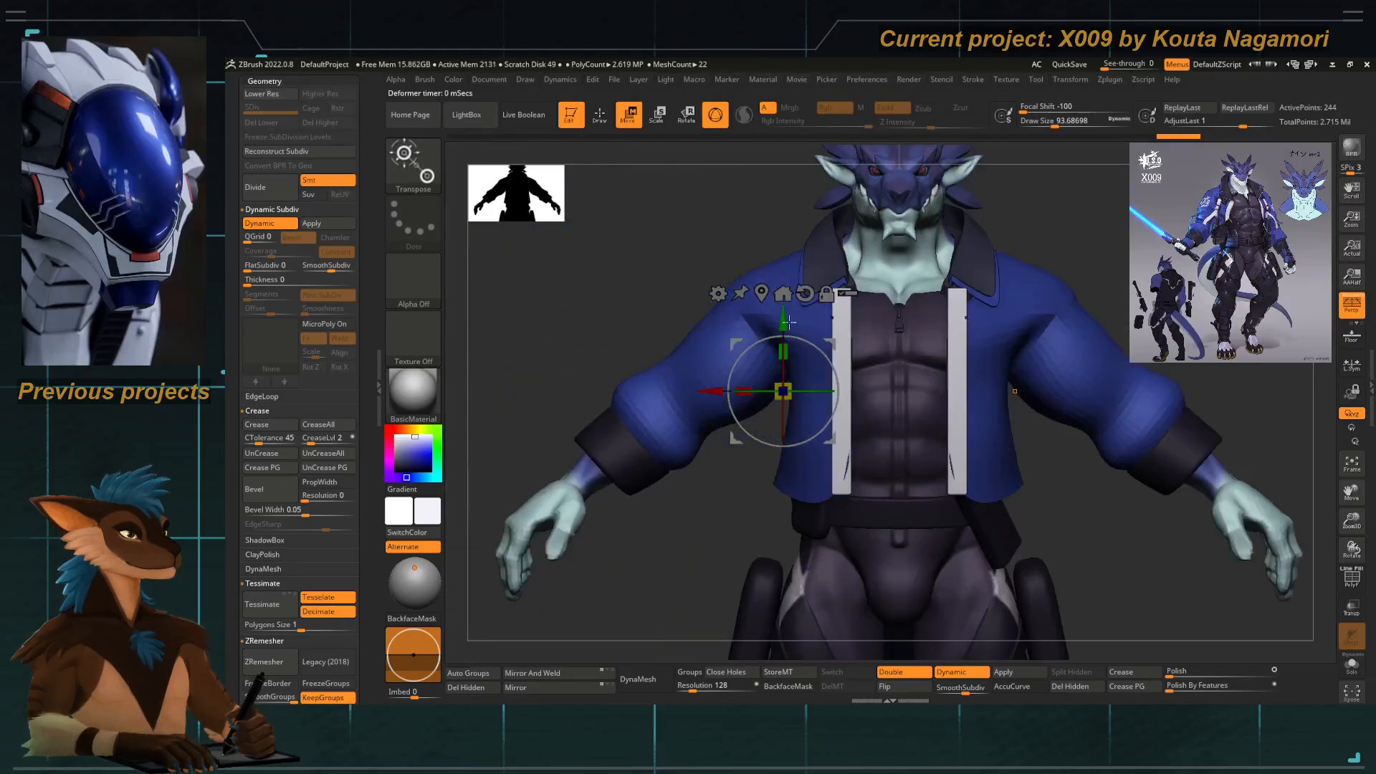
Duplicate the trim strips and move one pair outward and down beside the pair along the jacket opening.
scroll(326, 346, "up", 5)
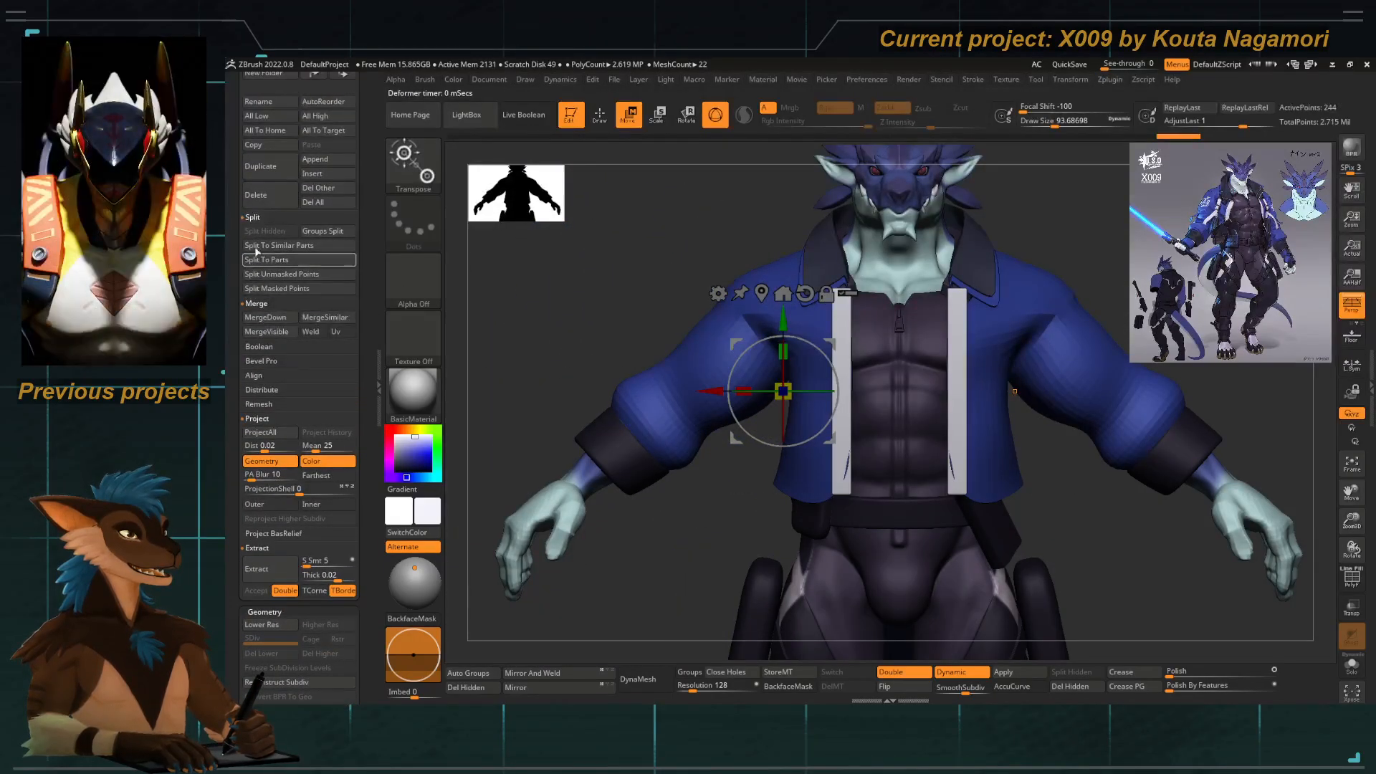
left_click(257, 192)
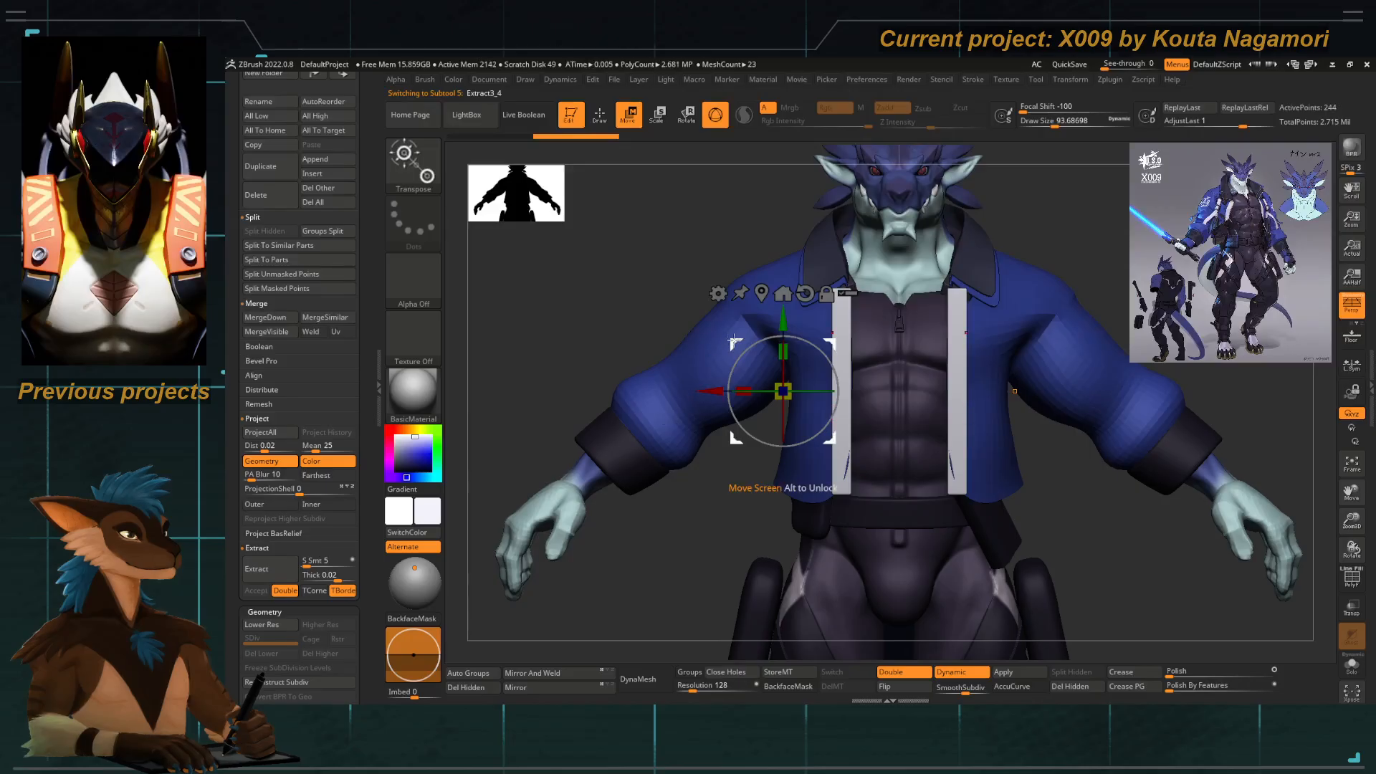
left_click_drag(734, 341, 688, 372, "ctrl")
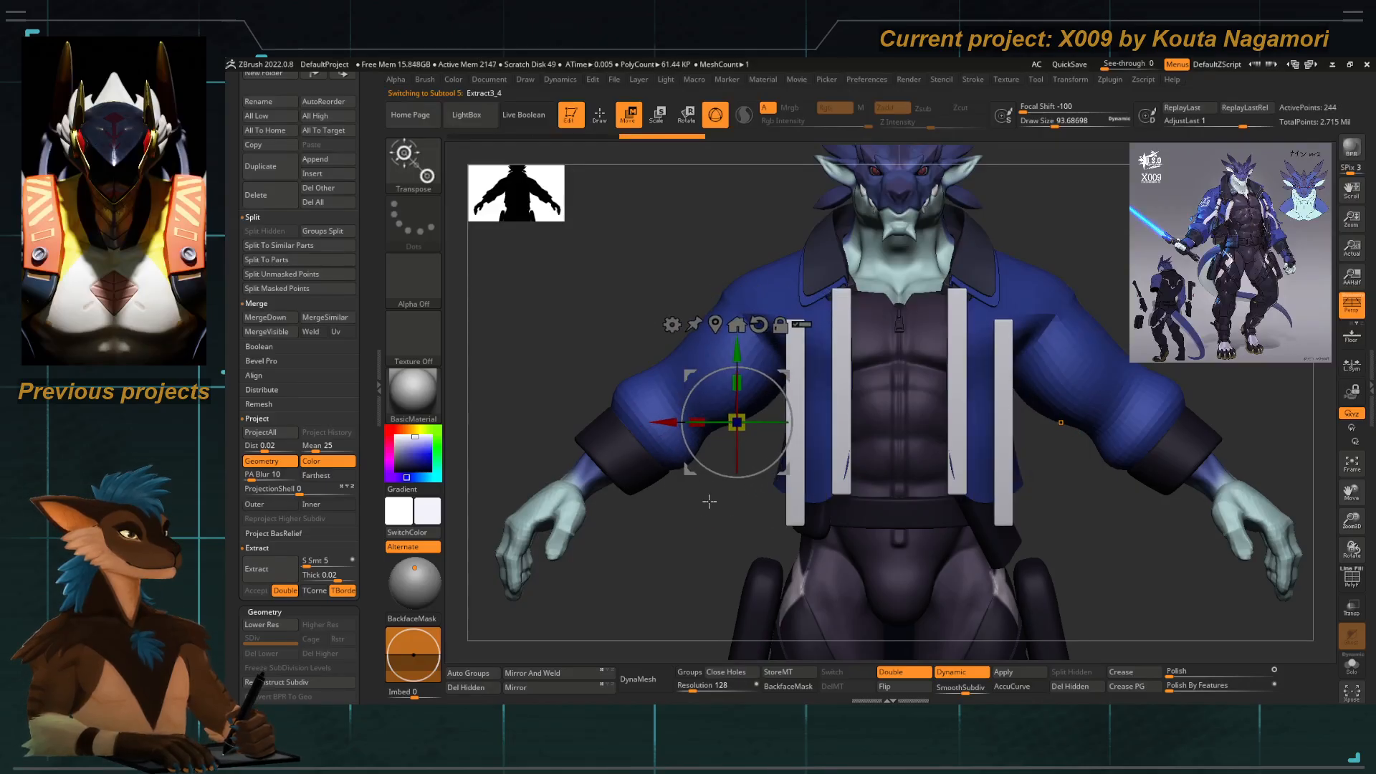
Apply a bend deformer to the inner pair of strips and curve their upper part back towards the jacket front in side view.
left_click(840, 359, "alt")
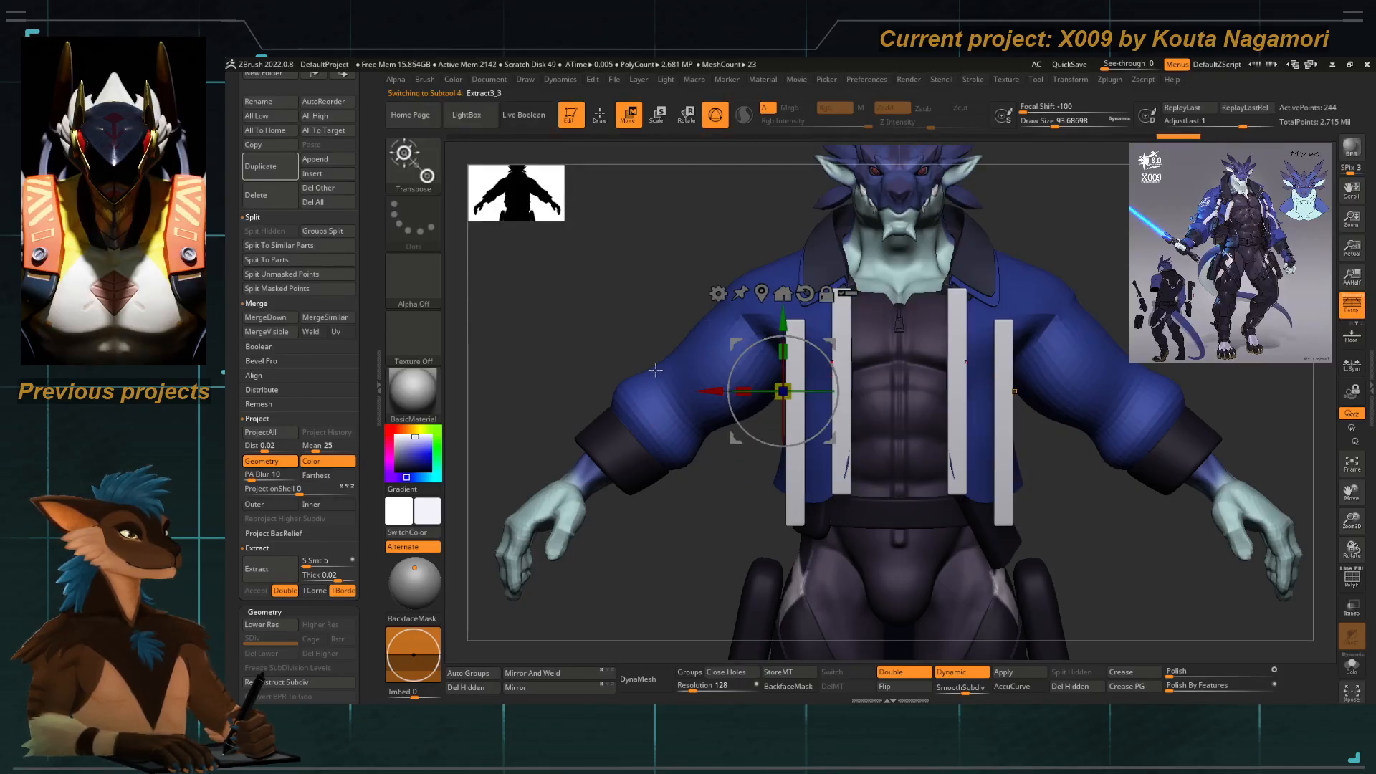
key("q")
key("w")
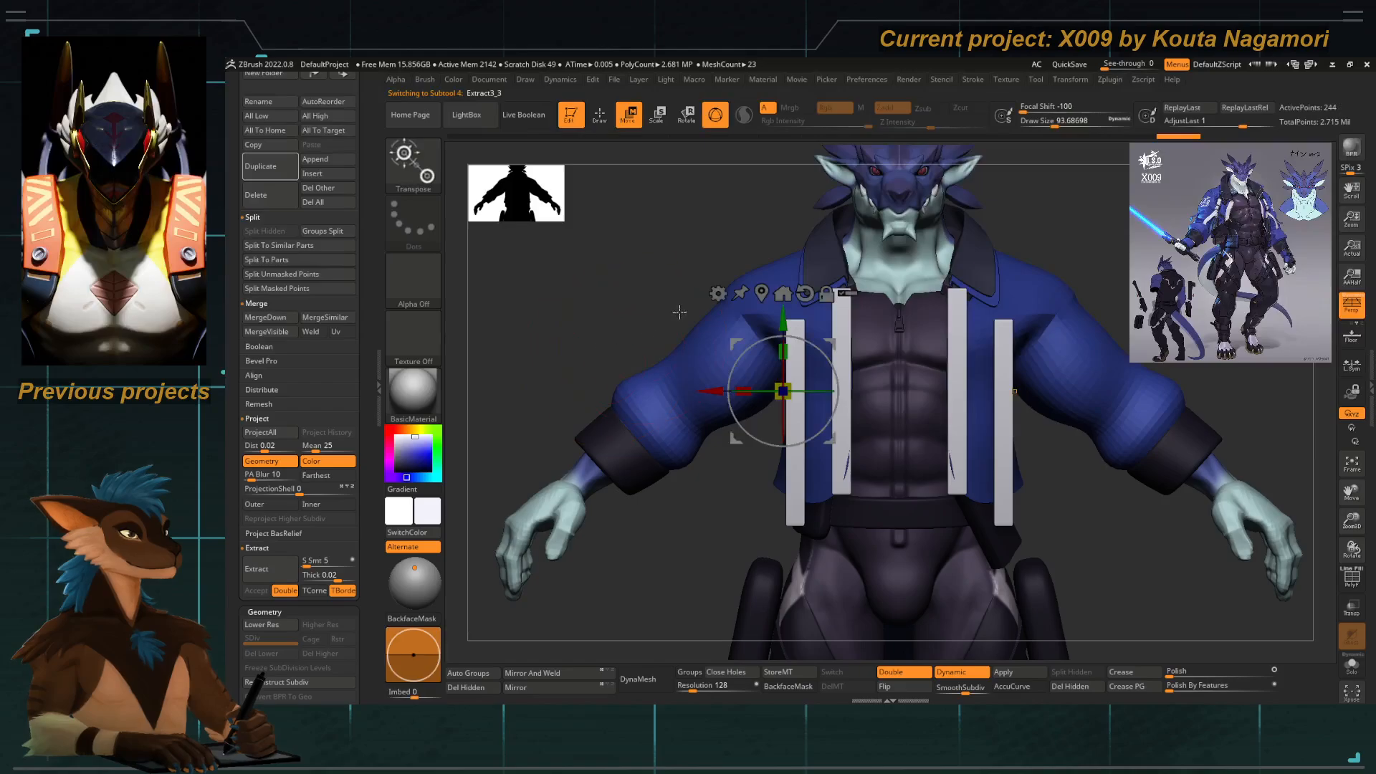
left_click(719, 297)
left_click(838, 327)
left_click_drag(586, 302, 672, 321)
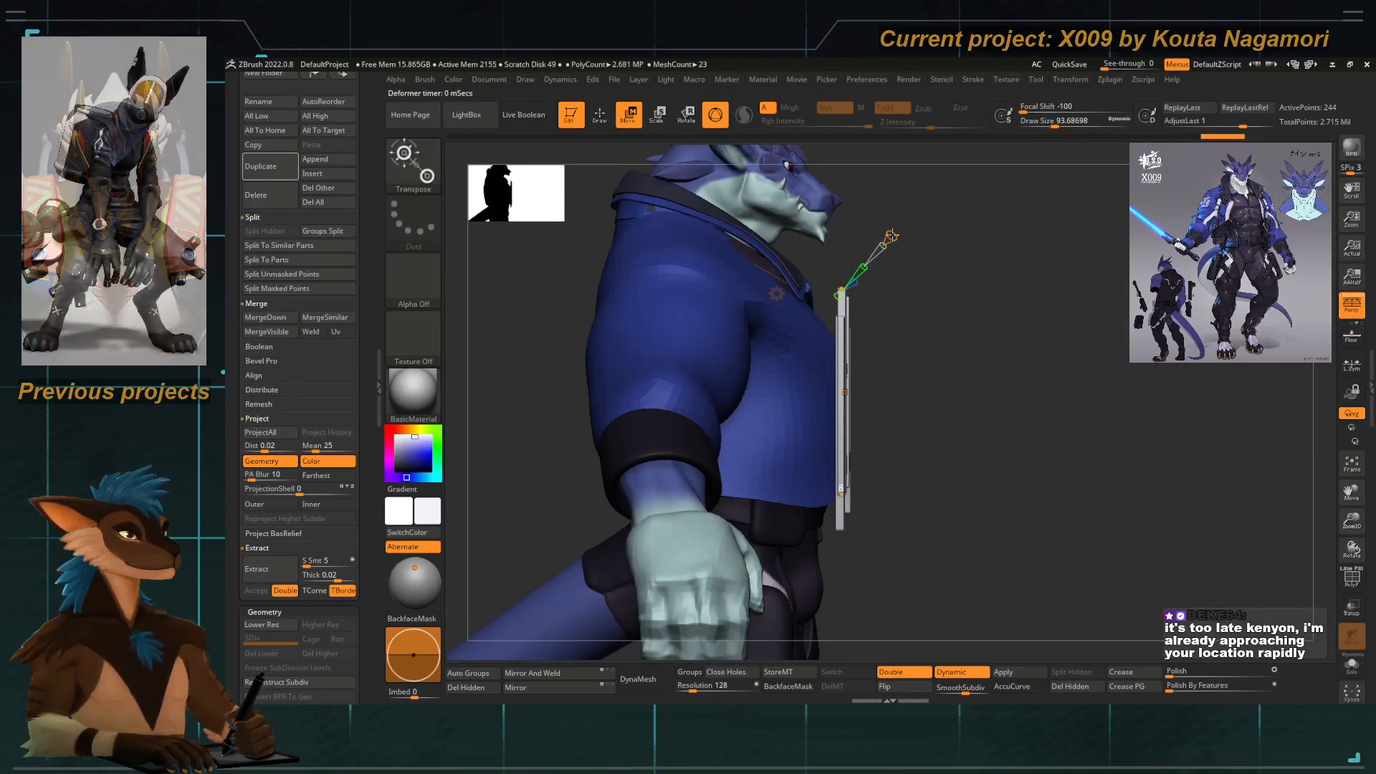
right_click_drag(833, 300, 848, 294, "ctrl")
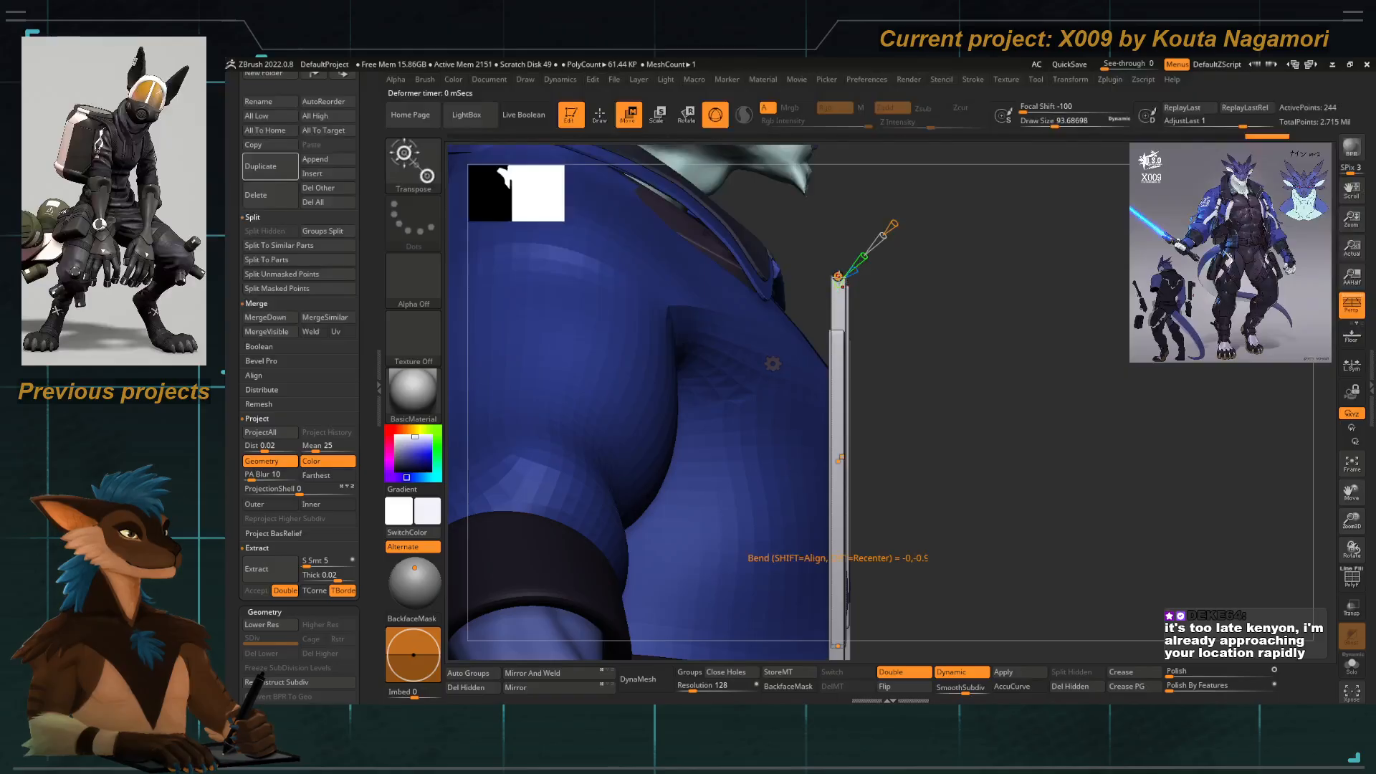
left_click_drag(838, 276, 775, 290)
left_click_drag(838, 460, 851, 395)
right_click_drag(836, 540, 839, 347, "alt")
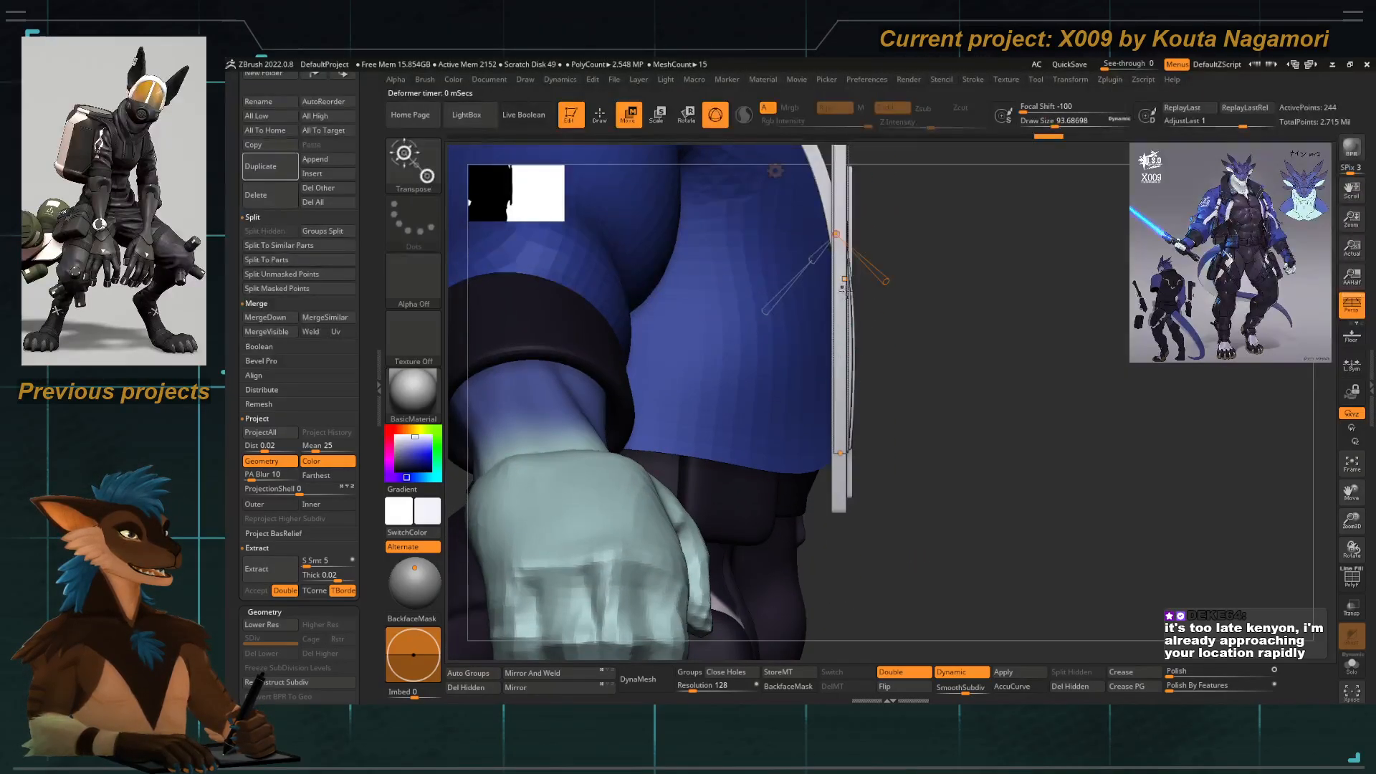
Bend the upper ends of the inner strips outward under the collar so they follow the jacket's front opening.
mouse_move(896, 355)
left_mouse_down()
mouse_move(621, 374)
mouse_move(660, 359)
mouse_move(735, 523)
left_mouse_up()
mouse_move(701, 438)
left_mouse_down()
mouse_move(724, 428)
mouse_move(614, 350)
mouse_move(654, 339)
left_mouse_up()
key("q")
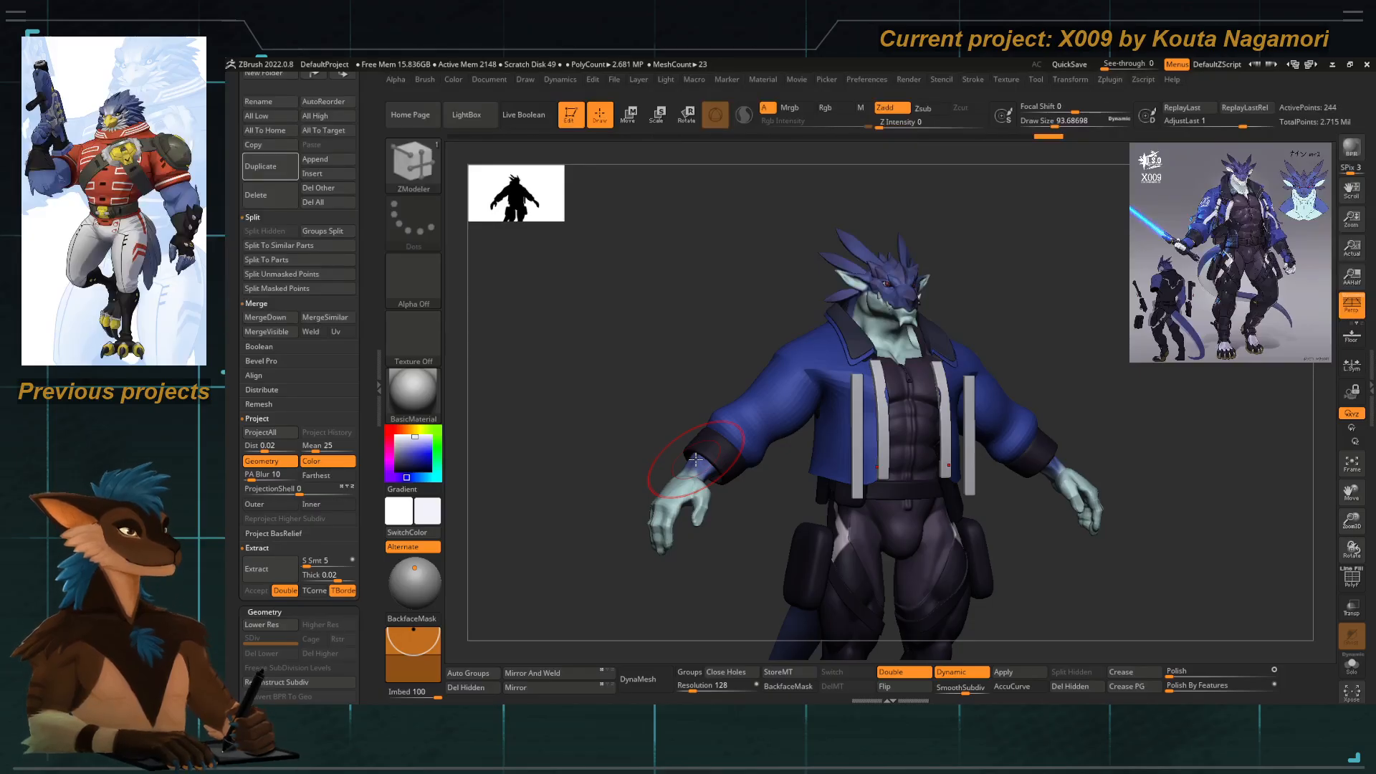
left_click_drag(740, 279, 713, 320, "shift")
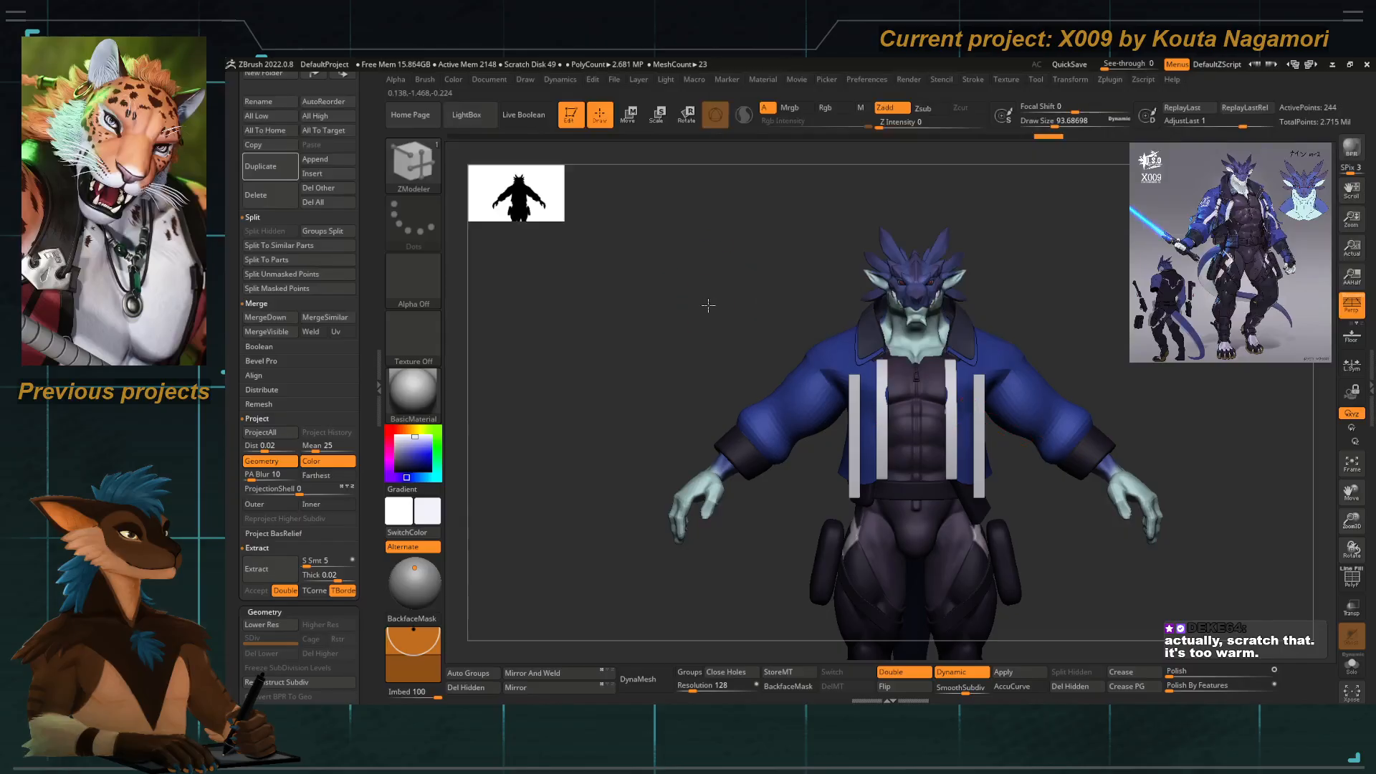
mouse_move(708, 305)
left_mouse_down("alt")
mouse_move(717, 372)
mouse_move(757, 410)
left_mouse_up("alt")
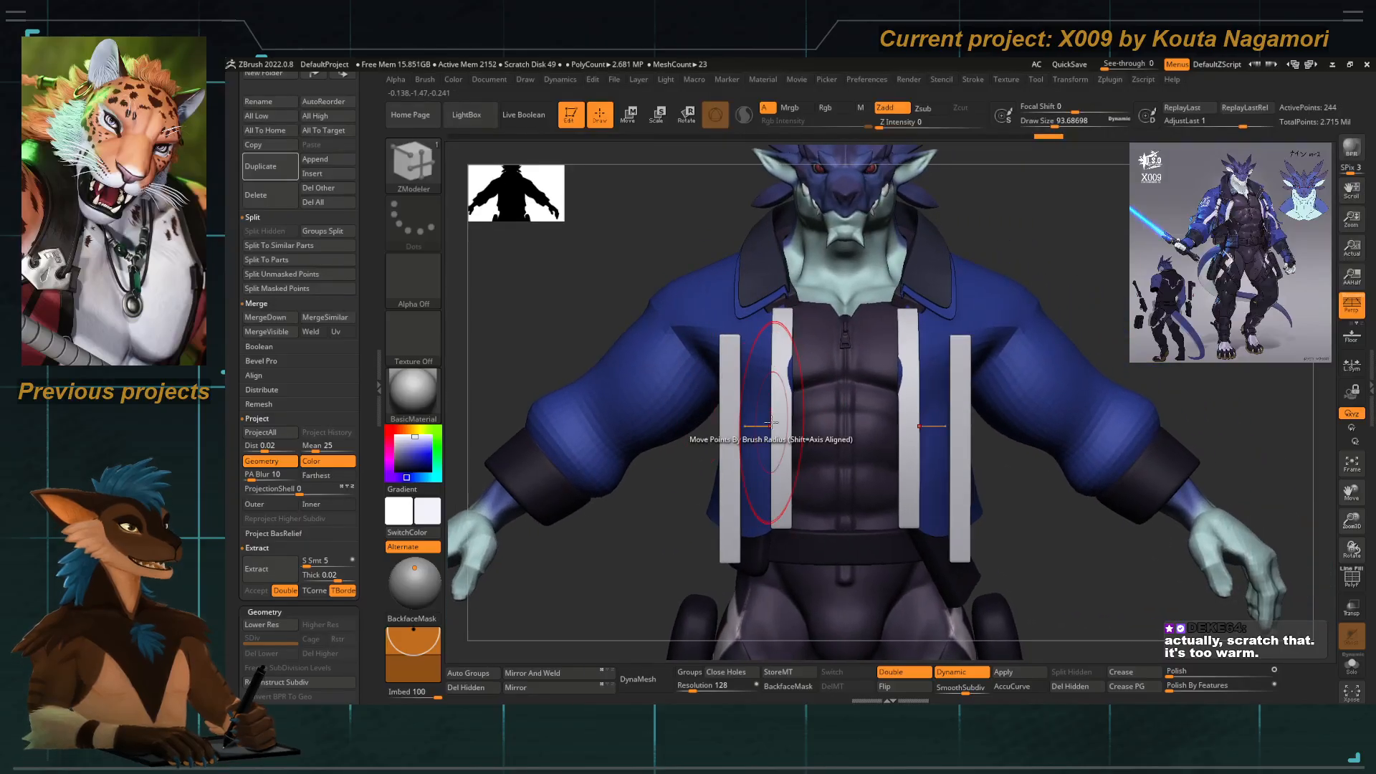
key("w")
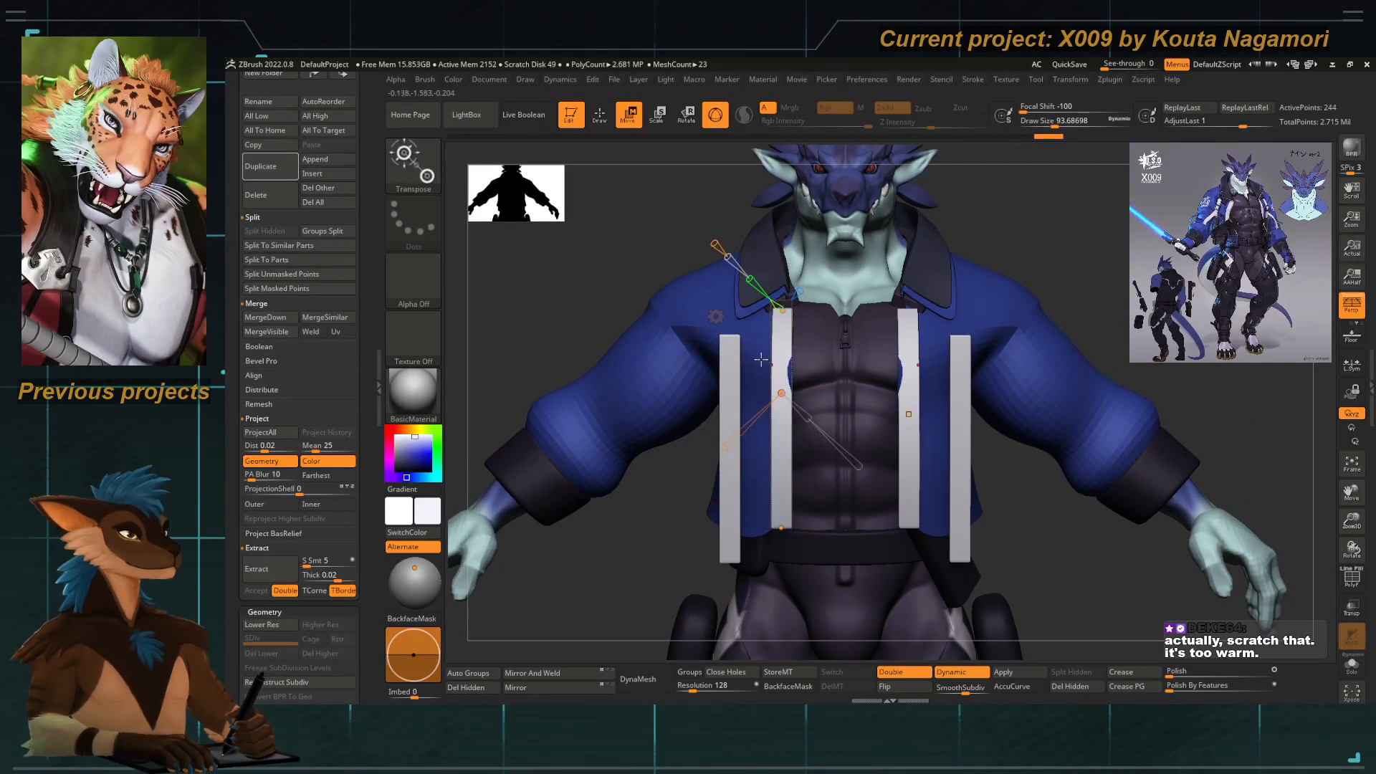
right_click_drag(753, 337, 761, 372, "alt")
left_click_drag(575, 228, 595, 239)
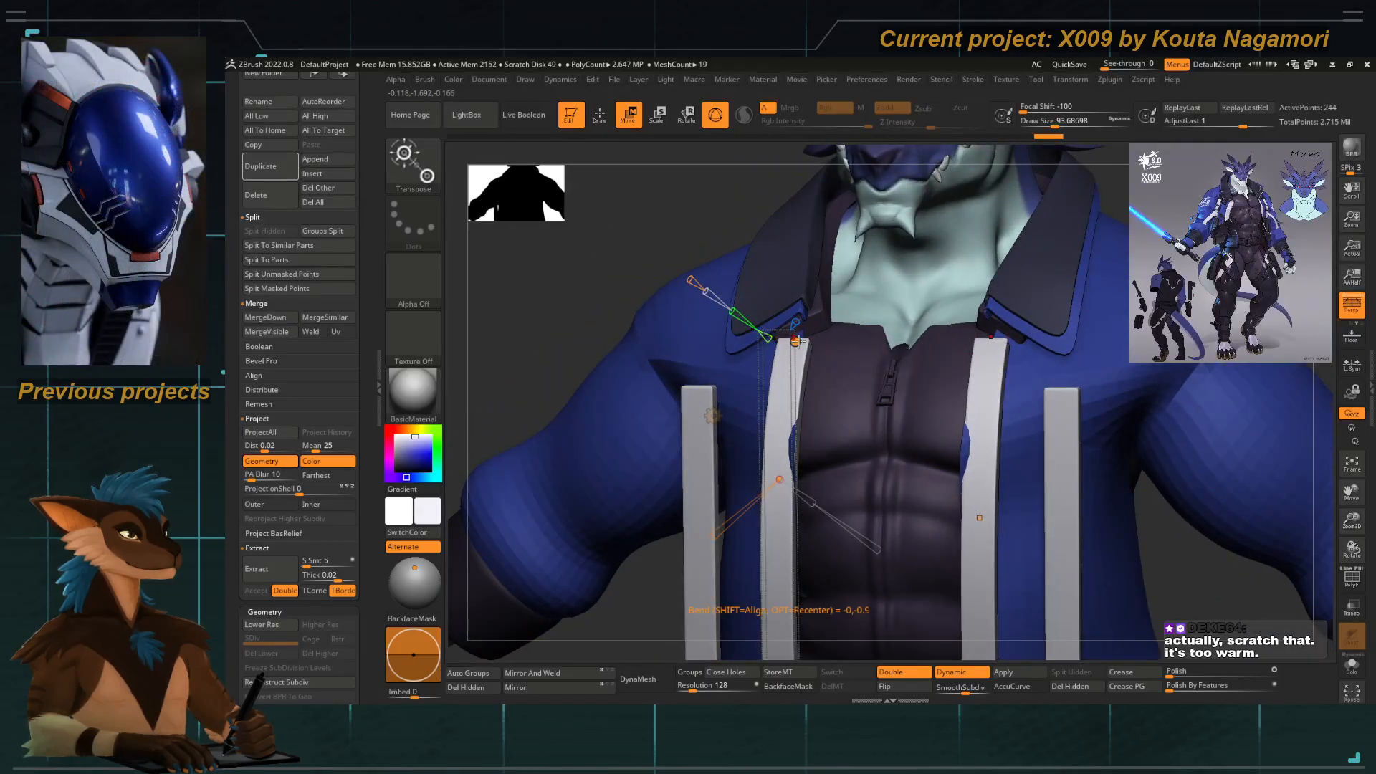
left_click_drag(795, 341, 726, 328)
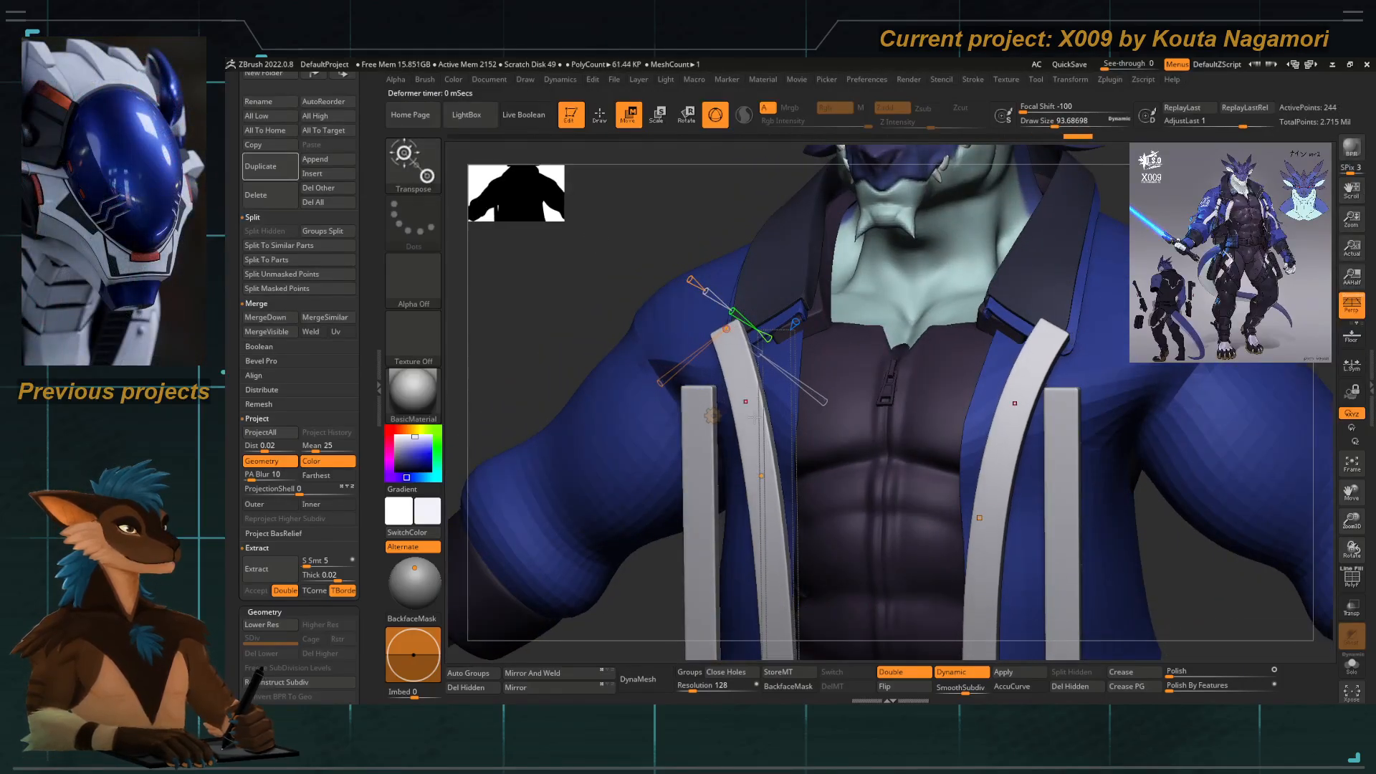
Bend the inner trim strips inward along the jacket opening and twist their upper ends to fold under the collar.
left_click_drag(761, 469, 797, 314)
left_click_drag(801, 383, 804, 385)
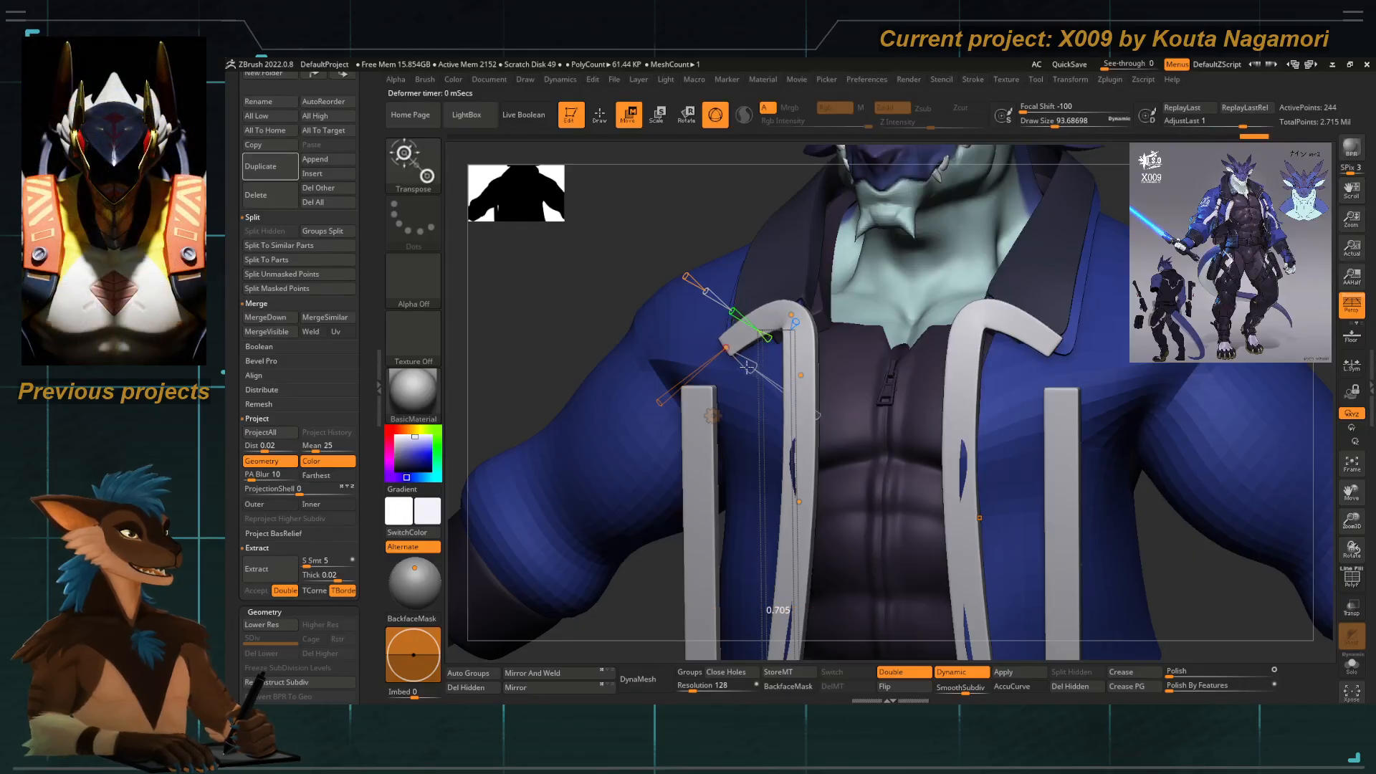
left_click_drag(747, 367, 757, 373)
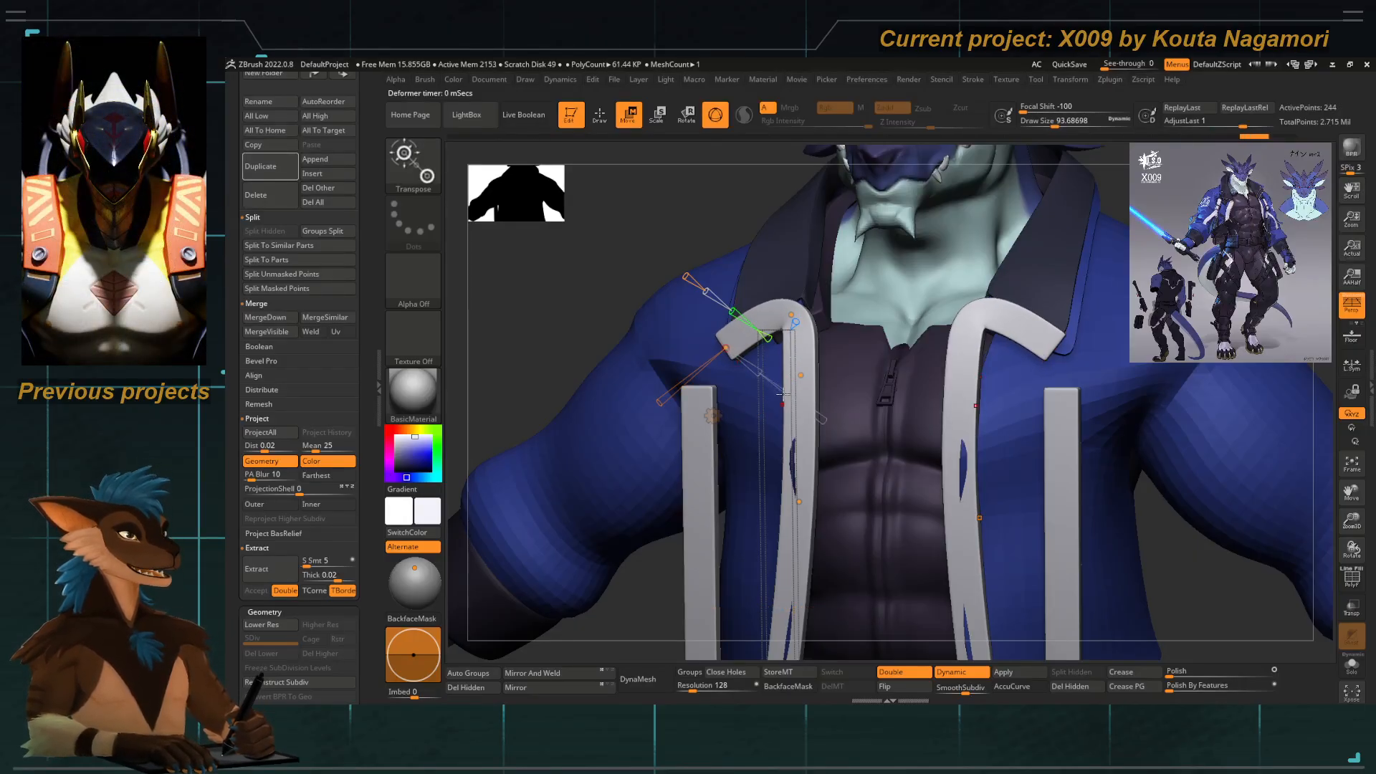
left_click_drag(659, 403, 768, 344)
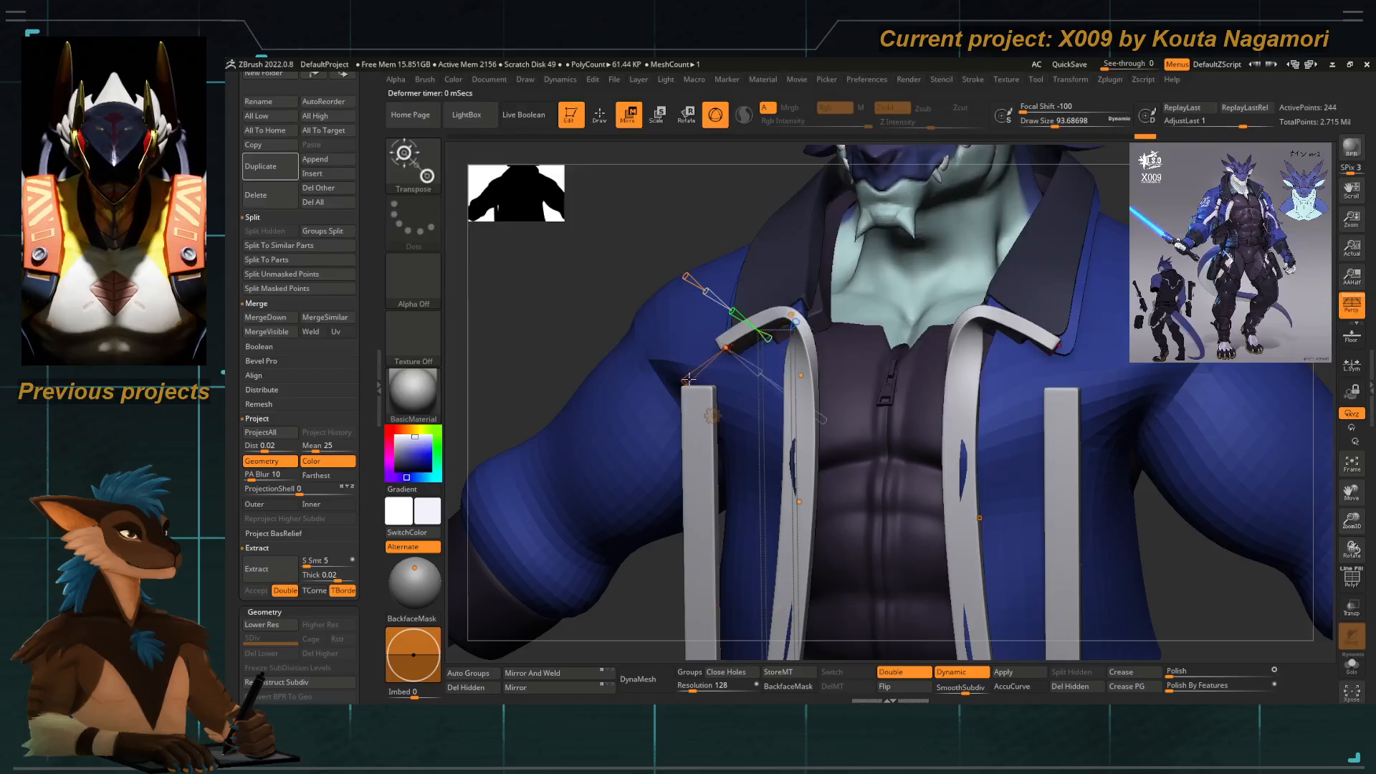
left_click_drag(688, 380, 703, 370)
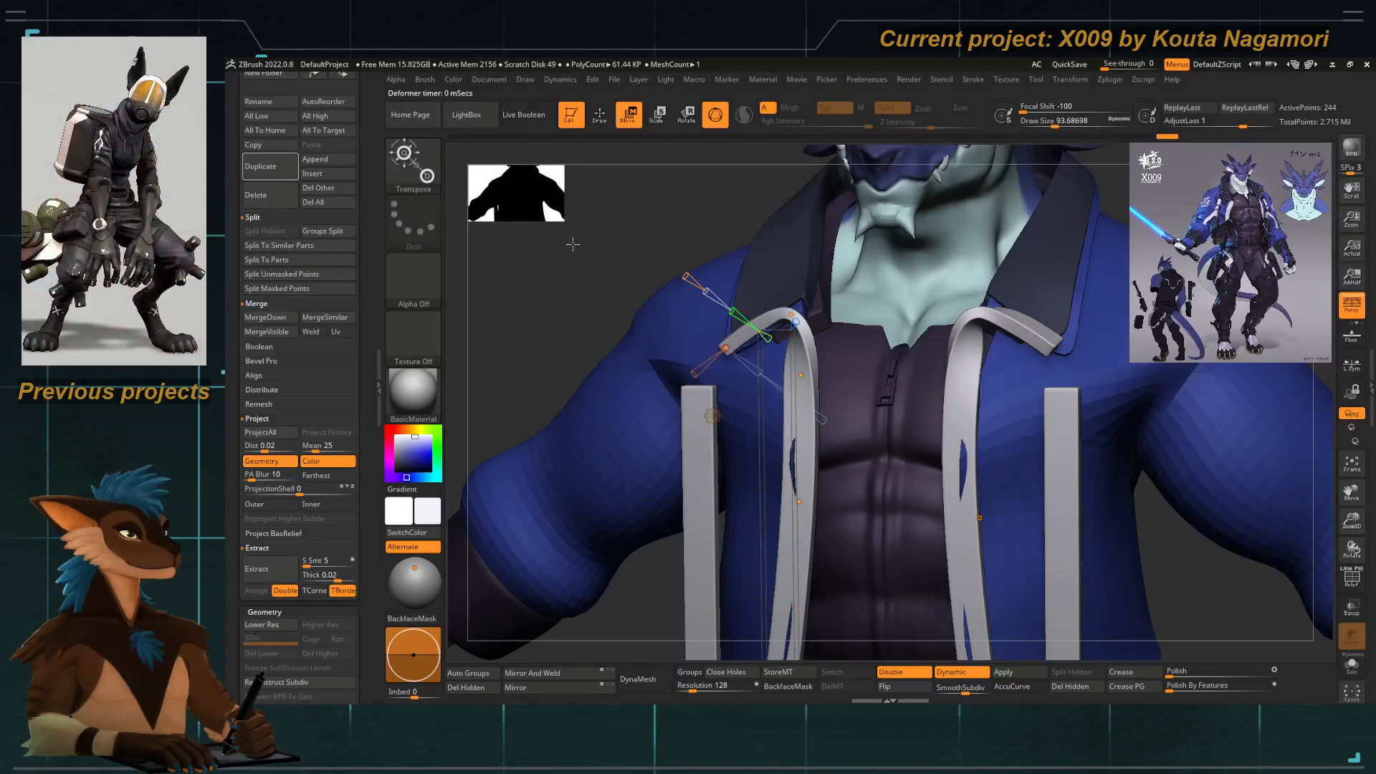
Adjust the strips' upper bend in side view so the folded ends and upper chest section sit closer to the jacket.
left_click_drag(573, 244, 639, 242)
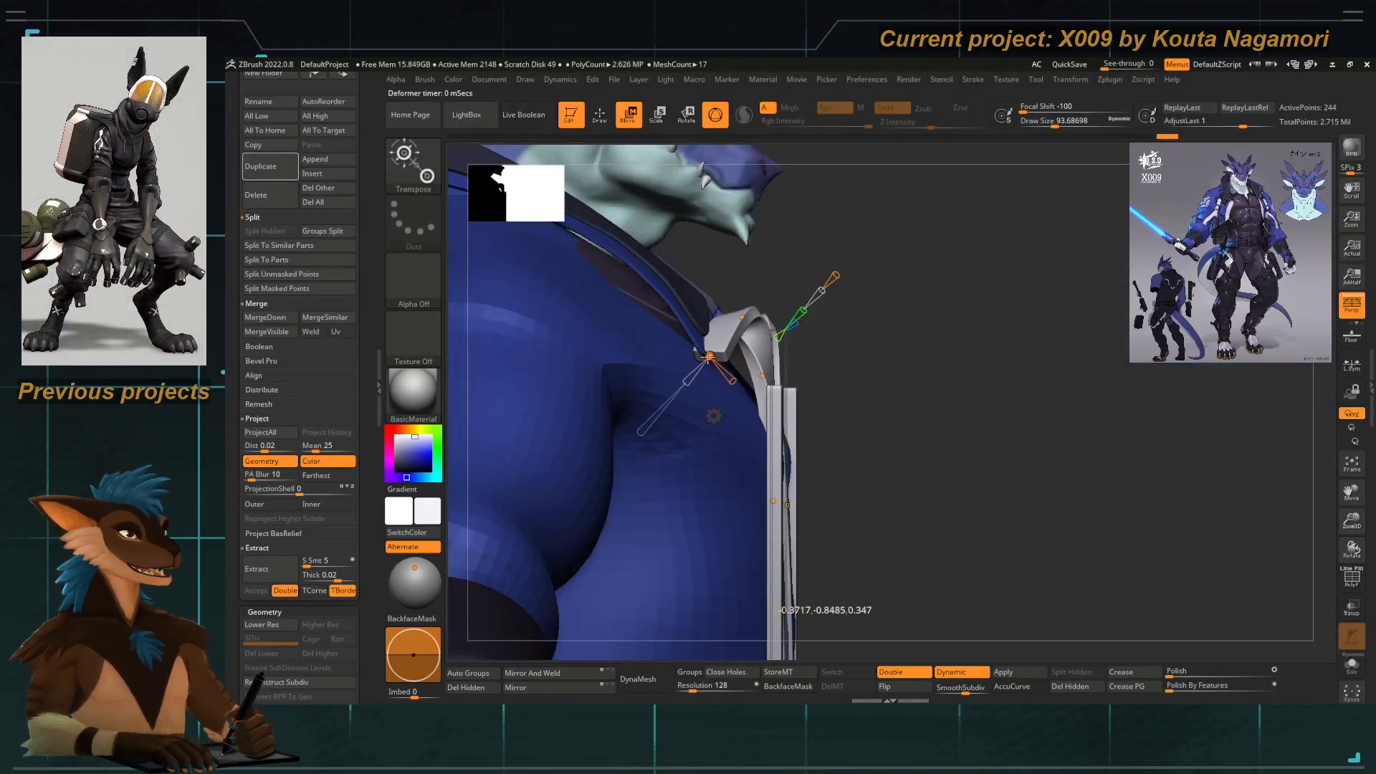
left_click_drag(743, 316, 726, 315)
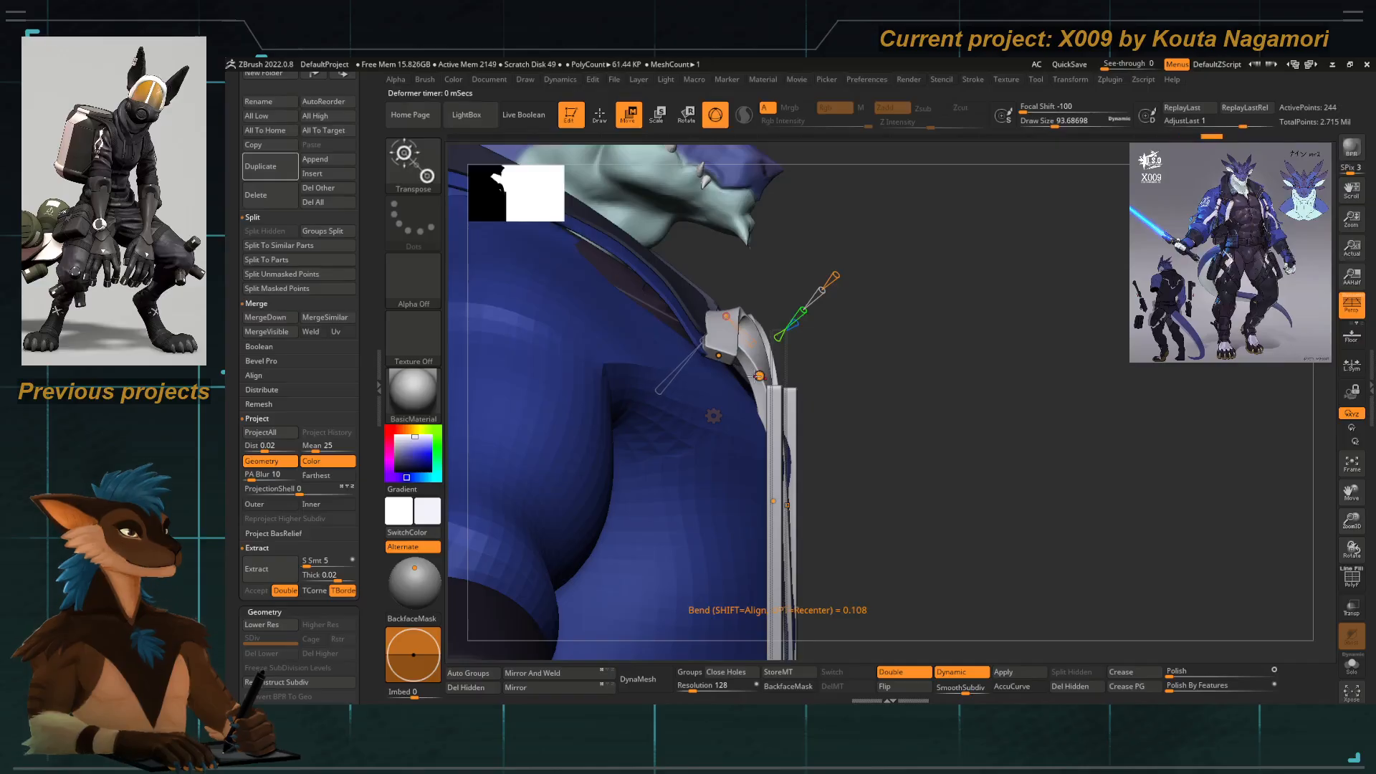
left_click_drag(758, 375, 750, 382)
left_click_drag(881, 458, 835, 453, "shift")
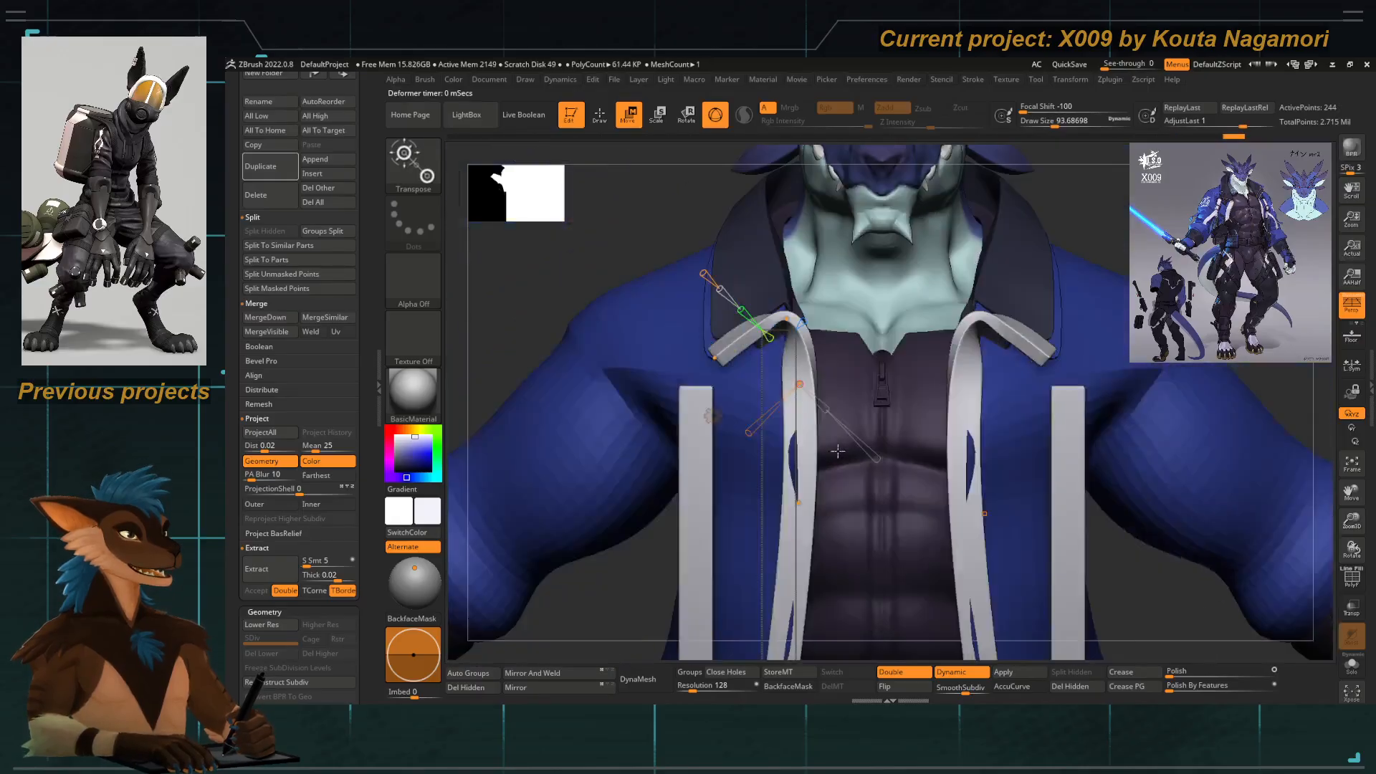
left_click_drag(786, 320, 786, 319)
Shift the middle and lower ends of the inner strips to follow the jacket opening down to its hem.
right_click_drag(812, 392, 815, 295, "alt")
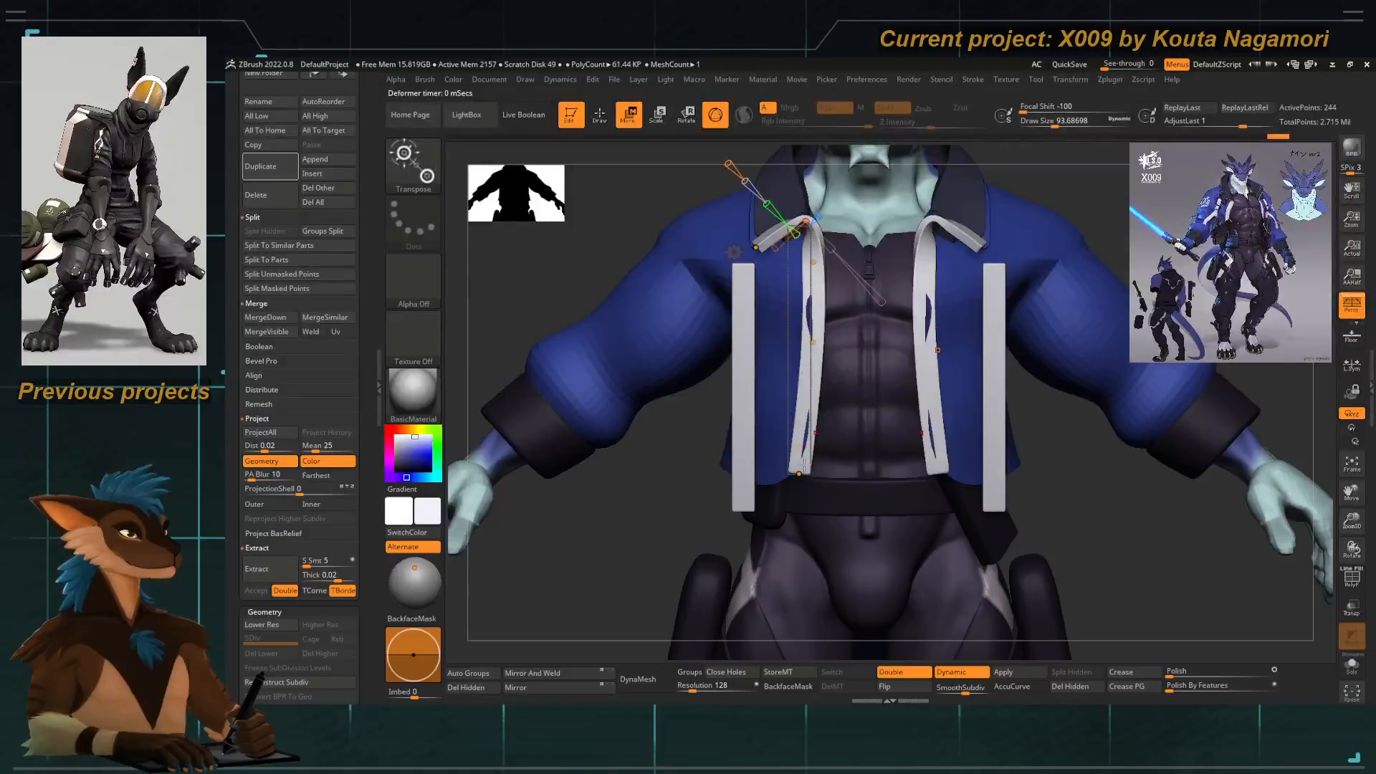
left_click_drag(812, 343, 810, 344)
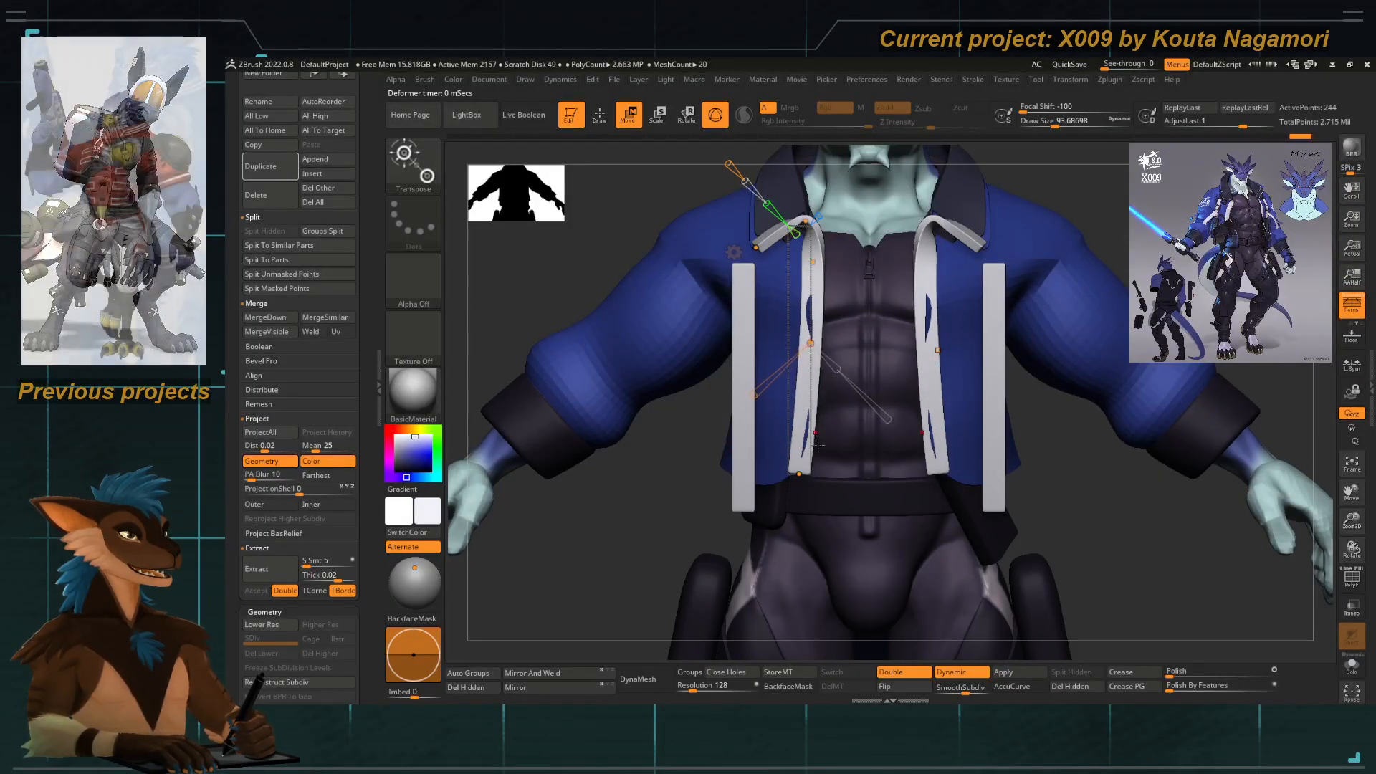
left_click_drag(799, 474, 807, 479)
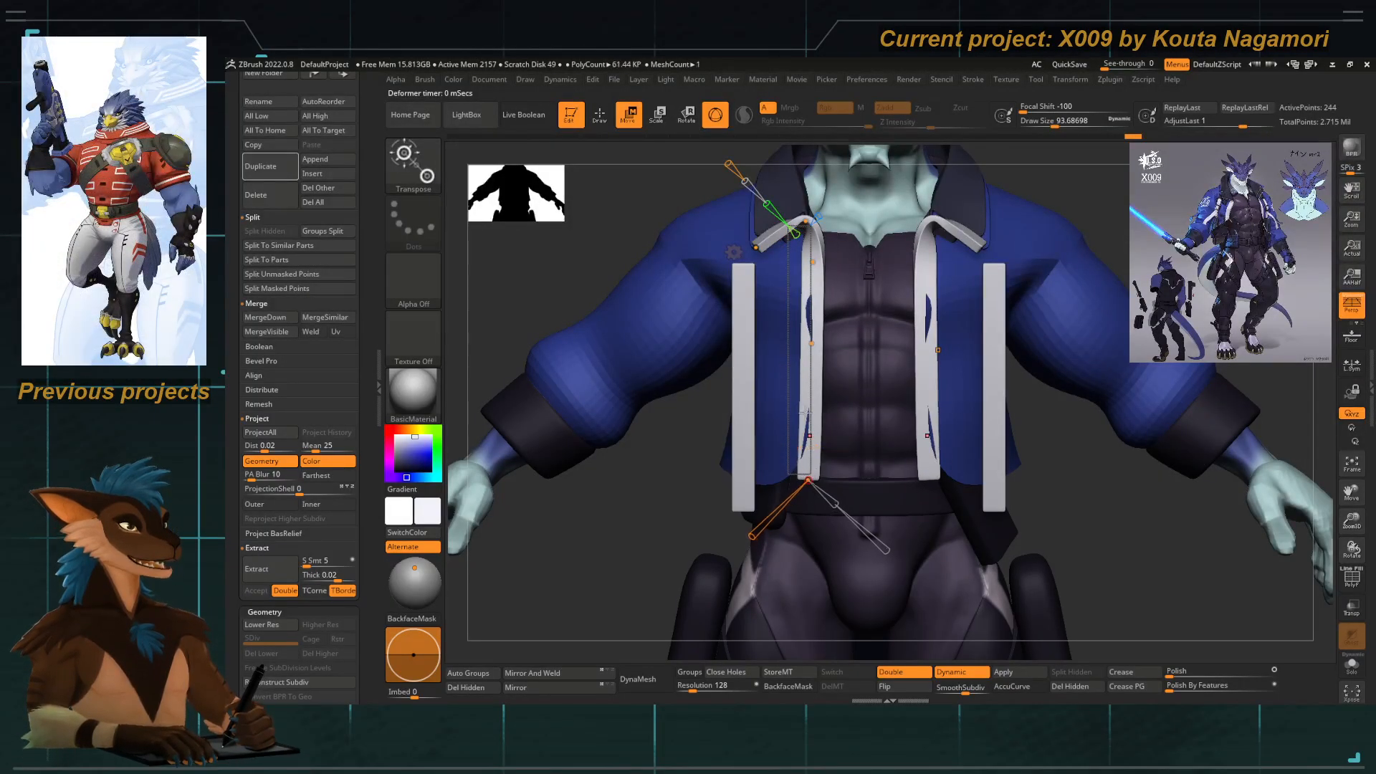
Twist the strips' folded top ends and chest-level section so their flat faces follow the jacket surface.
right_click_drag(766, 258, 814, 350, "alt")
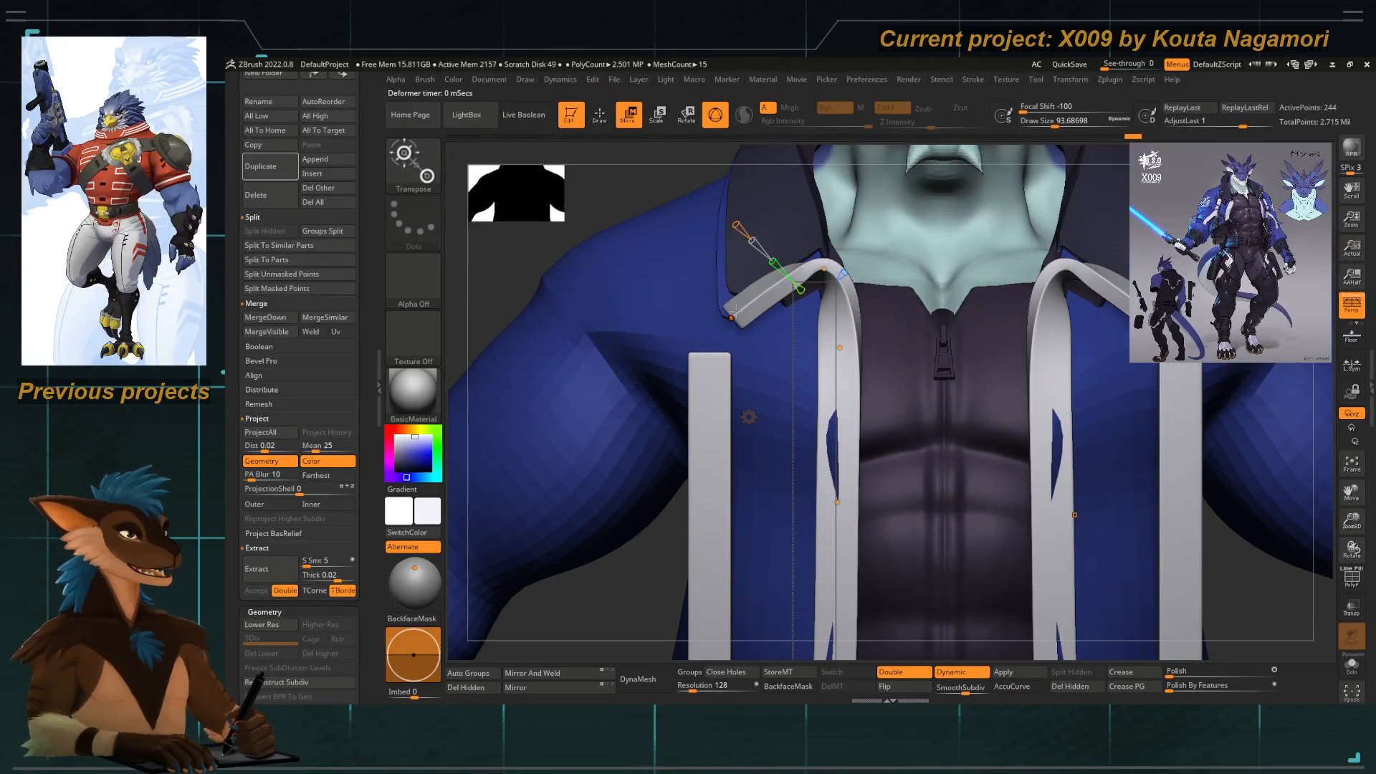
left_click_drag(707, 342, 698, 398)
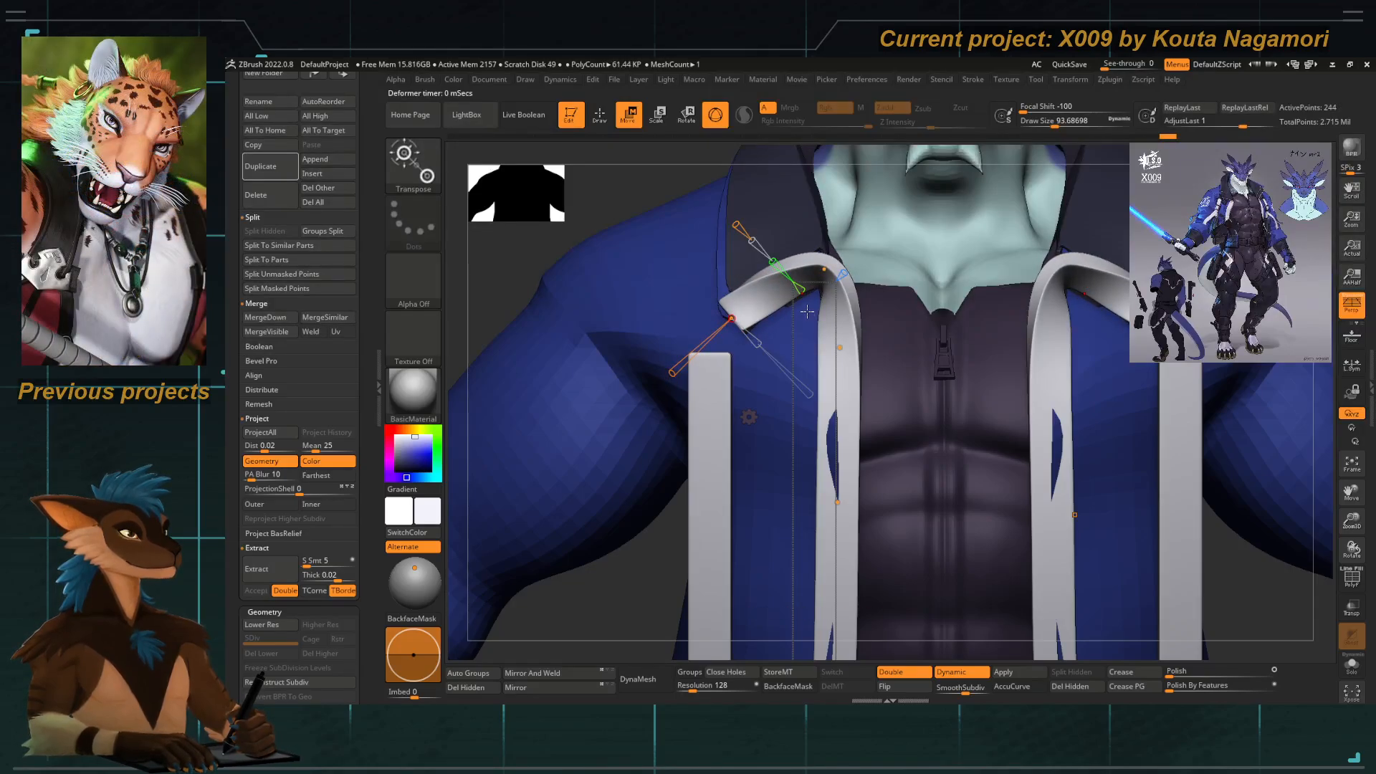
left_click_drag(824, 269, 778, 314)
left_click_drag(790, 395, 797, 389)
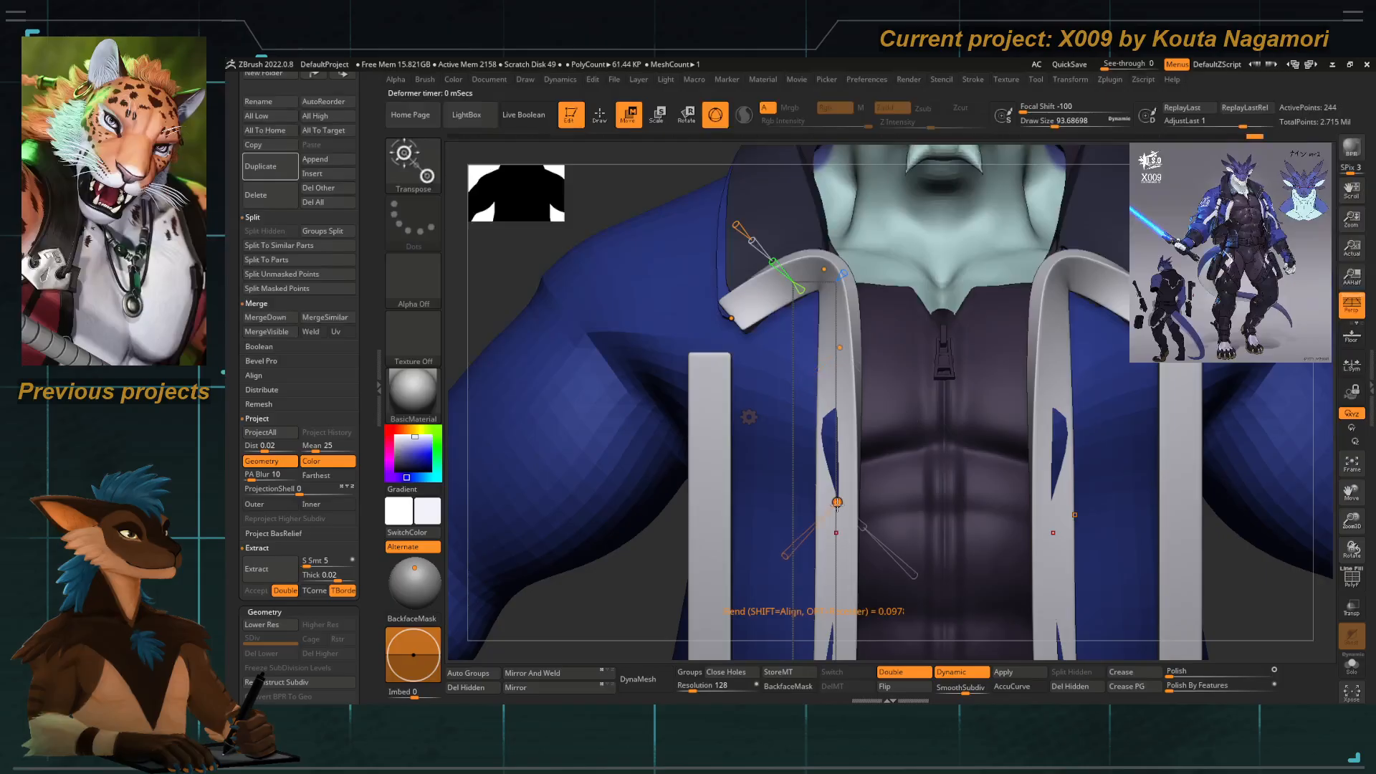
left_click_drag(789, 553, 793, 547)
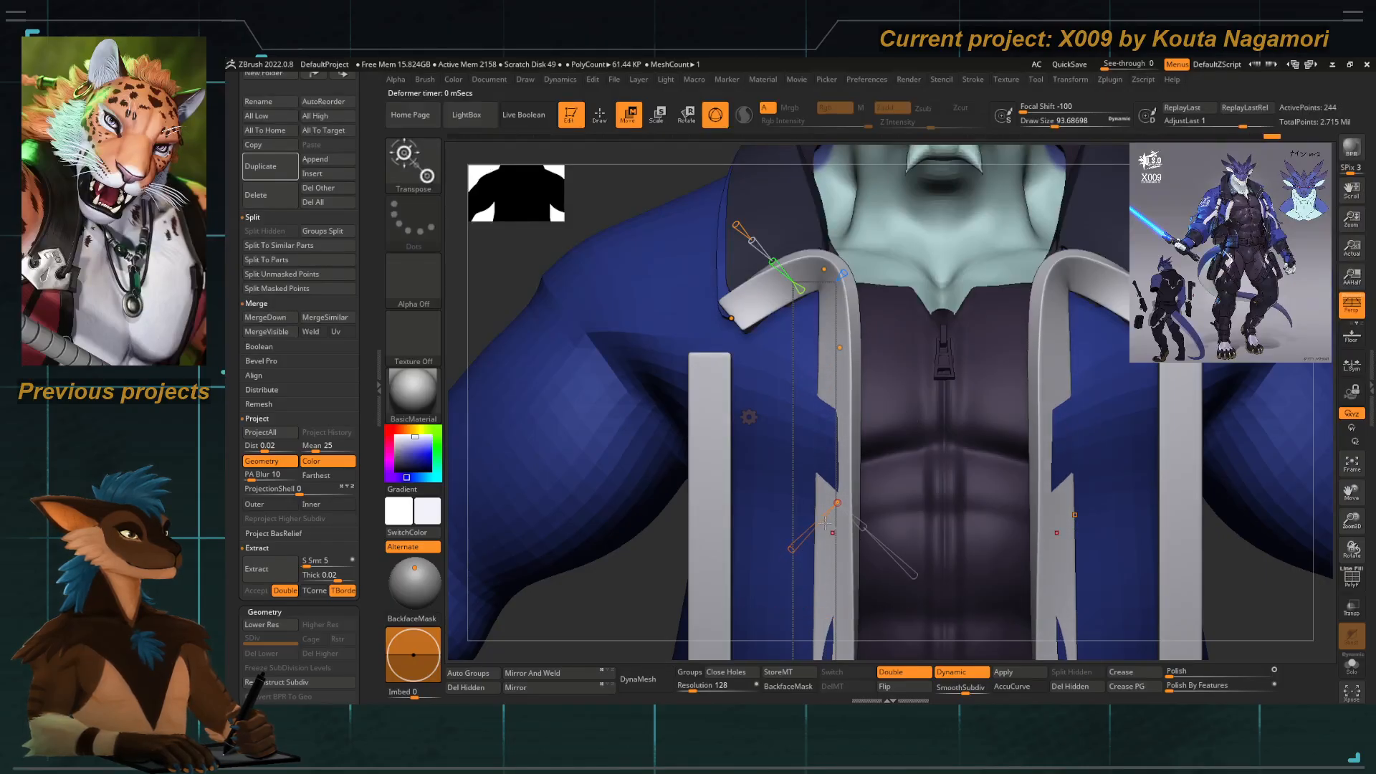
Leave the bend deformer and display the polygon wireframe on the inner trim strips.
key("q")
mouse_move(814, 466)
right_mouse_down("ctrl")
mouse_move(676, 346)
mouse_move(623, 255)
mouse_move(593, 268)
mouse_move(627, 288)
right_mouse_up("ctrl")
key("w")
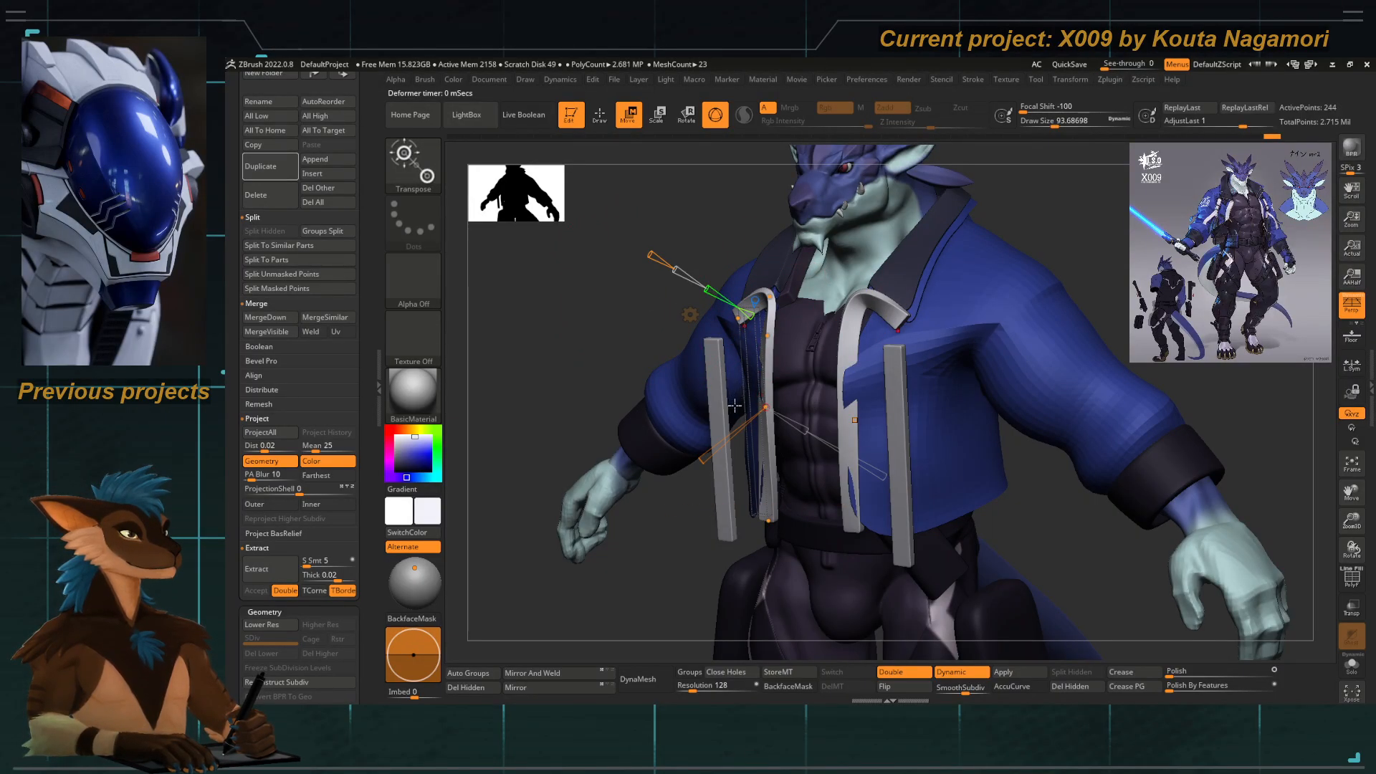
key("q")
mouse_move(743, 397)
right_mouse_down("ctrl")
mouse_move(758, 390)
mouse_move(756, 352)
right_mouse_up("ctrl")
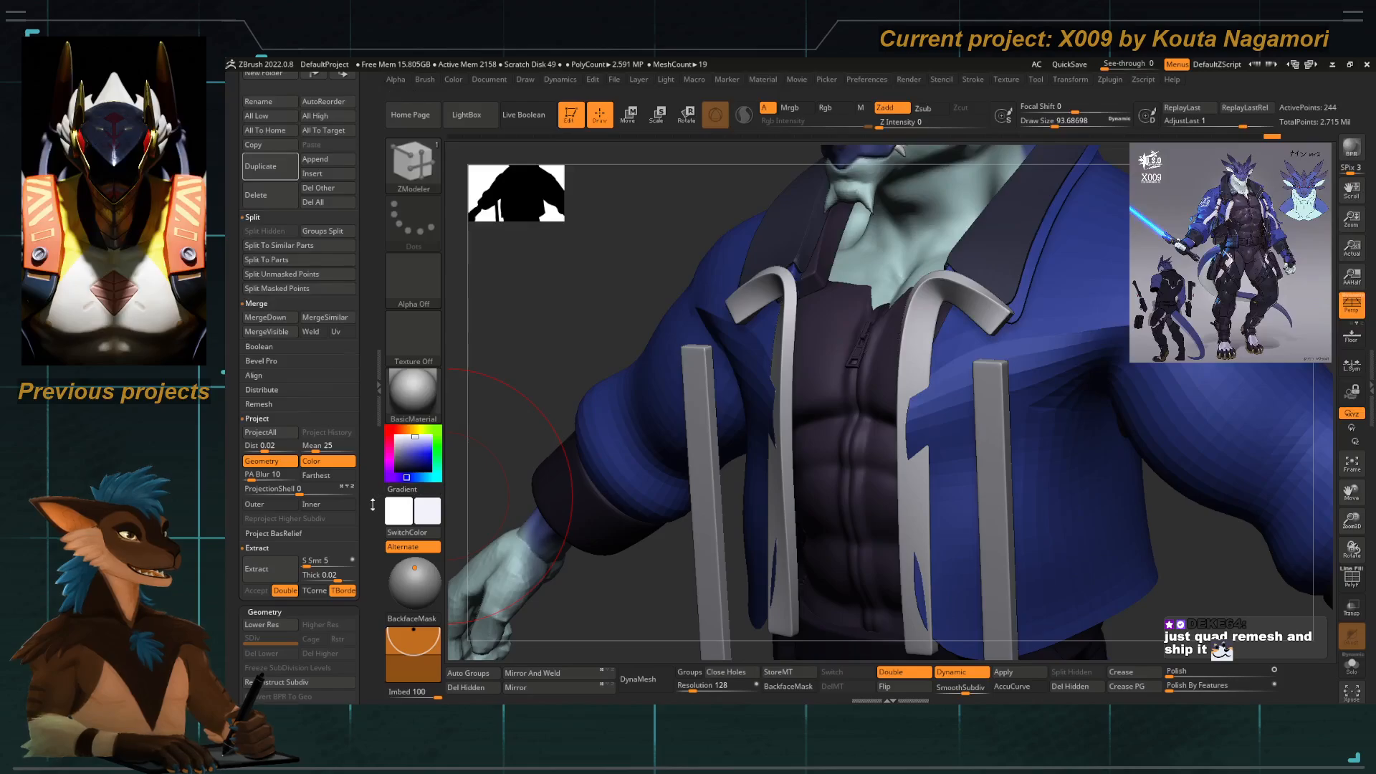
scroll(373, 504, "down", 5)
left_click(1347, 579)
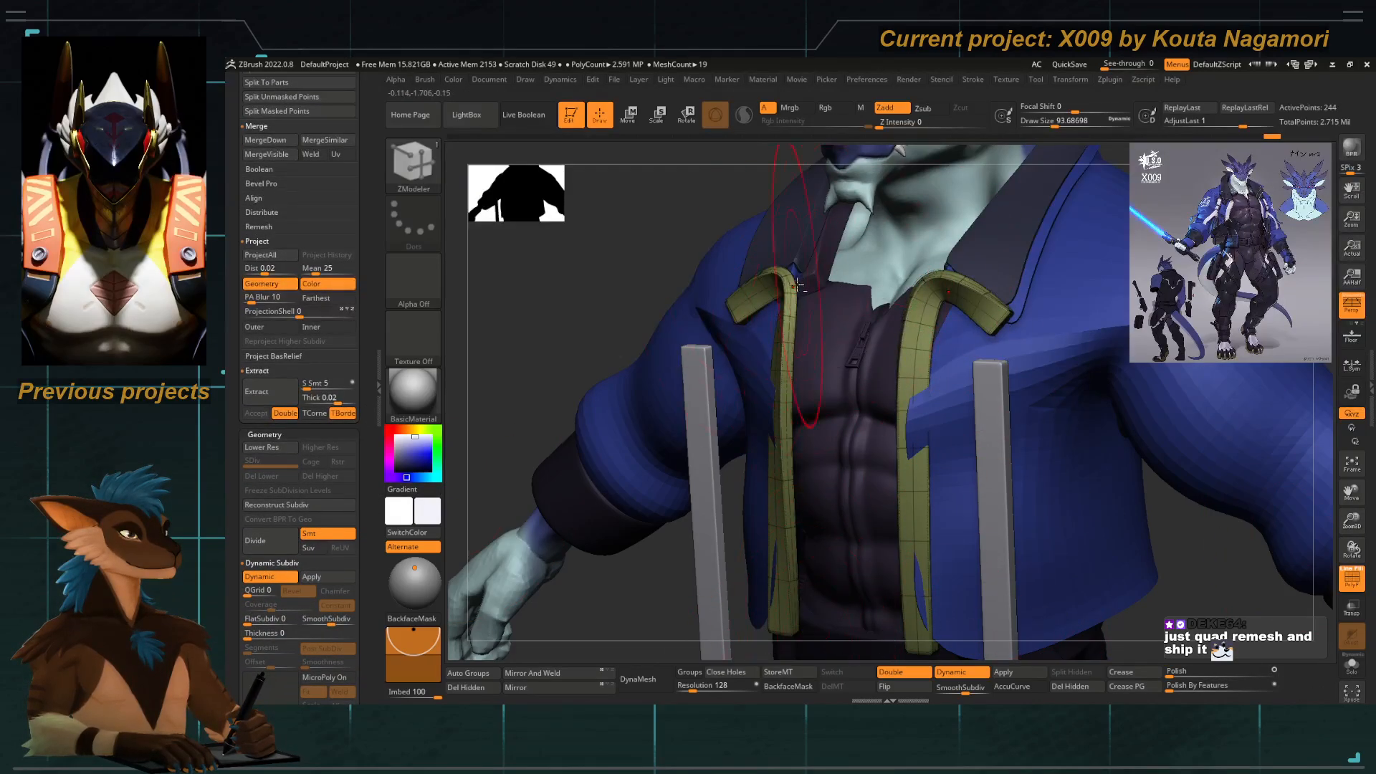
right_click_drag(750, 362, 779, 369, "ctrl")
Use the ZModeler brush to delete the polyloop along the narrow edge of the inner trim strips.
key("b")
key("z")
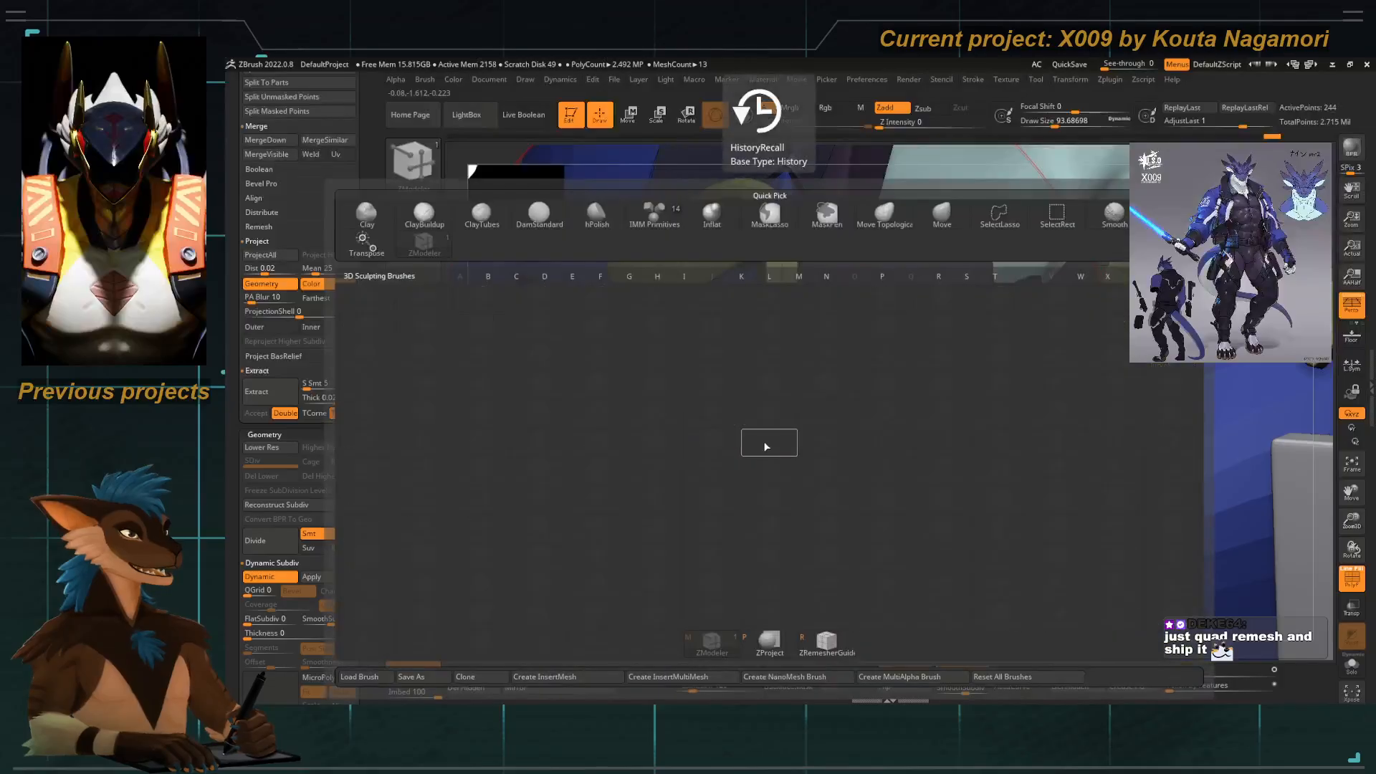
key("m")
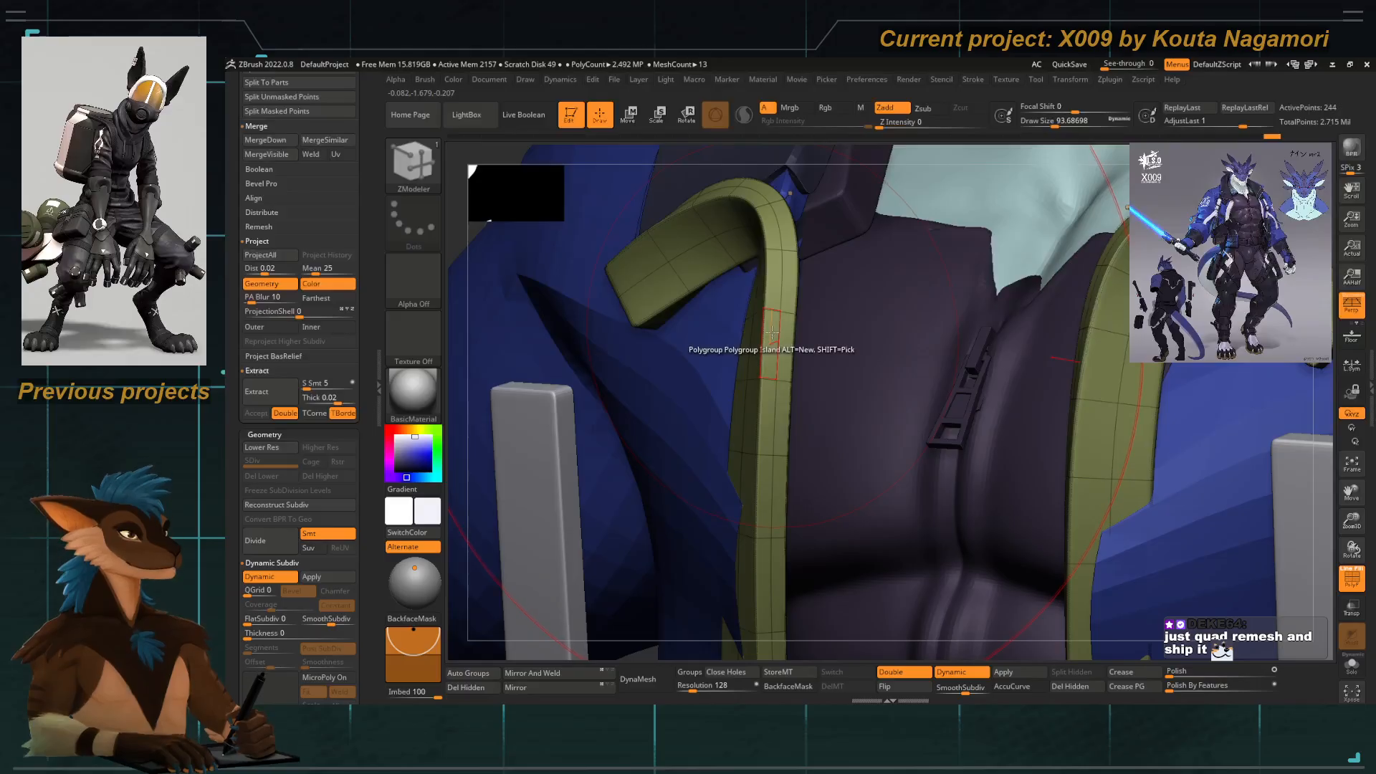
key("space")
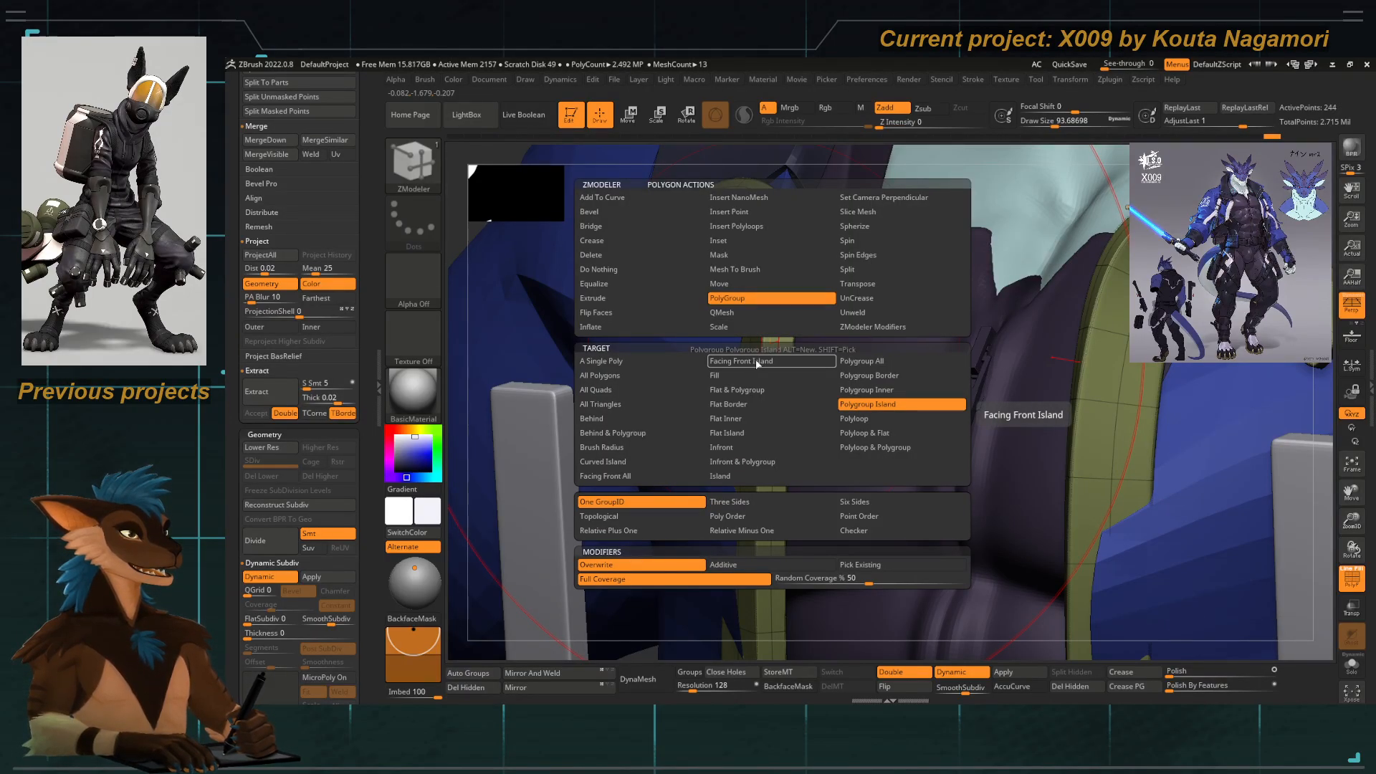
left_click(703, 329)
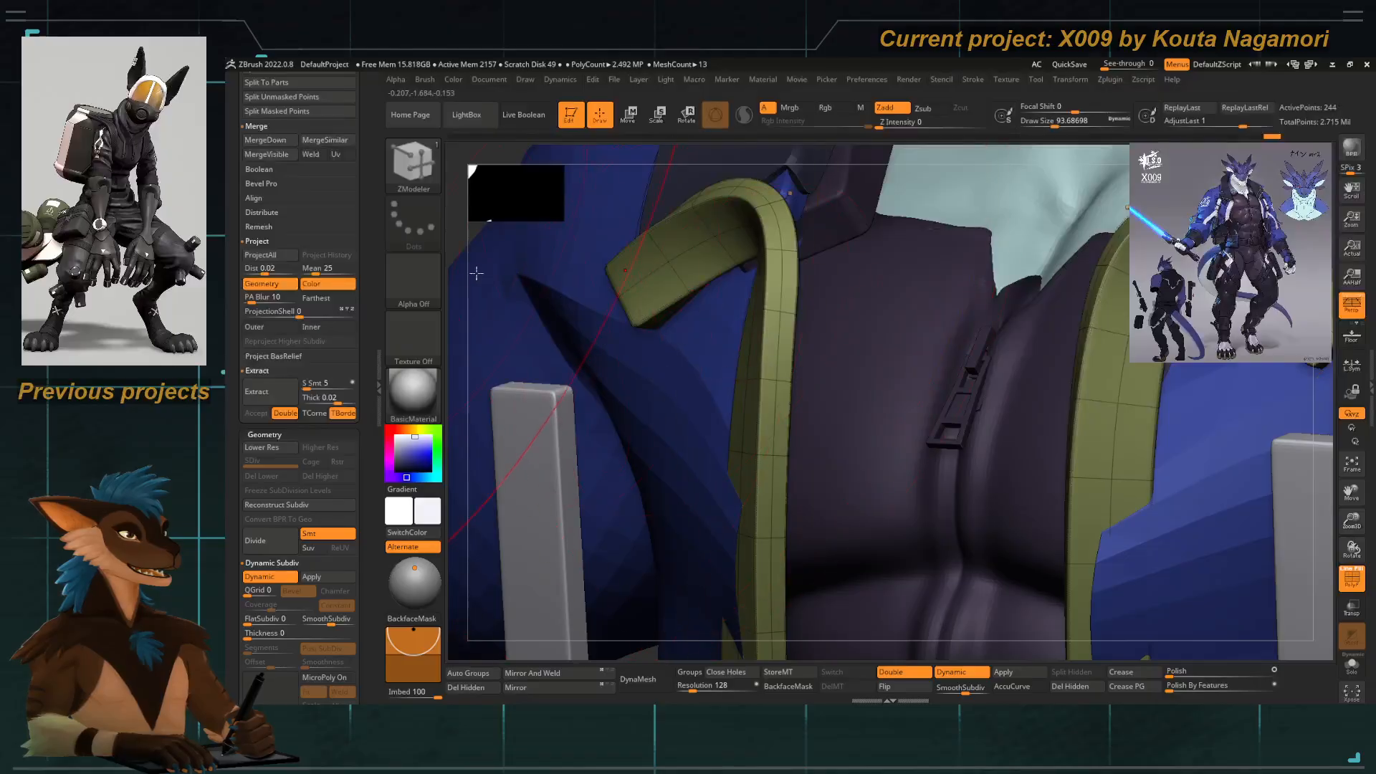
left_click_drag(464, 290, 680, 322)
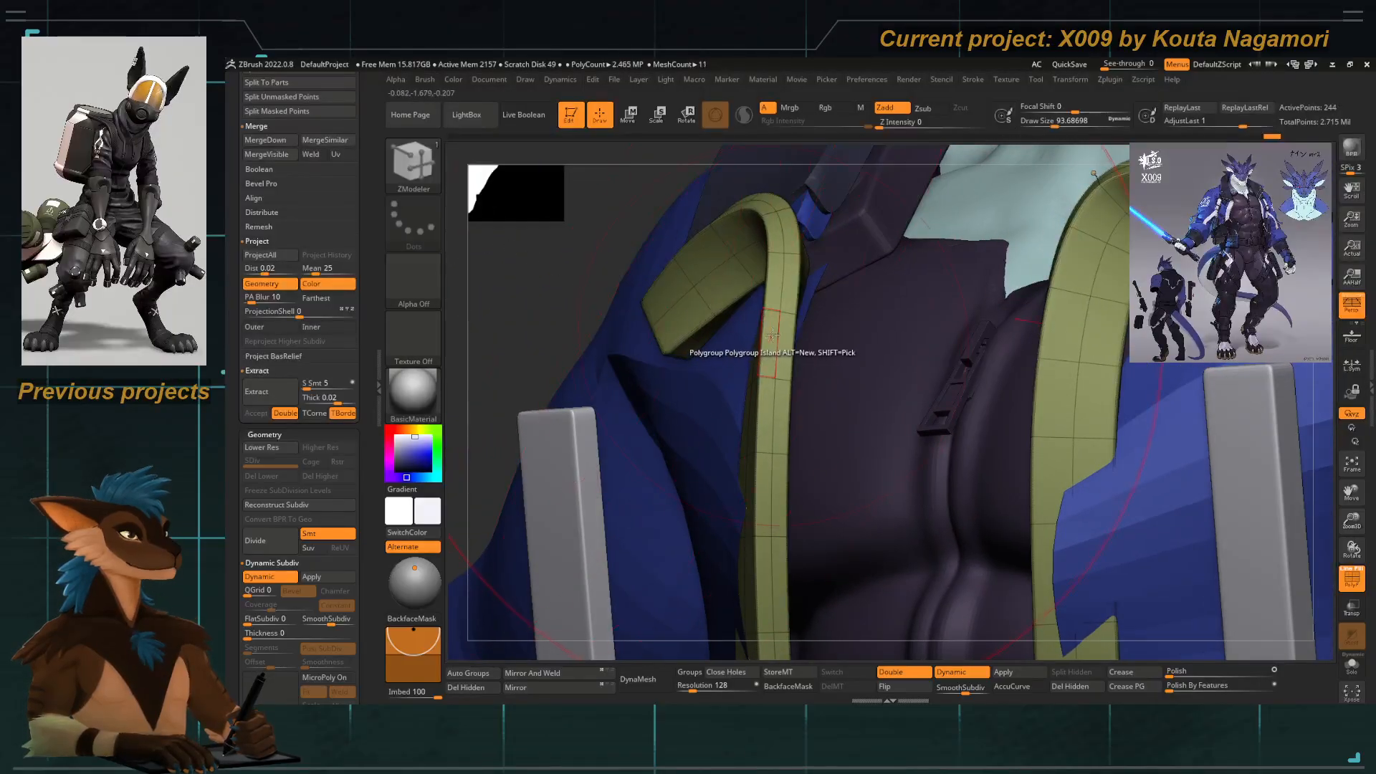
key("space")
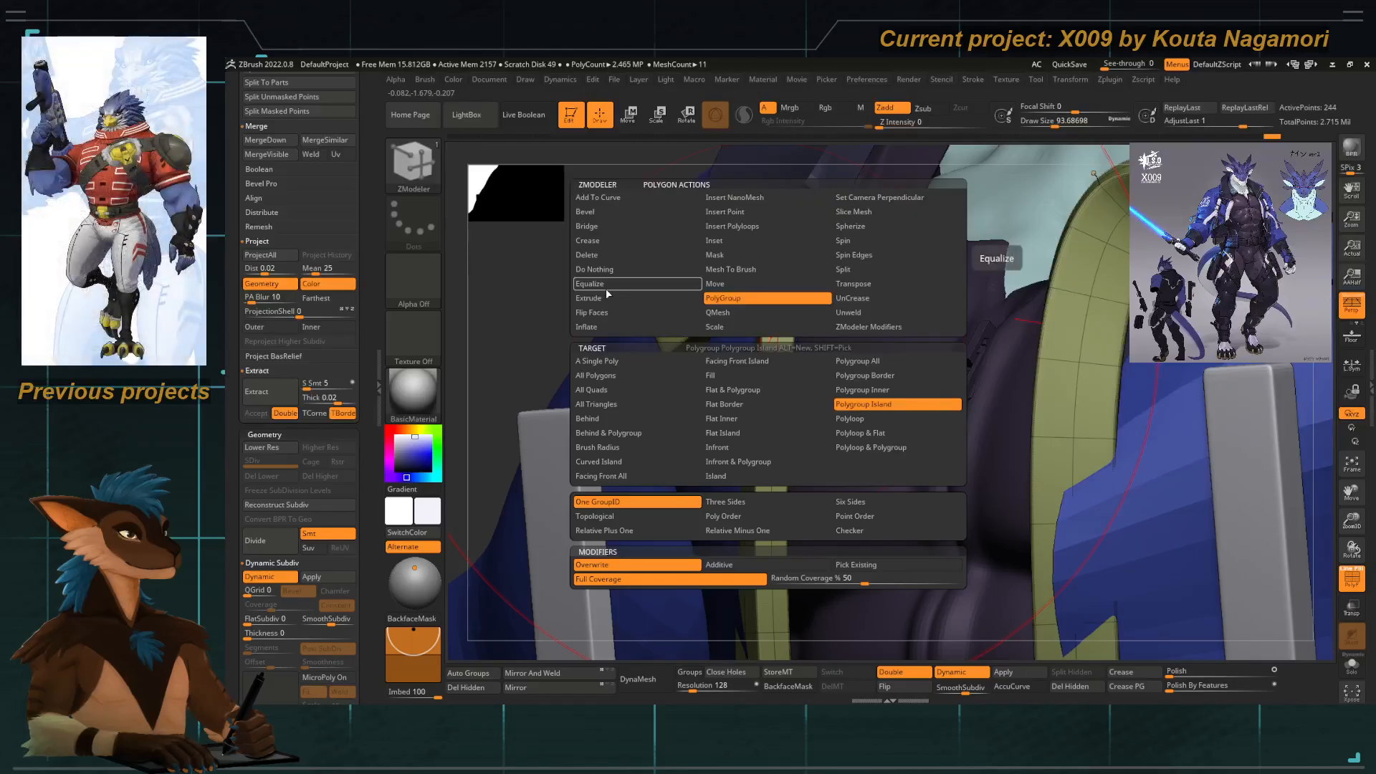
left_click(610, 256)
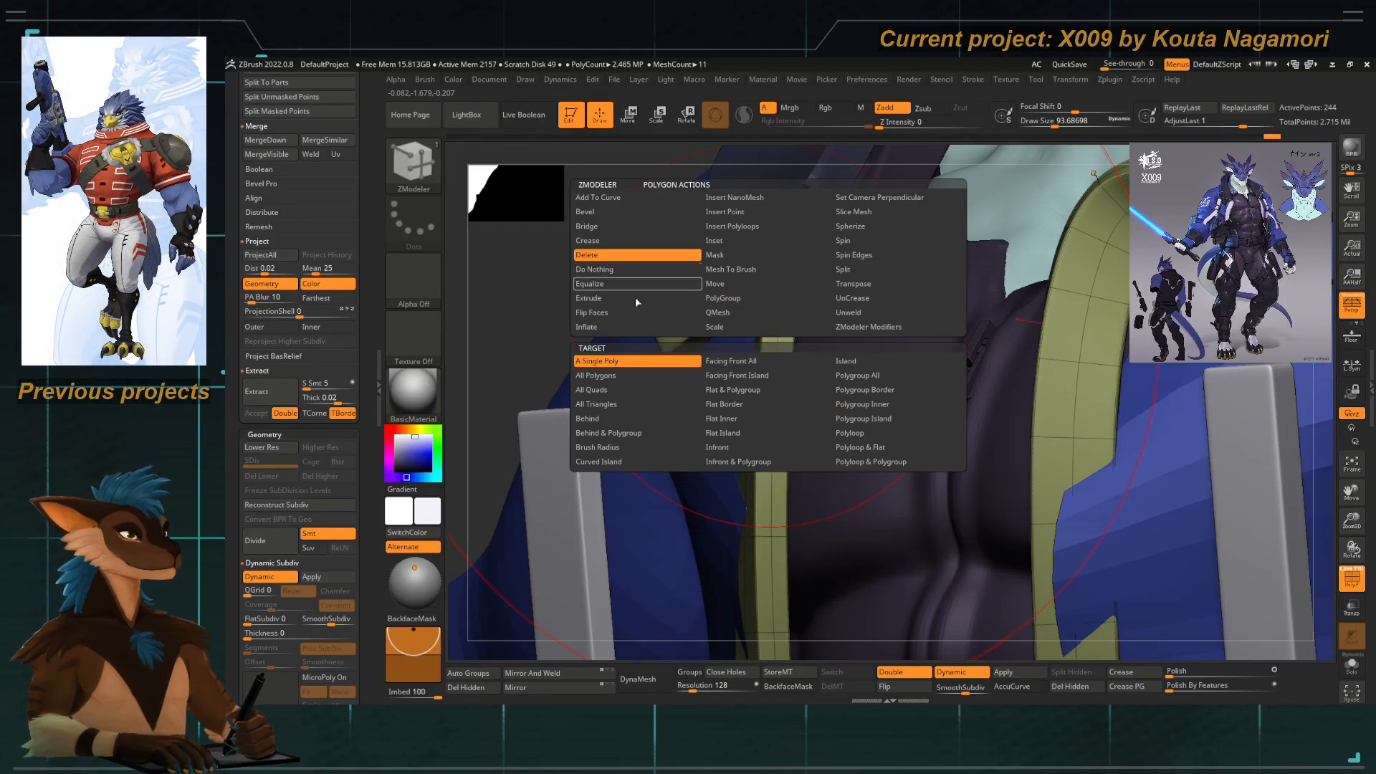
left_click(846, 434)
left_click(777, 344)
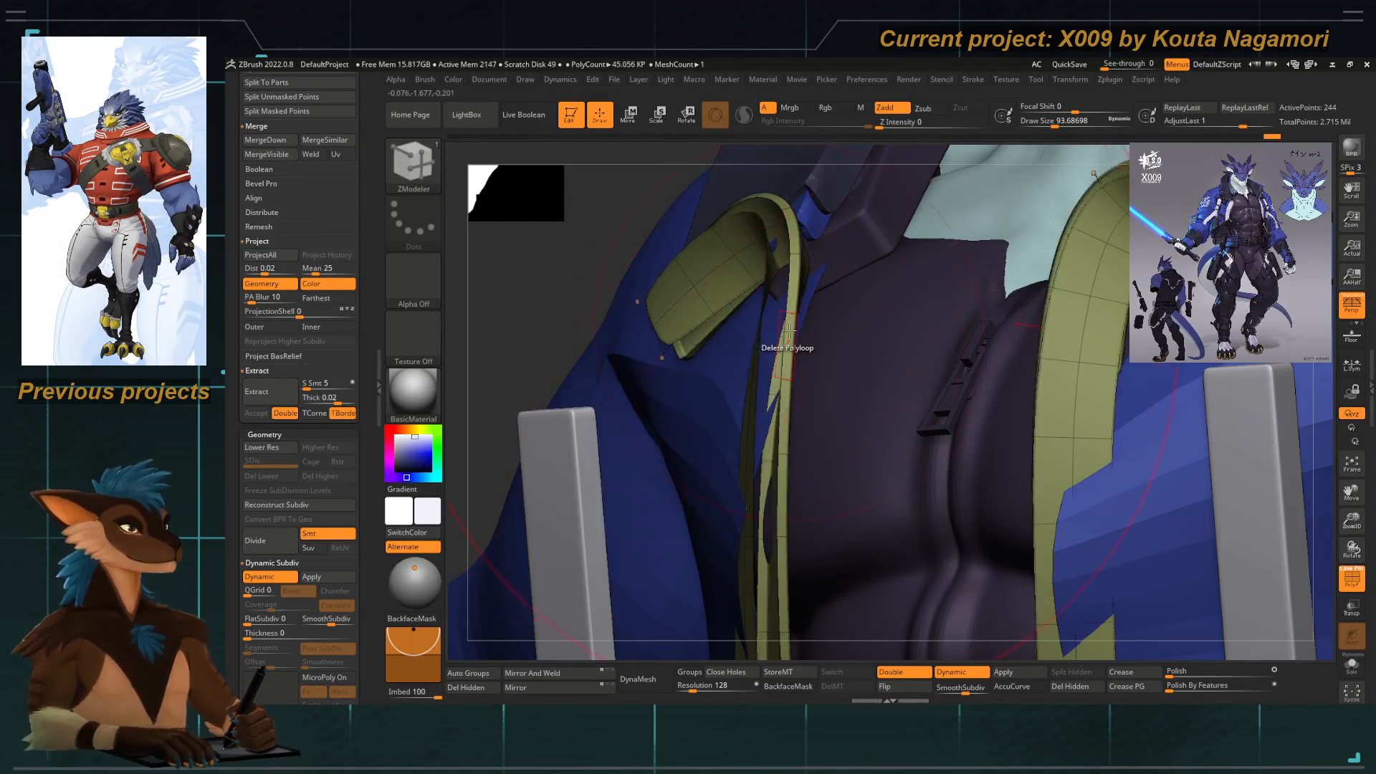
Turn off dynamic subdivision and delete one remaining face layer of the strips with the ZModeler Delete Island action.
key("shift+d")
key("space")
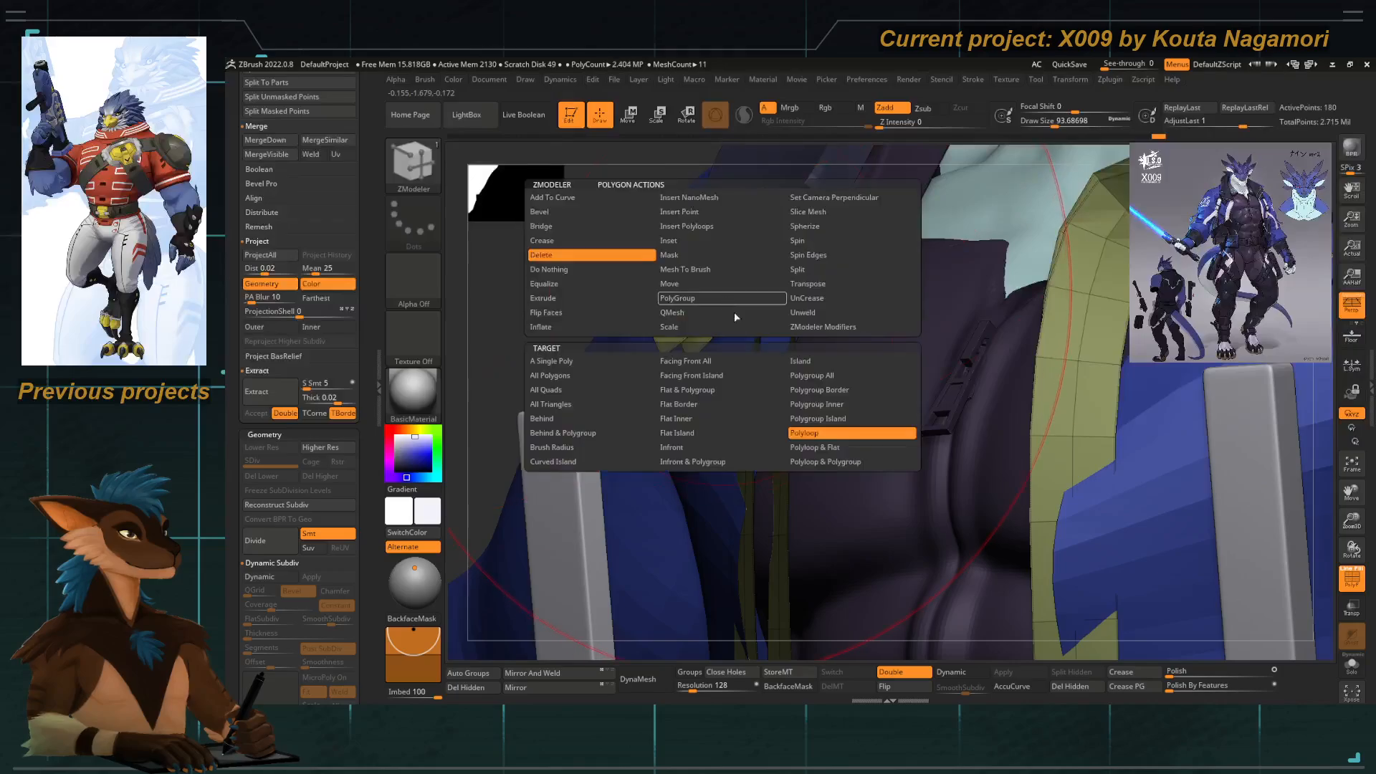
left_click(800, 361)
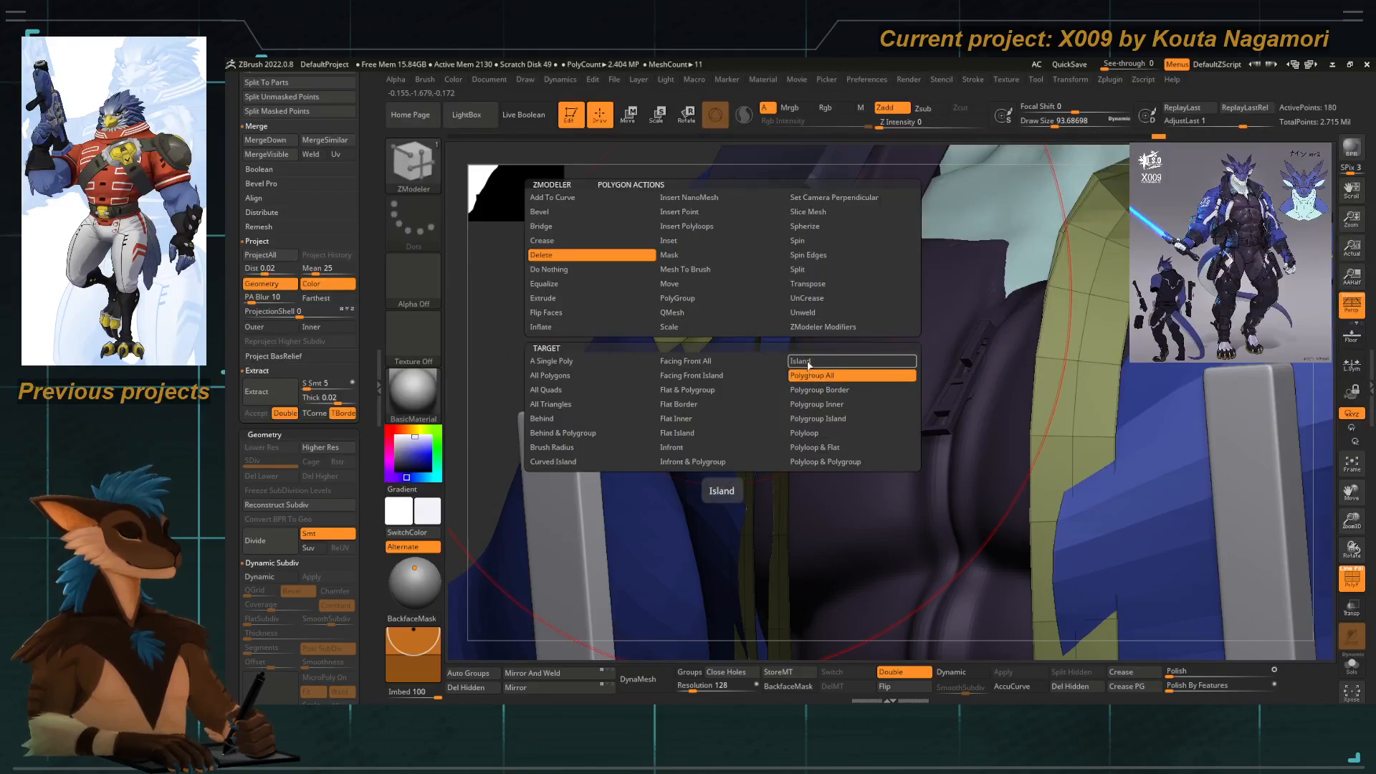
left_click(723, 286)
Extrude all polygons of the remaining strip faces to give them thickness, and turn dynamic subdivision back on.
key("space")
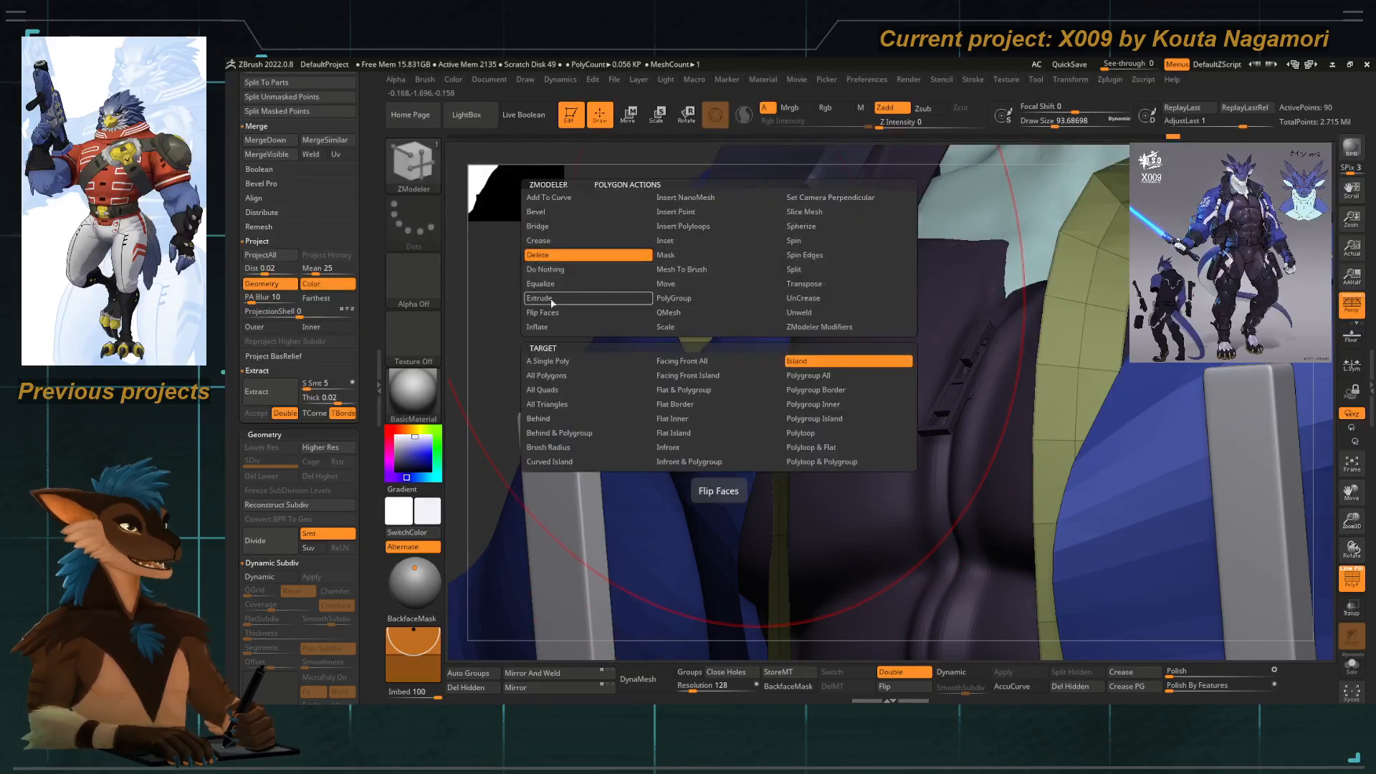
left_click(681, 298)
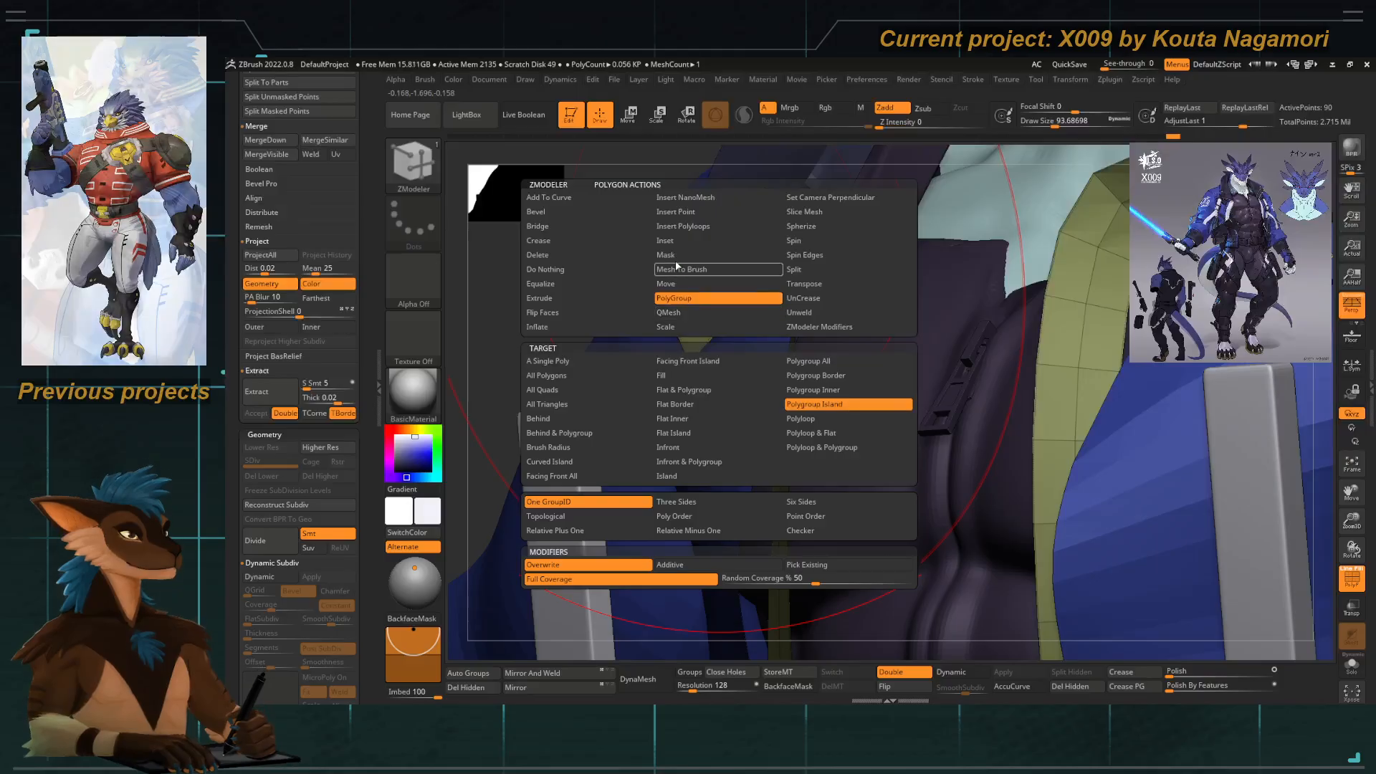
left_click(572, 298)
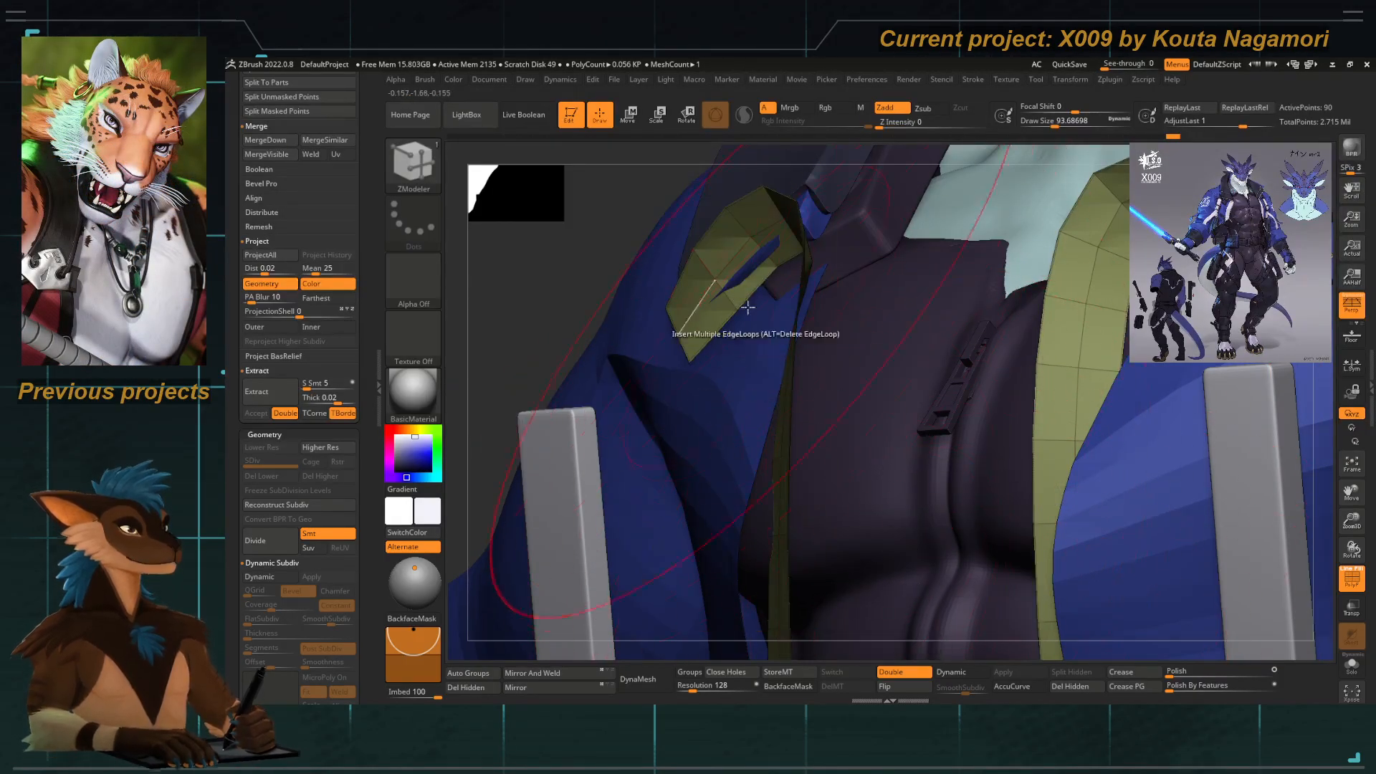
left_click_drag(718, 297, 719, 315)
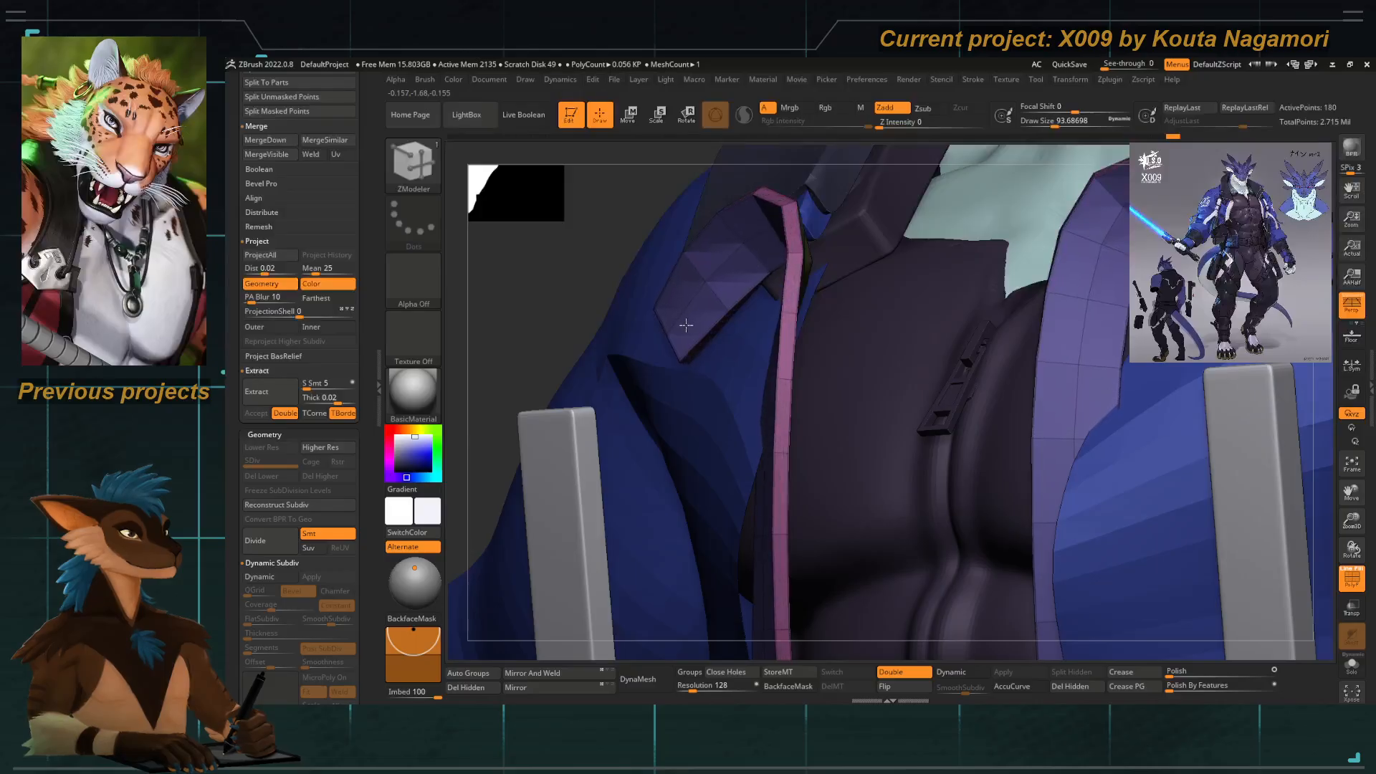
key("d")
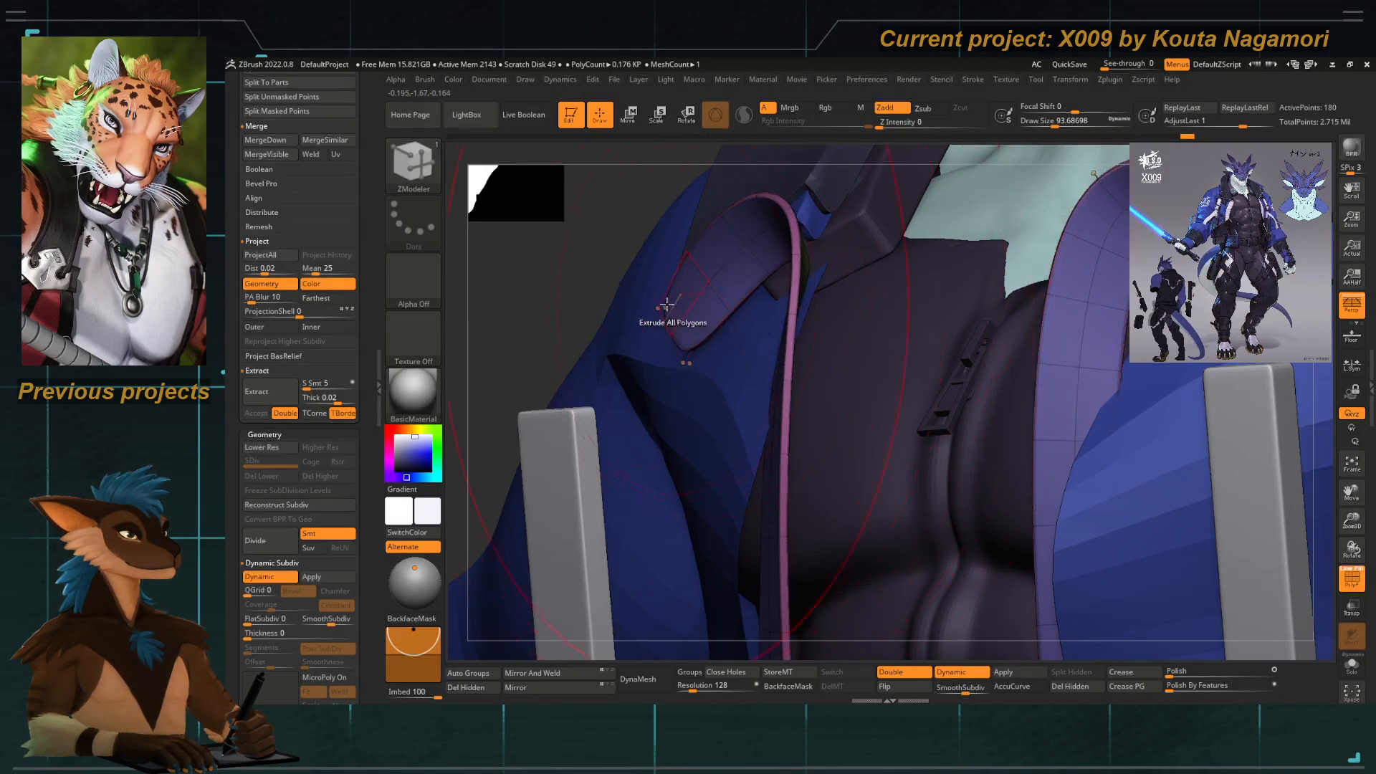
Hide the polygon wireframe and check the trim strips on the full character from the front.
right_click_drag(667, 304, 623, 337, "shift")
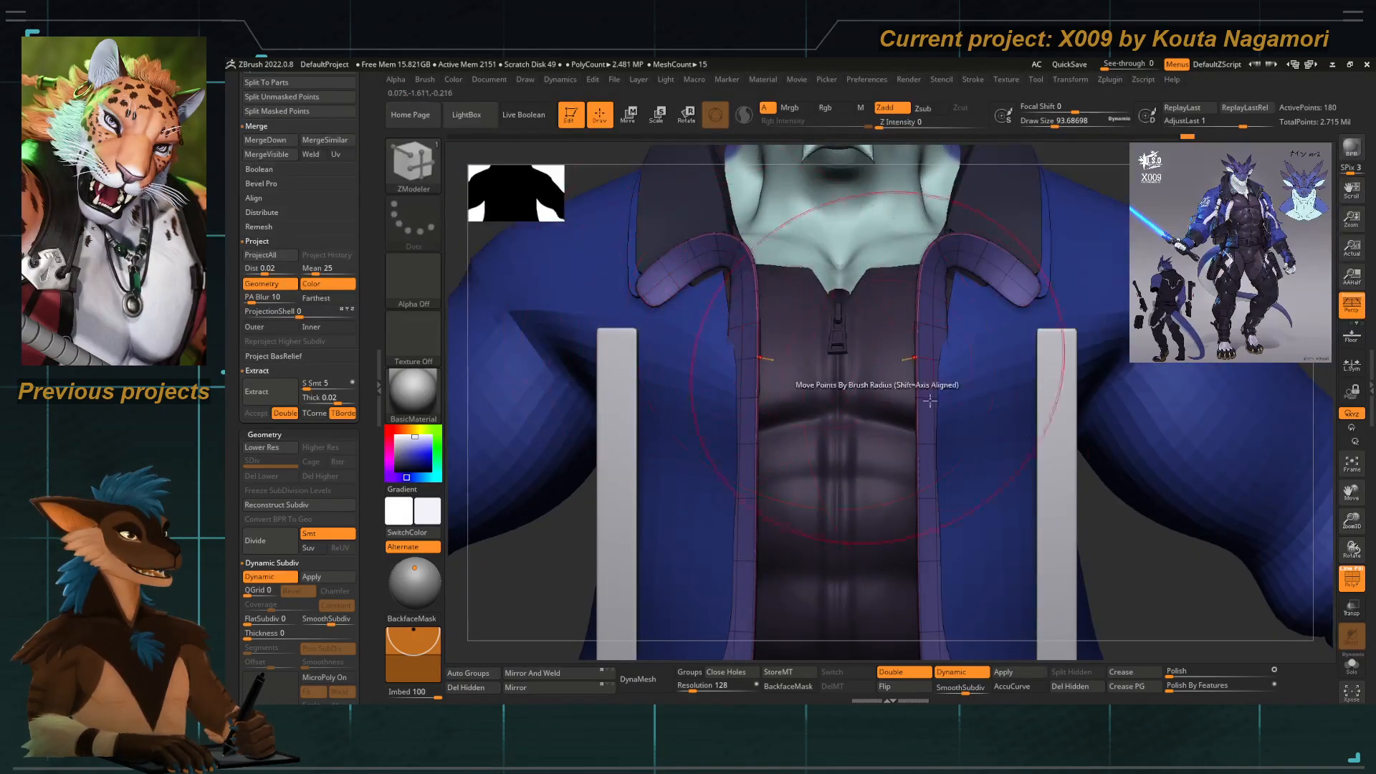
left_click(1350, 578)
right_click_drag(895, 445, 647, 256, "ctrl")
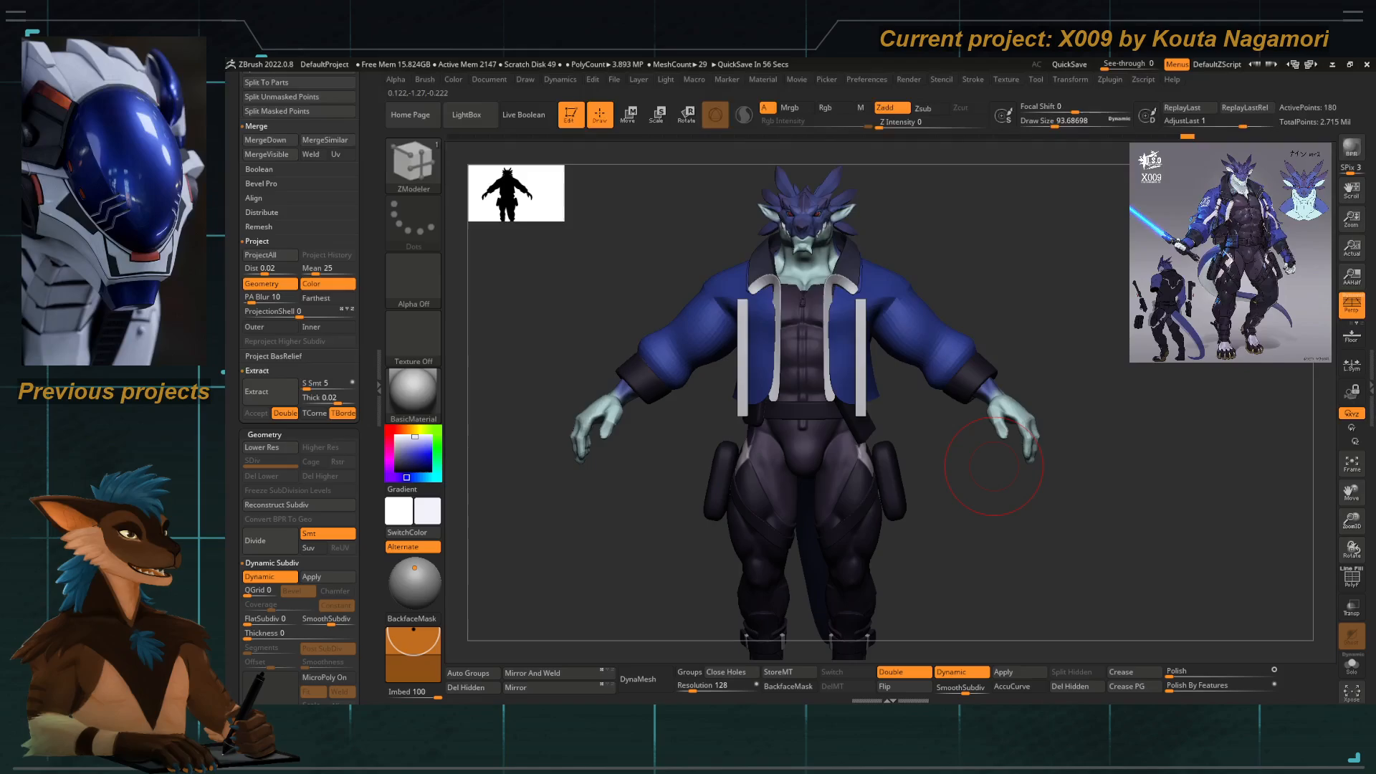
key("shift")
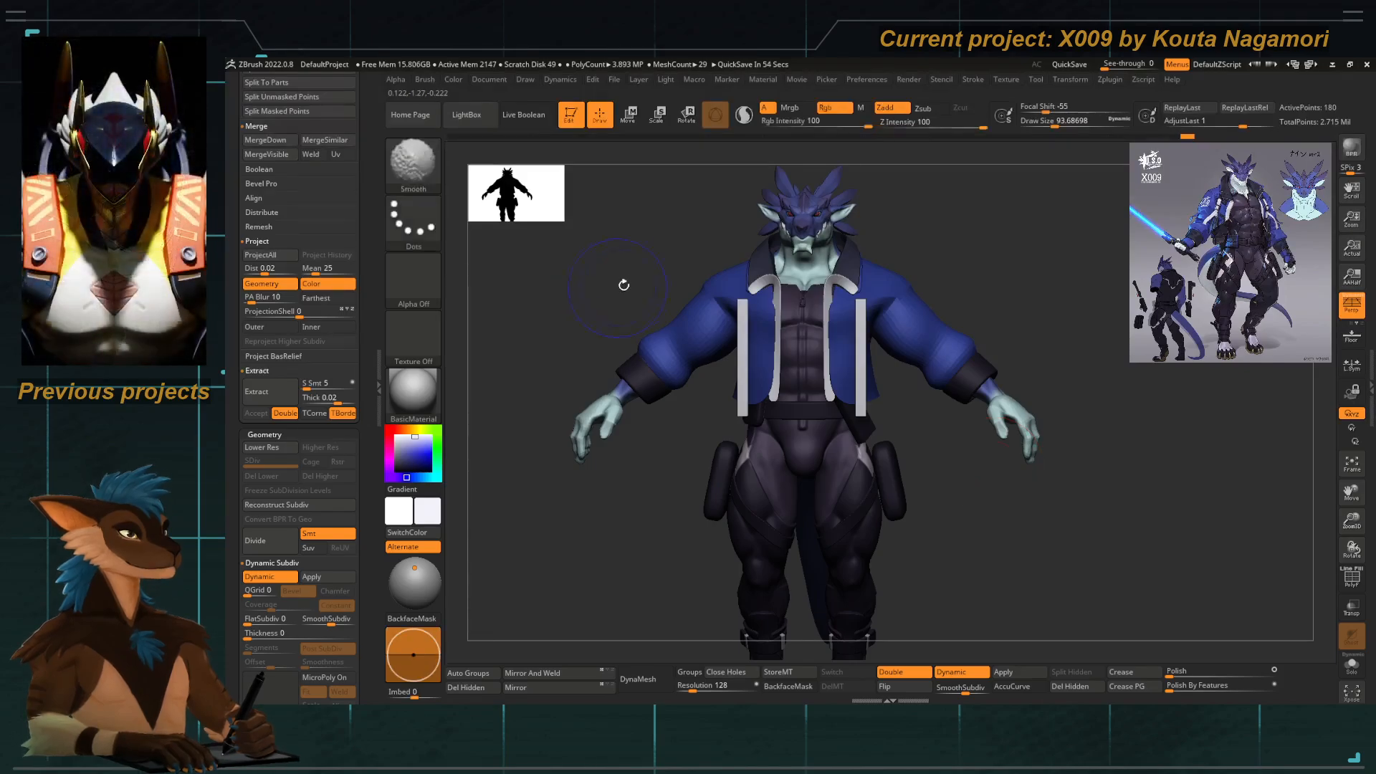
Turn off dynamic subdivision, set the ZModeler edge Insert target to Single EdgeLoop, and add a loop near the folded upper ends of the inner trim strips.
mouse_move(745, 287)
right_mouse_down("ctrl")
mouse_move(762, 390)
mouse_move(712, 380)
right_mouse_up("ctrl")
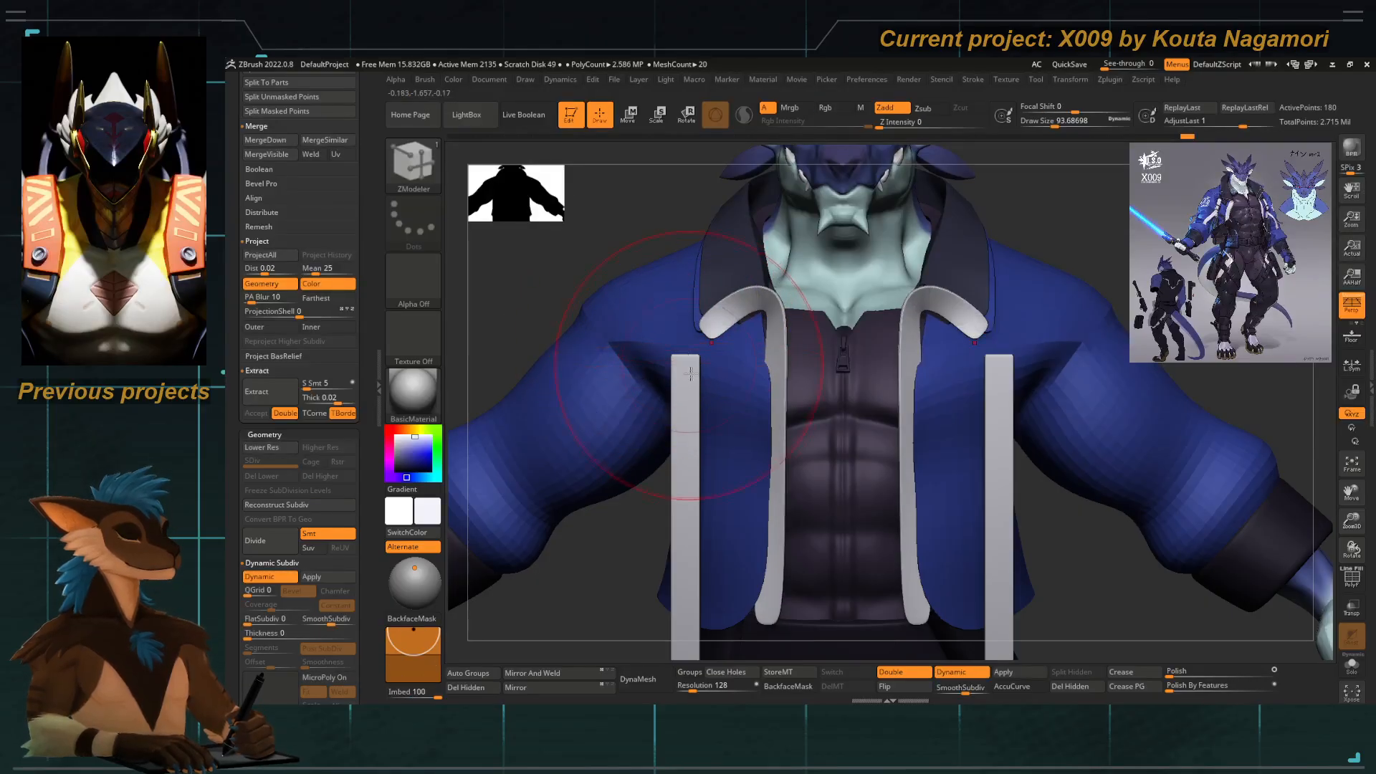
right_click_drag(737, 480, 741, 372, "alt")
key("shift+d")
right_click_drag(717, 219, 752, 295, "ctrl")
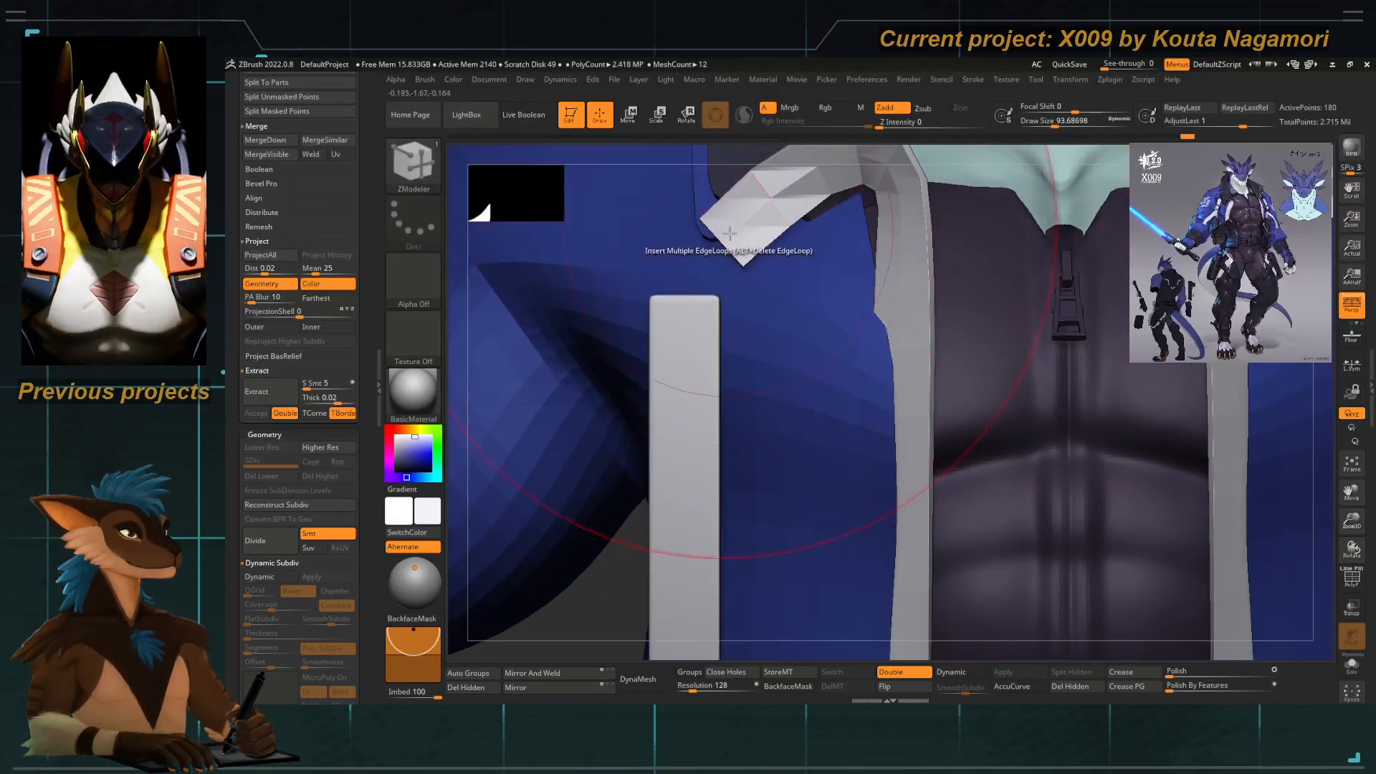
key("space")
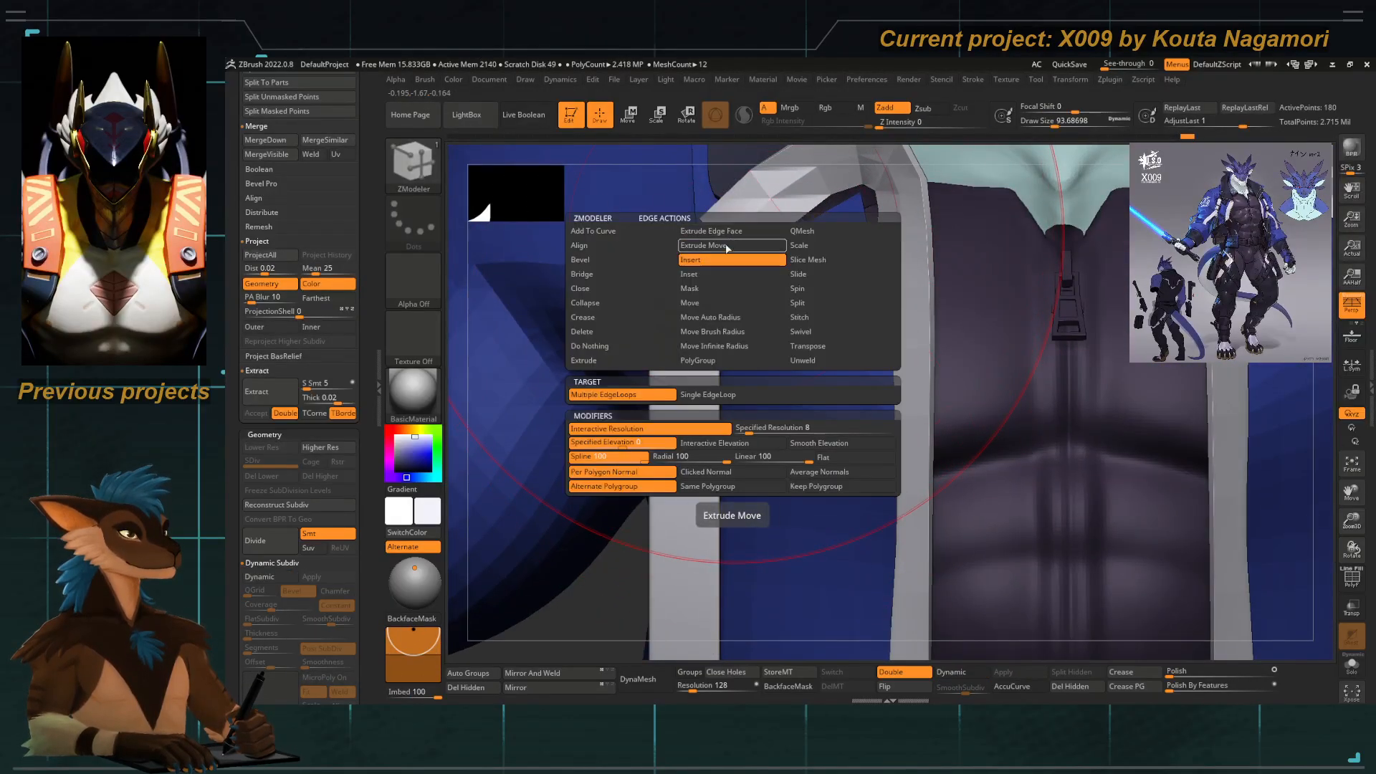
left_click(722, 395)
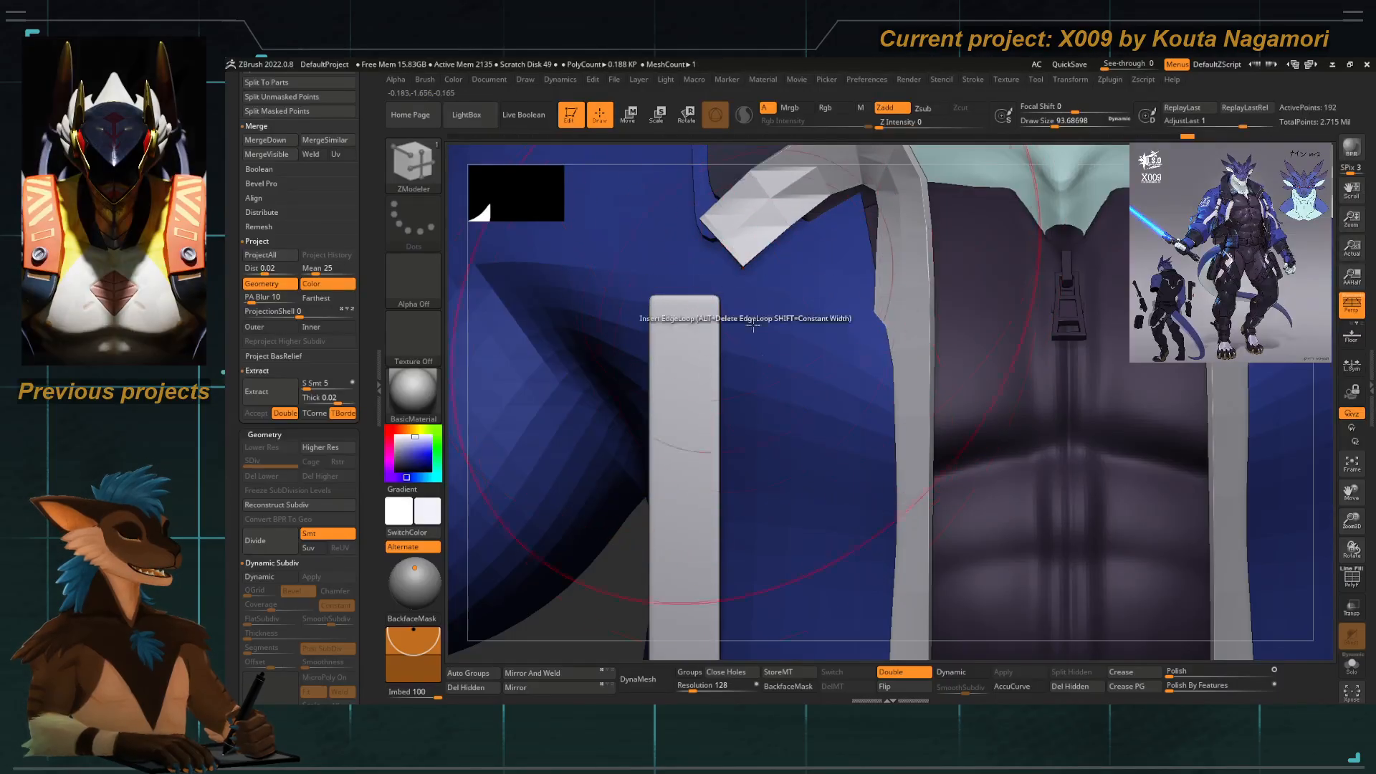
left_click_drag(753, 326, 753, 329)
Insert an edge loop close to the lower ends of the inner trim strips and turn dynamic subdivision back on, using the polygon wireframe for placement.
right_click_drag(829, 514, 750, 132, "alt")
left_click_drag(810, 493, 806, 513)
left_click(1348, 581)
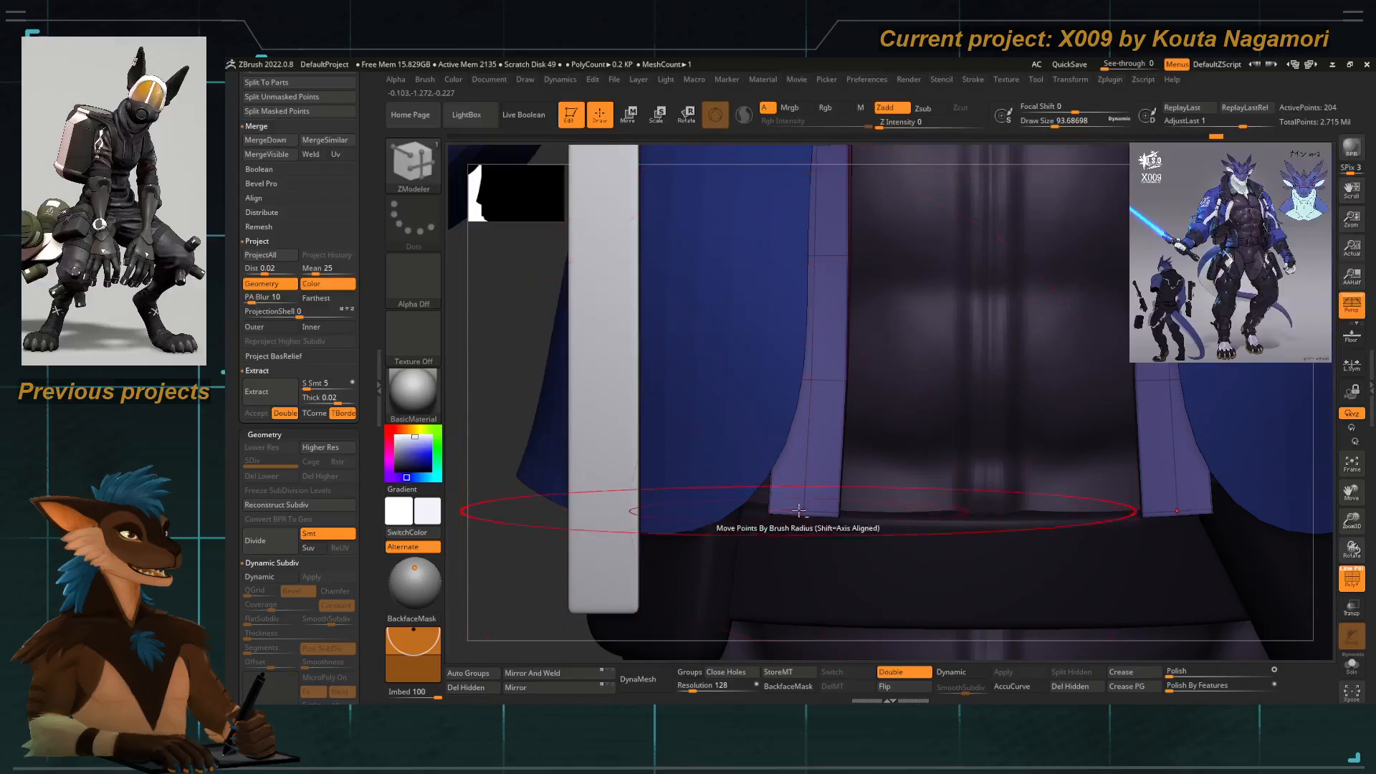
right_click_drag(799, 510, 840, 517, "ctrl")
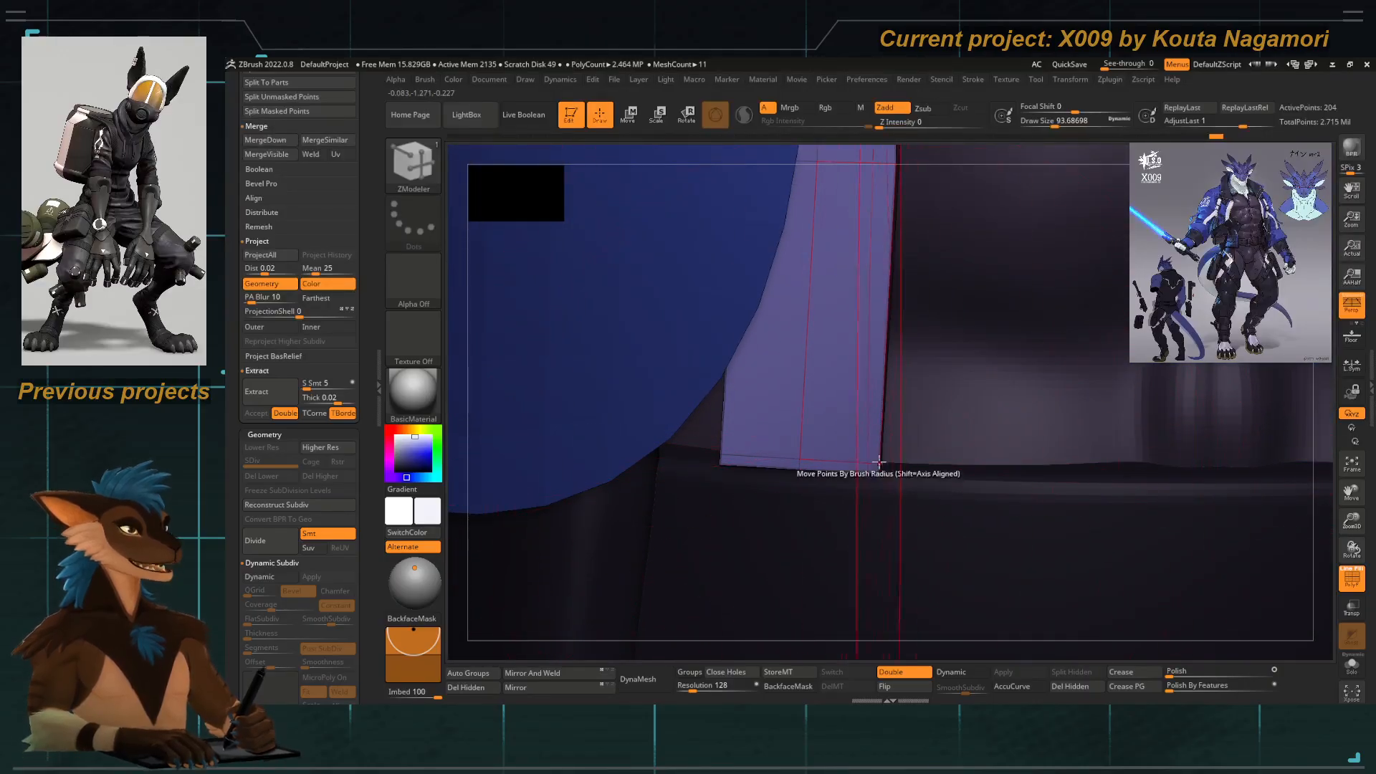
key("ctrl")
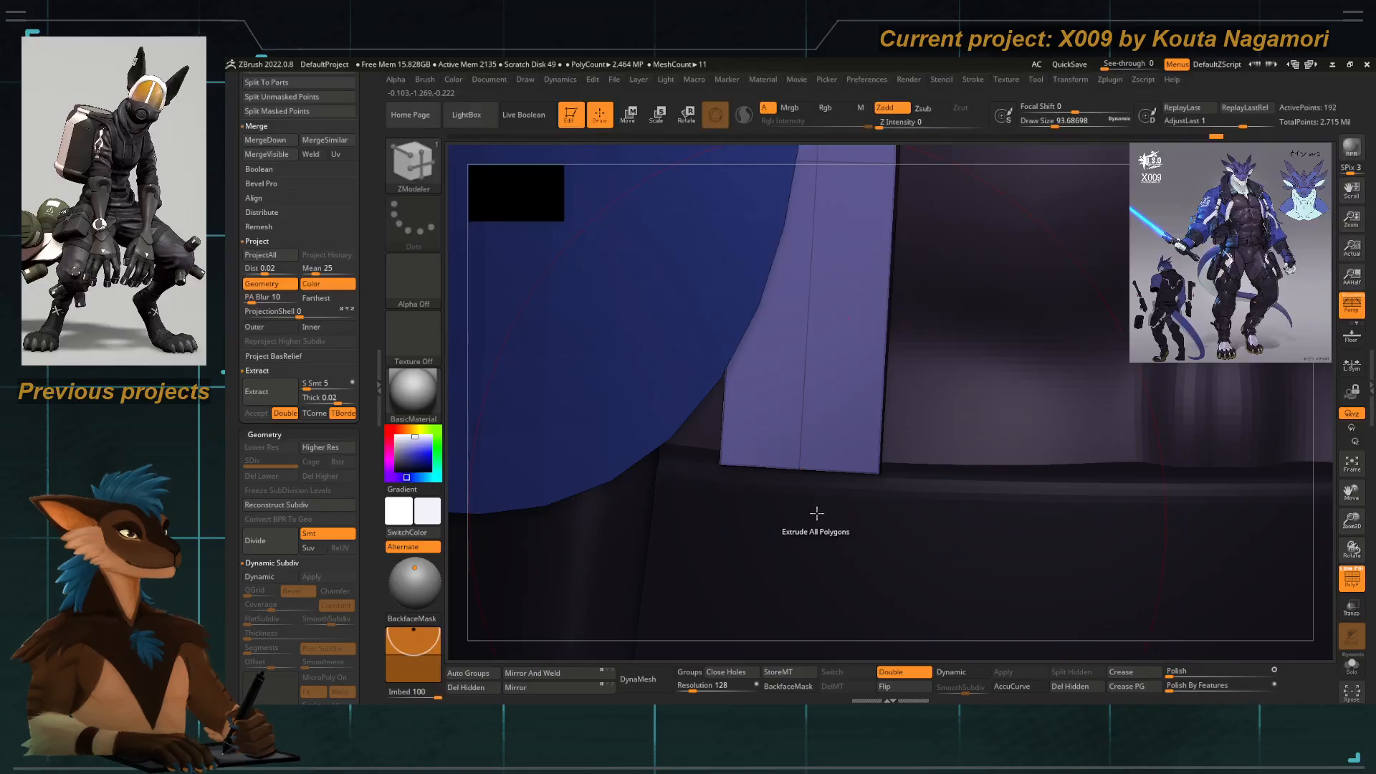
key("d")
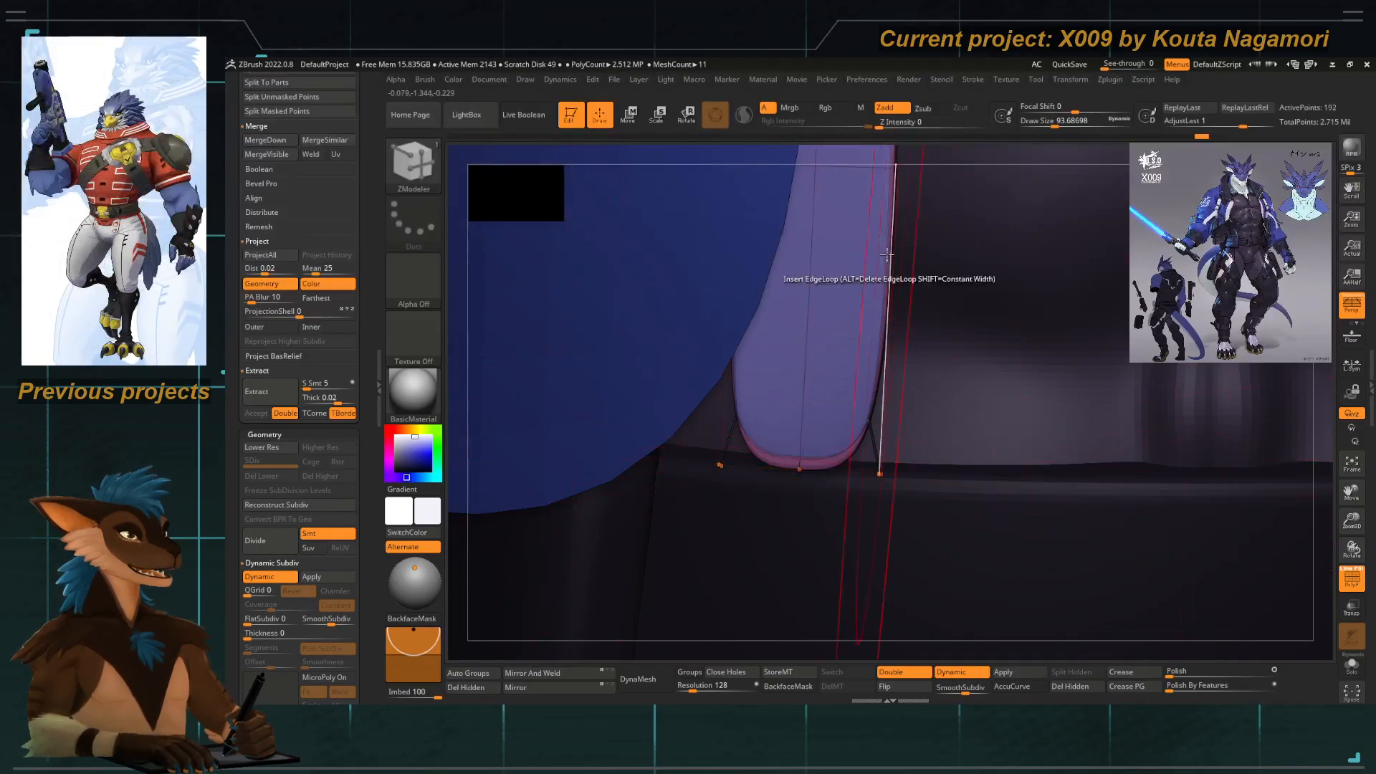
key("shift+d")
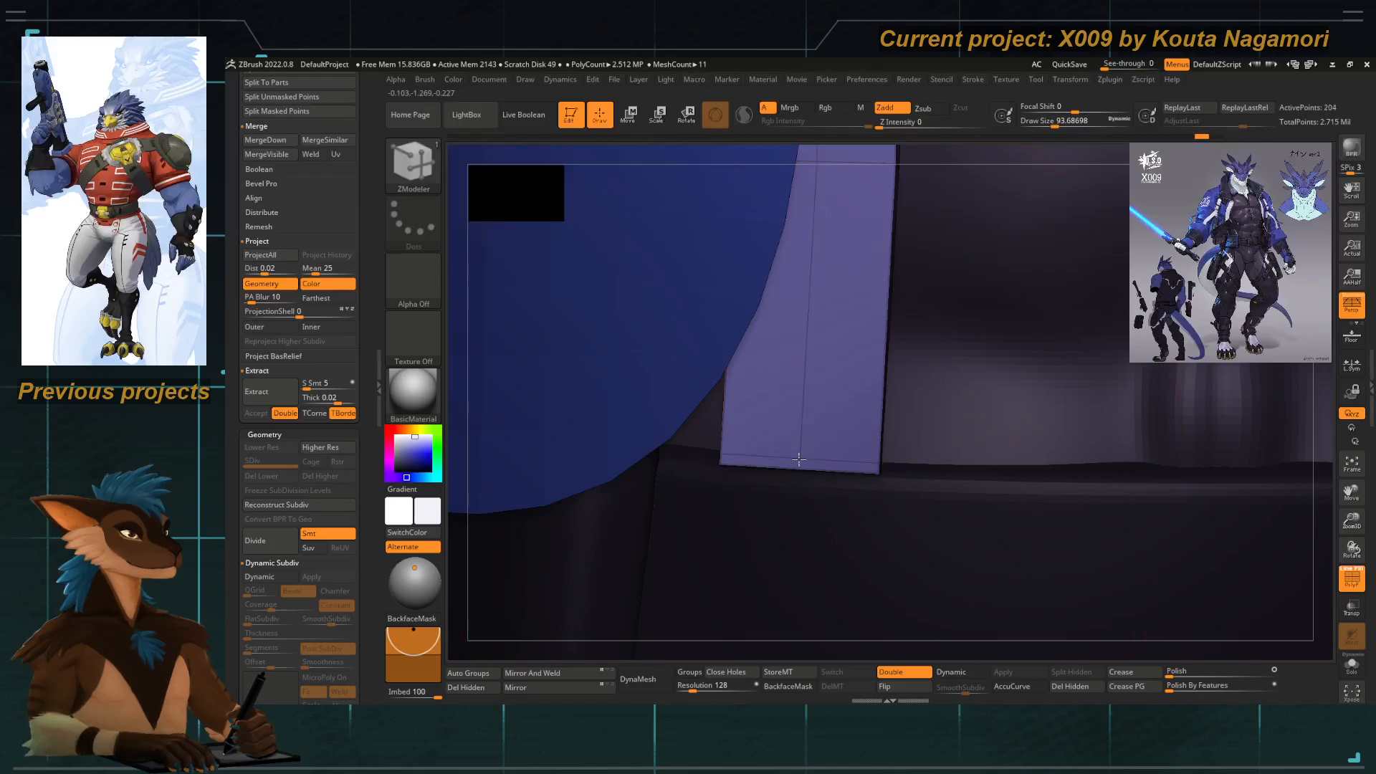
left_click(798, 461)
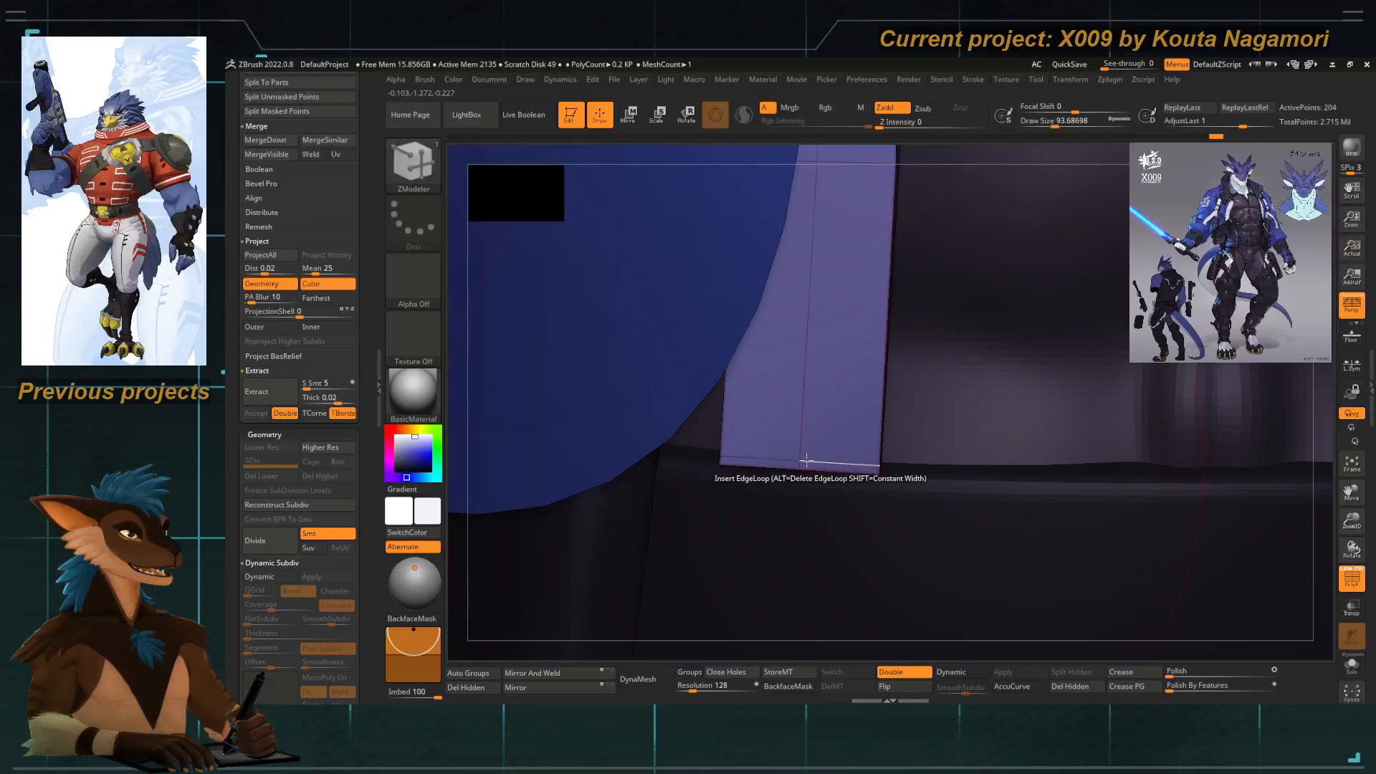
key("d")
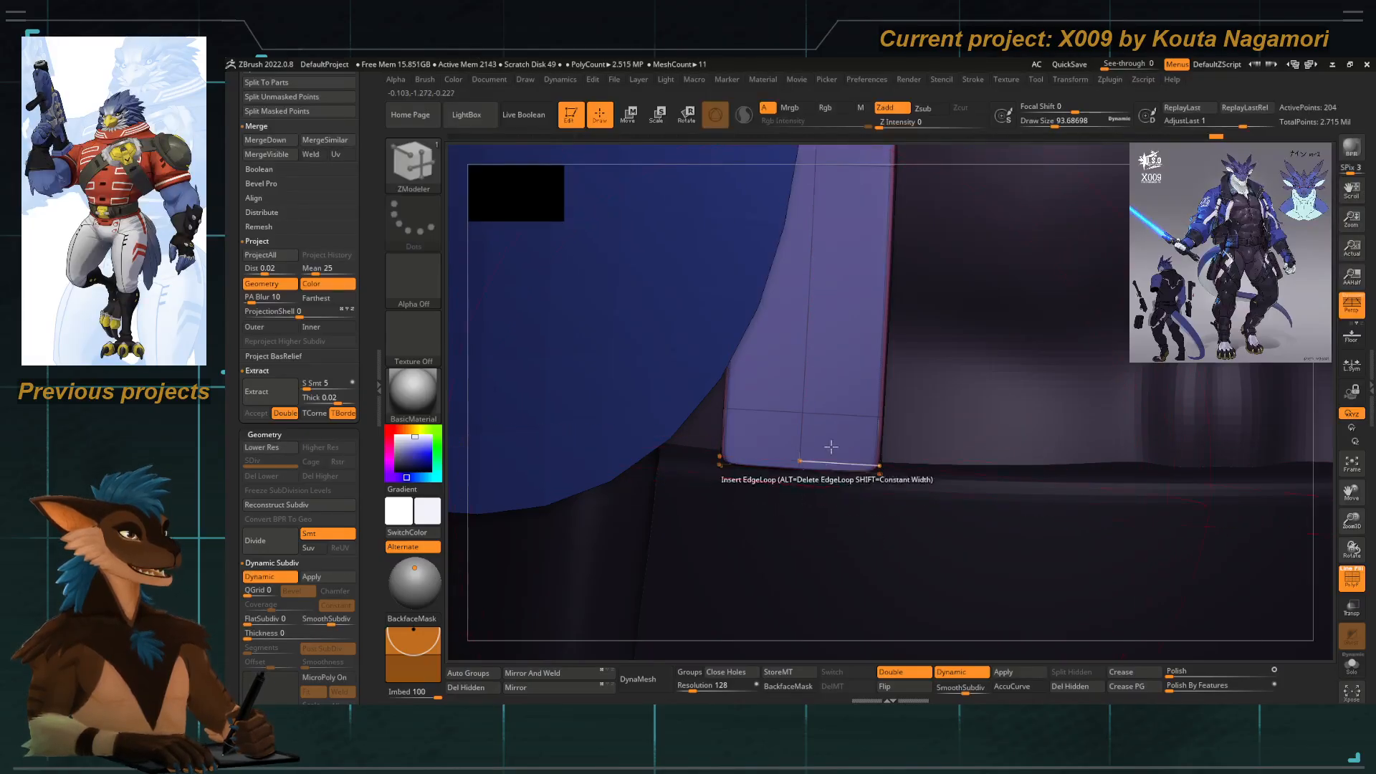
right_click_drag(841, 414, 796, 384, "ctrl")
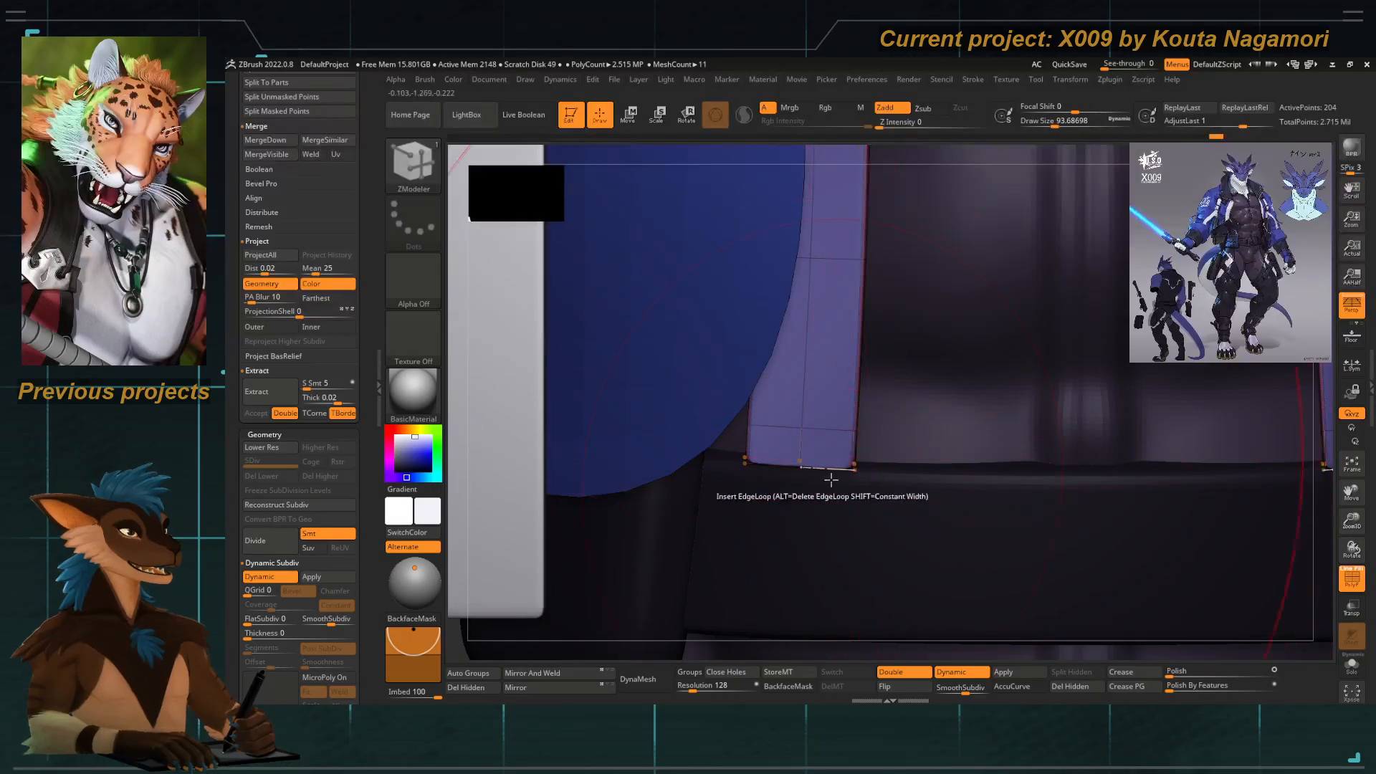
right_click_drag(839, 446, 761, 423, "ctrl")
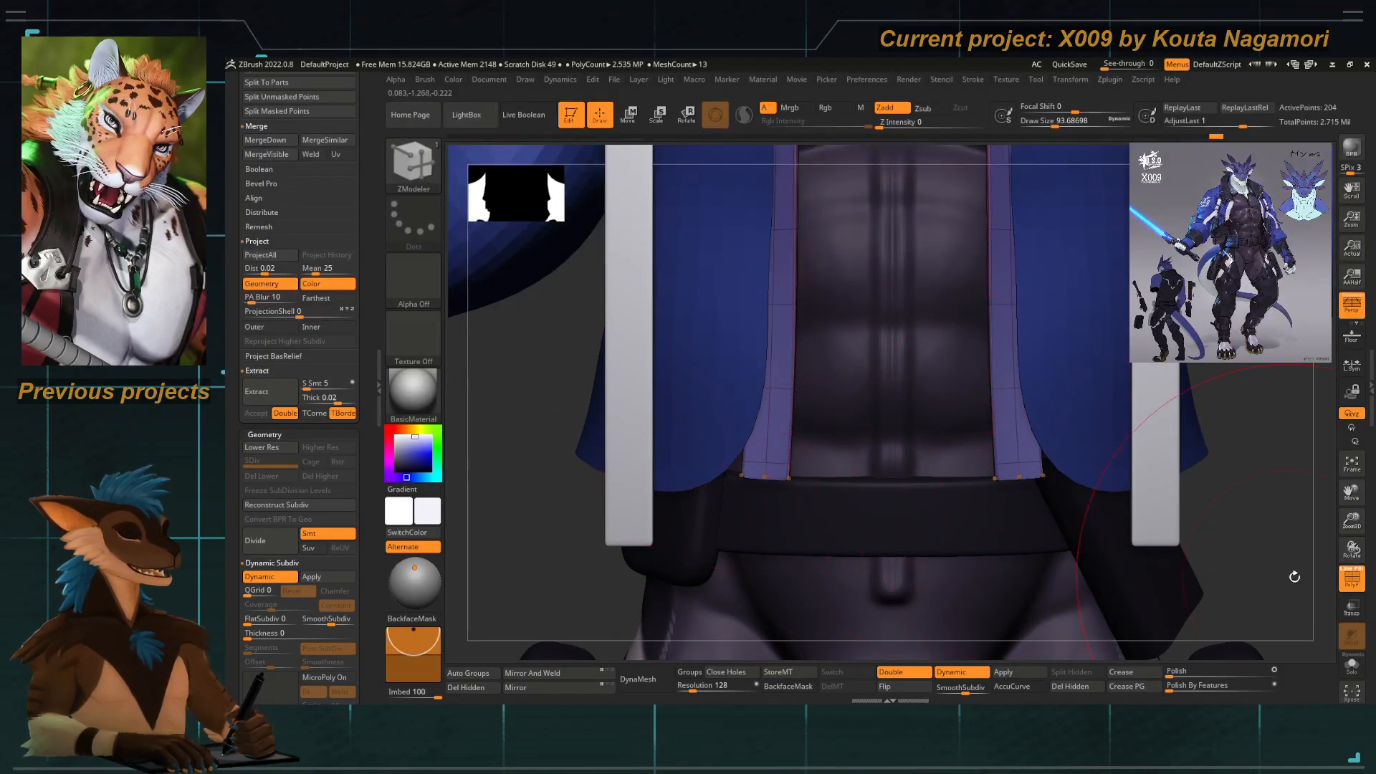
left_click(1351, 579)
With dynamic subdivision off, insert edge loops at the upper bend of the inner trim strips, then turn dynamic subdivision back on.
right_click_drag(808, 415, 684, 539, "ctrl")
right_click_drag(813, 304, 805, 485, "ctrl")
key("shift+d")
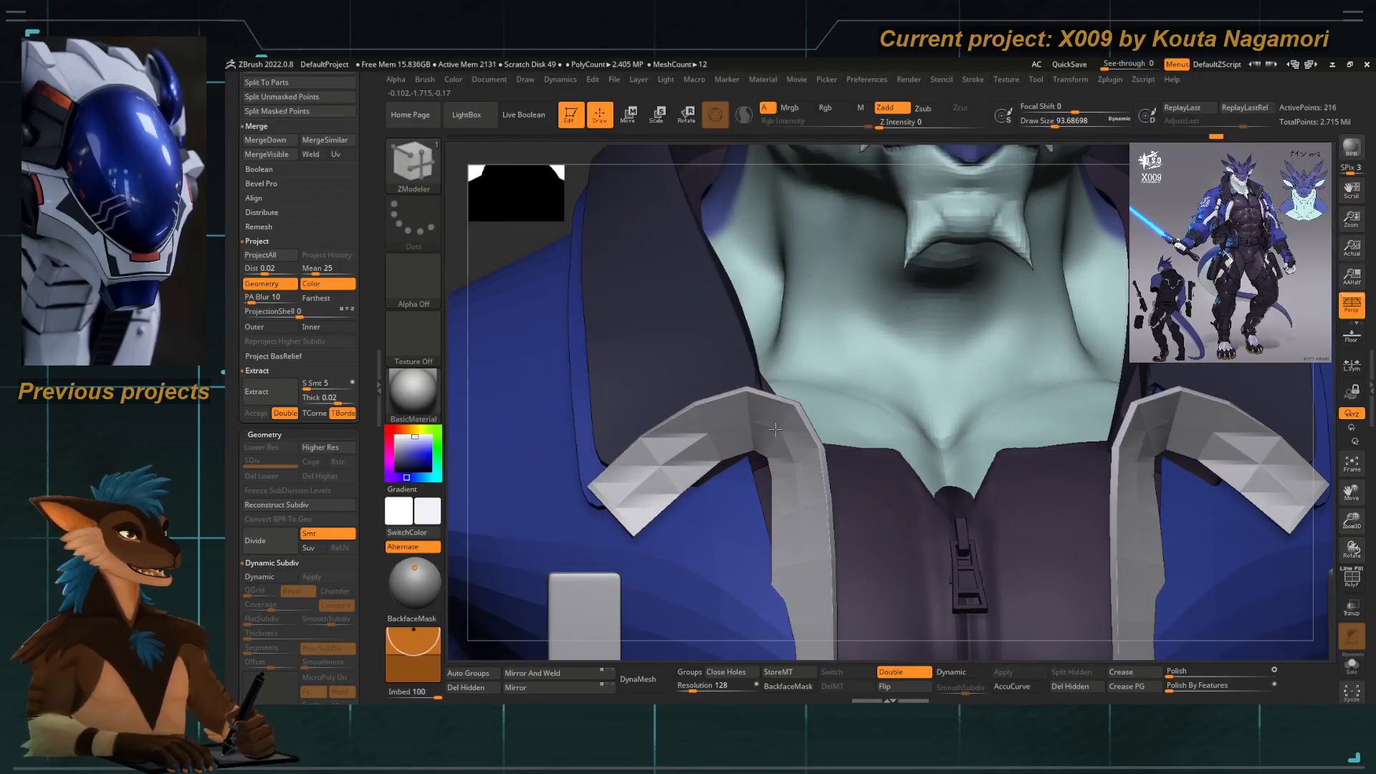
left_click(785, 438)
key("d")
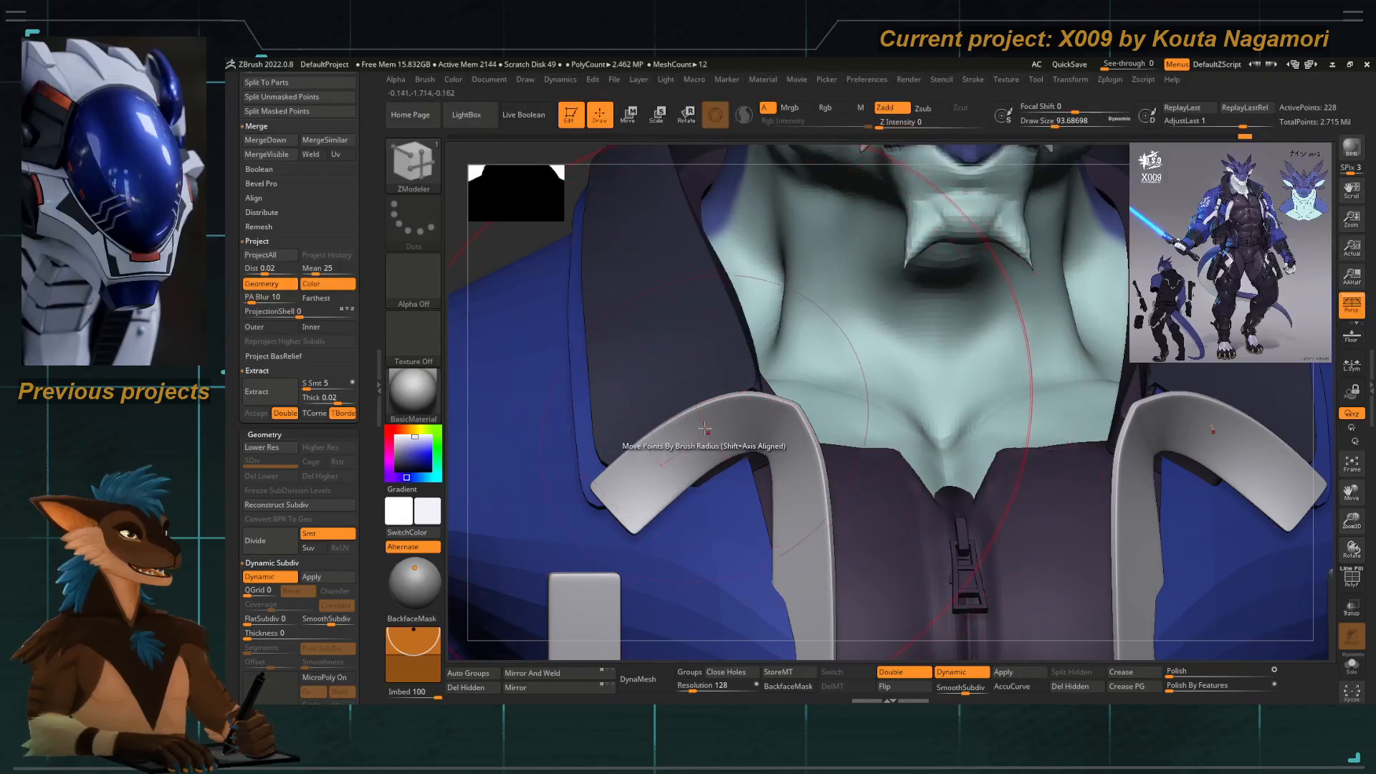
Use the Move Topological brush to reshape the upper bend of the inner trim strips toward the collar tips.
key("b")
key("m")
key("t")
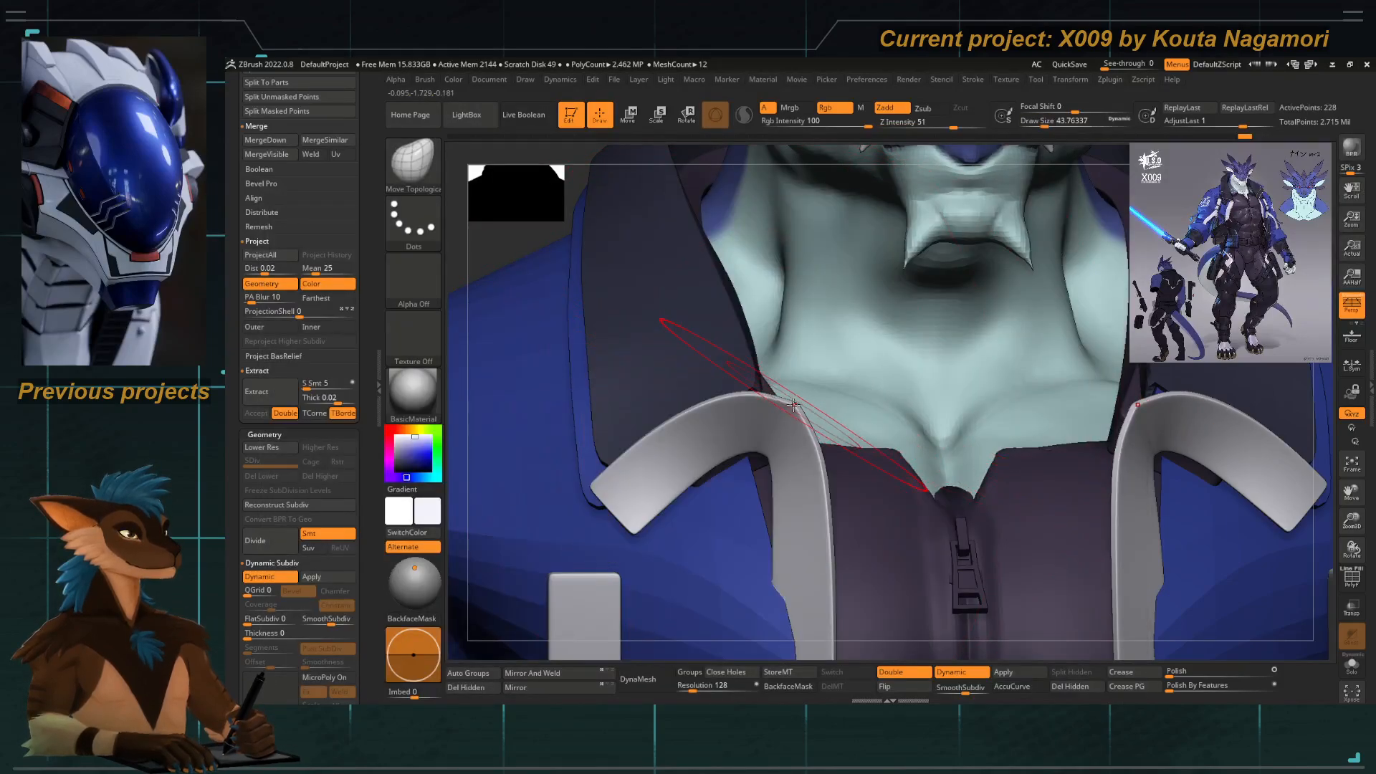
key("s")
left_click_drag(793, 403, 774, 387)
key("s")
left_click_drag(761, 447, 736, 476)
Set the draw size to about 33 and adjust the folded upper section of the inner trim strips.
key("space")
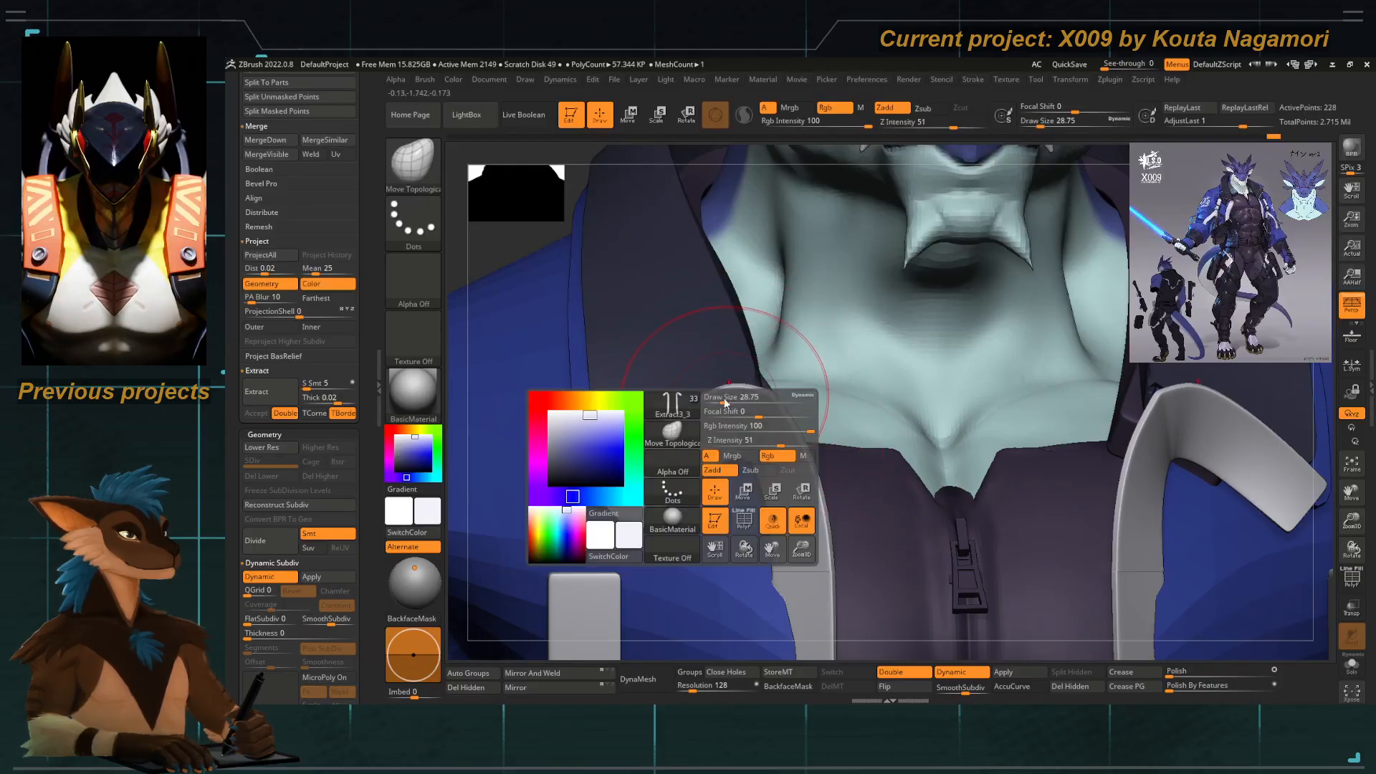
left_click_drag(725, 402, 720, 411)
key("space")
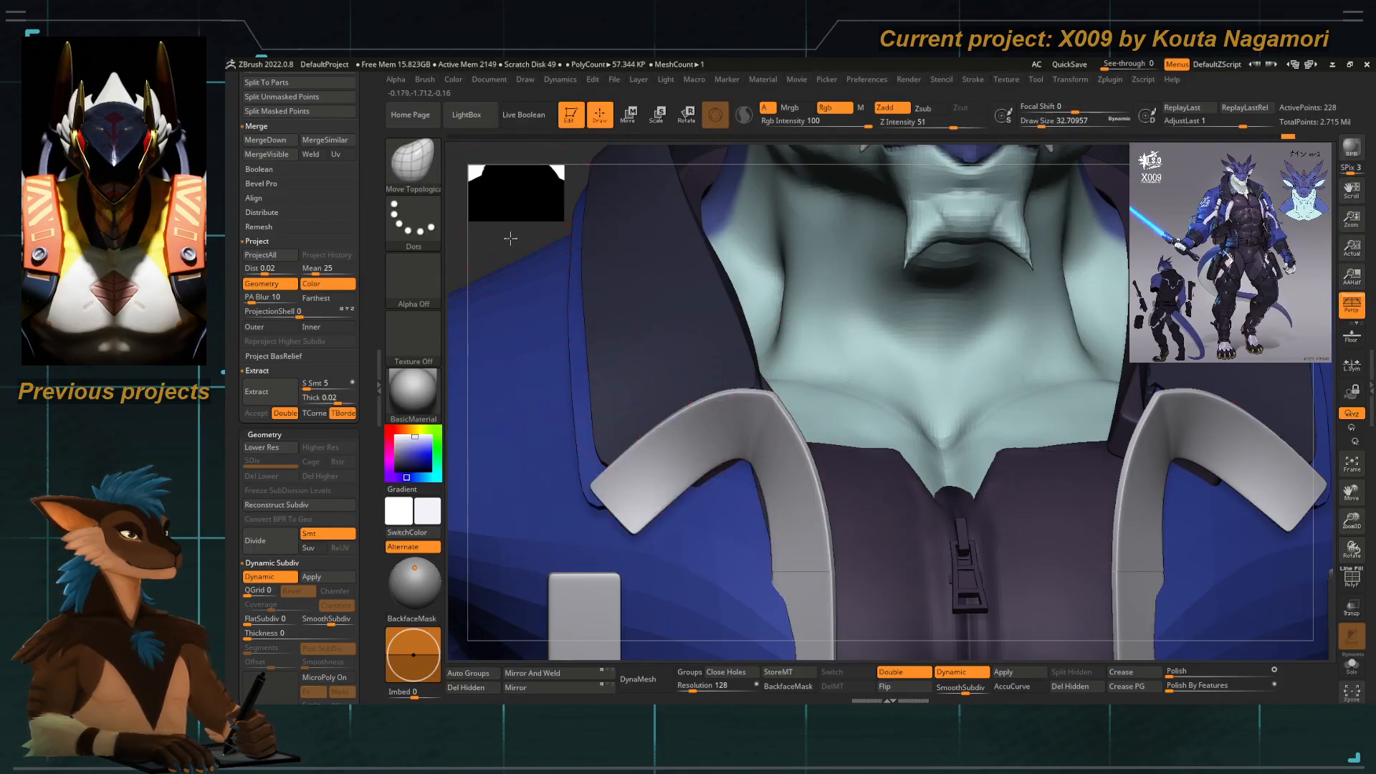
left_click_drag(510, 238, 552, 232)
left_click_drag(718, 397, 734, 435)
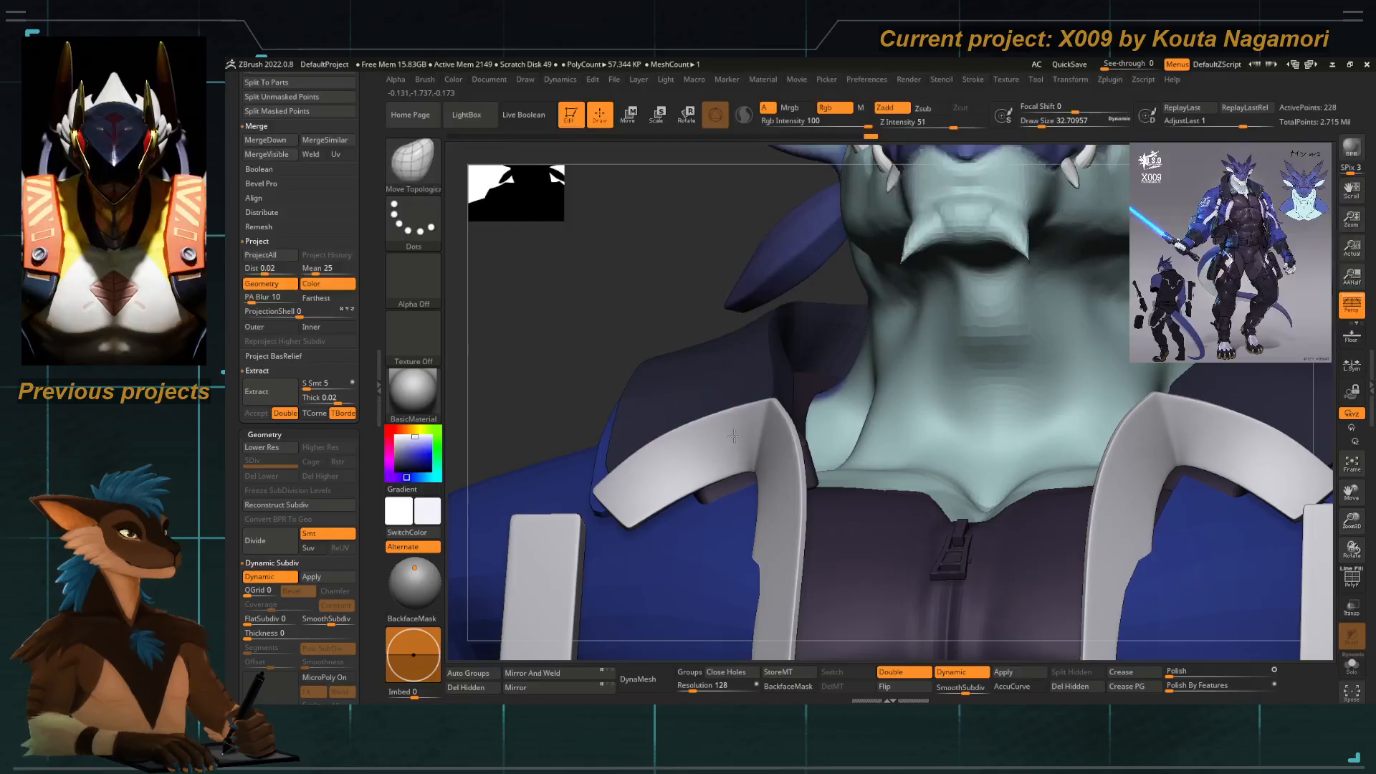
left_click_drag(539, 340, 609, 346)
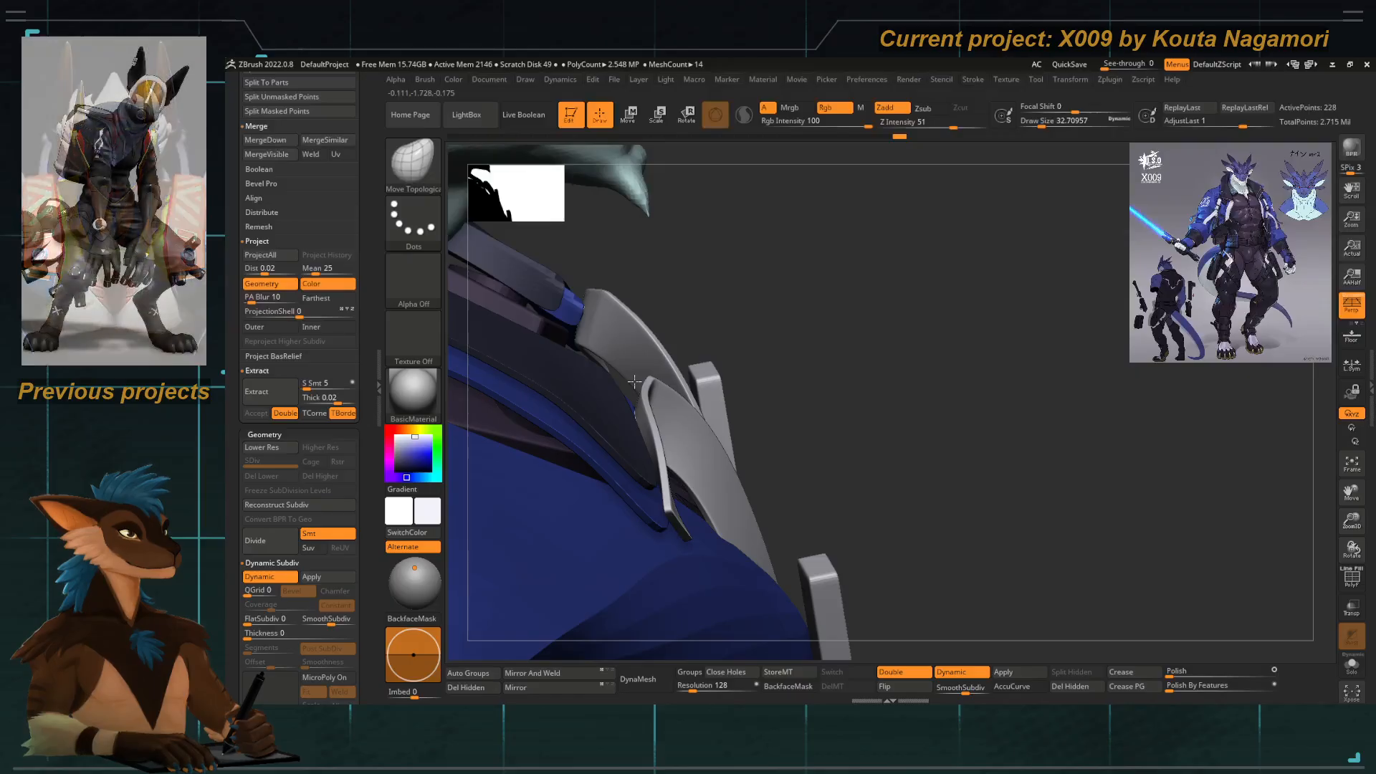
Reshape the folded trim ends against the collar from the side, with the draw size raised to about 39.
left_click_drag(818, 331, 724, 346)
left_click_drag(583, 320, 573, 347)
left_click_drag(717, 447, 700, 482)
key("space")
left_click_drag(687, 406, 676, 405)
mouse_move(592, 347)
left_mouse_down()
mouse_move(680, 358)
mouse_move(668, 362)
left_mouse_up()
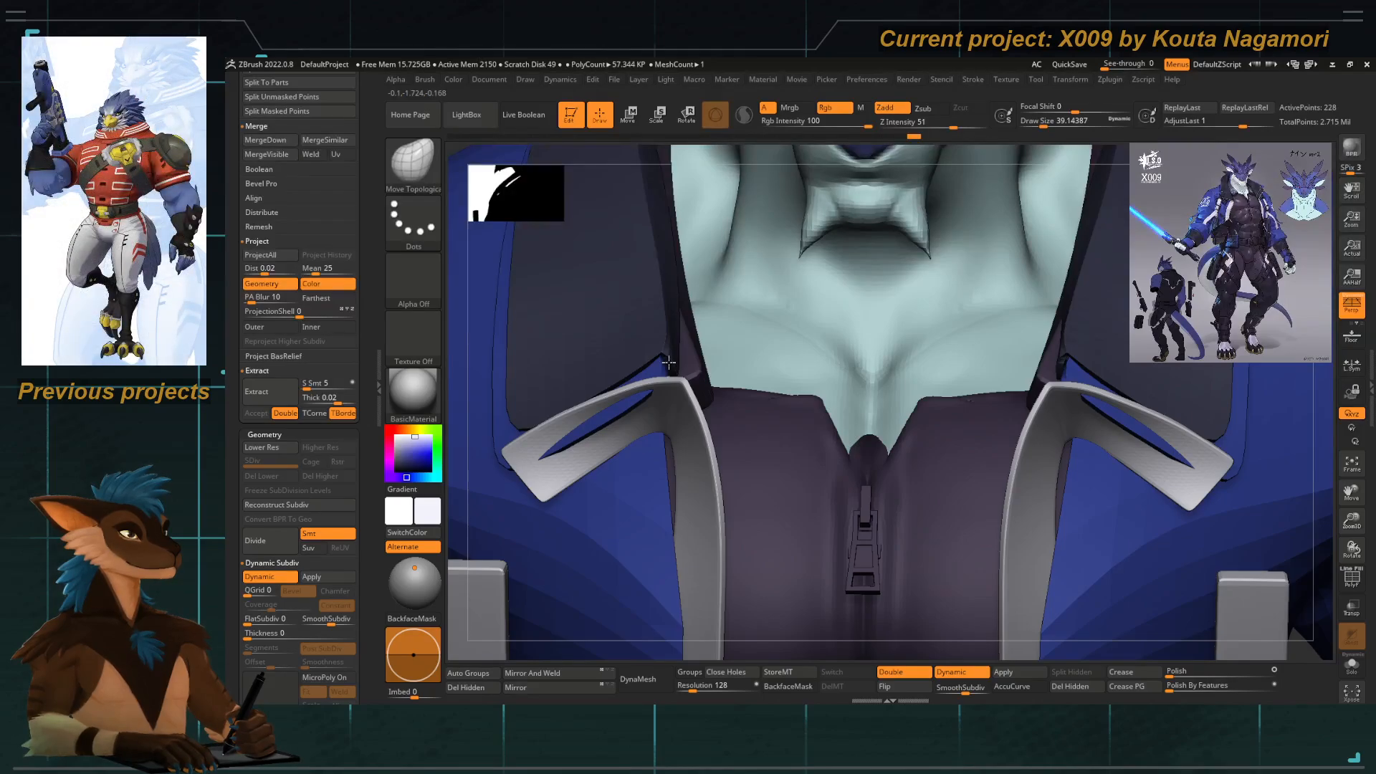
mouse_move(677, 372)
right_mouse_down("alt")
mouse_move(771, 380)
mouse_move(545, 288)
mouse_move(583, 320)
mouse_move(670, 336)
mouse_move(640, 324)
mouse_move(658, 337)
right_mouse_up("alt")
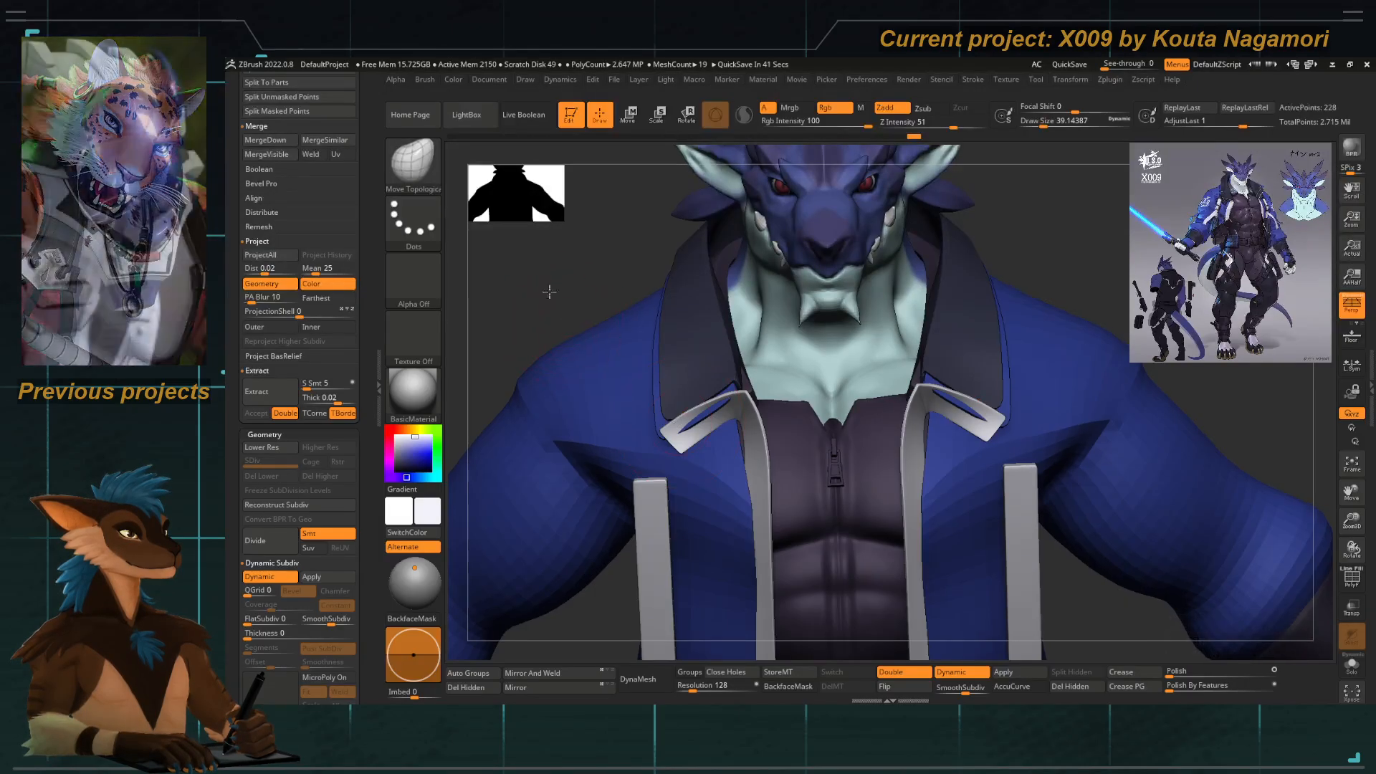
Select the Move Topological brush, set the draw size to about 29, and adjust the upper bends of the inner trim strips in side view.
left_click_drag(549, 293, 598, 390)
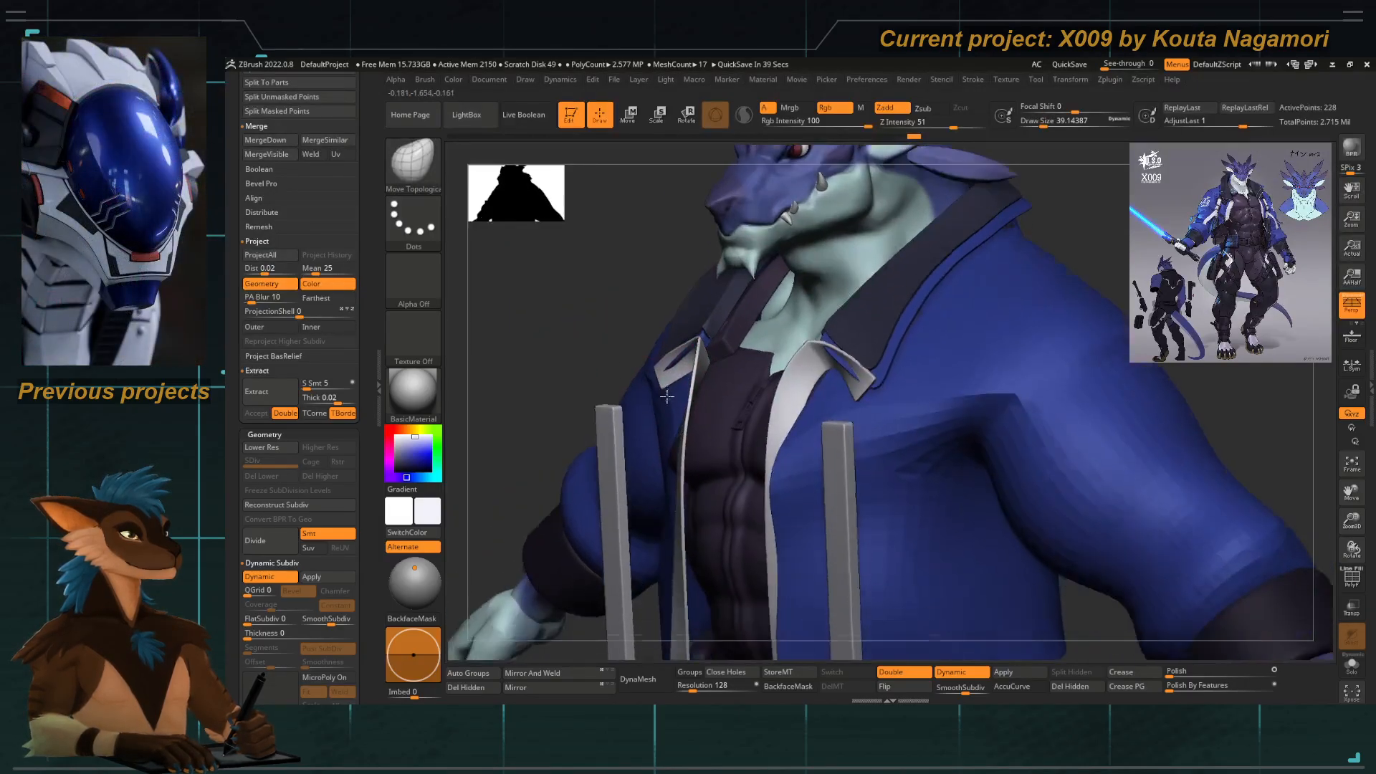
mouse_move(598, 337)
left_mouse_down()
mouse_move(571, 326)
mouse_move(677, 380)
mouse_move(713, 367)
left_mouse_up()
key("b")
key("m")
key("t")
key("space")
left_click_drag(615, 294, 566, 299)
left_click_drag(686, 359, 672, 336)
key("space")
left_click_drag(631, 405, 620, 405)
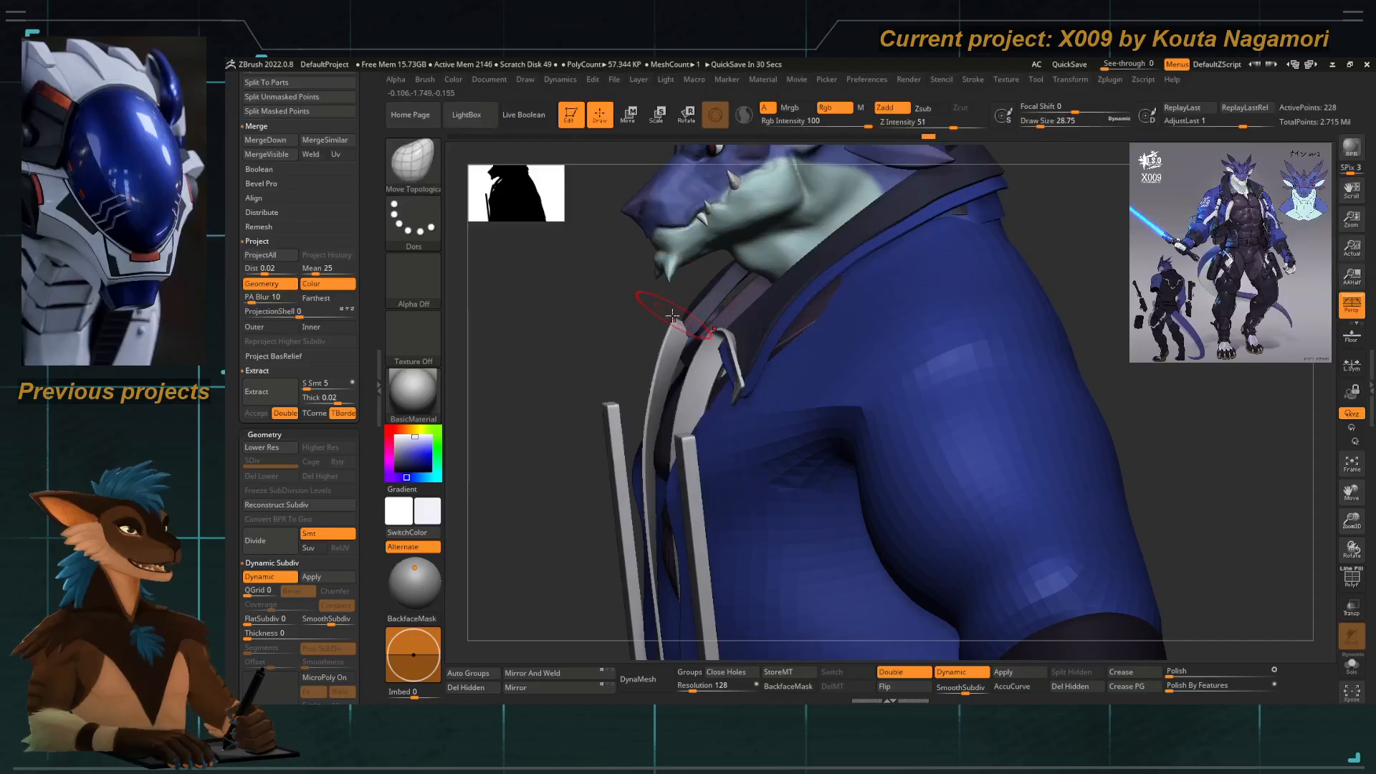
mouse_move(660, 335)
left_mouse_down()
mouse_move(648, 340)
mouse_move(690, 362)
mouse_move(624, 314)
left_mouse_up()
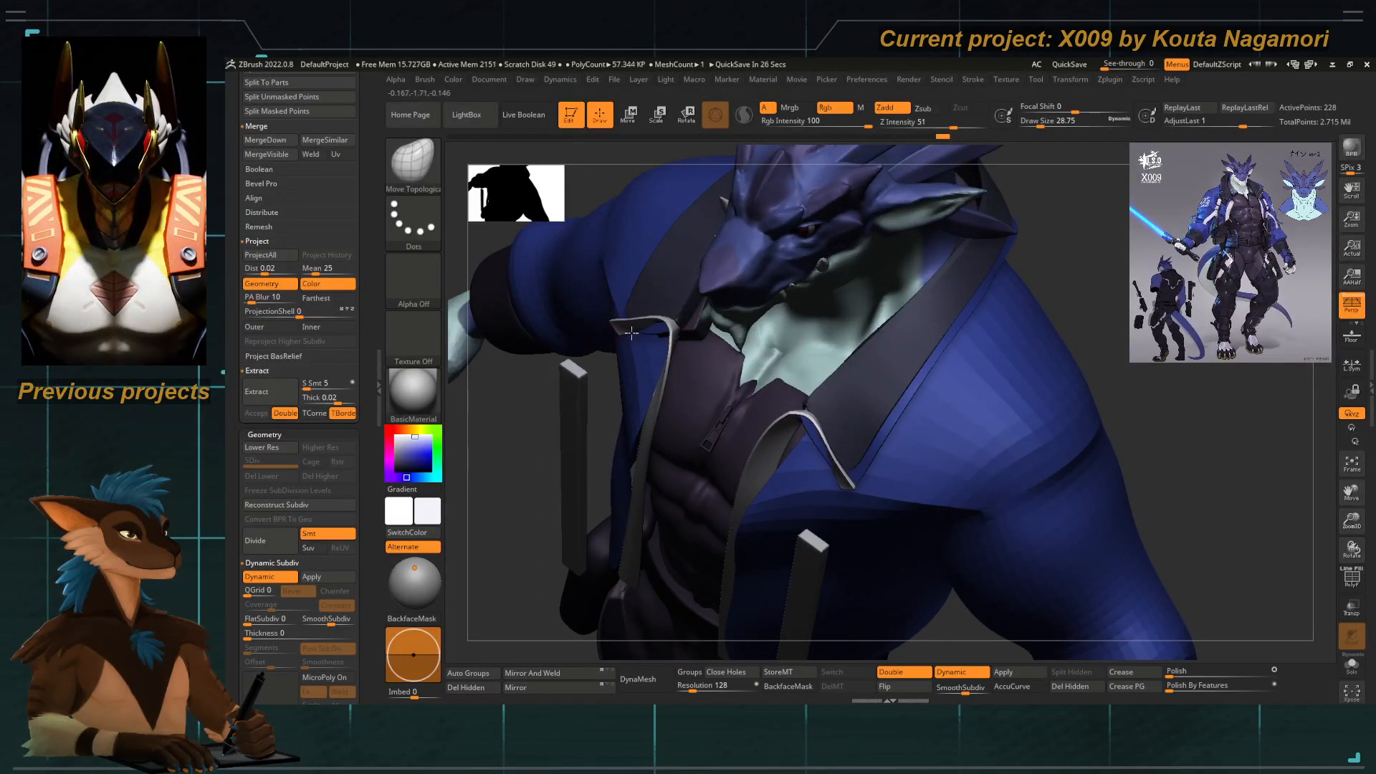
Fit the folded trim flaps closer to the collar in profile, reducing the draw size from about 59 to 37.
mouse_move(599, 186)
left_mouse_down()
mouse_move(560, 281)
mouse_move(641, 298)
mouse_move(624, 339)
left_mouse_up()
key("space")
right_click_drag(624, 339, 603, 353, "ctrl")
key("space")
left_click_drag(601, 353, 608, 353)
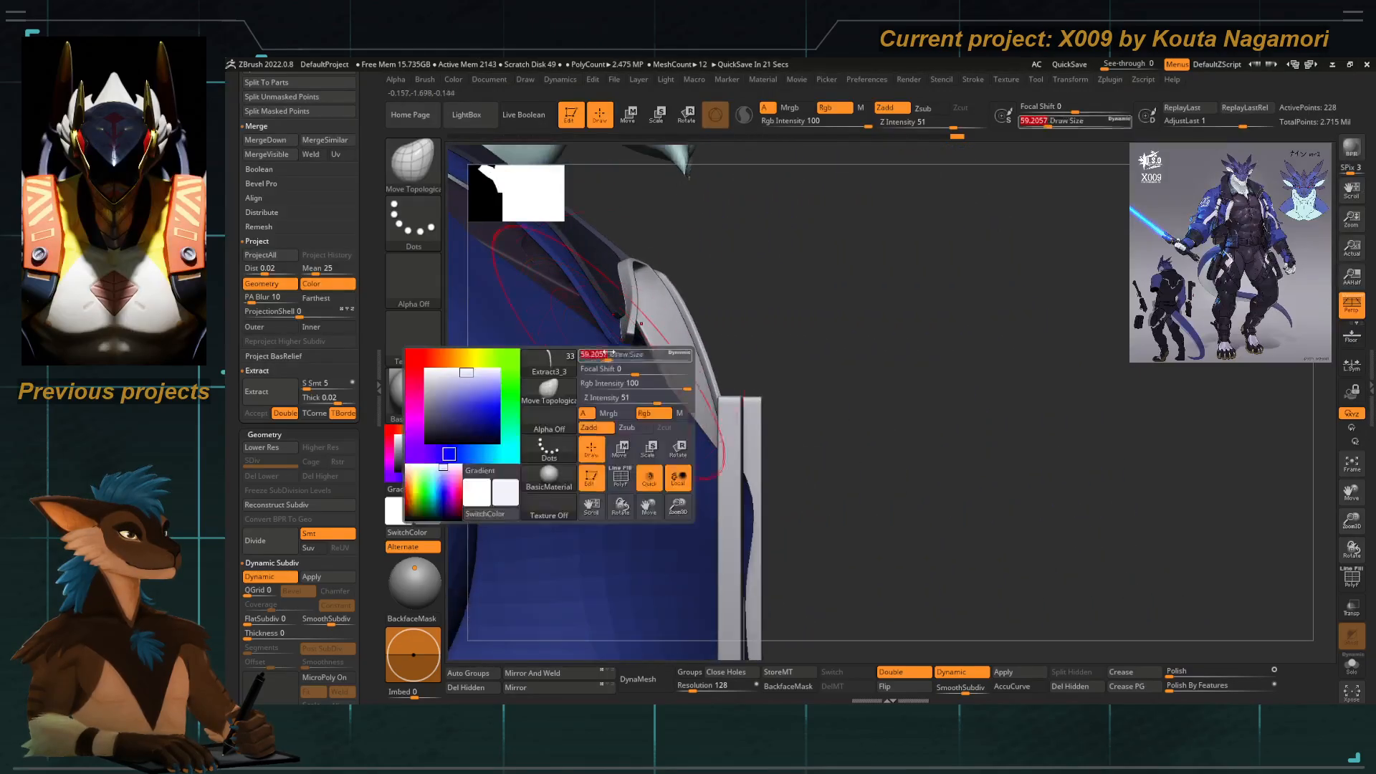
key("space")
left_click_drag(625, 306, 623, 309)
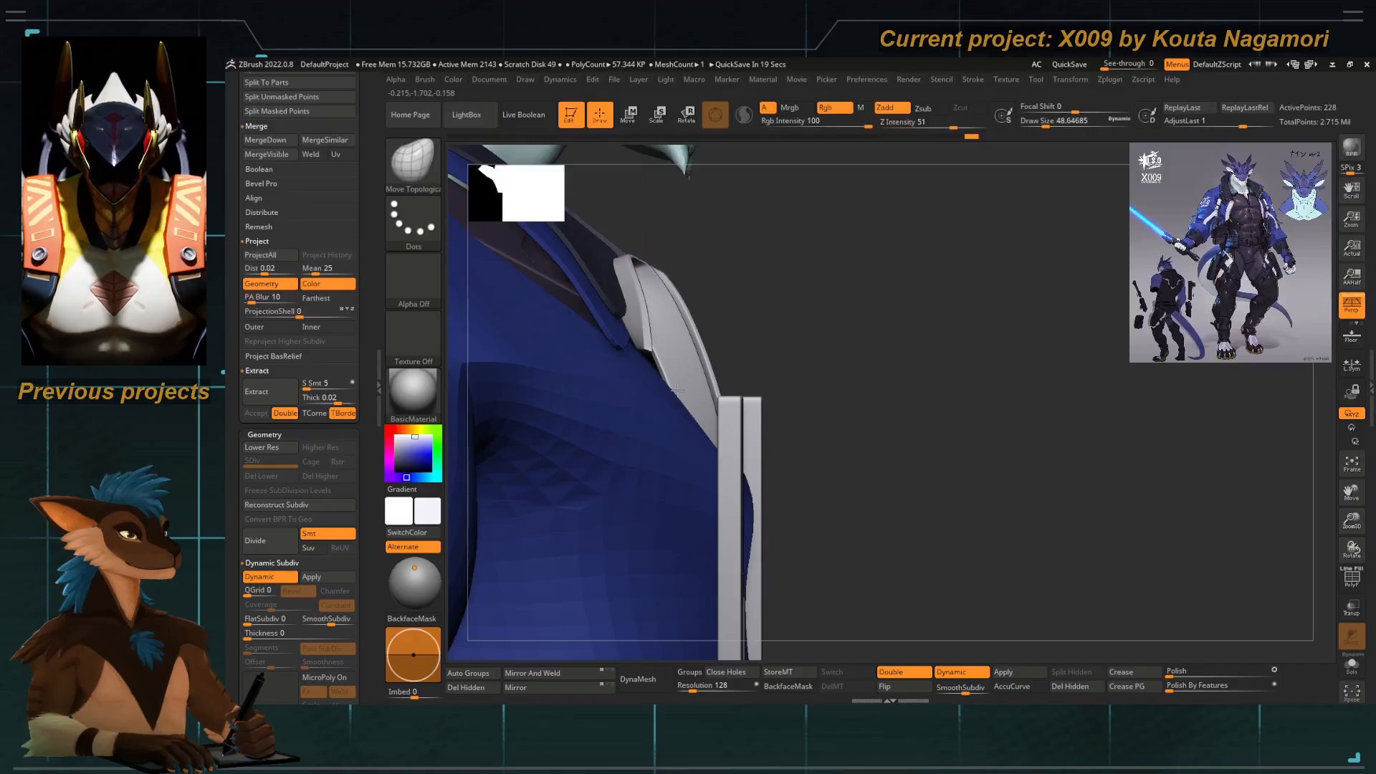
left_click_drag(695, 325, 689, 323)
key("space")
left_click_drag(630, 281, 651, 331)
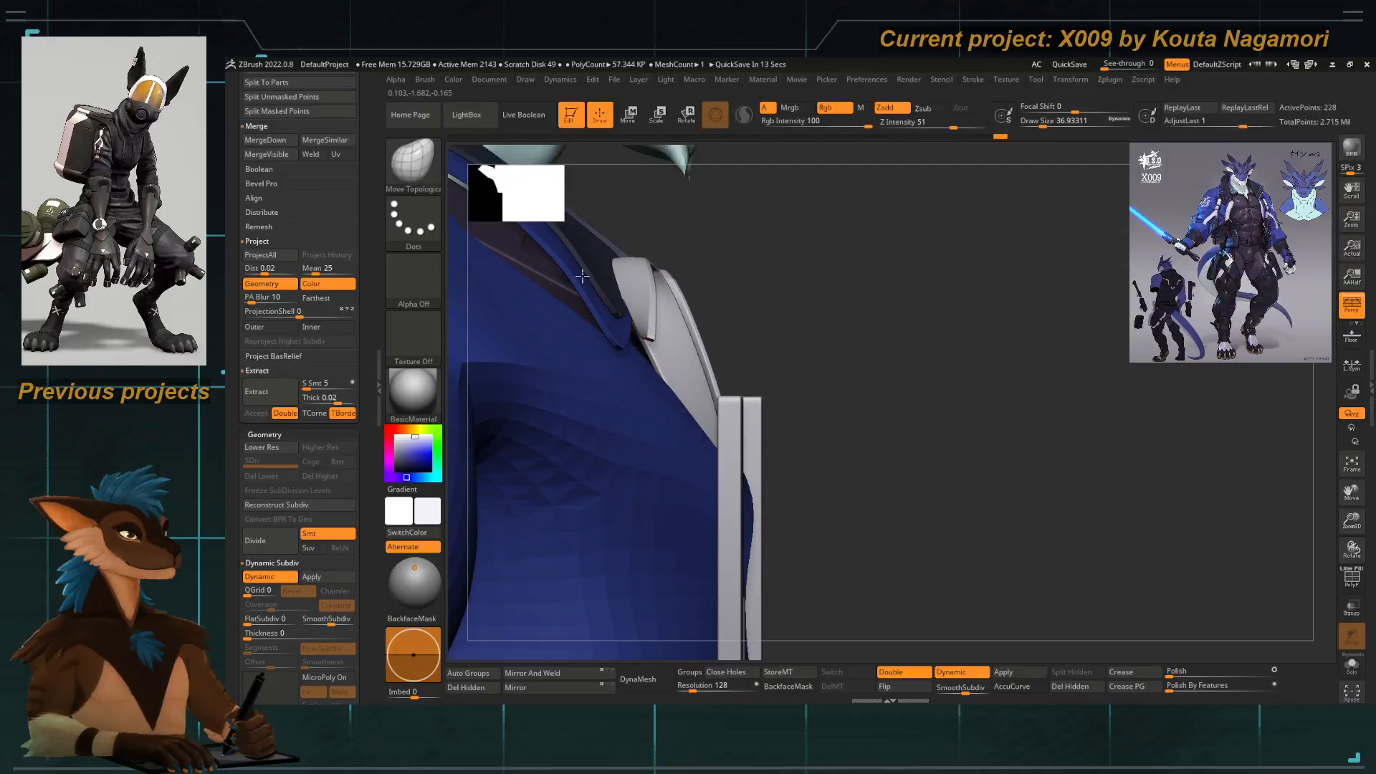
Pull the tips of the folded trim flaps over the collar edge with a smaller brush, and adjust the bend at a draw size of about 31.
left_click_drag(826, 320, 664, 299)
mouse_move(814, 228)
left_mouse_down()
mouse_move(669, 184)
mouse_move(684, 215)
left_mouse_up()
key("space")
left_click_drag(660, 285, 654, 285)
left_click_drag(821, 304, 709, 347)
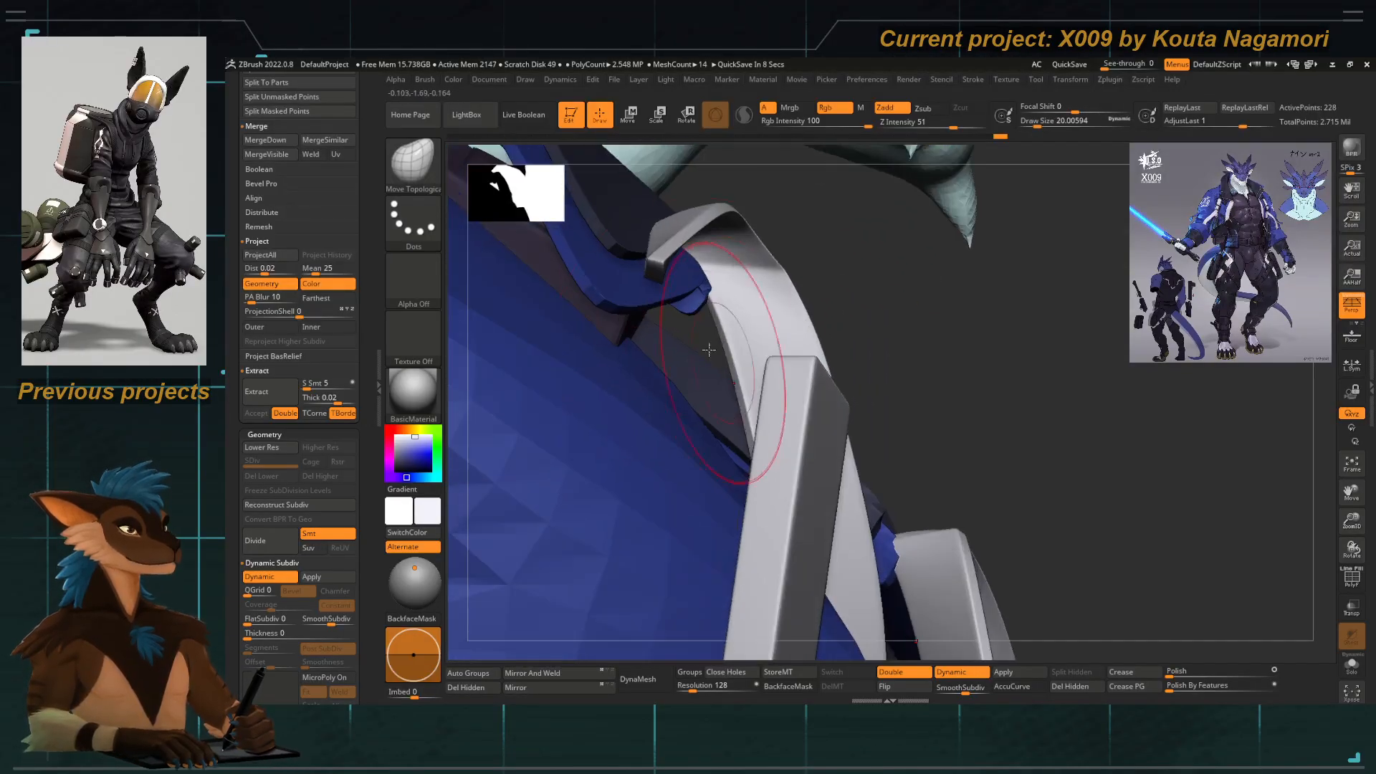
key("space")
left_click_drag(674, 302, 665, 303)
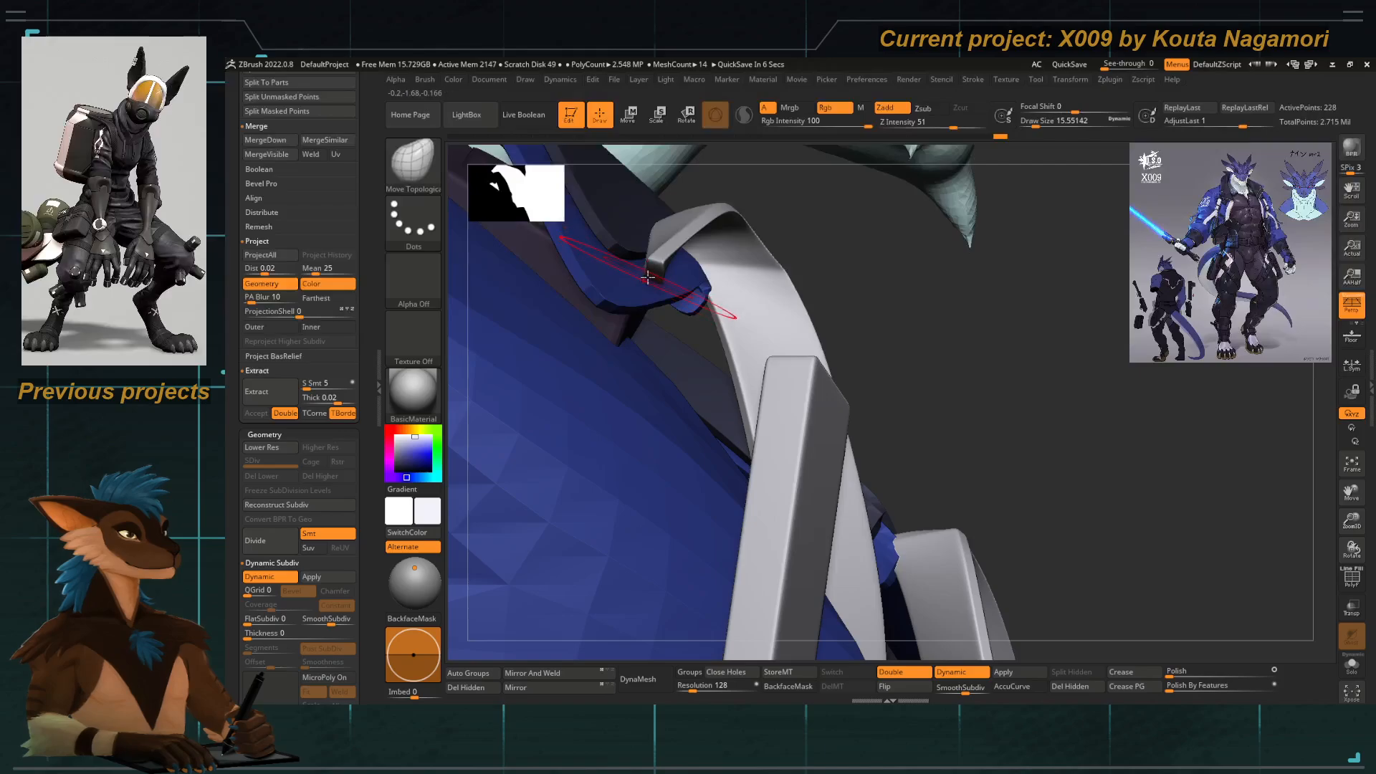
key("space")
left_click_drag(645, 276, 688, 271)
key("space")
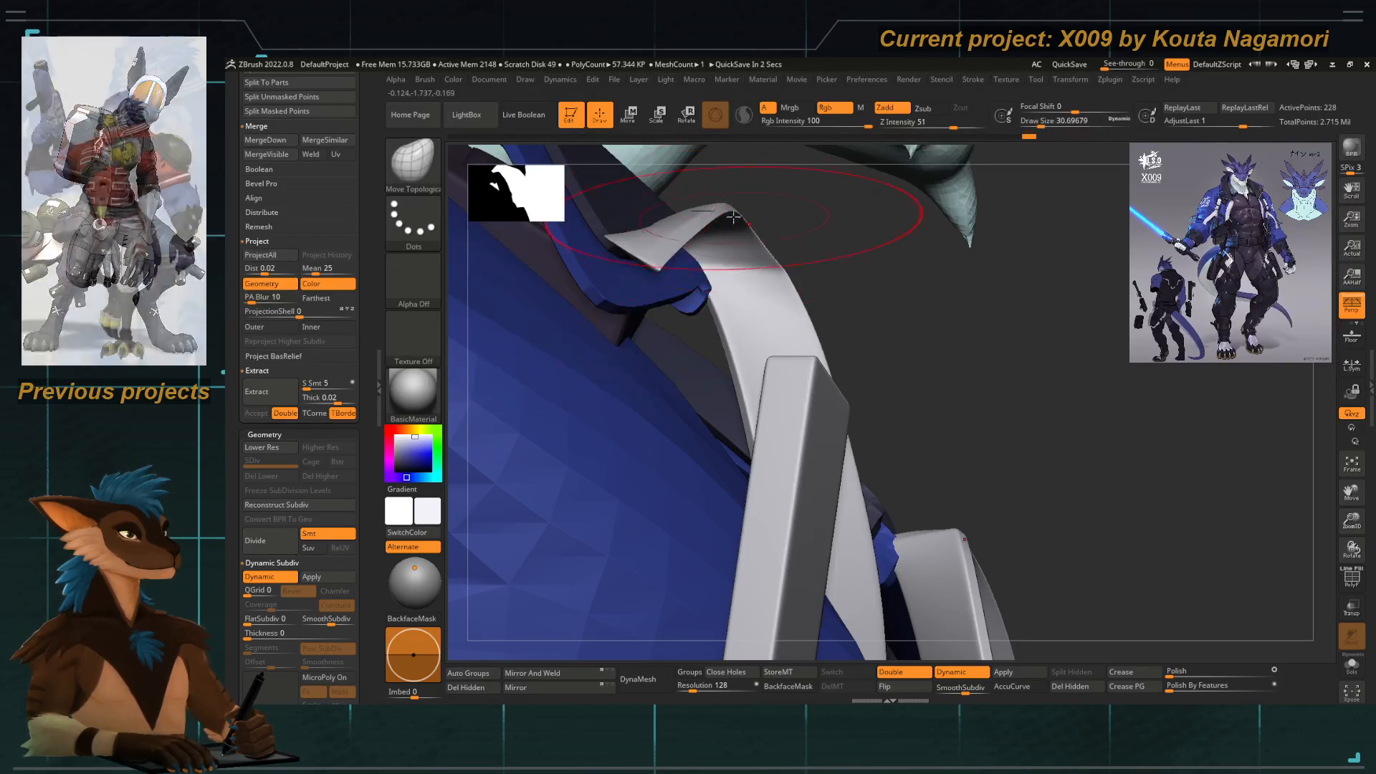
left_click_drag(768, 233, 752, 247)
Reshape the bend of the folded trim flaps from several angles, raising the draw size to about 44.
left_click_drag(924, 276, 788, 295)
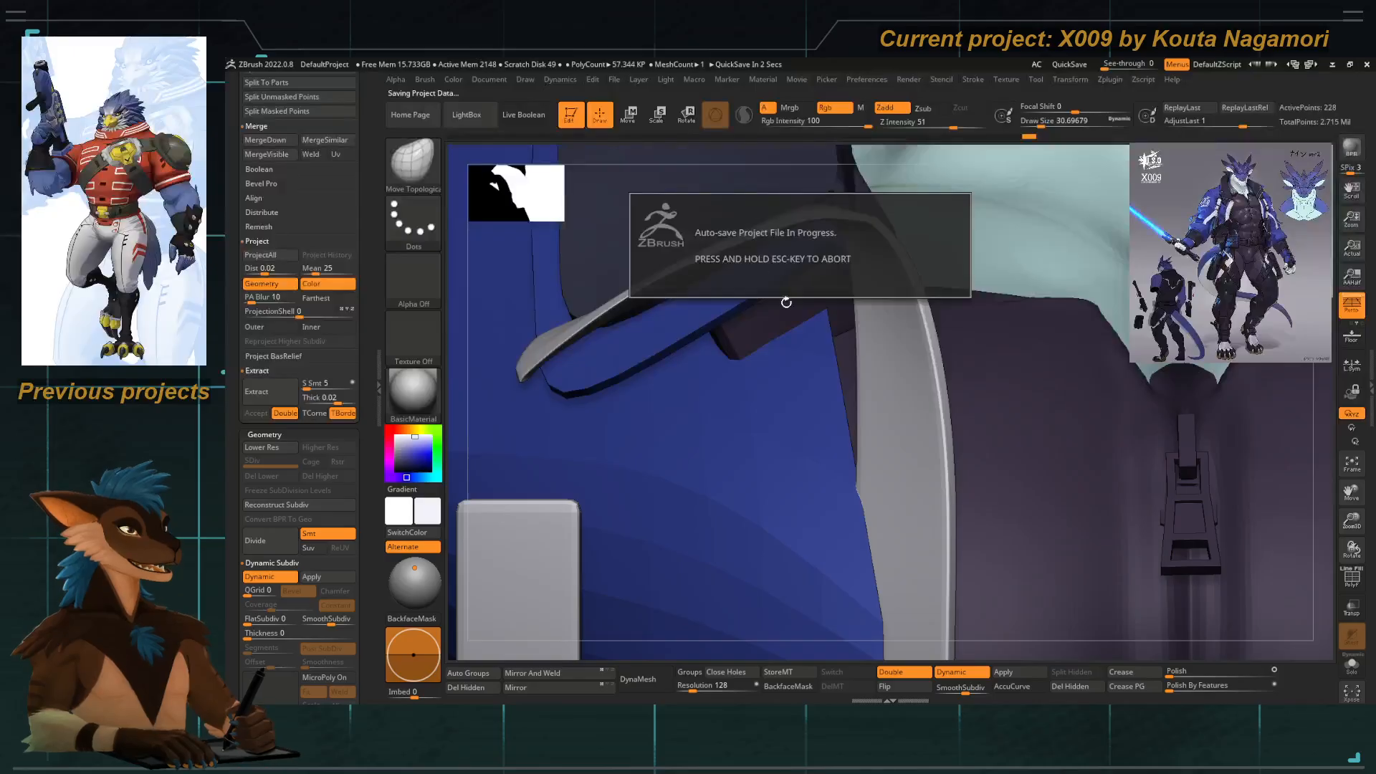
key("space")
left_click_drag(829, 209, 741, 276)
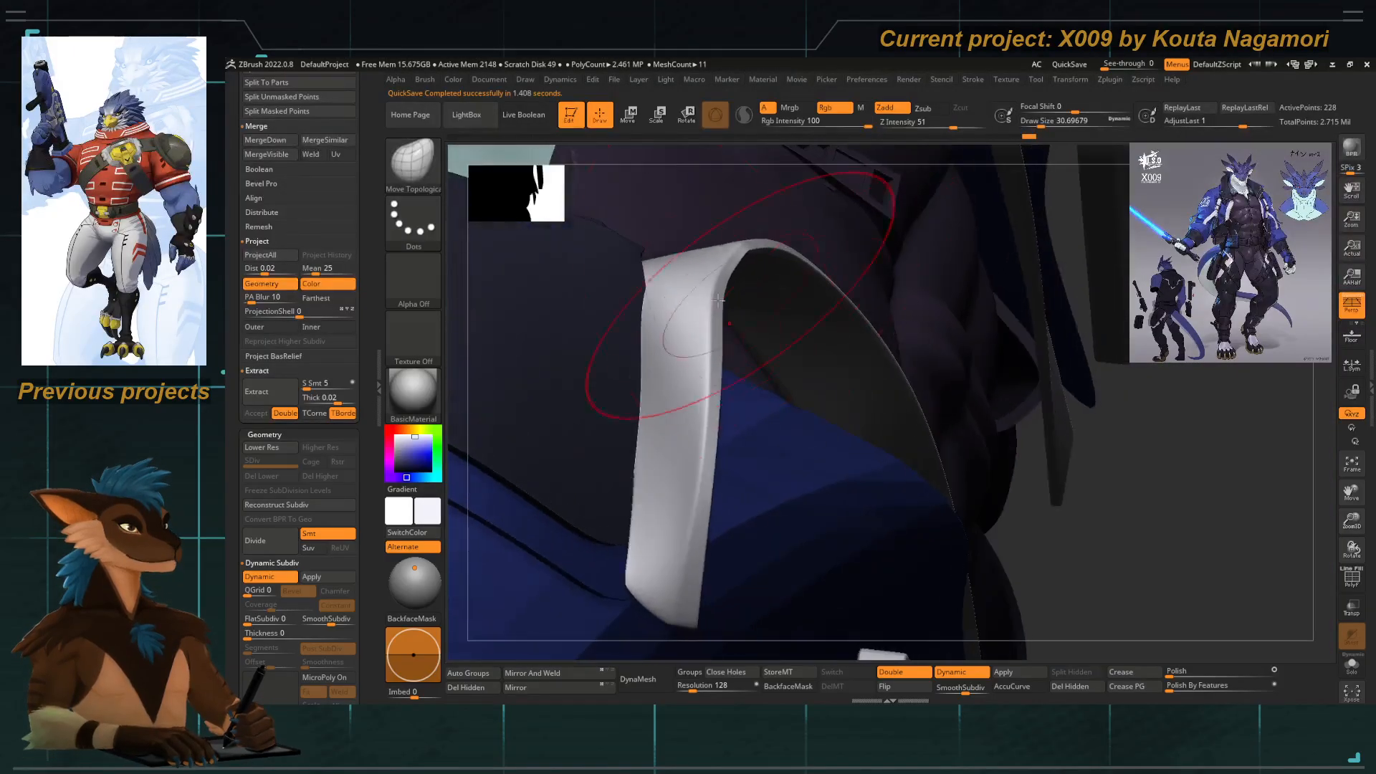
left_click_drag(784, 322, 810, 392)
mouse_move(677, 310)
left_mouse_down()
mouse_move(599, 190)
mouse_move(614, 191)
mouse_move(581, 222)
left_mouse_up()
right_click_drag(581, 222, 890, 253)
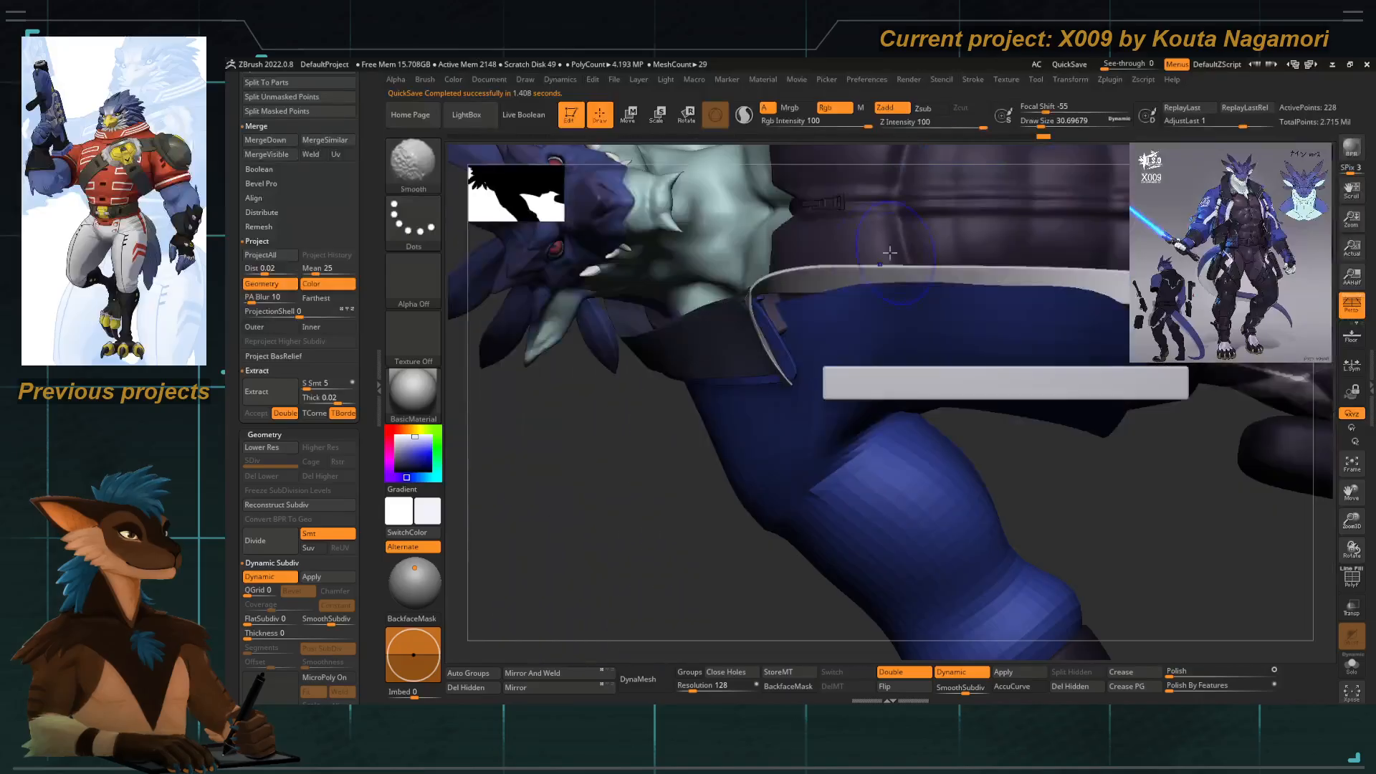
right_click_drag(648, 445, 745, 301)
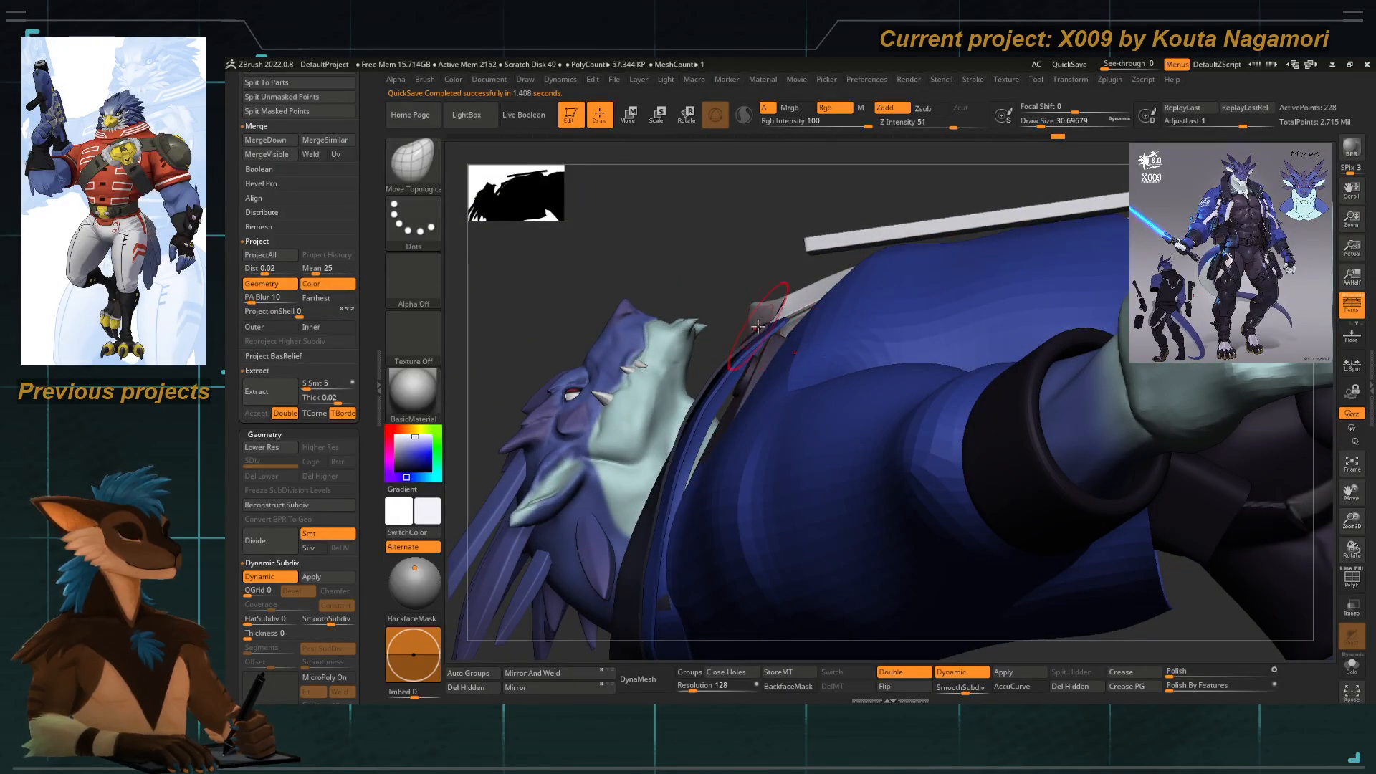
mouse_move(758, 326)
right_mouse_down()
mouse_move(745, 244)
mouse_move(716, 194)
mouse_move(812, 327)
right_mouse_up()
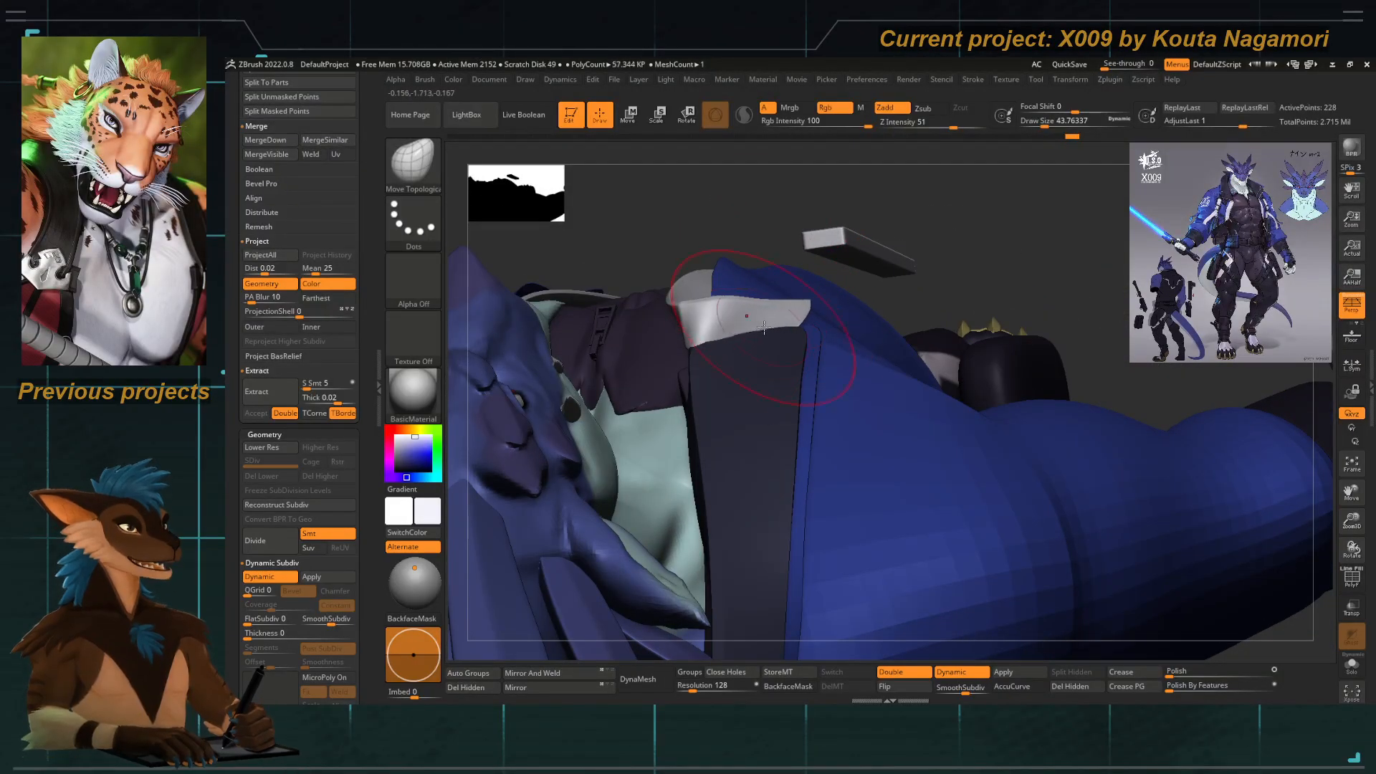
mouse_move(695, 205)
right_mouse_down()
mouse_move(586, 251)
mouse_move(556, 307)
mouse_move(688, 265)
right_mouse_up()
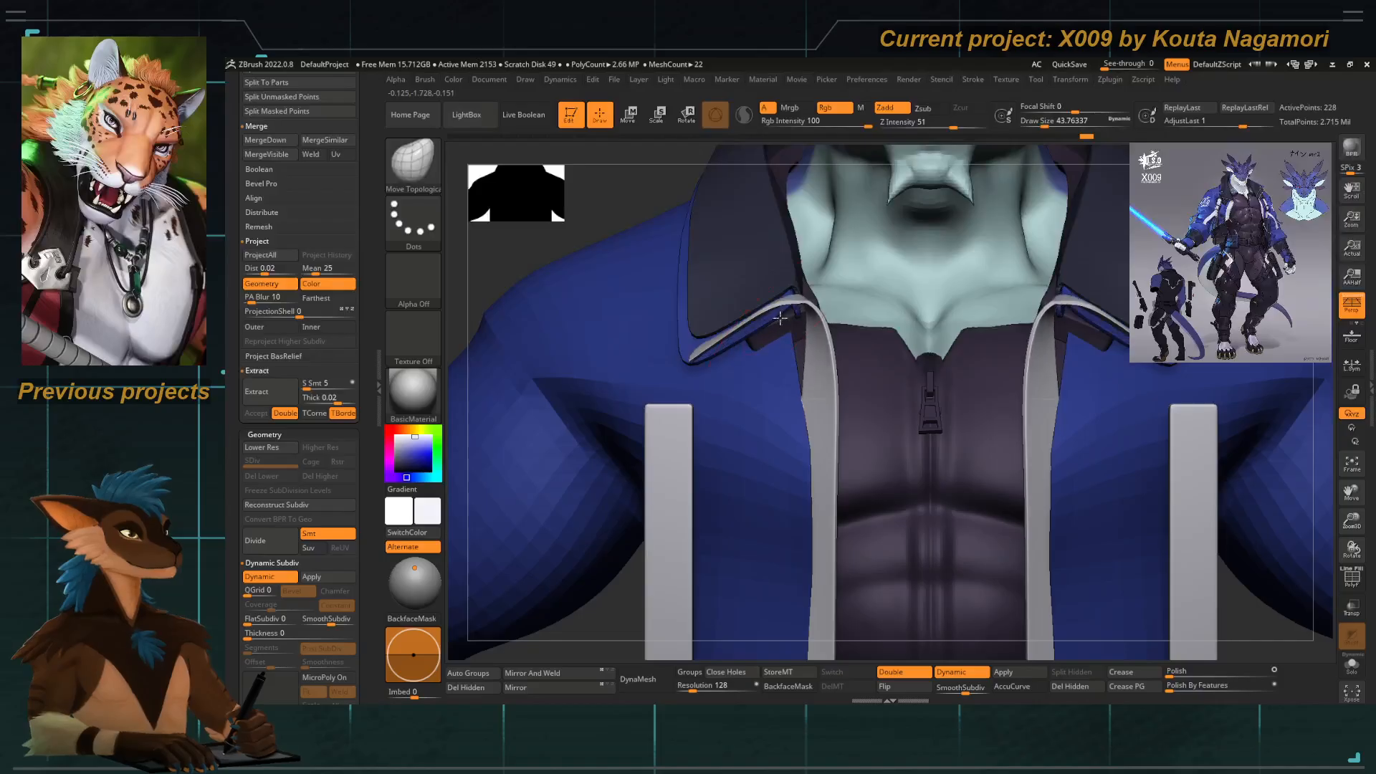
Pull the folded trim flaps over the collar edge in front view, using draw sizes of about 23 and 49.
key("space")
left_click_drag(782, 305, 769, 306)
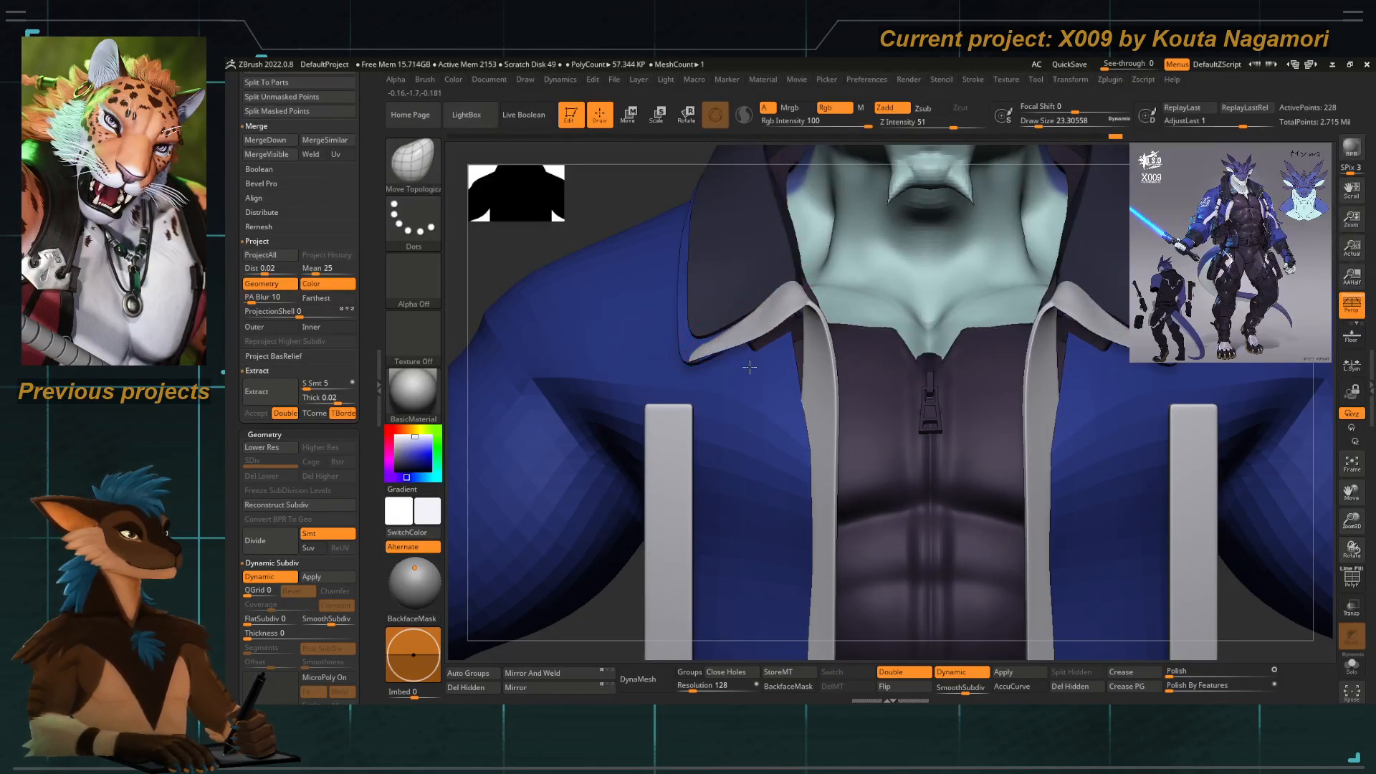
left_click_drag(726, 392, 724, 377)
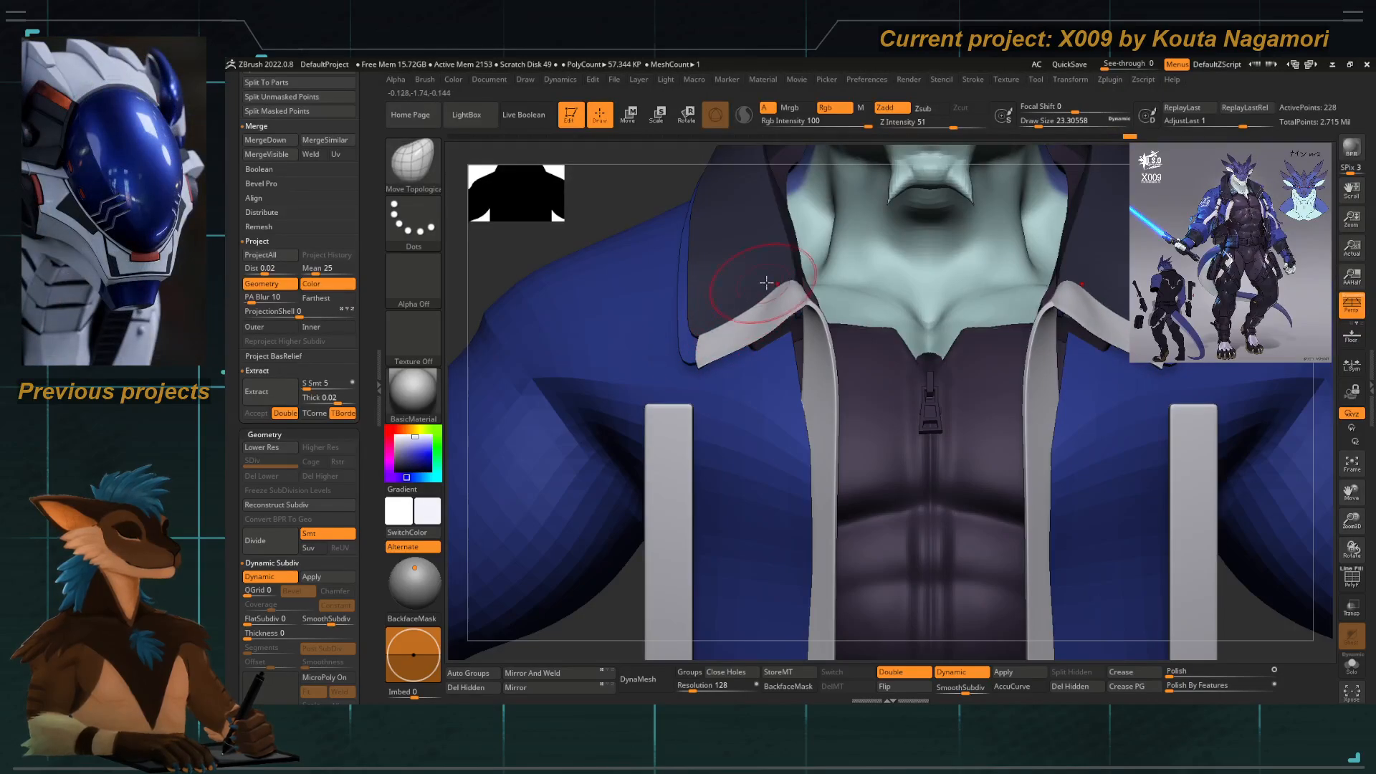
key("s")
left_click_drag(791, 313, 801, 343)
key("f")
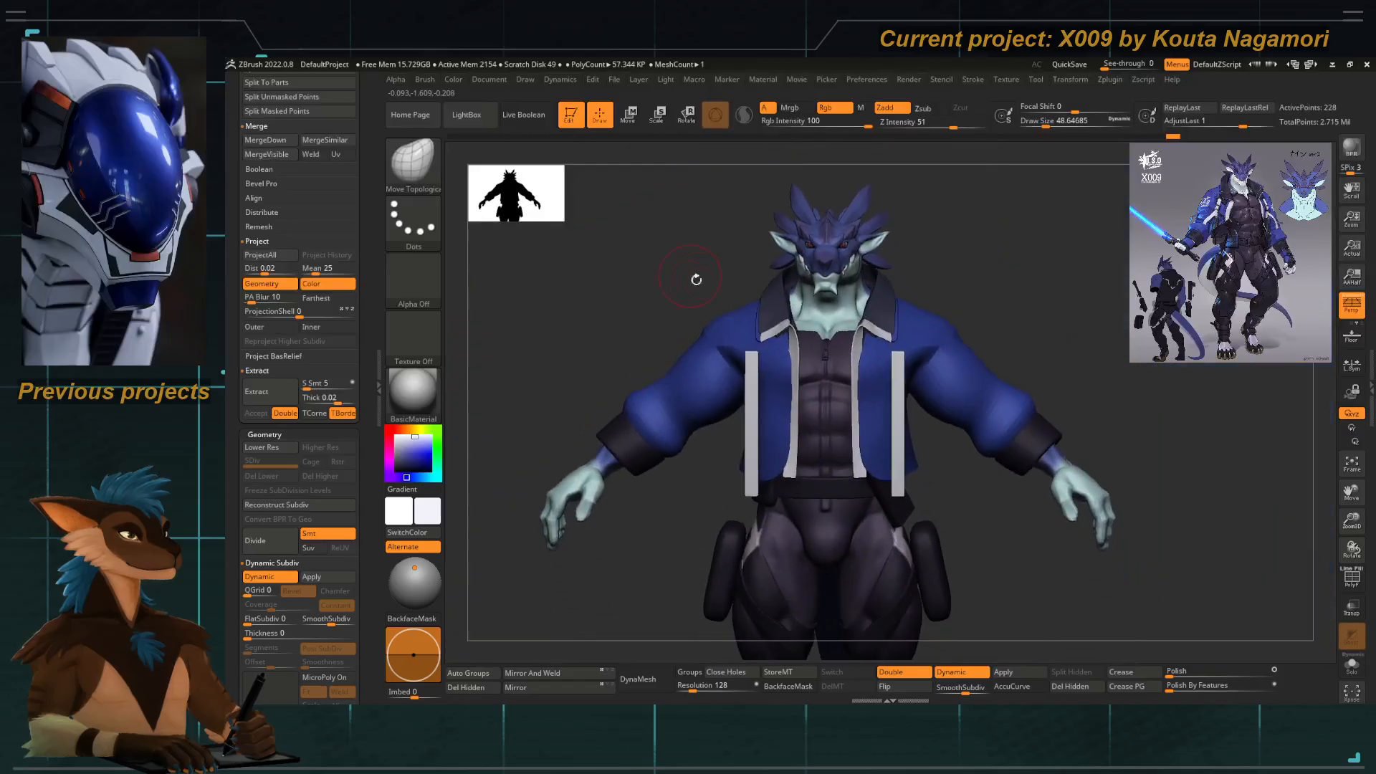
Refine the fold corners where the inner trim strips meet the collar, using draw sizes of about 33 and 54.
right_click_drag(736, 330, 809, 383, "ctrl")
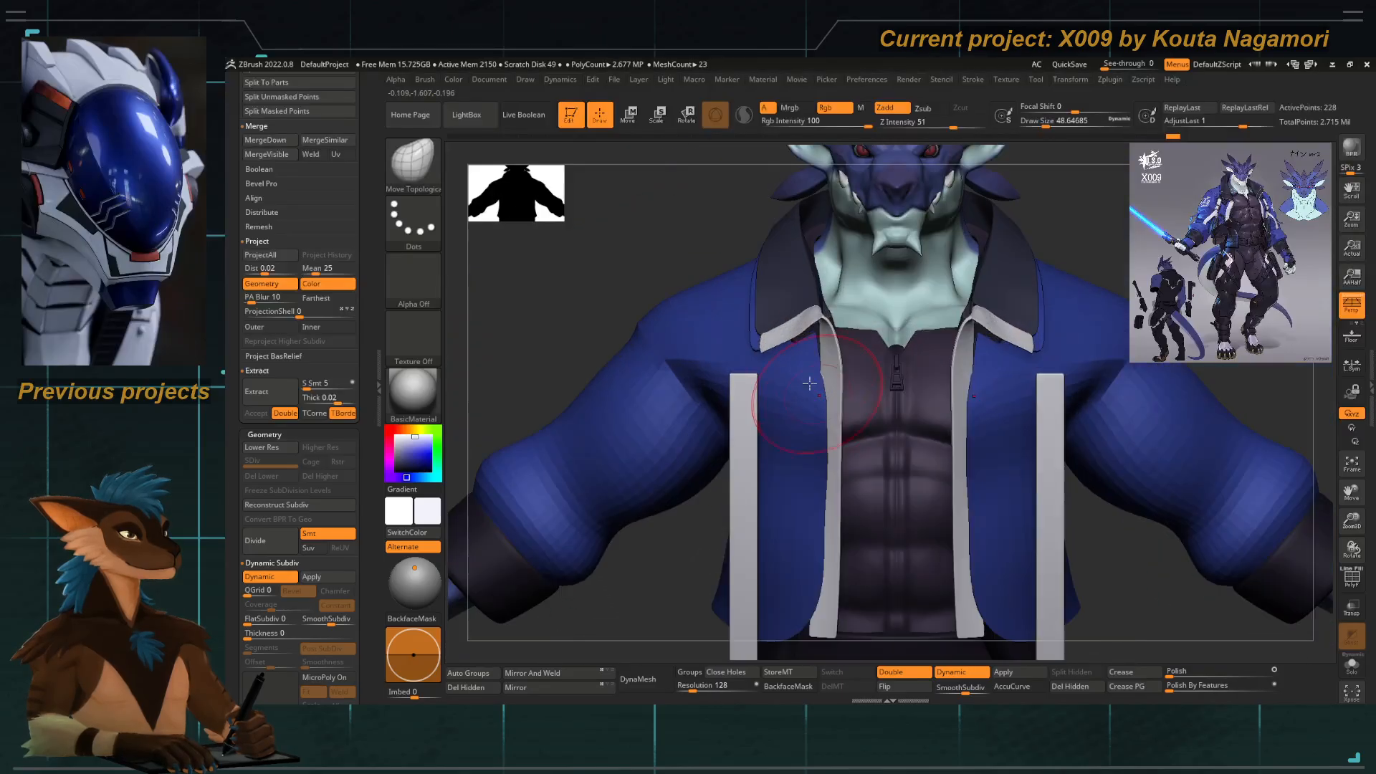
right_click_drag(818, 319, 841, 338, "ctrl")
key("space")
left_click(832, 339)
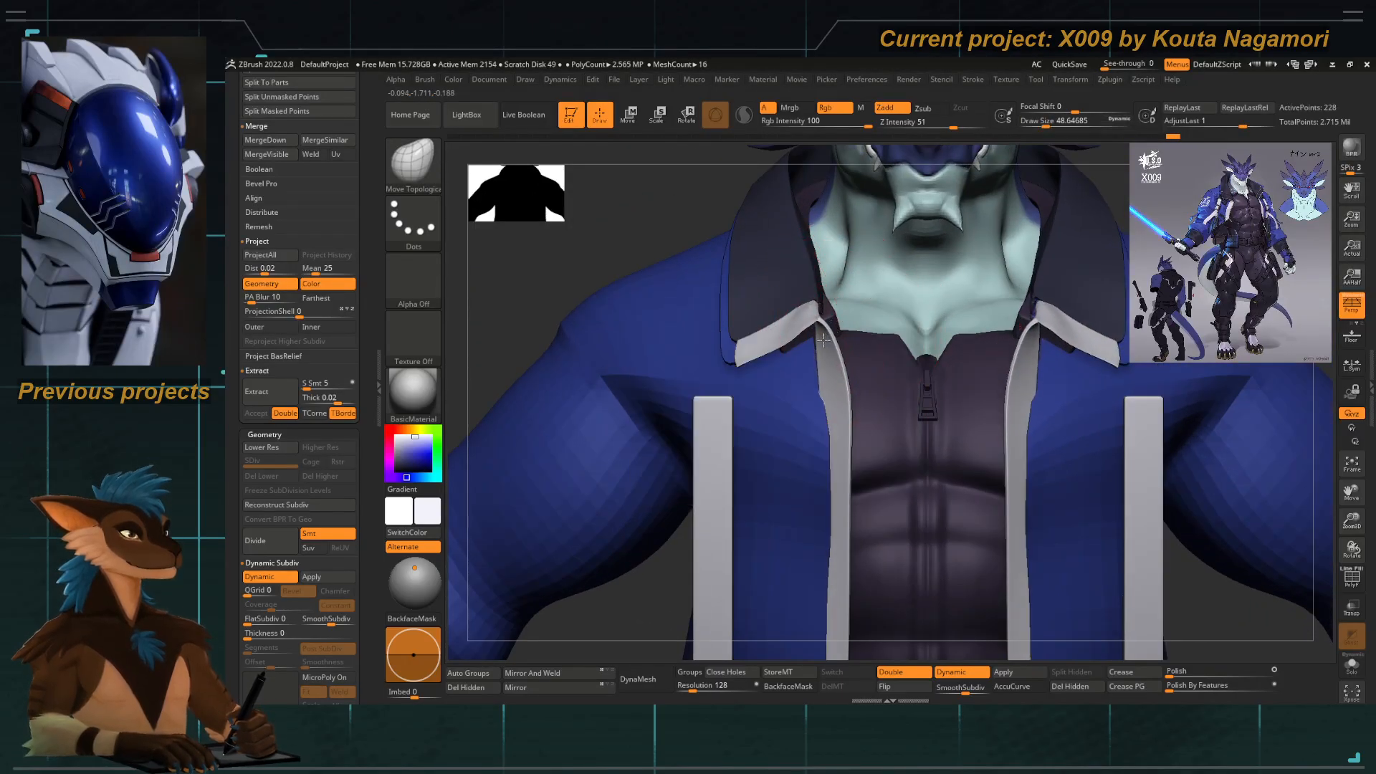
left_click_drag(835, 331, 830, 324)
key("space")
left_click(828, 338)
right_click_drag(689, 208, 685, 294)
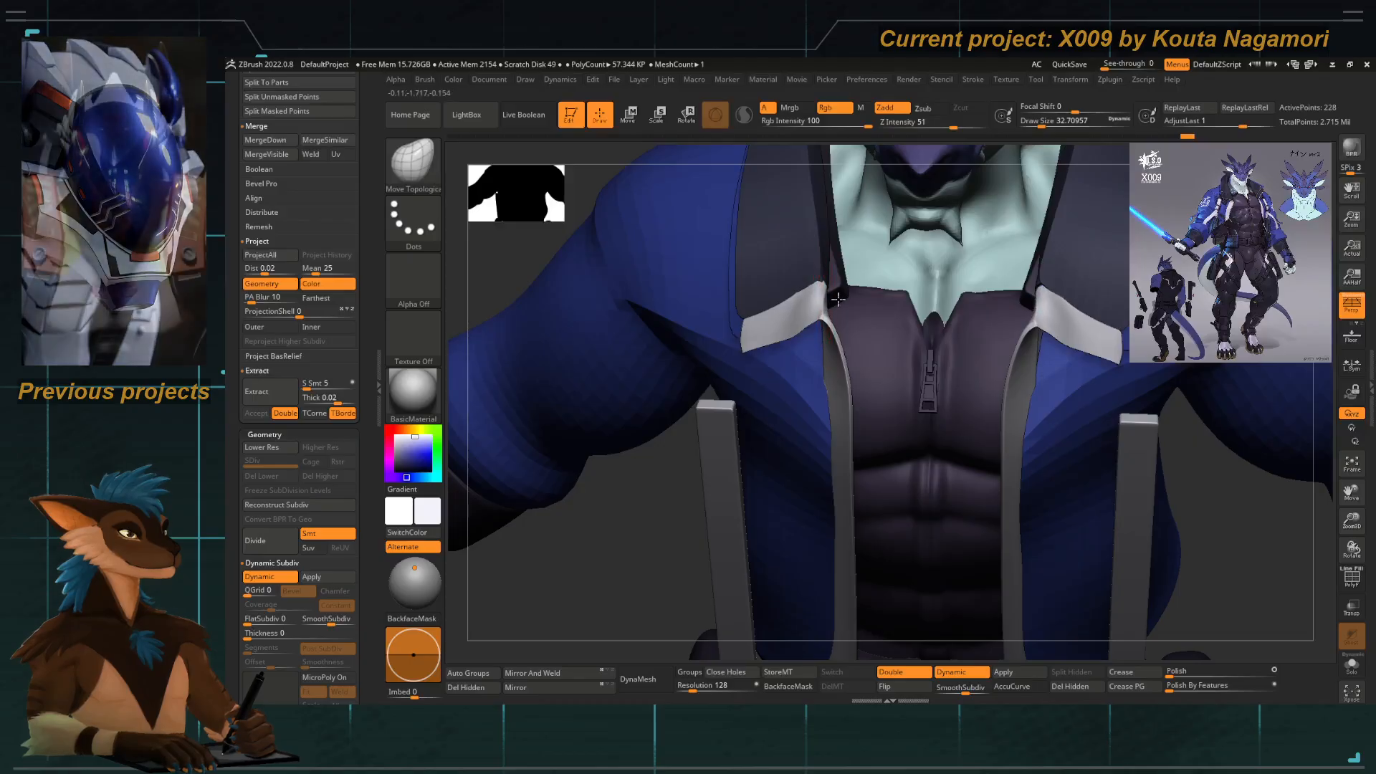
key("space")
left_click(801, 331)
left_click_drag(803, 295, 800, 289)
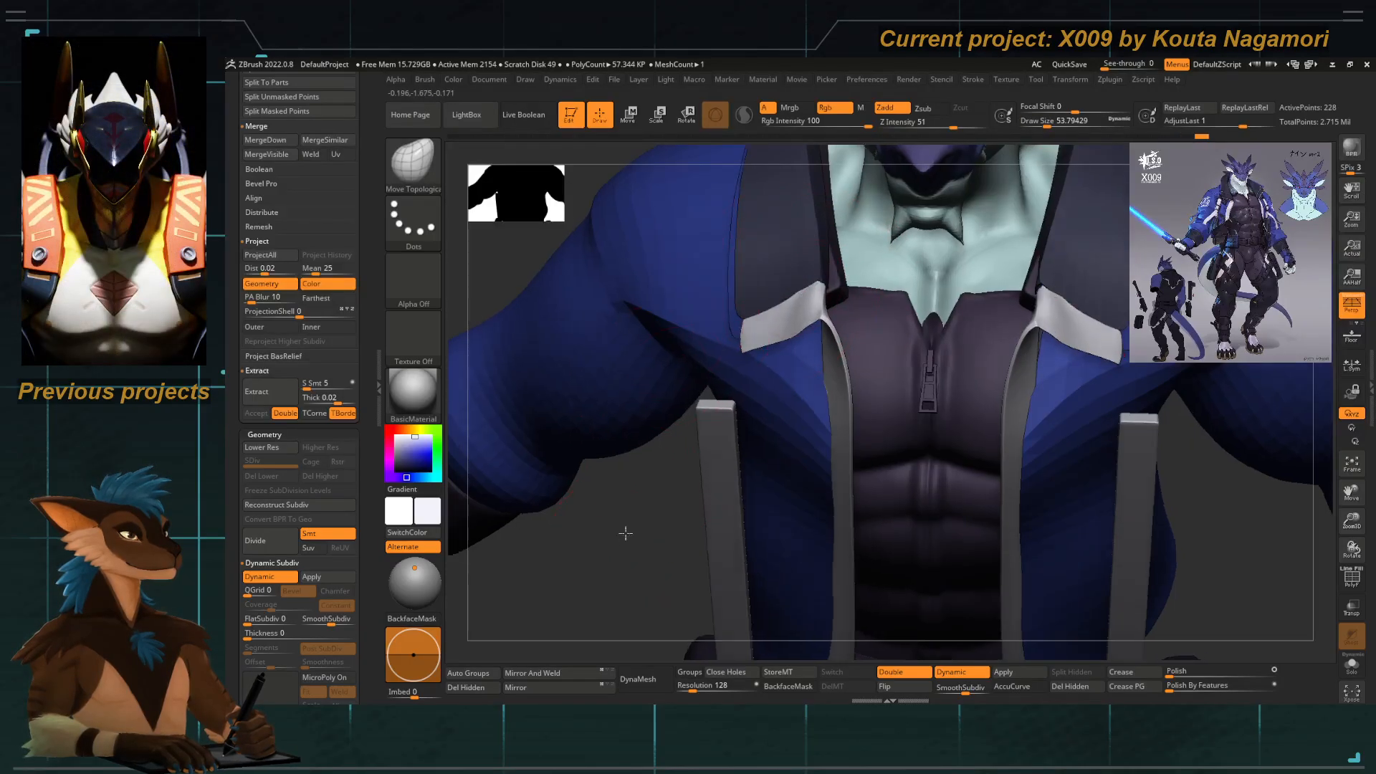
Adjust the inner trim strips down the jacket front with a large brush at a draw size of about 124.
right_click_drag(623, 535, 648, 329, "ctrl")
right_click_drag(648, 402, 714, 355, "ctrl")
key("space")
left_click(751, 387)
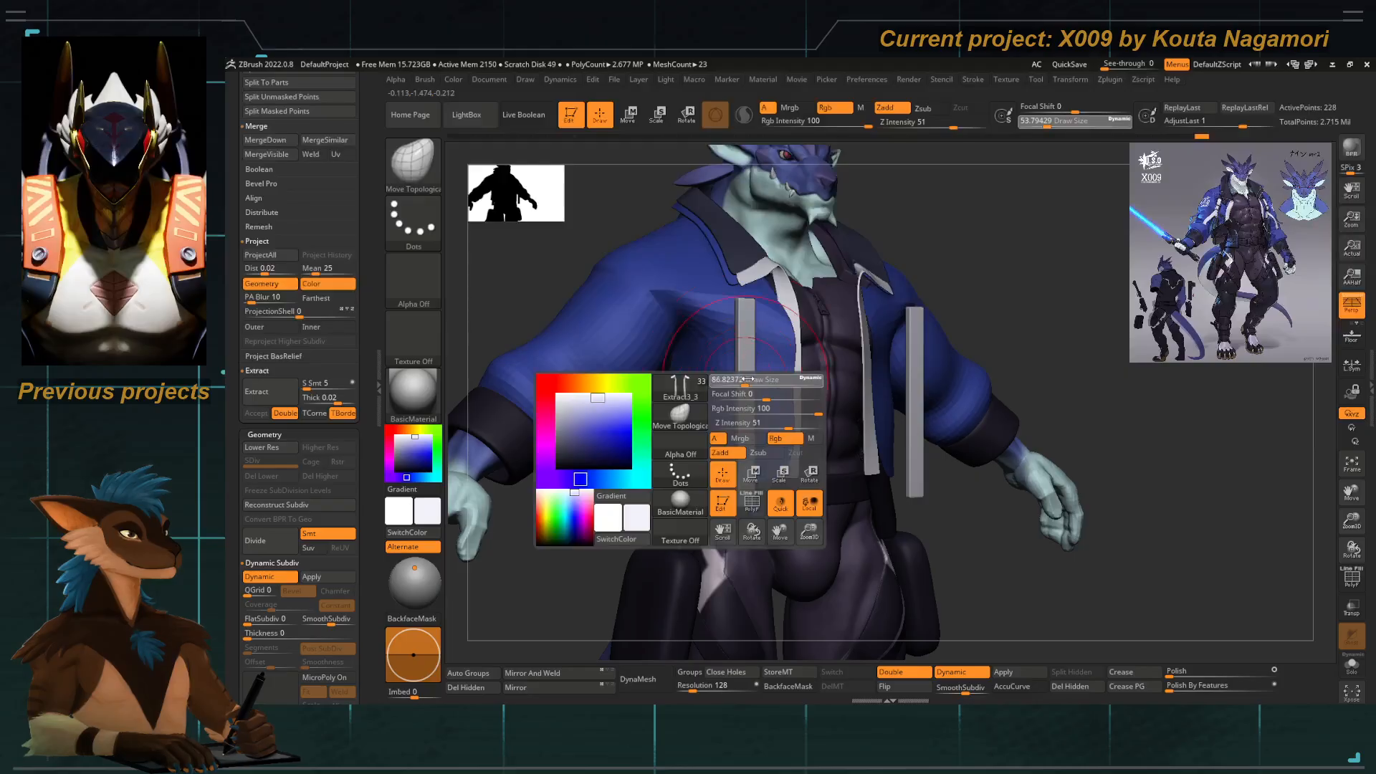
left_click_drag(794, 392, 793, 357)
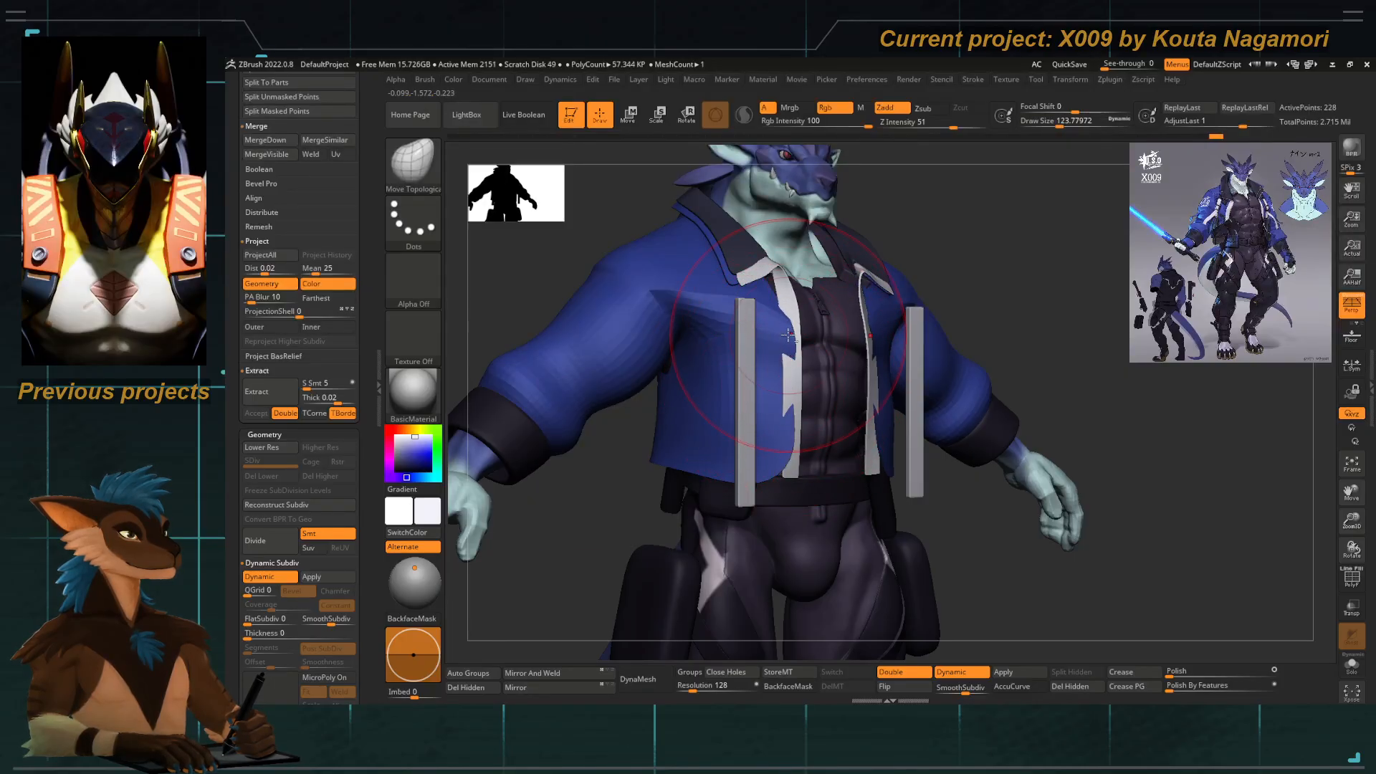
left_click_drag(786, 468, 781, 472)
Select the jacket body and fit its front edge to the inner trim strips at a draw size of about 104.
left_click(771, 469, "alt")
key("space")
left_click(741, 446)
left_click_drag(577, 506, 634, 458)
key("space")
left_click(747, 431)
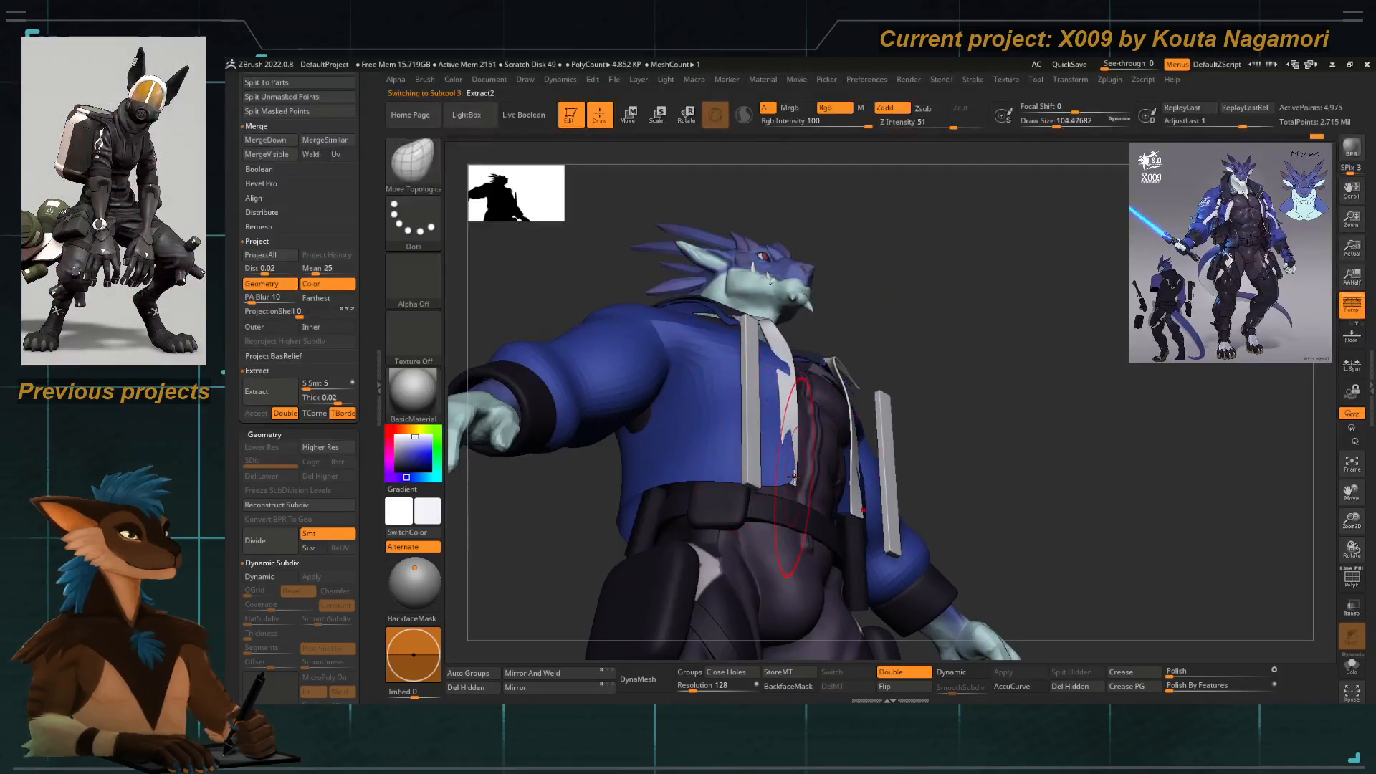
left_click_drag(794, 476, 775, 480)
left_click_drag(778, 378, 784, 372)
Reduce the draw size to about 71 and adjust the jacket body from the side.
key("space")
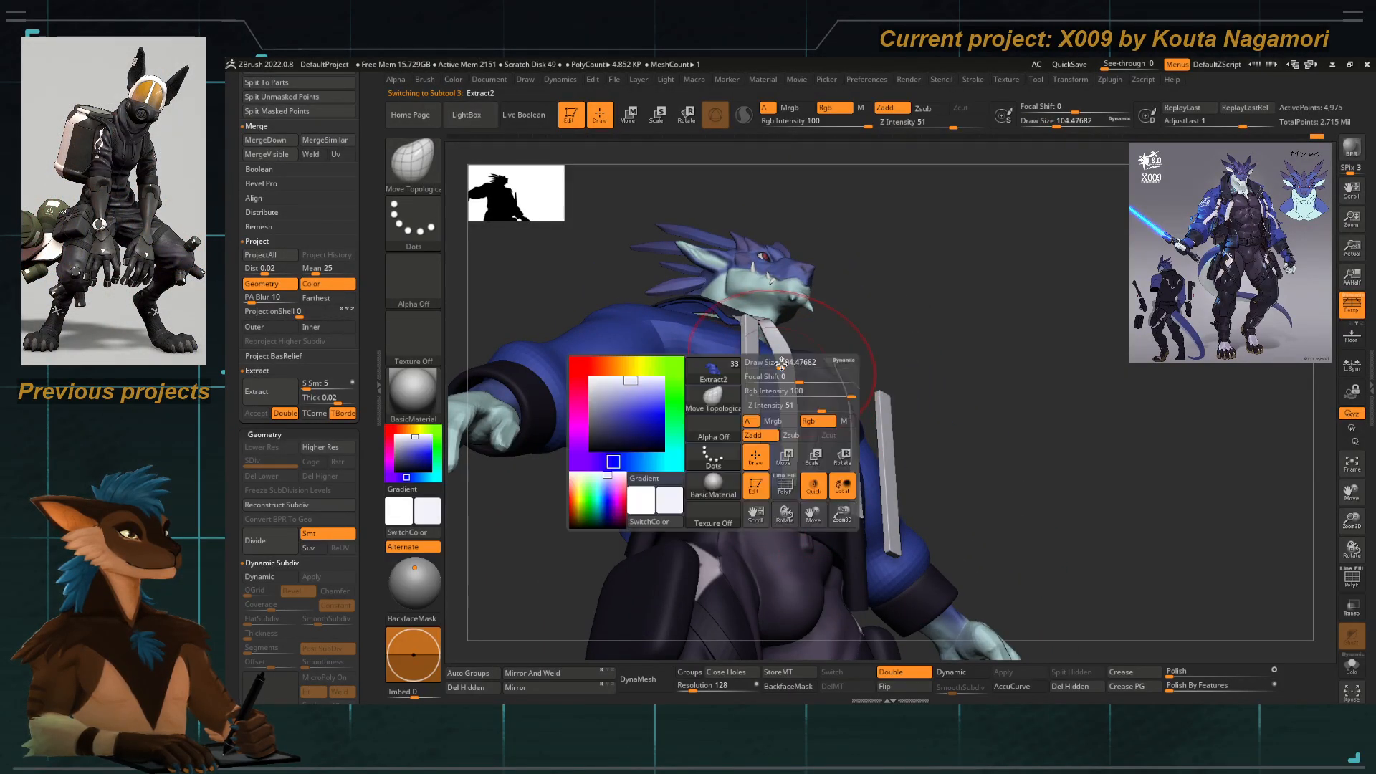
left_click(778, 375)
left_click_drag(854, 279, 791, 298)
key("space")
left_click(776, 401)
mouse_move(825, 344)
left_mouse_down()
mouse_move(846, 293)
mouse_move(817, 273)
mouse_move(820, 255)
mouse_move(867, 307)
mouse_move(792, 270)
mouse_move(834, 280)
mouse_move(764, 267)
left_mouse_up()
Examine the jacket, collar and trim strips from the side, front and three-quarter views against the concept reference.
key("space")
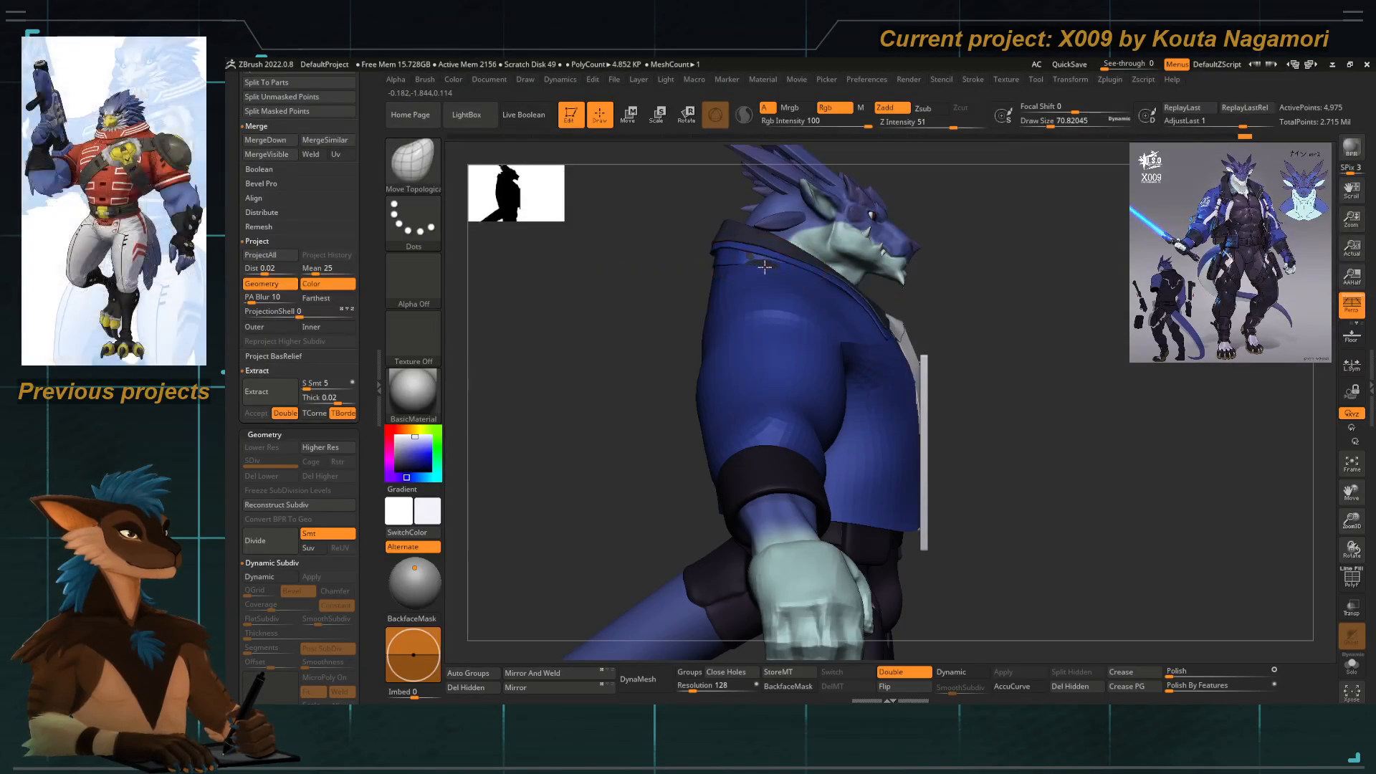
left_click(748, 258, "alt")
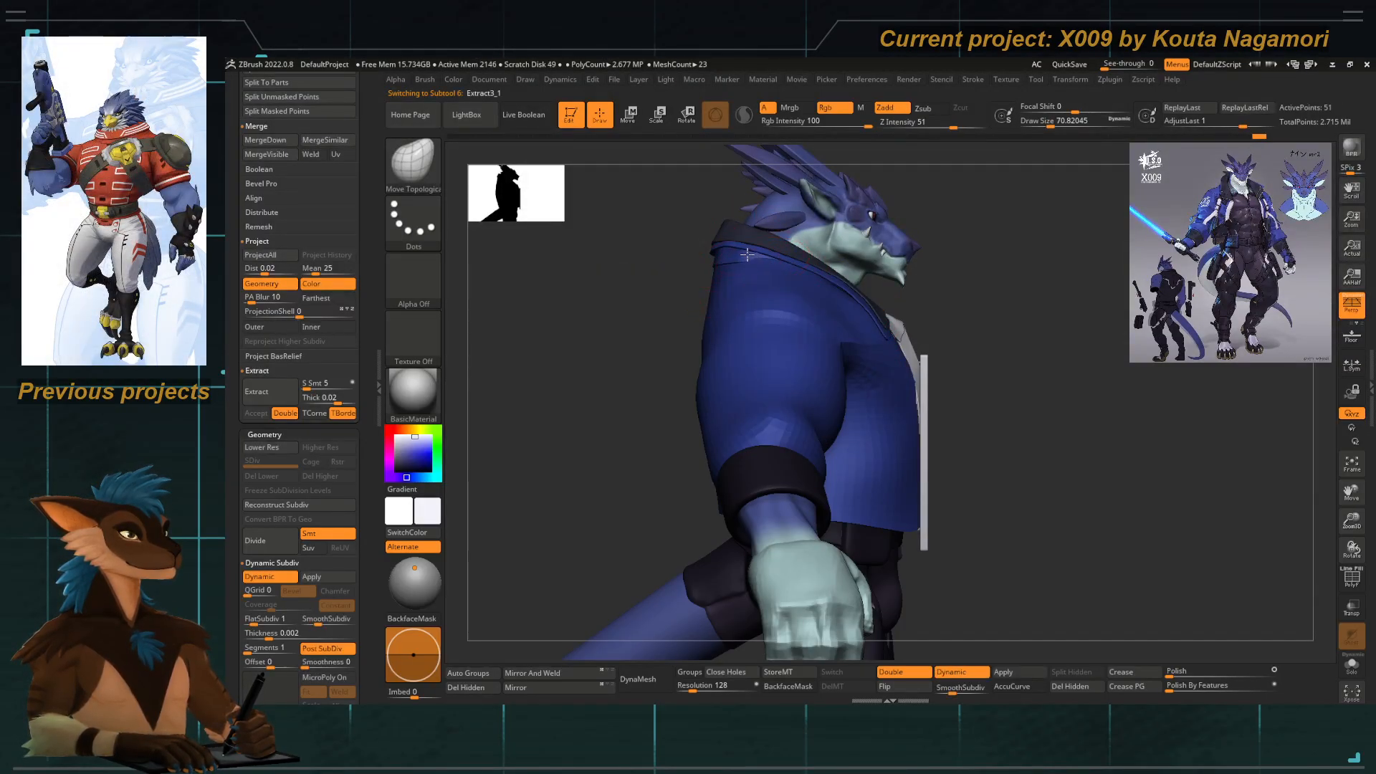
left_click_drag(698, 295, 649, 243)
left_click(726, 383, "alt")
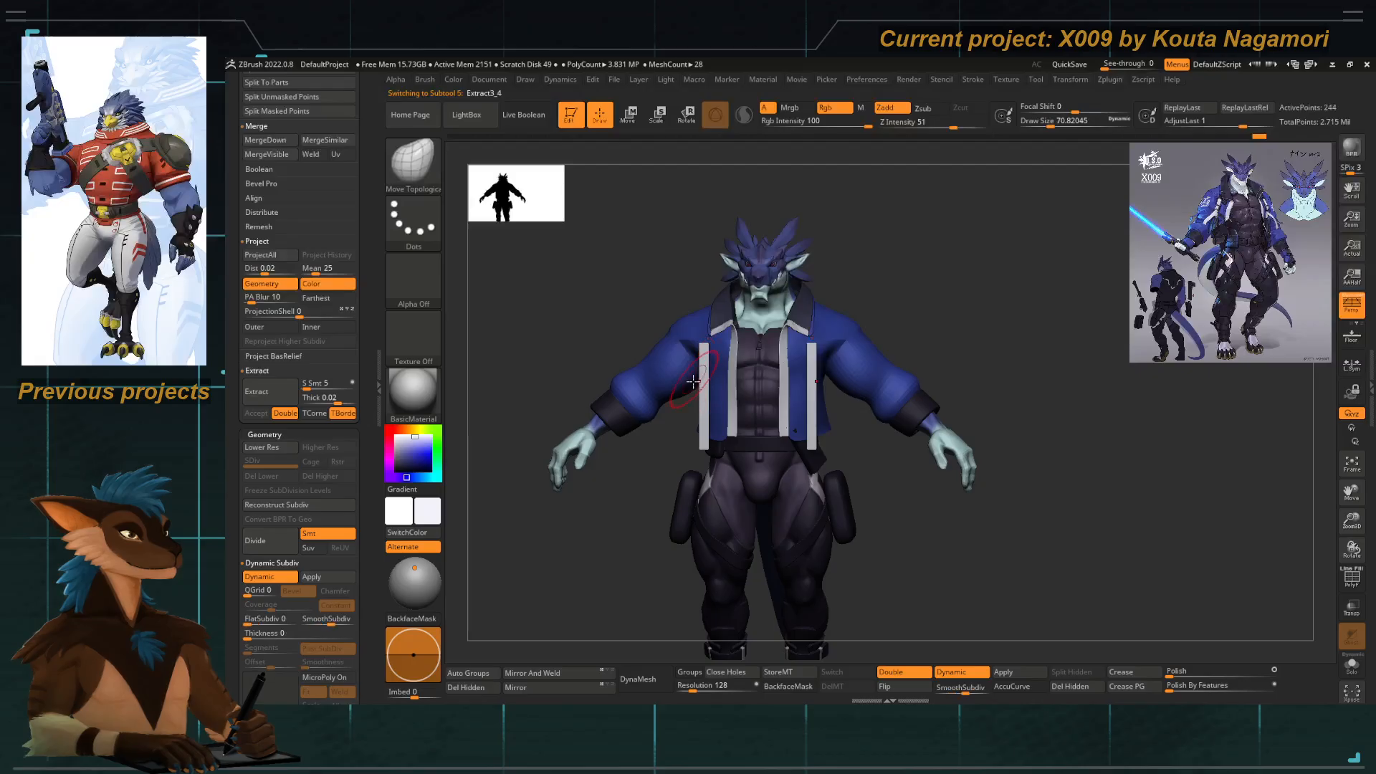
left_click_drag(649, 377, 747, 307, "alt")
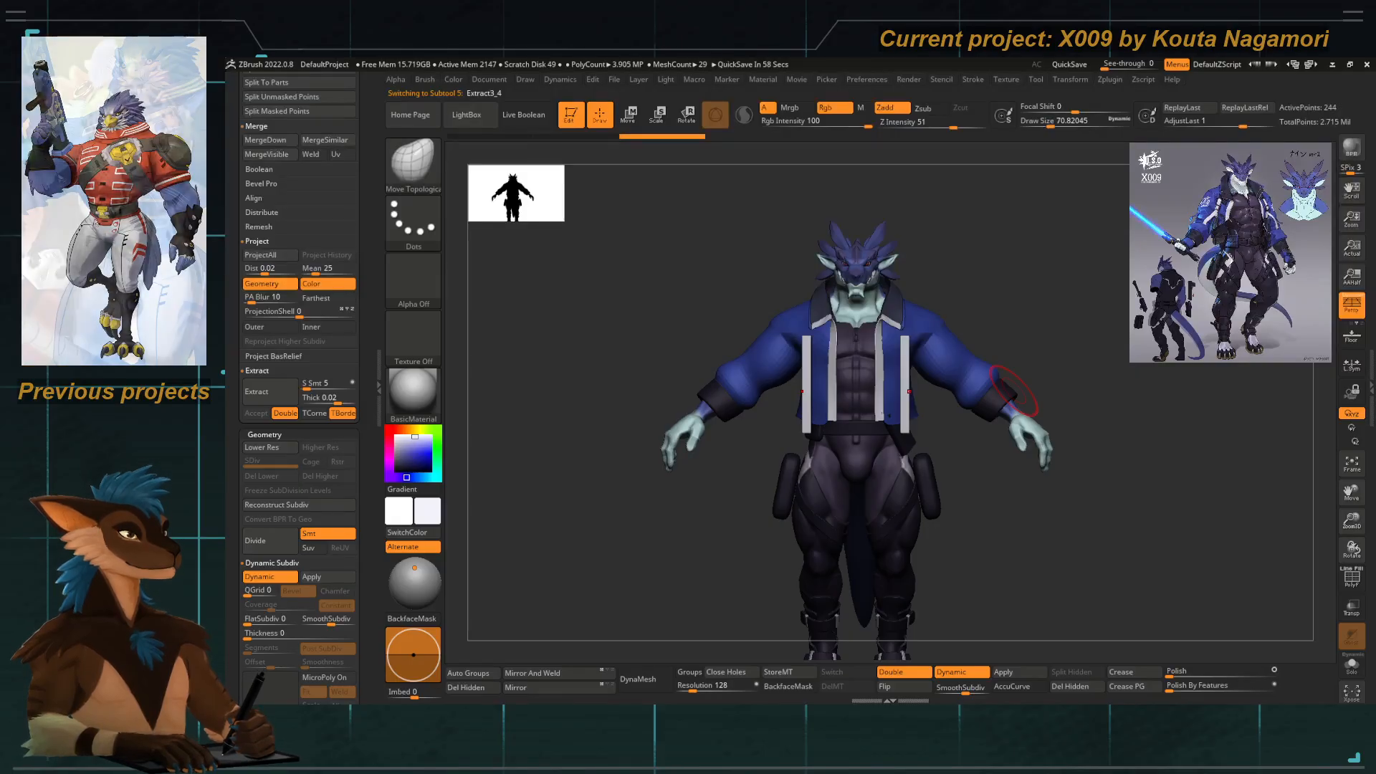
mouse_move(652, 318)
left_mouse_down()
mouse_move(663, 310)
mouse_move(650, 299)
left_mouse_up()
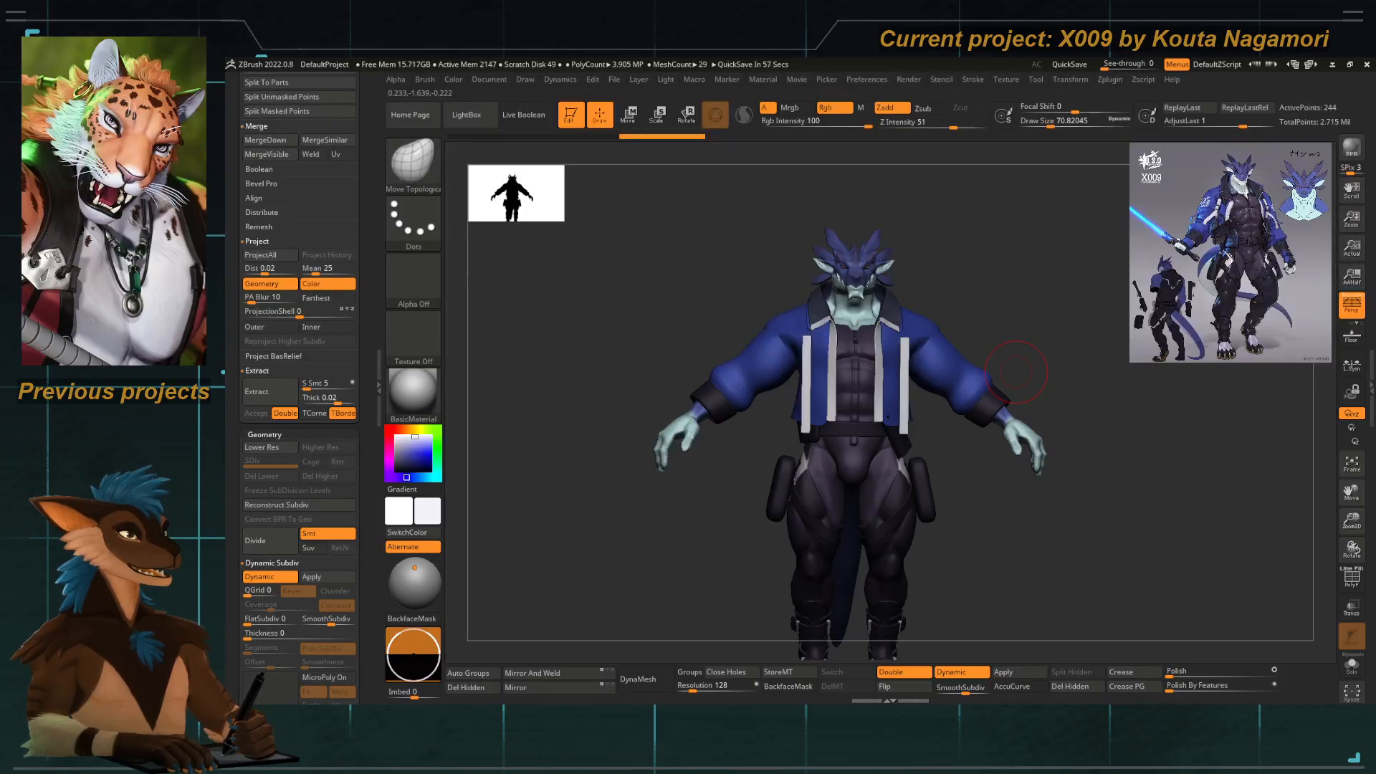
left_click(727, 355, "alt")
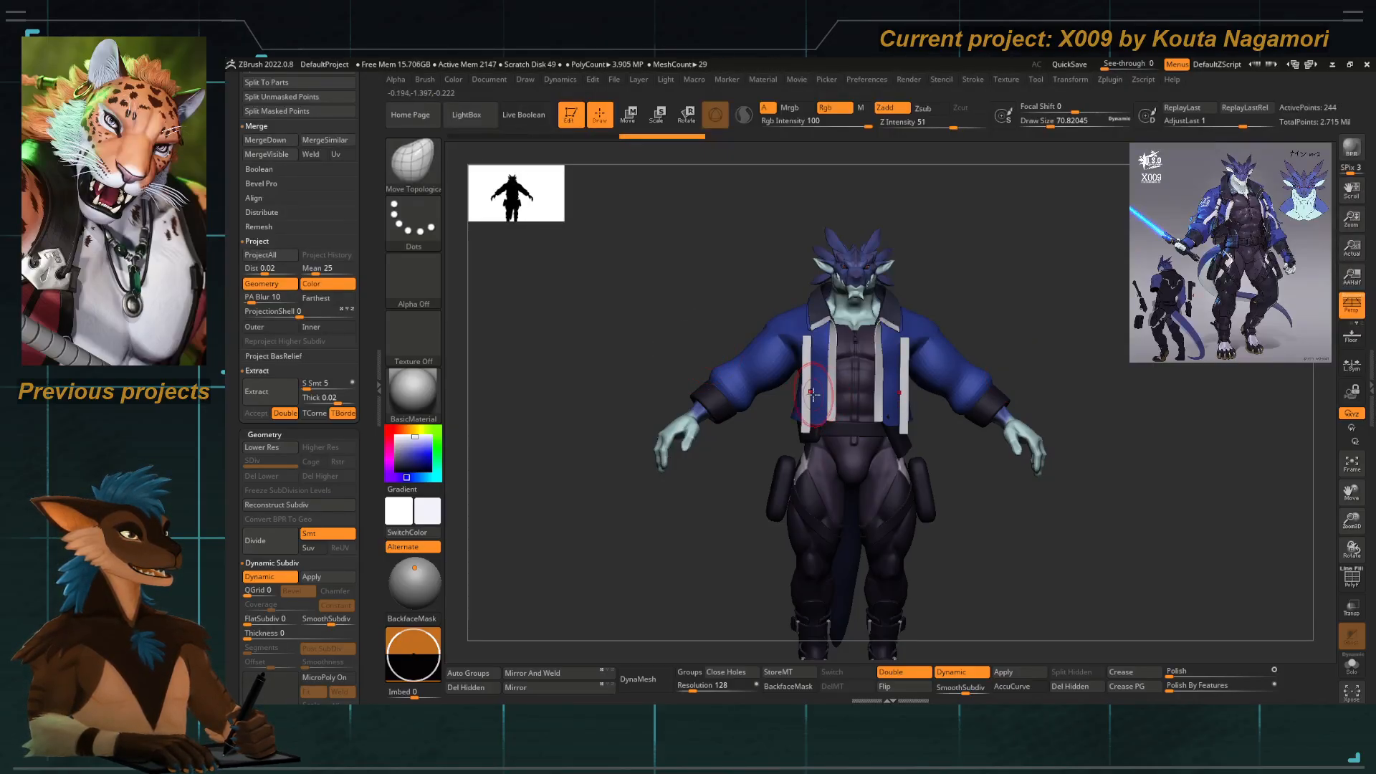
scroll(758, 338, "up", 5)
right_click_drag(759, 339, 720, 375, "alt")
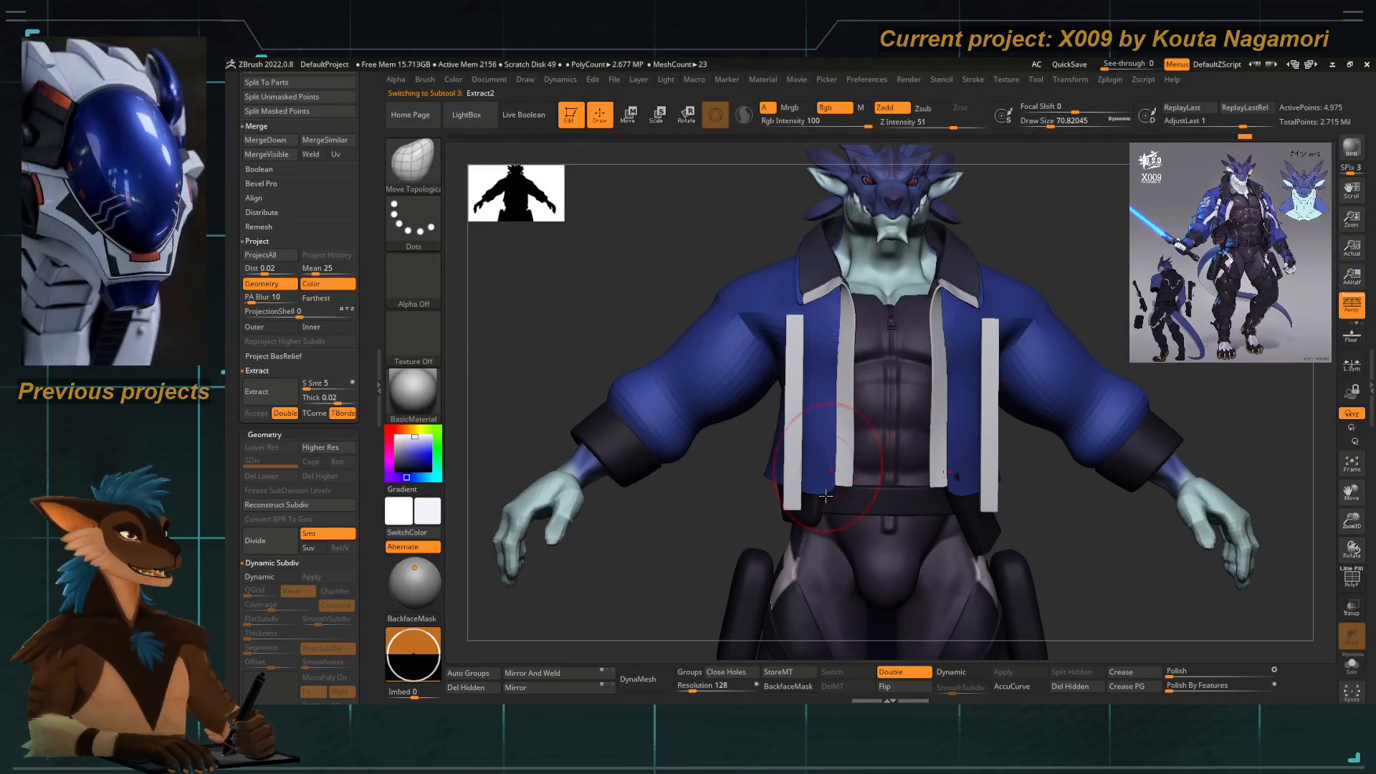
left_click_drag(673, 556, 746, 546)
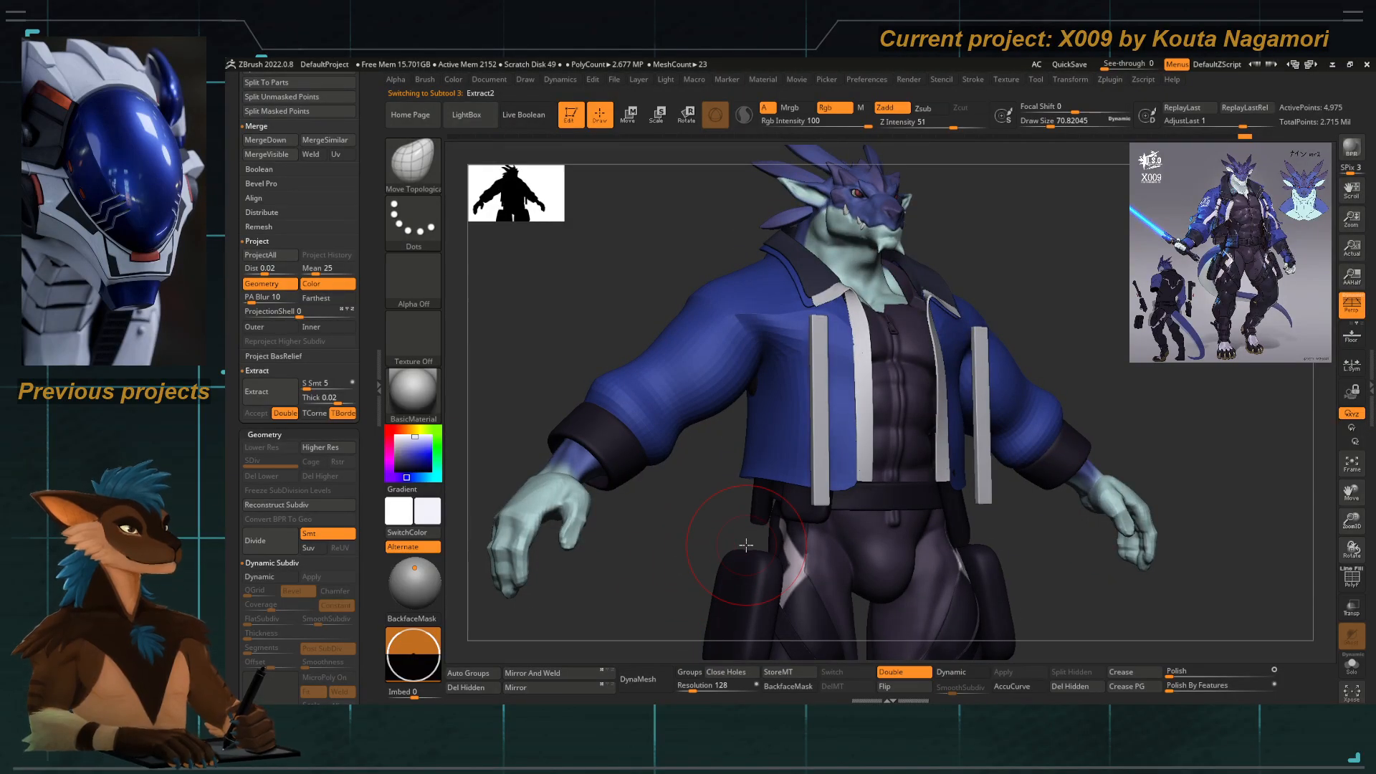
left_click_drag(655, 491, 657, 476, "shift")
Select the outer vertical strips, centre the gizmo and scale them thinner front to back in side view.
key("e")
left_click_drag(794, 393, 799, 393)
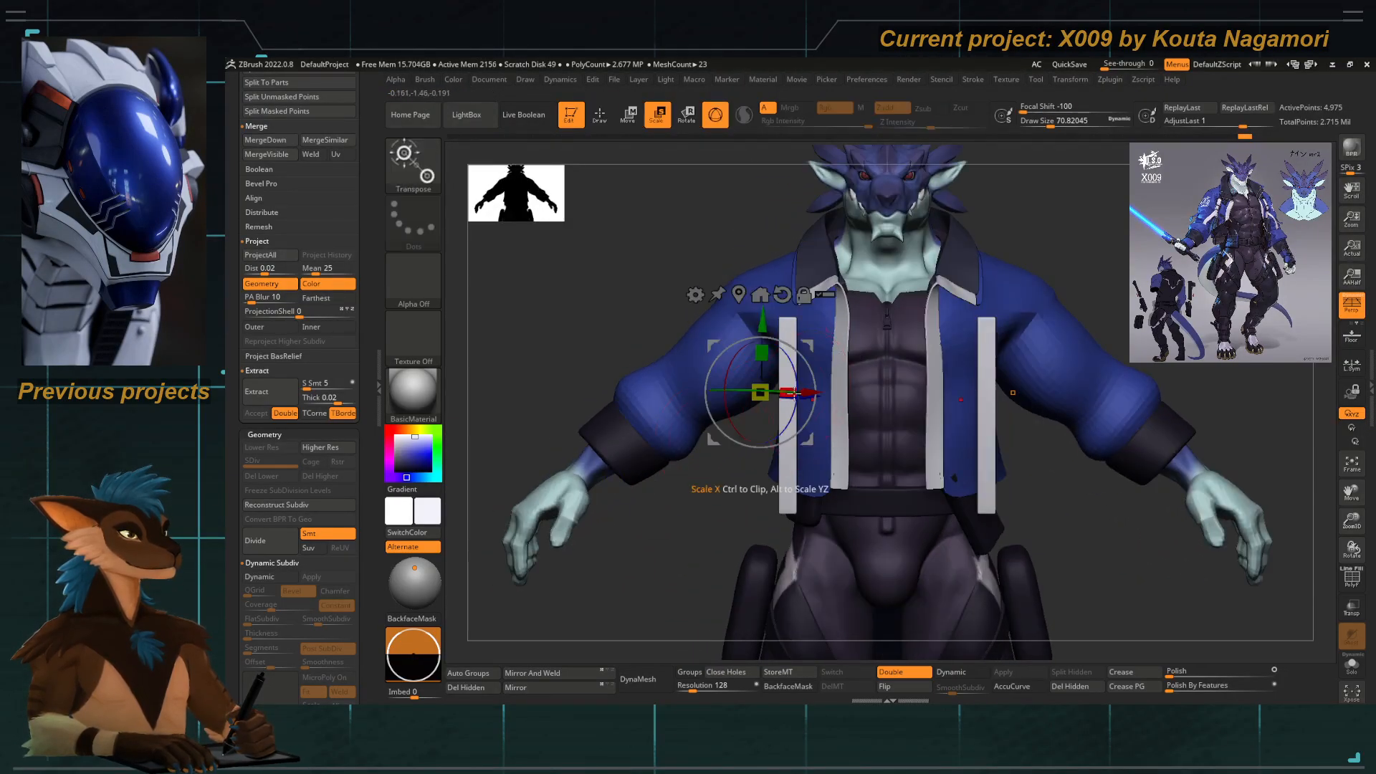
left_click_drag(667, 494, 813, 525)
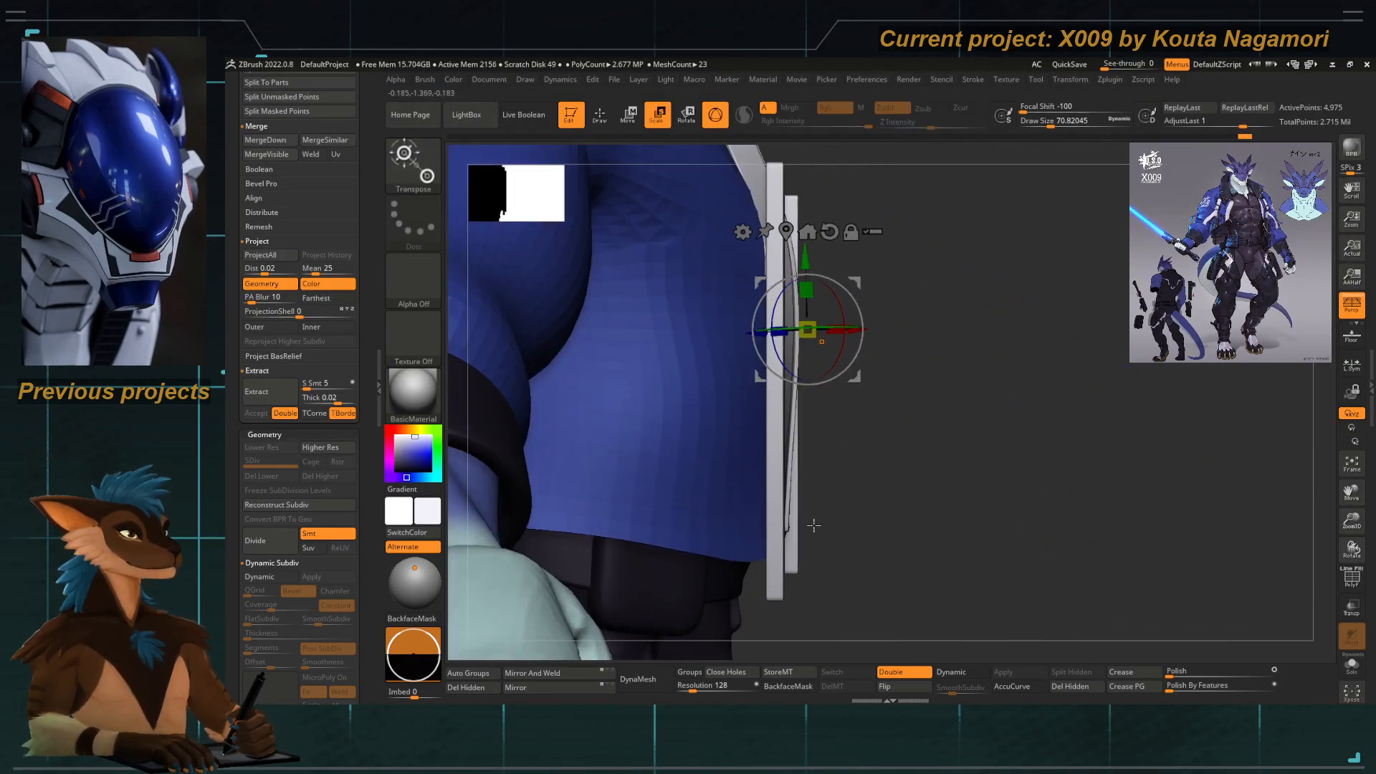
left_click(787, 231, "alt")
left_click(764, 308, "alt")
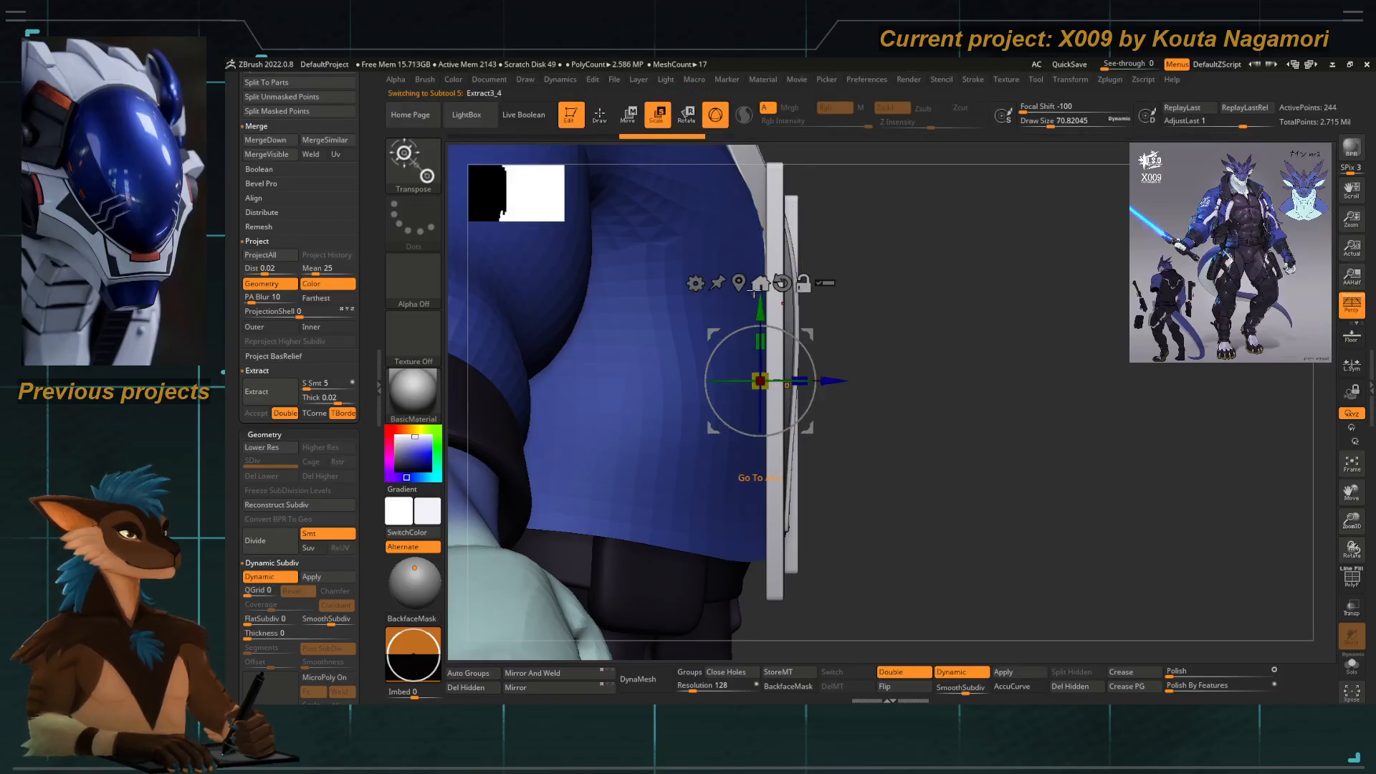
left_click_drag(797, 374, 716, 365)
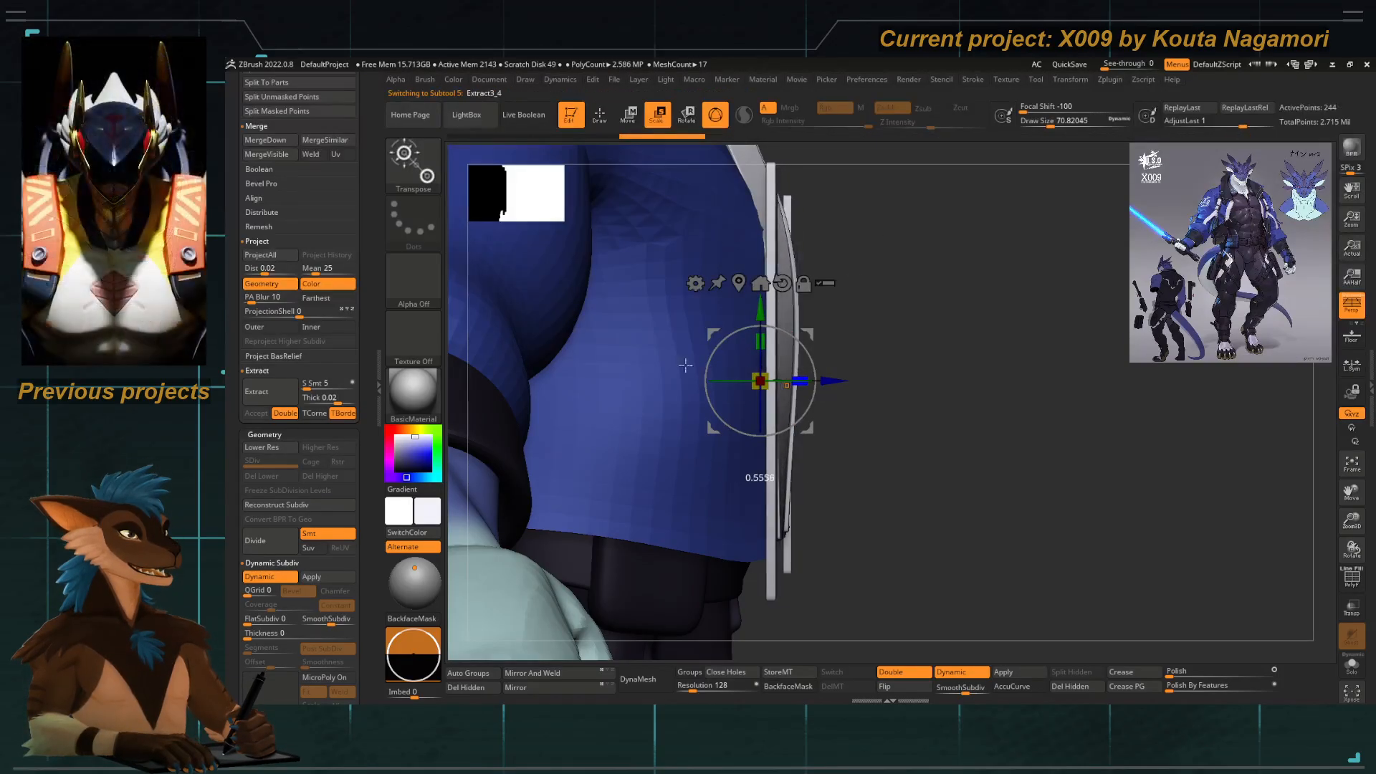
left_click_drag(633, 356, 647, 359)
right_click_drag(647, 360, 648, 287, "alt")
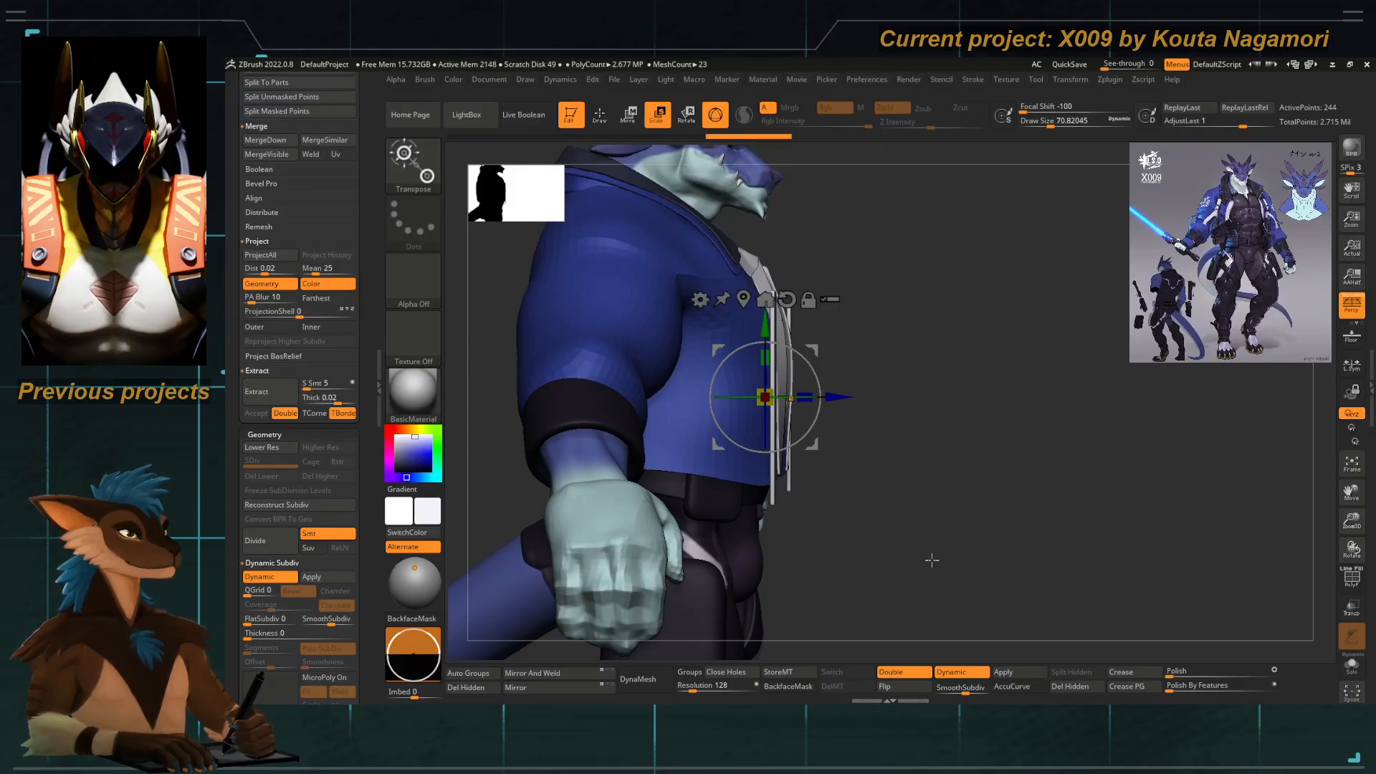
Centre the move gizmo on the outer vertical strips and shift them up and slightly inward on the jacket front.
left_click_drag(889, 486, 747, 504, "shift")
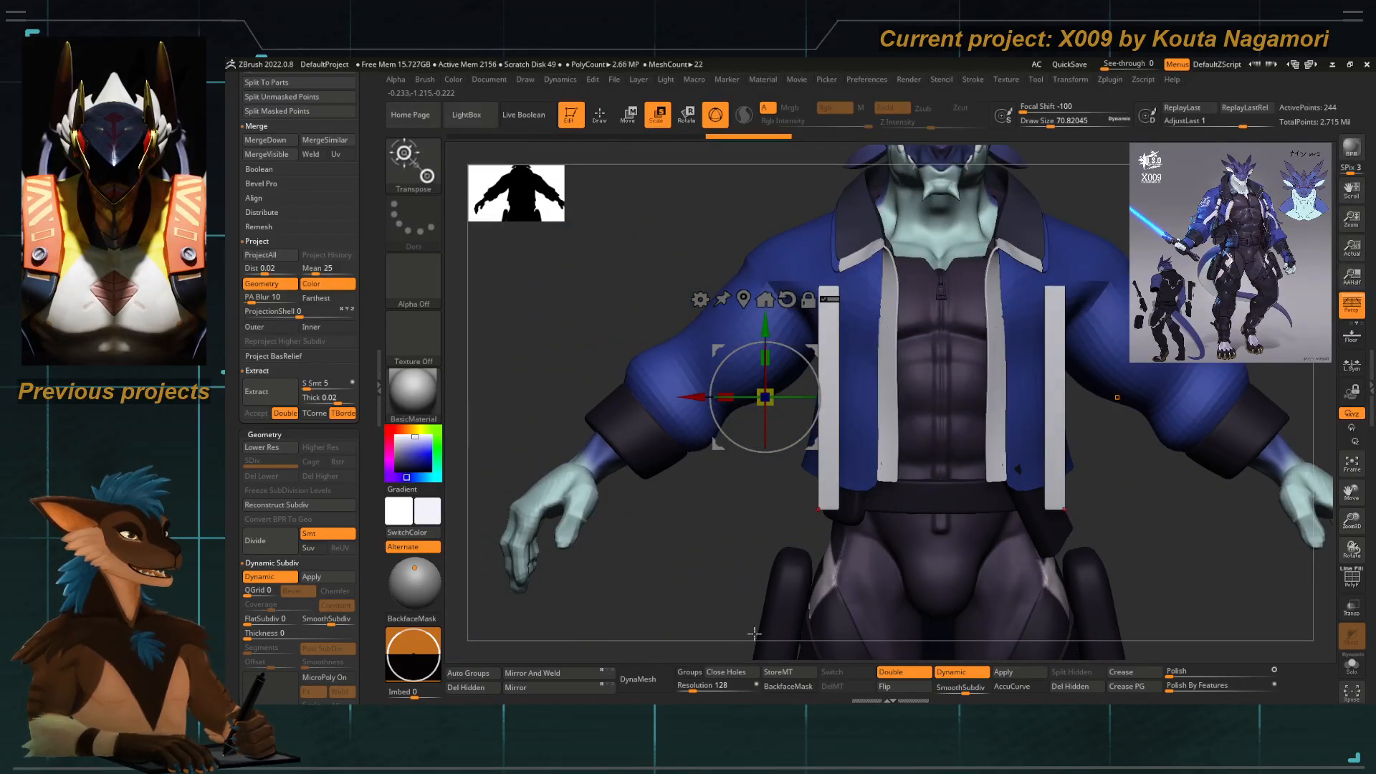
key("w")
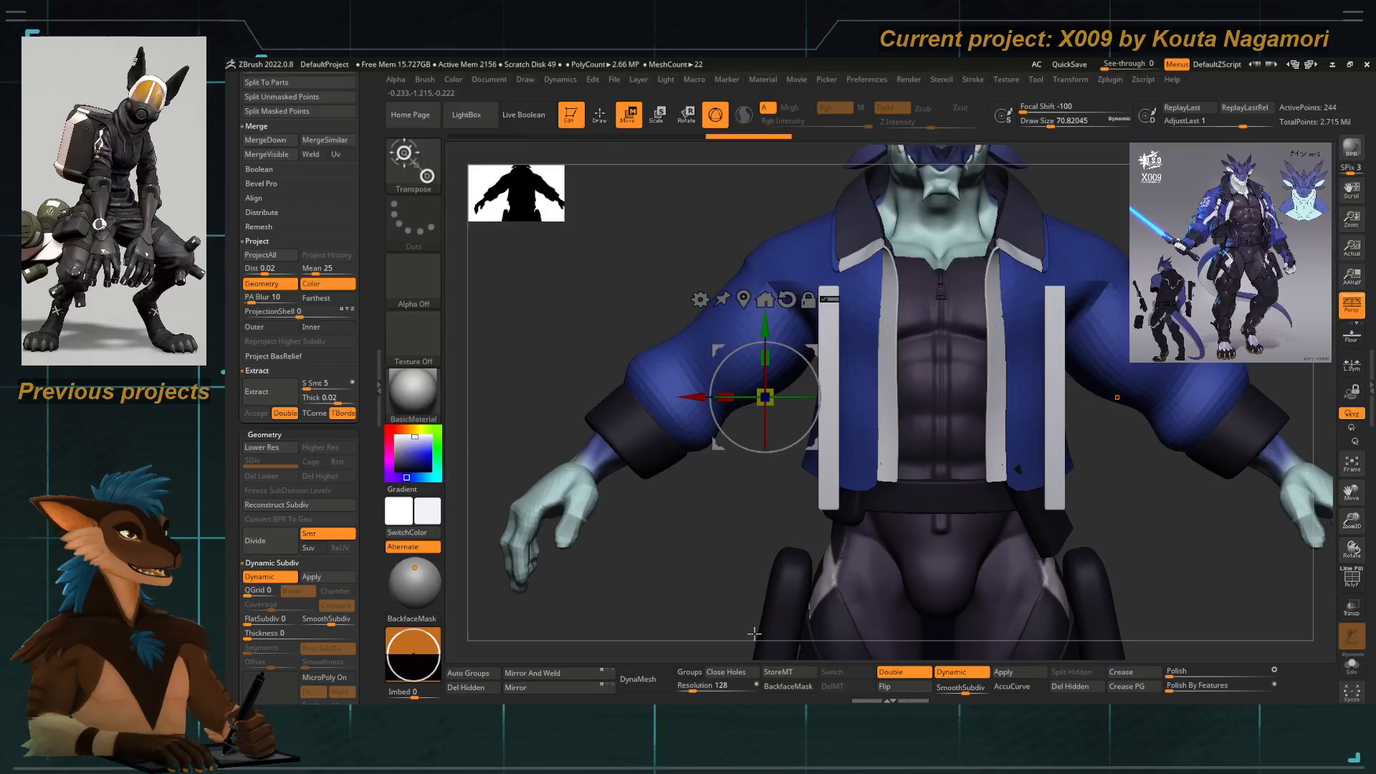
left_click(743, 299, "alt")
left_click_drag(776, 345, 790, 313, "alt")
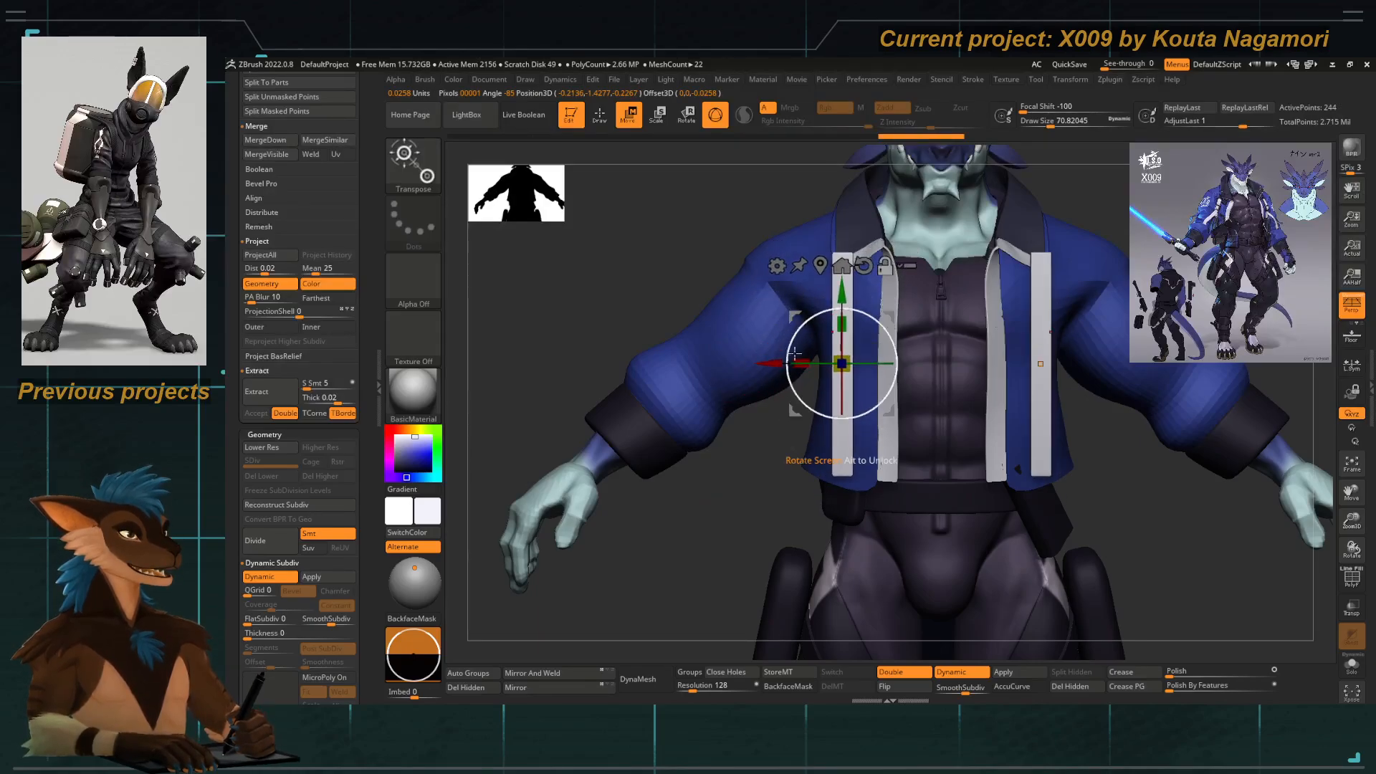
right_click_drag(794, 355, 767, 450, "alt")
Turn on the polyframe display and check the outer strips' wireframe from the front.
left_click(1351, 580)
right_click_drag(700, 557, 731, 551)
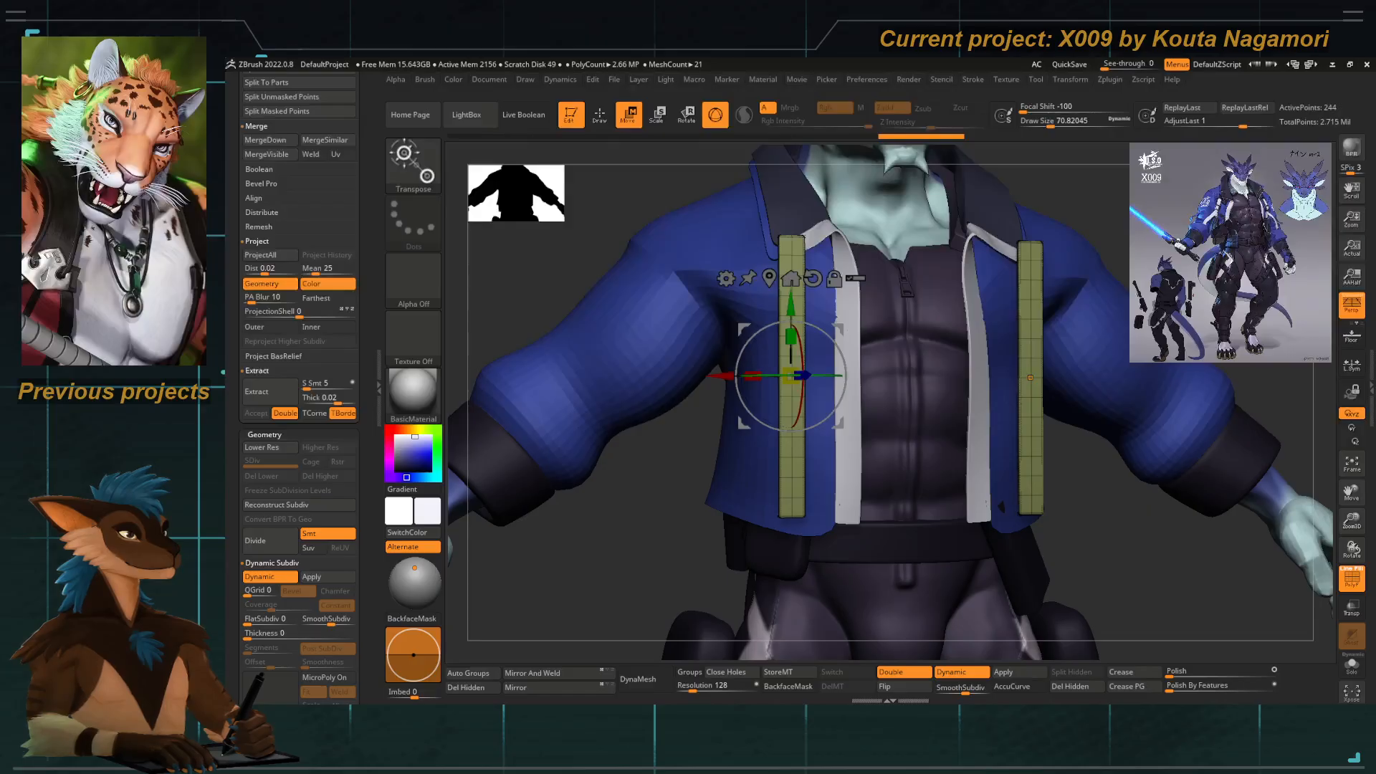
left_click_drag(566, 559, 777, 530)
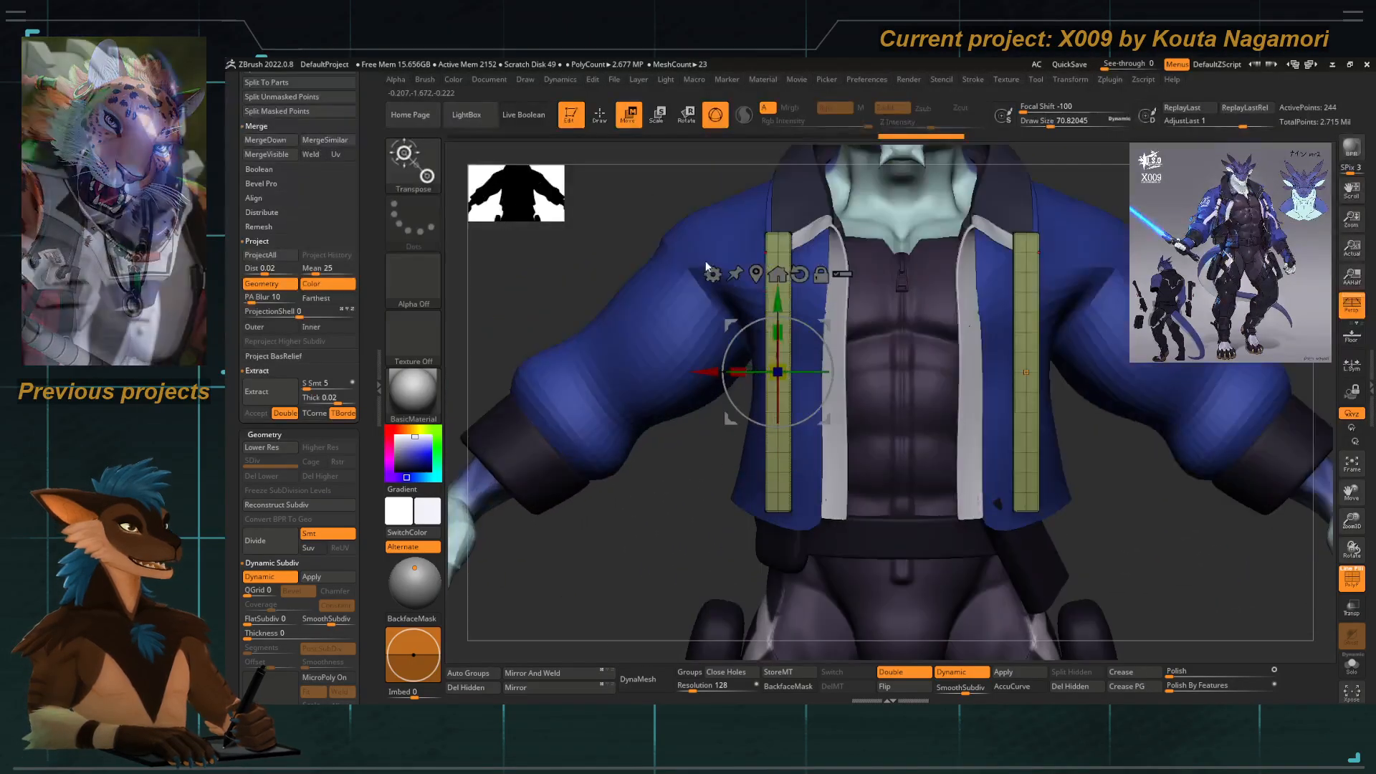
Apply a Bend Curve deformer to the outer vertical strips and start reshaping their lower ends on the jacket front.
left_click(712, 274)
left_click(829, 306)
left_click_drag(641, 544, 679, 353)
left_click_drag(506, 316, 520, 359, "shift")
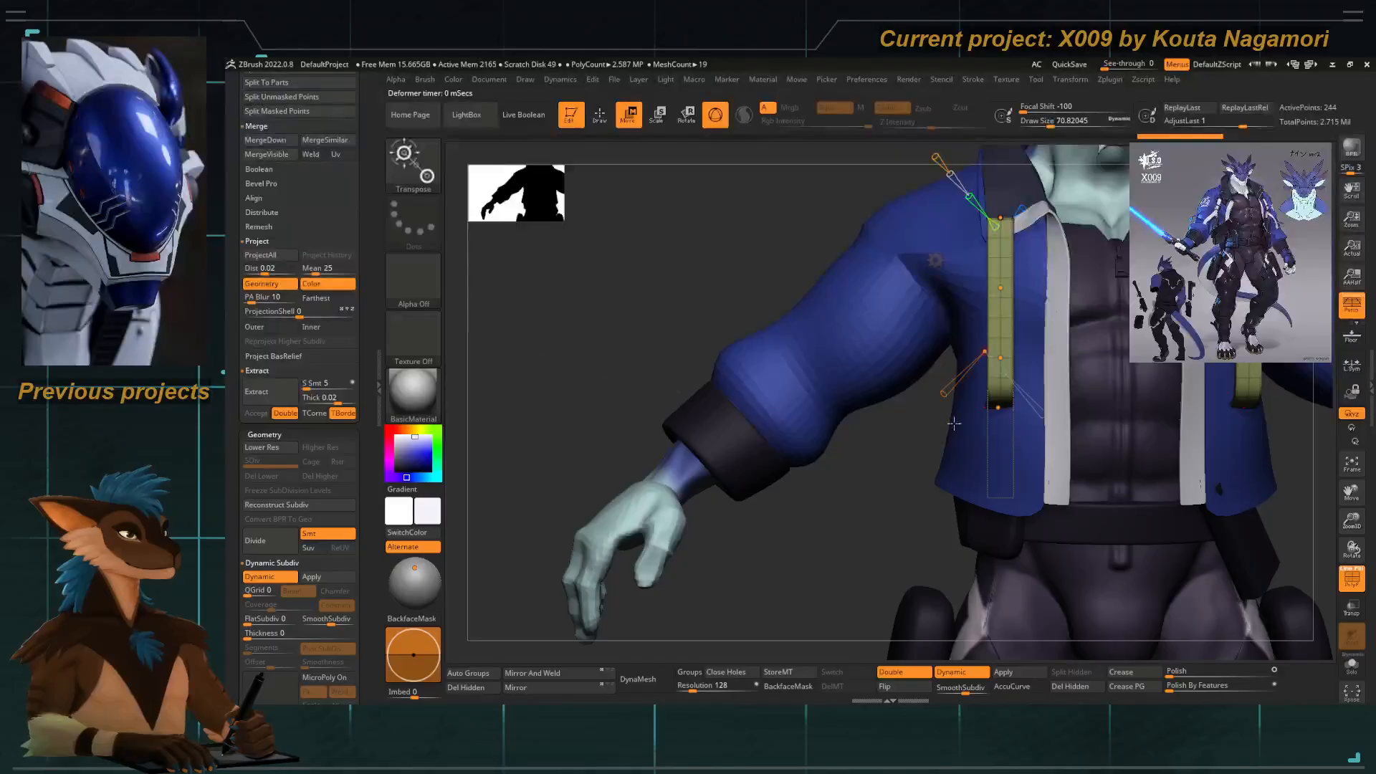
mouse_move(998, 407)
left_mouse_down()
mouse_move(983, 430)
mouse_move(896, 430)
mouse_move(986, 427)
left_mouse_up()
left_click_drag(955, 372, 841, 421, "alt")
Bend the lower part of the outer strips around the jacket's sides towards the back, rounding the front corners.
left_click_drag(665, 253, 806, 310)
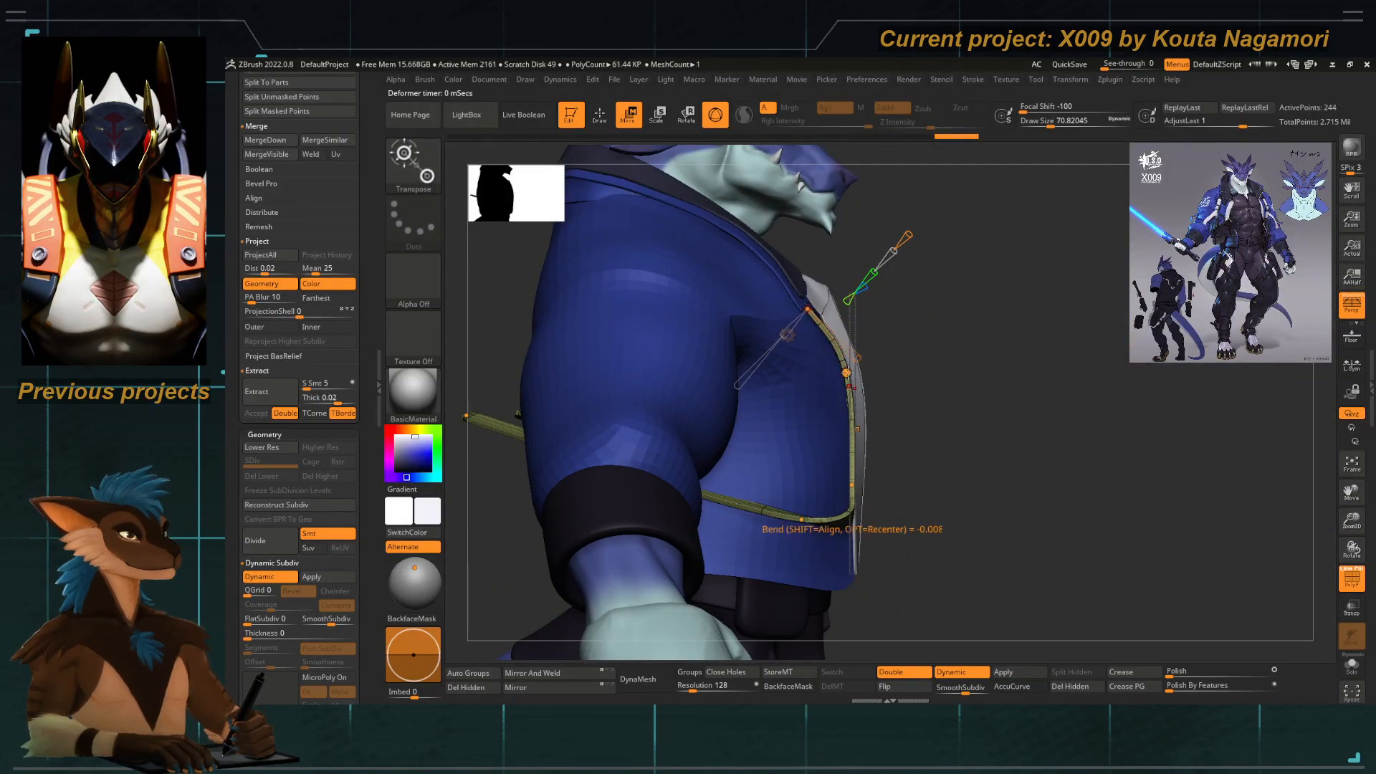
left_click_drag(846, 372, 852, 449)
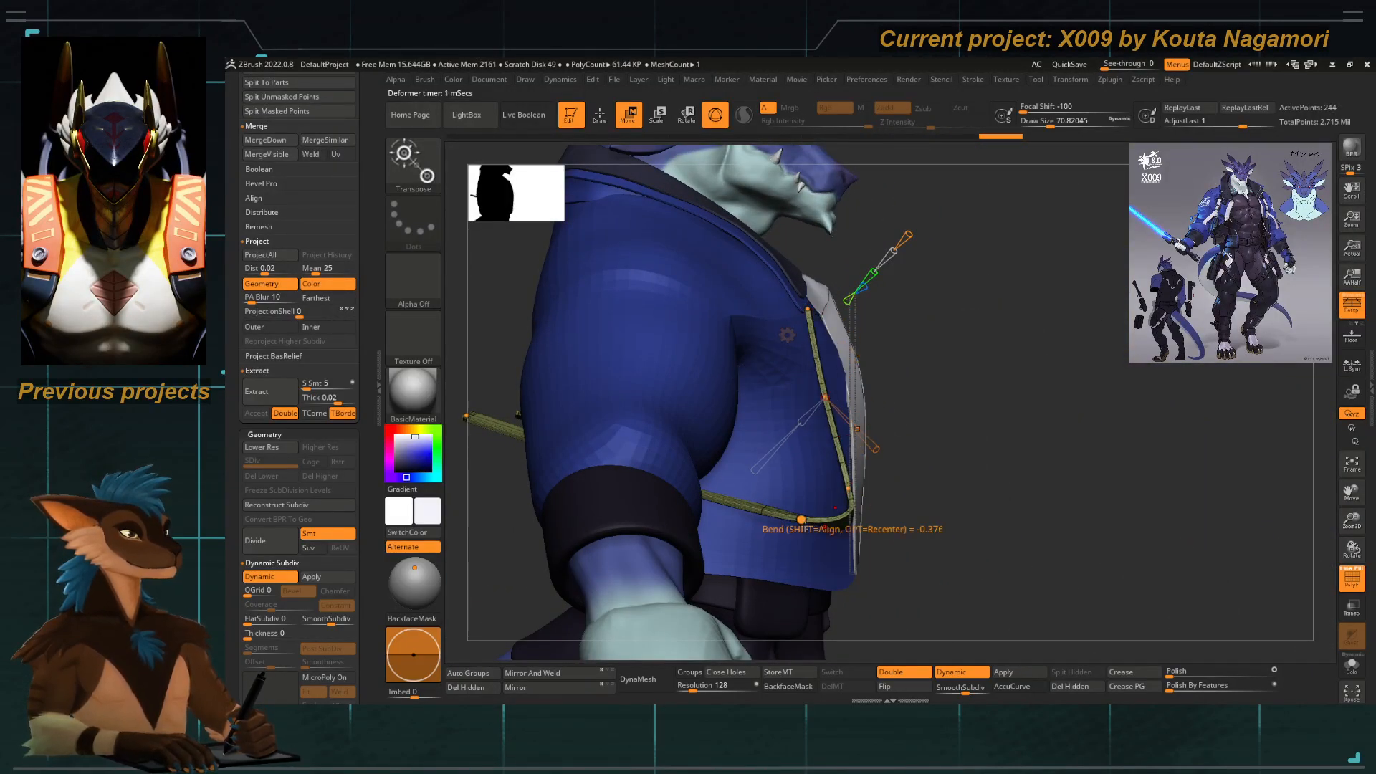
left_click_drag(802, 522, 675, 503)
left_click_drag(848, 488, 775, 527)
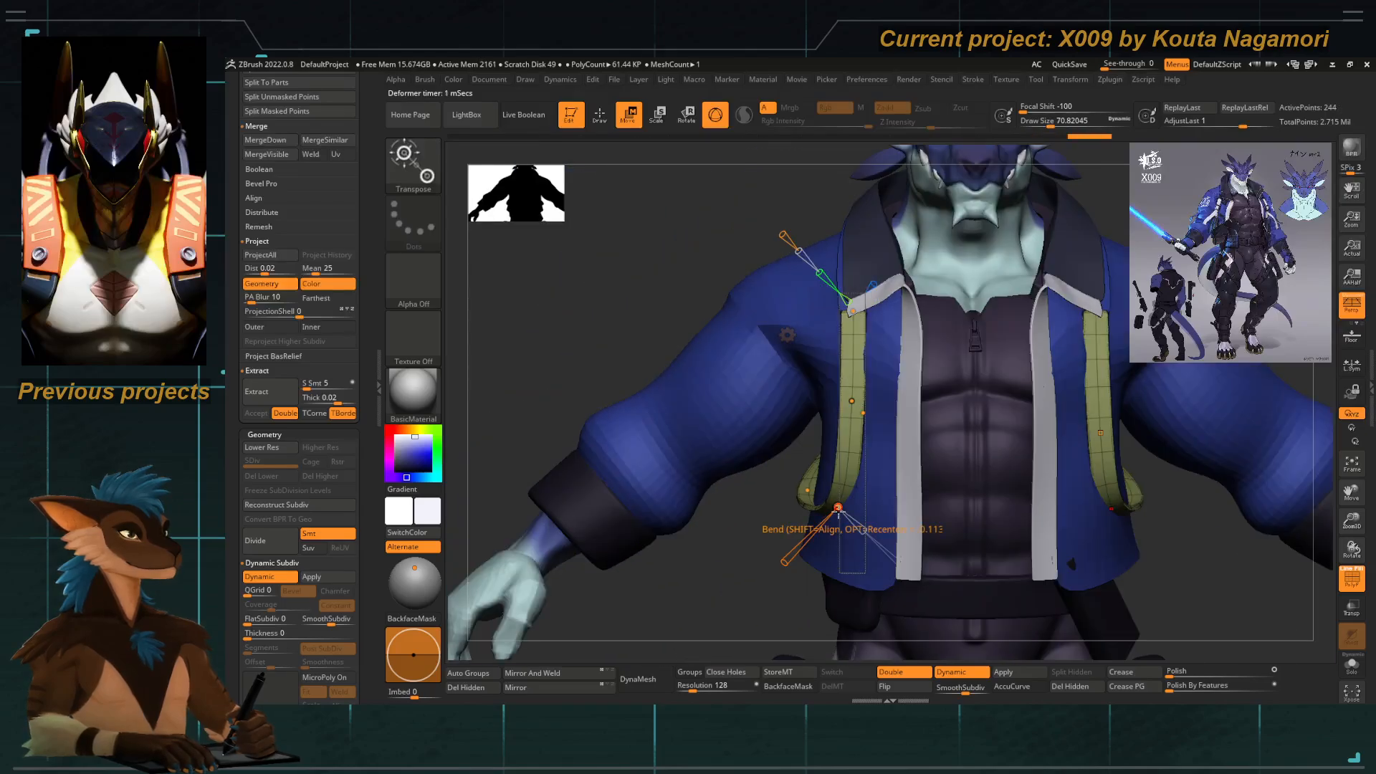
mouse_move(785, 561)
left_mouse_down()
mouse_move(776, 568)
mouse_move(783, 558)
left_mouse_up()
left_click_drag(804, 493, 784, 514)
Angle the strips' rear ends diagonally upward on the jacket's back using the bend curve's control points.
left_click_drag(728, 583, 996, 573)
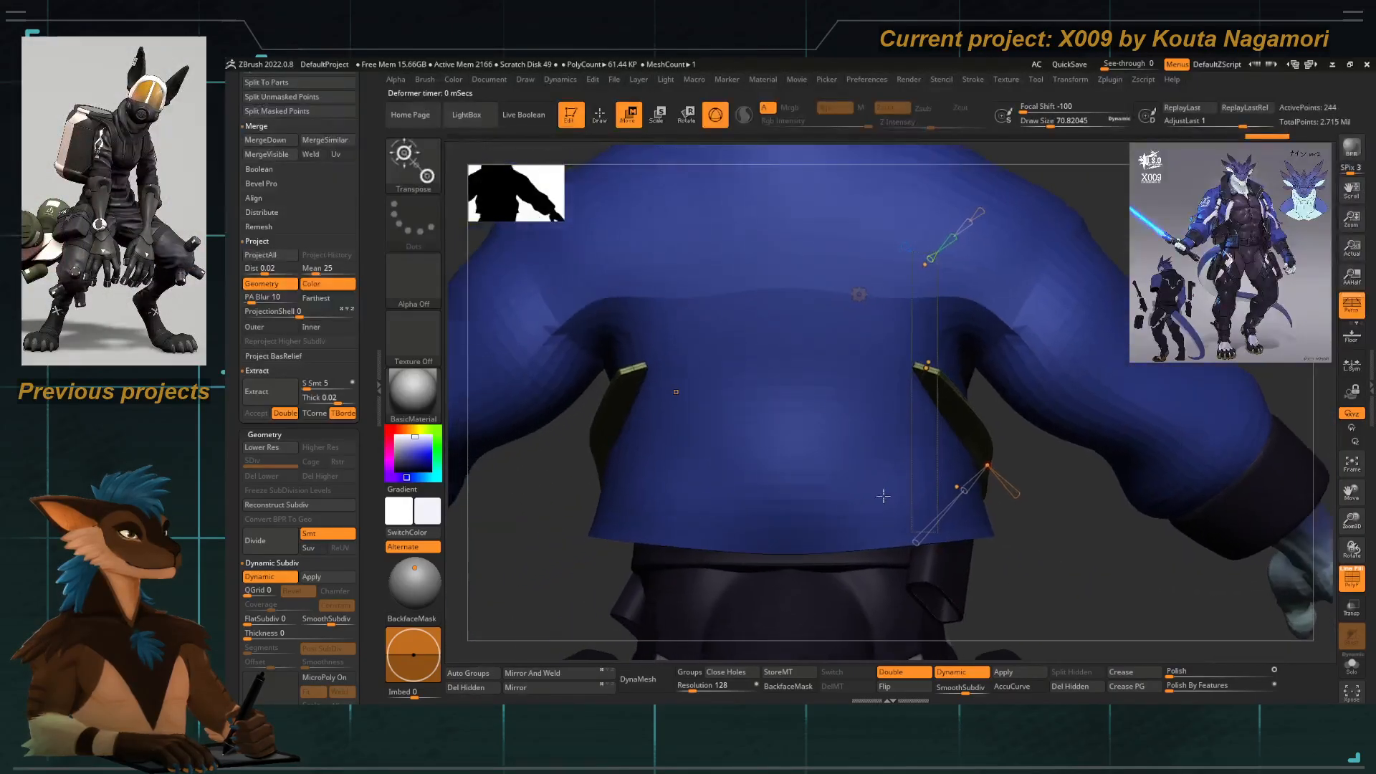
left_click_drag(980, 469, 962, 487)
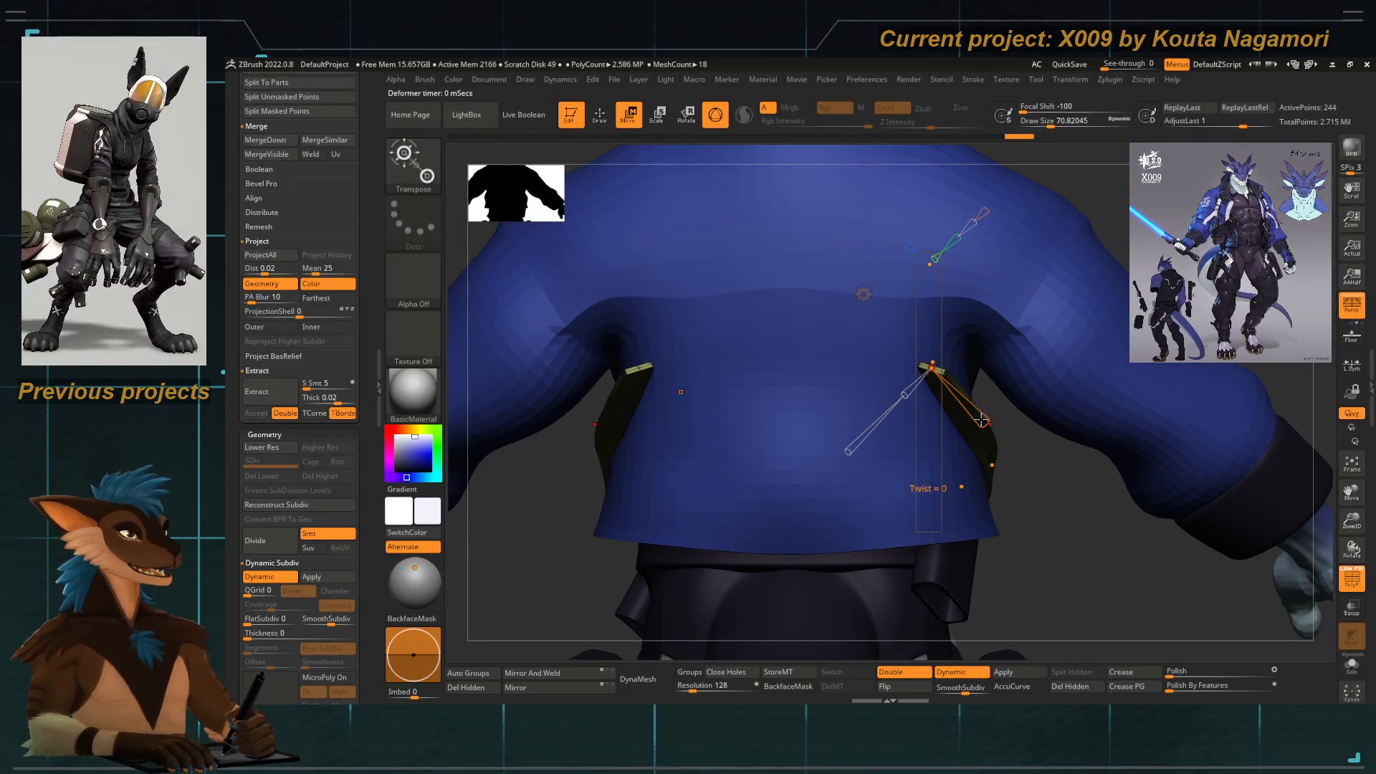
left_click_drag(983, 421, 964, 401)
left_click_drag(952, 525, 877, 505, "alt")
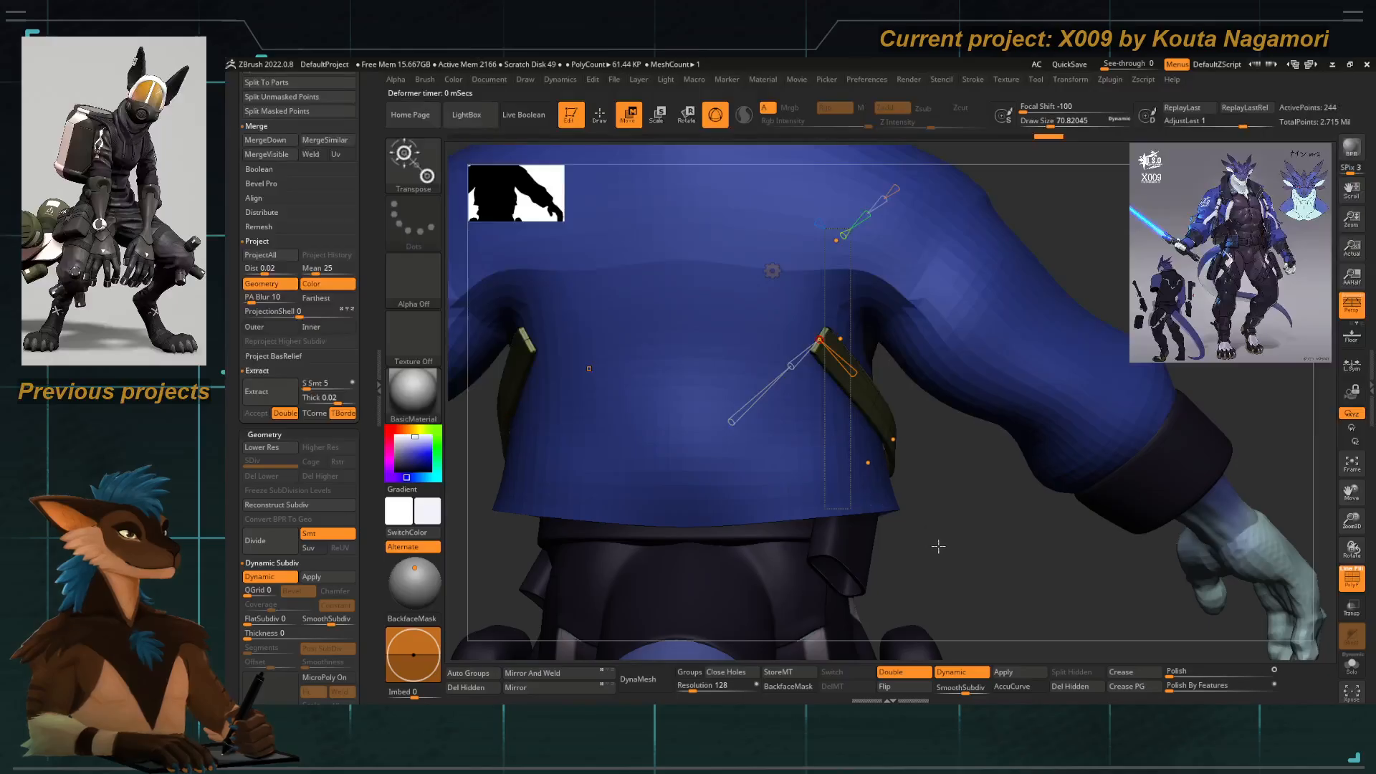
left_click_drag(938, 546, 945, 559)
left_click_drag(840, 393, 818, 385)
Pull the strips' protruding rear ends in against the jacket's back in side view.
left_click_drag(968, 521, 870, 510)
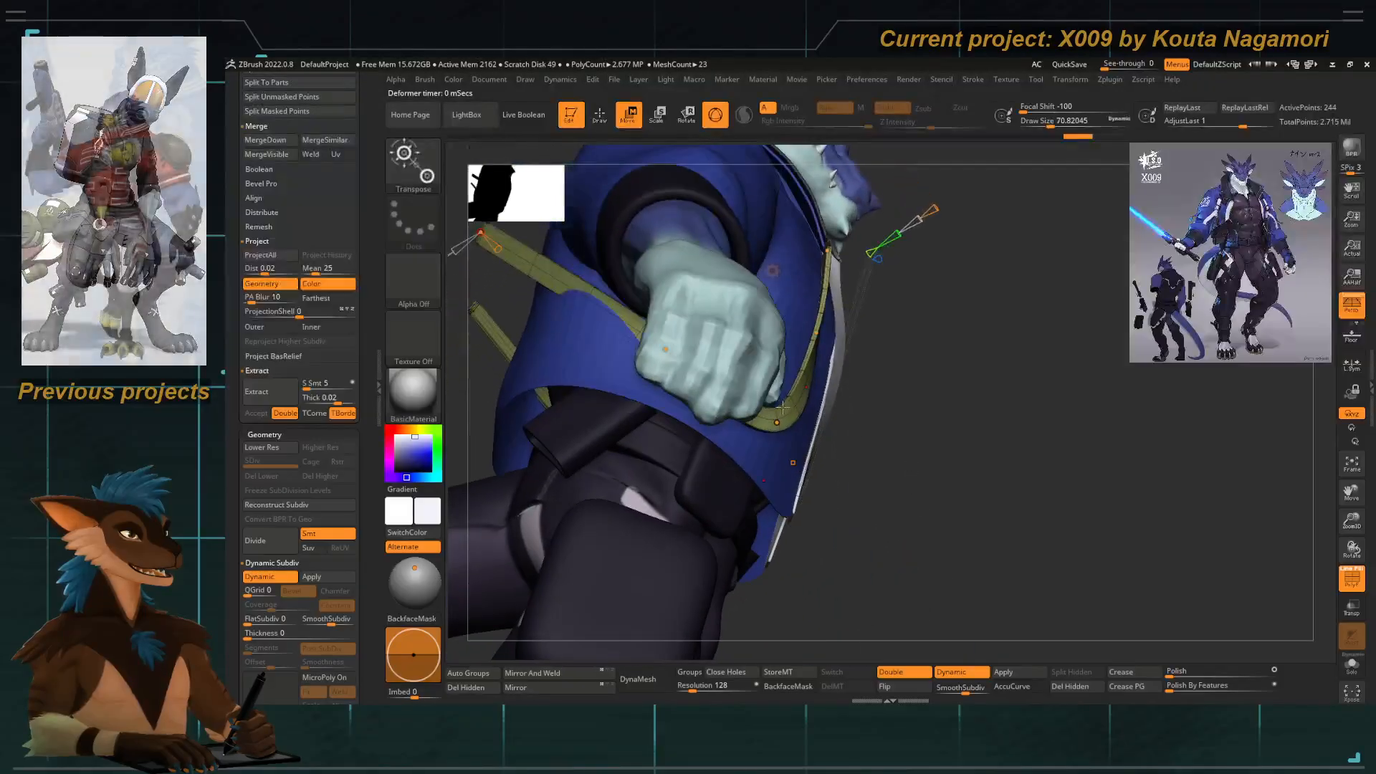
left_click_drag(782, 407, 895, 460, "alt")
left_click_drag(554, 456, 548, 534)
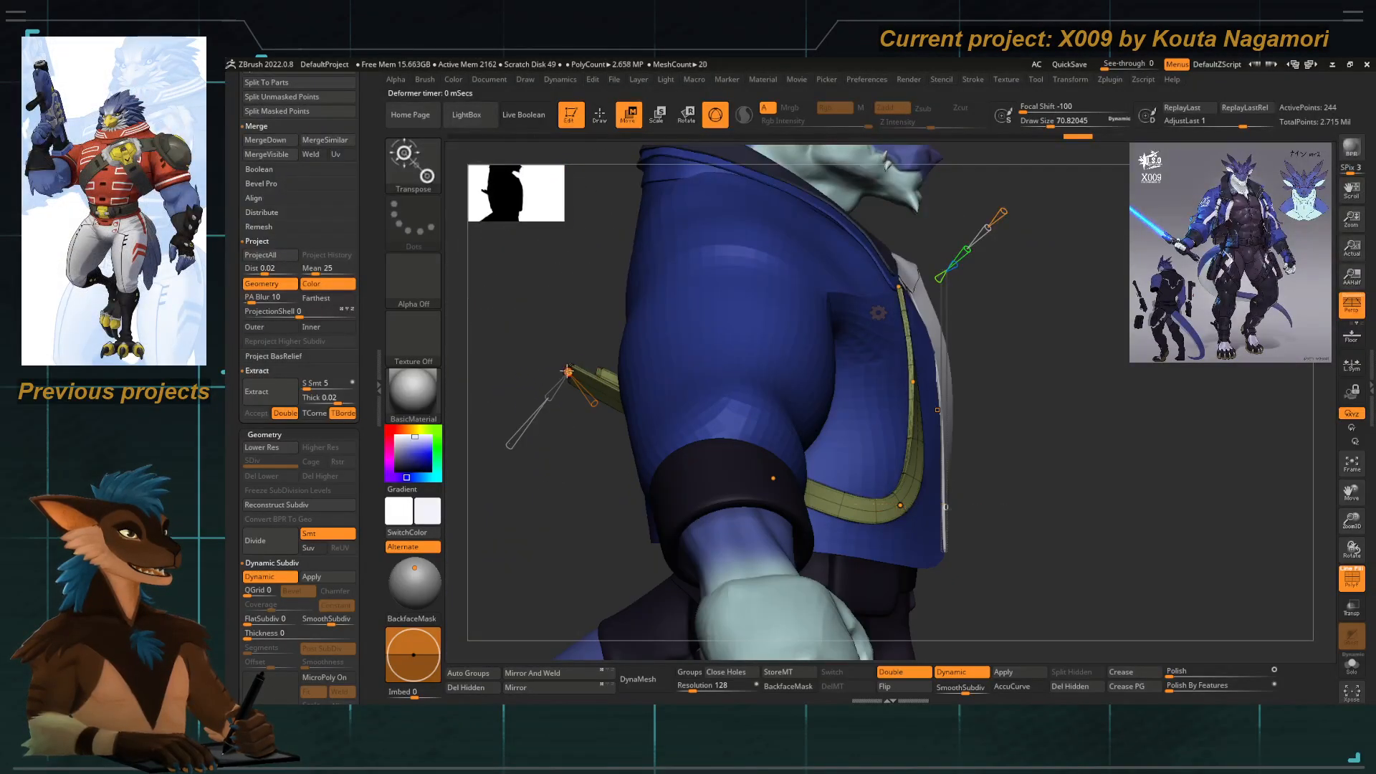
left_click_drag(568, 371, 637, 354)
Shift the strips' side sections to follow the jacket's hem and twist their rear ends flat against the back.
left_click_drag(556, 512, 558, 429)
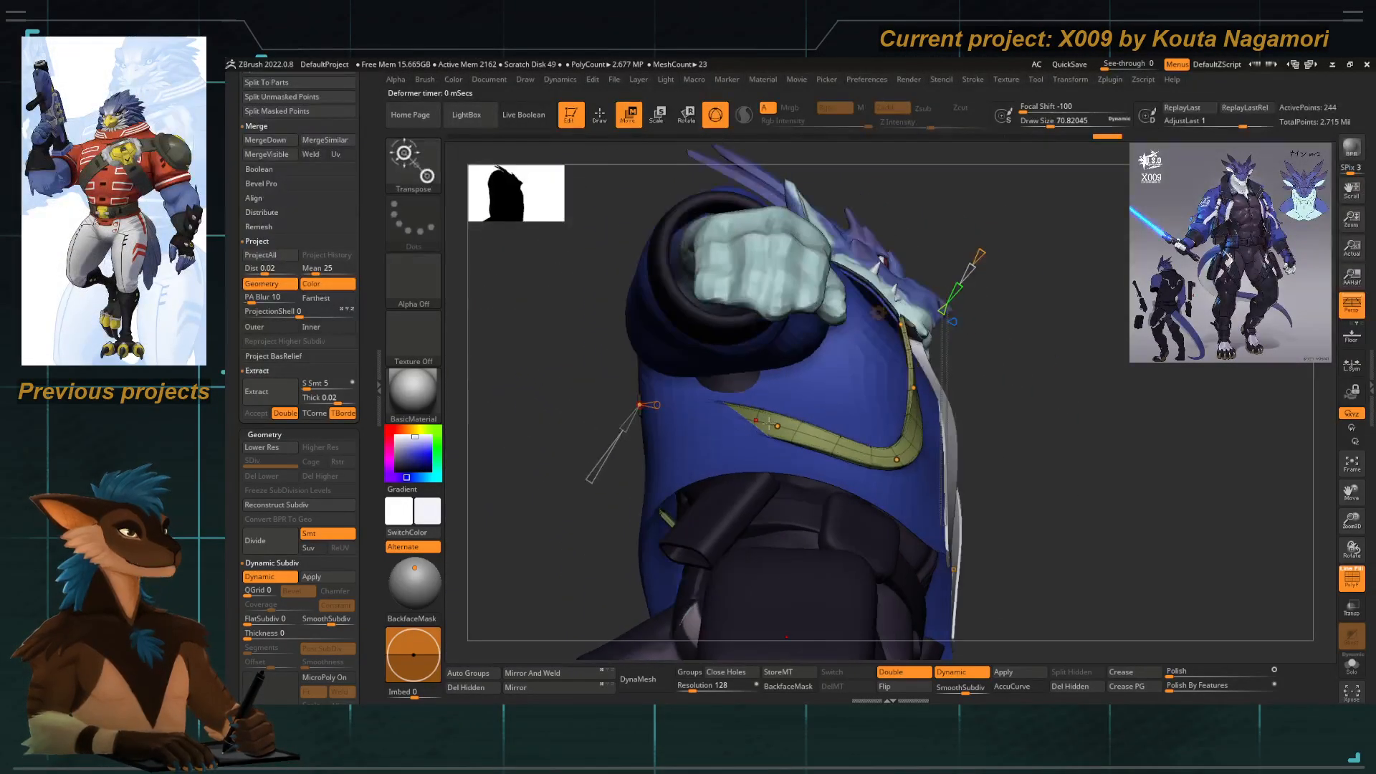
left_click_drag(777, 426, 692, 437)
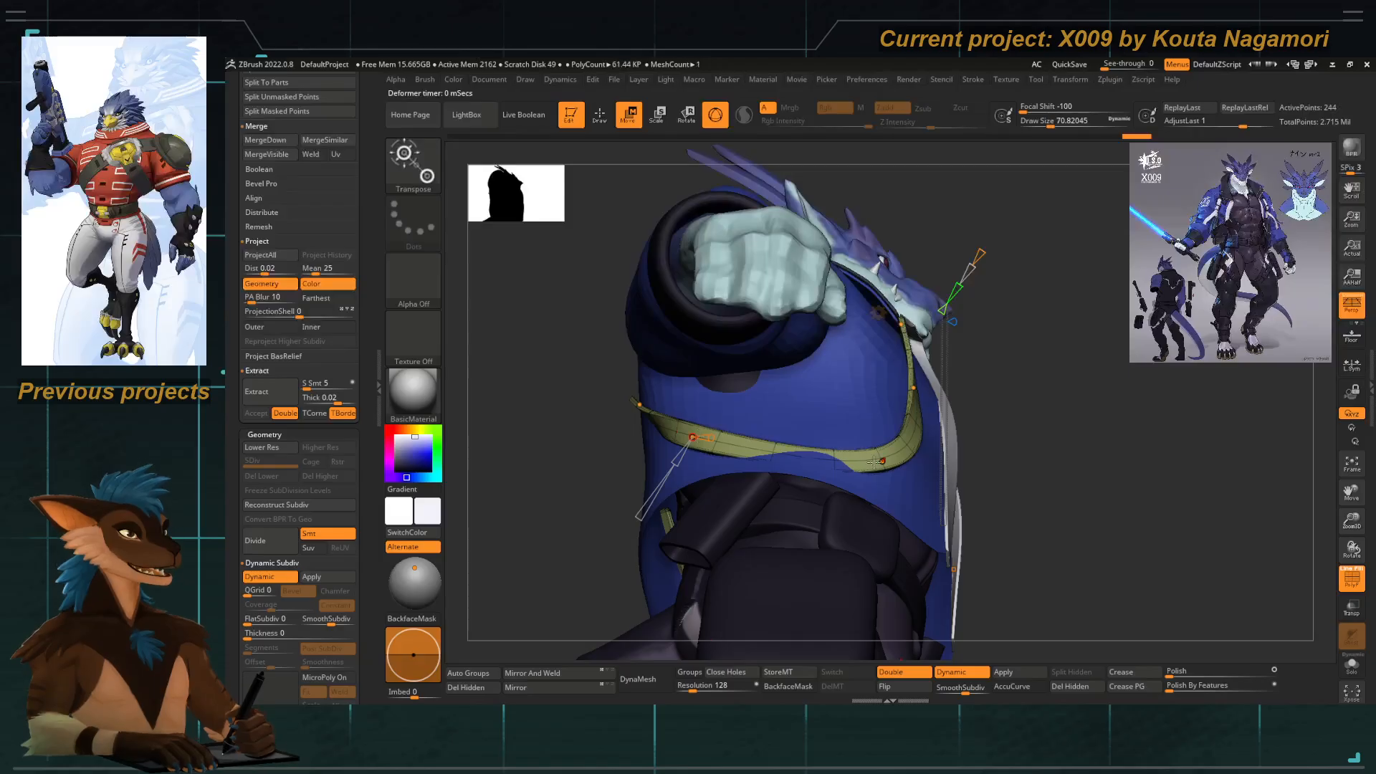
left_click_drag(877, 461, 844, 438)
left_click_drag(501, 463, 566, 466)
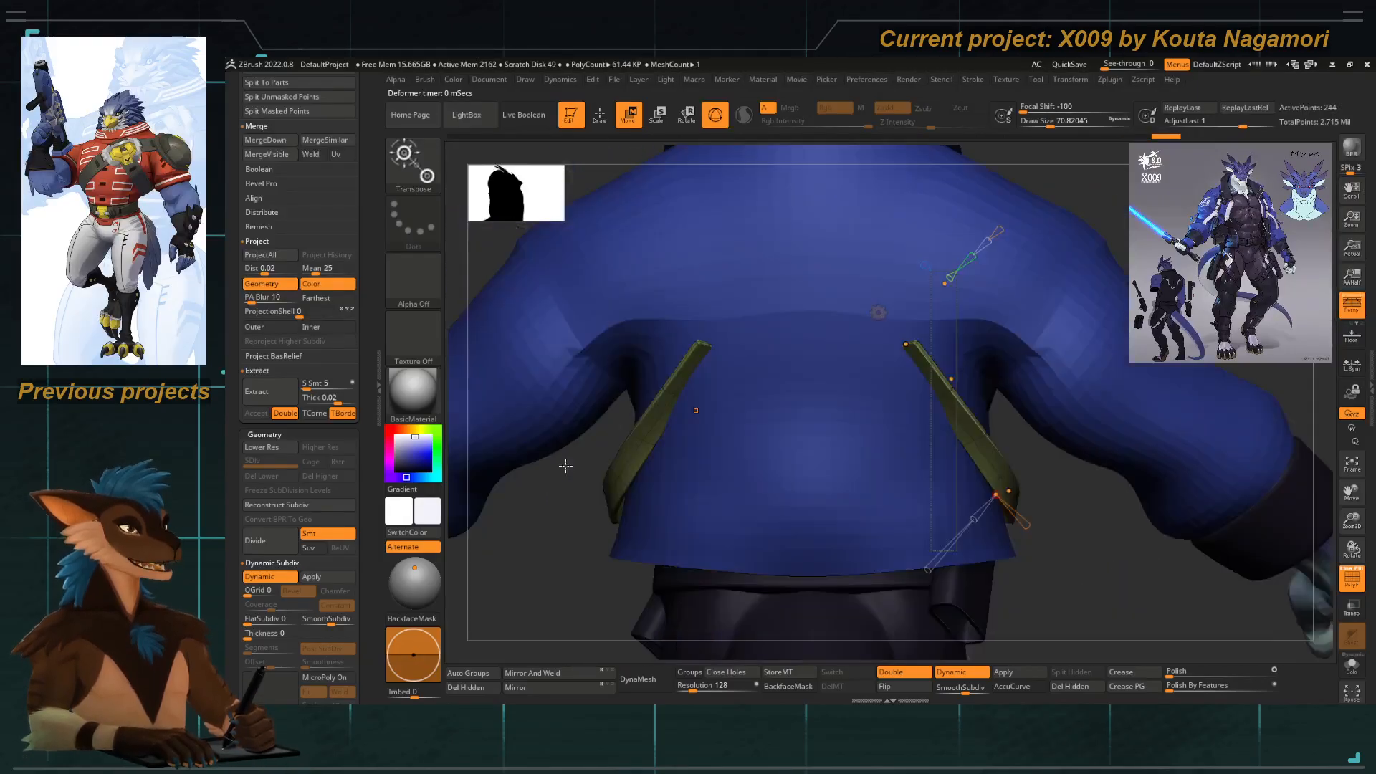
left_click_drag(935, 375, 901, 383)
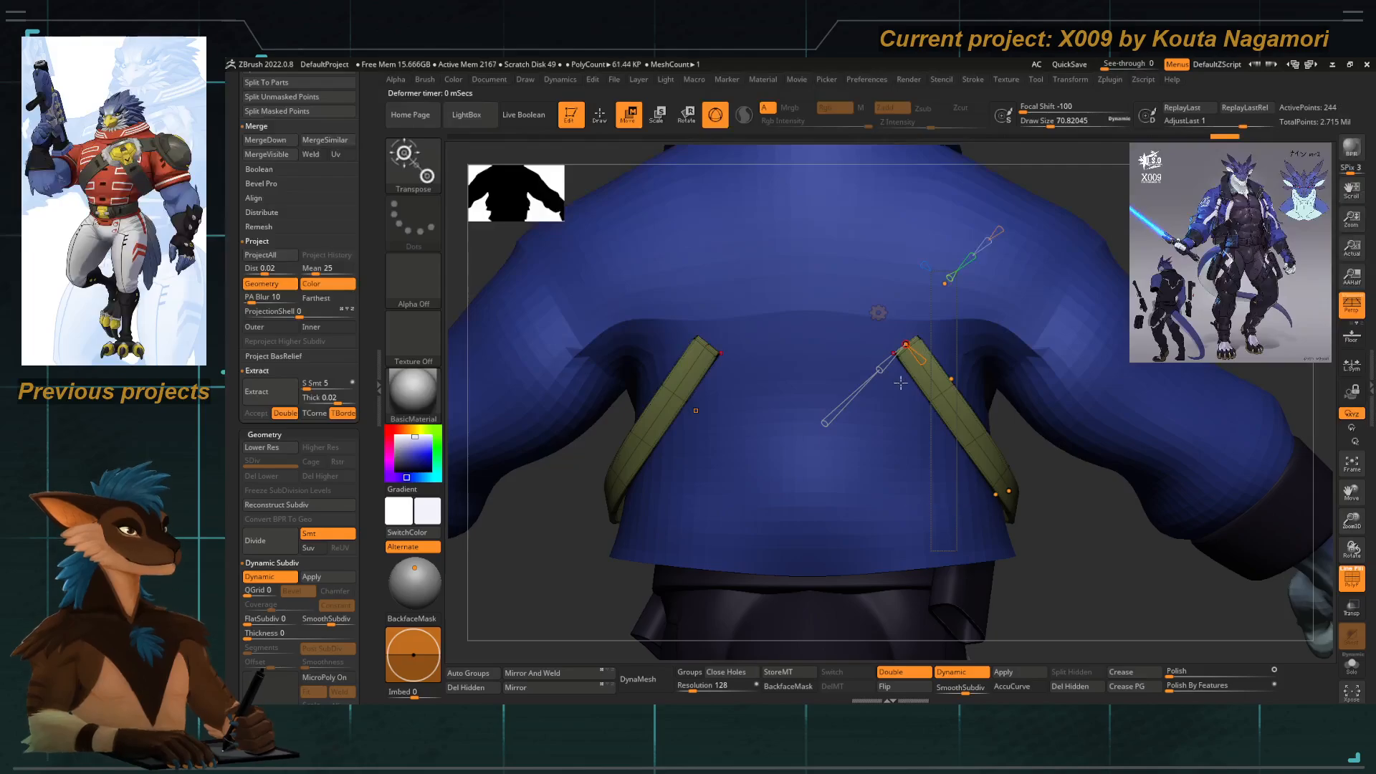
Lower the front bend point, tighten the strips' corner curve and increase the deformer's number of curve points.
left_click_drag(1054, 577, 761, 429, "alt")
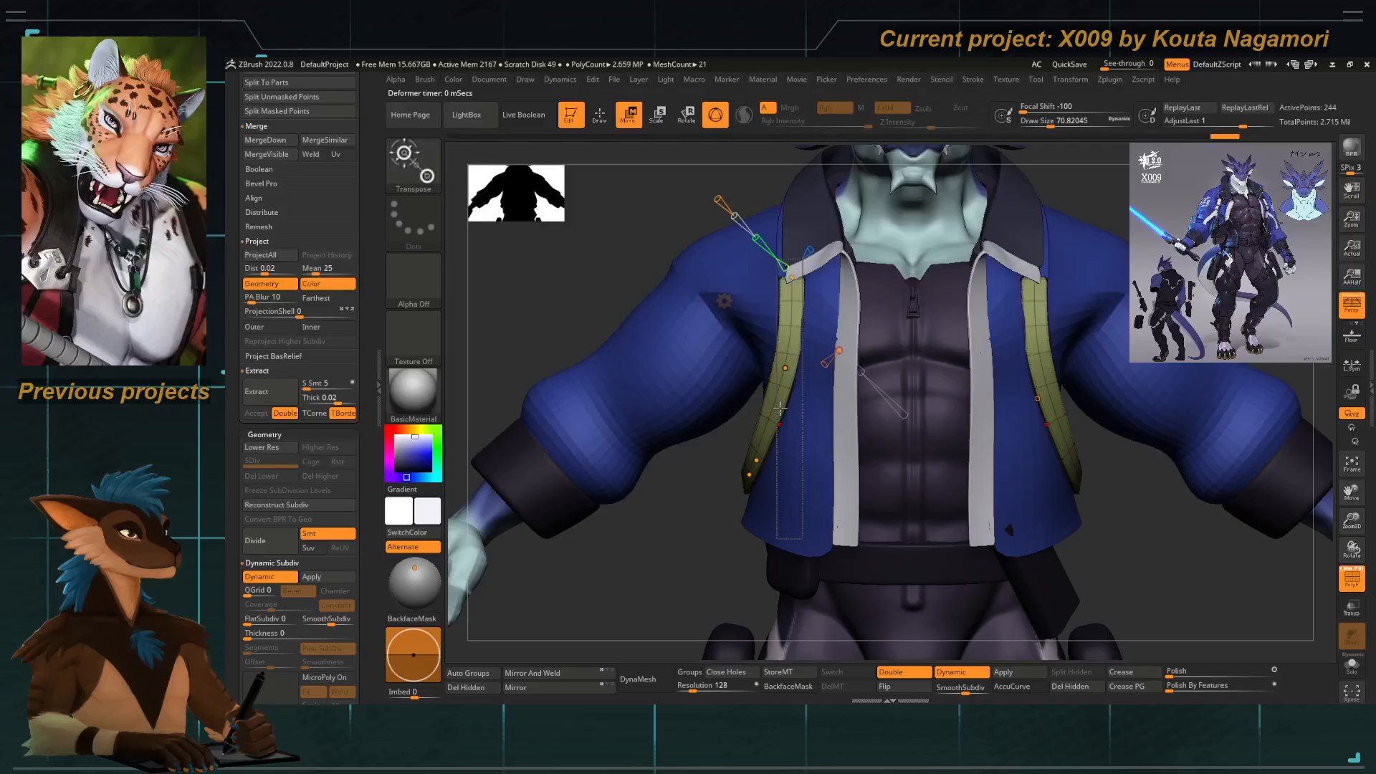
left_click_drag(785, 367, 787, 452)
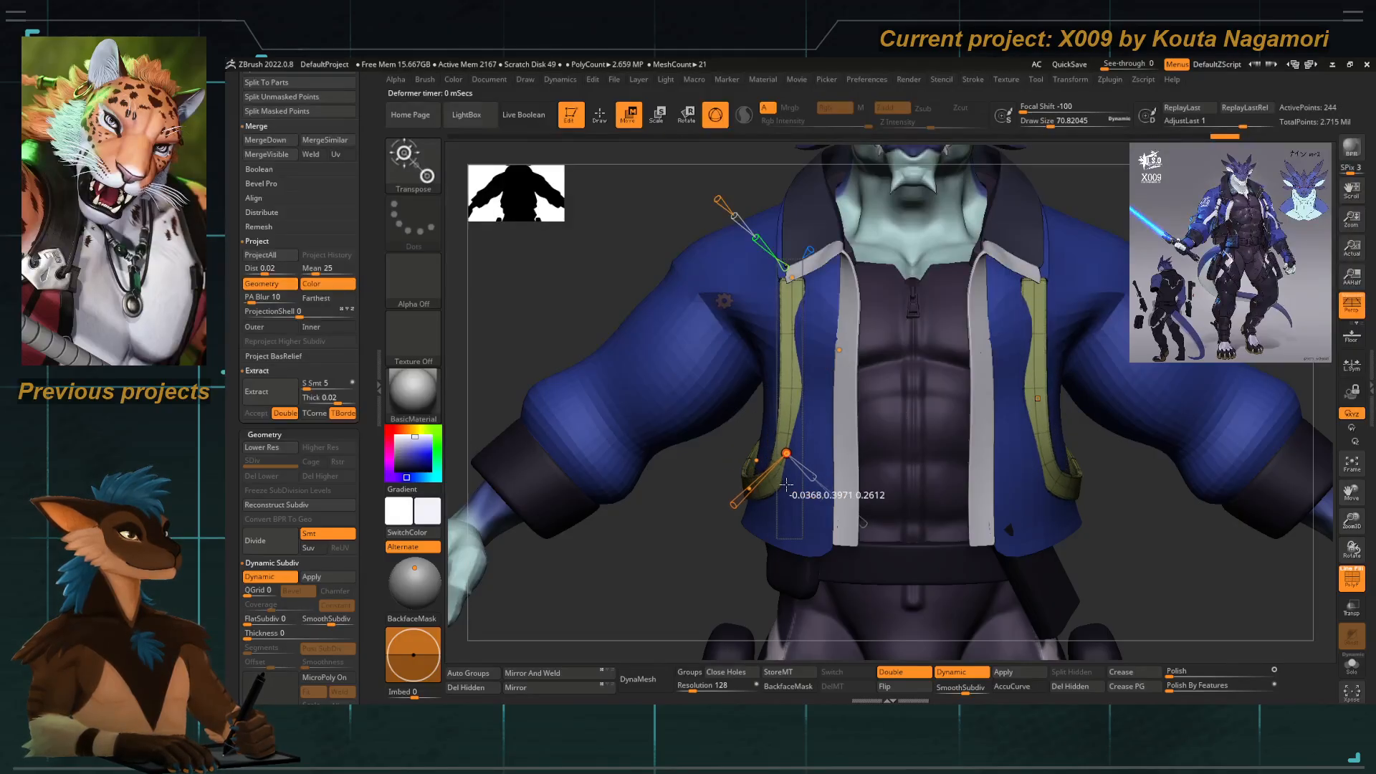
left_click_drag(736, 501, 752, 478)
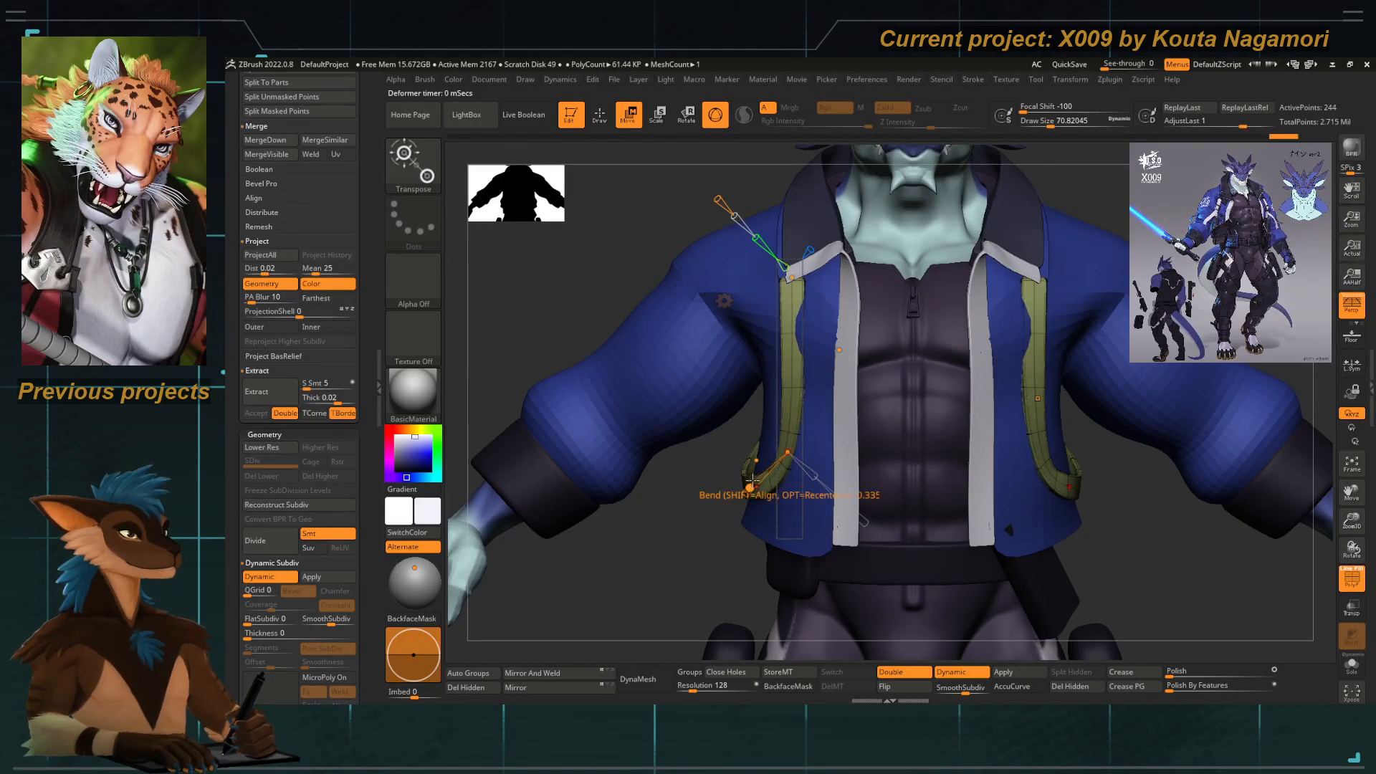
left_click_drag(790, 279, 792, 273)
left_click_drag(718, 199, 716, 198)
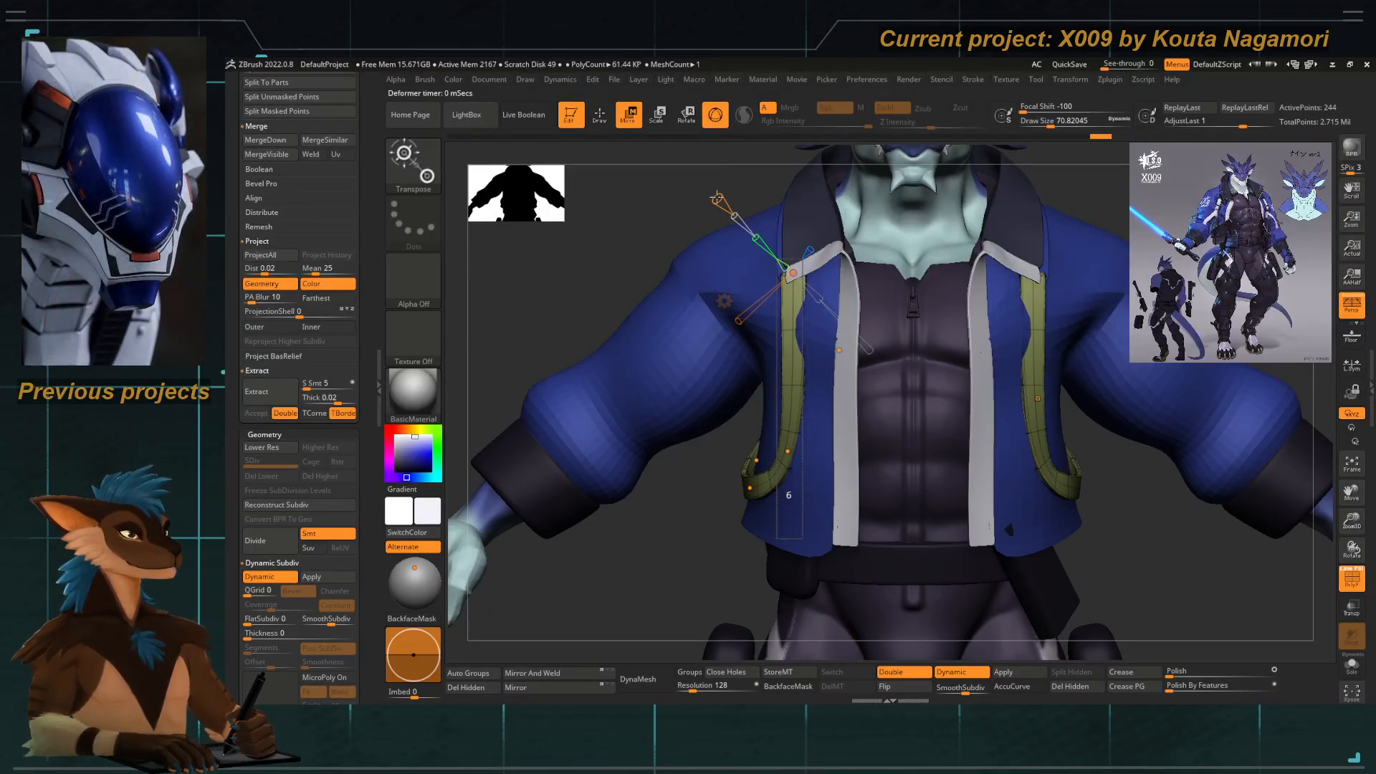
Fine-tune the added control points along the front and lower corner of the strips for a smoother curve.
left_click_drag(666, 573, 723, 431)
left_click_drag(791, 401, 791, 390)
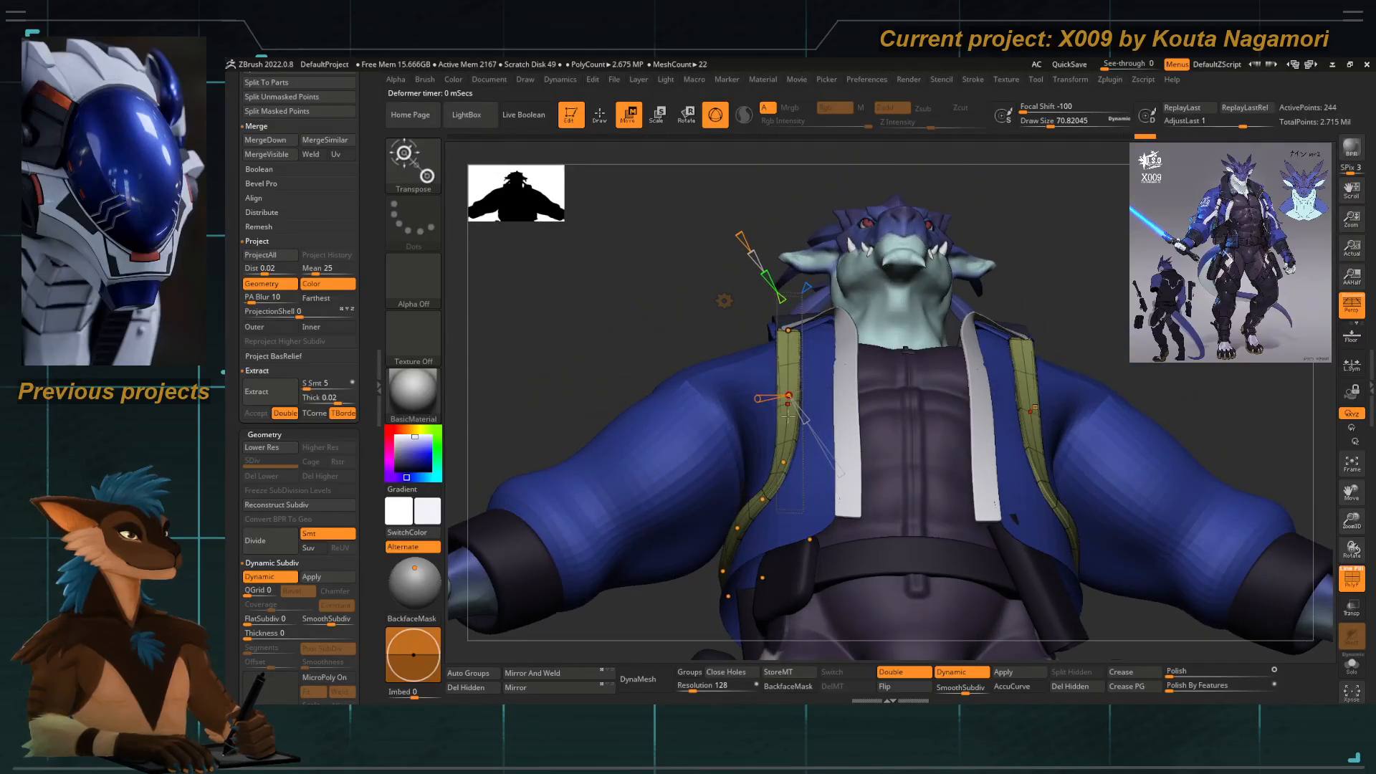
left_click_drag(783, 461, 785, 466)
left_click_drag(692, 573, 706, 609, "shift")
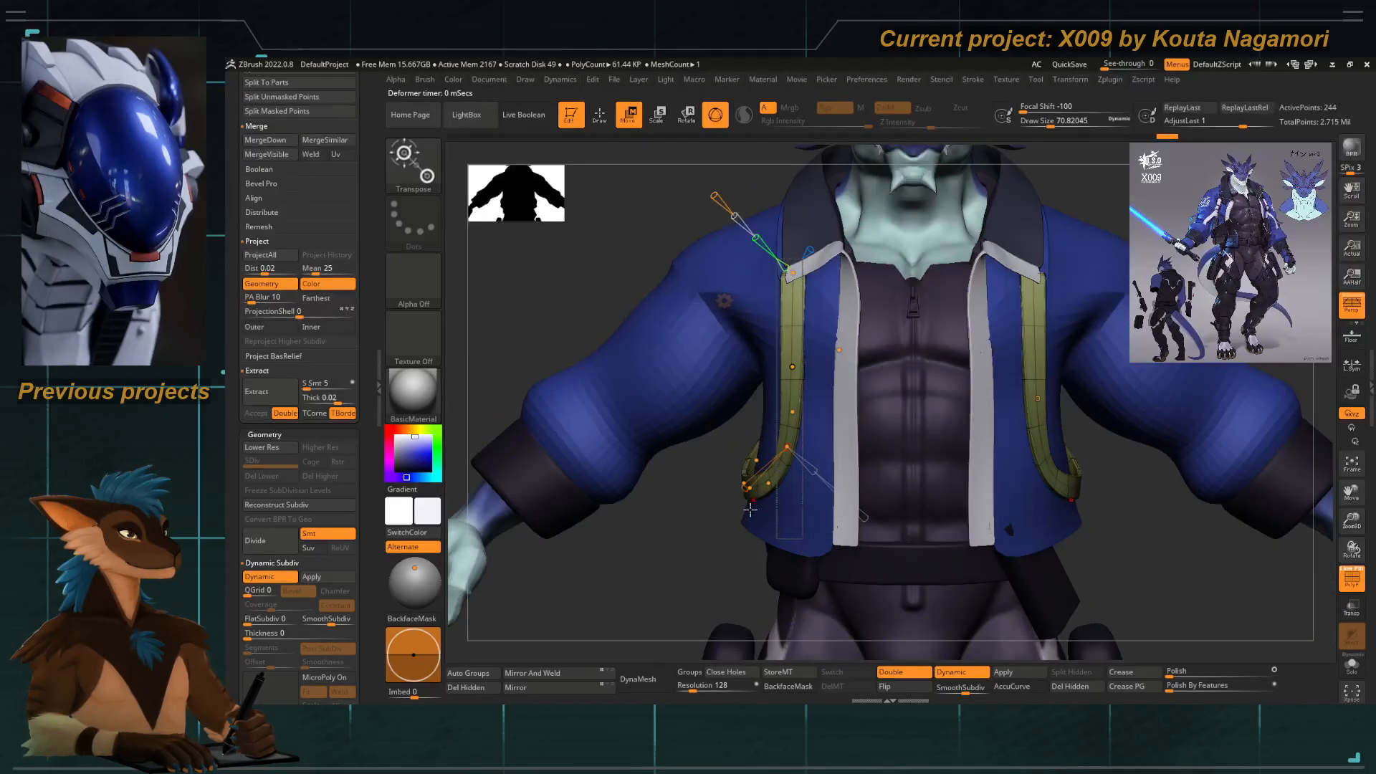
left_click_drag(767, 484, 769, 488)
Move the rear control point inward so the strips curve up the jacket's back.
left_click_drag(670, 532, 793, 529, "shift")
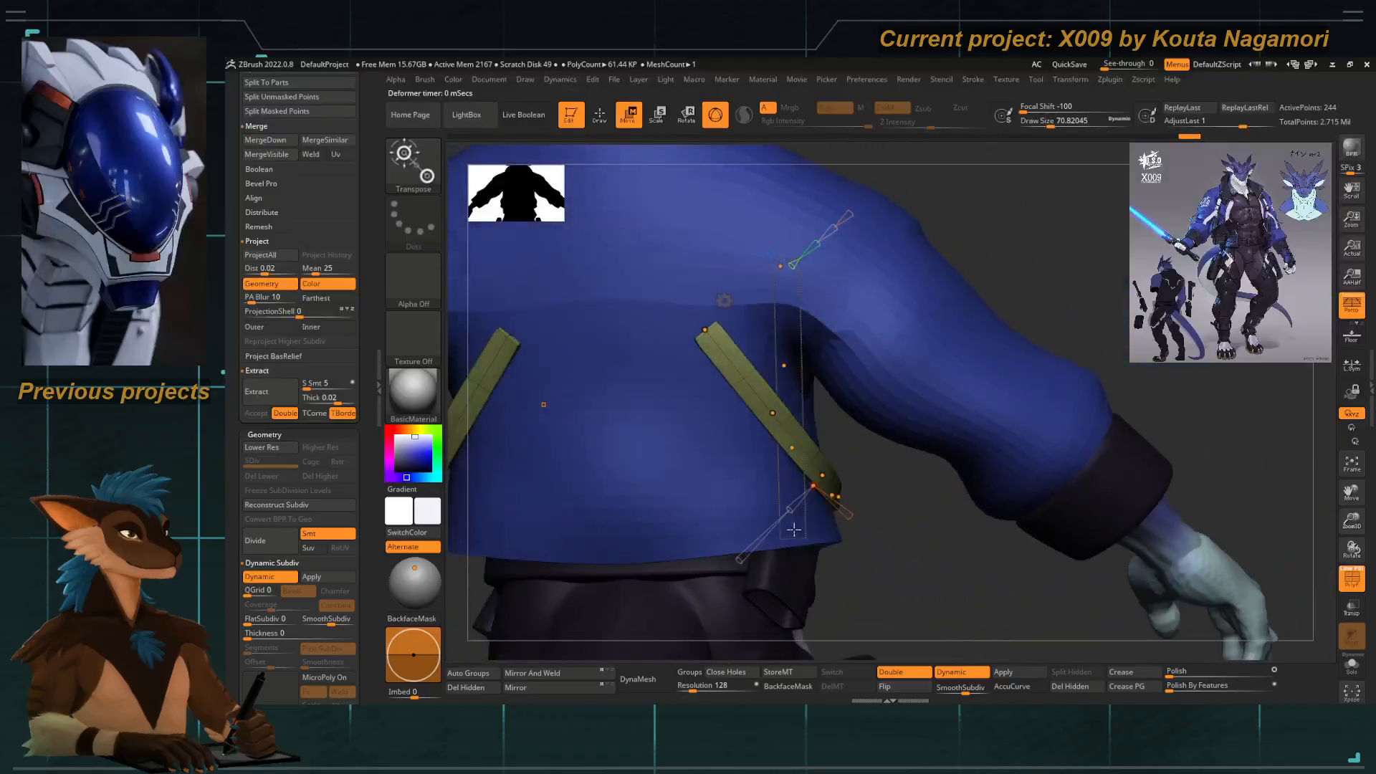
right_click_drag(738, 452, 736, 427, "alt")
right_click_drag(892, 481, 855, 482)
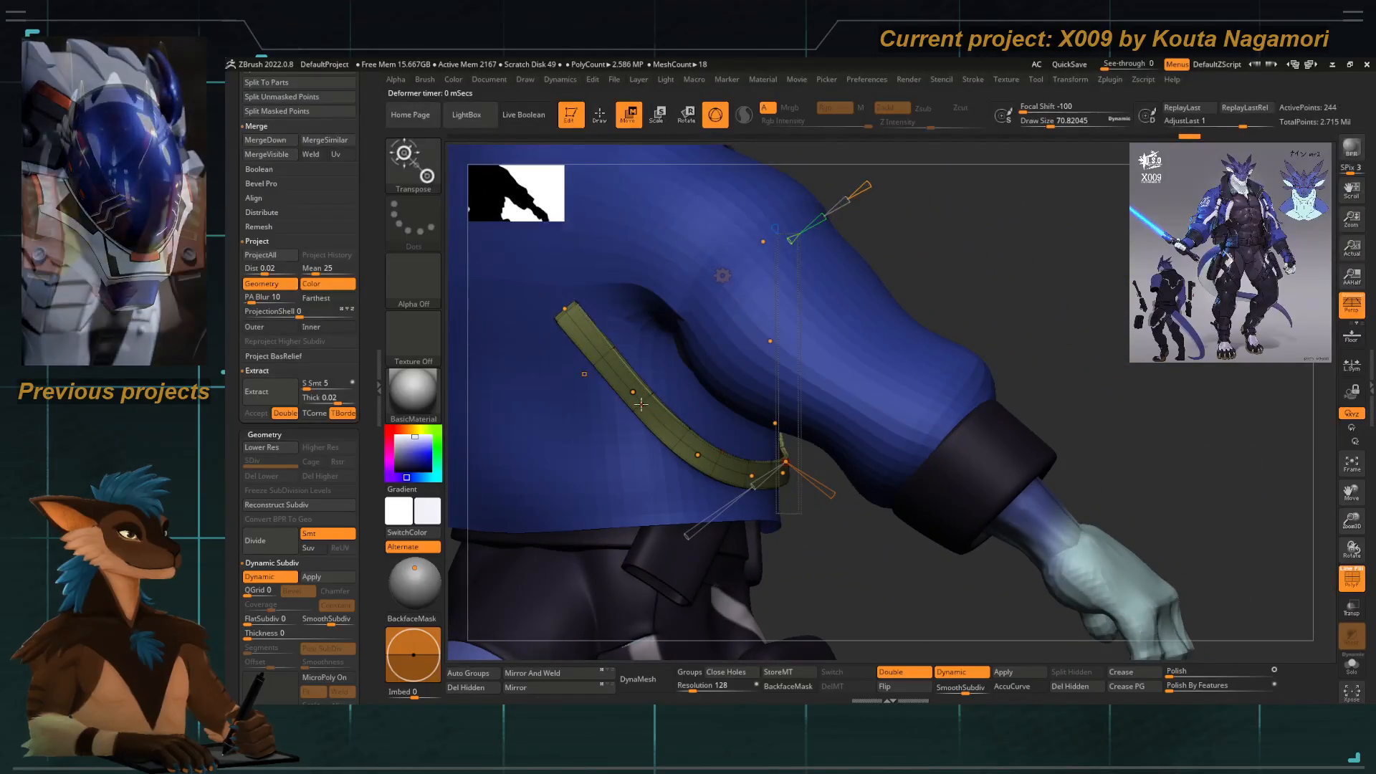
left_click_drag(618, 400, 593, 388)
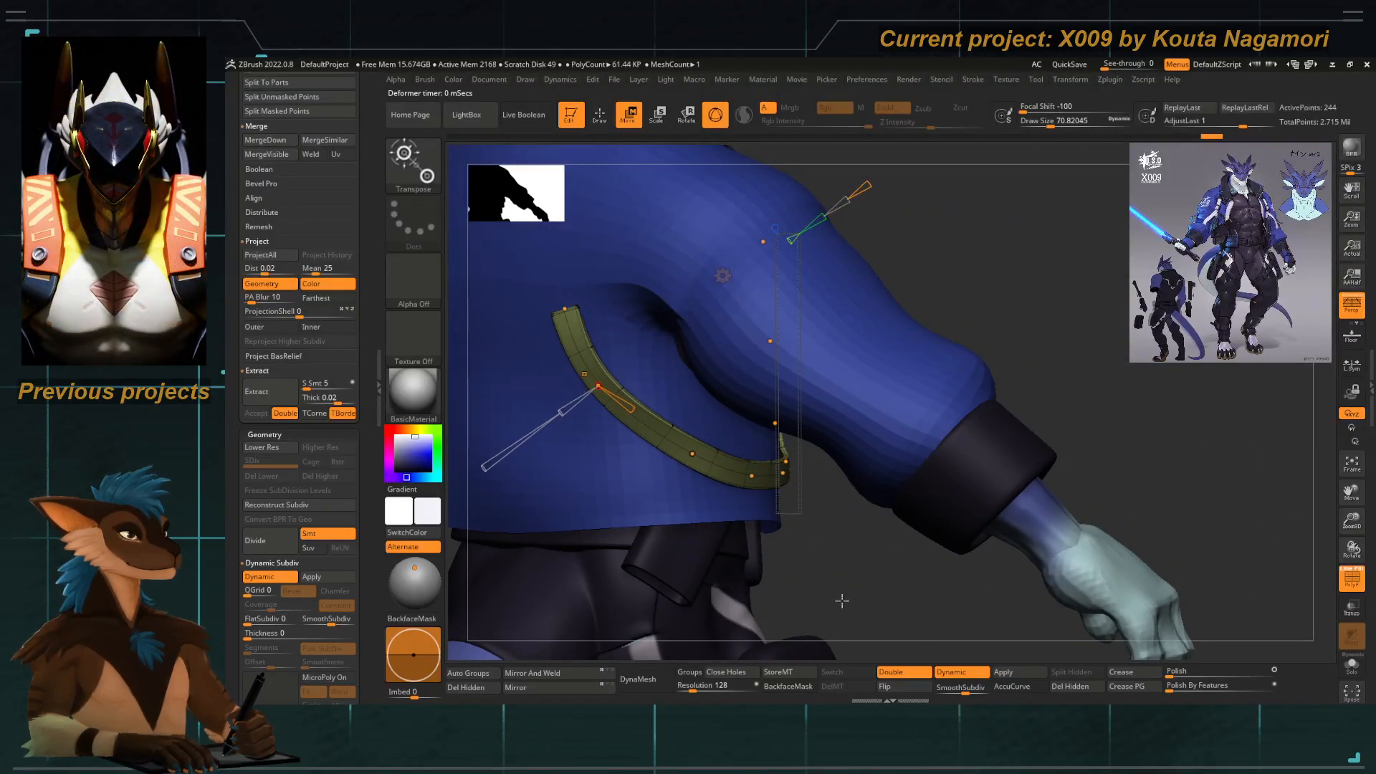
Adjust the bend deformer's smoothing on the strips from the side view.
left_click_drag(841, 600, 829, 401)
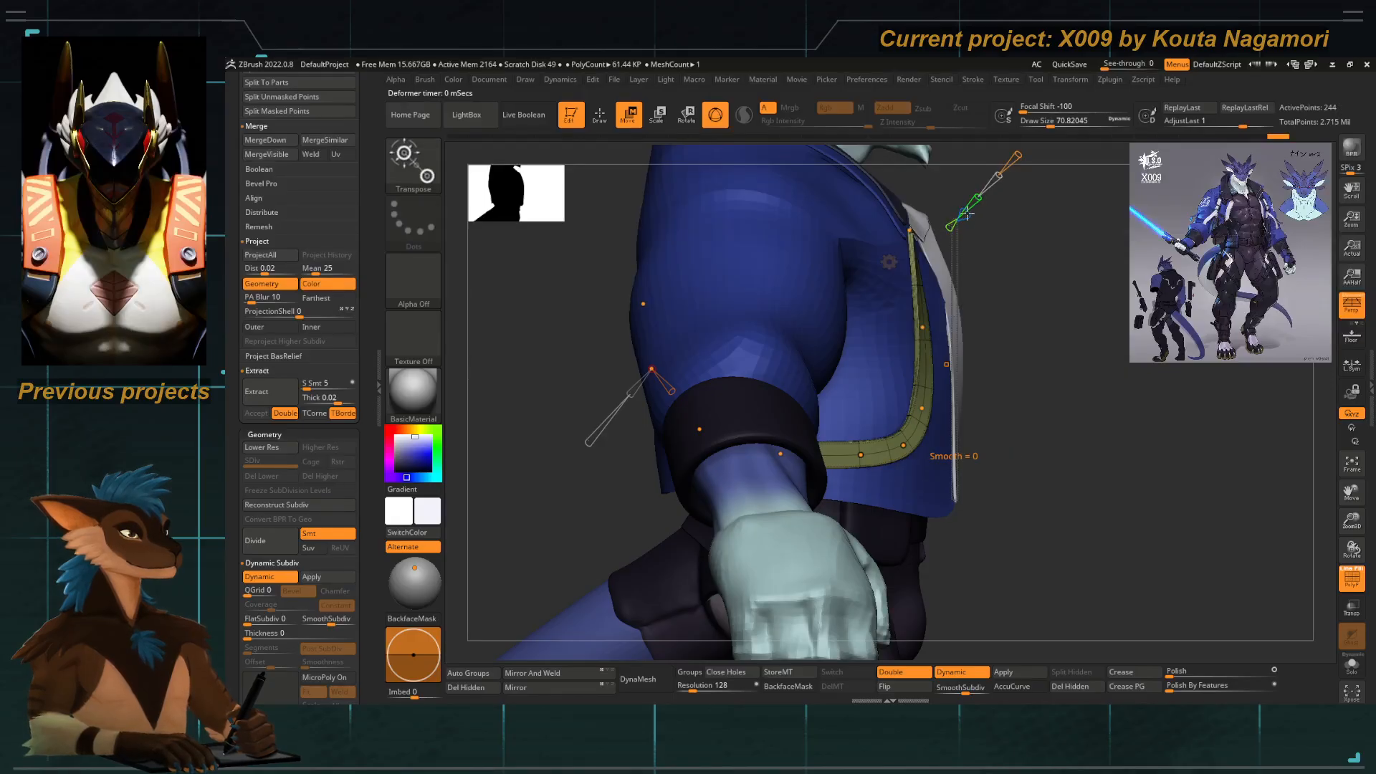
left_click_drag(978, 237, 1028, 238)
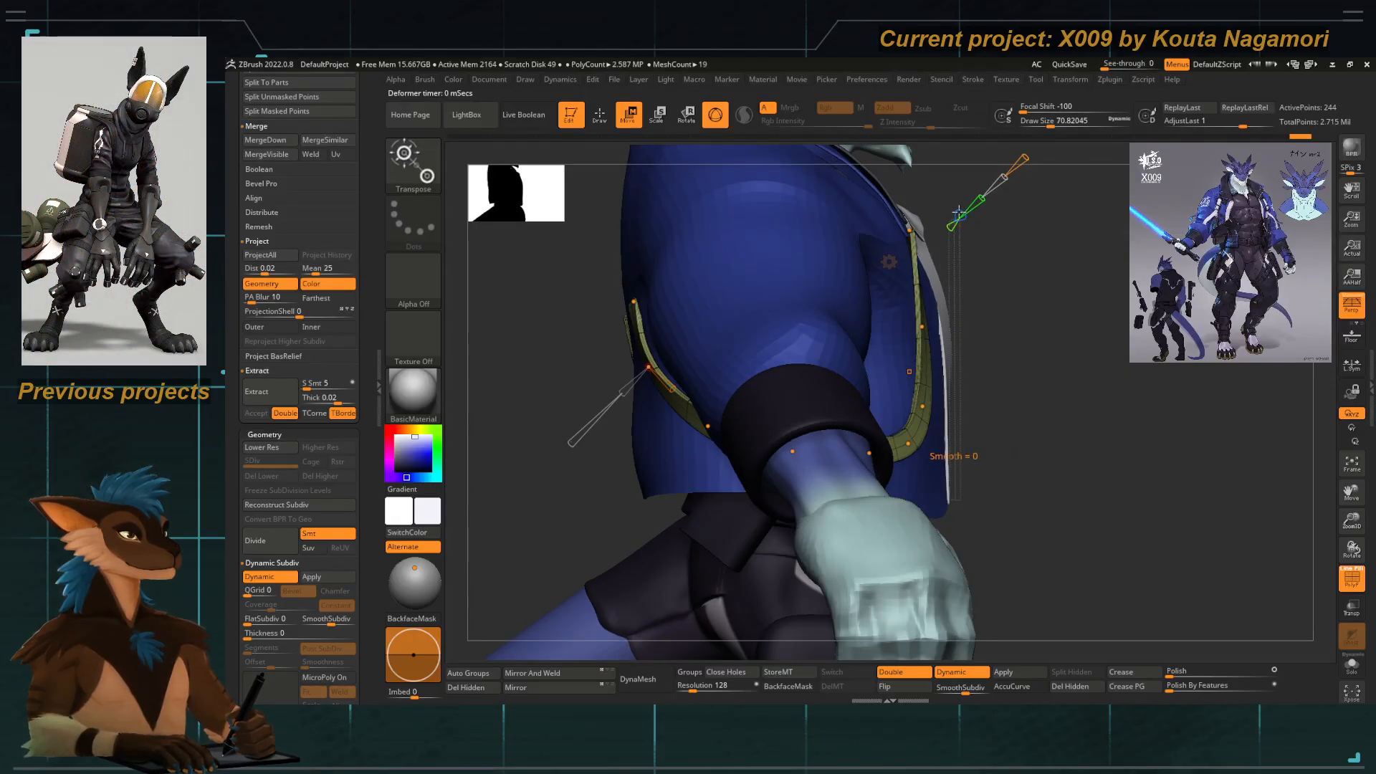
left_click_drag(959, 212, 959, 211)
Shift the strips' upper rear ends inward and rebalance the bend below them on the jacket's back.
left_click_drag(547, 470, 684, 481)
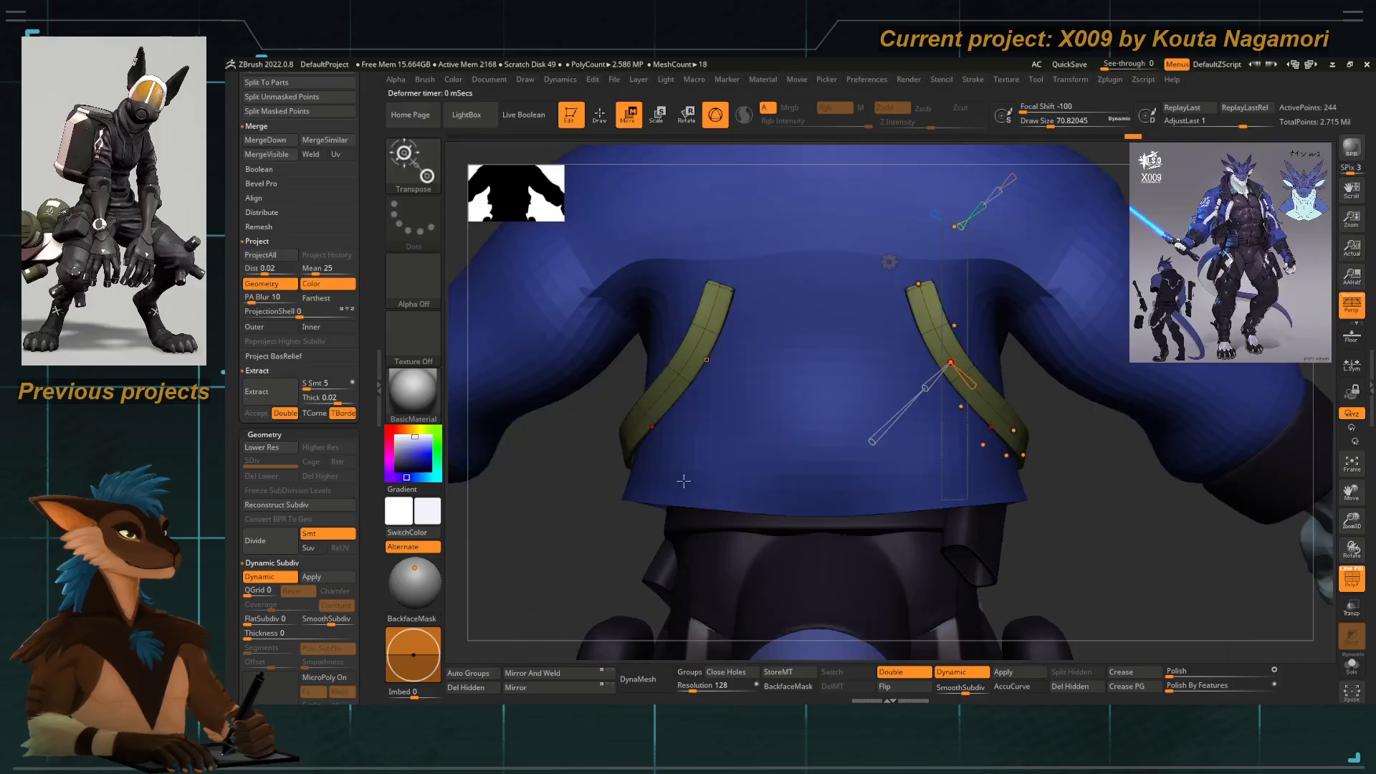
right_click_drag(741, 498, 660, 487, "alt")
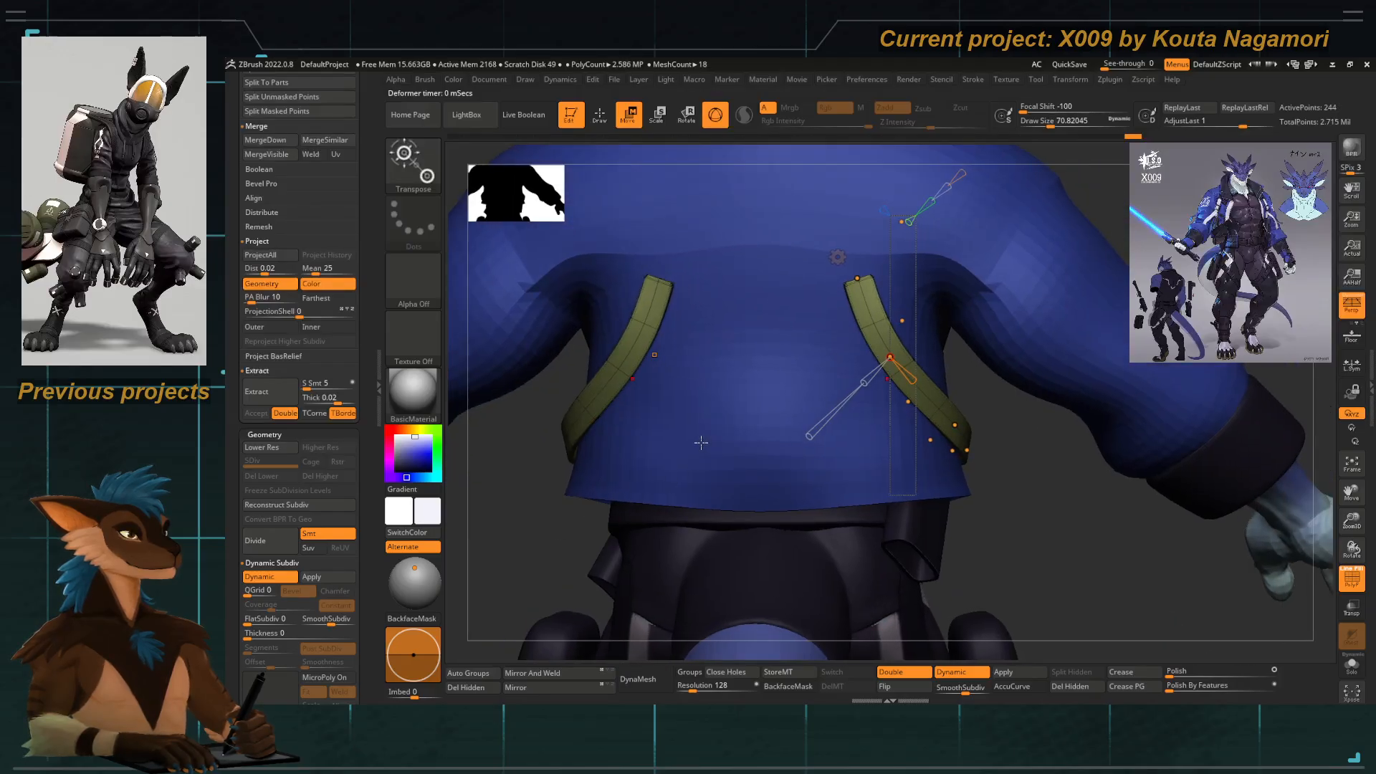
right_click_drag(741, 450, 670, 456, "alt")
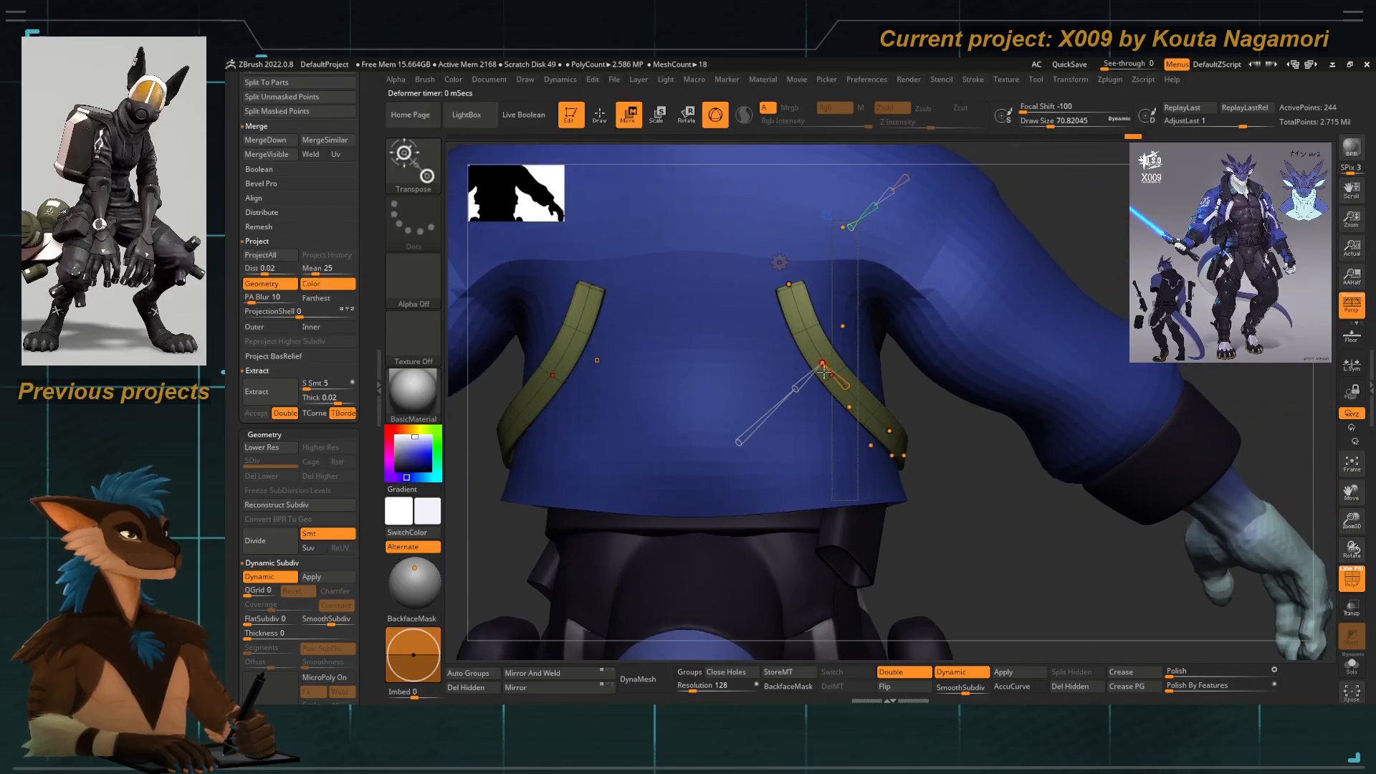
left_click_drag(824, 364, 830, 363)
left_click_drag(975, 516, 776, 288)
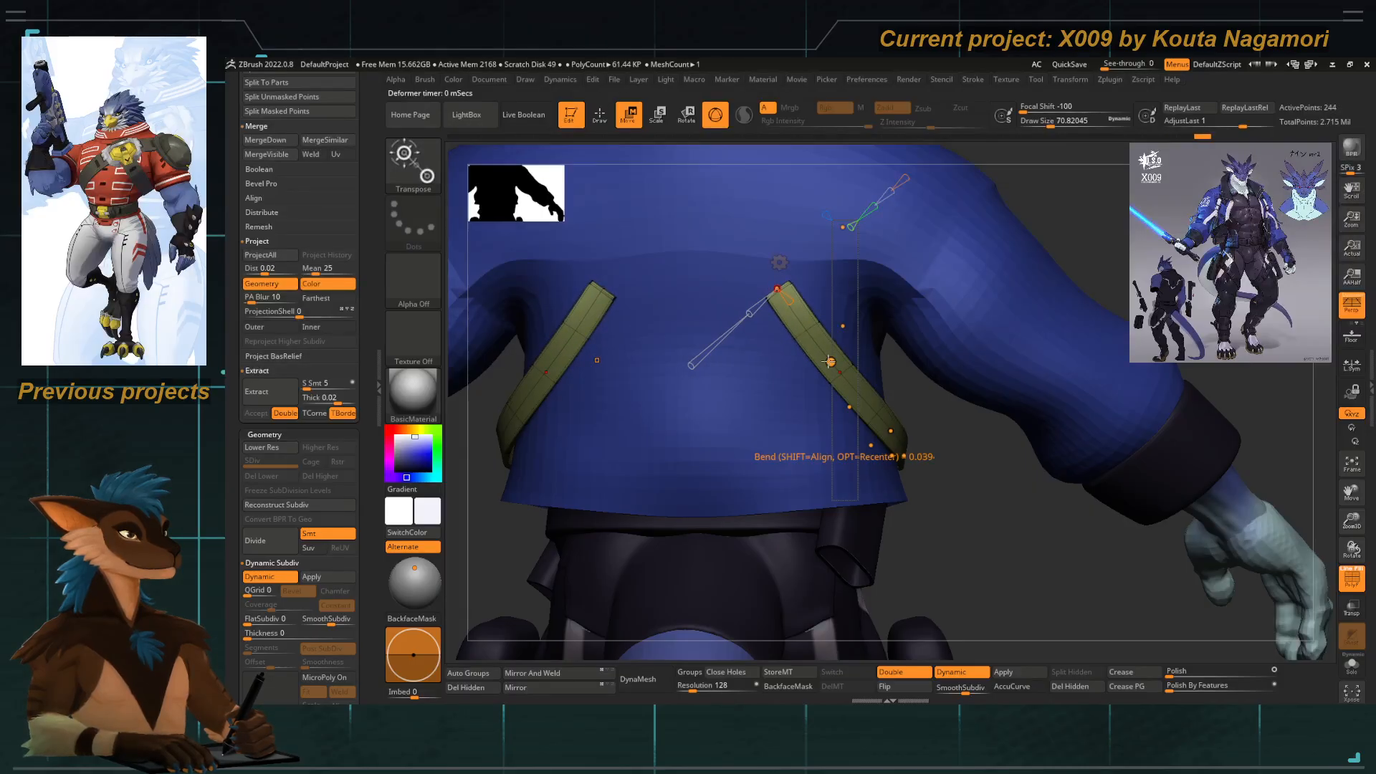
left_click_drag(829, 362, 808, 371)
Reposition the strips' side control points from the side so they hug the jacket behind the arm.
left_click_drag(931, 473, 734, 436)
left_click_drag(640, 489, 635, 439)
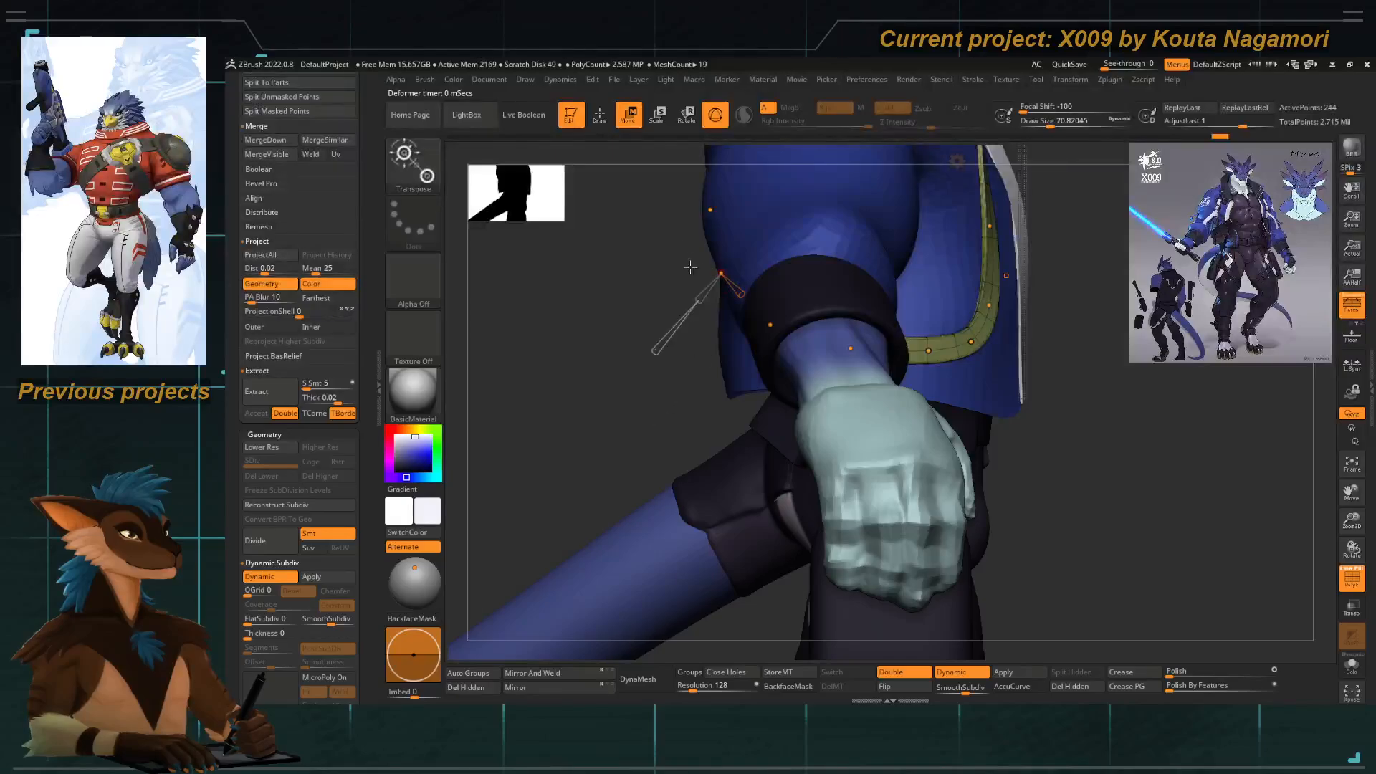
mouse_move(655, 375)
left_mouse_down()
mouse_move(681, 353)
mouse_move(673, 344)
mouse_move(671, 358)
left_mouse_up()
left_click_drag(765, 327, 726, 337)
Refine the strips' rear curve on the jacket's back with its middle control point and the deformer's smoothing.
left_click_drag(639, 387, 636, 467)
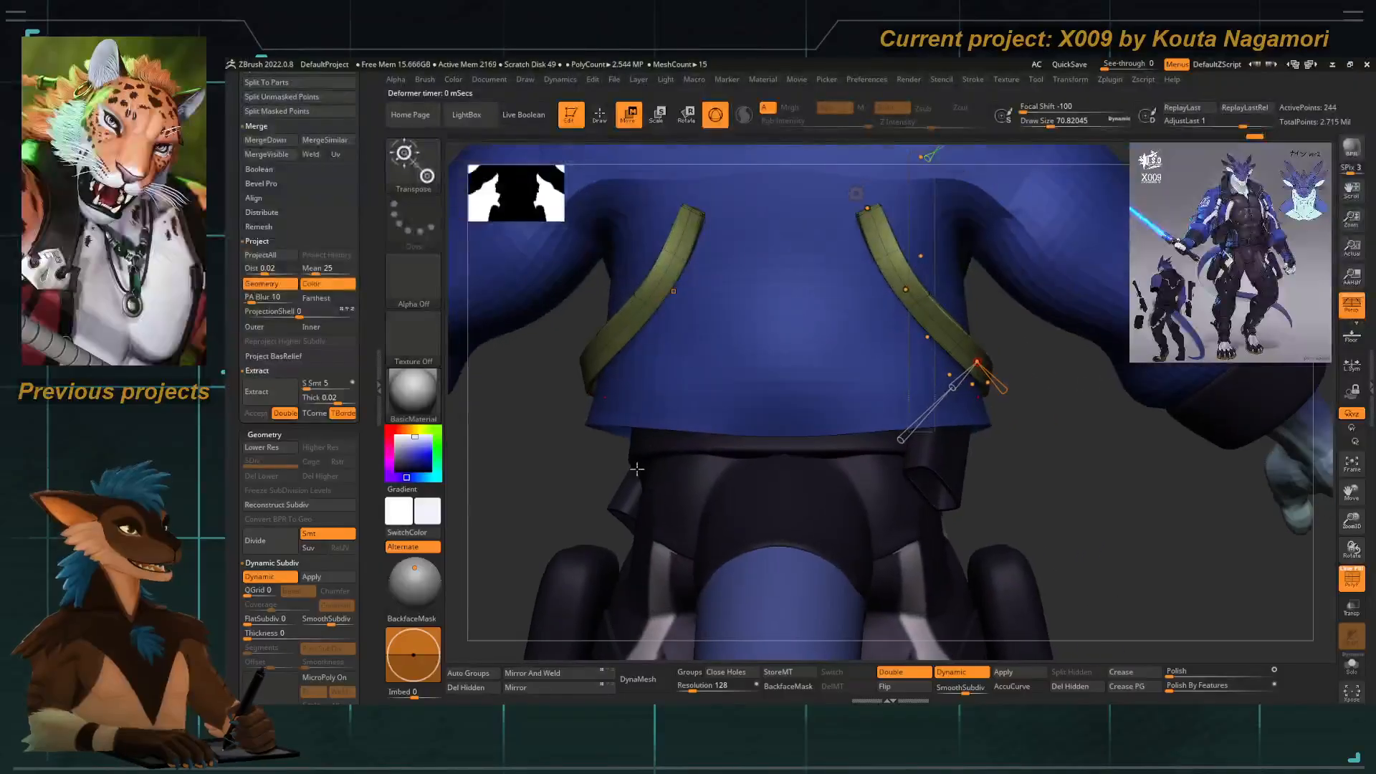
left_click(905, 290)
left_click_drag(1050, 412, 1010, 519)
left_click_drag(867, 268, 860, 276, "alt")
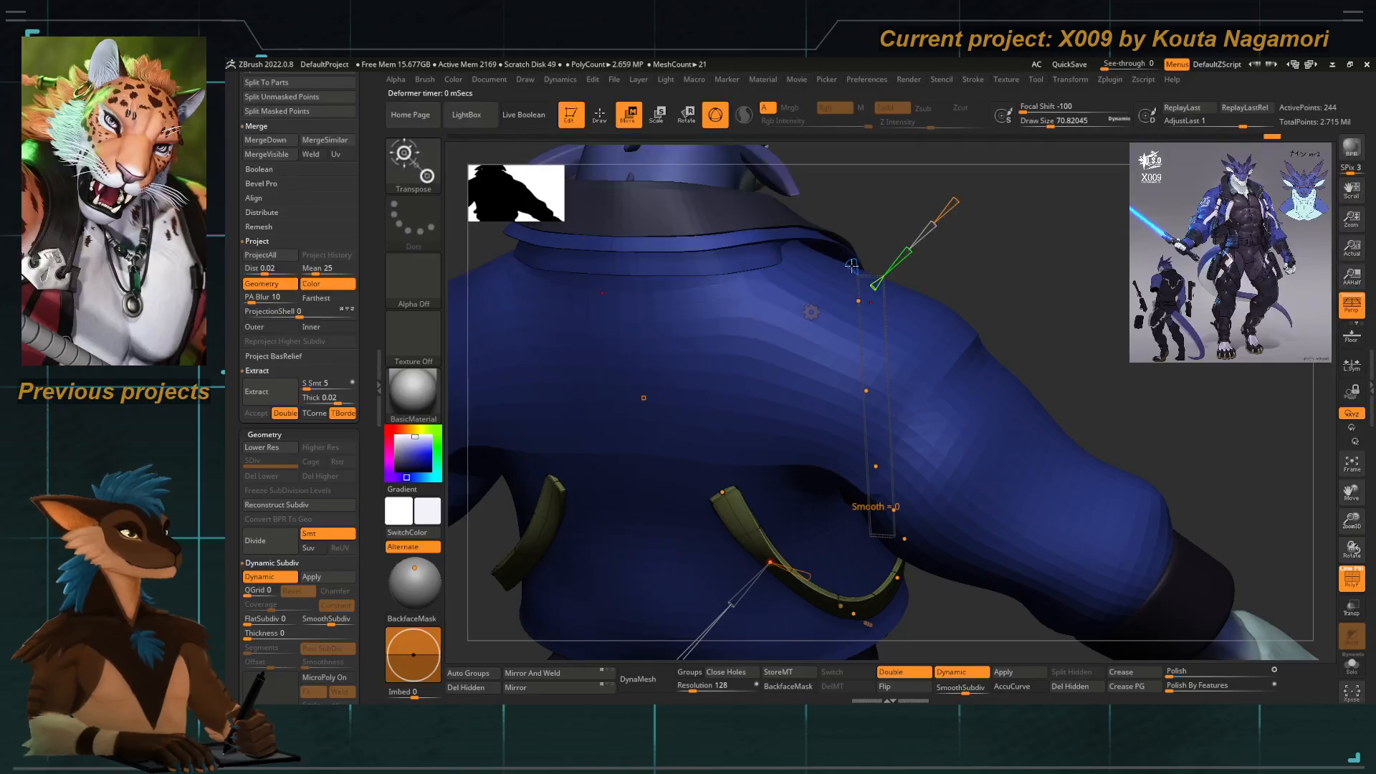
left_click_drag(851, 263, 836, 249)
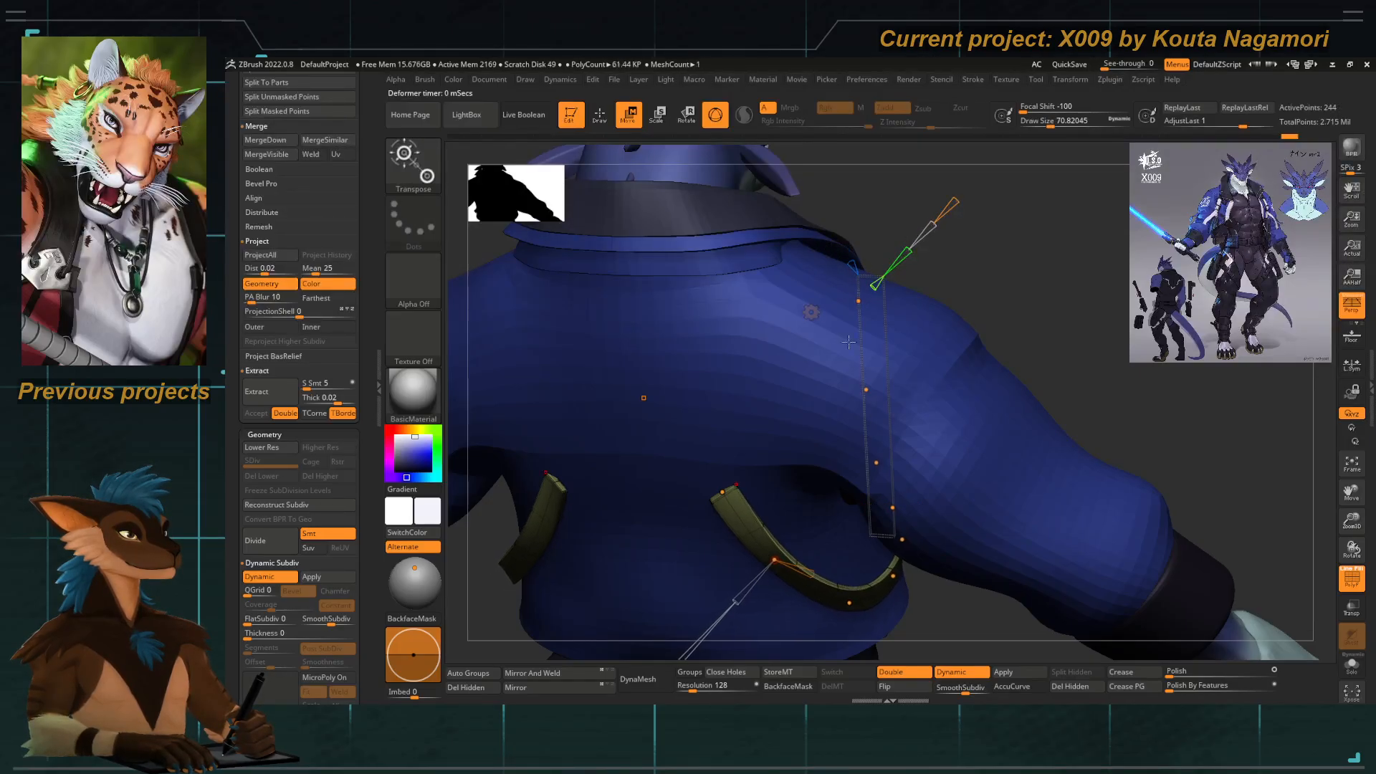
Return to sculpting mode, turn off the polyframe display and check the wrapped strips from the back, front and side.
left_click_drag(495, 587, 584, 541, "alt")
key("q")
left_click_drag(553, 608, 964, 579, "shift")
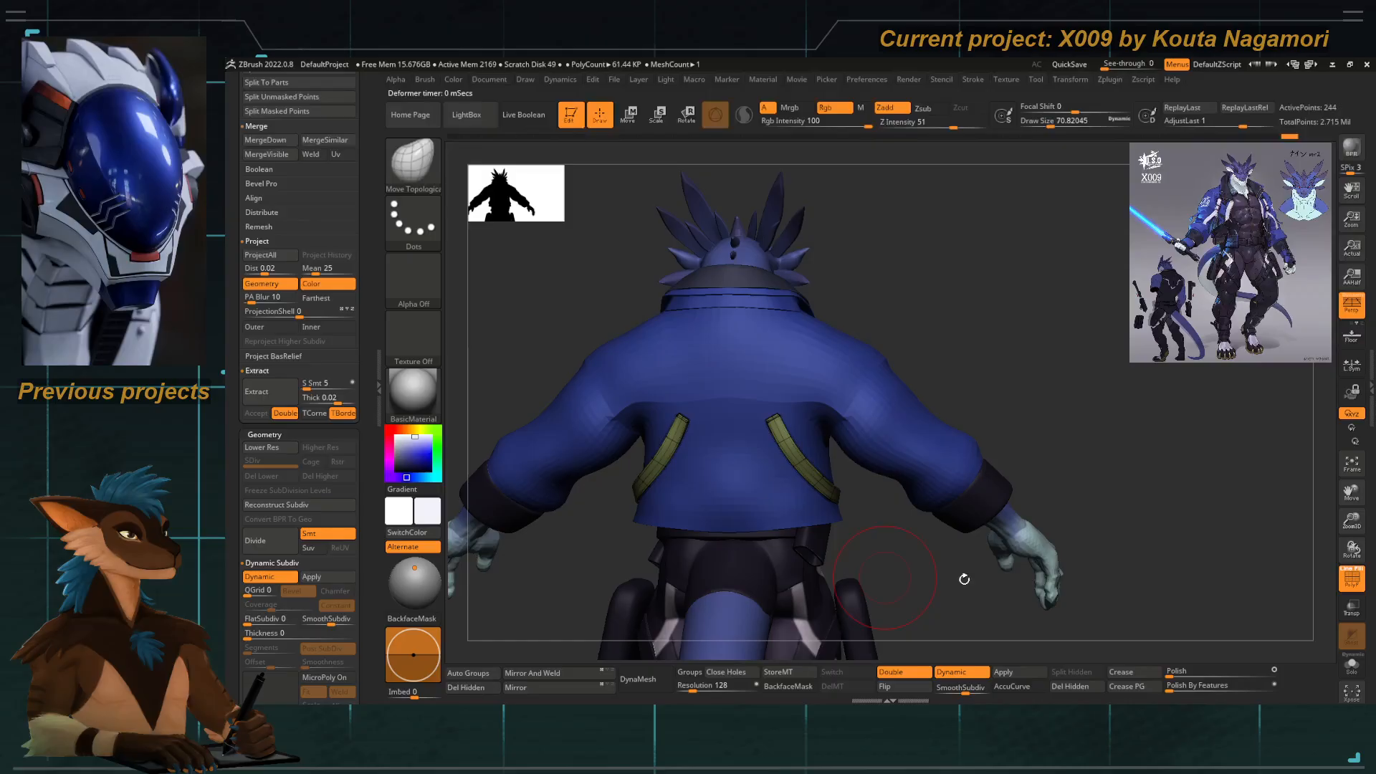
left_click(1362, 584)
left_click_drag(760, 469, 752, 430, "alt")
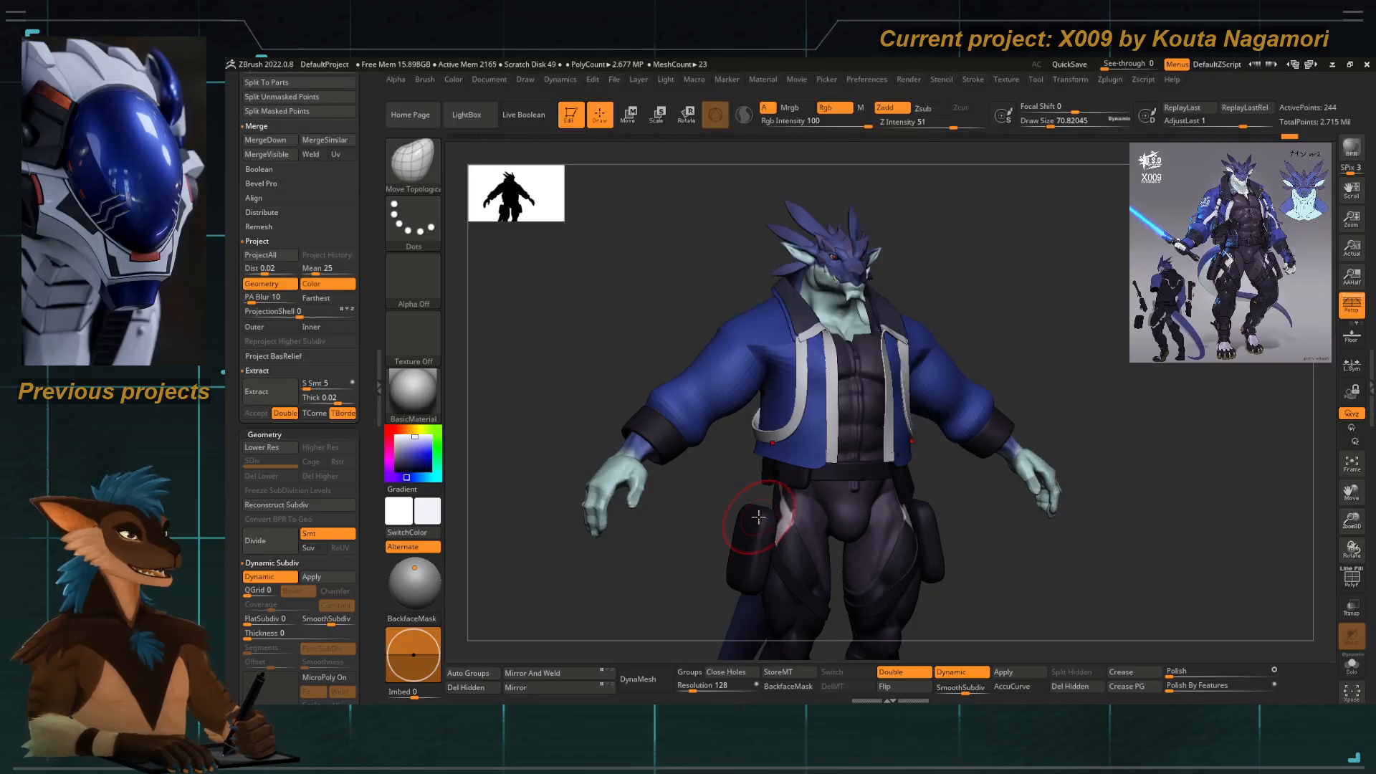
left_click_drag(592, 359, 566, 332)
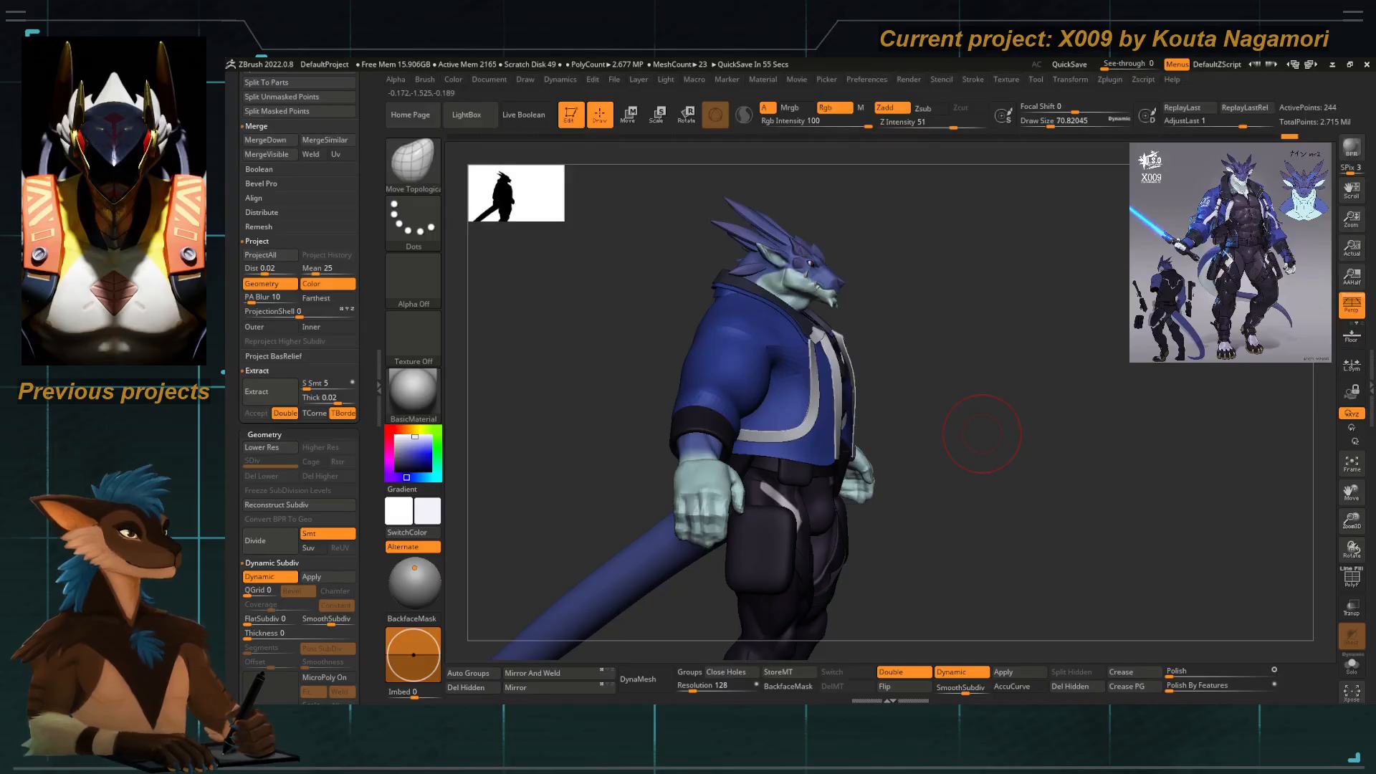
Select the jacket, turn off its Dynamic Subdiv and examine the strips on its back from behind and at an angle.
right_click_drag(791, 285, 806, 309, "ctrl")
right_click_drag(537, 269, 667, 272)
right_click_drag(733, 424, 718, 396, "ctrl")
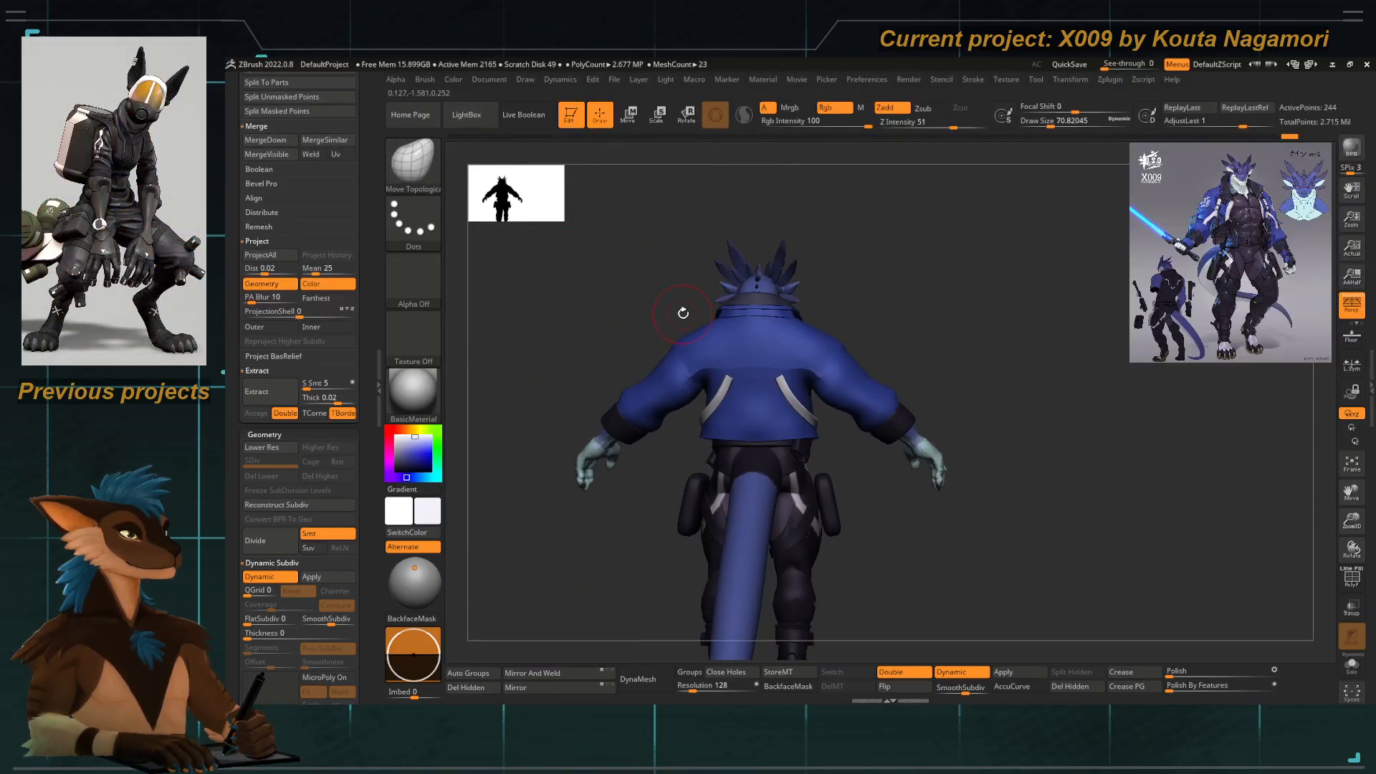
right_click_drag(681, 310, 795, 382)
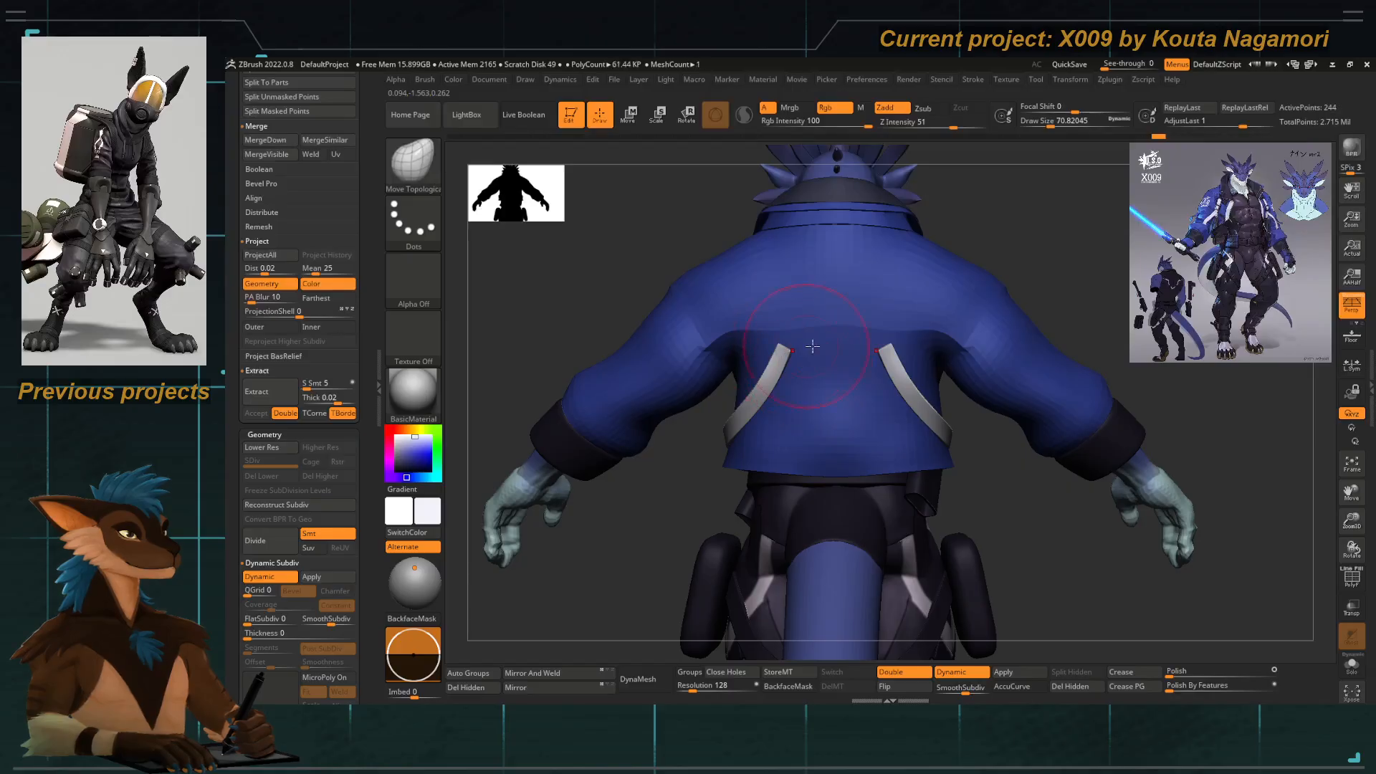
key("shift+d")
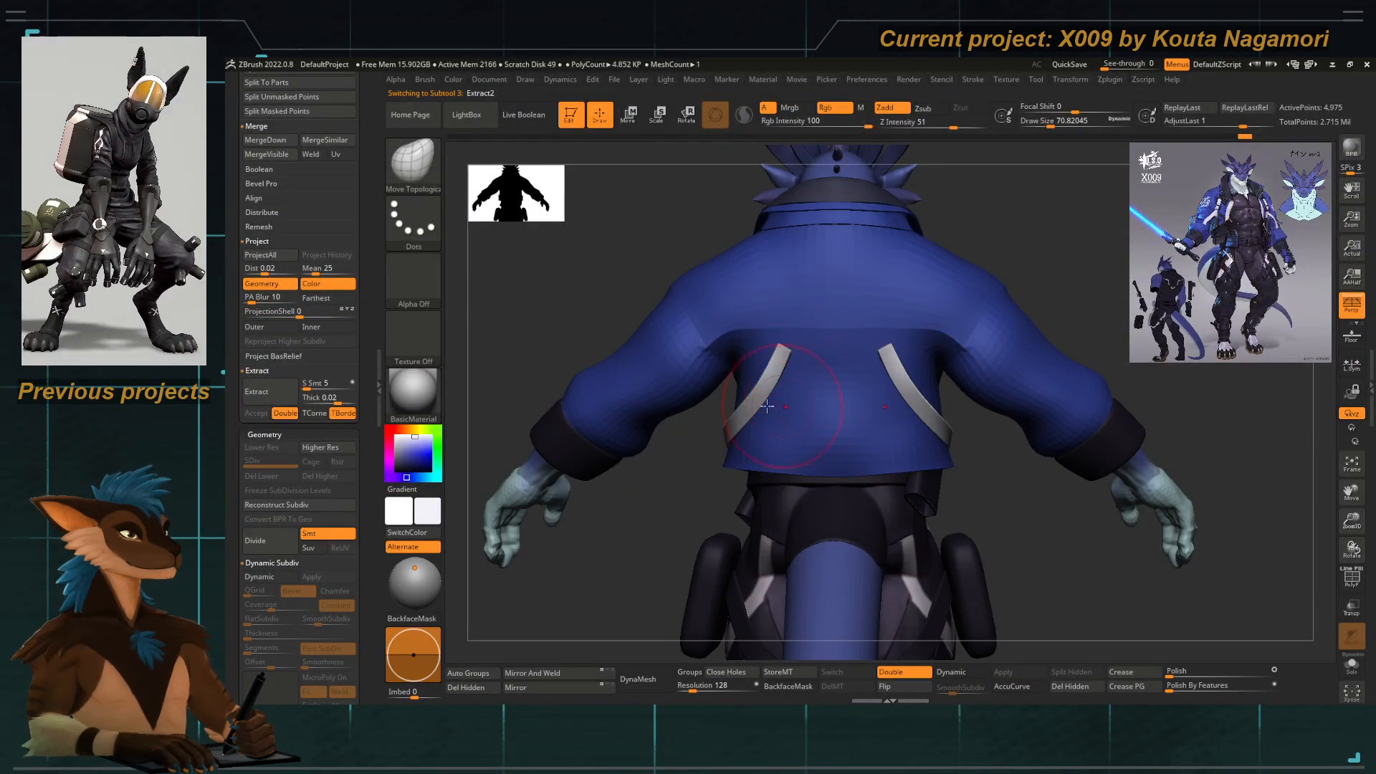
right_click_drag(766, 405, 748, 366, "ctrl")
right_click_drag(687, 326, 609, 331)
right_click_drag(690, 364, 695, 393, "ctrl")
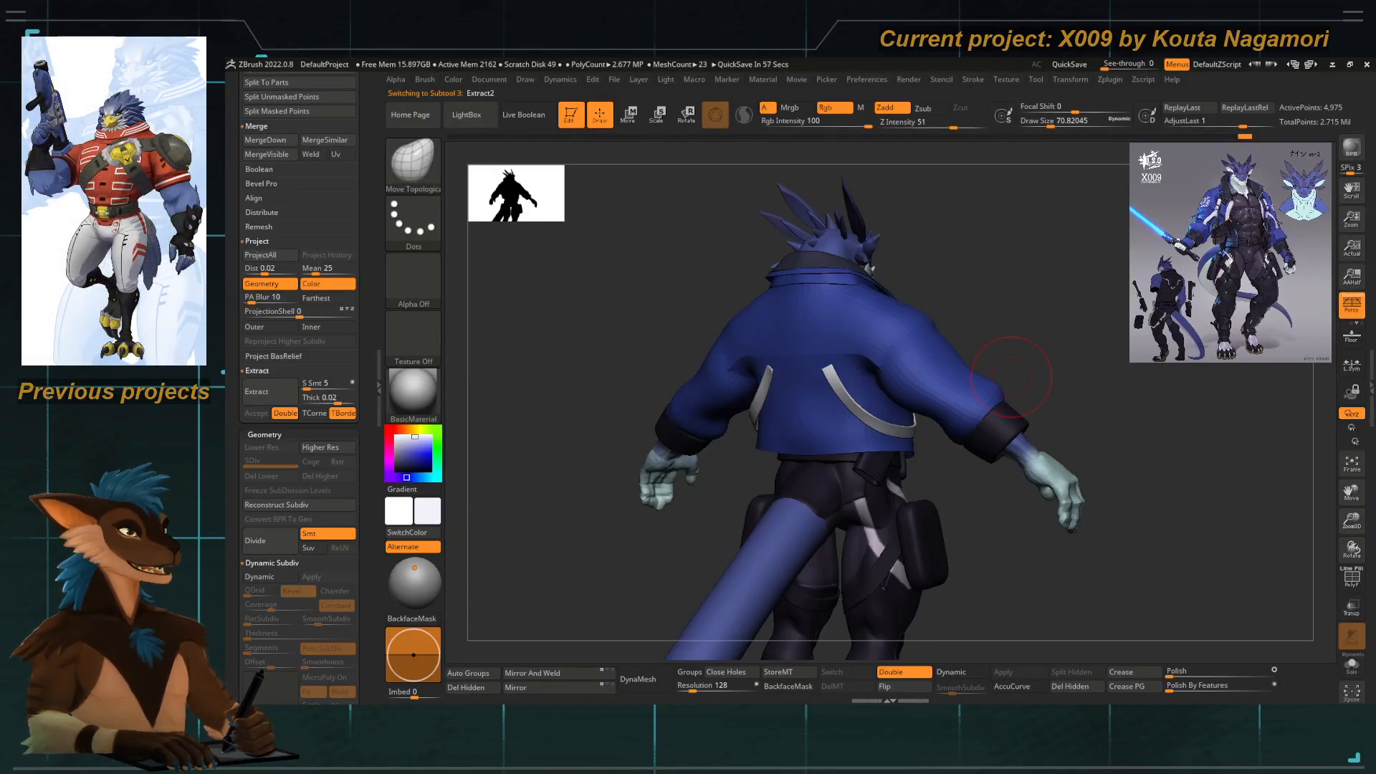
right_click_drag(564, 352, 632, 358)
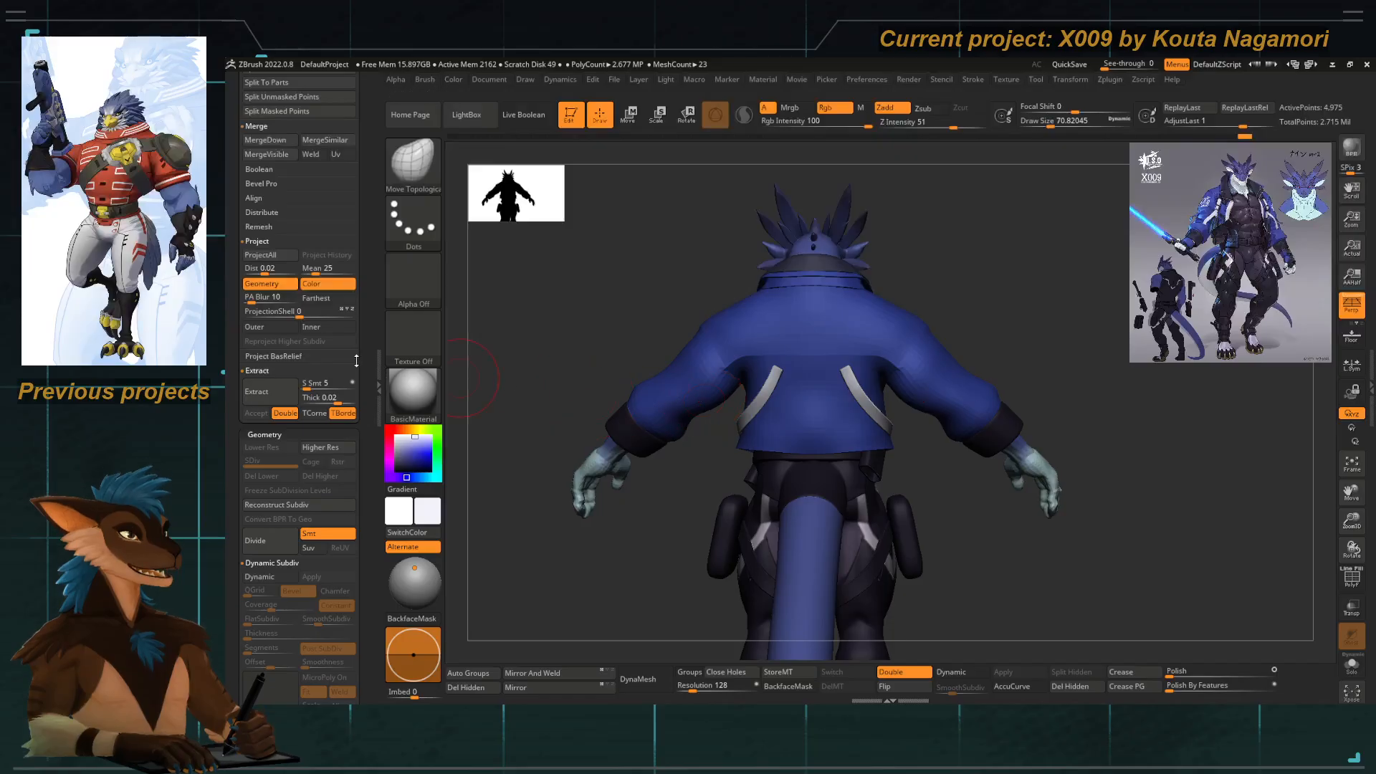
Show the polyframe and insert mirrored QCube primitives on the jacket's upper back above the strips' ends.
left_click(720, 544, "alt")
left_click(1351, 578)
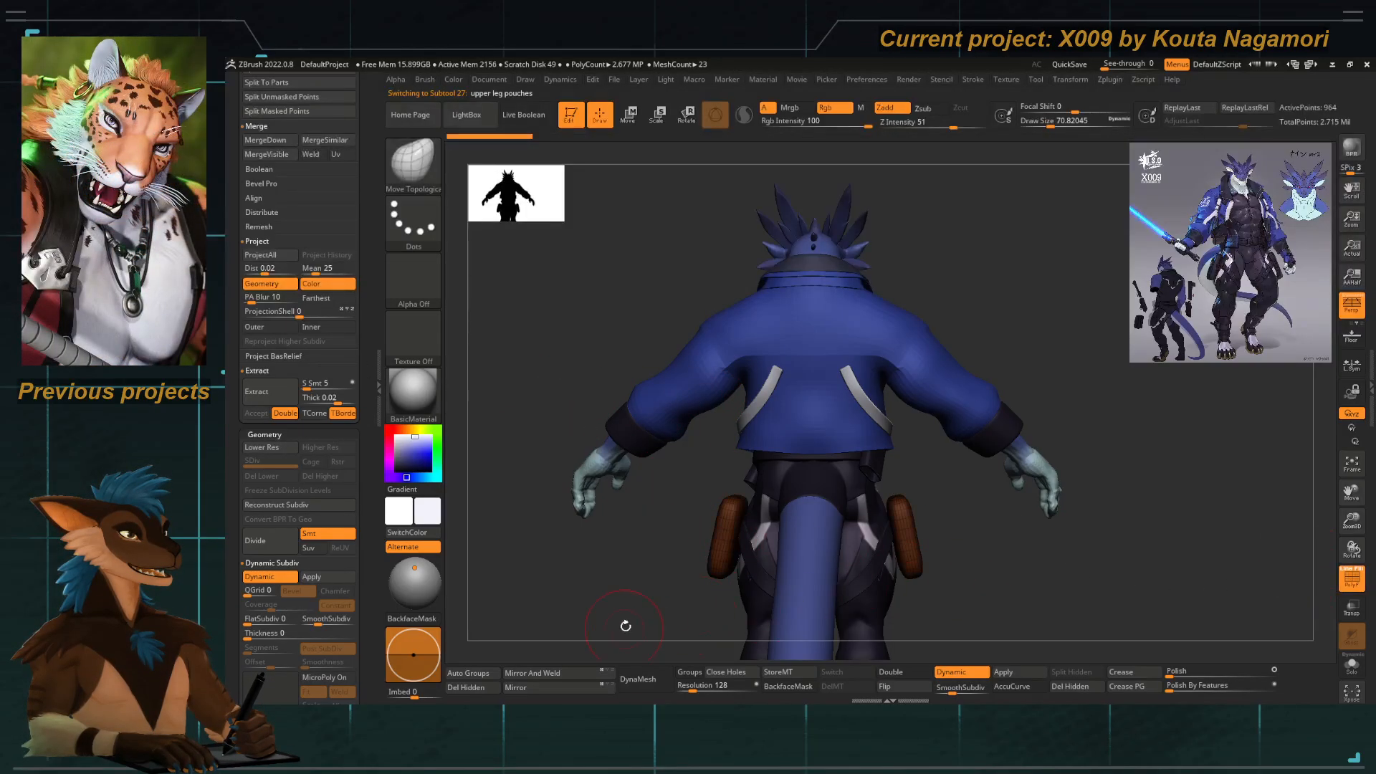
mouse_move(624, 623)
left_mouse_down()
mouse_move(677, 591)
mouse_move(599, 605)
mouse_move(717, 476)
mouse_move(777, 482)
mouse_move(645, 483)
mouse_move(788, 416)
left_mouse_up()
left_click(791, 396, "alt")
mouse_move(793, 387)
right_mouse_down("ctrl")
mouse_move(752, 417)
mouse_move(729, 411)
right_mouse_up("ctrl")
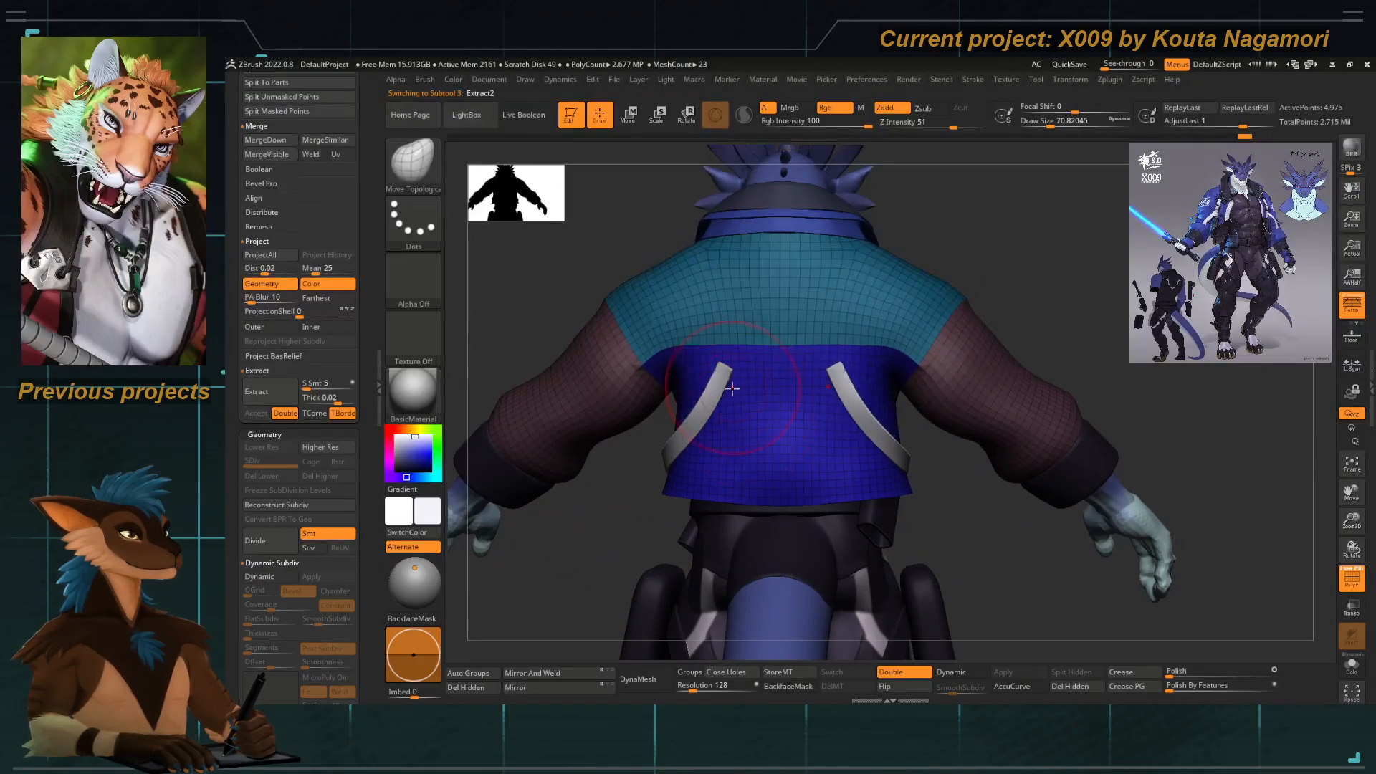
key("b")
key("i")
left_click(624, 465)
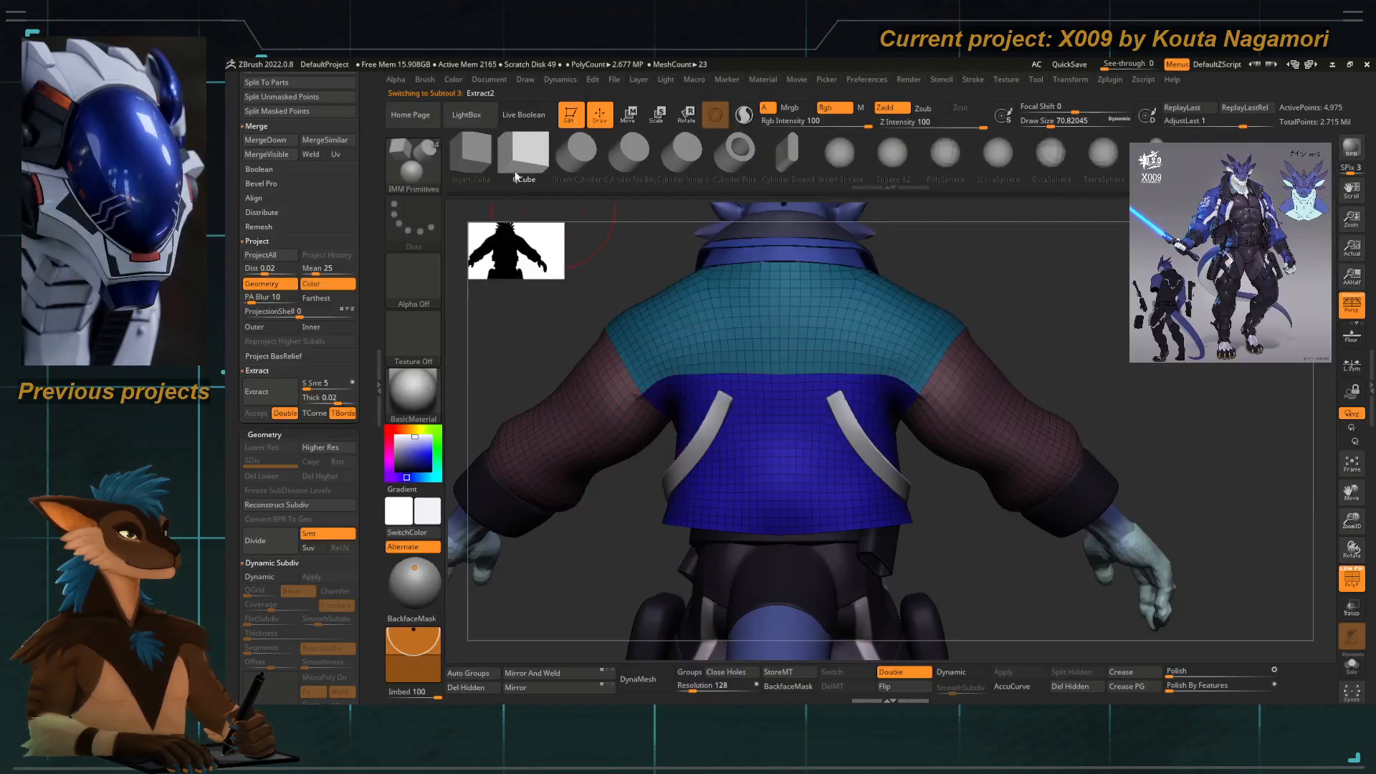
mouse_move(734, 394)
left_mouse_down()
mouse_move(763, 434)
mouse_move(748, 410)
left_mouse_up()
Scale the mirrored blocks about their own centres with Local Symmetry into elongated, tilted blocks covering the strips' upper ends.
key("e")
mouse_move(712, 353)
left_mouse_down()
mouse_move(699, 318)
mouse_move(699, 376)
left_mouse_up()
left_click(1352, 364)
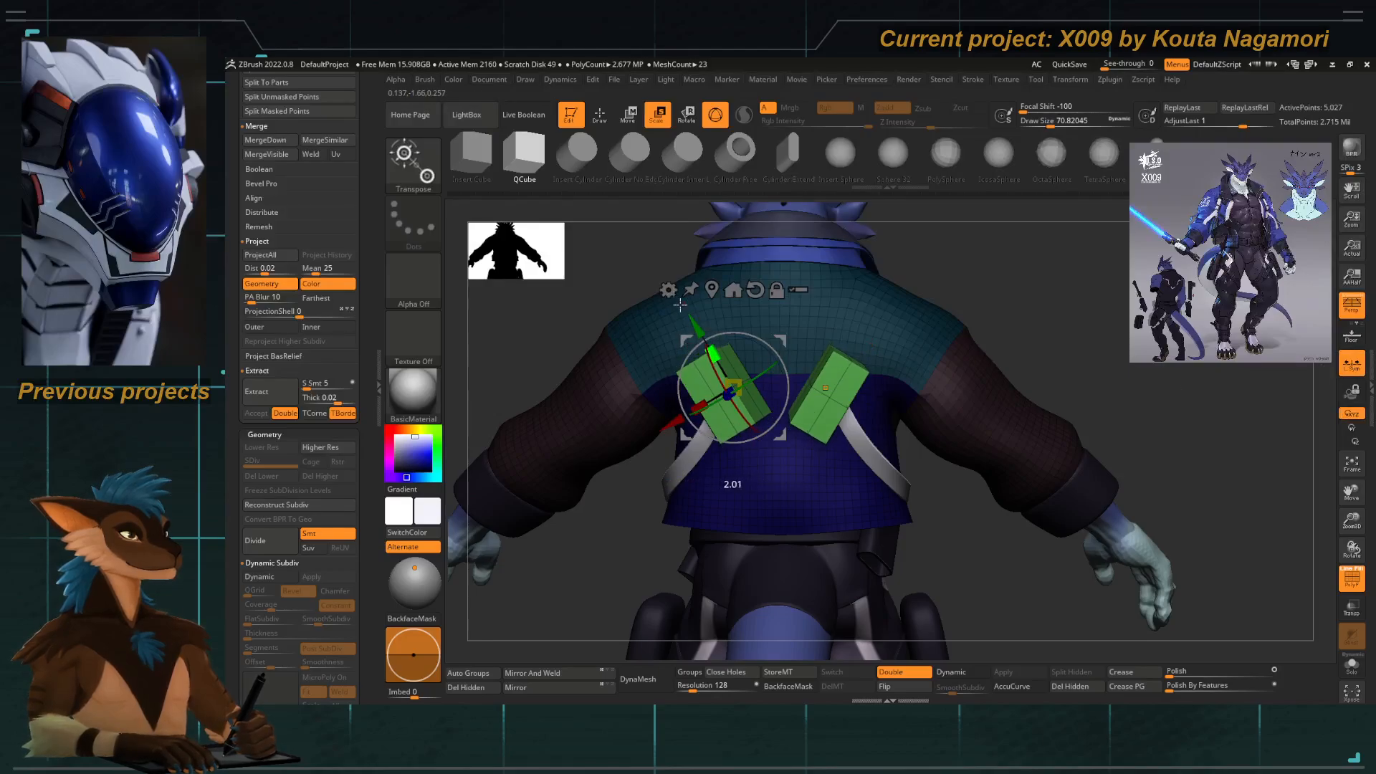
left_click_drag(591, 301, 687, 335)
left_click_drag(612, 549, 795, 486)
left_click_drag(792, 316, 770, 311)
left_click_drag(975, 451, 834, 449)
right_click_drag(760, 450, 761, 453, "alt")
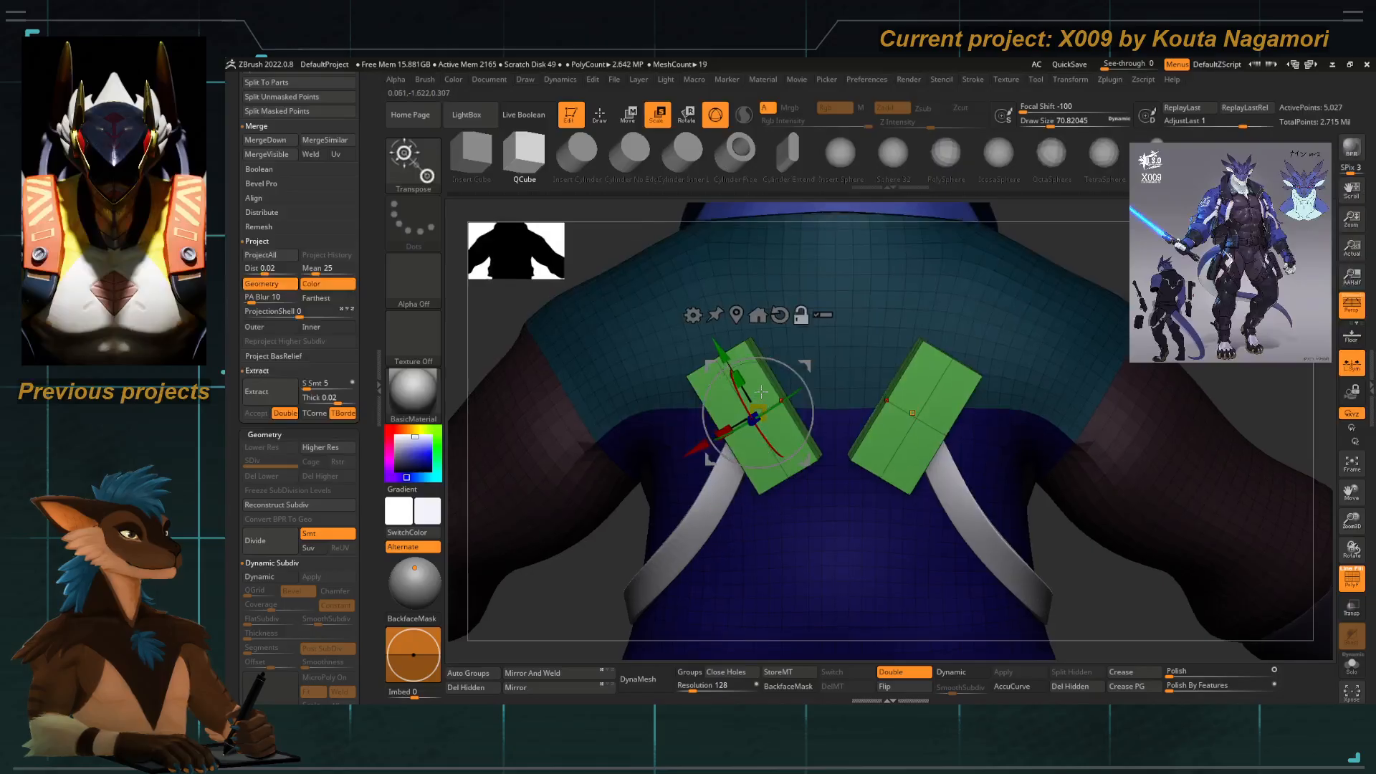
Split the unmasked blocks off the jacket into their own subtool and rotate them slightly.
left_click_drag(366, 357, 366, 550)
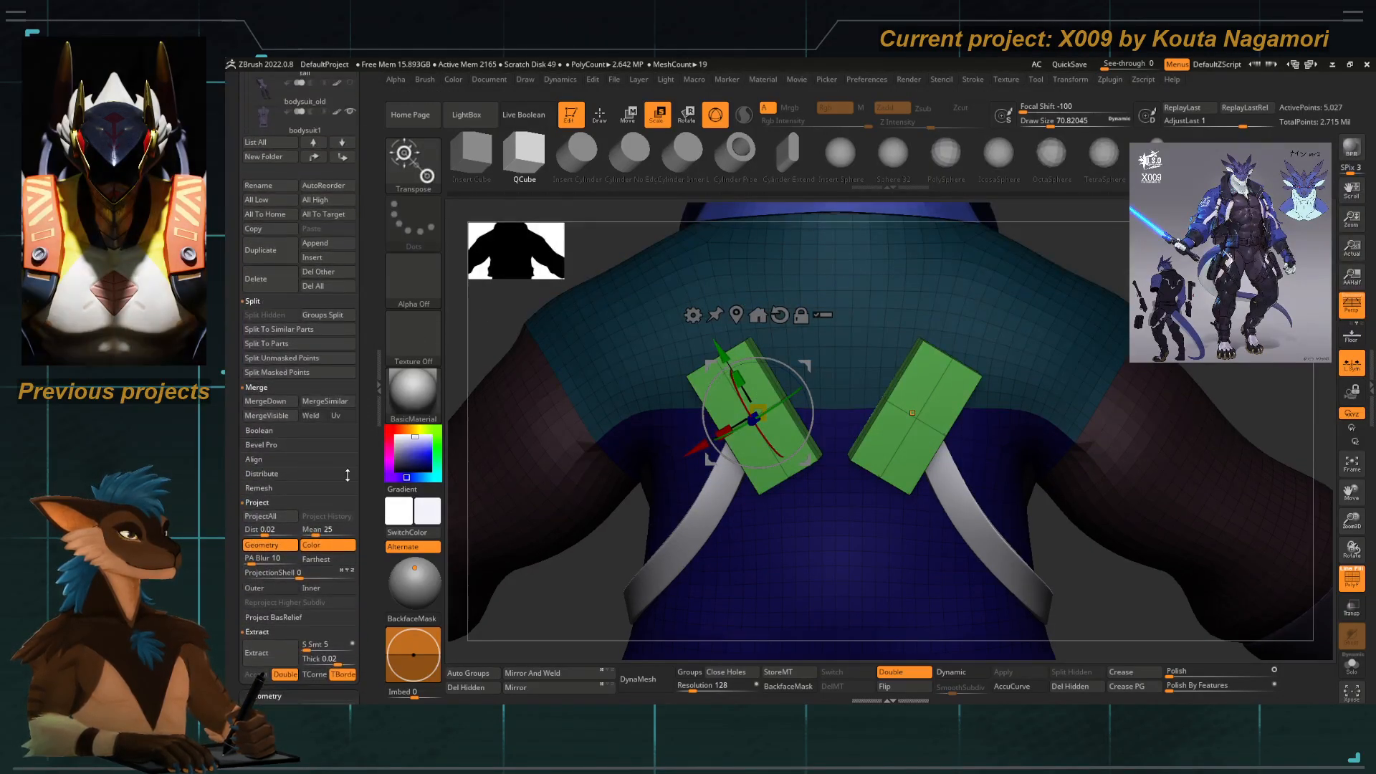
double_click(277, 359)
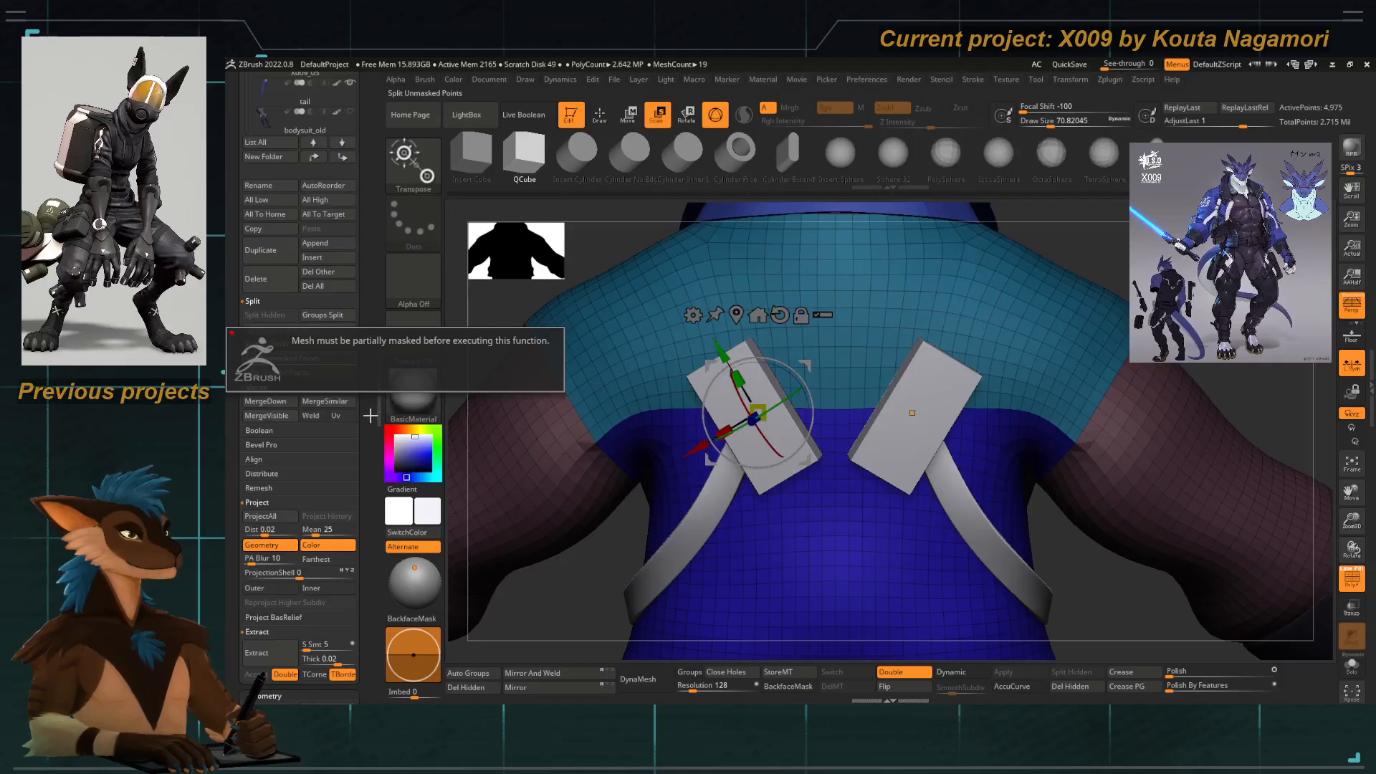
left_click_drag(370, 416, 365, 500)
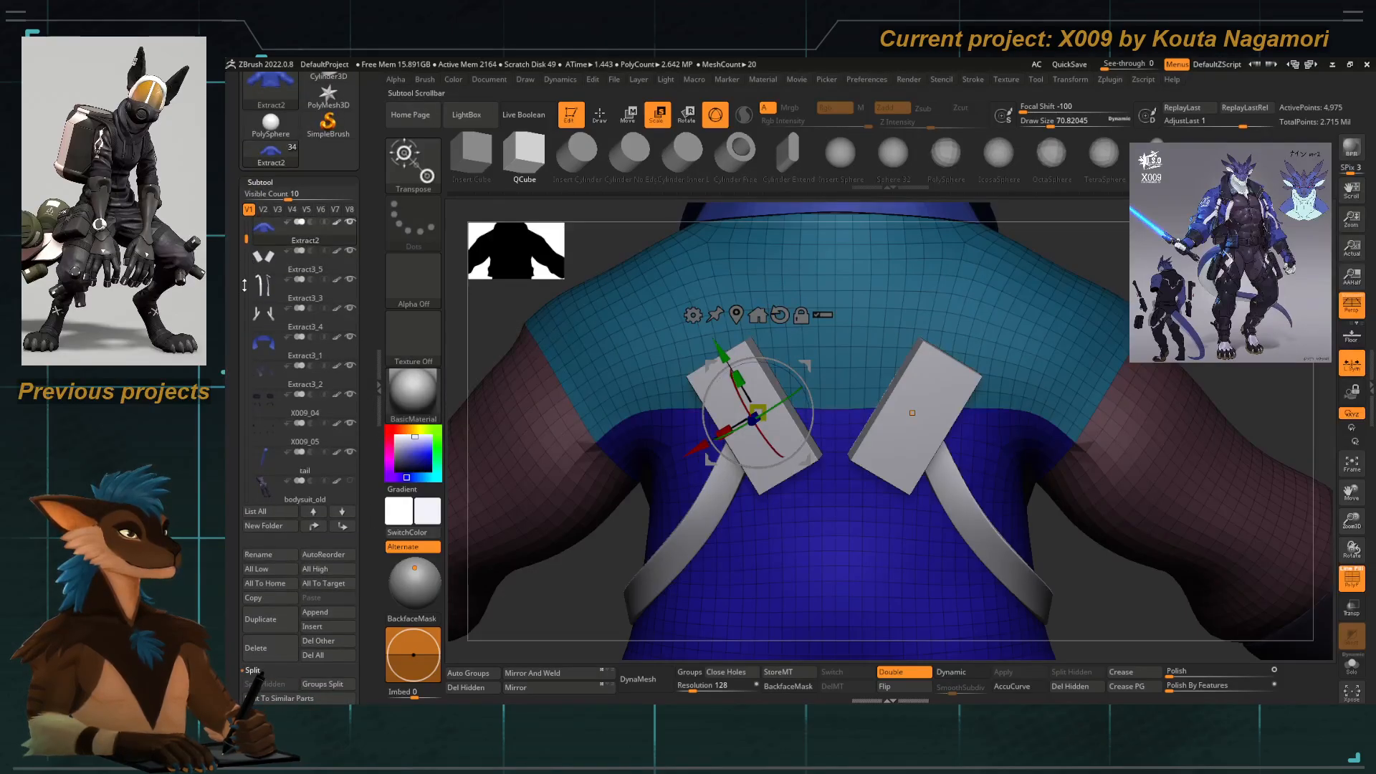
left_click(255, 252)
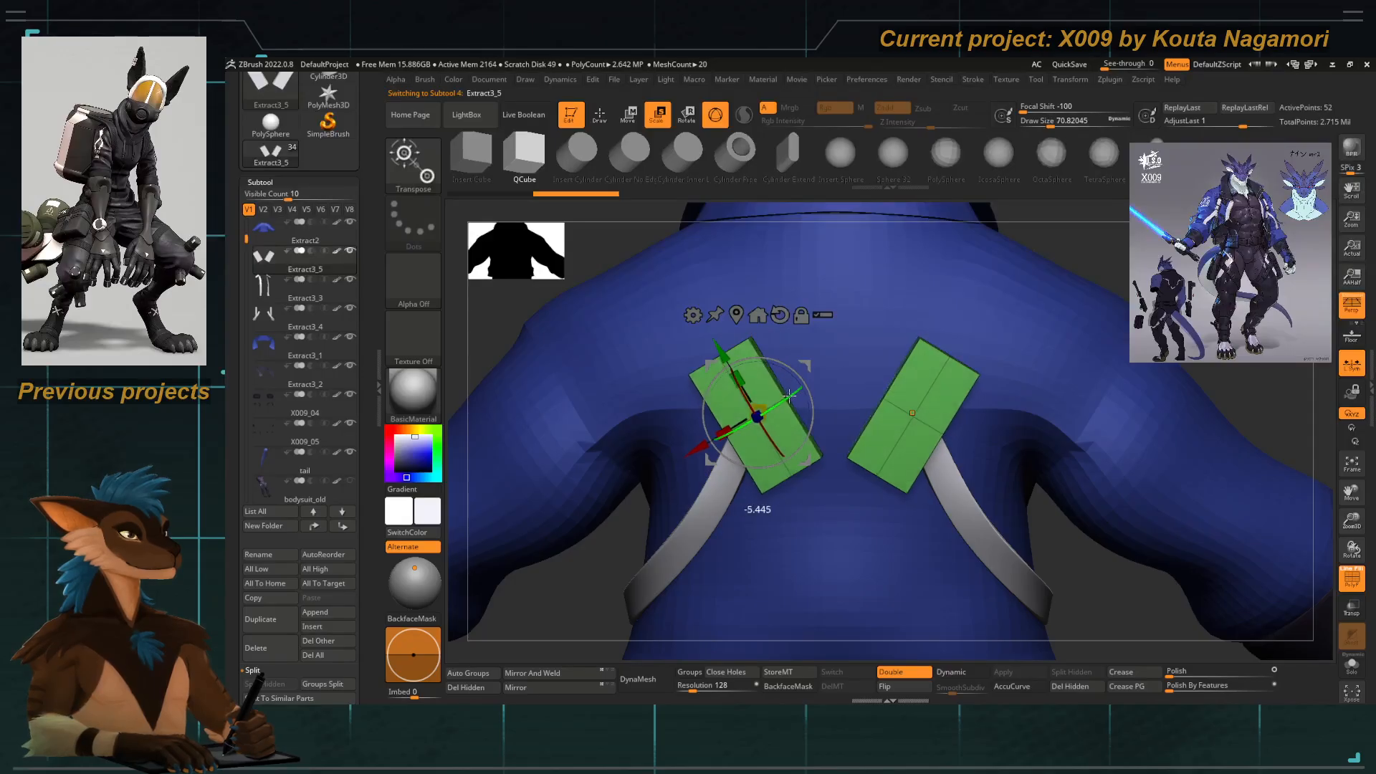
key("q")
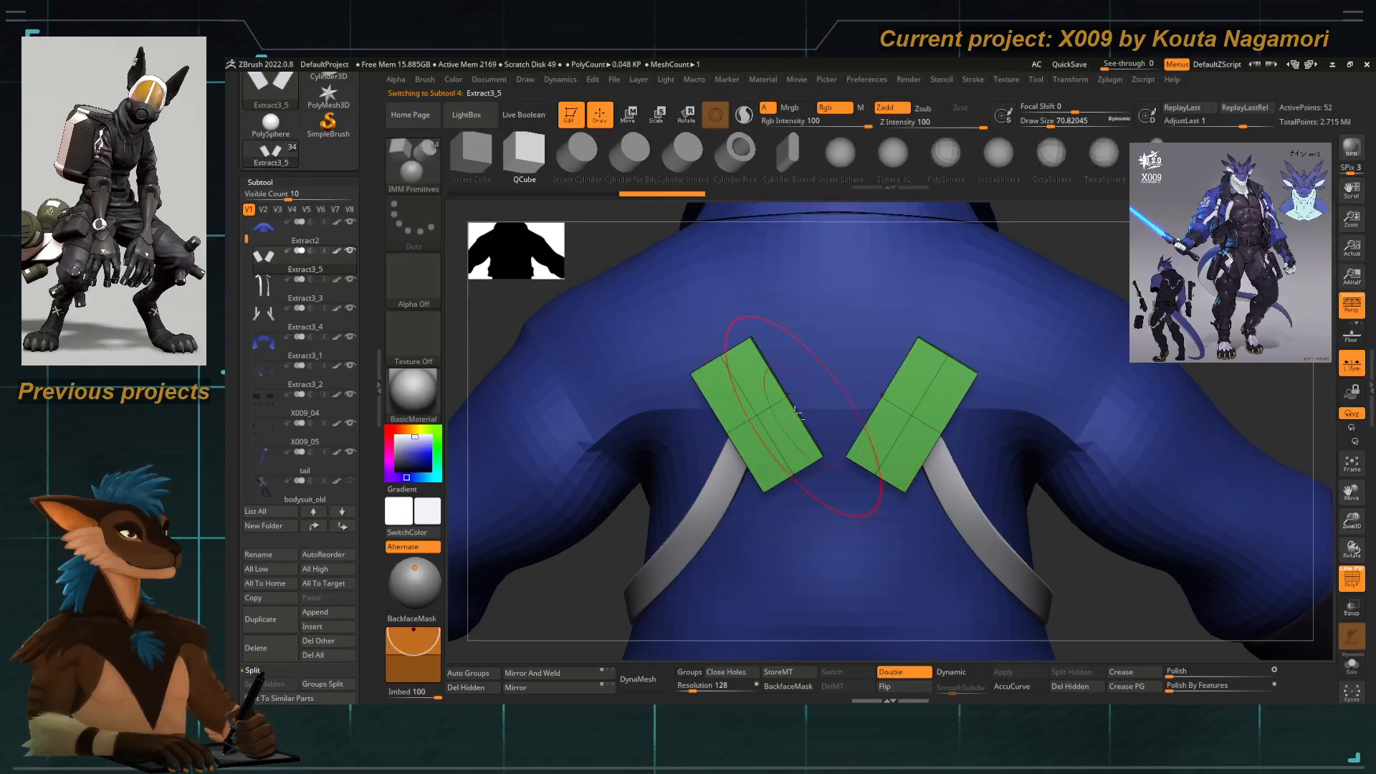
Turn off the polyframe display and fill the two back blocks with a dark grey-blue colour.
right_click_drag(794, 413, 726, 310, "alt")
left_click(1352, 579)
right_click_drag(932, 415, 779, 321, "ctrl")
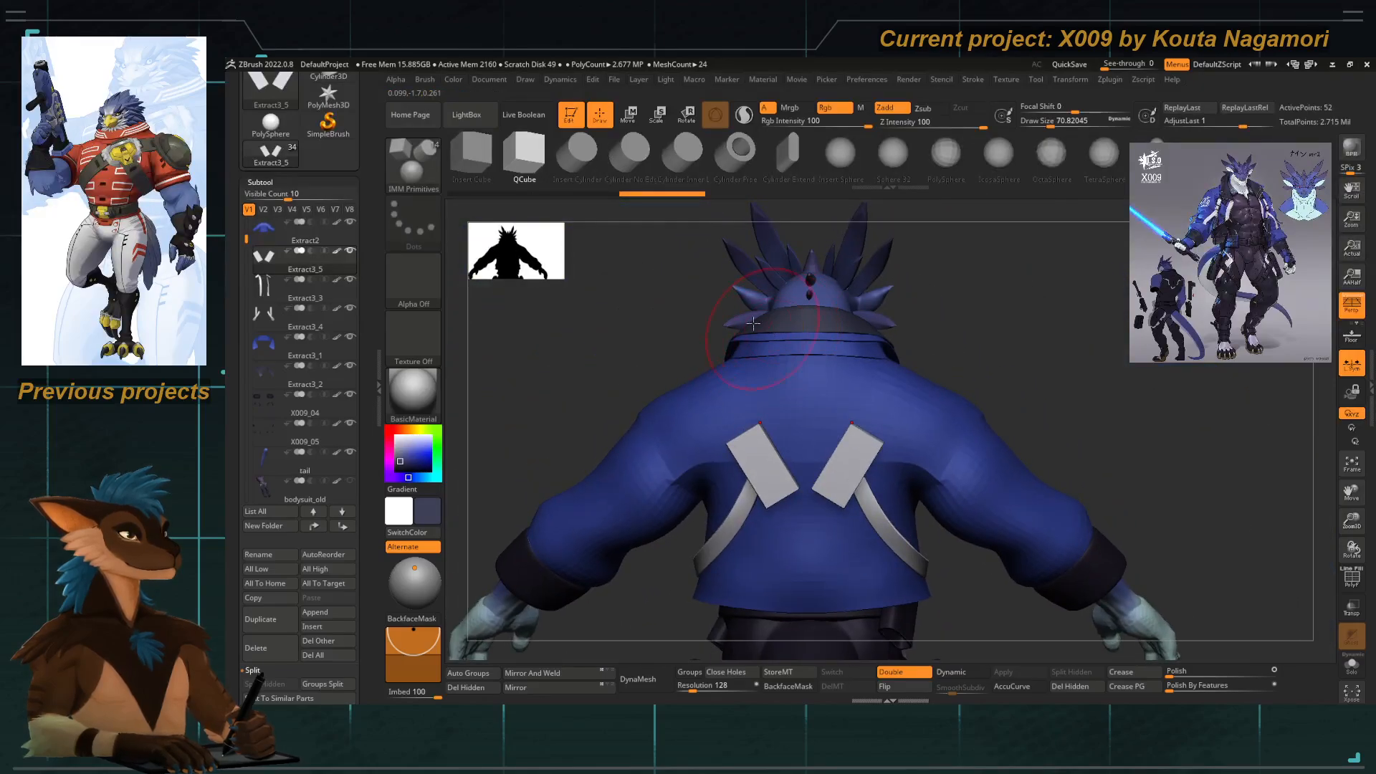
left_click(453, 80)
left_click(490, 336)
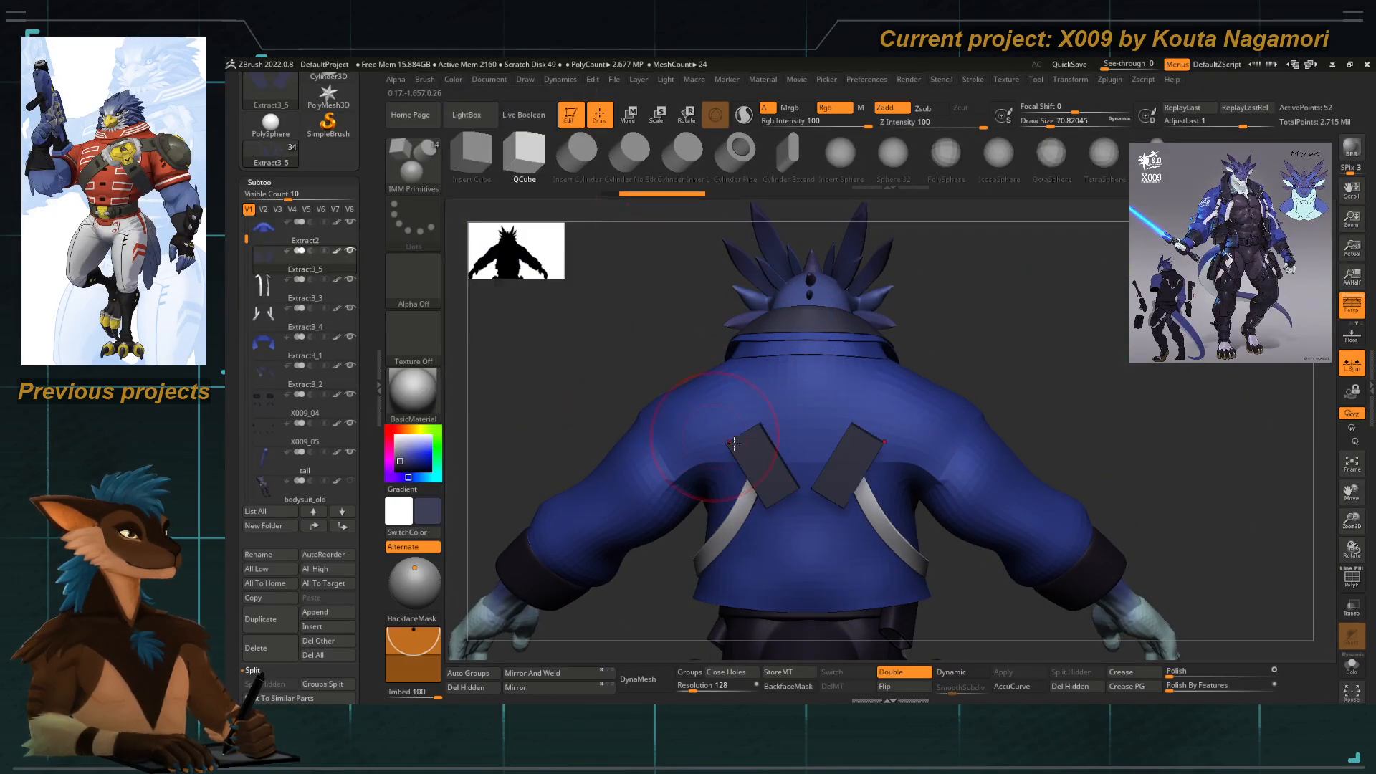
Insert a QCube at the centre of the jacket's upper back and split it into its own subtool.
right_click_drag(739, 473, 761, 342, "alt")
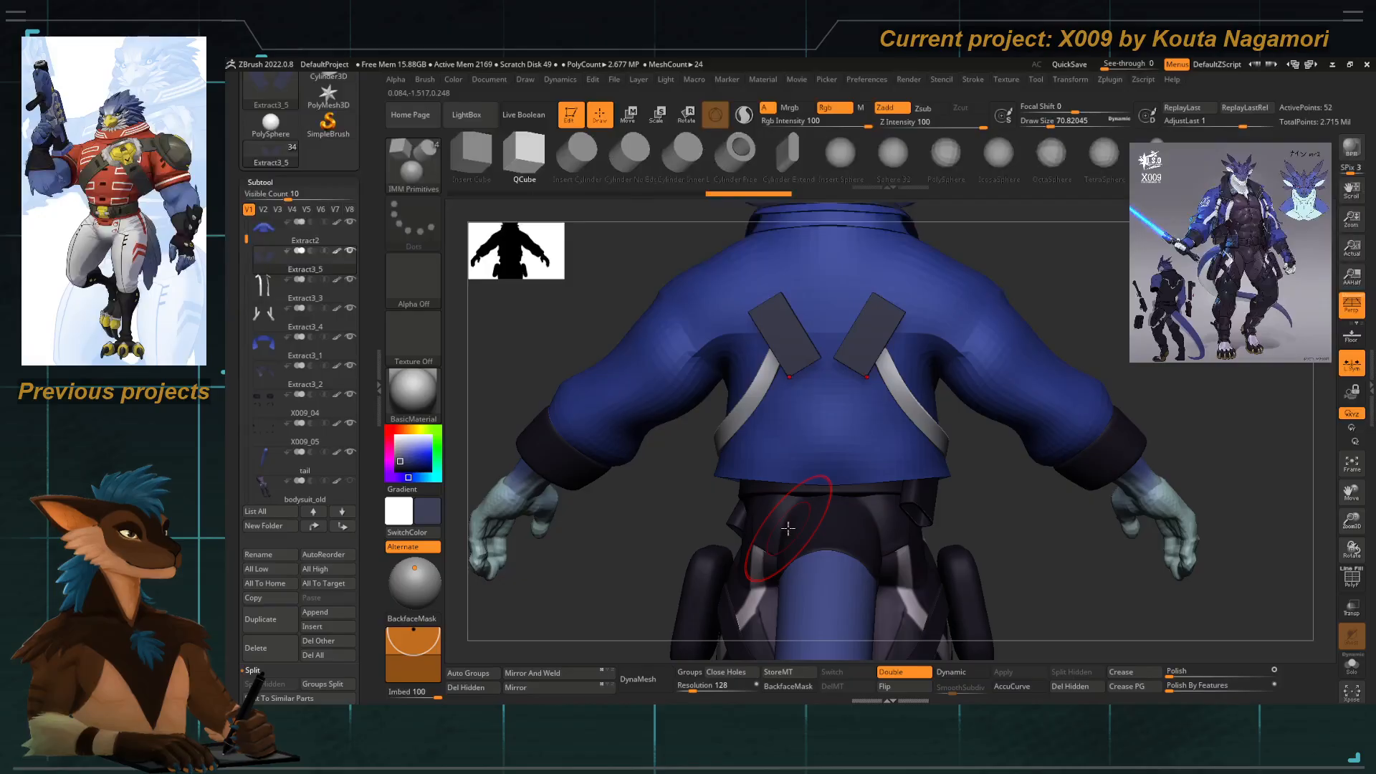
right_click_drag(754, 386, 784, 406, "ctrl")
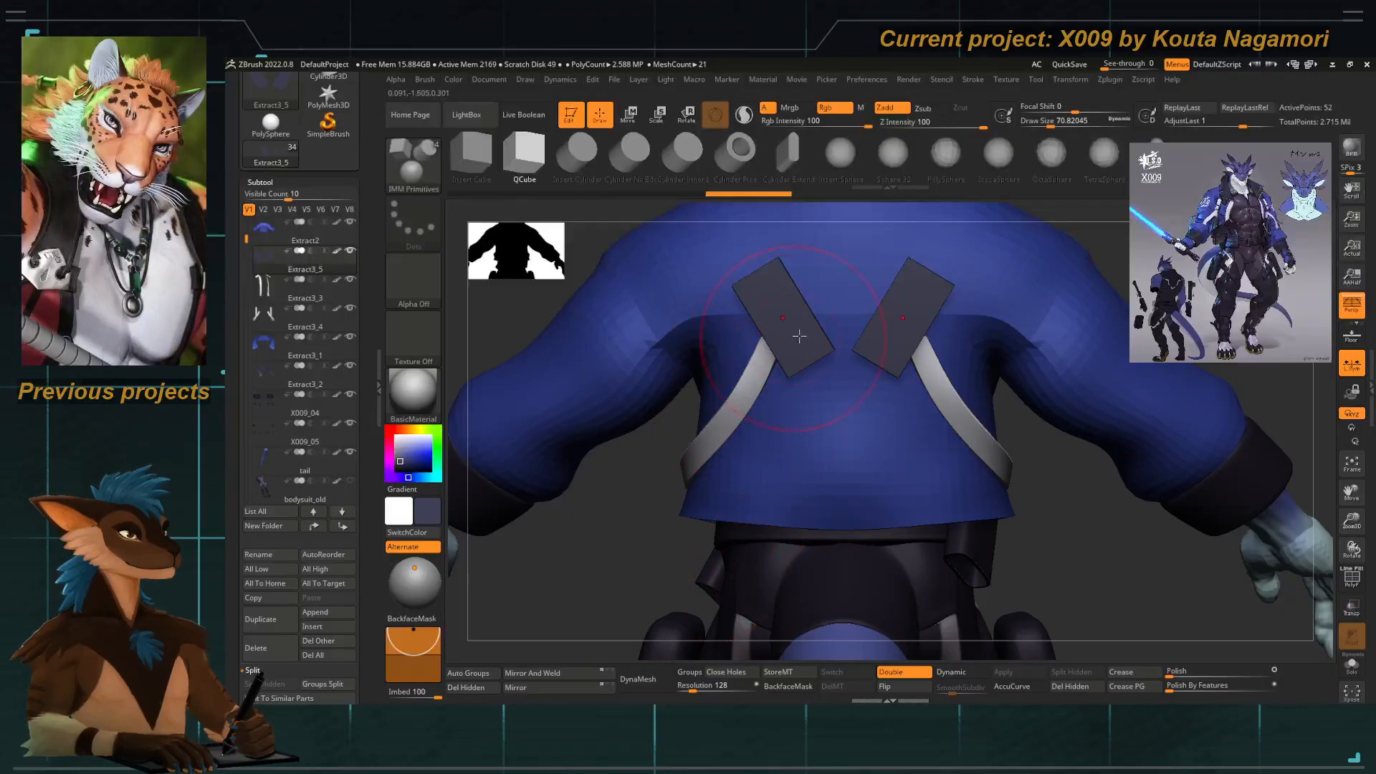
right_click_drag(785, 351, 778, 370)
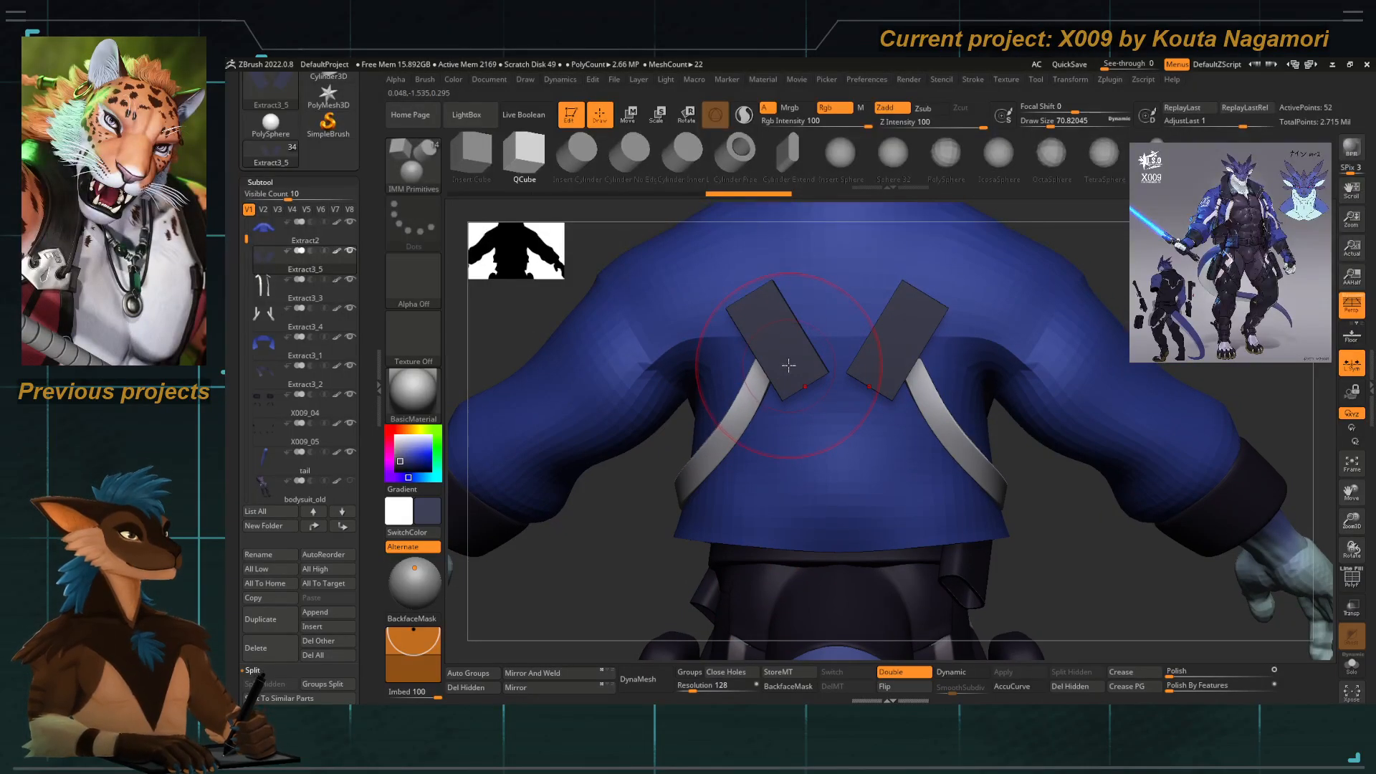
key("w")
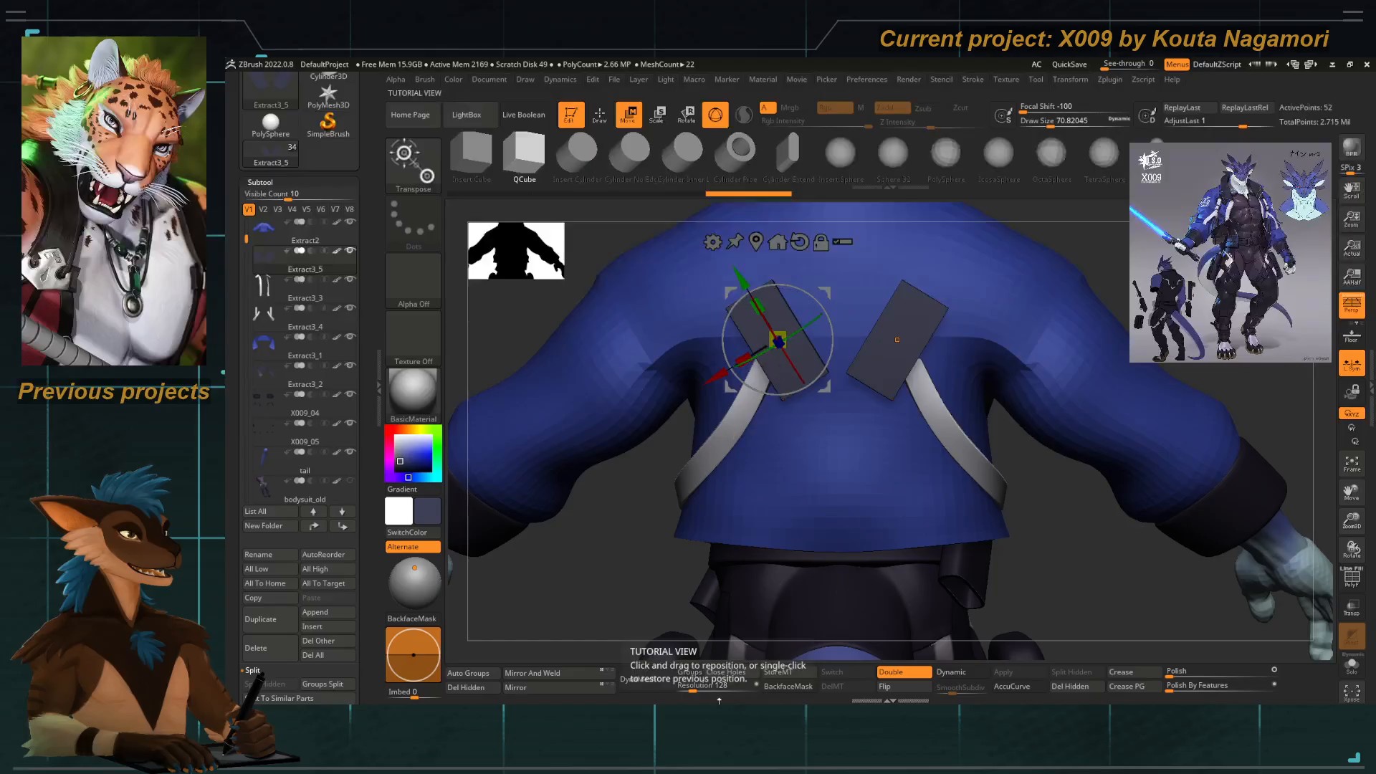
key("q")
left_click(803, 391, "alt")
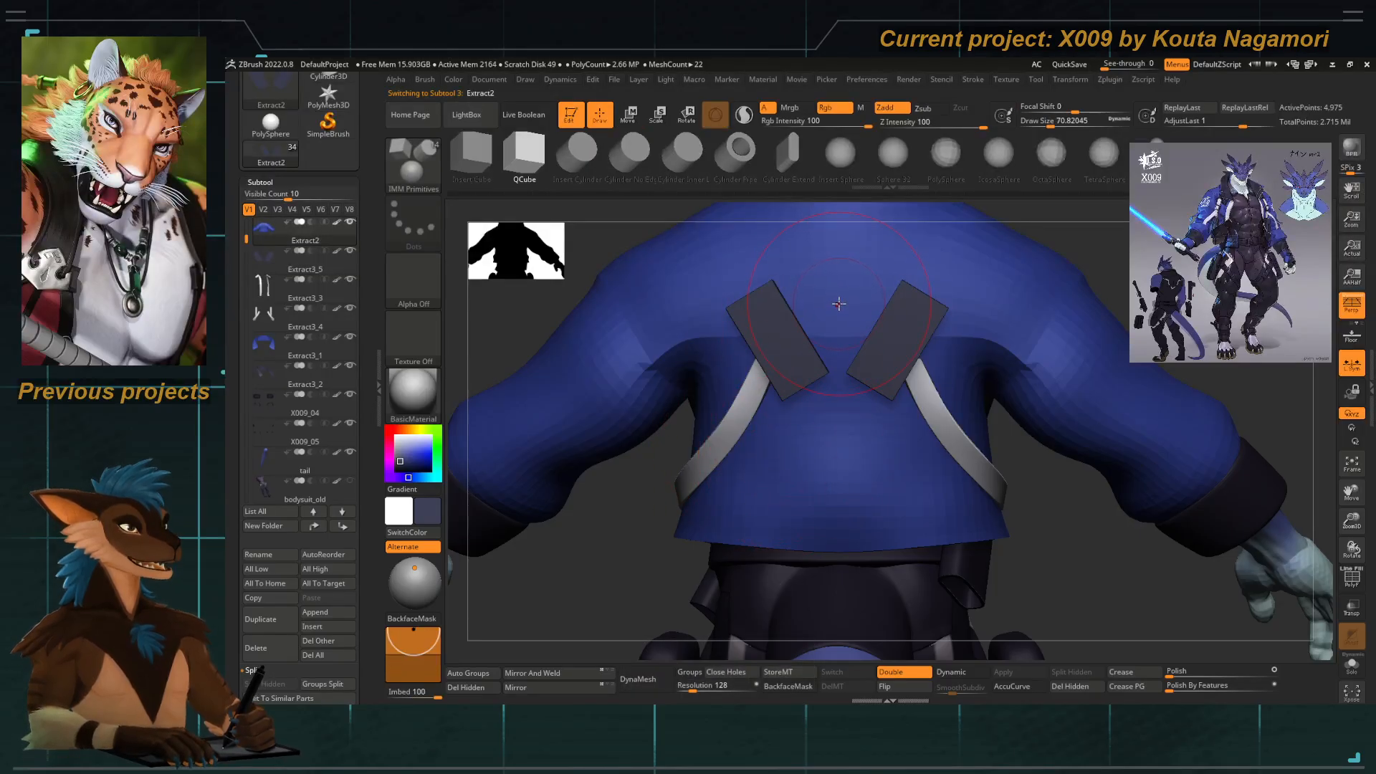
left_click_drag(838, 303, 711, 367)
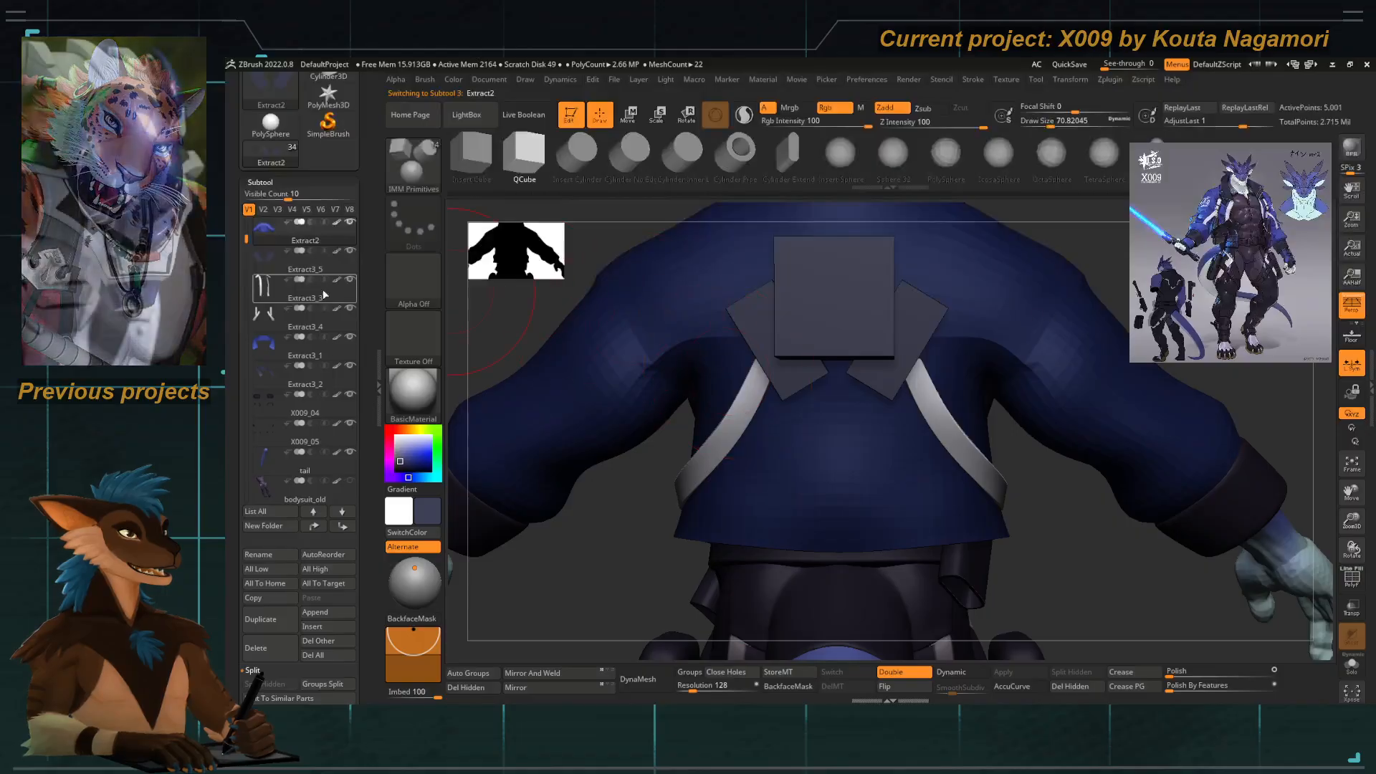
scroll(283, 448, "down", 5)
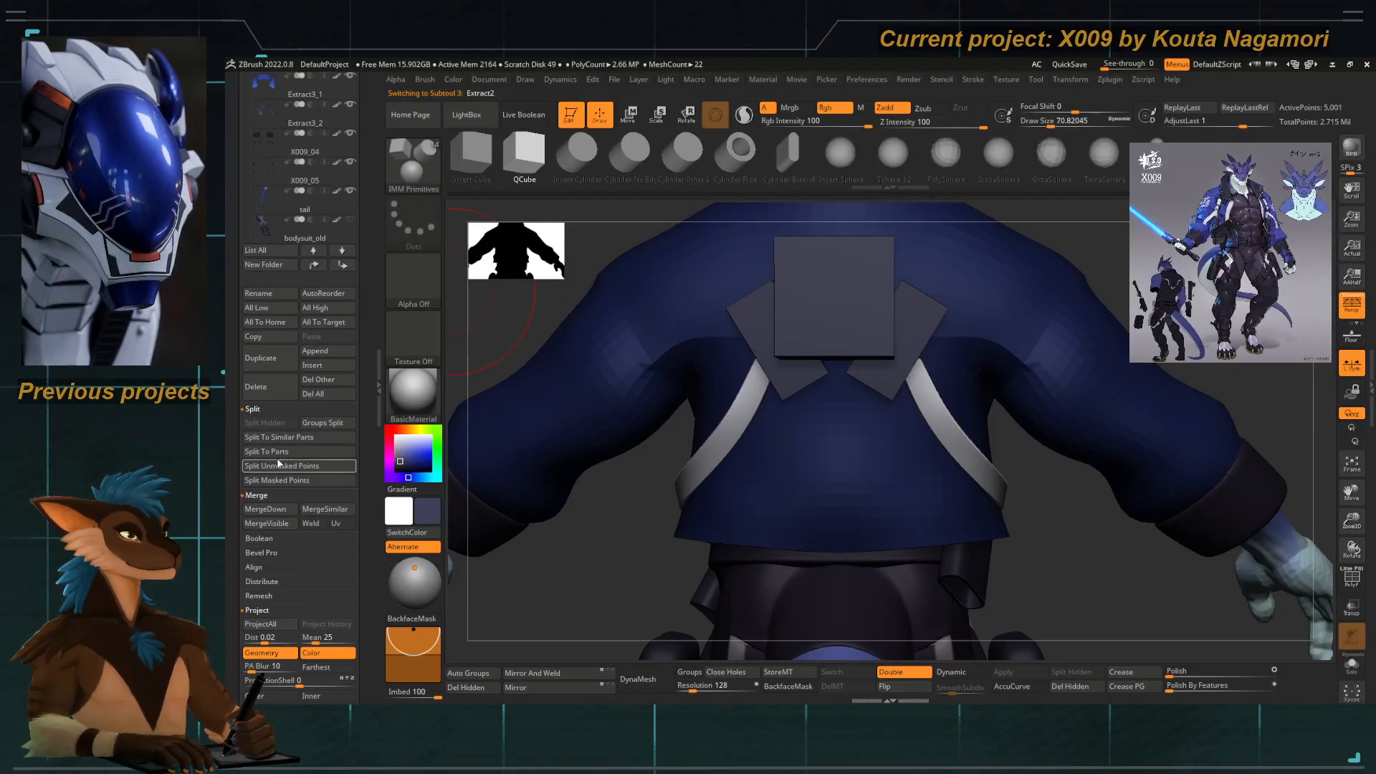
left_click(281, 466)
Select the new centre block and move it slightly down between the two tilted blocks.
key("w")
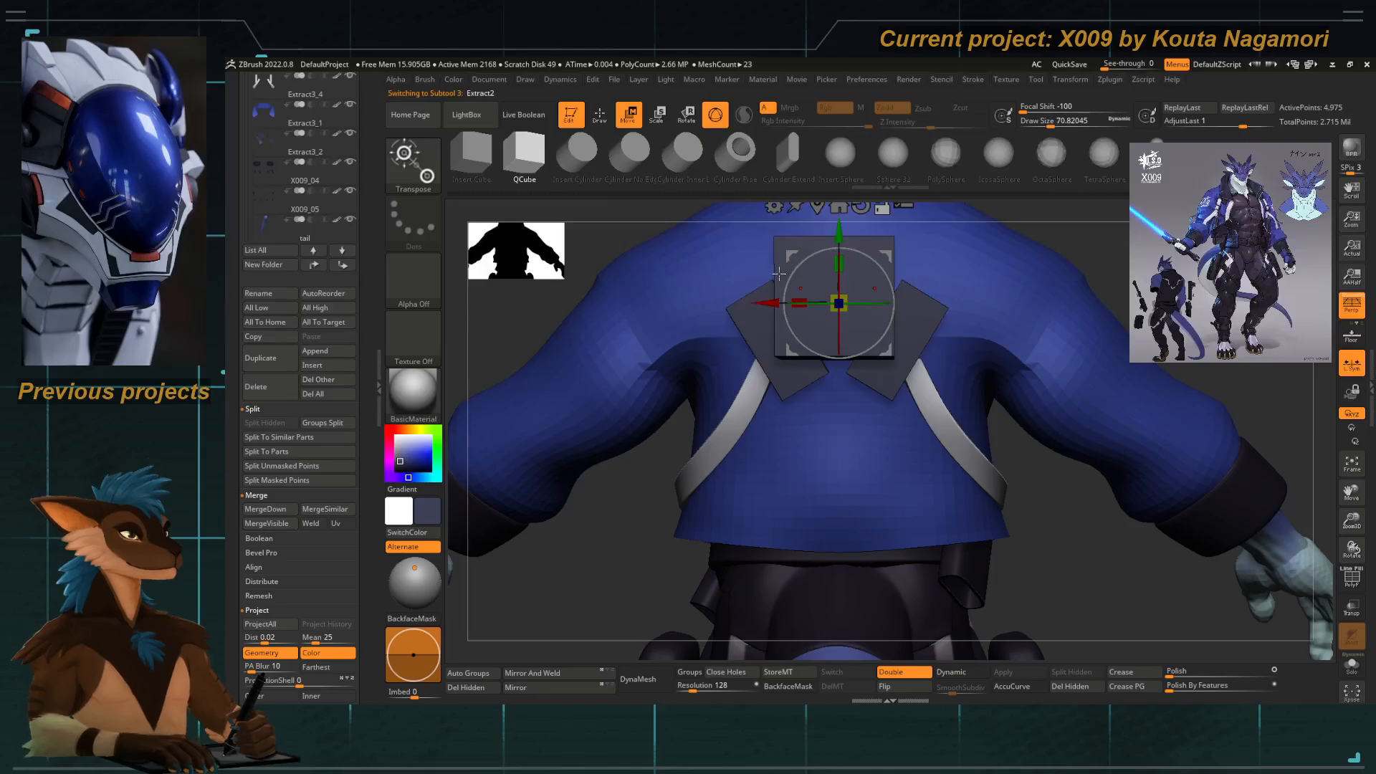
right_click_drag(789, 316, 781, 384, "alt")
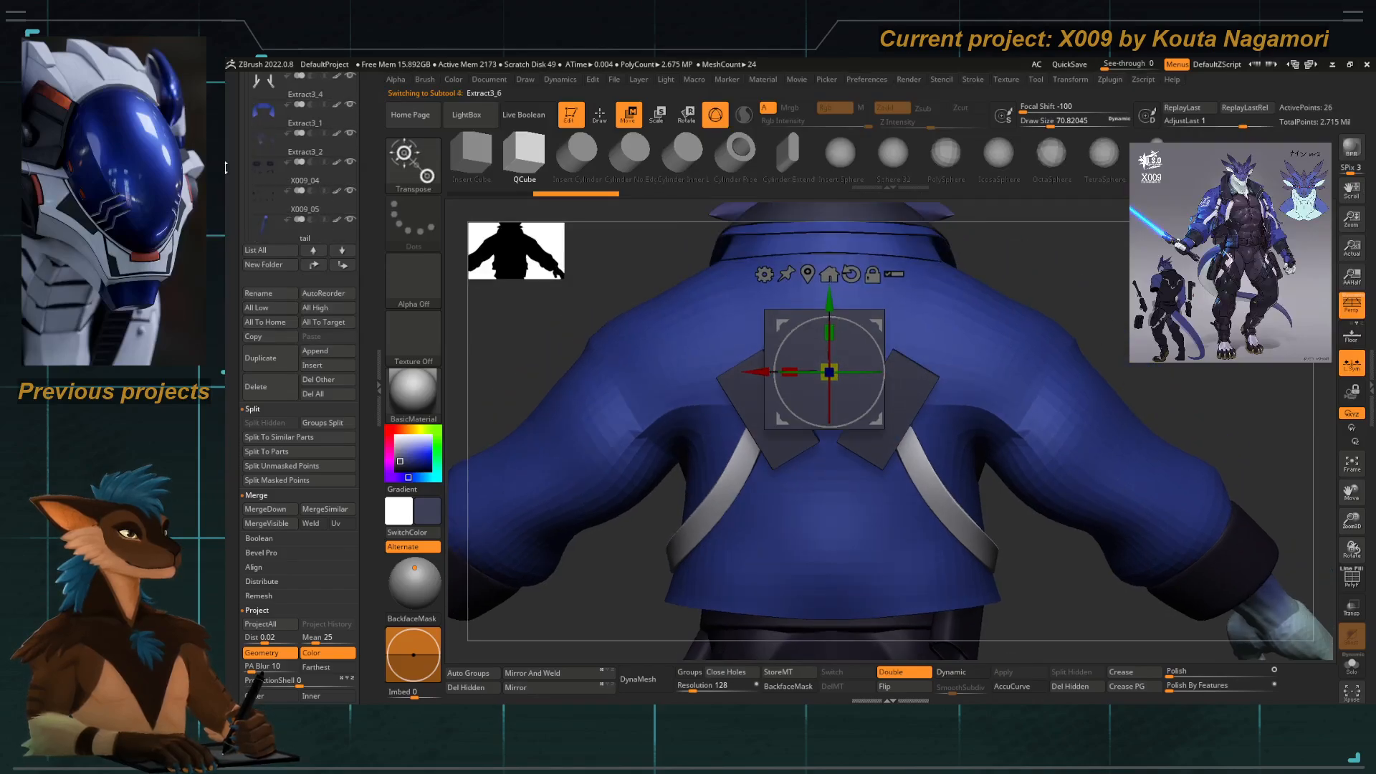
scroll(247, 245, "up", 5)
mouse_move(829, 301)
left_mouse_down()
mouse_move(828, 339)
mouse_move(828, 325)
left_mouse_up()
key("q")
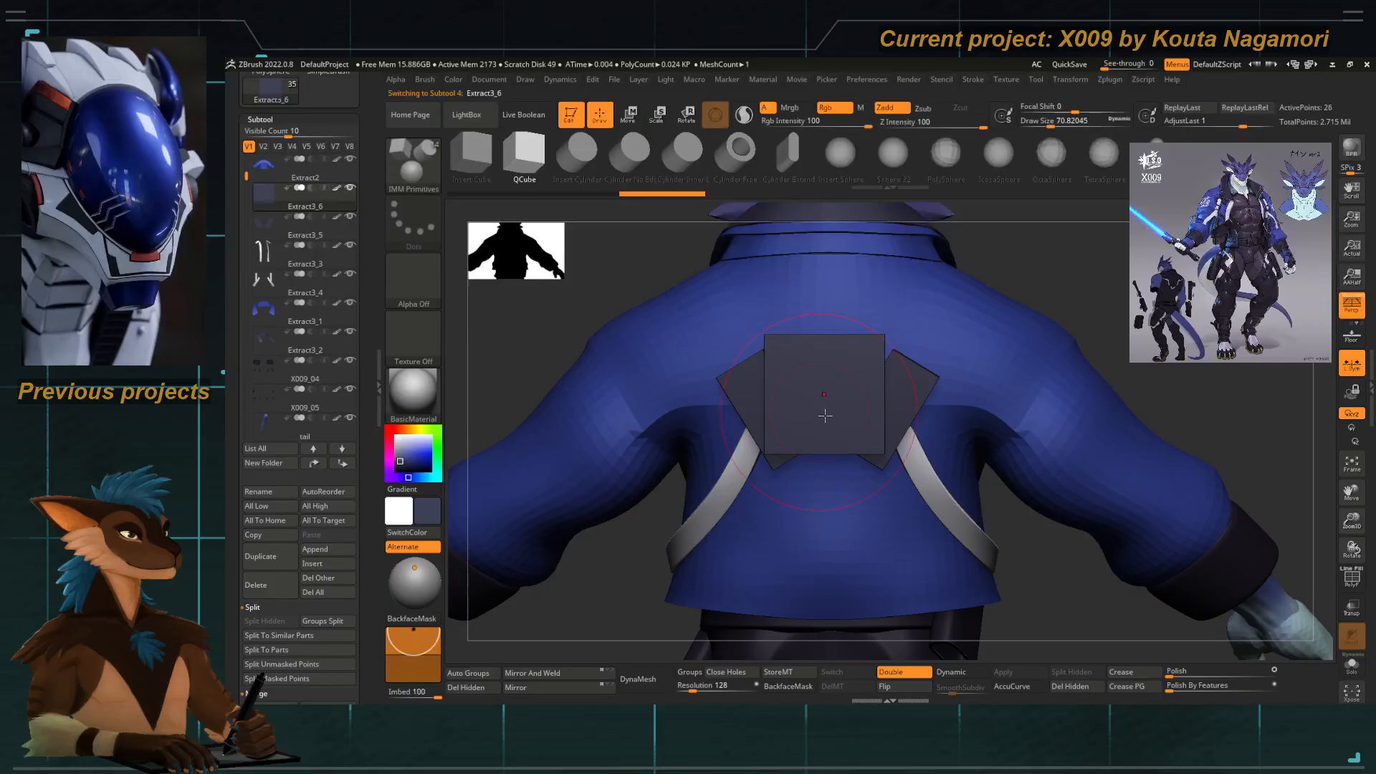
Show the polyframe and taper the centre block toward its lower end with the Move Topological brush.
left_click(1352, 579)
key("b")
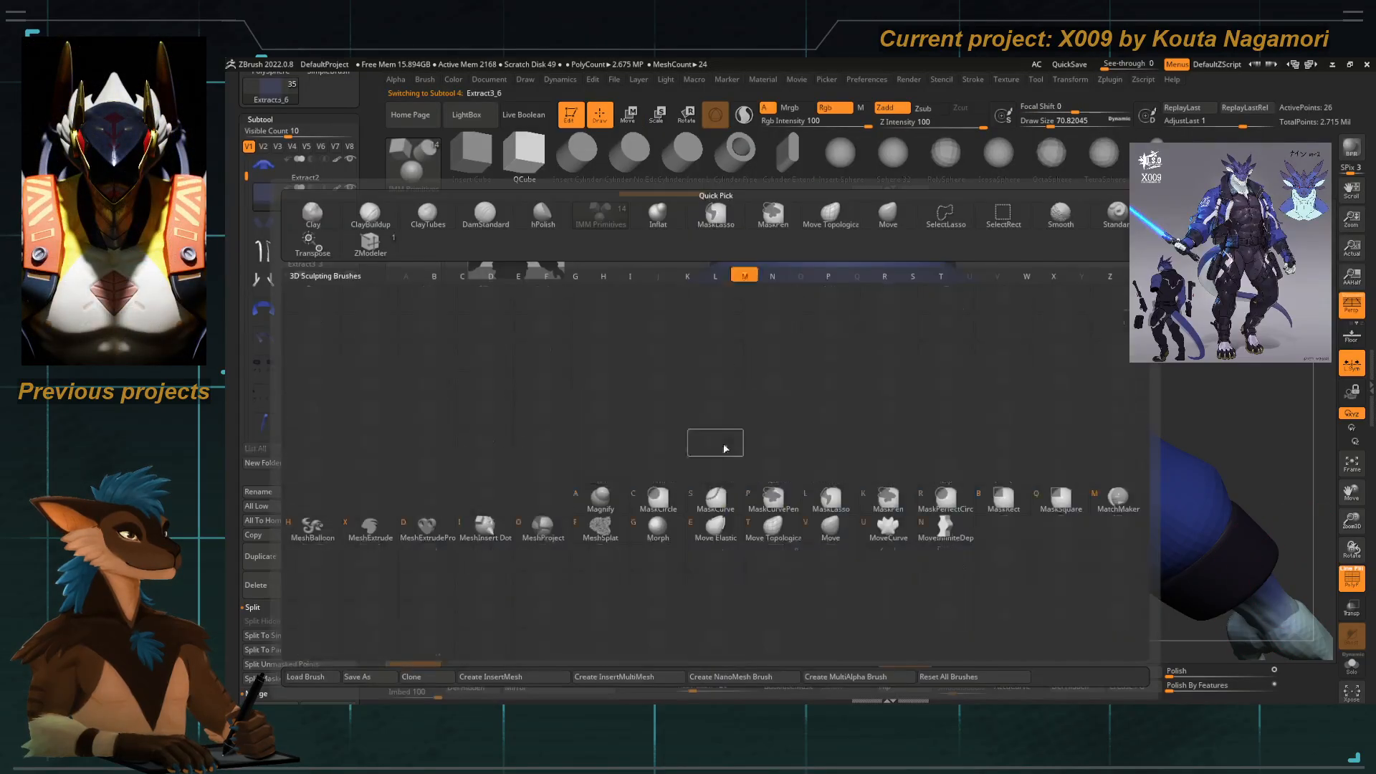
key("m")
key("t")
mouse_move(767, 420)
left_mouse_down()
mouse_move(837, 409)
mouse_move(844, 421)
left_mouse_up()
left_click_drag(553, 246, 500, 276)
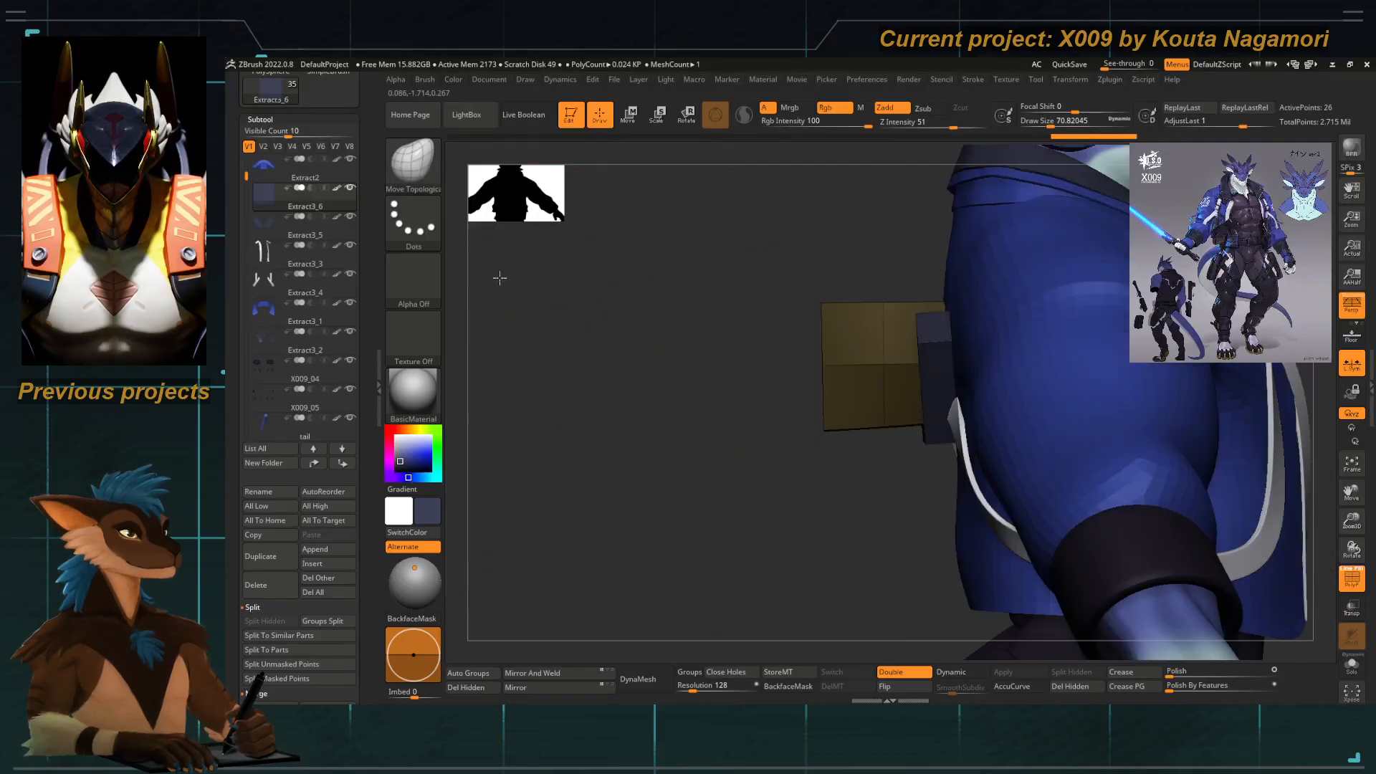
Move the centre block inward from the side so it sits closer against the jacket's back.
key("w")
left_click_drag(904, 364, 967, 356)
left_click_drag(808, 430, 837, 417, "shift")
key("q")
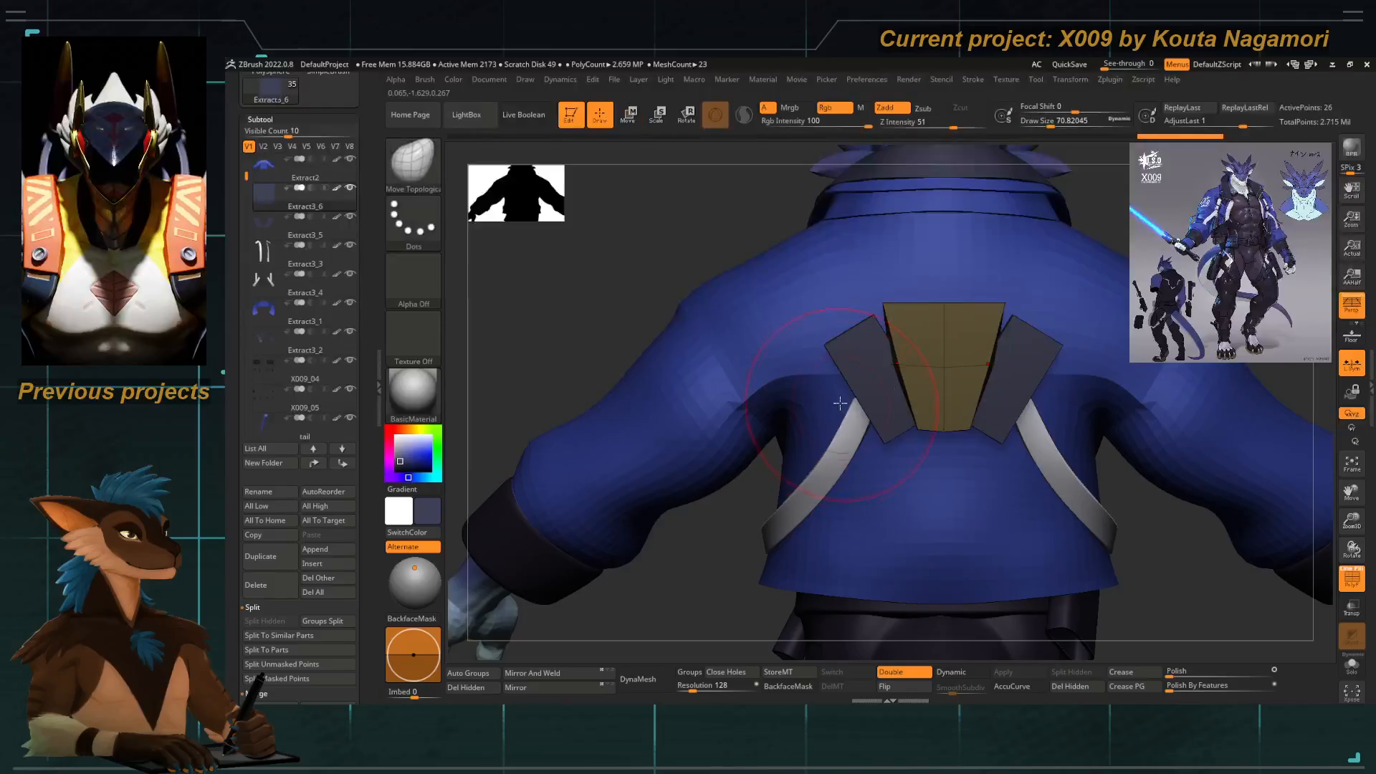
Shape the centre block's upper edge into a central peak with lower corners using a resized Move Topological brush.
right_click_drag(944, 323, 855, 366, "alt")
key("b")
key("m")
key("t")
key("space")
mouse_move(854, 358)
left_mouse_down()
mouse_move(859, 329)
mouse_move(799, 355)
mouse_move(796, 372)
left_mouse_up()
key("space")
left_click_drag(805, 421, 825, 416)
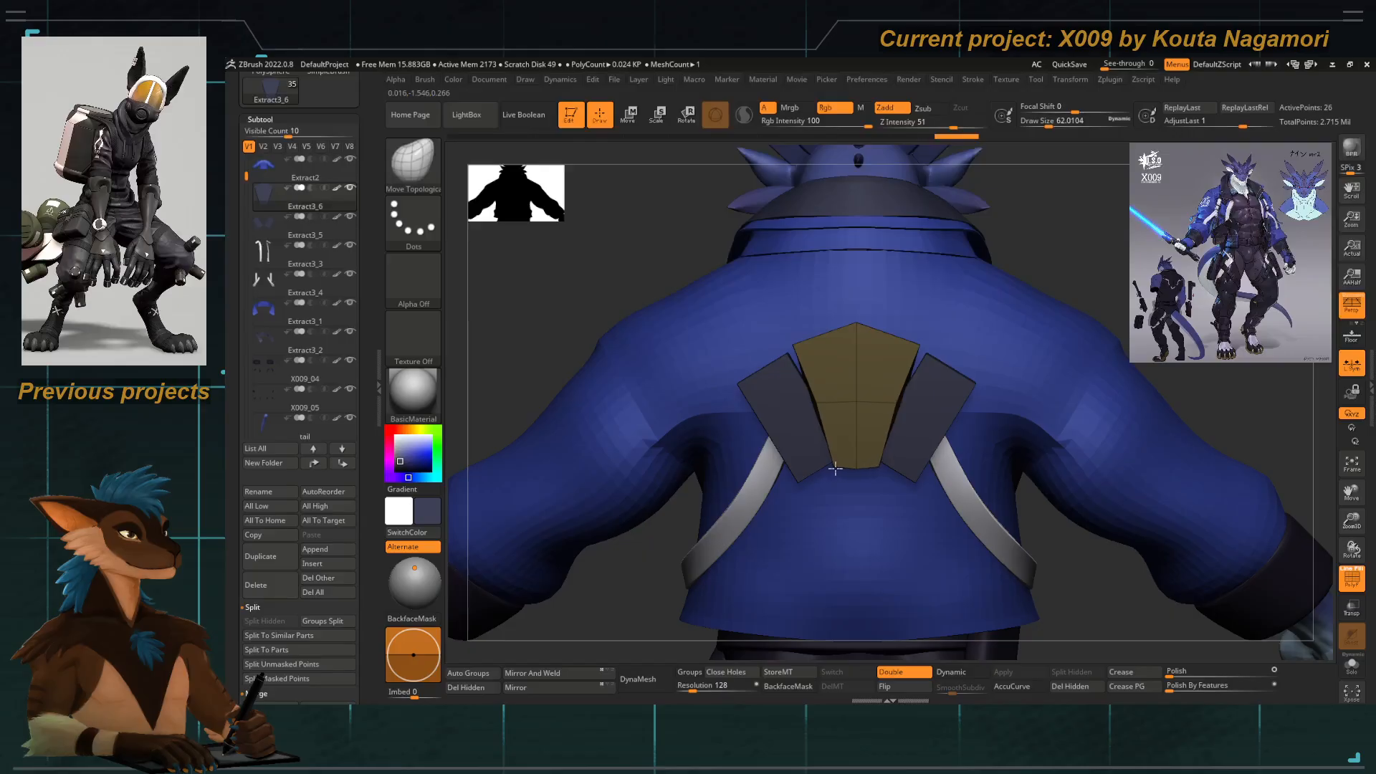
Select the two side blocks and rotate them so their inner edges follow the centre block's taper.
left_click(807, 455, "alt")
key("e")
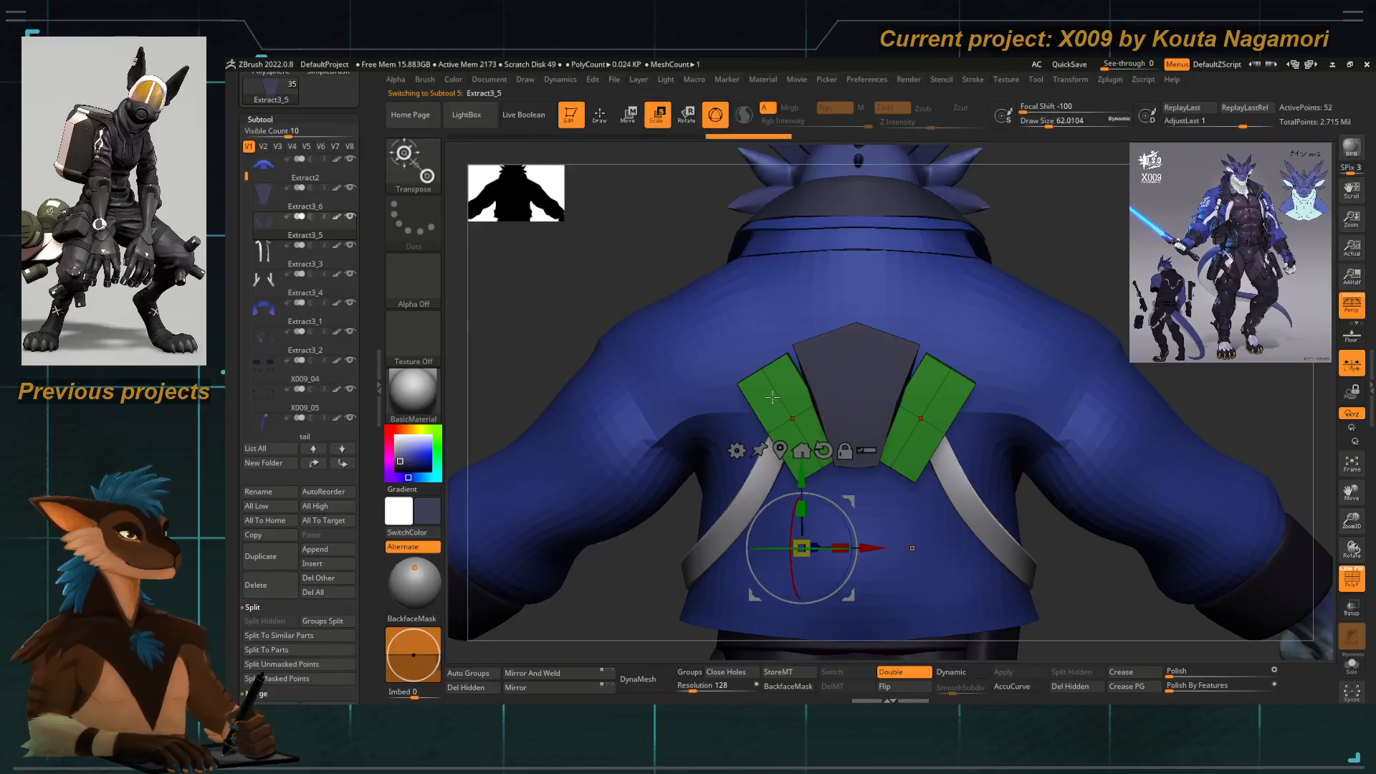
left_click(786, 420)
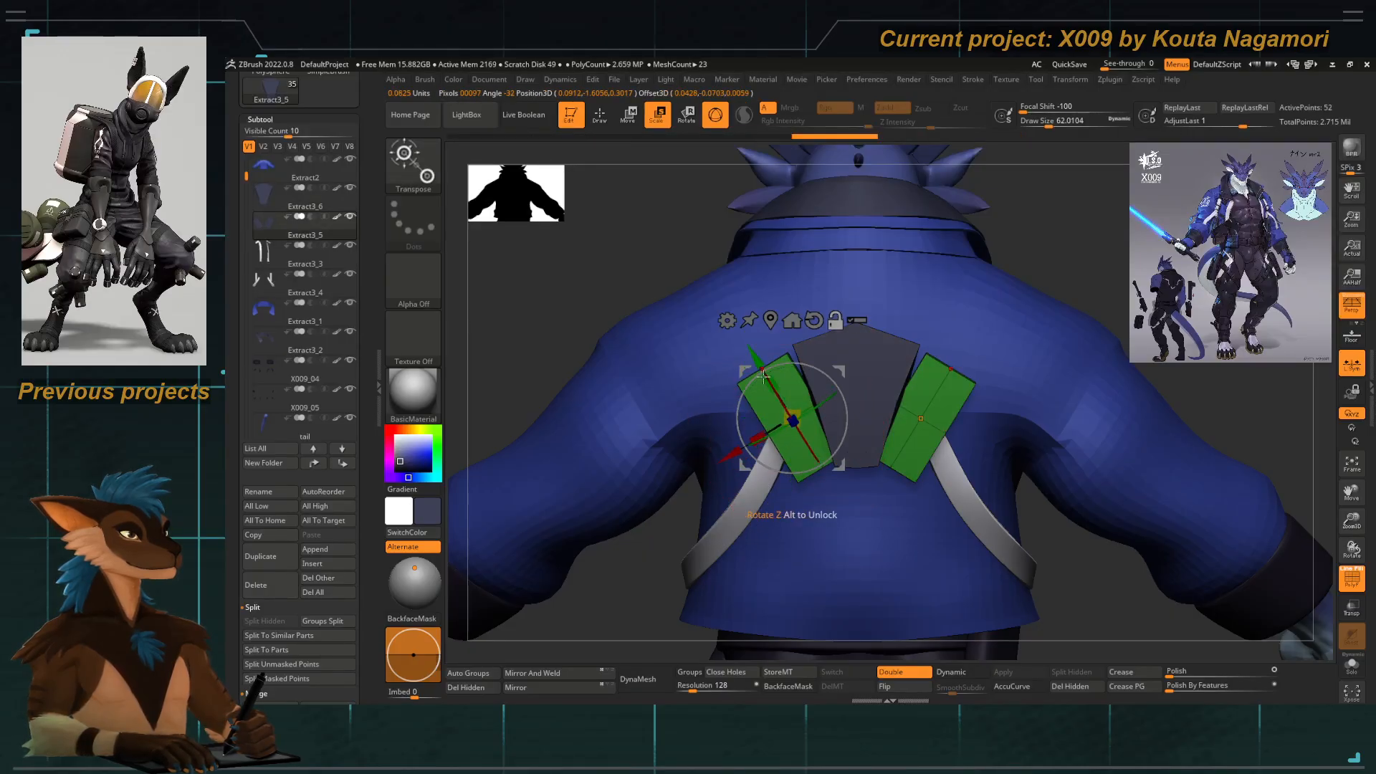
right_click_drag(789, 374, 800, 416, "ctrl")
left_click_drag(786, 483, 810, 467)
key("q")
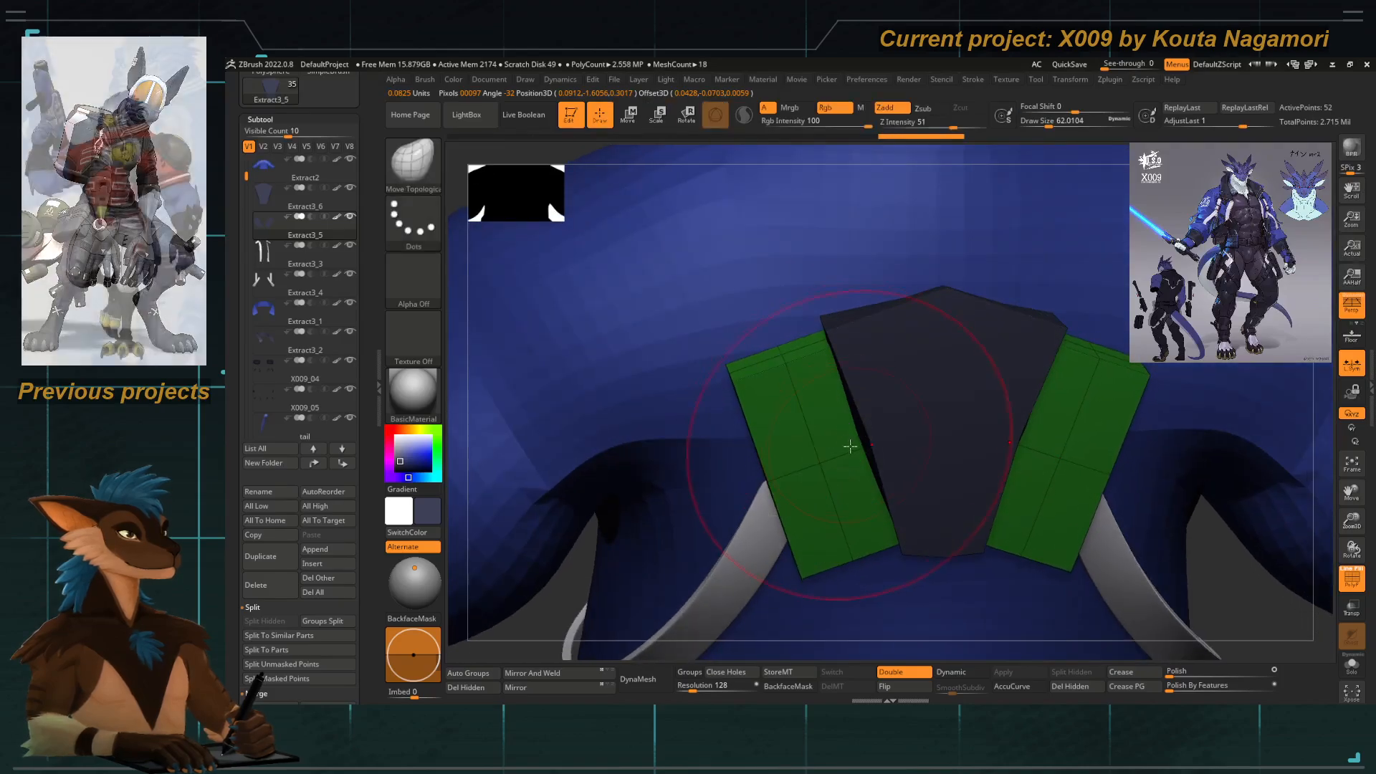
Select the centre block and adjust its upper part against the jacket's back from an angled view with the Move Topological brush.
mouse_move(850, 445)
right_mouse_down("ctrl")
mouse_move(704, 380)
mouse_move(665, 244)
right_mouse_up("ctrl")
left_click(826, 333, "alt")
mouse_move(669, 466)
right_mouse_down()
mouse_move(633, 430)
mouse_move(588, 599)
mouse_move(589, 574)
right_mouse_up()
right_click_drag(581, 240, 764, 393)
left_click_drag(801, 433, 837, 460)
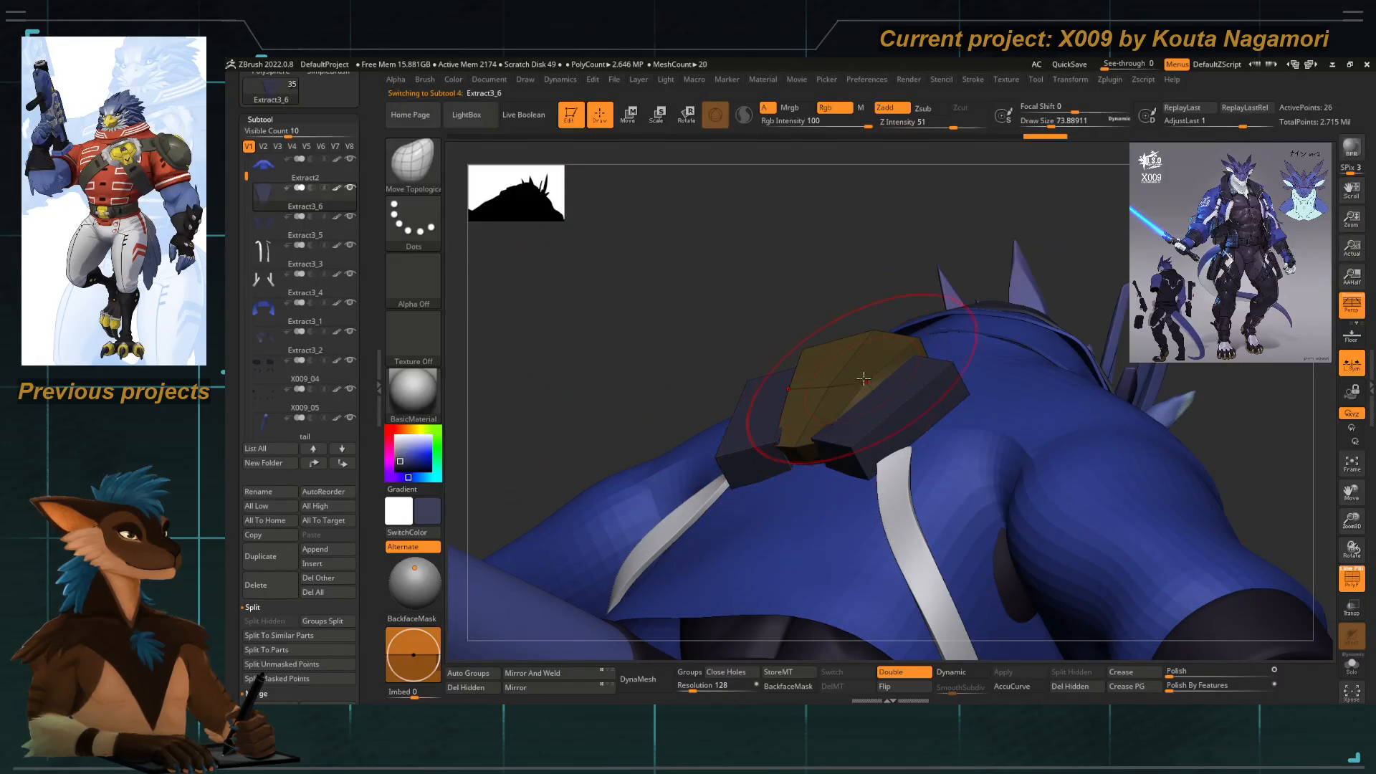
left_click_drag(915, 346, 908, 367)
right_click_drag(761, 275, 724, 459)
Pull the centre block's upper corners inward and draw its lower edge into a central point with a smaller brush.
key("space")
left_click_drag(796, 420, 781, 420)
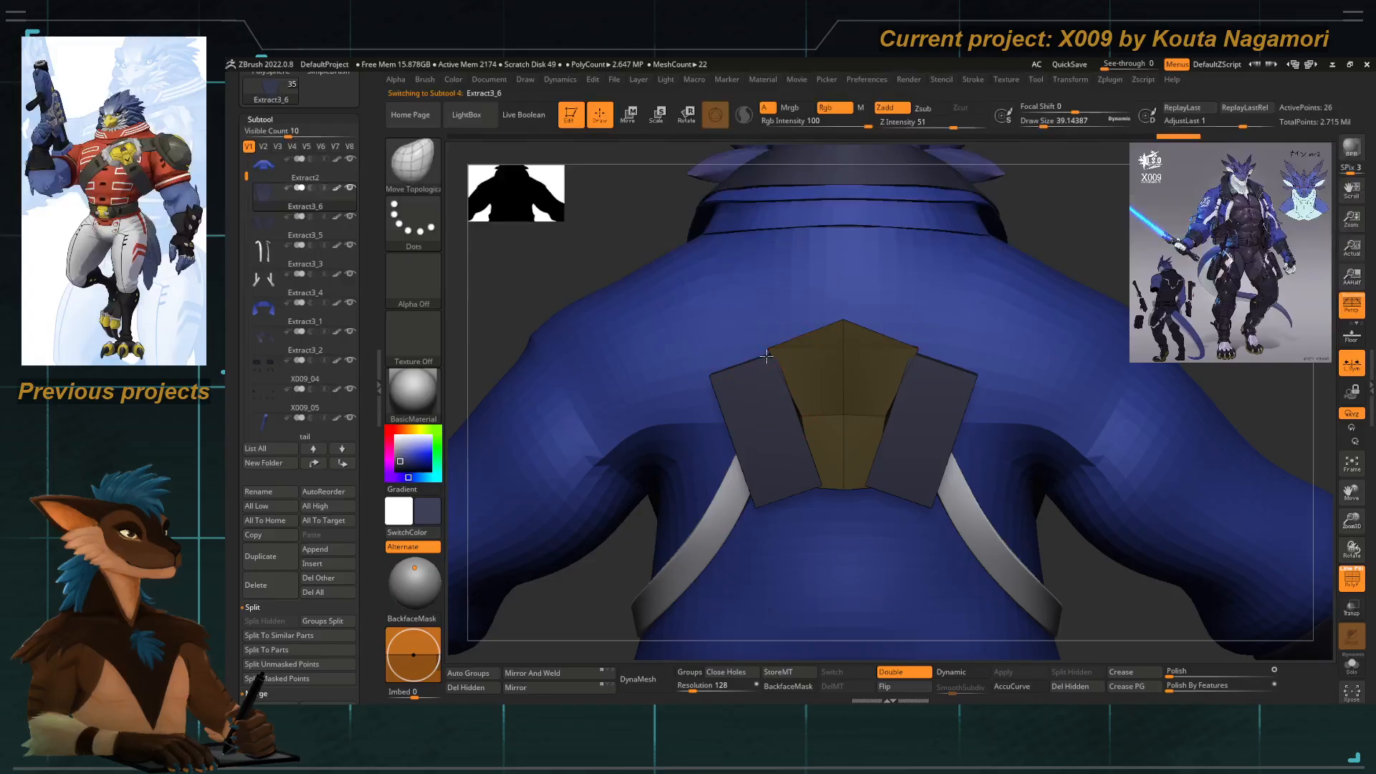
left_click_drag(766, 356, 775, 350)
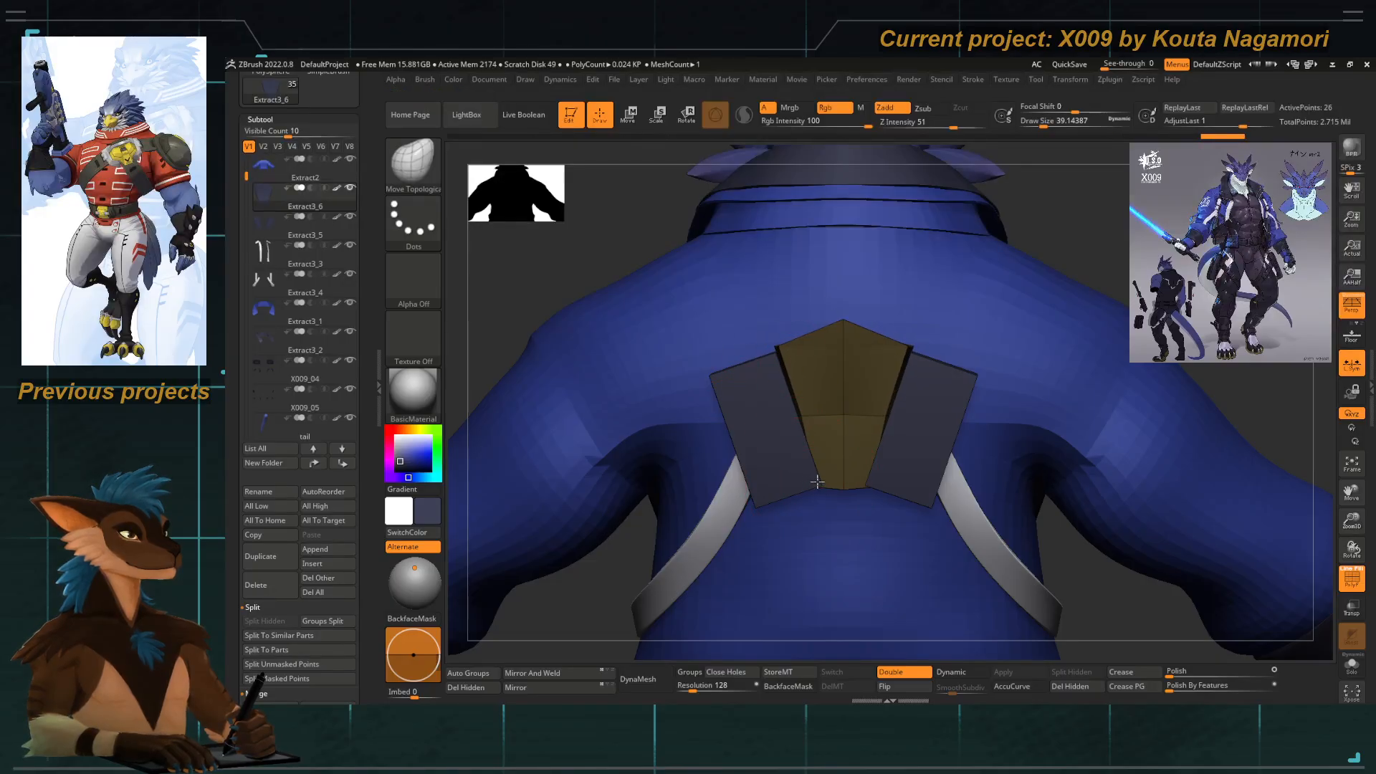
mouse_move(818, 484)
left_mouse_down()
mouse_move(826, 446)
mouse_move(843, 505)
left_mouse_up()
key("space")
key("space")
left_click_drag(838, 483, 834, 483)
Select the two side blocks and scale them narrower.
left_click(801, 467, "alt")
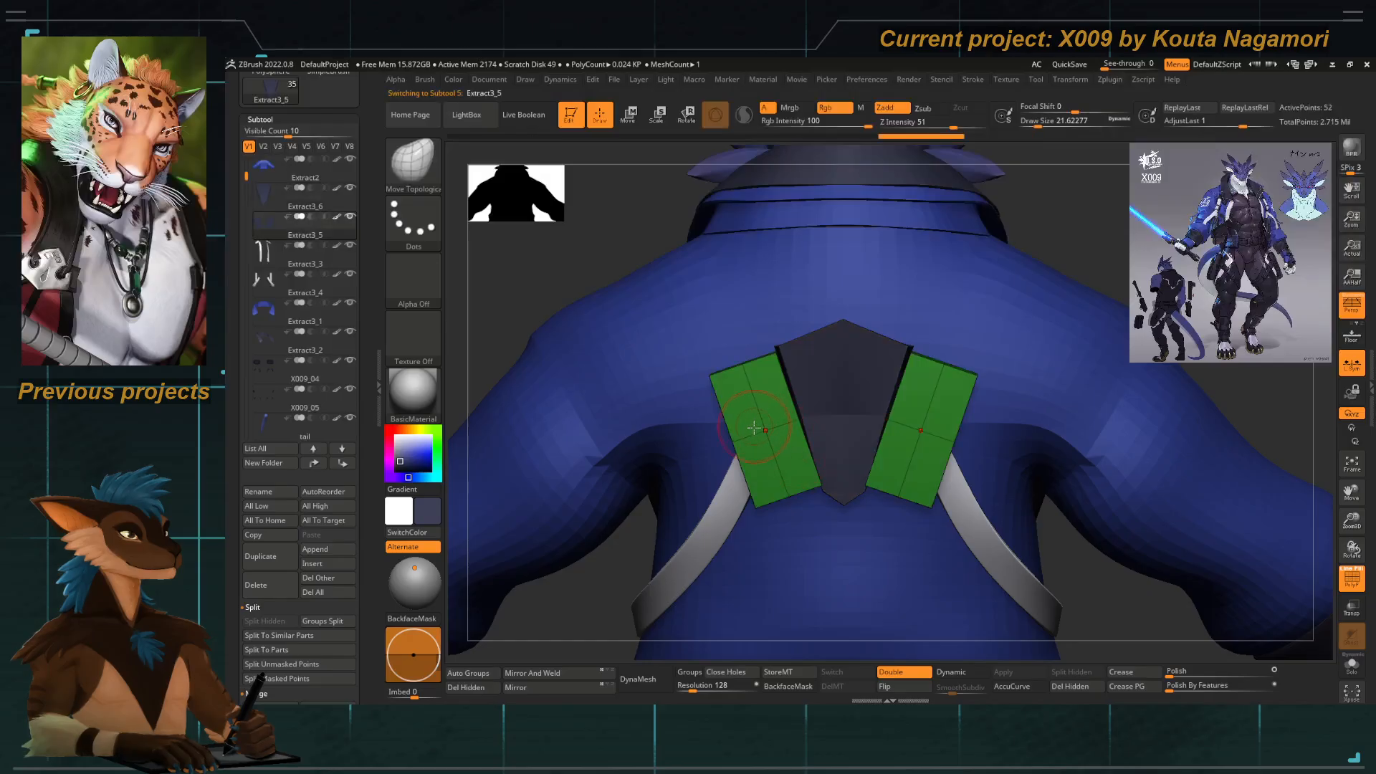
key("r")
key("space")
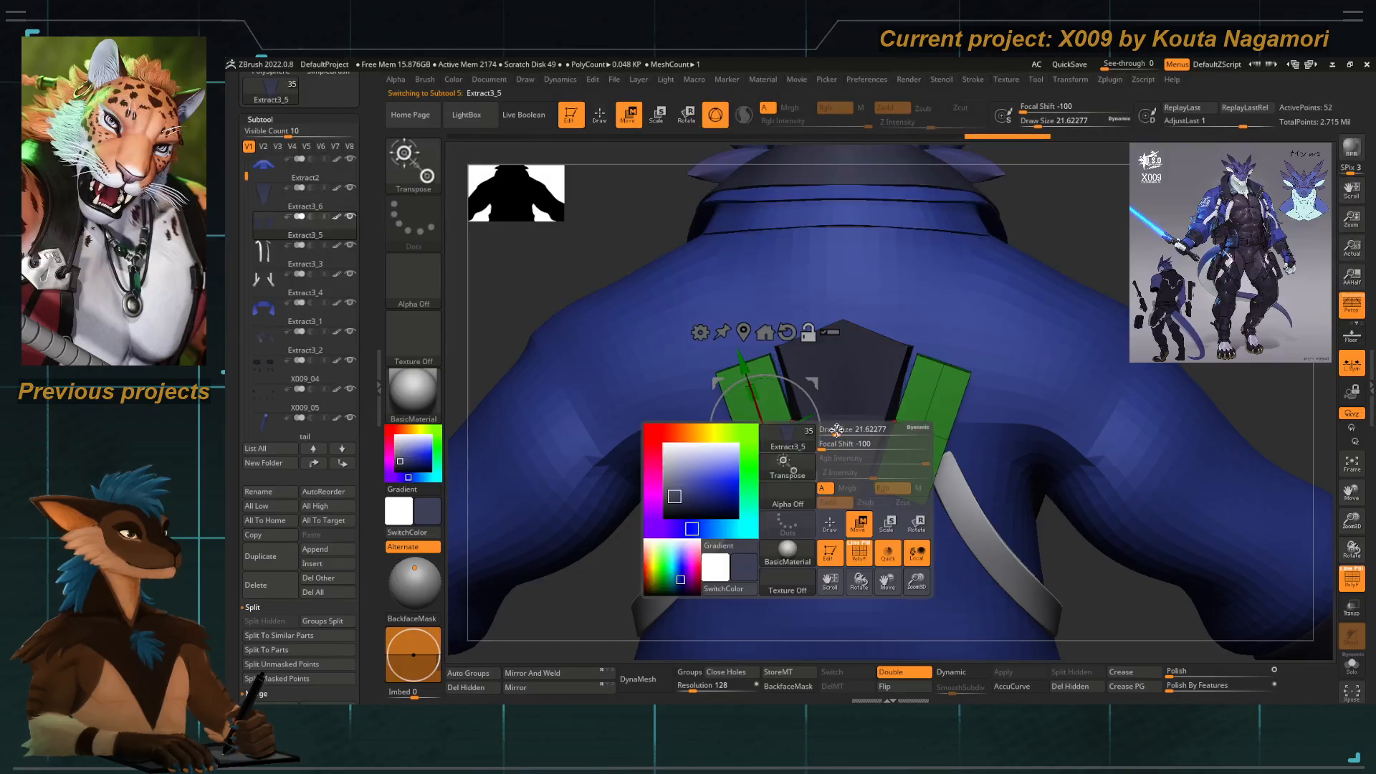
Select the centre block and reshape its peak and upper corners with a Move Topological brush at draw size about 65.
left_click(842, 419, "alt")
key("w")
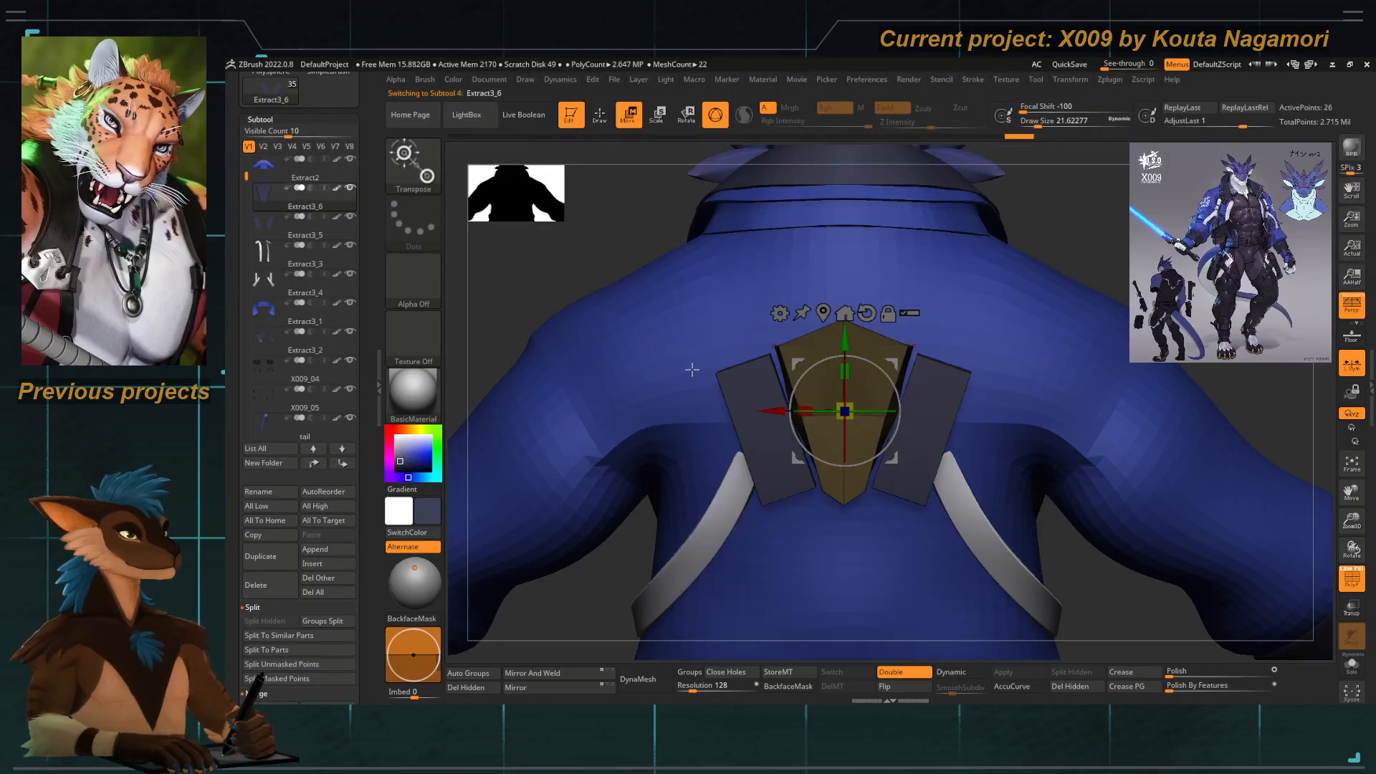
key("q")
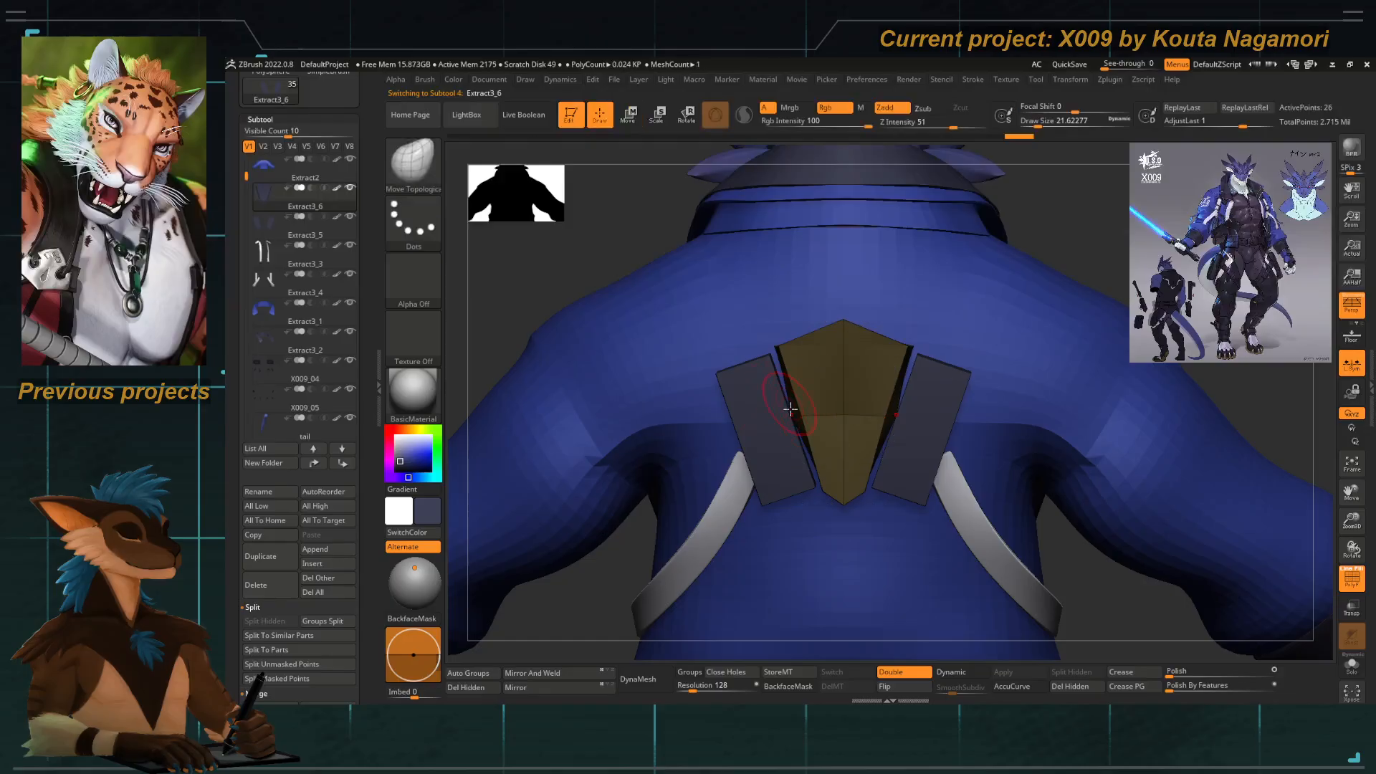
key("b")
key("m")
key("t")
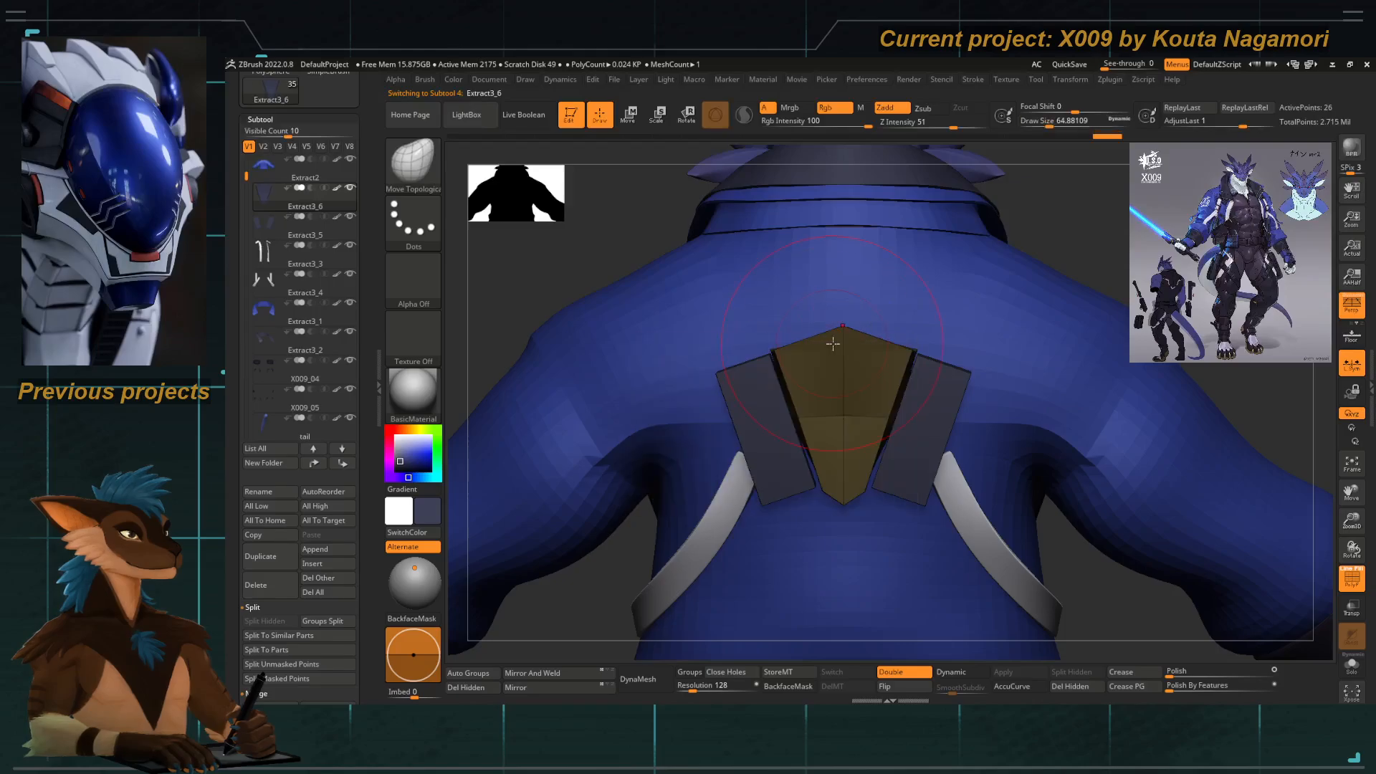
right_click_drag(837, 347, 801, 428)
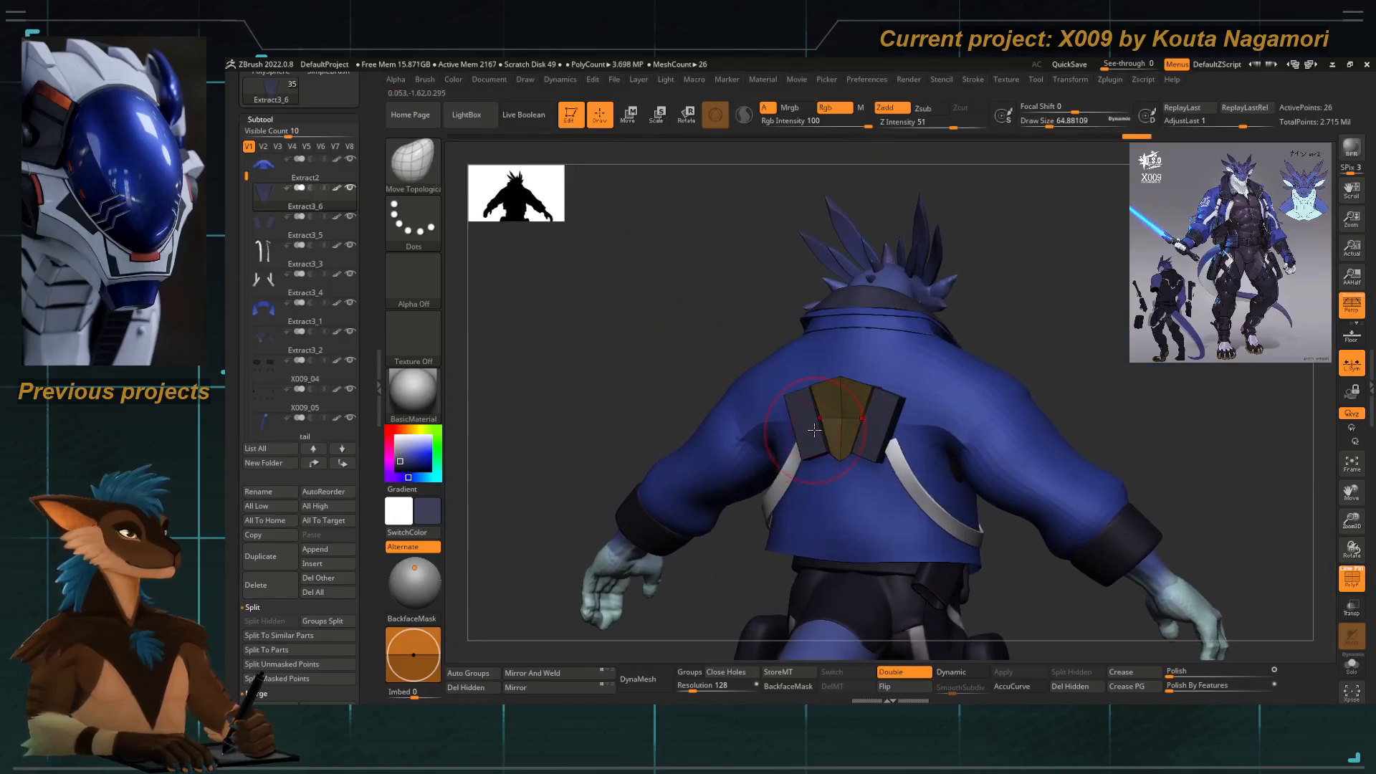
Touch up the centre block's lower tip, and hide the polyframe to review the block assembly on the jacket.
right_click(814, 431)
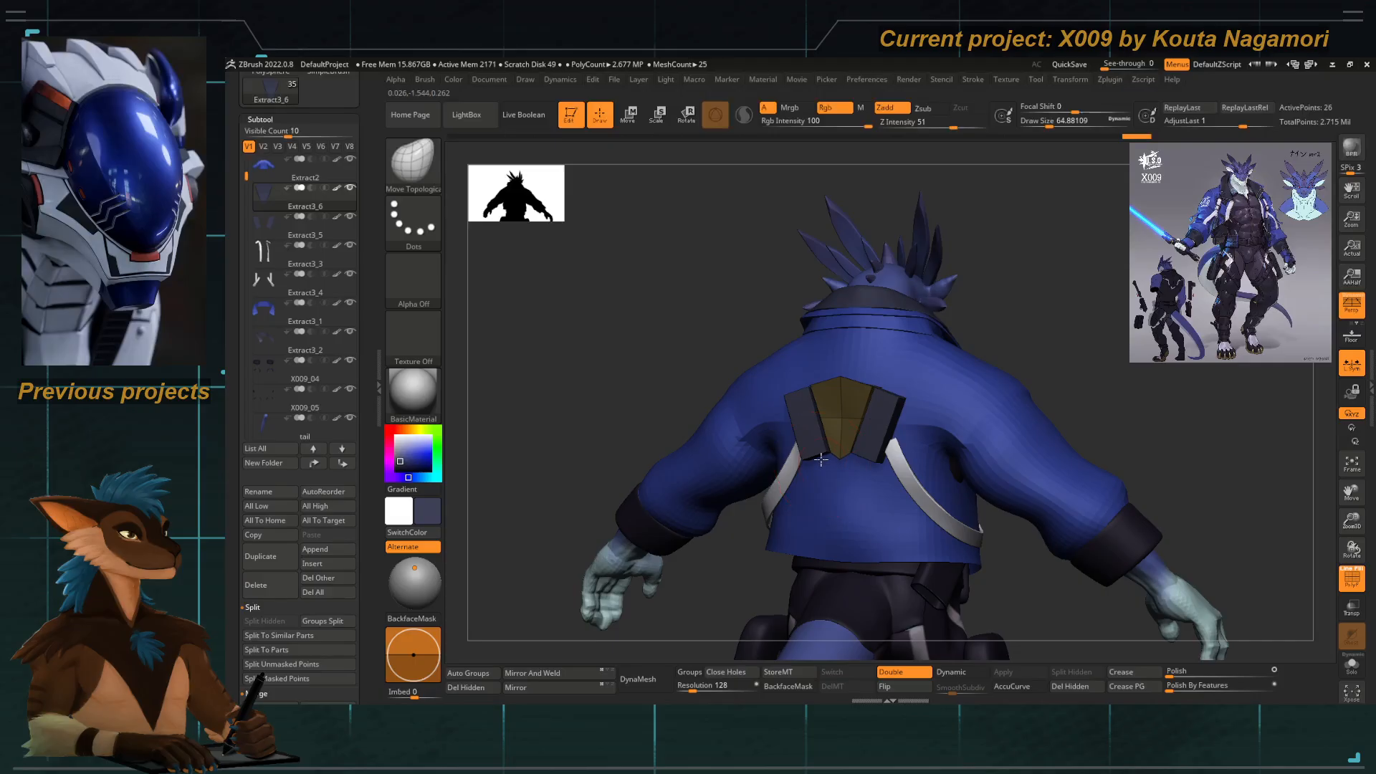
left_click_drag(820, 459, 821, 460)
right_click_drag(707, 326, 722, 333, "shift")
right_click(806, 400)
left_click_drag(806, 400, 797, 400)
right_click_drag(766, 366, 794, 386)
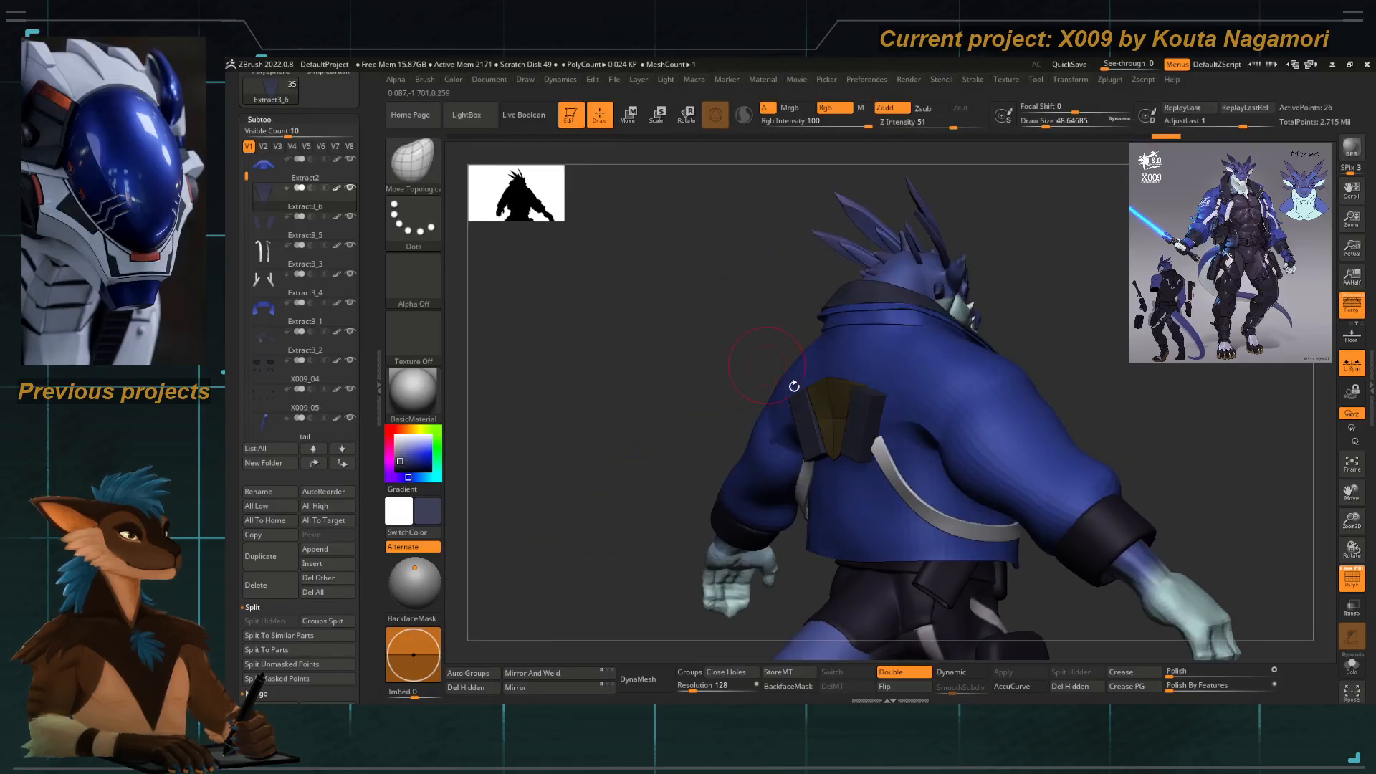
left_click(1341, 589)
right_click_drag(595, 359, 639, 338, "shift")
right_click_drag(639, 338, 738, 480)
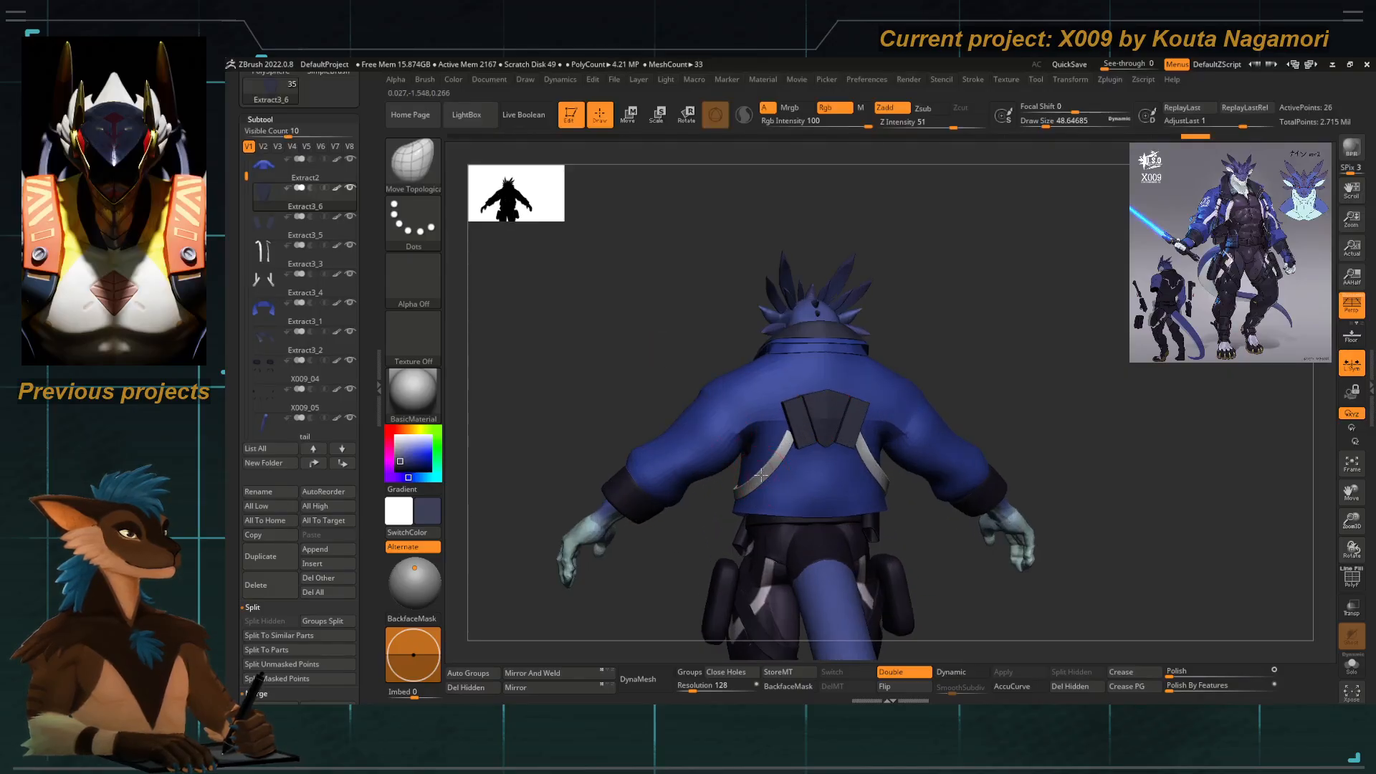
left_click(752, 559, "alt")
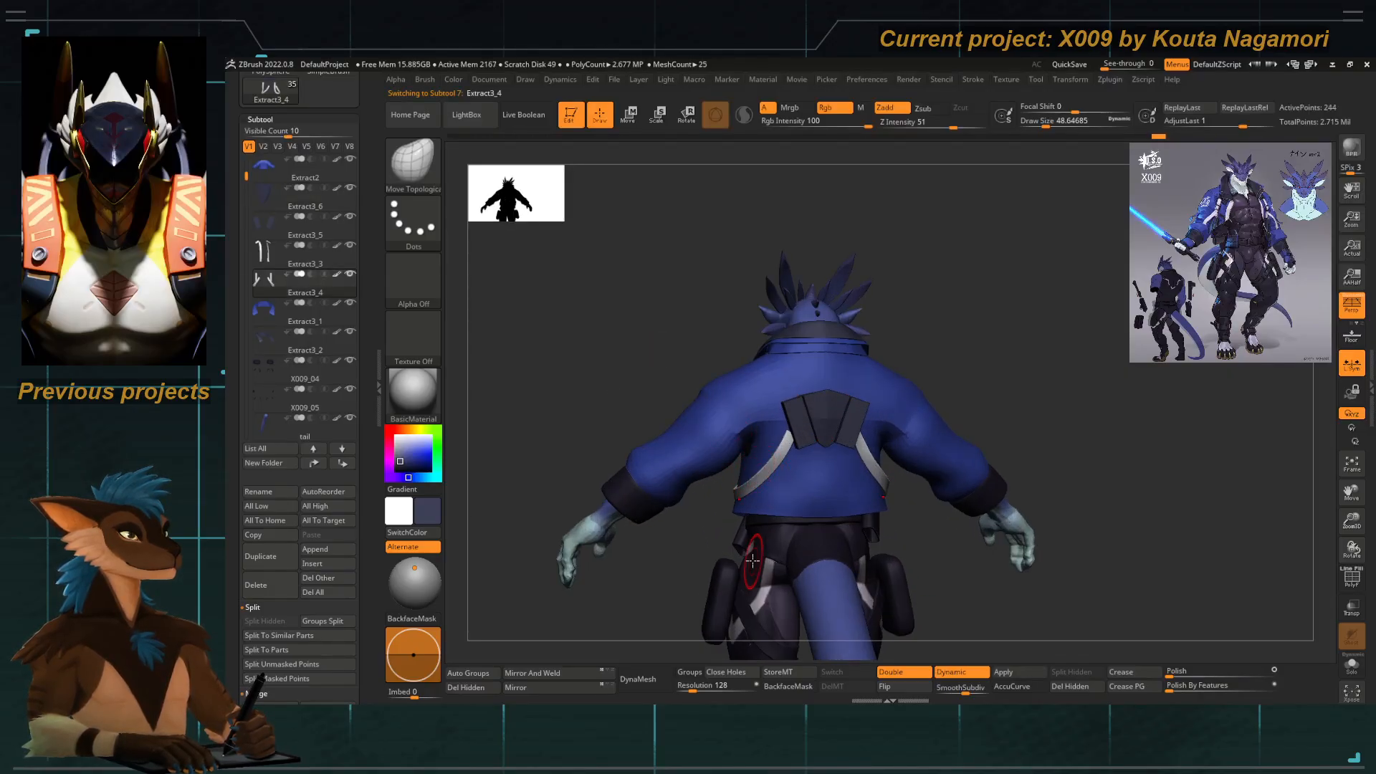
mouse_move(609, 364)
right_mouse_down()
mouse_move(670, 369)
mouse_move(619, 372)
right_mouse_up()
Duplicate the two side blocks and fill the copy with near-white, RGB 240, 240, 250.
left_click(795, 418, "alt")
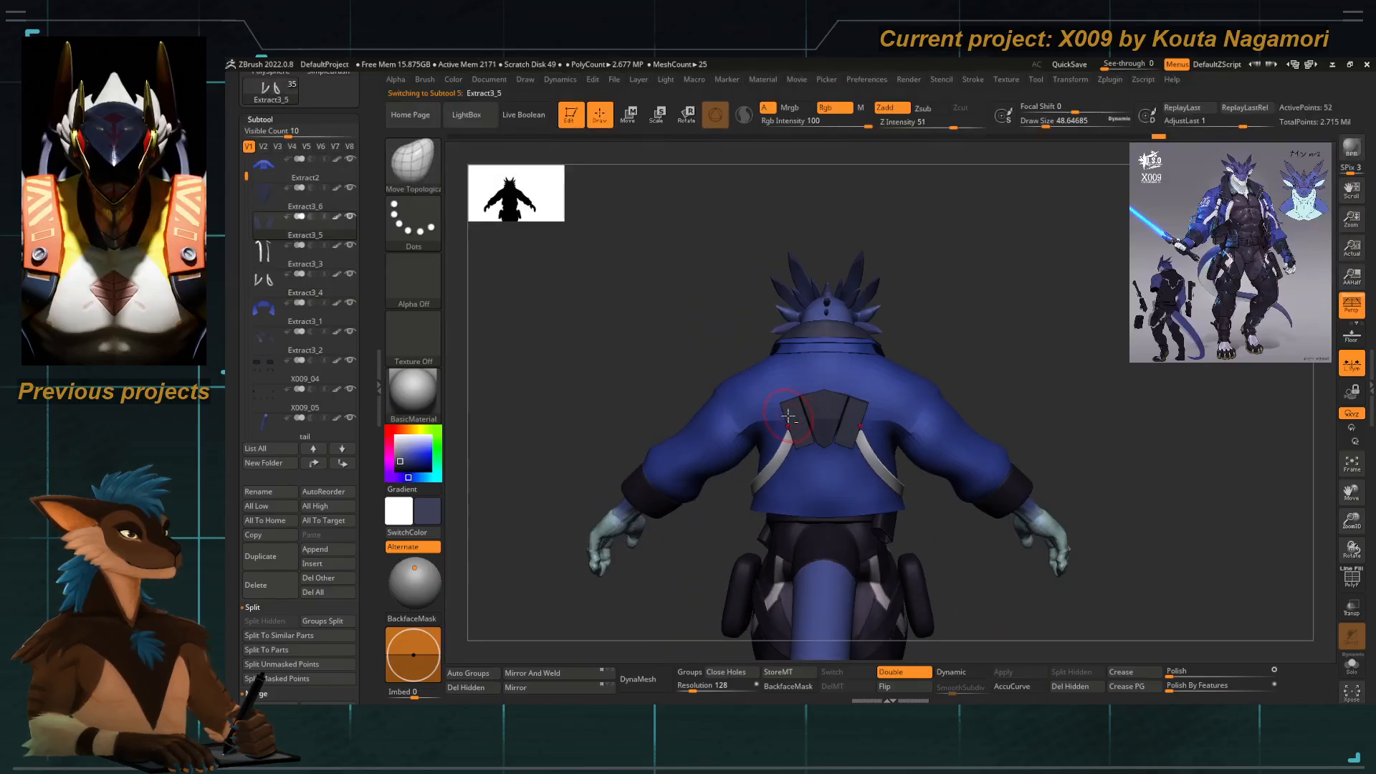
right_click_drag(791, 423, 799, 487, "ctrl")
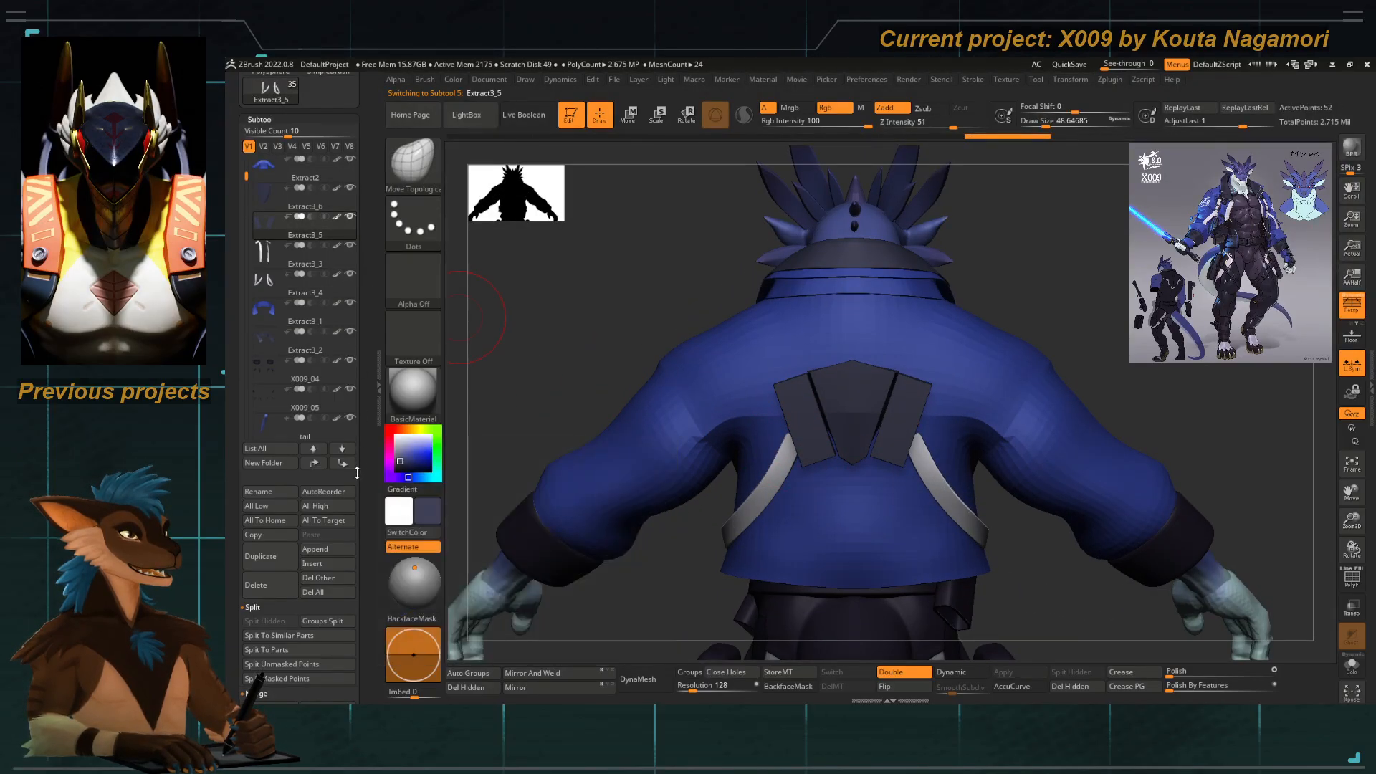
left_click_drag(358, 504, 360, 409)
left_click(263, 460)
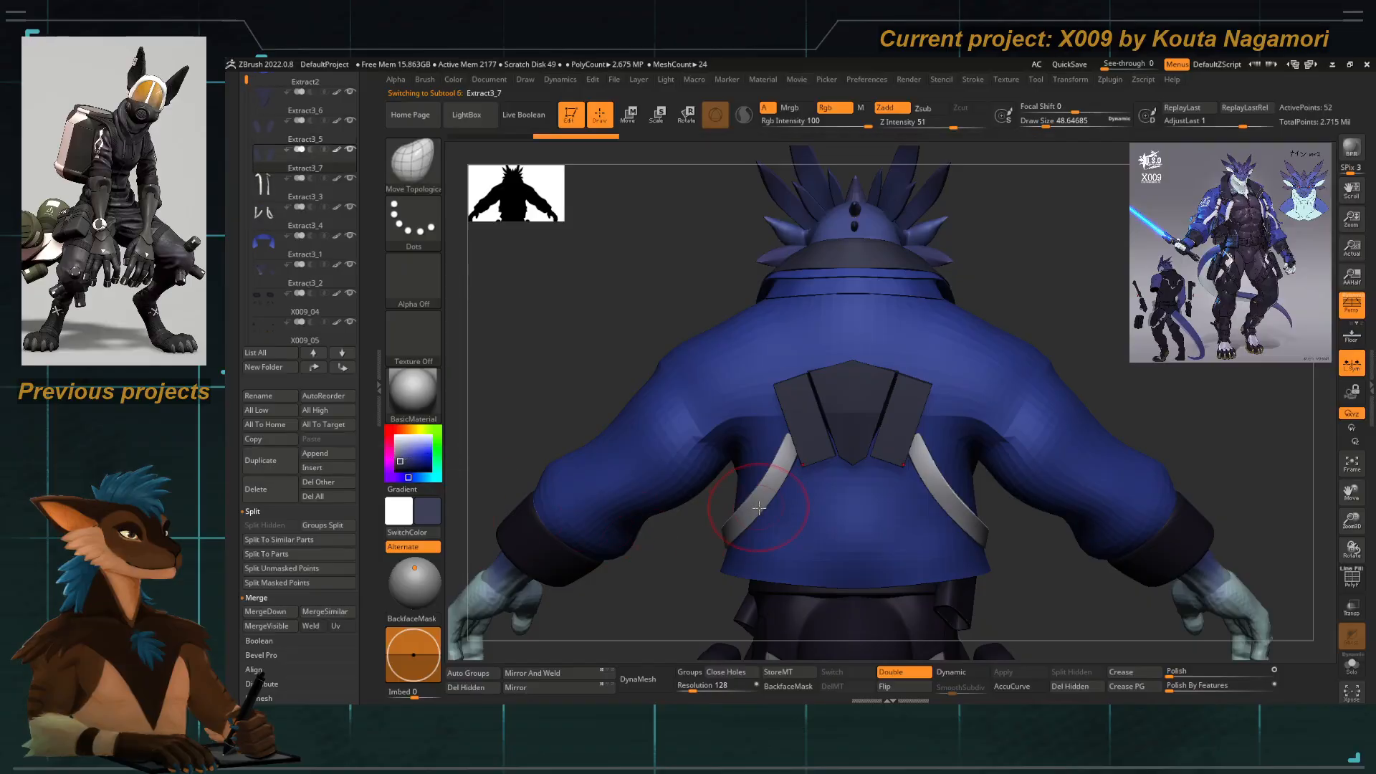
left_click(453, 80)
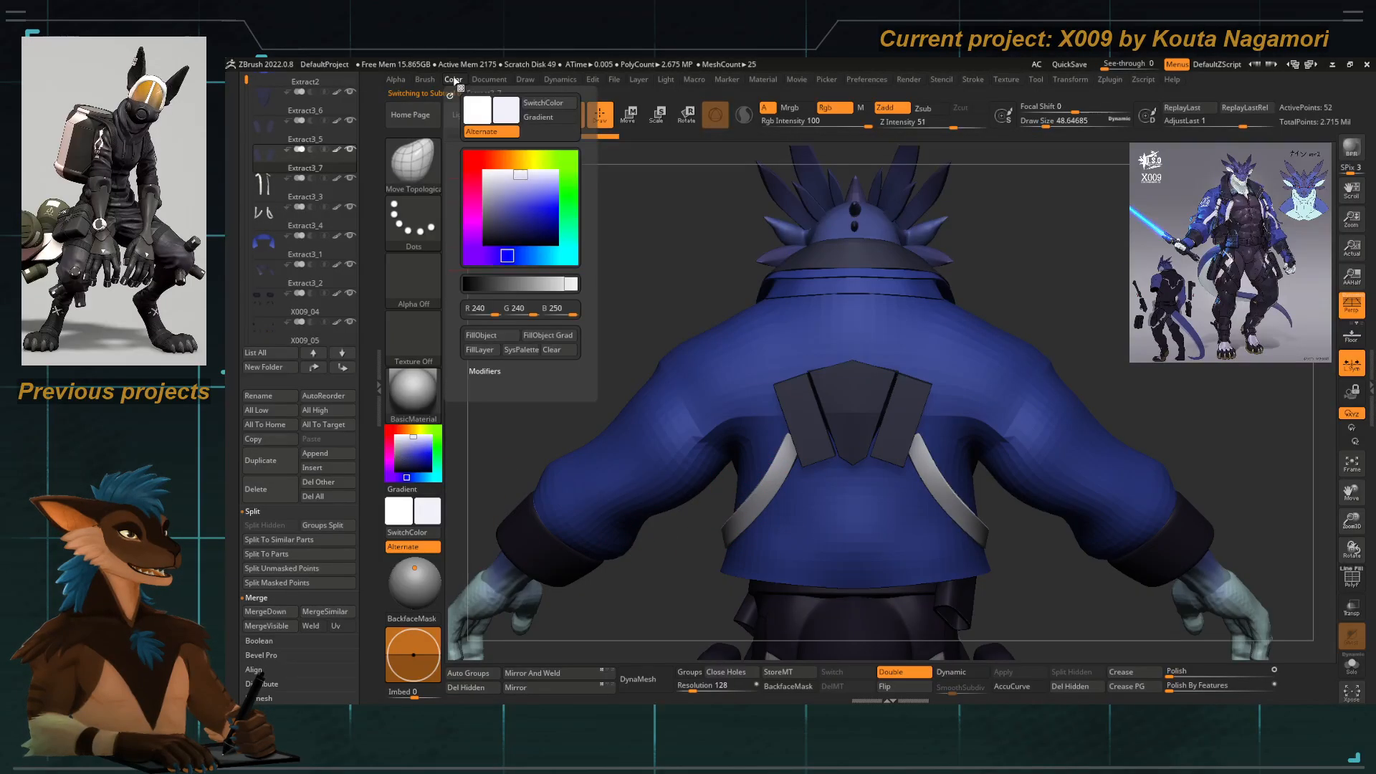
left_click(485, 337)
Move the white copies up above the dark side blocks and scale them thinner in depth.
key("e")
left_click_drag(780, 354, 784, 268)
left_click_drag(624, 288, 853, 293)
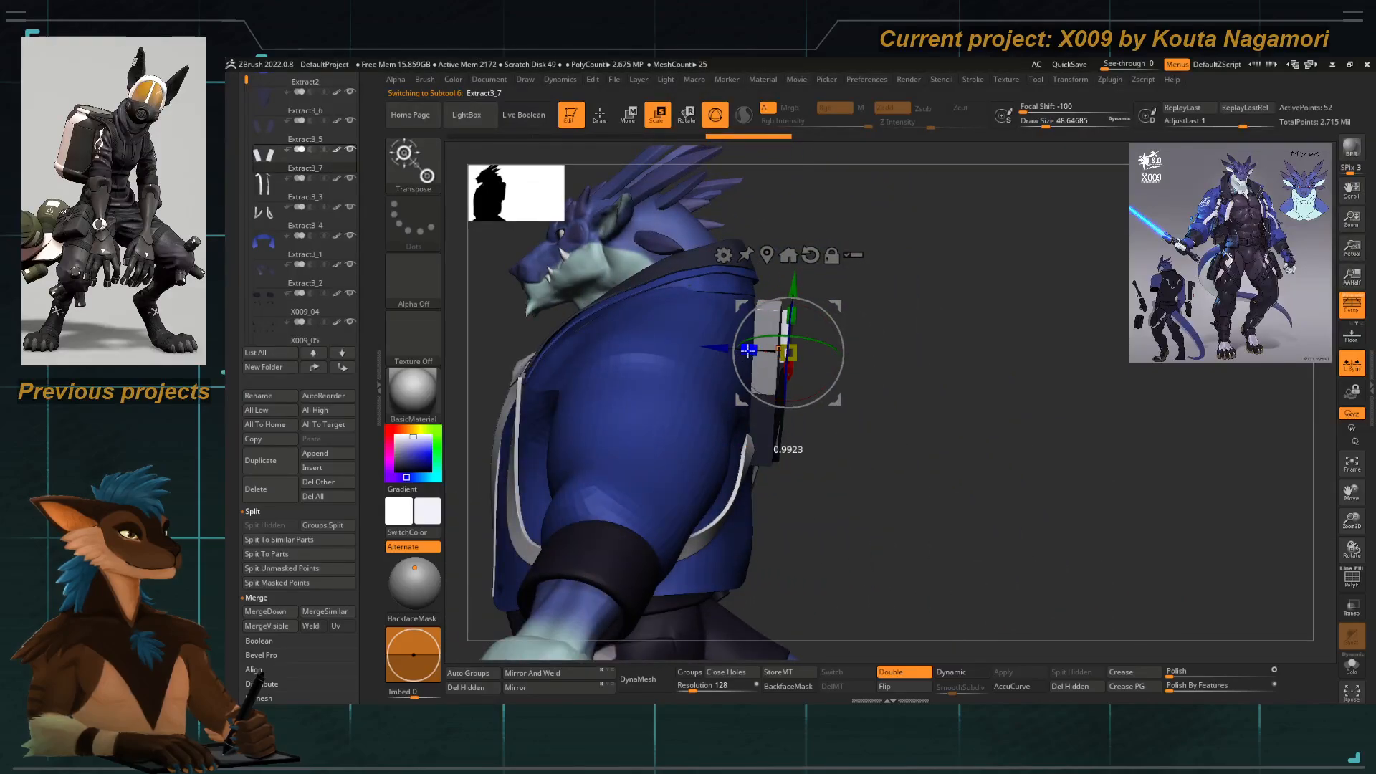
mouse_move(716, 348)
left_mouse_down()
mouse_move(690, 346)
mouse_move(707, 349)
left_mouse_up()
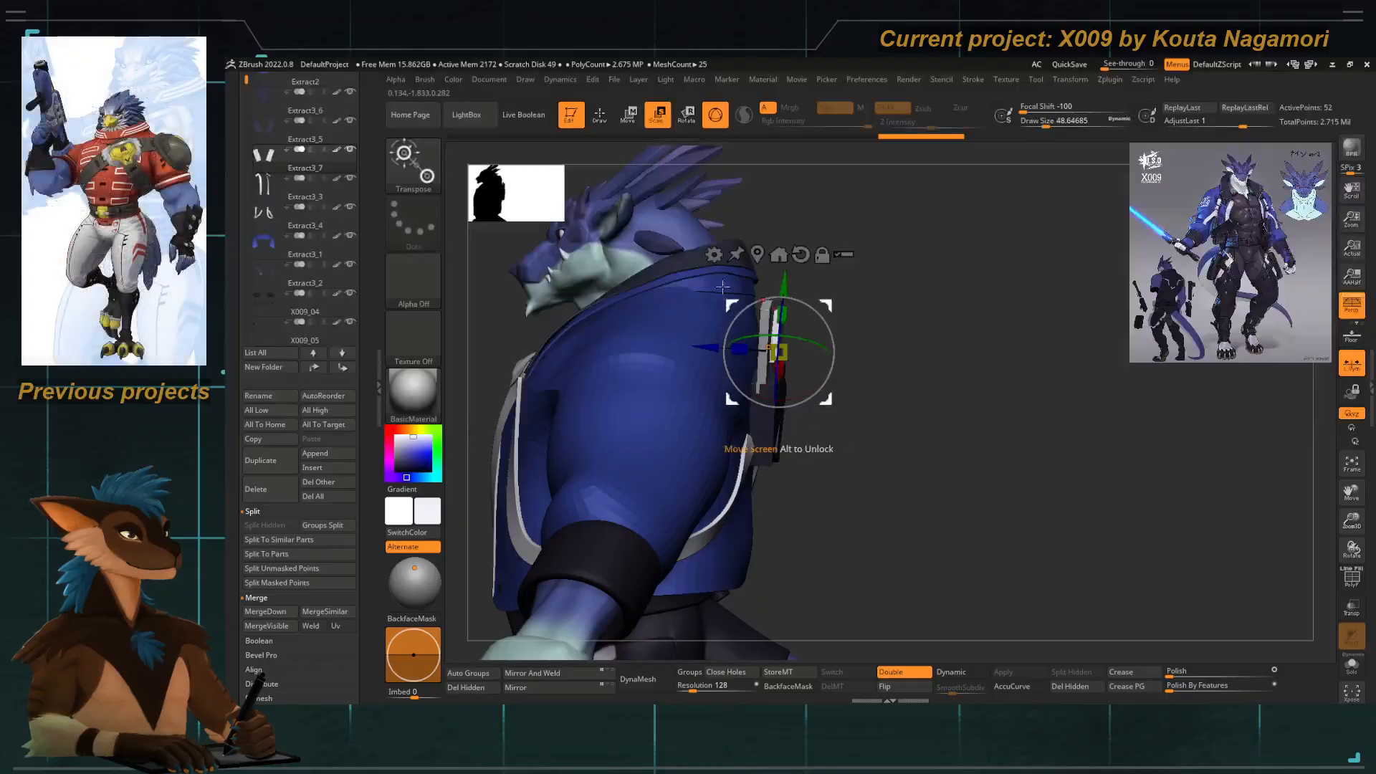
Apply a Bend Curve deformer to the white pieces and bend them inward along the jacket's upper back.
left_click(714, 254)
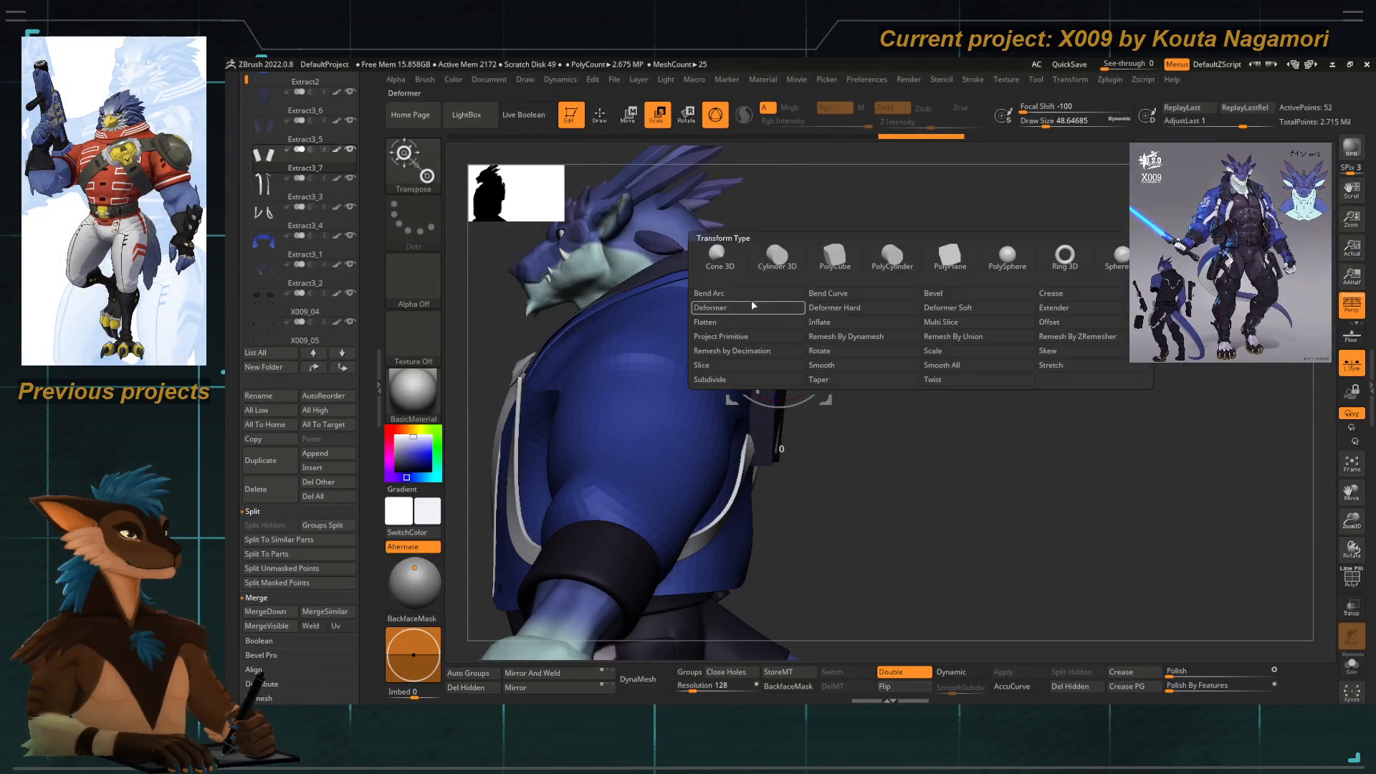
left_click(823, 295)
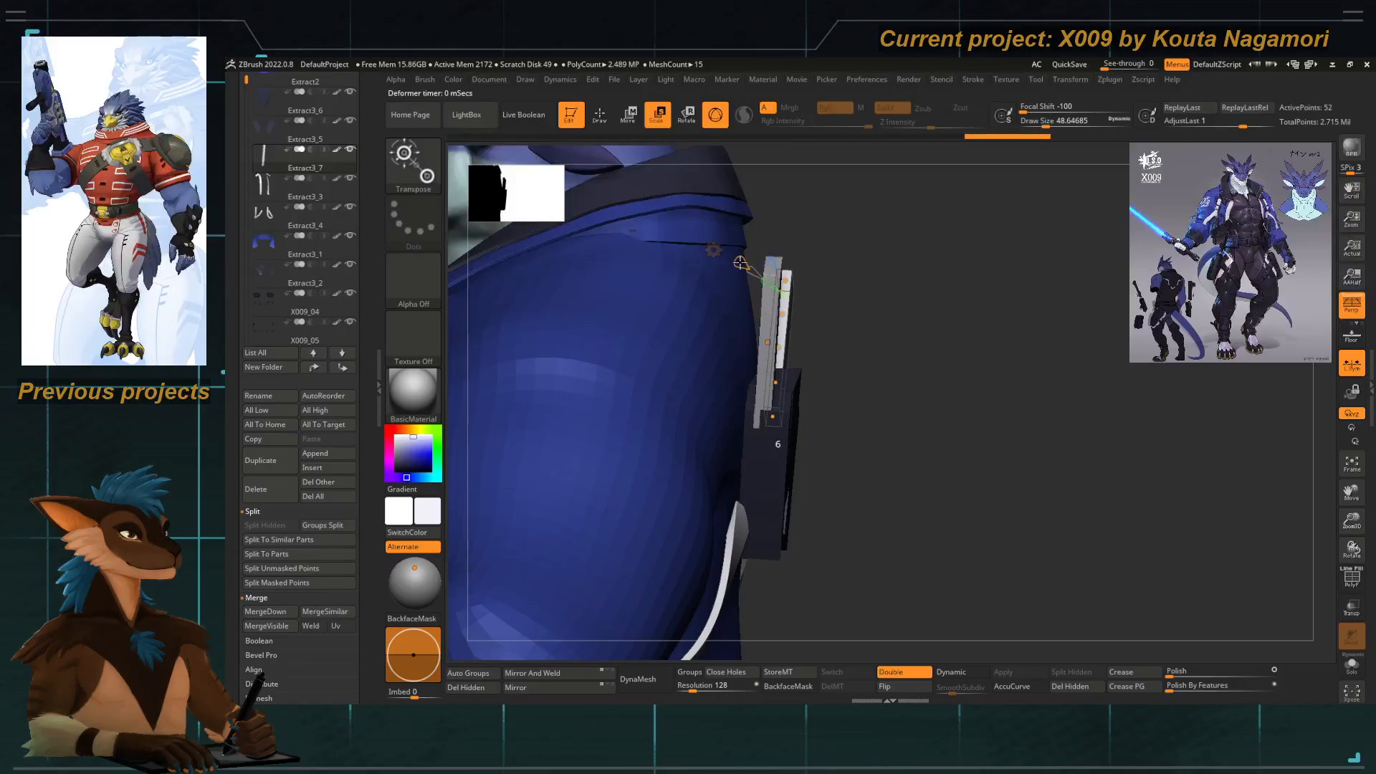
left_click_drag(818, 328, 744, 325)
left_click_drag(771, 278, 836, 270)
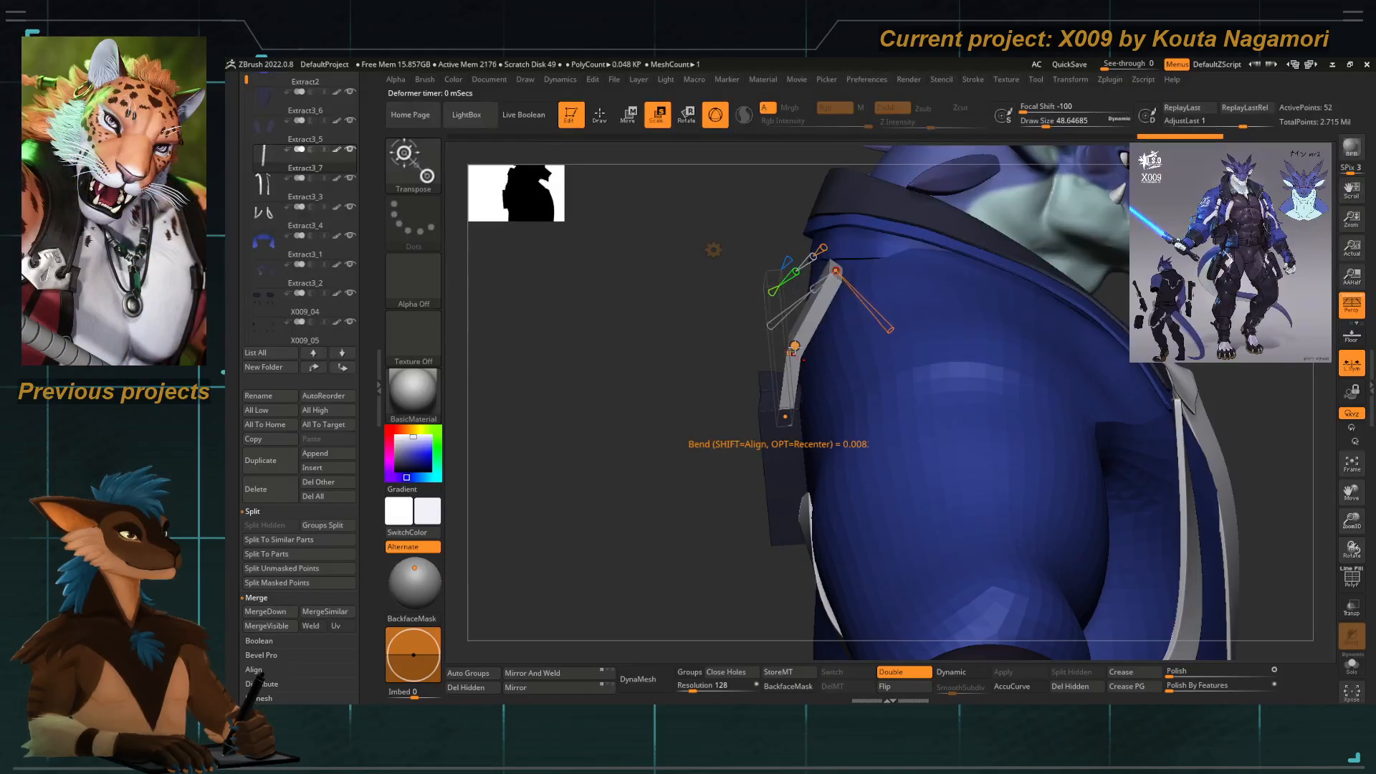
left_click_drag(794, 345, 828, 344)
left_click_drag(678, 353, 756, 347)
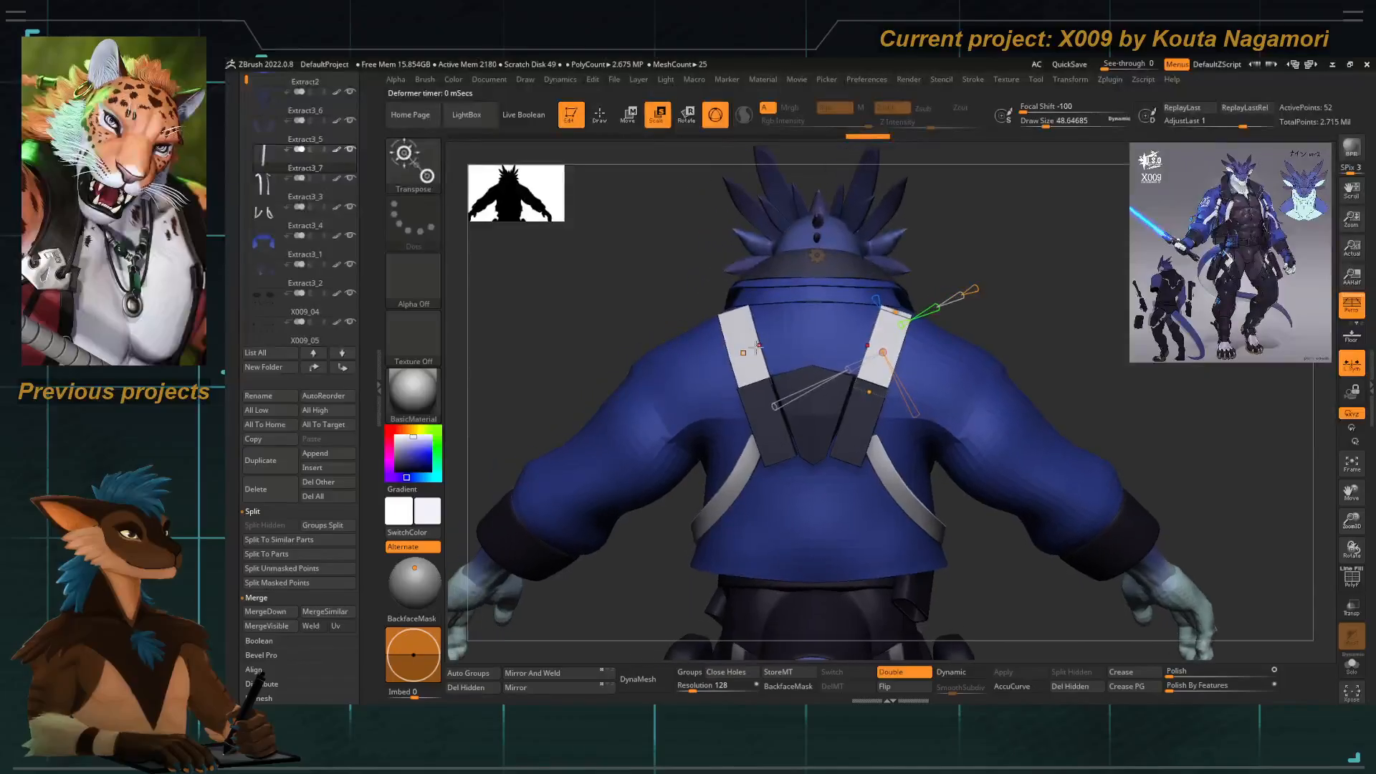
Leave the bend deformer and scale the white pieces narrower into slim shoulder straps.
key("q")
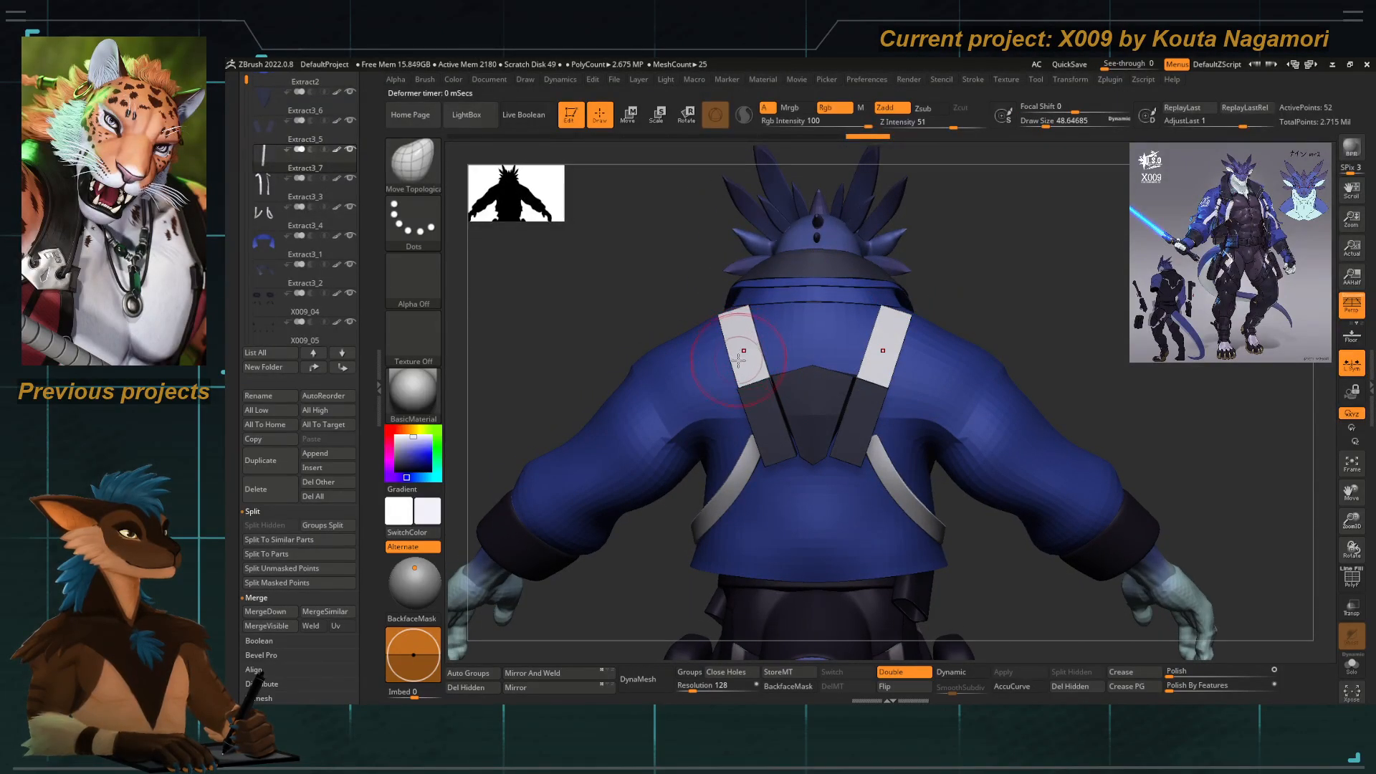
key("w")
left_click(816, 255)
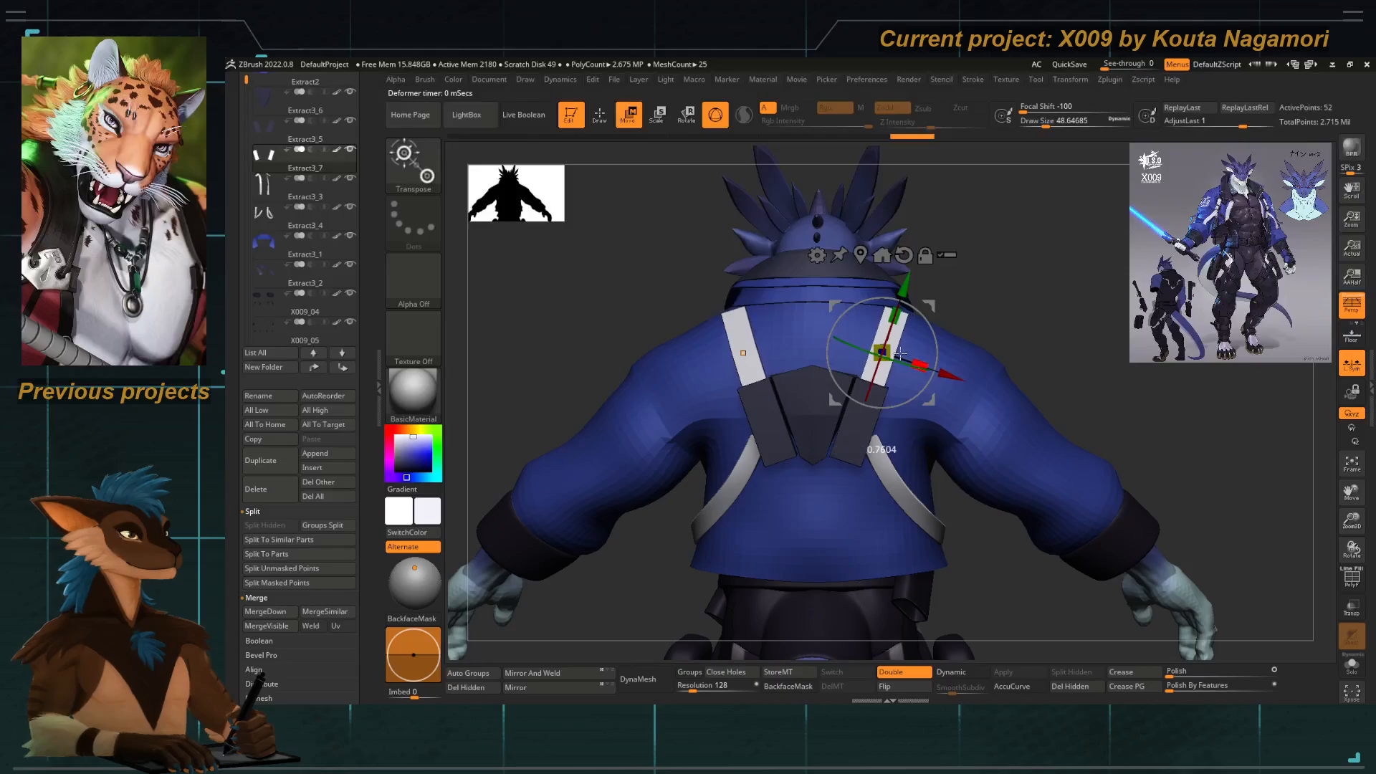
left_click(738, 352)
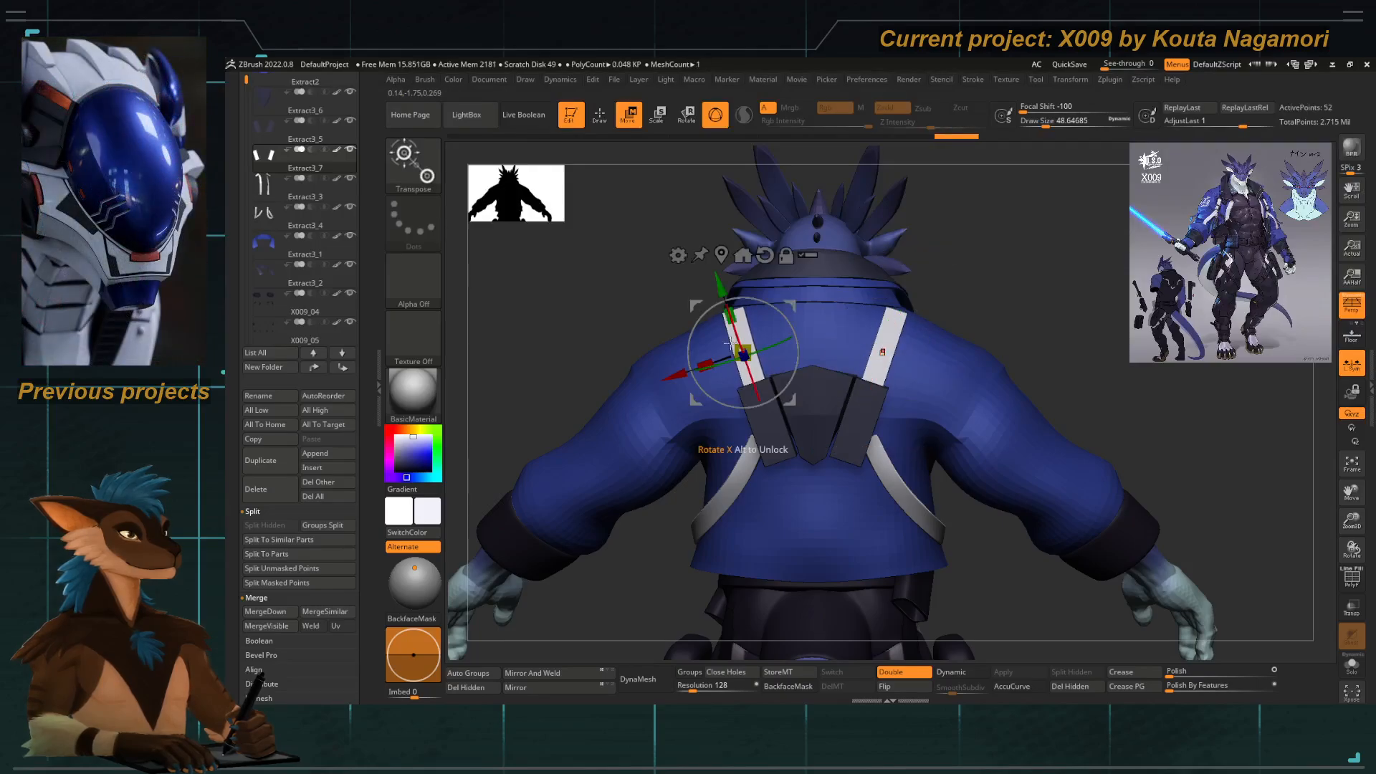
key("q")
Review the whole character from the back, the front and a three-quarter angle against the concept reference.
right_click_drag(758, 417, 637, 331, "ctrl")
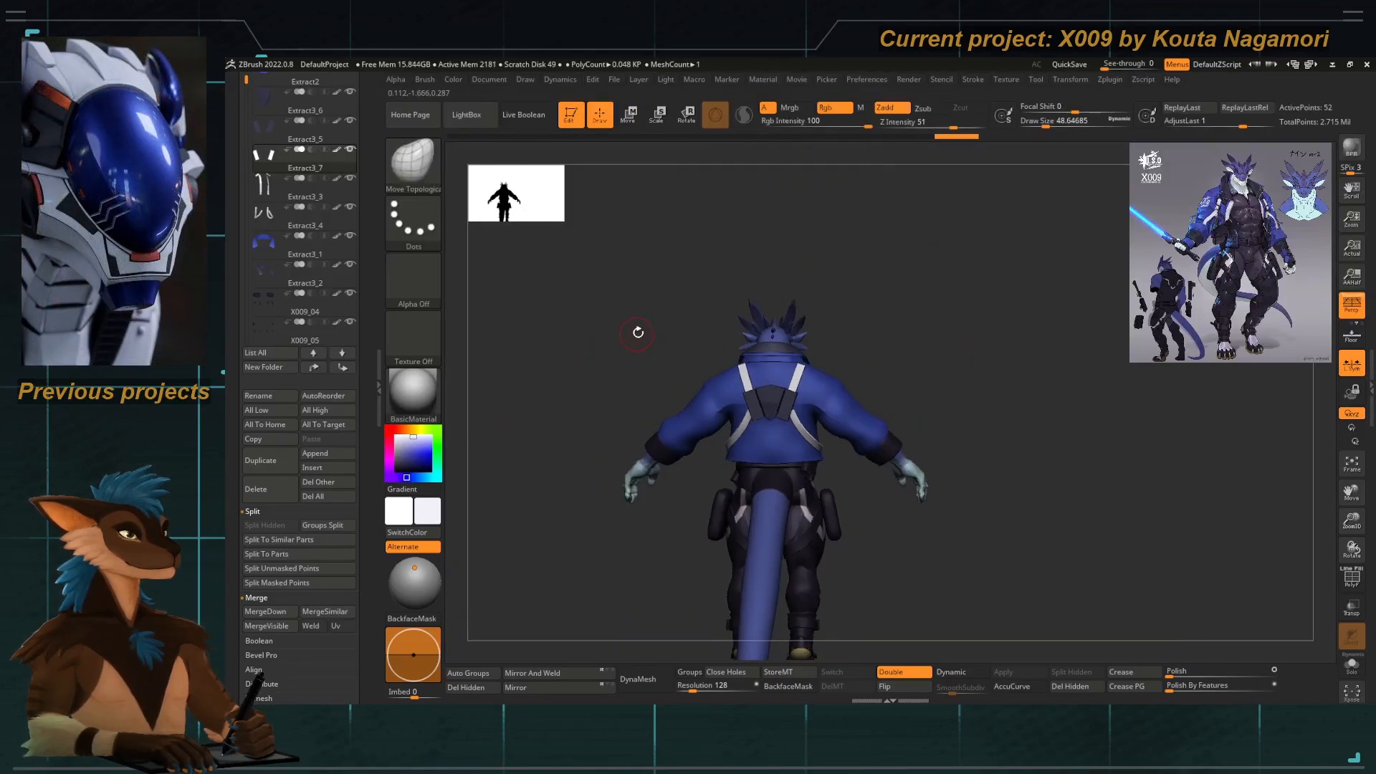
left_click_drag(637, 331, 777, 334)
right_click_drag(777, 335, 737, 279, "ctrl")
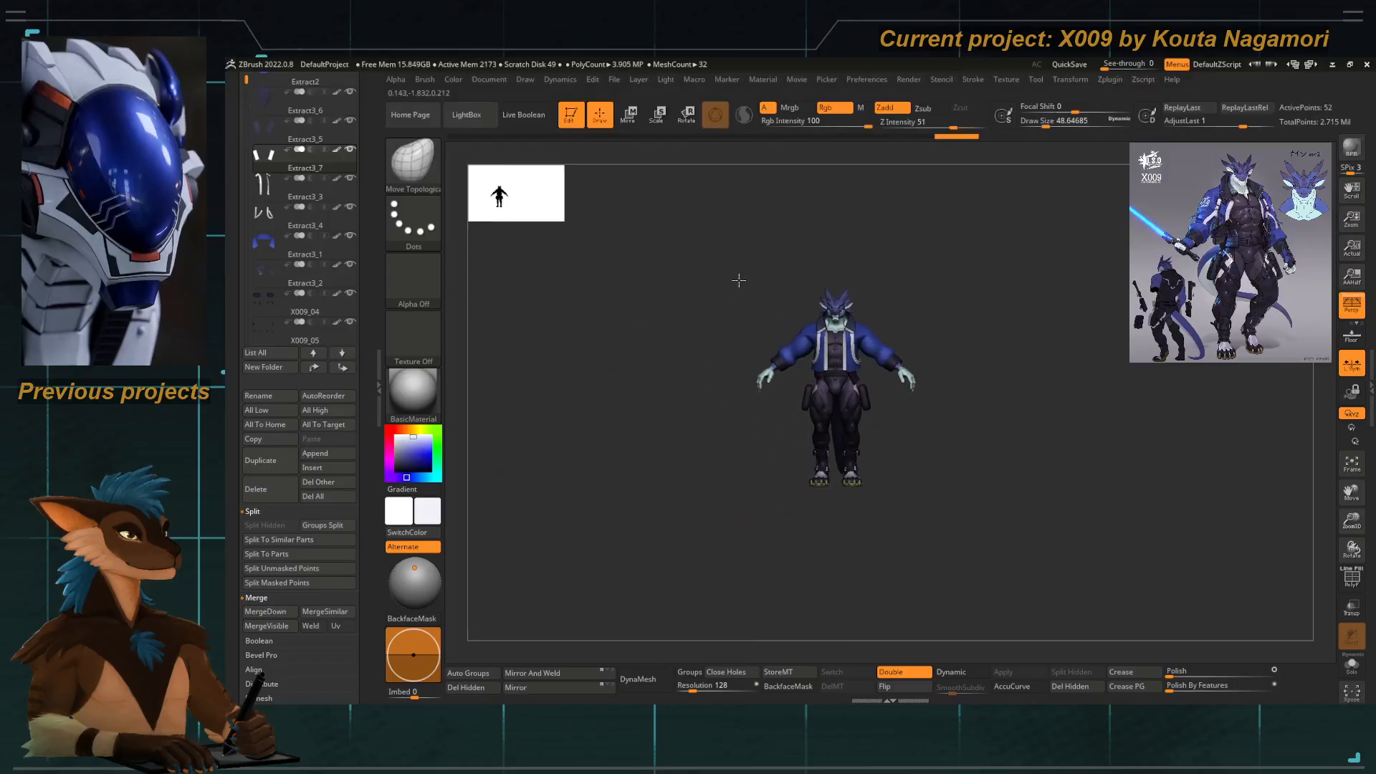
mouse_move(692, 307)
left_mouse_down()
mouse_move(746, 310)
mouse_move(691, 304)
mouse_move(702, 309)
left_mouse_up()
right_click_drag(703, 309, 694, 308, "ctrl")
left_click_drag(695, 307, 732, 376)
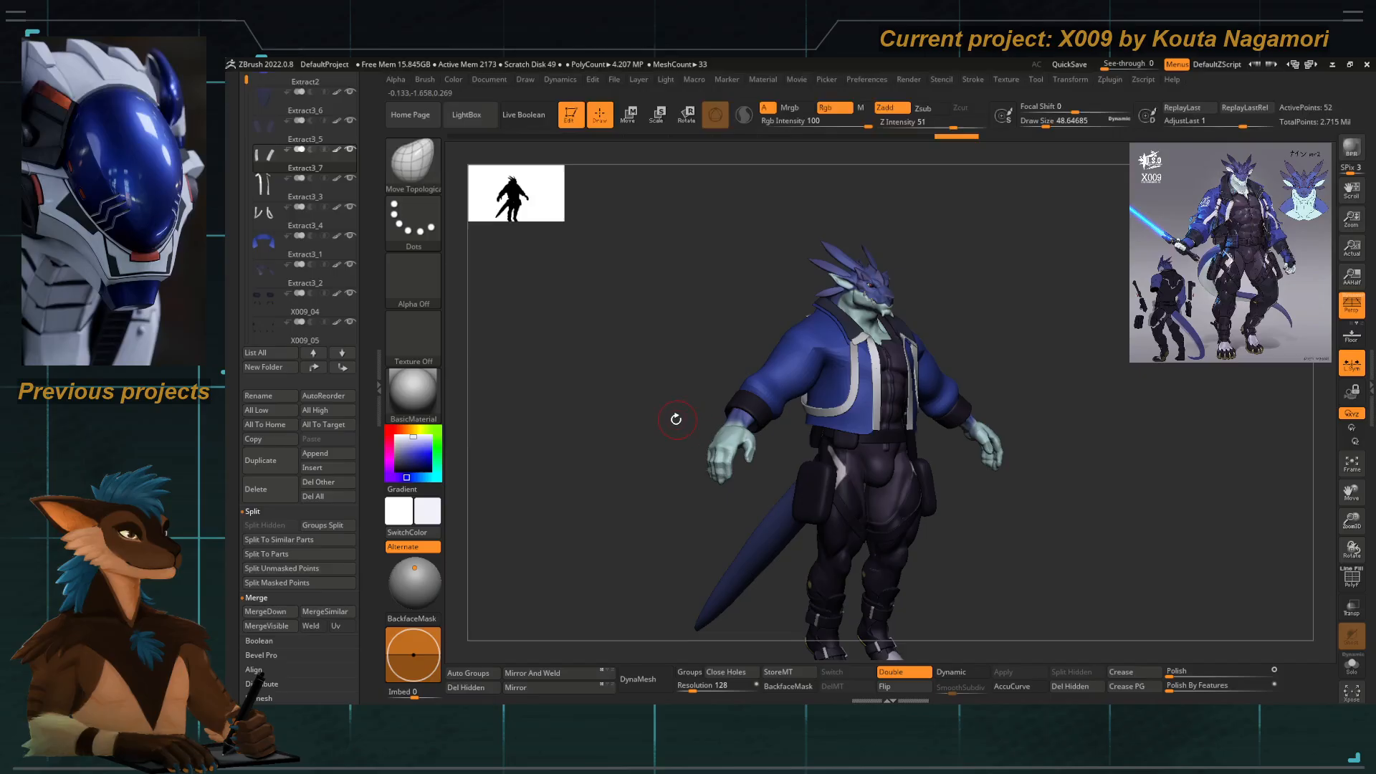
left_click_drag(676, 419, 713, 434)
Select the blue jacket and reshape its lower front hem with the Move Topological brush at a draw size of about 167.
left_click(785, 428, "alt")
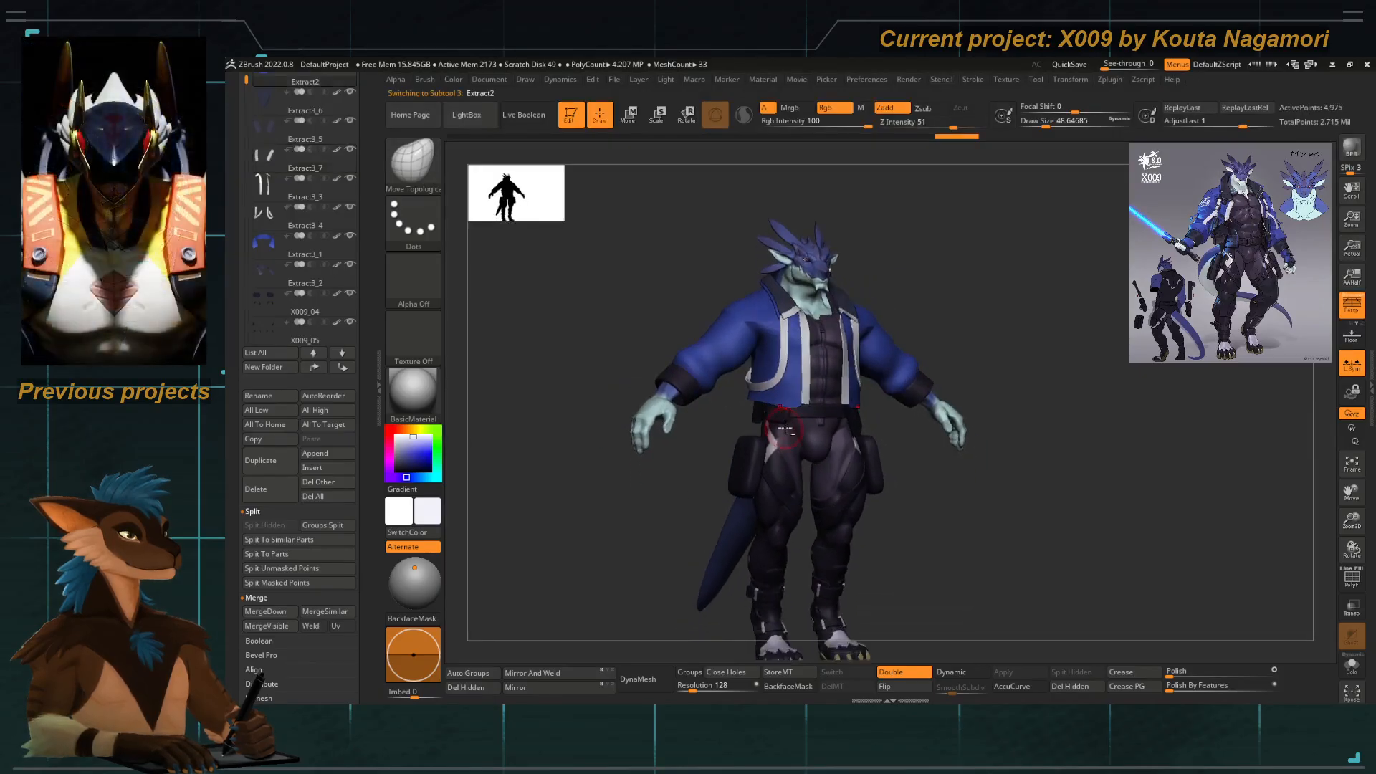
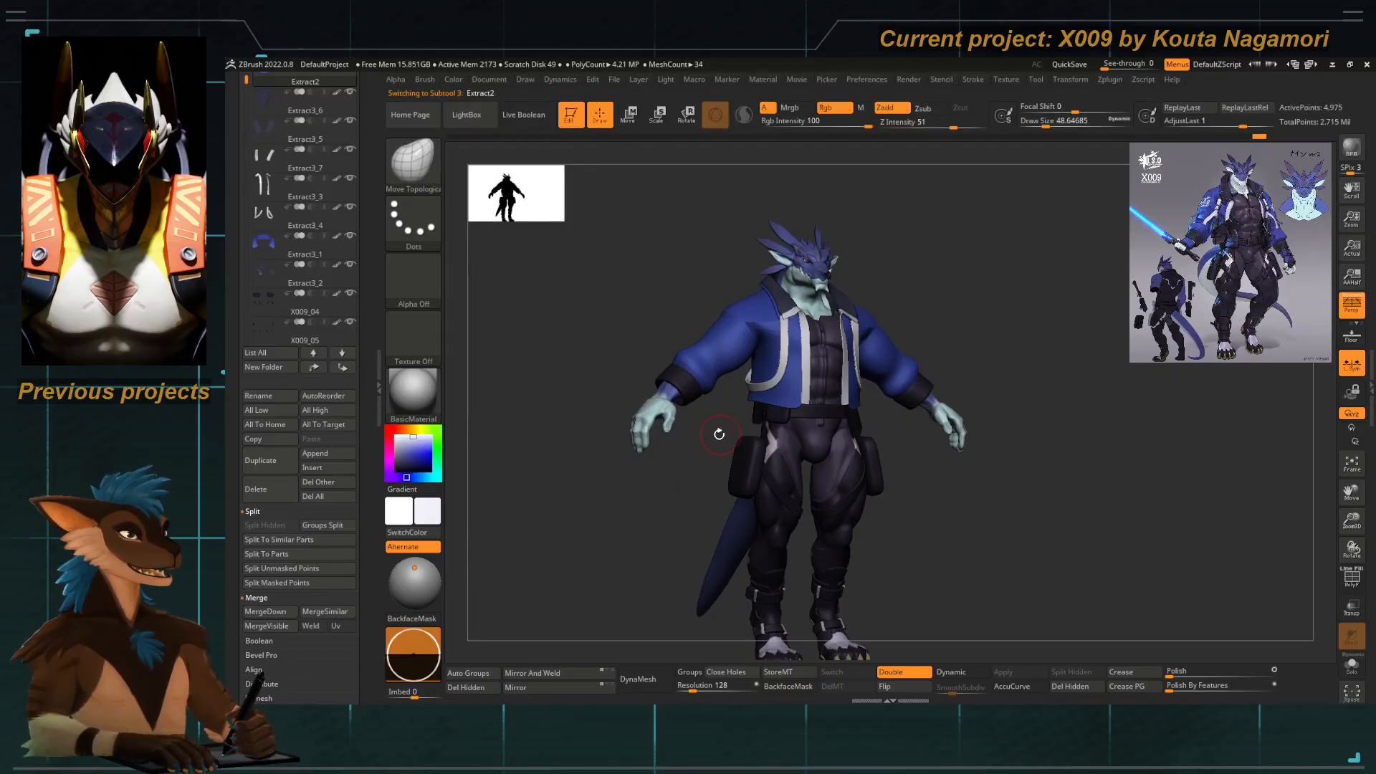
key("n")
key("comma")
key("Escape")
key("comma")
key("b")
key("m")
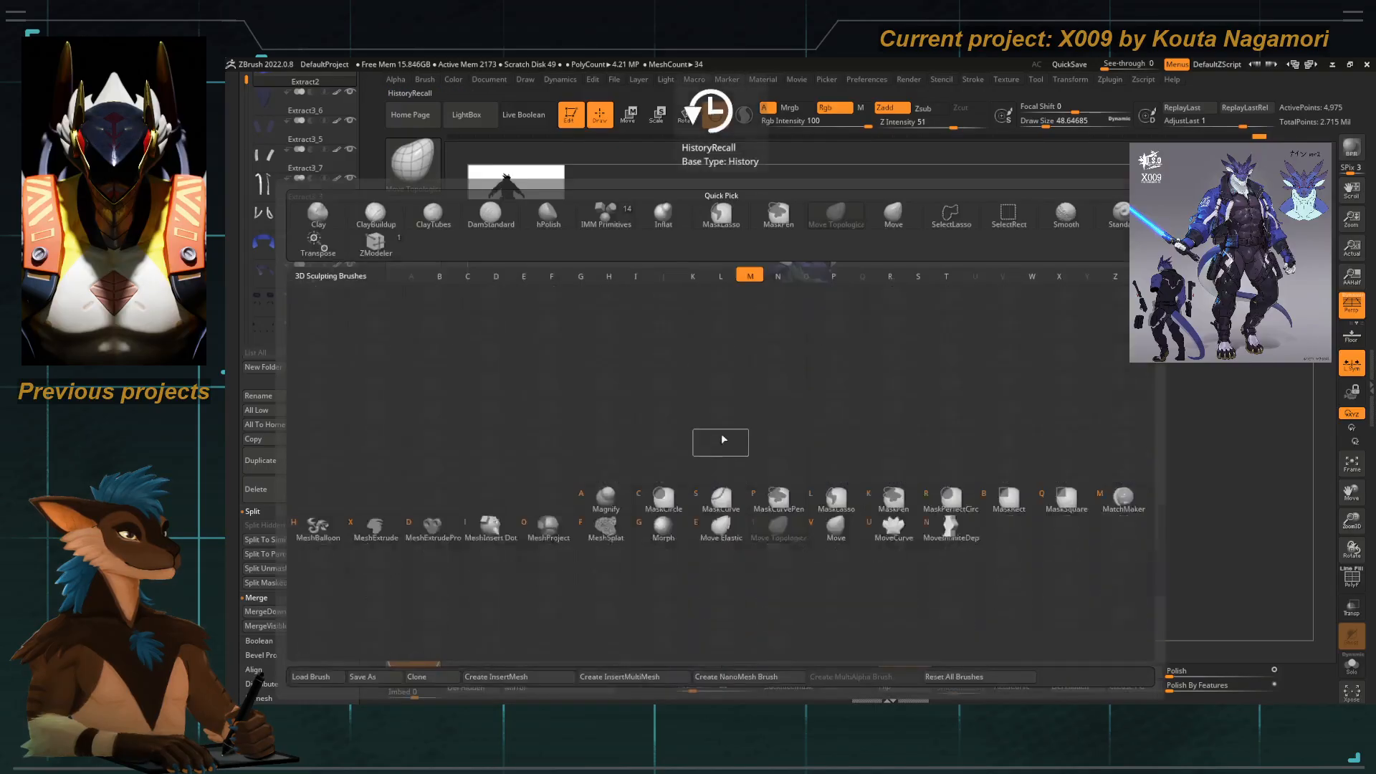
key("t")
key("space")
left_click_drag(663, 461, 690, 461)
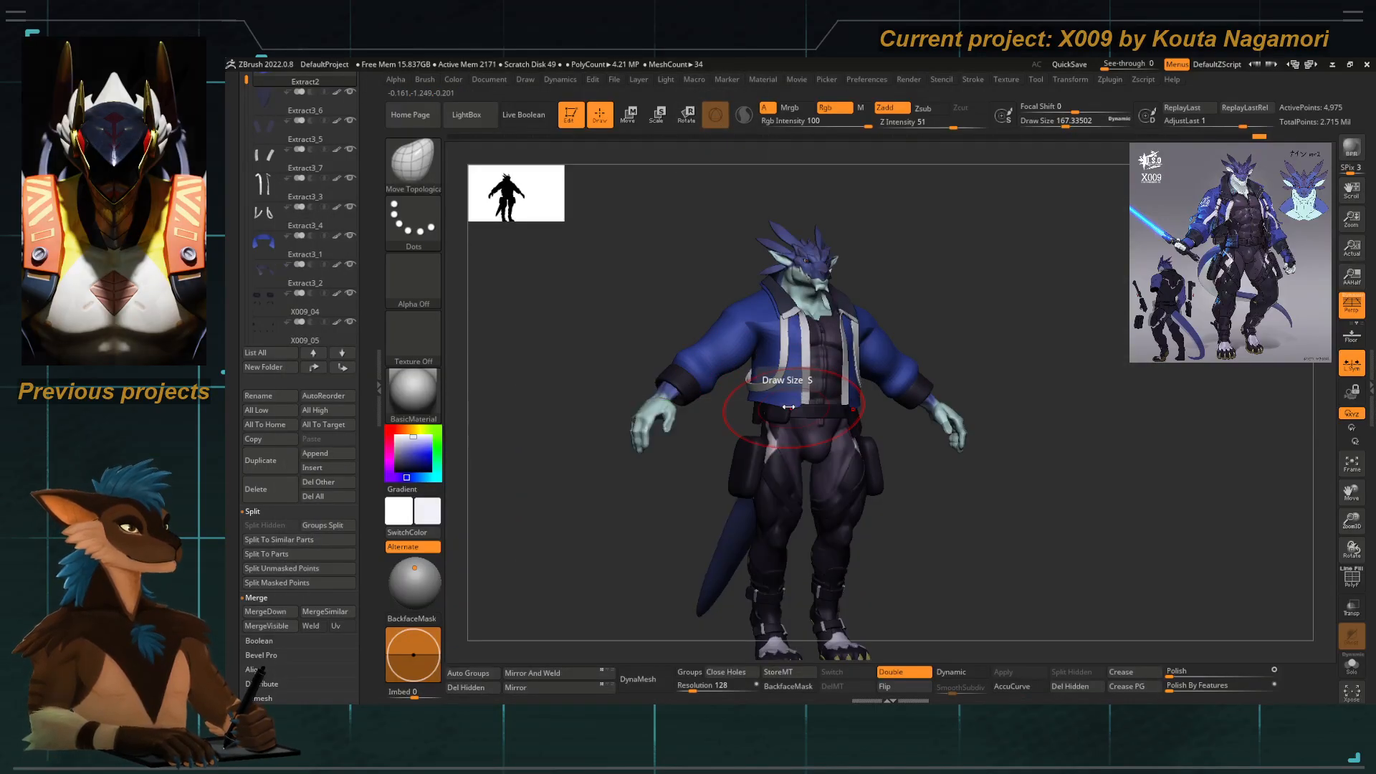
key("space")
left_click_drag(802, 413, 773, 404)
key("space")
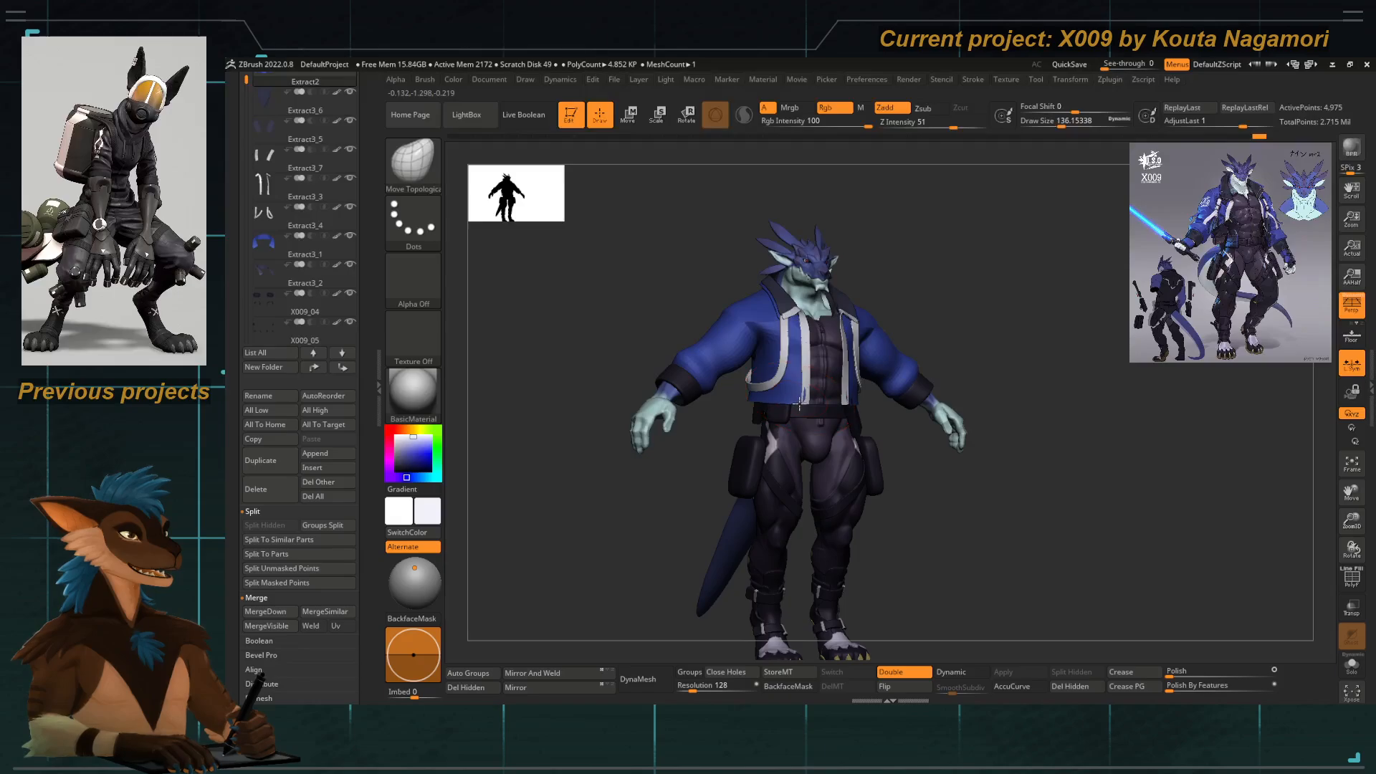
key("Return")
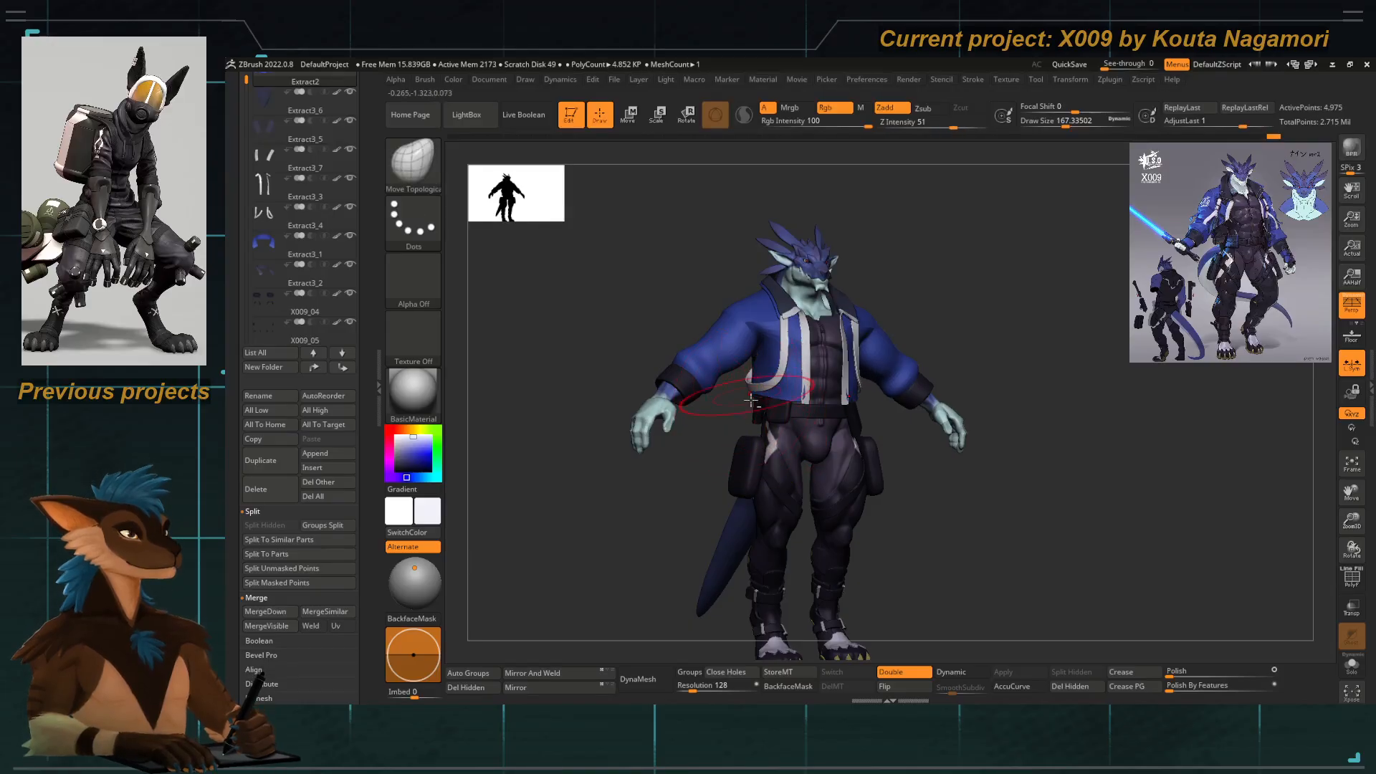
right_click_drag(751, 400, 727, 445, "ctrl")
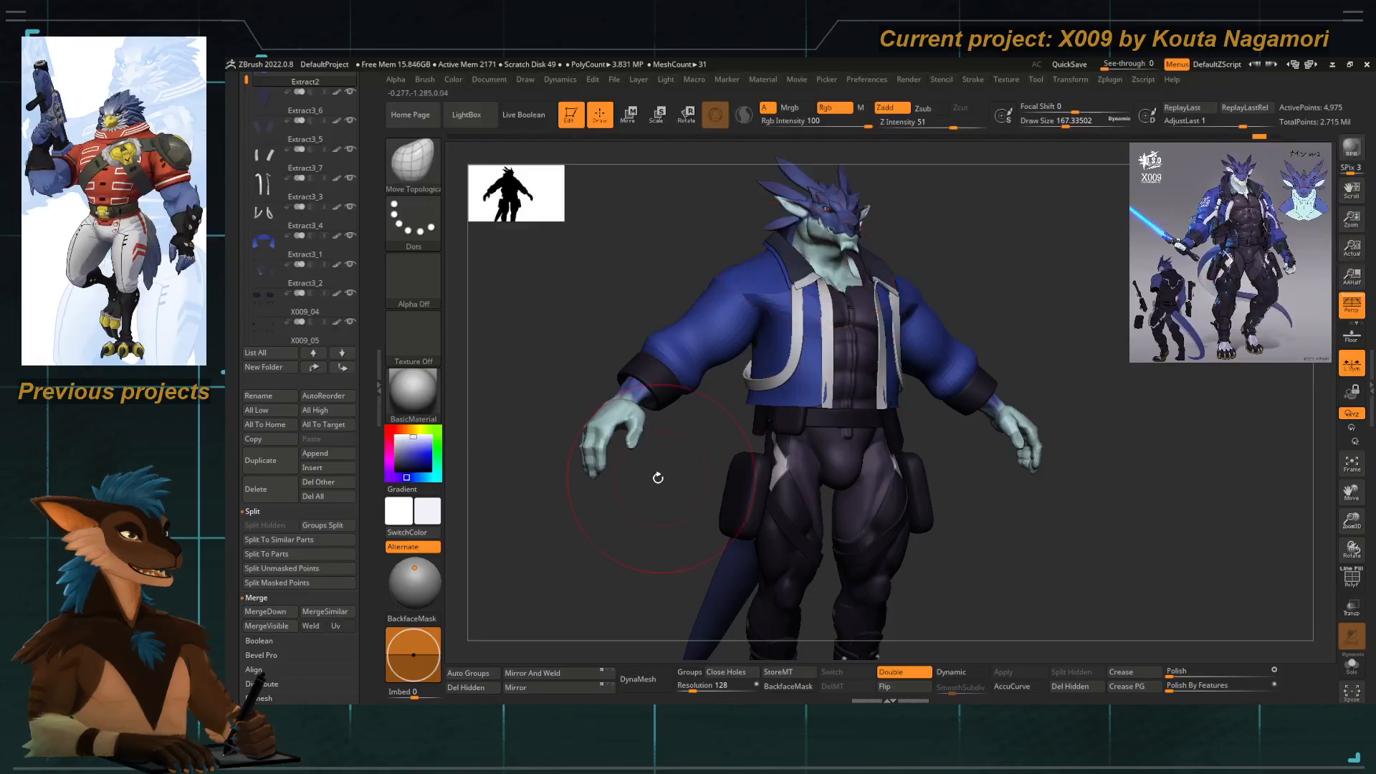
left_click_drag(658, 478, 696, 505)
Isolate the body mesh to examine its proportions under the clothing, and show the full outfit again.
left_click(599, 425, "alt")
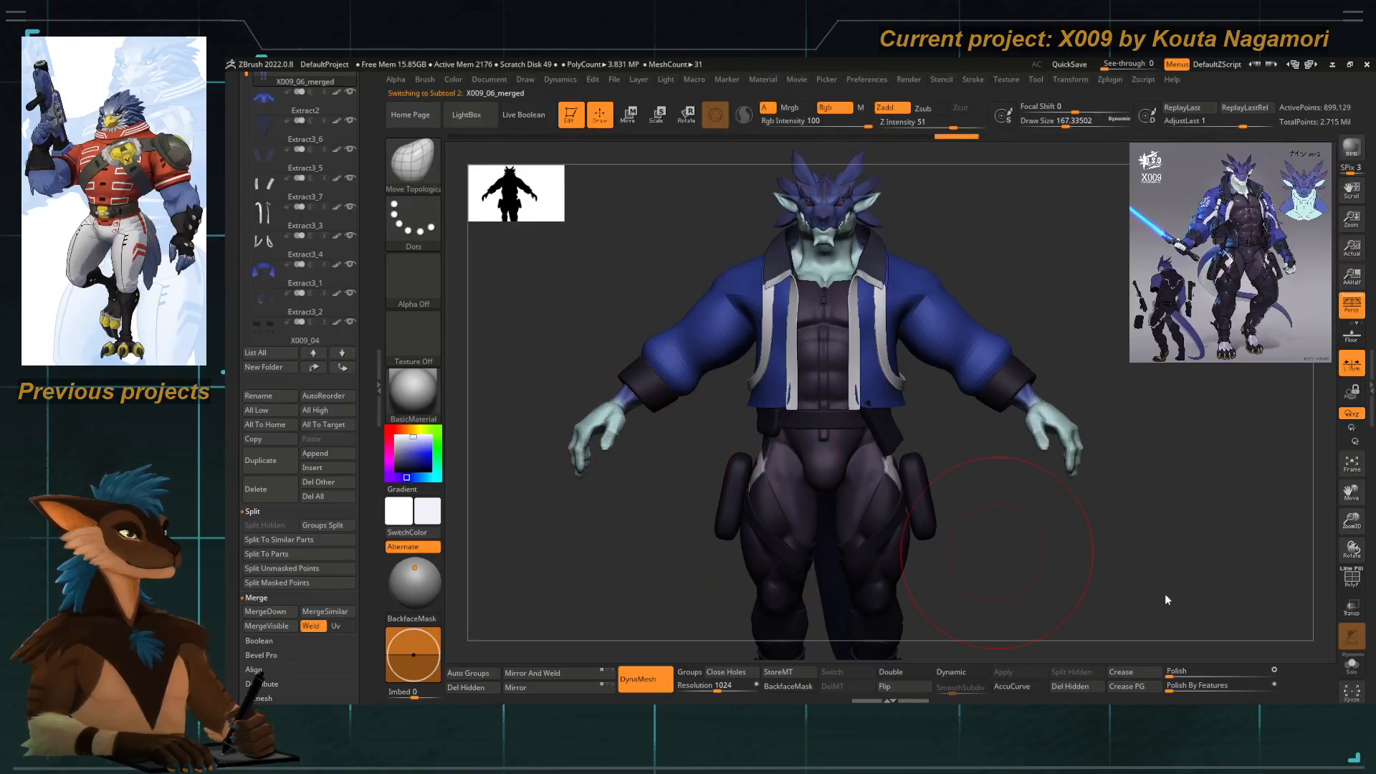
left_click(1351, 663)
key("f")
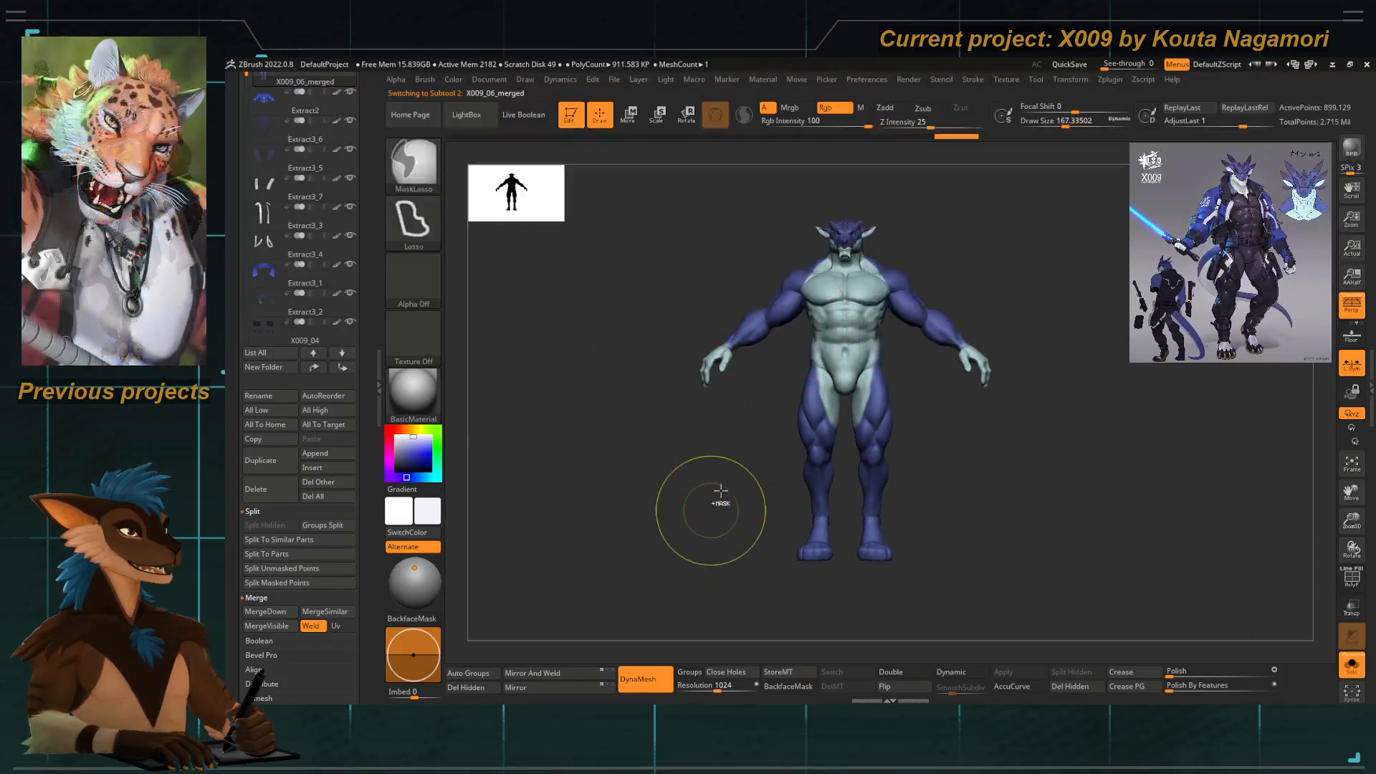
key("f")
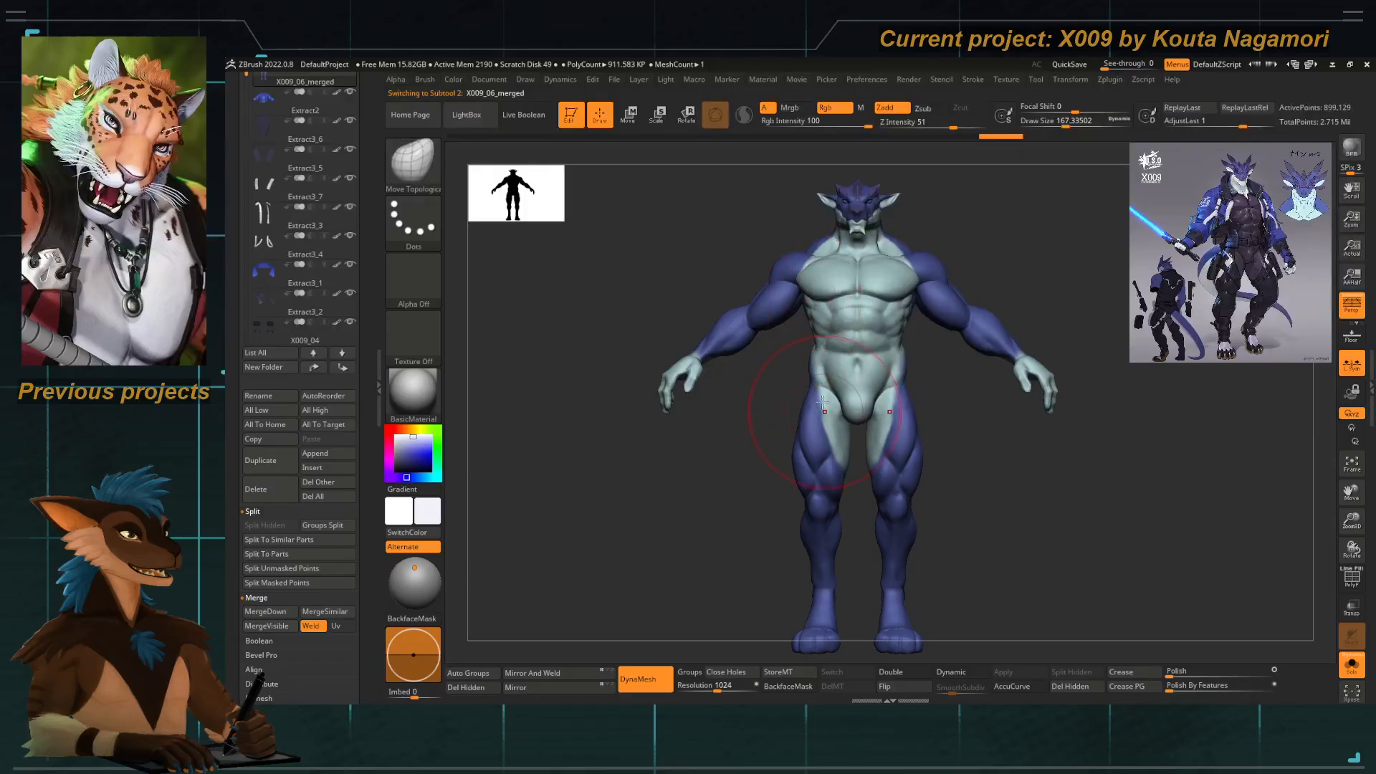
left_click(1351, 664)
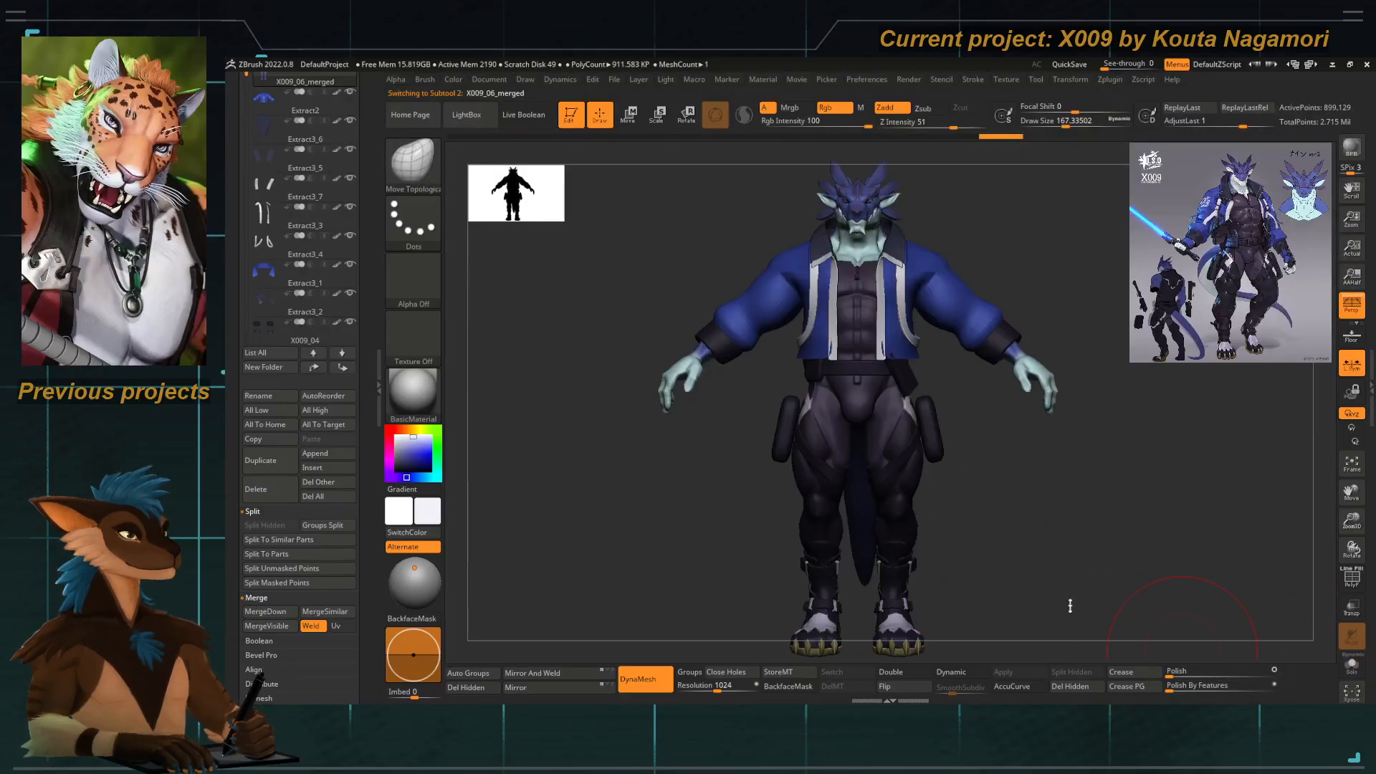
Refine the jacket's lower front corners with the Move Topological brush, reducing the draw size to about 97.
left_click_drag(731, 514, 769, 509)
left_click(807, 356, "alt")
key("f")
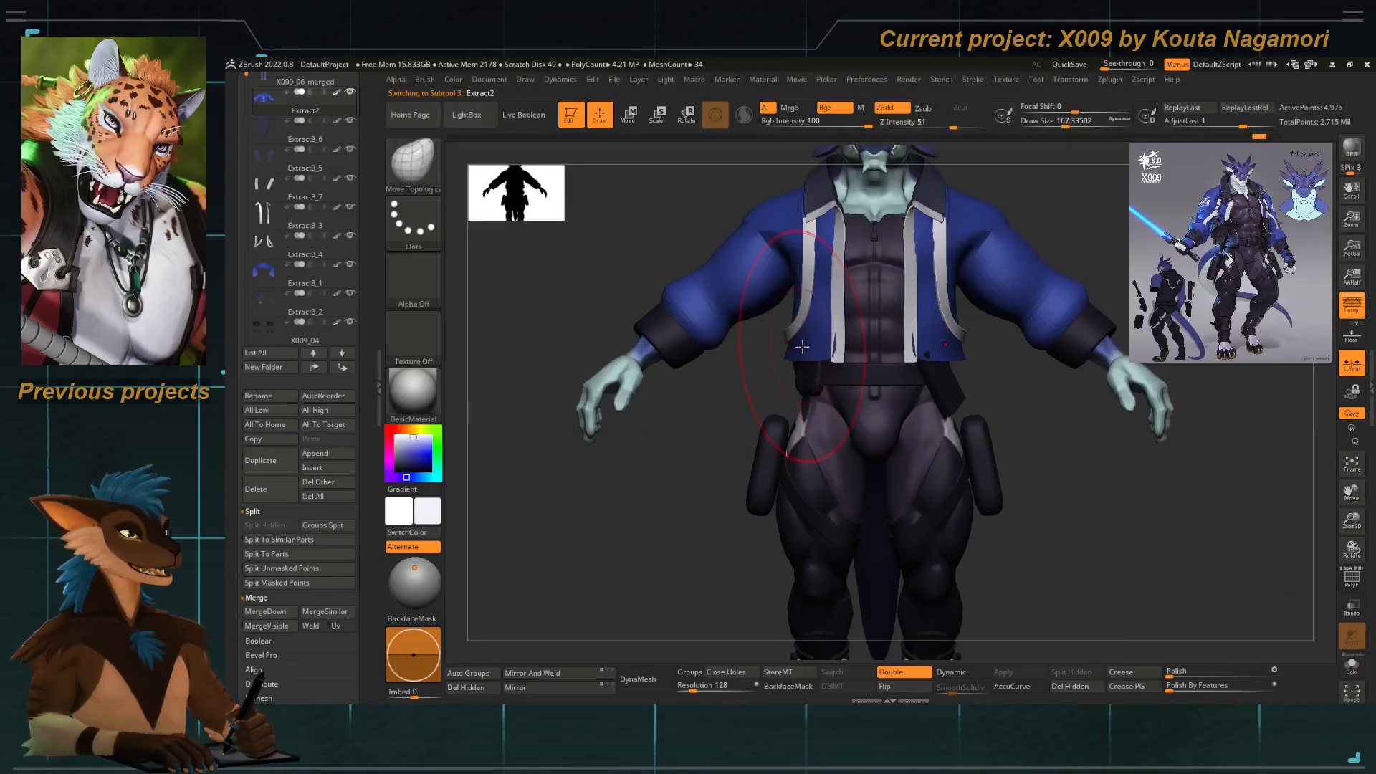
left_click_drag(742, 382, 769, 375)
key("b")
key("m")
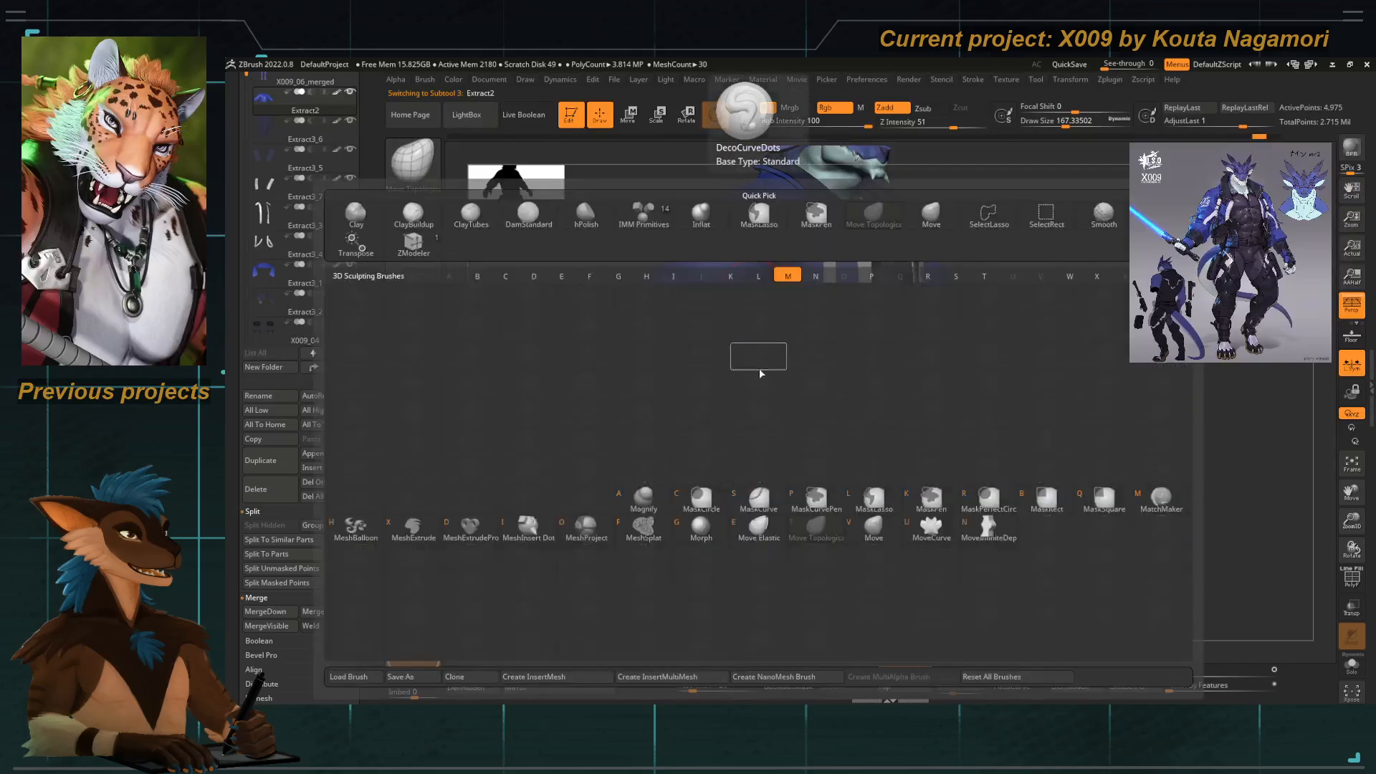
key("t")
key("space")
left_click_drag(768, 367, 789, 350)
key("space")
left_click_drag(837, 365, 823, 358)
key("space")
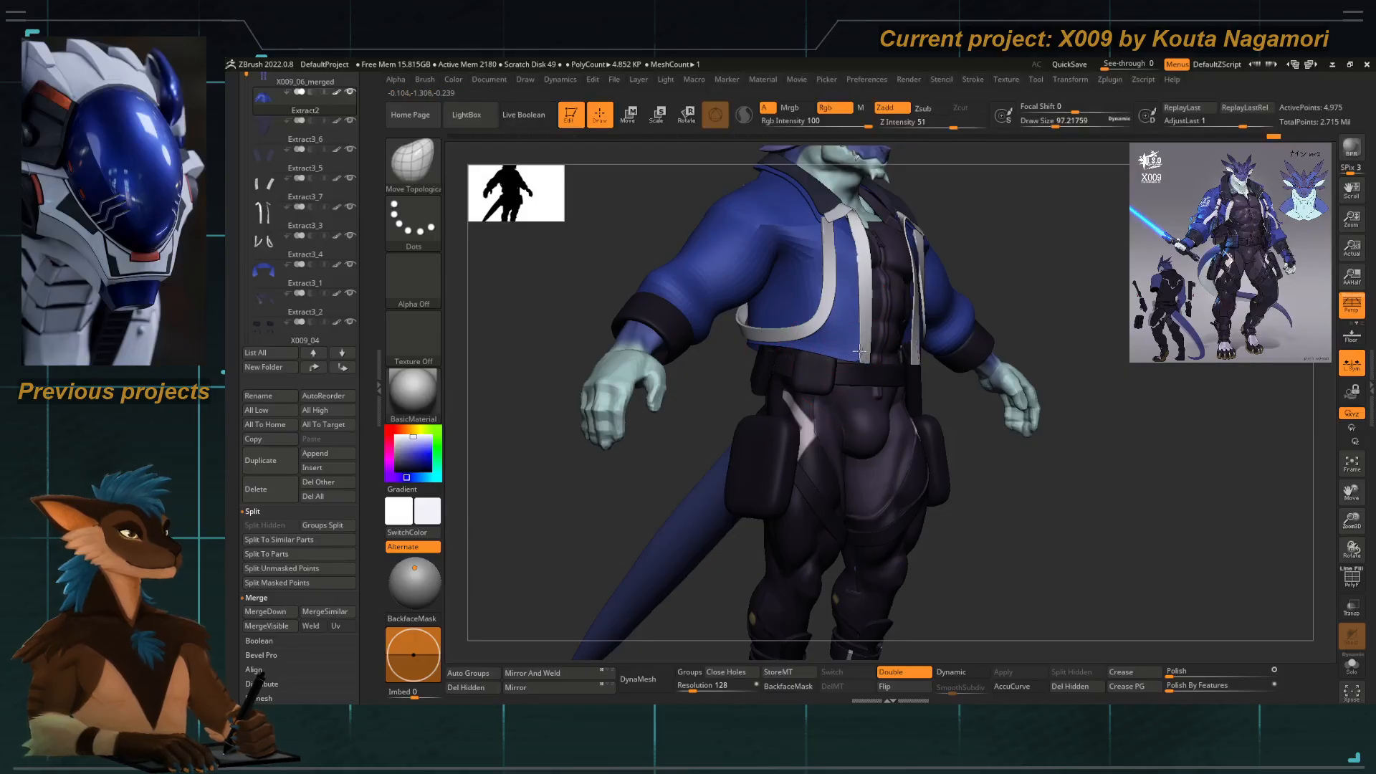
Select the curved white side trim and adjust it along the jacket's front sides with the Move Topological brush.
left_click_drag(635, 462, 706, 420, "shift")
left_click_drag(785, 402, 869, 507, "alt")
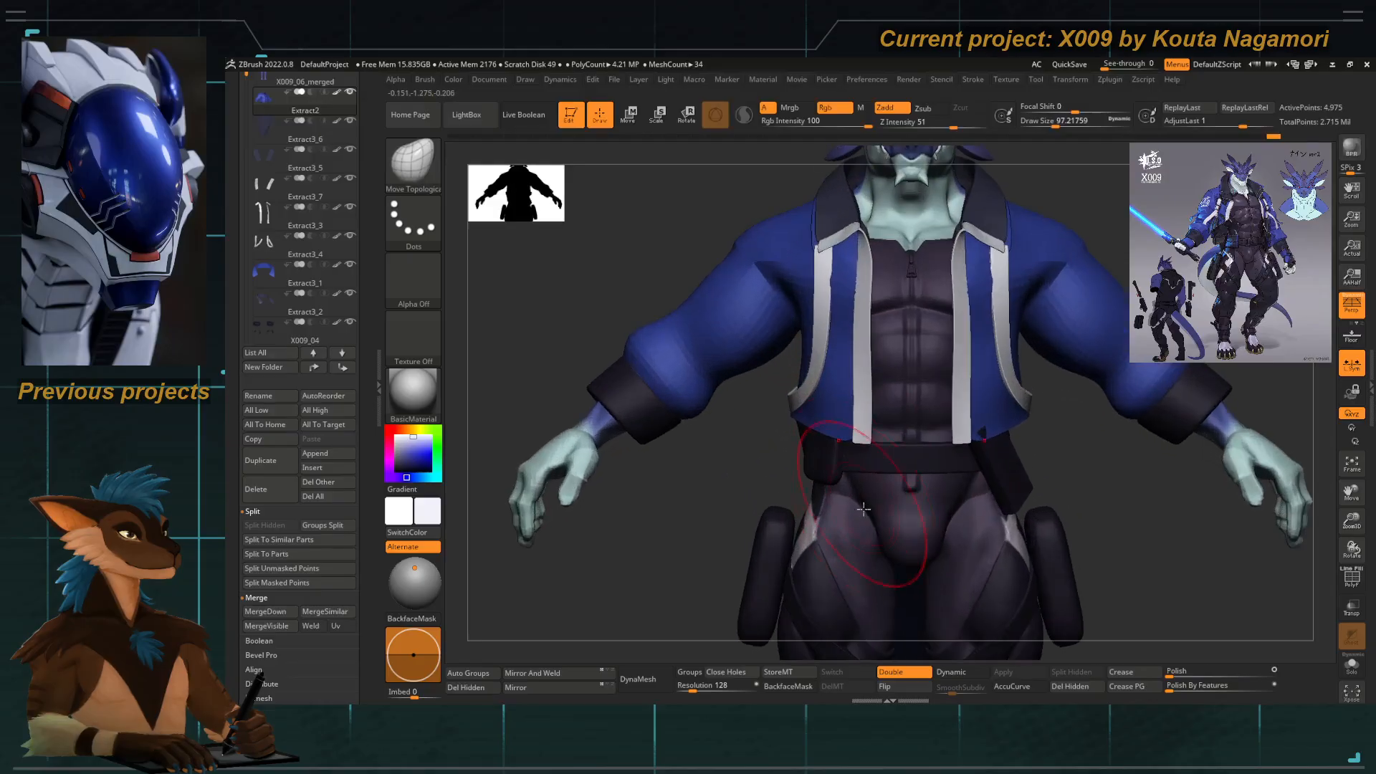
left_click(797, 398, "alt")
key("space")
left_click_drag(788, 403, 824, 416)
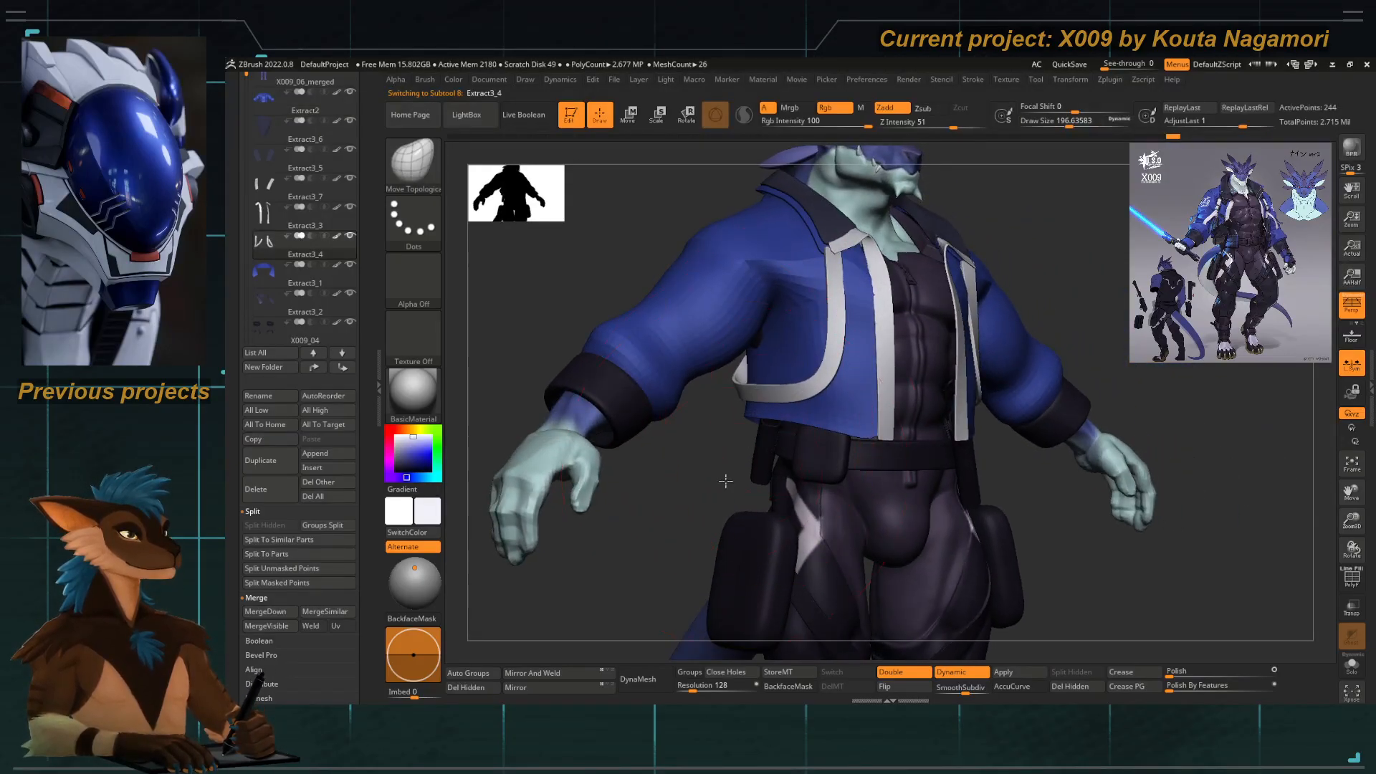
left_click_drag(725, 480, 685, 477, "shift")
key("space")
left_click_drag(766, 402, 758, 402)
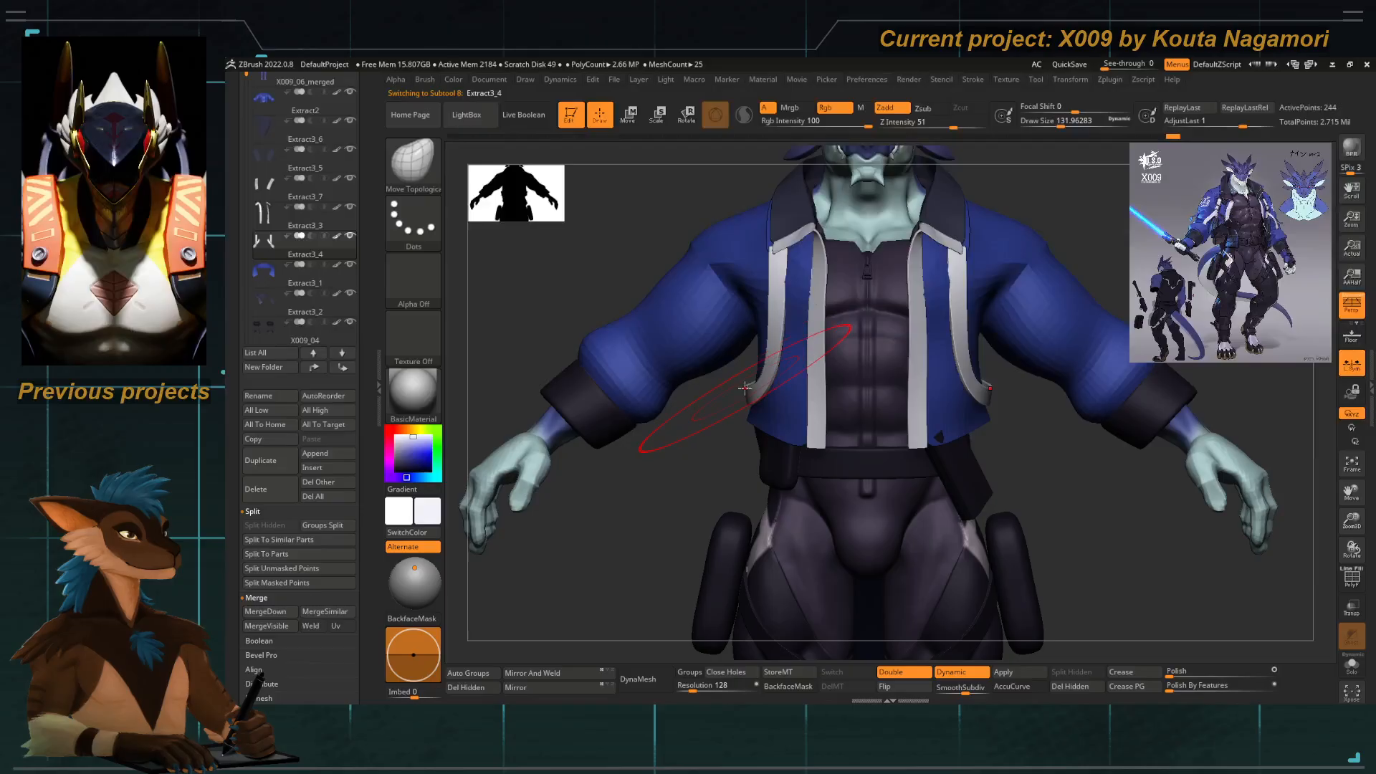
Select the jacket from behind and reshape its back hem with a draw size of about 77.
left_click_drag(706, 448, 932, 463)
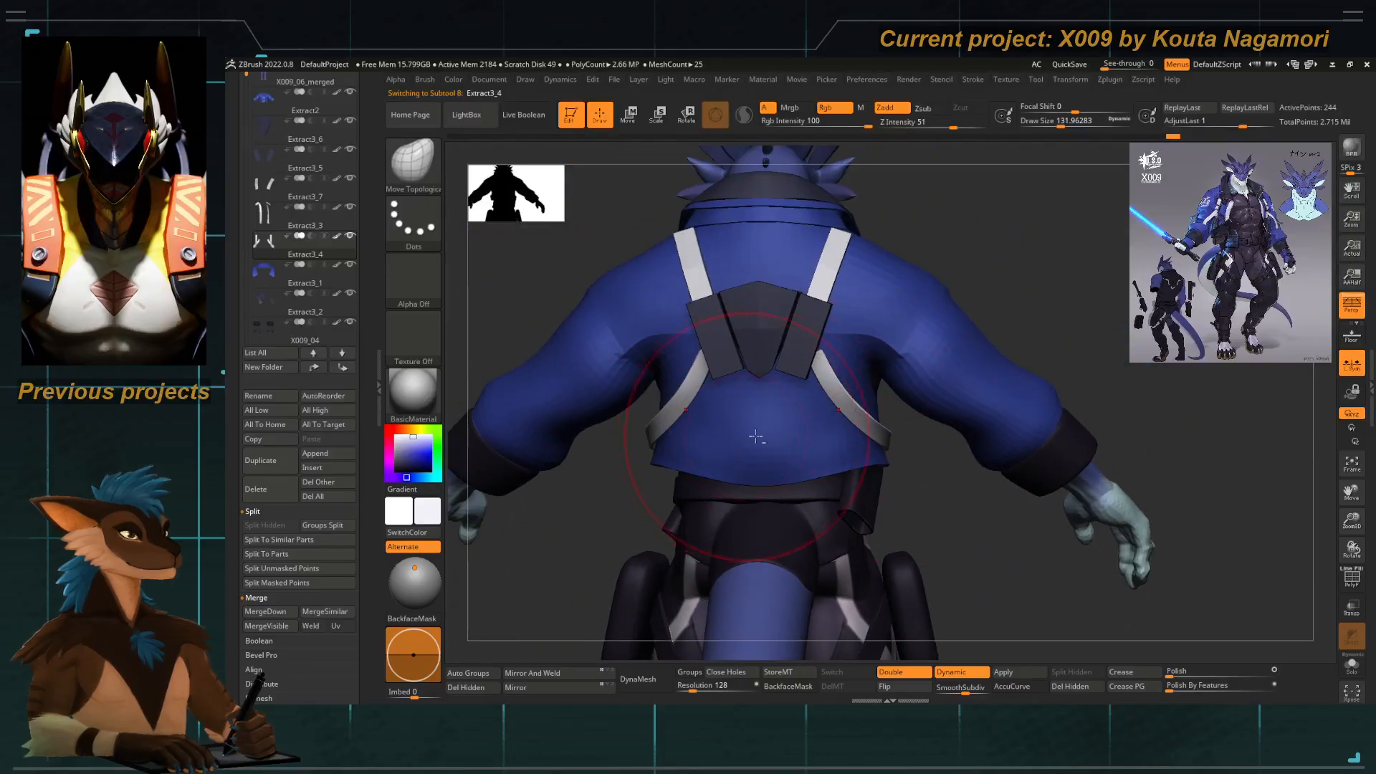
left_click_drag(761, 466, 801, 453, "alt")
left_click(785, 465, "alt")
key("space")
mouse_move(677, 529)
left_mouse_down()
mouse_move(602, 521)
mouse_move(812, 447)
left_mouse_up()
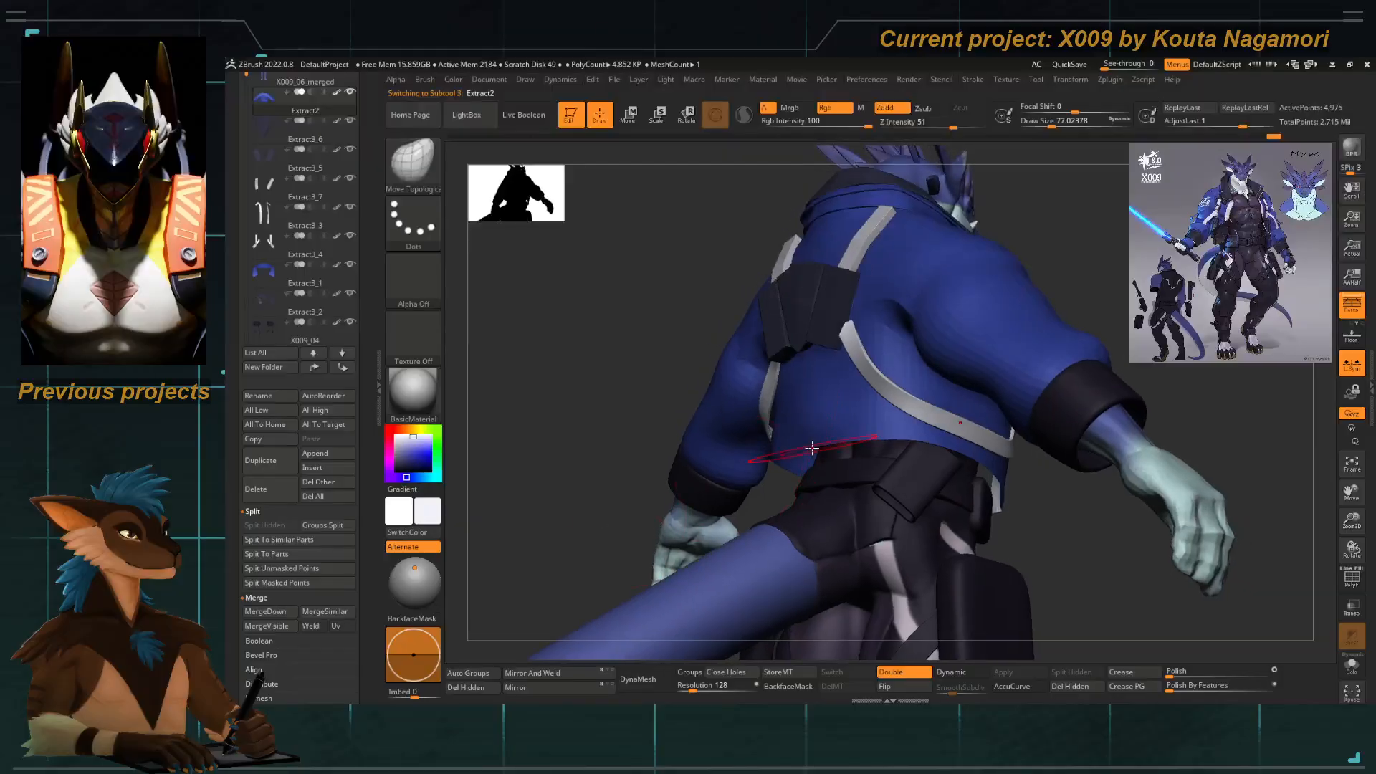
Smooth the jacket's lower back near the hem with the hPolish brush at a draw size of about 101.
key("b")
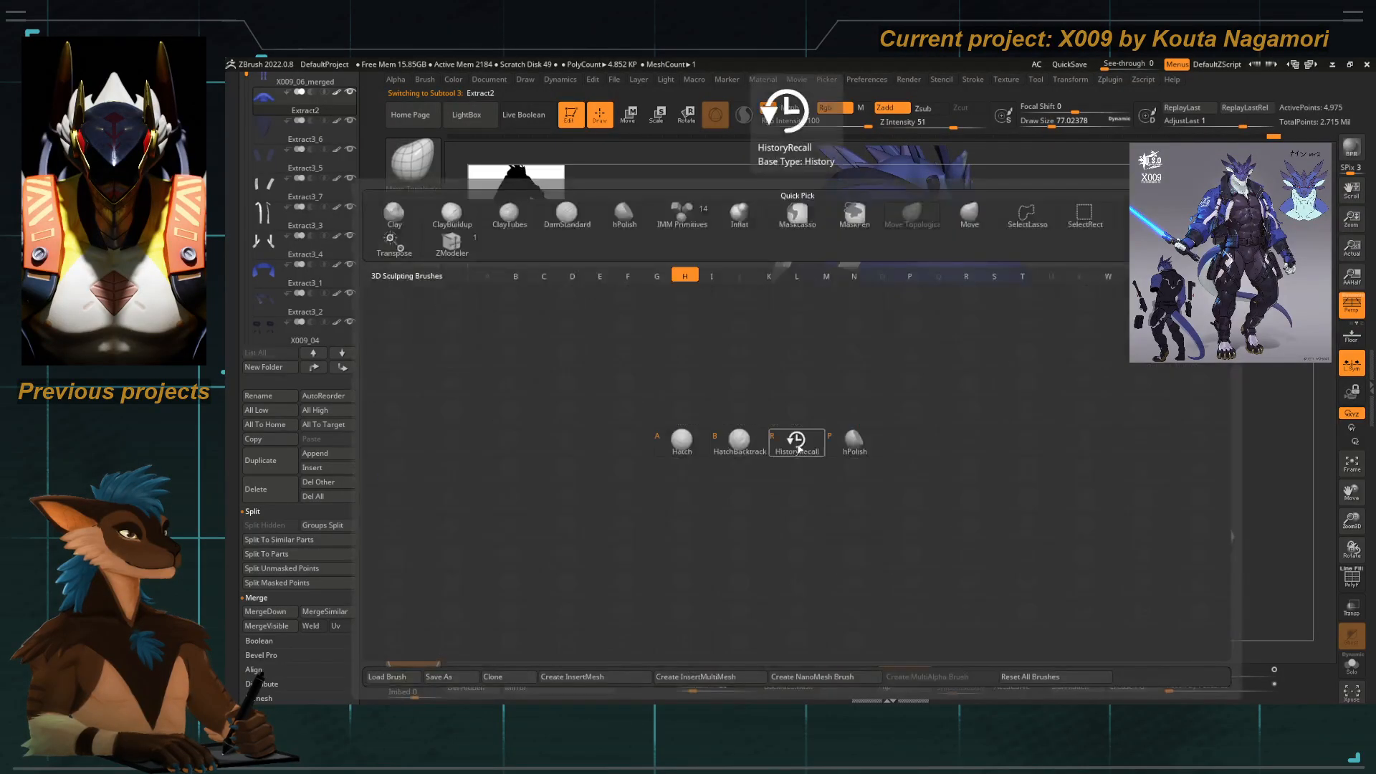
key("h")
key("p")
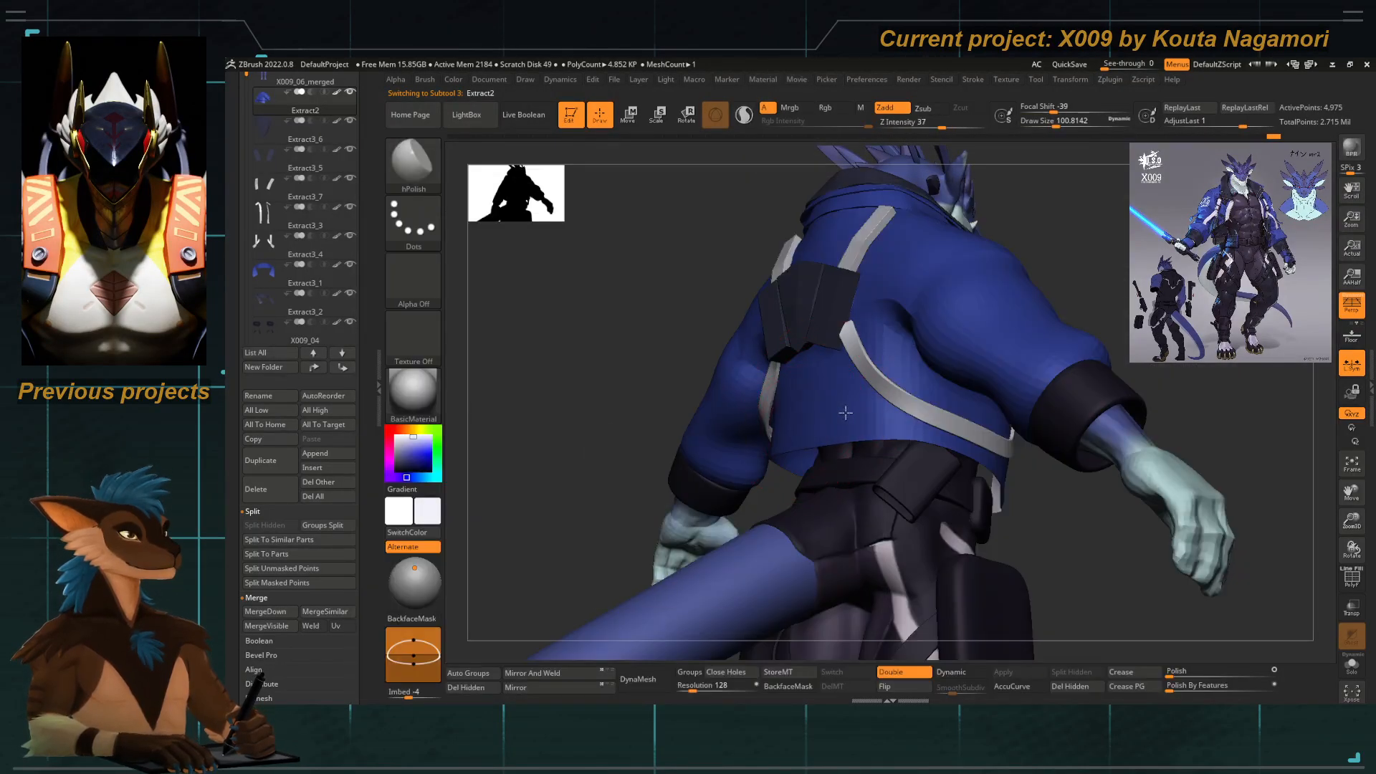
left_click_drag(520, 351, 599, 332, "shift")
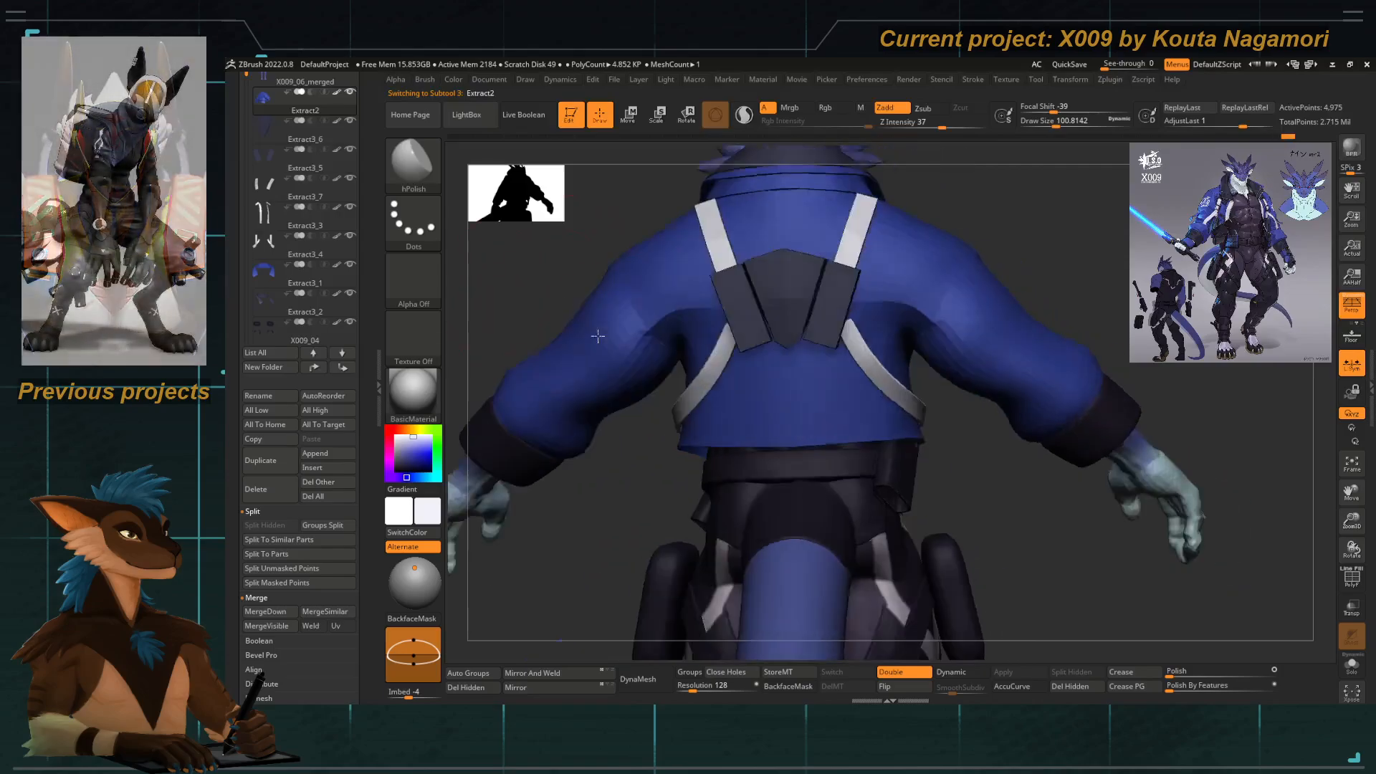
right_click_drag(730, 473, 772, 435, "ctrl")
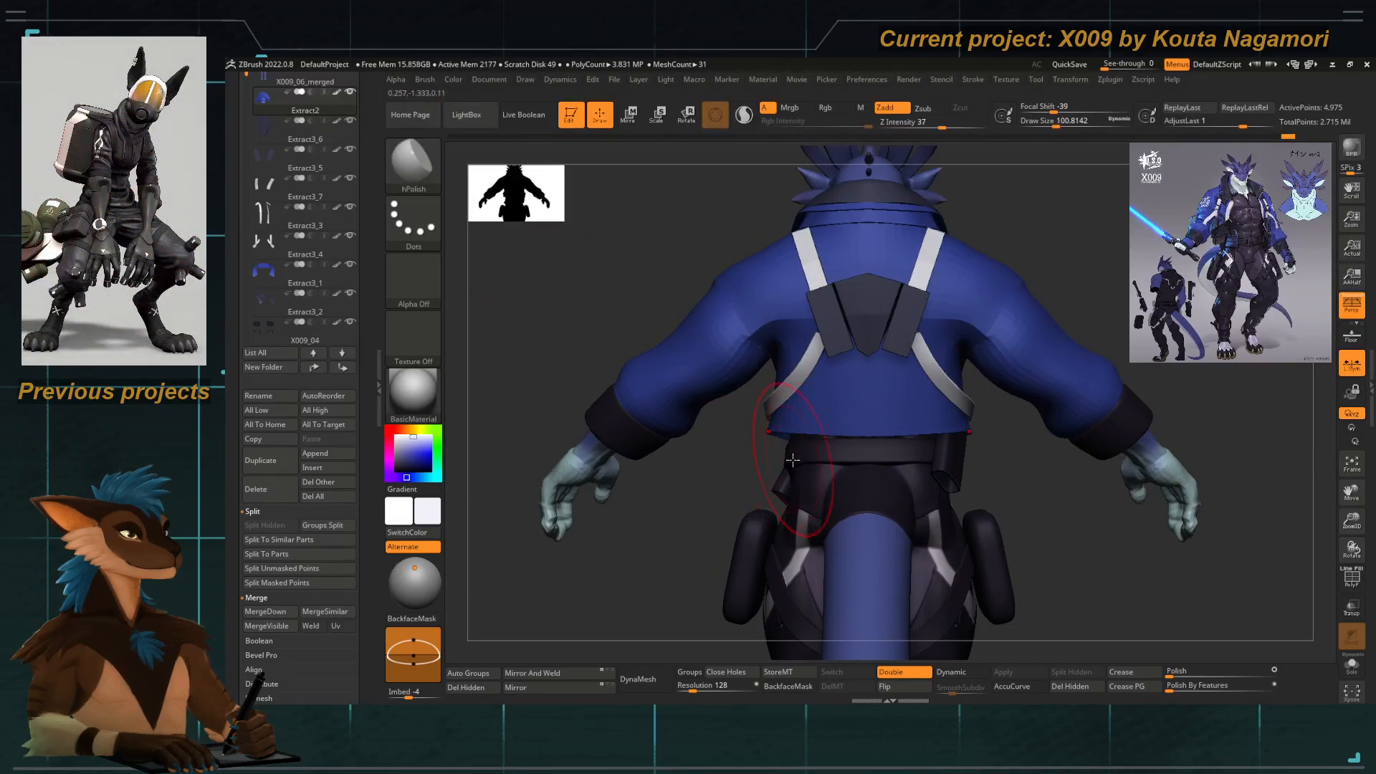
Pull the middle of the jacket's back hem down into a gentle curve using Move Topological at about size 71.
key("b")
key("m")
key("t")
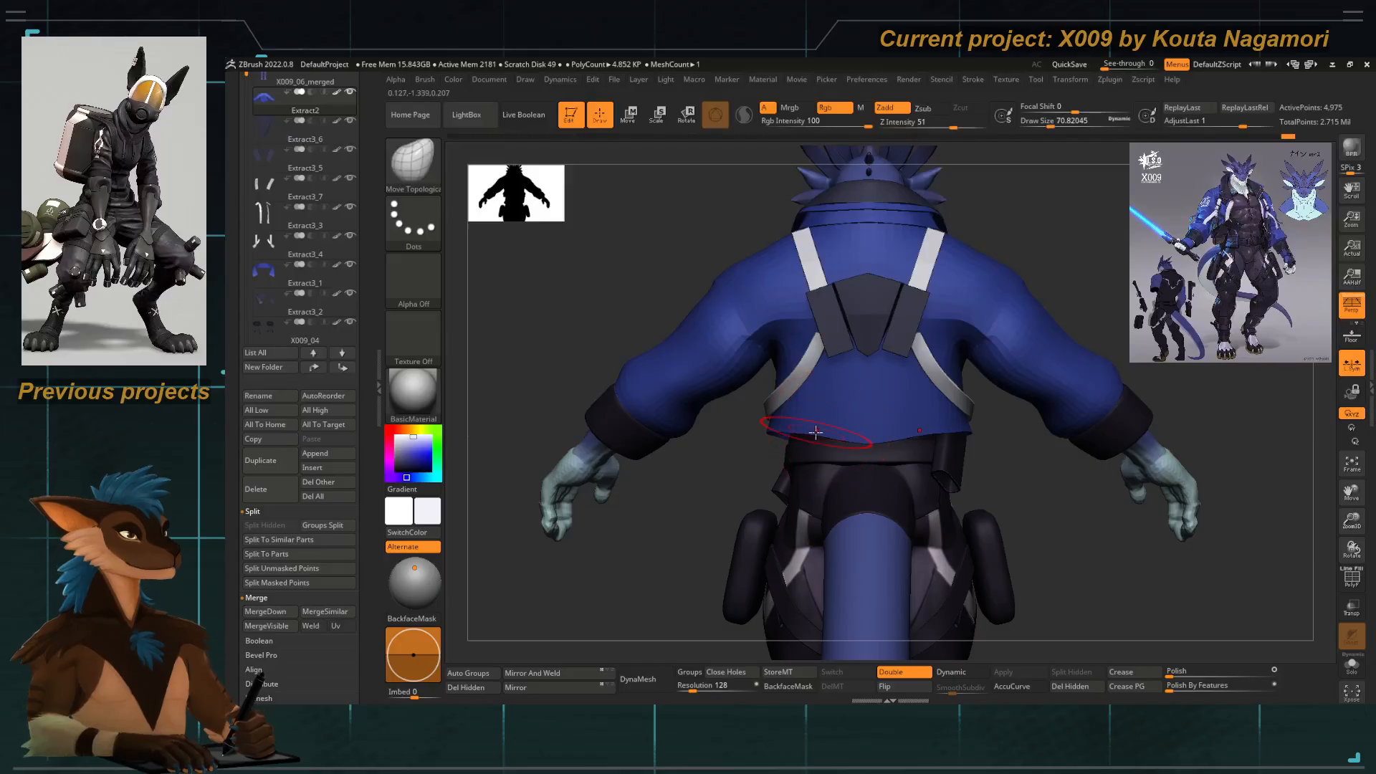
right_click_drag(831, 441, 785, 390, "ctrl")
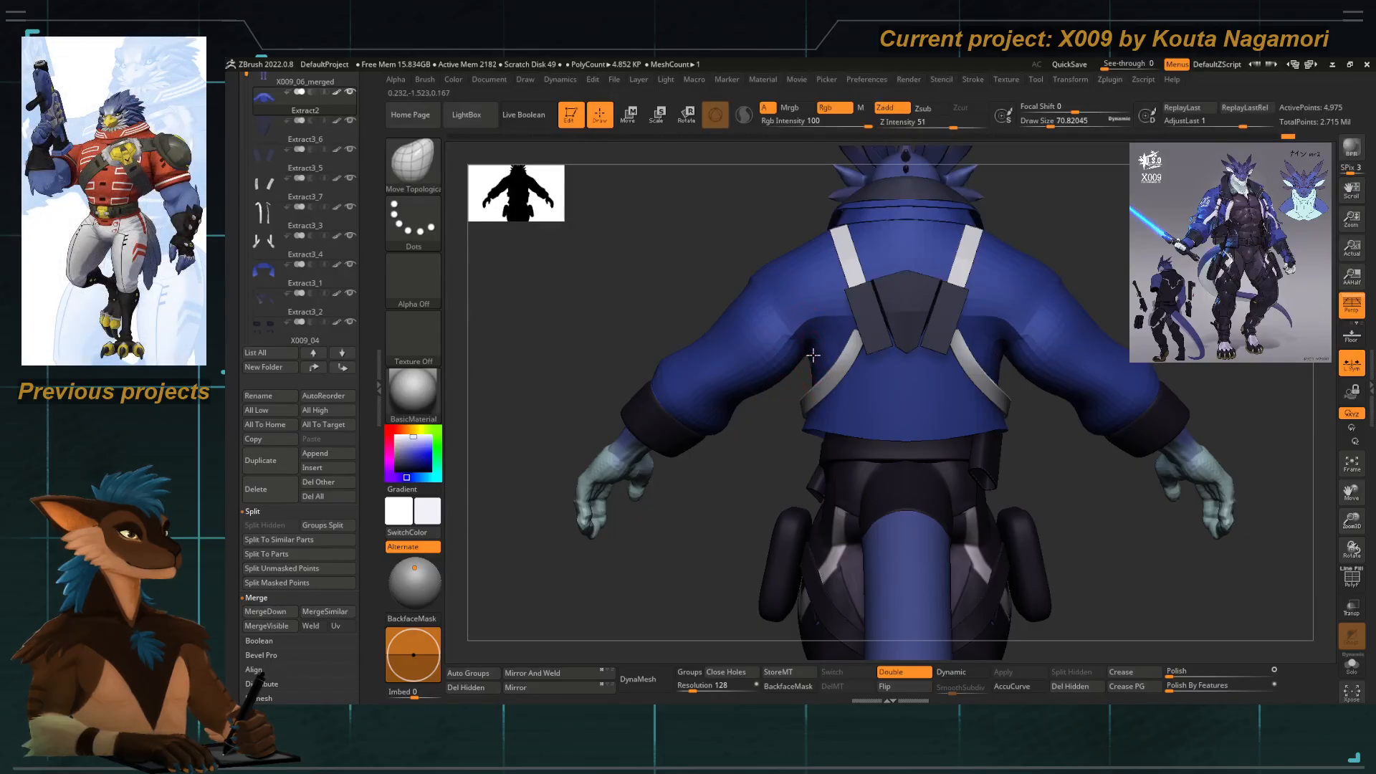
Adjust the jacket sleeves' undersides with a draw size of about 108 and compare the shape from the front.
key("space")
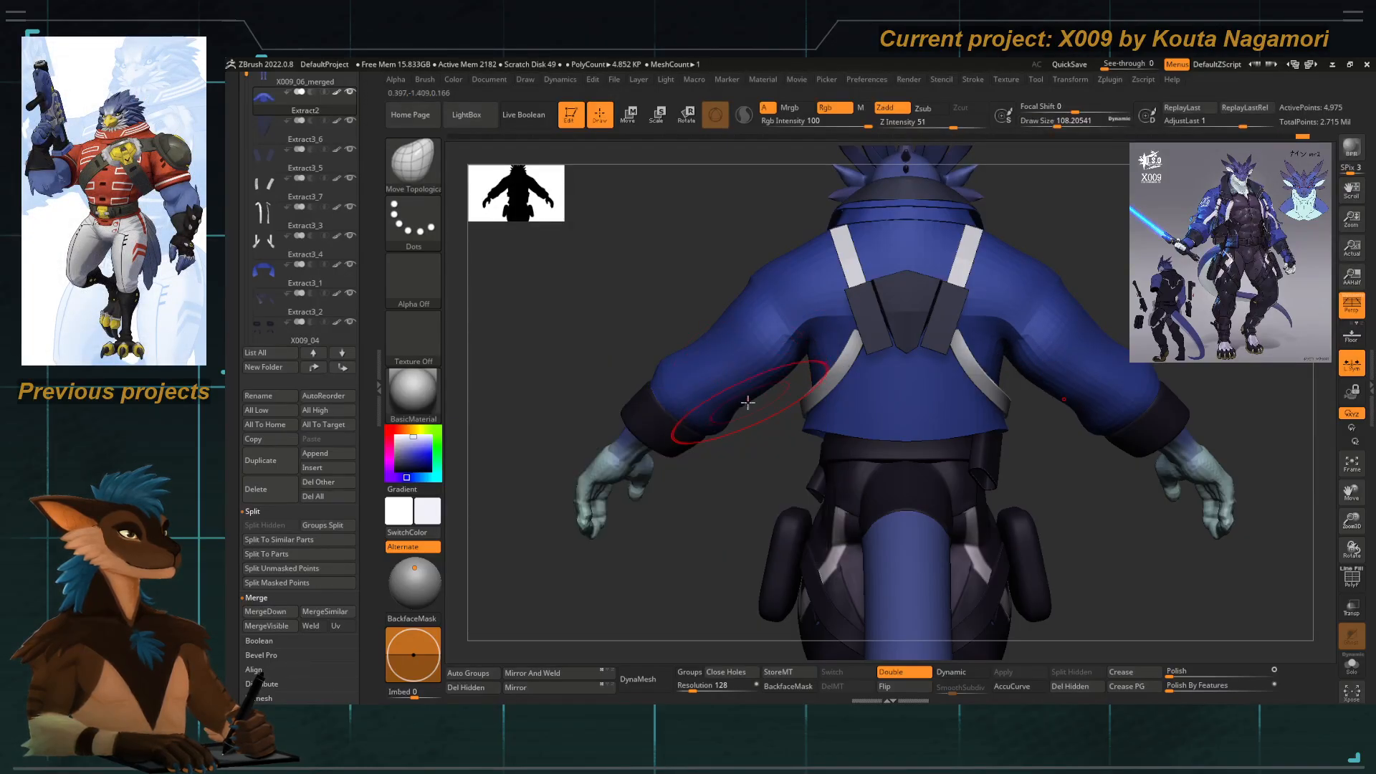
right_click_drag(745, 411, 882, 393)
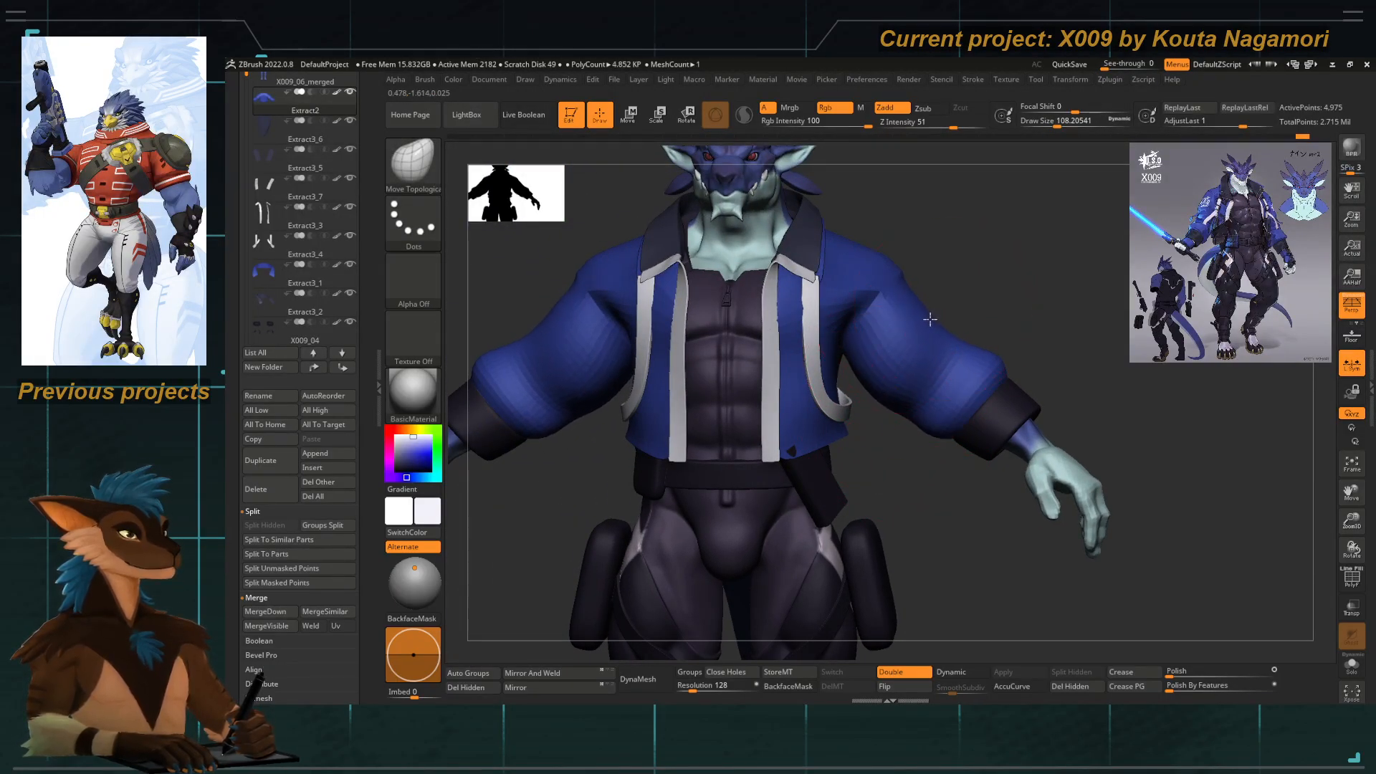
right_click_drag(926, 323, 802, 286, "ctrl")
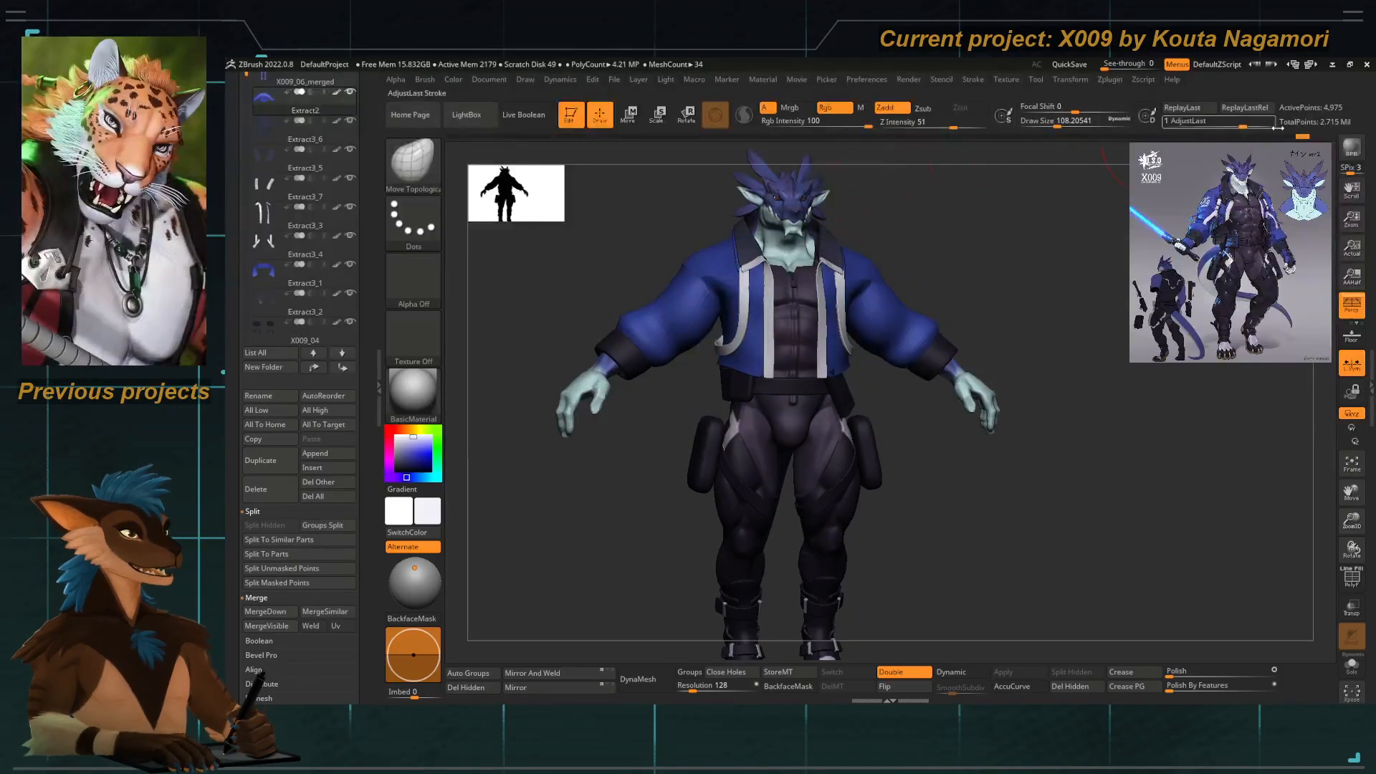
left_click(1300, 138)
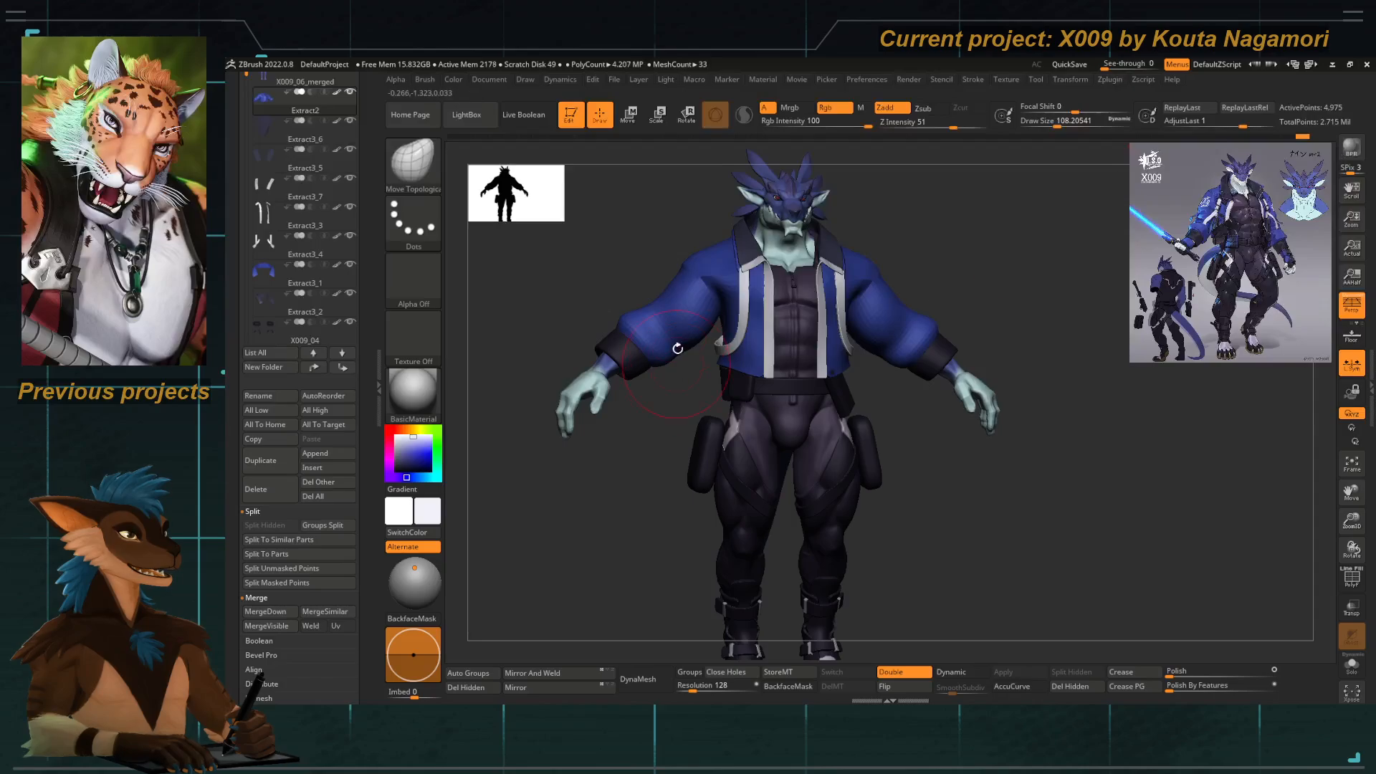
Adjust the jacket's lower front hem with the Move Topological brush at draw sizes of about 83, 37 and 54.
left_click_drag(666, 424, 723, 473)
key("space")
left_click_drag(797, 399, 789, 399)
right_click_drag(725, 426, 757, 425, "alt")
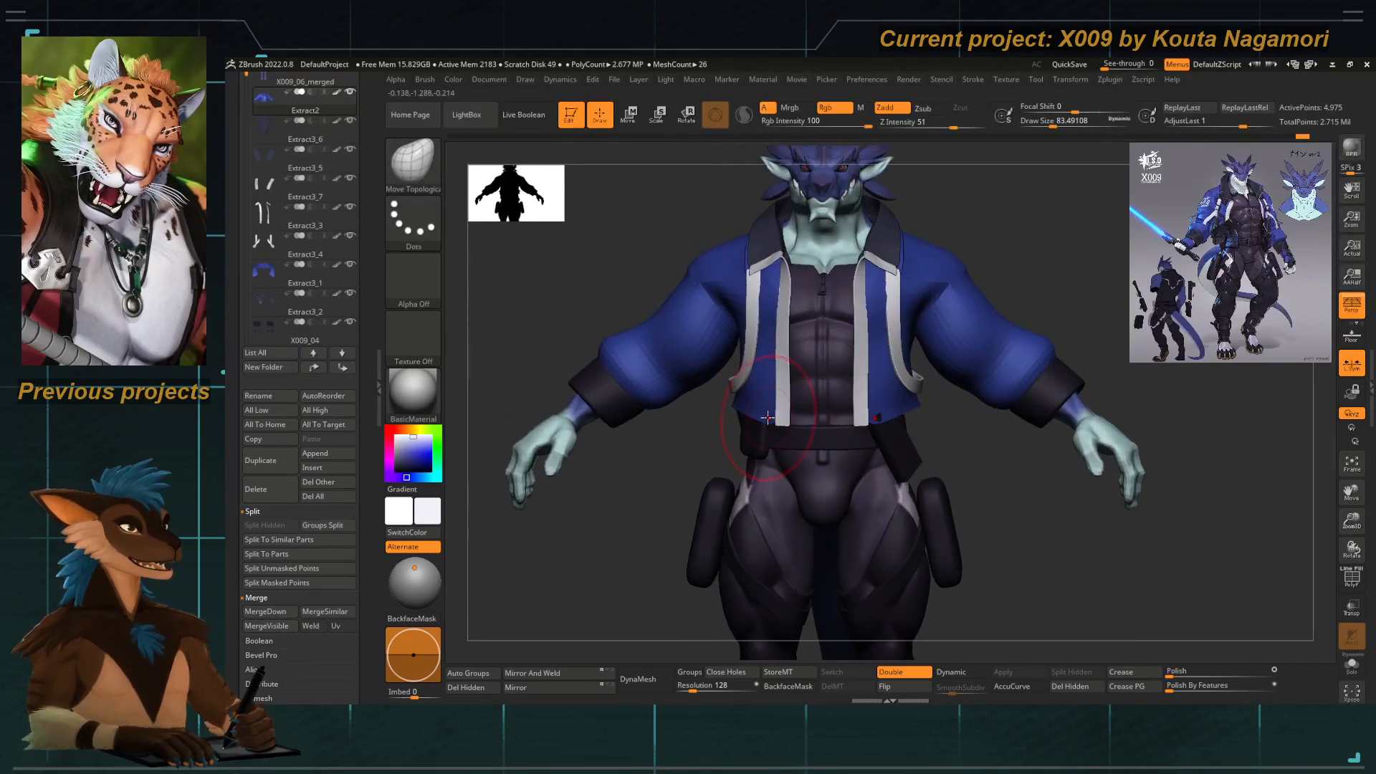
key("space")
key("space")
left_click_drag(783, 422, 772, 422)
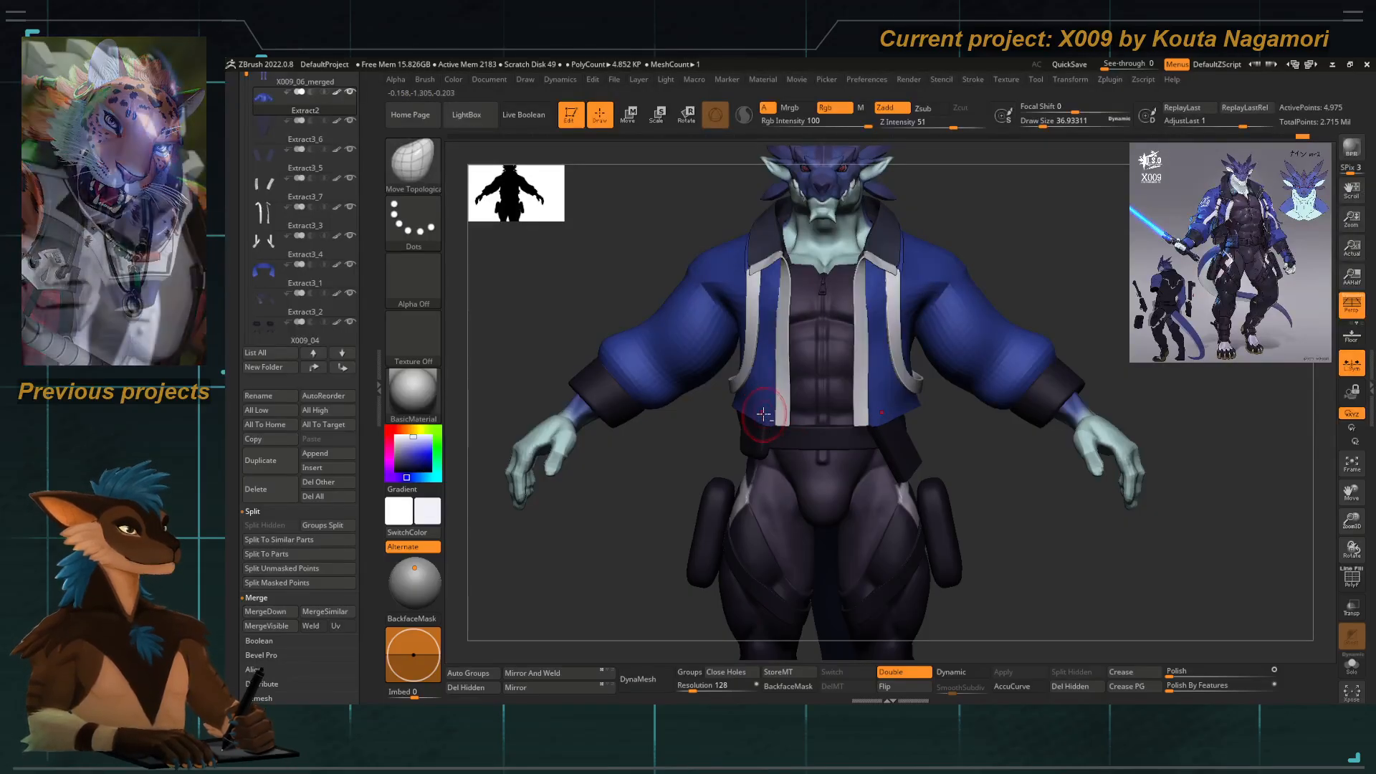
key("space")
left_click_drag(753, 414, 757, 414)
right_click_drag(745, 401, 759, 412, "alt")
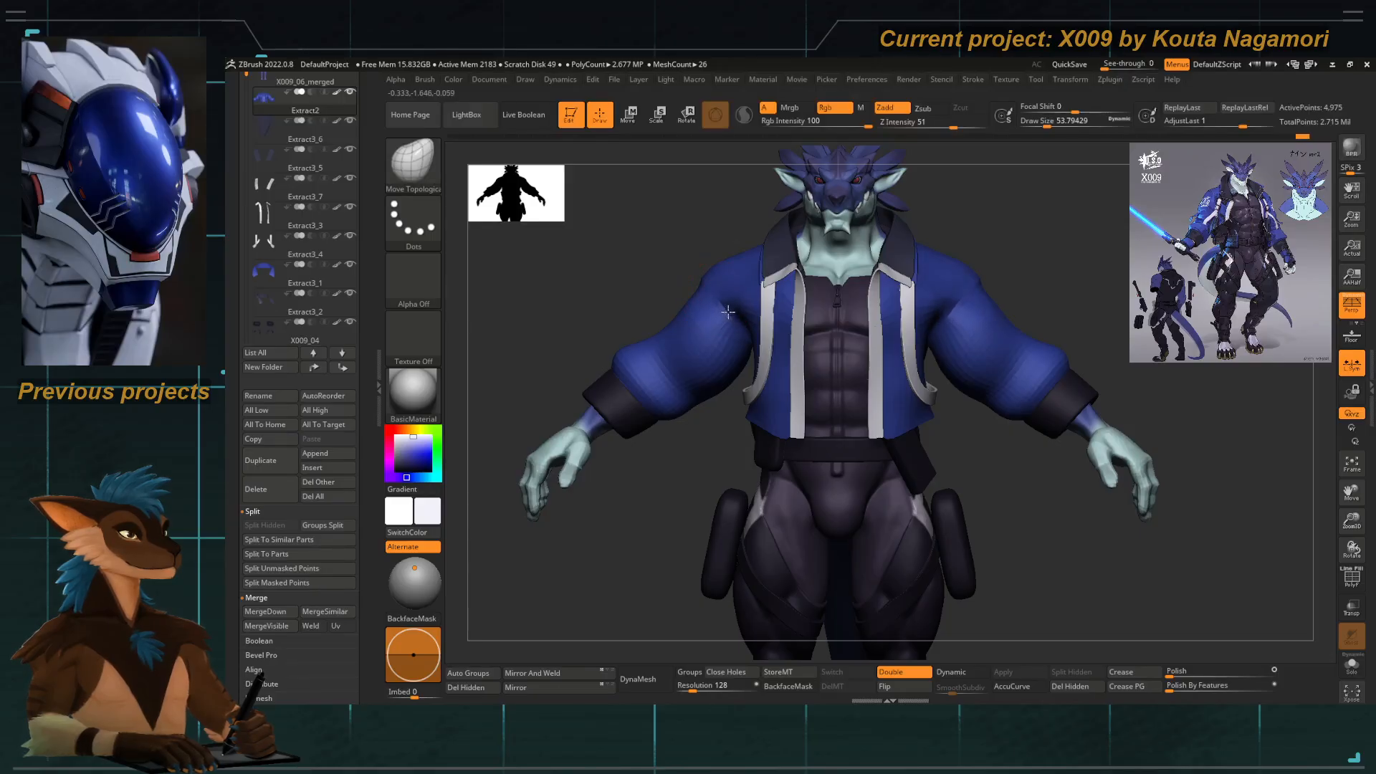
Switch to the DamStandard brush with a draw size of about 54 for work on the jacket sleeve.
right_click_drag(736, 299, 698, 346)
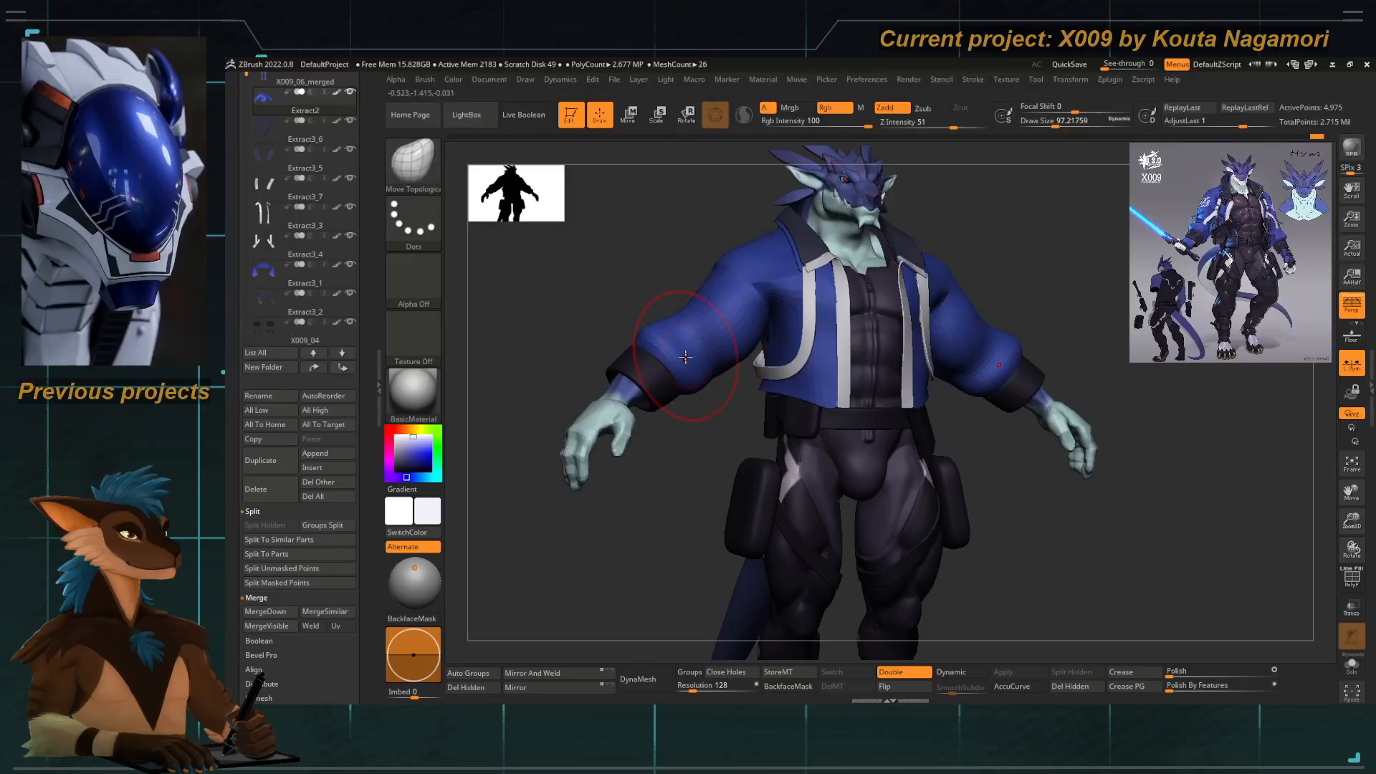
key("b")
key("d")
key("s")
key("space")
left_click_drag(701, 333, 716, 354)
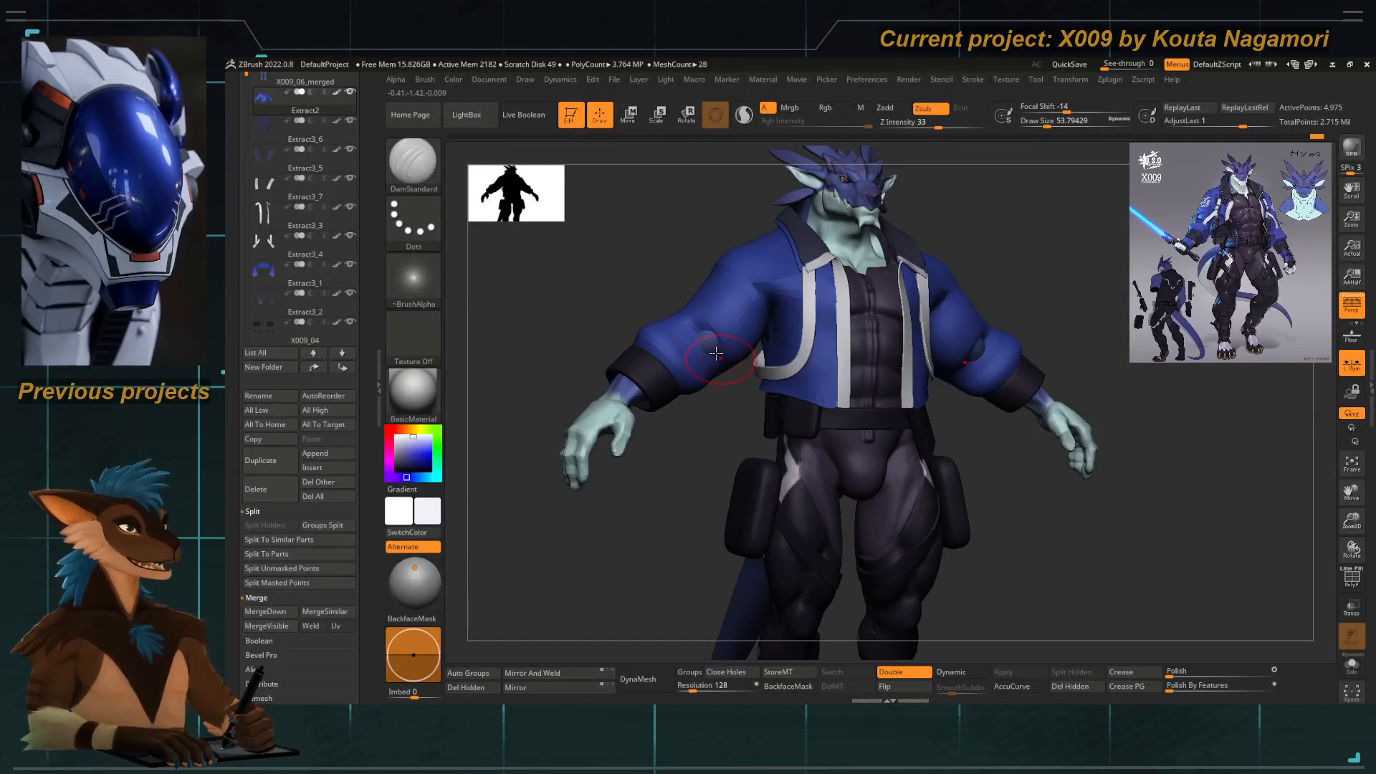
Check the jacket's wireframe and polygroups in a transparent view, and set the draw size to about 33.
left_click(1351, 608)
left_click(1351, 579)
right_click_drag(659, 536, 677, 527, "shift")
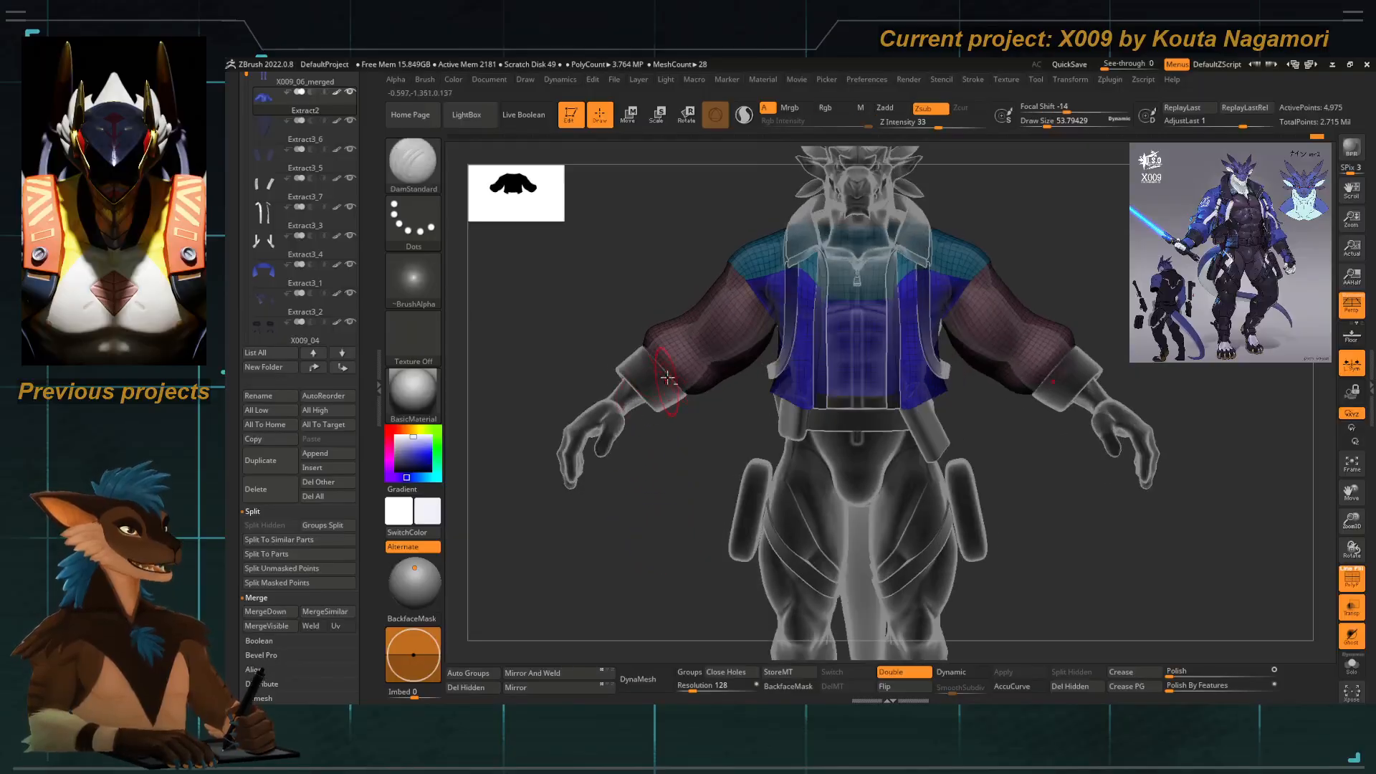
right_click_drag(668, 377, 722, 408, "ctrl")
key("space")
left_click_drag(706, 336, 695, 335)
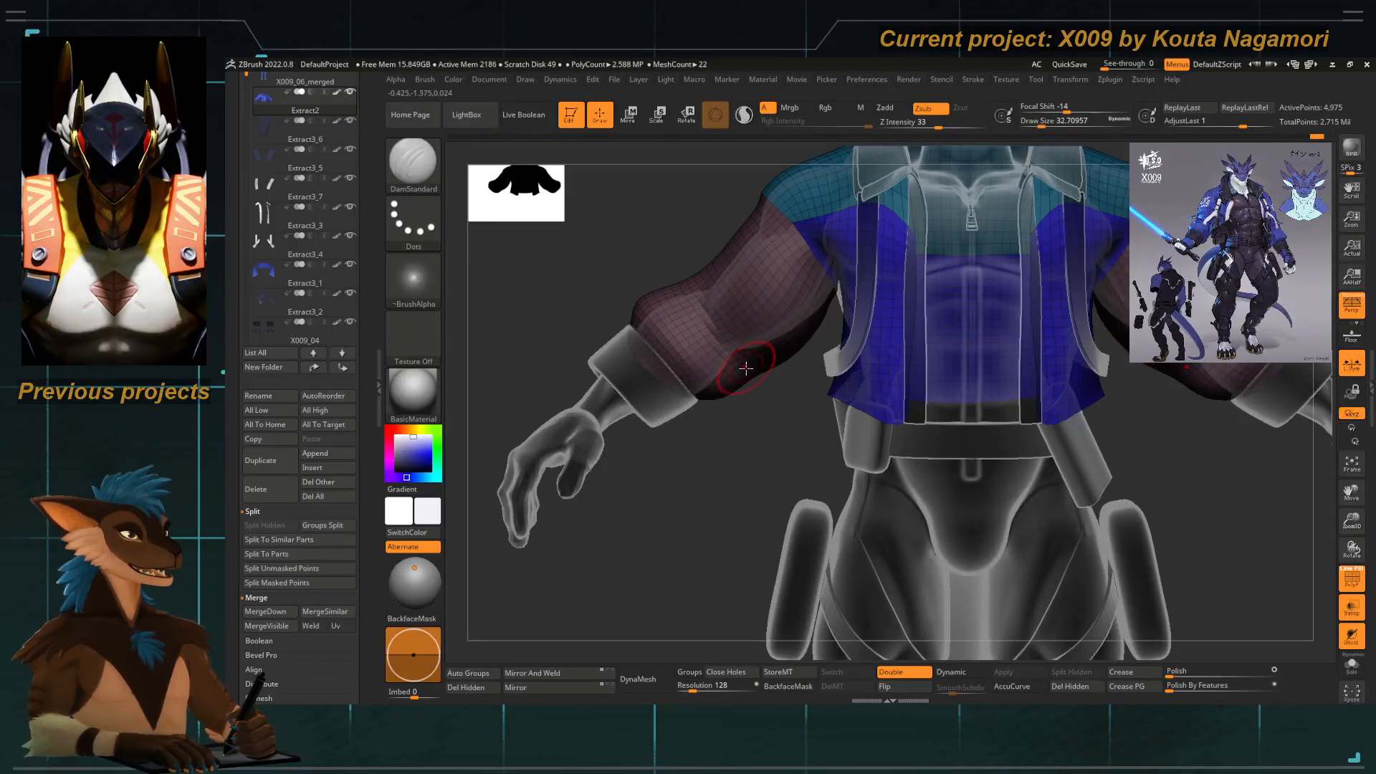
left_click(1352, 579)
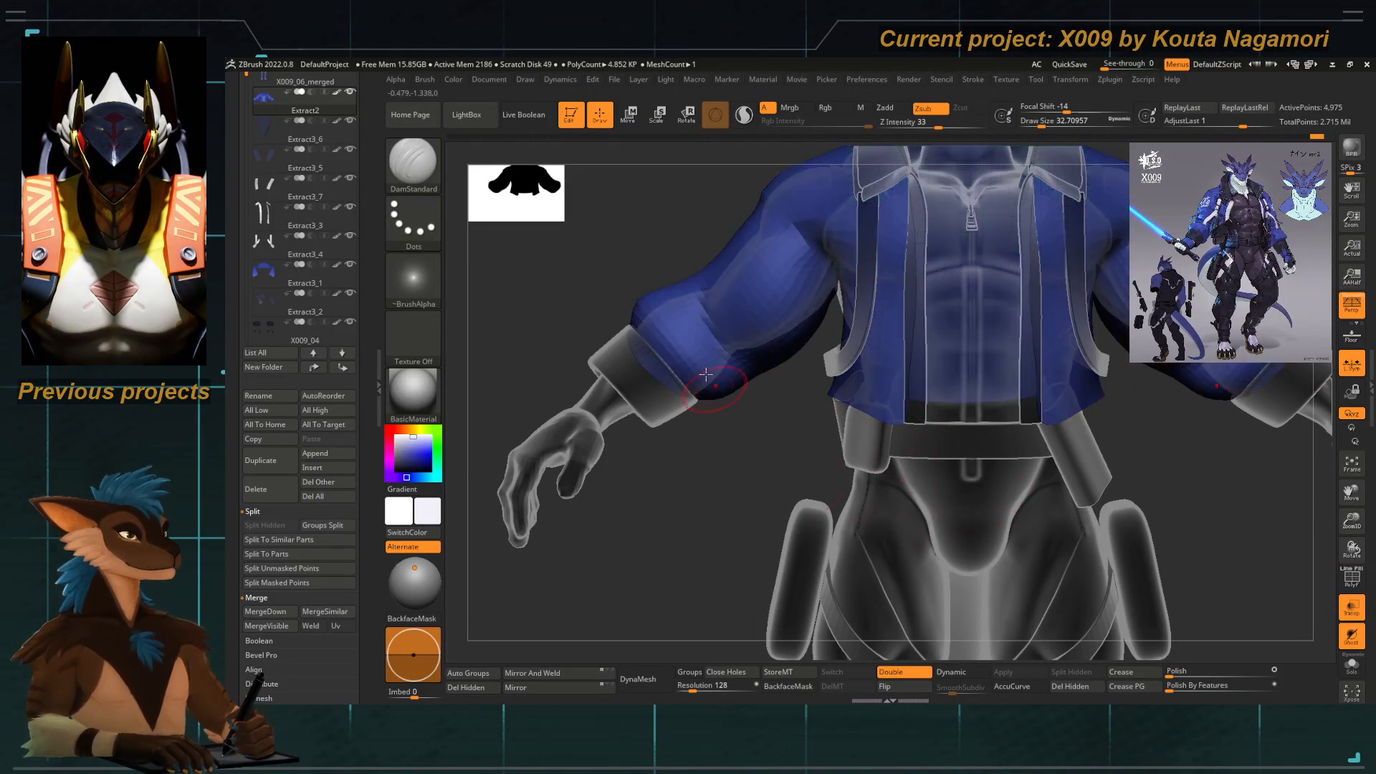
left_click(1351, 608)
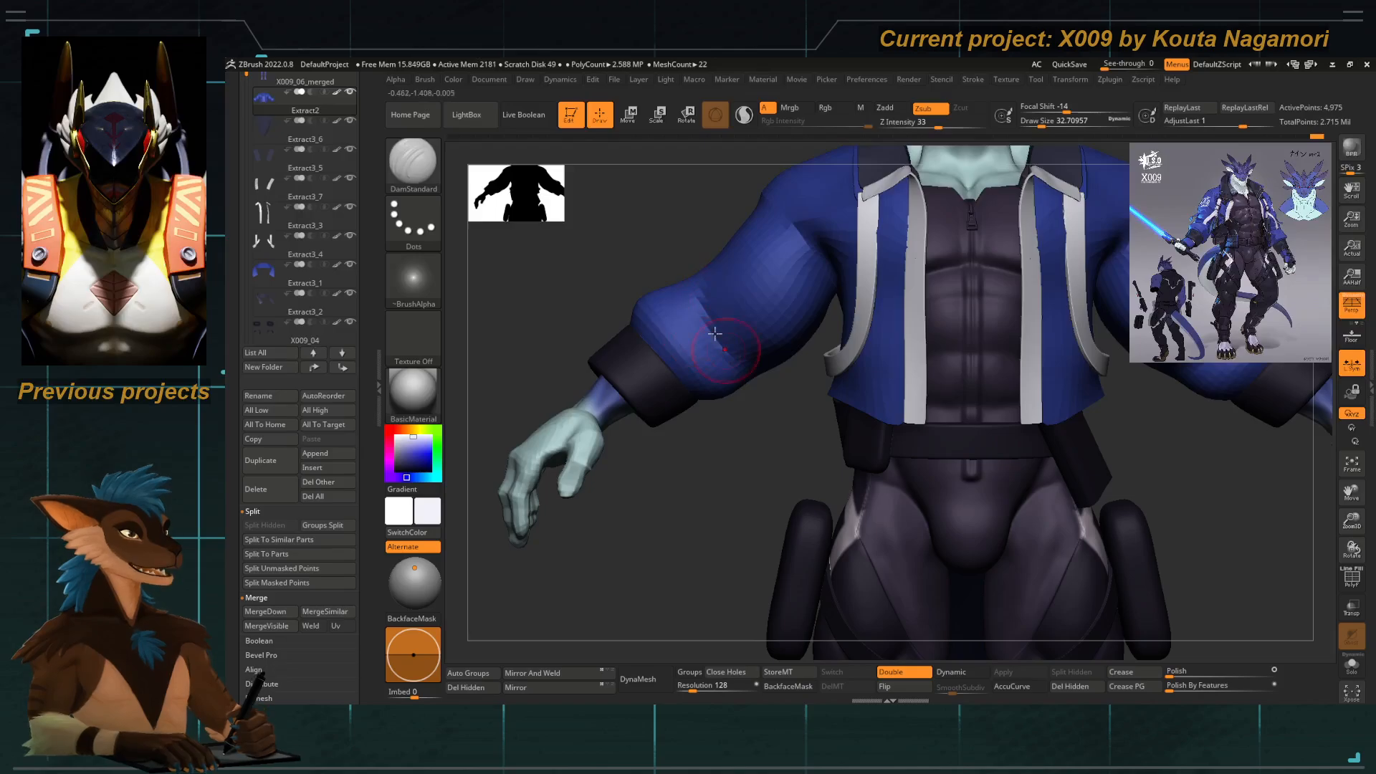
Carve crease folds around the lower sleeve above the cuff, front and back, with the DamStandard brush.
left_click_drag(735, 434, 758, 355)
left_click_drag(613, 520, 688, 464)
left_click_drag(758, 533, 799, 296)
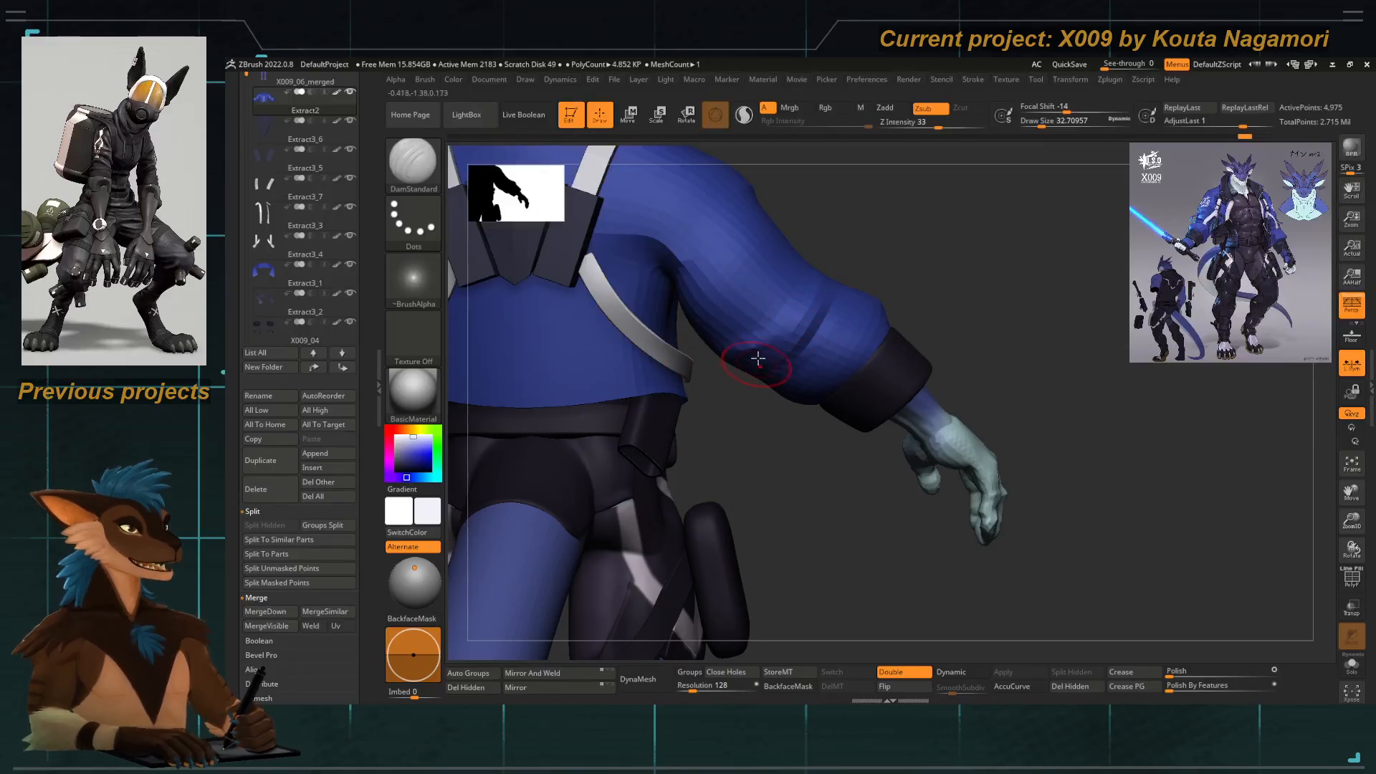
mouse_move(738, 363)
left_mouse_down()
mouse_move(768, 351)
mouse_move(672, 353)
mouse_move(723, 272)
mouse_move(659, 279)
mouse_move(688, 373)
left_mouse_up()
left_click_drag(687, 289, 698, 354)
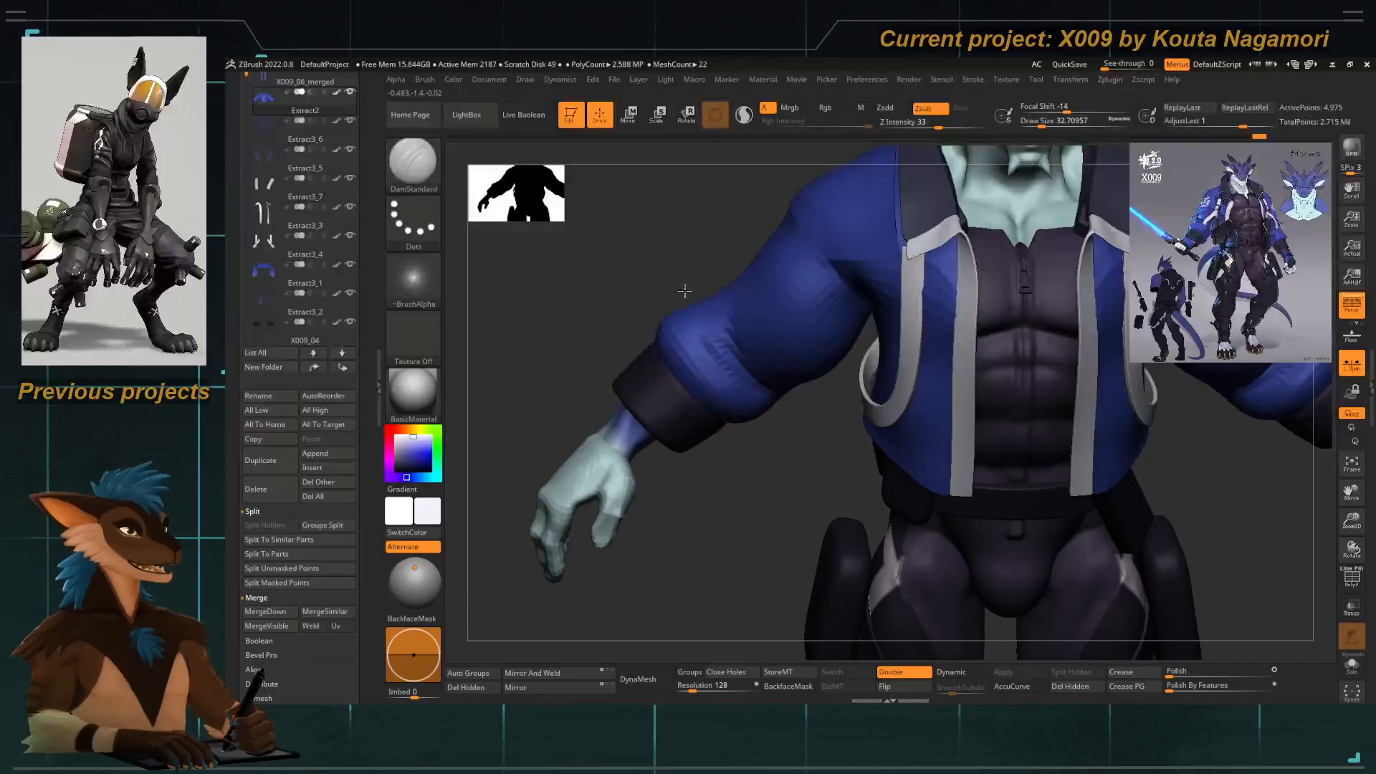
left_click_drag(680, 236, 728, 382)
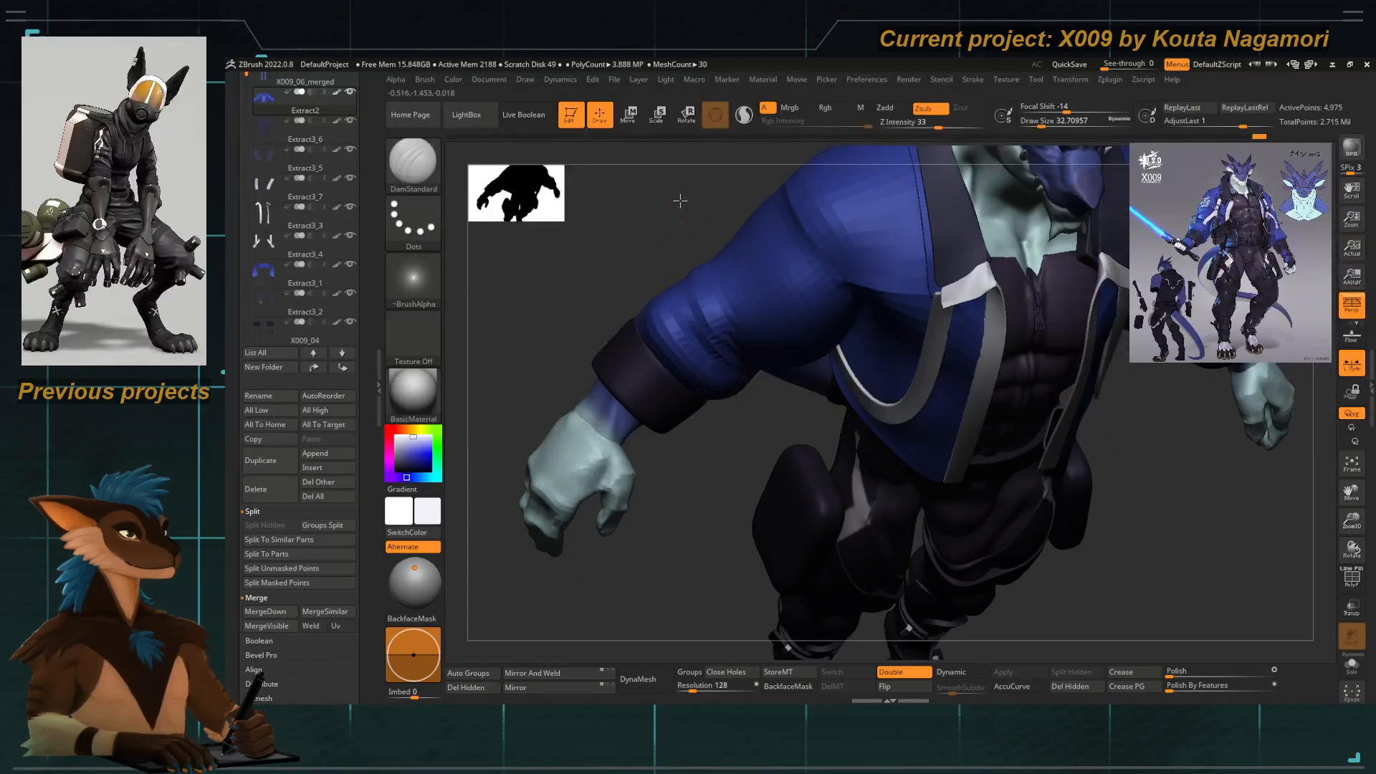
left_click_drag(652, 168, 734, 428)
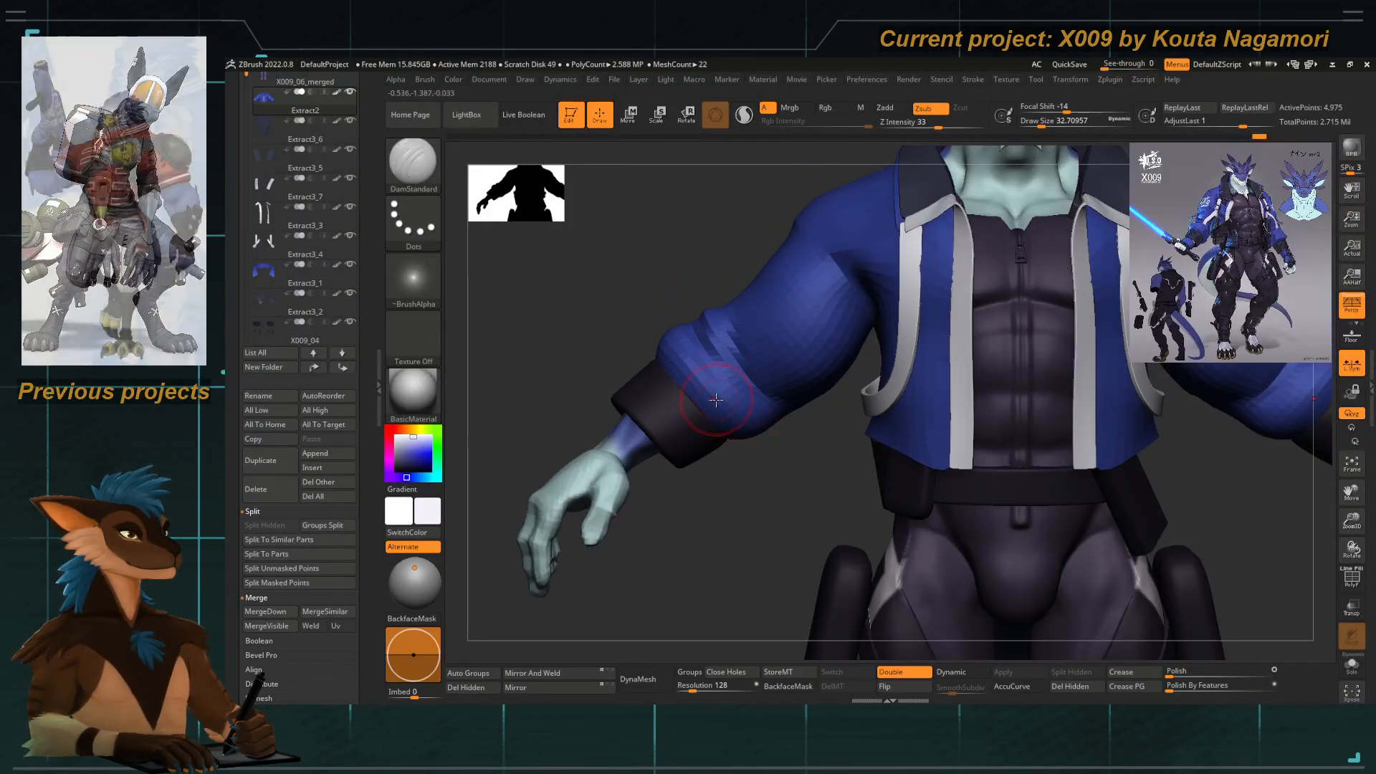
Carve finer folds on the upper sleeve and shoulder with DamStandard at a draw size of about 29.
right_click_drag(738, 405, 735, 390)
right_click(735, 390)
right_click_drag(688, 237, 763, 278)
right_click(763, 278)
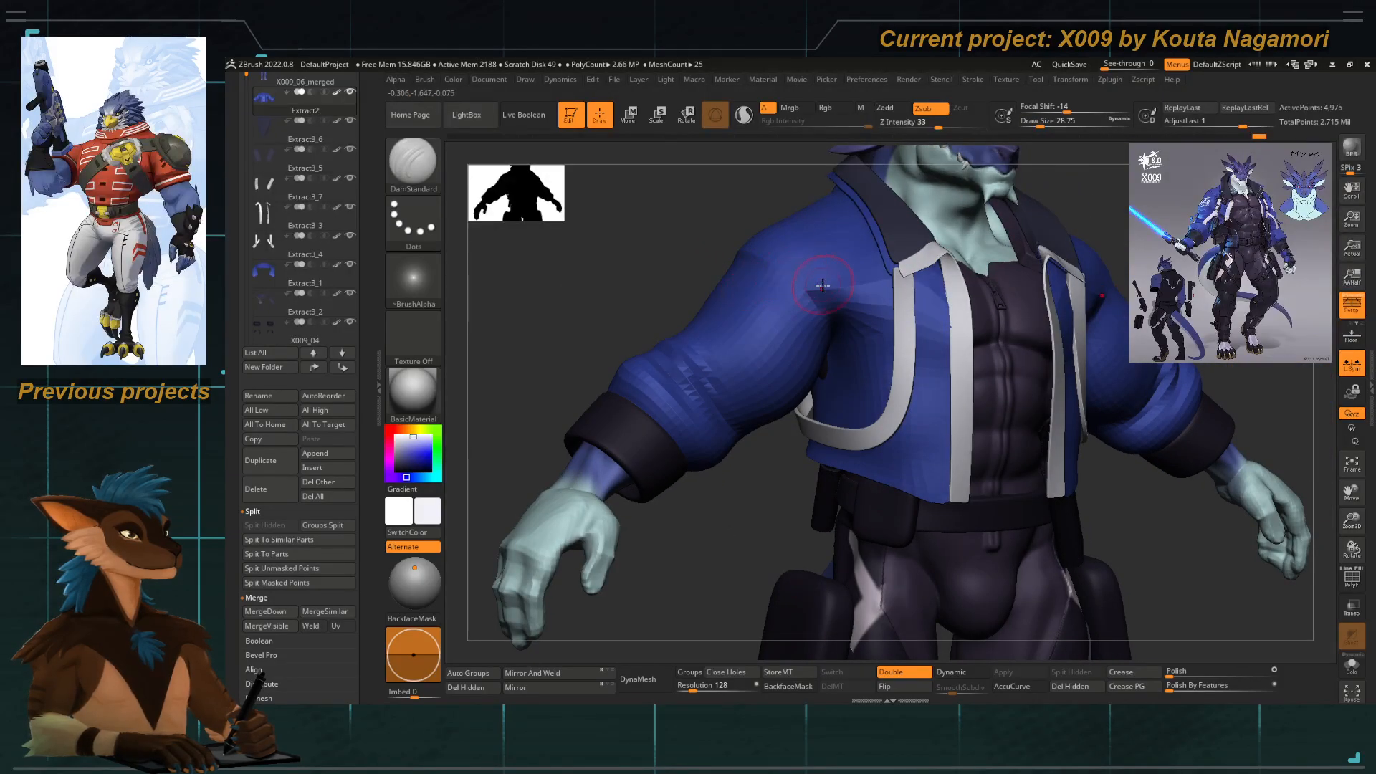
left_click_drag(674, 213, 802, 264)
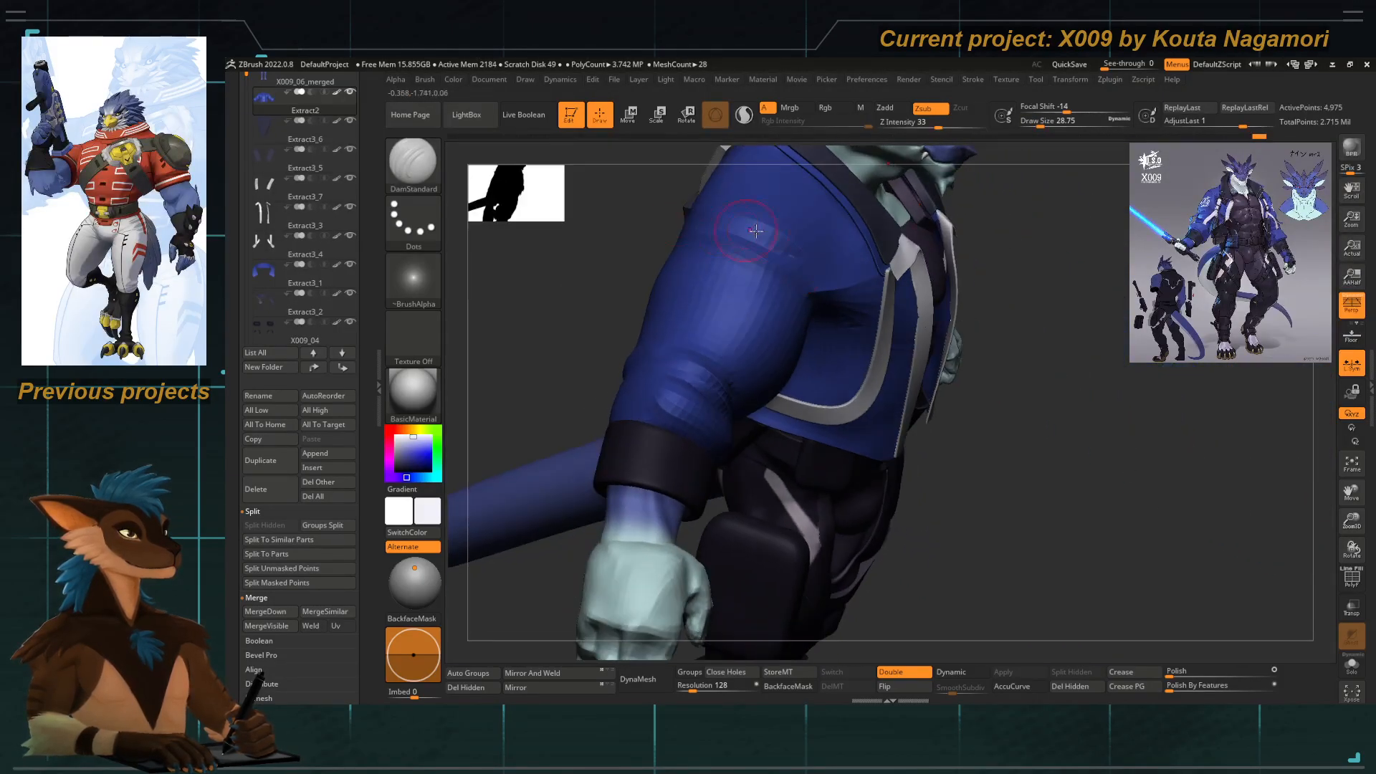
left_click_drag(638, 243, 645, 301, "shift")
Try smoothing the jacket's side below the armpit at a draw size of about 77, and undo the last stroke.
left_click_drag(644, 300, 742, 403, "alt")
key("space")
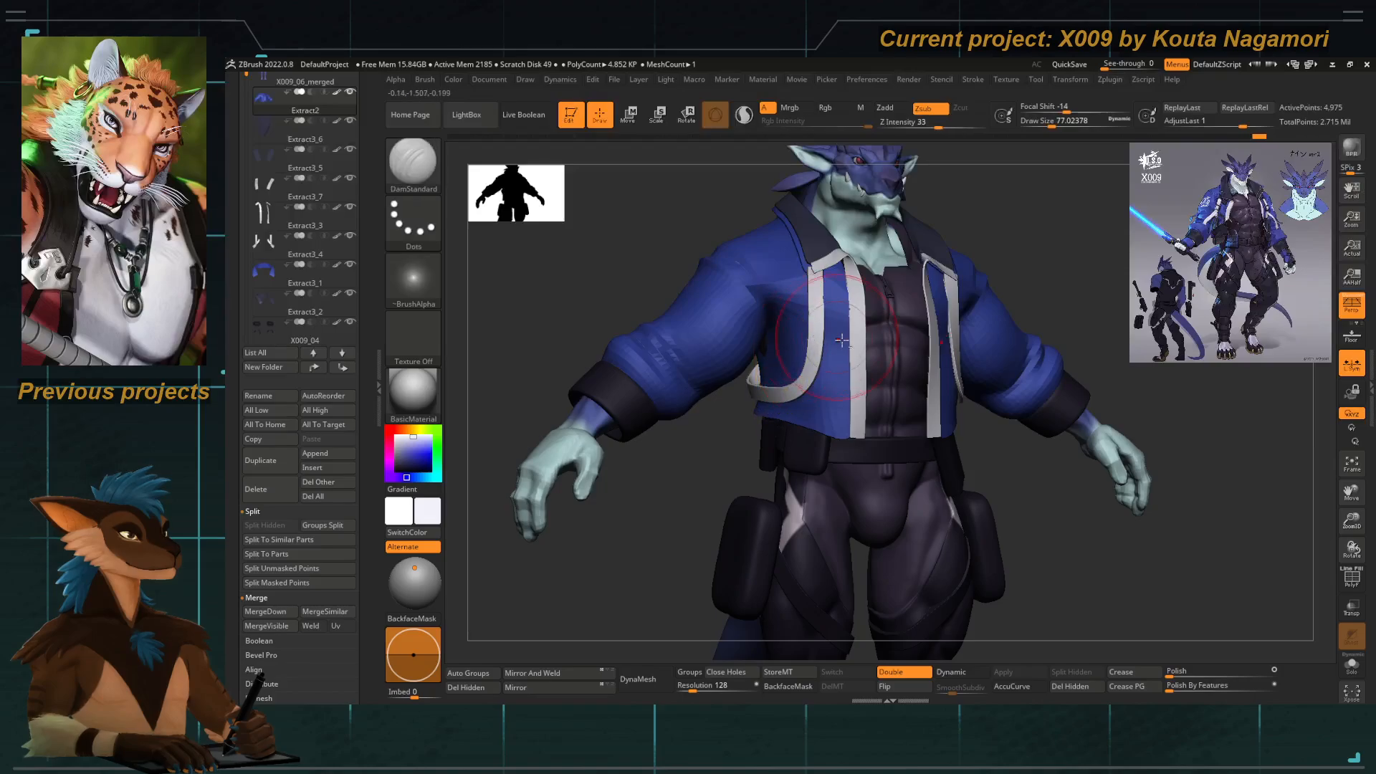
key("shift")
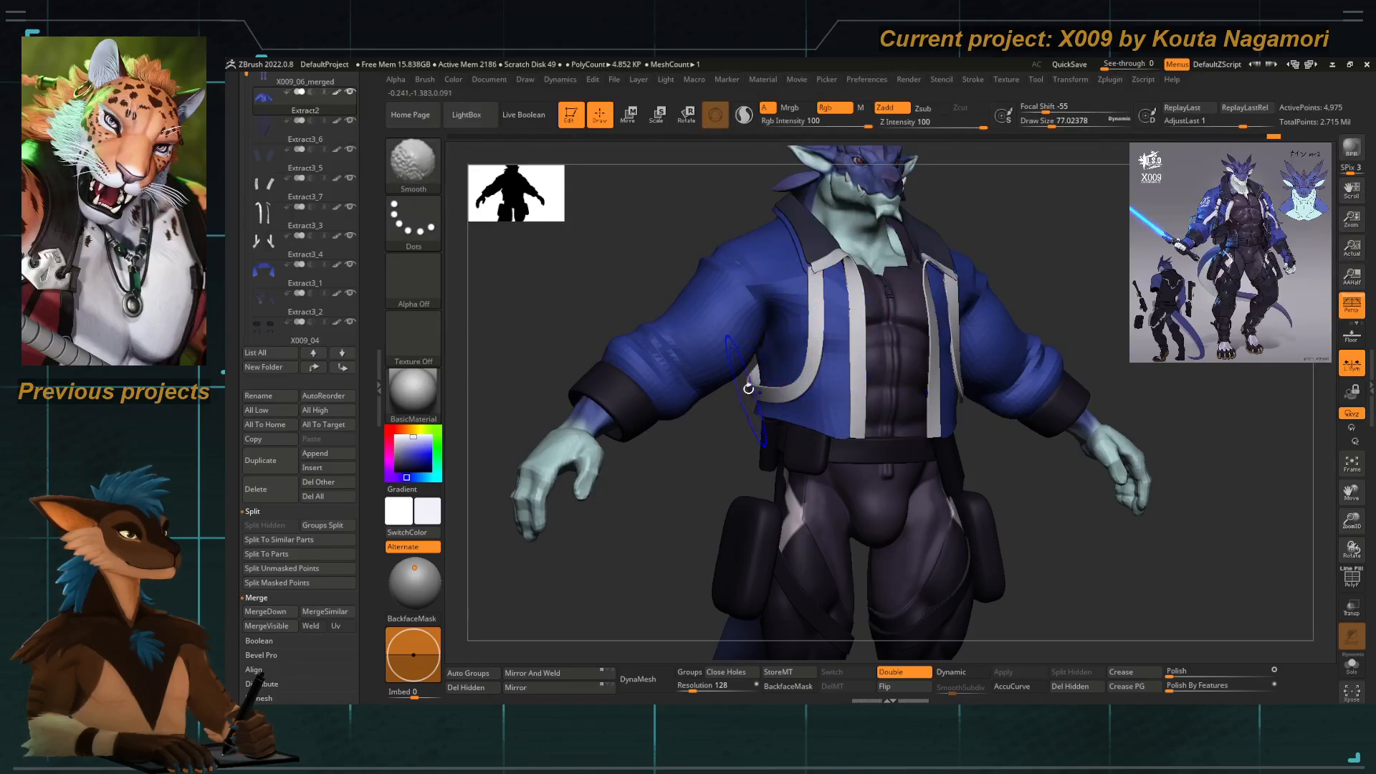
key("space")
left_click_drag(805, 393, 752, 404)
key("ctrl+z")
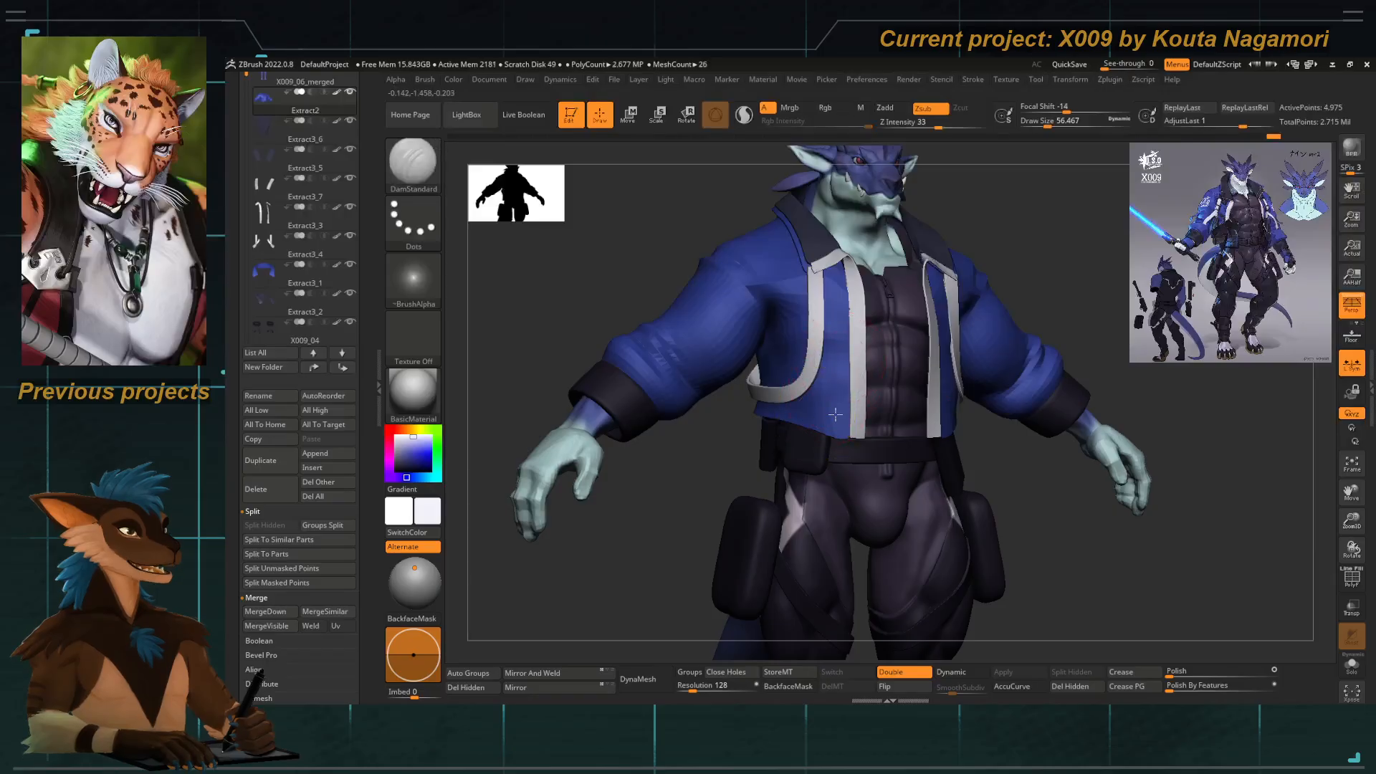
Reshape the jacket's side near the hem with the Move Topological brush at a draw size of about 83.
left_click_drag(711, 472, 670, 470, "shift")
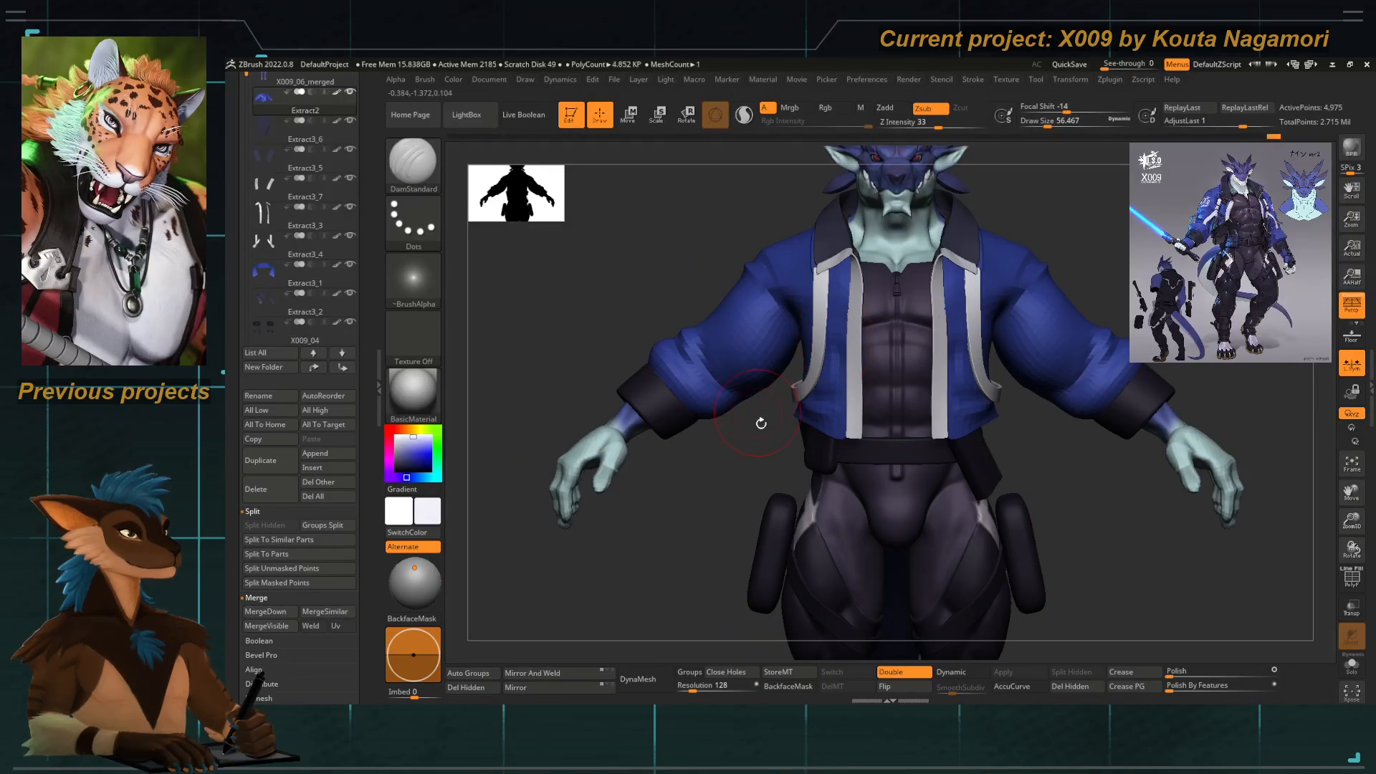
right_click_drag(764, 447, 654, 316, "ctrl")
left_click_drag(654, 316, 724, 363)
right_click_drag(724, 362, 774, 482, "ctrl")
mouse_move(774, 482)
left_mouse_down()
mouse_move(703, 454)
mouse_move(734, 467)
left_mouse_up()
key("space")
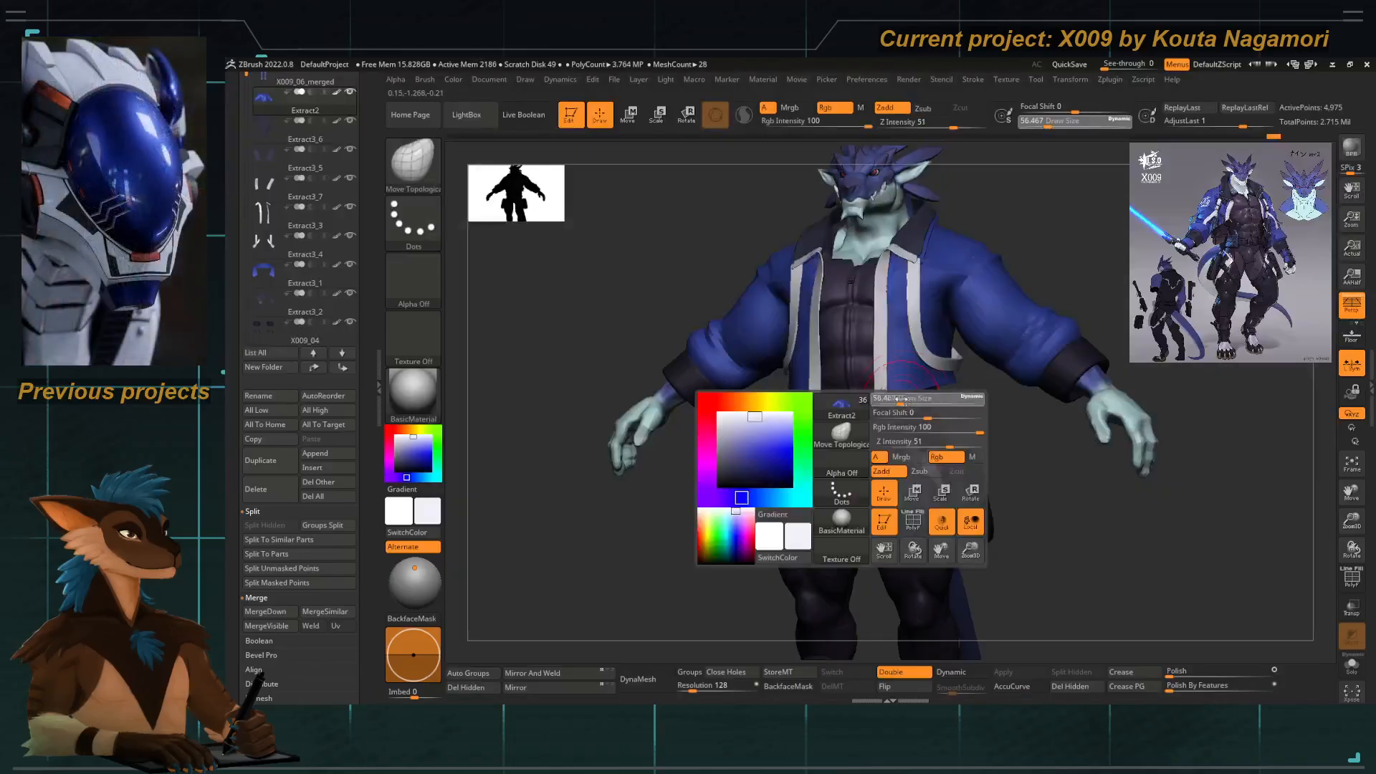
left_click_drag(903, 399, 926, 391)
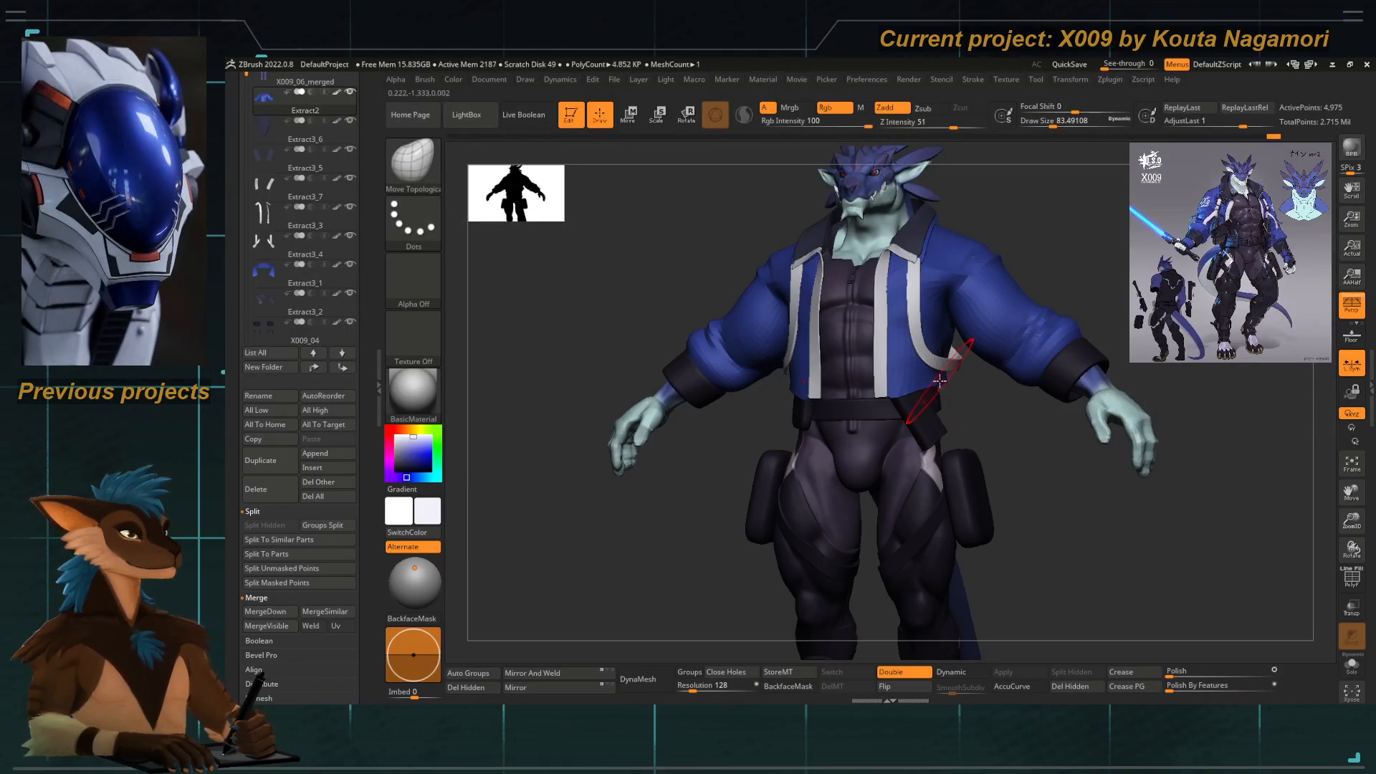
Smooth the jacket's side panel under the arm around the curved trim strip.
left_click_drag(956, 402, 774, 393)
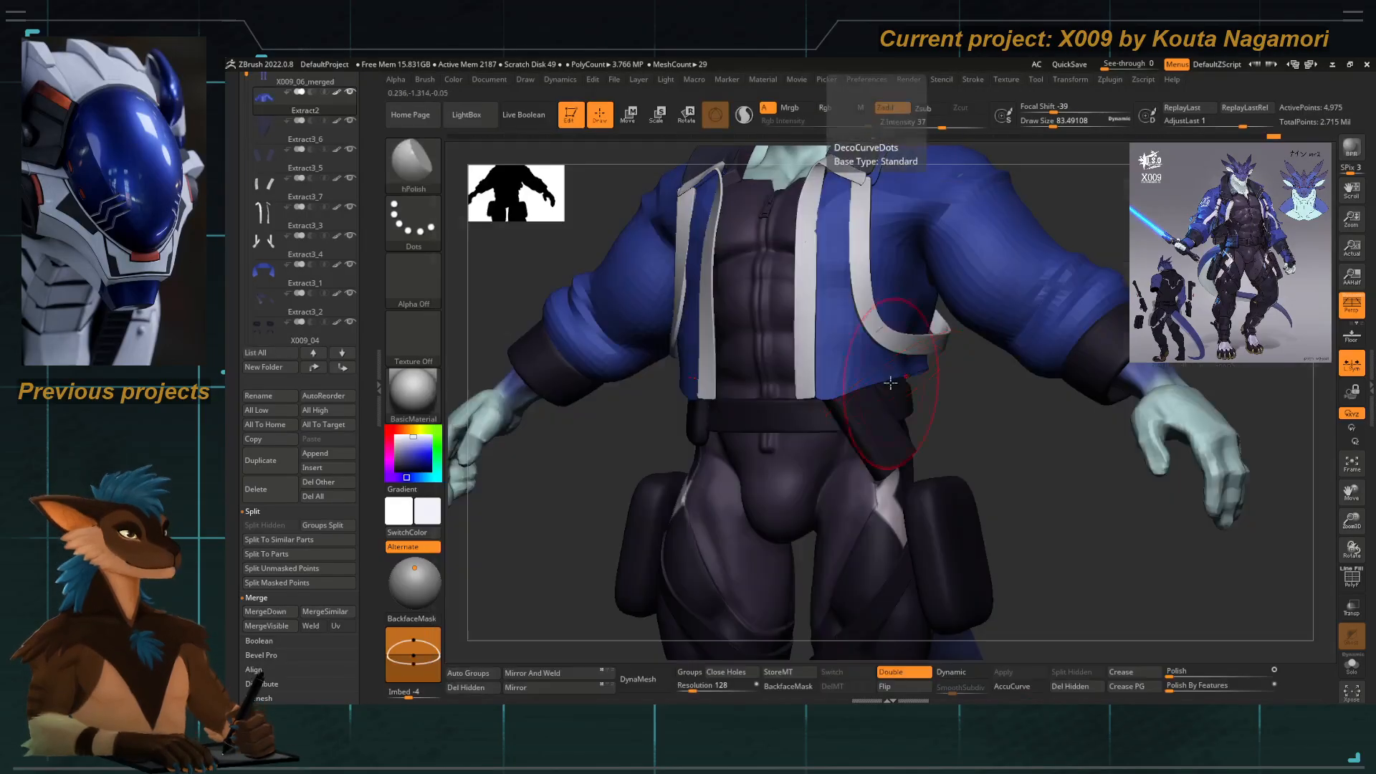
key("shift")
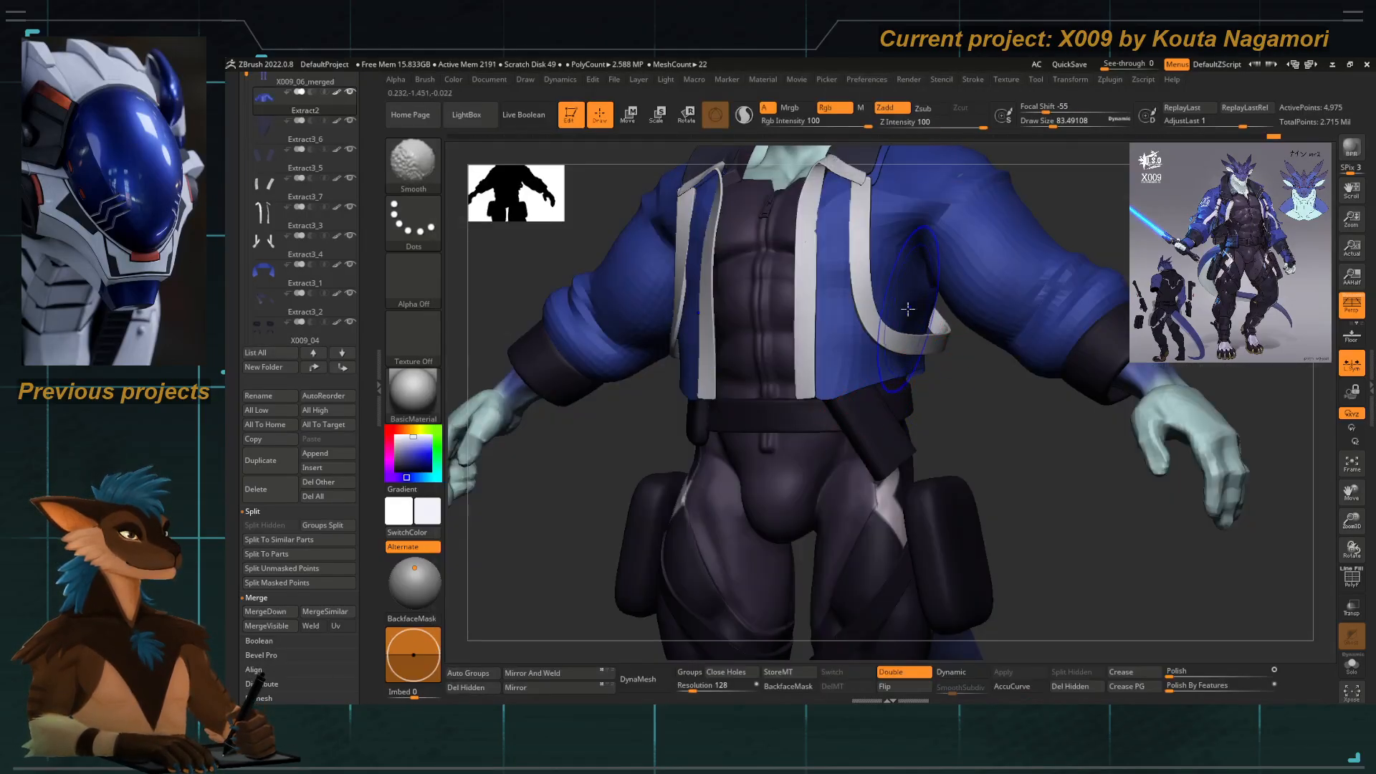
mouse_move(946, 411)
left_mouse_down("shift")
mouse_move(890, 425)
mouse_move(819, 402)
mouse_move(842, 390)
left_mouse_up("shift")
Pull the jacket's lower side hem into shape with Move Topological at draw sizes of about 59 and 77.
key("b")
key("m")
key("t")
key("space")
left_click_drag(949, 401, 892, 400)
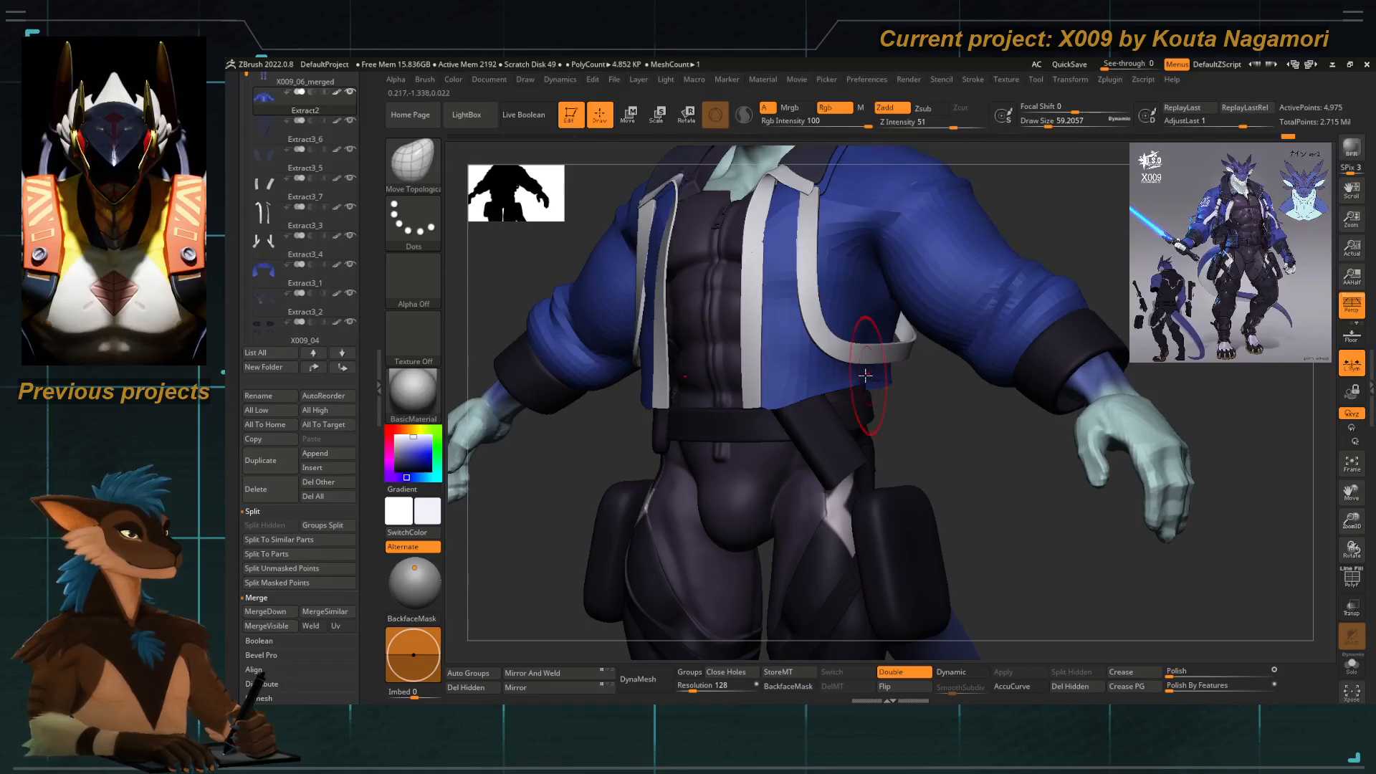
key("space")
left_click_drag(829, 389, 834, 389)
mouse_move(932, 434)
left_mouse_down()
mouse_move(870, 457)
mouse_move(905, 462)
left_mouse_up()
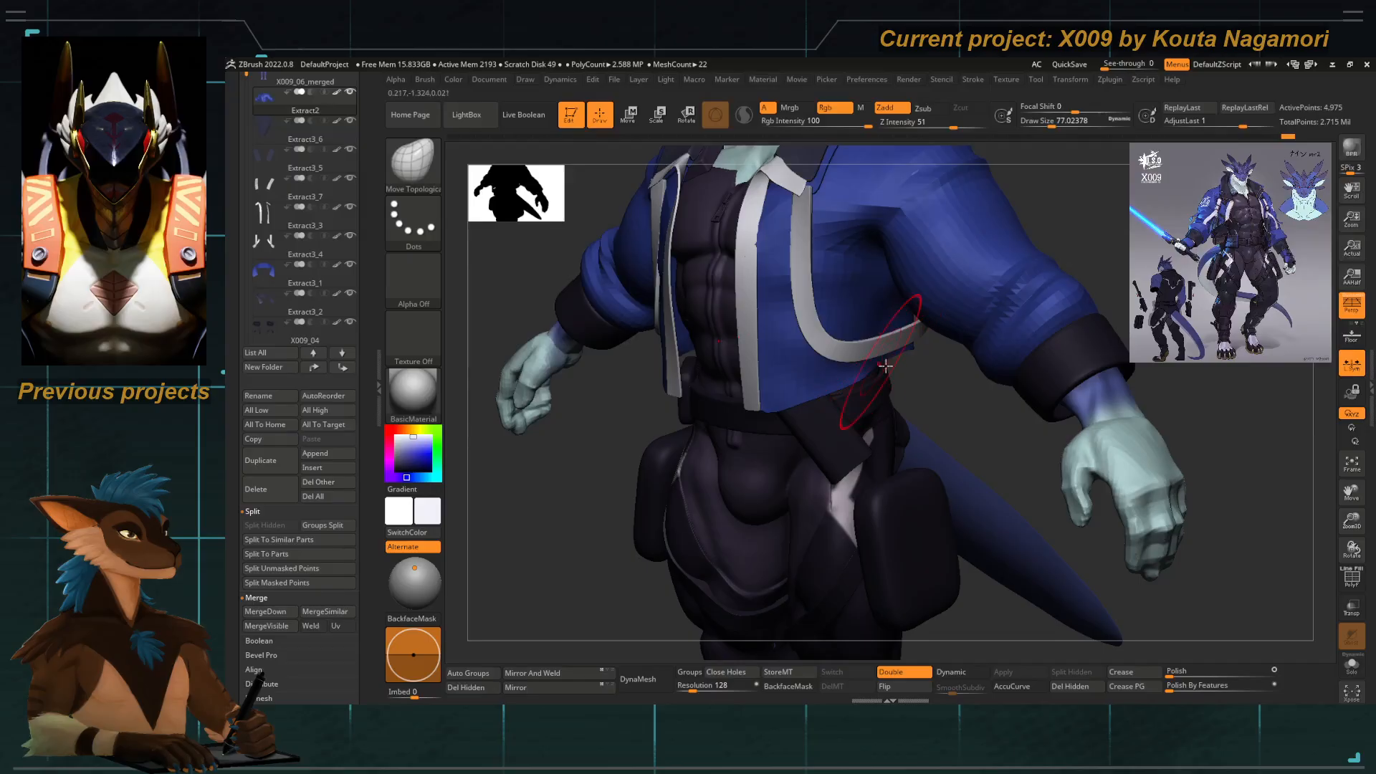
Solo the jacket and isolate its torso section by hiding the sleeves and shoulder area.
left_click(1351, 665)
left_click_drag(1112, 584, 830, 337)
right_click_drag(829, 337, 759, 264, "ctrl")
left_click(933, 392, "ctrl+shift")
left_click(716, 522, "ctrl+shift")
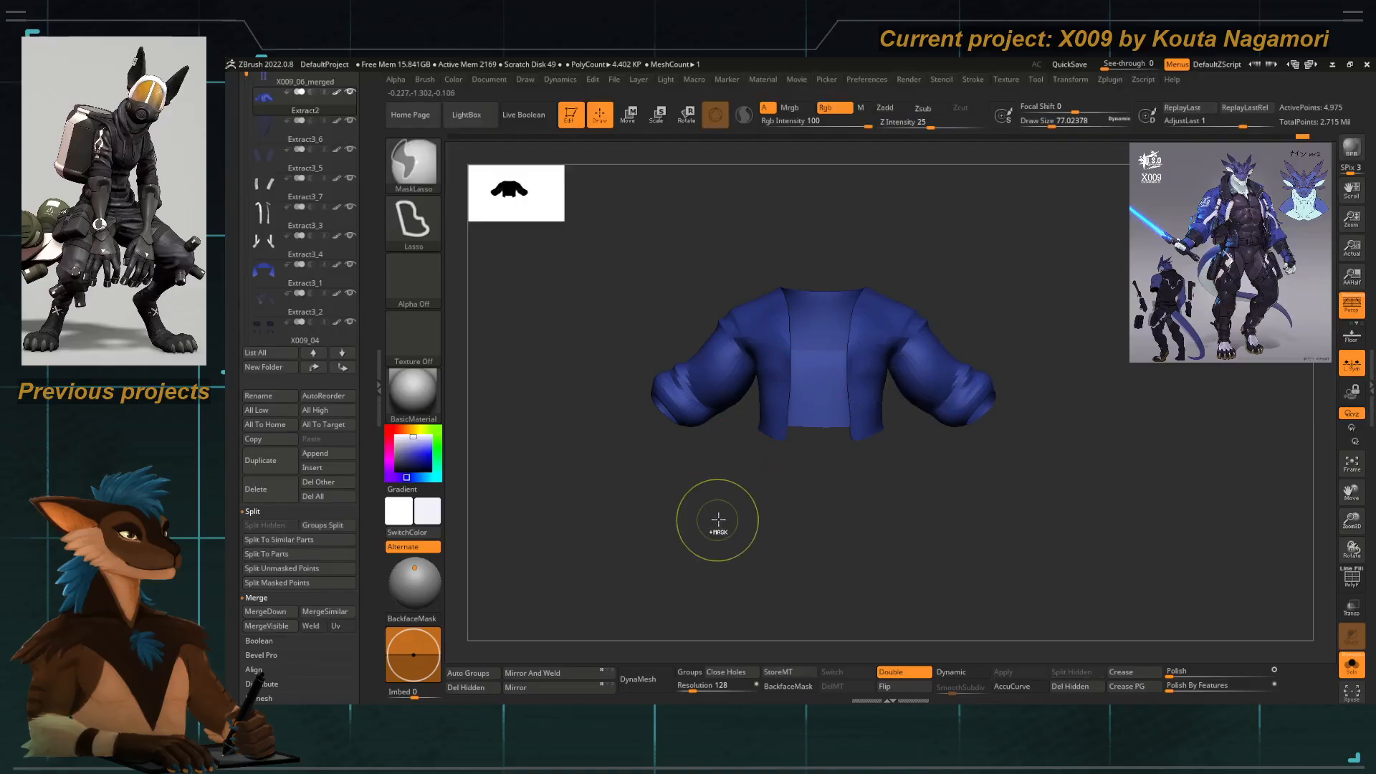
left_click(768, 391, "ctrl+shift")
right_click_drag(785, 553, 809, 414)
right_click_drag(809, 414, 782, 367, "alt")
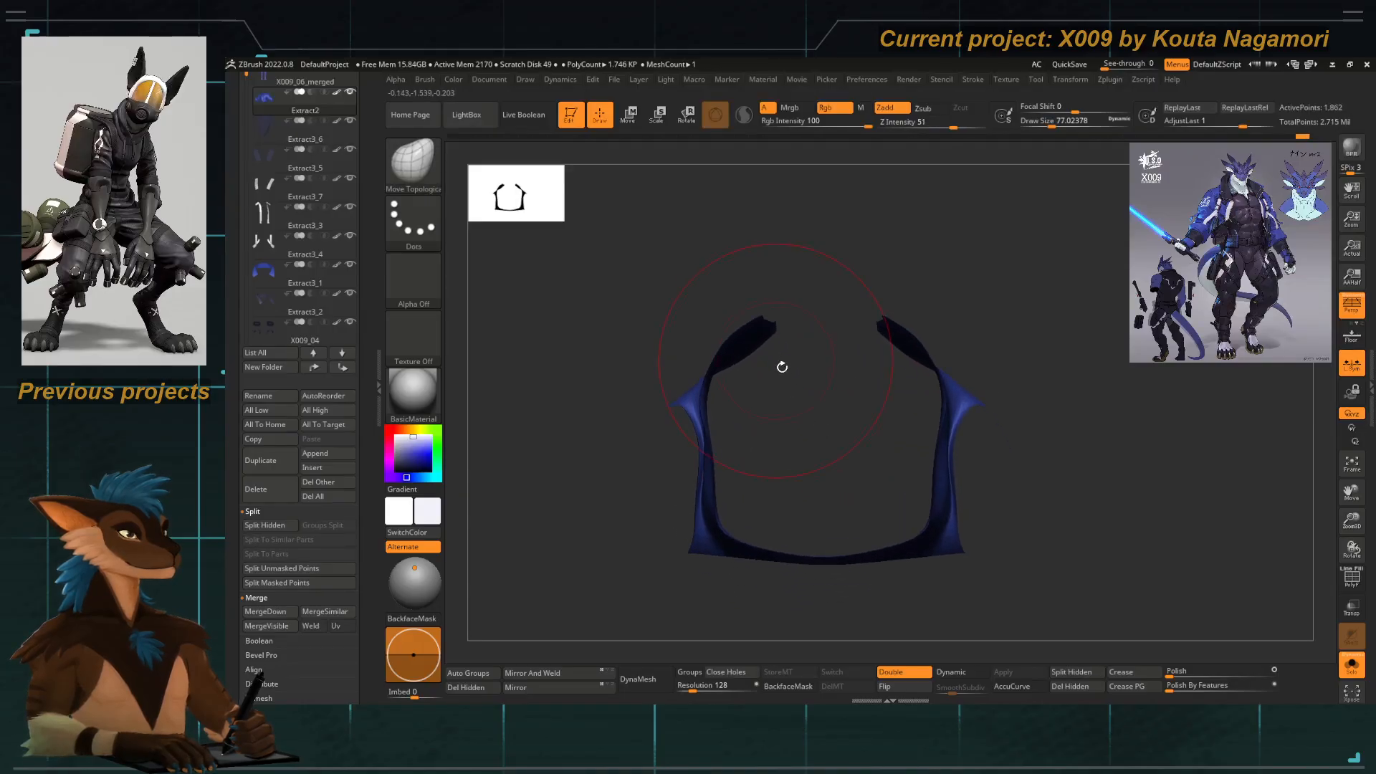
right_click_drag(809, 414, 811, 490)
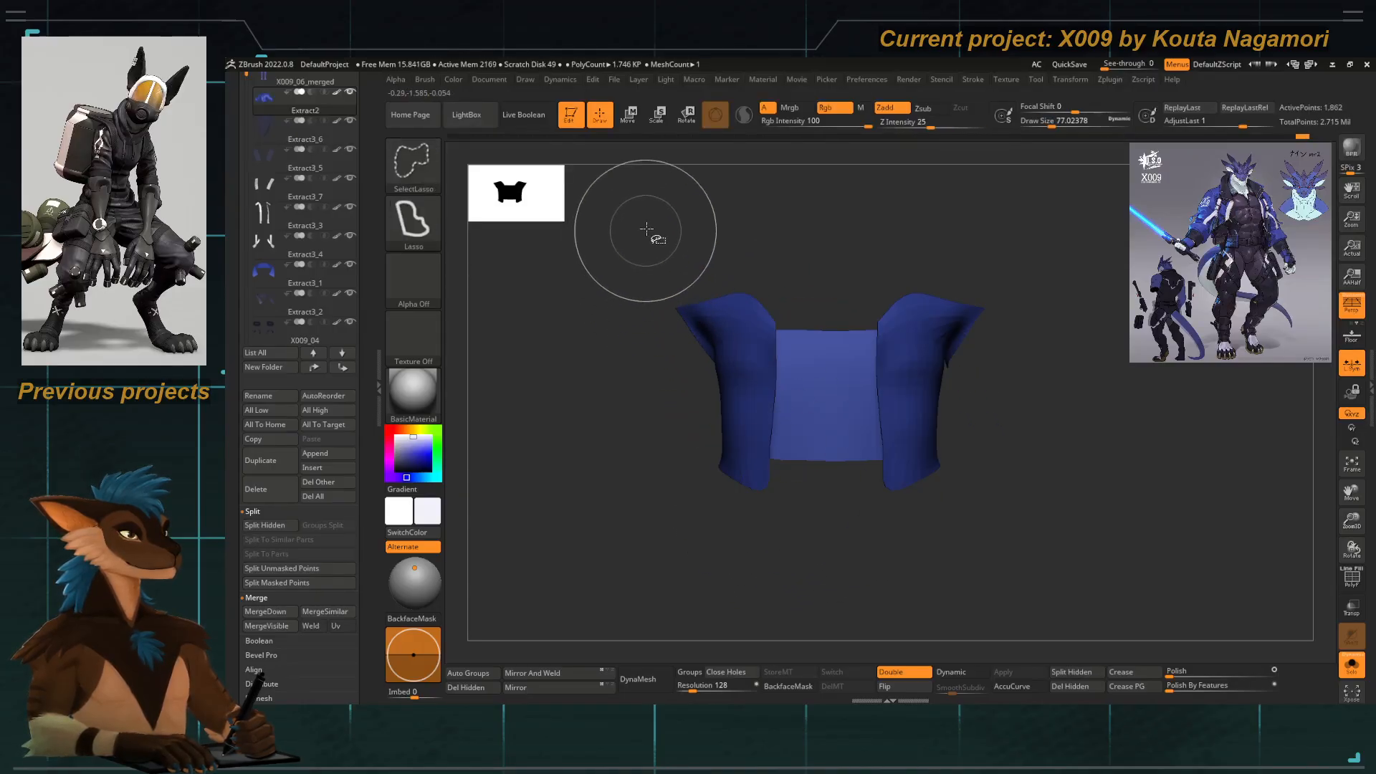
Hide the upper torso section and even out the side contour of the remaining band with Move Topological at size 87.
mouse_move(734, 205)
left_mouse_down("ctrl+alt+shift")
mouse_move(628, 194)
mouse_move(1044, 362)
mouse_move(964, 237)
left_mouse_up("ctrl+alt+shift")
mouse_move(740, 322)
right_mouse_down()
mouse_move(777, 461)
mouse_move(841, 408)
right_mouse_up()
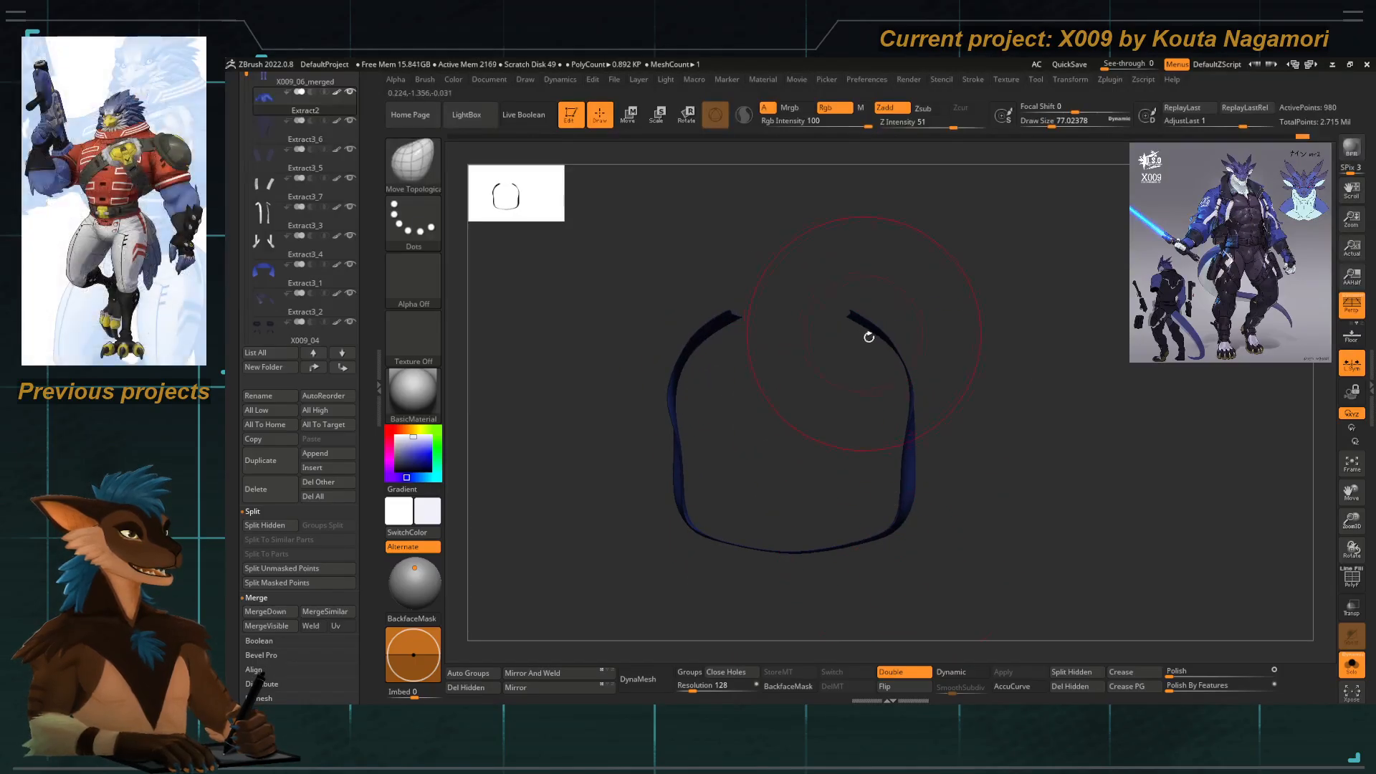
left_click_drag(906, 400, 904, 410)
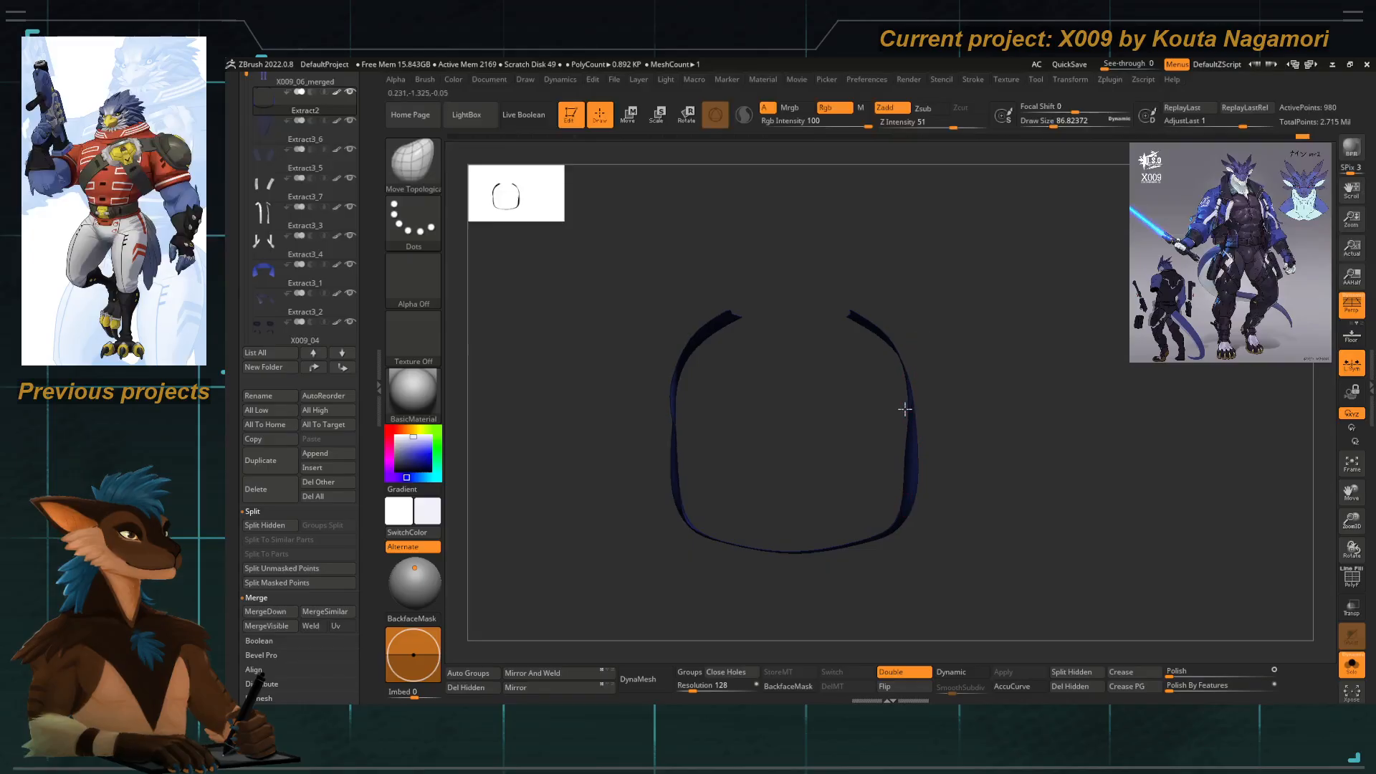
left_click_drag(908, 461, 904, 444)
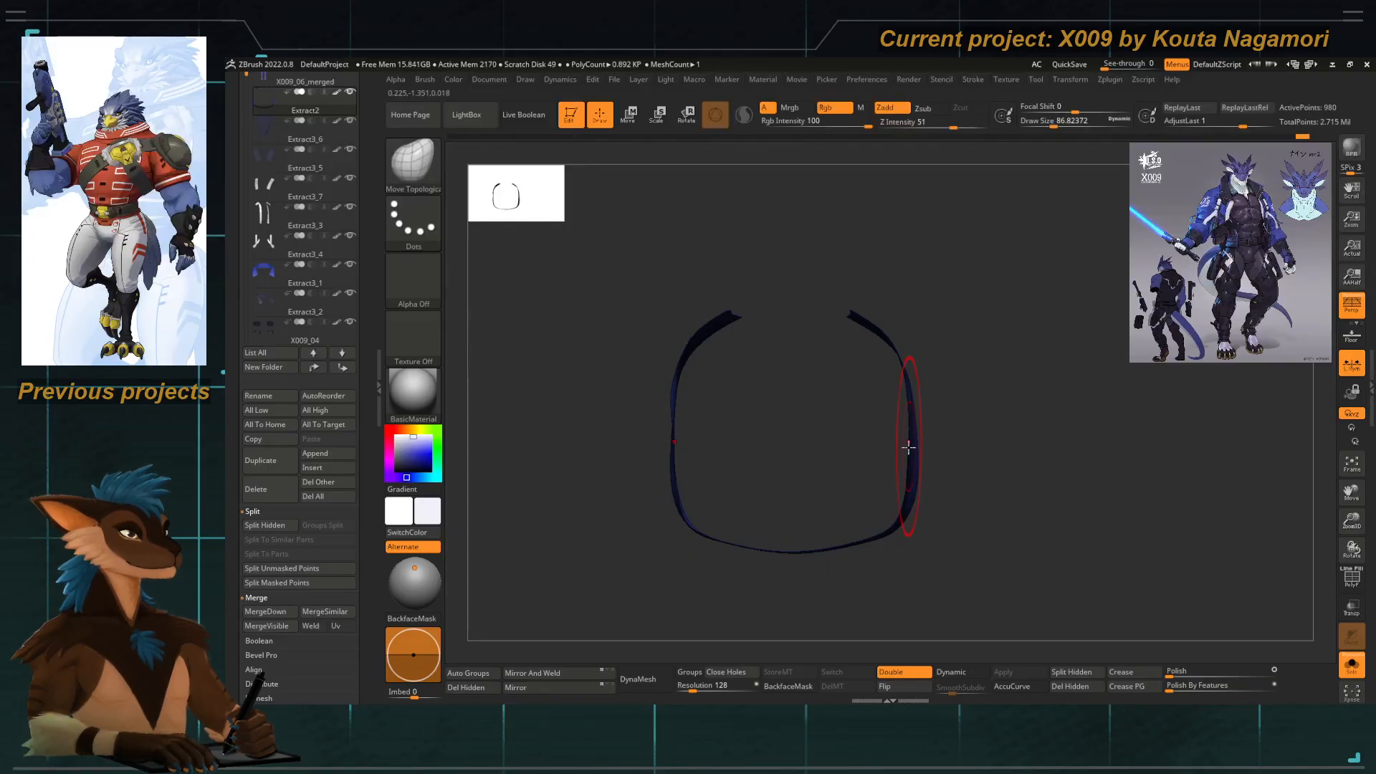
Unhide the whole jacket mesh and apply Polish By Features to it.
mouse_move(804, 250)
left_mouse_down()
mouse_move(798, 590)
mouse_move(803, 570)
left_mouse_up()
left_click(798, 580, "ctrl+shift")
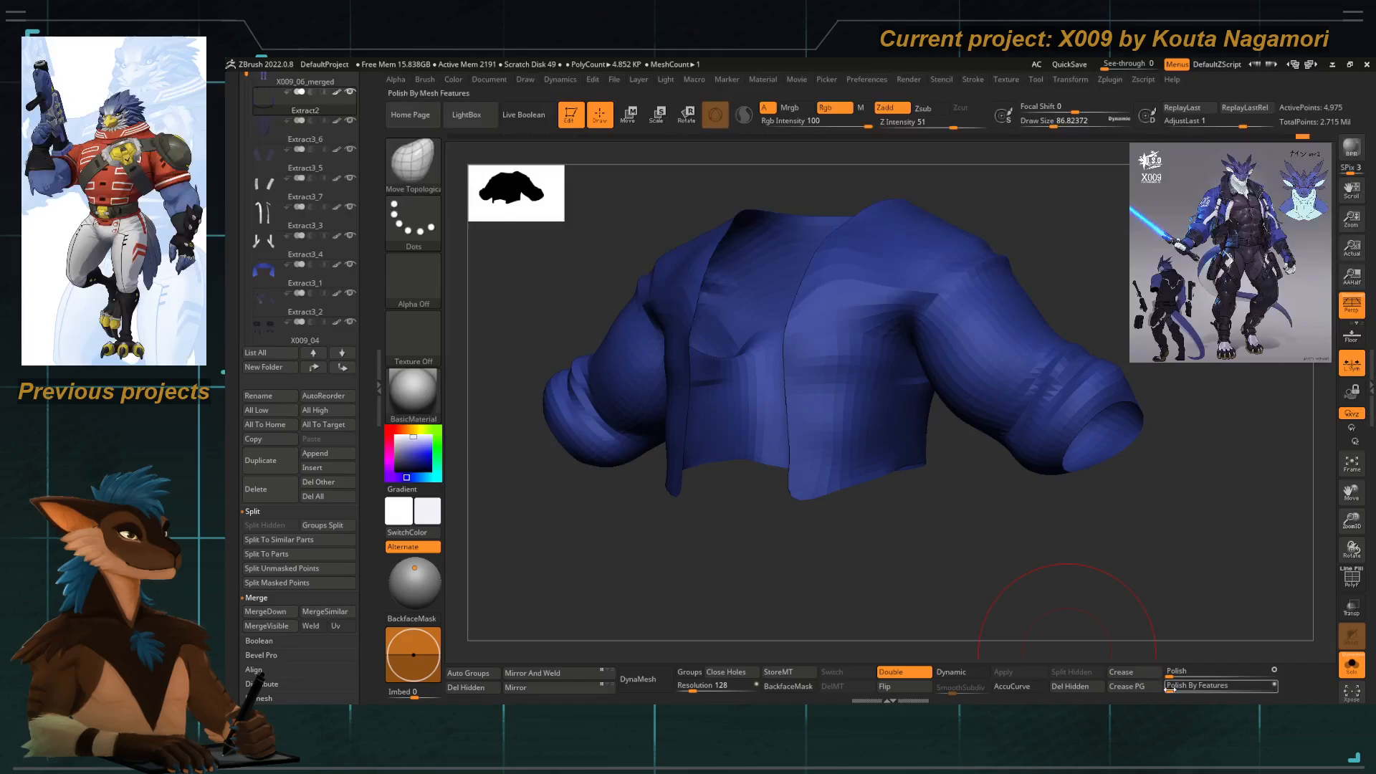
left_click(1147, 690)
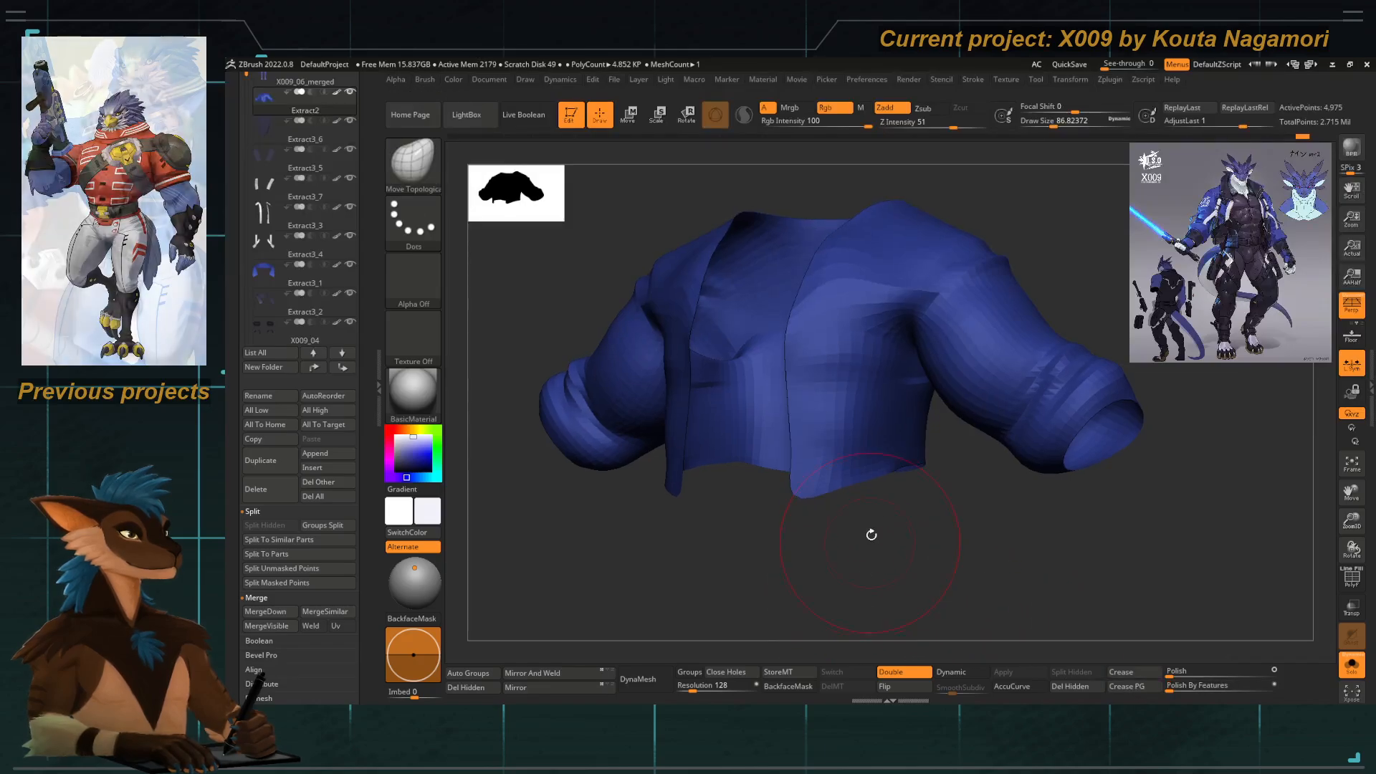
Nudge the jacket's lower side hem and its corner into shape with Move Topological at draw size 39.
mouse_move(869, 535)
left_mouse_down()
mouse_move(875, 516)
mouse_move(867, 547)
mouse_move(879, 518)
left_mouse_up()
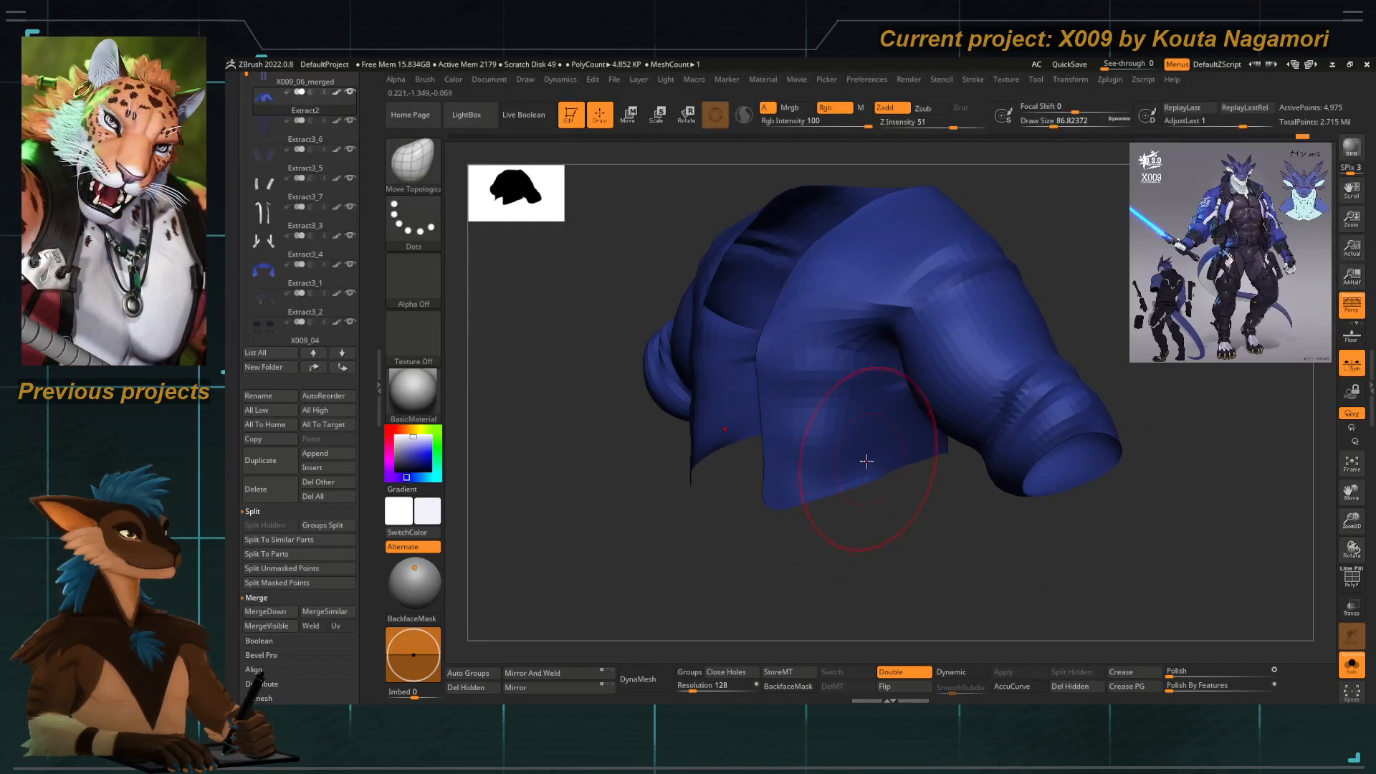
key("b")
key("m")
key("t")
right_click_drag(892, 464, 930, 506, "ctrl")
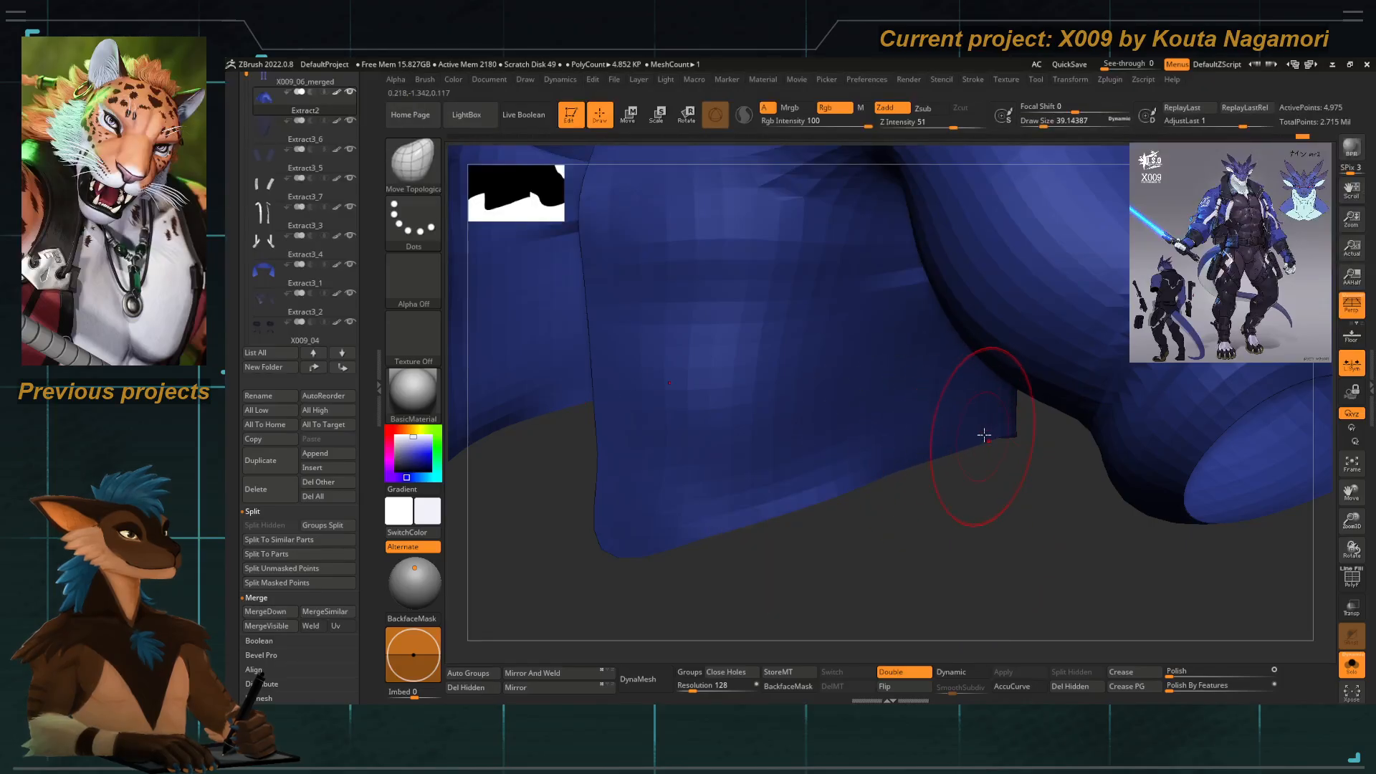
key("f")
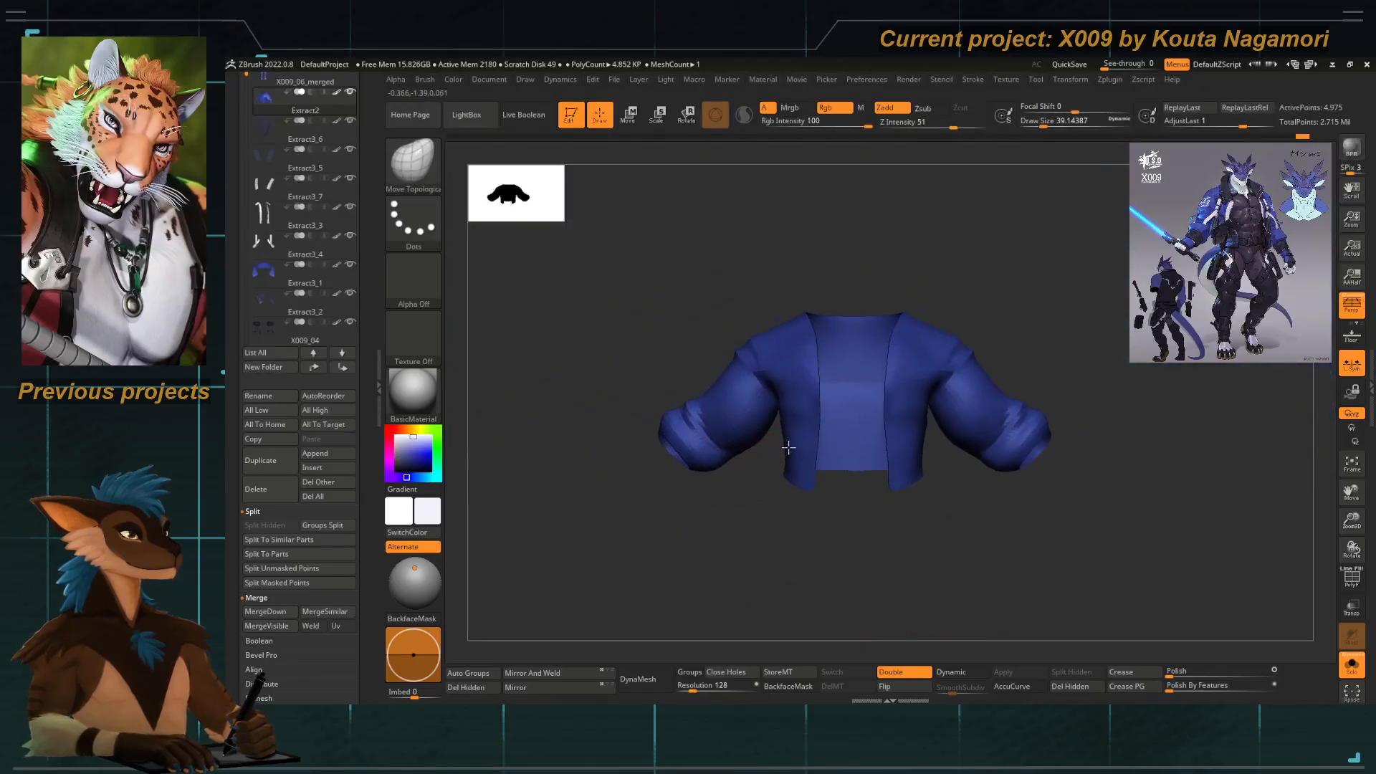
Bring back all the other subtools and check the jacket on the full character from front and back.
left_click(1351, 664)
left_click_drag(635, 375, 614, 351)
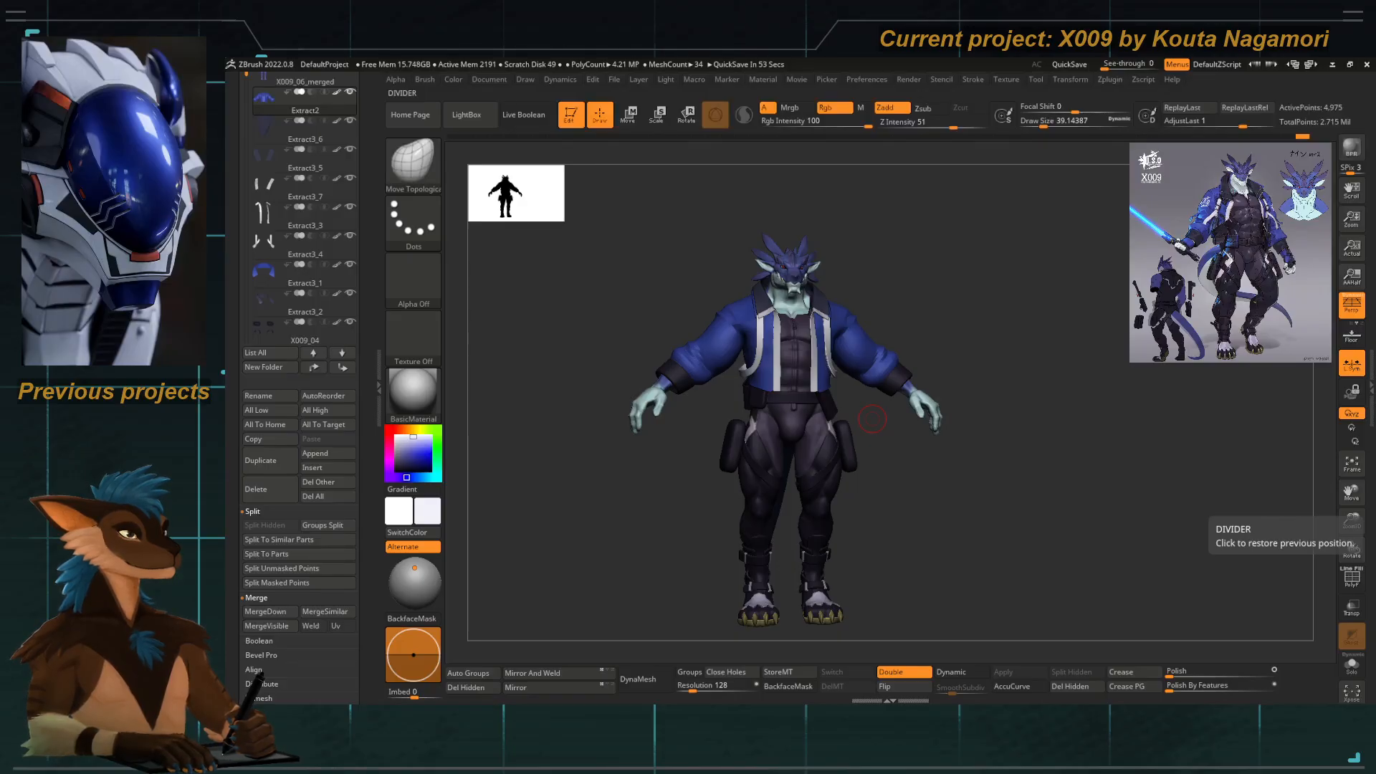
left_click_drag(625, 527, 705, 579, "shift")
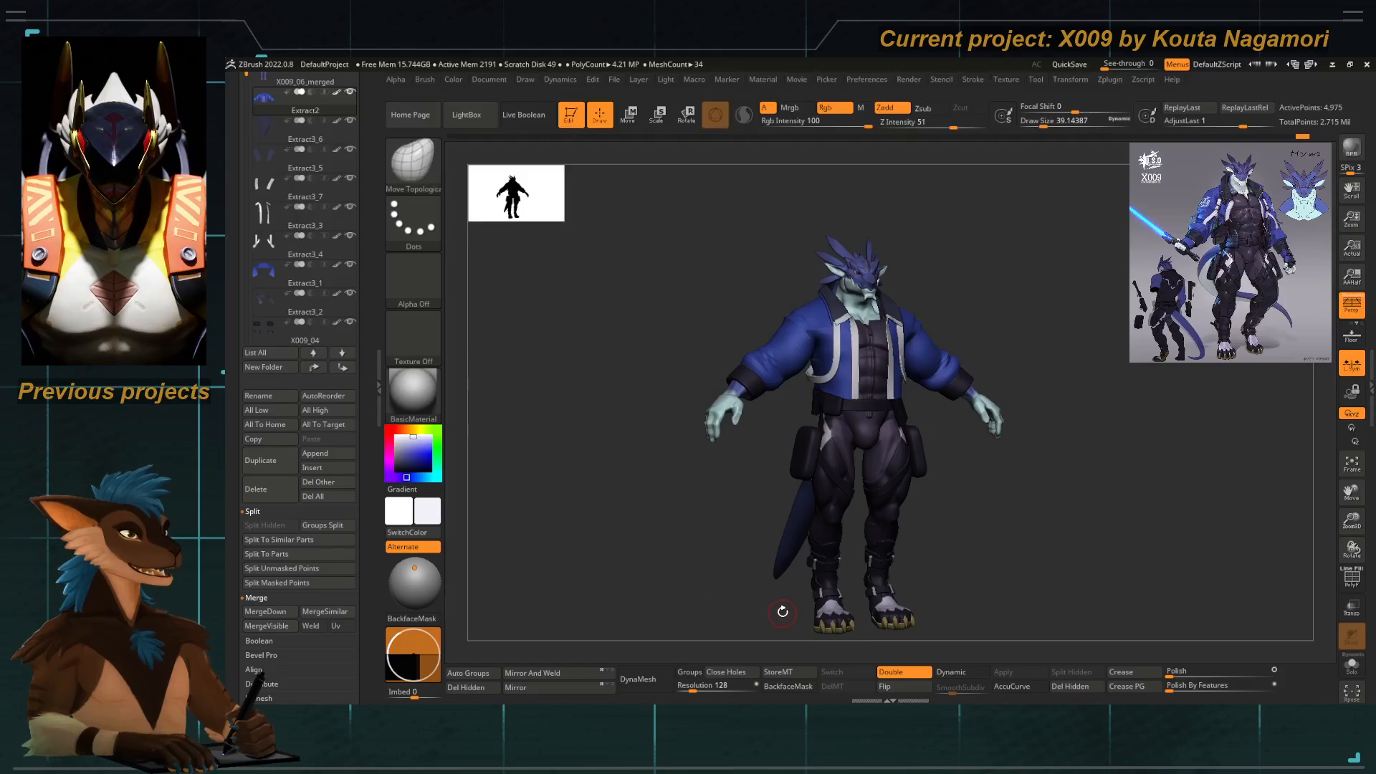
left_click_drag(599, 496, 567, 580)
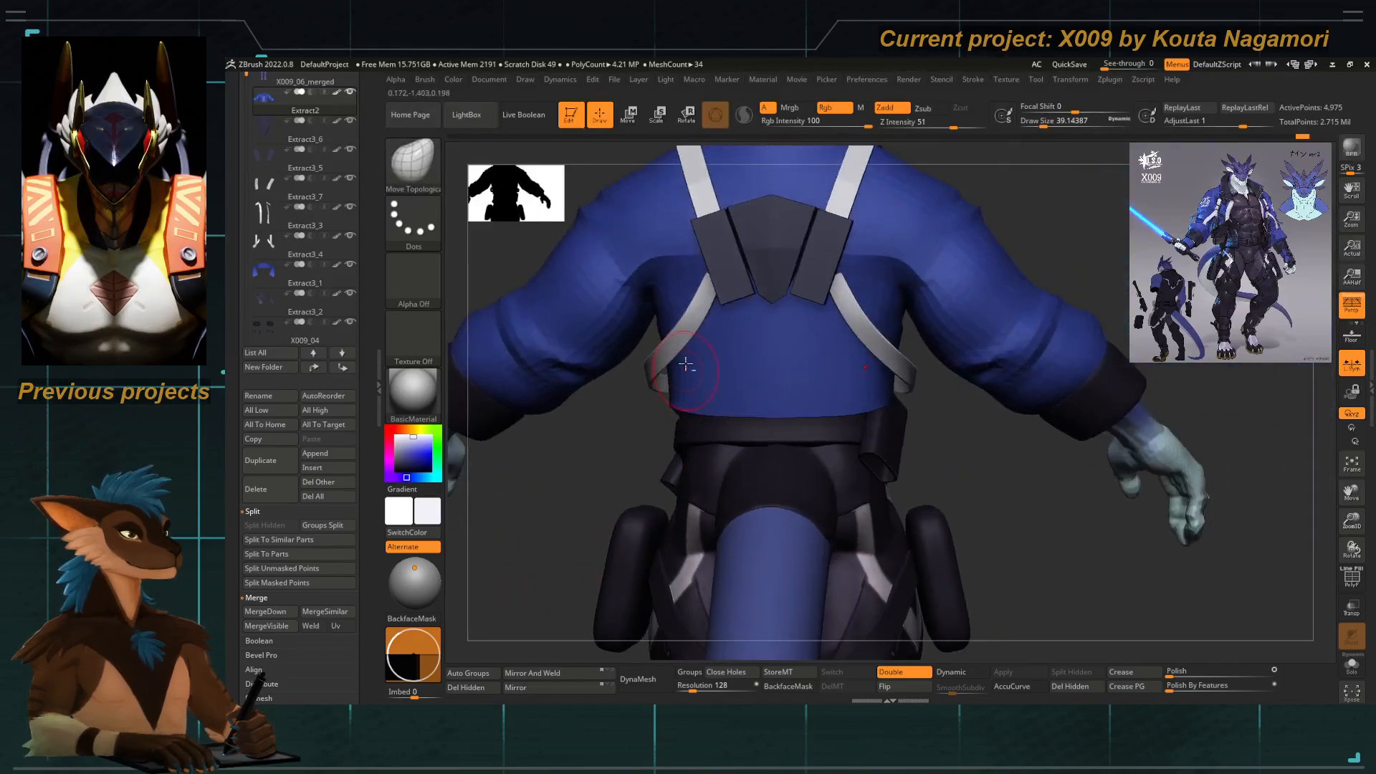
Adjust the back of the jacket around the armpits with Move Topological at draw sizes of about 35 and 59.
right_click_drag(685, 363, 725, 447, "alt")
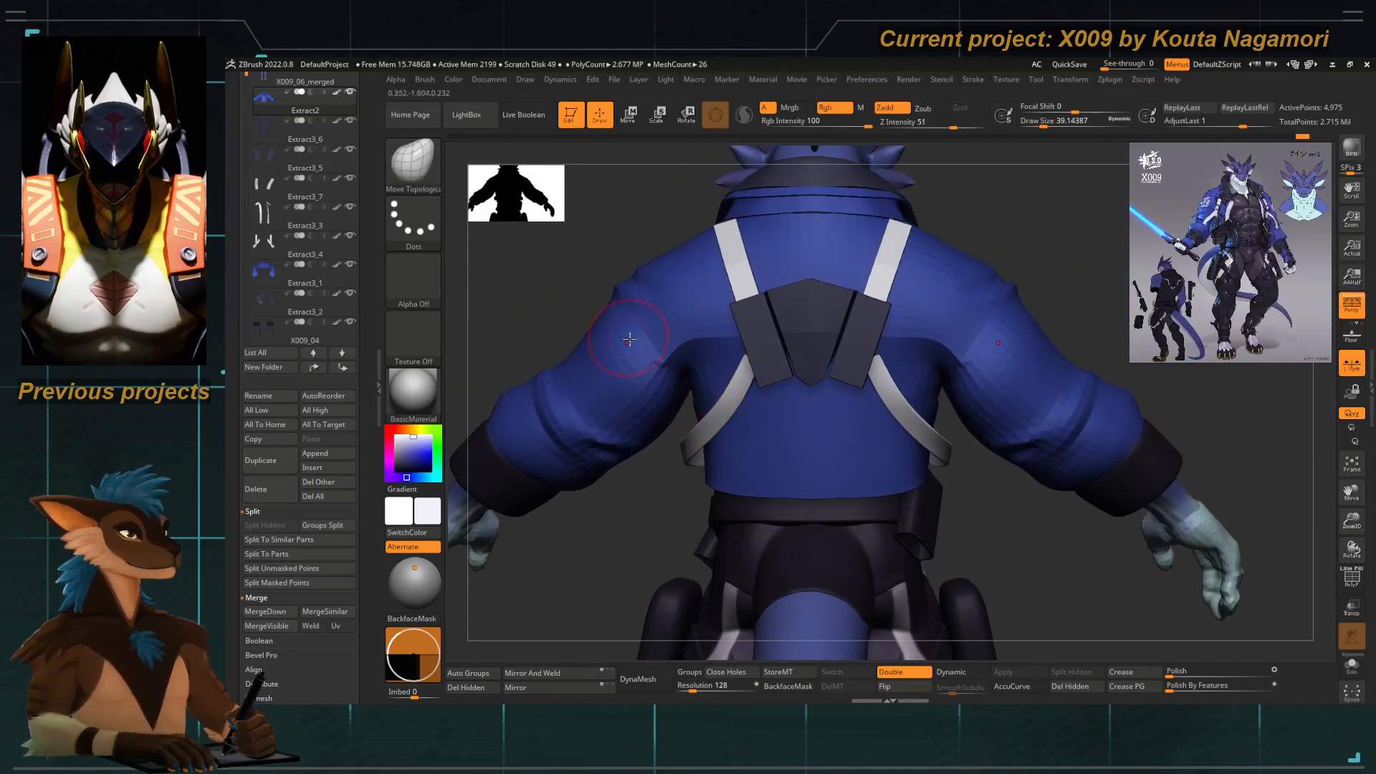
key("space")
mouse_move(647, 359)
left_mouse_down()
mouse_move(660, 359)
mouse_move(657, 325)
mouse_move(665, 368)
left_mouse_up()
key("space")
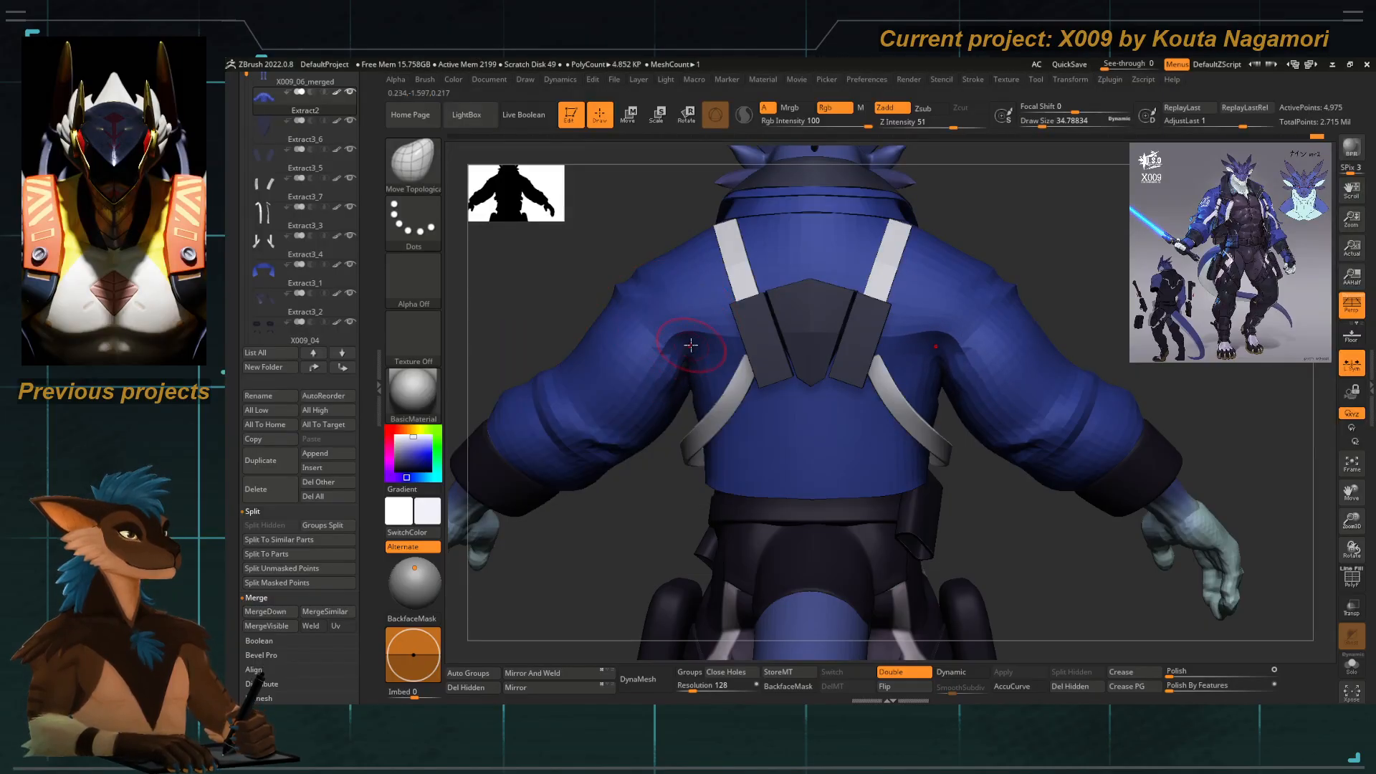
key("space")
left_click_drag(732, 343, 805, 333)
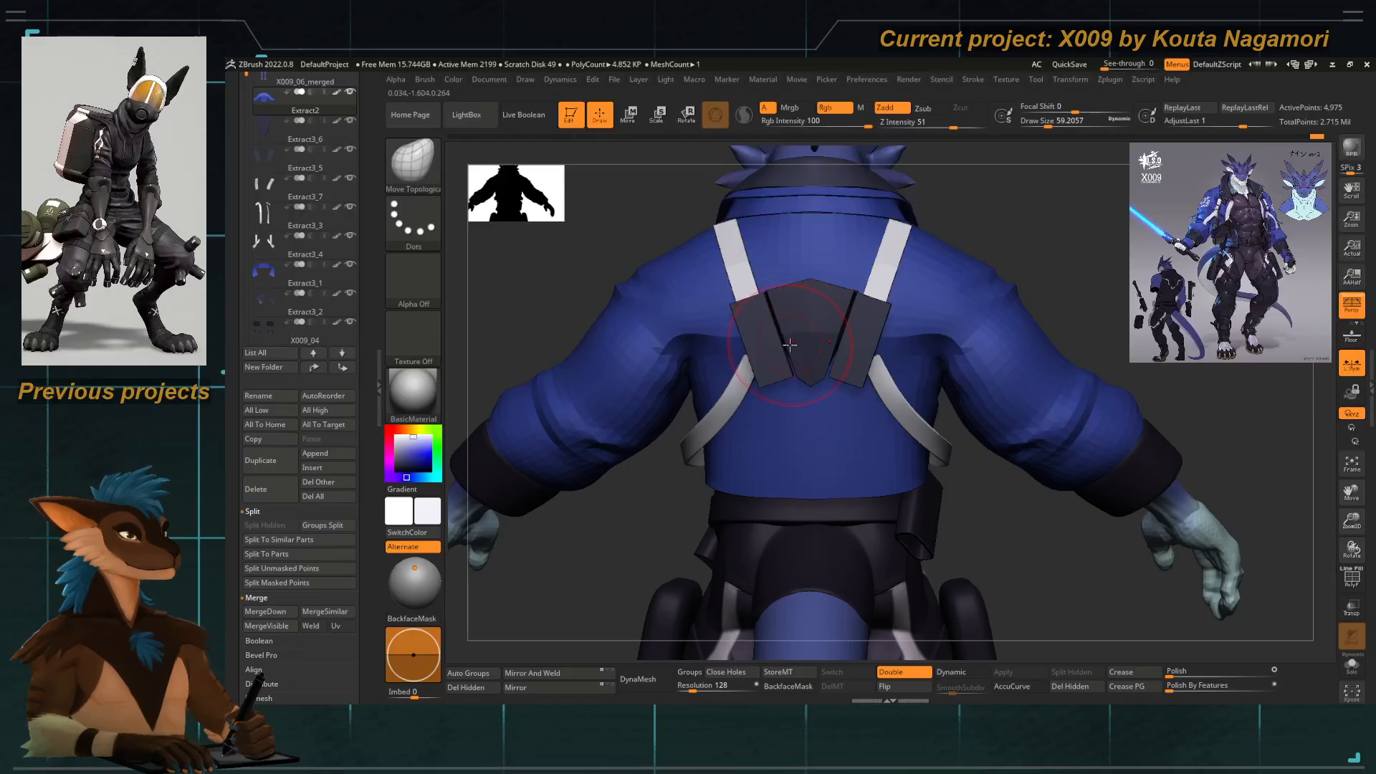
Reshape the side and central harness plates on the back with the Move brush at draw sizes of about 71 and 87.
key("b")
key("m")
key("v")
key("space")
mouse_move(809, 359)
left_mouse_down()
mouse_move(779, 338)
mouse_move(720, 345)
left_mouse_up()
key("space")
left_click(759, 332, "alt")
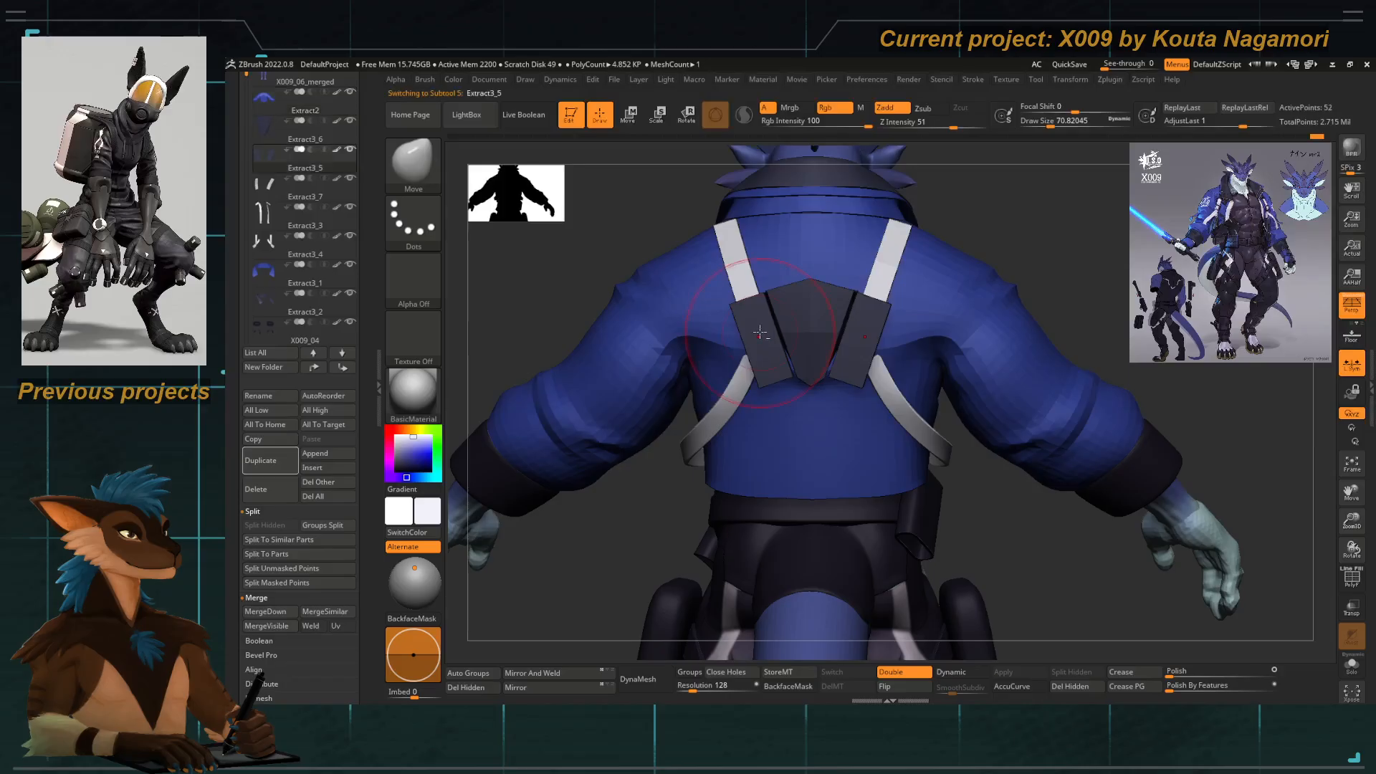
left_click(802, 328, "alt")
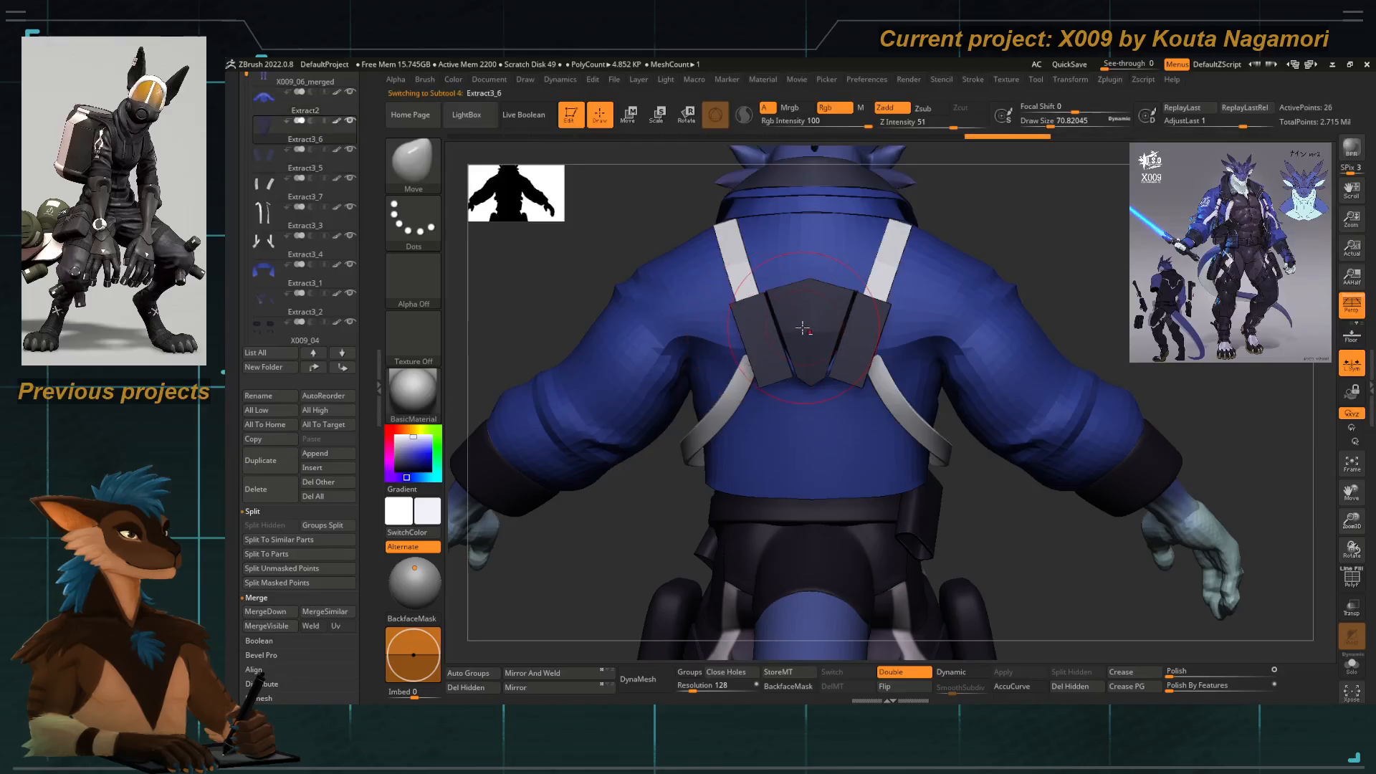
key("space")
mouse_move(781, 328)
left_mouse_down()
mouse_move(770, 297)
mouse_move(738, 320)
left_mouse_up()
left_click(754, 322, "alt")
key("space")
key("space")
Adjust the lower harness straps on the back with the Move brush, enlarging it to about 140.
left_click(739, 377, "alt")
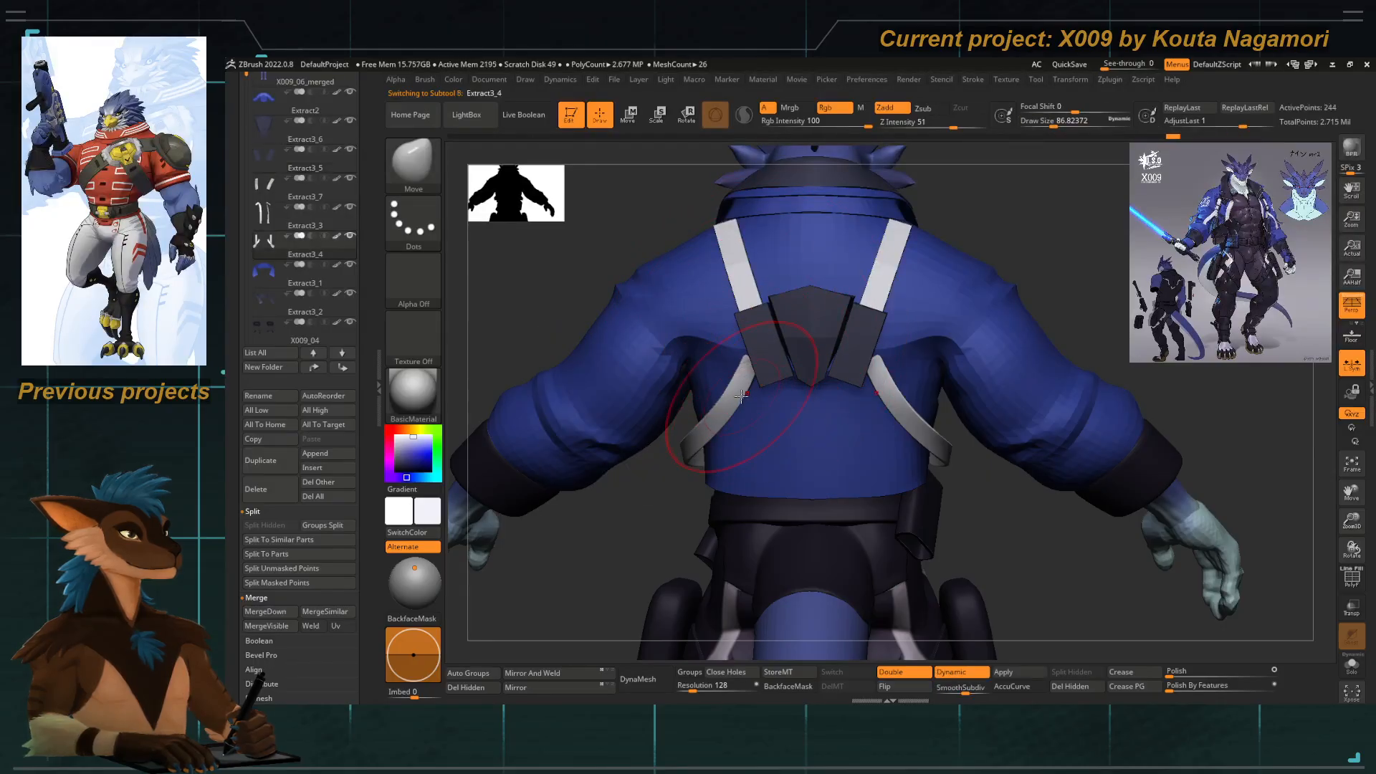
key("space")
left_click_drag(742, 370, 750, 445)
mouse_move(751, 446)
right_mouse_down("ctrl")
mouse_move(669, 372)
mouse_move(718, 370)
right_mouse_up("ctrl")
key("space")
left_click_drag(788, 403, 793, 404)
key("space")
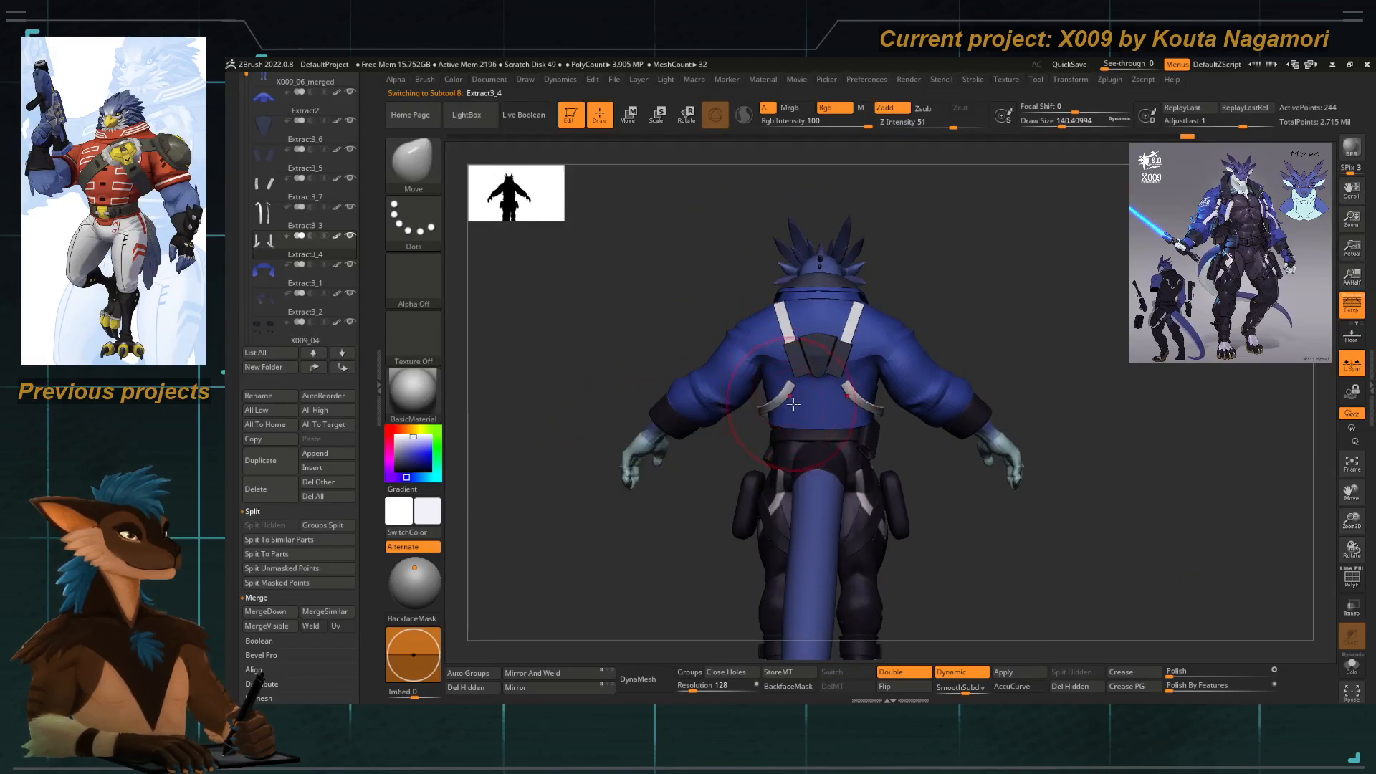
Solo the jacket with its polyframe shown and level the back yoke's polygroup border using Move at draw sizes 68 and 44.
left_click(805, 406, "alt")
right_click_drag(805, 405, 818, 430, "ctrl")
key("space")
left_click_drag(825, 432, 799, 406)
key("space")
left_click(1351, 579)
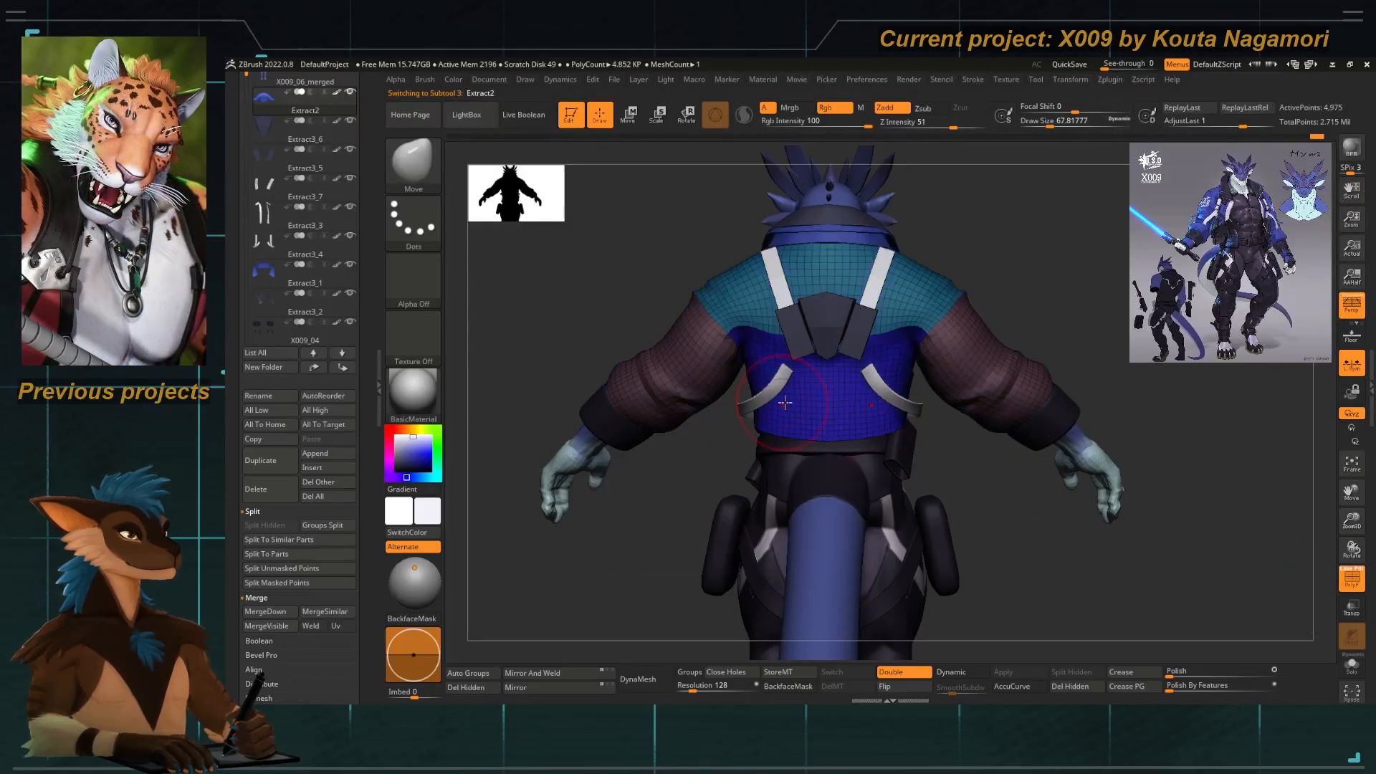
left_click(1350, 665)
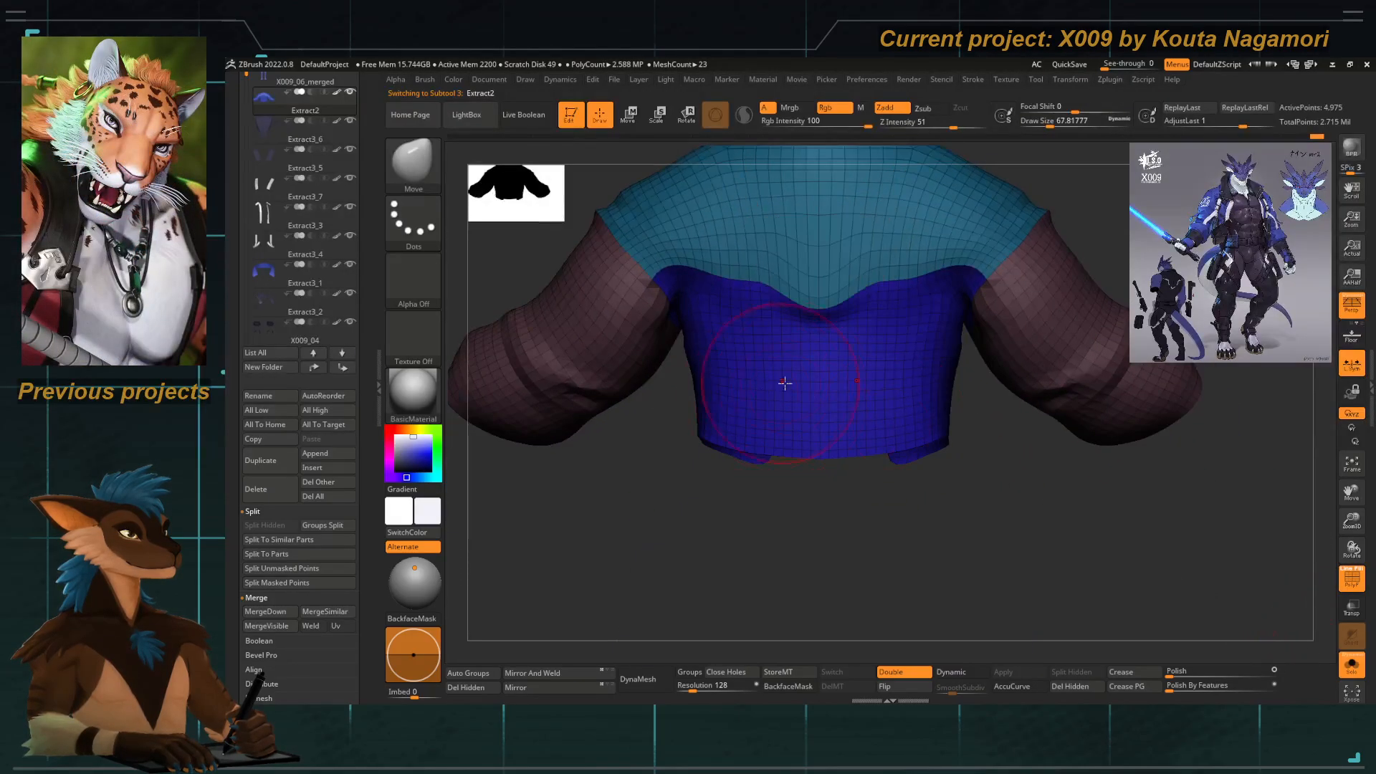
key("space")
left_click_drag(820, 315, 812, 315)
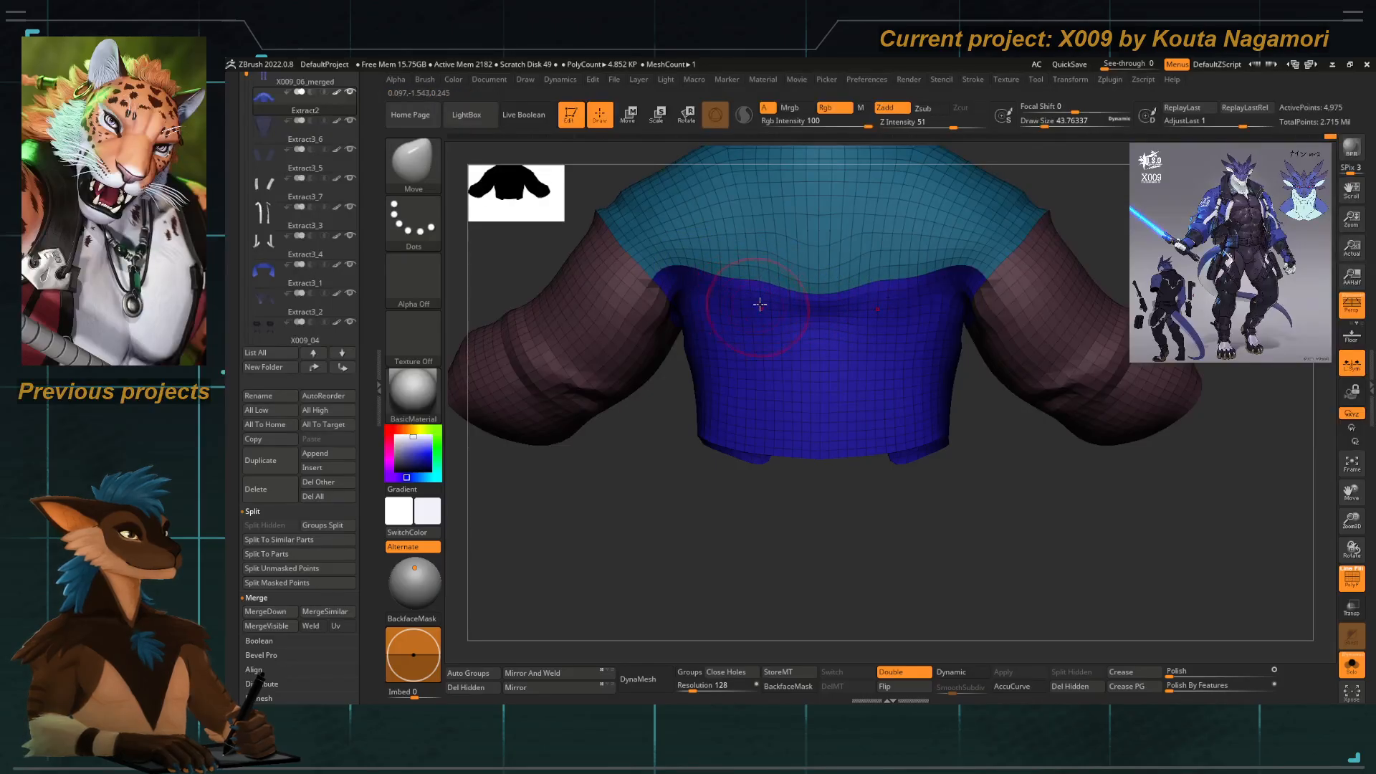
Isolate the jacket's lower torso section and lasso-mask the central strip of its back.
key("b")
key("s")
key("l")
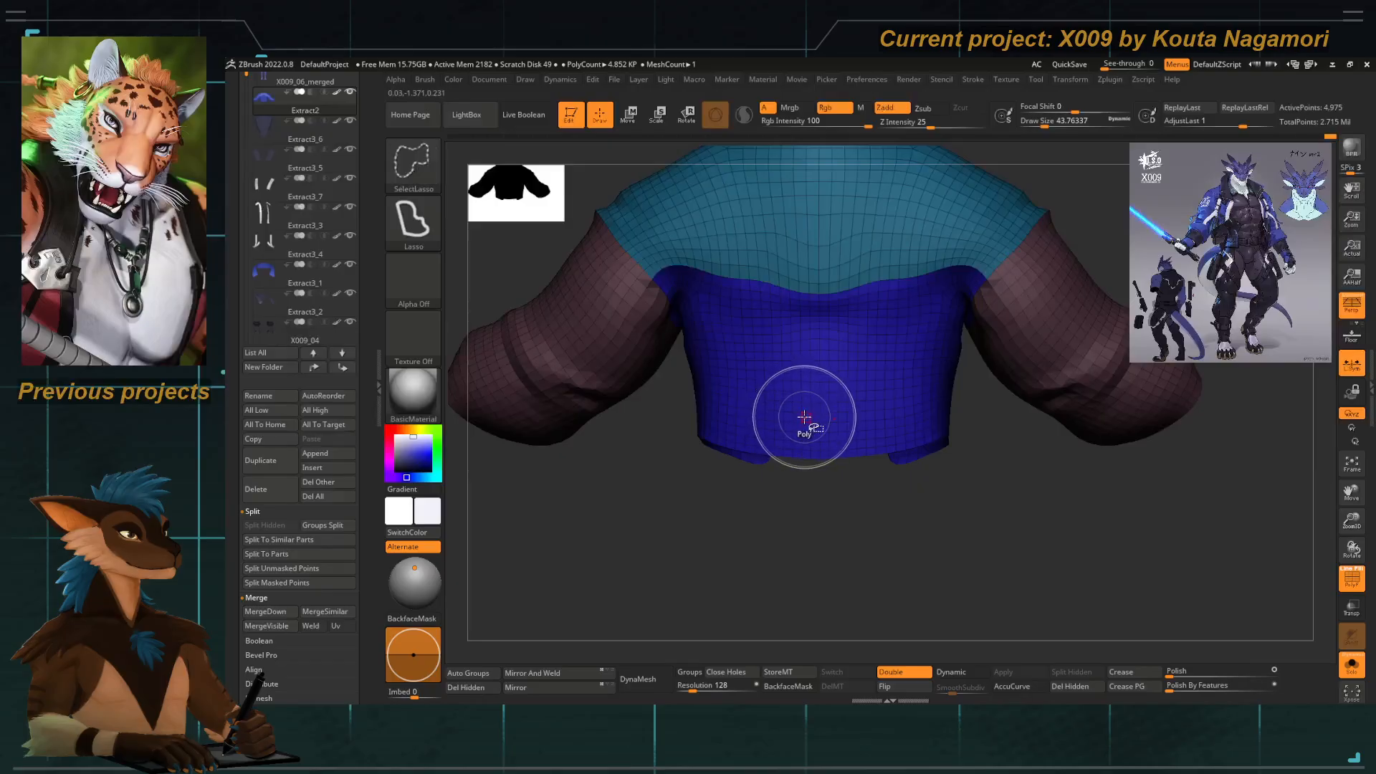
left_click(799, 402, "ctrl+shift")
left_click_drag(803, 487, 807, 591)
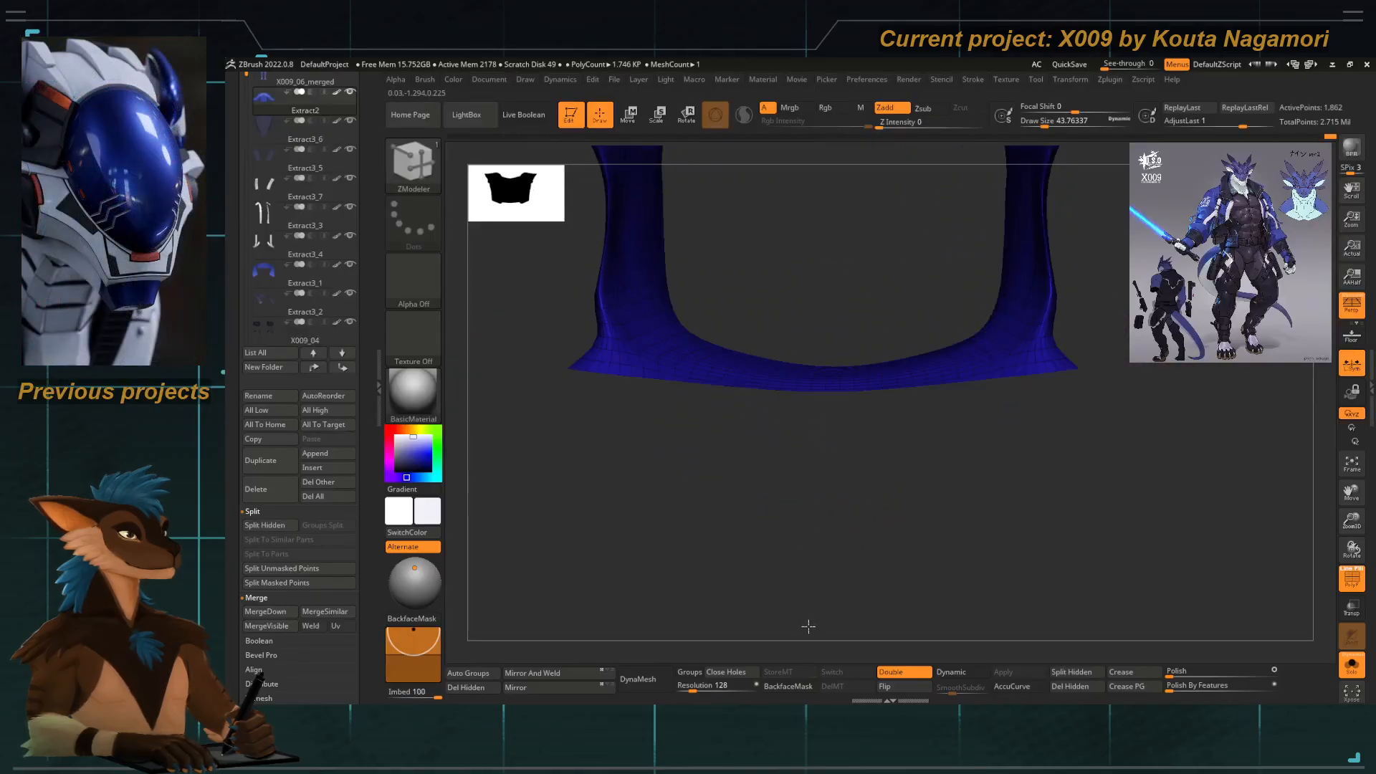
mouse_move(793, 303)
left_mouse_down("ctrl")
mouse_move(796, 522)
mouse_move(853, 310)
left_mouse_up("ctrl")
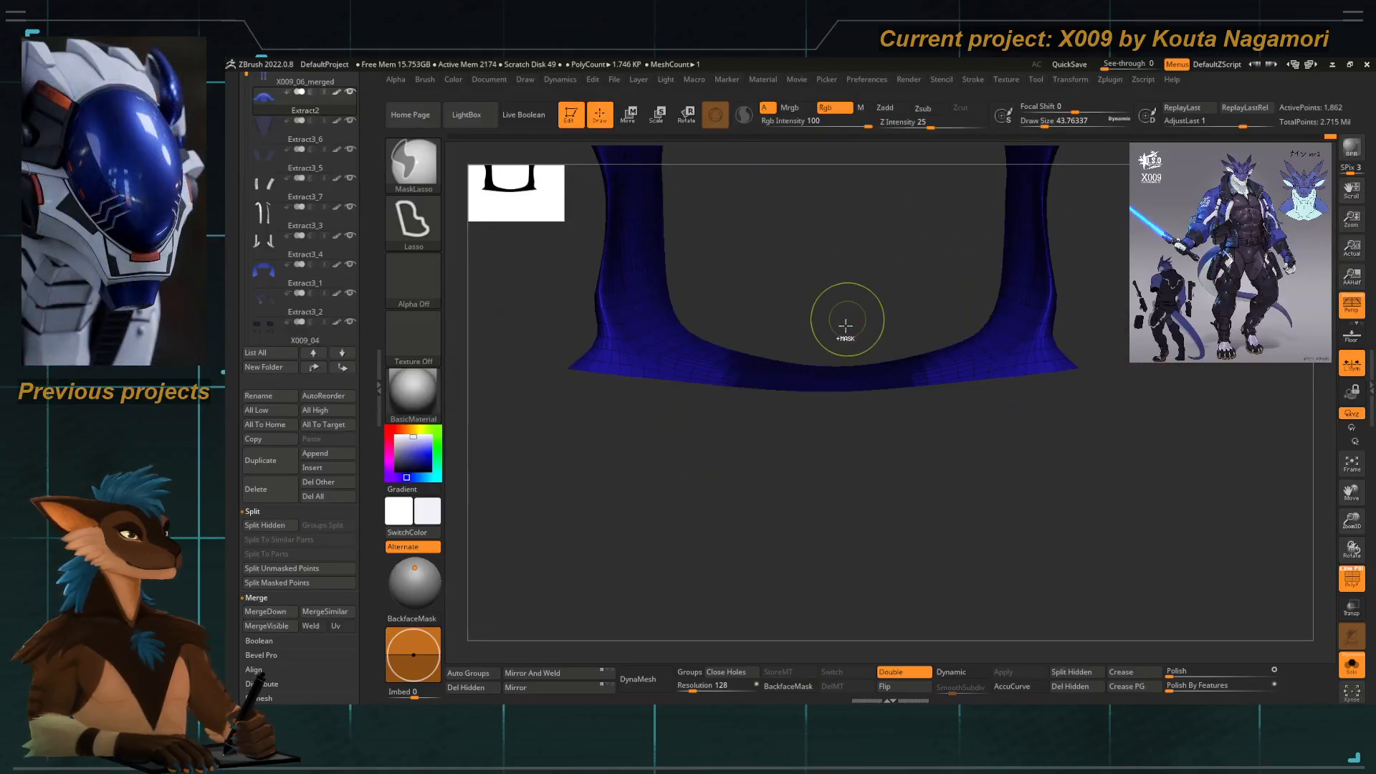
left_click_drag(816, 555, 826, 413)
Undo the uneven back polygroup, trim the mask to straight edges, regroup the strip and unhide the jacket.
key("ctrl+w")
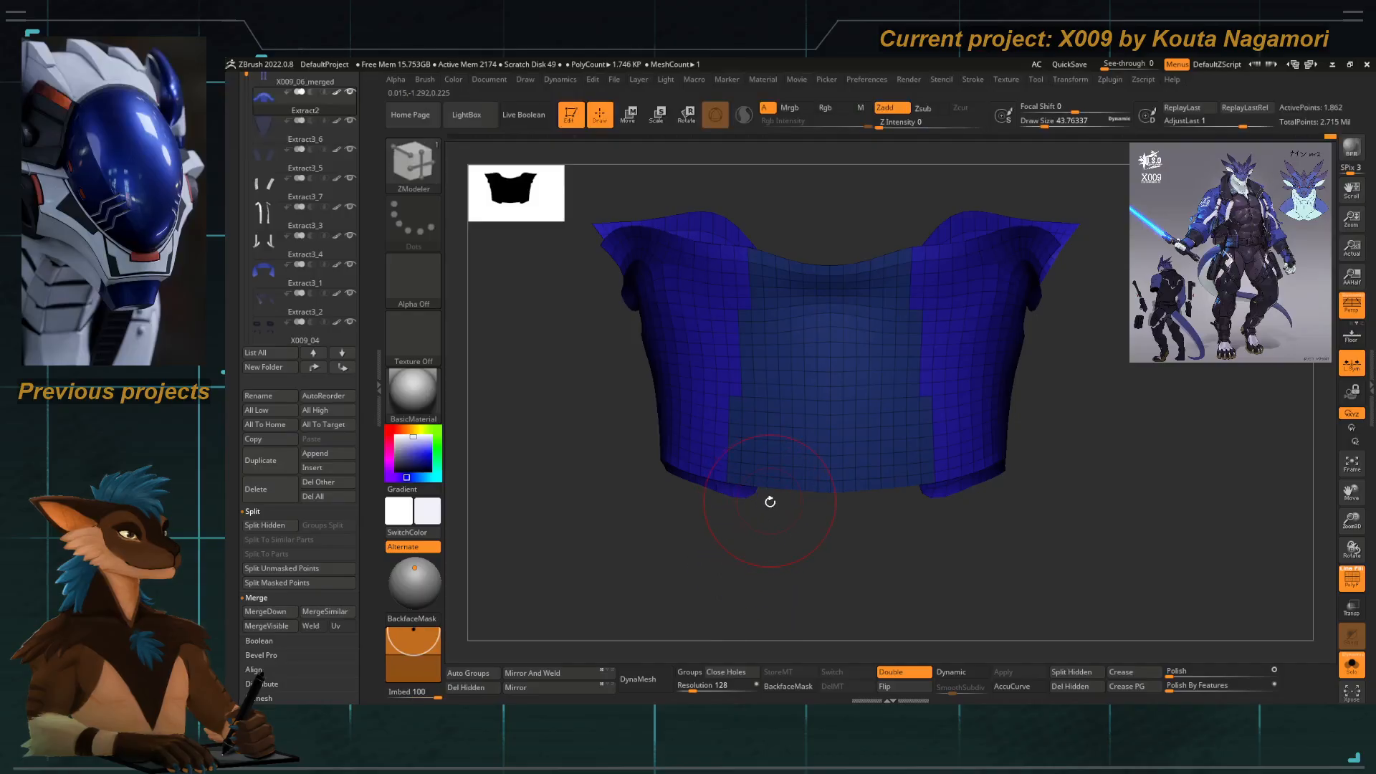
key("ctrl+z")
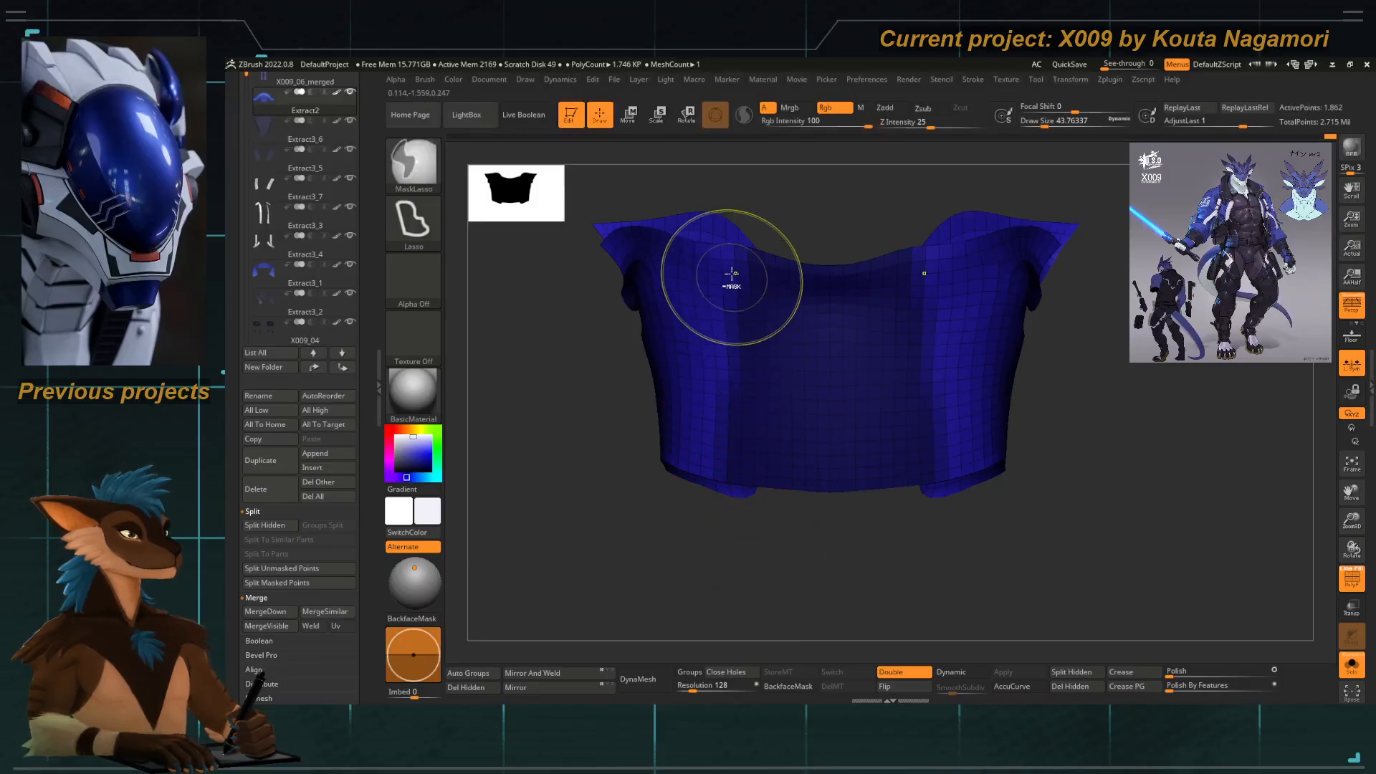
mouse_move(745, 217)
left_mouse_down("ctrl+alt")
mouse_move(712, 466)
mouse_move(738, 530)
mouse_move(724, 552)
left_mouse_up("ctrl+alt")
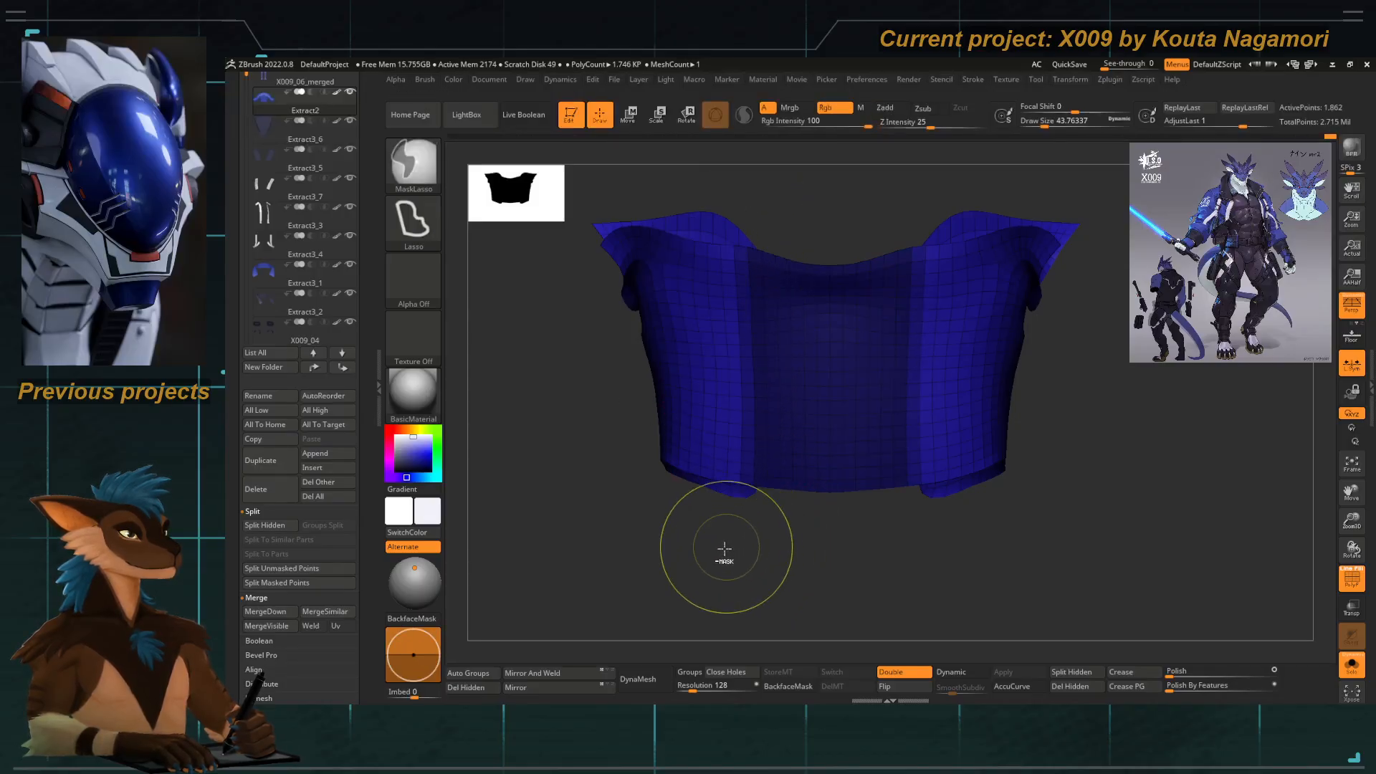
key("ctrl+w")
left_click(799, 596, "ctrl+shift")
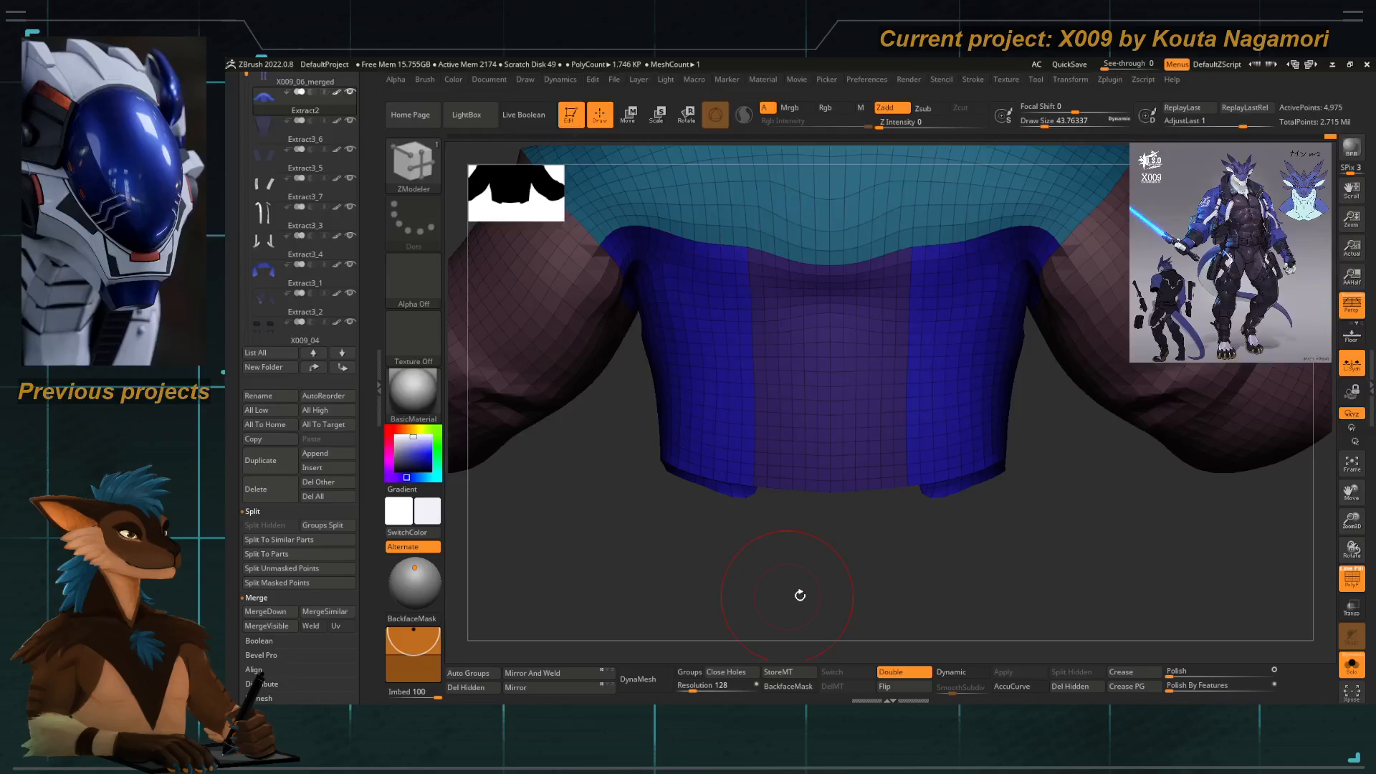
Isolate the lower torso section again, widen the mask on the central back and assign it as a new polygroup.
left_click(1350, 665)
right_click_drag(928, 506, 743, 442, "ctrl")
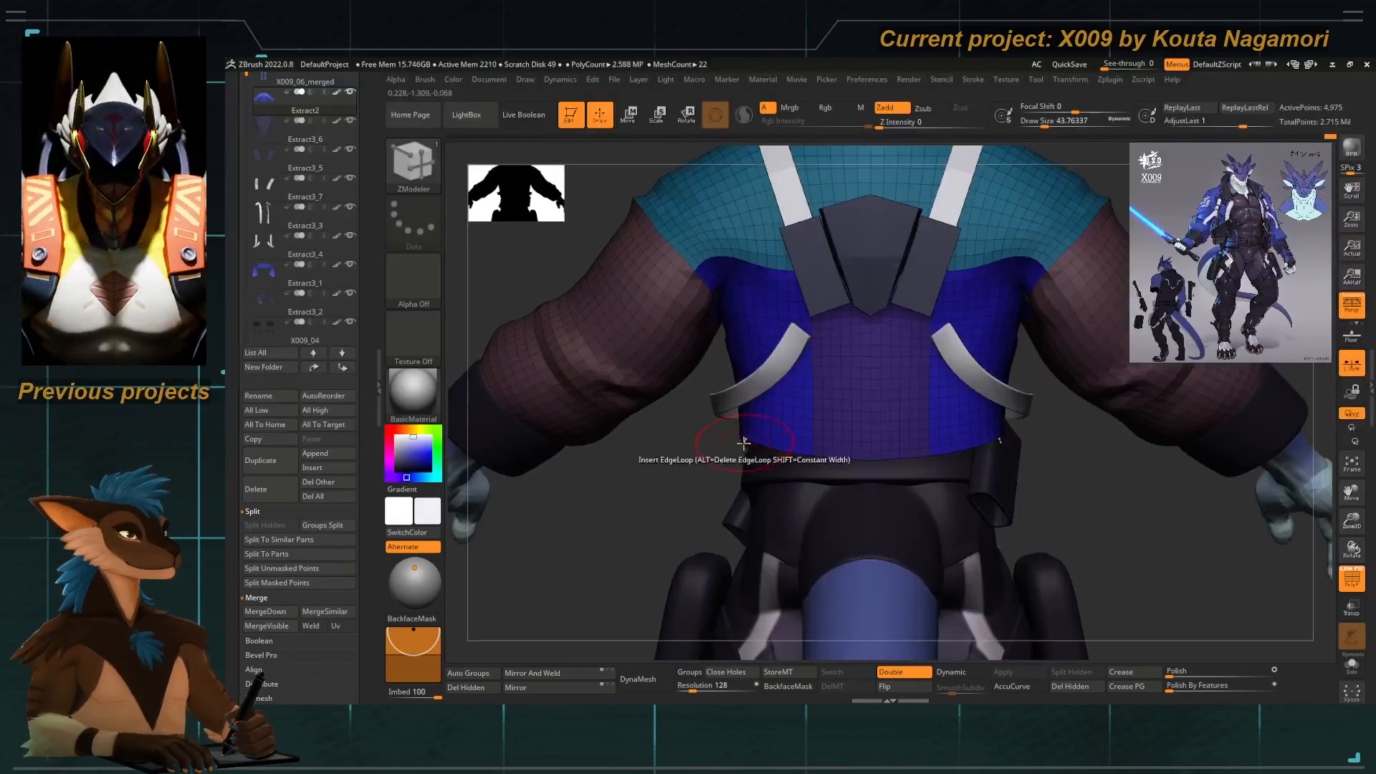
left_click(744, 456, "ctrl+shift")
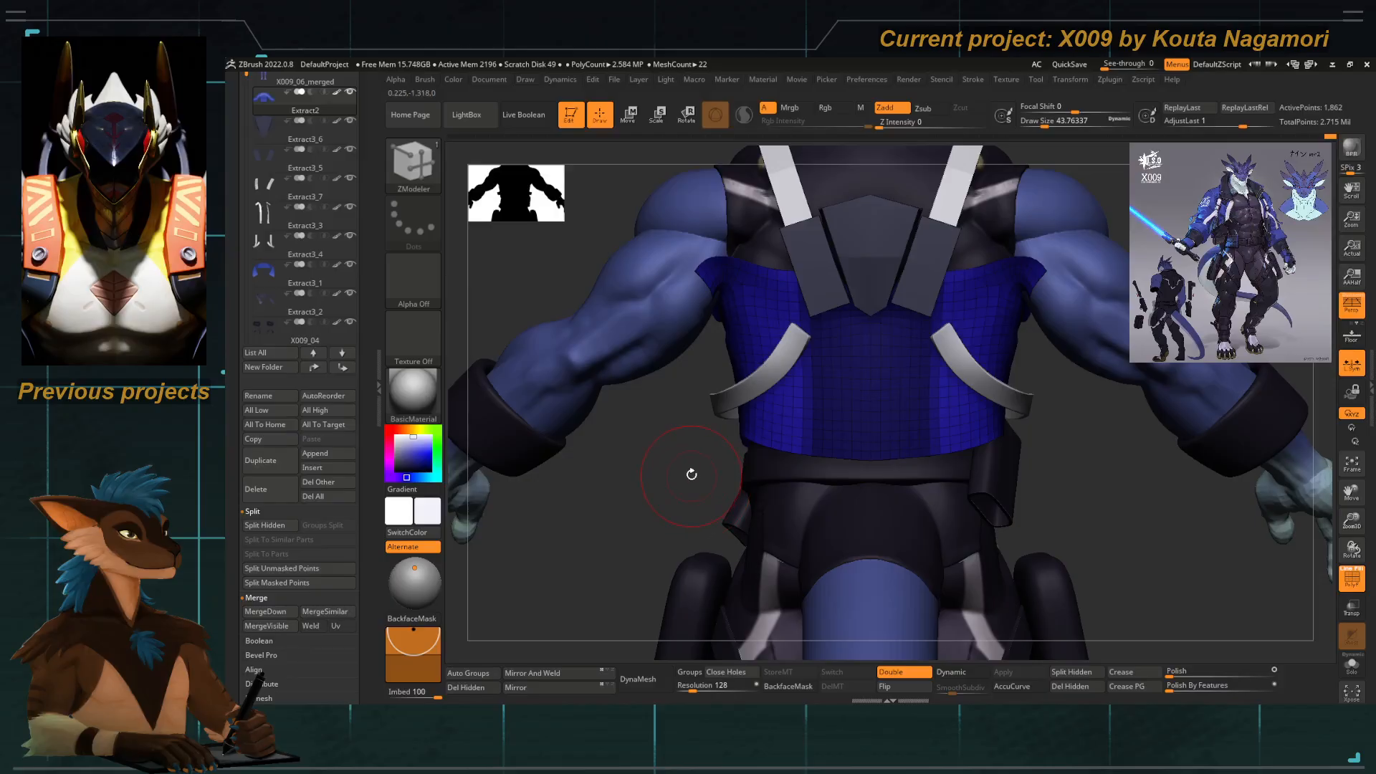
mouse_move(692, 475)
right_mouse_down()
mouse_move(745, 469)
mouse_move(691, 473)
right_mouse_up()
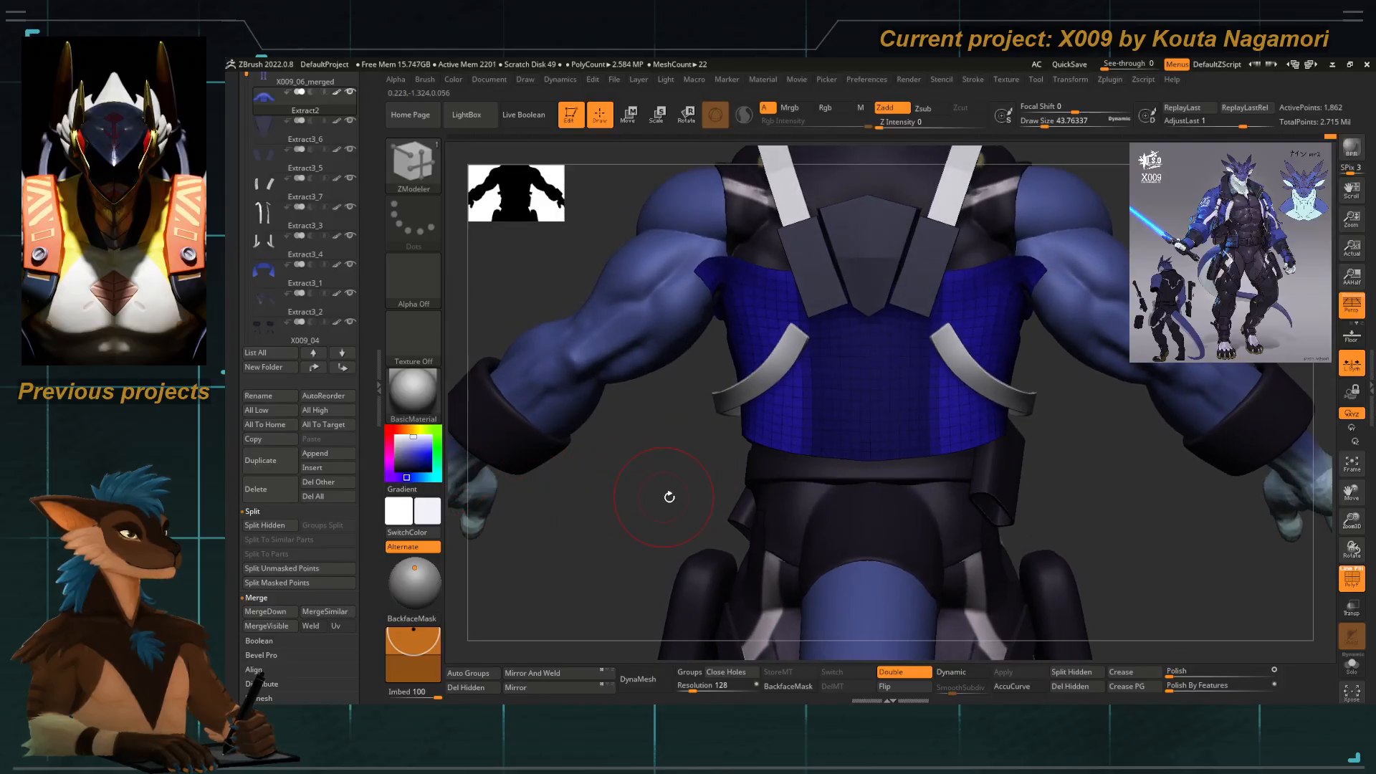
left_click(1351, 664)
left_click_drag(780, 552, 801, 620)
mouse_move(819, 402)
left_mouse_down("ctrl")
mouse_move(820, 306)
mouse_move(796, 333)
mouse_move(794, 422)
left_mouse_up("ctrl")
key("ctrl+w")
left_click_drag(780, 633, 798, 422)
left_click(1351, 665)
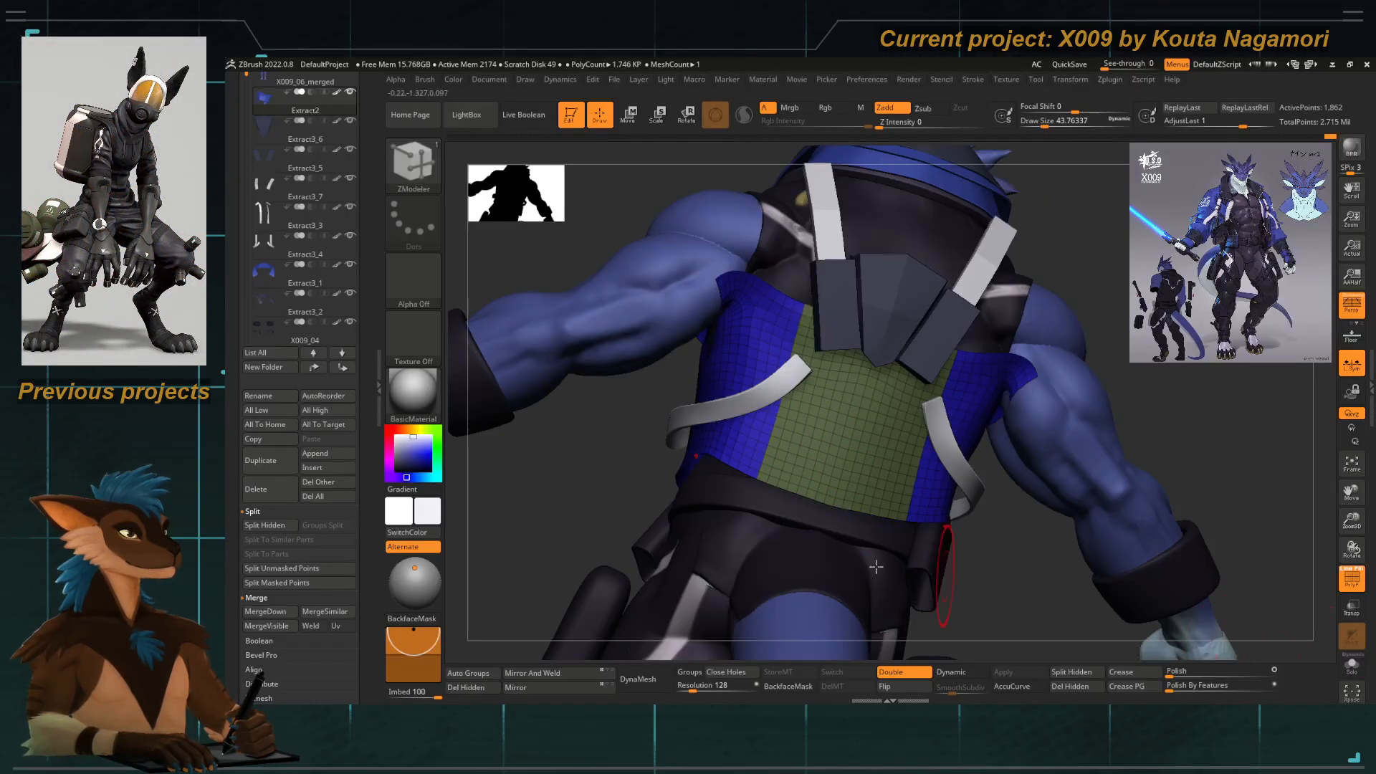
Flare the lower side borders of the central back polygroup with Move Topological at draw size 71.
left_click_drag(583, 514, 749, 430, "shift")
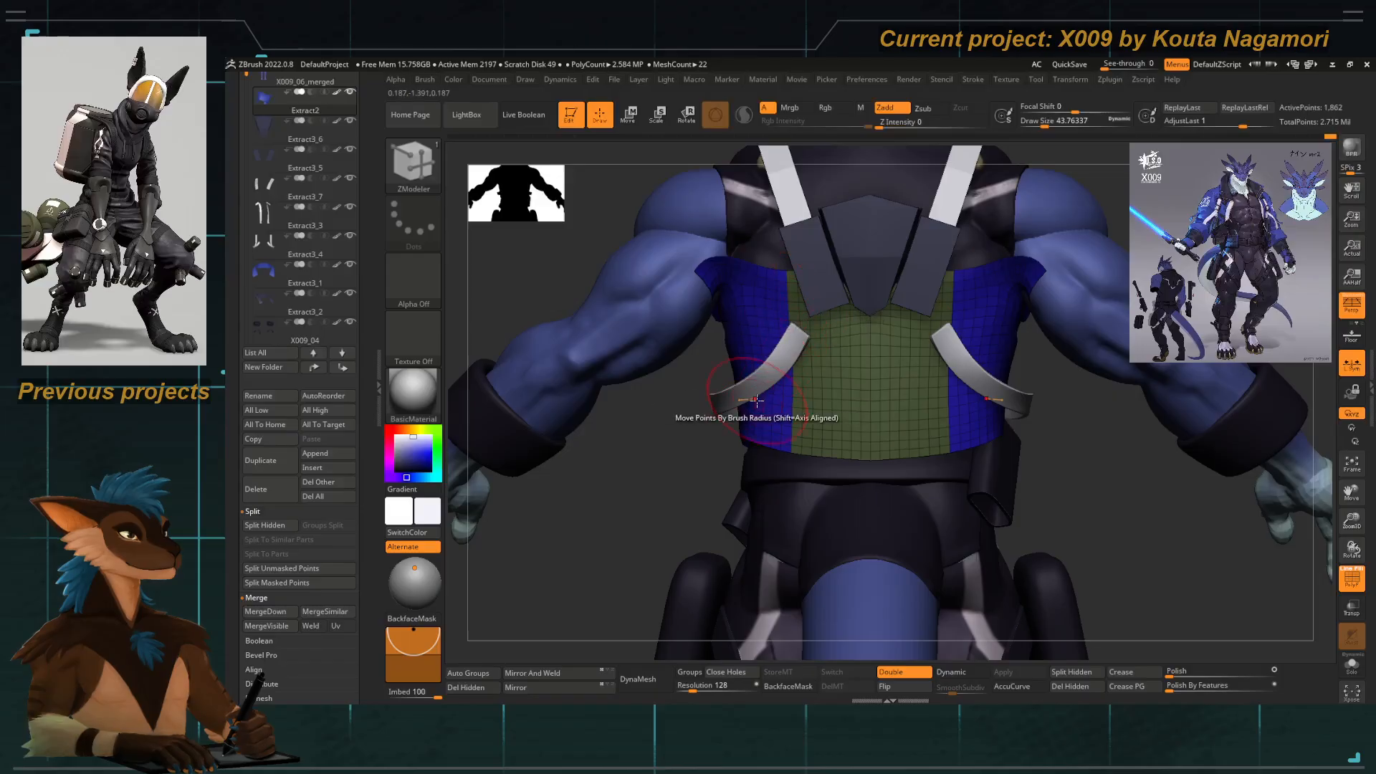
key("b")
key("m")
key("t")
key("space")
left_click_drag(778, 447, 783, 401)
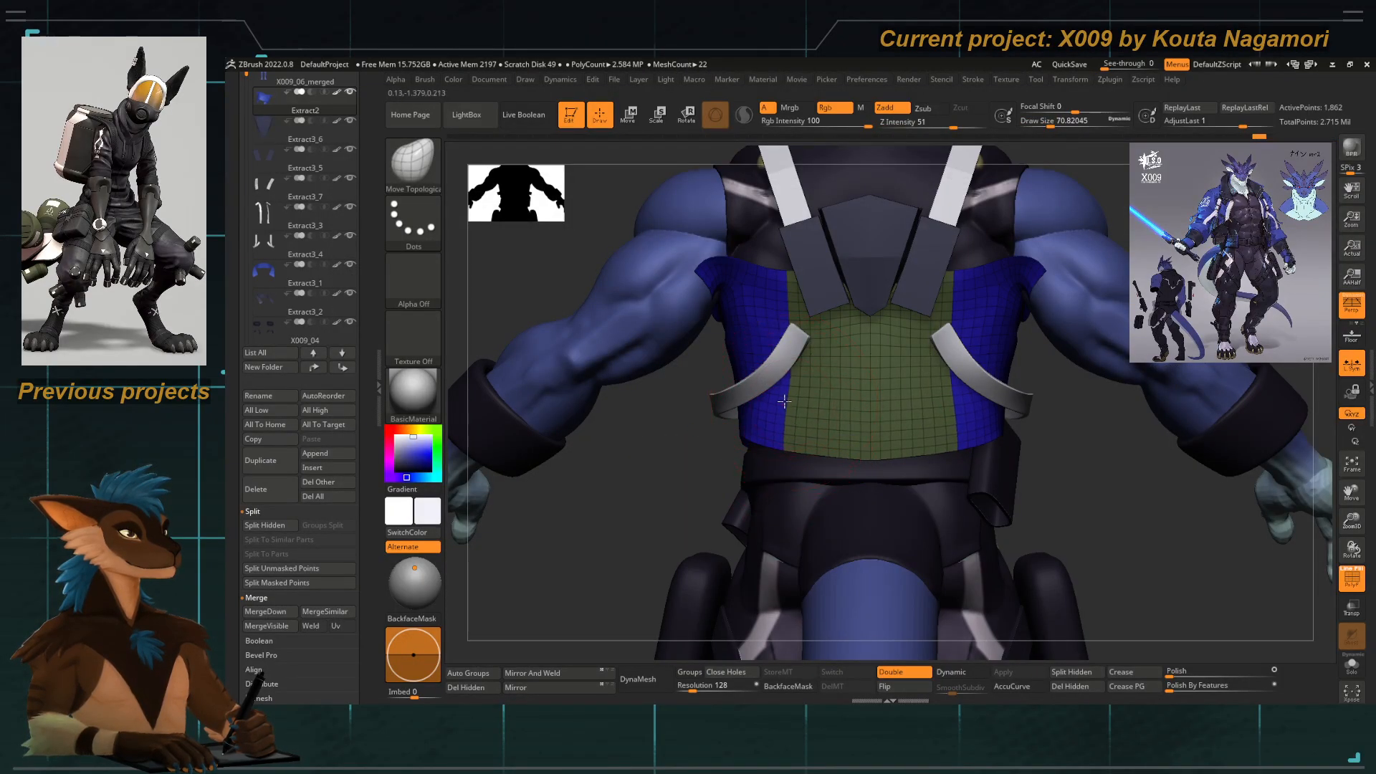
Unhide the full jacket, turn off its polyframe and isolate only the central back panel.
left_click(642, 513, "ctrl+shift")
left_click_drag(641, 510, 648, 376, "alt")
left_click(1344, 586)
left_click_drag(961, 506, 651, 555)
left_click(831, 352, "ctrl+shift")
left_click_drag(812, 336, 681, 466)
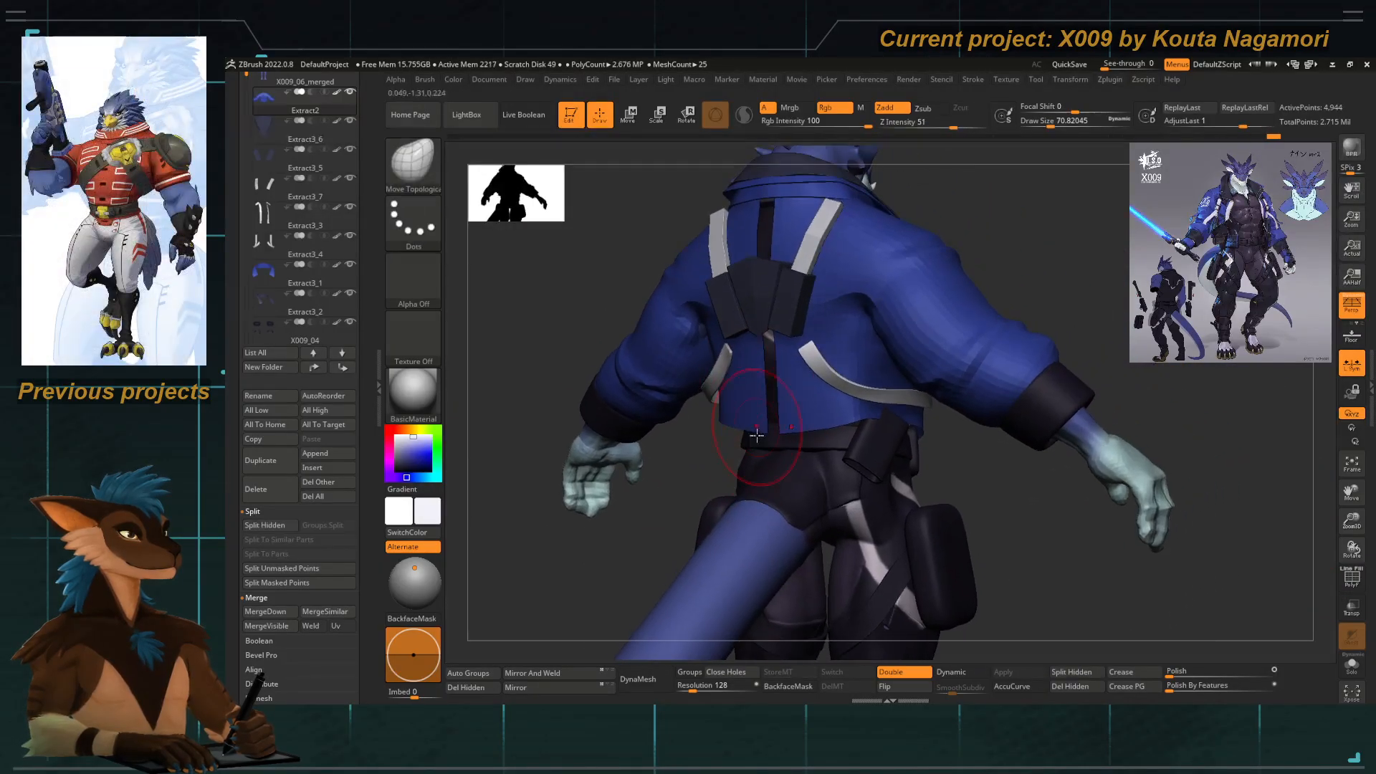
left_click(782, 403, "ctrl+shift")
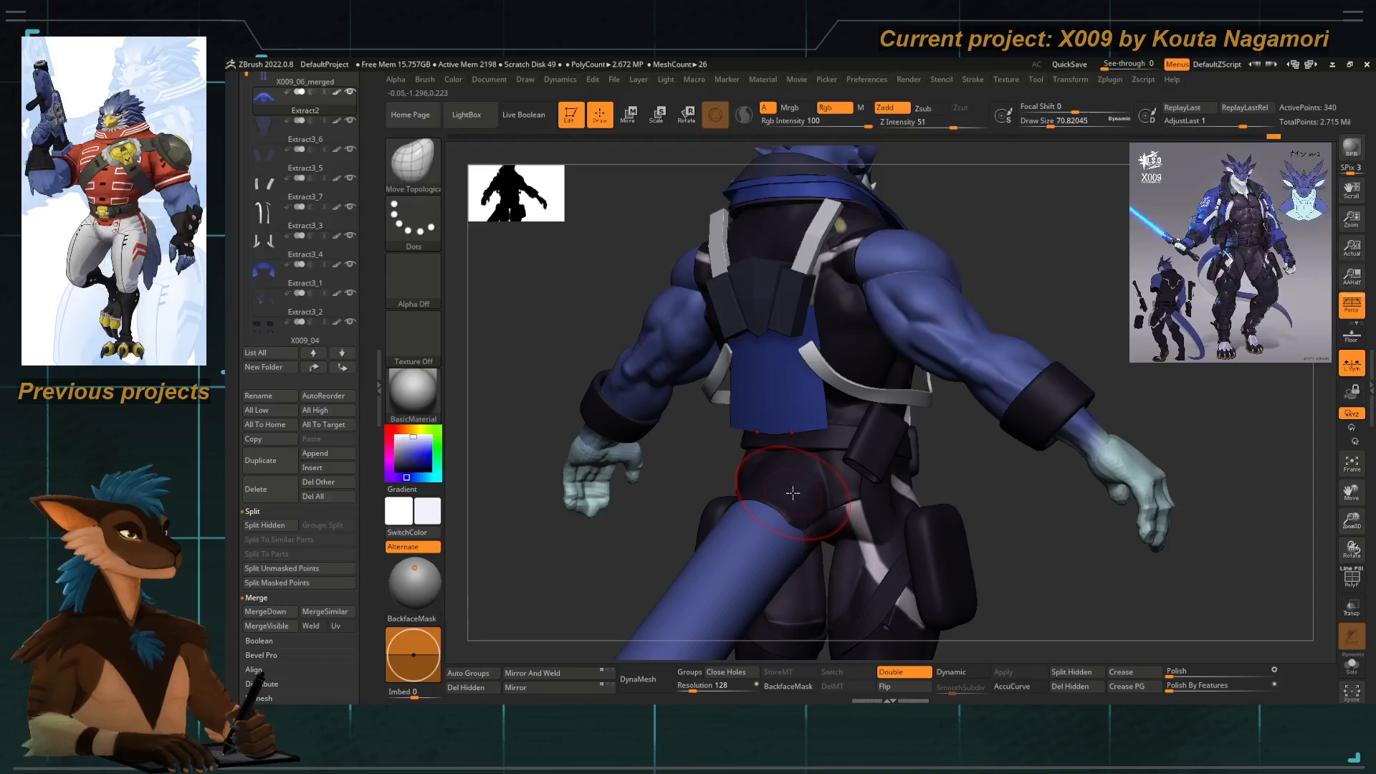
Fill the isolated back panel with a dark navy sampled from the harness plates, and unhide the rest of the jacket.
left_click_drag(766, 279, 776, 226)
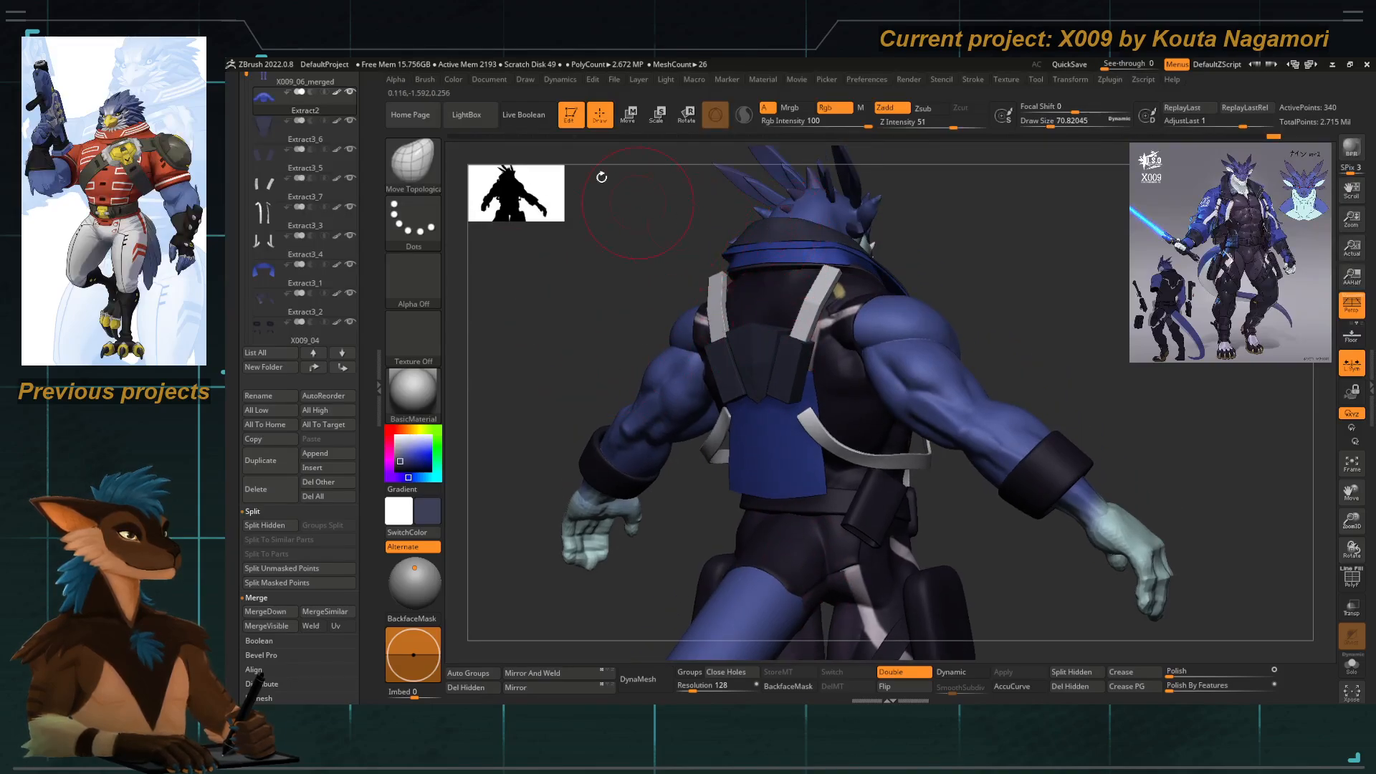
left_click(453, 79)
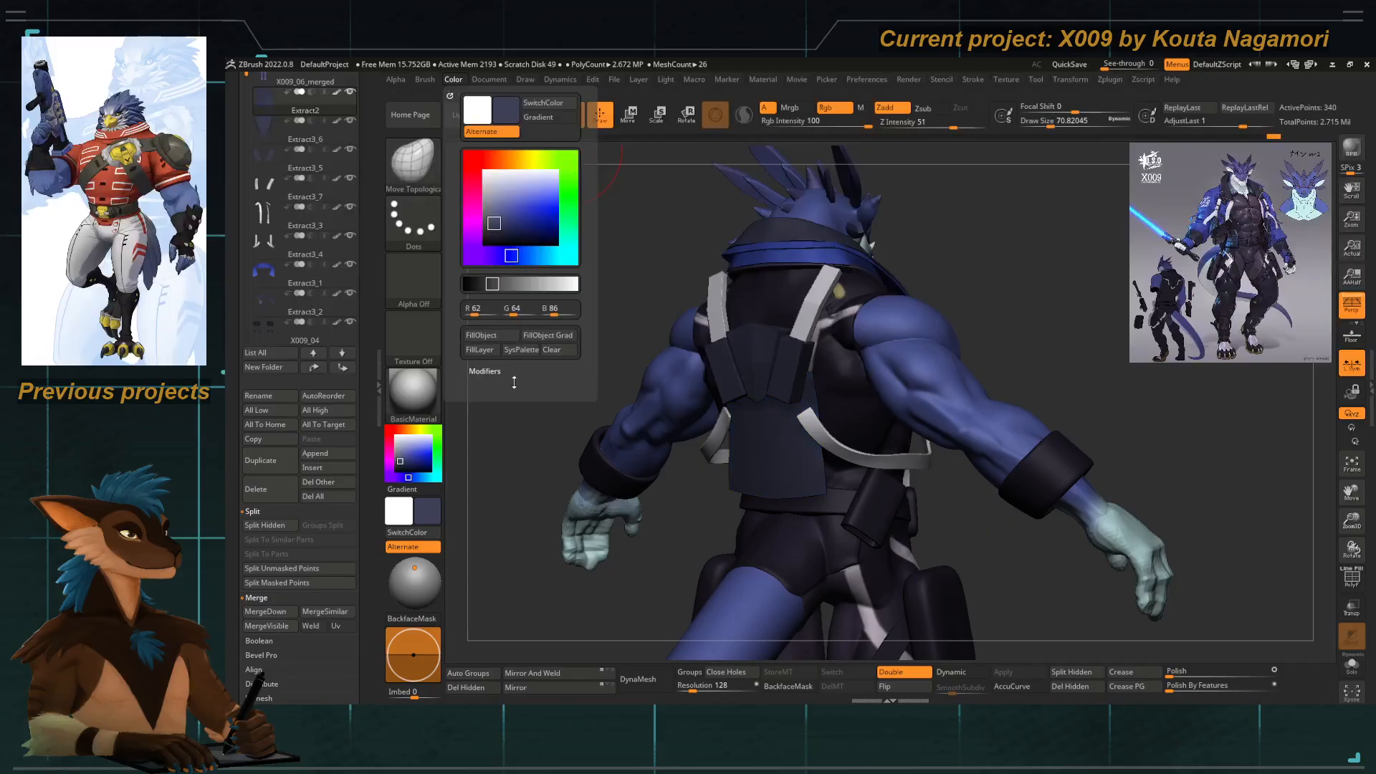
left_click_drag(509, 457, 673, 390, "shift")
left_click(516, 320, "ctrl+shift")
left_click_drag(516, 319, 607, 329, "alt")
Frame the jacket and select the central plate of the back harness.
left_click(843, 442, "alt")
key("f")
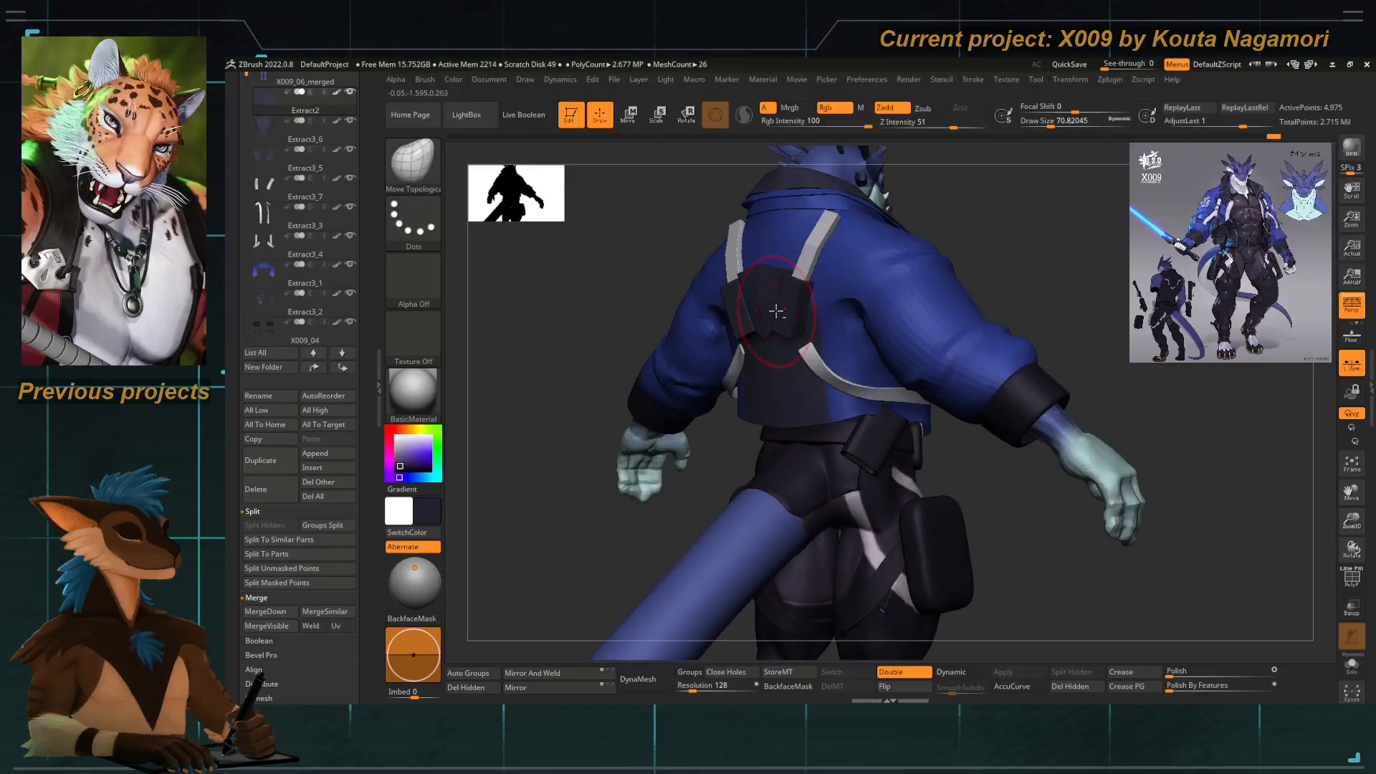
left_click(765, 303, "alt")
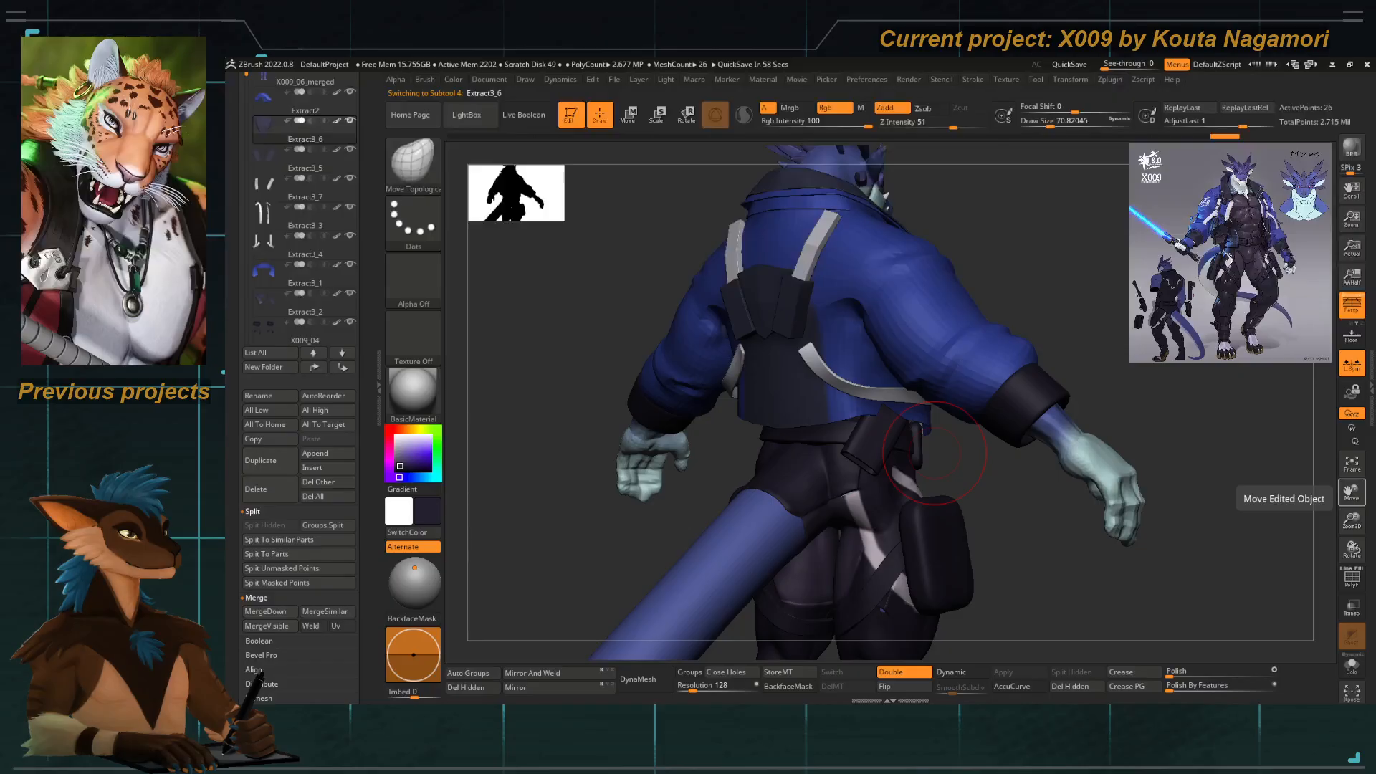
Set the fill color for the central harness plate to R 48, G 50, B 74.
left_click(453, 79)
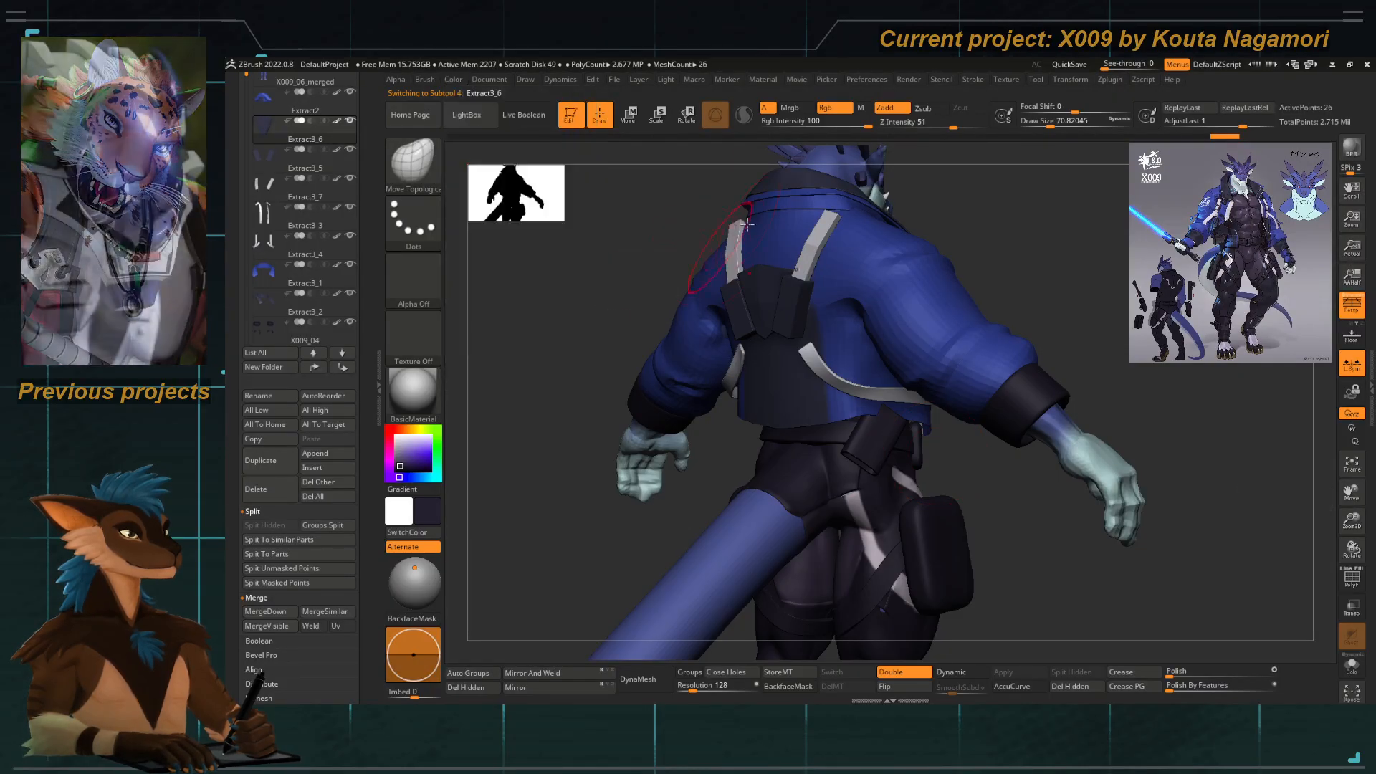
key("v")
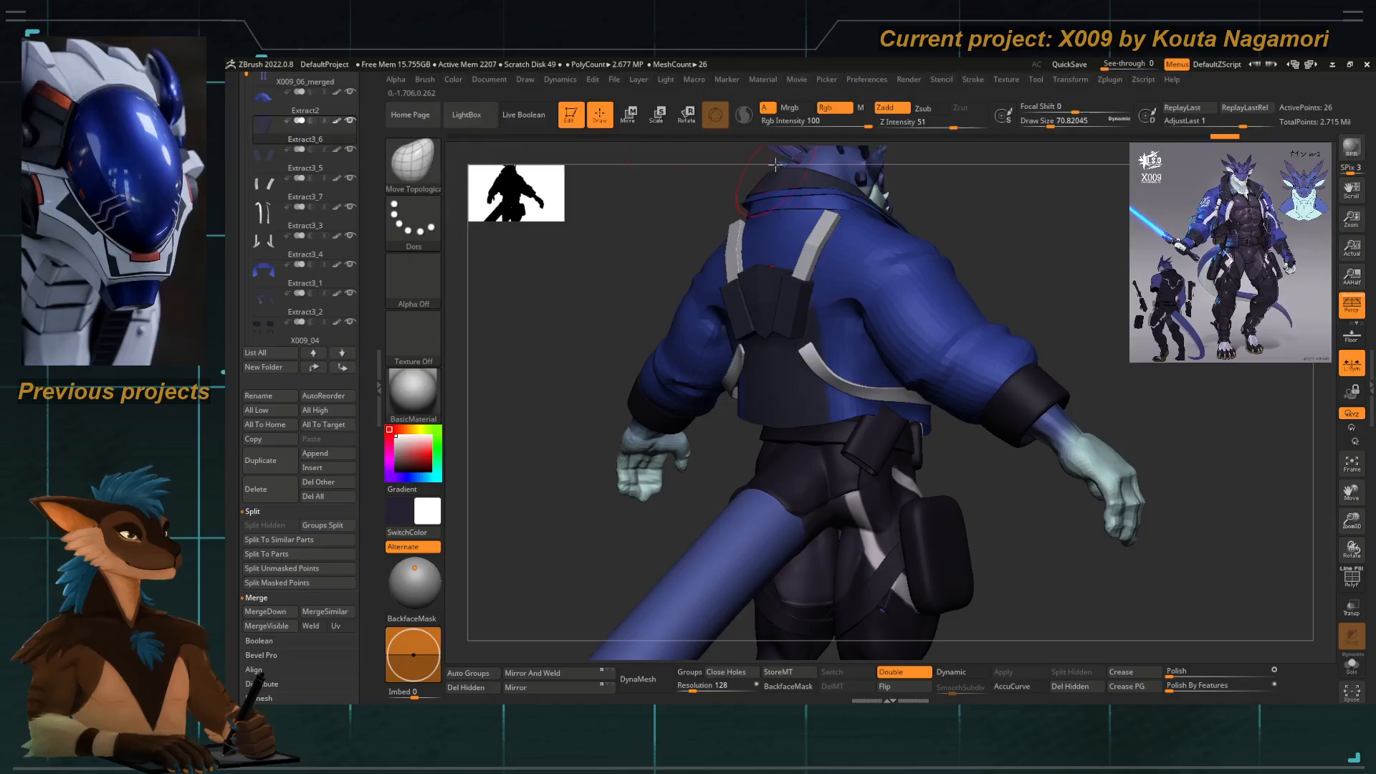
key("v")
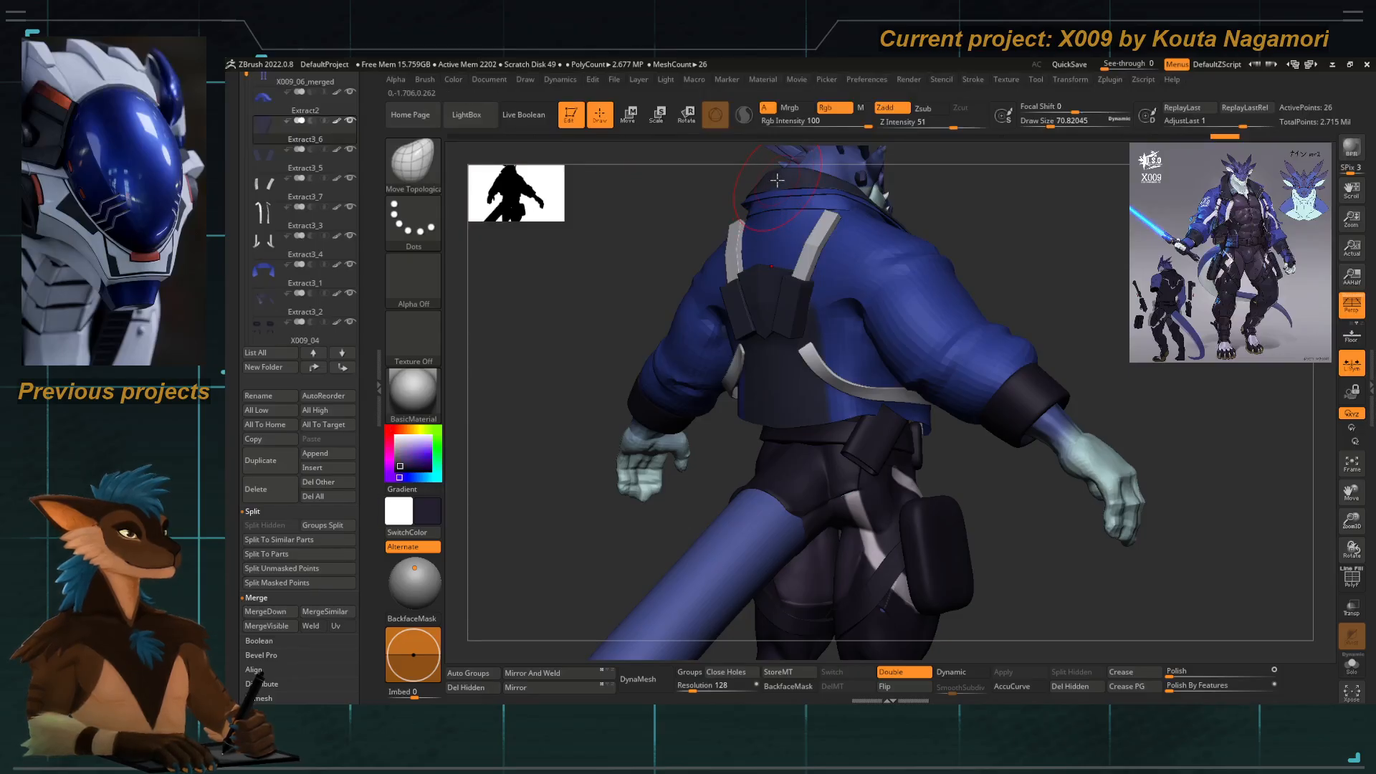
left_click(451, 78)
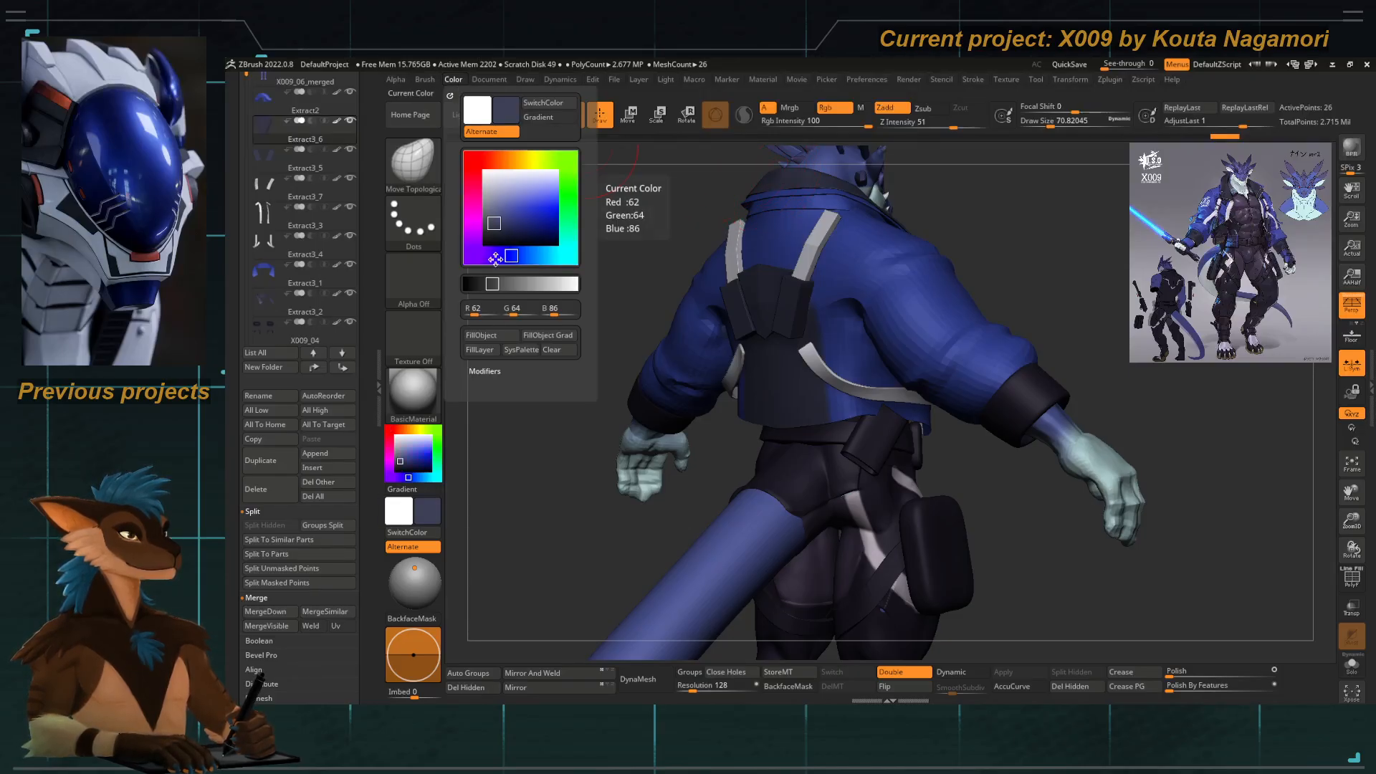
left_click(477, 308)
type("48")
key("Return")
left_click(513, 307)
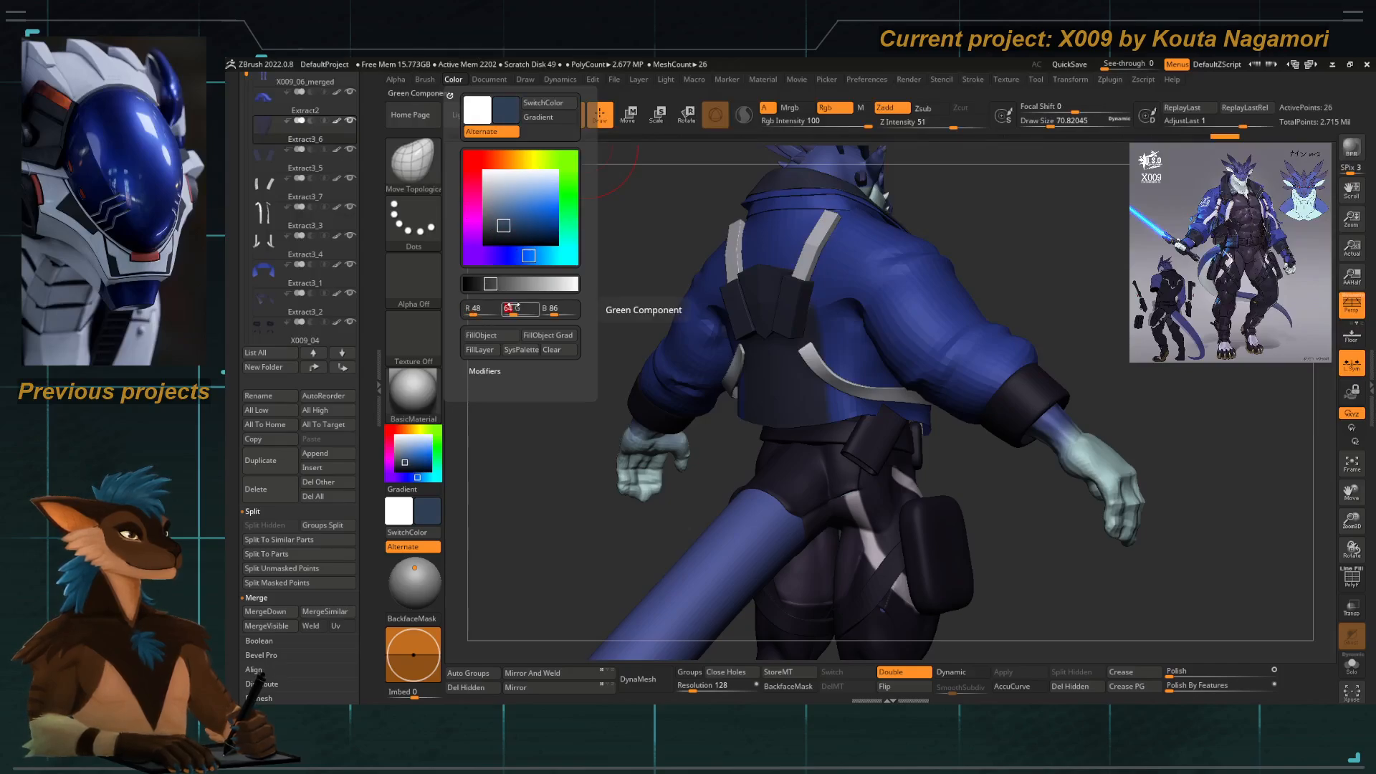
type("50")
key("Return")
left_click(552, 308)
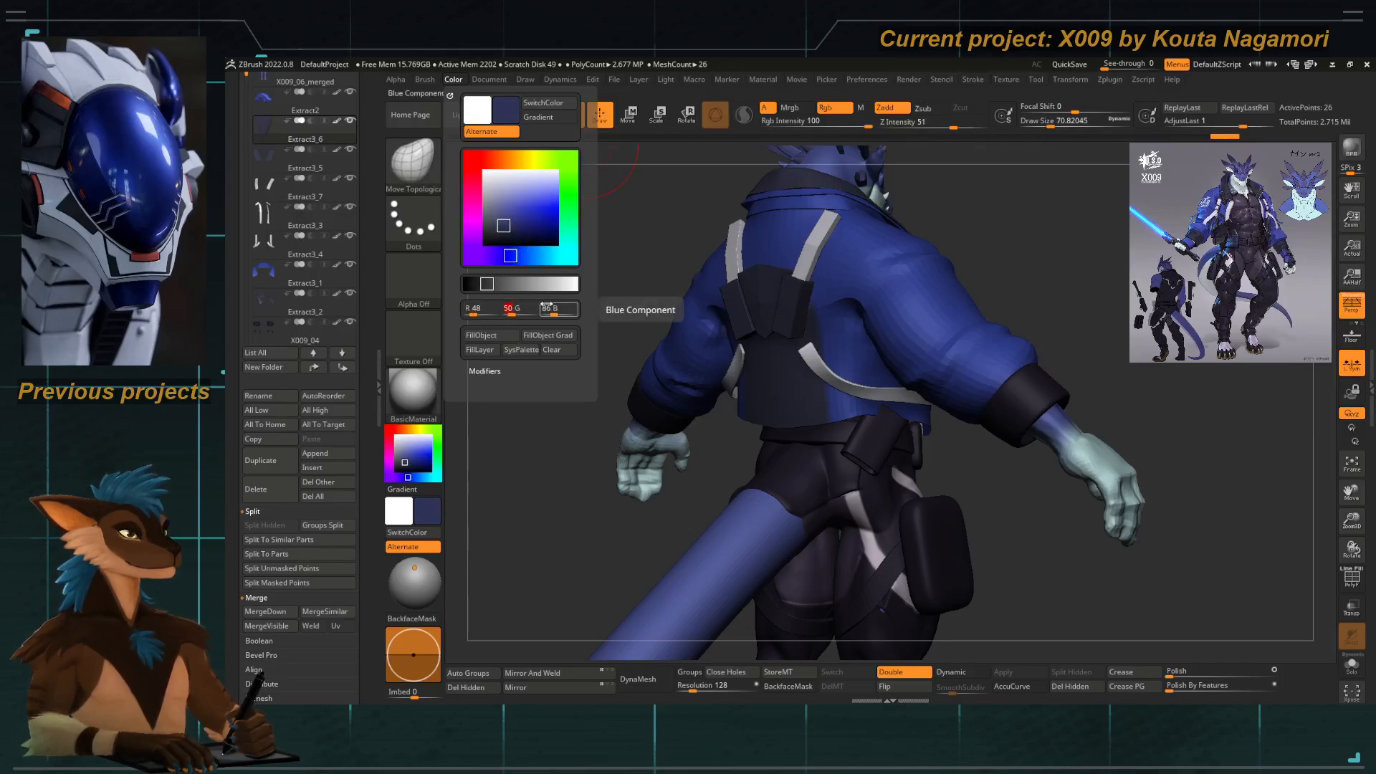
type("74")
key("Return")
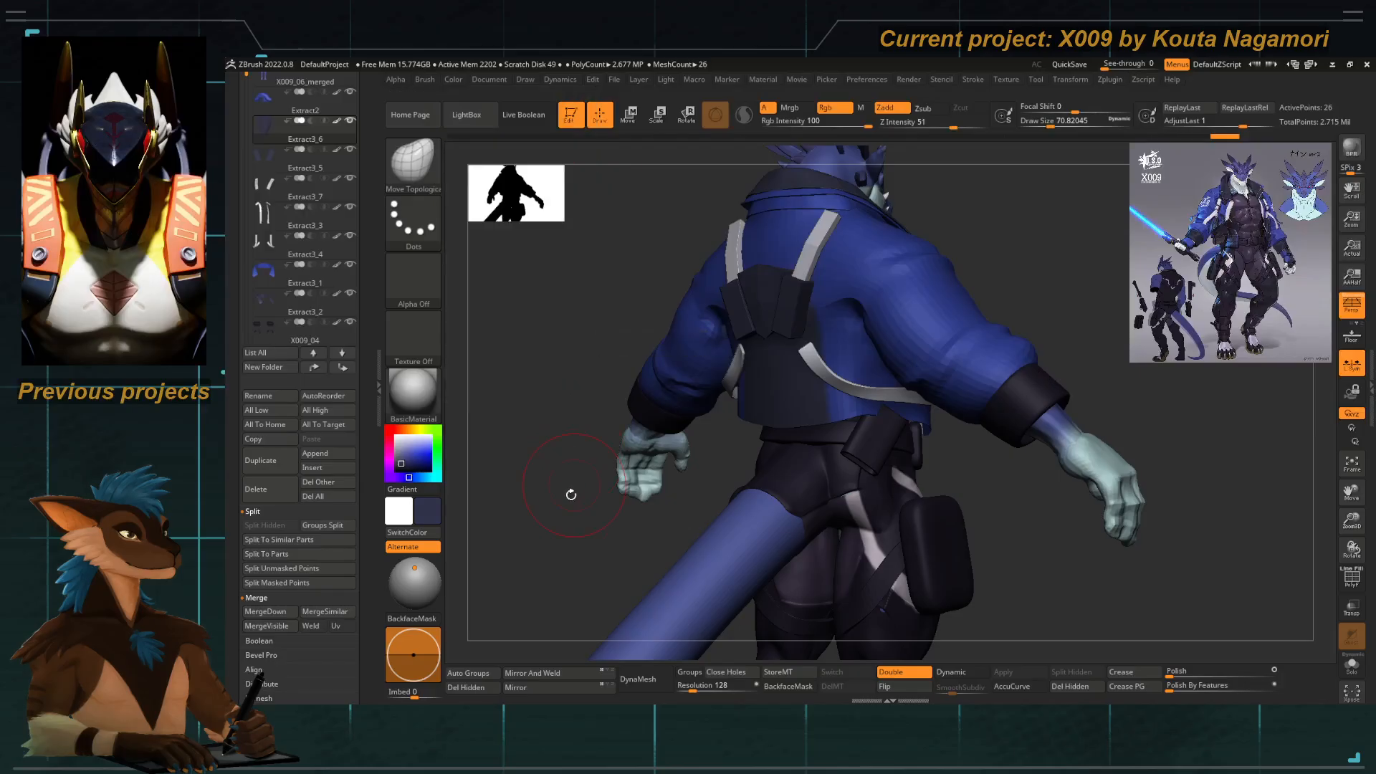
Fill the central harness plate and the adjoining pair of side plates with the current navy color.
left_click_drag(568, 492, 723, 328)
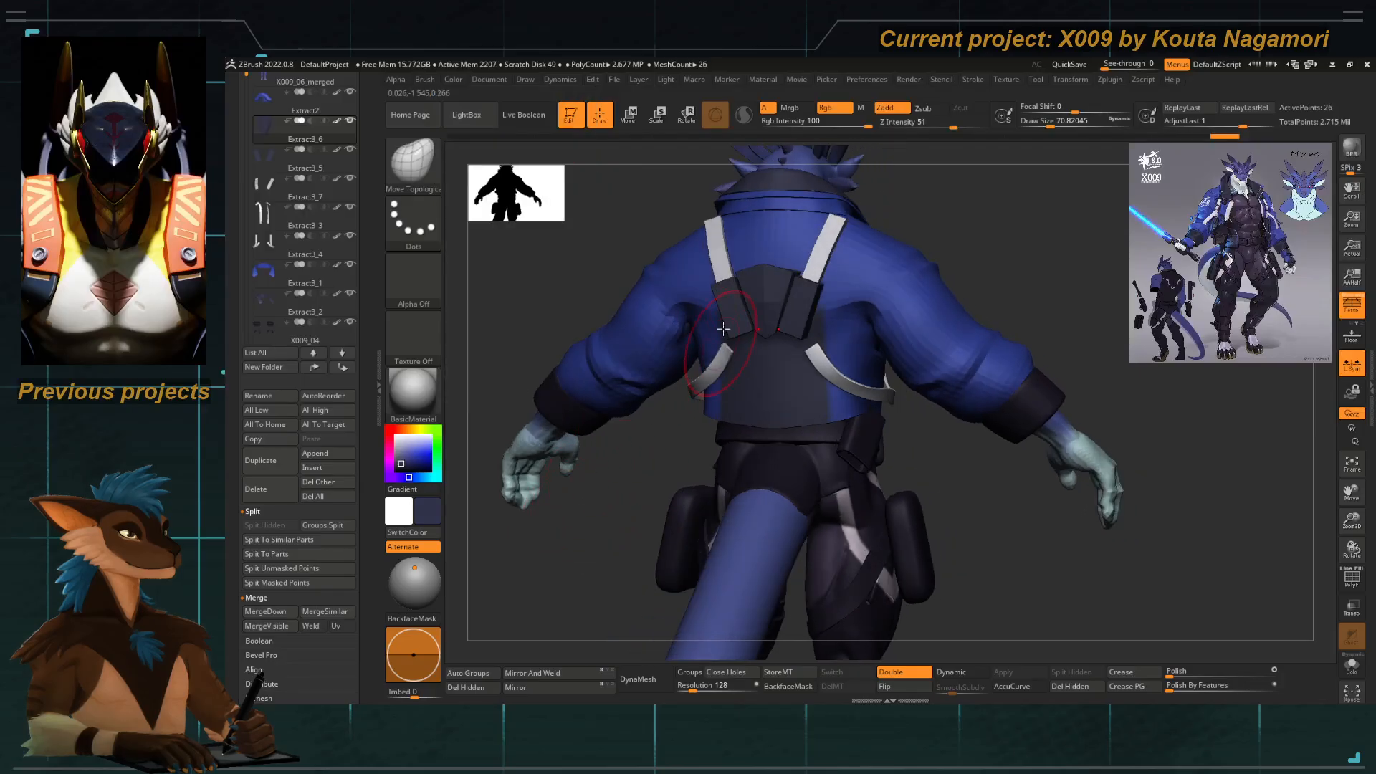
left_click(453, 80)
left_click(488, 338)
left_click(800, 306, "alt")
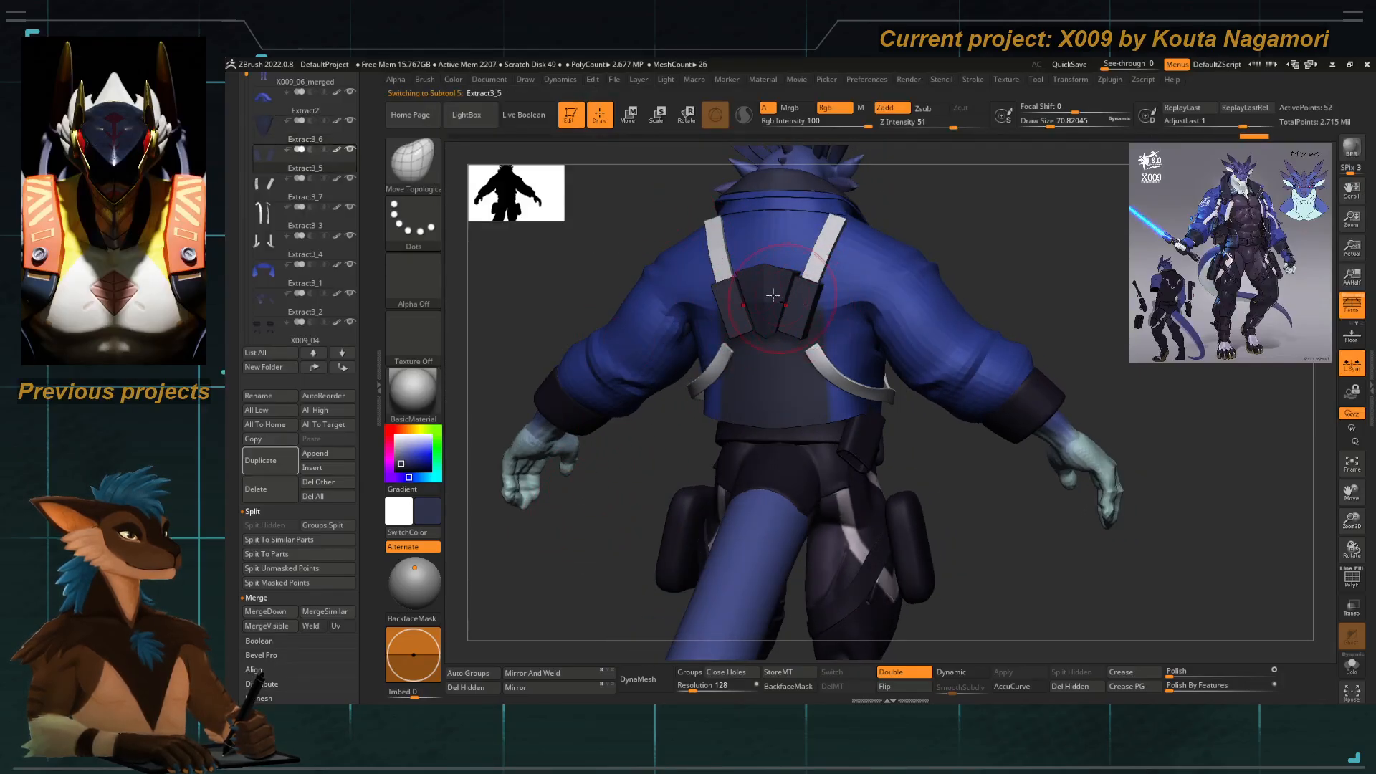
left_click(451, 80)
left_click(475, 340)
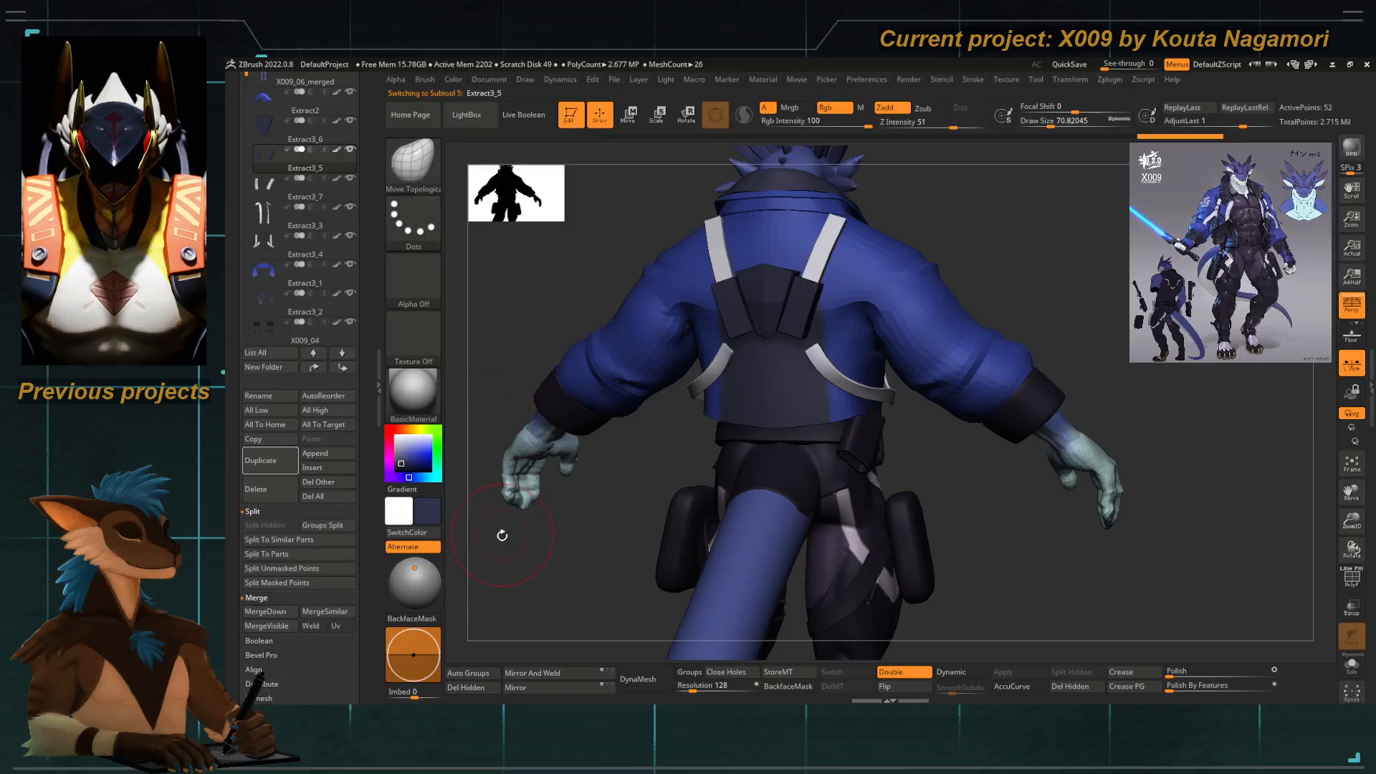
Isolate the blue jacket, set the draw size to about 35 and show its polyframe.
left_click_drag(500, 535, 592, 455, "alt")
left_click_drag(553, 518, 606, 467)
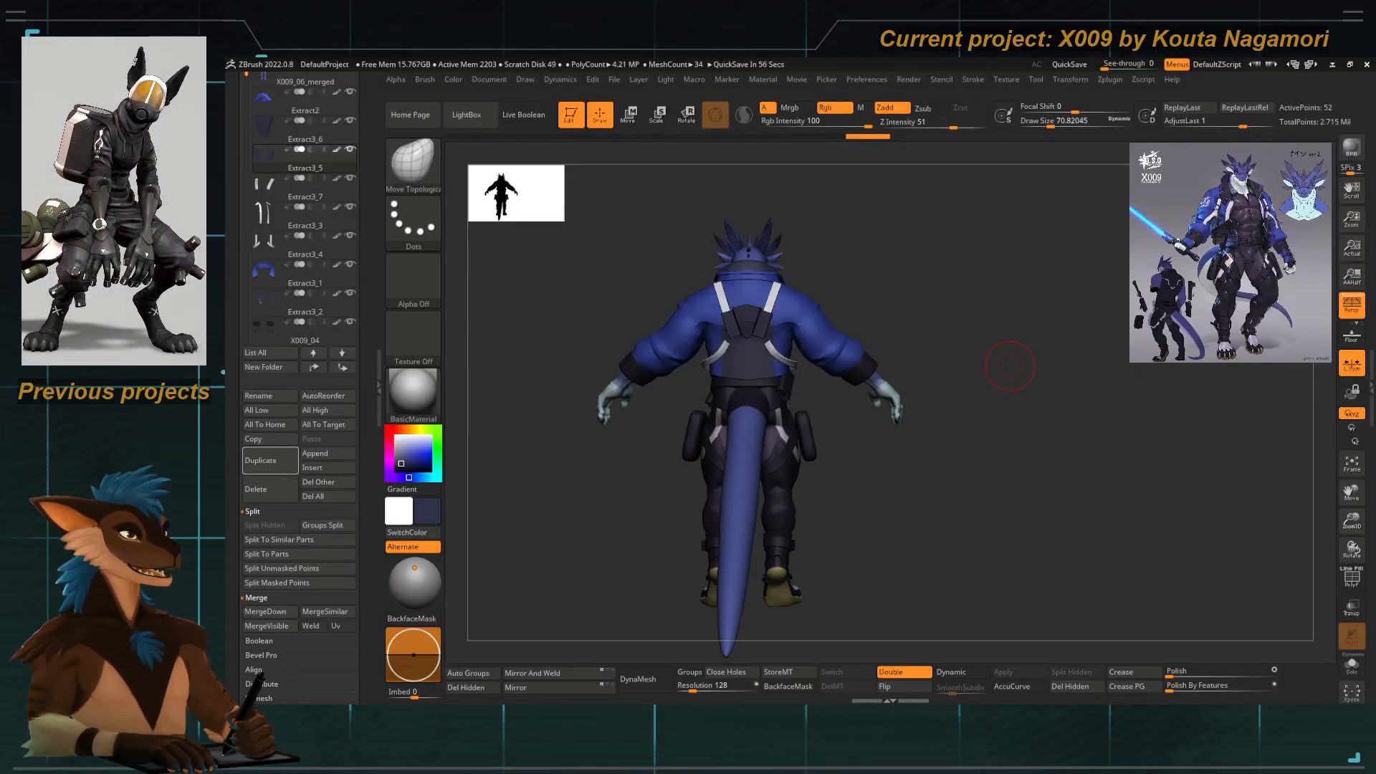
left_click_drag(565, 307, 691, 346)
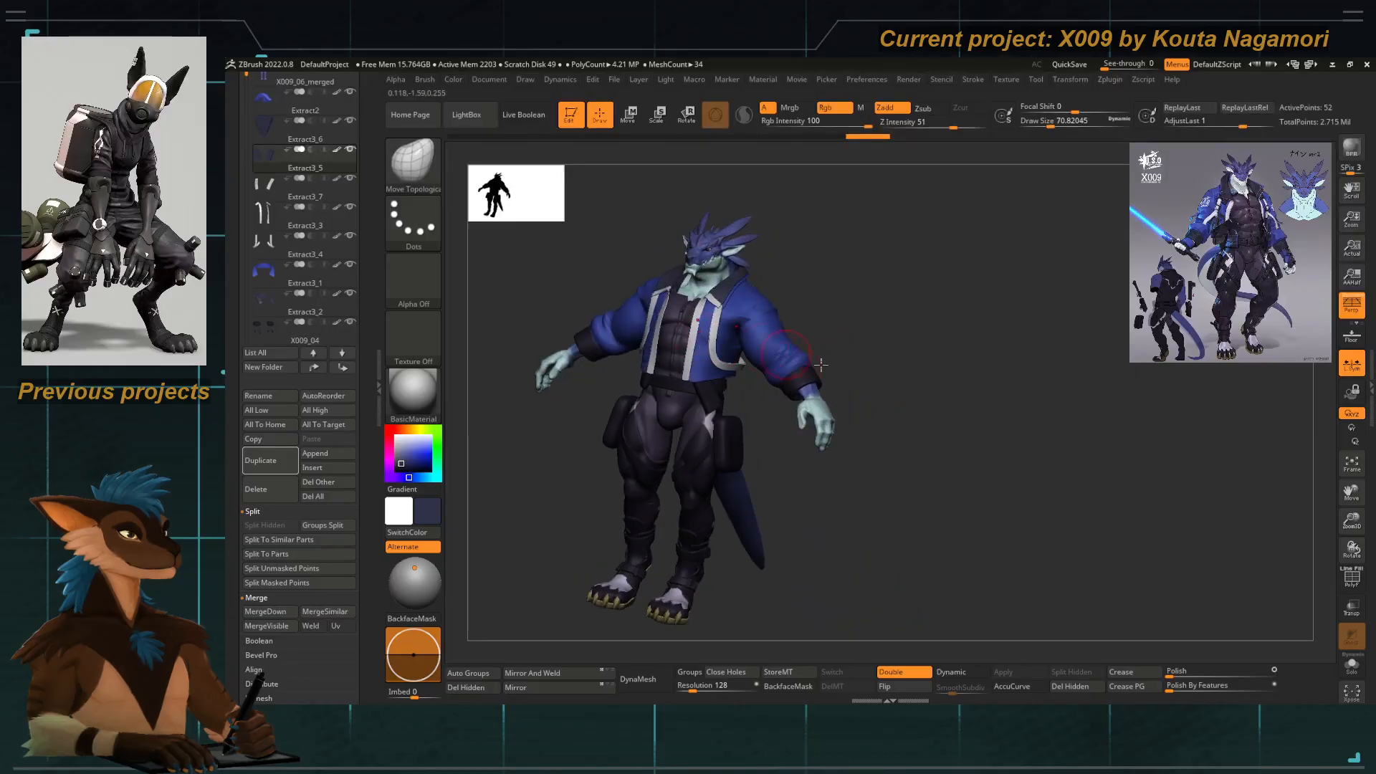
left_click_drag(863, 342, 886, 351)
right_click_drag(648, 308, 760, 427, "ctrl")
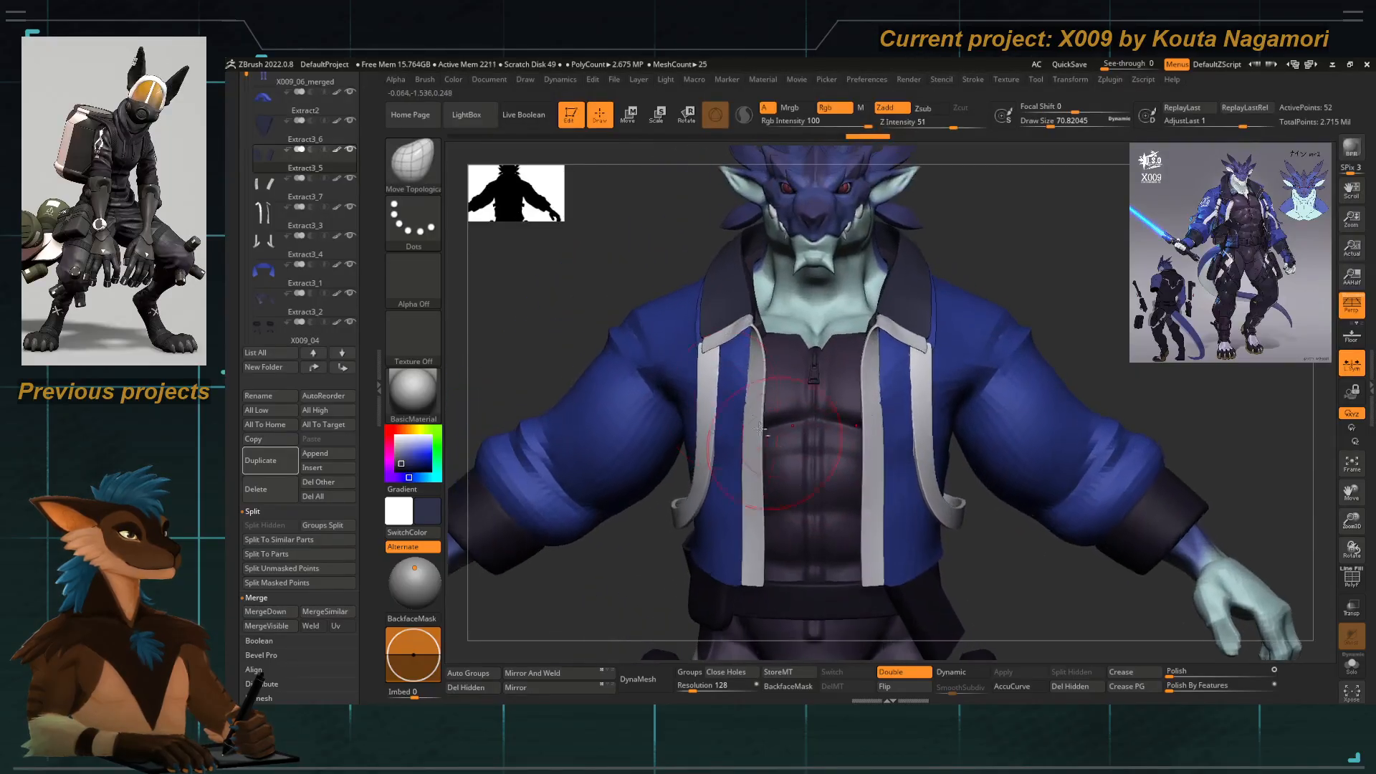
left_click(667, 360, "alt")
left_click(1346, 672)
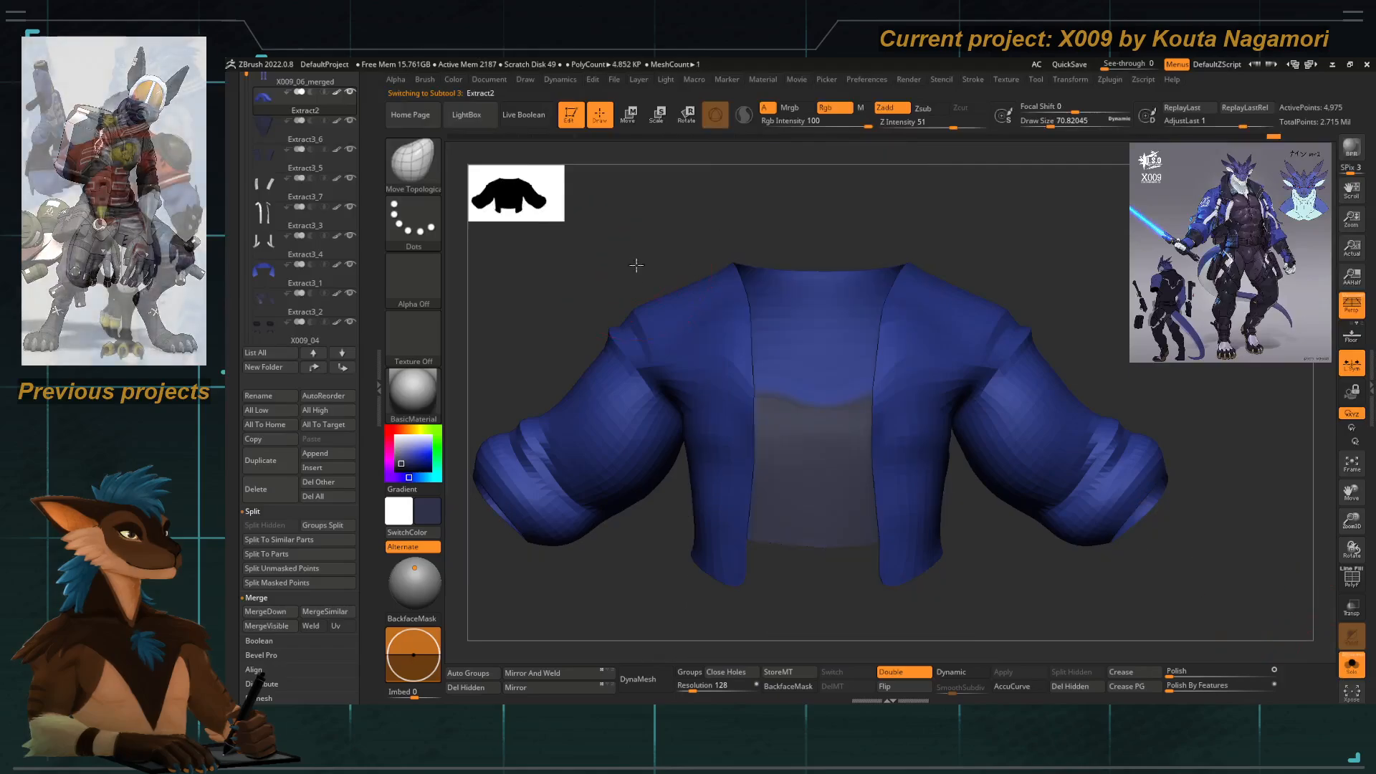
left_click_drag(636, 265, 709, 459)
key("space")
left_click_drag(789, 391, 765, 391)
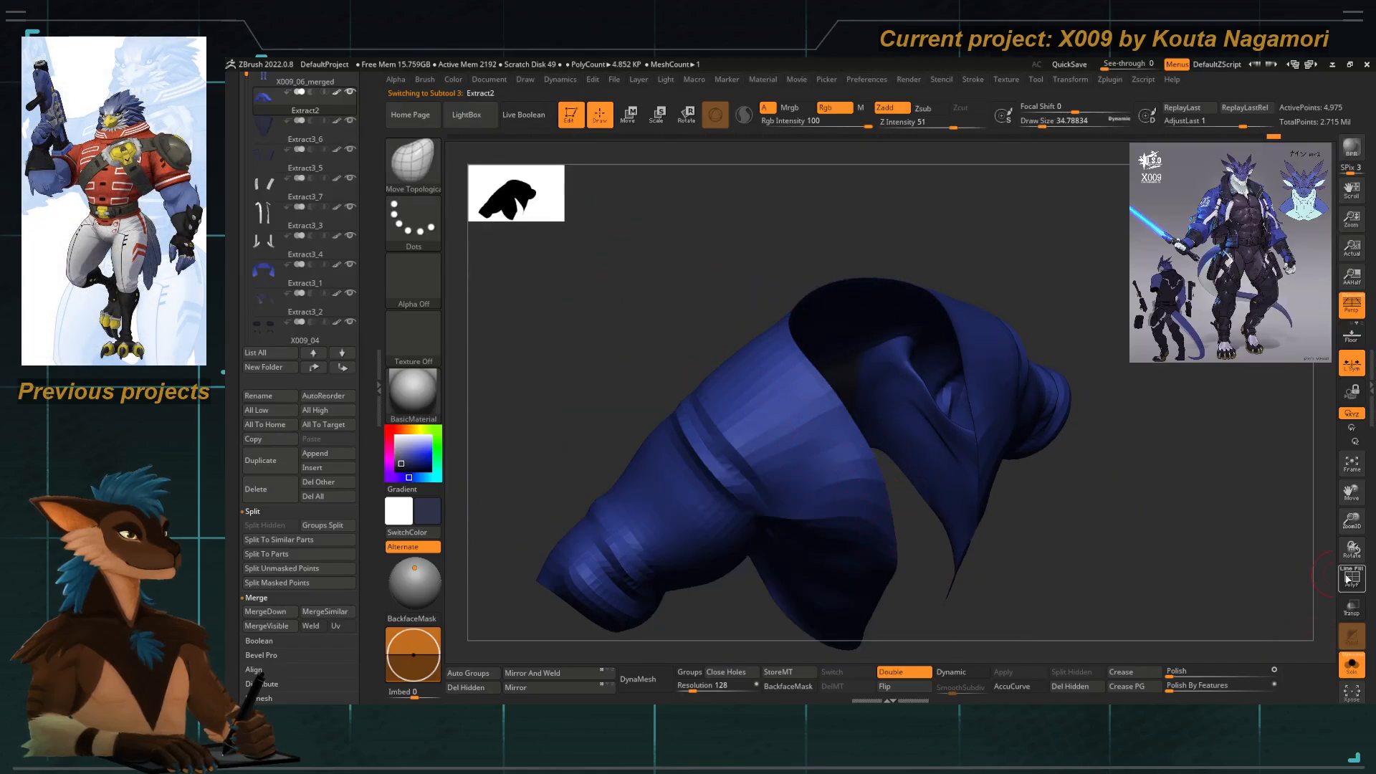
left_click(1347, 578)
mouse_move(669, 311)
left_mouse_down()
mouse_move(716, 398)
mouse_move(649, 301)
left_mouse_up()
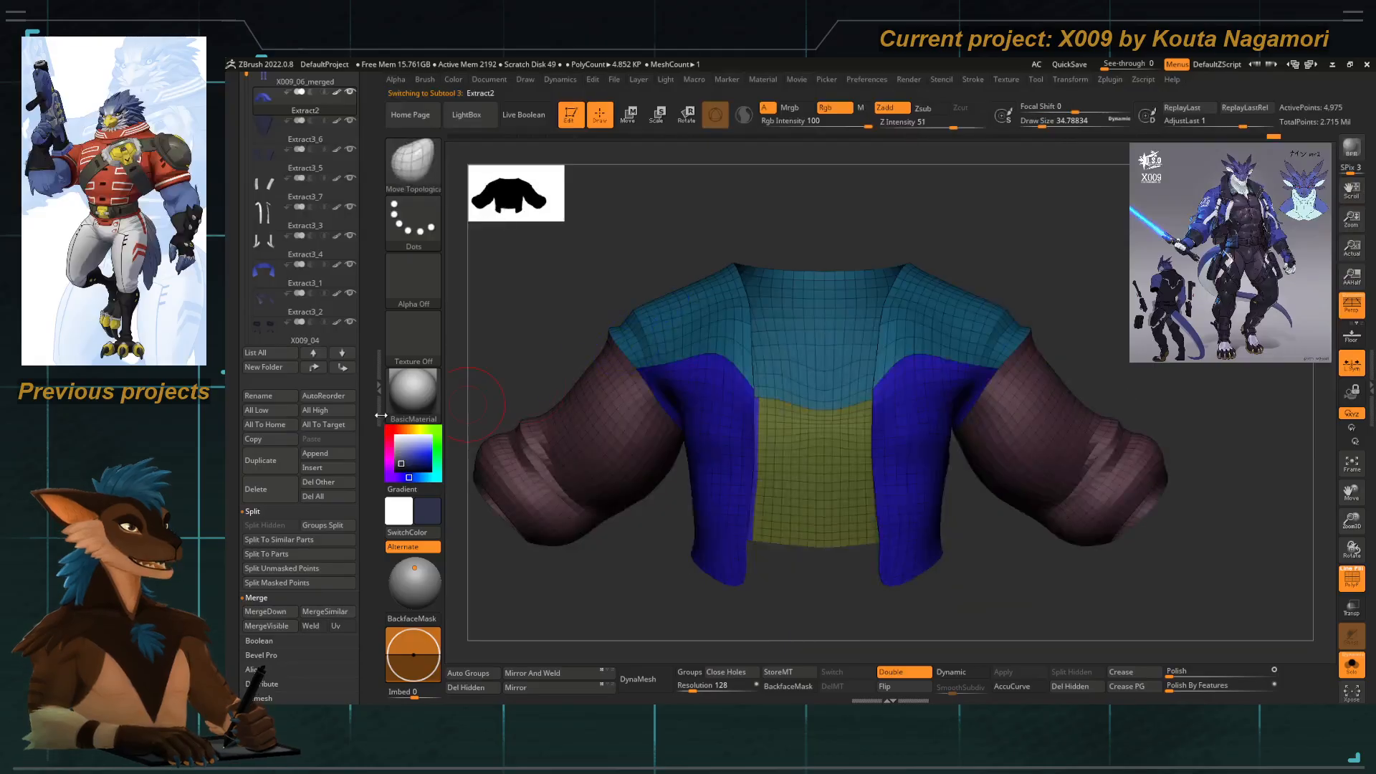
Duplicate the jacket subtool.
left_click_drag(366, 445, 366, 233)
left_click_drag(587, 293, 725, 410)
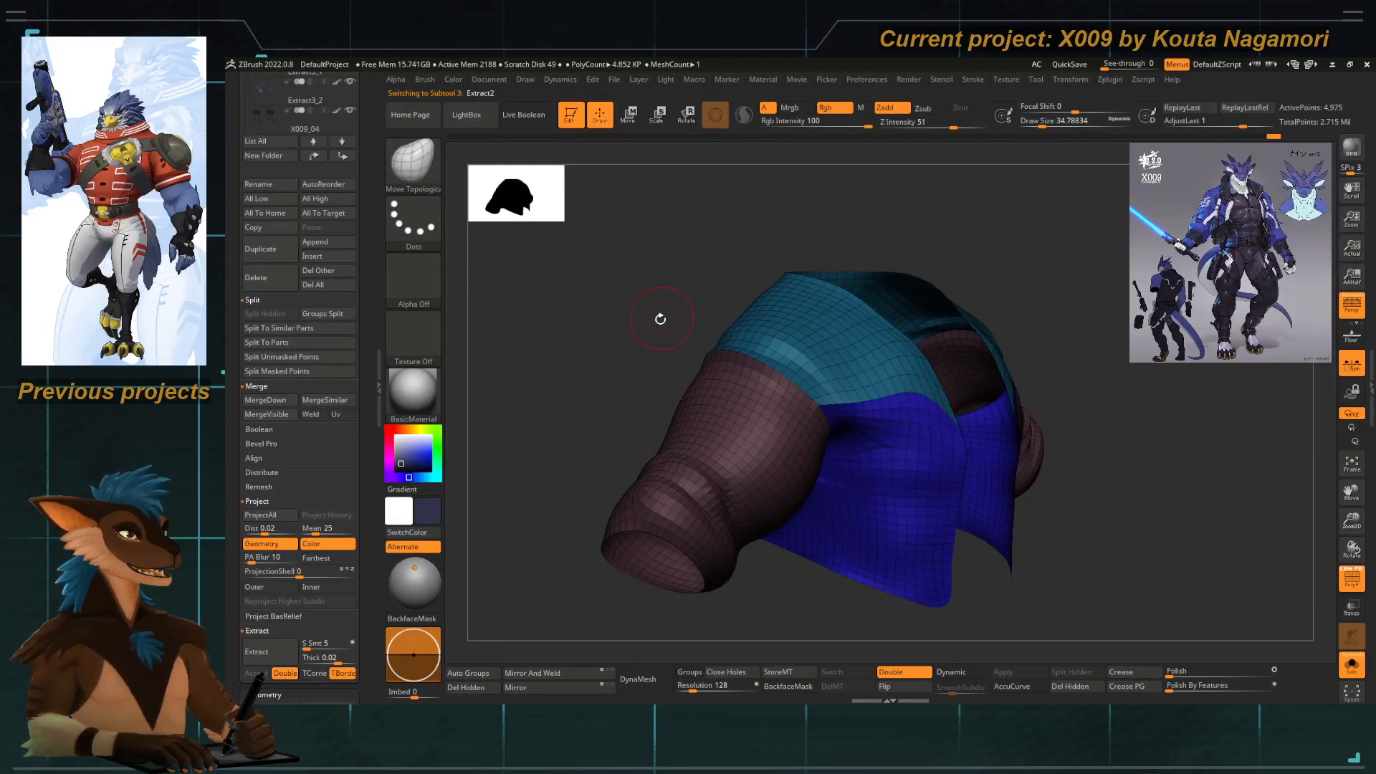
left_click_drag(660, 318, 840, 391)
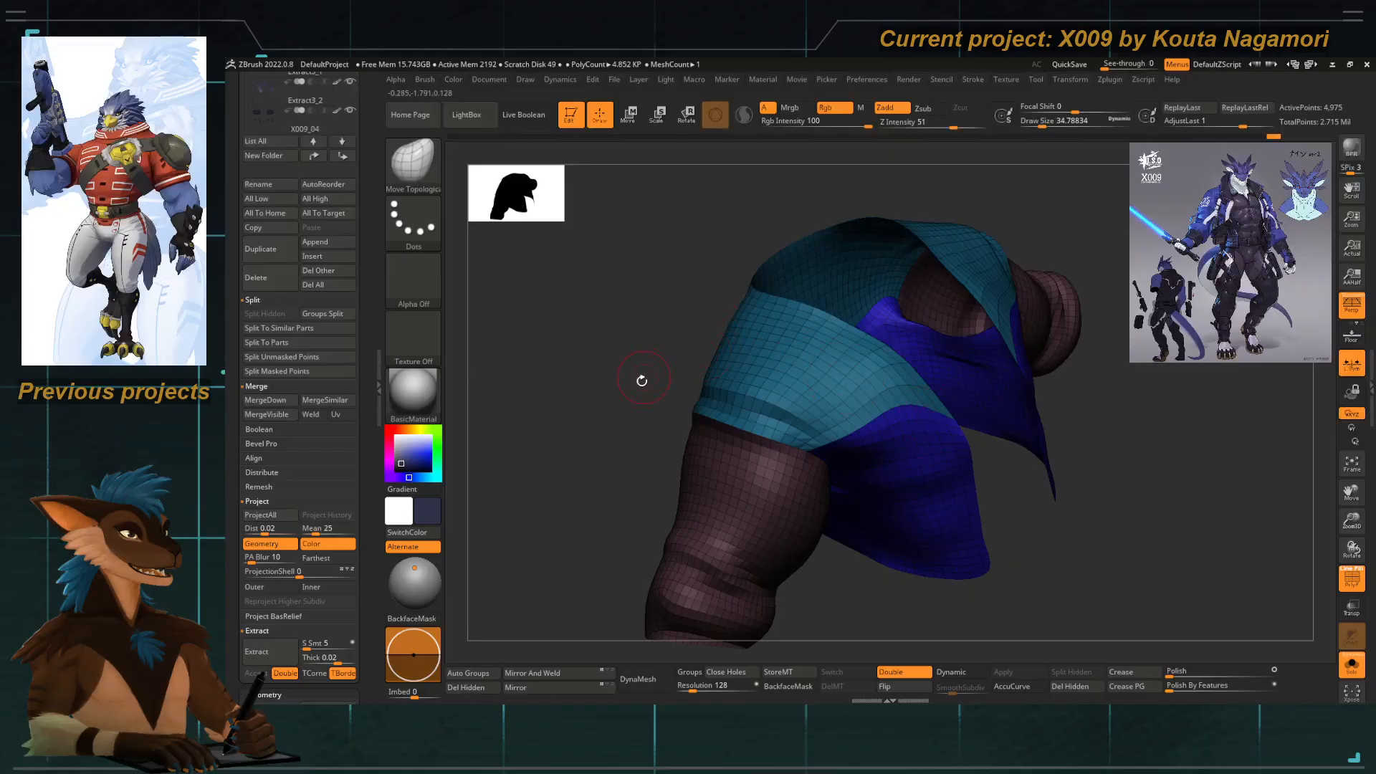
scroll(371, 481, "up", 4)
scroll(371, 480, "down", 4)
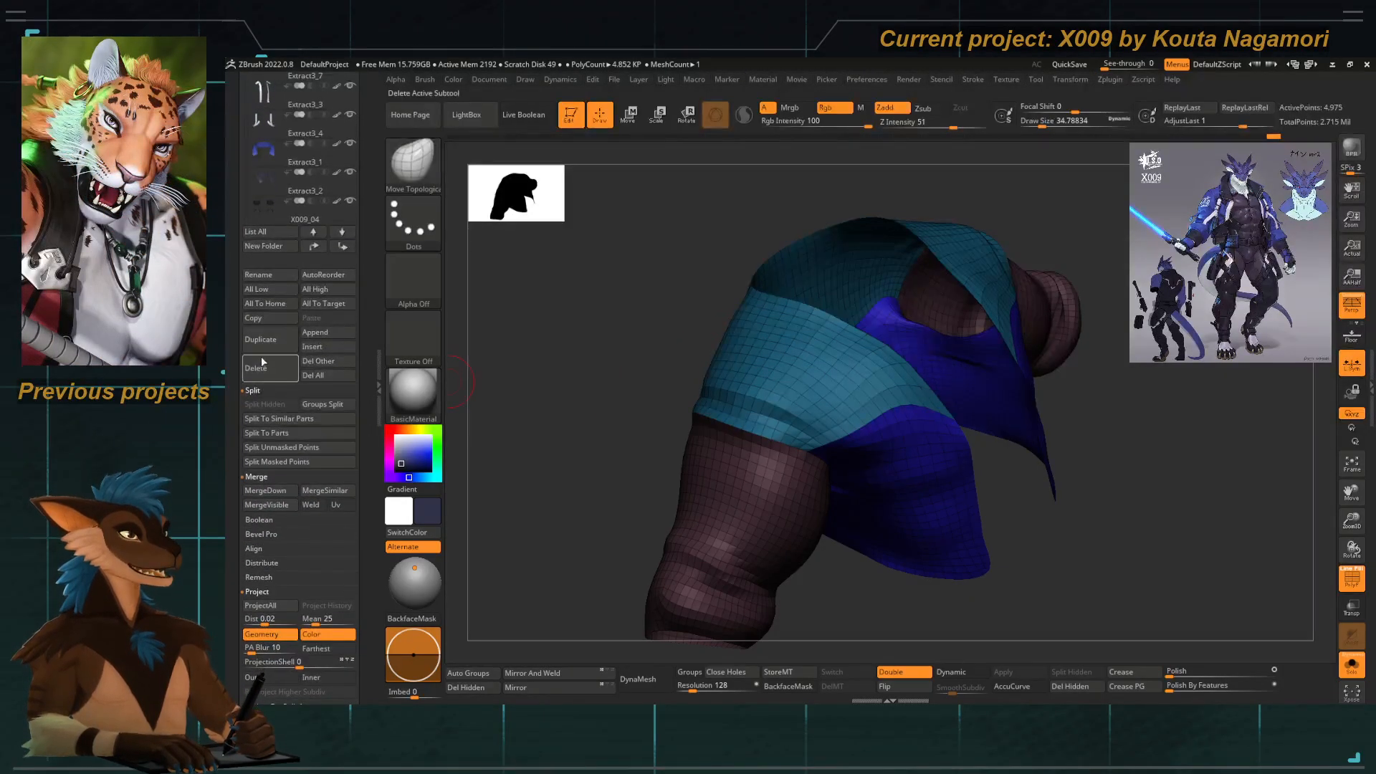
left_click(265, 349)
Isolate the upper shoulder polygroup of the duplicated jacket and delete its hidden geometry.
mouse_move(609, 351)
left_mouse_down()
mouse_move(637, 353)
mouse_move(634, 384)
mouse_move(688, 380)
mouse_move(663, 368)
left_mouse_up()
left_click(816, 384, "ctrl+shift")
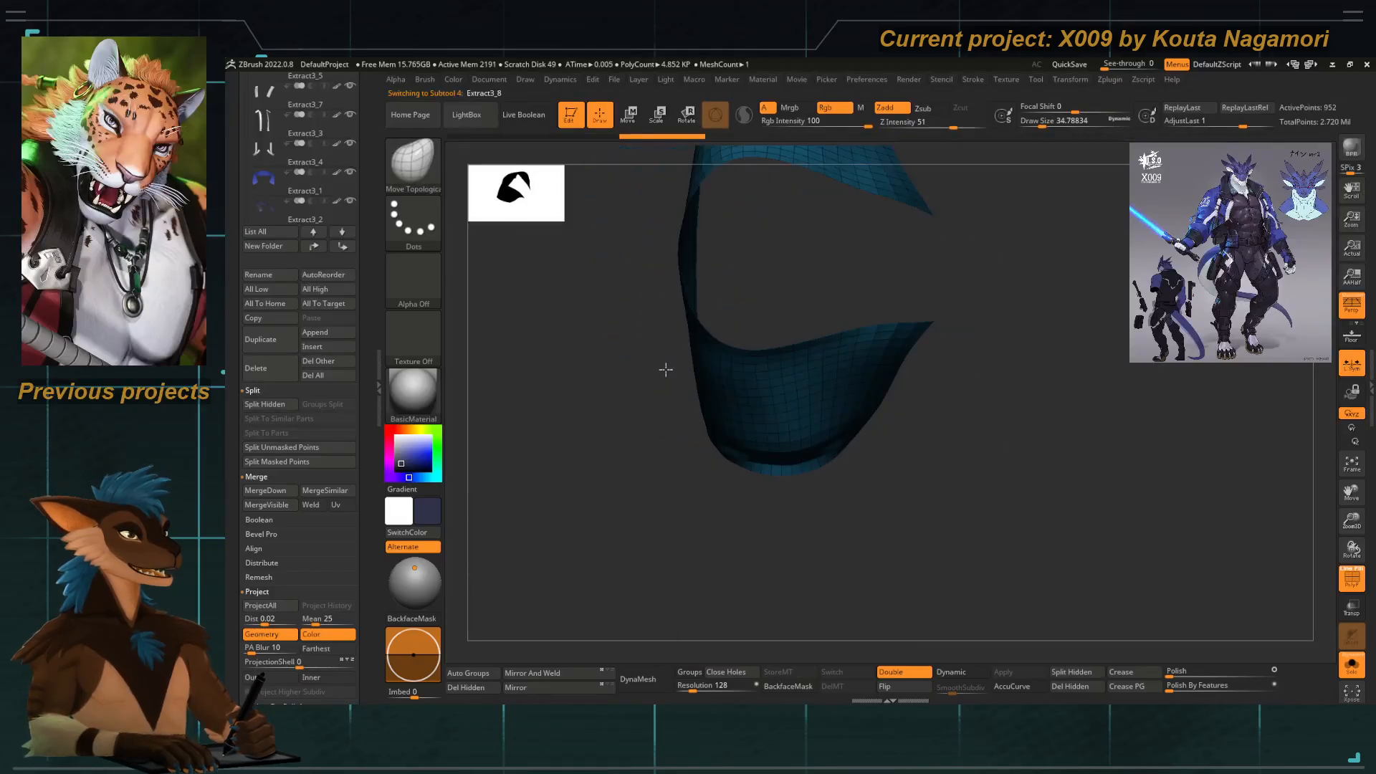
left_click_drag(631, 454, 655, 455)
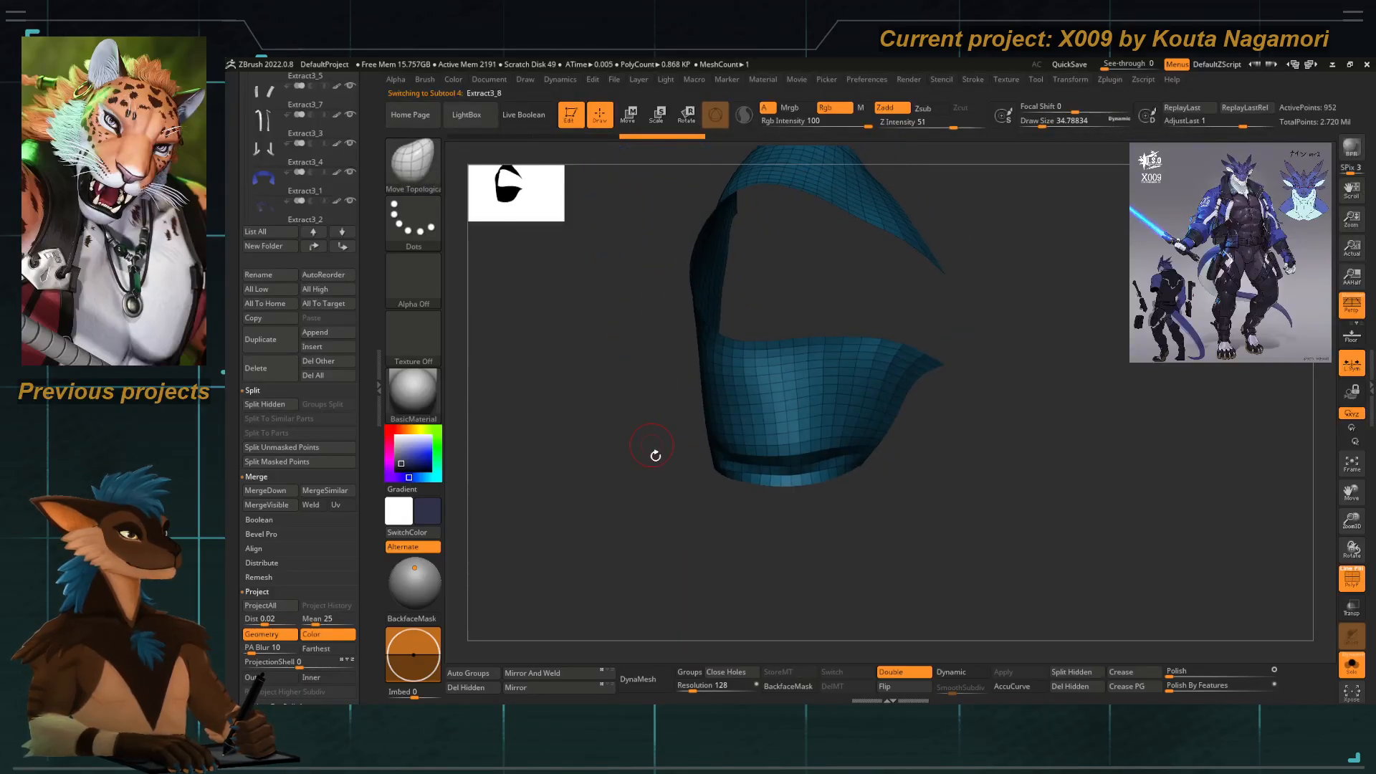
left_click(1071, 687)
Set the draw size to about 23 and switch to the ZModeler brush for the shoulder section.
scroll(308, 301, "up", 5)
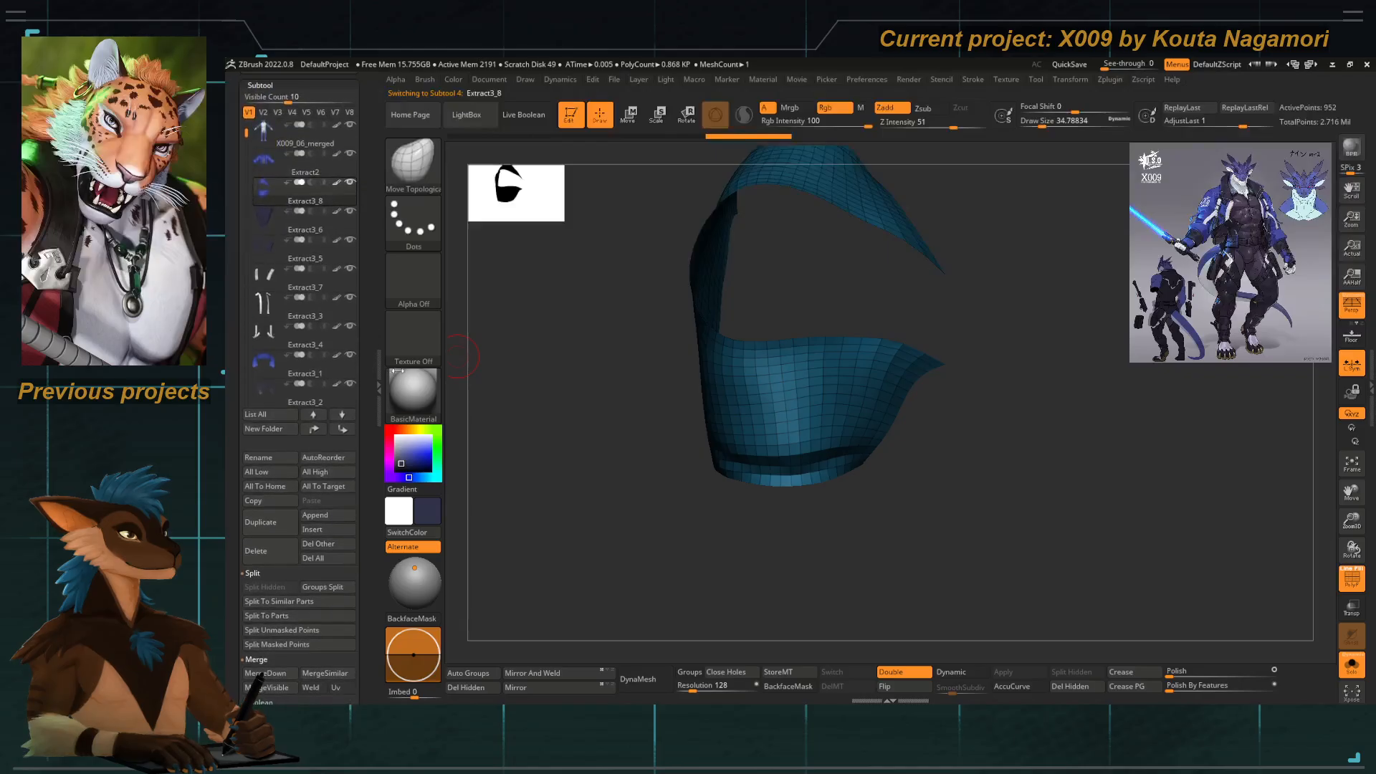
mouse_move(717, 473)
left_mouse_down()
mouse_move(582, 376)
mouse_move(740, 451)
left_mouse_up()
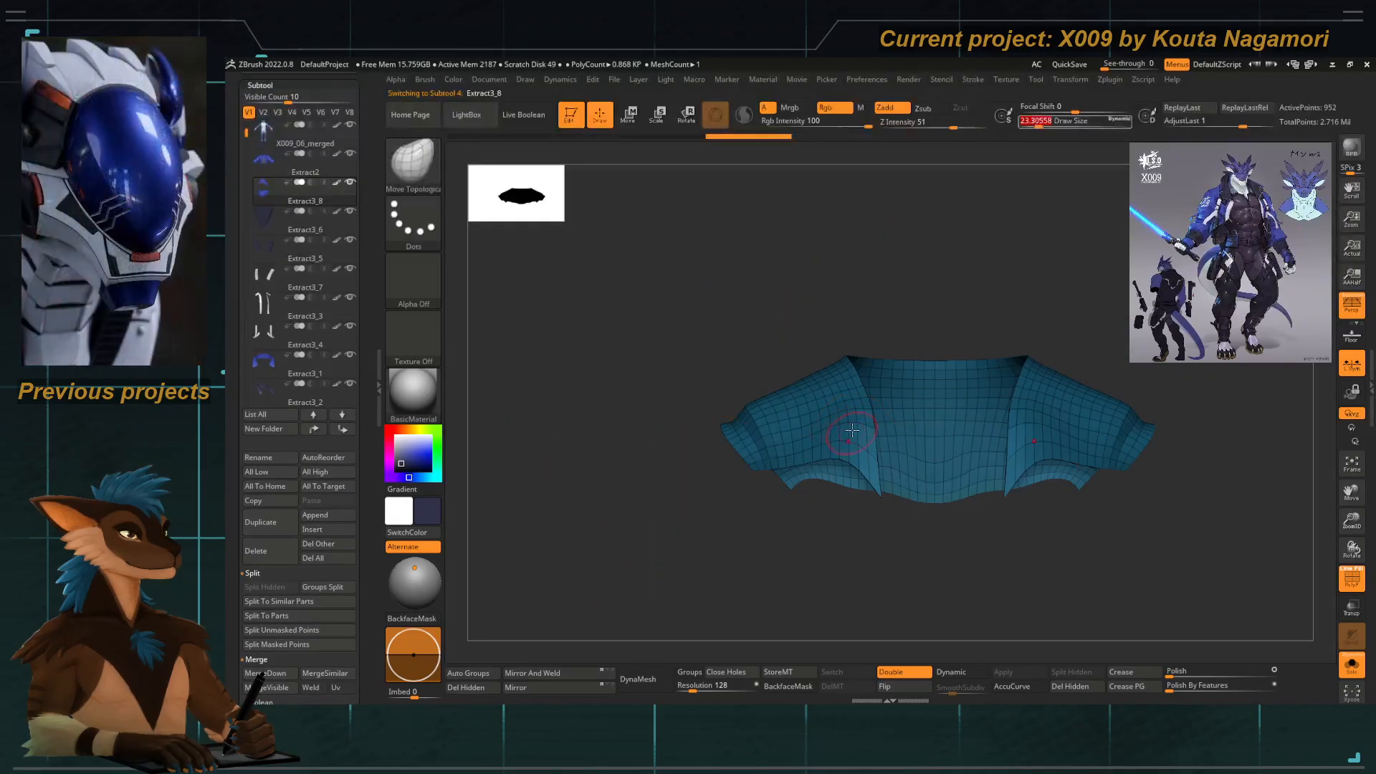
key("b")
key("s")
key("m")
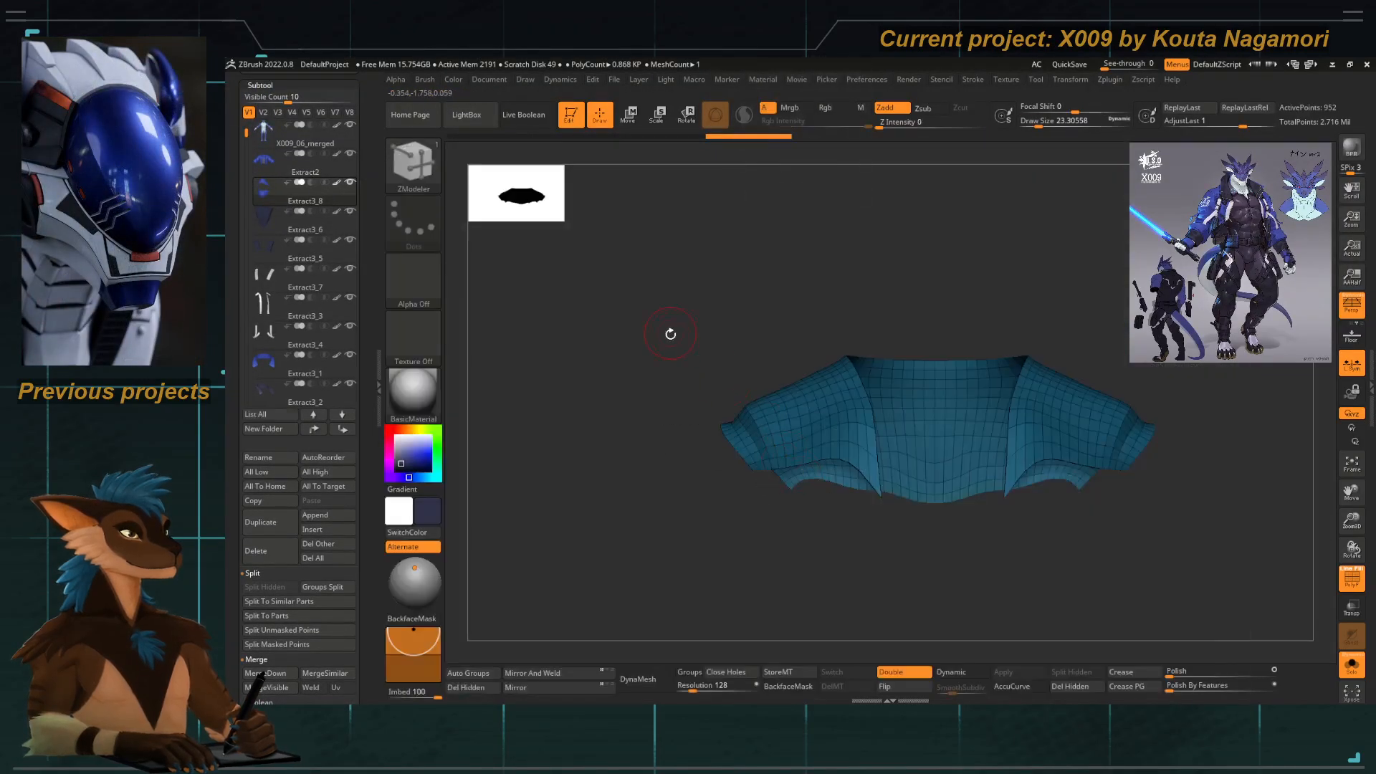
left_click_drag(669, 331, 773, 391)
key("b")
key("z")
key("m")
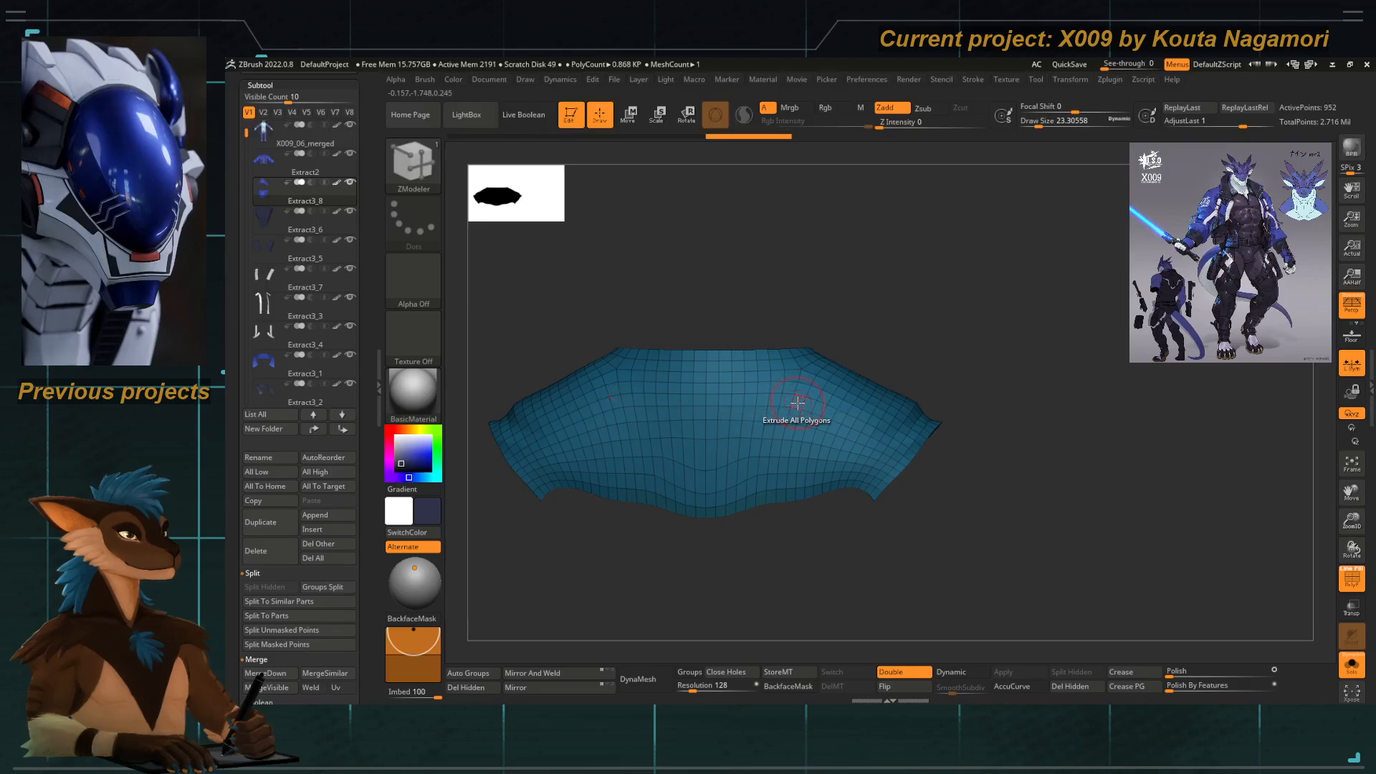
Set the ZModeler polygon action to PolyGroup with a Polyloop target and assign a polygroup to the strips running over both shoulders.
right_click_drag(800, 409, 835, 461, "ctrl")
key("space")
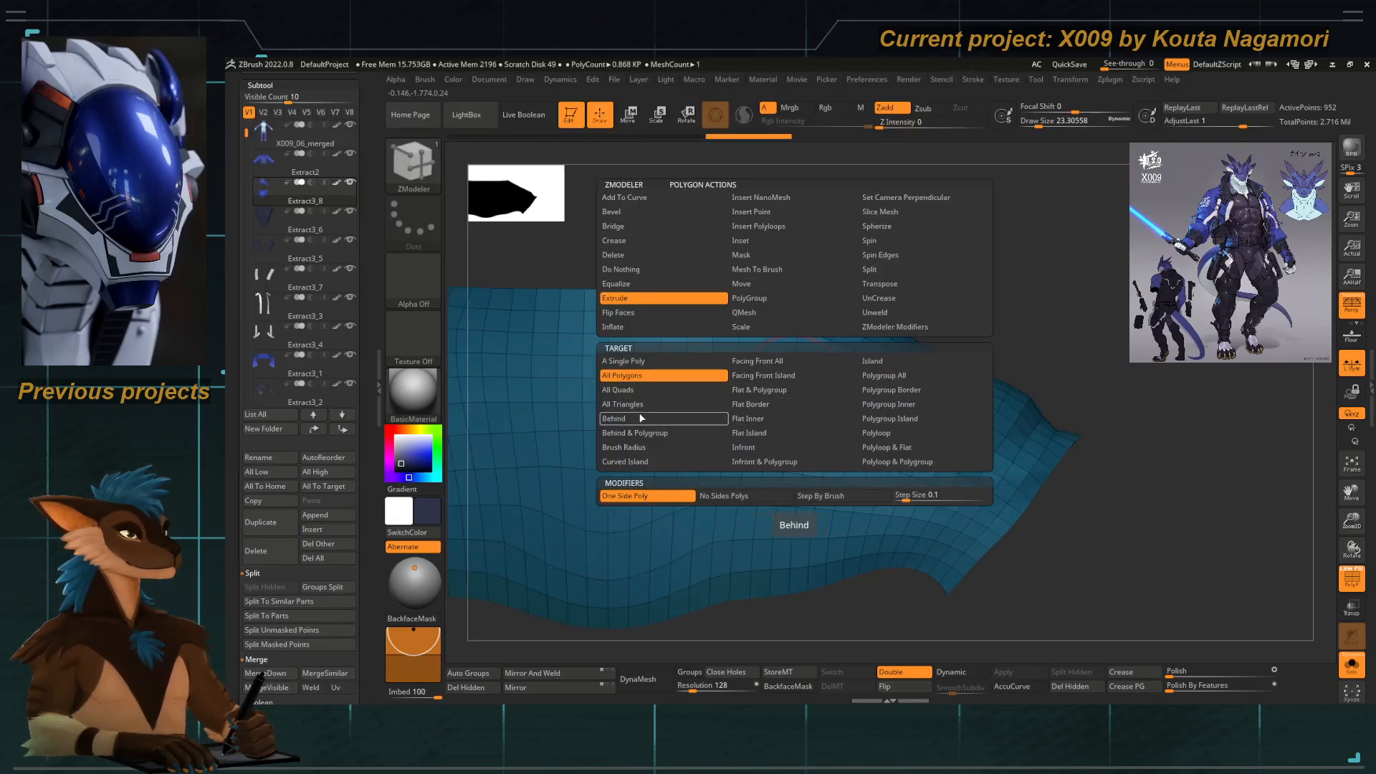
left_click(881, 433)
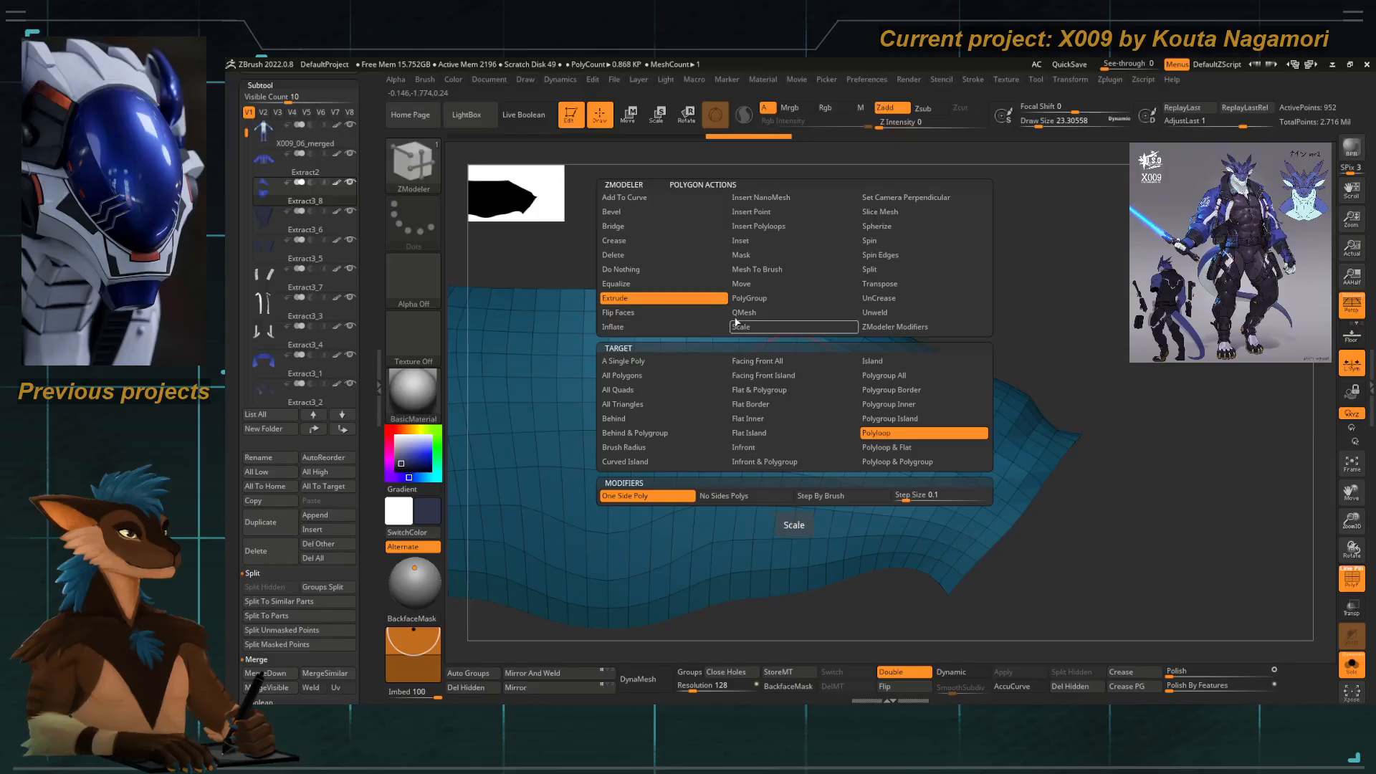
left_click(749, 298)
left_click(893, 421)
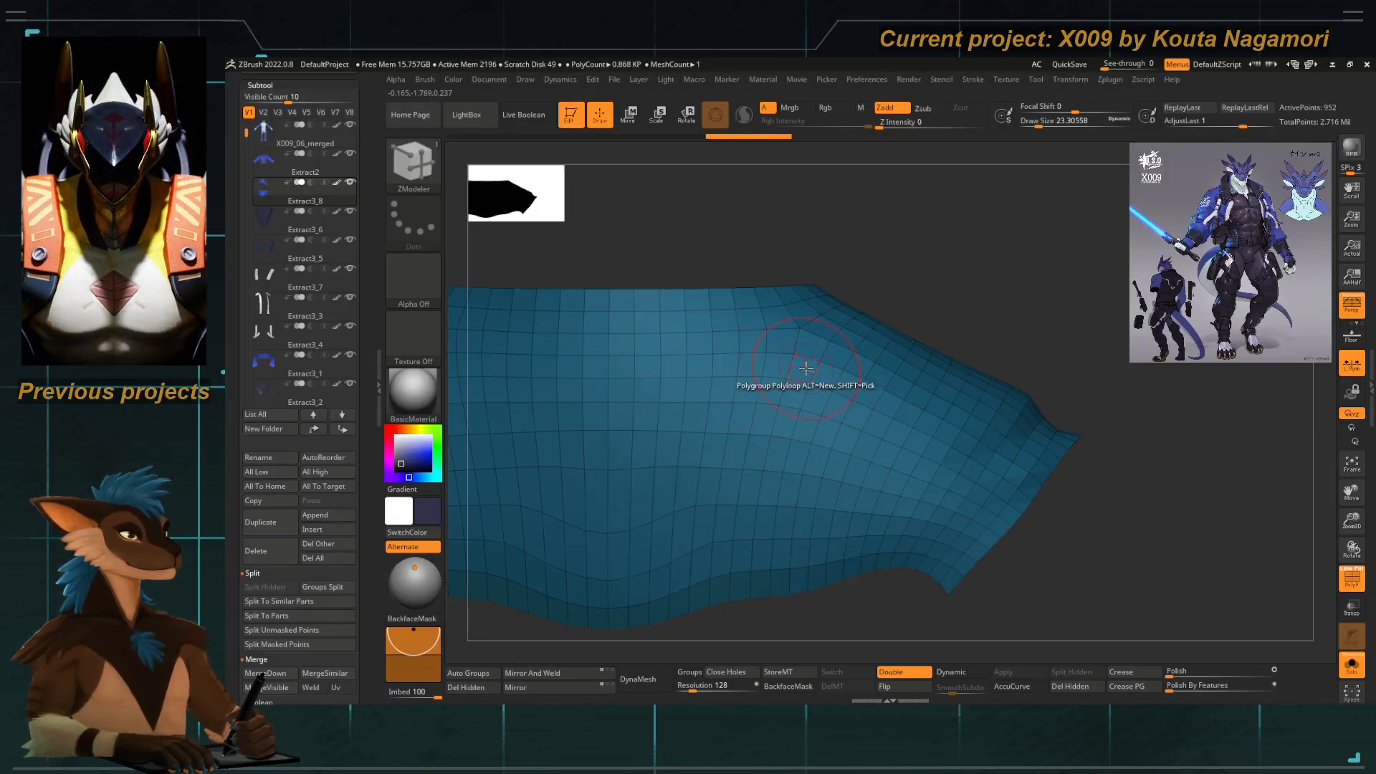
left_click(805, 368)
left_click_drag(882, 287, 796, 341, "alt")
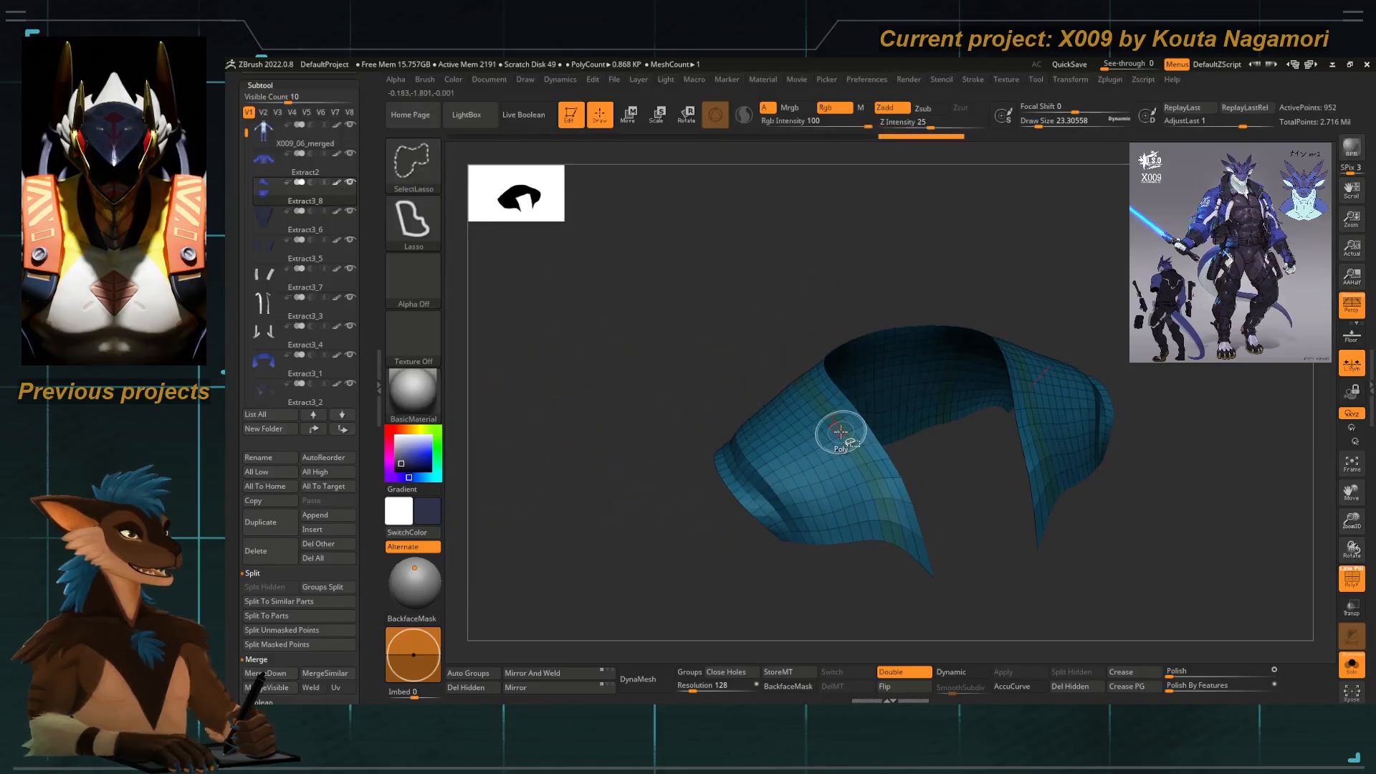
Isolate the shoulder strip polygroup, delete the remaining hidden geometry and show the full character from the front.
left_click(834, 439, "ctrl+shift")
left_click(1073, 690)
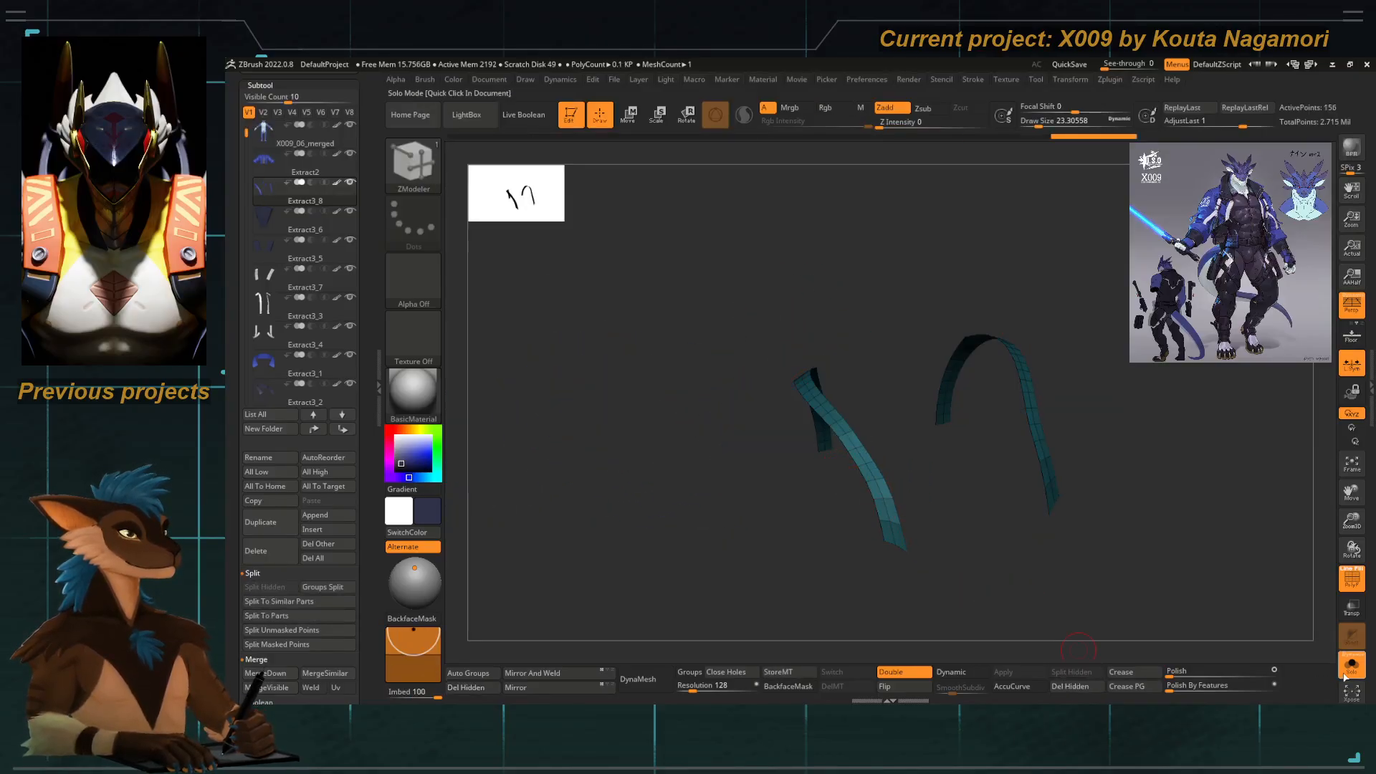
left_click(1344, 670)
left_click_drag(767, 402, 628, 328, "shift")
Switch to the Move Topological brush and set the draw size to about 128 for the shoulder strips.
key("b")
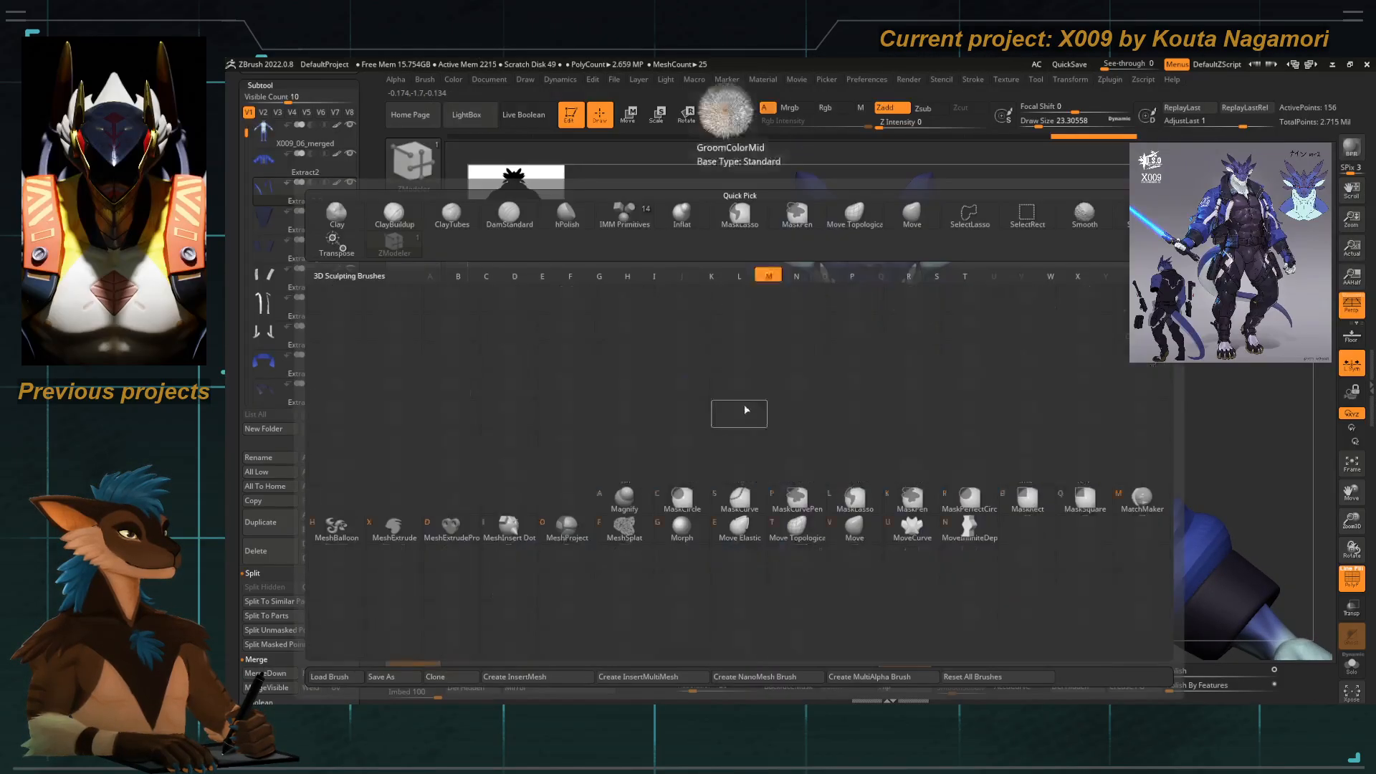
key("m")
key("t")
key("space")
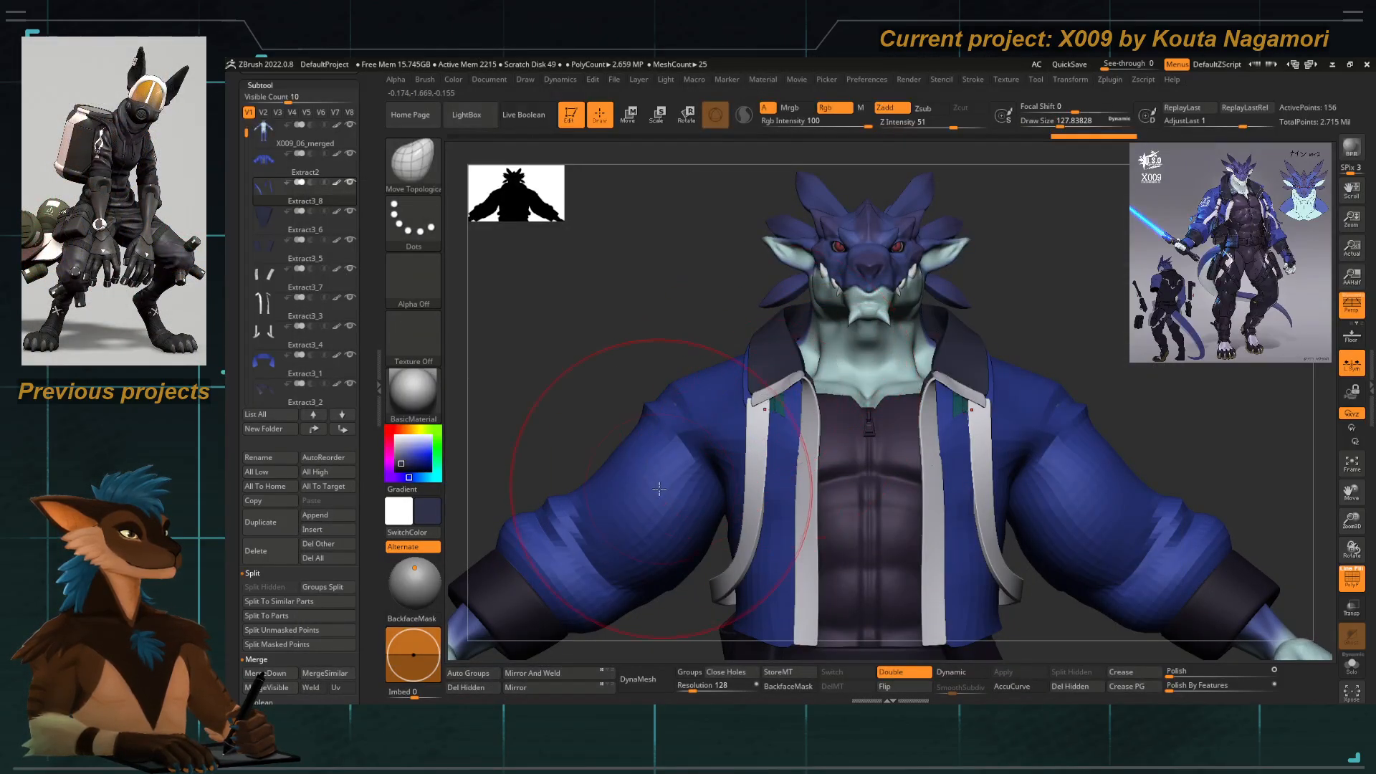
left_click_drag(370, 465, 369, 207)
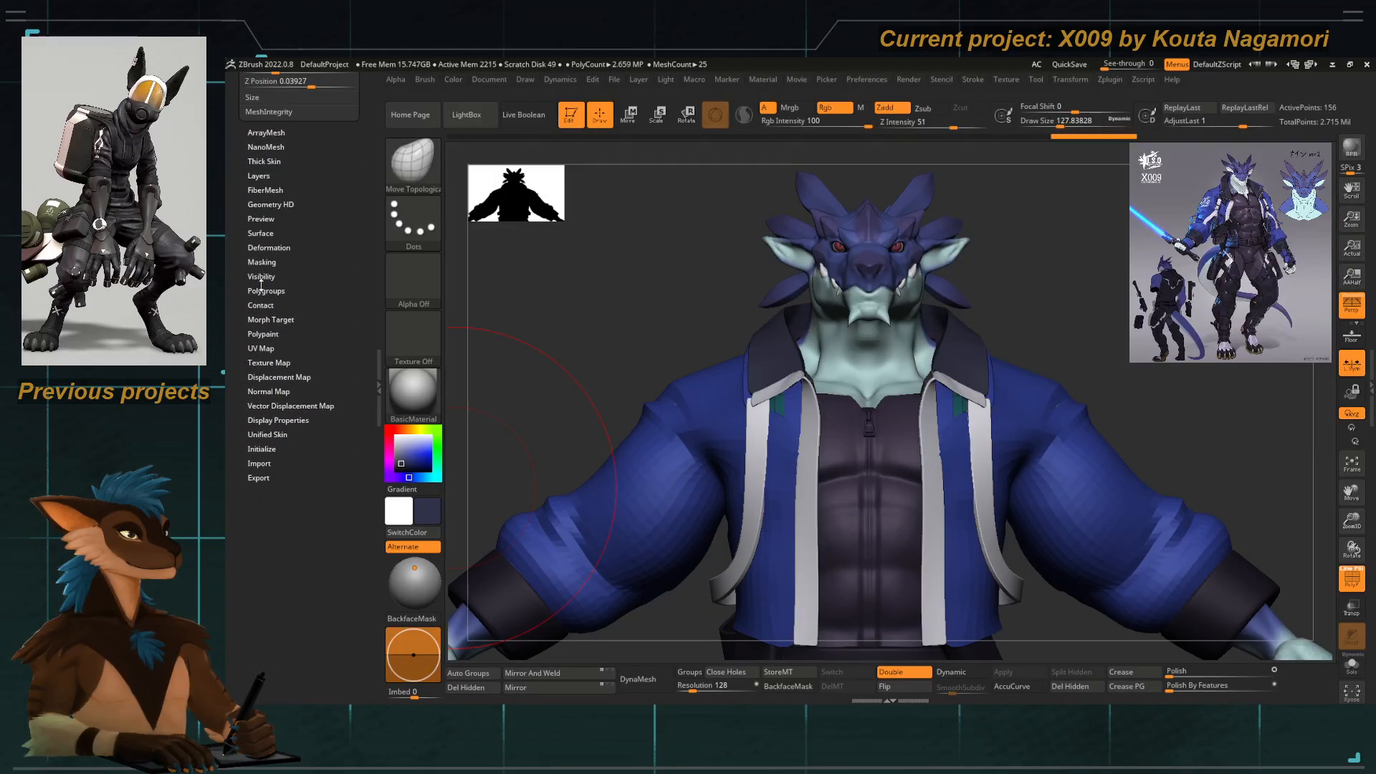
Inflate the shoulder strips slightly with the Inflate deformation so they sit above the jacket surface.
left_click(262, 247)
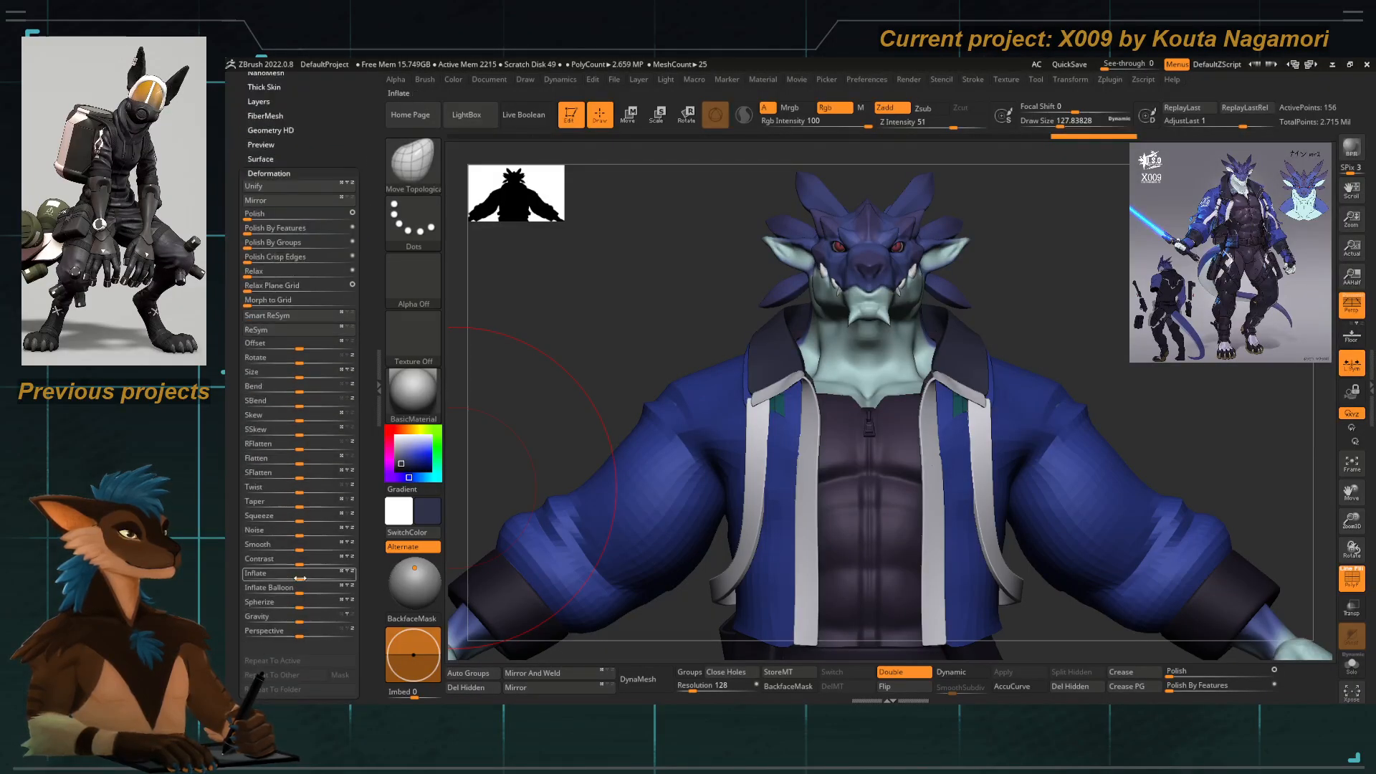
left_click_drag(300, 576, 303, 575)
left_click_drag(487, 444, 728, 376)
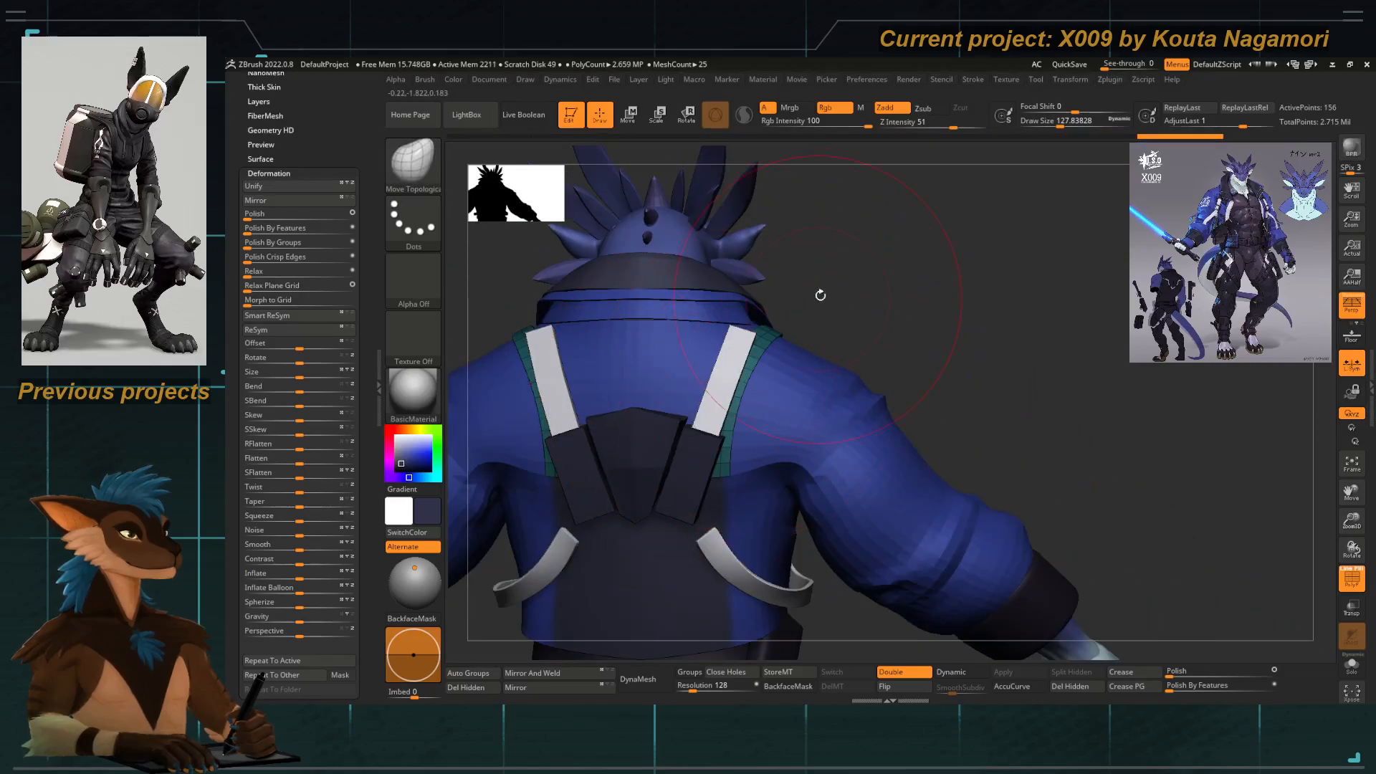
Isolate the shoulder strips, hide and delete their lower back portions, and show the full character again.
left_click_drag(820, 295, 826, 332)
left_click_drag(768, 427, 791, 418)
left_click(1352, 665)
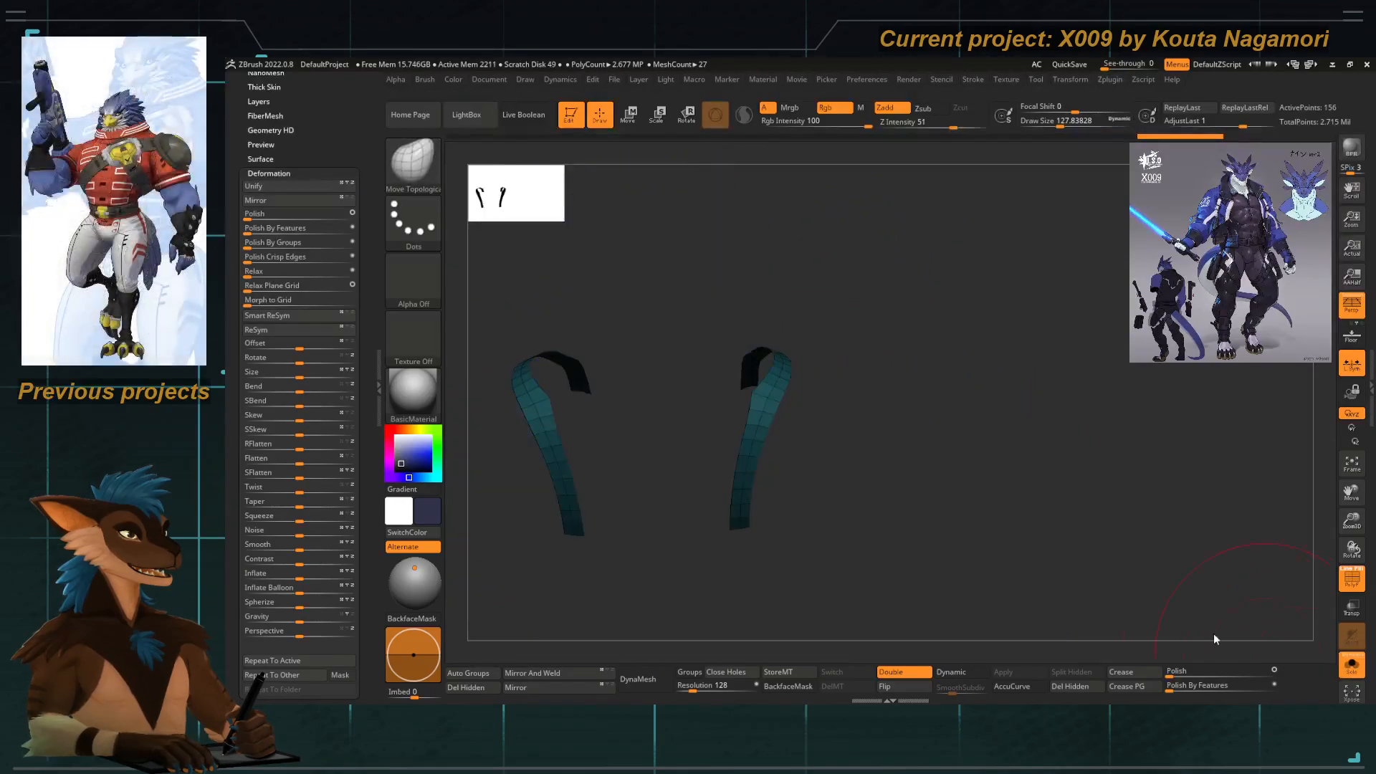
left_click_drag(808, 498, 823, 538)
mouse_move(709, 441)
left_mouse_down("ctrl+shift")
mouse_move(827, 507)
mouse_move(824, 487)
left_mouse_up("ctrl+shift")
left_click(1074, 690)
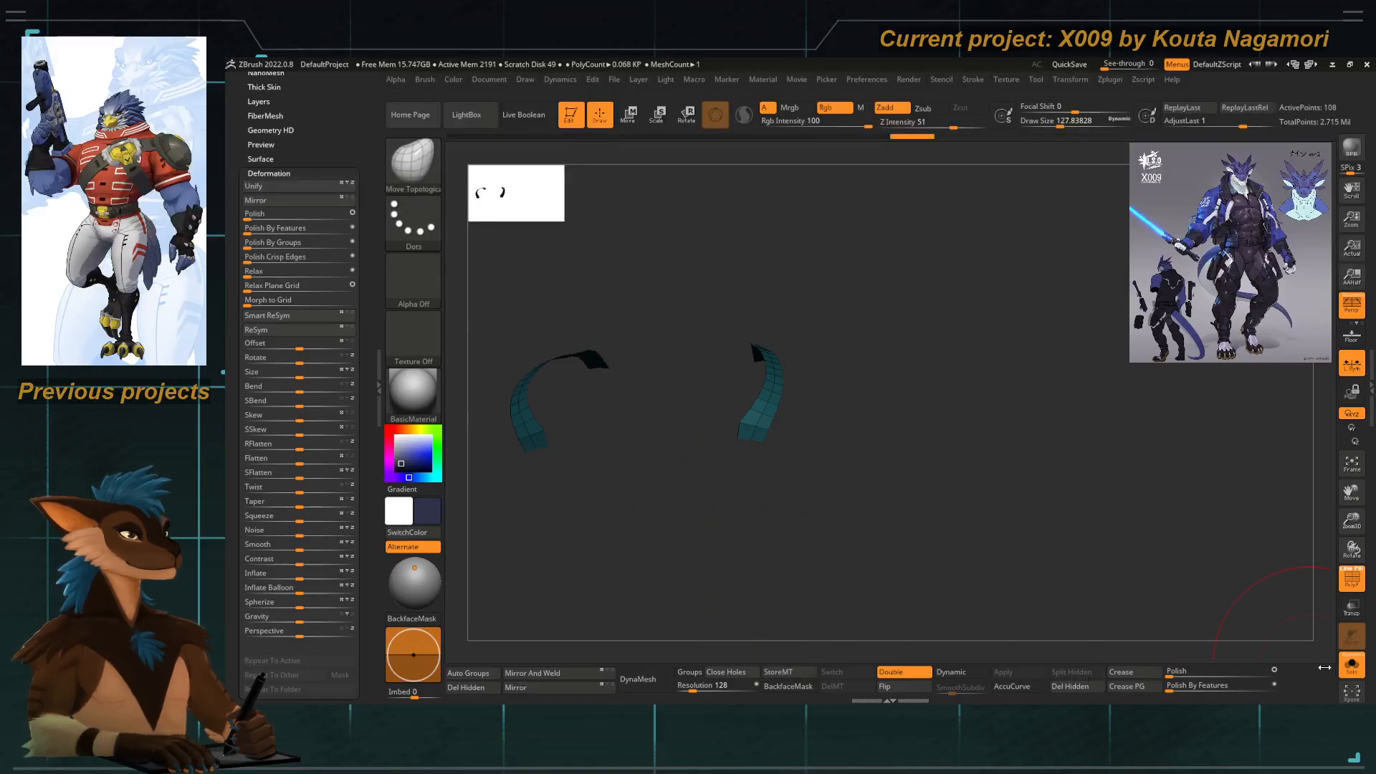
left_click(1351, 665)
left_click_drag(1003, 445, 936, 281)
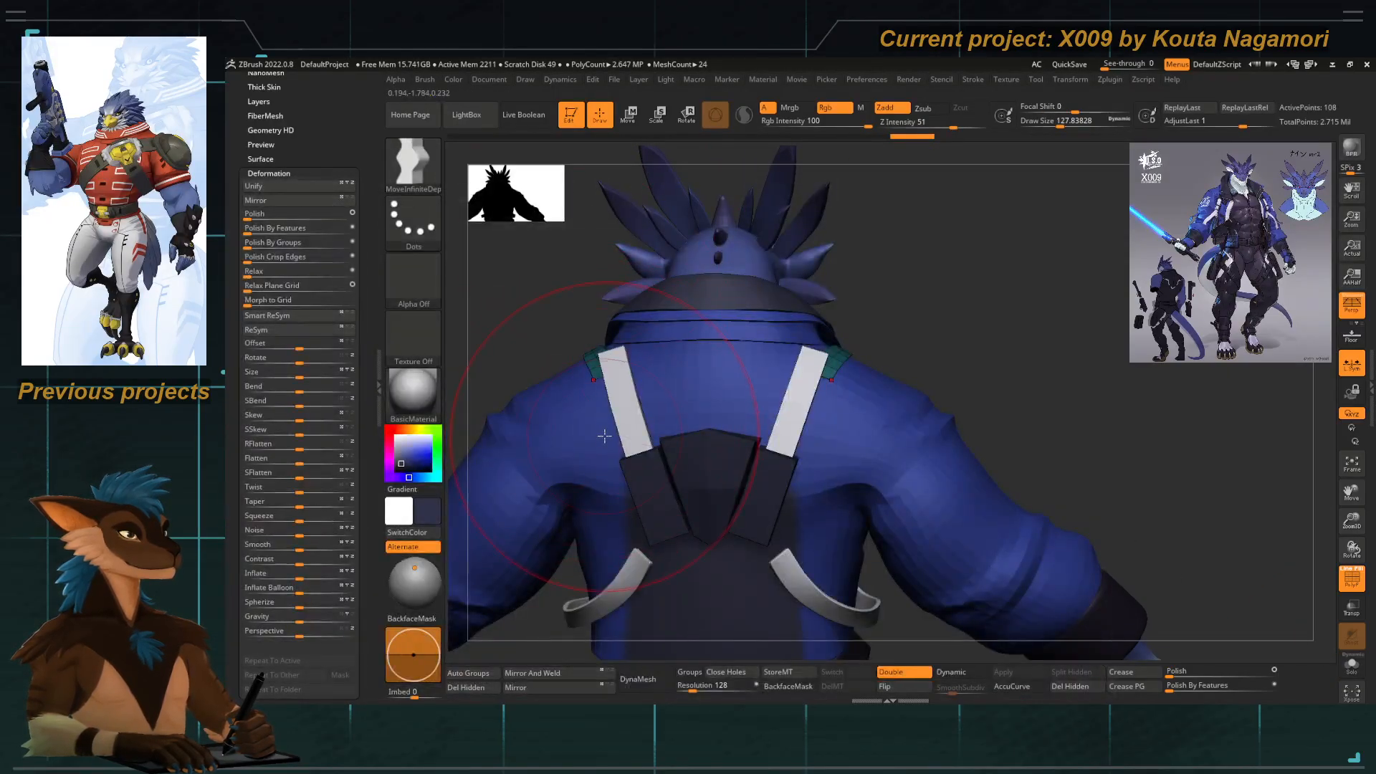
Return to the Move Topological brush with a draw size of about 128 for the trimmed shoulder strips.
key("b")
key("m")
key("f")
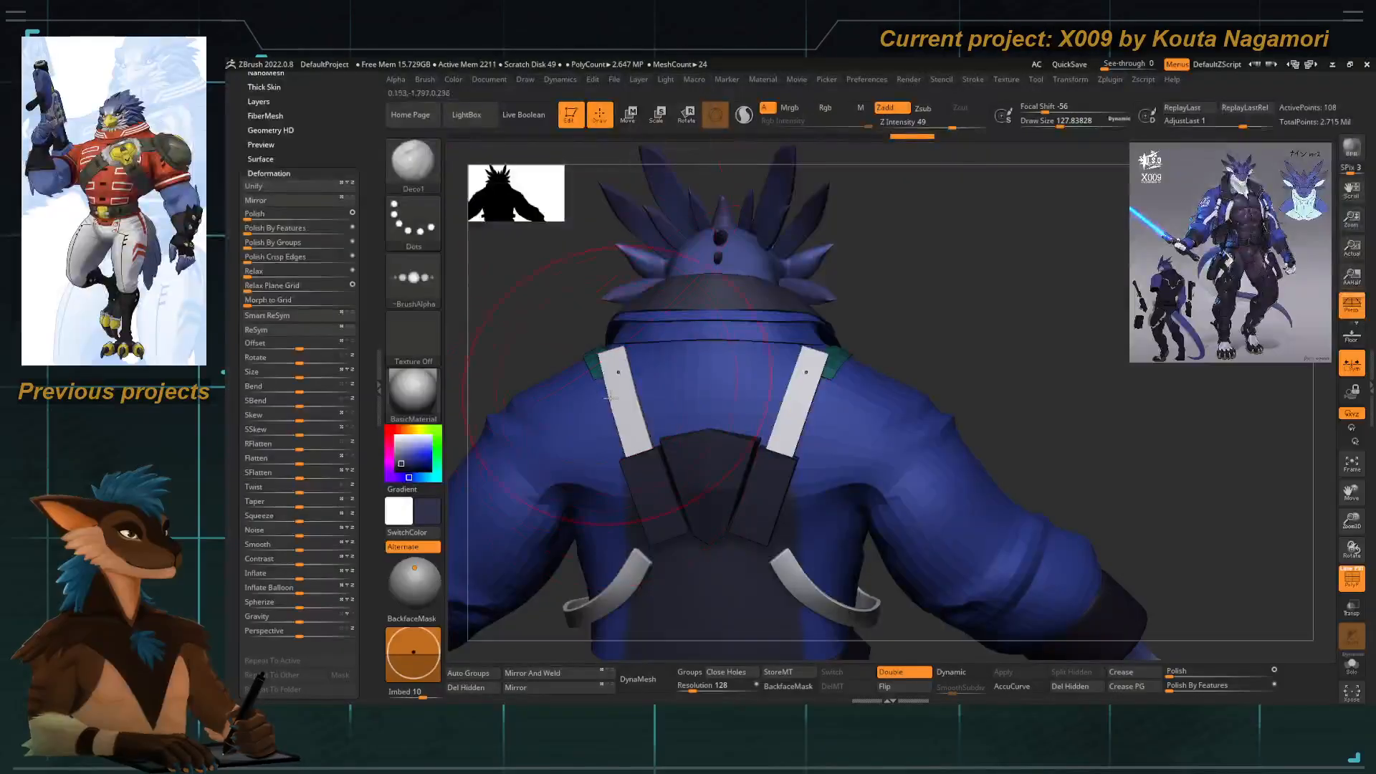
key("b")
key("m")
key("t")
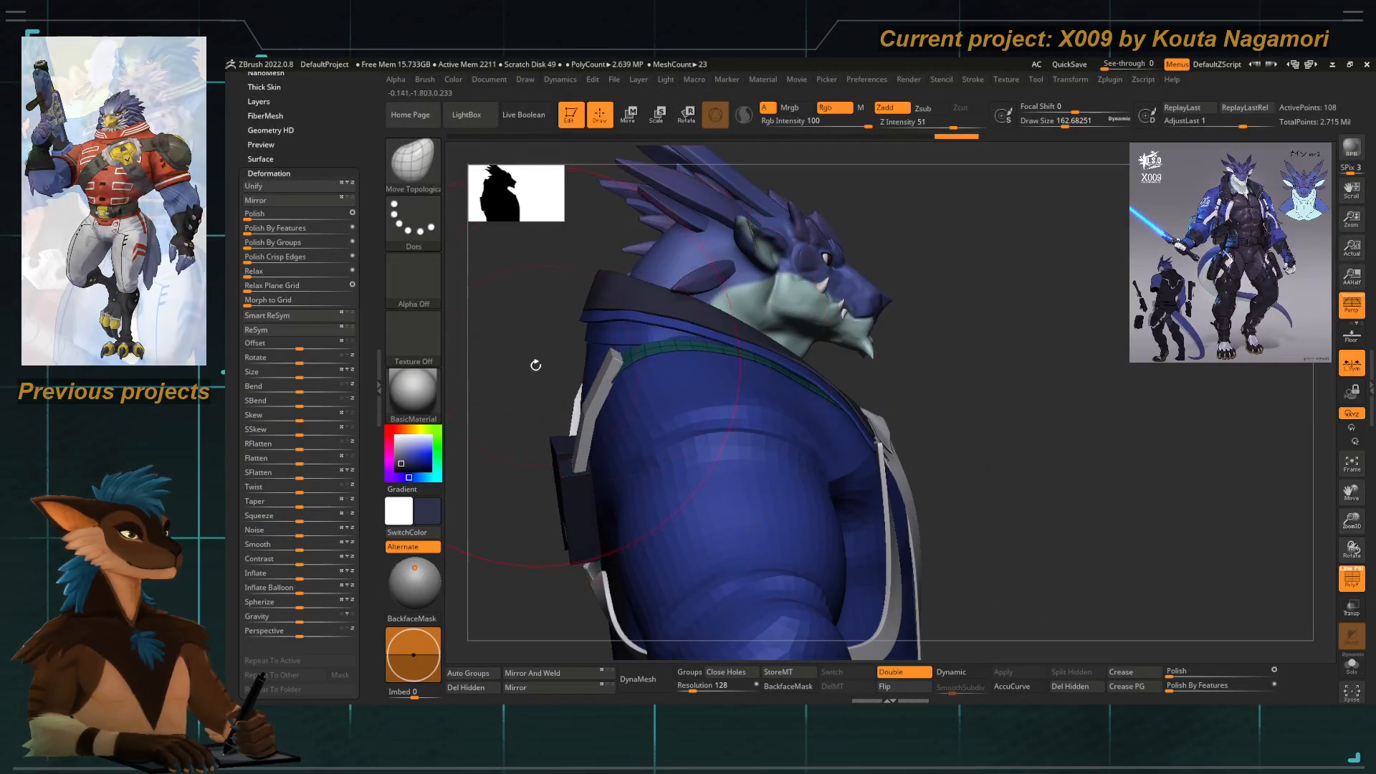
key("[")
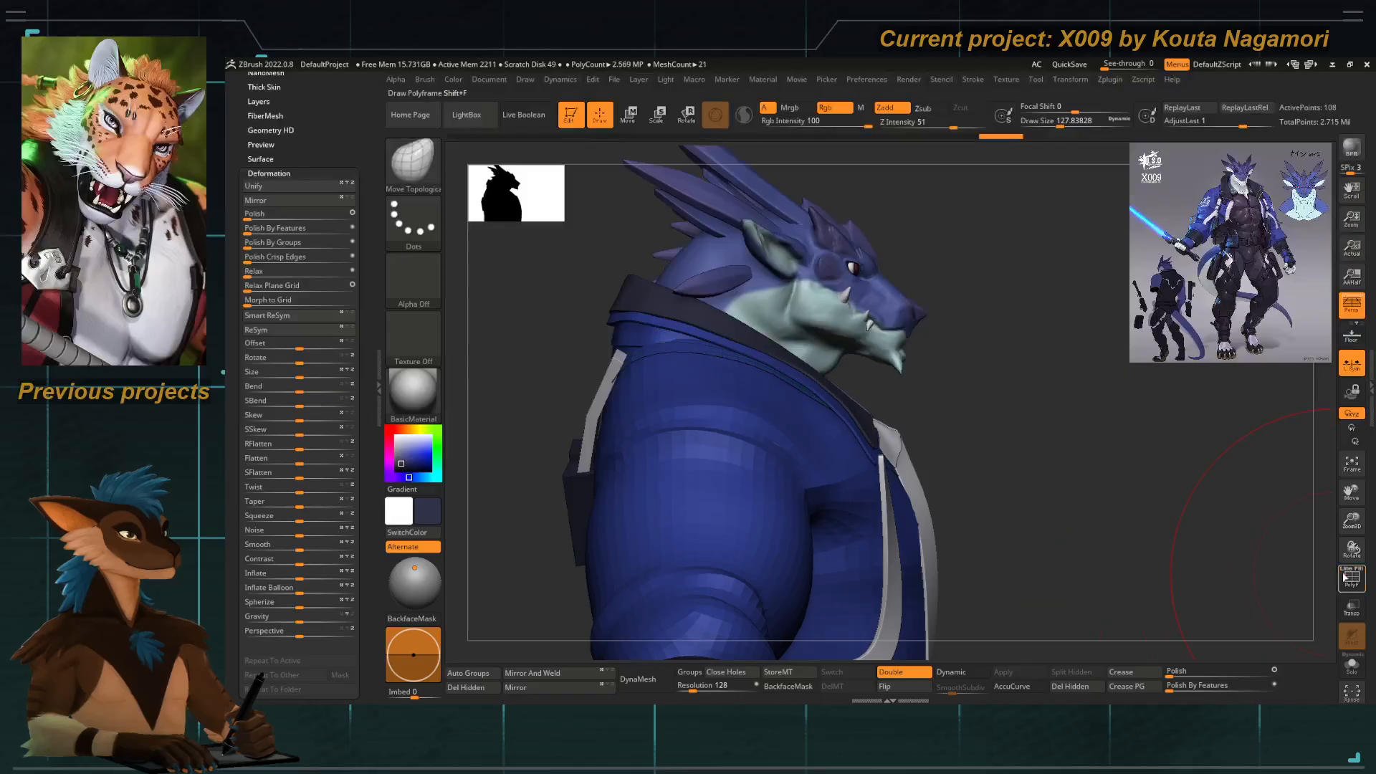
Enable dynamic subdivision on the shoulder strips and set their dynamic thickness to about 0.00488.
key("d")
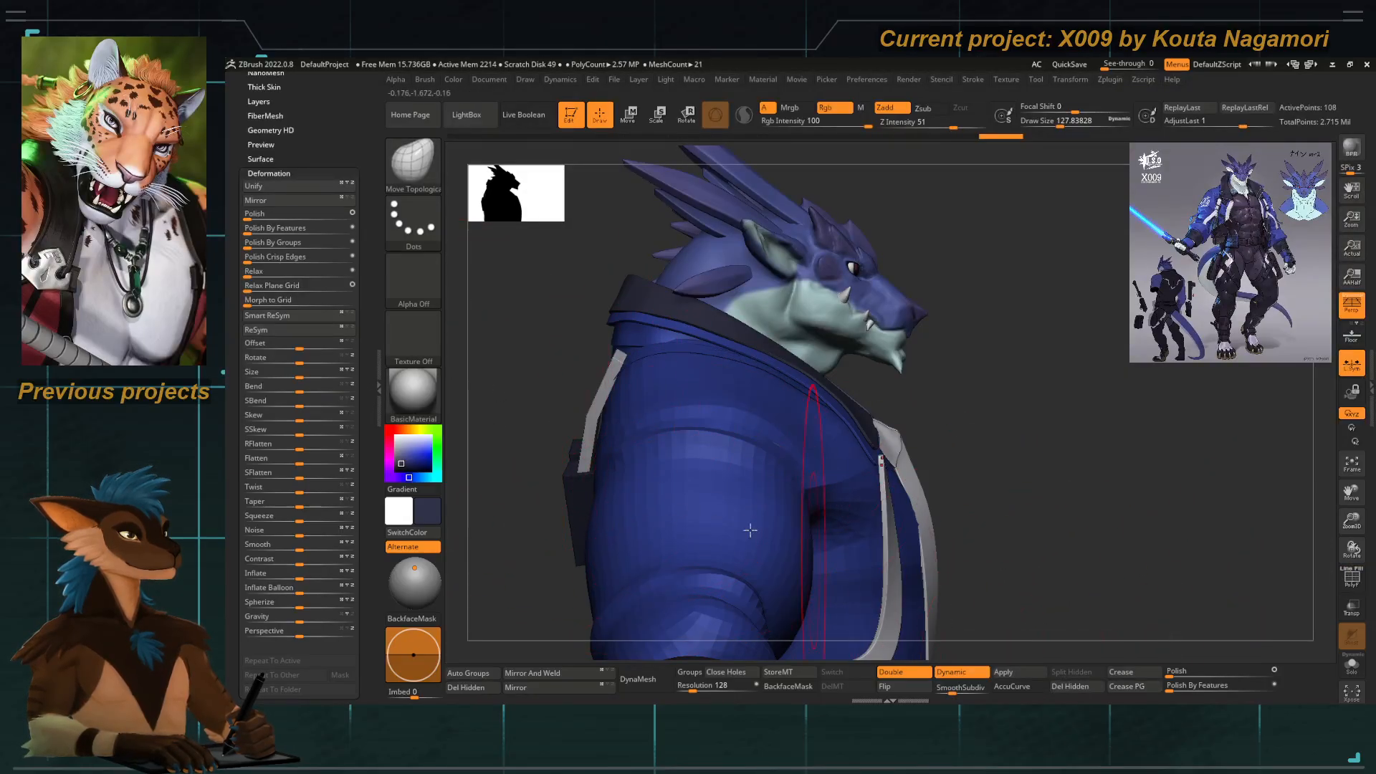
scroll(344, 376, "up", 10)
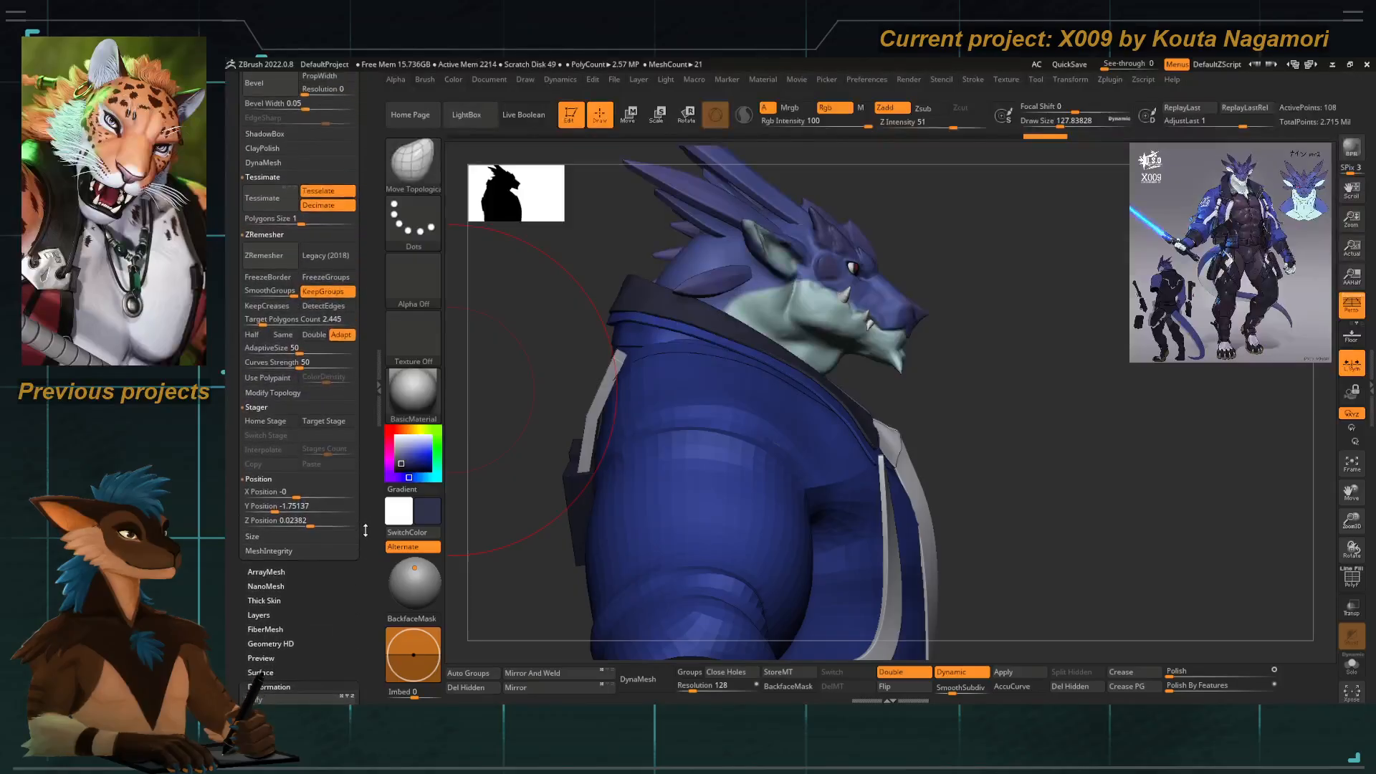
scroll(288, 414, "up", 5)
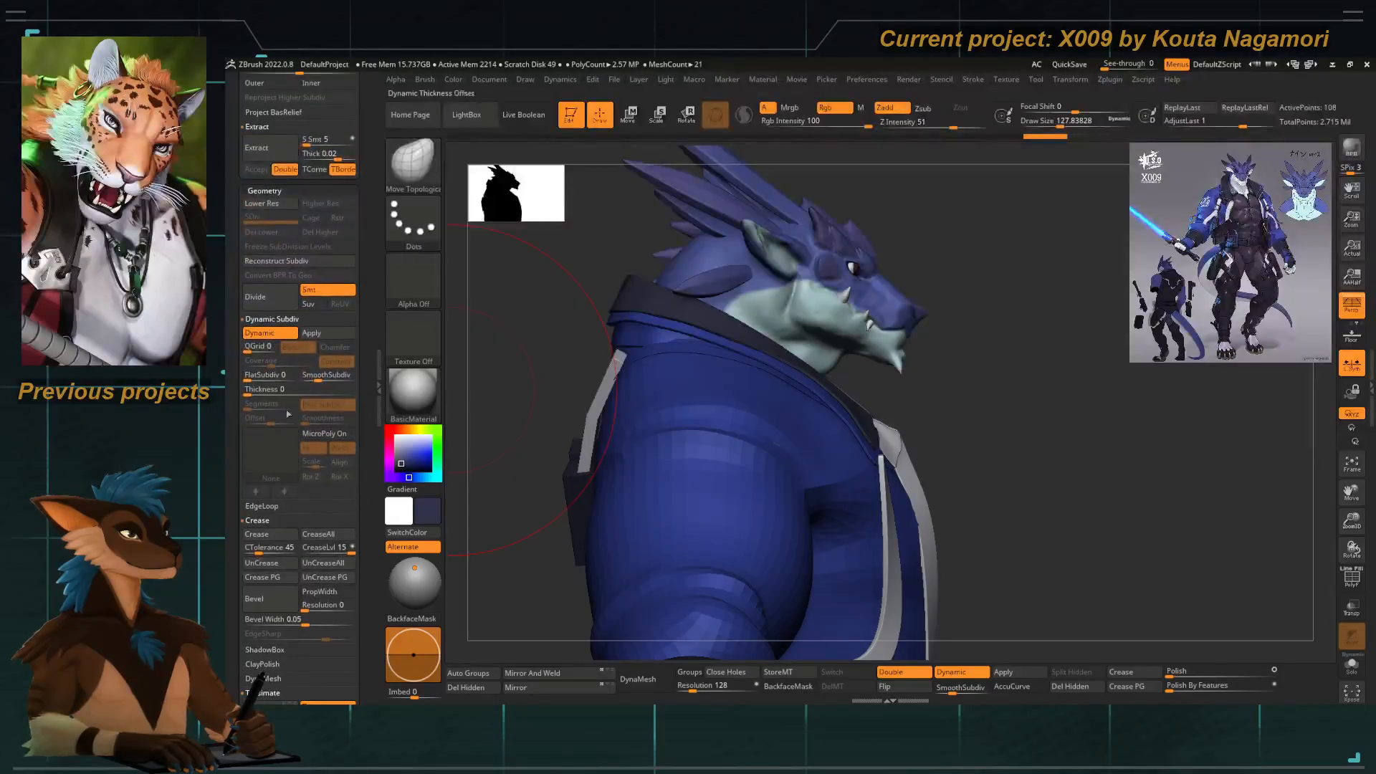
left_click(265, 396)
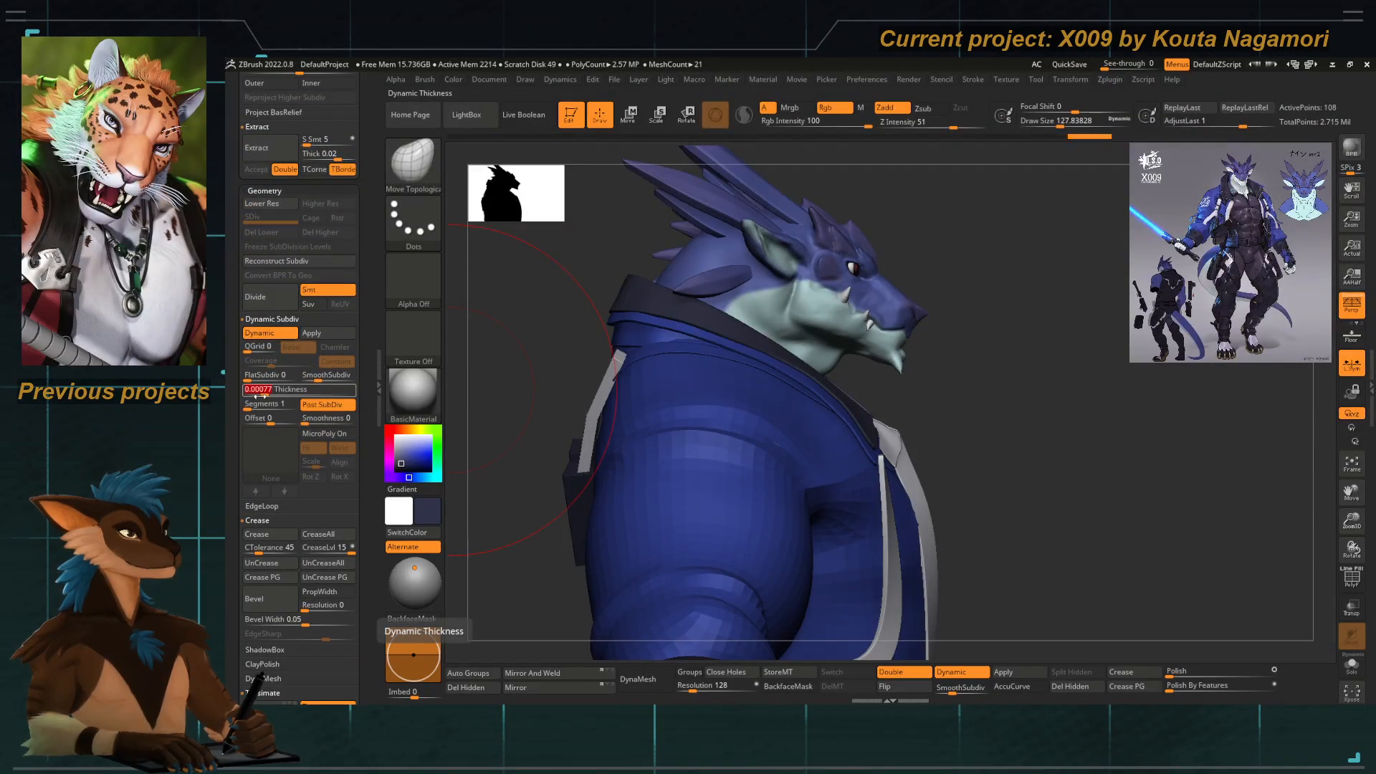
left_click(263, 396)
left_click(268, 395)
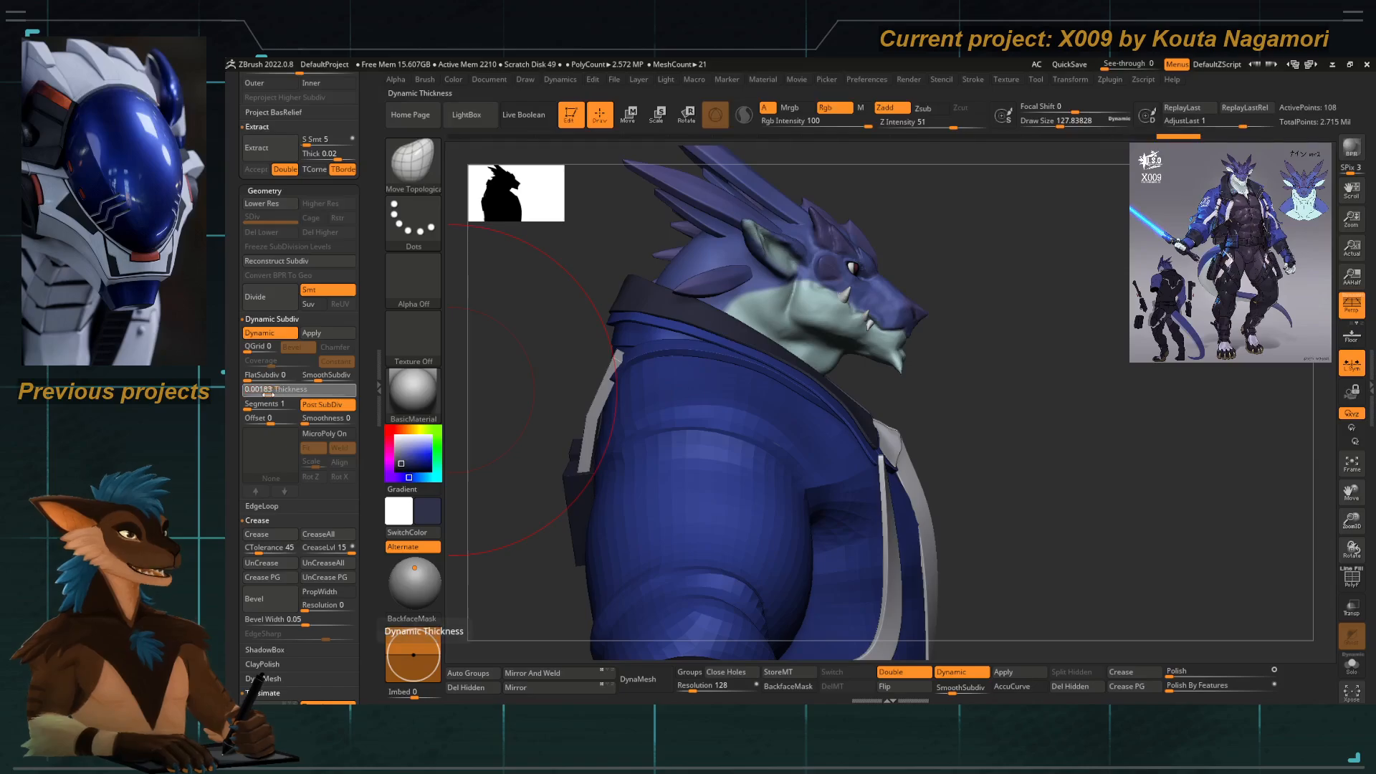
left_click_drag(268, 395, 274, 394)
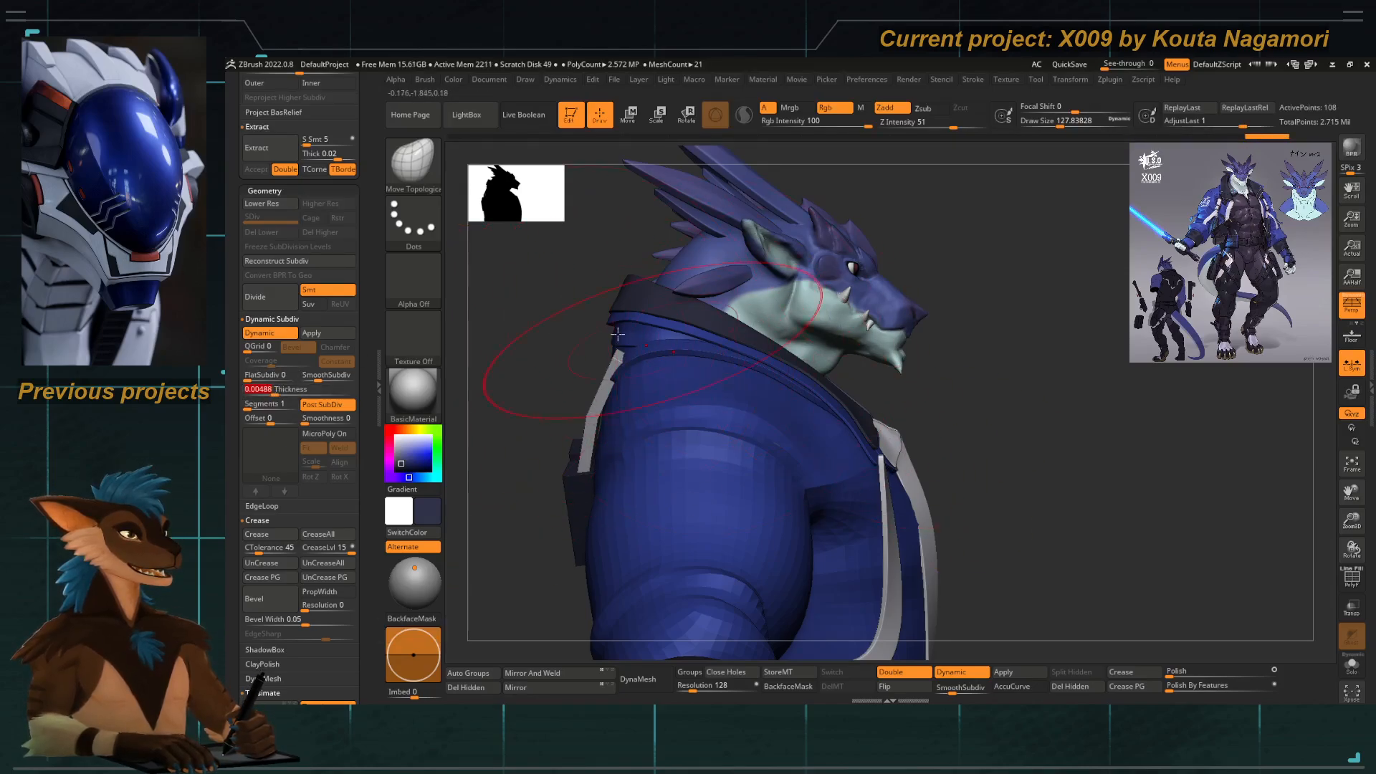
Raise the smooth subdivision level of the shoulder strips and set their crease level to 2.
left_click_drag(557, 340, 817, 394)
left_click_drag(635, 375, 652, 401)
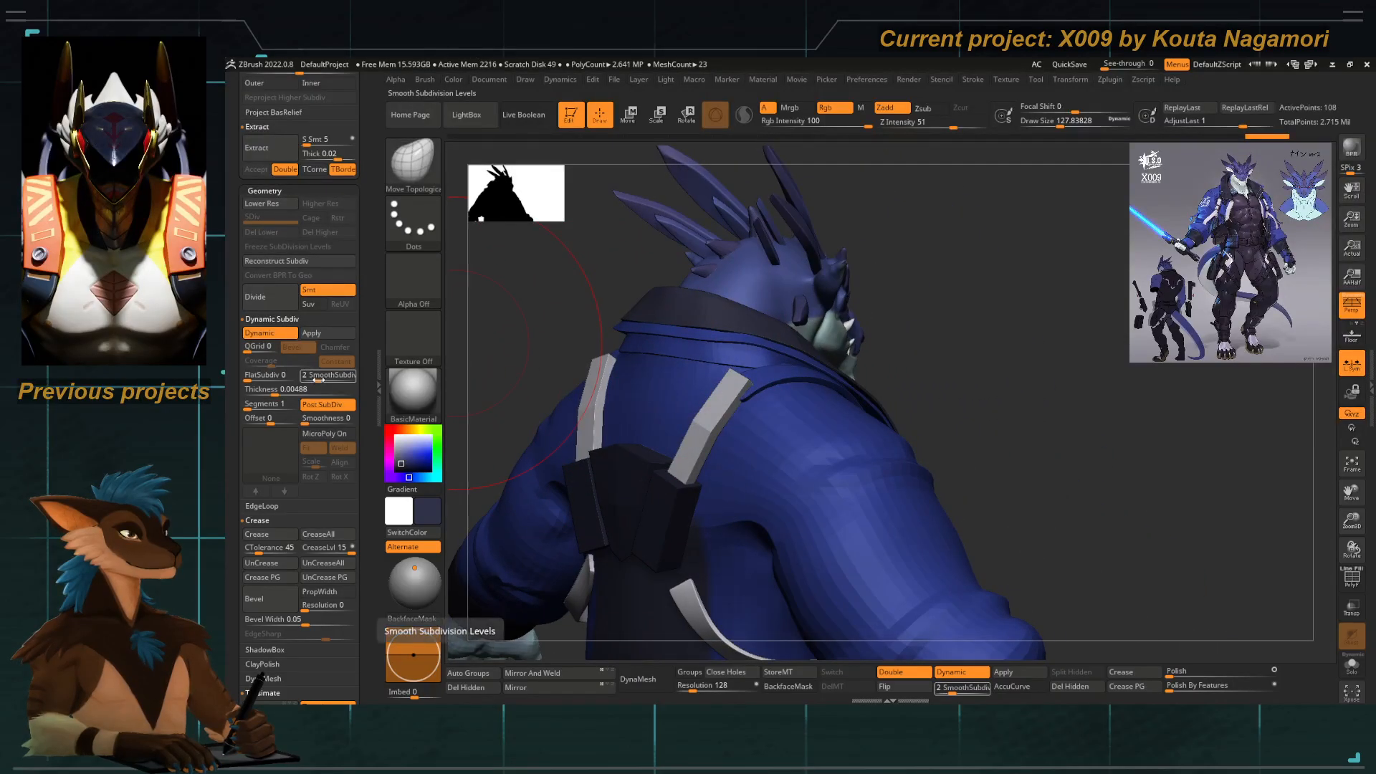
left_click_drag(318, 381, 335, 380)
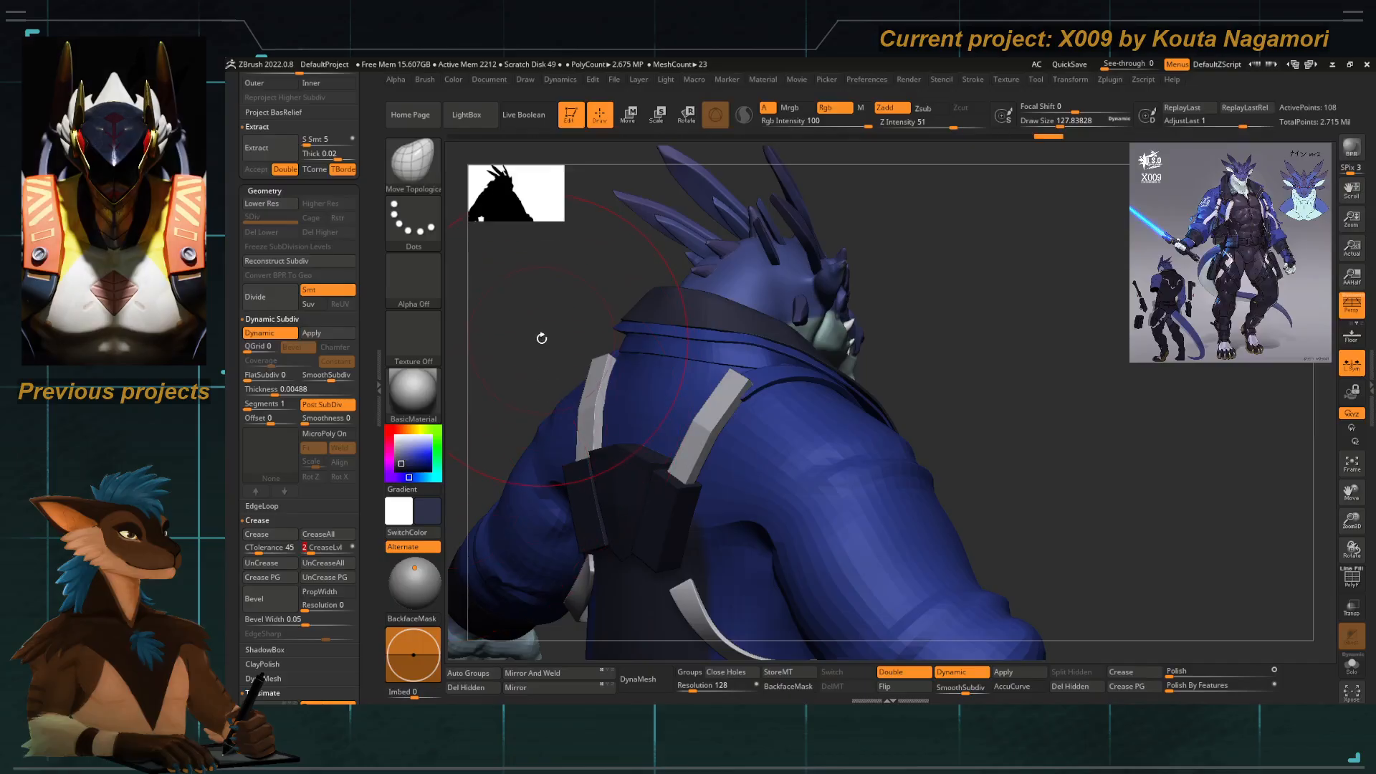
left_click_drag(541, 339, 594, 372)
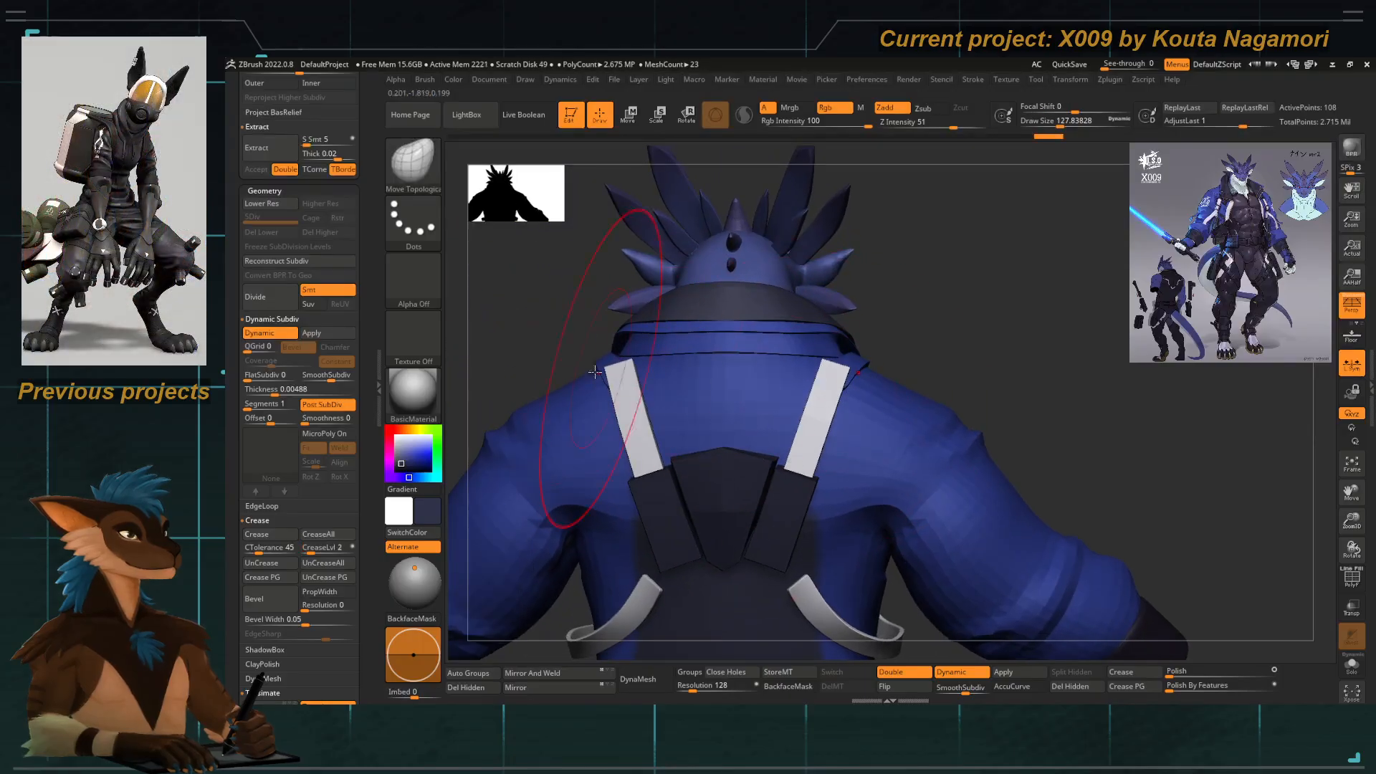
Select the white back straps, preview their dynamic subdivision and display their polyframe.
left_click(636, 426, "alt")
left_click_drag(523, 344, 650, 359)
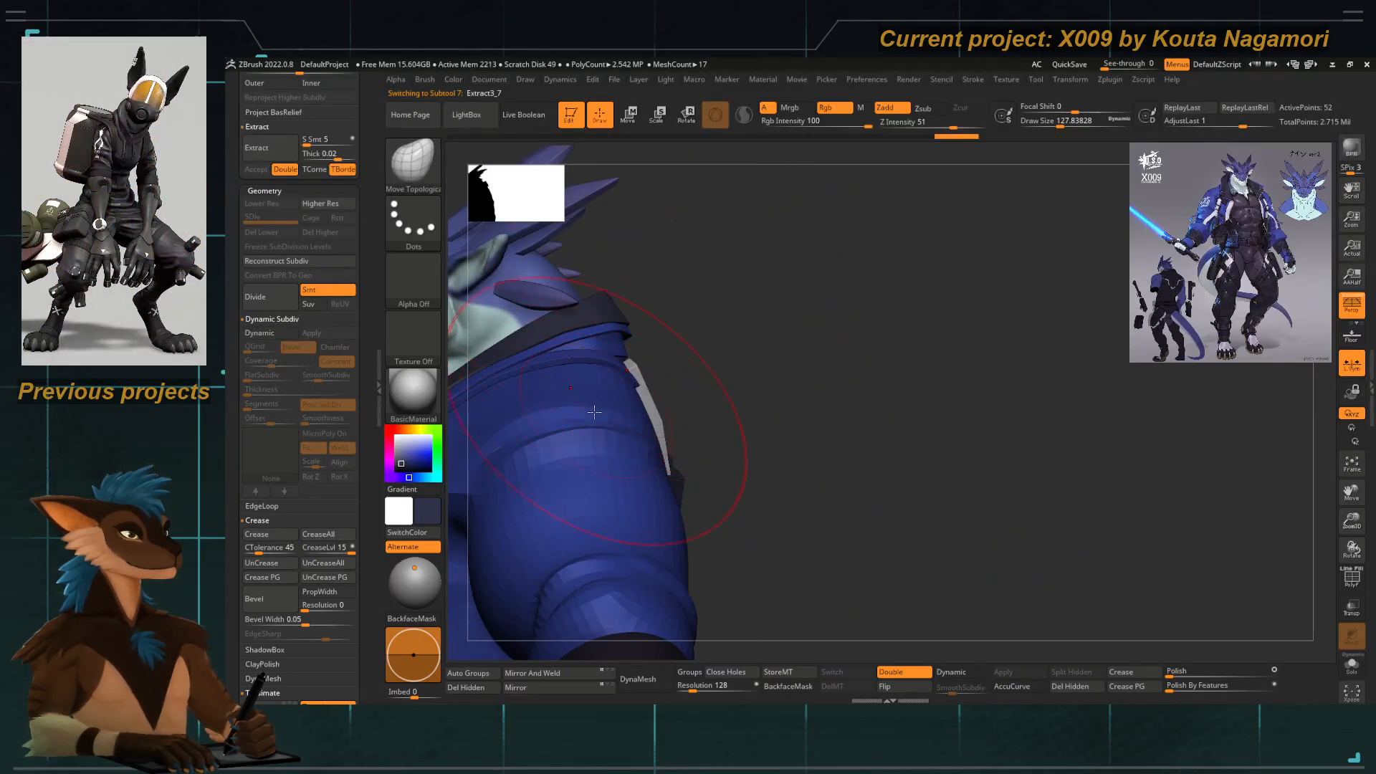
key("d")
left_click_drag(757, 421, 744, 428)
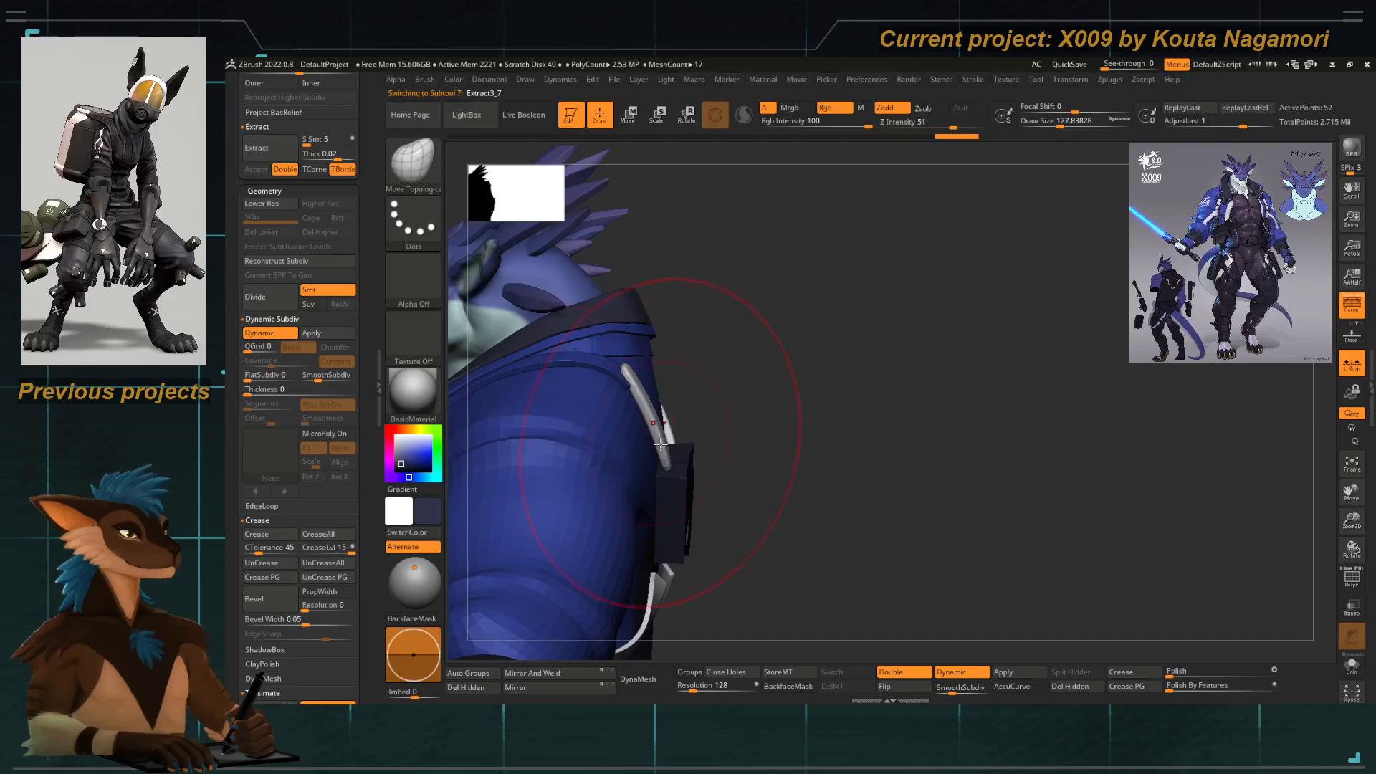
key("shift+d")
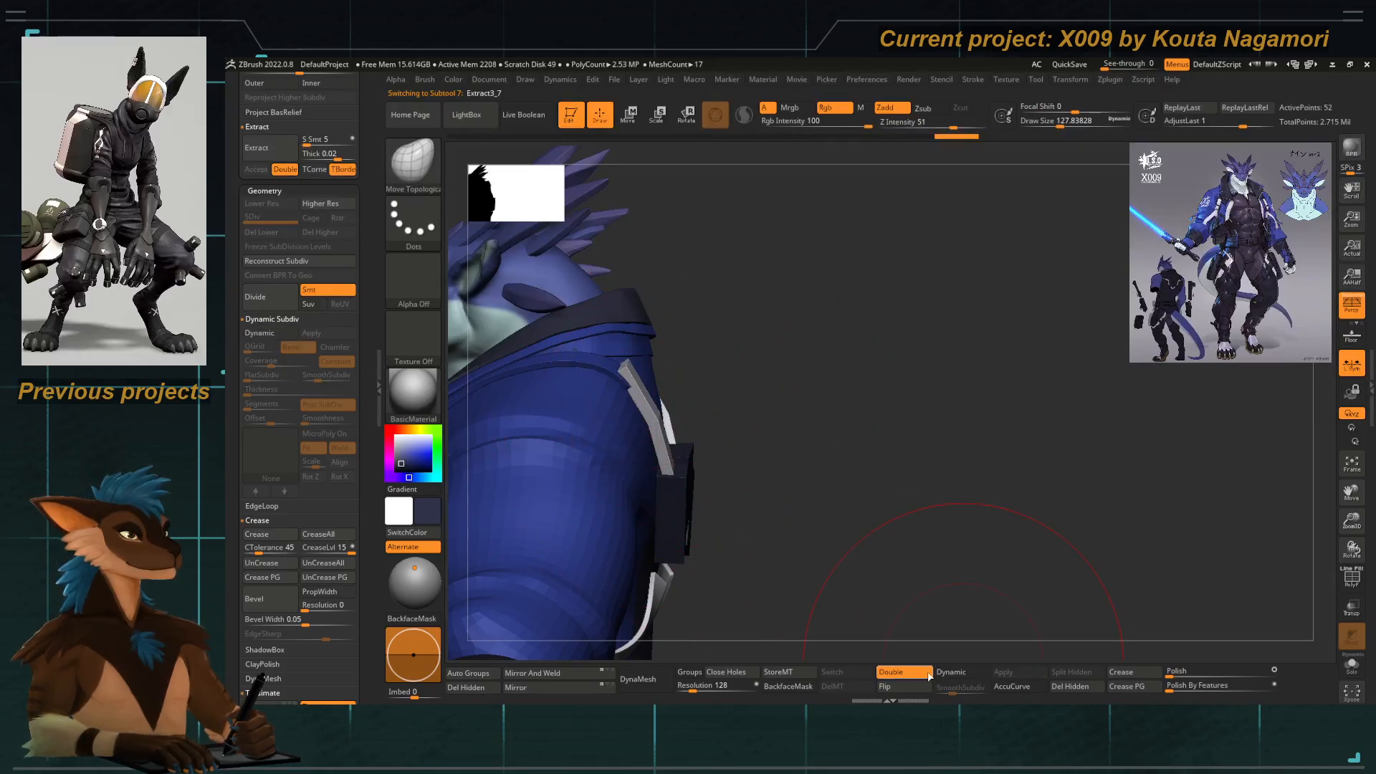
left_click(1350, 578)
left_click_drag(759, 362, 692, 401, "alt")
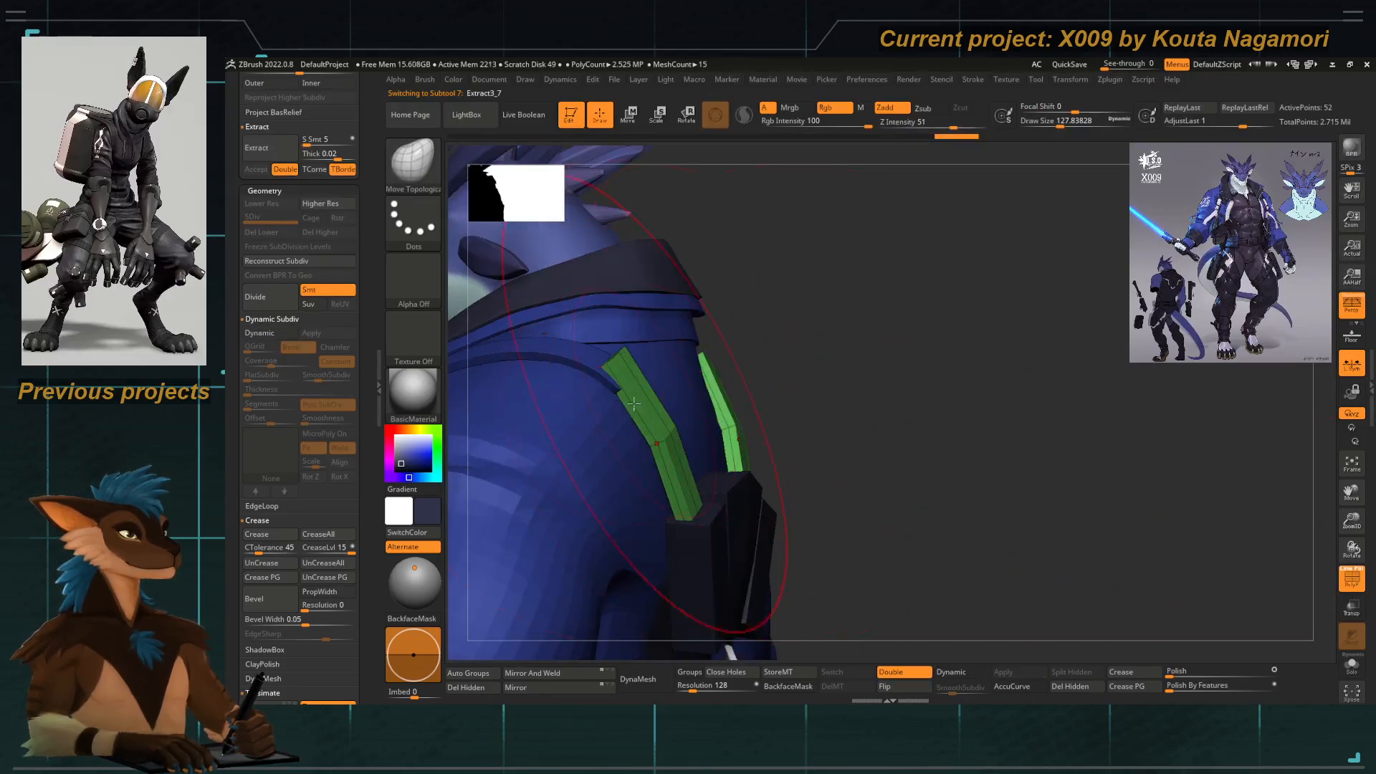
Insert extra edge loops across the upper and lower halves of the white back straps with the ZModeler brush.
key("b")
key("z")
key("m")
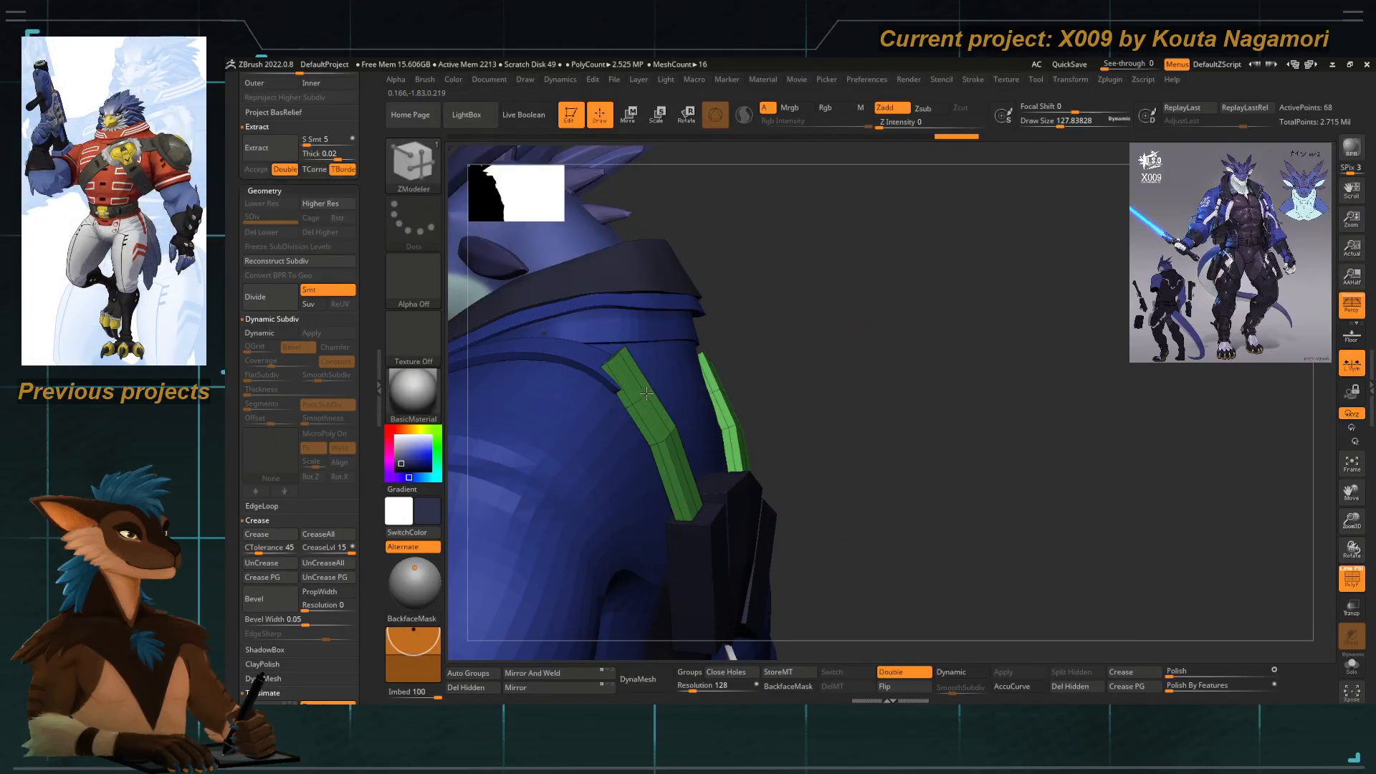
left_click(689, 478)
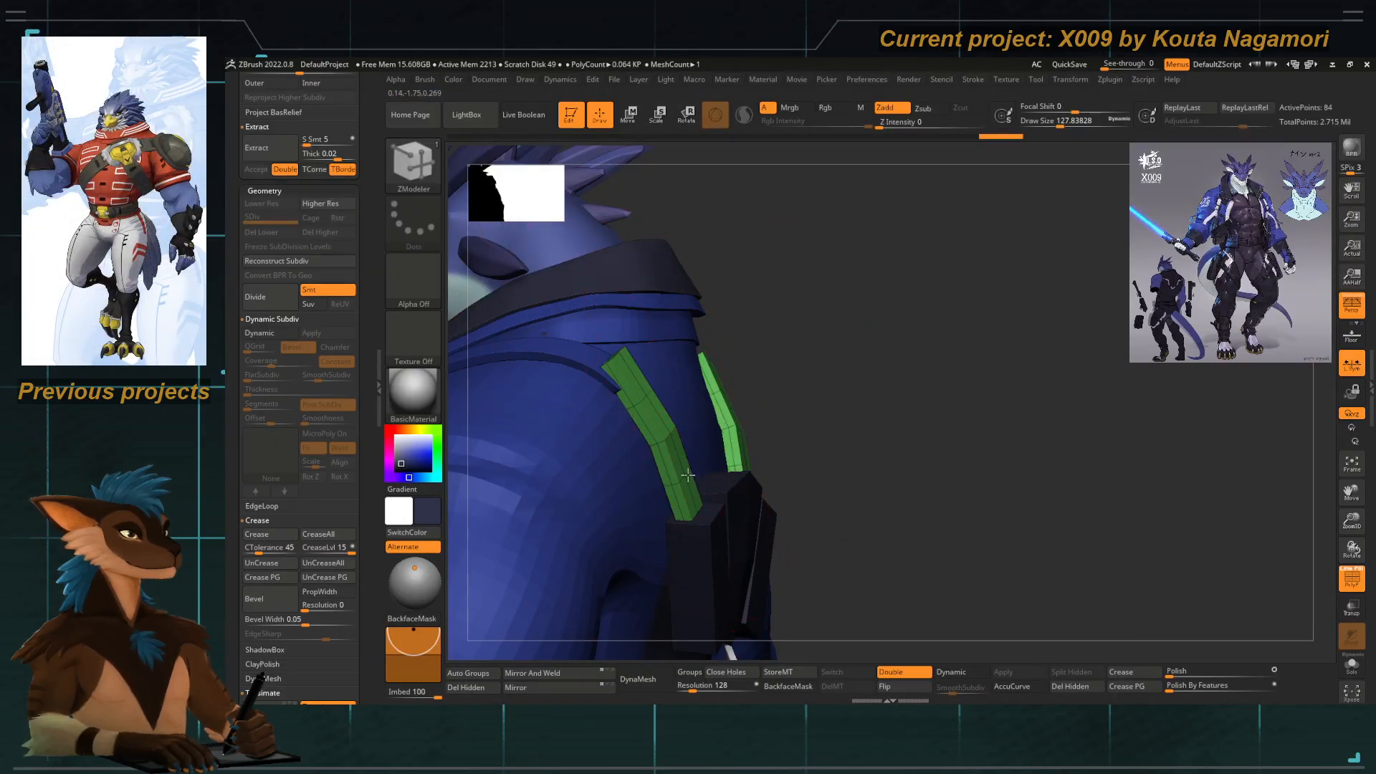
left_click_drag(928, 421, 724, 423)
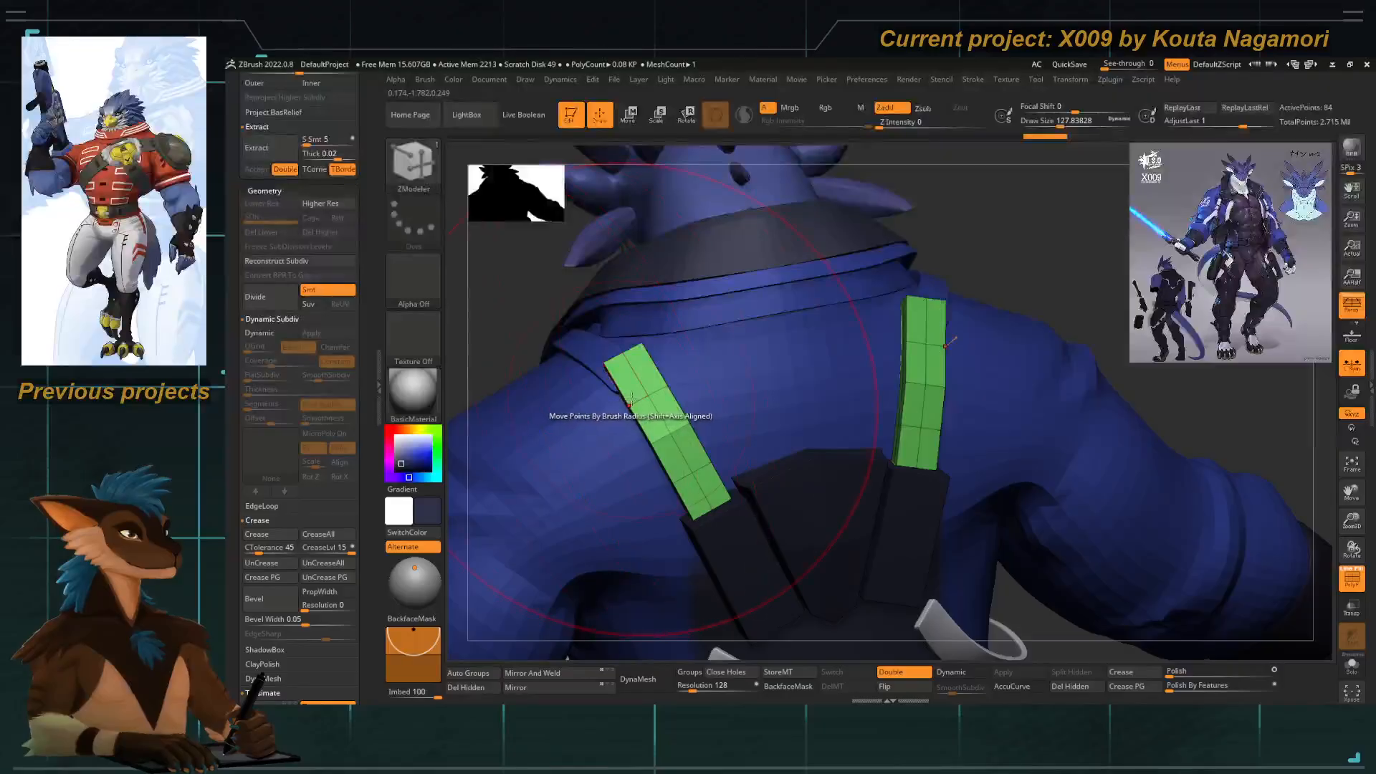
Try polishing the white back straps by features while previewing their dynamic subdivision.
key("s")
key("d")
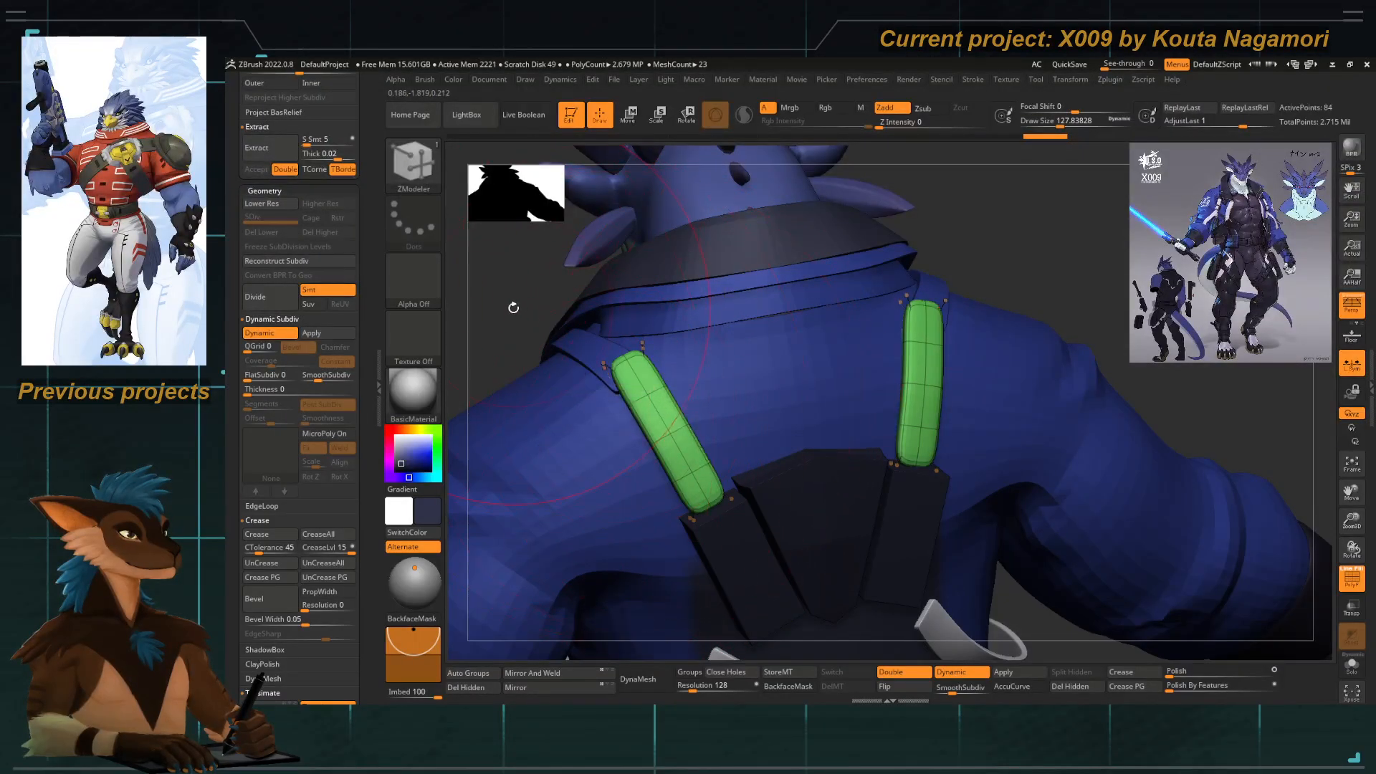
key("shift+d")
left_click_drag(509, 310, 982, 615)
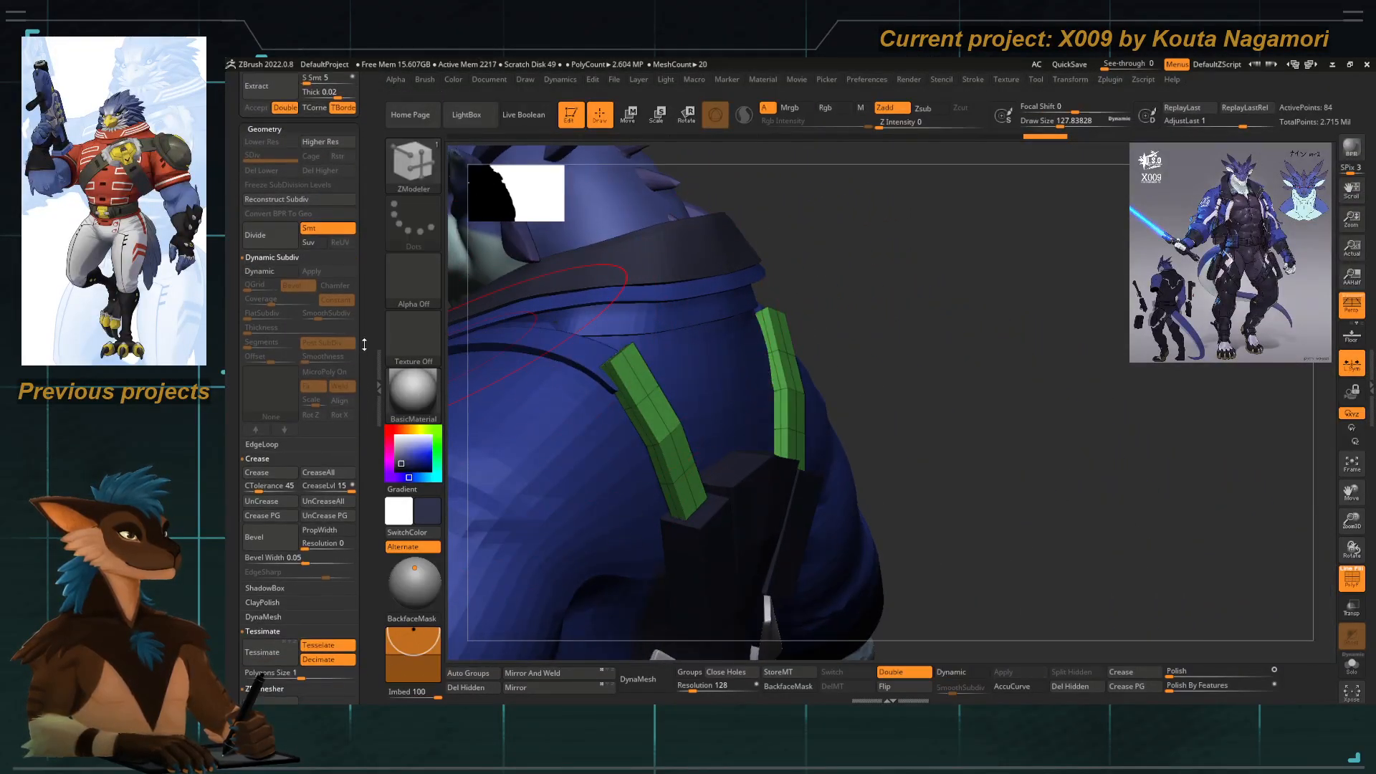
left_click(1138, 673)
key("d")
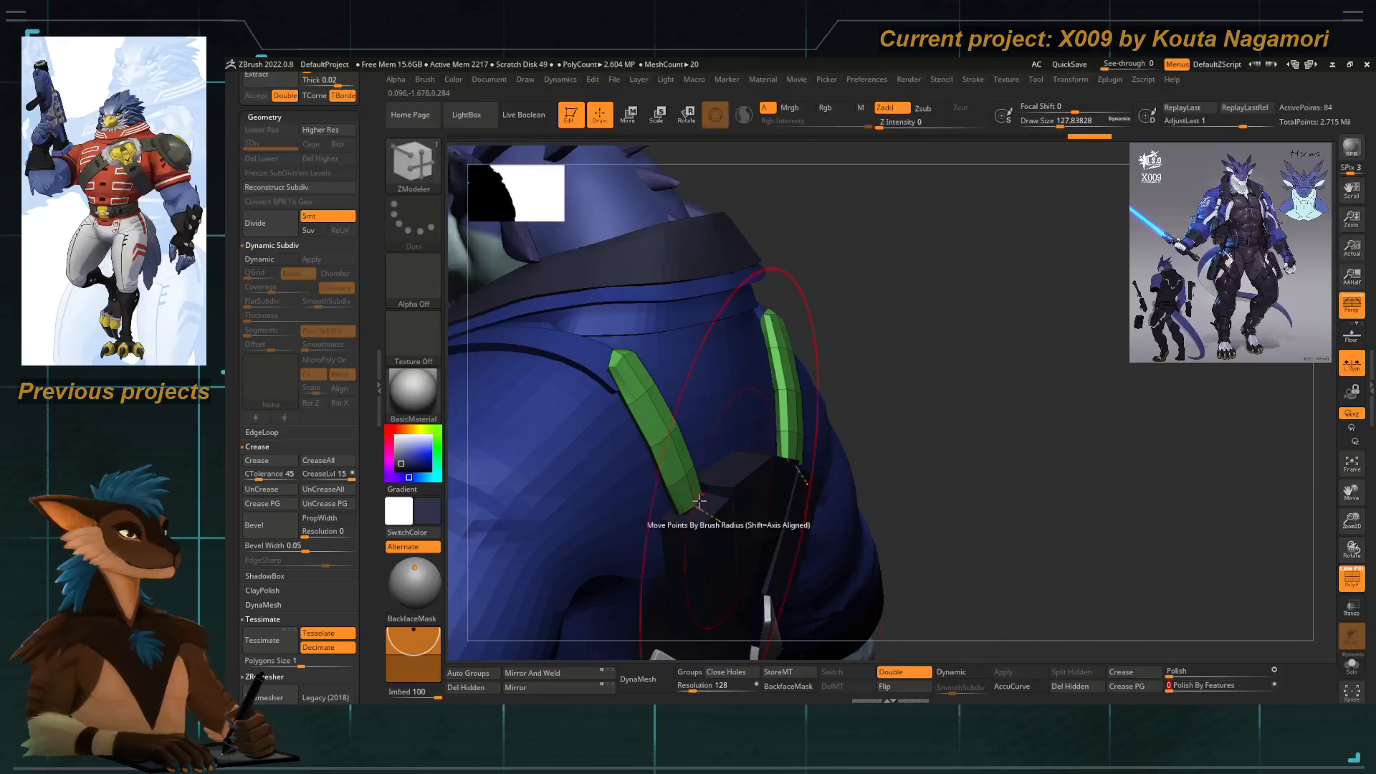
key("shift+d")
key("ctrl+z")
Smooth the bends of the white back straps with Polish By Features.
left_click_drag(364, 394, 366, 422)
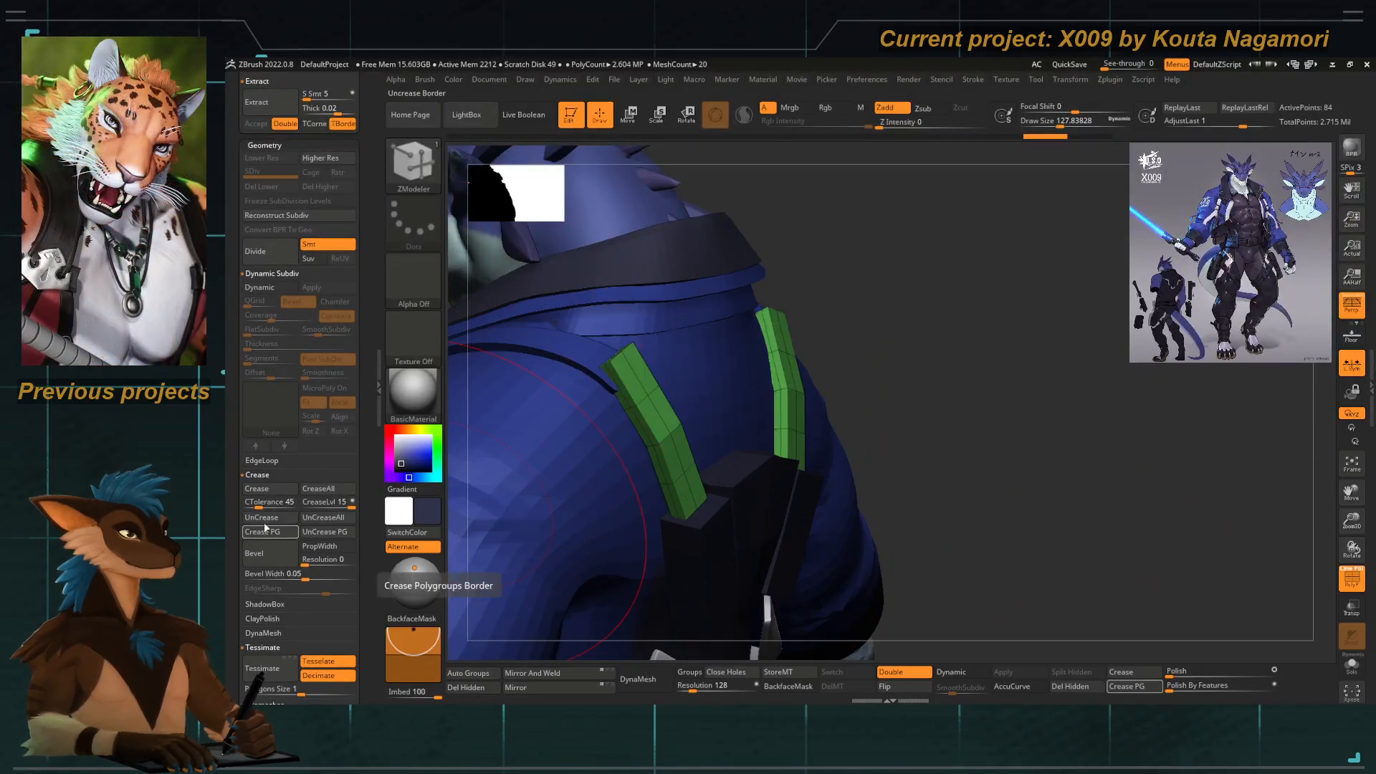
left_click(1170, 687)
left_click_drag(875, 386, 910, 326, "shift")
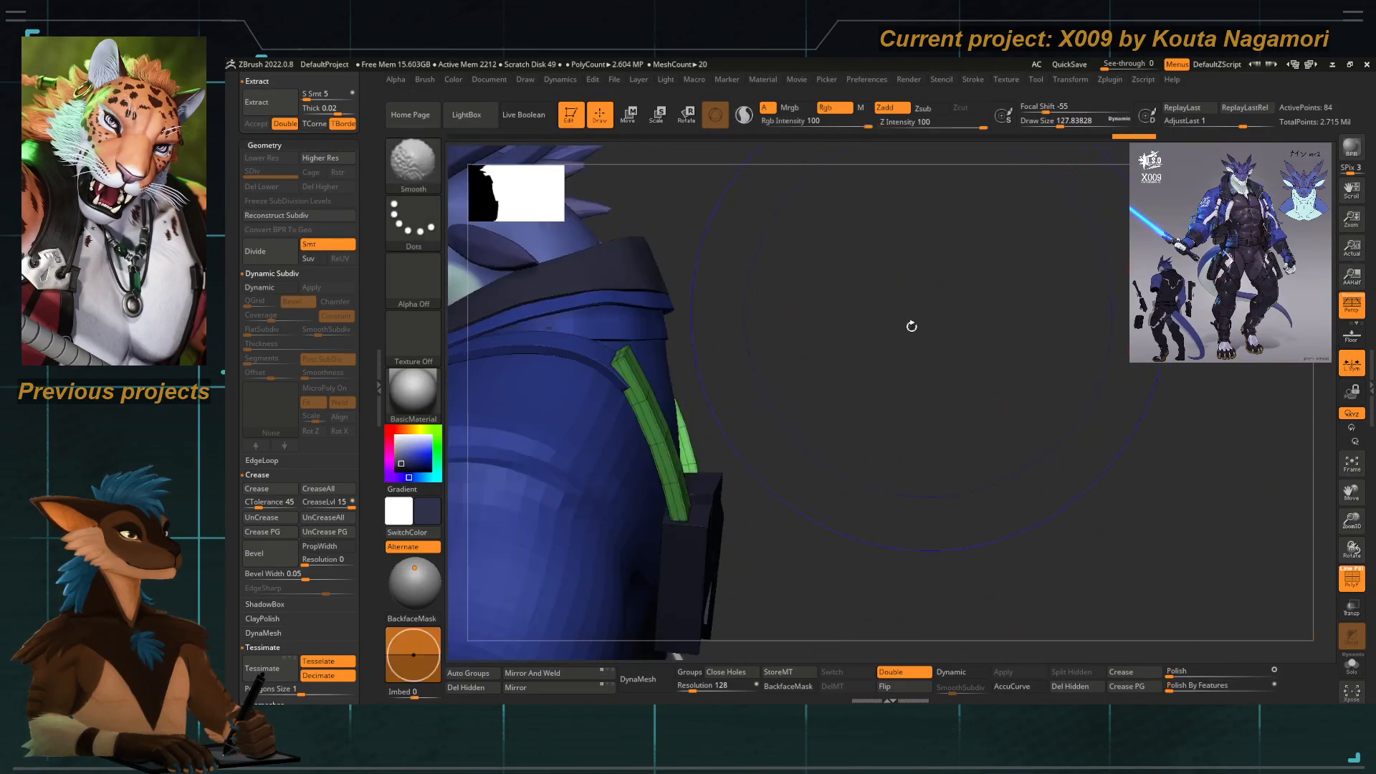
Switch to the Pinch brush and set its draw size to about 33 for the white back straps.
key("b")
key("p")
key("i")
key("s")
left_click_drag(609, 389, 609, 350)
left_click_drag(924, 387, 705, 404)
key("space")
left_click_drag(667, 353, 739, 369)
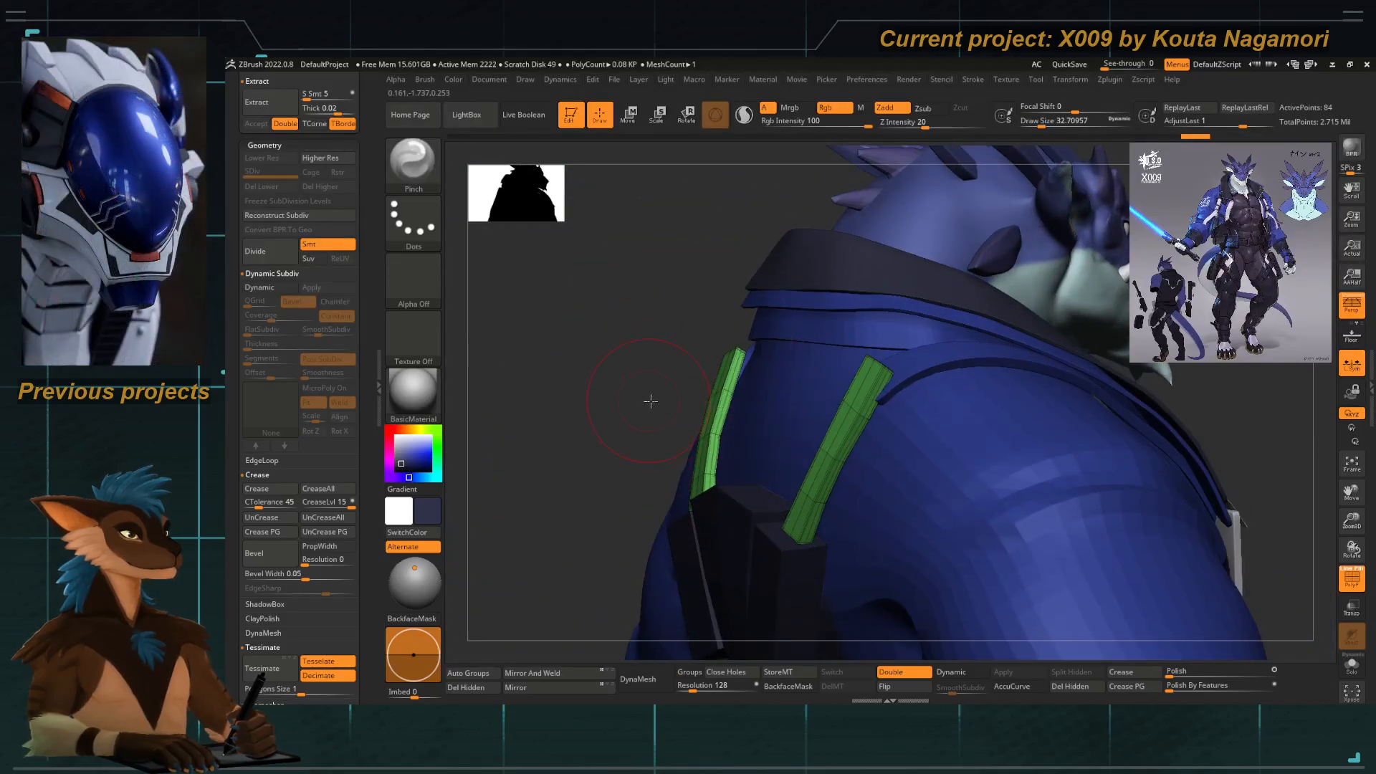
Enable dynamic subdivision on the white back straps and turn off their polyframe display.
left_click_drag(650, 401, 737, 391, "shift")
key("f")
key("d")
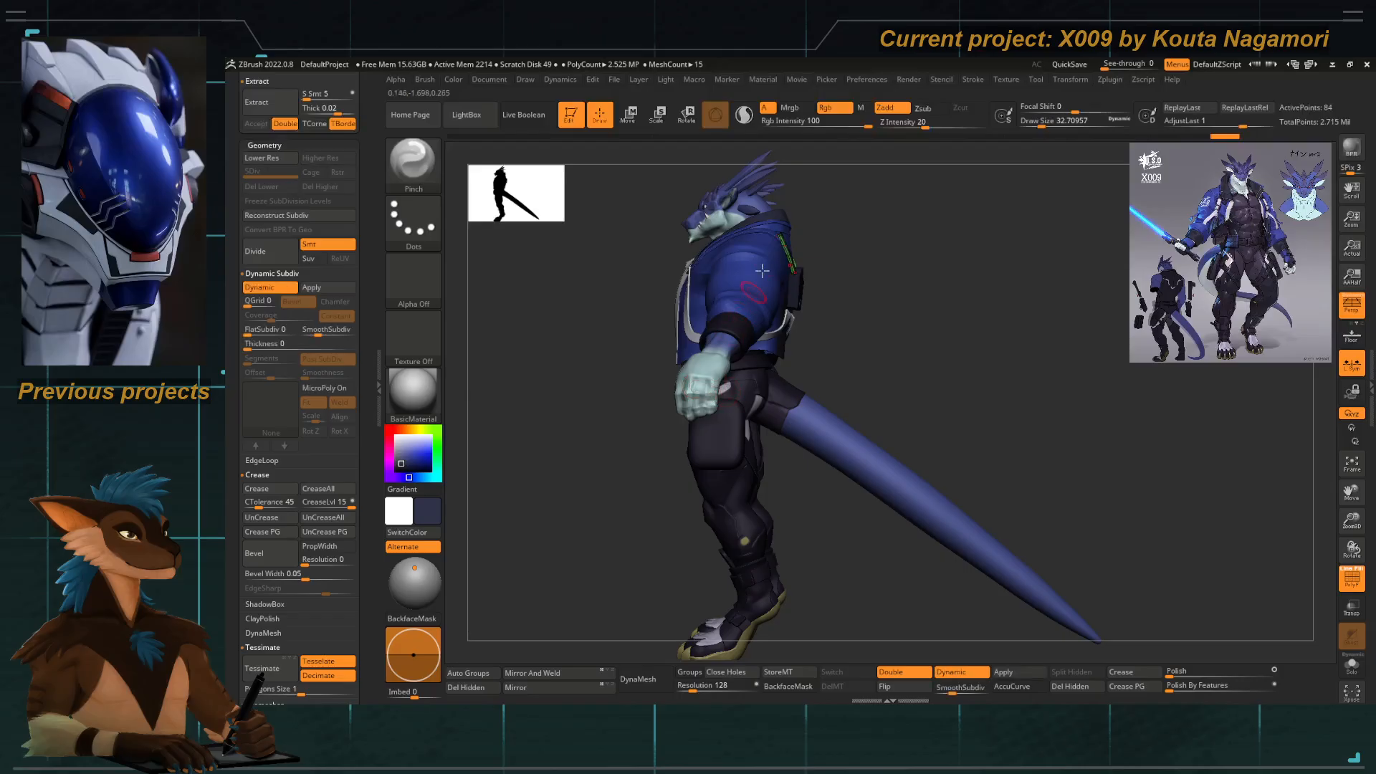
left_click_drag(896, 308, 958, 433, "alt")
left_click(1351, 578)
left_click_drag(885, 319, 908, 390, "alt")
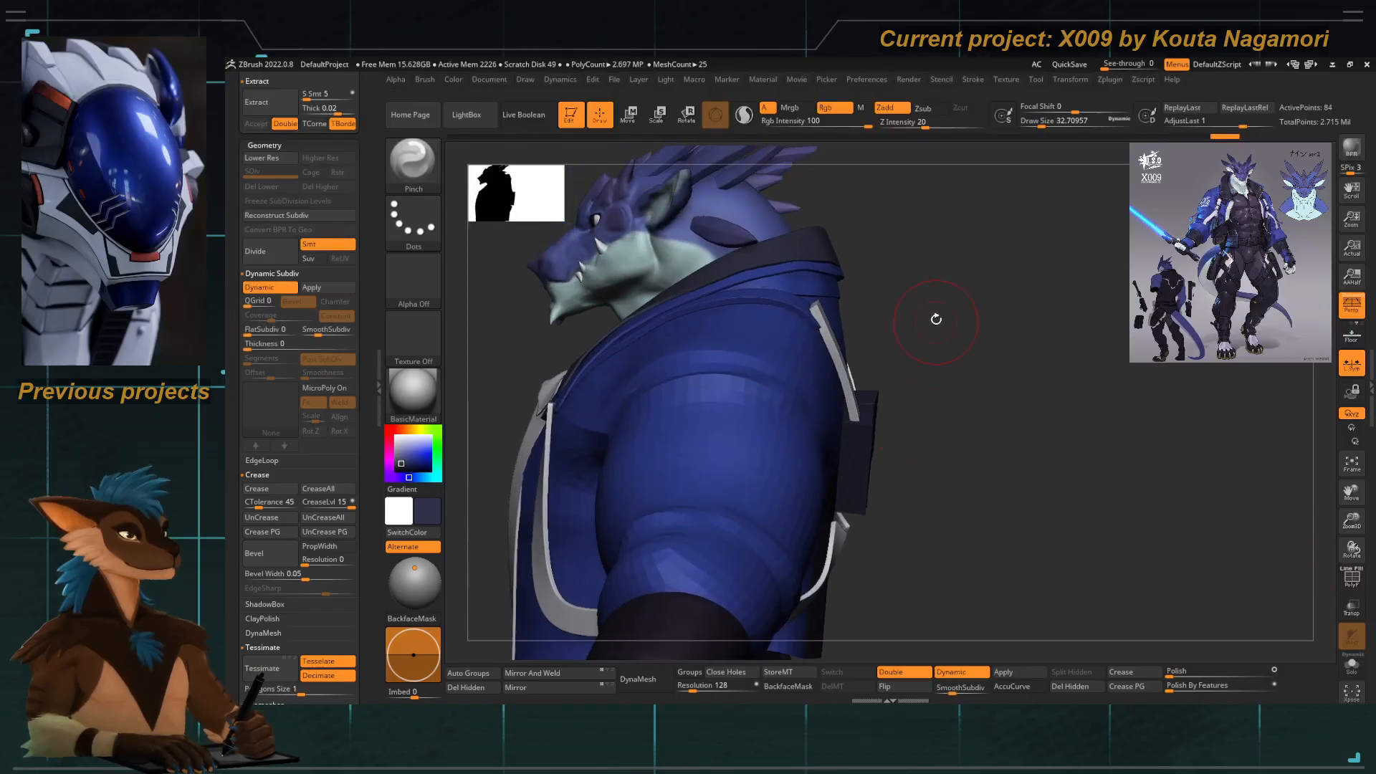
left_click_drag(935, 319, 948, 307)
Switch to the Move Topological brush and set the draw size to about 74 for the white back straps.
key("b")
key("m")
key("t")
key("space")
left_click_drag(750, 298, 774, 300)
key("space")
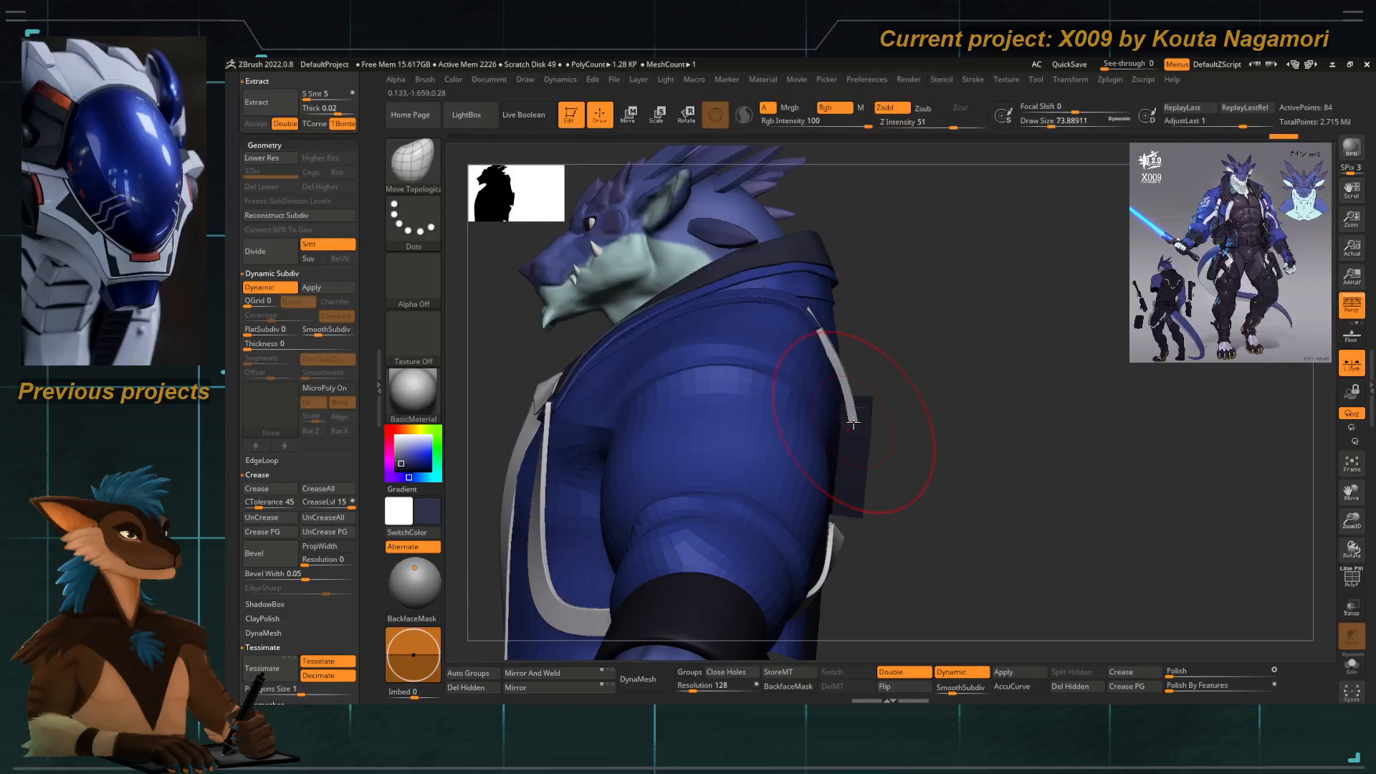
Fit the white back straps against the jacket, adjusting the draw size to about 77 and down to about 39.
mouse_move(841, 445)
left_mouse_down("alt")
mouse_move(799, 413)
mouse_move(824, 458)
mouse_move(827, 433)
left_mouse_up("alt")
key("space")
right_click_drag(817, 430, 710, 369)
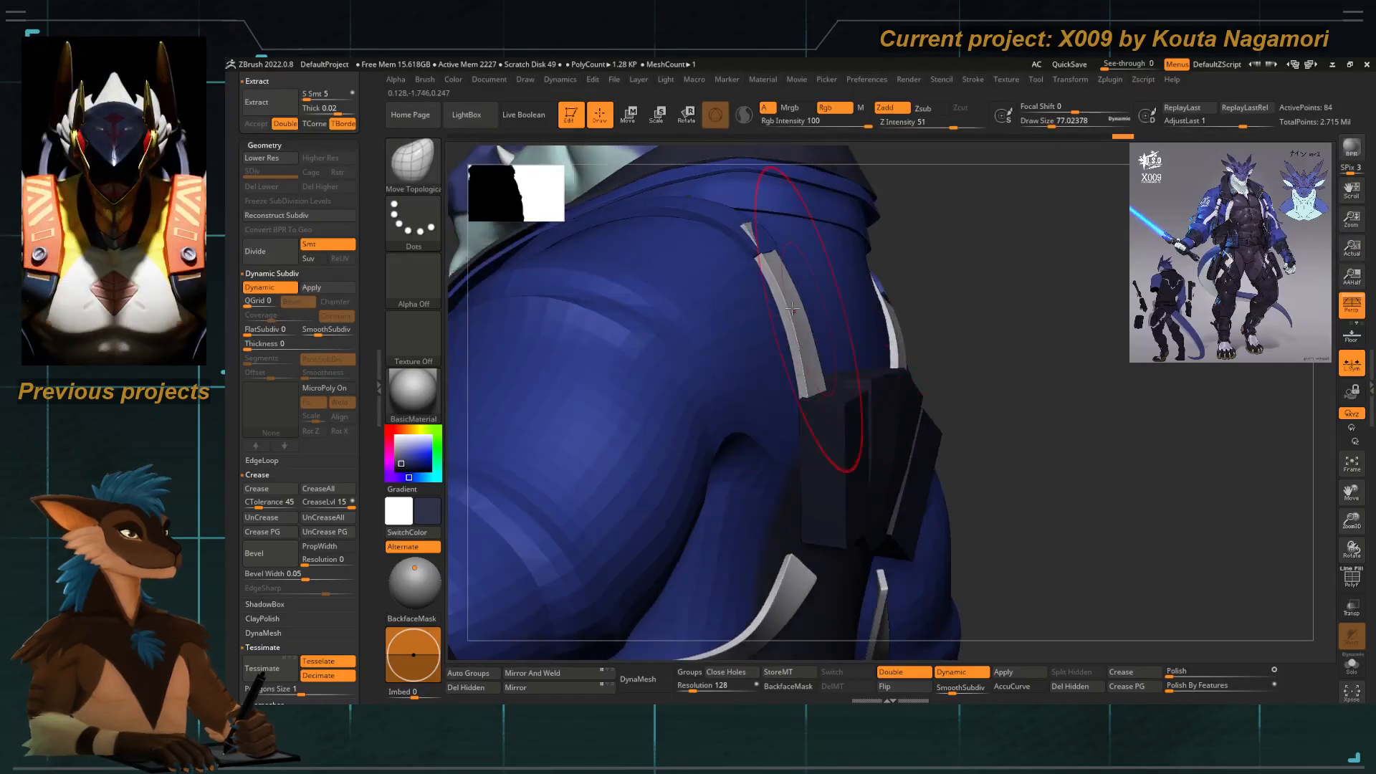
key("space")
left_click_drag(700, 346, 689, 345)
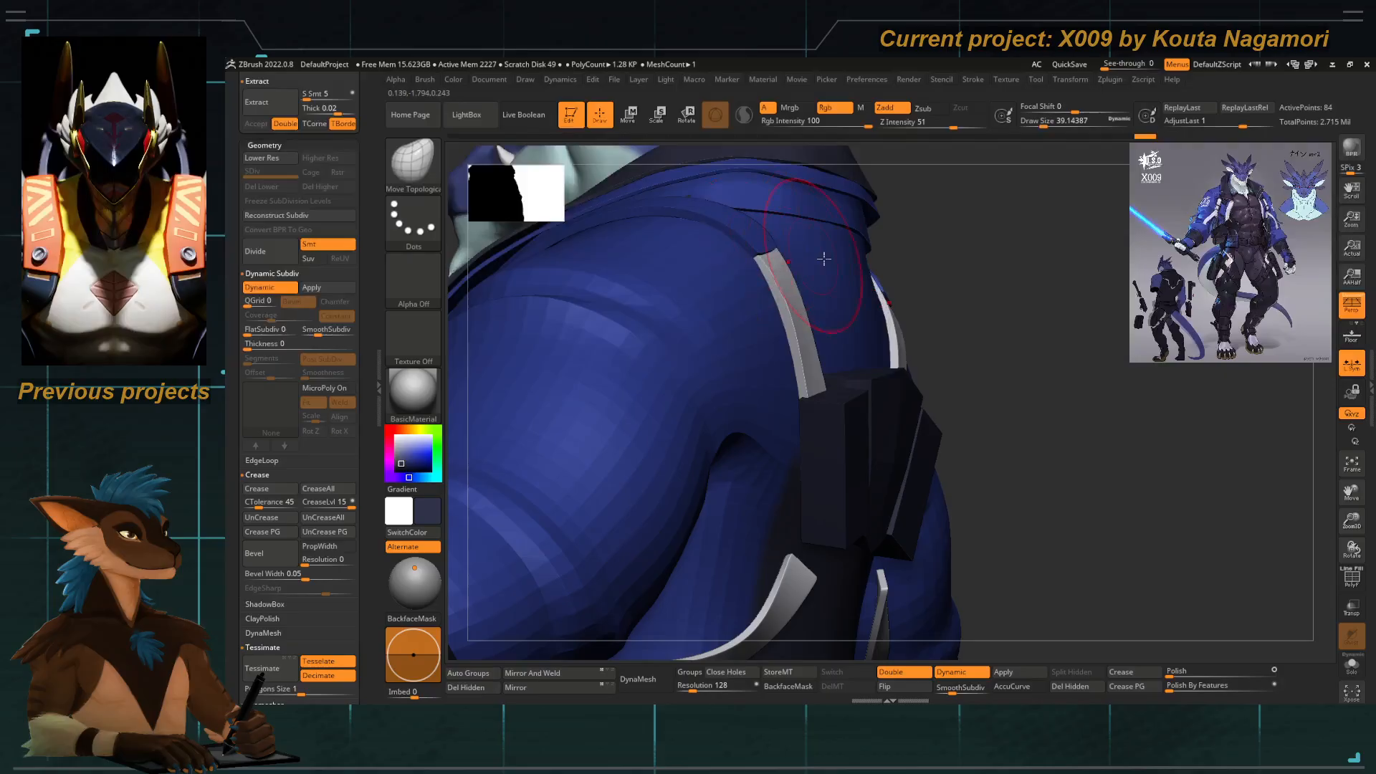
Refine the outline of the white back straps above the harness plates, using draw sizes of about 51 and 23.
right_click_drag(823, 258, 747, 224)
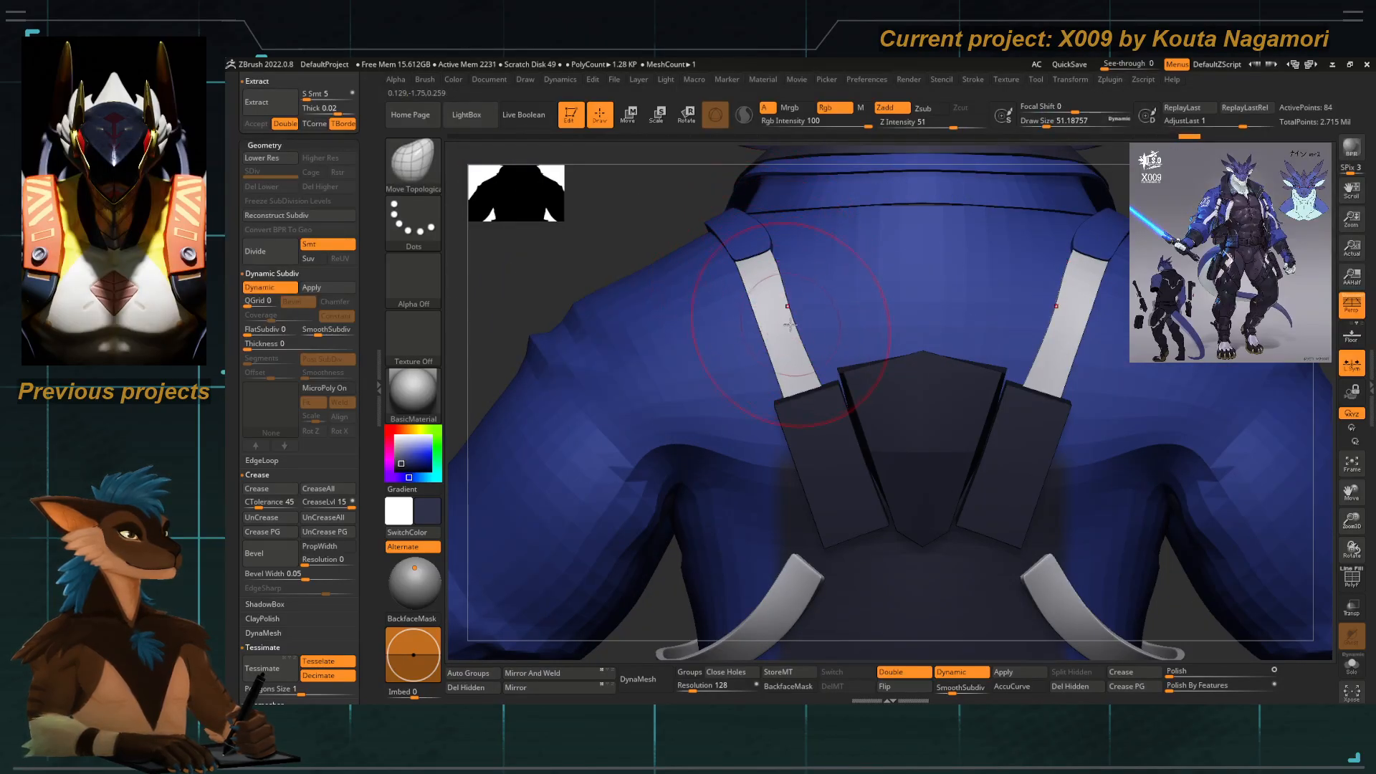
mouse_move(790, 325)
left_mouse_down()
mouse_move(806, 328)
mouse_move(746, 350)
left_mouse_up()
key("space")
left_click_drag(738, 272, 771, 271)
left_click_drag(776, 272, 772, 273)
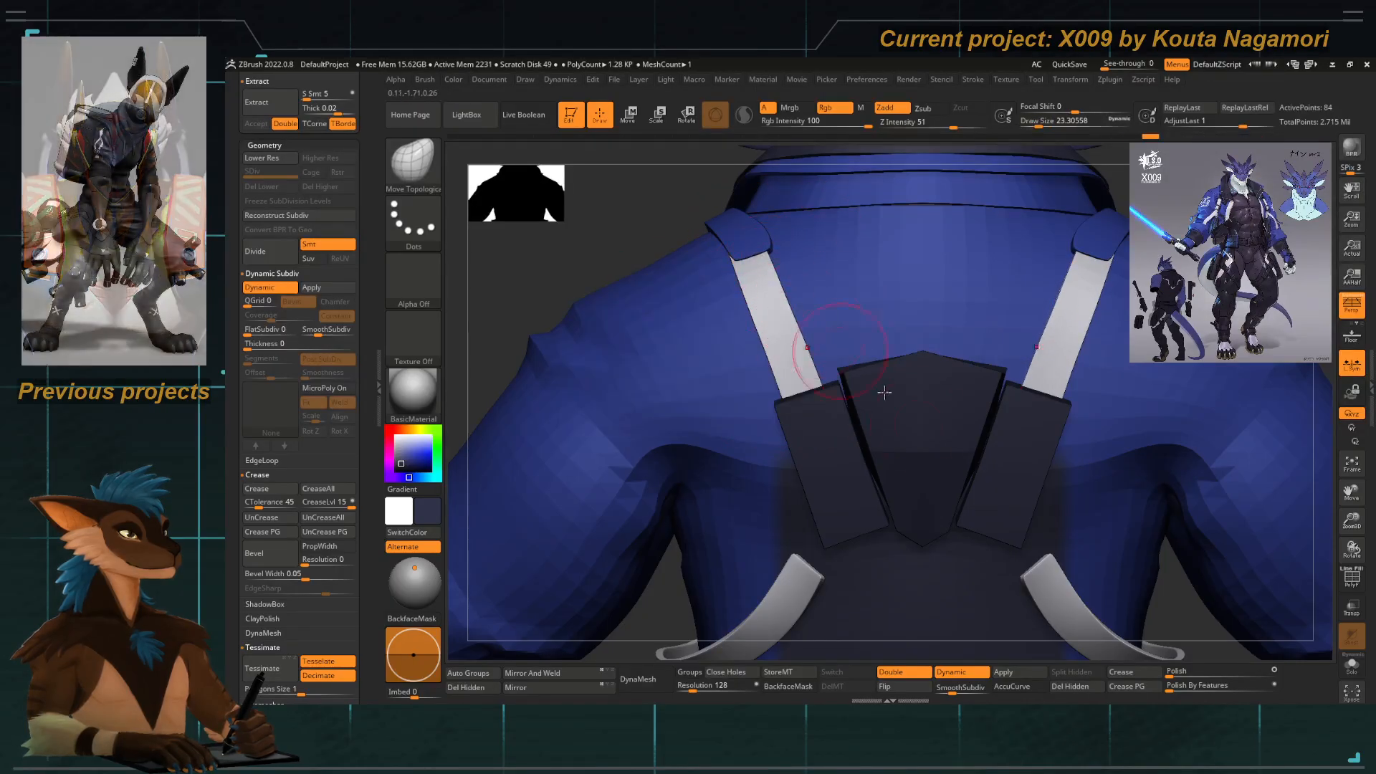
right_click_drag(799, 387, 666, 354, "alt")
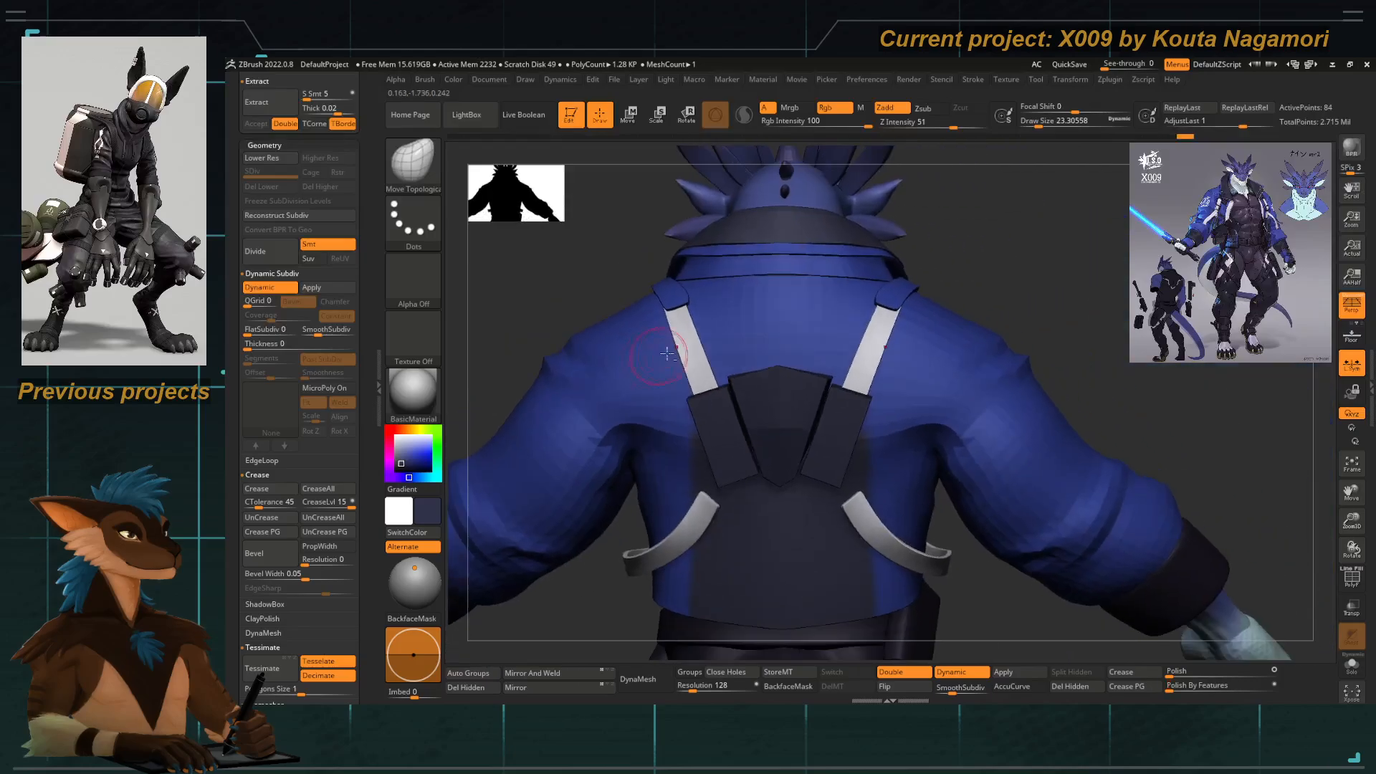
Select the shoulder strips, display their polyframe, and set the draw size to about 25.
left_click(675, 306, "alt")
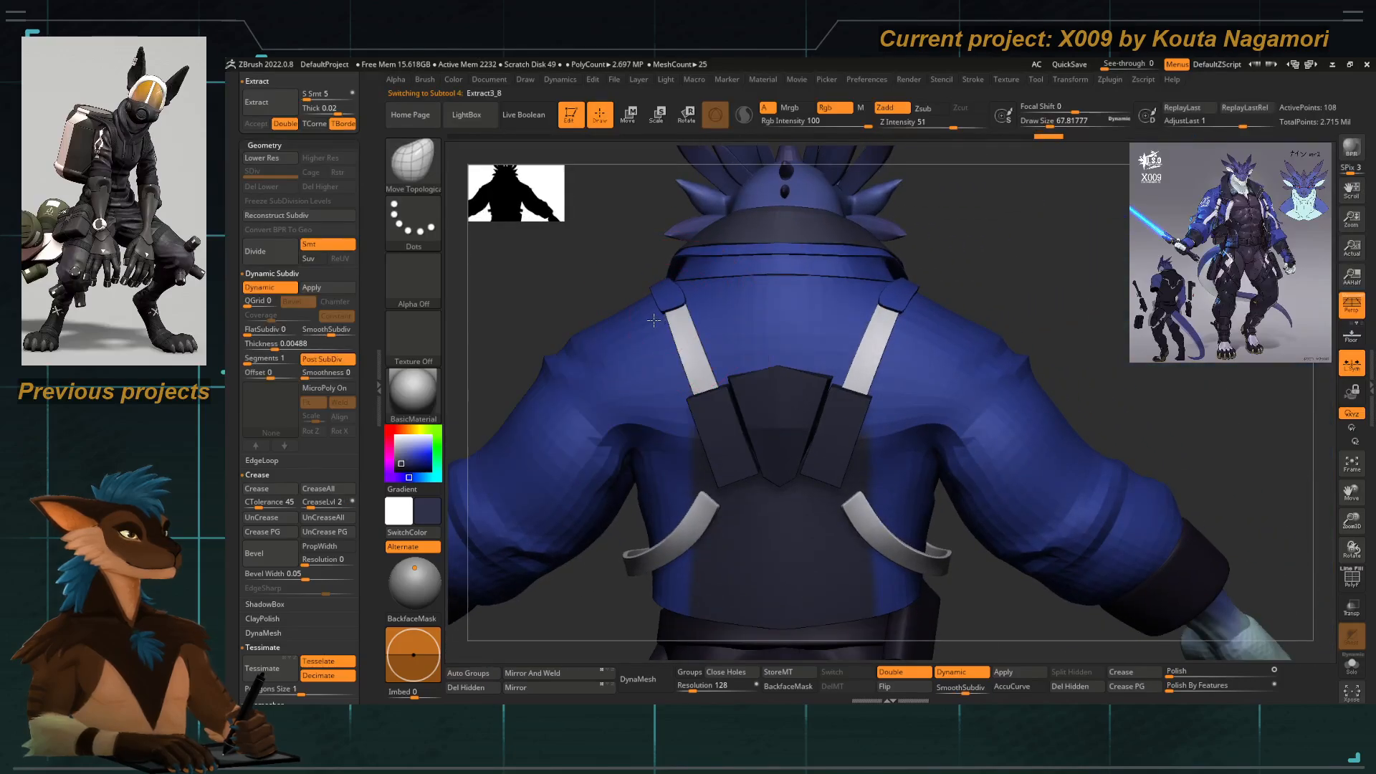
left_click(1351, 579)
right_click_drag(758, 323, 630, 308, "alt")
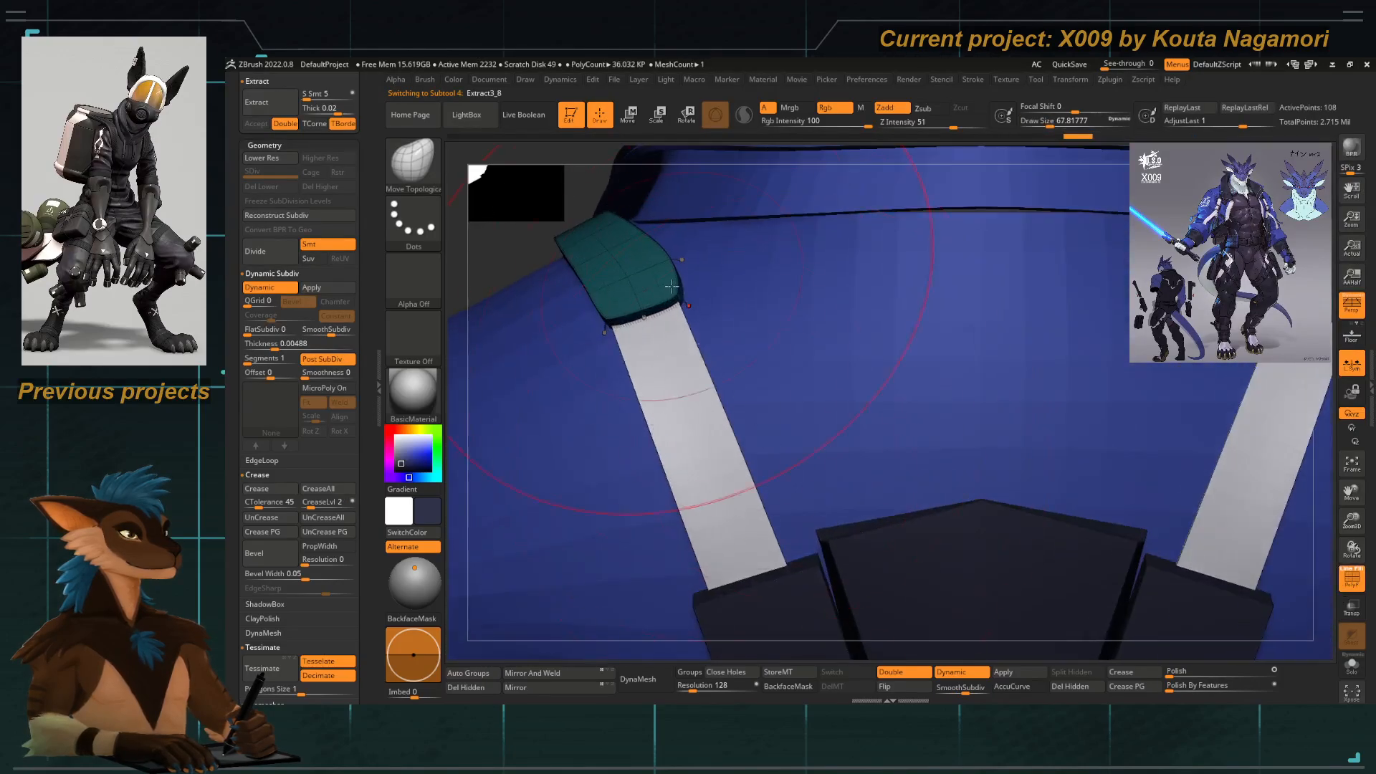
key("space")
left_click_drag(624, 319, 607, 319)
mouse_move(519, 192)
right_mouse_down()
mouse_move(517, 284)
mouse_move(549, 287)
right_mouse_up()
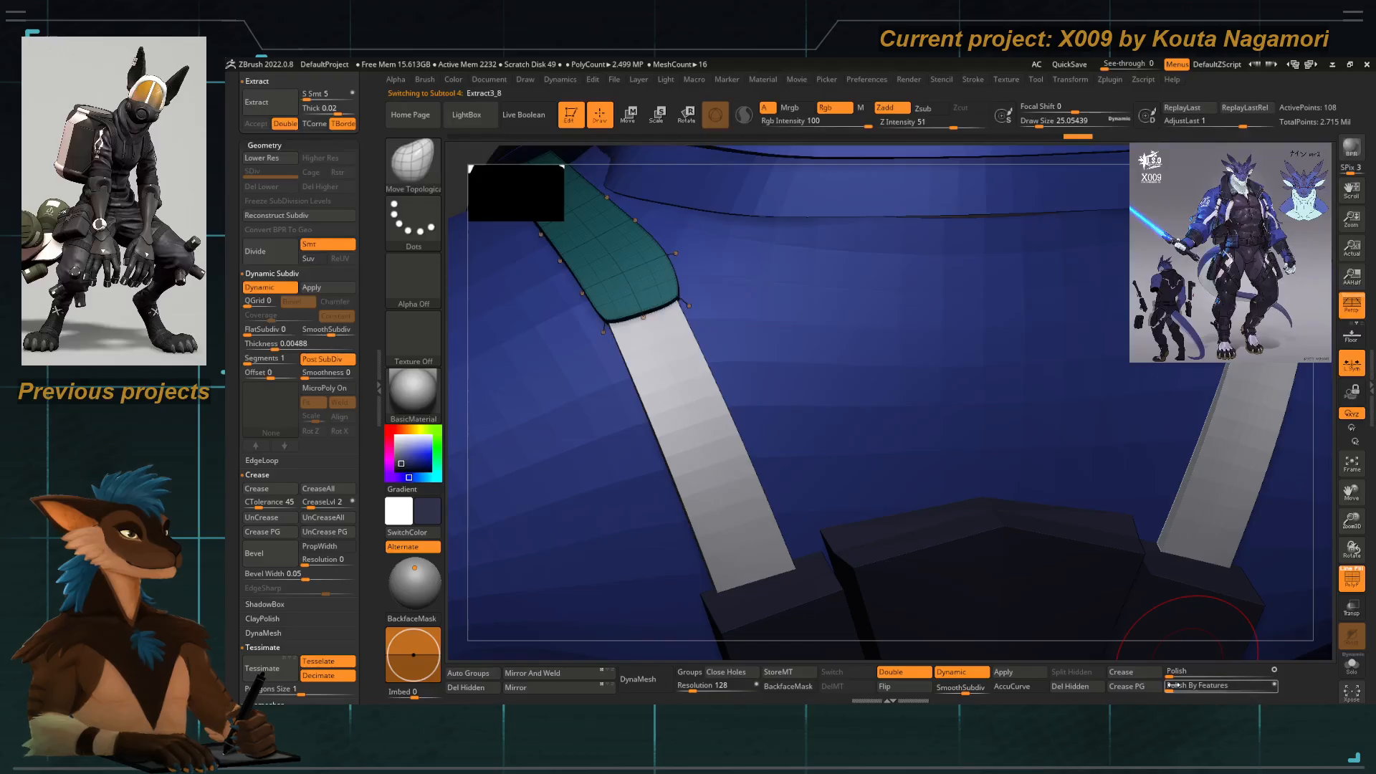
Try to smooth the shoulder strips with Polish By Features.
left_click_drag(1173, 686, 1183, 685)
right_click_drag(717, 439, 660, 391, "alt")
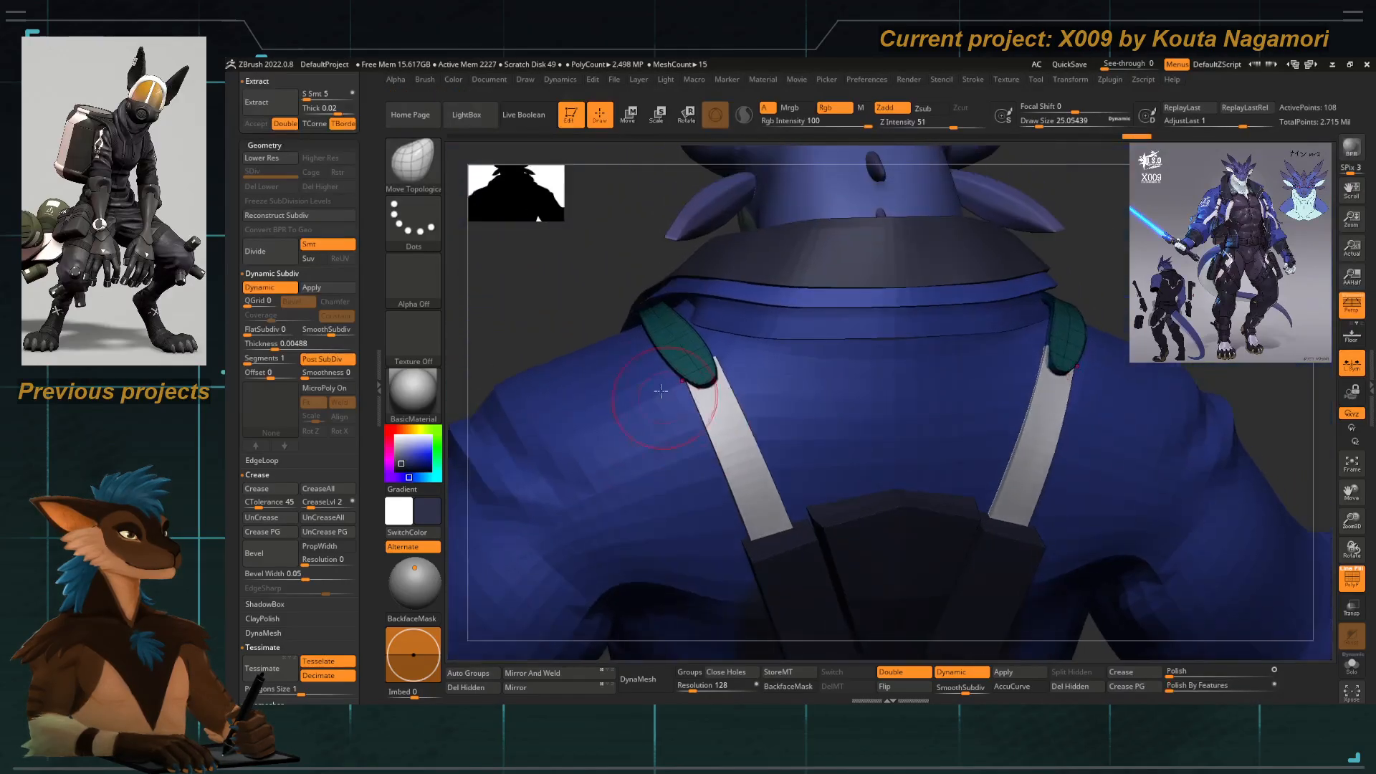
key("ctrl+z")
key("ctrl+z")
mouse_move(553, 344)
right_mouse_down()
mouse_move(540, 322)
mouse_move(637, 403)
right_mouse_up()
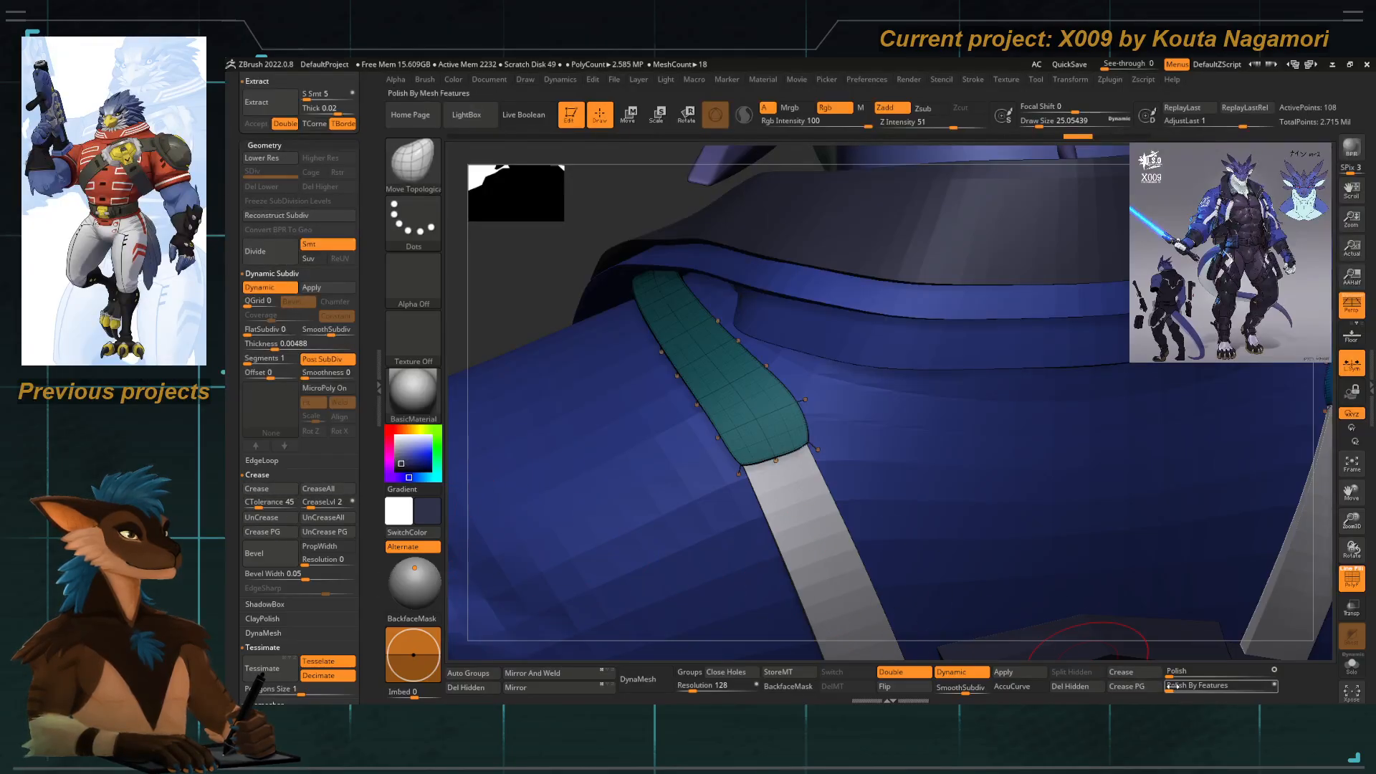
left_click_drag(1173, 685, 1181, 687)
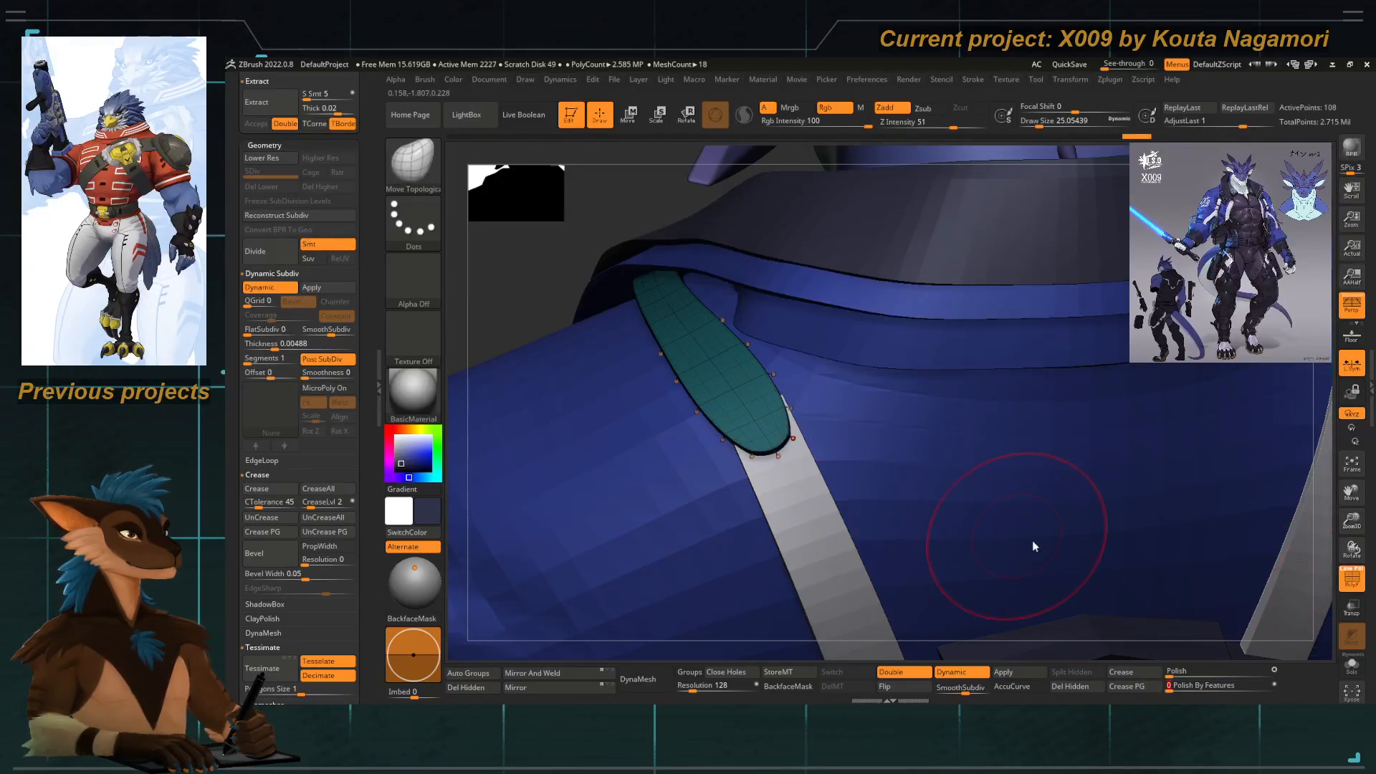
key("ctrl+z")
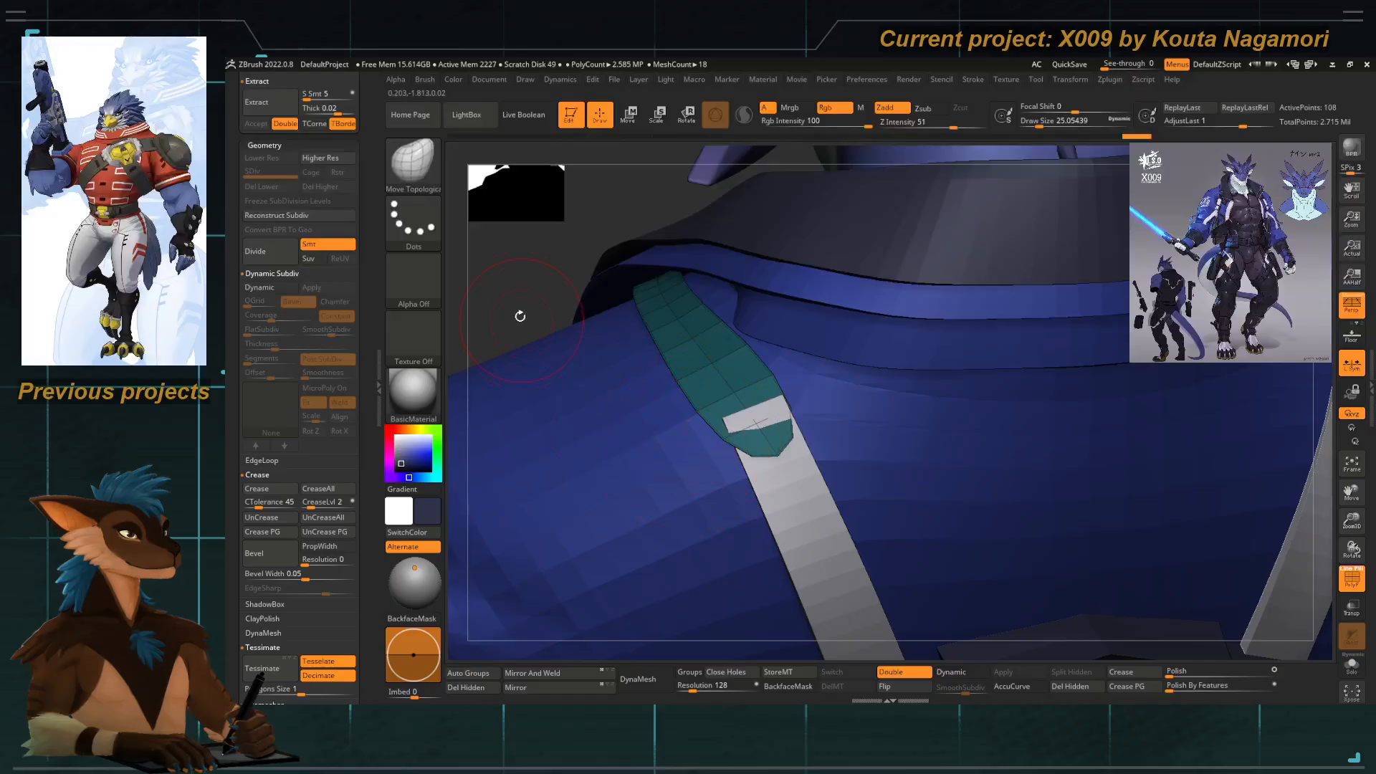
left_click_drag(521, 316, 645, 390)
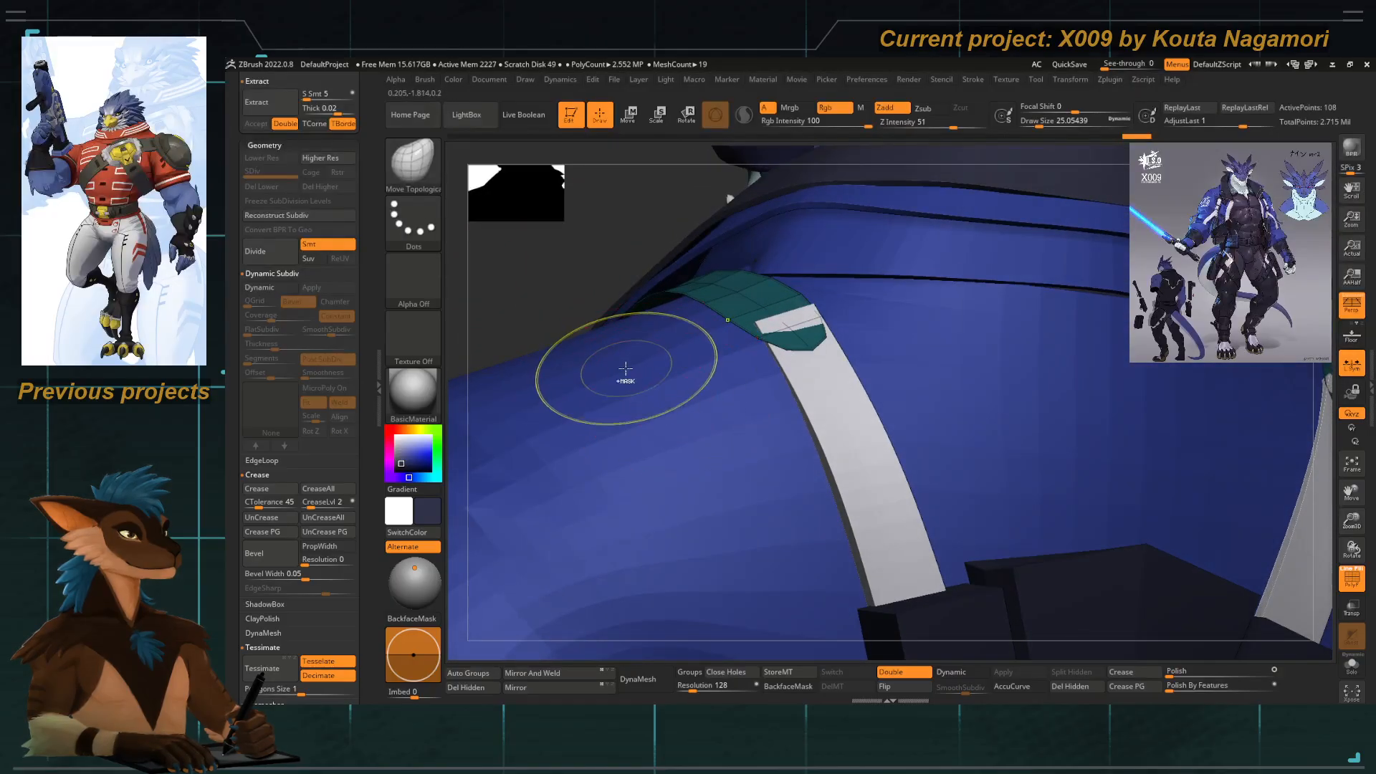
Switch to the ZModeler brush and extrude all polygons of the shoulder strips to give them real thickness.
key("d")
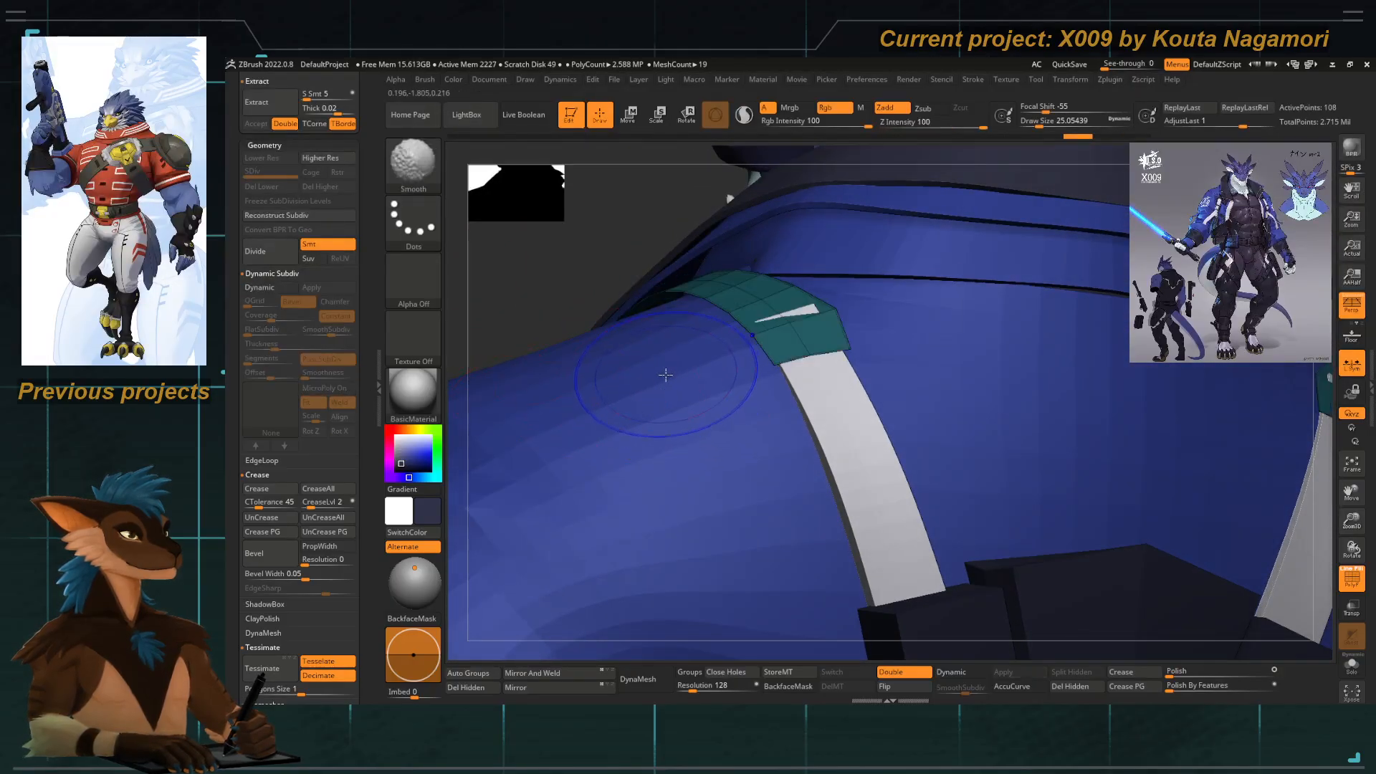
key("b")
key("z")
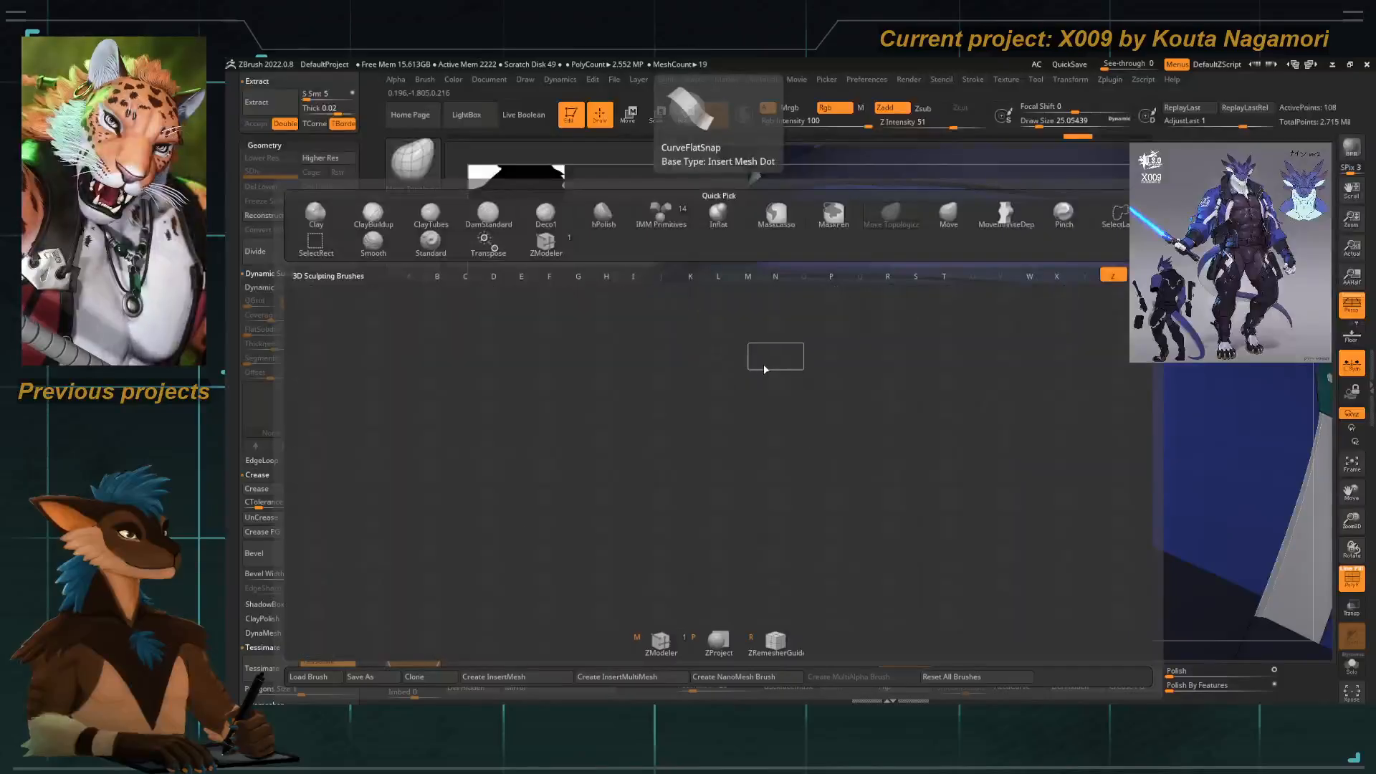
key("m")
key("space")
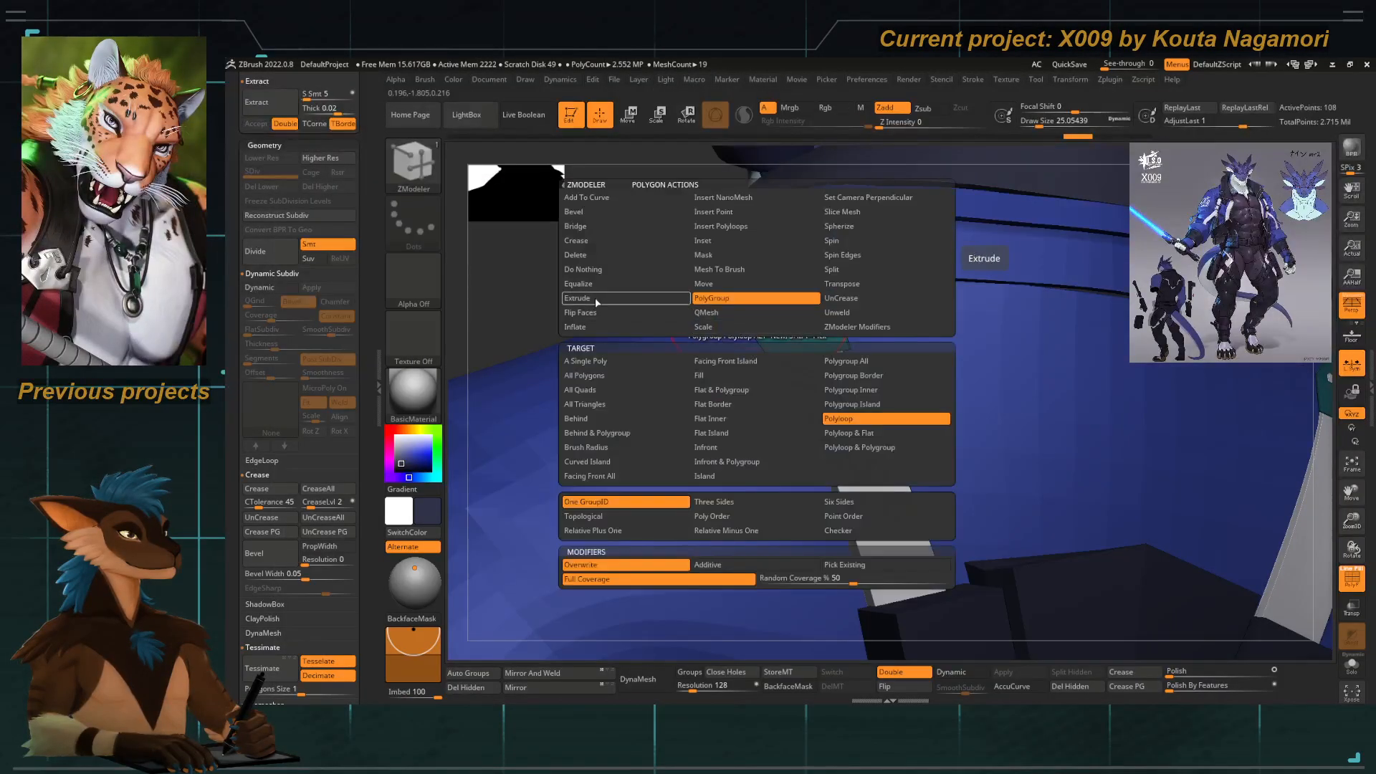
left_click(595, 298)
left_click(602, 363)
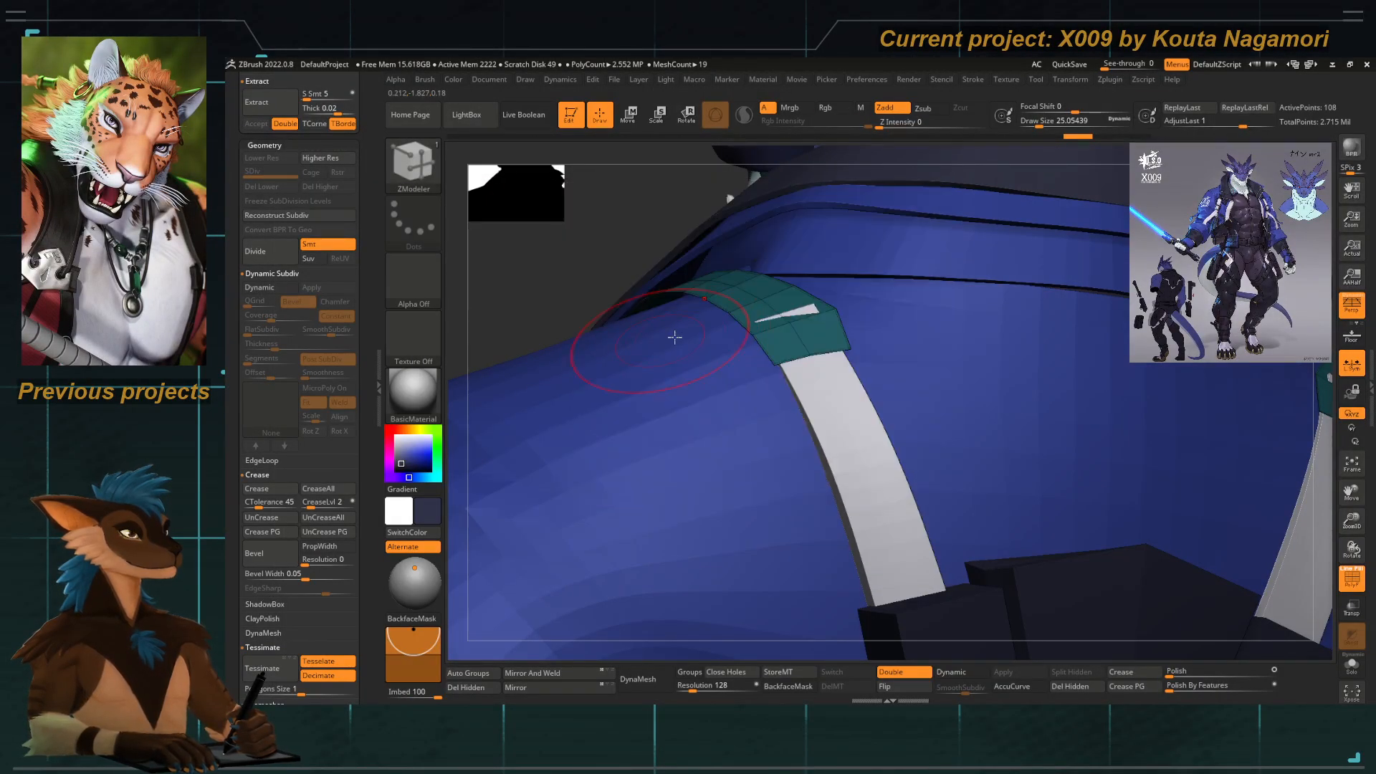
left_click_drag(745, 324, 752, 333)
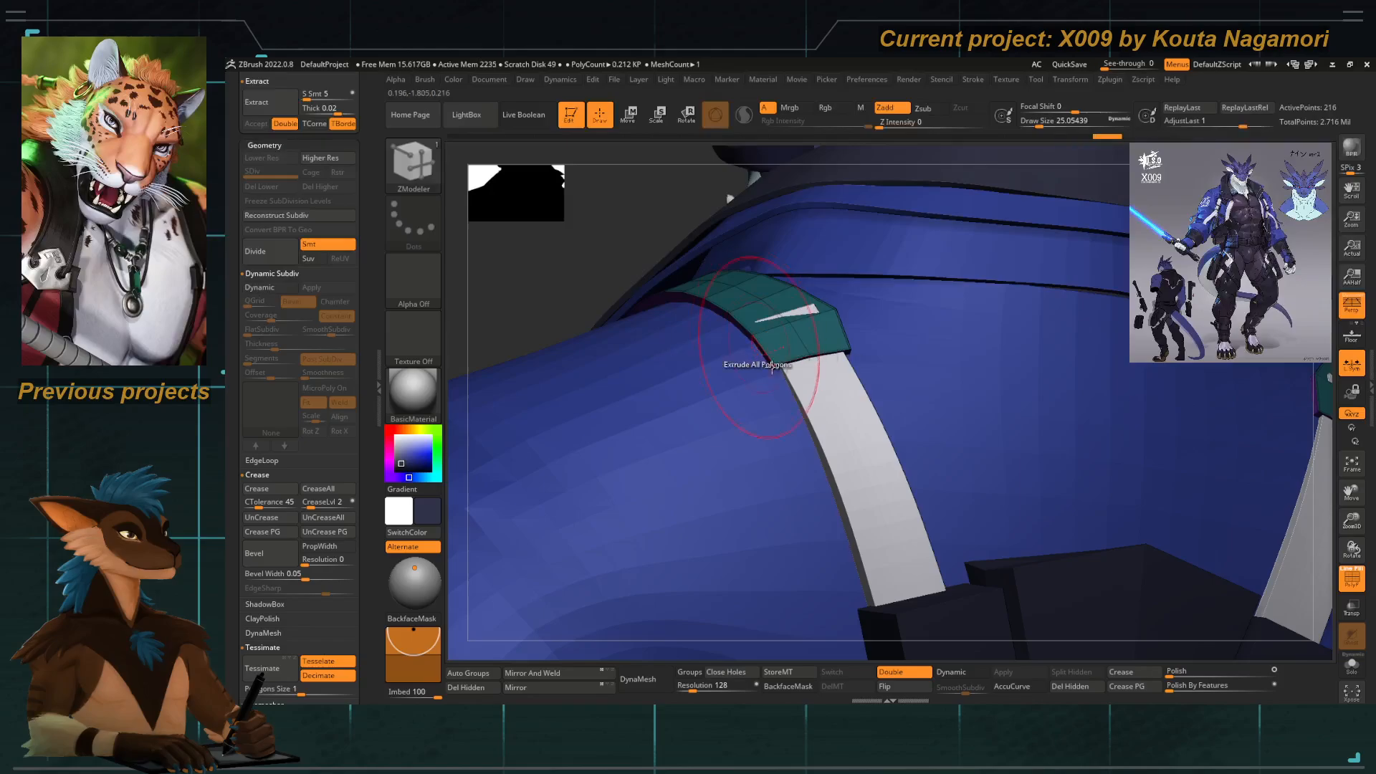
Turn off double-sided display and enable dynamic subdivision with thickness 0 on the shoulder strips, then crease their edges.
left_click(903, 673)
left_click(951, 671)
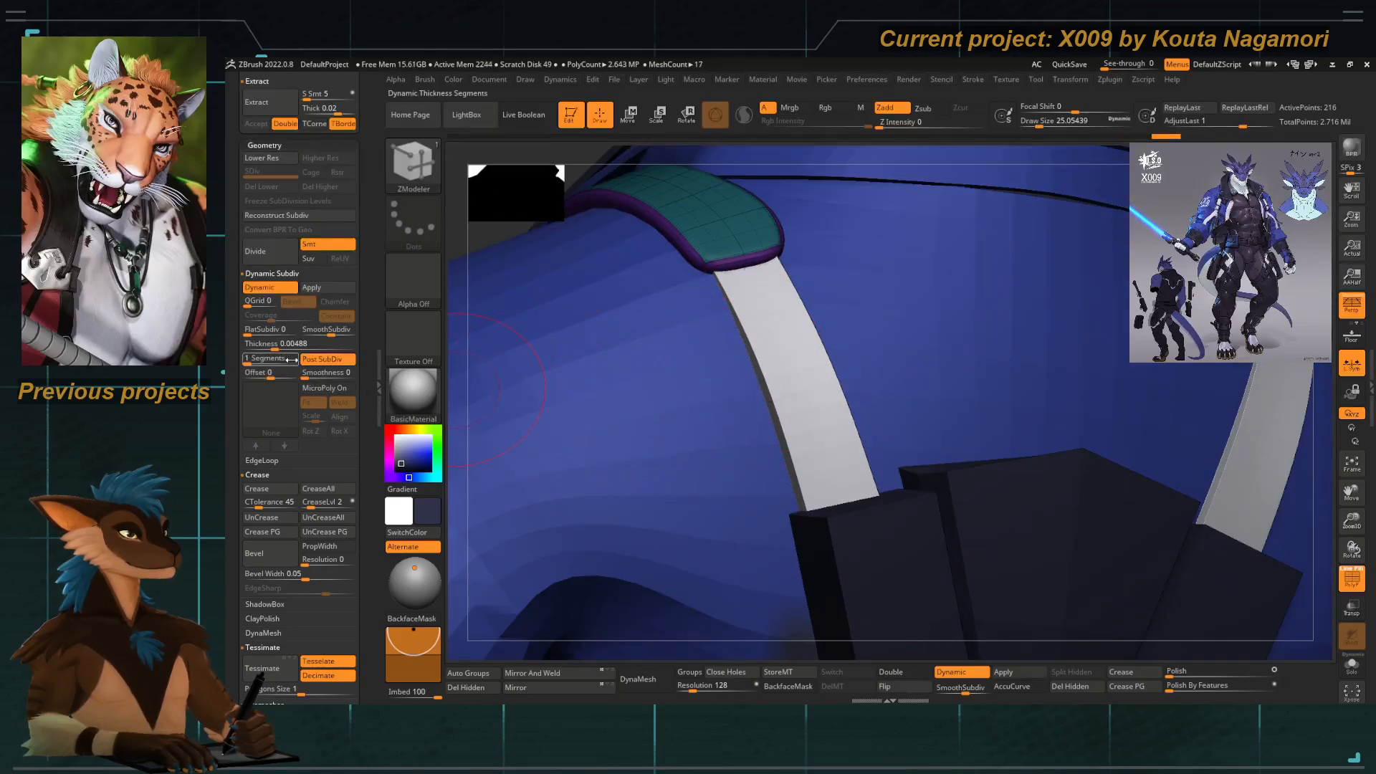
left_click(284, 345)
type("0")
key("Return")
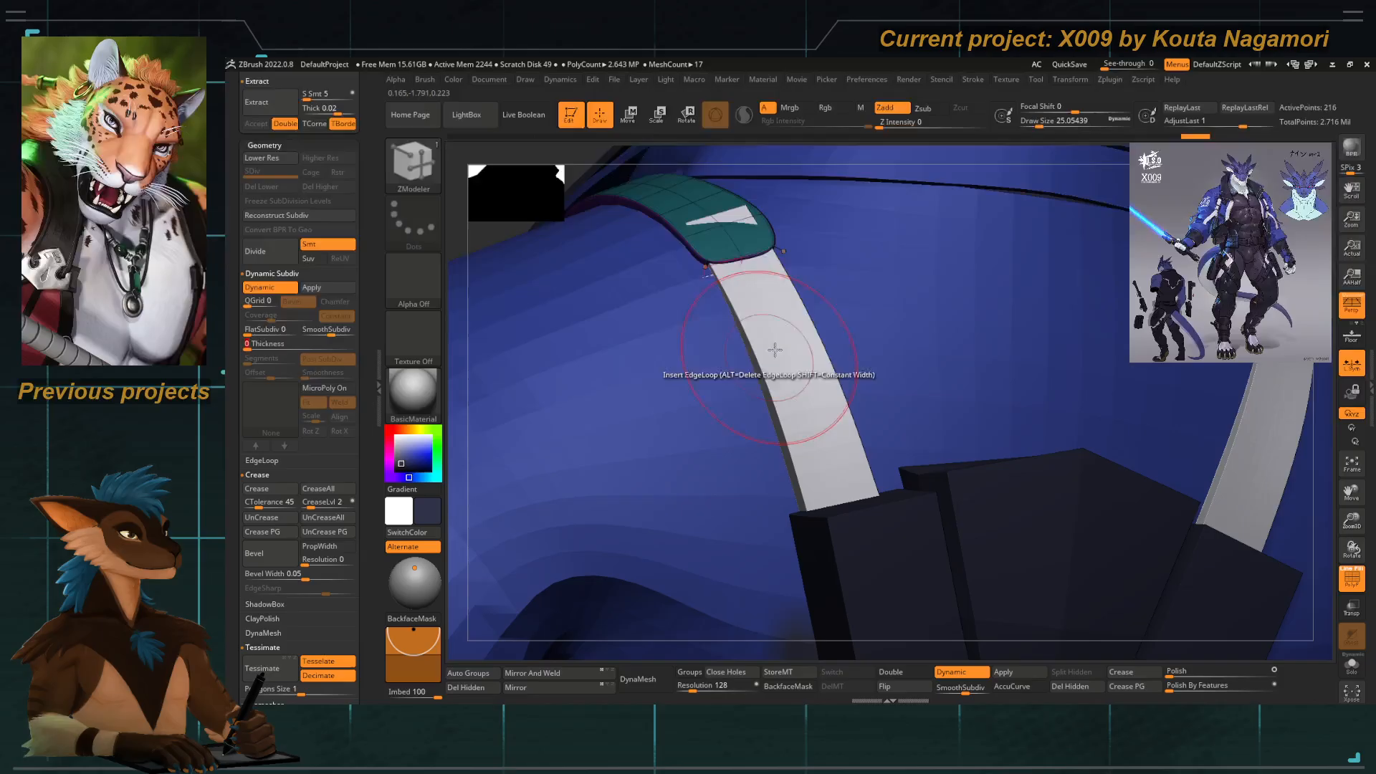
left_click(262, 488)
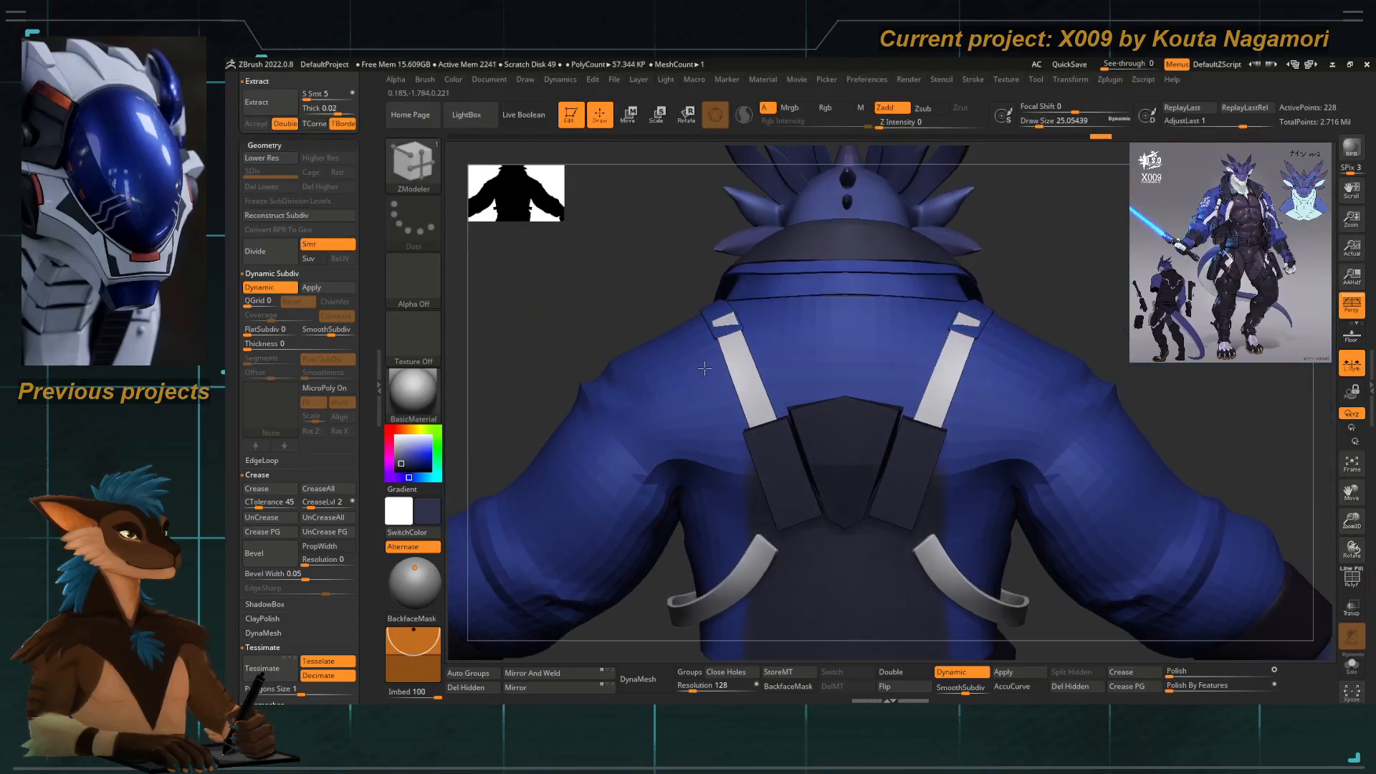
Switch to the Move Topological brush and adjust the white back straps with a draw size of about 65.
key("b")
key("m")
key("t")
key("space")
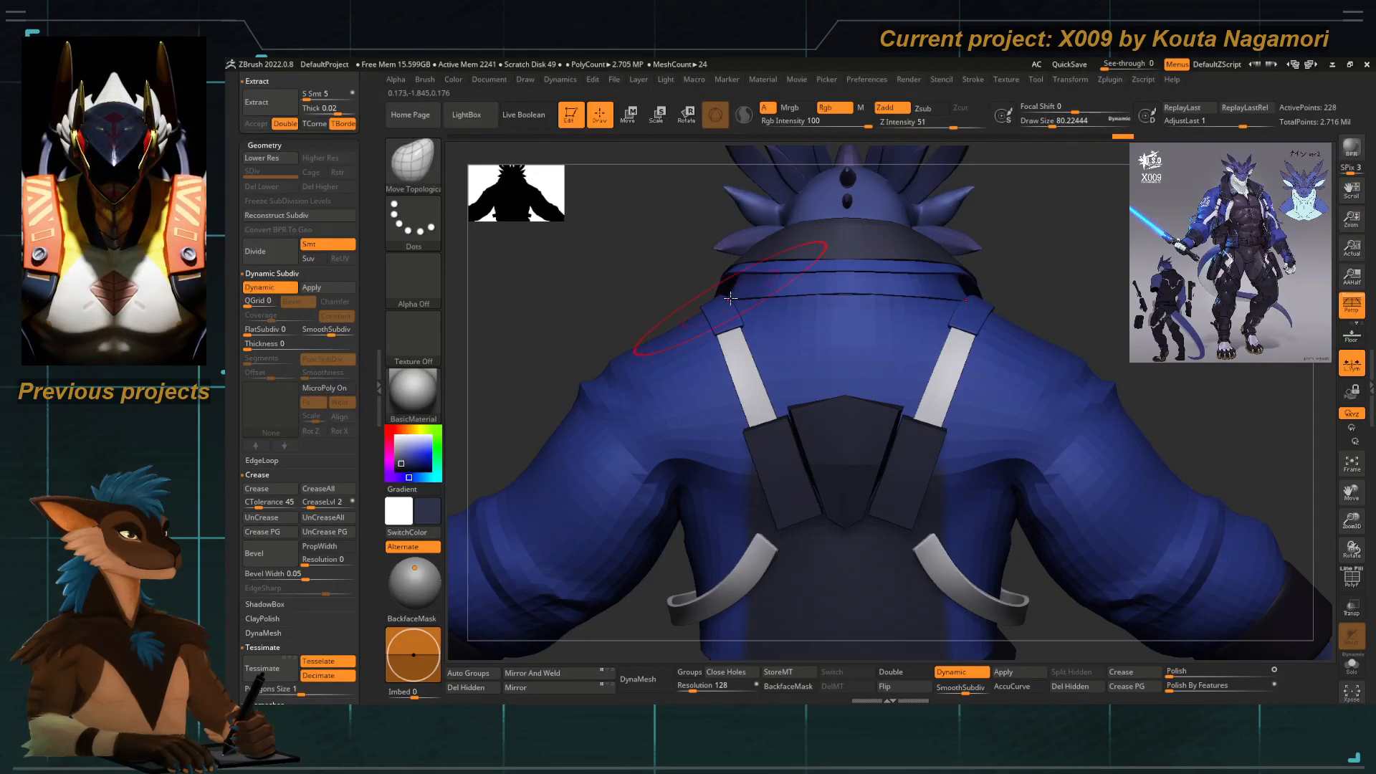
left_click(744, 335, "alt")
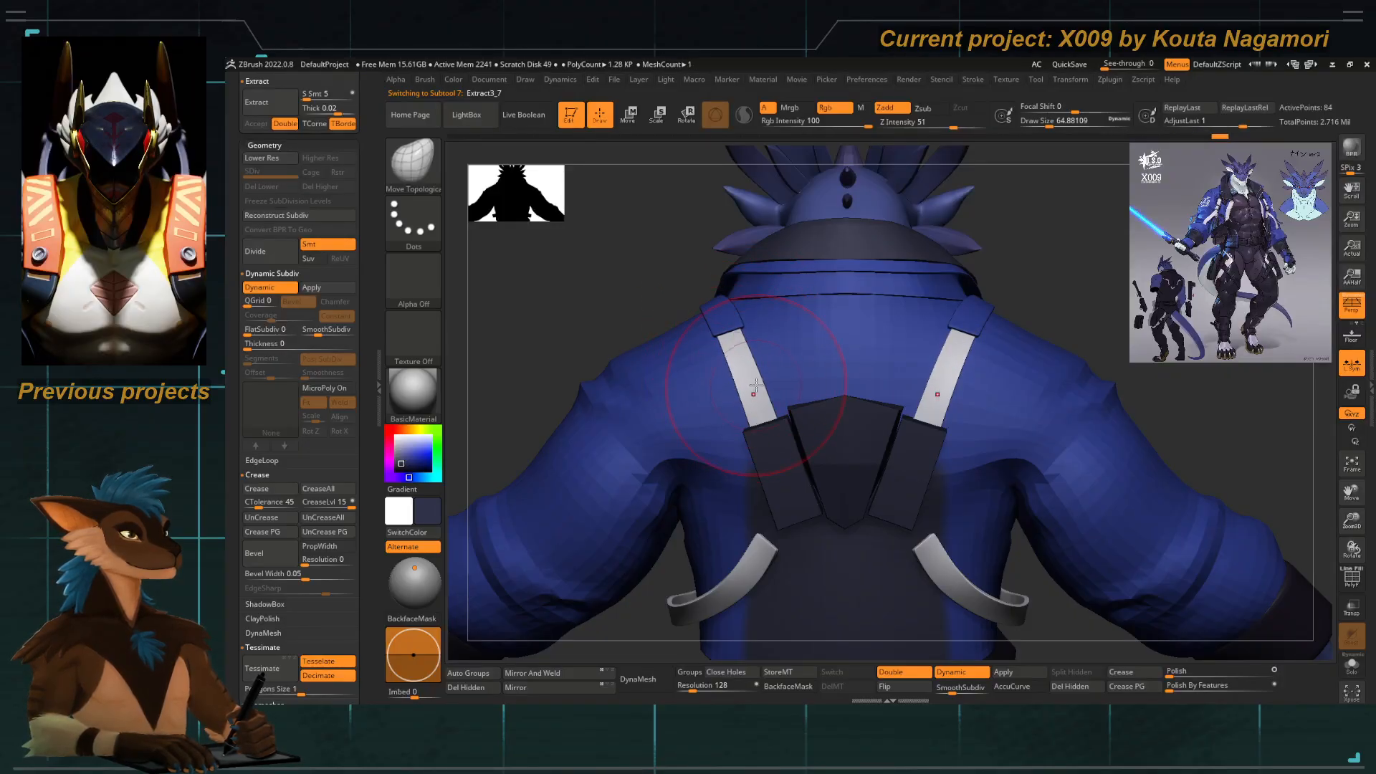
key("space")
left_click_drag(750, 364, 757, 364)
Extend the back ends of the shoulder strips down over the white straps, varying the draw size between about 104 and 56.
left_click(724, 317, "alt")
left_click_drag(661, 316, 672, 276)
key("space")
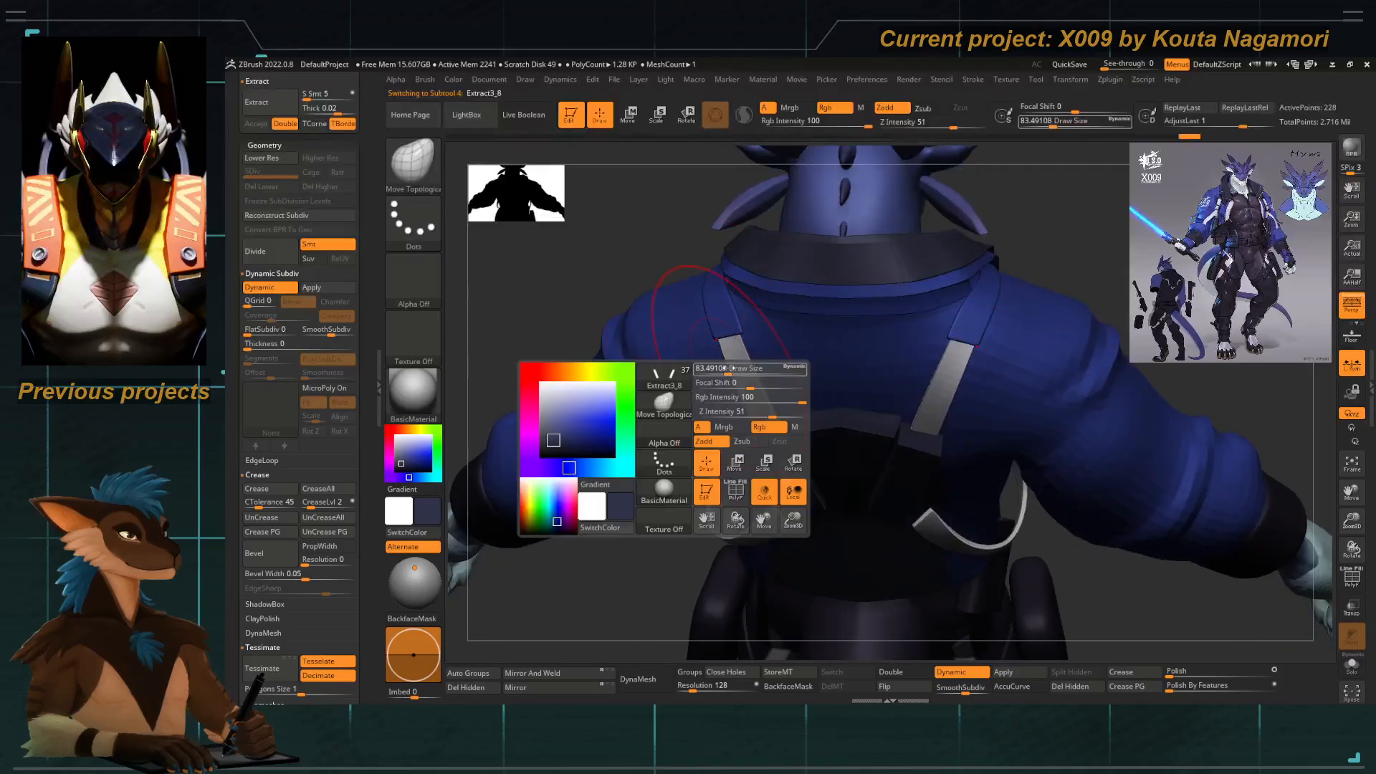
left_click_drag(728, 368, 739, 360)
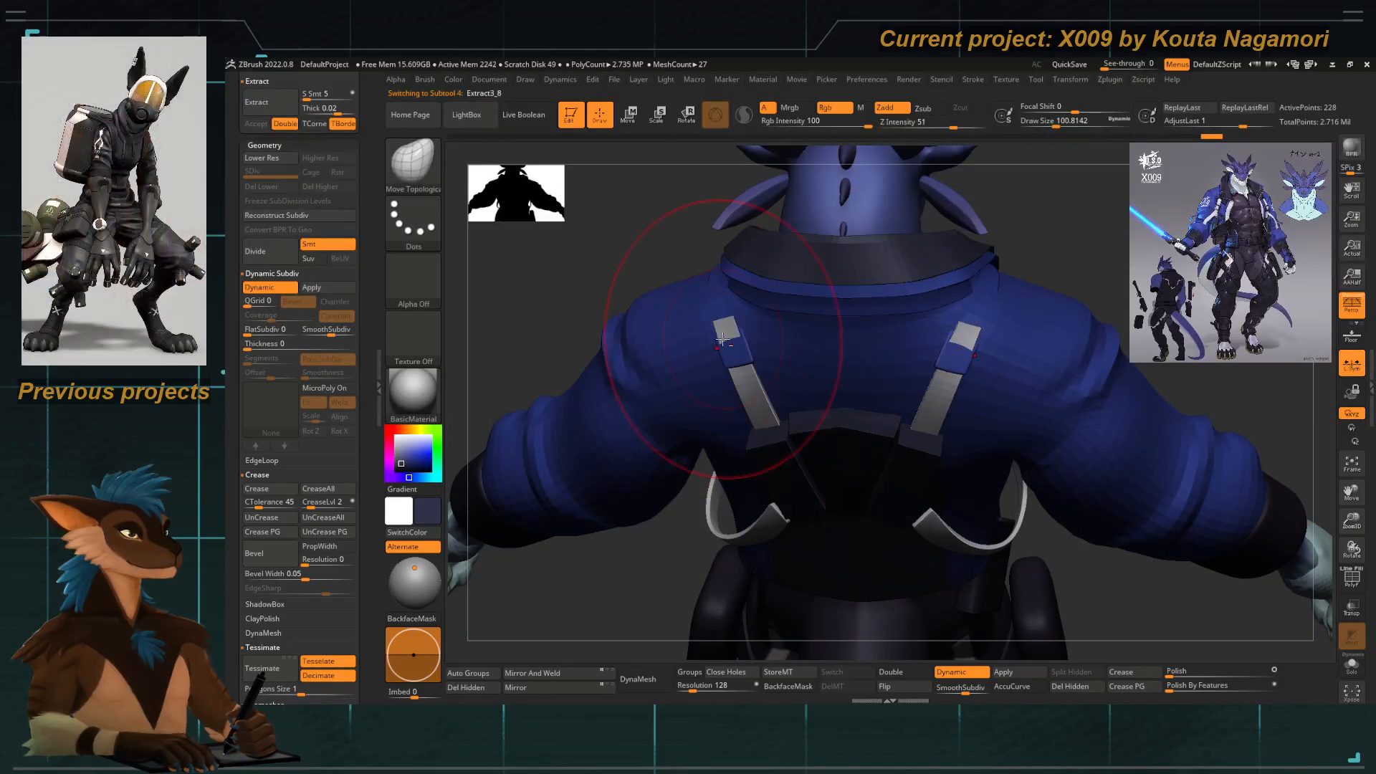
key("space")
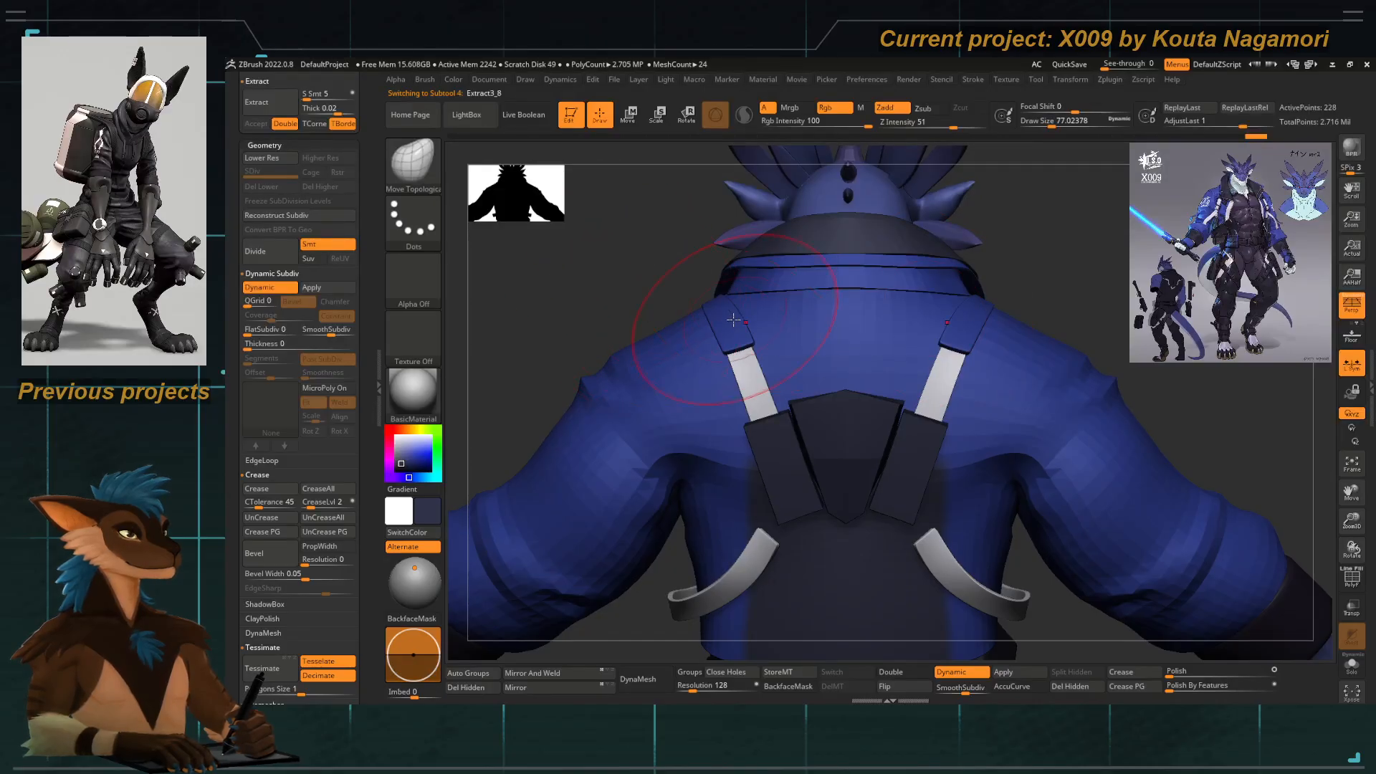
key("space")
left_click(718, 305)
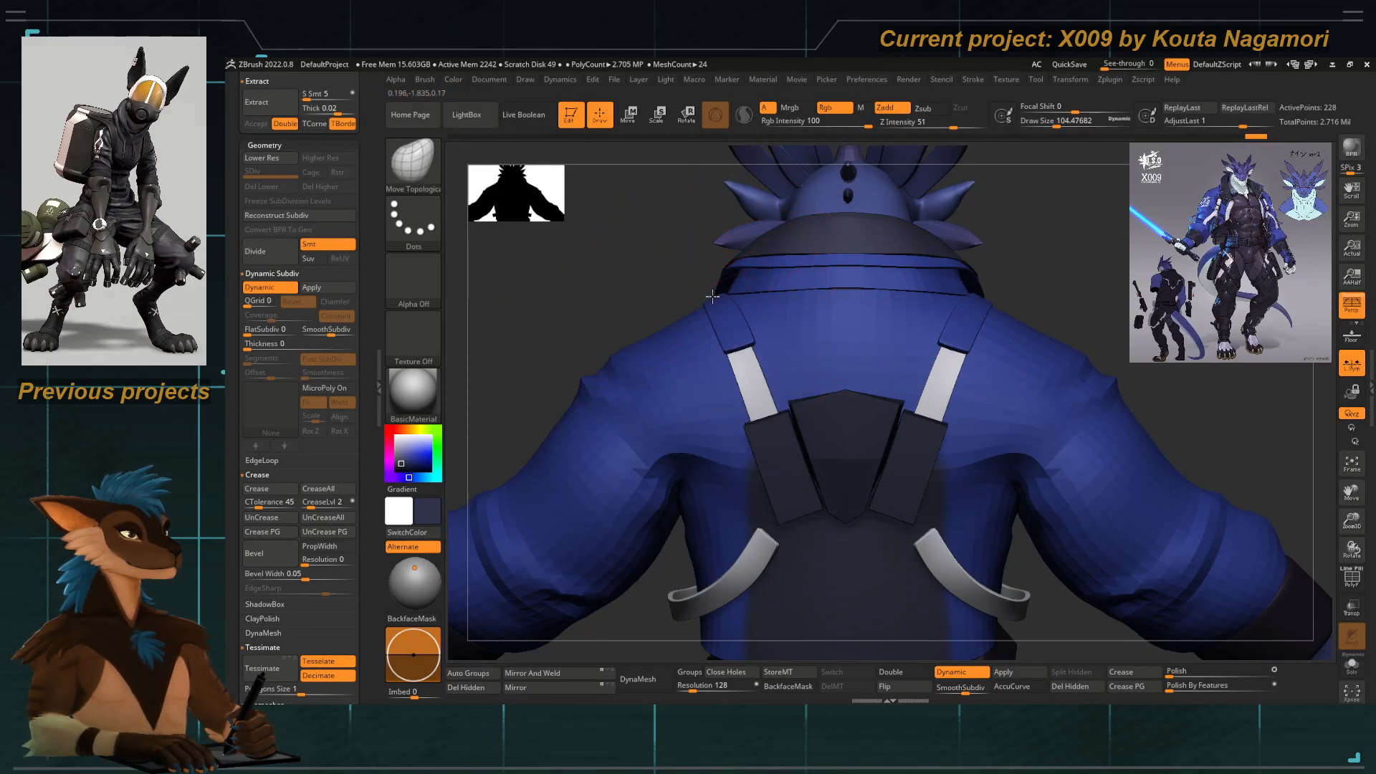
key("space")
left_click(709, 322)
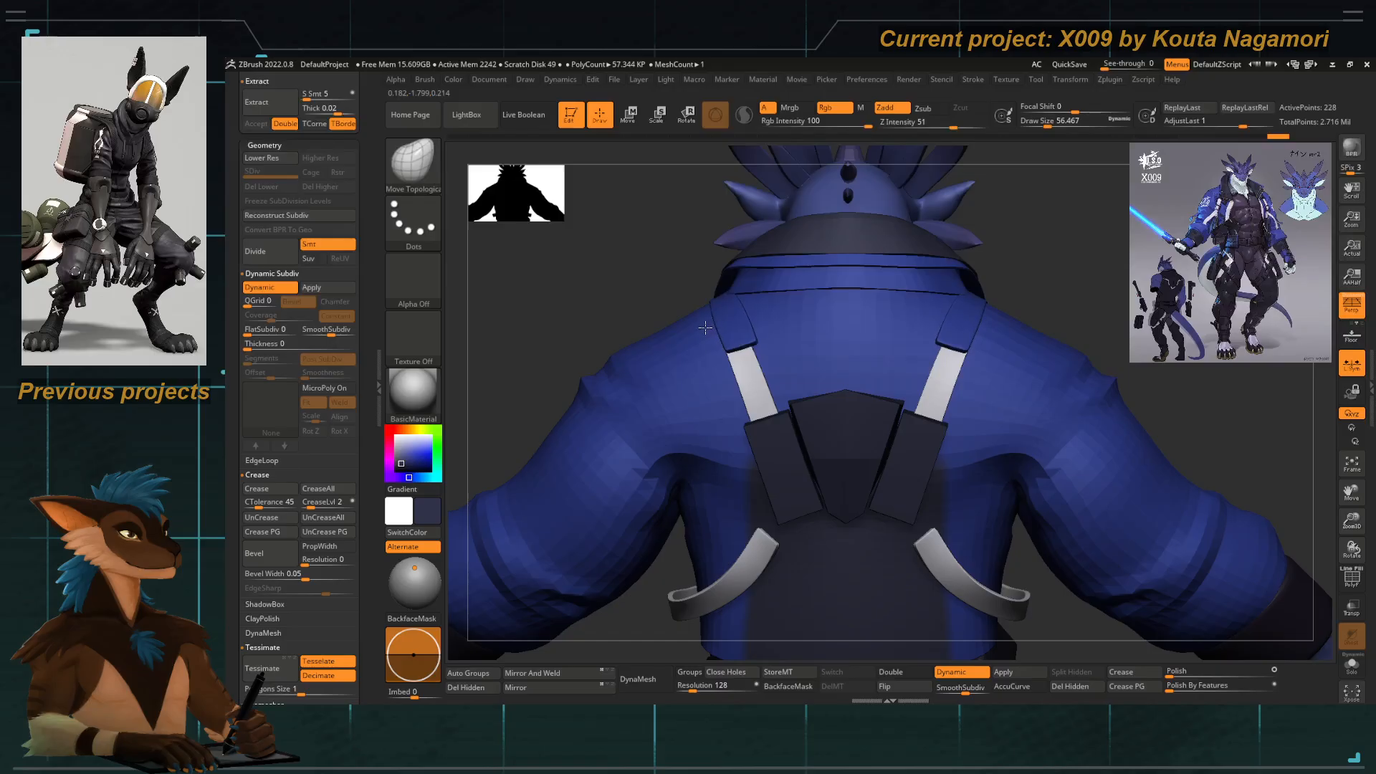
Inspect the shoulder strips' fit against the collar from back and front, briefly isolating them from the other parts.
left_click_drag(688, 266, 717, 275)
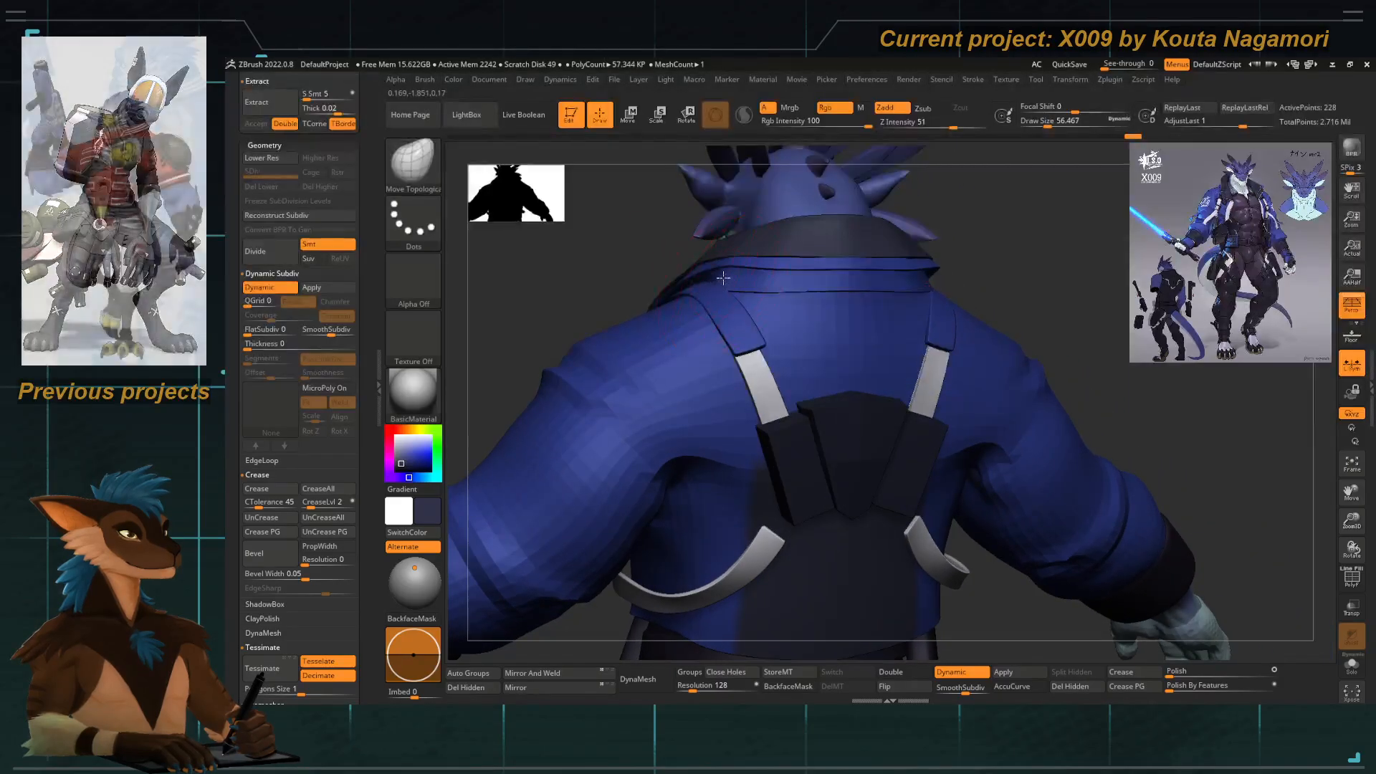
left_click(741, 283, "alt")
left_click_drag(625, 256, 720, 296)
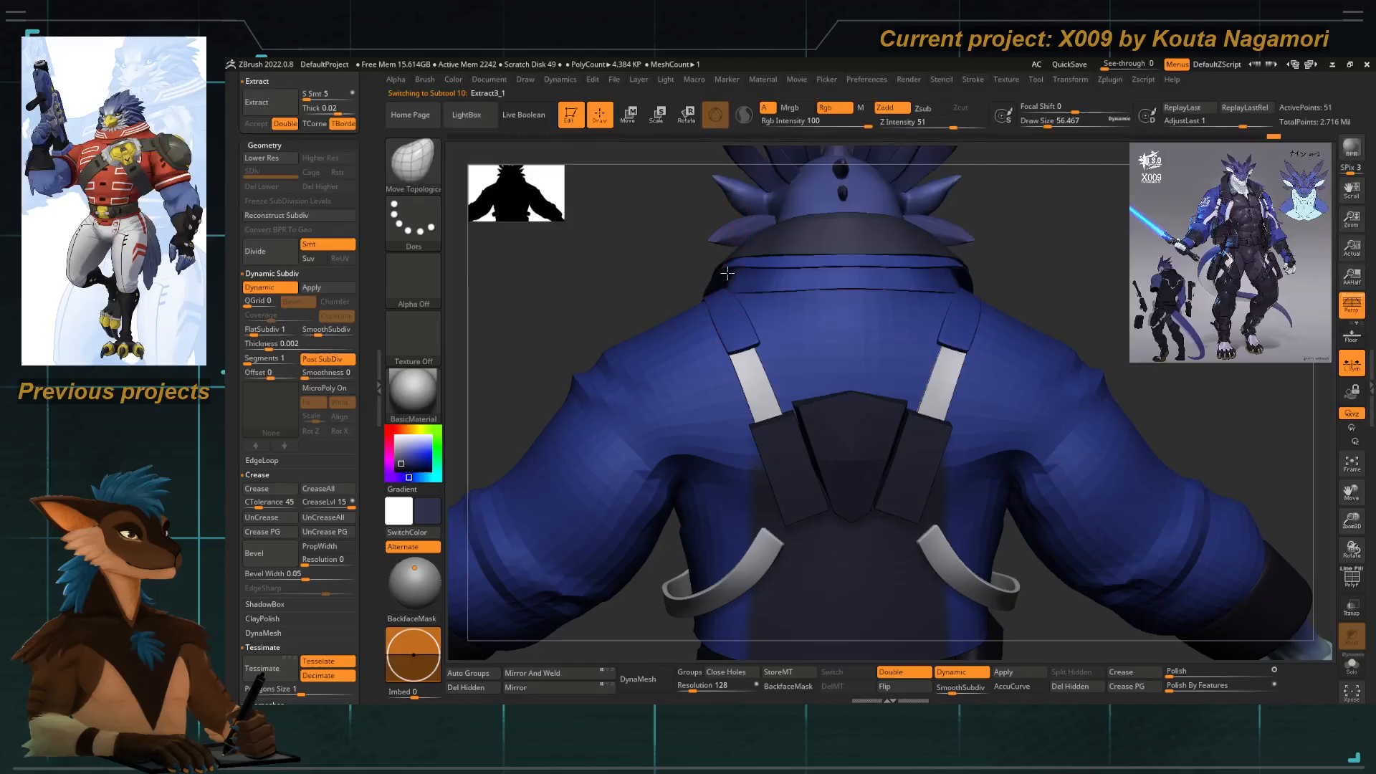
left_click(715, 296, "alt")
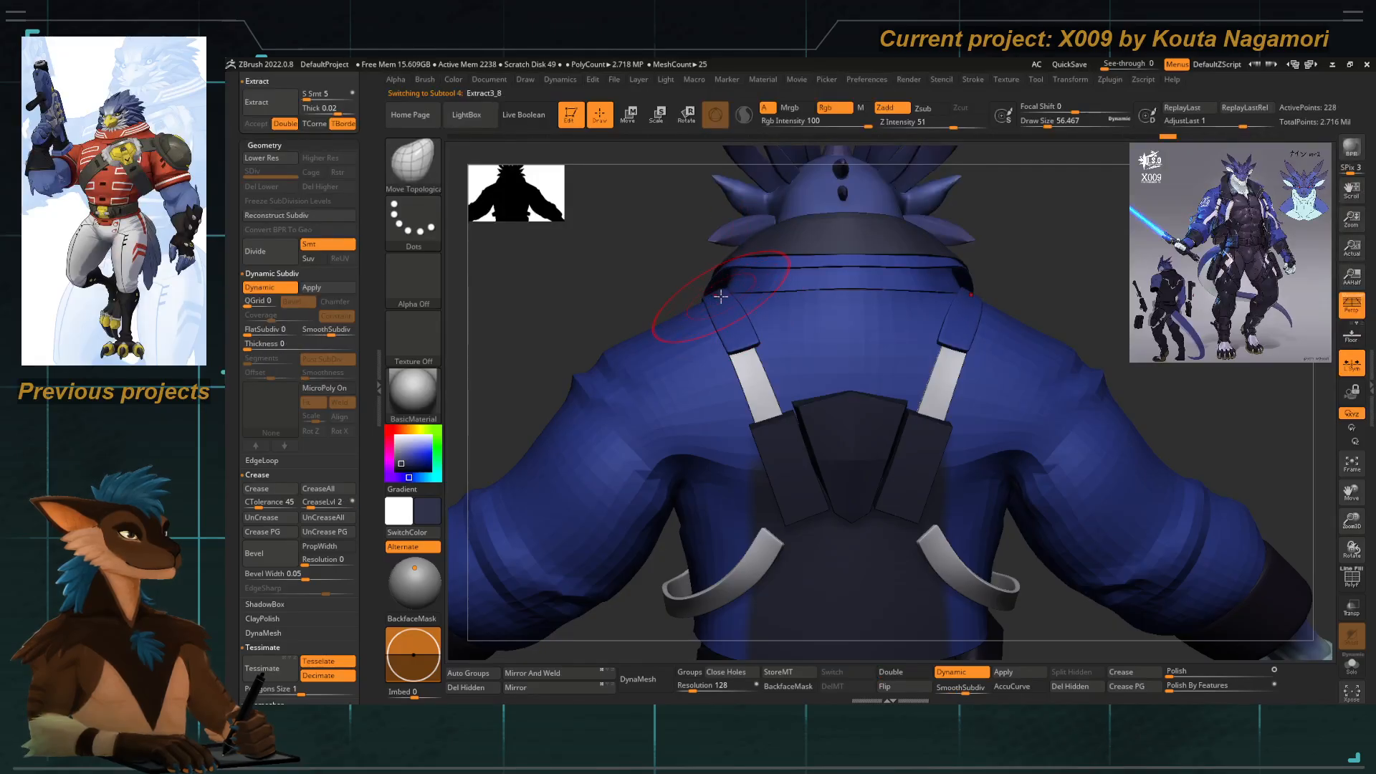
left_click_drag(667, 266, 787, 400, "alt")
right_click_drag(787, 400, 825, 365, "alt")
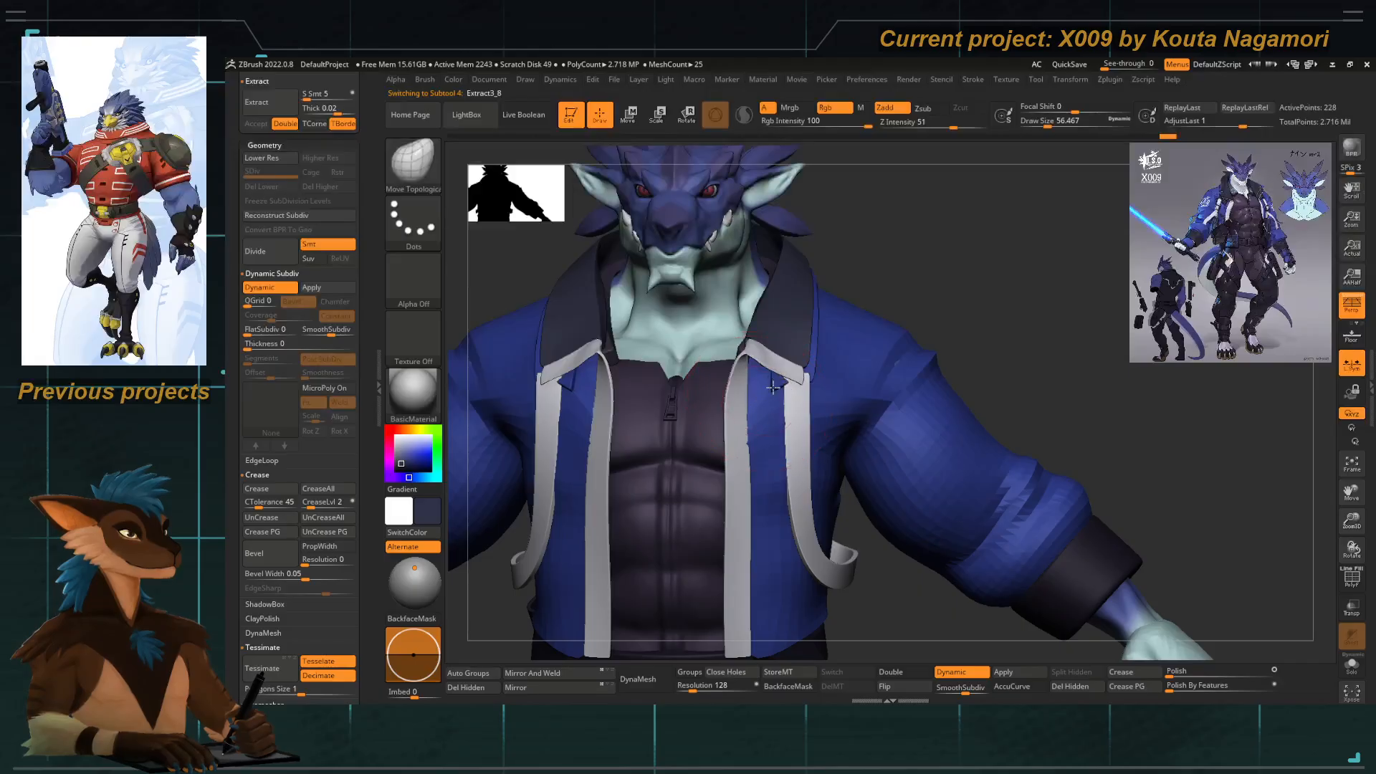
left_click(1349, 667)
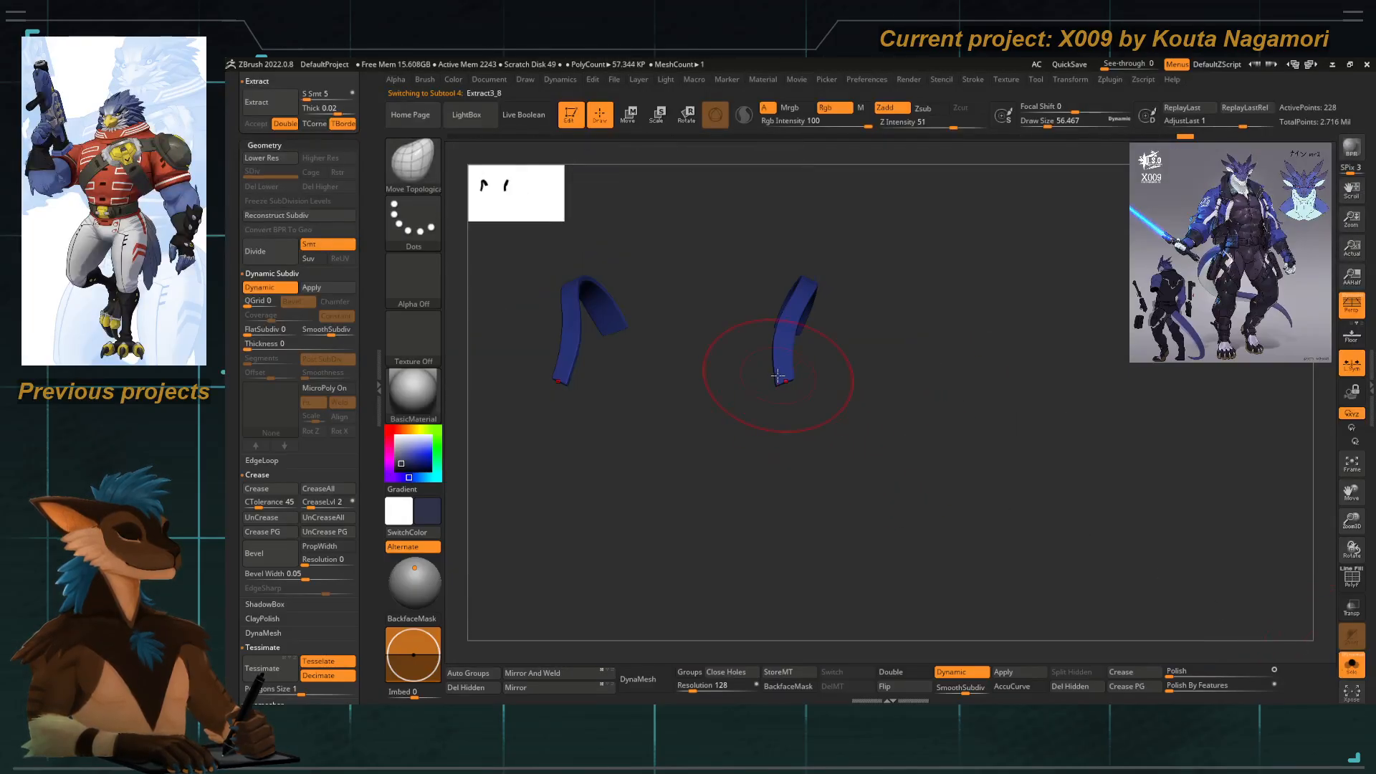
left_click(1350, 664)
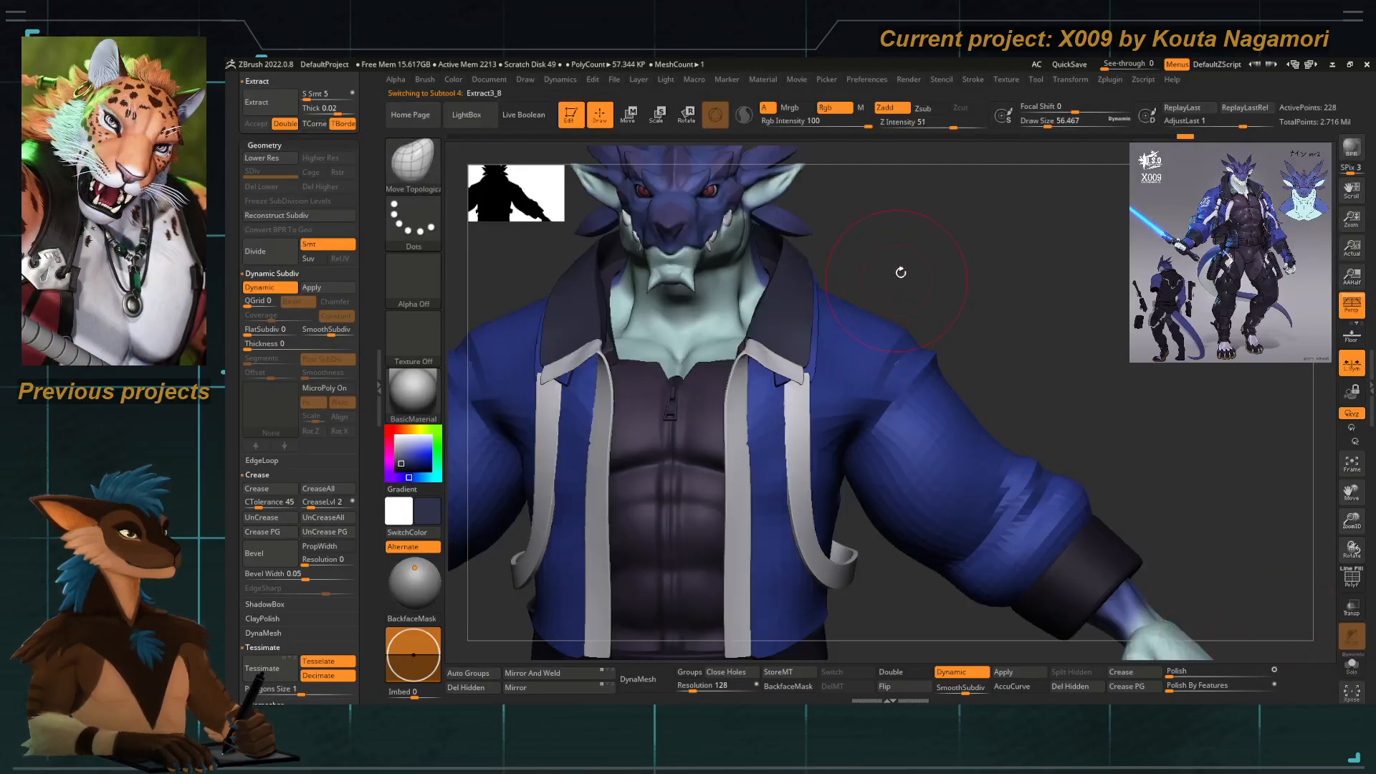
Adjust the front ends of the shoulder strips near the collar, varying the draw size between about 112 and 33.
left_click_drag(900, 270, 645, 308)
left_click_drag(581, 269, 744, 399)
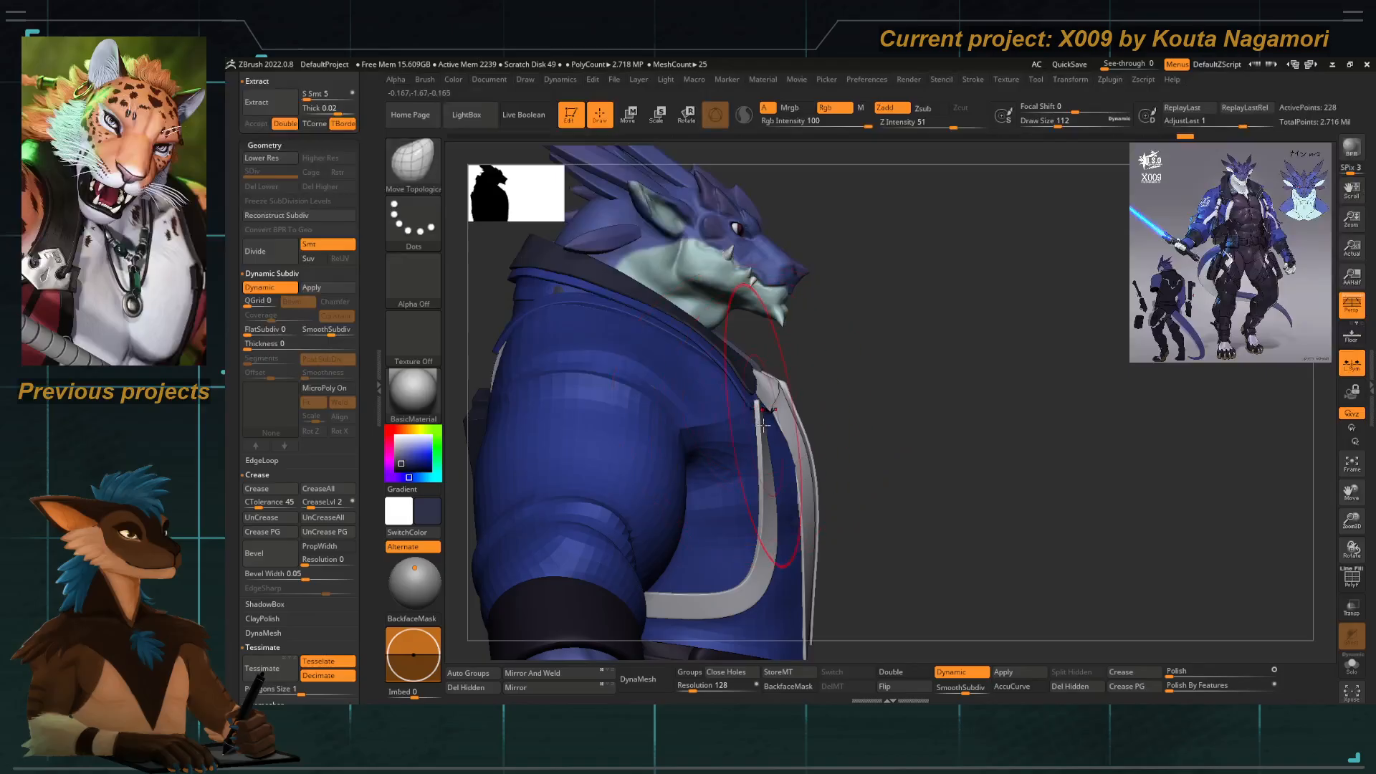
mouse_move(862, 383)
left_mouse_down()
mouse_move(781, 373)
mouse_move(711, 327)
mouse_move(745, 446)
left_mouse_up()
key("space")
mouse_move(718, 396)
left_mouse_down()
mouse_move(677, 382)
mouse_move(703, 371)
left_mouse_up()
key("space")
key("space")
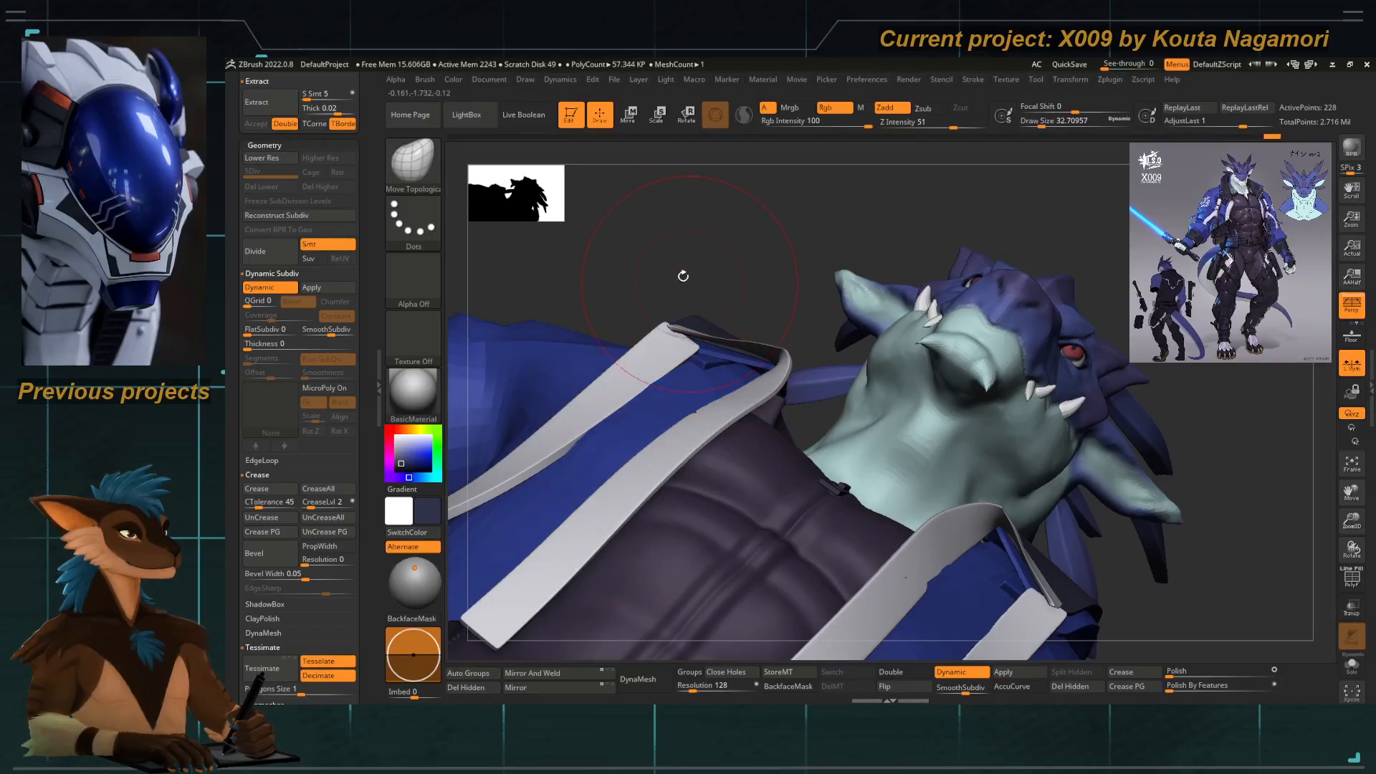
left_click_drag(683, 276, 680, 344)
key("space")
right_click_drag(679, 345, 810, 421)
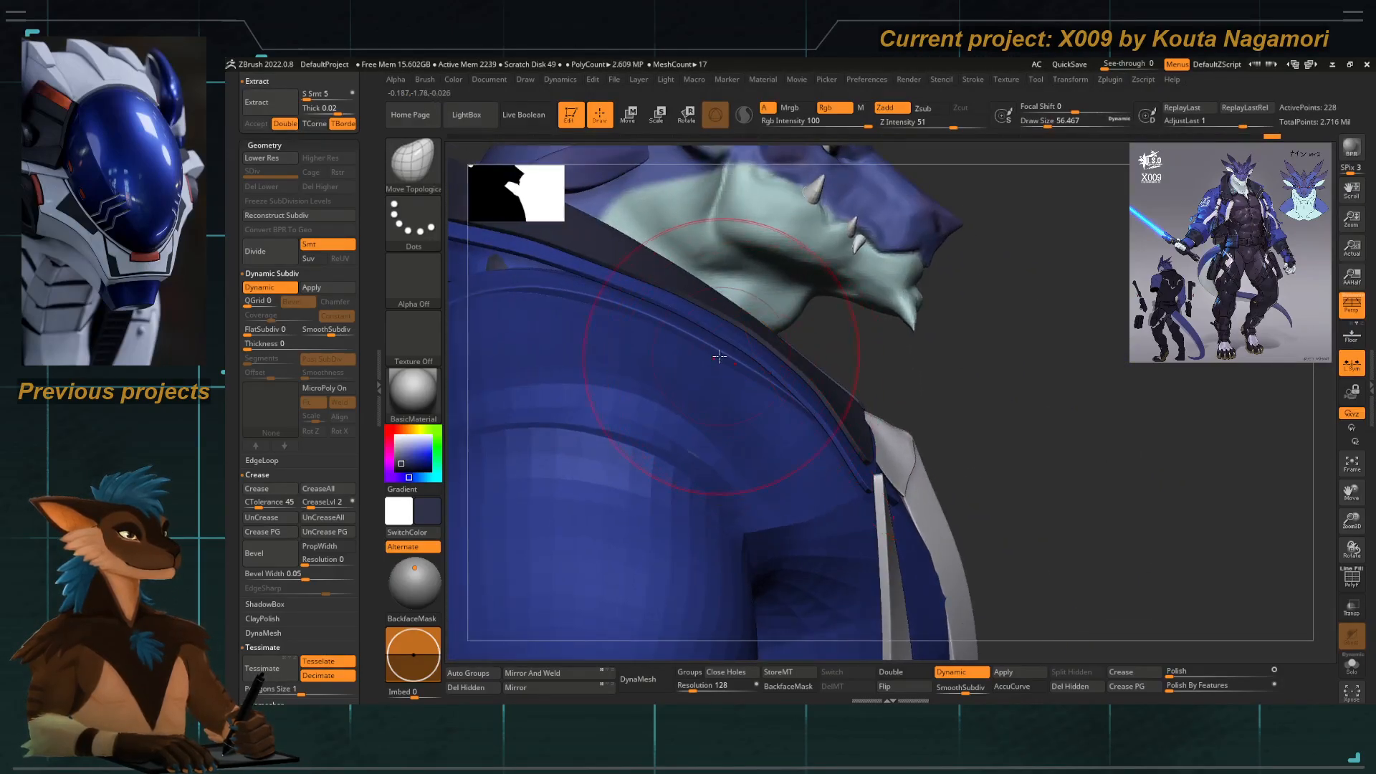
Select the blue under-collar layer and reshape it along the shoulder with a draw size of about 94.
left_click(887, 439, "alt")
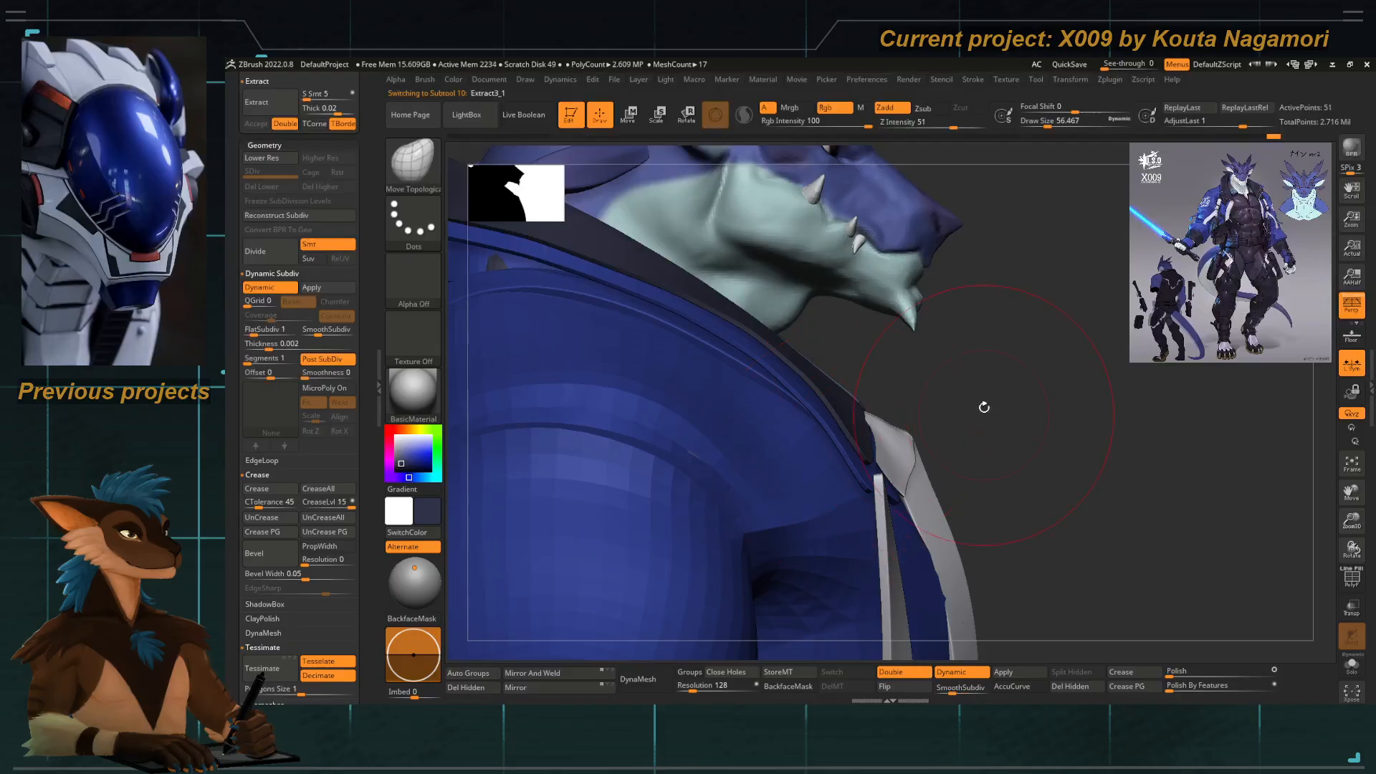
left_click_drag(982, 406, 863, 394, "shift")
right_click_drag(863, 393, 683, 303, "ctrl")
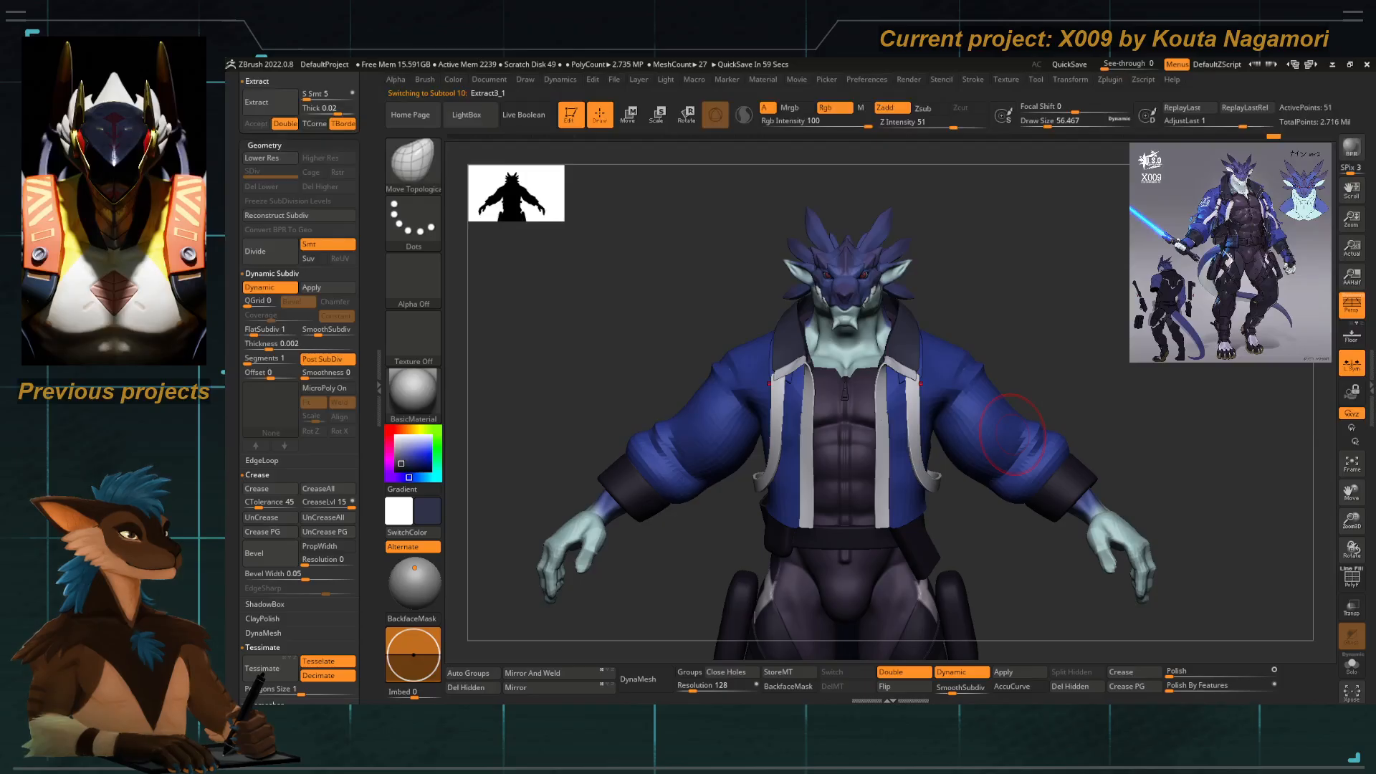
left_click_drag(646, 312, 698, 315)
right_click(699, 326)
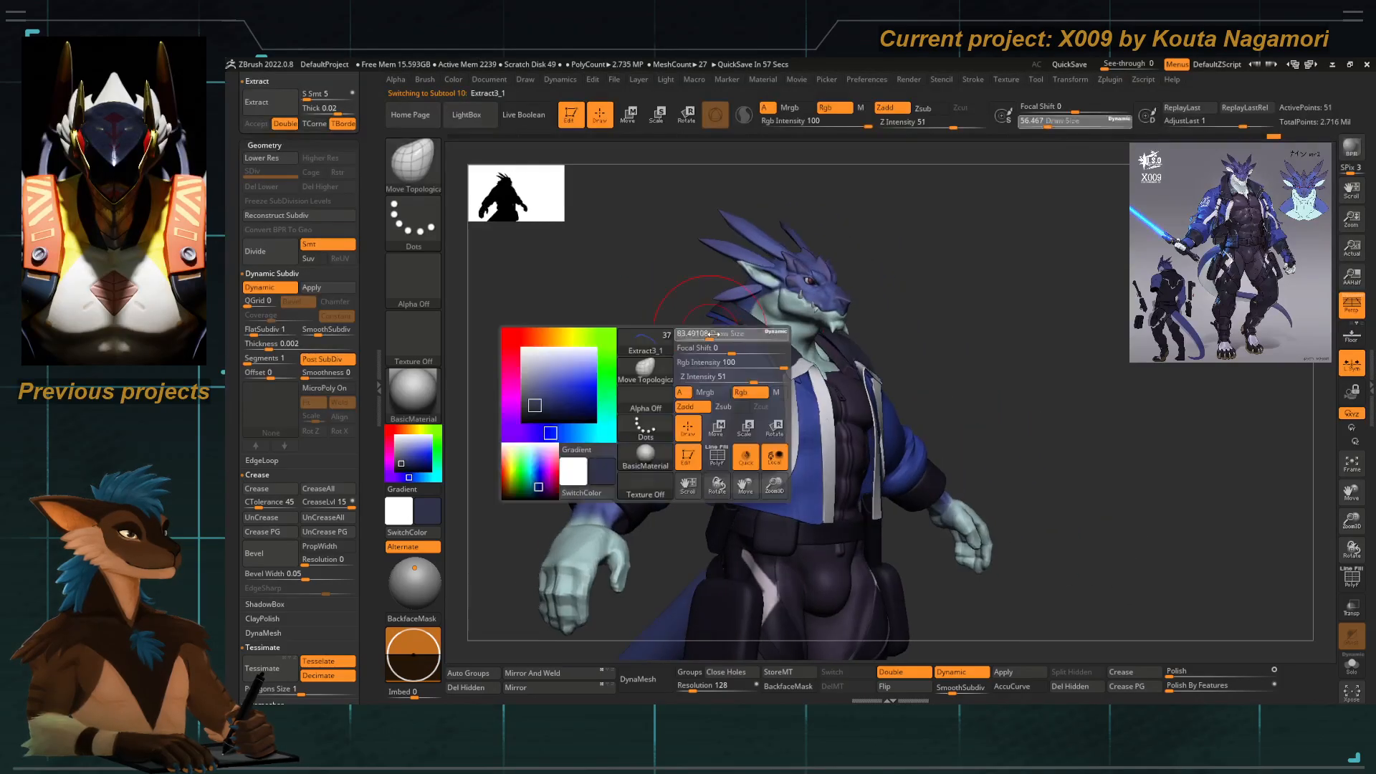
right_click_drag(698, 315, 820, 387, "ctrl")
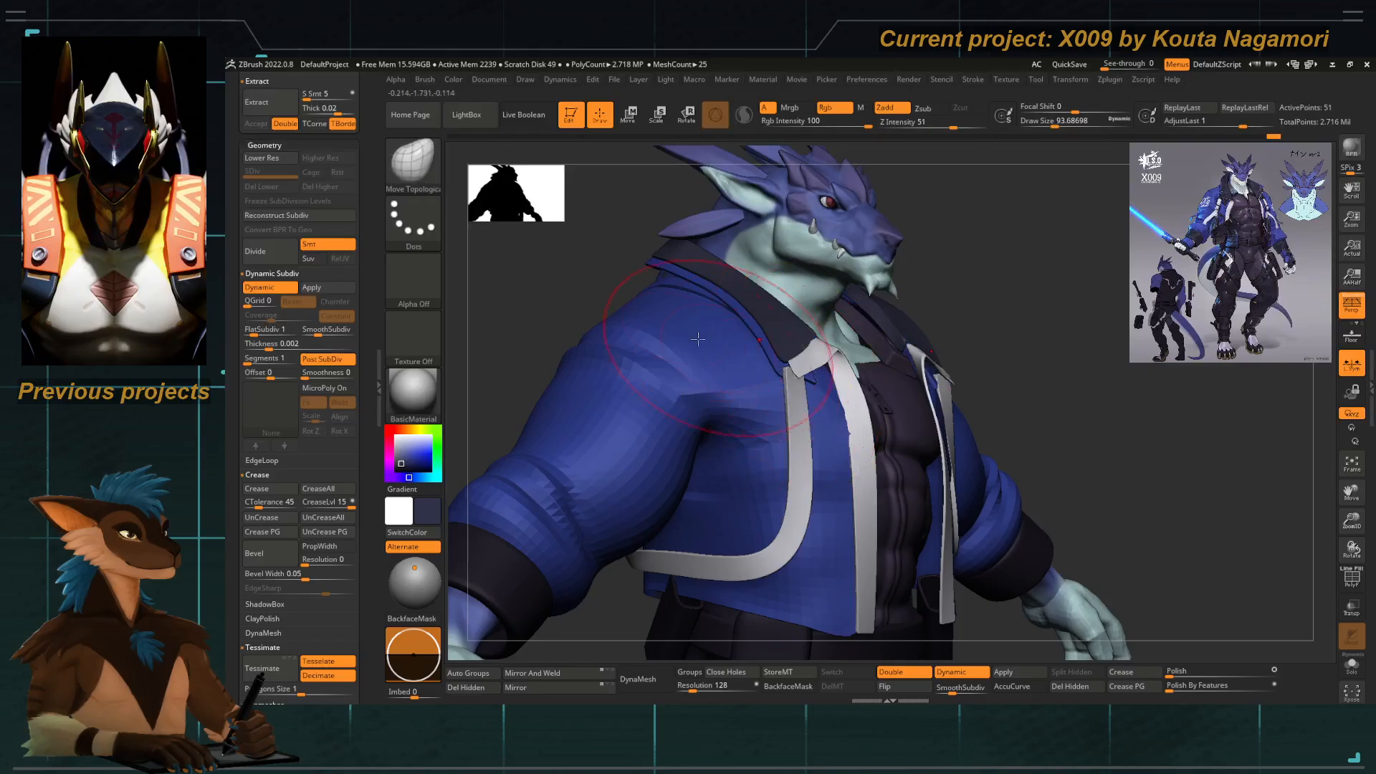
right_click_drag(794, 384, 642, 304)
Select the dark collar and move it out over the blue under-collar layer, reducing the draw size to about 68.
left_click(801, 293, "alt")
right_click_drag(792, 359, 820, 348)
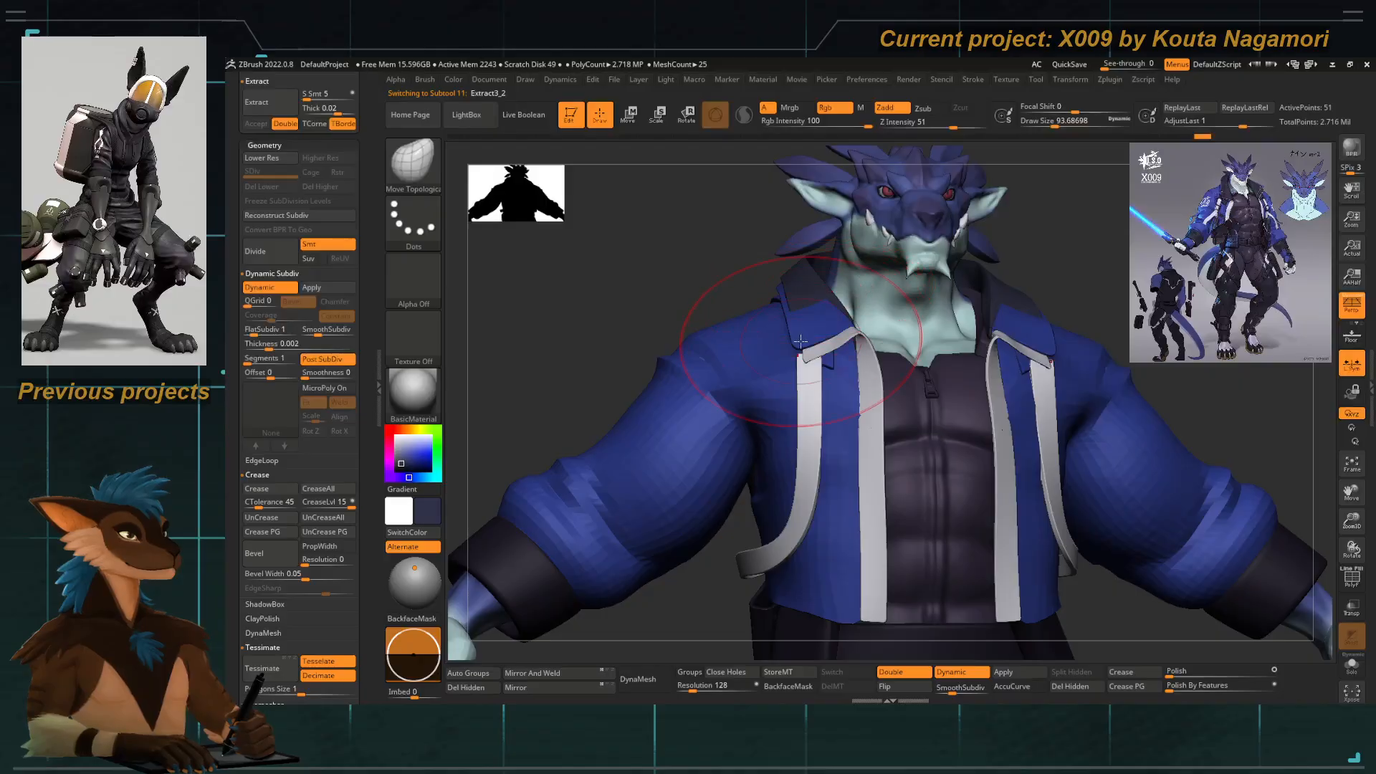
left_click_drag(800, 341, 806, 298, "alt")
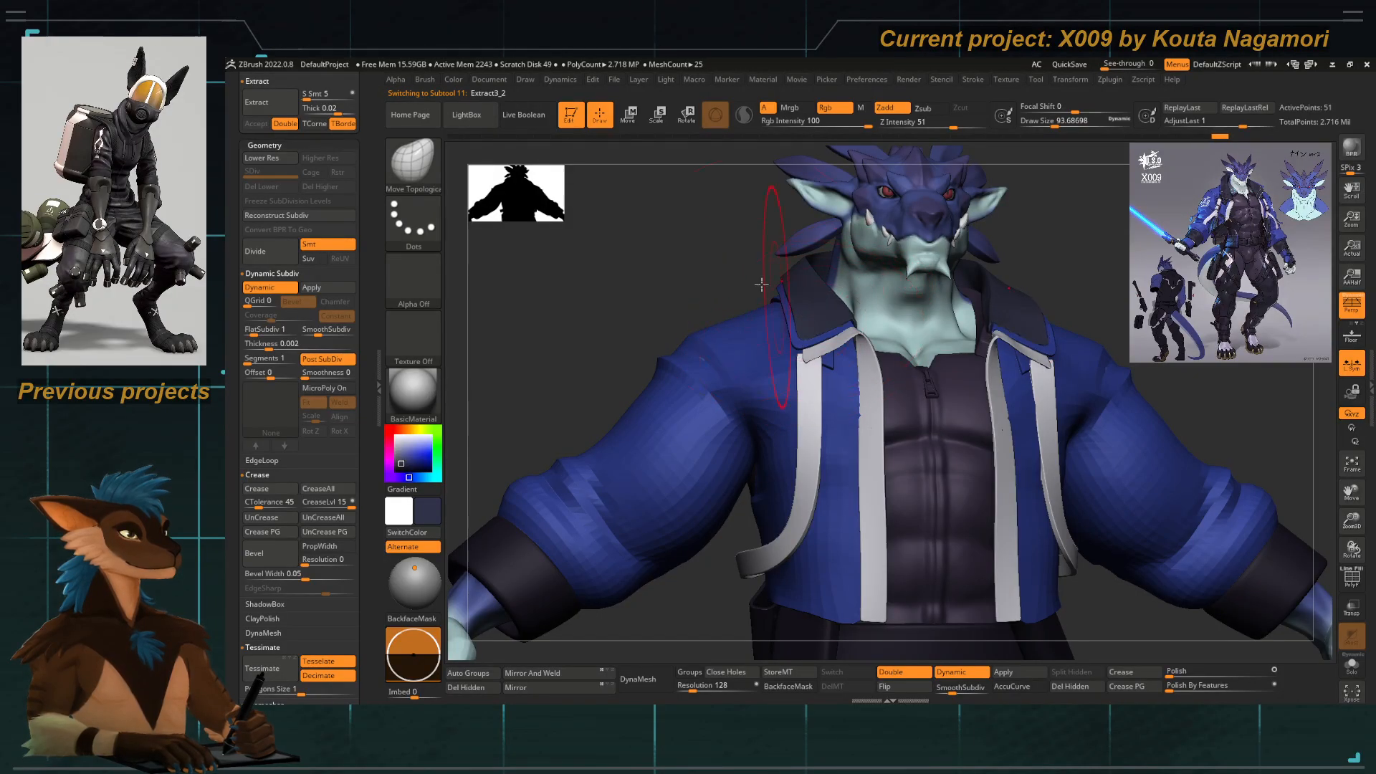
right_click_drag(761, 284, 691, 276)
right_click_drag(692, 276, 860, 451)
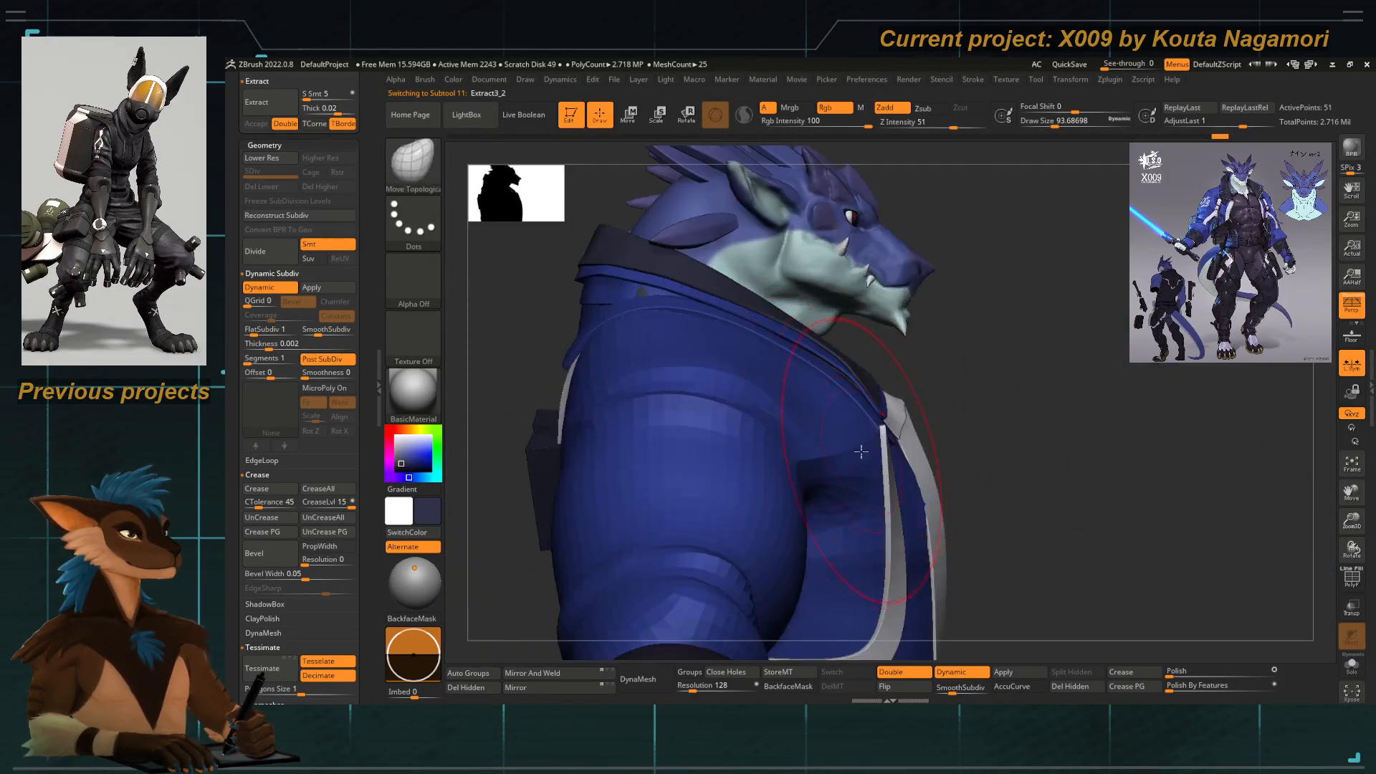
key("space")
left_click(881, 405)
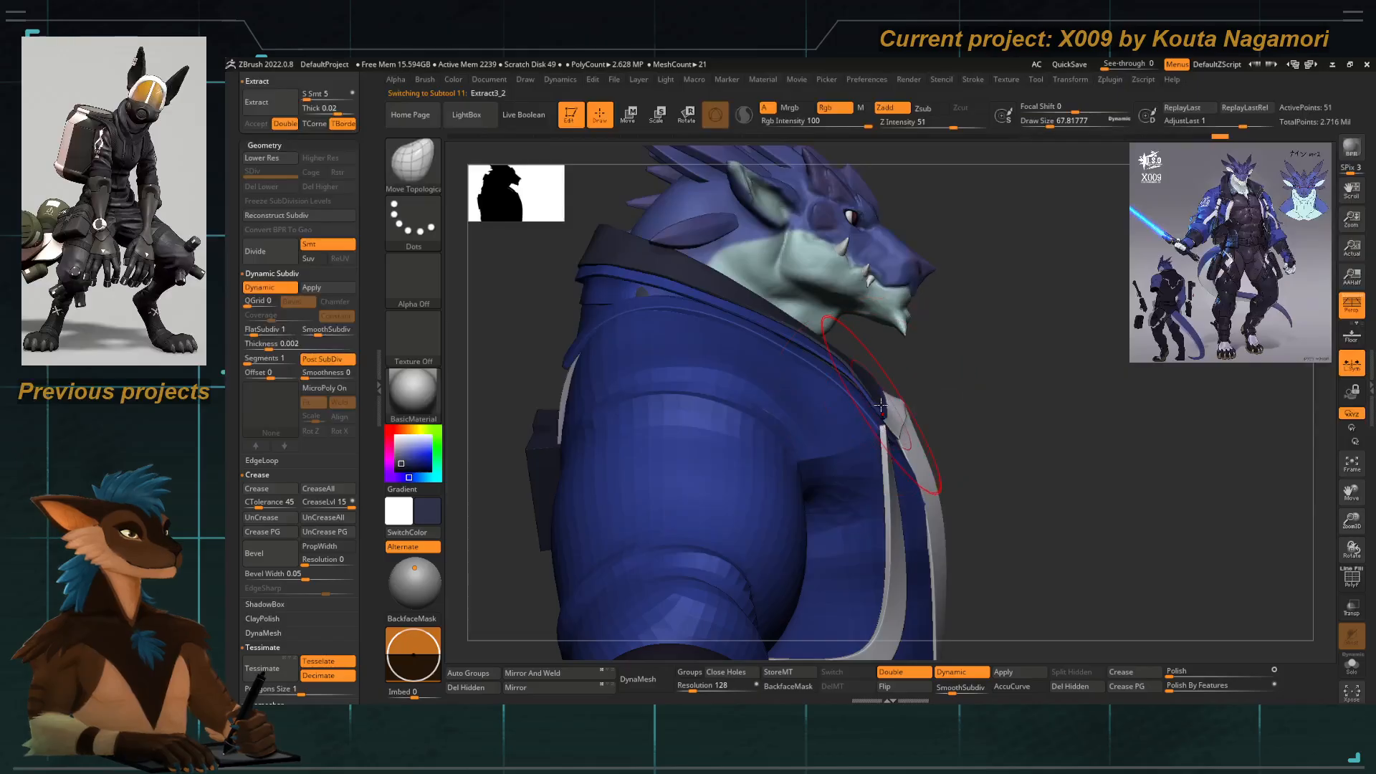
Fit the front edge of the blue under-collar layer beneath the dark collar, using draw sizes of about 33, 59 and 41.
key("space")
left_click(886, 394)
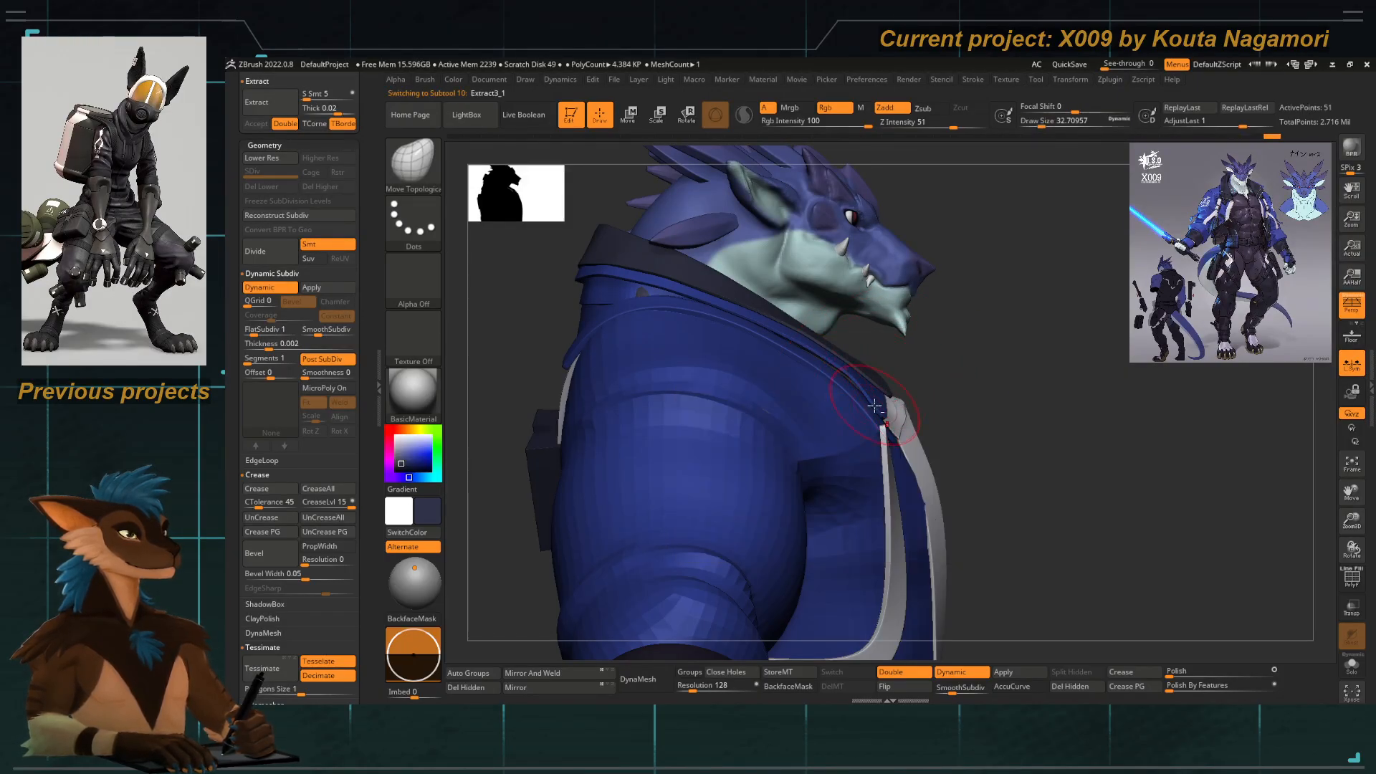
key("space")
left_click(876, 413)
right_click_drag(874, 419, 926, 482, "ctrl")
right_click_drag(993, 366, 947, 372)
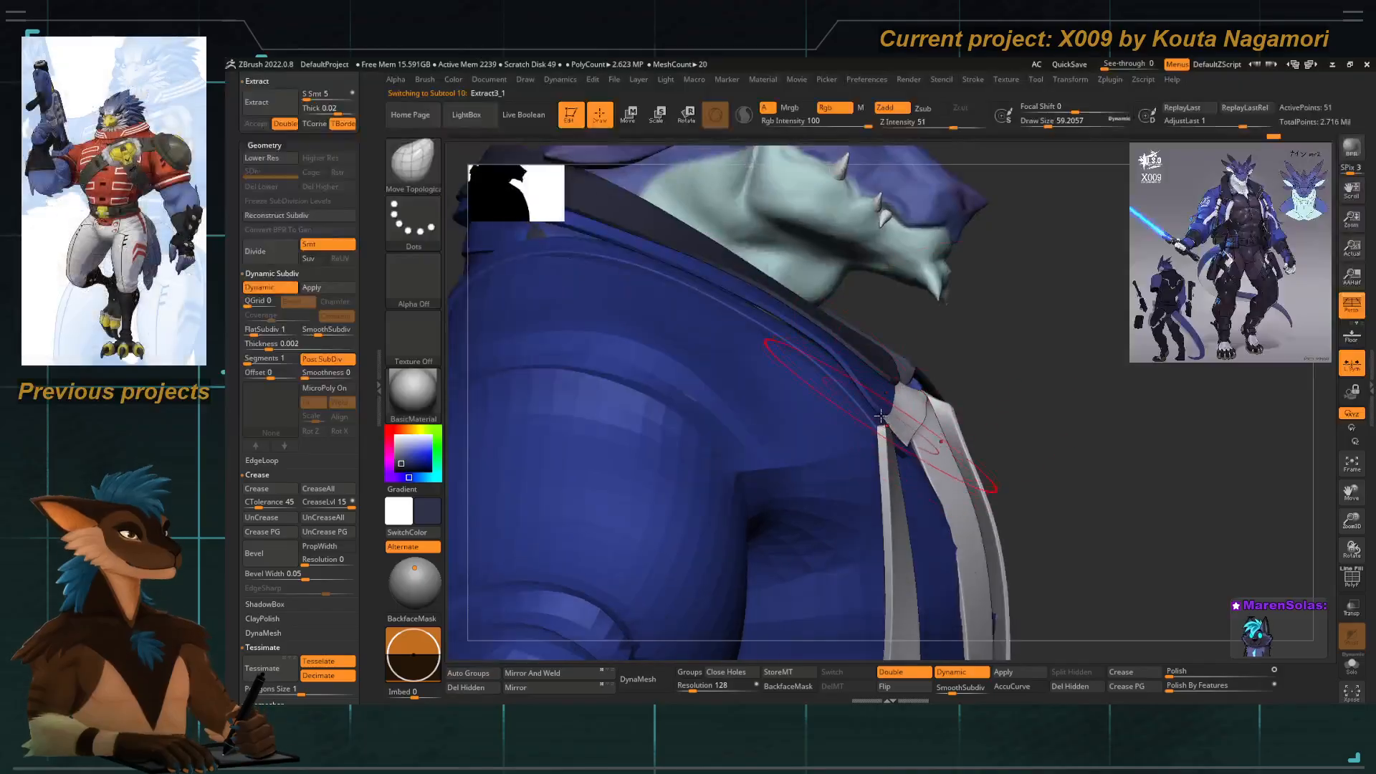
mouse_move(883, 412)
left_mouse_down()
mouse_move(906, 382)
mouse_move(833, 342)
left_mouse_up()
key("space")
left_click(831, 381)
mouse_move(924, 344)
right_mouse_down()
mouse_move(908, 358)
mouse_move(939, 346)
right_mouse_up()
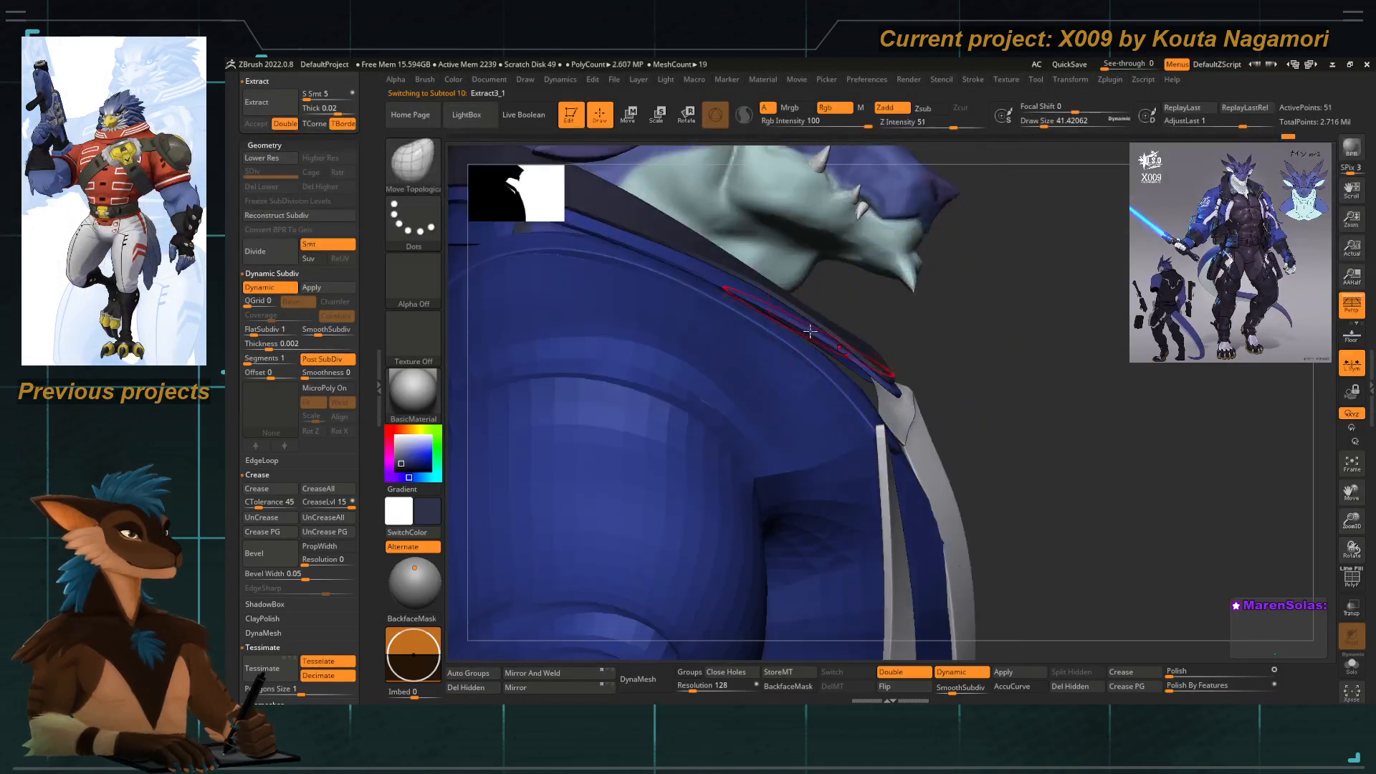
mouse_move(832, 353)
left_mouse_down()
mouse_move(778, 313)
mouse_move(774, 323)
left_mouse_up()
Select the dark collar again and adjust its lower edge with a draw size of about 56.
left_click(806, 317, "alt")
key("space")
left_click(799, 310)
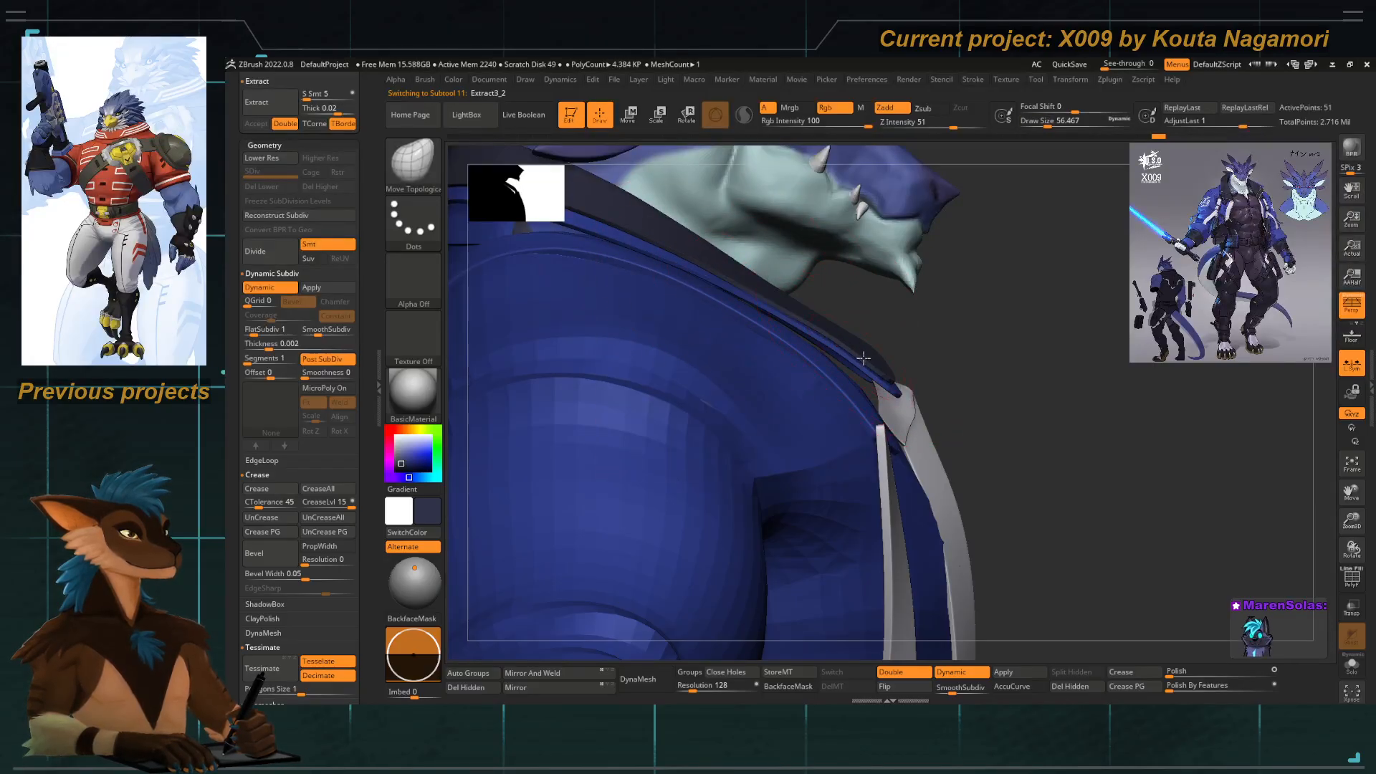
left_click_drag(896, 313, 717, 330)
Select the white front trim and pull its collar end up against the dark collar, reducing the draw size to about 44.
left_click(784, 377, "alt")
mouse_move(785, 376)
right_mouse_down()
mouse_move(903, 373)
mouse_move(781, 372)
mouse_move(716, 219)
right_mouse_up()
left_click(781, 370, "alt")
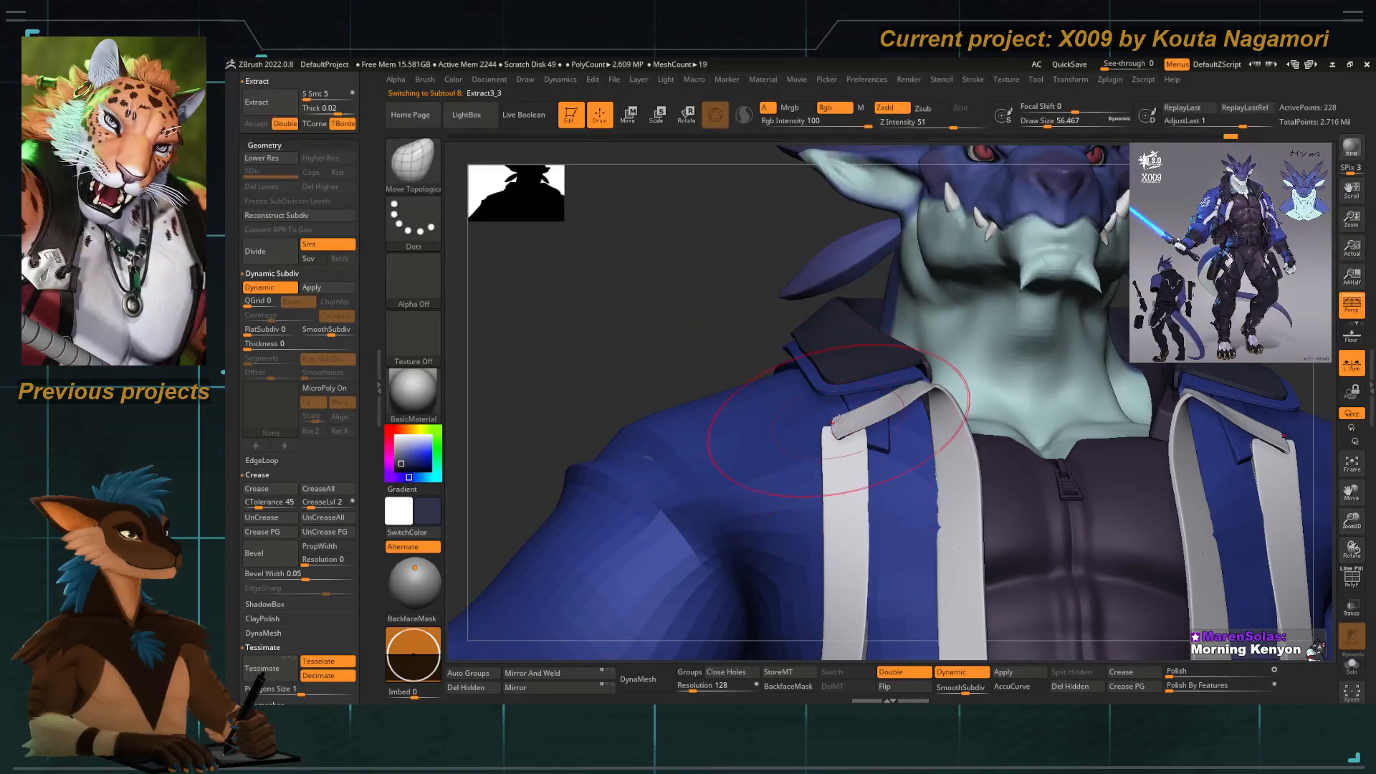
left_click_drag(835, 431, 833, 409)
right_click_drag(803, 322, 853, 359, "shift")
right_click(876, 437)
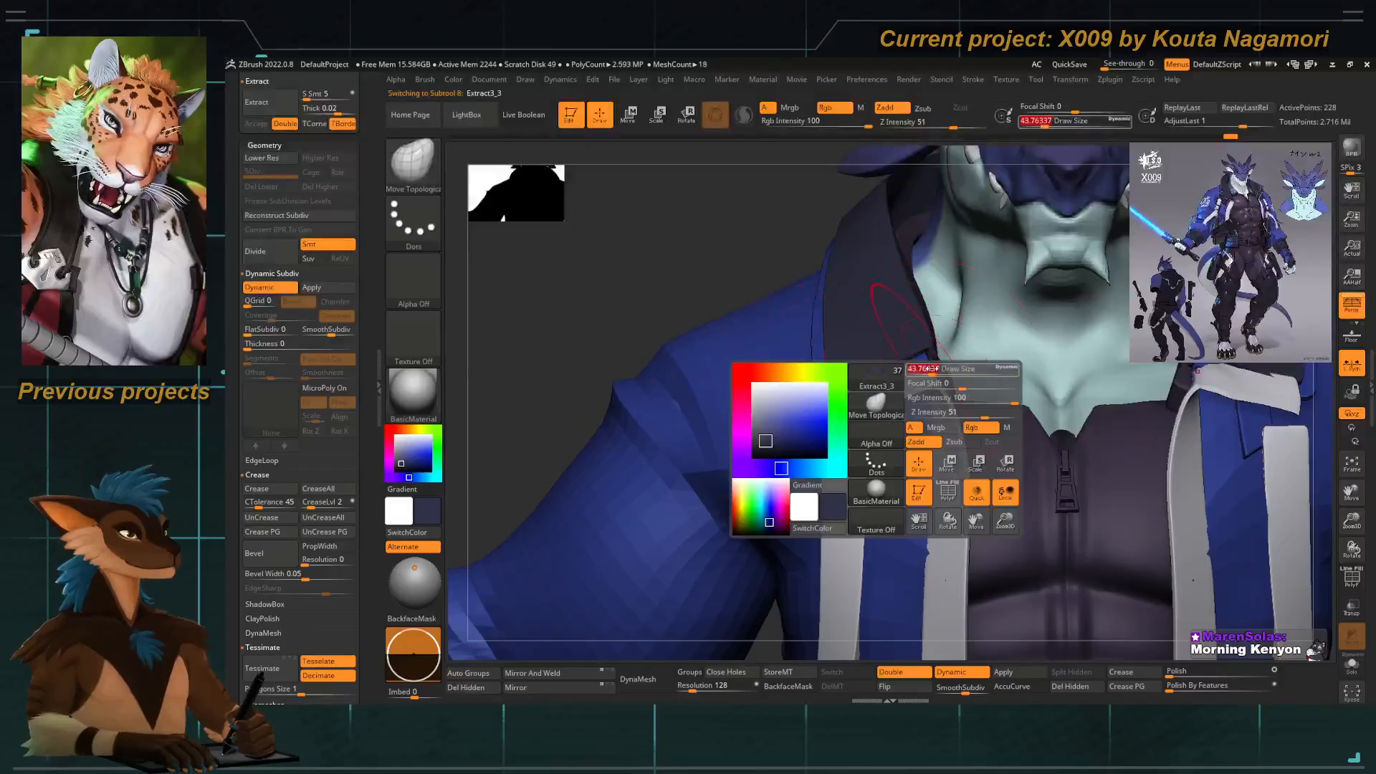
mouse_move(906, 374)
left_mouse_down()
mouse_move(887, 342)
mouse_move(850, 370)
left_mouse_up()
Refine the trim's collar corner with a draw size of about 25 and smooth the trim with Polish By Features.
right_click(875, 389)
left_click(875, 400)
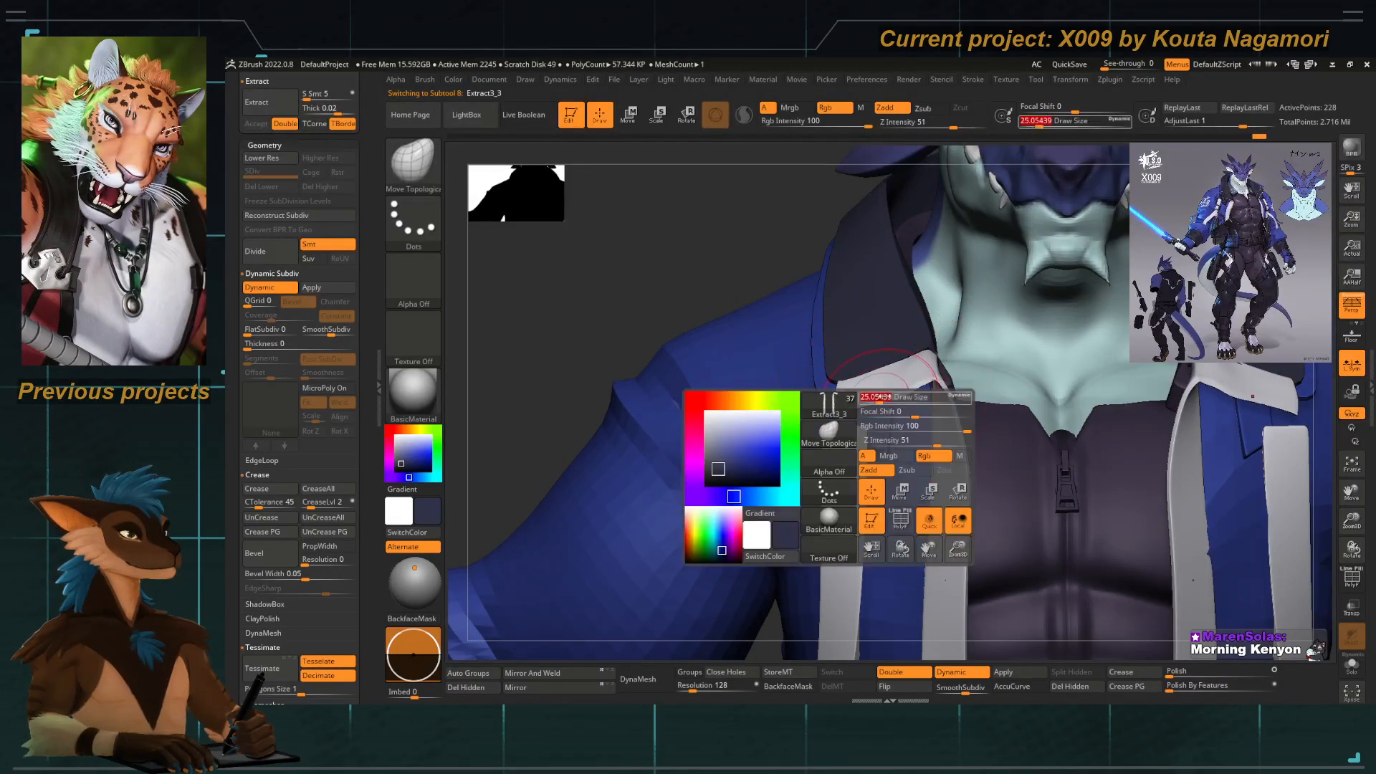
left_click(1172, 693)
Apply Mirror And Weld to the dark collar and to the white front trim.
right_click_drag(864, 392, 746, 353, "ctrl")
key("bracketright")
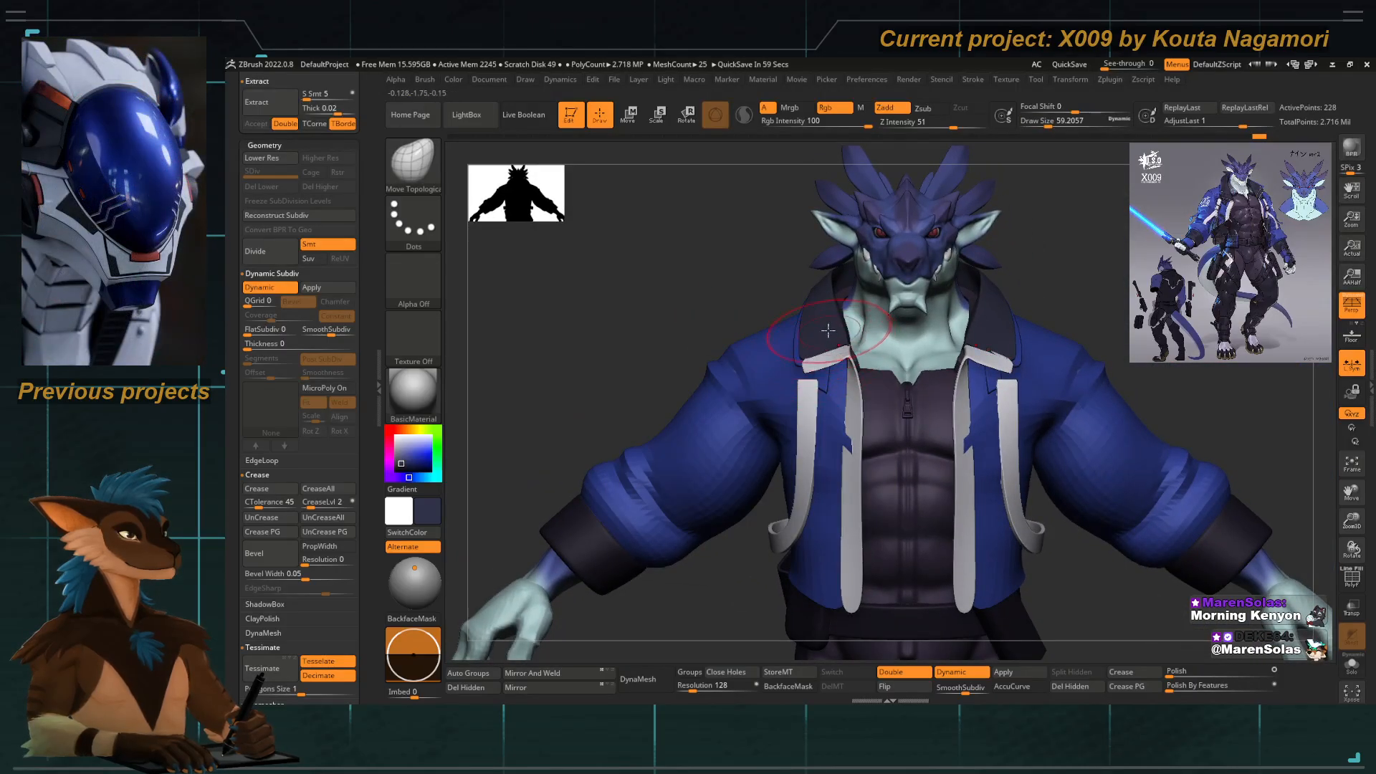
left_click(827, 330, "alt")
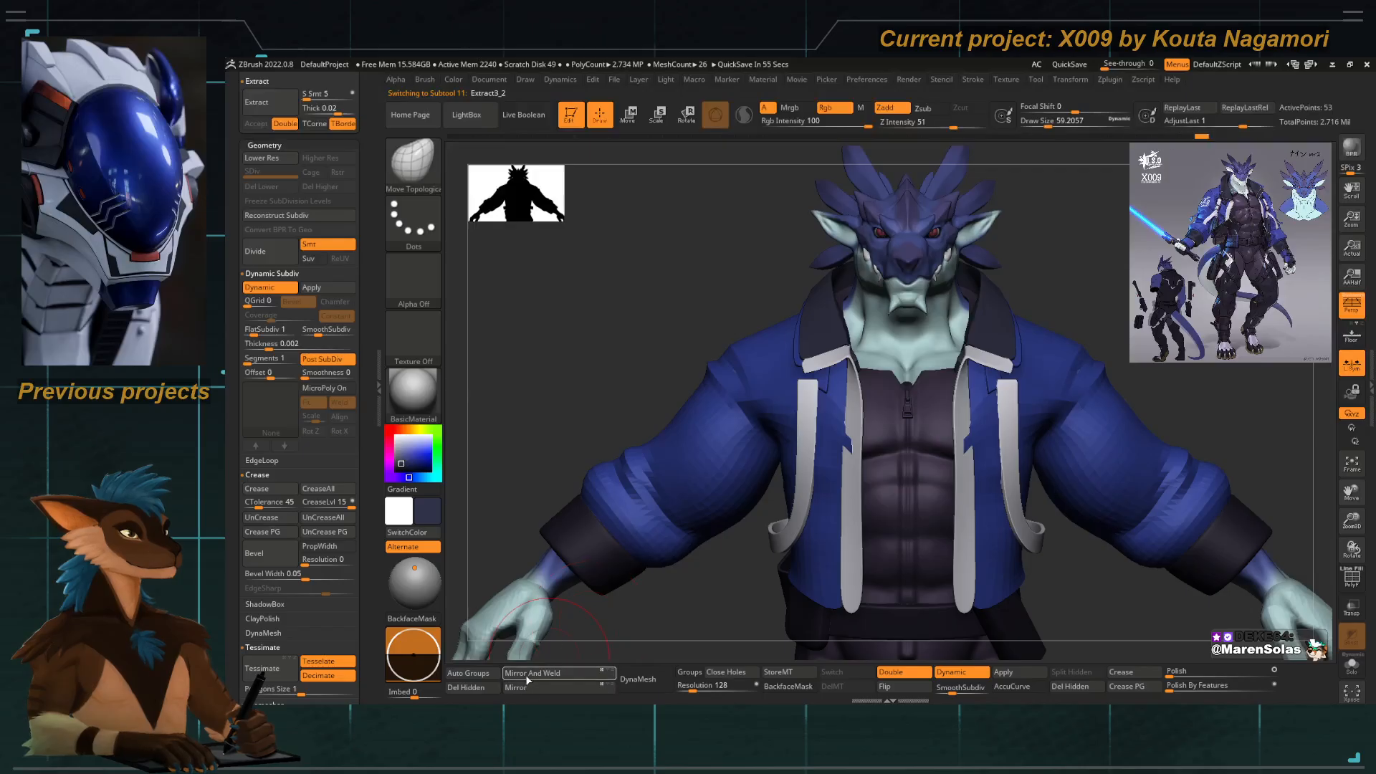
left_click(827, 486, "alt")
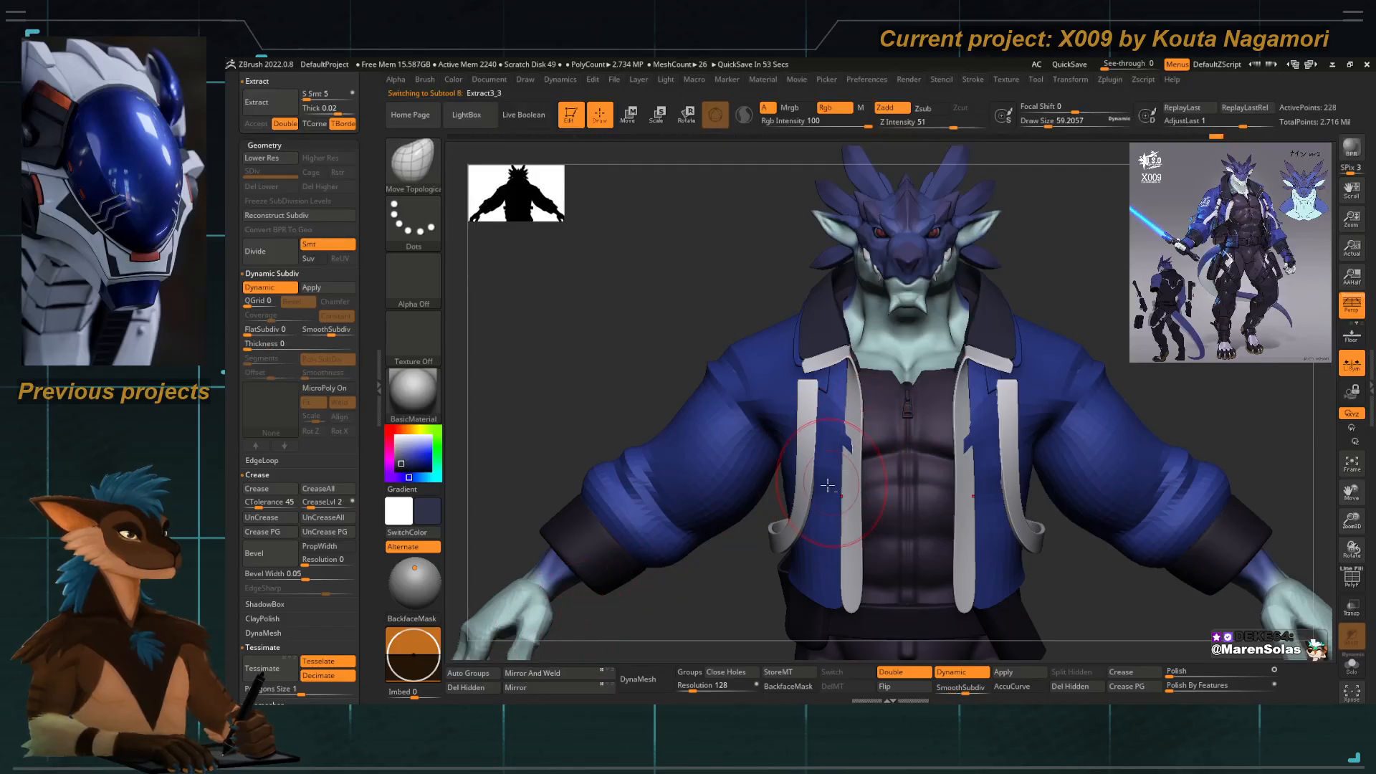
left_click(578, 677)
Turn off the trim's dynamic subdivision and, with the polyframe shown, square off its lower ends using a draw size of about 10.5.
left_click_drag(719, 545, 701, 394, "alt")
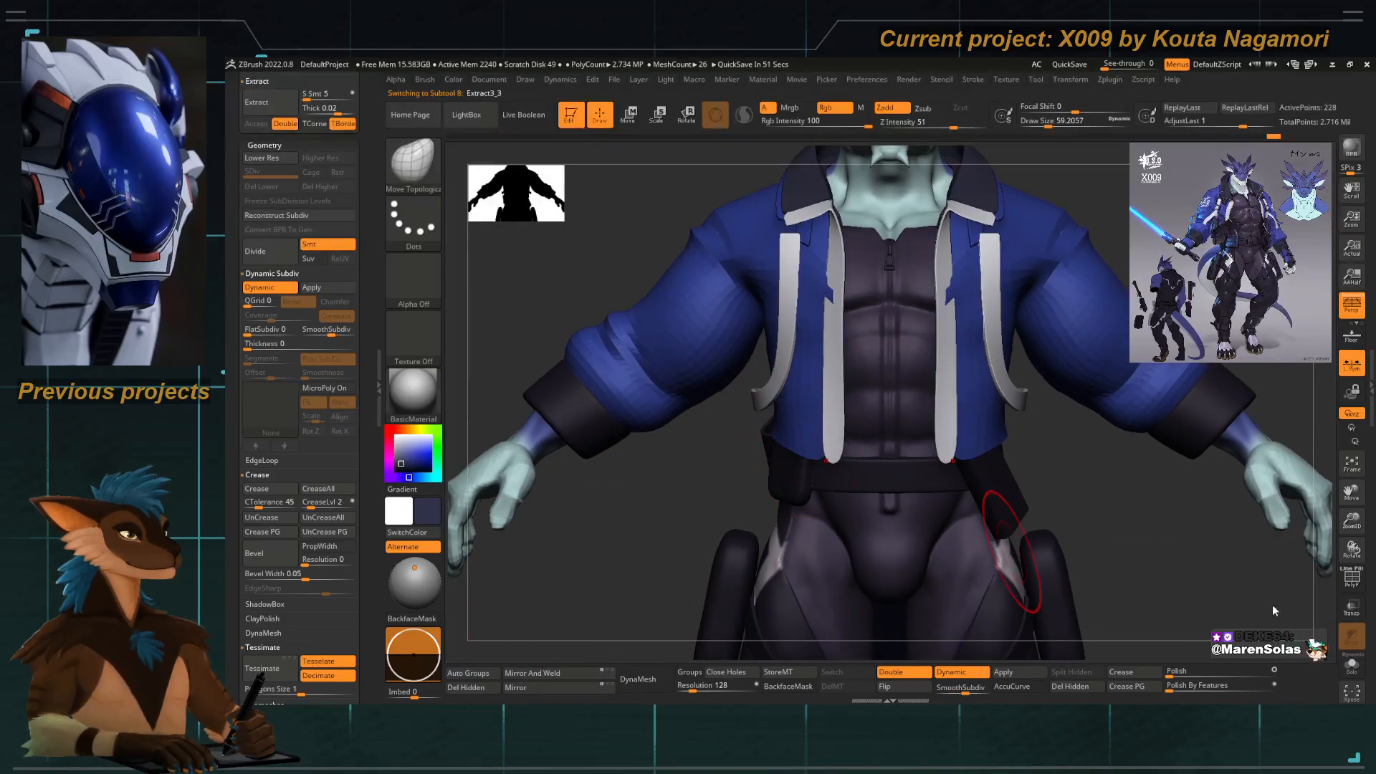
left_click(1353, 579)
left_click_drag(681, 495, 709, 566, "alt")
key("shift+d")
key("space")
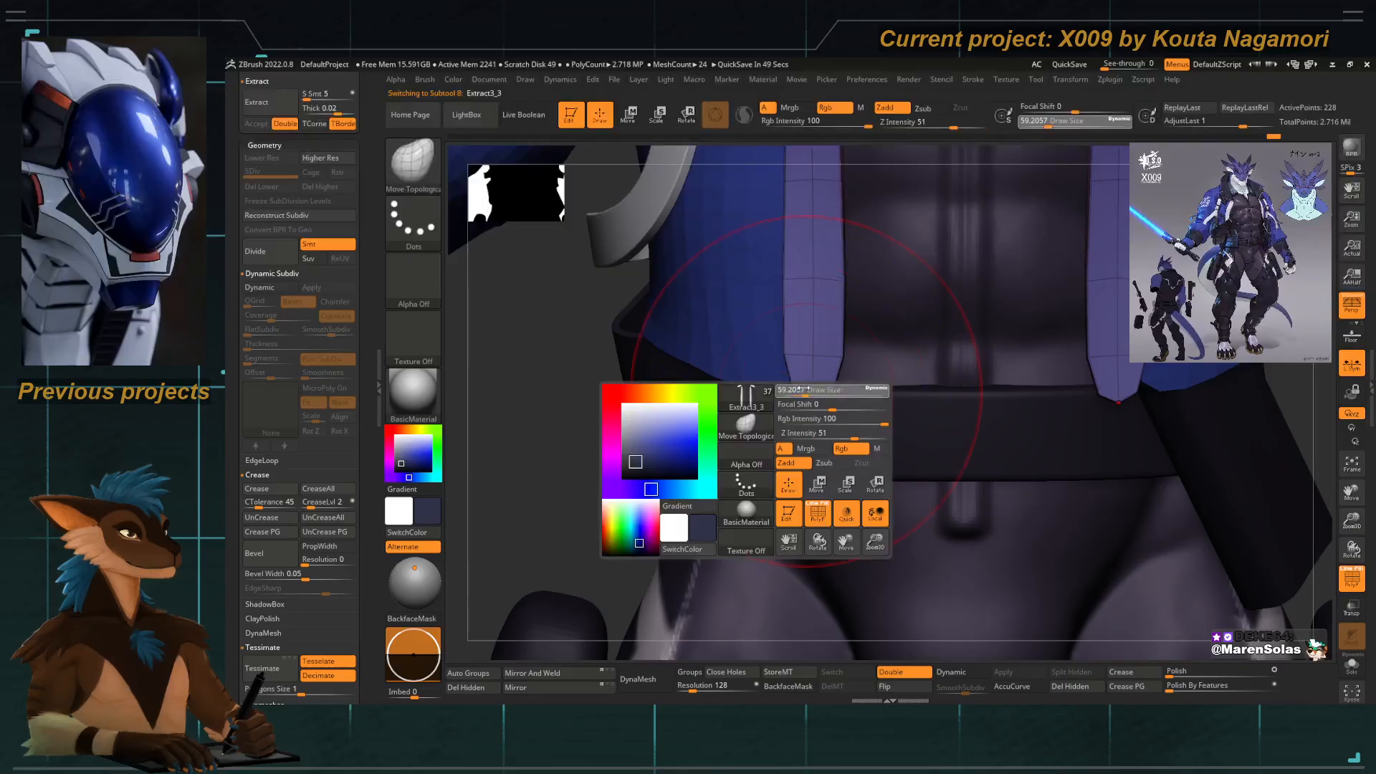
mouse_move(804, 389)
left_mouse_down()
mouse_move(778, 402)
mouse_move(844, 403)
left_mouse_up()
key("space")
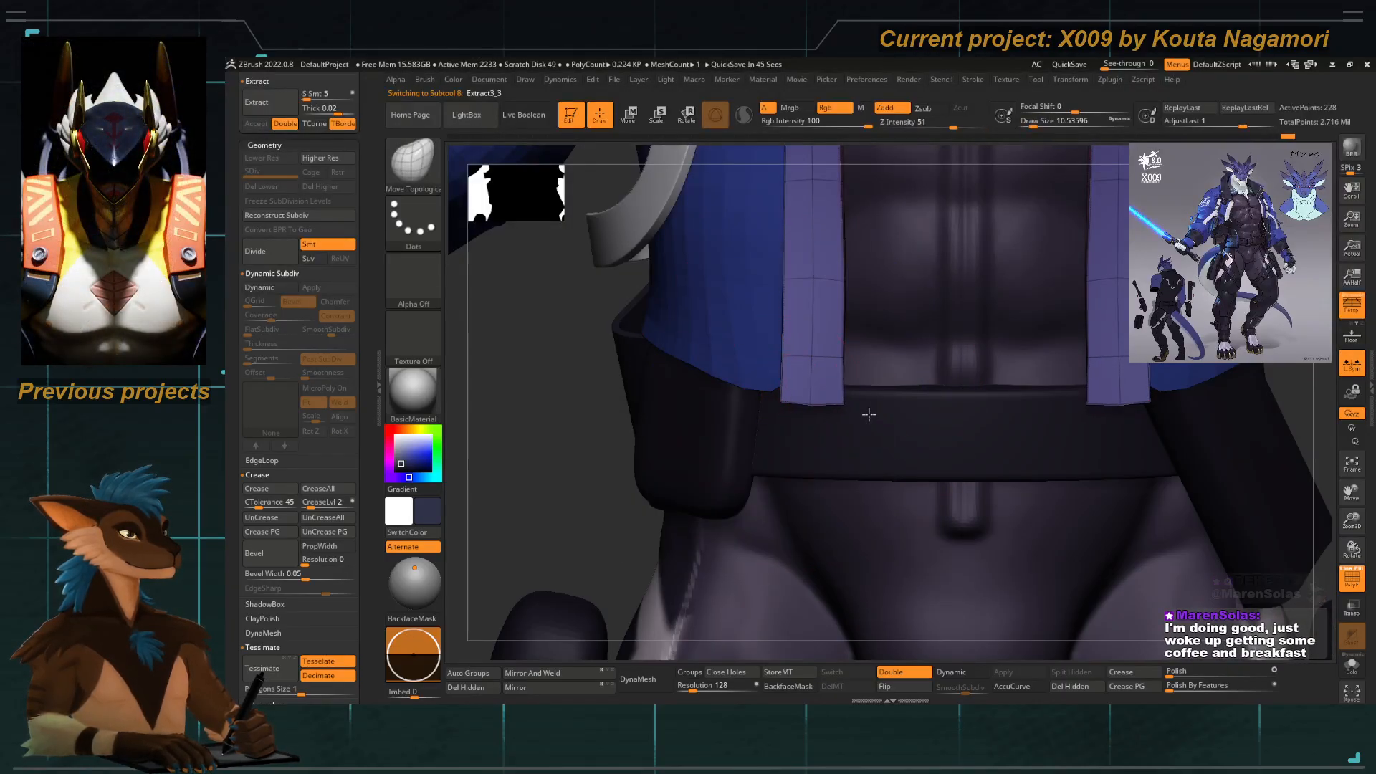
right_click_drag(852, 387, 814, 481, "ctrl")
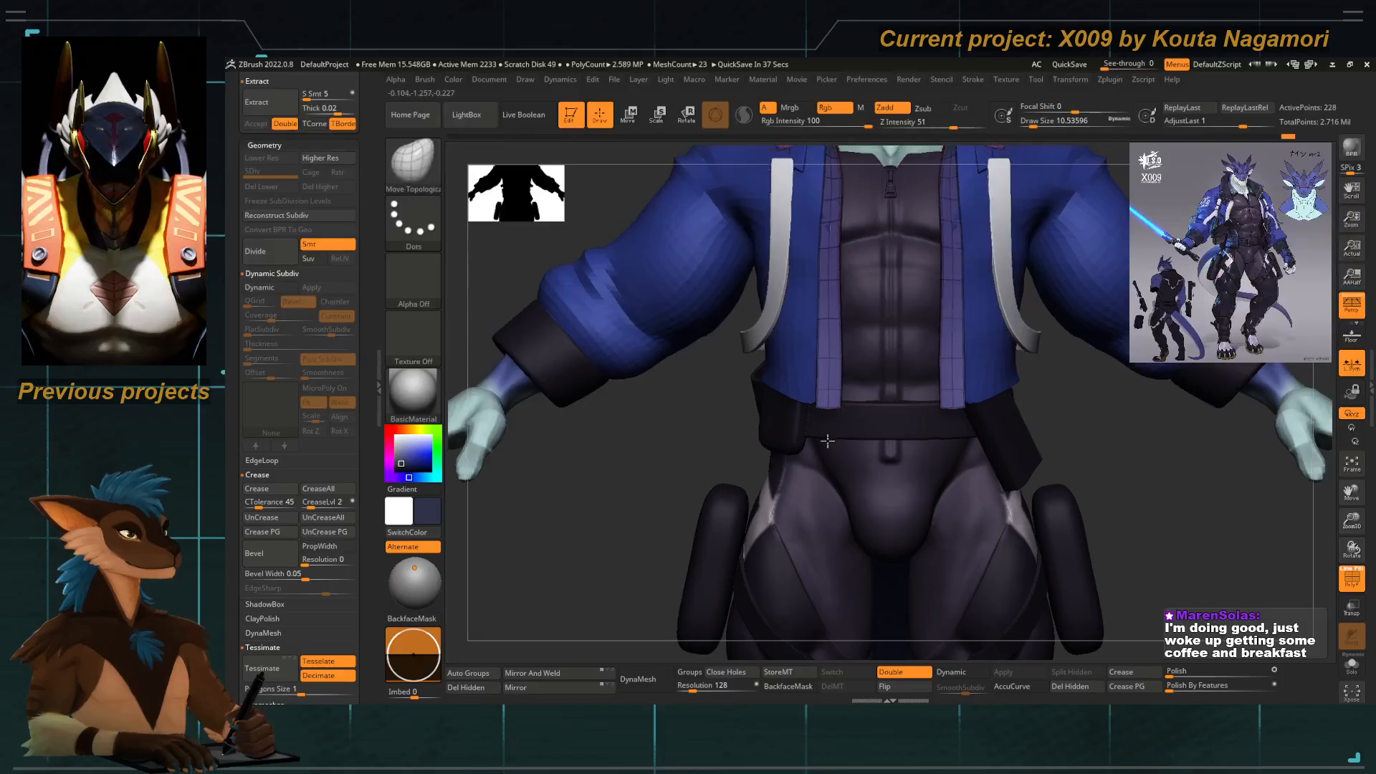
right_click_drag(934, 404, 894, 528, "alt")
left_click(1348, 584)
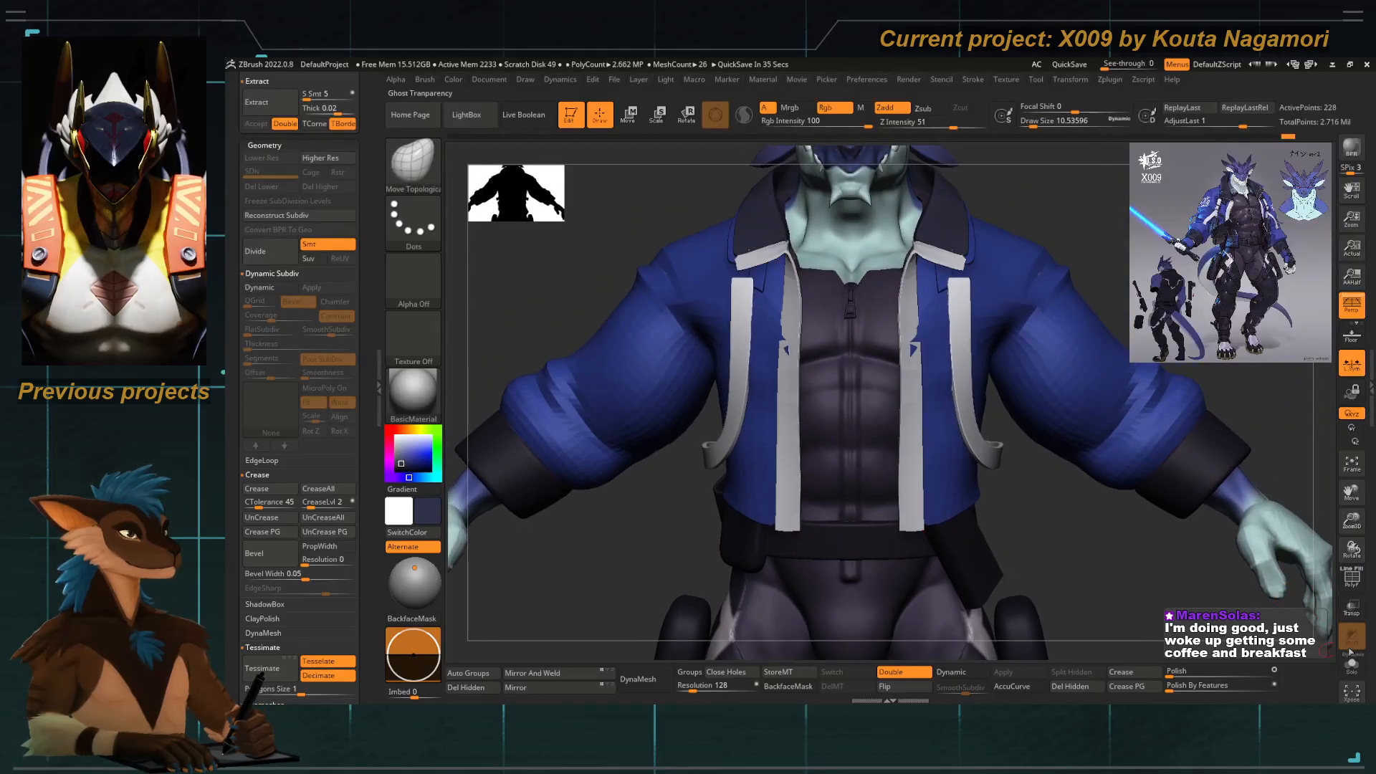
Move the white front trim out over the jacket where the blue cloth pokes through, enlarging the draw size to about 101.
key("f")
right_click_drag(671, 312, 796, 347, "alt")
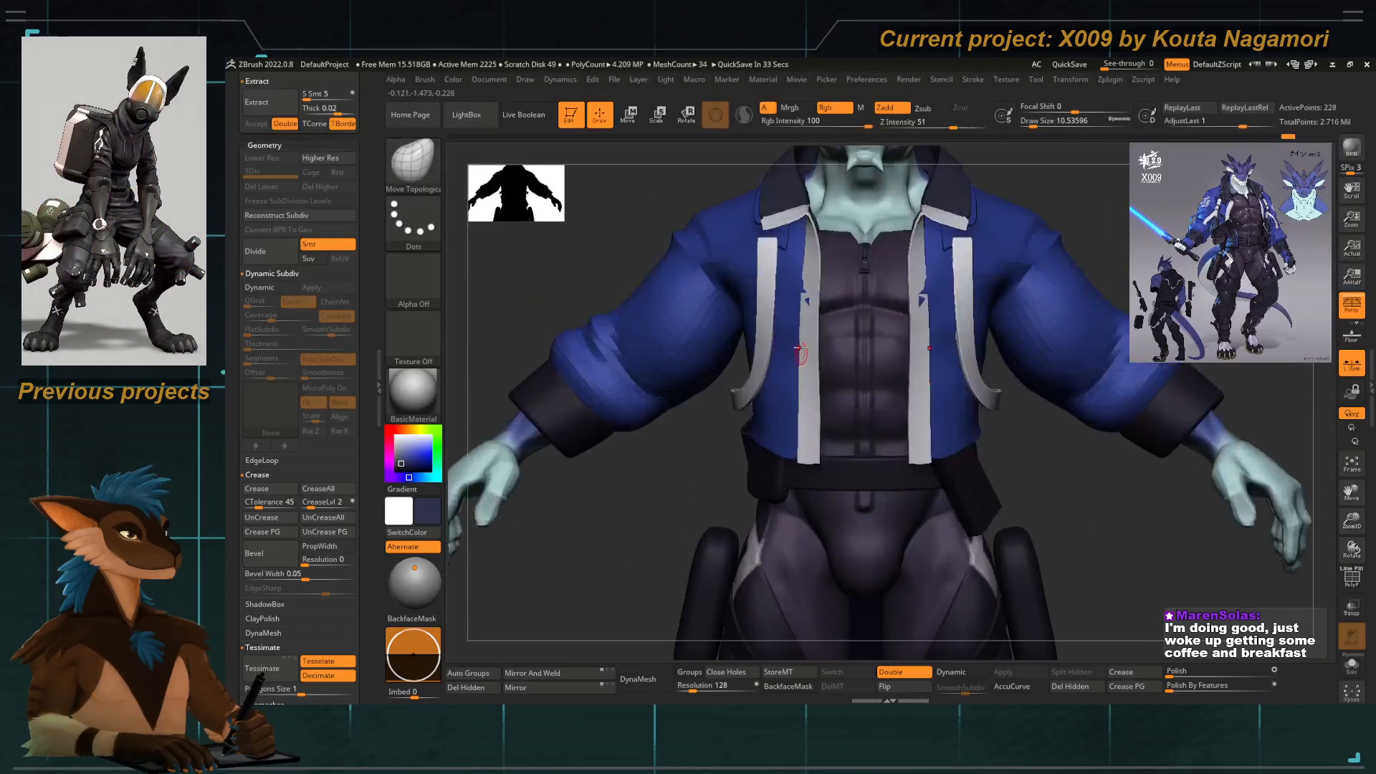
key("space")
mouse_move(781, 347)
left_mouse_down()
mouse_move(797, 347)
mouse_move(798, 295)
left_mouse_up()
right_click_drag(806, 340, 814, 304, "ctrl")
key("space")
left_click_drag(807, 312, 829, 311)
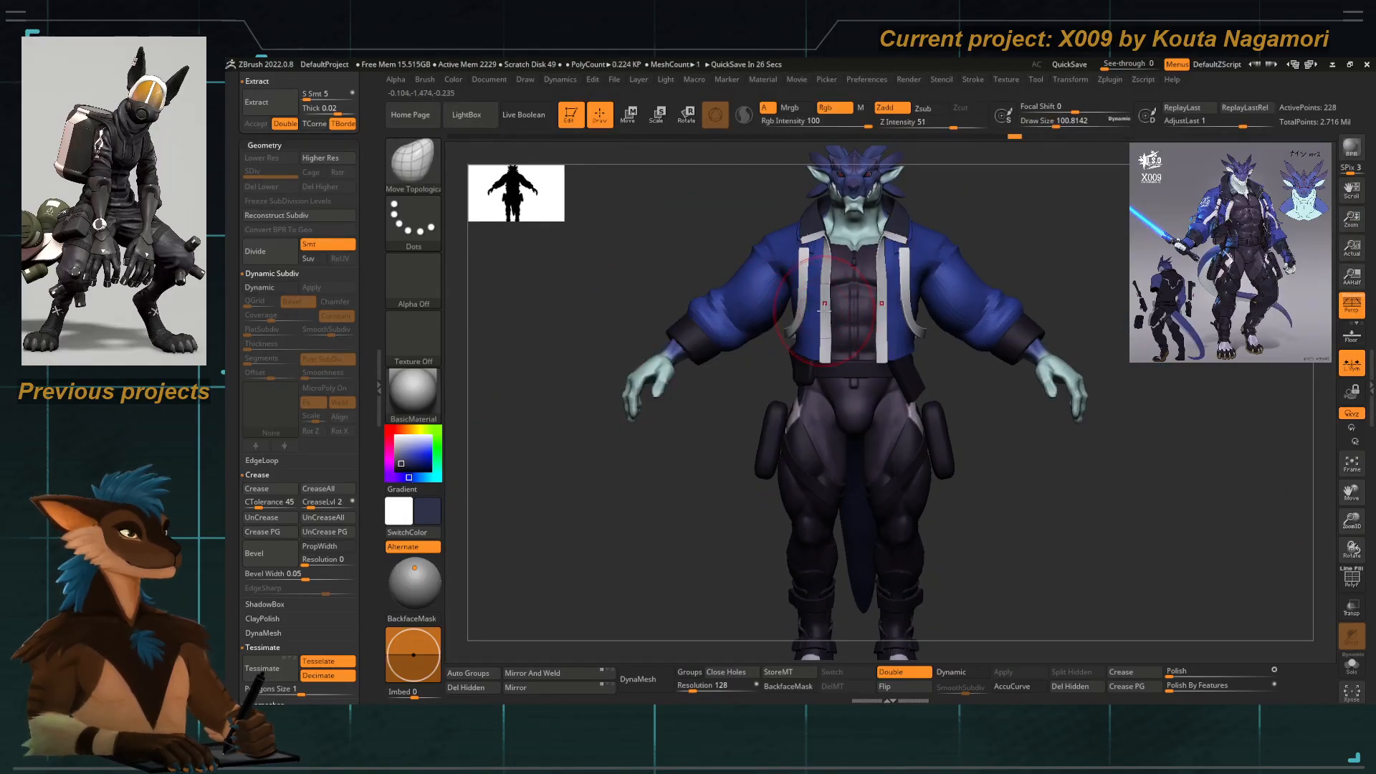
mouse_move(796, 389)
right_mouse_down("ctrl")
mouse_move(783, 322)
mouse_move(781, 432)
right_mouse_up("ctrl")
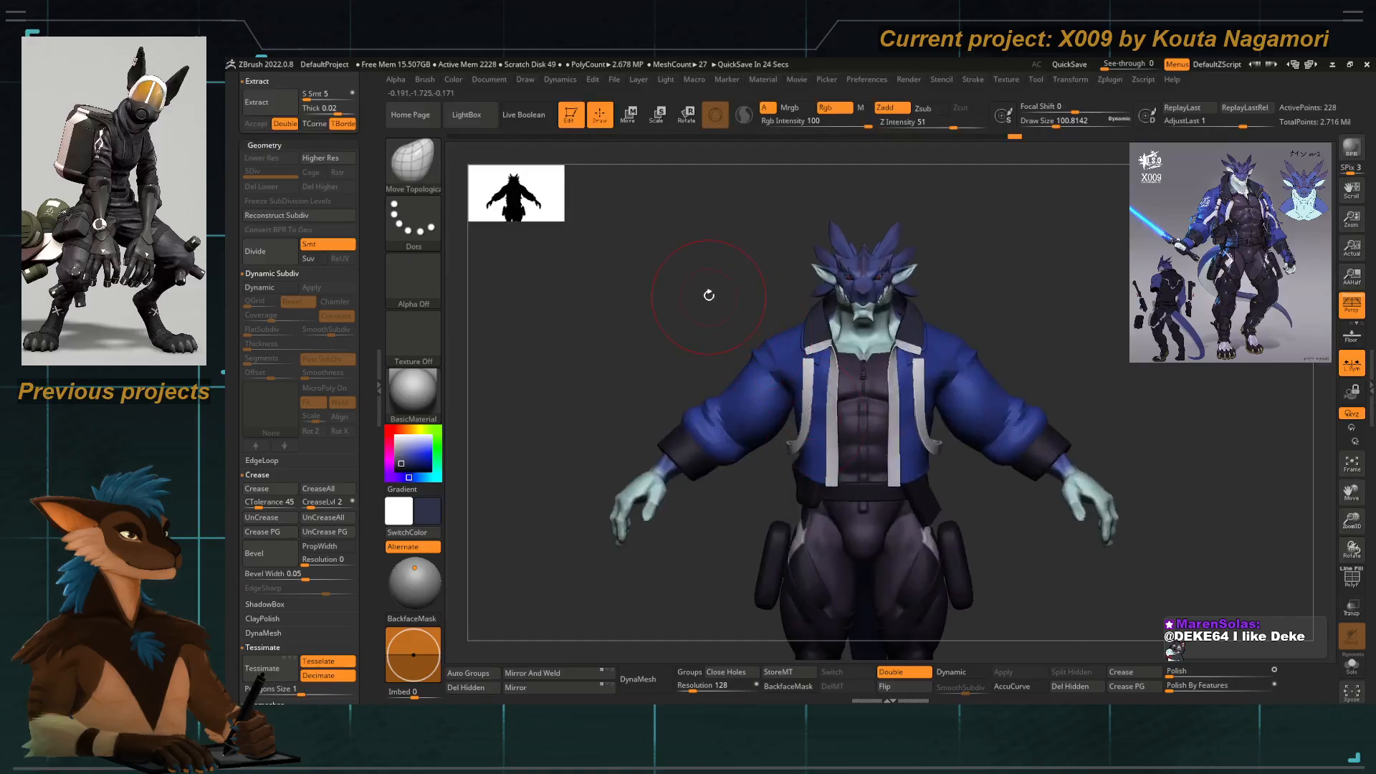
Select the shoulder strips and tuck their front tips up under the white collar trim, reducing the draw size from 77 to about 51.
right_click_drag(709, 297, 743, 330)
left_click(817, 358, "alt")
right_click_drag(818, 360, 847, 404, "ctrl")
key("shift+d")
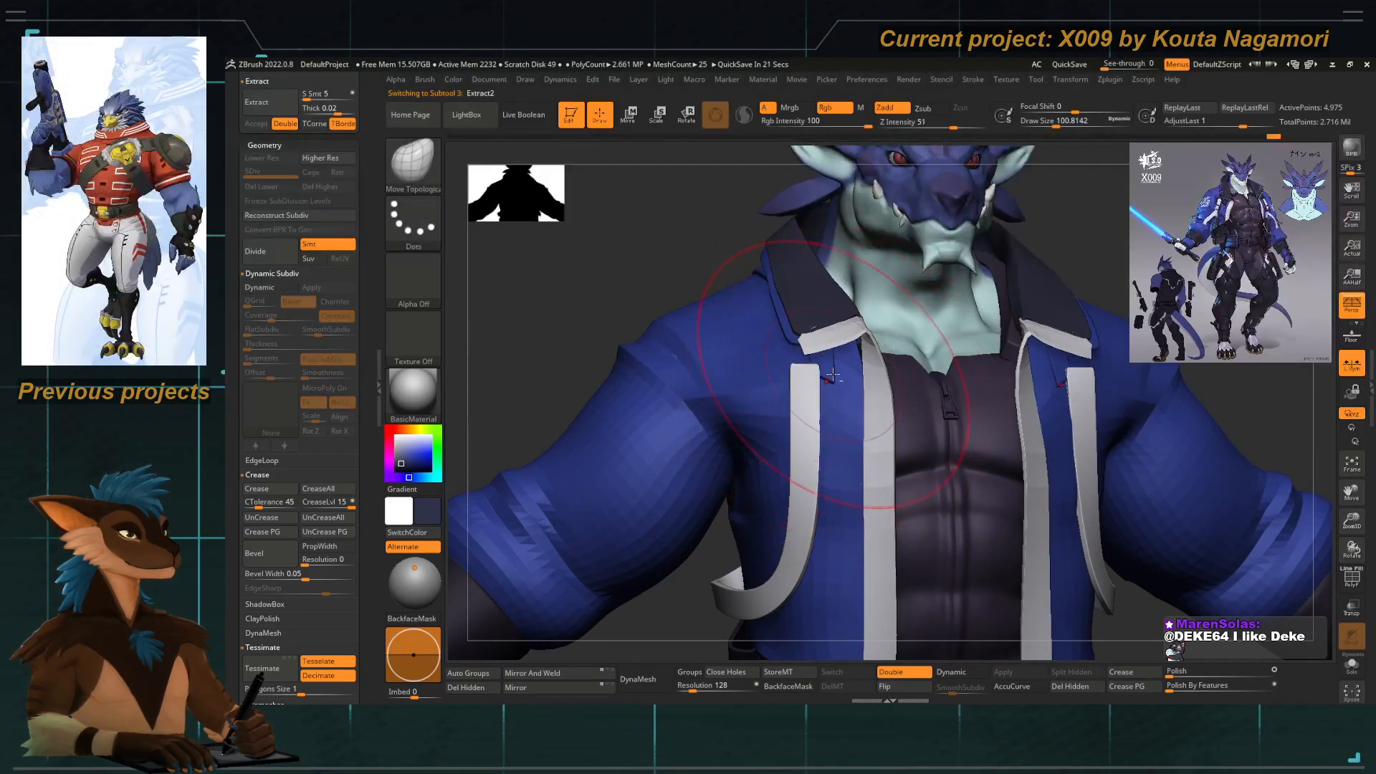
left_click(831, 374, "alt")
right_click_drag(833, 374, 880, 378)
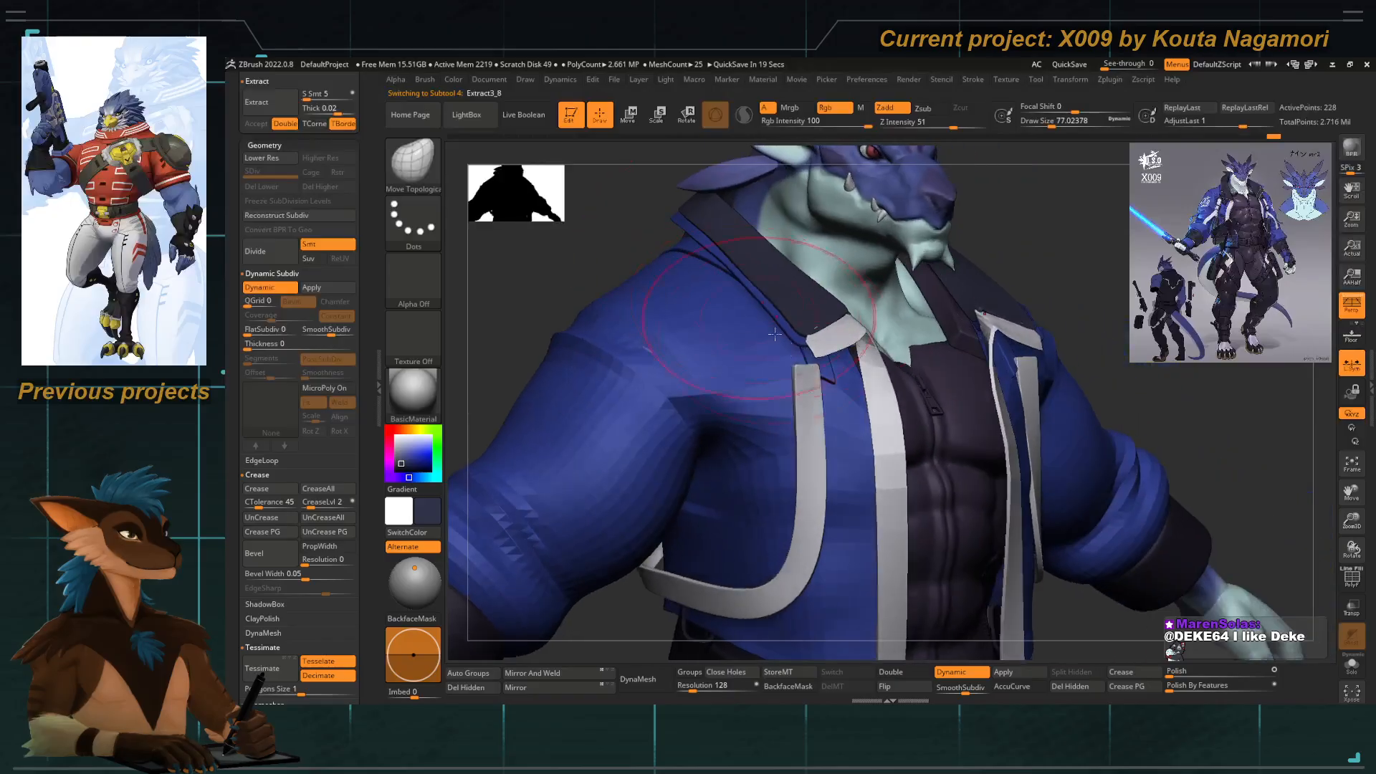
key("space")
left_click_drag(845, 391, 842, 391)
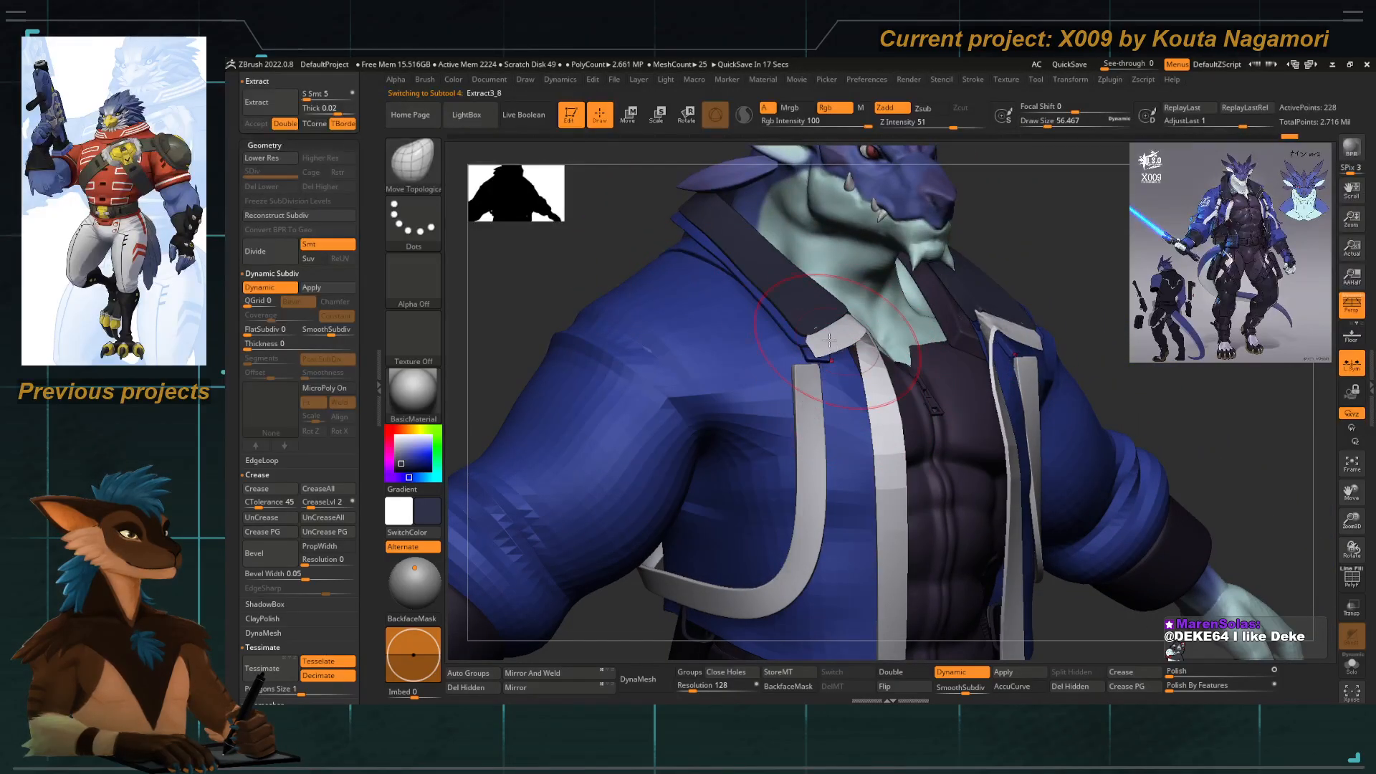
mouse_move(829, 339)
right_mouse_down()
mouse_move(747, 337)
mouse_move(806, 382)
right_mouse_up()
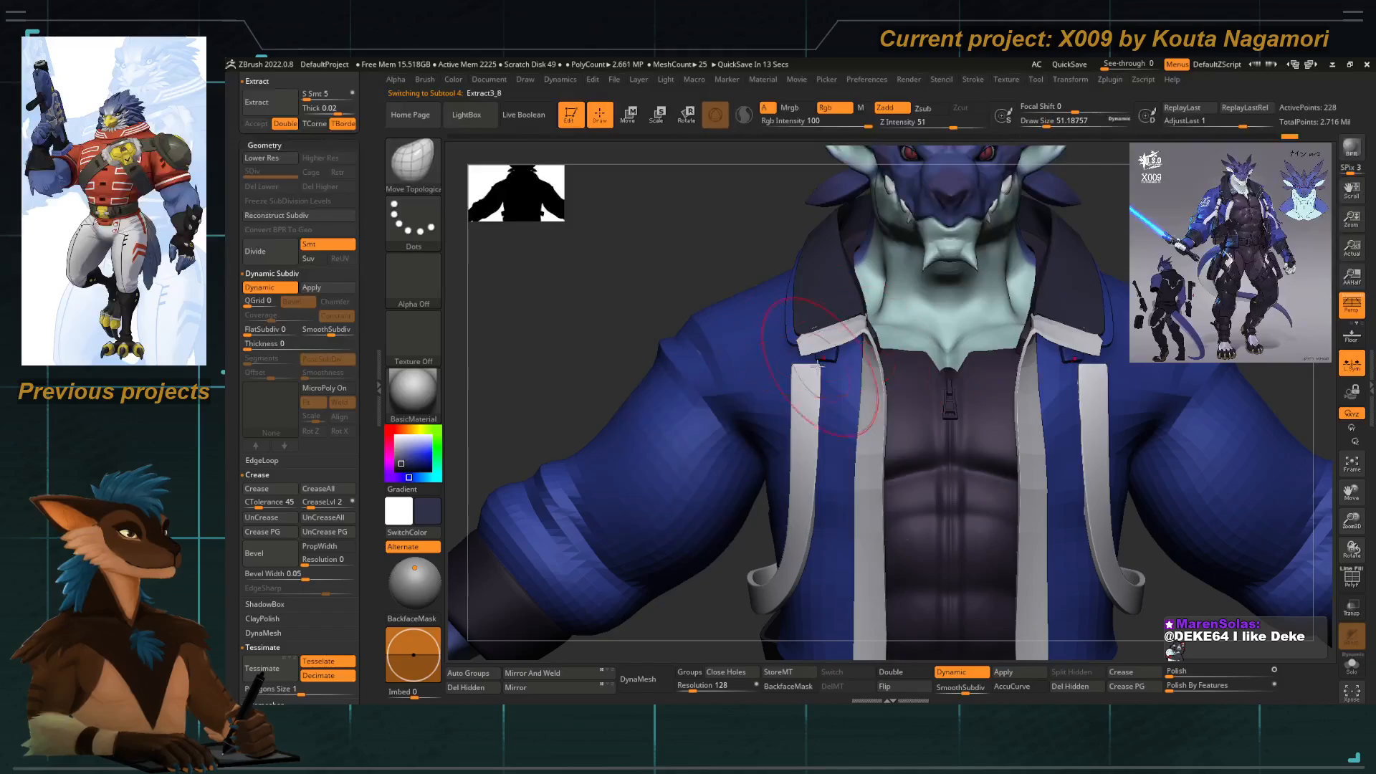
key("ctrl+z")
left_click_drag(823, 379, 829, 371)
Select the white harness straps and adjust their upper ends toward the collar with a draw size of about 94.
left_click_drag(681, 276, 706, 219)
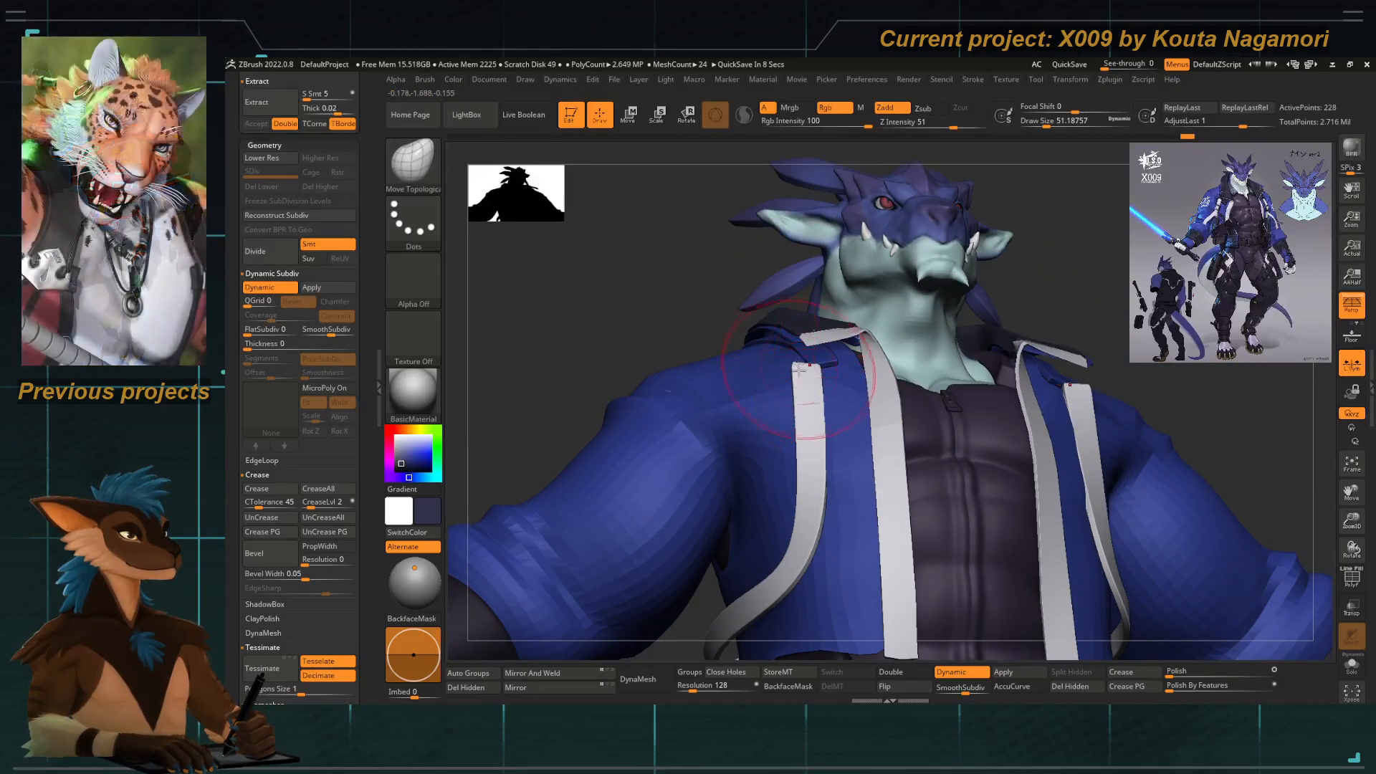
left_click(797, 337, "alt")
right_click_drag(817, 351, 792, 371)
key("space")
mouse_move(791, 370)
left_mouse_down()
mouse_move(849, 377)
mouse_move(852, 420)
left_mouse_up()
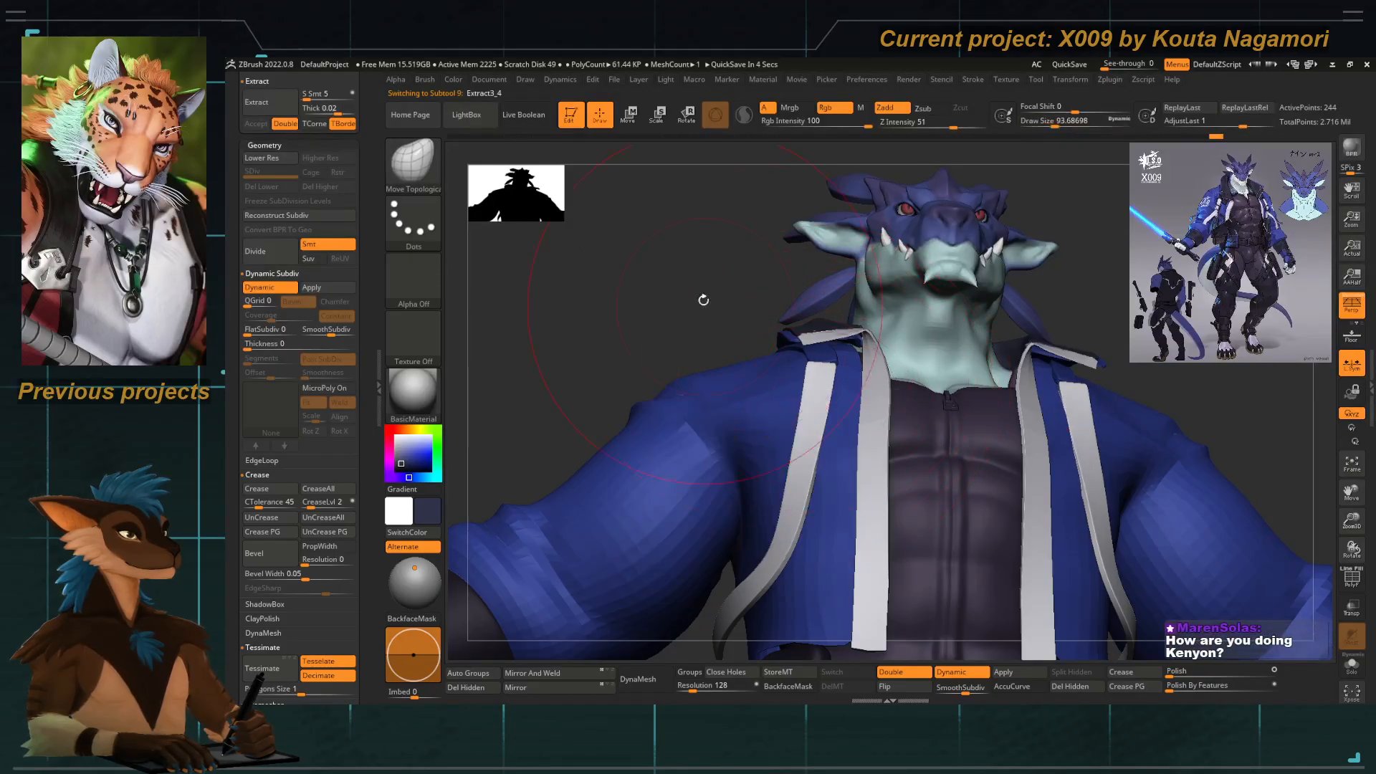
Reshape the upper ends of the white harness straps against the jacket below the collar, using a draw size of about 51.
left_click_drag(702, 298, 782, 316)
key("space")
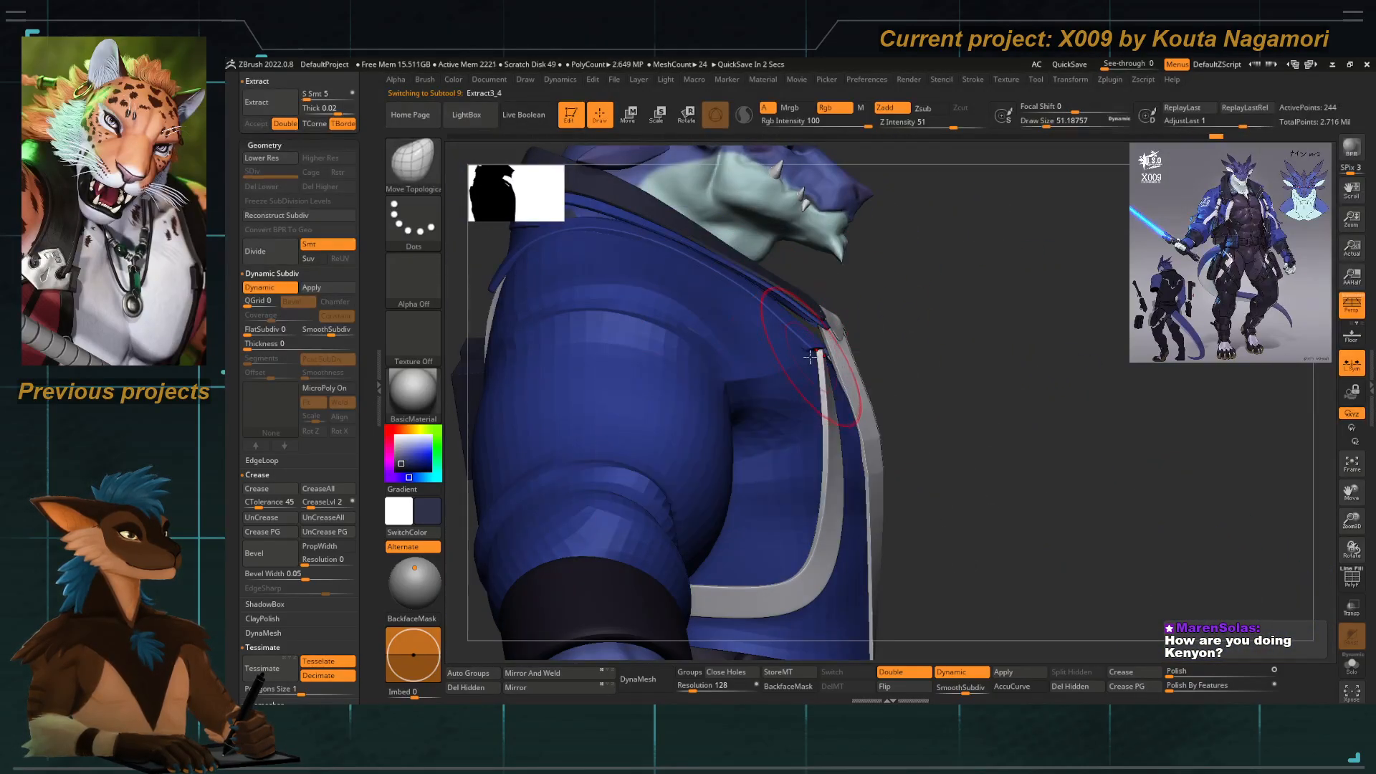
left_click_drag(916, 381, 829, 363)
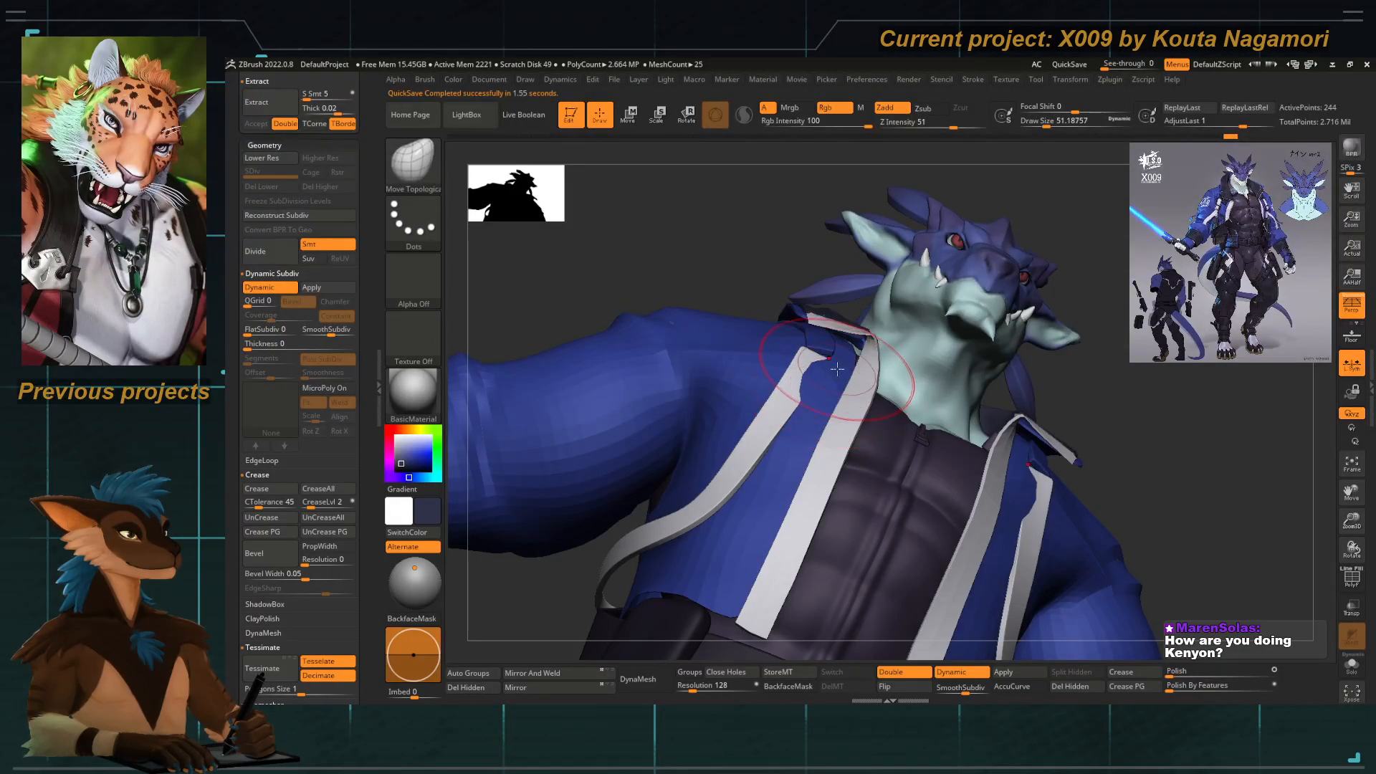
left_click_drag(713, 277, 771, 337, "shift")
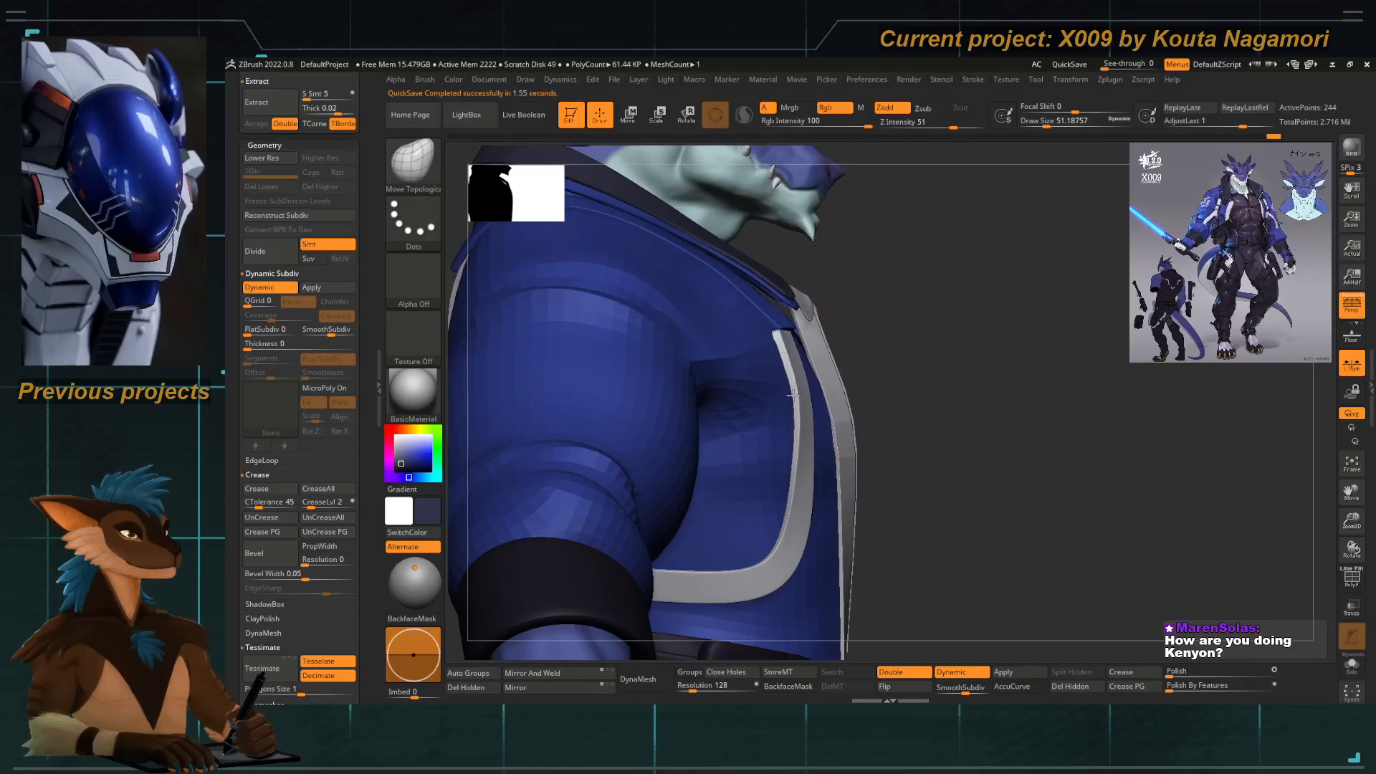
left_click_drag(793, 395, 796, 396)
left_click_drag(813, 449, 808, 450)
left_click_drag(932, 459, 853, 451, "shift")
Enlarge the draw size to about 97 and refine how the upper white harness straps lie over the chest.
key("space")
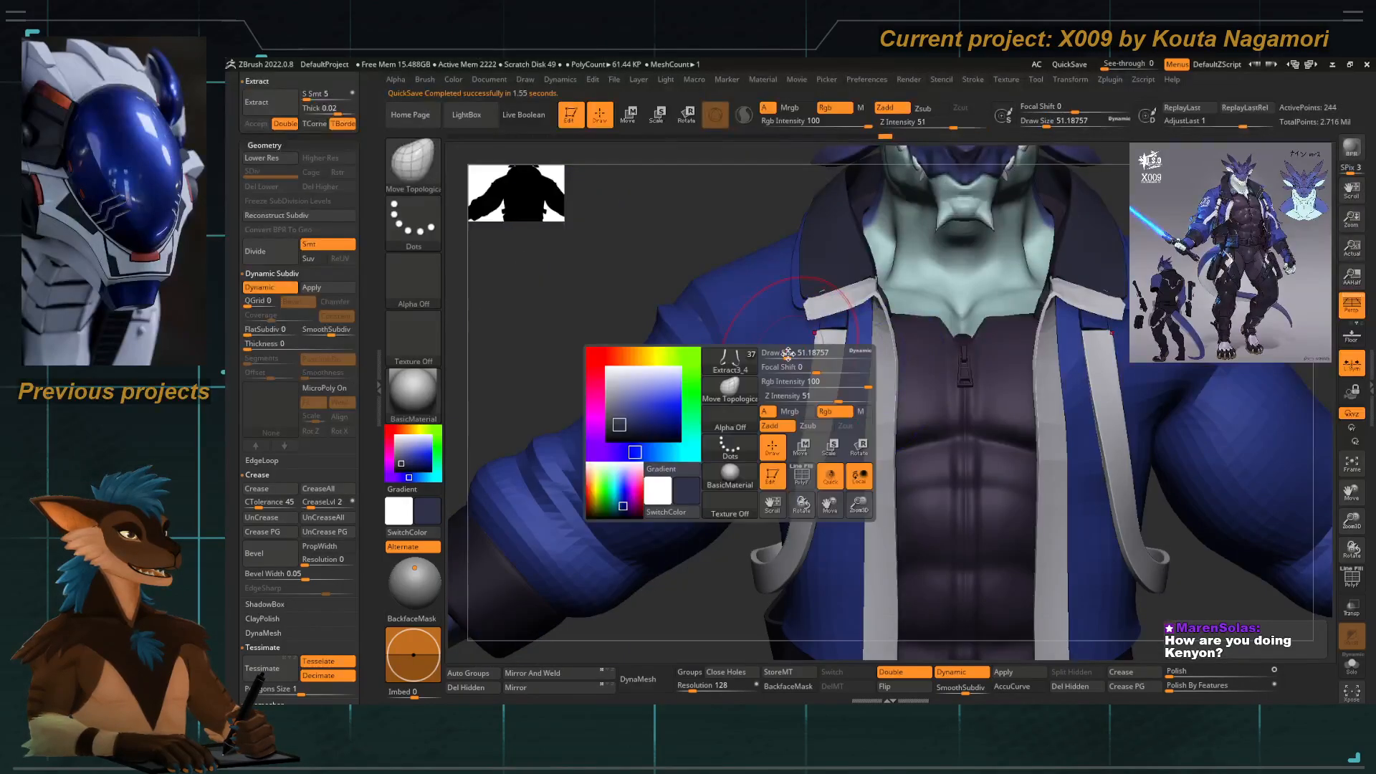
left_click_drag(781, 352, 787, 351)
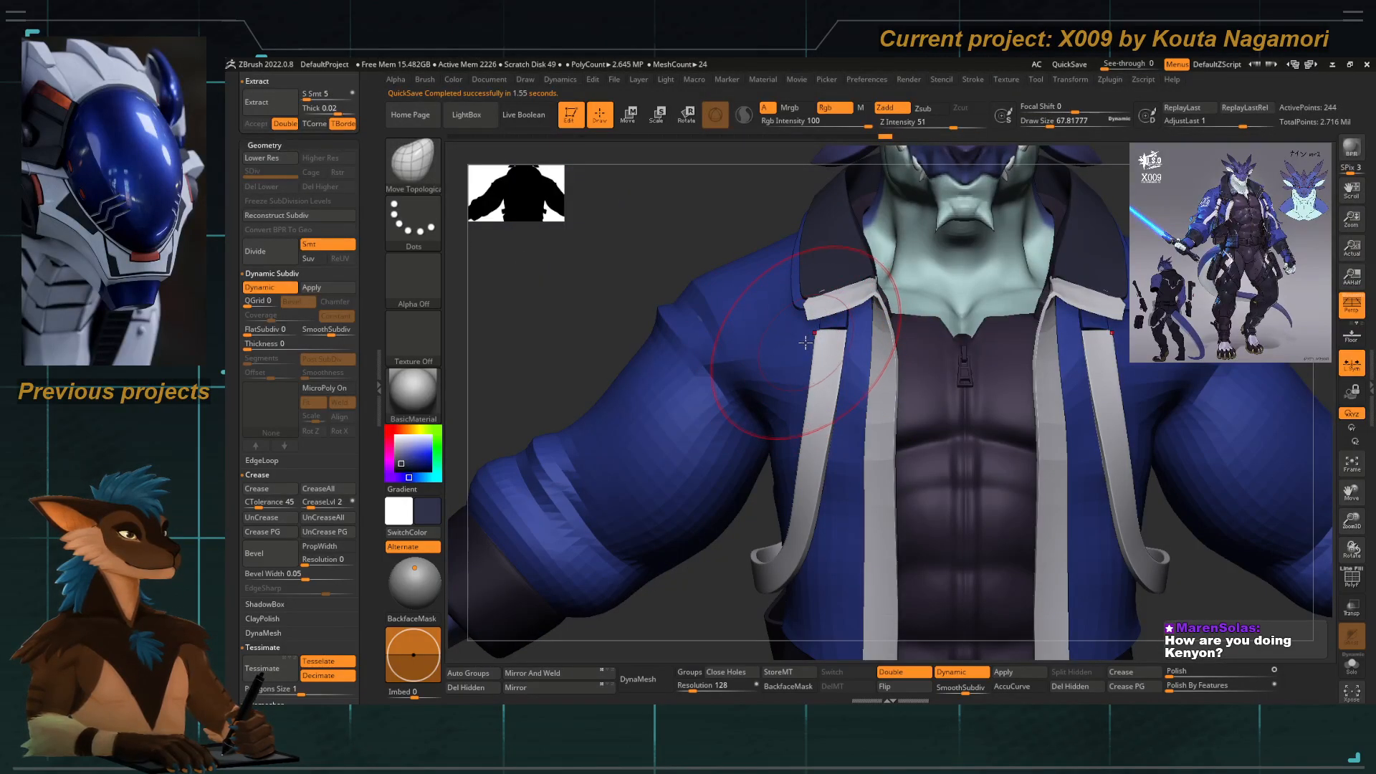
key("space")
left_click_drag(805, 344, 813, 345)
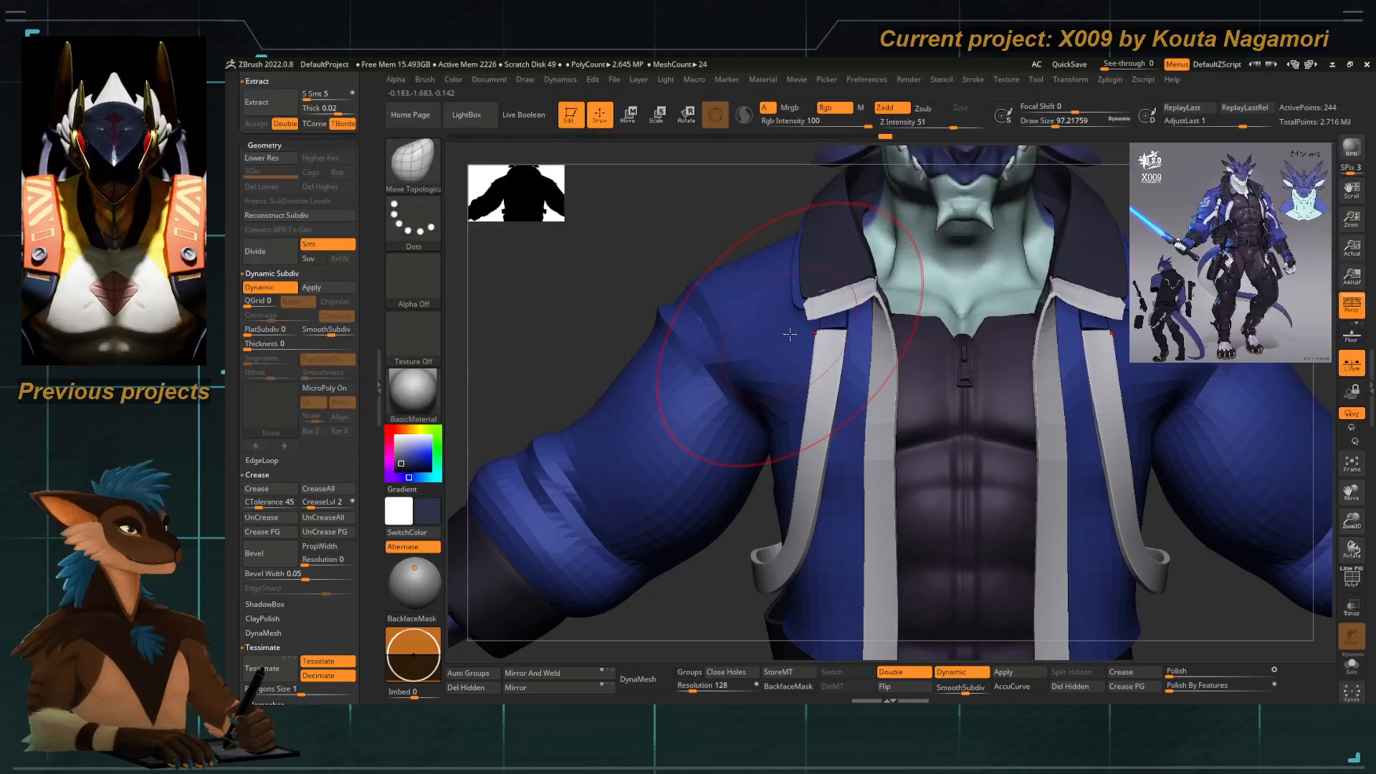
mouse_move(602, 251)
left_mouse_down()
mouse_move(722, 259)
mouse_move(589, 244)
left_mouse_up()
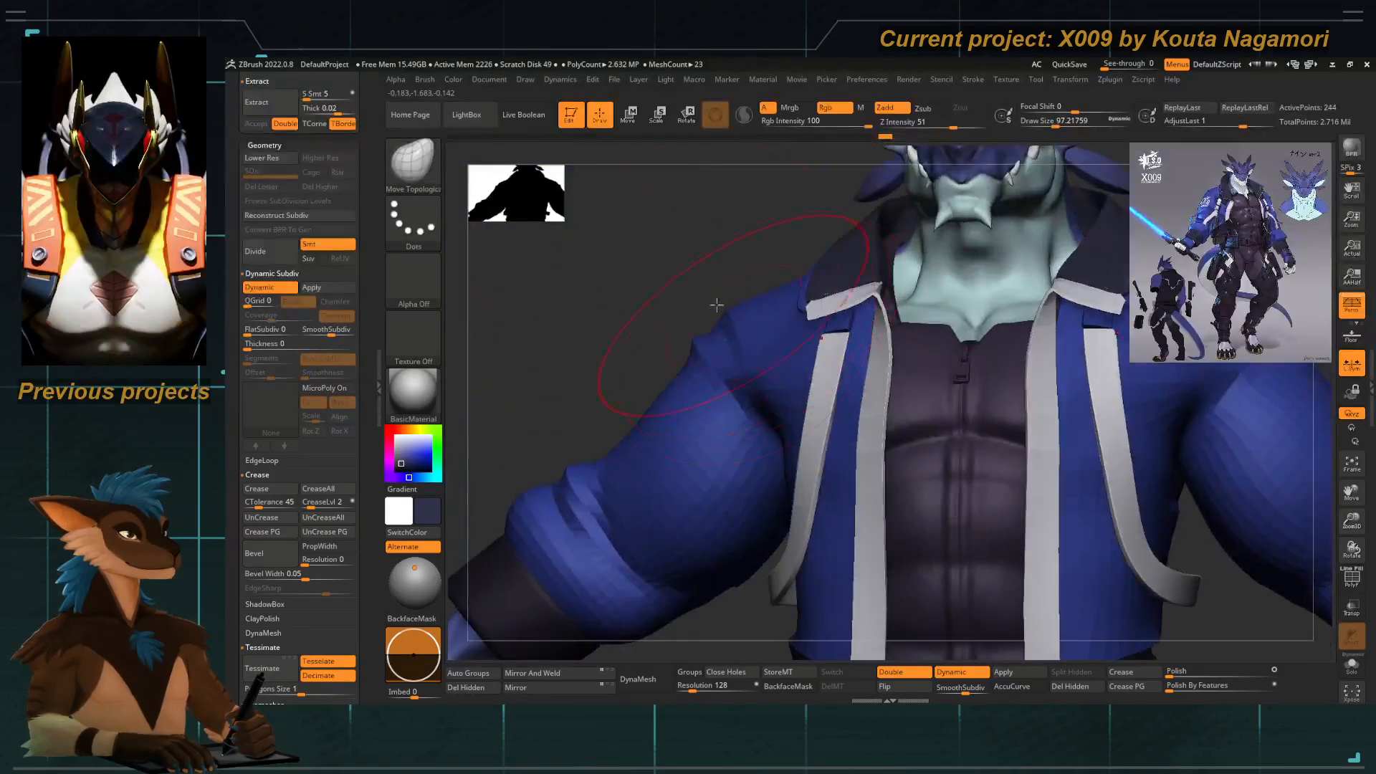
left_click_drag(715, 304, 731, 308)
mouse_move(780, 347)
left_mouse_down()
mouse_move(817, 348)
mouse_move(795, 351)
left_mouse_up()
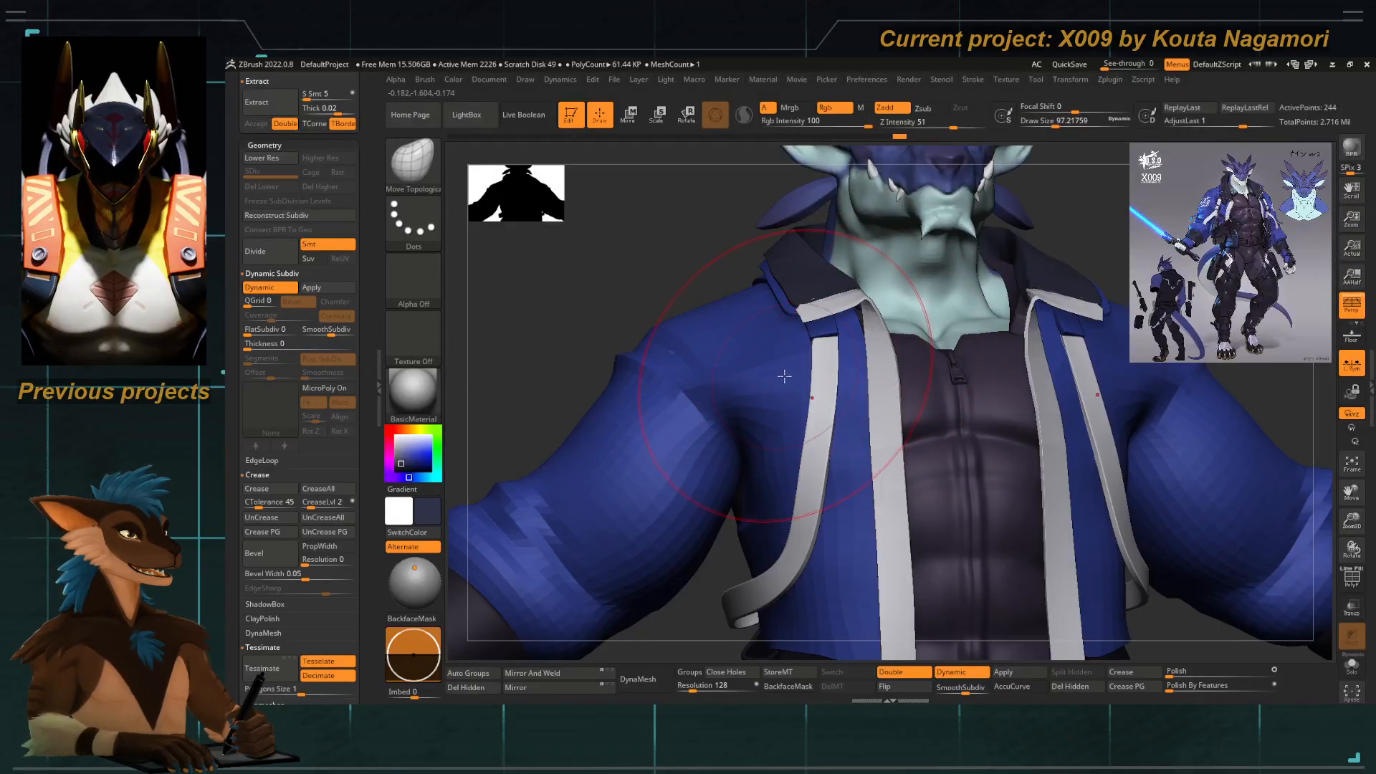
left_click_drag(637, 265, 642, 233)
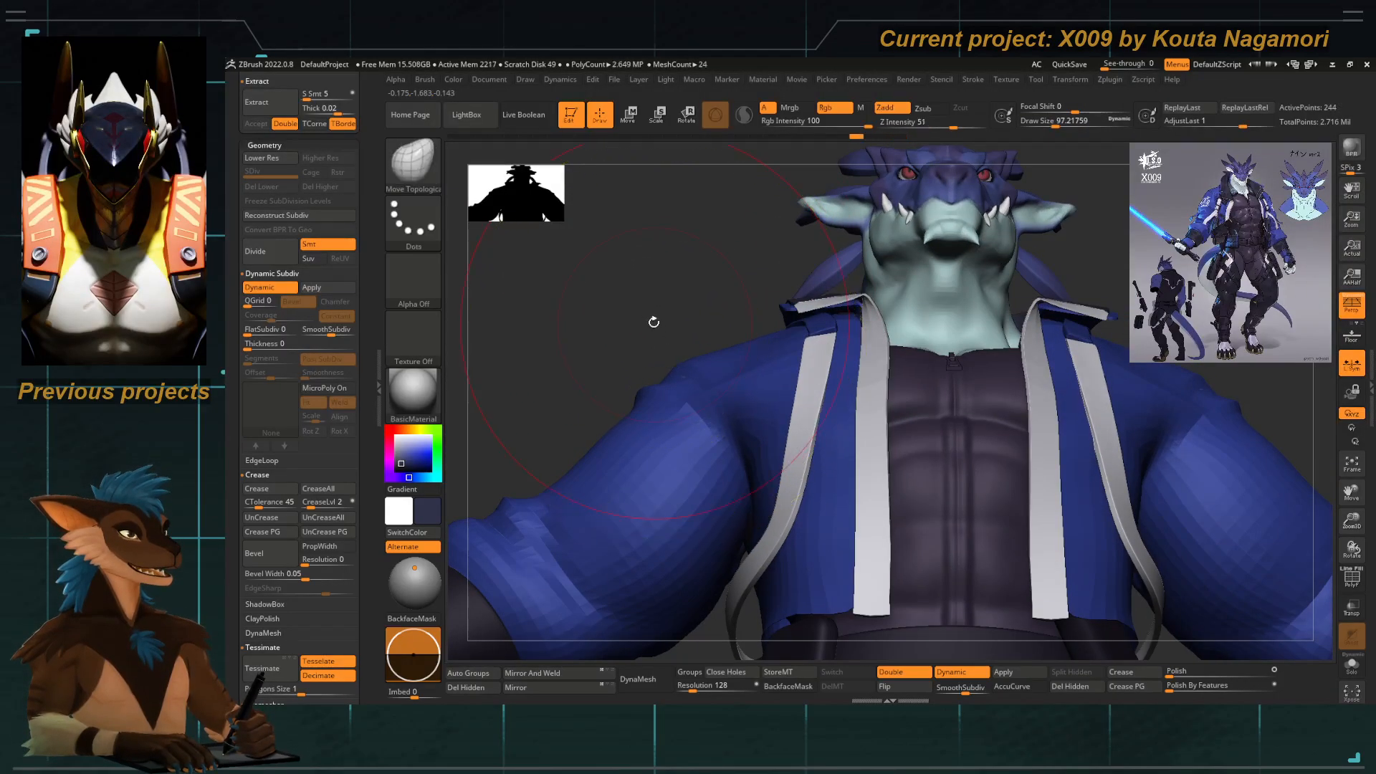
left_click_drag(653, 322, 723, 330)
Select the shoulder strips and adjust their front tips above the harness straps, using draw sizes of about 77 and 101.
left_click(801, 334, "alt")
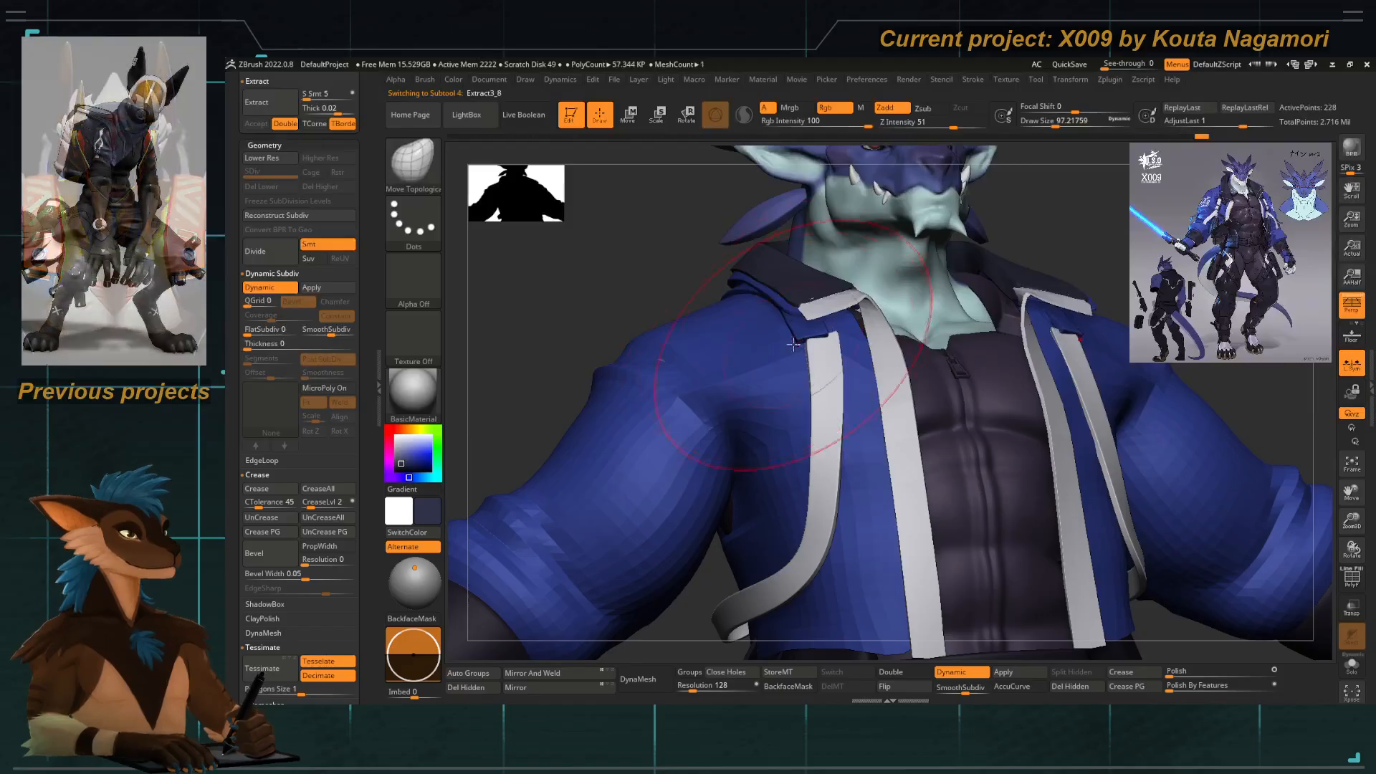
key("space")
left_click_drag(779, 357, 767, 359)
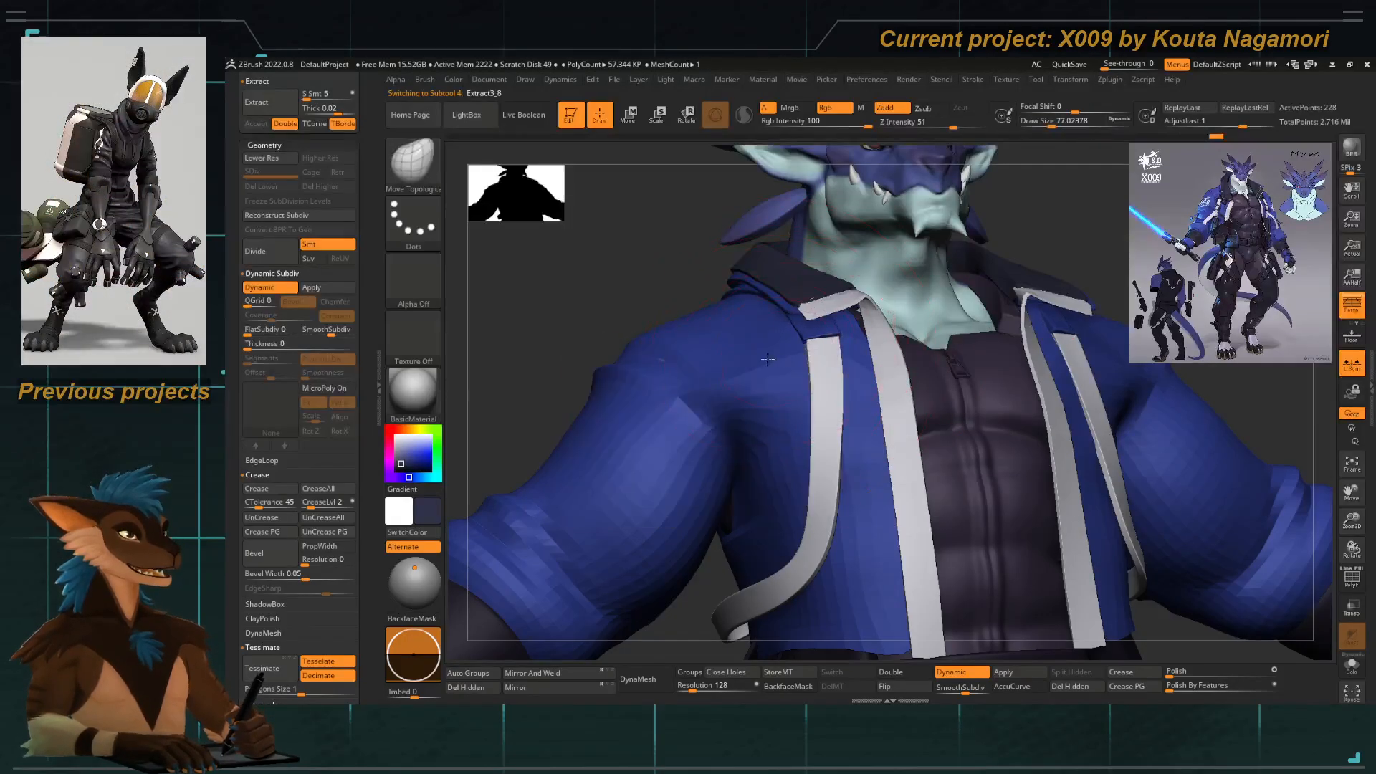
mouse_move(662, 291)
left_mouse_down()
mouse_move(668, 243)
mouse_move(673, 341)
mouse_move(719, 286)
mouse_move(741, 326)
left_mouse_up()
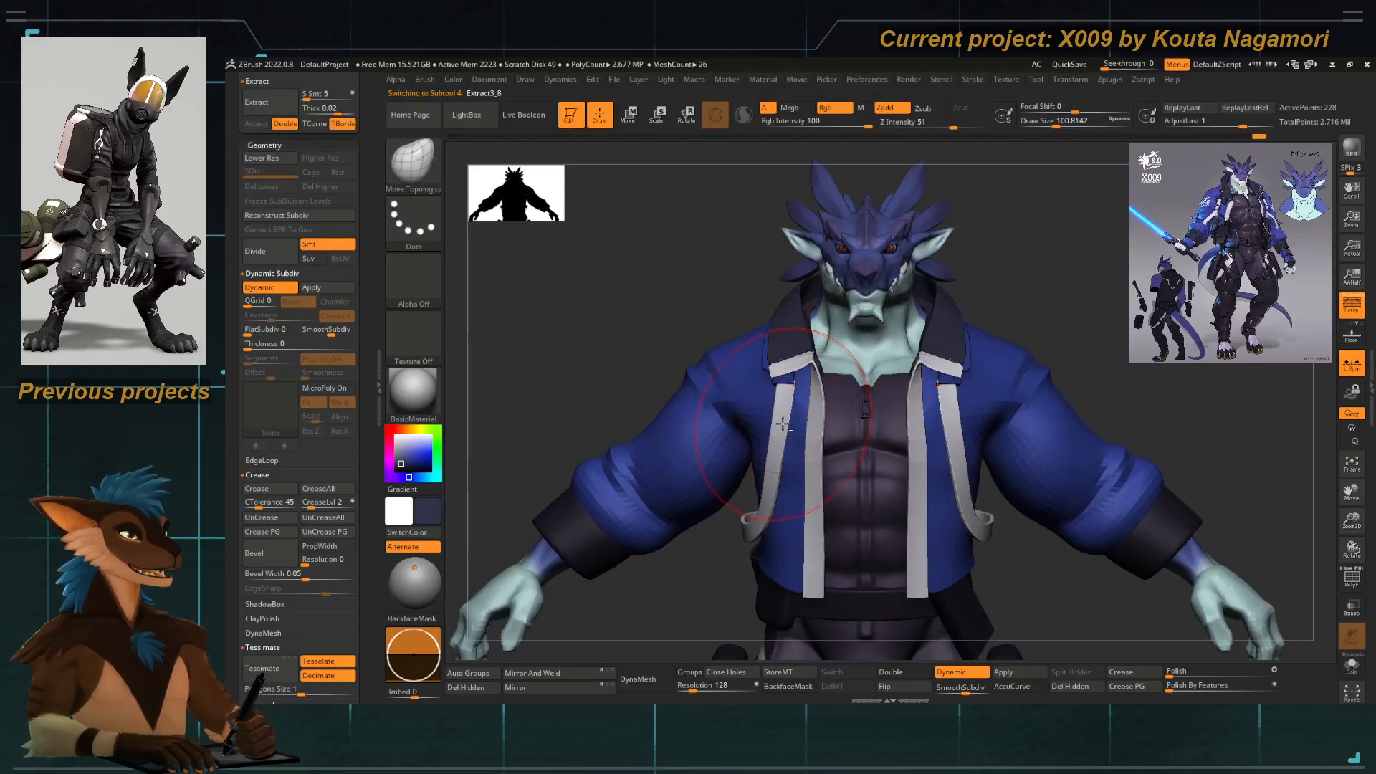
left_click_drag(806, 374, 797, 375)
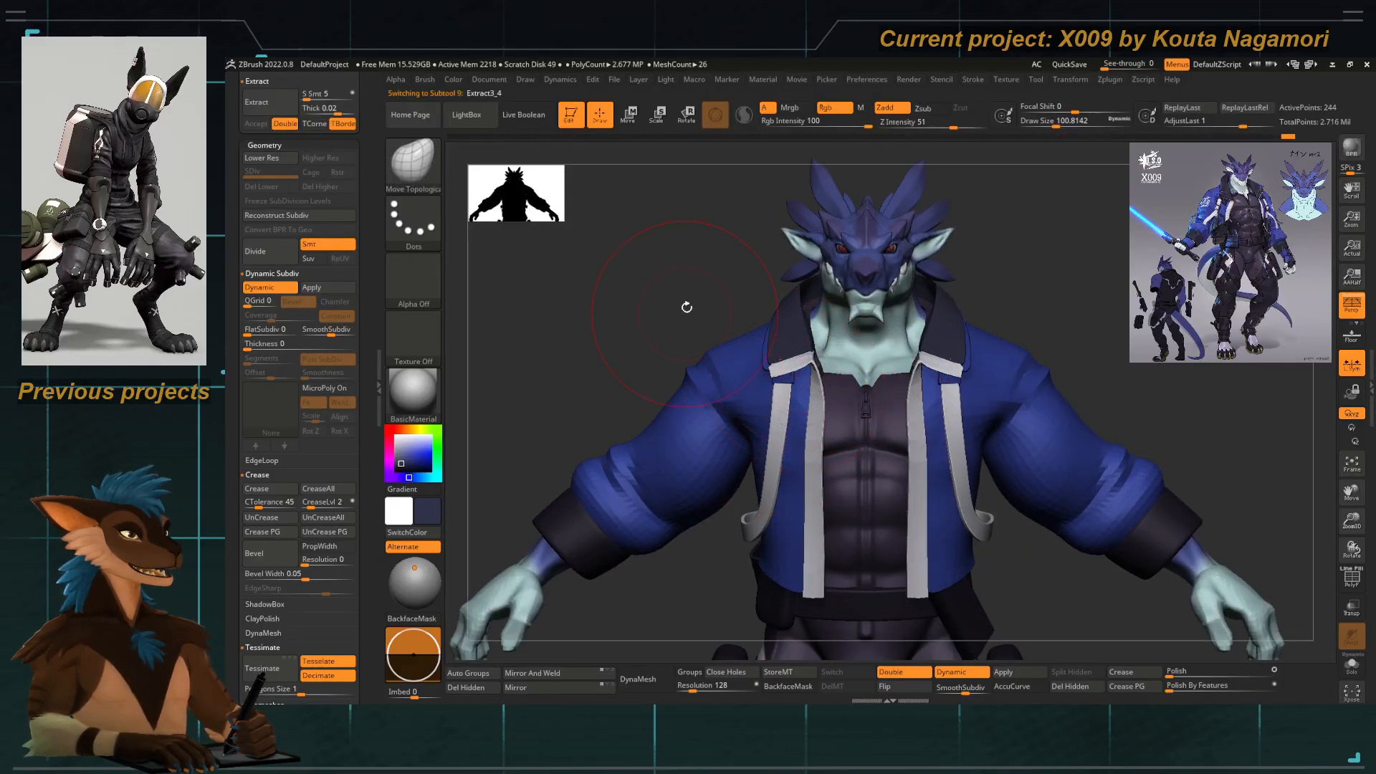
Return to the shoulder strips and refine their front tips under the white collar trim with a draw size of about 59.
mouse_move(686, 307)
left_mouse_down()
mouse_move(692, 223)
mouse_move(706, 308)
left_mouse_up()
left_click_drag(742, 447, 797, 392)
left_click(775, 379, "alt")
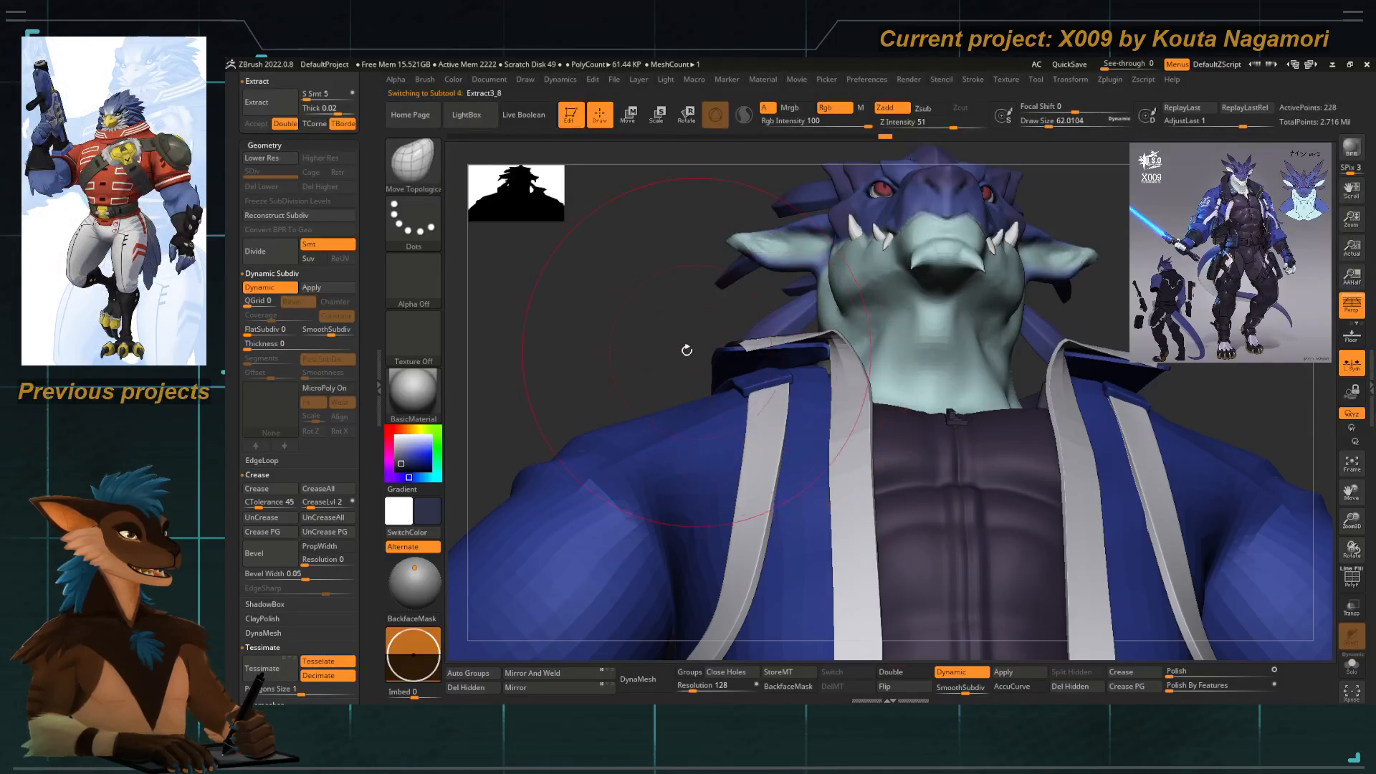
left_click_drag(686, 350, 745, 420)
key("space")
mouse_move(652, 315)
left_mouse_down()
mouse_move(690, 378)
mouse_move(623, 276)
mouse_move(611, 291)
mouse_move(635, 301)
mouse_move(626, 306)
mouse_move(675, 316)
mouse_move(722, 358)
left_mouse_up()
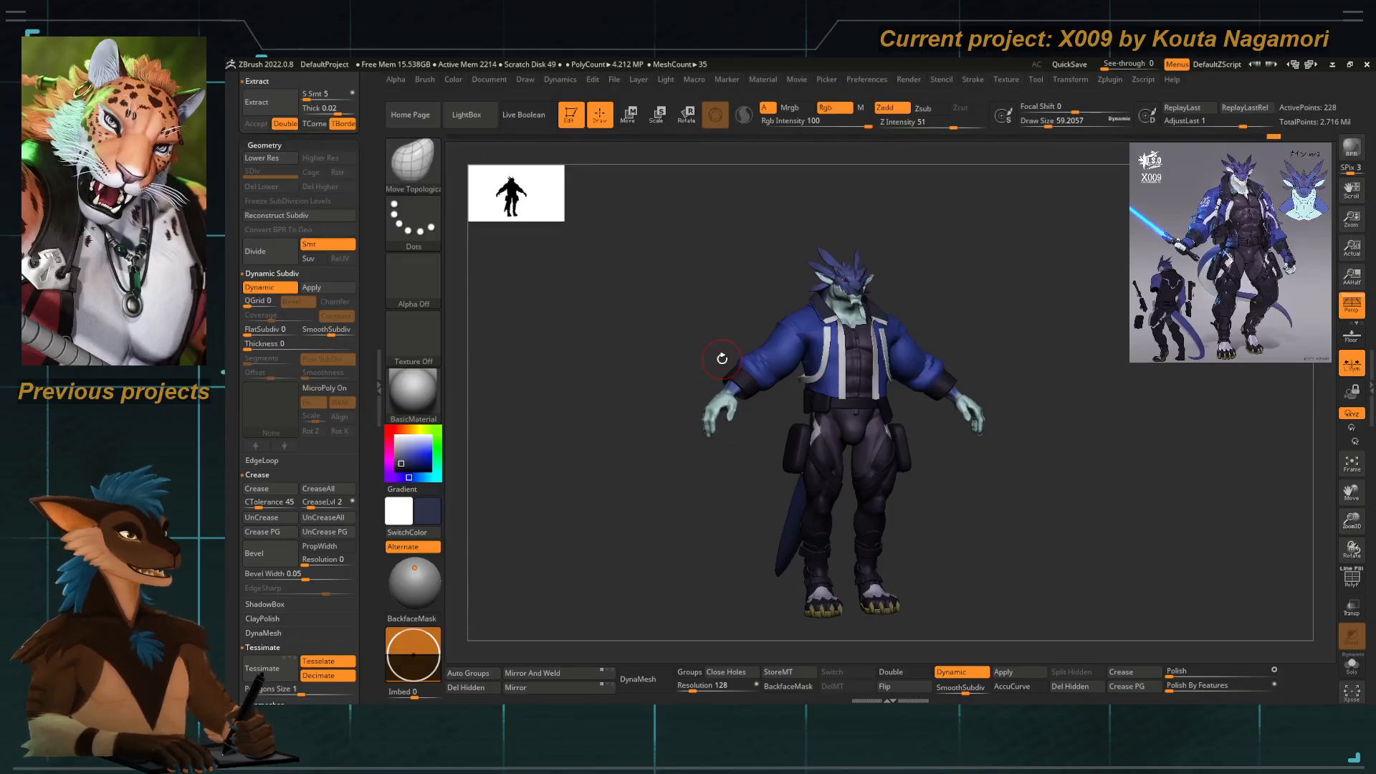
mouse_move(630, 393)
left_mouse_down("shift")
mouse_move(721, 464)
mouse_move(653, 474)
left_mouse_up("shift")
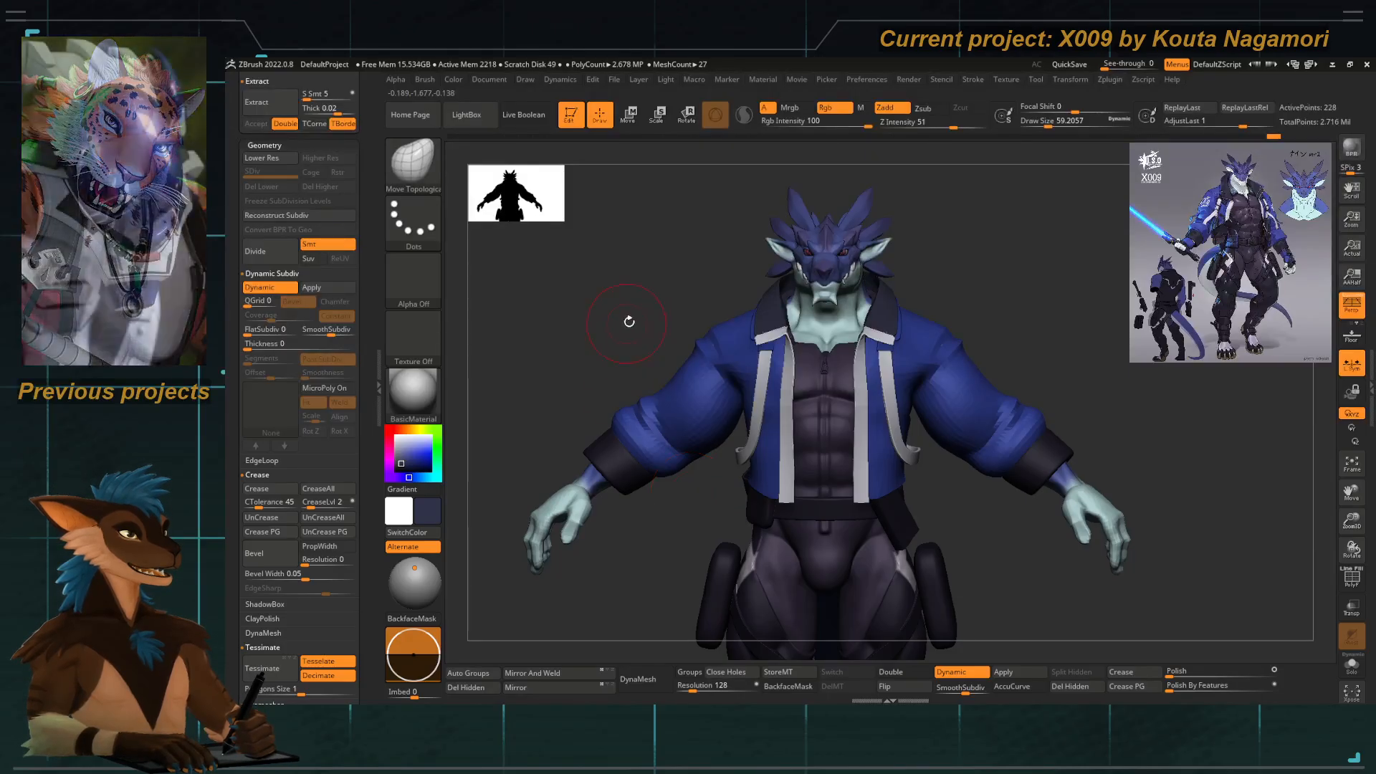
Select the blue jacket and adjust its front around the collar and harness straps with a draw size of about 46.
left_click_drag(630, 319, 706, 399)
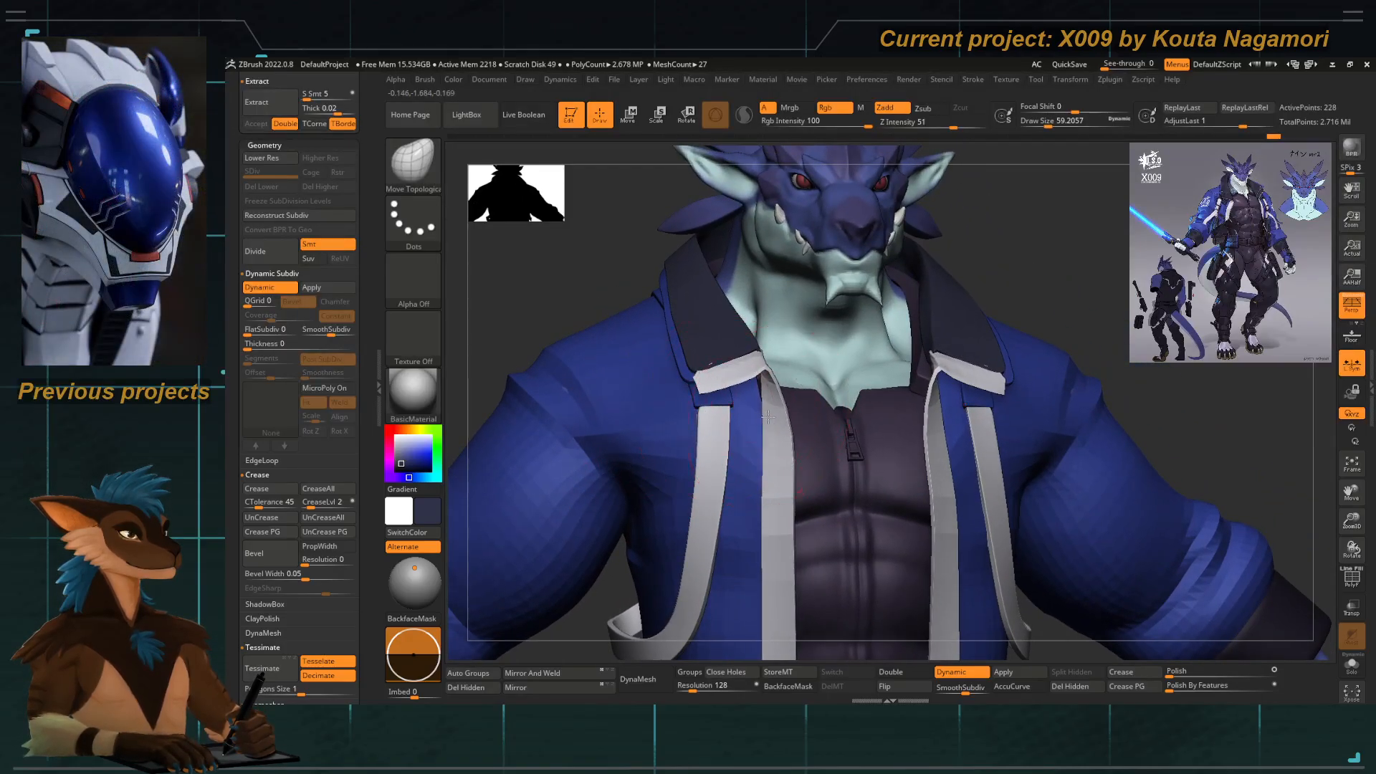
left_click(708, 401, "alt")
left_click_drag(590, 301, 601, 301)
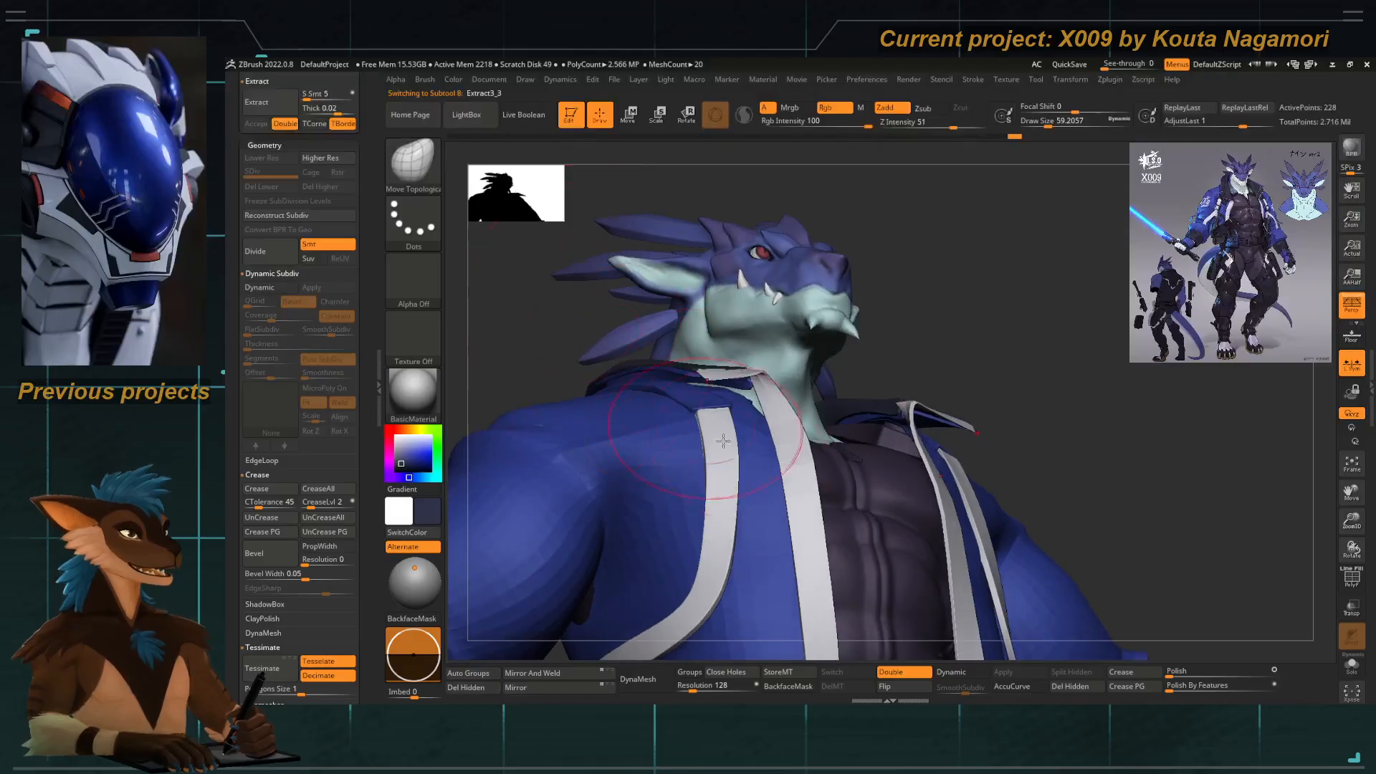
left_click(741, 399, "alt")
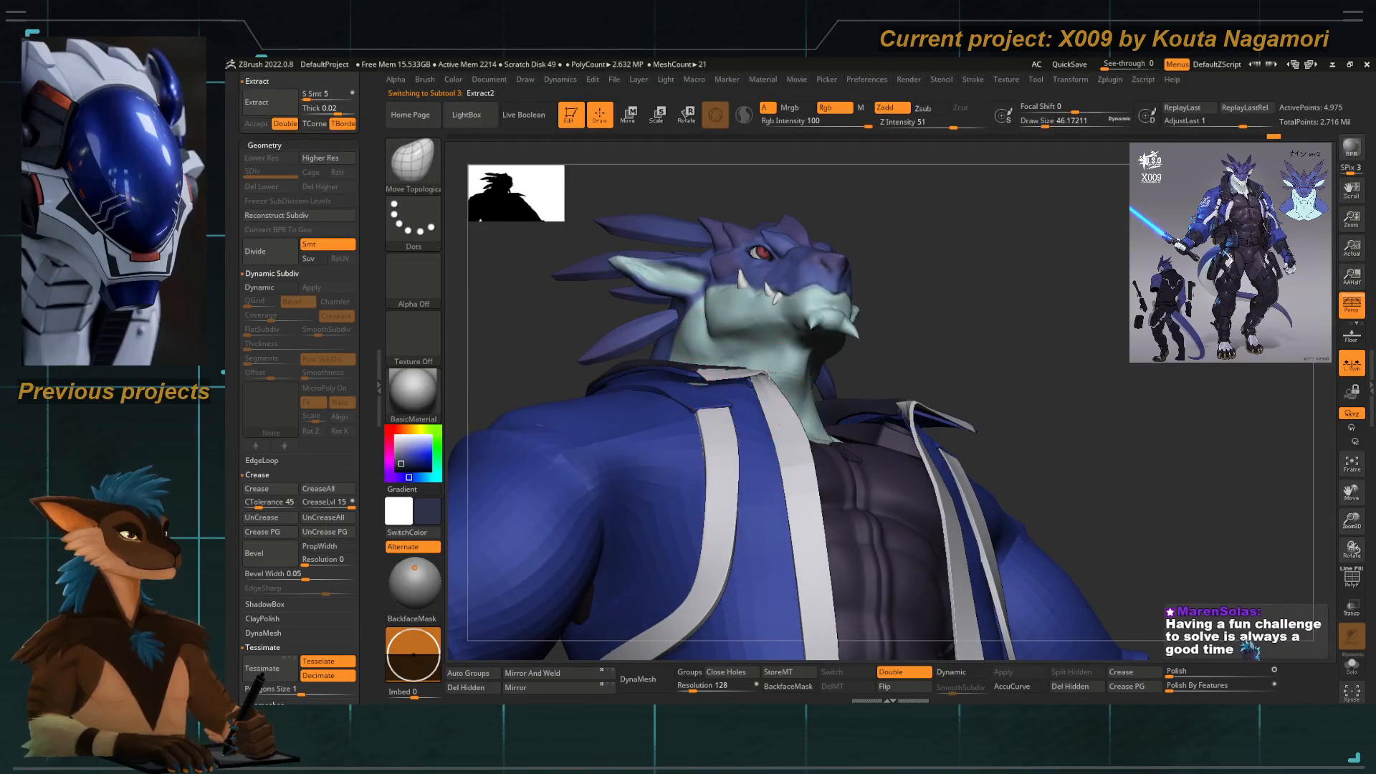
left_click_drag(592, 312, 825, 399)
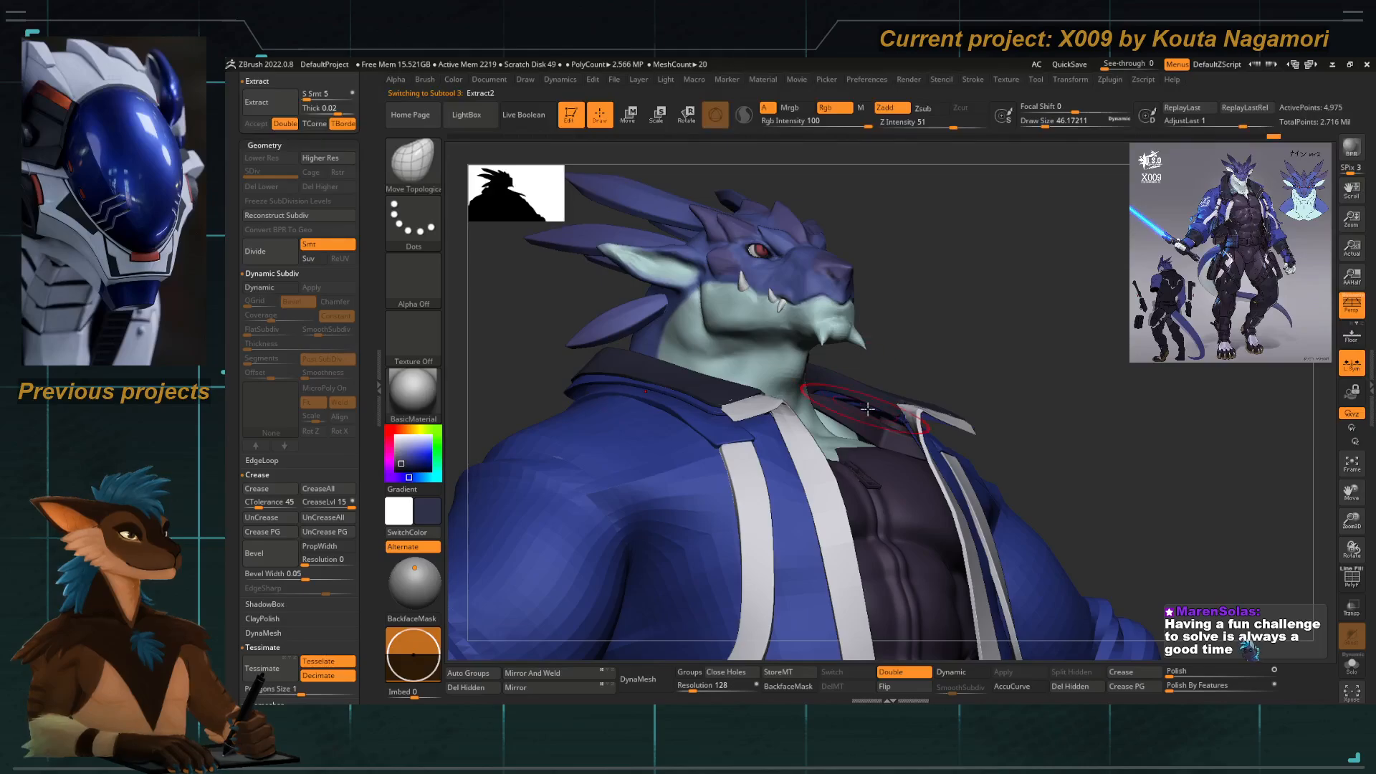
left_click_drag(884, 362, 689, 368)
mouse_move(639, 330)
left_mouse_down()
mouse_move(621, 329)
mouse_move(624, 340)
left_mouse_up()
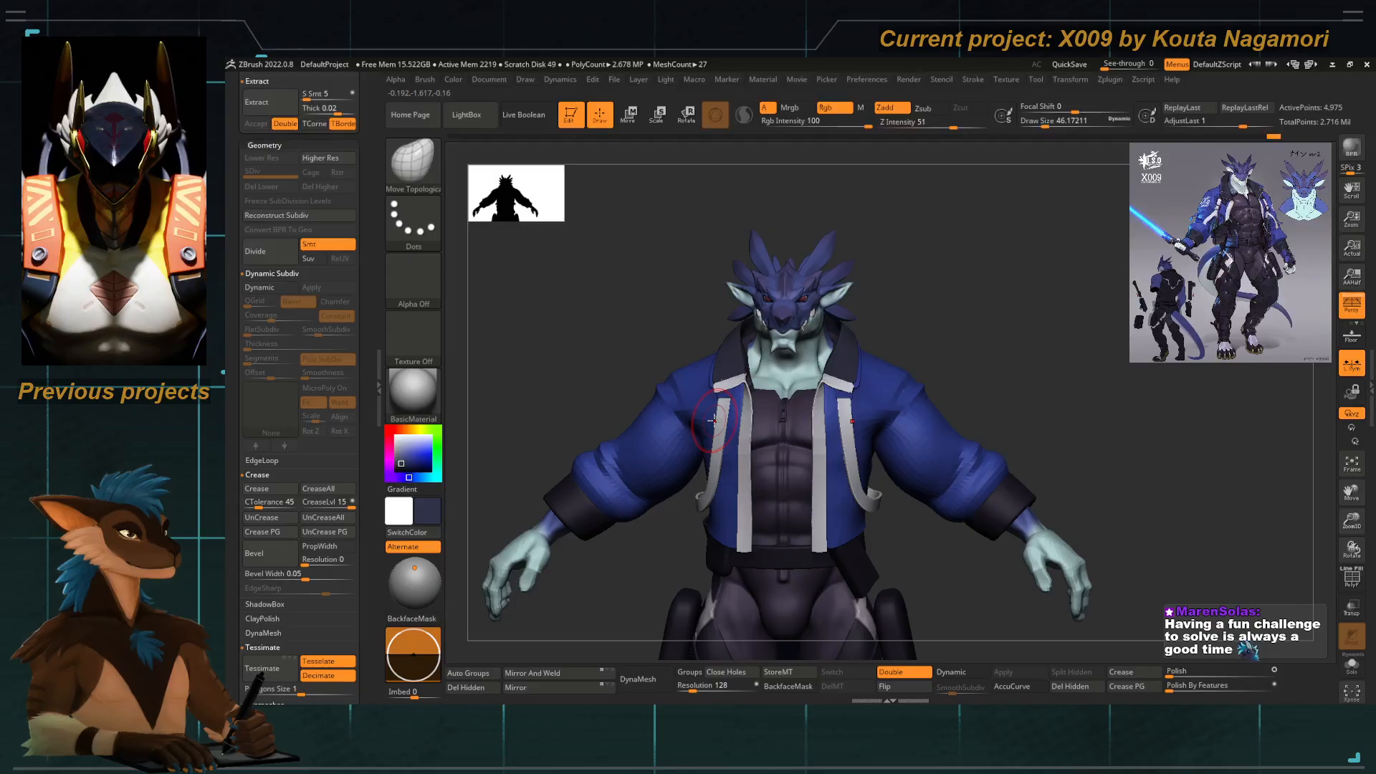
left_click_drag(713, 420, 708, 441)
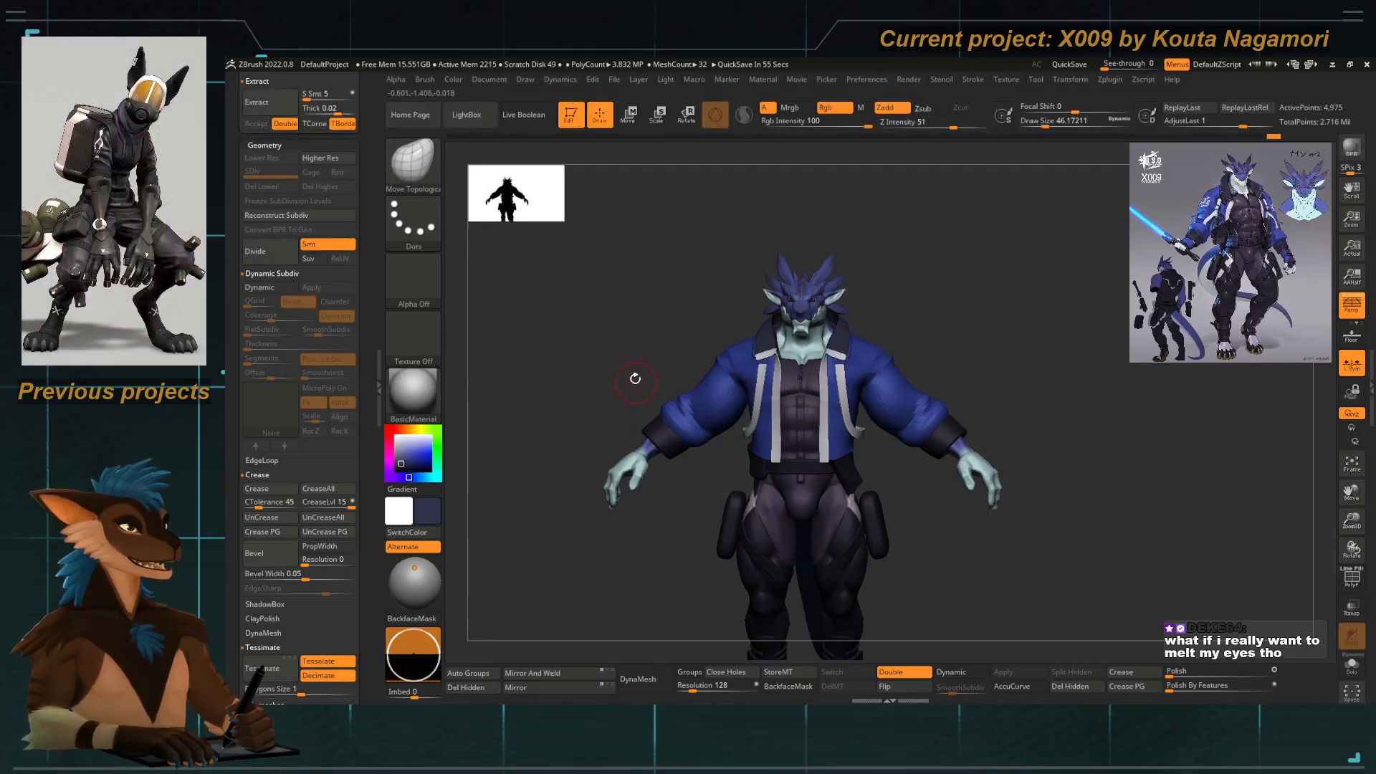
Select the harness straps, insert a QCube on each side of the chest, turn off dynamic subdivision and show the polyframe.
left_click_drag(651, 371, 672, 485)
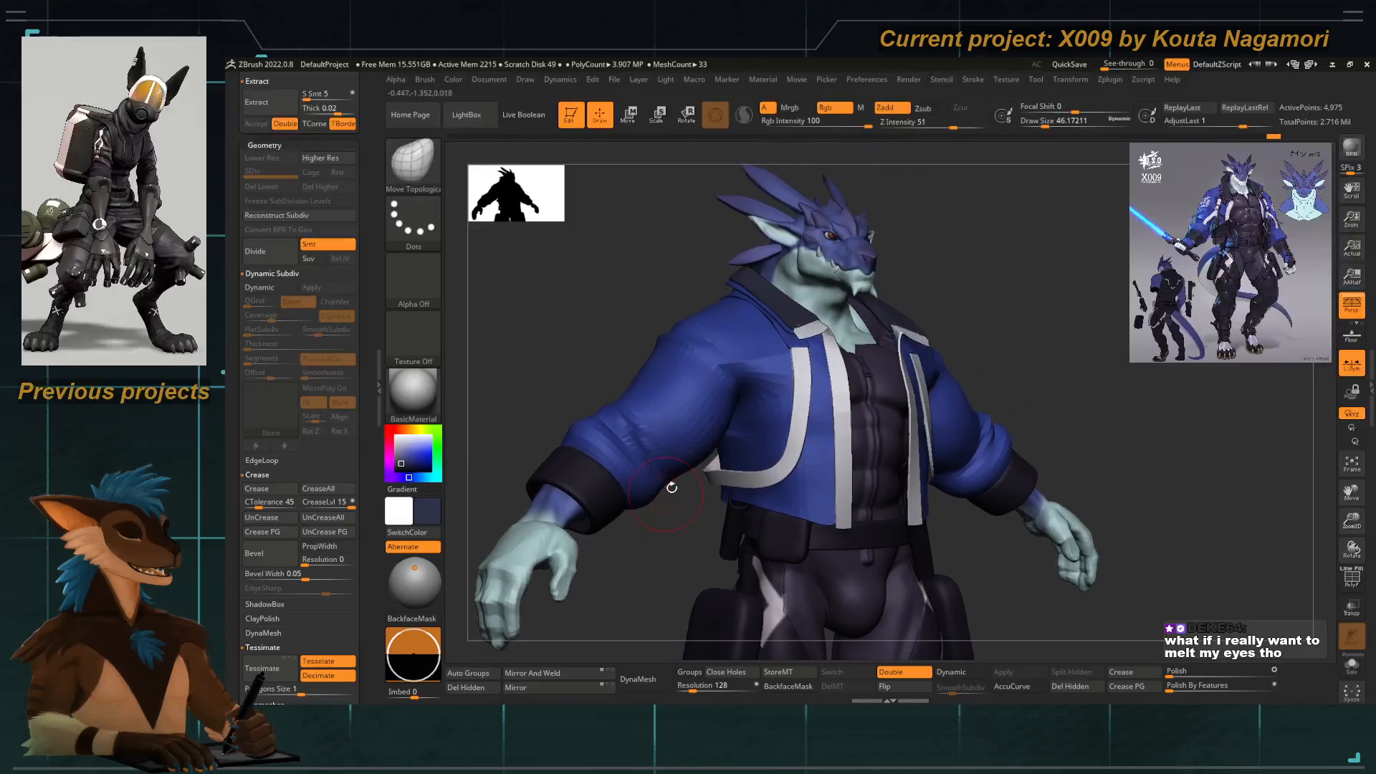
left_click(735, 441, "alt")
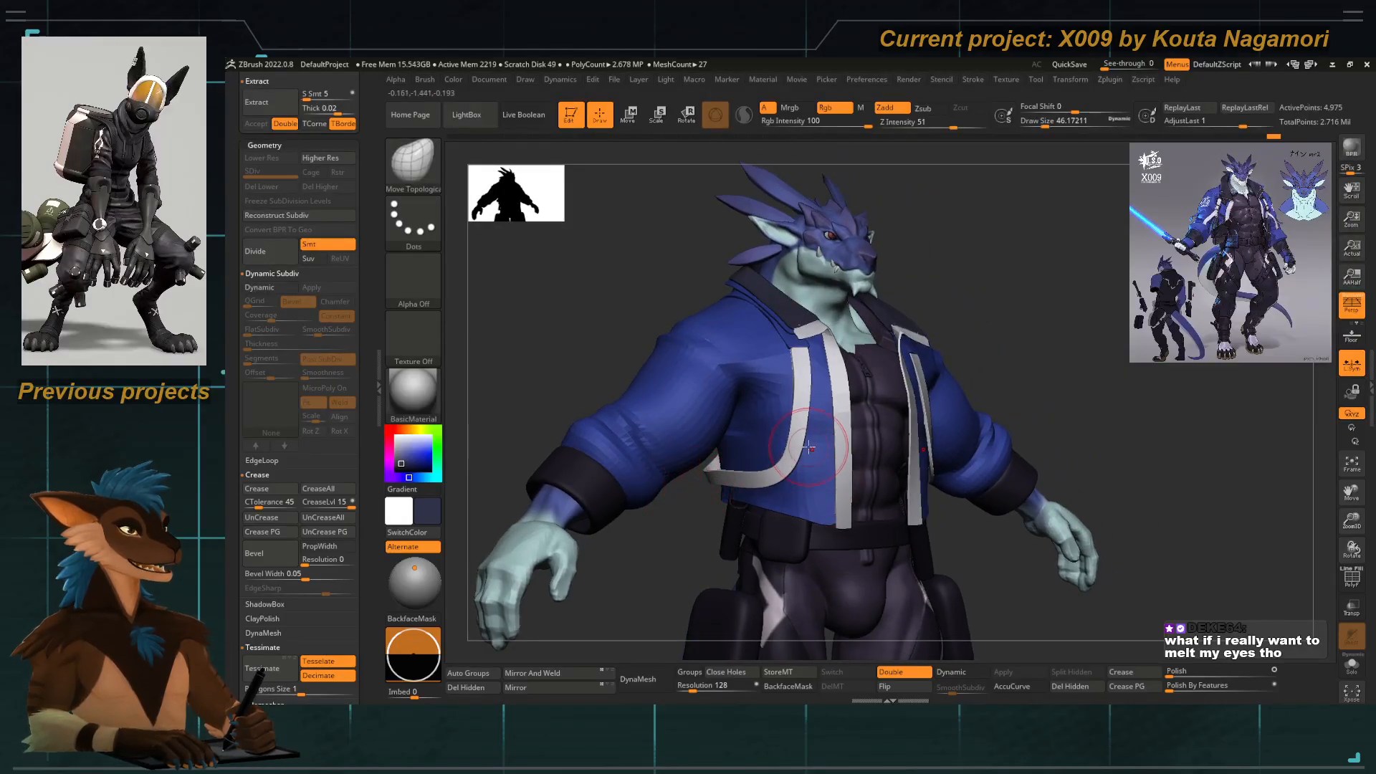
left_click(1353, 579)
left_click(1352, 582)
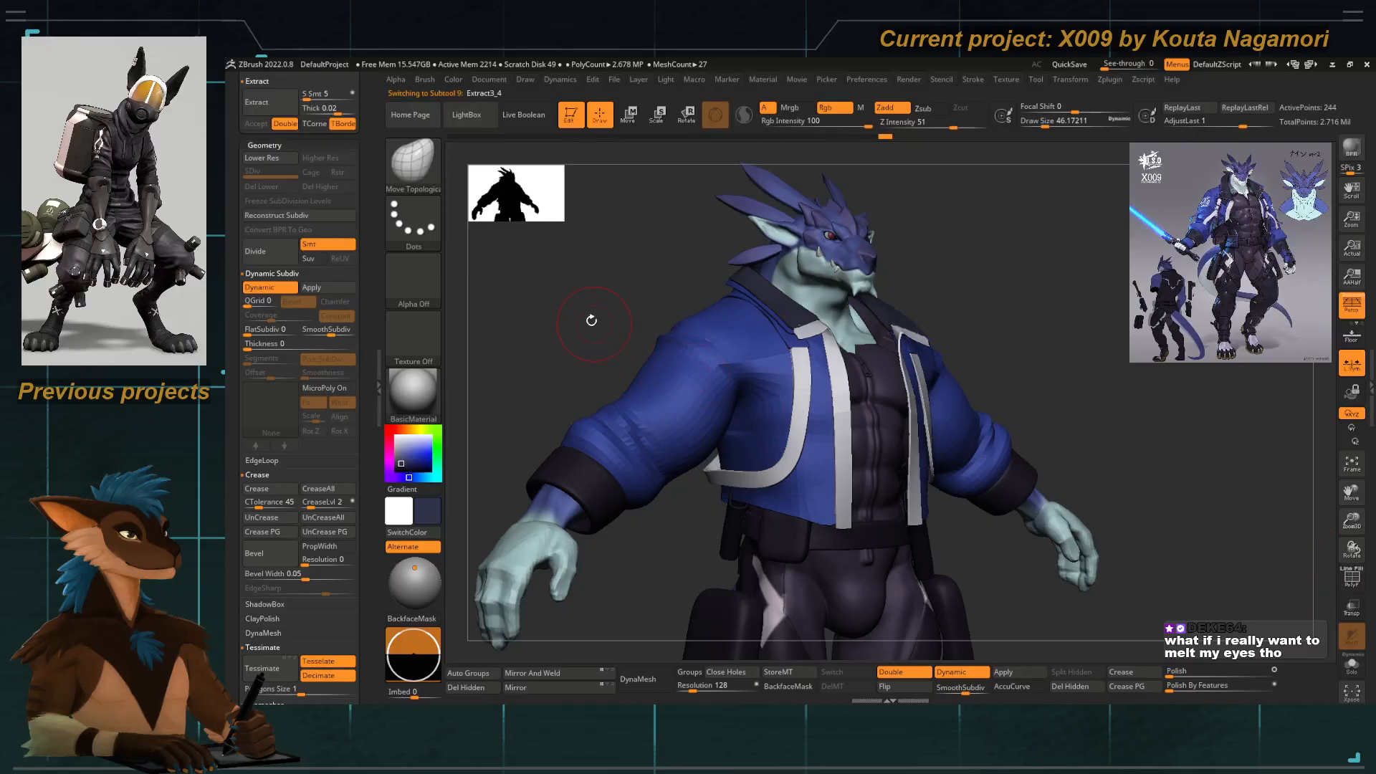
left_click_drag(591, 320, 706, 384)
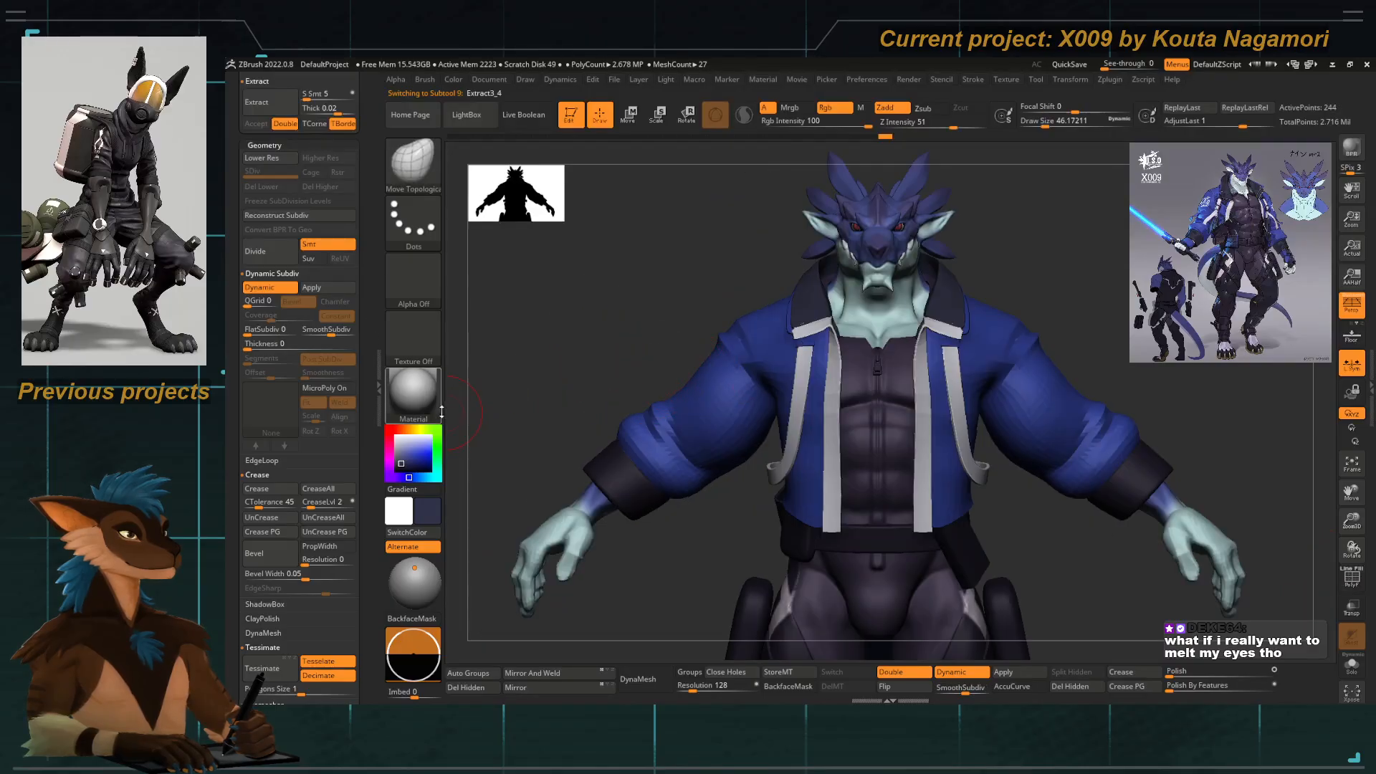
key("b")
left_click(576, 470)
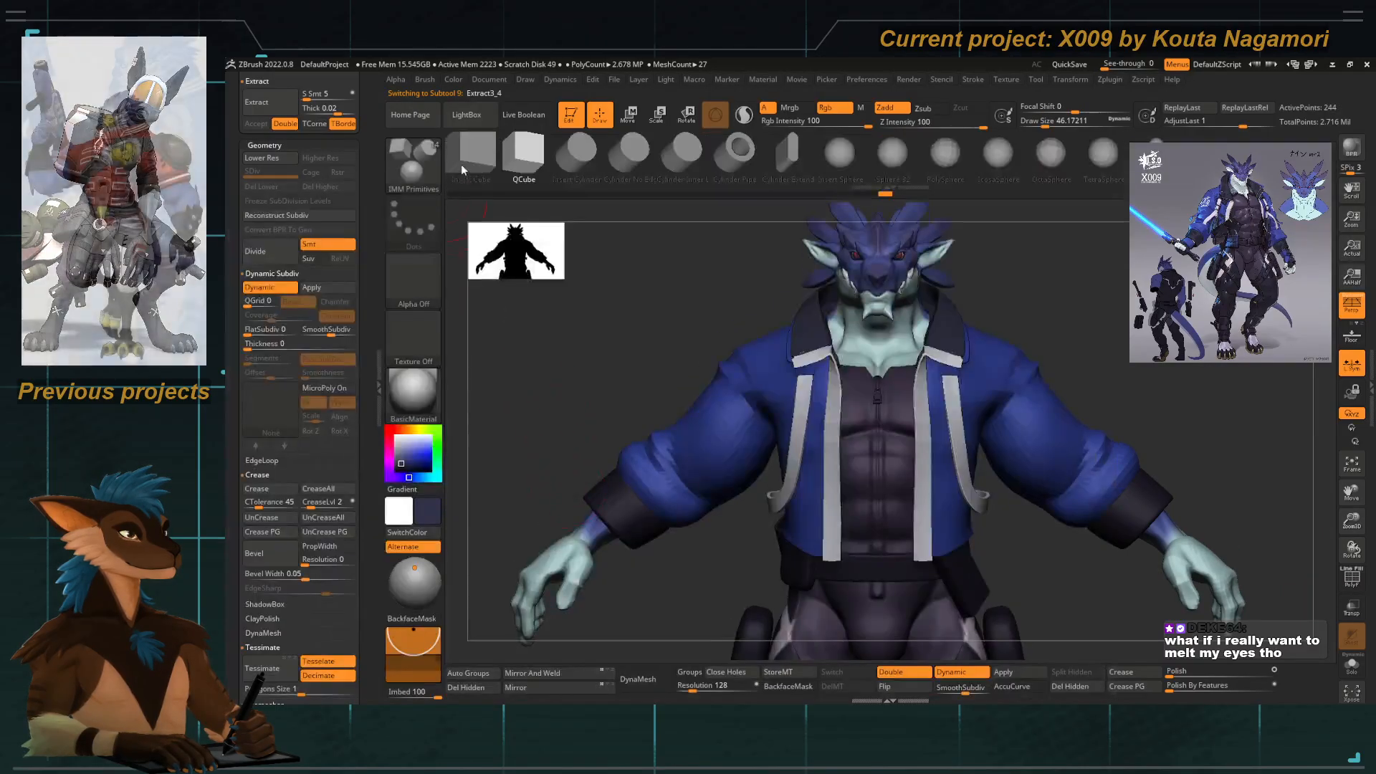
key("shift+d")
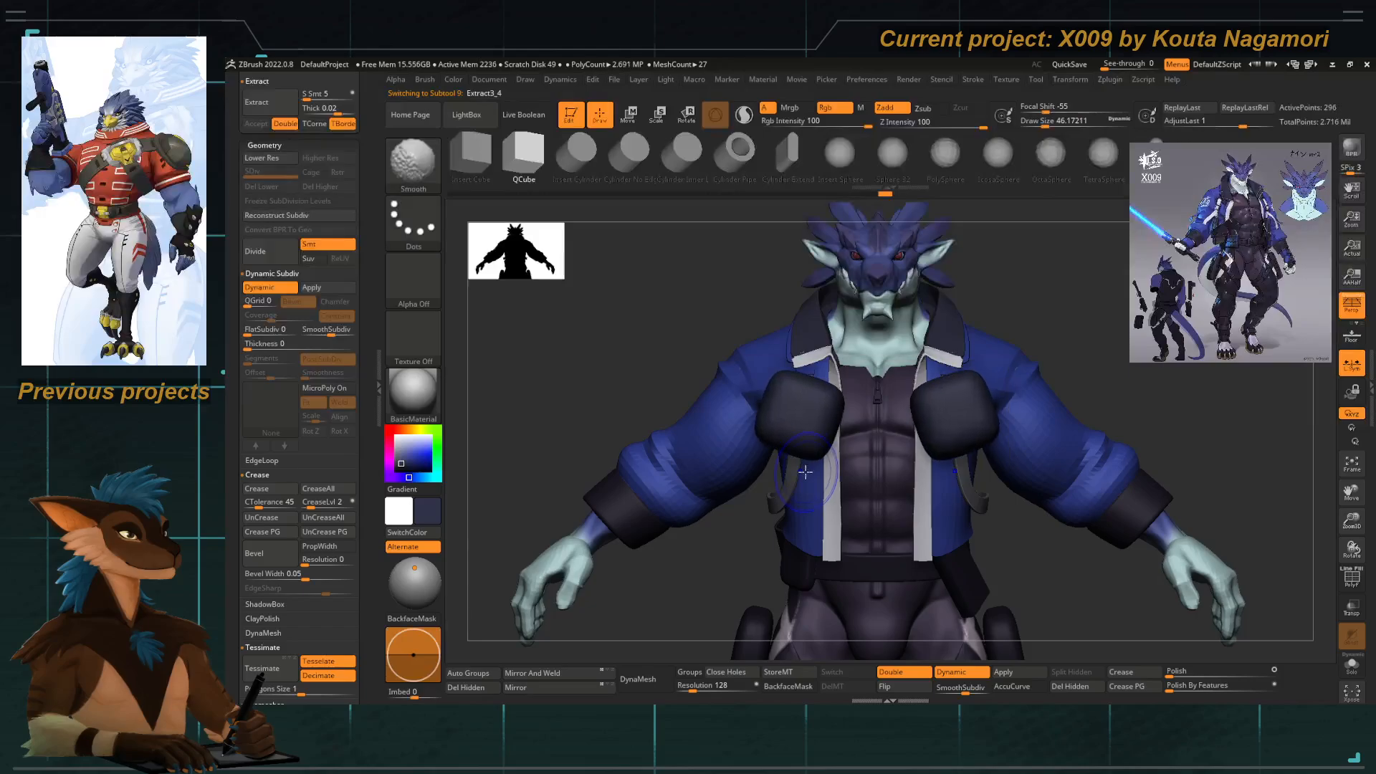
left_click(1350, 586)
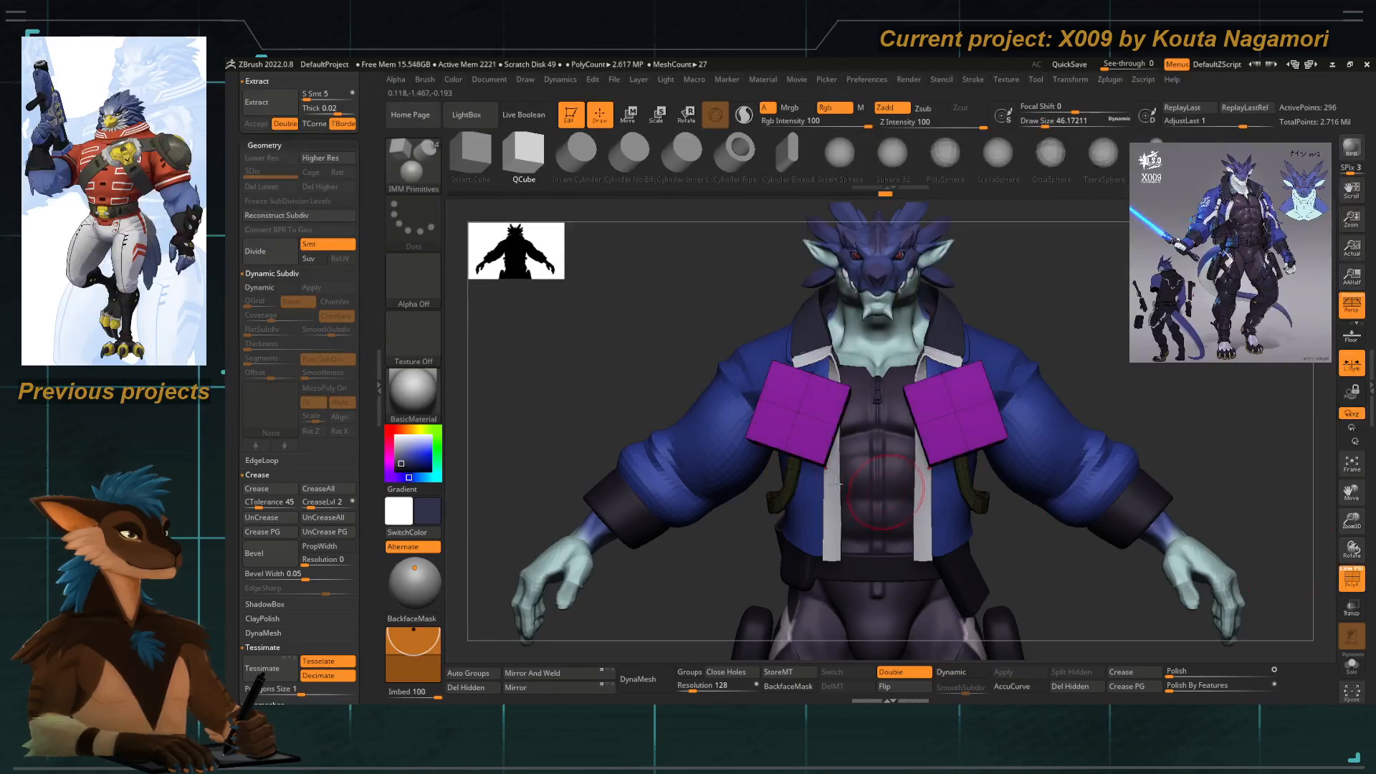
Split the unmasked chest cubes off from the harness straps into their own subtool and select it.
key("w")
scroll(365, 457, "up", 10)
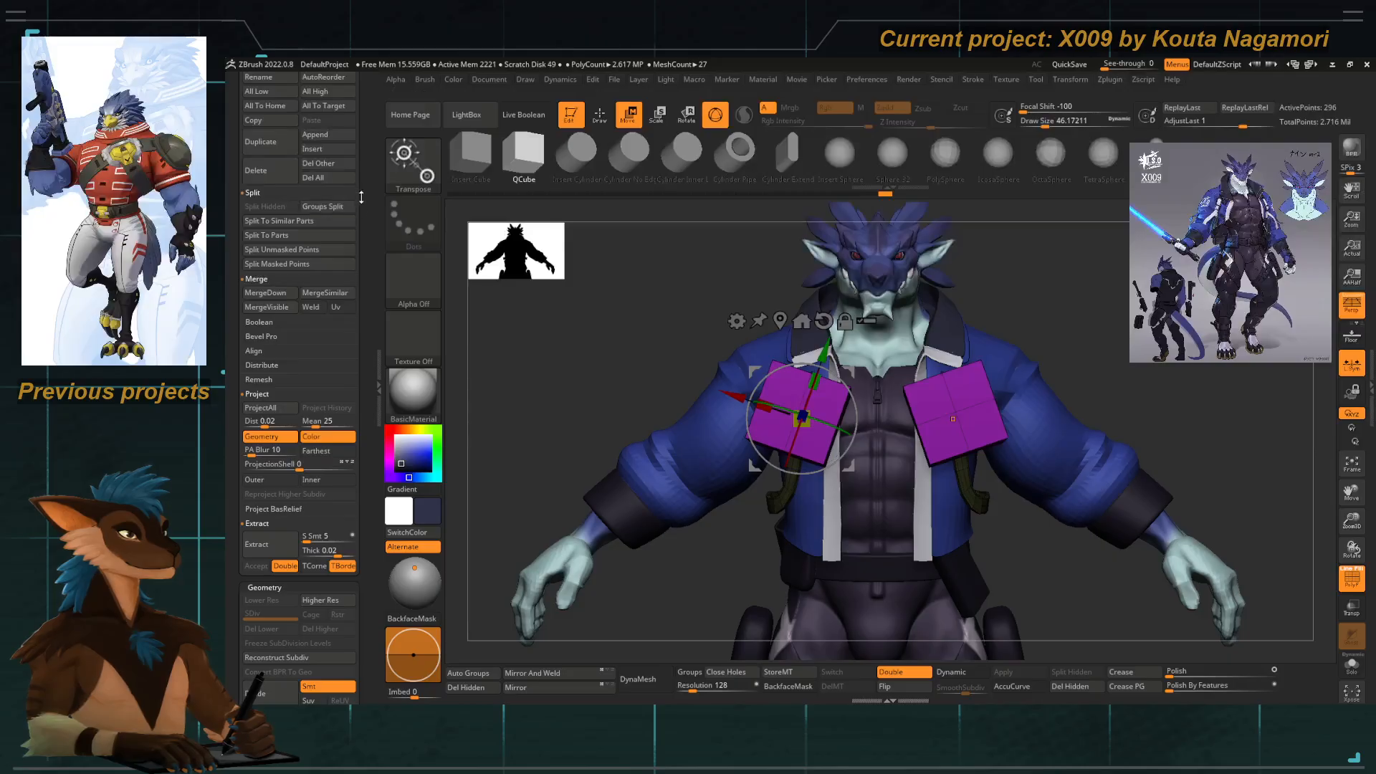
scroll(361, 197, "up", 5)
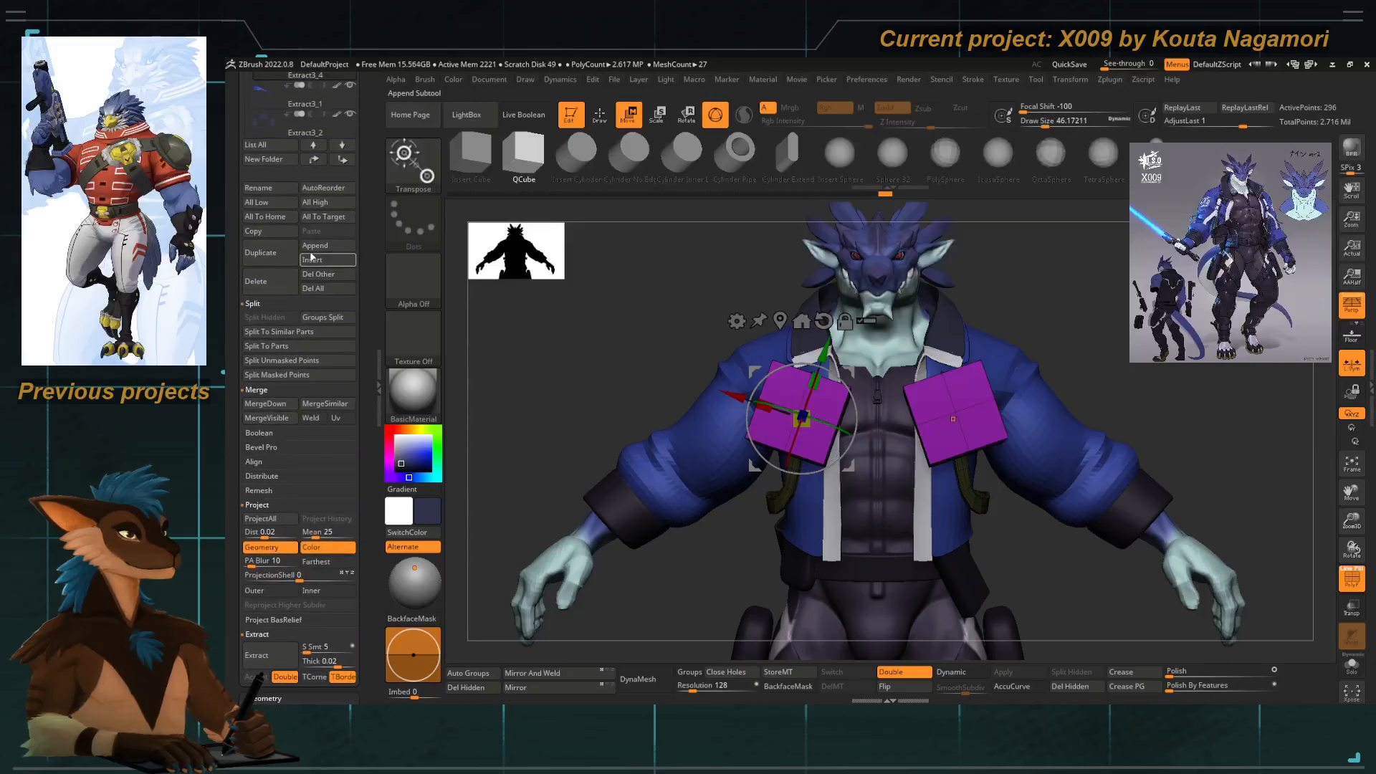
left_click(267, 360)
key("Down")
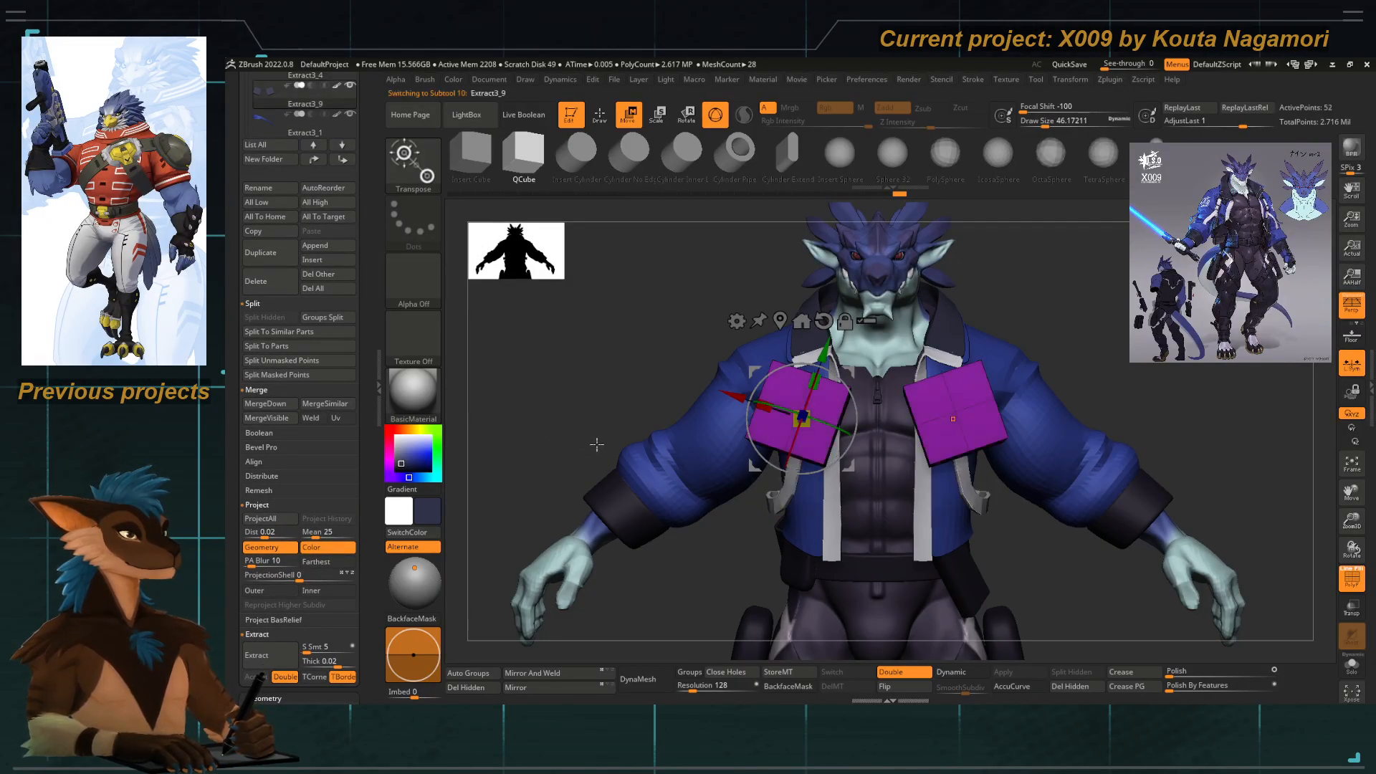
Square one chest cube up to the world axes, and mirror and weld it to the other side.
left_click(821, 324)
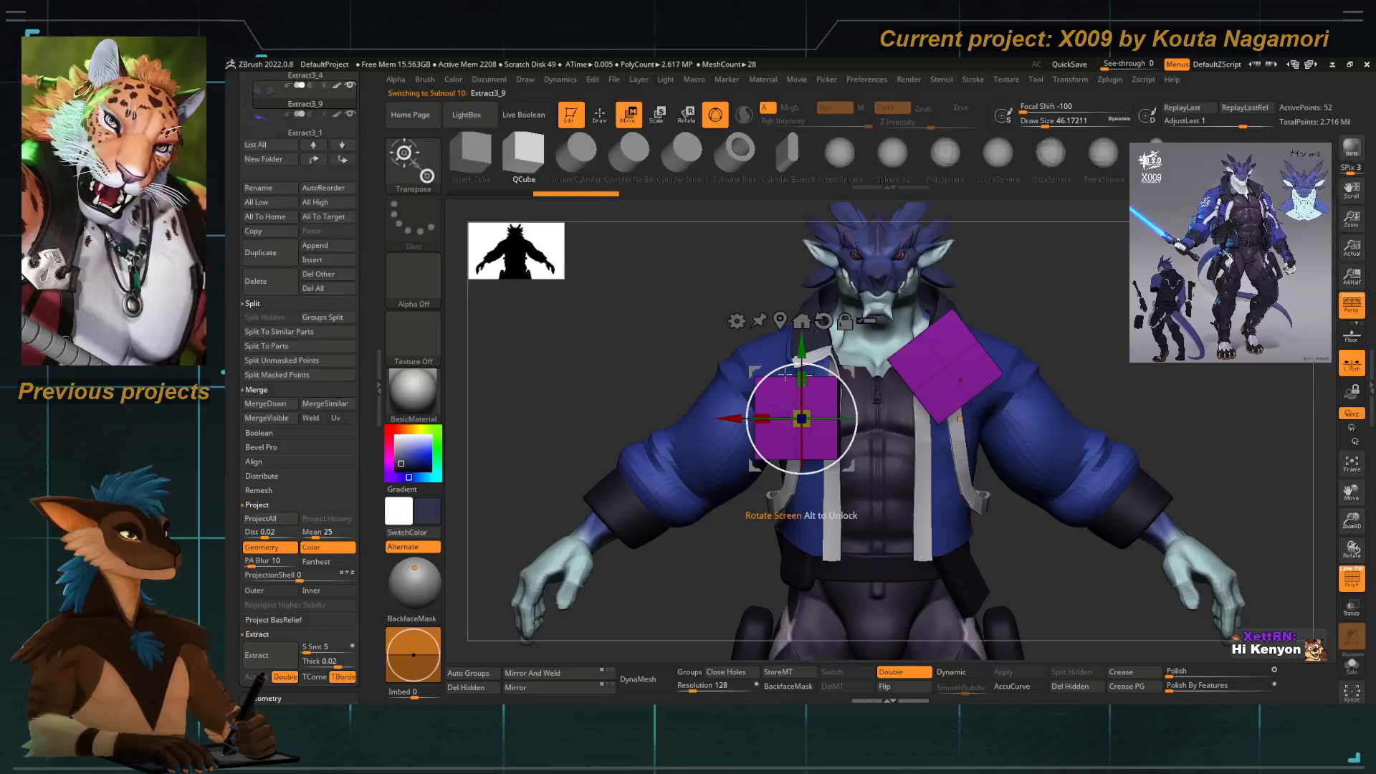
key("ctrl+z")
key("ctrl+z")
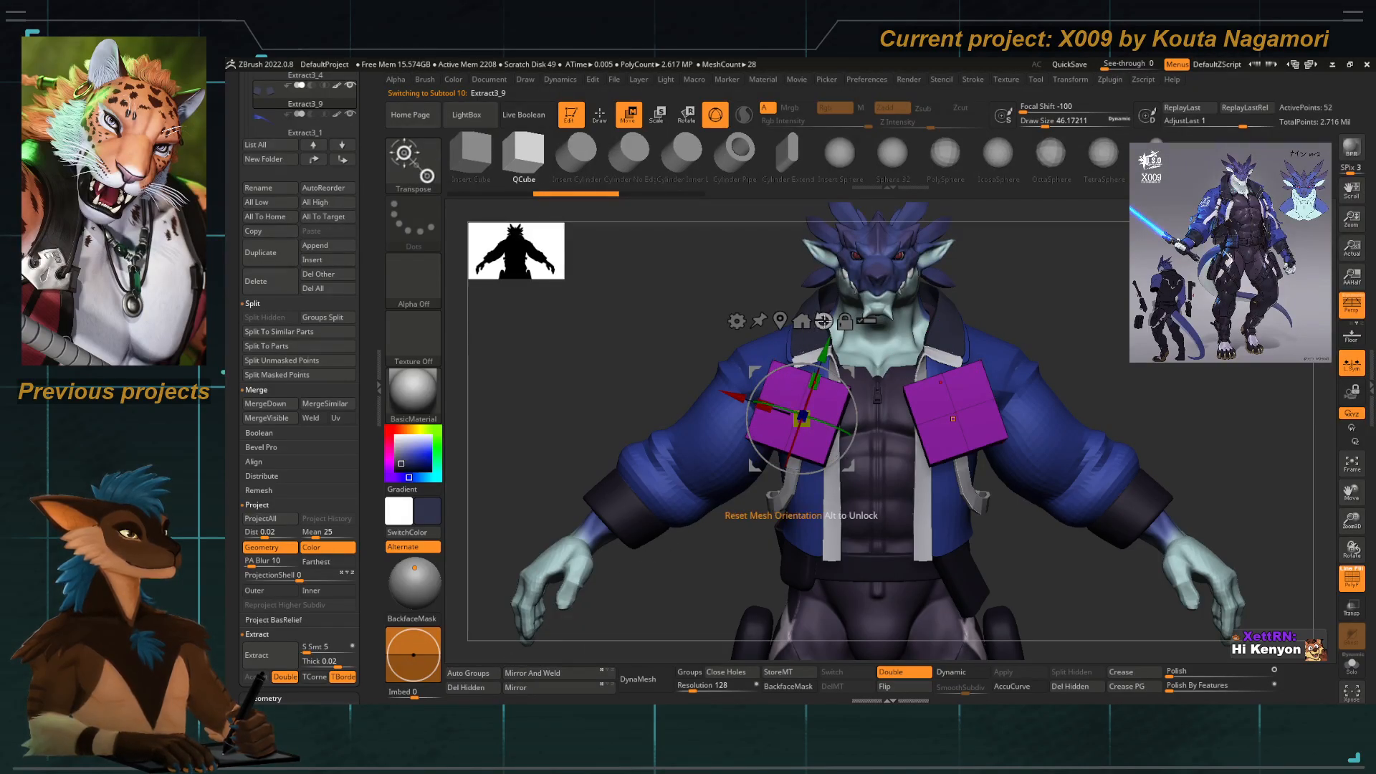
key("ctrl+shift+z")
key("ctrl+shift+z")
left_click(554, 674)
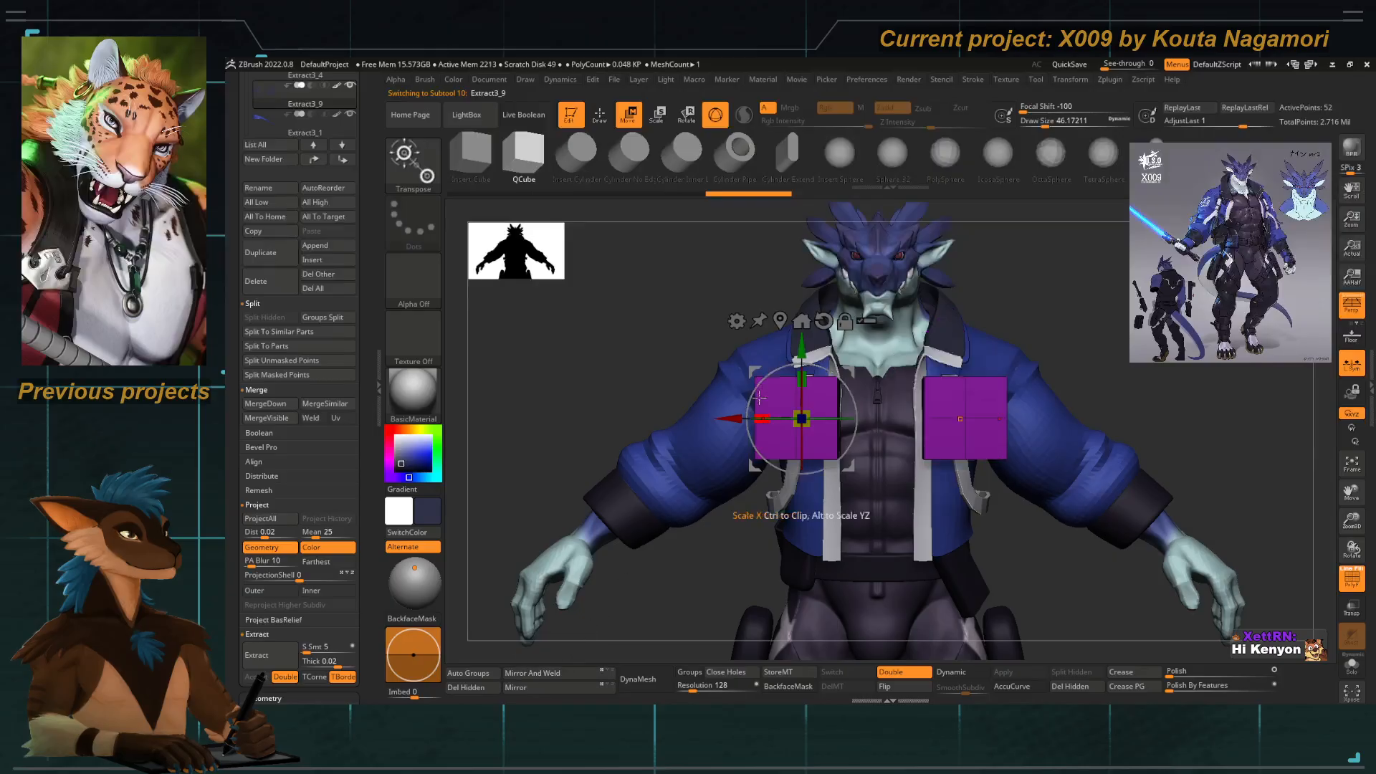
Turn off the polyframe and fill the two chest cubes with white.
left_click_drag(643, 349, 1129, 527)
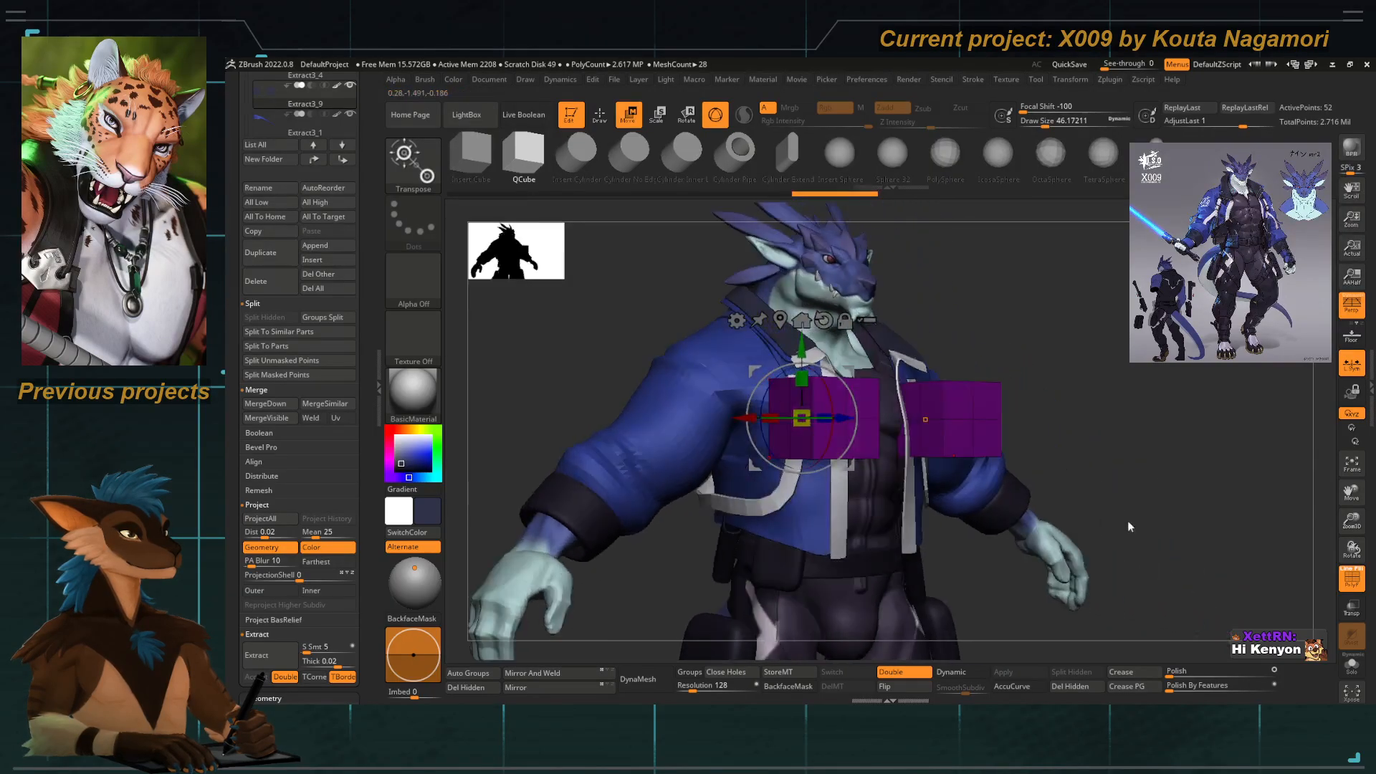
left_click(1348, 582)
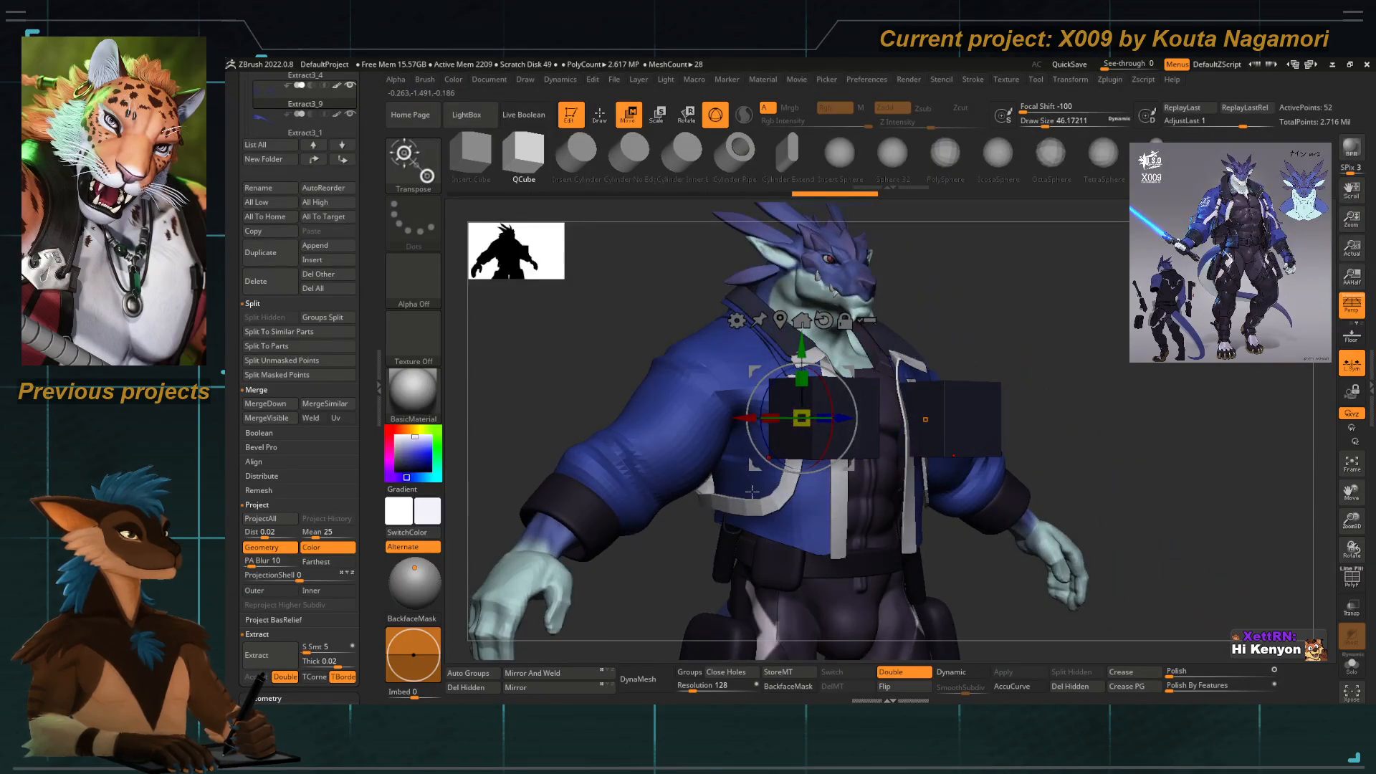
left_click(453, 82)
left_click(481, 334)
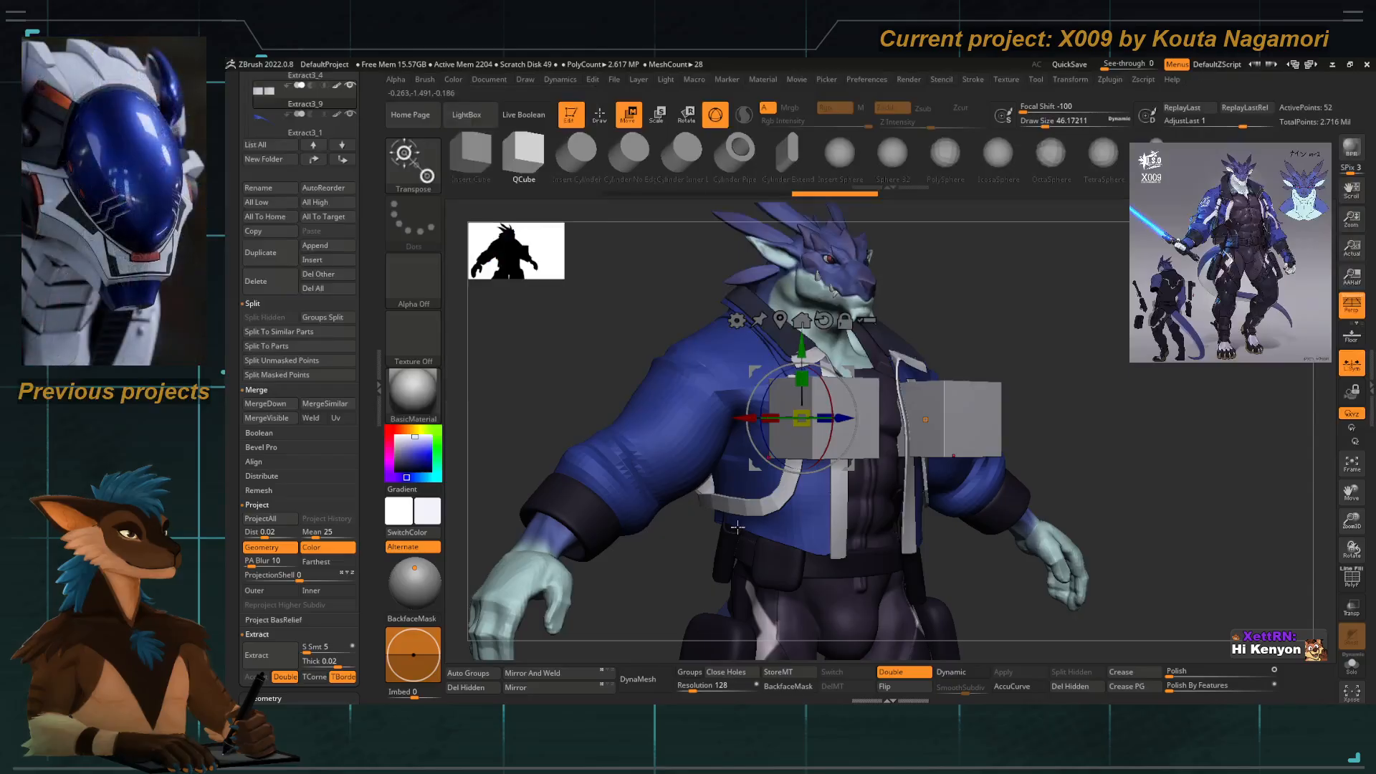
Scale the chest cubes narrower across their width into slim upright blocks over the side harness straps.
key("b")
key("s")
key("t")
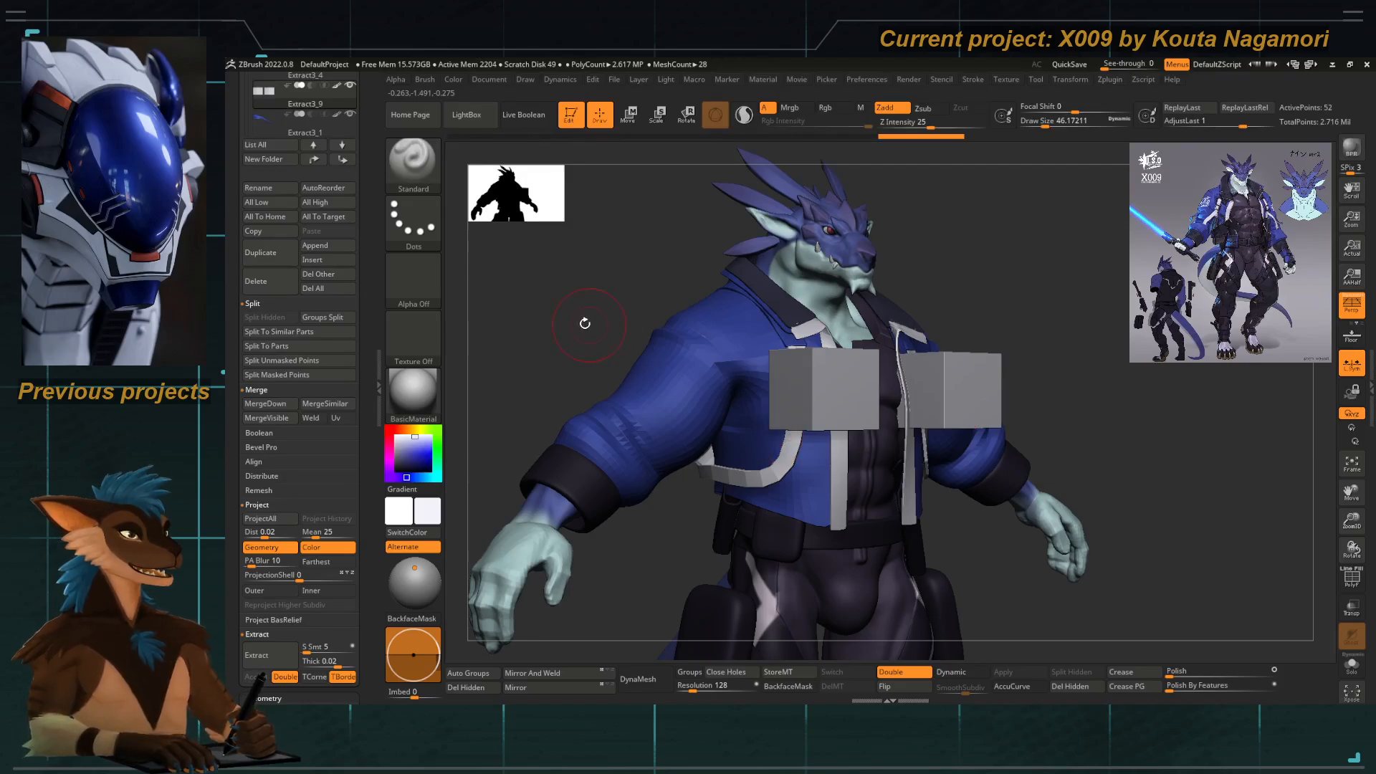
left_click_drag(583, 320, 723, 323, "shift")
key("e")
left_click_drag(838, 388, 803, 389)
left_click_drag(889, 450, 831, 392, "shift")
left_click_drag(1272, 480, 1320, 574, "alt")
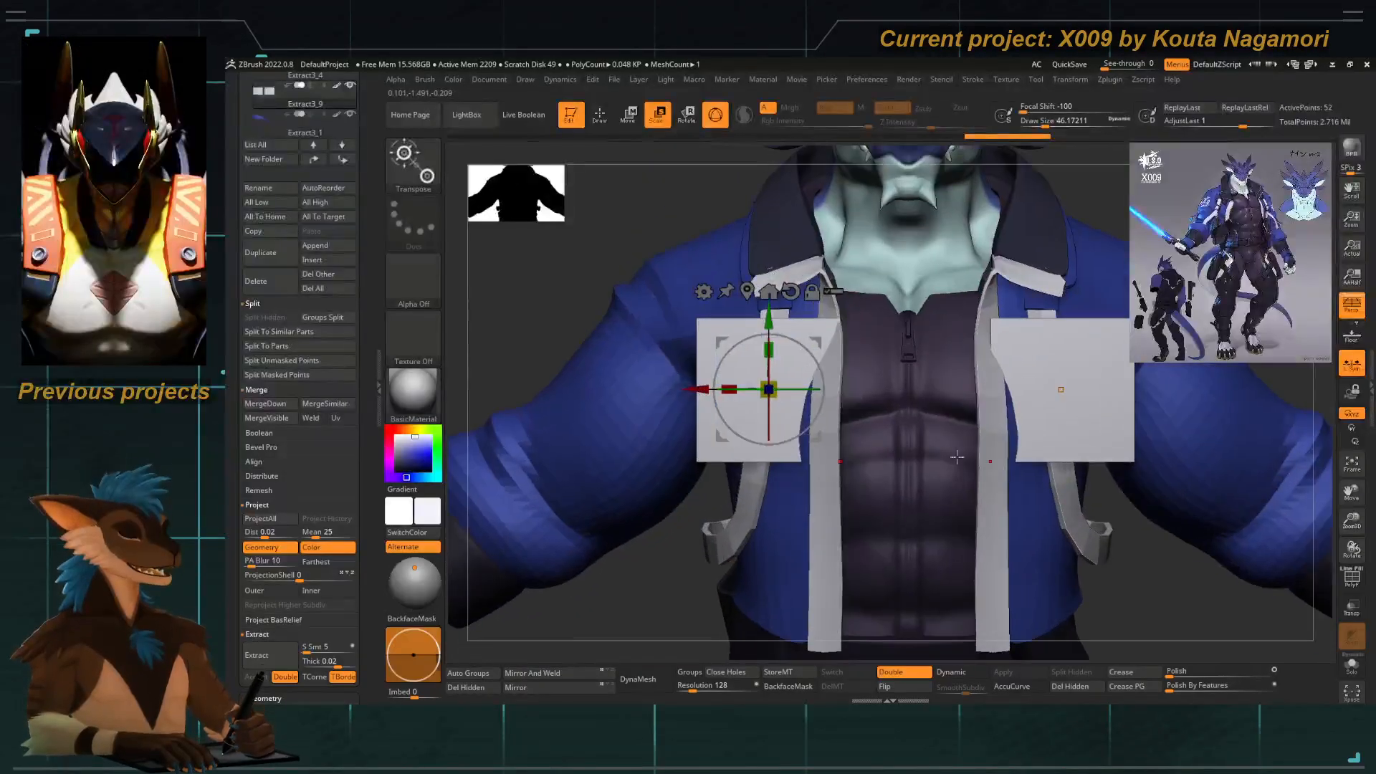
left_click_drag(732, 389, 851, 385)
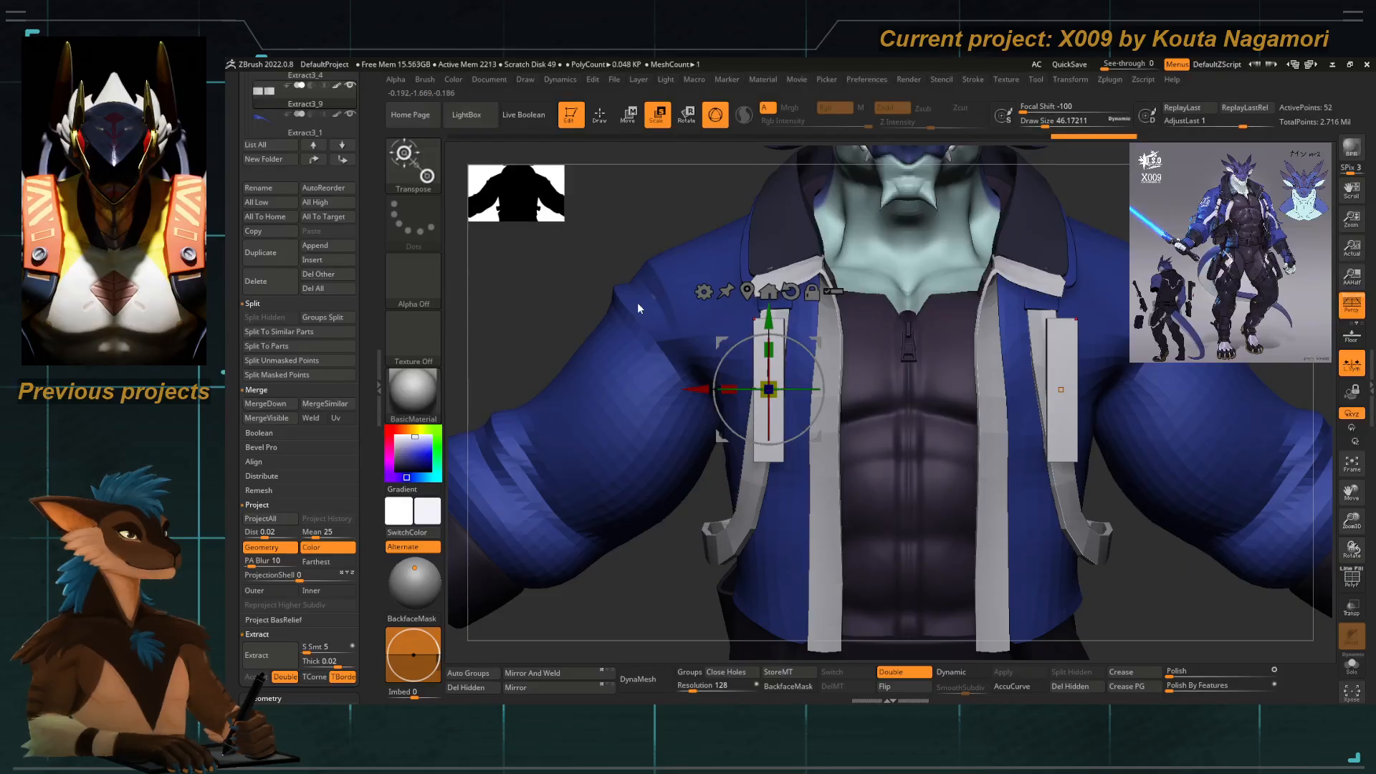
Stretch the blocks vertically from a pivot at their top edge into long strips reaching the lower jacket, with the polyframe shown.
left_click(1350, 578)
left_click_drag(763, 358, 768, 318)
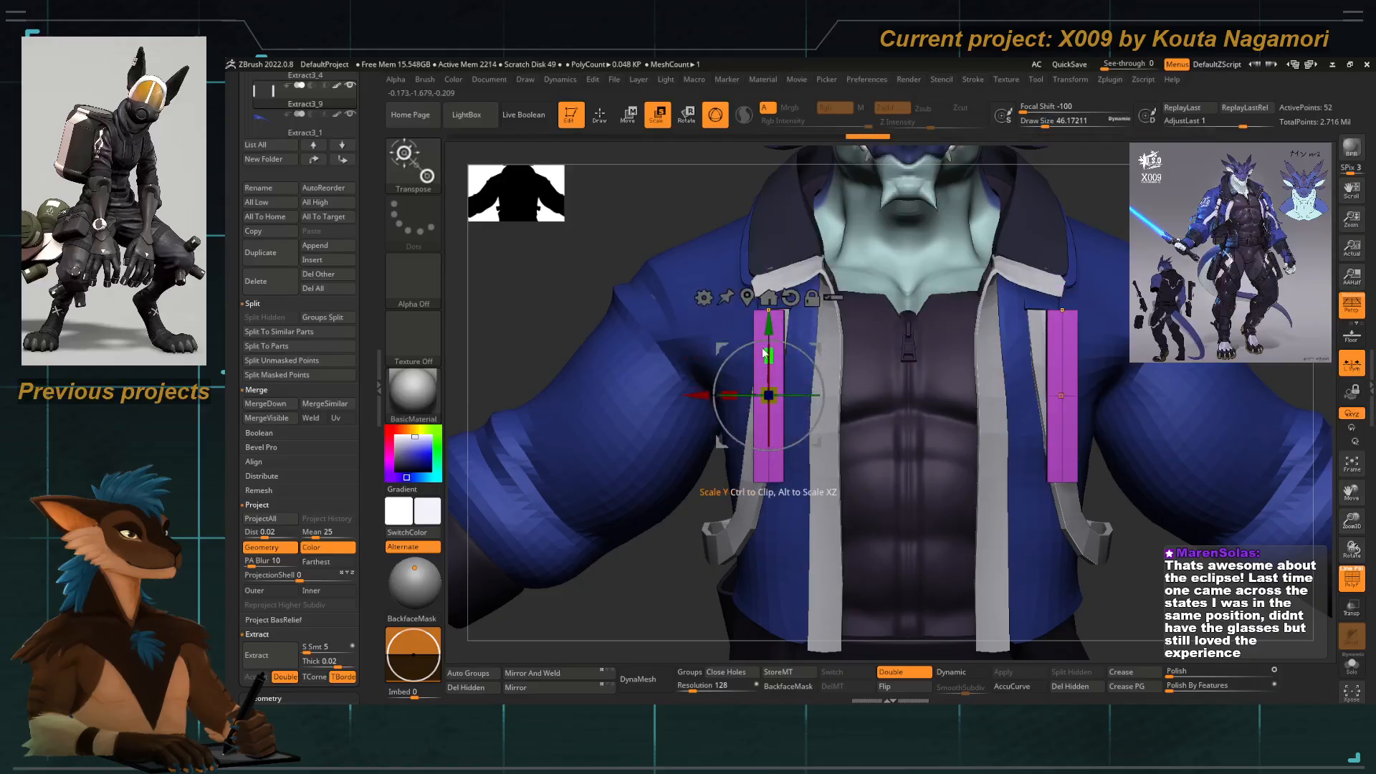
left_click_drag(766, 323, 776, 159)
mouse_move(768, 223)
left_mouse_down()
mouse_move(768, 261)
mouse_move(768, 227)
left_mouse_up()
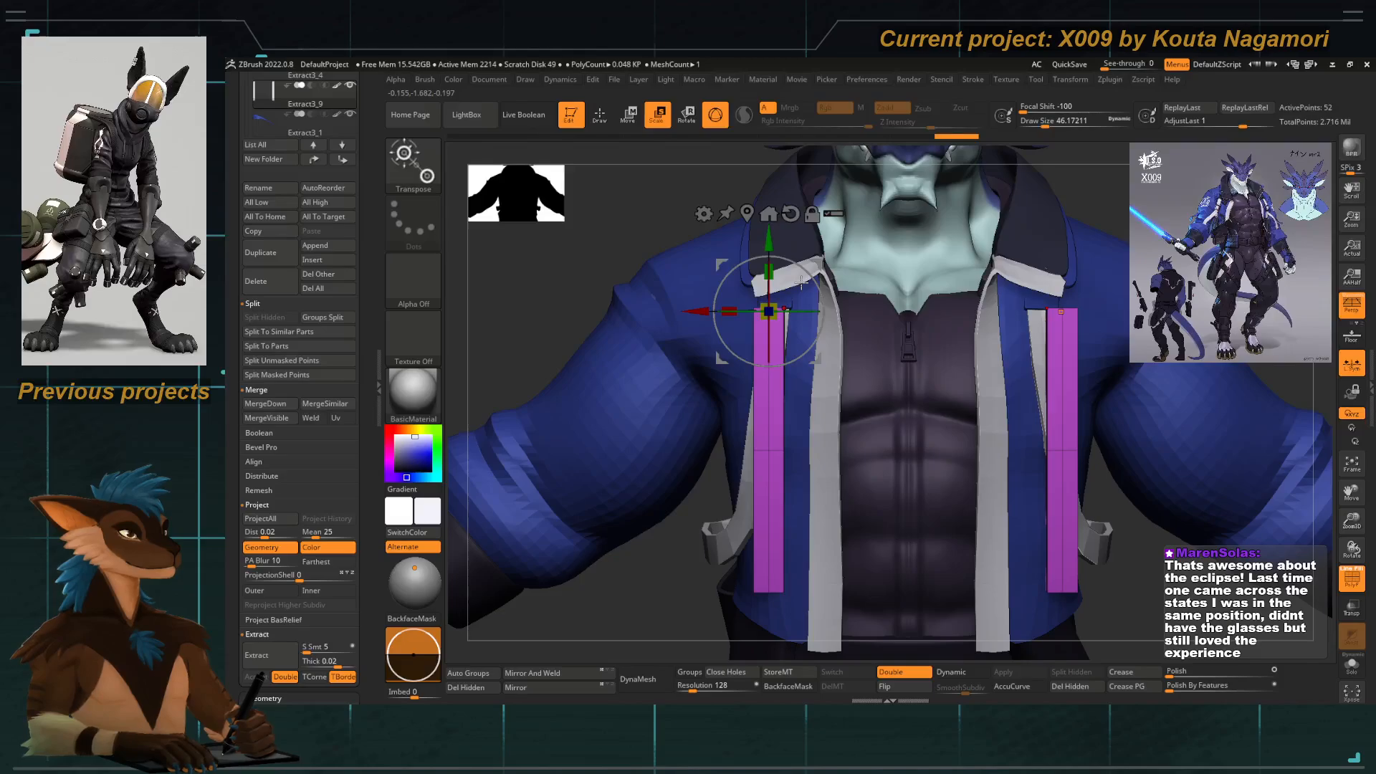
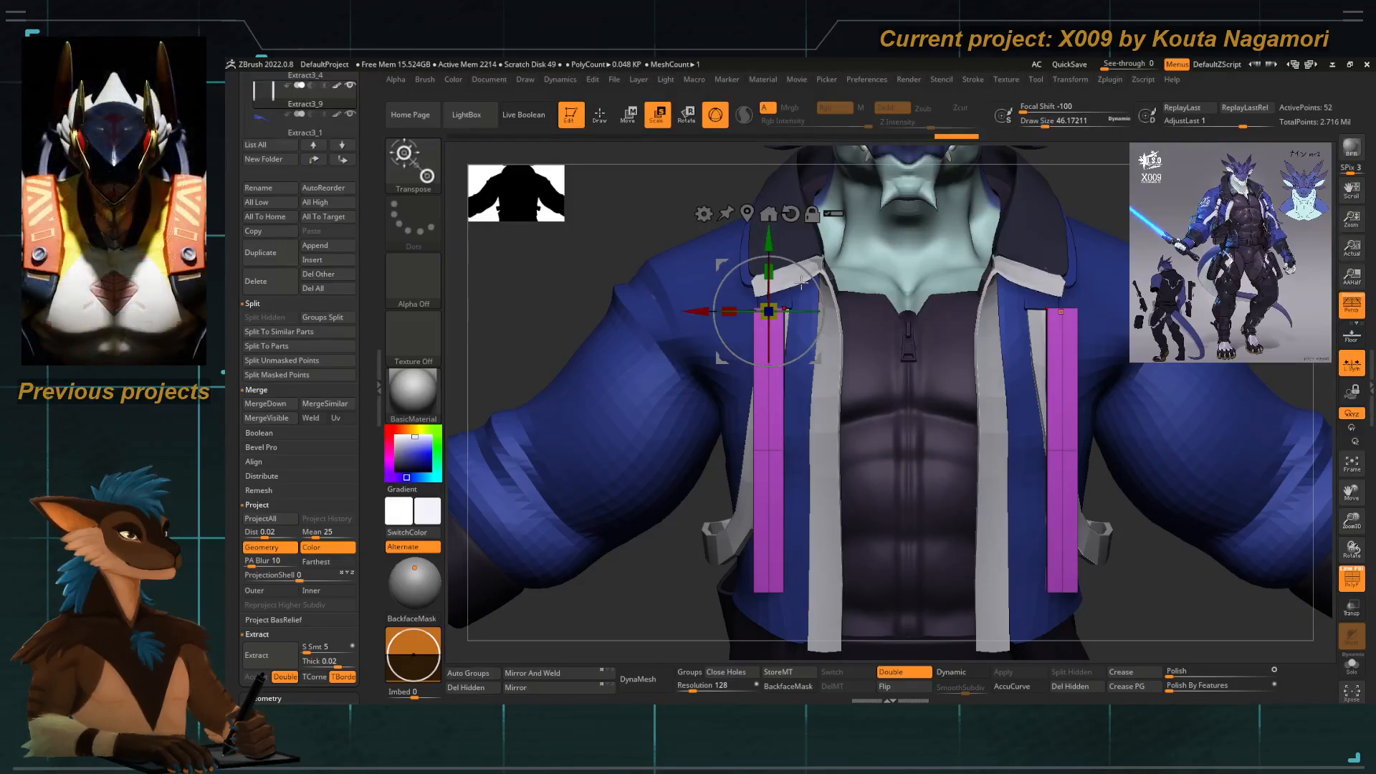
left_click(1351, 579)
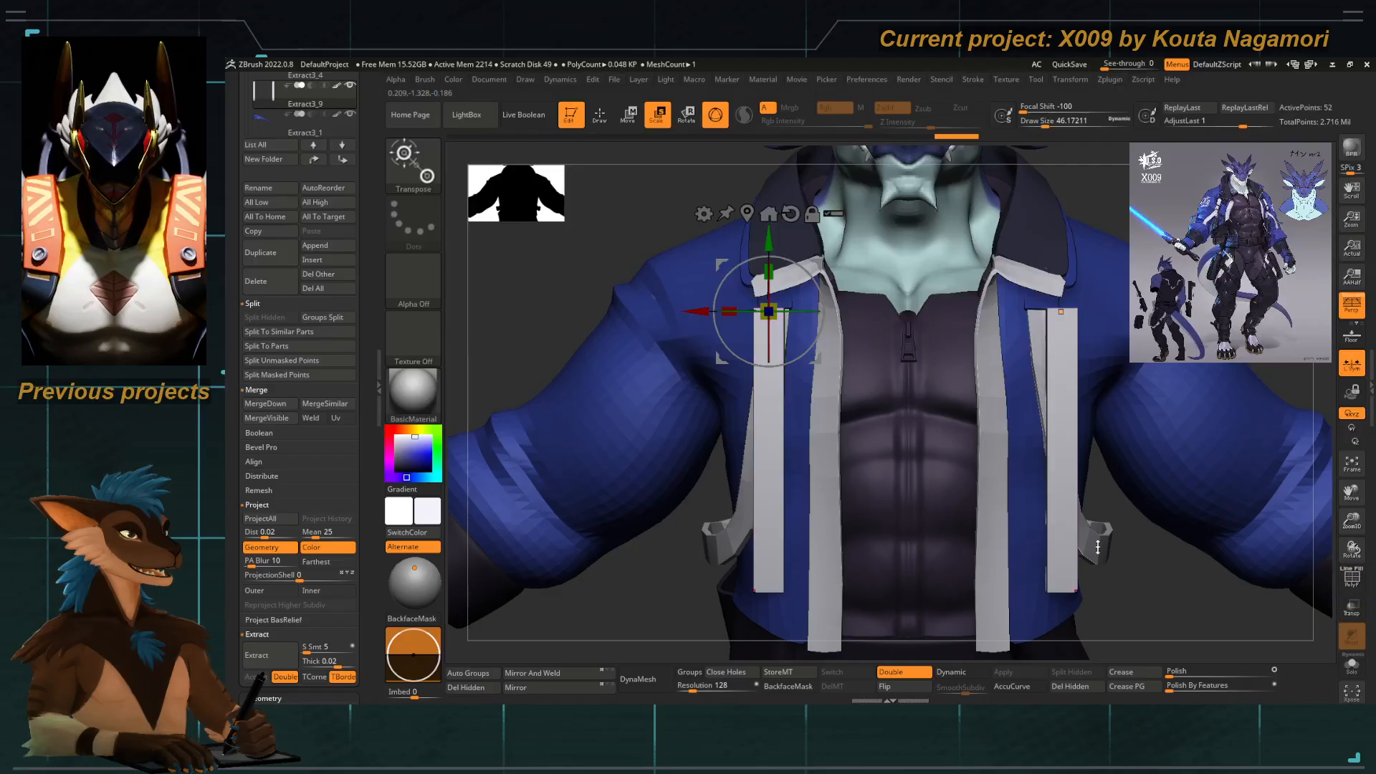
left_click(1350, 581)
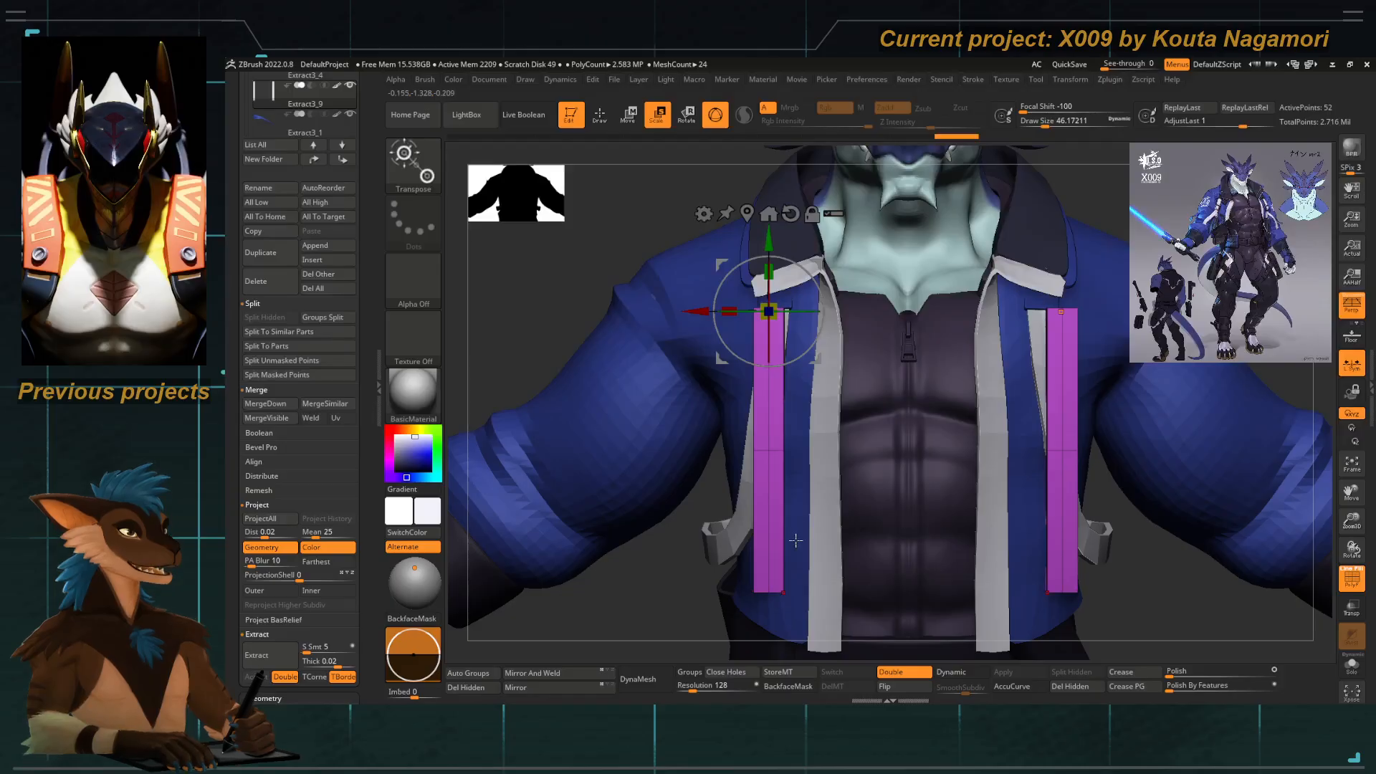
Insert multiple edge loops across the upper and lower halves of the strips with ZModeler, and combine them into one polygroup.
key("q")
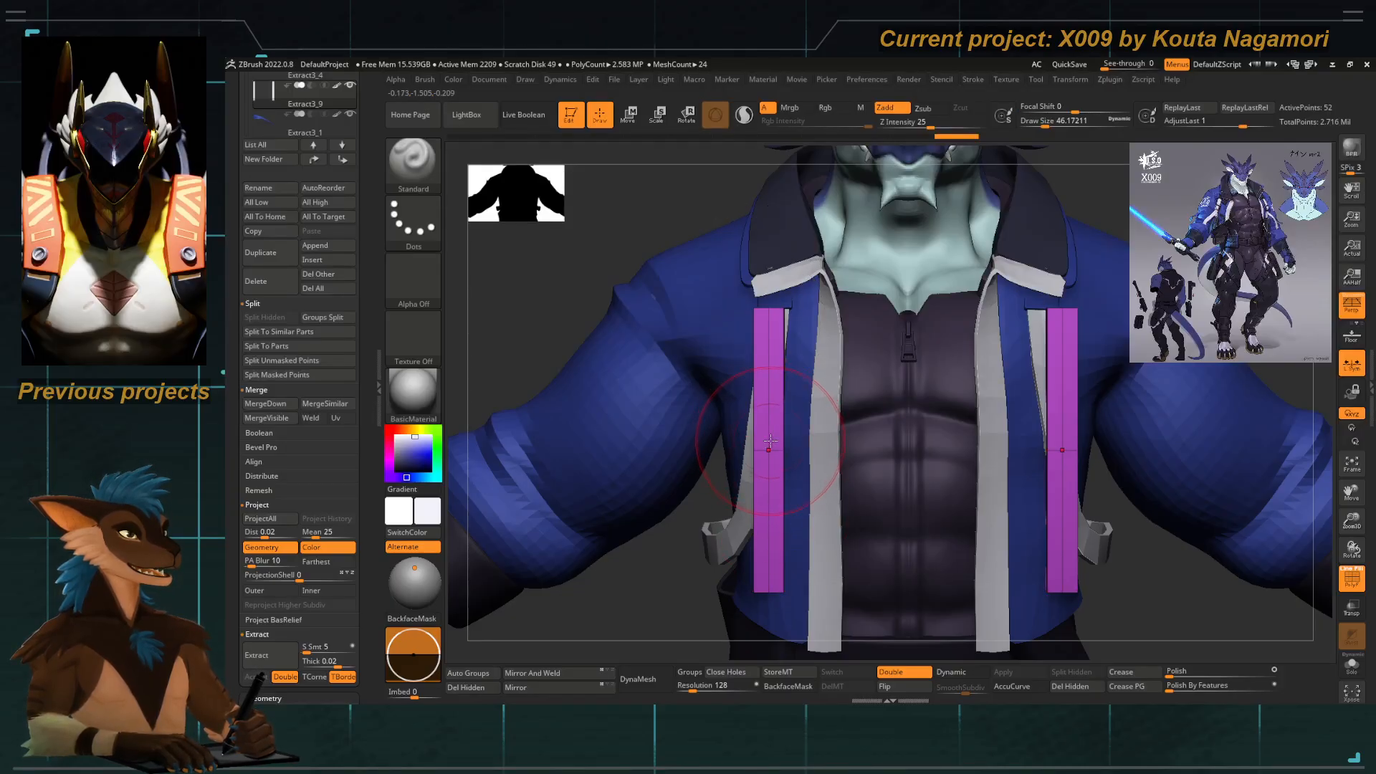
key("b")
key("z")
key("m")
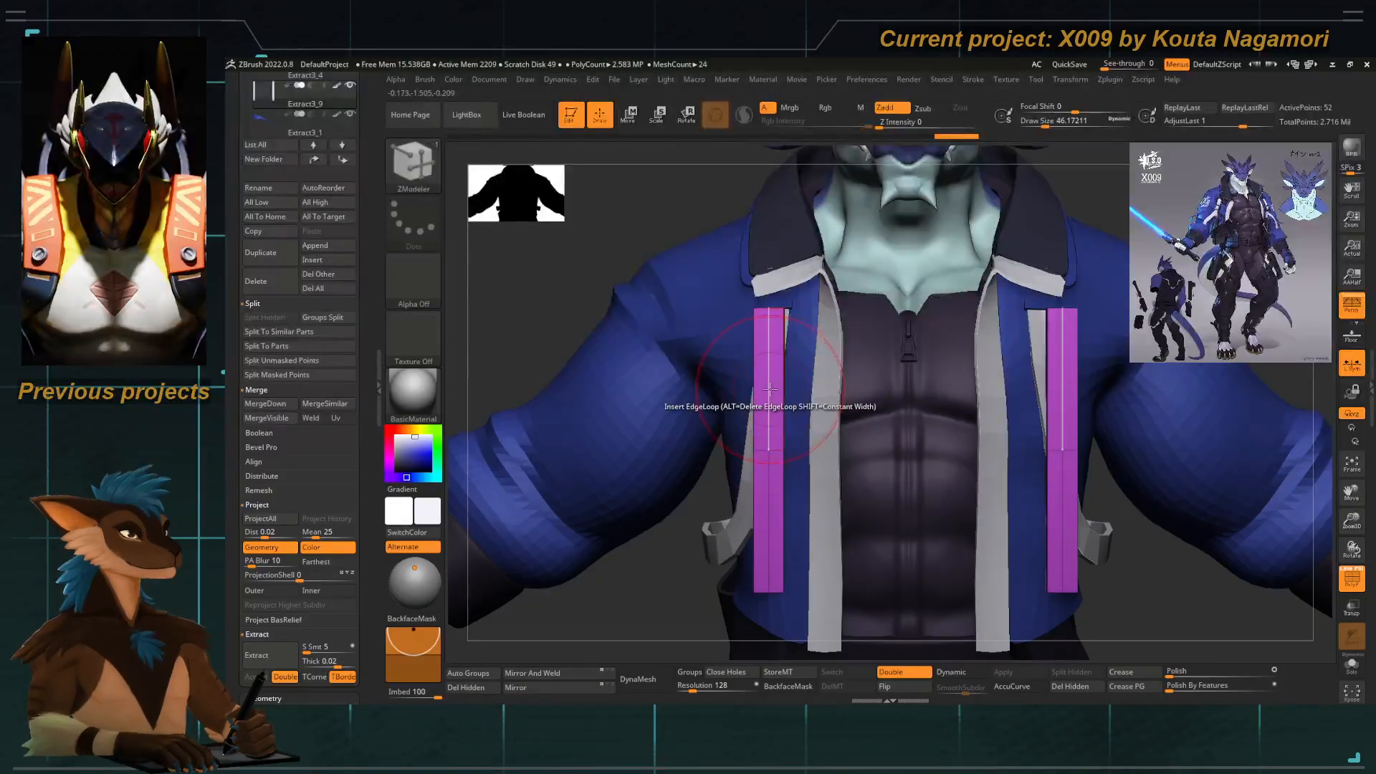
key("space")
left_click(693, 384)
left_click(644, 501)
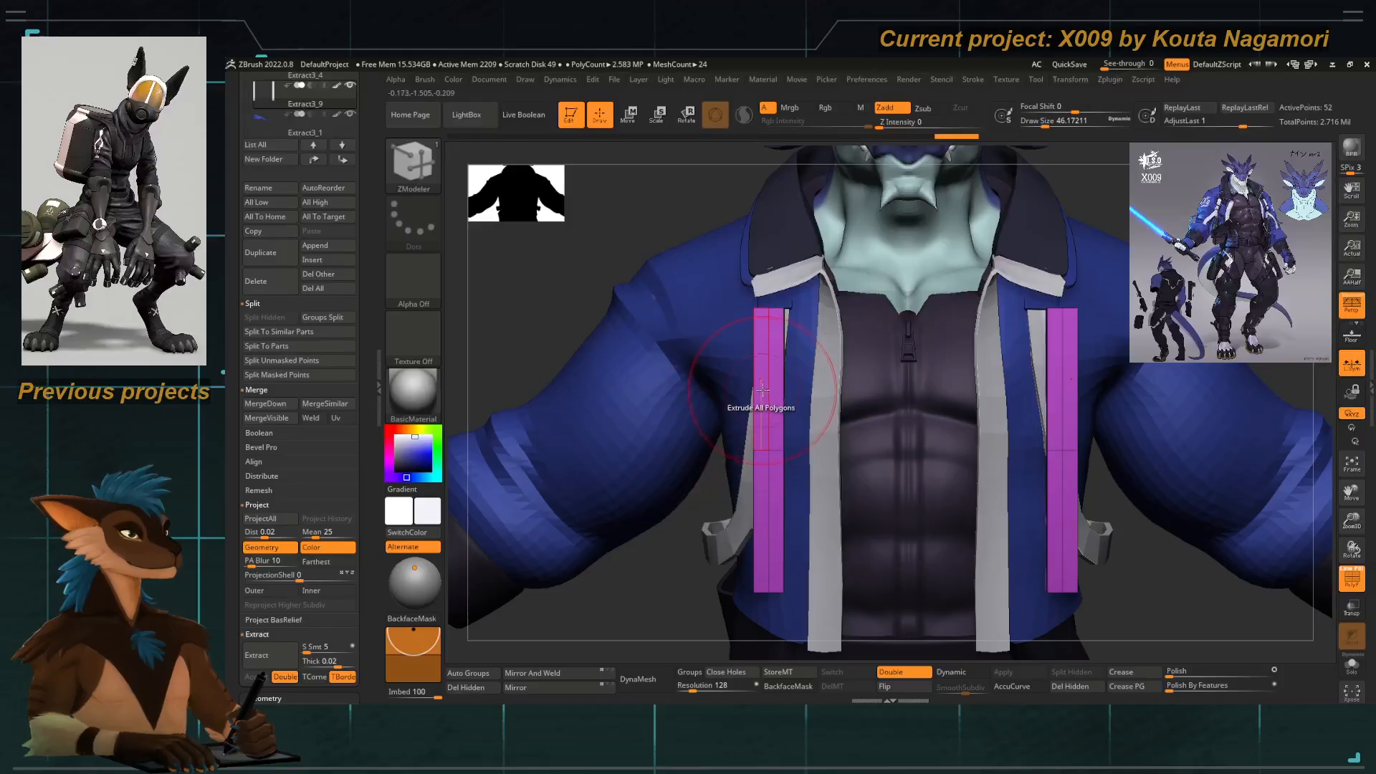
left_click_drag(768, 389, 771, 415)
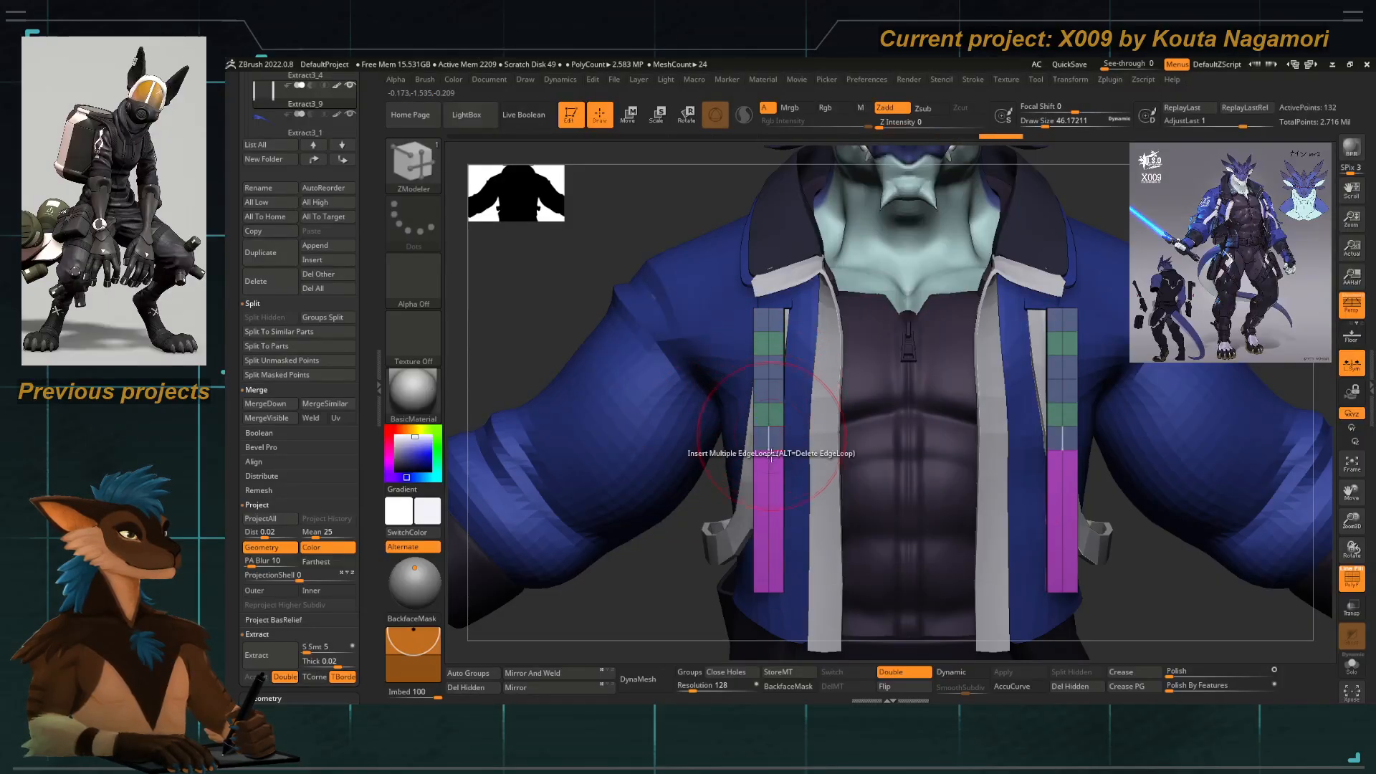
left_click_drag(768, 496, 774, 528)
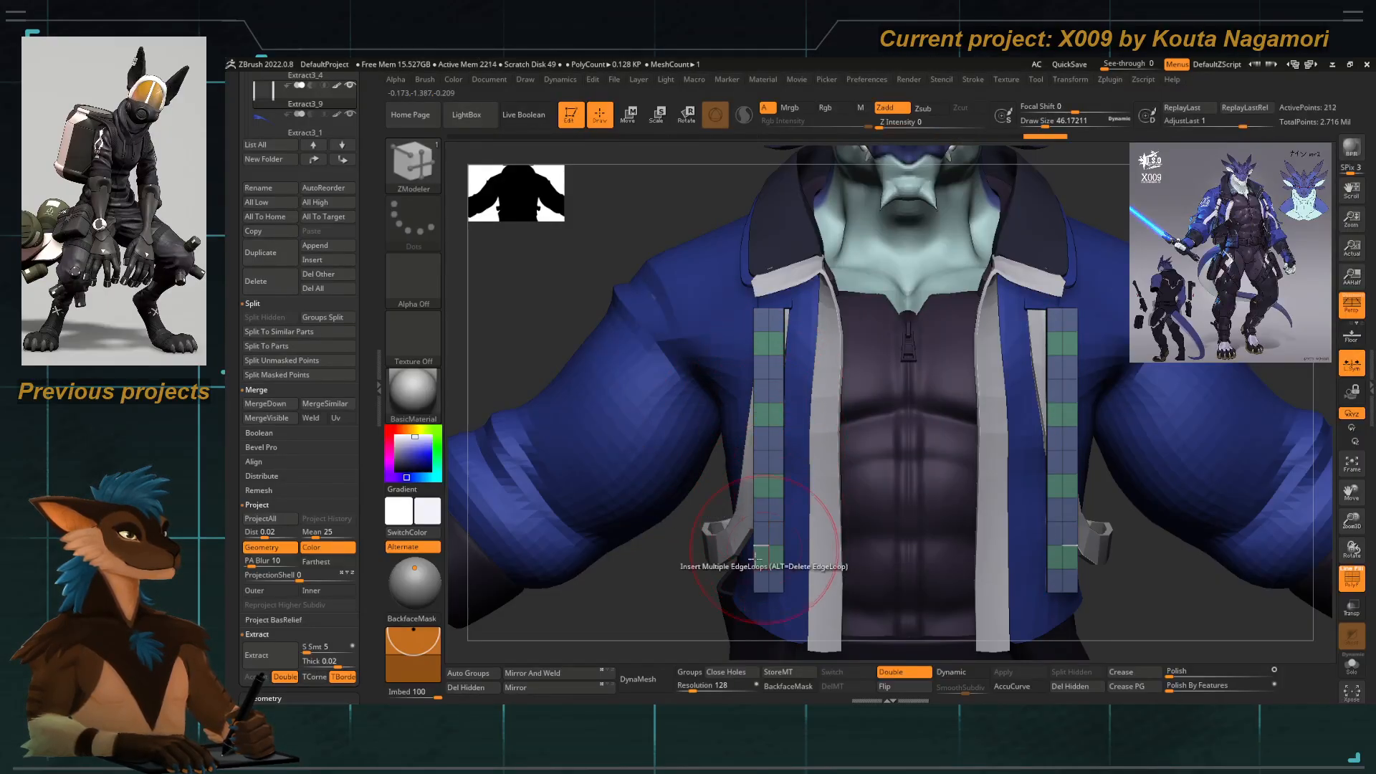
key("ctrl+w")
Scale the strips thinner from front to back in side view and hide the polyframe.
left_click_drag(601, 638, 706, 601)
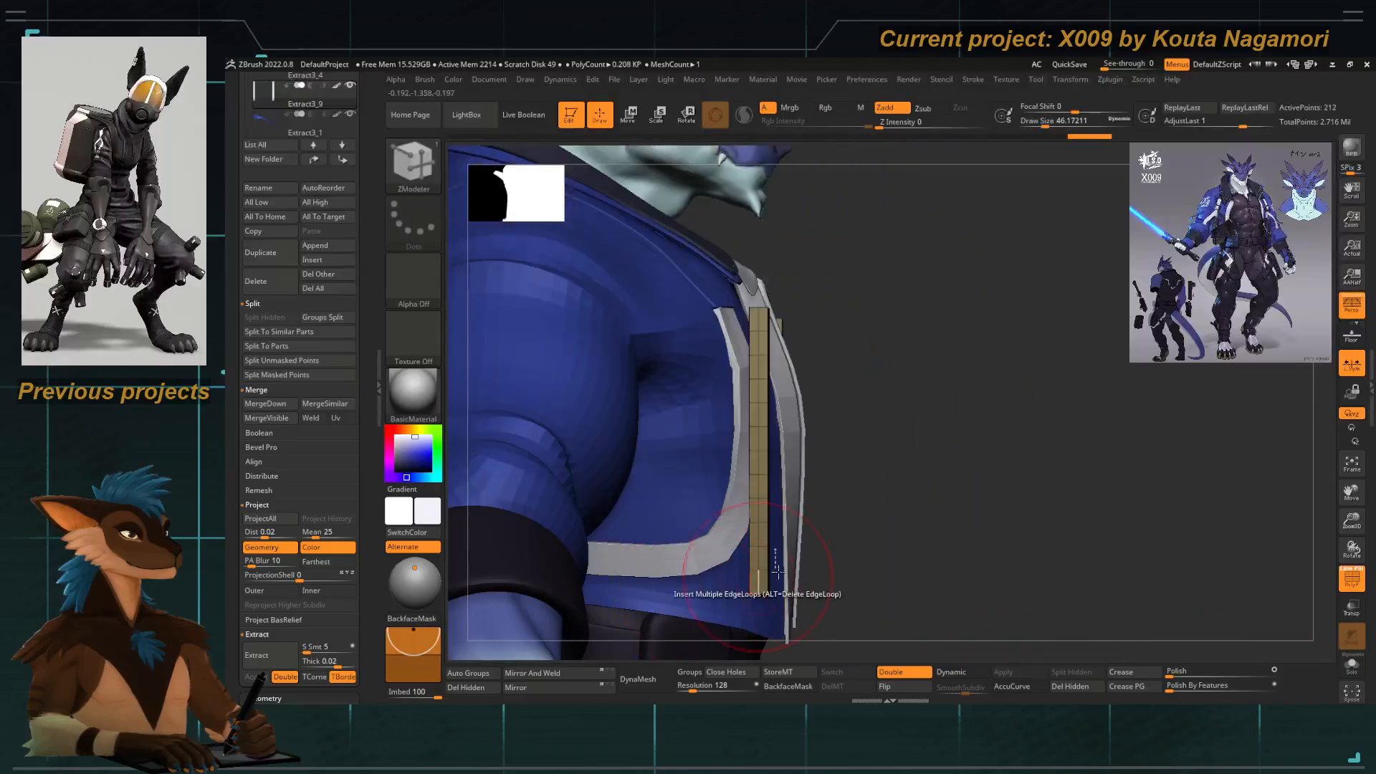
key("e")
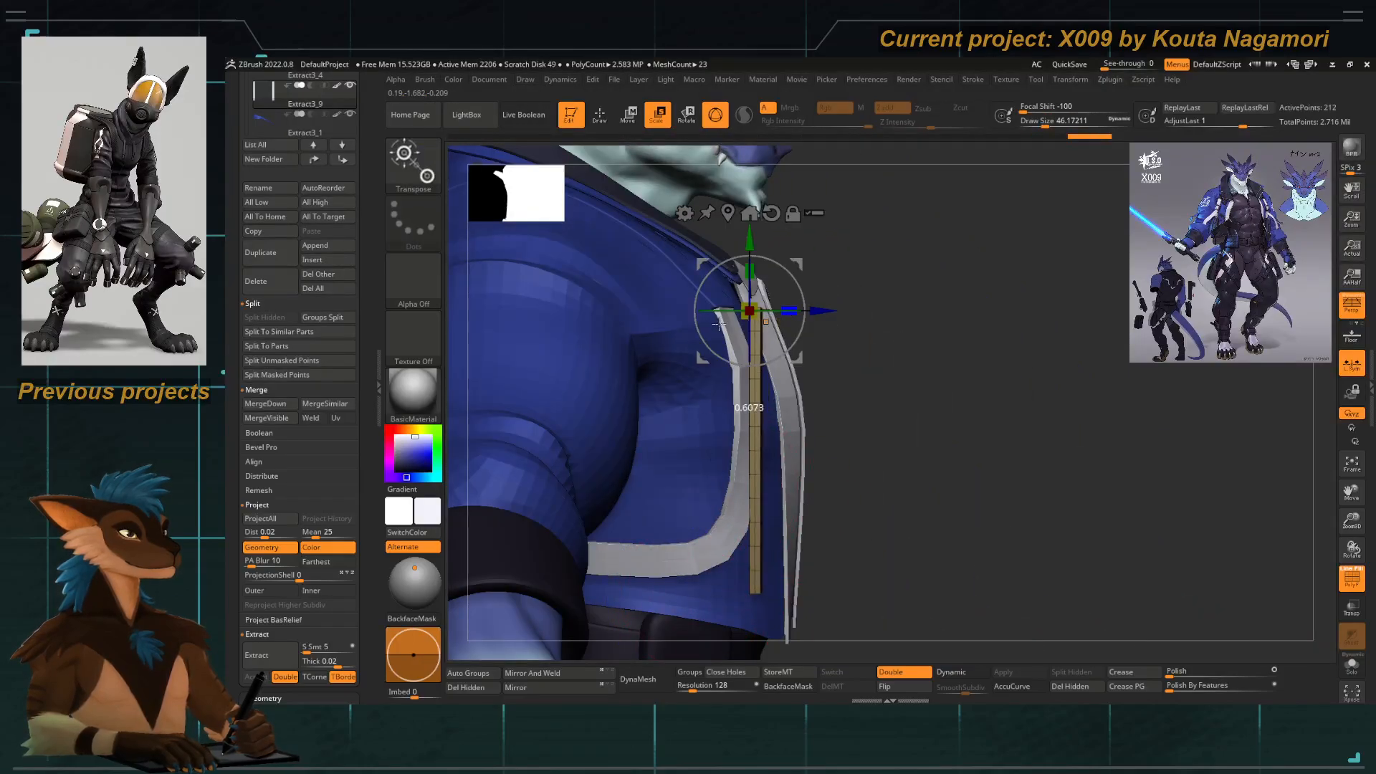
key("q")
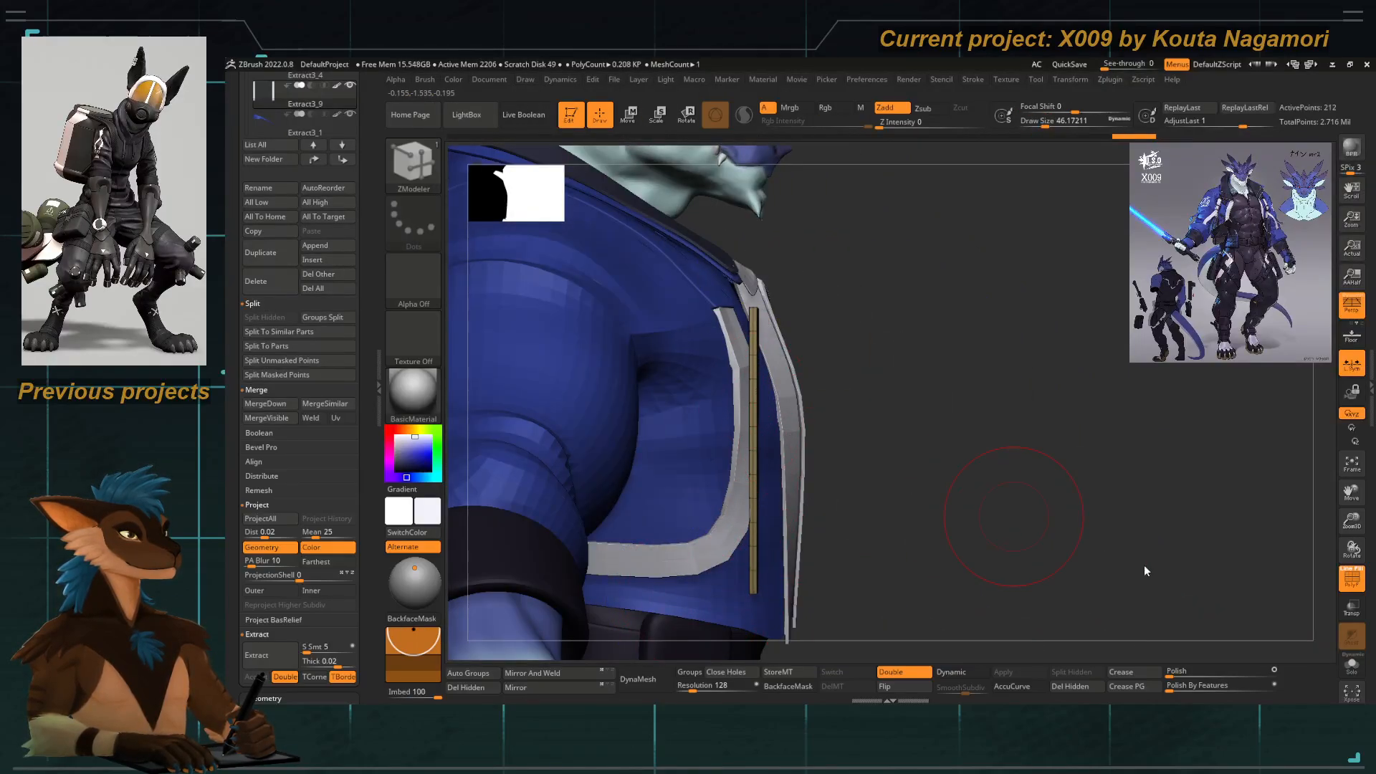
left_click(1344, 587)
Rotate the strips about 16 degrees to follow the chest, and lengthen them slightly downward.
left_click_drag(900, 405, 781, 401, "shift")
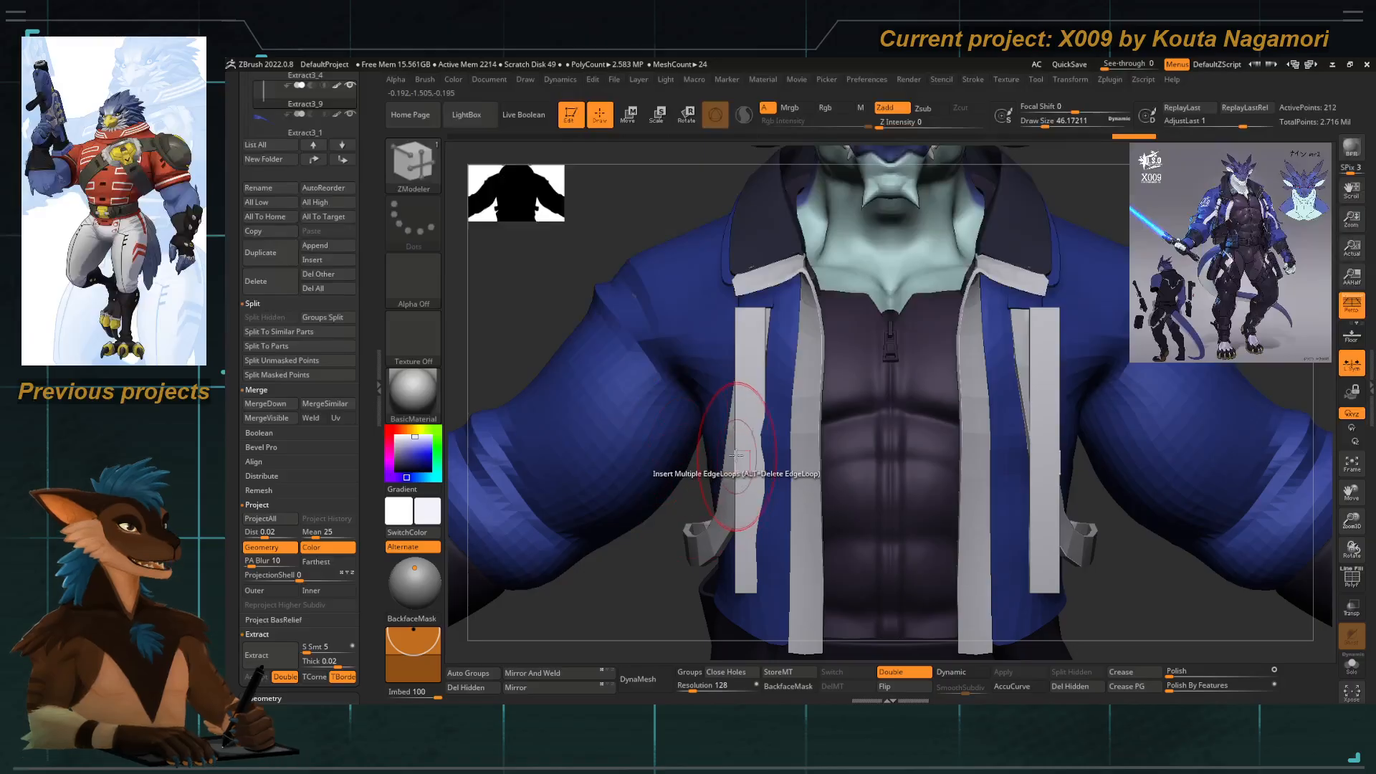
key("w")
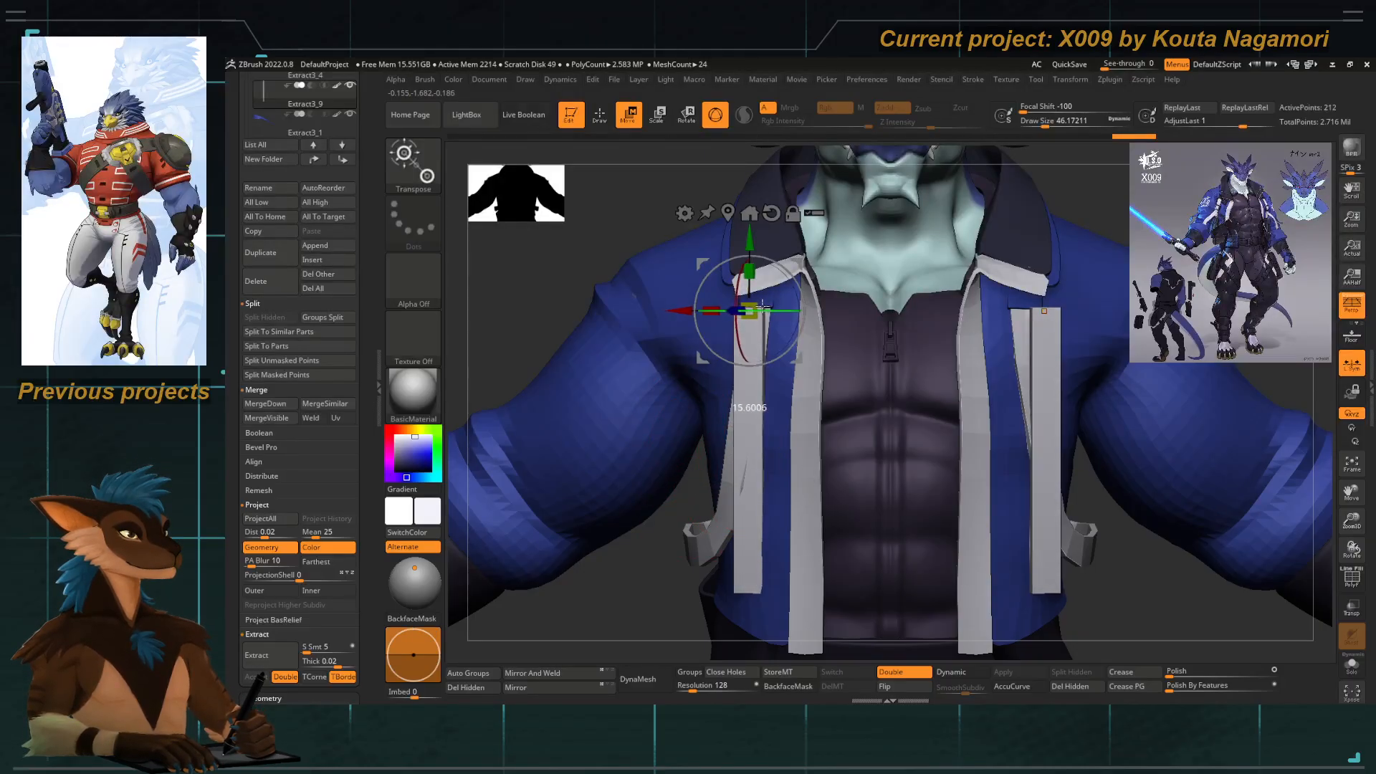
key("q")
key("w")
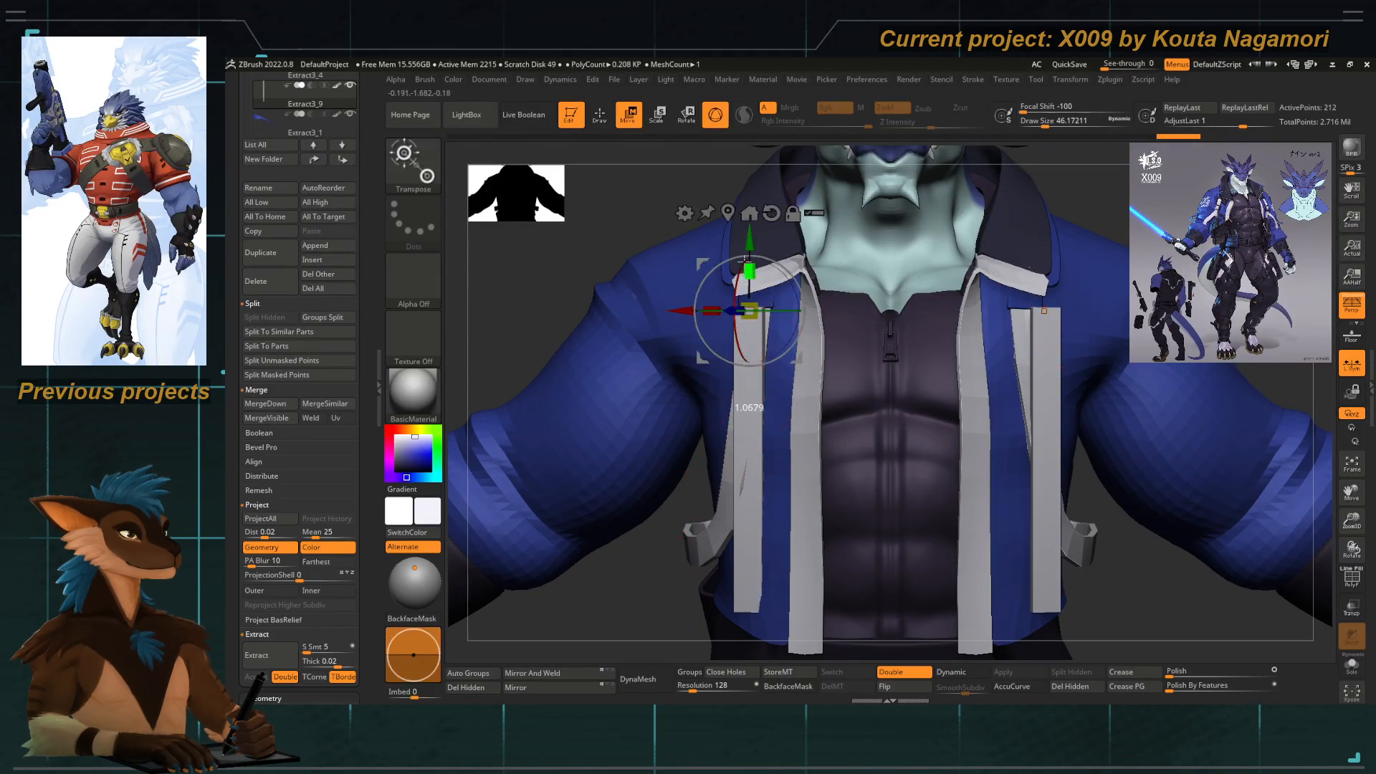
key("q")
Add a Bend Curve deformer to the strips with extra curve points along their length.
mouse_move(743, 265)
right_mouse_down()
mouse_move(692, 523)
mouse_move(726, 424)
right_mouse_up()
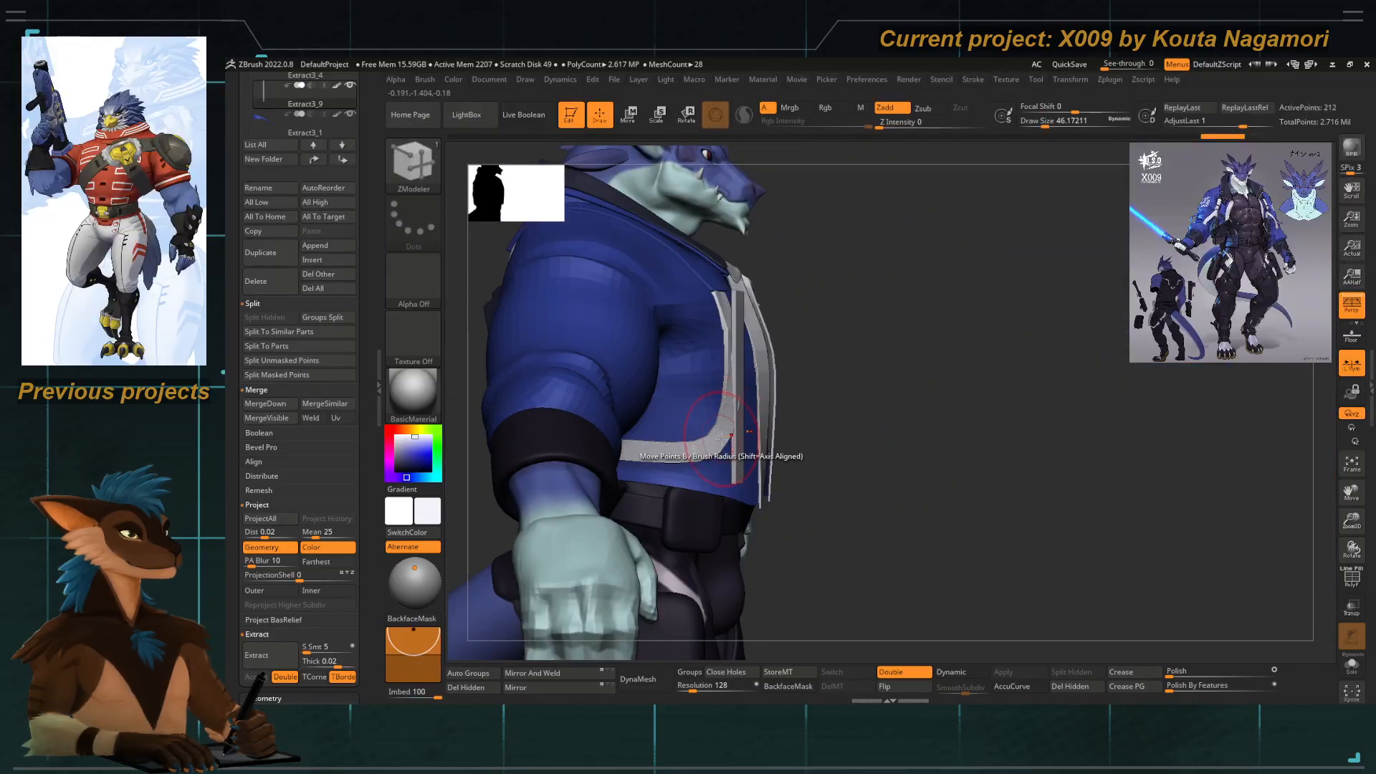
key("w")
left_click(671, 195)
left_click(776, 230)
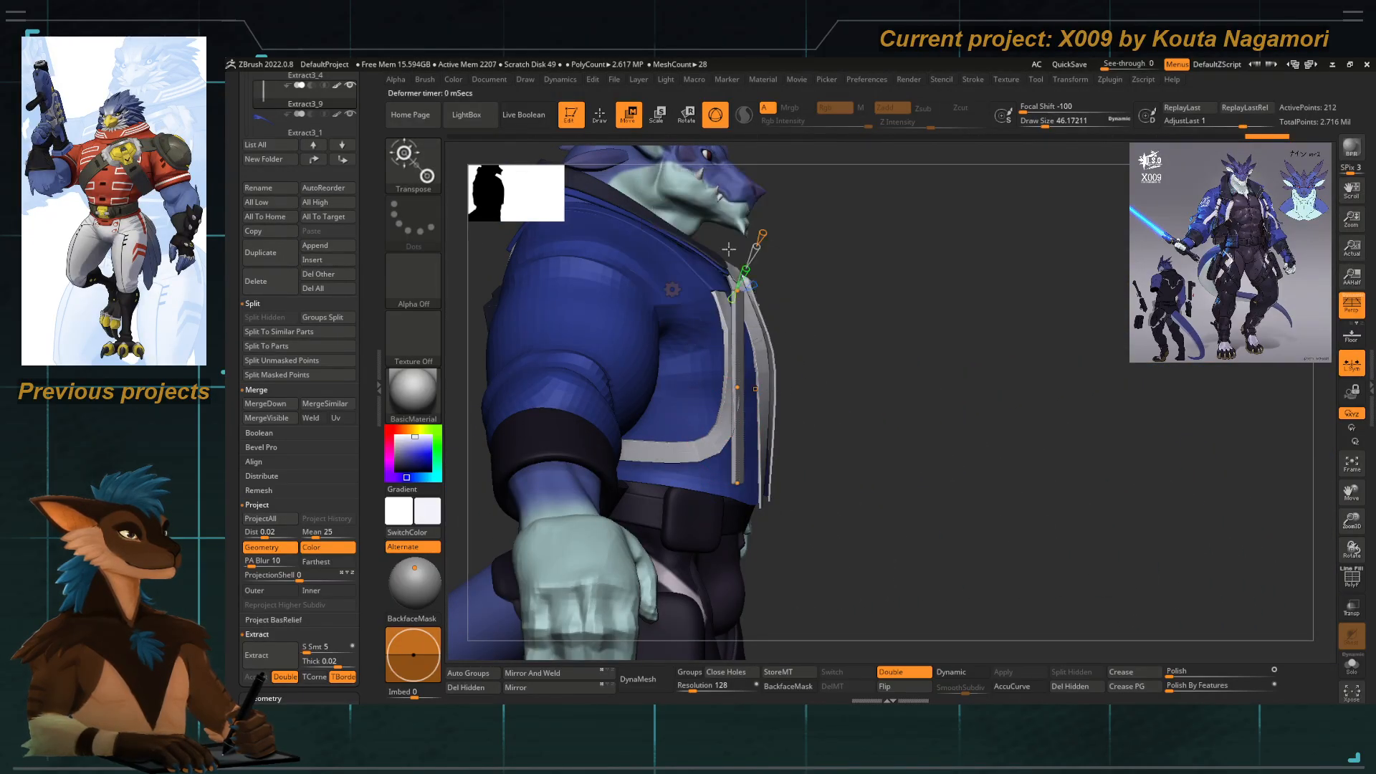
right_click_drag(737, 260, 755, 310, "ctrl")
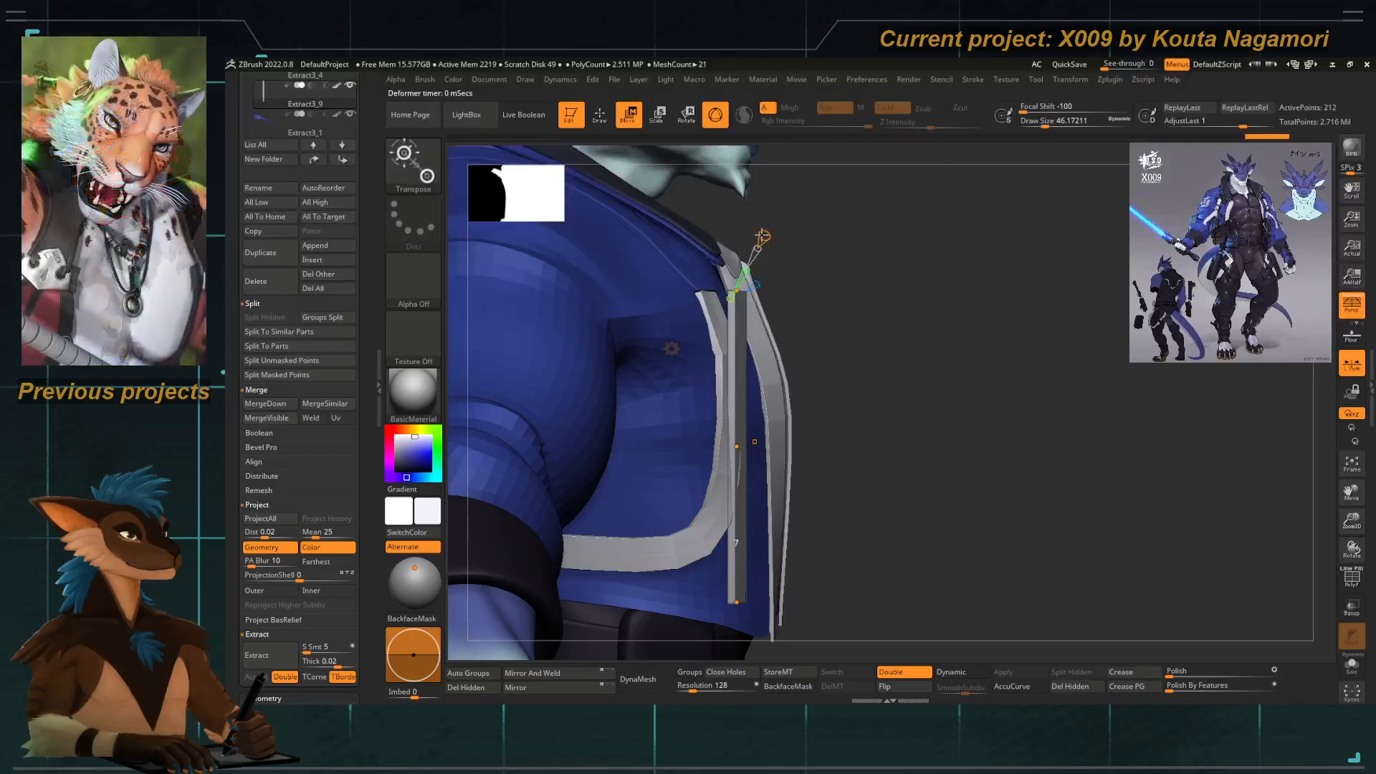
left_click_drag(762, 239, 764, 234)
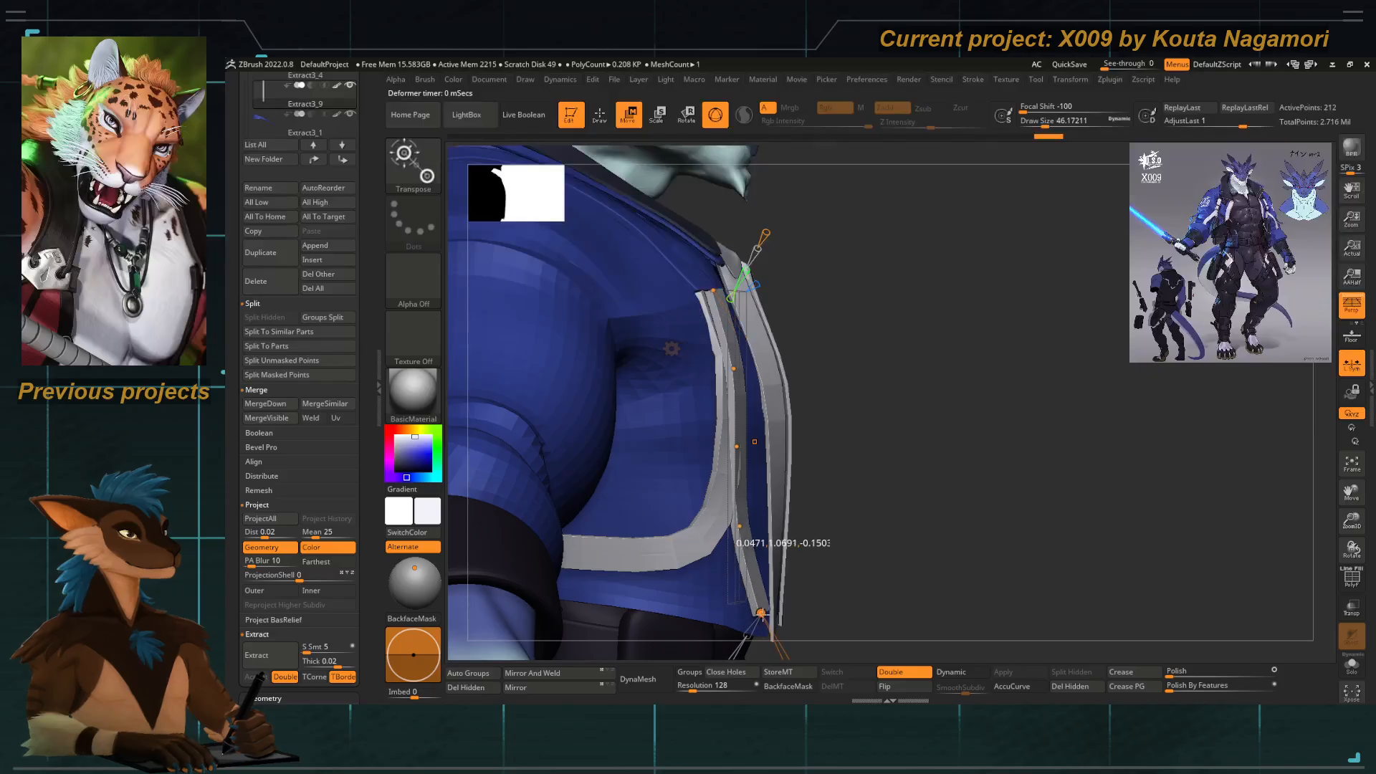
Try to pull the strips' lower curve points forward to follow the jacket front.
left_click_drag(740, 525, 756, 526)
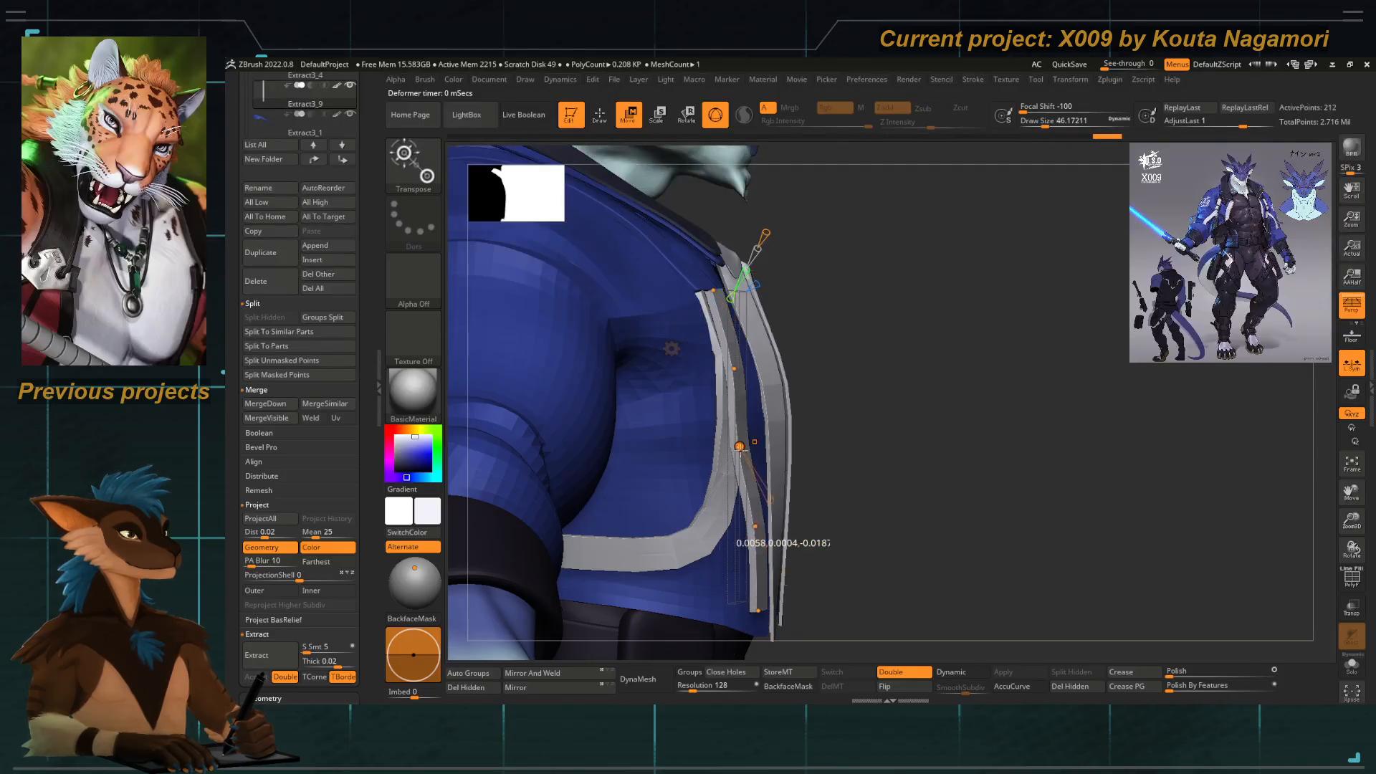
left_click_drag(739, 446, 770, 448)
key("ctrl+z")
key("ctrl+z")
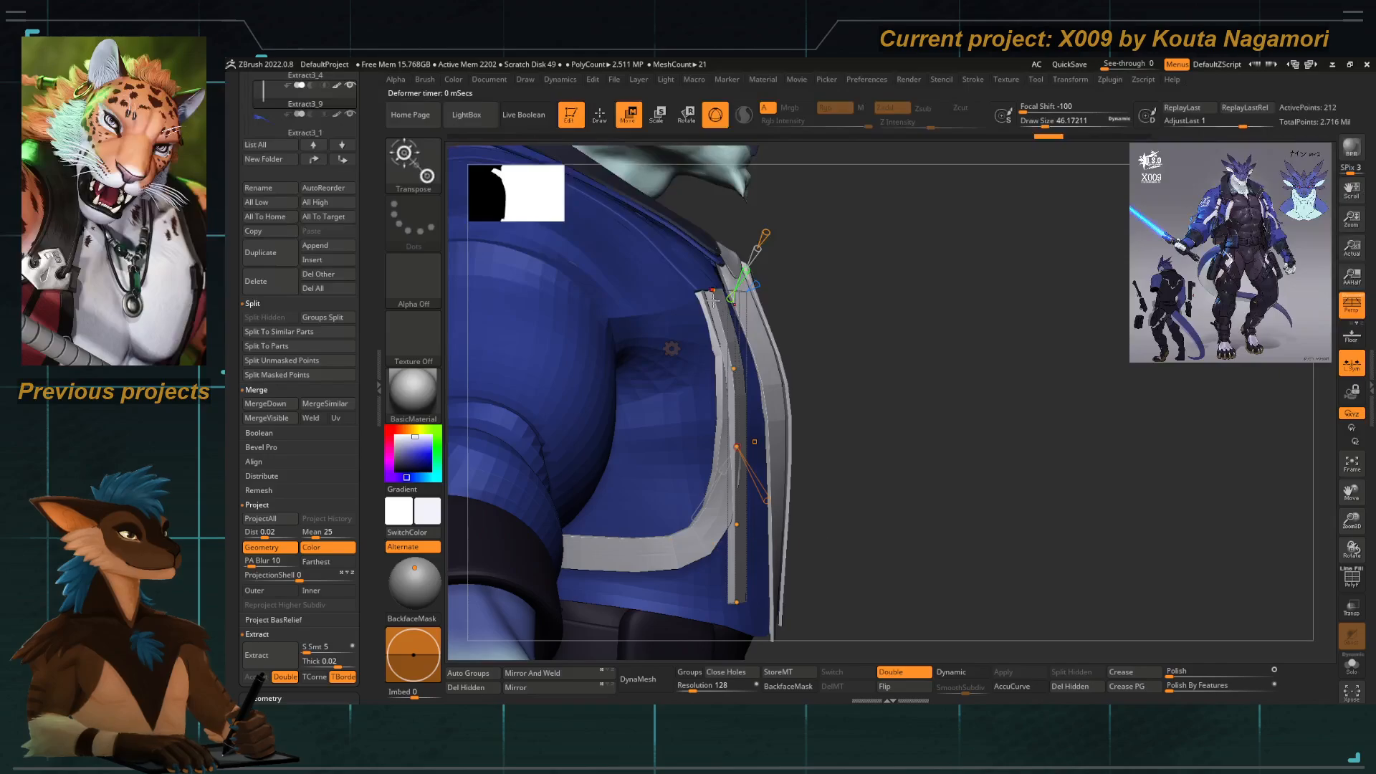
Bend the strips' top ends back toward the jacket trim and accept the deformation.
left_click_drag(712, 291, 695, 292)
key("q")
key("w")
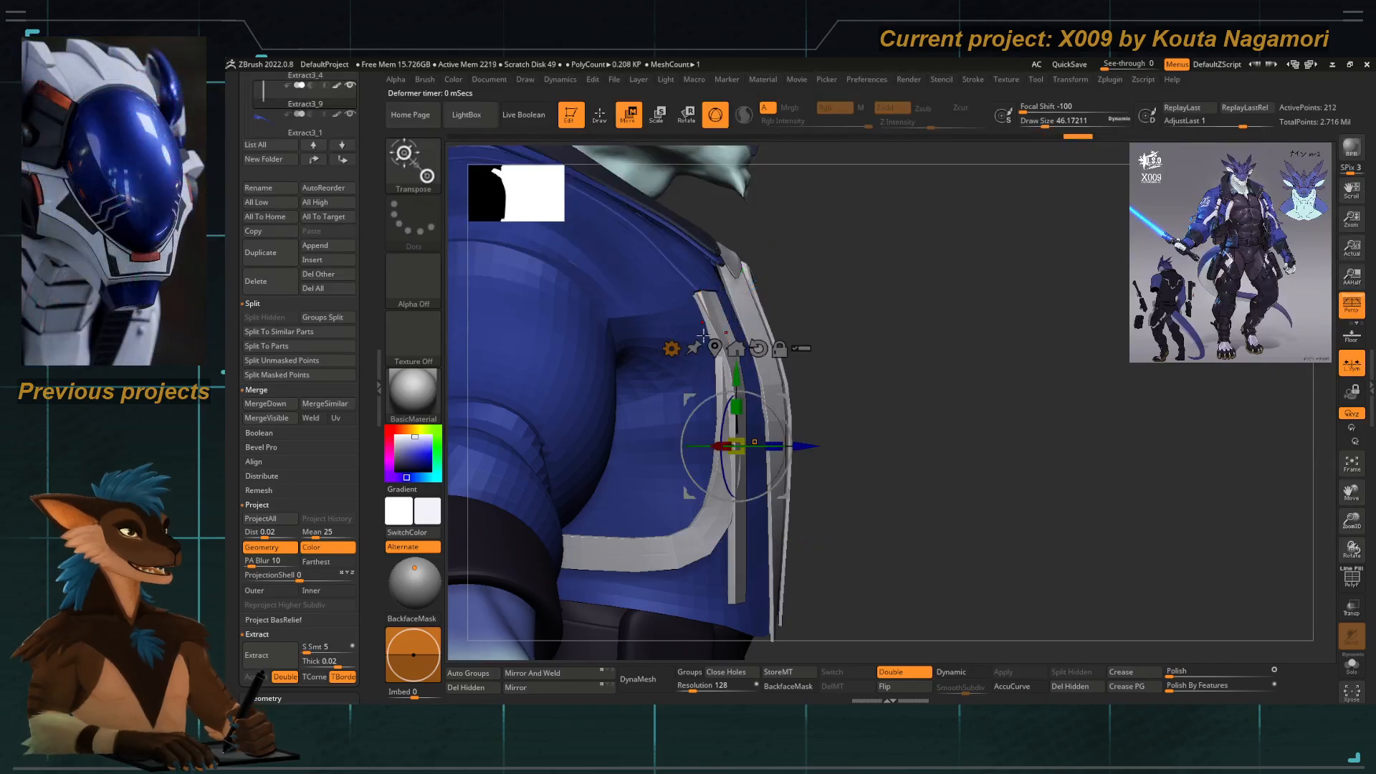
mouse_move(810, 447)
left_mouse_down()
mouse_move(698, 446)
mouse_move(695, 408)
left_mouse_up()
key("q")
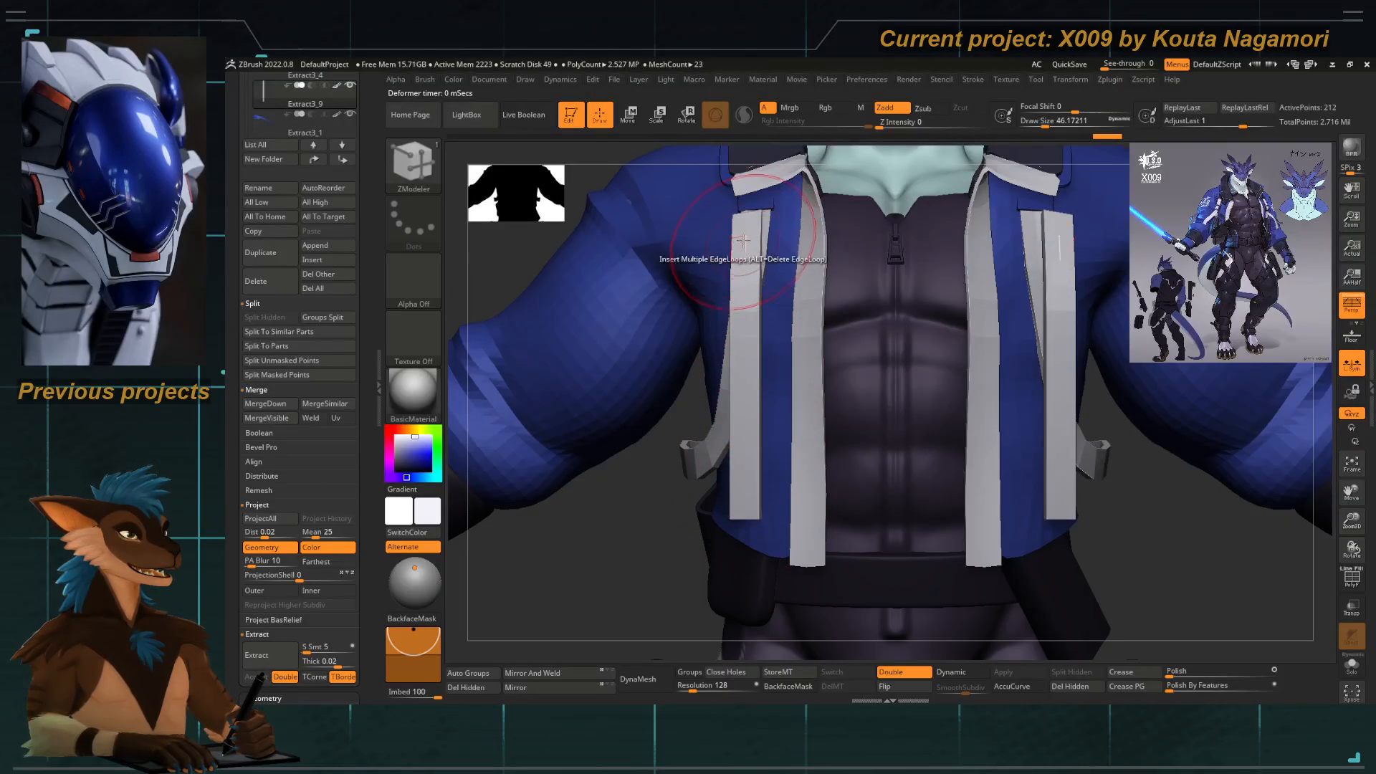
Try to pull the strips' top Bend Curve point further back toward the jacket trim.
left_click_drag(662, 527, 767, 523, "shift")
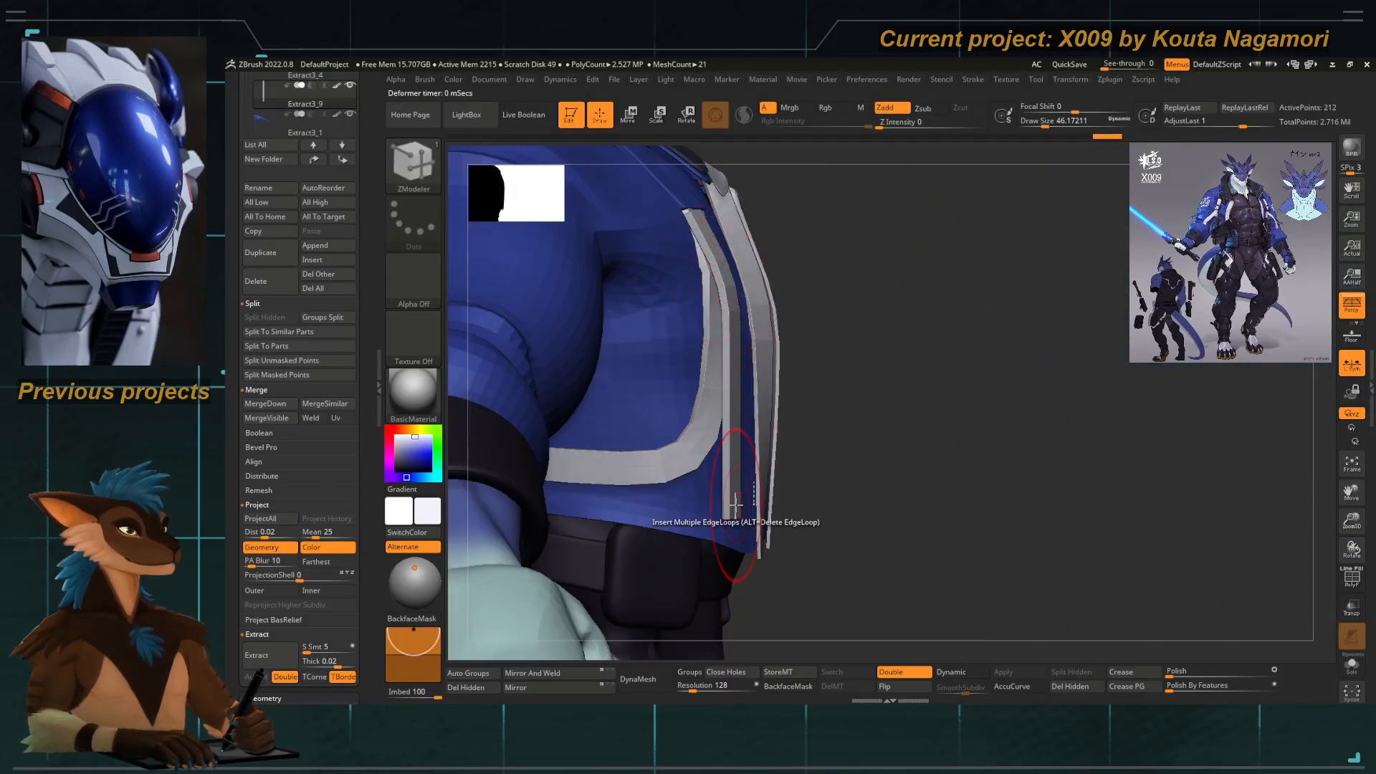
key("e")
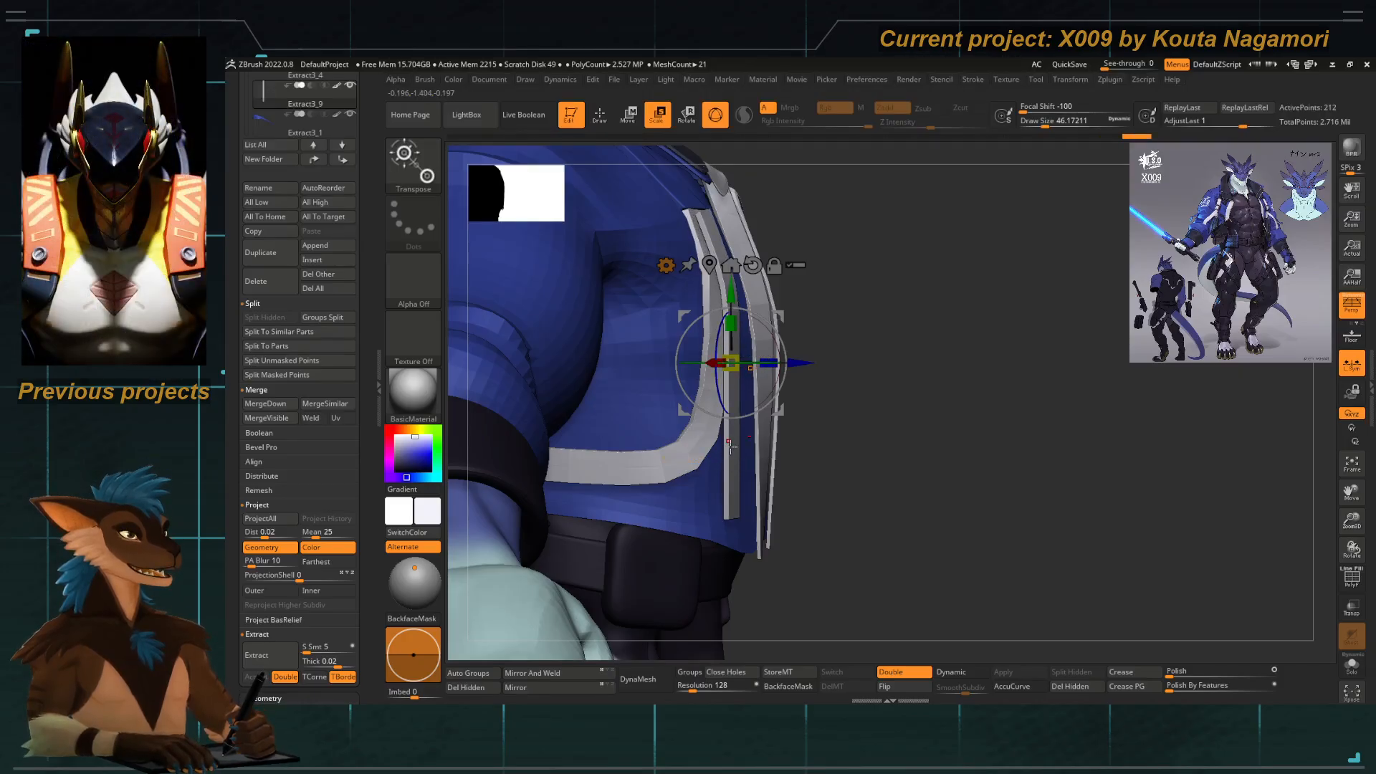
key("q")
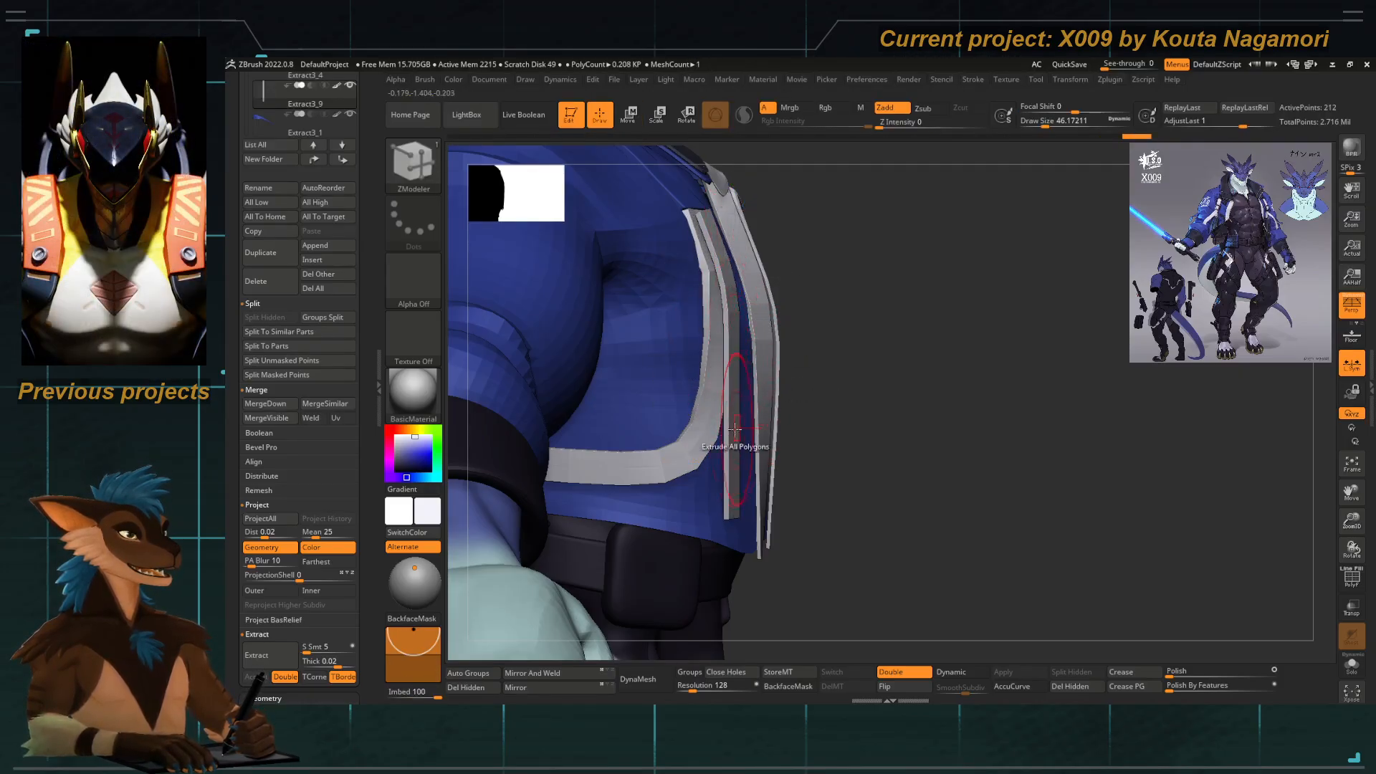
key("w")
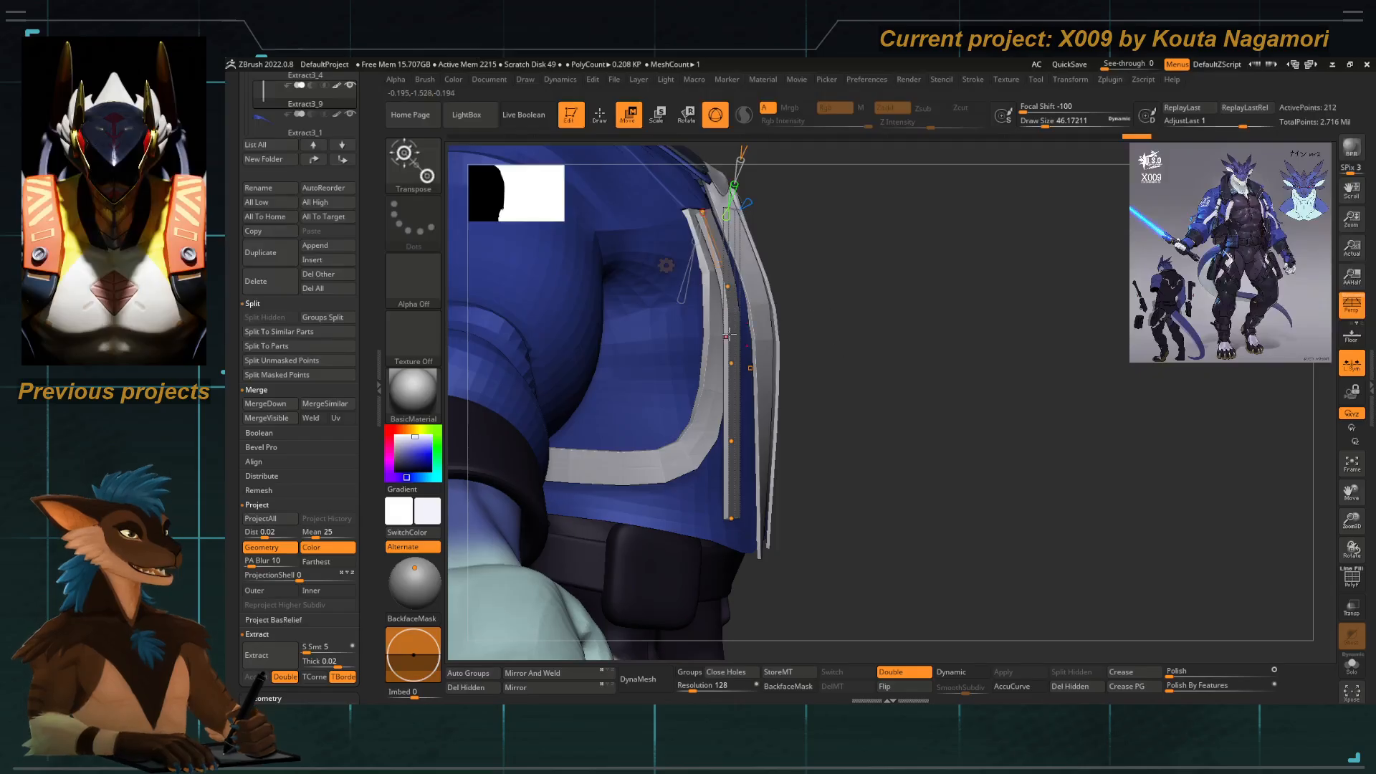
left_click_drag(816, 302, 851, 325, "alt")
left_click_drag(738, 236, 724, 240)
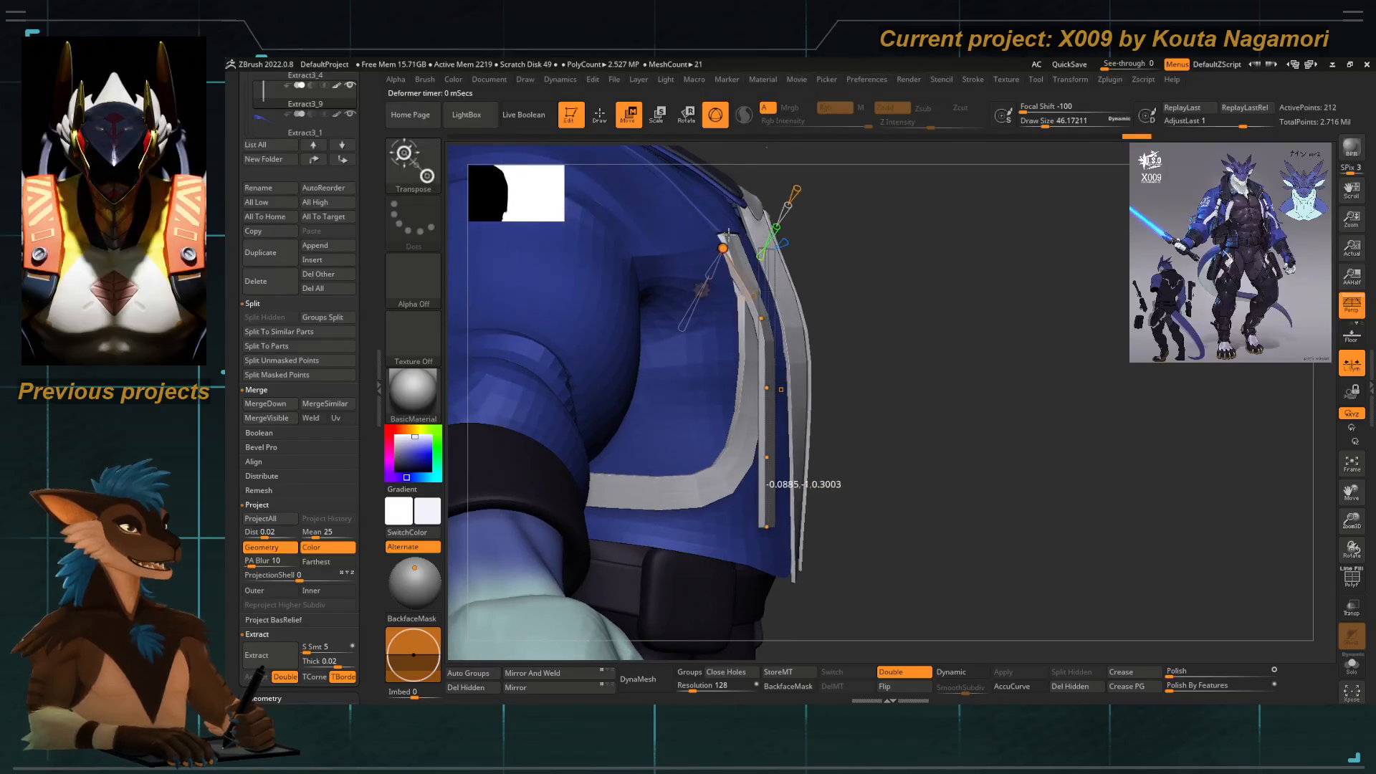
key("ctrl+z")
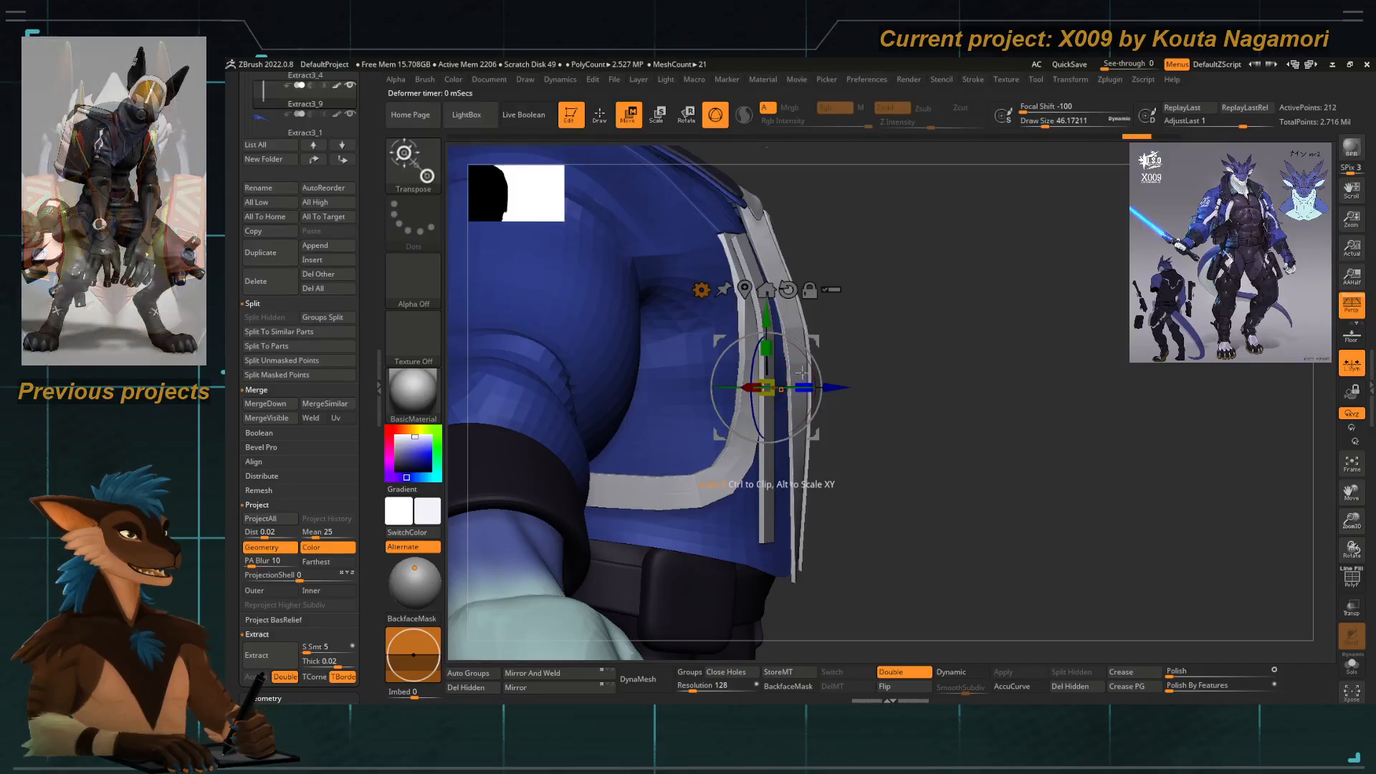
Try to tilt the strips in side view to follow the slope of the jacket front.
left_click_drag(800, 348, 787, 339)
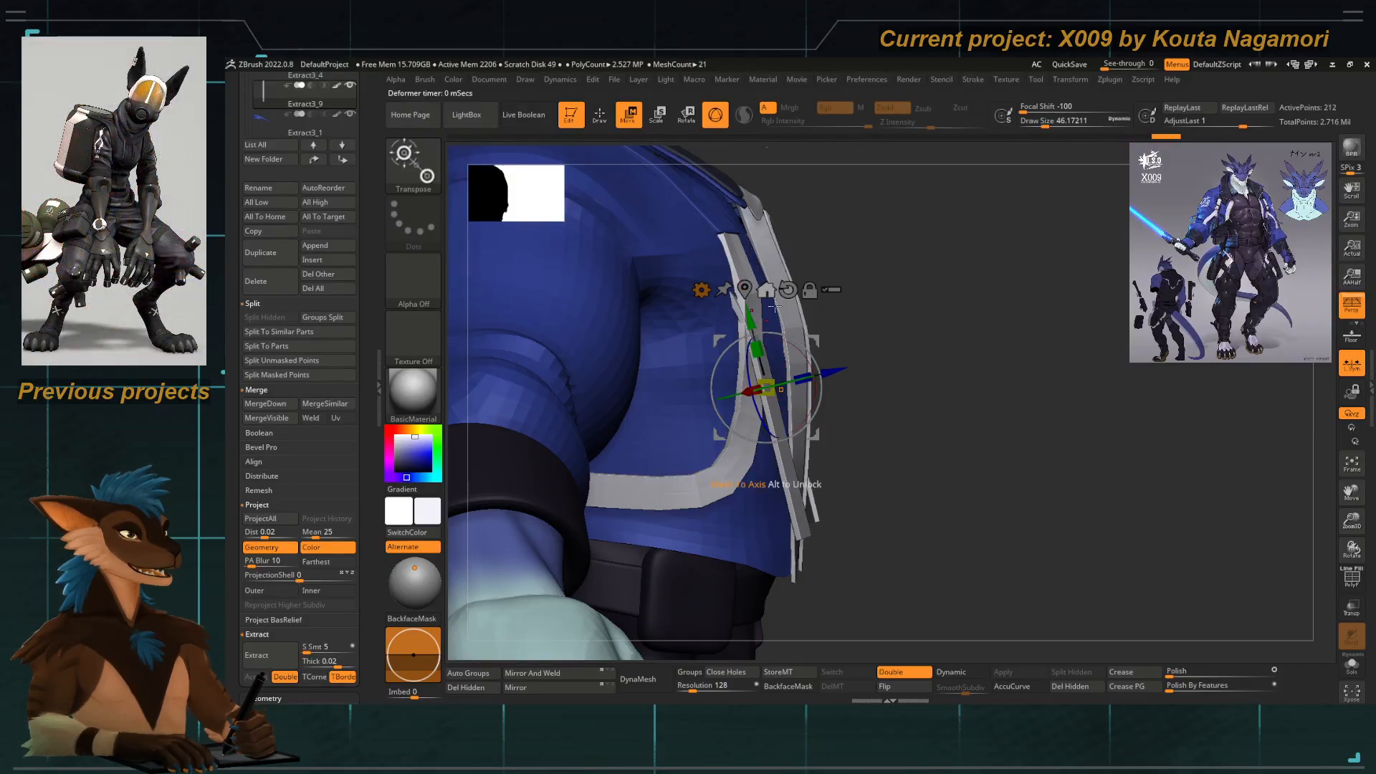
key("q")
key("ctrl+z")
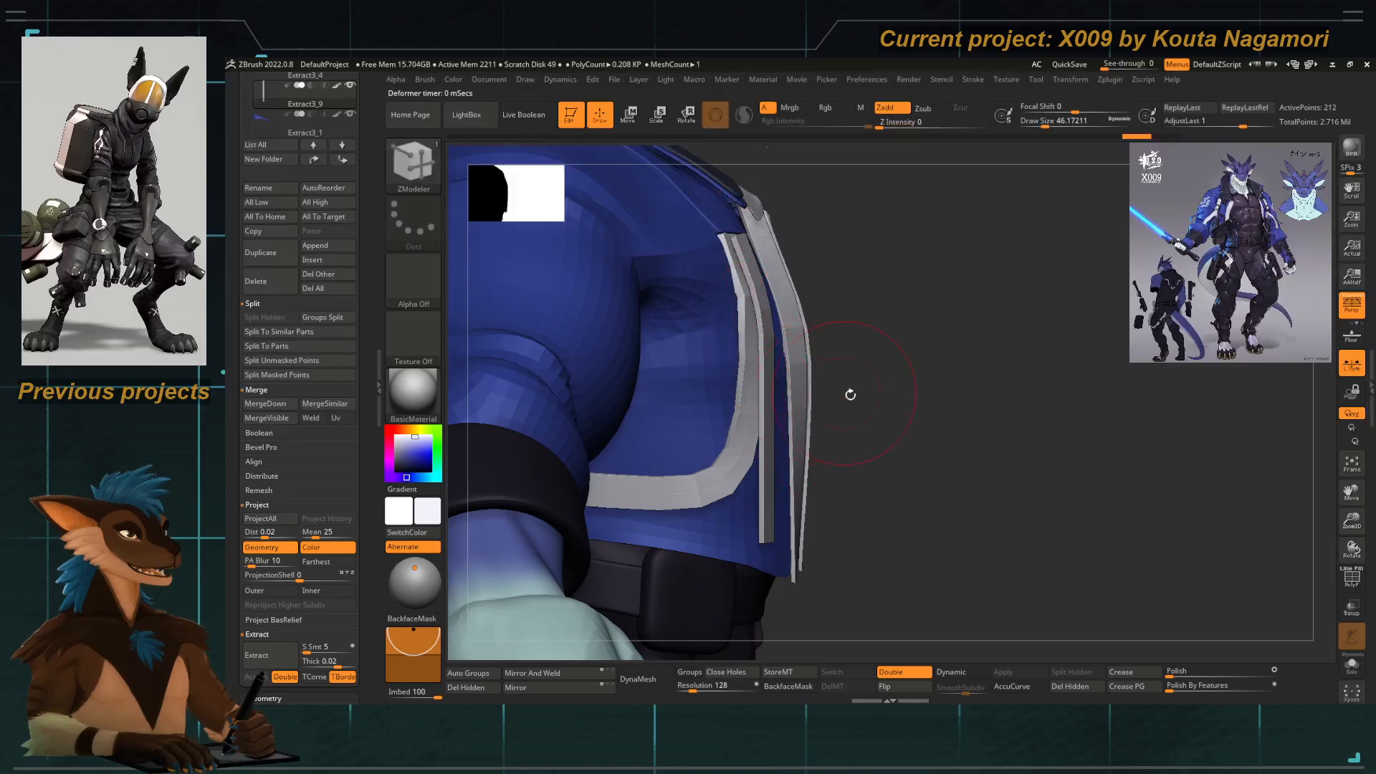
Move the strips slightly back along Z so they sit closer to the jacket front.
key("w")
left_click_drag(844, 396, 830, 387)
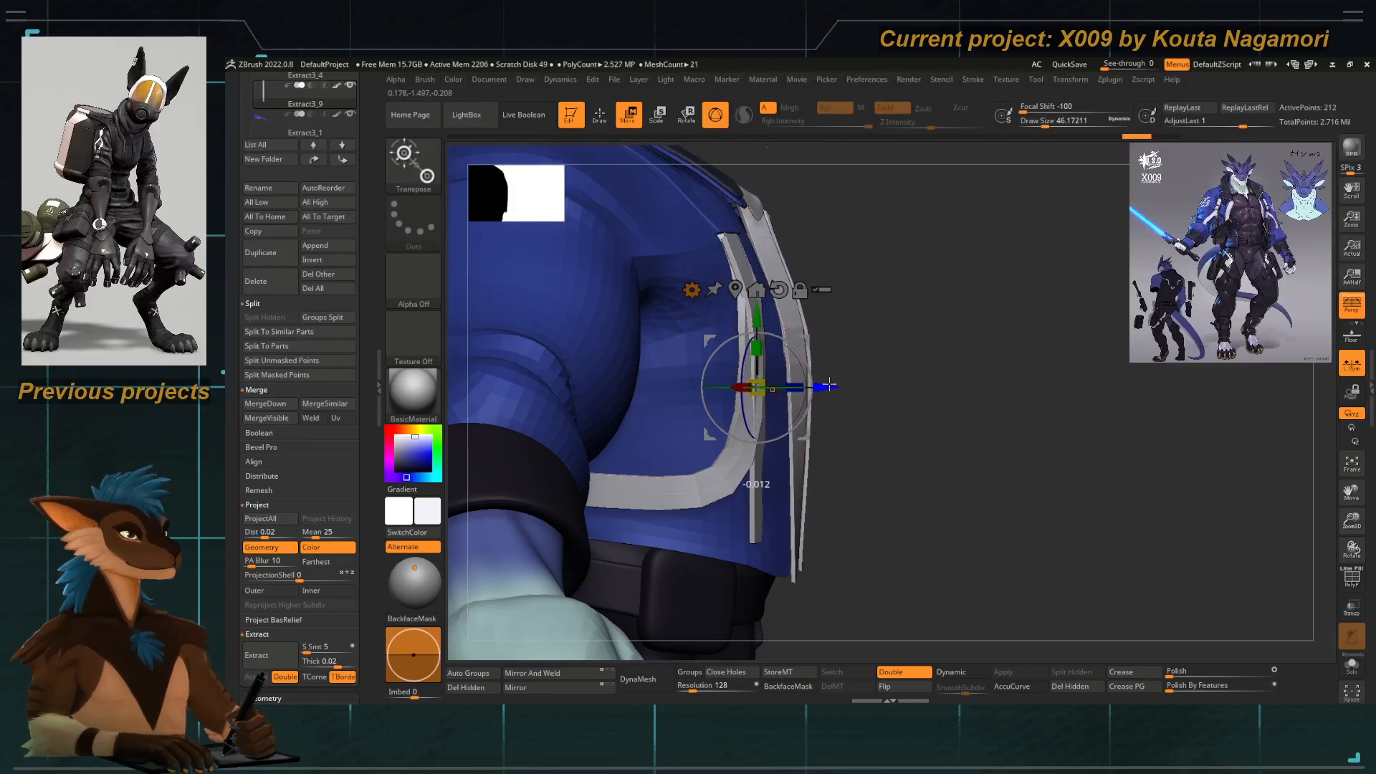
key("q")
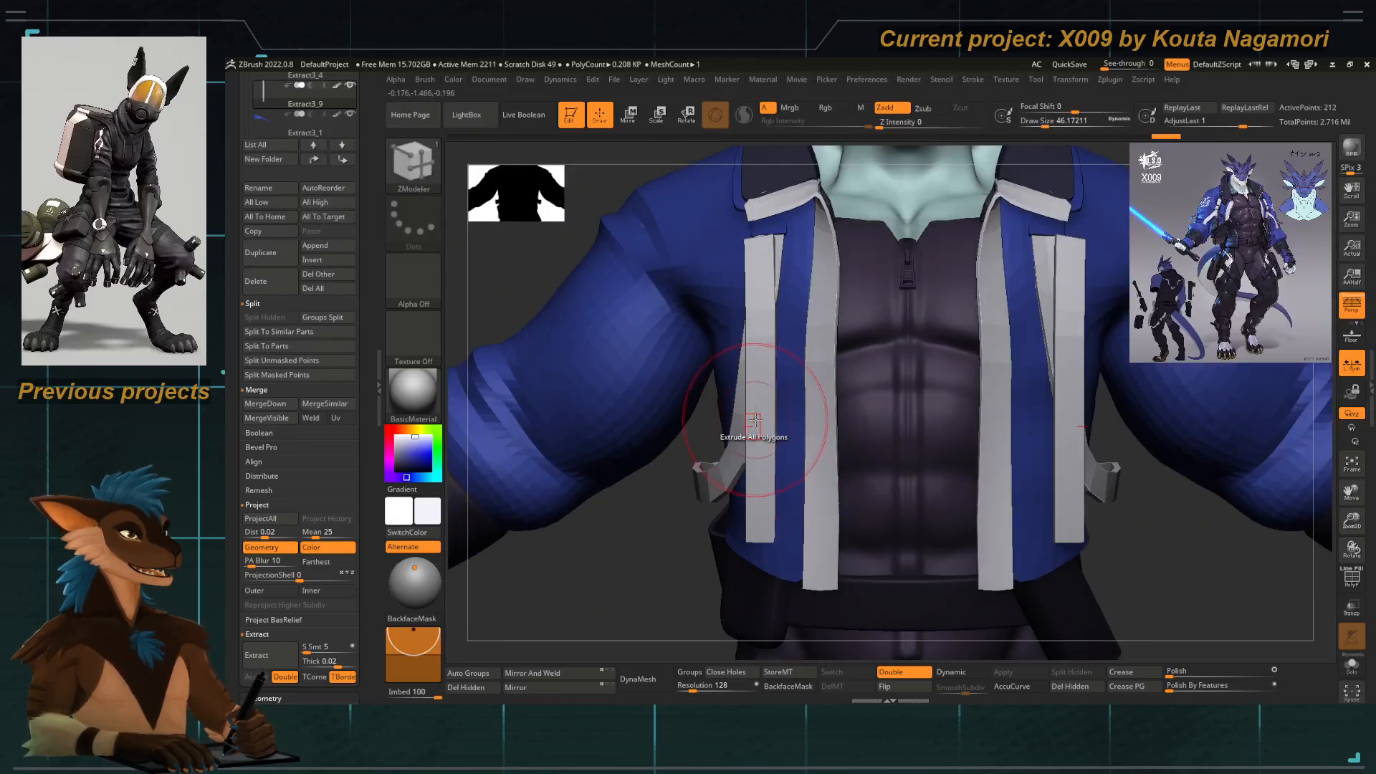
key("w")
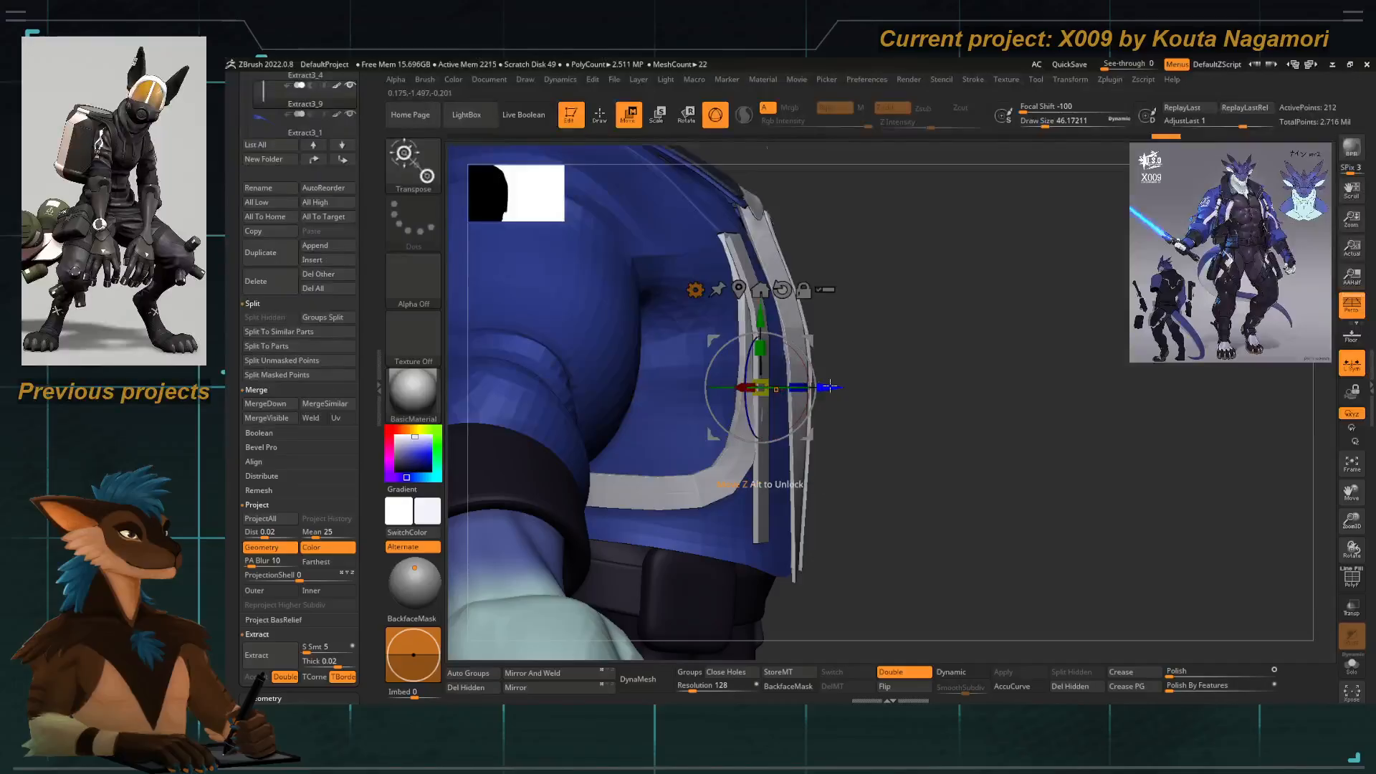
key("q")
key("w")
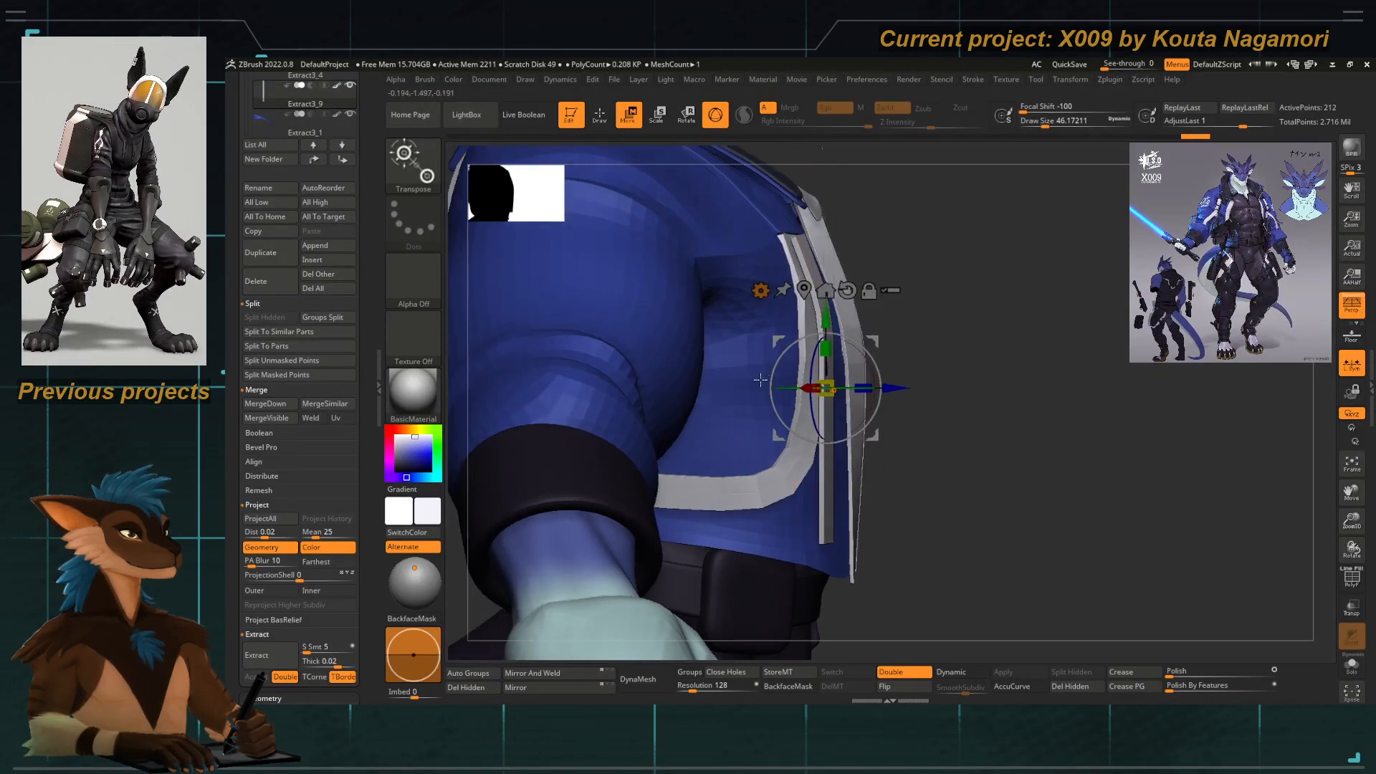
Accept the strips' Bend Curve deformation and shift them about 0.0075 further back along Z.
mouse_move(908, 192)
left_mouse_down("ctrl")
mouse_move(743, 187)
mouse_move(883, 215)
left_mouse_up("ctrl")
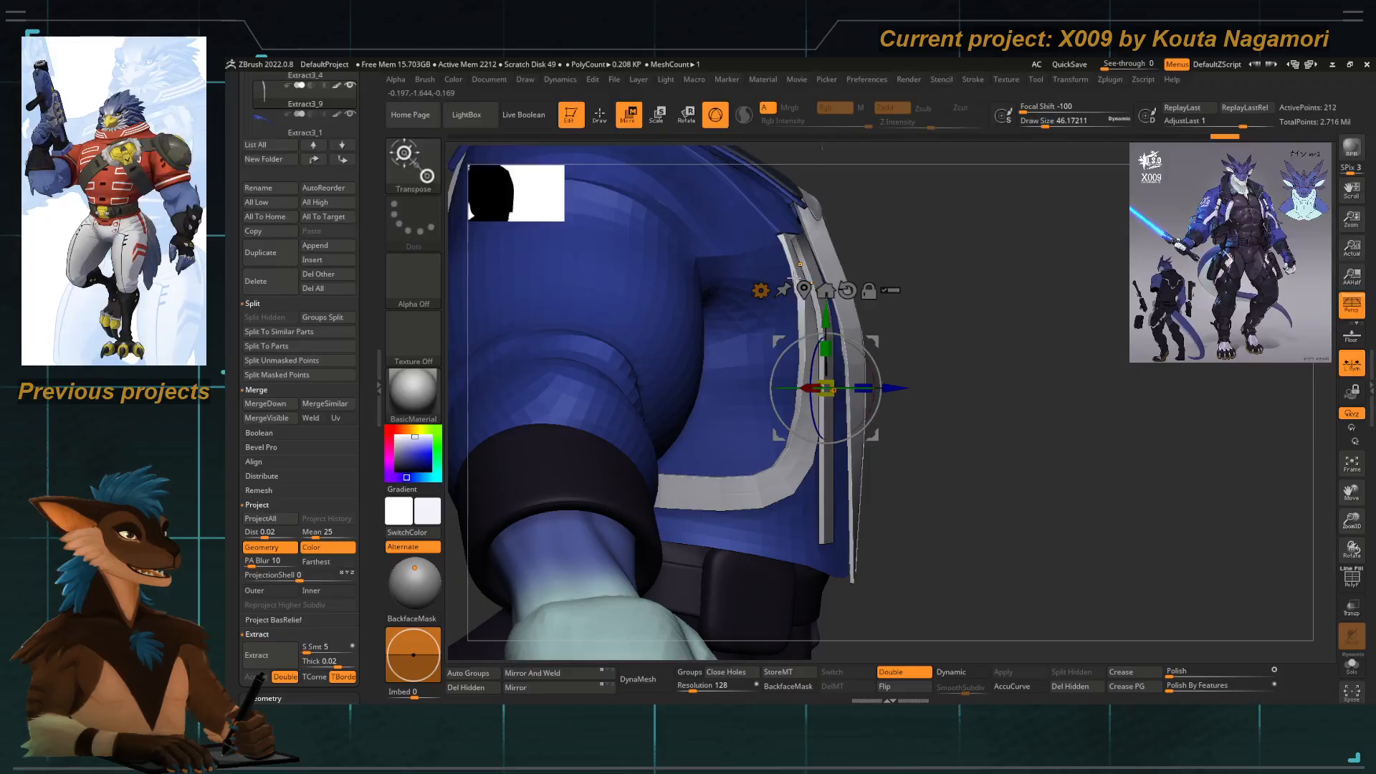
mouse_move(738, 258)
left_mouse_down("ctrl")
mouse_move(900, 269)
mouse_move(899, 233)
left_mouse_up("ctrl")
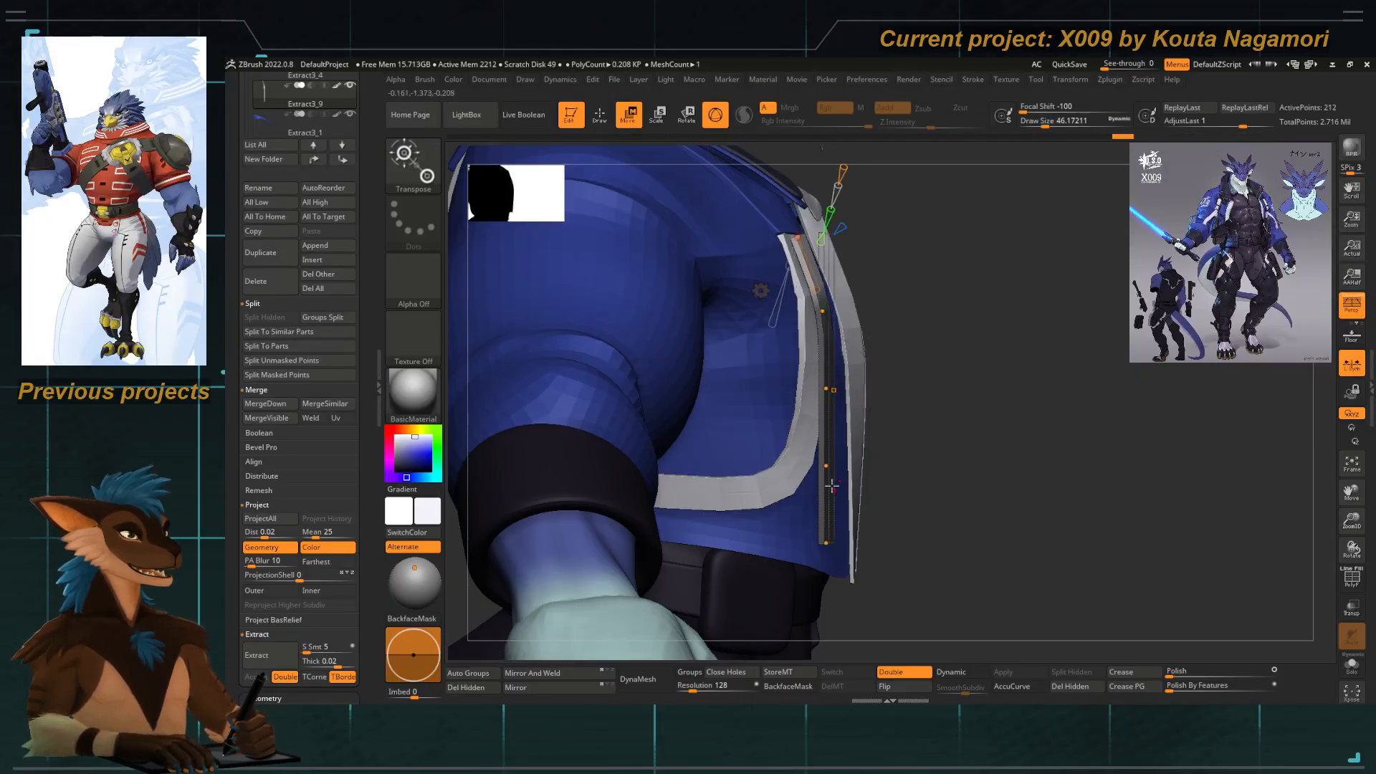
left_click(760, 292)
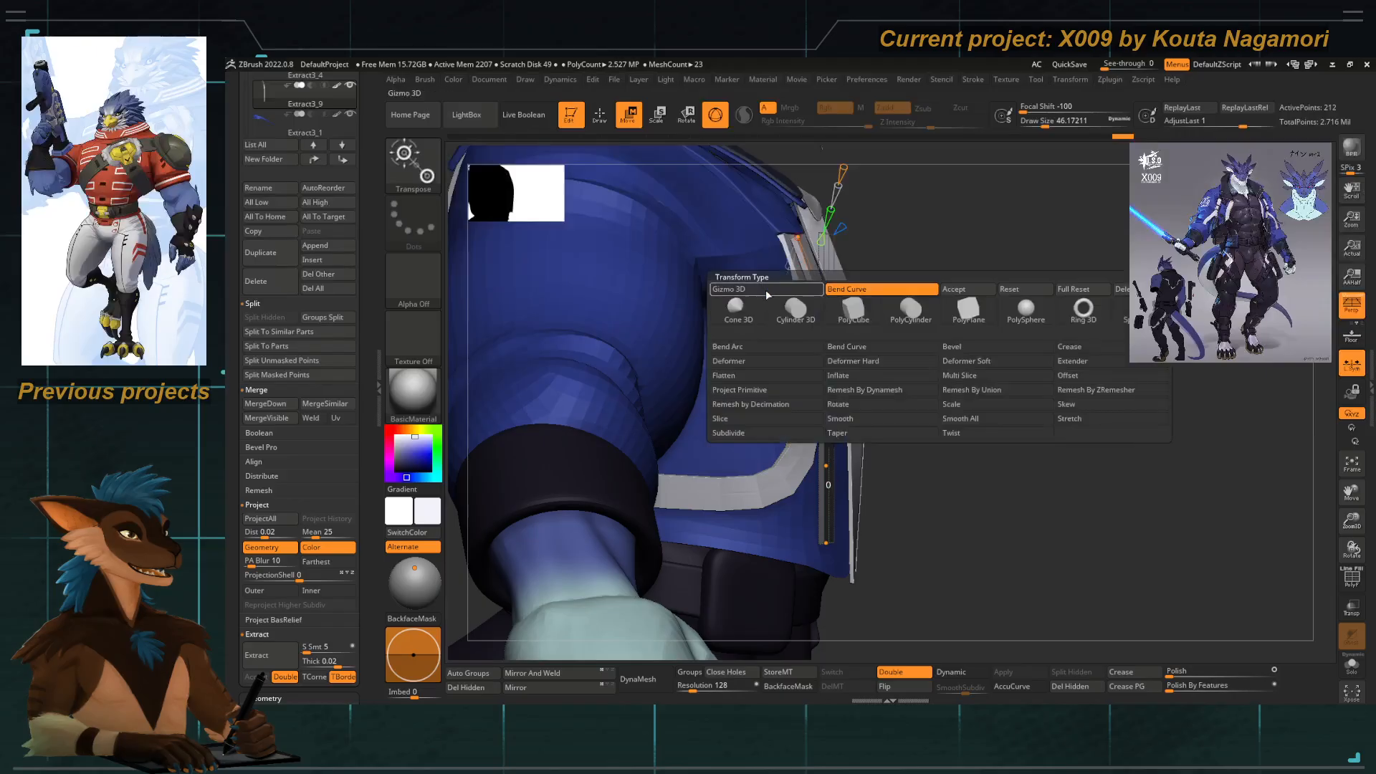
left_click(968, 304)
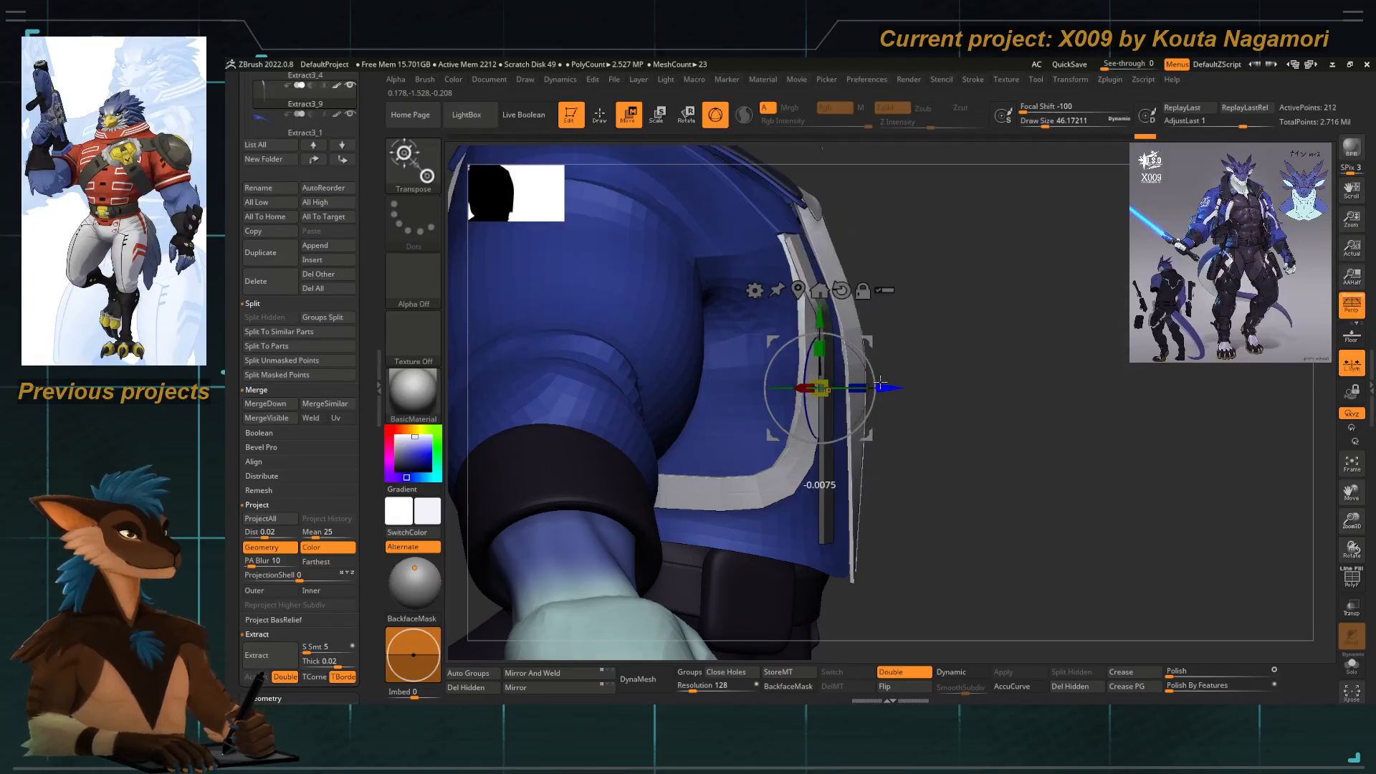
left_click_drag(893, 387, 886, 387)
Undo the last strip edits and nudge the strips slightly inward toward the jacket's front trim.
left_click_drag(930, 442, 943, 467, "ctrl")
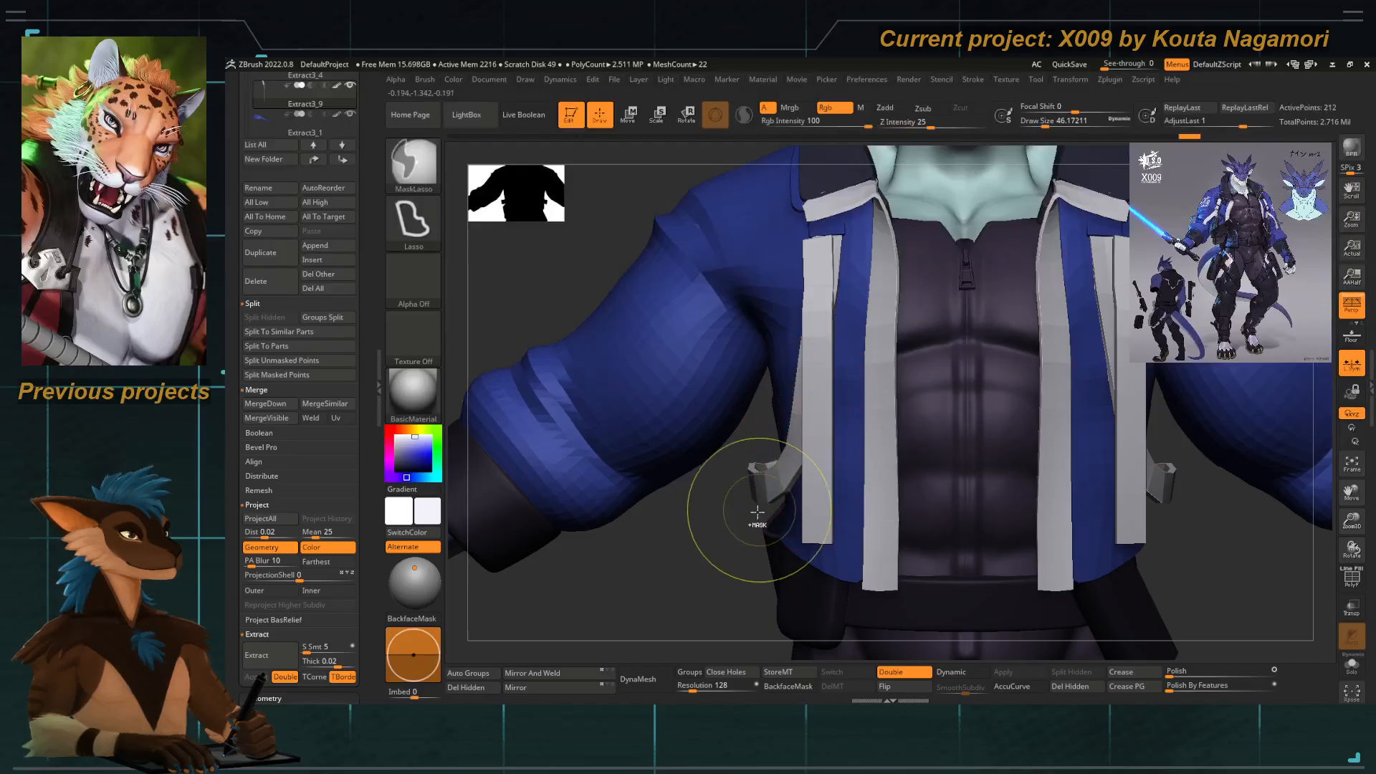
key("ctrl+z")
key("ctrl+z")
left_click_drag(700, 574, 753, 574)
mouse_move(880, 450)
left_mouse_down()
mouse_move(937, 467)
mouse_move(741, 563)
mouse_move(696, 495)
mouse_move(720, 430)
left_mouse_up()
key("w")
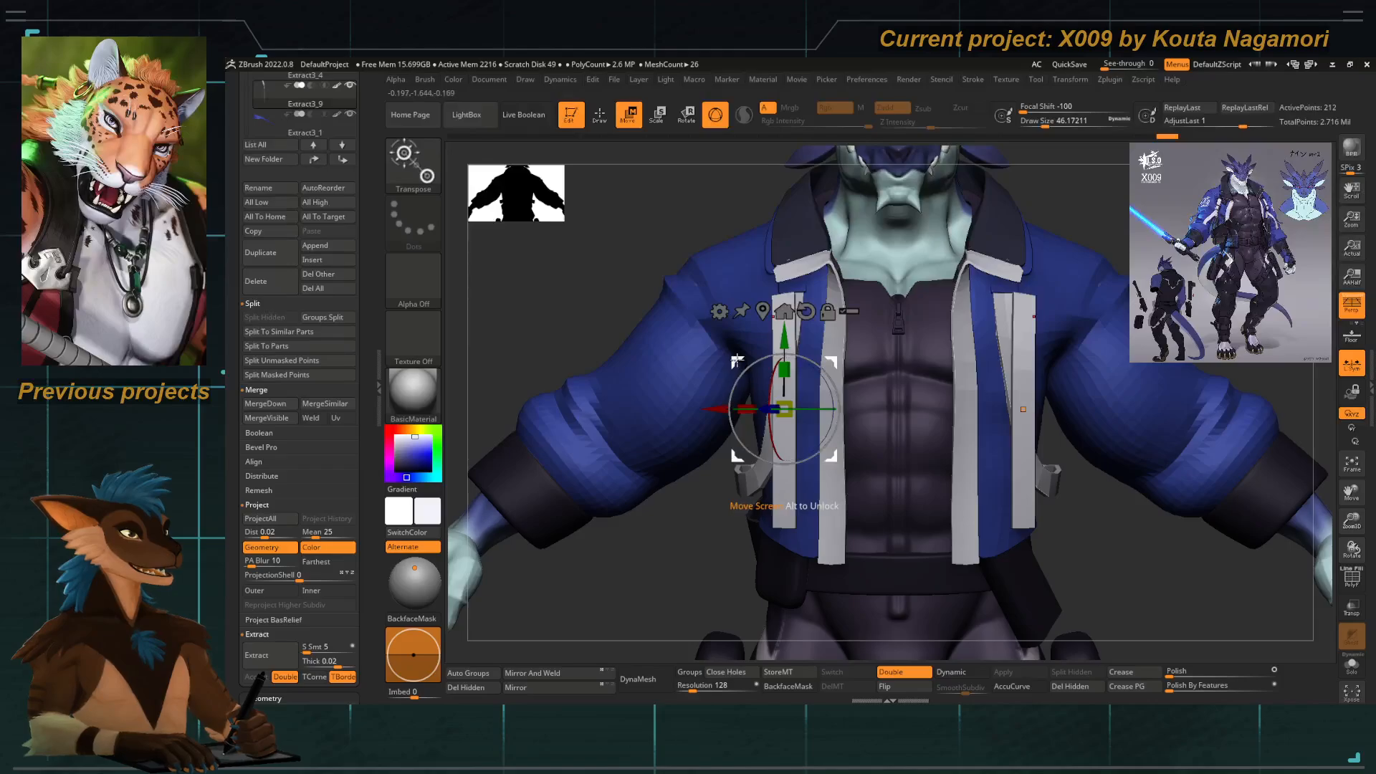
key("q")
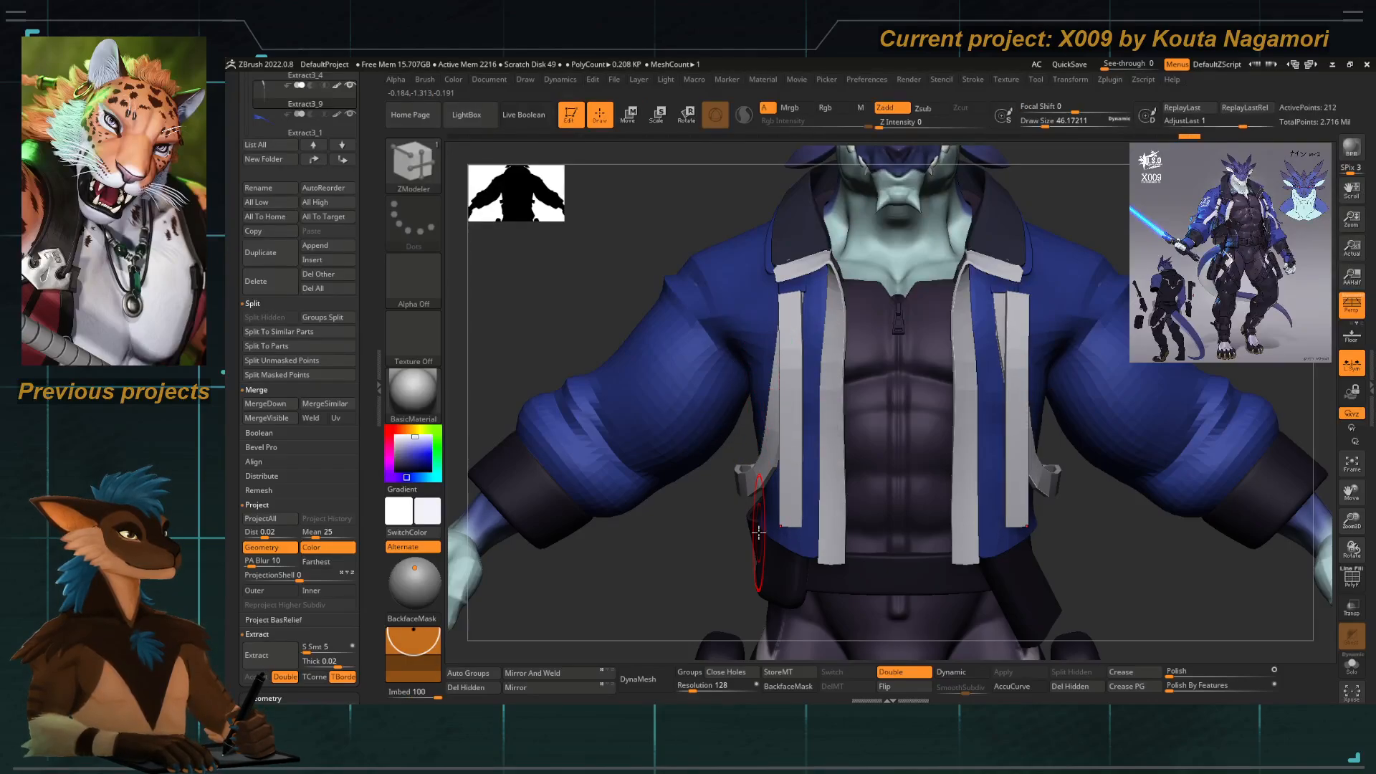
left_click_drag(561, 266, 800, 517)
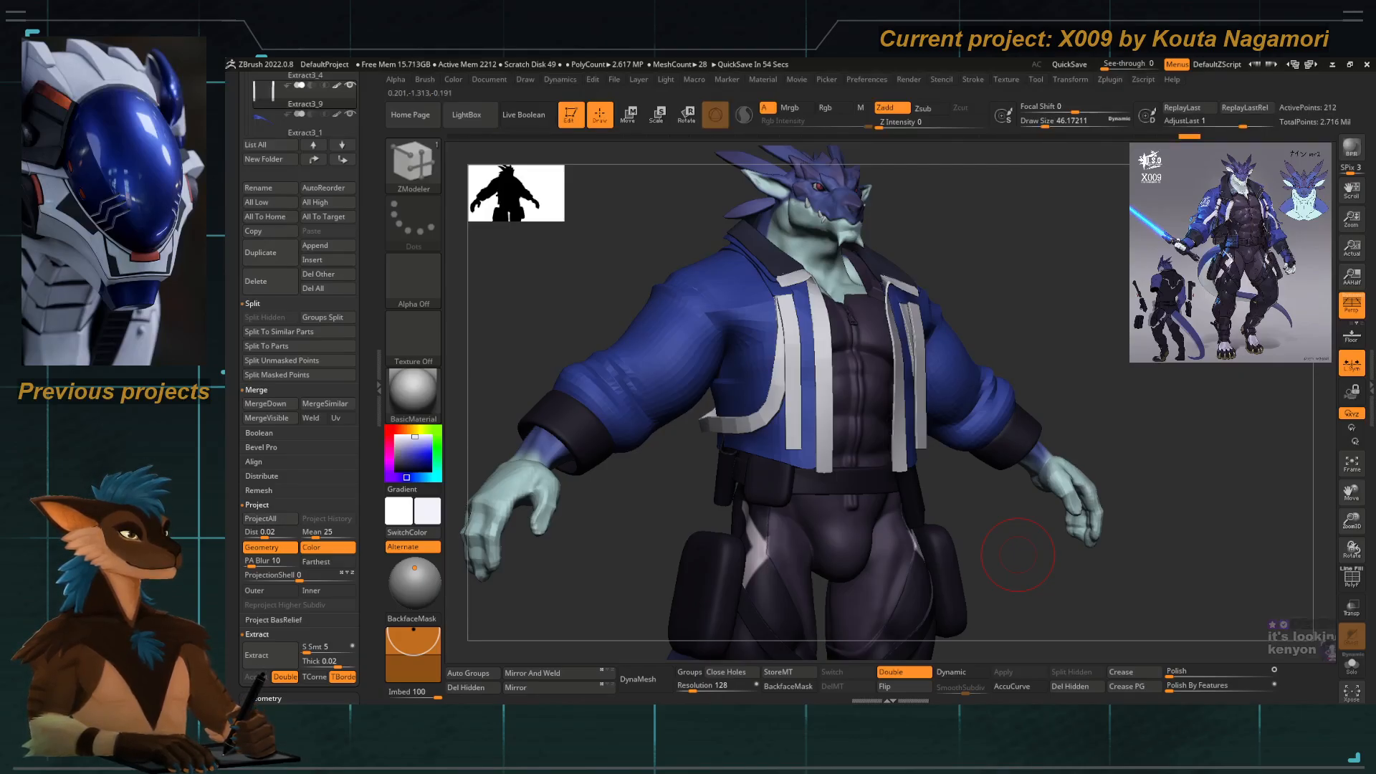
left_click_drag(651, 540, 636, 543, "shift")
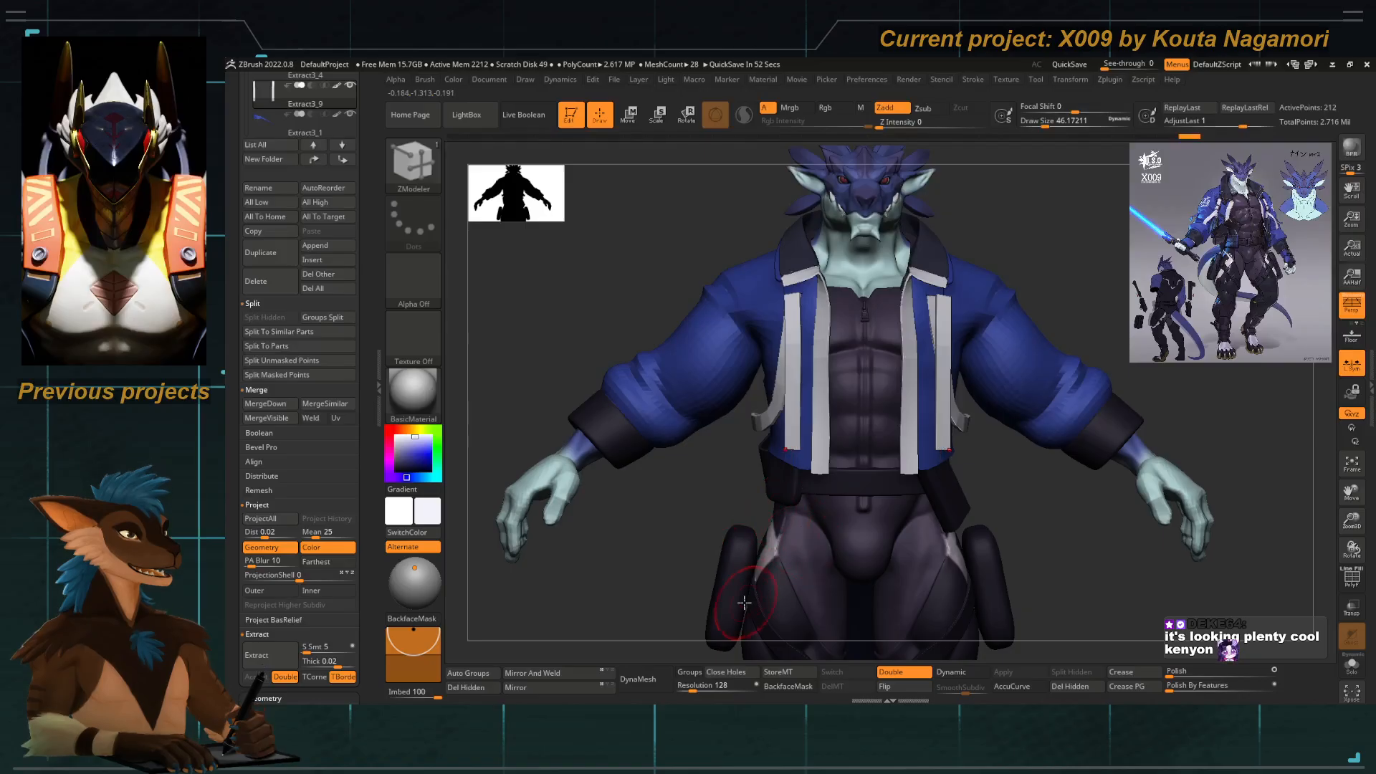
Duplicate the upper leg pouches and move the copy up to the sides of the jacket's chest.
left_click(710, 536, "alt")
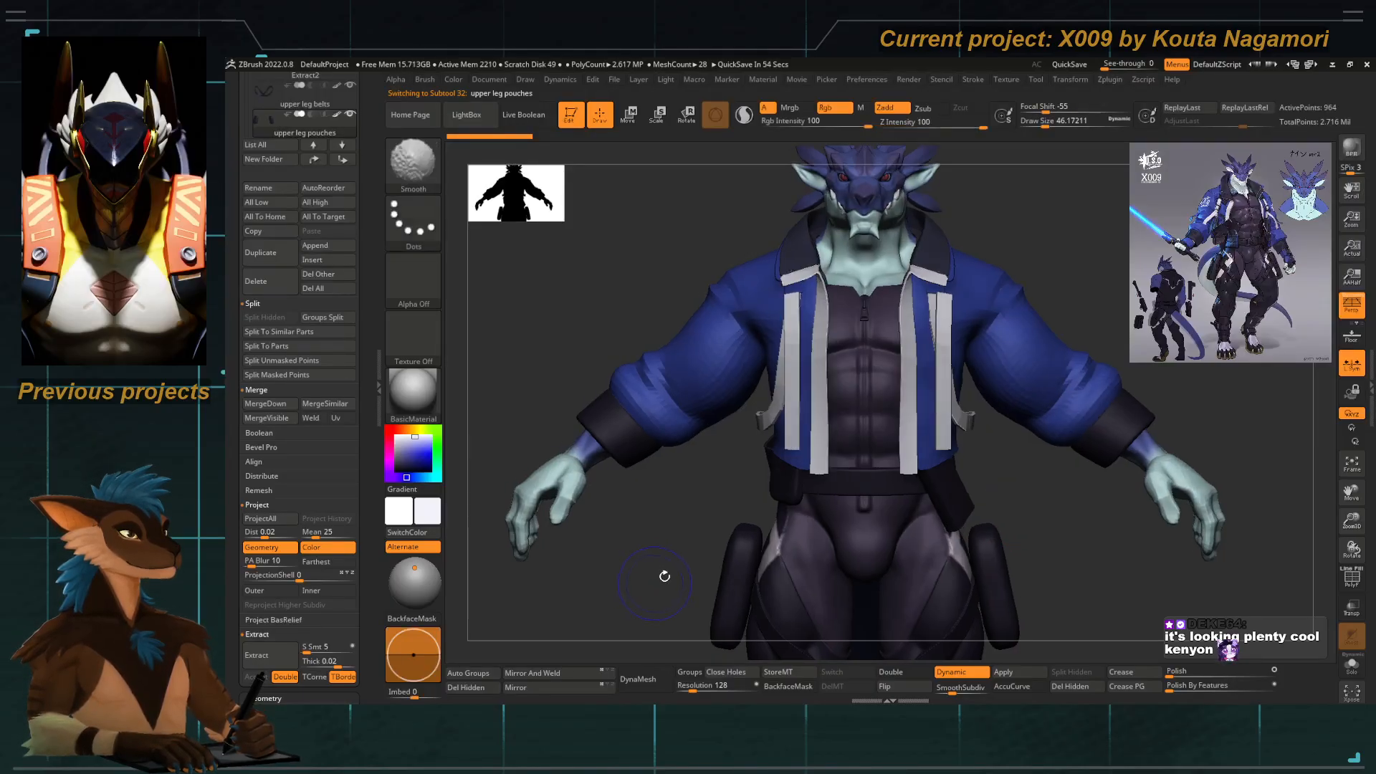
key("w")
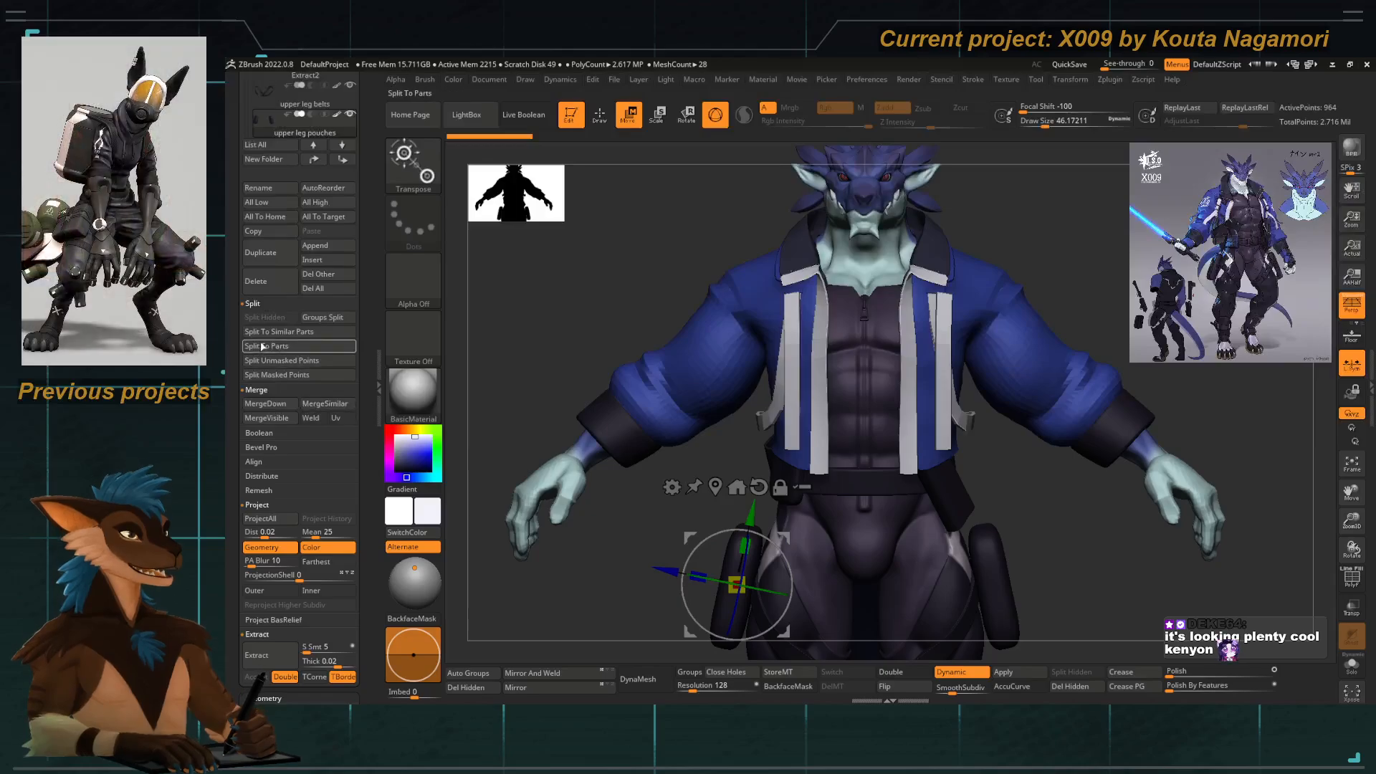
left_click(259, 258)
left_click_drag(662, 626, 684, 450)
key("ctrl+z")
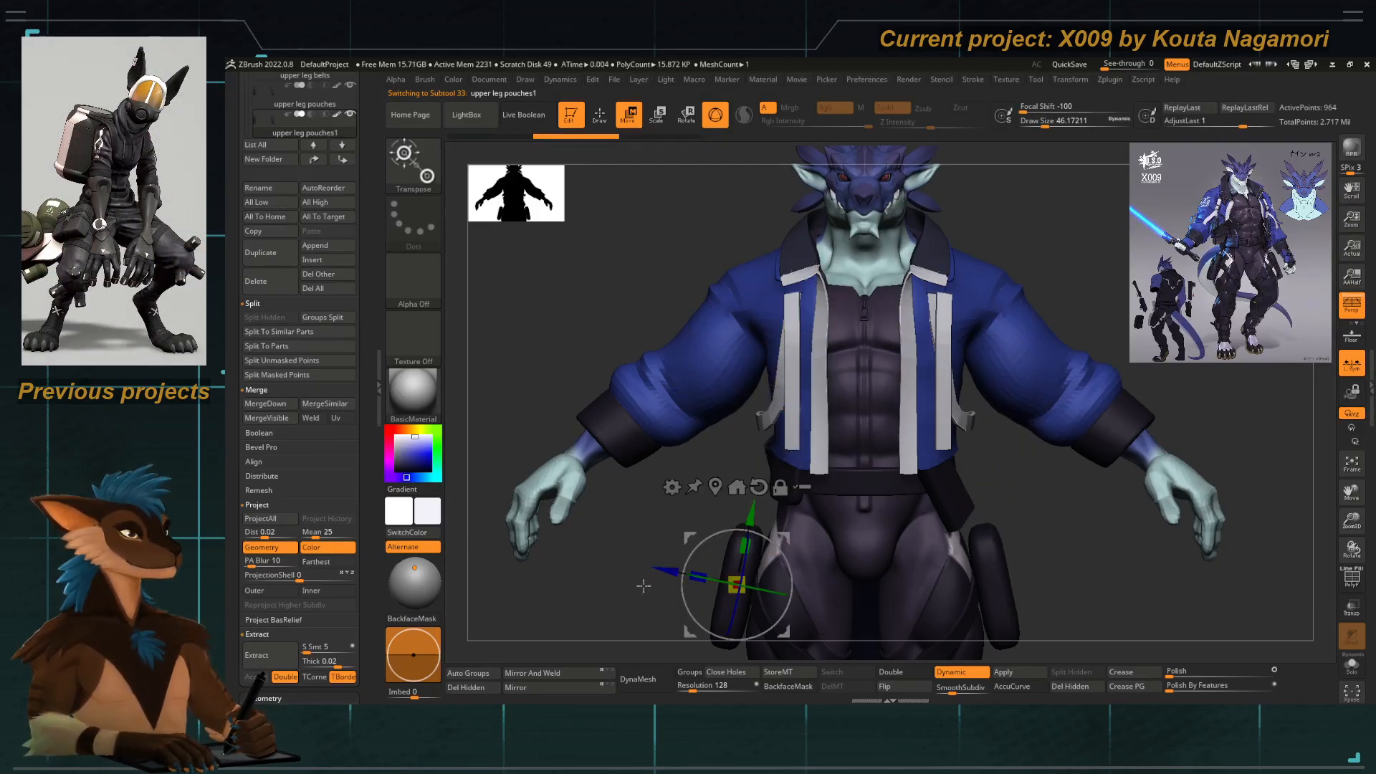
left_click_drag(720, 577, 773, 395)
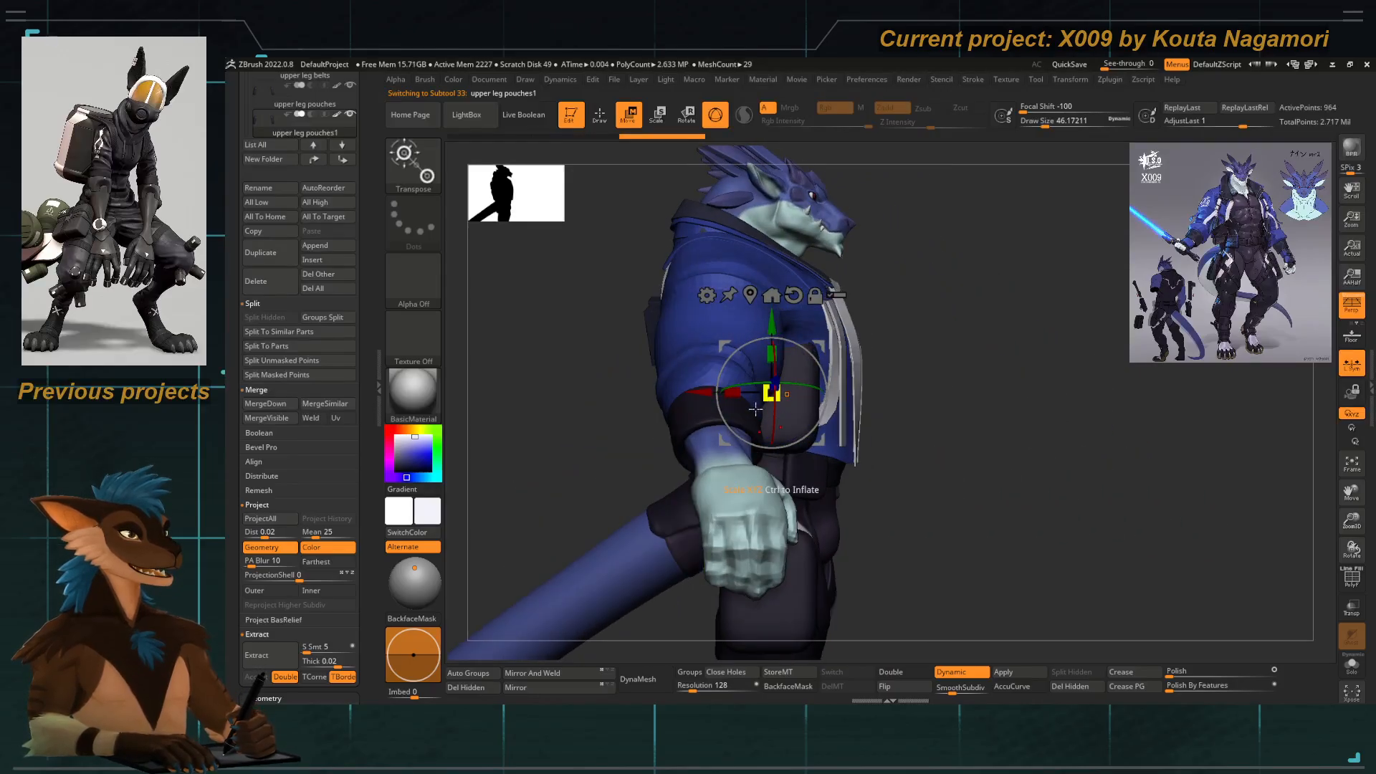
left_click_drag(726, 438, 781, 420)
Scale the copied chest pouches down and rotate them about 31 degrees around the vertical axis.
left_click_drag(996, 489, 906, 495)
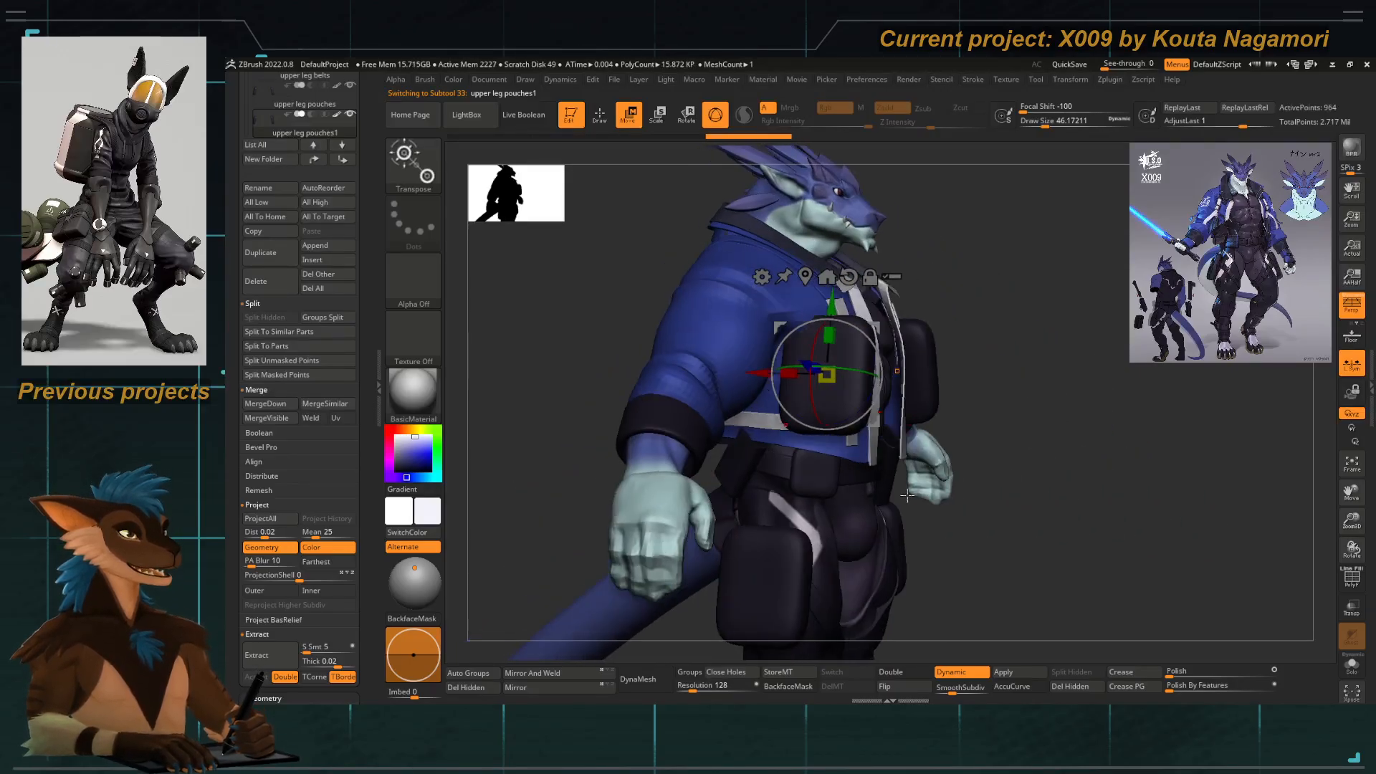
left_click_drag(838, 386, 797, 362)
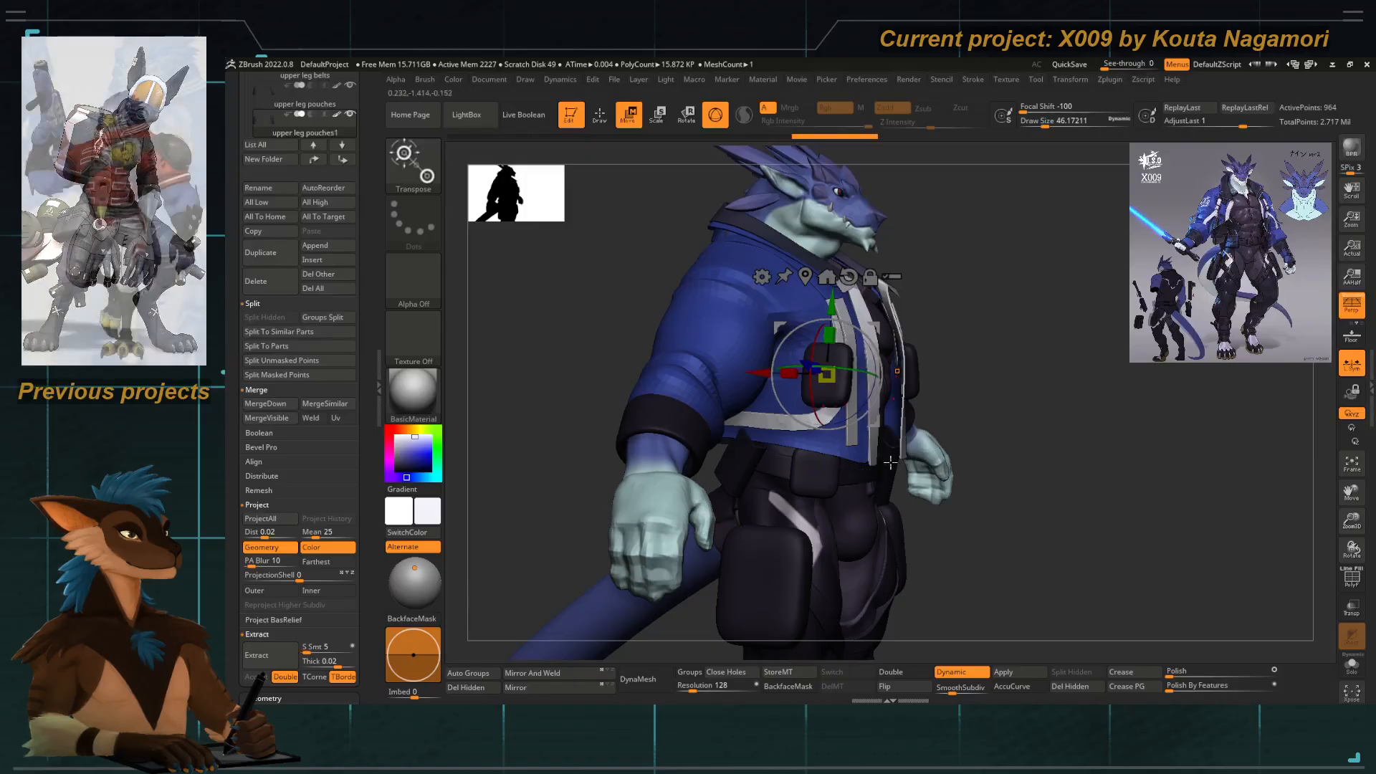
left_click_drag(1011, 458, 931, 465)
left_click_drag(1031, 437, 1010, 501, "alt")
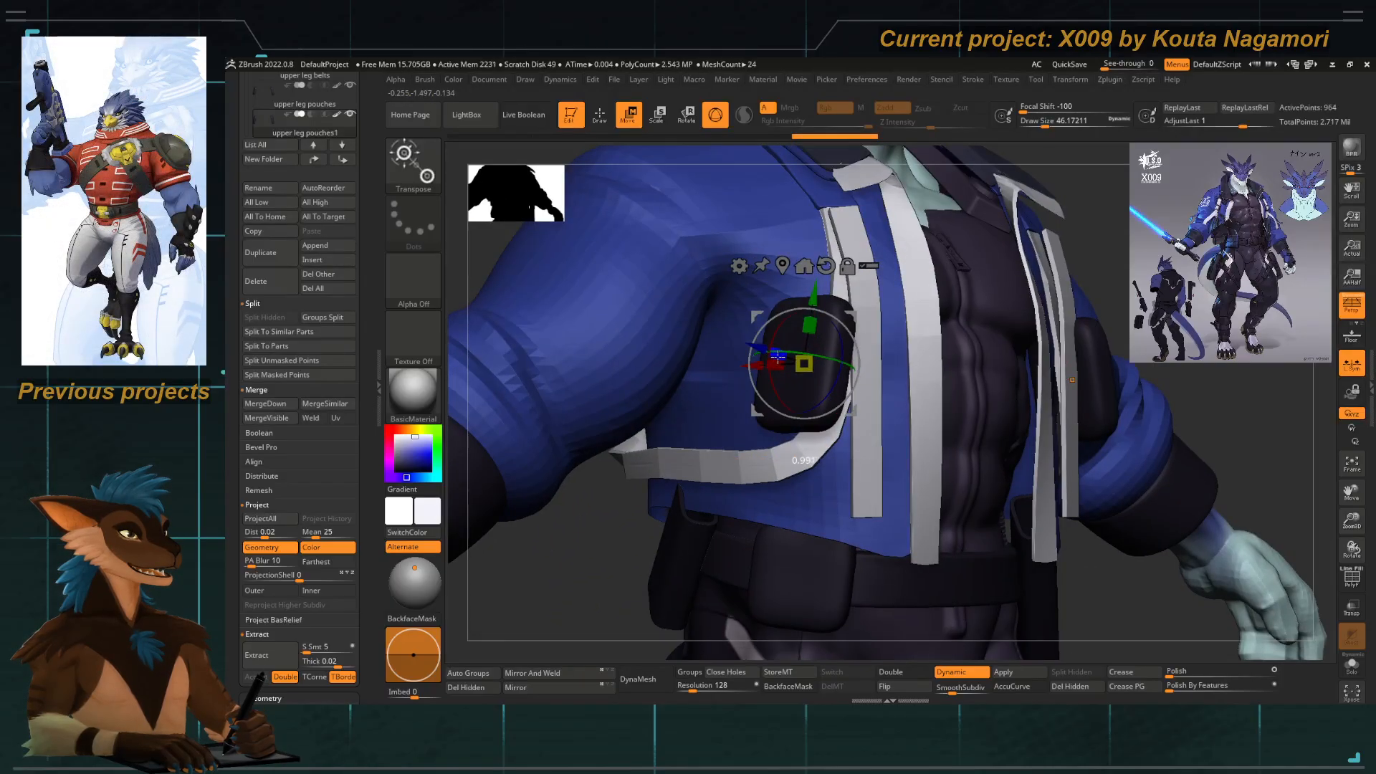
left_click_drag(777, 356, 858, 363)
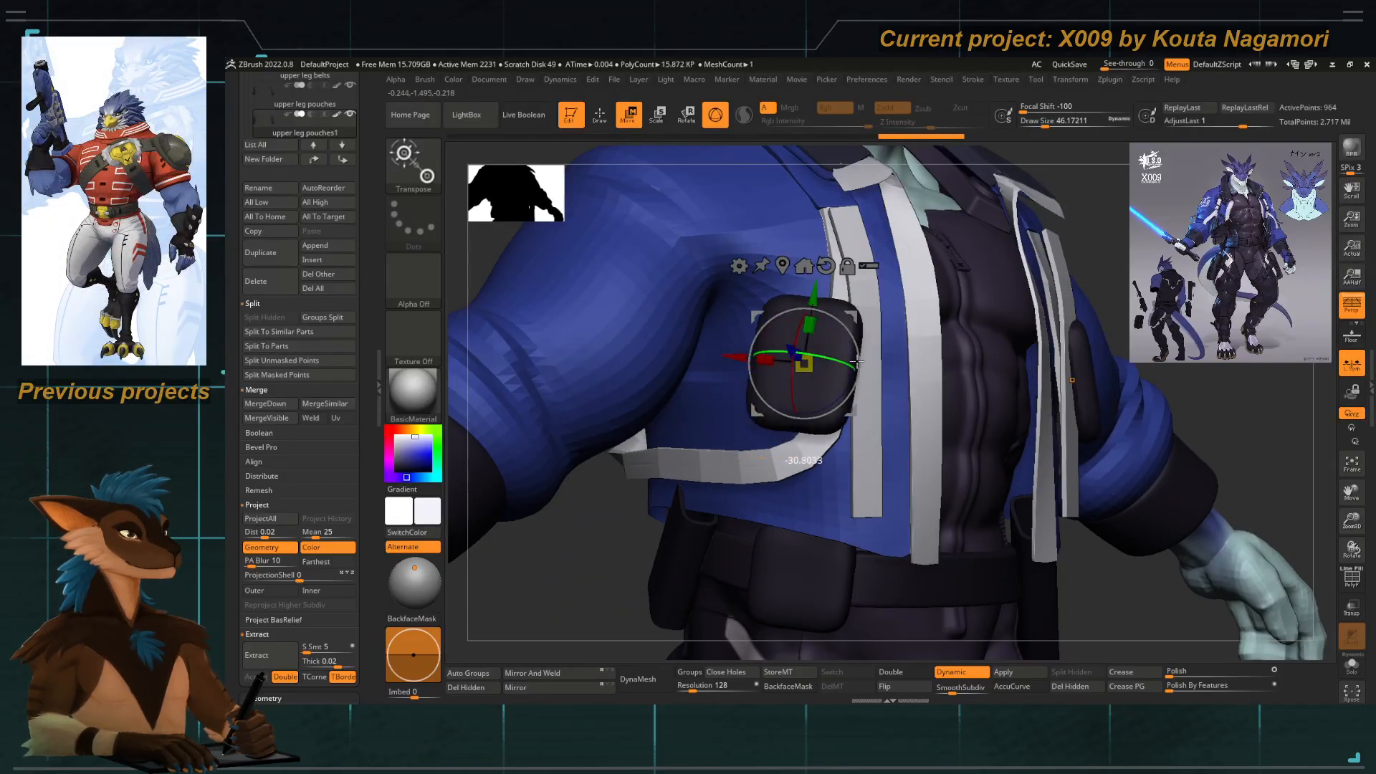
Move the copied pouches down along the strips and turn them to follow the chest's curve.
left_click_drag(580, 583, 818, 475)
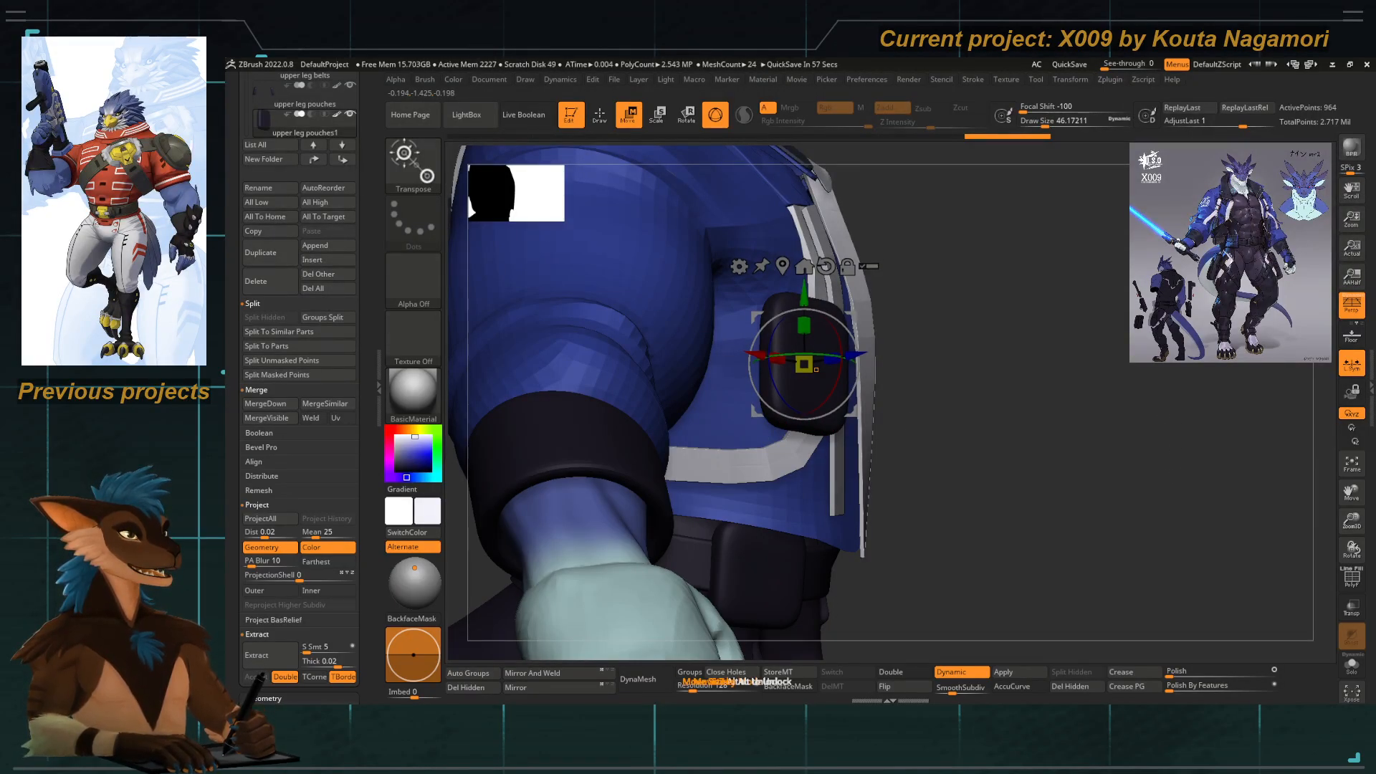
left_click_drag(996, 458, 860, 508)
left_click_drag(833, 462, 843, 425)
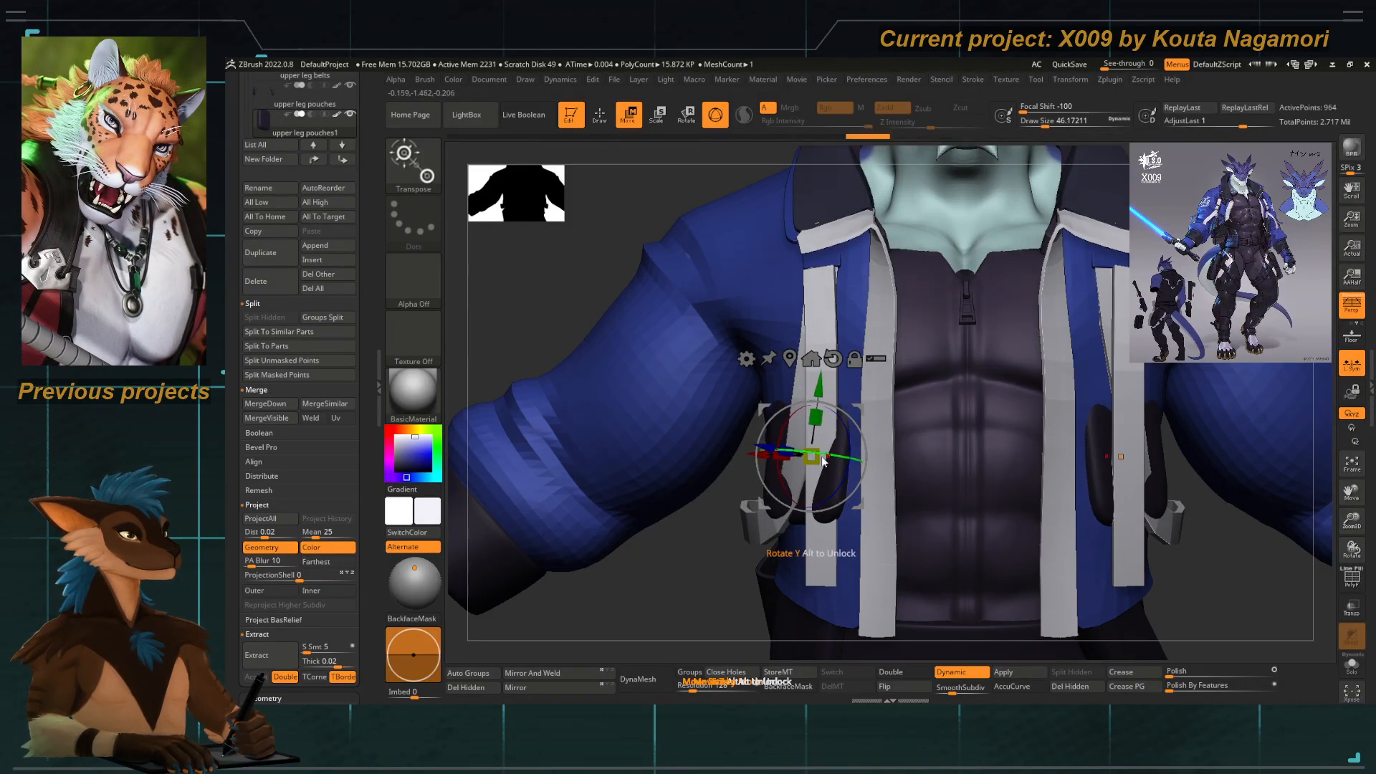
left_click_drag(687, 584, 698, 474)
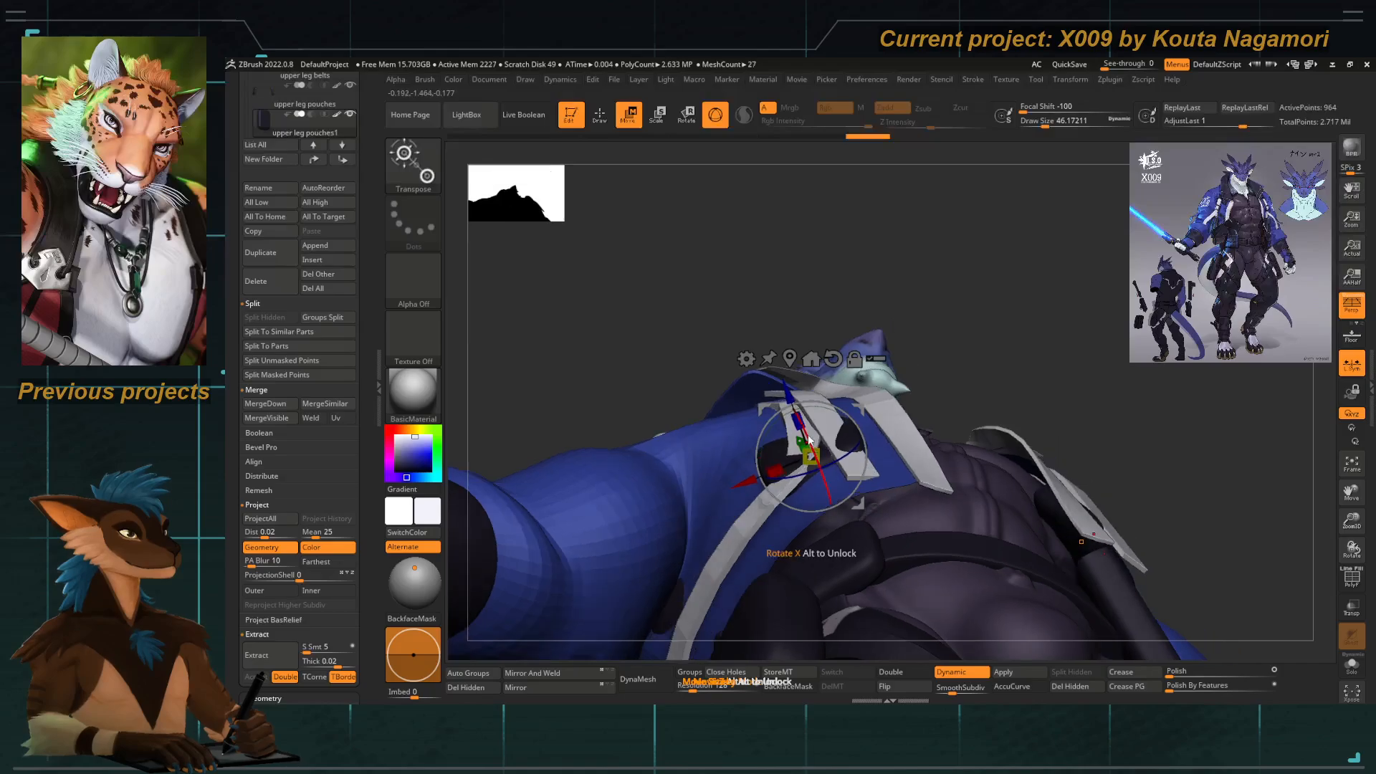
left_click_drag(807, 435, 814, 445)
left_click_drag(794, 389, 789, 377)
Move the copied chest pouches inward against the jacket and slightly adjust their depth.
left_click_drag(679, 330, 684, 415, "shift")
key("q")
left_click_drag(659, 581, 751, 585)
key("e")
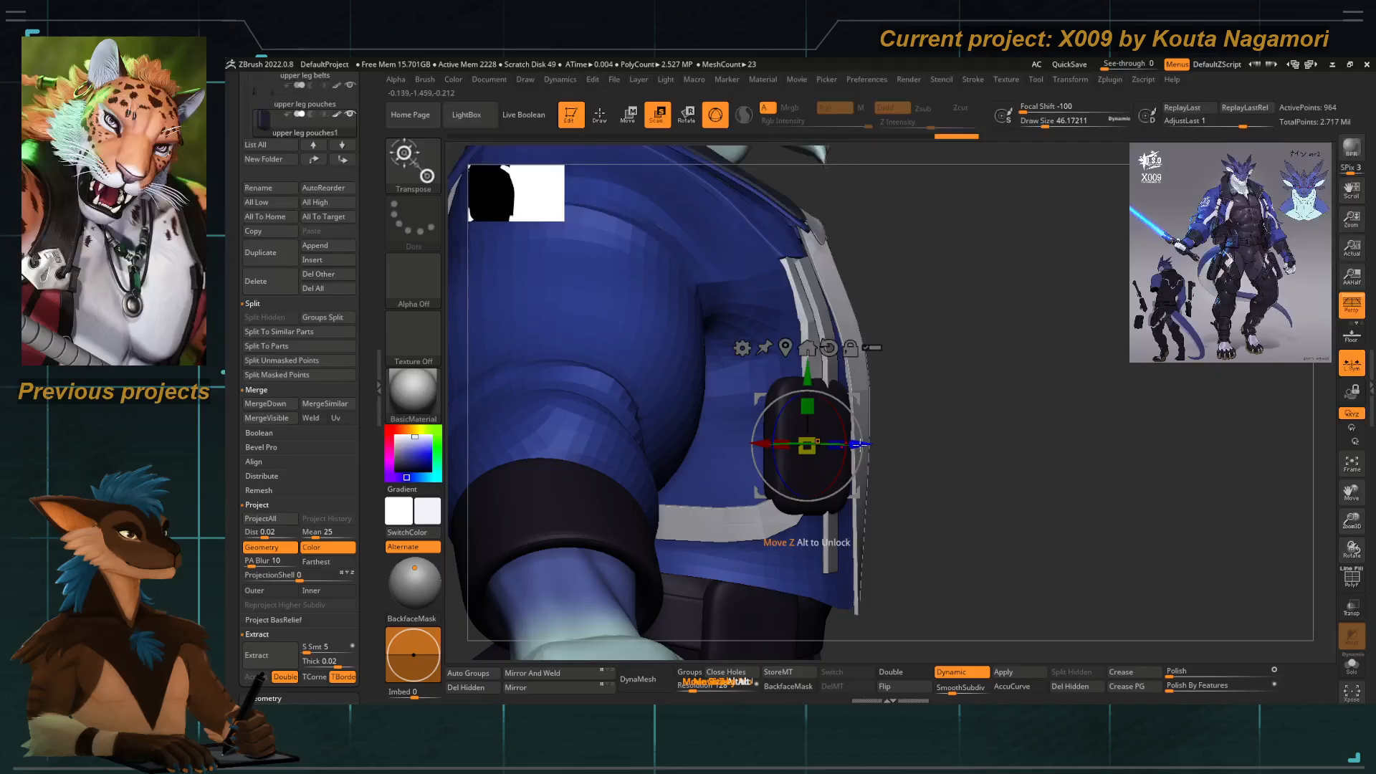
left_click_drag(860, 444, 808, 433)
key("w")
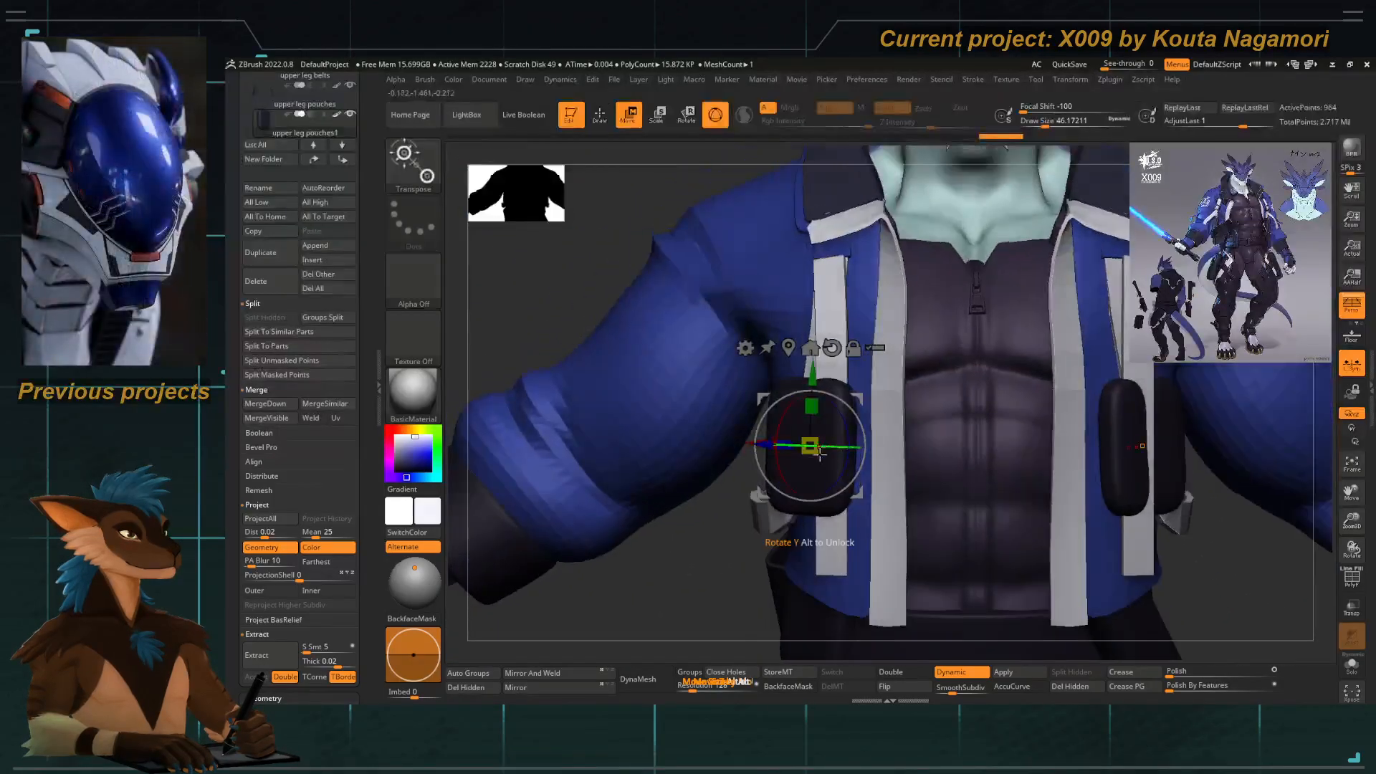
key("q")
key("e")
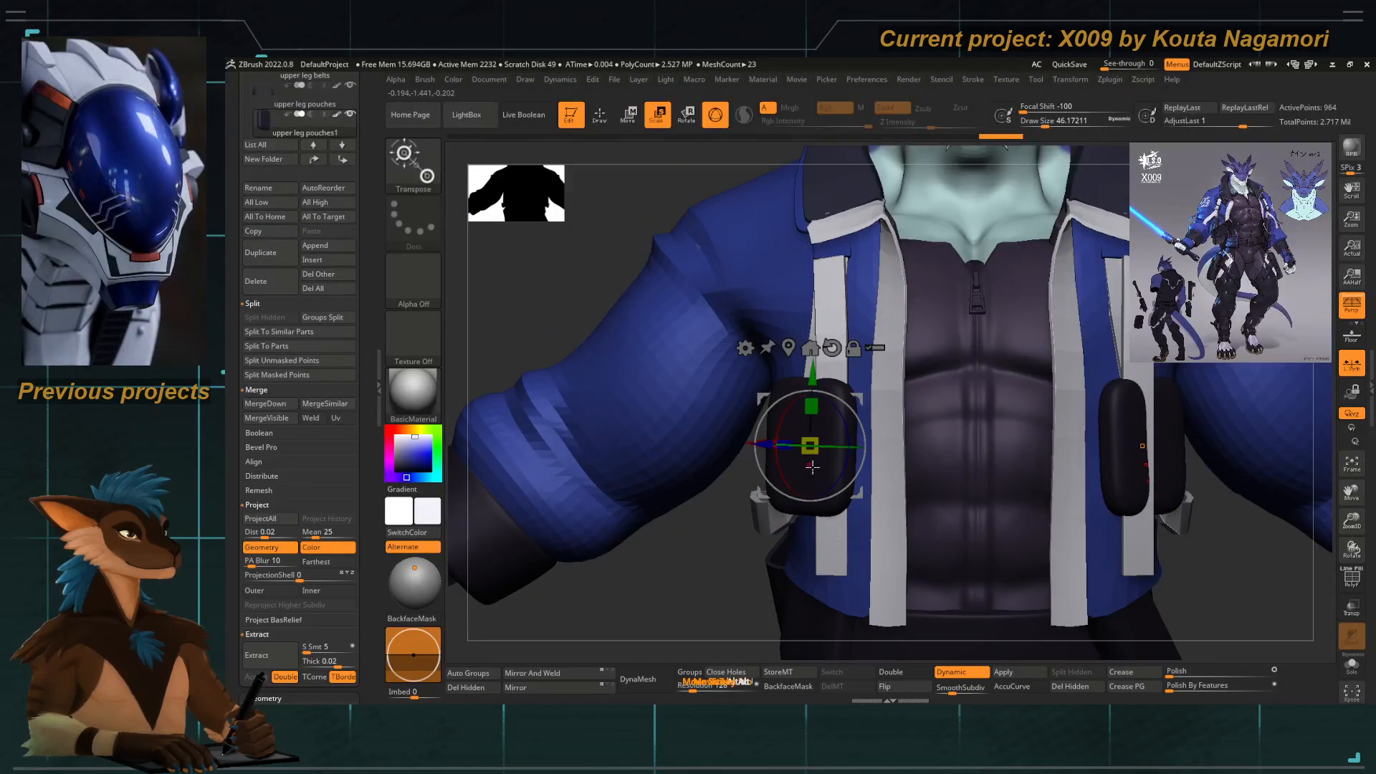
left_click_drag(678, 521, 769, 447)
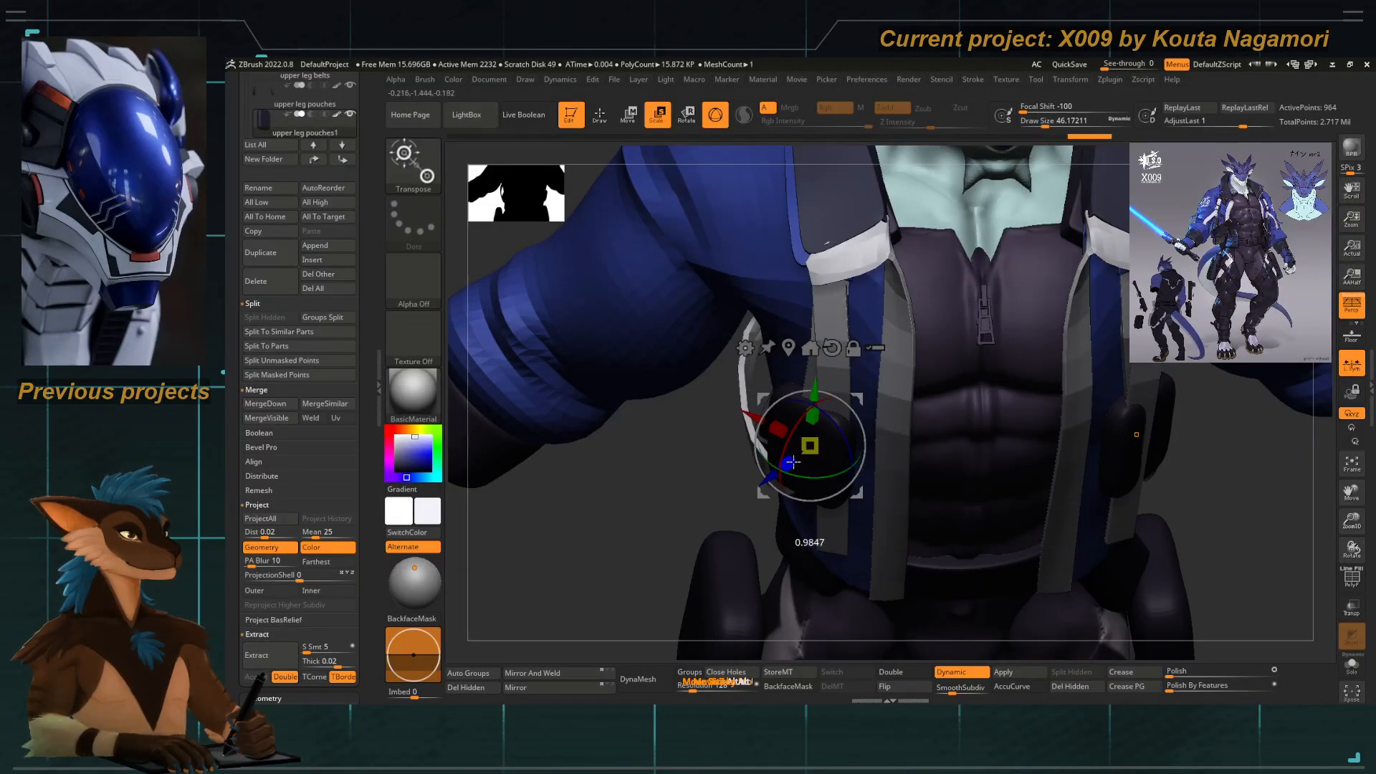
left_click_drag(743, 446, 820, 450, "alt")
key("shift+d")
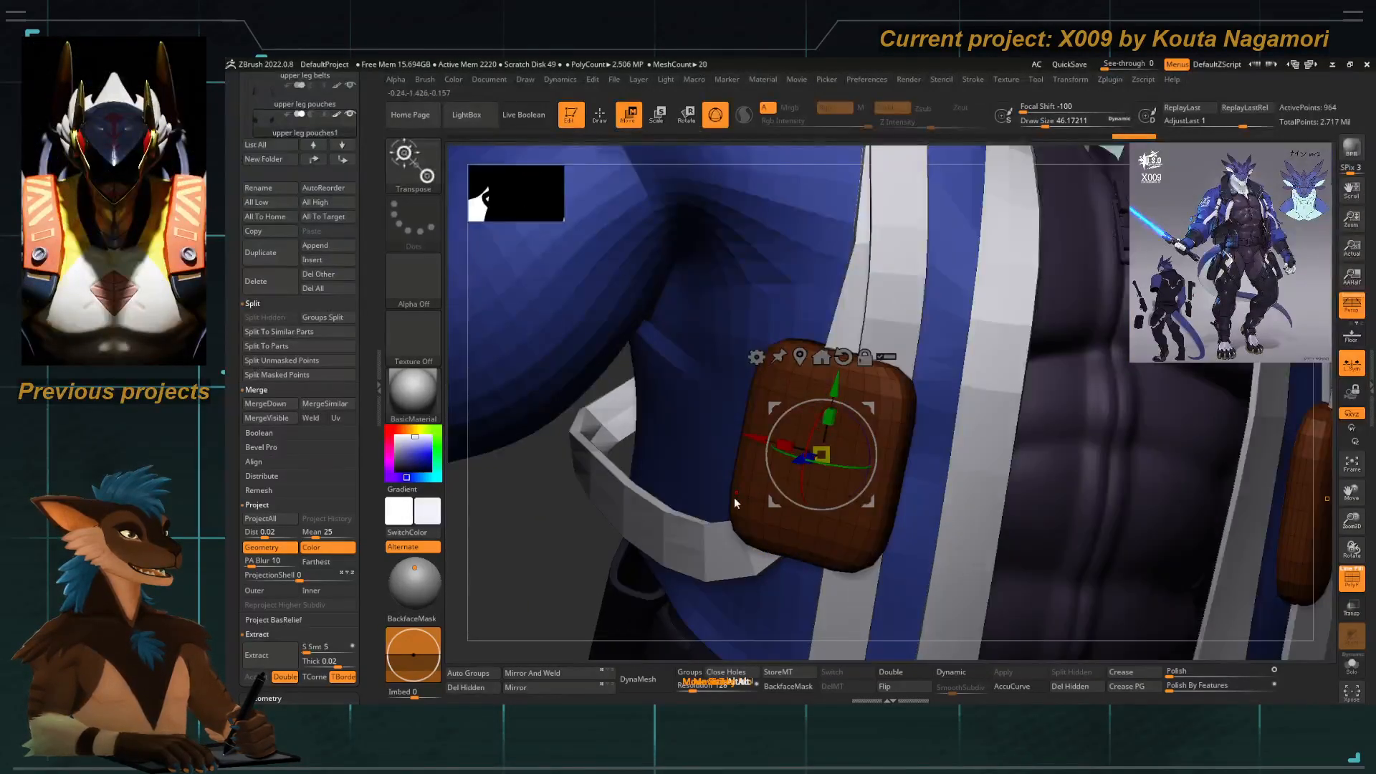
Delete the pouch subtool that was duplicated from the upper leg pouches.
left_click_drag(368, 427, 349, 505)
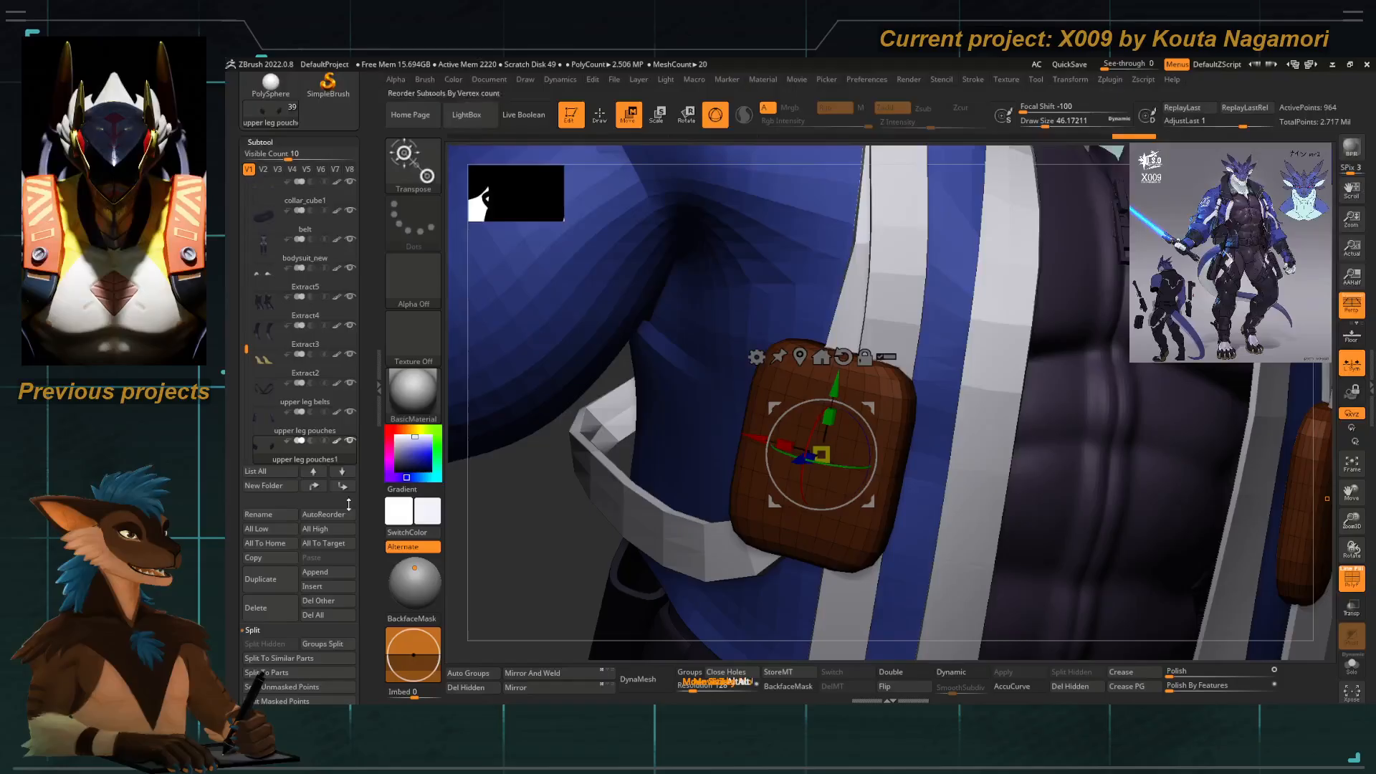
left_click(263, 607)
left_click(380, 633)
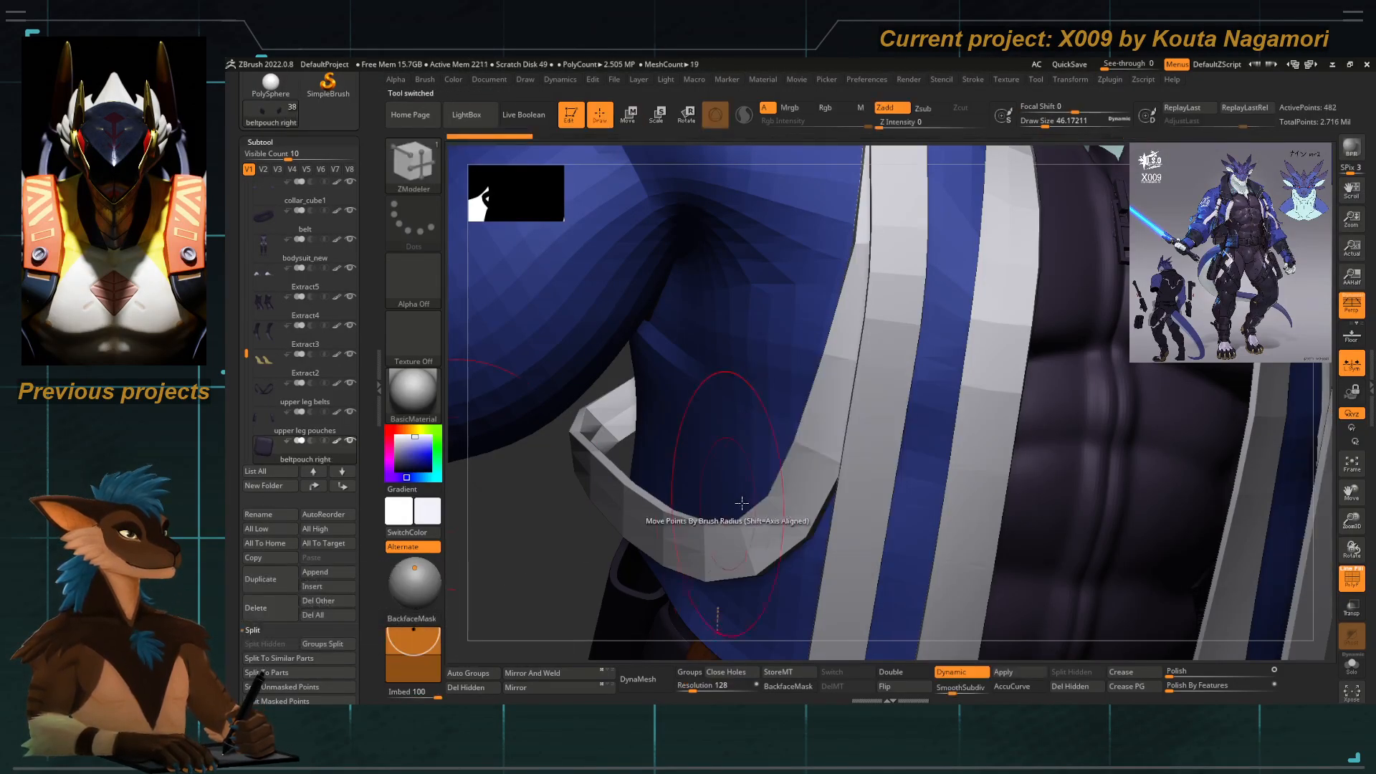
Insert a QCube primitive from IMM Primitives onto the curved side strap beside the jacket's front strip.
left_click(809, 465, "alt")
key("b")
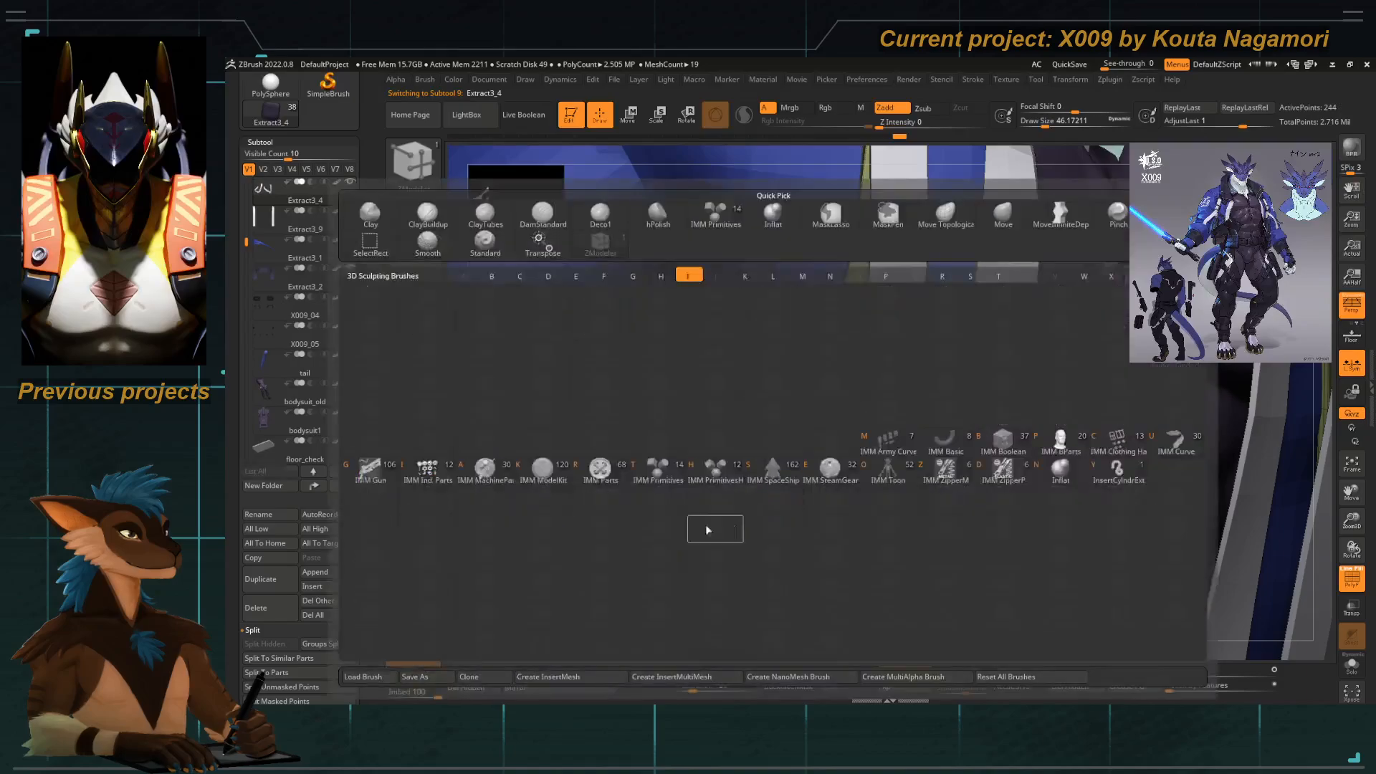
left_click(658, 462)
key("b")
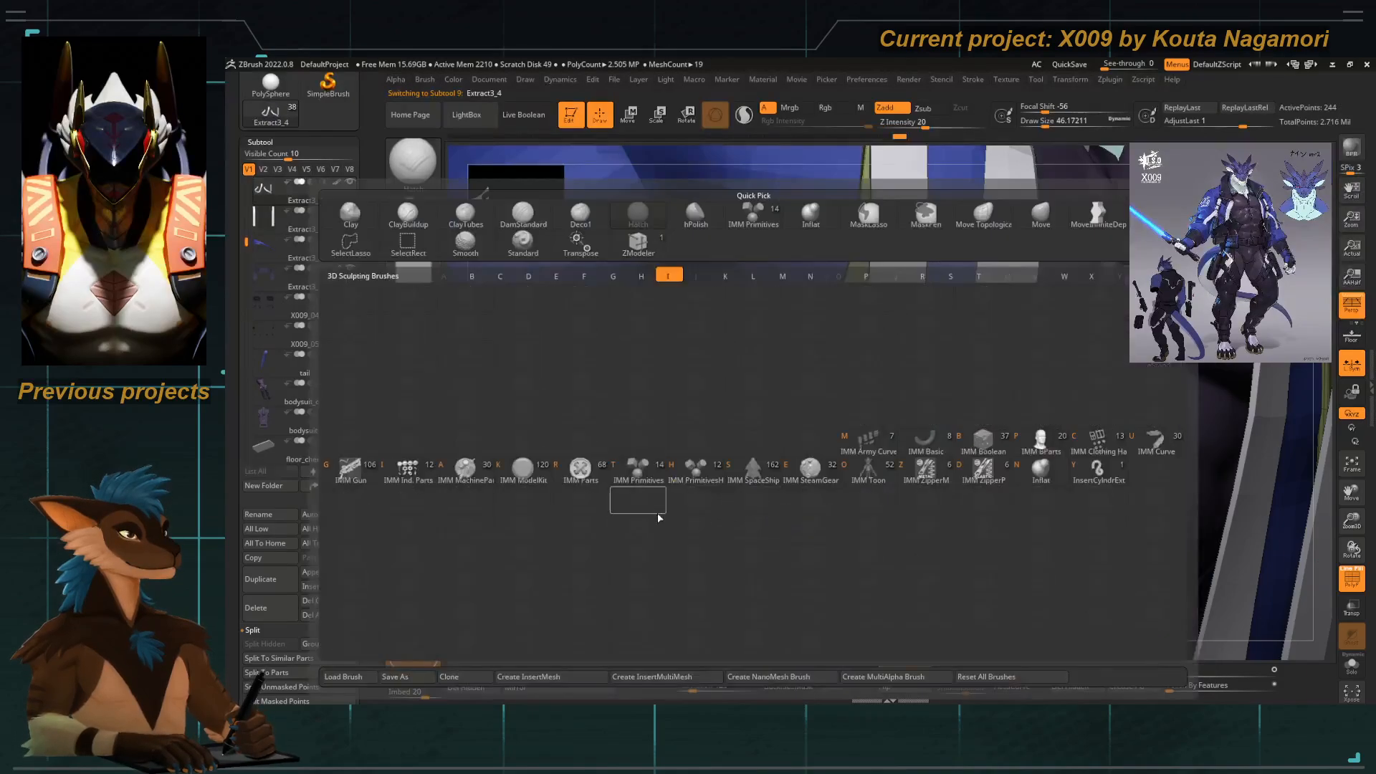
left_click(637, 502)
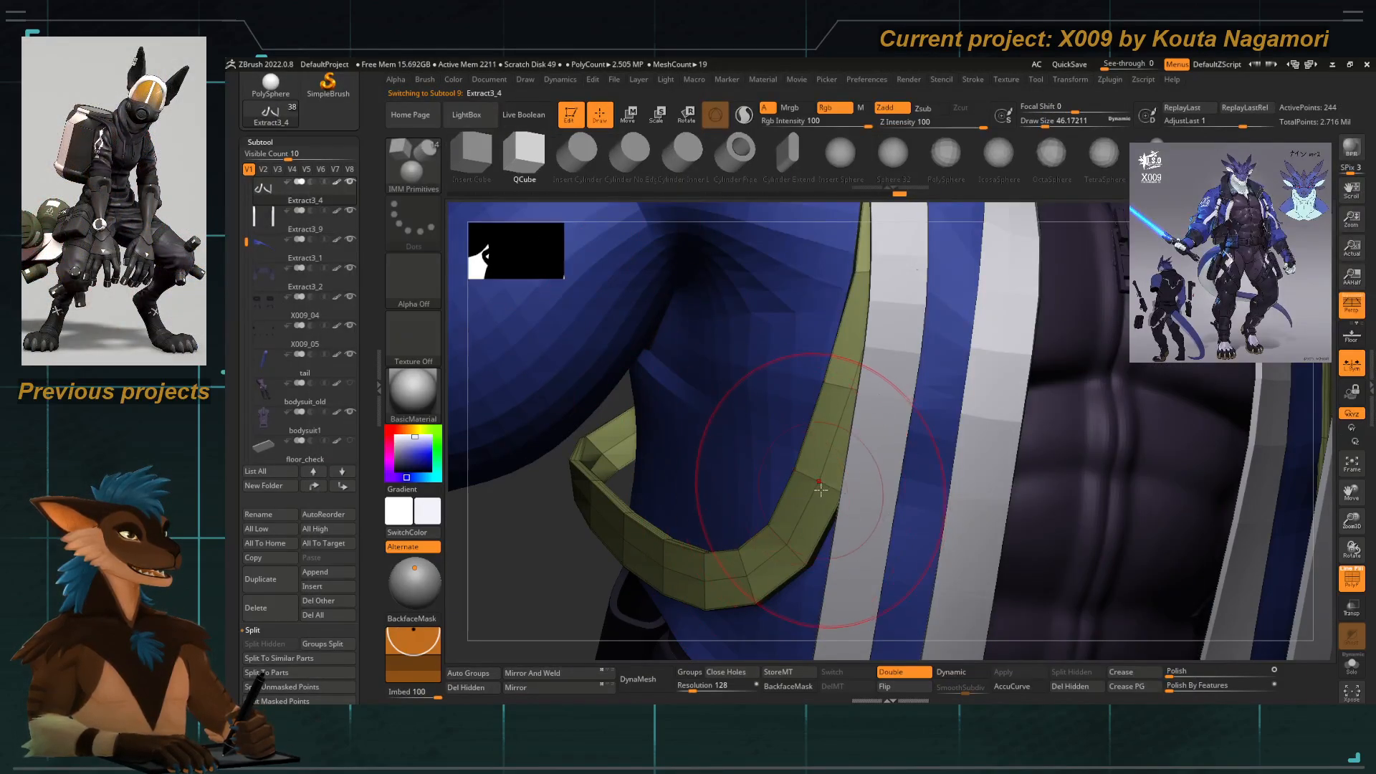
left_click_drag(821, 489, 773, 517)
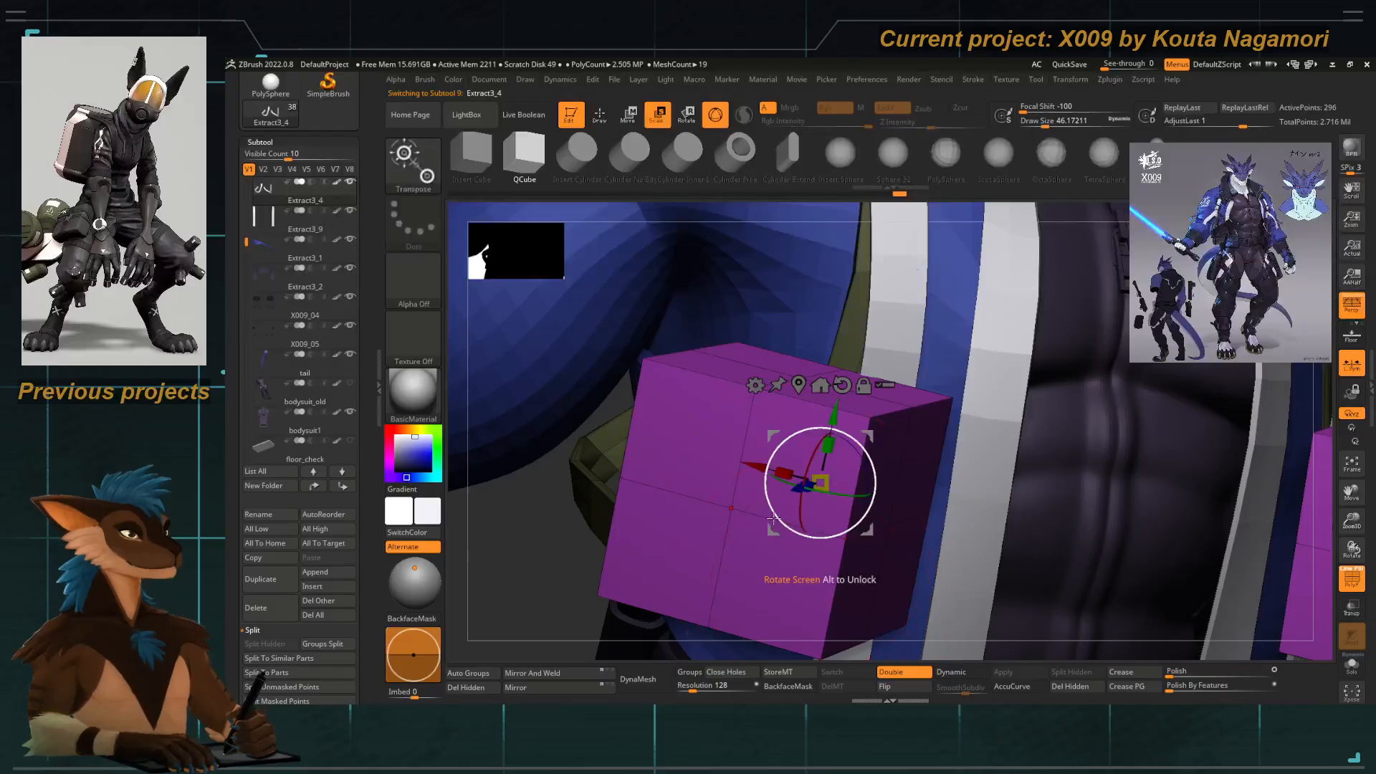
Flatten the inserted cubes into thin boxes and fit them over the strips at the sides of the chest.
left_click_drag(597, 524, 1064, 397)
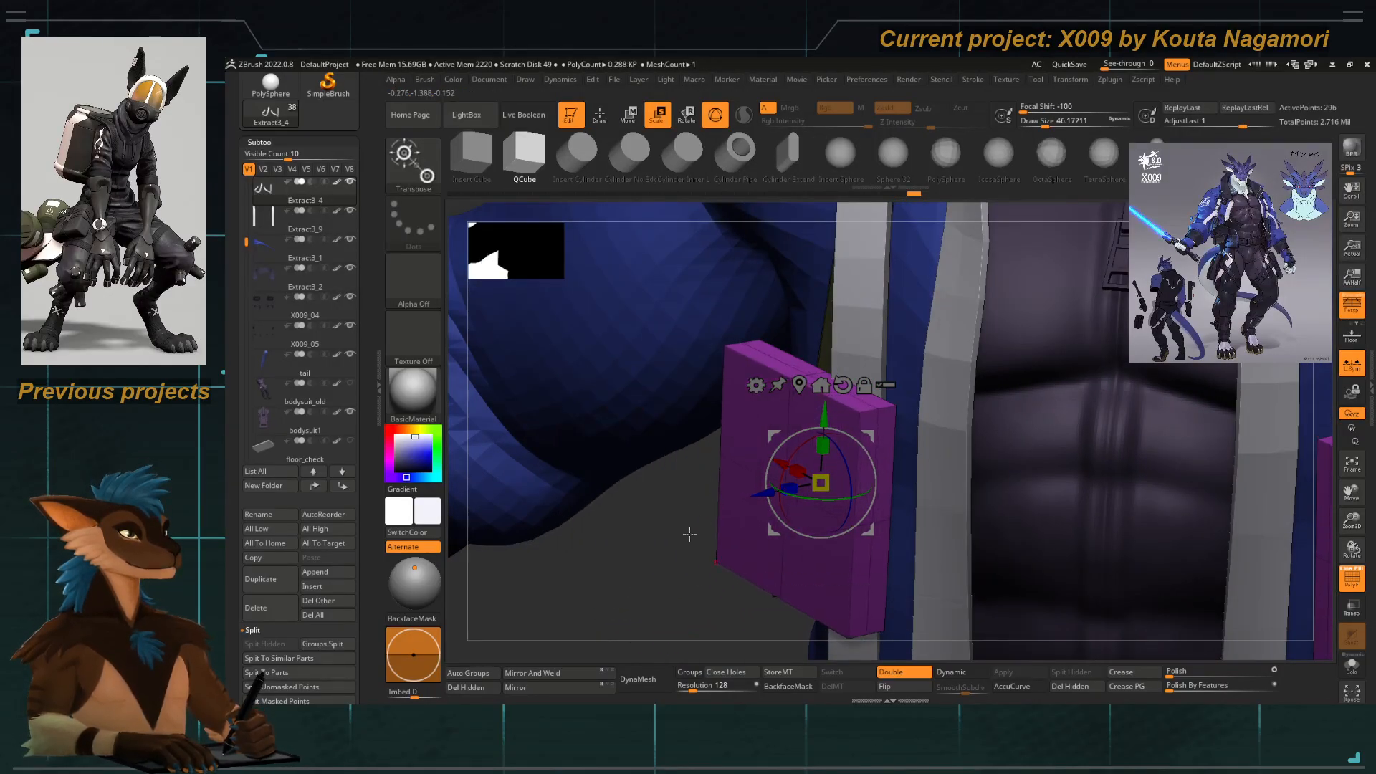
left_click_drag(667, 558, 723, 537)
left_click_drag(690, 460, 809, 470)
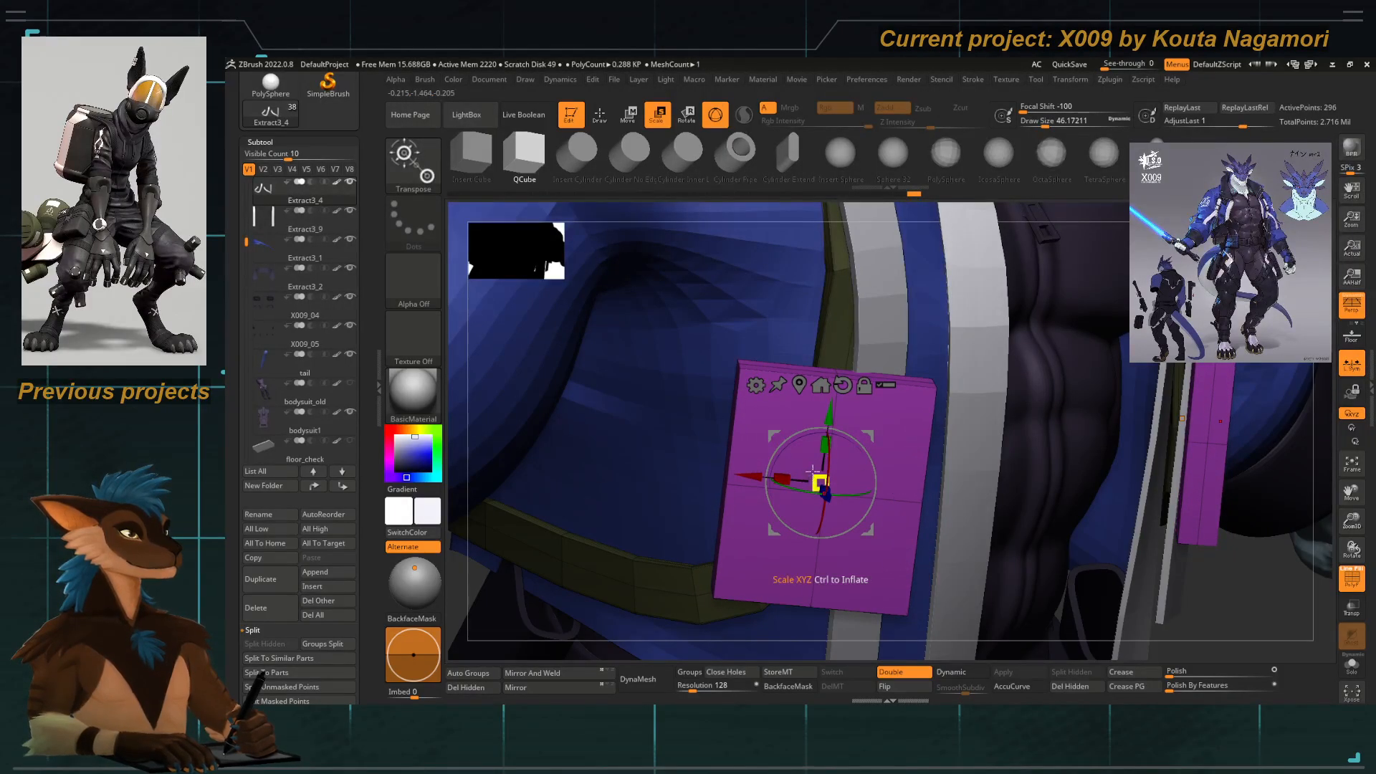
left_click_drag(545, 573, 490, 564)
left_click_drag(875, 412, 792, 430)
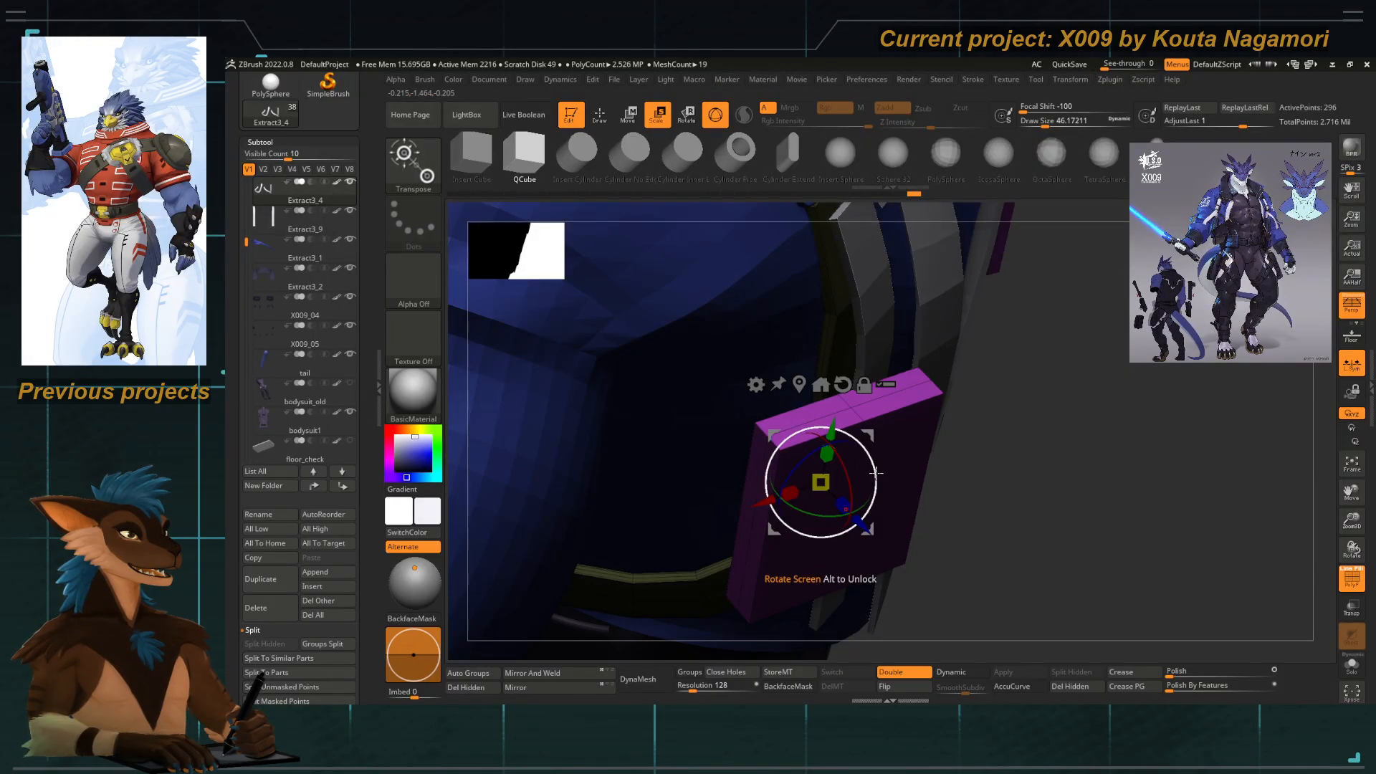
left_click_drag(803, 574, 749, 414, "alt")
left_click_drag(940, 528, 781, 501, "shift")
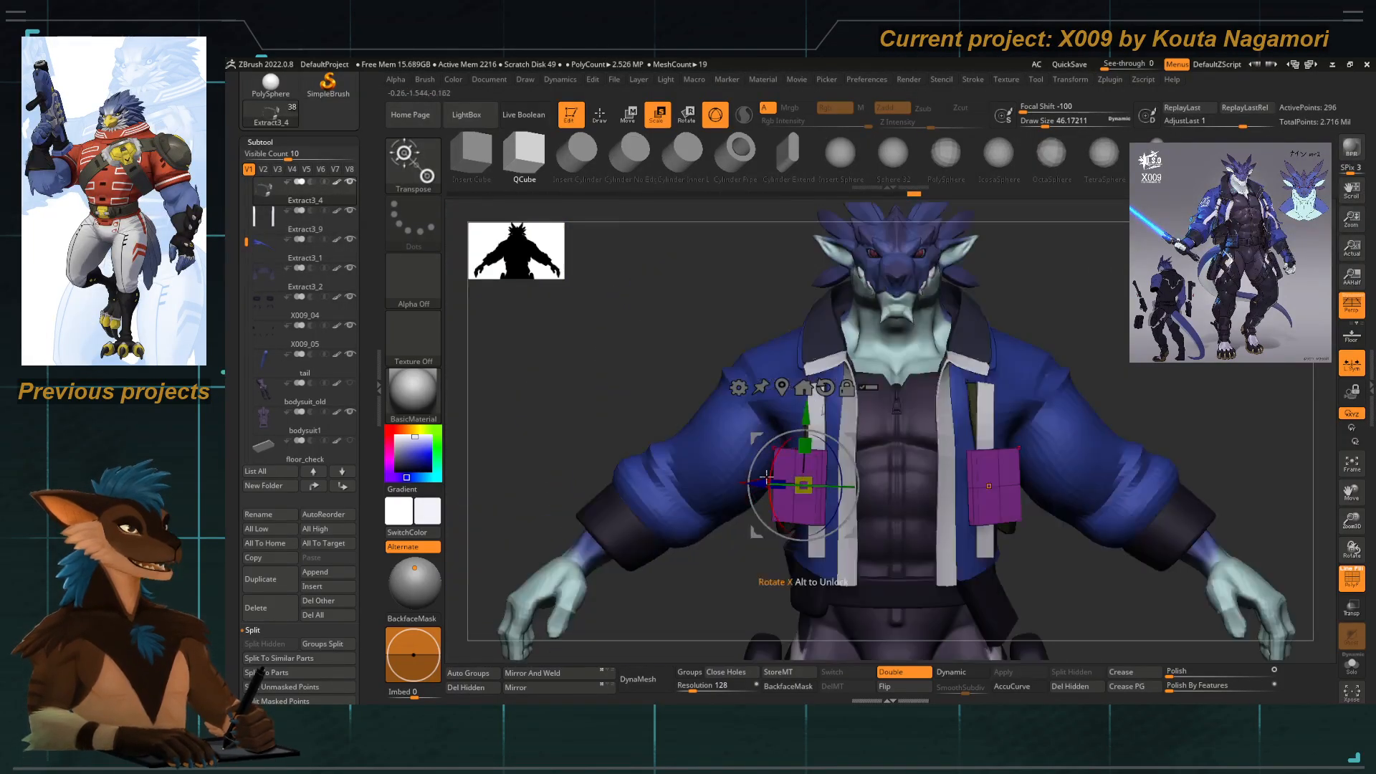
Fill the new pouch boxes with the dark slate blue color R 62, G 64, B 86.
key("q")
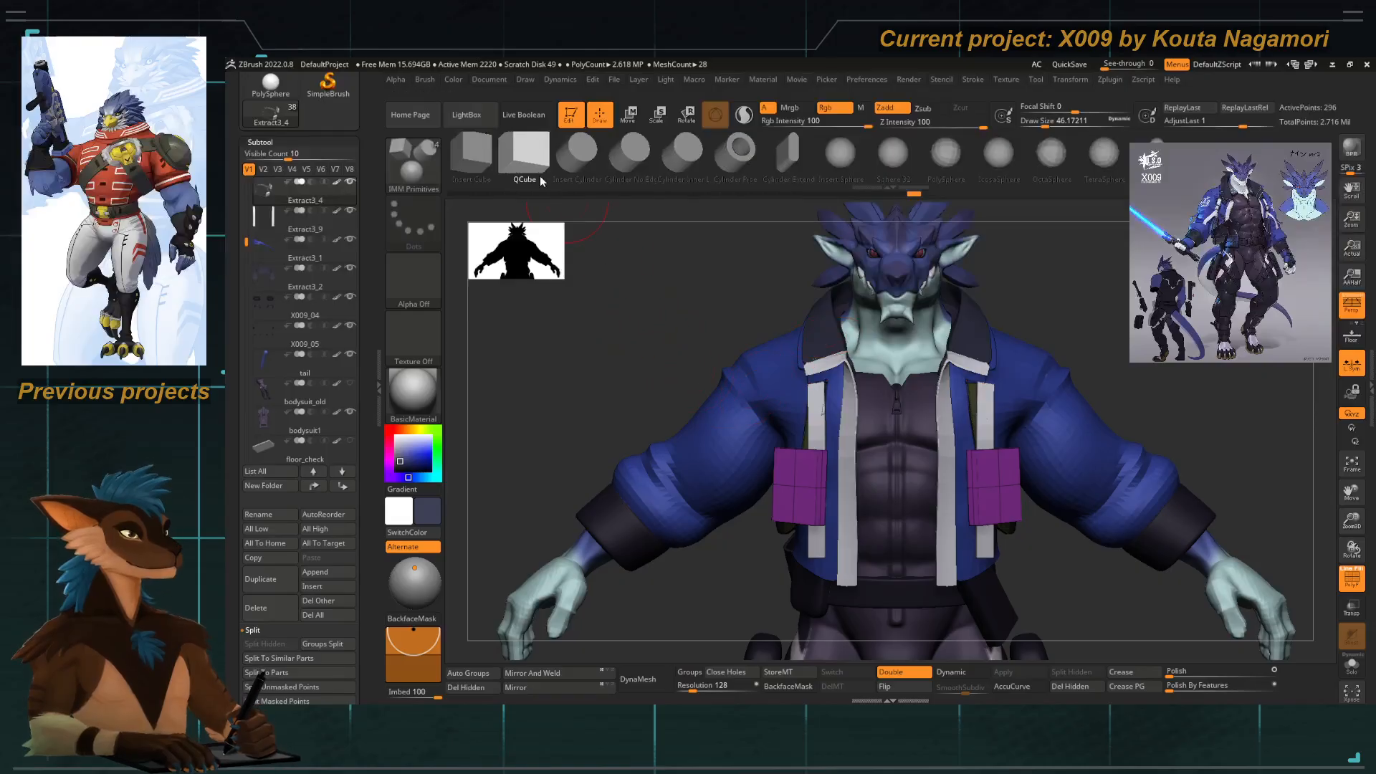
left_click(453, 80)
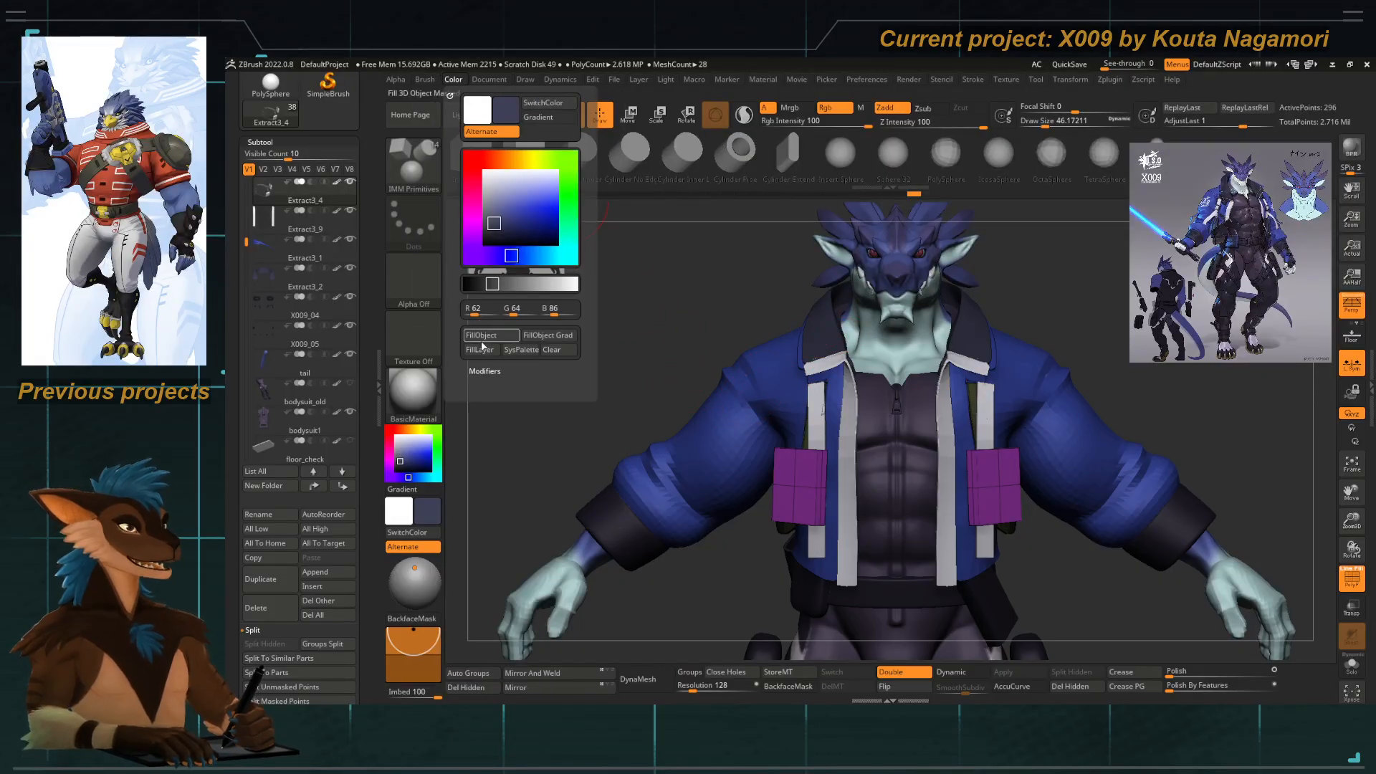
left_click(482, 336)
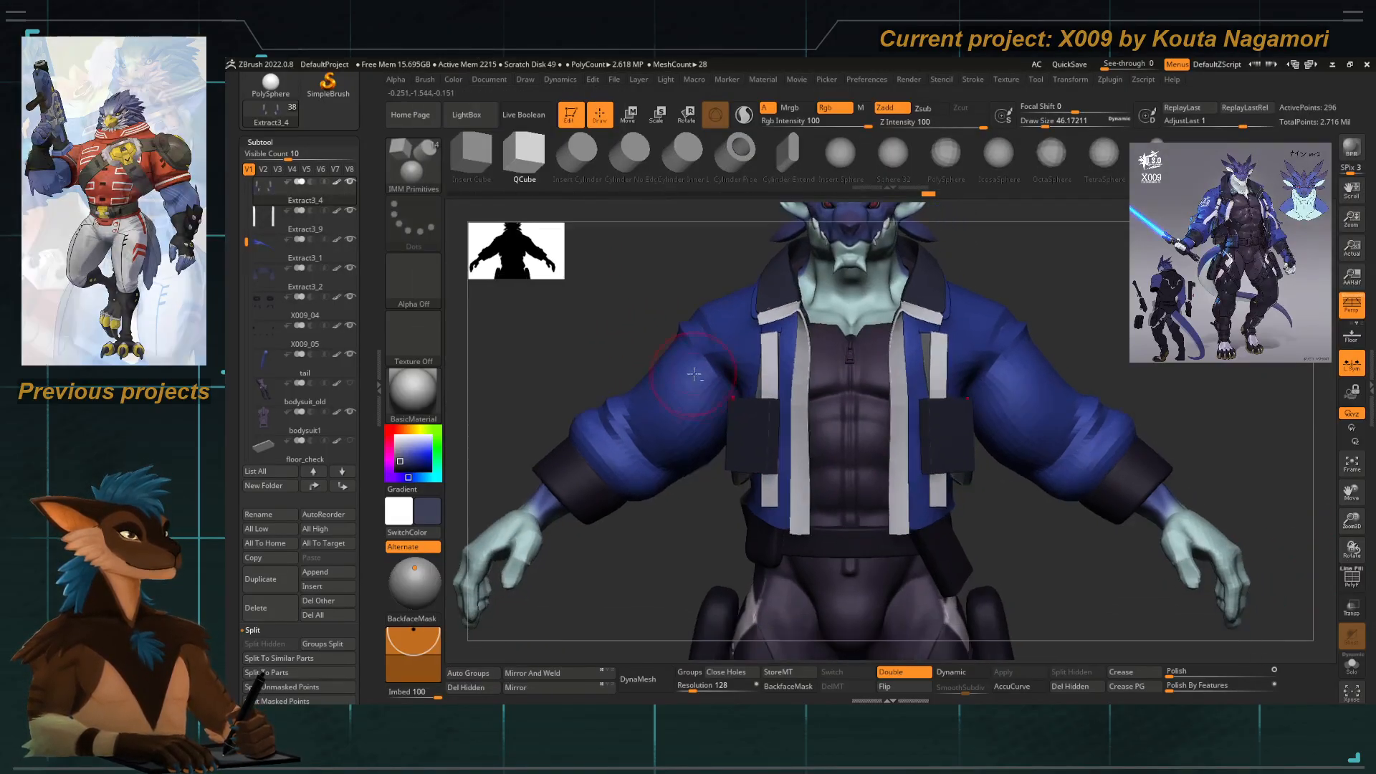
Preview the pouch boxes with dynamic subdivision and switch the smoothing back off.
key("e")
key("d")
left_click_drag(681, 519, 686, 529)
key("q")
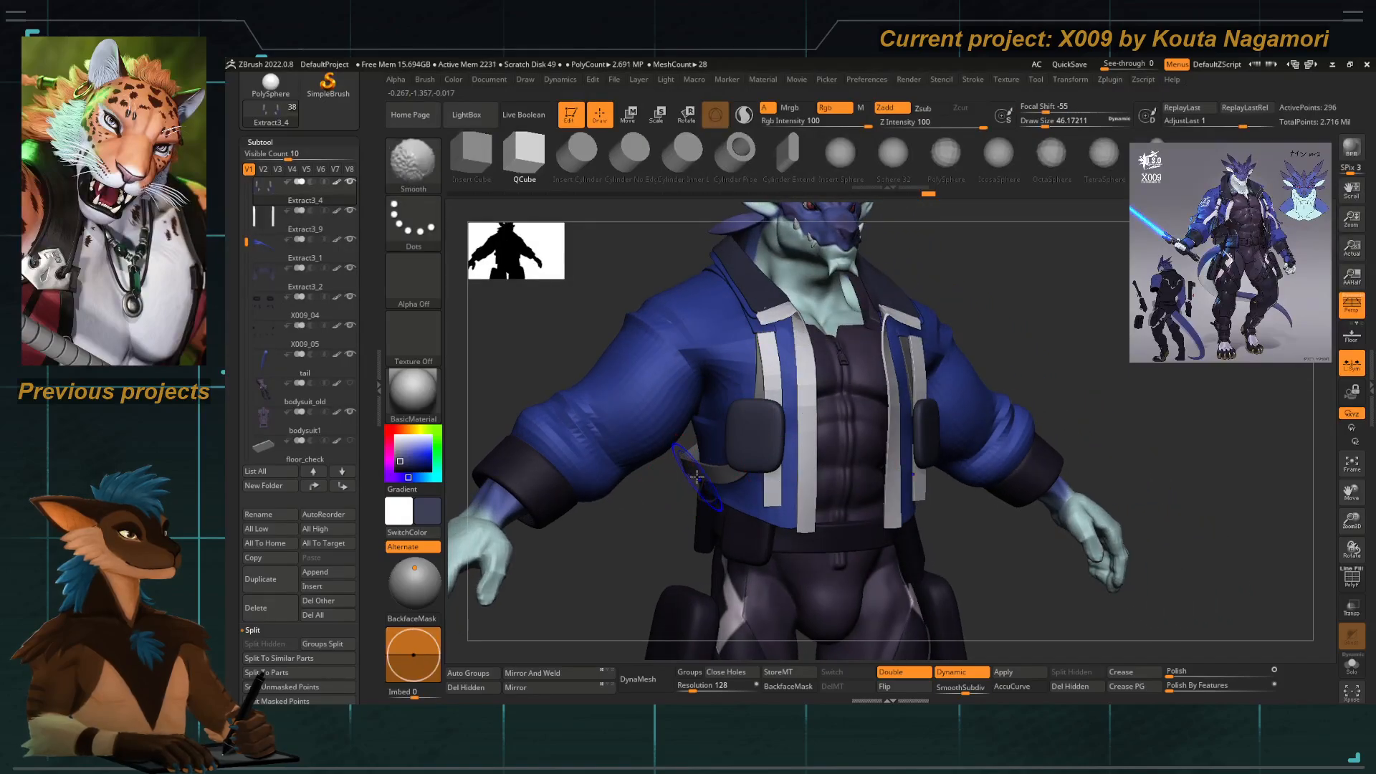
key("shift+d")
left_click_drag(686, 473, 970, 659, "alt")
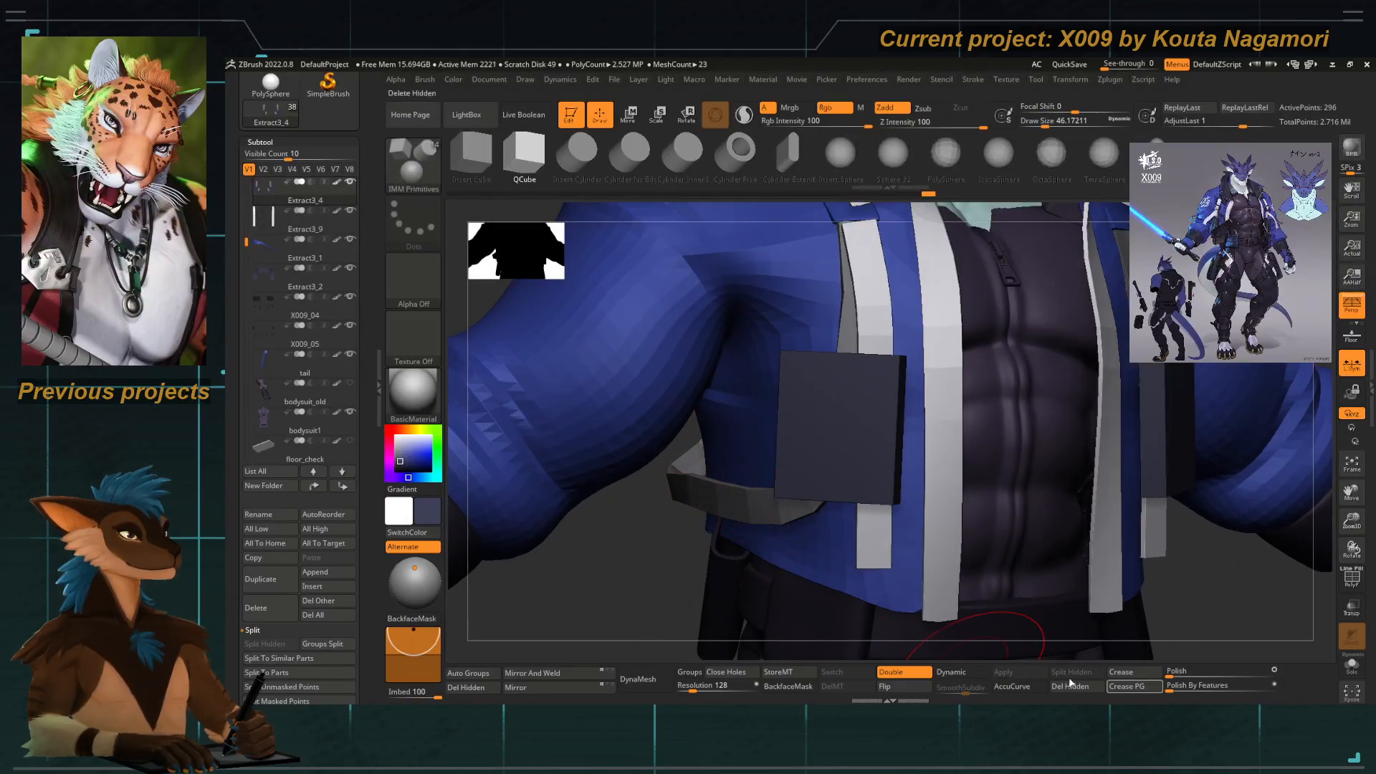
Crease the pouch boxes' edges with a tolerance of 45 and turn dynamic subdivision on.
left_click_drag(315, 631, 316, 311)
left_click_drag(315, 673, 316, 283)
left_click_drag(315, 637, 315, 577)
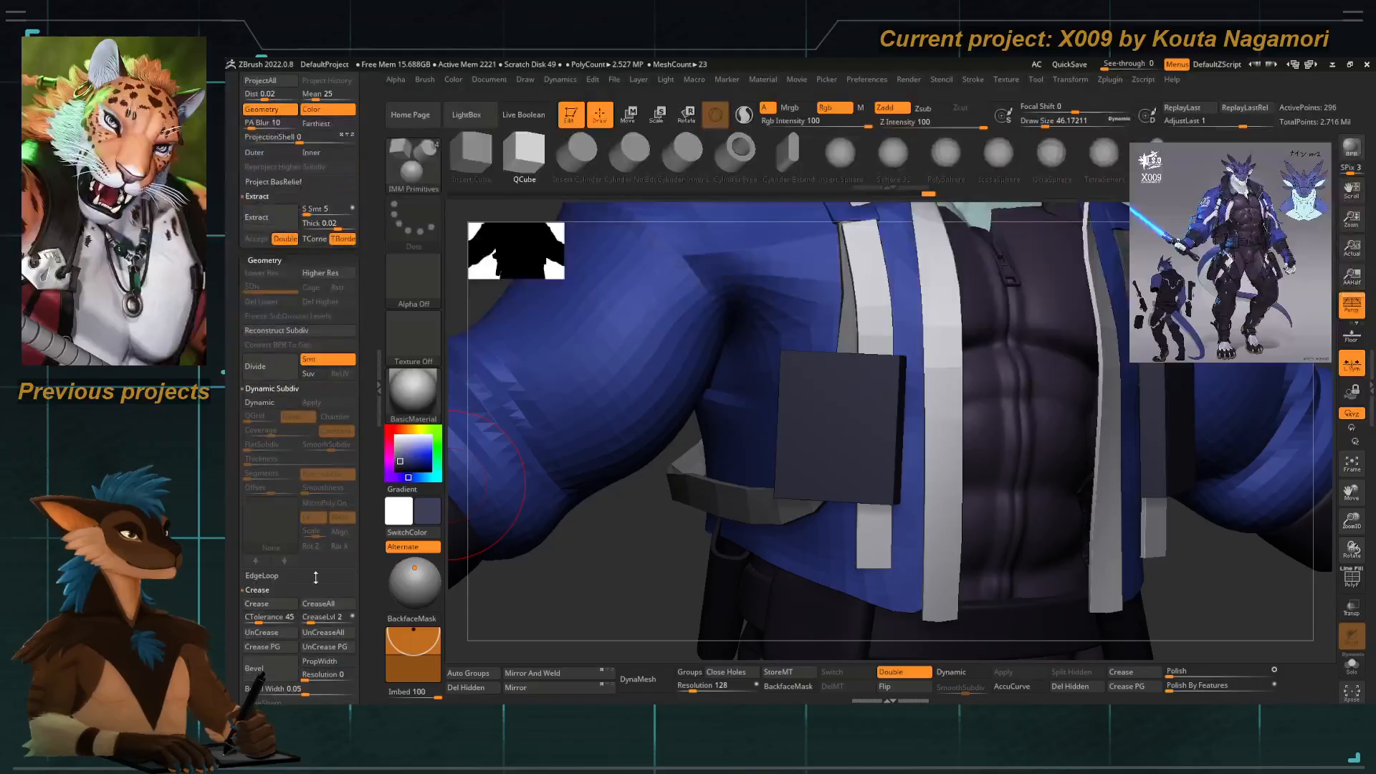
left_click_drag(229, 598, 230, 358)
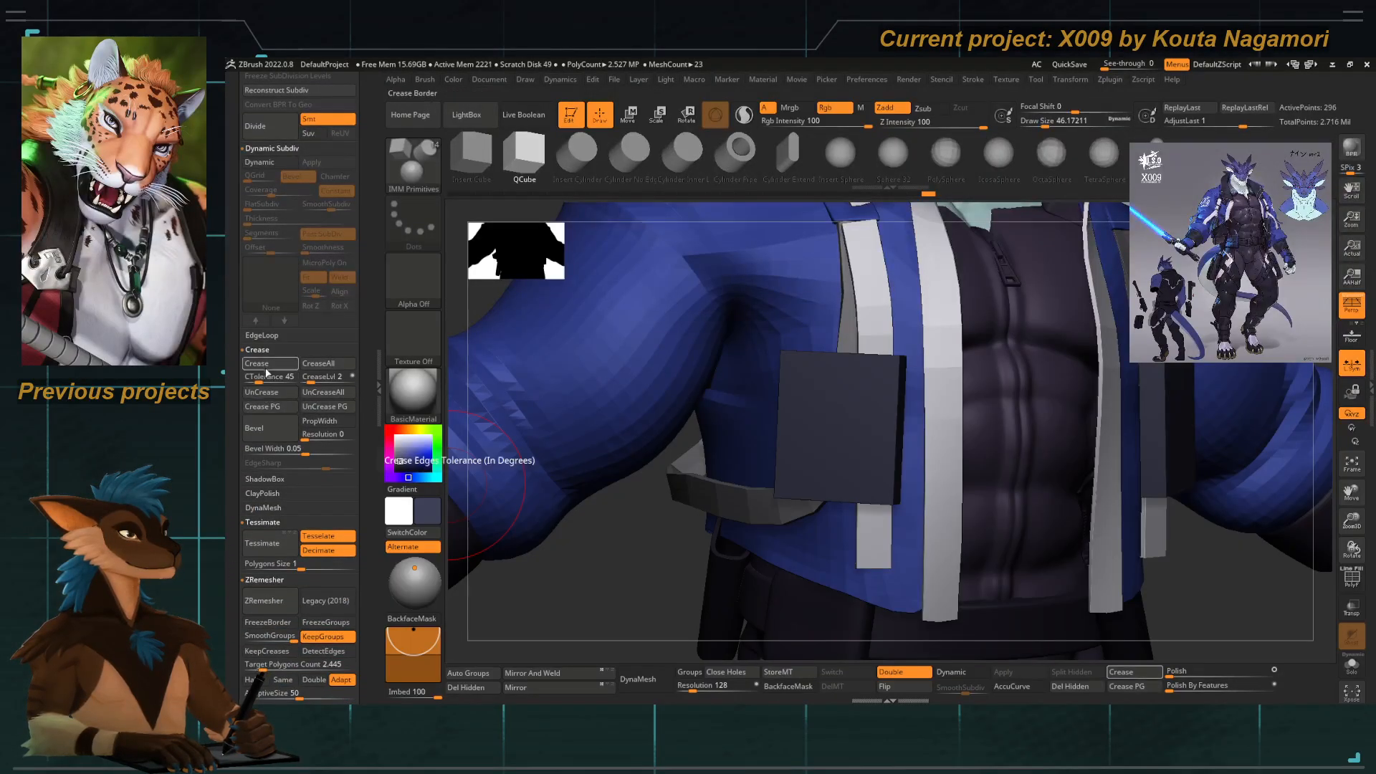
key("d")
left_click_drag(622, 586, 671, 546)
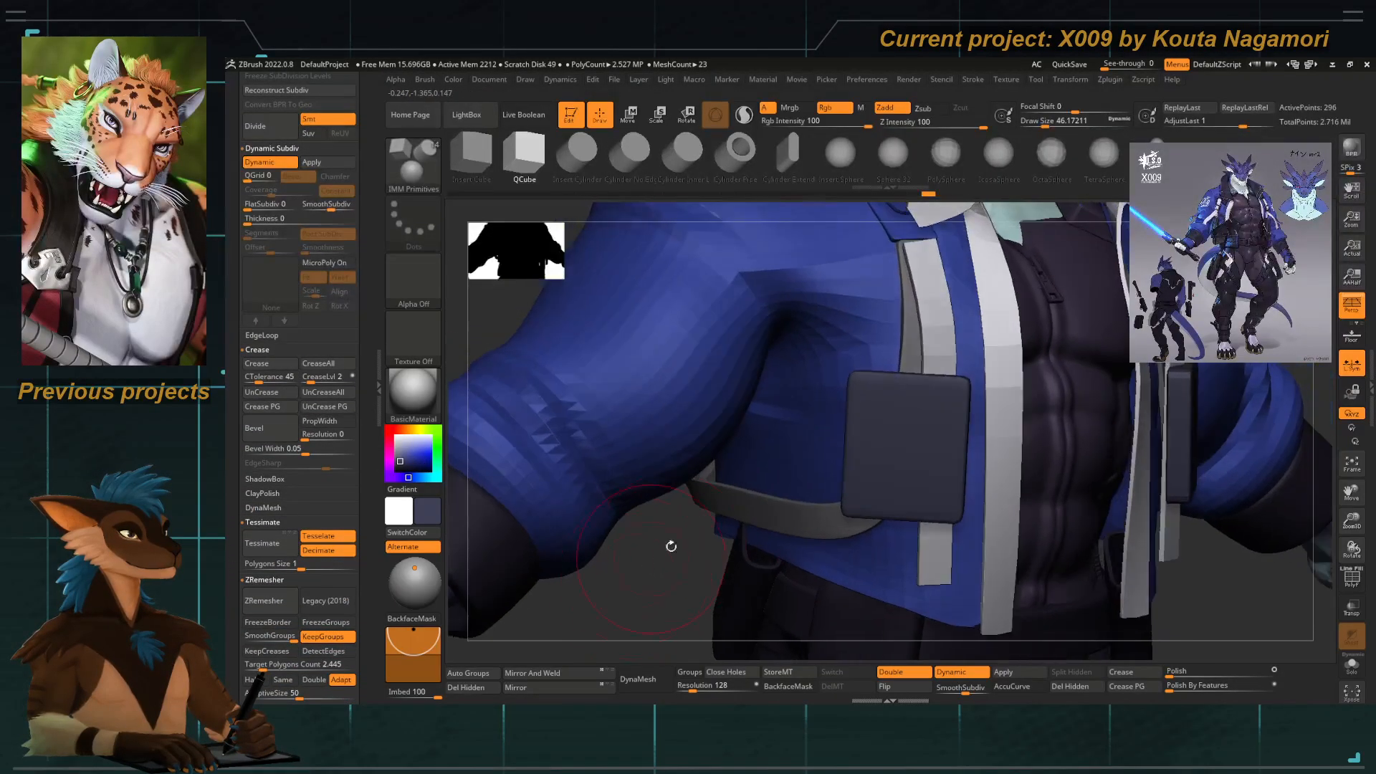
Isolate the pouch boxes, split them from the strap into their own subtool and select it.
left_click(899, 453, "ctrl+shift")
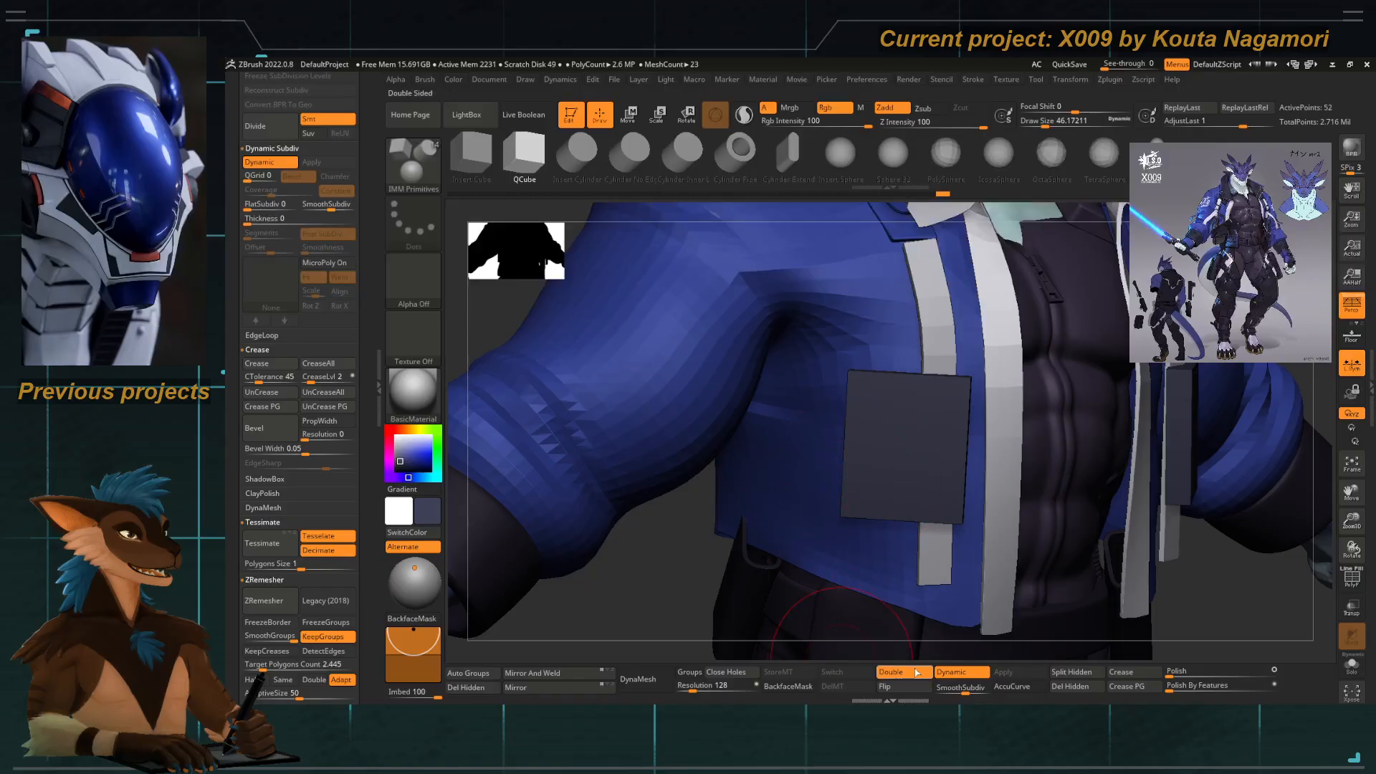
key("ctrl+shift")
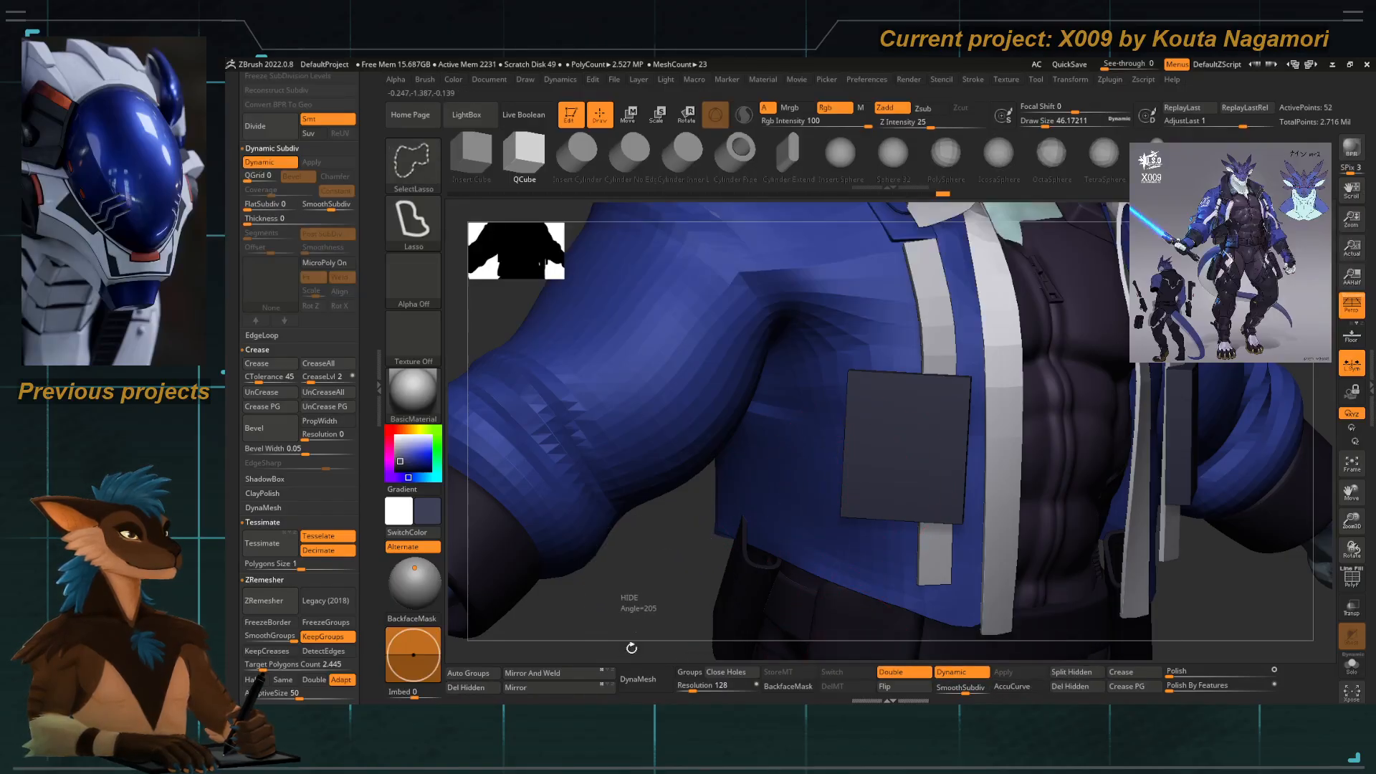
left_click_drag(631, 648, 651, 611, "ctrl+shift")
left_click(1087, 675)
left_click(904, 473, "alt")
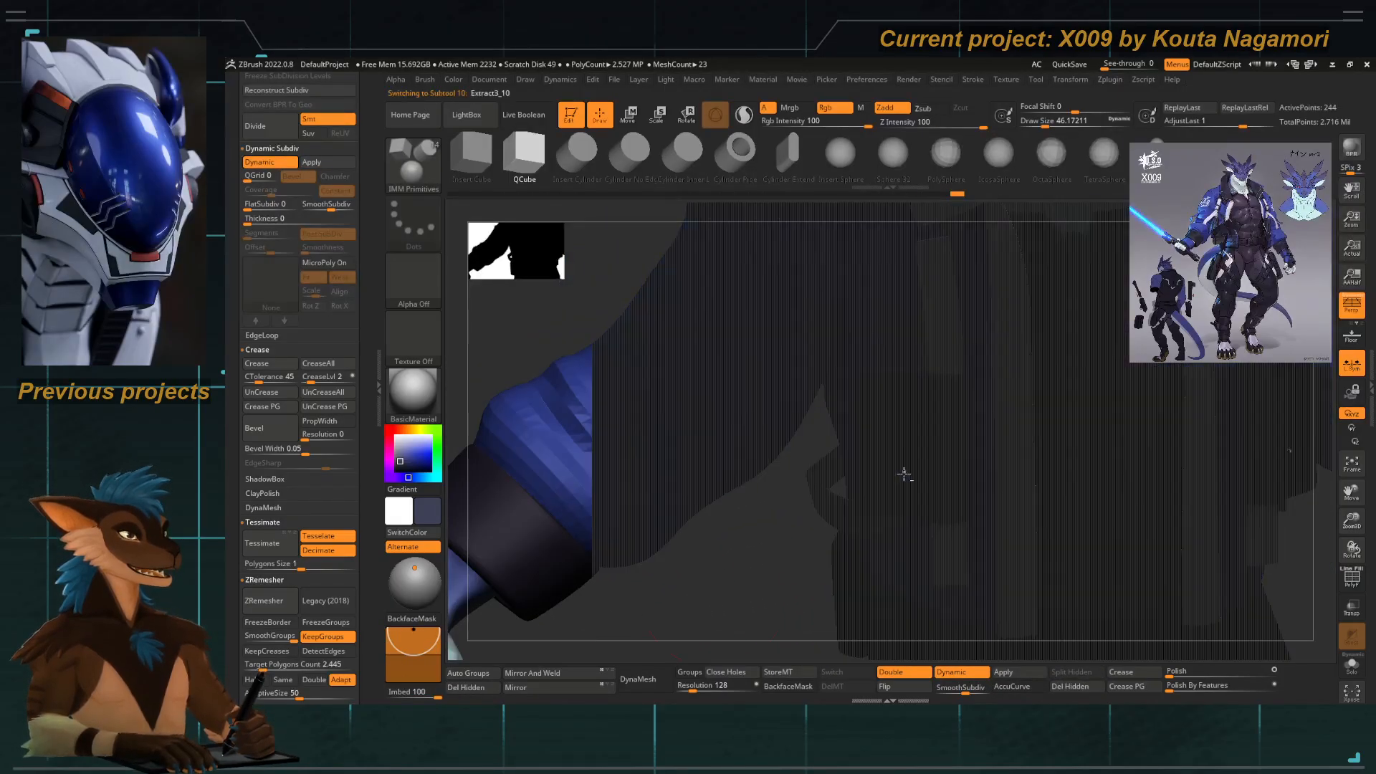
left_click_drag(769, 607, 703, 546)
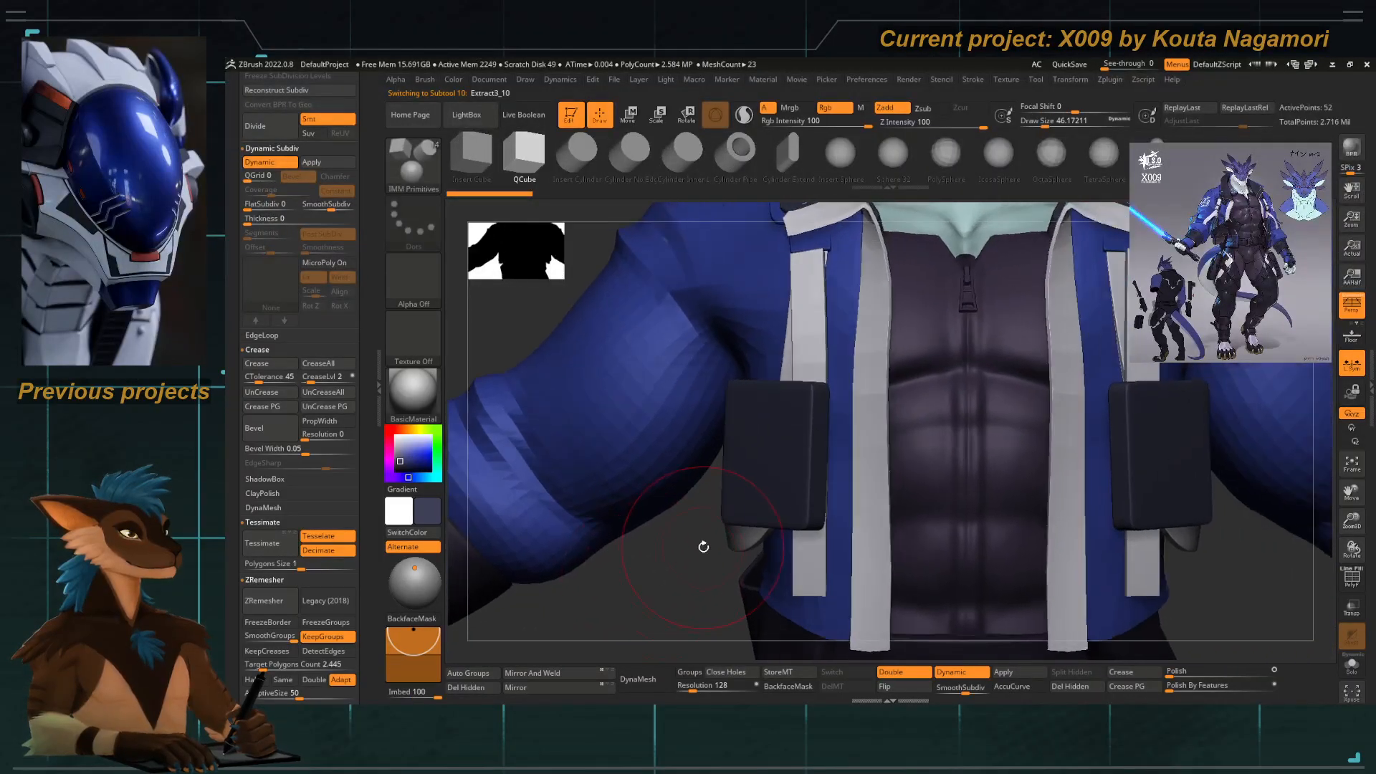
Examine the chest pouches and strips on the jacket from several angles and distances.
key("e")
left_click_drag(724, 488, 763, 512)
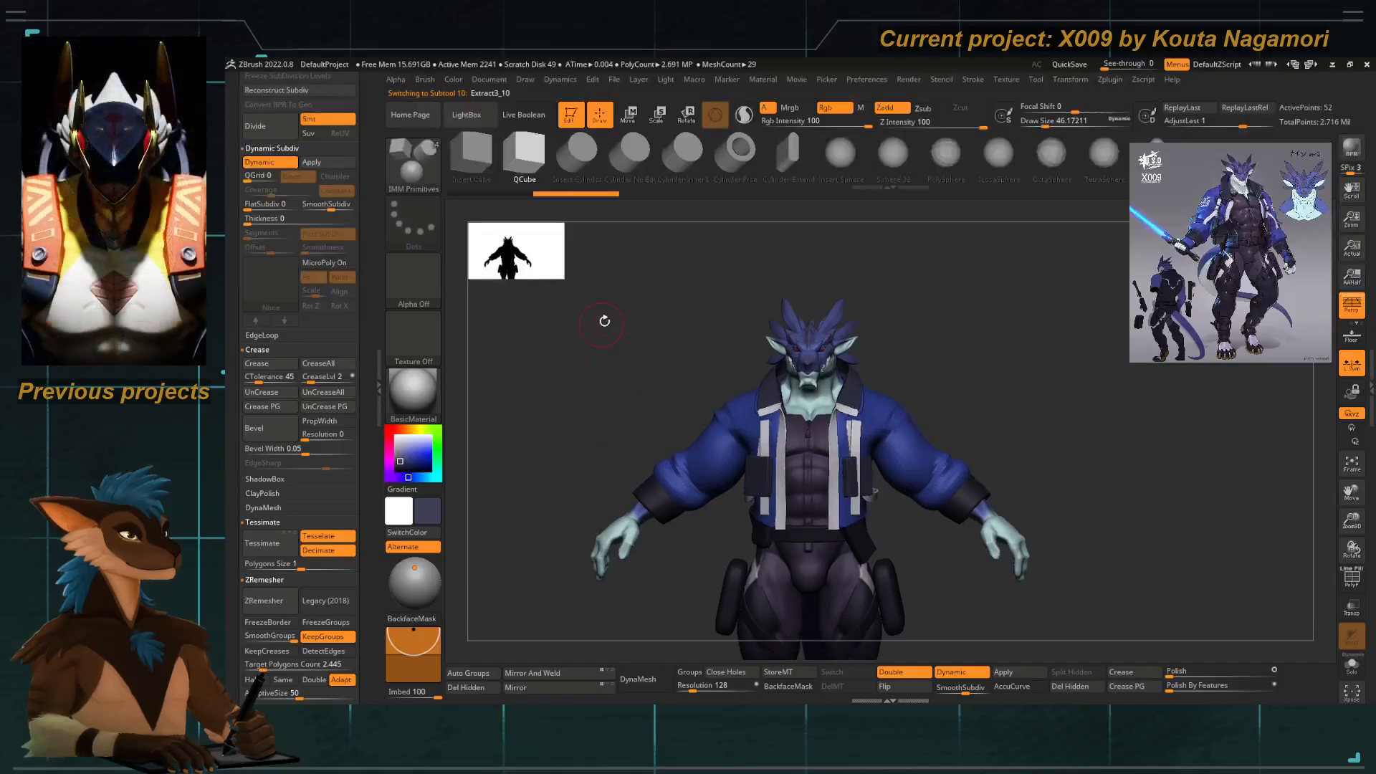
left_click_drag(599, 376, 599, 342)
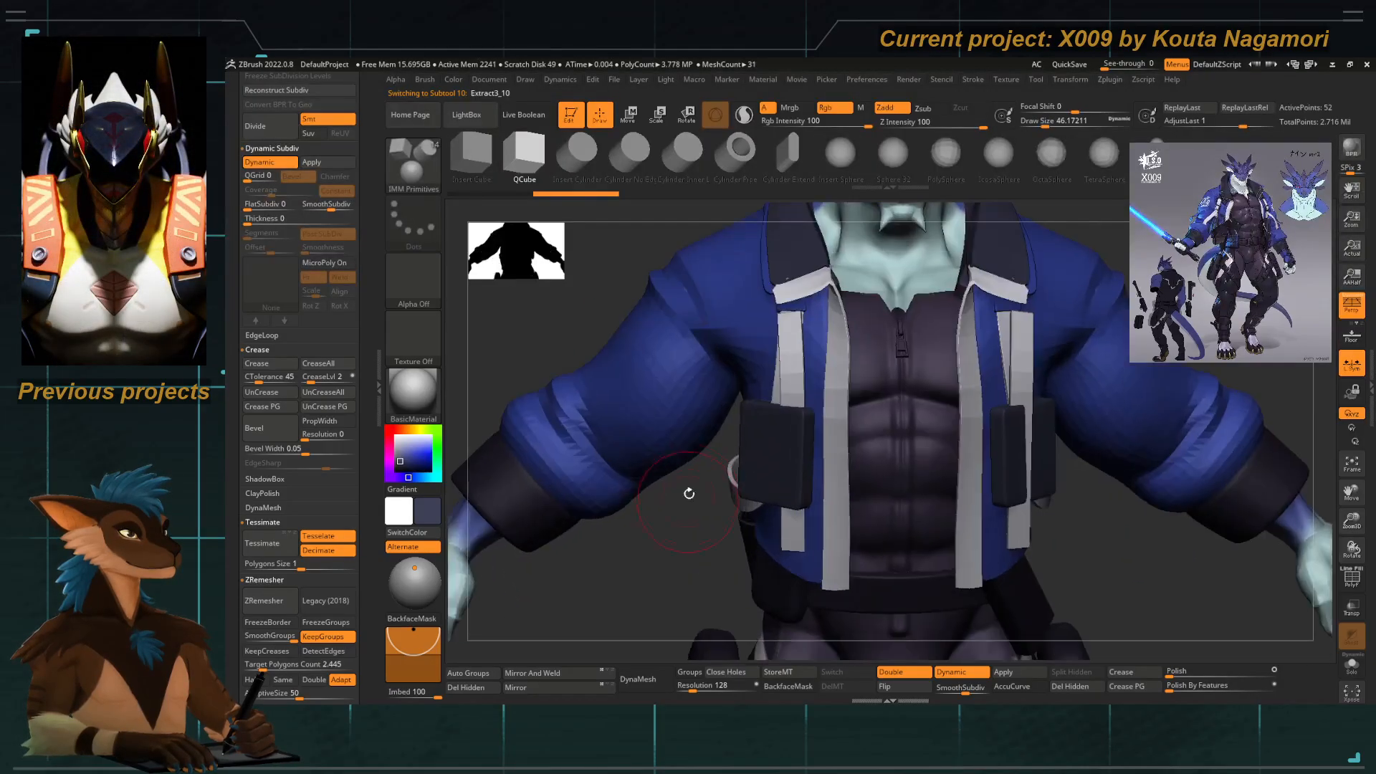
left_click_drag(688, 485, 805, 522)
left_click(674, 469, "alt")
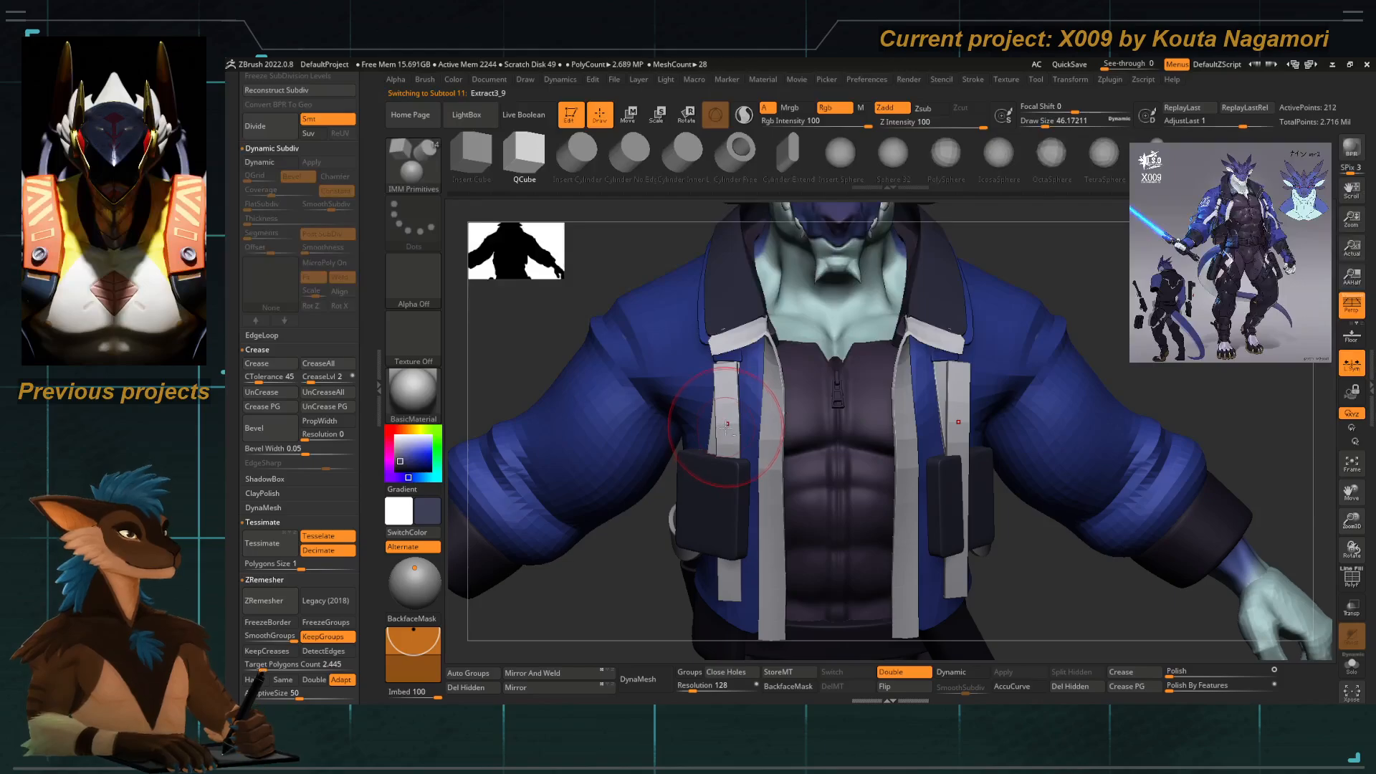
left_click_drag(727, 425, 731, 437)
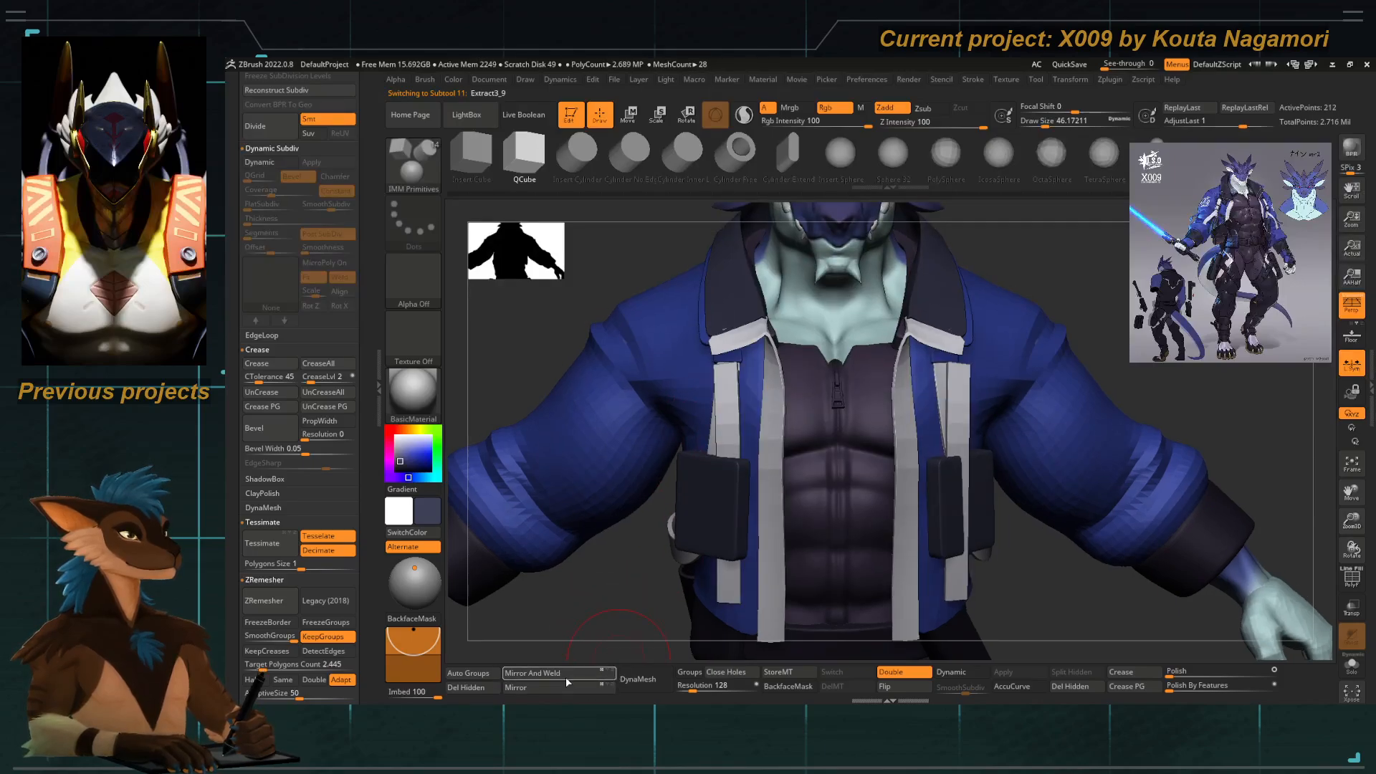
left_click_drag(597, 599, 630, 546)
left_click(685, 513, "alt")
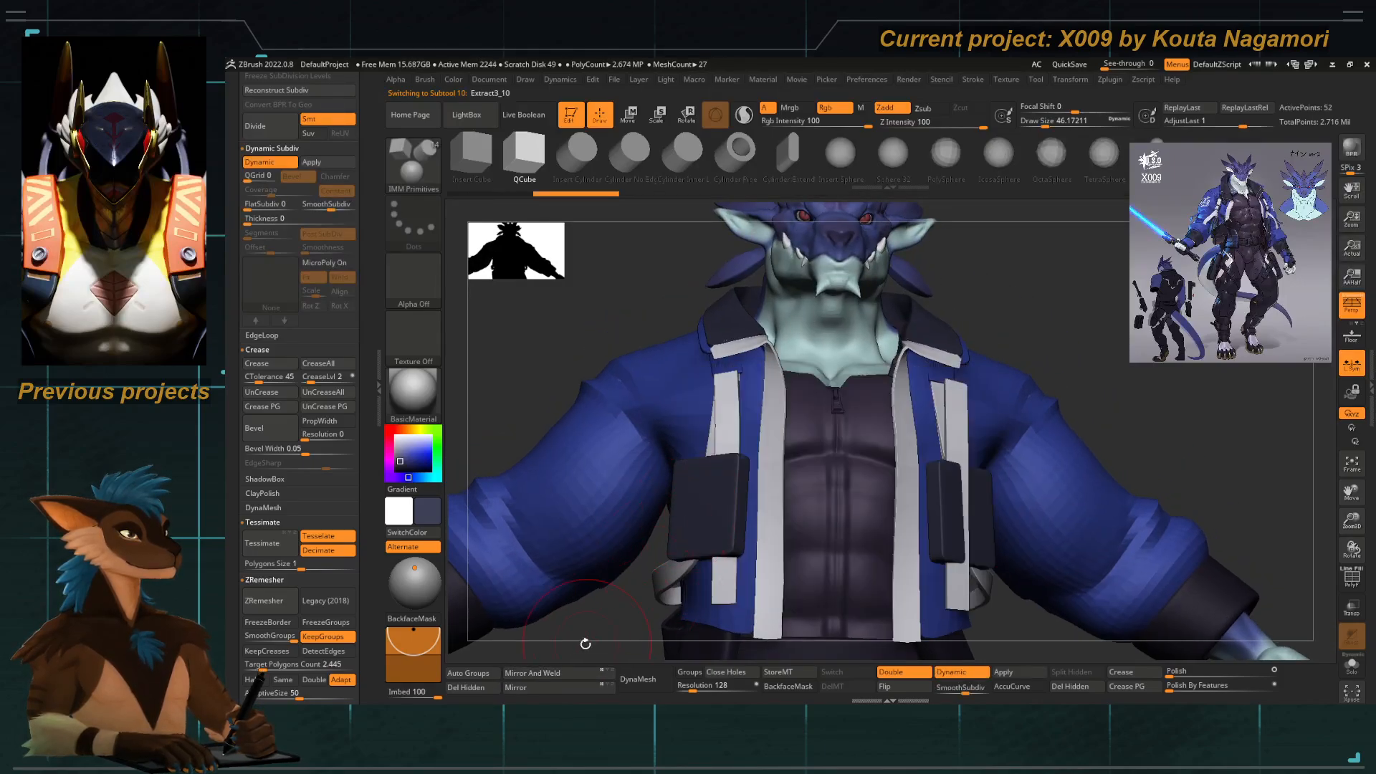
mouse_move(606, 607)
left_mouse_down()
mouse_move(622, 596)
mouse_move(622, 530)
mouse_move(667, 534)
mouse_move(670, 595)
left_mouse_up()
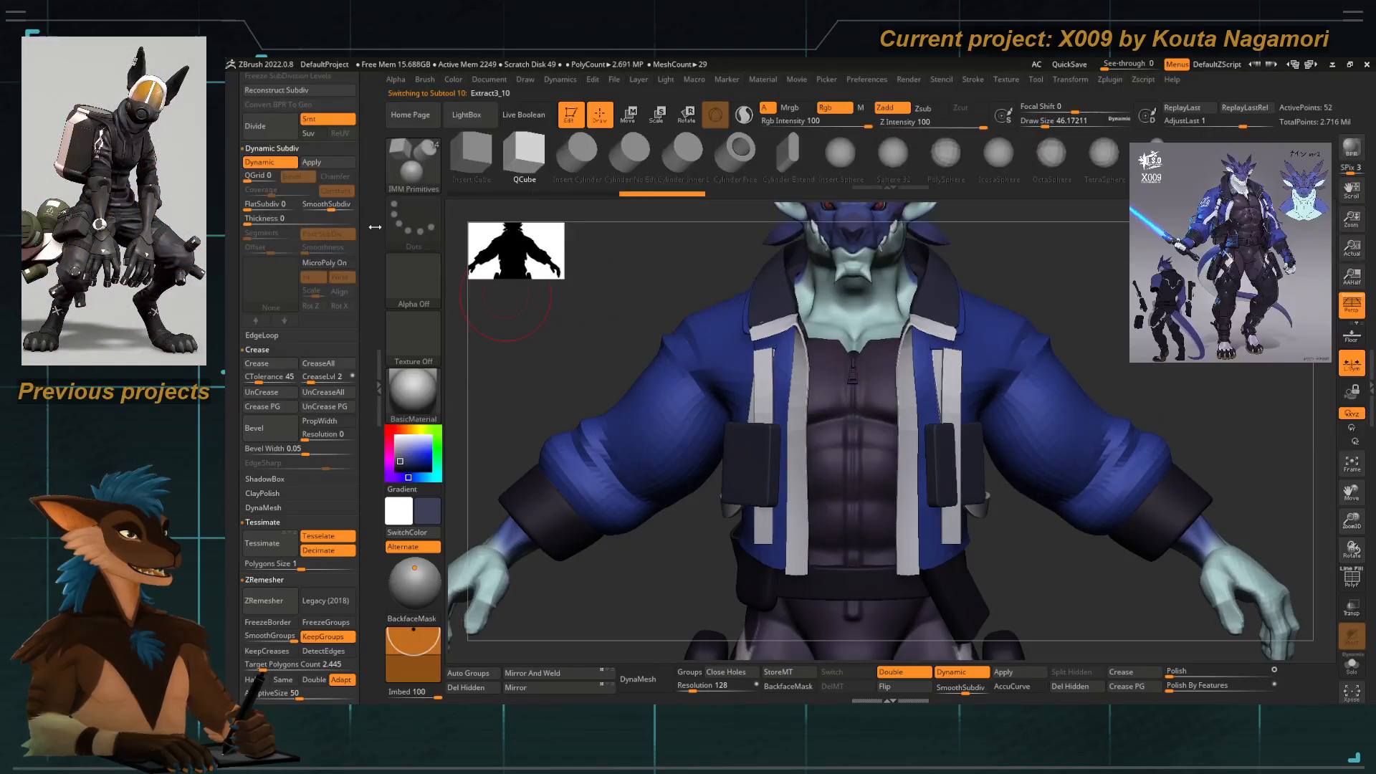
Switch to the Standard brush, then mirror and weld the thin light chest strips across the torso.
key("b")
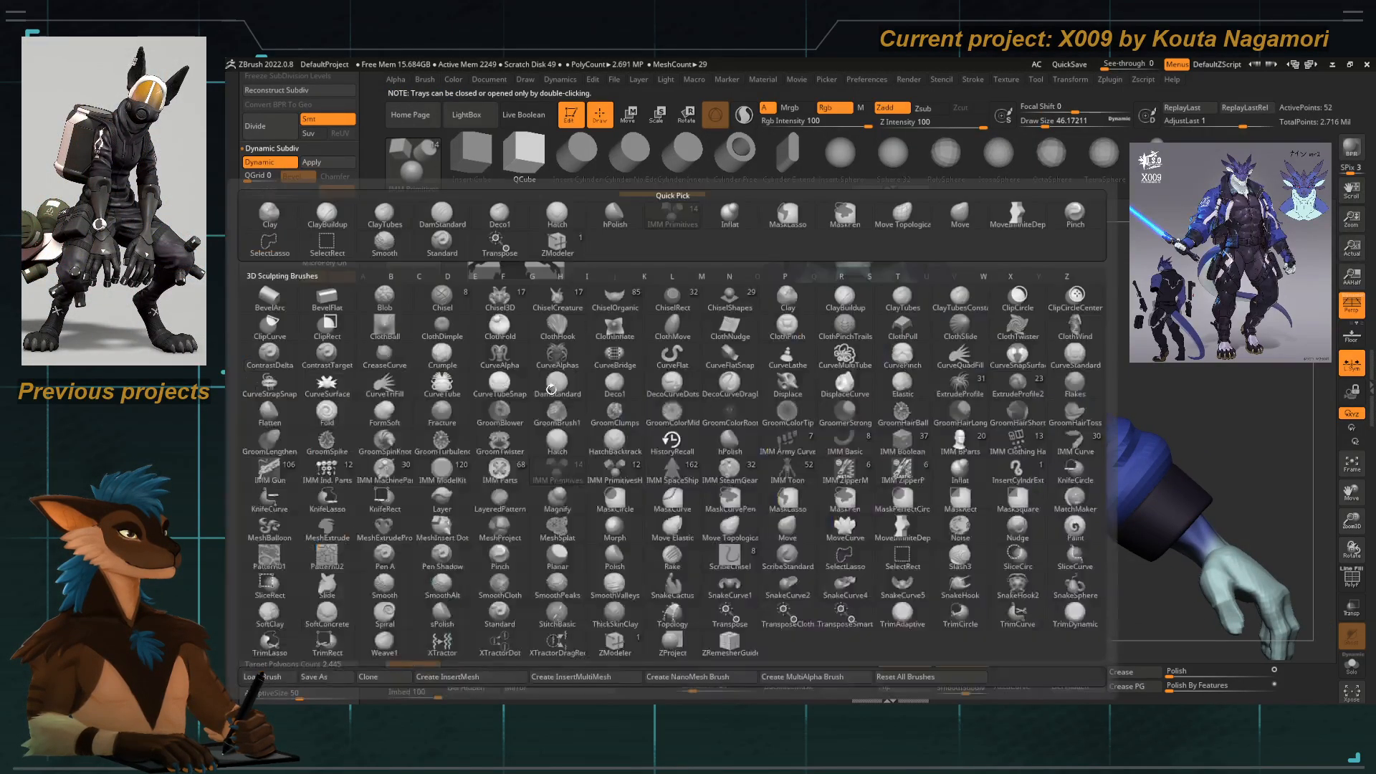
key("s")
key("t")
left_click(1344, 662)
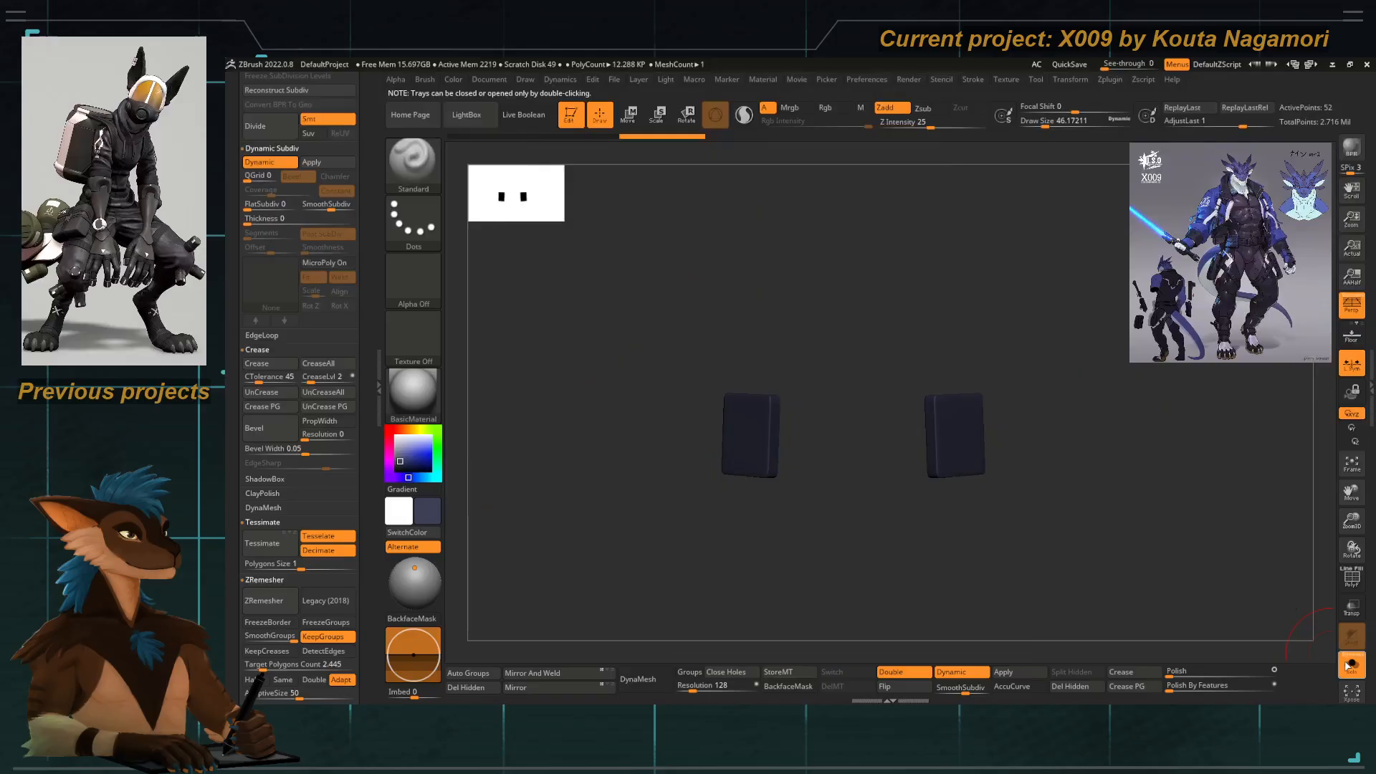
left_click(1344, 662)
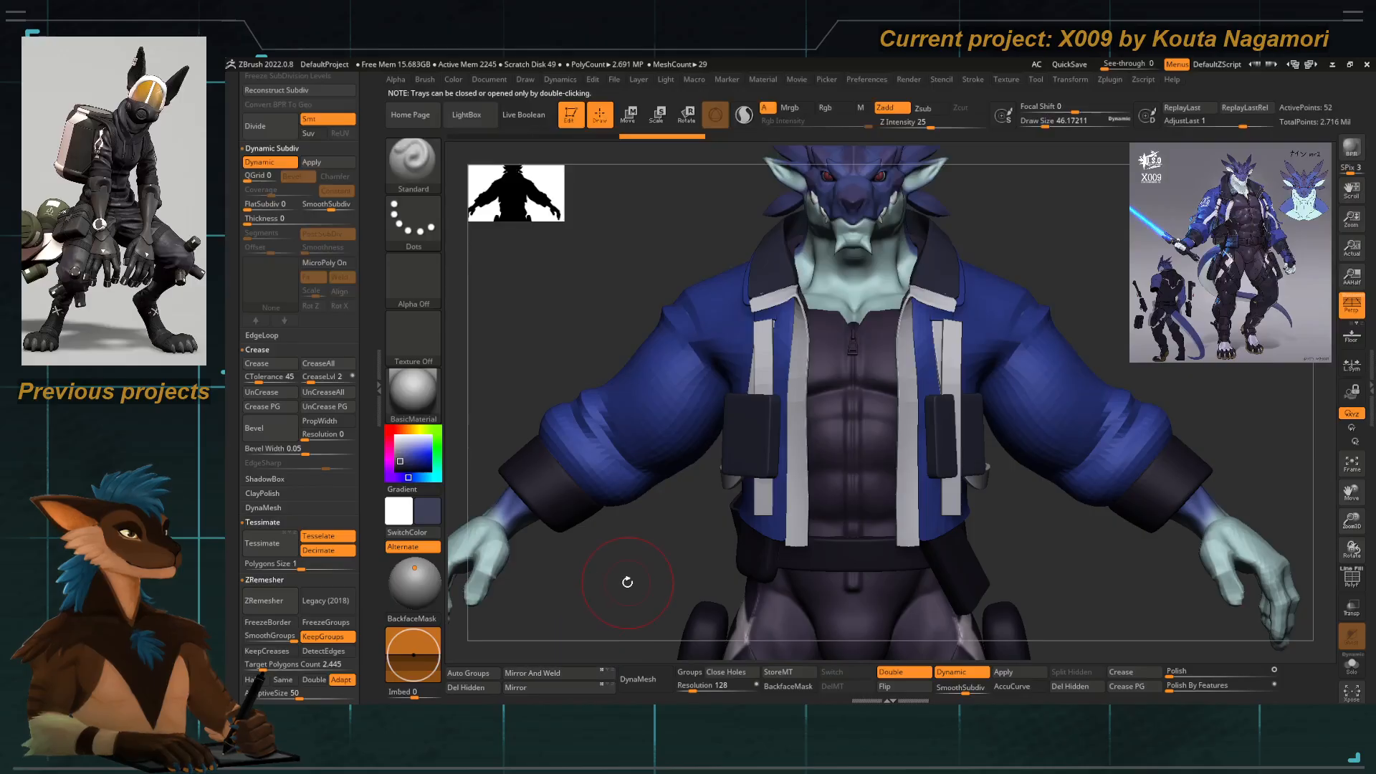
left_click(764, 369, "alt")
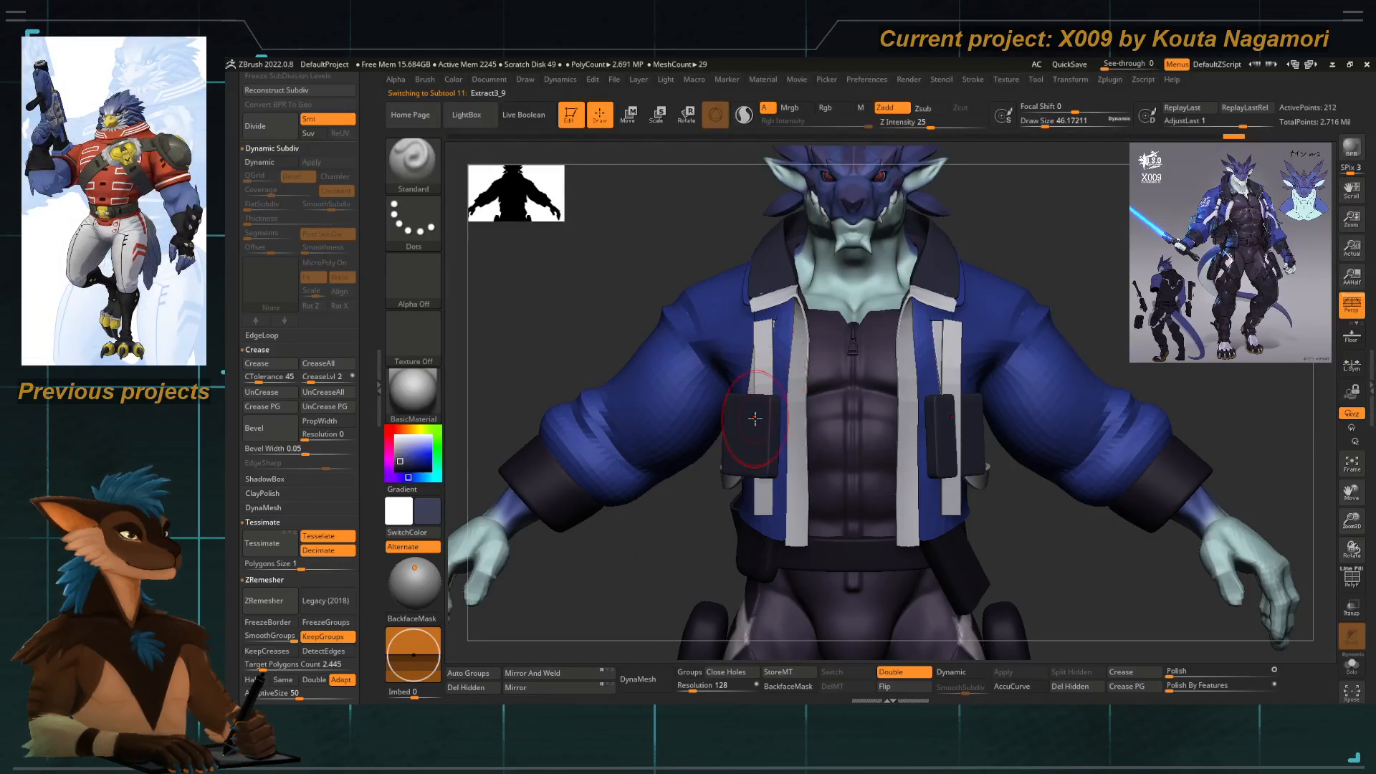
left_click(561, 677)
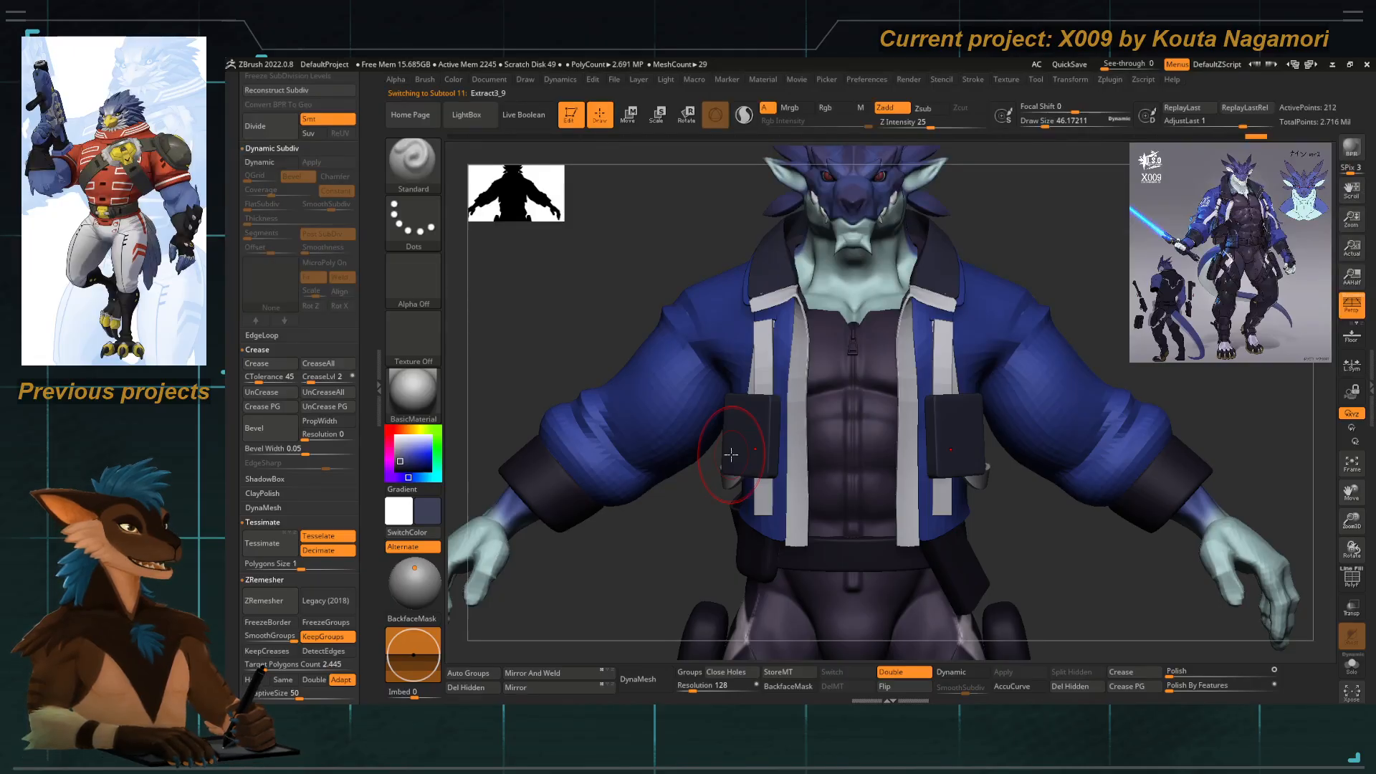
Shift the thin chest strips slightly forward from the jacket in side view using the gizmo.
left_click_drag(691, 538, 716, 420)
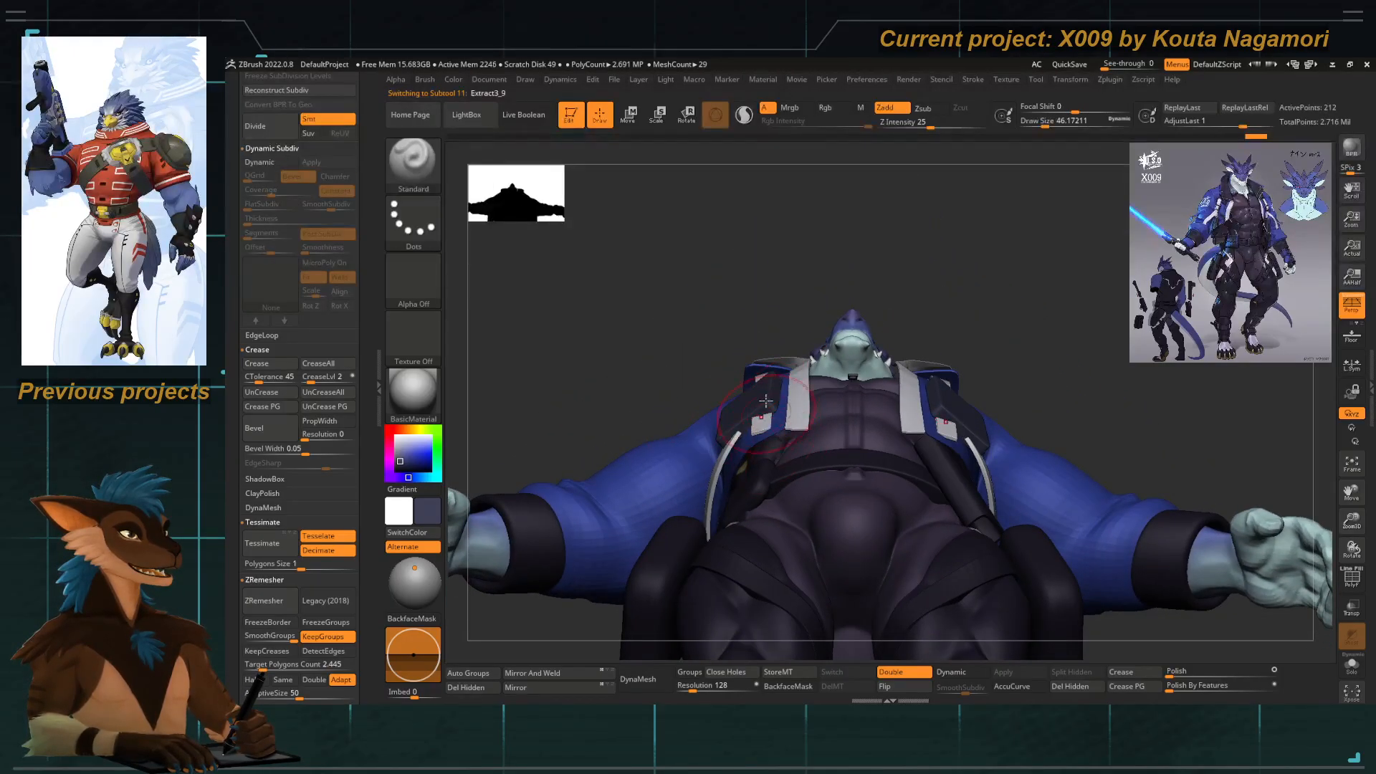
right_click_drag(767, 408, 802, 441)
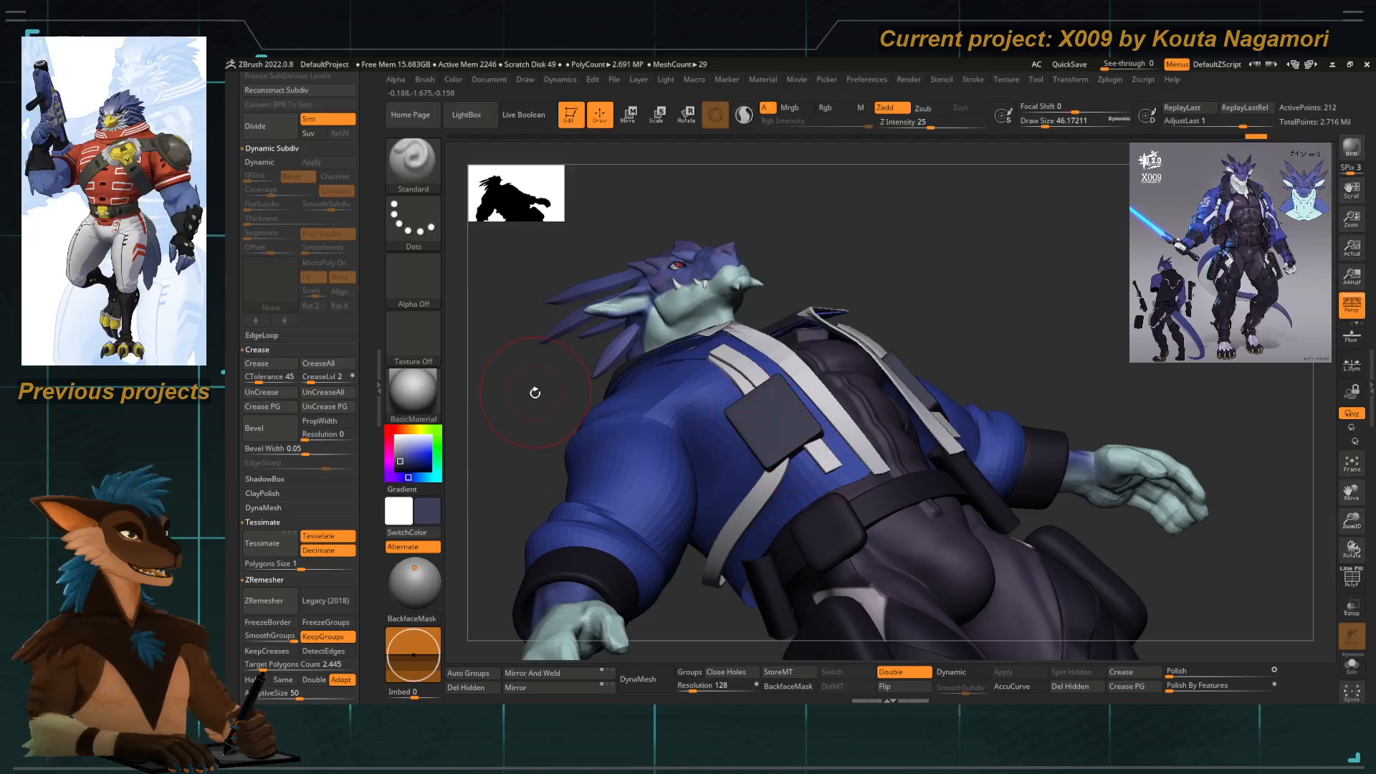
left_click_drag(535, 392, 763, 426)
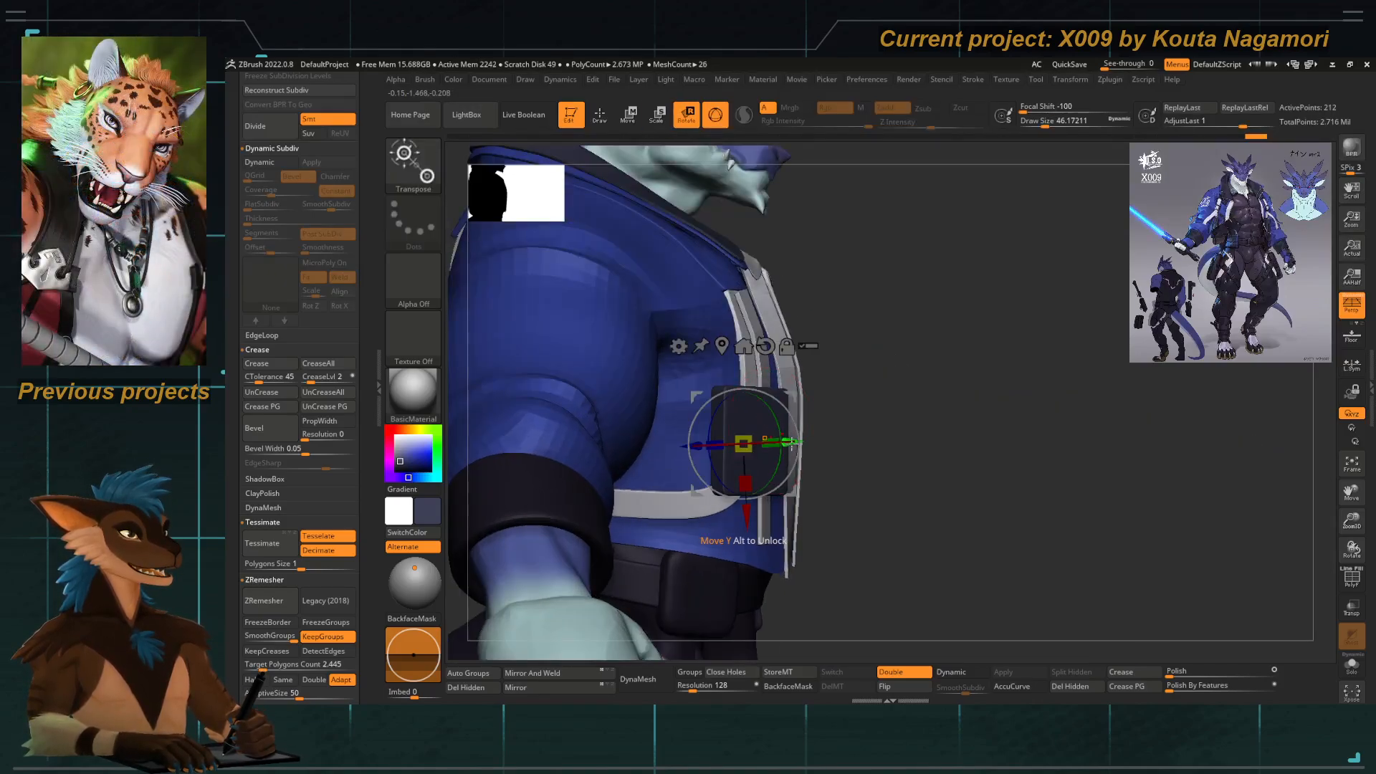
mouse_move(778, 442)
left_mouse_down()
mouse_move(814, 442)
mouse_move(787, 440)
mouse_move(791, 459)
left_mouse_up()
key("q")
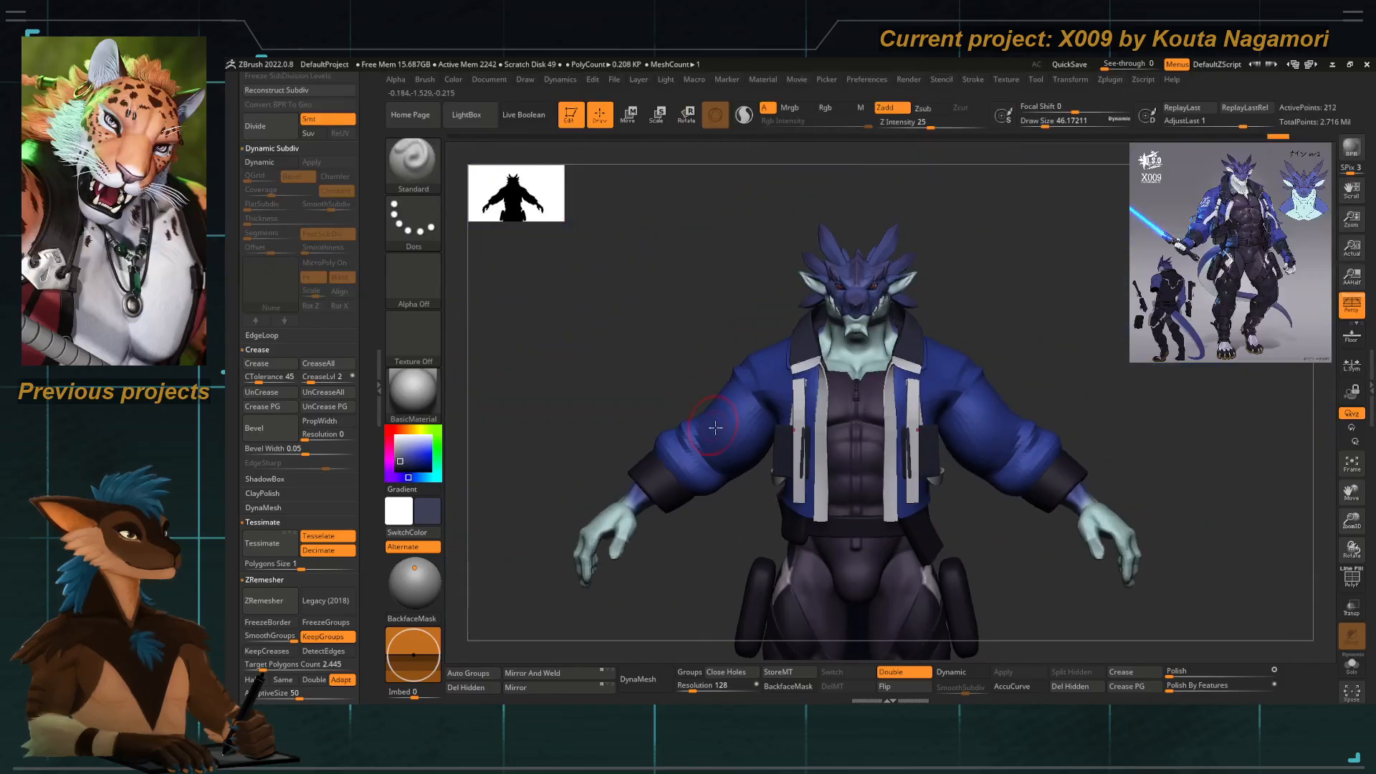
middle_click_drag(645, 494, 698, 495)
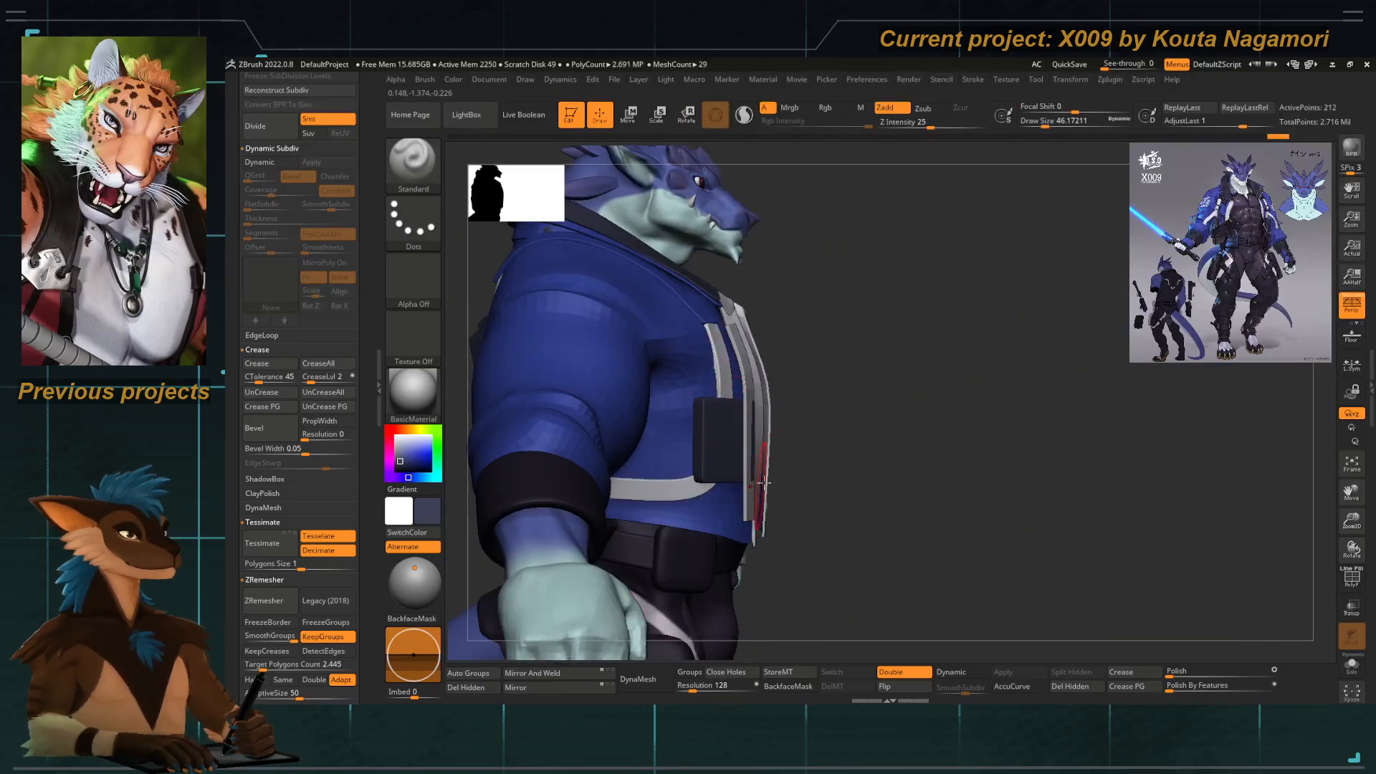
key("w")
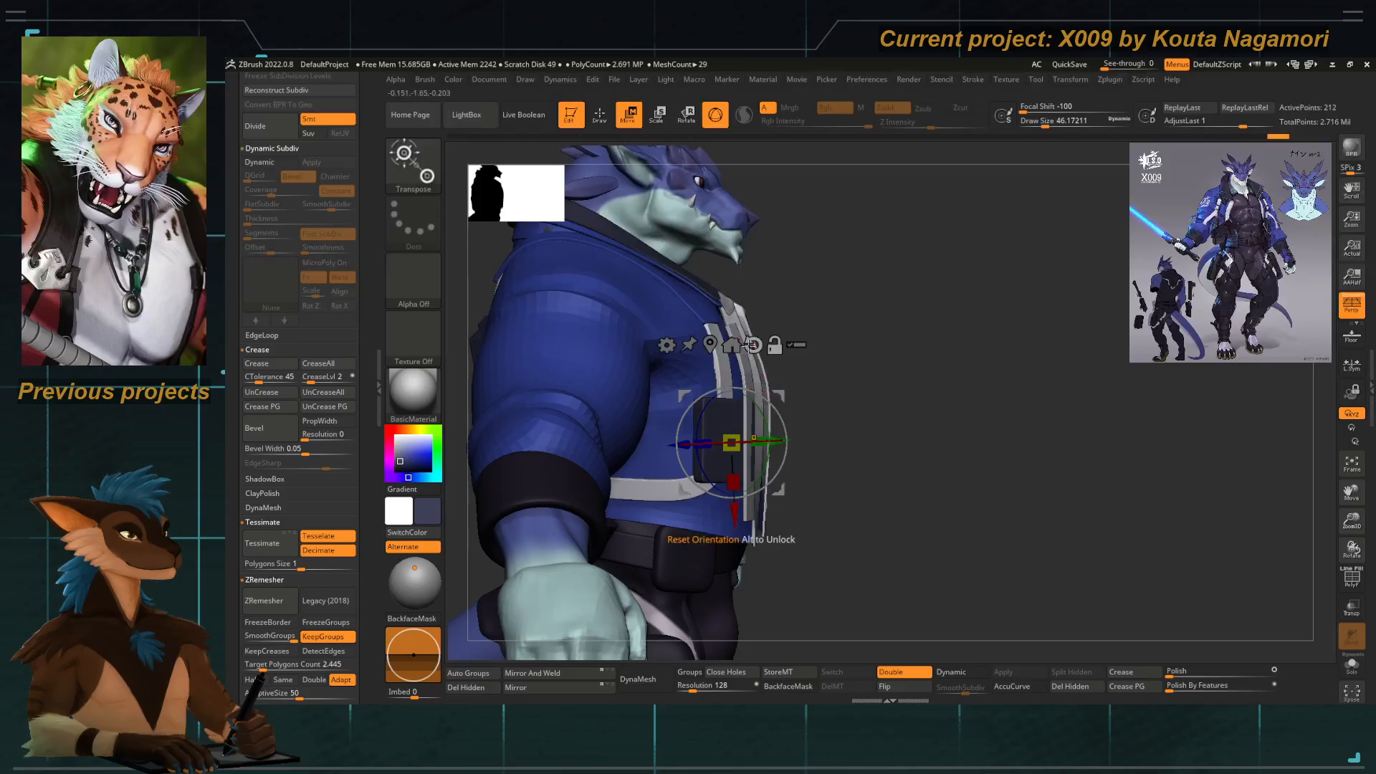
left_click_drag(806, 442, 811, 442)
key("q")
Select the pouch boxes, tilt them in side view and lower them along the jacket front.
mouse_move(931, 505)
right_mouse_down()
mouse_move(688, 498)
mouse_move(660, 386)
mouse_move(742, 391)
mouse_move(765, 632)
right_mouse_up()
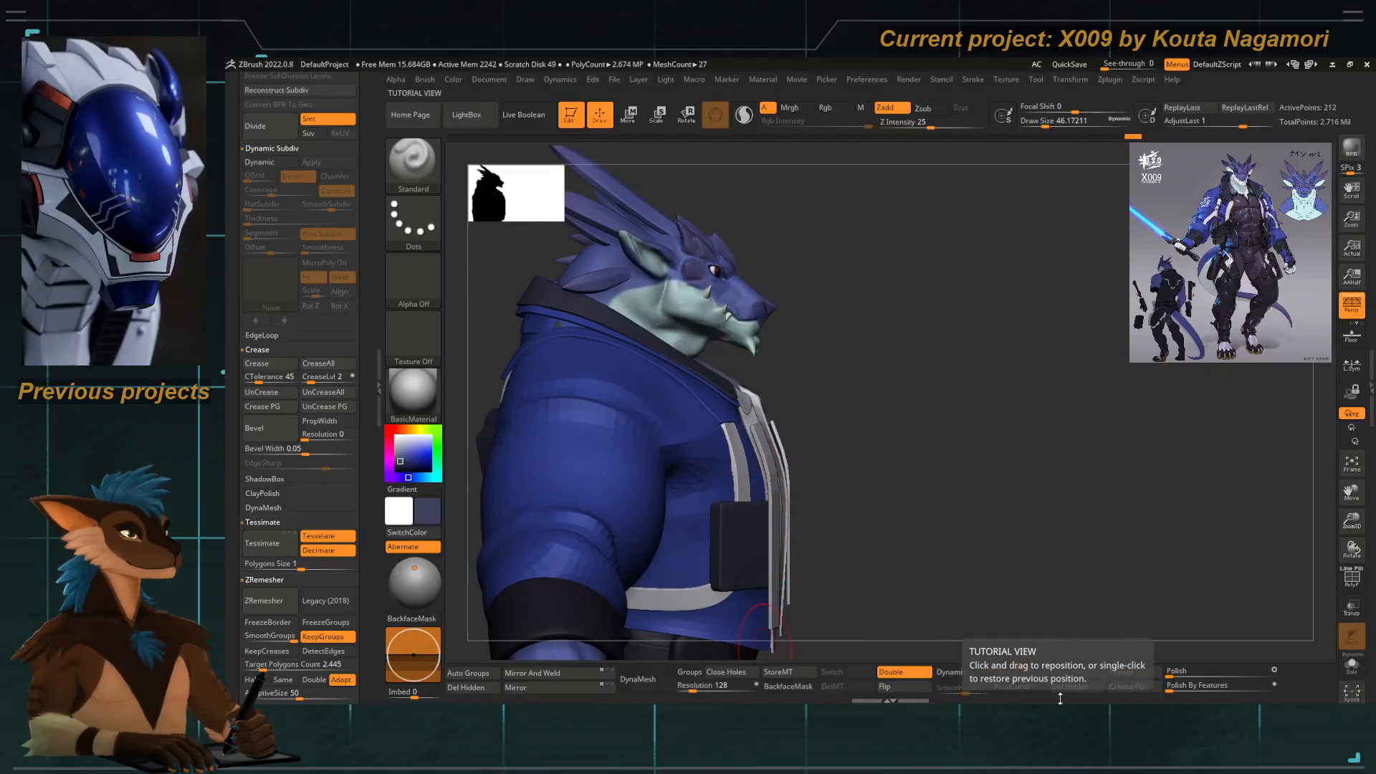
key("r")
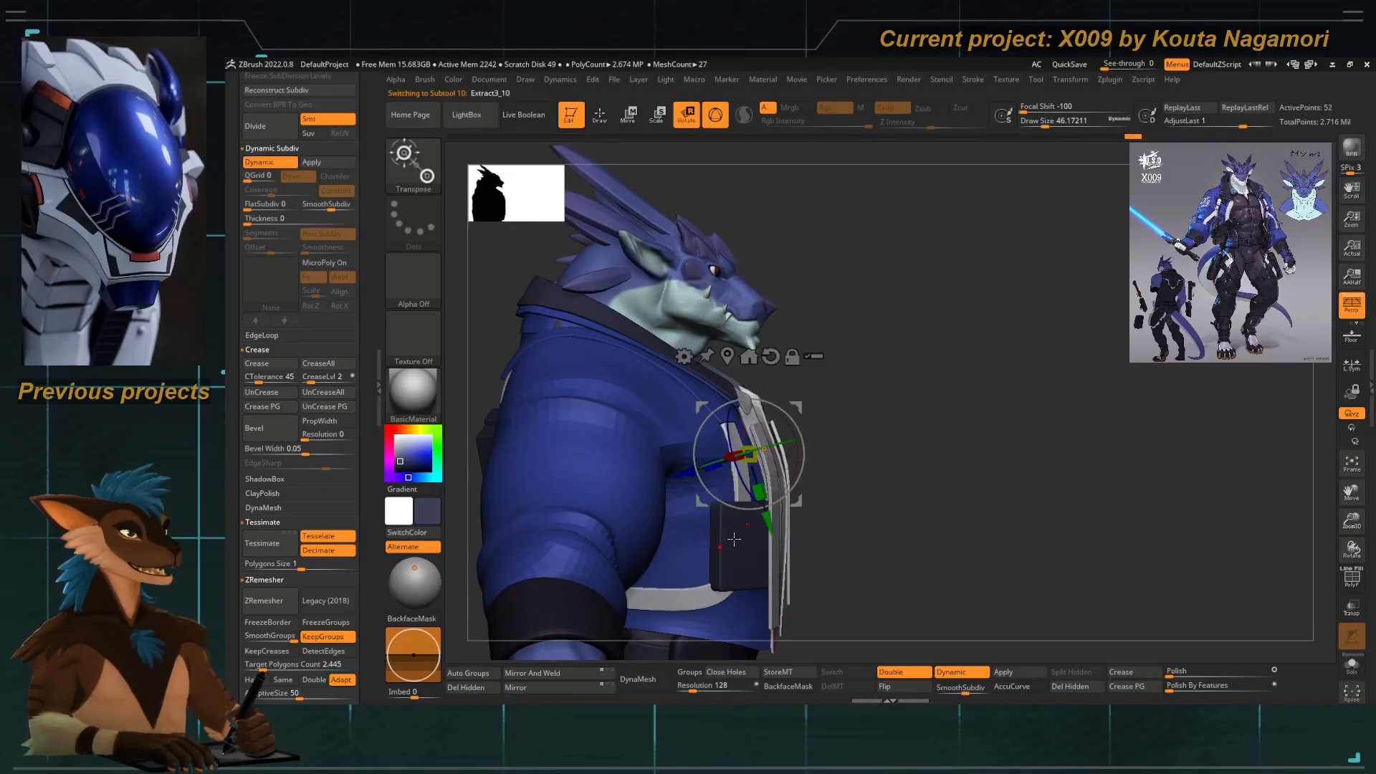
left_click_drag(736, 534, 753, 530)
right_click_drag(766, 536, 655, 423)
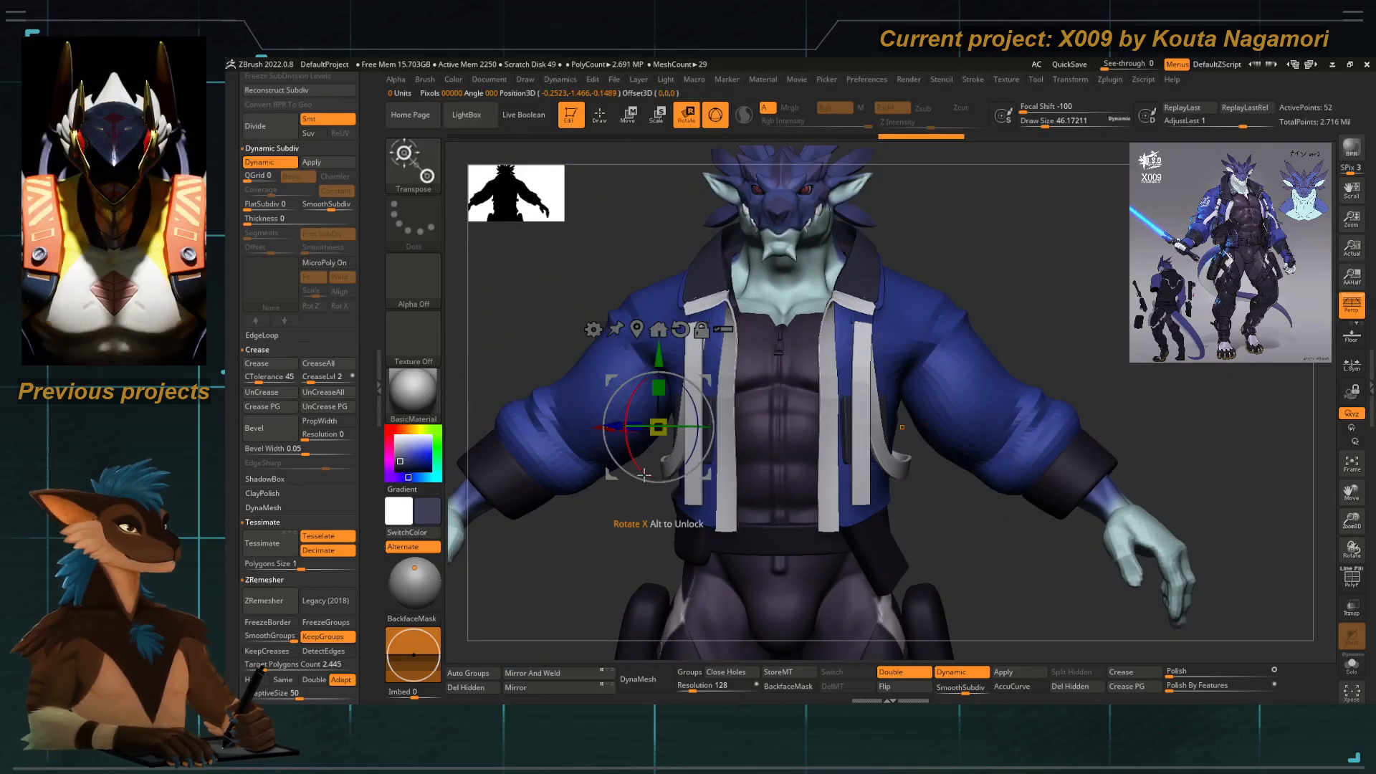
left_click_drag(612, 483, 607, 500)
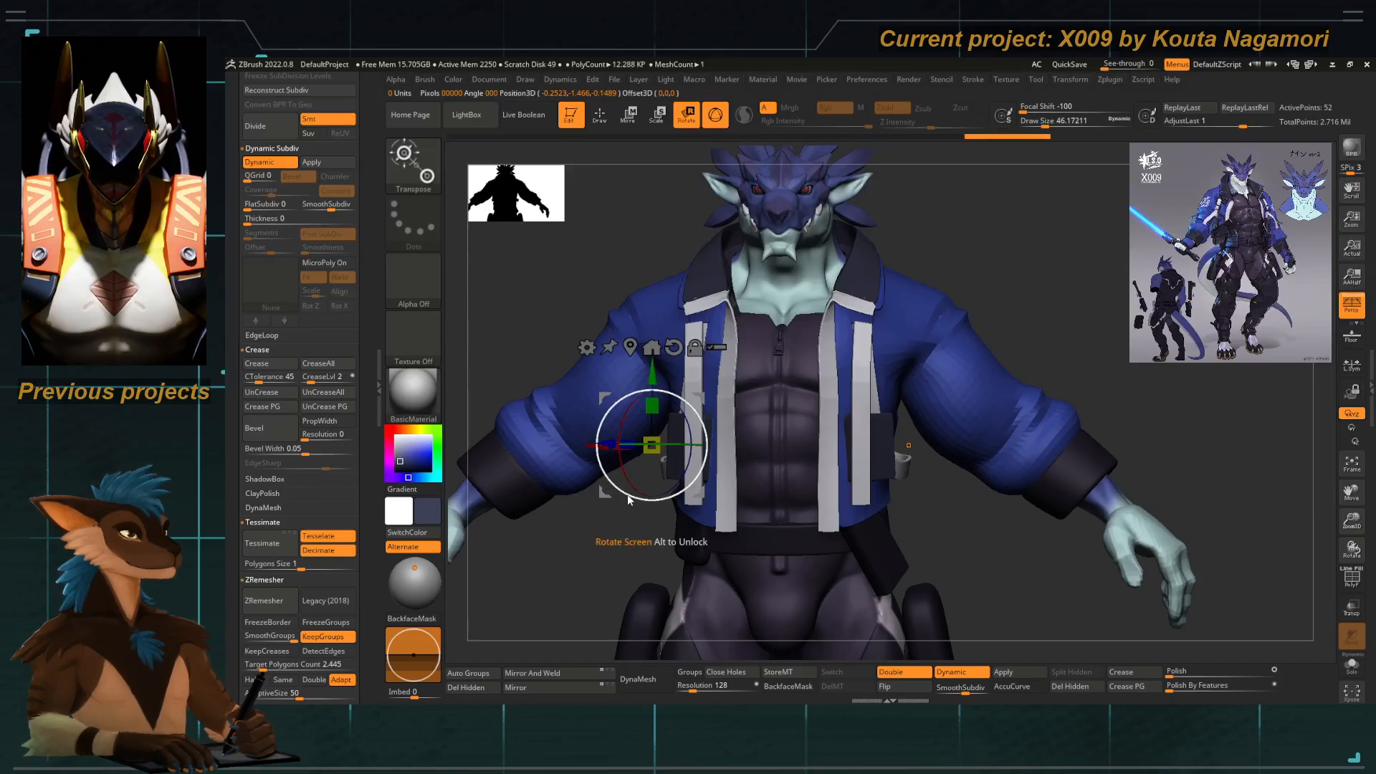
left_click_drag(607, 493, 604, 504)
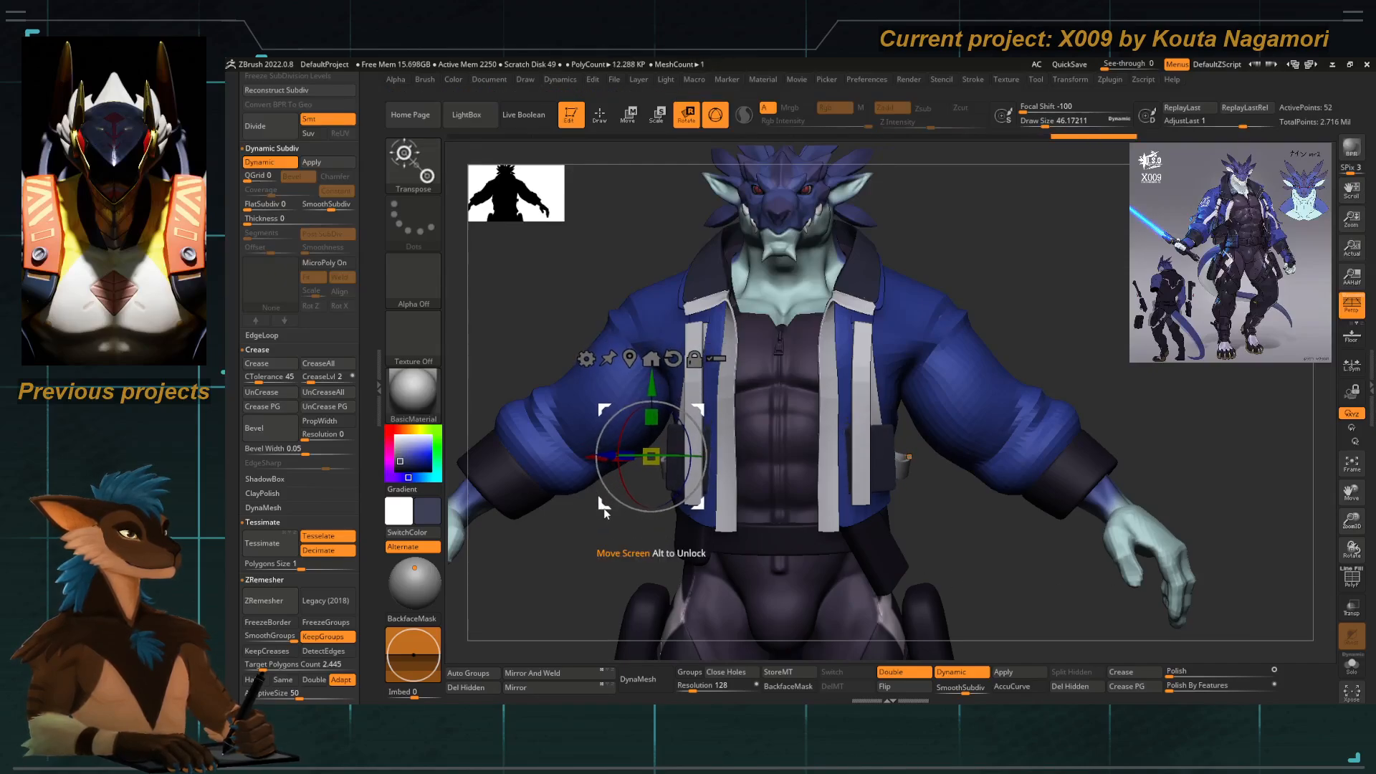
Rotate the pouch boxes about 12 degrees as seen from below, center the gizmo on them and nudge them along Z.
right_click_drag(603, 530, 612, 463)
left_click_drag(613, 469, 616, 437)
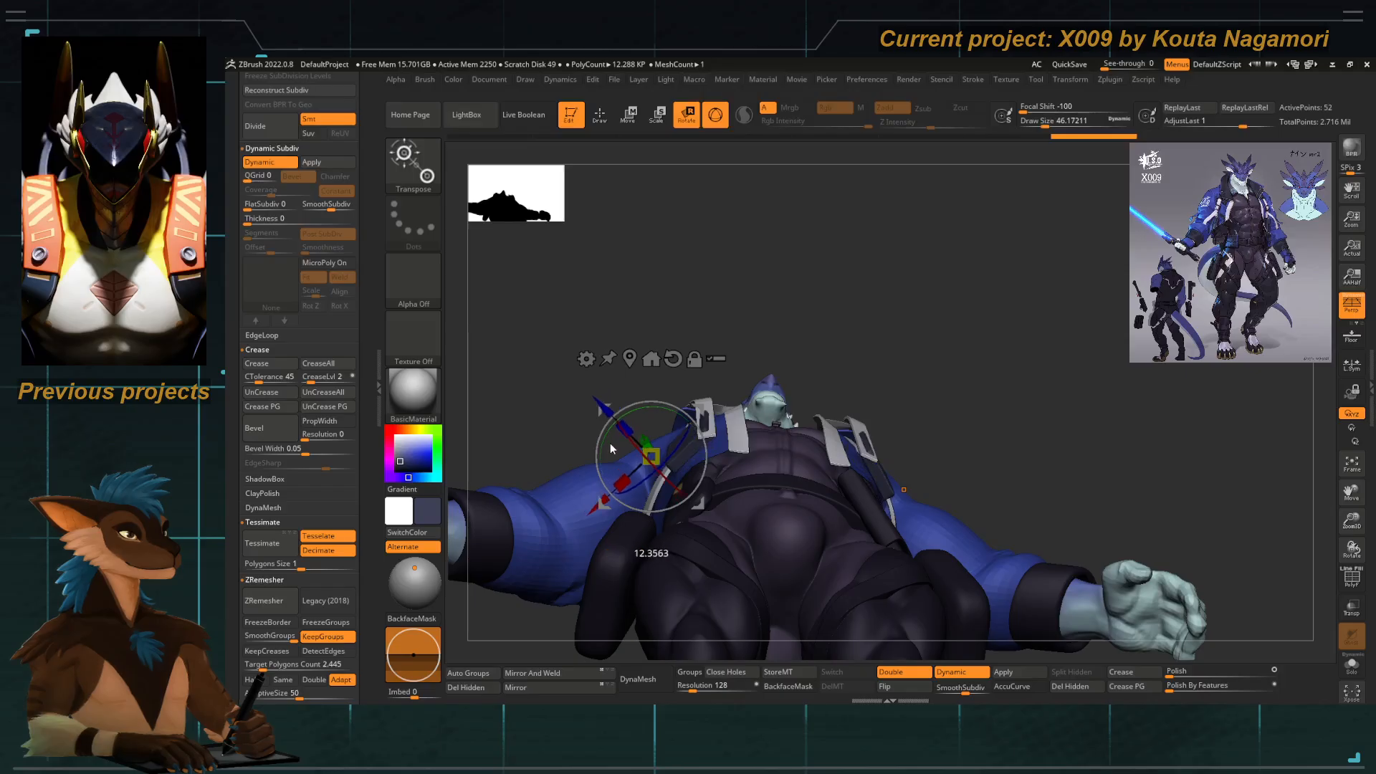
left_click(629, 358)
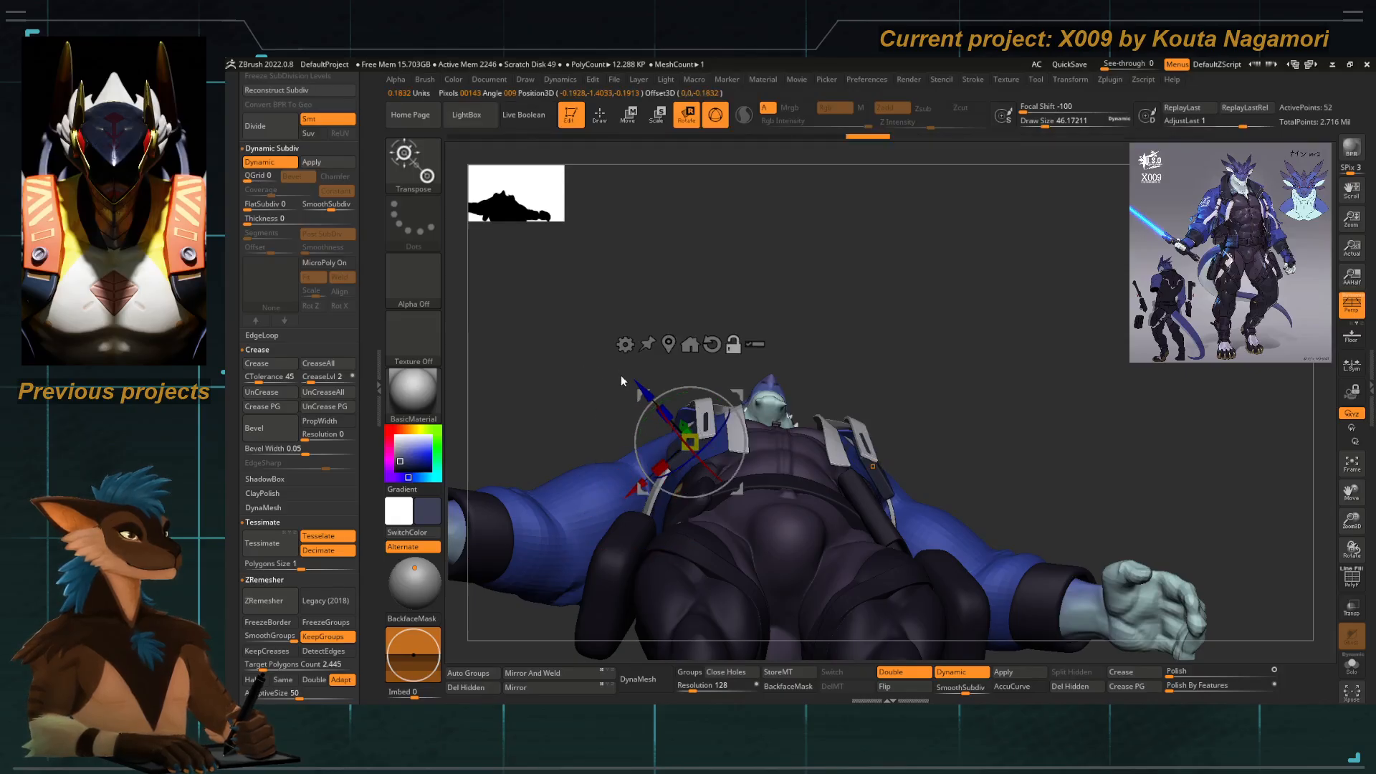
right_click_drag(630, 380, 650, 441, "ctrl")
right_click_drag(571, 366, 583, 325)
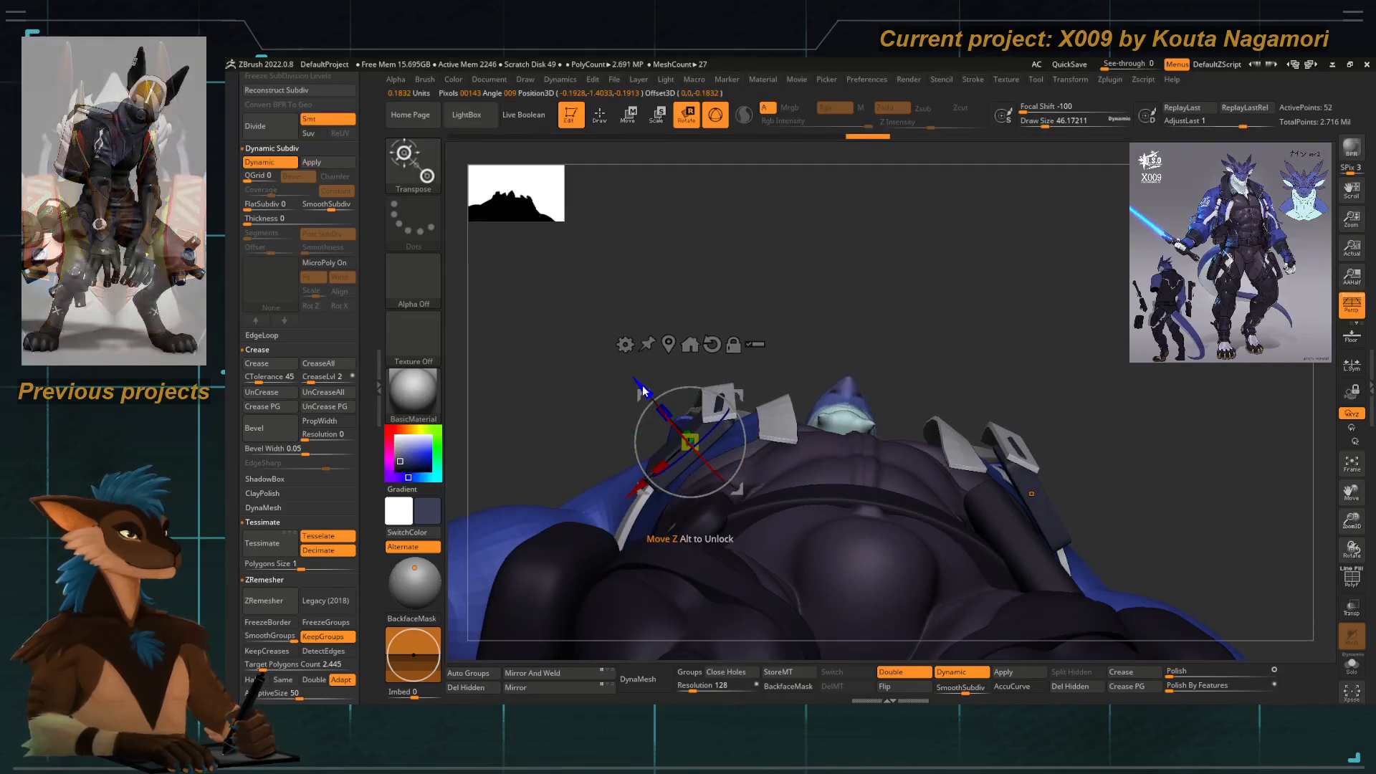
left_click_drag(643, 385, 643, 386)
Move the pouch boxes about 0.013 outward along their X axis and fine-tune their angle.
right_click_drag(622, 340, 610, 527)
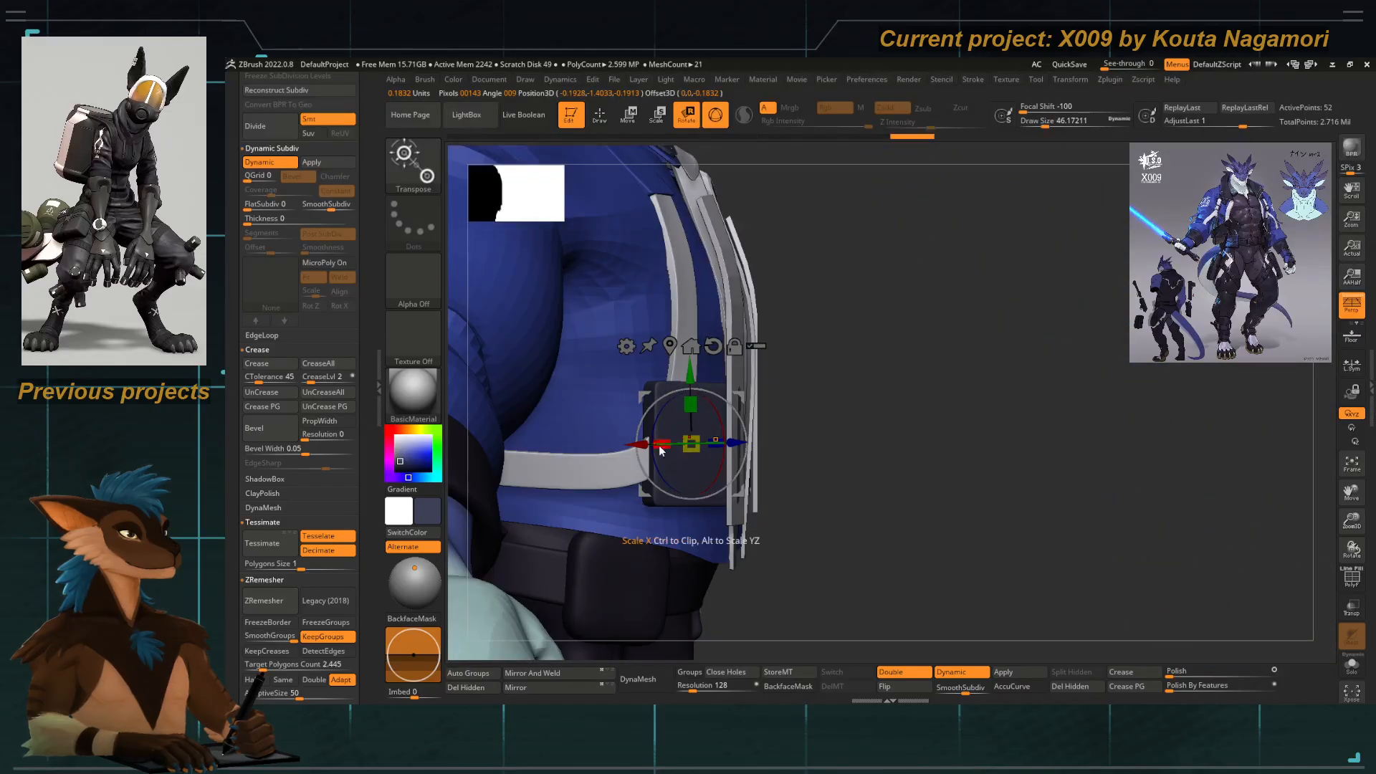
right_click_drag(864, 485, 846, 365)
left_click_drag(621, 426, 608, 425)
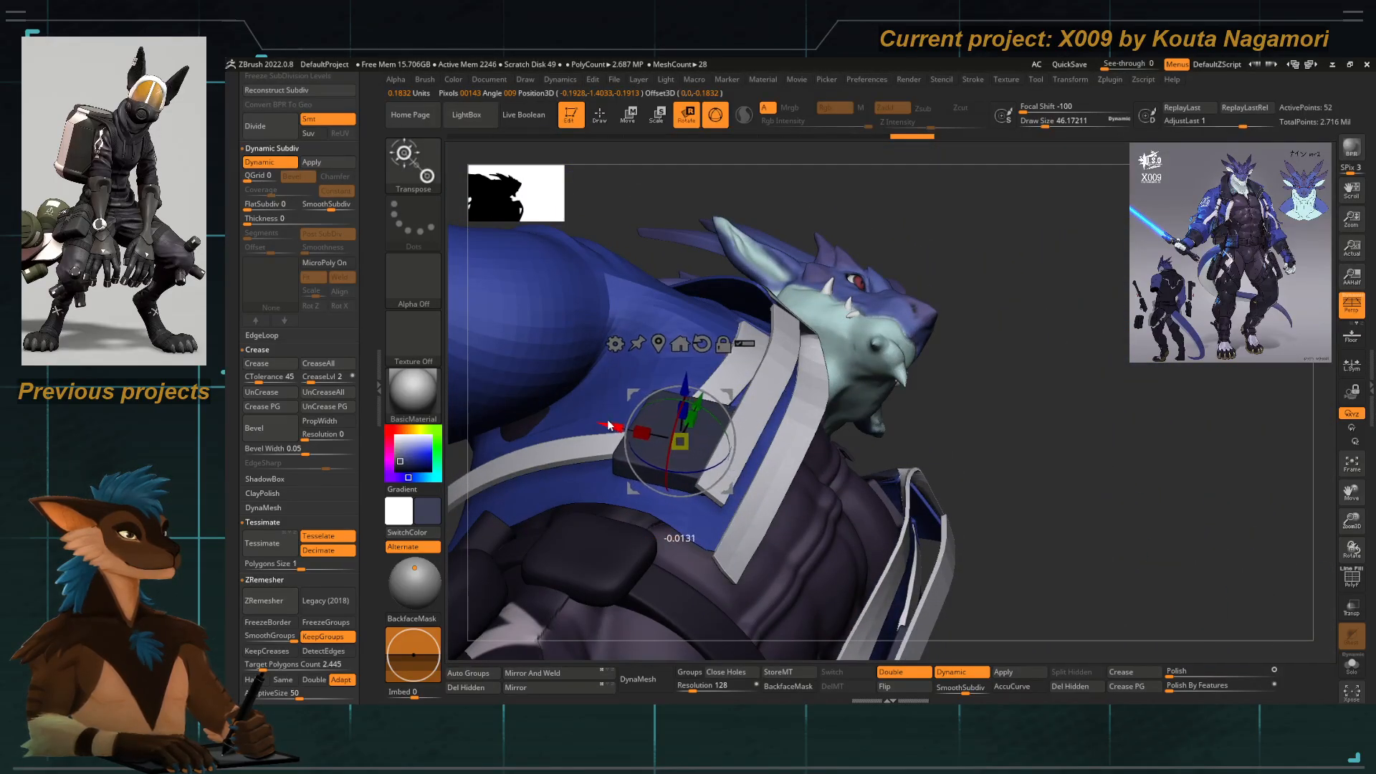
right_click_drag(604, 192, 670, 399)
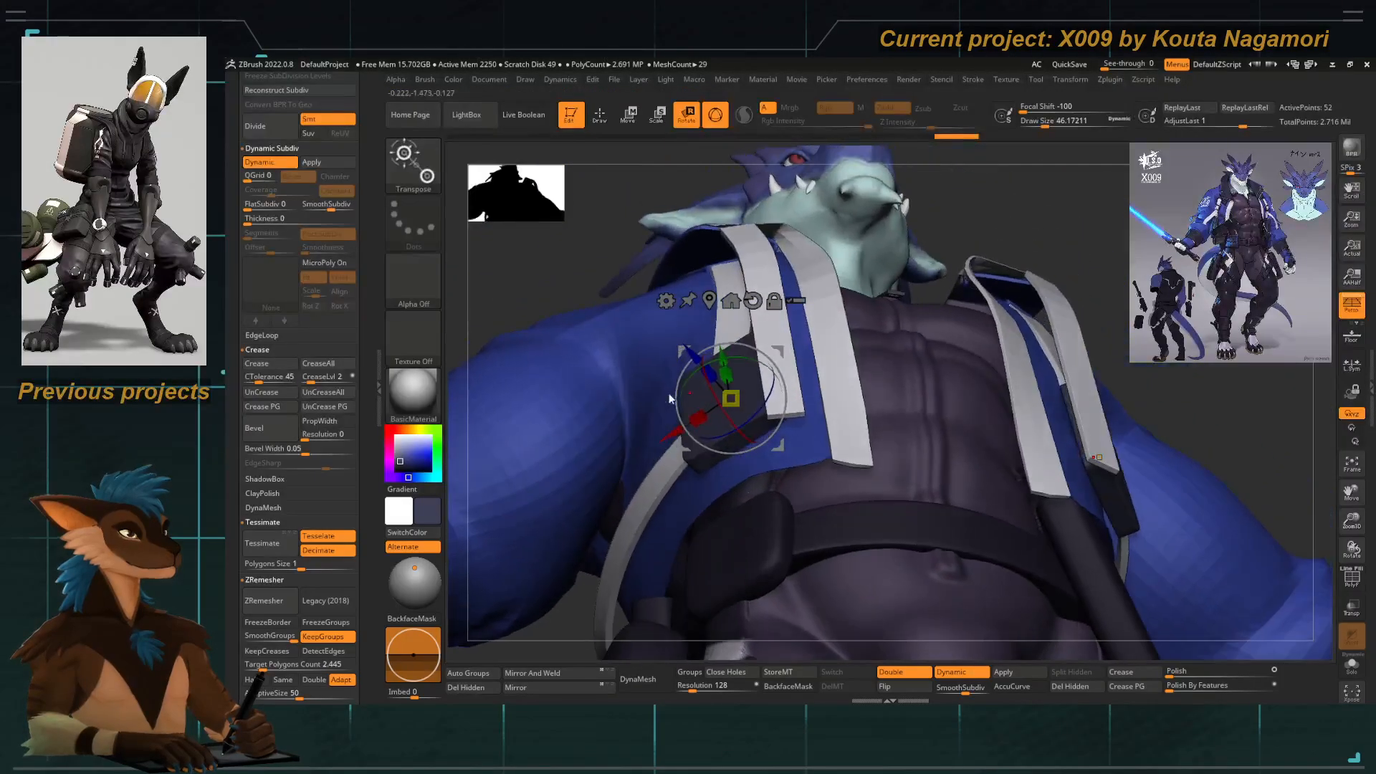
left_click_drag(686, 381, 685, 386)
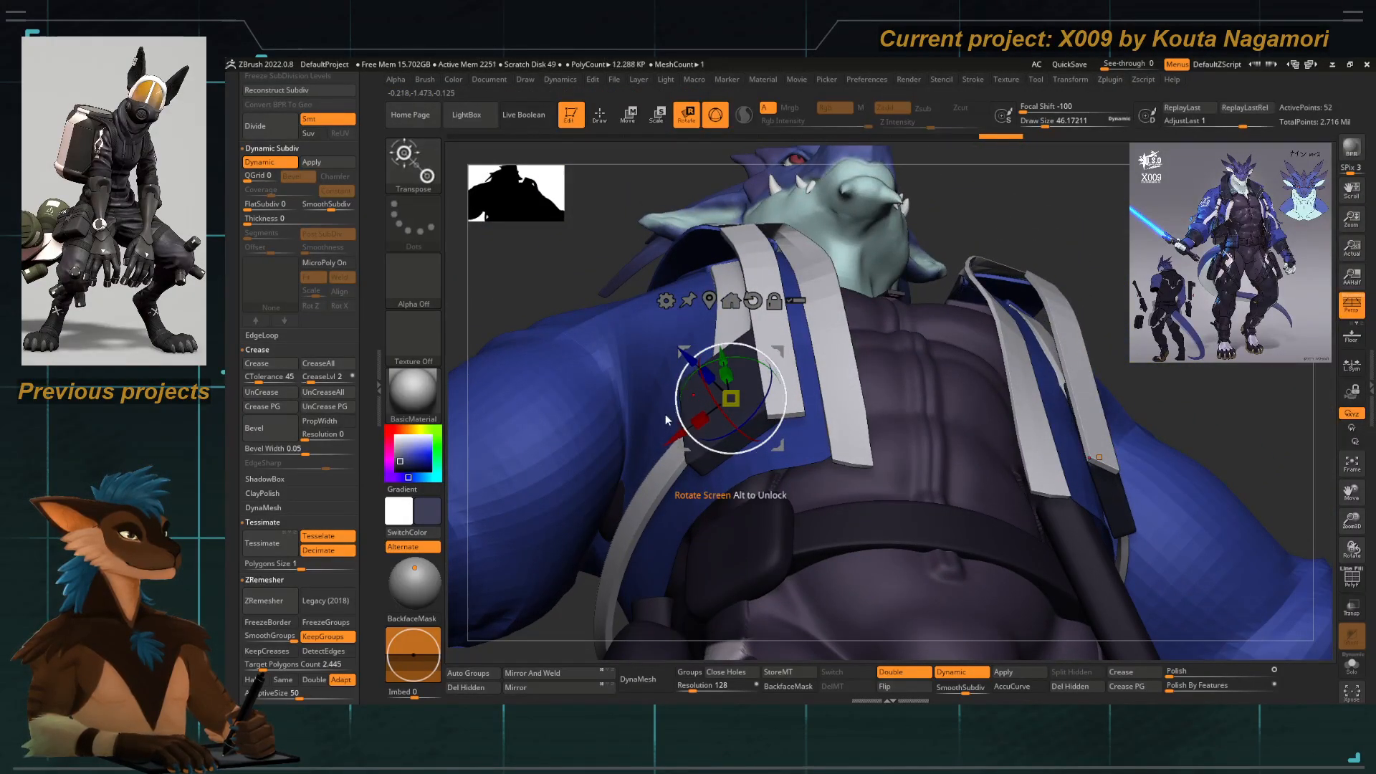
Slide the pouch boxes further outward, rotate them about Y and adjust their Z depth to fit against the jacket.
right_click_drag(560, 278, 583, 252)
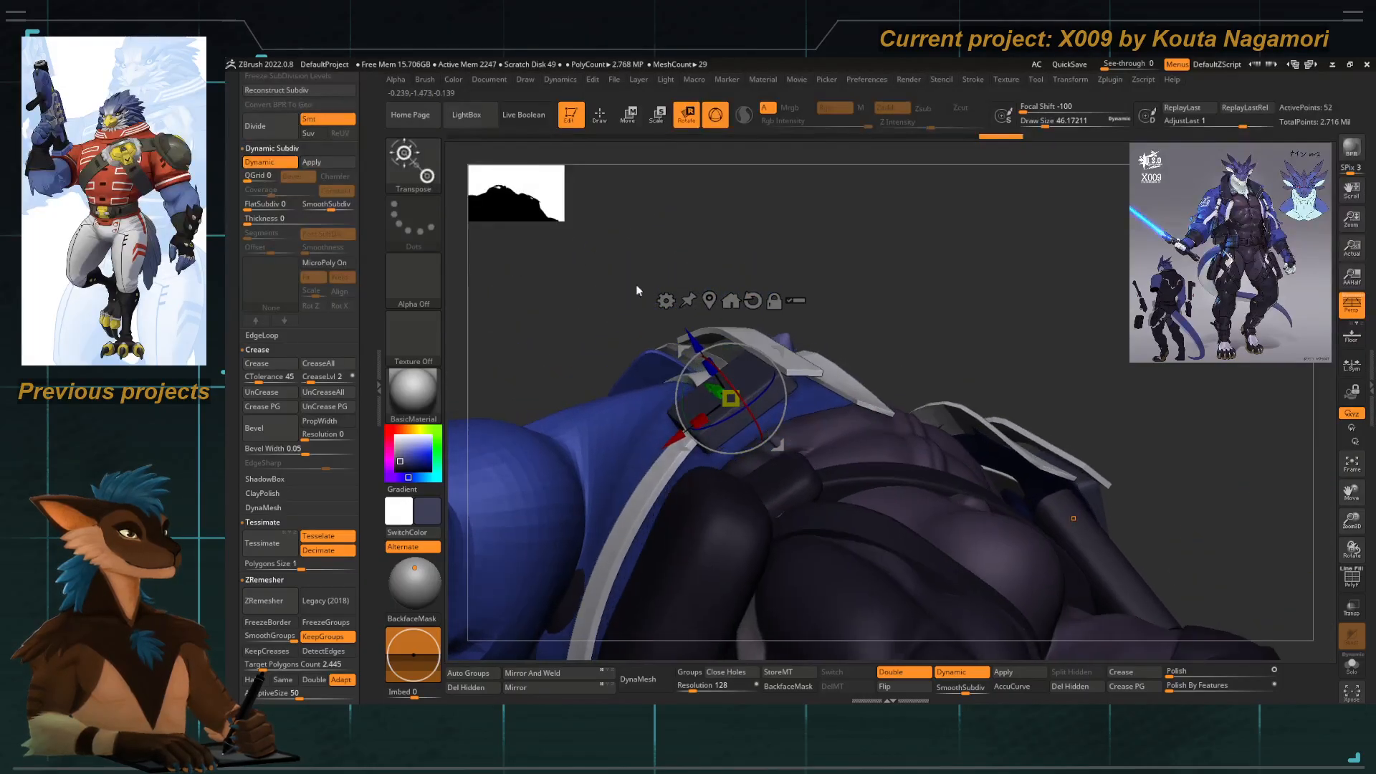
left_click_drag(671, 438, 663, 444)
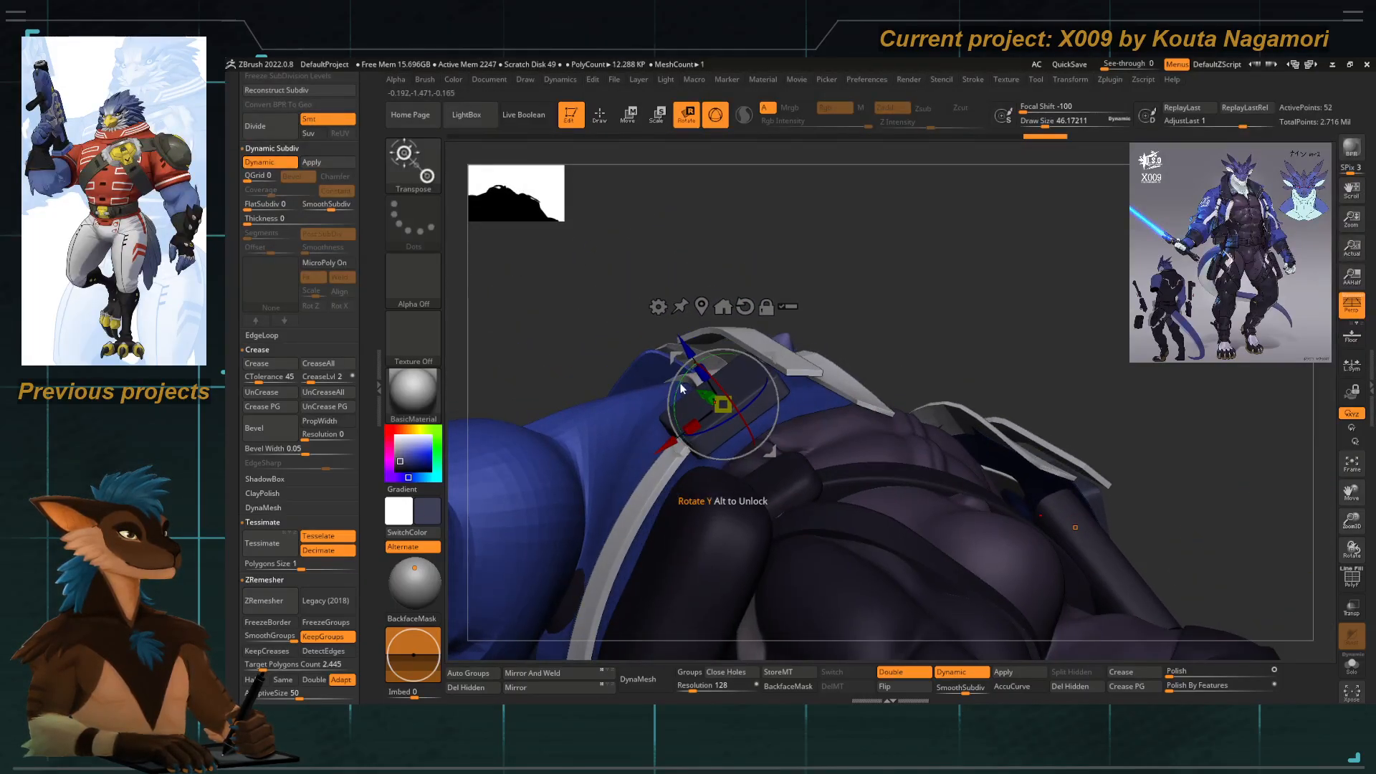
left_click_drag(682, 389, 698, 336)
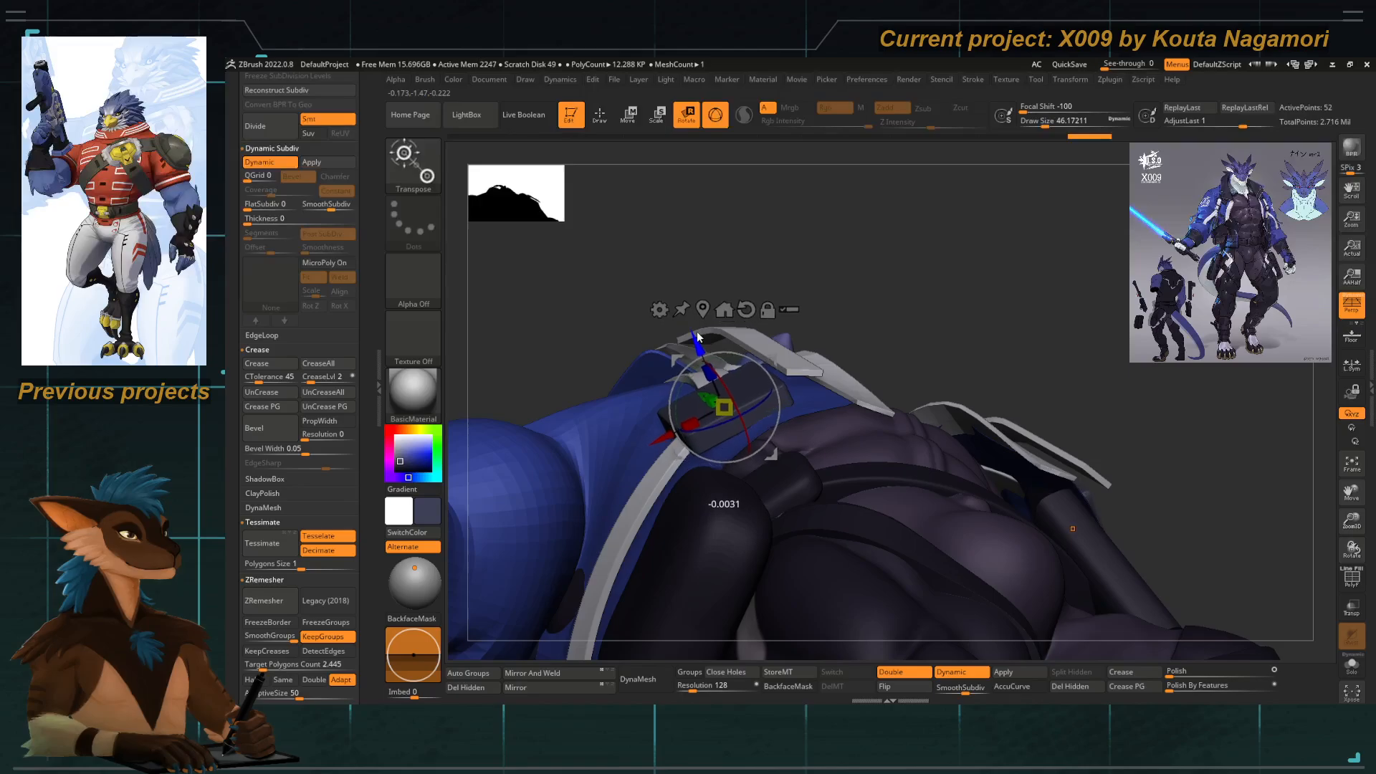
key("q")
Select the light strap running around the jacket's side and switch to the Move brush.
mouse_move(583, 289)
right_mouse_down()
mouse_move(574, 307)
mouse_move(658, 467)
mouse_move(650, 365)
right_mouse_up()
left_click(658, 467, "alt")
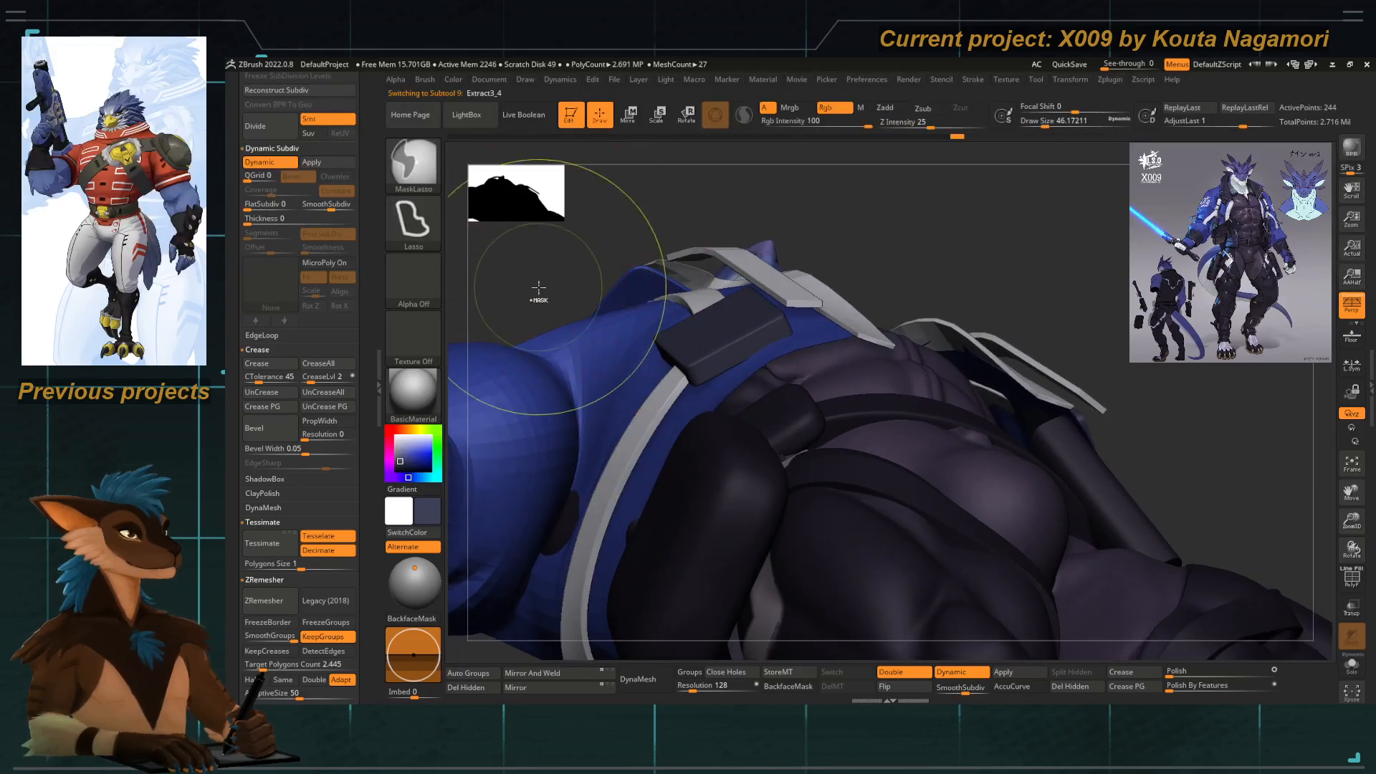
key("b")
key("m")
key("v")
mouse_move(574, 289)
right_mouse_down()
mouse_move(626, 341)
mouse_move(592, 302)
right_mouse_up()
key("b")
key("m")
key("v")
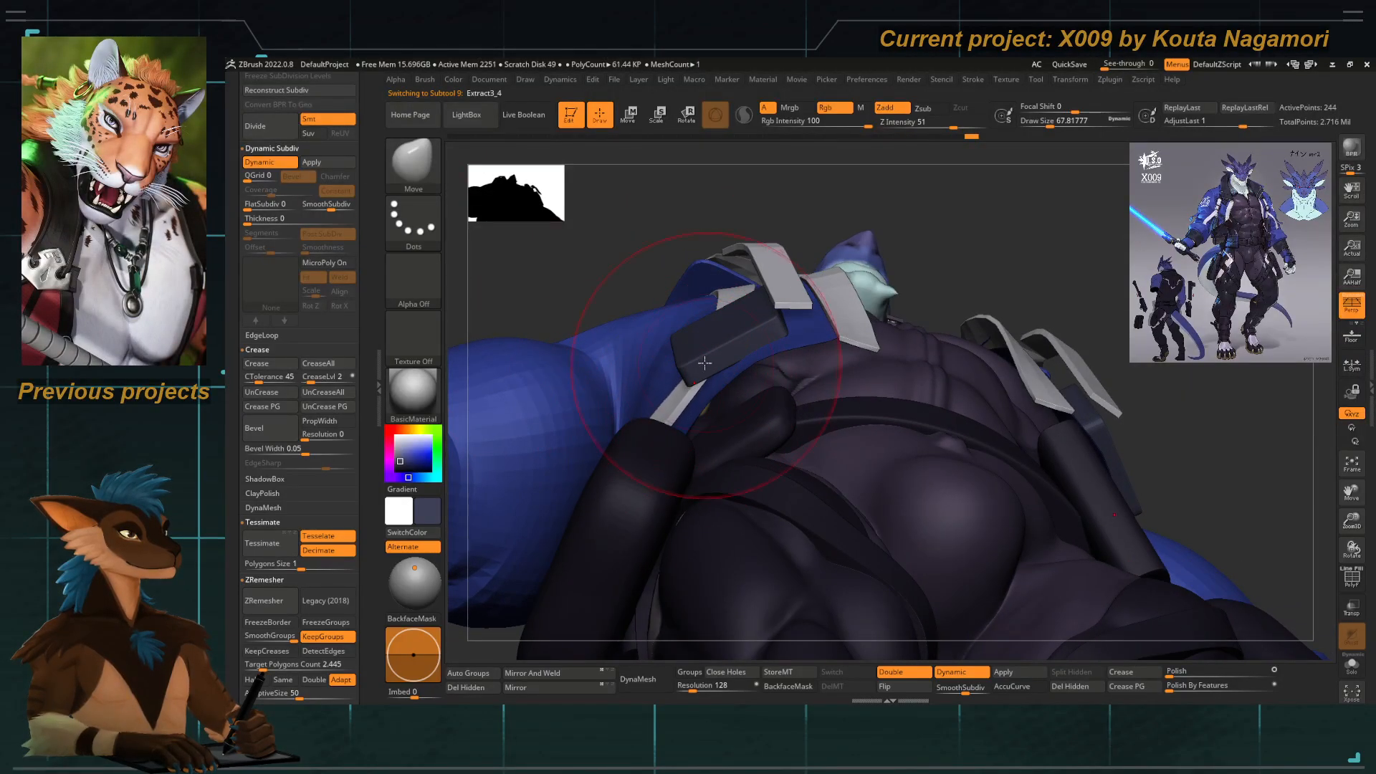
Reduce the Move brush's draw size to about 59 and select the pouch boxes from a low side view.
right_click_drag(704, 363, 653, 213)
mouse_move(612, 415)
right_mouse_down()
mouse_move(587, 506)
mouse_move(547, 555)
mouse_move(666, 398)
mouse_move(717, 447)
mouse_move(673, 556)
mouse_move(750, 517)
right_mouse_up()
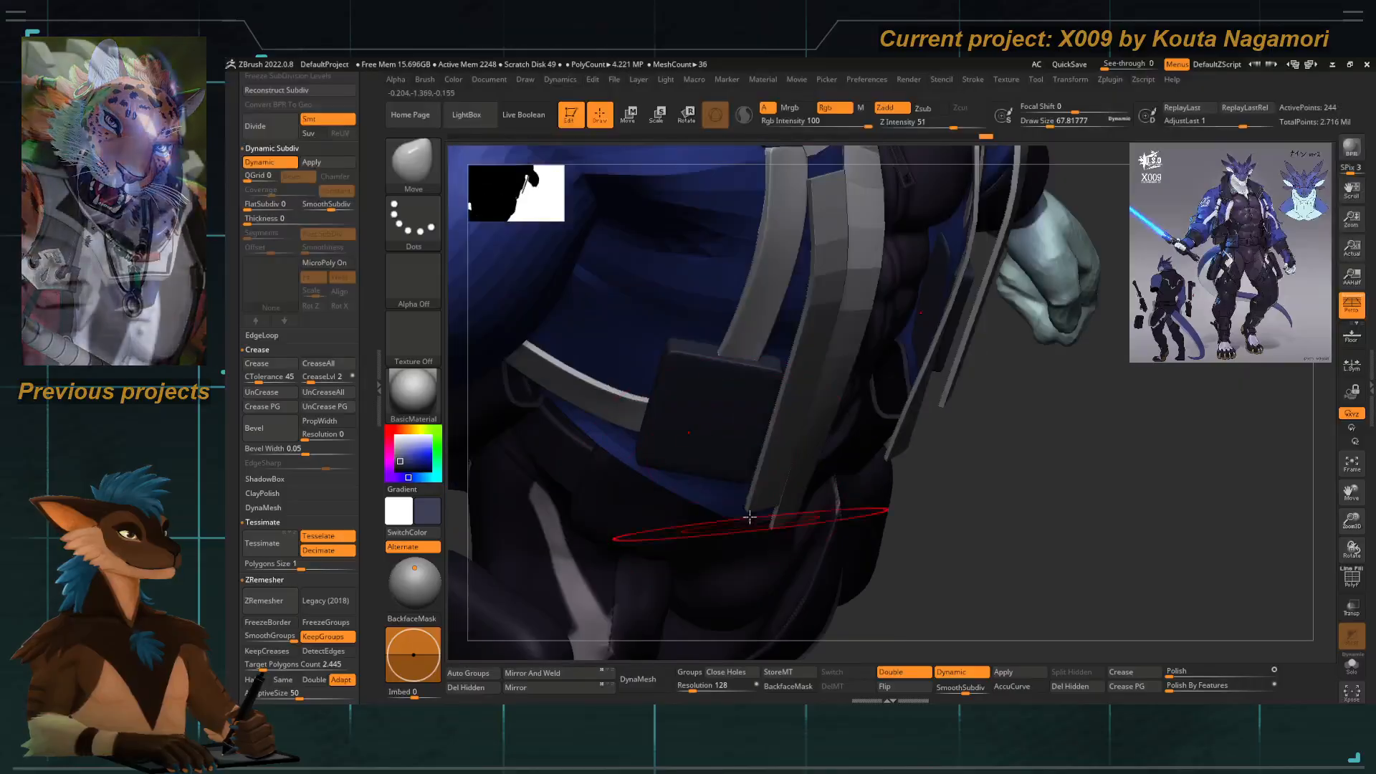
right_click_drag(808, 449, 905, 593)
right_click(729, 389)
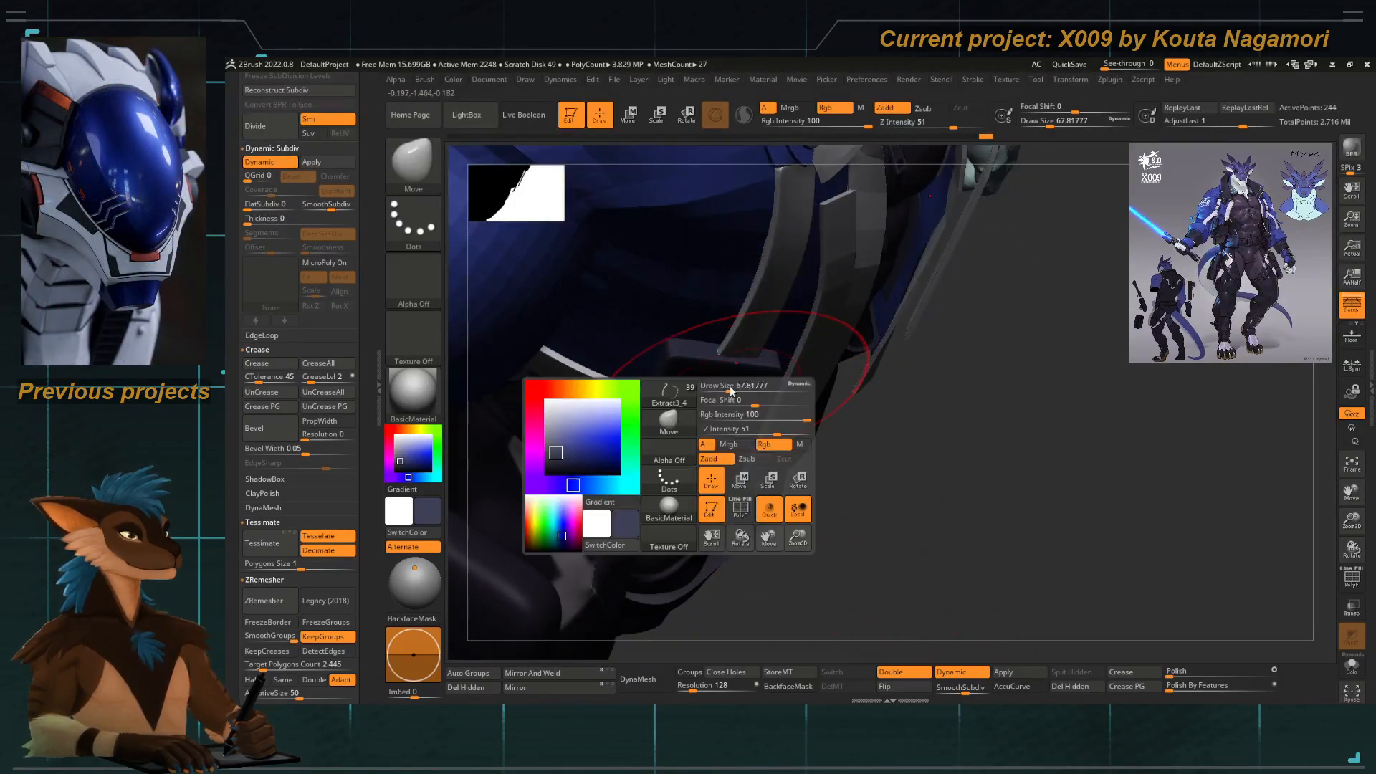
right_click(720, 357)
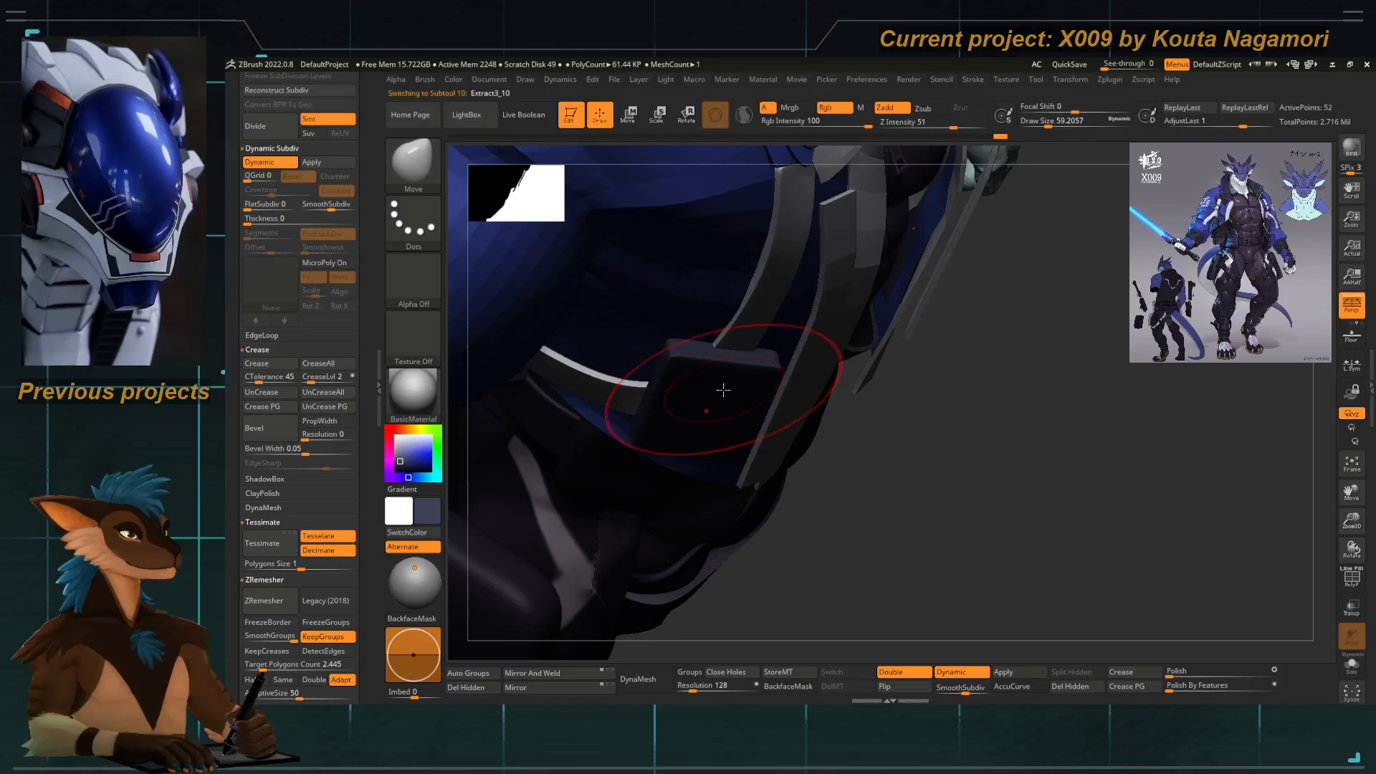
Scale the dark rectangular block on the jacket's side along X to about 0.88, using local symmetry.
key("e")
mouse_move(731, 409)
right_mouse_down("shift")
mouse_move(761, 473)
mouse_move(635, 430)
mouse_move(604, 304)
right_mouse_up("shift")
key("q")
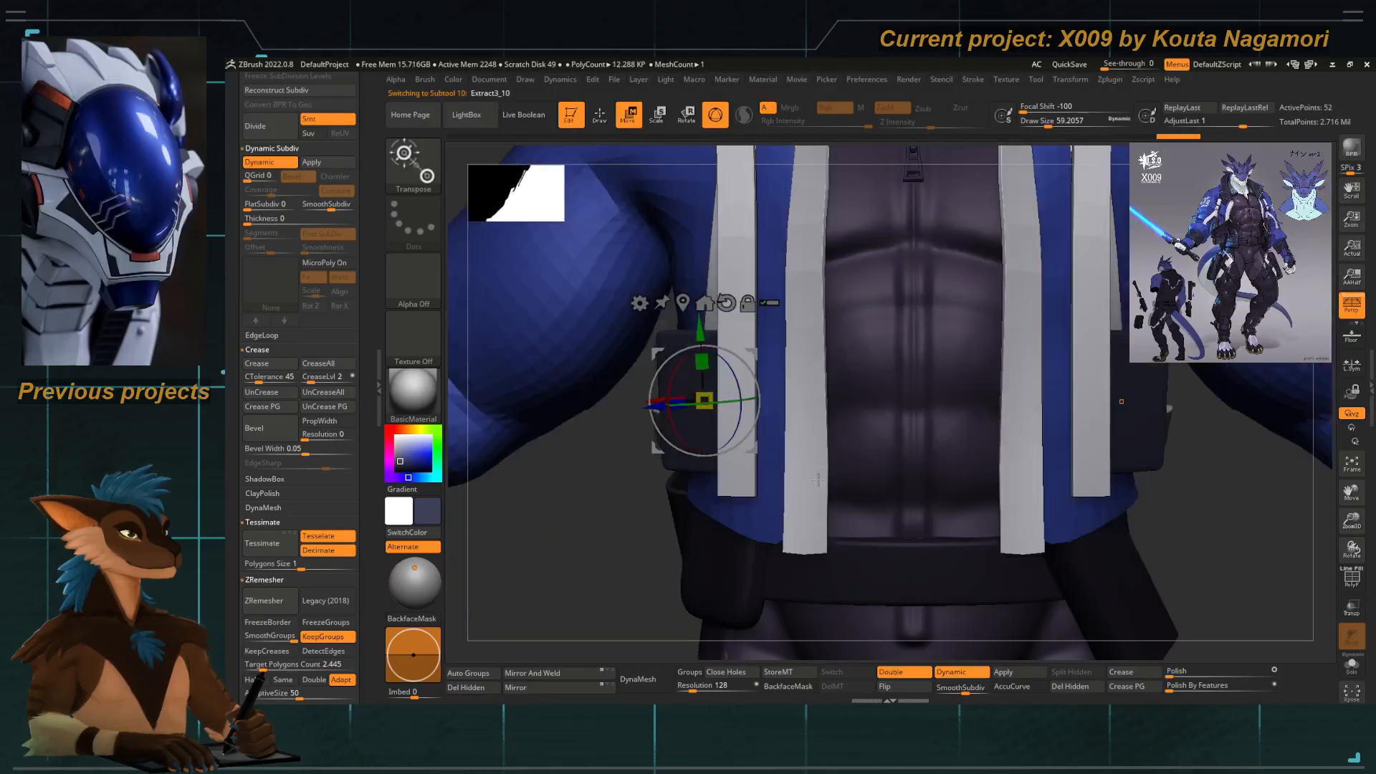
mouse_move(604, 305)
right_mouse_down()
mouse_move(623, 306)
mouse_move(618, 322)
right_mouse_up()
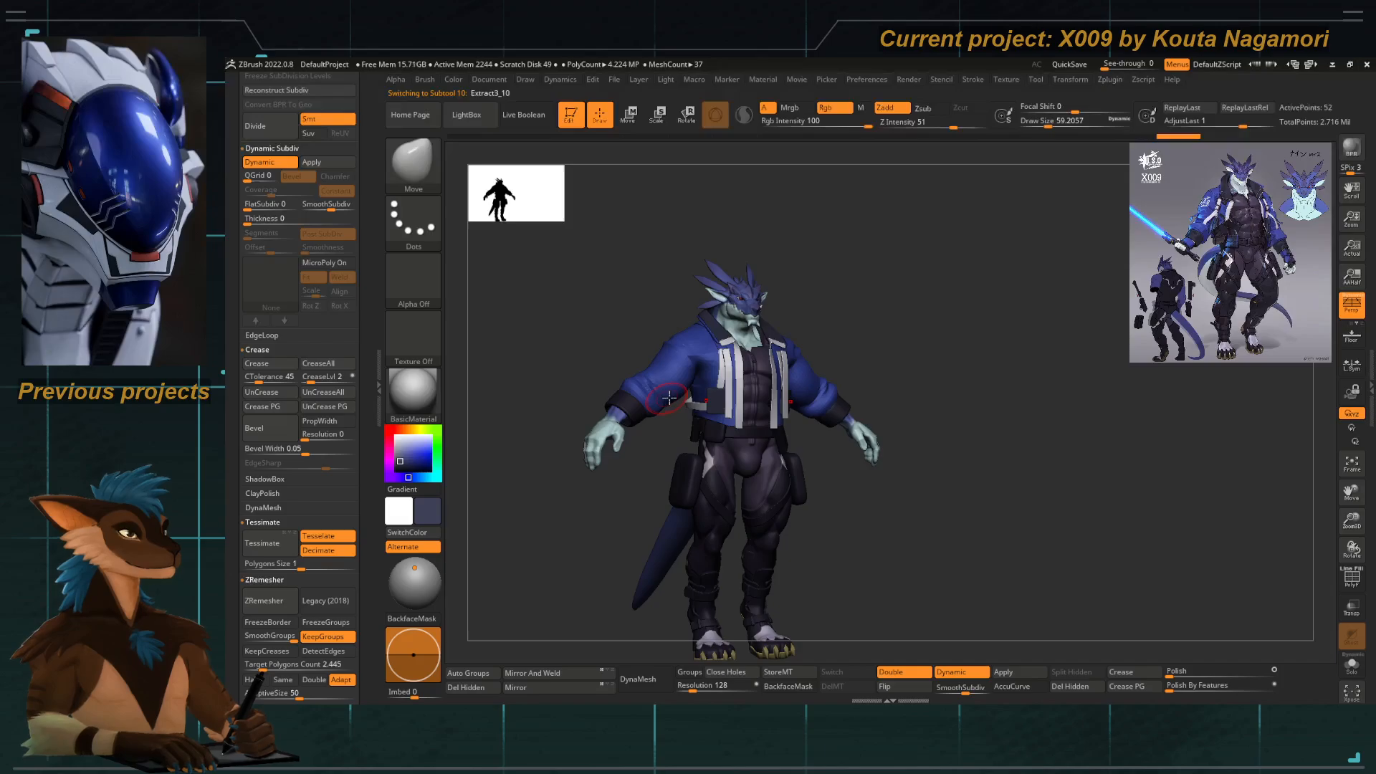
mouse_move(573, 332)
right_mouse_down("ctrl")
mouse_move(699, 459)
mouse_move(710, 433)
right_mouse_up("ctrl")
key("r")
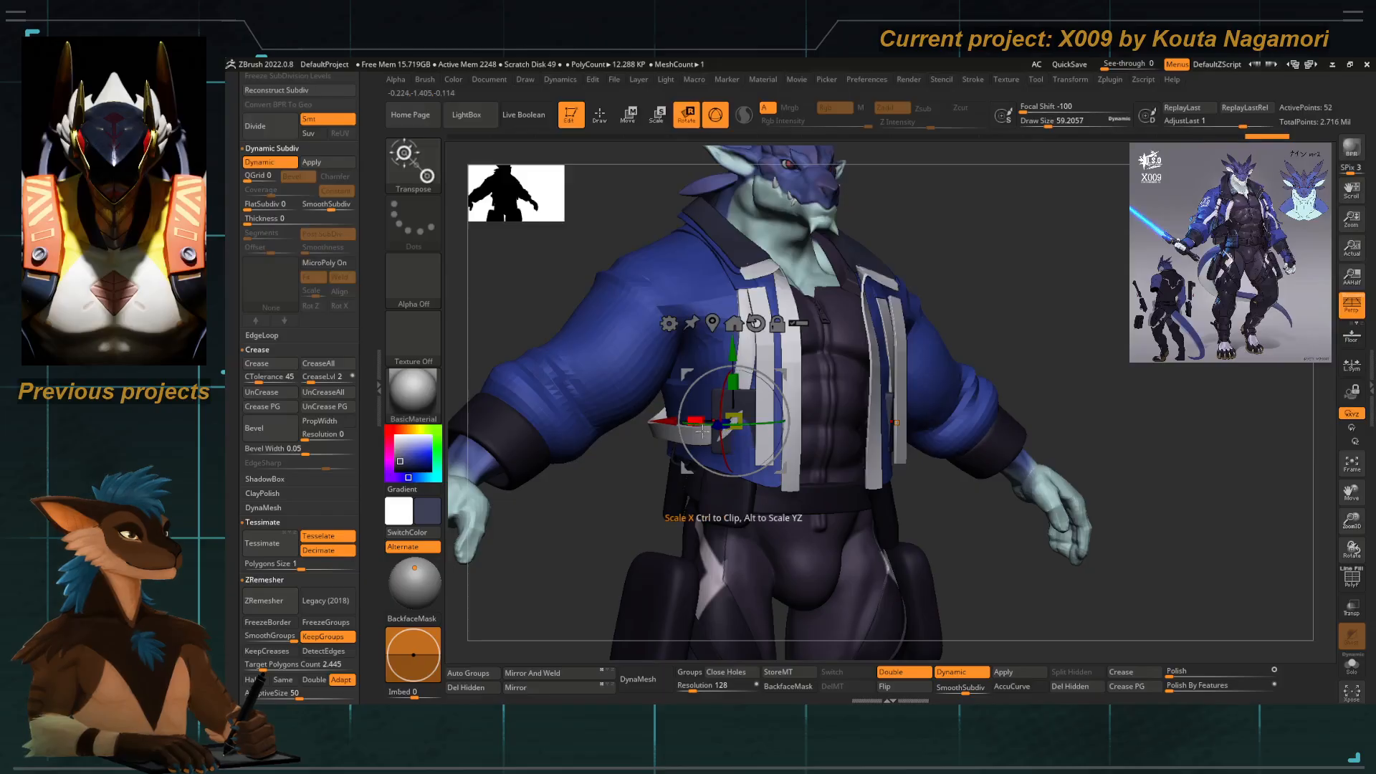
right_click_drag(695, 434, 716, 444, "ctrl")
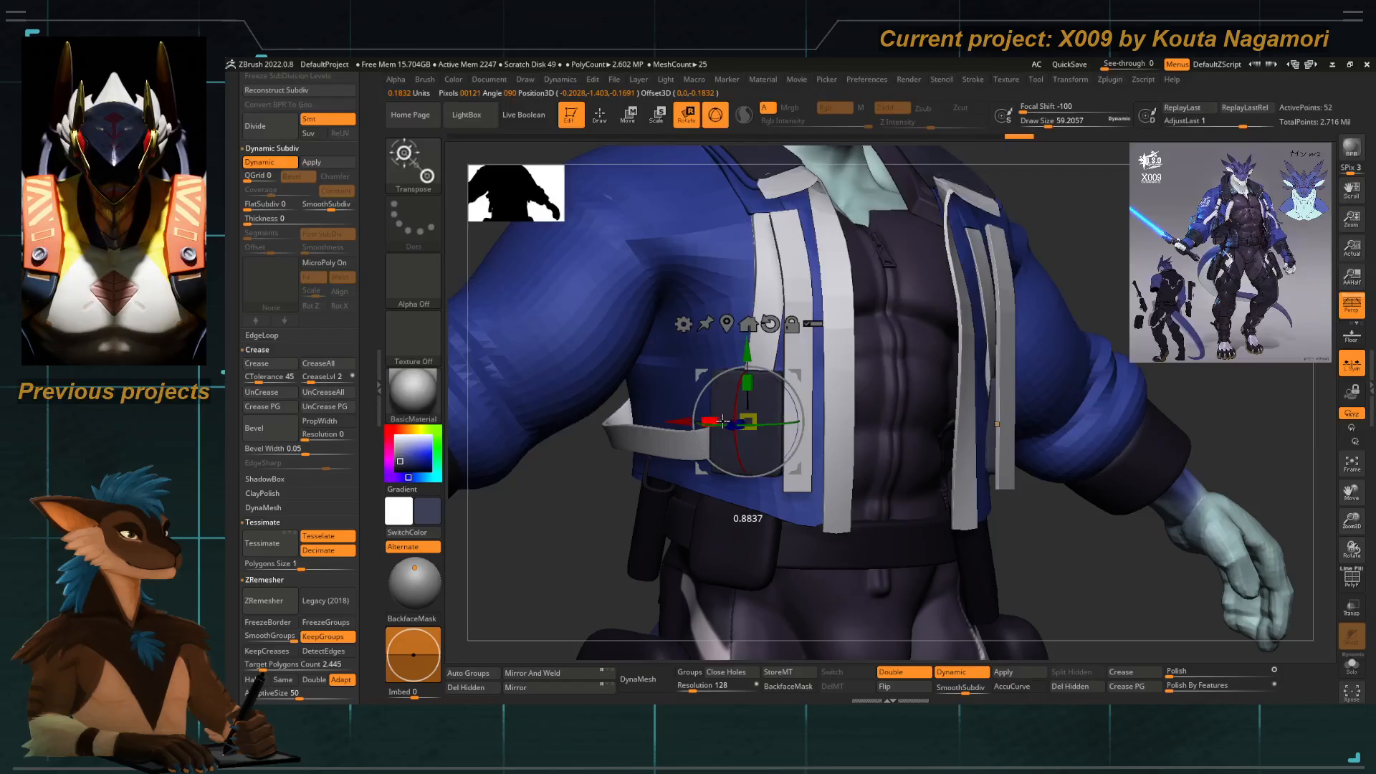
Move the dark side block along its Z axis to adjust its fit against the jacket.
right_click_drag(640, 521, 699, 402)
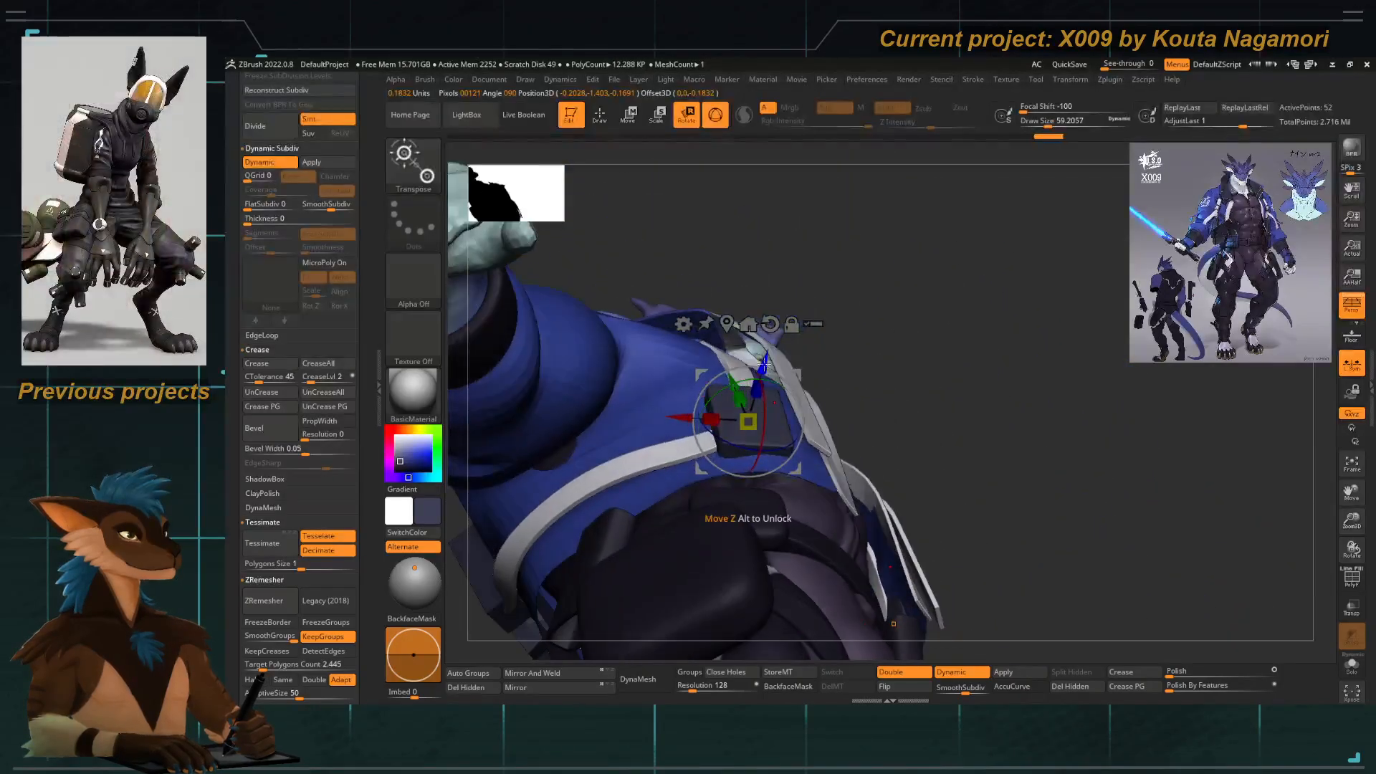
left_click_drag(764, 364, 768, 350)
mouse_move(652, 307)
right_mouse_down()
mouse_move(630, 337)
mouse_move(749, 476)
mouse_move(810, 445)
mouse_move(755, 457)
mouse_move(657, 393)
mouse_move(700, 421)
mouse_move(771, 513)
right_mouse_up()
key("q")
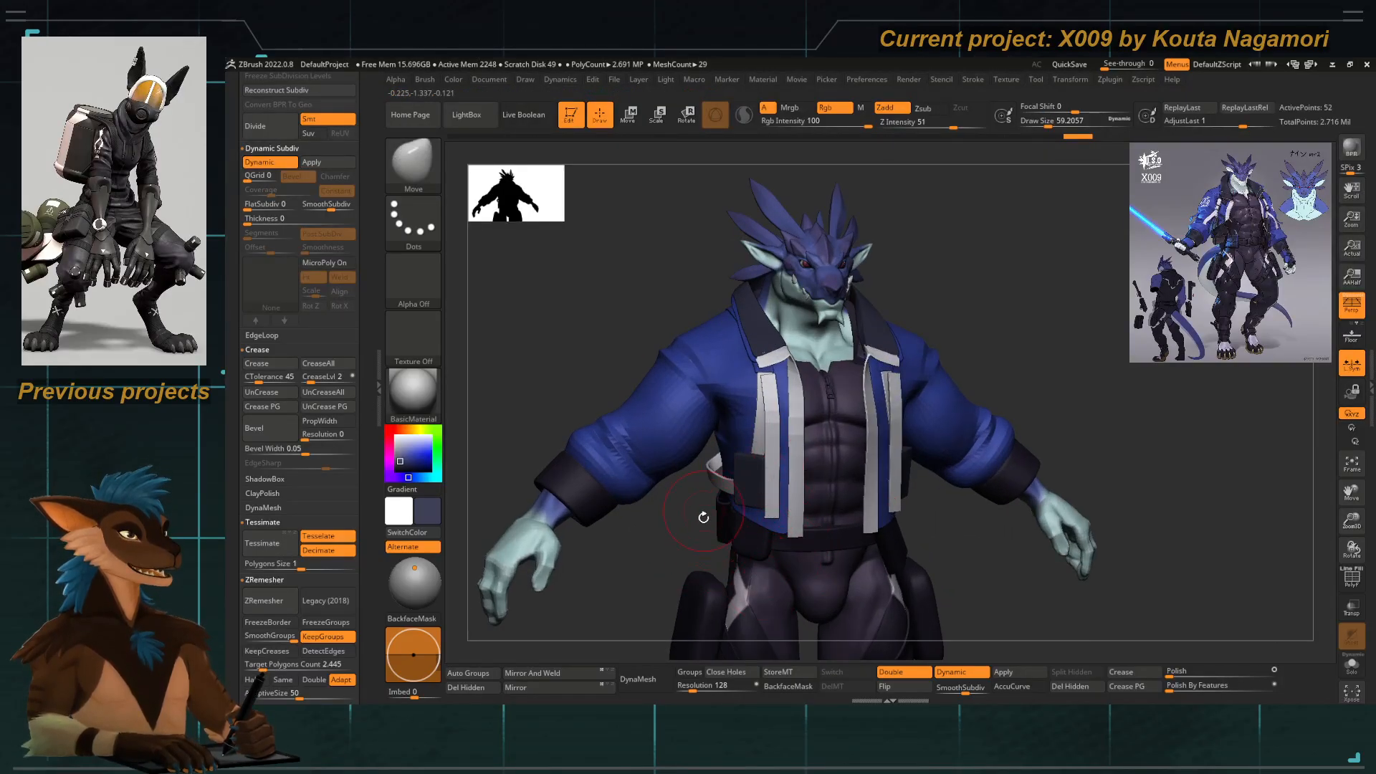
Check the blocks on both sides of the jacket and make the light side strap the active subtool.
left_click_drag(659, 577, 710, 513)
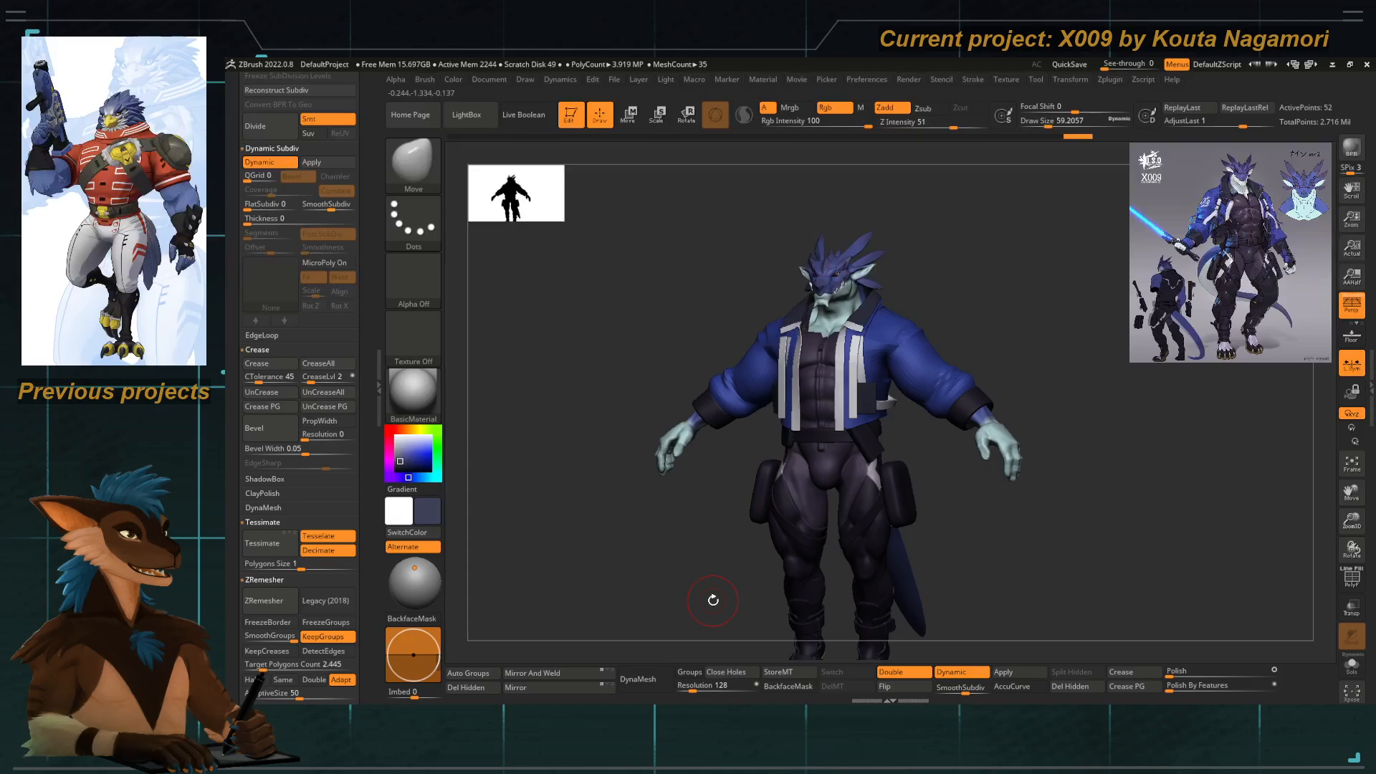
left_click_drag(887, 419, 817, 448, "alt")
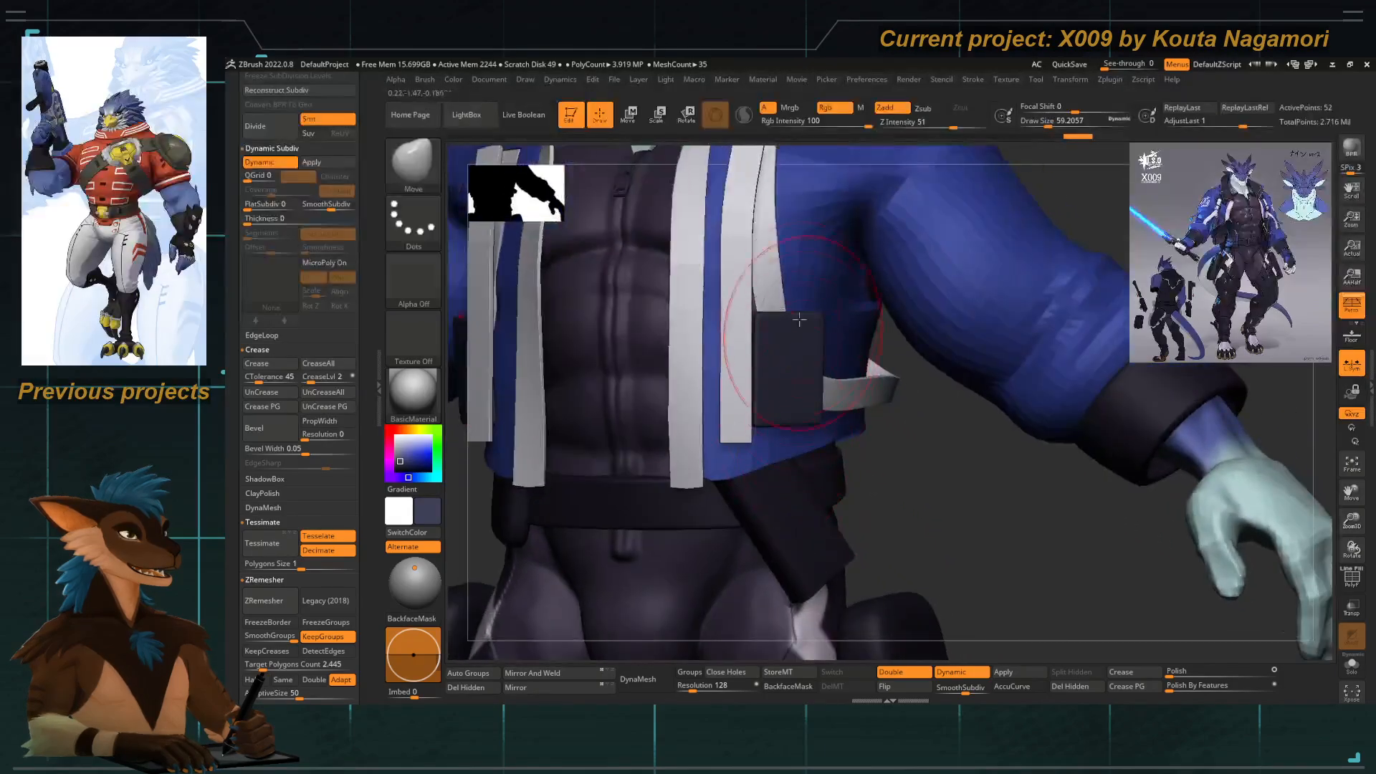
left_click_drag(894, 498, 844, 495)
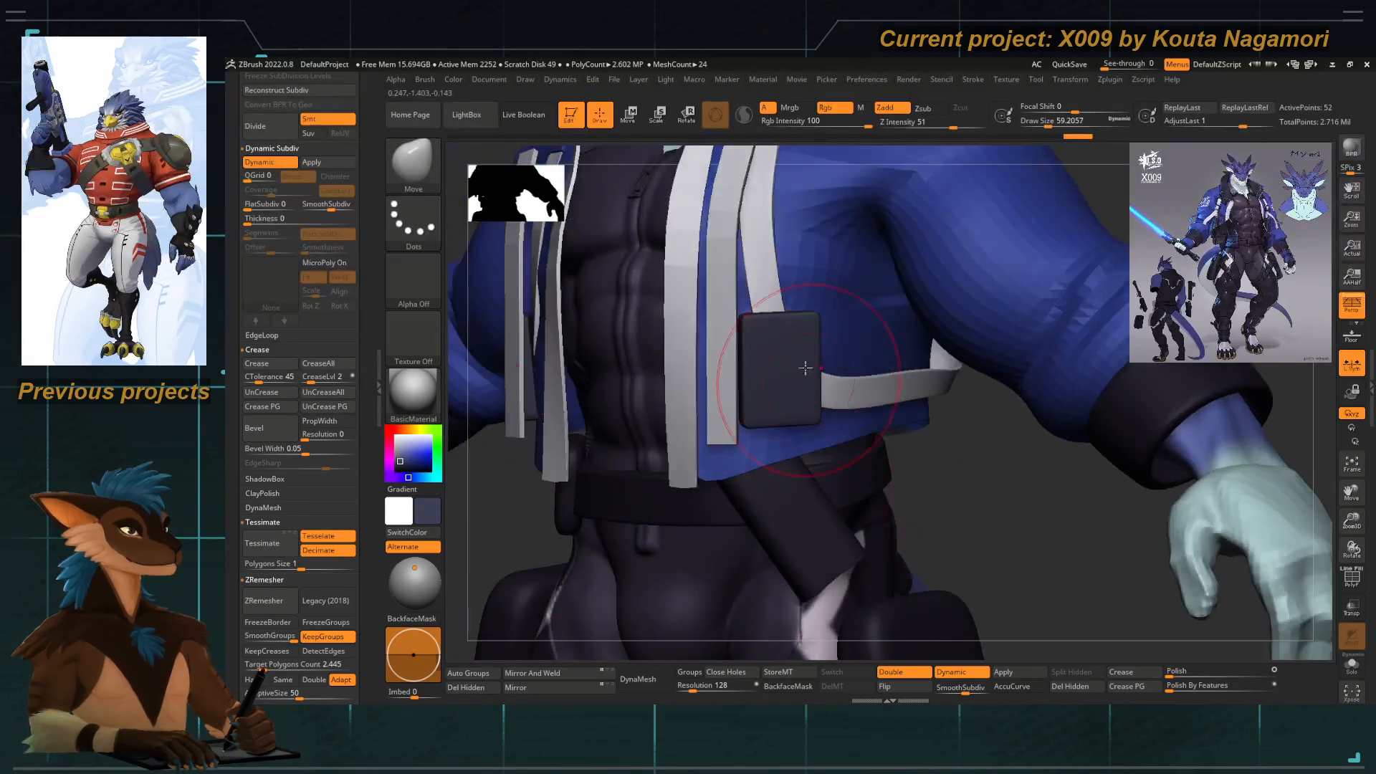
key("f")
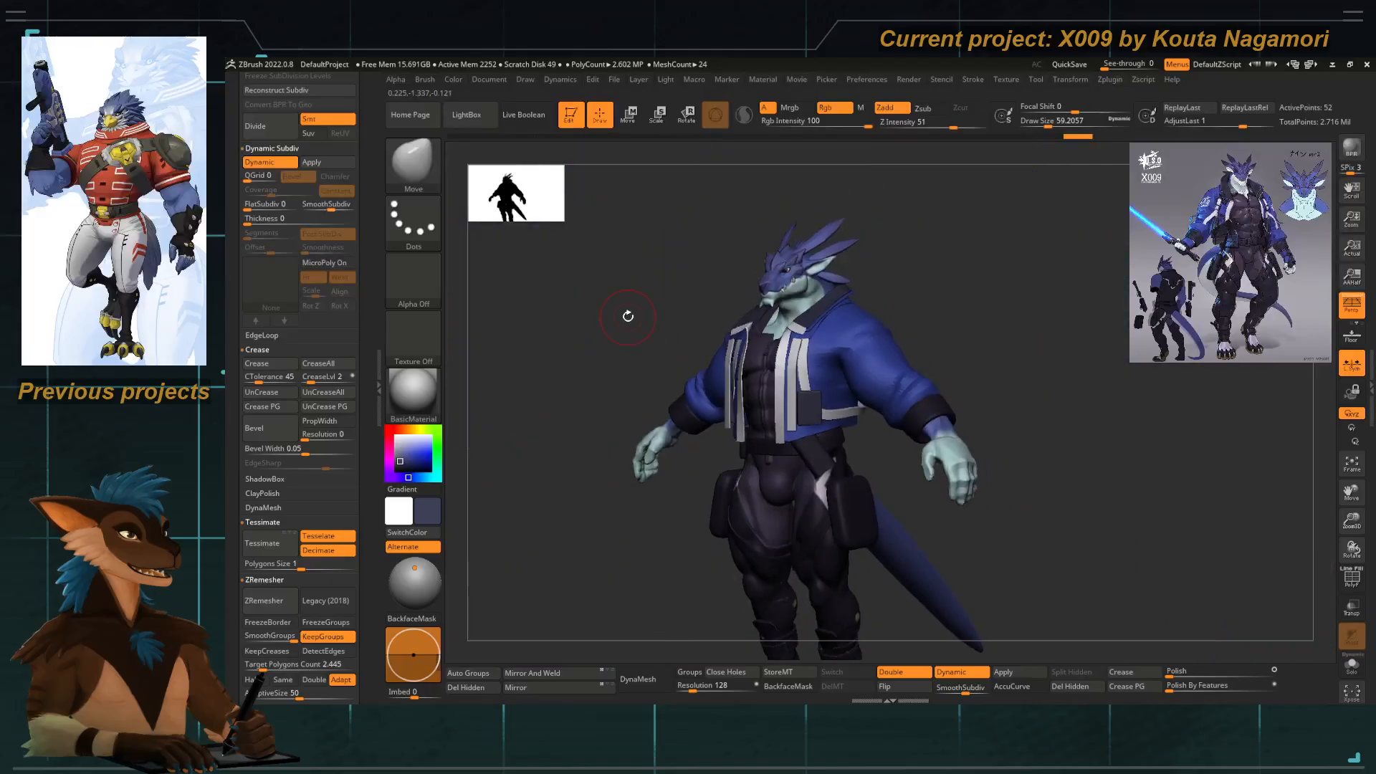
left_click_drag(627, 313, 746, 446)
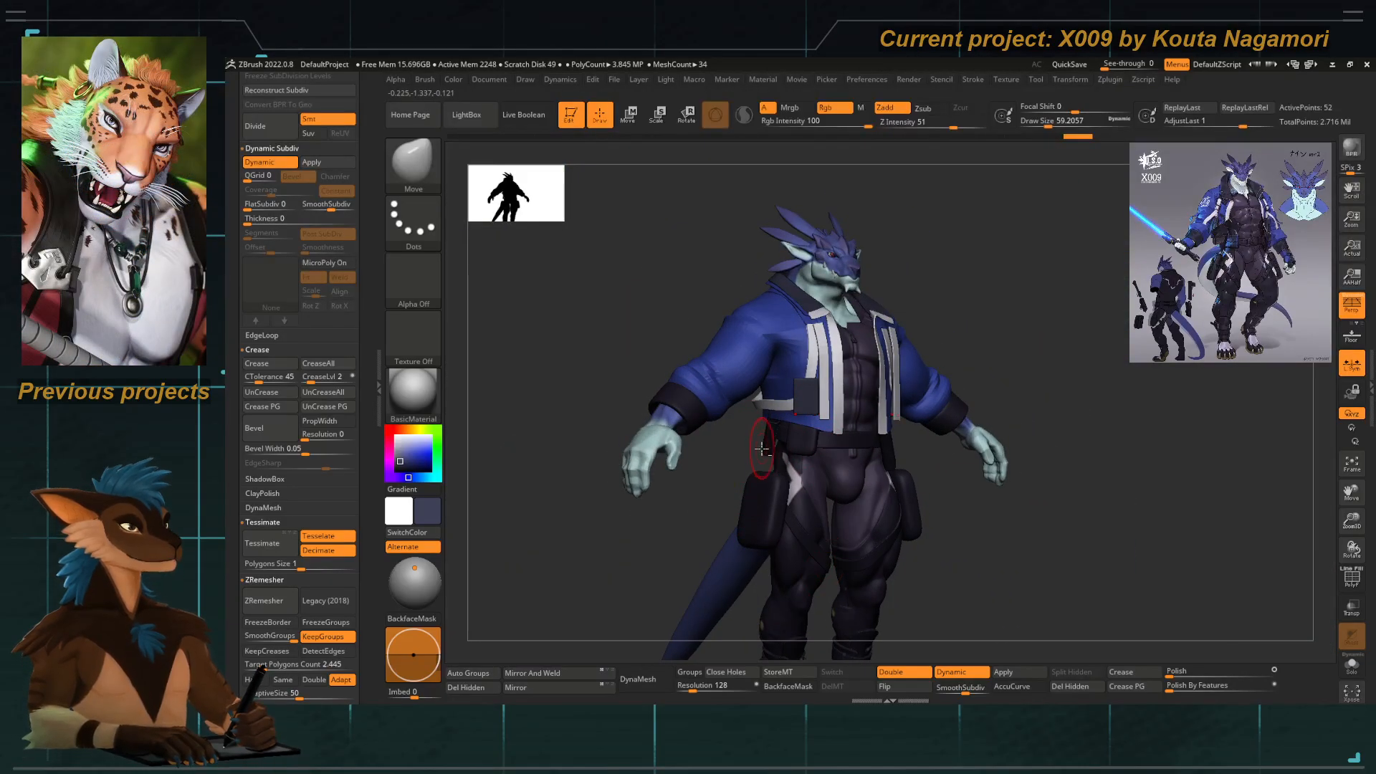
left_click_drag(756, 452, 730, 470, "alt")
left_click(721, 430, "alt")
right_click_drag(721, 430, 728, 458)
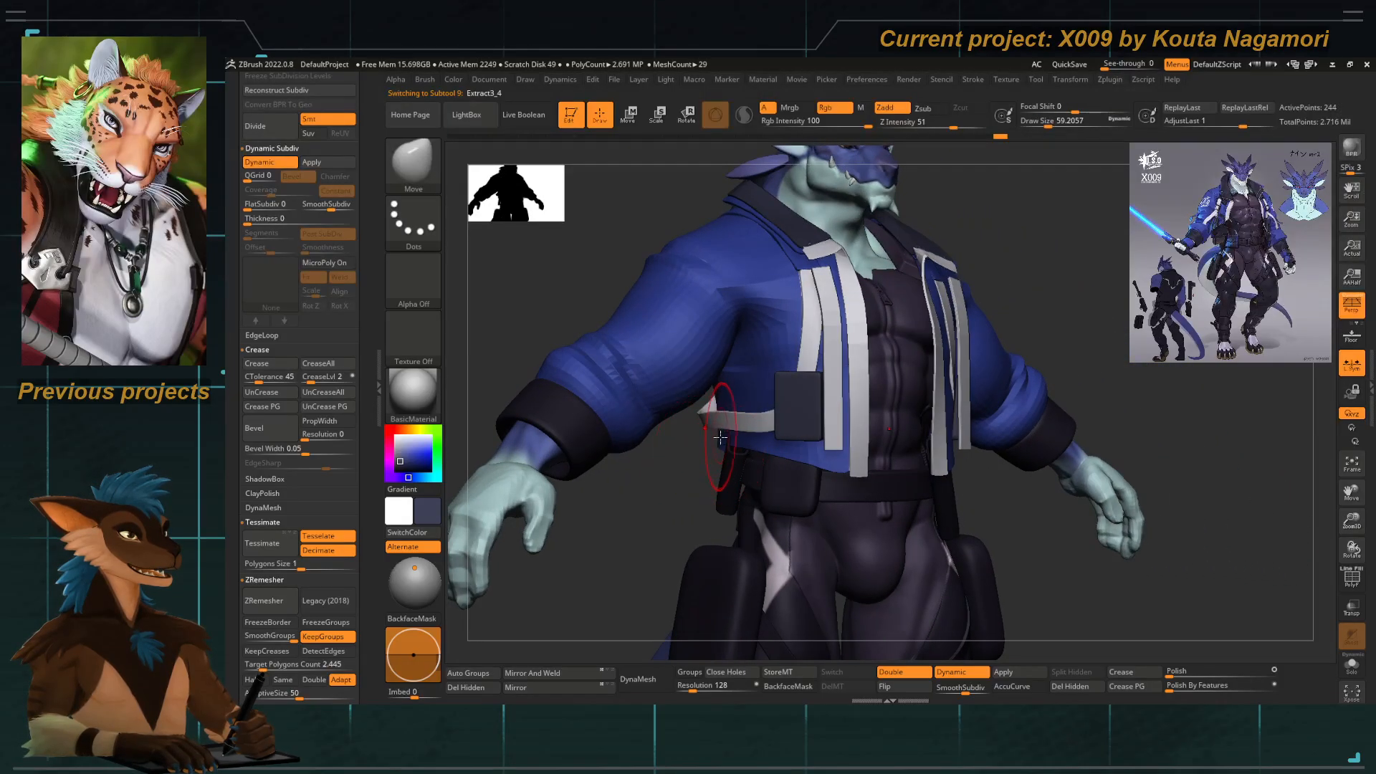
Switch to the Move Topological brush and enlarge its draw size to about 97 for the side strap.
key("b")
key("m")
key("t")
key("space")
left_click_drag(721, 424, 728, 433)
left_click_drag(697, 479, 683, 481)
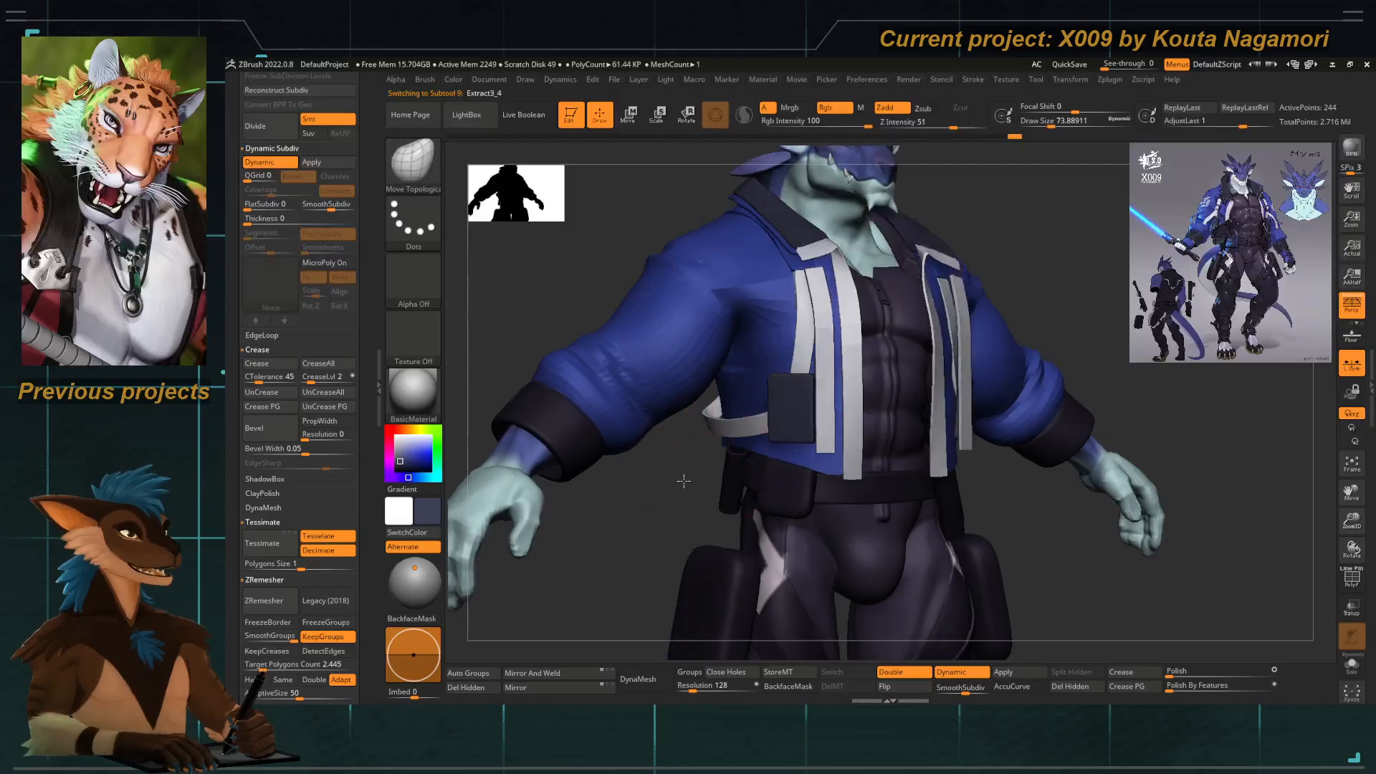
right_click_drag(683, 481, 826, 507)
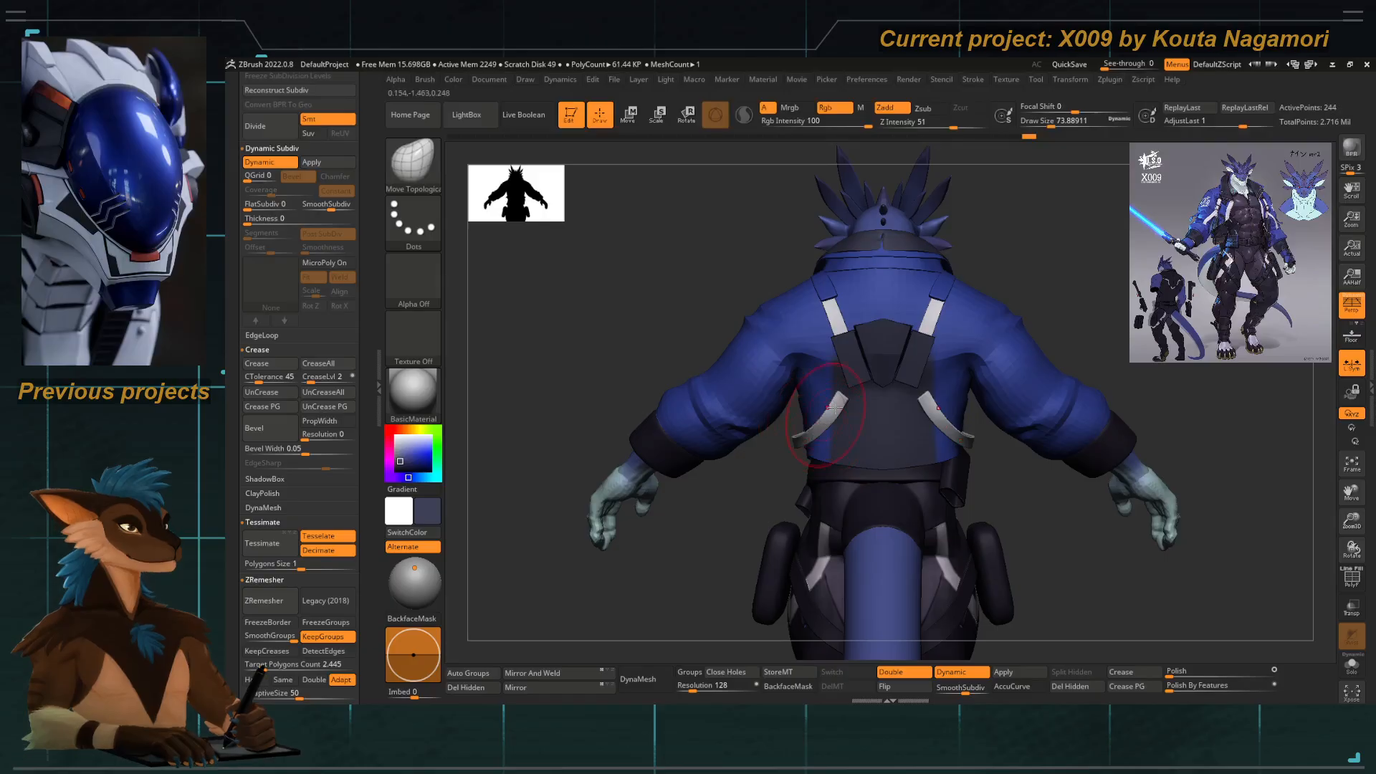
key("space")
left_click_drag(836, 395, 842, 396)
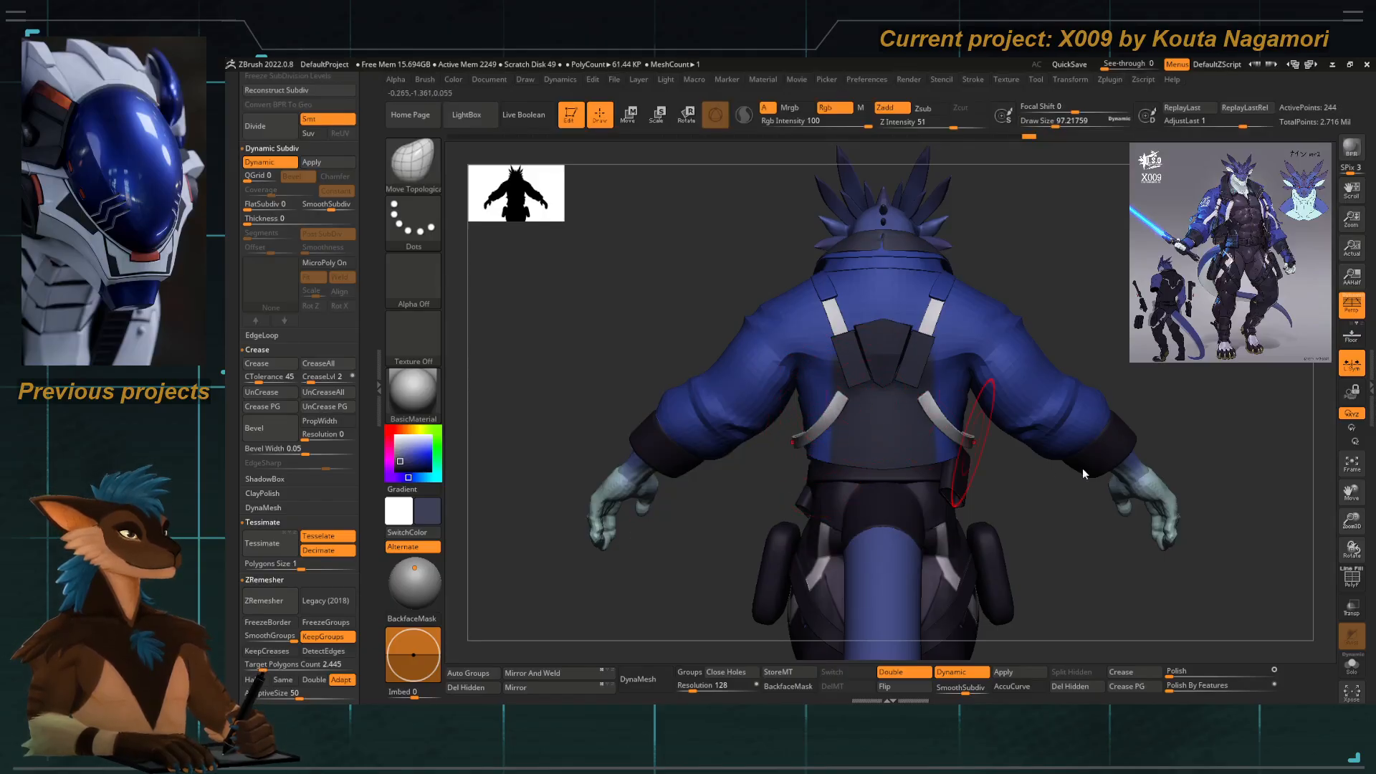
Select the jacket's outer front strap and insert a QCube over it at chest height with the IMM Primitives brush.
right_click_drag(614, 324, 477, 351)
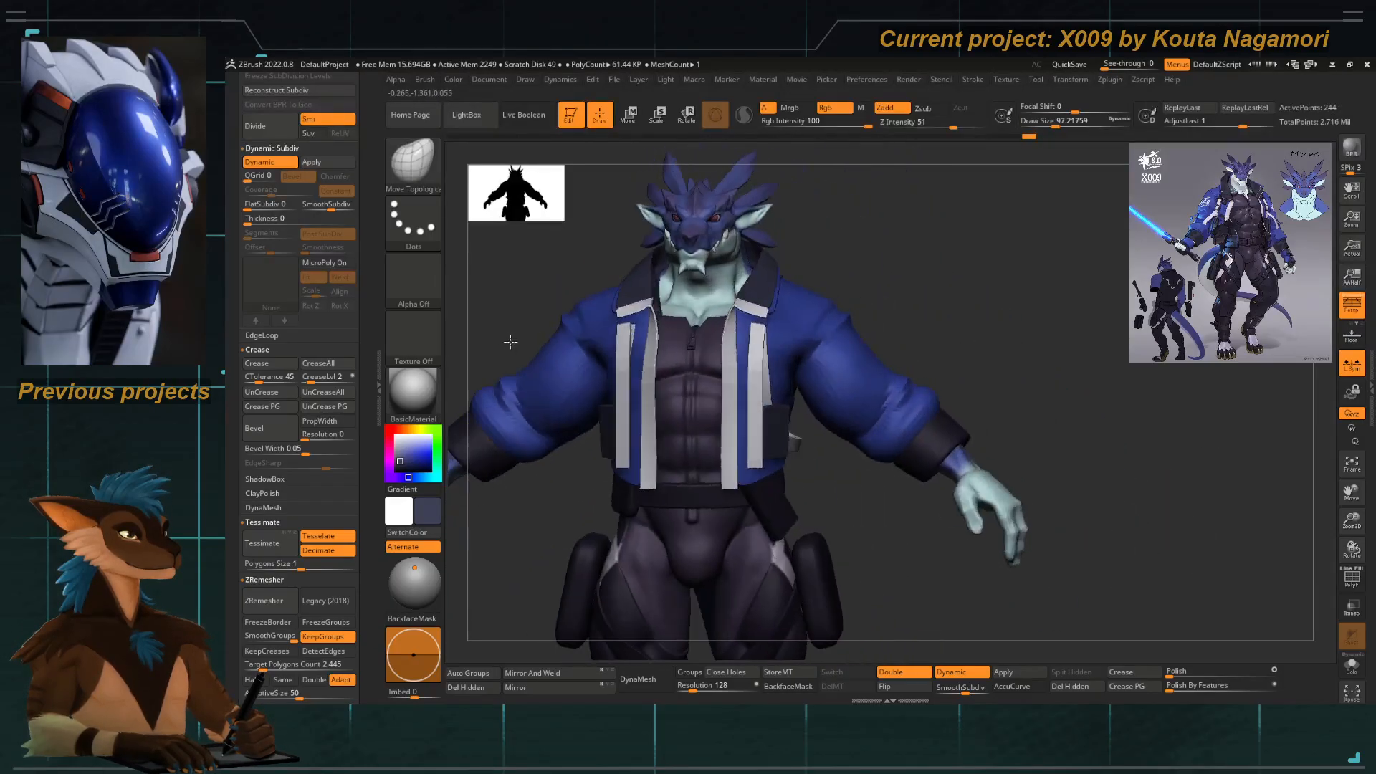
mouse_move(634, 462)
right_mouse_down("ctrl")
mouse_move(625, 402)
mouse_move(632, 490)
mouse_move(666, 516)
mouse_move(666, 458)
mouse_move(736, 372)
right_mouse_up("ctrl")
left_click(708, 401, "alt")
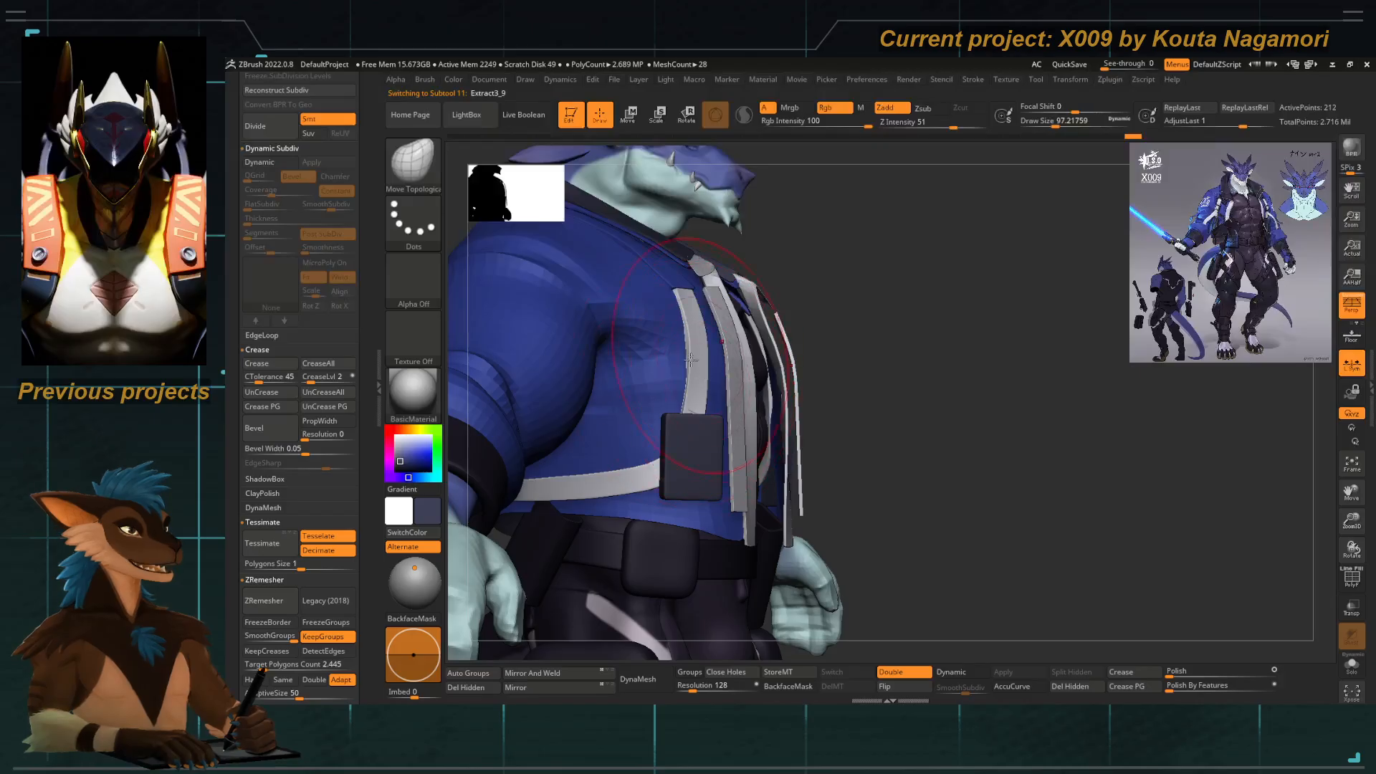
left_click_drag(885, 442, 668, 432, "shift")
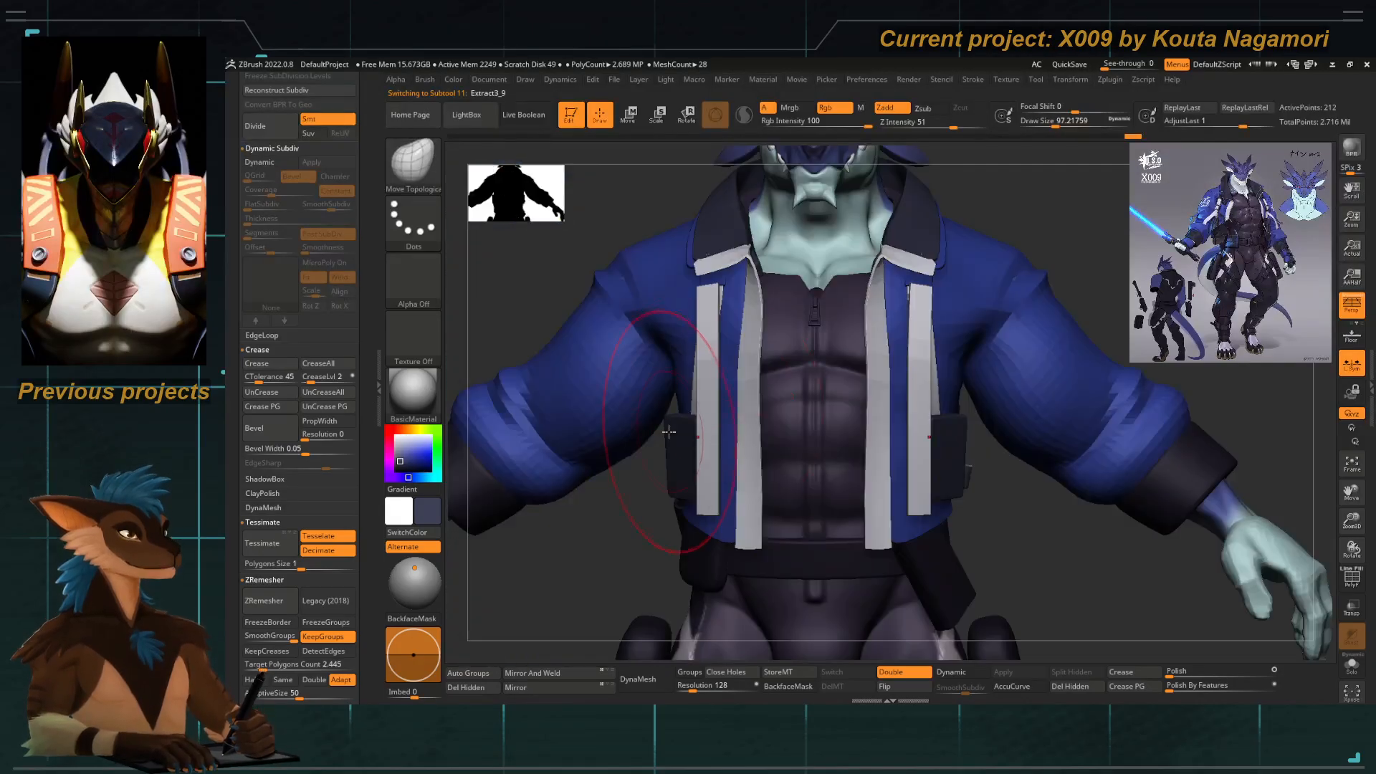
right_click_drag(695, 458, 666, 456, "ctrl")
right_click_drag(667, 455, 722, 453, "alt")
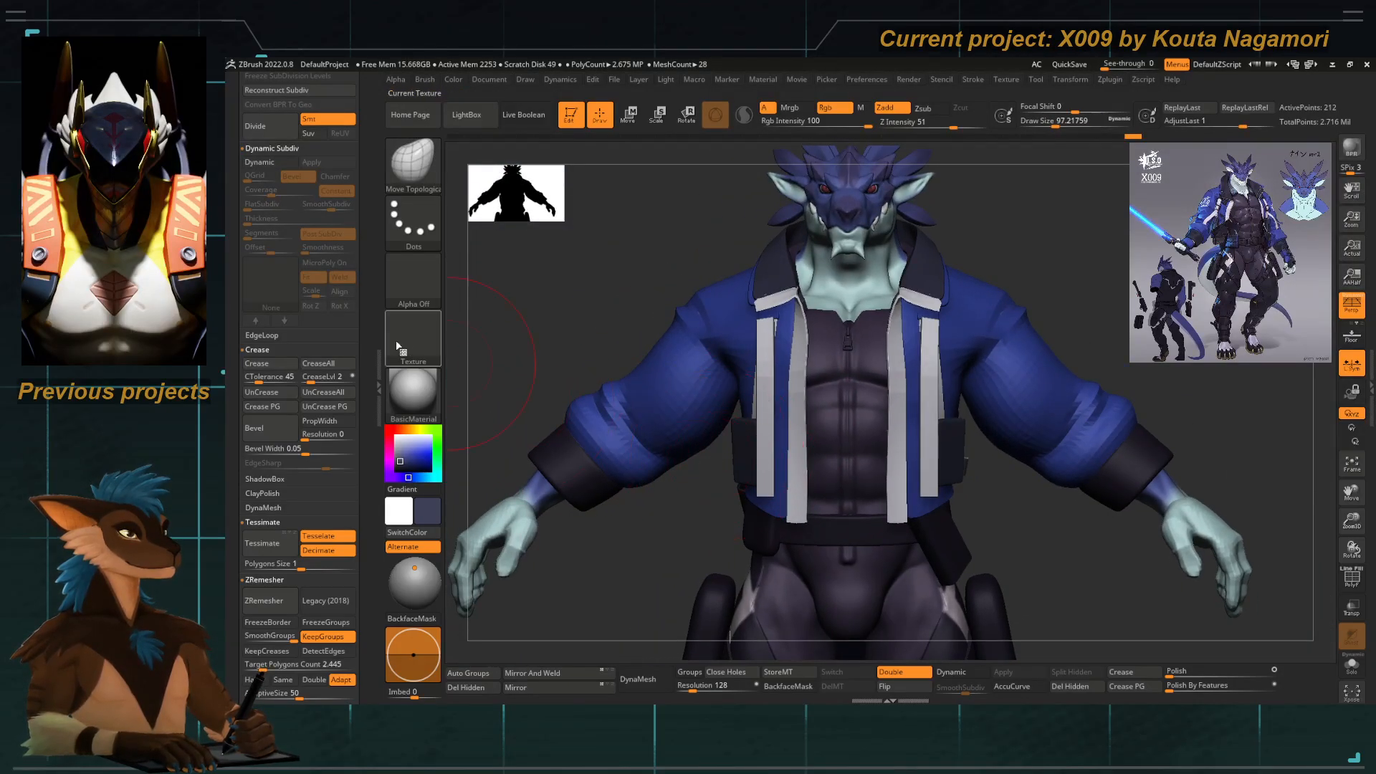
left_click_drag(369, 352, 367, 338)
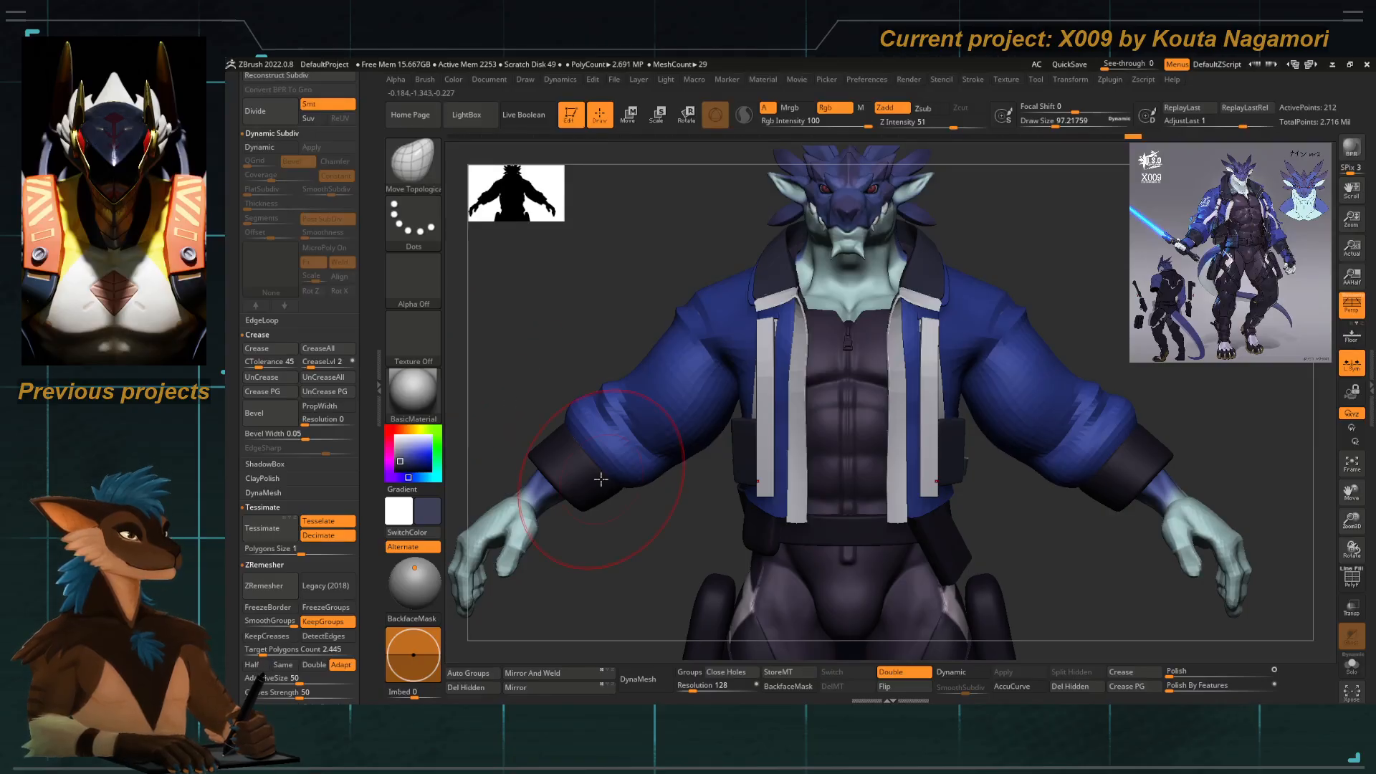
key("b")
key("i")
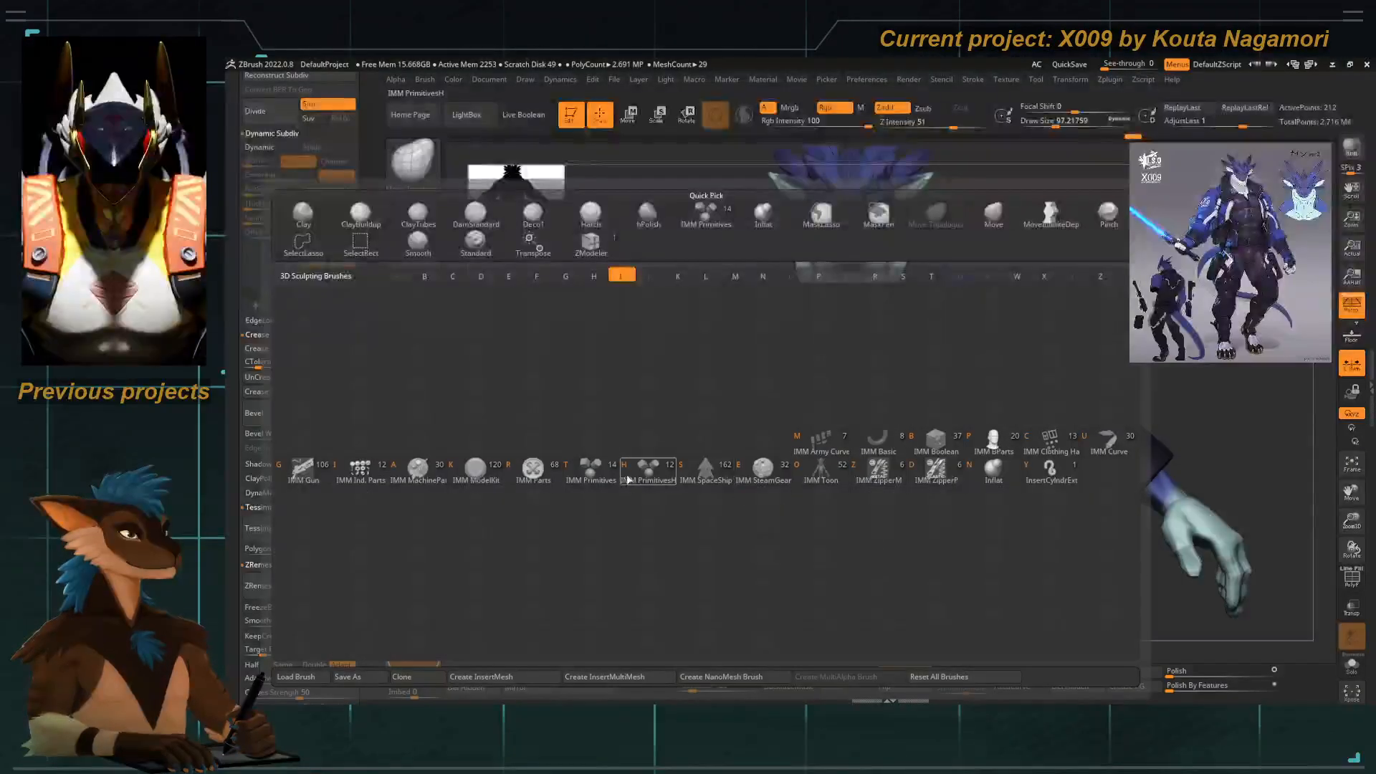
left_click(627, 479)
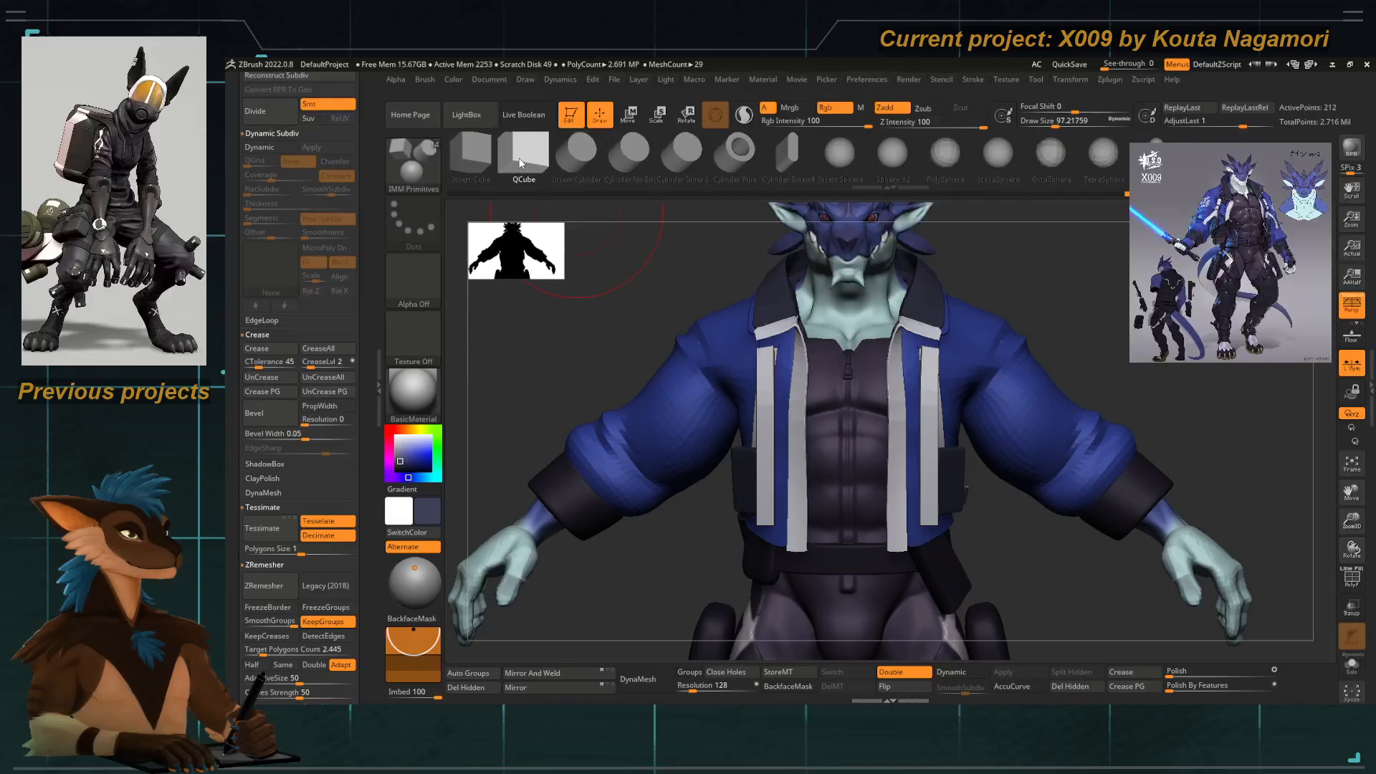
left_click_drag(764, 405, 696, 547)
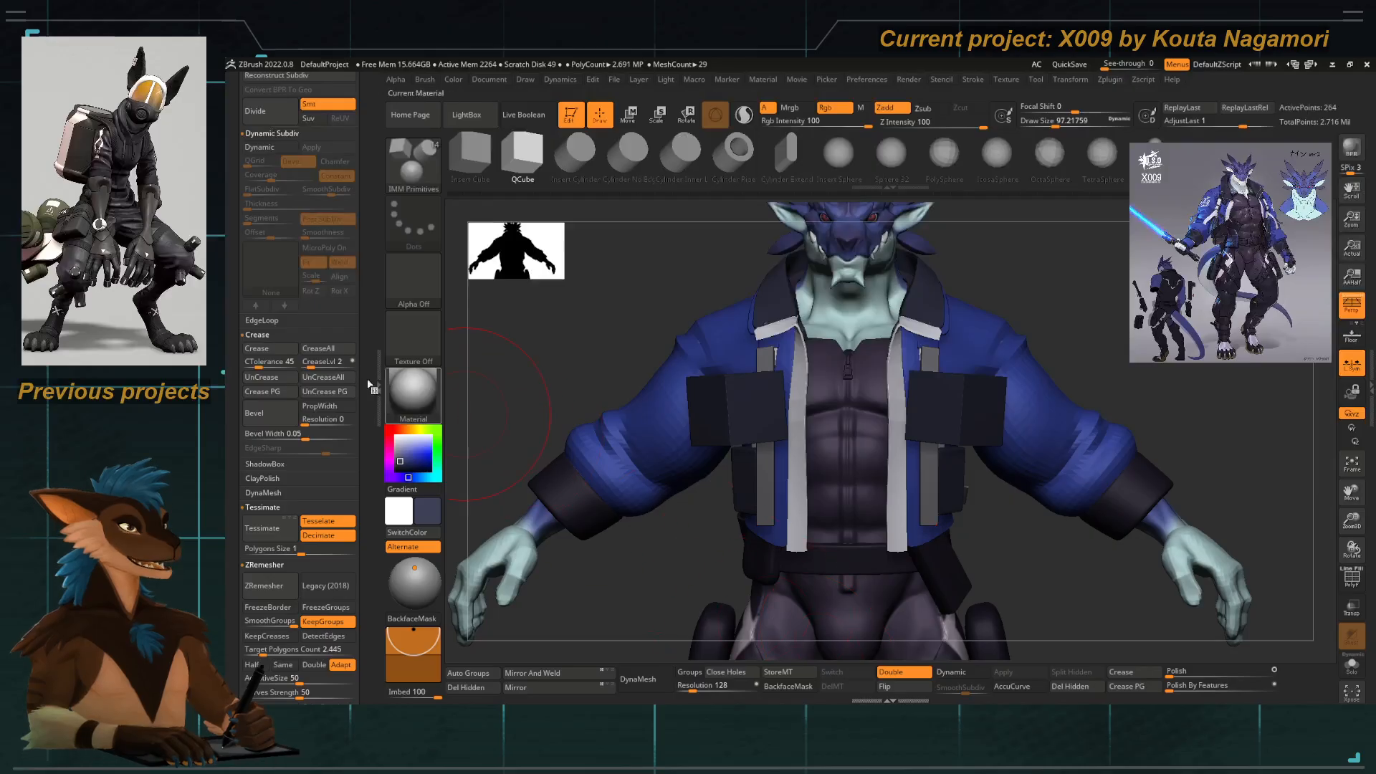
Split the newly inserted chest cubes from the strap into their own subtool with Split Unmasked Points.
scroll(352, 358, "down", 5)
scroll(358, 301, "up", 2)
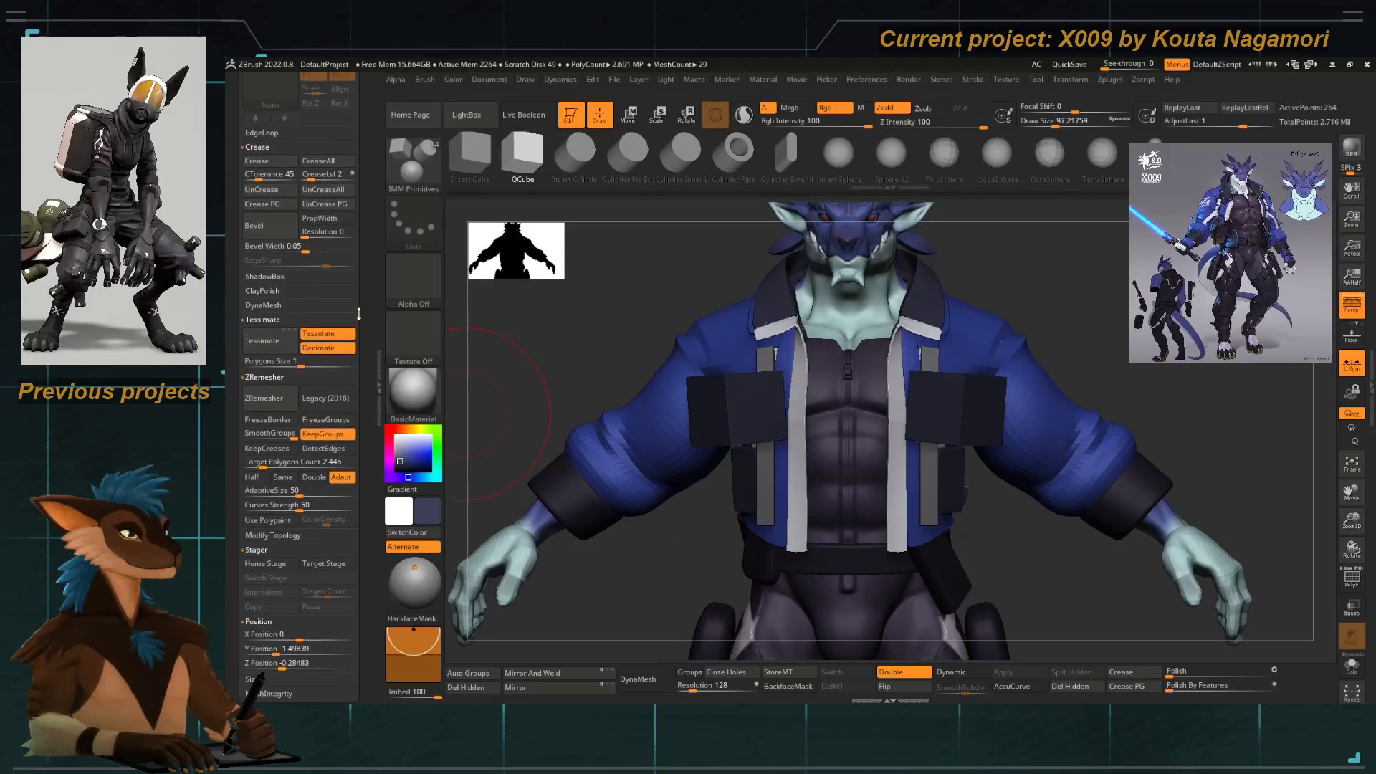
scroll(247, 405, "up", 15)
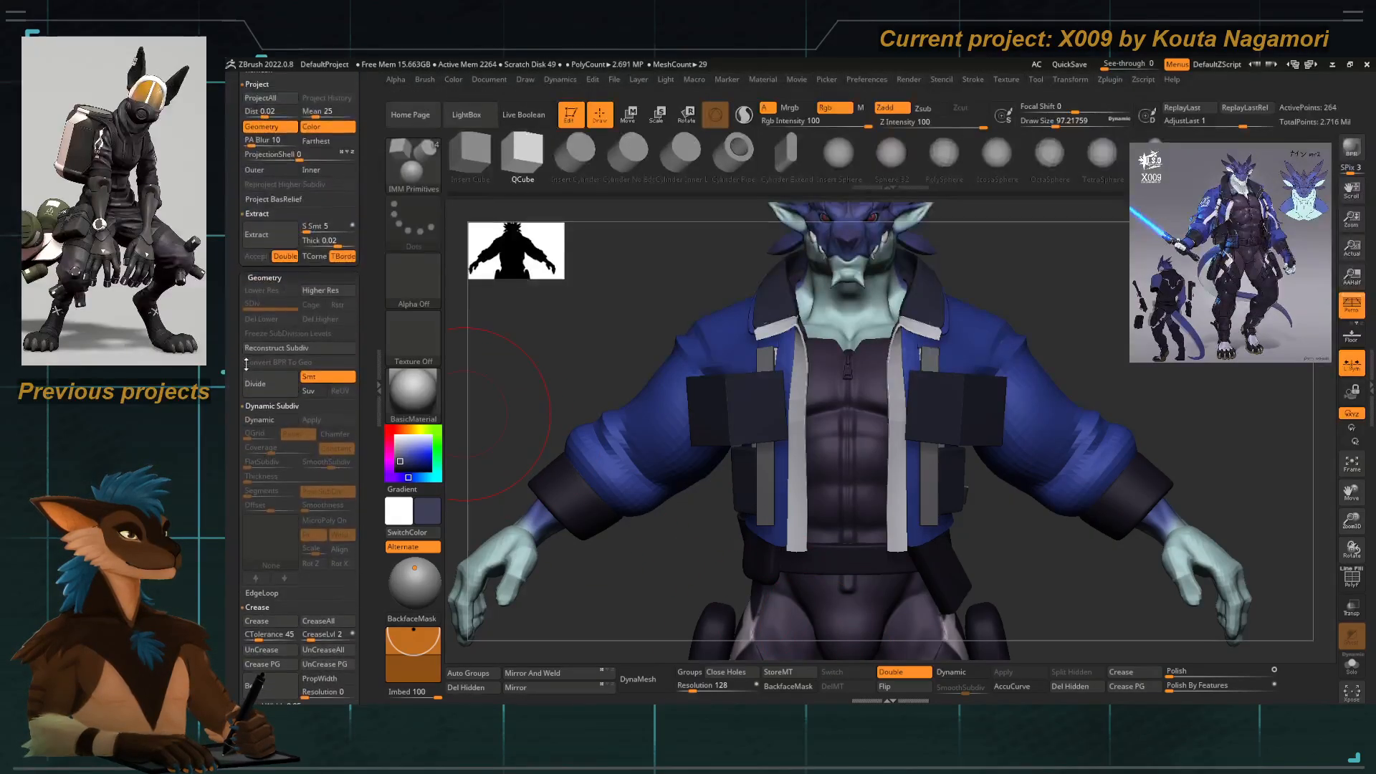
mouse_move(247, 404)
left_mouse_down()
mouse_move(248, 430)
mouse_move(238, 364)
mouse_move(247, 388)
left_mouse_up()
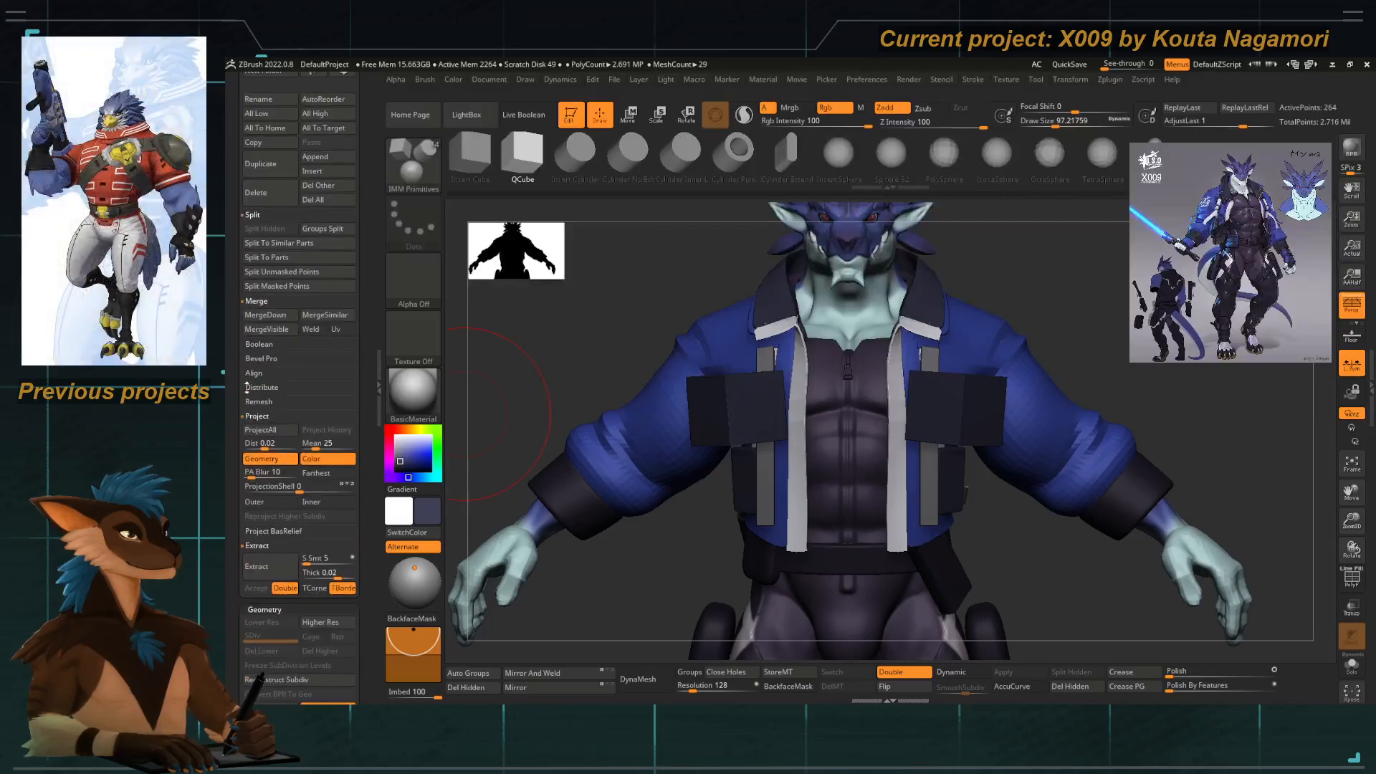
left_click(263, 275)
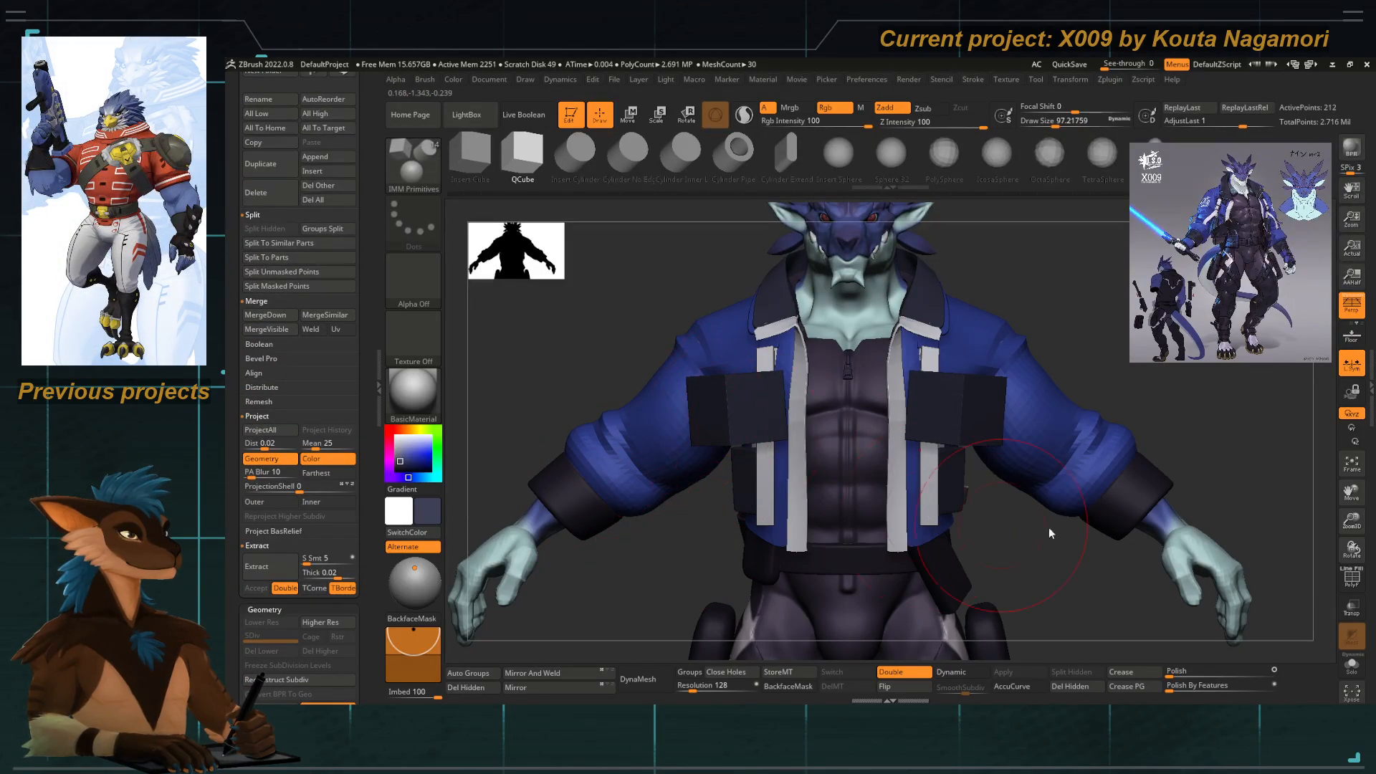
Show polyframes, select the chest cubes, centre the transform gizmo on one cube and reset its orientation.
left_click(1351, 577)
left_click(721, 420, "alt")
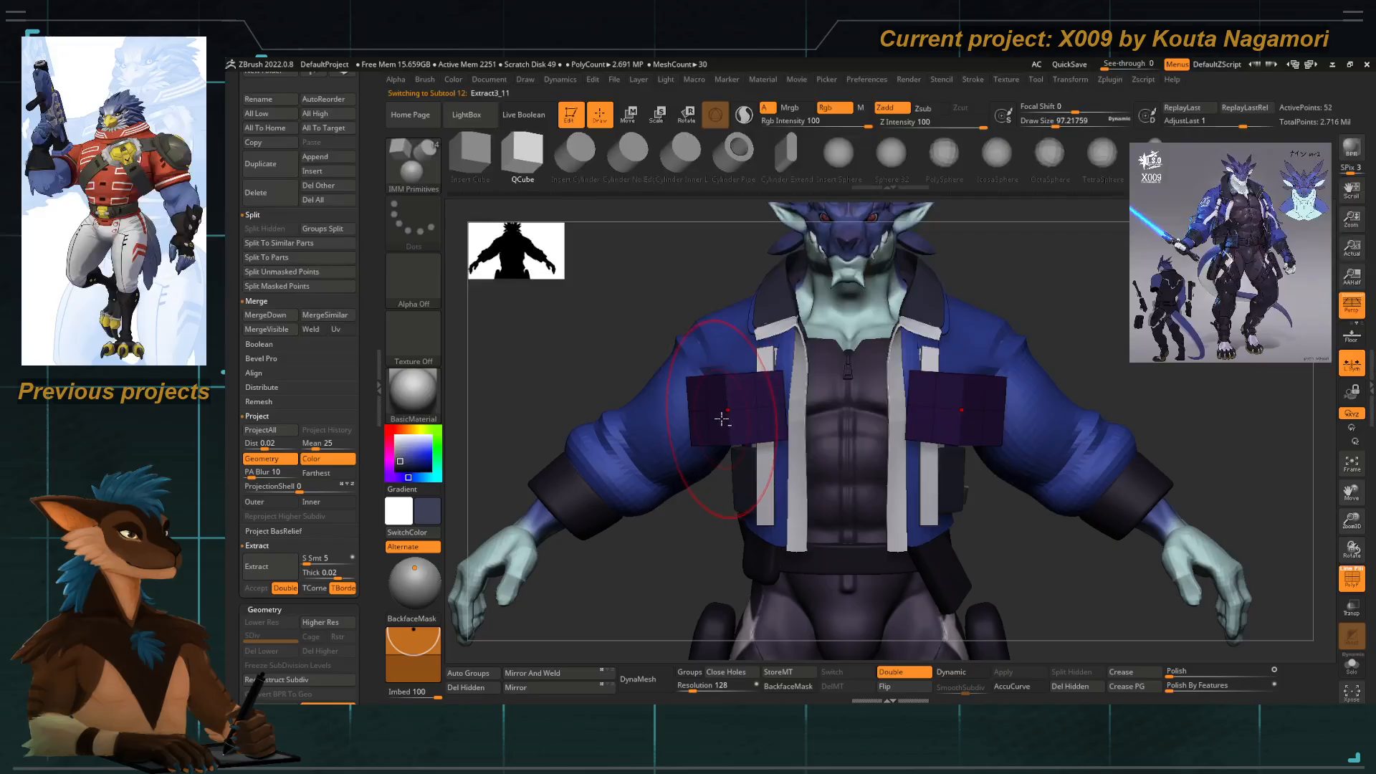
right_click_drag(633, 410, 697, 415)
key("e")
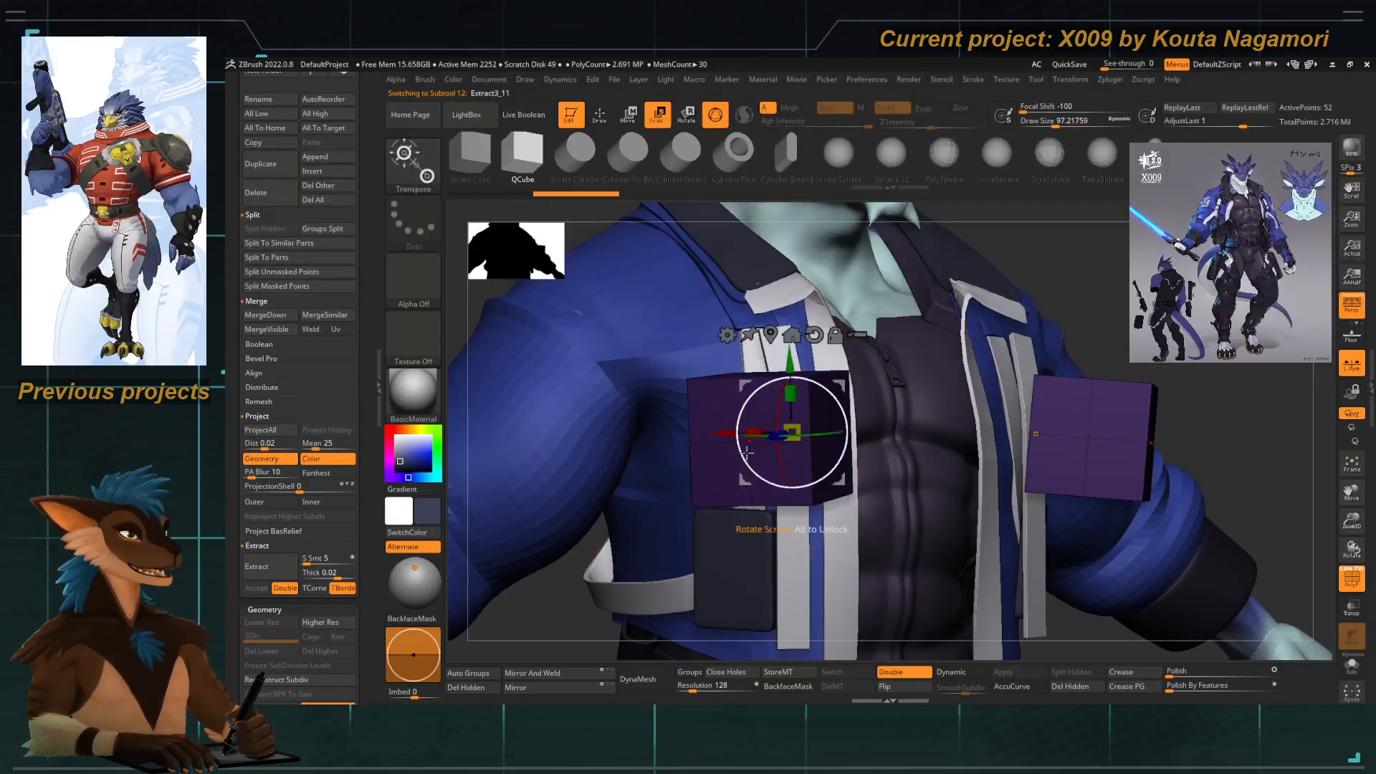
left_click(770, 336)
left_click(790, 338)
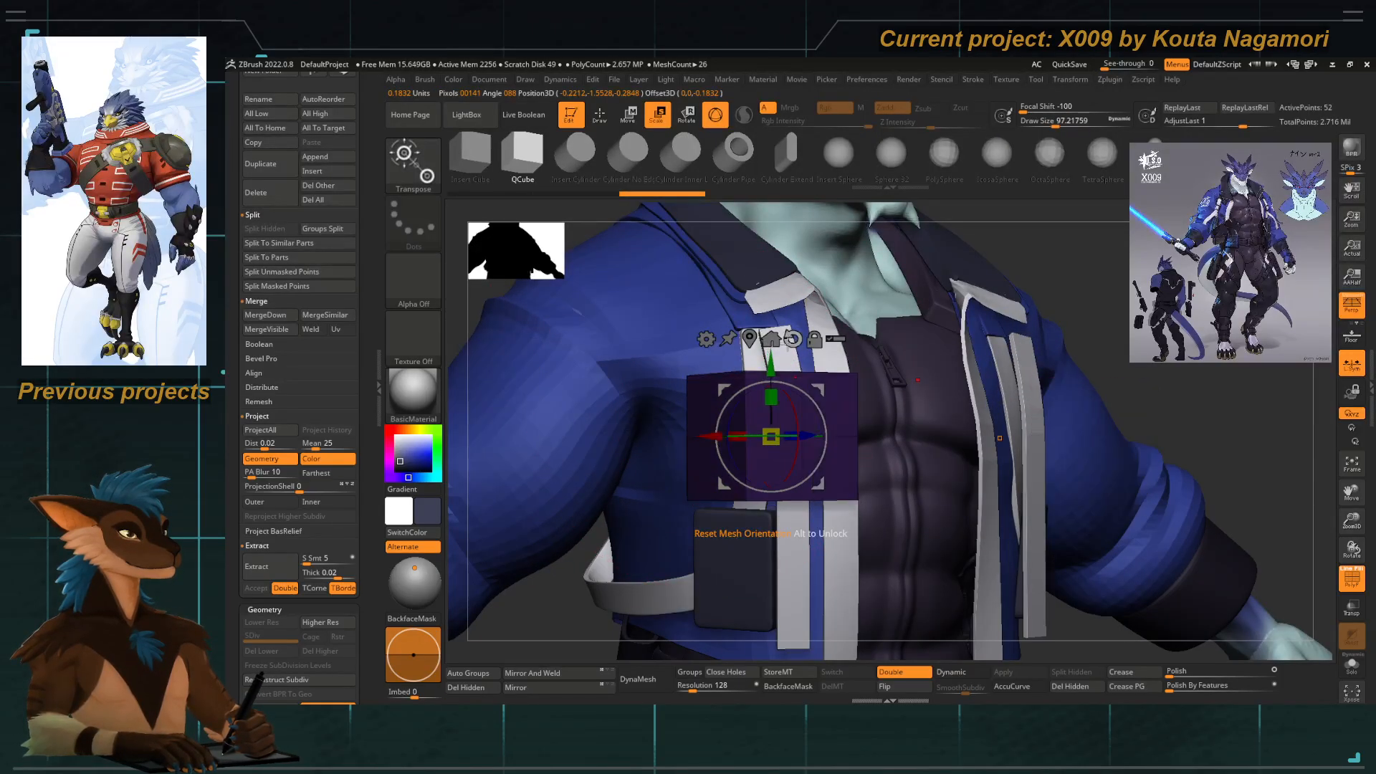
Mirror and weld the cube across the chest and flatten it into a thin slab.
right_click_drag(627, 387, 755, 490, "ctrl")
left_click(577, 674)
key("w")
left_click_drag(821, 398, 783, 399)
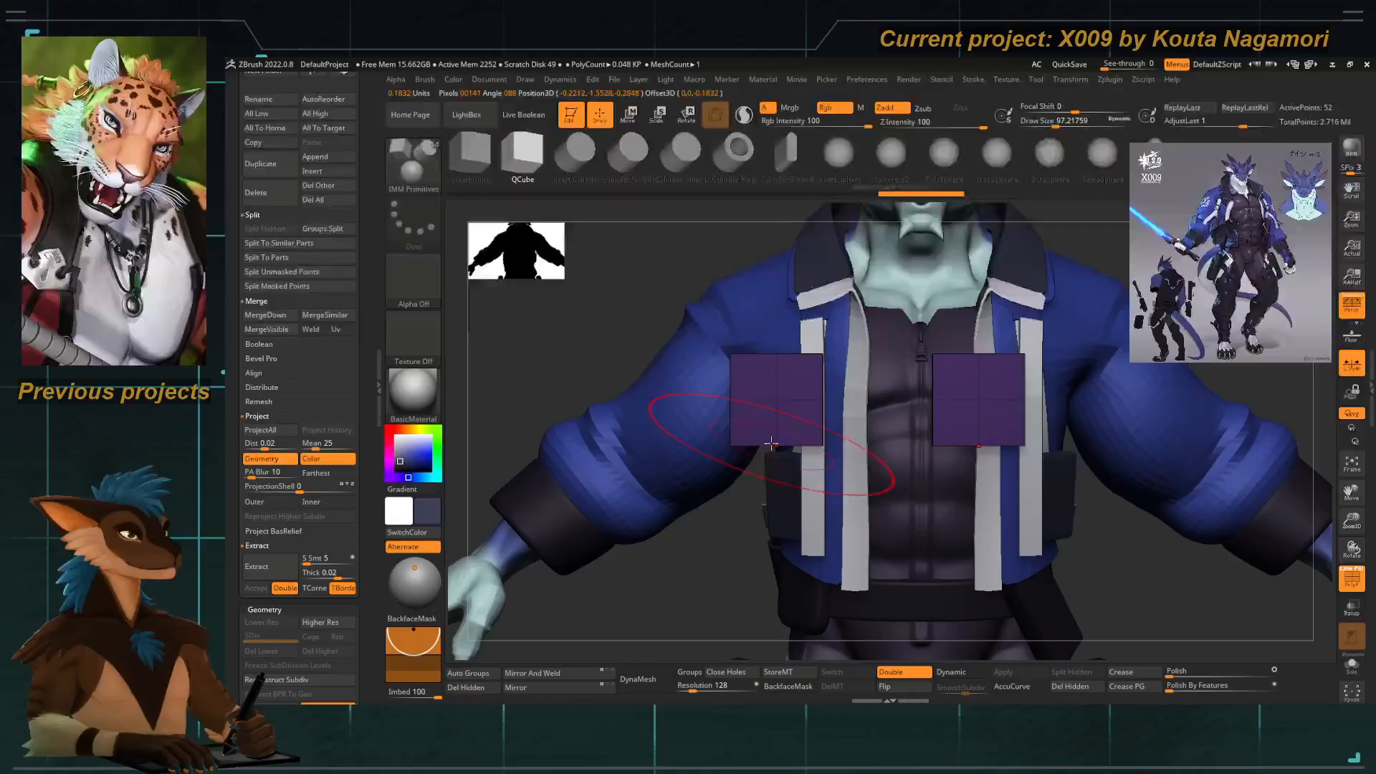
Switch to the ZModeler brush and isolate the chest slabs in Solo mode, seen edge-on.
right_click_drag(770, 444, 759, 453, "ctrl")
key("b")
key("z")
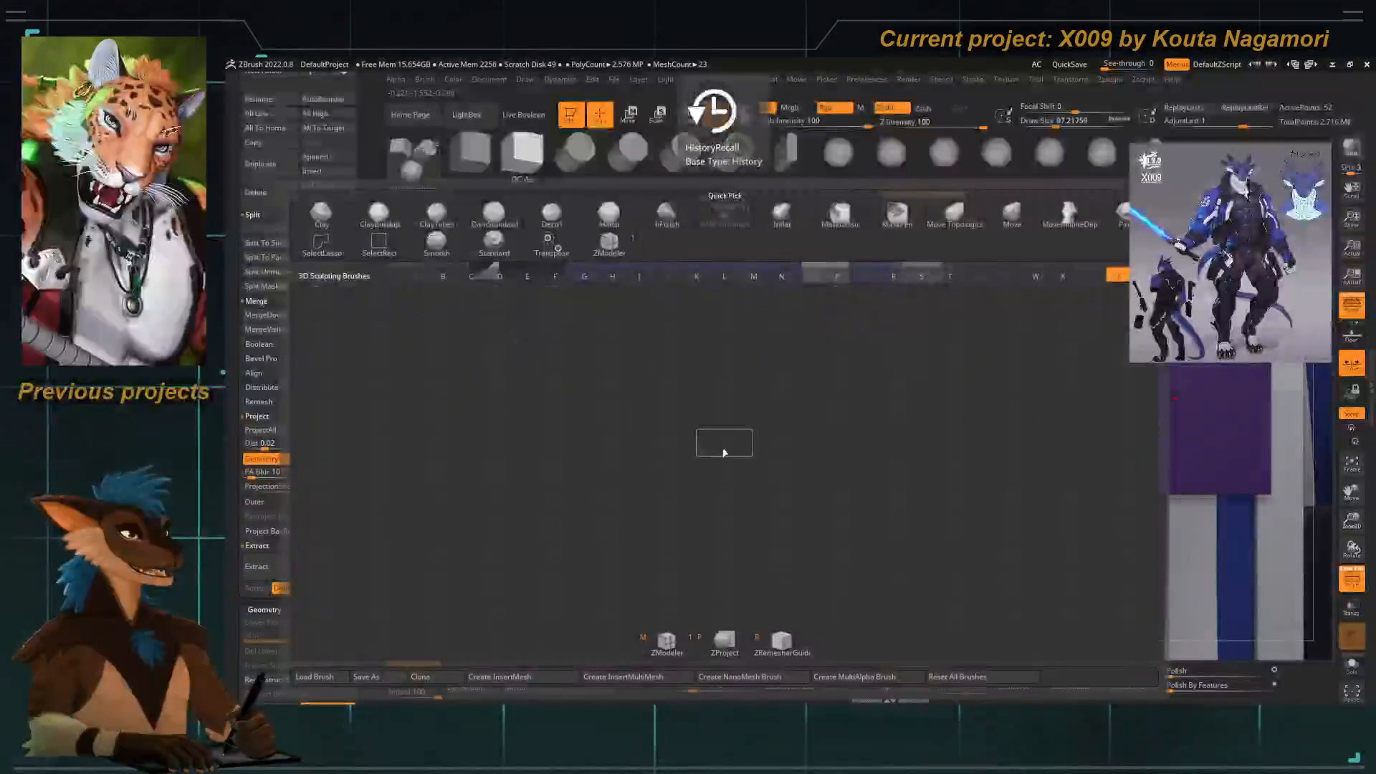
key("m")
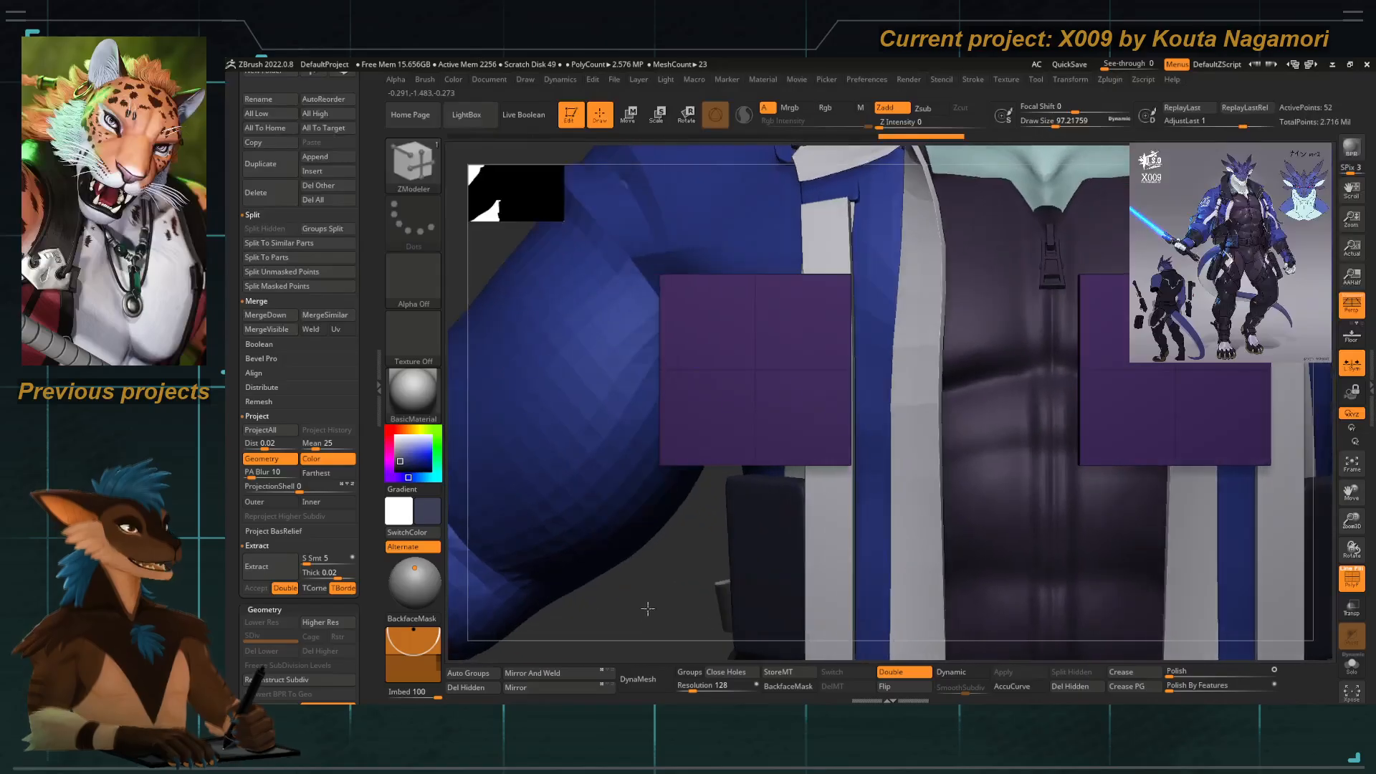
left_click_drag(647, 609, 651, 570)
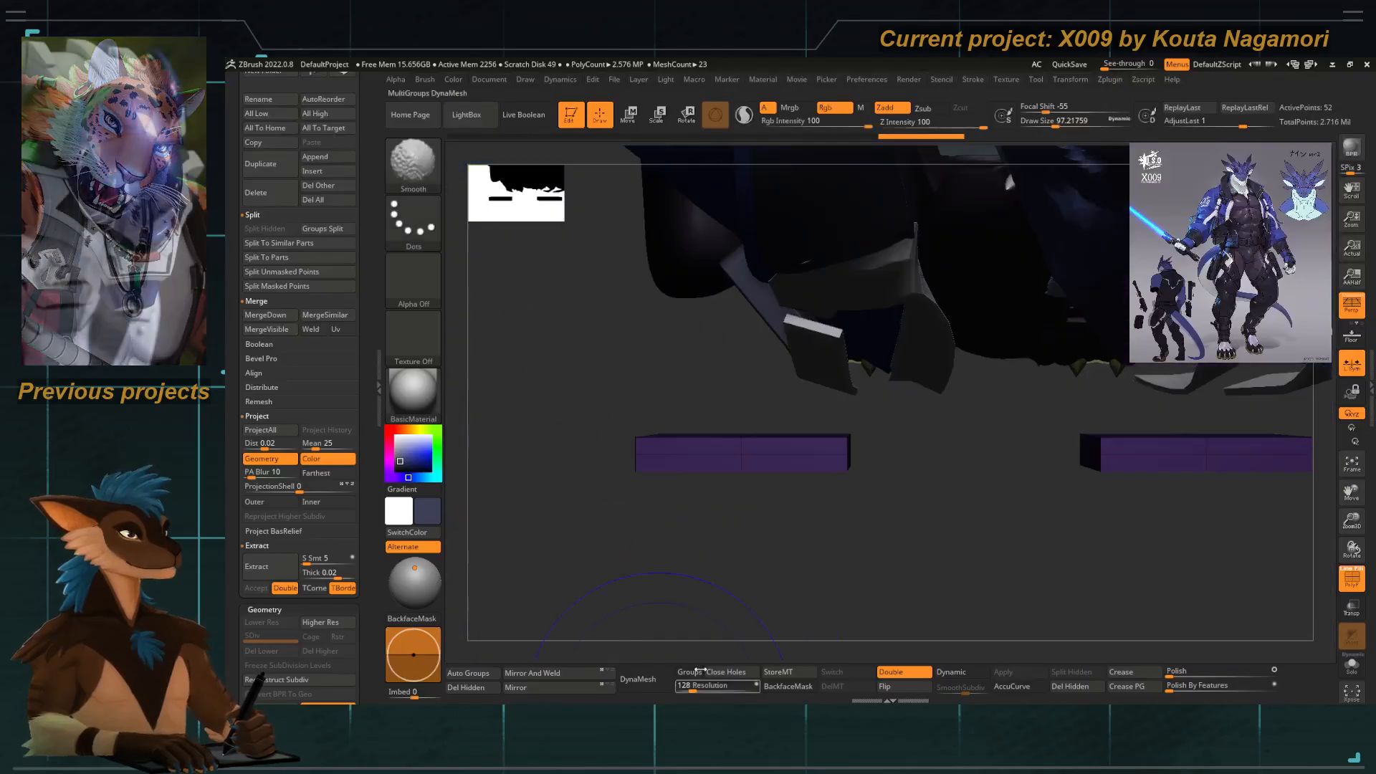
left_click(1352, 664)
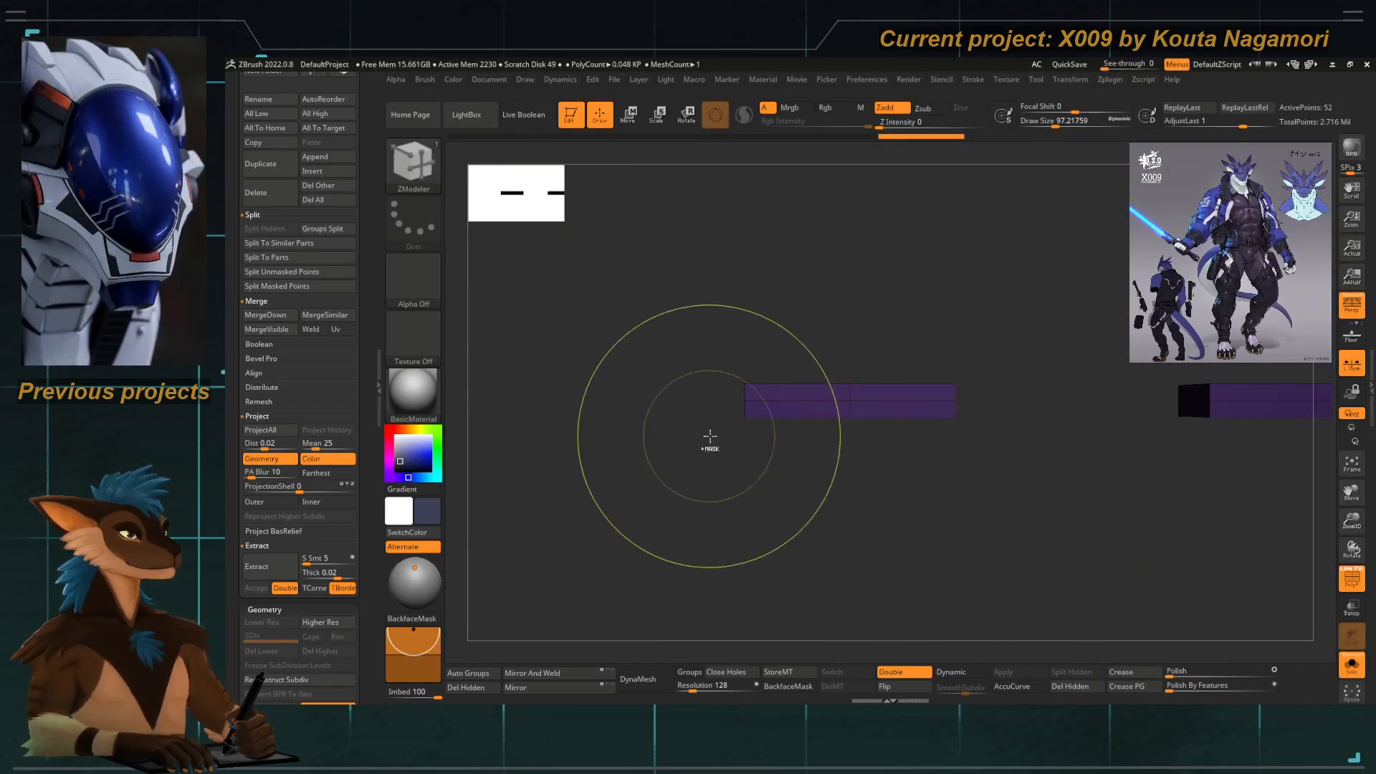
Hide everything except one flat face of each chest slab and delete the hidden polygons.
key("ctrl+shift")
left_click_drag(980, 415, 983, 412, "ctrl+shift")
mouse_move(863, 564)
left_mouse_down()
mouse_move(872, 444)
mouse_move(809, 503)
left_mouse_up()
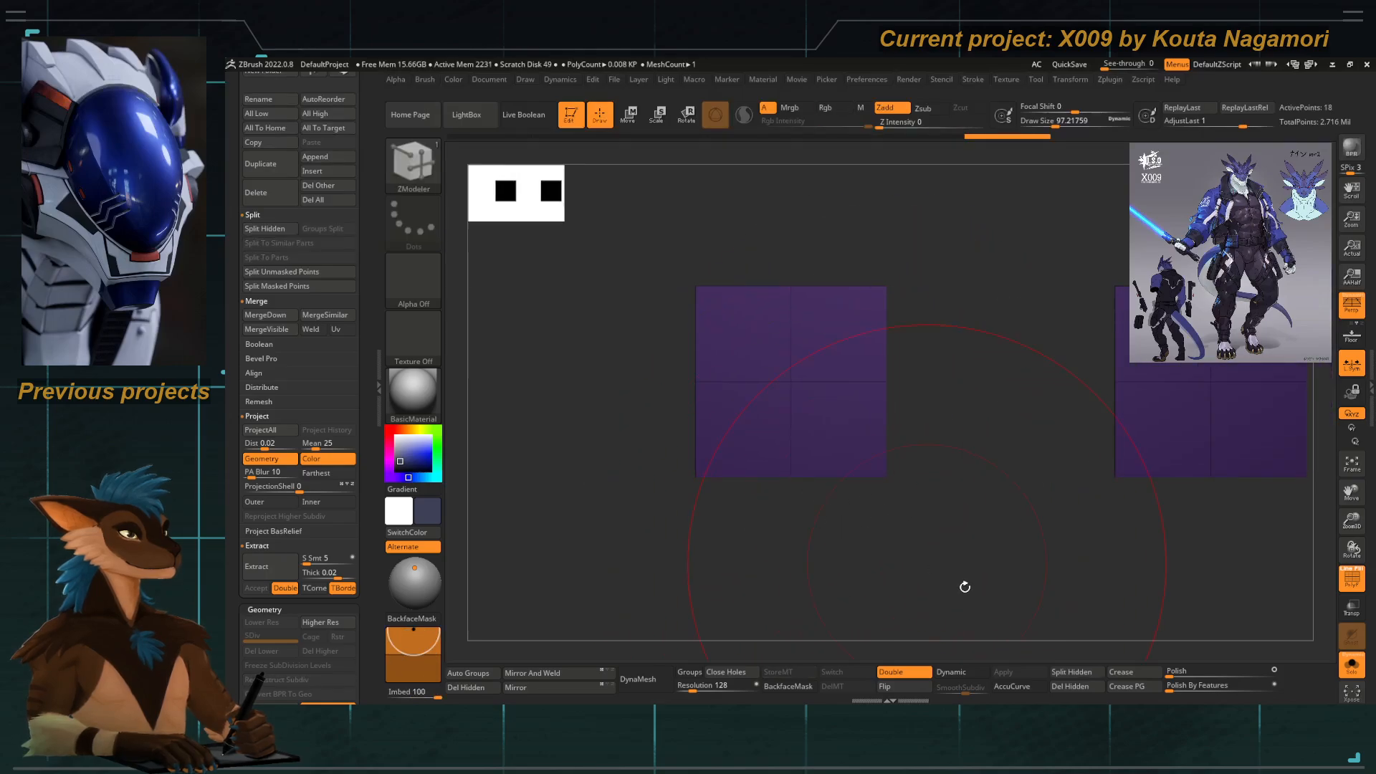
left_click(1063, 685)
Inset all polygons of the square chest faces with ZModeler to form an even border around each.
key("space")
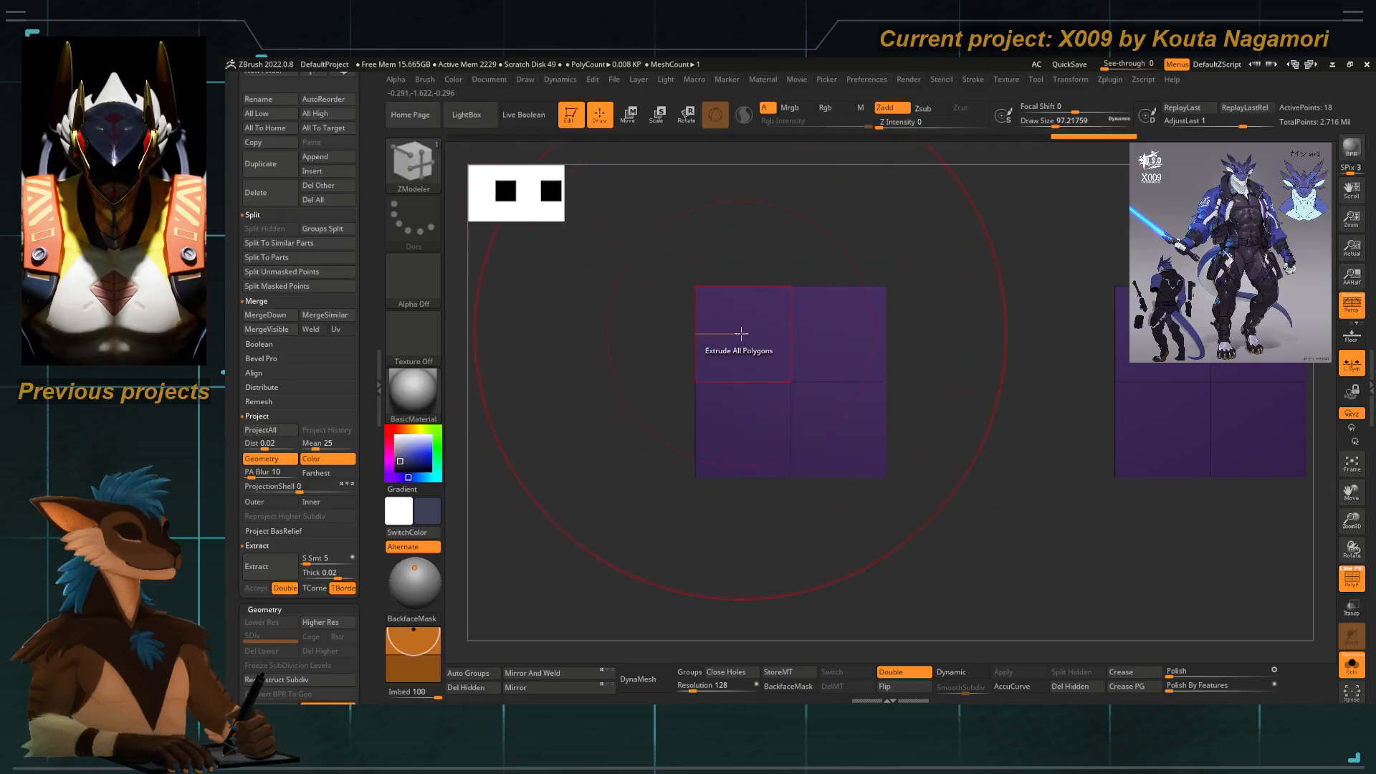
key("space")
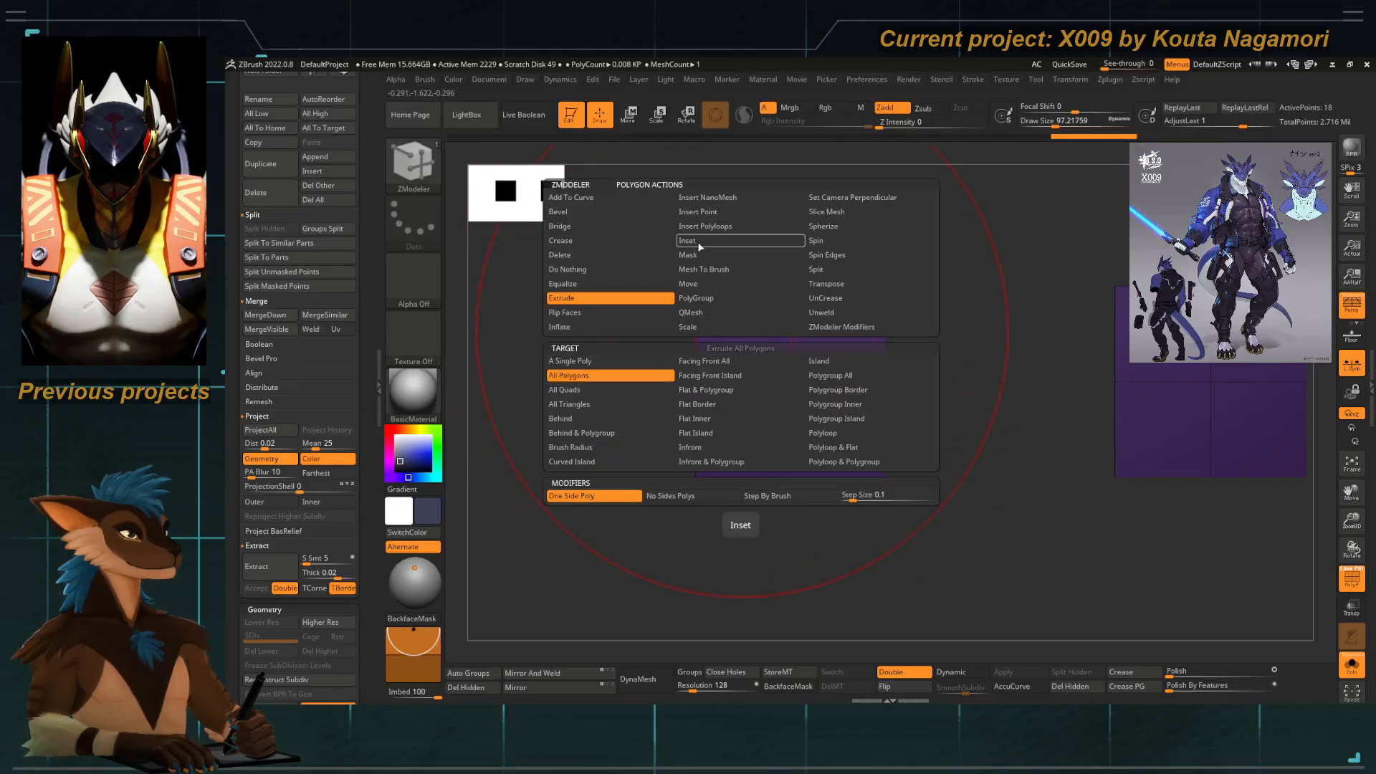
left_click(700, 242)
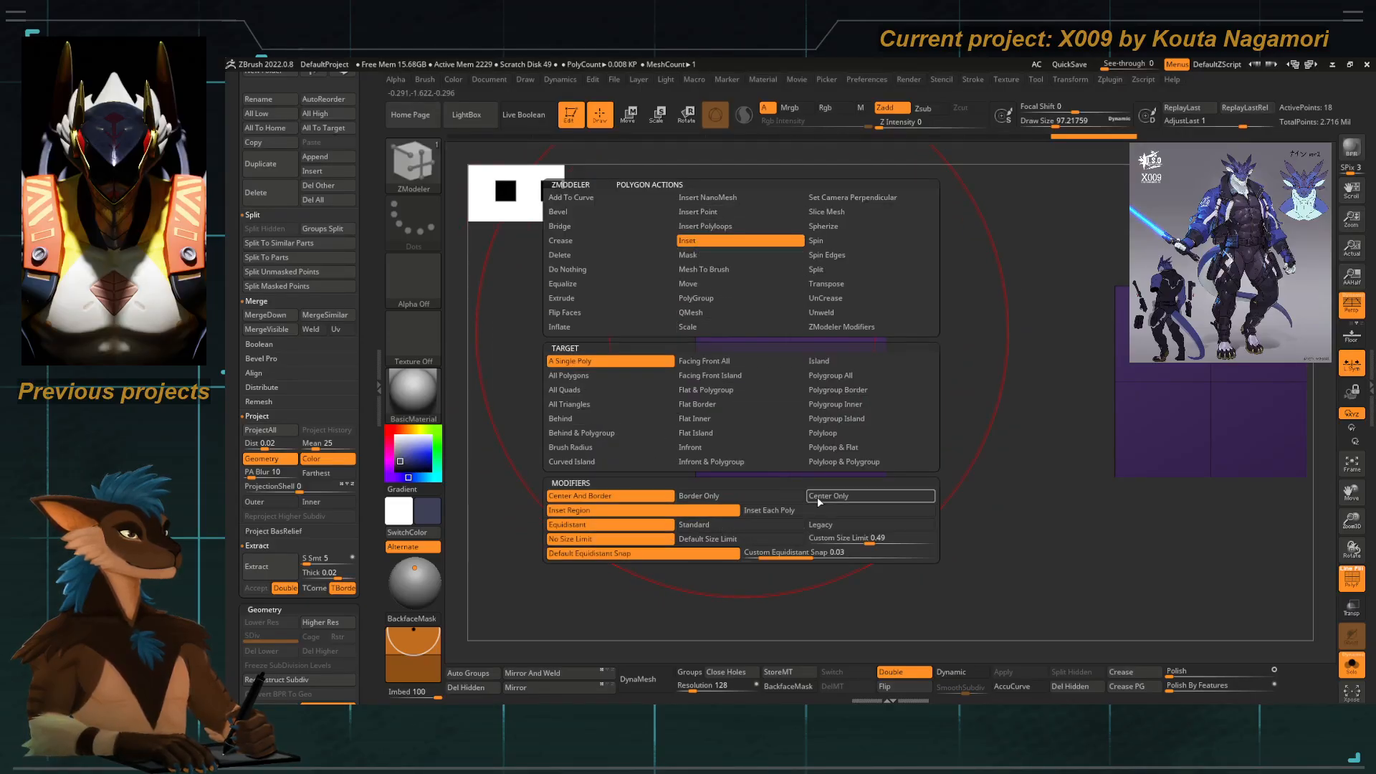
left_click(609, 377)
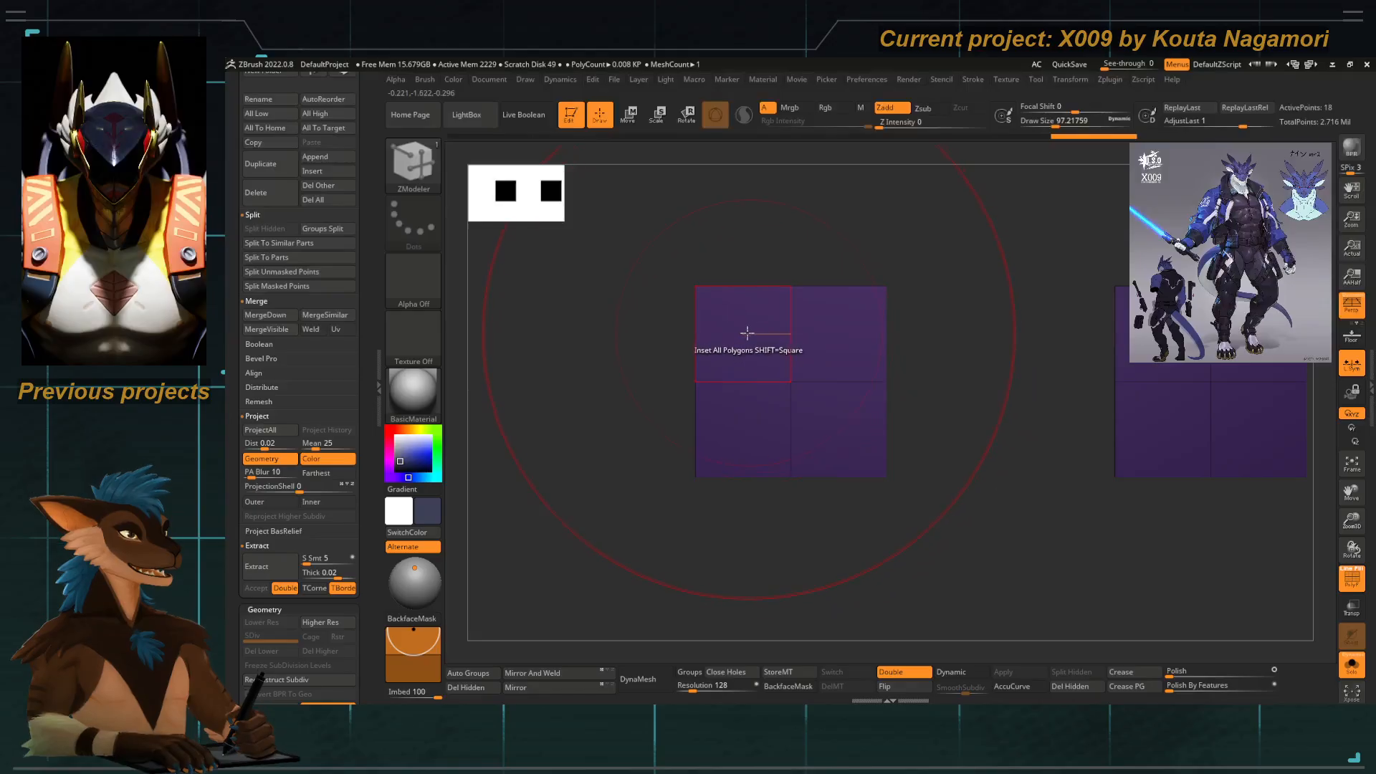
left_click_drag(746, 332, 761, 354)
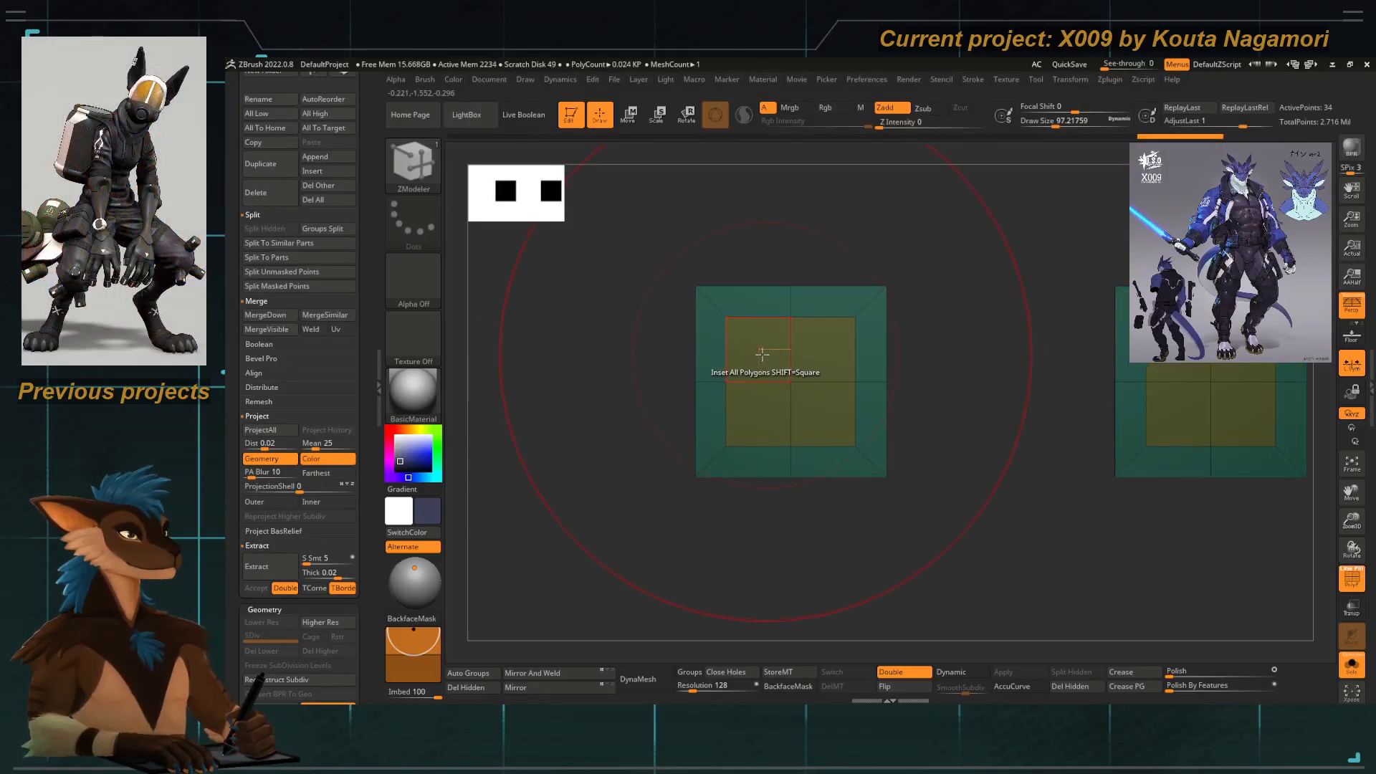
Hide the inner panels of both squares and delete them, leaving only the open square frames.
left_click(702, 294, "ctrl+shift")
left_click_drag(652, 404, 677, 402, "ctrl+shift")
key("w")
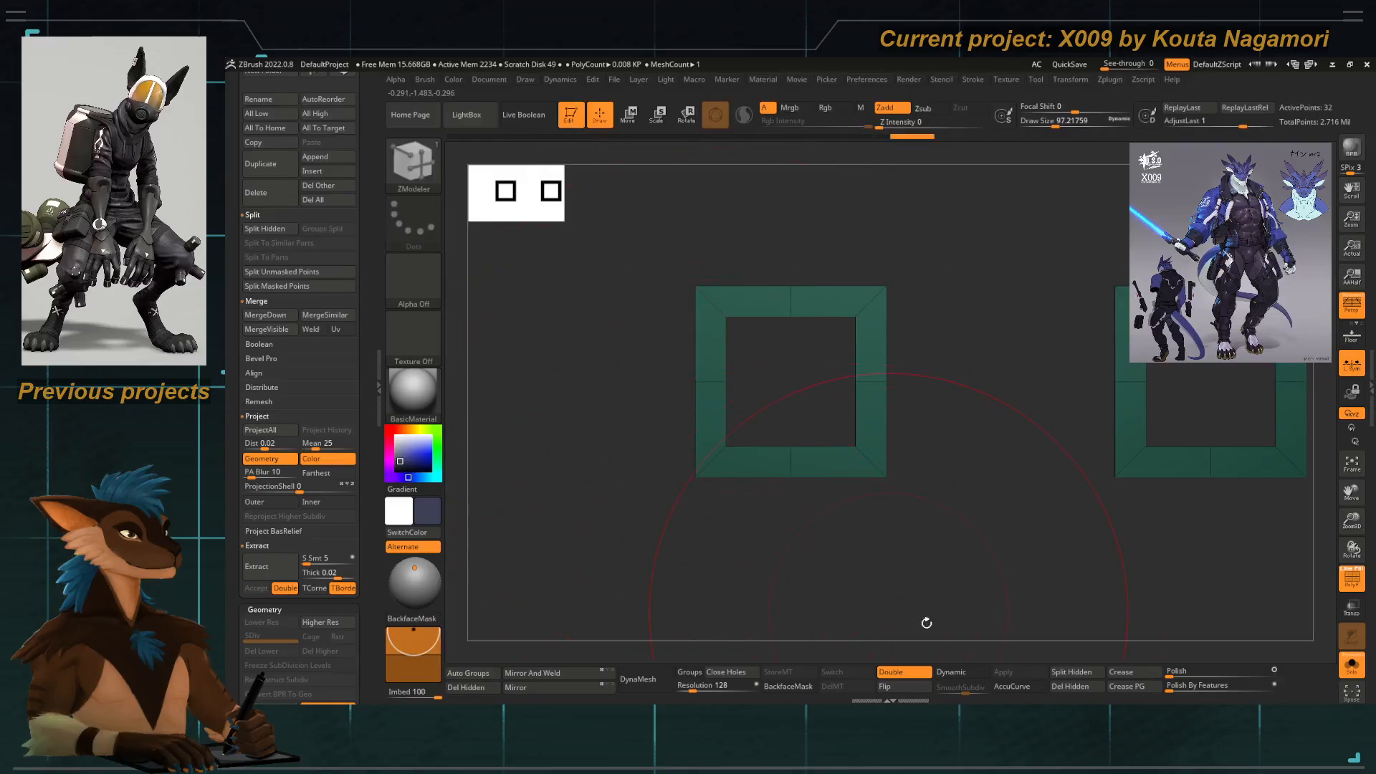
left_click_drag(622, 438, 673, 436)
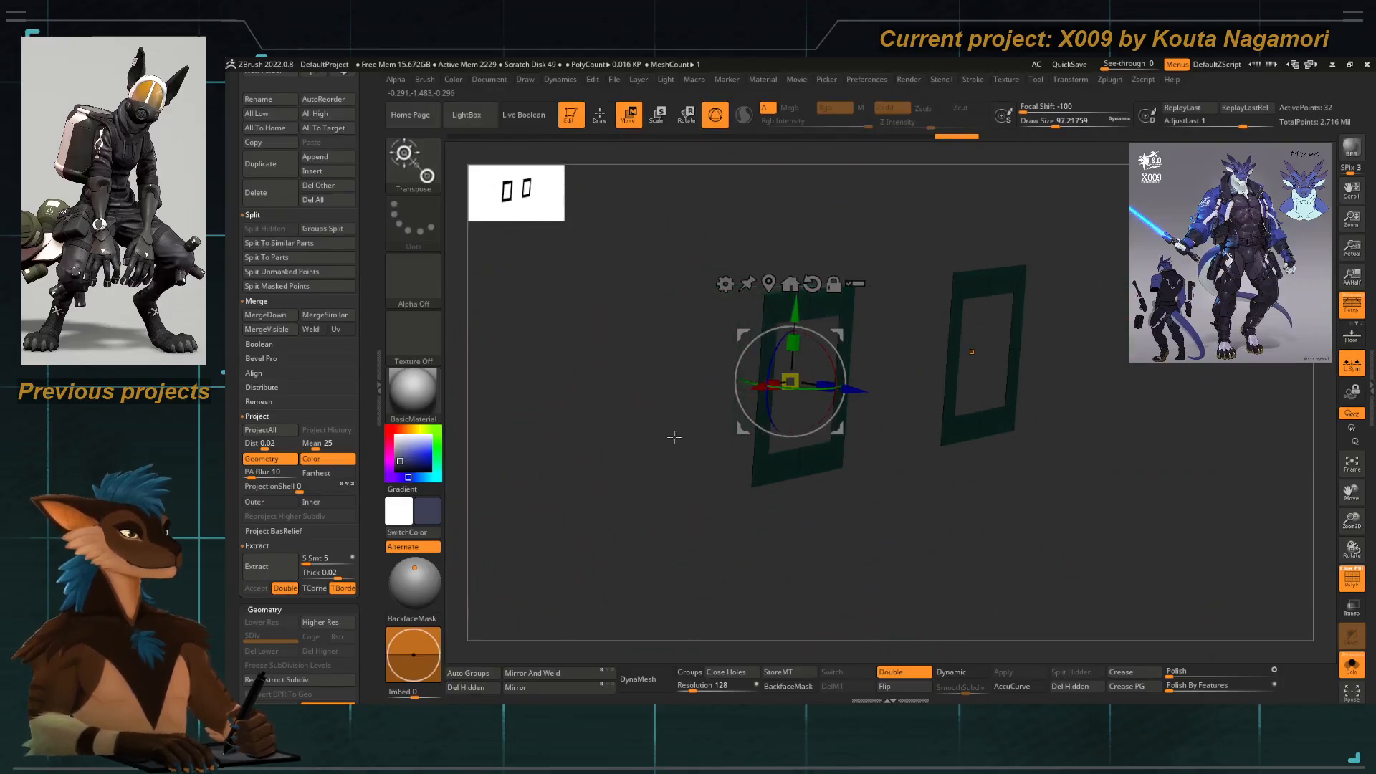
key("q")
key("w")
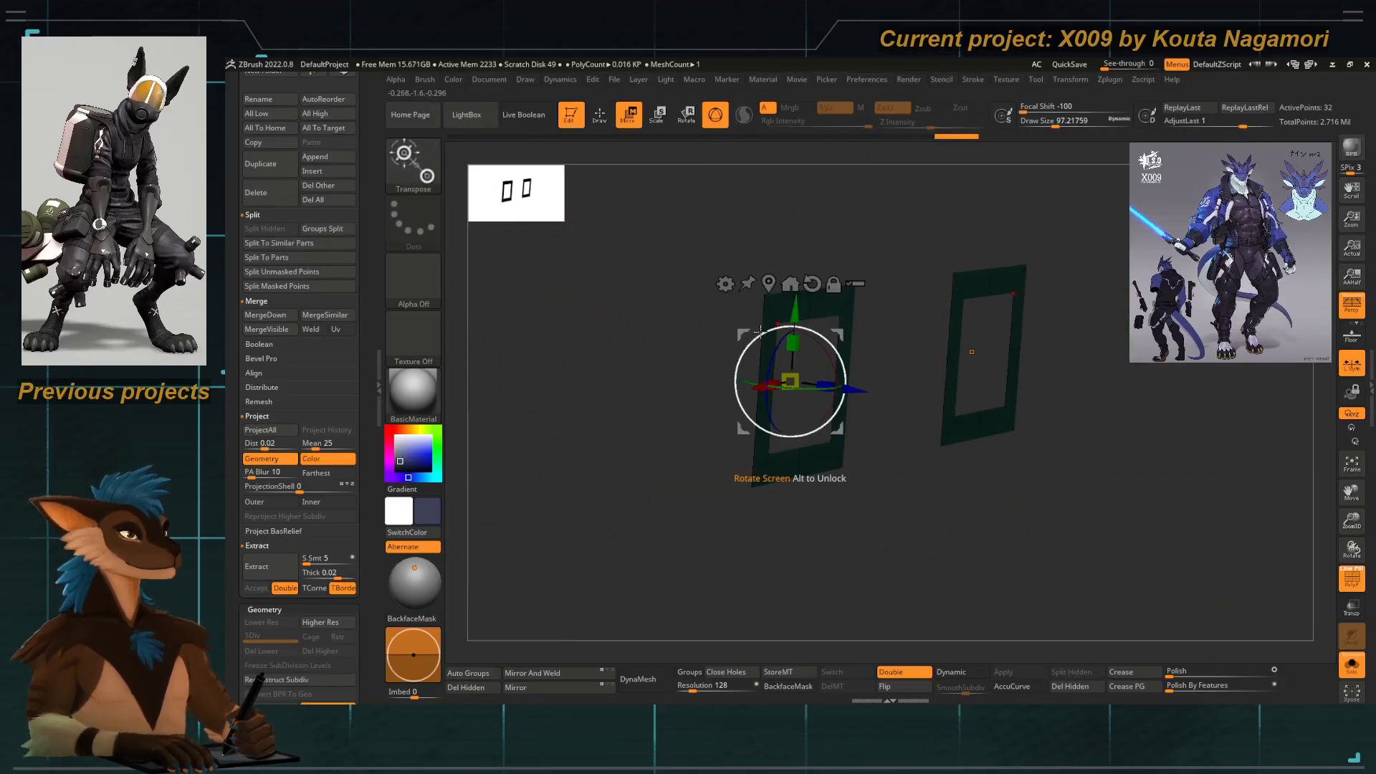
left_click_drag(711, 285, 724, 284)
left_click(723, 284)
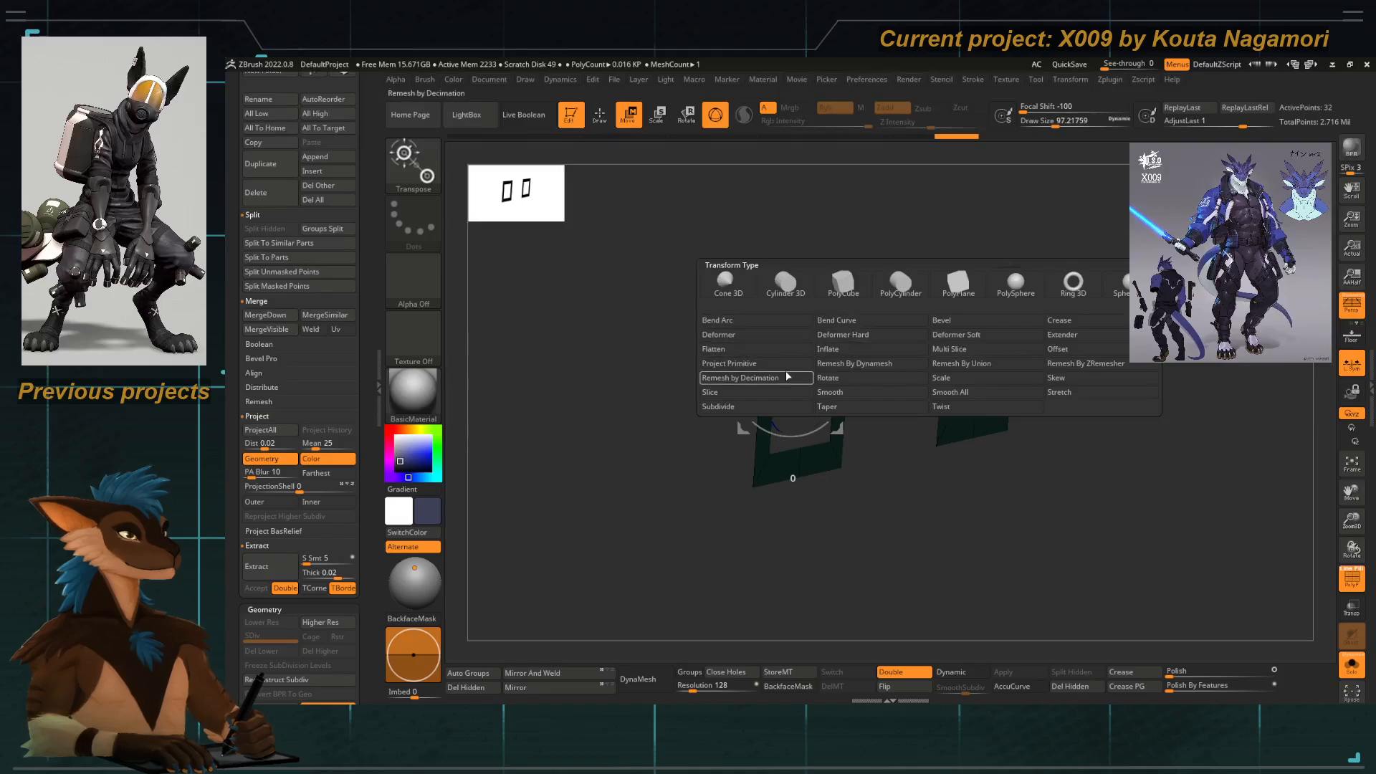
Extrude all polygons of the square frames with ZModeler to give them a slight thickness.
key("b")
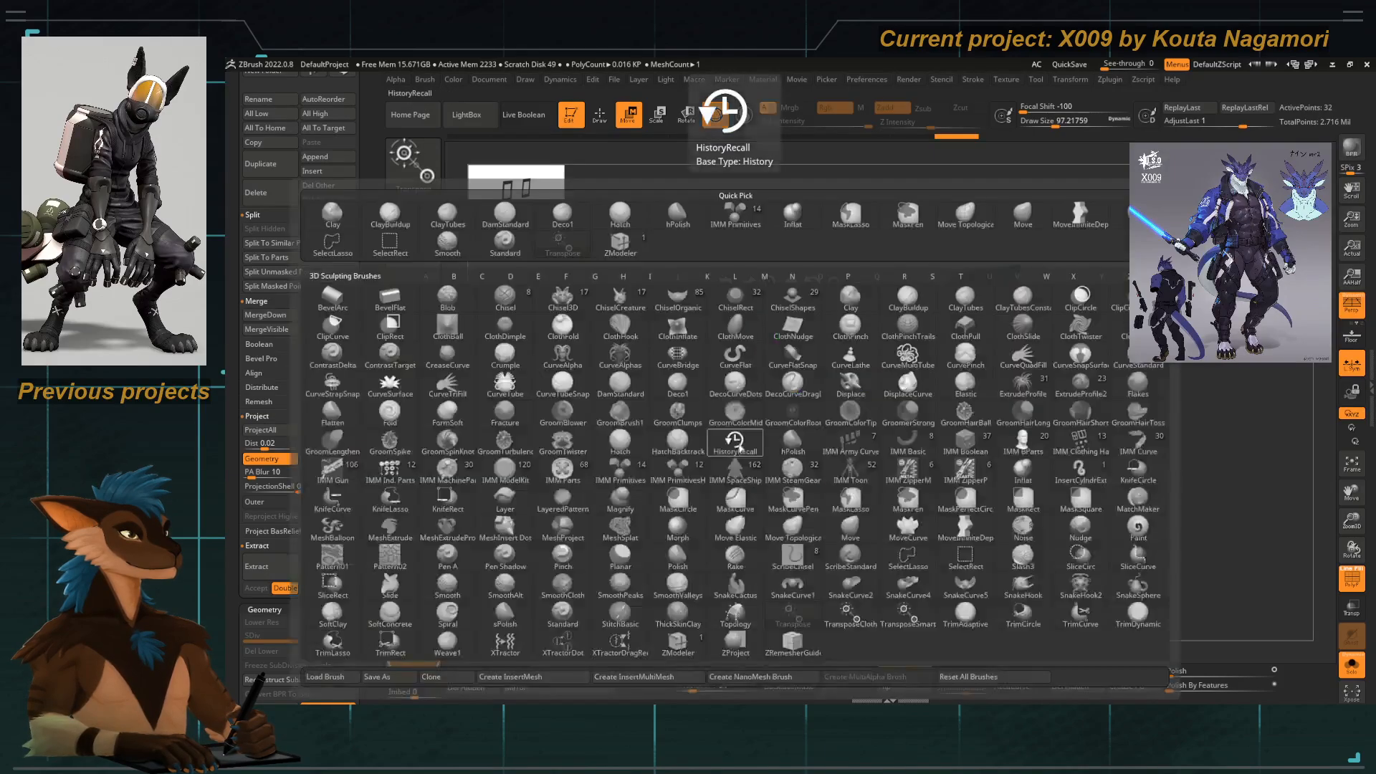
key("z")
left_click(692, 648)
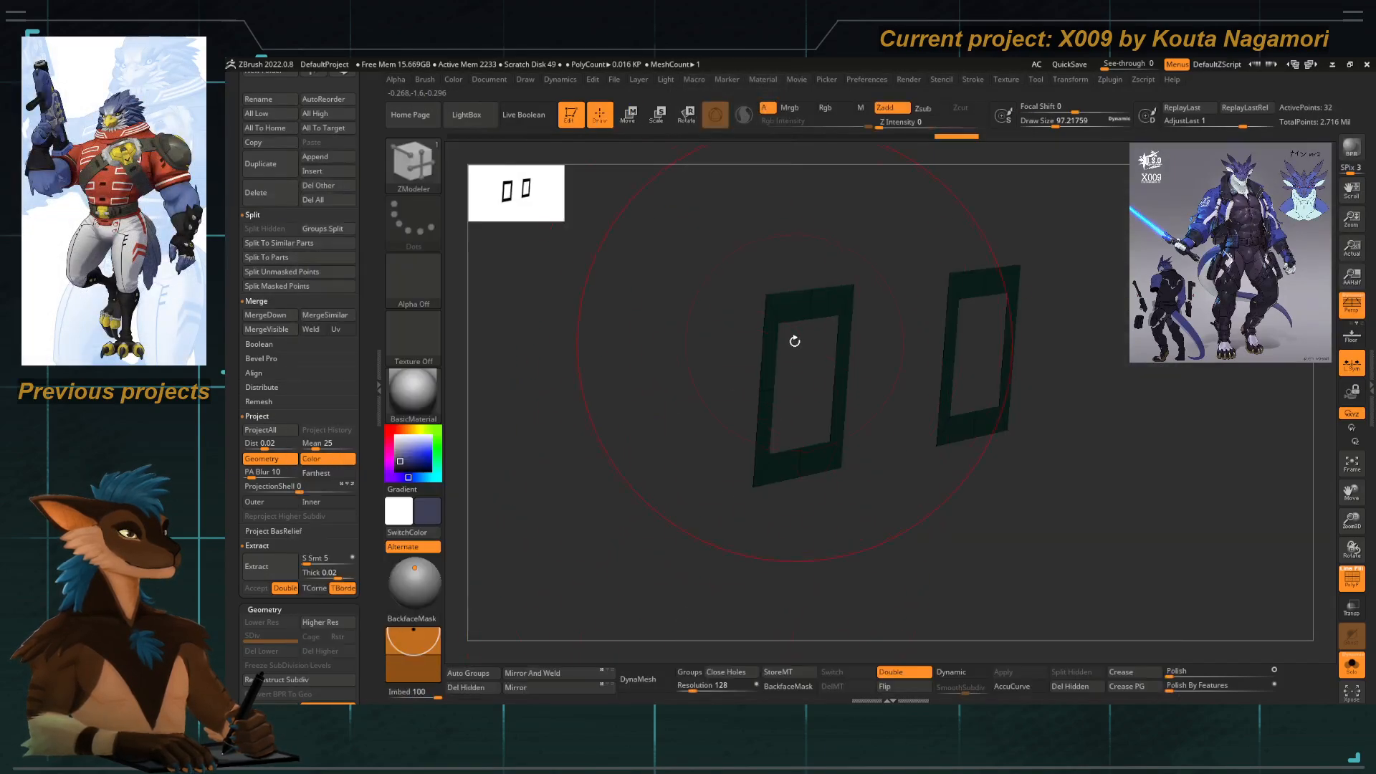
key("space")
left_click(646, 299)
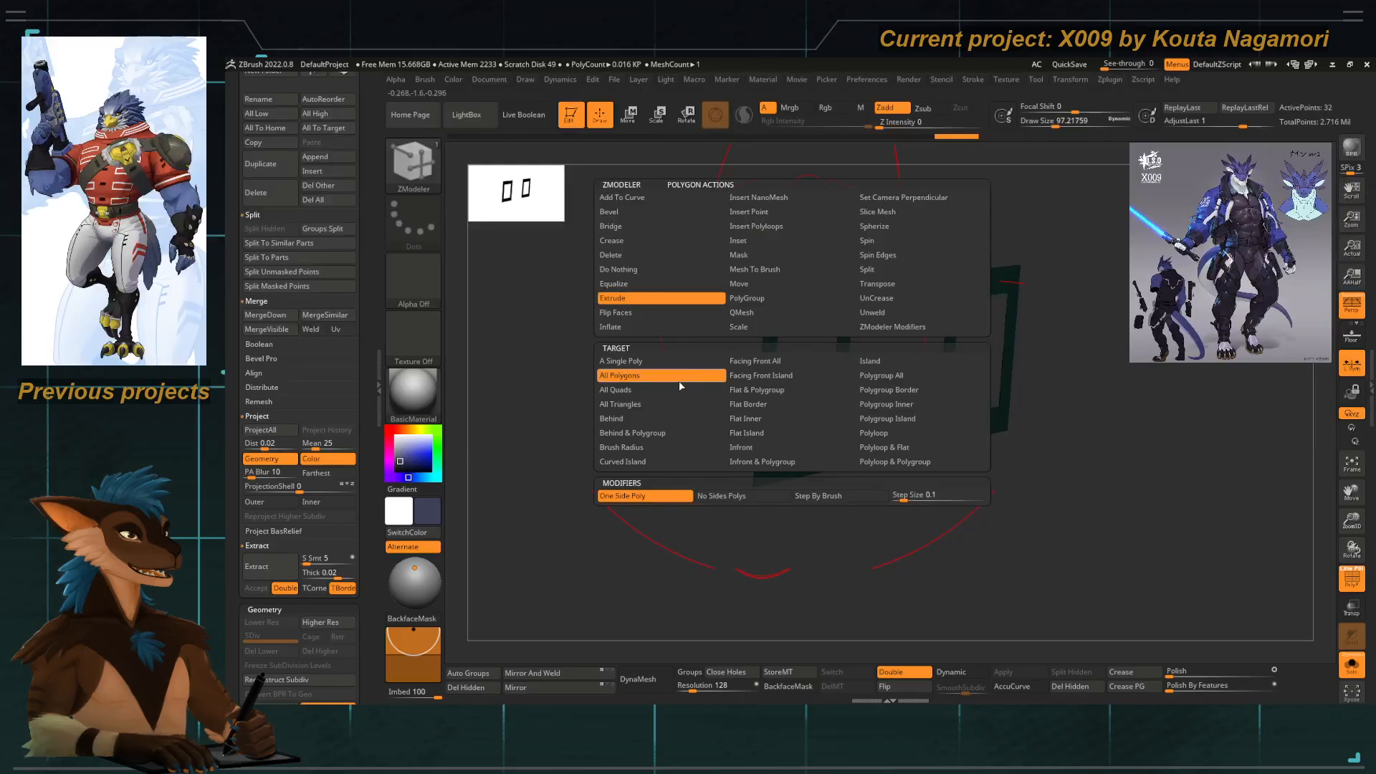
left_click(679, 376)
mouse_move(808, 316)
left_mouse_down()
mouse_move(823, 308)
mouse_move(812, 311)
left_mouse_up()
left_click_drag(882, 552, 824, 548, "shift")
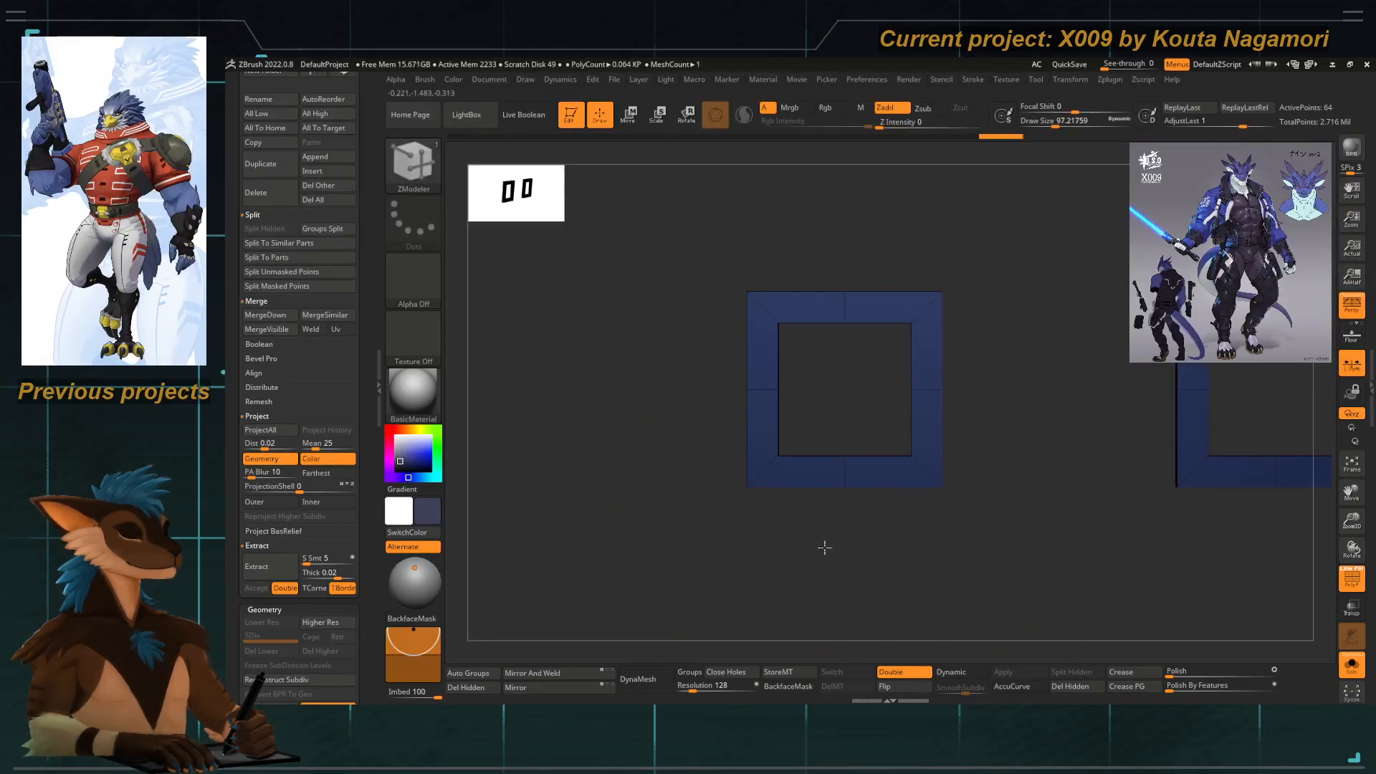
Crease the frames' edges and turn on dynamic subdivision to round their corners.
left_click_drag(364, 464, 362, 304)
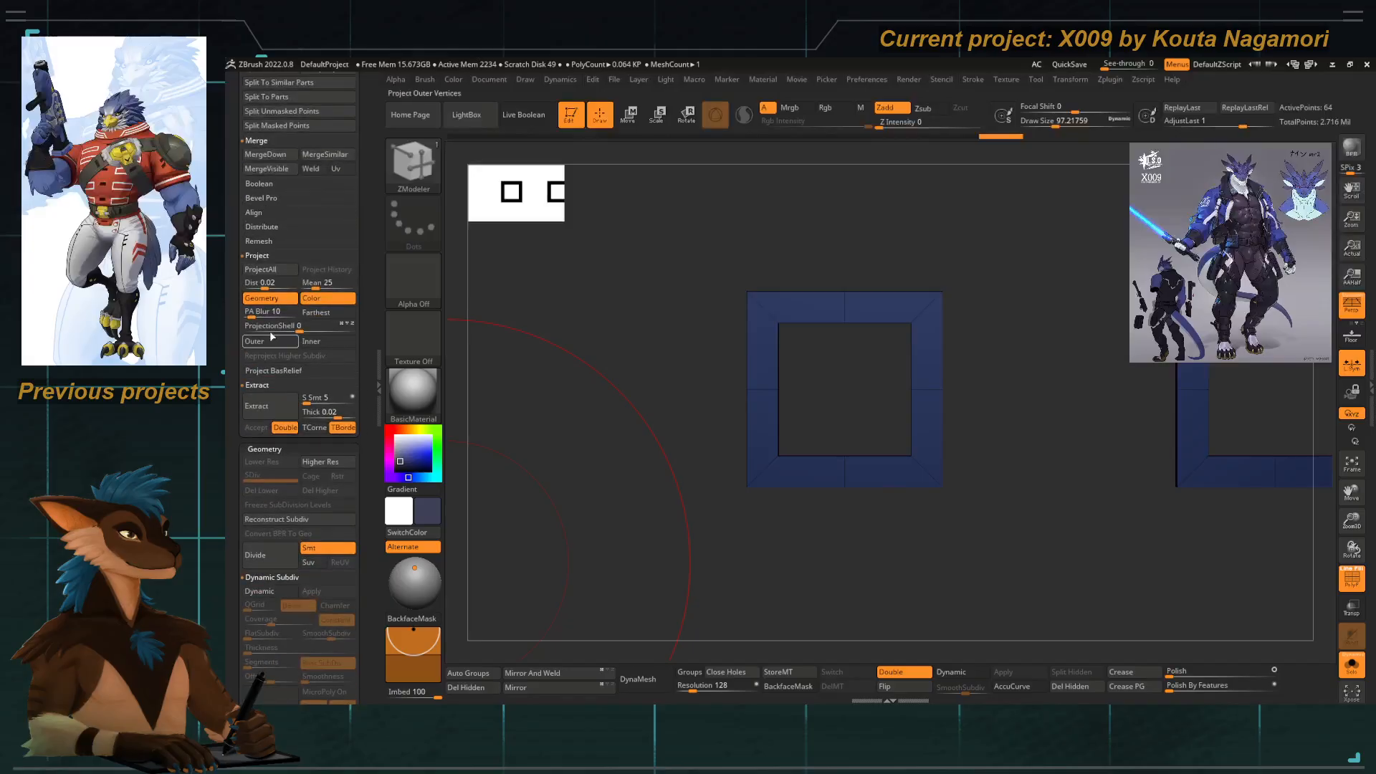
left_click_drag(236, 647, 236, 384)
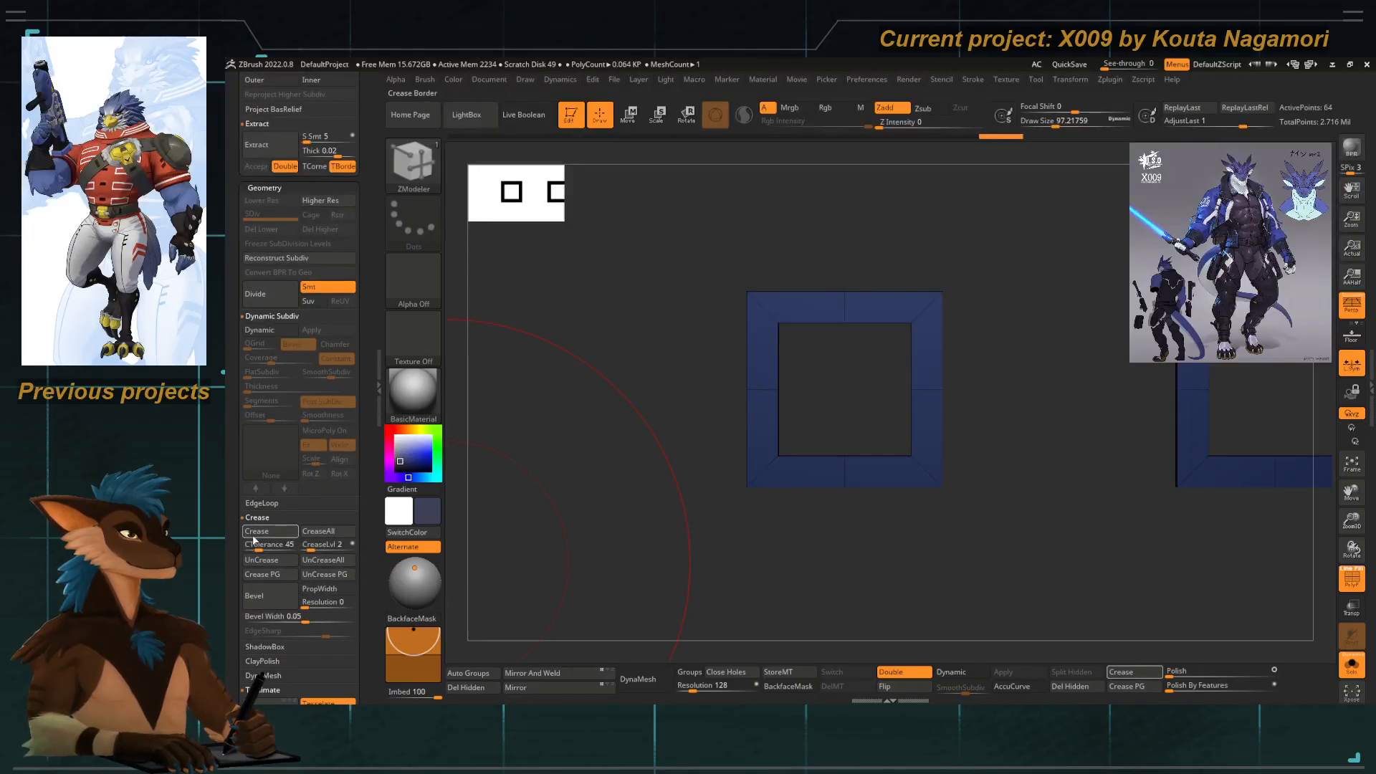
key("shift+d")
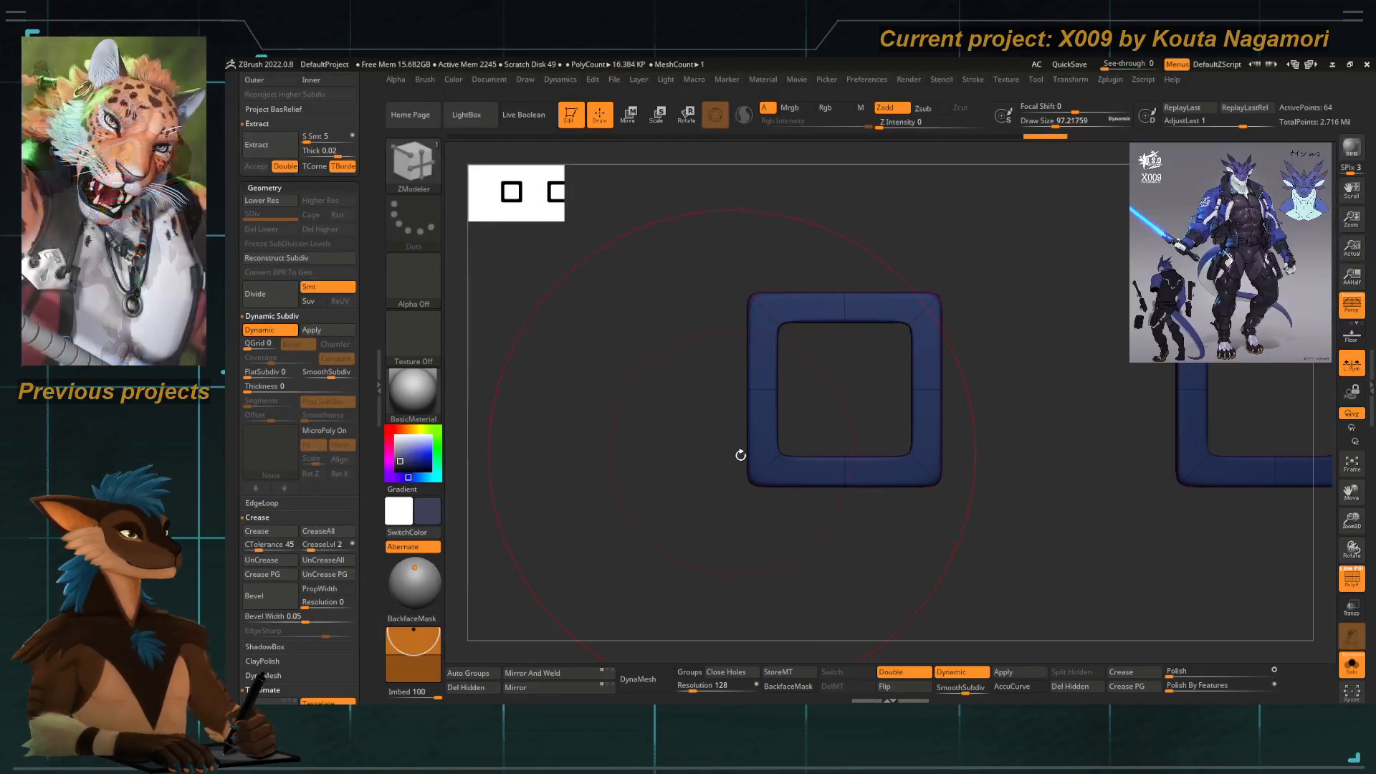
Turn off polyframes and Solo mode to show the frames on the full character from the front.
left_click(1351, 578)
left_click_drag(727, 447, 628, 356, "alt")
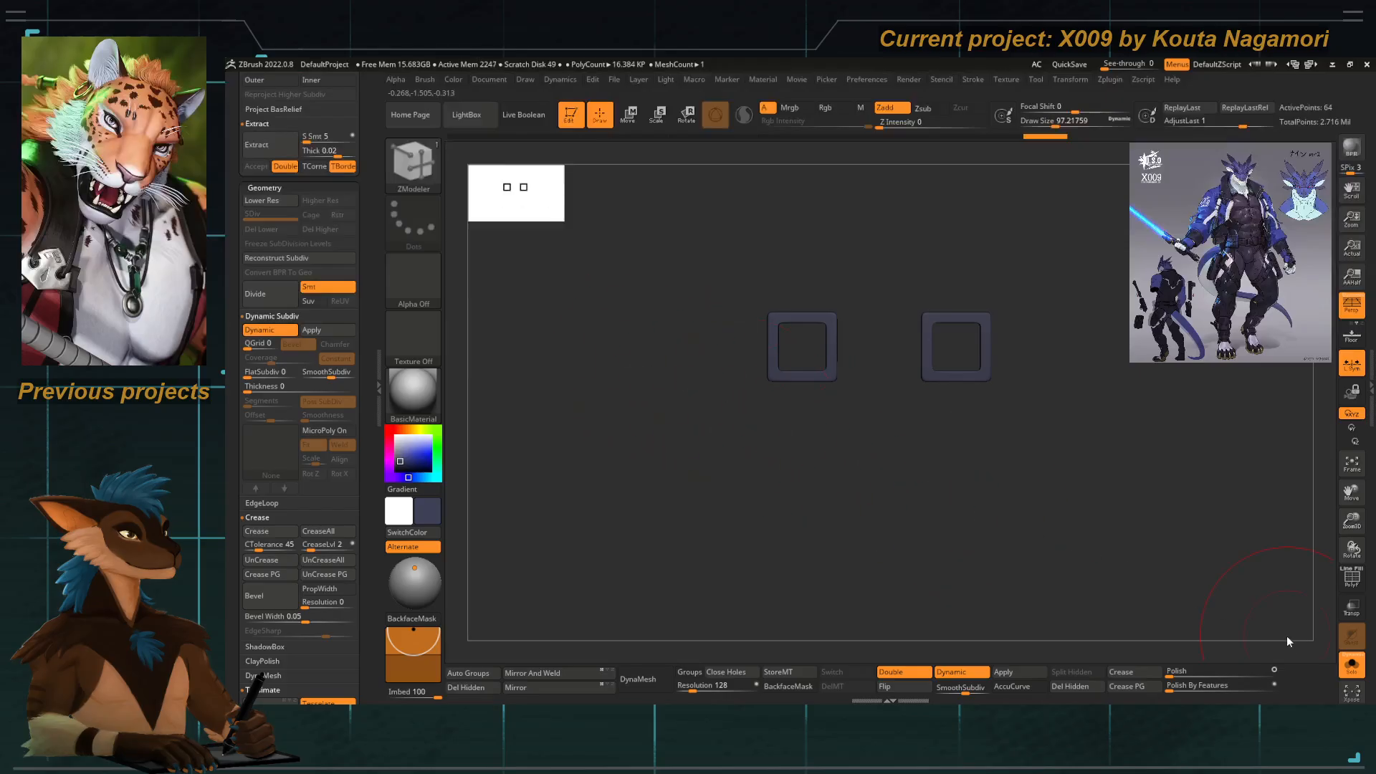
left_click(1352, 664)
left_click_drag(686, 459, 664, 483, "alt")
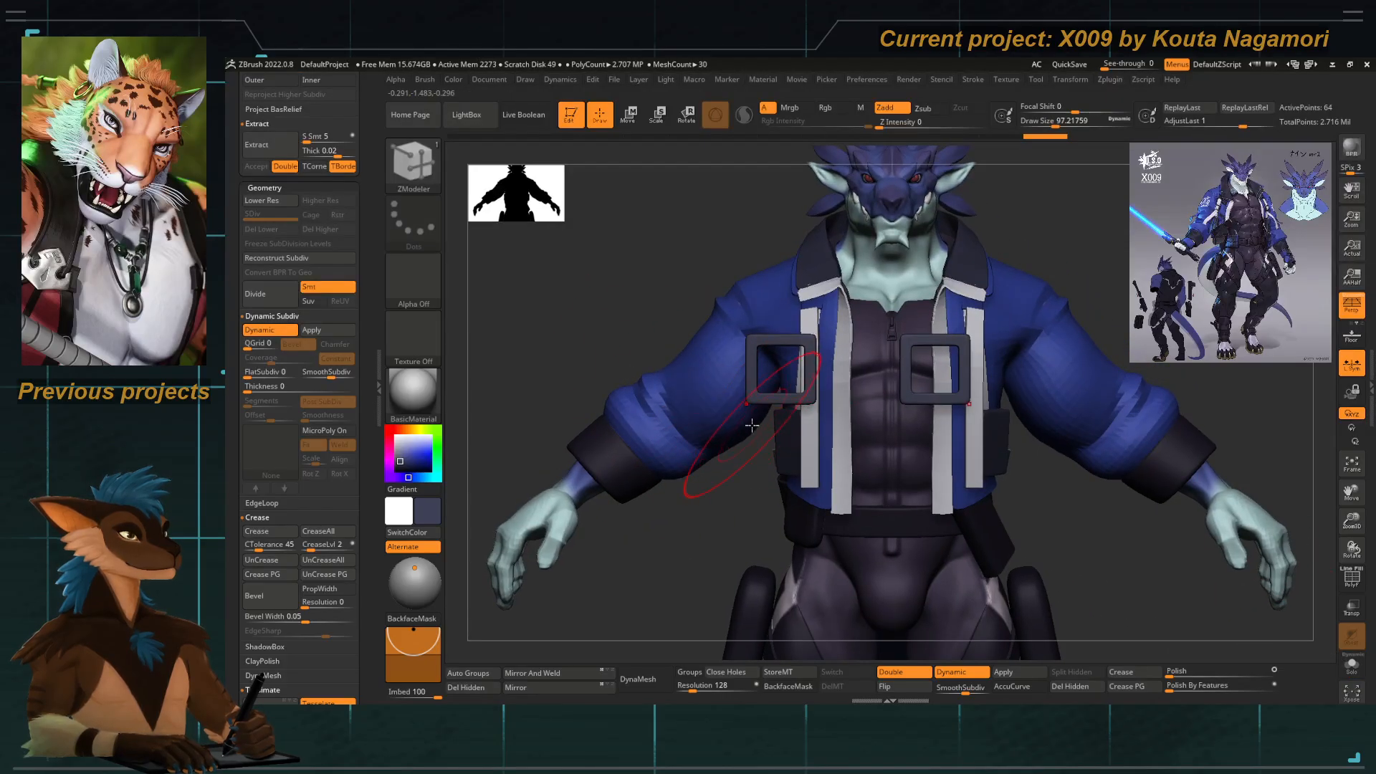
left_click_drag(742, 458, 706, 401, "alt")
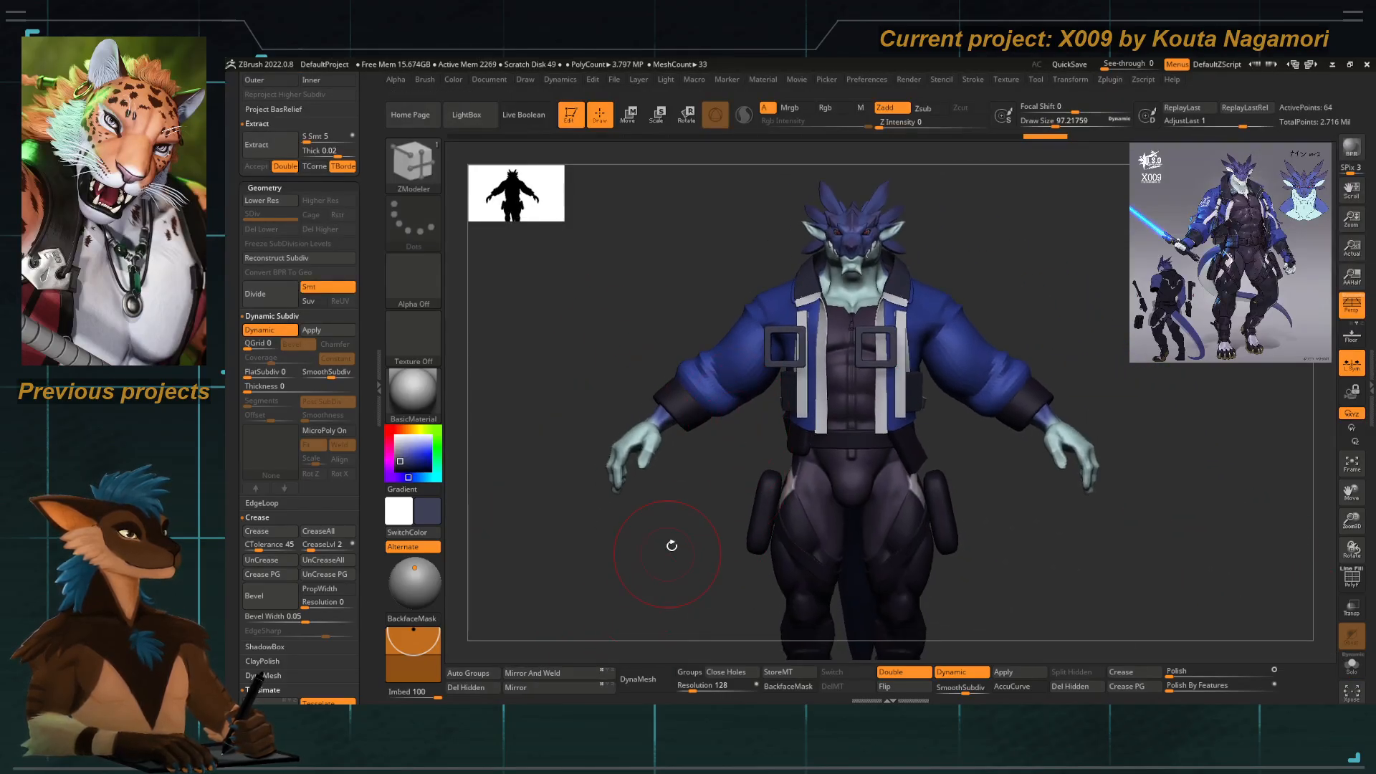
Turn off local symmetry and apply Mirror And Weld so the frames sit evenly across the chest.
key("e")
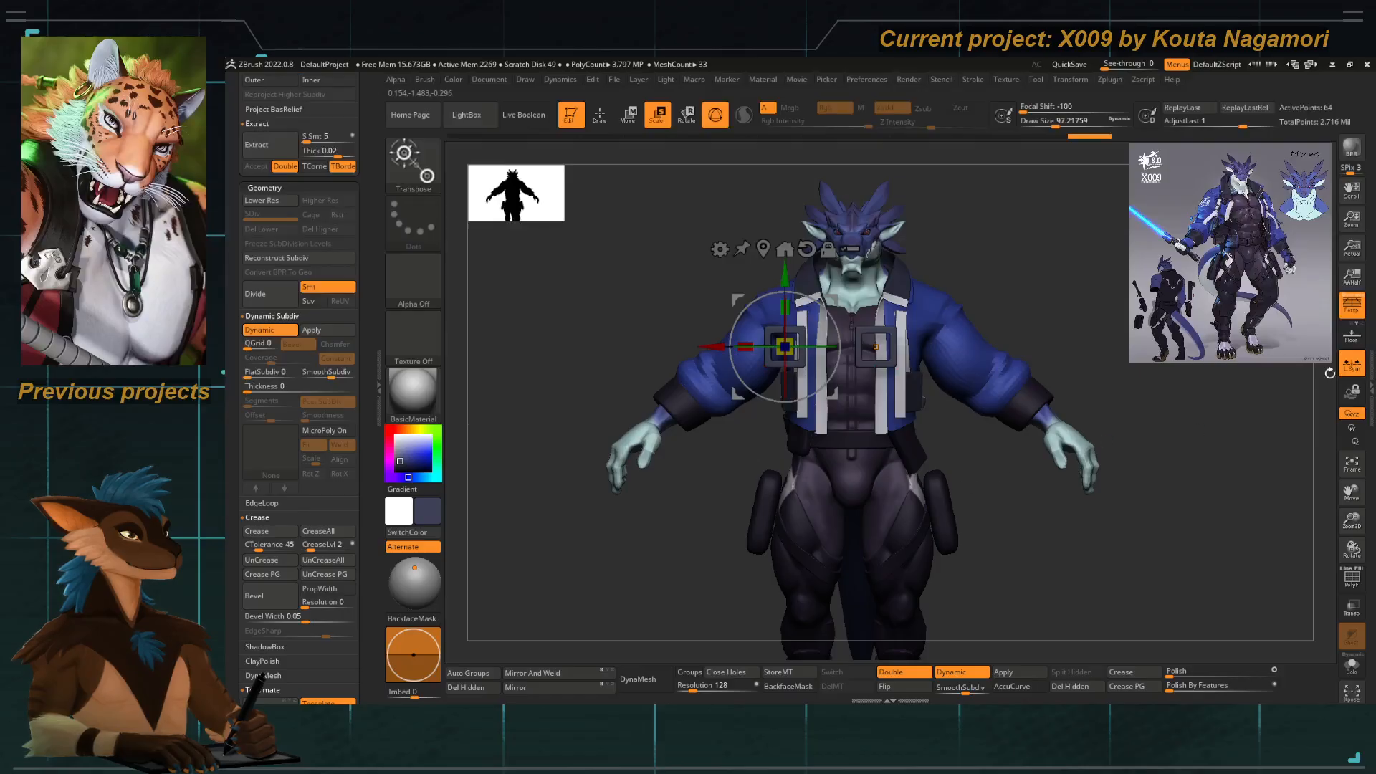
left_click(510, 673)
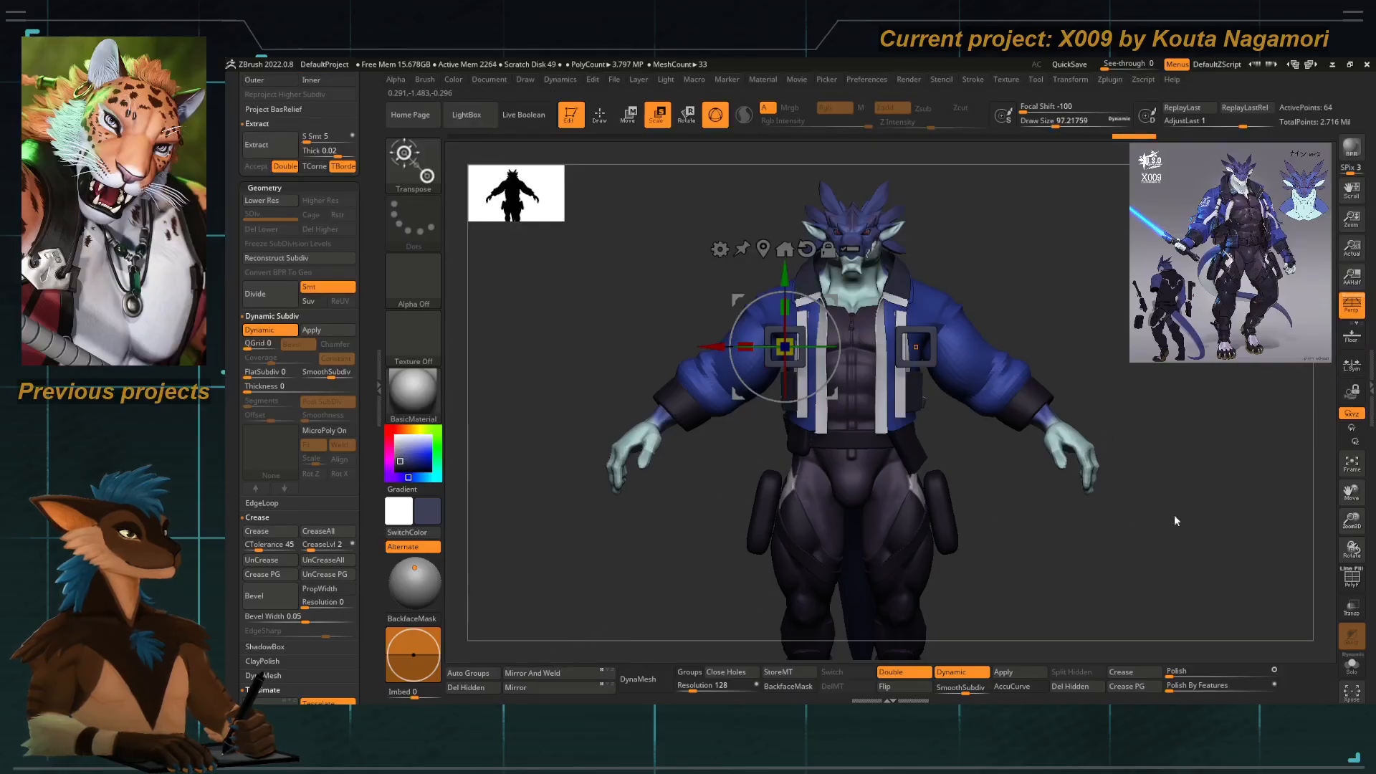
key("q")
left_click_drag(746, 384, 722, 453, "alt")
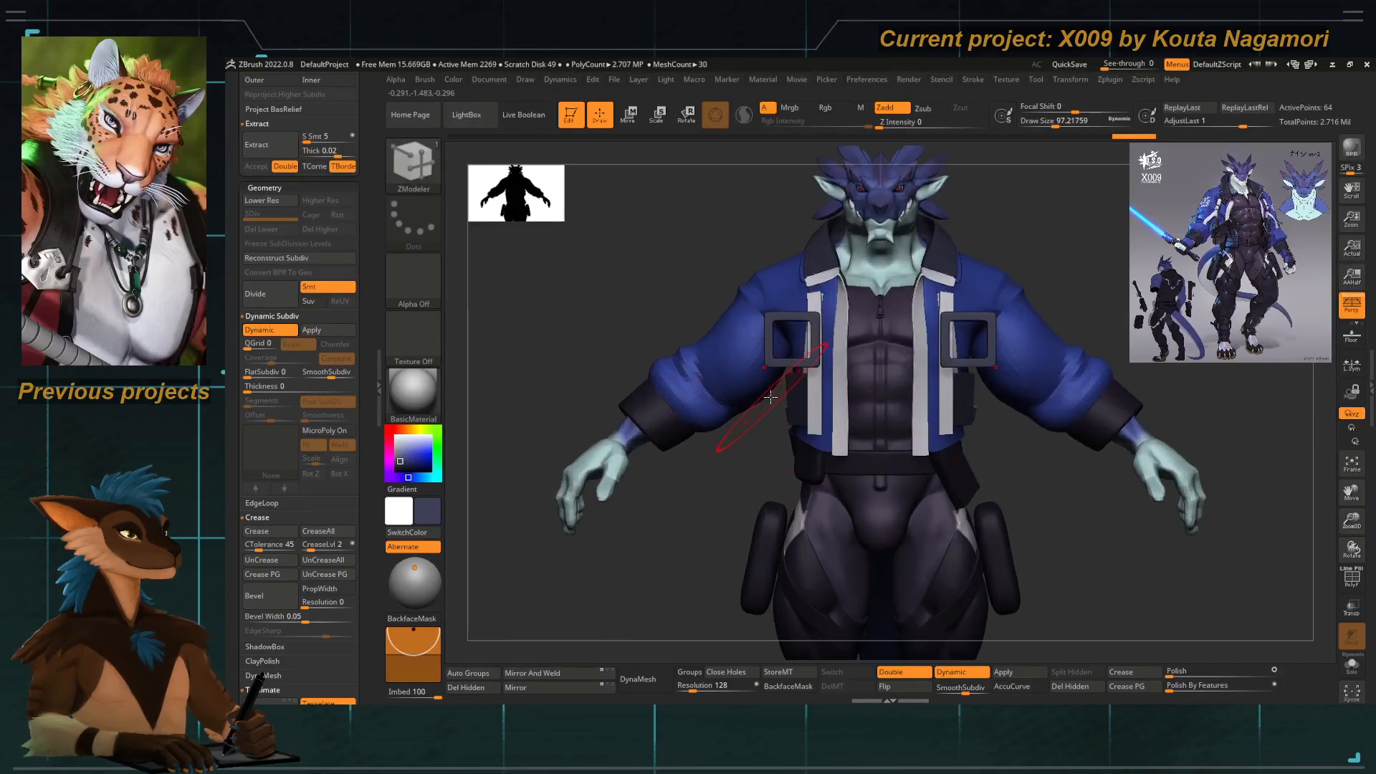
Scale down the chest frames, recentre the gizmo and move them inward onto the outer jacket straps.
key("e")
left_click_drag(697, 501, 756, 487, "shift")
left_click_drag(864, 339, 748, 366)
mouse_move(748, 366)
right_mouse_down("alt")
mouse_move(723, 374)
mouse_move(744, 364)
right_mouse_up("alt")
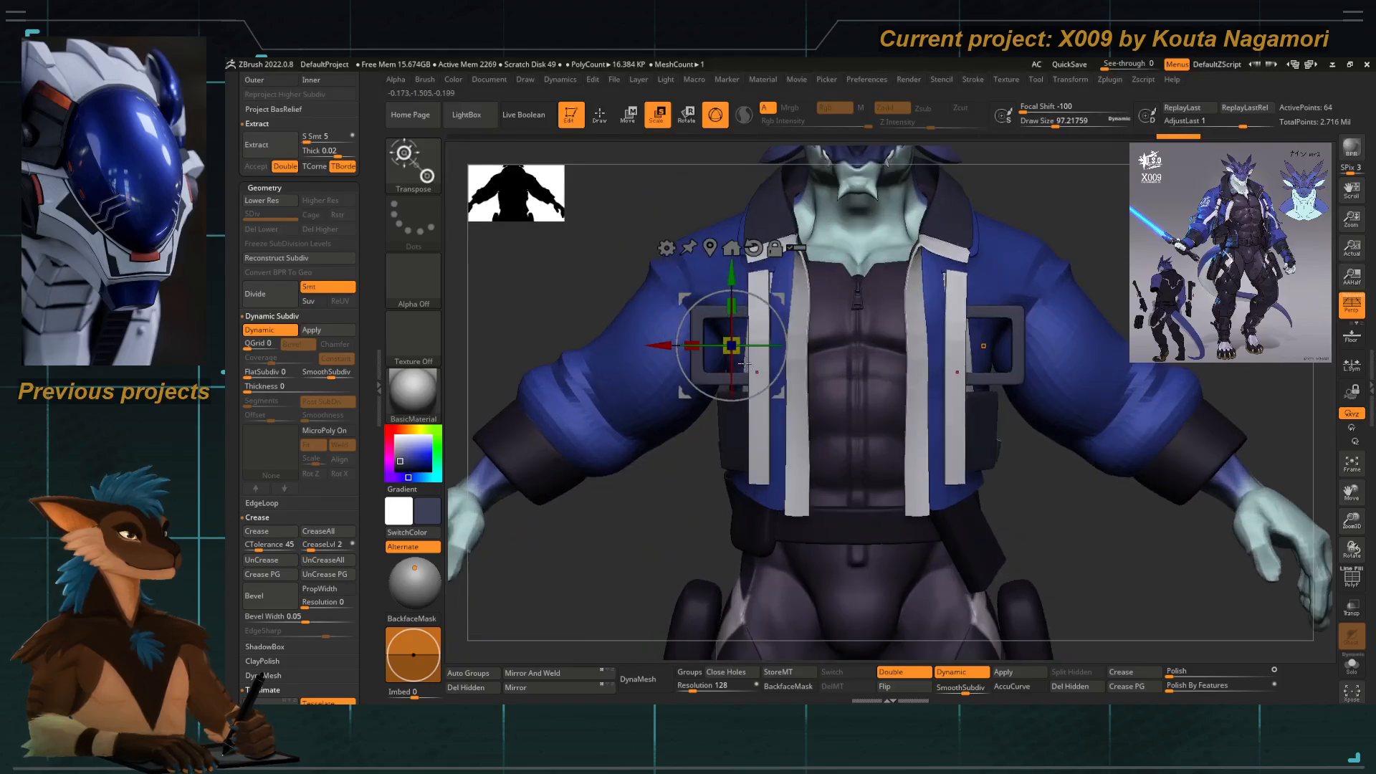
left_click_drag(724, 356, 760, 340)
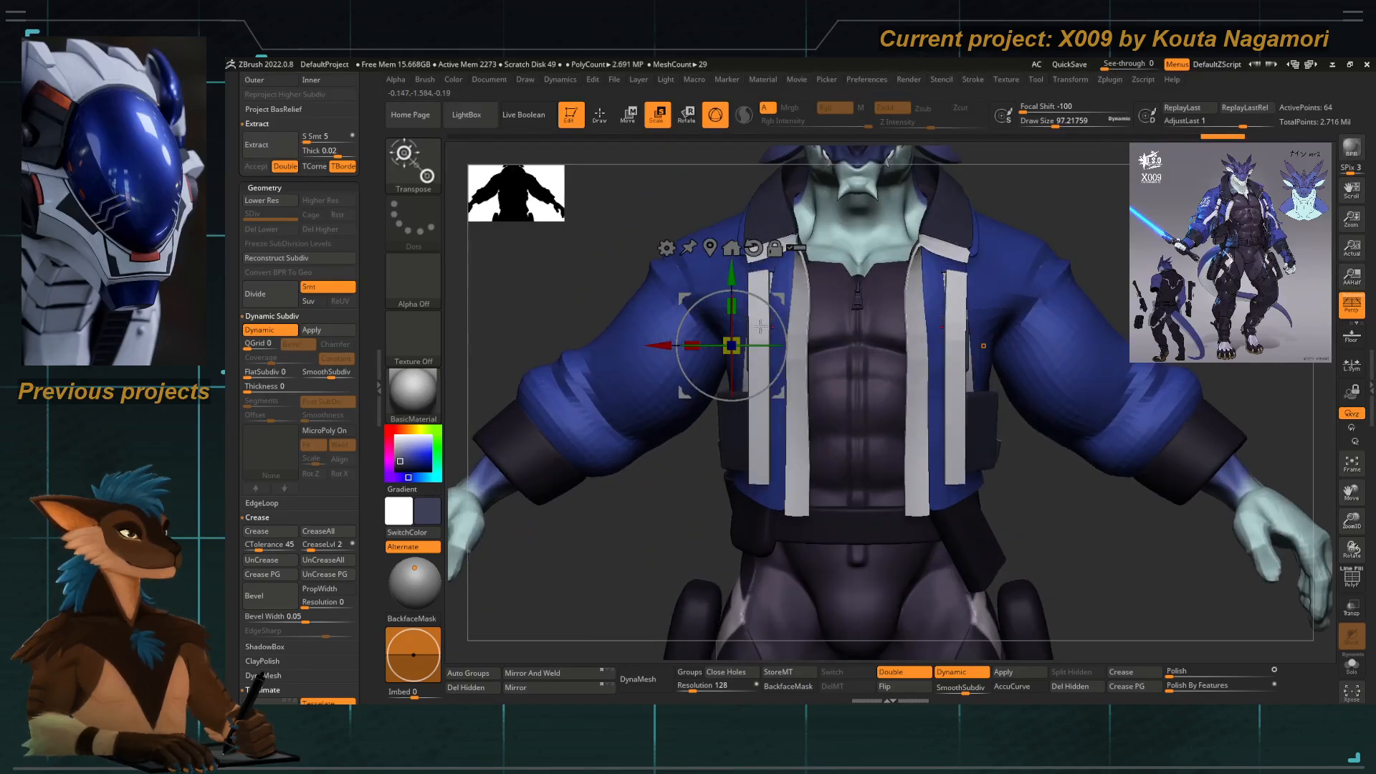
left_click(706, 247)
left_click_drag(725, 293, 715, 295)
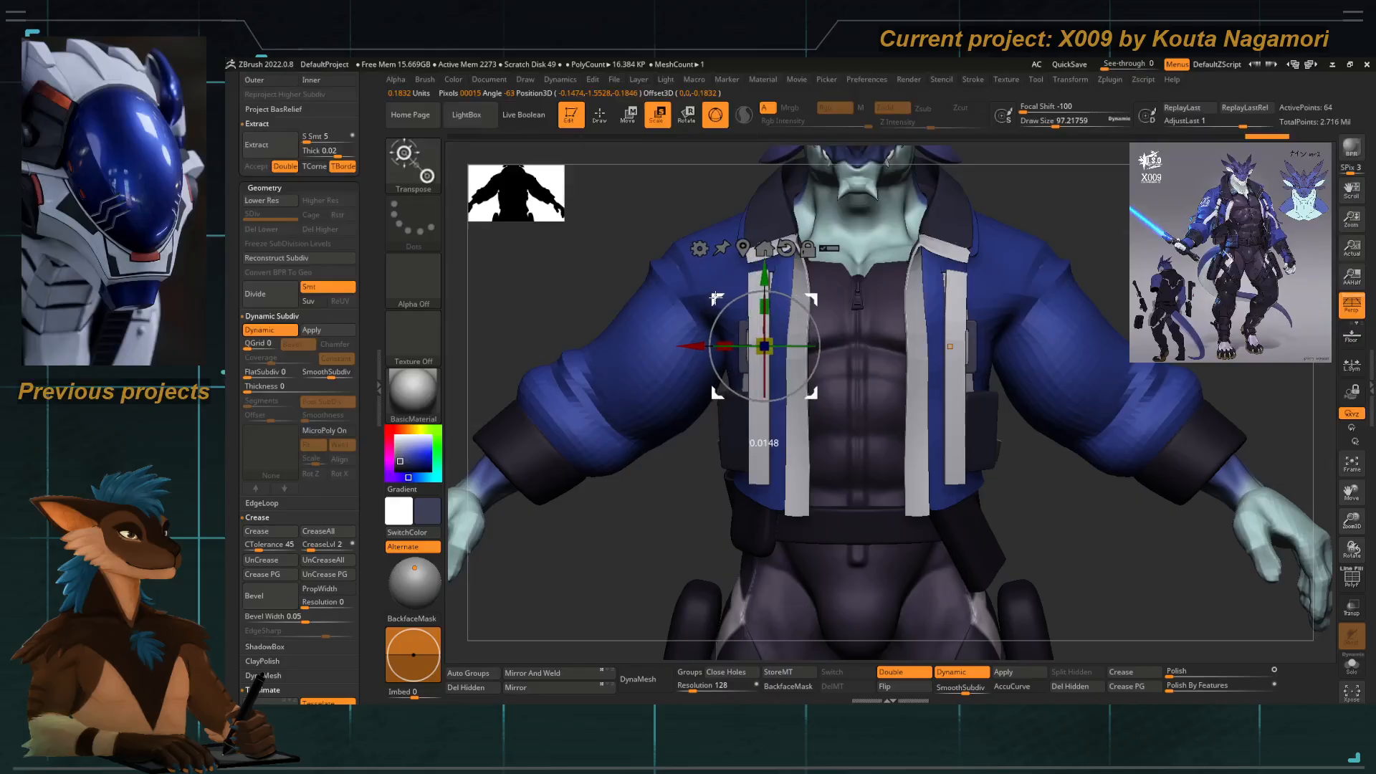
left_click_drag(670, 495, 728, 321)
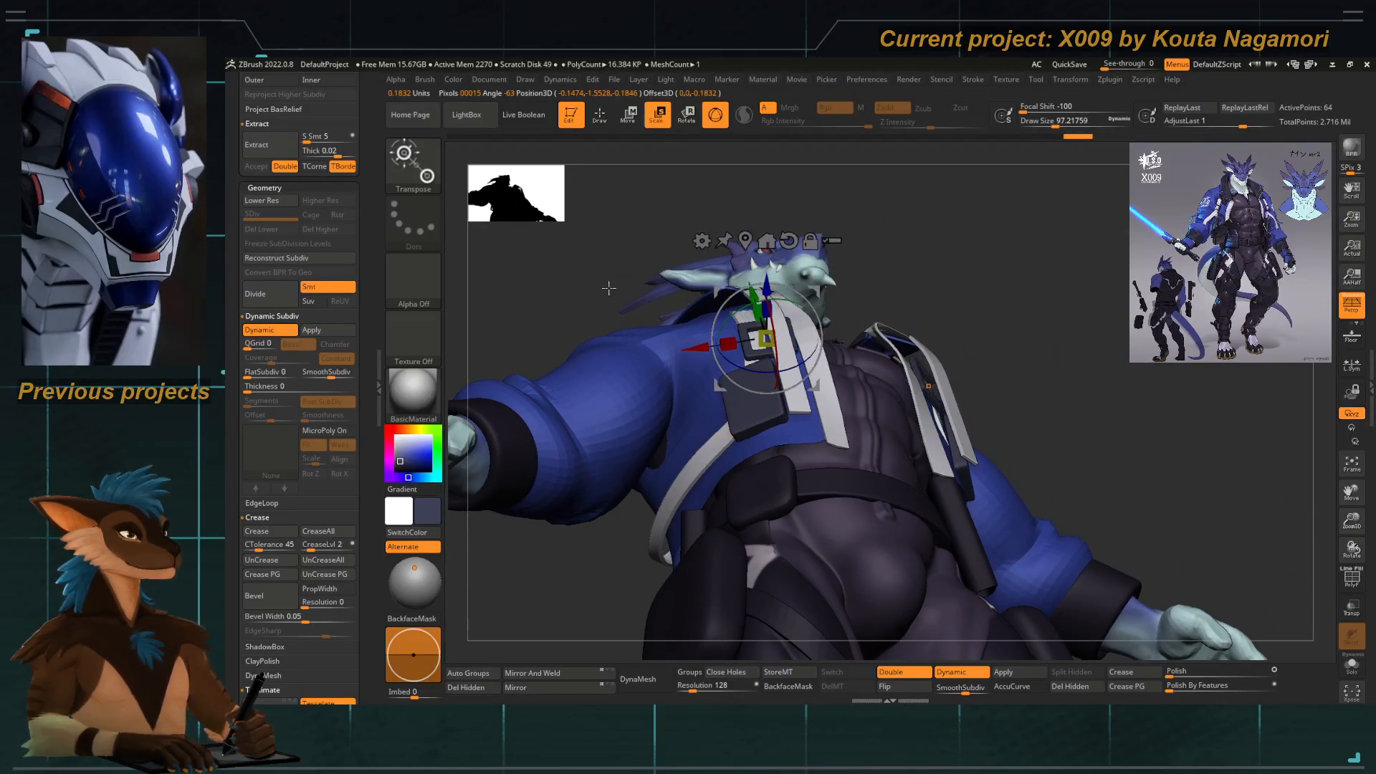
left_click_drag(608, 288, 618, 312, "shift")
Select the straight outer strap subtool Extract3_9 and hide it to uncover the straps beneath.
key("w")
key("q")
key("w")
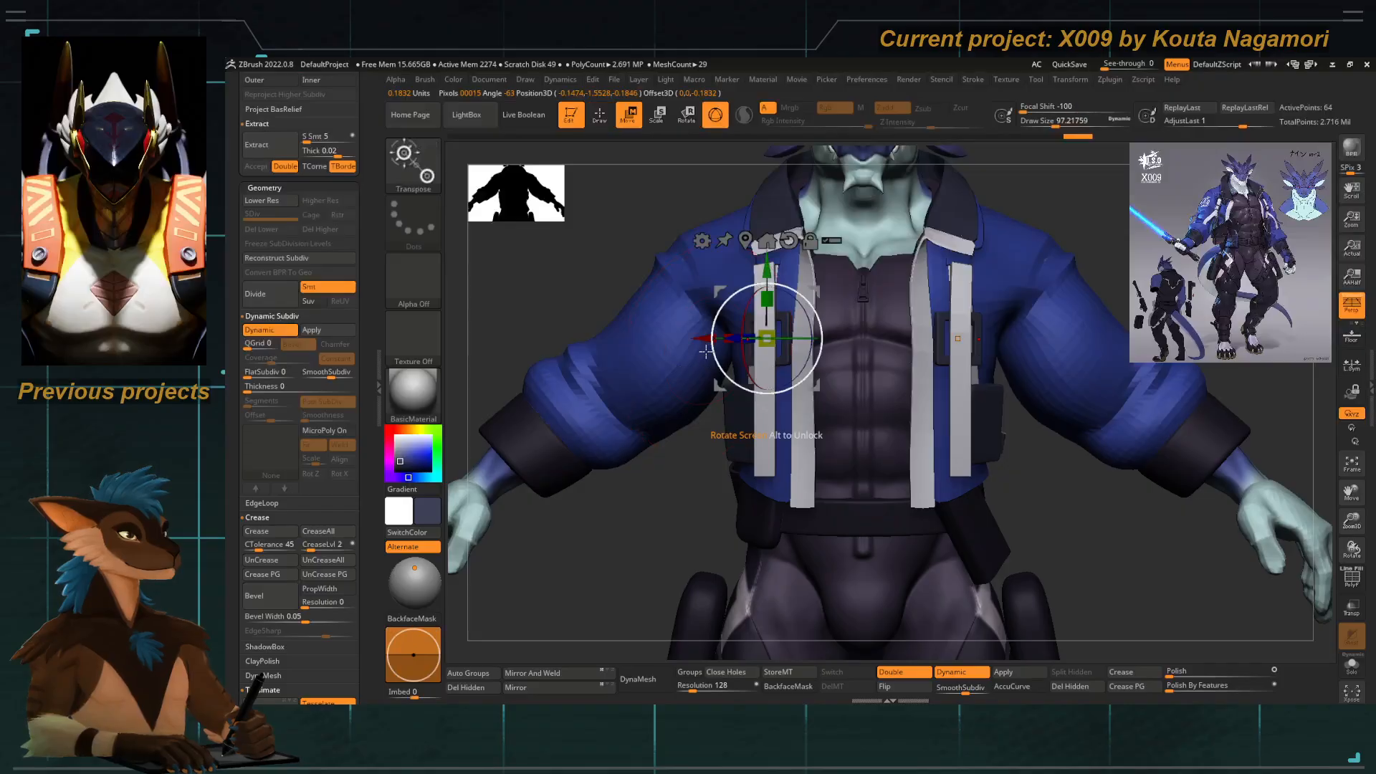
right_click_drag(706, 351, 711, 399, "ctrl")
left_click(754, 470, "alt")
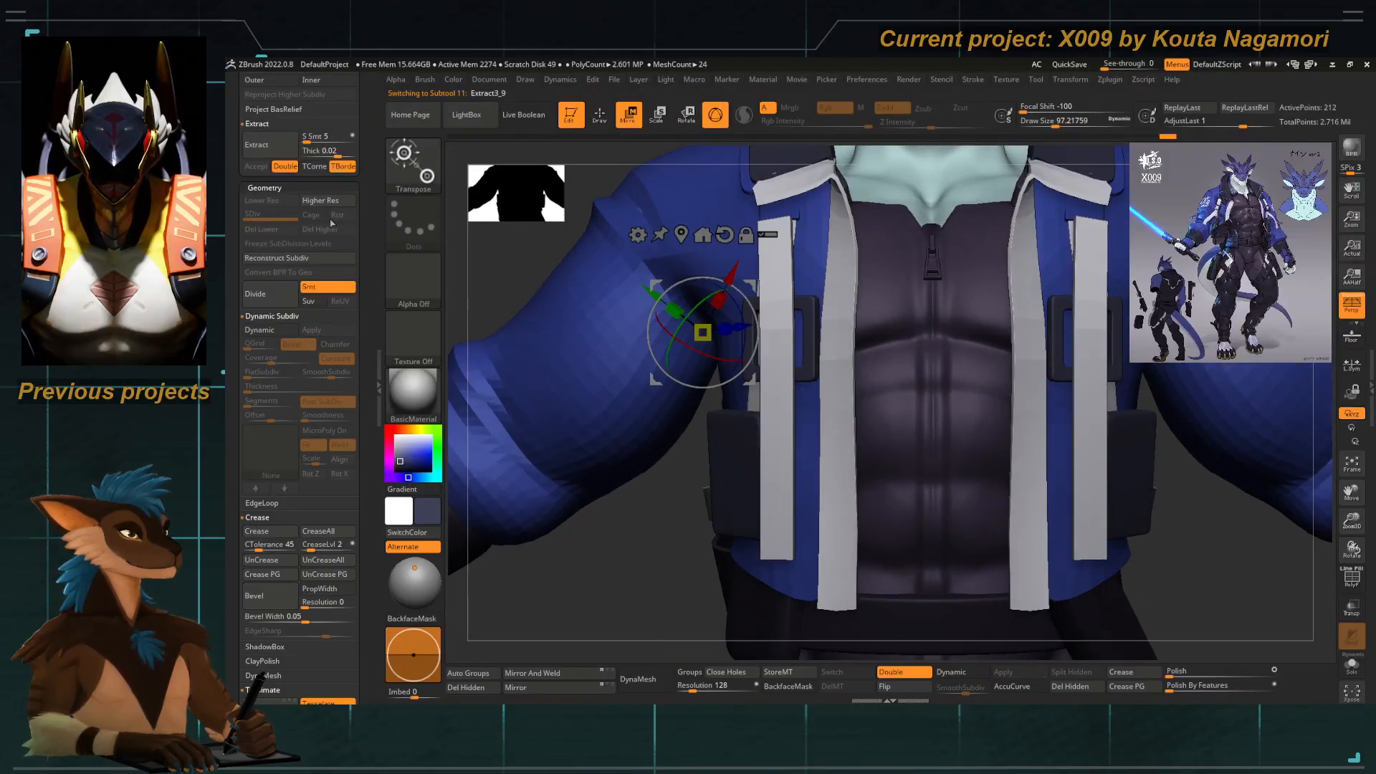
scroll(332, 223, "up", 10)
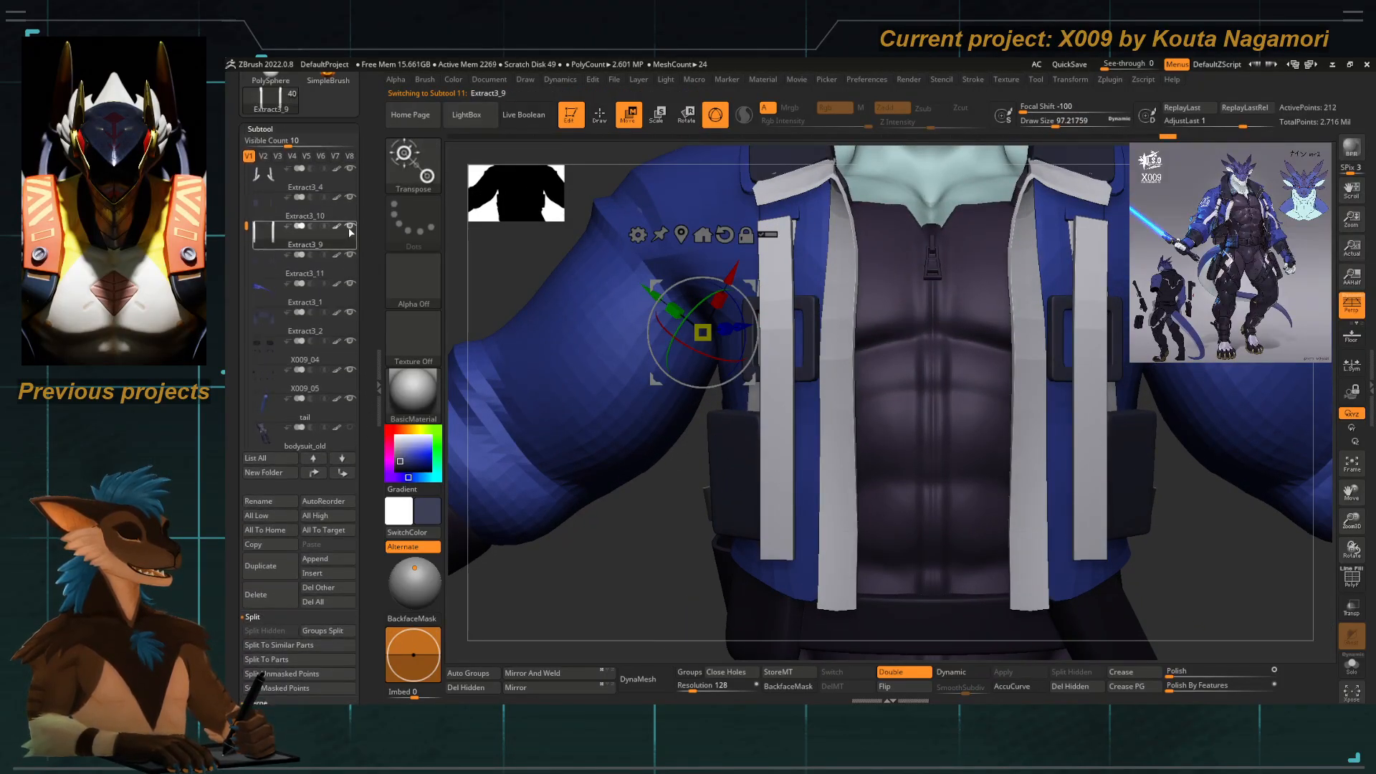
left_click(350, 227)
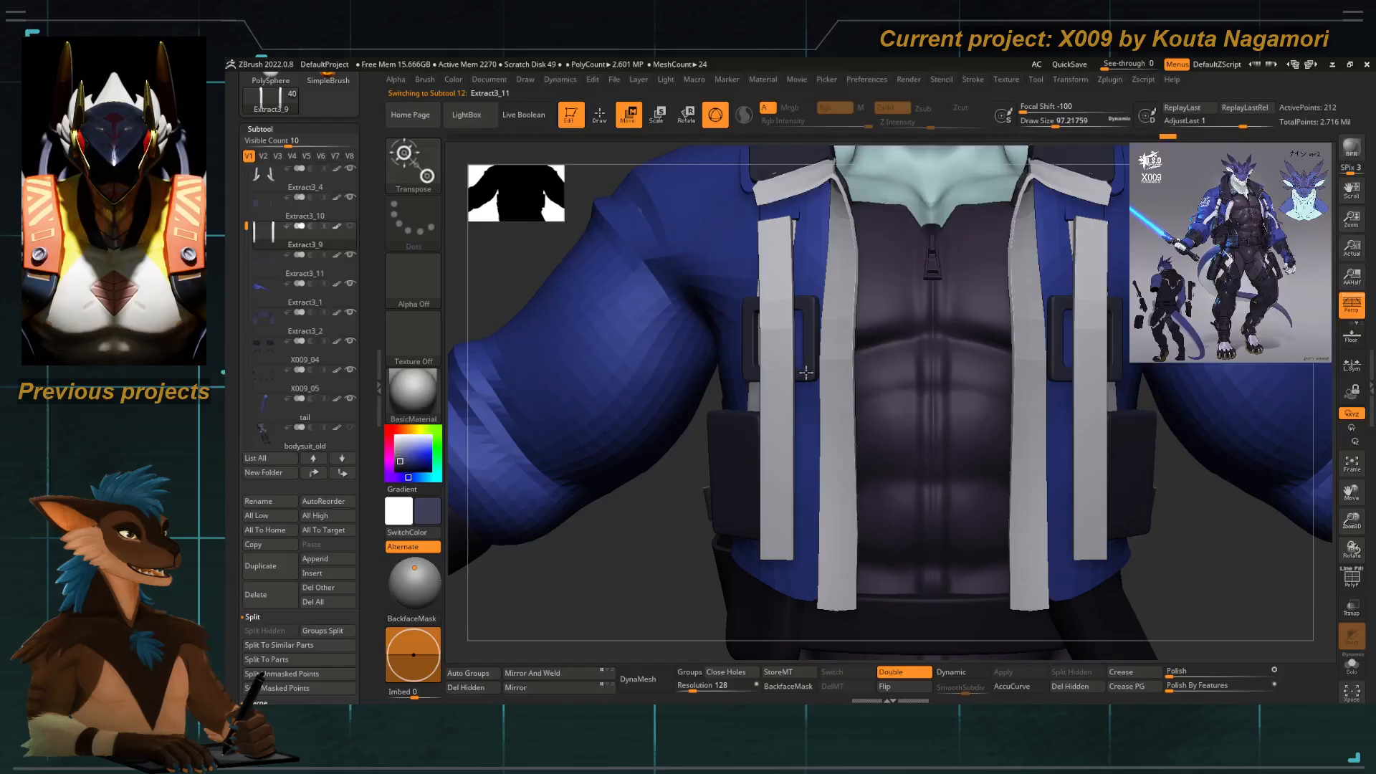
Select the chest buckle frames subtool Extract3_11 and reposition the frames over the uncovered outer jacket straps.
left_click(806, 373, "alt")
left_click_drag(566, 566, 656, 443)
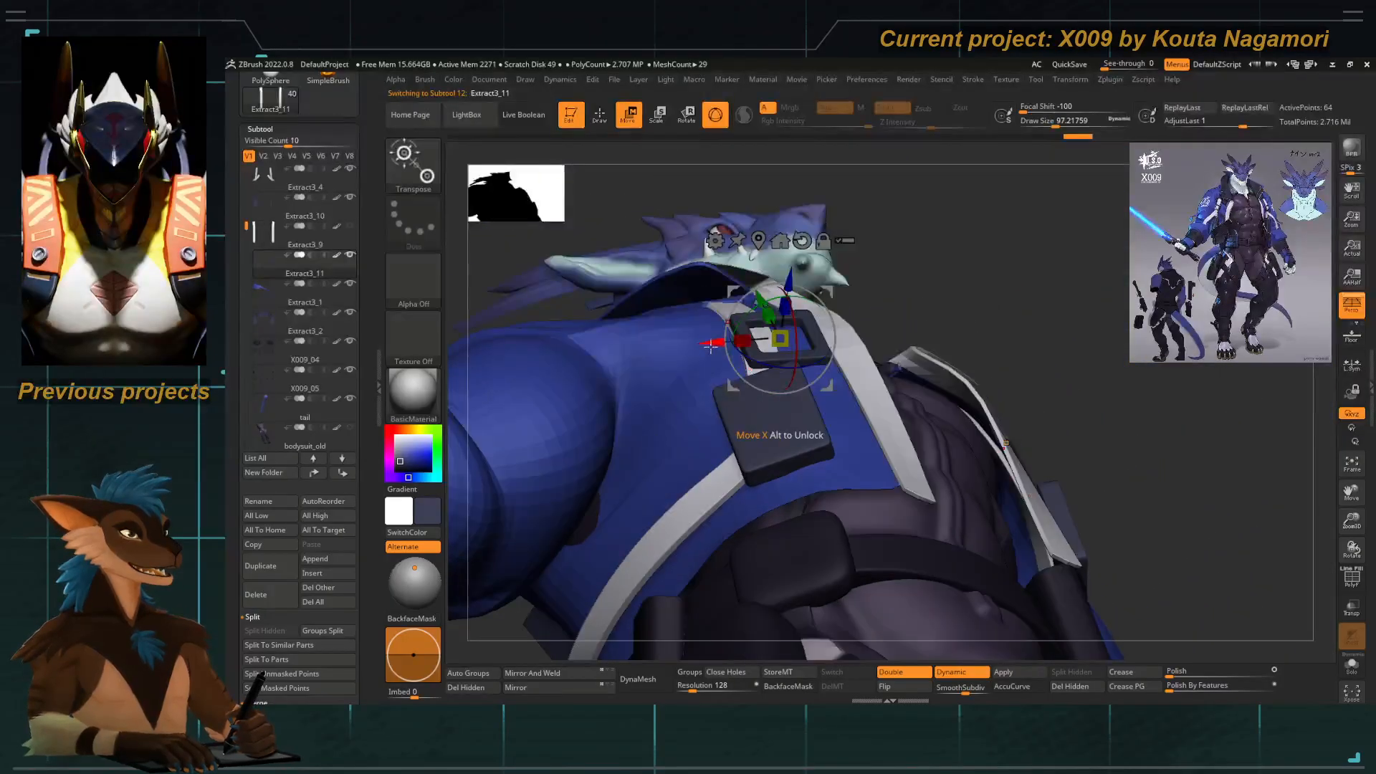
left_click_drag(710, 347, 692, 347)
left_click_drag(1017, 294, 928, 409)
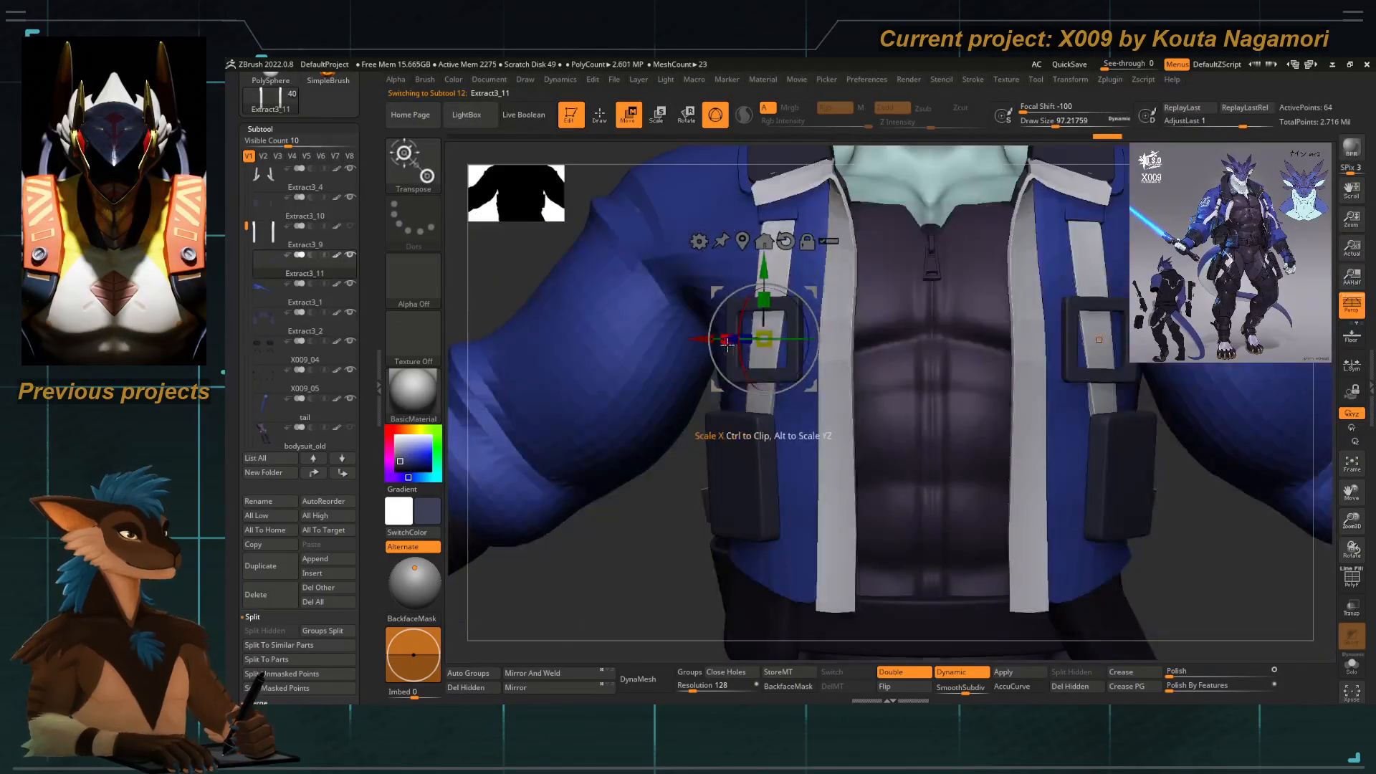
left_click_drag(764, 347, 758, 369)
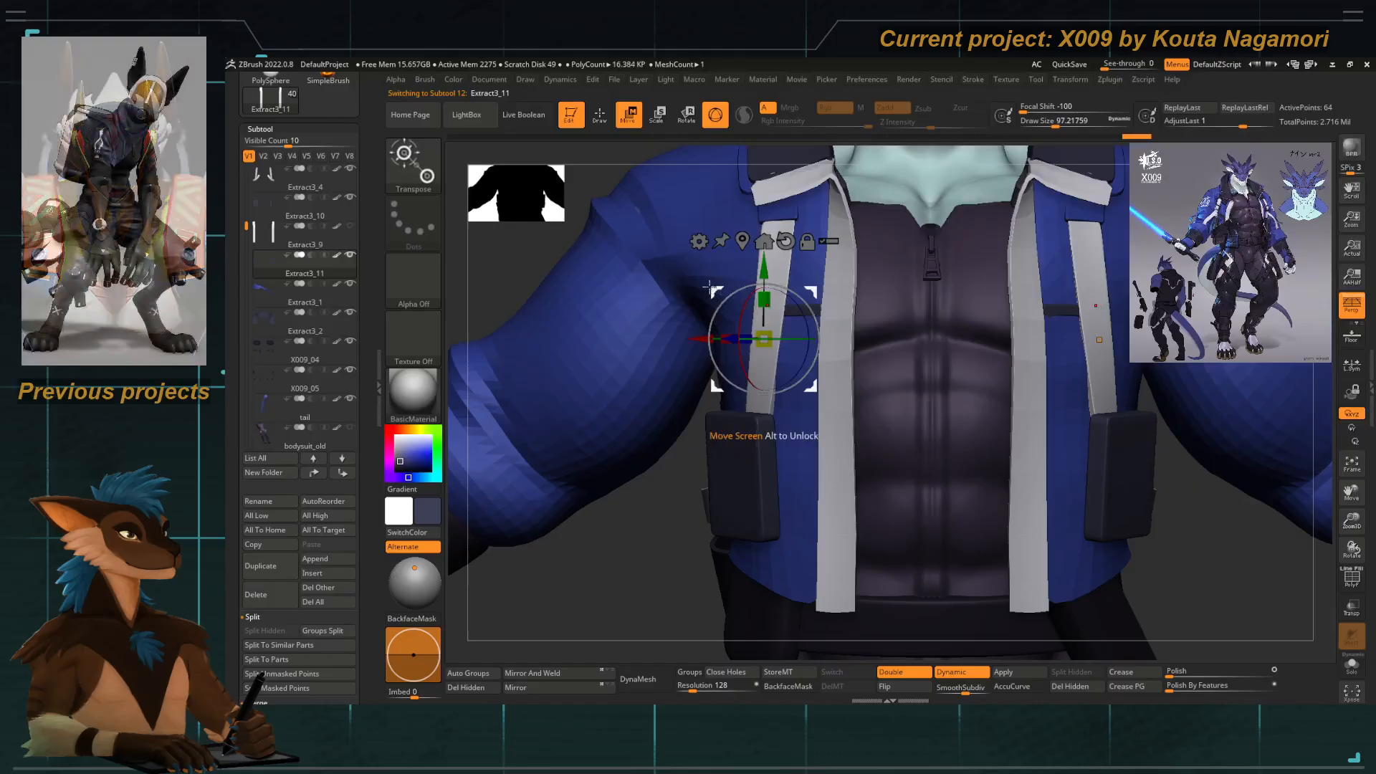
left_click_drag(709, 287, 681, 279)
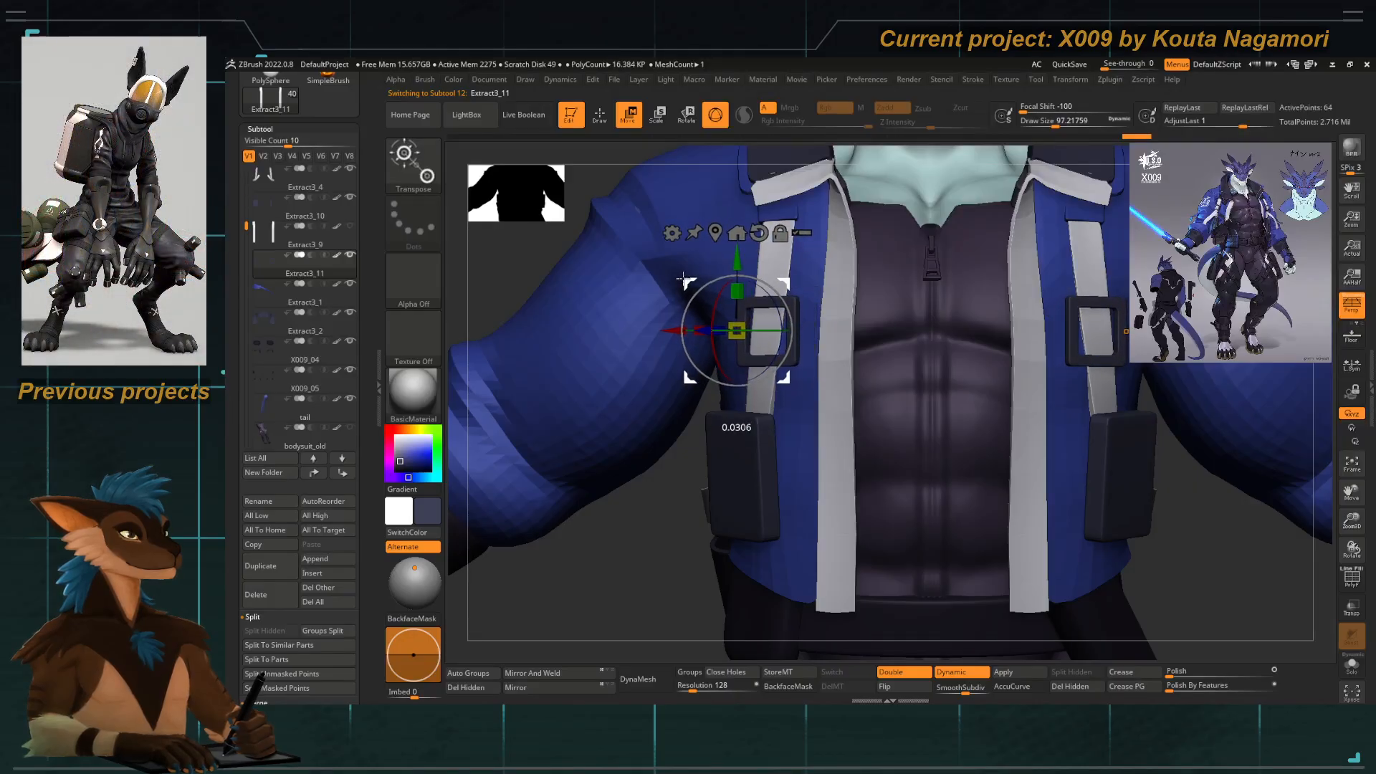
Recentre the gizmo on the buckle frames, then scale and shift them slightly to fit around the straps.
left_click_drag(627, 584, 679, 302)
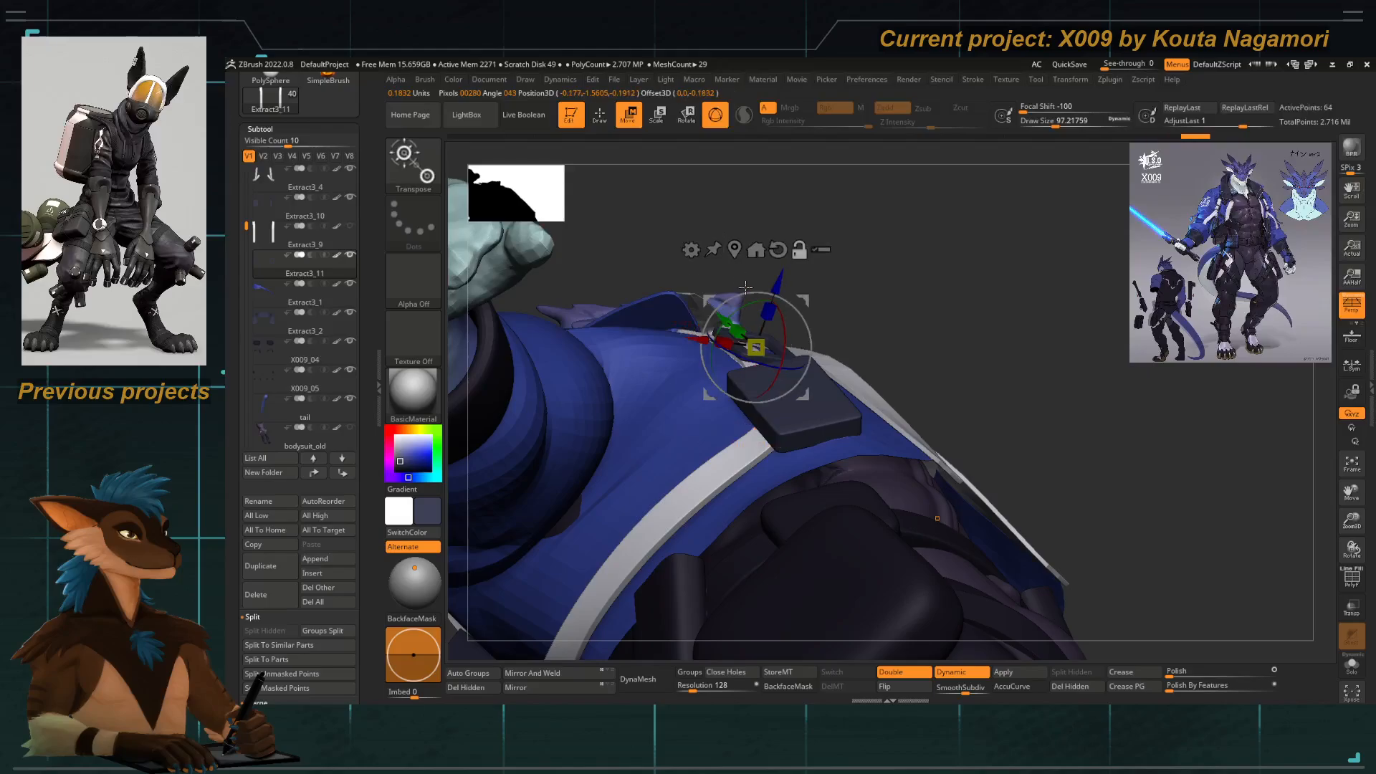
left_click_drag(645, 276, 737, 347)
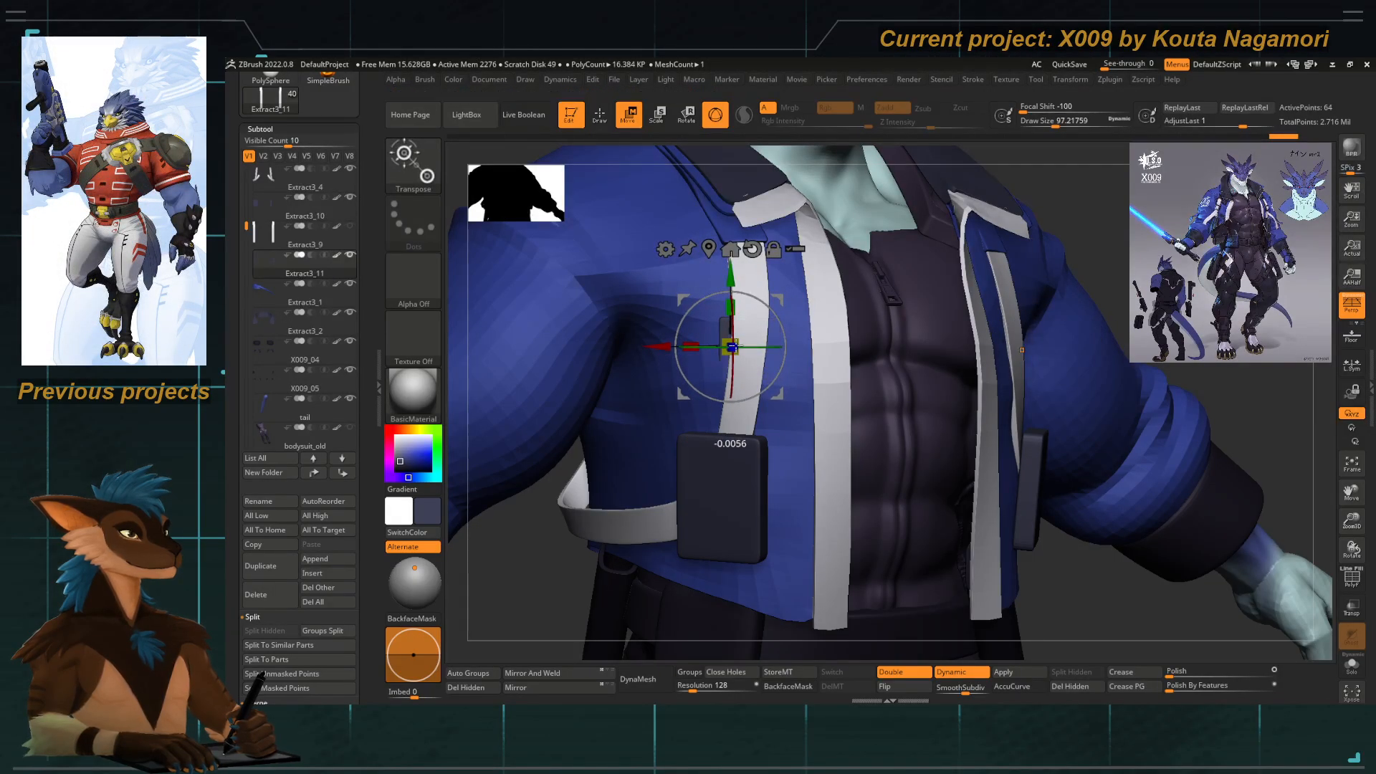
left_click_drag(547, 620, 653, 482)
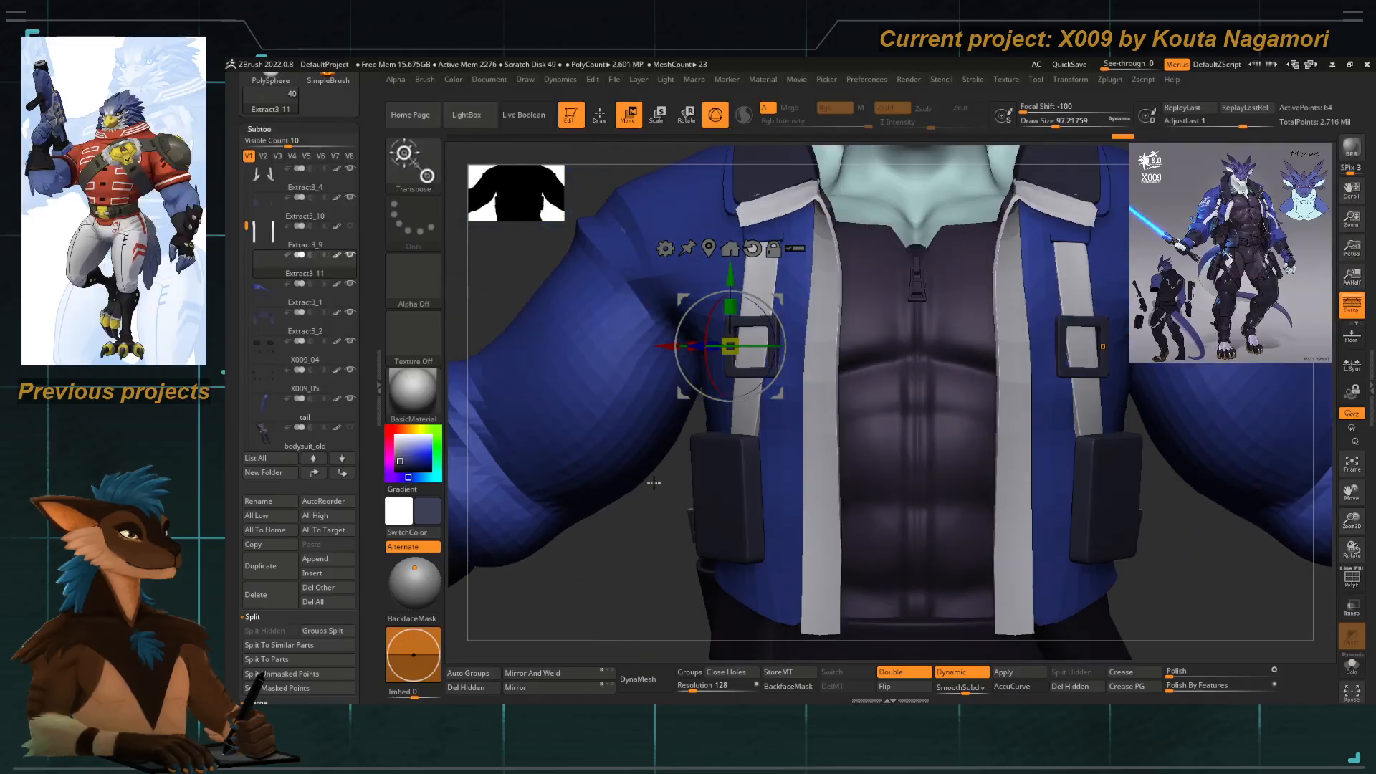
left_click(709, 251)
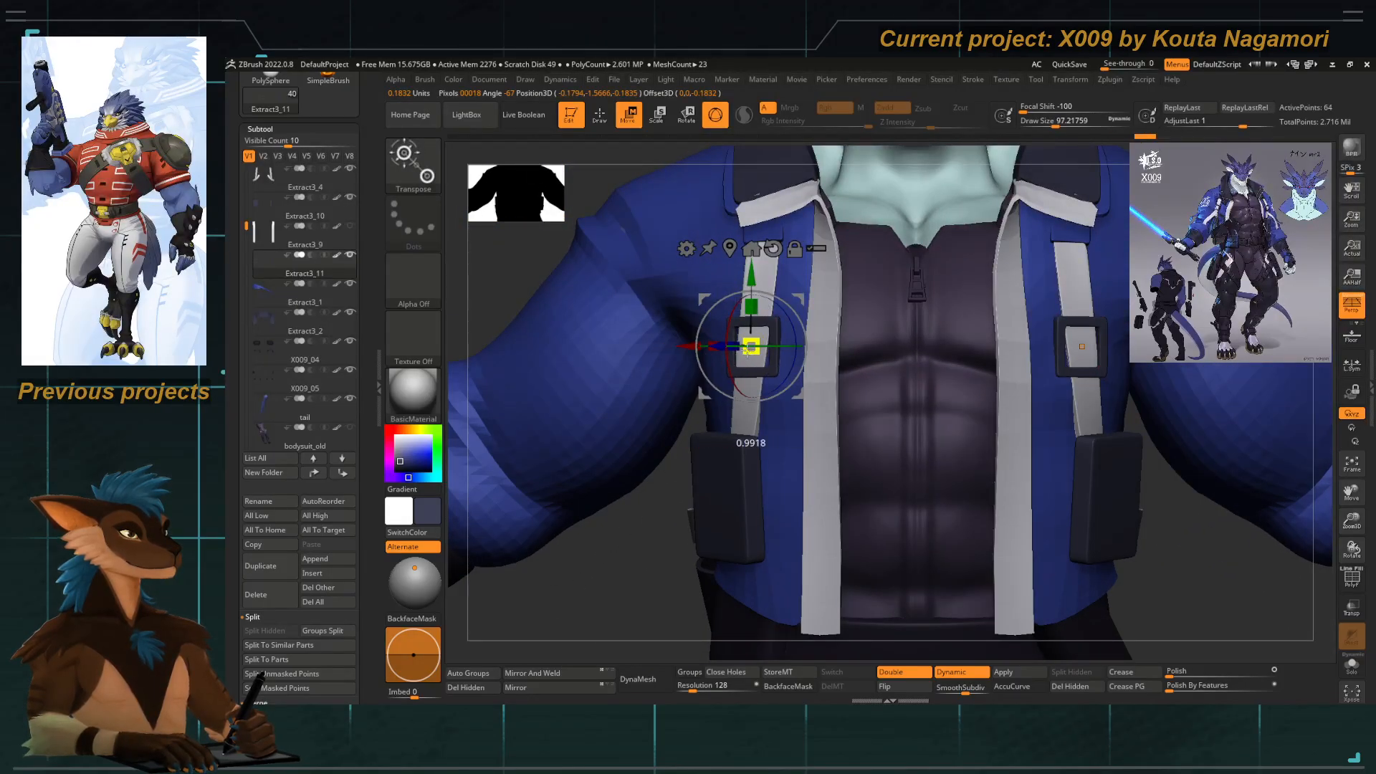
mouse_move(697, 354)
left_mouse_down()
mouse_move(674, 346)
mouse_move(697, 346)
left_mouse_up()
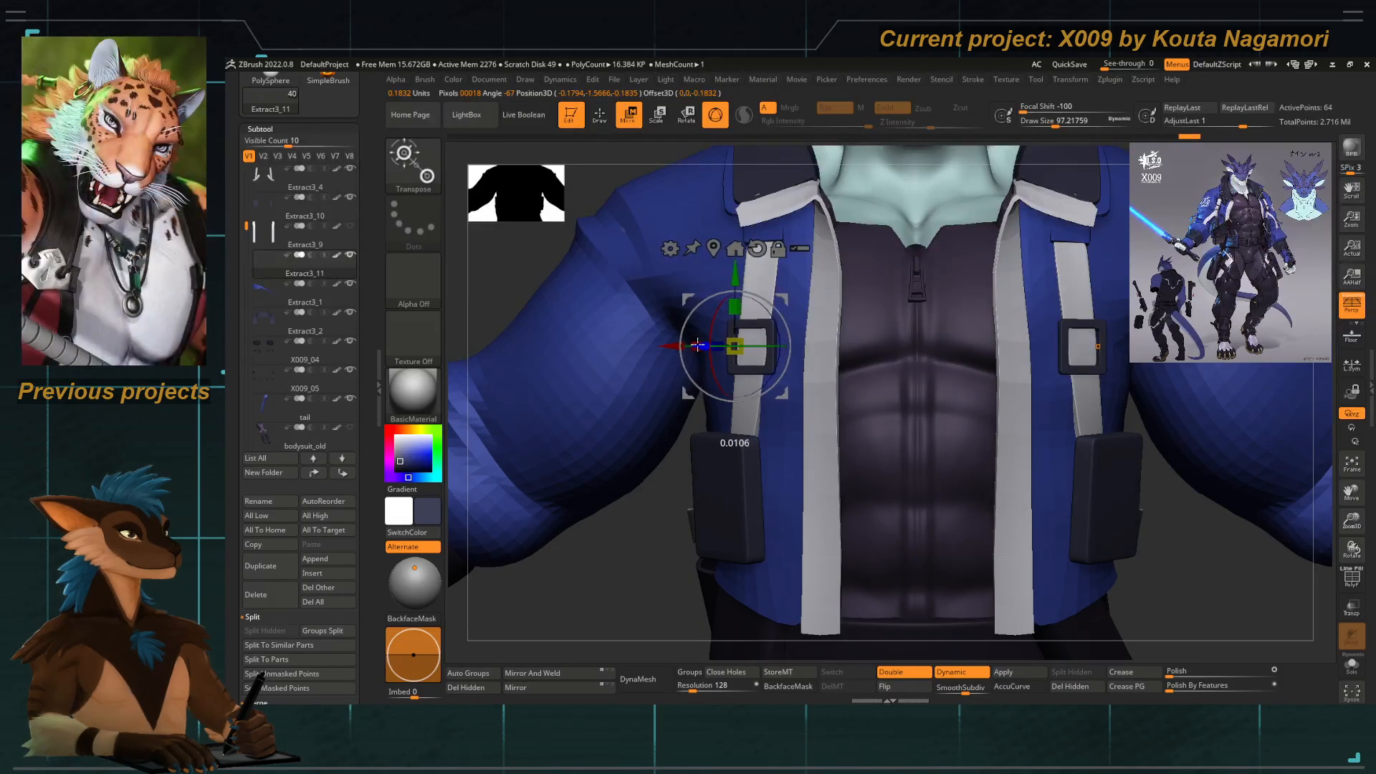
right_click_drag(738, 363, 664, 423)
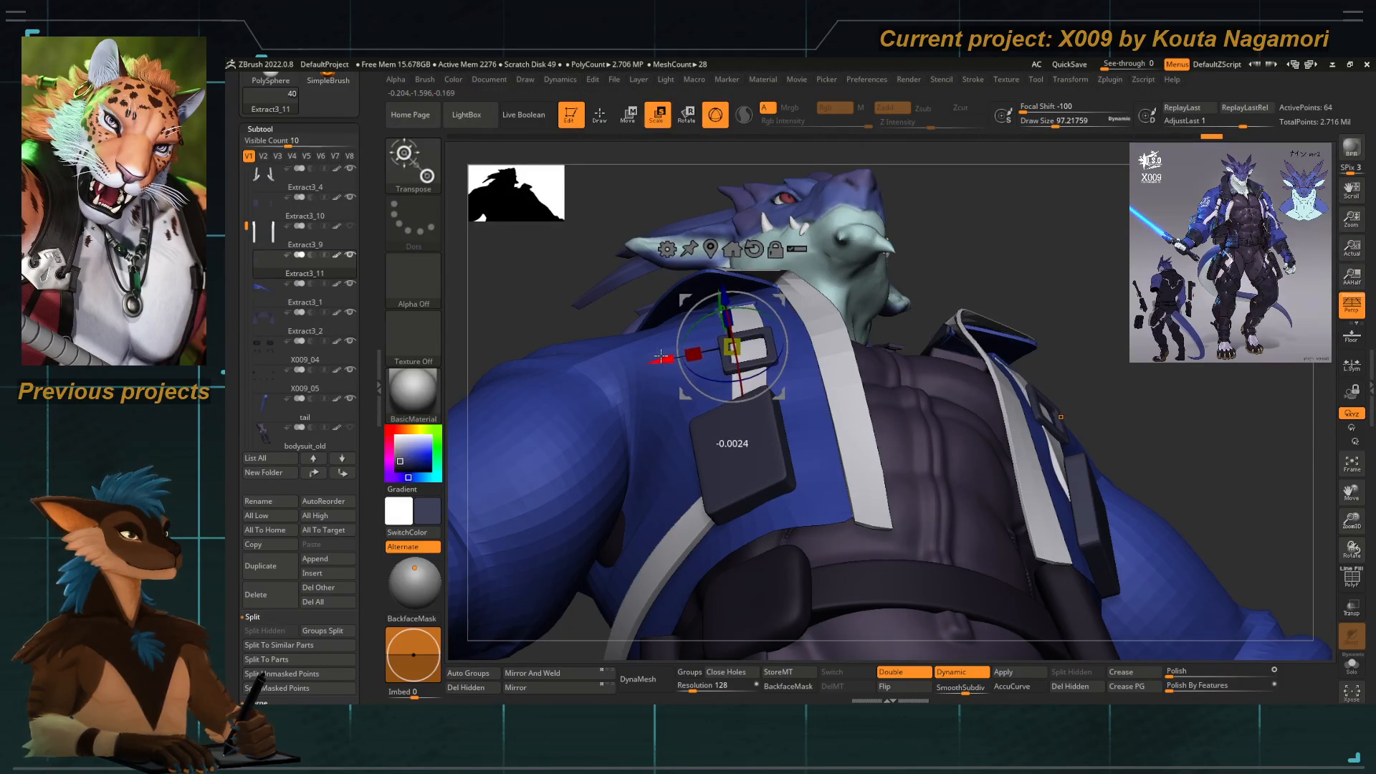
Rotate the buckle frames by about 8 degrees so they follow the slope of the chest.
key("q")
mouse_move(540, 278)
left_mouse_down()
mouse_move(532, 292)
mouse_move(594, 310)
left_mouse_up()
key("w")
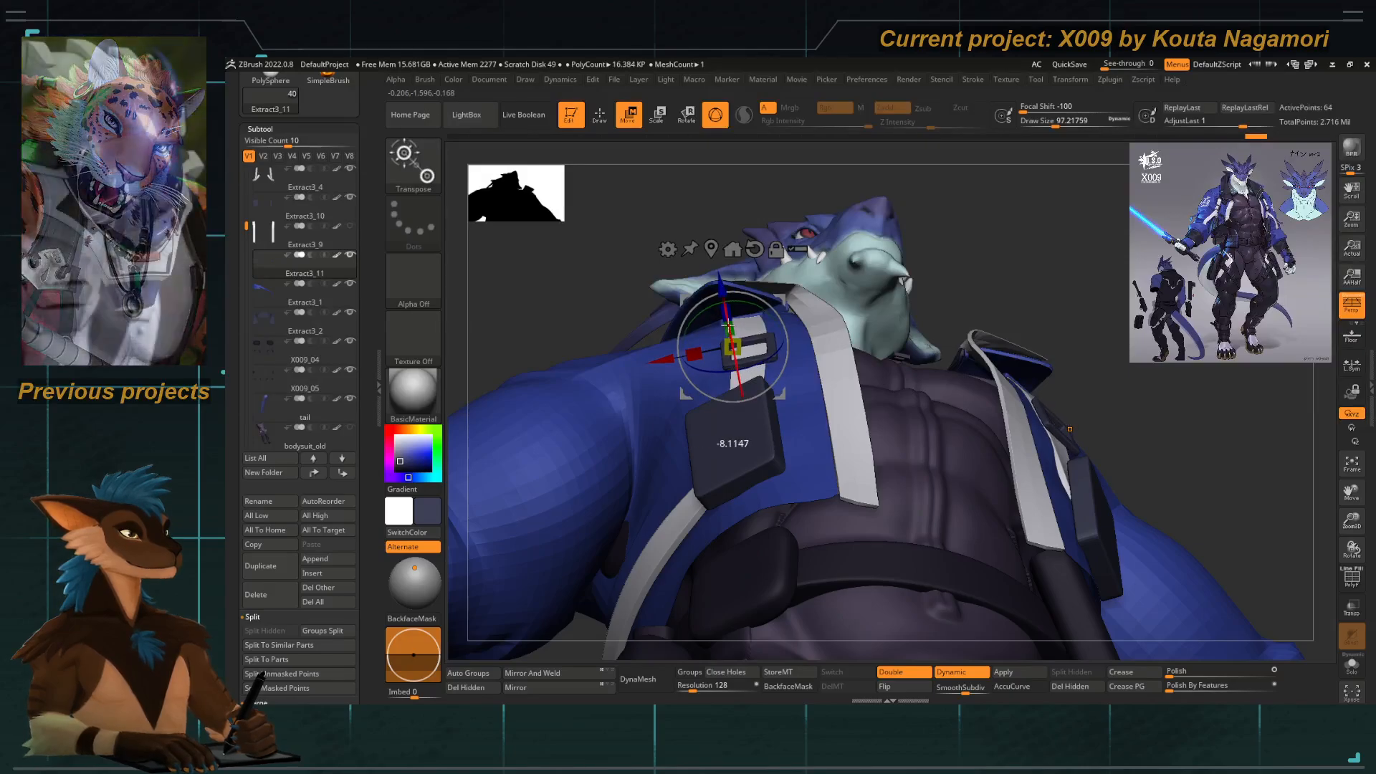
key("q")
mouse_move(609, 307)
left_mouse_down()
mouse_move(577, 324)
mouse_move(580, 299)
mouse_move(636, 560)
mouse_move(438, 327)
left_mouse_up()
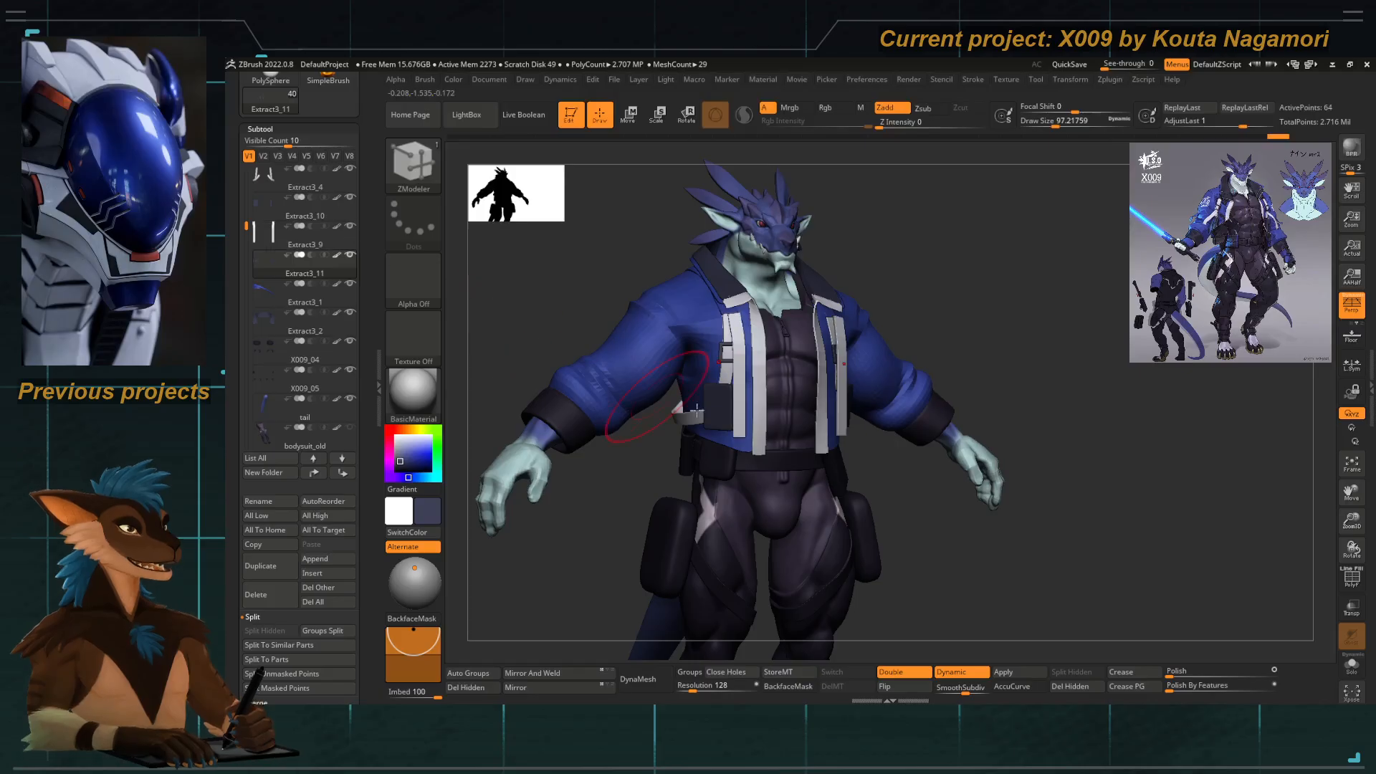
Select the straight outer straps Extract3_9, reset the gizmo on them and tilt them slightly along the jacket front.
mouse_move(711, 394)
right_mouse_down("ctrl")
mouse_move(645, 501)
mouse_move(706, 492)
right_mouse_up("ctrl")
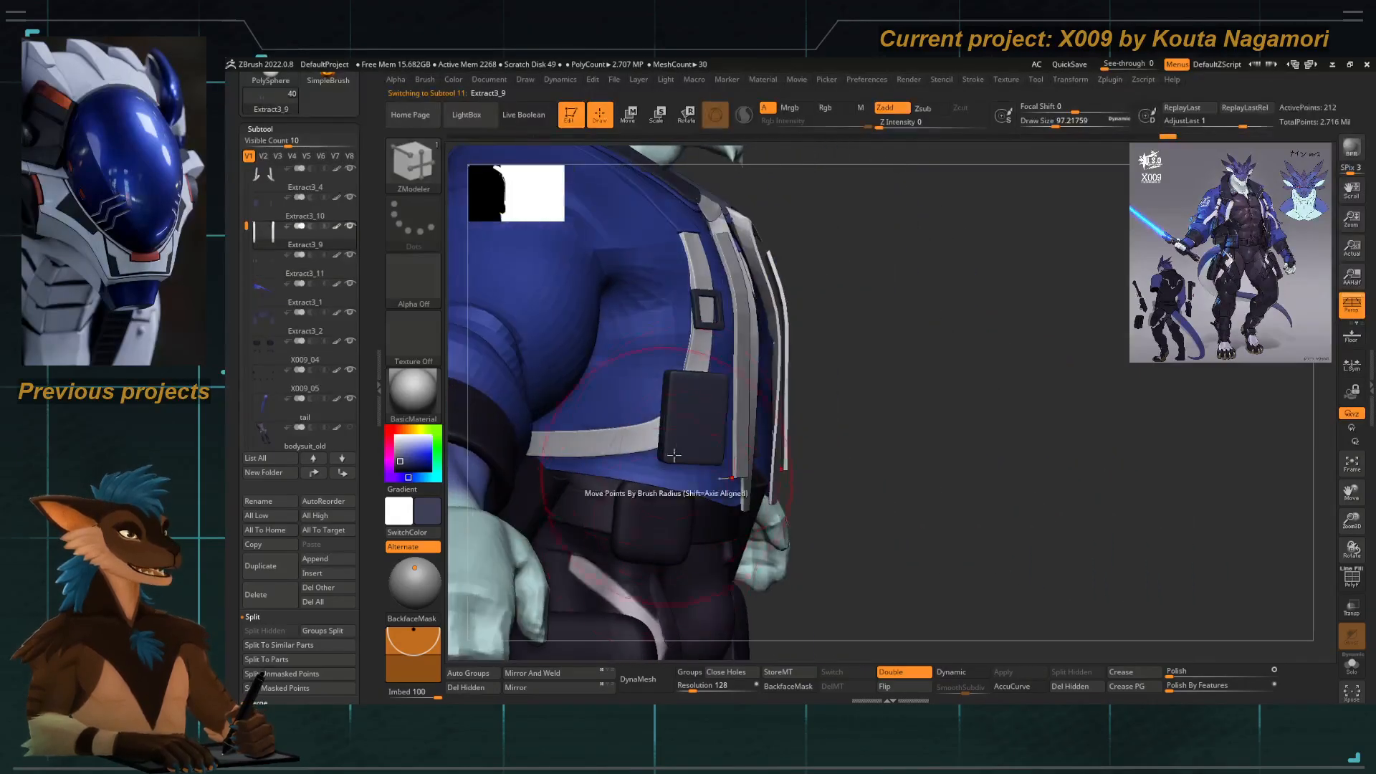
right_click_drag(731, 437, 752, 392, "ctrl")
right_click_drag(853, 339, 706, 368, "shift")
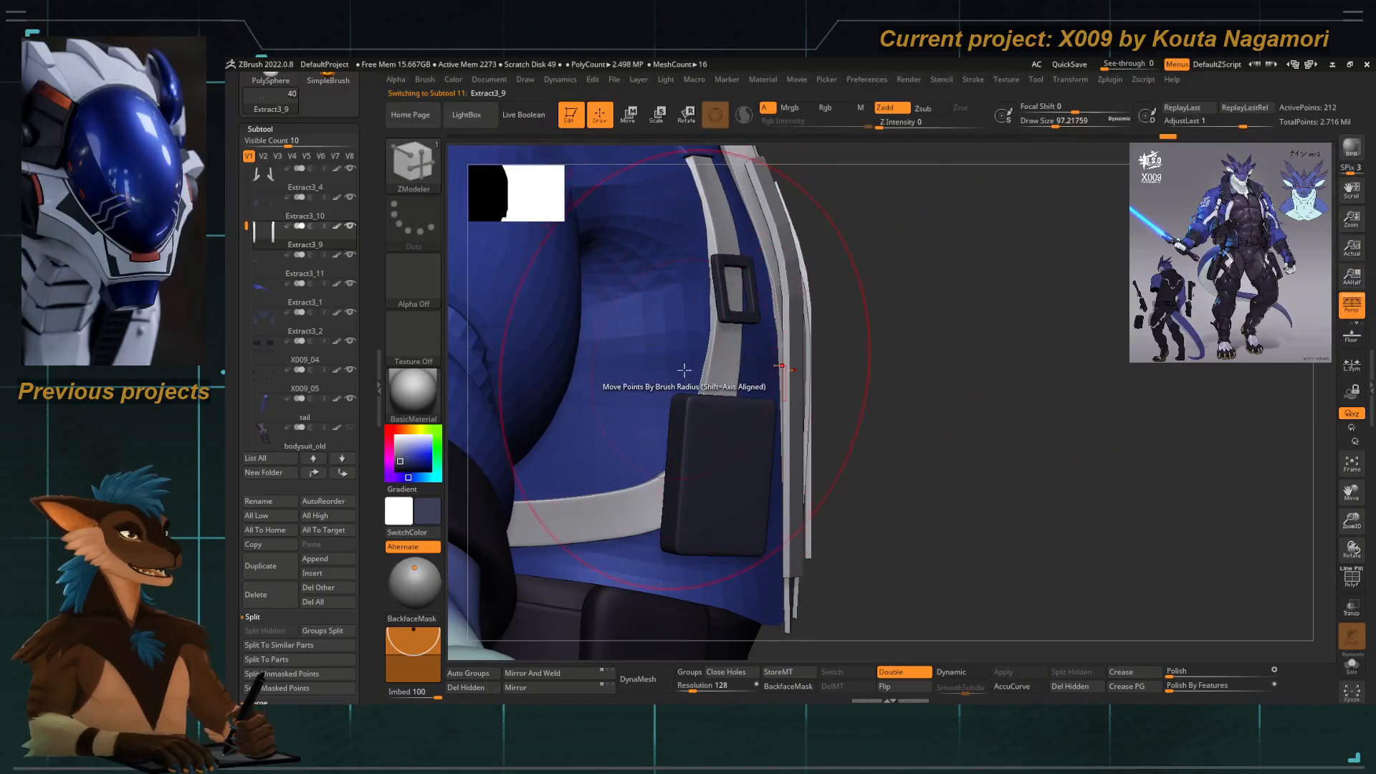
key("w")
left_click(928, 202)
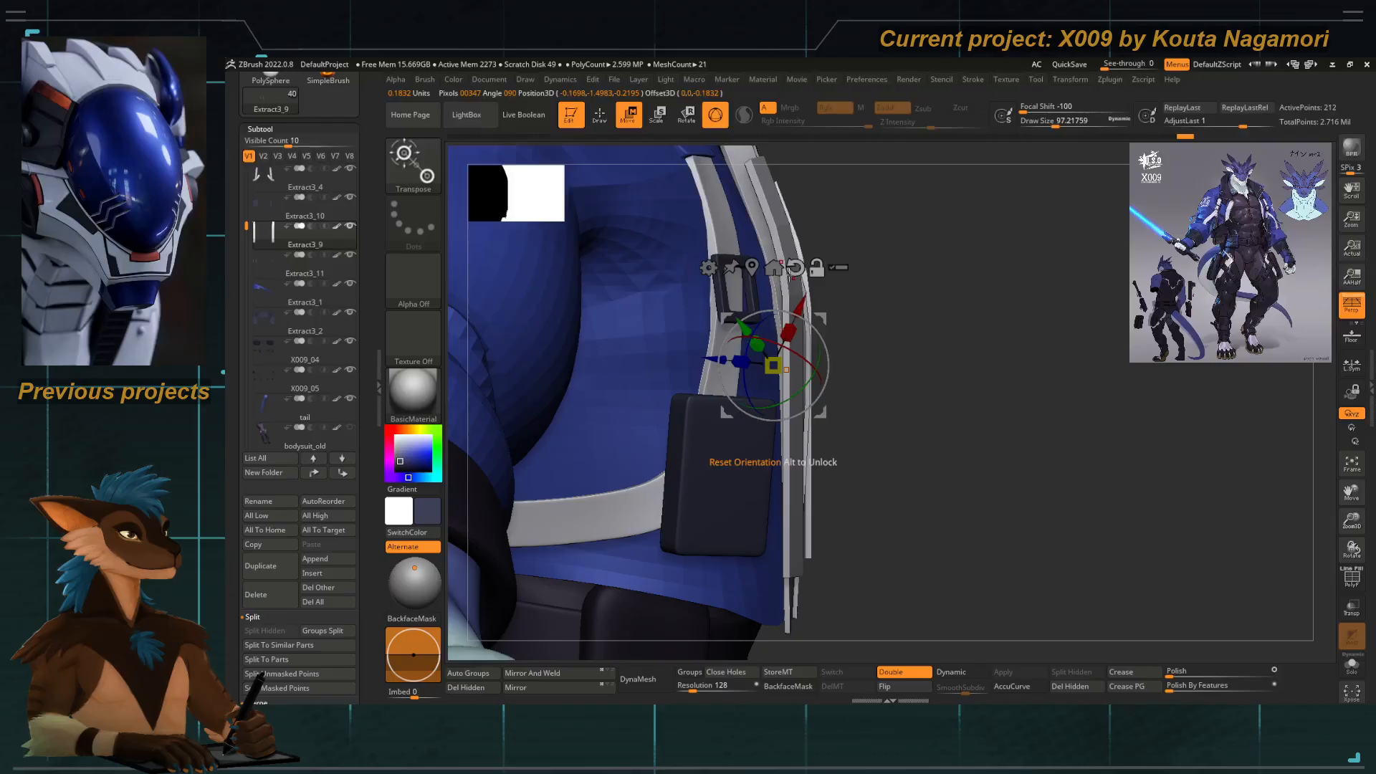
left_click_drag(833, 366, 822, 366)
right_click_drag(731, 458, 830, 445)
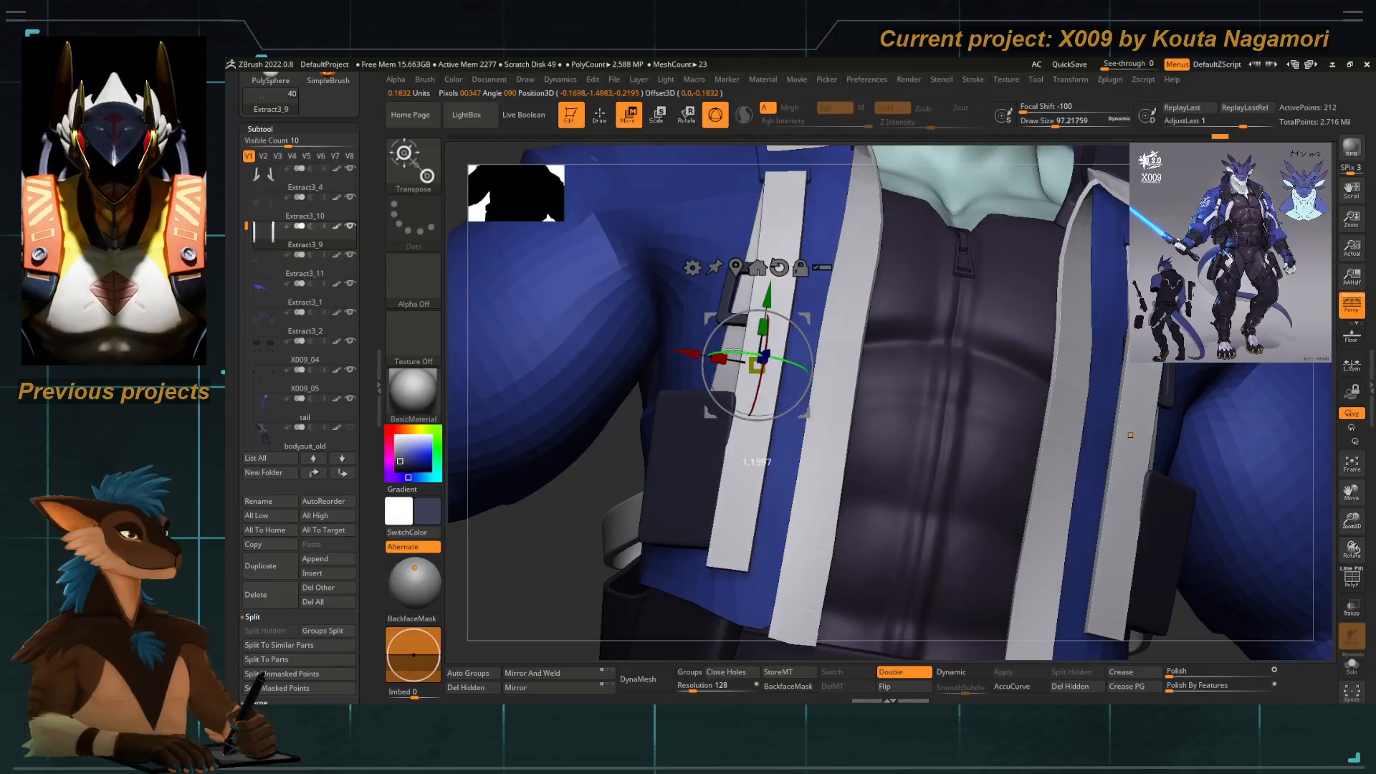
Move the outer straps outward over the side blocks and rotate them by about 16 degrees to match the chest curve.
left_click_drag(732, 350, 708, 345)
left_click_drag(565, 540, 591, 402)
left_click_drag(709, 313, 667, 339)
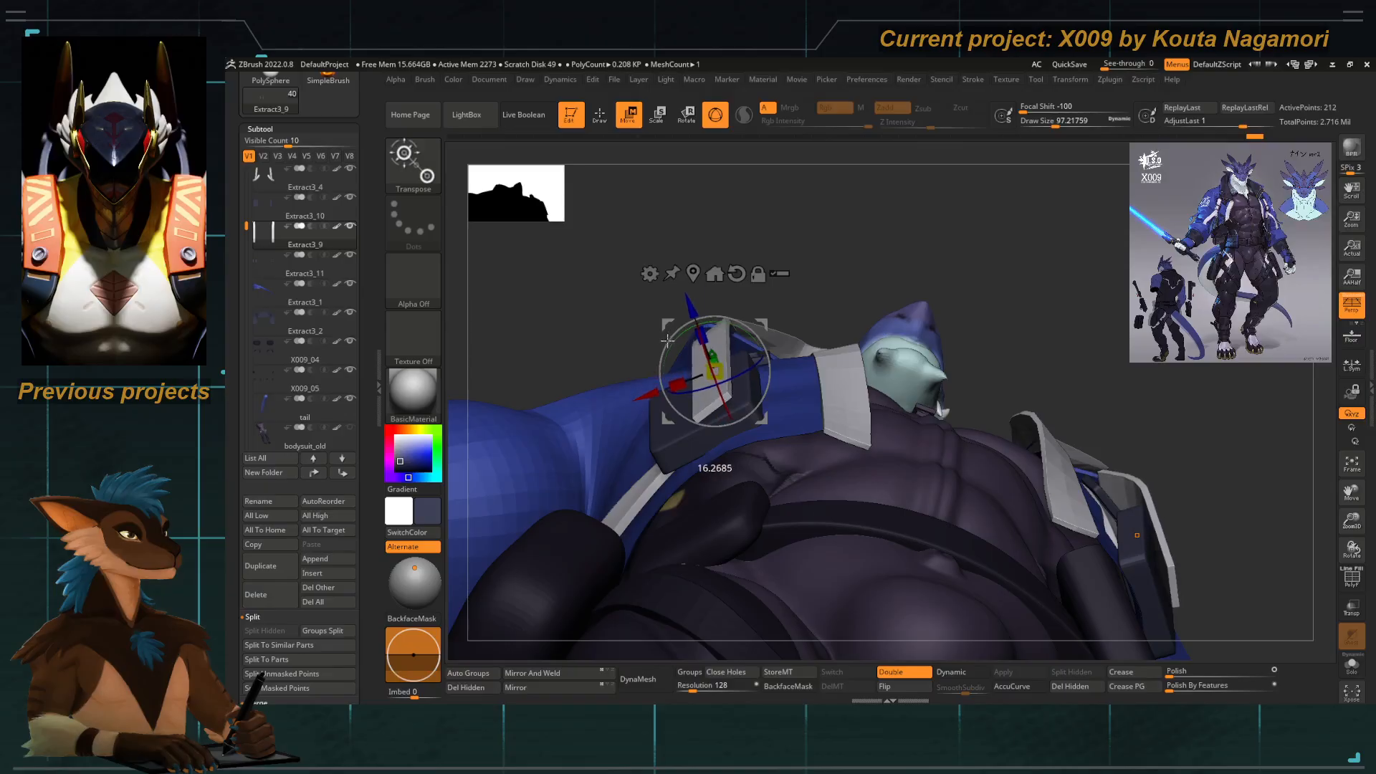
mouse_move(629, 240)
left_mouse_down()
mouse_move(654, 277)
mouse_move(664, 476)
mouse_move(710, 472)
mouse_move(636, 475)
mouse_move(637, 387)
mouse_move(675, 399)
left_mouse_up()
key("q")
left_click_drag(610, 331, 625, 334)
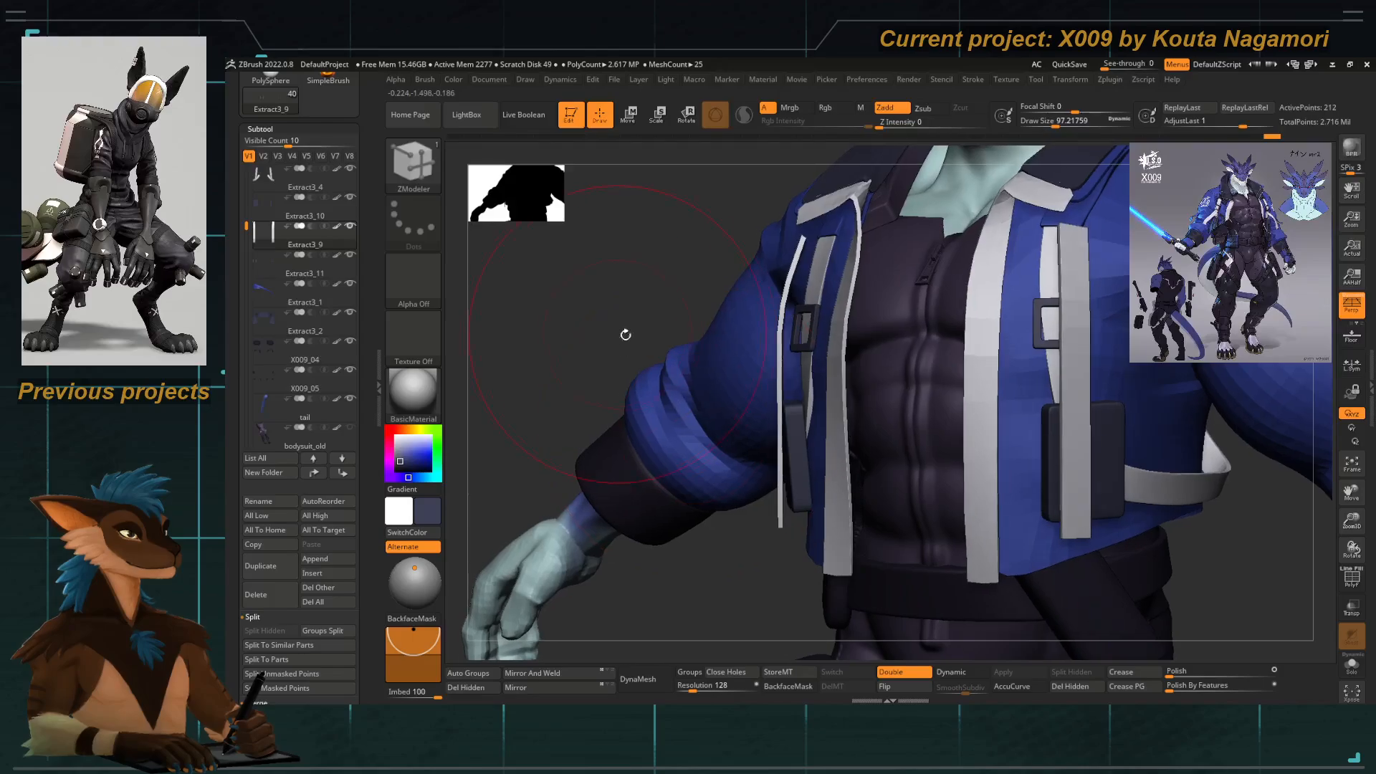
Mask the lower part of the outer straps and centre the gizmo on the unmasked upper section.
mouse_move(666, 249)
left_mouse_down("ctrl")
mouse_move(736, 182)
mouse_move(691, 271)
mouse_move(669, 272)
left_mouse_up("ctrl")
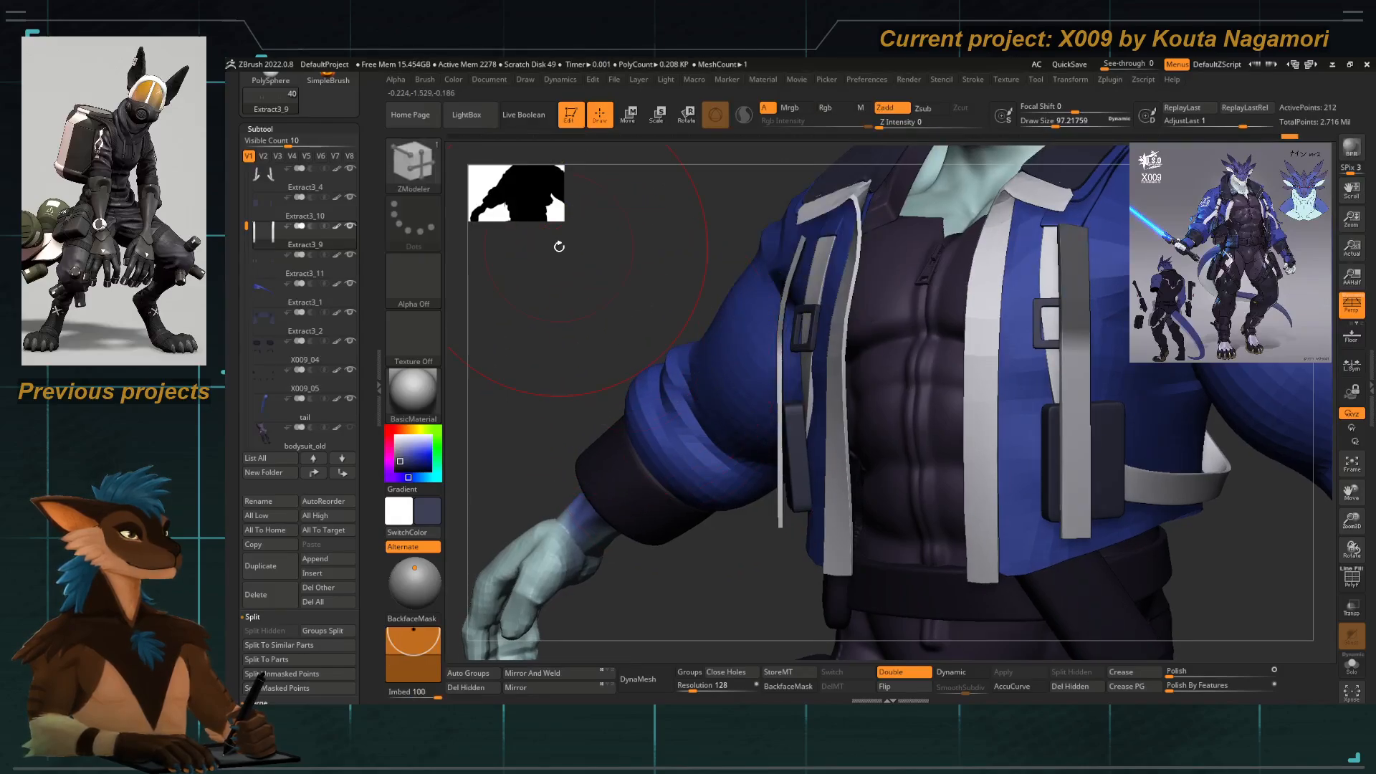
left_click(559, 247, "ctrl")
key("w")
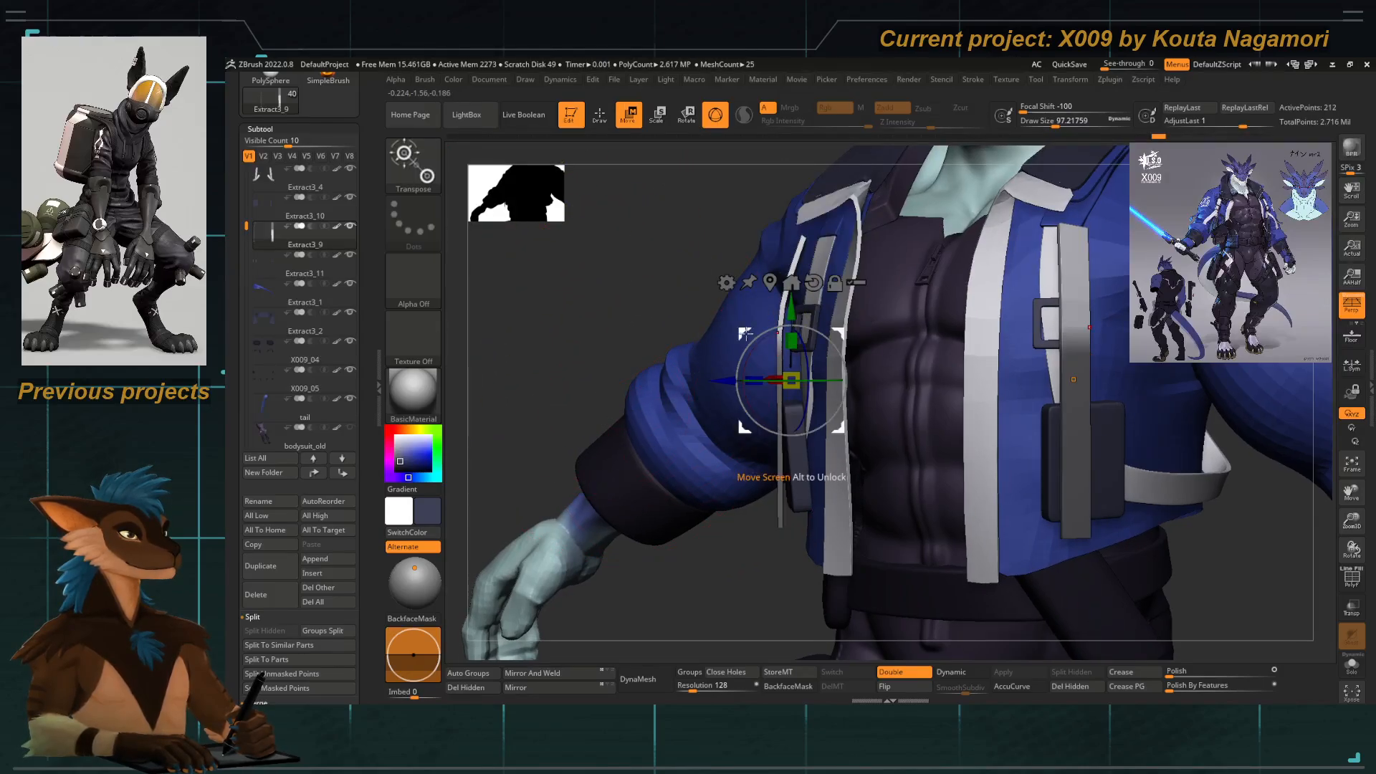
left_click(769, 280)
left_click_drag(725, 285, 739, 285)
left_click_drag(656, 247, 674, 284, "alt")
left_click_drag(592, 234, 654, 246)
left_click_drag(791, 385, 792, 333, "alt")
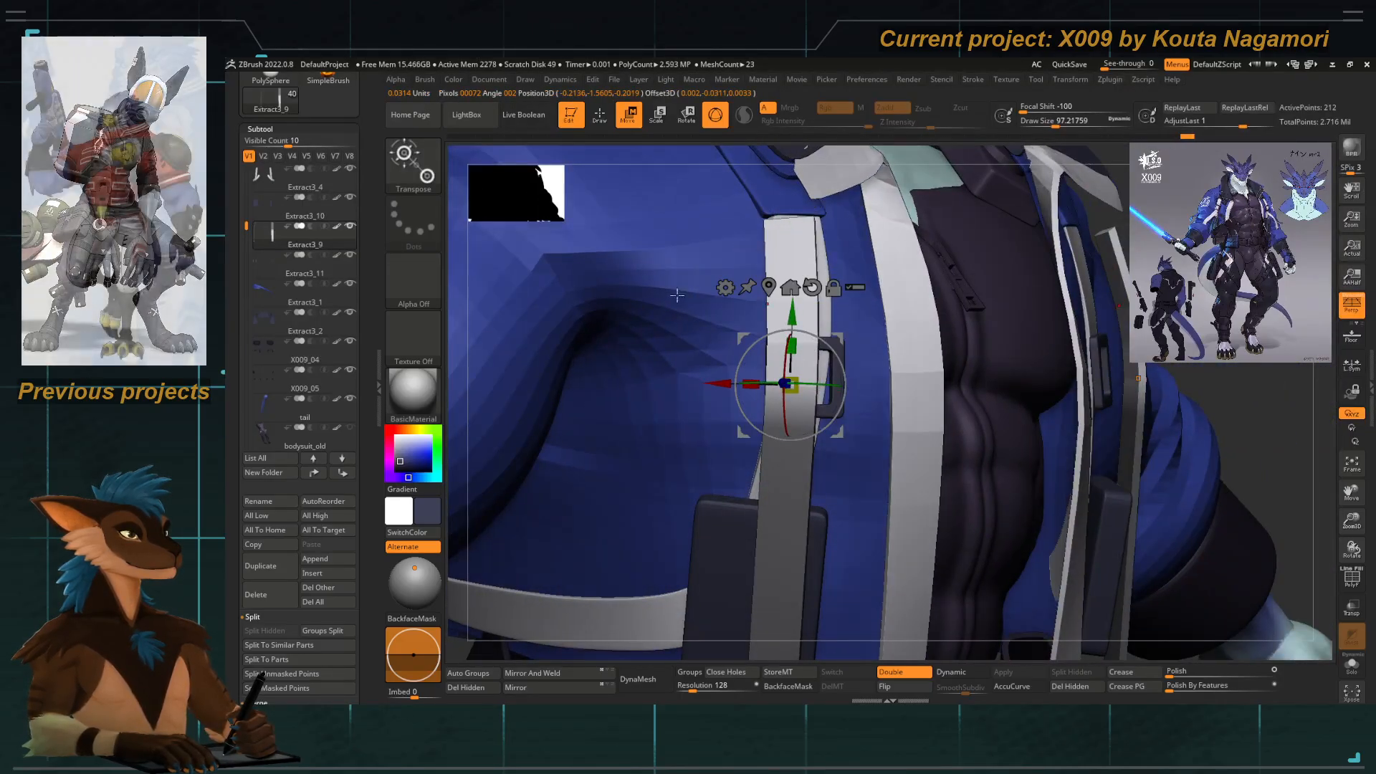
Move the unmasked upper strap section inward into the buckle frame and rotate it by about 18 degrees.
left_click_drag(453, 337, 403, 331)
left_click_drag(724, 376, 773, 381)
left_click_drag(602, 306, 541, 308)
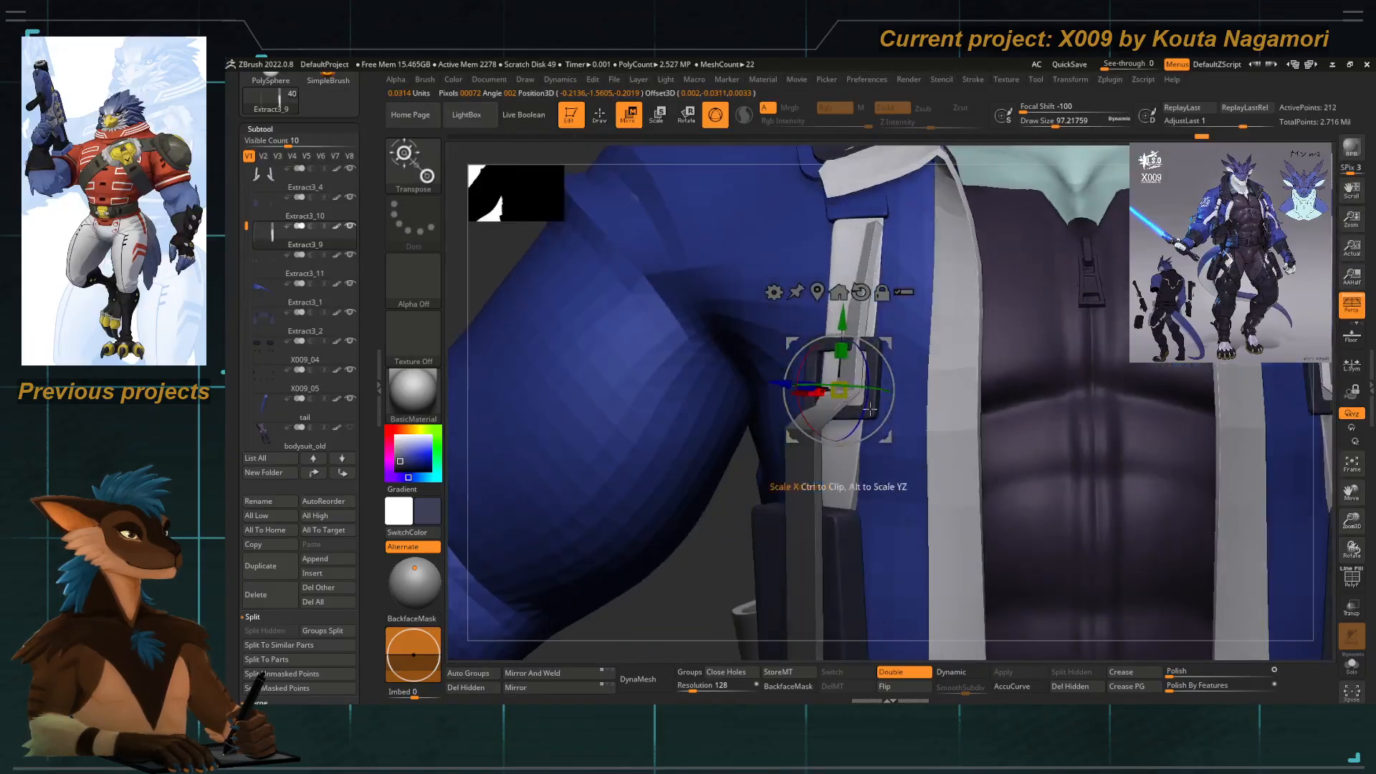
left_click_drag(860, 390, 880, 385)
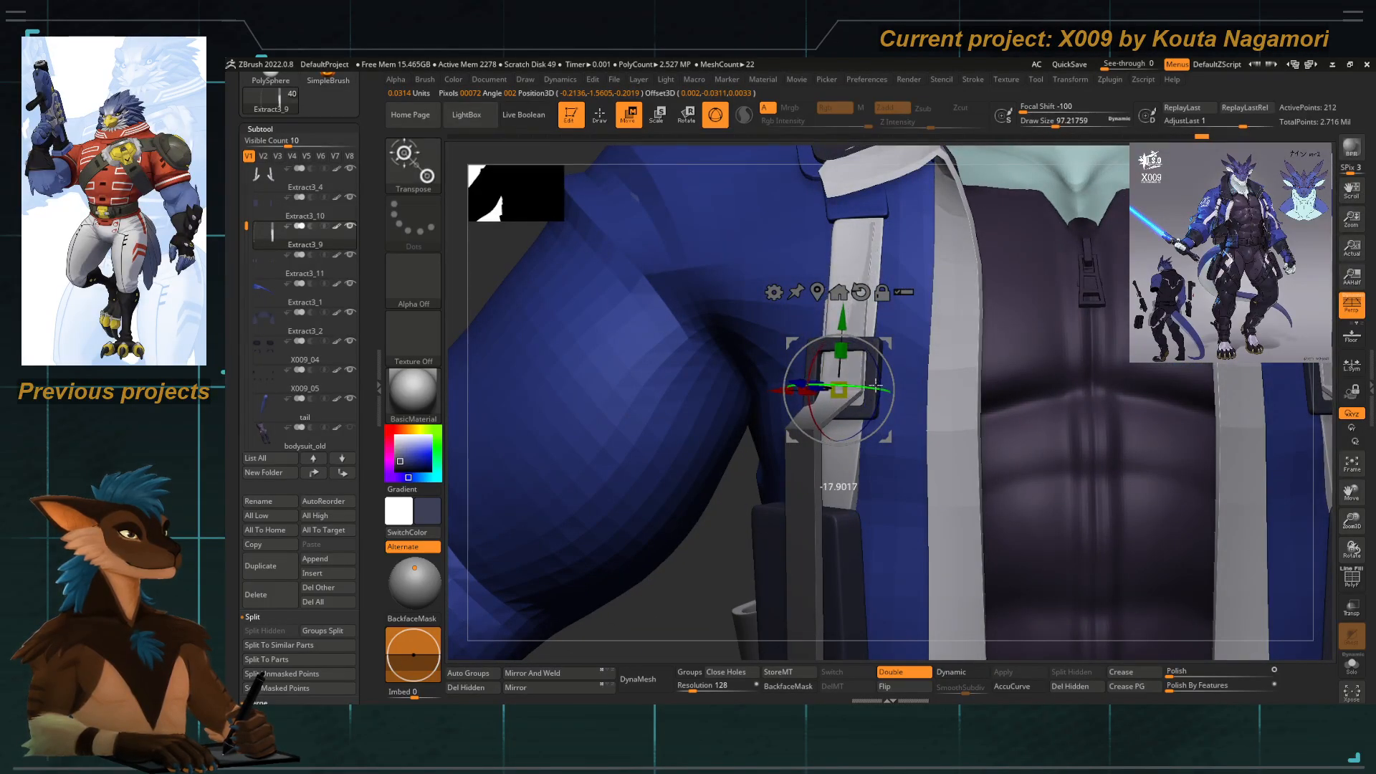
Try smoothing the bend in the outer straps with Polish By Features.
mouse_move(684, 564)
left_mouse_down()
mouse_move(665, 558)
mouse_move(677, 499)
left_mouse_up()
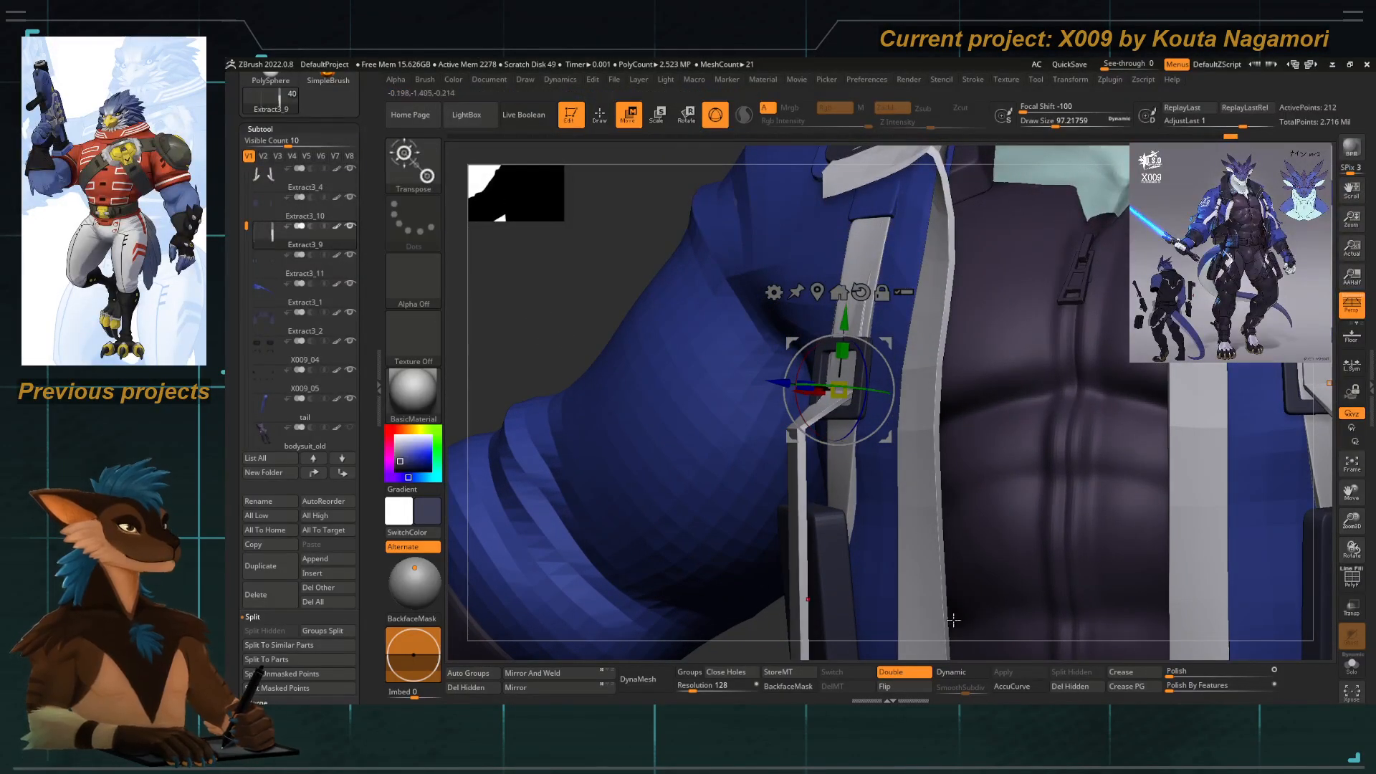
left_click(1174, 692)
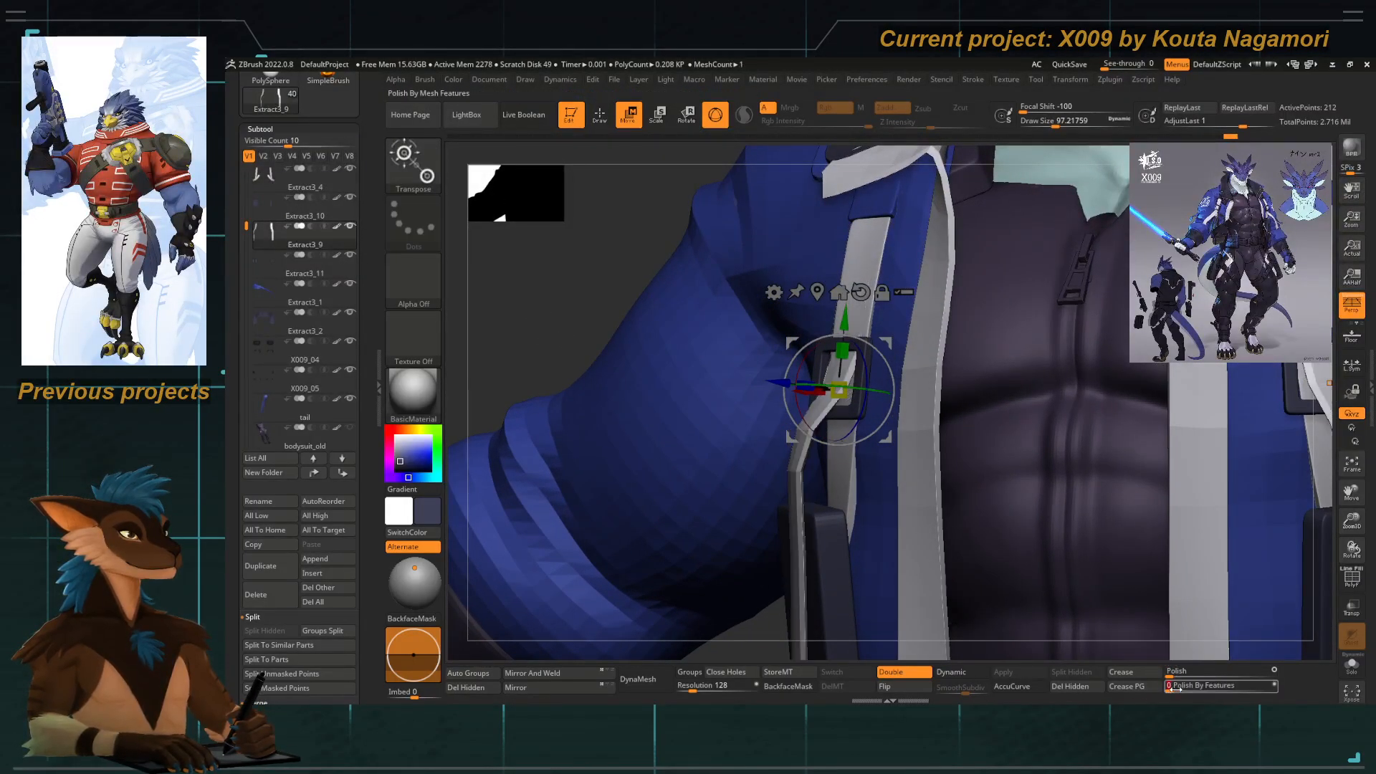
left_click_drag(742, 635, 627, 289, "alt")
right_click_drag(719, 535, 760, 631, "ctrl")
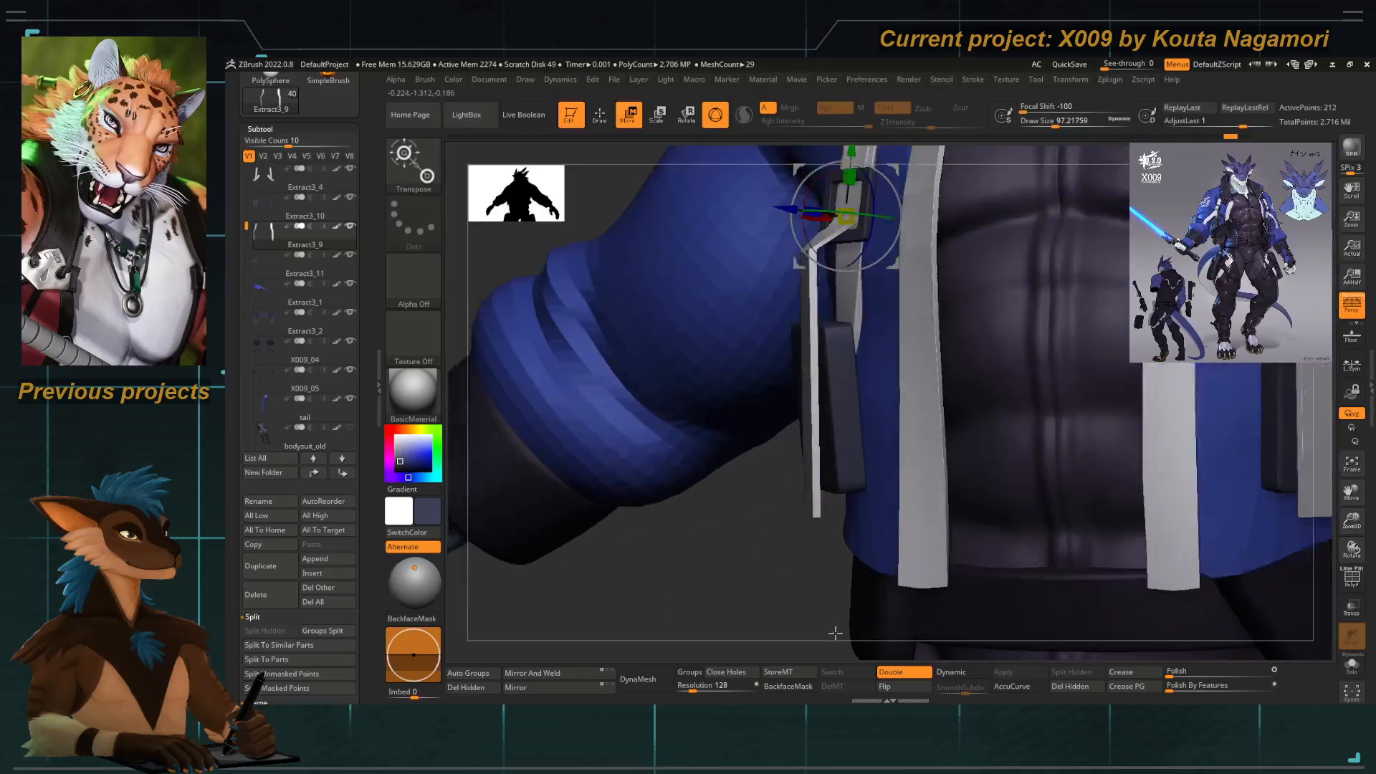
Turn on polyframes for the bent straps and bring the Dynamic Subdiv and Crease geometry settings into view.
right_click_drag(817, 589, 540, 480)
left_click(1351, 577)
scroll(301, 516, "down", 10)
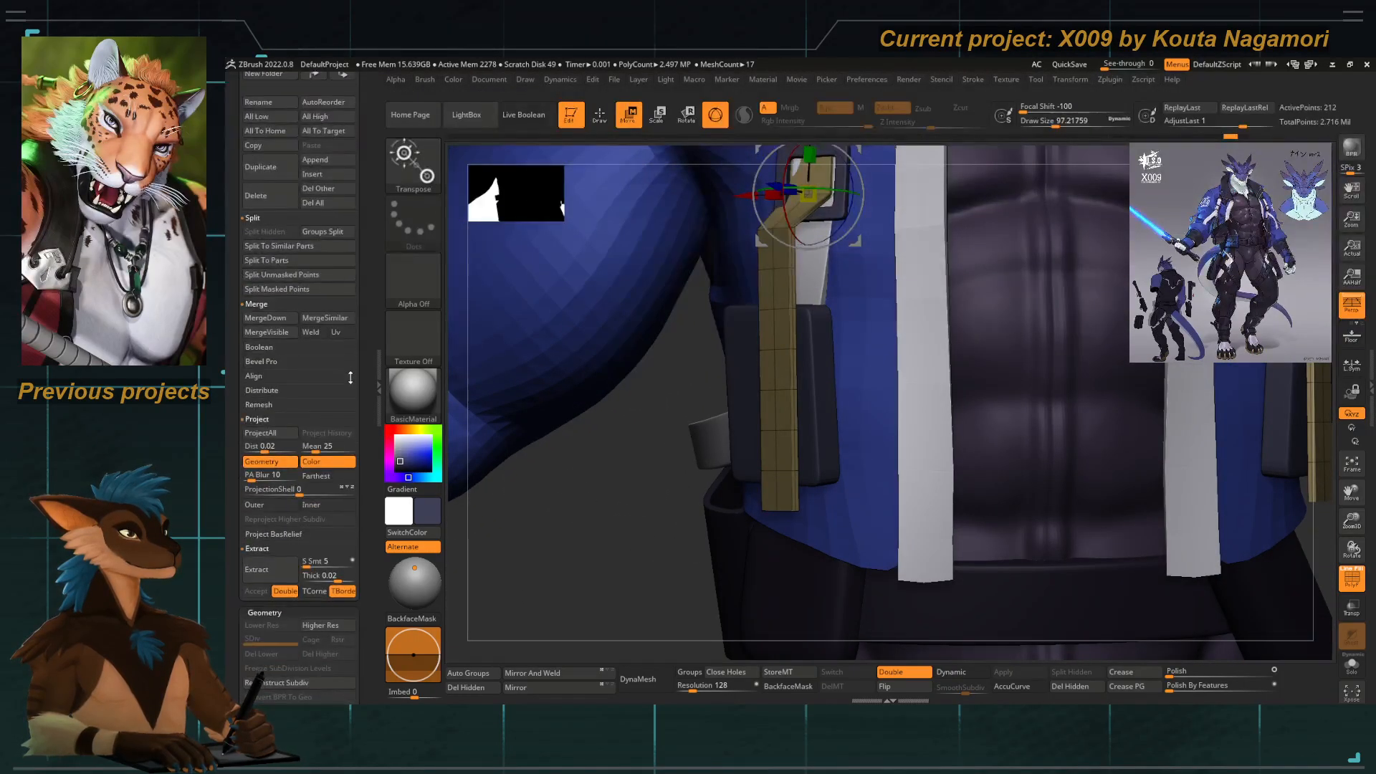
scroll(362, 559, "down", 8)
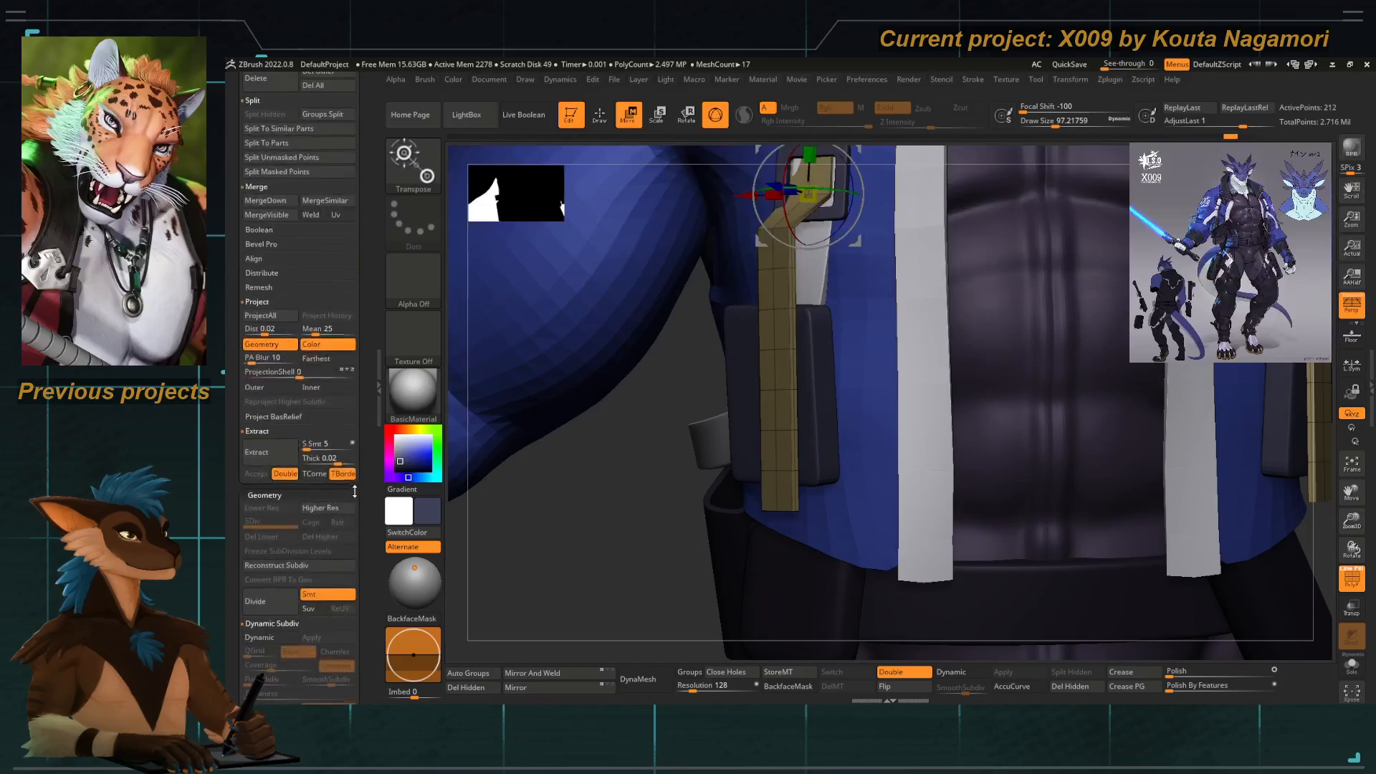
left_click_drag(237, 561, 241, 414)
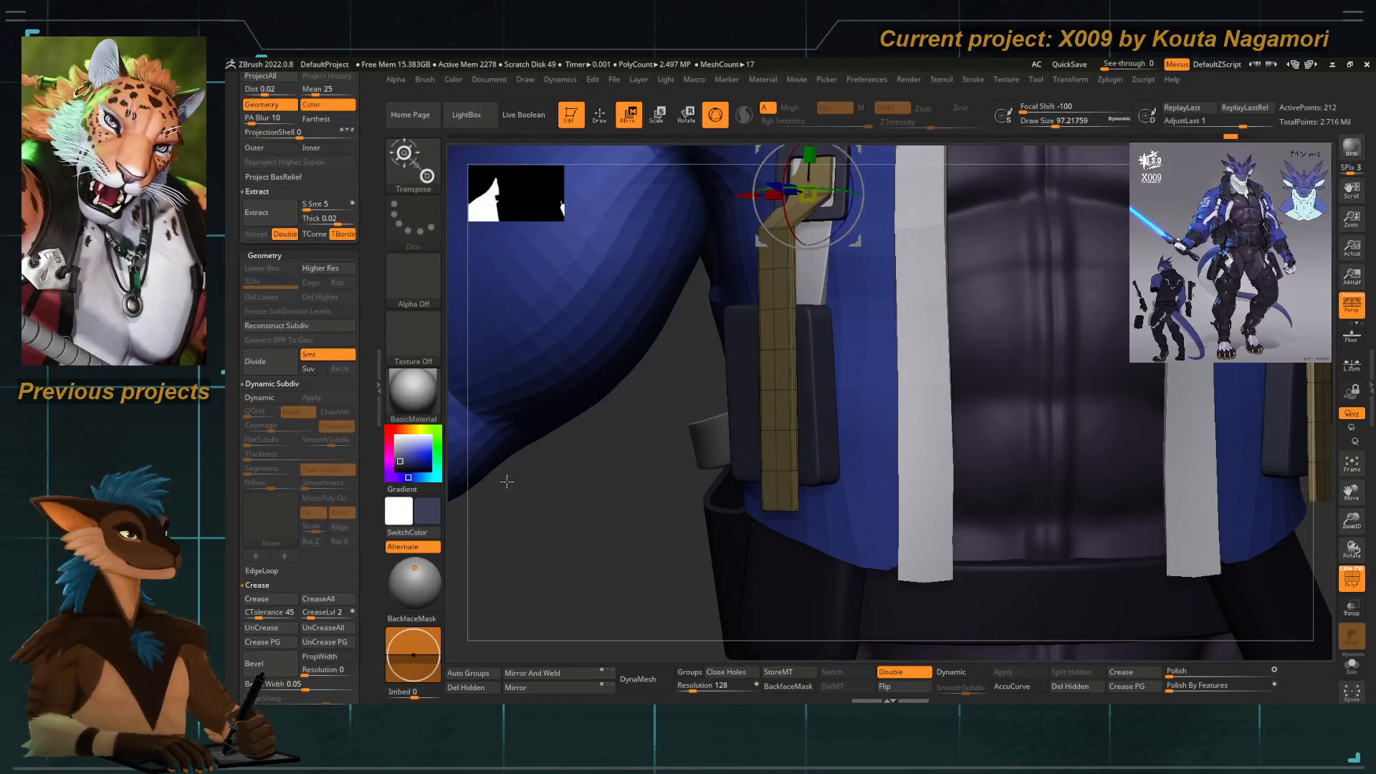
Isolate the bent outer strap in Solo mode and turn on dynamic subdivision.
left_click_drag(682, 304, 598, 493, "alt")
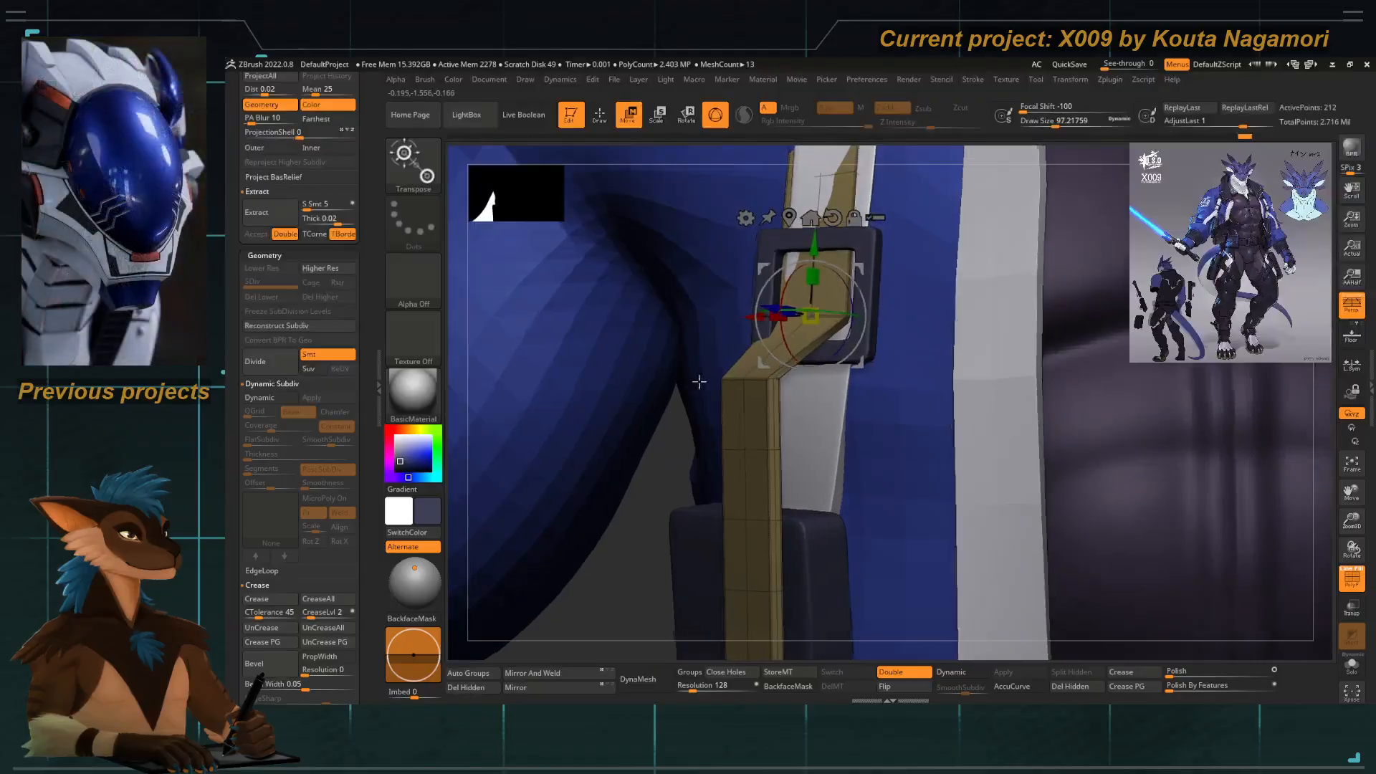
mouse_move(698, 381)
left_mouse_down("alt")
mouse_move(736, 433)
mouse_move(664, 375)
mouse_move(738, 412)
left_mouse_up("alt")
key("q")
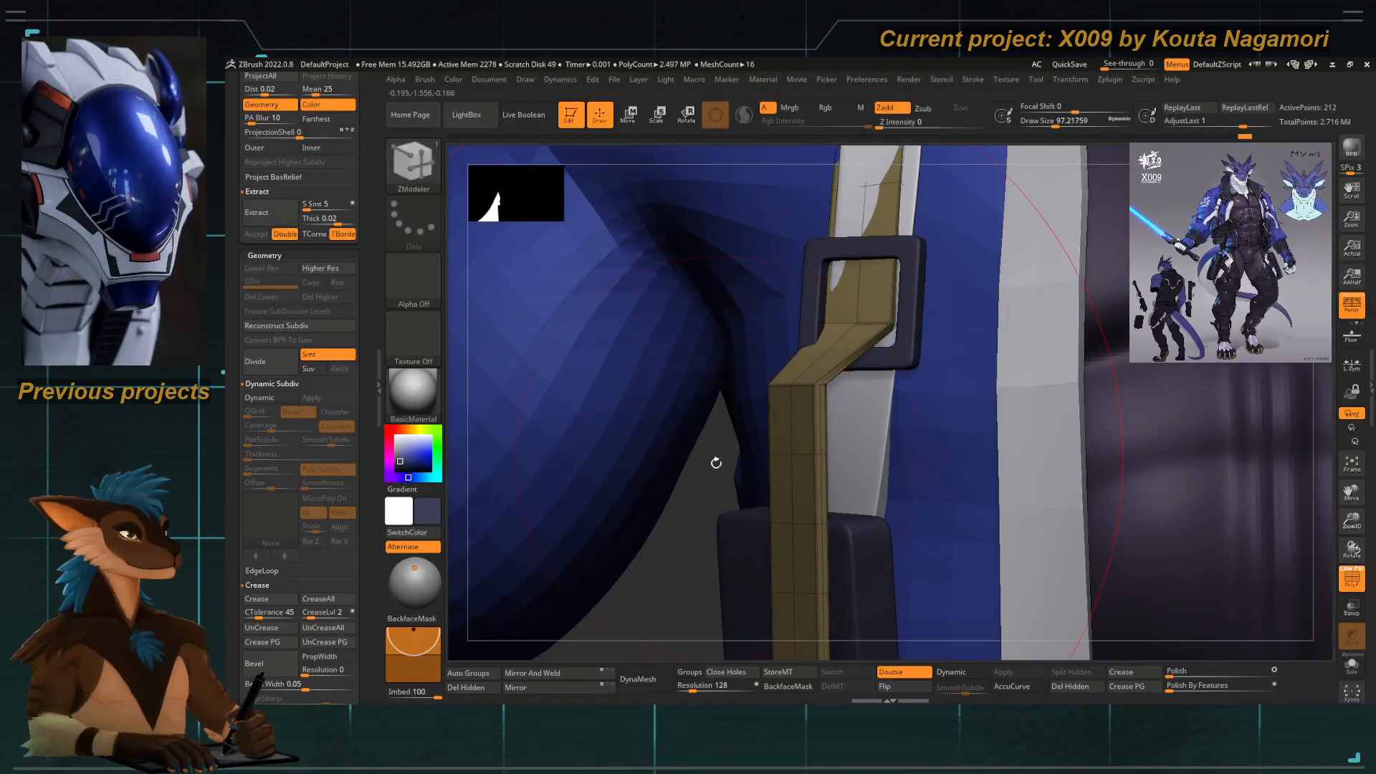
left_click(1347, 669)
key("d")
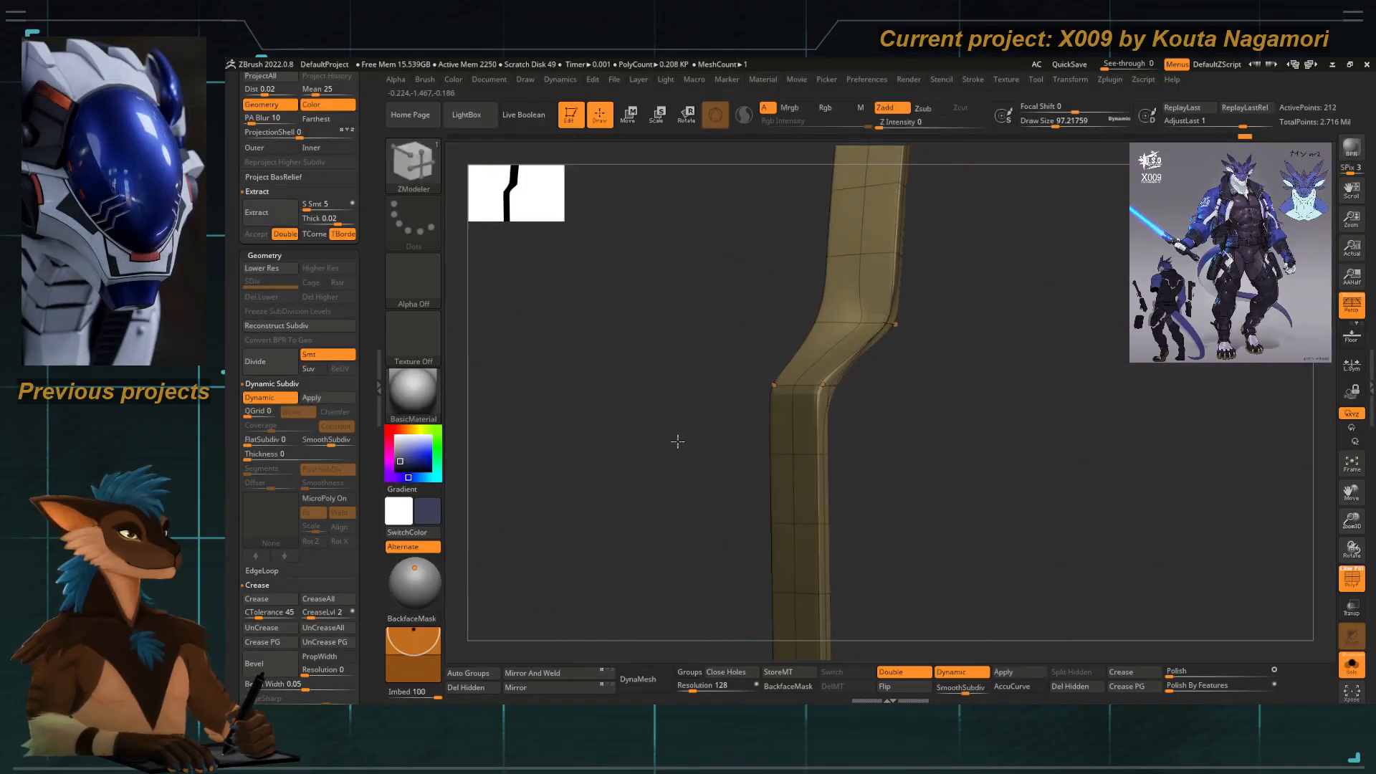
Try deleting the edge loops at the strap's bend with ZModeler, then undo the deletions.
key("b")
key("z")
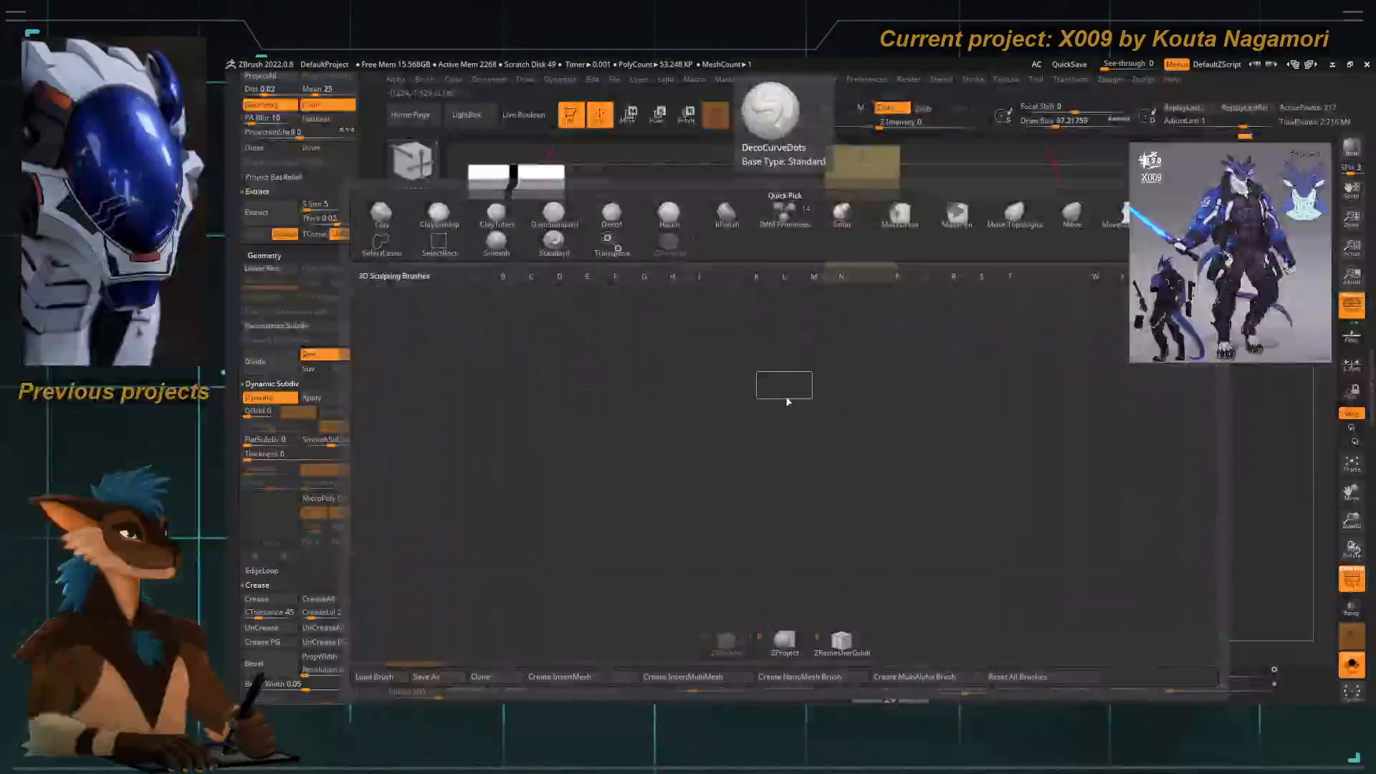
key("m")
left_click(786, 387, "alt")
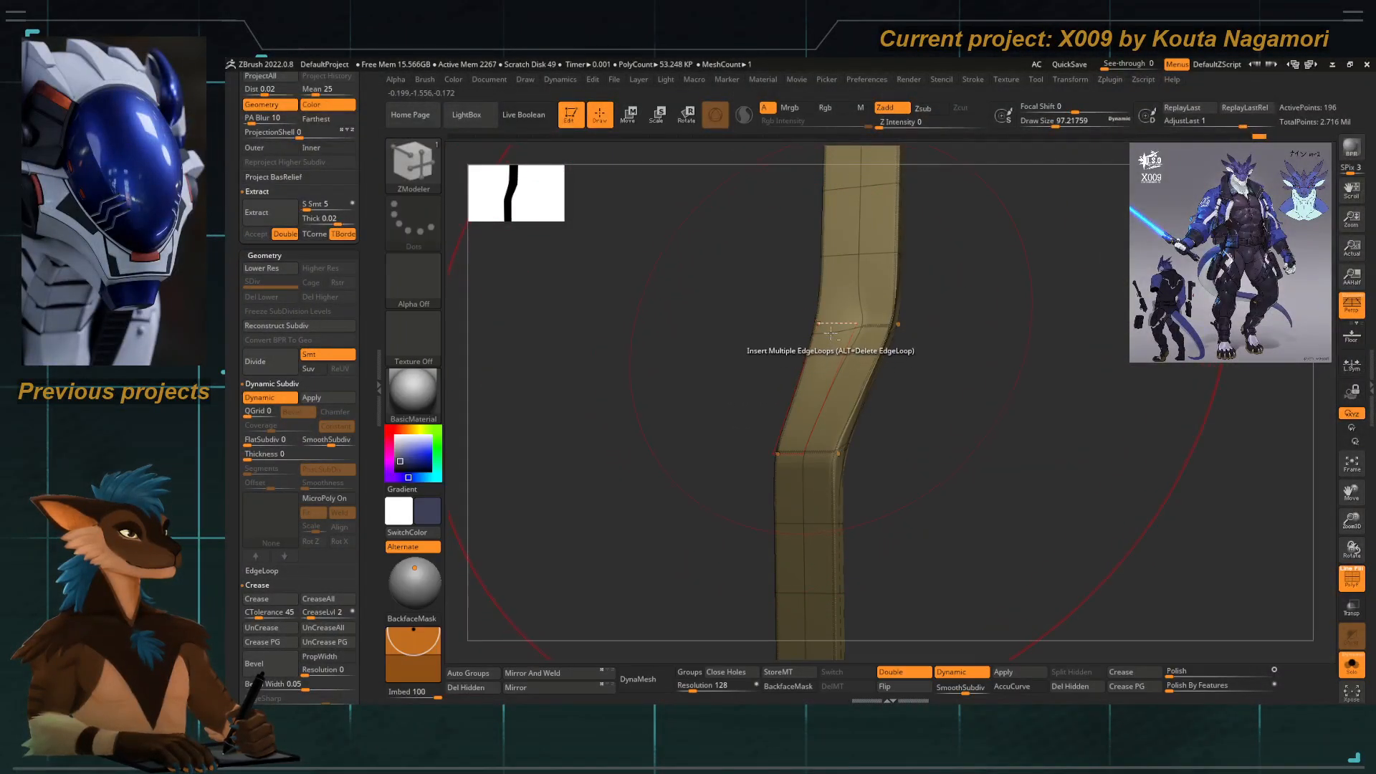
left_click(831, 331, "alt")
key("ctrl+z")
key("ctrl+z")
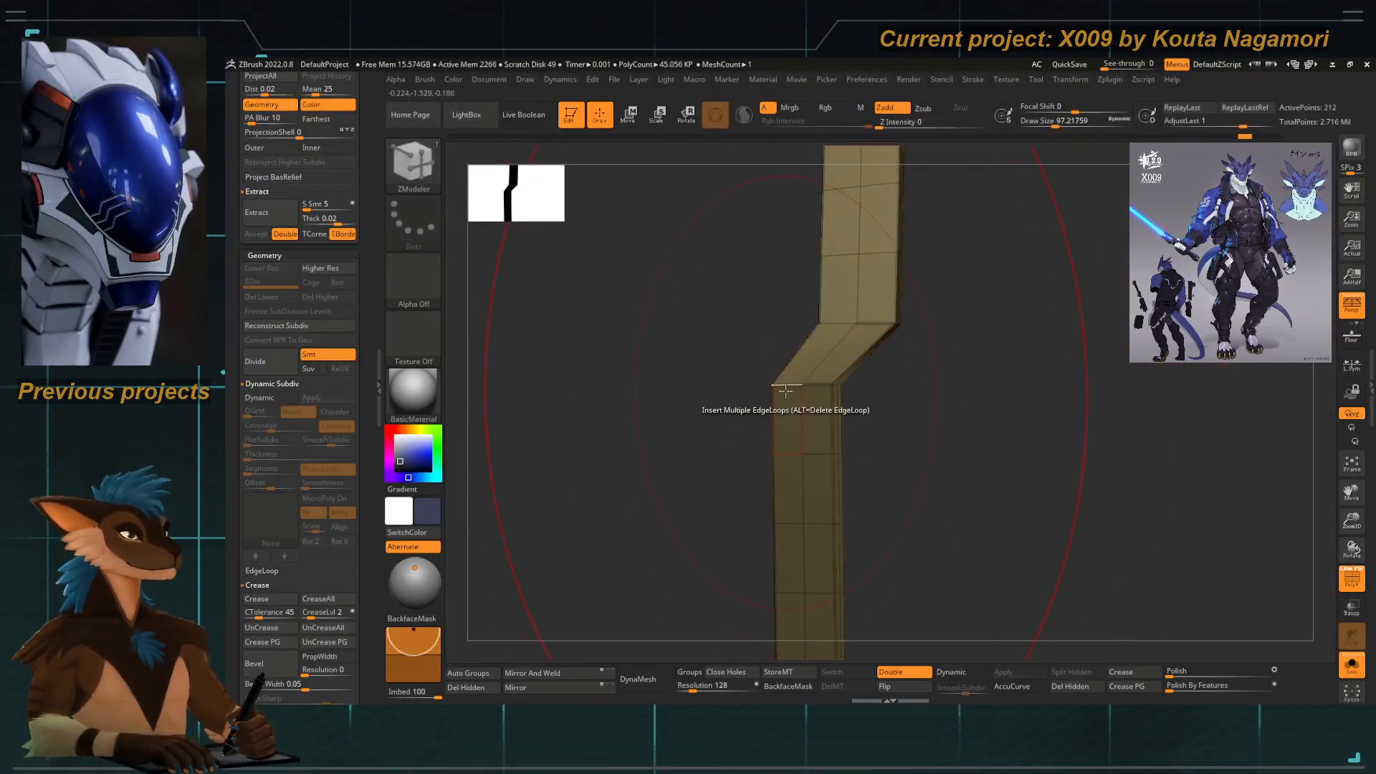
Crease the complete edge loops at the outer strap's bend with ZModeler and turn on dynamic subdivision.
key("space")
left_click(634, 384)
left_click(785, 470)
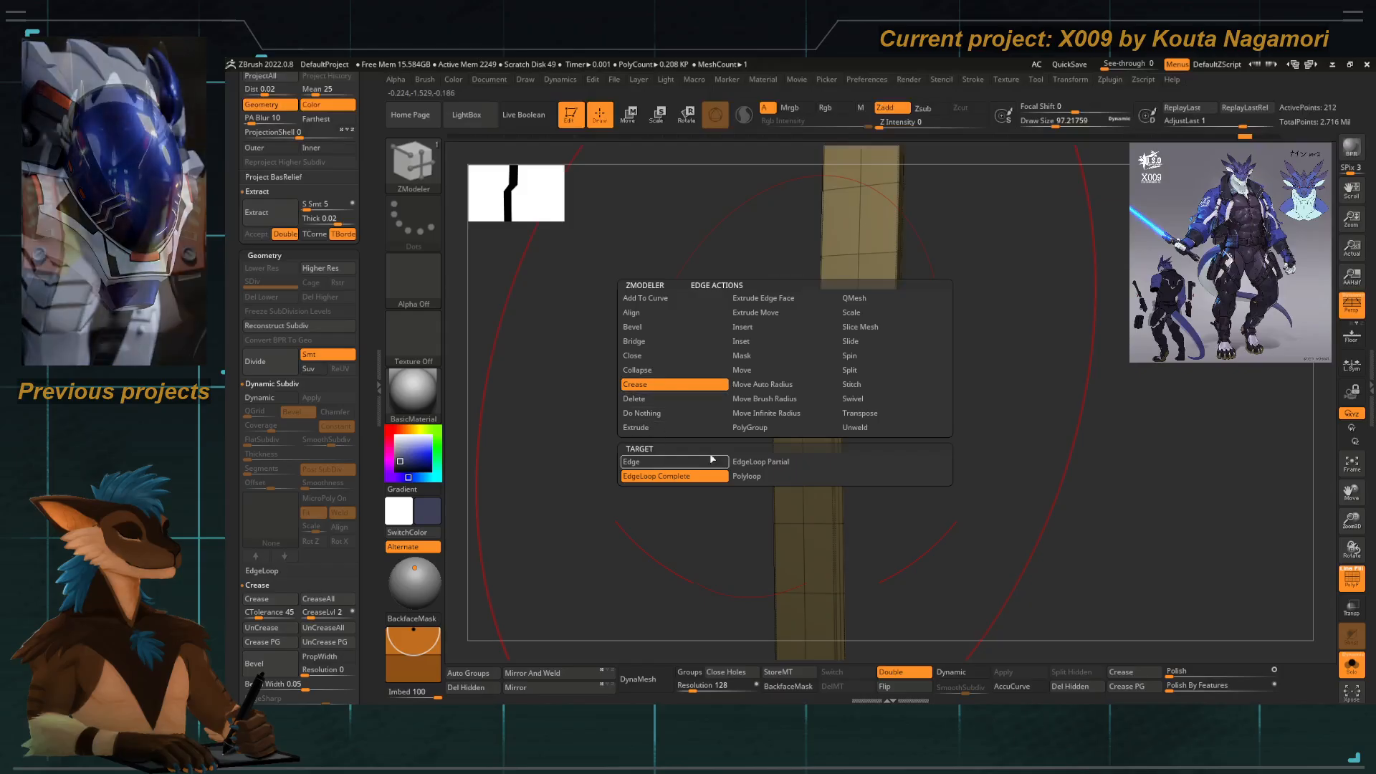
left_click(837, 322)
left_click(803, 385)
key("d")
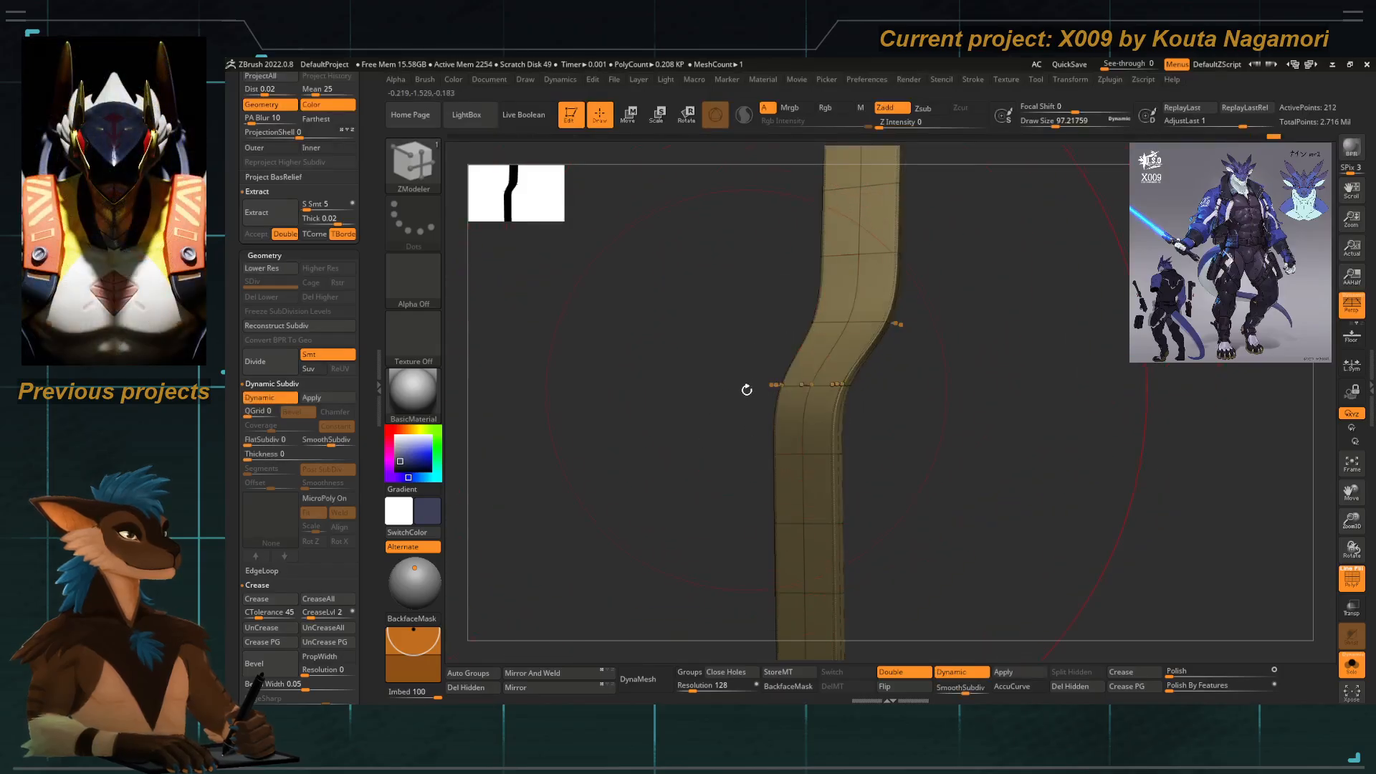
Leave Solo mode and hide the polyframes to bring back the full character.
left_click(1351, 665)
left_click(1352, 578)
right_click_drag(723, 630, 618, 462, "ctrl")
left_click(738, 436)
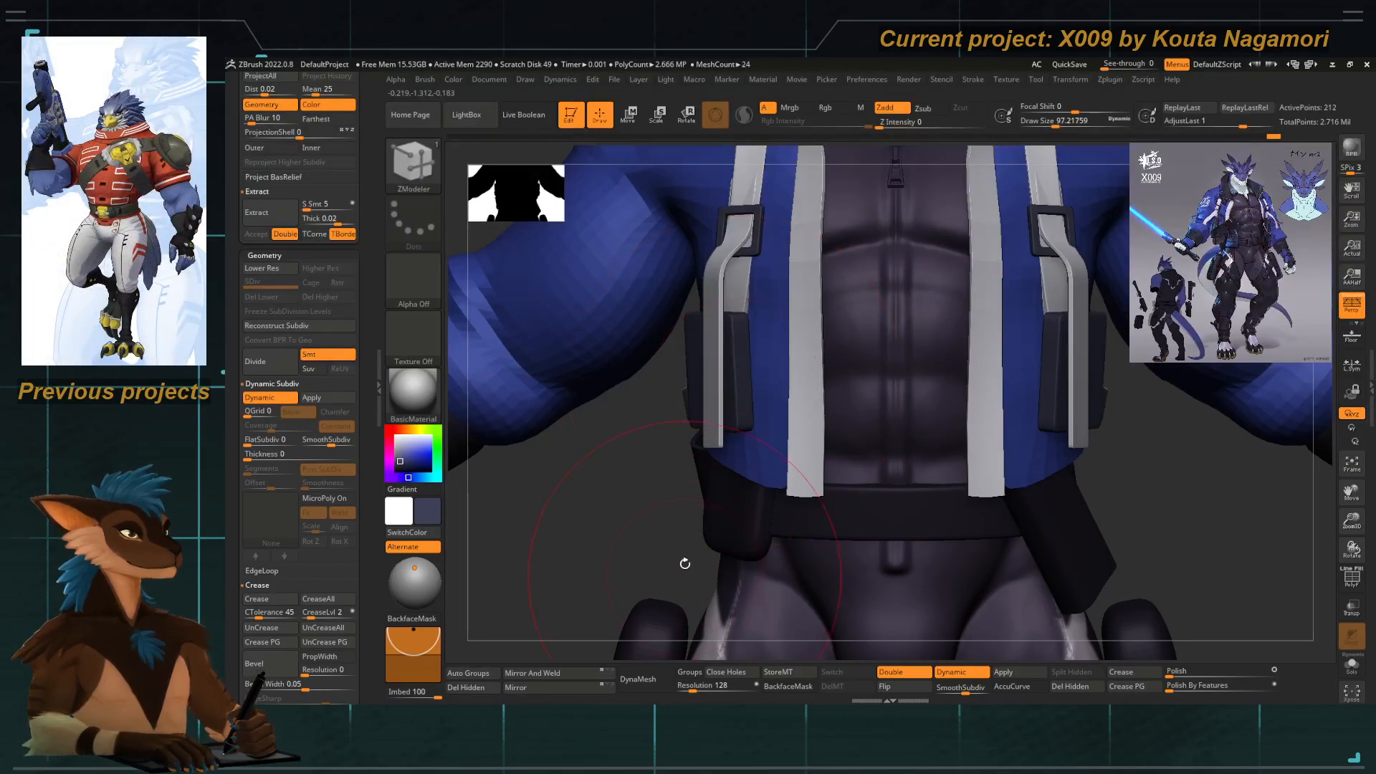
Try rotating the bent outer strap with the gizmo from the side view, then undo the rotation.
left_click_drag(641, 513, 691, 513)
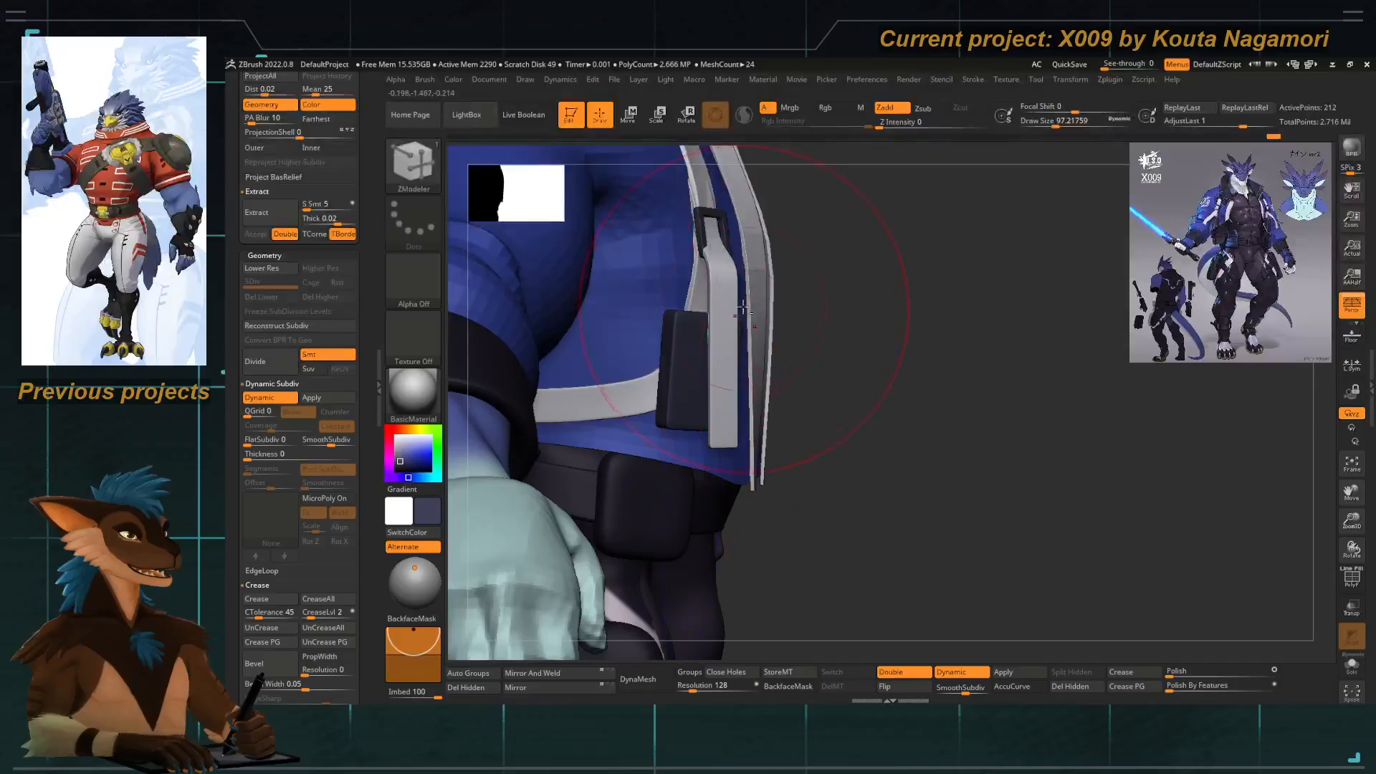
left_click_drag(749, 278, 706, 322, "alt")
key("w")
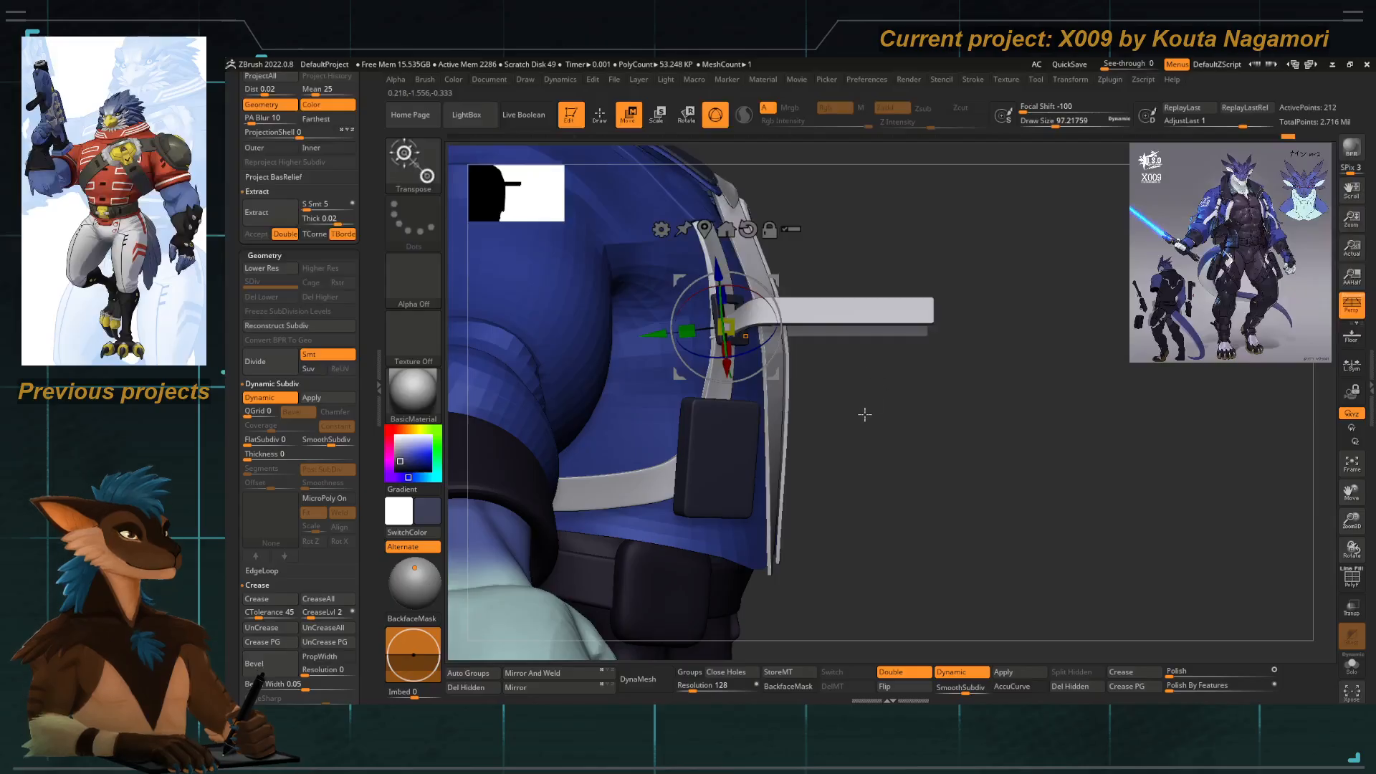
left_click(745, 336)
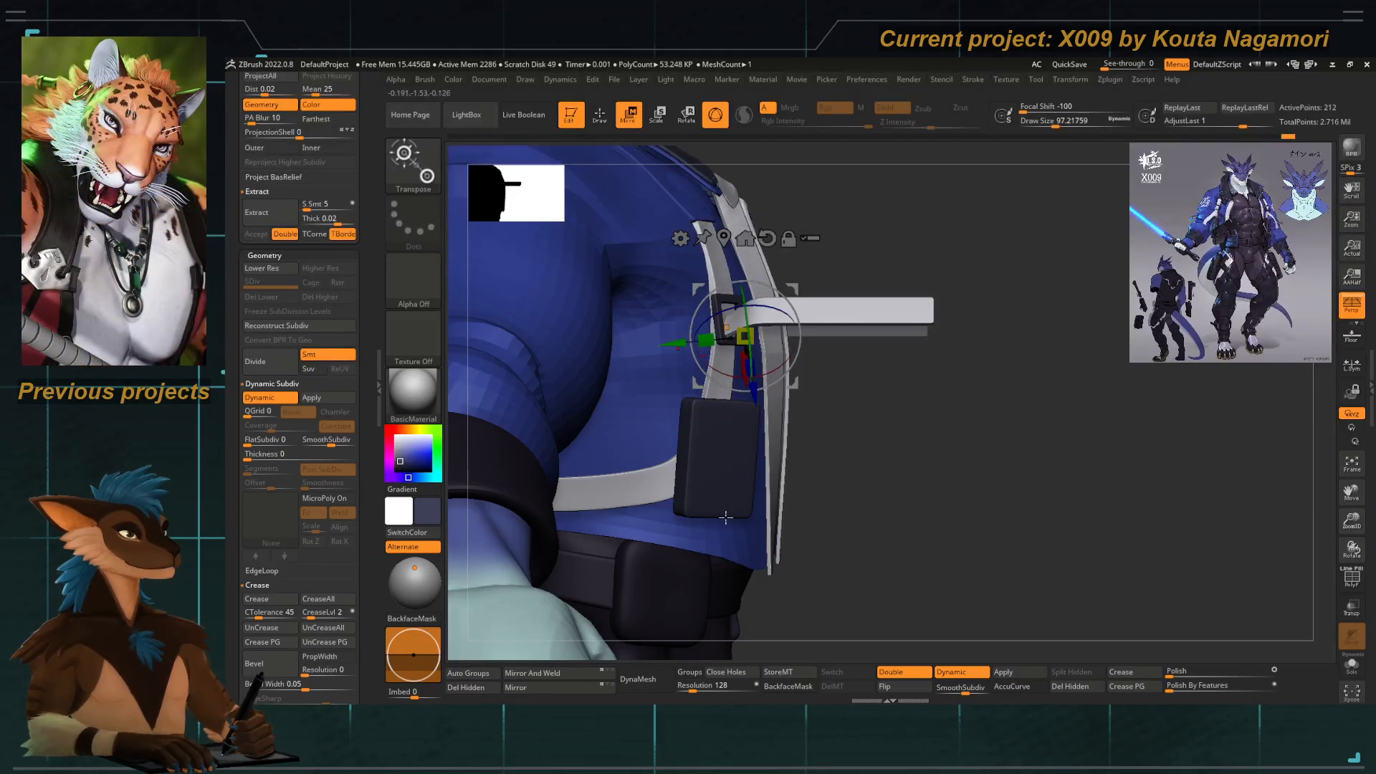
key("ctrl+z")
Adjust the bent outer strap with the gizmo and shift it down by about 0.02 units at the buckle frame.
left_click_drag(913, 537, 829, 490, "shift")
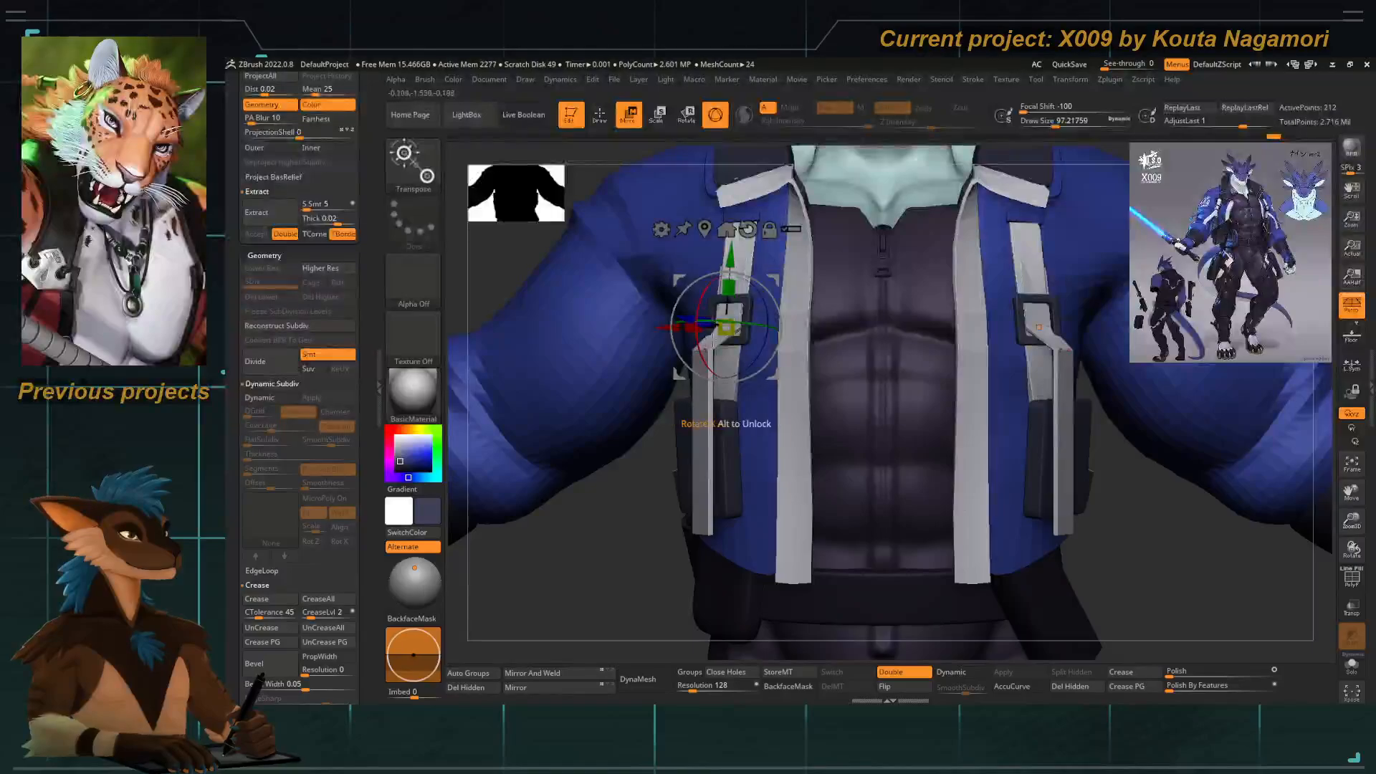
left_click_drag(744, 324, 751, 322)
right_click_drag(741, 320, 643, 345, "ctrl")
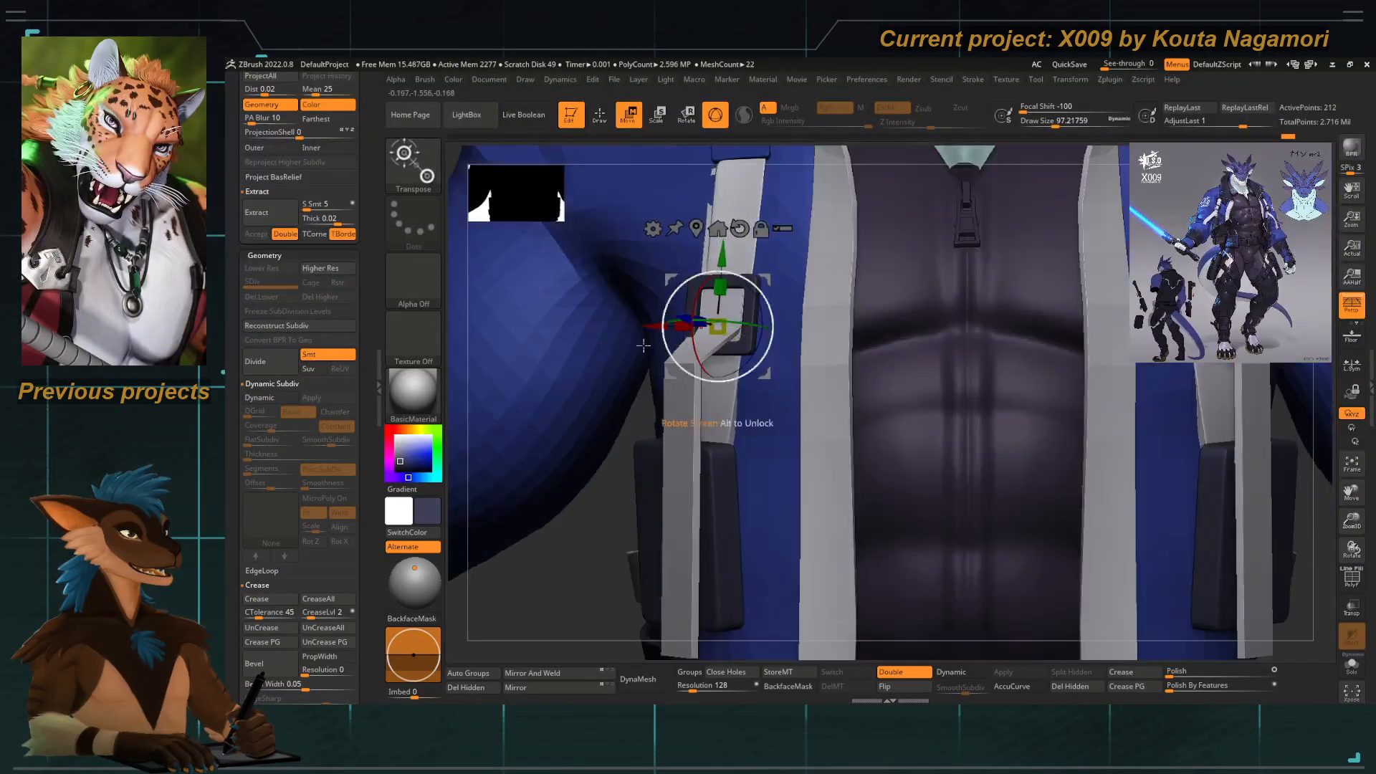
left_click_drag(594, 501, 605, 433)
left_click_drag(669, 278, 667, 307)
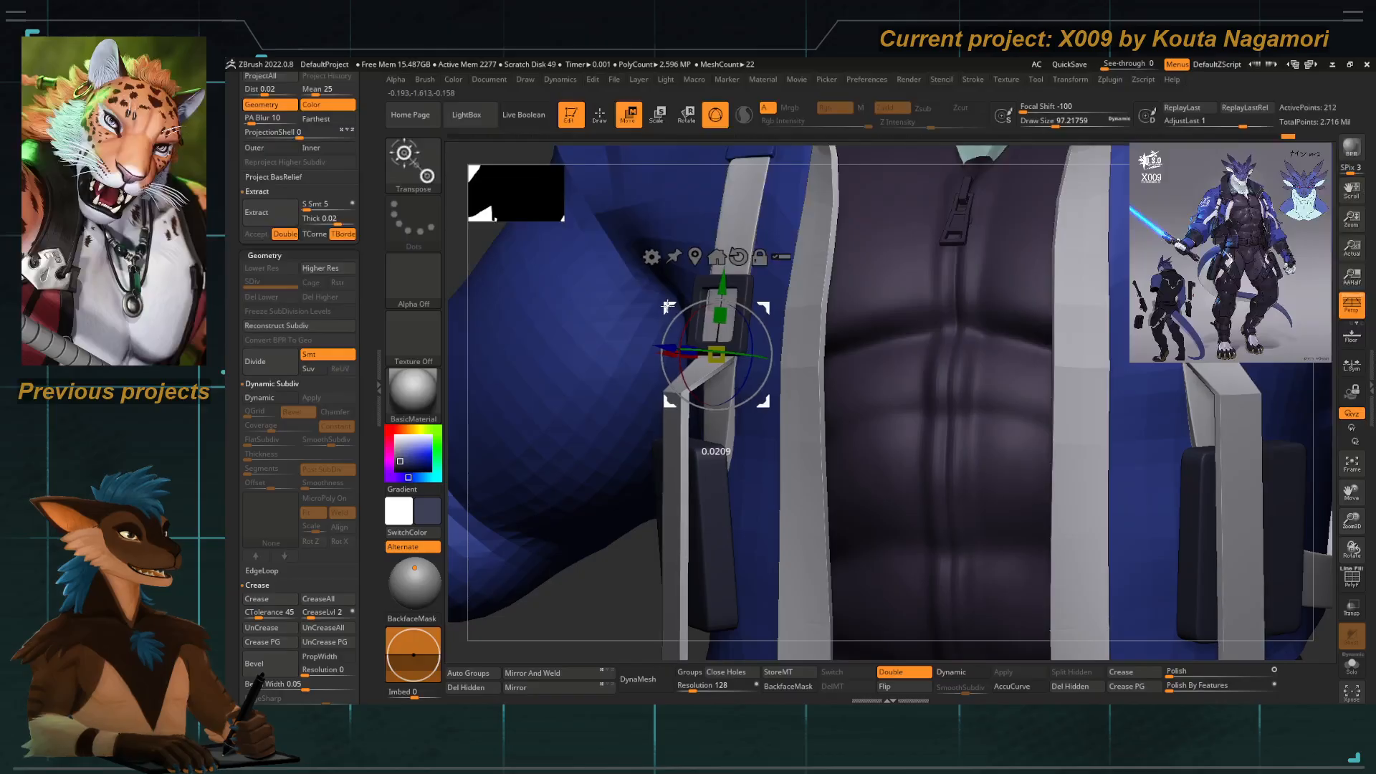
Return to draw mode and turn dynamic subdivision back on for the outer straps.
left_click_drag(617, 574, 633, 532)
right_click_drag(682, 488, 564, 355, "ctrl")
key("q")
left_click_drag(556, 363, 639, 433, "shift")
mouse_move(639, 433)
right_mouse_down("alt")
mouse_move(630, 316)
mouse_move(686, 408)
right_mouse_up("alt")
key("d")
right_click_drag(626, 516, 712, 298)
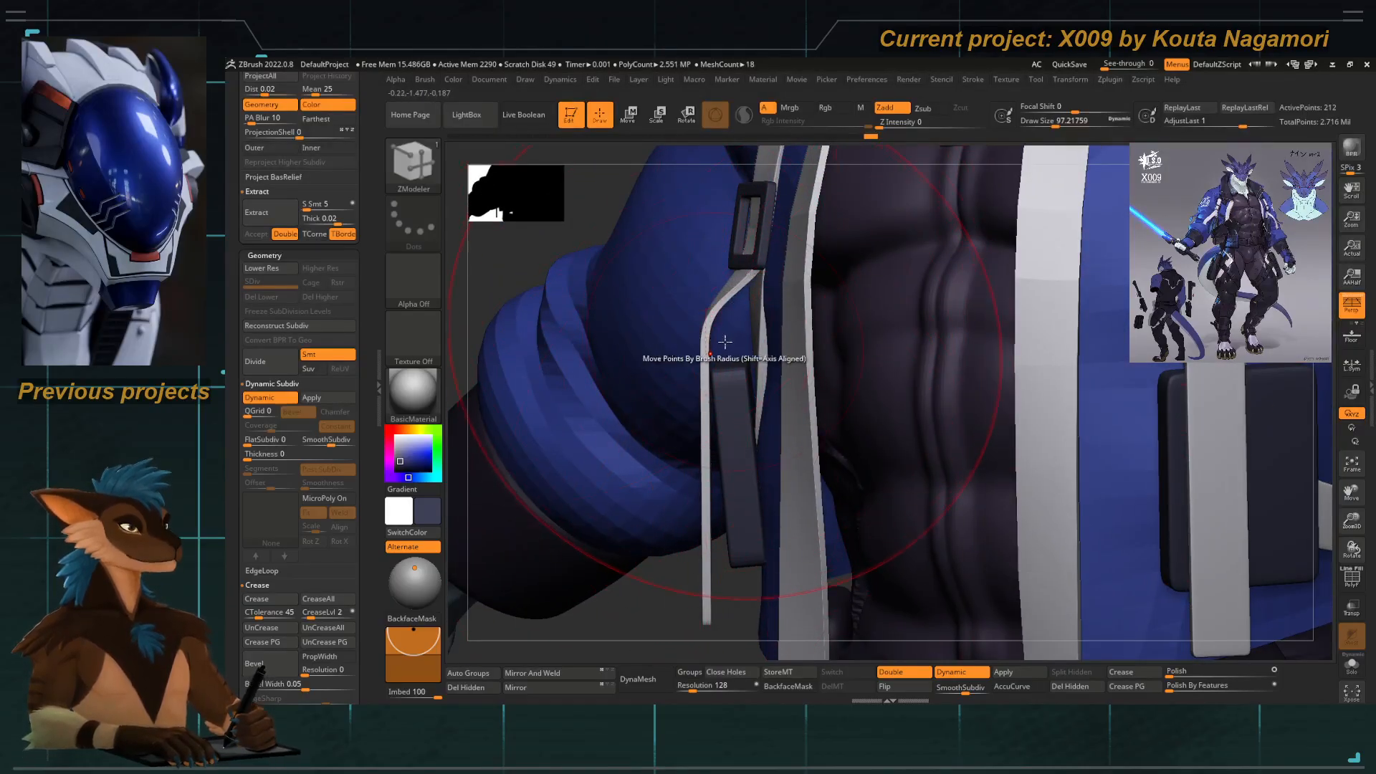
mouse_move(725, 340)
right_mouse_down("ctrl")
mouse_move(660, 543)
mouse_move(677, 574)
mouse_move(645, 539)
mouse_move(661, 500)
right_mouse_up("ctrl")
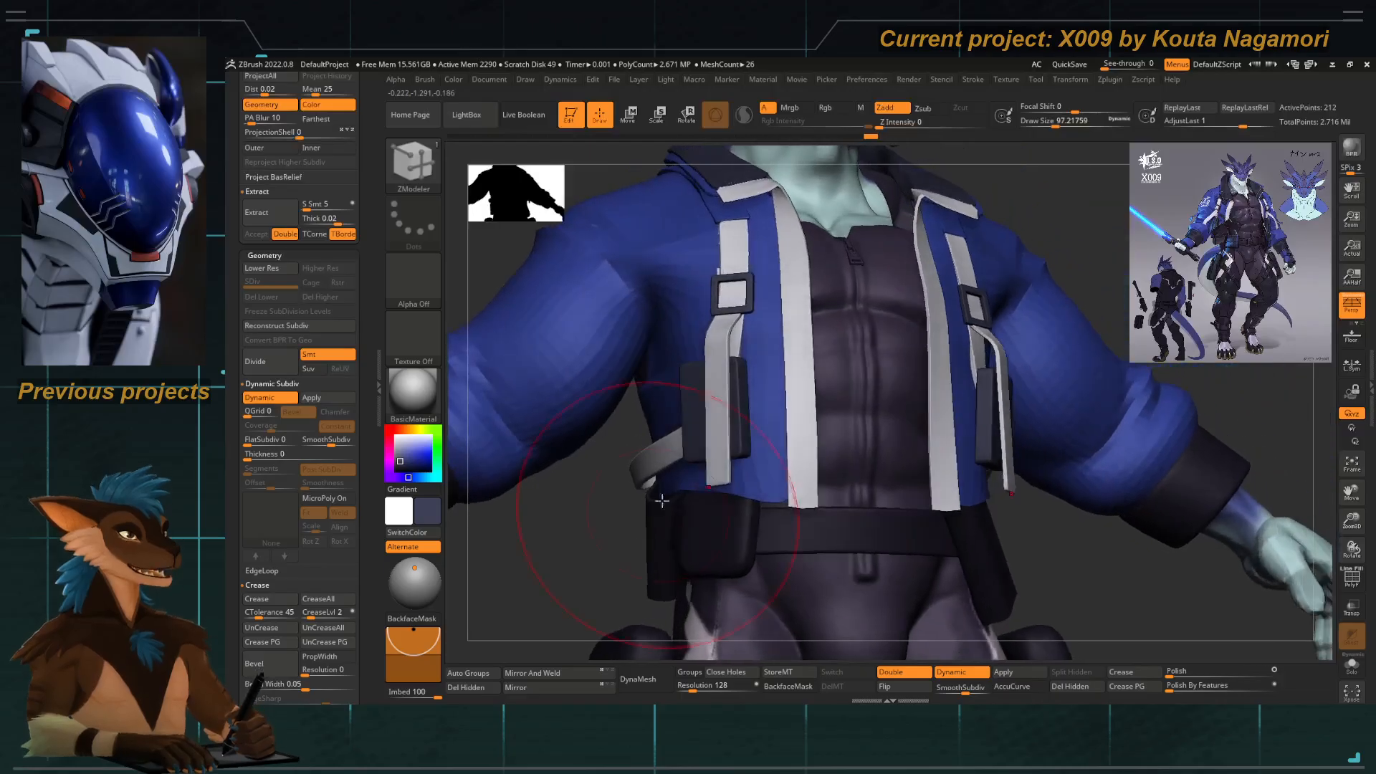
Nudge the outer straps near the buckle frames with the Move Topological brush, reducing its draw size to about 74.
key("b")
key("m")
key("t")
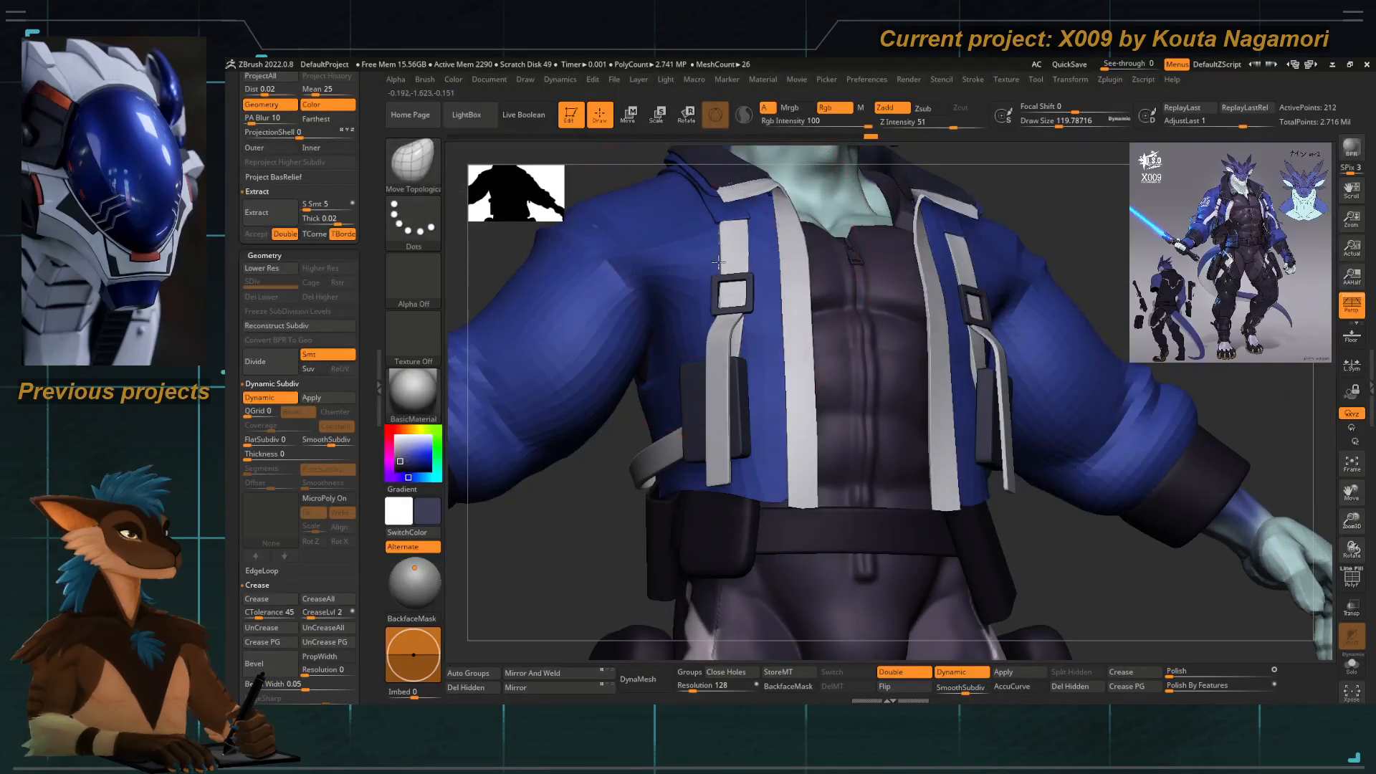
key("space")
left_click_drag(727, 296, 721, 295)
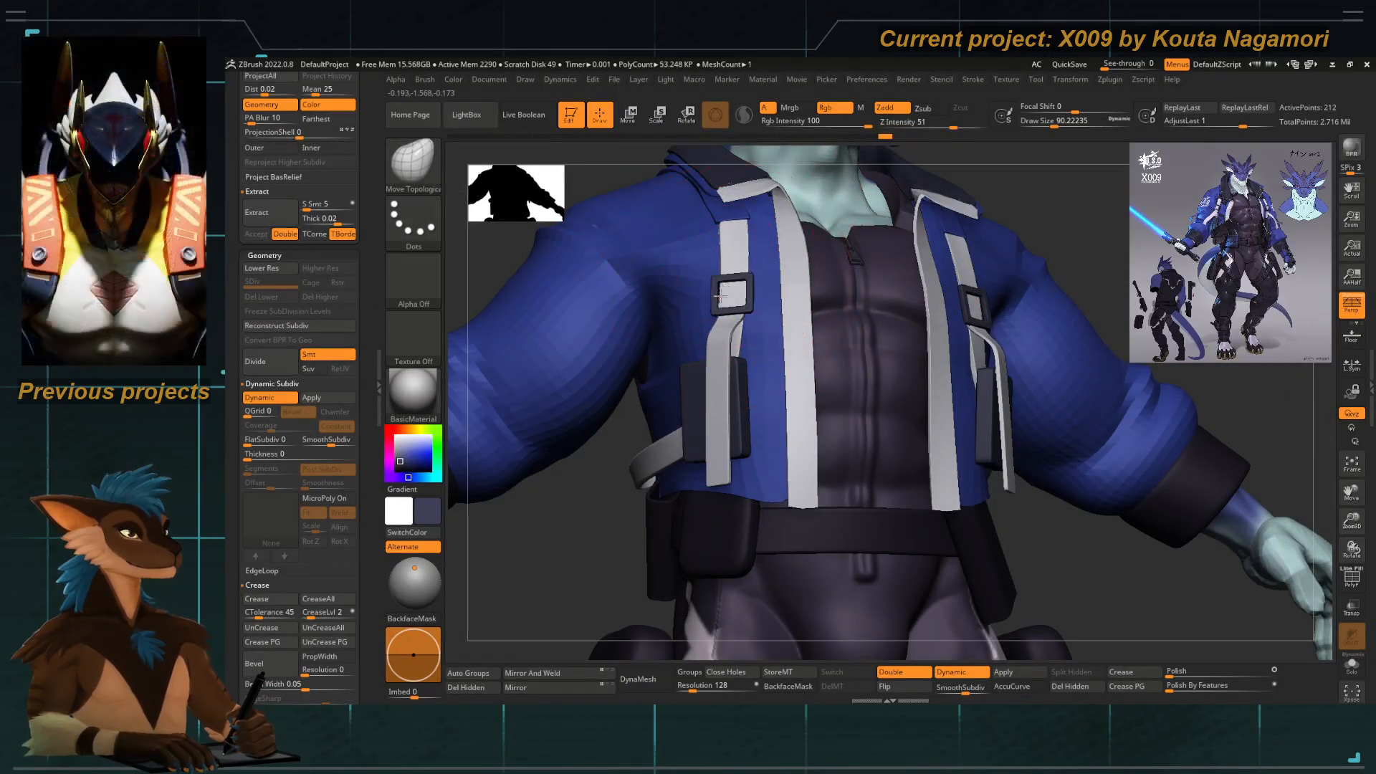
left_click_drag(593, 525, 667, 519)
key("space")
left_click_drag(732, 341, 726, 341)
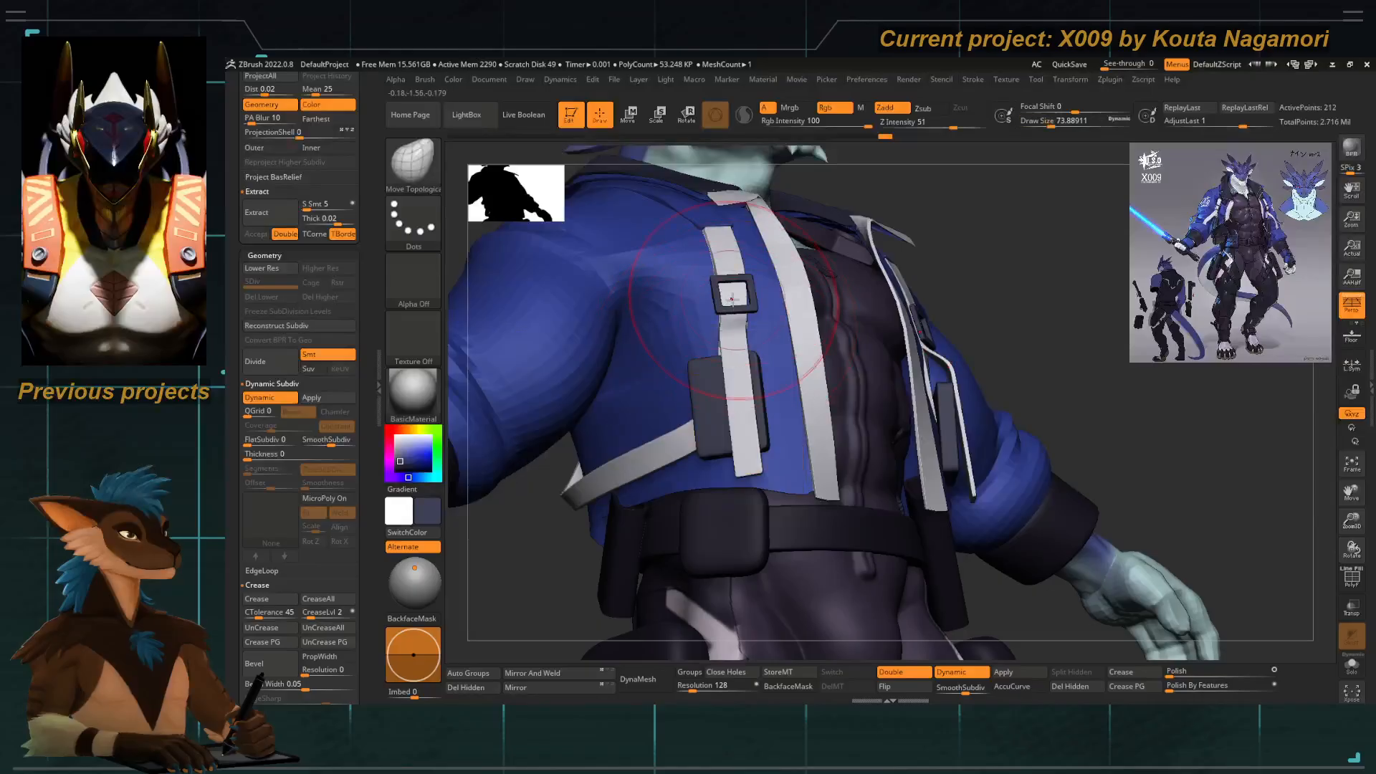
left_click_drag(552, 553, 664, 533)
left_click_drag(903, 344, 874, 445, "alt")
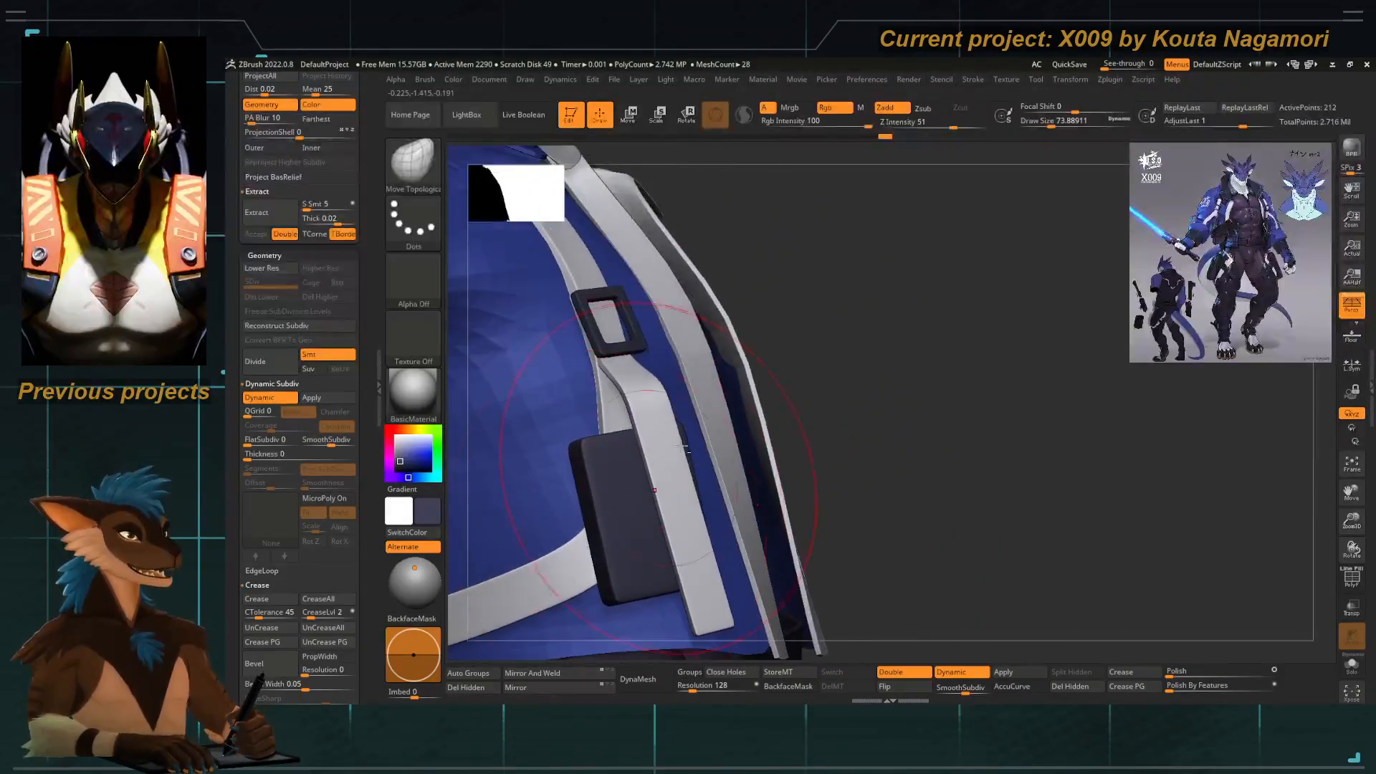
left_click_drag(834, 317, 818, 324, "shift")
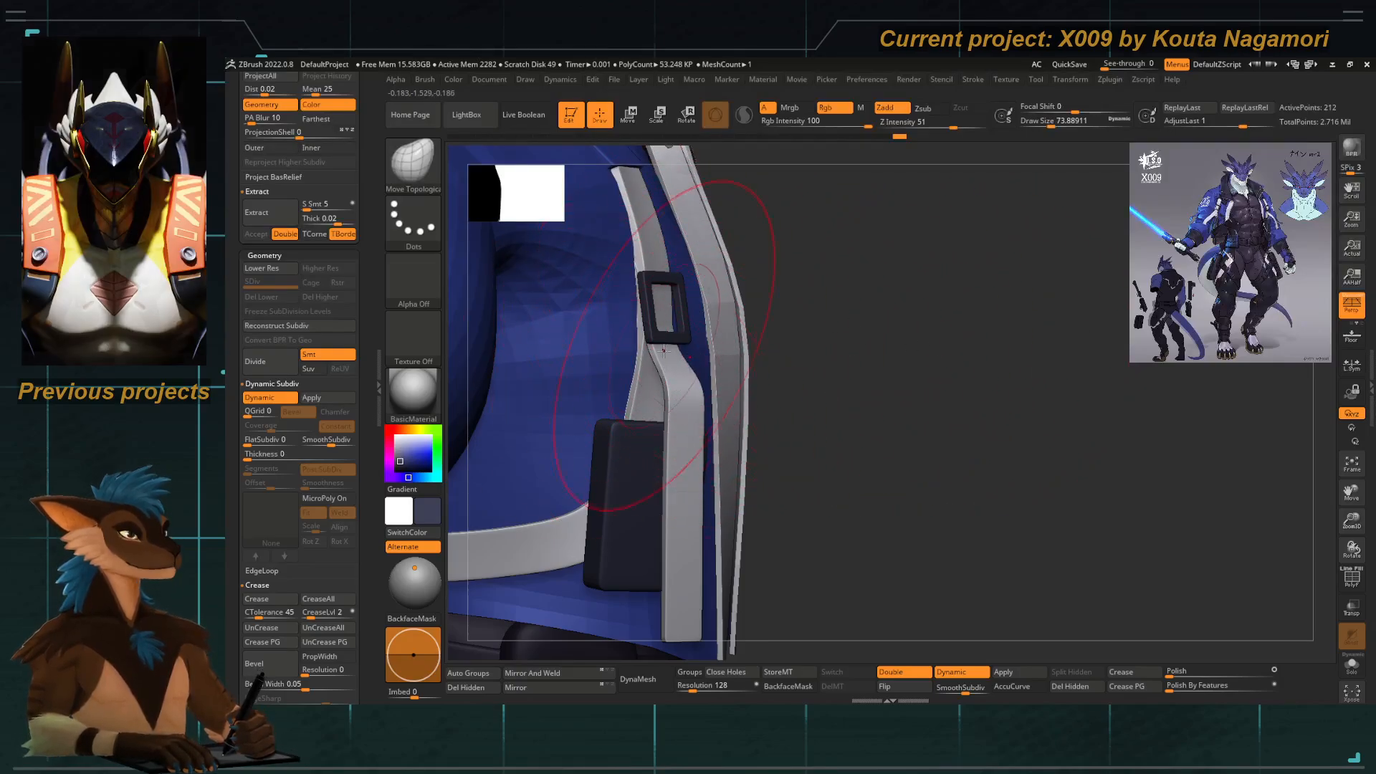
right_click_drag(668, 328, 707, 351, "shift")
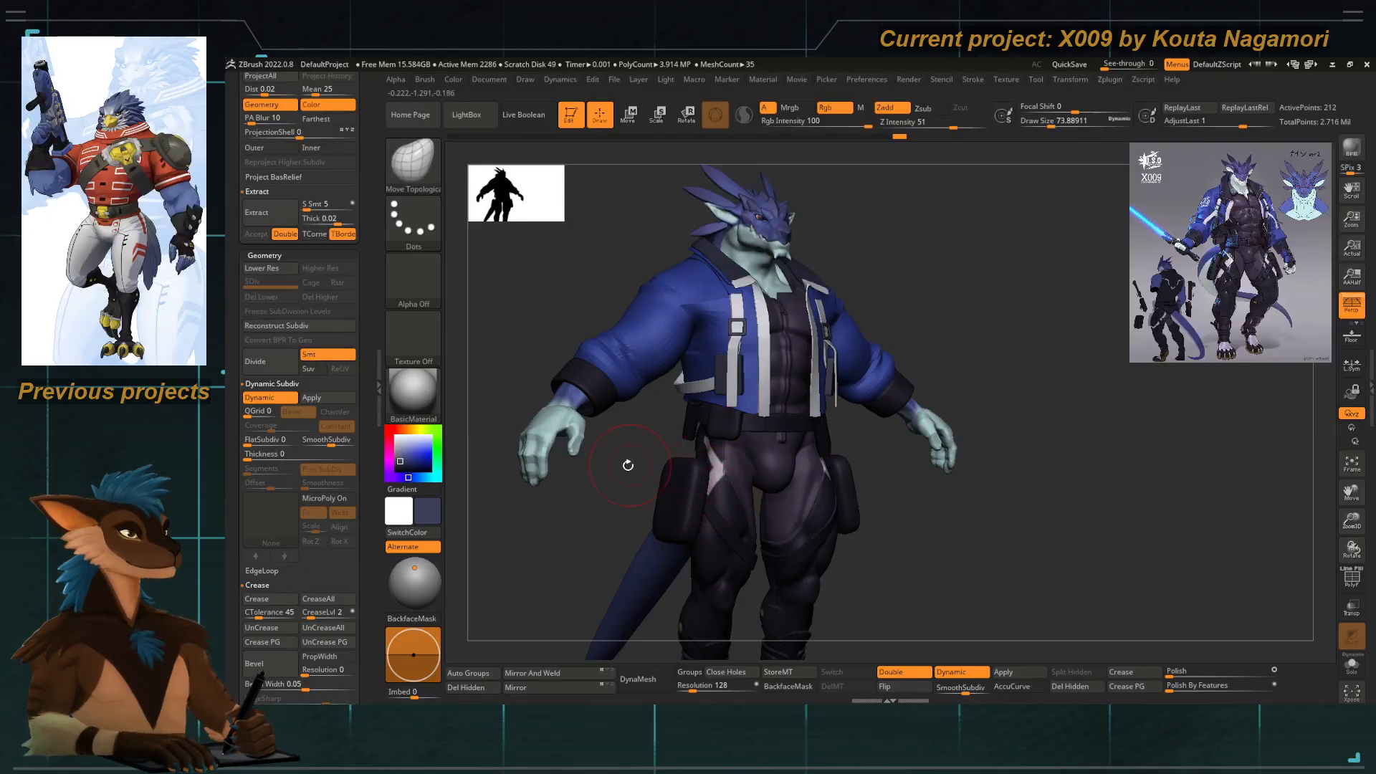
Examine the whole figure from behind and from the side, including the tail and the back of the jacket.
left_click_drag(626, 464, 888, 447)
left_click_drag(888, 448, 896, 352, "alt")
left_click_drag(1004, 373, 939, 372)
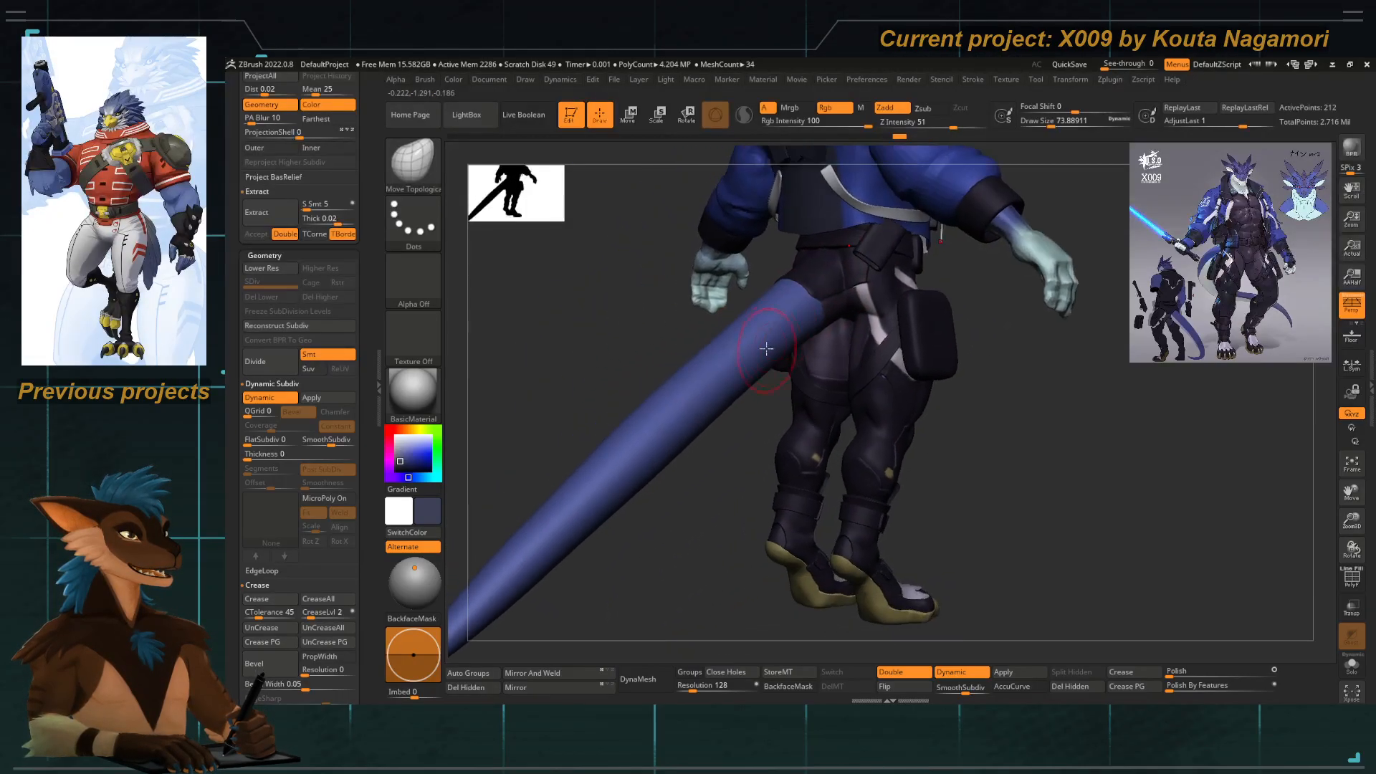
mouse_move(609, 466)
left_mouse_down()
mouse_move(672, 452)
mouse_move(674, 490)
mouse_move(758, 339)
left_mouse_up()
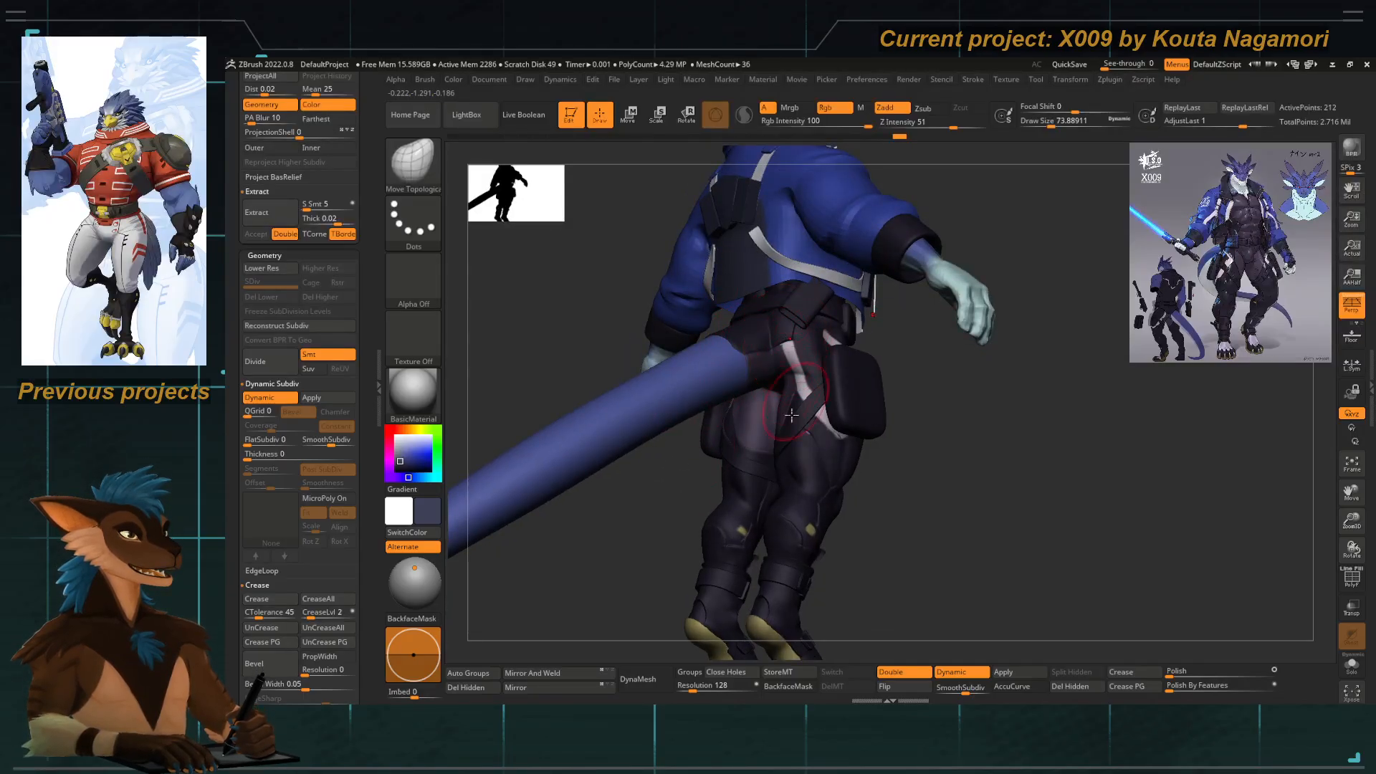
left_click_drag(677, 498, 771, 331, "shift")
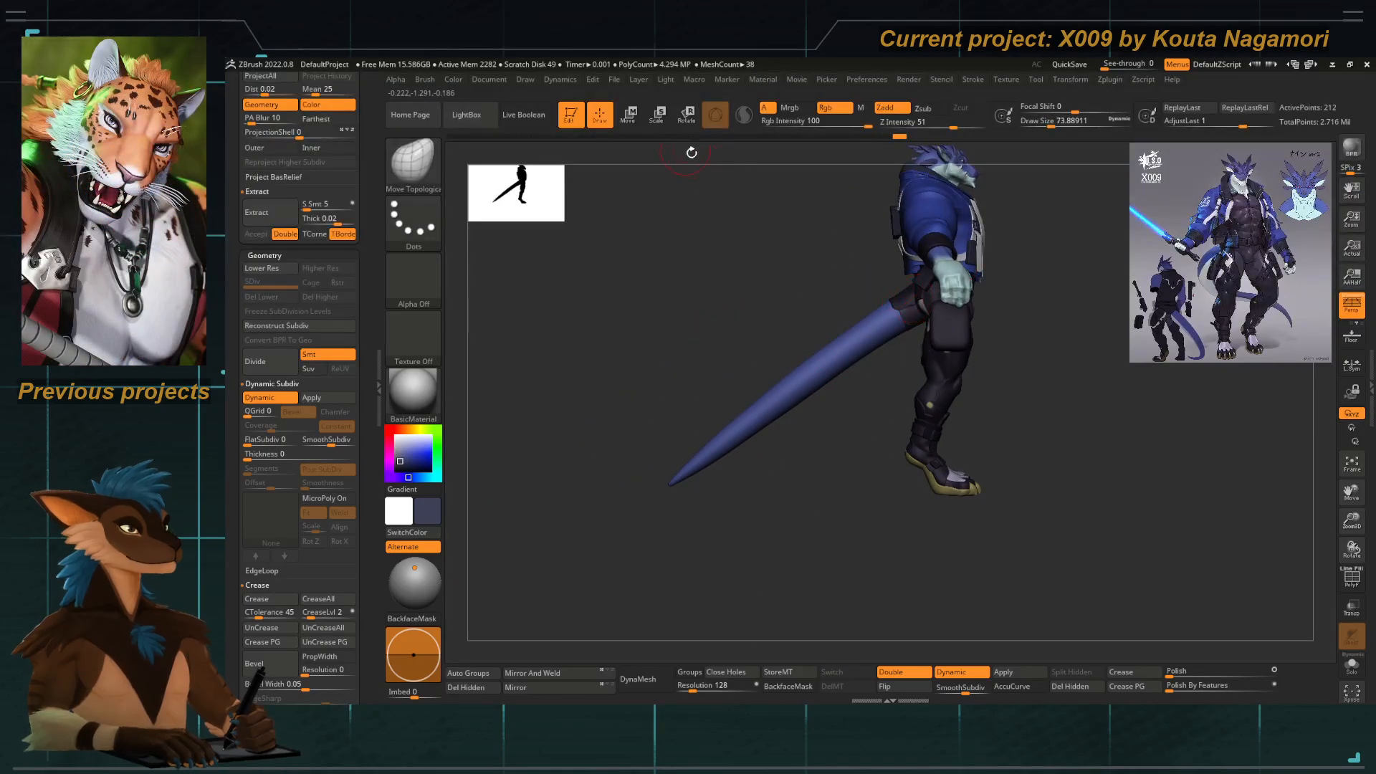
left_click_drag(691, 152, 839, 336)
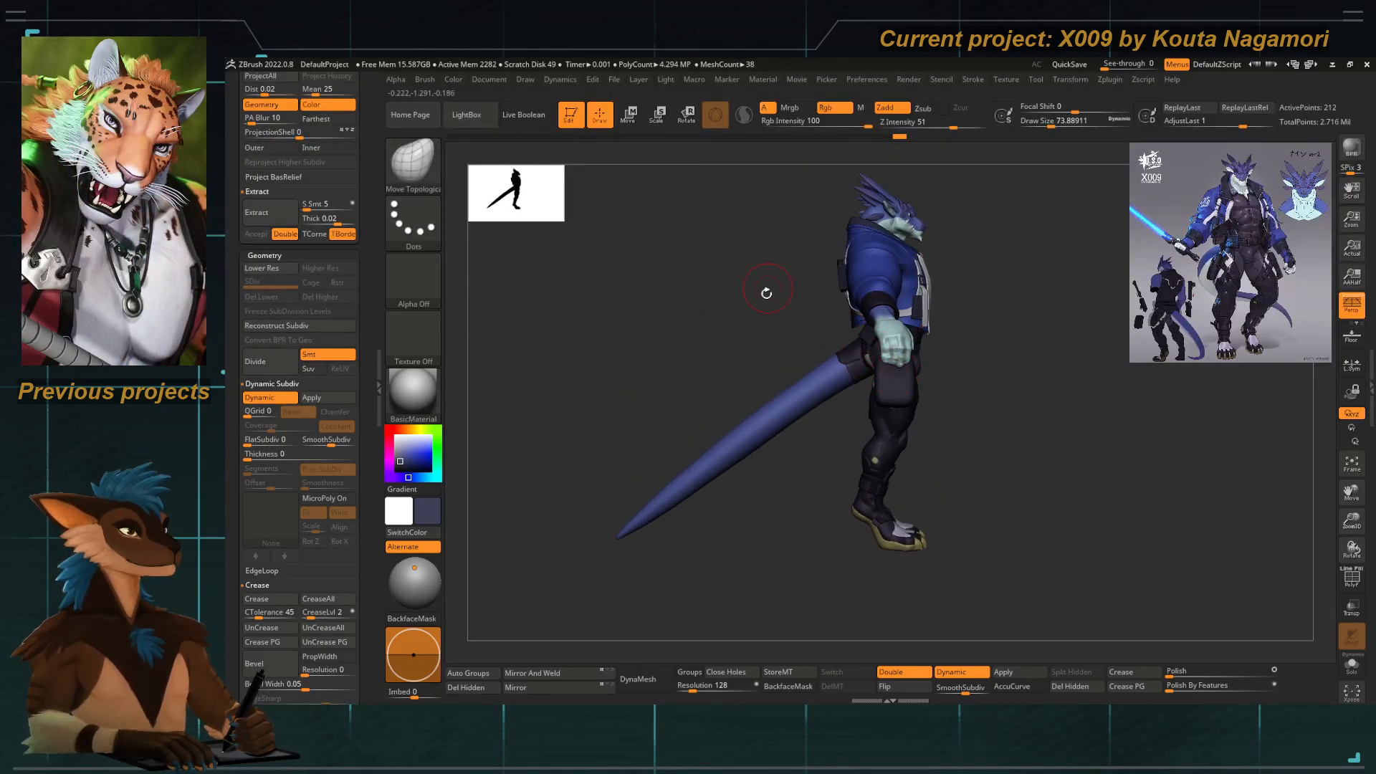
left_click_drag(766, 293, 728, 381)
left_click_drag(775, 445, 798, 344)
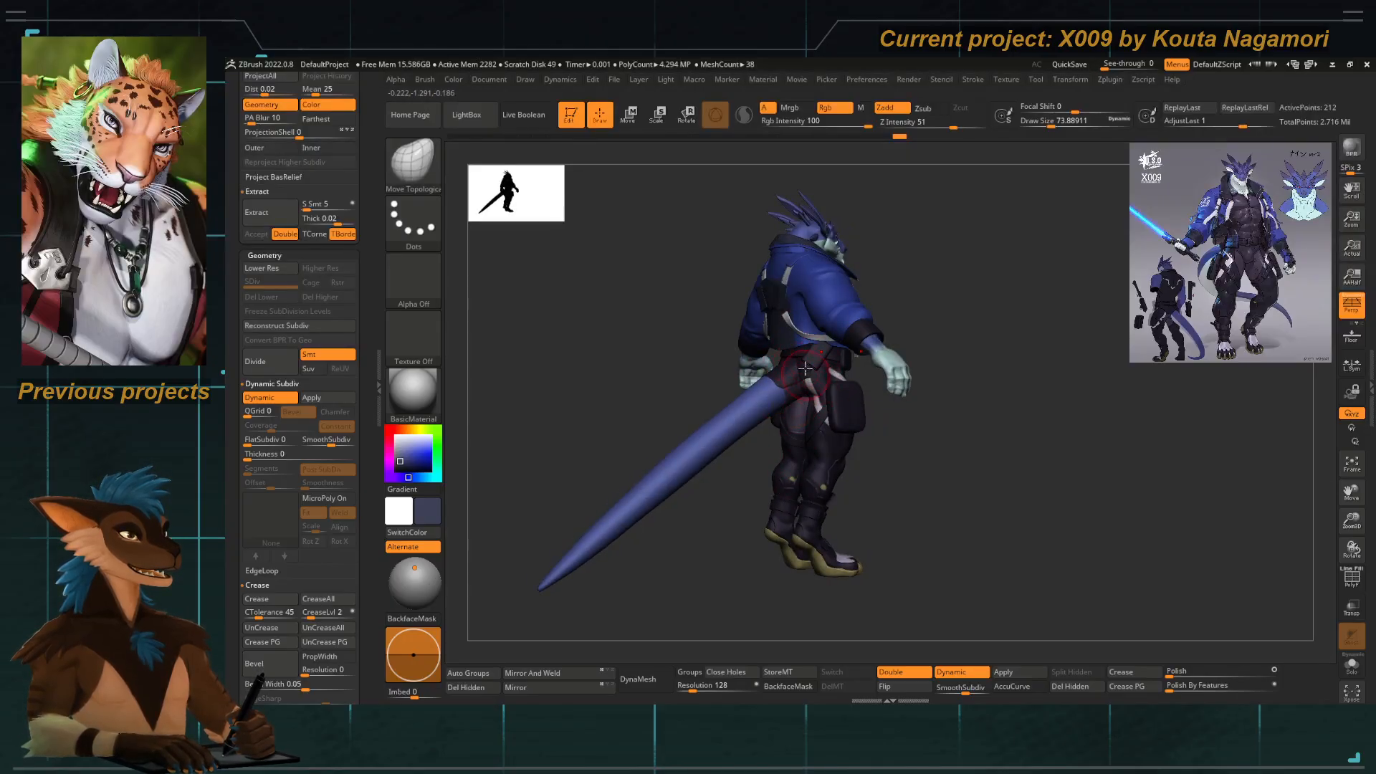
left_click_drag(805, 368, 823, 496)
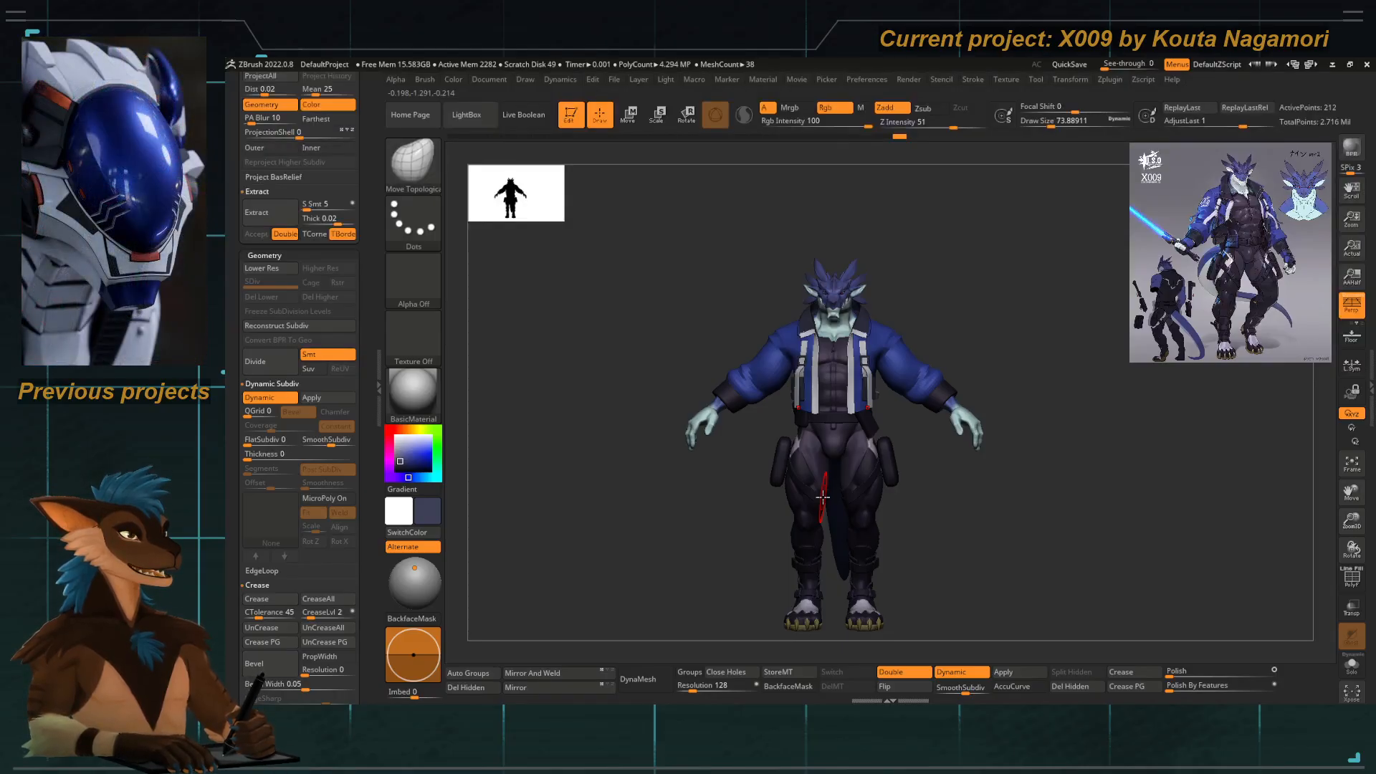
Examine the jacket's chest straps, buckle frames and side blocks from the front, above and both sides.
left_click_drag(712, 546, 770, 576)
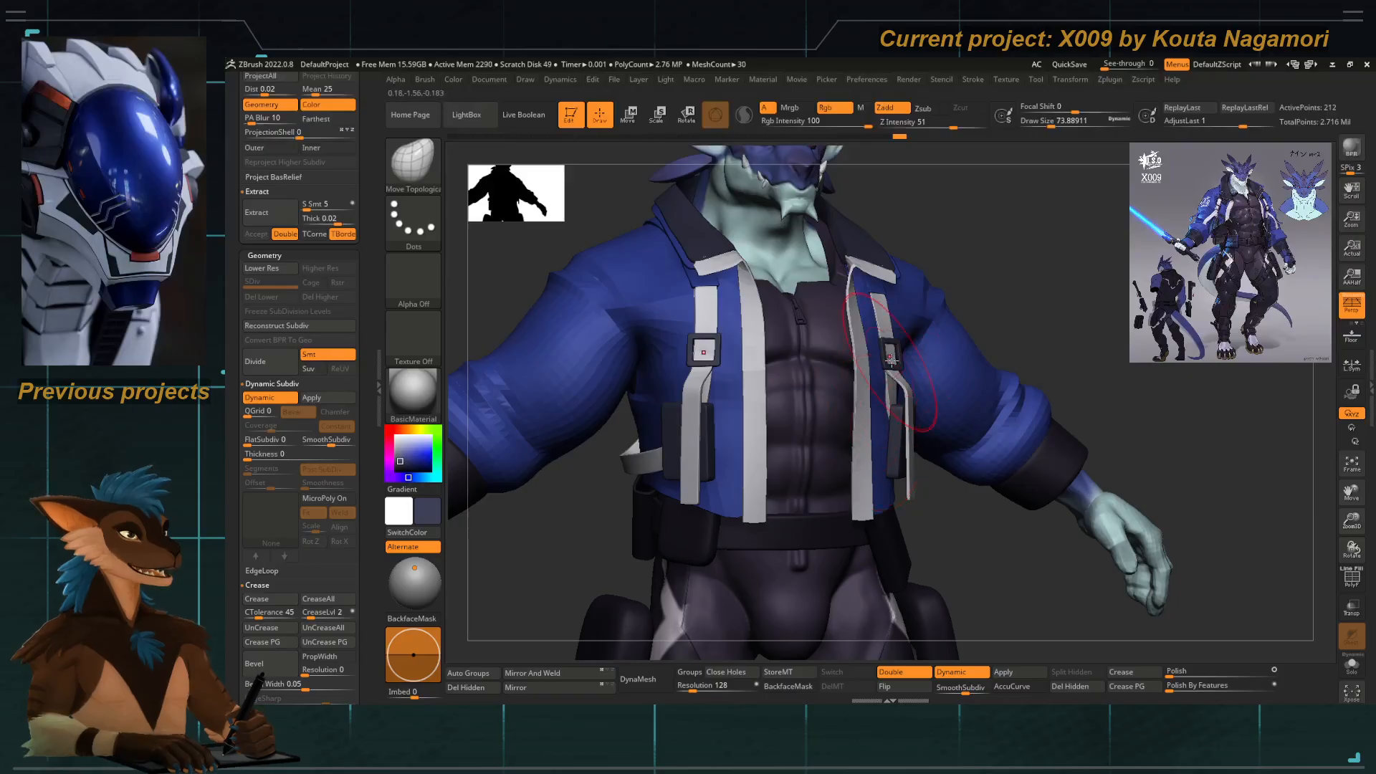
left_click_drag(927, 496, 853, 497)
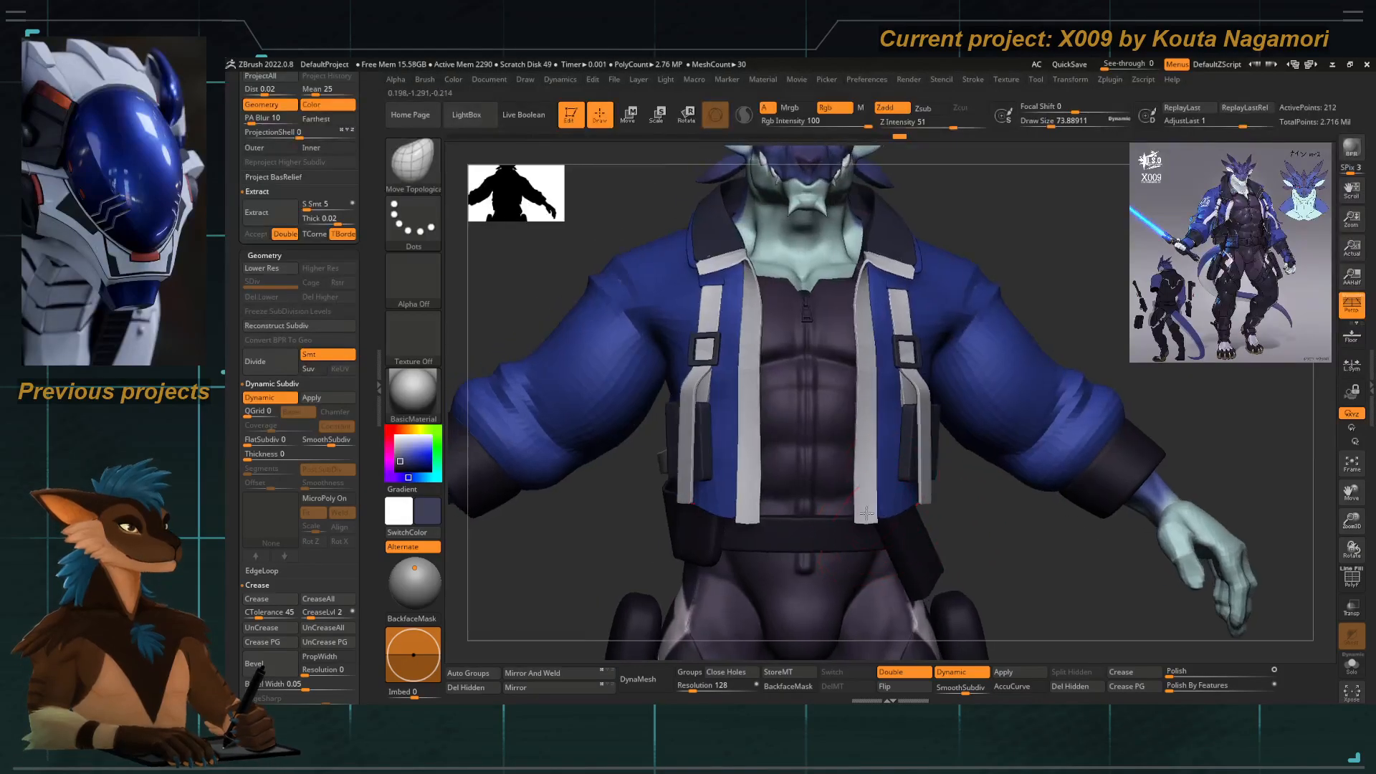
left_click_drag(938, 537, 917, 466, "alt")
left_click_drag(695, 523, 777, 393)
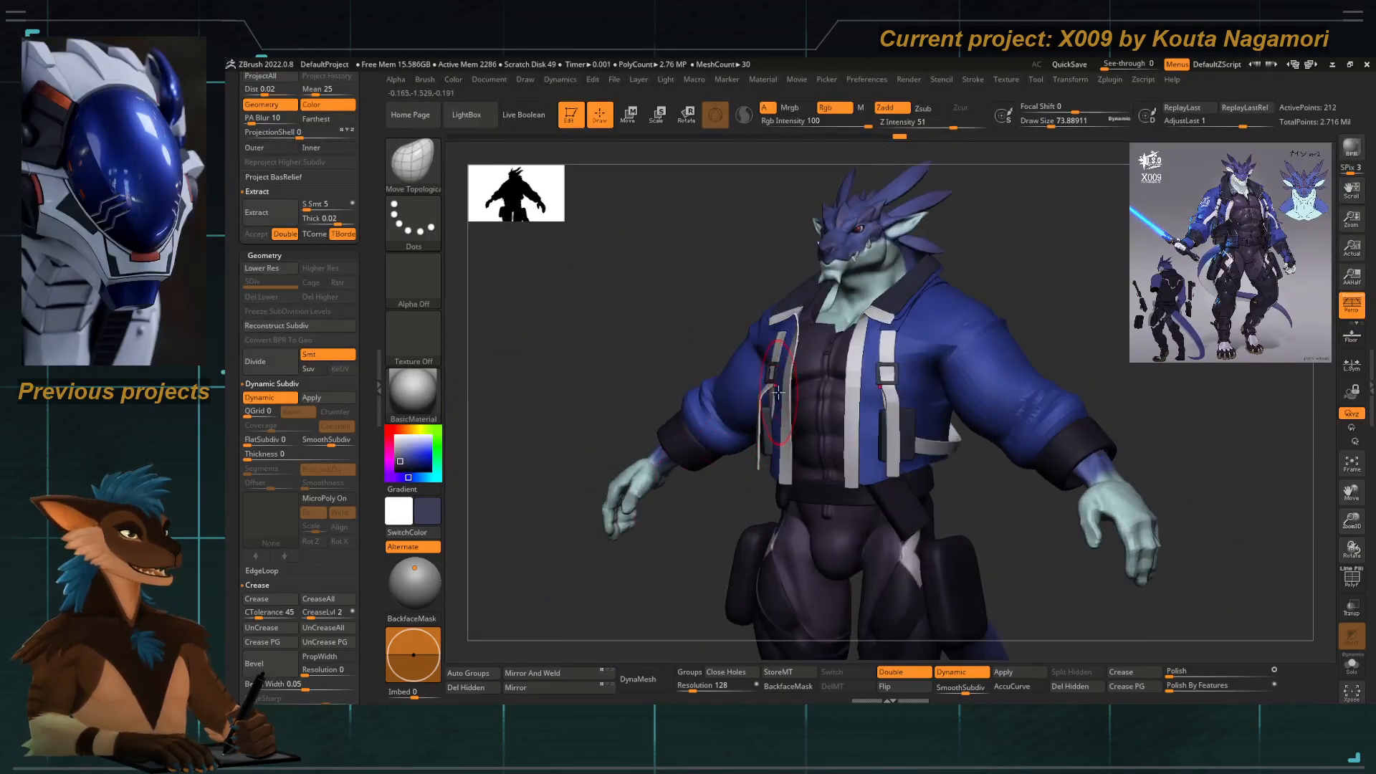
left_click_drag(620, 292, 688, 408)
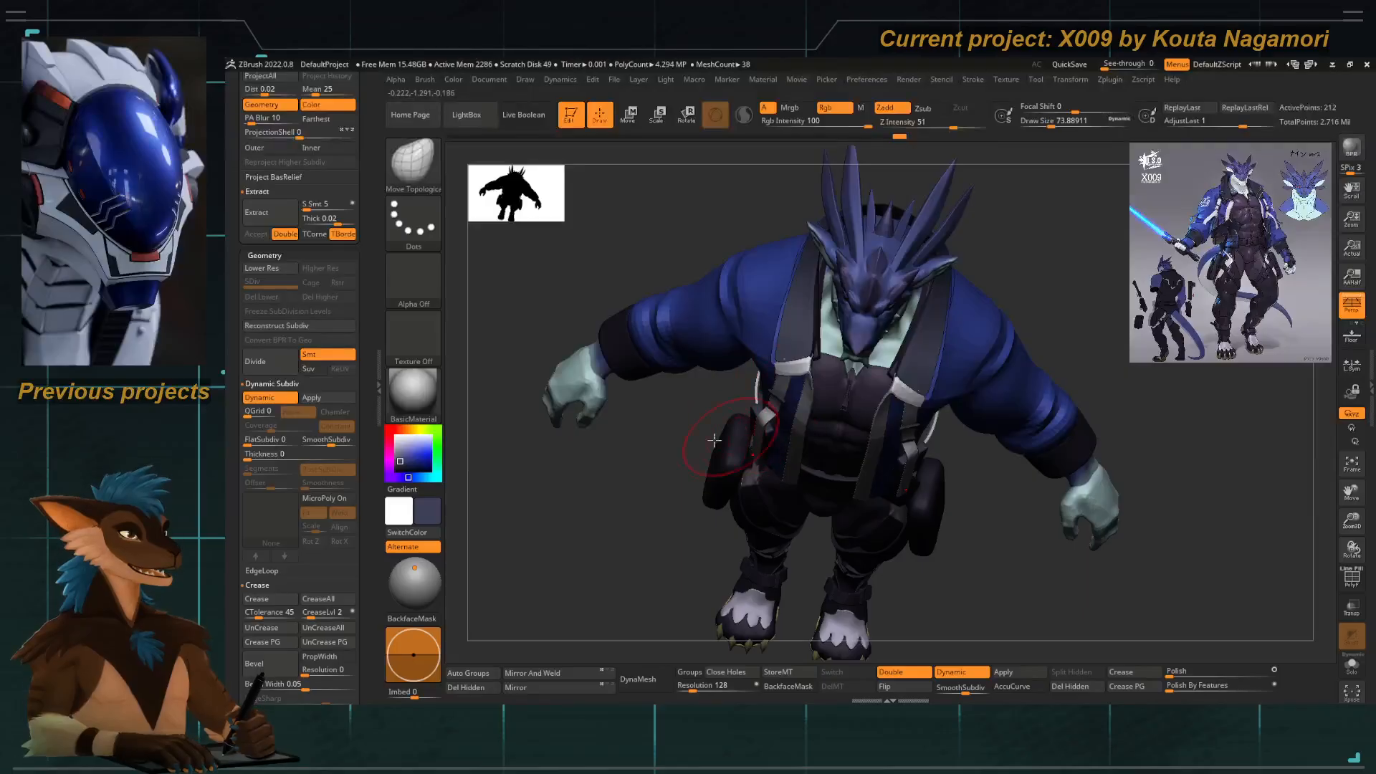
left_click_drag(674, 487, 728, 329, "shift")
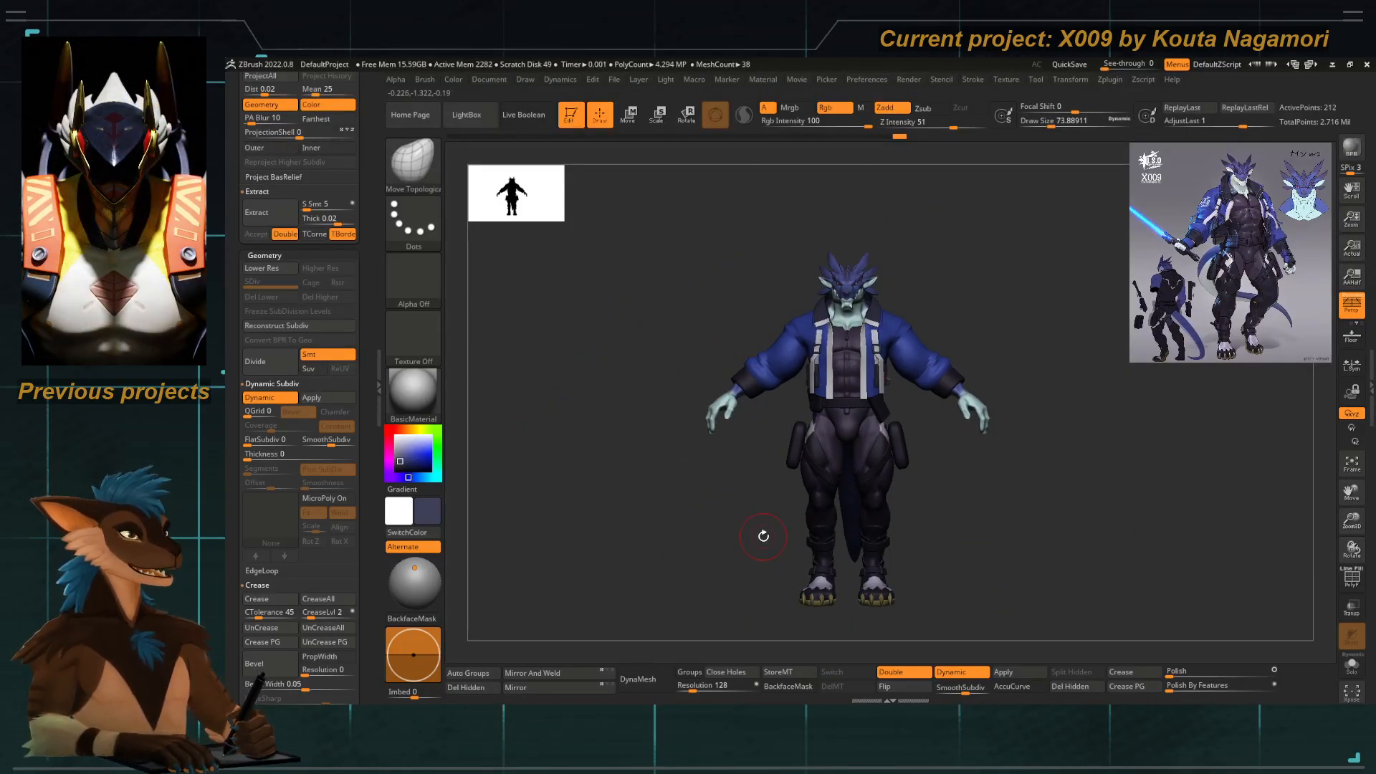
left_click_drag(764, 536, 847, 382)
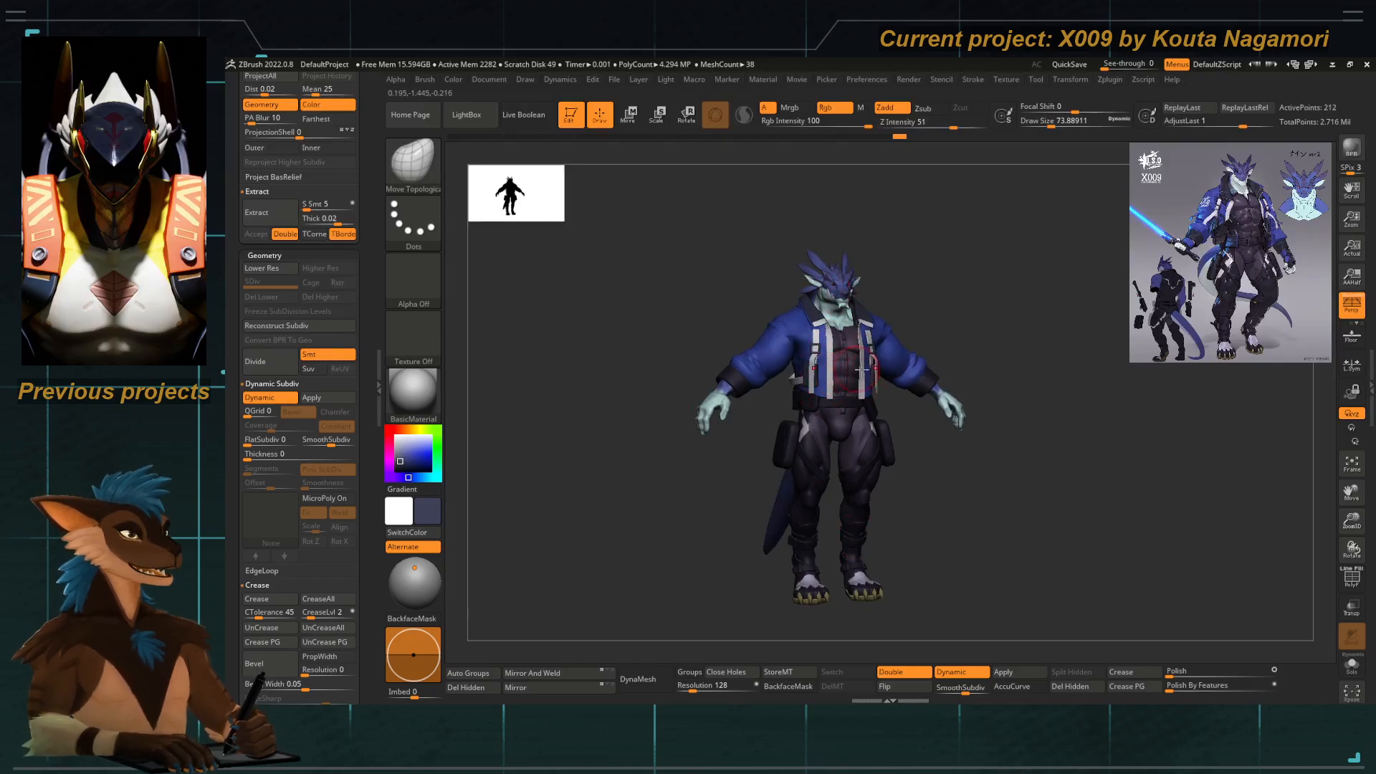
Turn on polyframes for the outer straps and mask them so only the bend below the buckle frames stays free.
mouse_move(778, 301)
left_mouse_down("alt")
mouse_move(832, 467)
mouse_move(975, 677)
mouse_move(868, 355)
mouse_move(1018, 527)
mouse_move(952, 513)
mouse_move(973, 553)
left_mouse_up("alt")
left_click(1347, 574)
mouse_move(965, 230)
left_mouse_down("ctrl")
mouse_move(840, 220)
mouse_move(934, 342)
left_mouse_up("ctrl")
left_click_drag(844, 338, 845, 336)
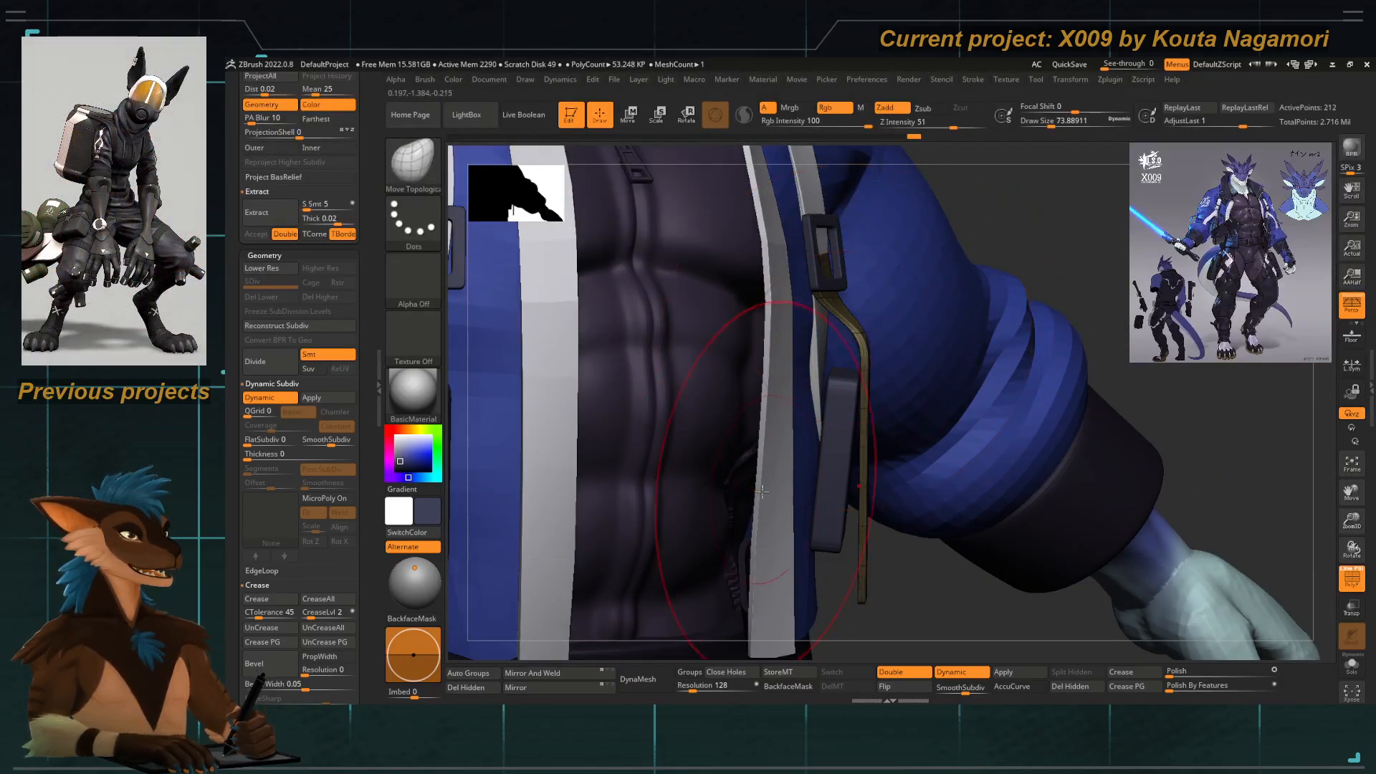
Place the gizmo at the outer strap's bend and move the bend lower beneath the buckle frame.
key("w")
left_click_drag(686, 385, 822, 401, "alt")
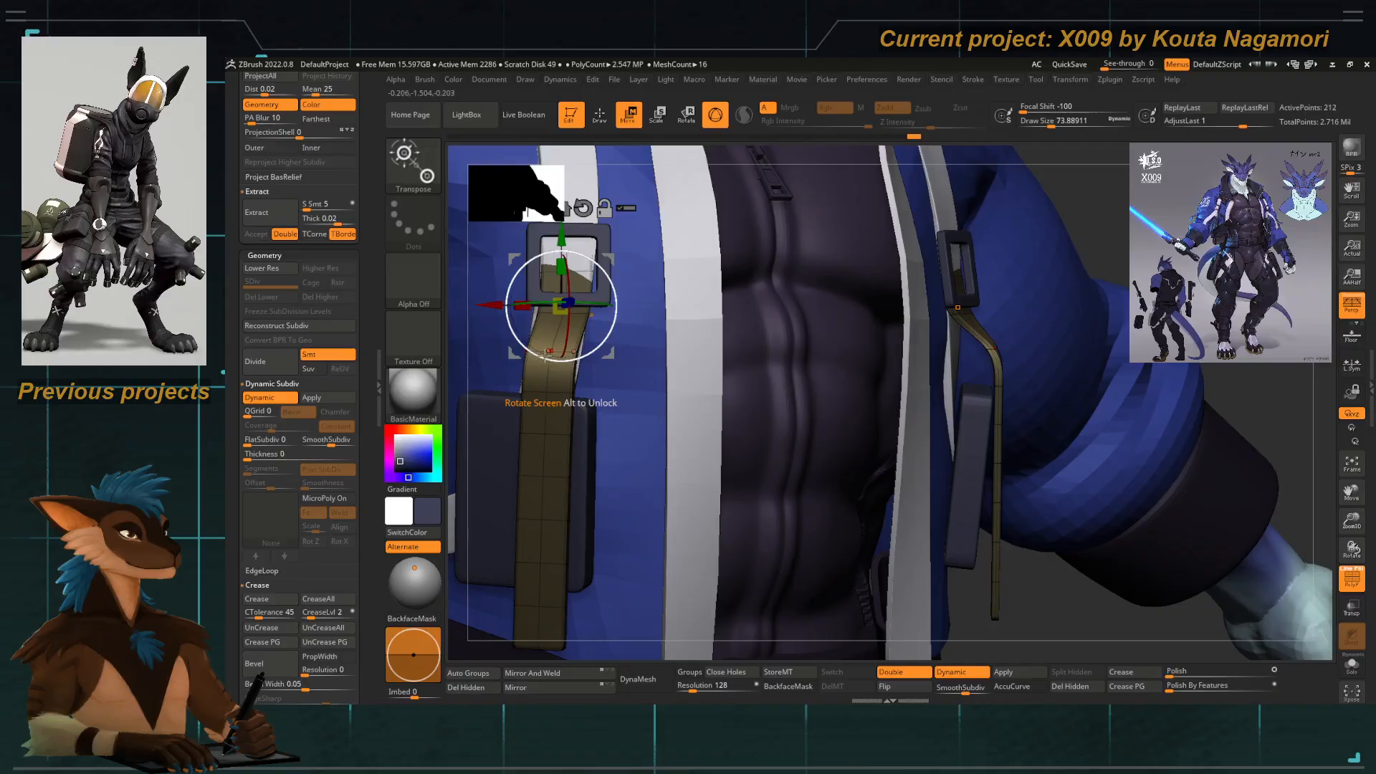
left_click(549, 334, "alt")
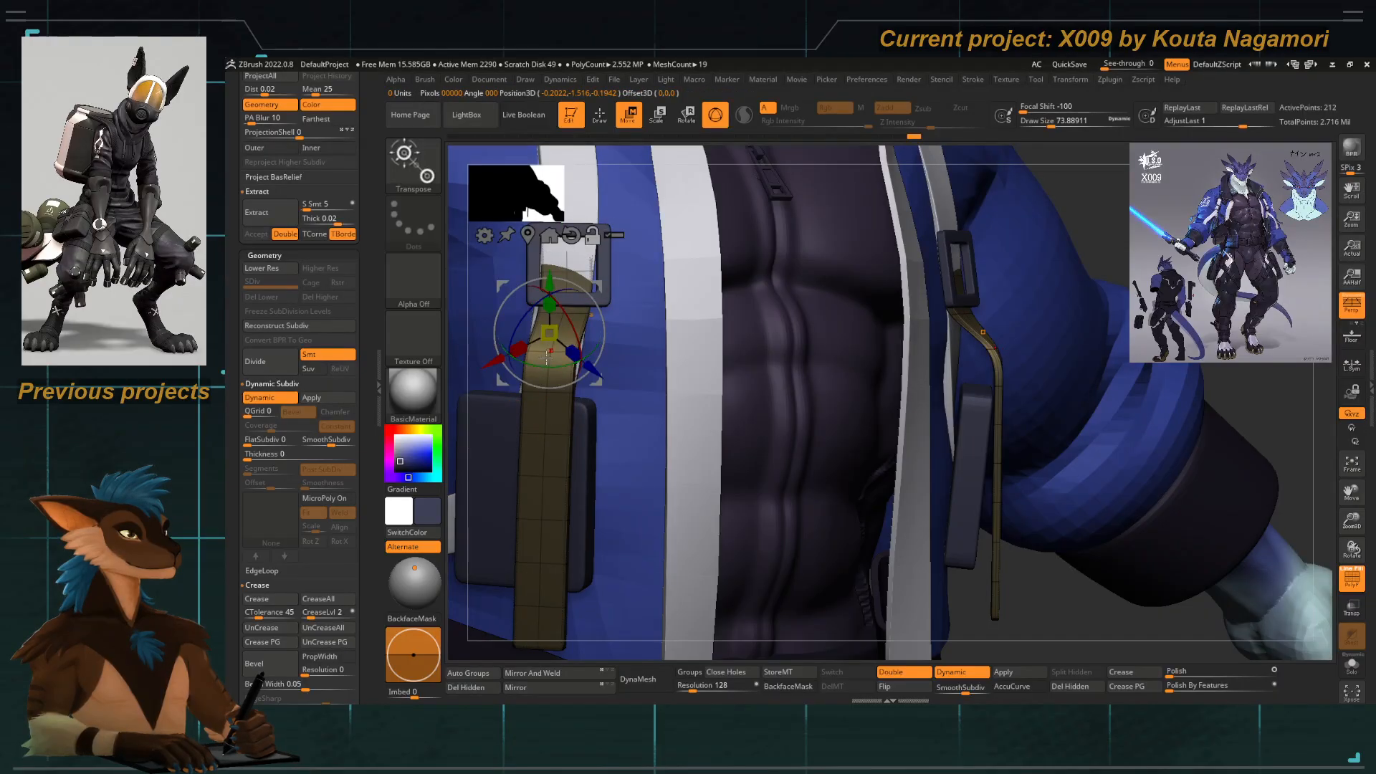
left_click(550, 351, "alt")
left_click_drag(539, 322, 548, 346)
right_click_drag(548, 346, 499, 329, "alt")
Return to draw mode, clear the mask on the outer straps and hide the polyframes.
key("q")
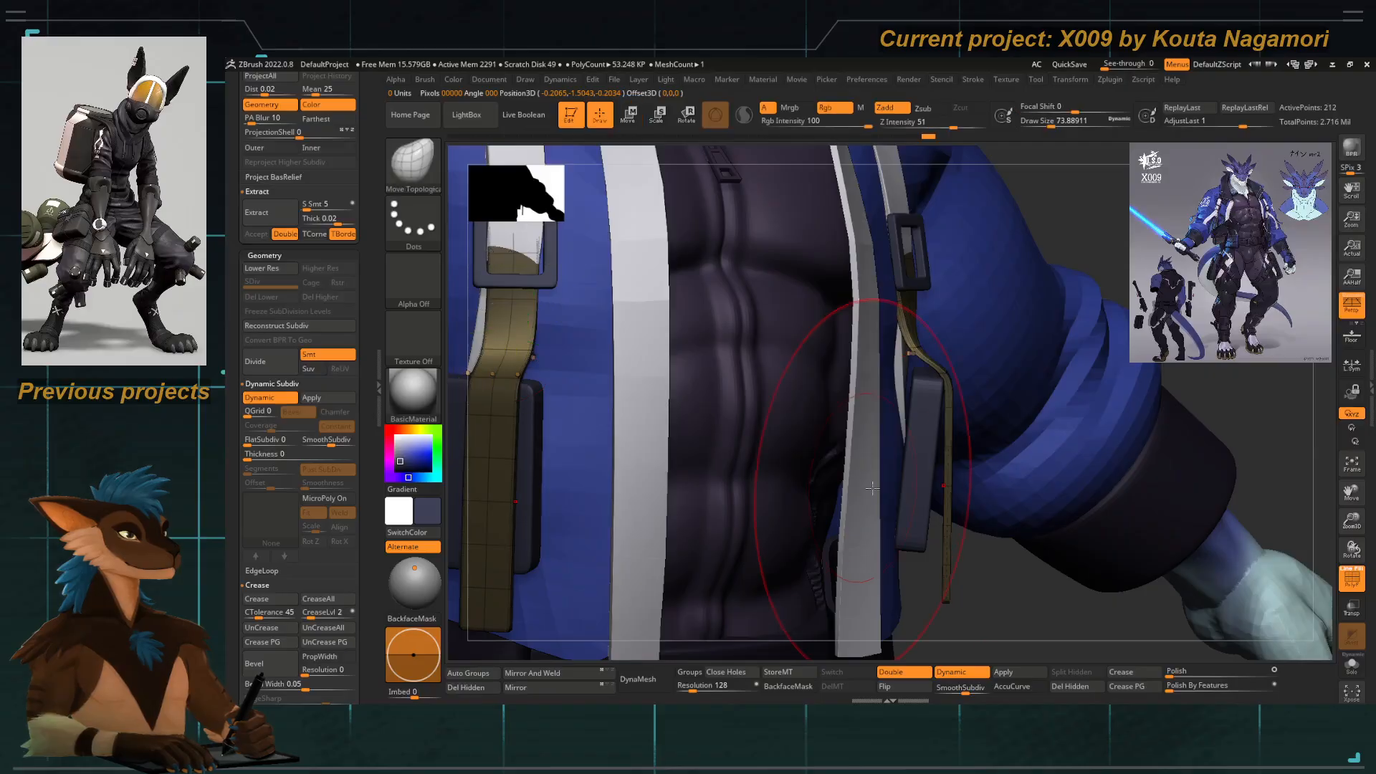
left_click_drag(933, 579, 950, 603, "ctrl")
right_click_drag(929, 452, 913, 387, "ctrl")
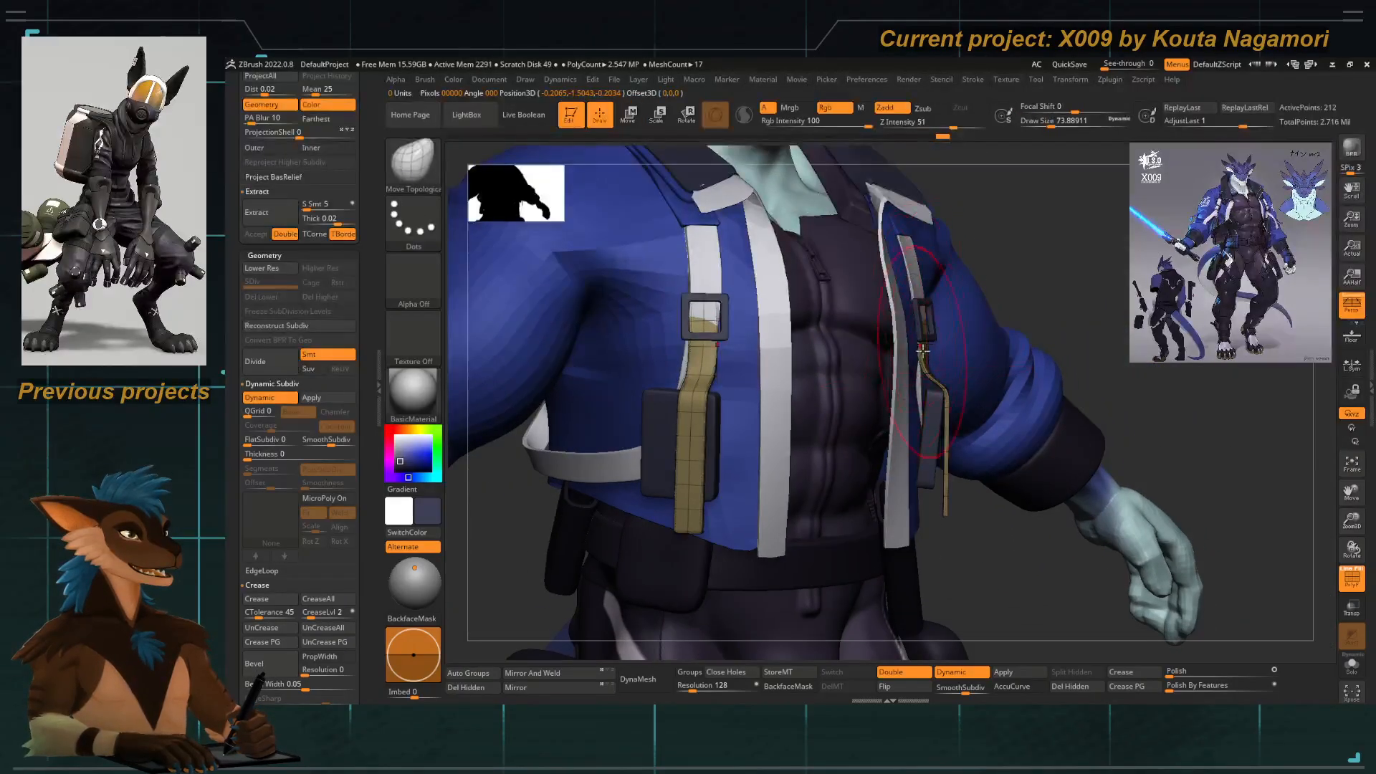
left_click(1352, 579)
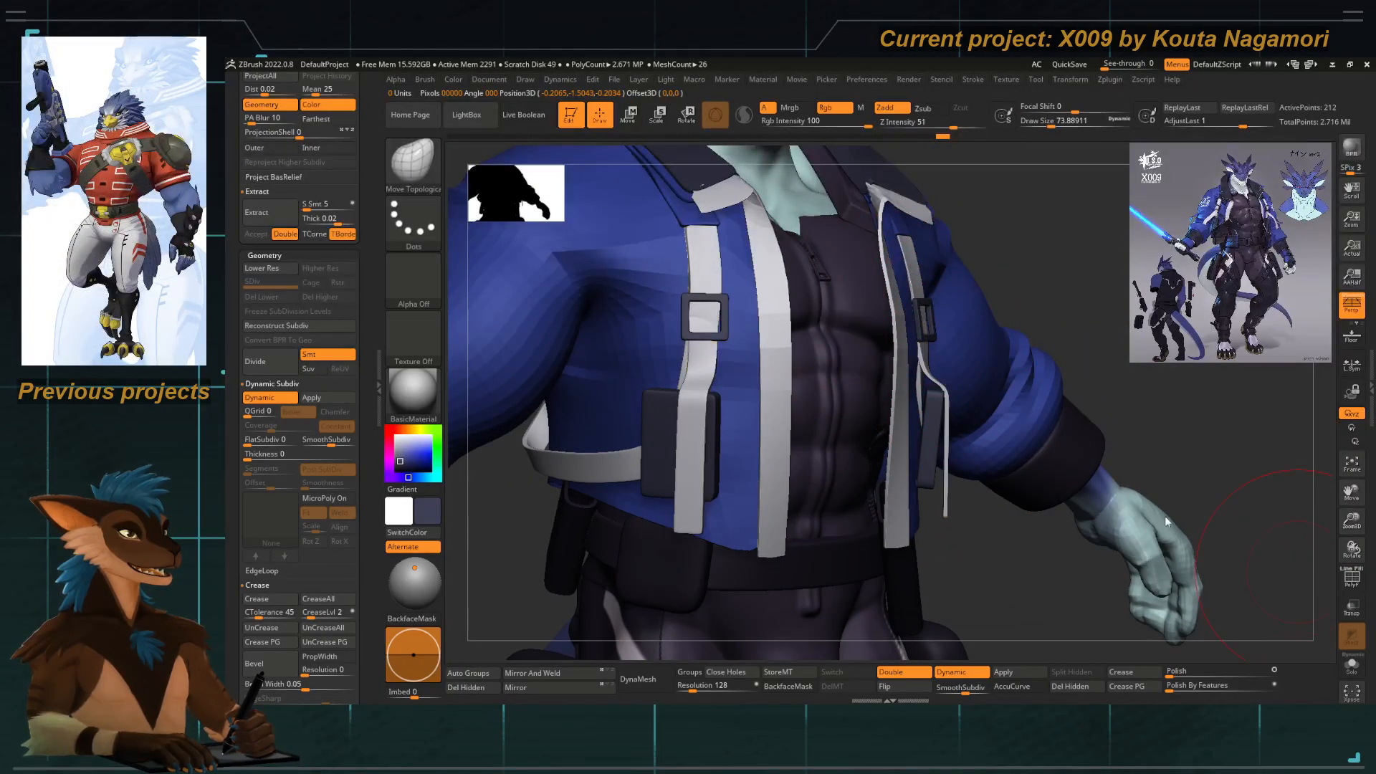
Examine the reshaped outer straps up close and the whole character from the front, side and back, including the back harness.
right_click_drag(899, 479, 791, 420, "alt")
right_click_drag(857, 487, 734, 438, "shift")
mouse_move(664, 573)
right_mouse_down()
mouse_move(691, 574)
mouse_move(803, 400)
right_mouse_up()
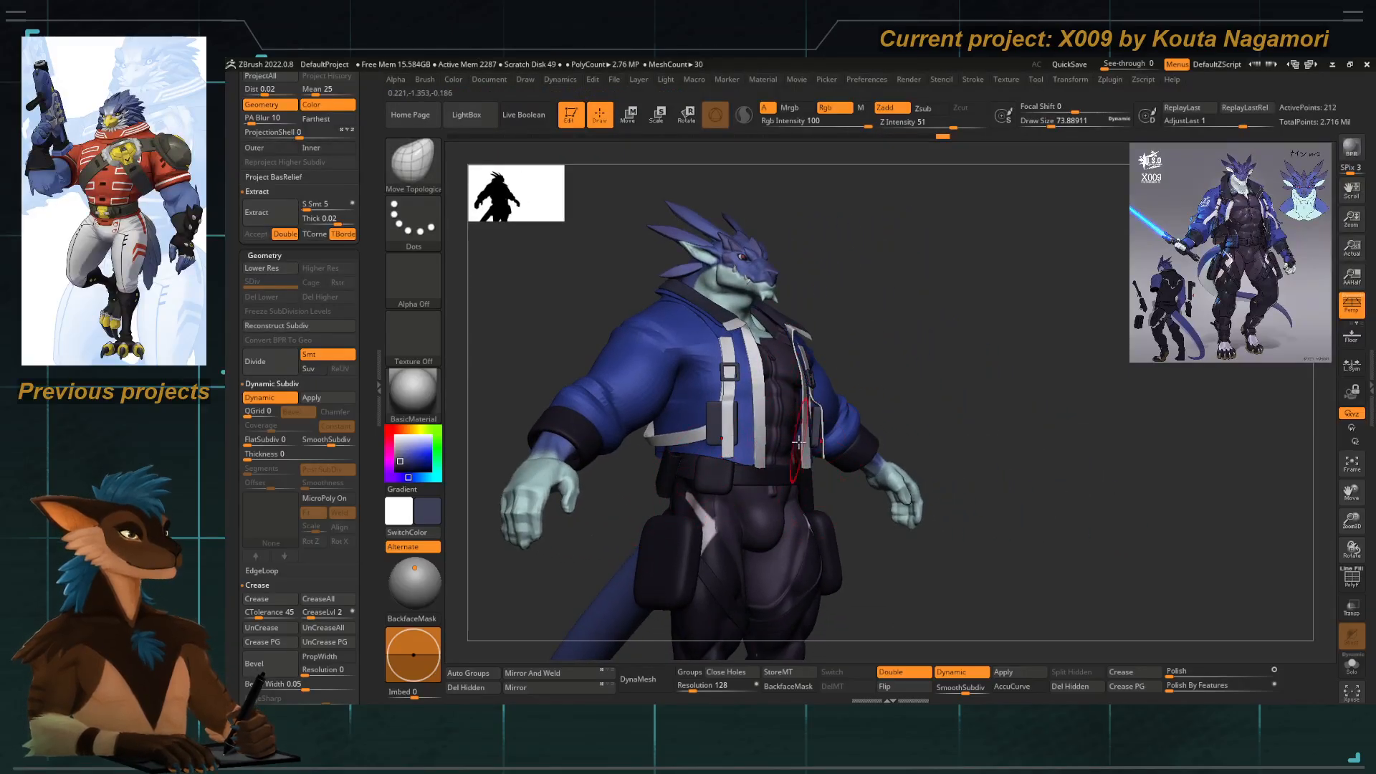
right_click_drag(845, 459, 753, 476, "ctrl")
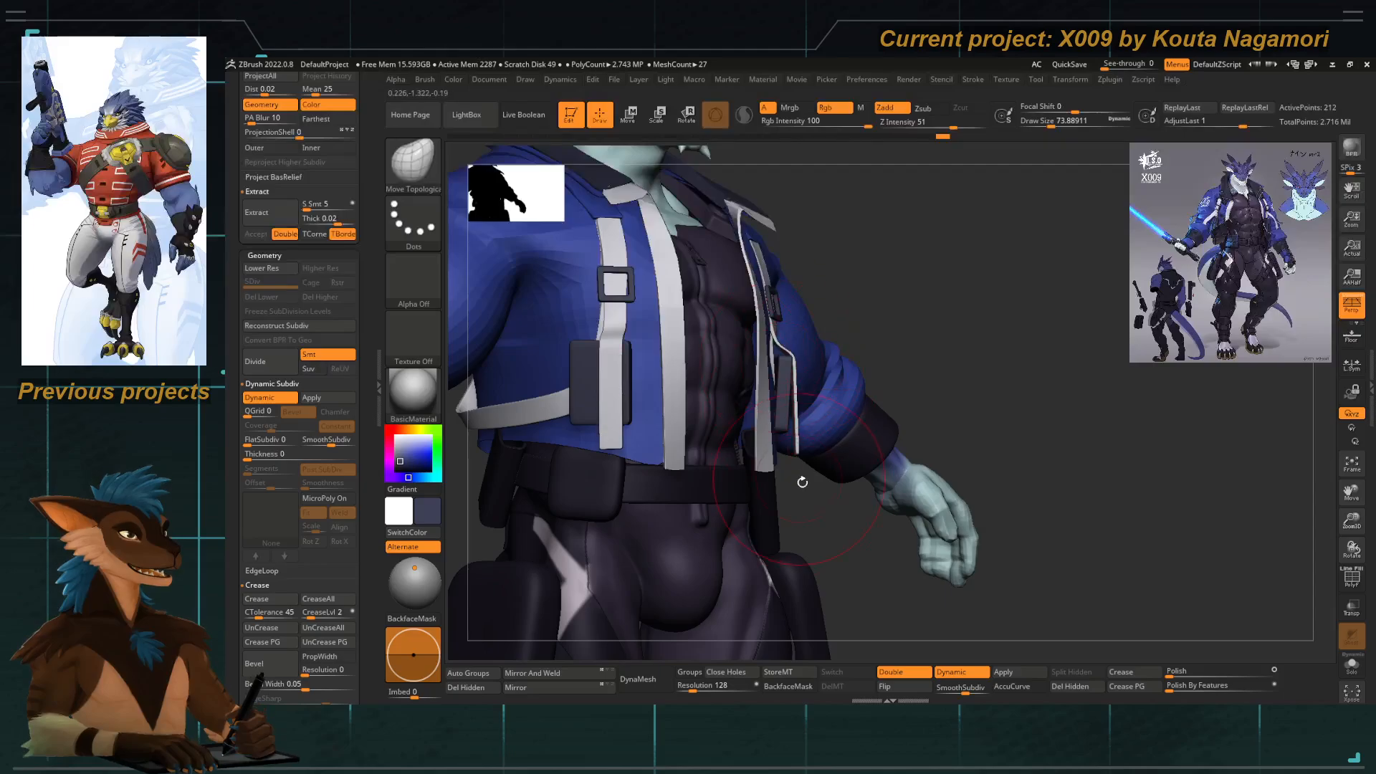
mouse_move(798, 519)
right_mouse_down()
mouse_move(748, 521)
mouse_move(827, 470)
mouse_move(757, 472)
right_mouse_up()
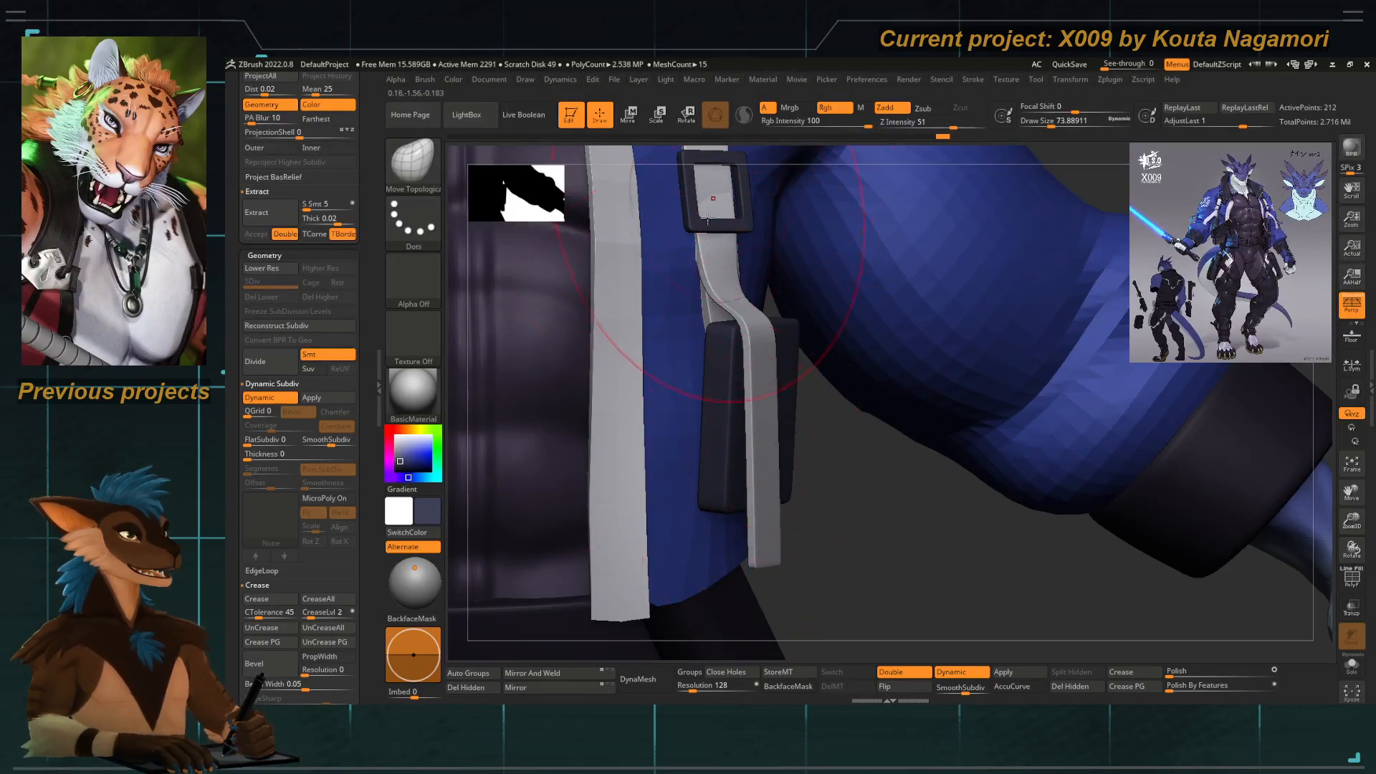
mouse_move(847, 516)
left_mouse_down()
mouse_move(817, 552)
mouse_move(573, 358)
mouse_move(738, 503)
mouse_move(658, 372)
left_mouse_up()
mouse_move(658, 372)
left_mouse_down()
mouse_move(682, 374)
mouse_move(690, 323)
mouse_move(741, 417)
left_mouse_up()
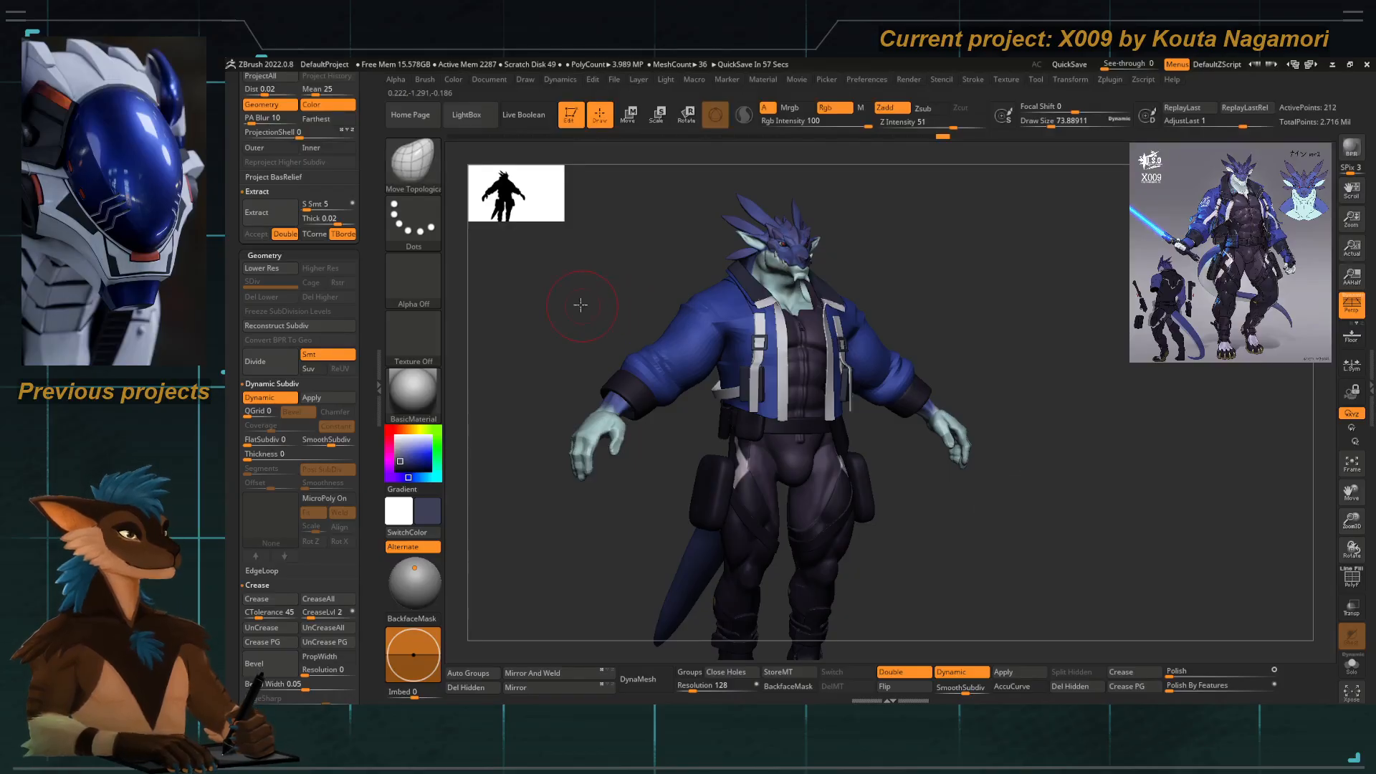
left_click_drag(580, 305, 647, 356)
left_click_drag(564, 325, 568, 325)
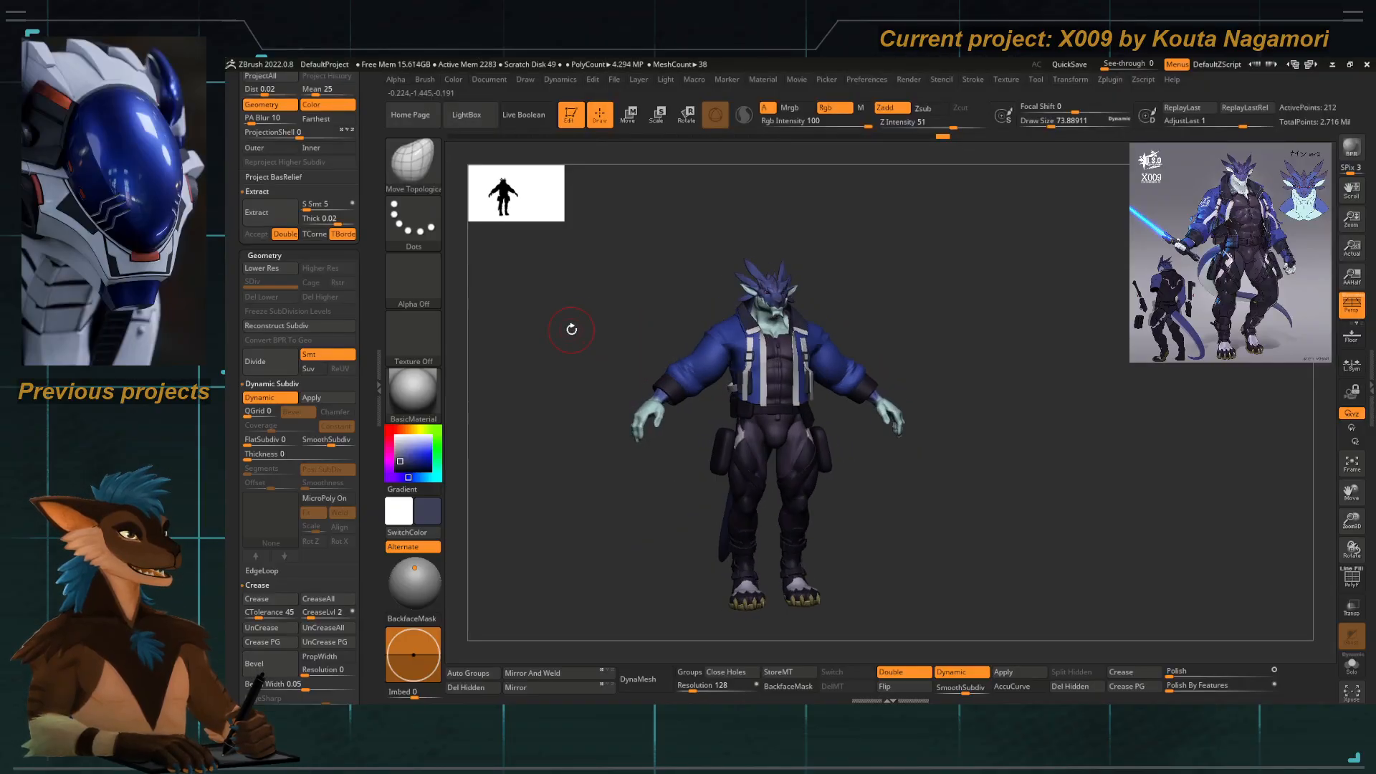
left_click_drag(571, 329, 662, 334)
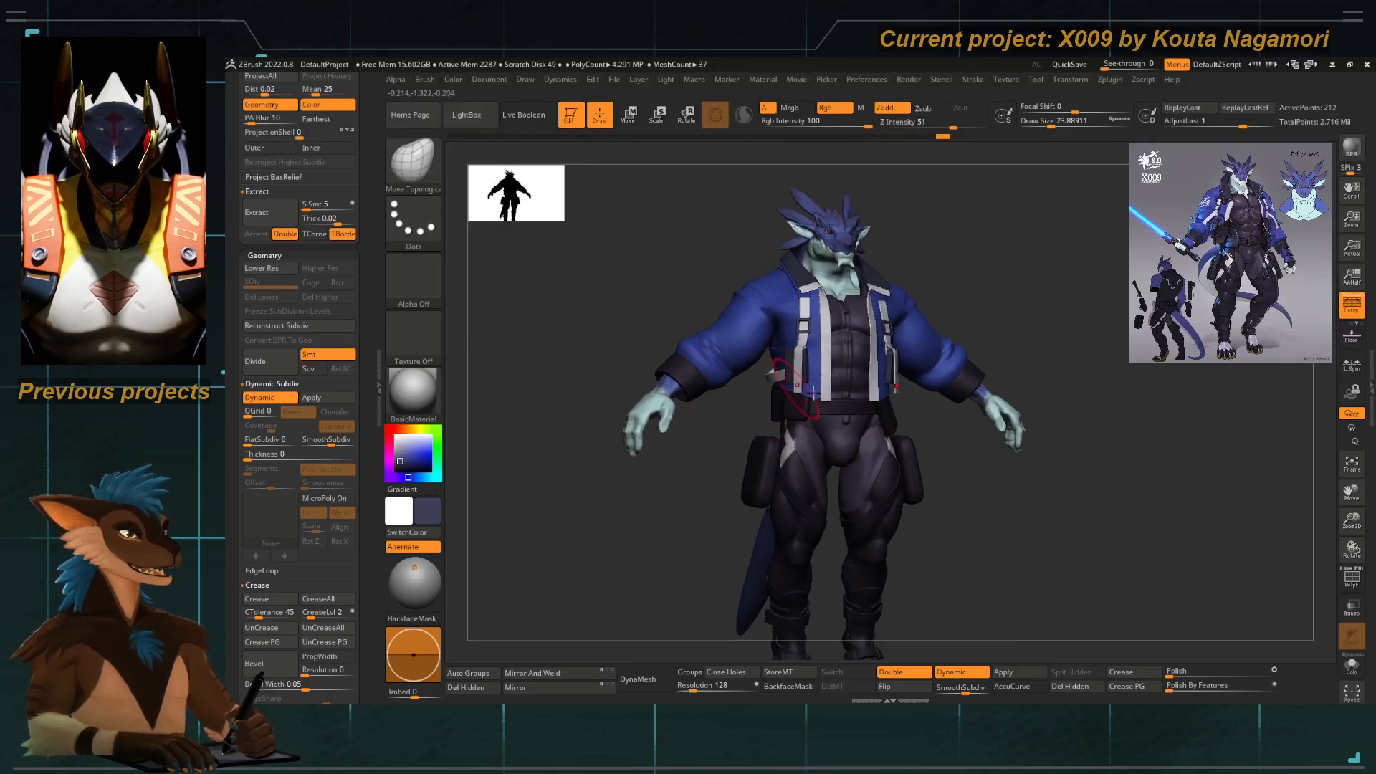
left_click_drag(769, 362, 773, 341)
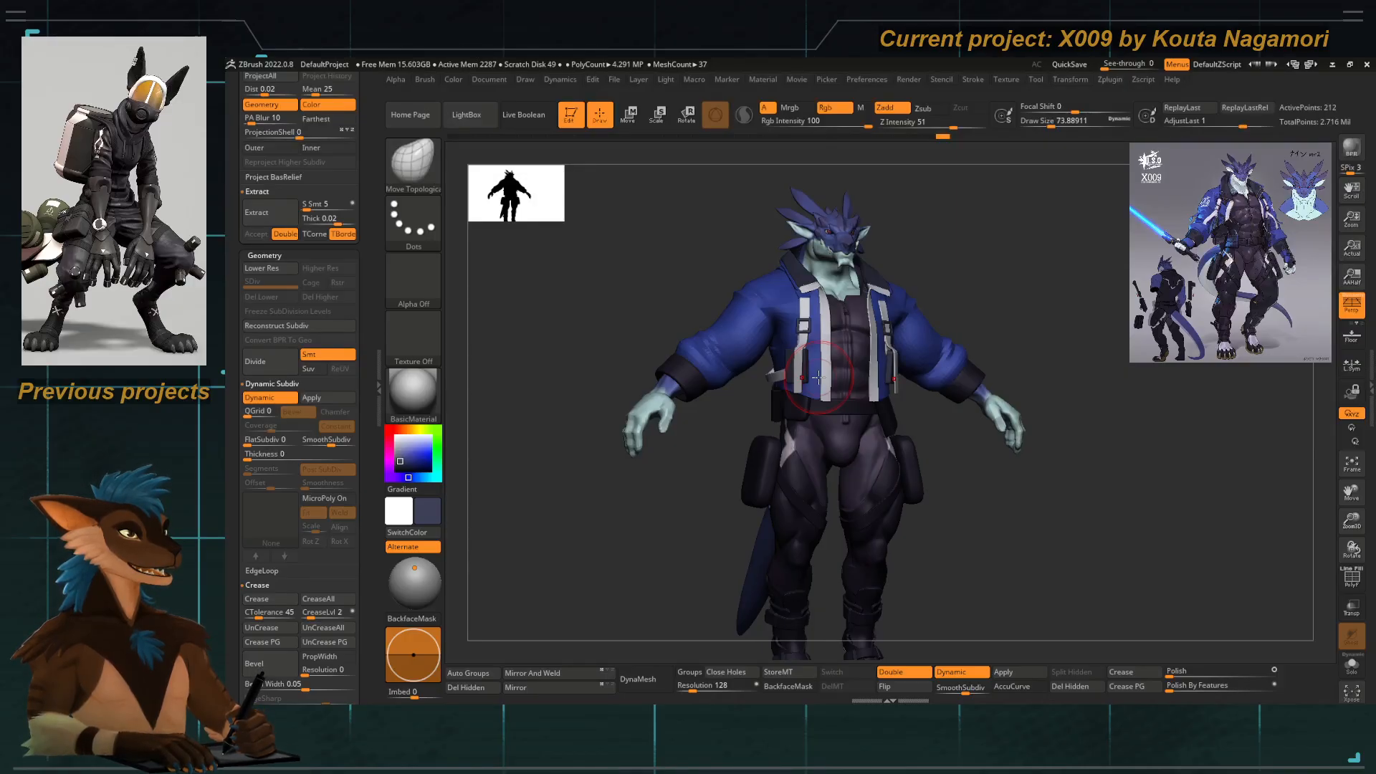
mouse_move(651, 510)
left_mouse_down()
mouse_move(601, 498)
mouse_move(636, 506)
left_mouse_up()
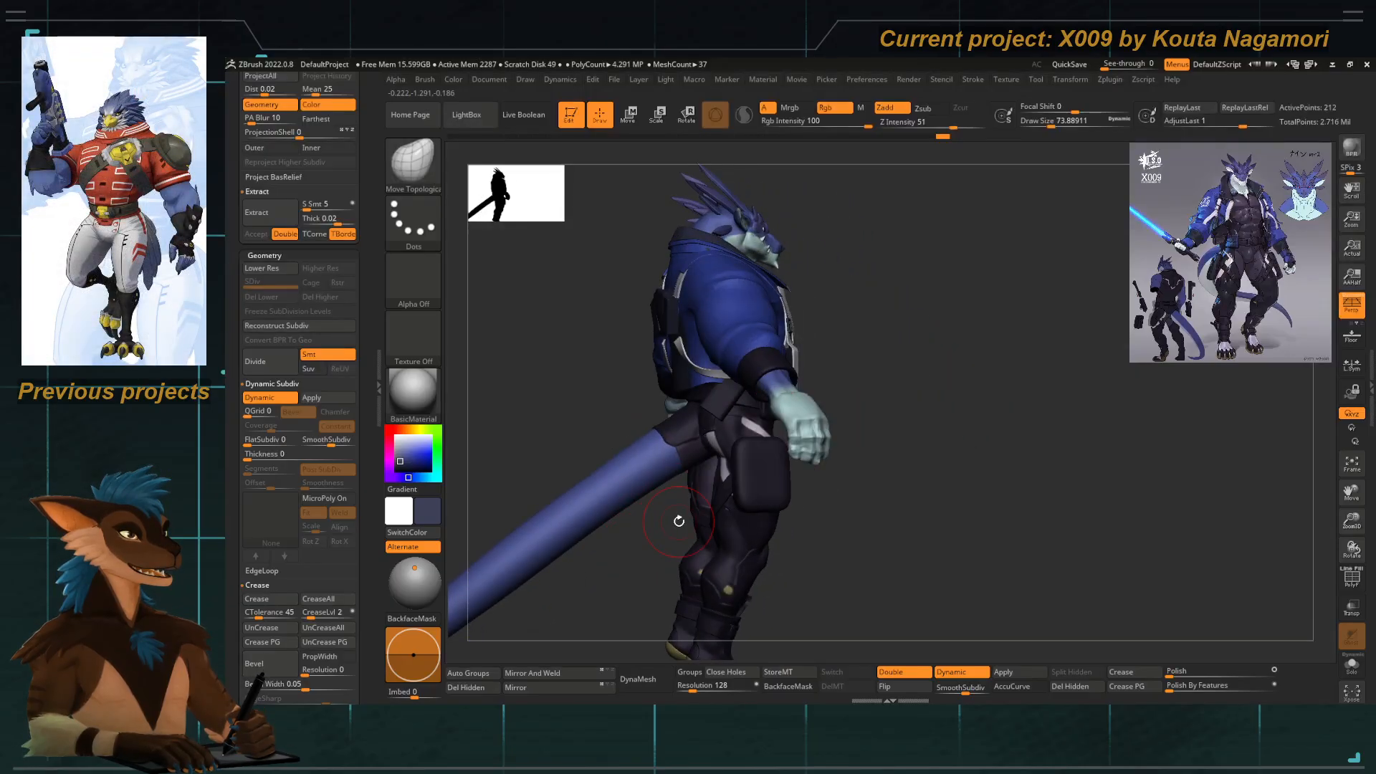
left_click_drag(565, 367, 603, 422)
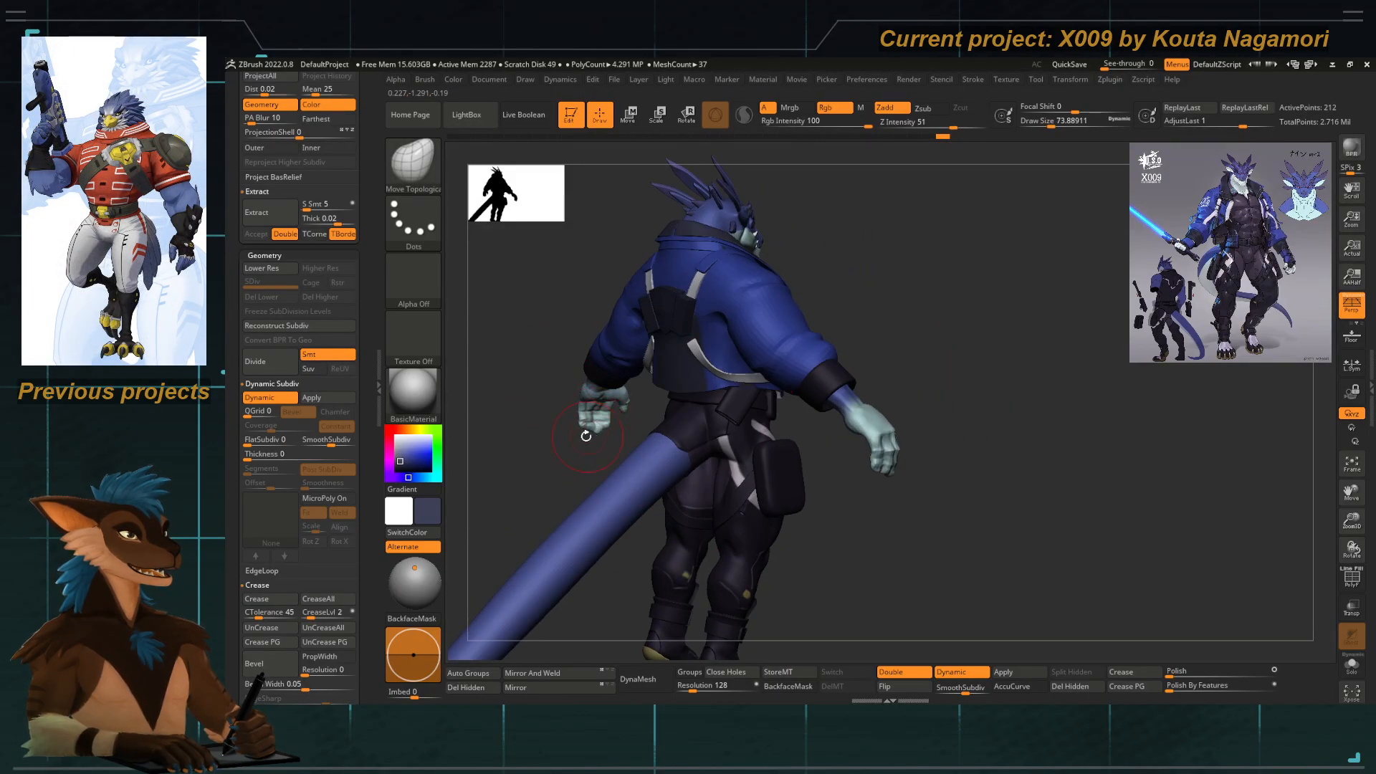
left_click_drag(531, 445, 667, 358)
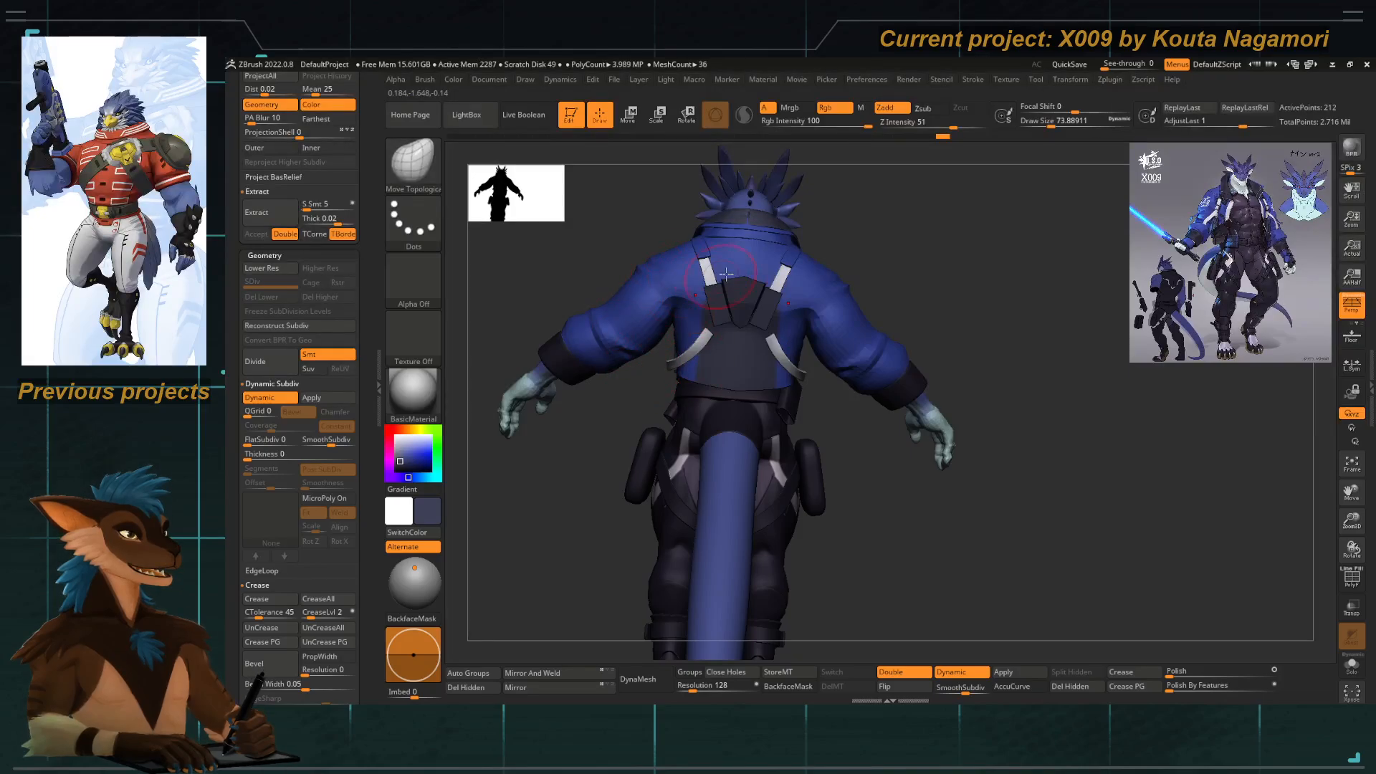
left_click_drag(568, 501, 534, 502)
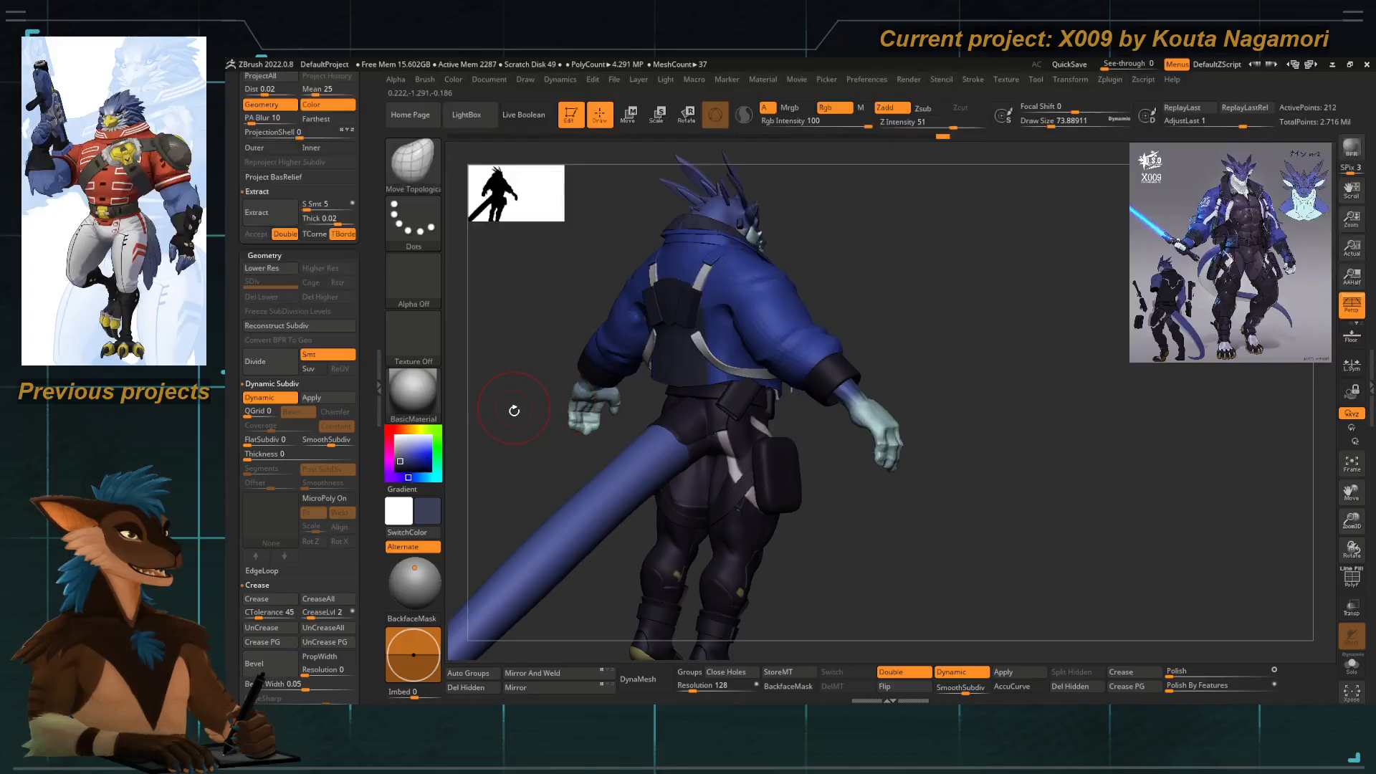
mouse_move(513, 402)
left_mouse_down()
mouse_move(568, 461)
mouse_move(596, 534)
mouse_move(538, 547)
mouse_move(596, 505)
mouse_move(751, 494)
left_mouse_up()
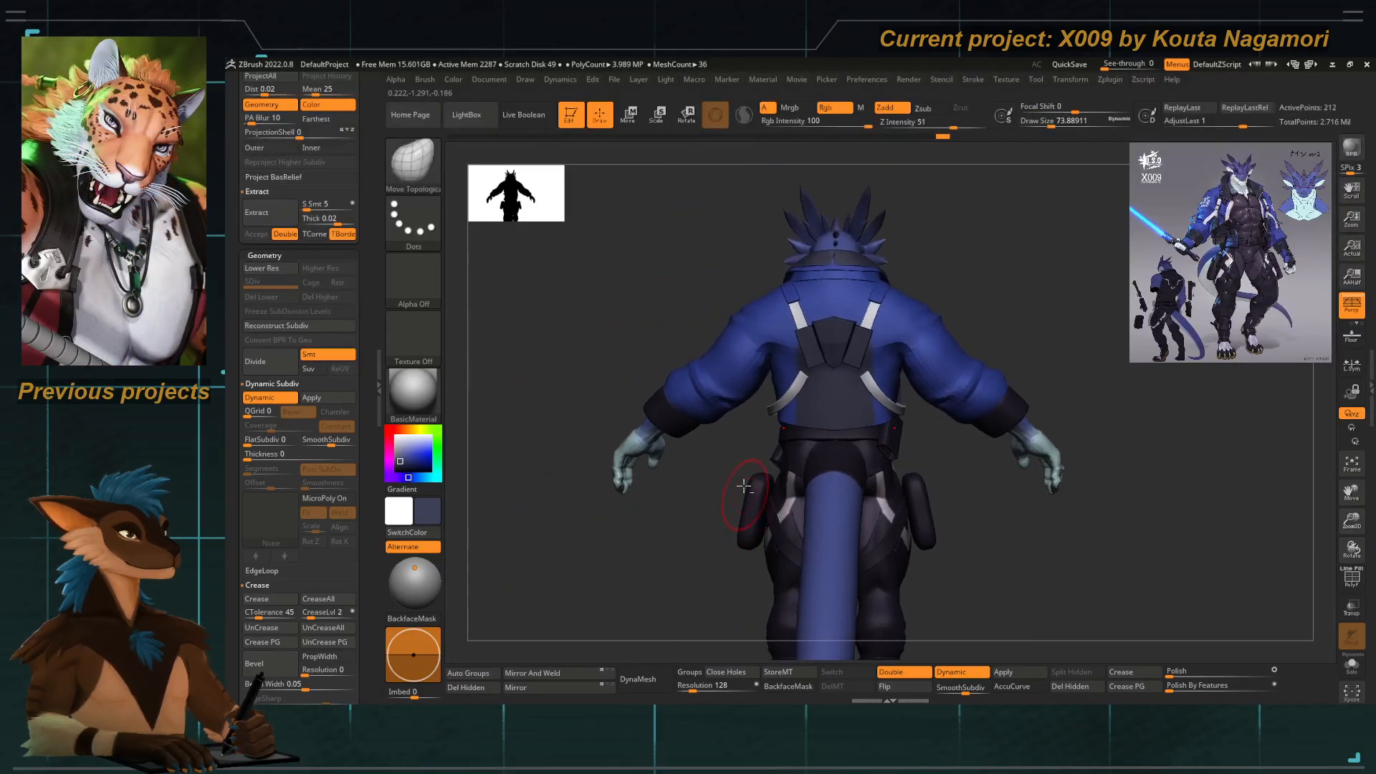
Select the jacket subtool, turn on its polyframes and isolate it as seen from behind.
left_click(815, 428, "alt")
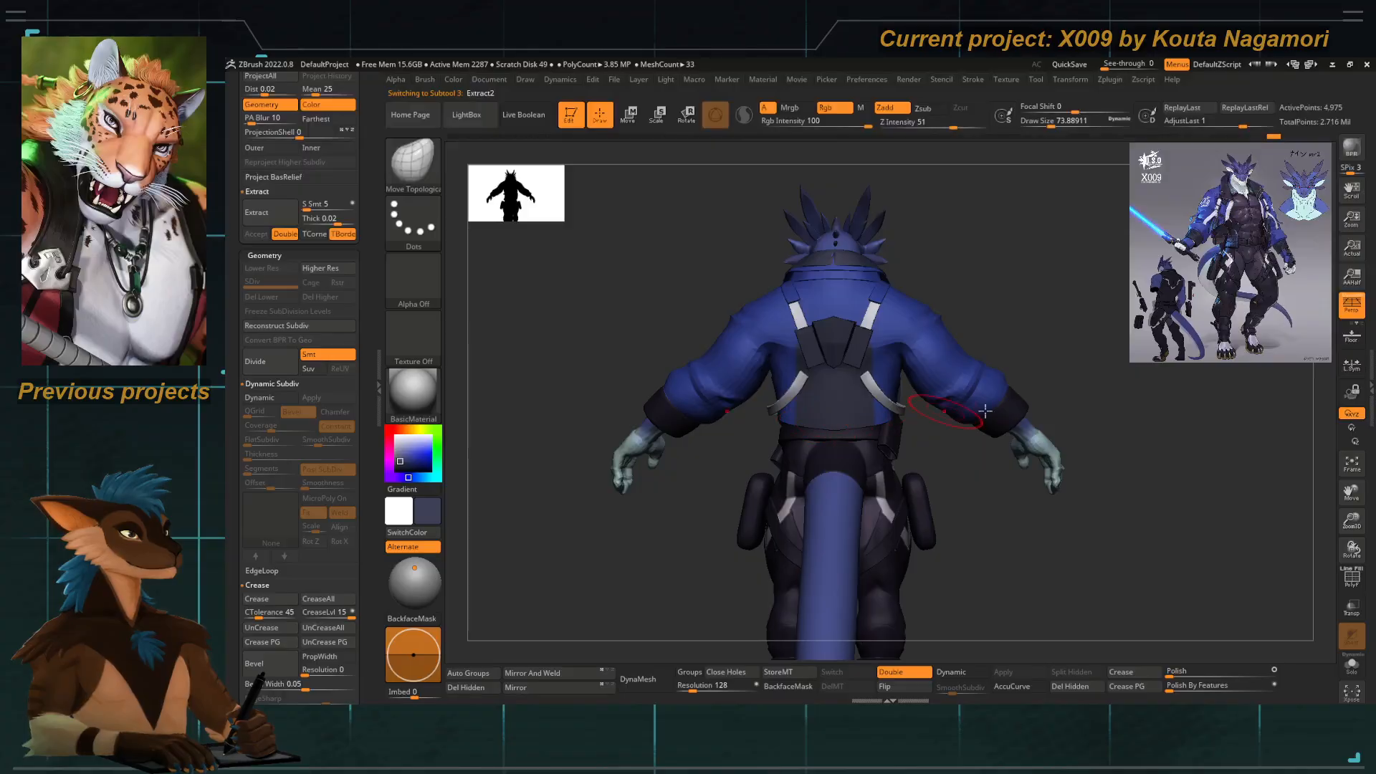
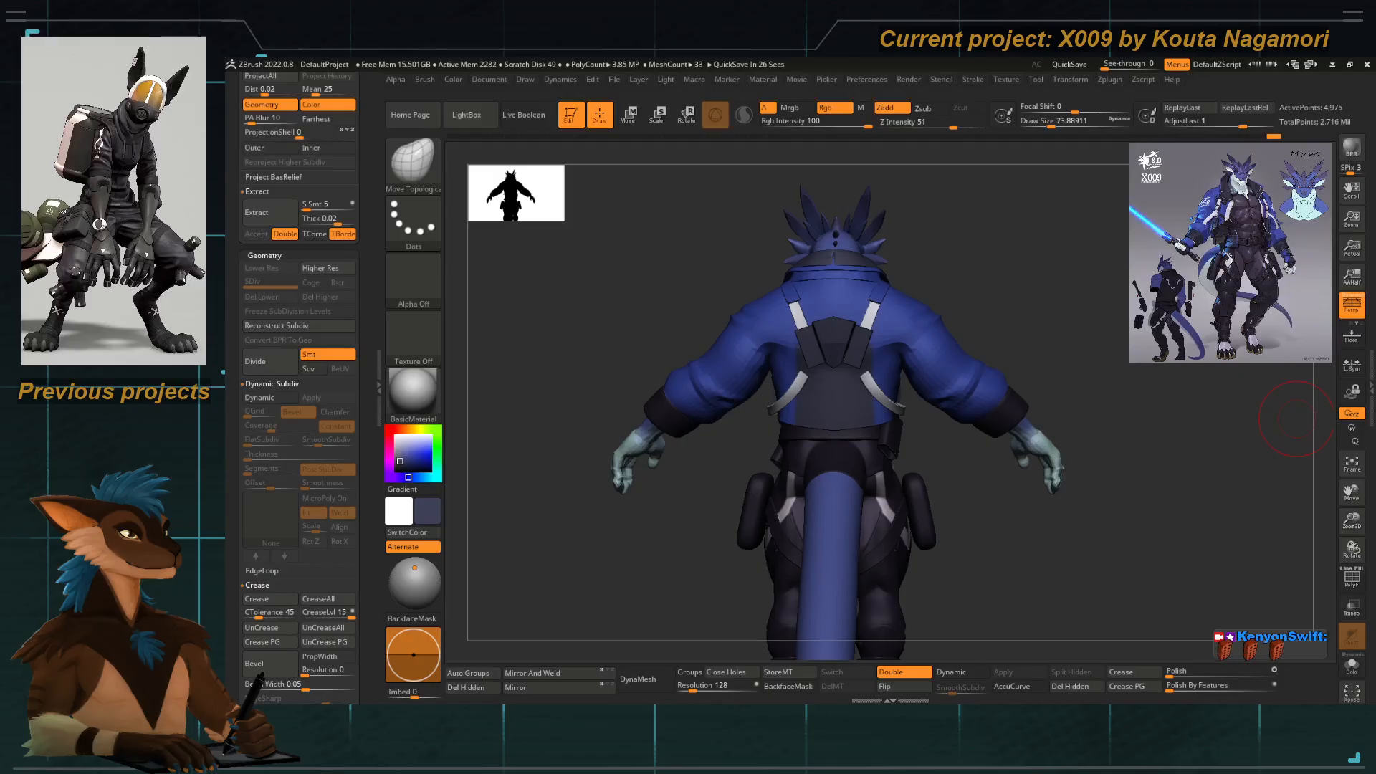
left_click_drag(568, 290, 582, 299)
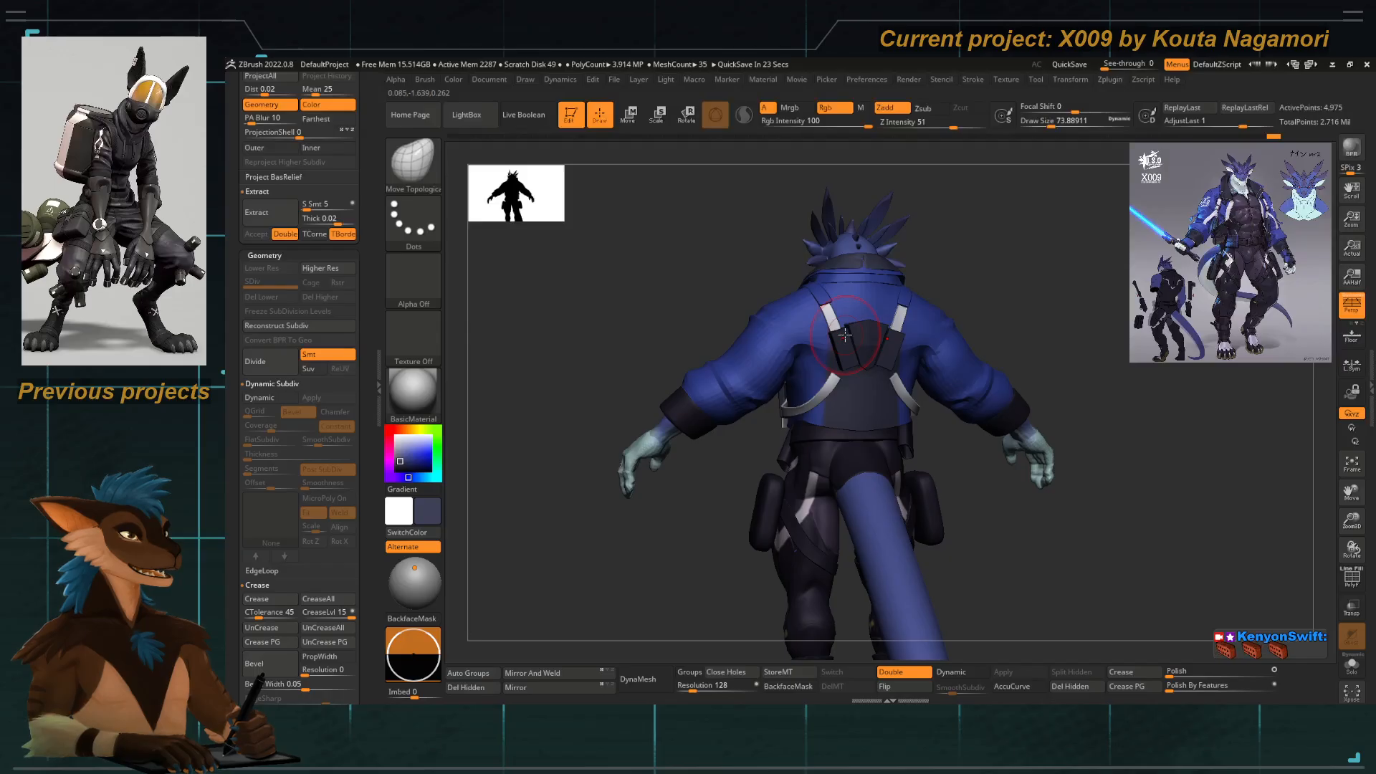
left_click_drag(678, 291, 717, 391, "shift")
left_click(1351, 578)
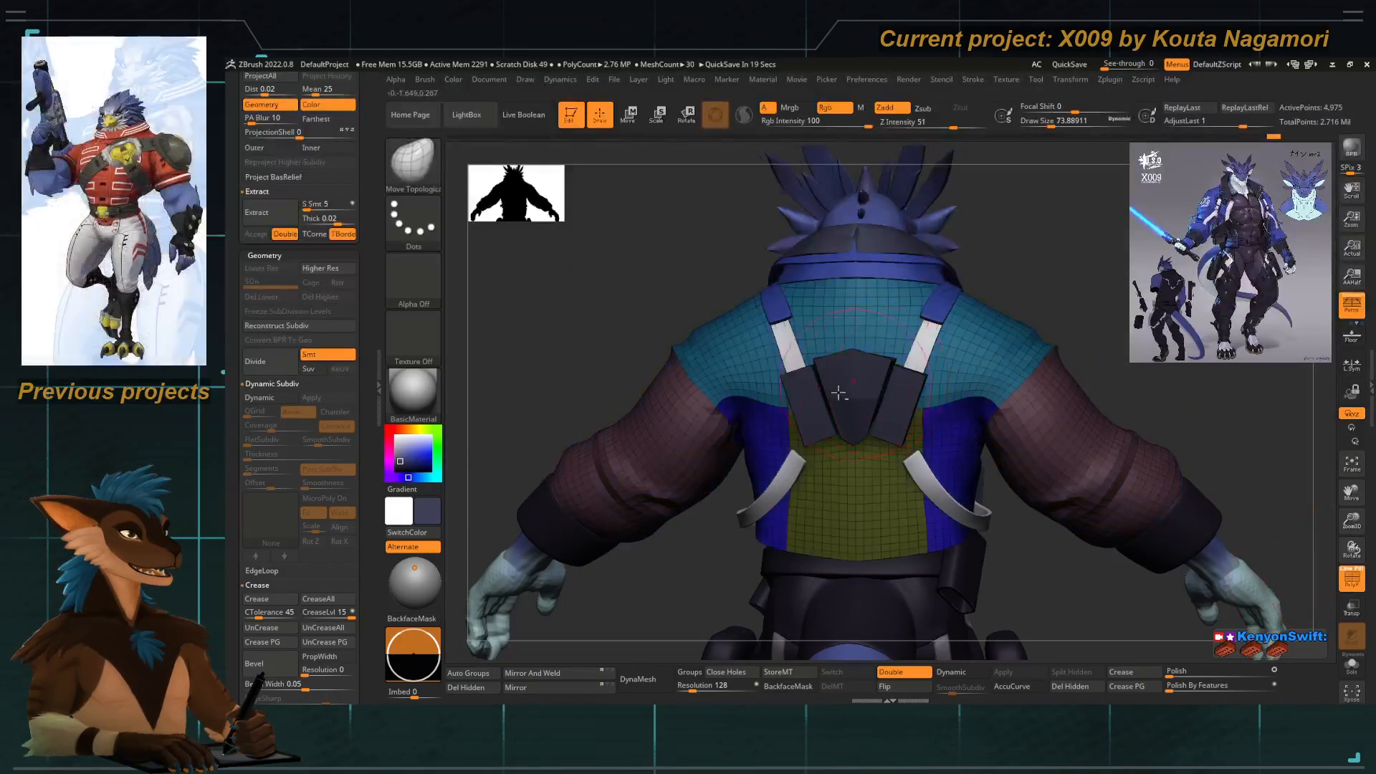
left_click_drag(678, 241, 638, 271, "alt")
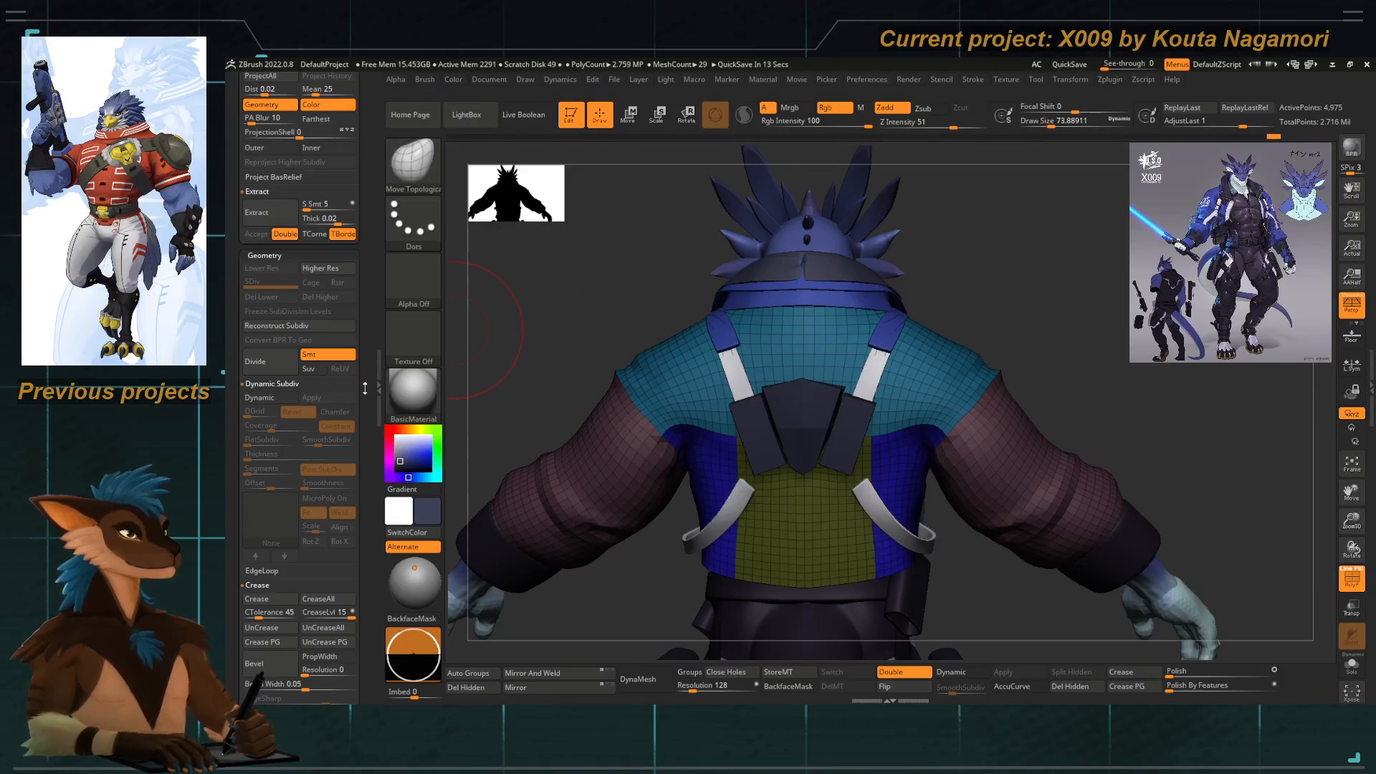
right_click_drag(803, 348, 805, 499, "ctrl")
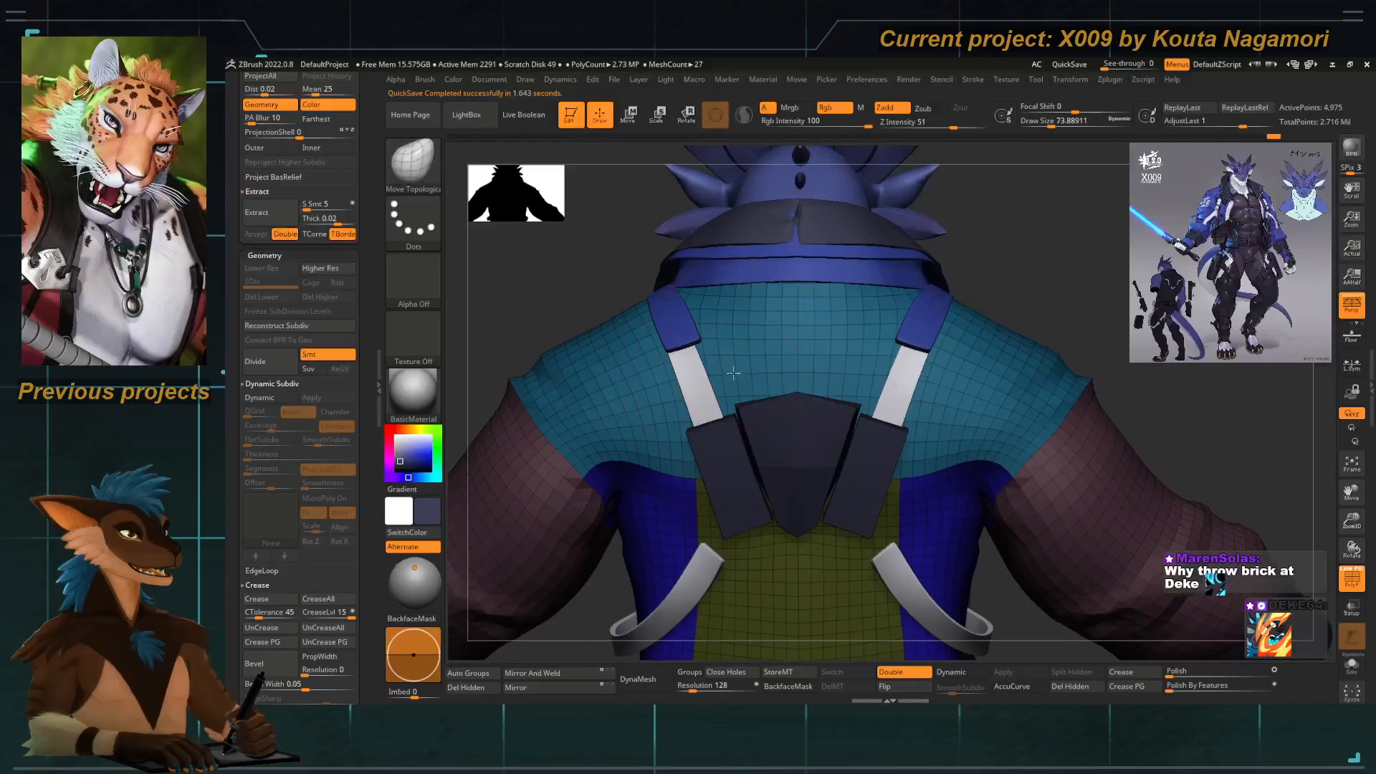
mouse_move(732, 367)
right_mouse_down("ctrl")
mouse_move(742, 313)
mouse_move(762, 363)
mouse_move(736, 348)
right_mouse_up("ctrl")
left_click(1352, 665)
scroll(273, 314, "up", 6)
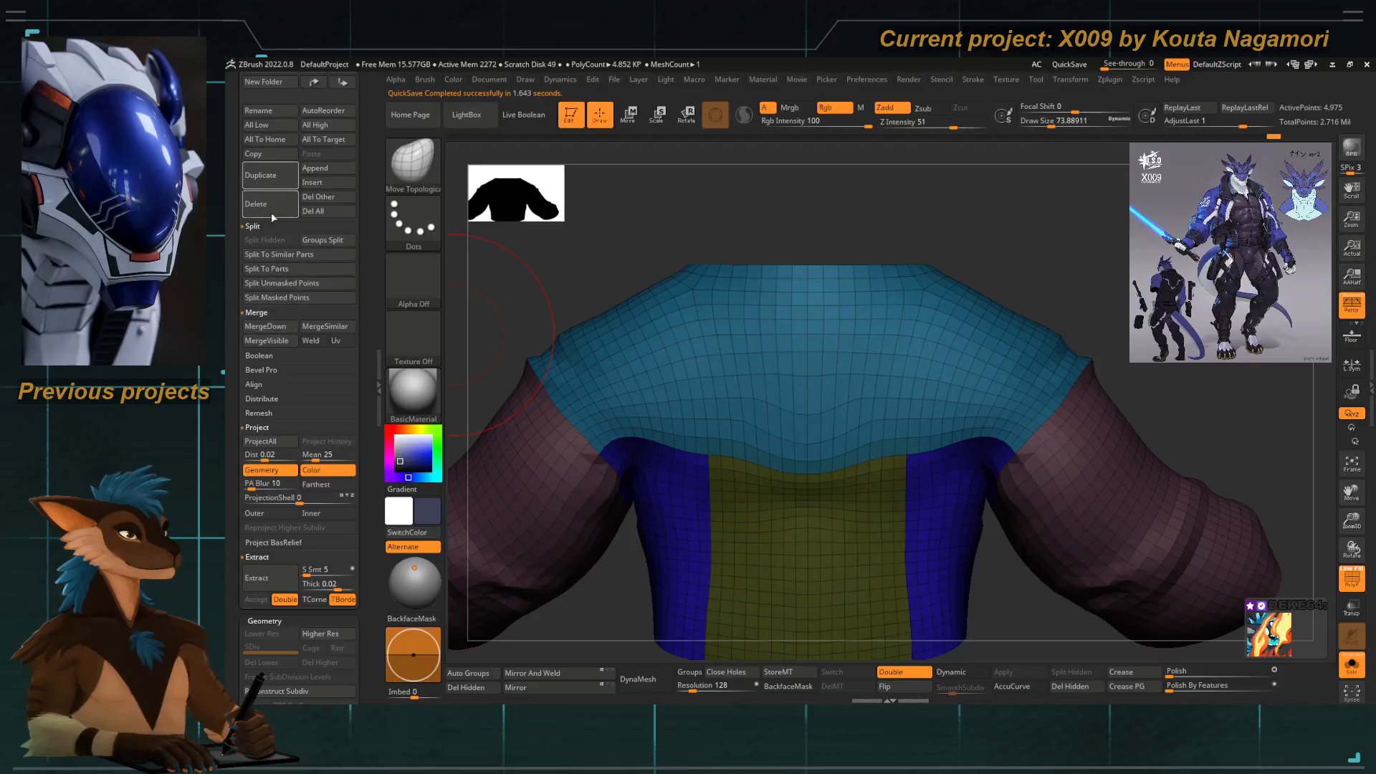
Switch to the IMM Primitives insert brush with the QCube mesh.
key("b")
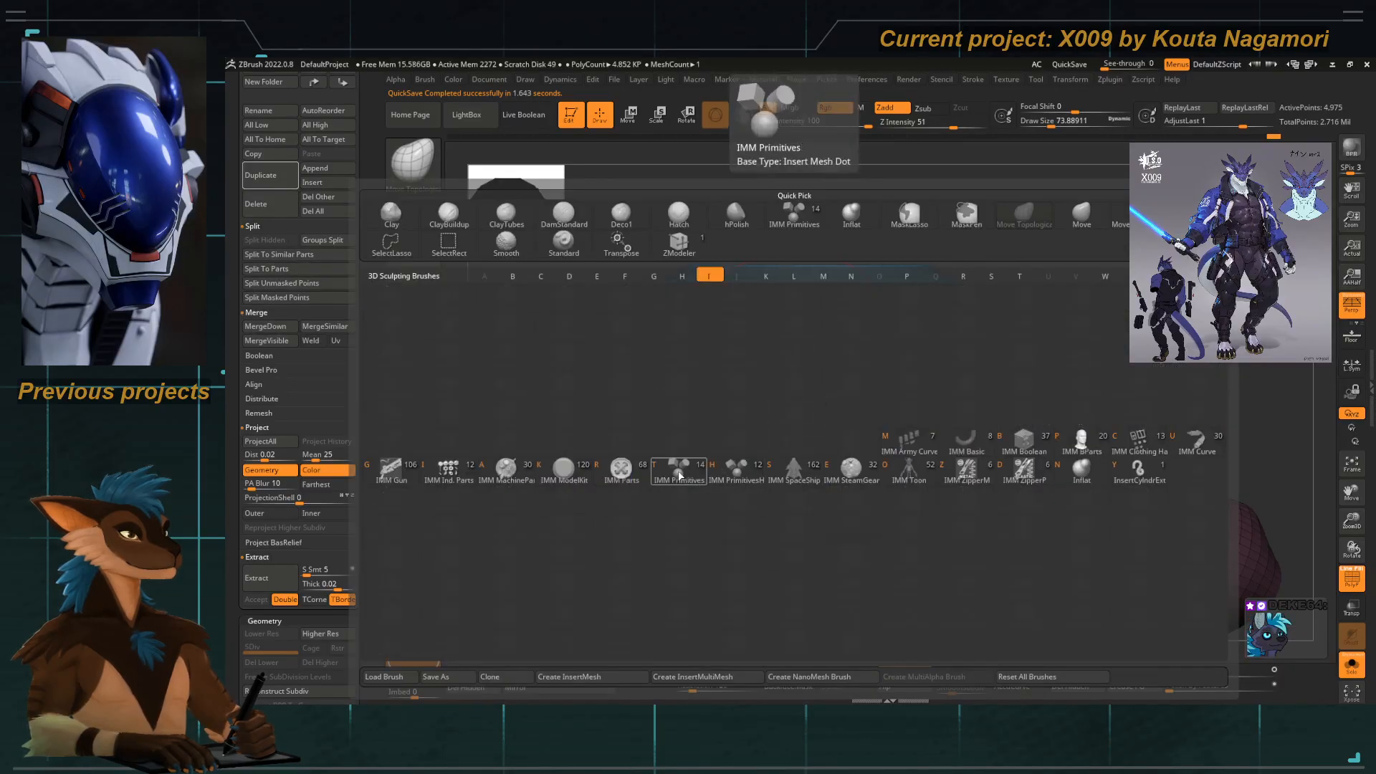
left_click(778, 120)
left_click(549, 168)
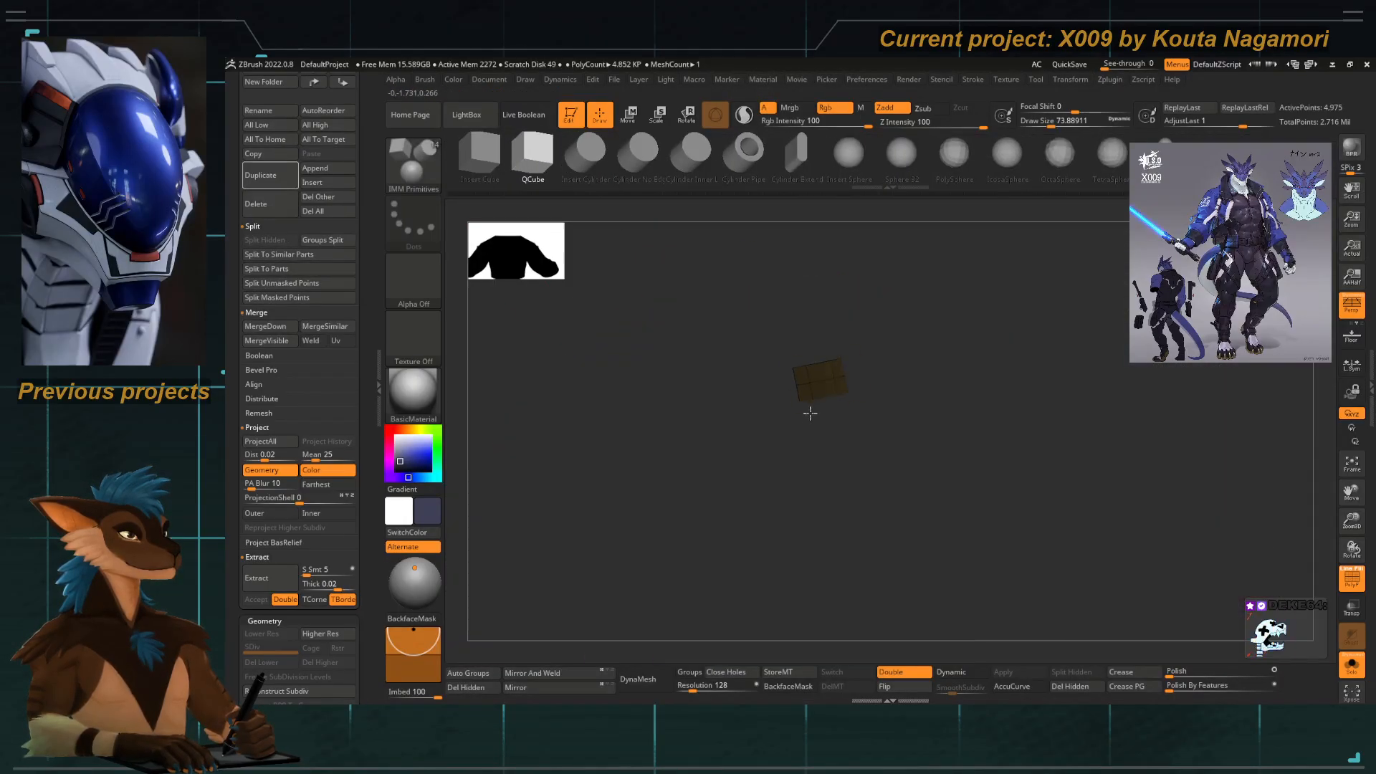
left_click_drag(804, 380, 799, 429)
key("ctrl+z")
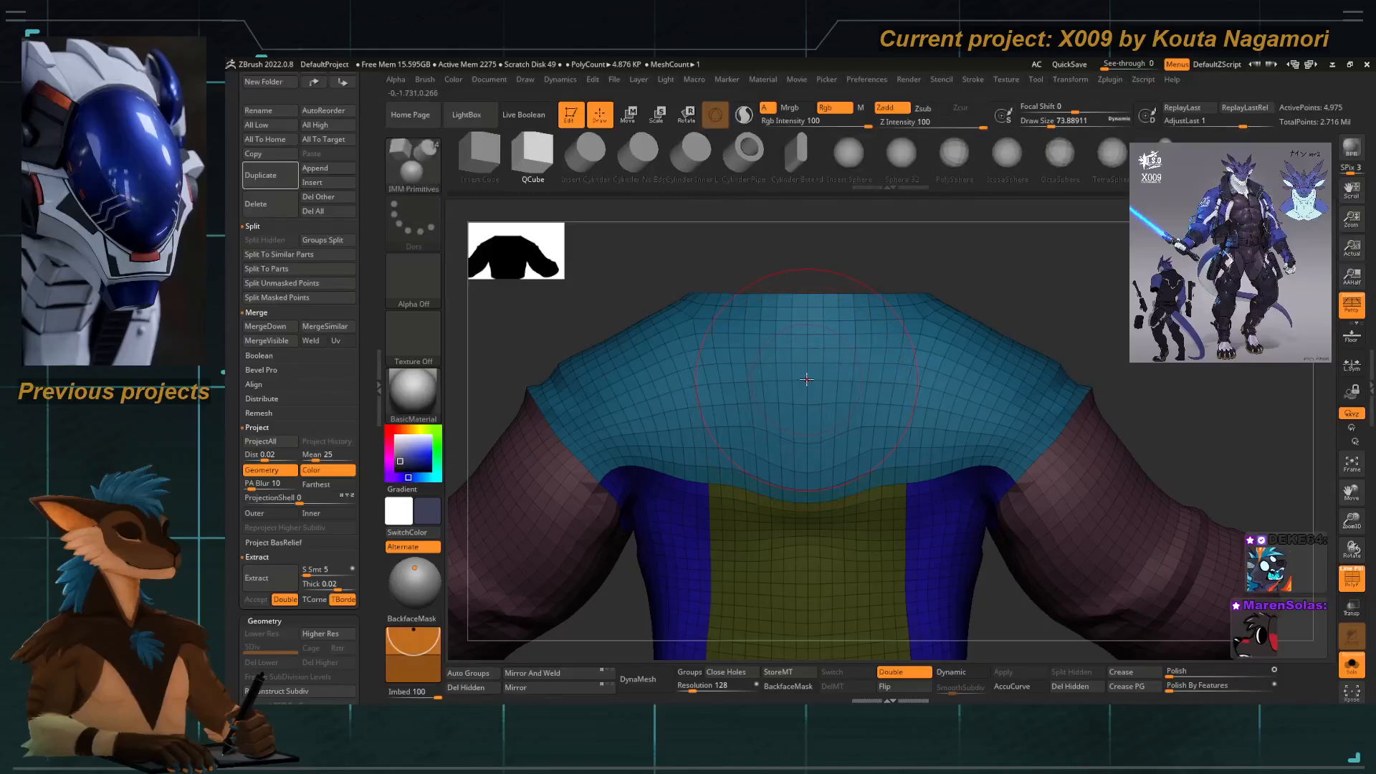
left_click_drag(806, 381, 807, 422)
mouse_move(792, 225)
left_mouse_down()
mouse_move(789, 313)
mouse_move(796, 254)
mouse_move(783, 241)
left_mouse_up()
key("ctrl+z")
key("x")
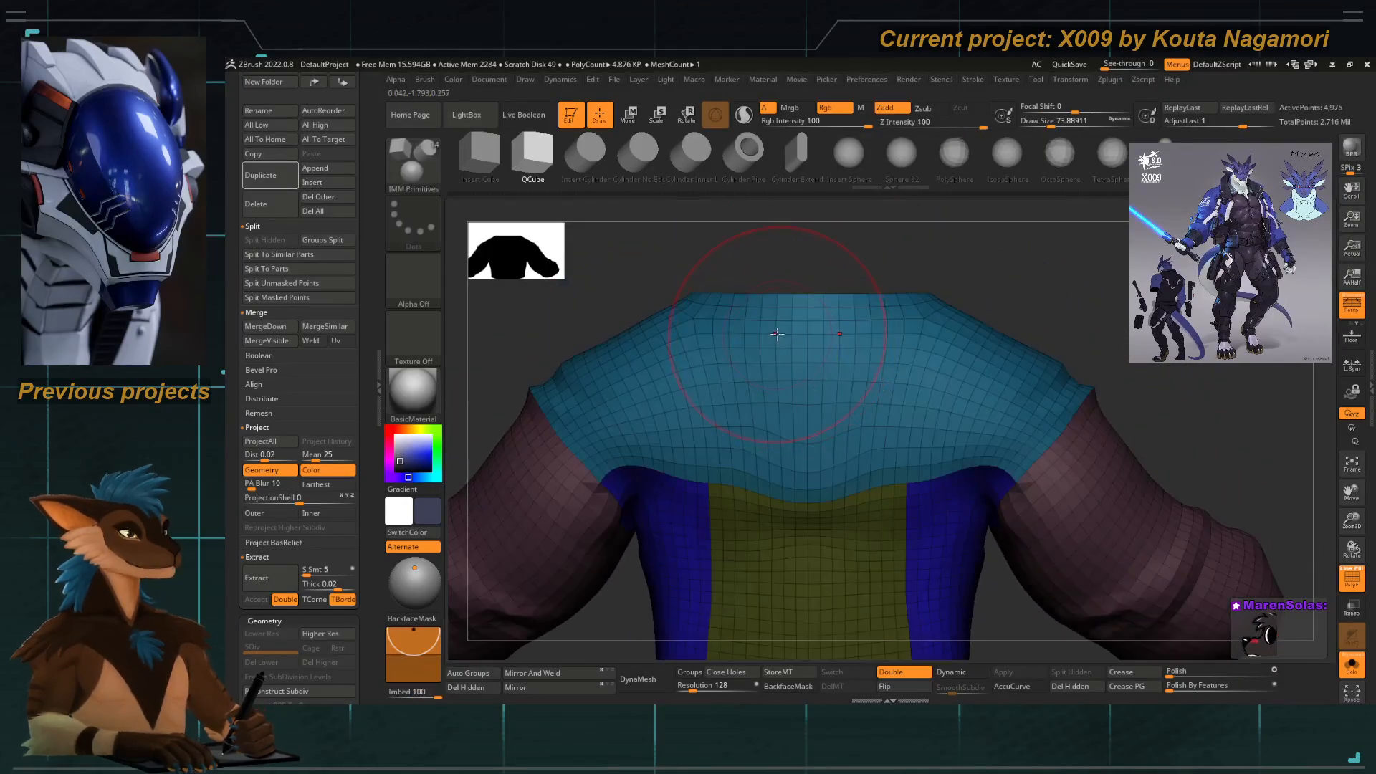
left_click_drag(777, 332, 771, 399)
key("ctrl+z")
key("x")
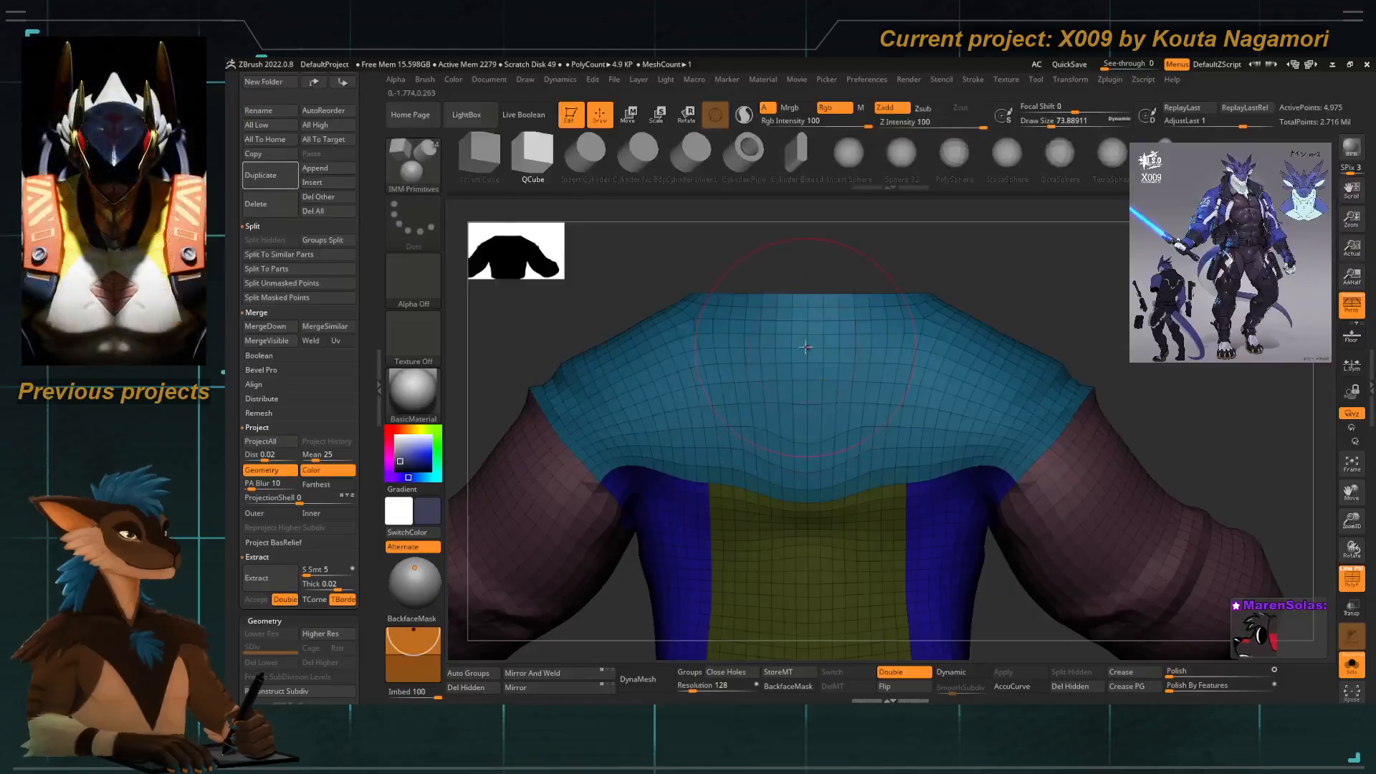
Insert a QCube at the centre of the jacket's upper back and split its unmasked points into a separate subtool.
left_click_drag(805, 330, 795, 374)
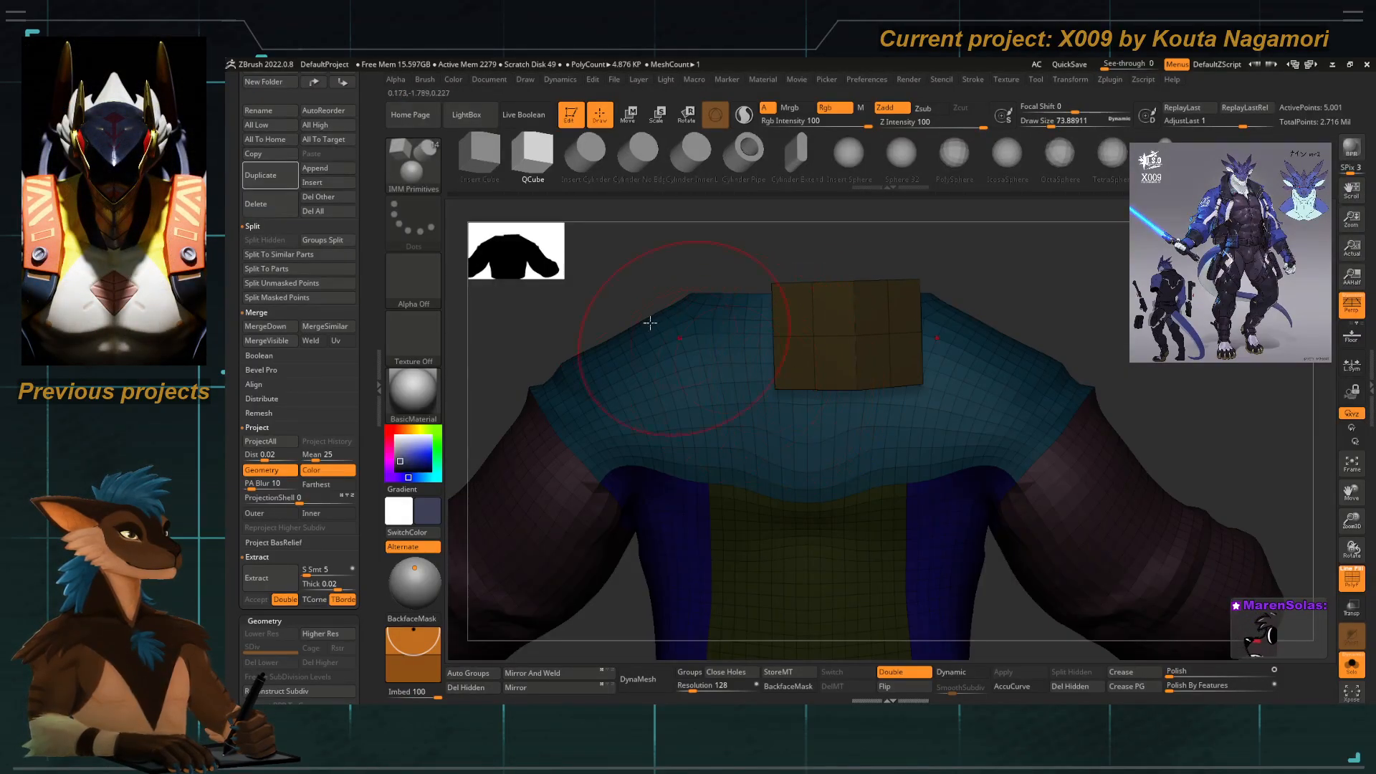
scroll(301, 294, "up", 2)
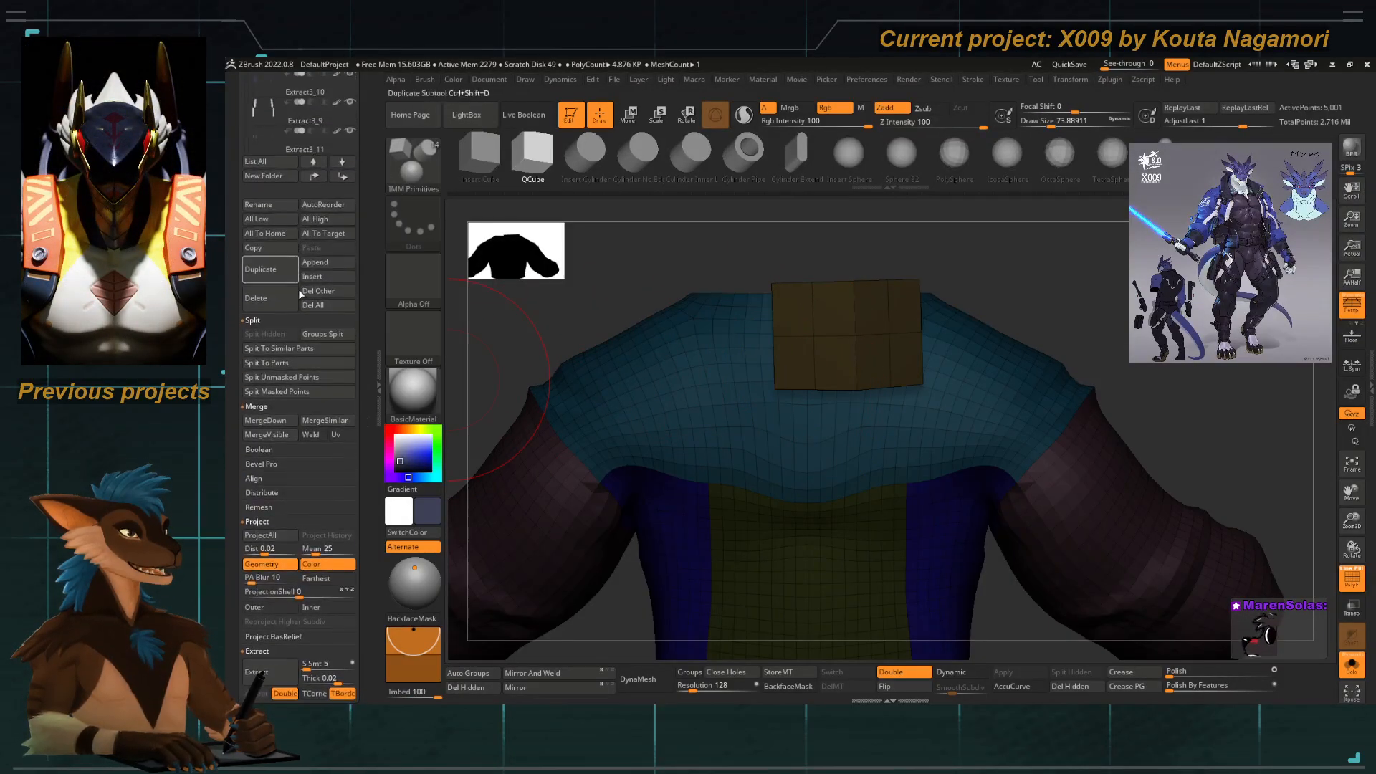
left_click(280, 378)
scroll(301, 359, "up", 8)
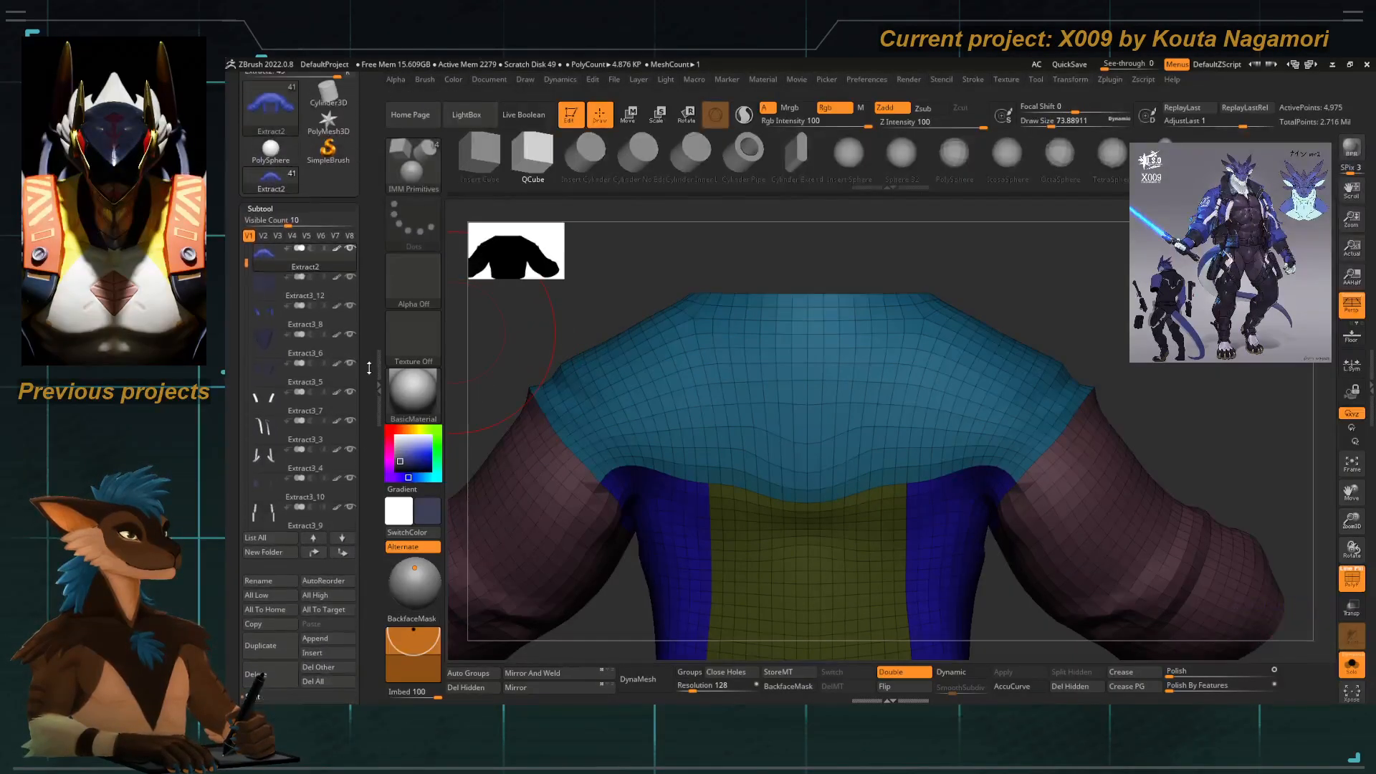
Straighten the split-off cube by resetting its gizmo orientation, and bring the rest of the character back into view.
left_click(304, 318)
key("e")
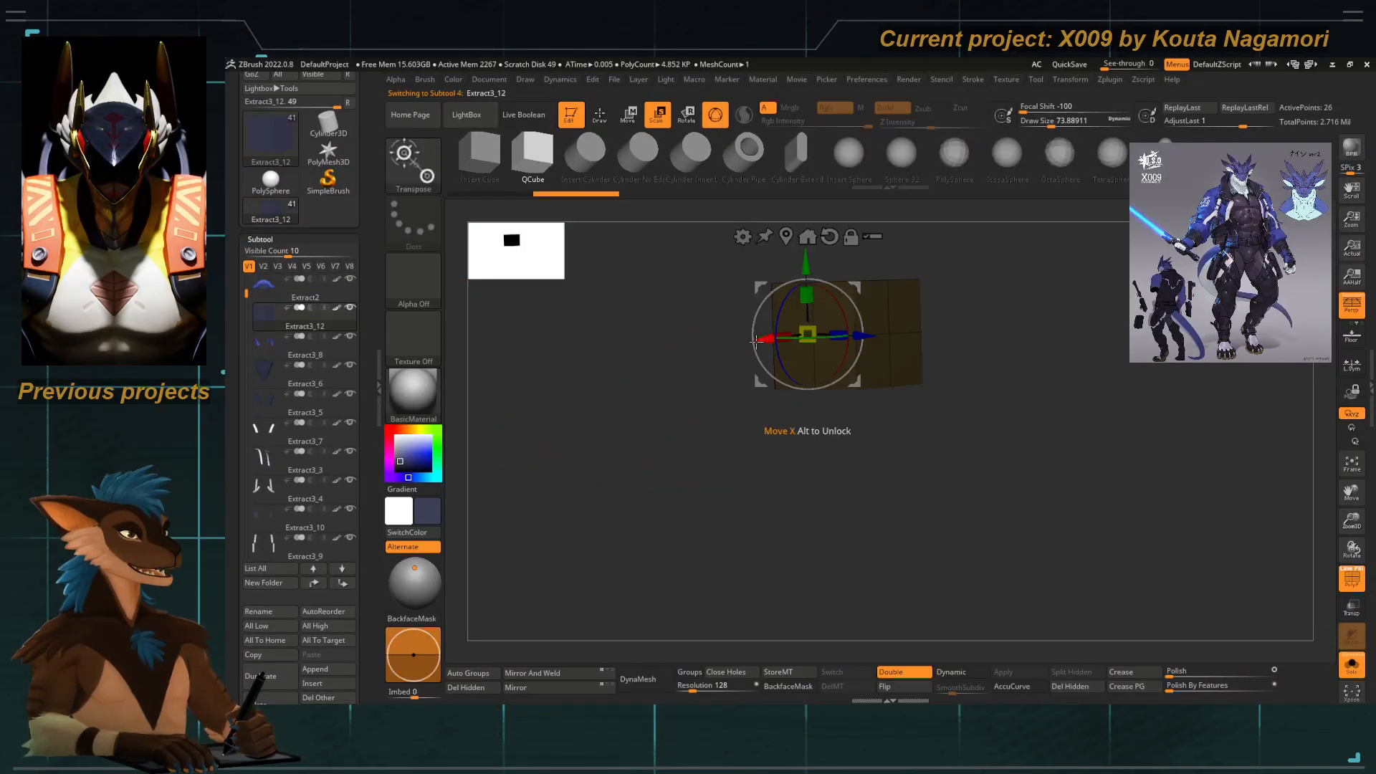
left_click(829, 236)
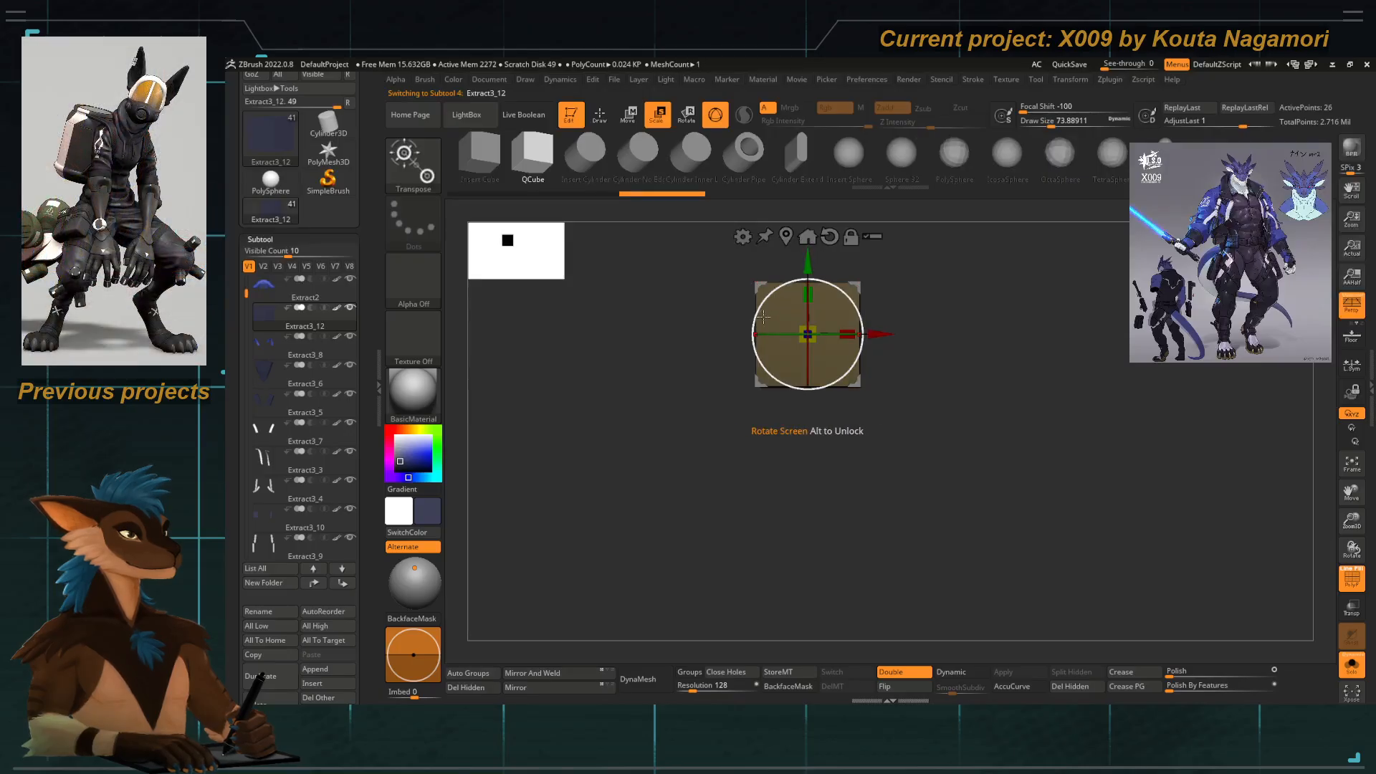
left_click(1350, 662)
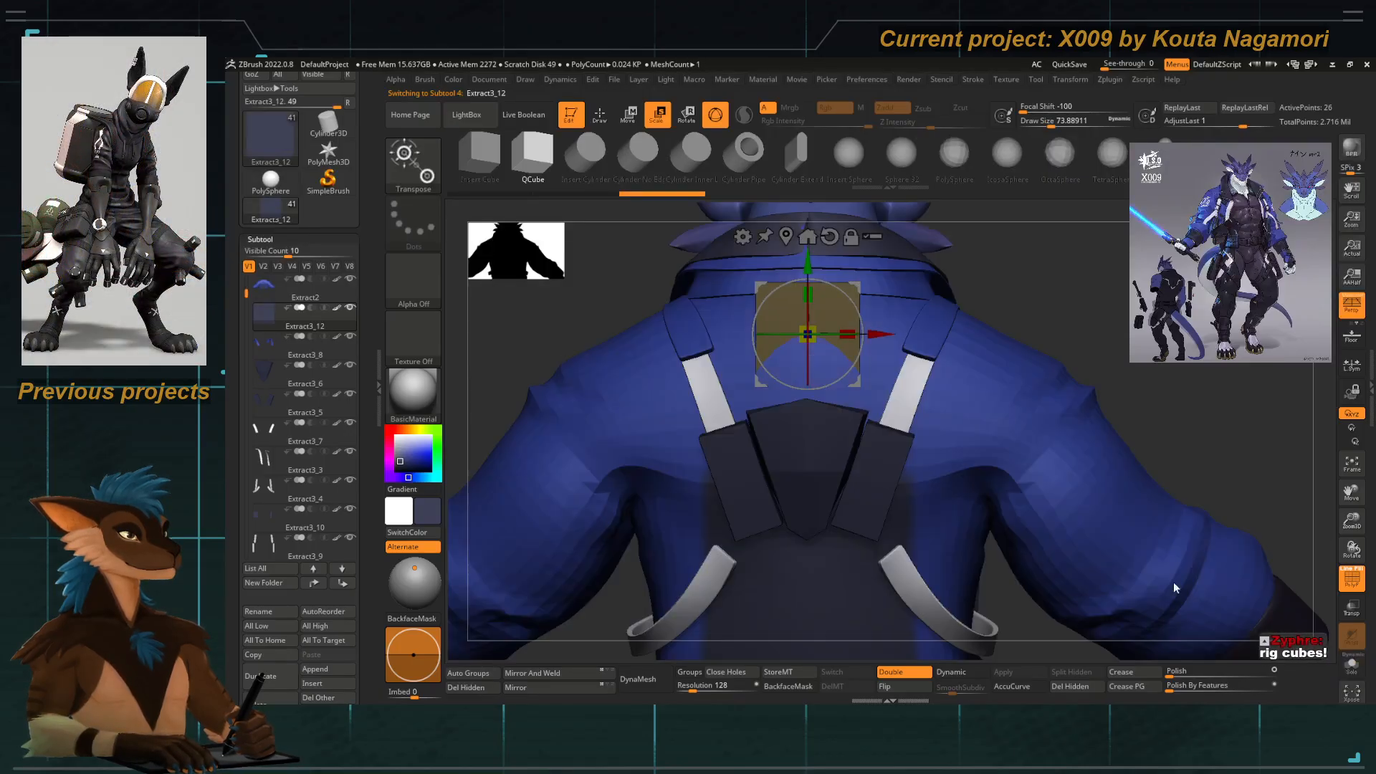
Scale the cube narrower along X between the shoulder straps, above the central back plate.
right_click_drag(765, 407, 672, 361, "ctrl")
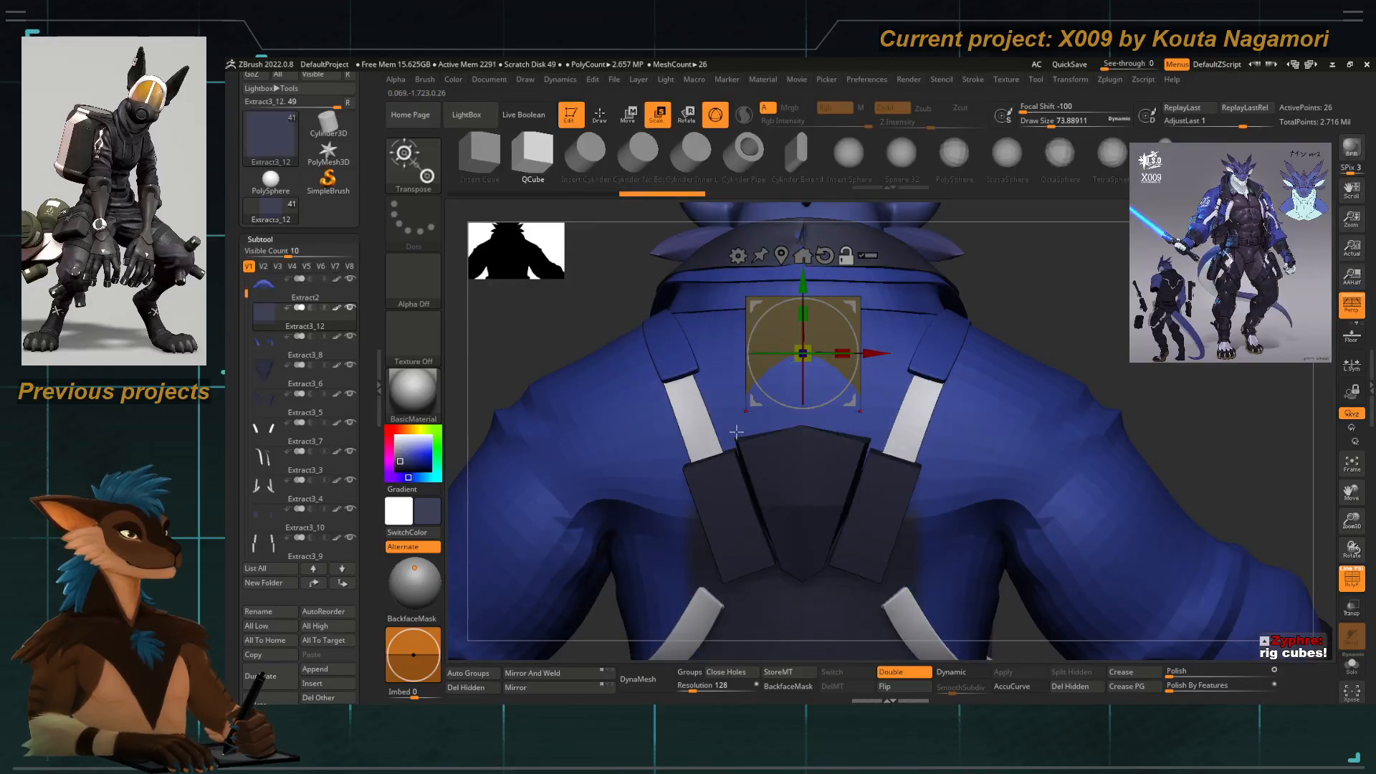
right_click_drag(668, 442, 723, 410, "ctrl")
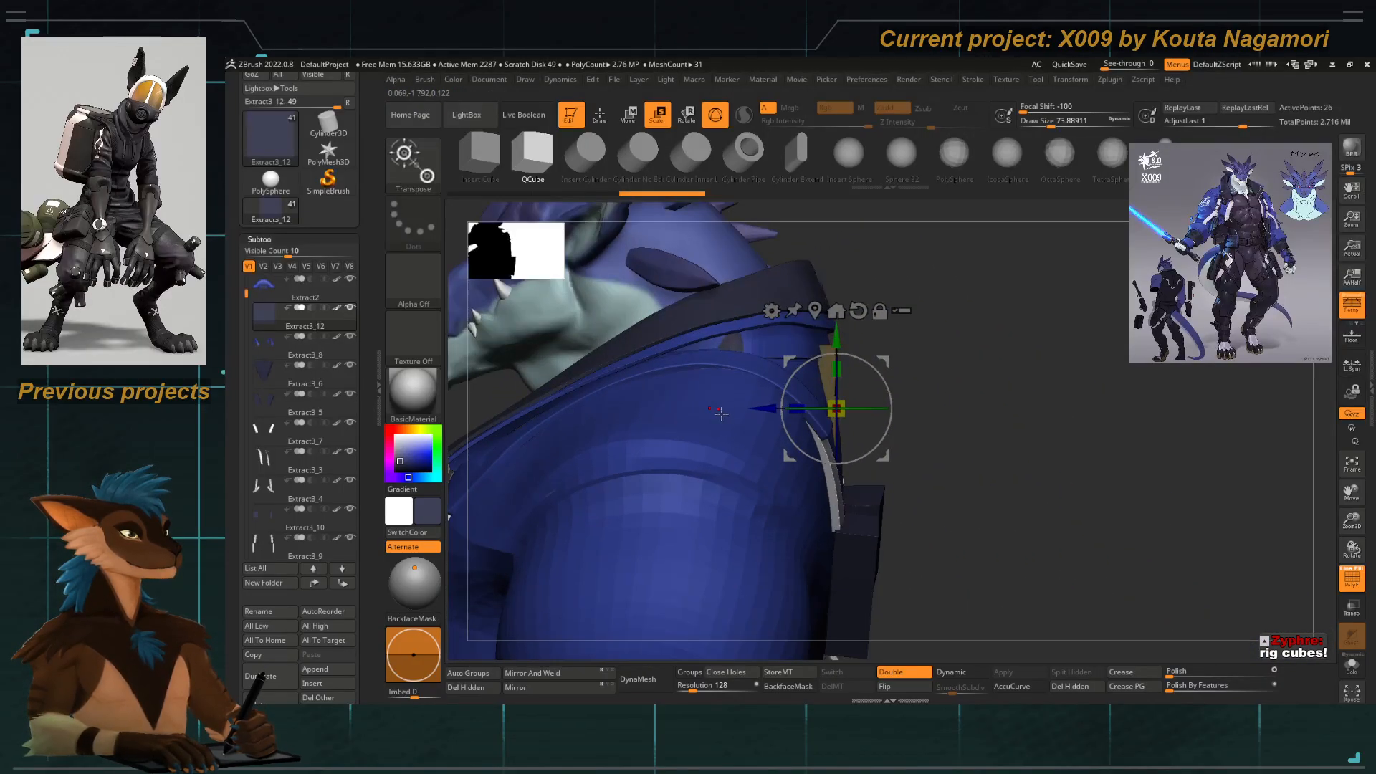
left_click_drag(788, 360, 834, 384)
right_click_drag(835, 384, 802, 387, "shift")
key("w")
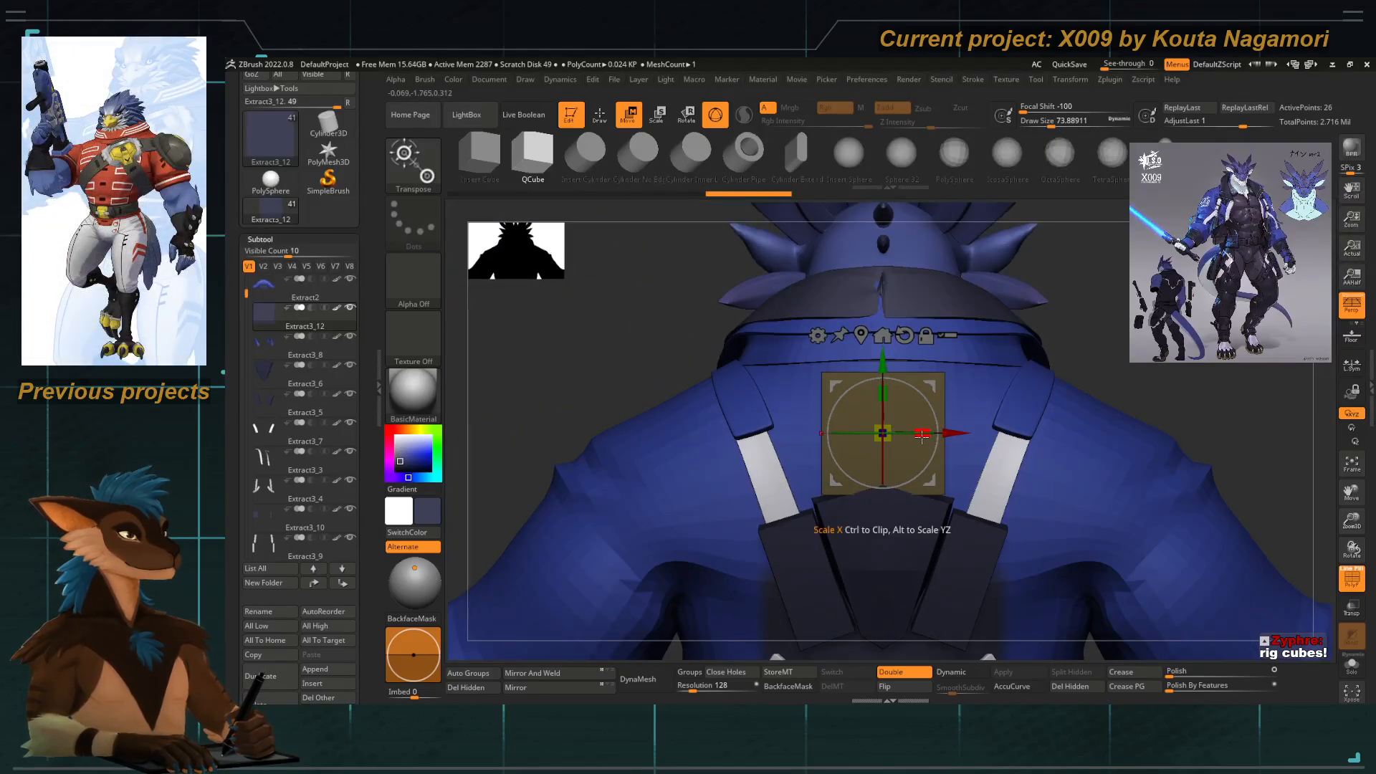
left_click_drag(923, 435, 871, 447)
Thin the cube from front to back and move it about 0.03 toward the jacket's upper back.
right_click_drag(828, 418, 736, 355, "alt")
mouse_move(536, 303)
right_mouse_down()
mouse_move(572, 339)
mouse_move(630, 360)
mouse_move(602, 363)
mouse_move(654, 347)
right_mouse_up()
key("b")
key("s")
key("t")
key("e")
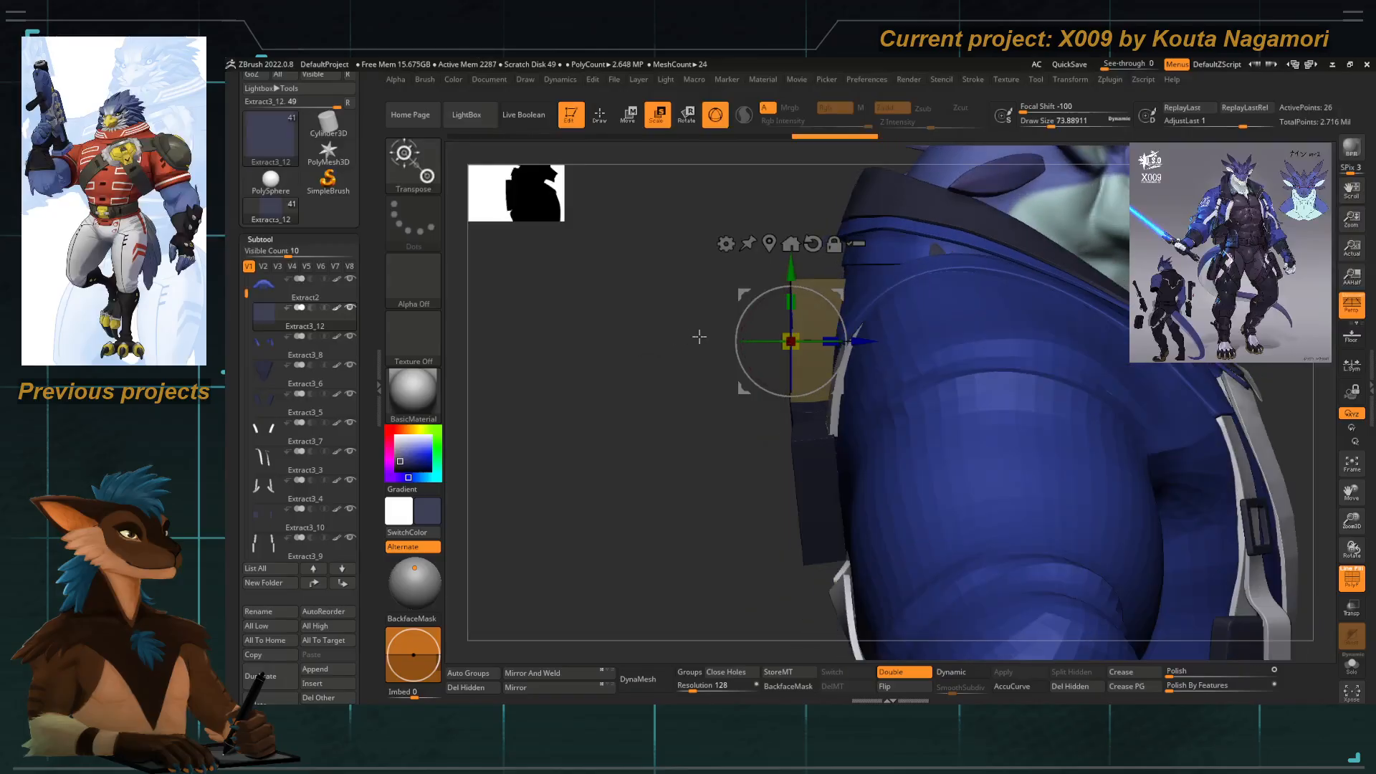
left_click_drag(831, 341, 798, 340)
left_click_drag(738, 289, 762, 282)
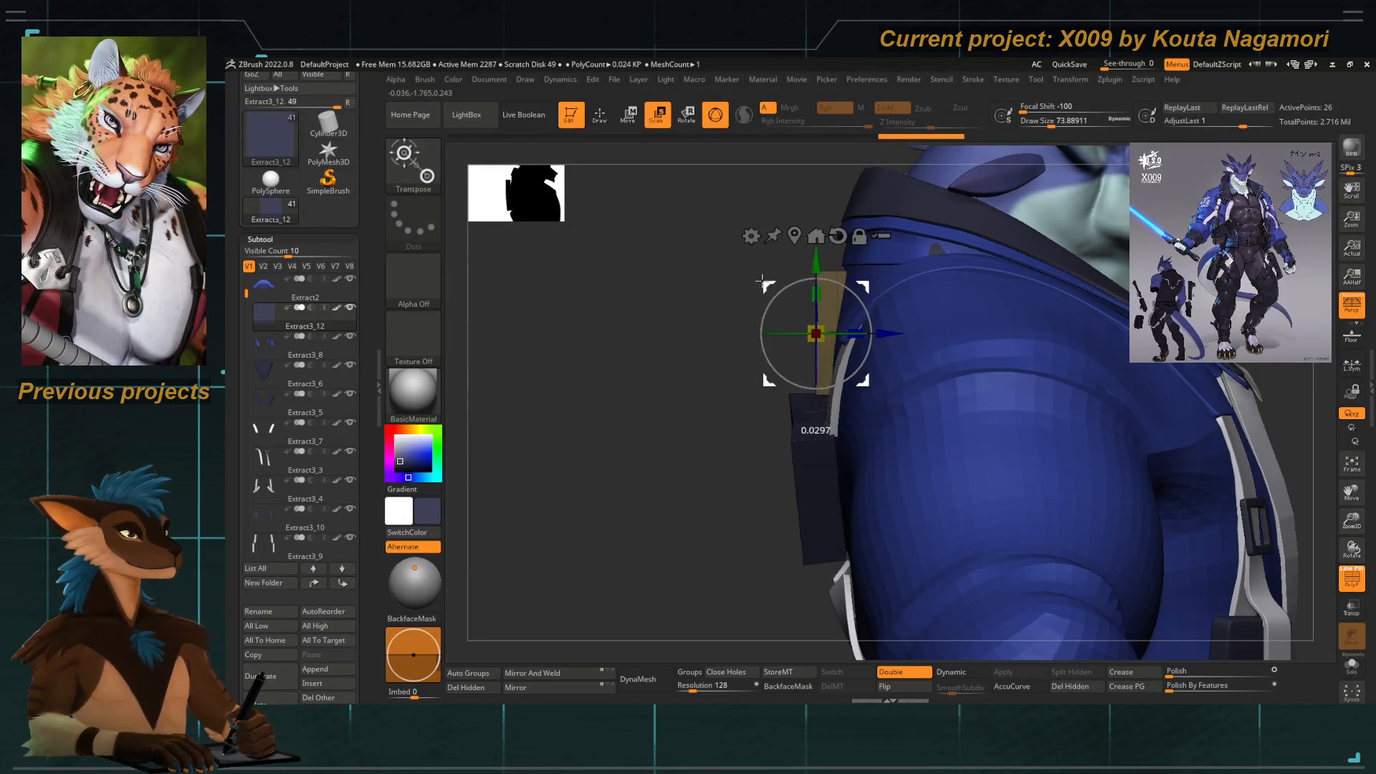
Crease the edges of the upper-back block so its corners stay sharp, and turn on dynamic subdivision.
right_click_drag(703, 319, 754, 340, "shift")
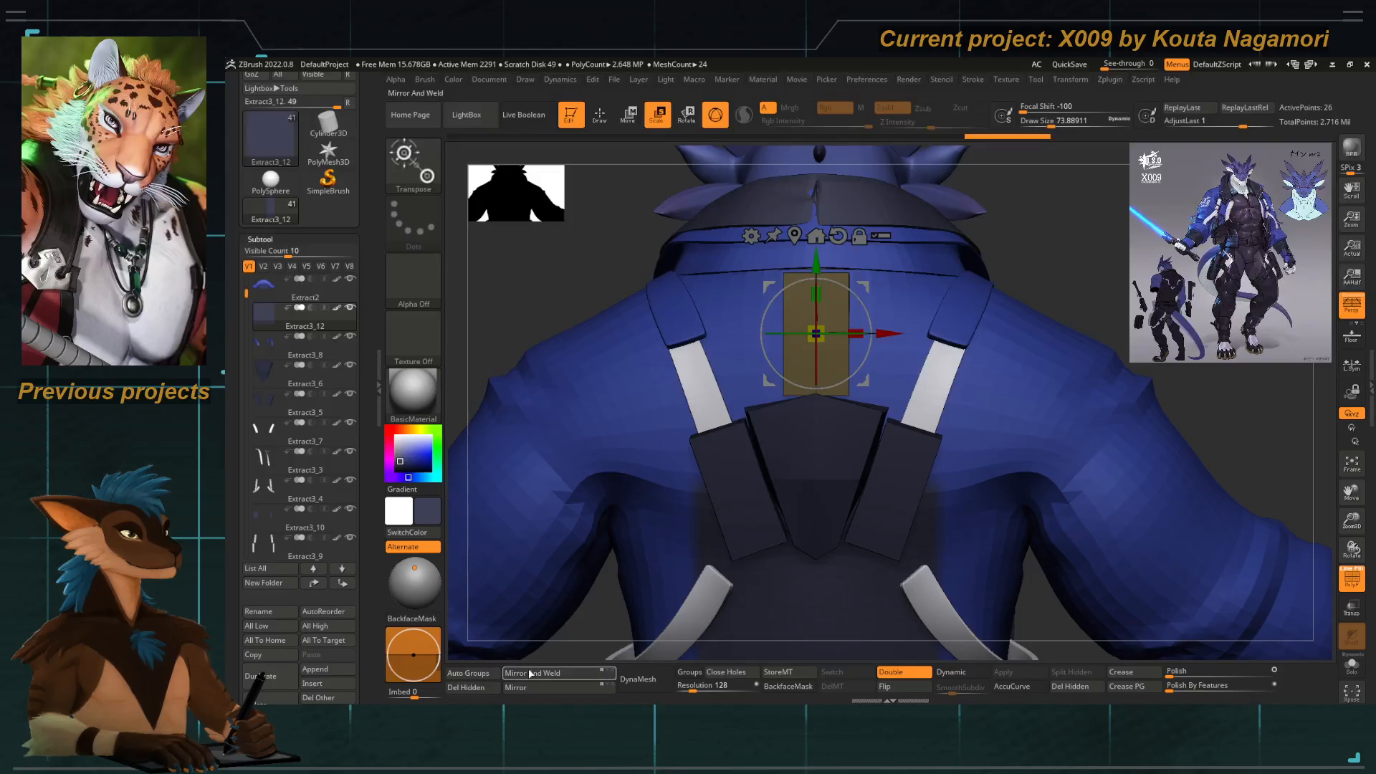
right_click_drag(800, 405, 823, 420, "ctrl")
key("d")
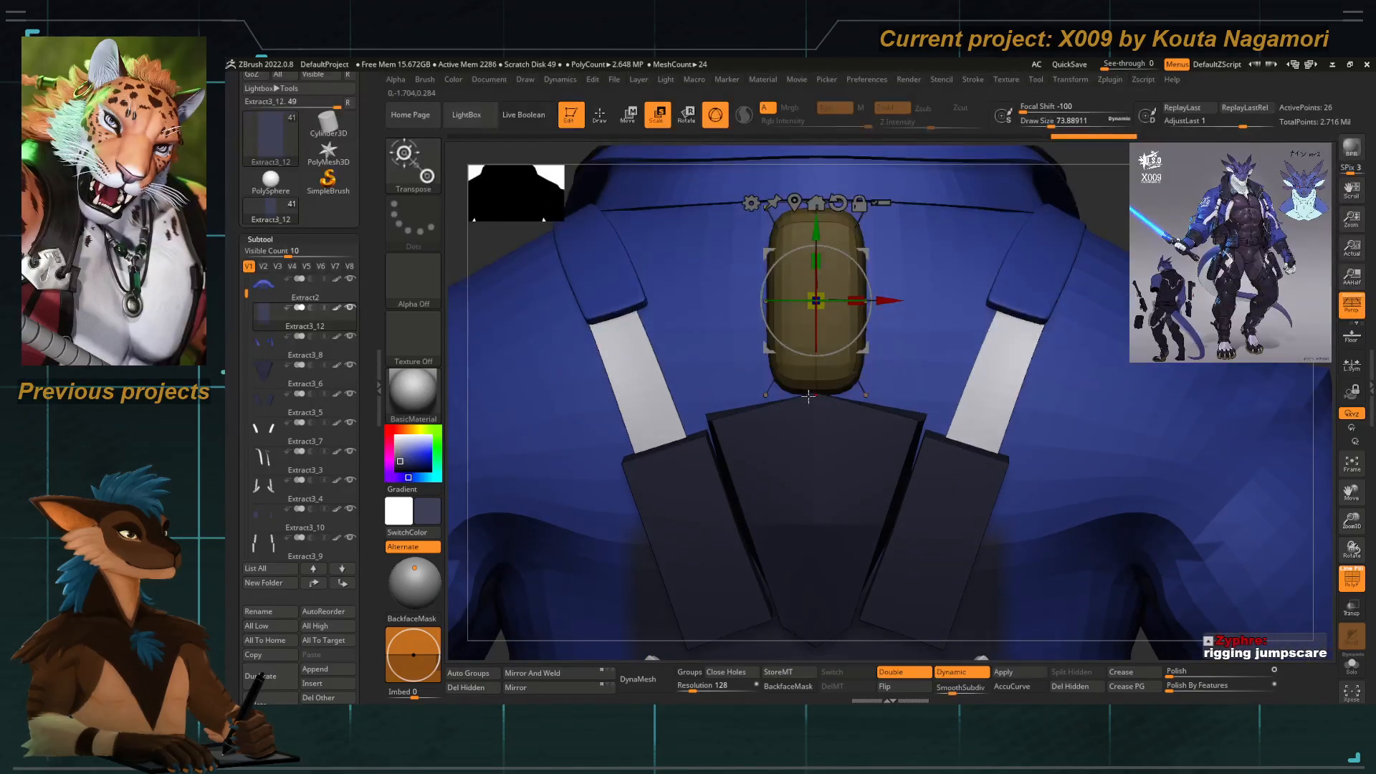
key("shift+d")
scroll(366, 314, "down", 10)
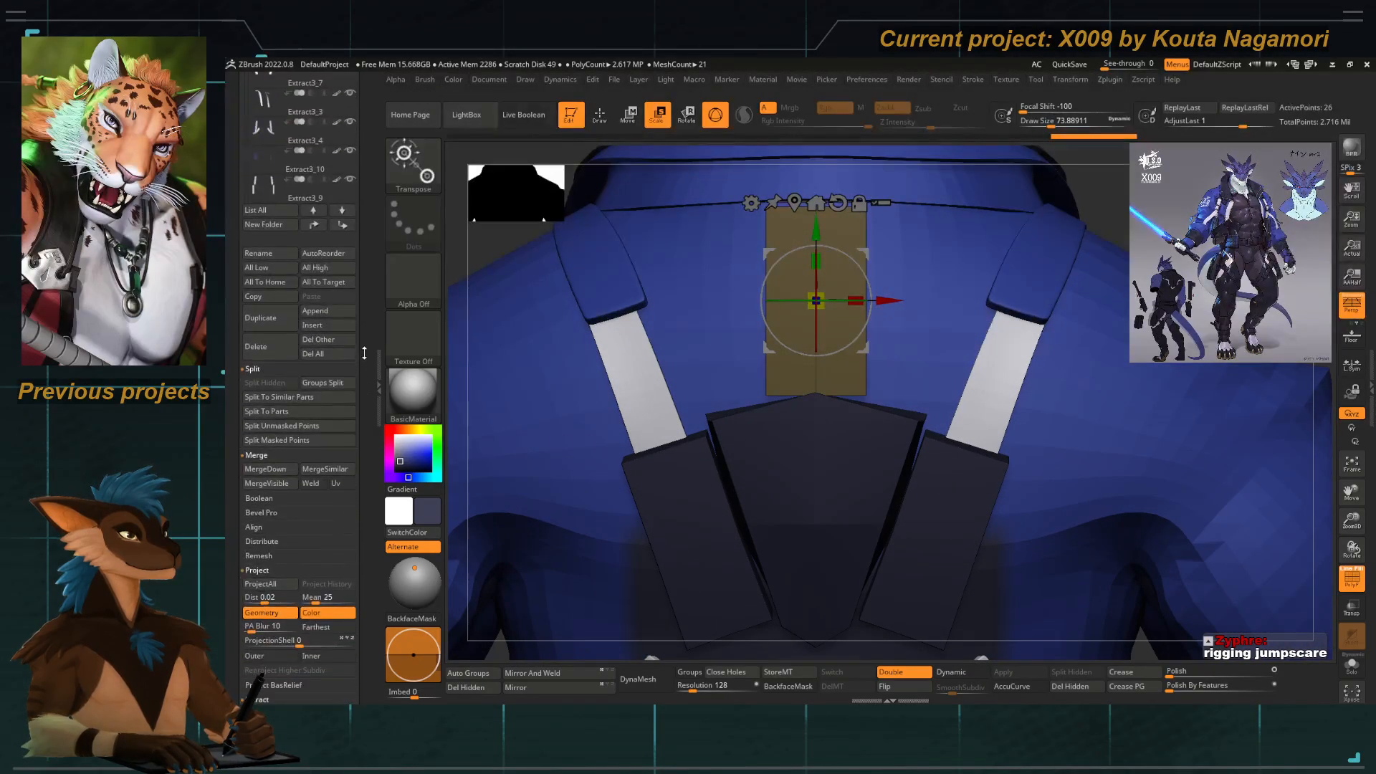
scroll(367, 313, "down", 5)
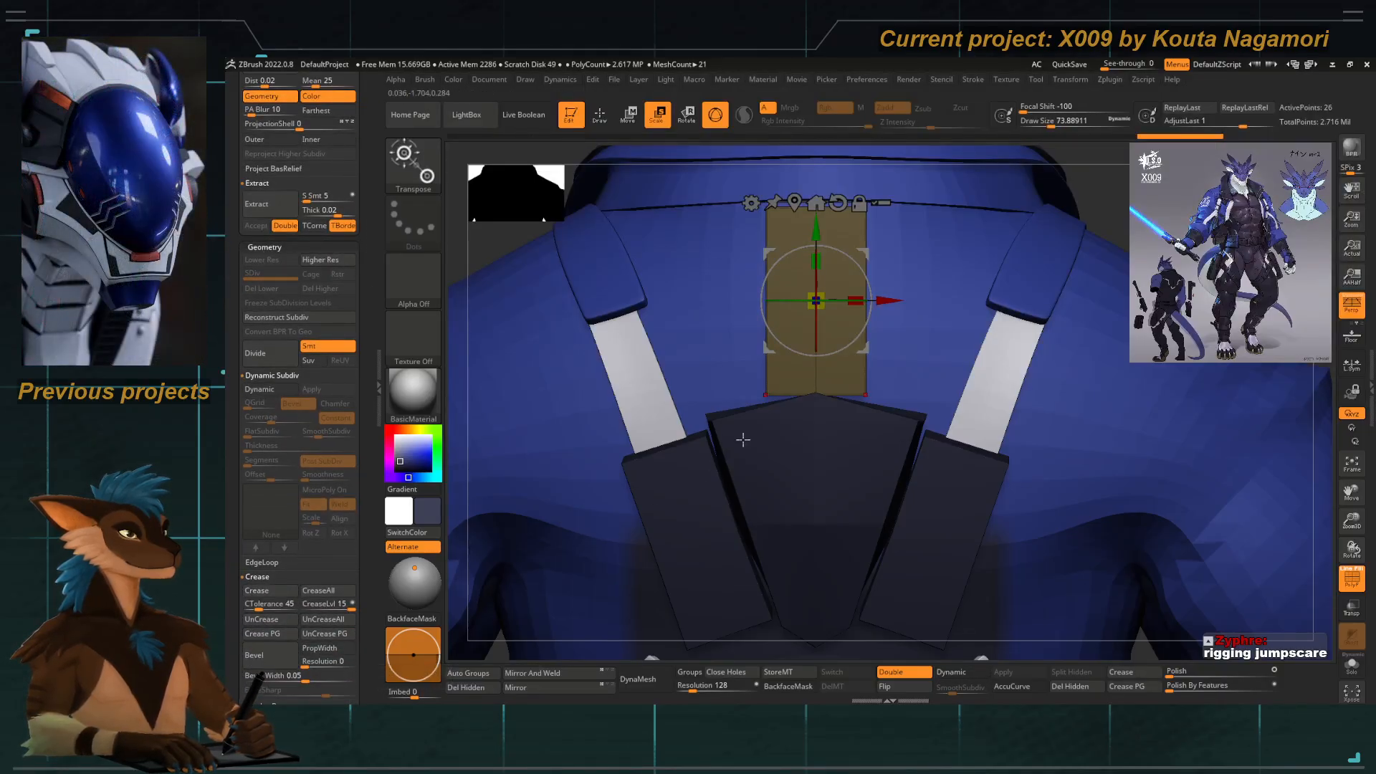
key("shift+d")
Narrow the block along X and fill it with the jacket's blue, RGB 61, 79, 179.
left_click_drag(850, 305, 827, 320)
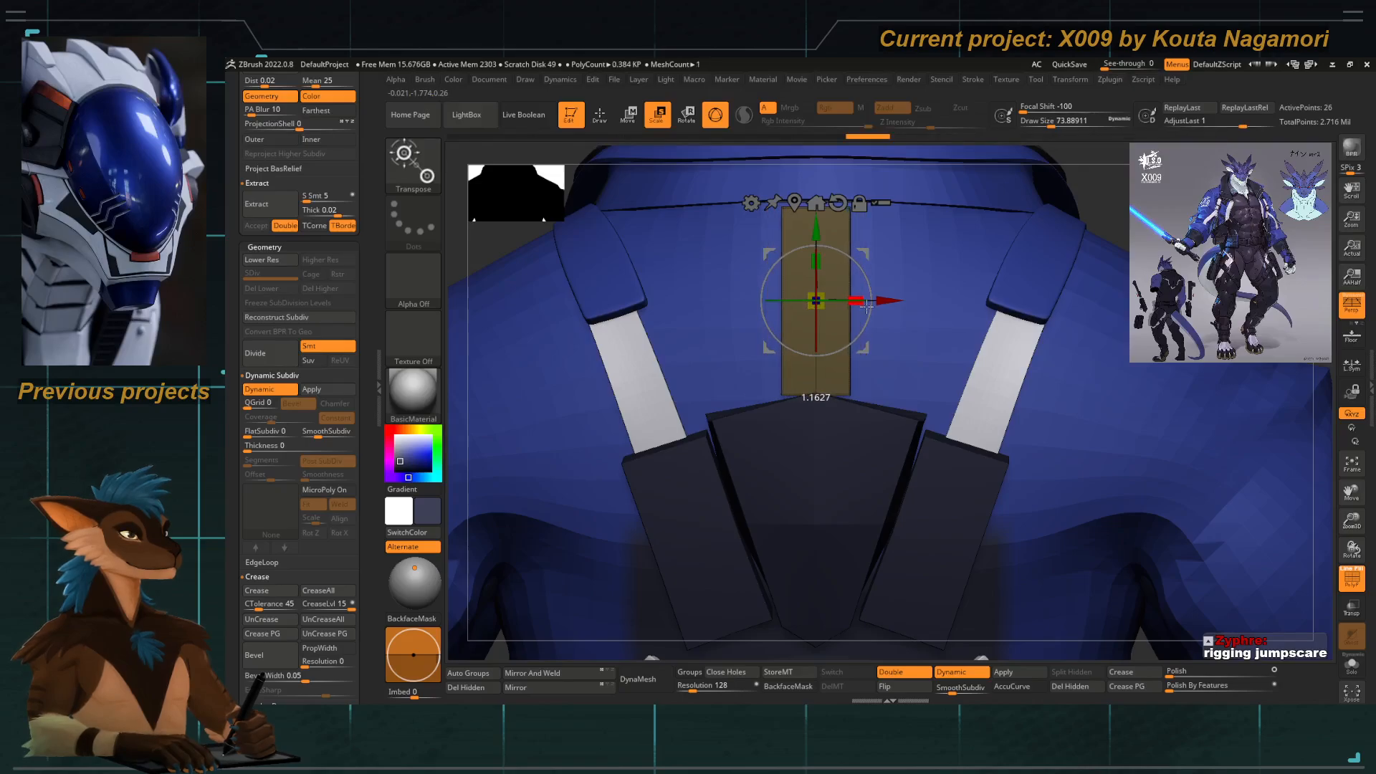
key("q")
right_click_drag(797, 346, 655, 379)
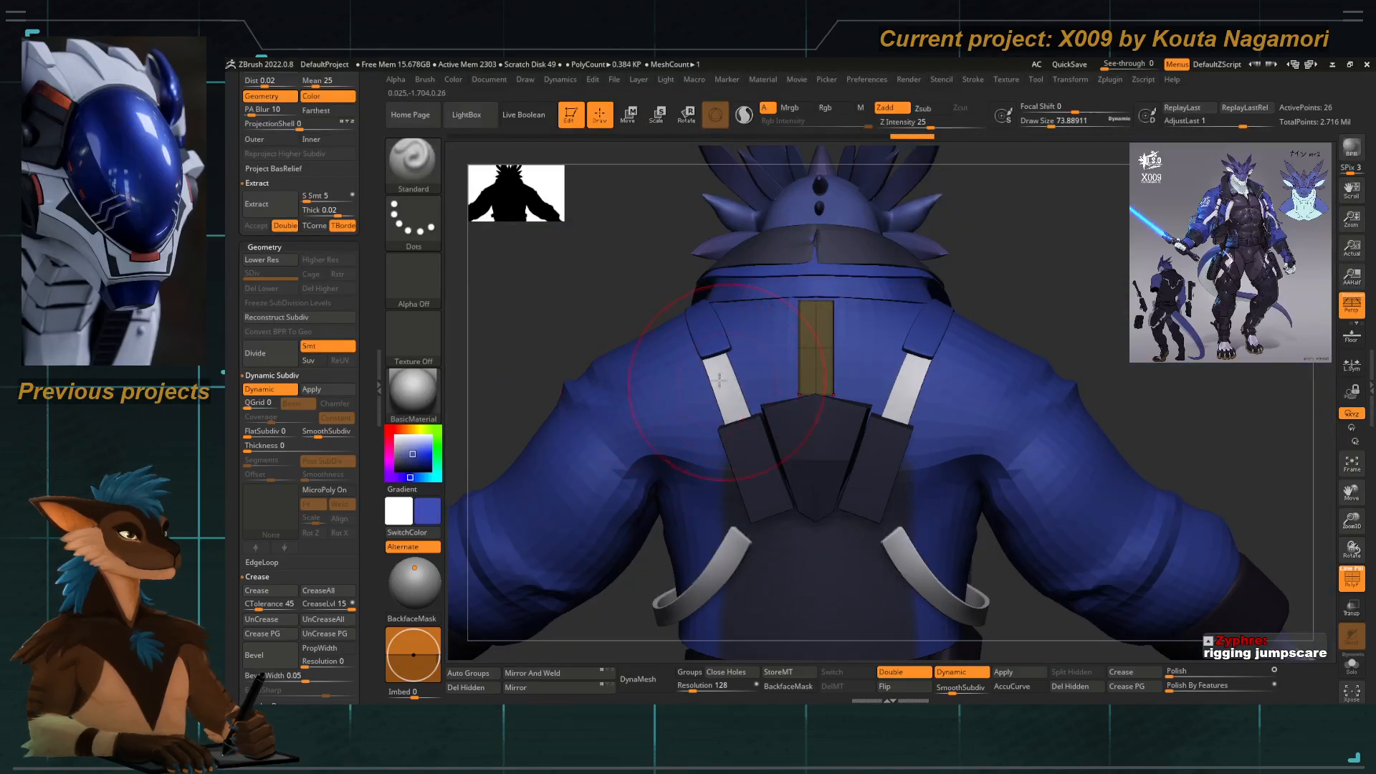
left_click(452, 79)
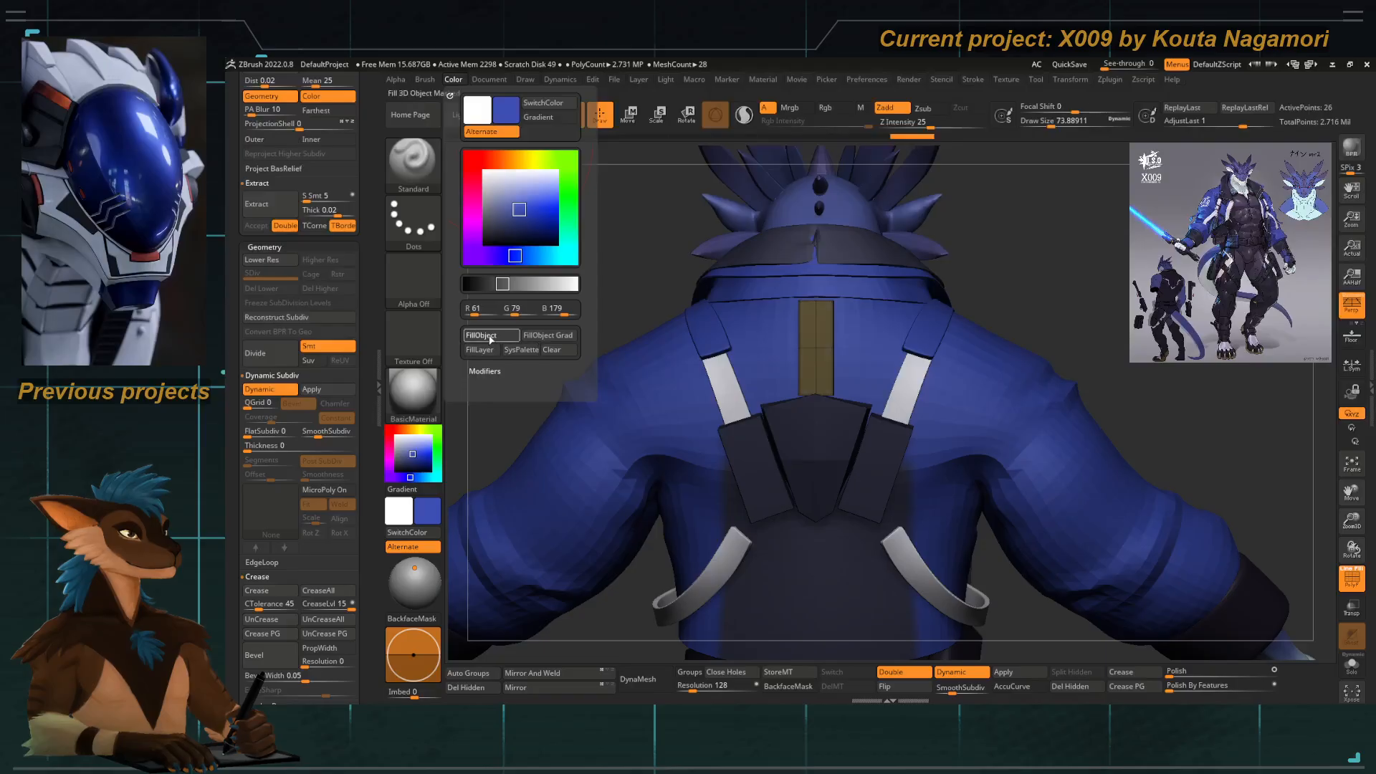
left_click(490, 339)
left_click_drag(586, 282, 602, 307)
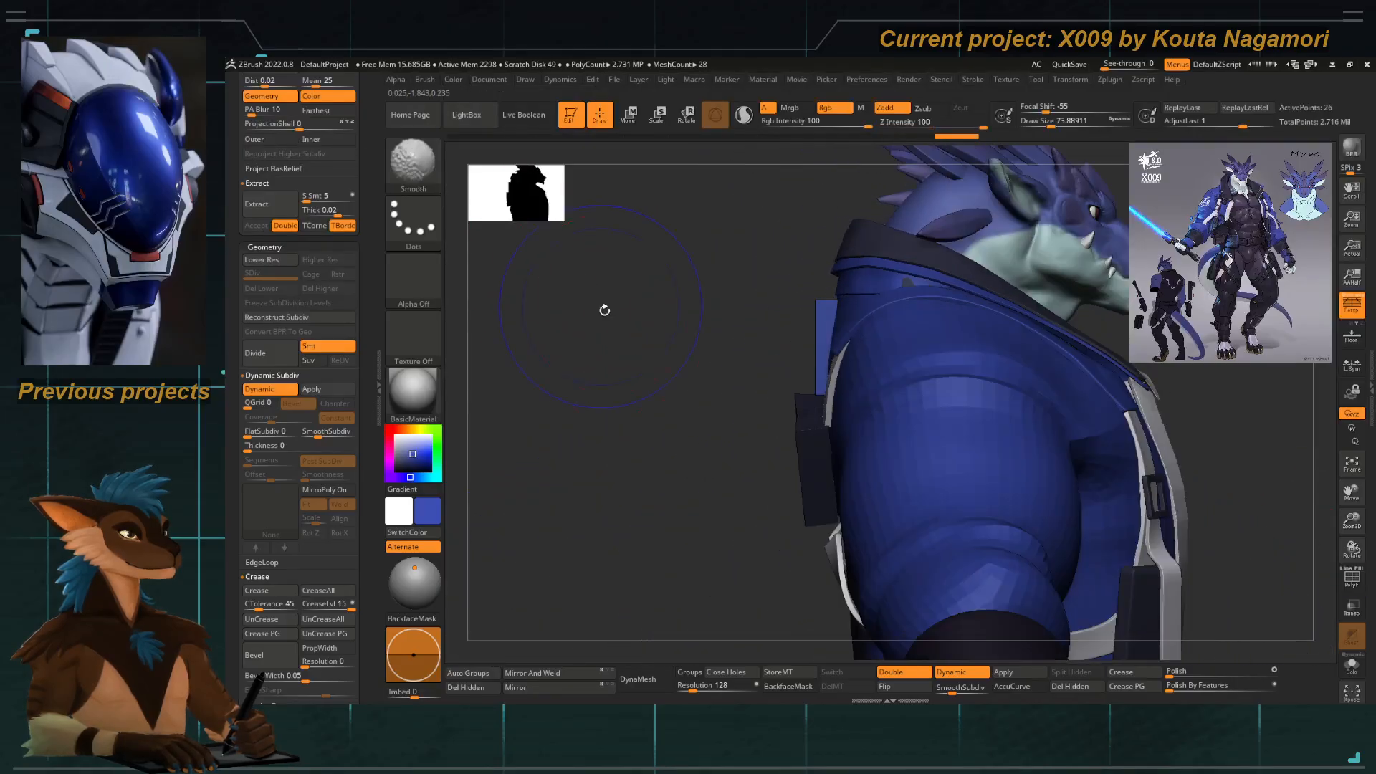
Insert one horizontal edge loop in the upper half and one in the lower half of the strip with ZModeler.
left_click(1349, 587)
left_click_drag(805, 301, 783, 470, "alt")
left_click_drag(626, 378, 695, 367)
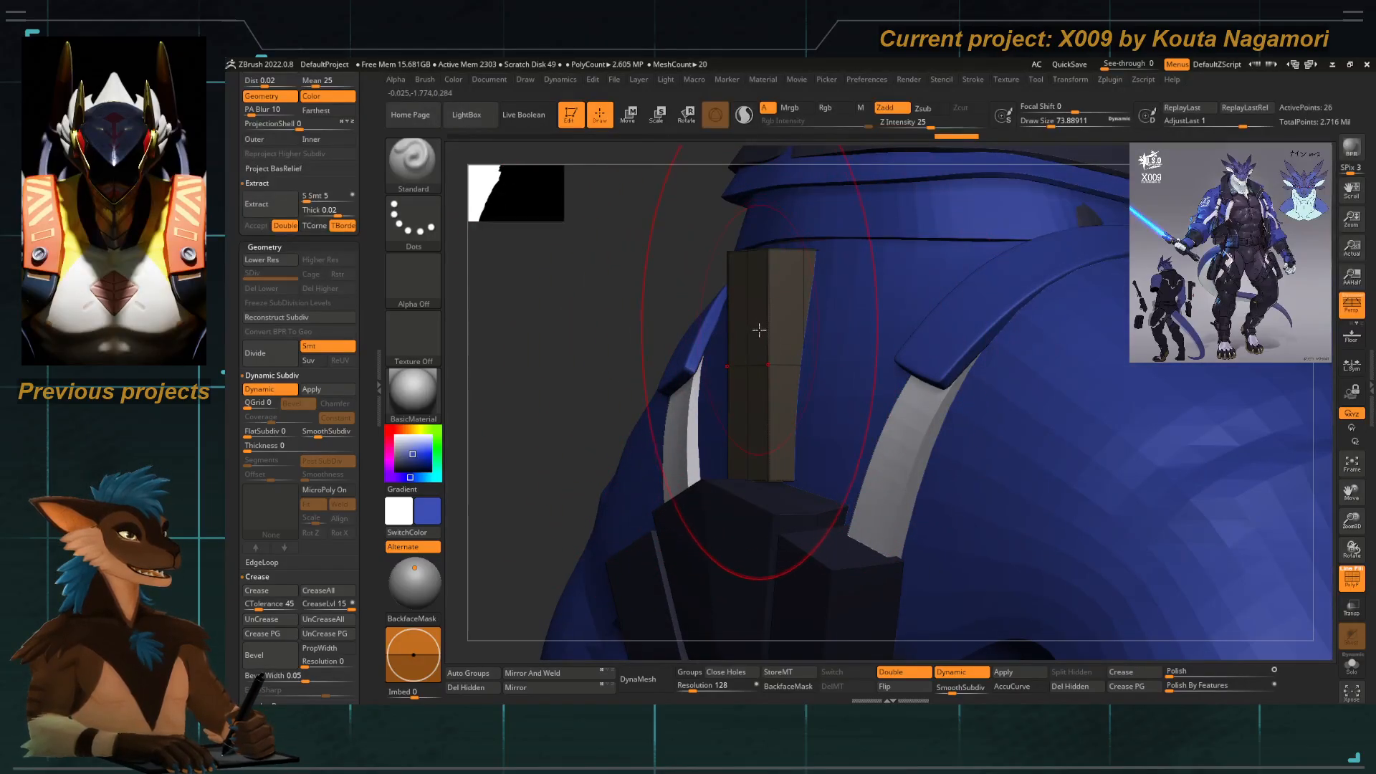
key("b")
key("z")
key("m")
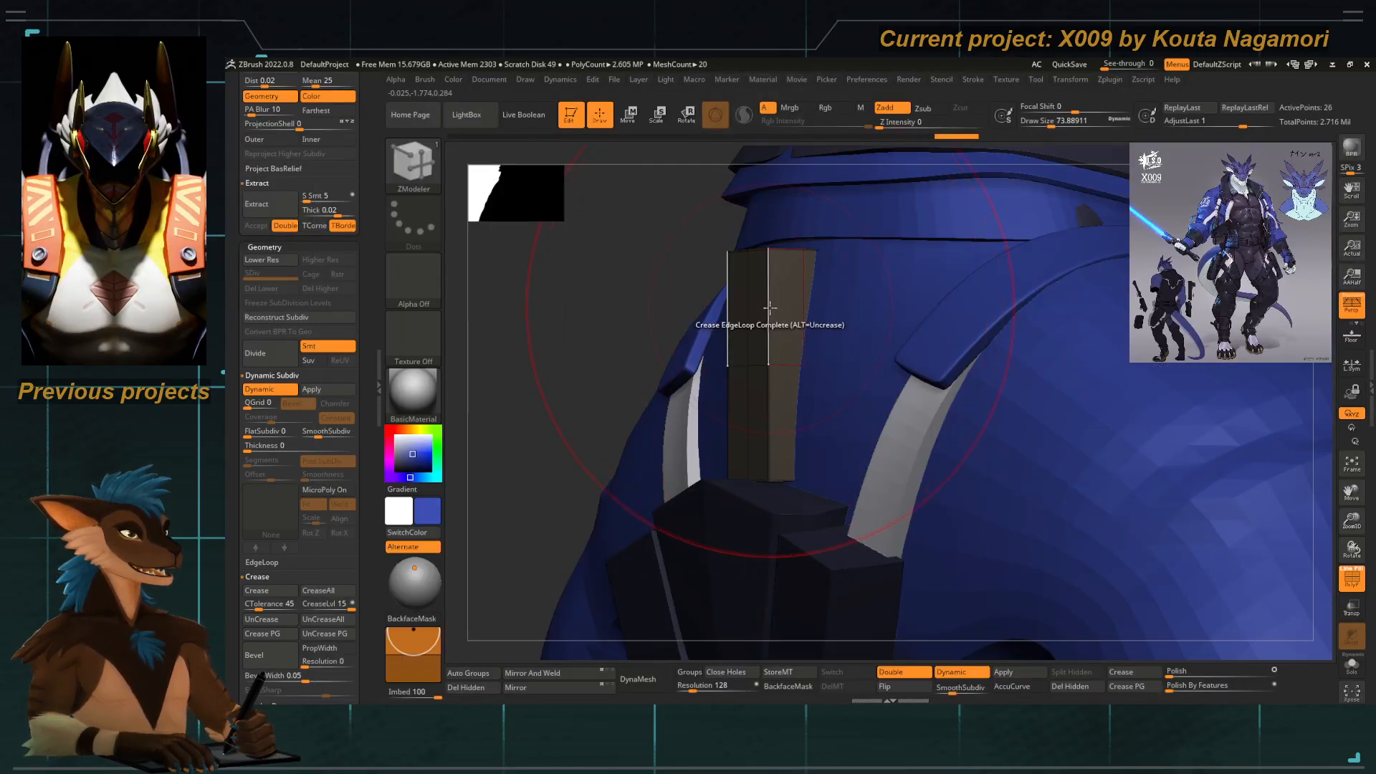
key("space")
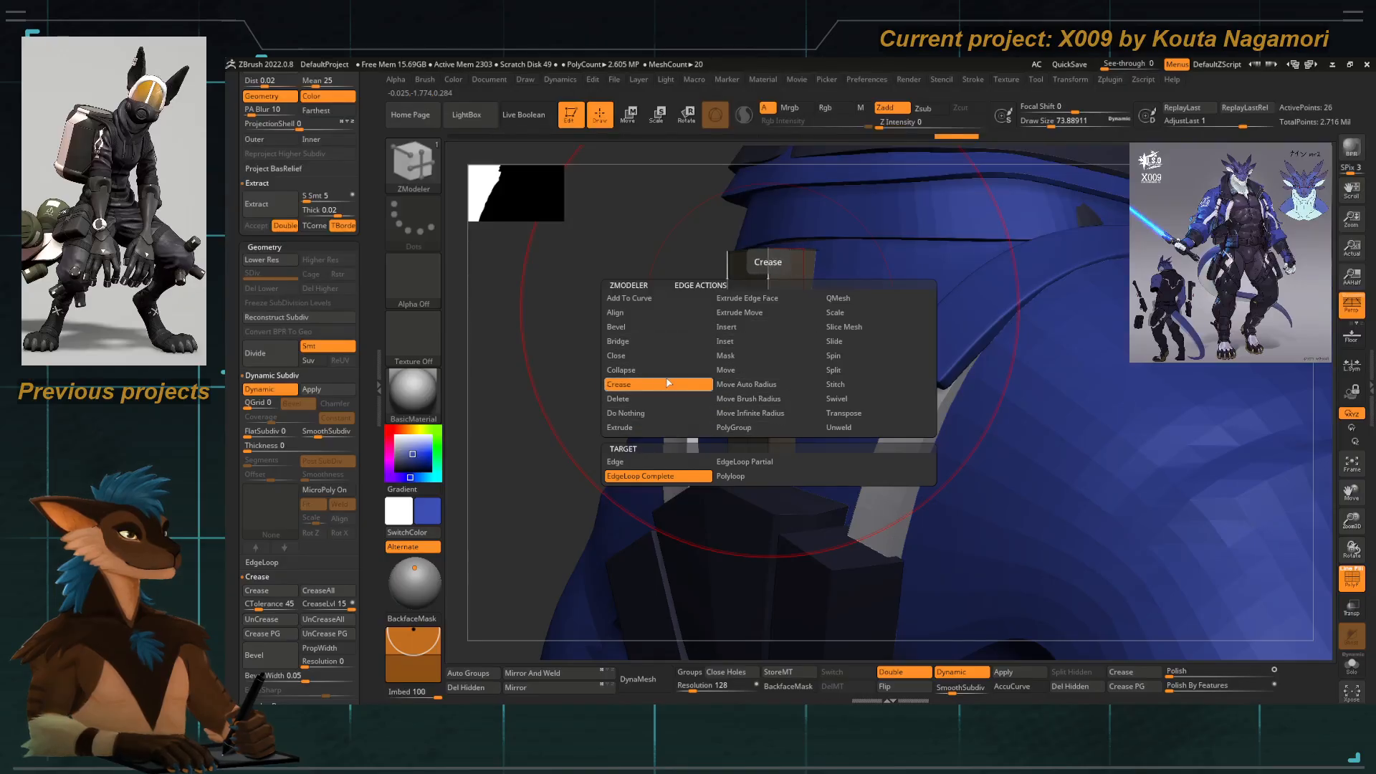
left_click(728, 327)
mouse_move(771, 320)
left_mouse_down()
mouse_move(768, 287)
mouse_move(770, 307)
left_mouse_up()
key("shift+d")
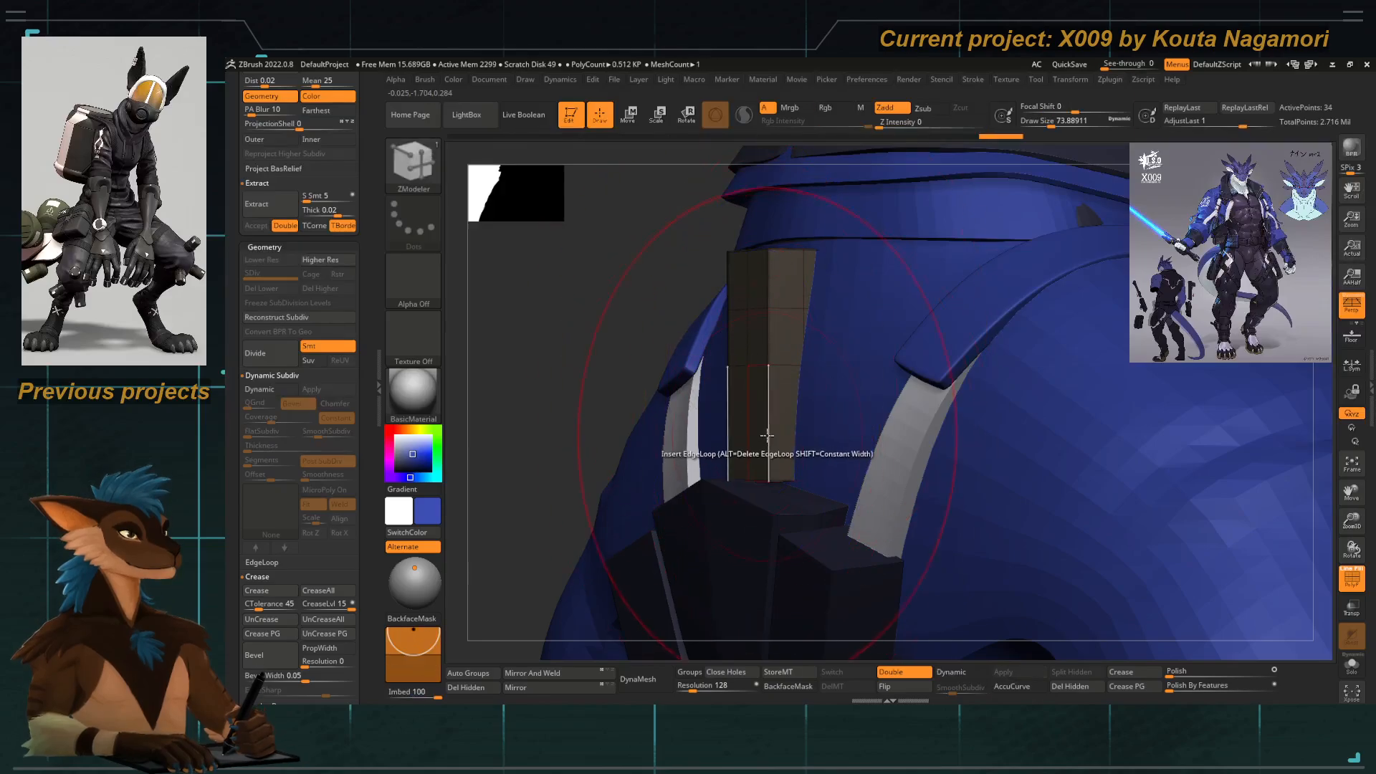
Turn the strip's dynamic subdivision back on and set up the Move Topological brush with a draw size of about 97.
left_click_drag(598, 366, 522, 359, "shift")
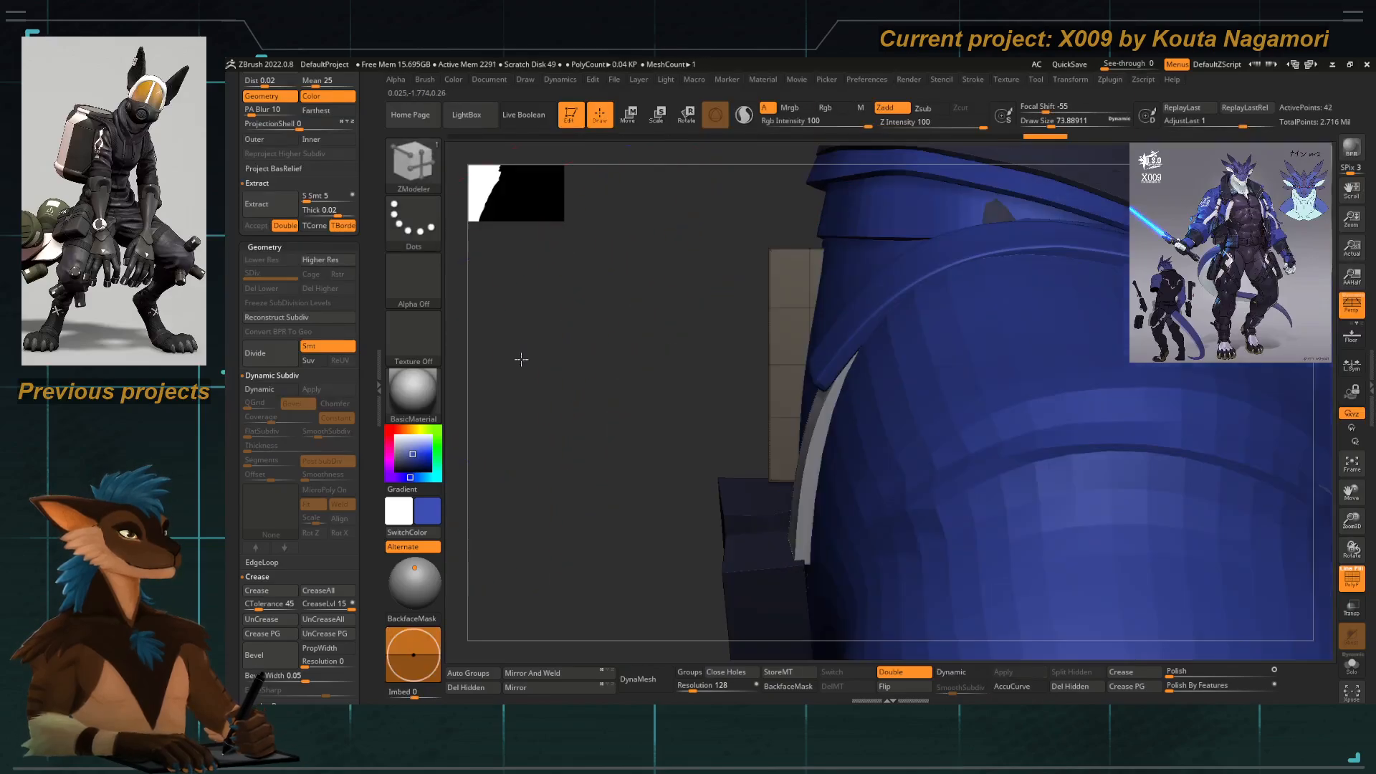
key("e")
left_click_drag(767, 364, 769, 367)
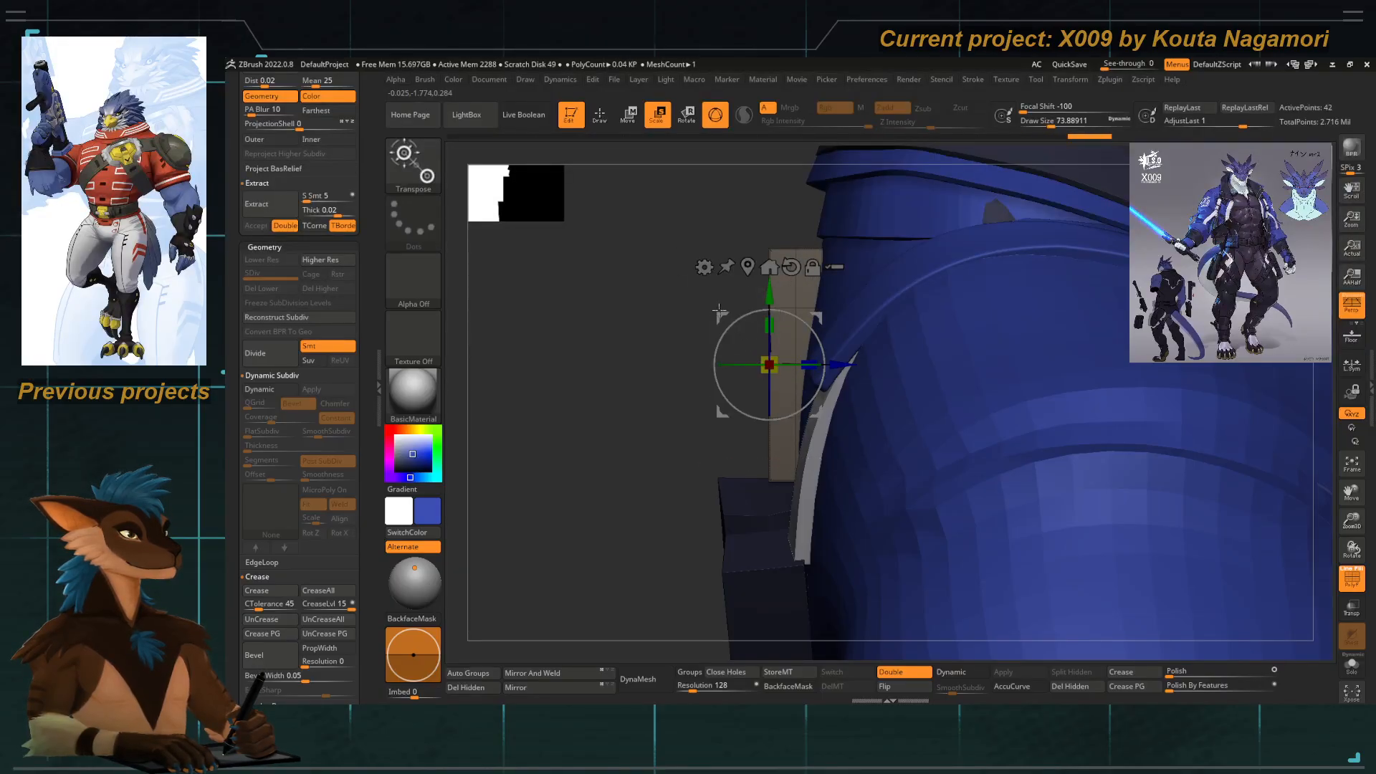
key("q")
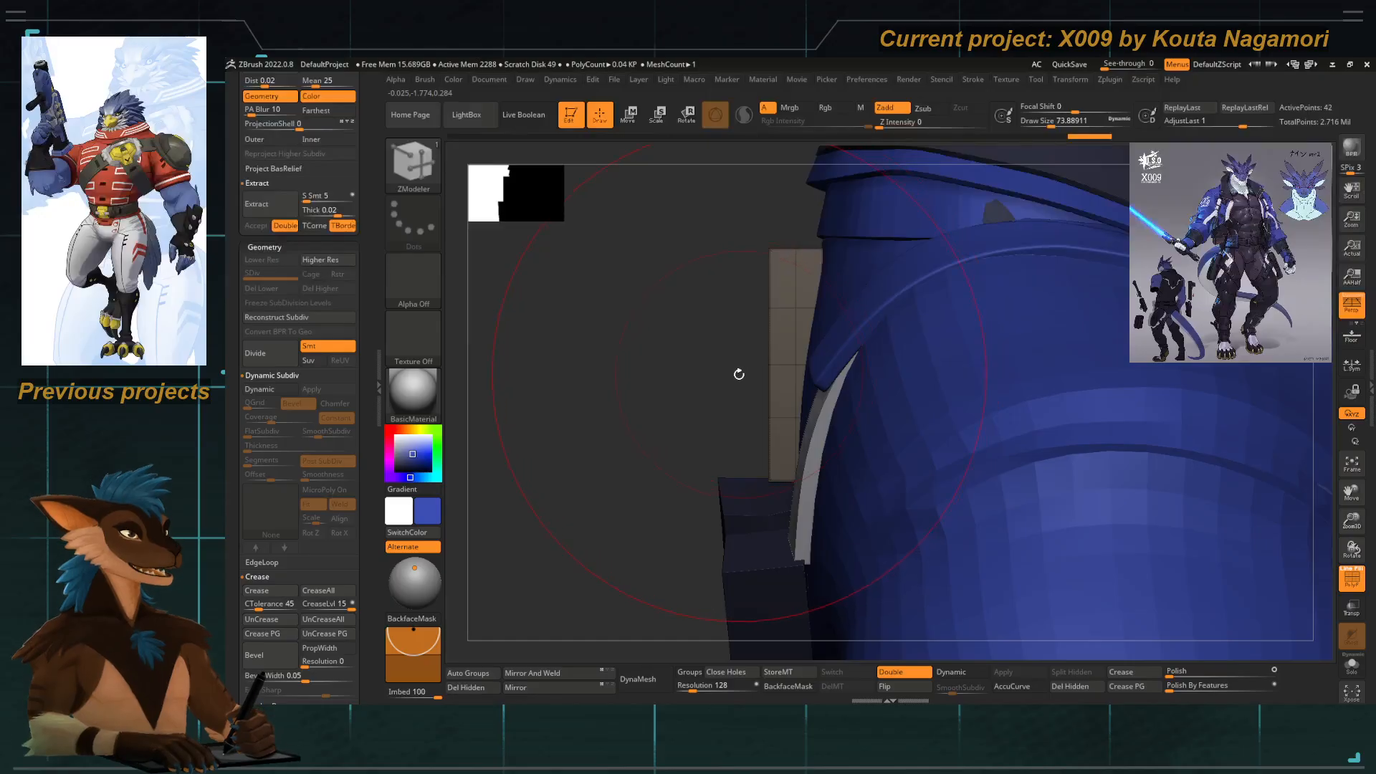
key("d")
key("b")
key("m")
key("t")
key("space")
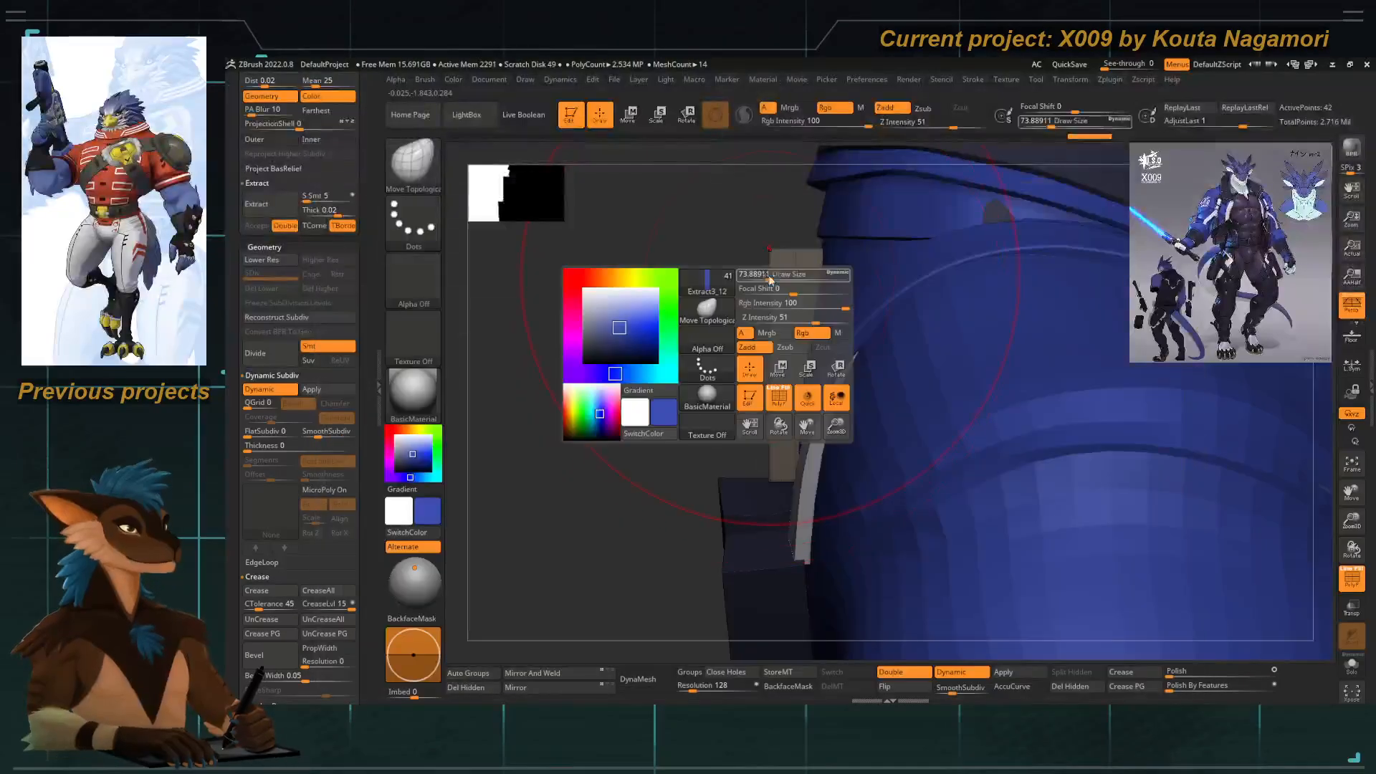
left_click_drag(770, 263, 719, 272)
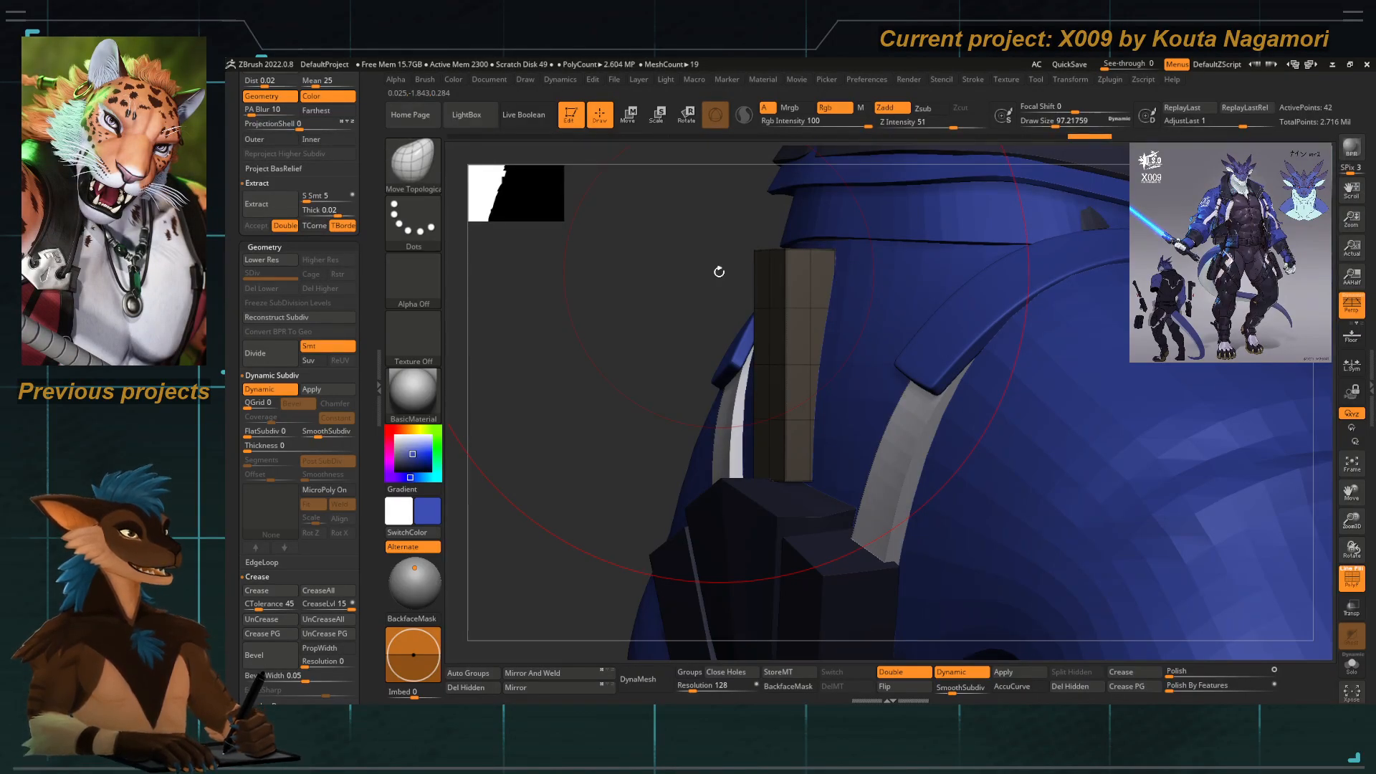
left_click_drag(706, 419, 654, 415)
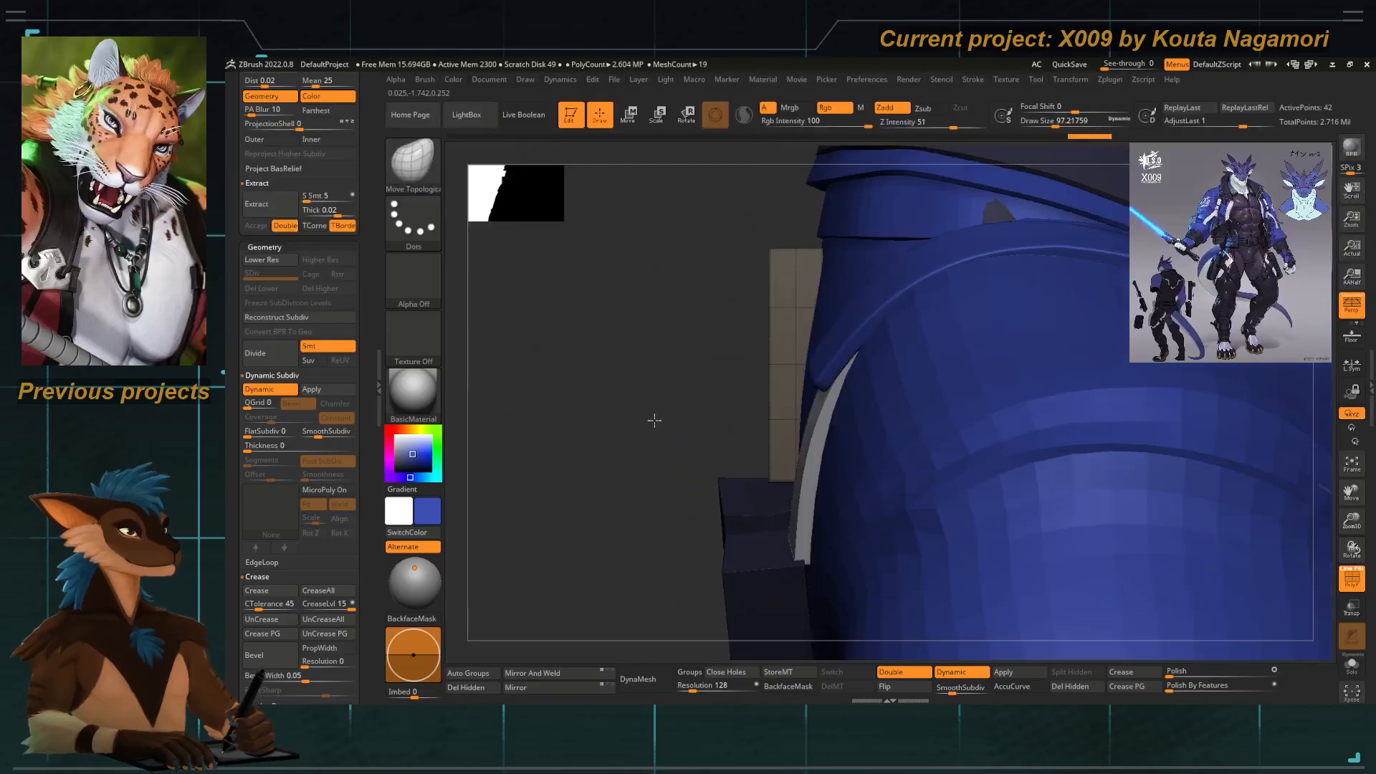
Thin and tilt the strip in side view so it lies against the jacket's upper back, shaping it with Move Topological.
key("w")
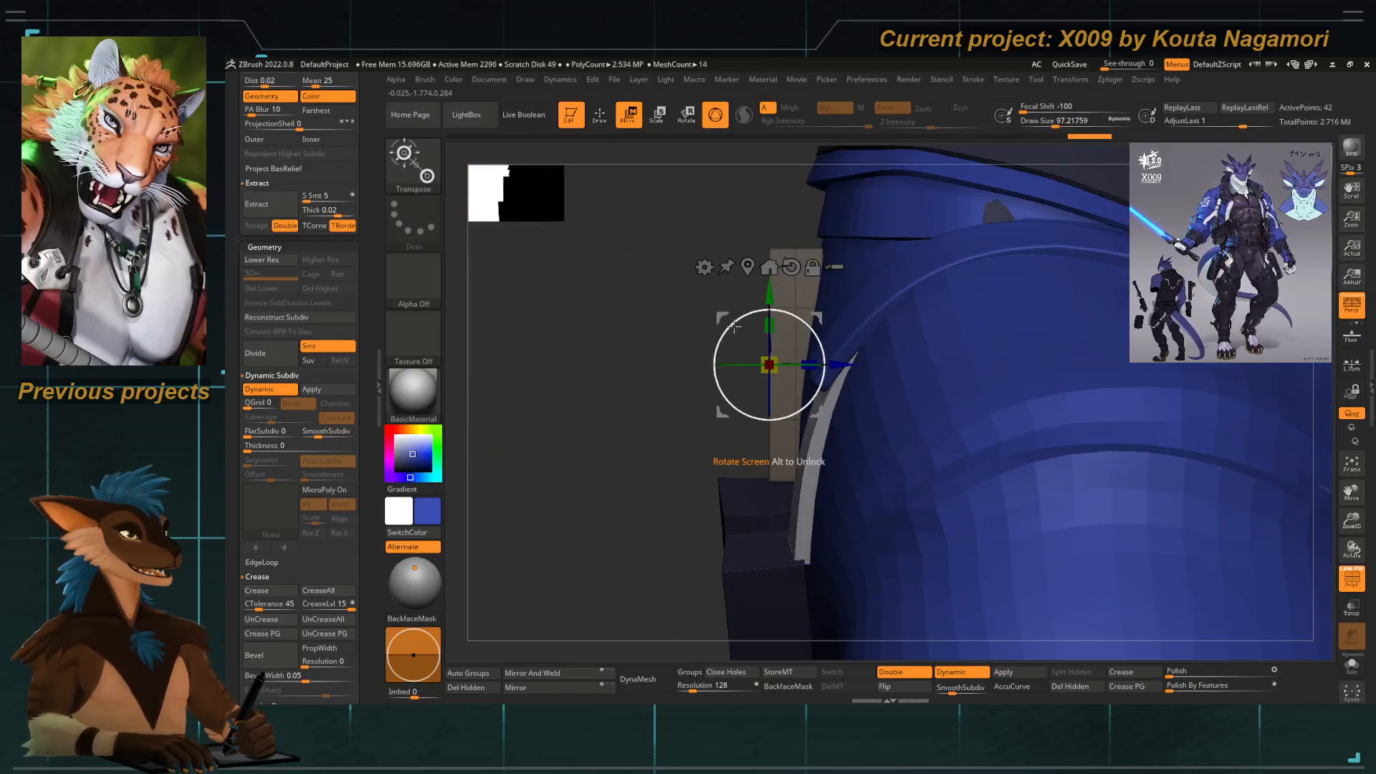
left_click_drag(717, 316, 774, 273)
key("q")
key("space")
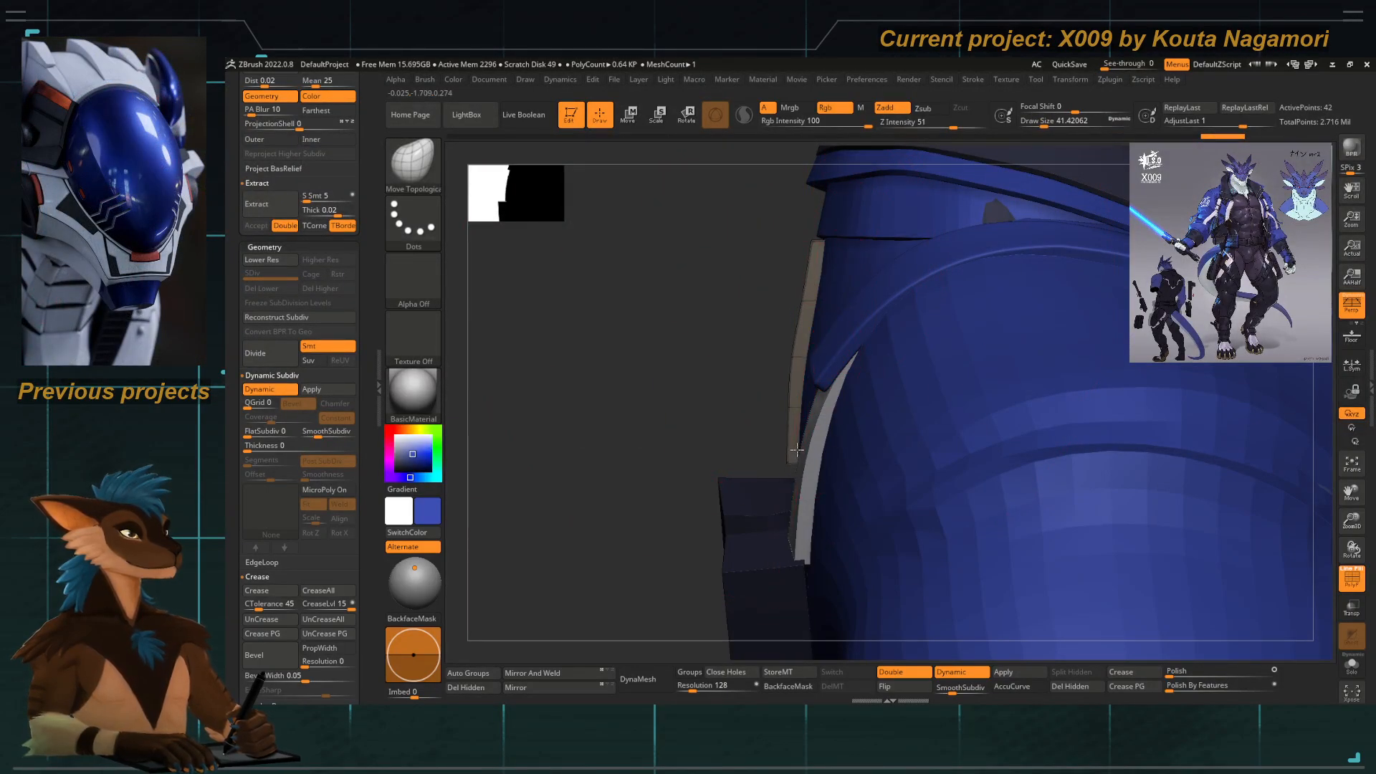
left_click_drag(715, 399, 770, 378)
right_click_drag(750, 355, 699, 310, "ctrl")
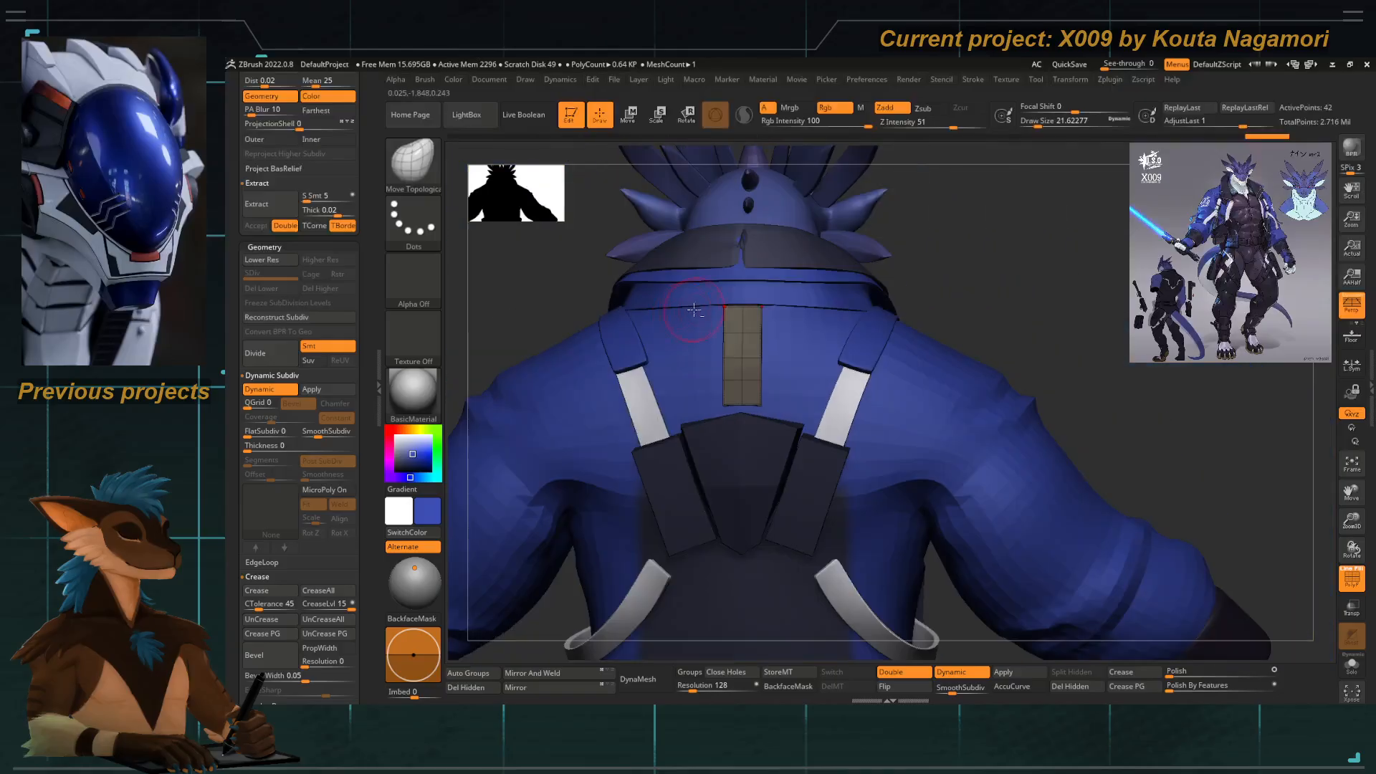
Pull the strip's top edge slightly up under the collar with Move Topological and turn off the polyframe.
key("space")
left_click_drag(718, 307, 725, 306)
key("shift+f")
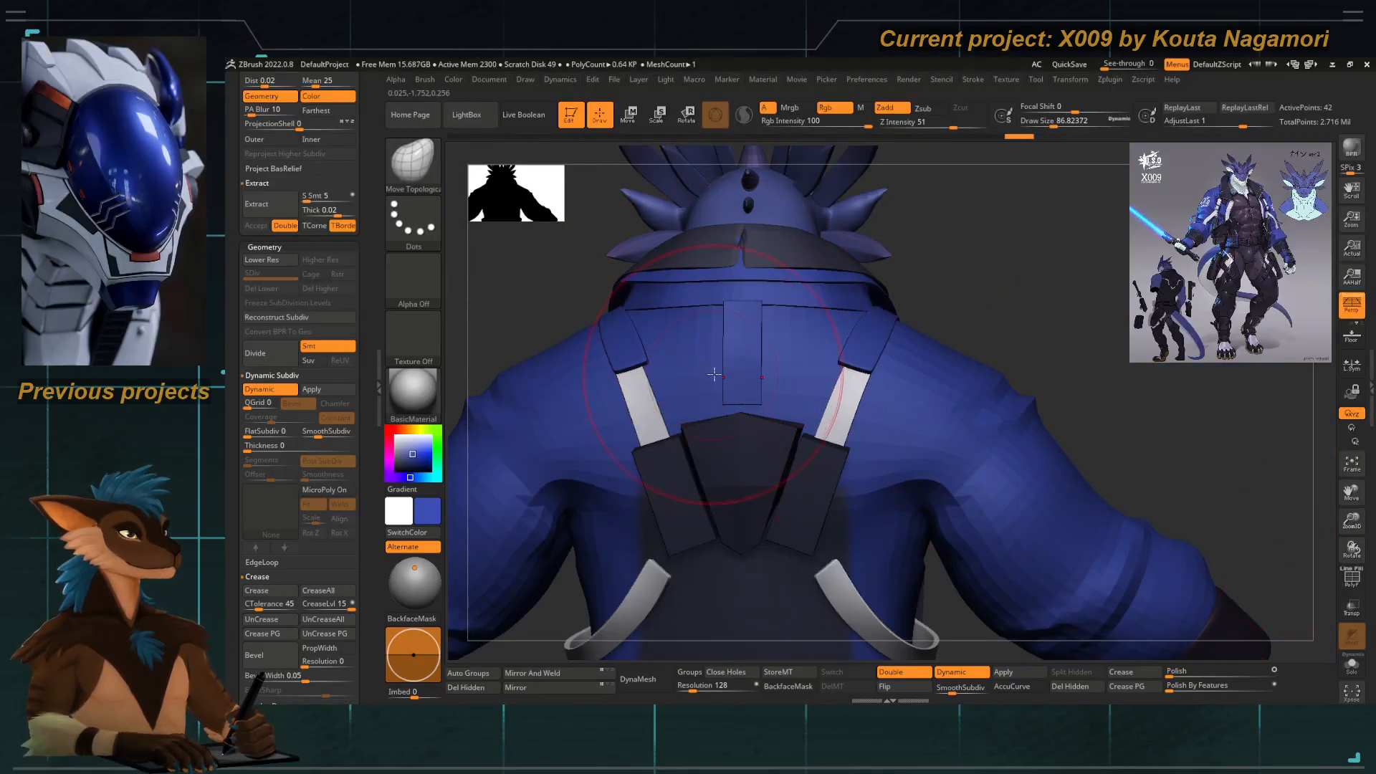
Set the strip's SmoothSubdiv to 4 and its crease level to 2 for softly rounded edges.
right_click_drag(746, 395, 779, 407, "alt")
left_click(1172, 686)
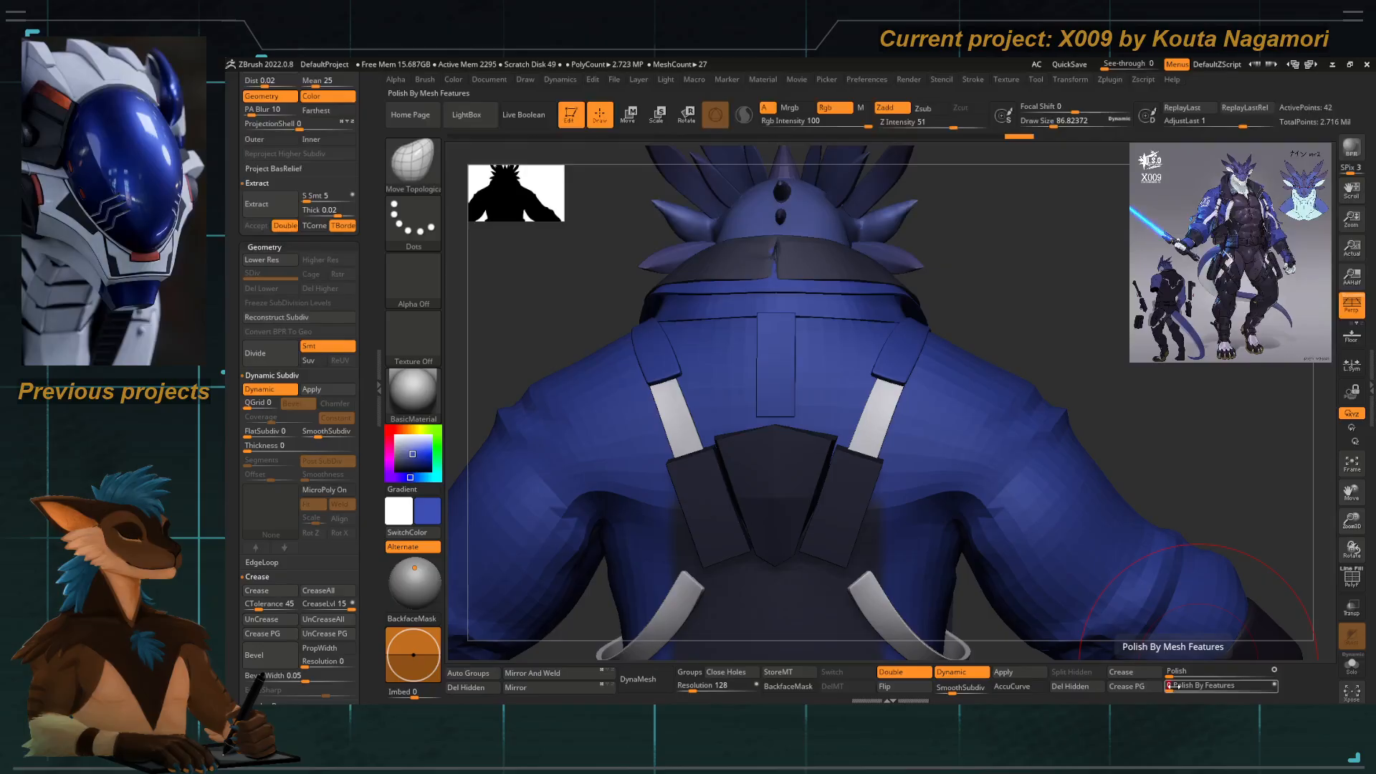
left_click(1150, 684)
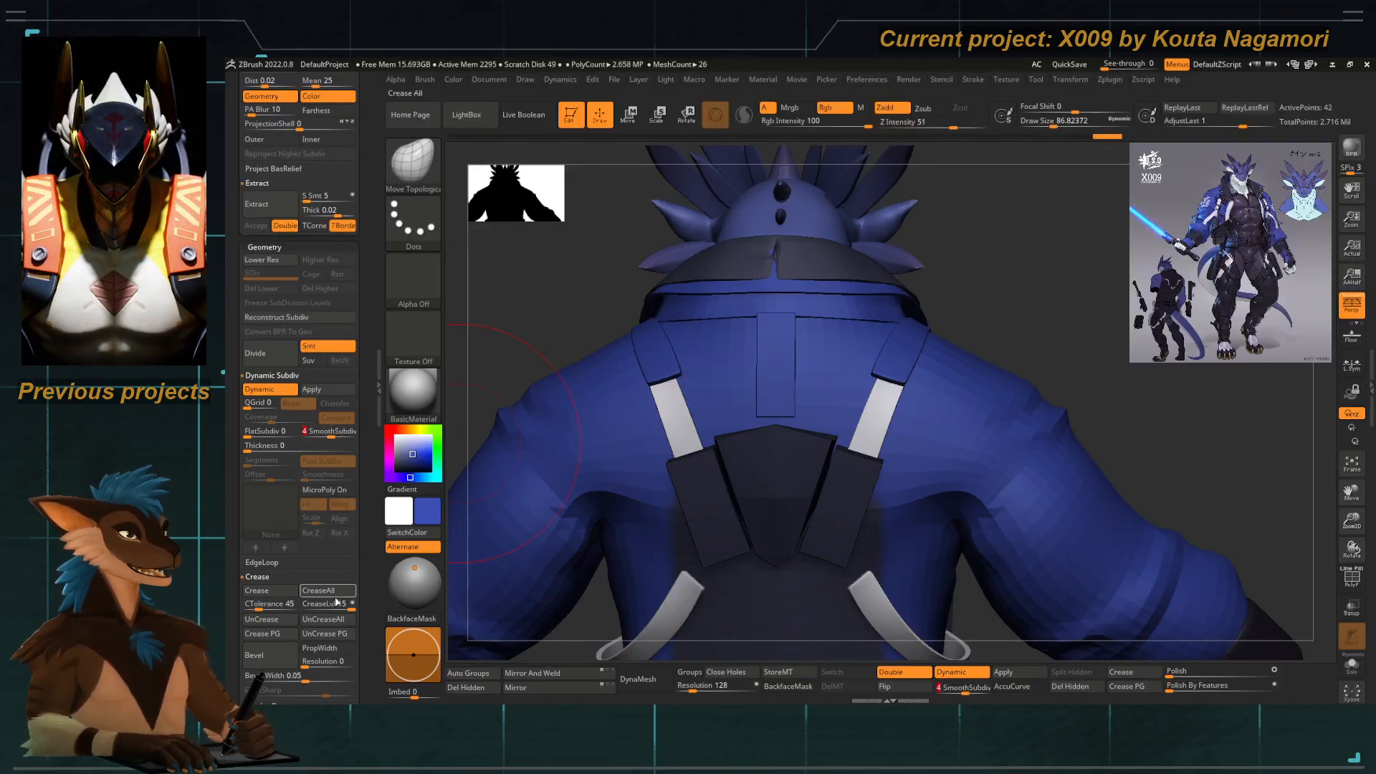
left_click_drag(525, 324, 666, 376)
Bend the strip's side profile along the jacket's back using Move Topological at a draw size of about 94.
left_click_drag(719, 412, 755, 393)
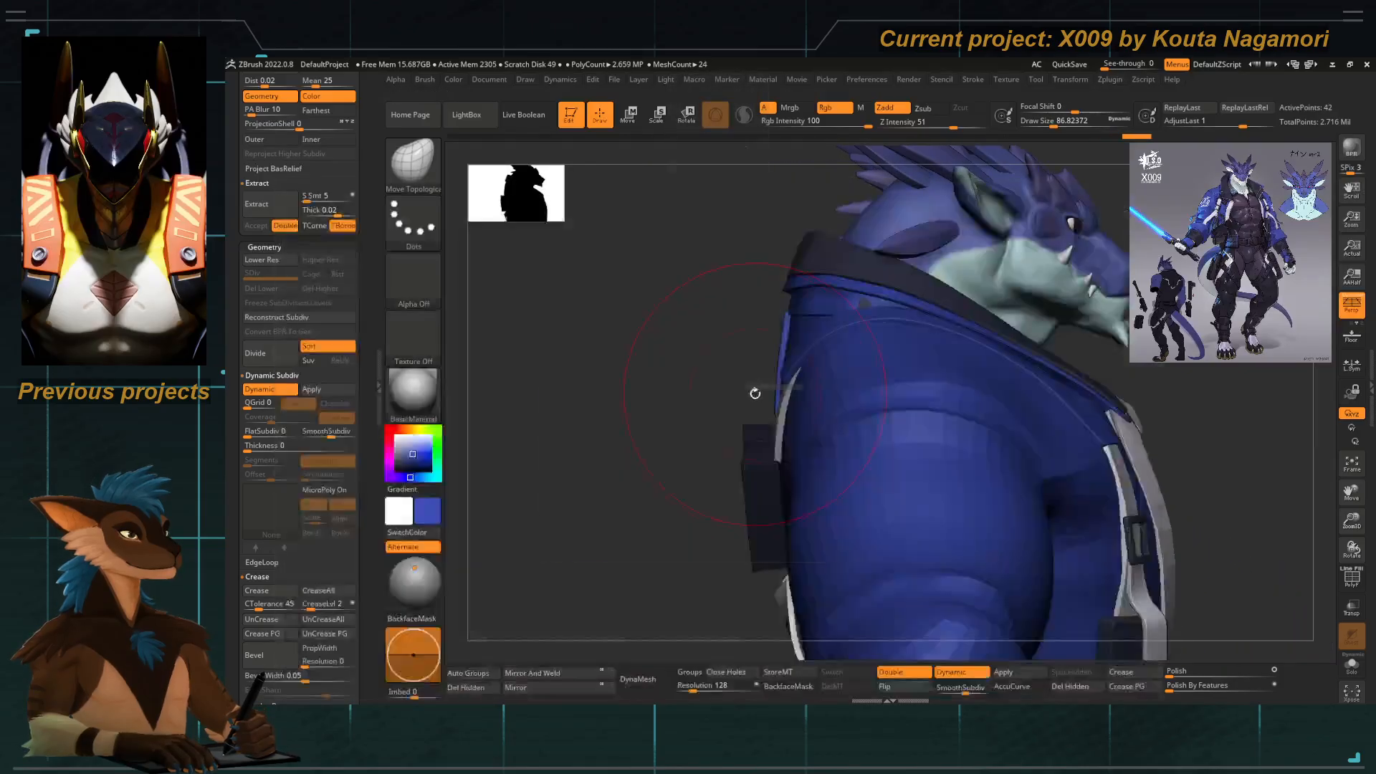
key("space")
left_click(775, 375)
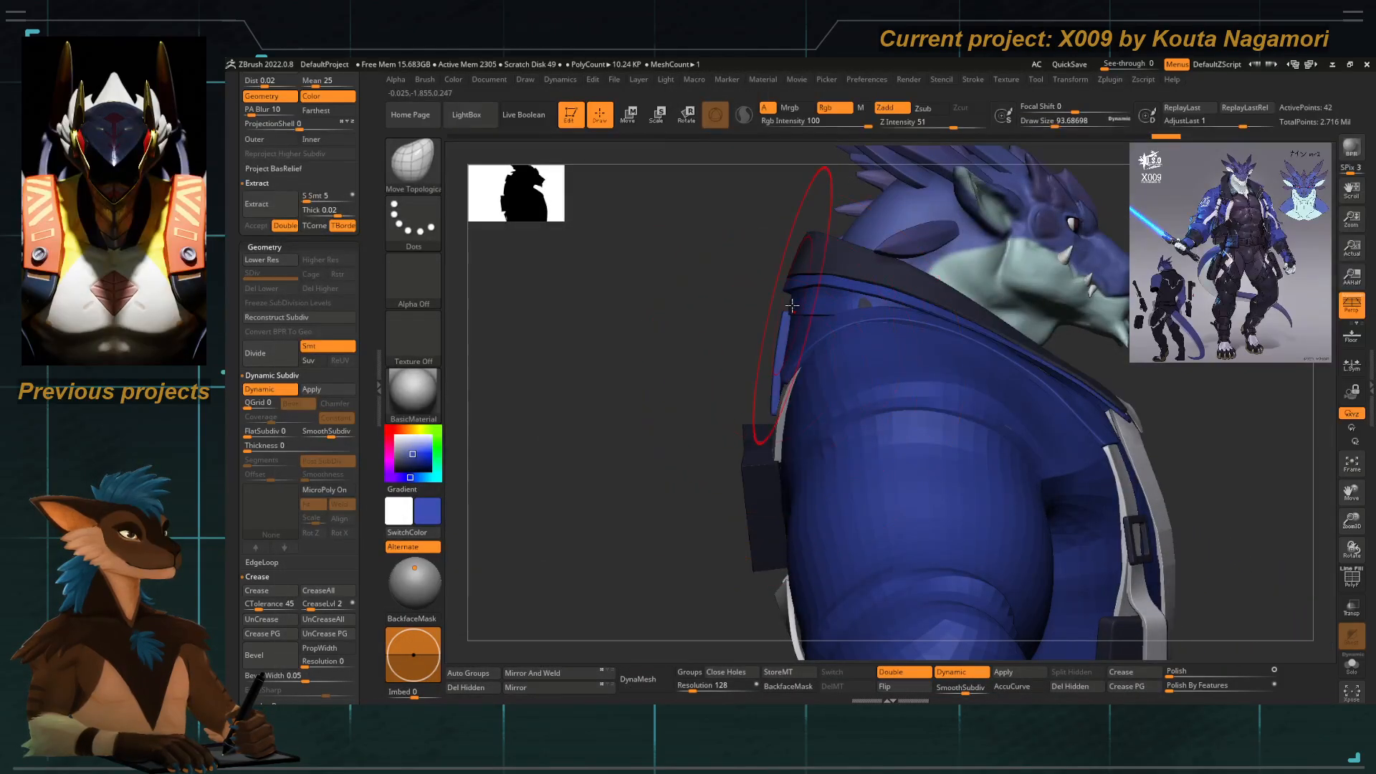
left_click_drag(796, 305, 757, 417)
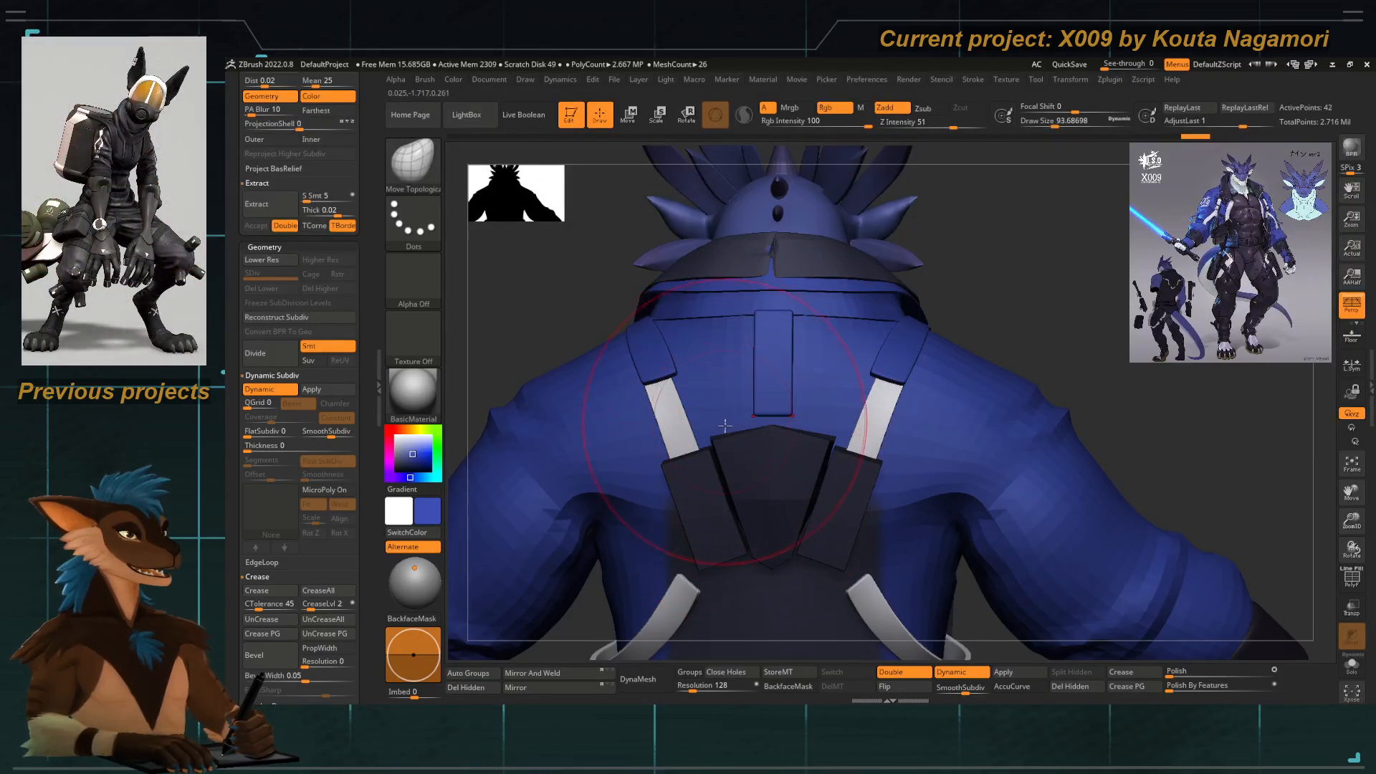
Widen the strip along X between the two shoulder straps.
key("w")
left_click_drag(812, 369, 816, 373)
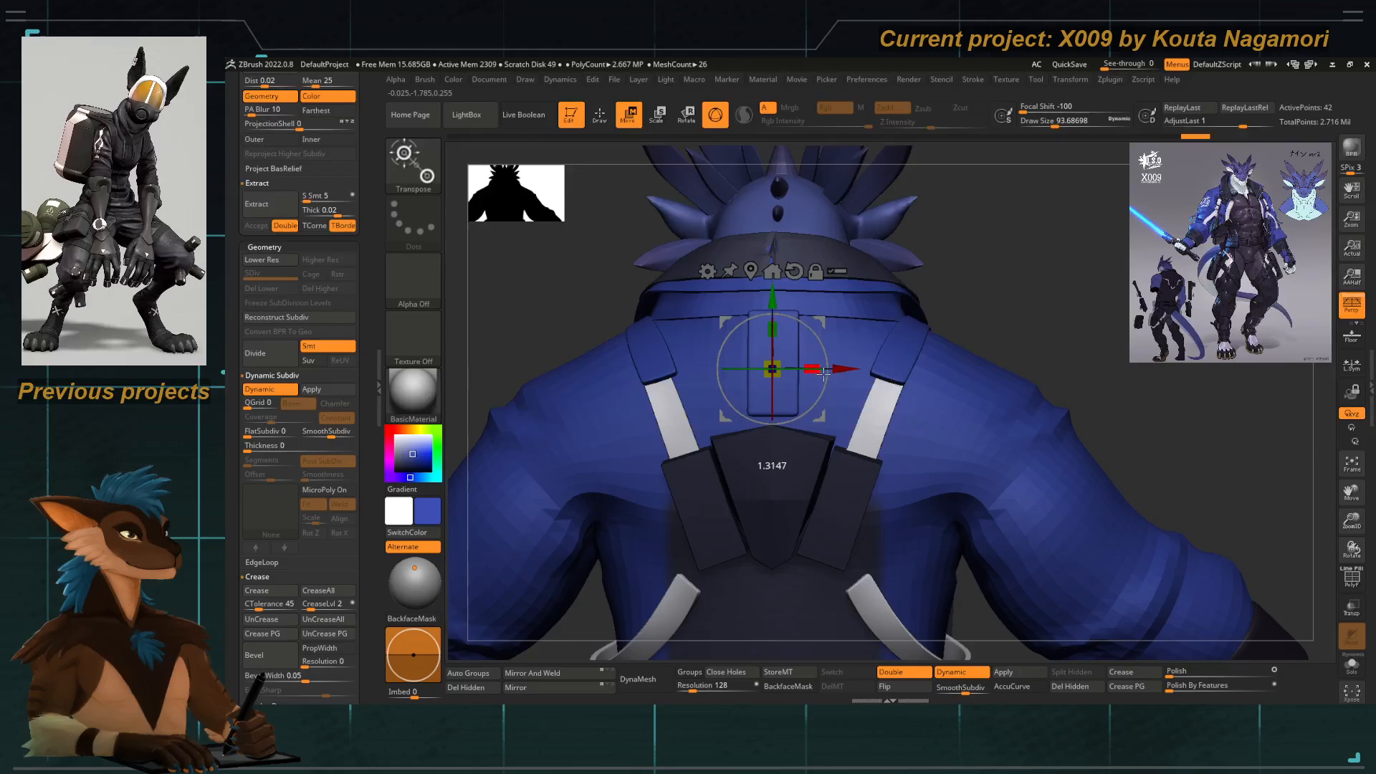
key("q")
Duplicate the strip within its subtool, moving the copy slightly down toward the central back plate and making it narrower.
key("w")
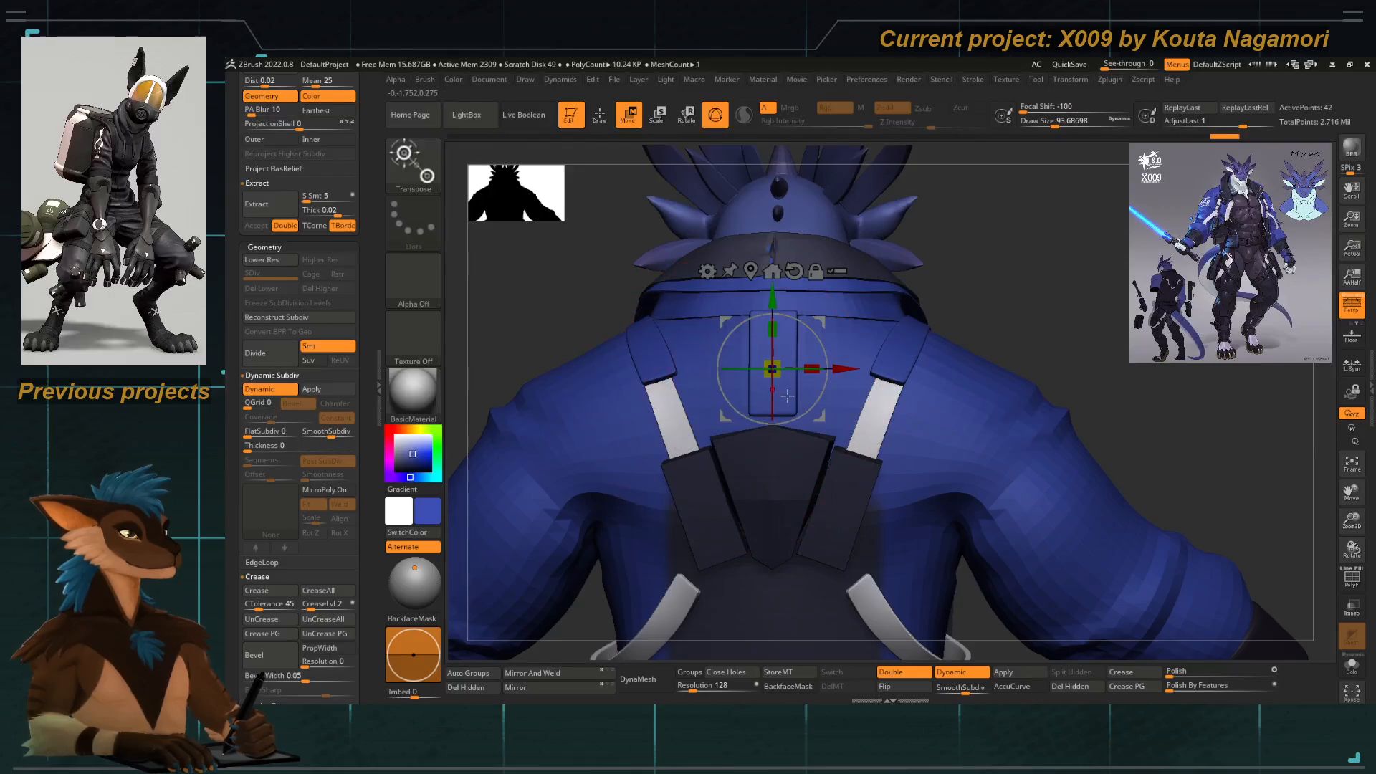
left_click_drag(773, 297, 773, 314, "ctrl")
left_click_drag(809, 391, 792, 391)
key("q")
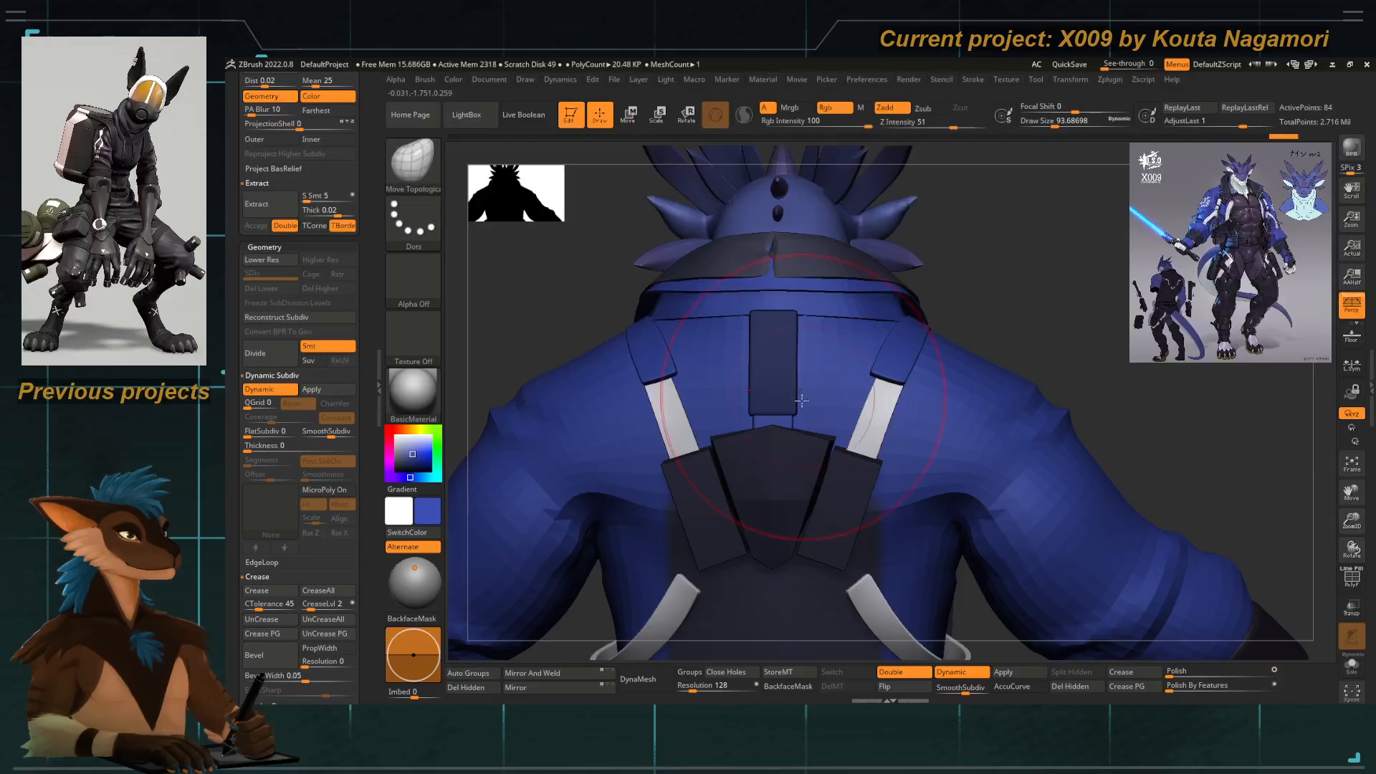
Select the dark collar, show its polyframe and step its undo history back to before the centre-back notch was made.
left_click(727, 268, "alt")
right_click_drag(728, 267, 795, 486, "ctrl")
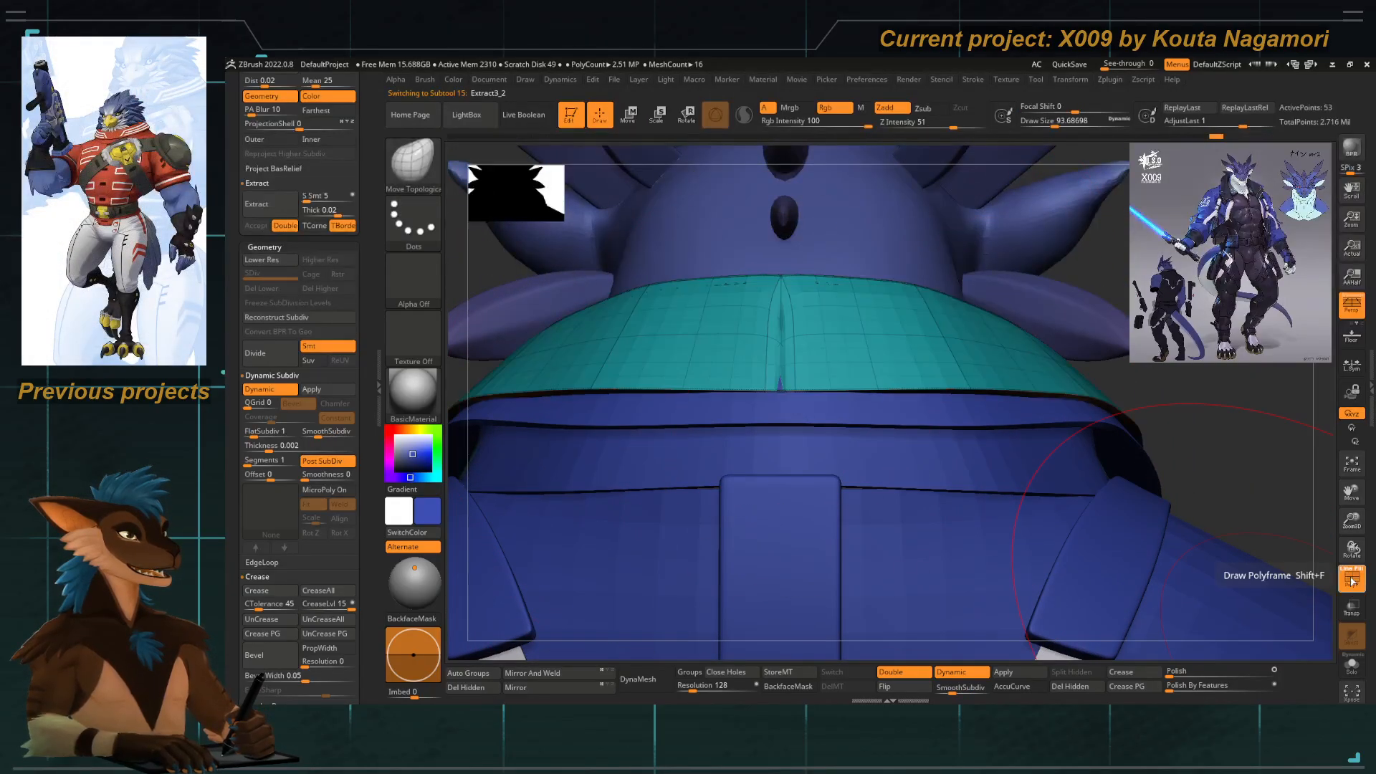
left_click(1351, 577)
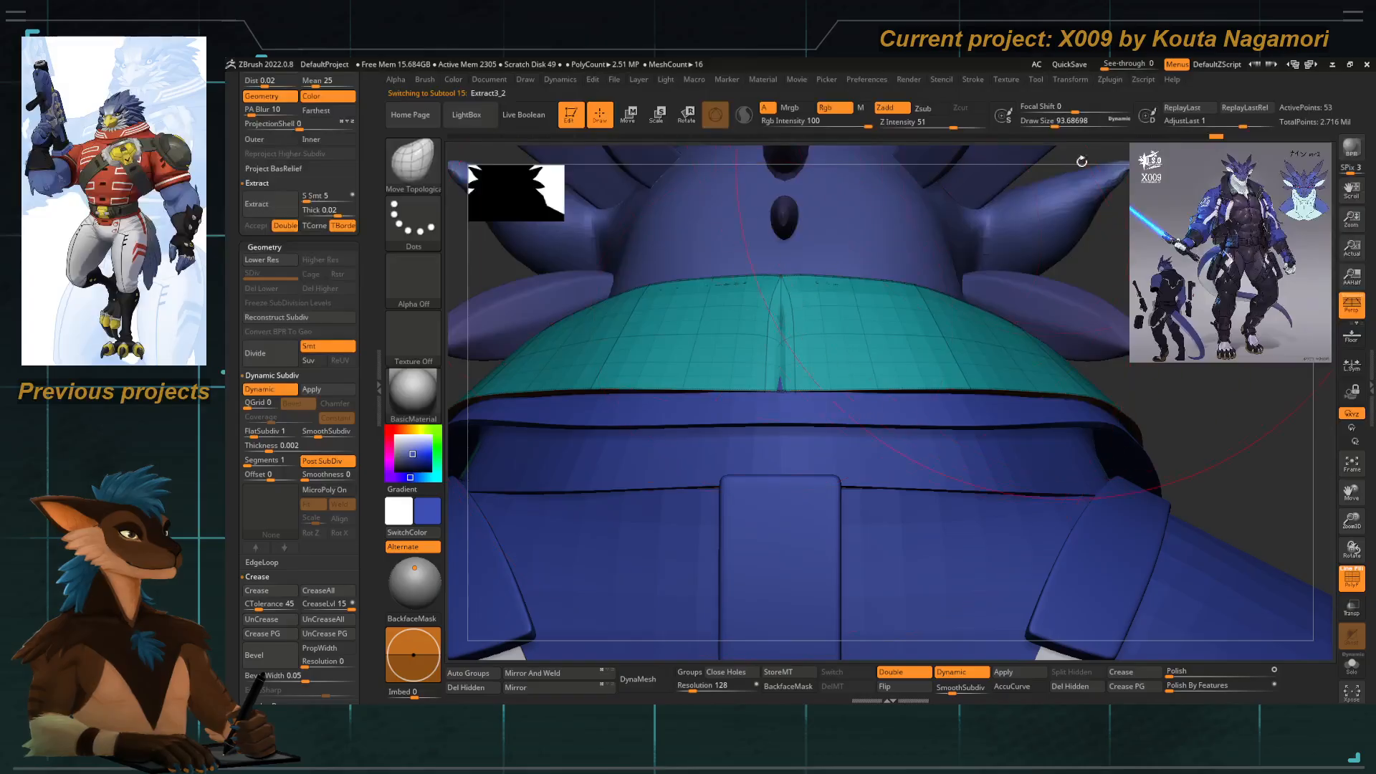
left_click(1162, 136)
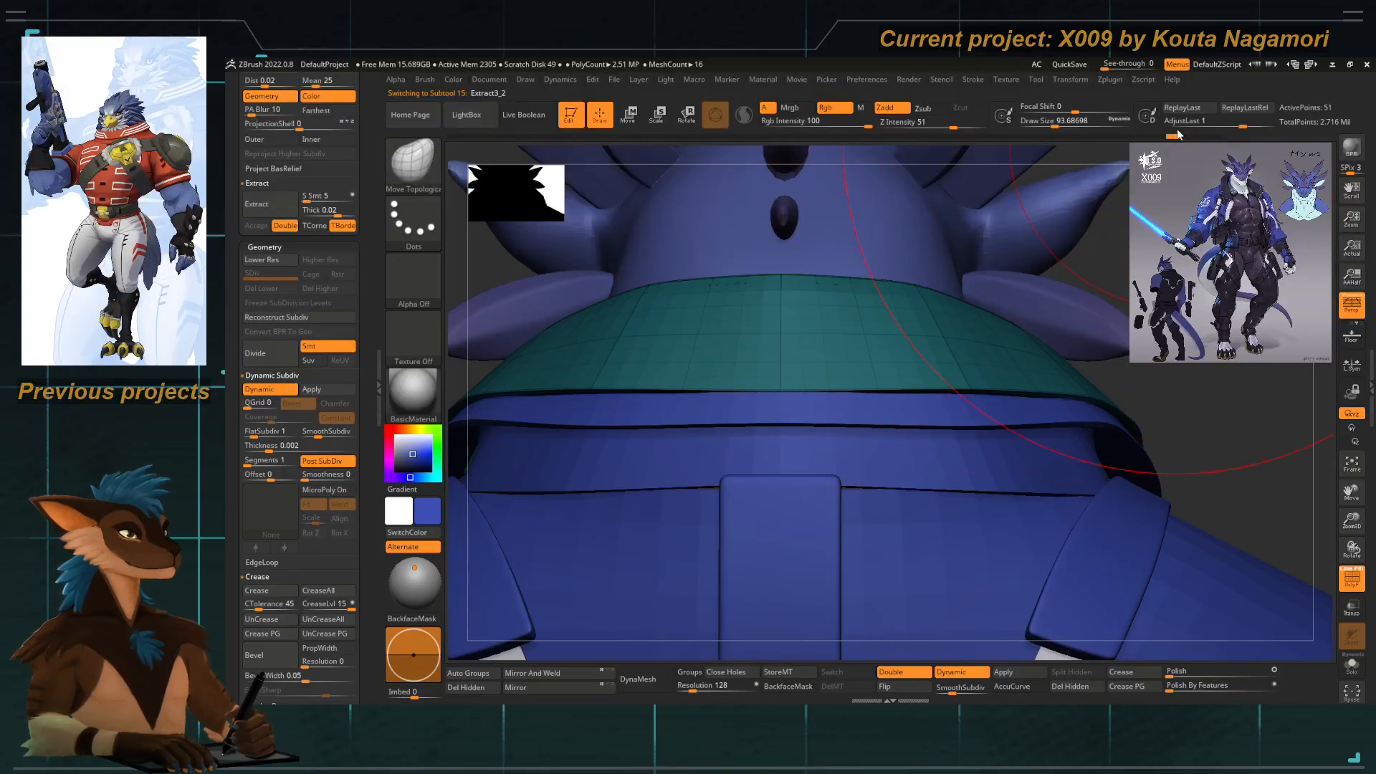
left_click(1182, 131)
left_click(1176, 131)
left_click(1183, 131)
left_click(1176, 130)
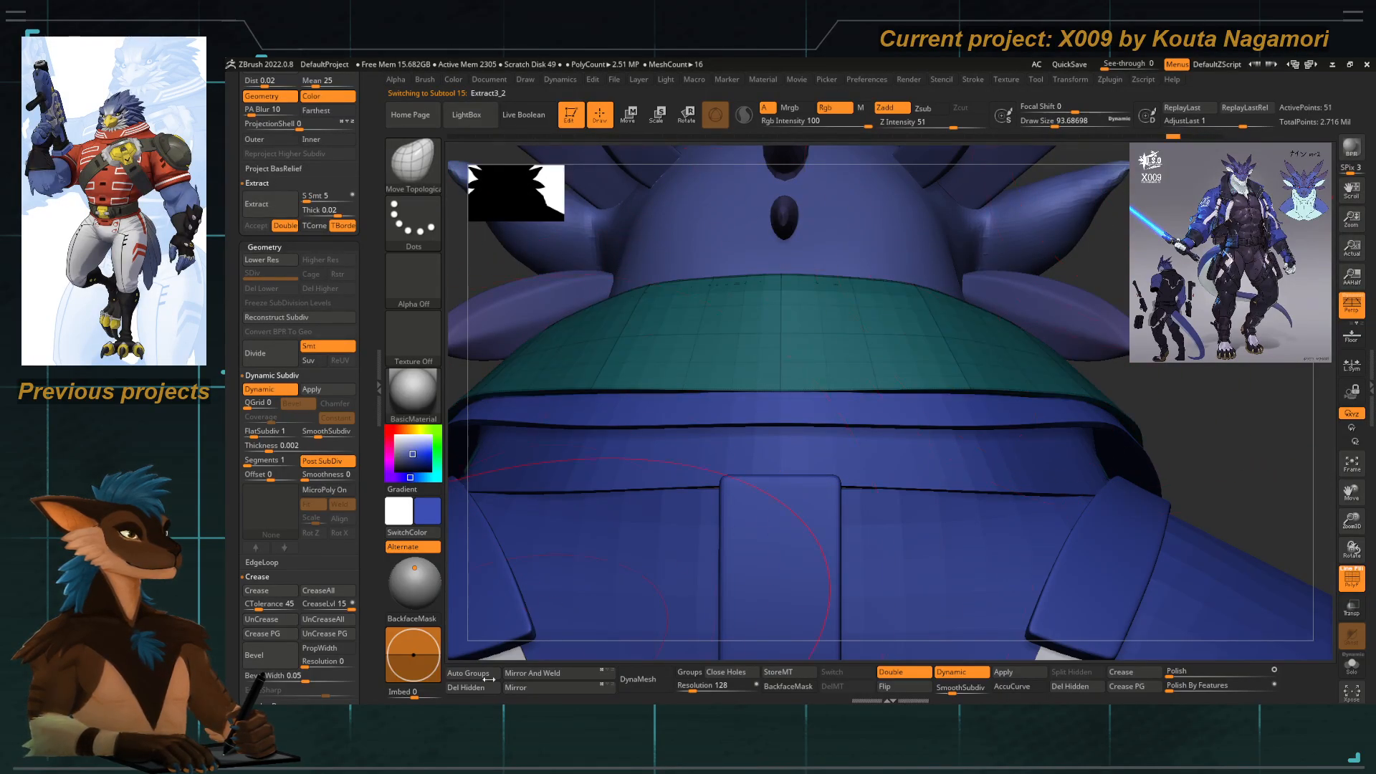
key("ctrl+shift+z")
right_click_drag(615, 586, 693, 404, "ctrl")
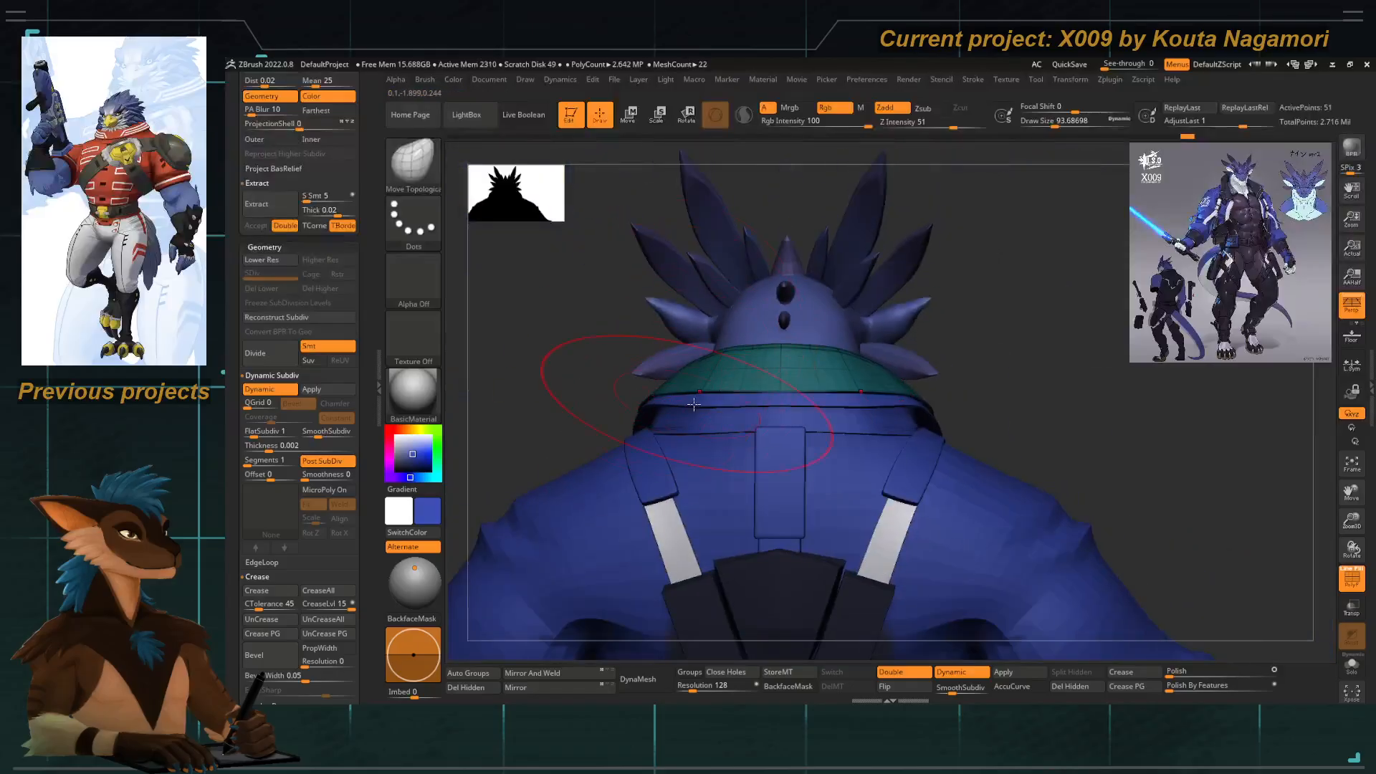
Select the centre-back strip subtool and fill its unmasked narrow lower copy with the collar's dark colour.
left_click(773, 469, "alt")
right_click_drag(766, 546, 766, 435, "alt")
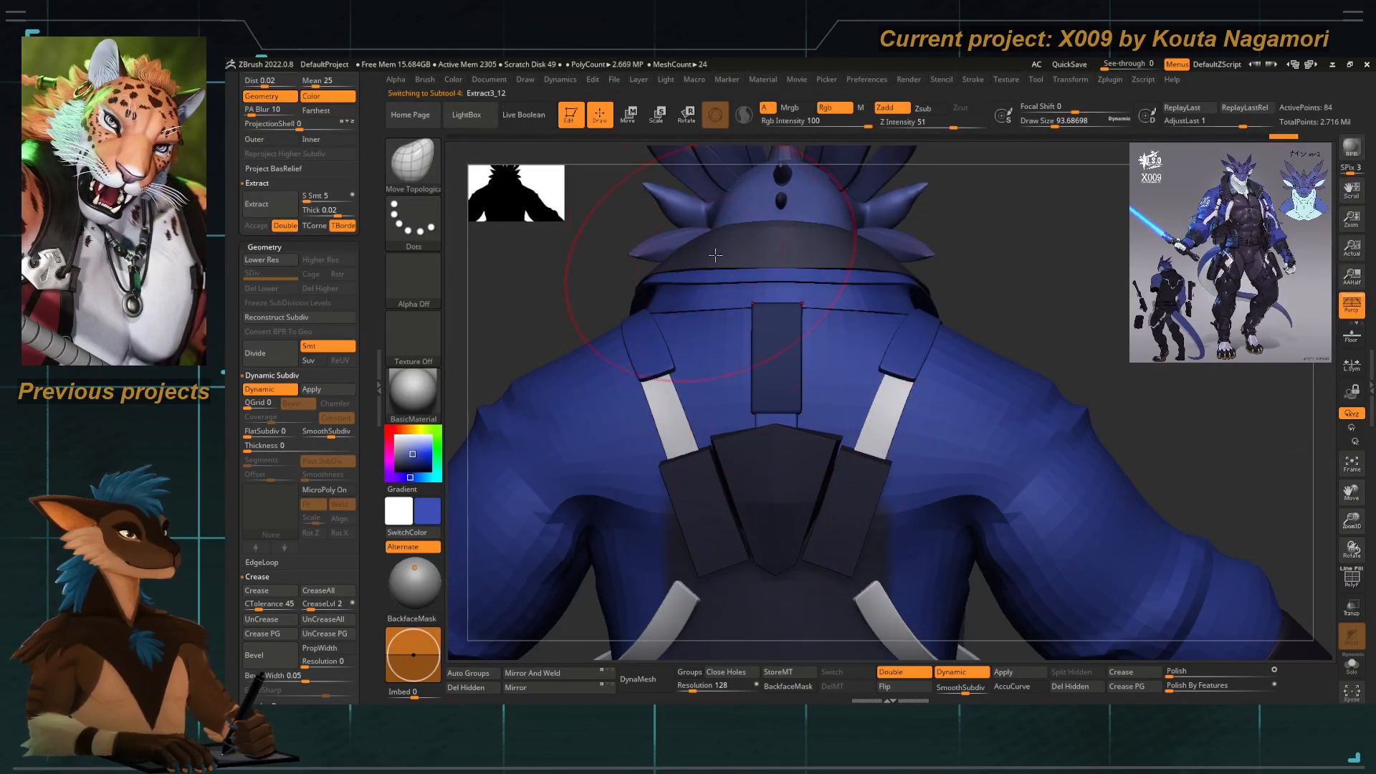
key("c")
left_click(452, 80)
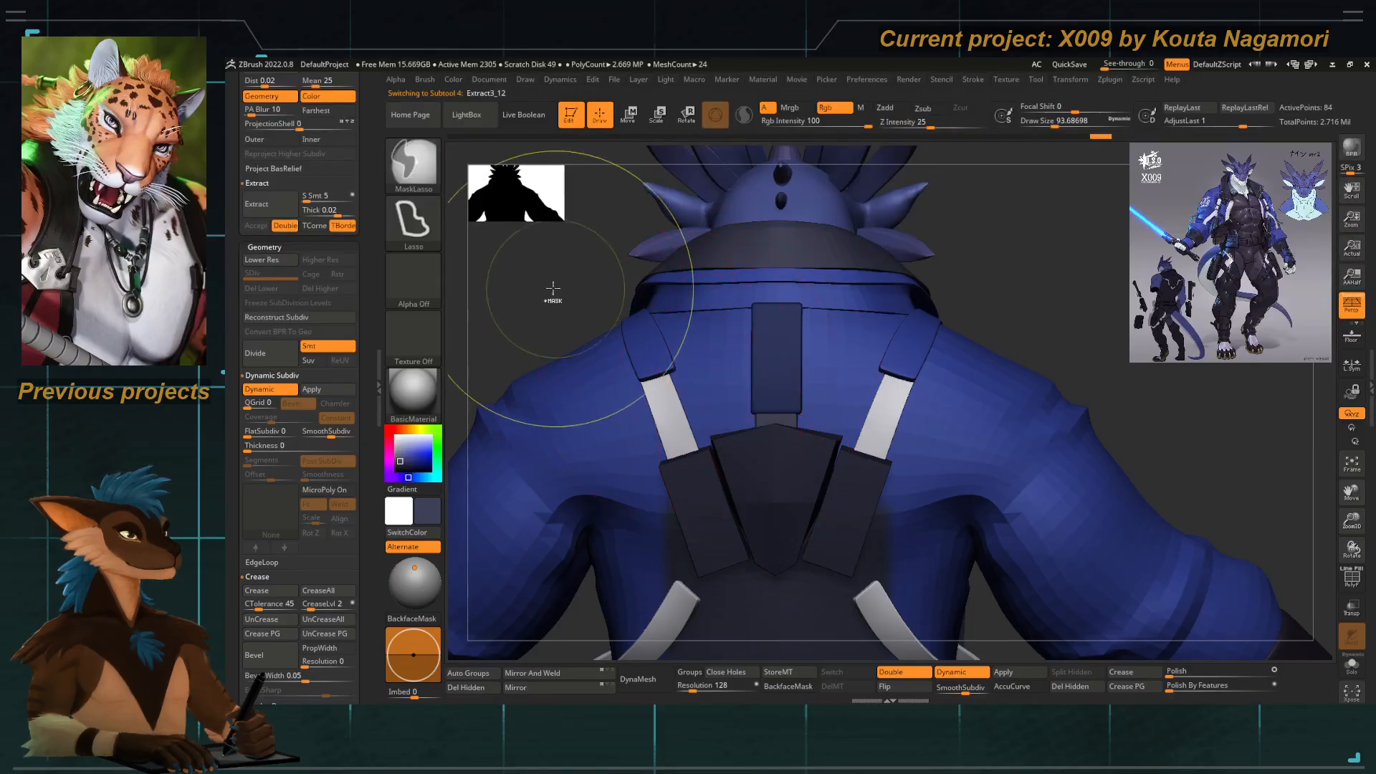
key("ctrl+z")
Try to reshape the centre-back strip's upper end with Move Topological at a draw size of about 65.
right_click_drag(563, 301, 609, 369, "ctrl")
mouse_move(609, 369)
right_mouse_down()
mouse_move(573, 341)
mouse_move(631, 339)
right_mouse_up()
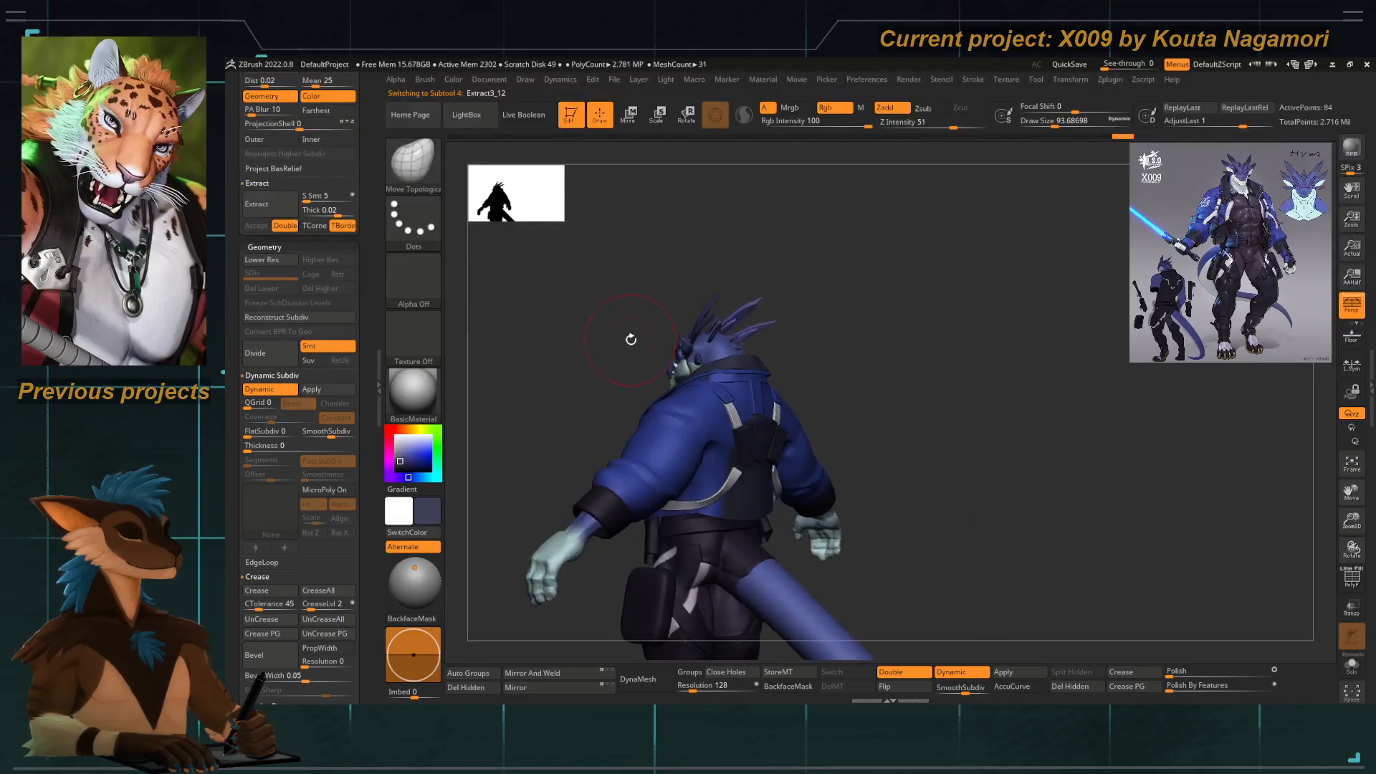
right_click_drag(936, 451, 902, 366, "ctrl")
right_click_drag(516, 295, 458, 294)
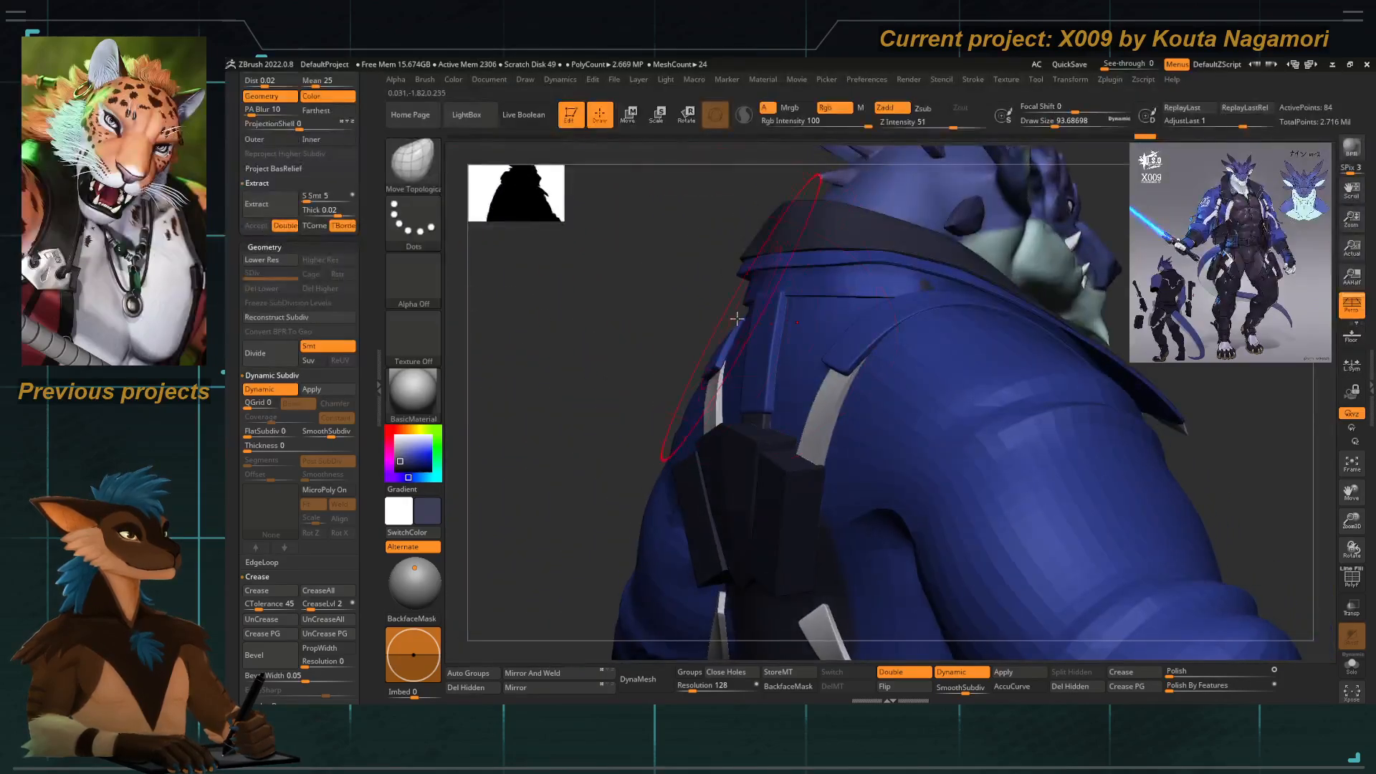
key("space")
left_click_drag(790, 274, 764, 312)
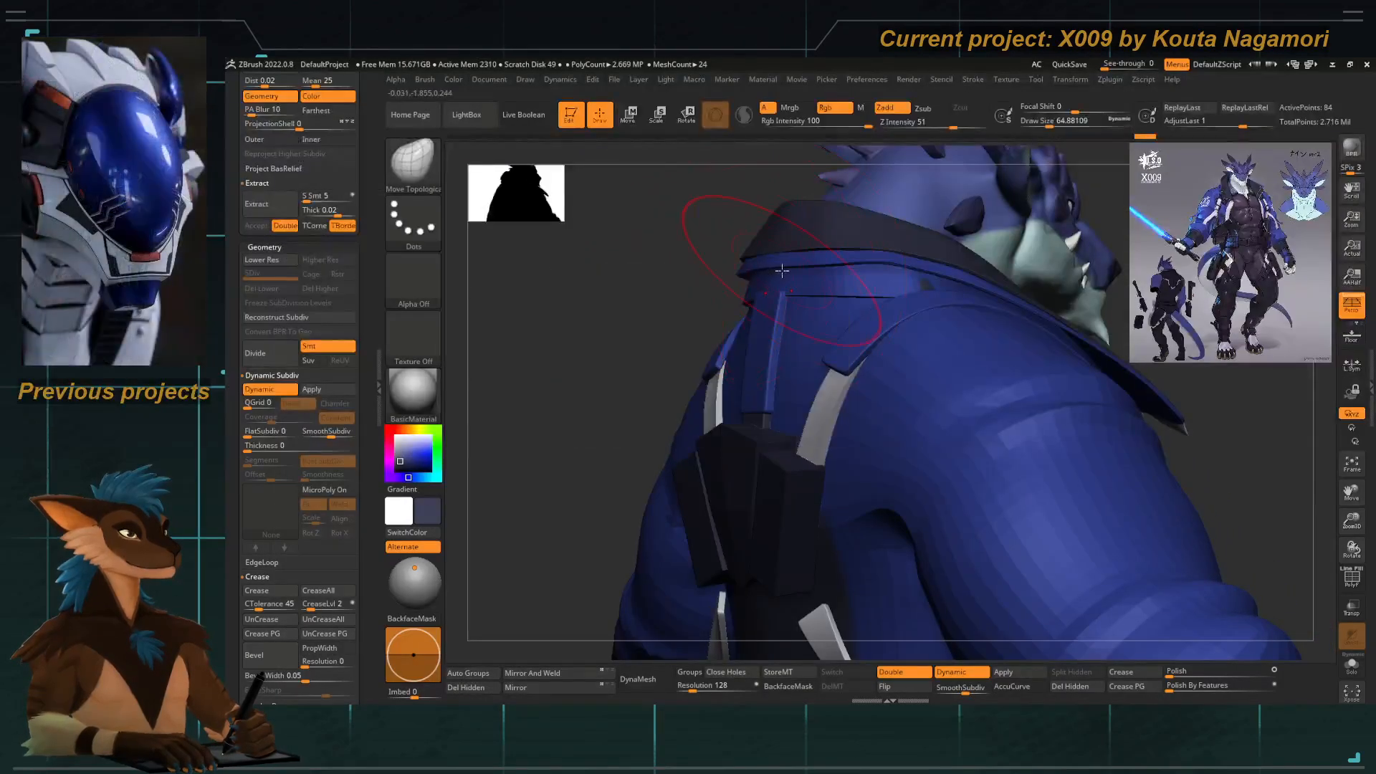
key("space")
key("ctrl+z")
key("space")
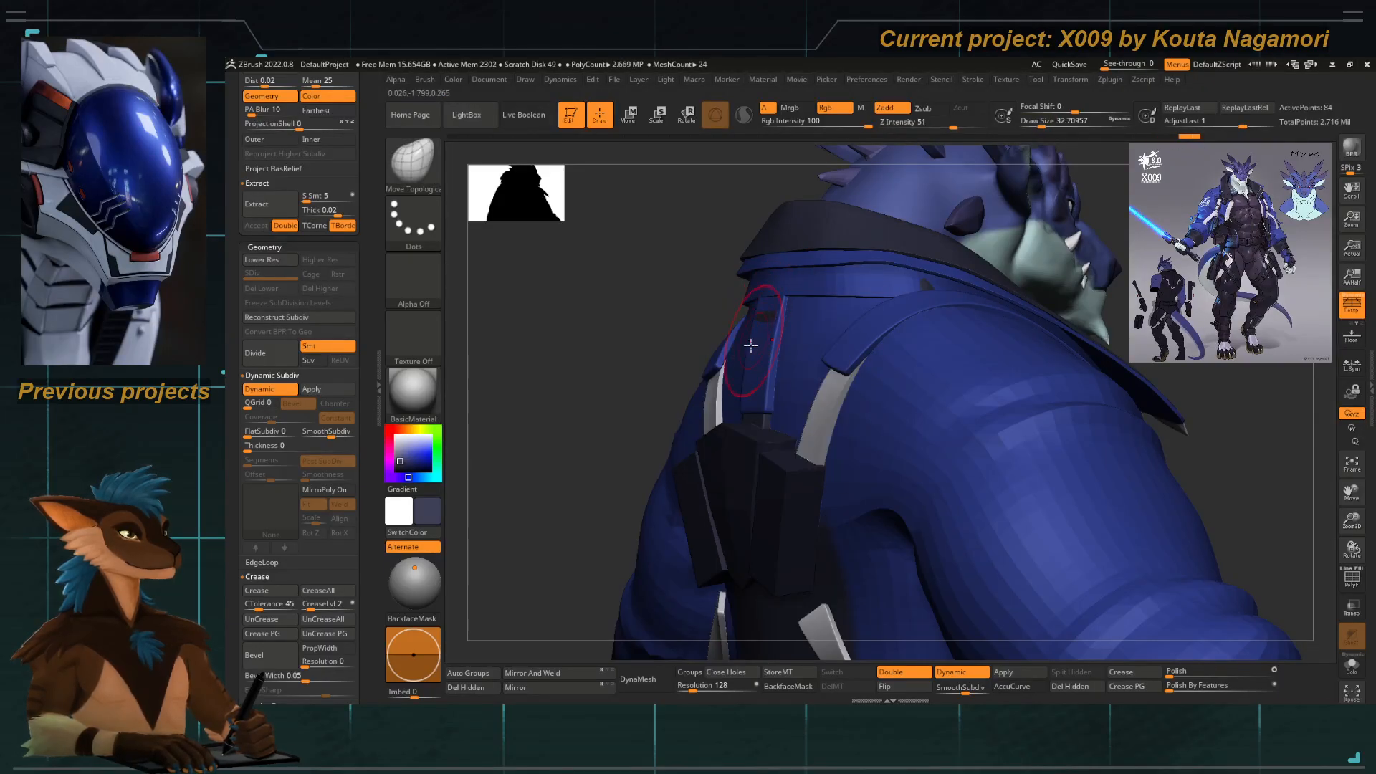
Show the centre-back strip subtool on its own and try isolating its dark lower copy by polygroup.
key("ctrl+shift")
left_click(1371, 694)
left_click(1351, 665)
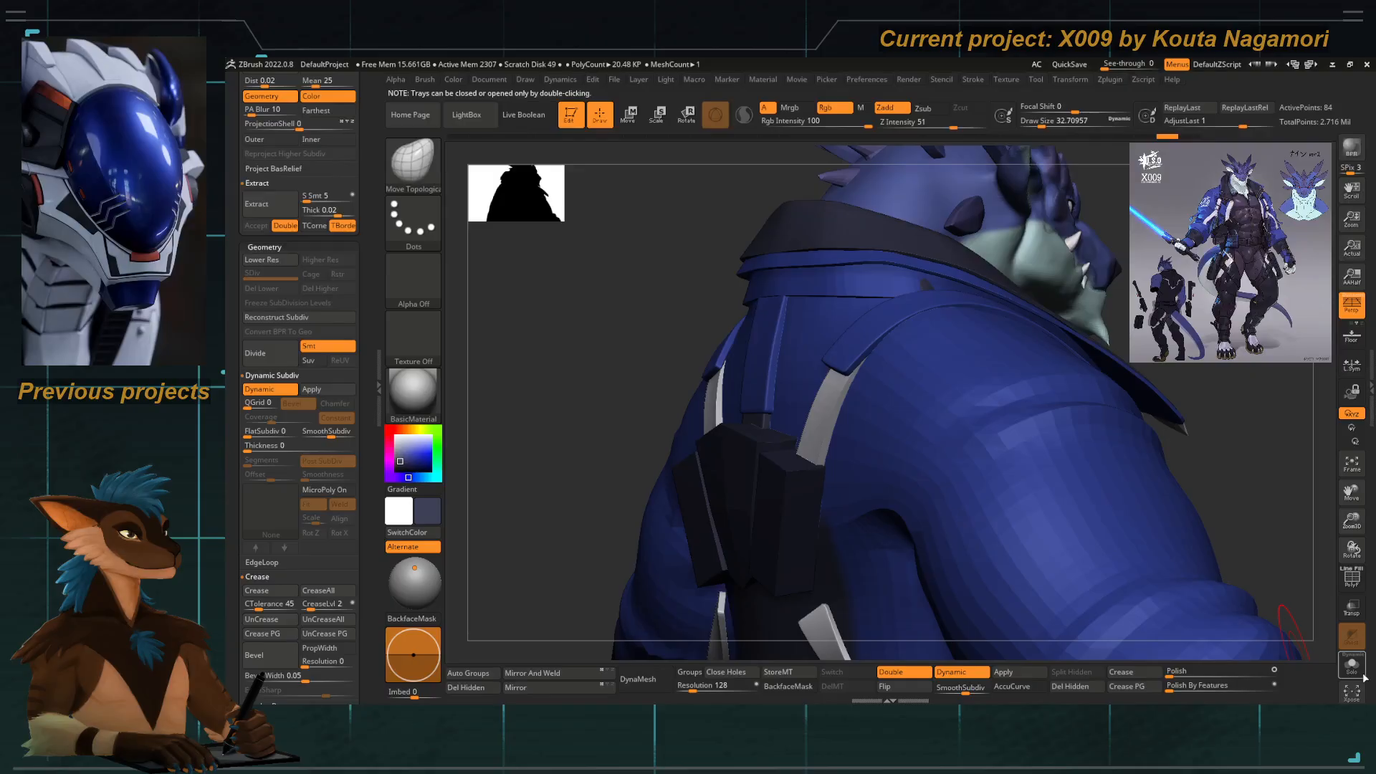
left_click_drag(846, 458, 796, 492, "alt")
left_click_drag(755, 429, 755, 482, "shift")
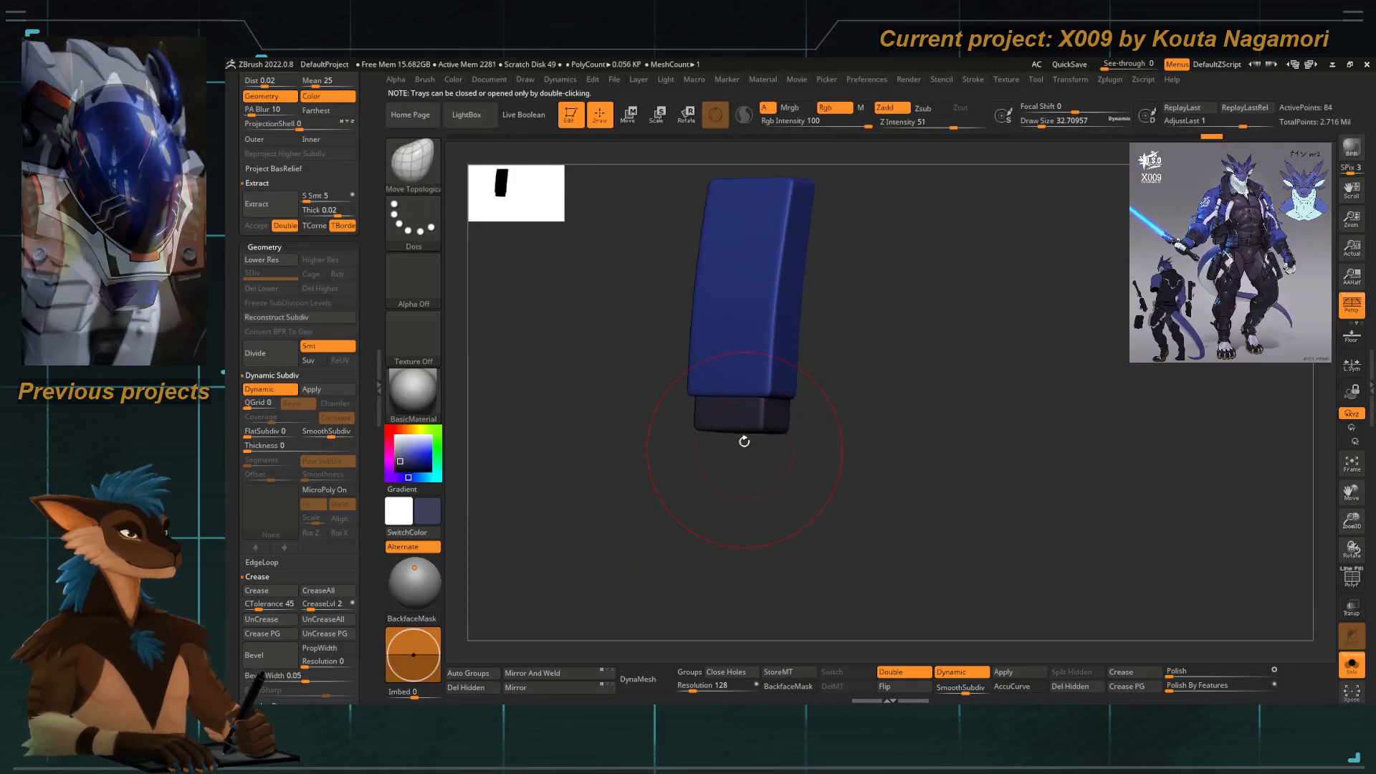
left_click(737, 425, "ctrl+shift")
left_click(731, 428, "ctrl+shift")
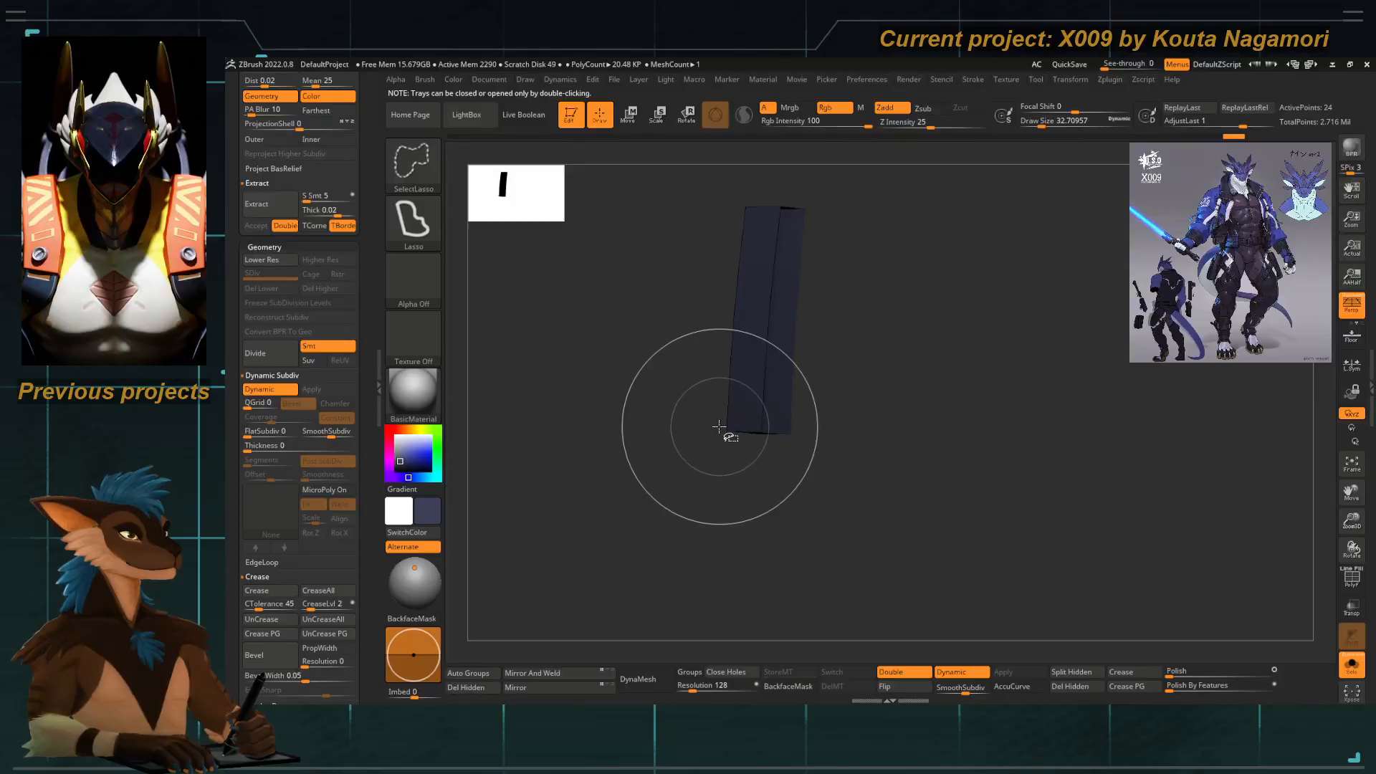
left_click(695, 476, "ctrl+shift")
left_click_drag(684, 527, 706, 451)
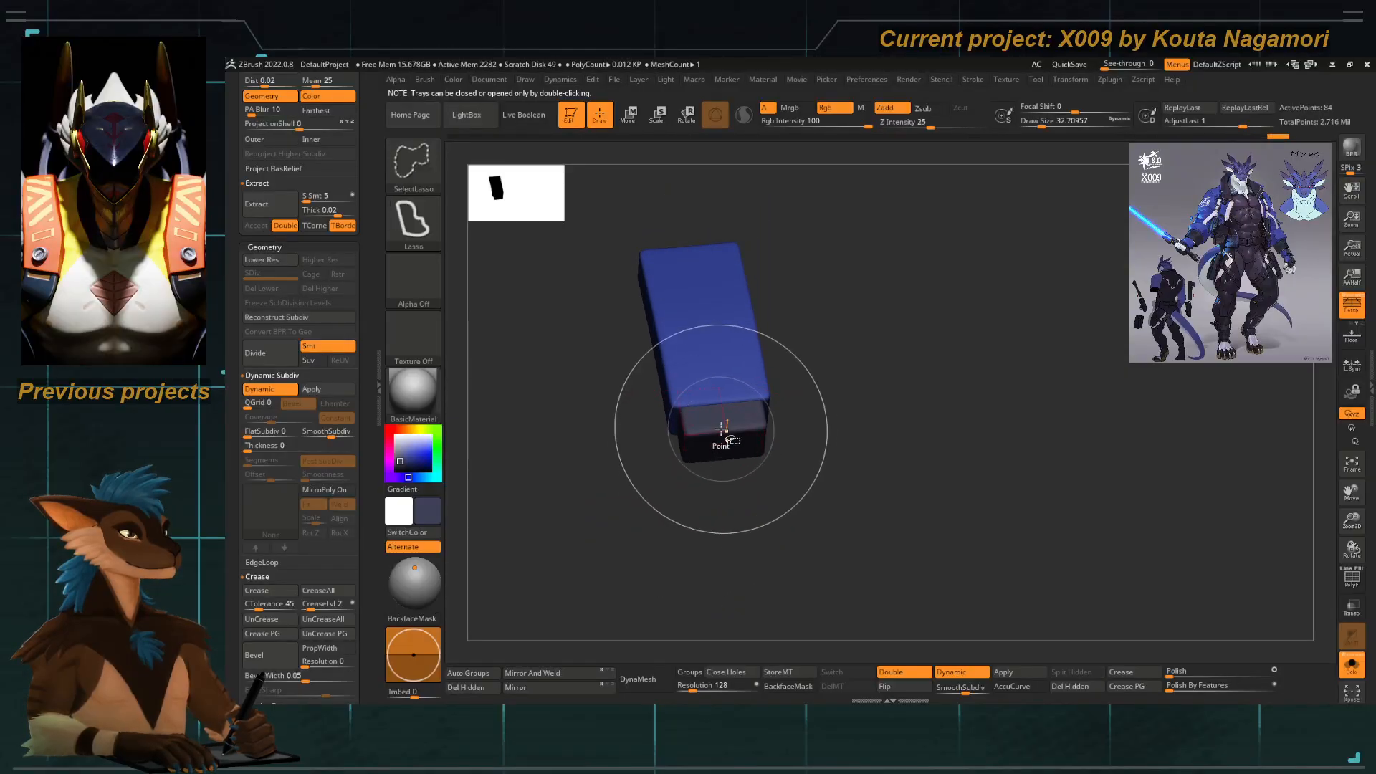
left_click(690, 431, "ctrl+shift")
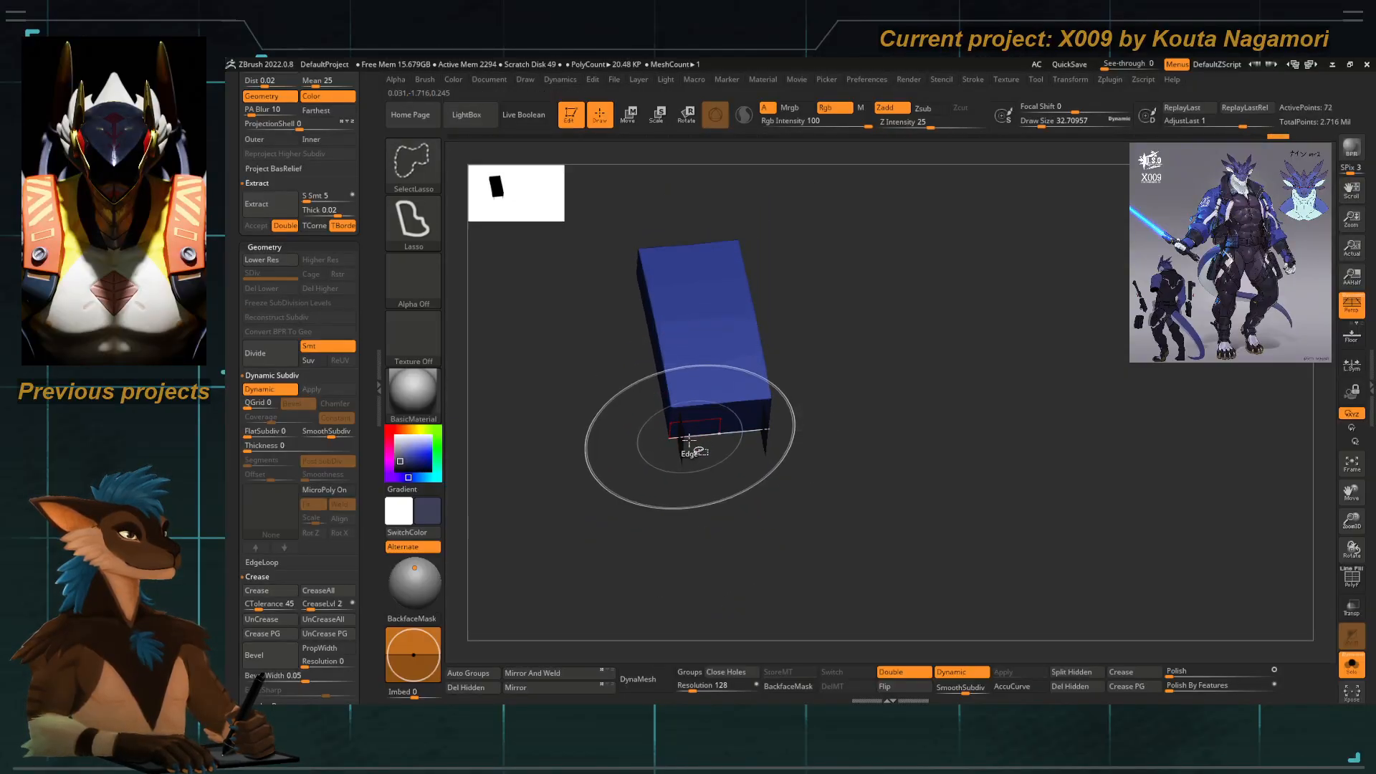
left_click_drag(678, 530, 694, 555, "ctrl+shift")
Show the polyframe and regroup the strip subtool with Auto Groups so each piece has its own polygroup.
left_click(1353, 586)
left_click(692, 554, "ctrl+shift")
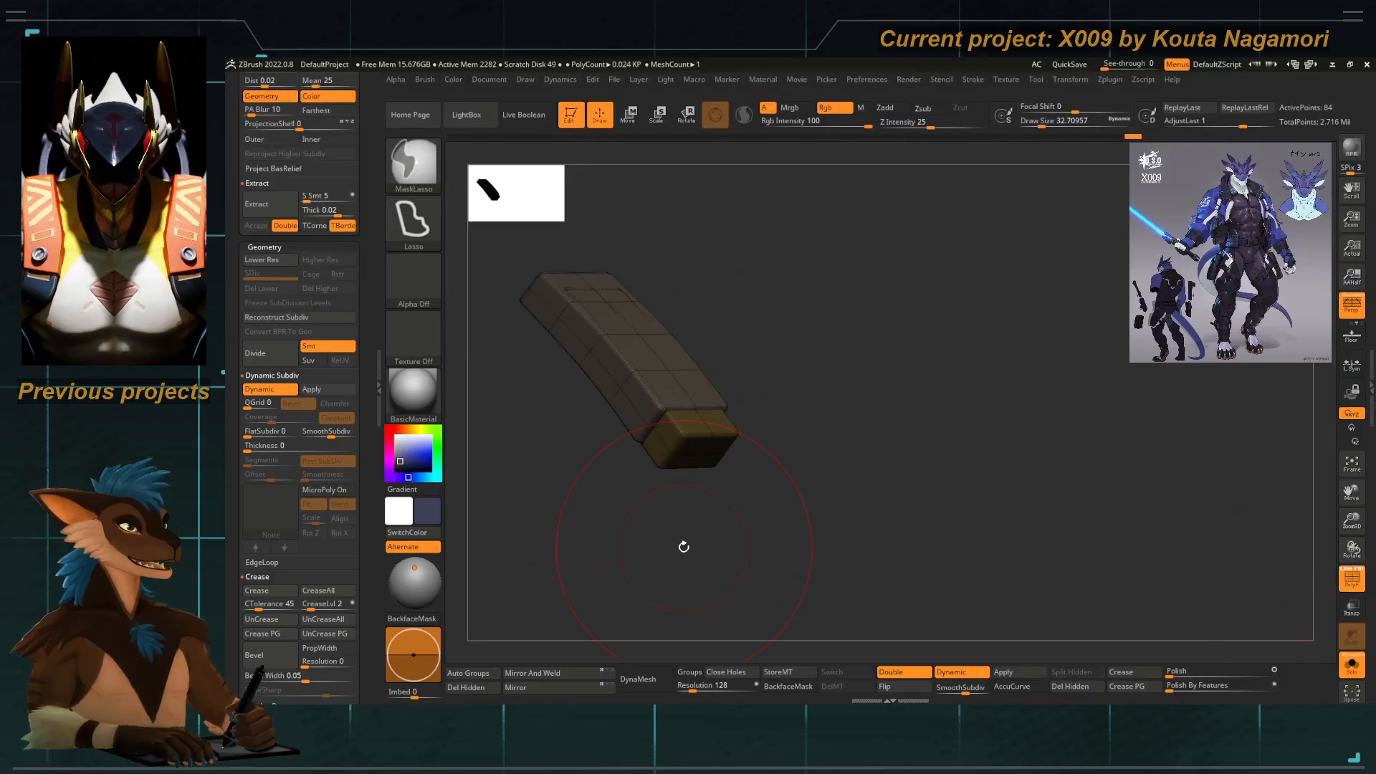
left_click(681, 435, "ctrl+shift")
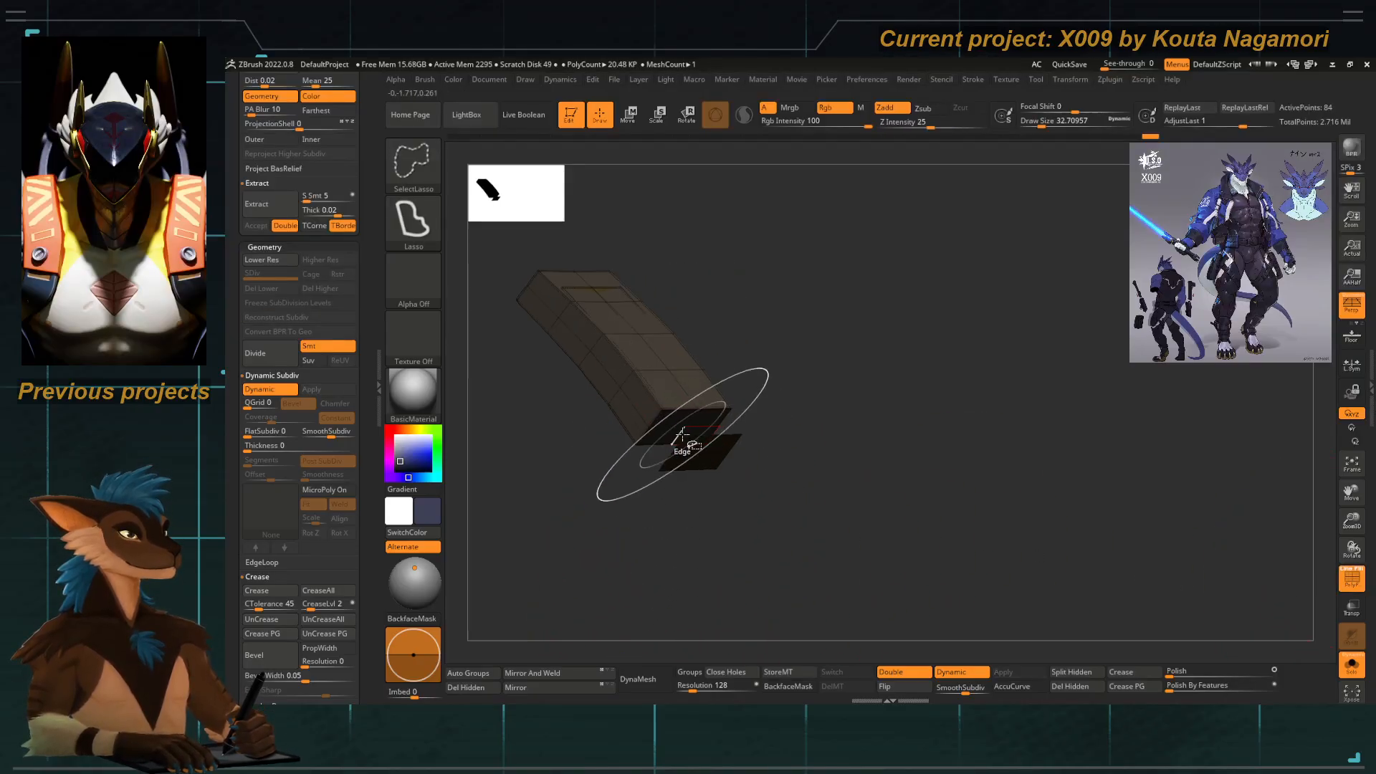
left_click(706, 512, "ctrl+shift")
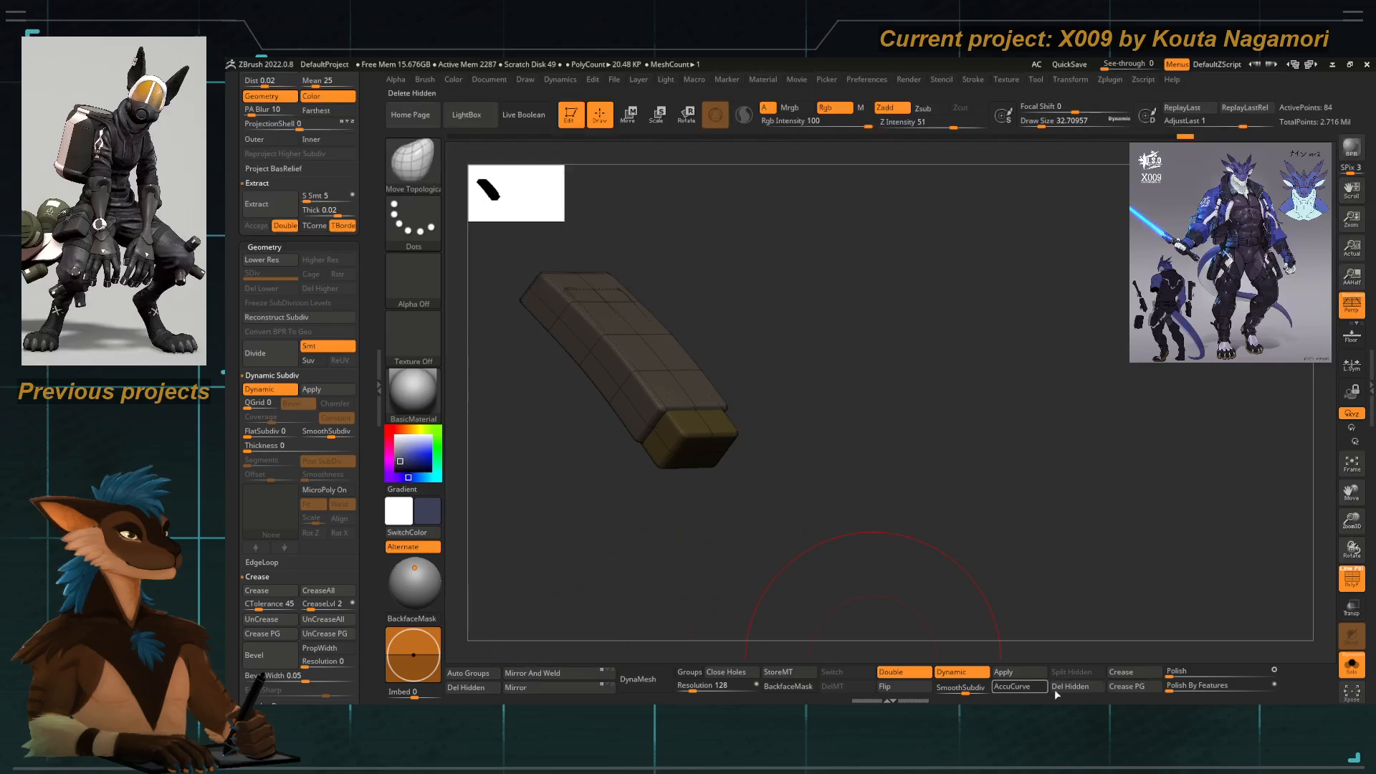
left_click(475, 672)
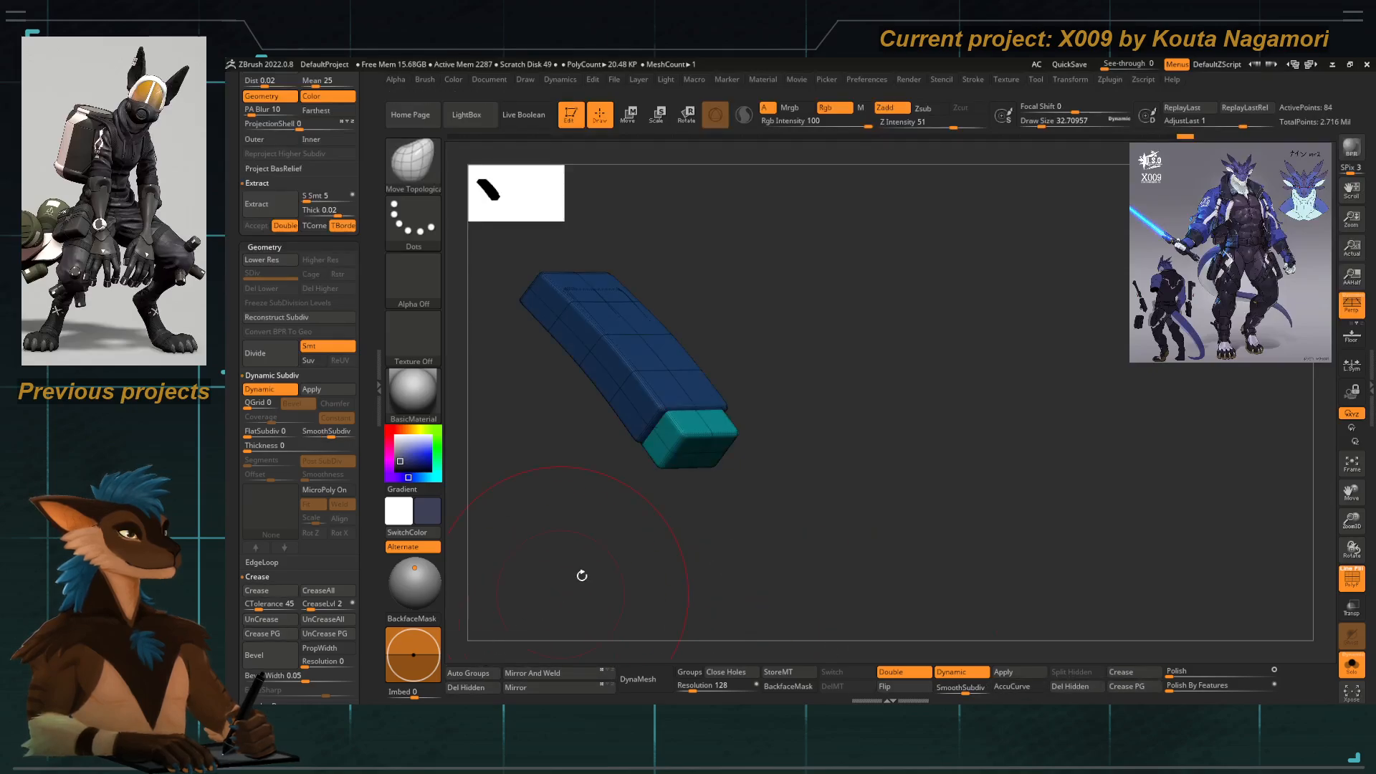
Isolate the narrow copy and shorten it vertically towards its lower end, with perspective off.
left_click(696, 448, "ctrl+shift")
mouse_move(669, 495)
left_mouse_down()
mouse_move(737, 504)
mouse_move(670, 593)
mouse_move(667, 571)
mouse_move(729, 527)
mouse_move(699, 450)
left_mouse_up()
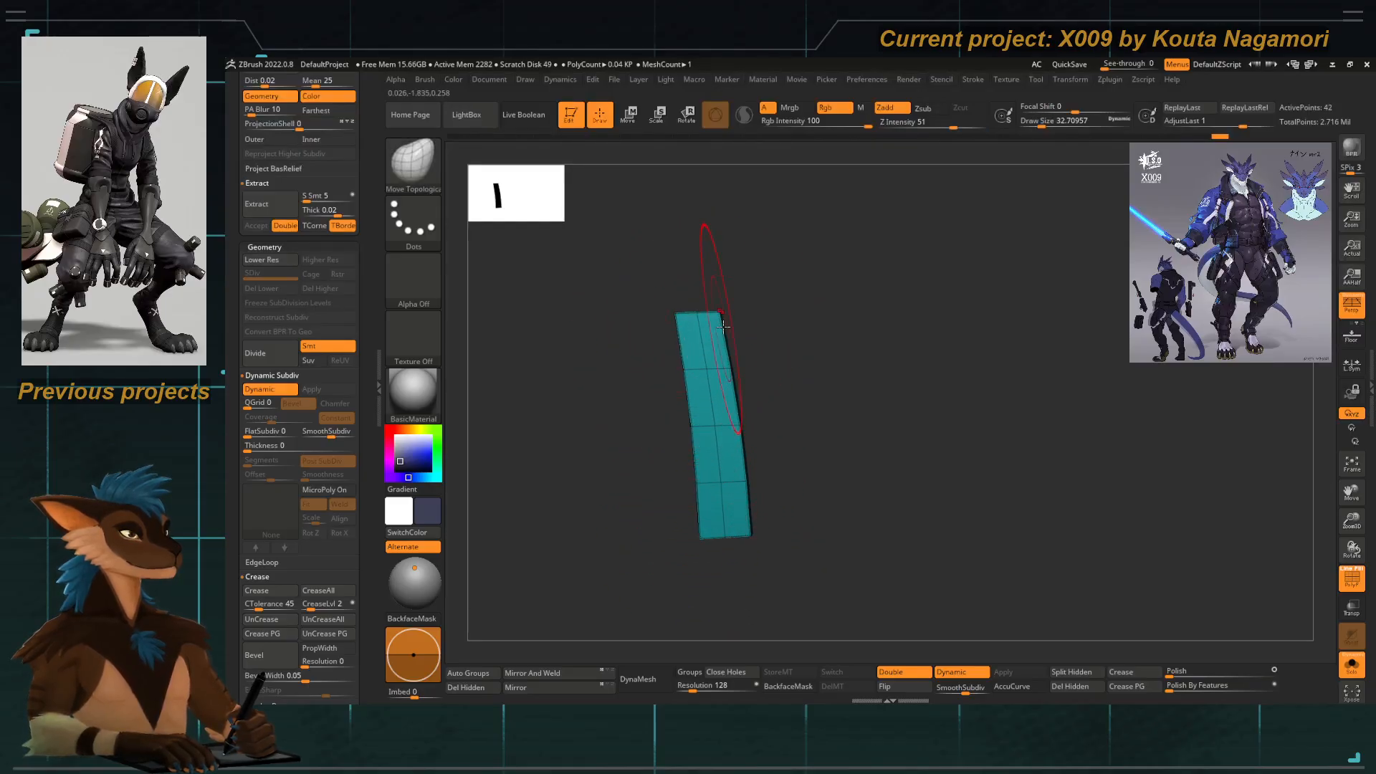
mouse_move(794, 473)
left_mouse_down()
mouse_move(774, 479)
mouse_move(795, 474)
left_mouse_up()
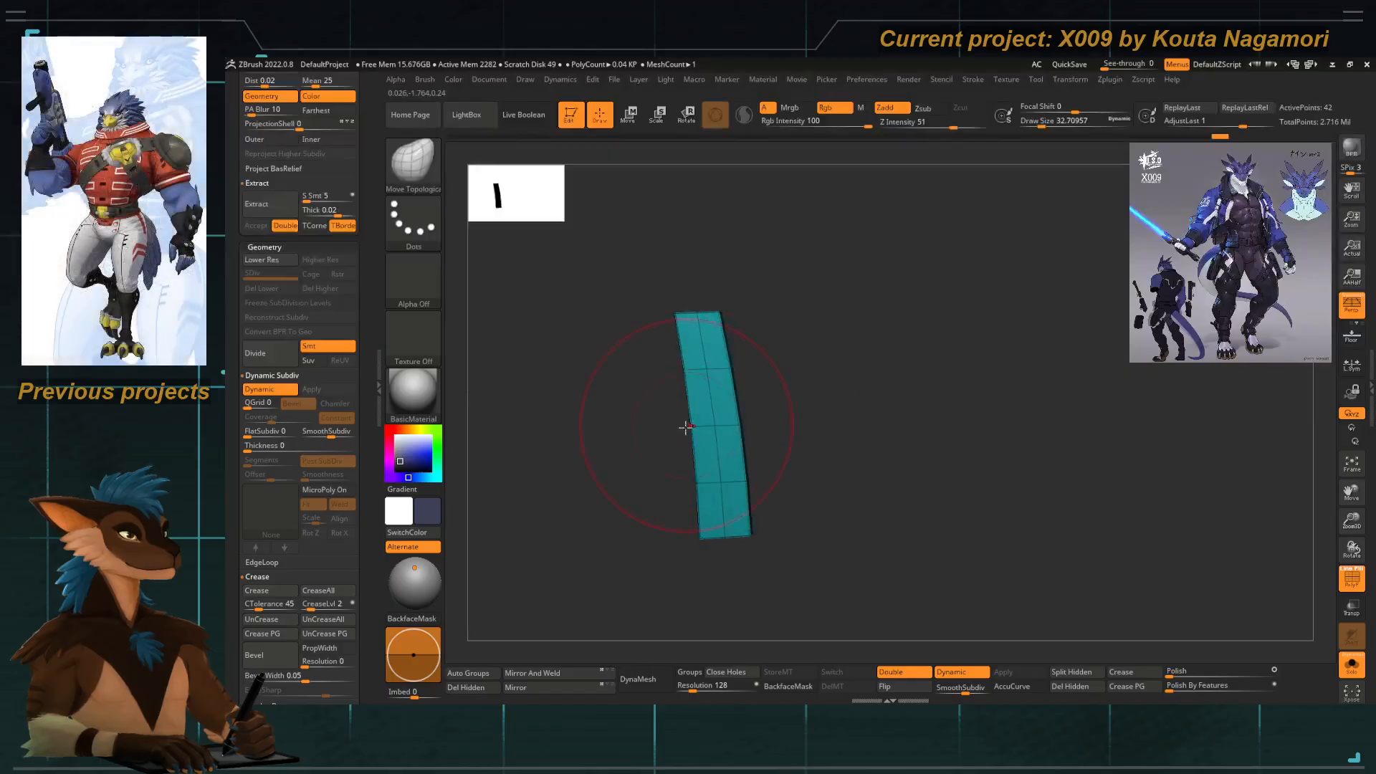
key("w")
left_click_drag(747, 397, 748, 462)
key("ctrl+z")
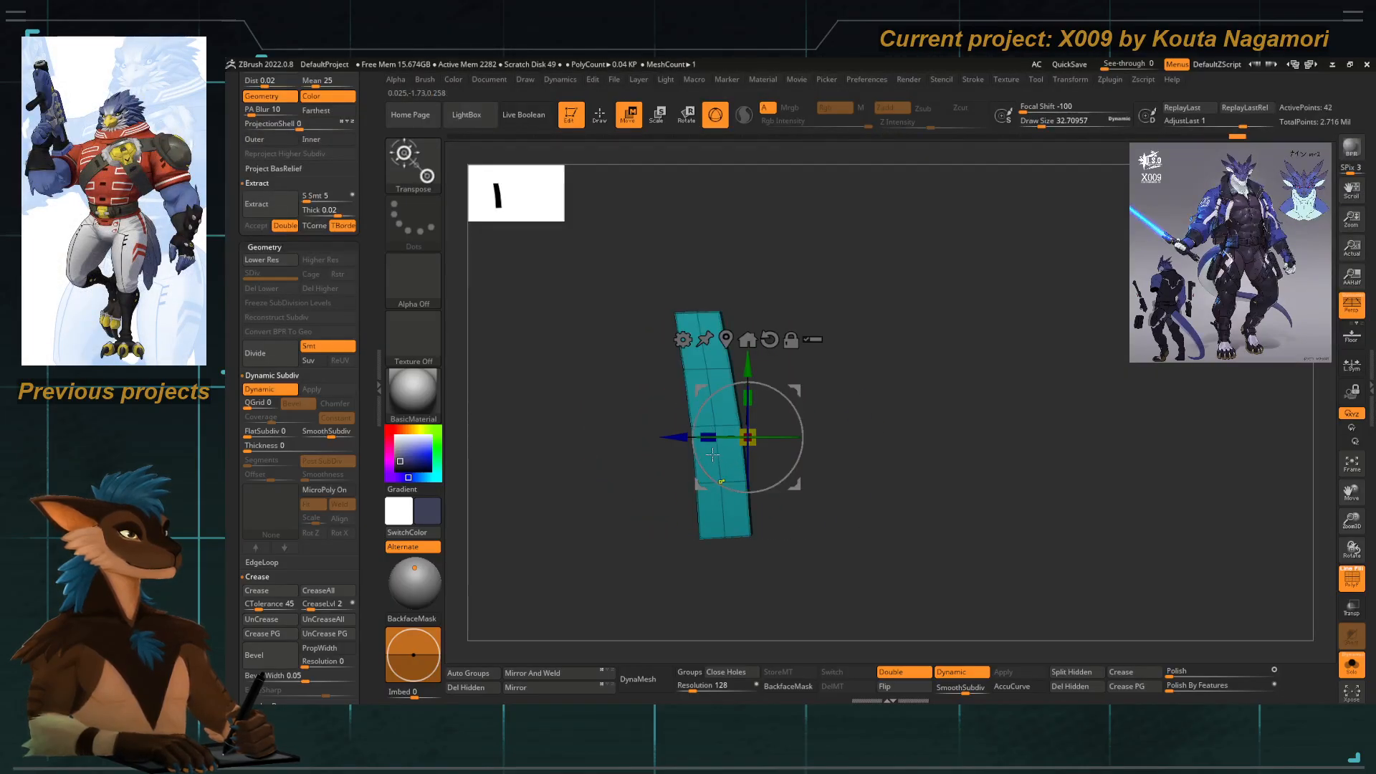
left_click_drag(696, 387, 706, 528, "alt")
key("p")
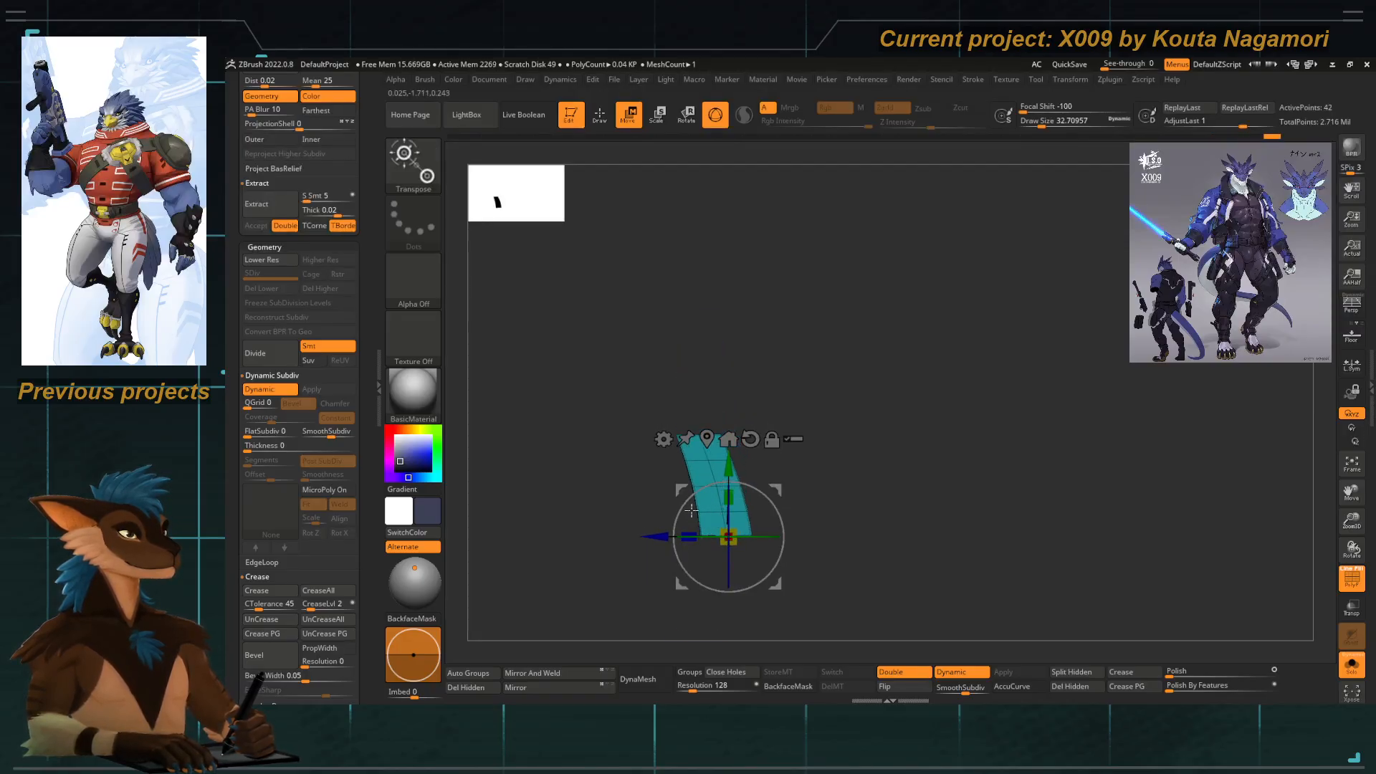
Delete the shortened copy's horizontal edge loops with the ZModeler brush, leaving only the end edges and lengthwise loops.
key("q")
key("b")
key("z")
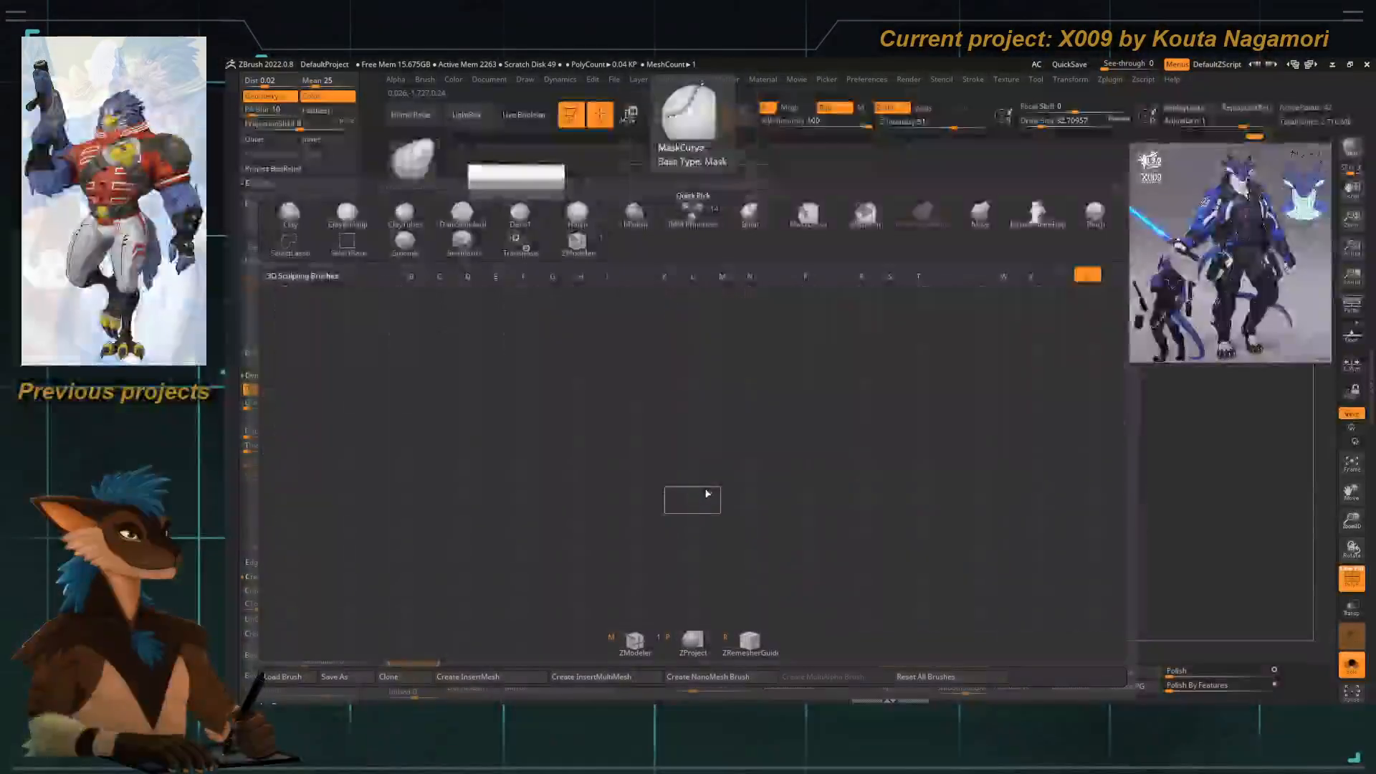
key("m")
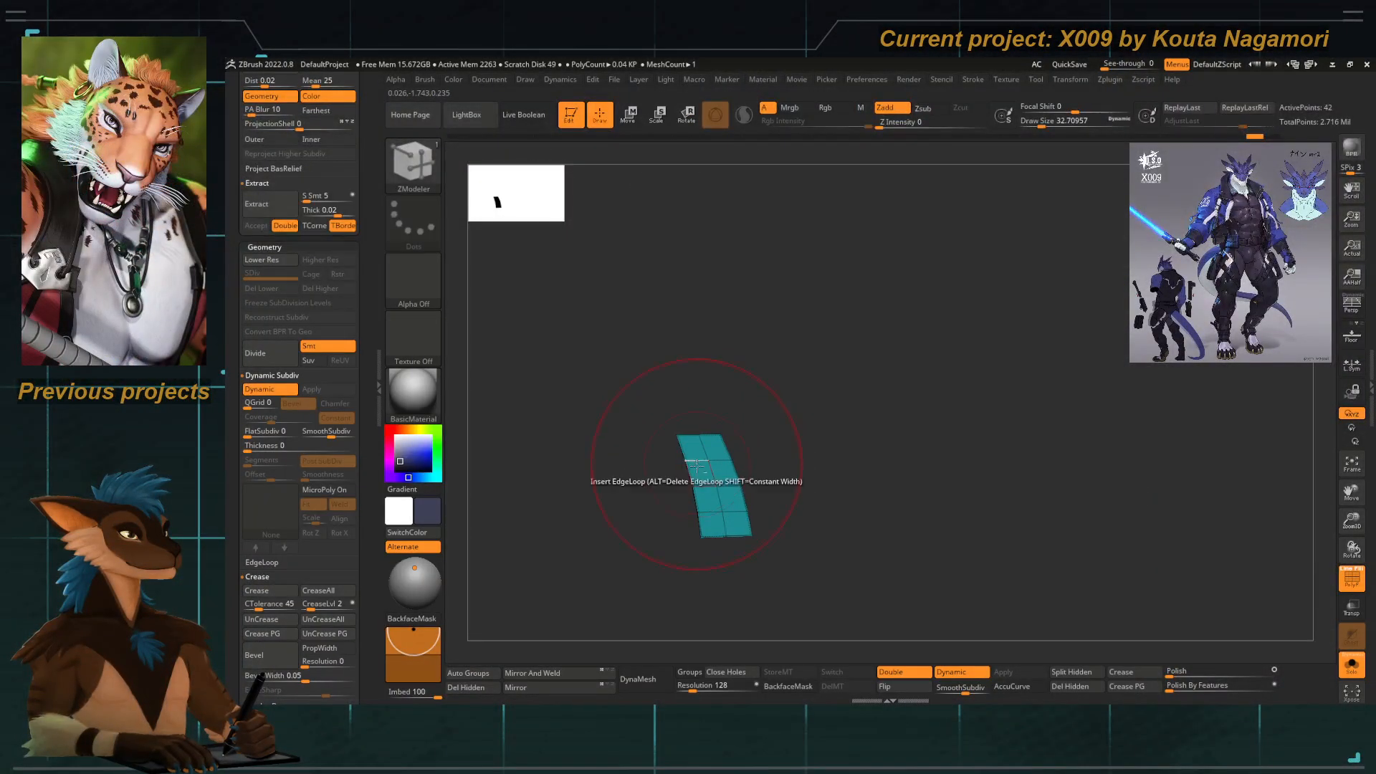
right_click_drag(700, 466, 685, 448, "ctrl")
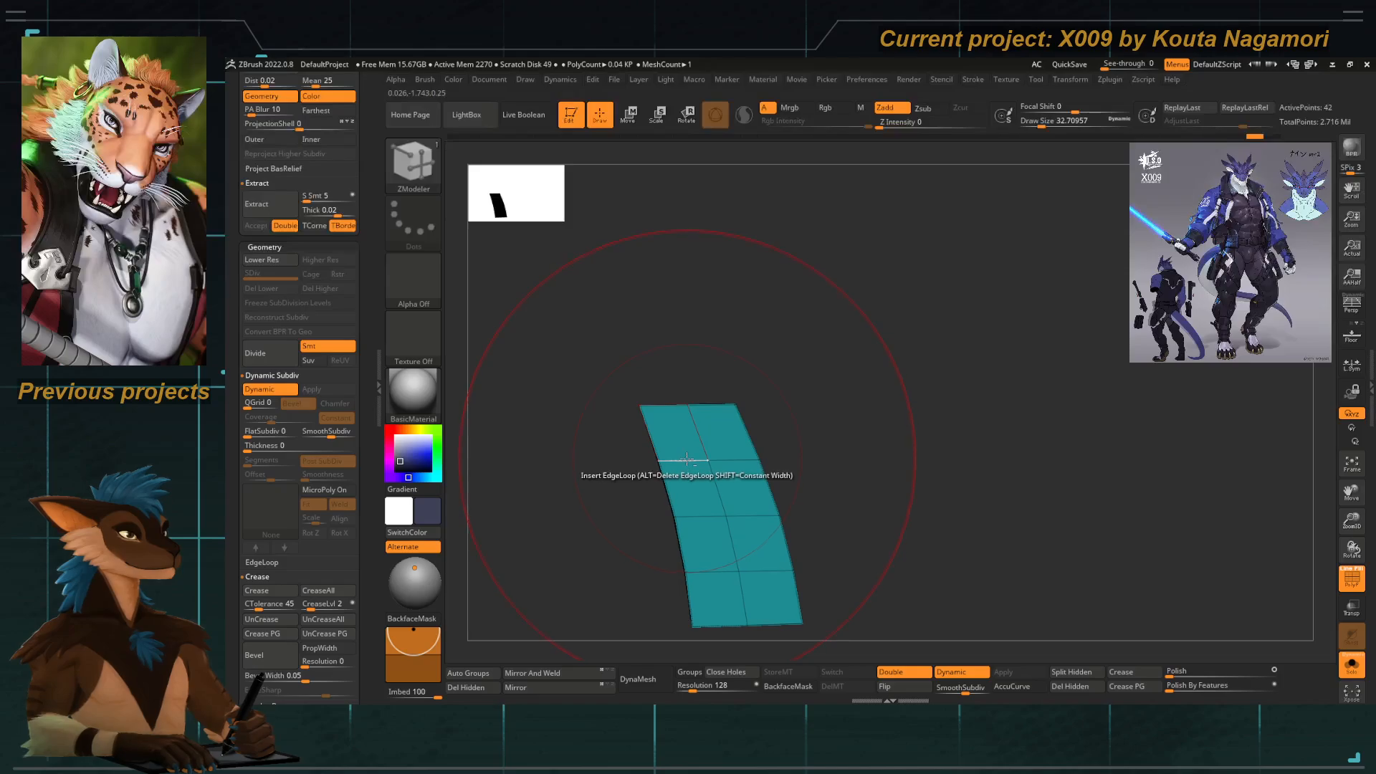
right_click_drag(645, 528, 726, 466)
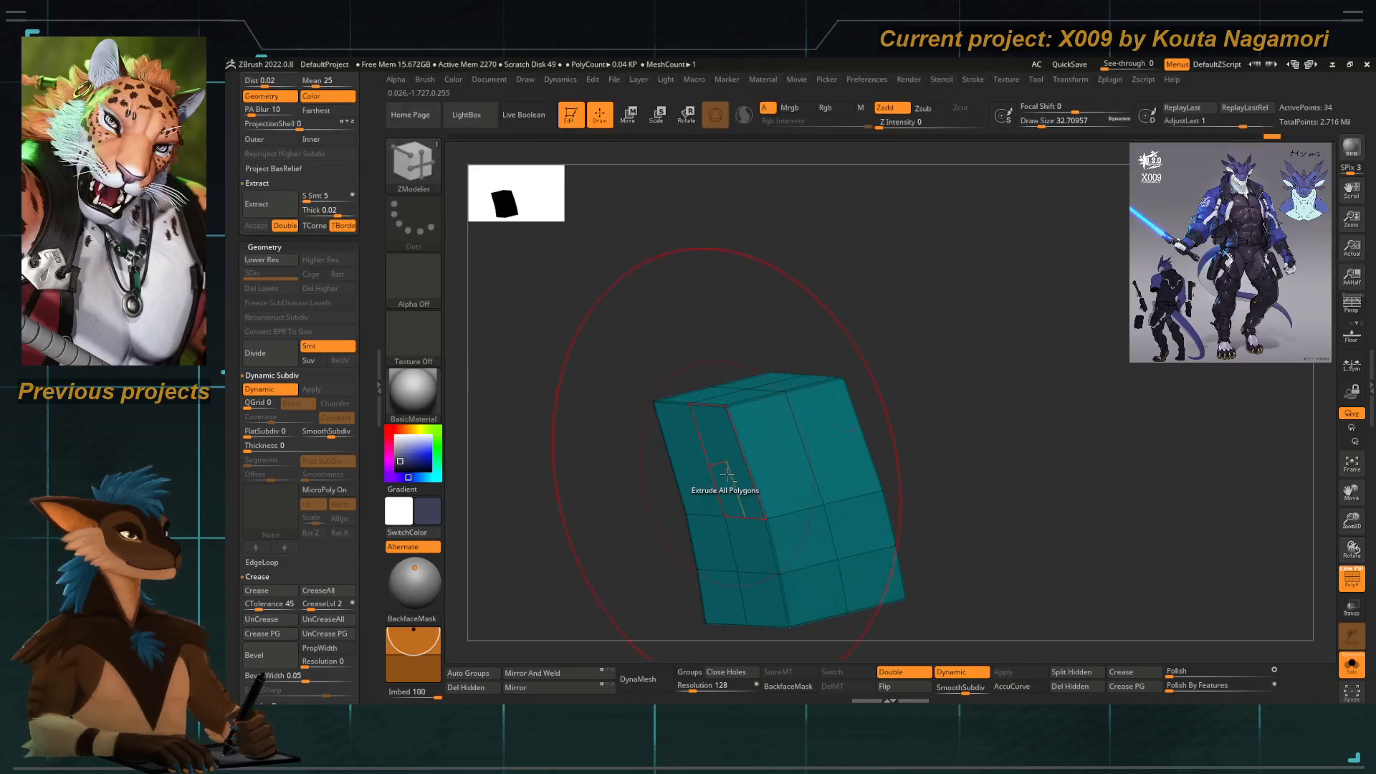
left_click_drag(728, 474, 749, 570)
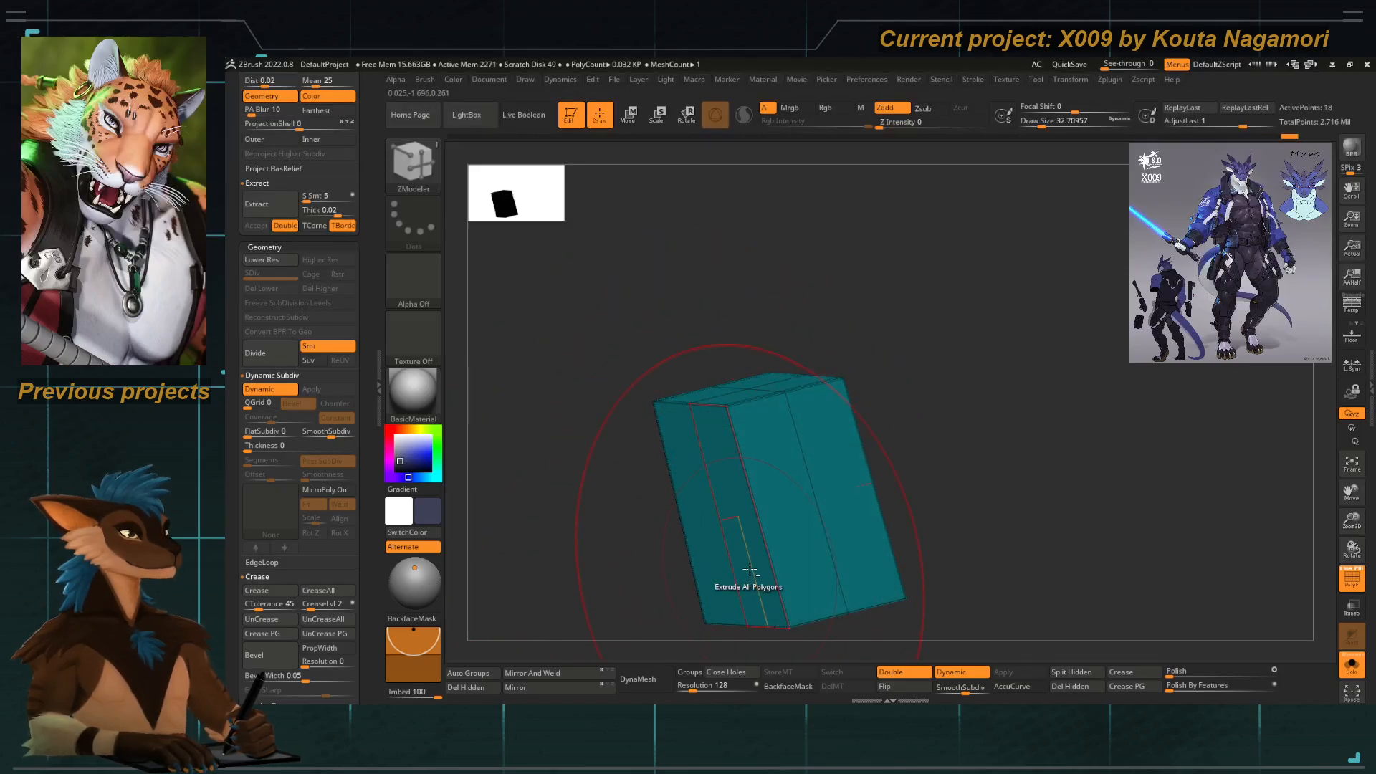
Try inserting edge loops from the long side edge of the isolated copy with ZModeler.
left_click(759, 525)
key("ctrl+z")
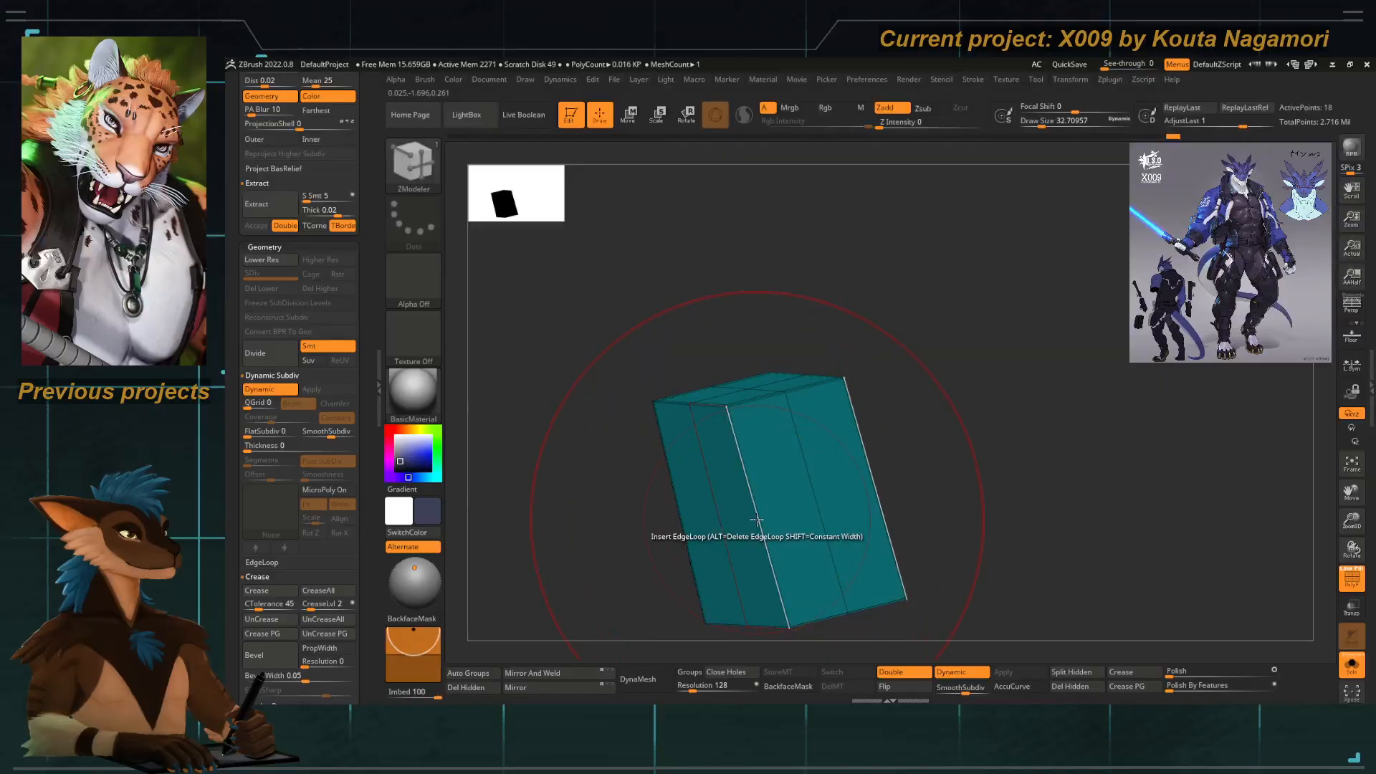
mouse_move(757, 519)
left_mouse_down()
mouse_move(753, 507)
mouse_move(768, 528)
mouse_move(741, 517)
left_mouse_up()
key("ctrl+z")
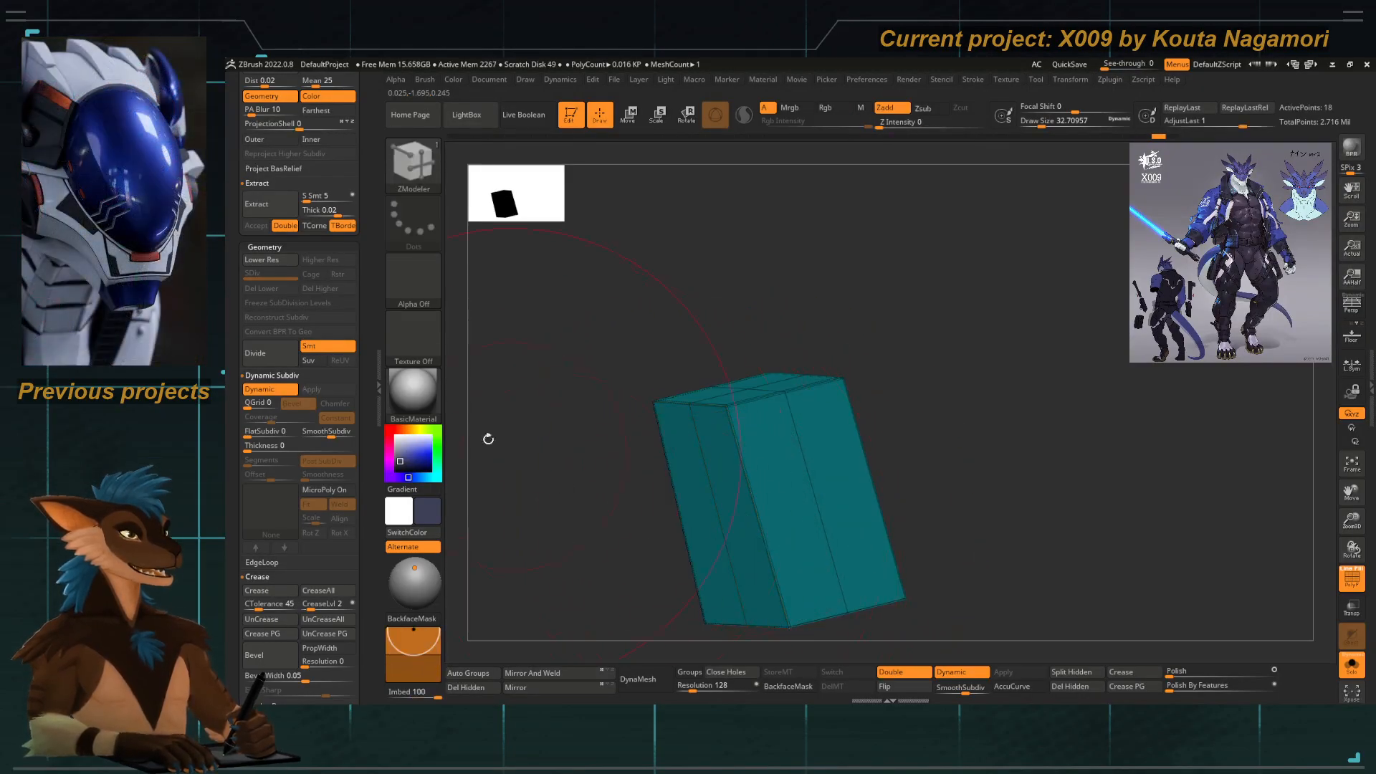
left_click_drag(362, 377, 358, 317)
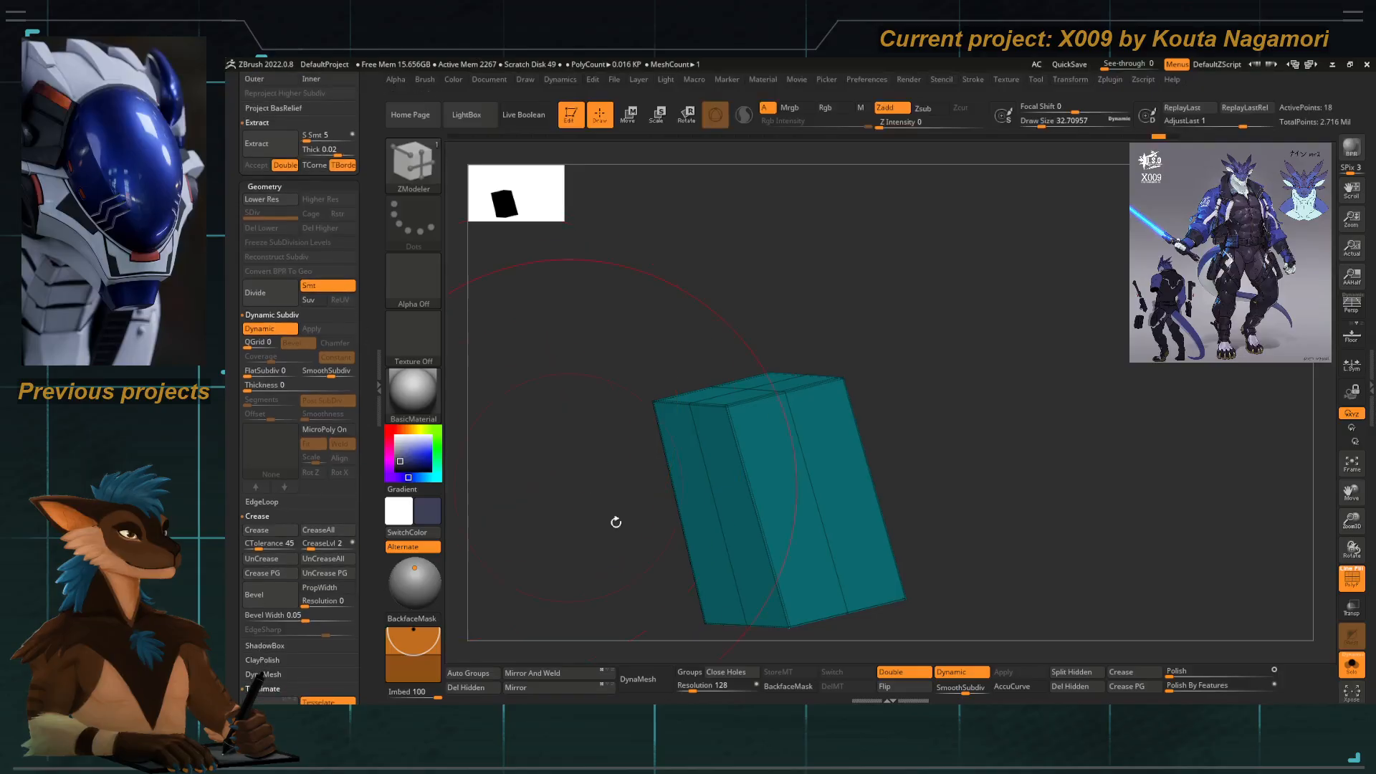
Unhide the whole strip subtool and insert one horizontal edge loop midway along the shortened copy.
left_click(592, 571, "ctrl+shift")
left_click_drag(636, 568, 651, 495)
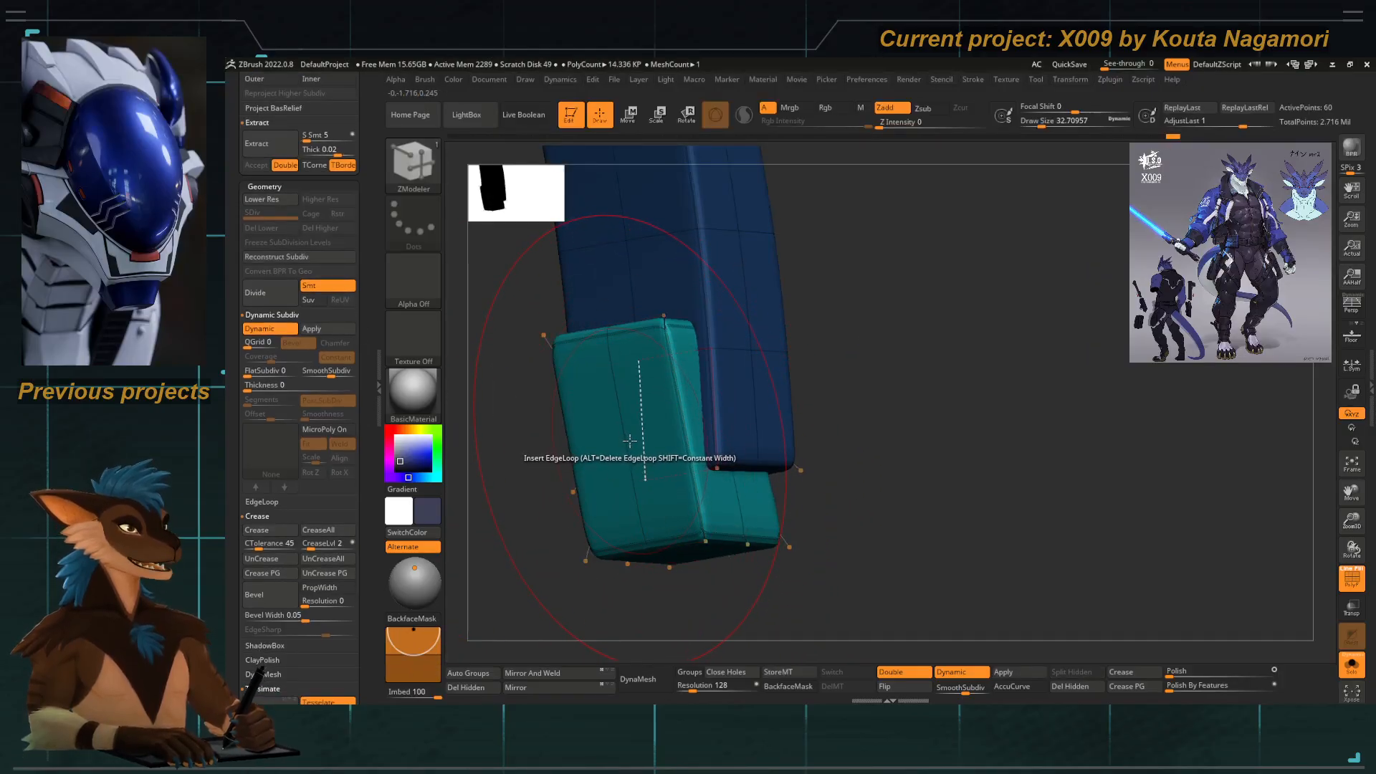
left_click_drag(662, 431, 677, 425)
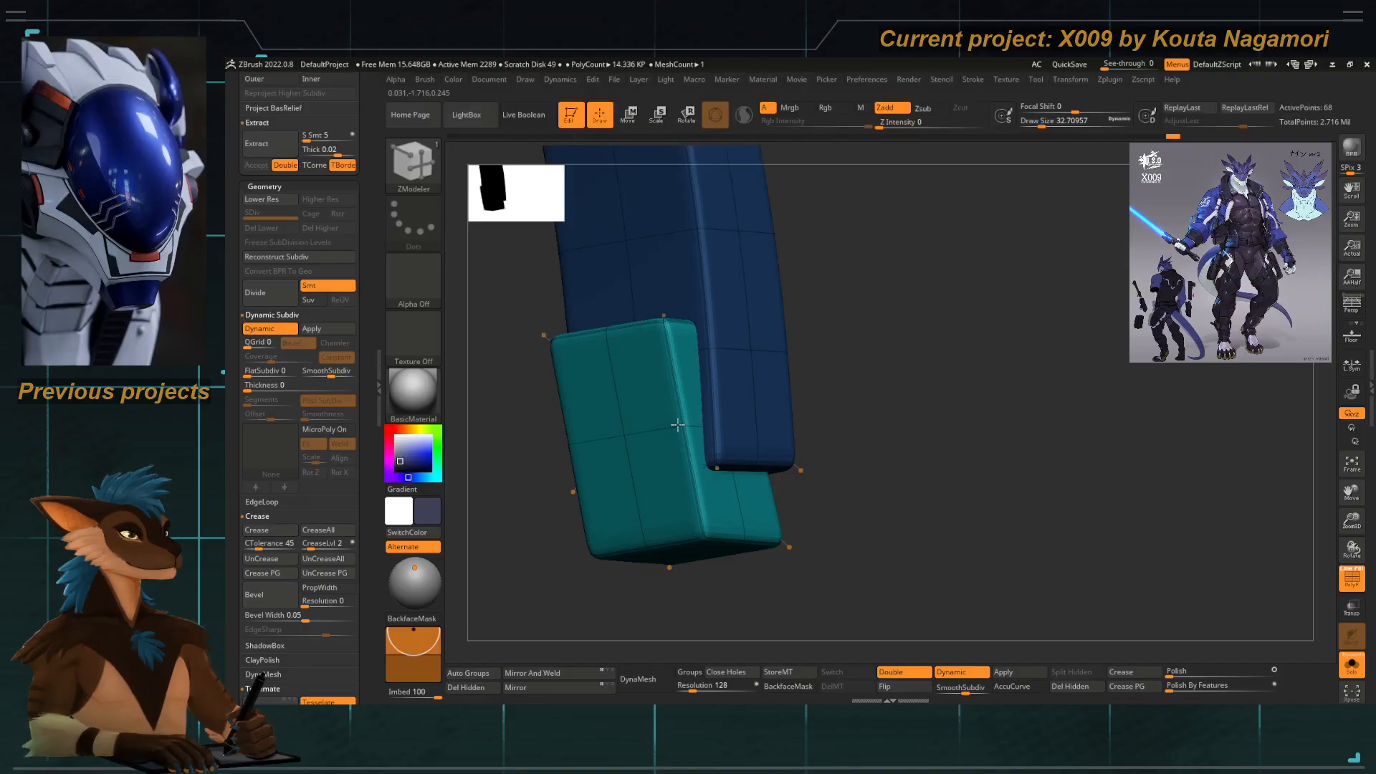
left_click_drag(737, 610, 641, 437, "shift")
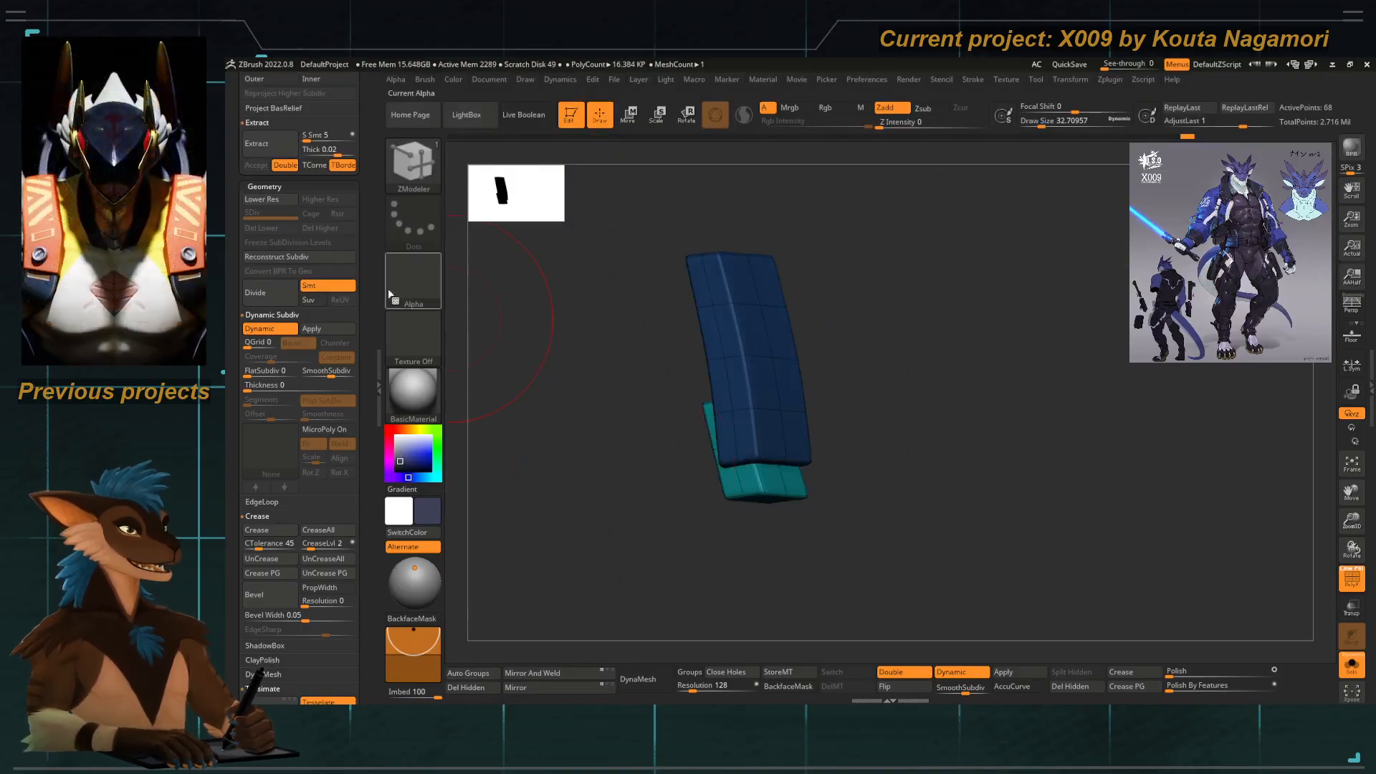
Save the work to disk, show the rest of the character again and turn the polyframe off.
left_click_drag(371, 300, 366, 504)
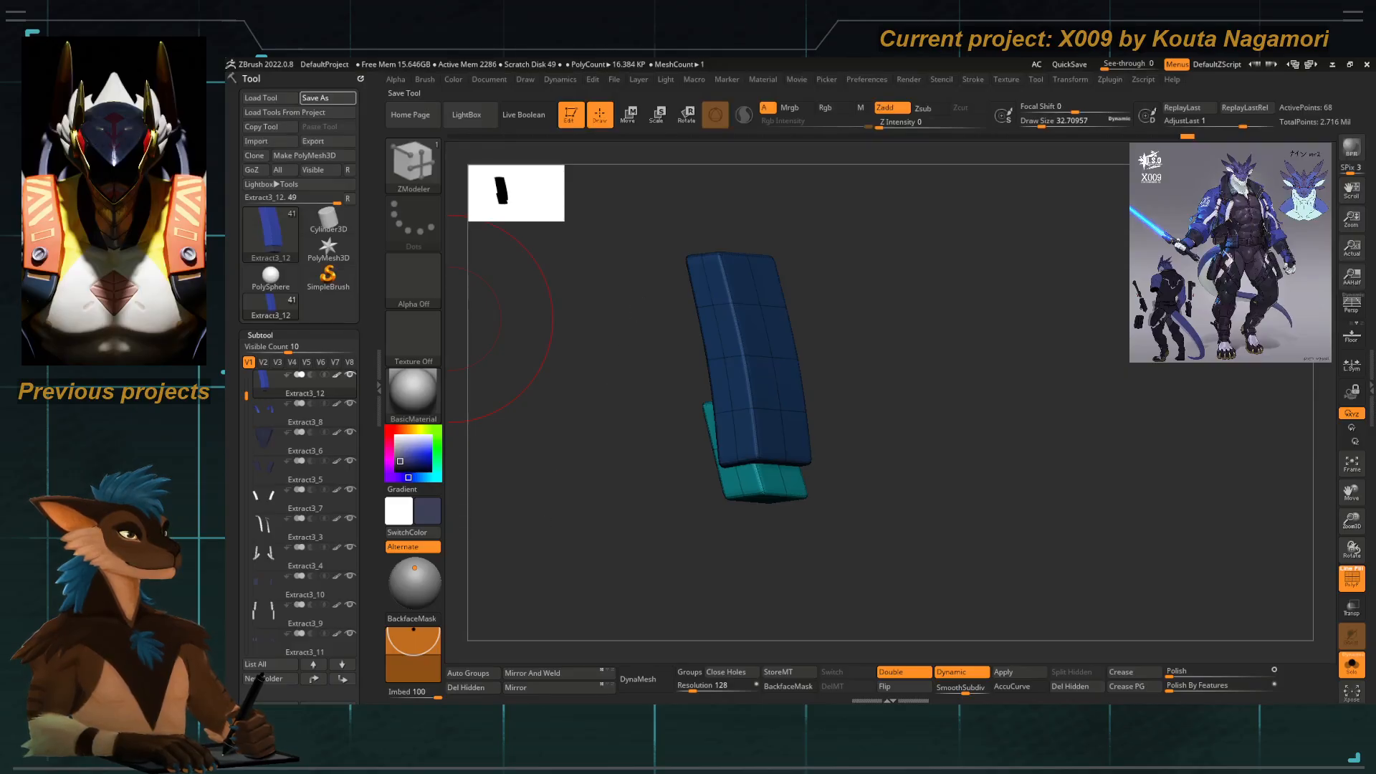
key("ctrl+s")
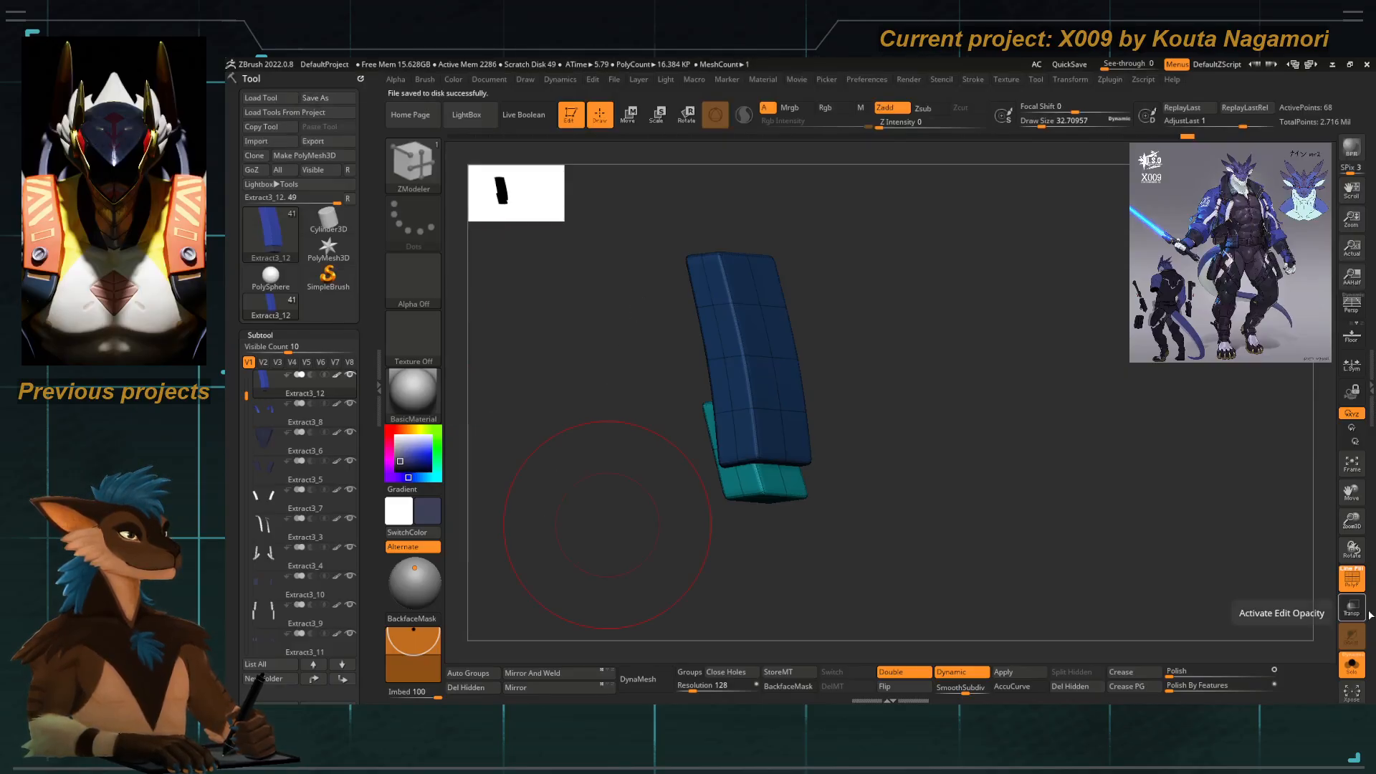
left_click(1351, 663)
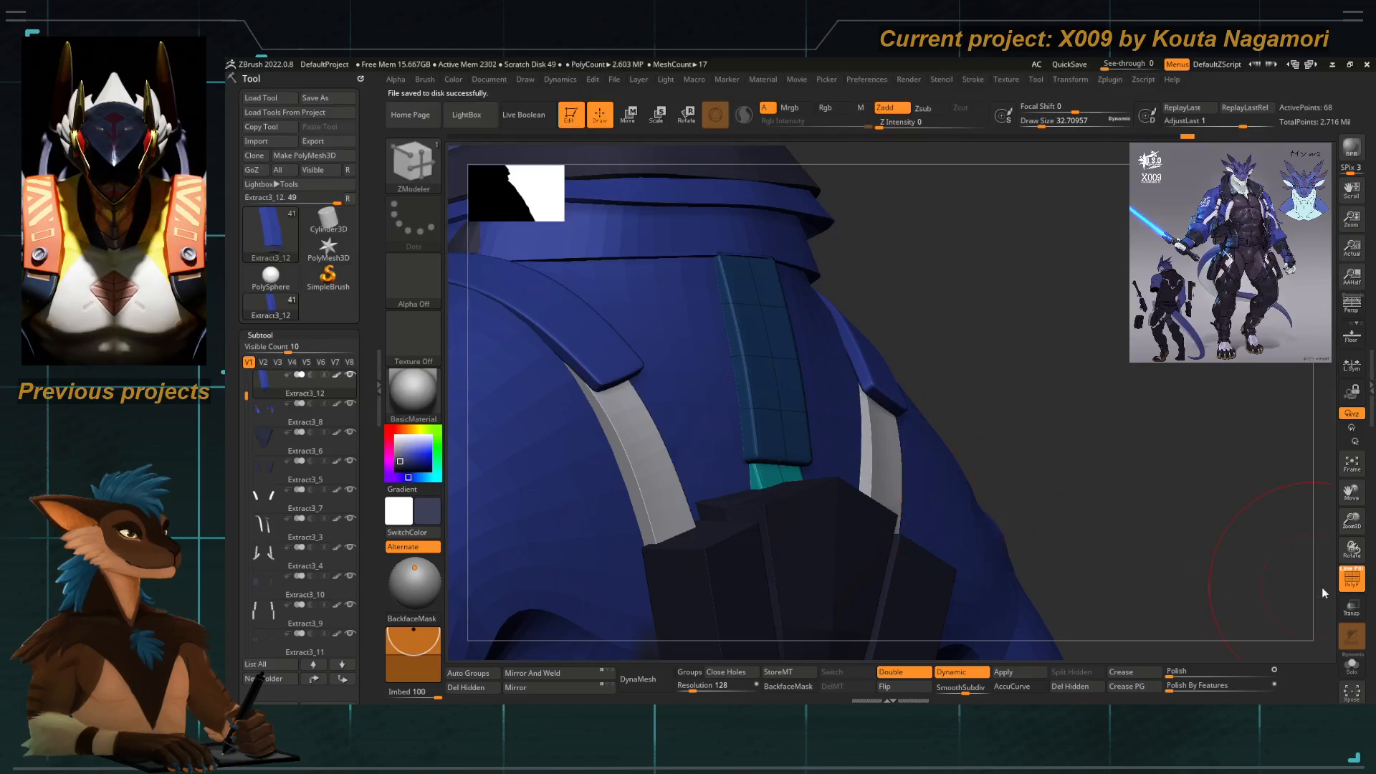
key("shift+f")
Isolate the lower piece of the centre-back strip and shift its ends in side view with Move Topological, then unhide the whole subtool.
mouse_move(1047, 461)
left_mouse_down()
mouse_move(875, 301)
mouse_move(796, 294)
mouse_move(669, 346)
mouse_move(734, 405)
mouse_move(769, 393)
left_mouse_up()
key("b")
key("m")
key("t")
key("space")
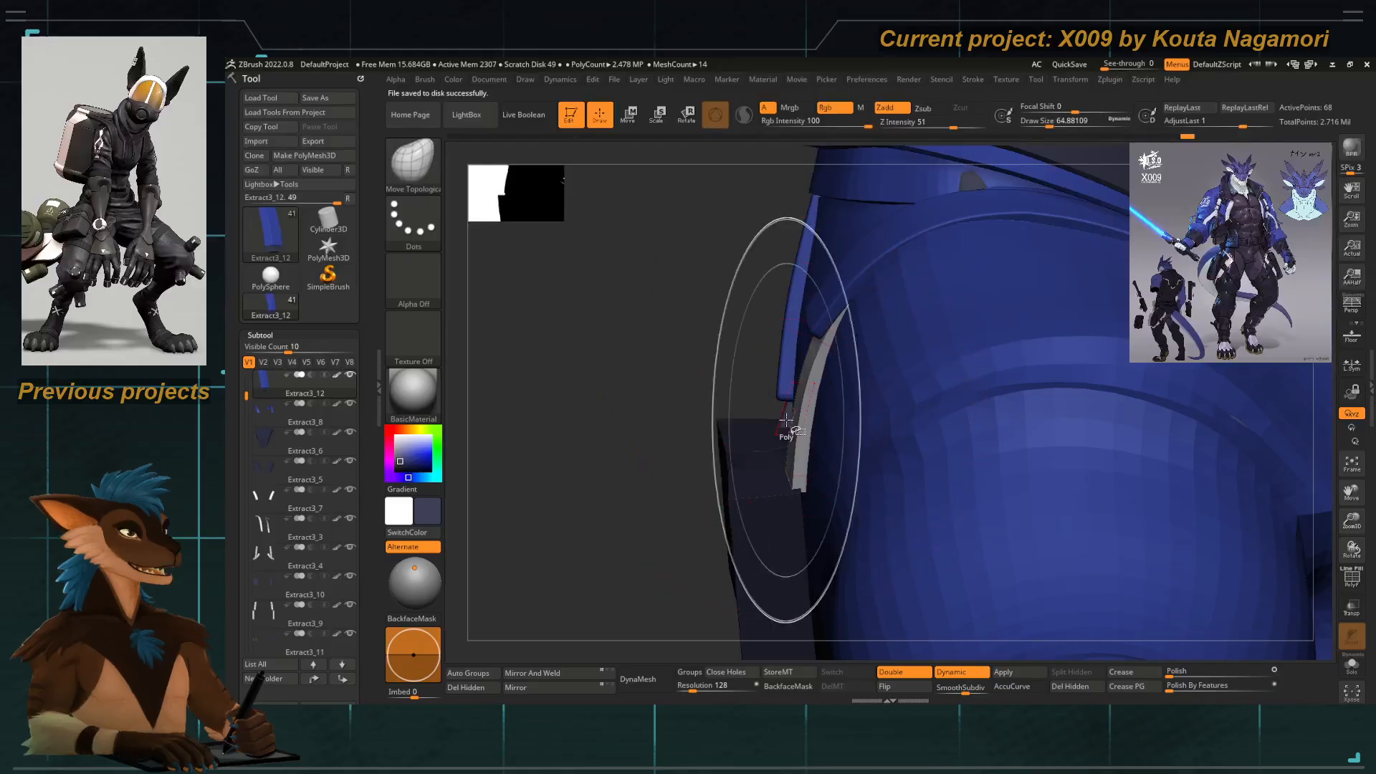
left_click(785, 417, "ctrl+shift")
left_click_drag(789, 378, 778, 353)
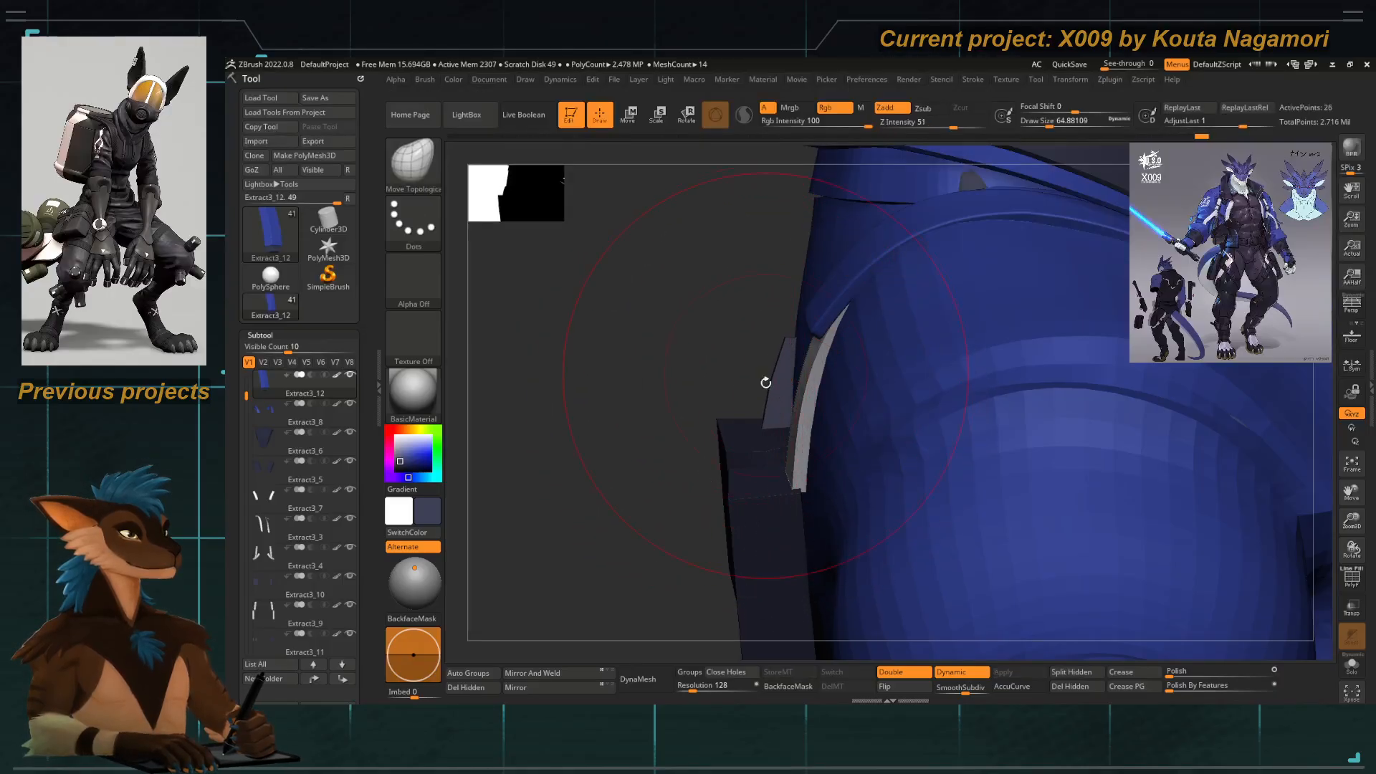
left_click_drag(766, 429, 787, 439)
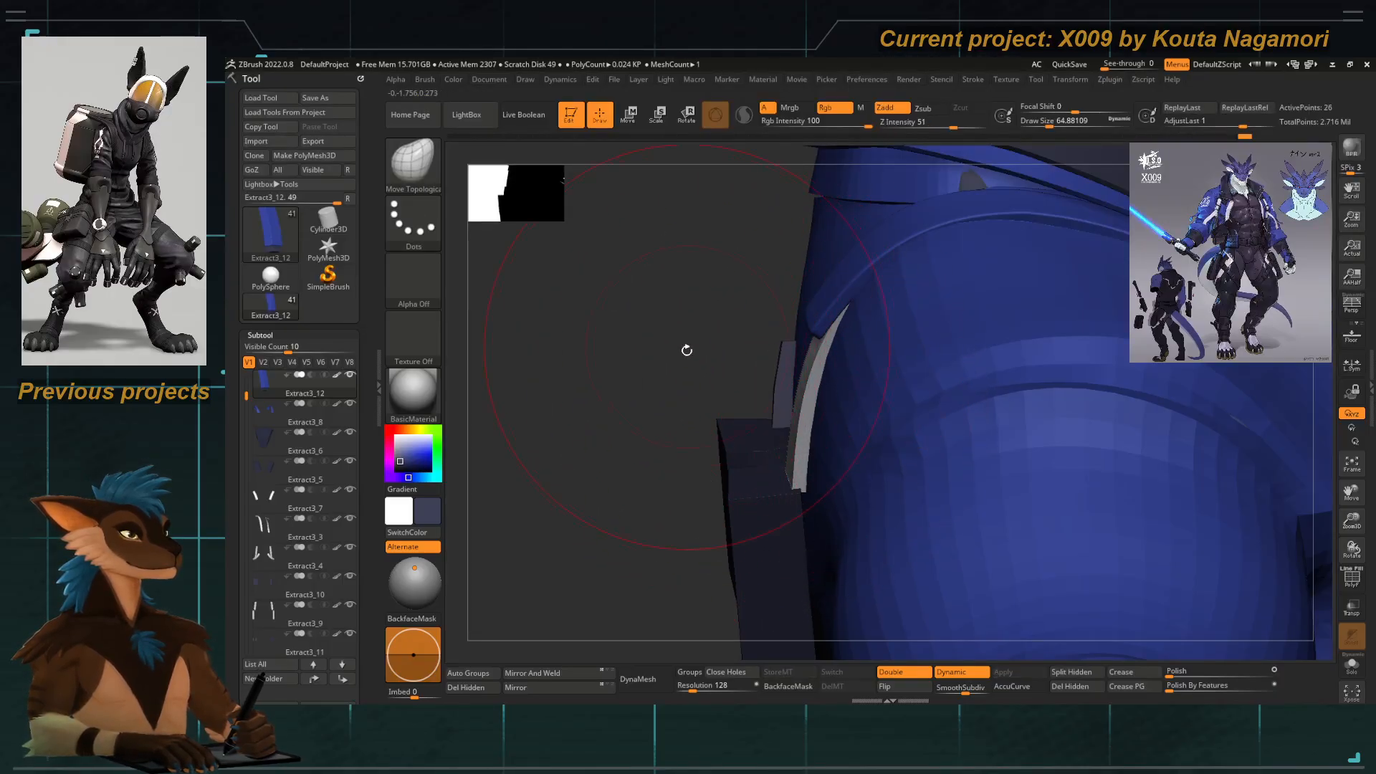
left_click_drag(687, 350, 743, 356, "shift")
right_click_drag(657, 387, 535, 310, "ctrl")
left_click(549, 327, "ctrl+shift")
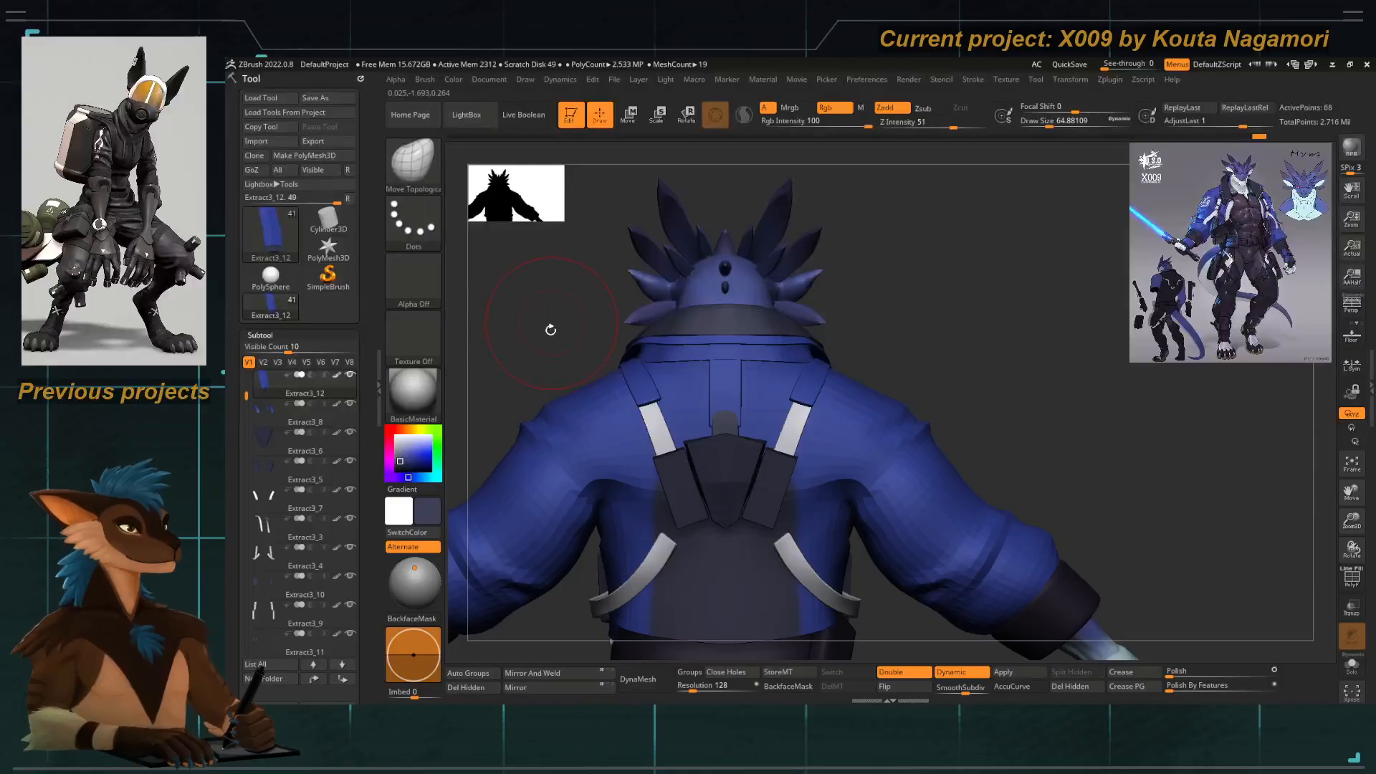
Examine the centre-back strip, shoulder straps and back harness from several angles and distances.
left_click_drag(550, 330, 625, 340)
right_click_drag(625, 339, 745, 456, "ctrl")
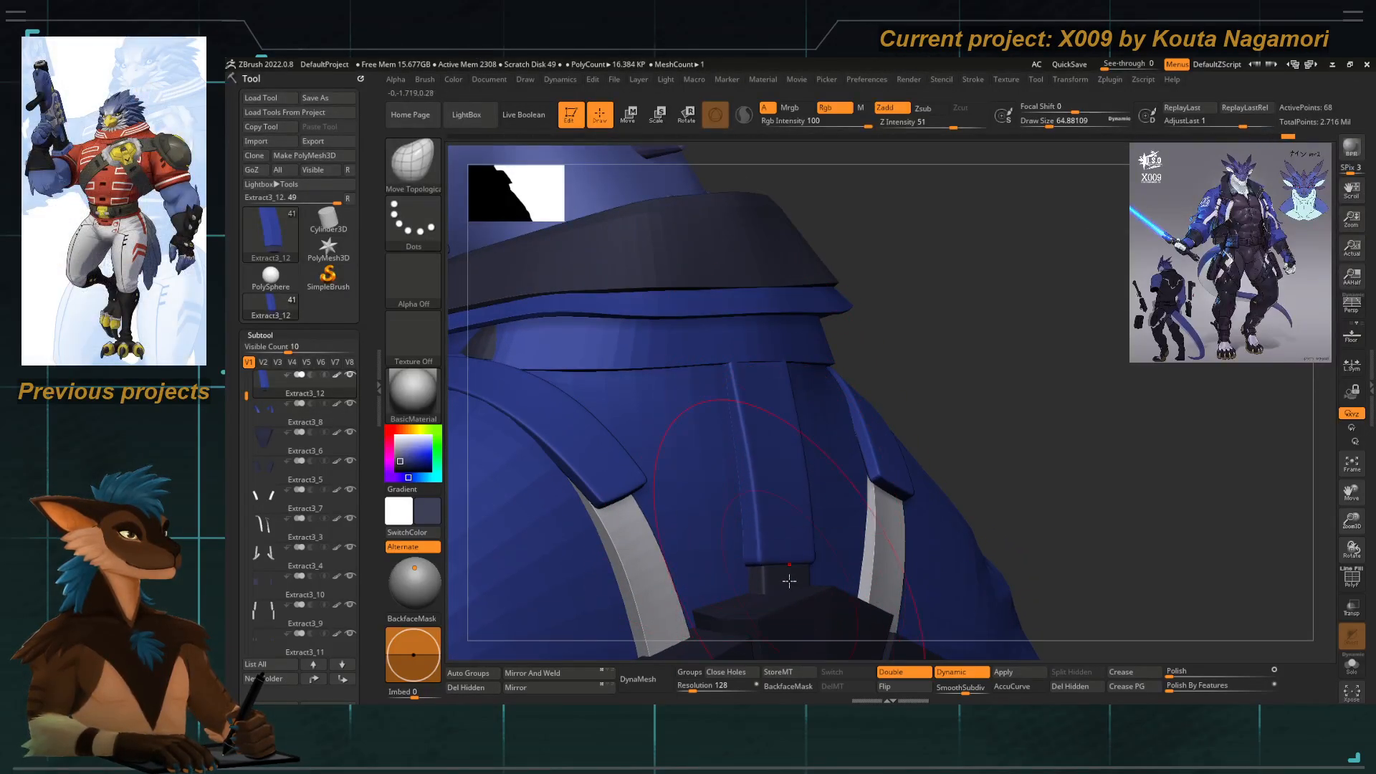
right_click_drag(789, 547, 859, 396, "ctrl")
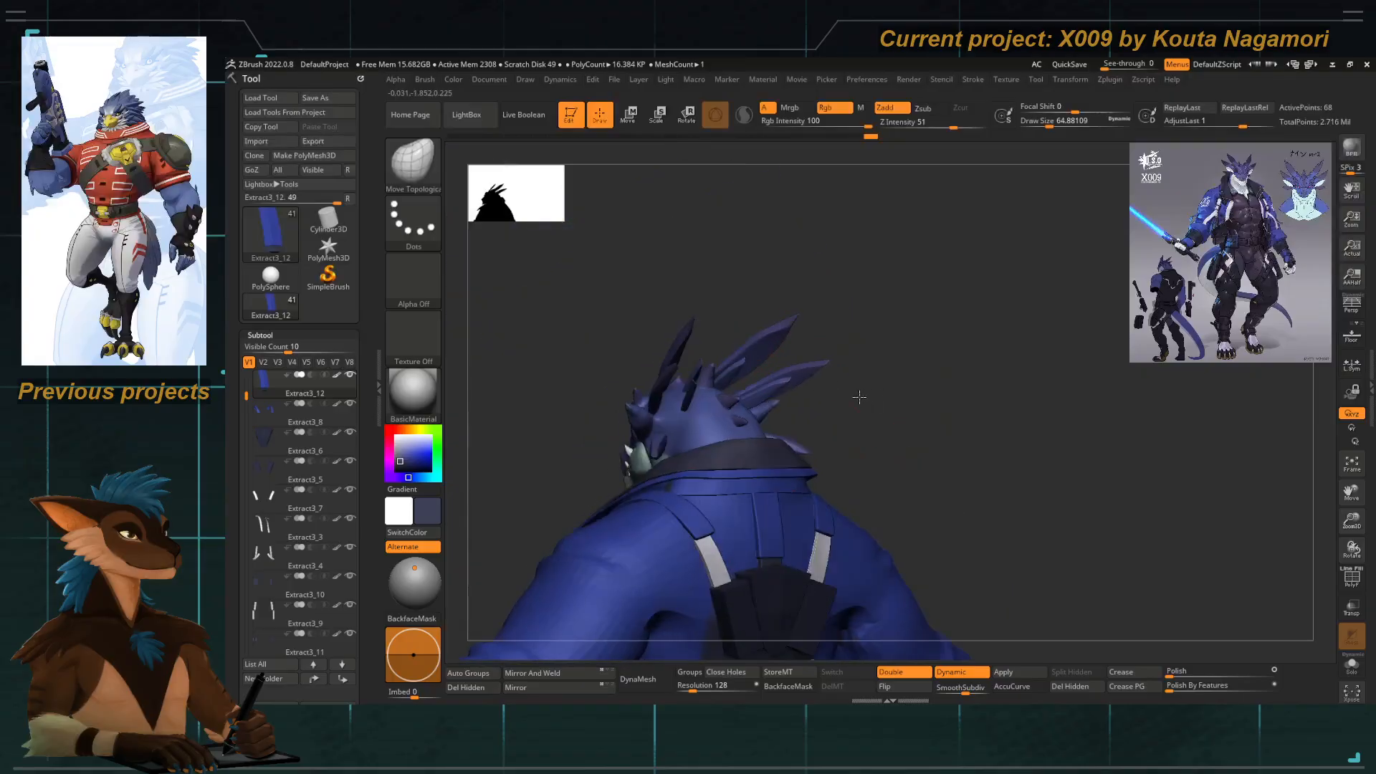
left_click_drag(859, 396, 774, 394, "shift")
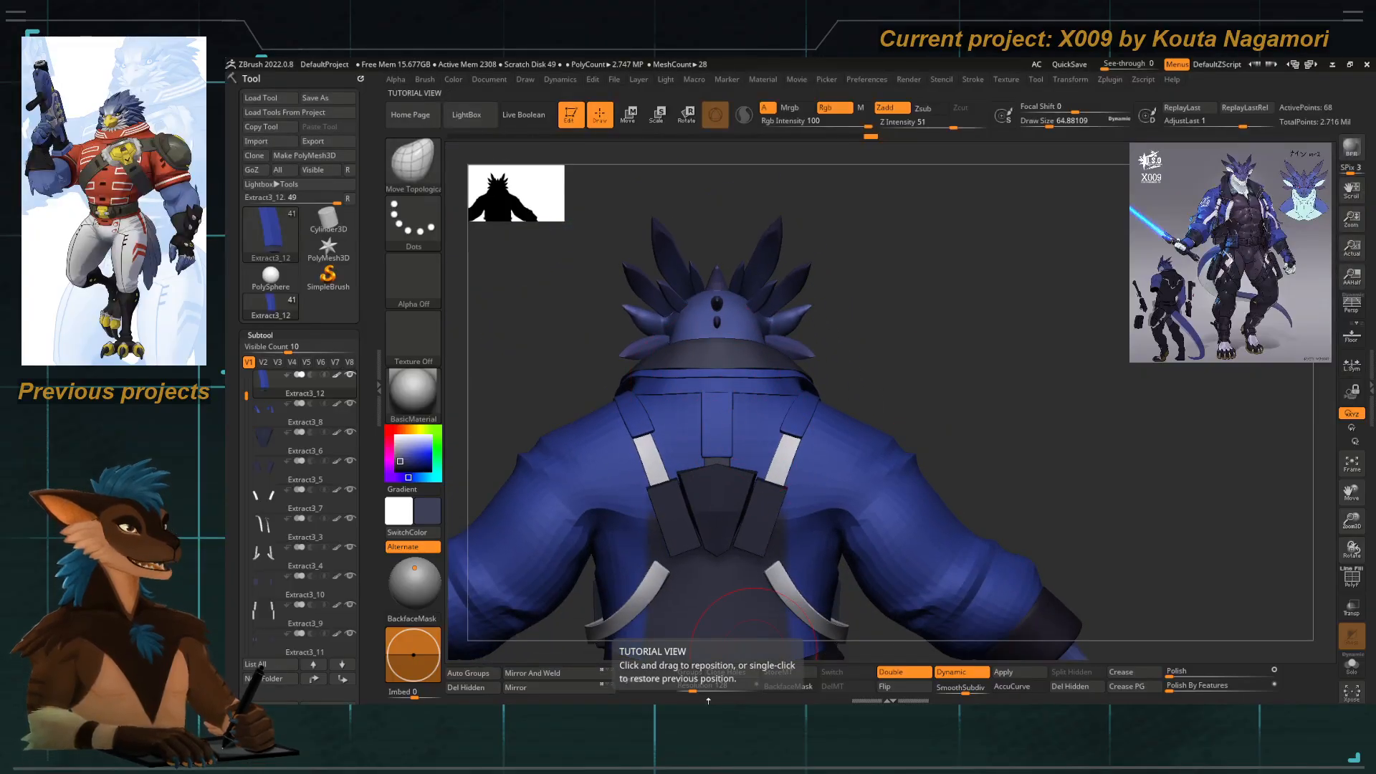
right_click_drag(688, 461, 756, 527, "ctrl")
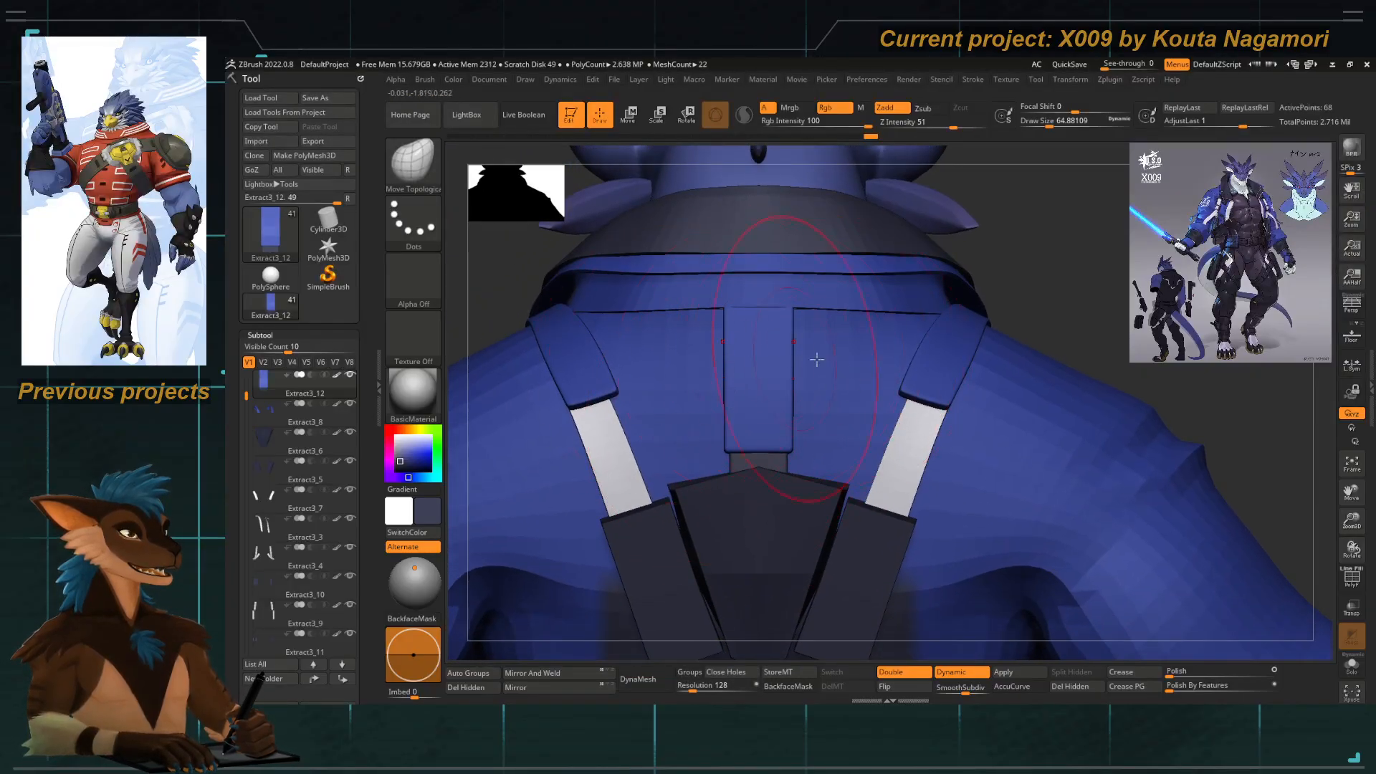
right_click_drag(755, 399, 535, 337, "ctrl")
left_click_drag(534, 337, 621, 359)
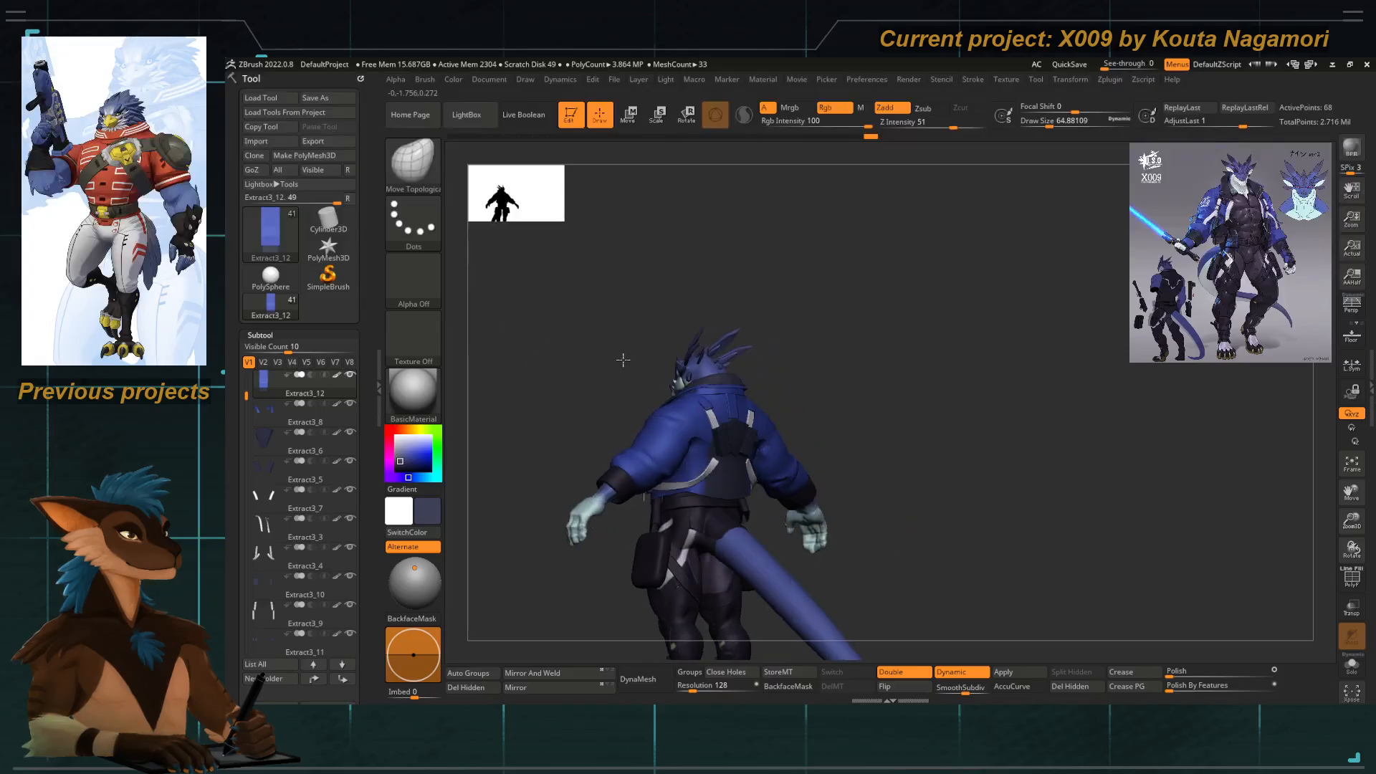
mouse_move(620, 359)
right_mouse_down("ctrl")
mouse_move(814, 484)
mouse_move(826, 337)
right_mouse_up("ctrl")
mouse_move(571, 339)
left_mouse_down()
mouse_move(566, 293)
mouse_move(565, 321)
left_mouse_up()
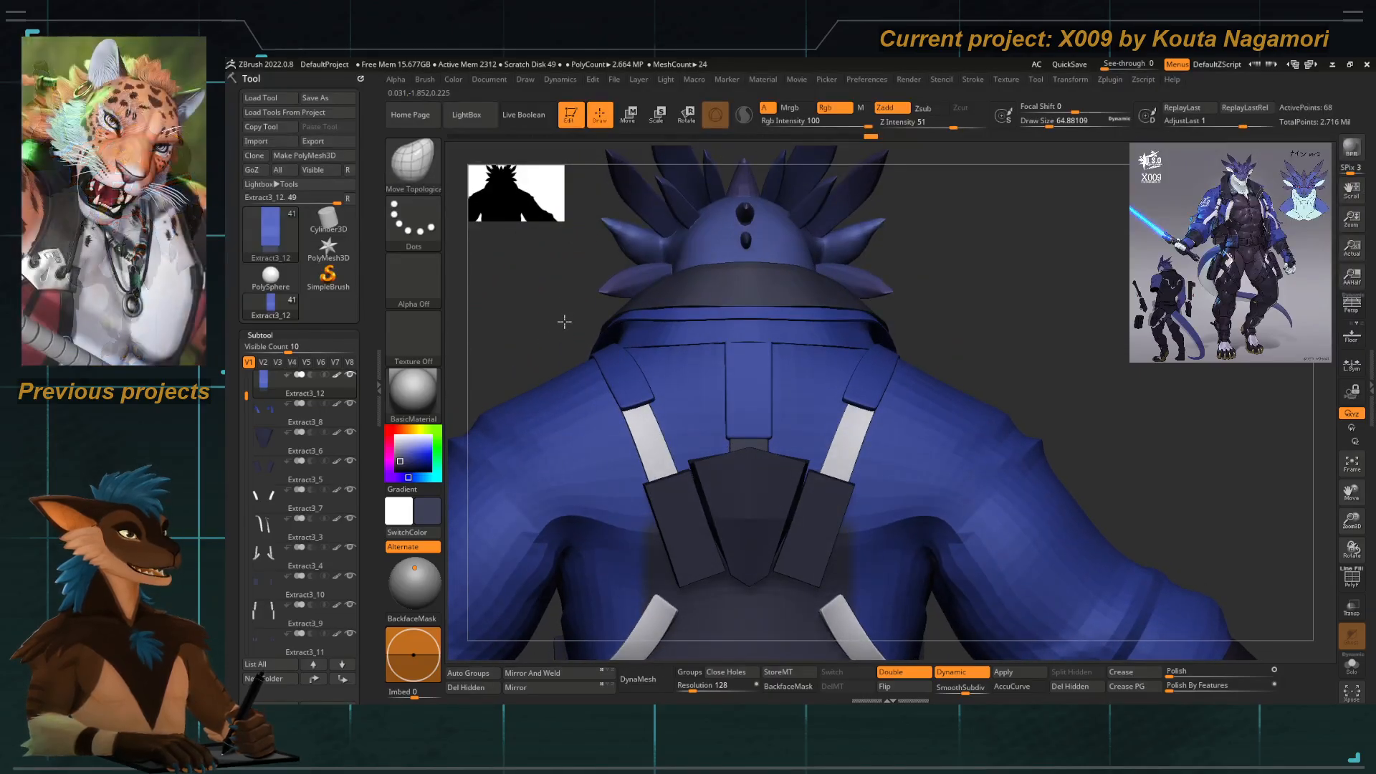
right_click_drag(564, 320, 562, 316, "ctrl")
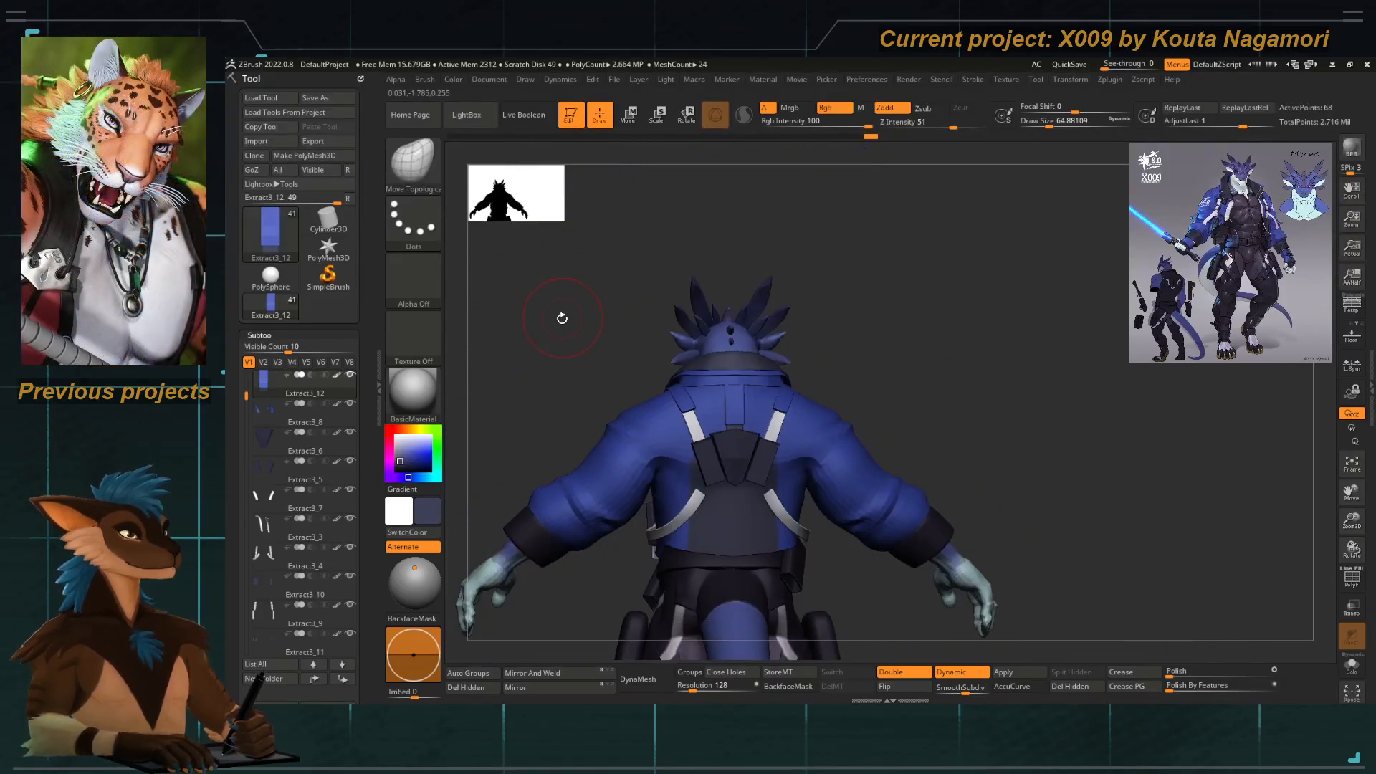
Try moving the middle of the collar at the nape with a large Move Topological brush, and undo the stroke.
left_click(731, 364, "alt")
right_click_drag(731, 364, 729, 387, "ctrl")
key("space")
left_click_drag(724, 358, 727, 380)
left_click(722, 378, "alt")
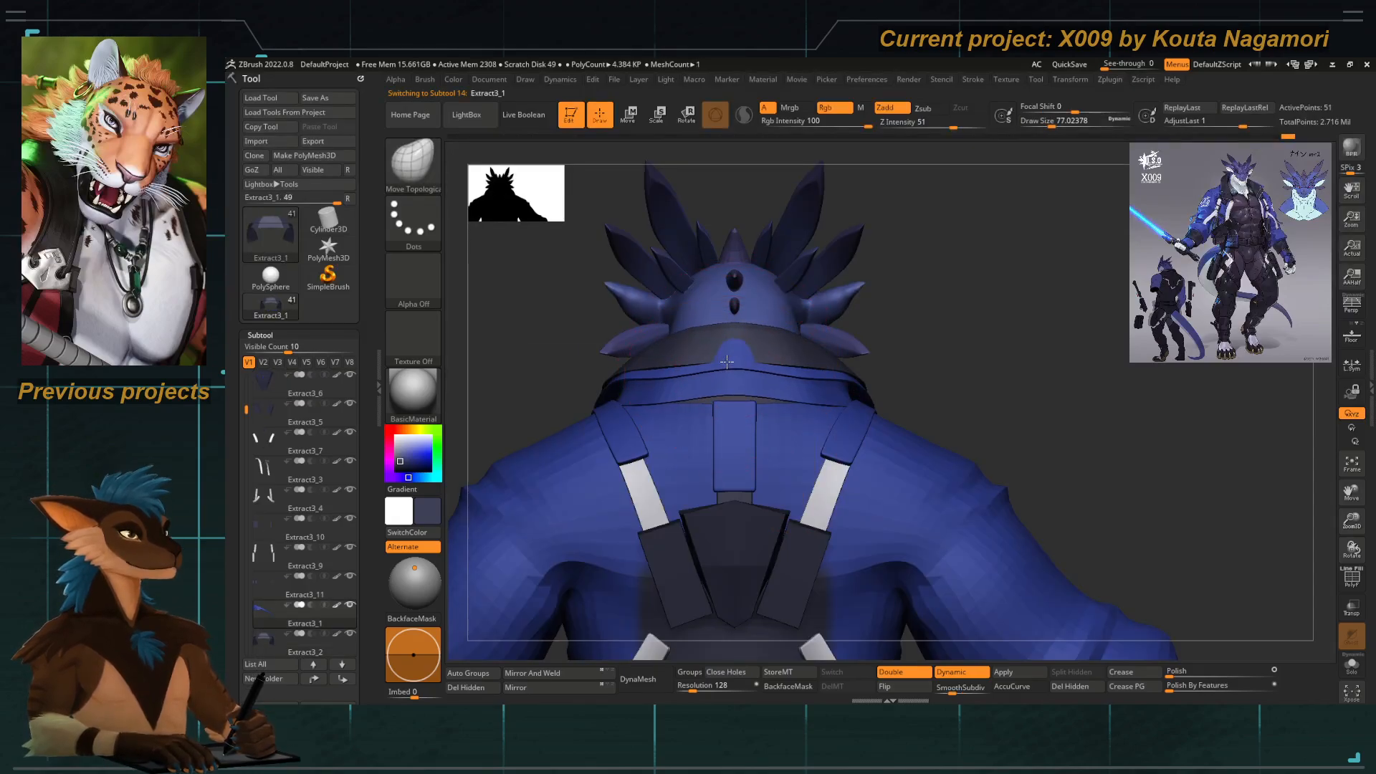
key("ctrl+z")
Adjust the blue collar band and dark outer collar at the nape using Move Topological with a draw size of about 46.
key("space")
left_click_drag(727, 373, 731, 373)
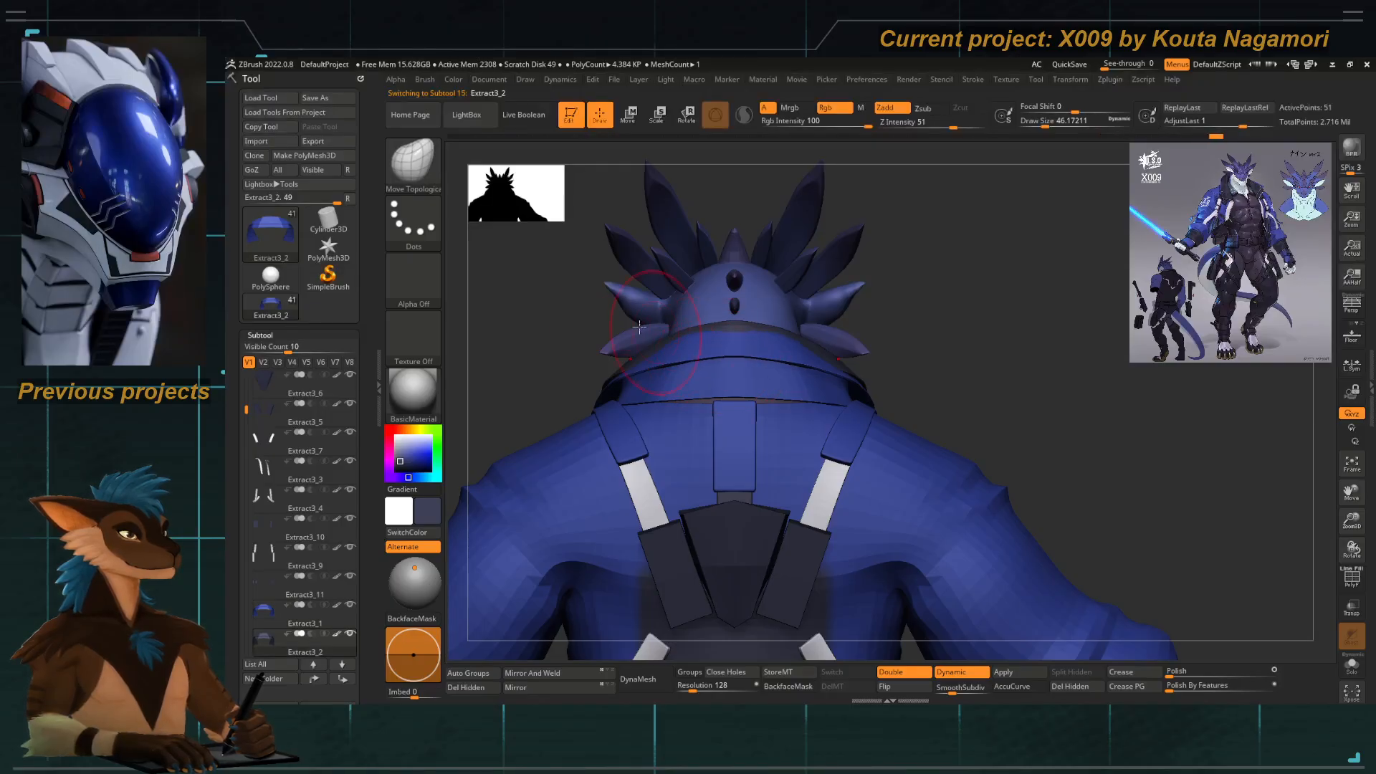
right_click_drag(639, 327, 546, 328, "shift")
right_click_drag(726, 352, 738, 392, "ctrl")
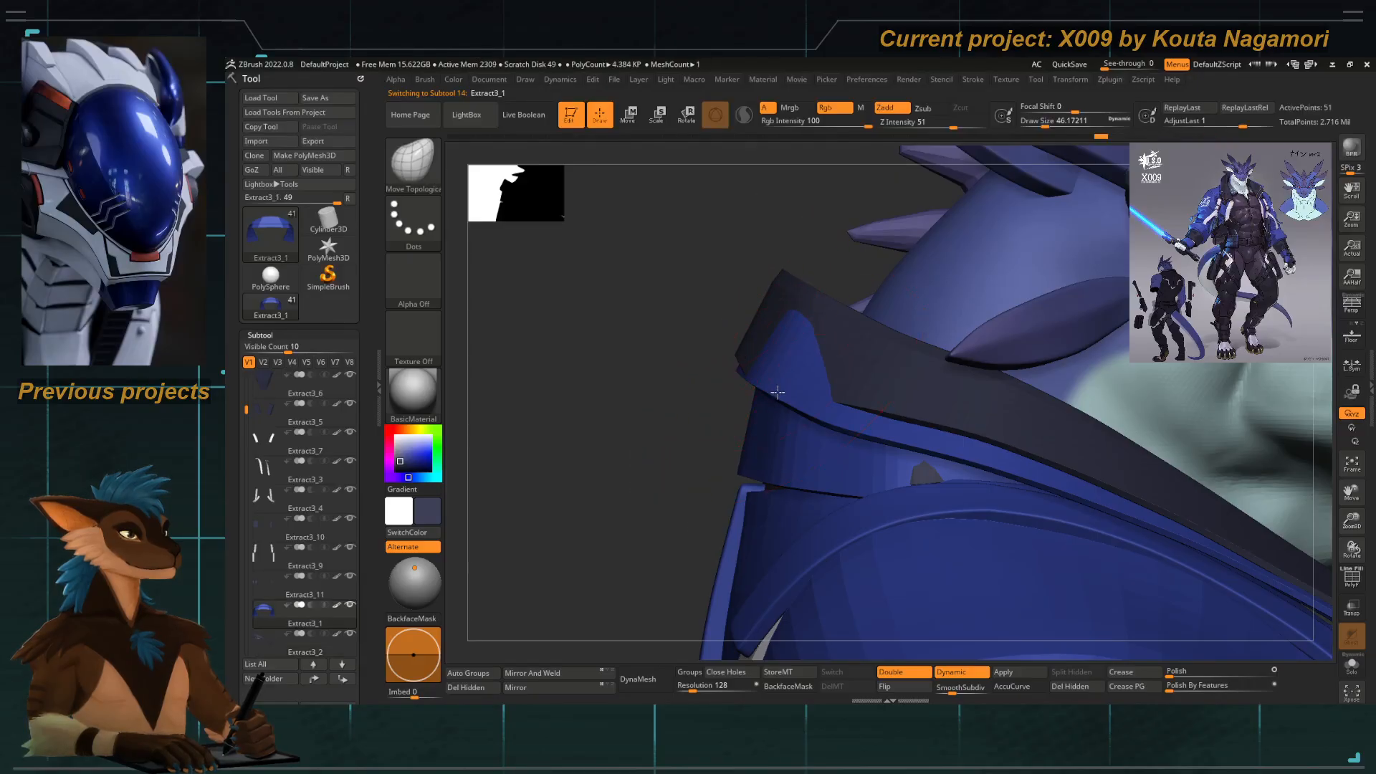
left_click_drag(778, 392, 813, 414)
left_click(754, 374, "alt")
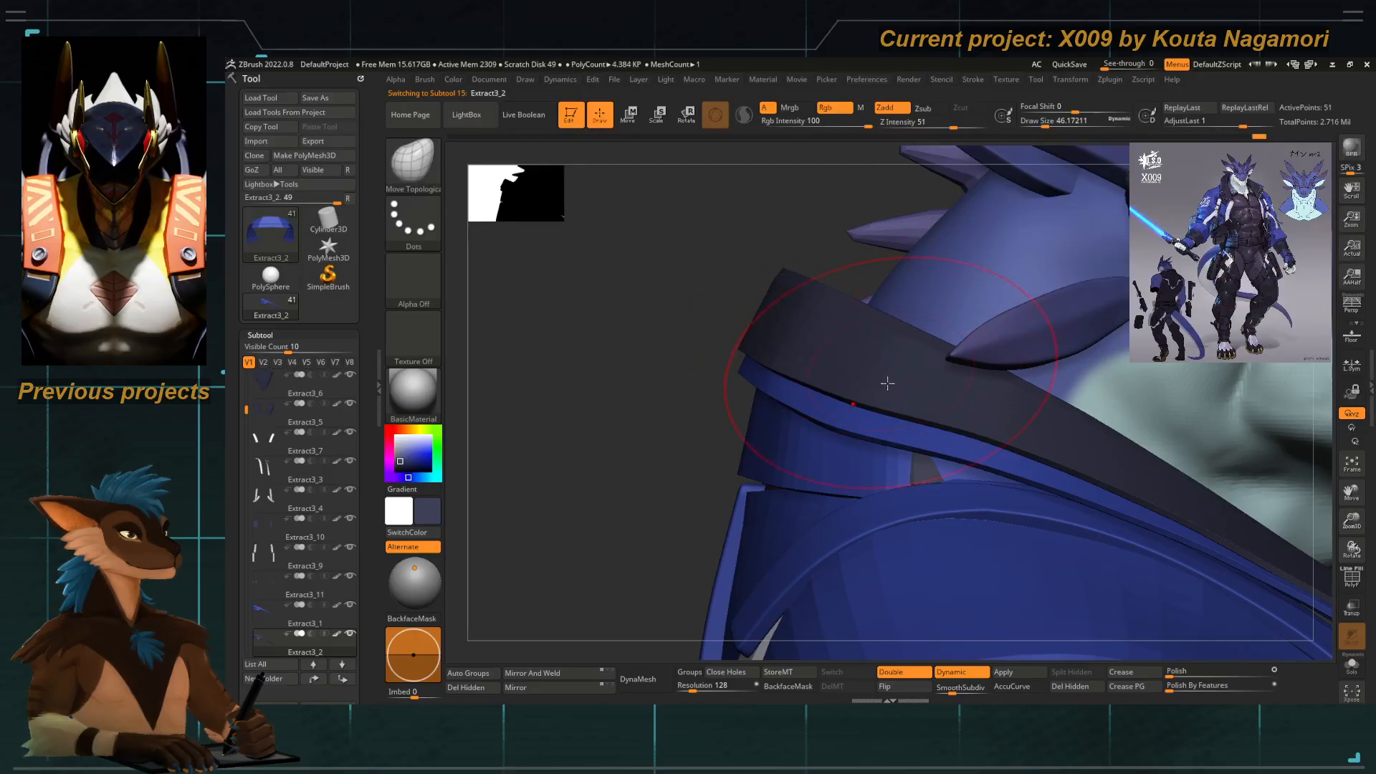
left_click_drag(673, 372, 817, 424)
left_click_drag(689, 436, 770, 377, "alt")
left_click(746, 348, "alt")
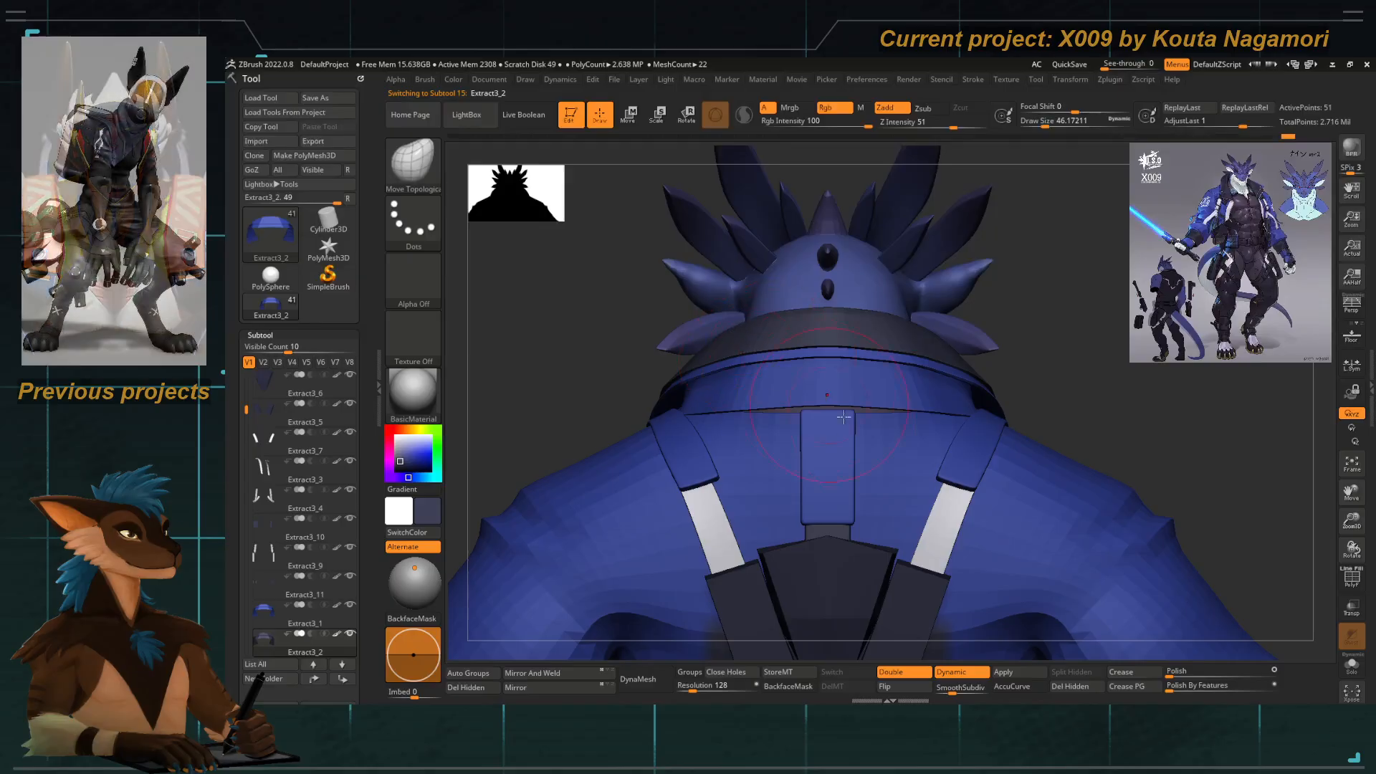
Refine the side edges of the two collar pieces from behind and below with the draw size reduced to about 18.
key("space")
left_click_drag(761, 363, 753, 363)
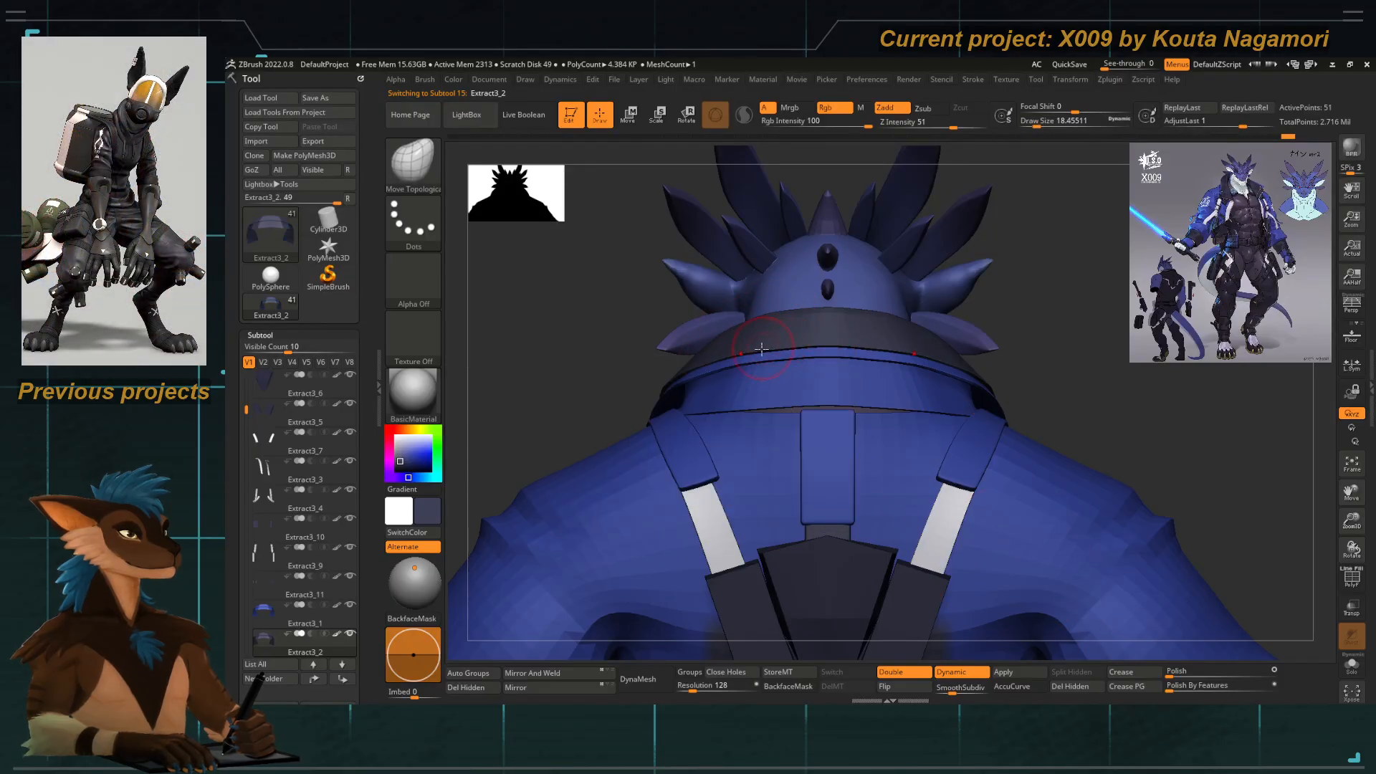
right_click_drag(745, 338, 781, 341)
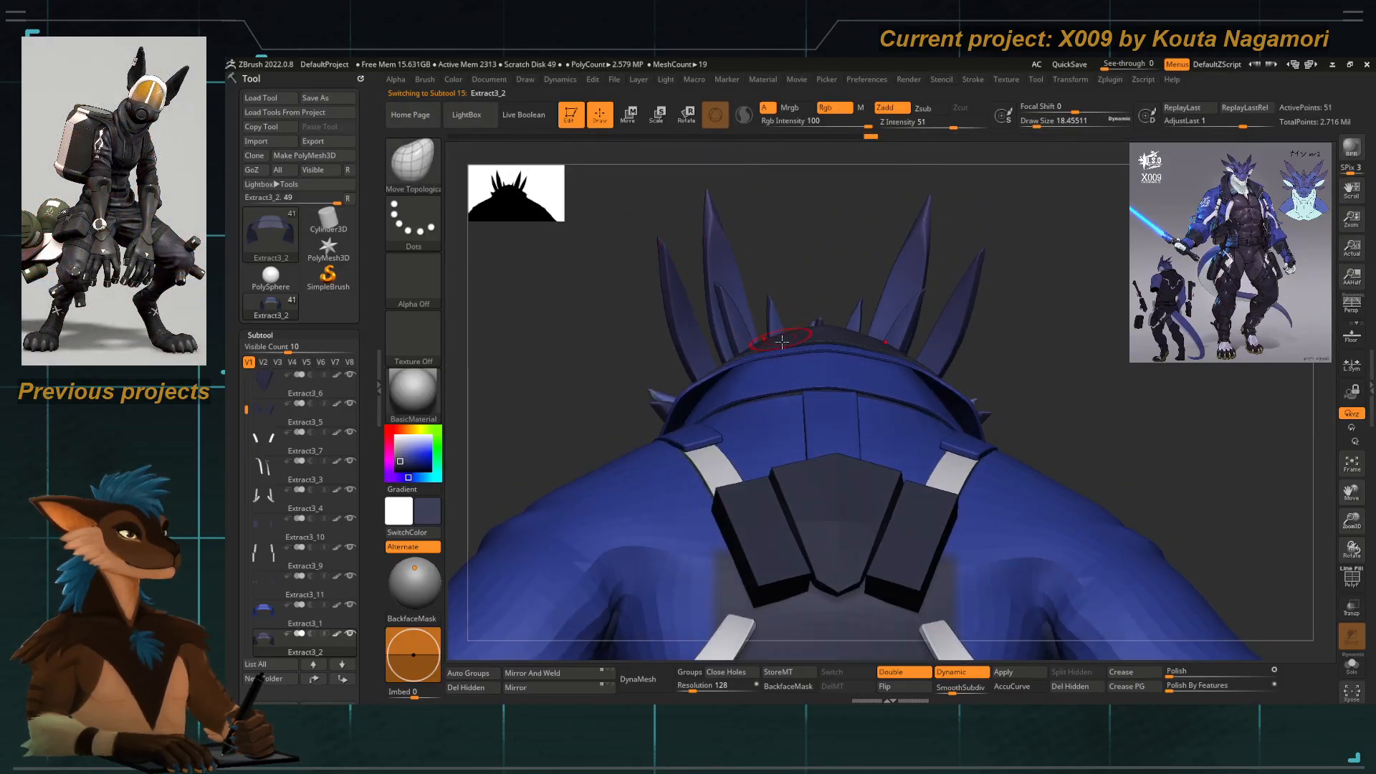
left_click(745, 361, "alt")
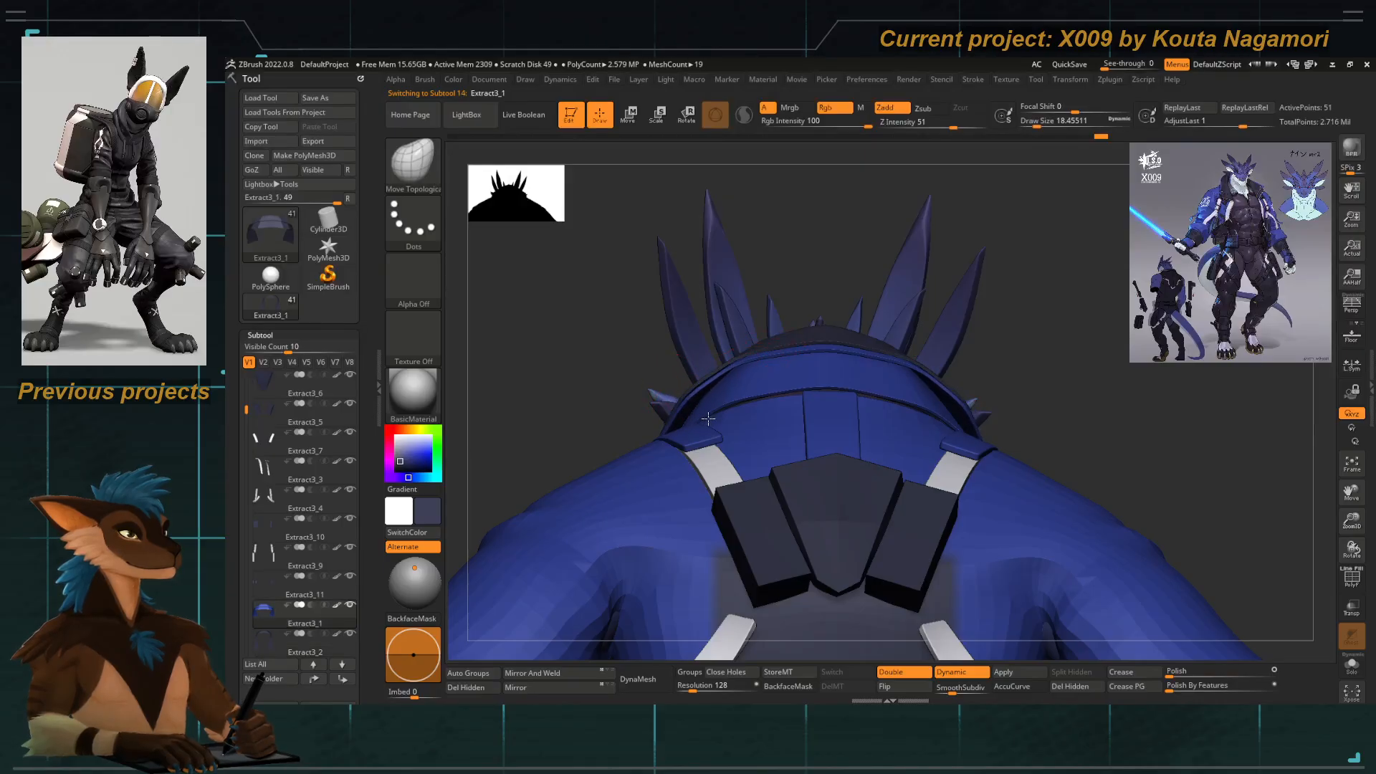
left_click_drag(684, 397, 693, 384)
right_click_drag(695, 383, 789, 459, "ctrl")
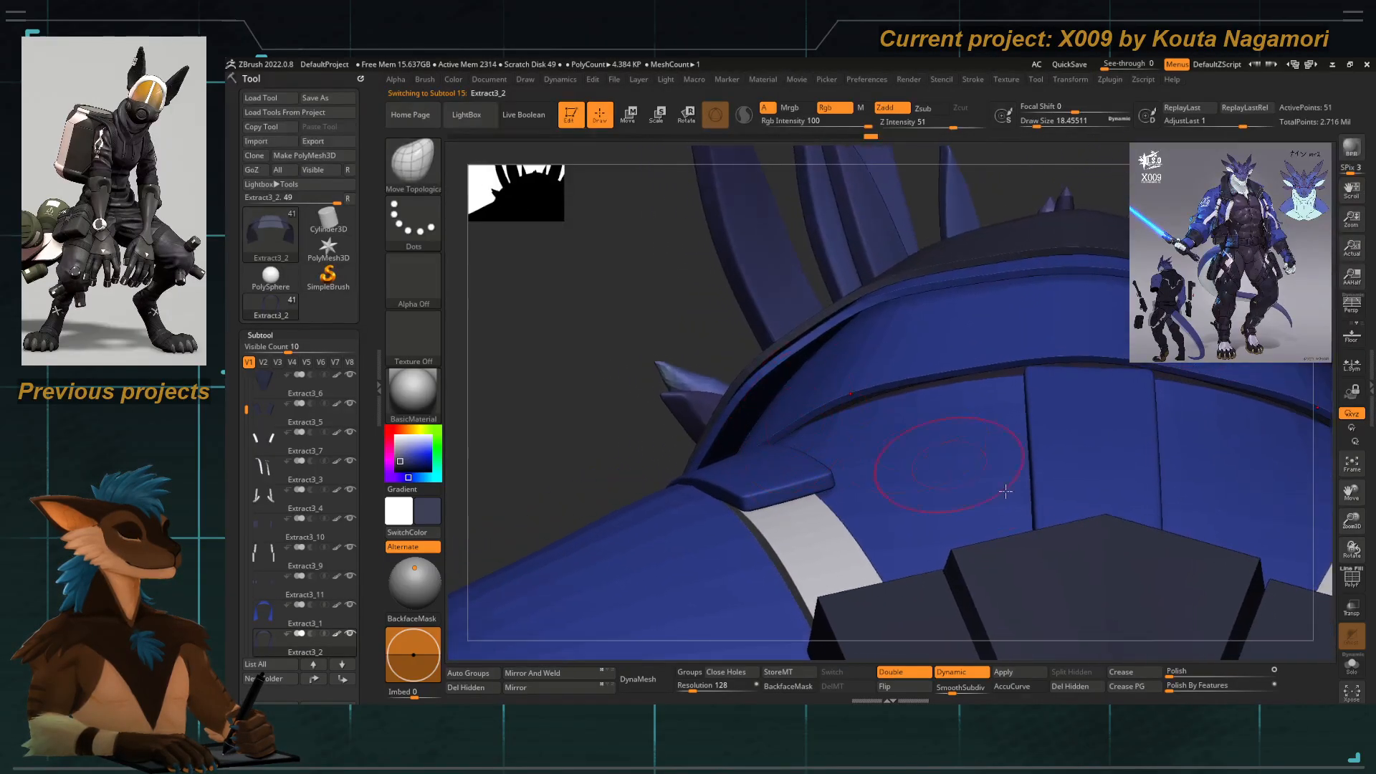
Turn on the polyframe and inspect the dark collar's base mesh with dynamic subdivision briefly switched off.
left_click(1342, 583)
mouse_move(630, 337)
right_mouse_down()
mouse_move(633, 320)
mouse_move(644, 341)
right_mouse_up()
key("shift+d")
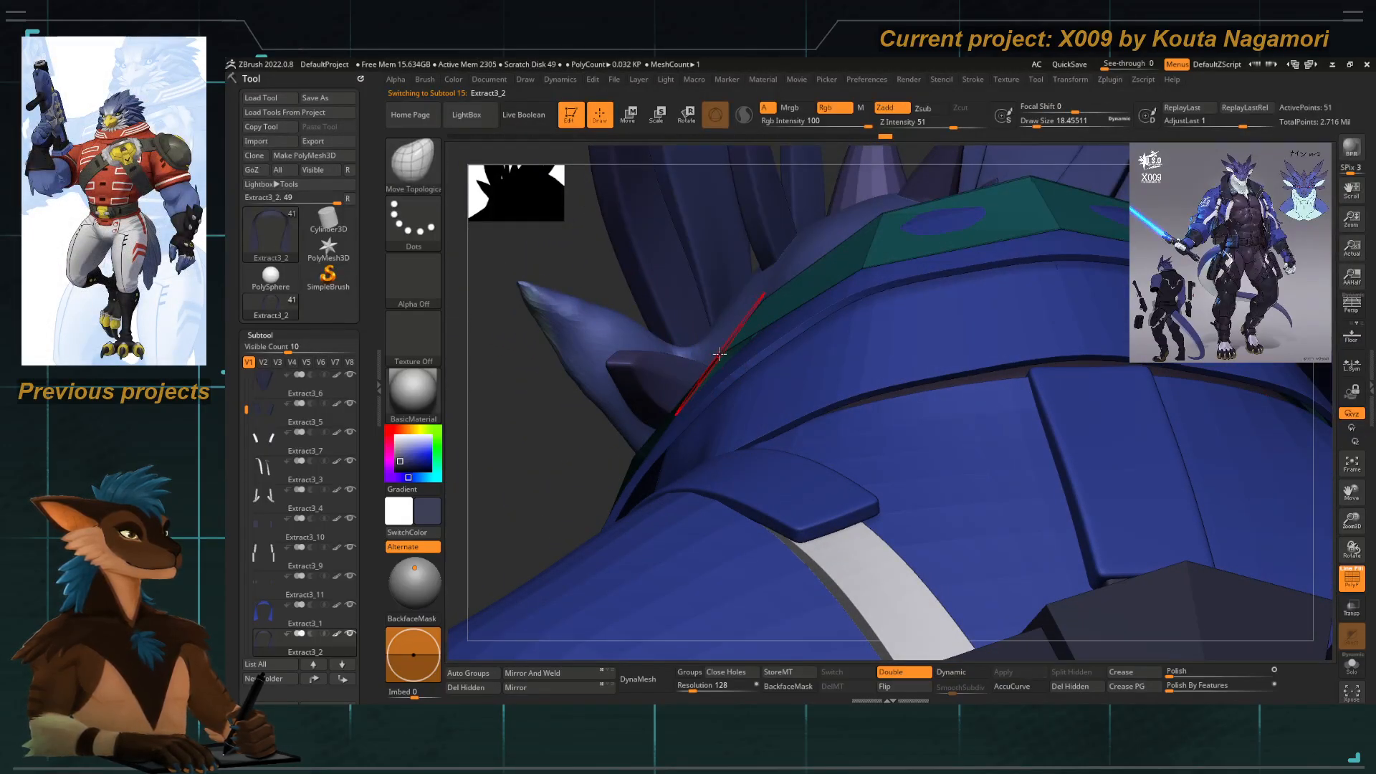
right_click_drag(712, 348, 528, 362)
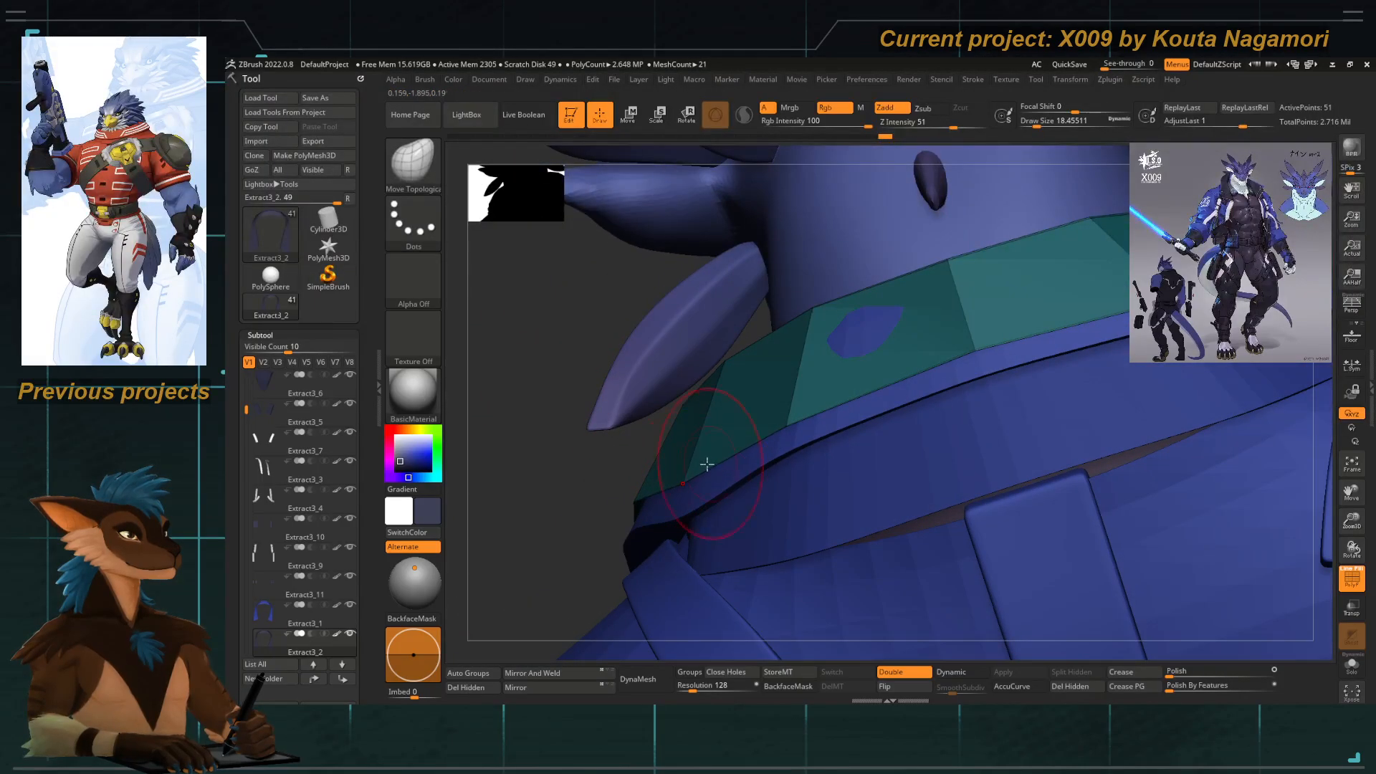
key("d")
Select the blue collar band and adjust its upper fold edge across the nape with the Move Topological brush.
left_click(680, 507, "alt")
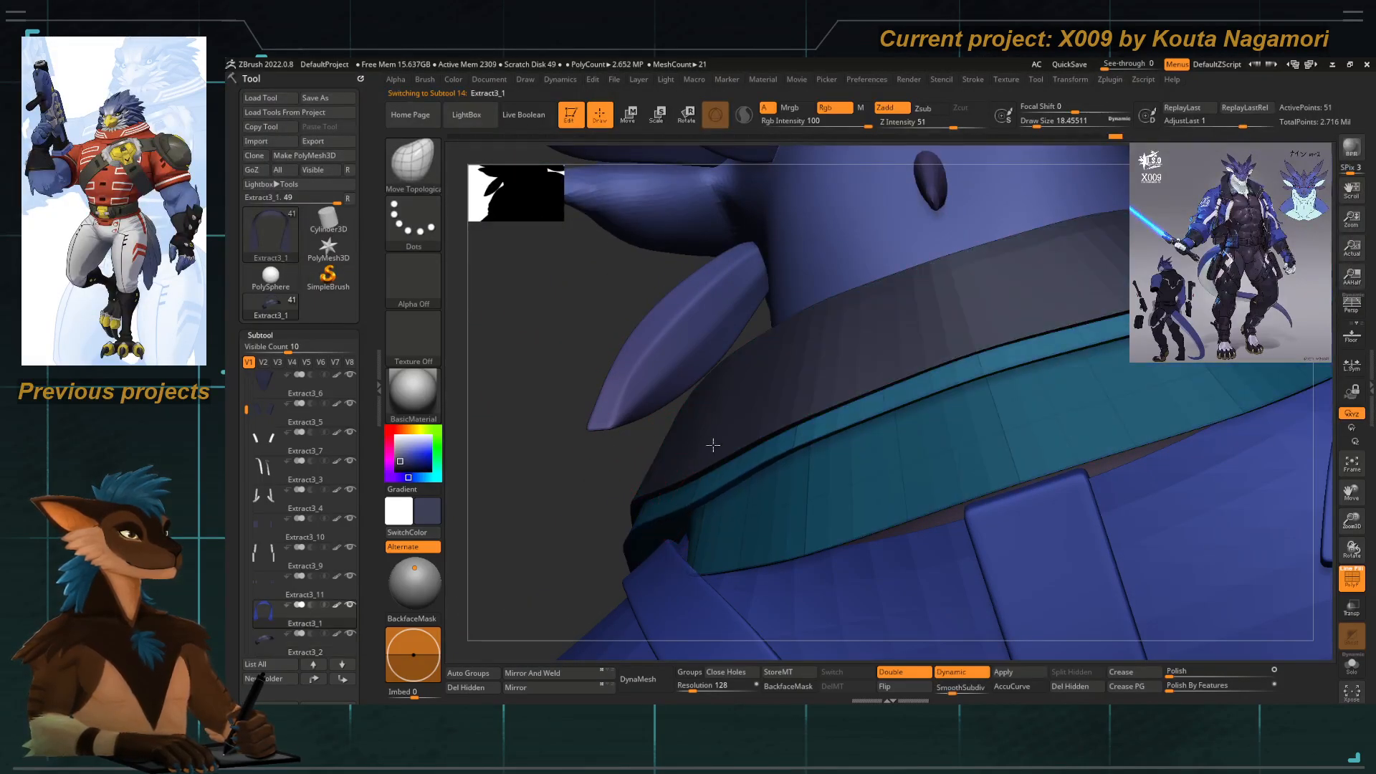
left_click_drag(561, 429, 622, 405)
left_click_drag(802, 461, 791, 487)
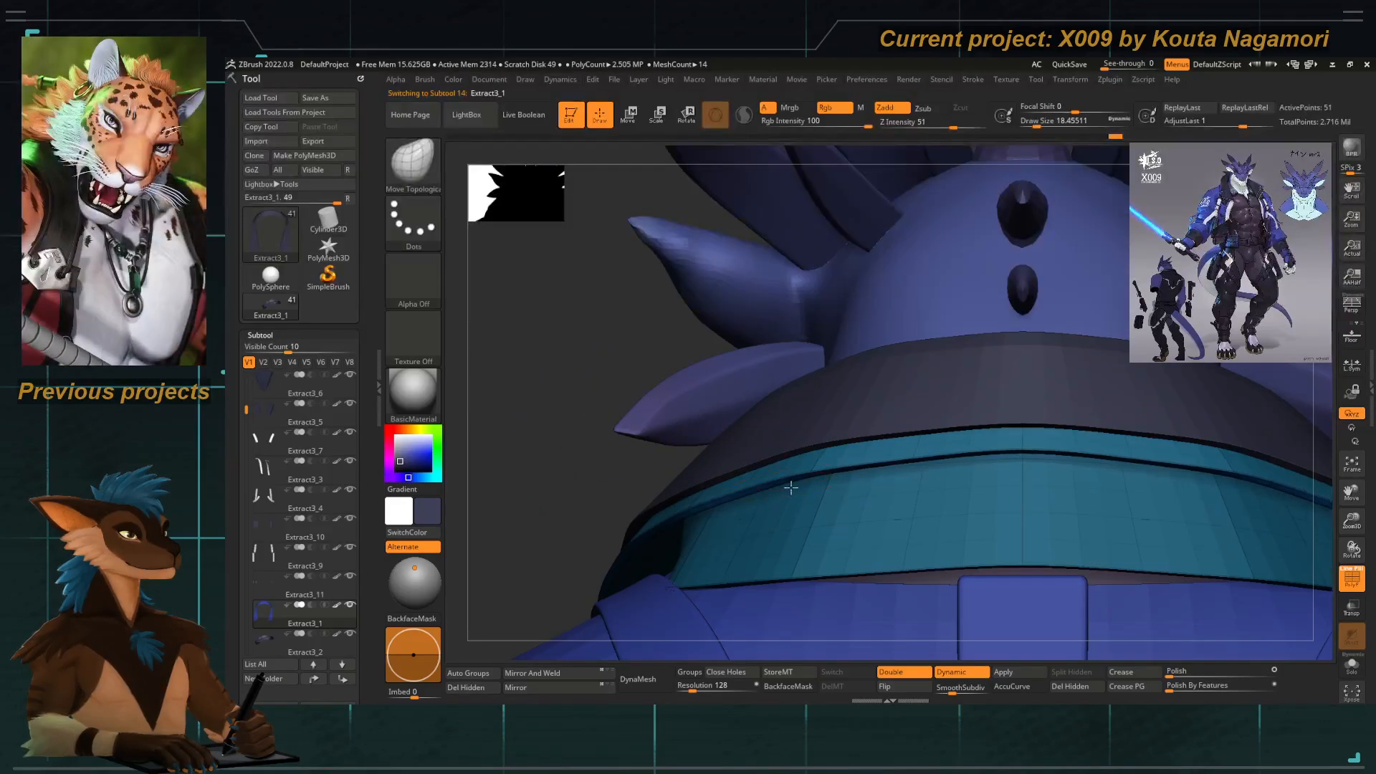
right_click_drag(924, 455, 730, 423, "alt")
mouse_move(816, 419)
left_mouse_down()
mouse_move(814, 441)
mouse_move(814, 423)
left_mouse_up()
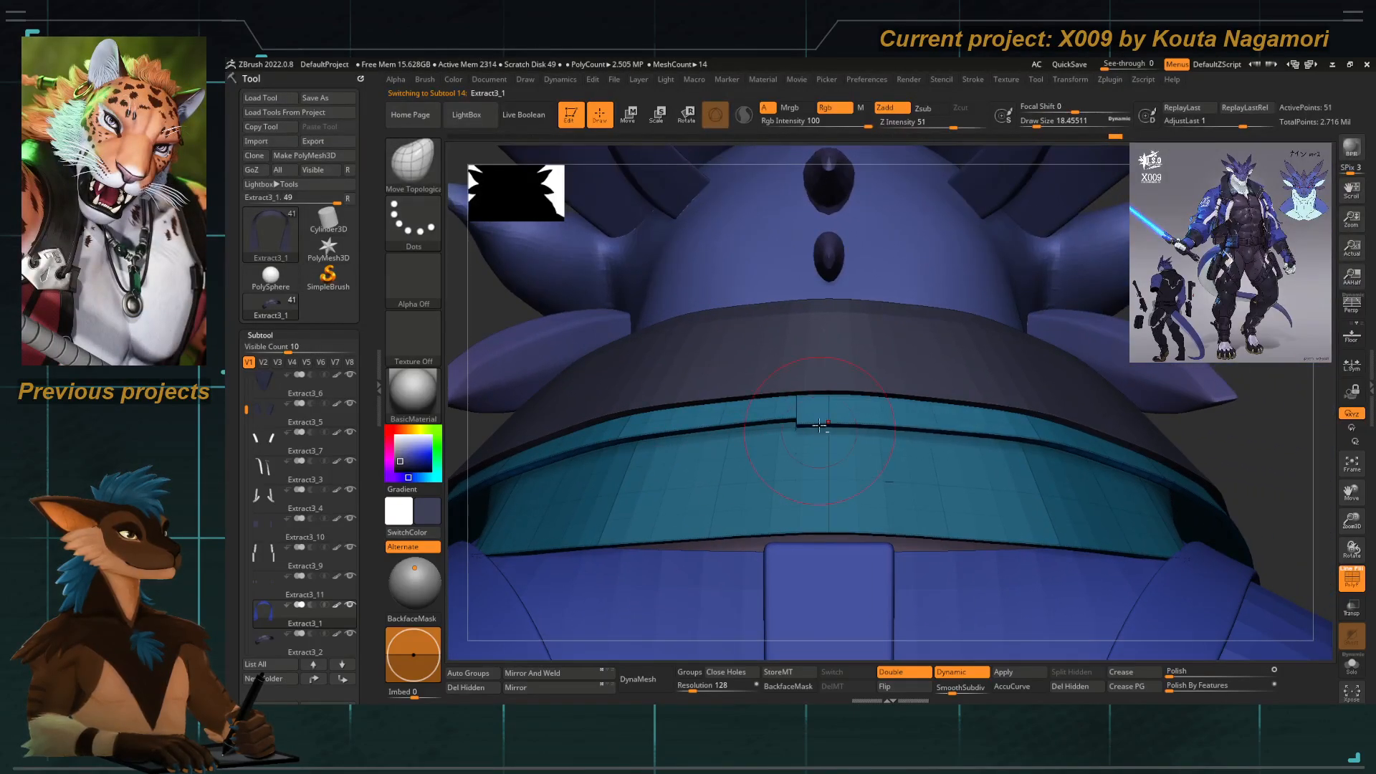
Examine the blue collar band from behind, from the side and close up against the straps and centre-back strip.
right_click_drag(788, 458, 701, 334, "ctrl")
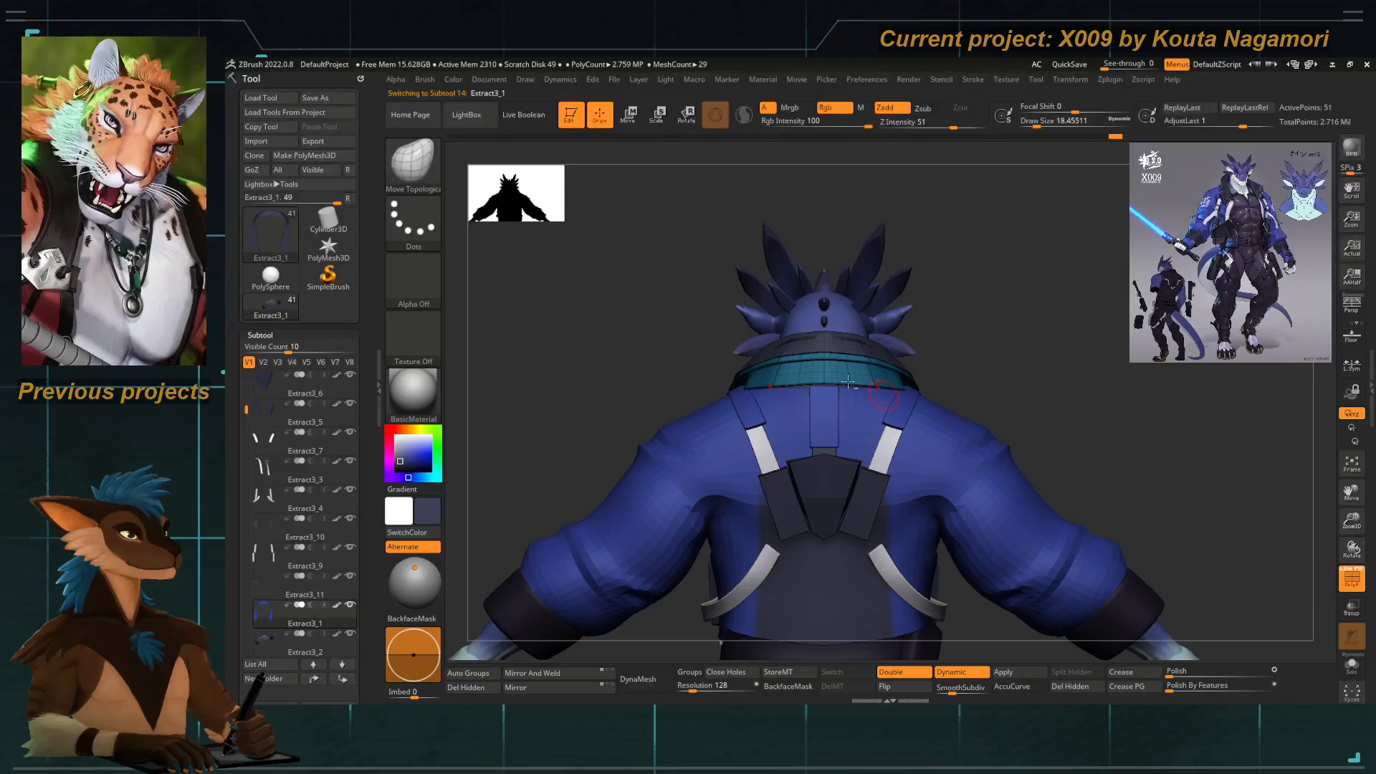
right_click_drag(848, 383, 878, 473, "ctrl")
right_click_drag(706, 411, 557, 301, "ctrl")
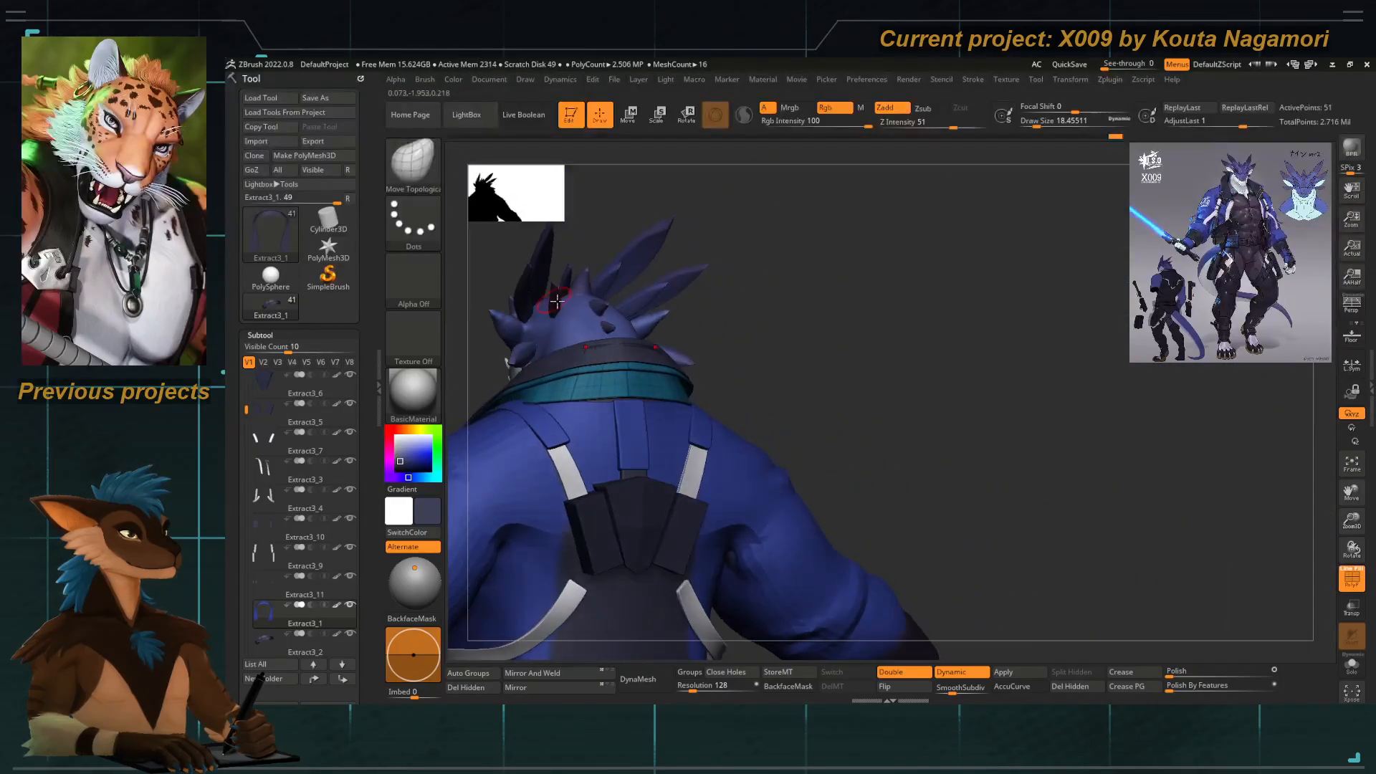
left_click(1345, 570)
right_click_drag(797, 354, 837, 384)
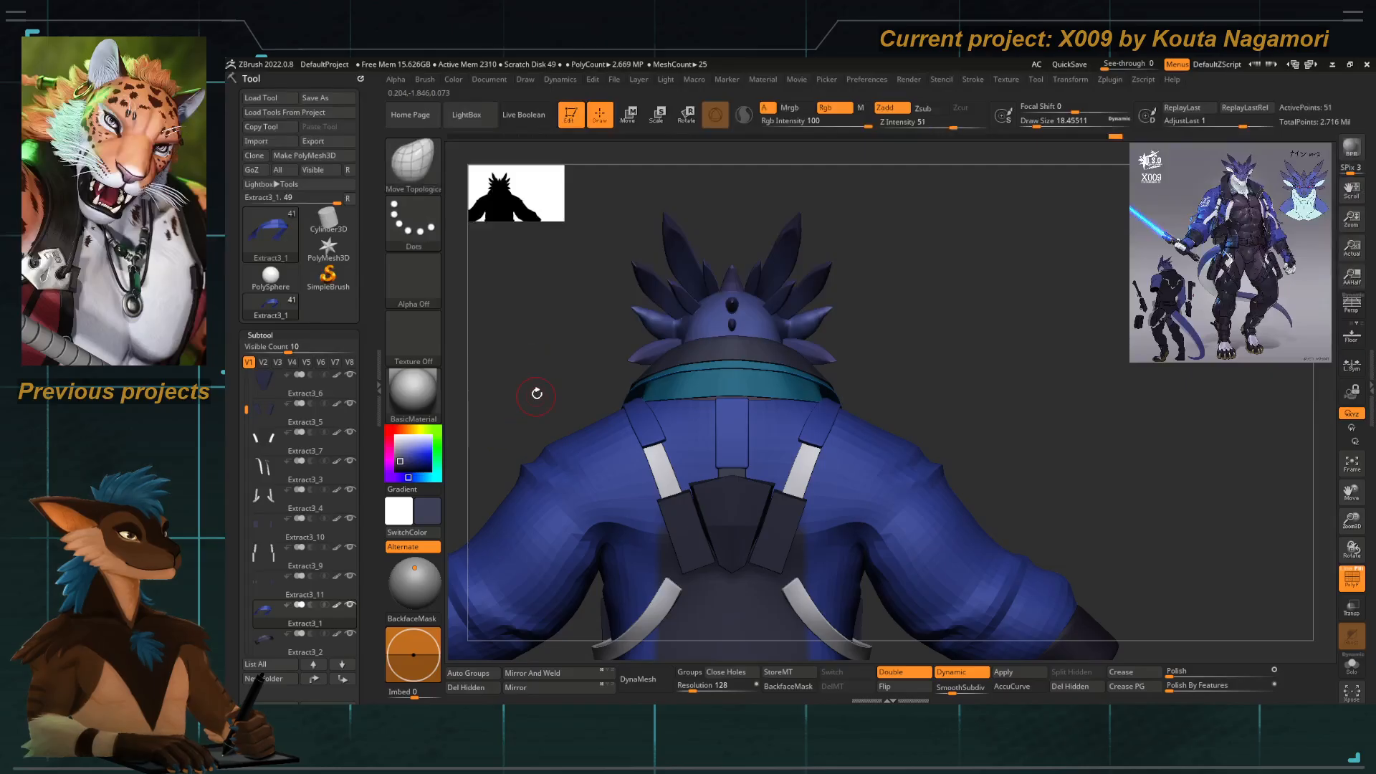
right_click_drag(537, 393, 672, 496)
right_click_drag(740, 391, 681, 390)
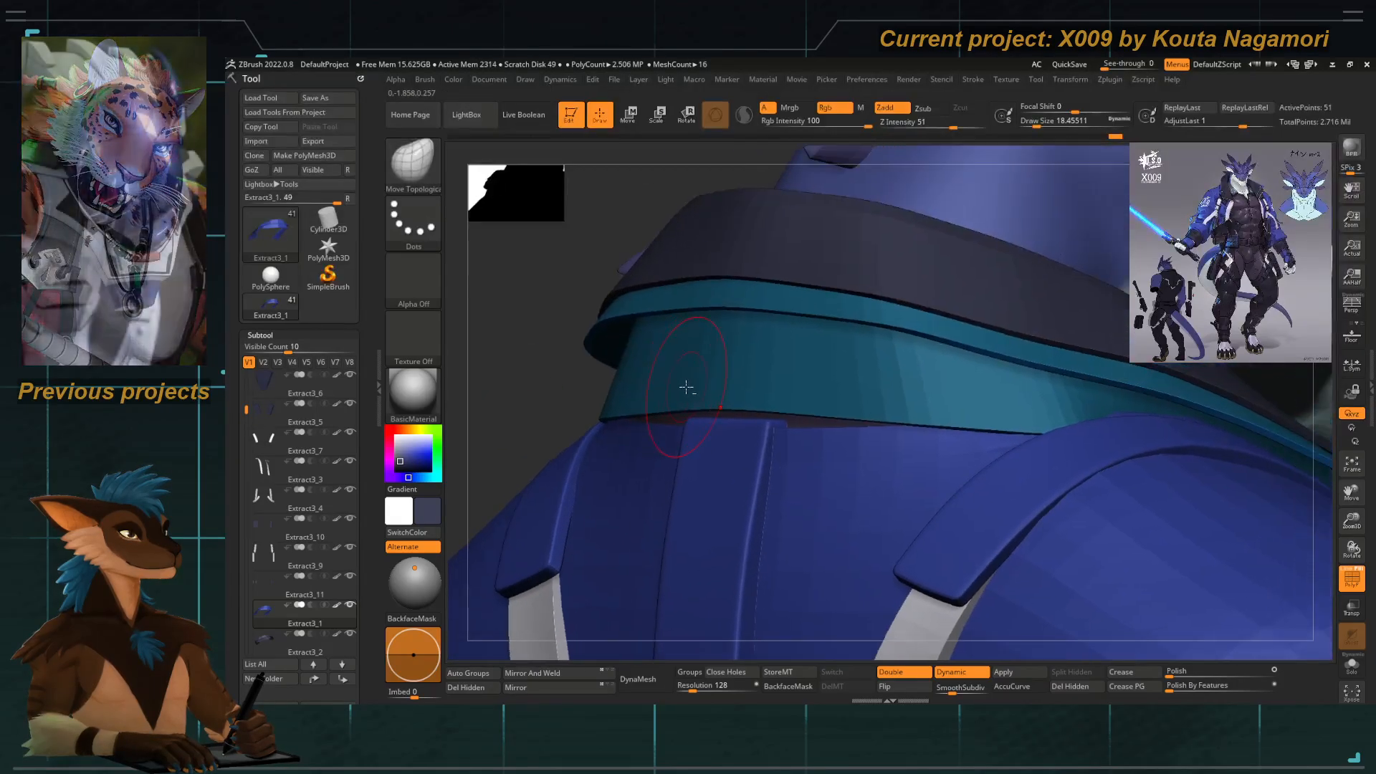
right_click_drag(544, 409, 564, 365)
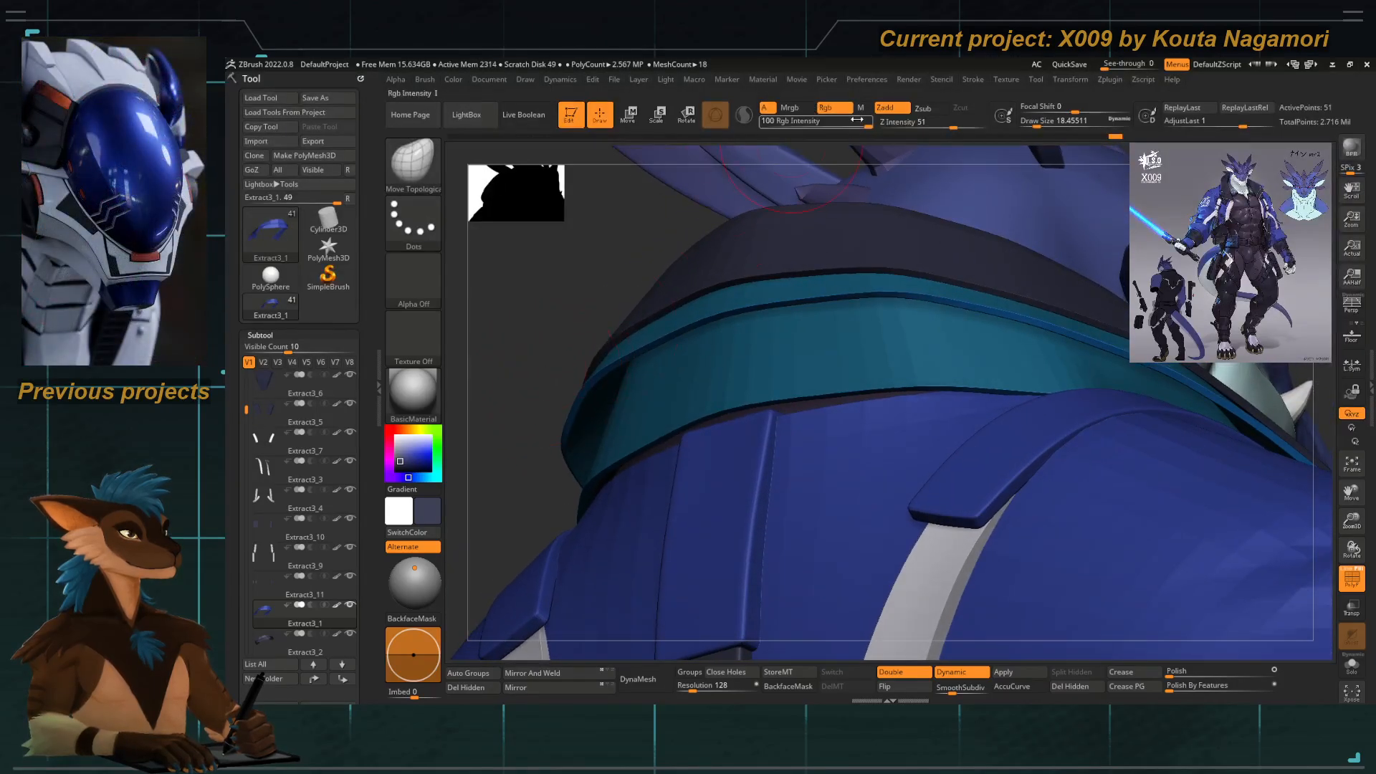
Turn off Rgb painting, fill the blue collar band with the colour RGB 61, 79, 179, and turn the polyframe off.
left_click(835, 107)
right_click_drag(736, 432, 791, 494, "ctrl")
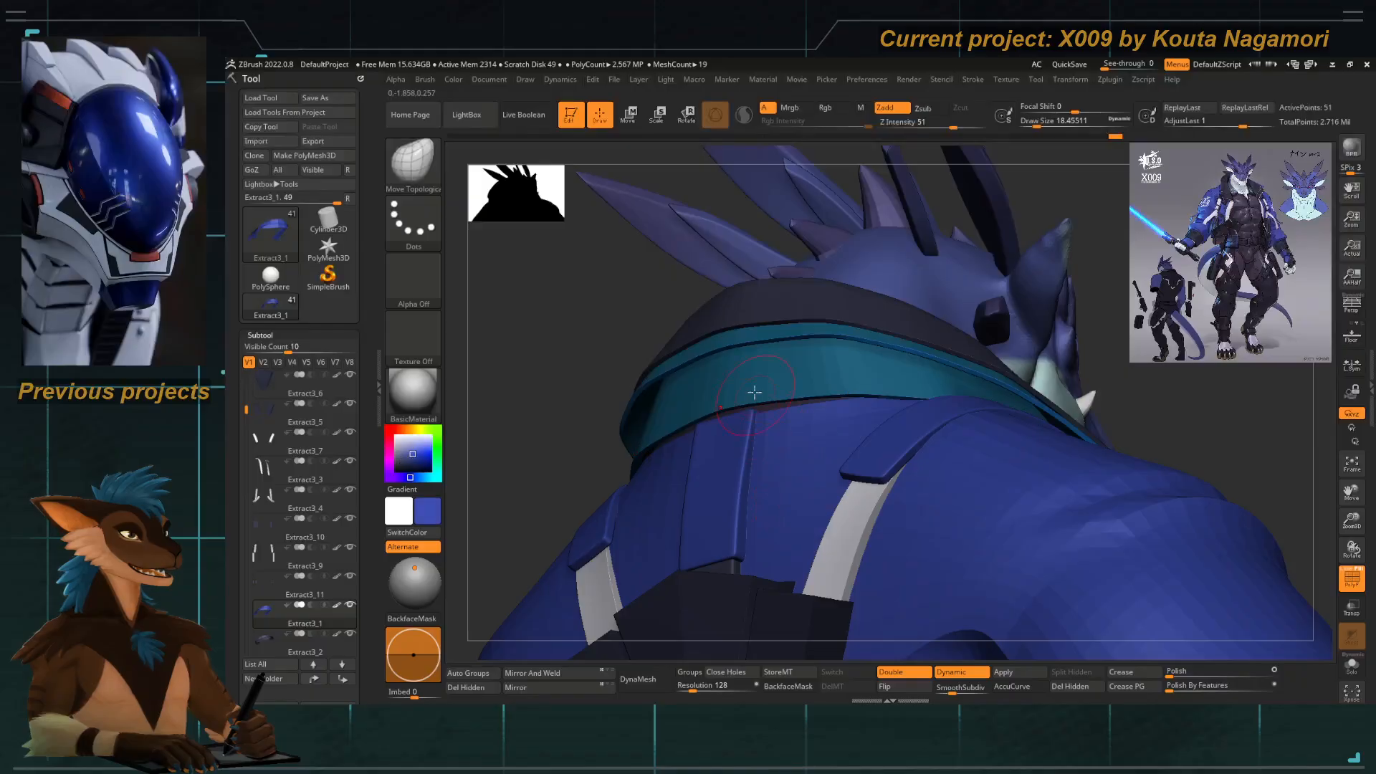
left_click(453, 79)
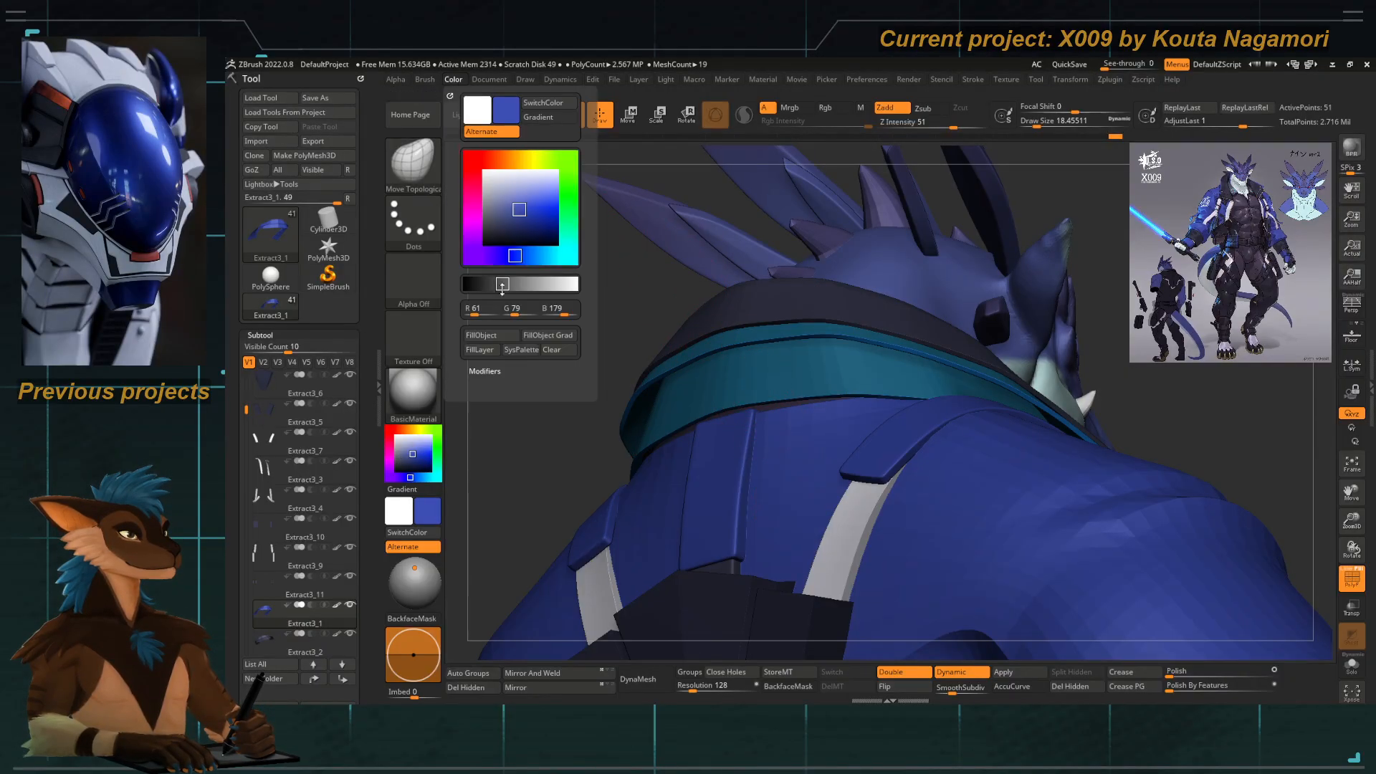
left_click(488, 336)
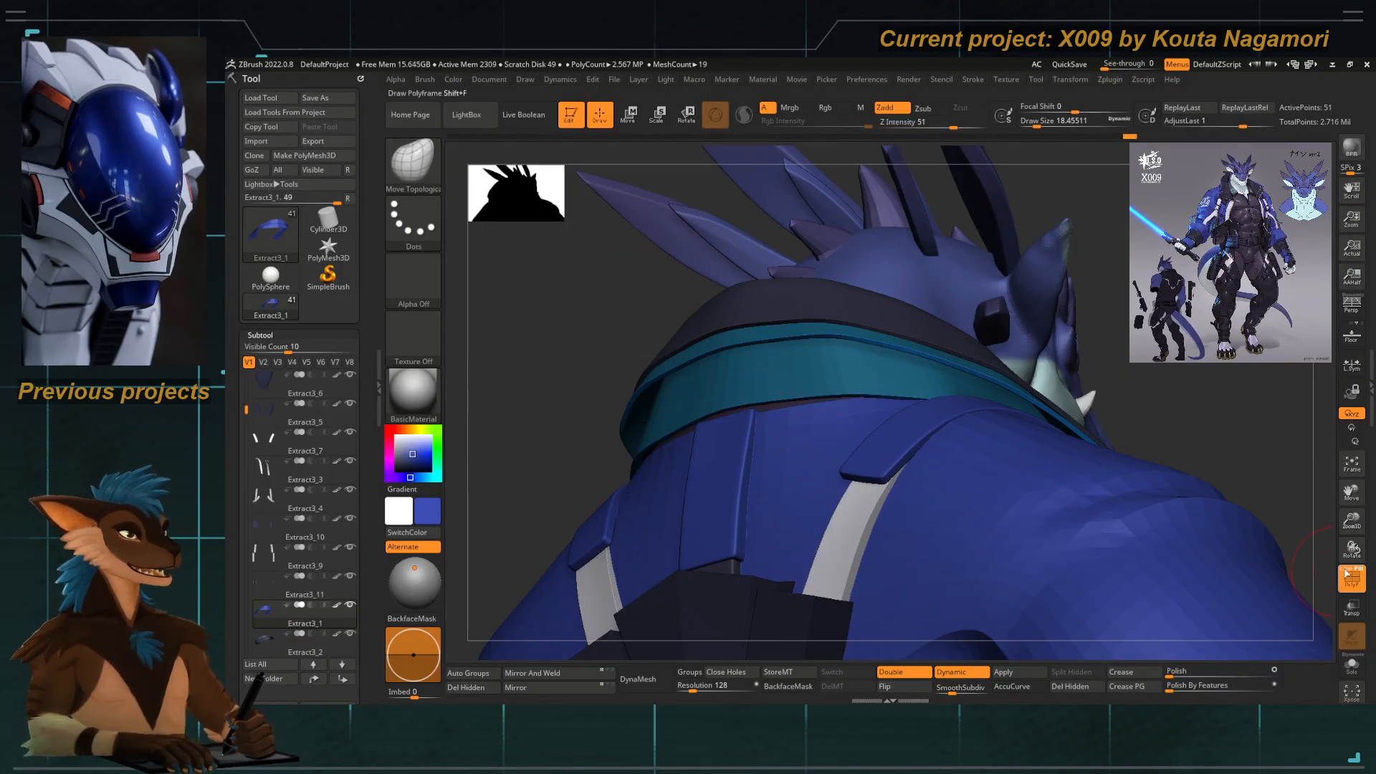
left_click(1350, 581)
left_click_drag(528, 362, 595, 369, "shift")
right_click_drag(734, 417, 676, 408, "ctrl")
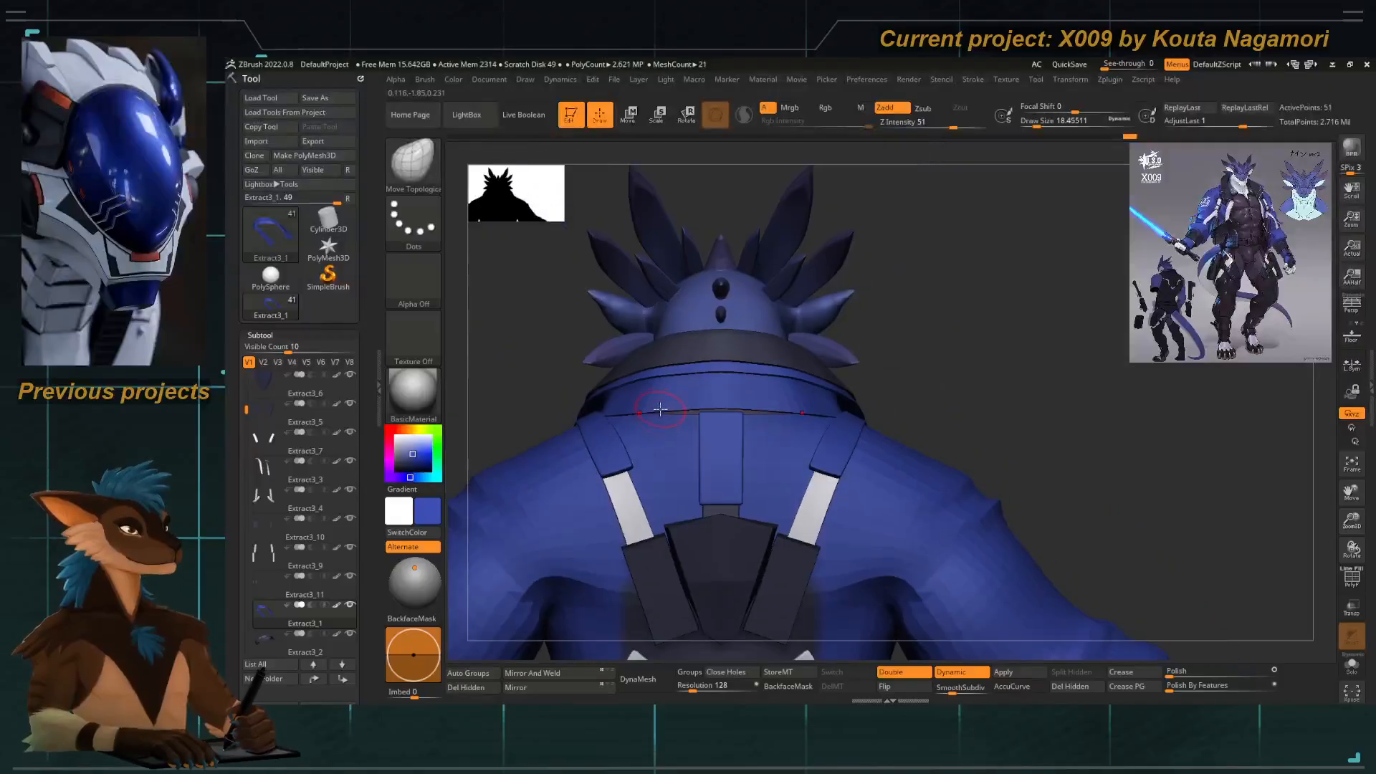
Pull the collar band's lower middle edge down to the centre-back strip with a draw size of about 59.
key("space")
left_click(709, 425)
left_click_drag(709, 425, 710, 433)
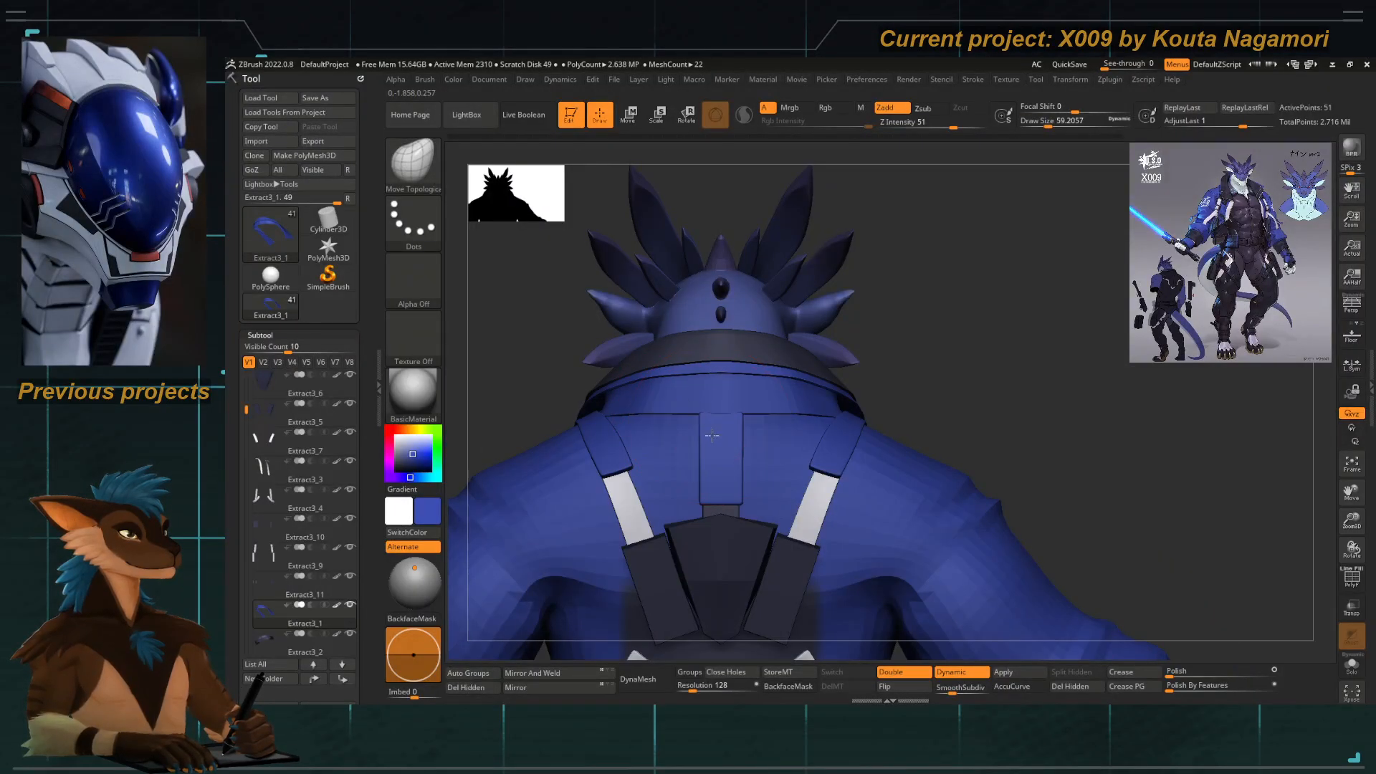
Reduce the brush draw size to about 39 and set the collar band's smooth subdivision level to 2.
key("space")
left_click(675, 433)
left_click_drag(528, 360, 523, 294)
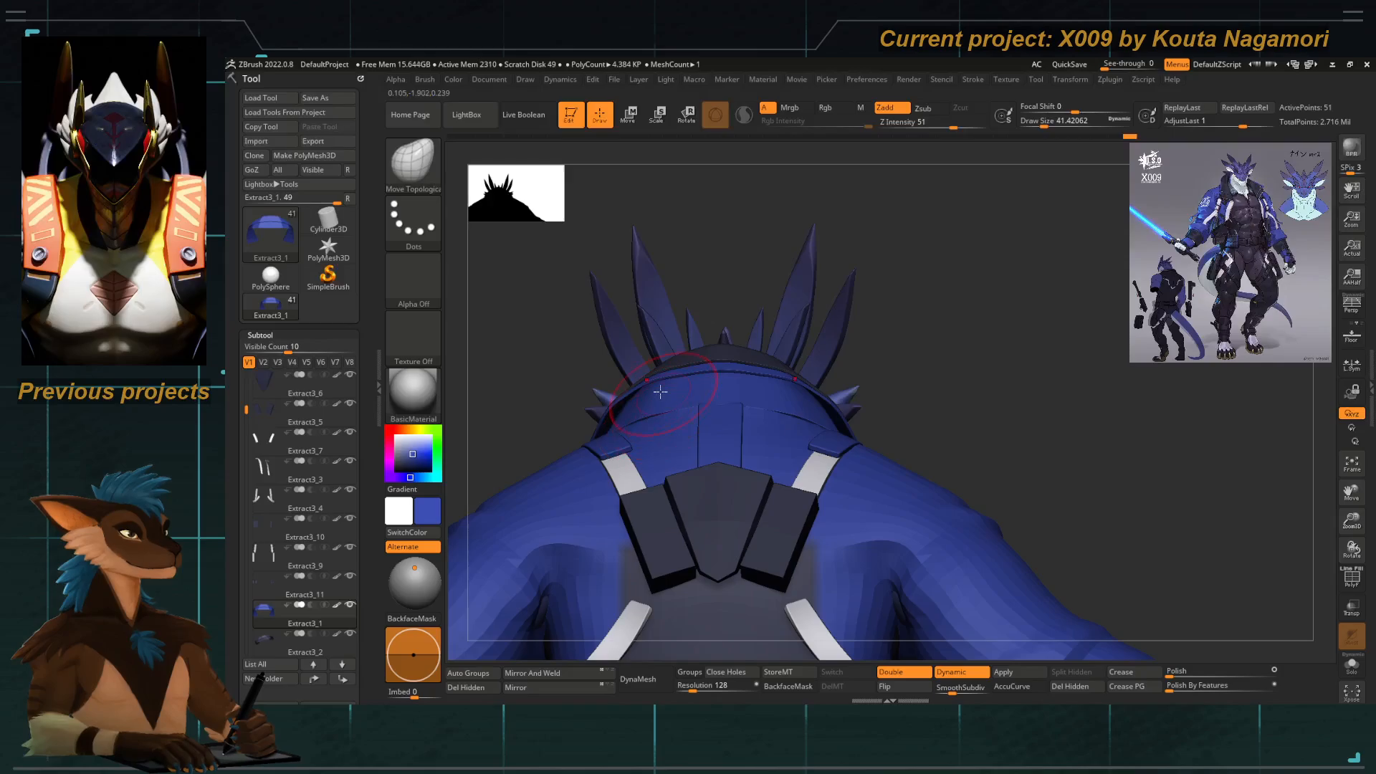
key("space")
left_click(625, 402)
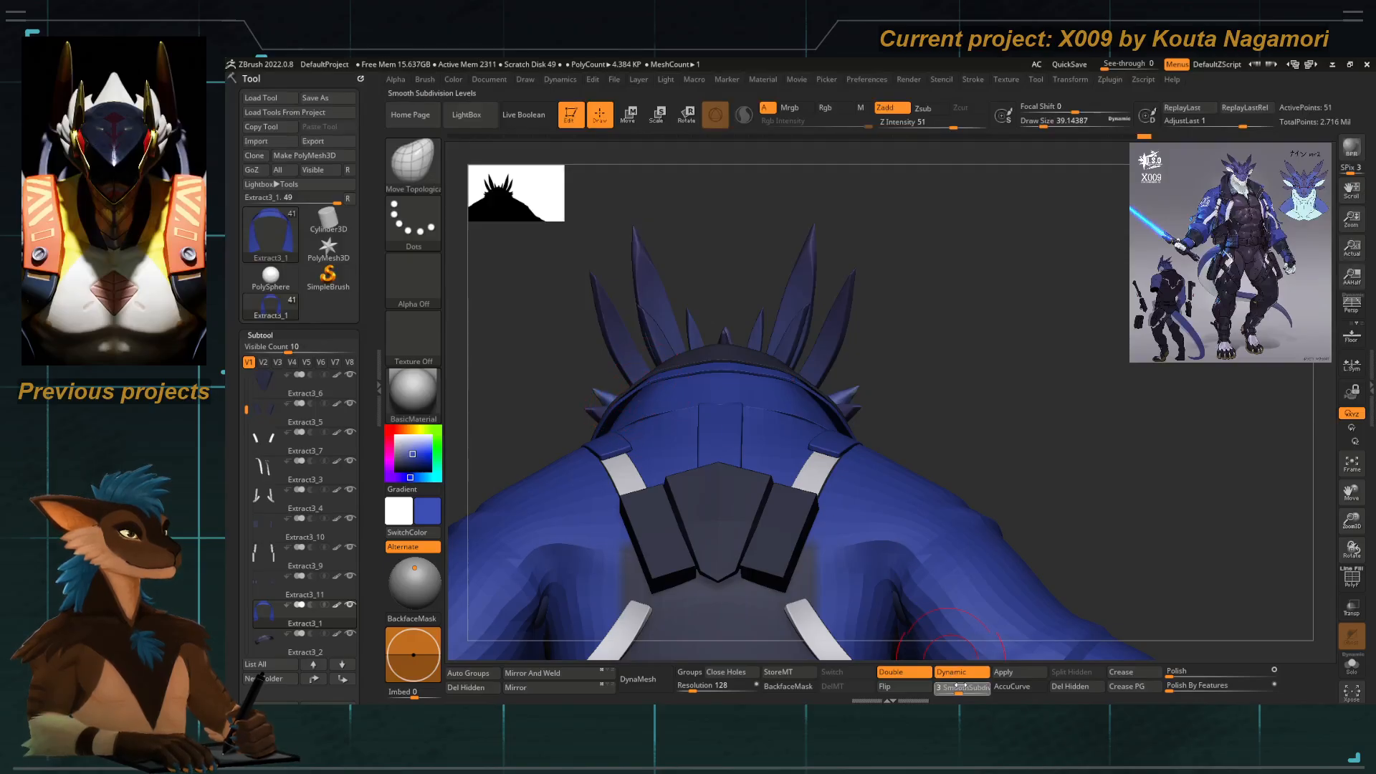
left_click_drag(960, 683, 951, 683)
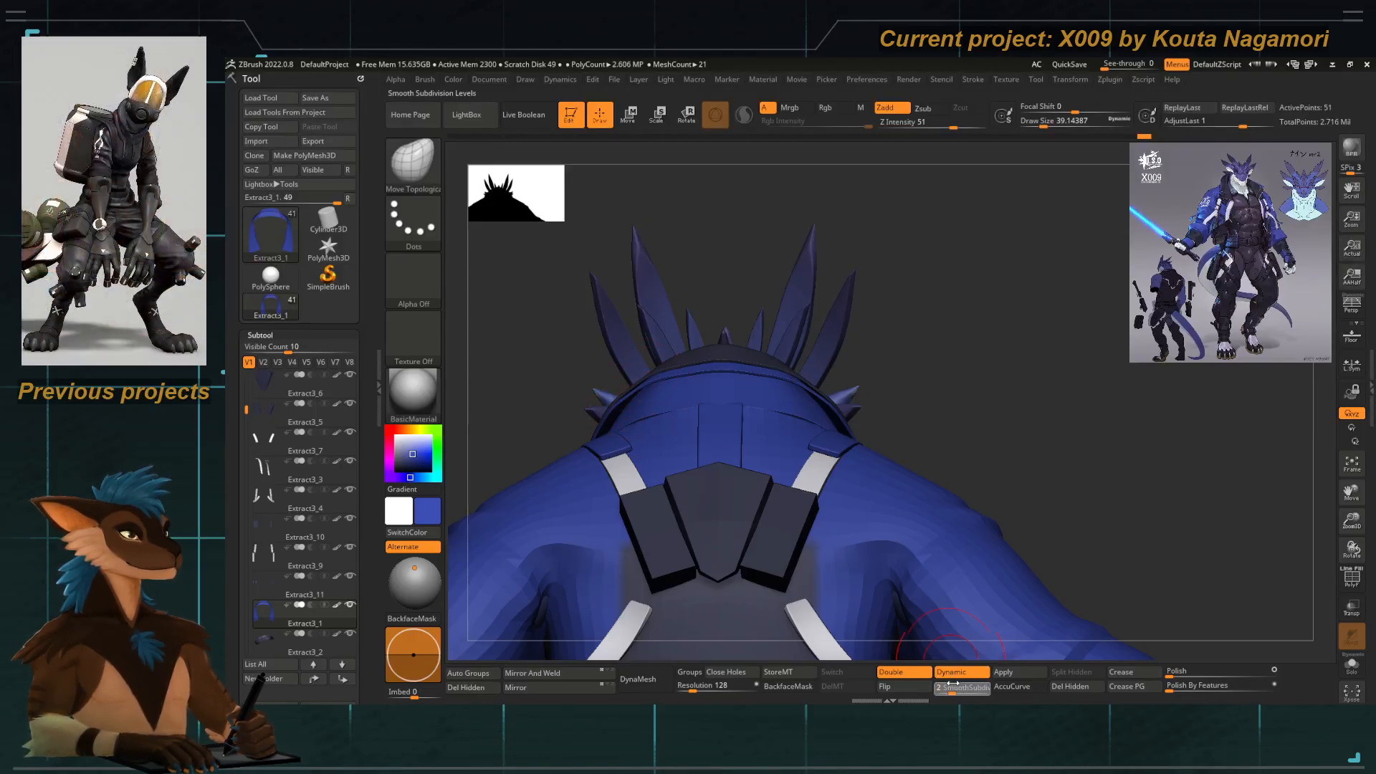
left_click_drag(844, 350, 853, 408)
left_click_drag(592, 452, 663, 365, "alt")
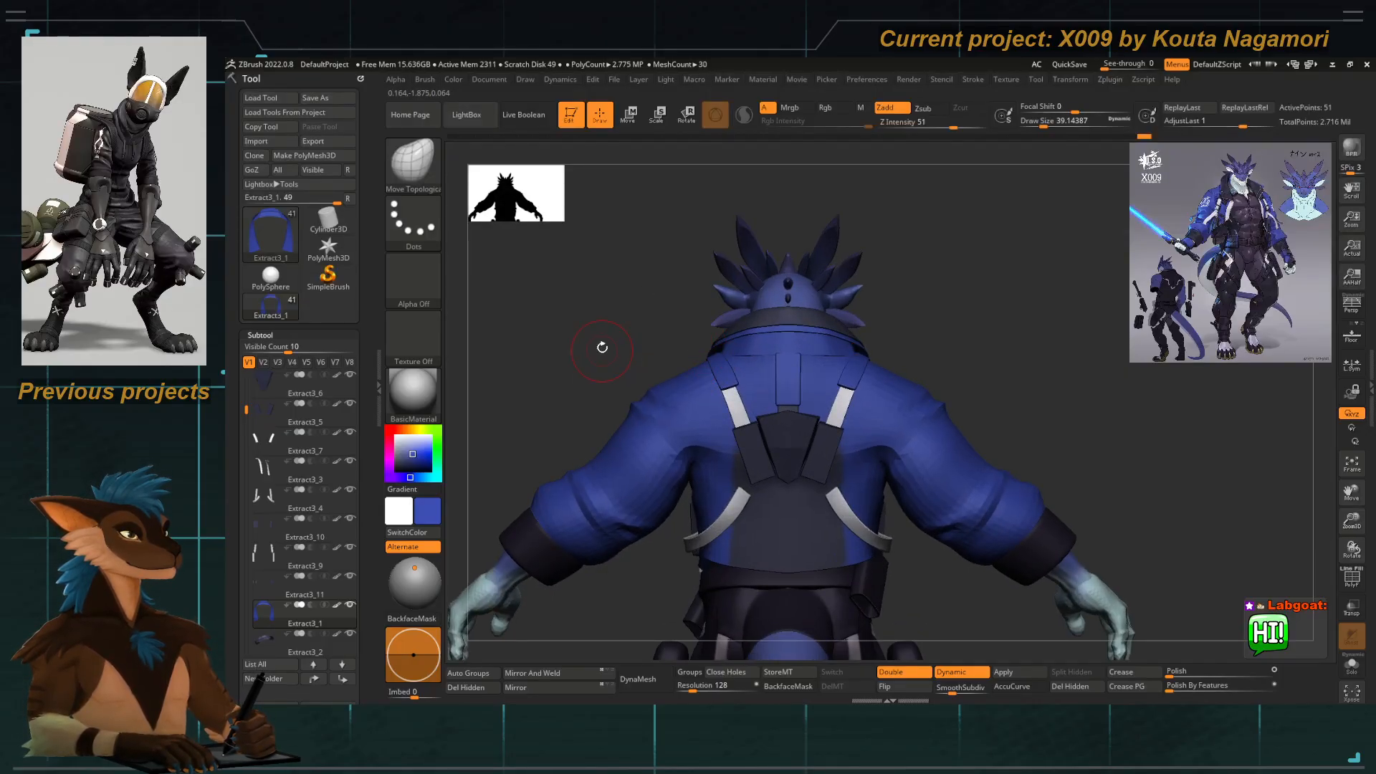
Turn on perspective, select the blue centre-back strip and show its polyframe.
left_click(673, 451, "alt")
right_click_drag(672, 452, 621, 290, "ctrl")
right_click_drag(639, 377, 544, 551)
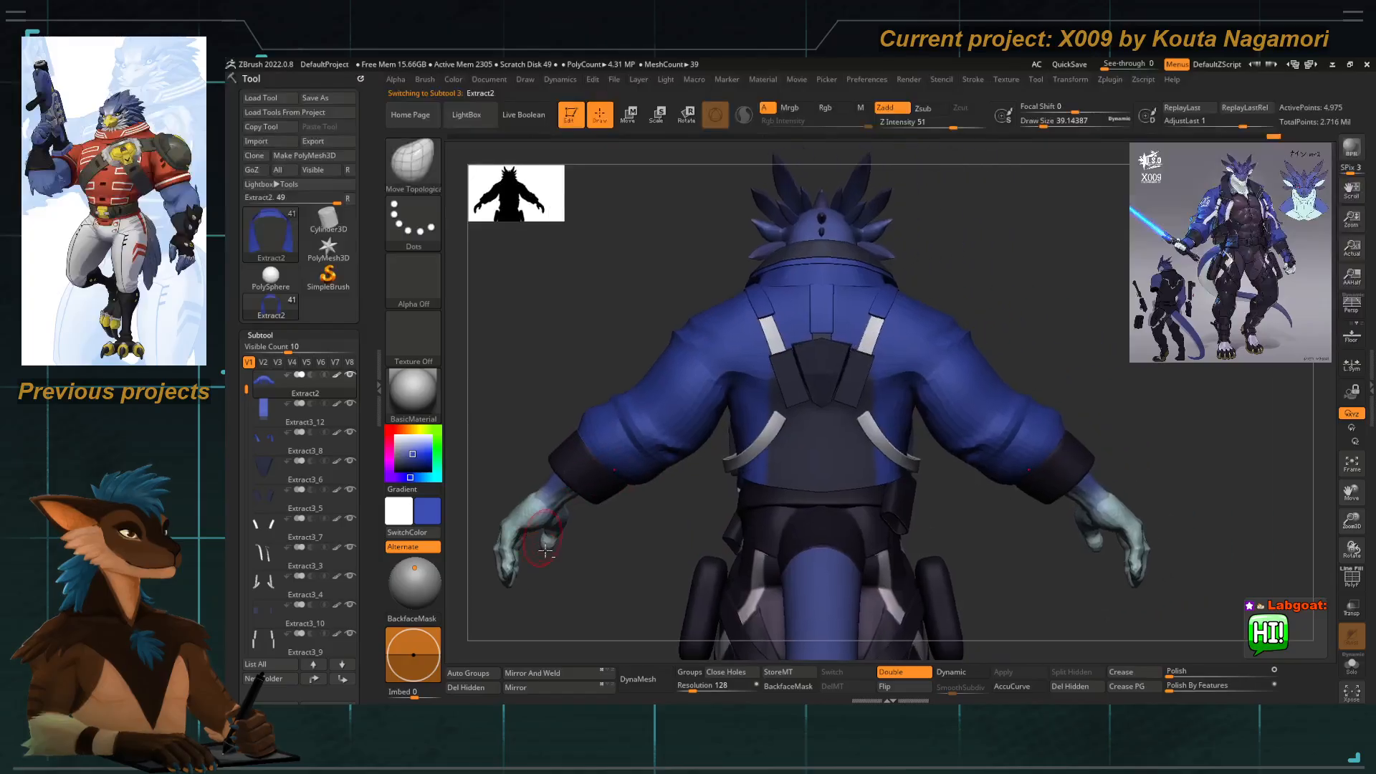
key("p")
right_click_drag(709, 406, 736, 449, "alt")
left_click(772, 352, "alt")
right_click_drag(773, 353, 1240, 556, "ctrl")
key("shift+f")
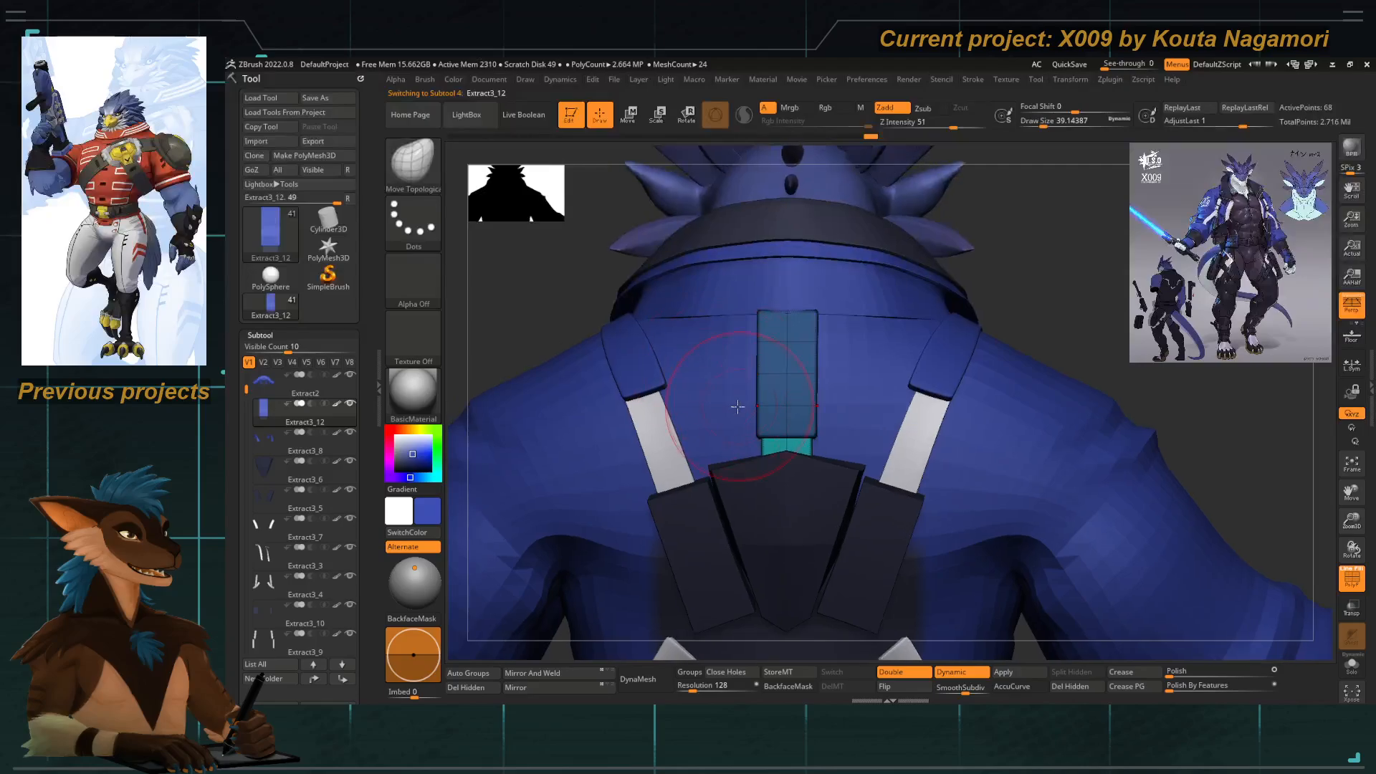
Insert a QCube from IMM Primitives on the centre-back strip, widen it into a crossbar and place it near the strip's upper end.
key("b")
key("i")
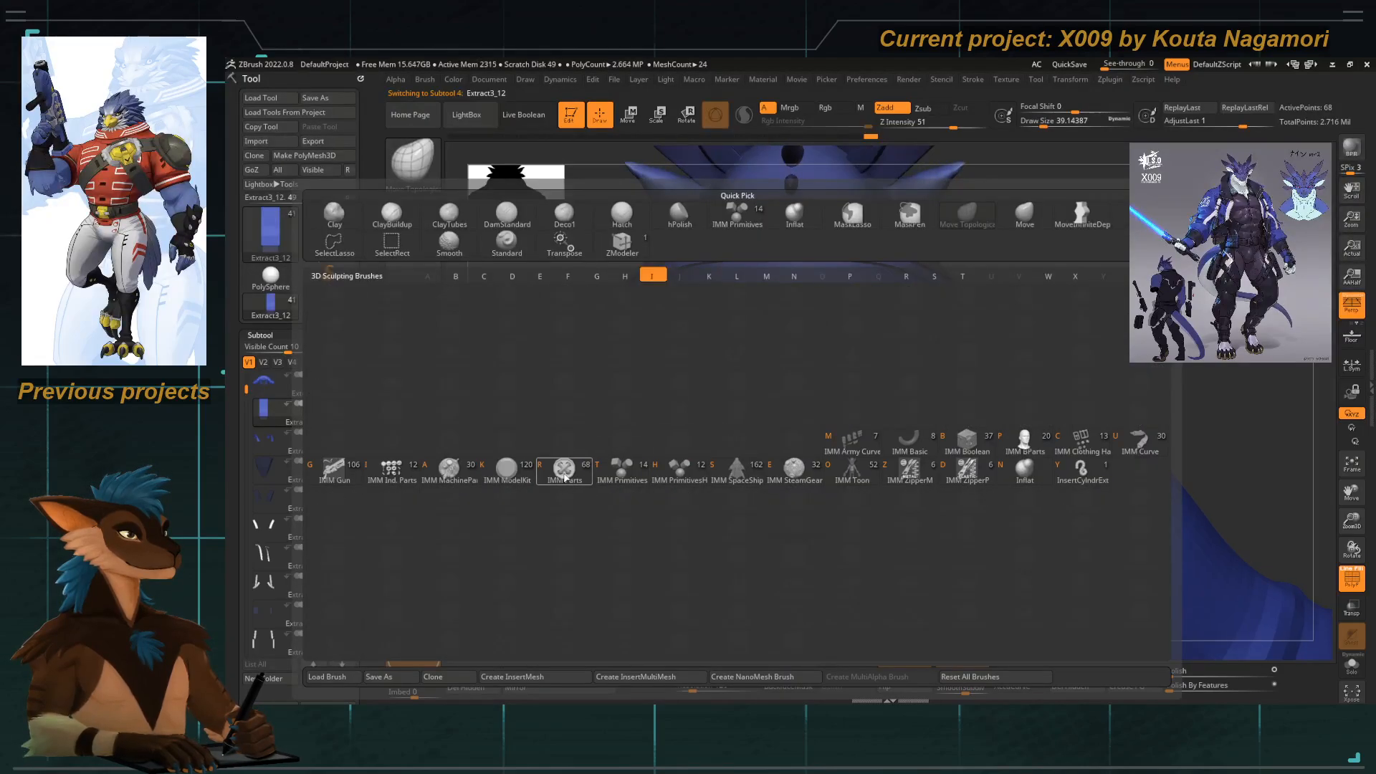
left_click(622, 470)
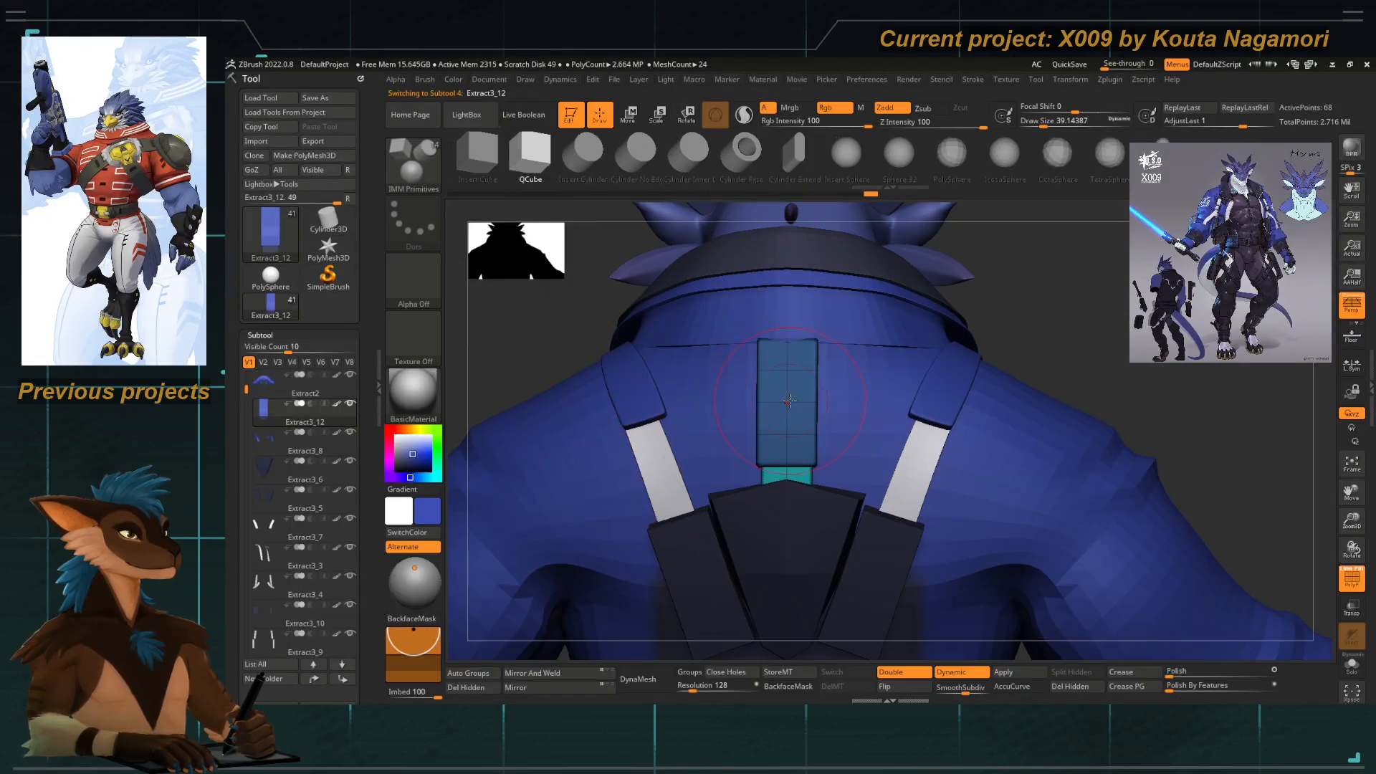
left_click_drag(789, 399, 806, 420)
key("e")
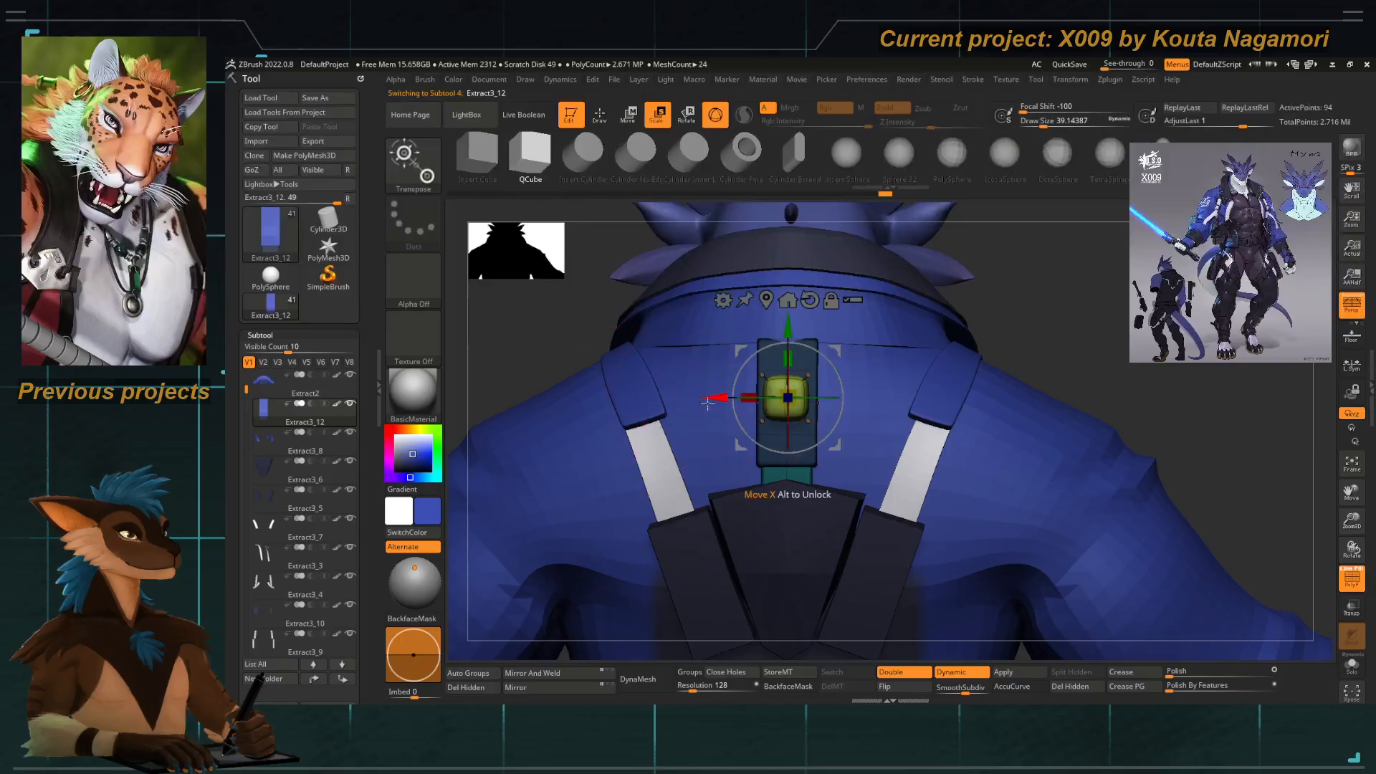
left_click_drag(716, 407, 746, 403)
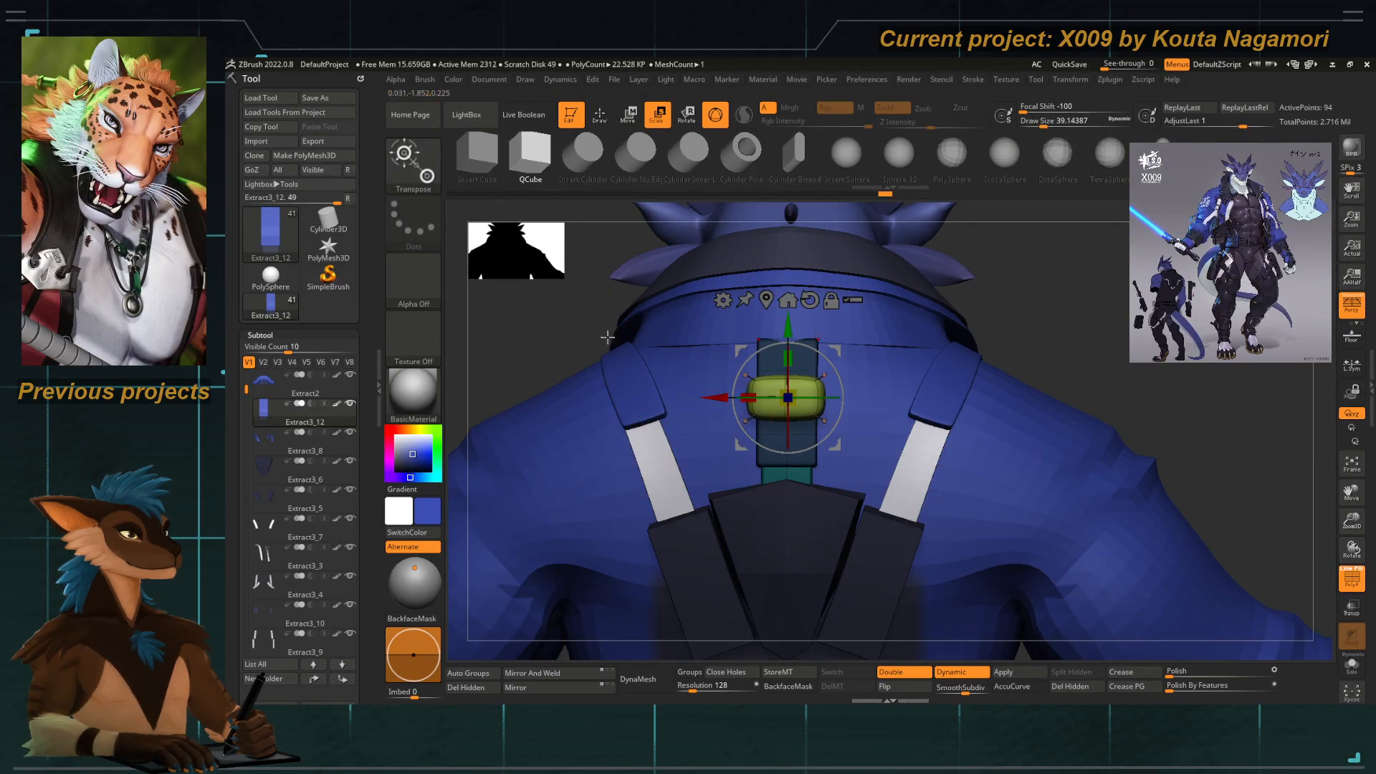
left_click_drag(588, 308, 495, 401, "shift")
left_click_drag(748, 397, 846, 373)
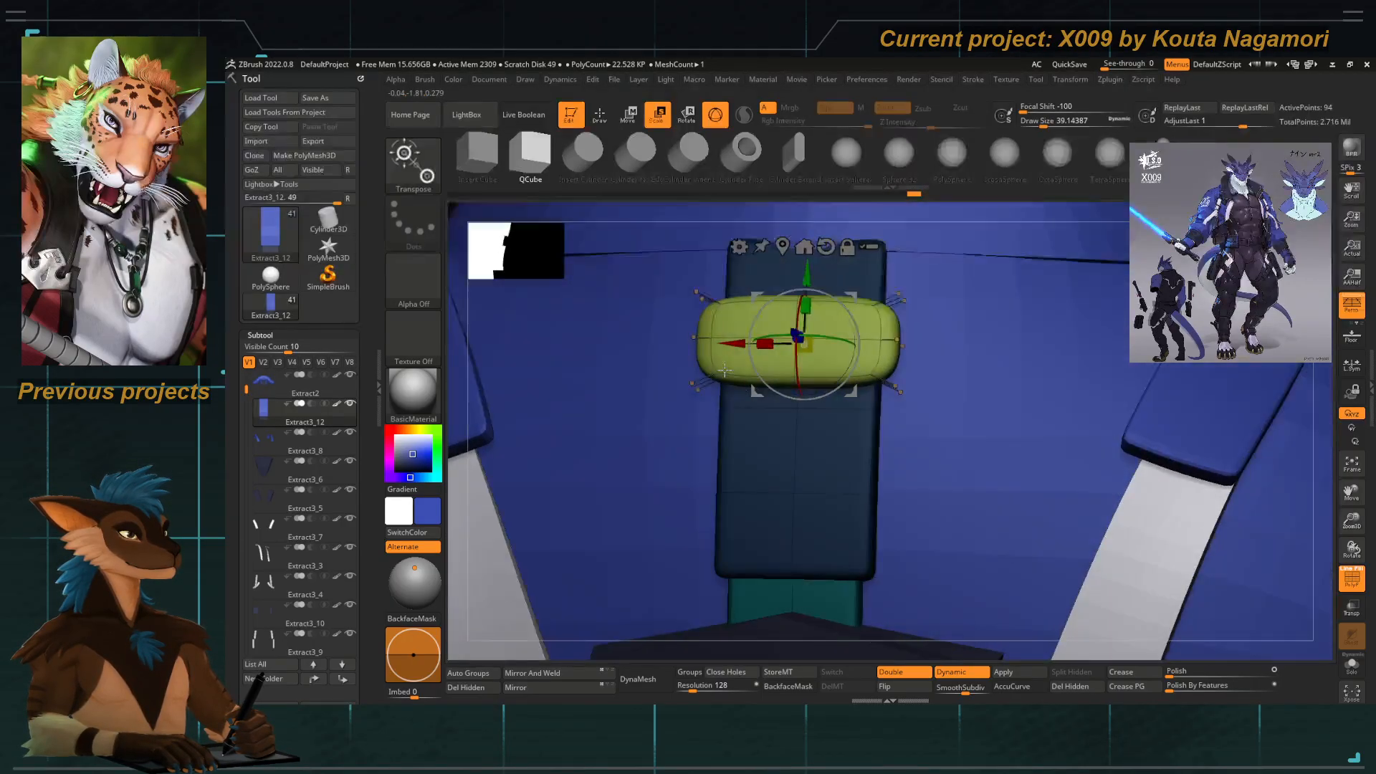
Turn off dynamic subdivision for the centre-back strip and its crossbar block, keeping the polyframe on.
key("q")
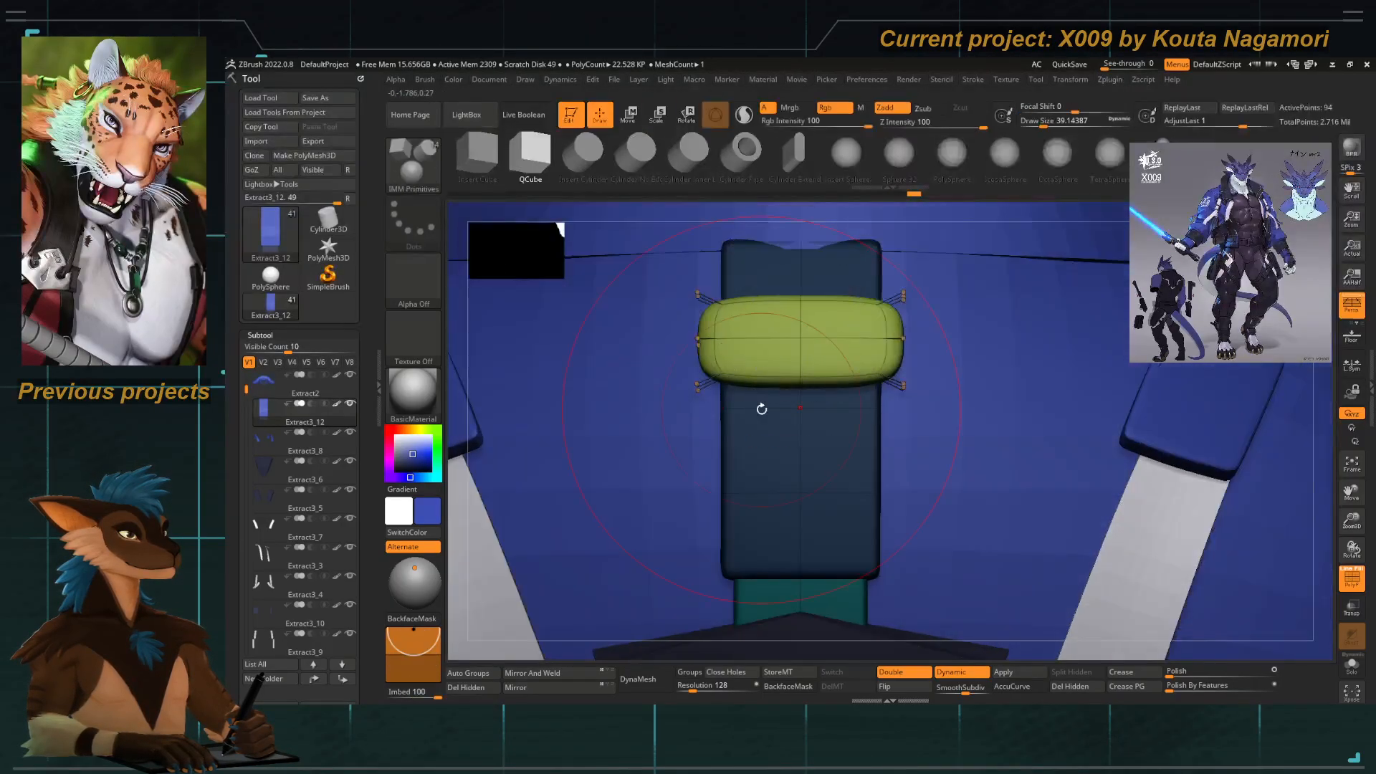
left_click(1347, 584)
key("shift+d")
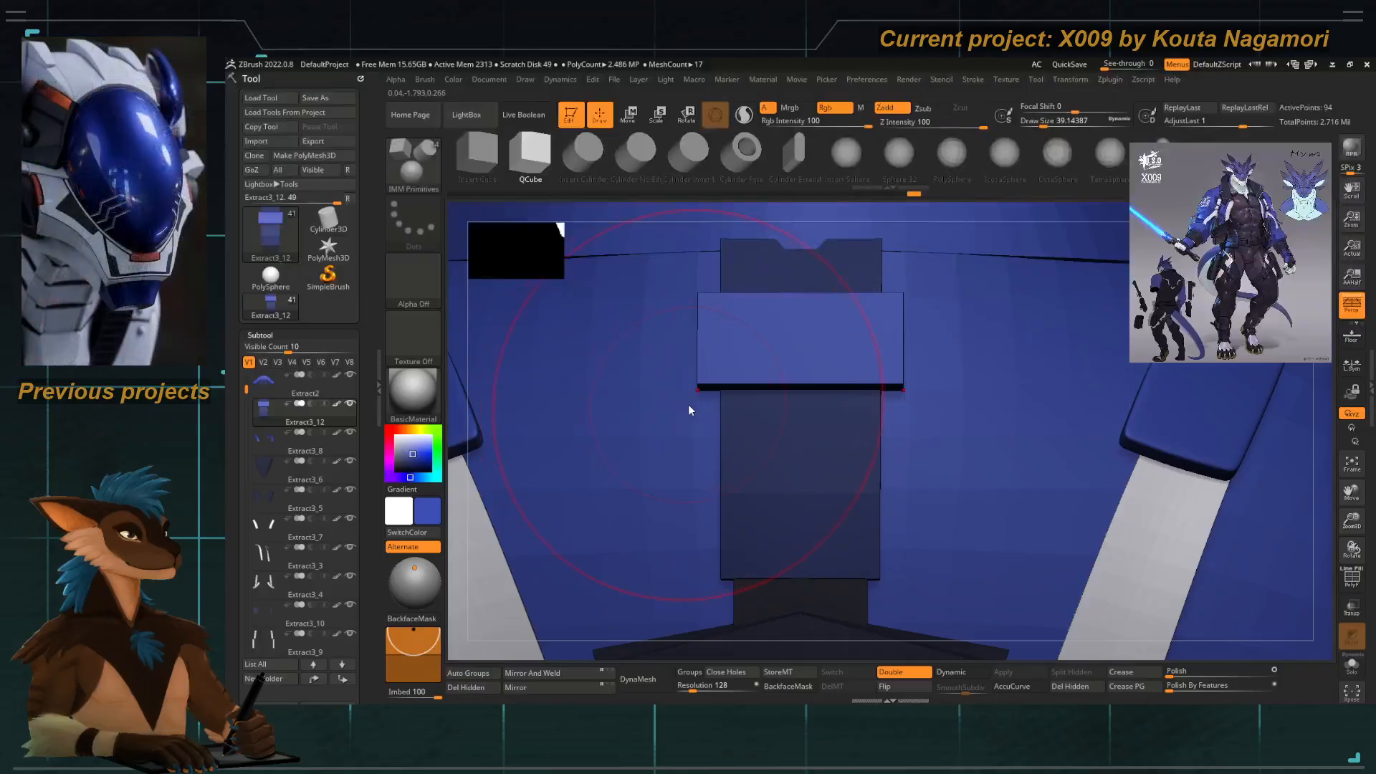
left_click(1357, 579)
right_click_drag(786, 445, 724, 405, "alt")
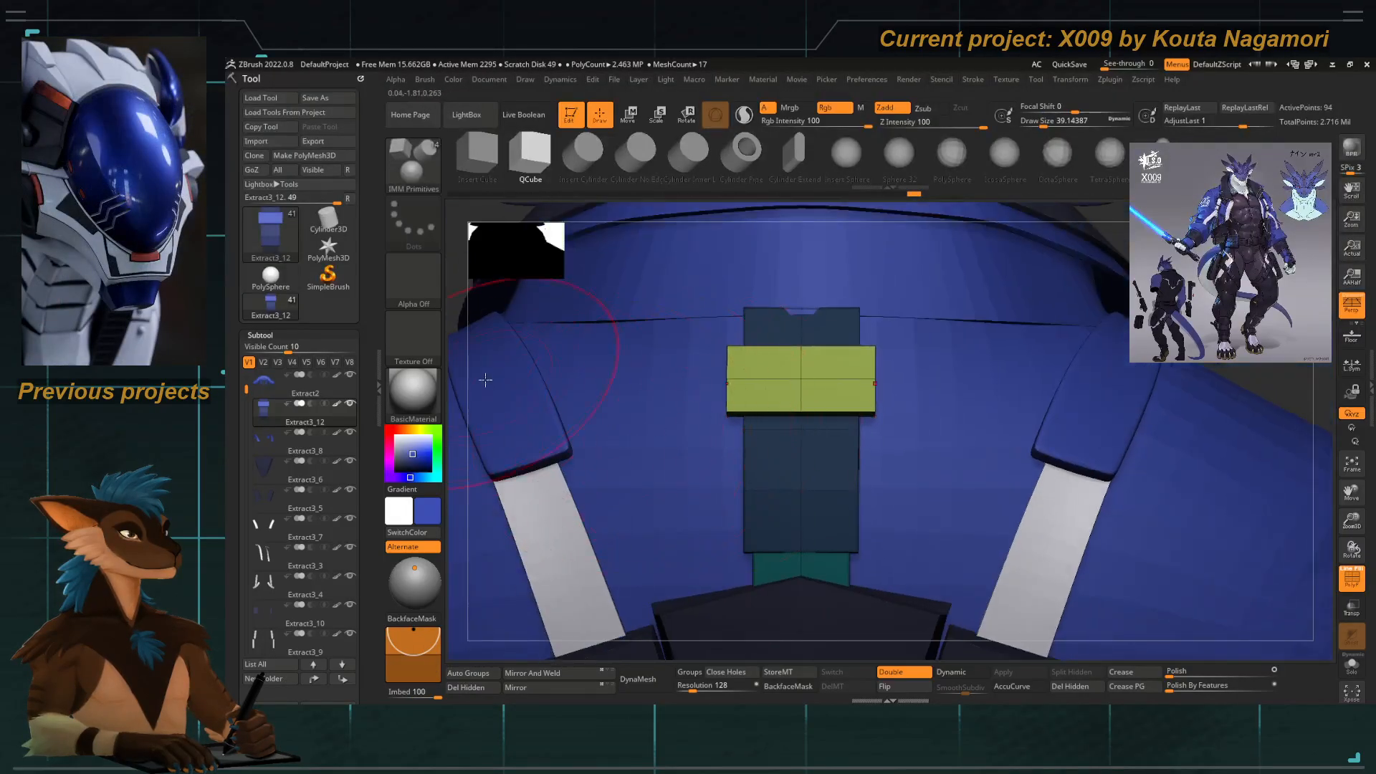
left_click_drag(452, 322, 560, 354)
key("f")
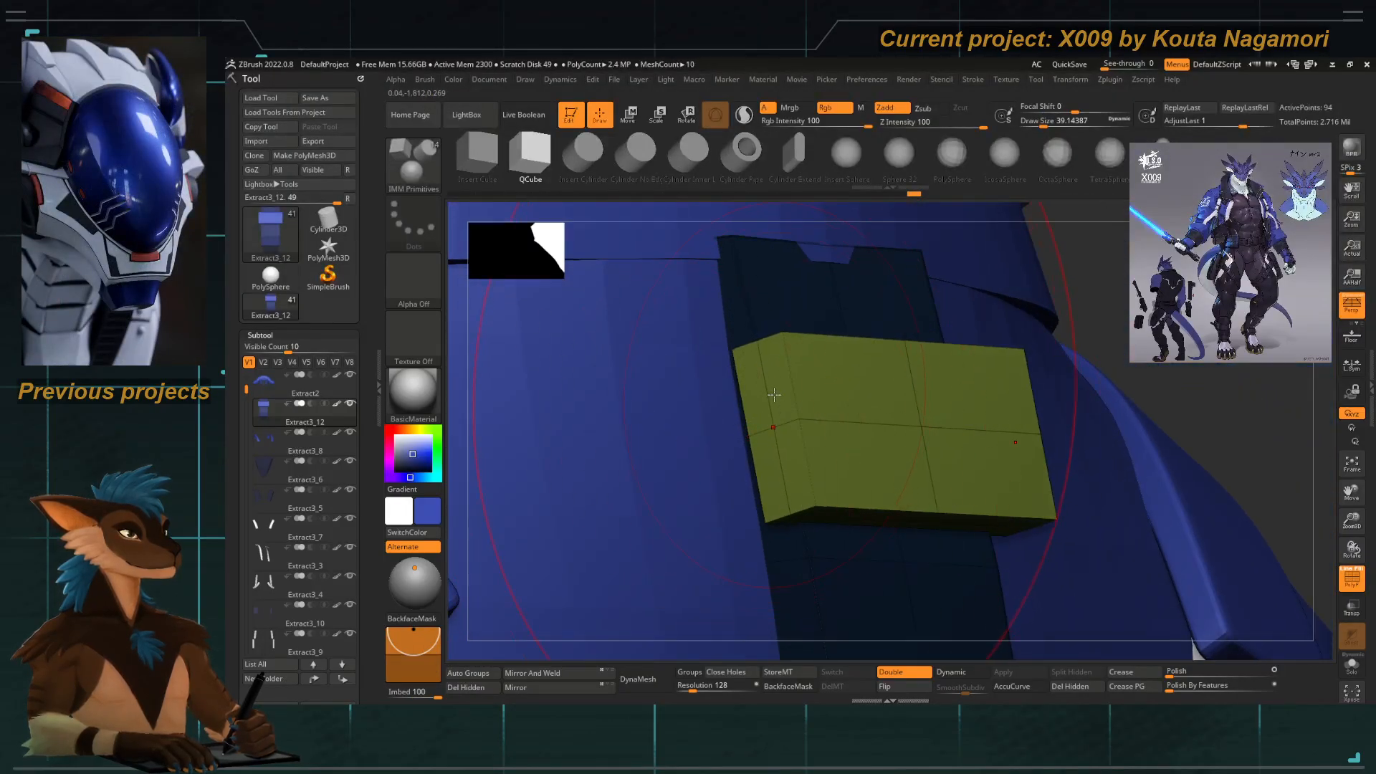
Give the crossbar block's two end faces their own polygroup with ZModeler's PolyGroup action.
key("b")
key("z")
key("m")
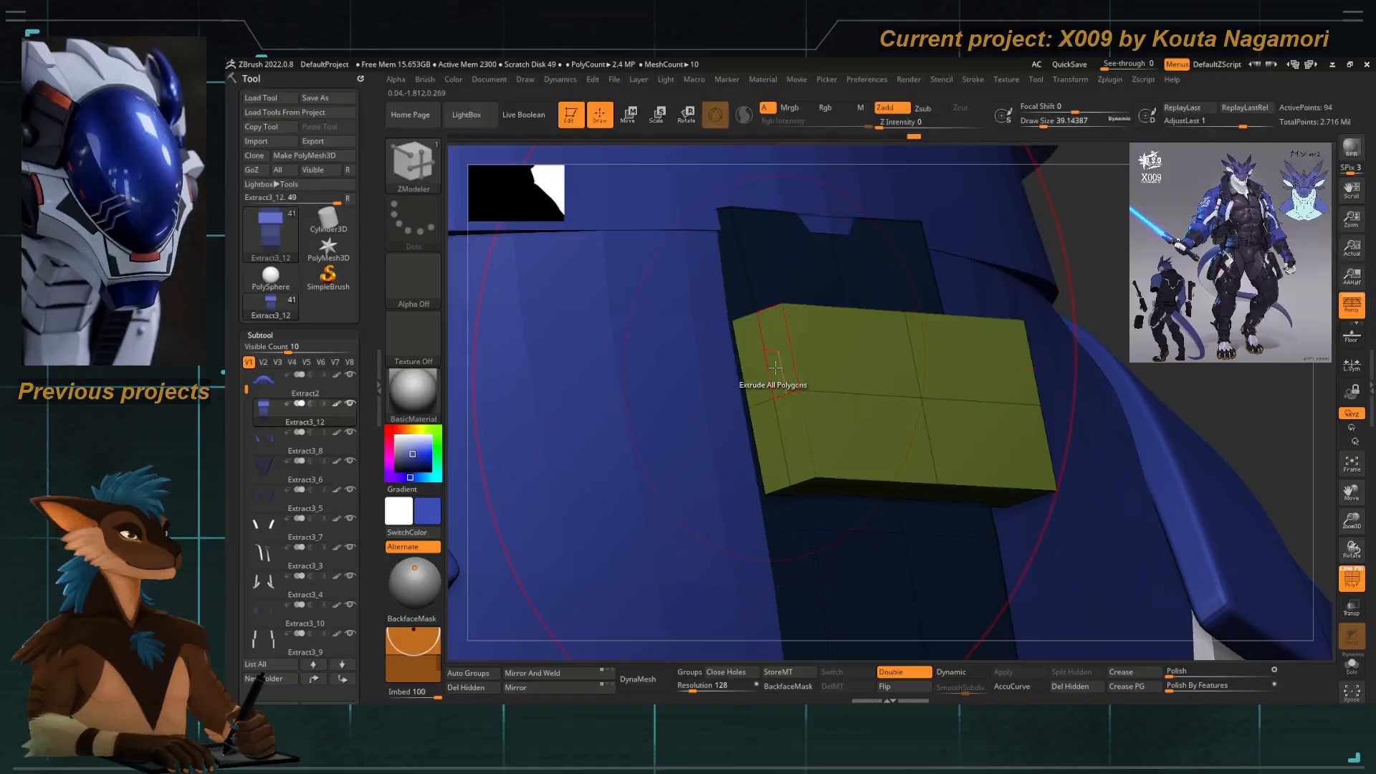
key("space")
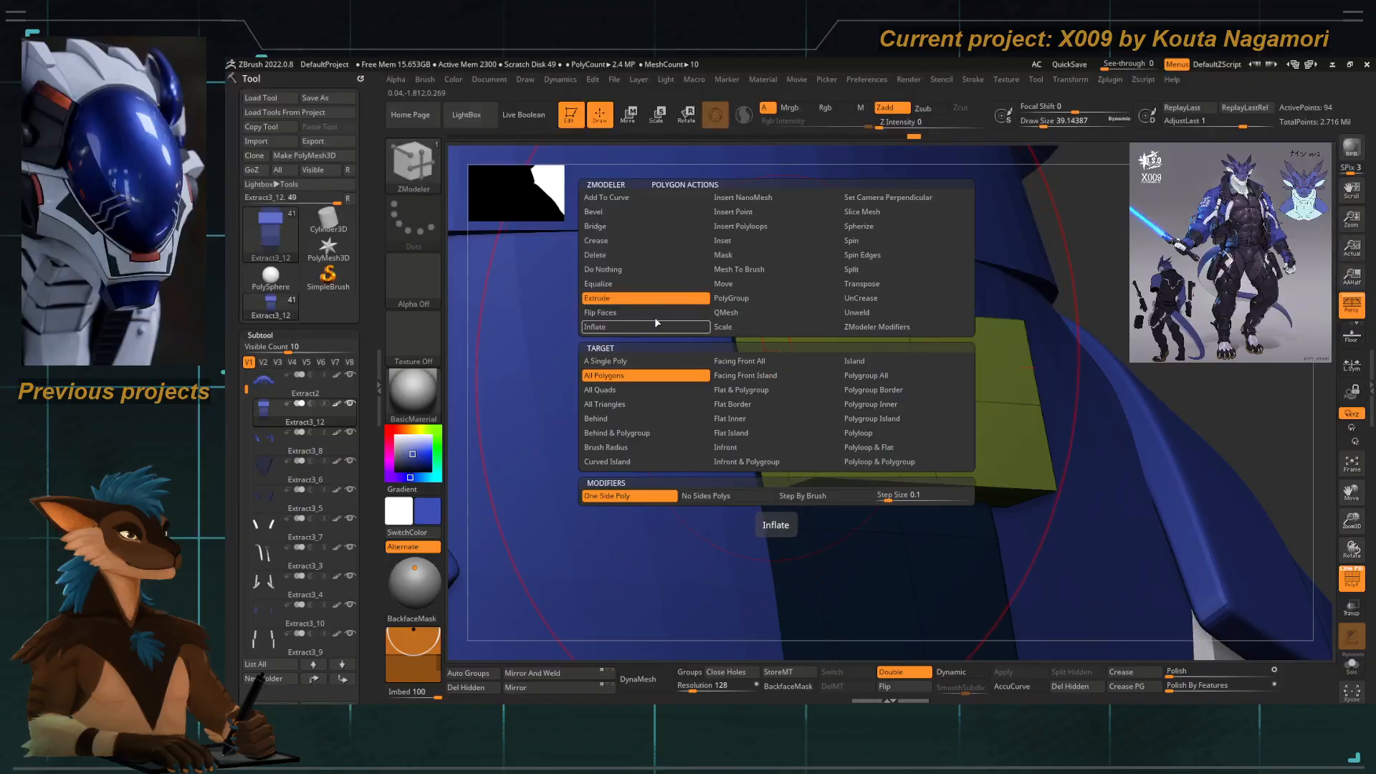
left_click(731, 301)
left_click(643, 376)
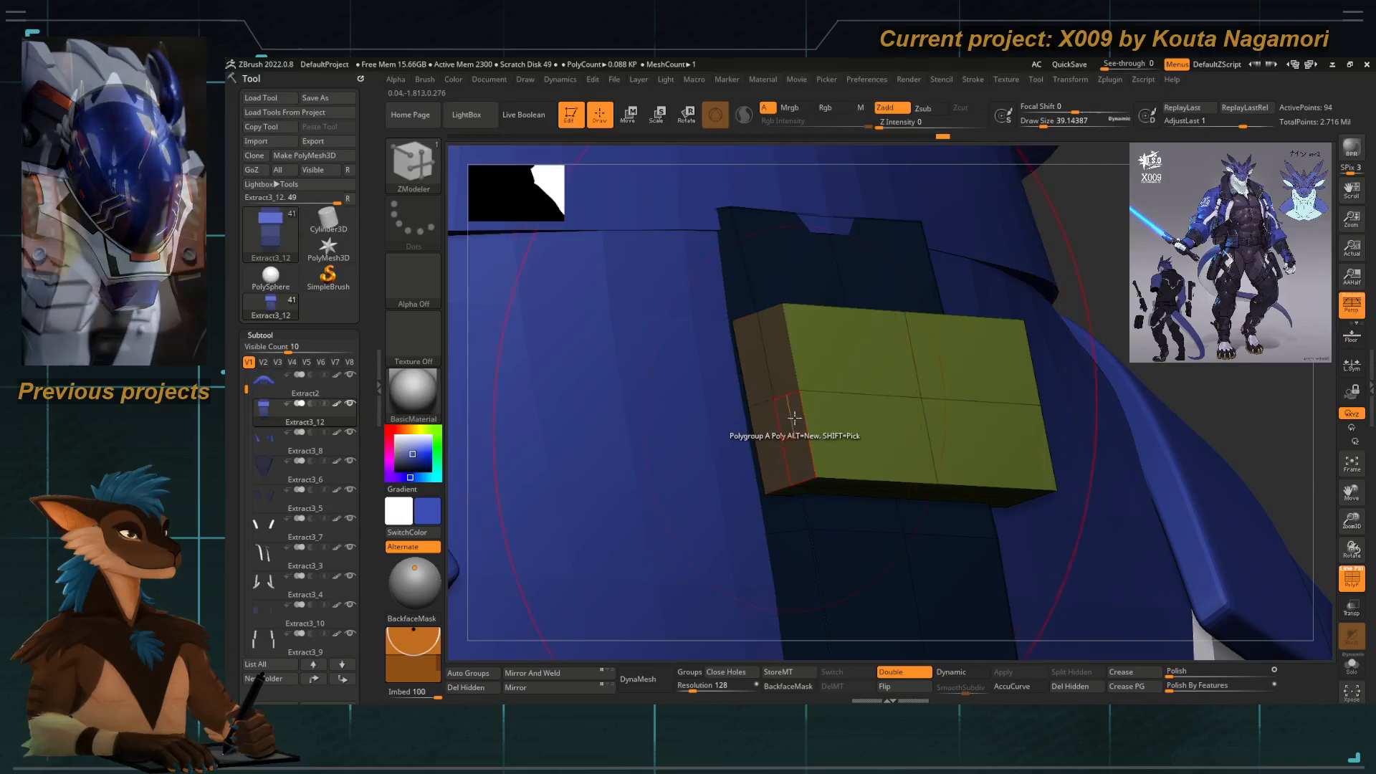
Extrude the crossbar's end faces outward using ZModeler's Extrude with the Polygroup All target.
key("space")
left_click(649, 298)
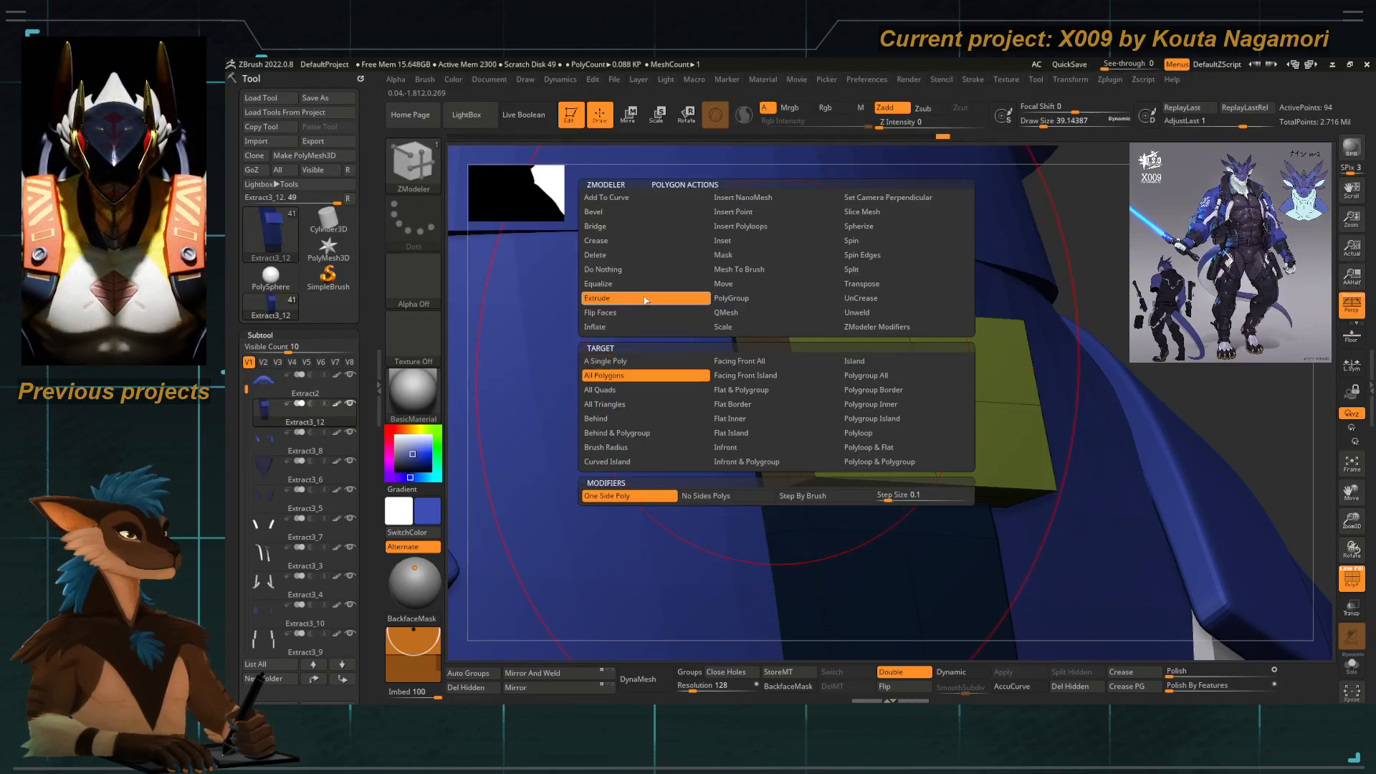
left_click(869, 375)
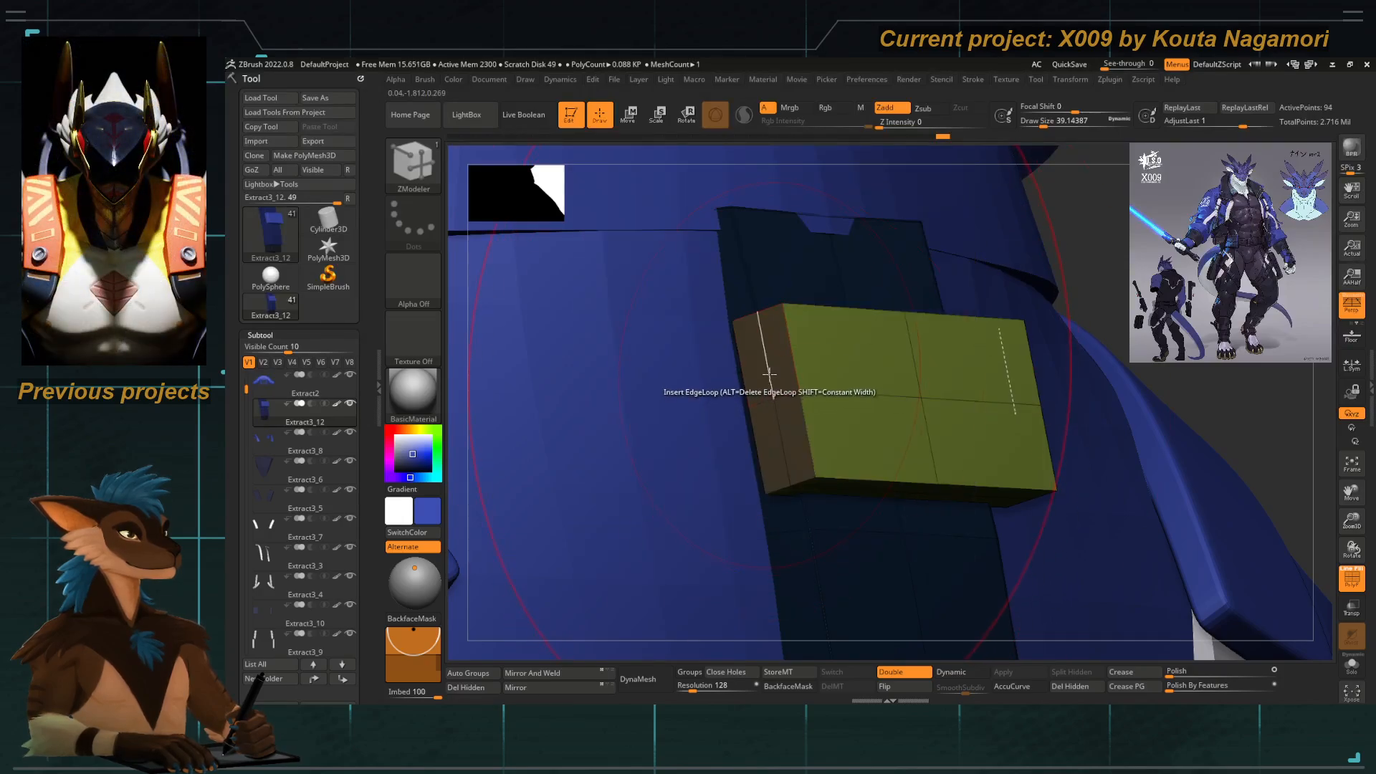
left_click_drag(759, 374, 531, 365)
Try to move the crossbar's extruded ends along Z towards the character's back.
right_click_drag(749, 423, 669, 406)
key("w")
right_click_drag(943, 293, 1056, 322)
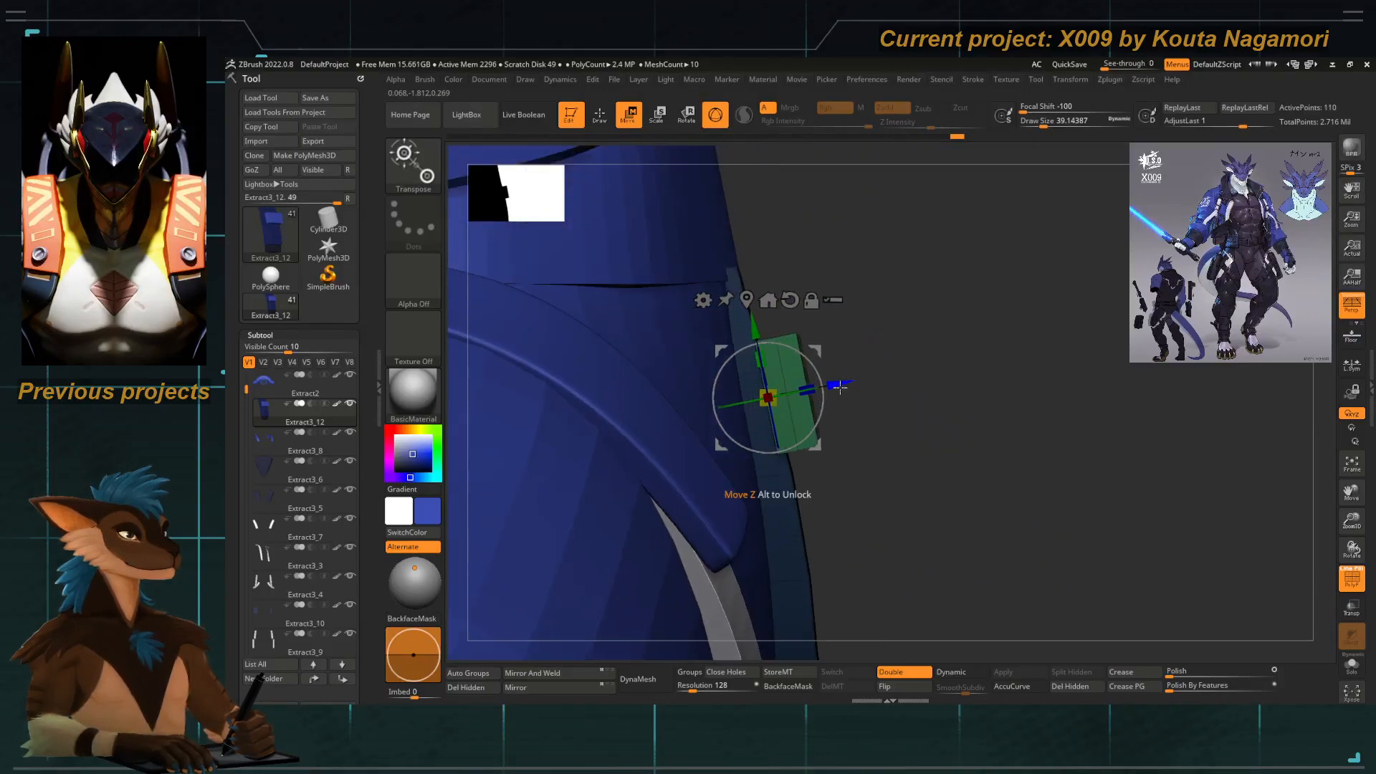
mouse_move(837, 388)
left_mouse_down()
mouse_move(804, 388)
mouse_move(816, 389)
left_mouse_up()
key("q")
right_click_drag(848, 430, 770, 424)
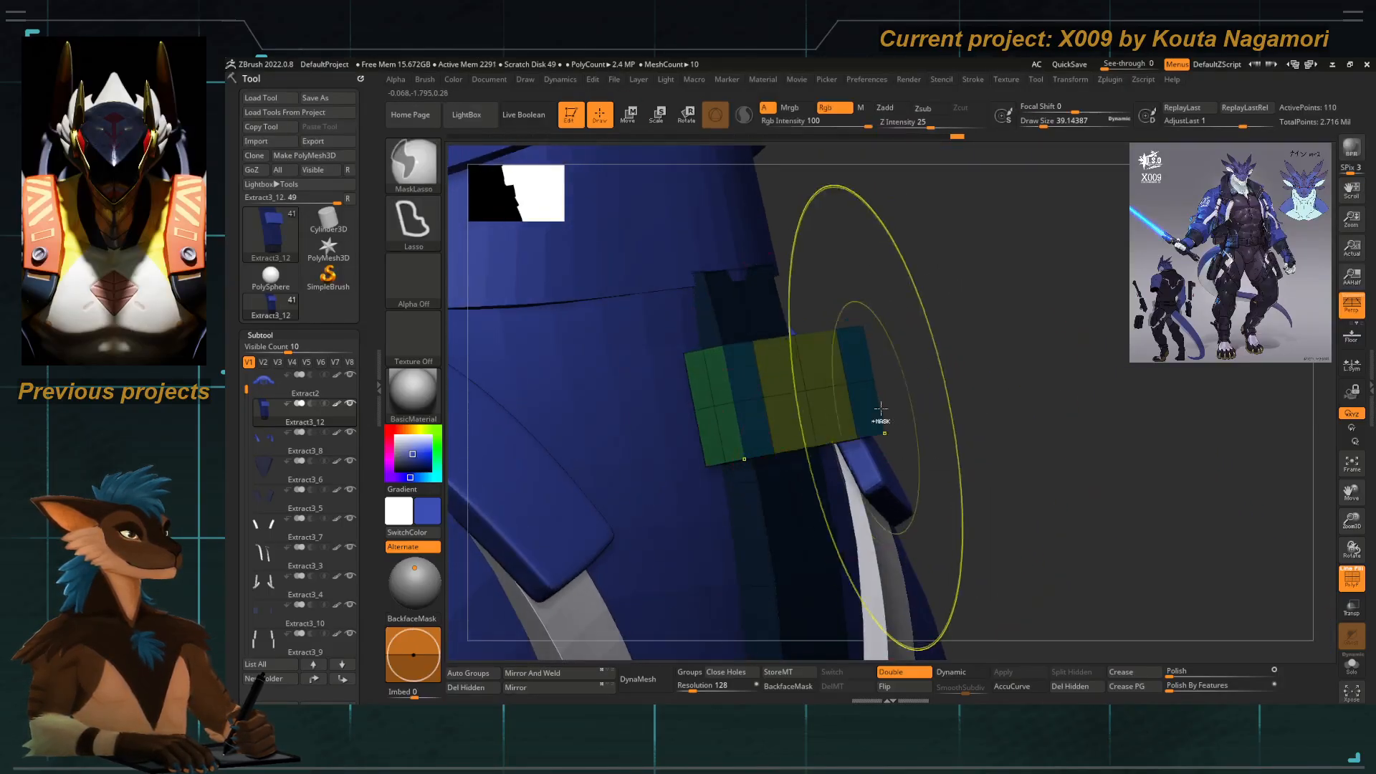
Reset the mask and mask everything on the centre-back strip except the crossbar's extruded ends.
left_click_drag(880, 421, 906, 351, "ctrl")
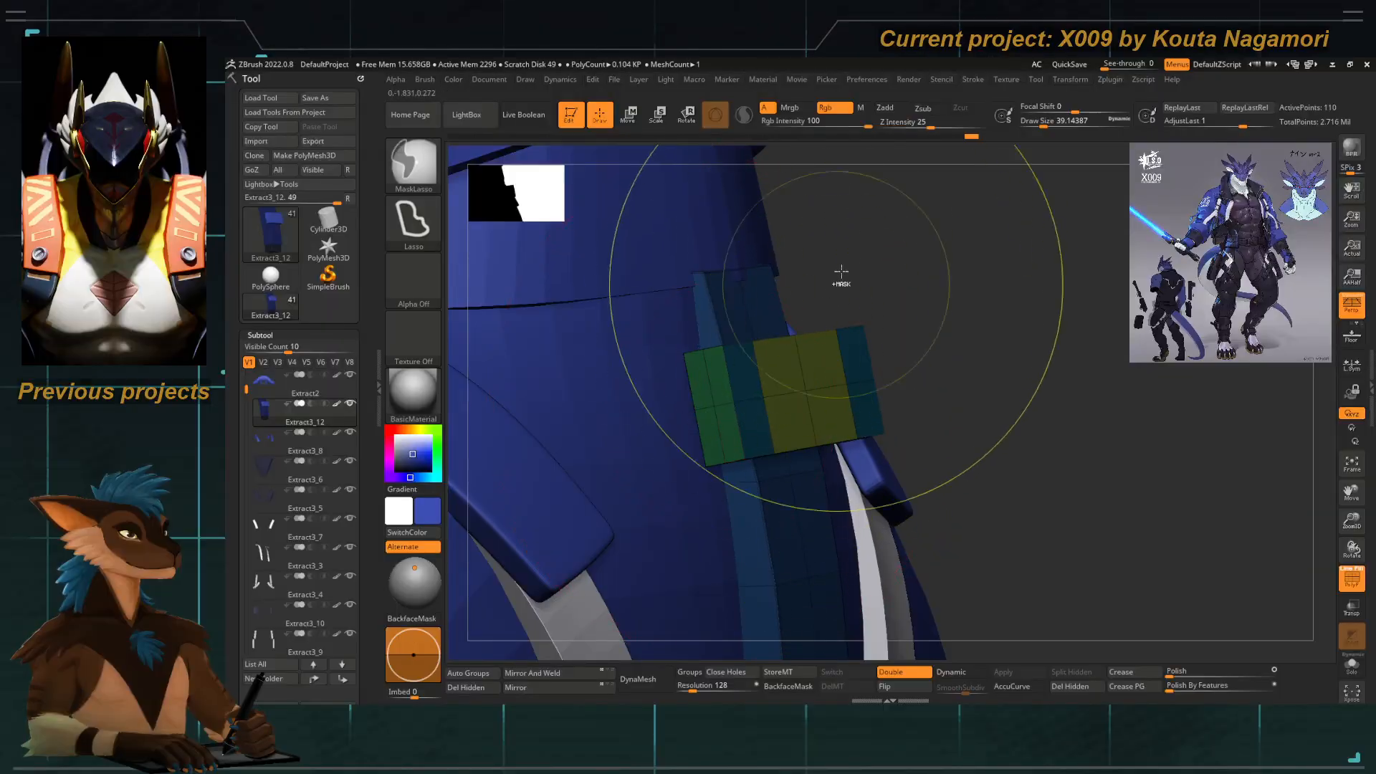
left_click_drag(841, 276, 874, 337, "ctrl")
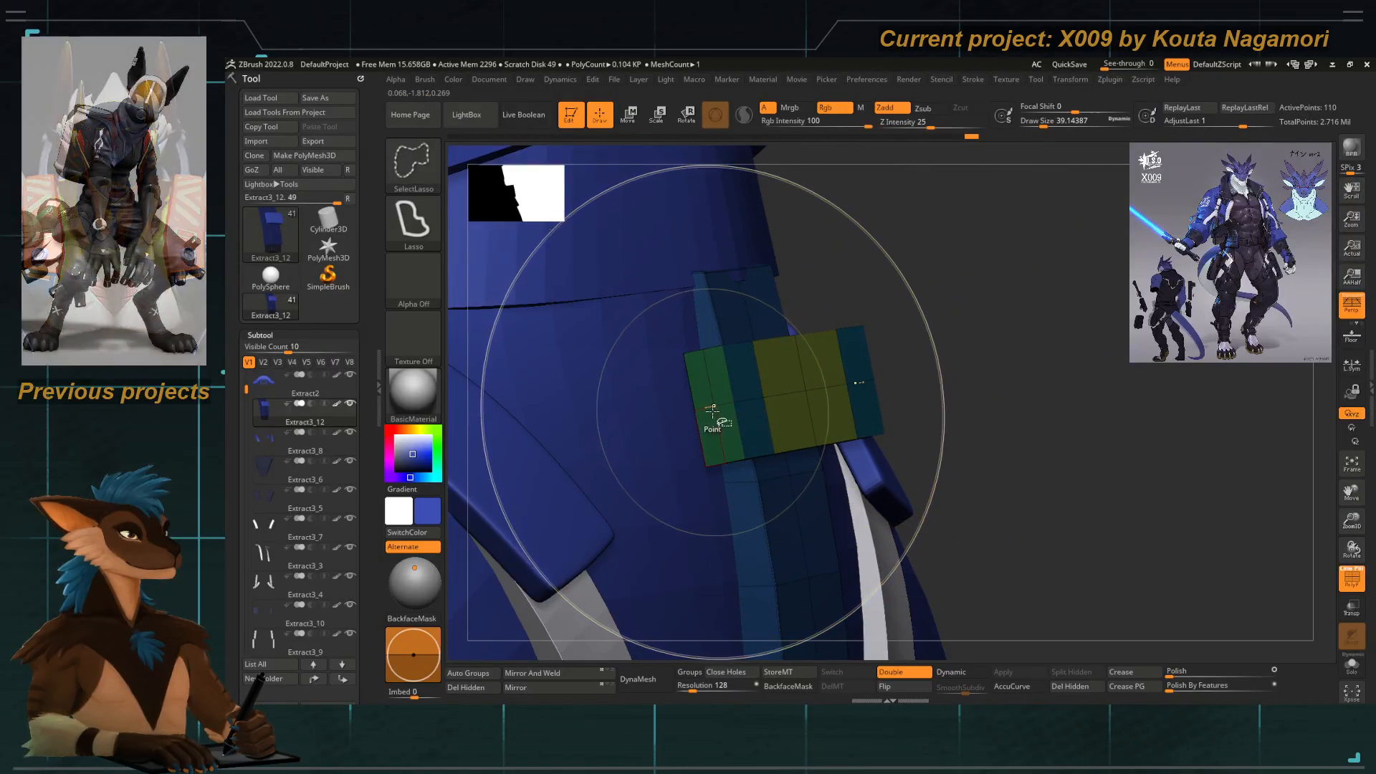
left_click(712, 411, "ctrl+shift")
mouse_move(940, 283)
left_mouse_down("ctrl")
mouse_move(490, 433)
mouse_move(1075, 444)
left_mouse_up("ctrl")
left_click(898, 333, "ctrl+shift")
left_click(621, 258, "ctrl")
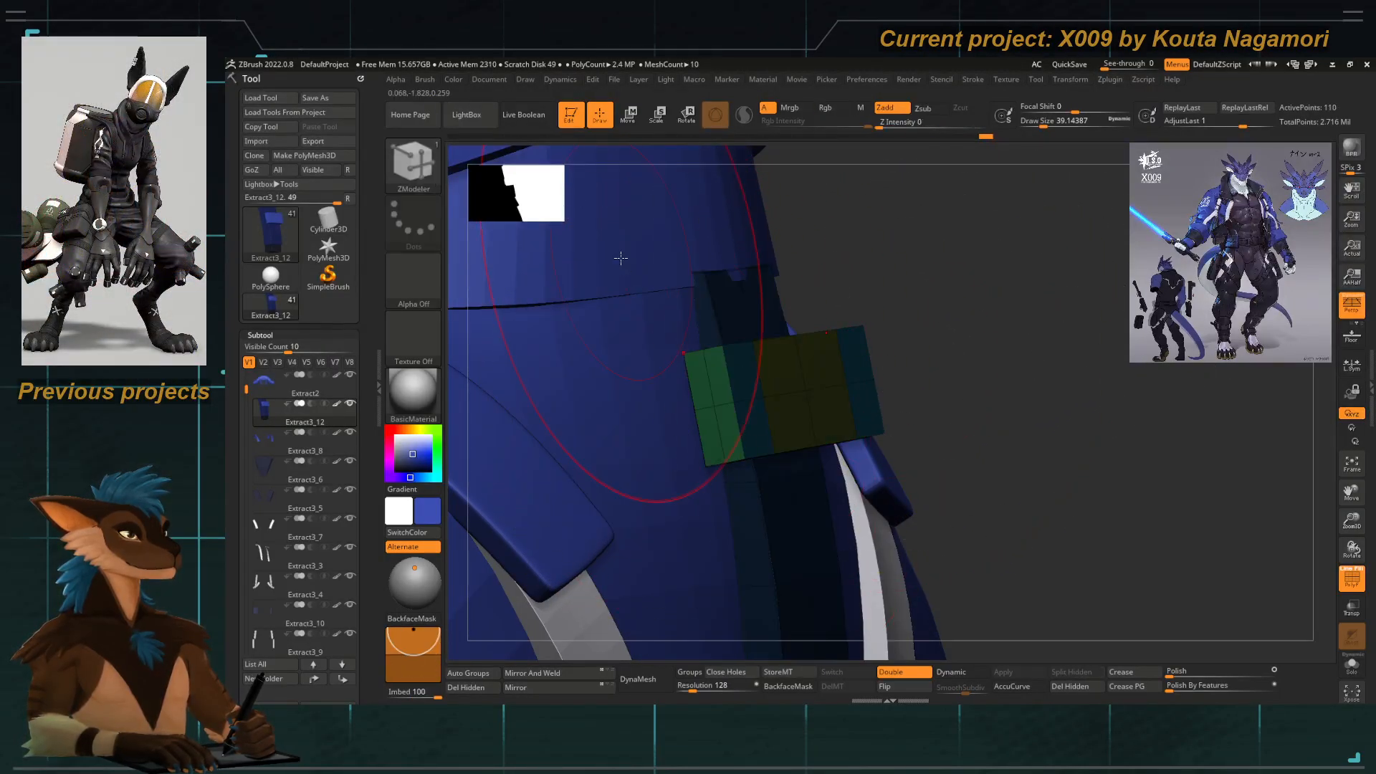
Move the crossbar's unmasked ends along Z in towards the jacket's back and clear the mask.
key("w")
left_click_drag(869, 276, 939, 280)
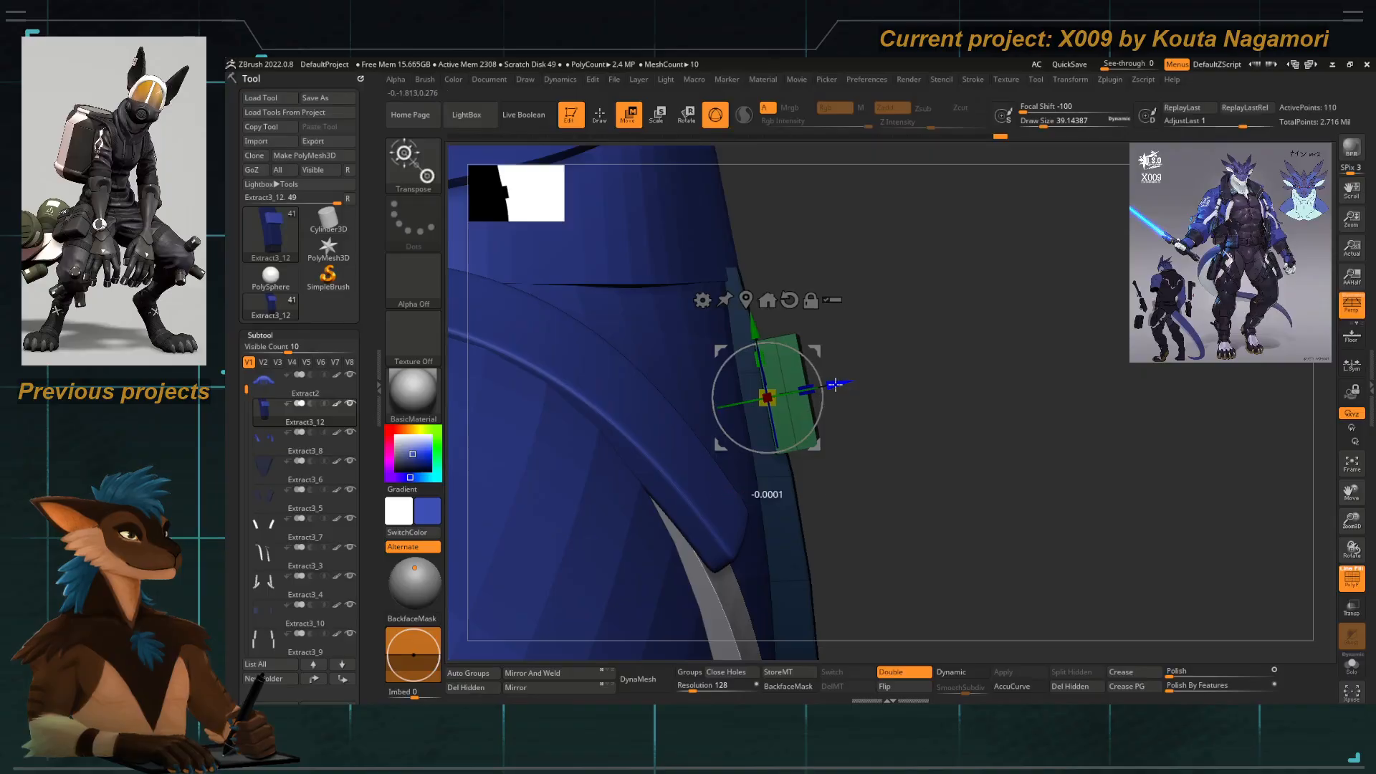
left_click_drag(835, 385, 778, 397)
left_click_drag(860, 415, 895, 451, "ctrl")
mouse_move(896, 444)
right_mouse_down()
mouse_move(730, 437)
mouse_move(751, 369)
right_mouse_up()
Turn the polyframe off, isolate the crossbar, fill it with RGB 62, 64, 86 and show the whole centre-back strip again.
key("s")
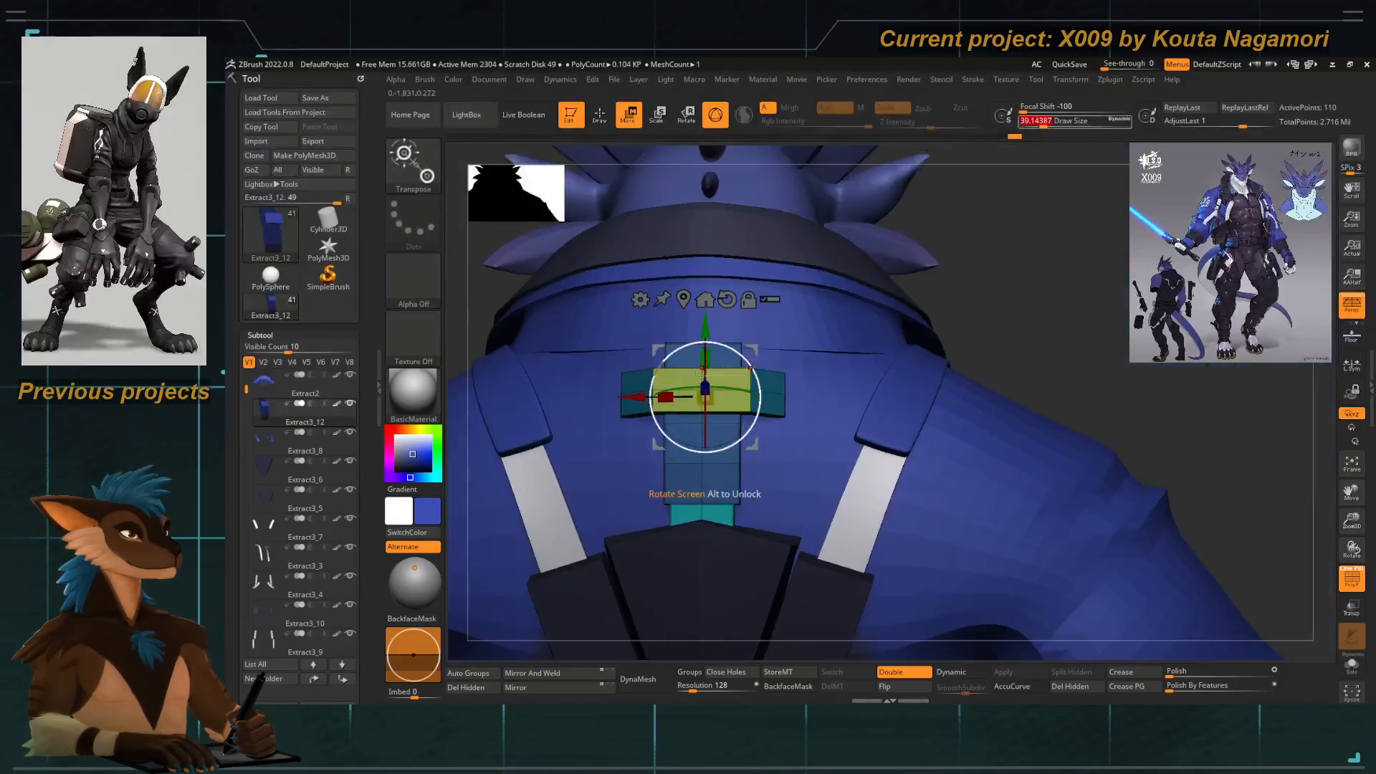
left_click(1347, 576)
right_click_drag(606, 459, 726, 392, "ctrl")
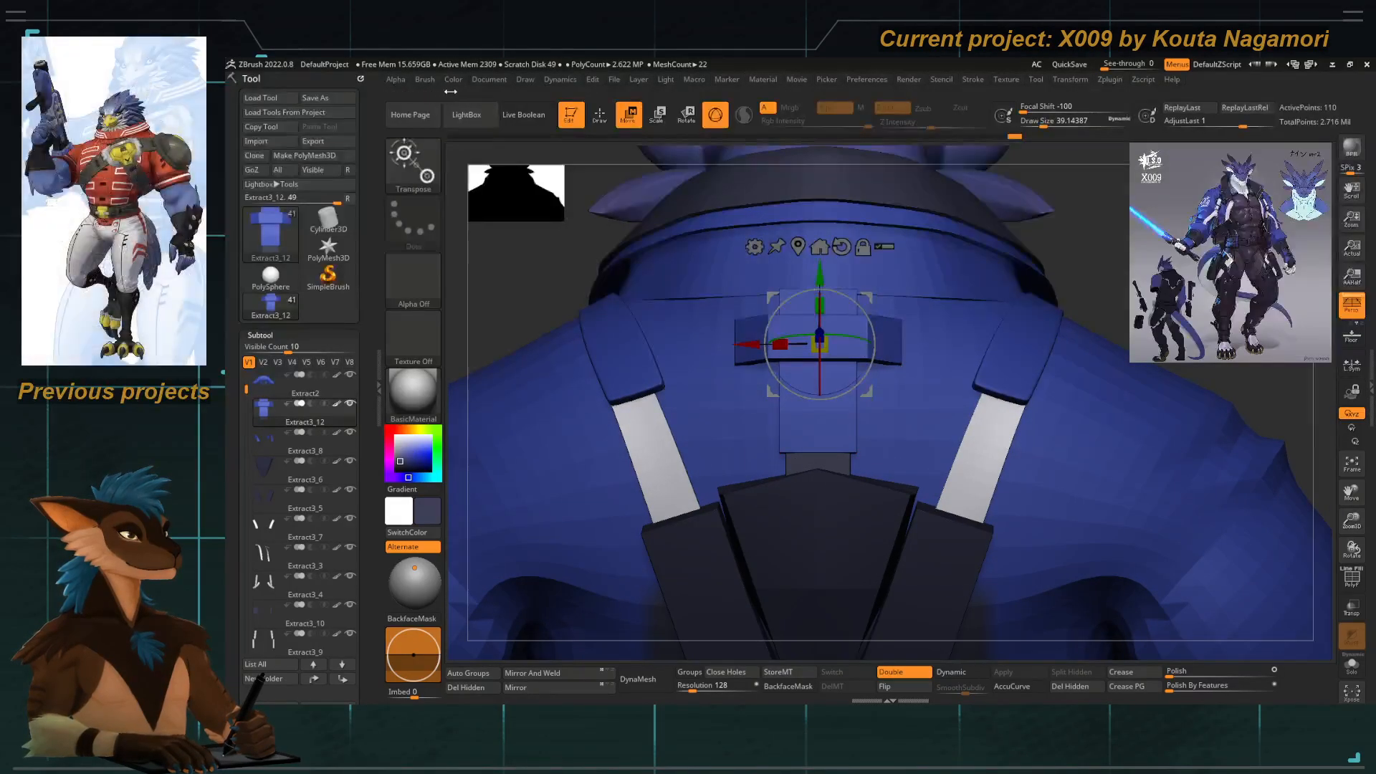
left_click(747, 327)
key("b")
key("z")
key("m")
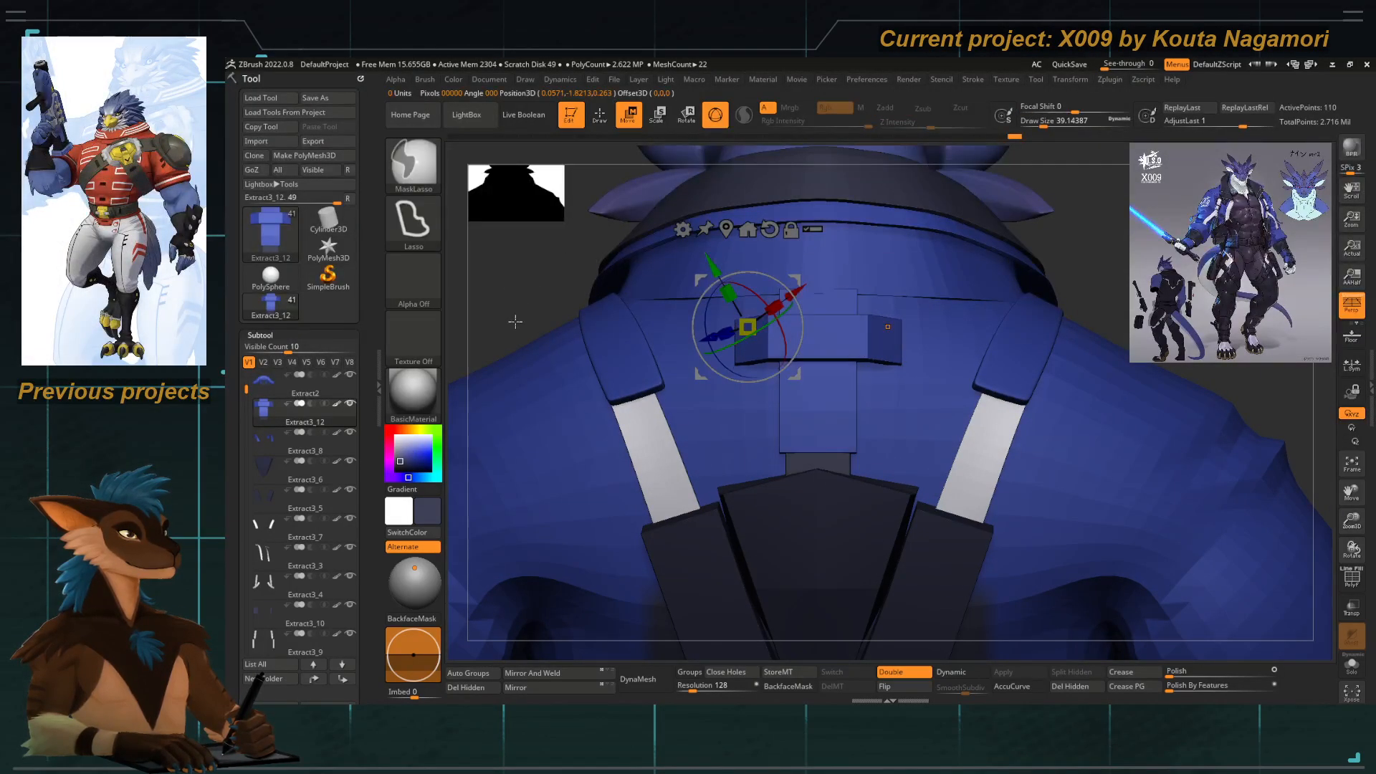
key("q")
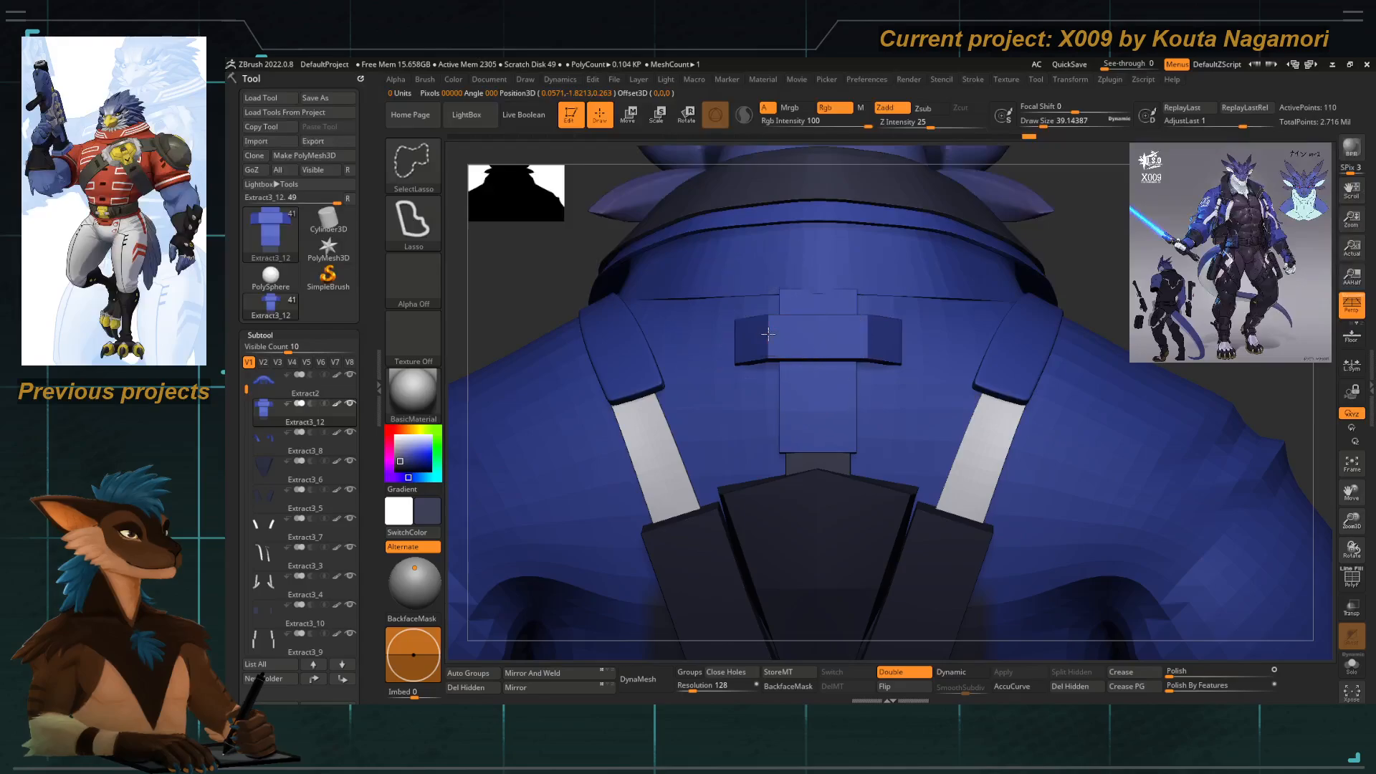
left_click(770, 341, "ctrl+shift")
left_click(453, 80)
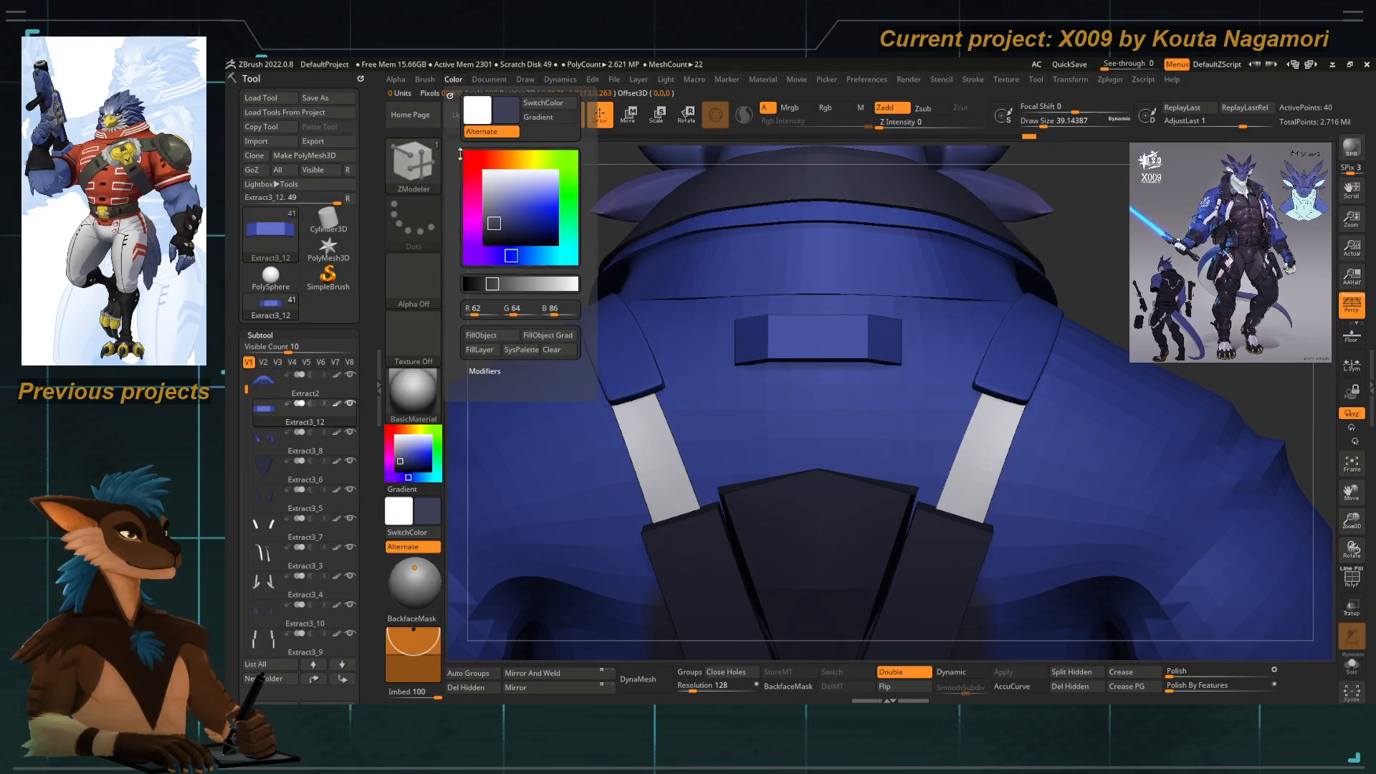
left_click(480, 334)
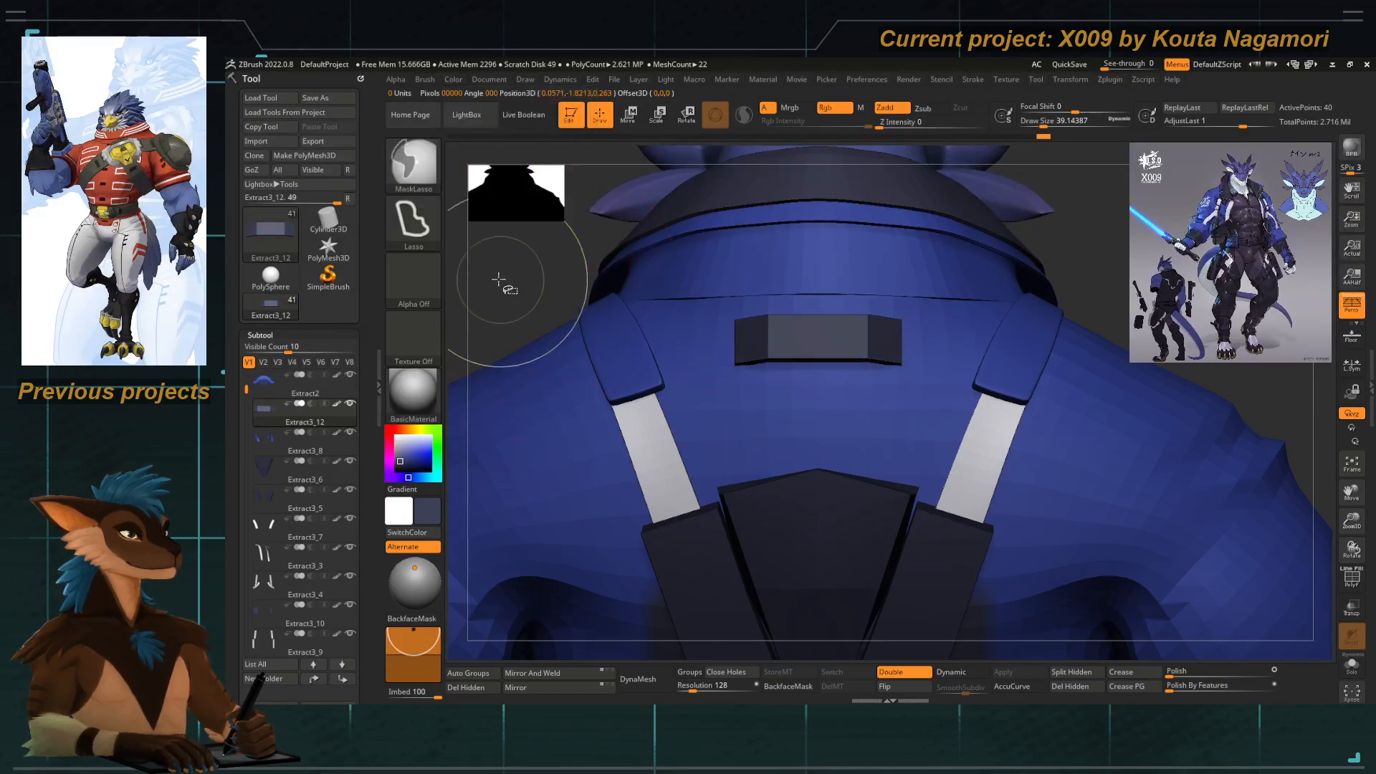
left_click(499, 280, "ctrl+shift")
Isolate the dark crossbar of the centre-back strip by its polygroups.
mouse_move(596, 331)
right_mouse_down("ctrl")
mouse_move(528, 270)
mouse_move(611, 393)
mouse_move(635, 383)
right_mouse_up("ctrl")
right_click_drag(634, 383, 654, 434, "ctrl")
key("w")
right_click_drag(855, 384, 820, 442)
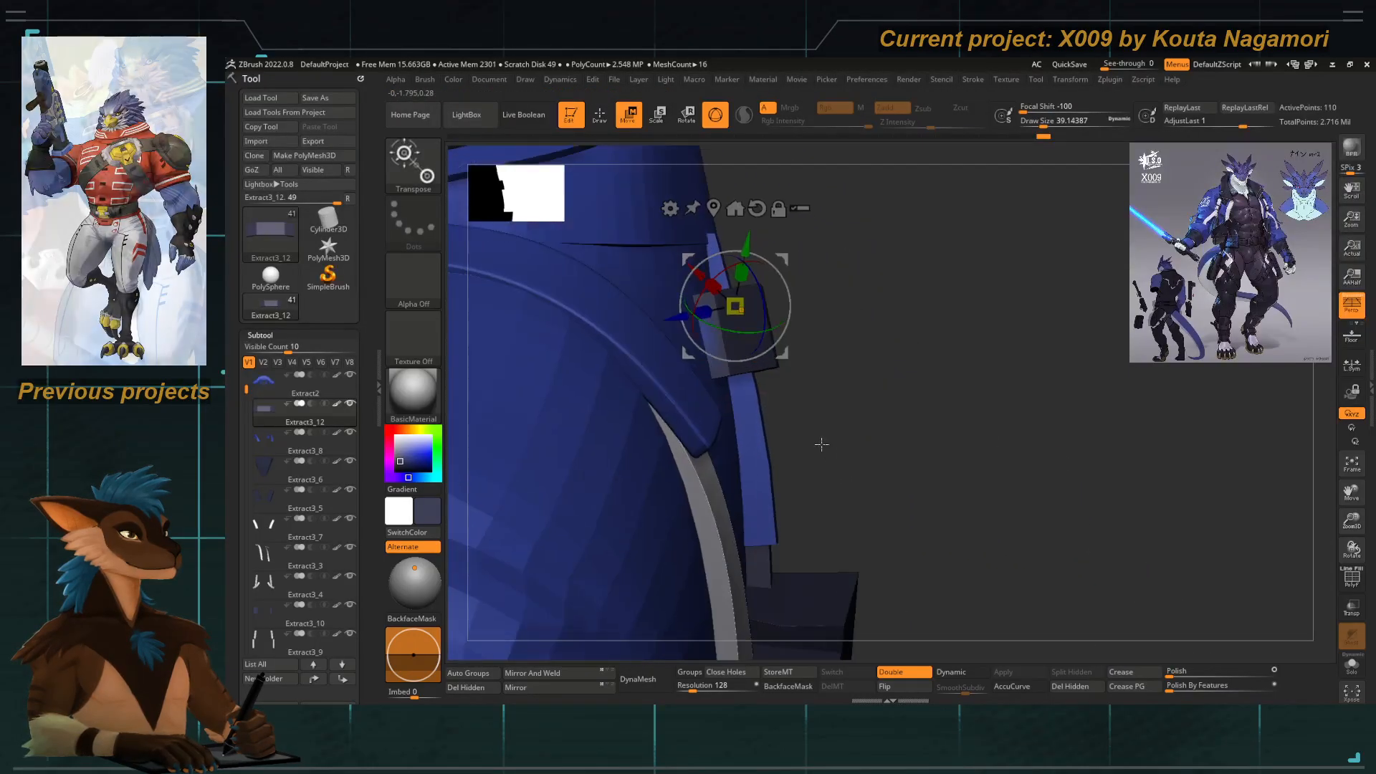
key("q")
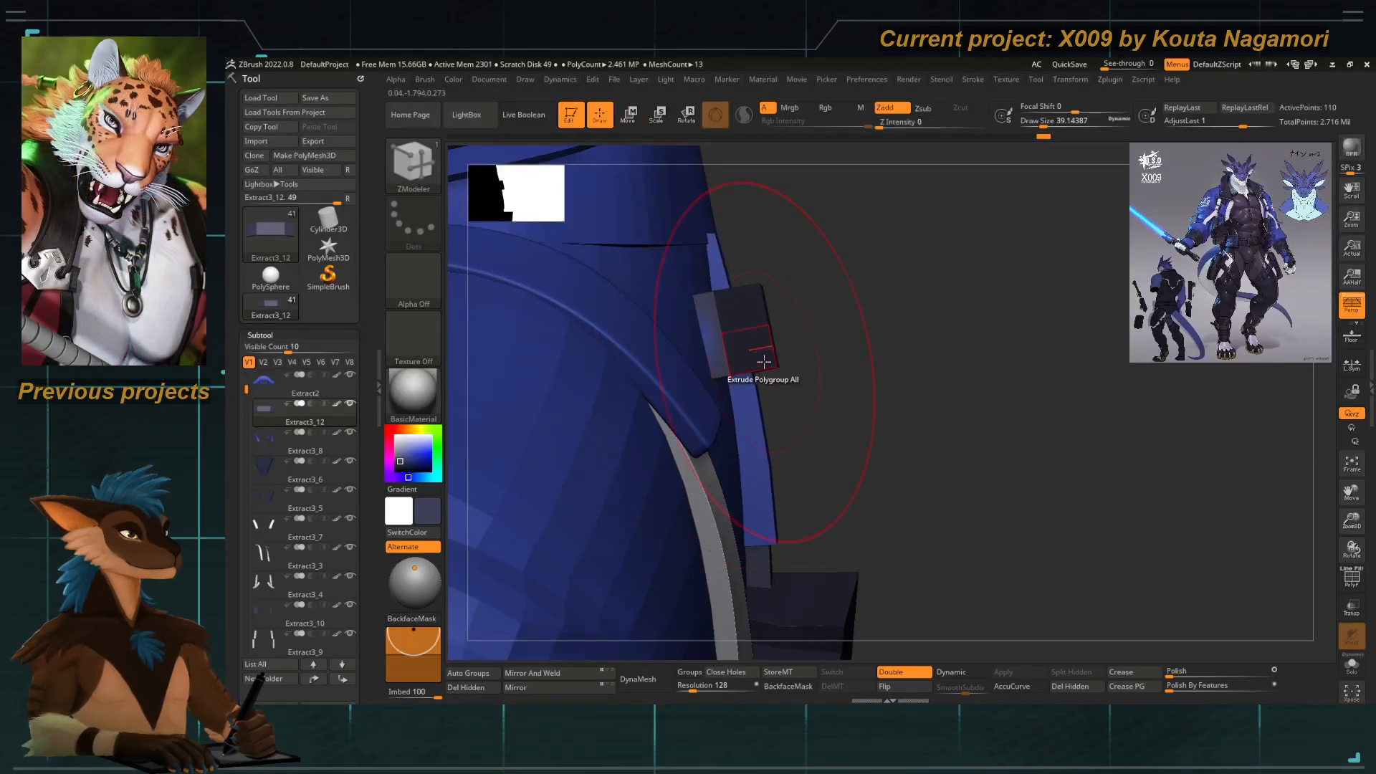
key("ctrl+shift")
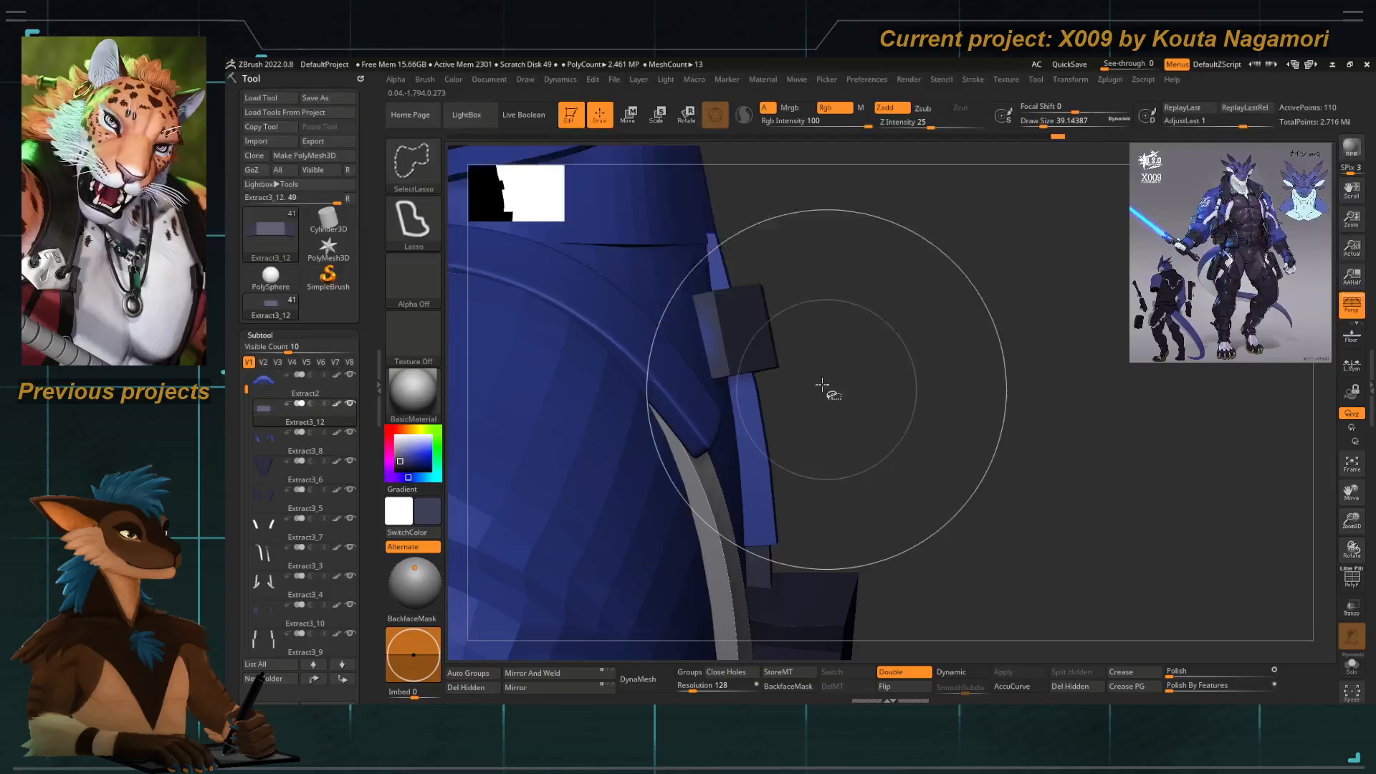
left_click(719, 341, "ctrl+shift")
left_click(831, 328, "ctrl+shift")
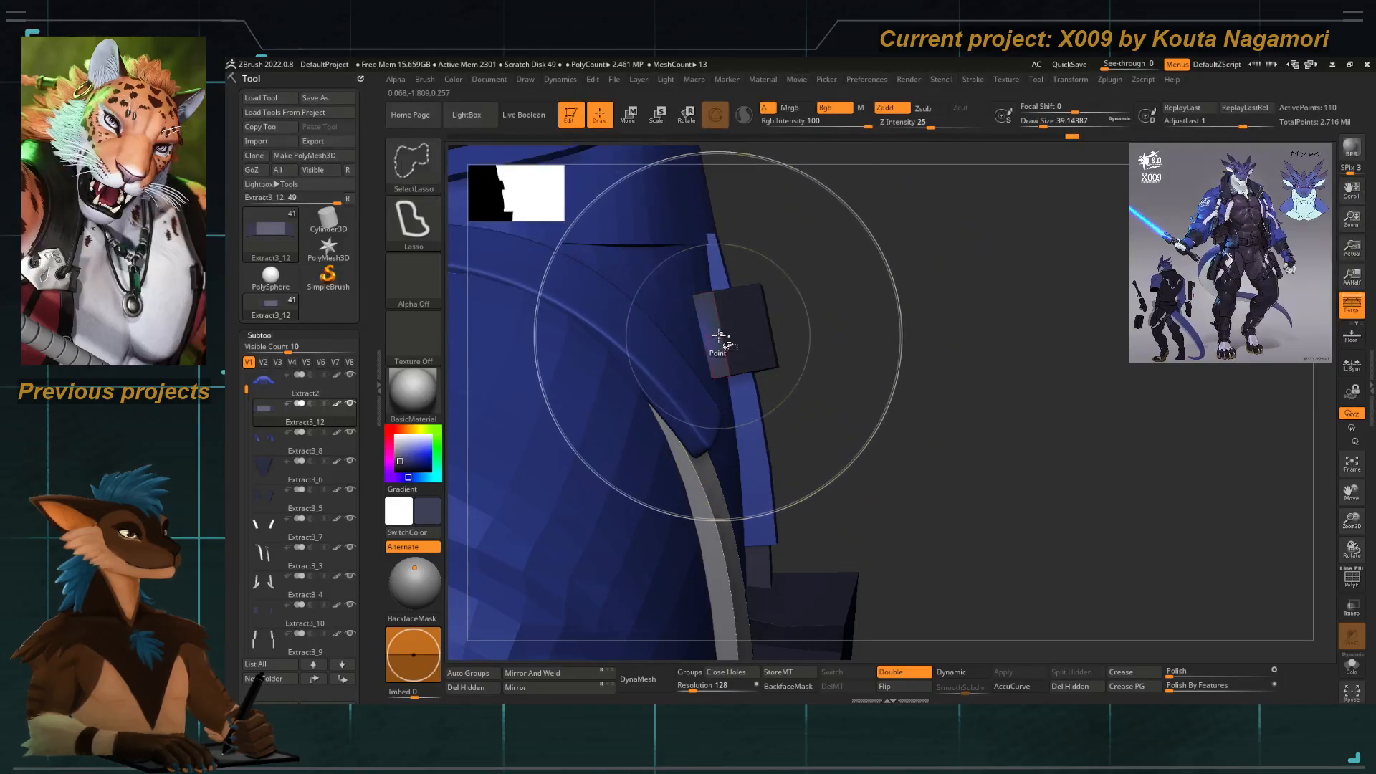
Try to scale the crossbar along Y from a pivot set on its lower edge.
key("b")
key("z")
key("m")
key("w")
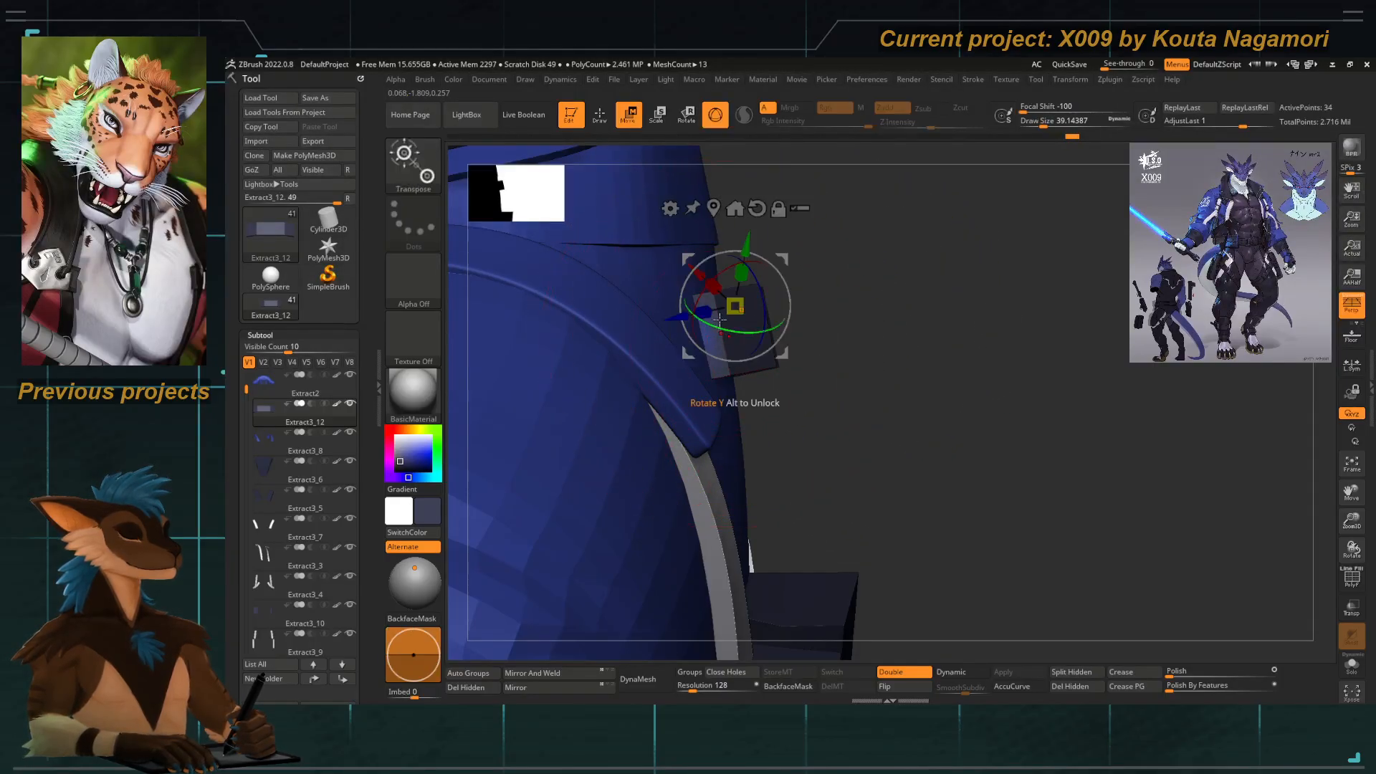
right_click_drag(723, 332, 753, 371, "ctrl")
left_click_drag(738, 410, 698, 264)
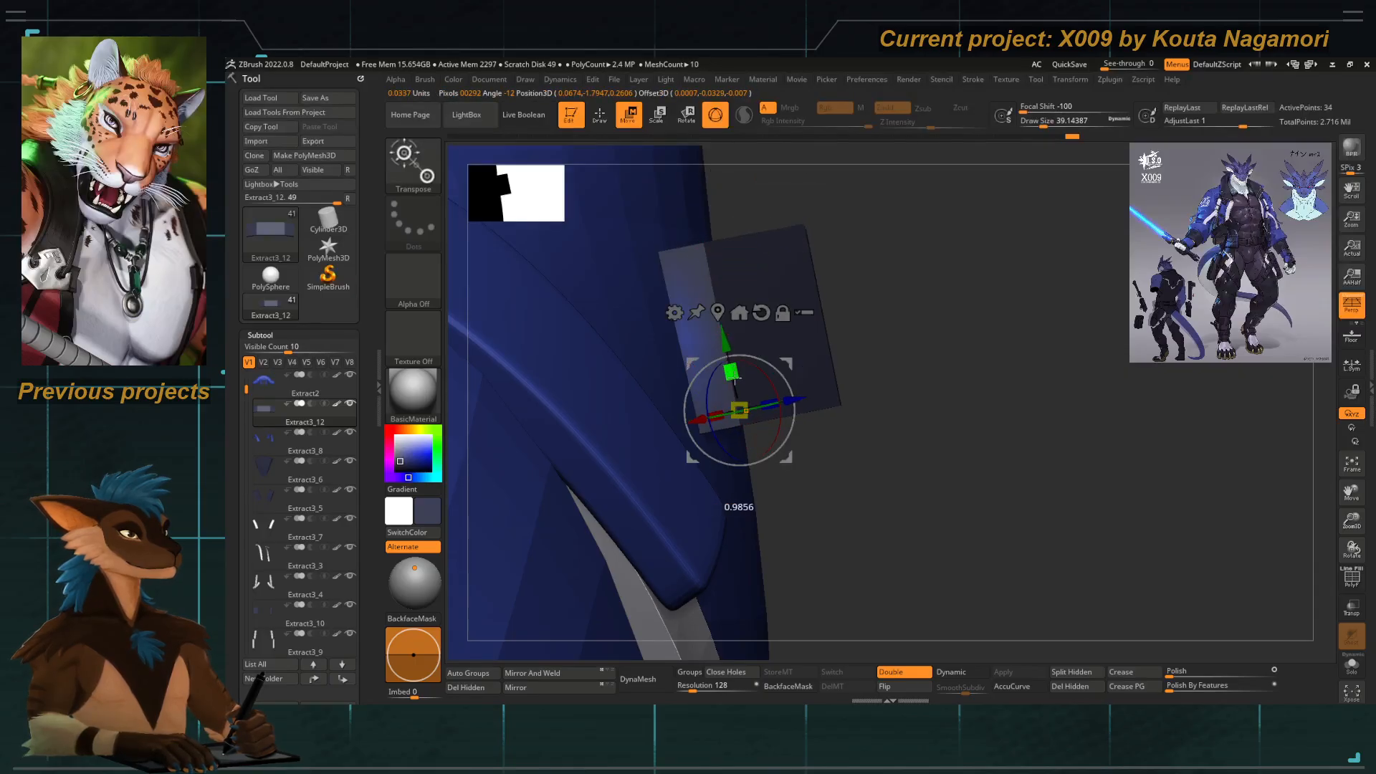
left_click_drag(734, 378, 738, 395)
left_click(891, 440, "ctrl+shift")
right_click_drag(887, 433, 838, 402, "ctrl")
key("q")
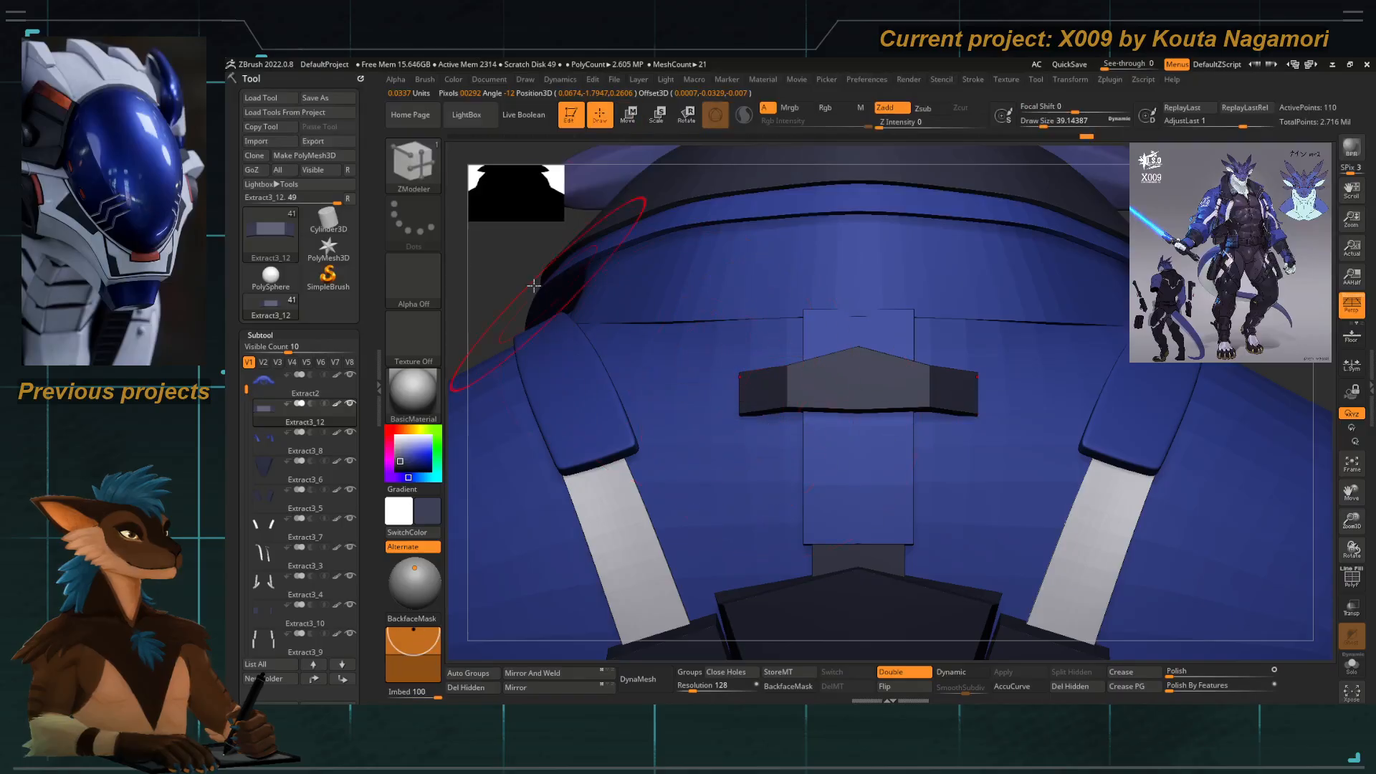
Undo the crossbar's last scaling and show the whole centre-back strip again.
right_click_drag(688, 301, 458, 278)
key("ctrl+shift+z")
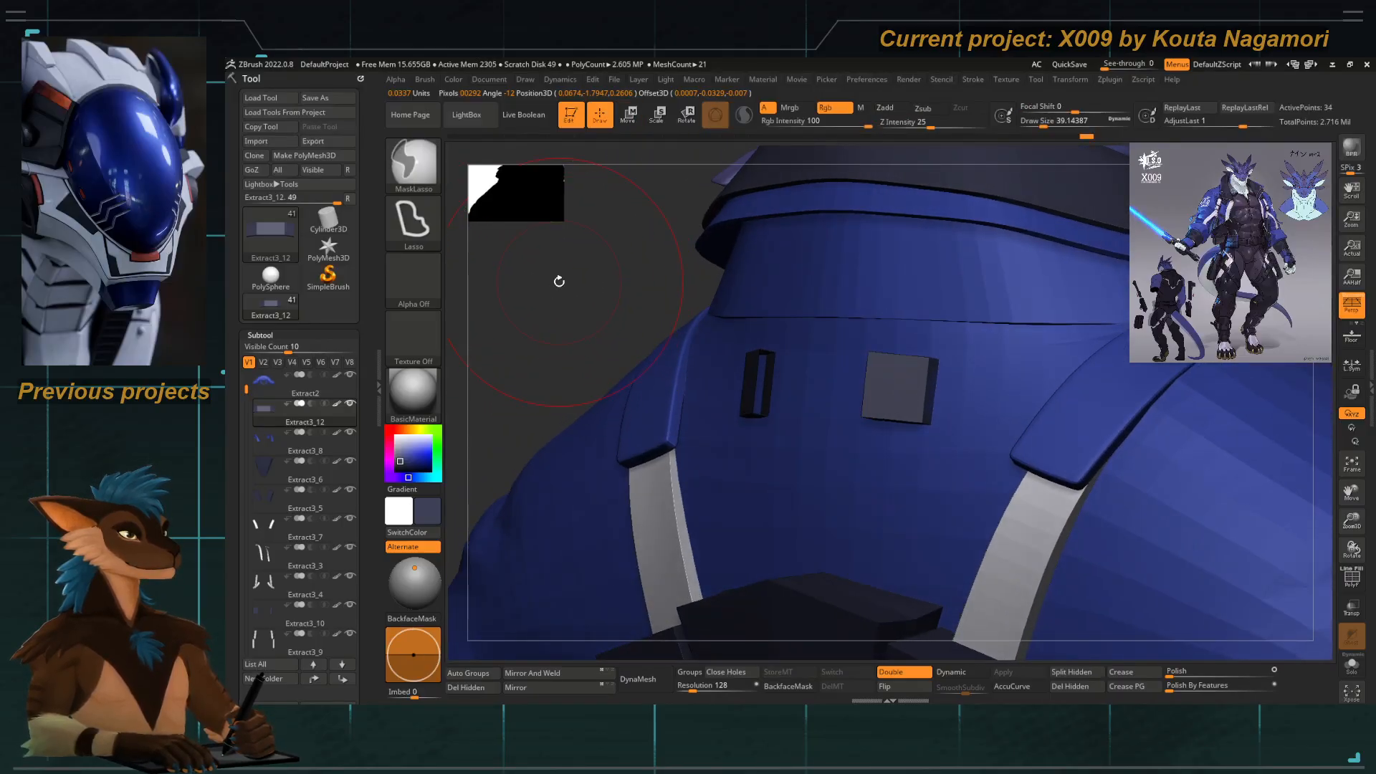
left_click(554, 276, "ctrl+shift")
right_click_drag(556, 279, 564, 296)
Auto-group the centre-back strip so its crossbar is a single polygroup, then isolate and frame the crossbar.
left_click(453, 676)
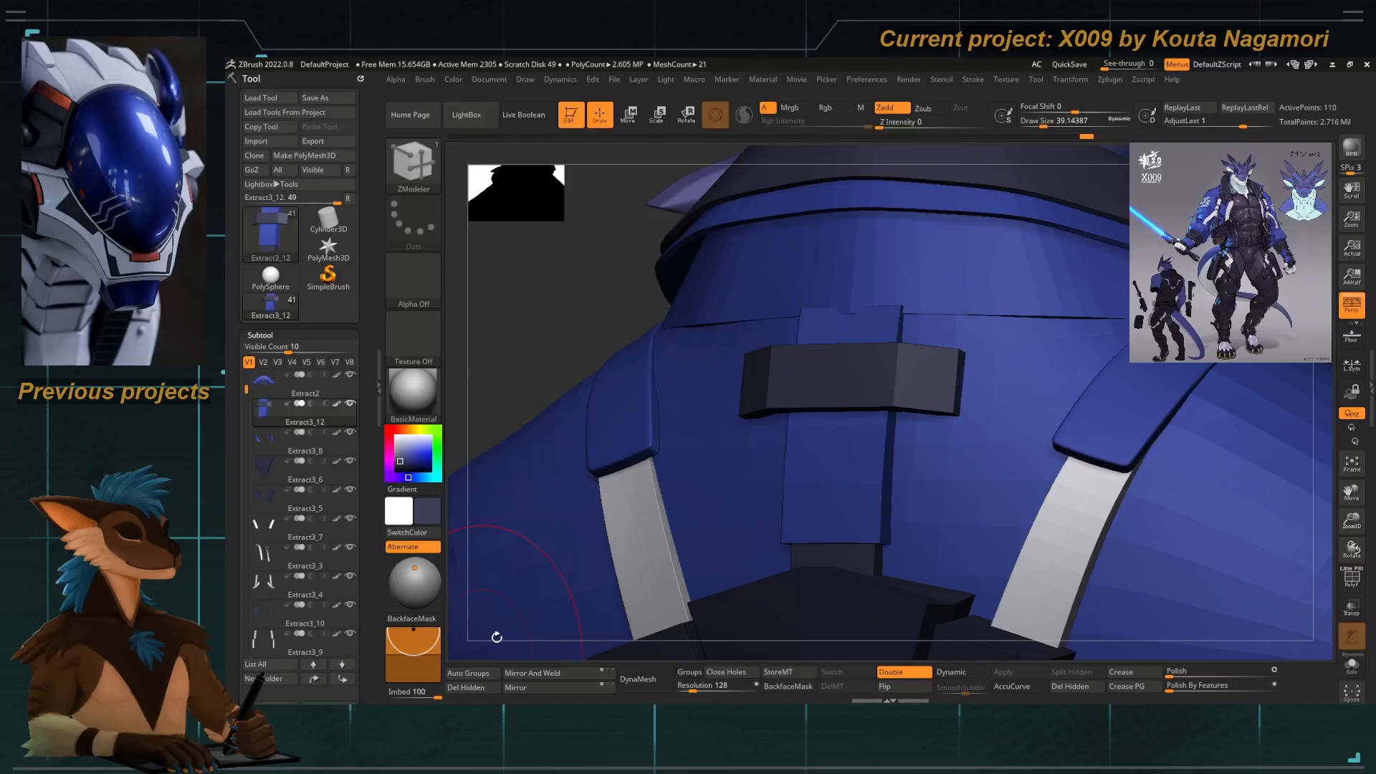
left_click(771, 379, "ctrl+shift")
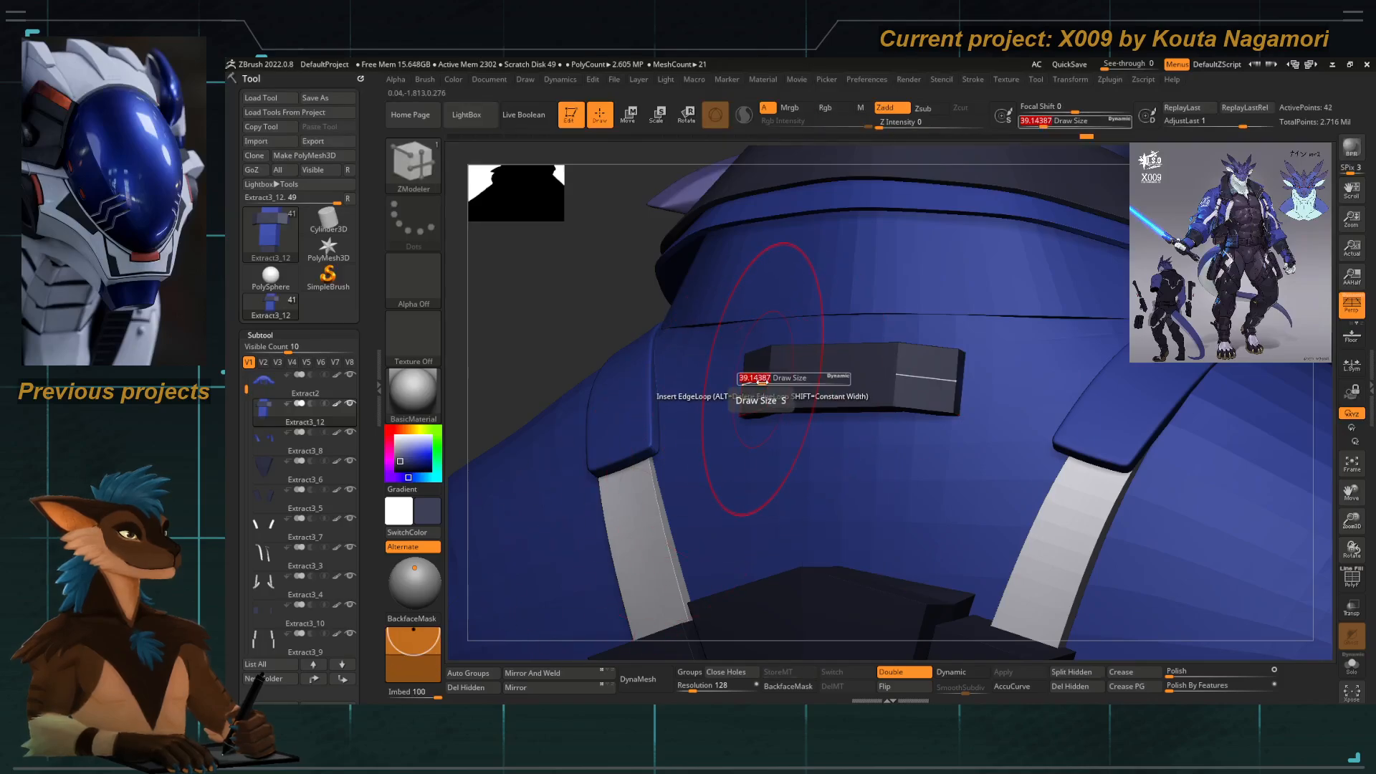
key("w")
key("f")
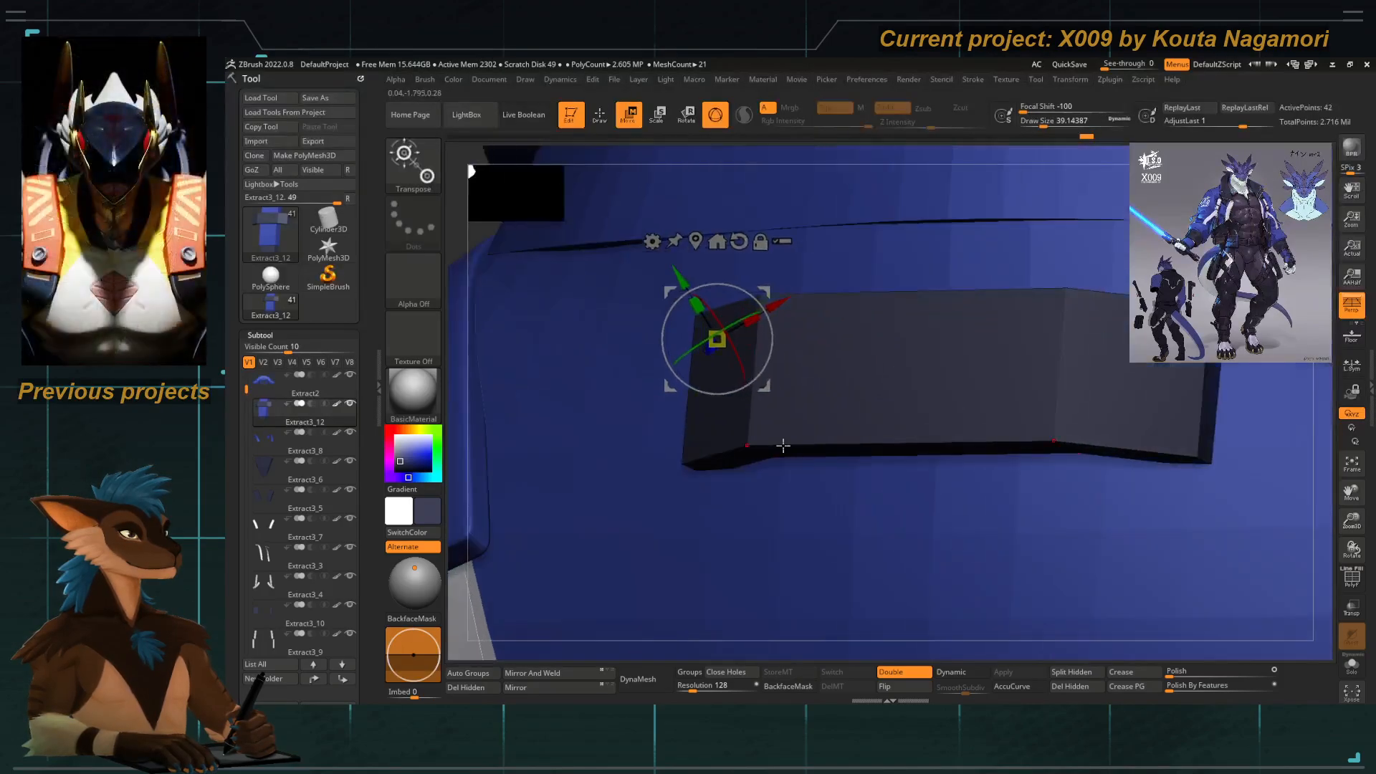
Try to scale the crossbar along Y from its lower corner vertex.
left_click(747, 445)
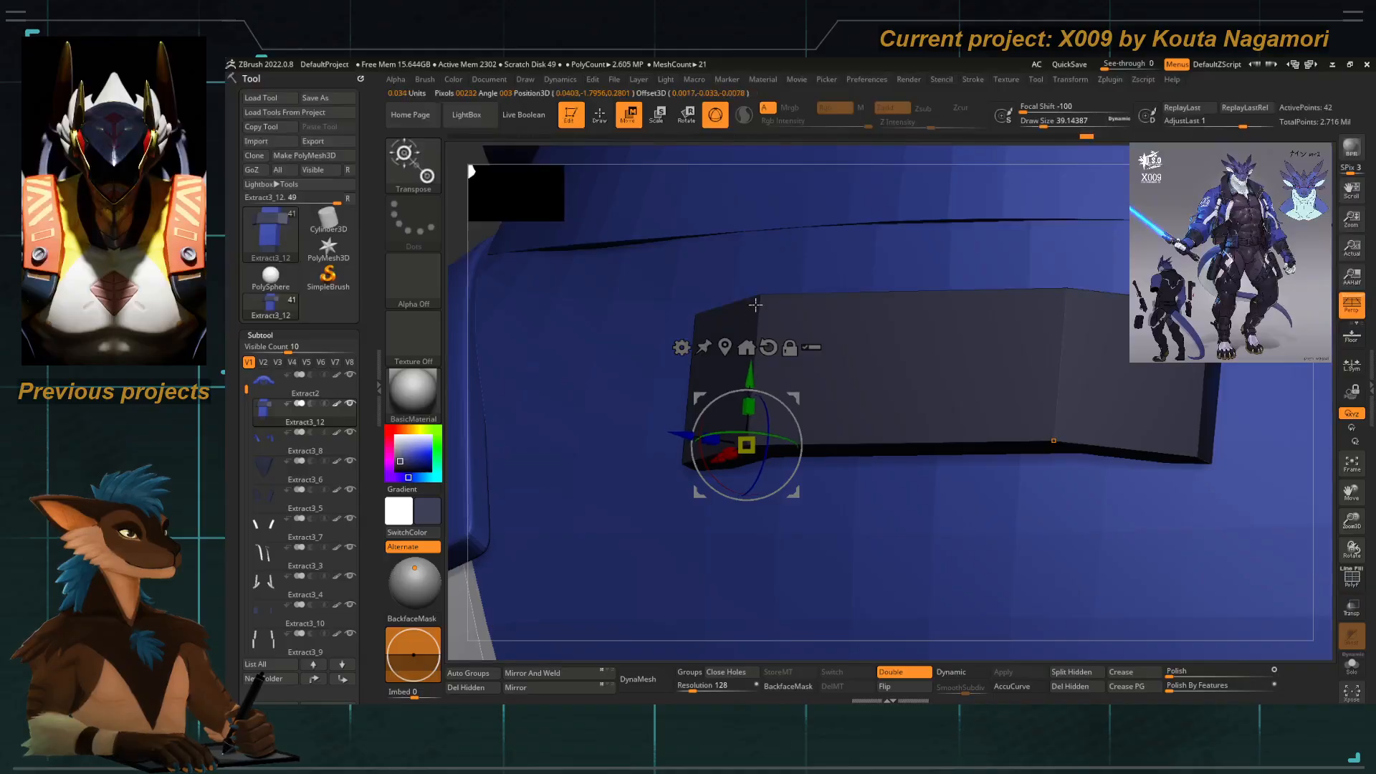
left_click_drag(755, 304, 759, 292)
left_click_drag(747, 418, 738, 519)
key("ctrl+z")
Scale the crossbar along Y from its lower side corner to make it slimmer, and show the whole strip again.
right_click_drag(720, 434, 750, 442)
left_click(829, 447)
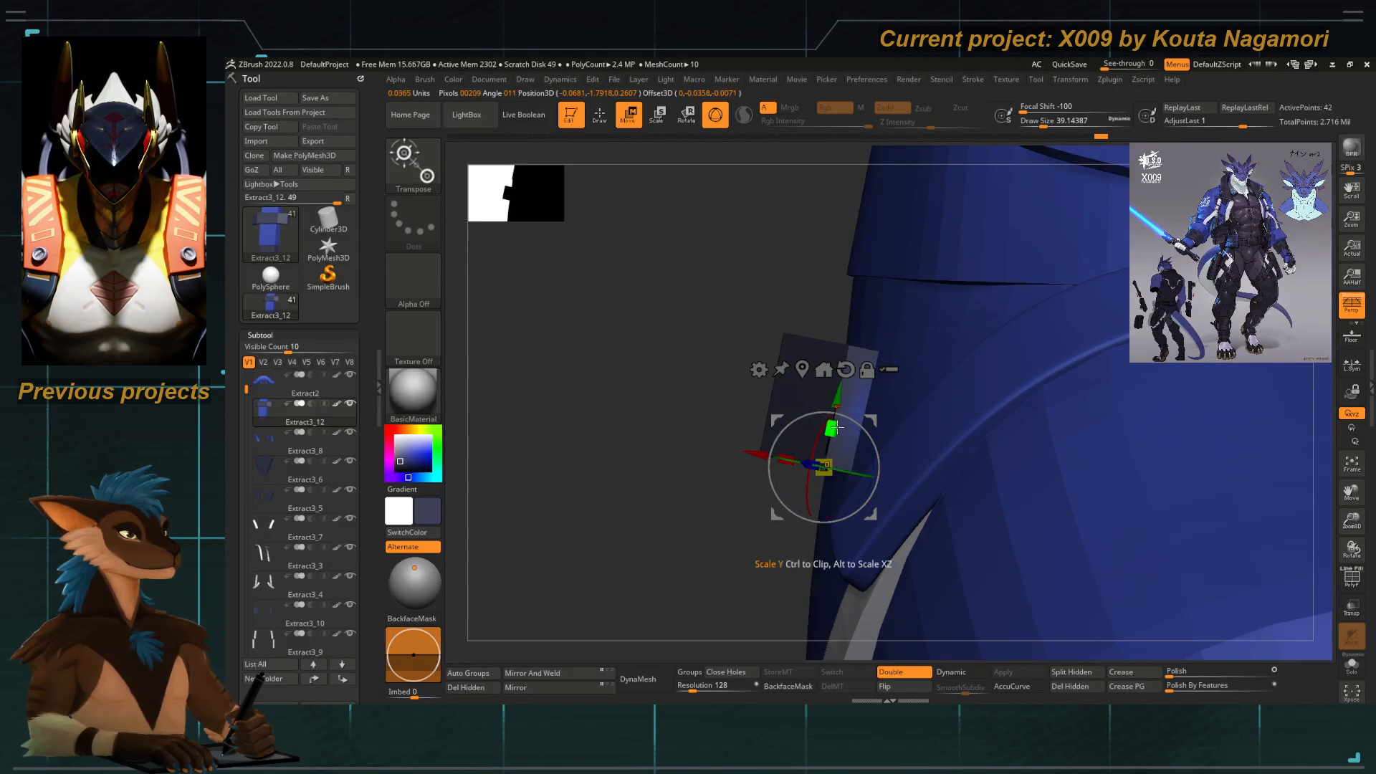
left_click_drag(835, 427, 829, 494)
left_click(639, 420, "ctrl+shift")
right_click_drag(639, 420, 667, 378)
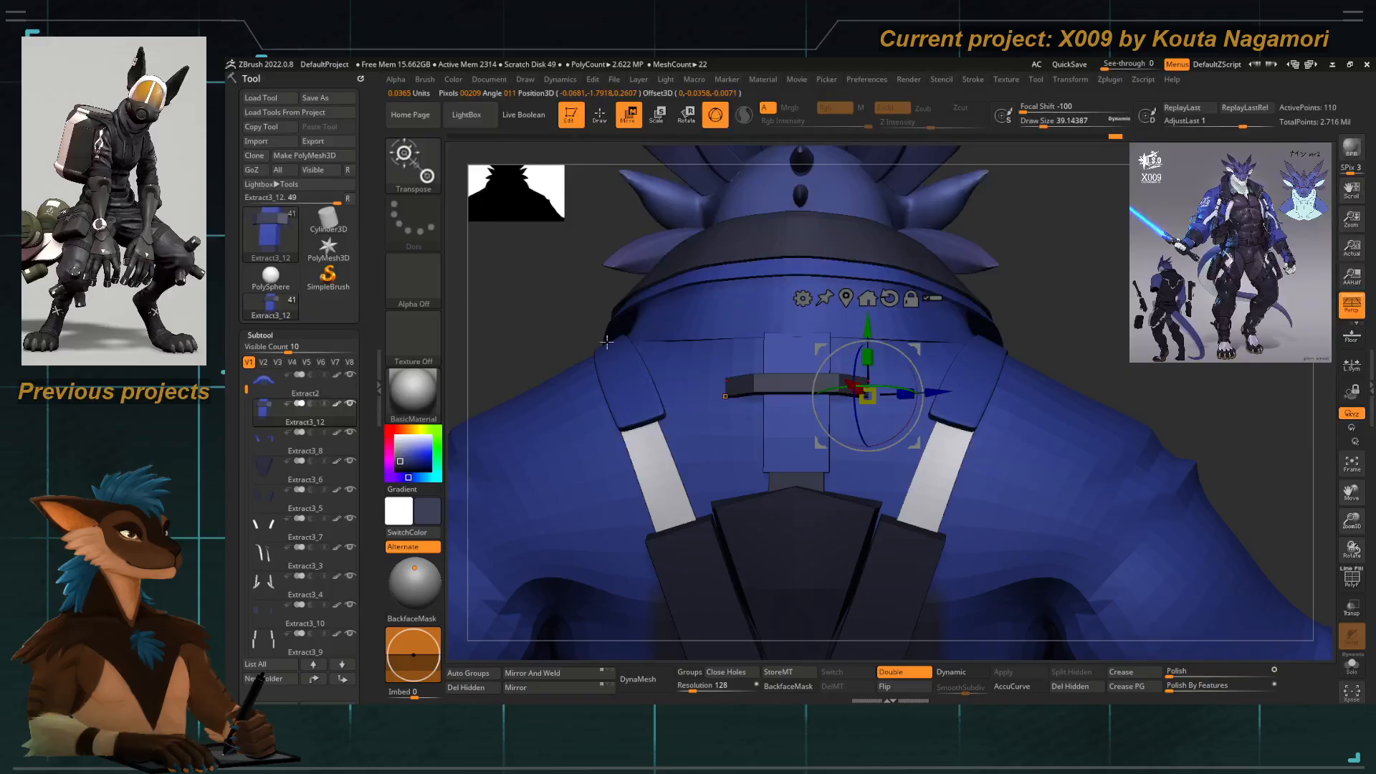
Shorten the crossbar by pushing its ends in towards the centre-back strip with the Move Topological brush.
right_click_drag(606, 341, 558, 249)
right_click_drag(574, 317, 572, 373)
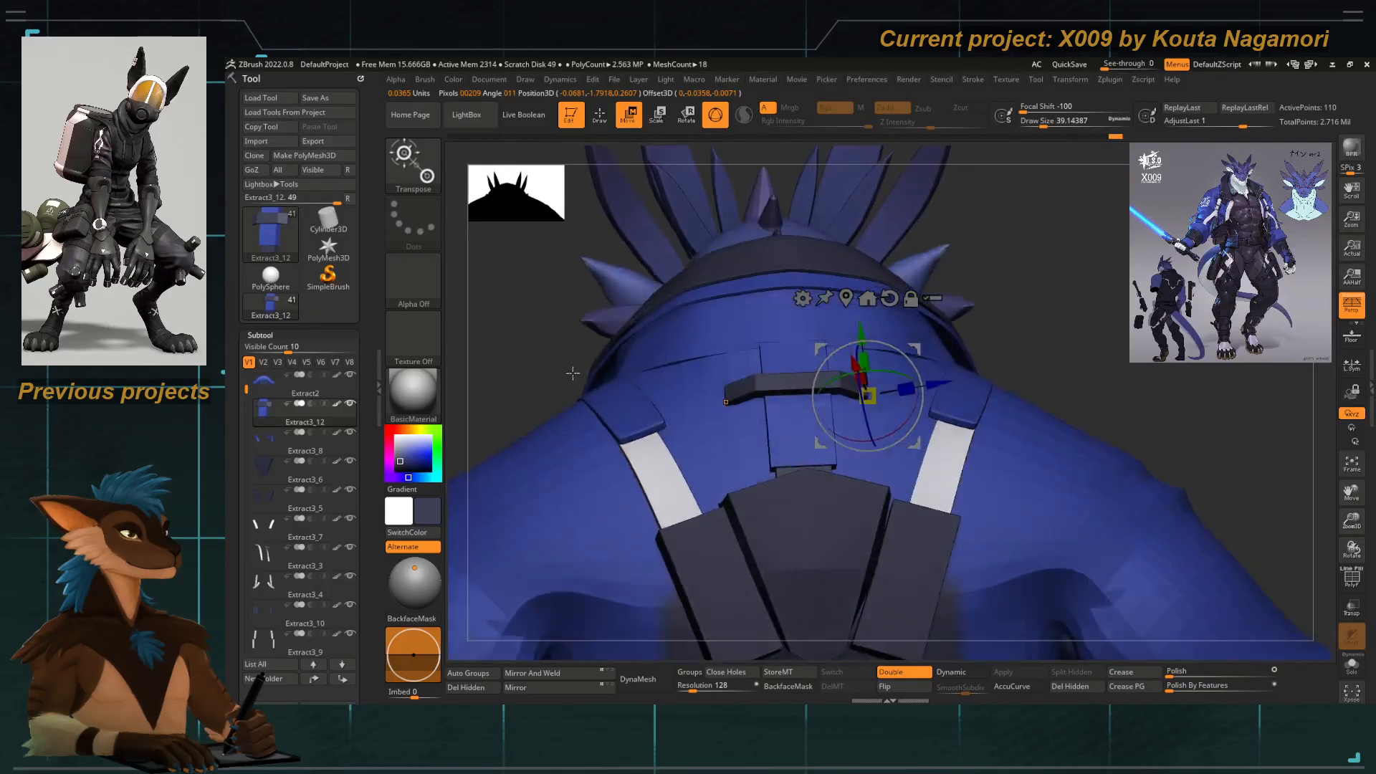
key("b")
key("m")
key("v")
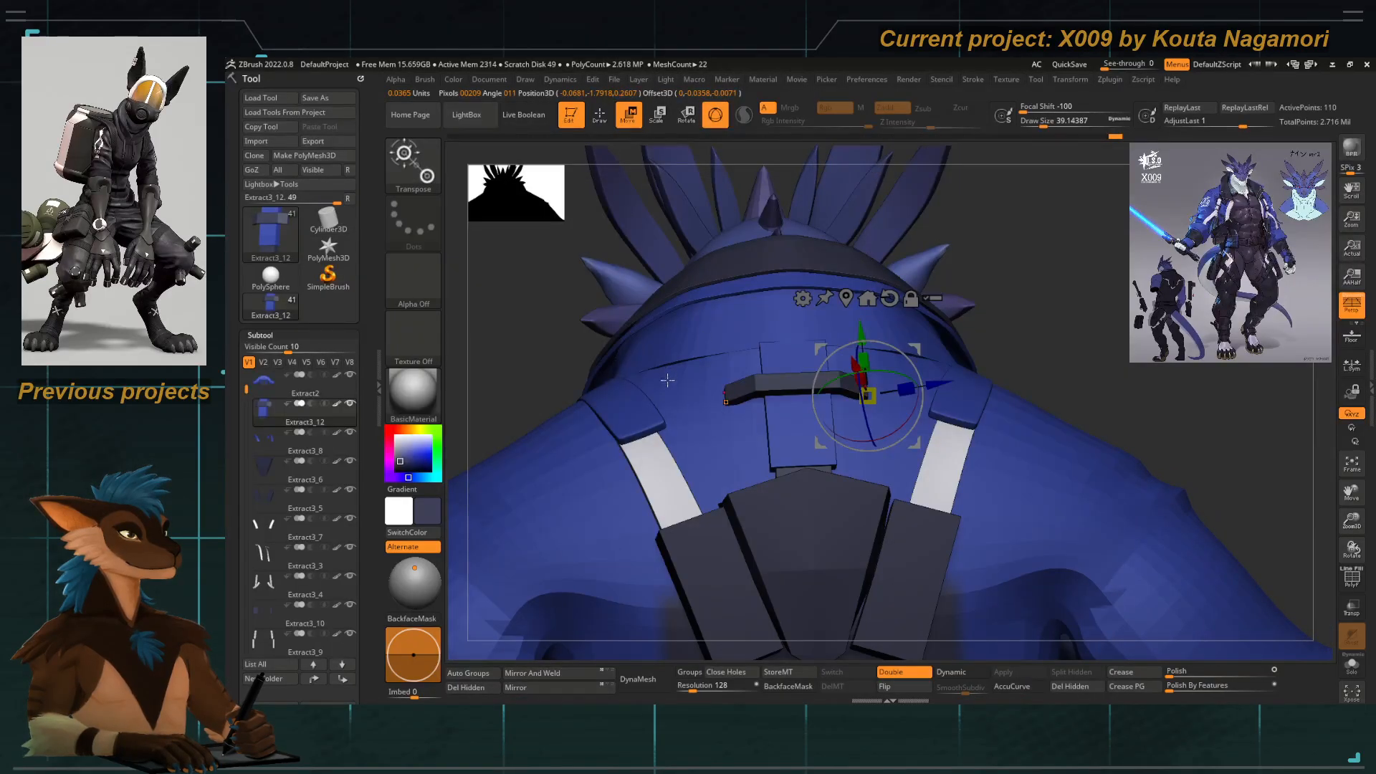
key("q")
left_click_drag(692, 404, 740, 402)
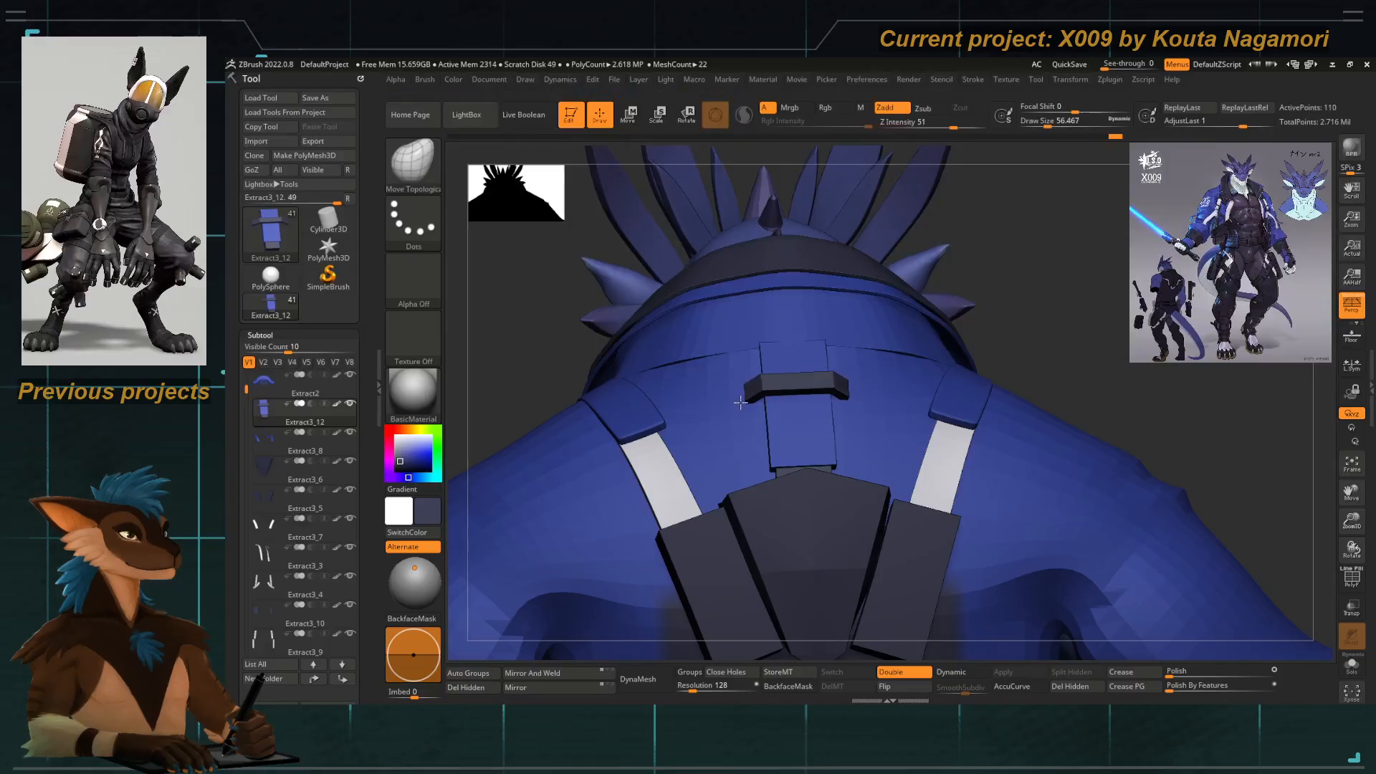
right_click_drag(746, 402, 717, 380)
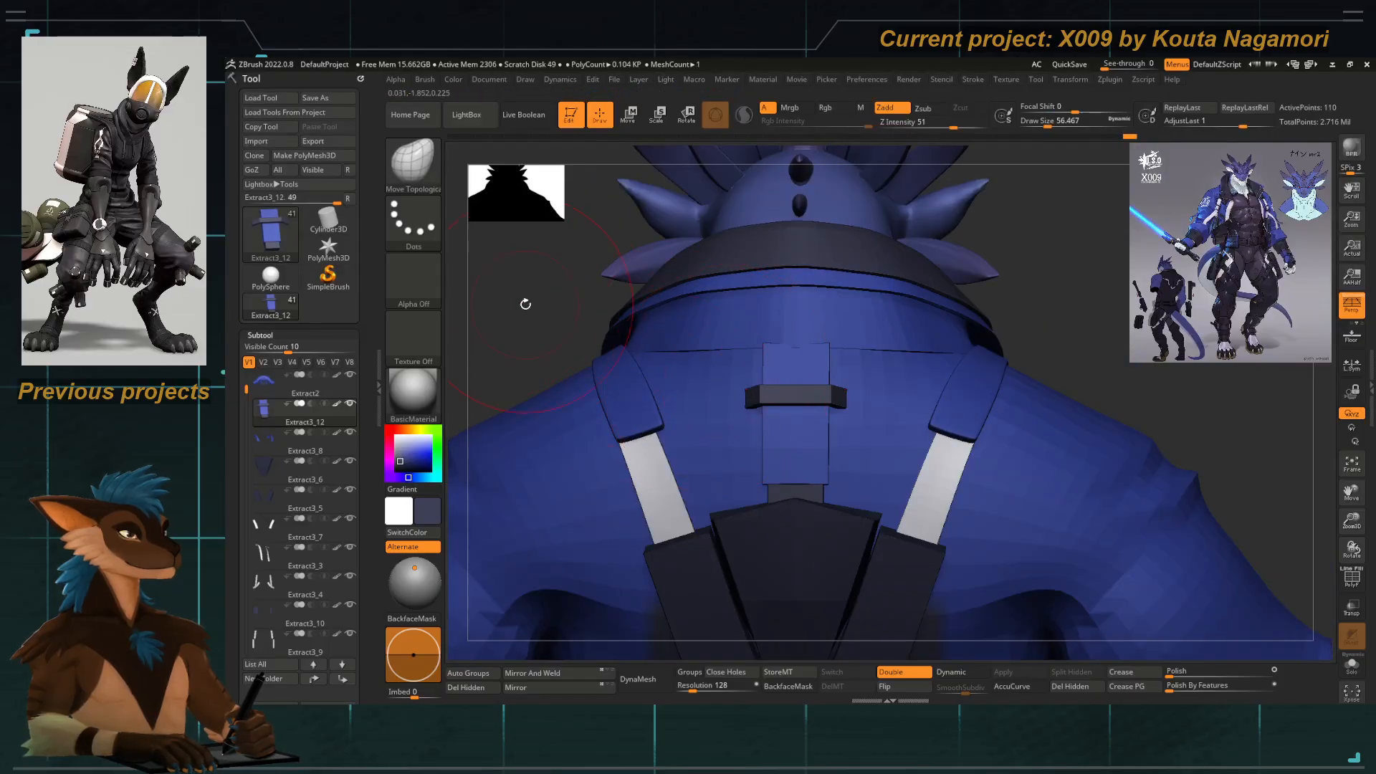
Turn on dynamic subdivision for the strip and push the crossbar in towards the jacket with Move Topological at draw size about 20.
right_click_drag(525, 304, 630, 422)
key("d")
right_click_drag(740, 393, 845, 391)
key("space")
left_click_drag(781, 380, 769, 380)
right_click_drag(798, 363, 781, 374)
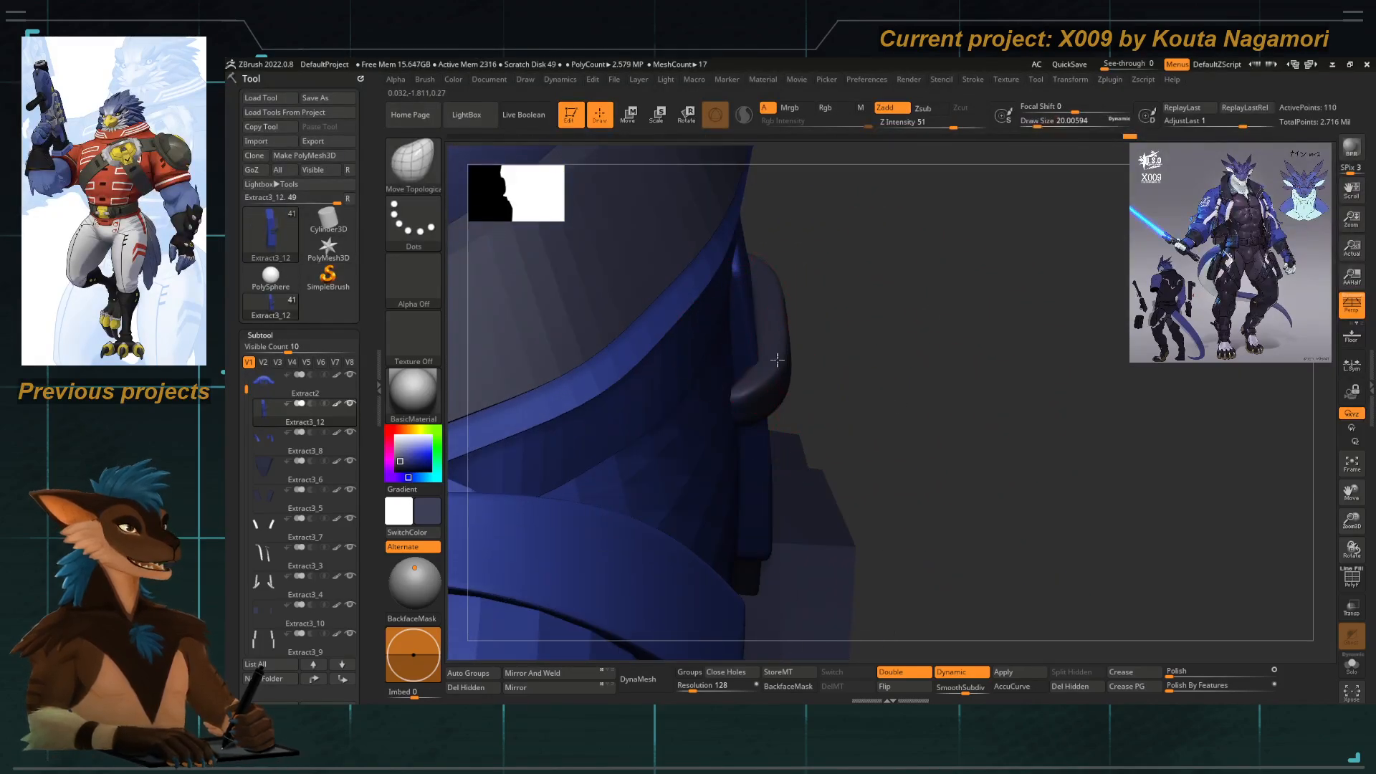
left_click_drag(779, 356, 733, 363)
Set the draw size to about 4.3, turn on the polyframe and switch off dynamic subdivision for the centre-back strip.
key("space")
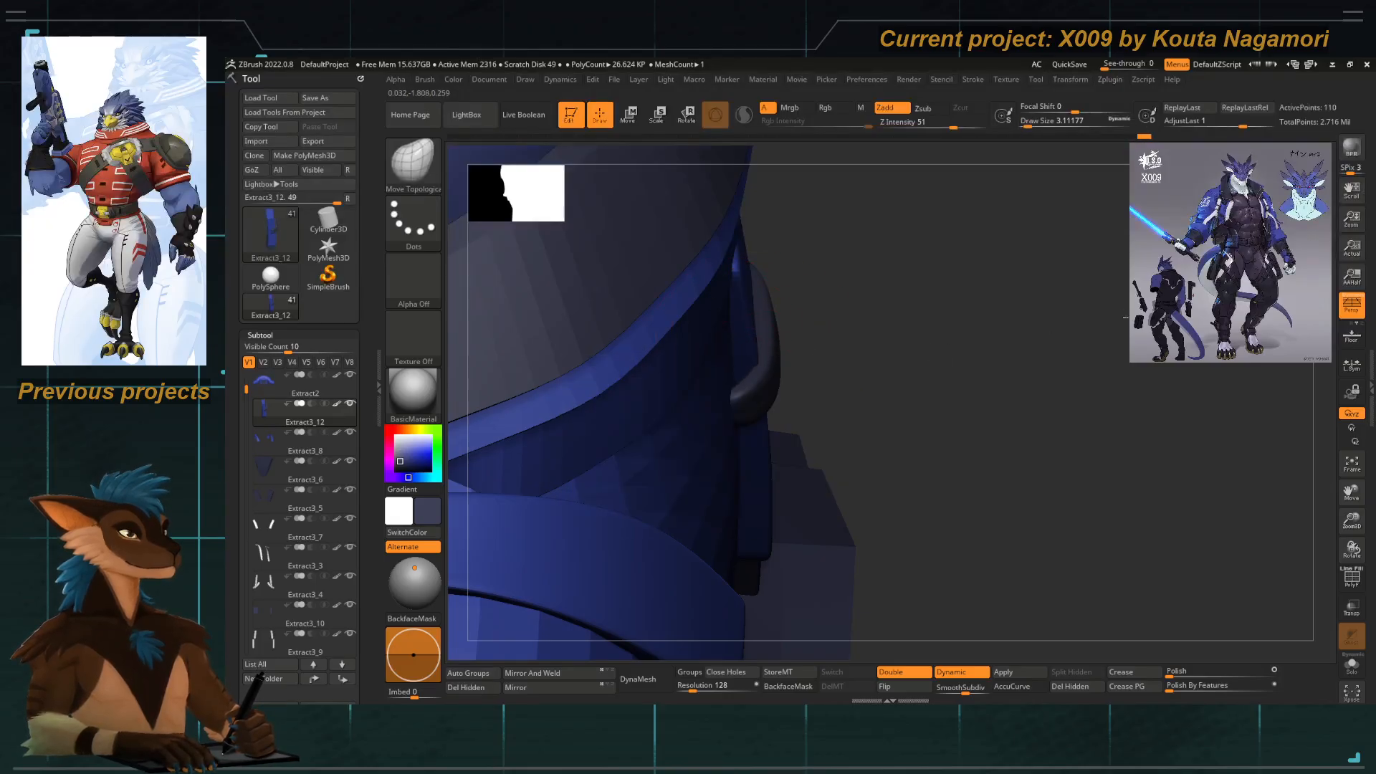
key("space")
left_click_drag(755, 316, 758, 315)
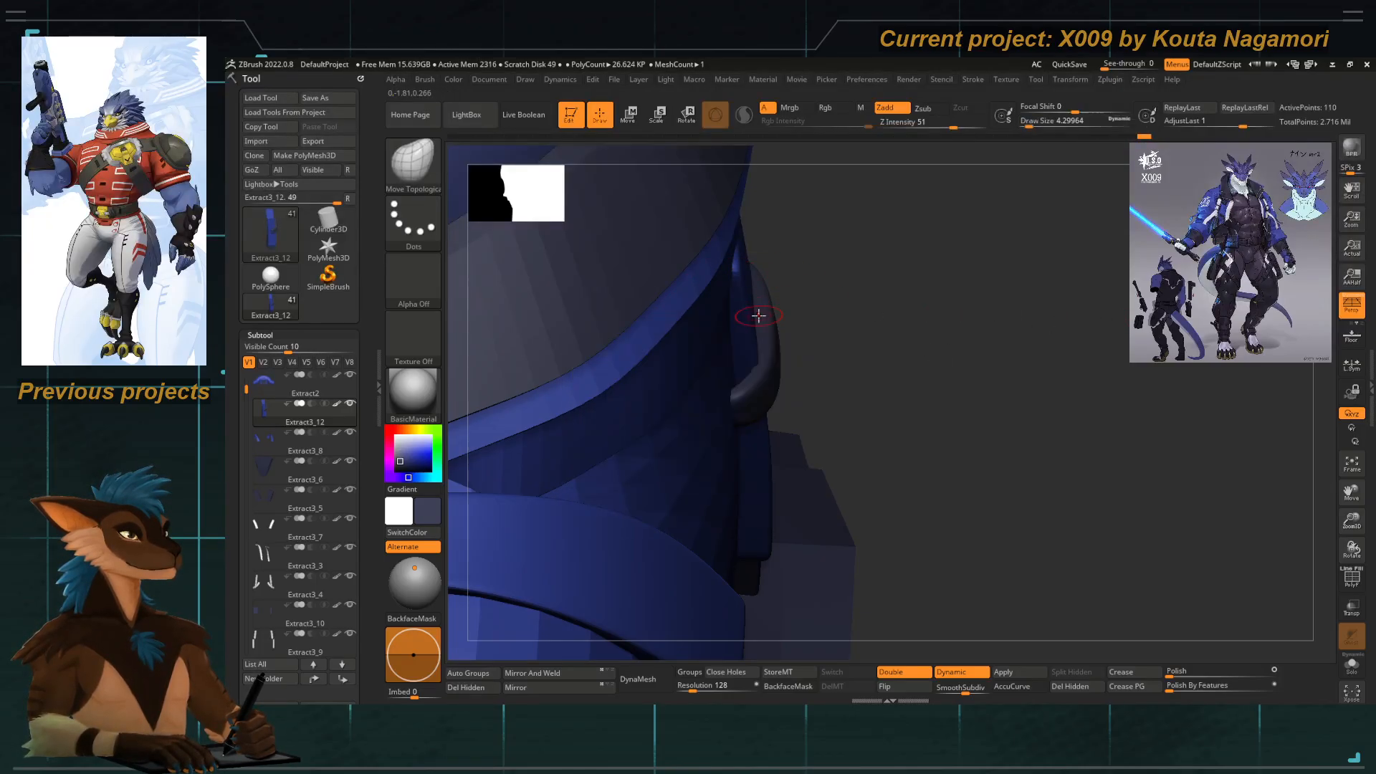
left_click_drag(360, 478, 363, 300)
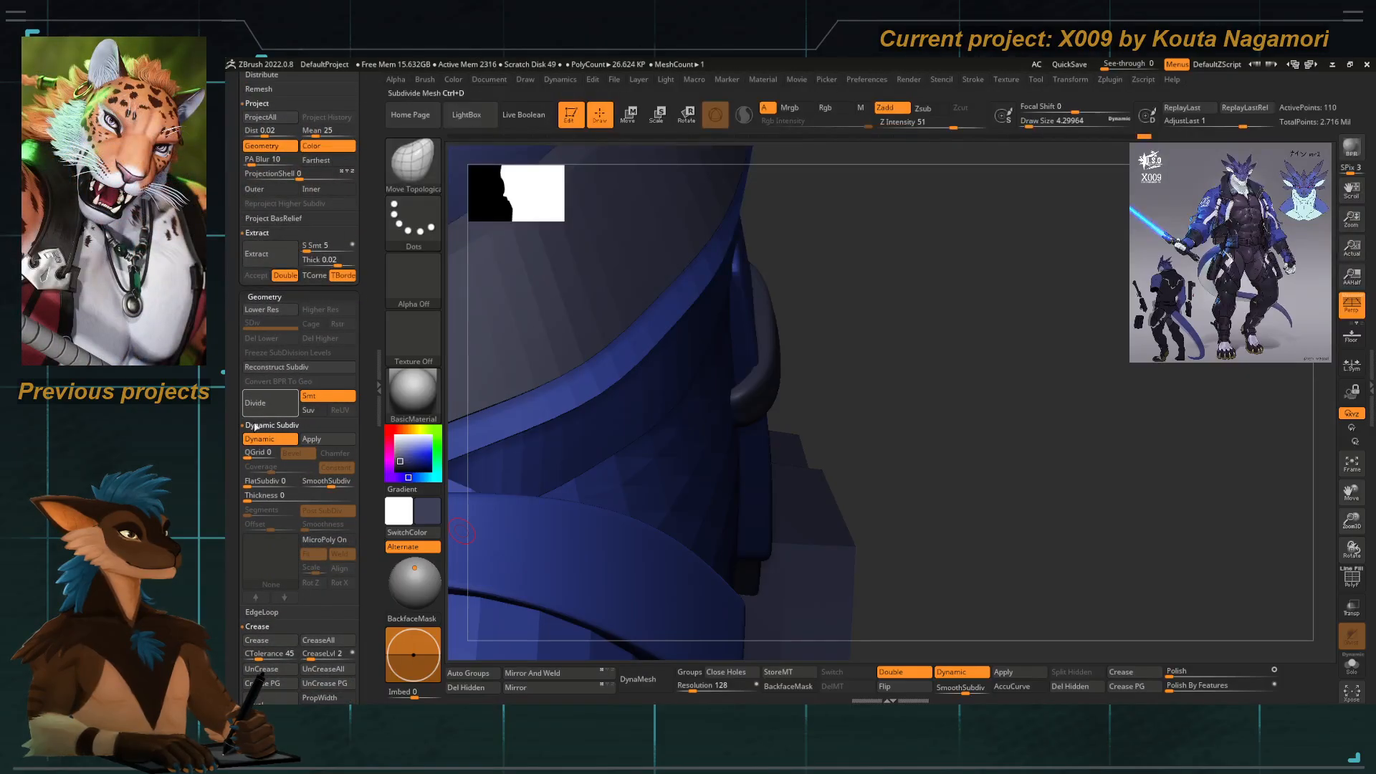
scroll(255, 426, "down", 3)
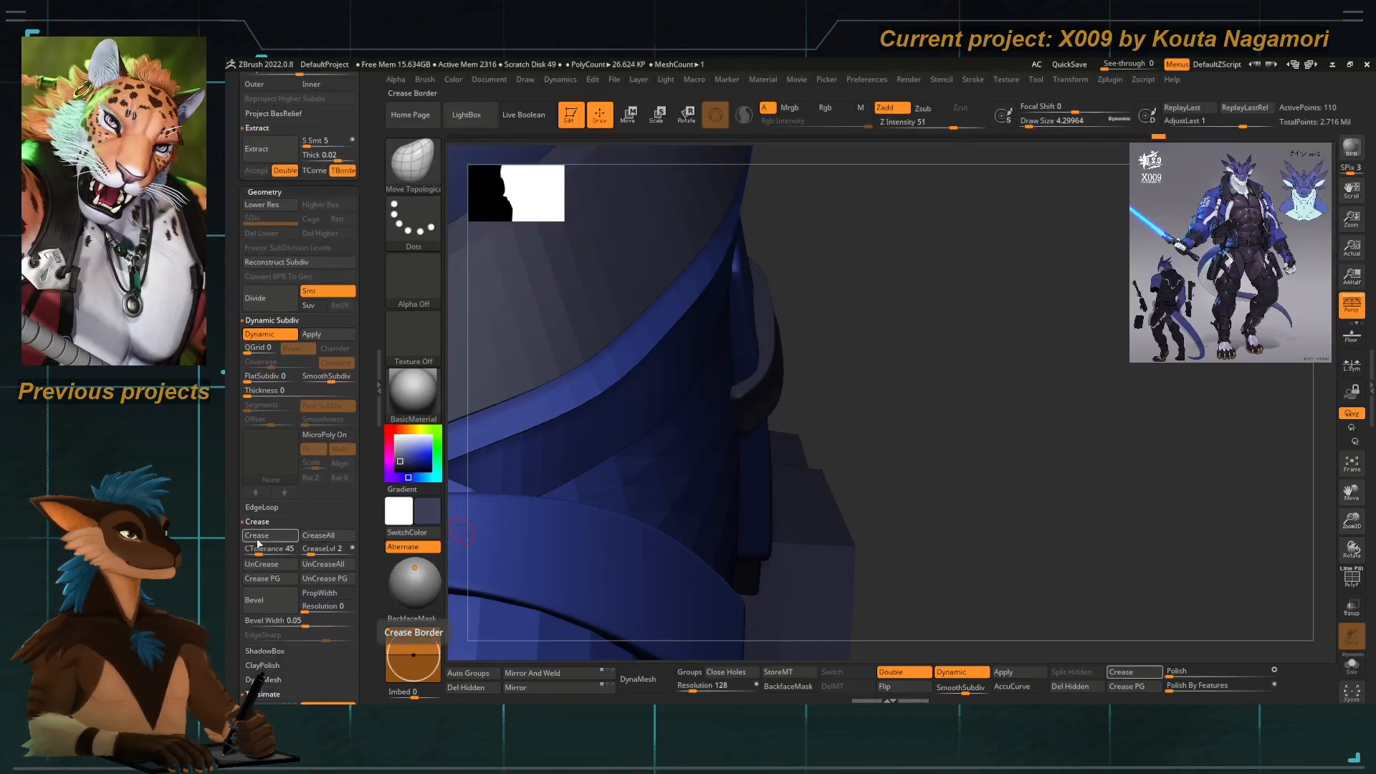
left_click(1352, 587)
left_click_drag(863, 336, 844, 387)
key("space")
left_click_drag(753, 405, 667, 405)
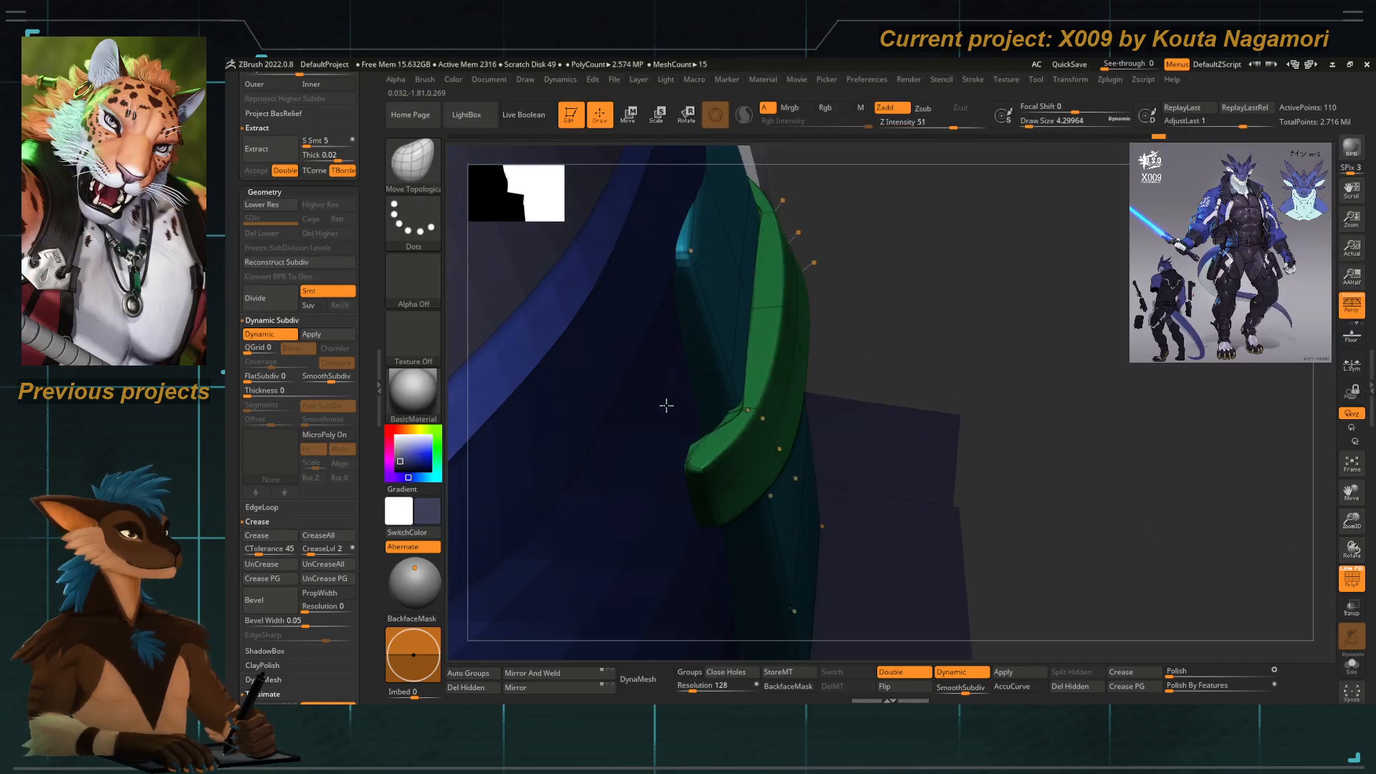
key("shift+d")
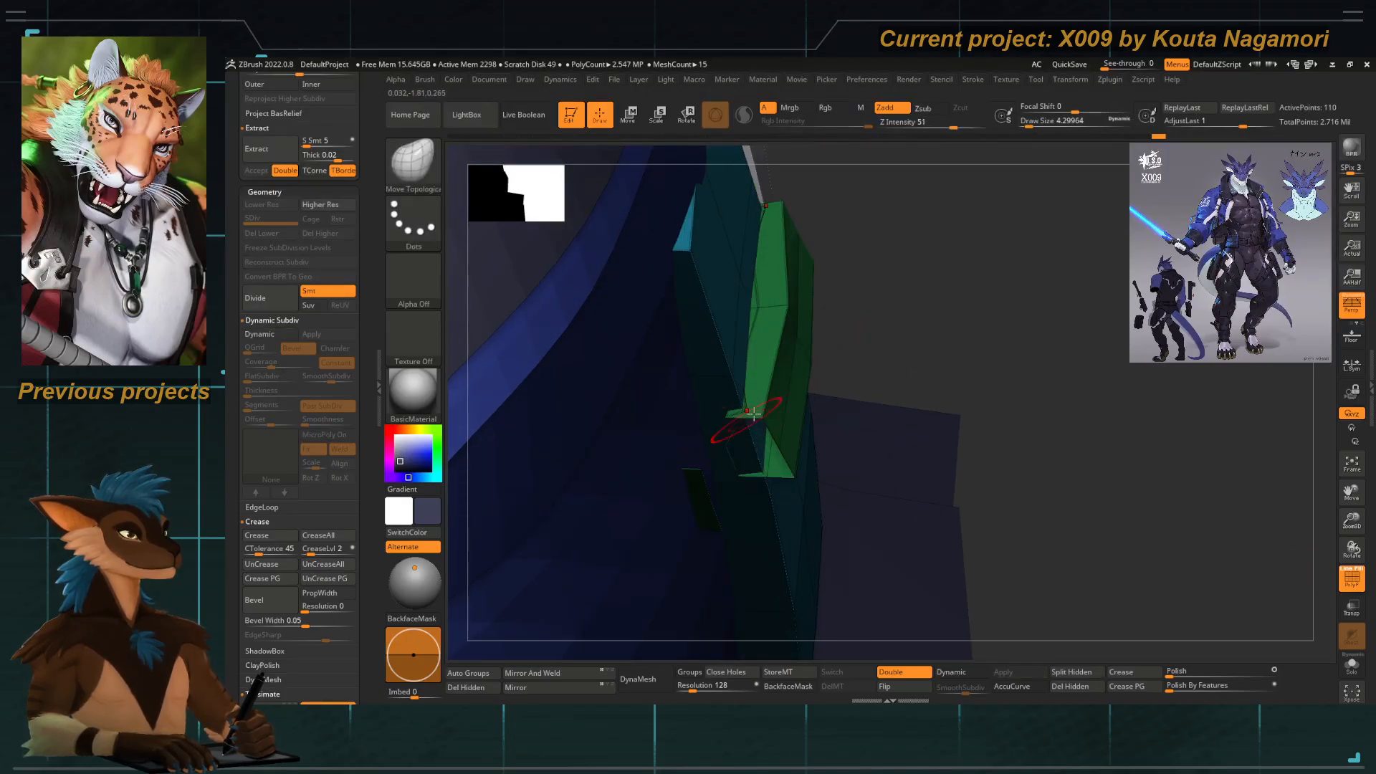
Isolate the crossbar and even out the edge loop along its side with the Move Topological brush at draw size about 2.6.
left_click(866, 299, "ctrl+shift")
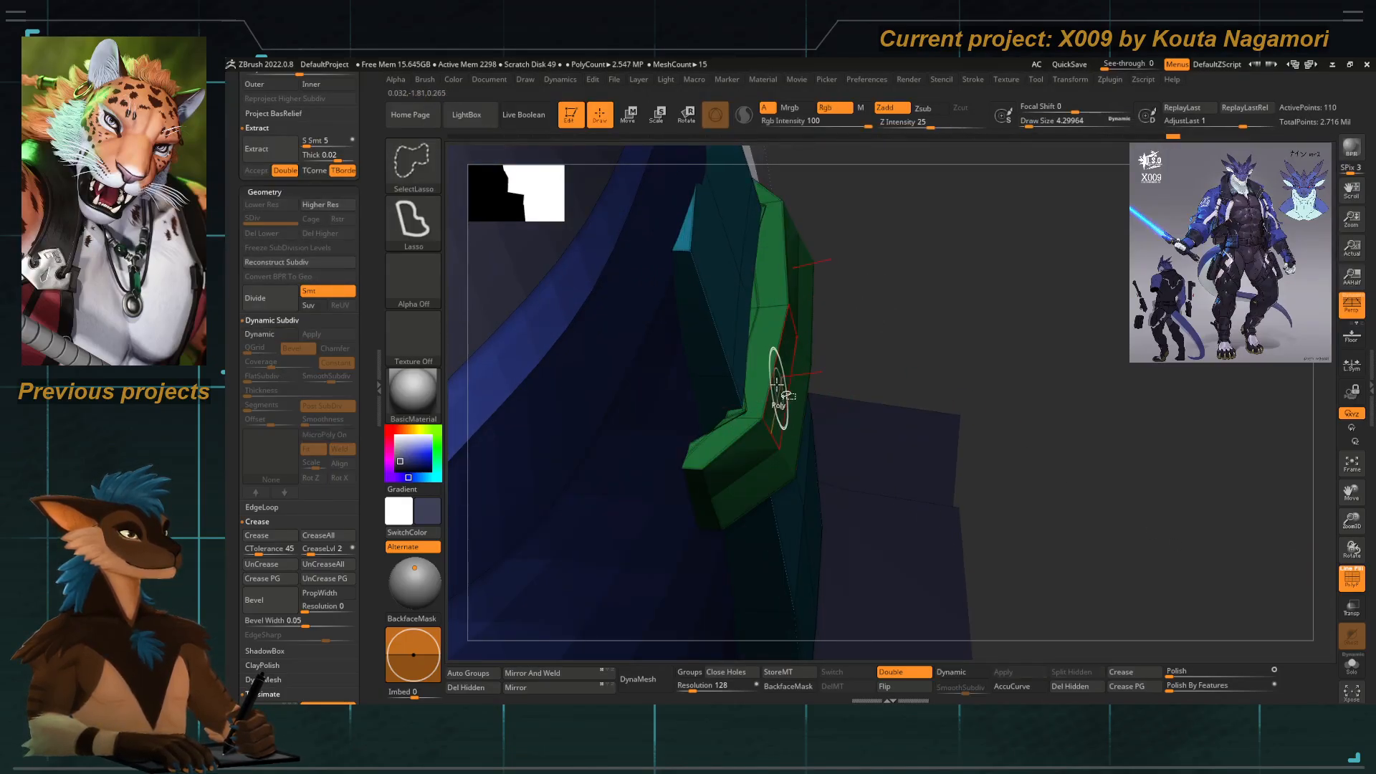
left_click(786, 306, "ctrl+shift")
left_click_drag(854, 305, 831, 304)
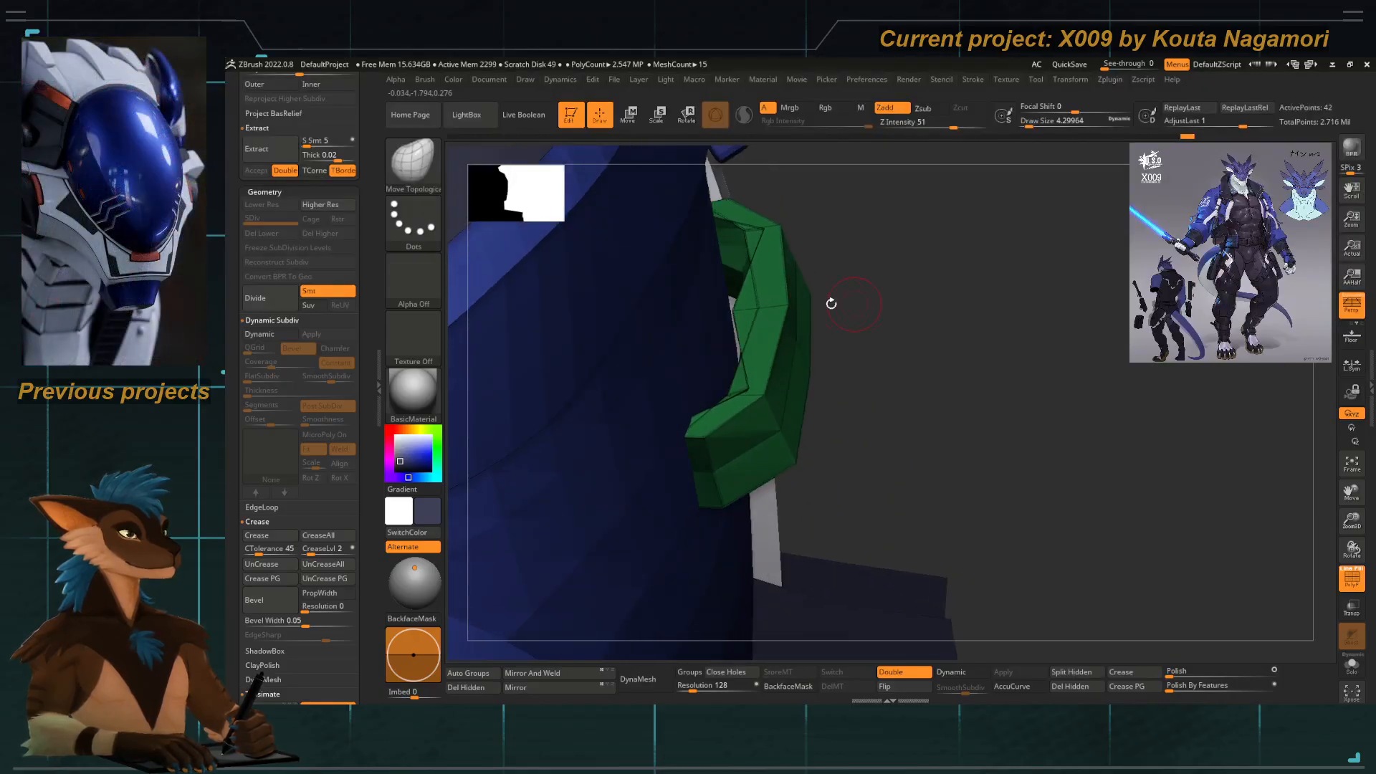
key("space")
left_click_drag(742, 308, 737, 310)
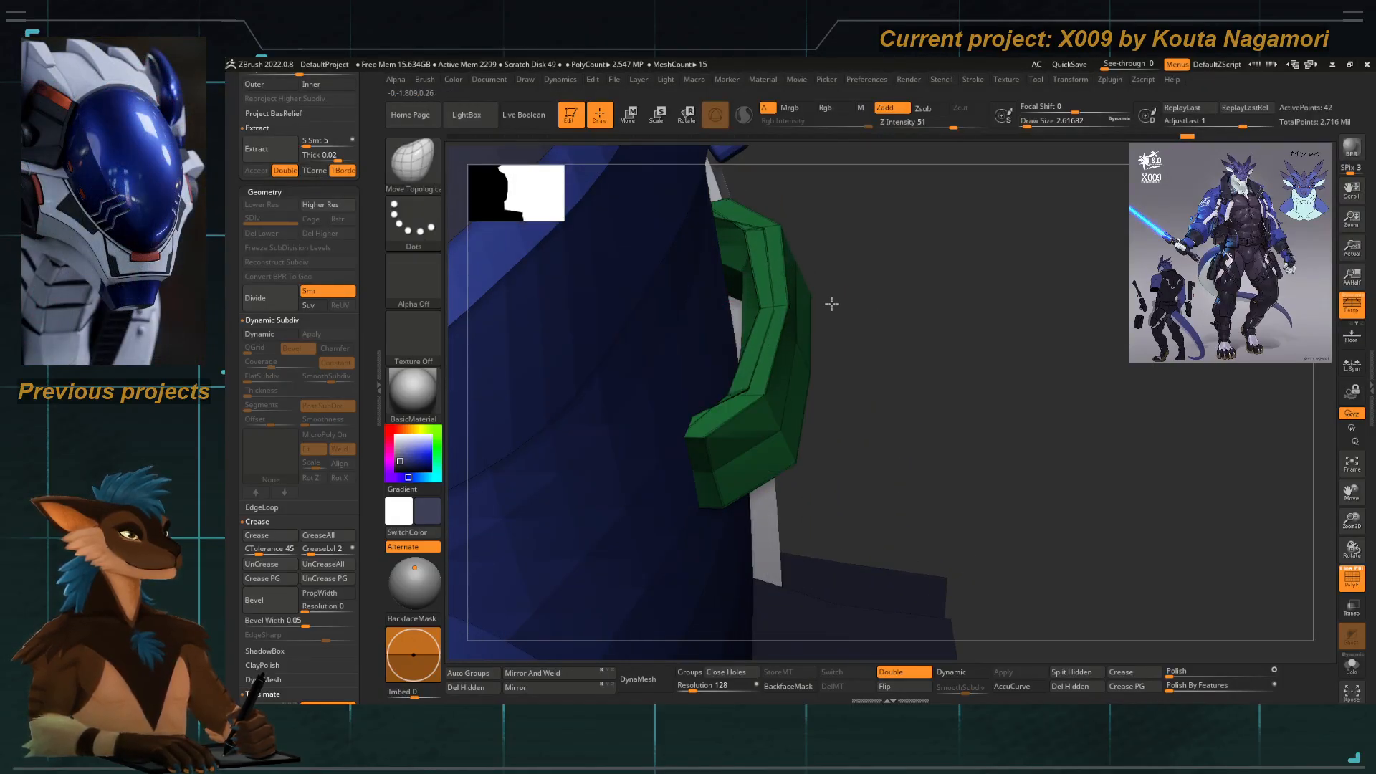
left_click_drag(831, 304, 870, 384)
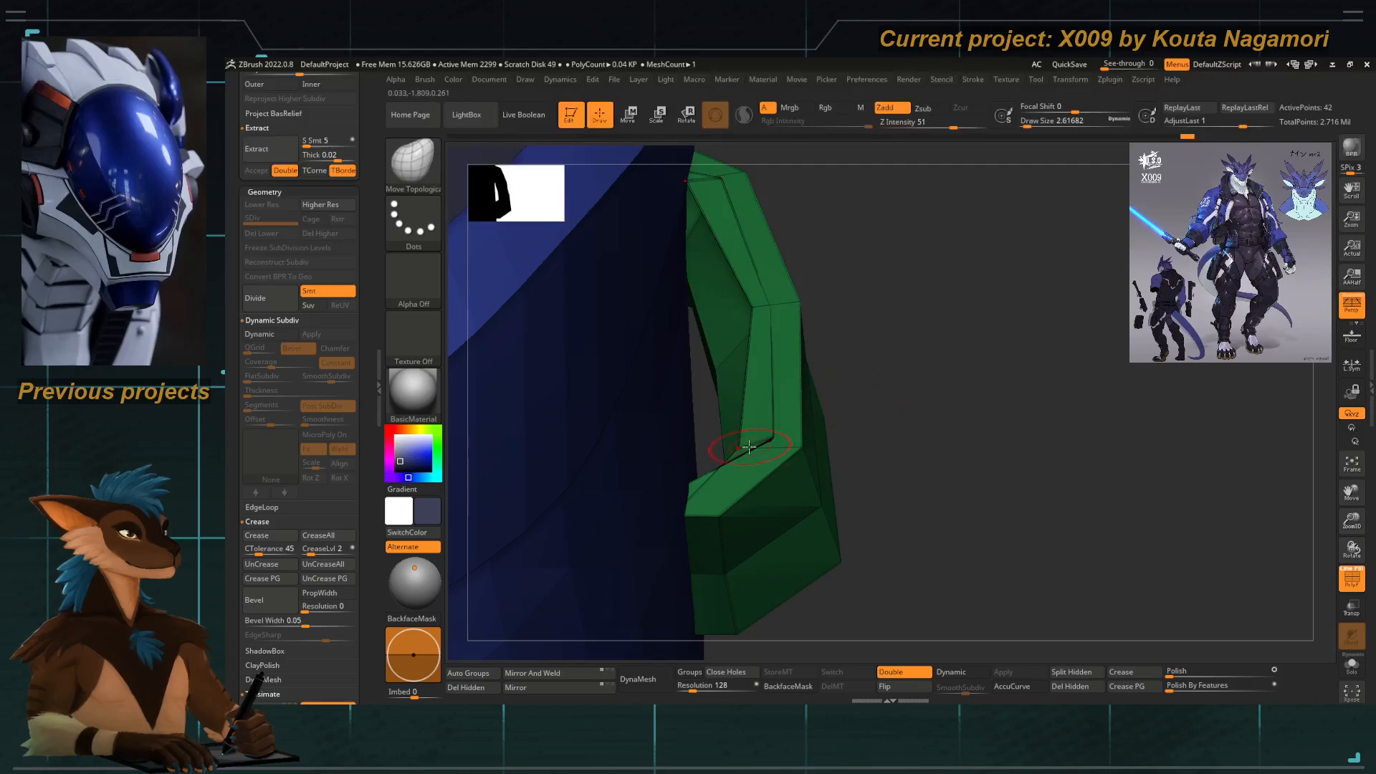
left_click_drag(749, 448, 941, 414)
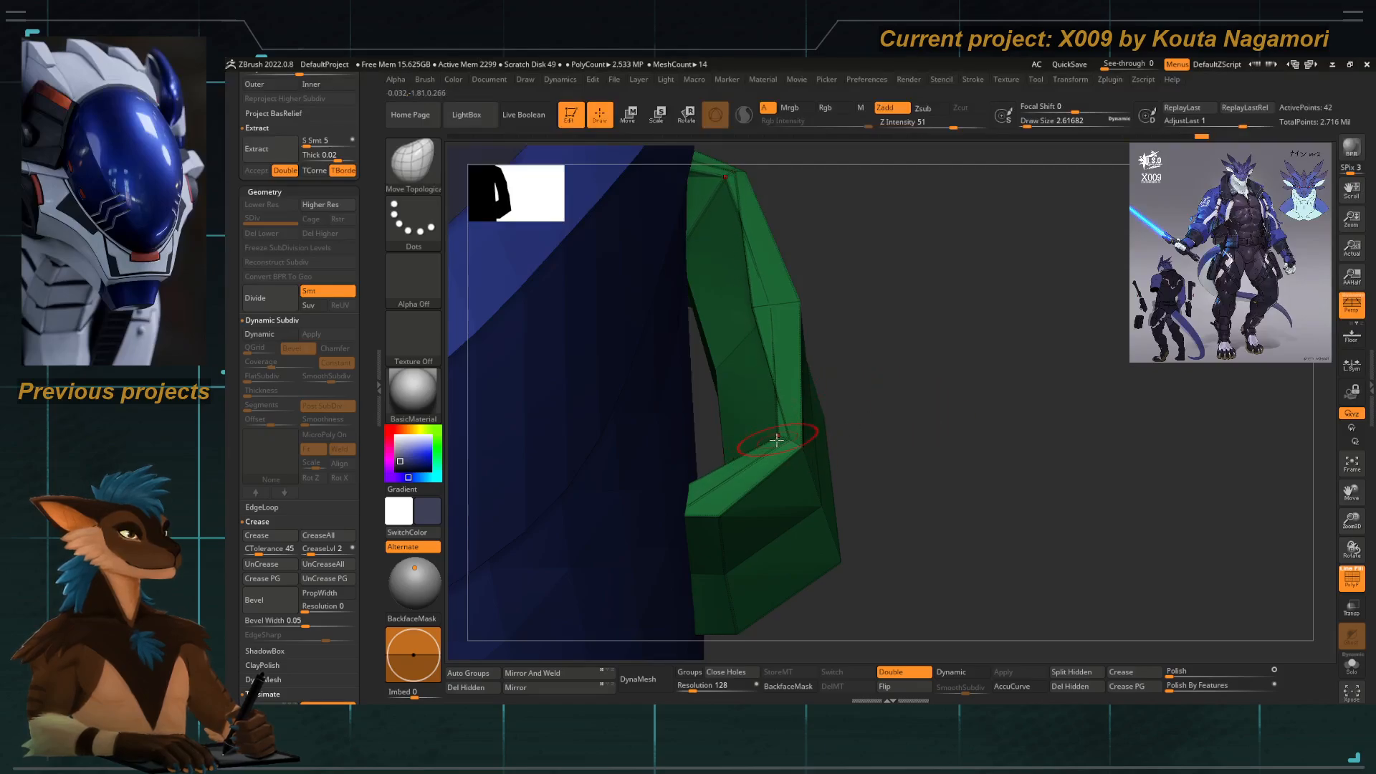
left_click_drag(776, 440, 723, 440)
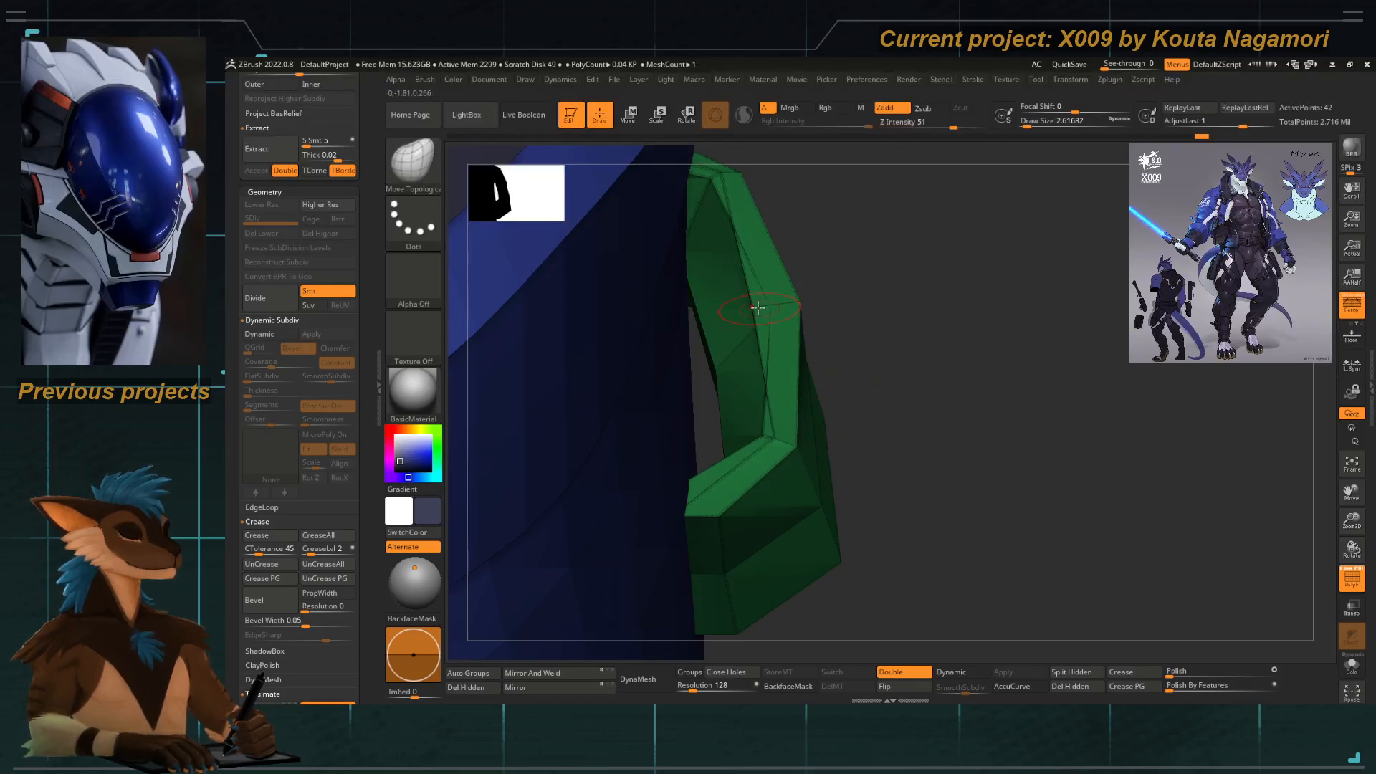
mouse_move(758, 308)
left_mouse_down()
mouse_move(829, 290)
mouse_move(652, 316)
left_mouse_up()
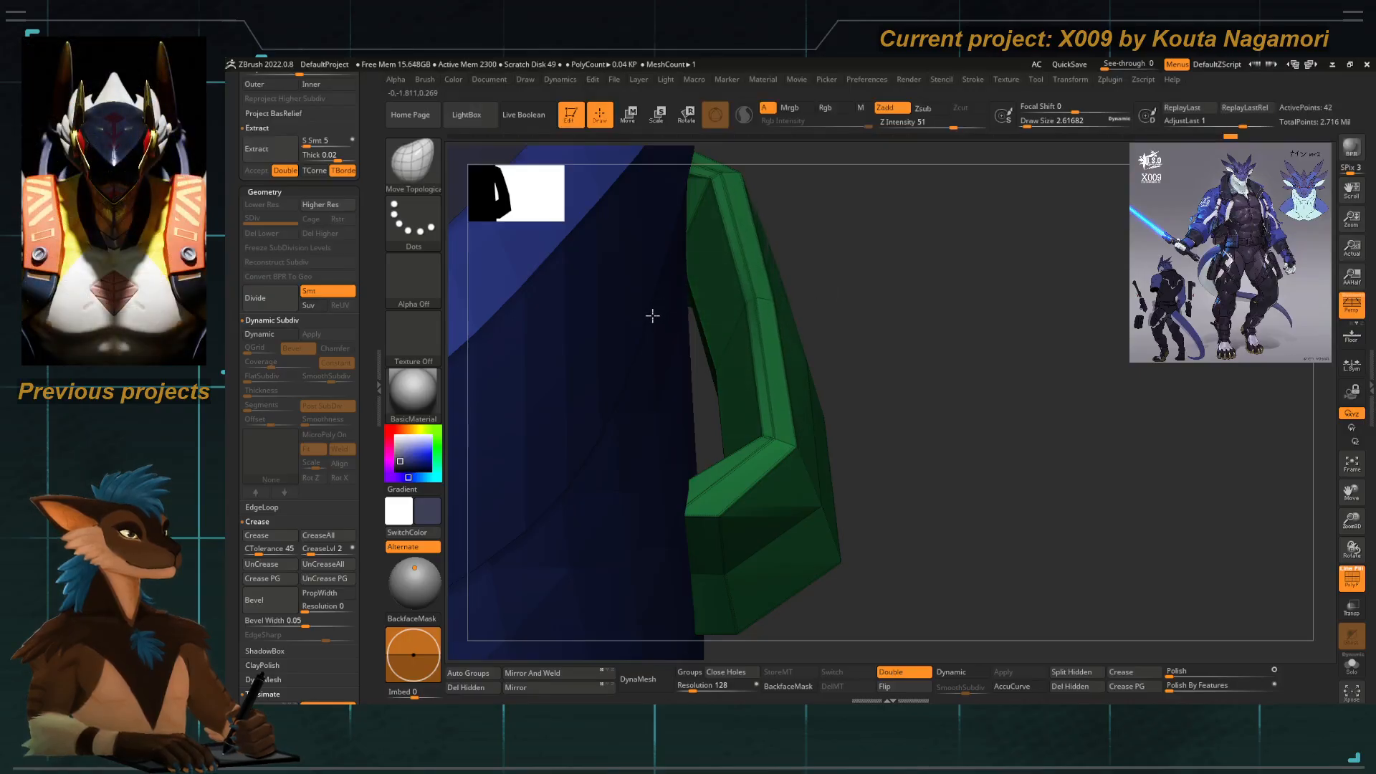
Crease the complete edge loop along the side of the isolated crossbar with the ZModeler brush.
key("b")
key("z")
key("m")
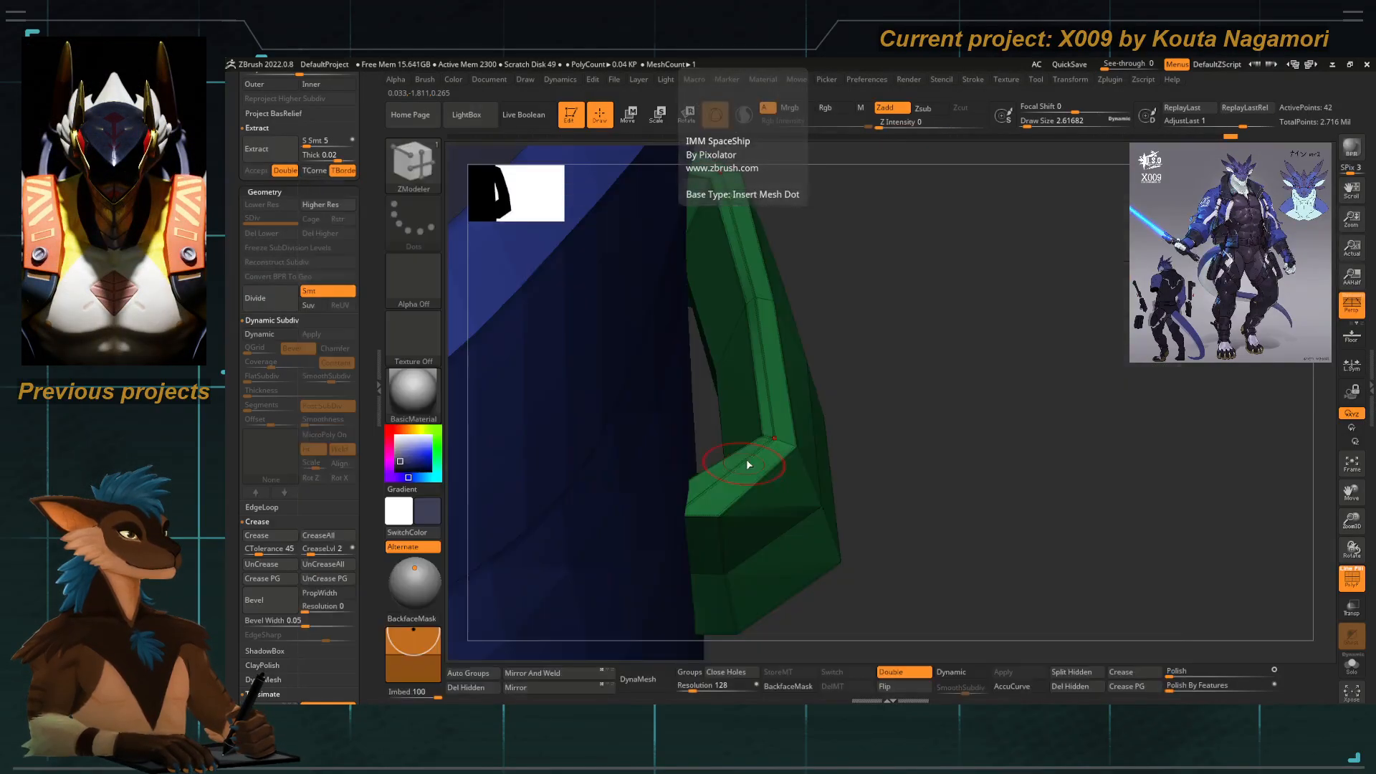
key("space")
left_click(602, 385)
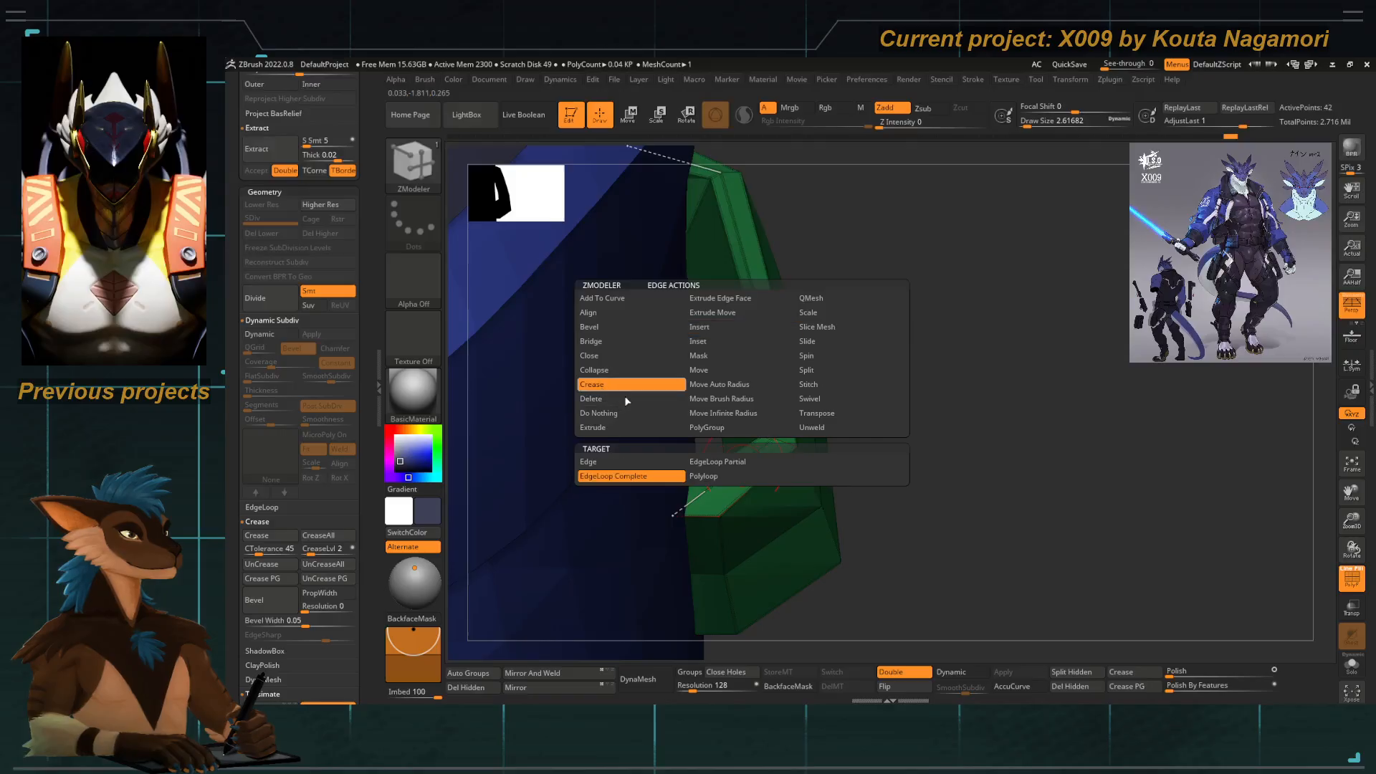
left_click(659, 474)
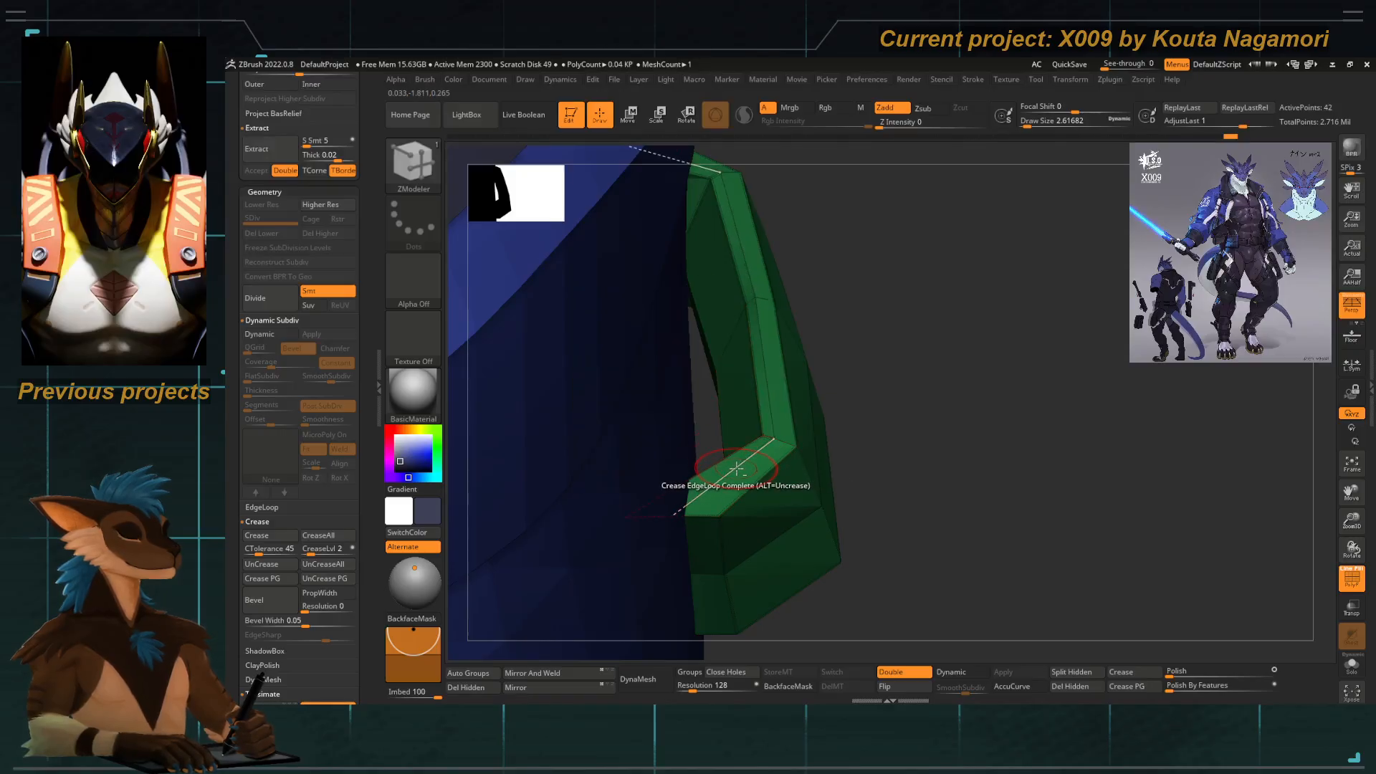
Turn on dynamic subdivision for the centre-back strip and bring the hidden parts back into view.
key("d")
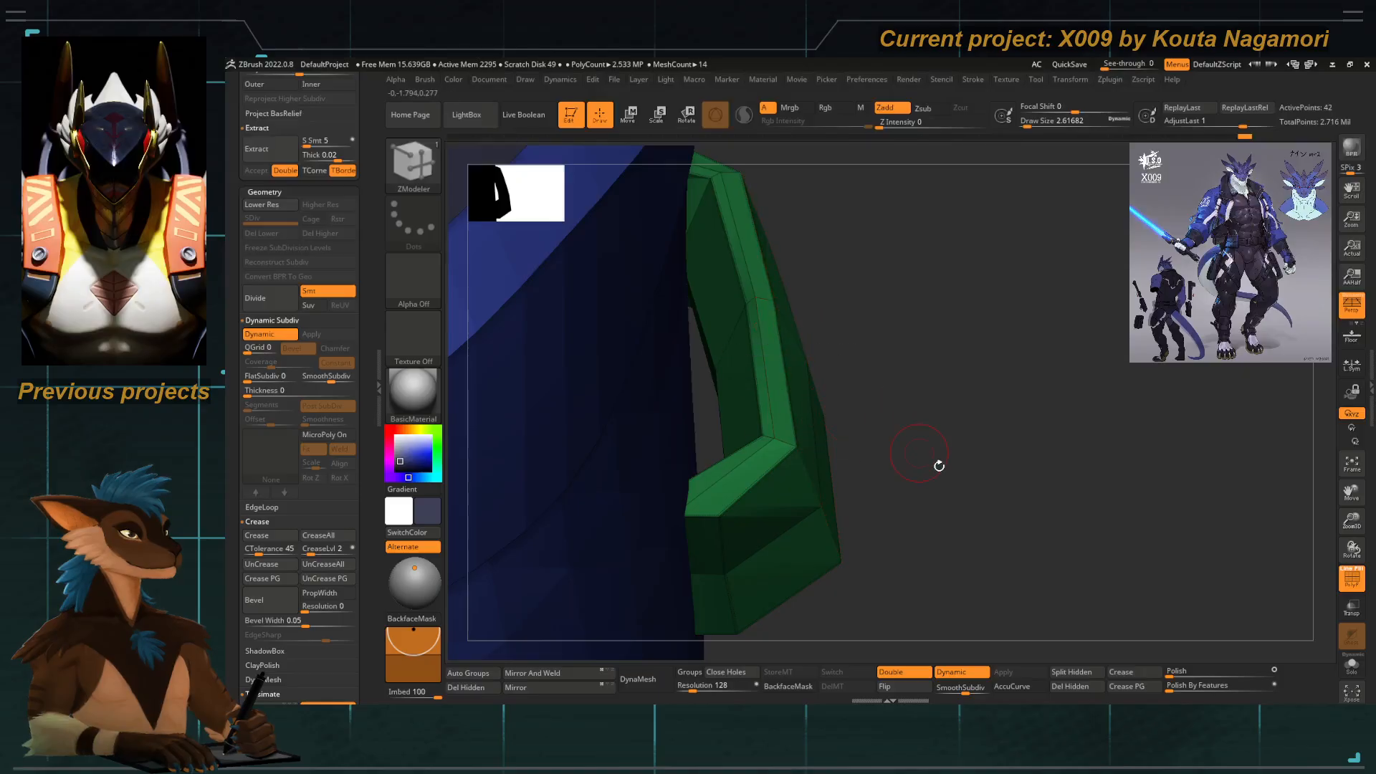
left_click(898, 408, "ctrl+shift")
mouse_move(898, 407)
left_mouse_down()
mouse_move(904, 390)
mouse_move(907, 409)
left_mouse_up()
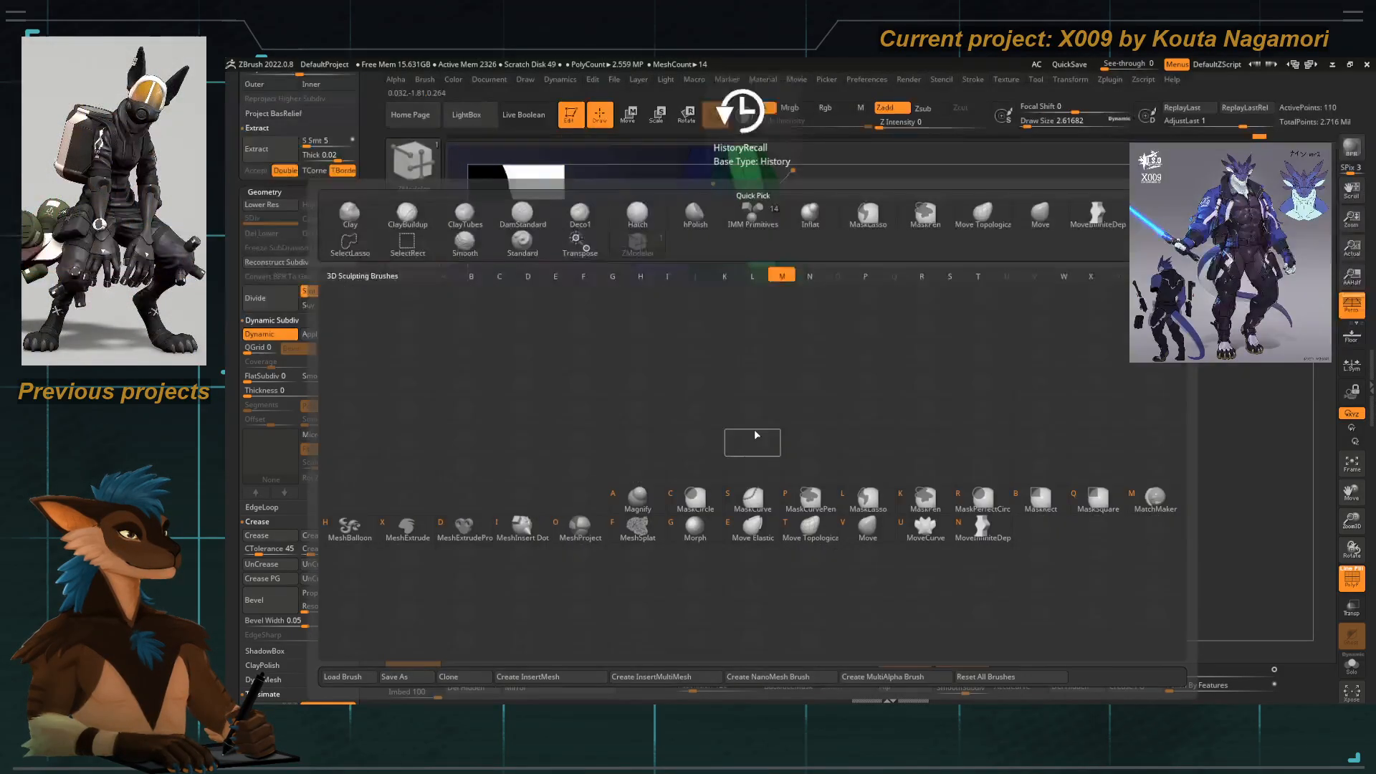
Fit the crossbar's ends around the strip's edges with the Move Topological brush at draw sizes of about 3.1 and 6.6.
key("t")
key("space")
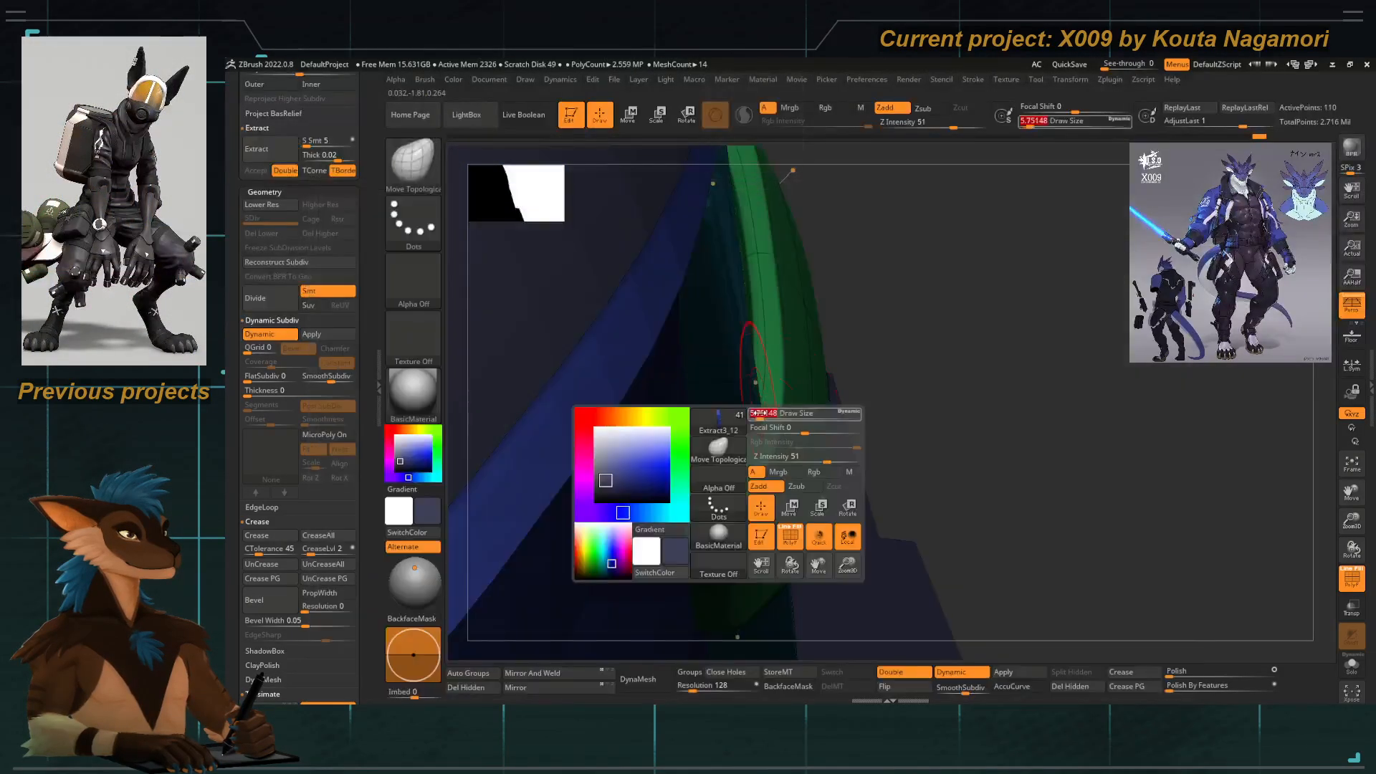
key("space")
left_click_drag(746, 424, 876, 451)
key("space")
left_click_drag(734, 378, 719, 377)
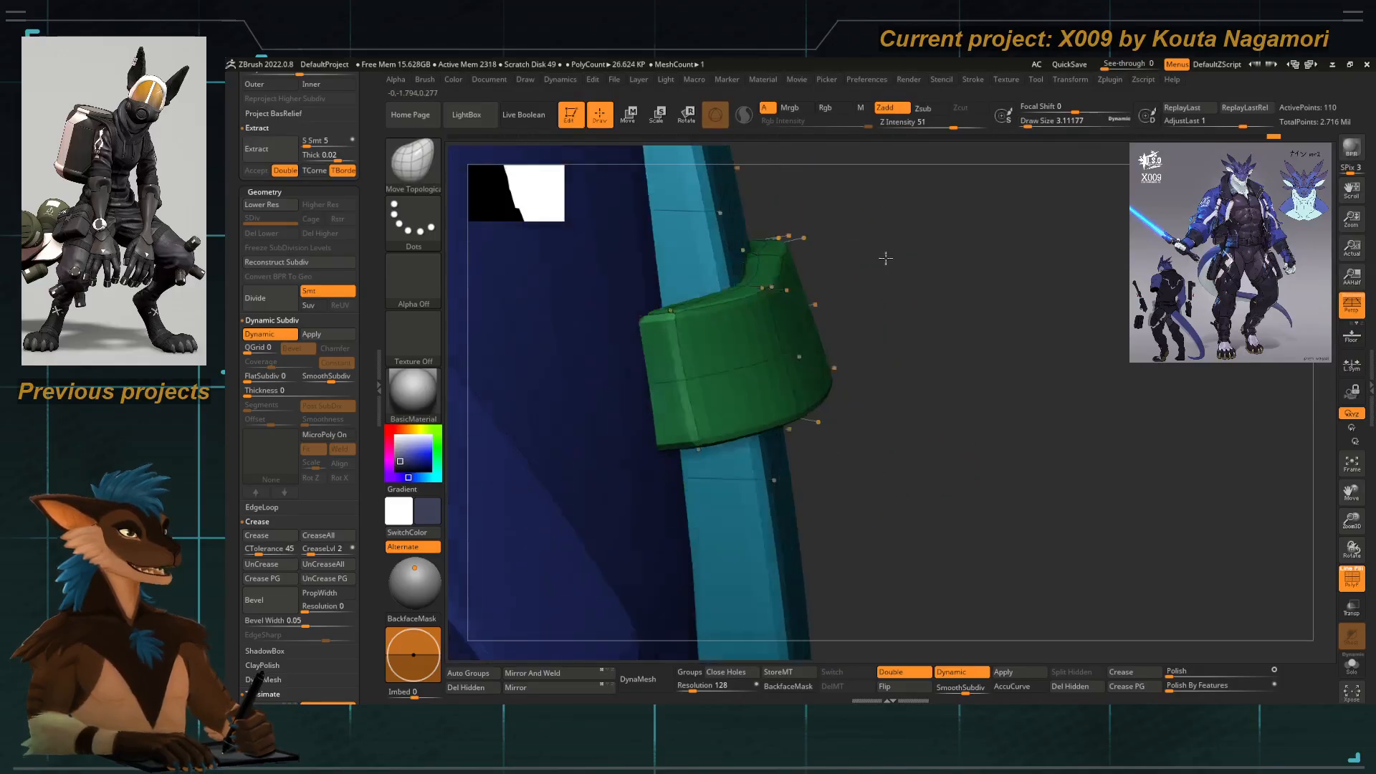
left_click_drag(886, 258, 792, 372)
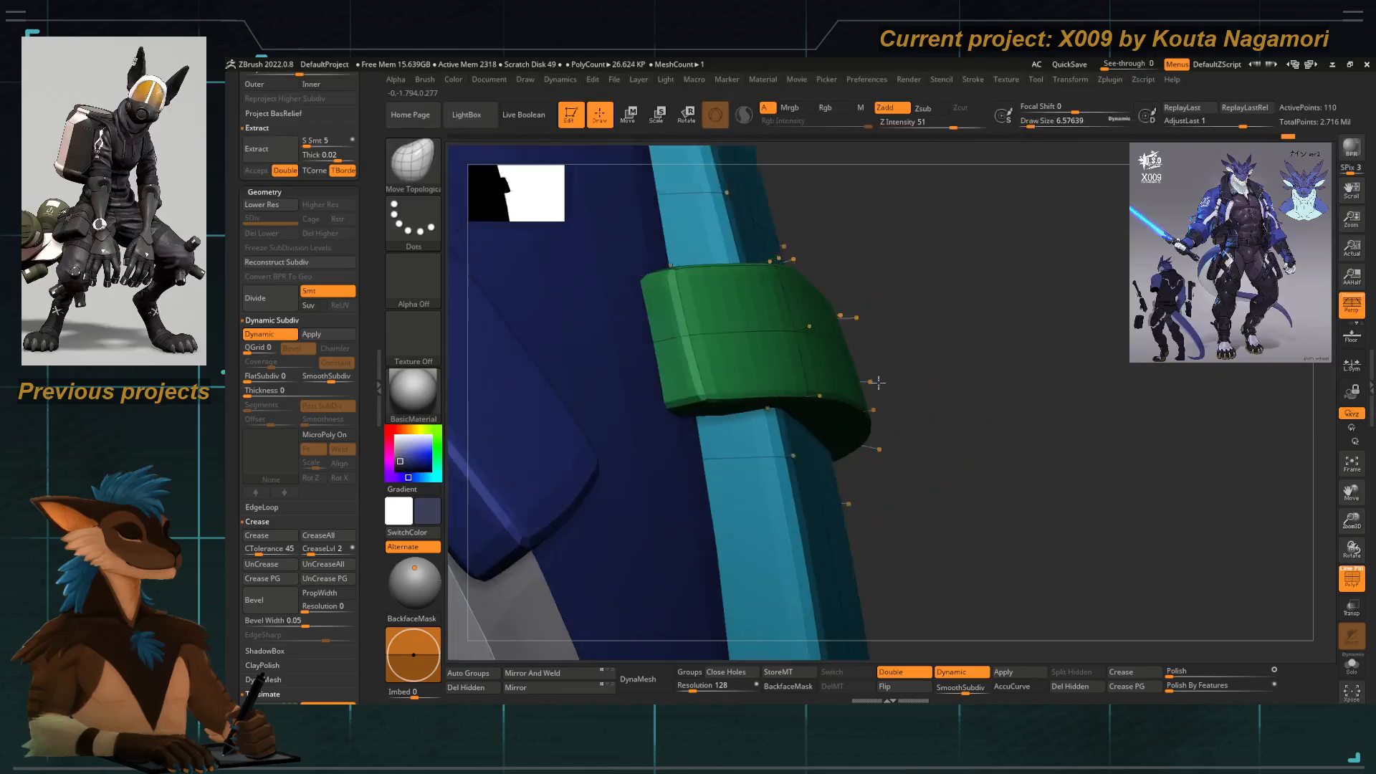
mouse_move(846, 308)
left_mouse_down()
mouse_move(869, 298)
mouse_move(792, 286)
mouse_move(832, 407)
mouse_move(815, 411)
left_mouse_up()
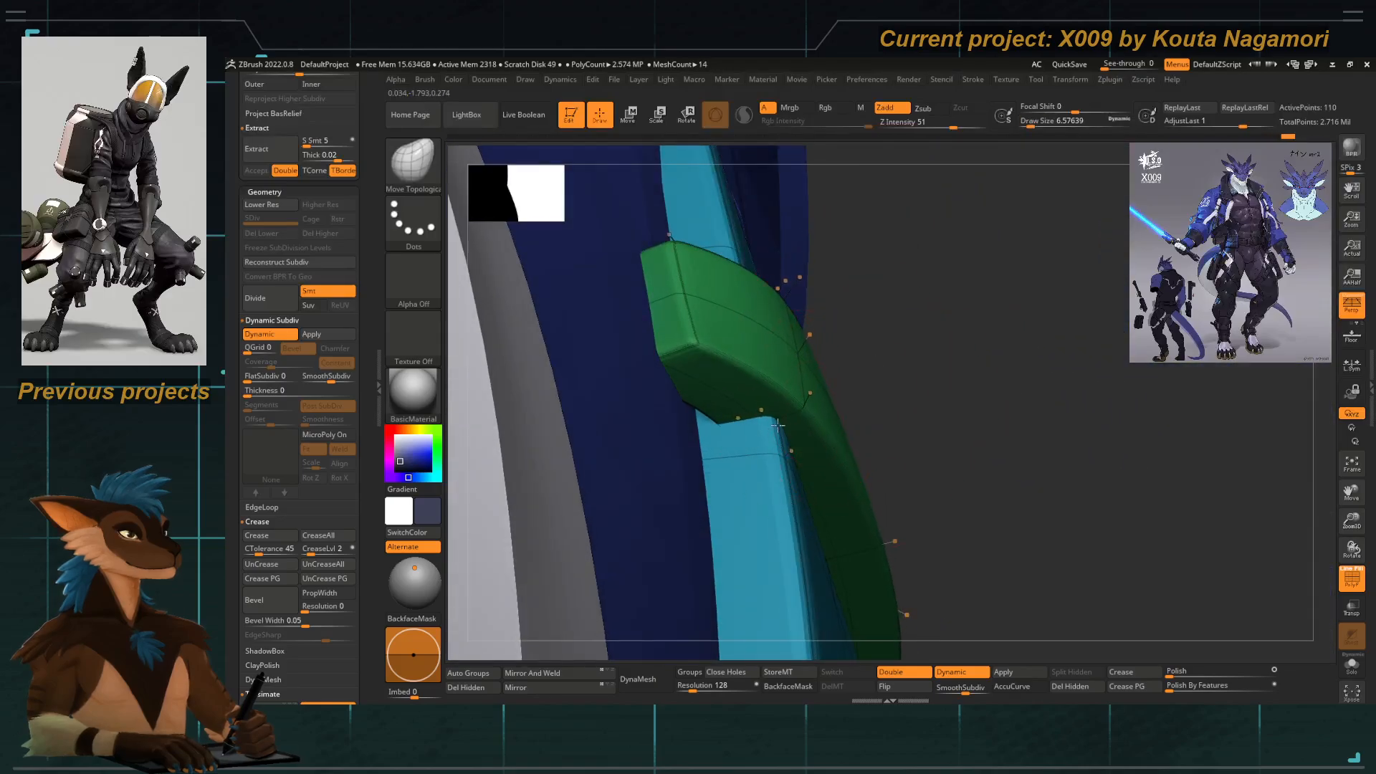
left_click_drag(862, 547, 843, 554)
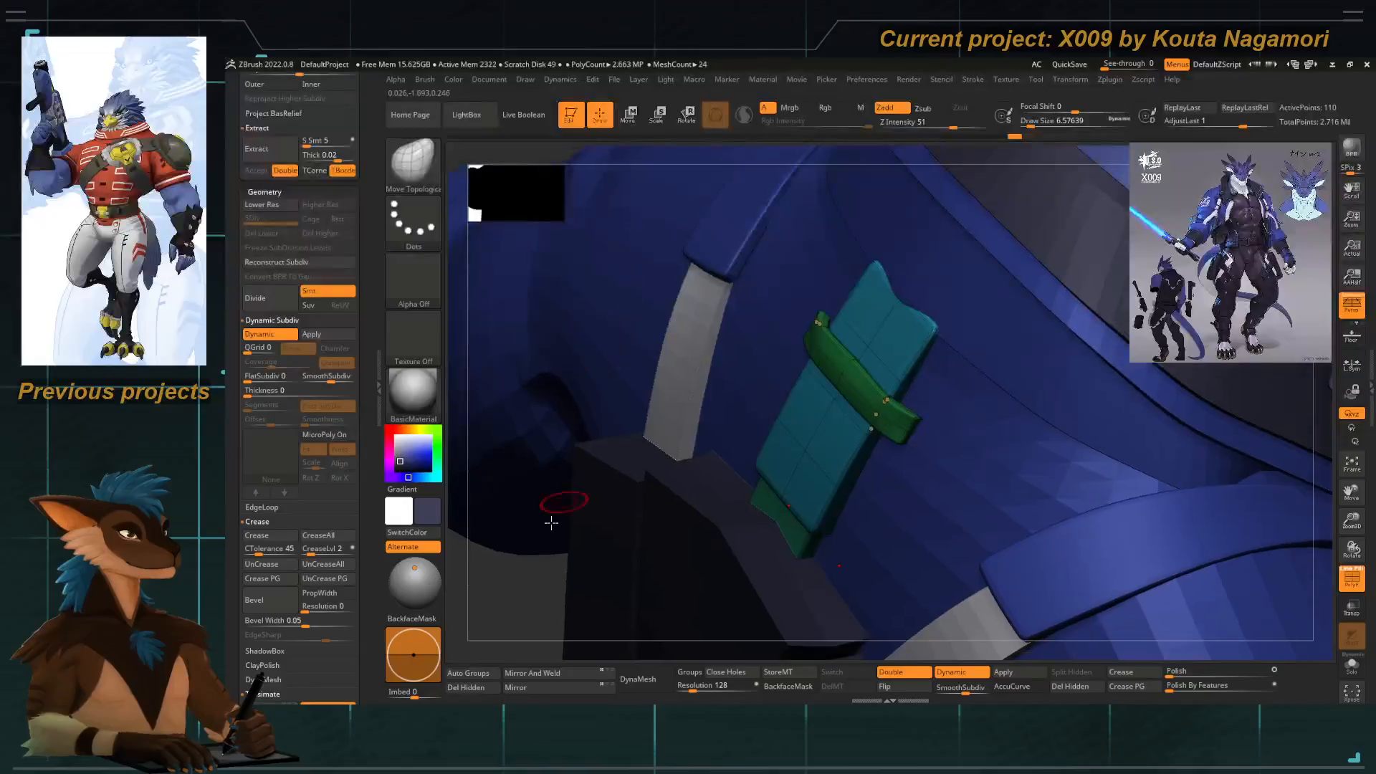
Turn off the polyframe and push the crossbar's end in towards the jacket with Move Topological at draw size about 20.
left_click(1349, 586)
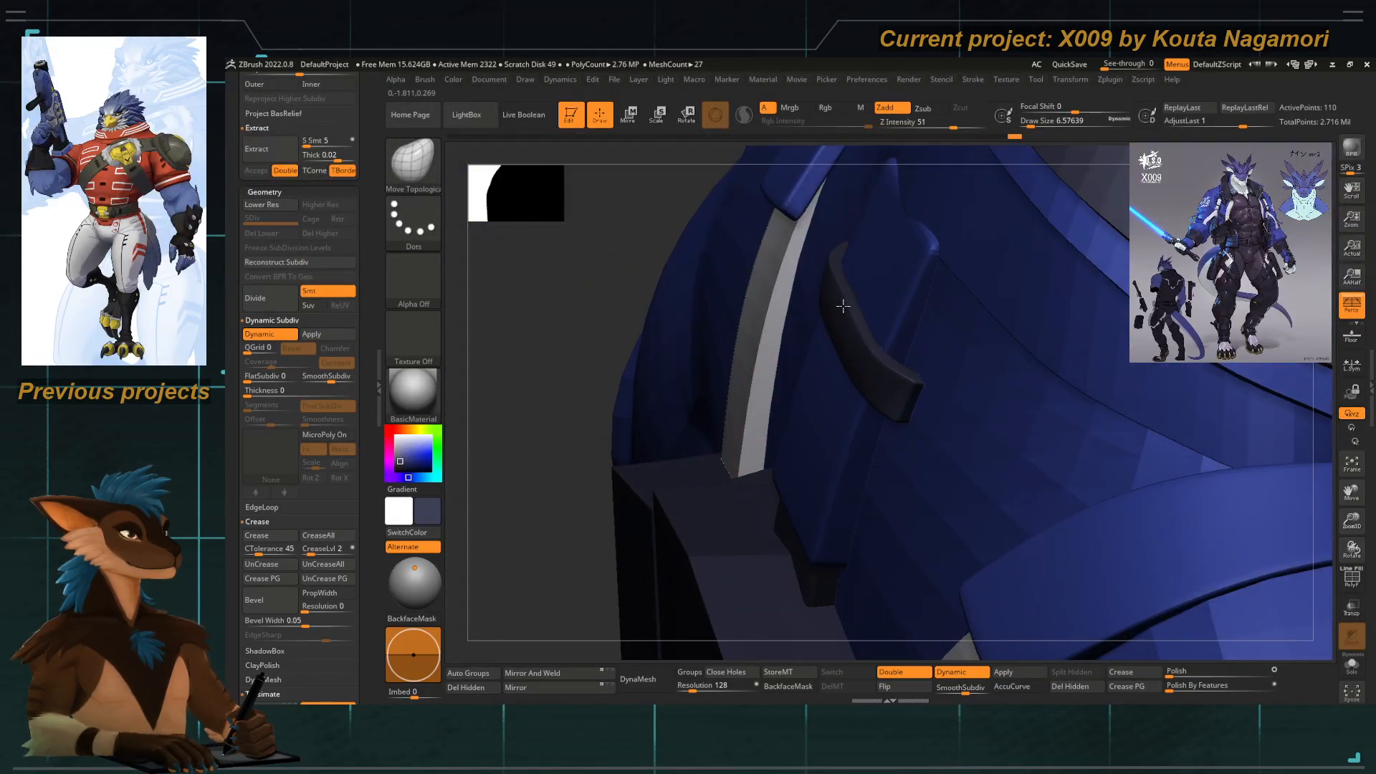
left_click_drag(584, 293, 848, 436)
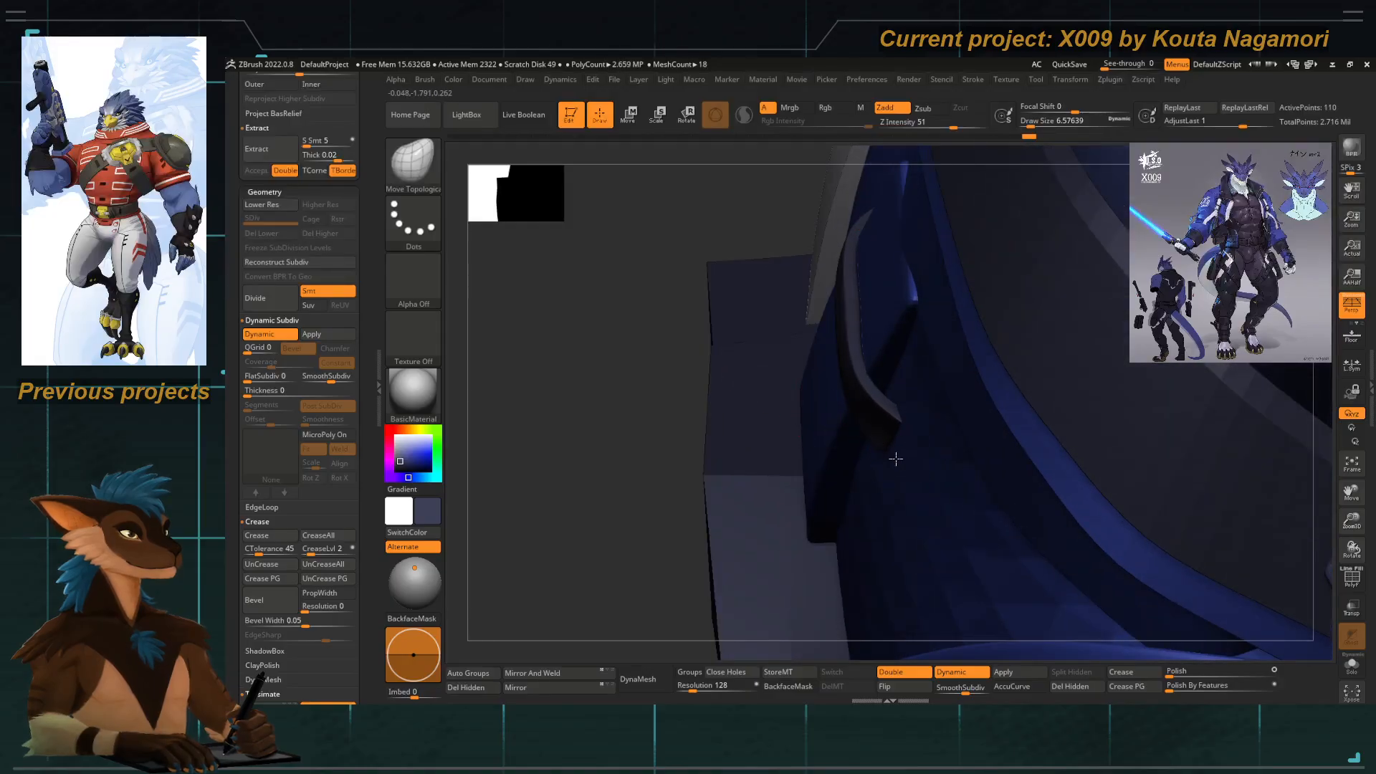
key("space")
left_click(893, 428)
mouse_move(894, 423)
left_mouse_down()
mouse_move(869, 419)
mouse_move(887, 419)
left_mouse_up()
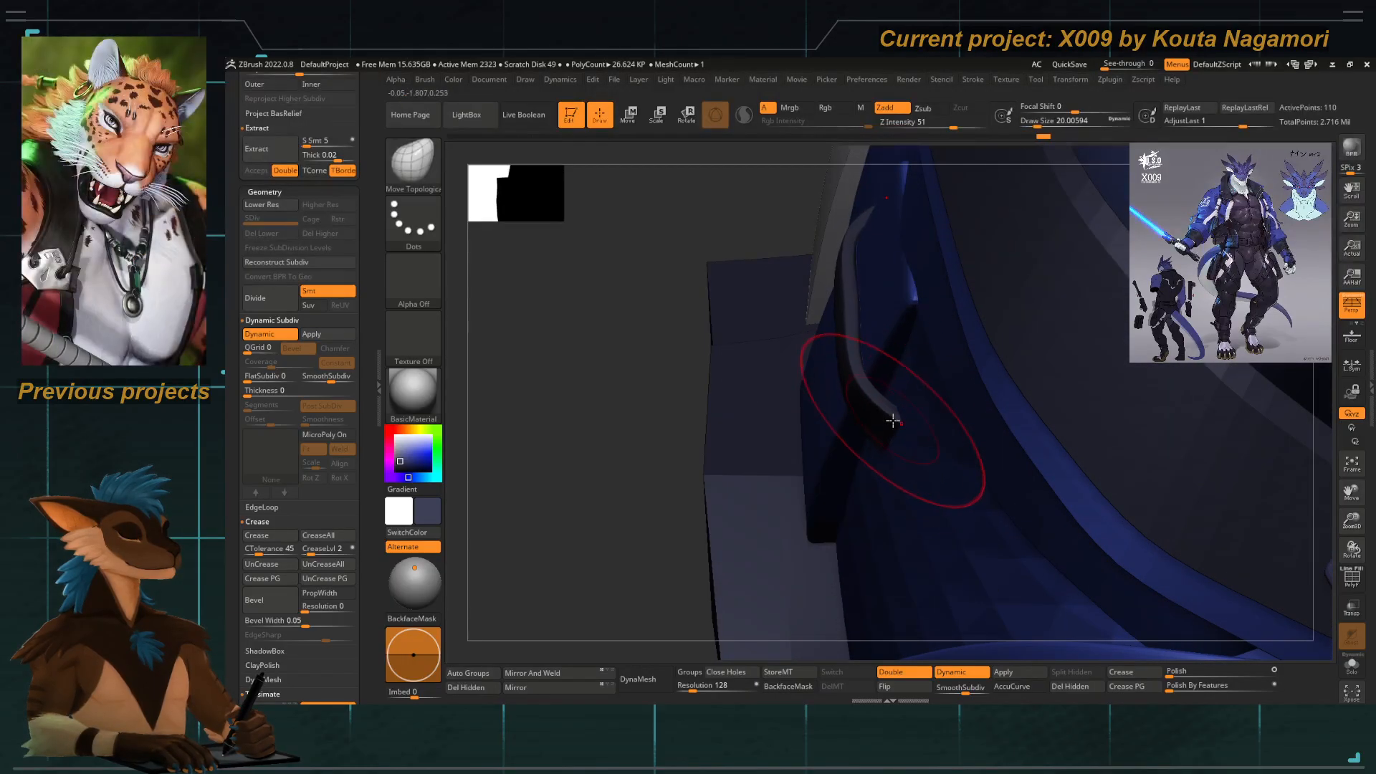
left_click_drag(665, 373, 770, 367)
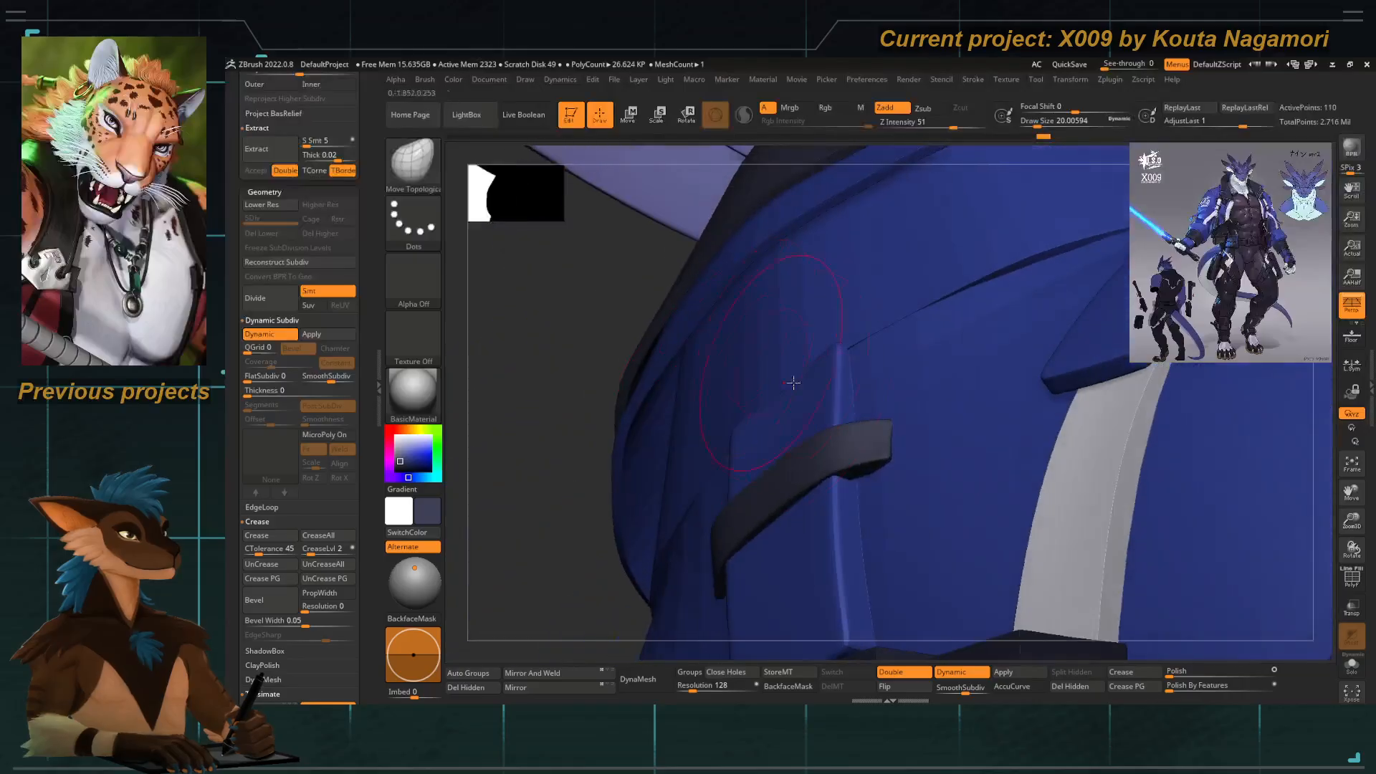
Refine the crossbar's fit over the strip with Move Topological, reducing the draw size to about 12.9 and 4.3.
key("space")
left_click(778, 490)
key("space")
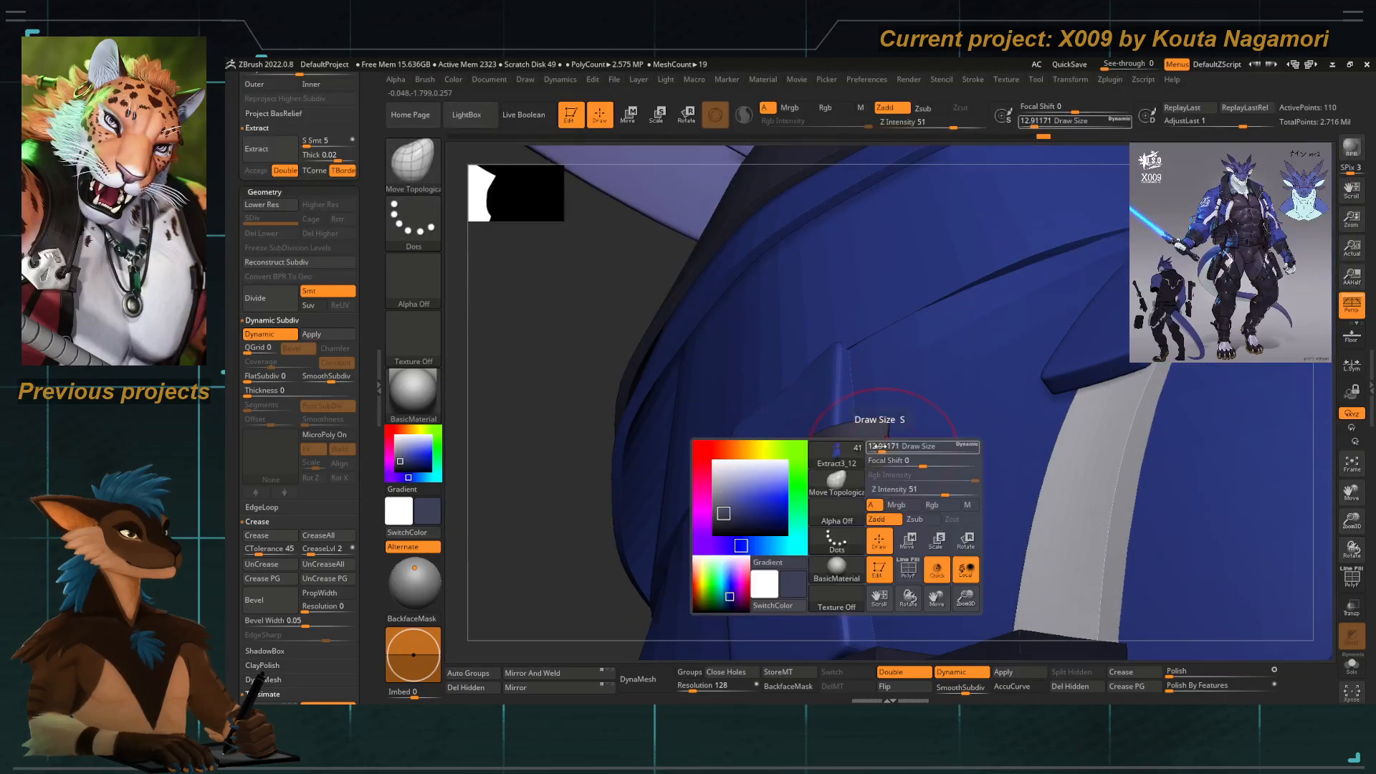
left_click(890, 442)
left_click_drag(573, 412, 624, 369, "alt")
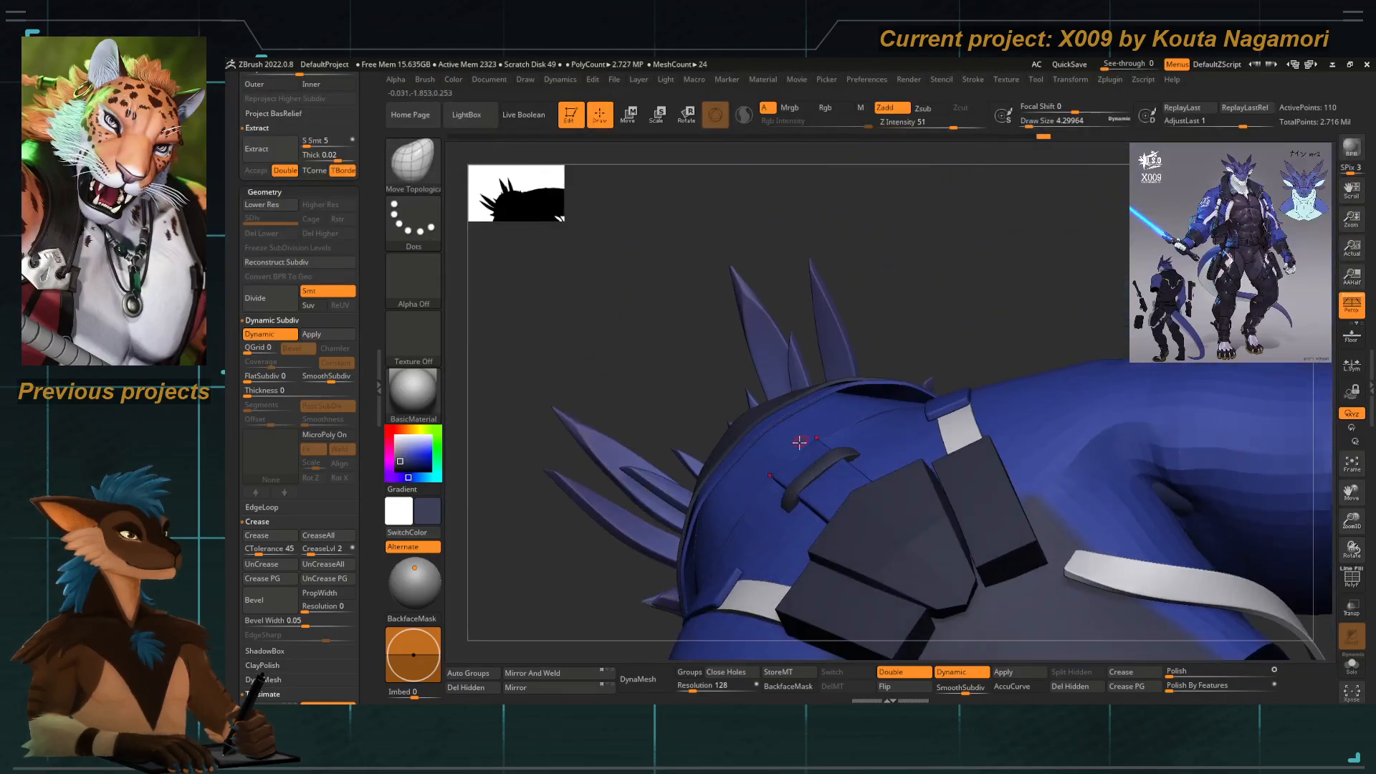
Adjust the crossbar's curve and ends against the strip with Move Topological at draw sizes of about 20 and 11.7.
key("space")
left_click(837, 457)
right_click_drag(840, 457, 860, 500, "ctrl")
key("space")
left_click(840, 478)
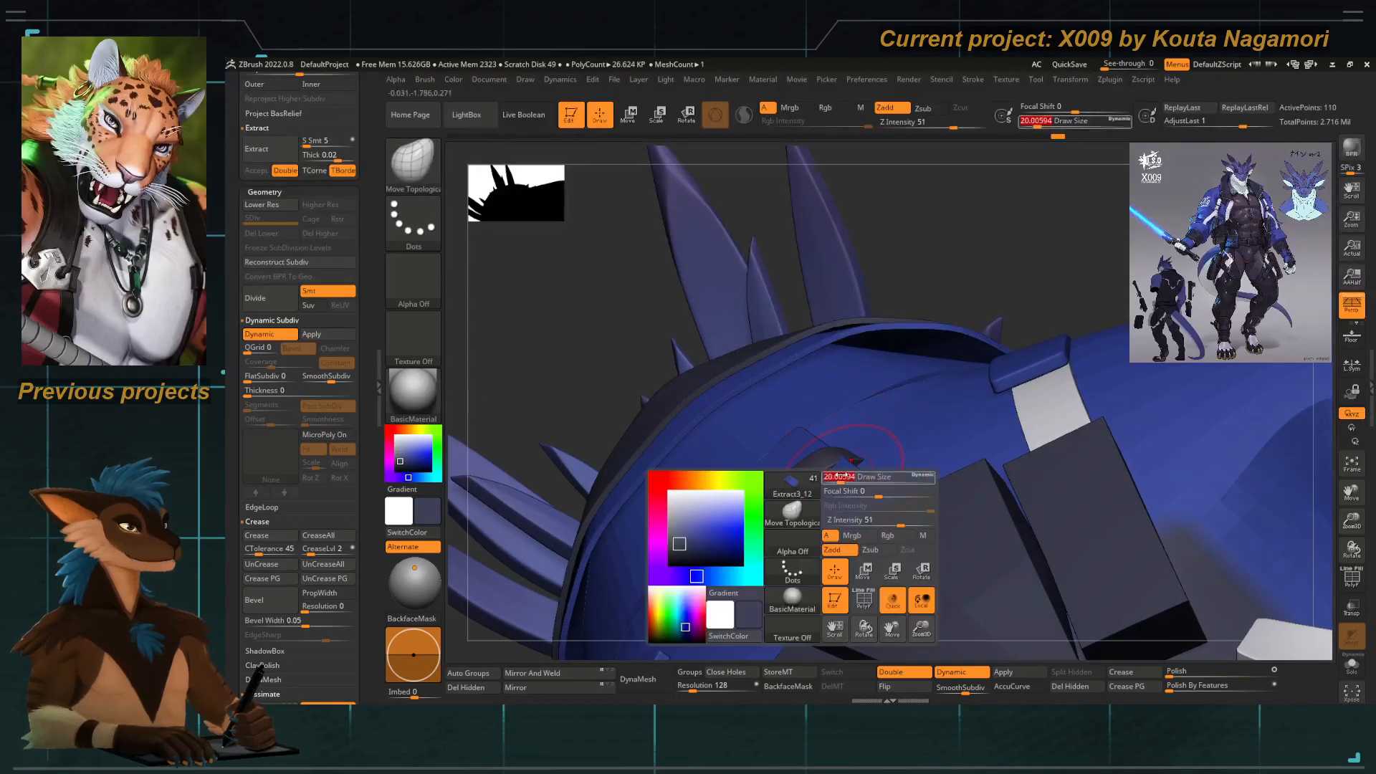
key("space")
left_click(836, 466)
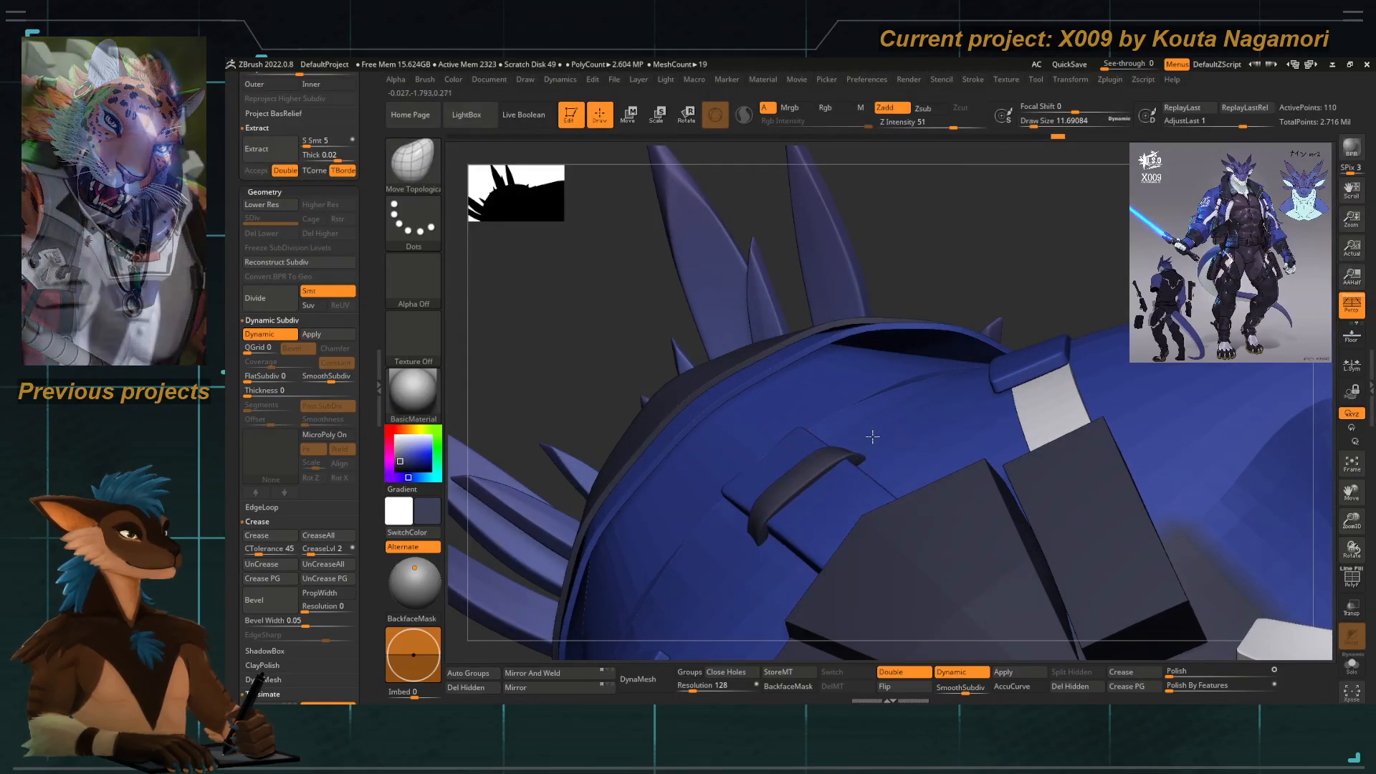
mouse_move(882, 223)
left_mouse_down()
mouse_move(937, 316)
mouse_move(932, 391)
left_mouse_up()
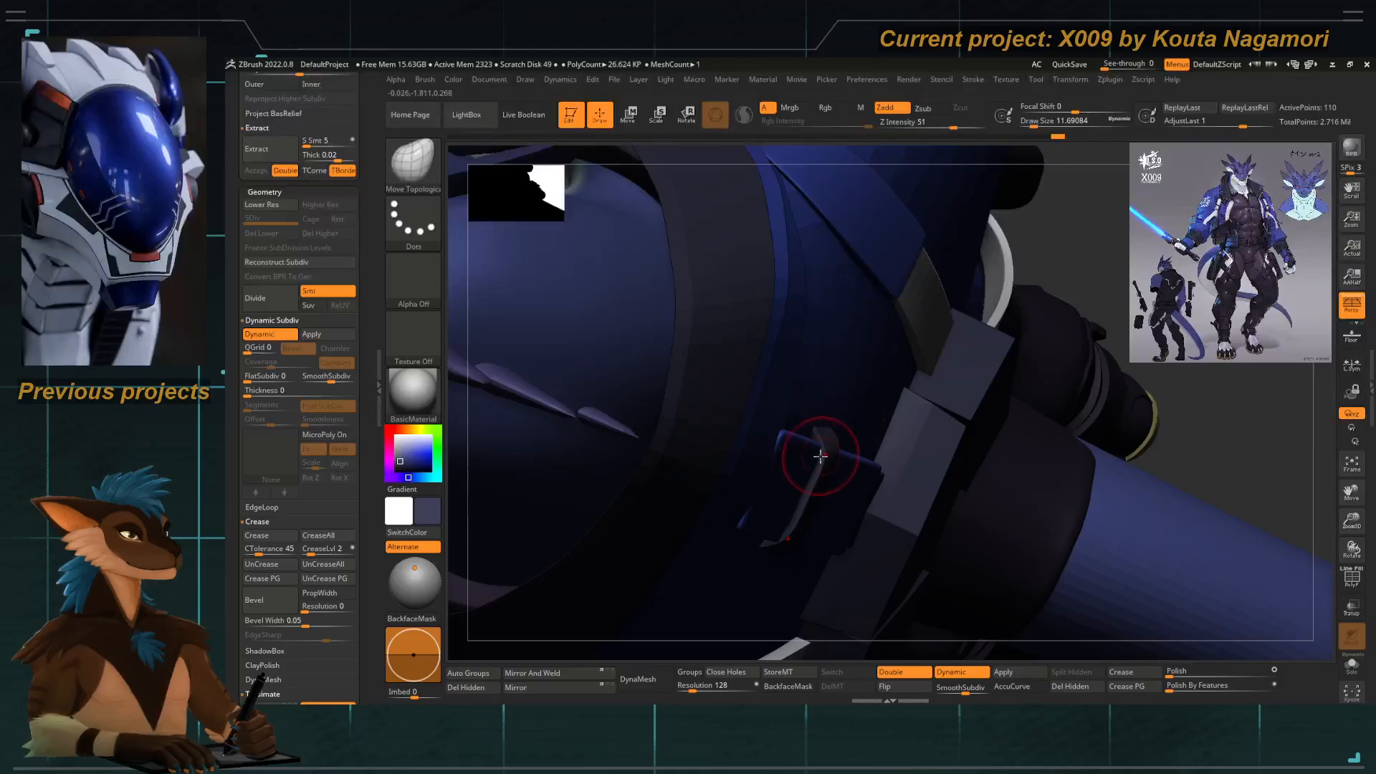
left_click_drag(800, 423, 797, 435)
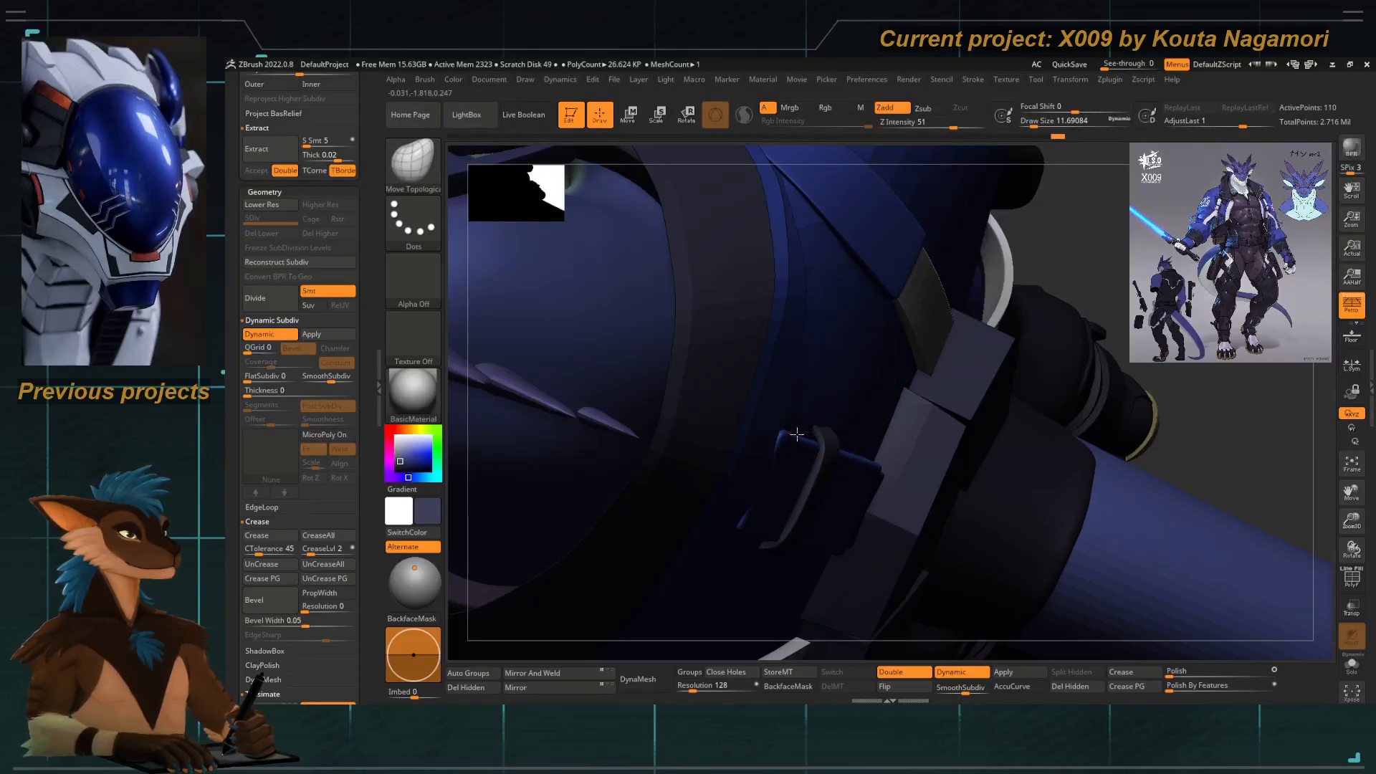
Select the jacket and examine the whole character from the back and the front against the concept art.
key("f")
left_click_drag(549, 568, 602, 348)
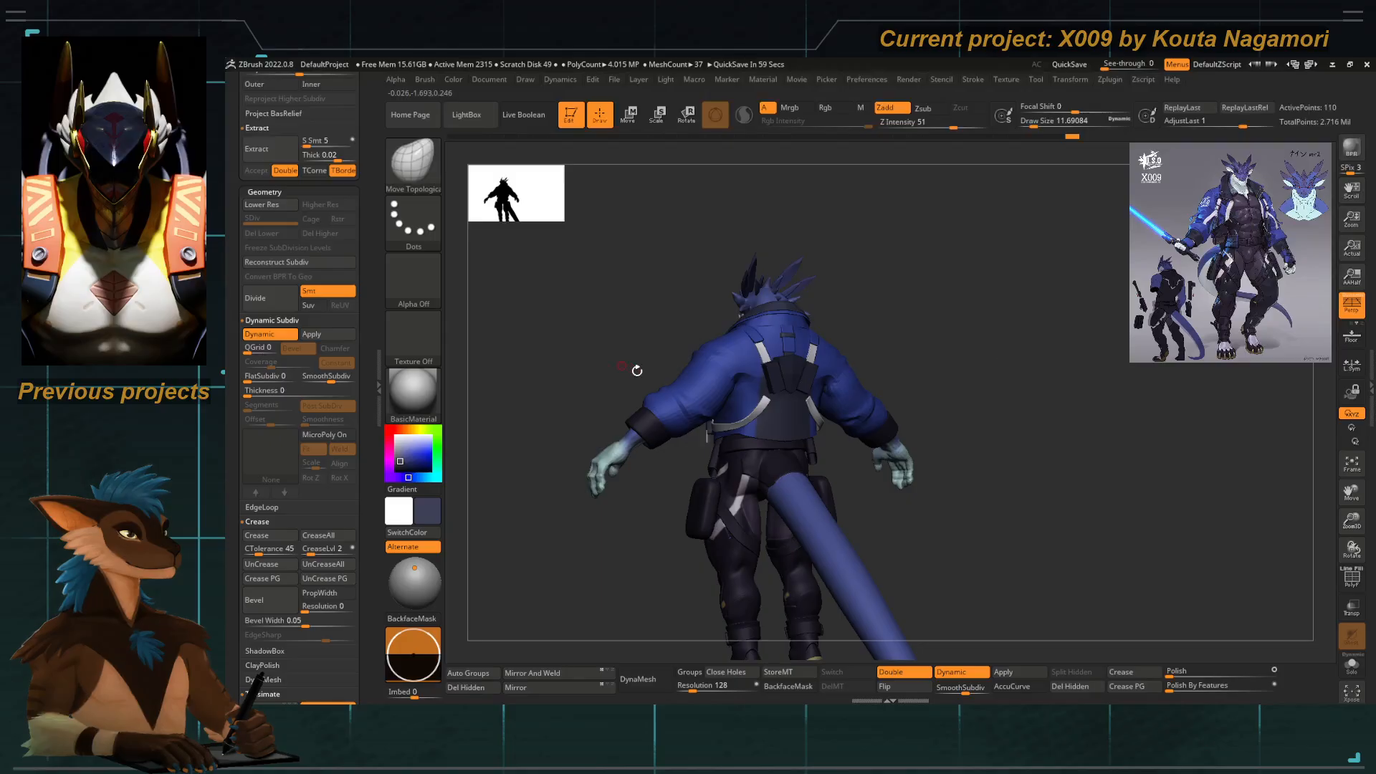
left_click(714, 346, "alt")
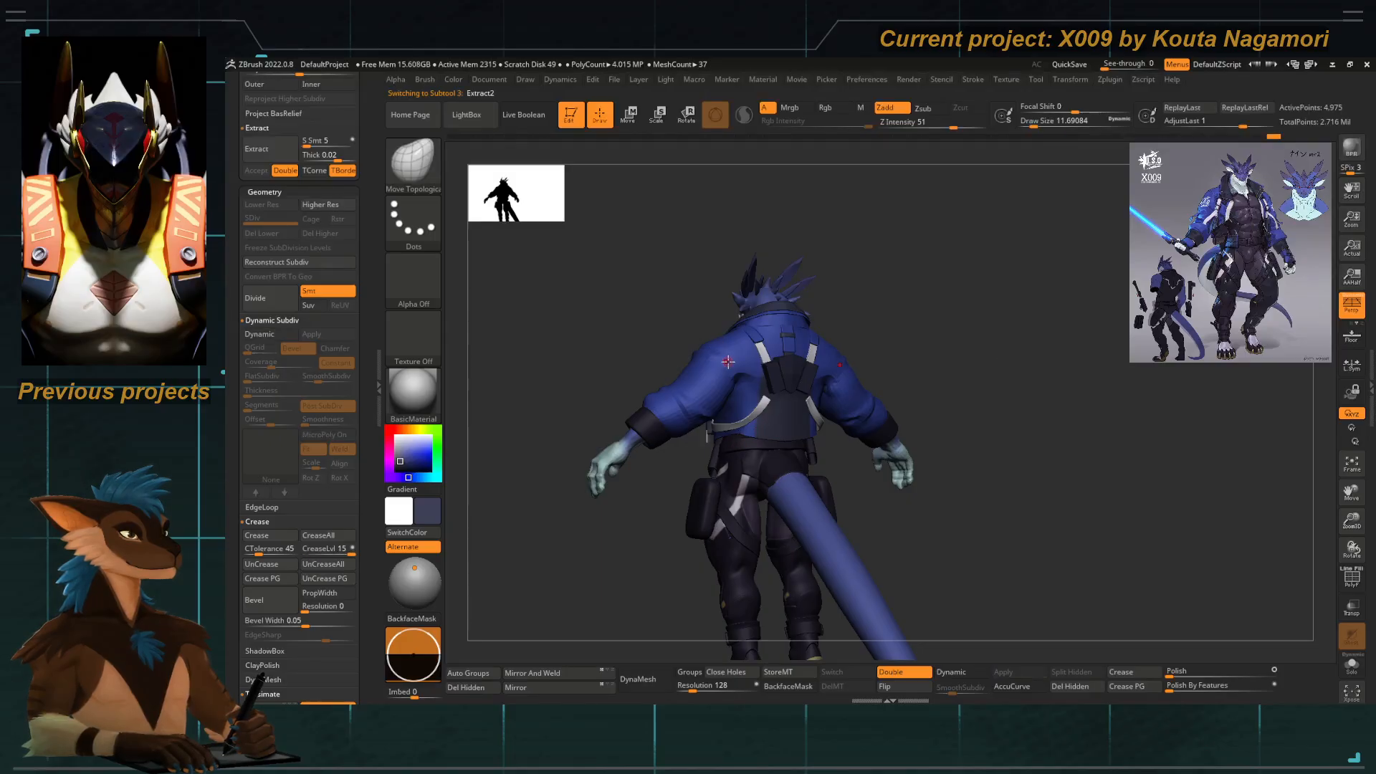
right_click_drag(720, 355, 755, 418, "ctrl")
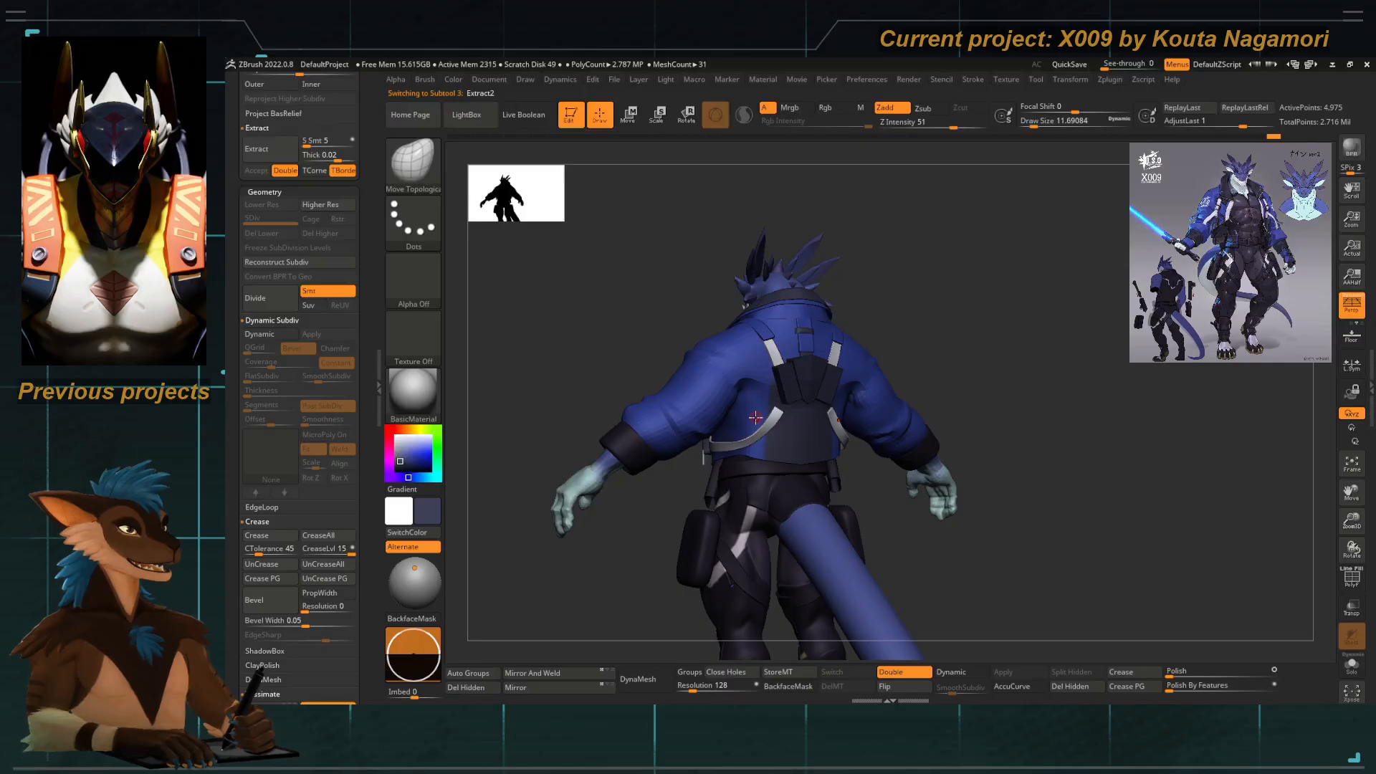
right_click_drag(660, 306, 822, 332)
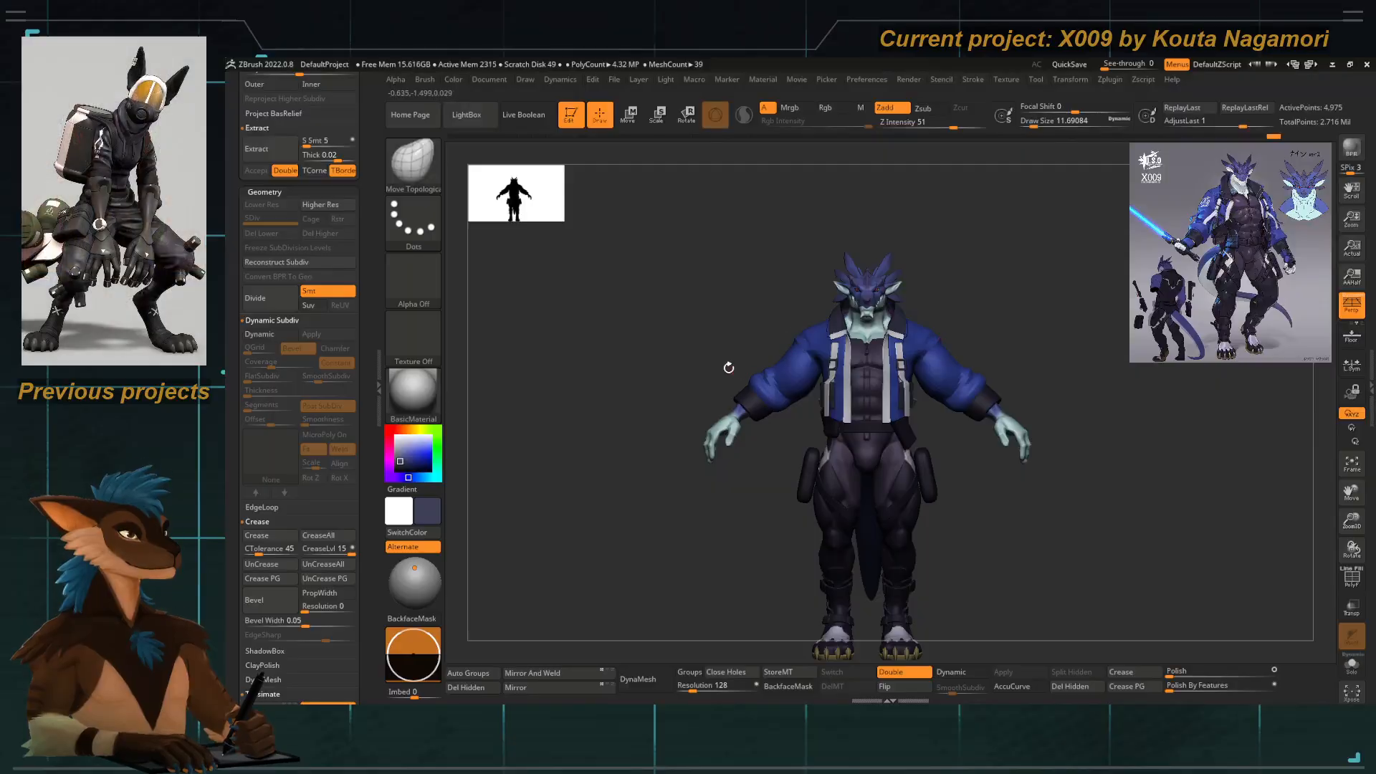
left_click_drag(703, 334, 864, 336)
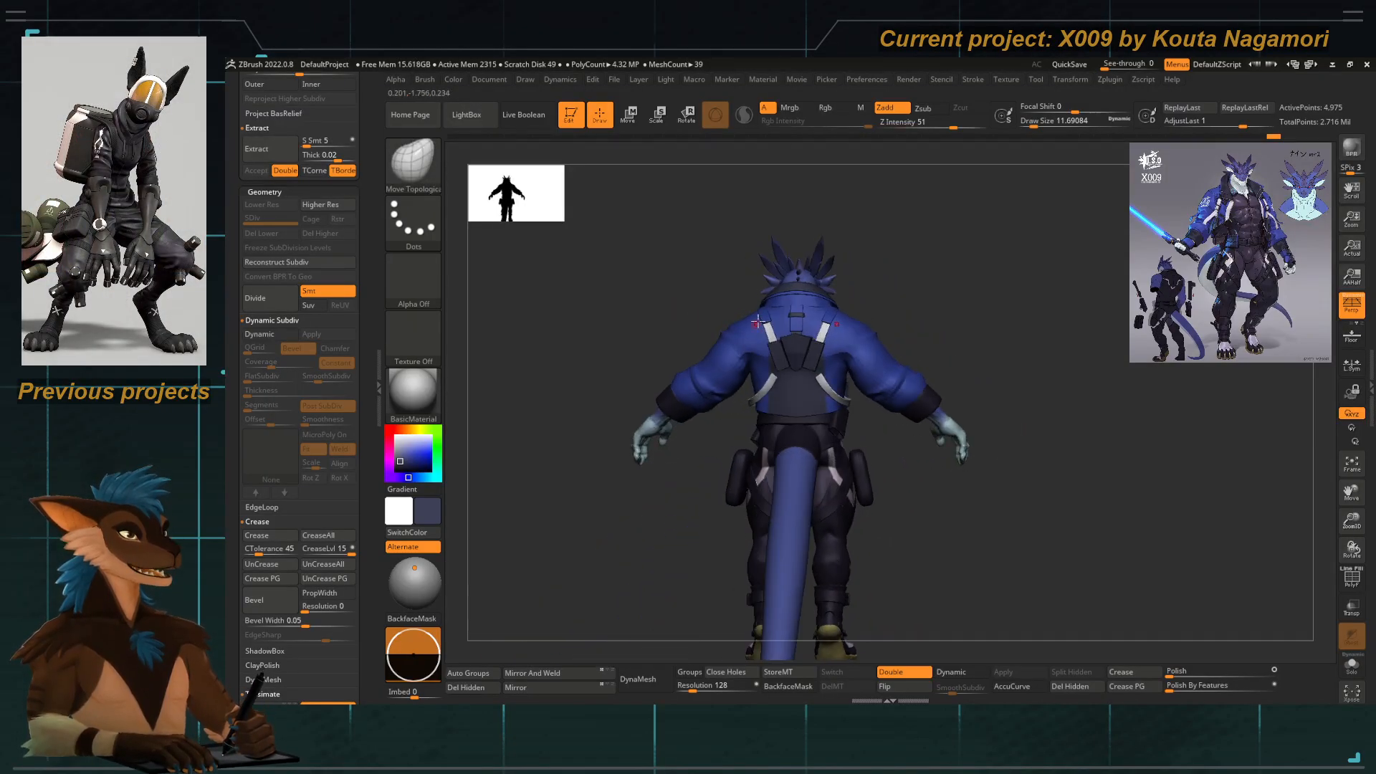
Choose the Move Topological brush and enlarge its draw size to about 97 for work on the jacket's back.
right_click_drag(778, 308, 784, 350, "ctrl")
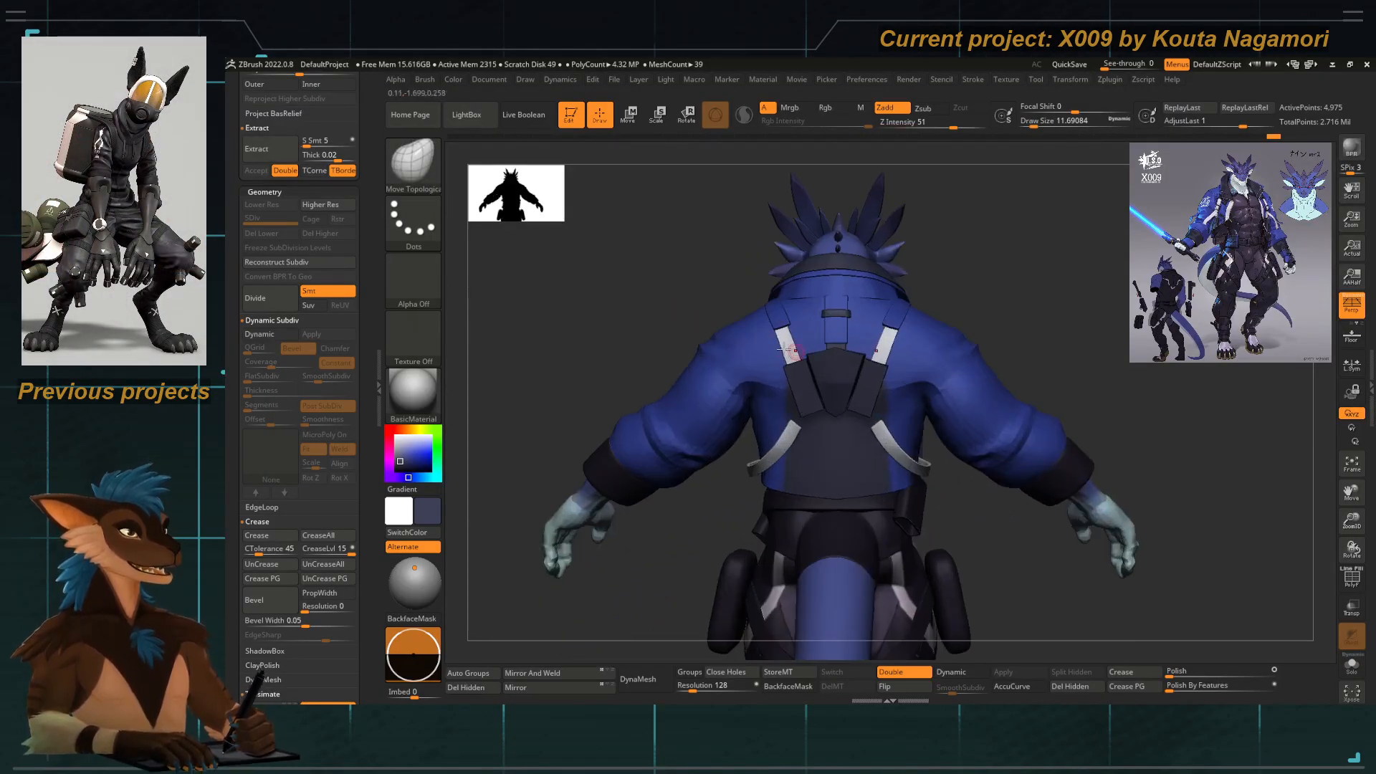
key("b")
key("m")
key("t")
key("space")
left_click_drag(728, 325, 753, 316)
key("space")
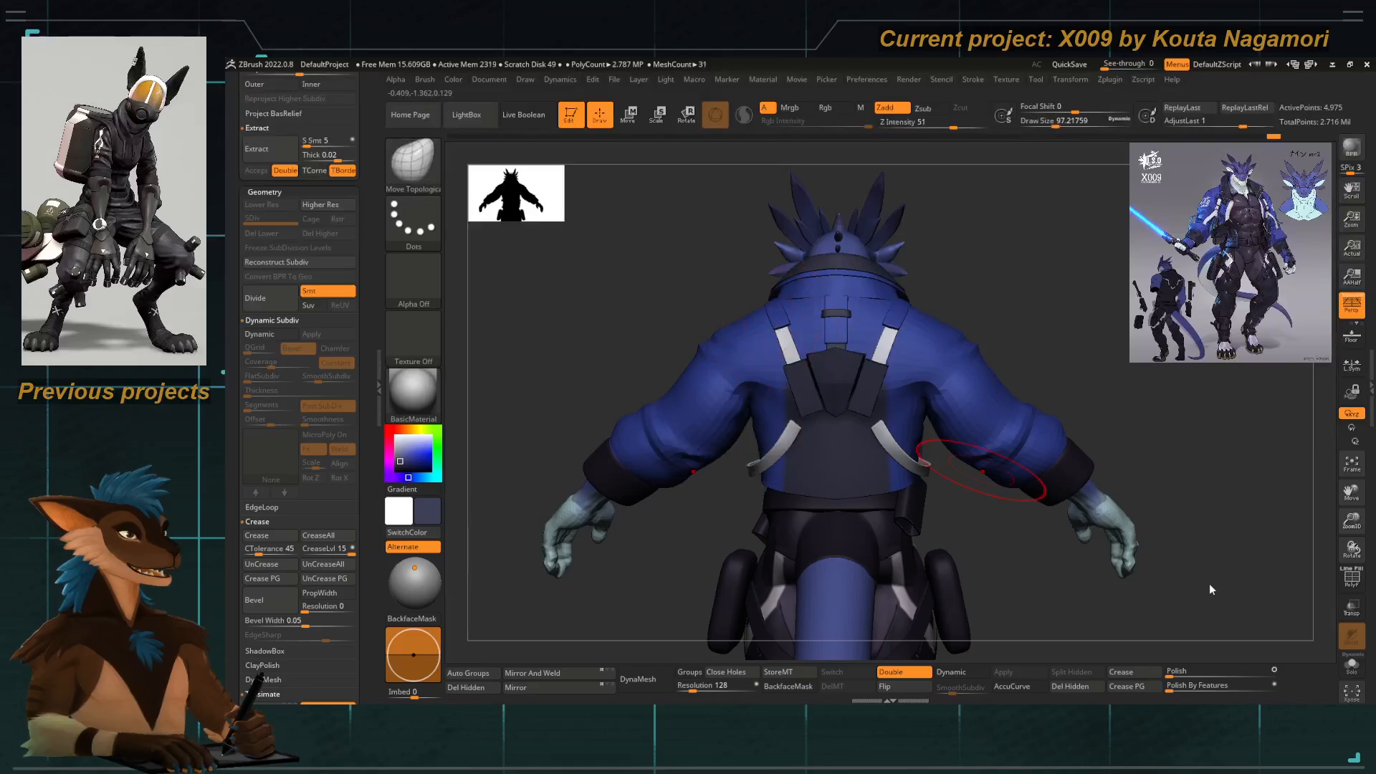
Examine how the jacket sits over the body around the shoulders and collar with the other subtools shown transparent.
left_click(1352, 608)
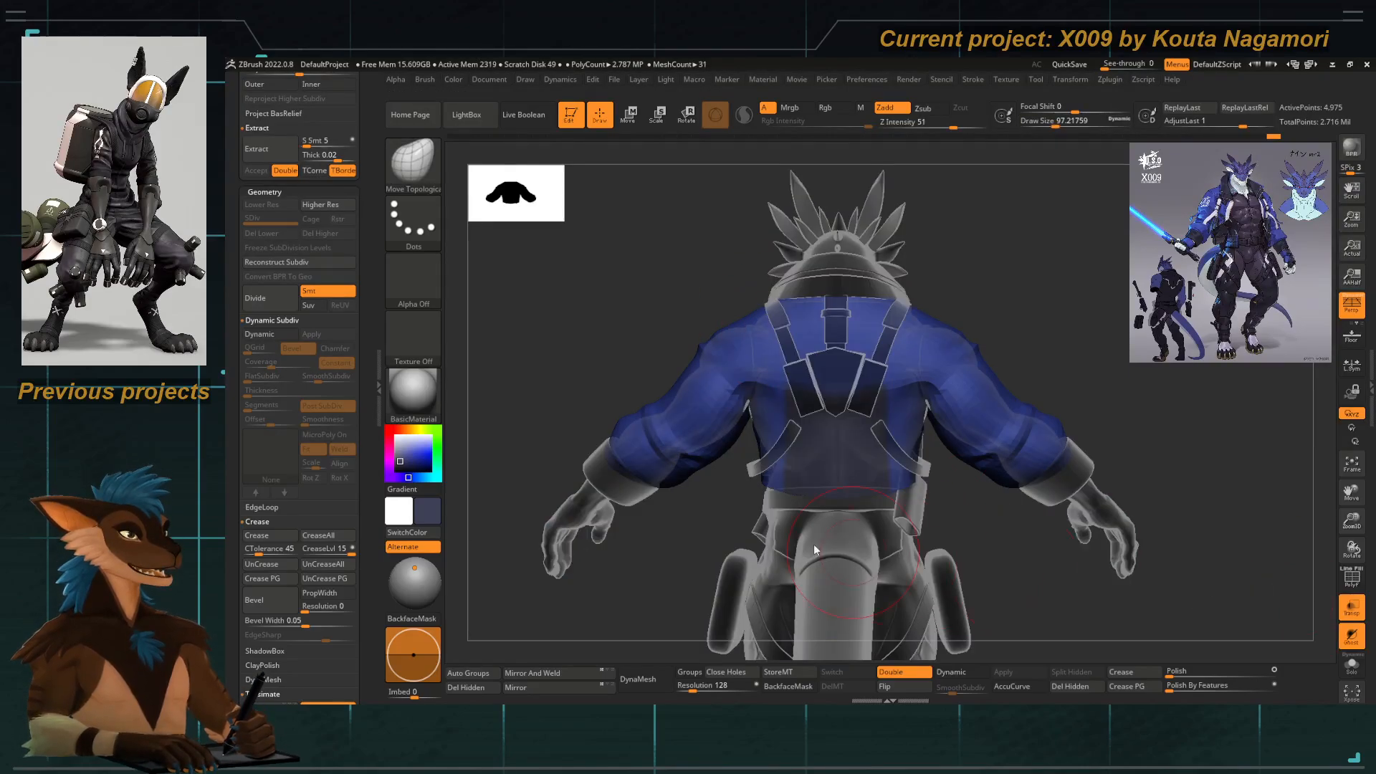
left_click(591, 528, "alt")
mouse_move(658, 291)
right_mouse_down()
mouse_move(717, 307)
mouse_move(681, 248)
mouse_move(716, 312)
right_mouse_up()
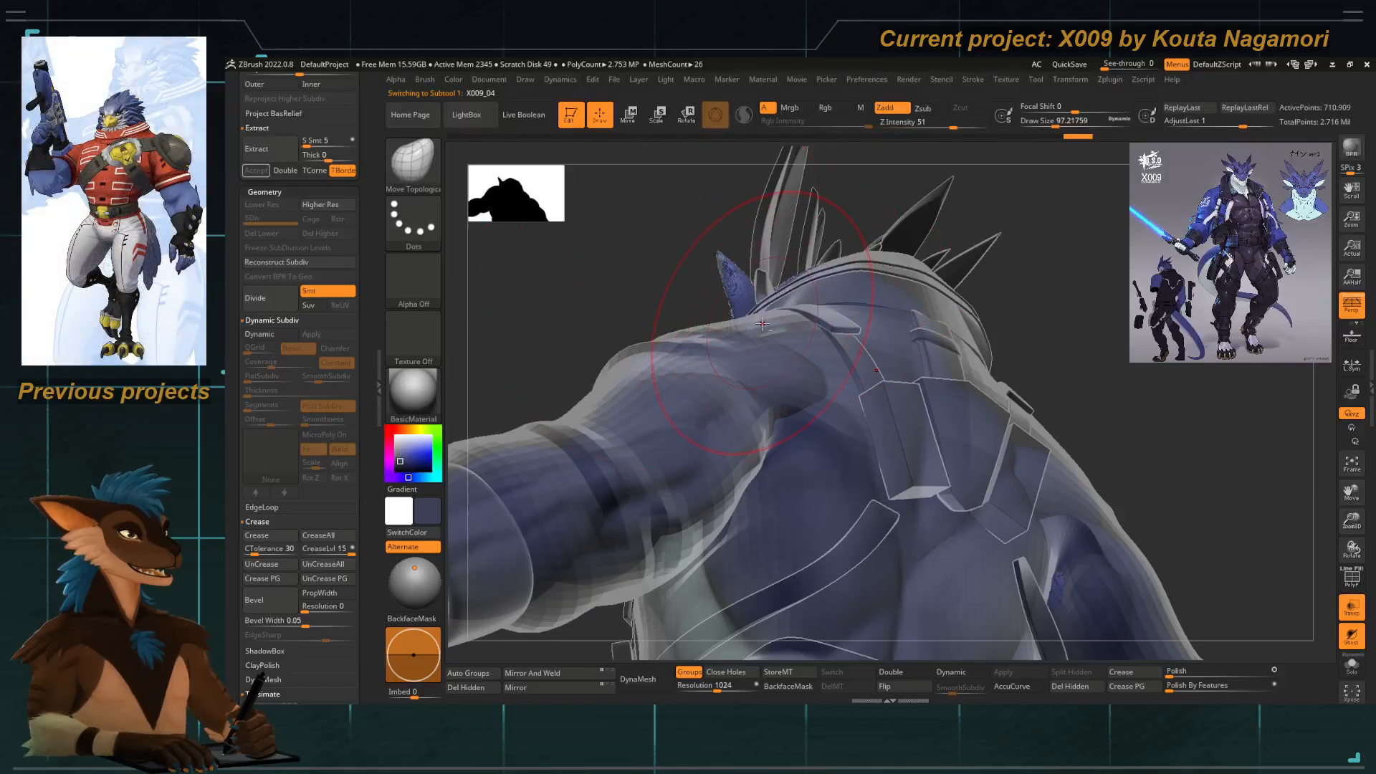
left_click(762, 324, "alt")
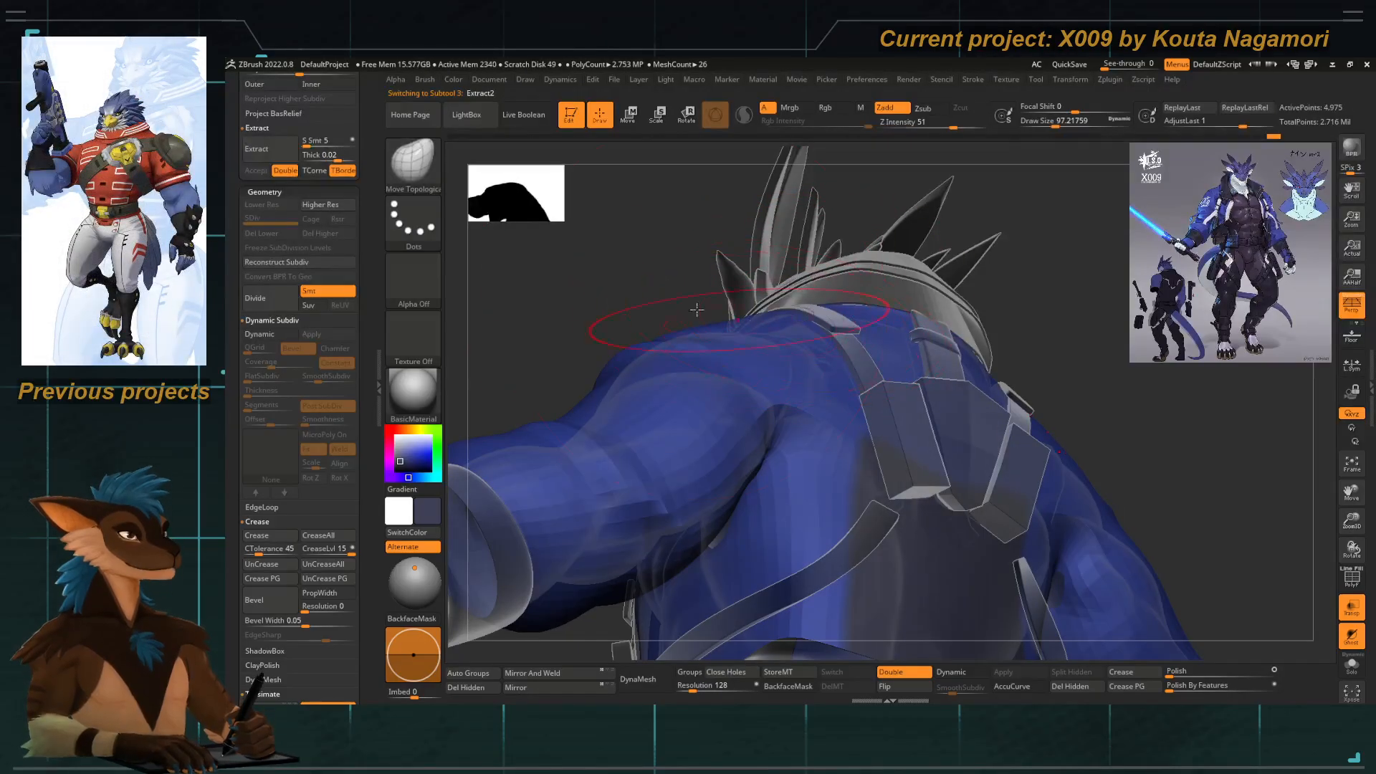
right_click_drag(691, 308, 834, 320, "shift")
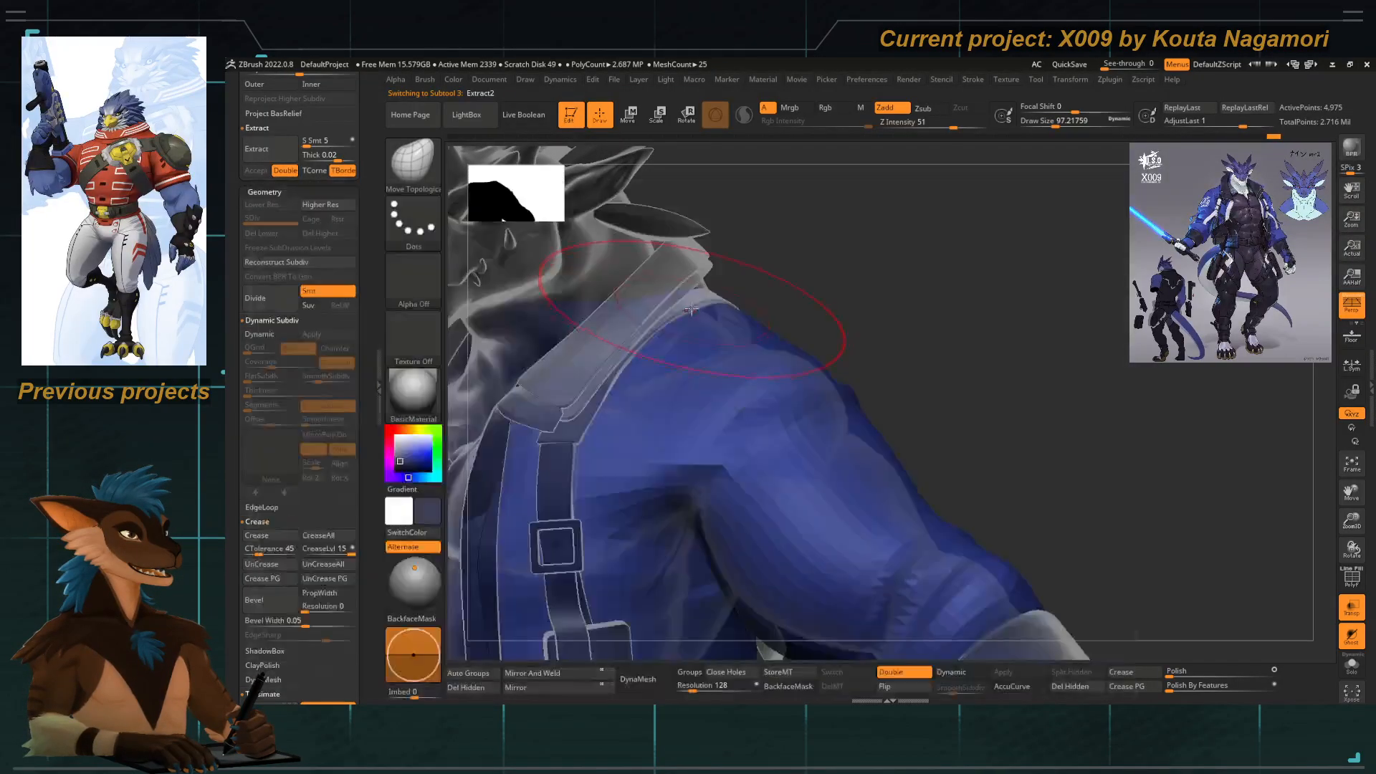
right_click_drag(787, 261, 863, 310)
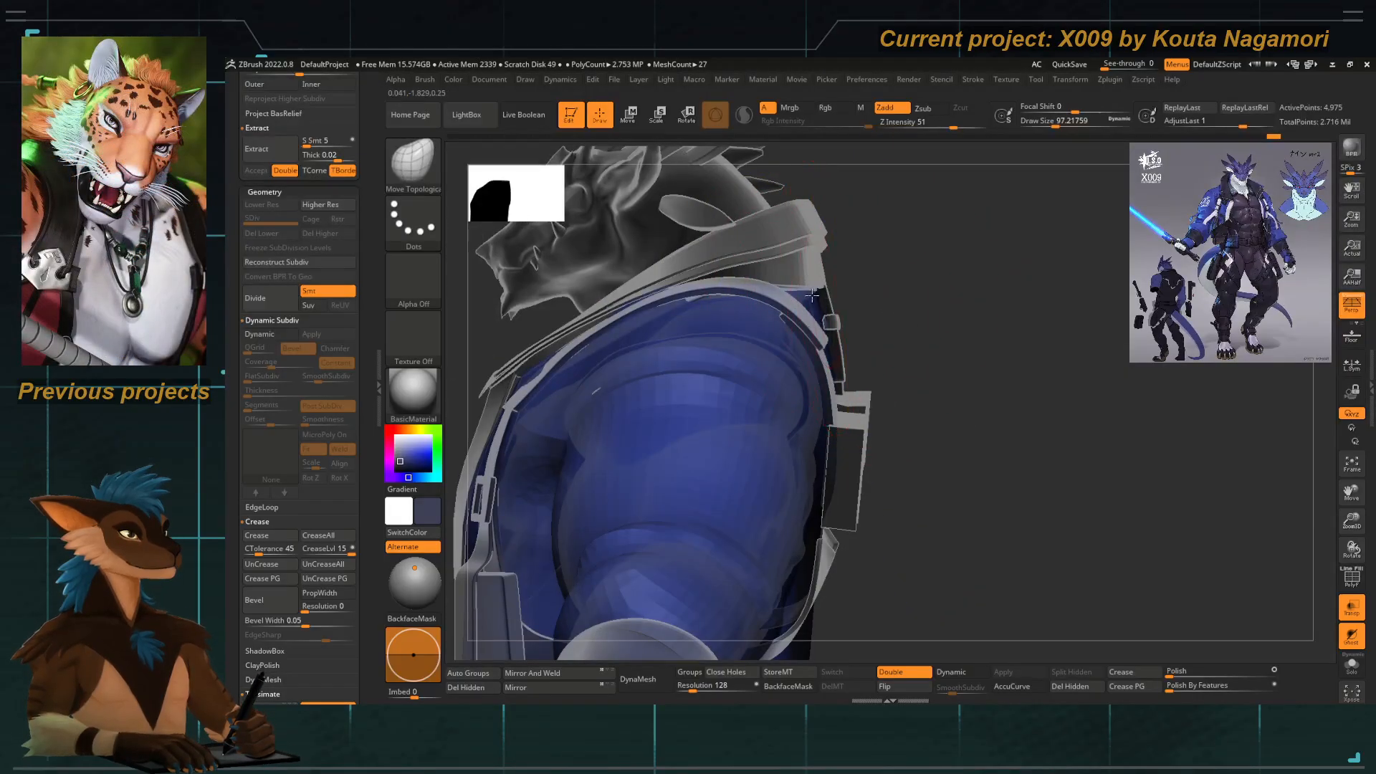
left_click(1347, 609)
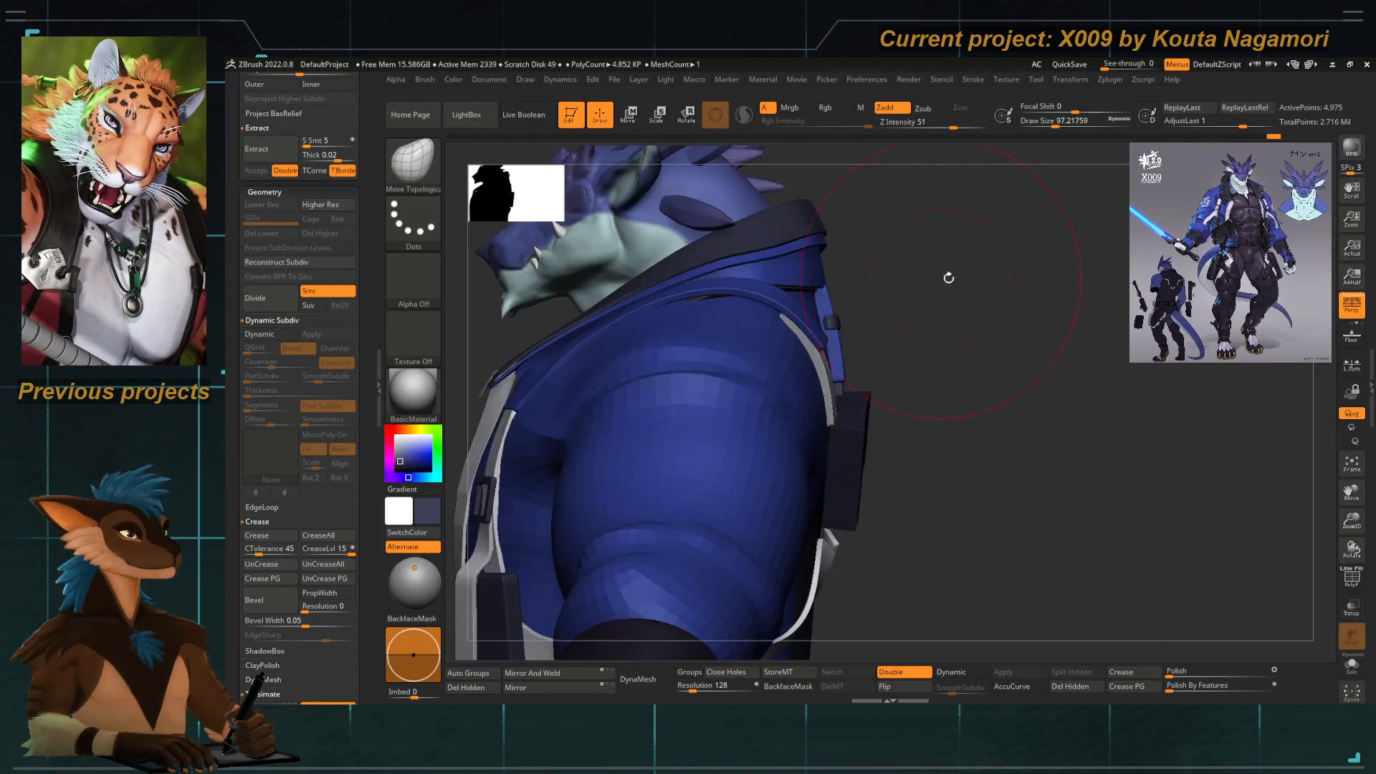
Compare the jacket's neighbouring undo history states from behind, ending on the current version.
right_click_drag(946, 276, 880, 287)
right_click_drag(875, 415, 870, 337, "ctrl")
right_click_drag(574, 288, 607, 293)
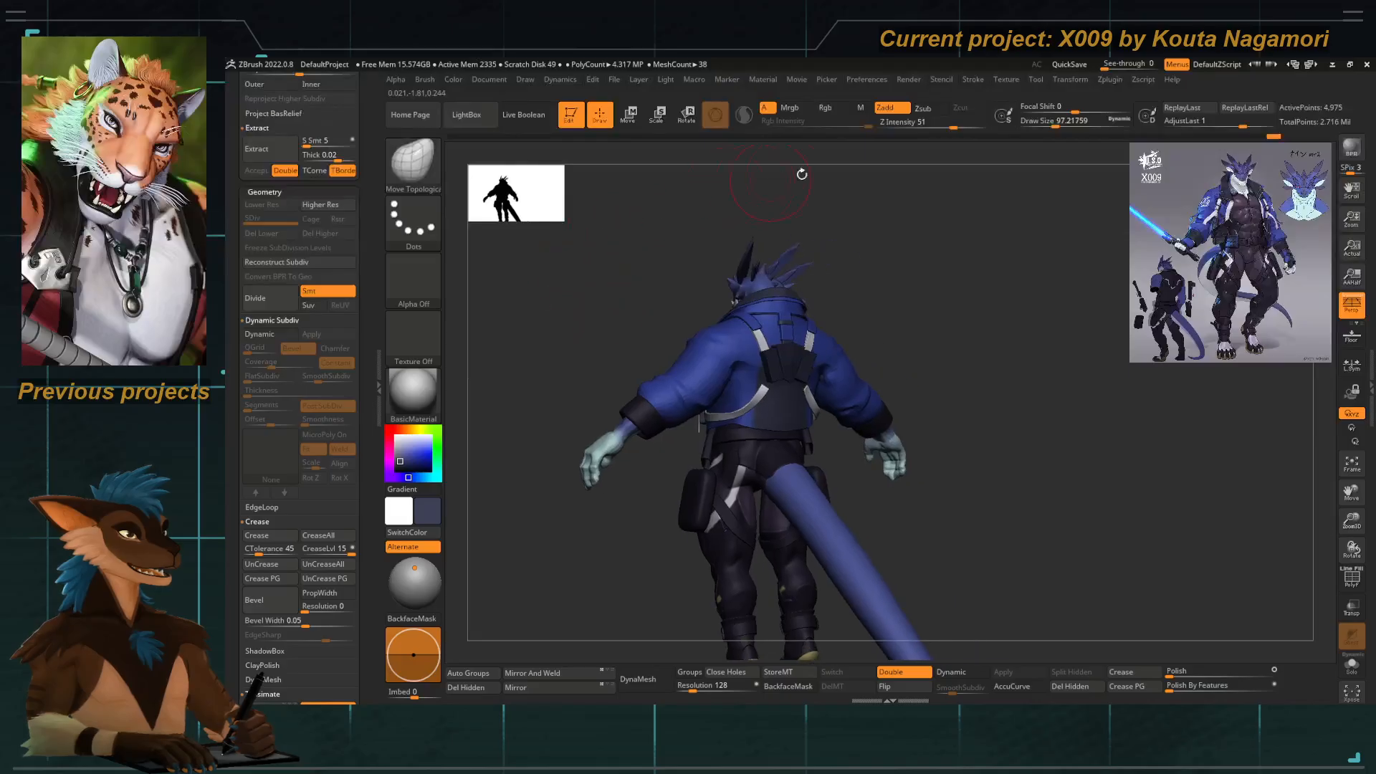
left_click(1257, 137)
left_click_drag(1256, 138, 1278, 138)
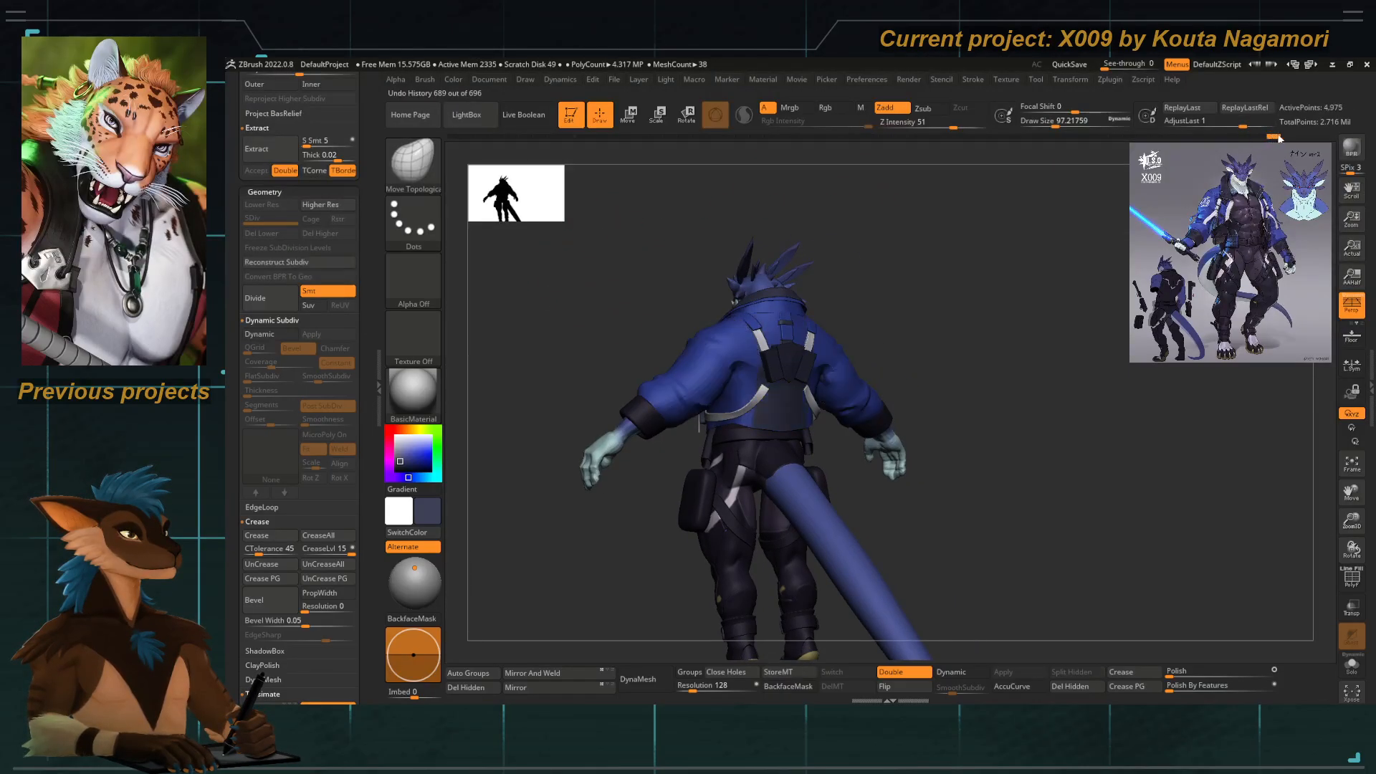
left_click(1275, 135)
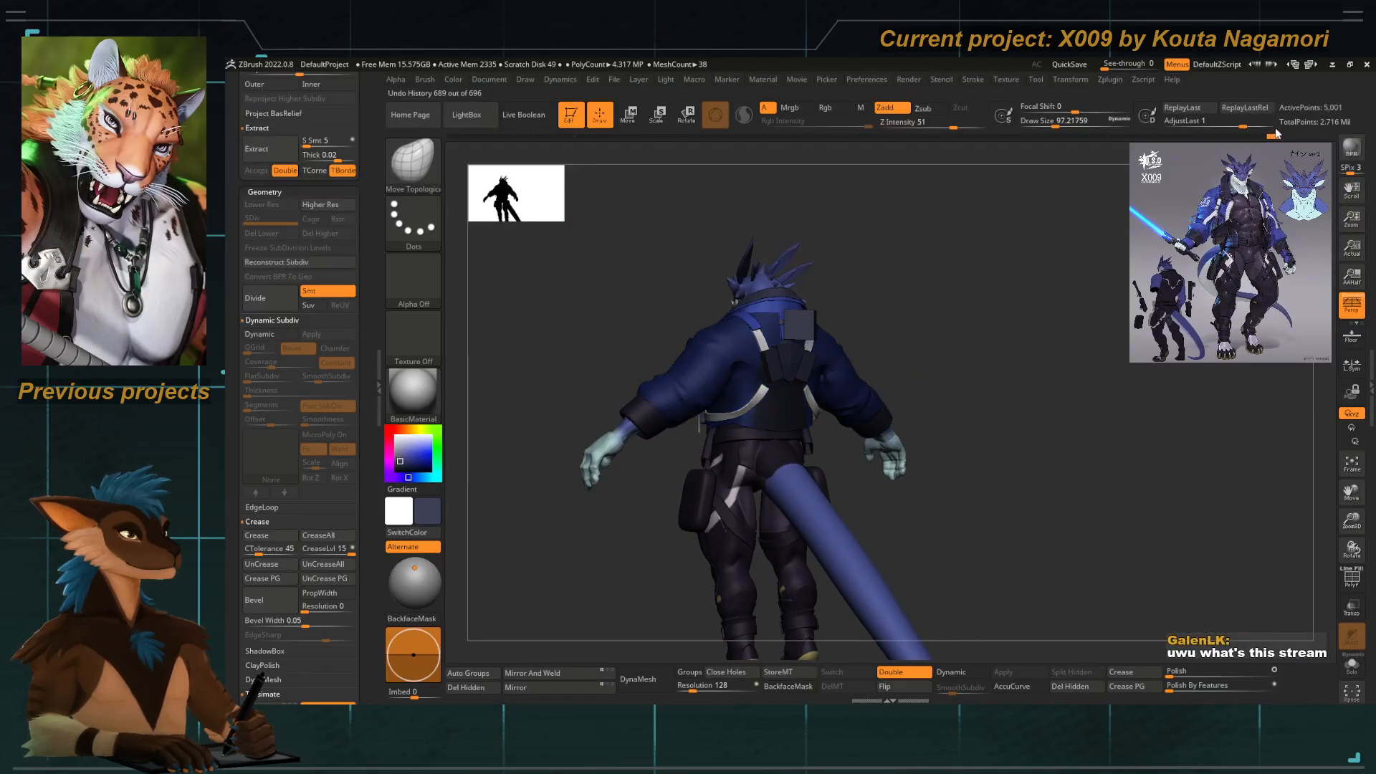
left_click(1276, 134)
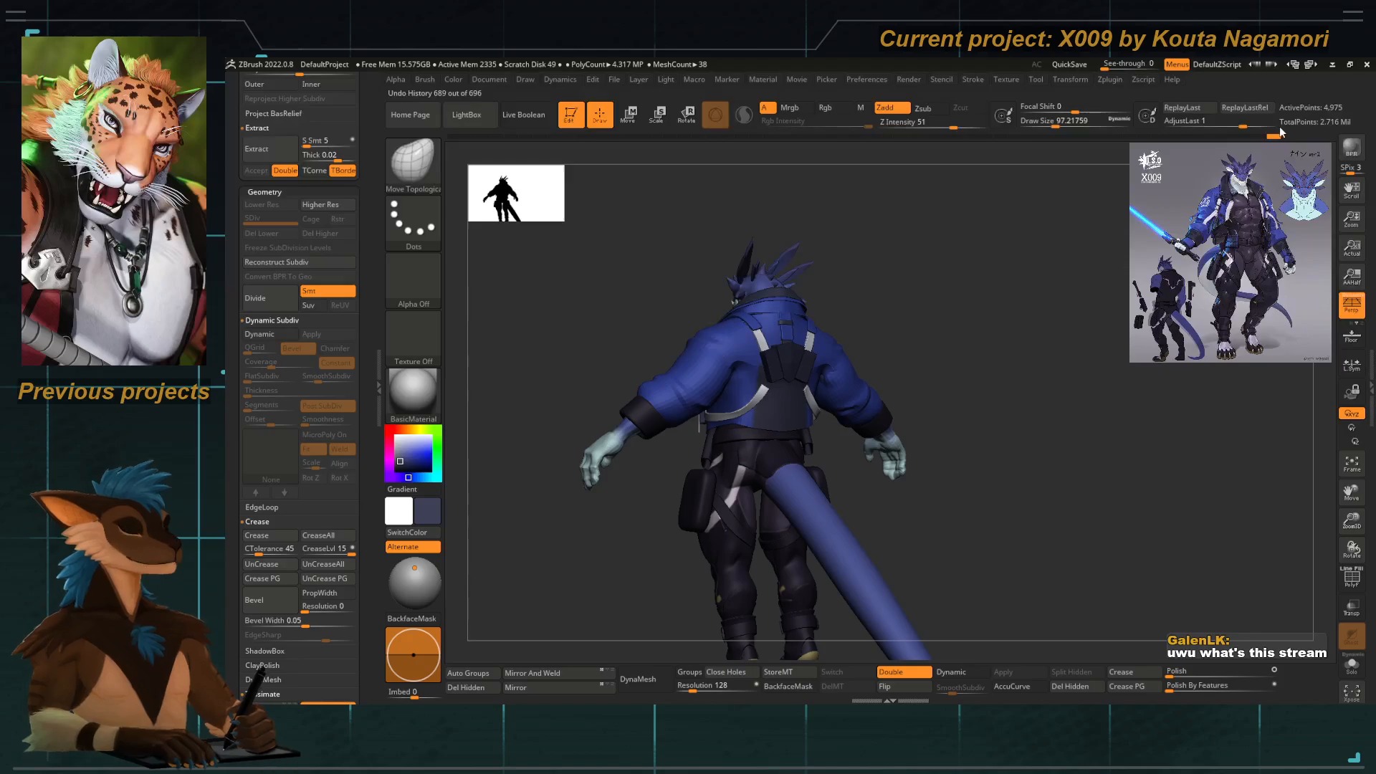
Select the collar piece Extract3_1 and adjust its fit against the jacket with a draw size of about 49.
right_click_drag(766, 324, 892, 374, "ctrl")
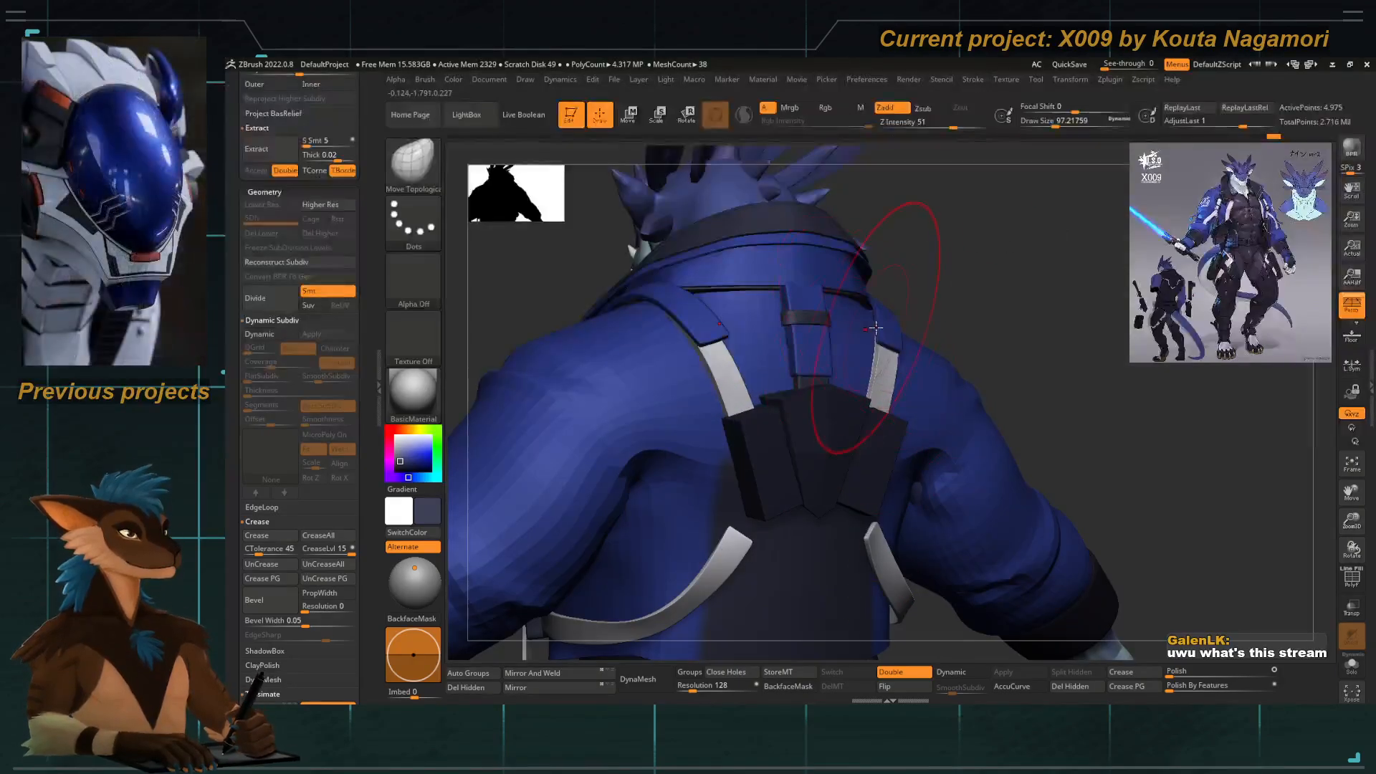
left_click(843, 291, "alt")
right_click_drag(913, 312, 849, 259)
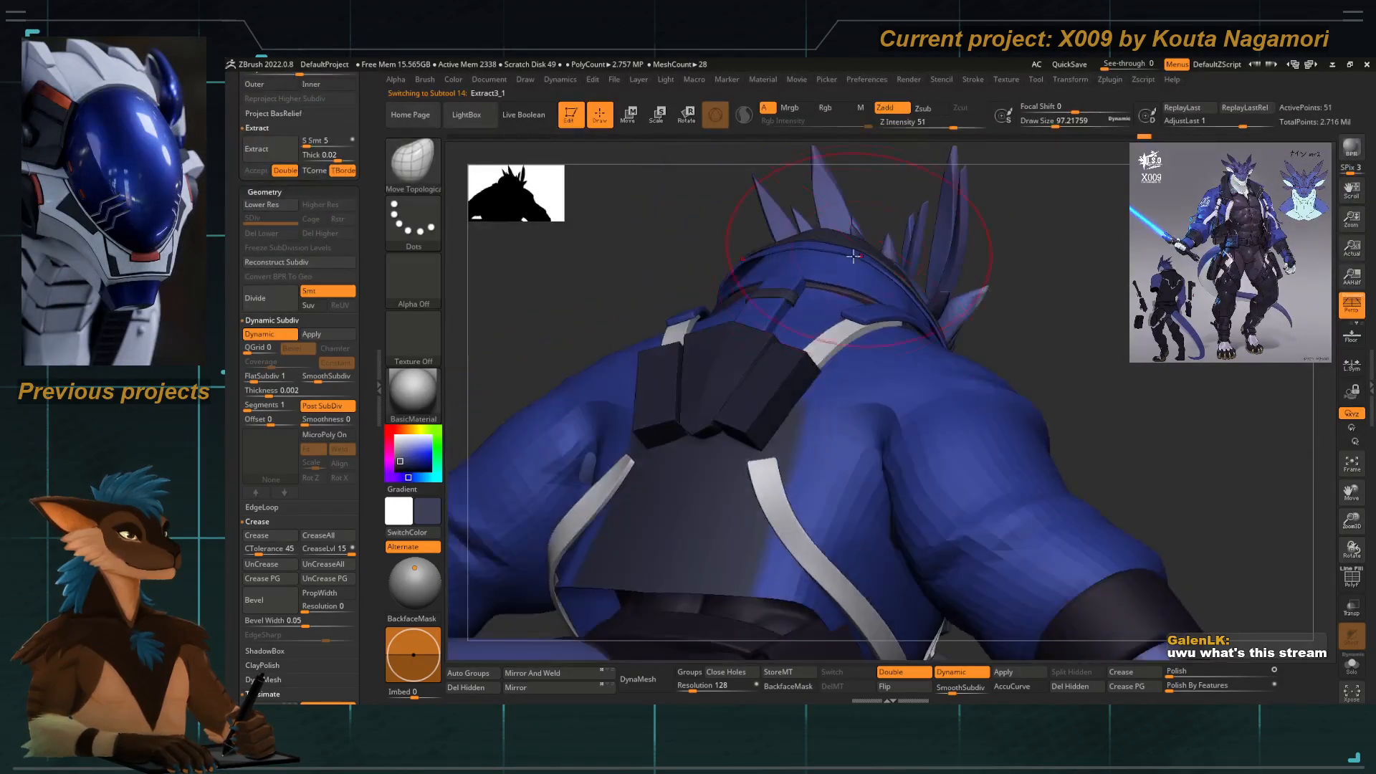
left_click(860, 296, "alt")
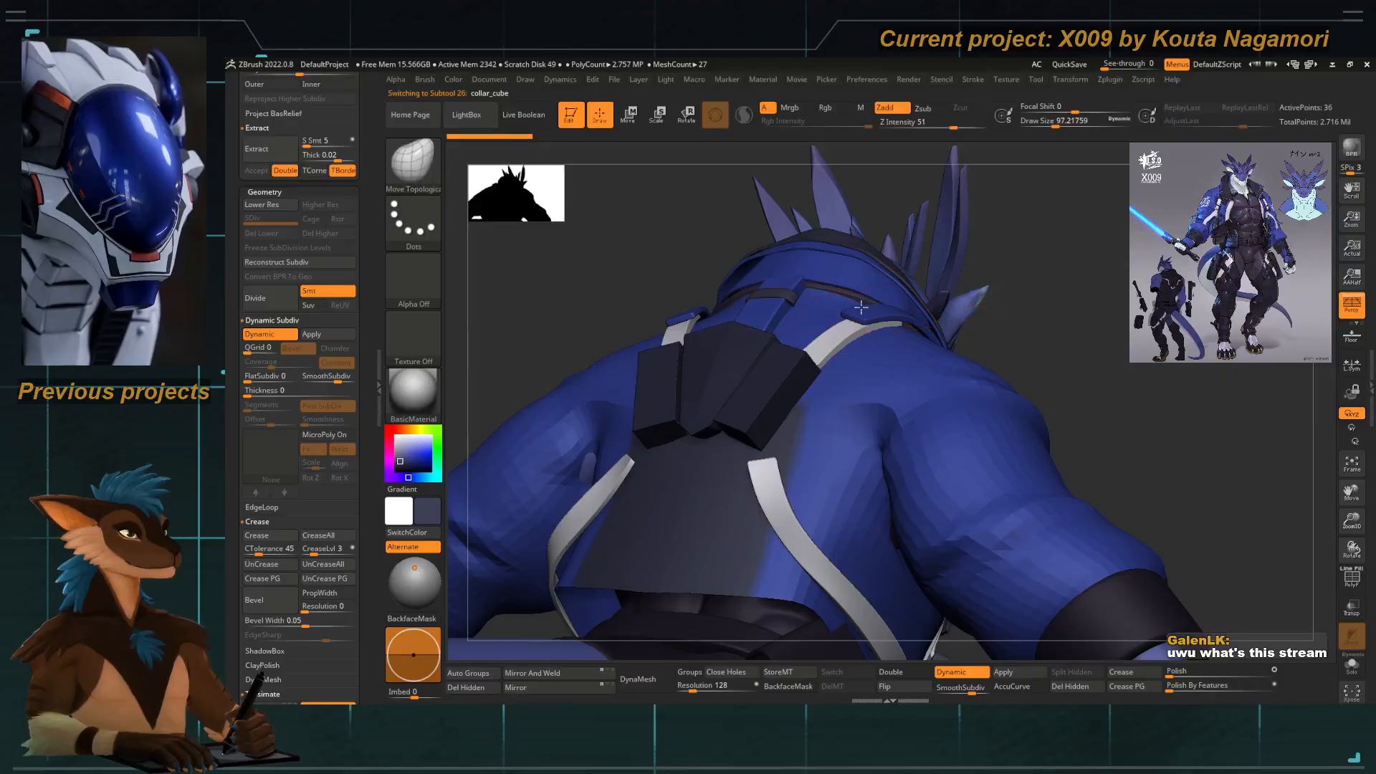
left_click(851, 291, "alt")
key("space")
mouse_move(845, 288)
left_mouse_down()
mouse_move(828, 288)
mouse_move(828, 272)
mouse_move(816, 304)
left_mouse_up()
key("space")
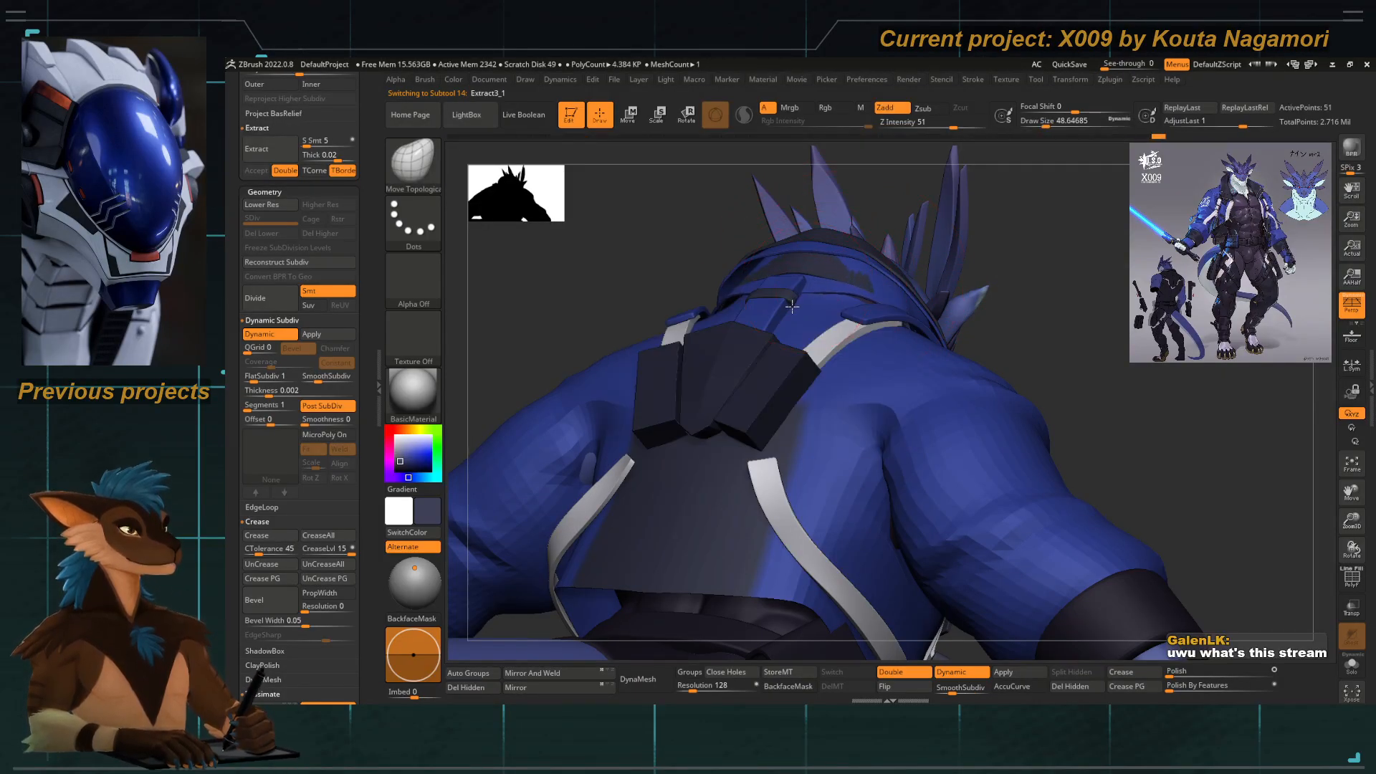
Select the collar piece Extract3_2 and adjust its fit along the back of the collar with a draw size of about 41.
mouse_move(669, 198)
right_mouse_down()
mouse_move(695, 233)
mouse_move(870, 351)
right_mouse_up()
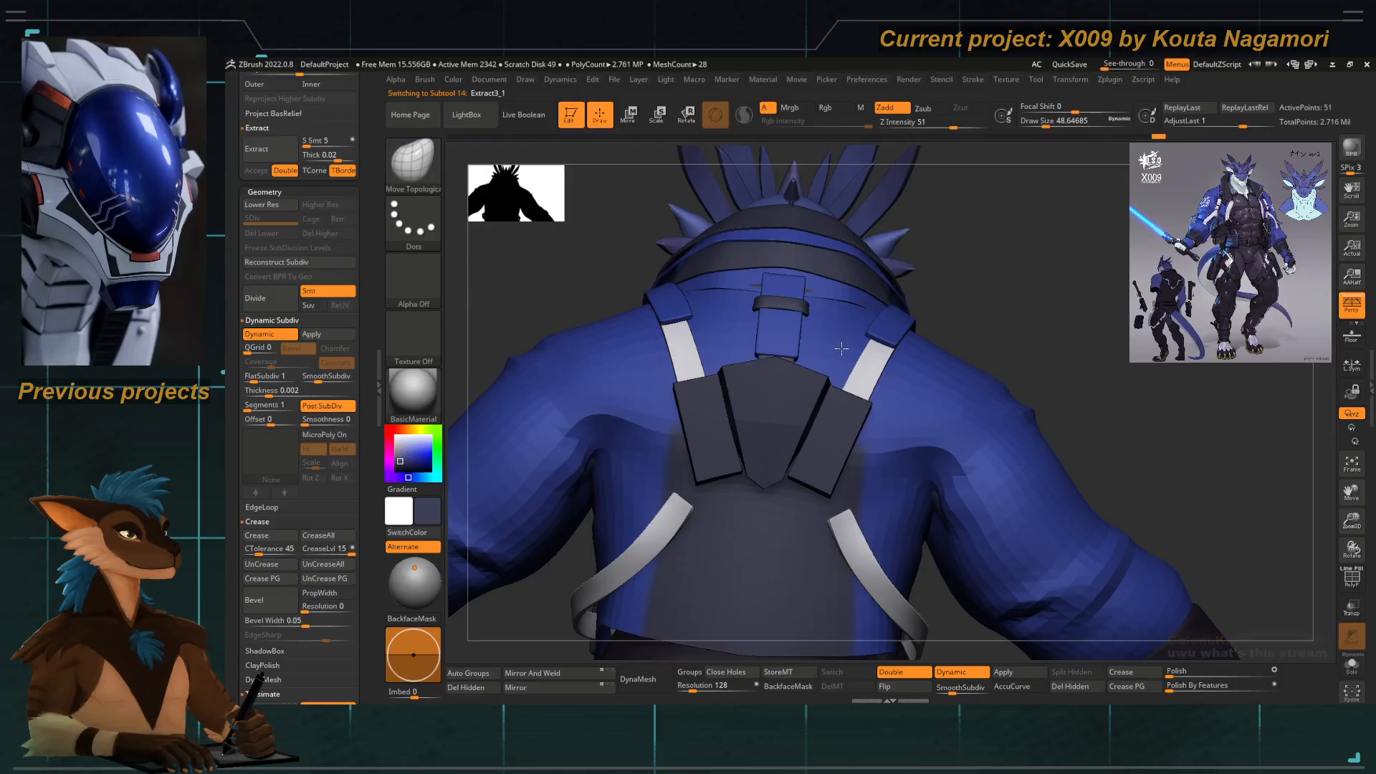
right_click_drag(820, 273, 991, 267)
left_click(830, 278, "alt")
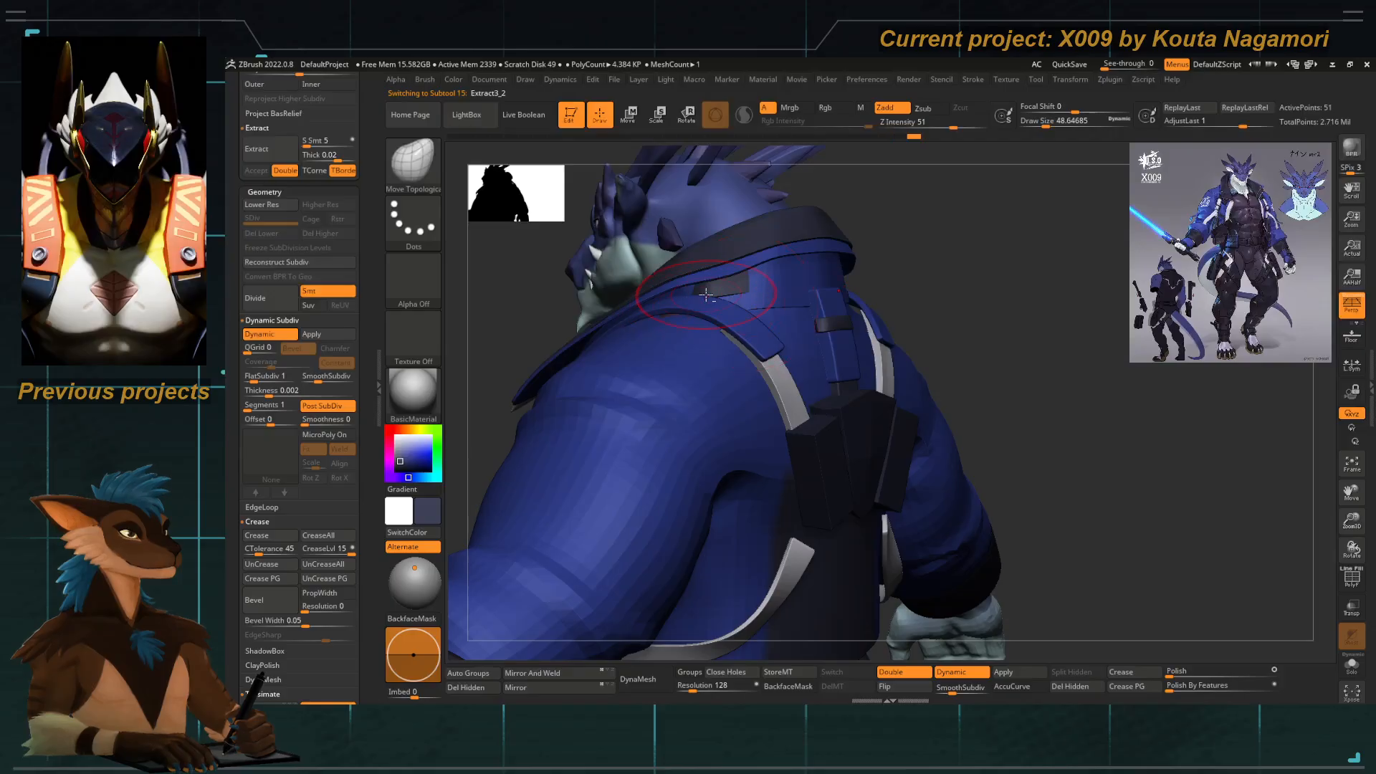
right_click_drag(718, 263, 725, 275)
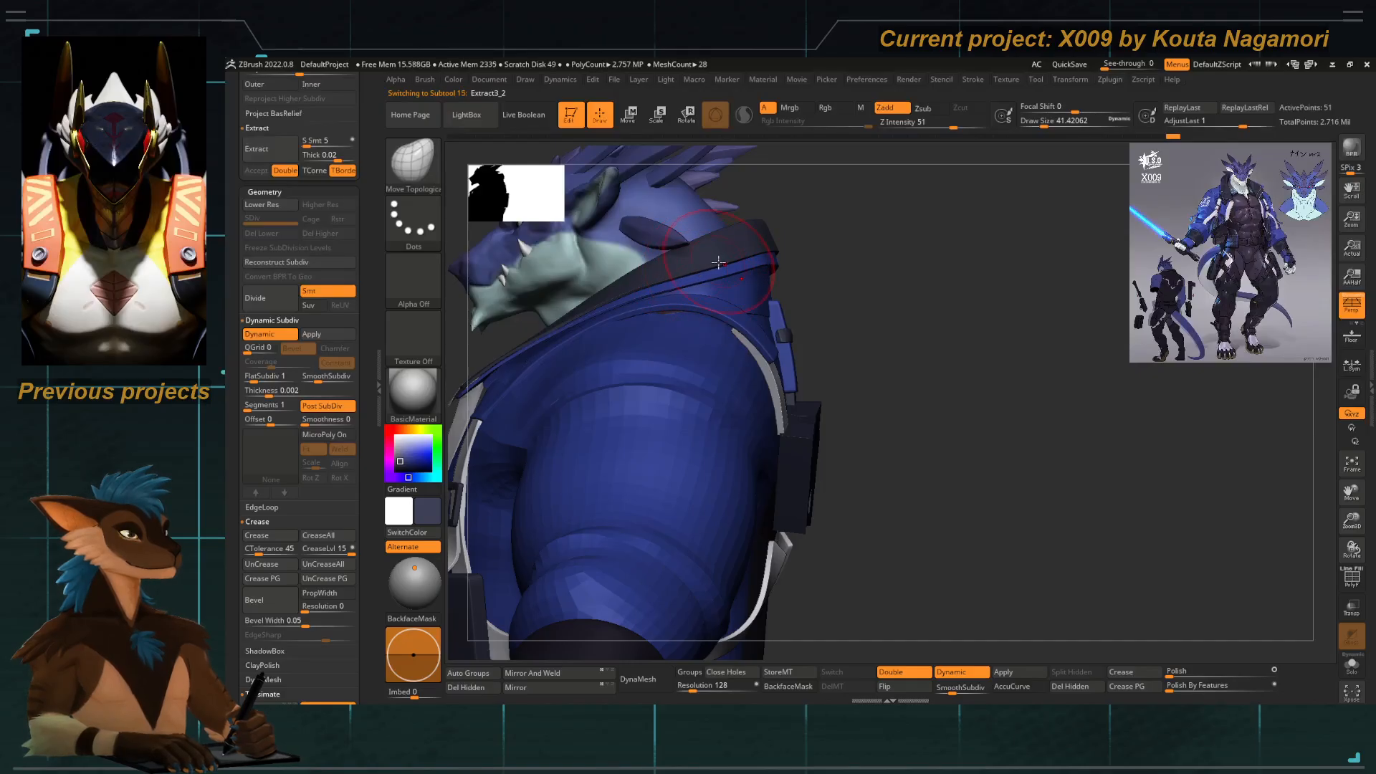
right_click_drag(728, 272, 832, 519, "ctrl")
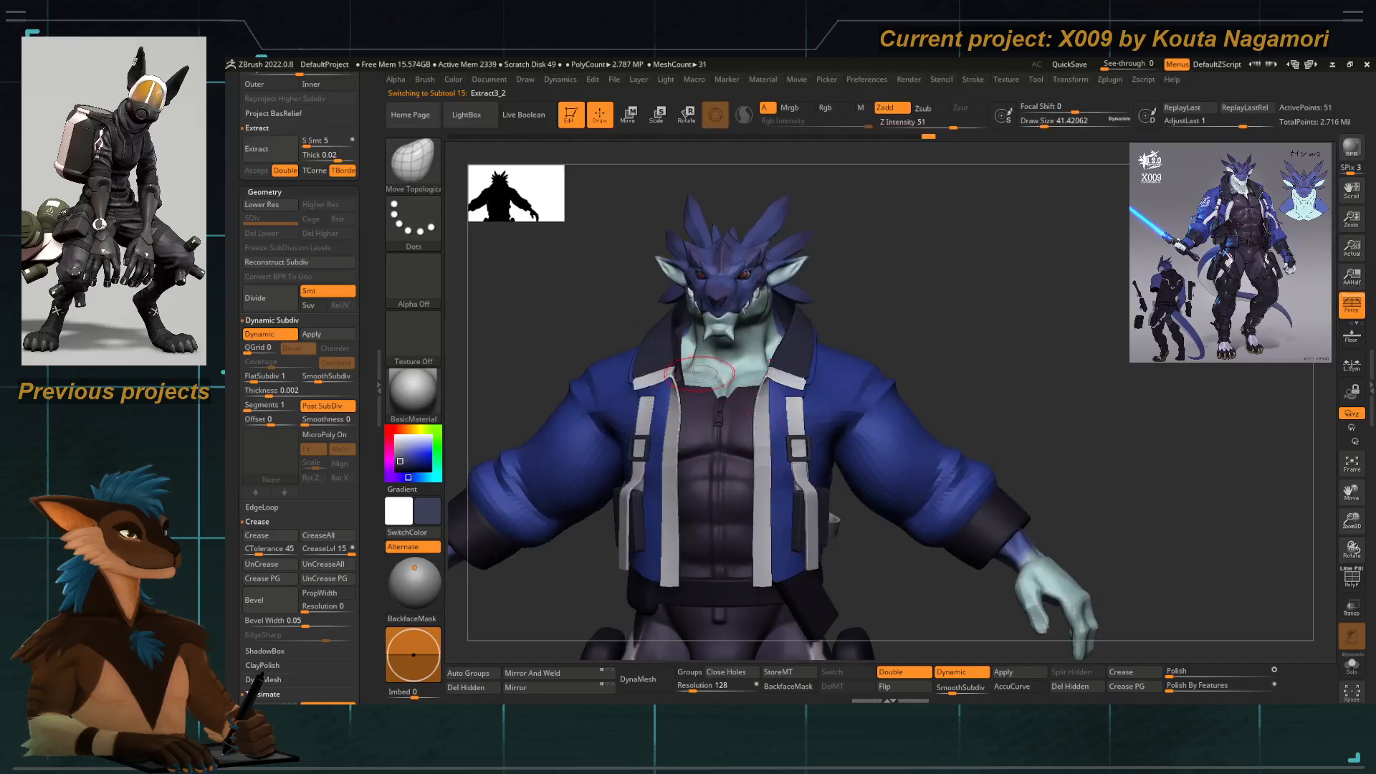
Reselect the jacket and reshape the back of its shoulders with a draw size of about 90.
left_click(625, 403, "alt")
right_click_drag(625, 402, 694, 337)
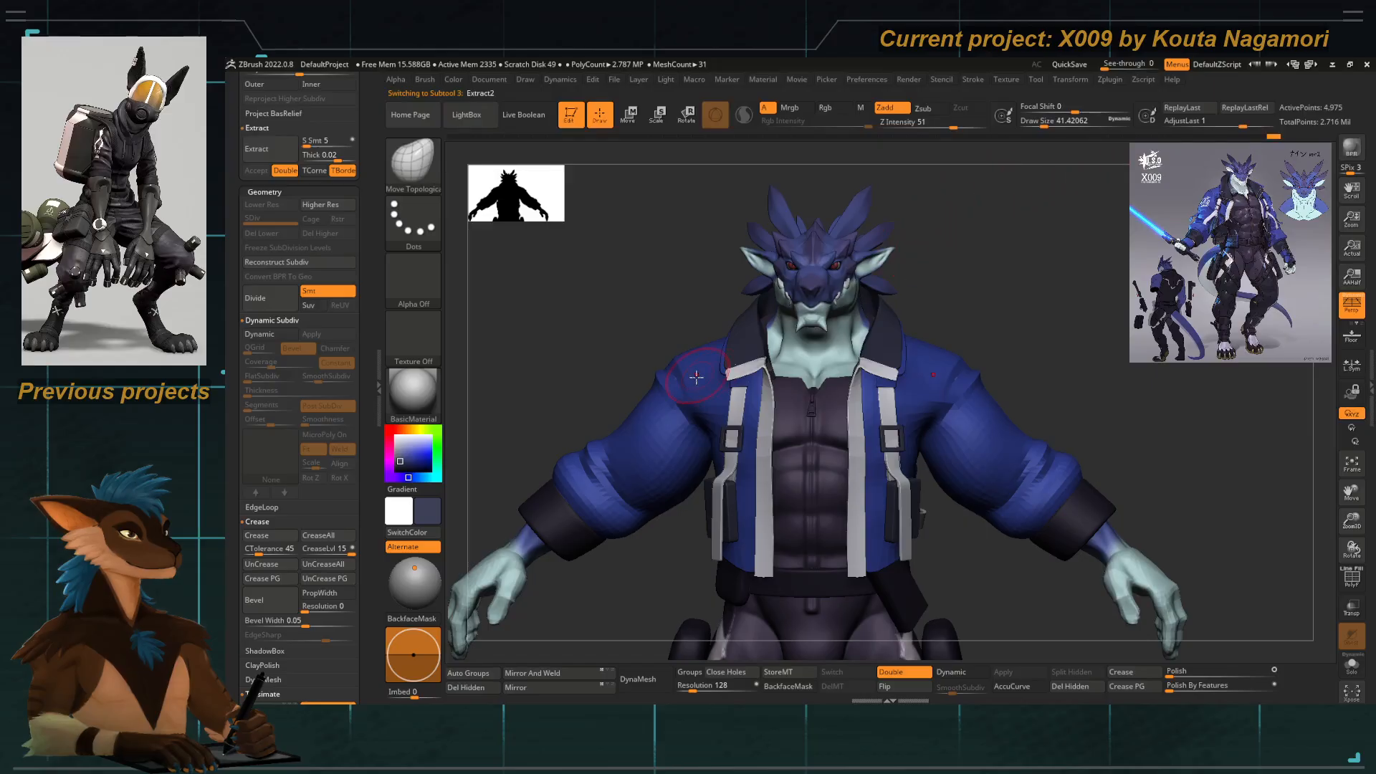
right_click_drag(696, 377, 632, 308)
scroll(767, 321, "up", 5)
key("space")
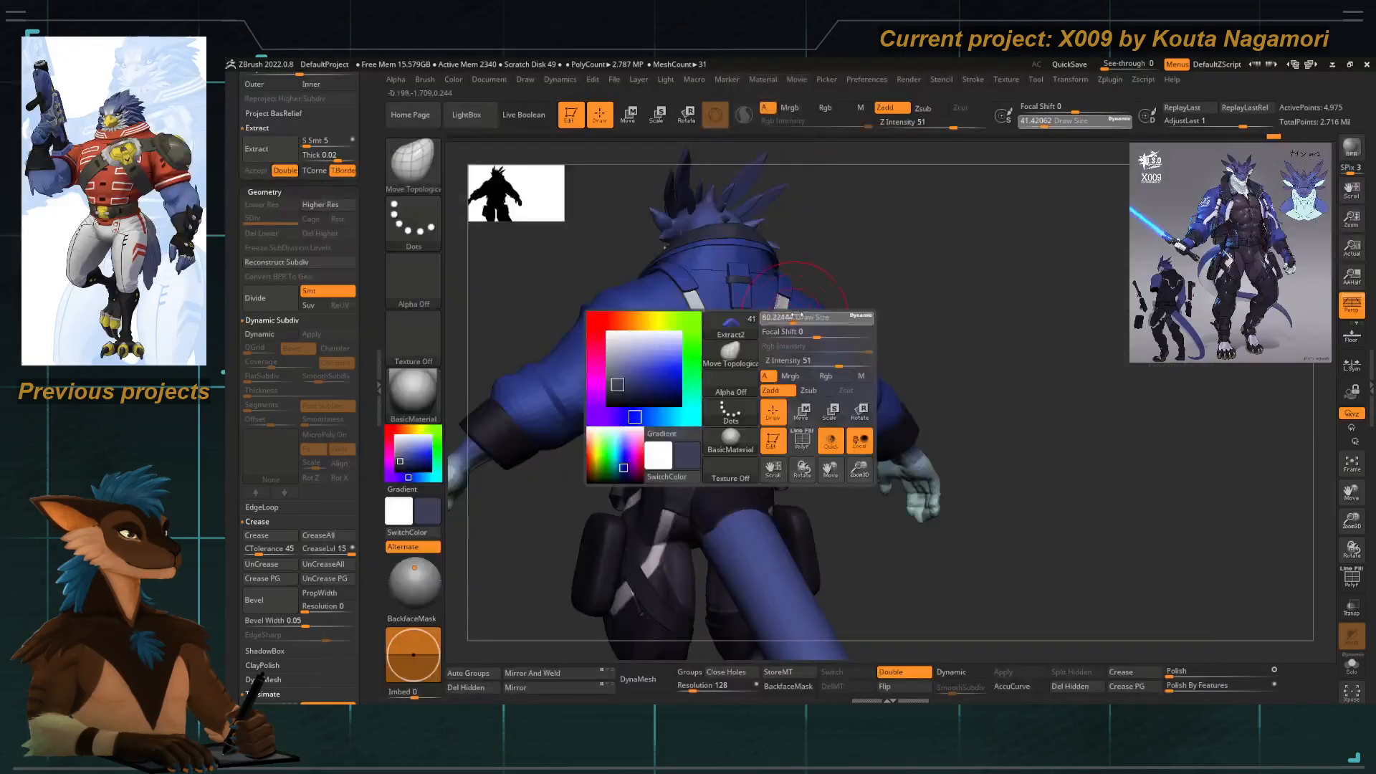
left_click_drag(793, 317, 807, 316)
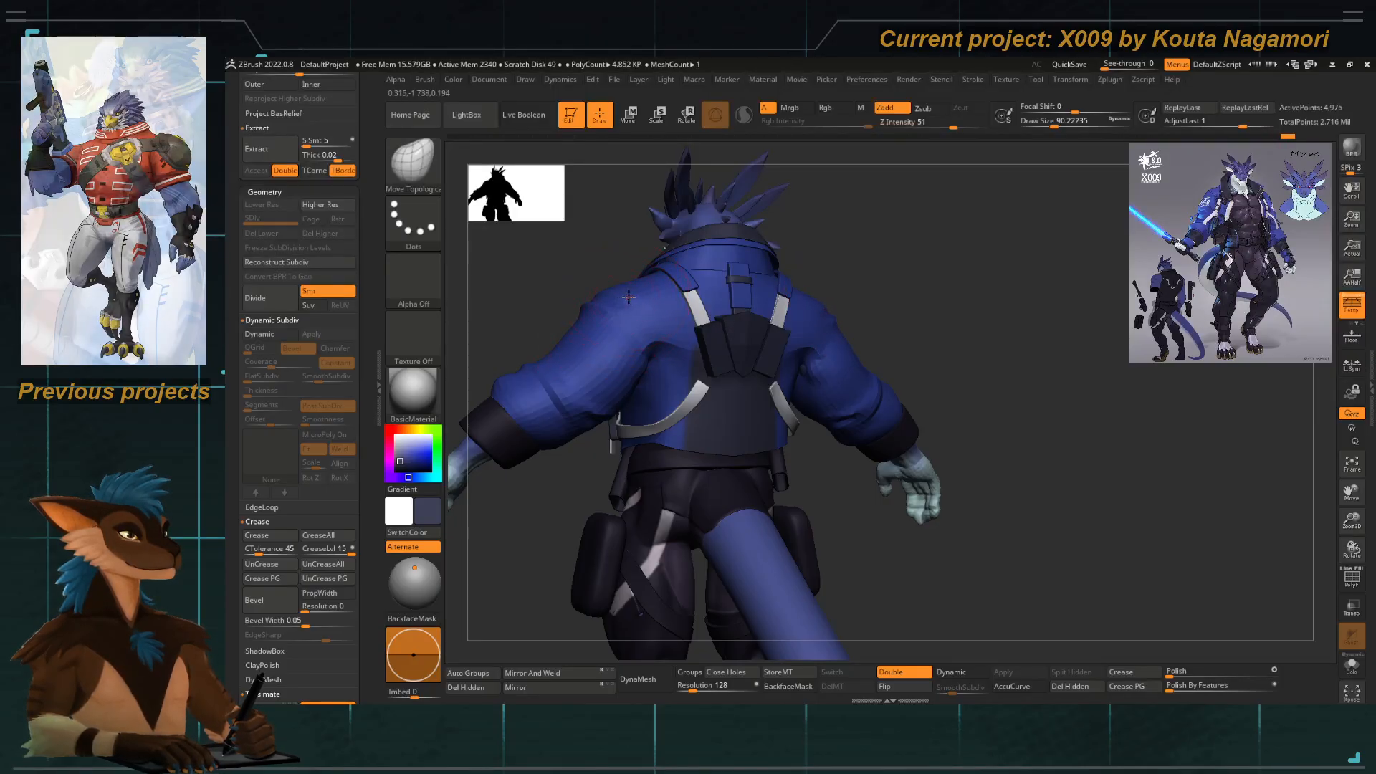
mouse_move(553, 286)
left_mouse_down()
mouse_move(637, 295)
mouse_move(593, 314)
mouse_move(627, 281)
mouse_move(621, 296)
mouse_move(513, 343)
mouse_move(488, 337)
left_mouse_up()
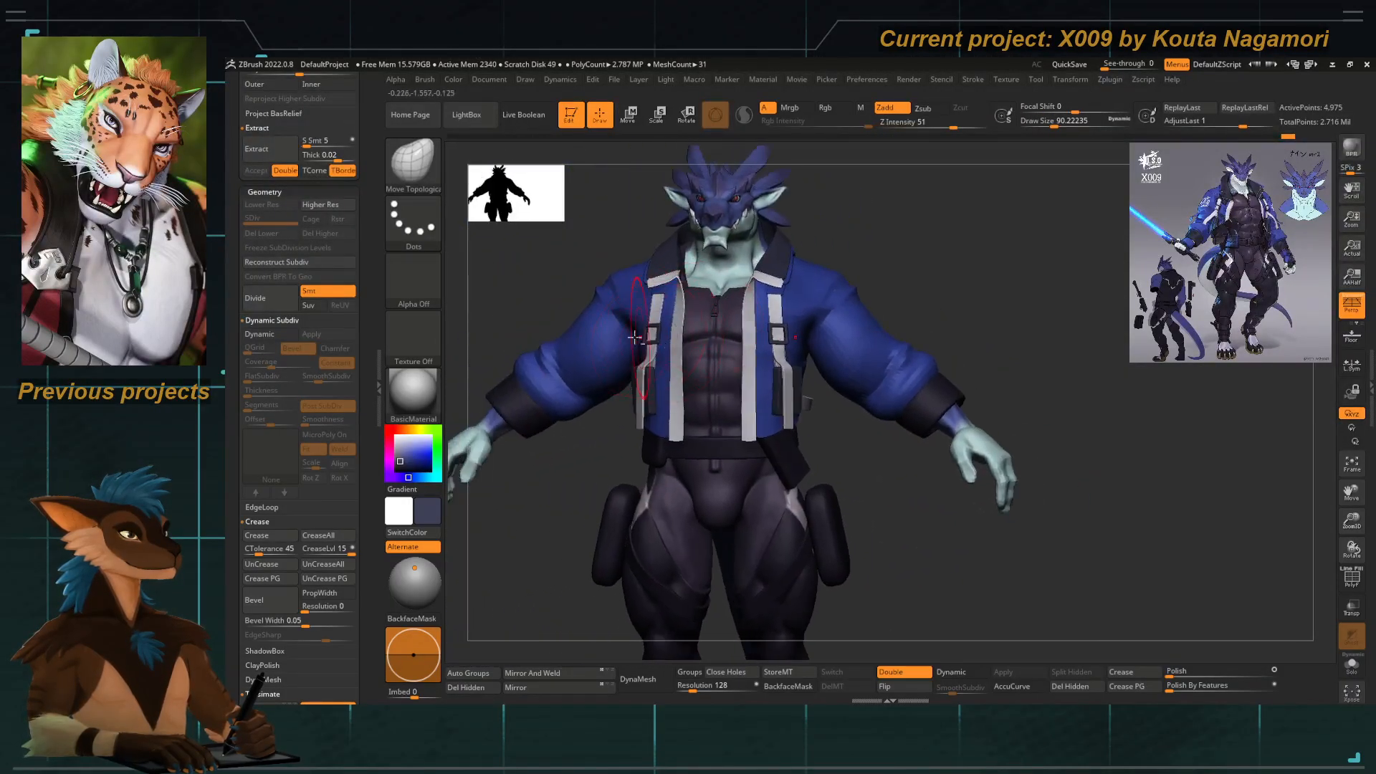
Enlarge the draw size to about 120 and check the jacket's polygroups and wireframe from the front.
key("space")
left_click_drag(584, 358, 655, 347)
left_click(1351, 578)
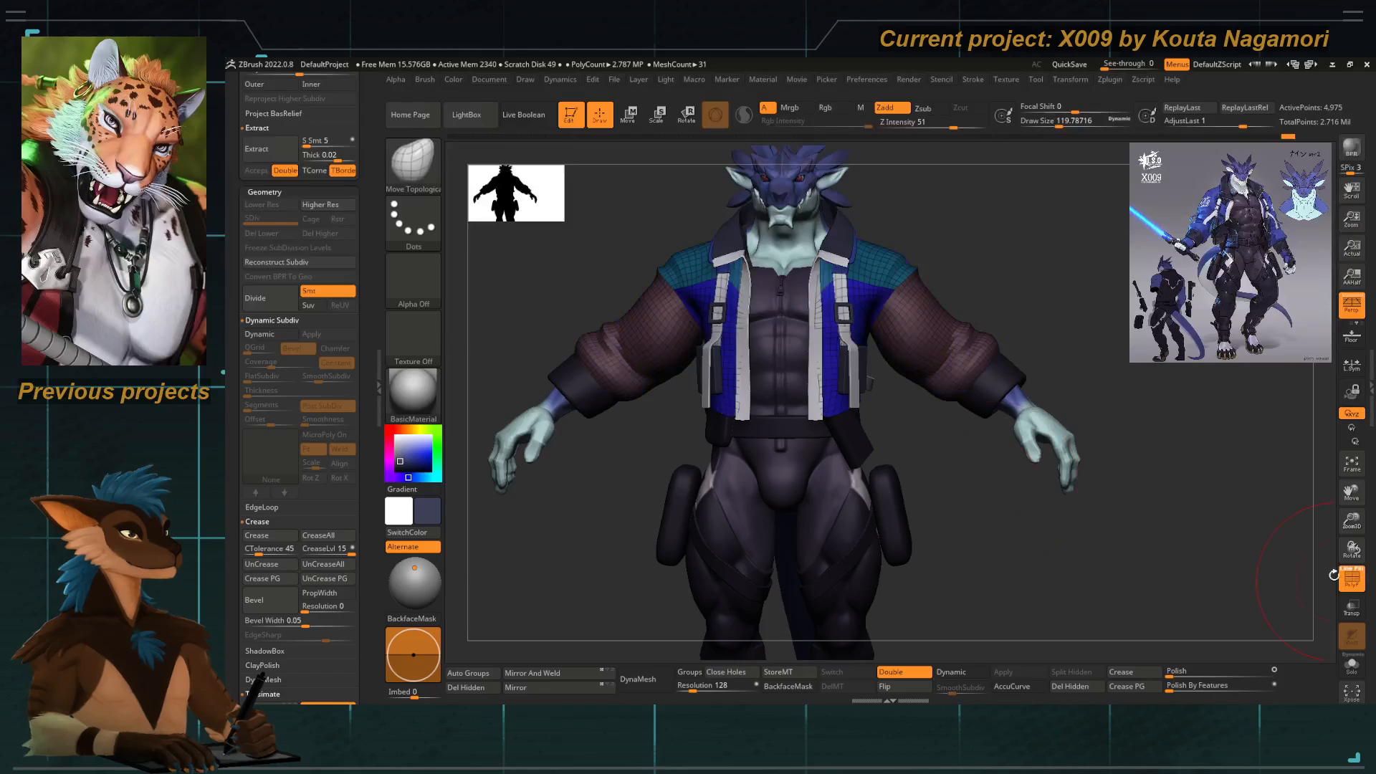
left_click_drag(606, 401, 738, 420, "alt")
left_click(1351, 579)
Show the other subtools transparent and smooth the sleeve between the elbow folds and the armpit.
left_click(1354, 607)
key("shift")
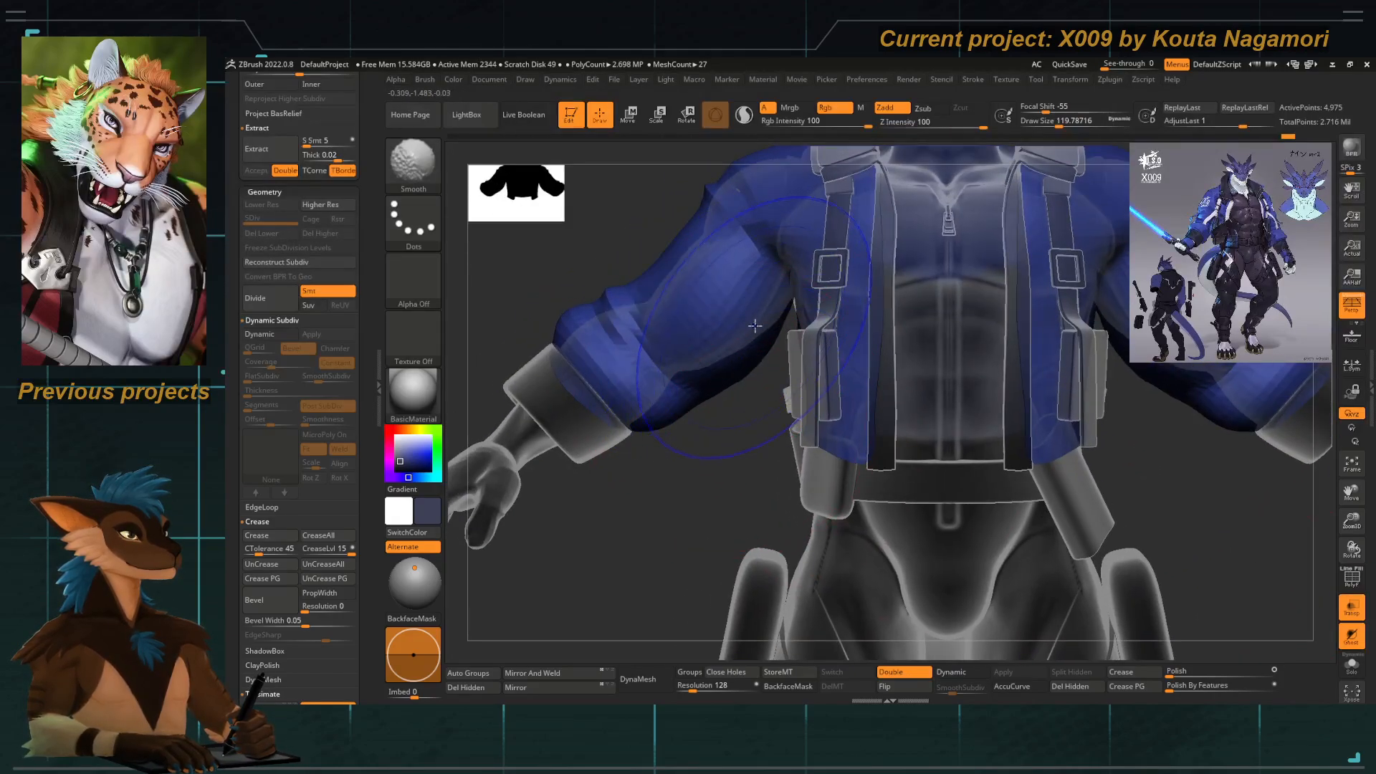
key("ctrl")
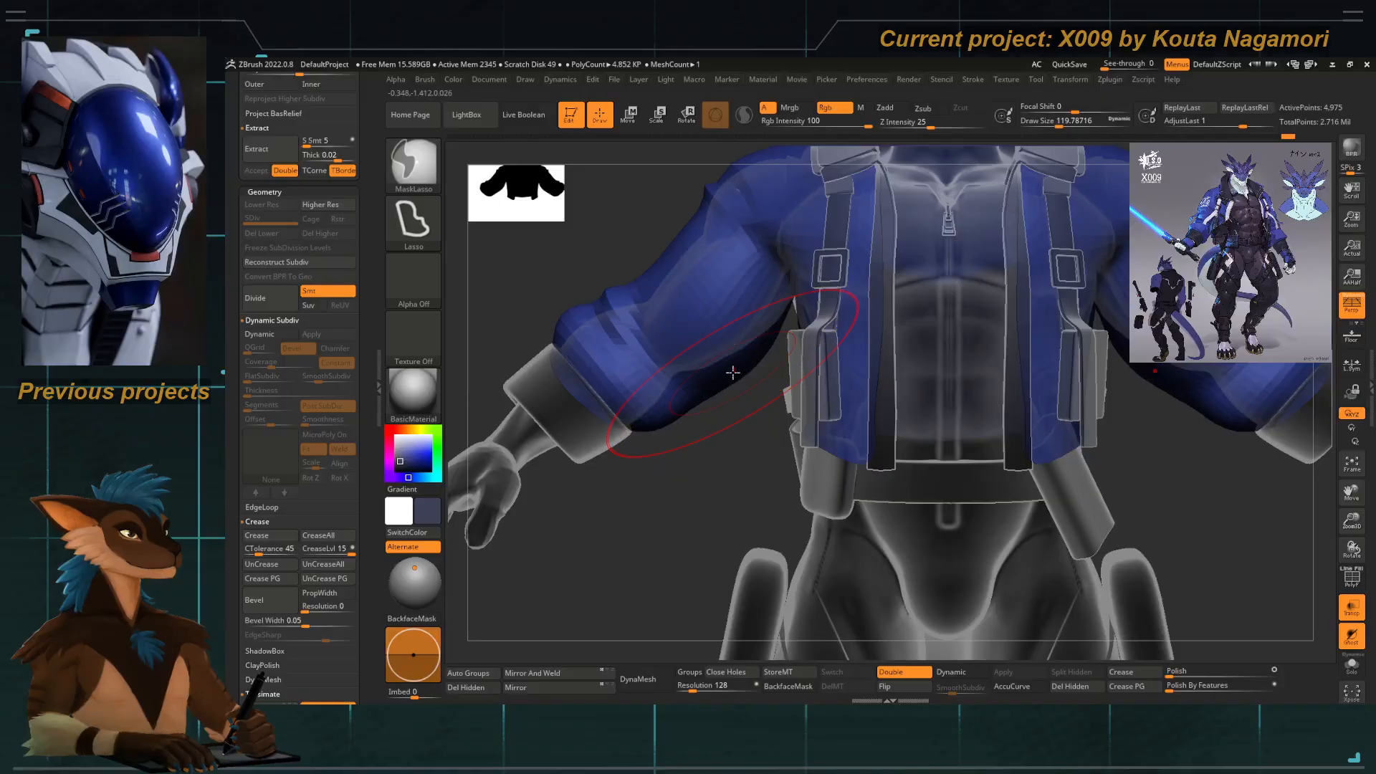
mouse_move(731, 409)
left_mouse_down()
mouse_move(758, 424)
mouse_move(936, 409)
left_mouse_up()
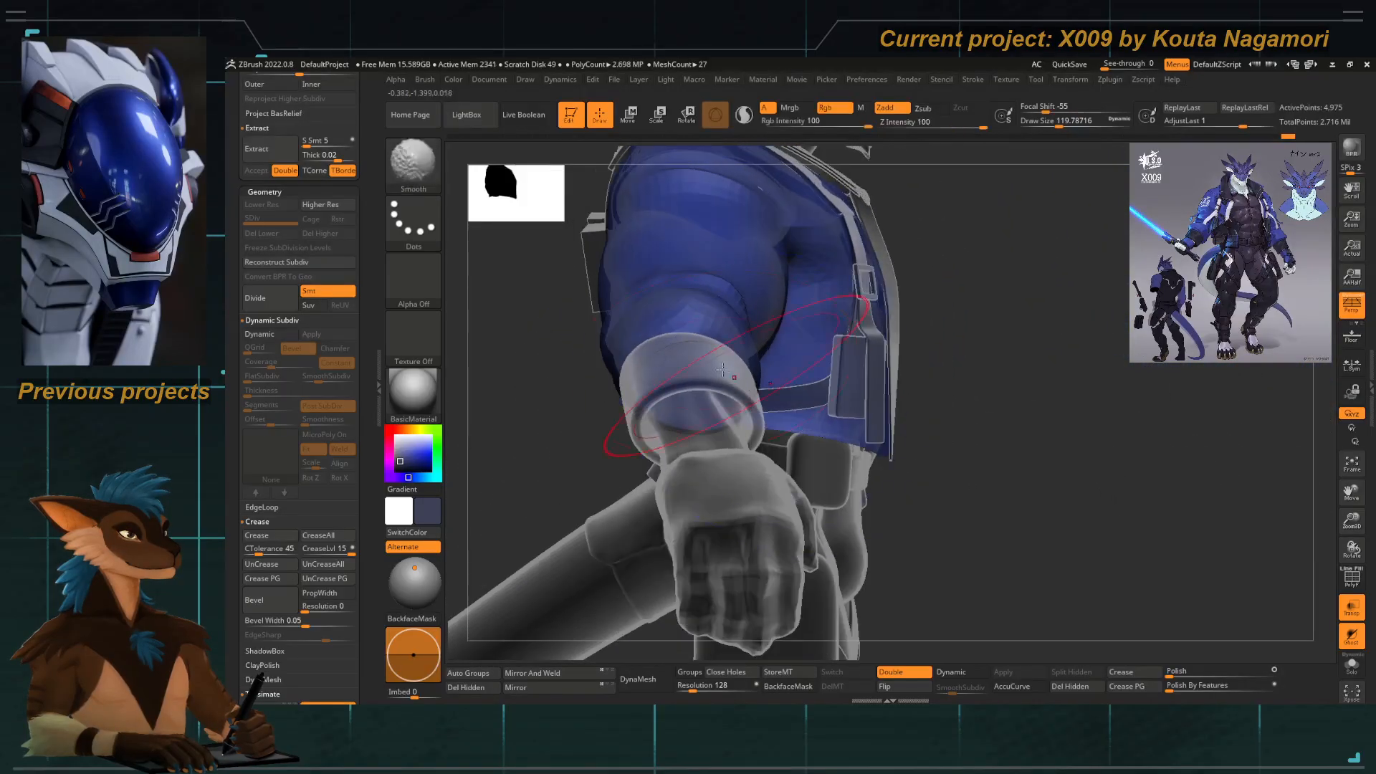
left_click_drag(581, 328, 632, 402, "alt")
left_click_drag(706, 370, 729, 364)
Refine the underside of the sleeve with the Move Topological brush, reducing the draw size to about 65.
key("space")
left_click_drag(723, 327, 709, 294)
right_click_drag(861, 304, 867, 292)
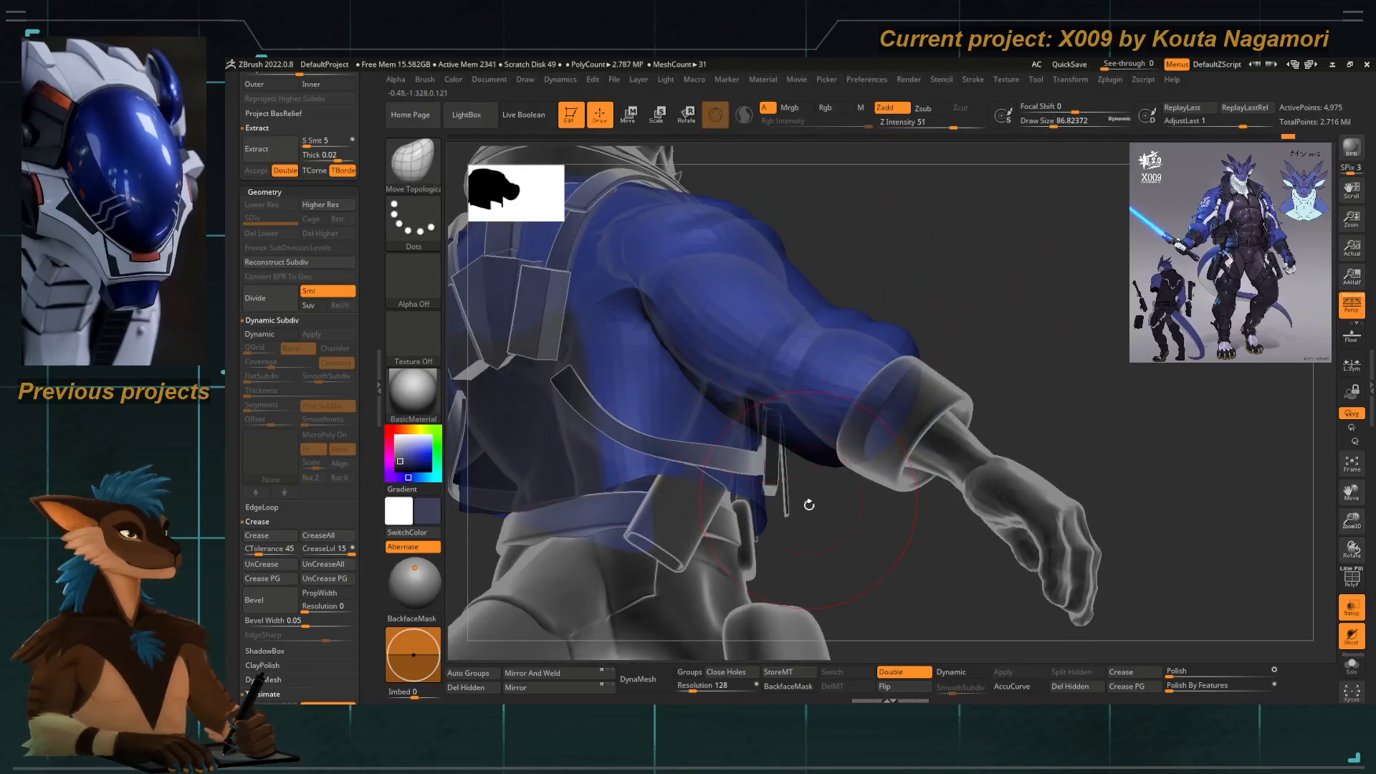
right_click_drag(808, 504, 660, 400)
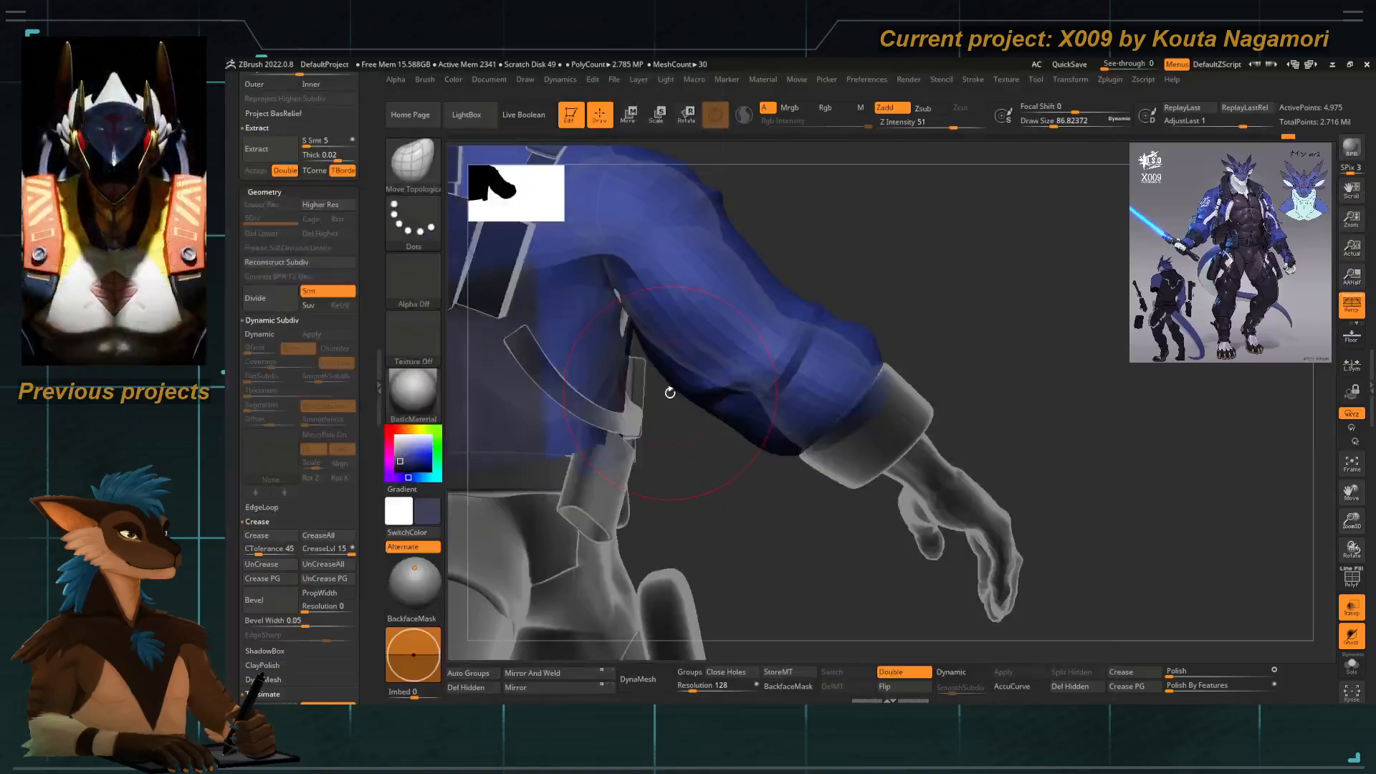
key("space")
left_click_drag(670, 324, 640, 322)
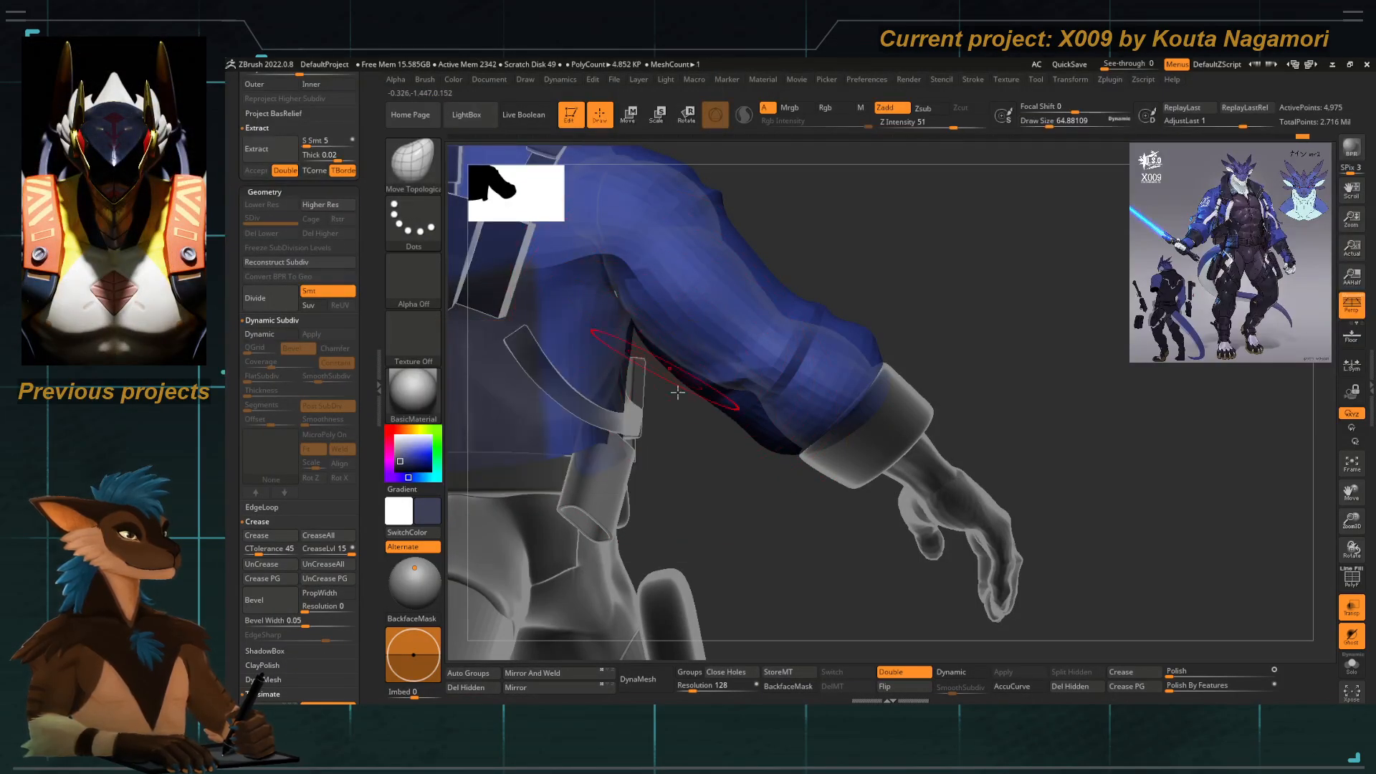
Smooth the jacket's armpit area and inflate it with the Inflat brush at a draw size of about 97.
right_click_drag(677, 392, 728, 456)
left_click_drag(634, 309, 624, 375, "shift")
key("b")
key("i")
key("n")
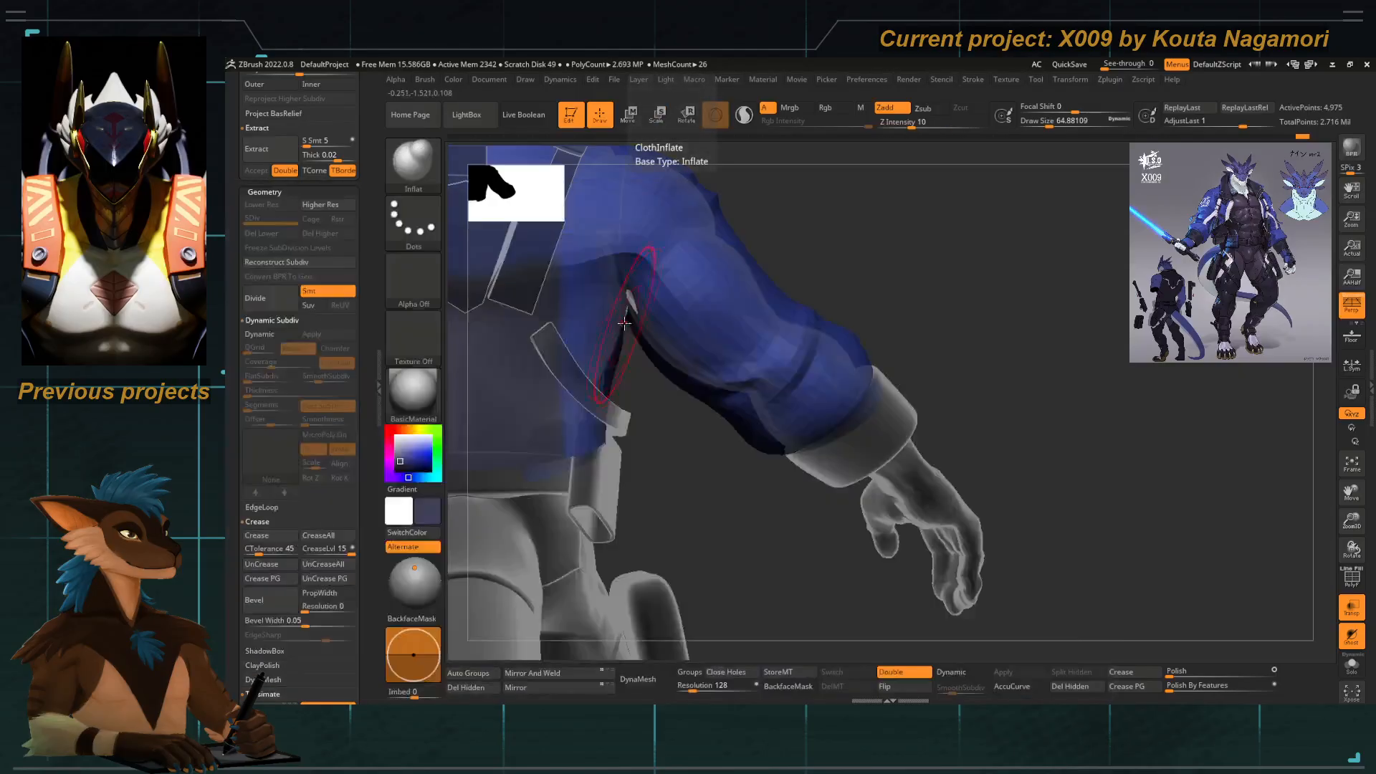
key("space")
mouse_move(624, 323)
left_mouse_down()
mouse_move(639, 322)
mouse_move(628, 292)
mouse_move(632, 337)
left_mouse_up()
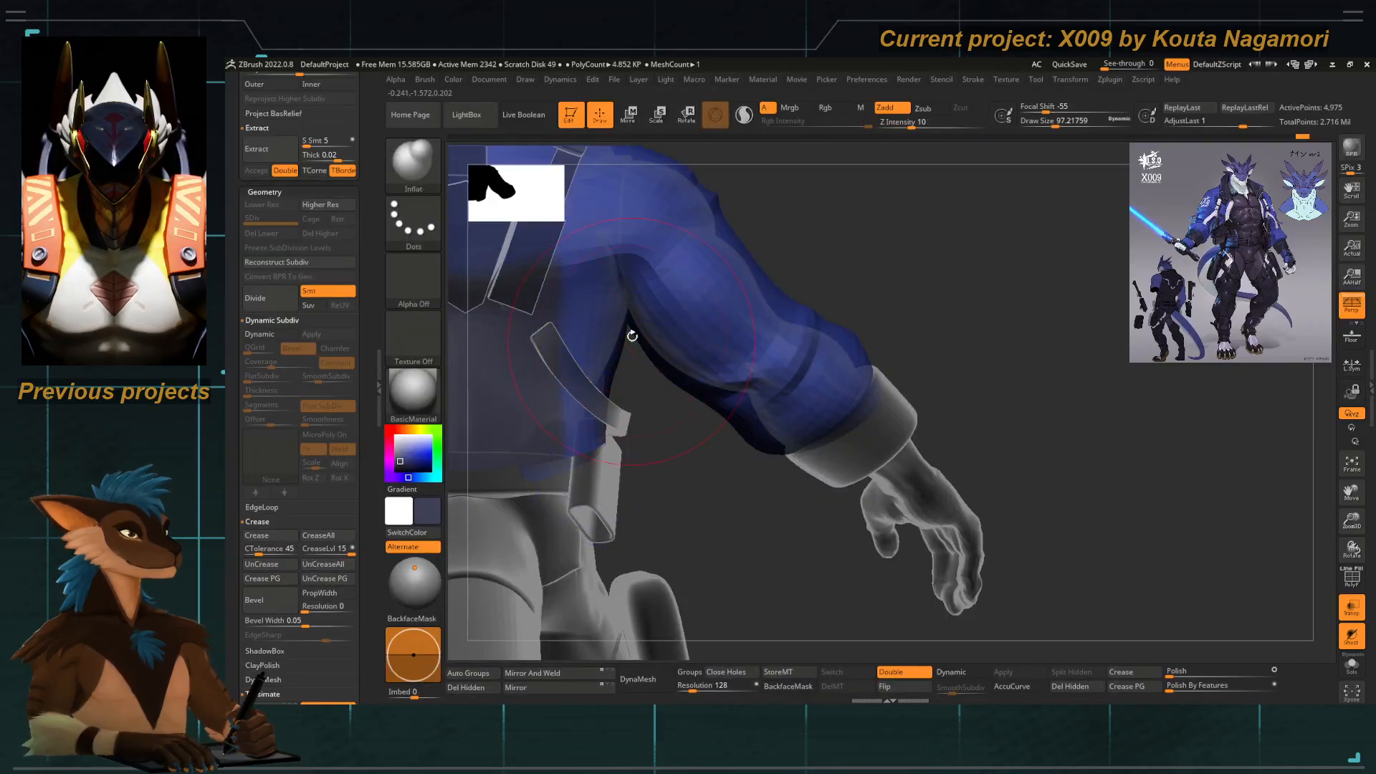
Turn off the transparent display and choose the DamStandard brush with a draw size of about 35.
left_click(1349, 608)
right_click_drag(691, 384, 731, 373)
mouse_move(731, 373)
right_mouse_down("ctrl")
mouse_move(727, 316)
mouse_move(717, 351)
right_mouse_up("ctrl")
key("b")
key("d")
key("s")
key("space")
left_click_drag(743, 296, 722, 293)
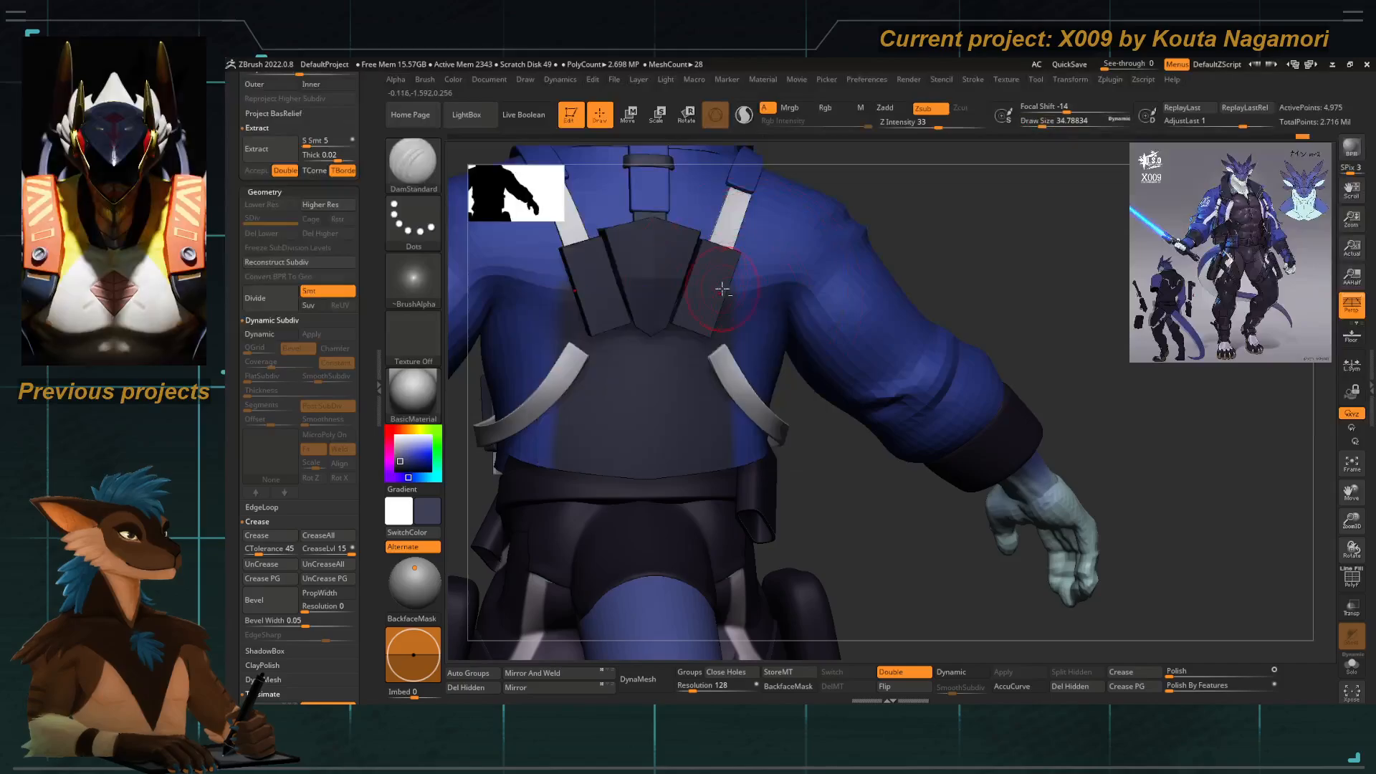
Reduce the DamStandard draw size to about 17 and display the jacket's polygroups and wireframe.
right_click_drag(722, 293, 645, 323)
key("space")
left_click_drag(593, 329, 582, 329)
right_click_drag(582, 329, 611, 297)
key("space")
left_click_drag(558, 310, 560, 310)
key("space")
left_click(1350, 582)
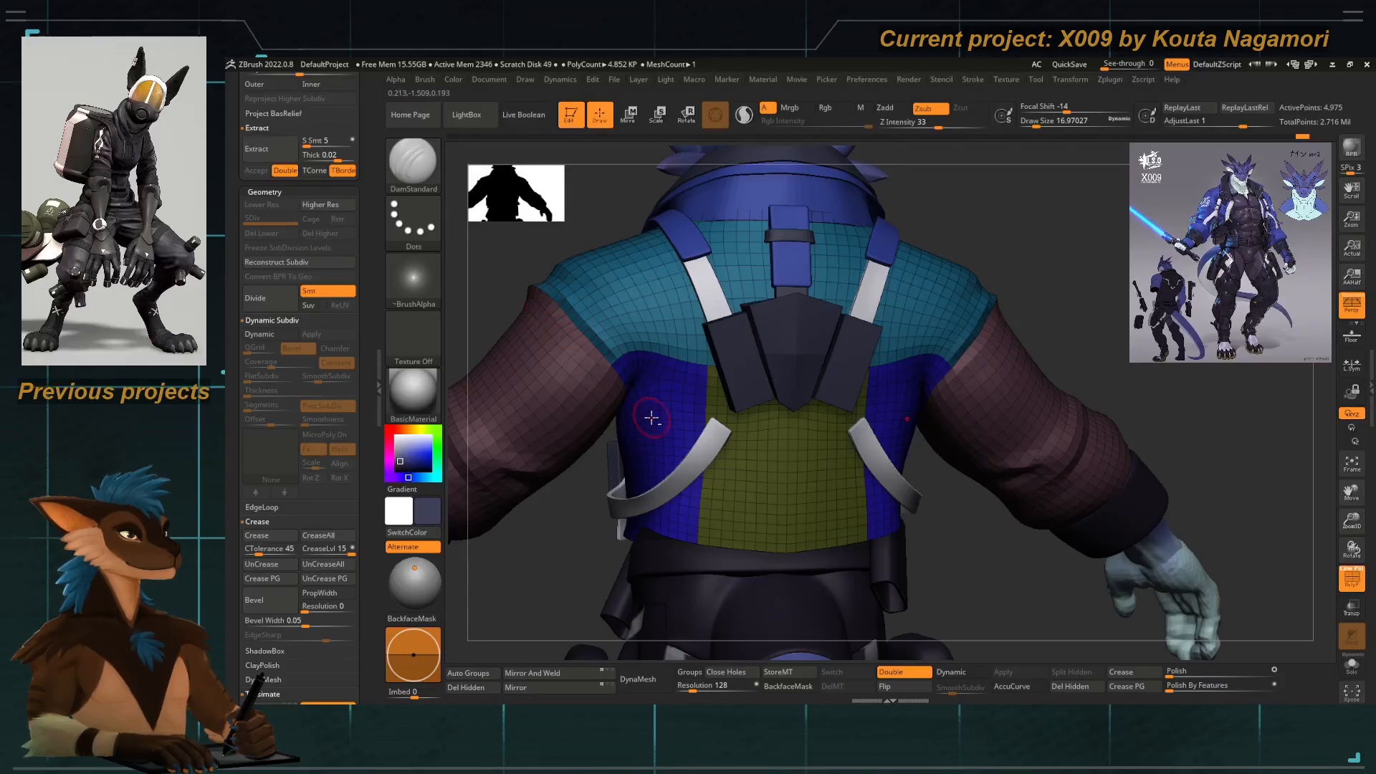
Isolate the jacket and examine its back seam and sleeves with and without the polygroup wireframe.
left_click(1352, 584)
right_click_drag(595, 459, 642, 399, "ctrl")
left_click_drag(552, 302, 740, 335)
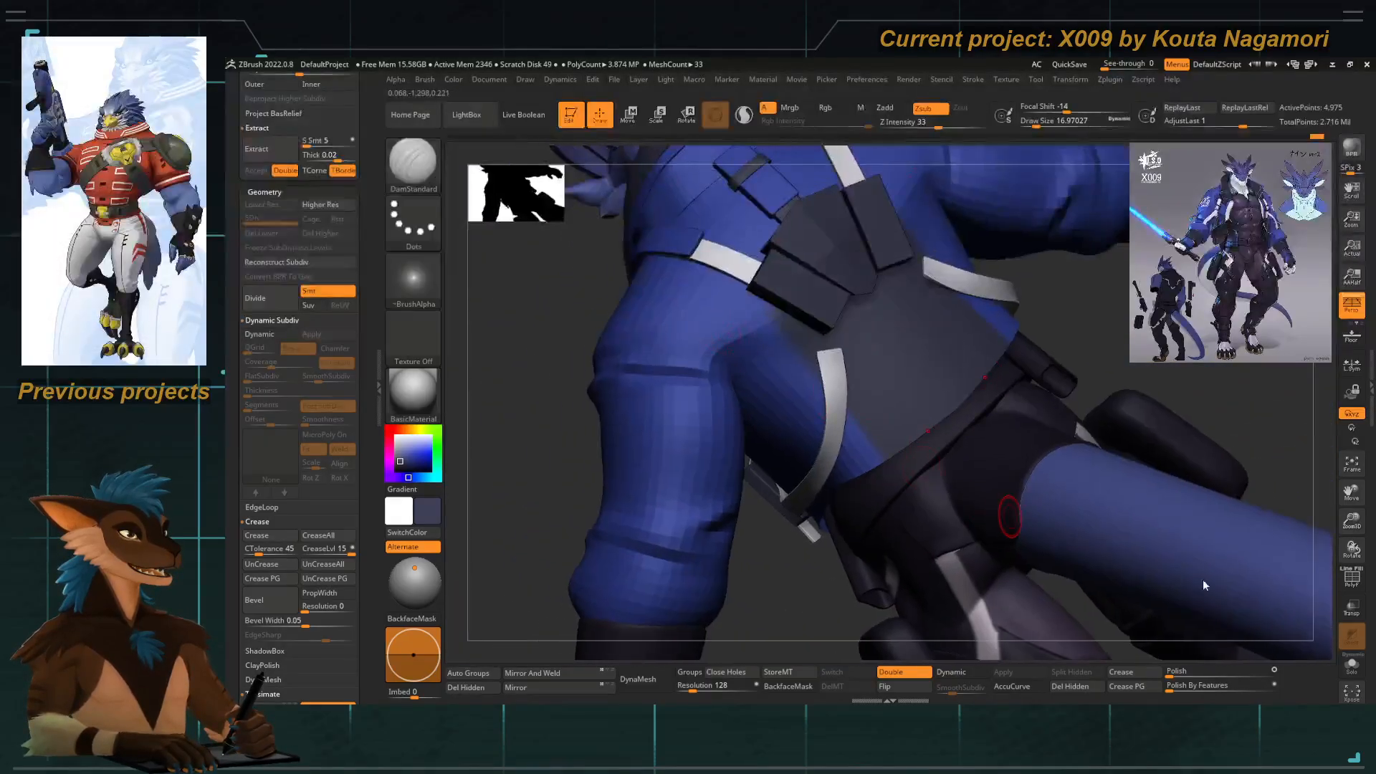
left_click(1350, 582)
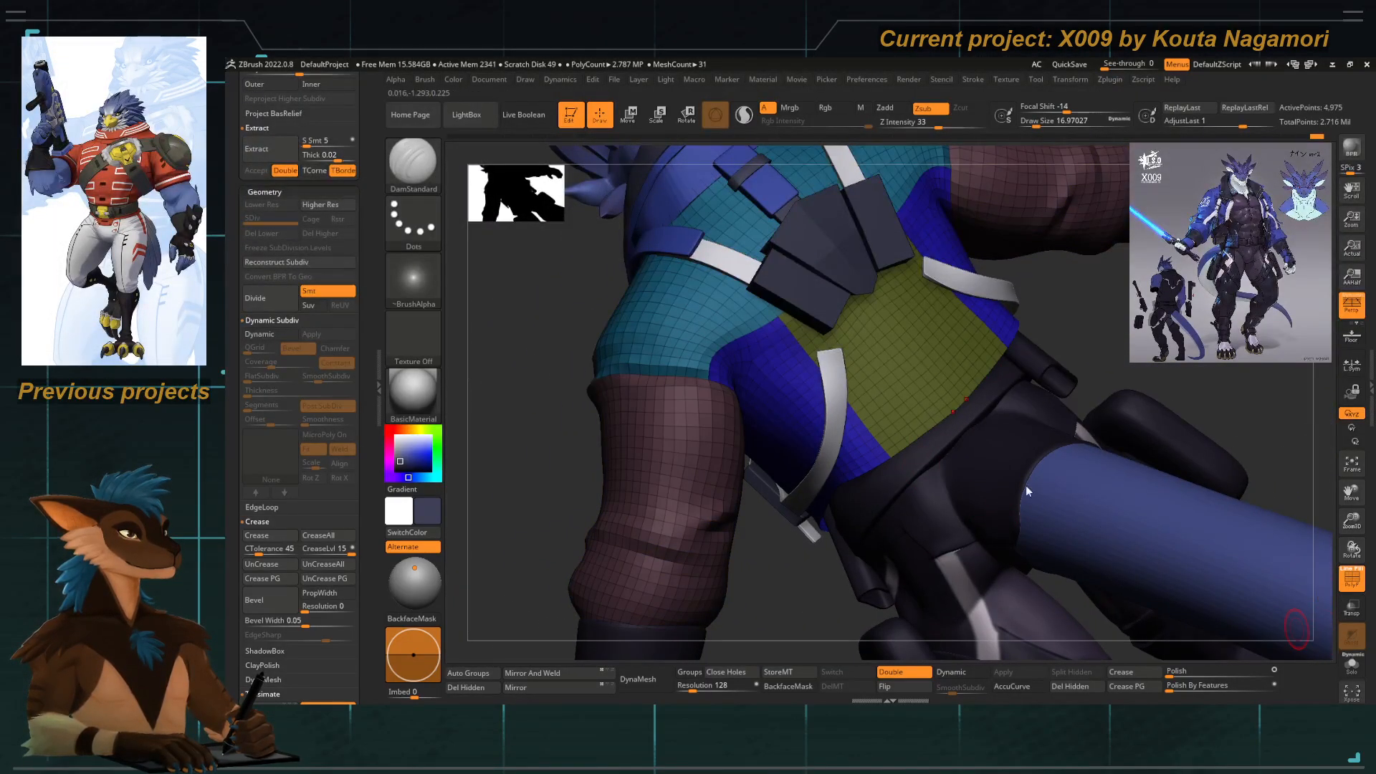
left_click(1351, 663)
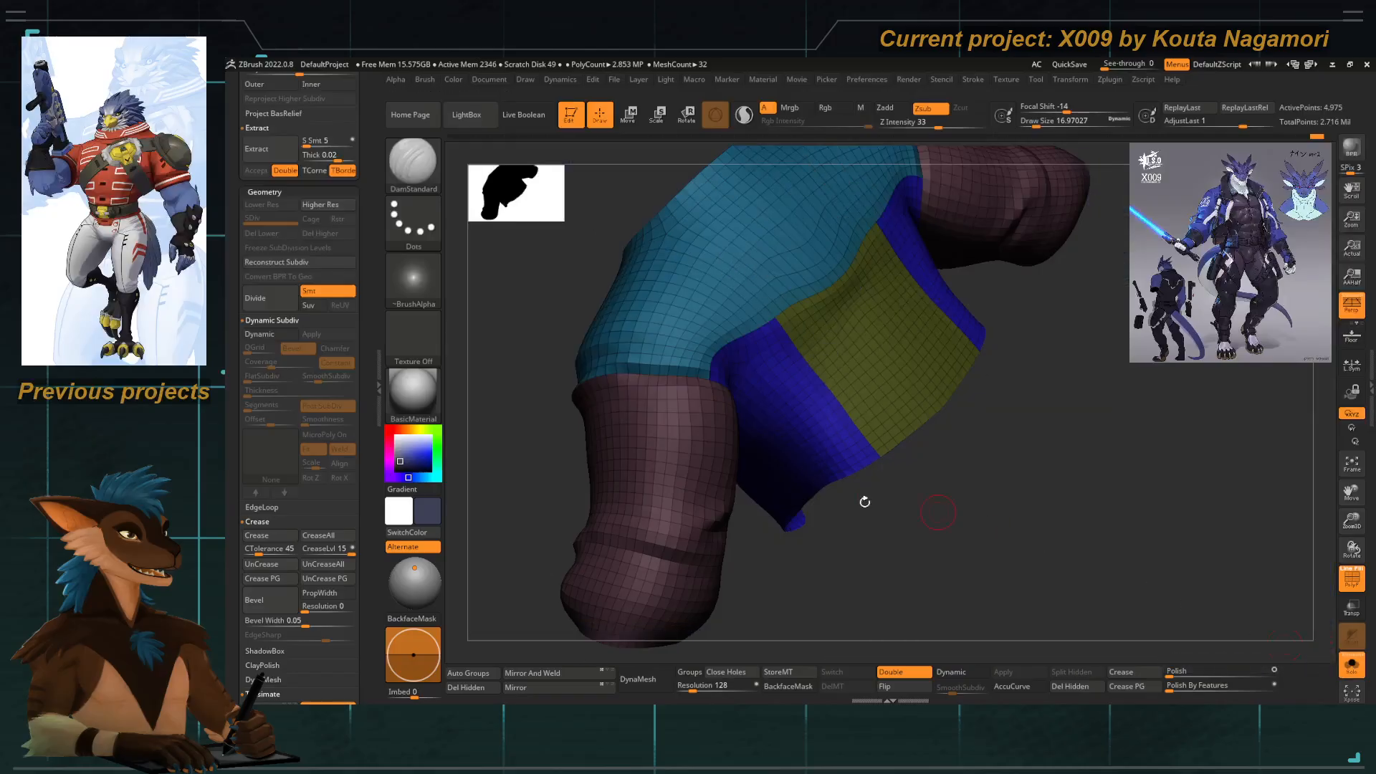
left_click_drag(864, 501, 795, 271)
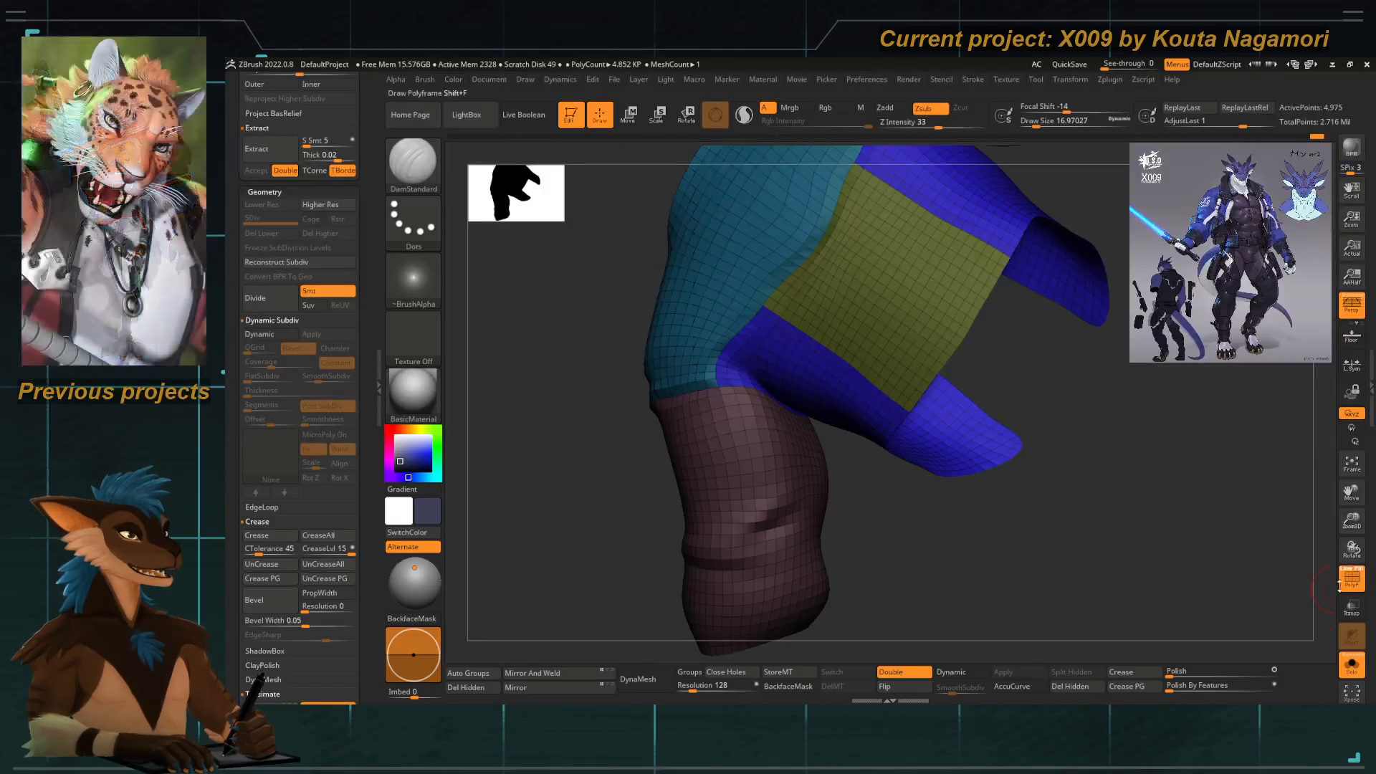
key("shift+f")
left_click_drag(924, 475, 740, 494)
left_click_drag(706, 556, 696, 548)
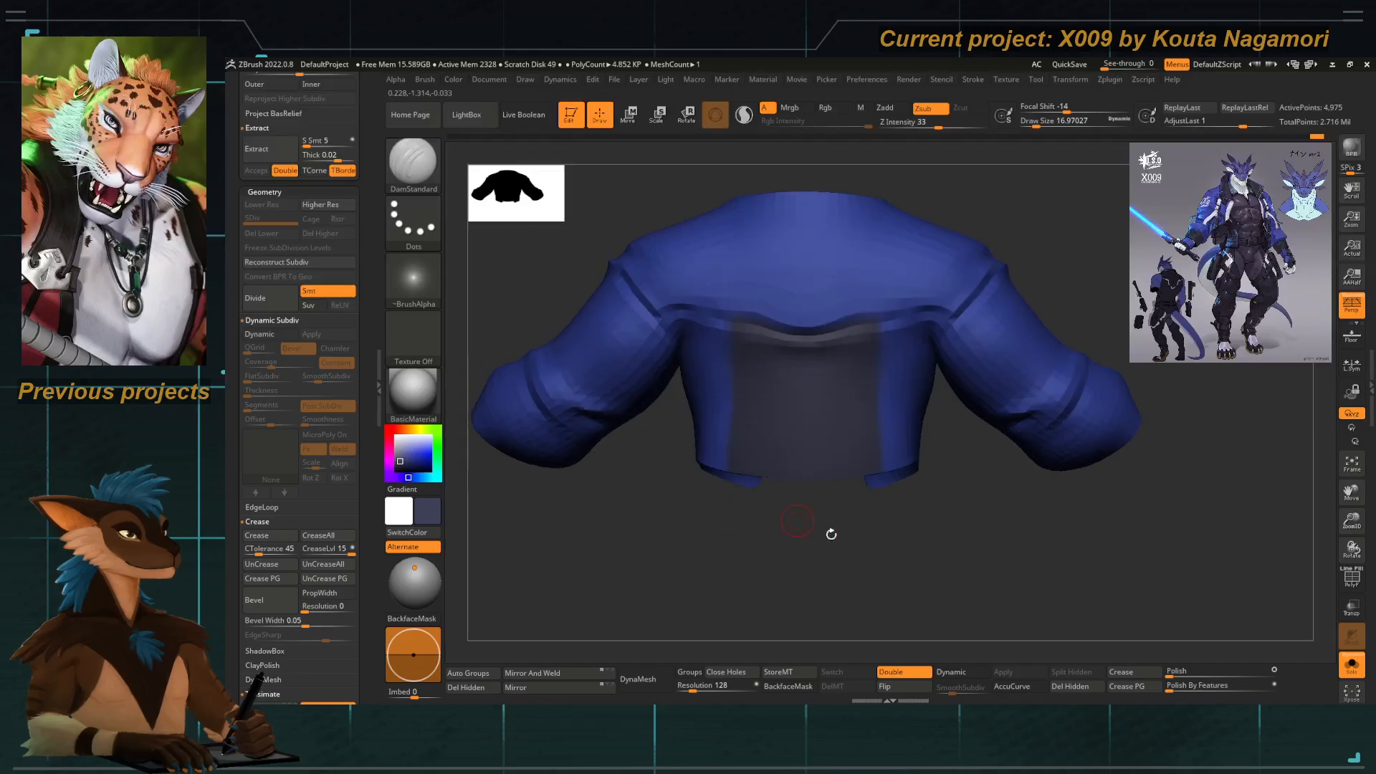
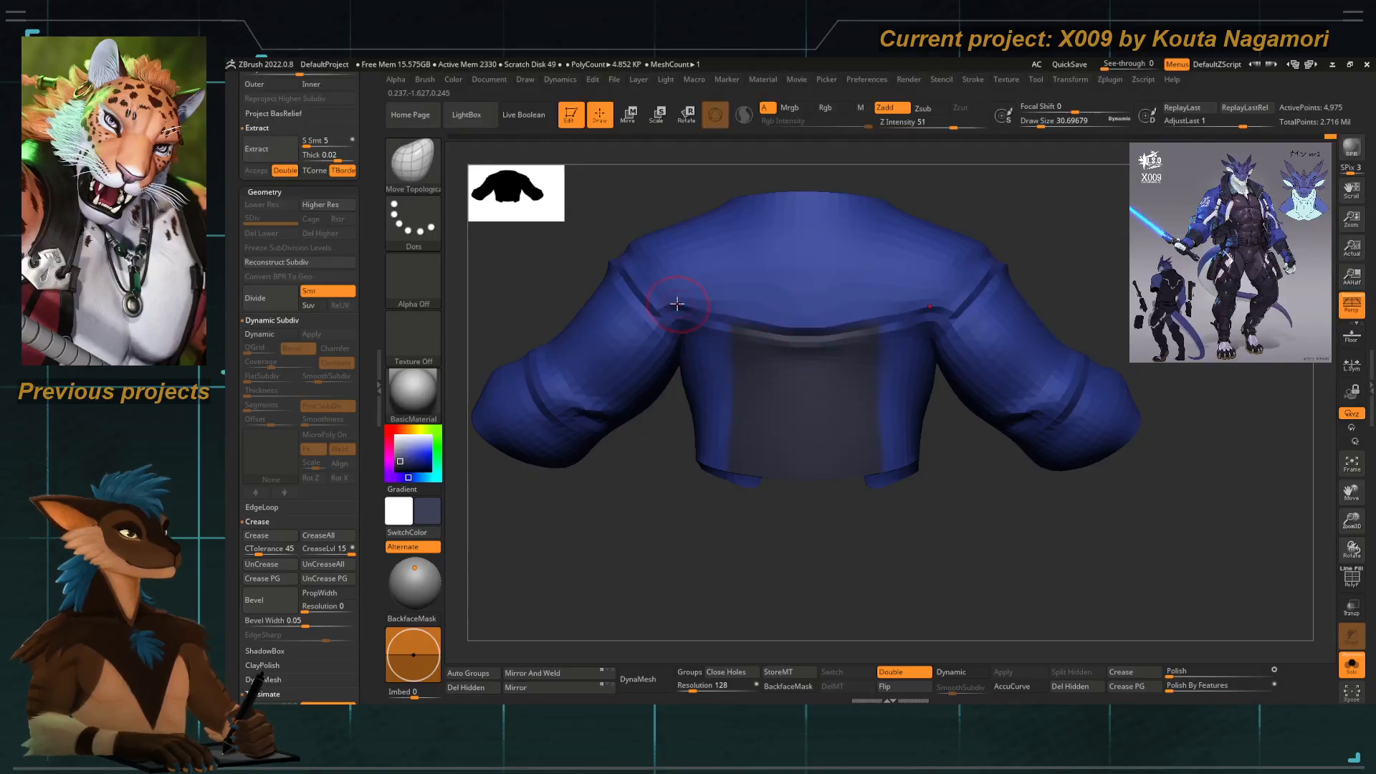
Show the whole character again and display the jacket's polygroups and wireframe on its front side.
left_click(1351, 665)
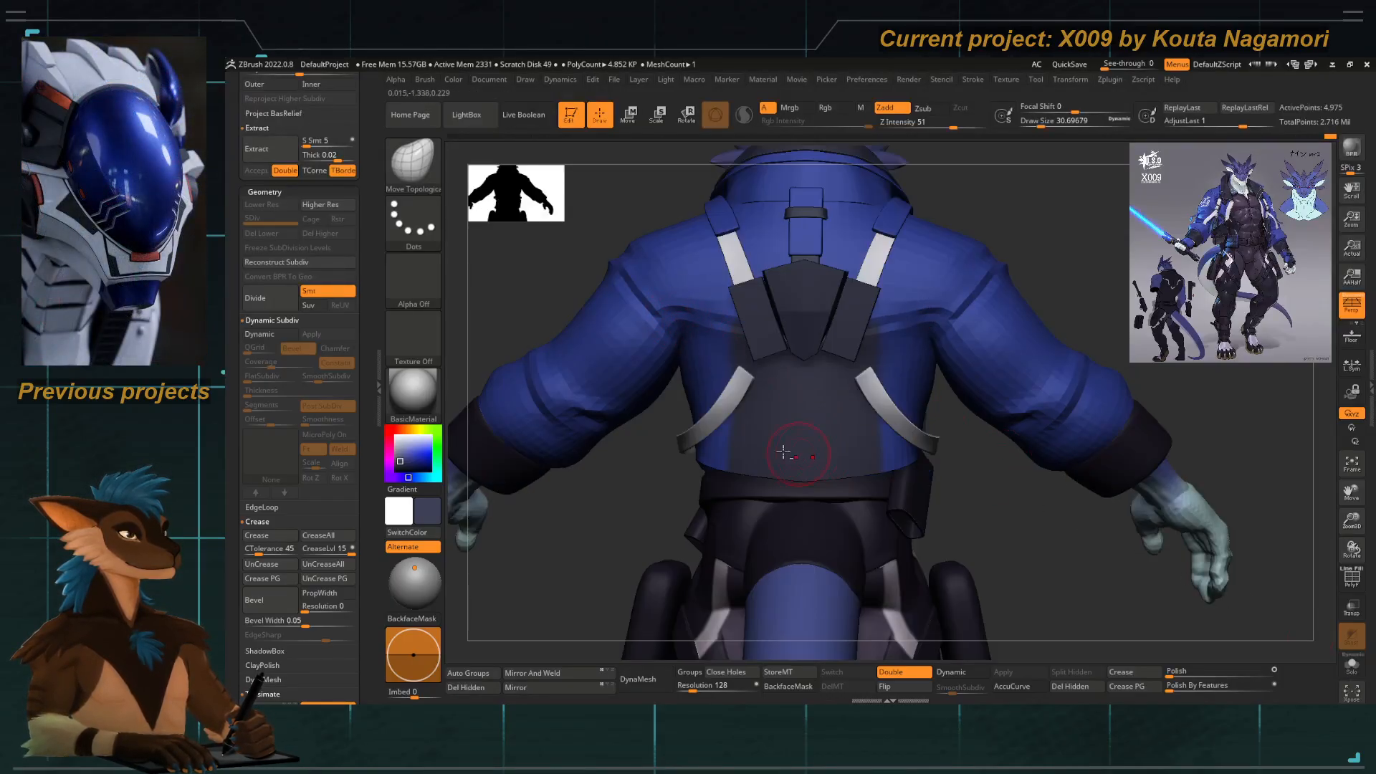
key("f")
left_click_drag(543, 305, 603, 364)
key("f")
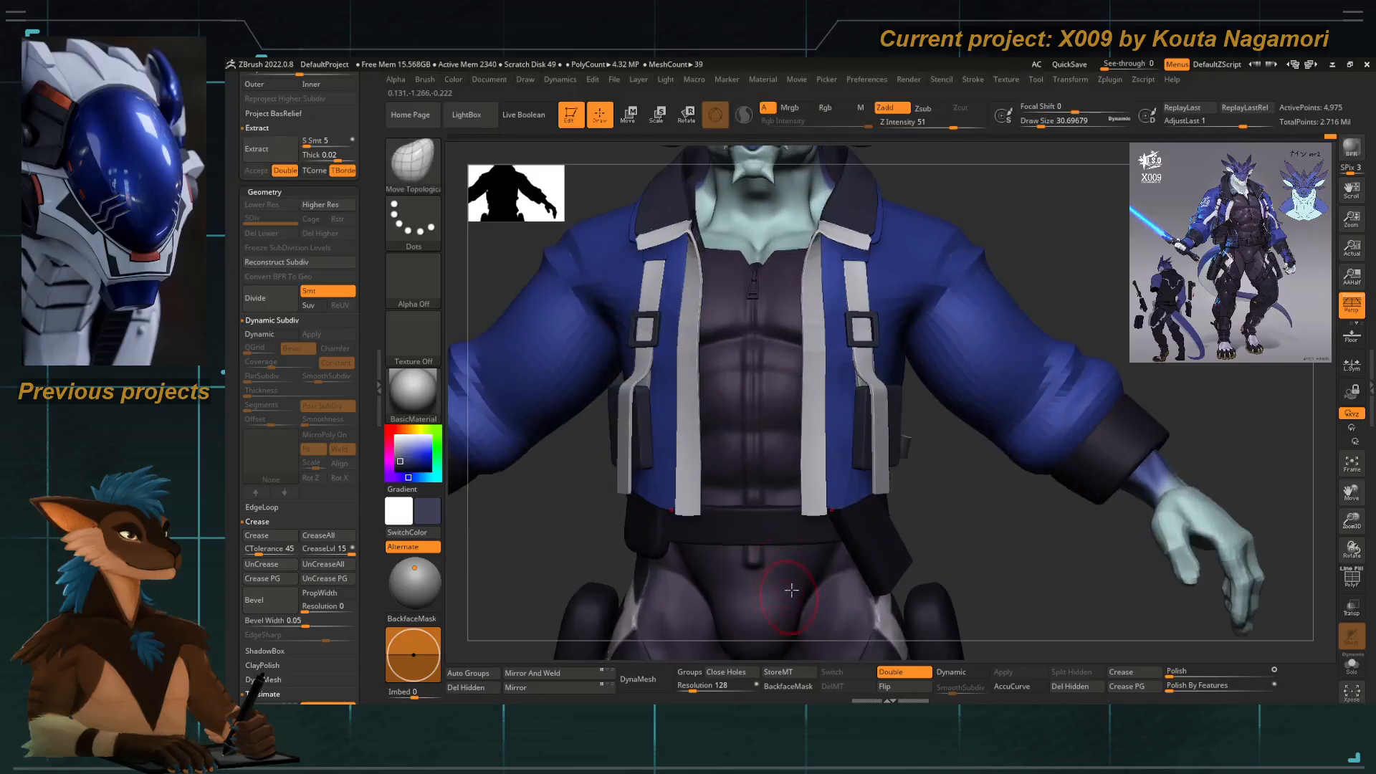
left_click_drag(584, 552, 706, 545, "alt")
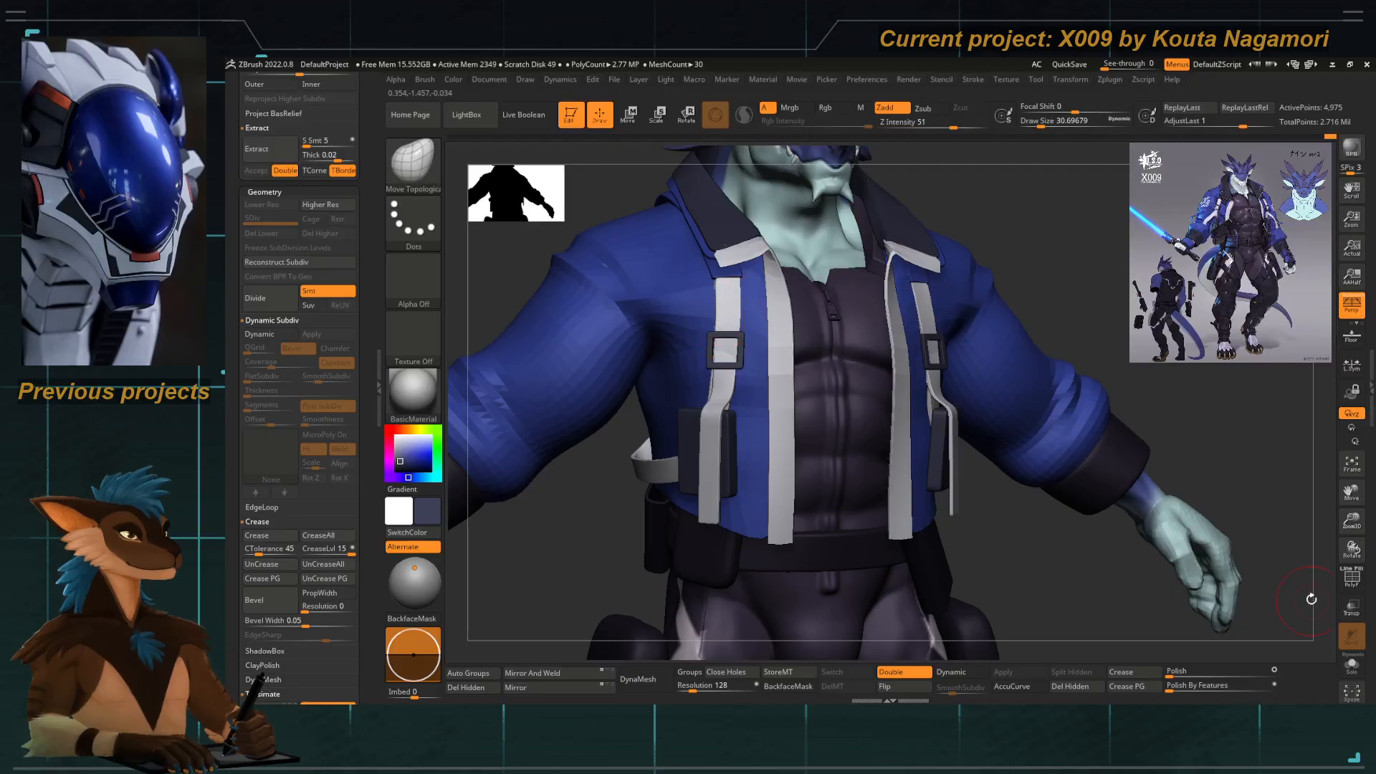
left_click(1351, 577)
Reshape the seam across the jacket's chest with the Move Topological brush at a draw size of about 49.
key("space")
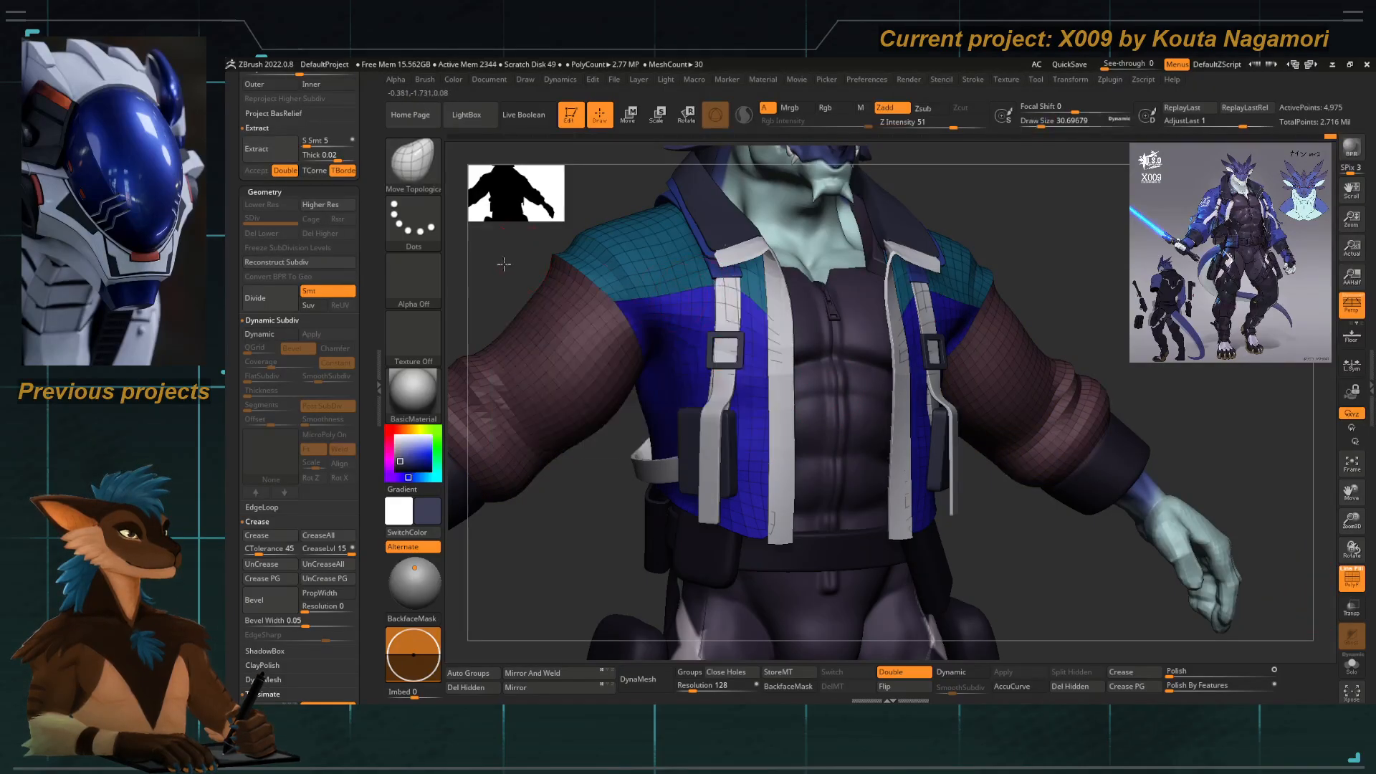
key("b")
key("m")
key("t")
key("space")
left_click(714, 326)
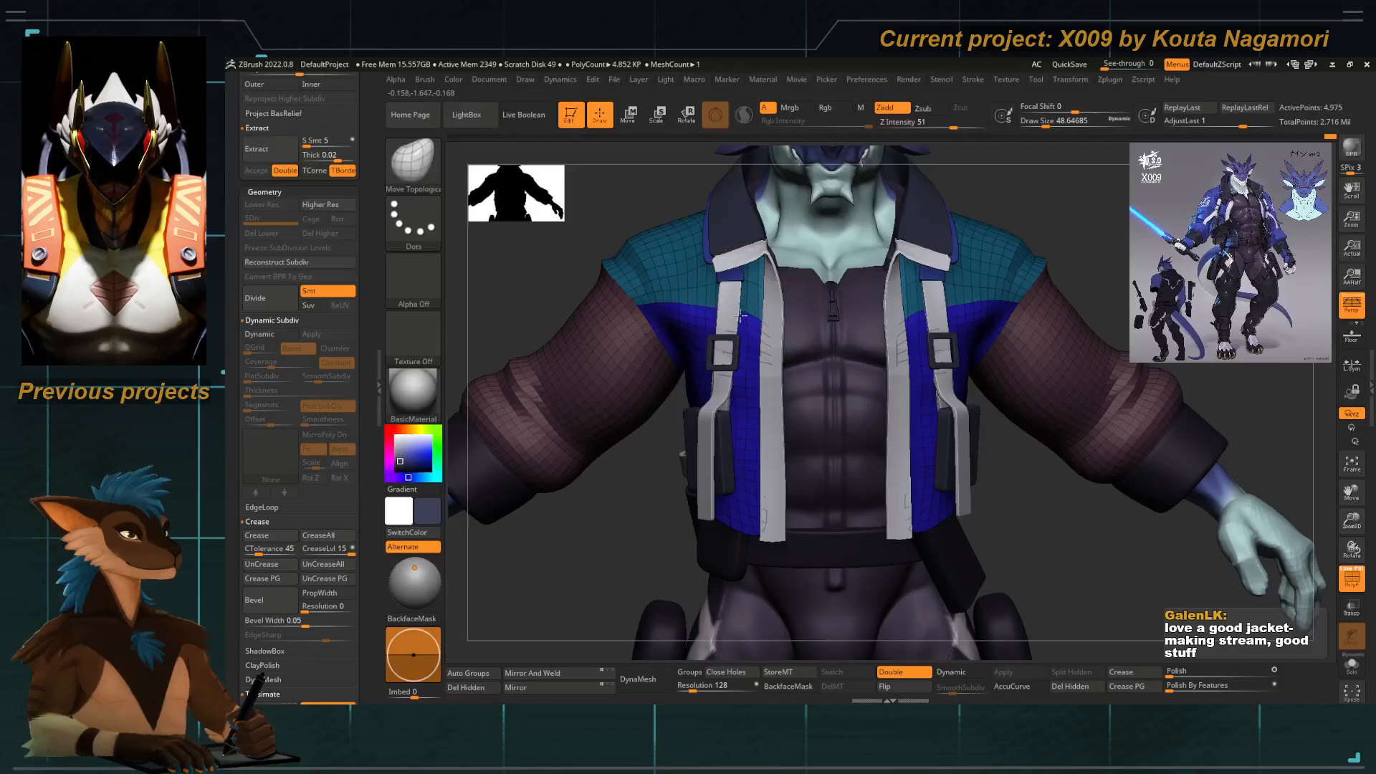
Refine the chest seam near the collar and armpit with Move Topological, reducing the draw size to about 23.
key("space")
left_click(733, 307)
mouse_move(735, 295)
right_mouse_down()
mouse_move(633, 282)
mouse_move(638, 337)
right_mouse_up()
key("space")
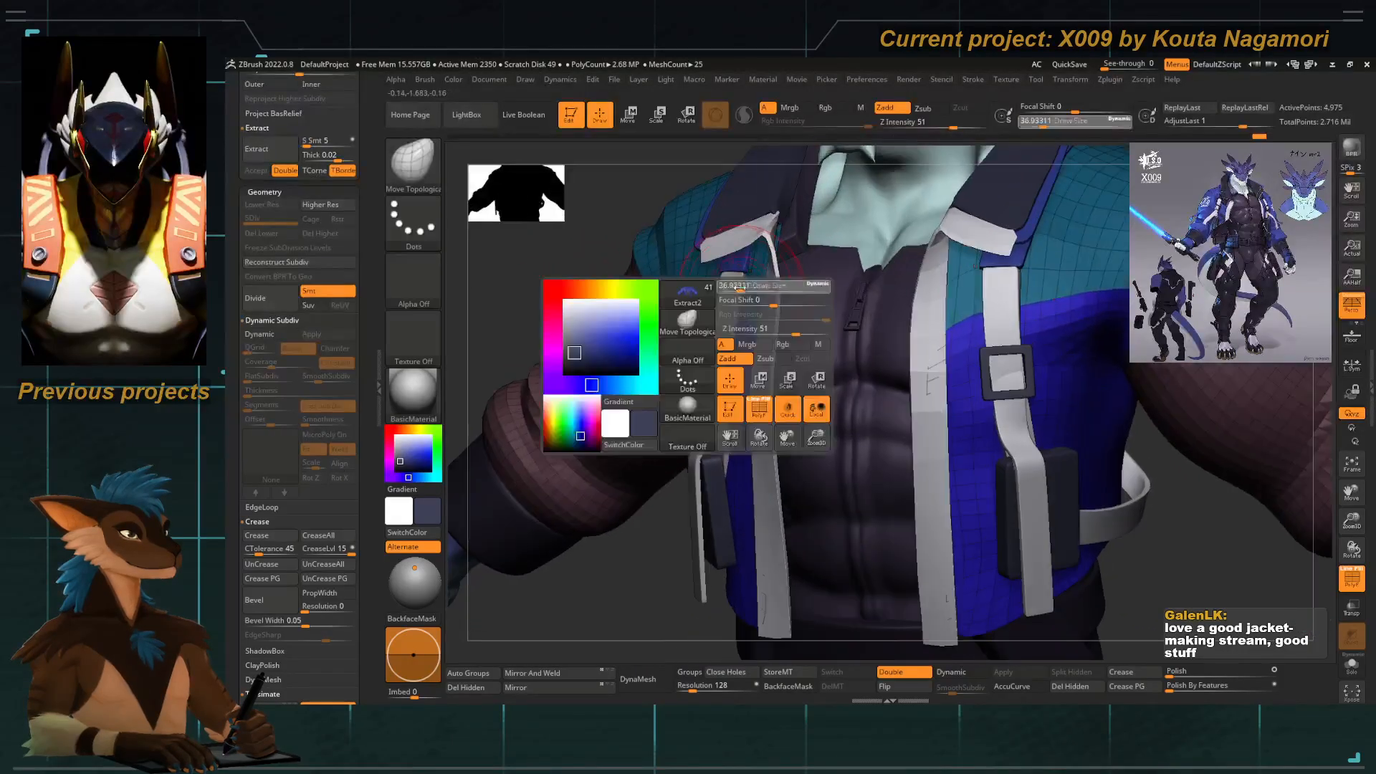
left_click(738, 300)
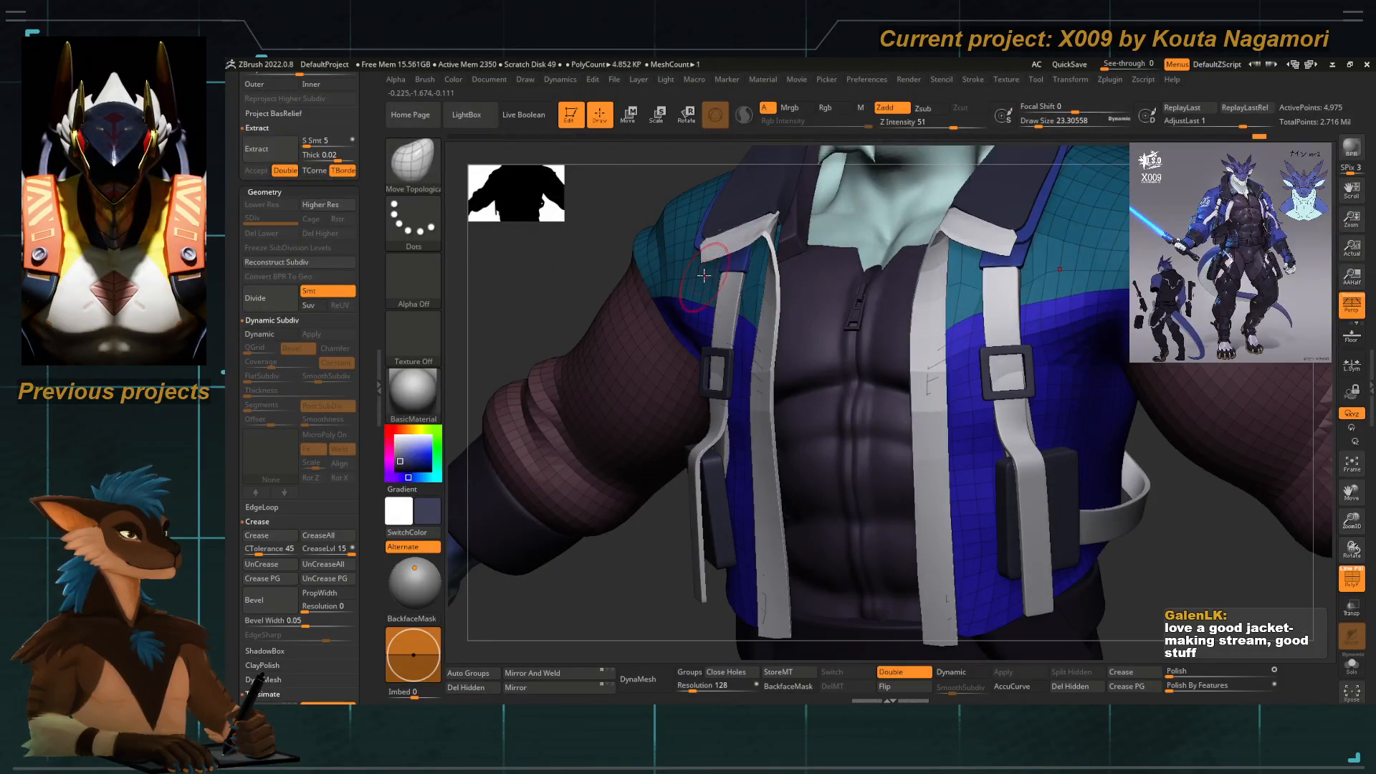
left_click_drag(590, 275, 795, 316)
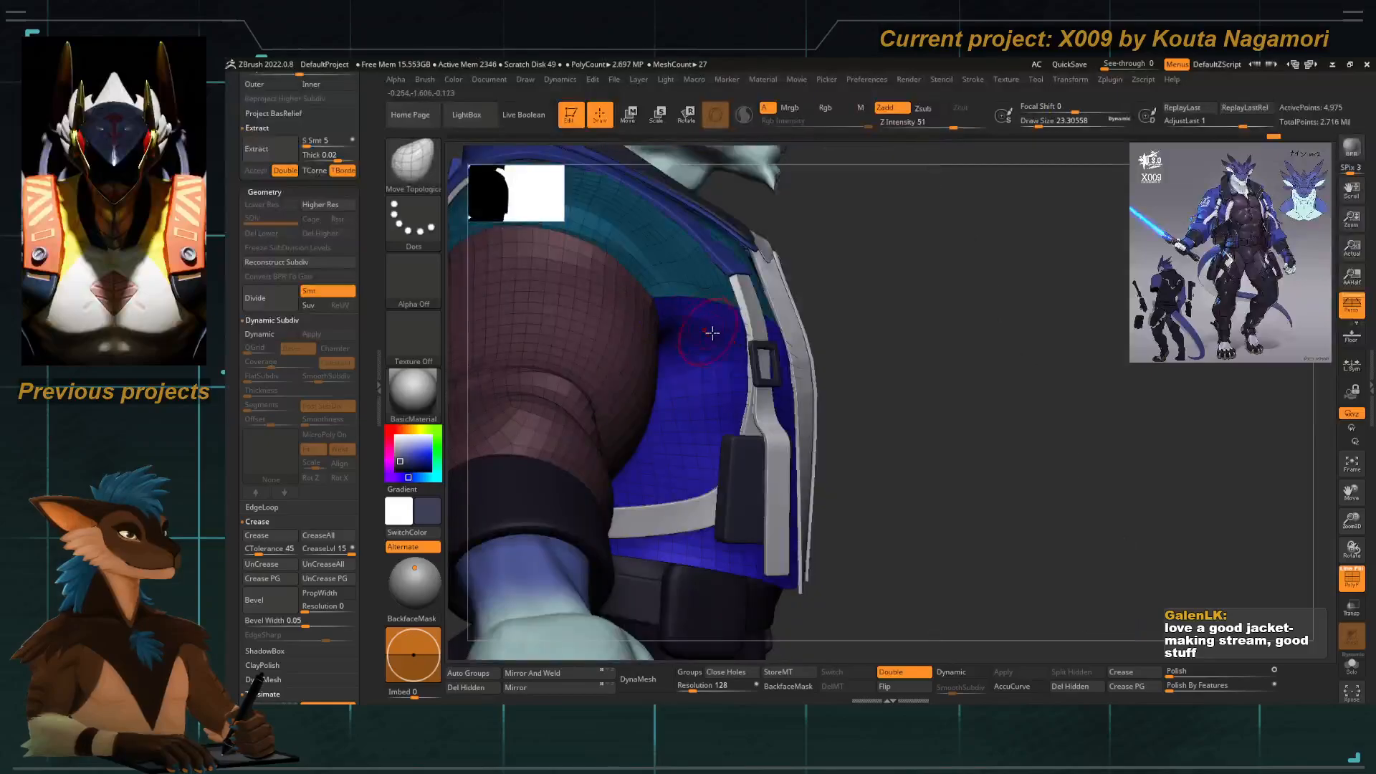
left_click_drag(920, 339, 789, 340)
Isolate the jacket, carve along its chest seam with DamStandard at a draw size of about 22, and smooth the area above.
key("b")
key("d")
key("s")
key("space")
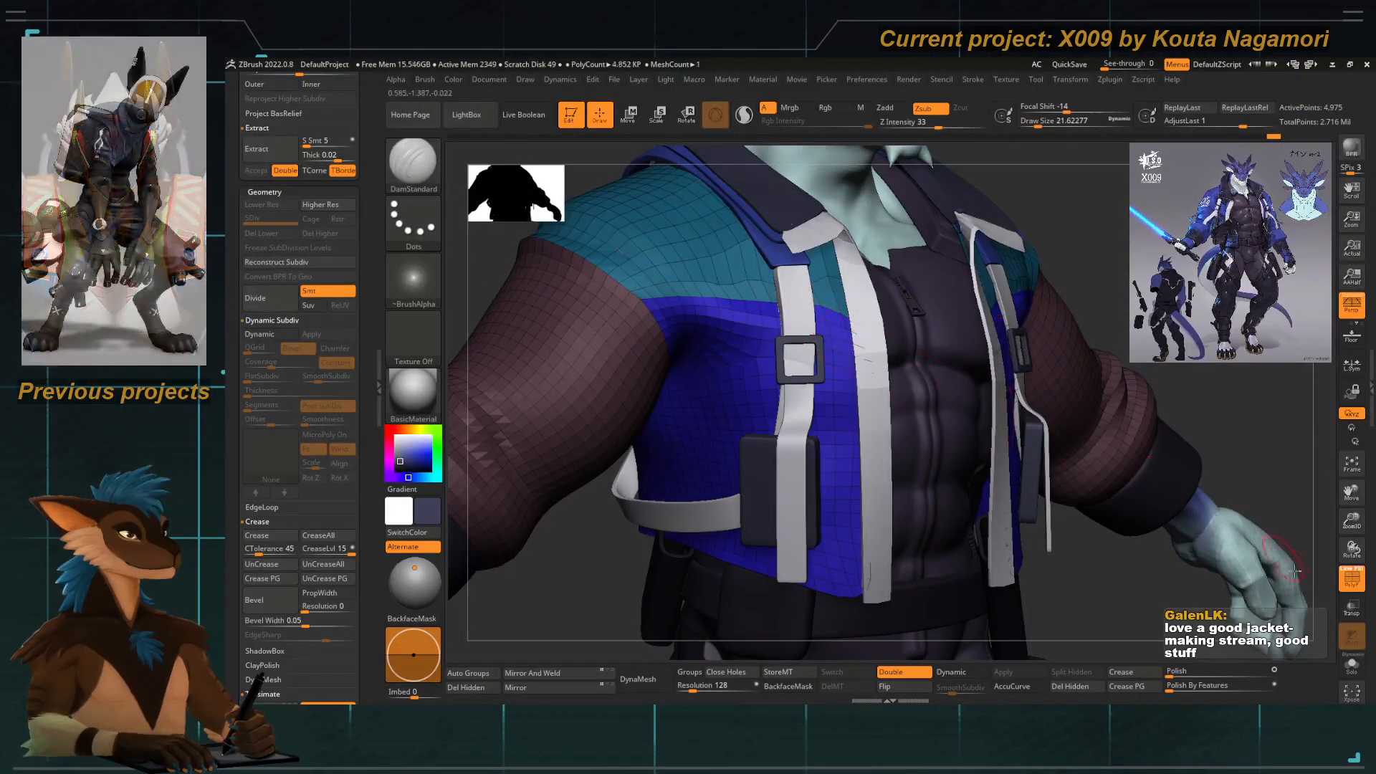
left_click(1351, 666)
left_click_drag(669, 584, 728, 344)
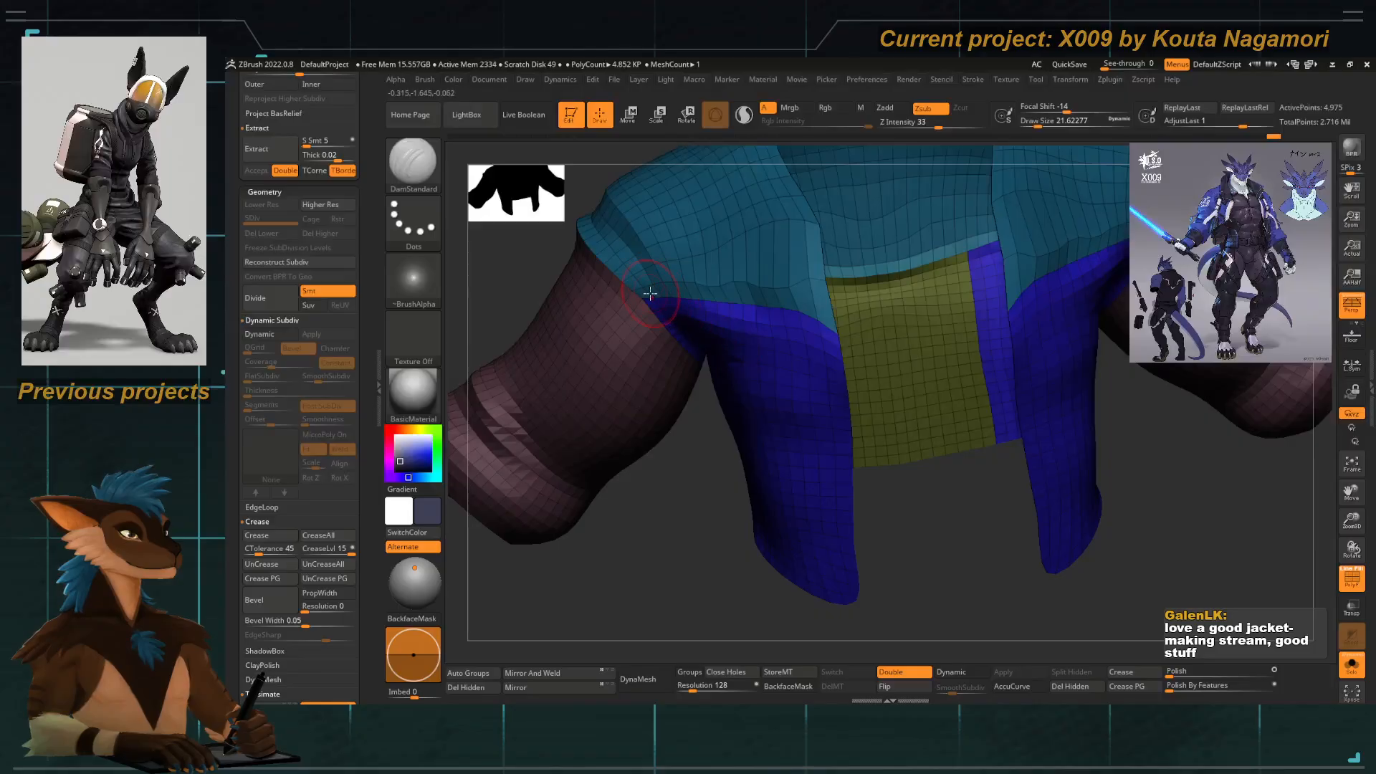
left_click_drag(842, 332, 829, 326)
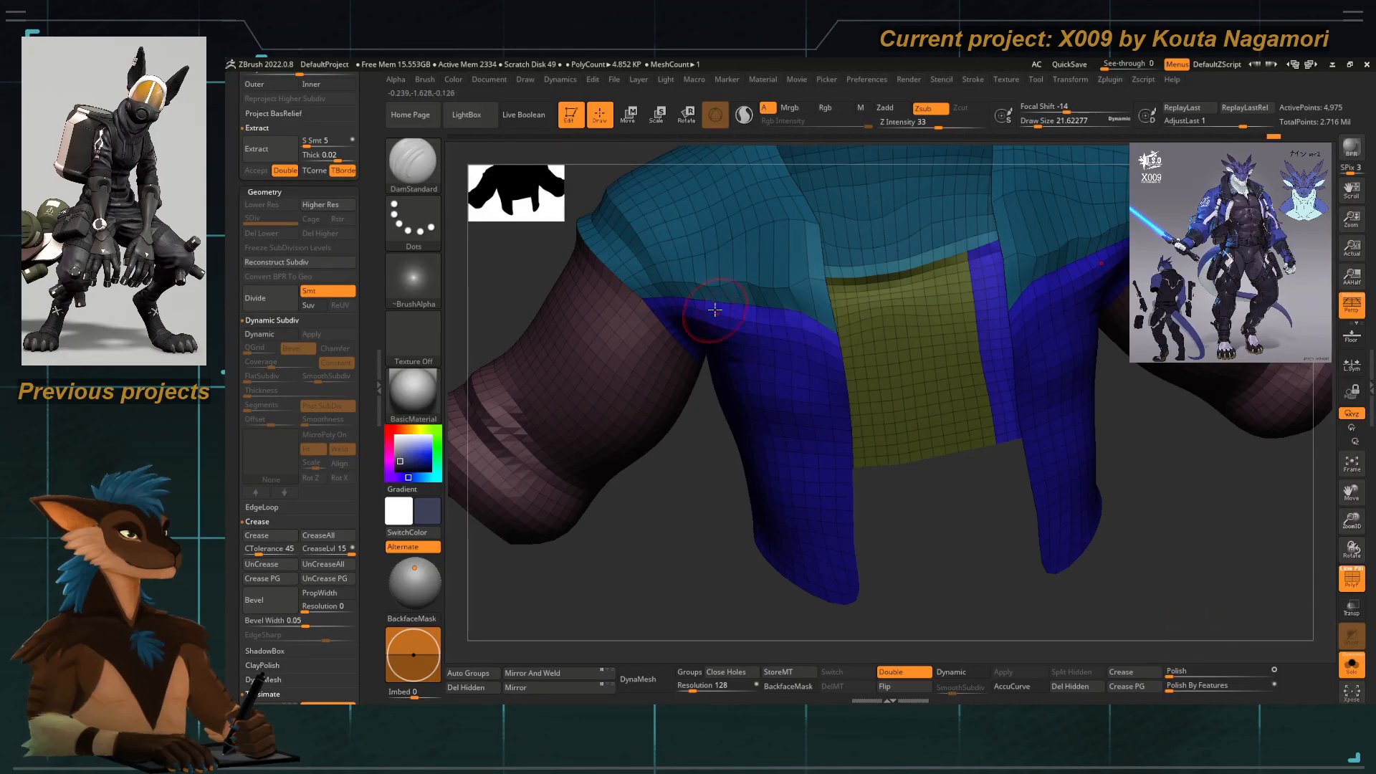
key("shift")
left_click_drag(703, 272, 796, 278, "shift")
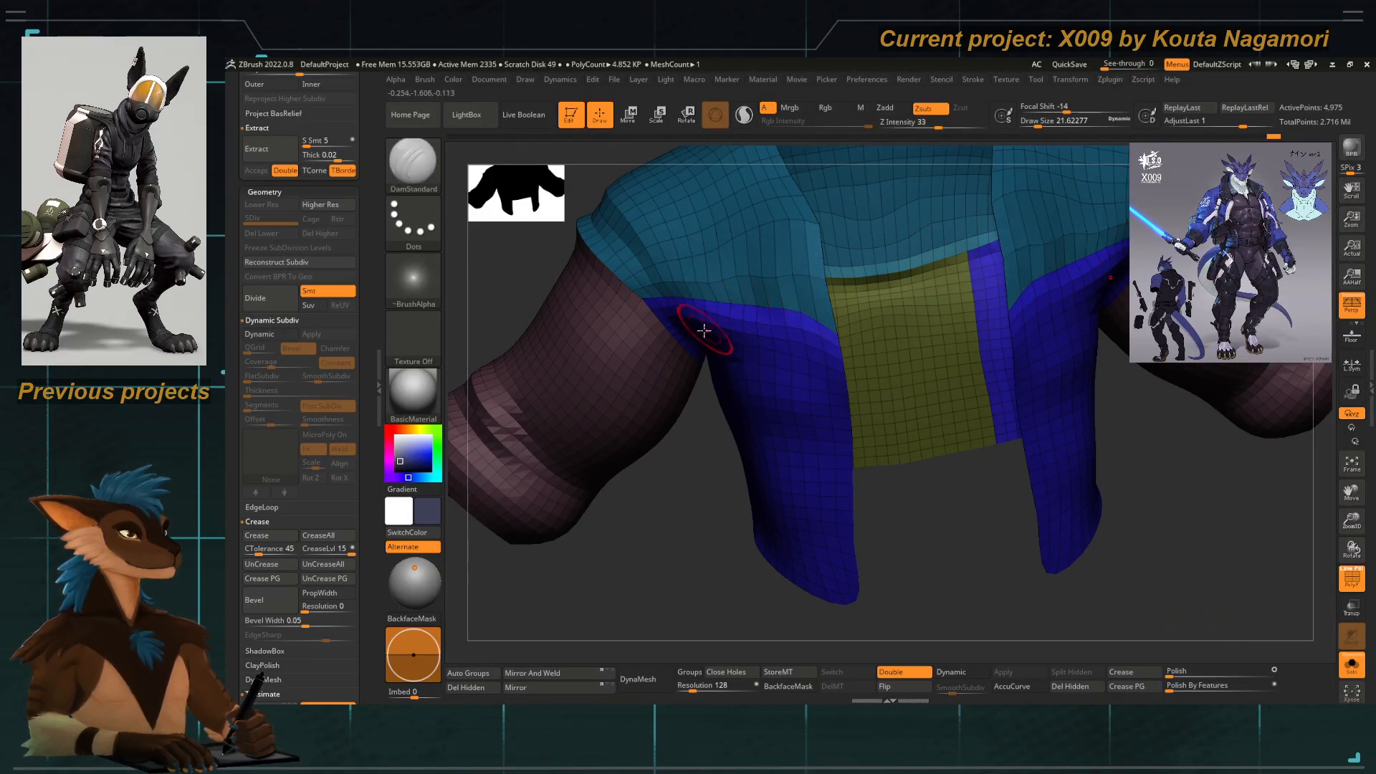
Reshape the front corner of the upper chest panel with Move Topological at draw sizes of about 46 and 33.
key("b")
key("m")
key("t")
left_click_drag(648, 555, 760, 566)
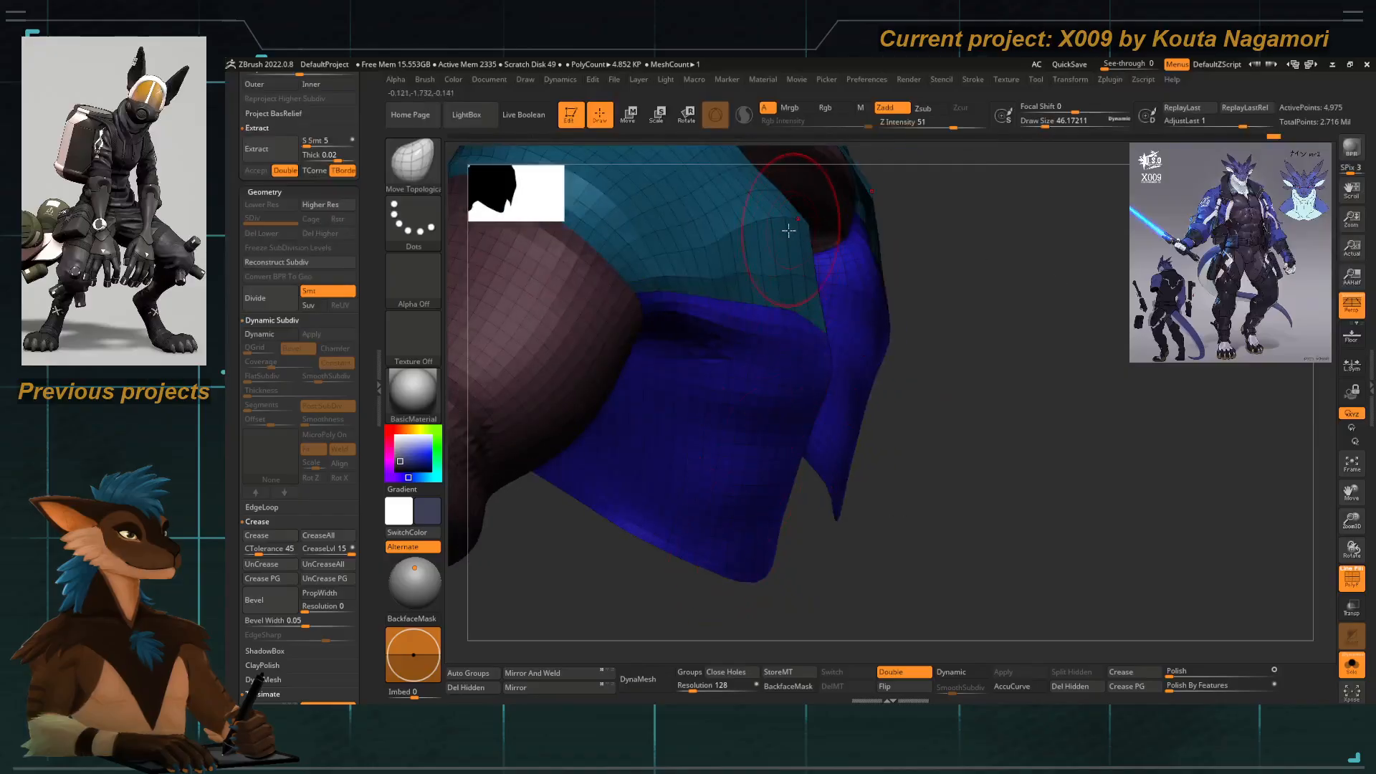
left_click_drag(802, 244, 828, 328)
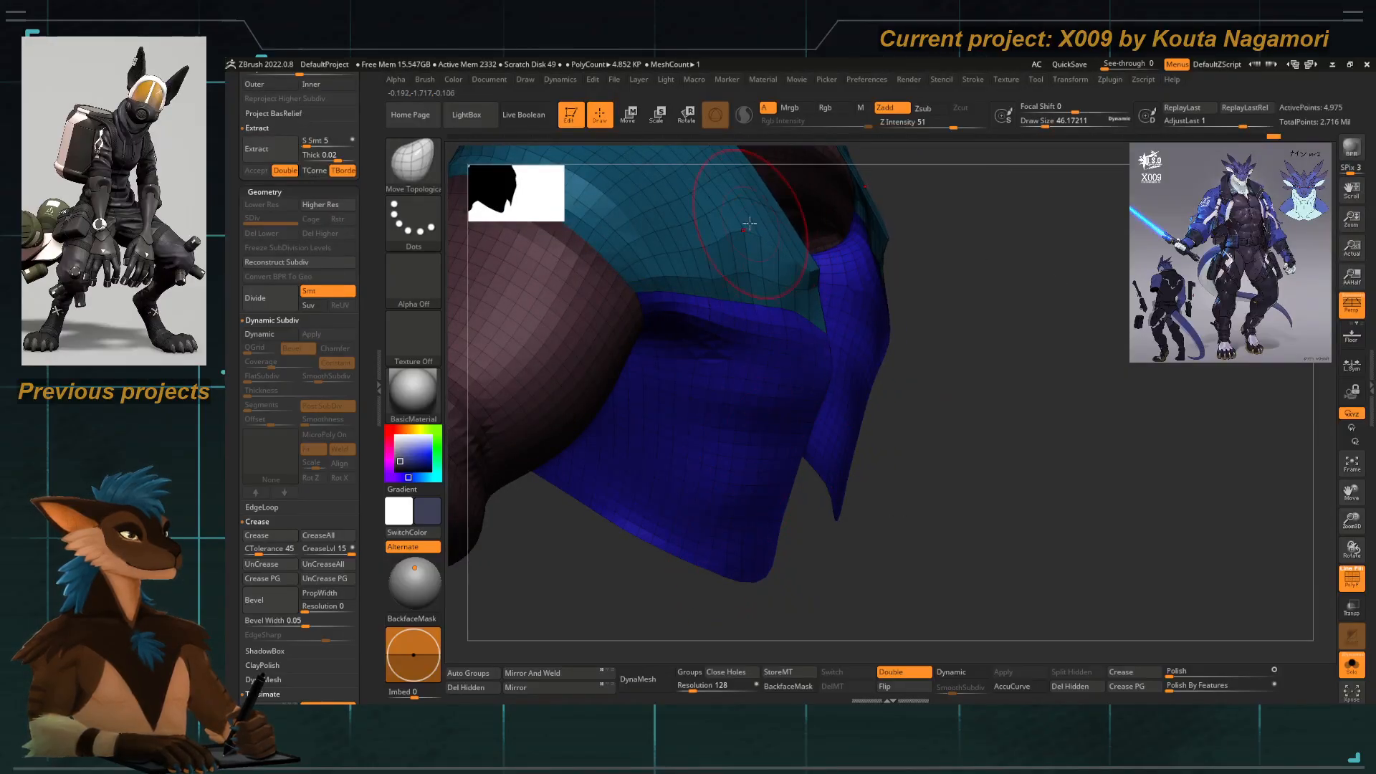
left_click_drag(749, 224, 775, 298)
key("space")
left_click(739, 251)
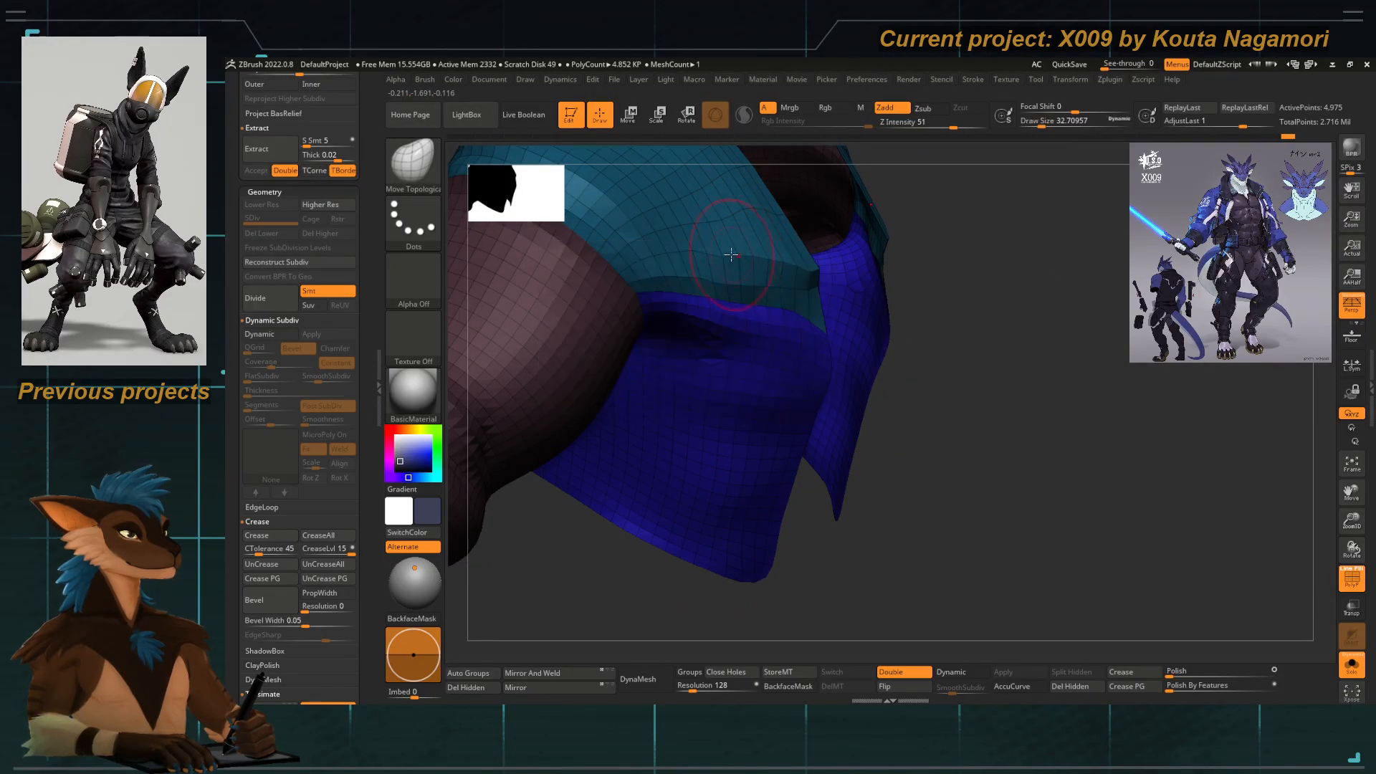
mouse_move(651, 571)
left_mouse_down()
mouse_move(681, 485)
mouse_move(657, 545)
mouse_move(749, 490)
left_mouse_up()
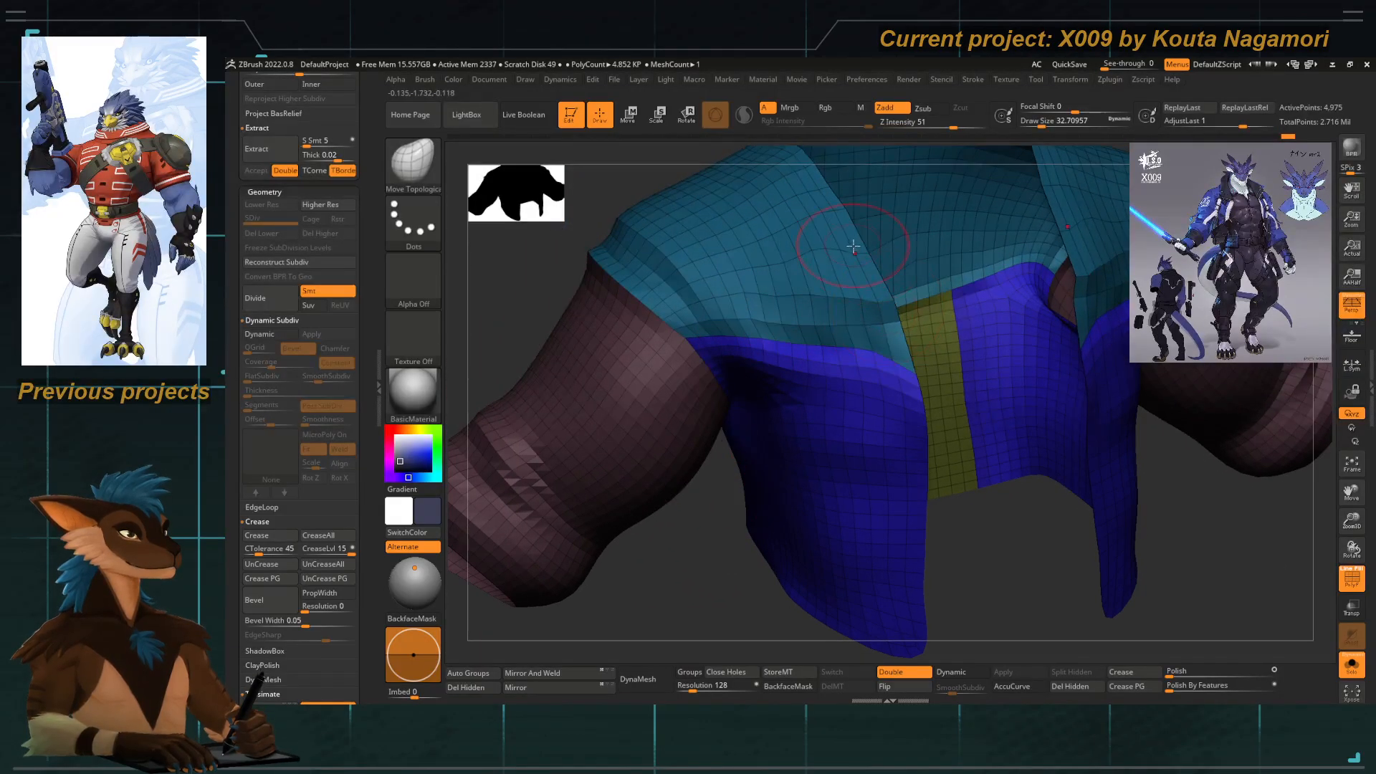
Adjust the broader shape of the upper chest panel with Move Topological at a draw size of about 83.
key("space")
key("shift")
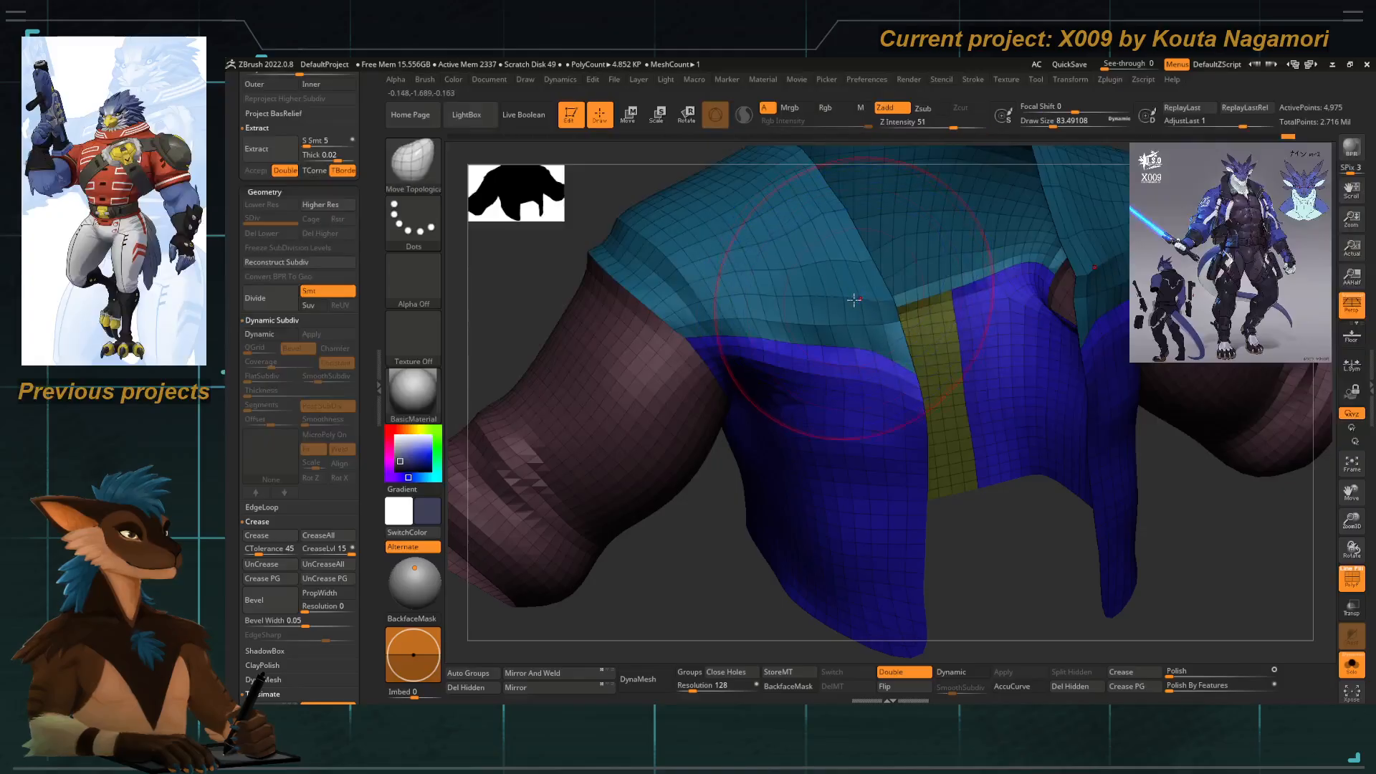
left_click_drag(656, 562, 824, 545)
left_click_drag(1017, 373, 960, 362)
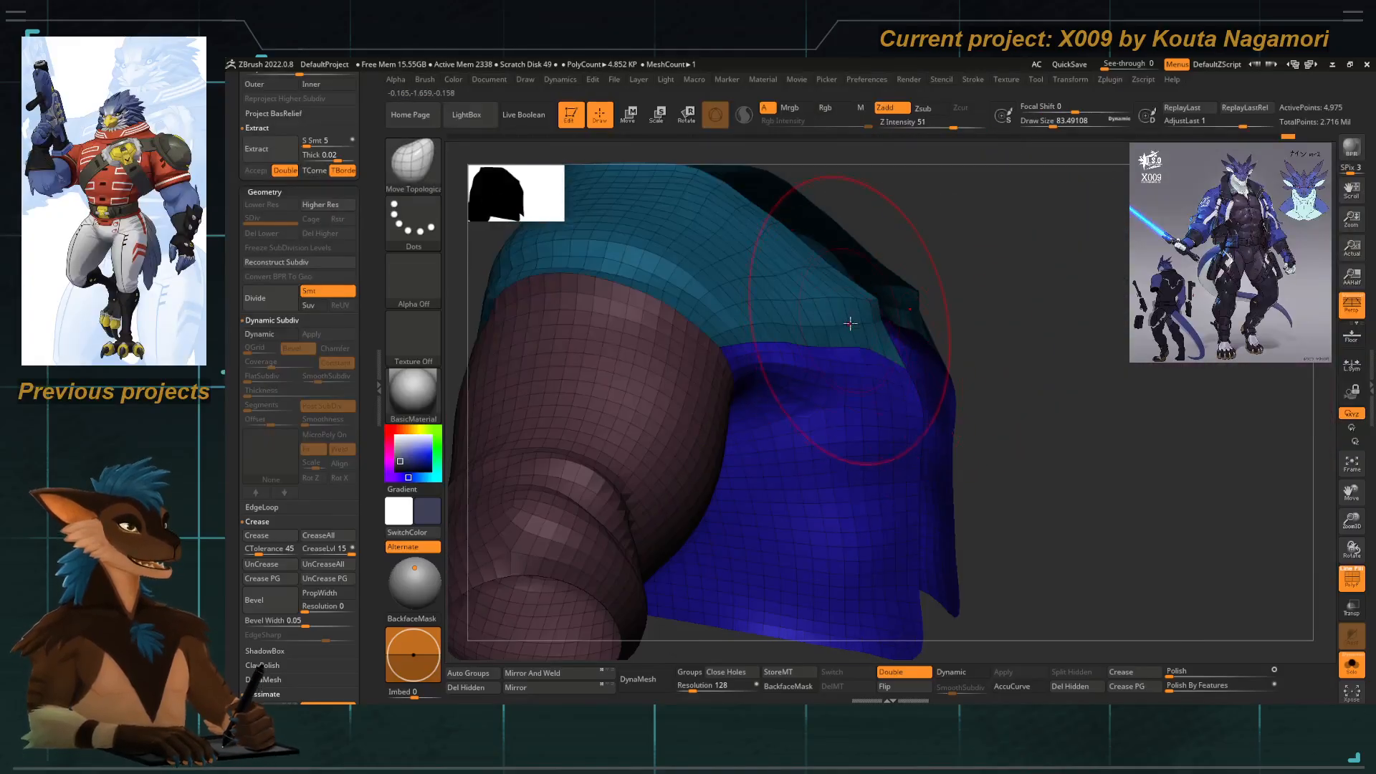
key("space")
mouse_move(864, 304)
left_mouse_down()
mouse_move(933, 311)
mouse_move(905, 299)
mouse_move(923, 349)
left_mouse_up()
Smooth the lower front corner of the upper chest panel with the draw size reduced to about 31.
key("bracketleft")
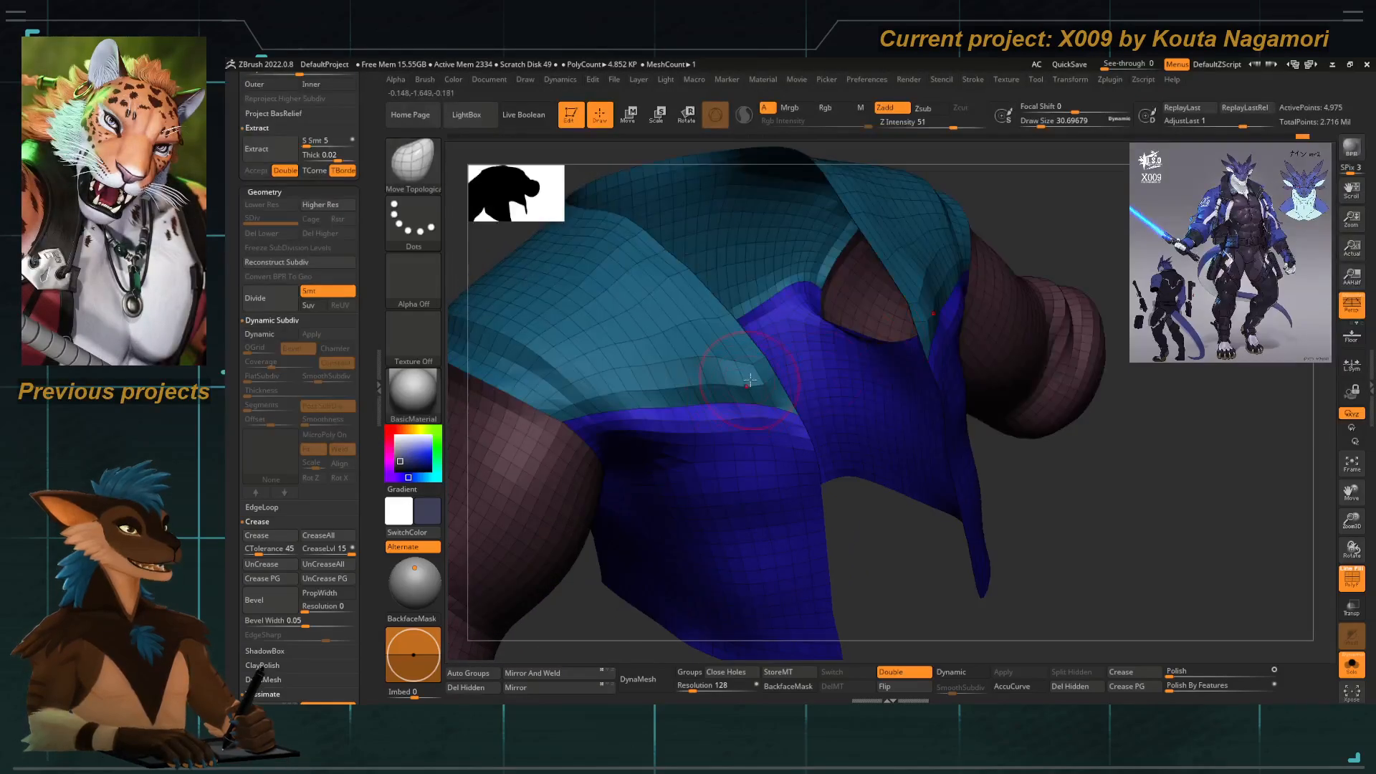
left_click_drag(755, 378, 738, 367, "shift")
right_click_drag(678, 307, 755, 316, "alt")
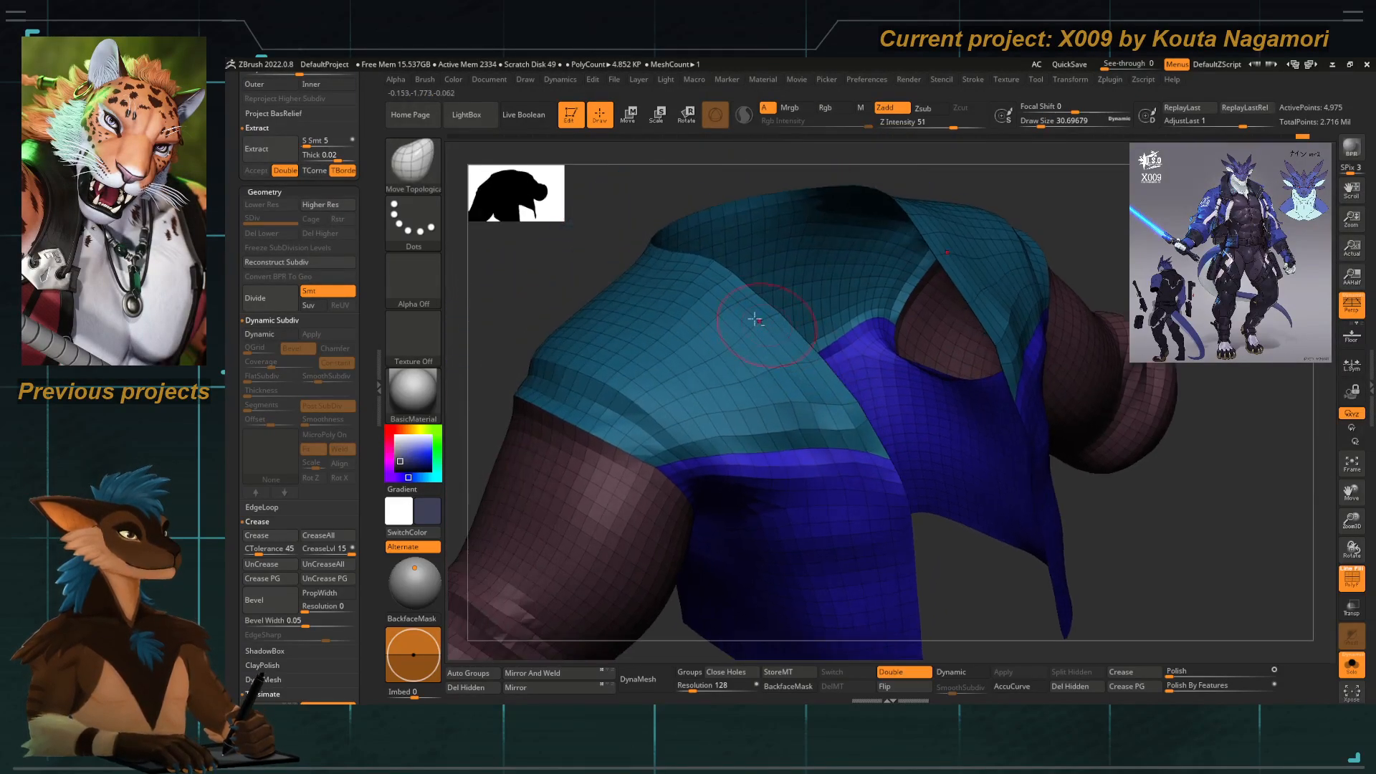
left_click_drag(601, 280, 576, 264)
Show the whole character again without the wireframe and check the jacket's overall shape from the front.
left_click(1346, 668)
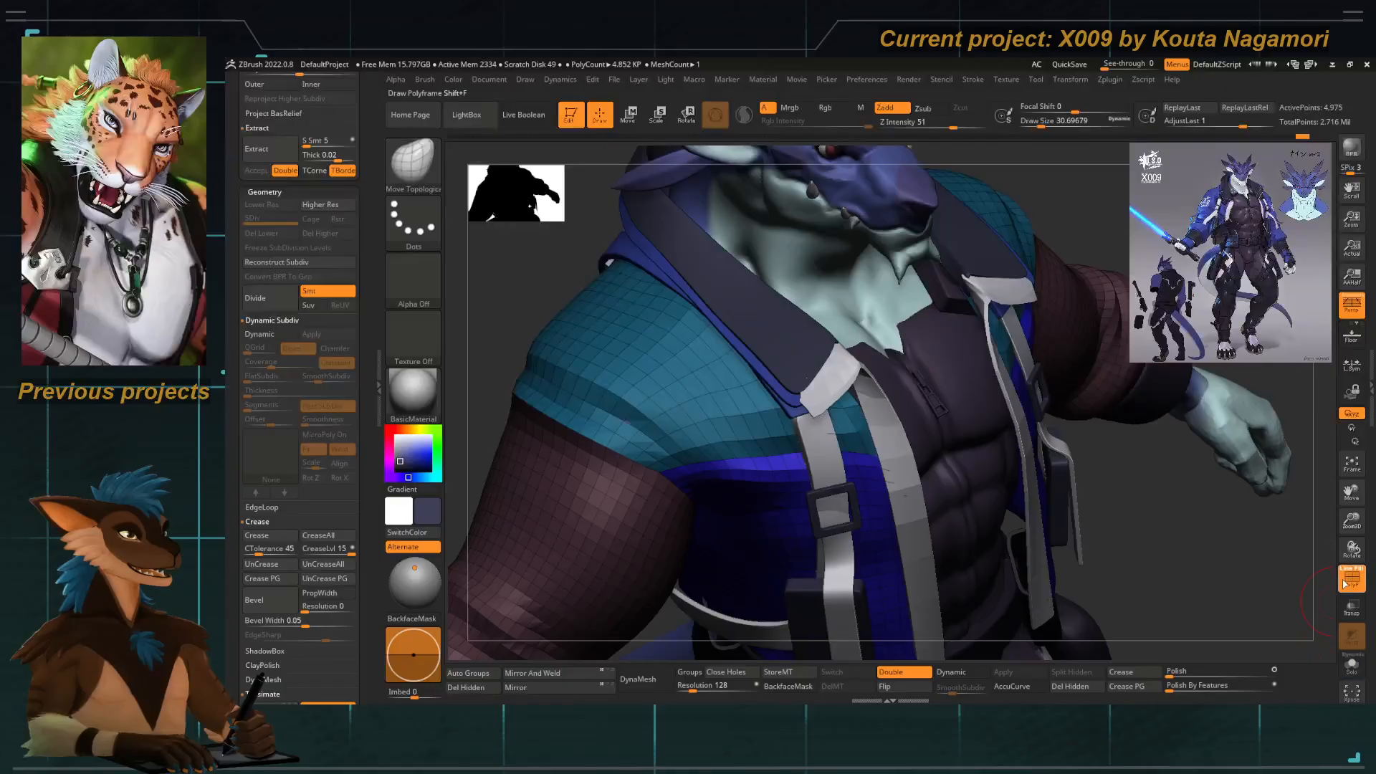
left_click(1351, 579)
right_click_drag(660, 394, 617, 338, "ctrl")
left_click_drag(616, 338, 537, 336)
right_click_drag(634, 429, 718, 428, "ctrl")
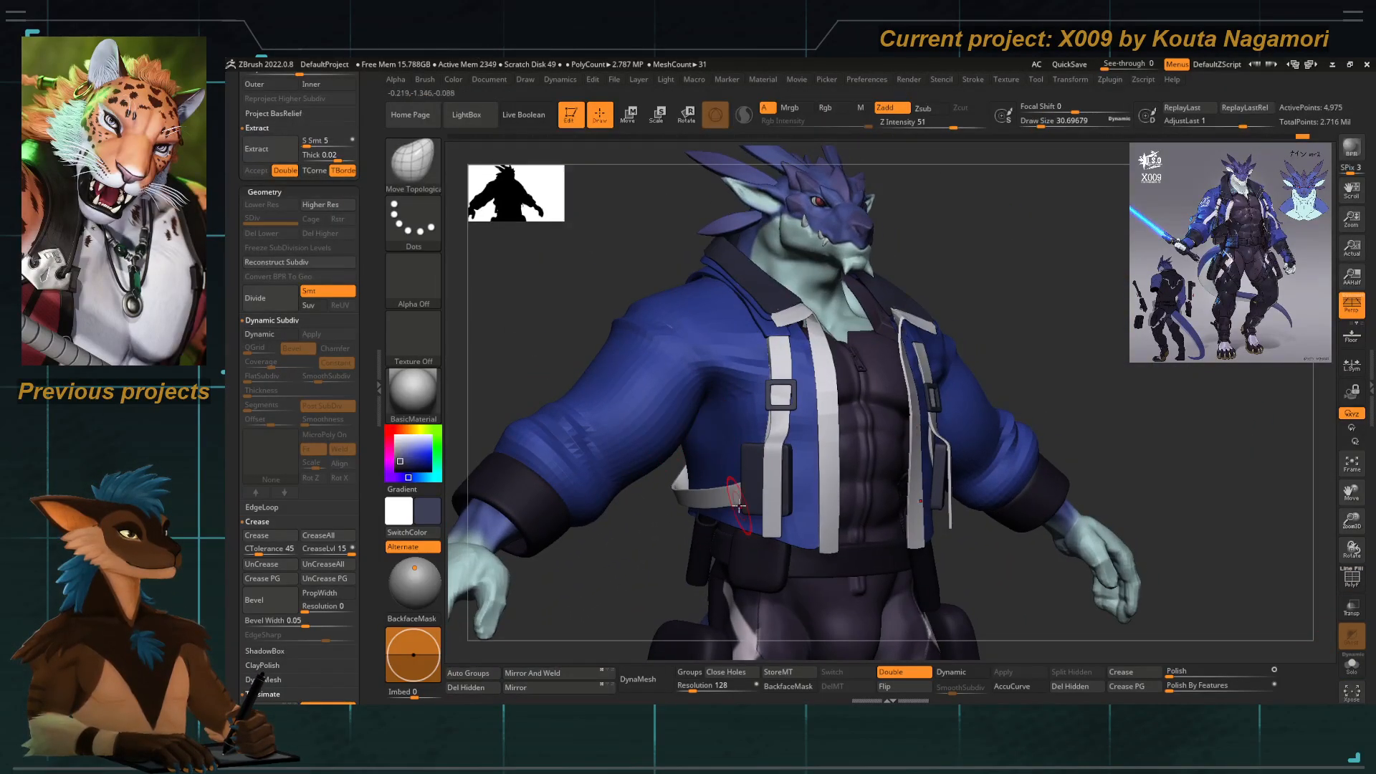
mouse_move(994, 468)
right_mouse_down()
mouse_move(1032, 459)
mouse_move(824, 416)
right_mouse_up()
Tighten the jacket's shoulder area with the Pinch brush at a draw size of about 68 and check the full figure.
key("space")
left_click_drag(642, 343, 653, 343)
key("b")
key("p")
key("i")
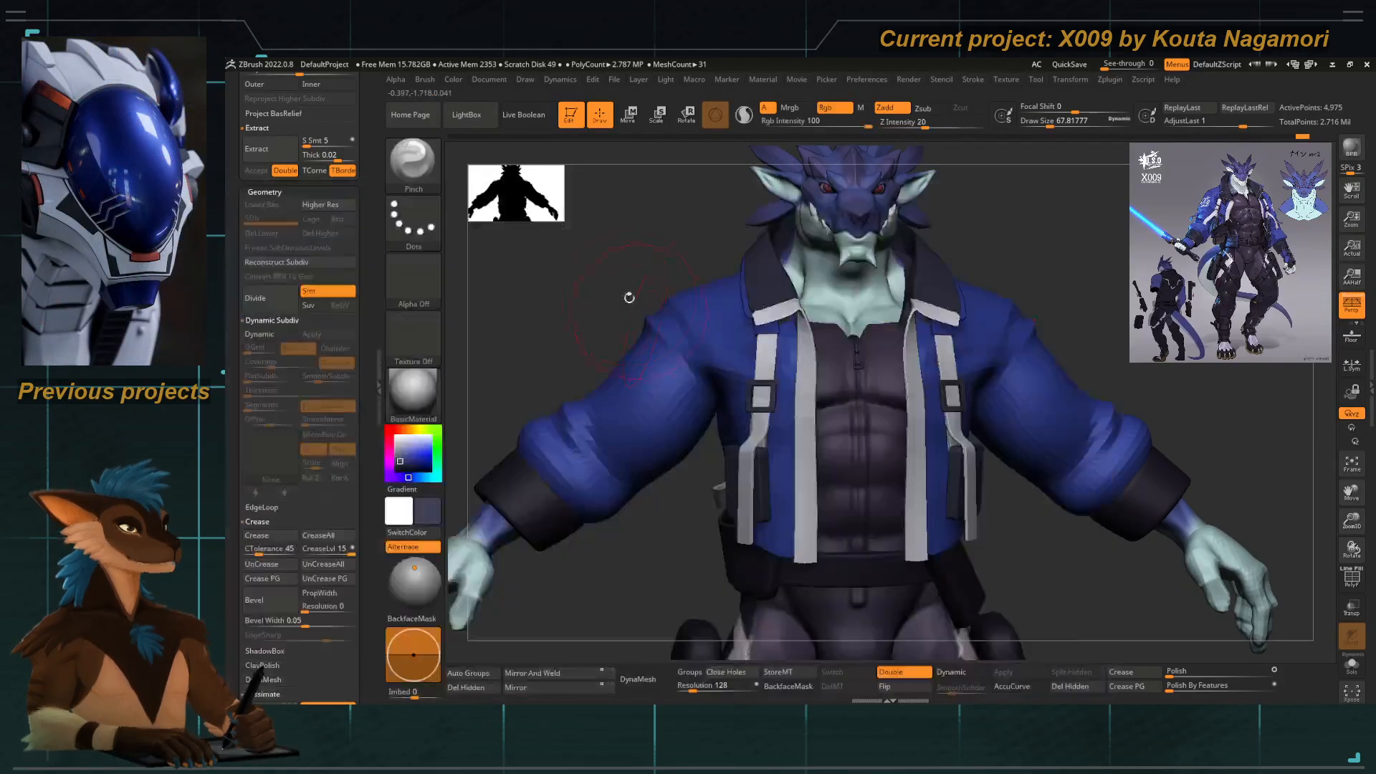
right_click_drag(629, 298, 666, 312)
left_click_drag(670, 321, 609, 288)
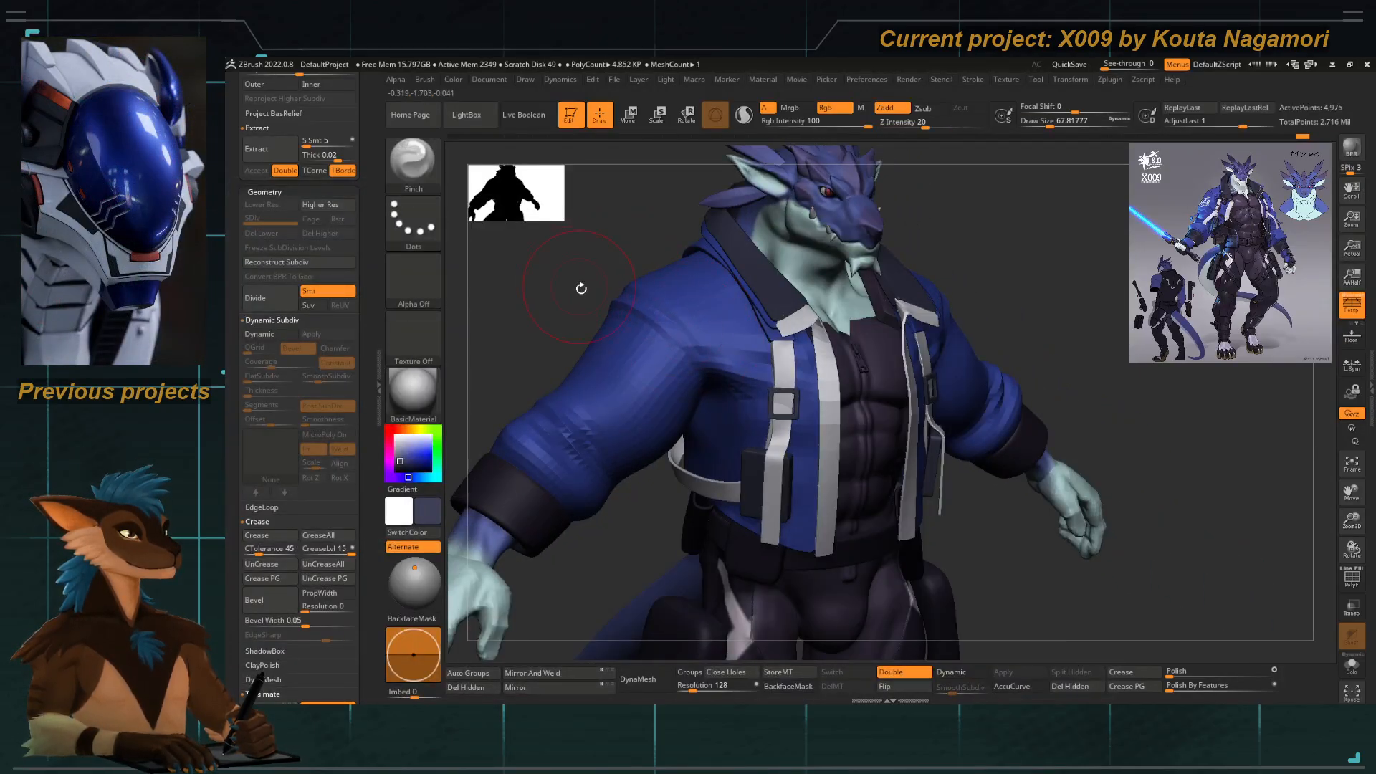
right_click_drag(581, 288, 547, 291)
right_click_drag(622, 347, 651, 322, "ctrl")
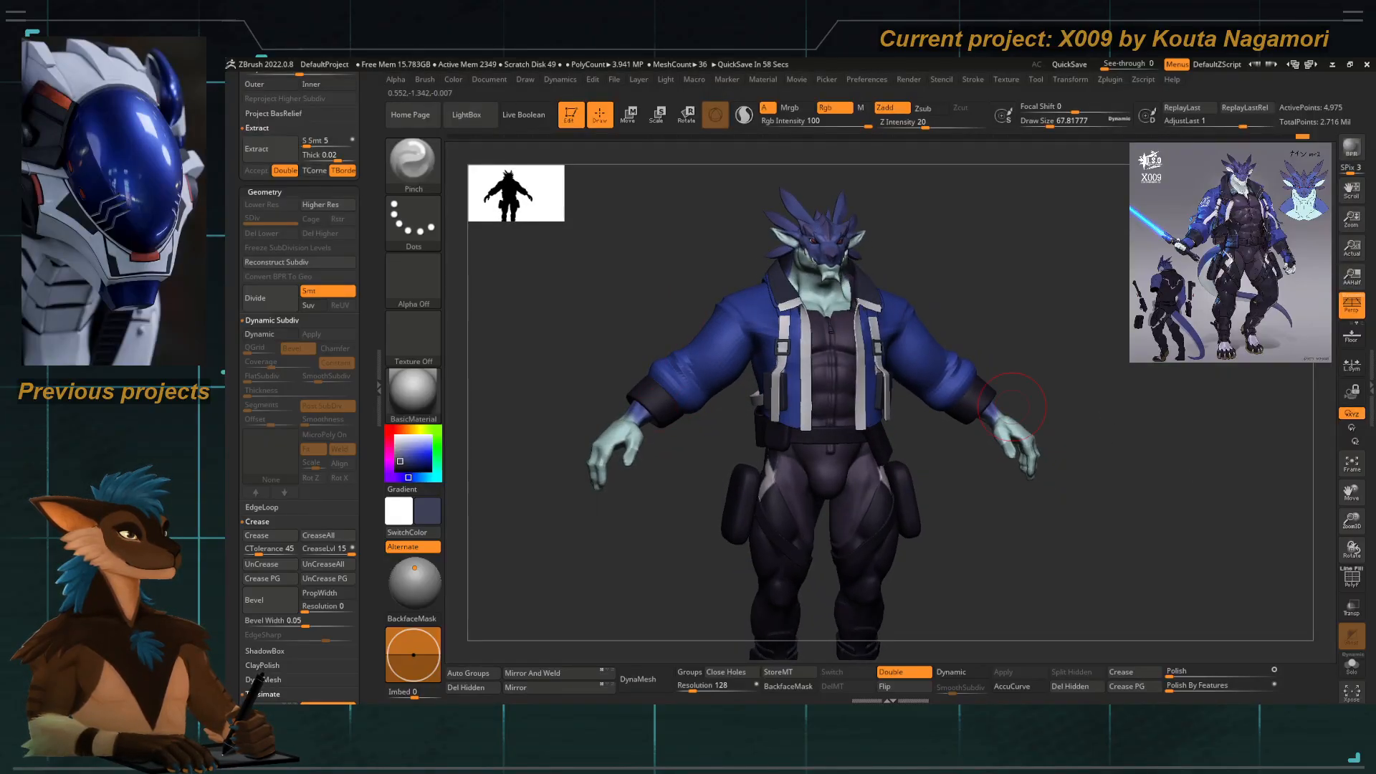
right_click_drag(595, 320, 665, 368, "ctrl")
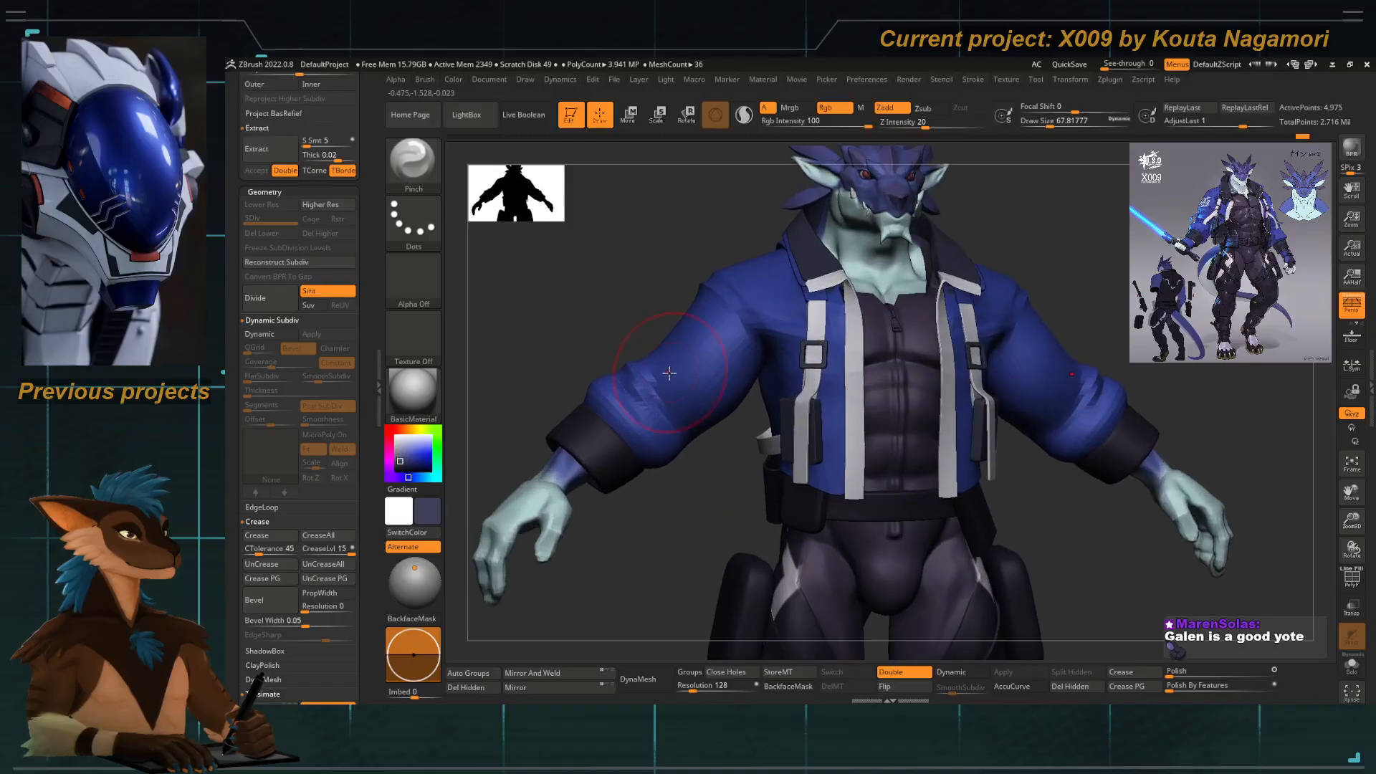
Carve fold creases into the lower sleeve near the elbow with DamStandard at draw sizes of about 22 to 44.
key("b")
key("d")
key("s")
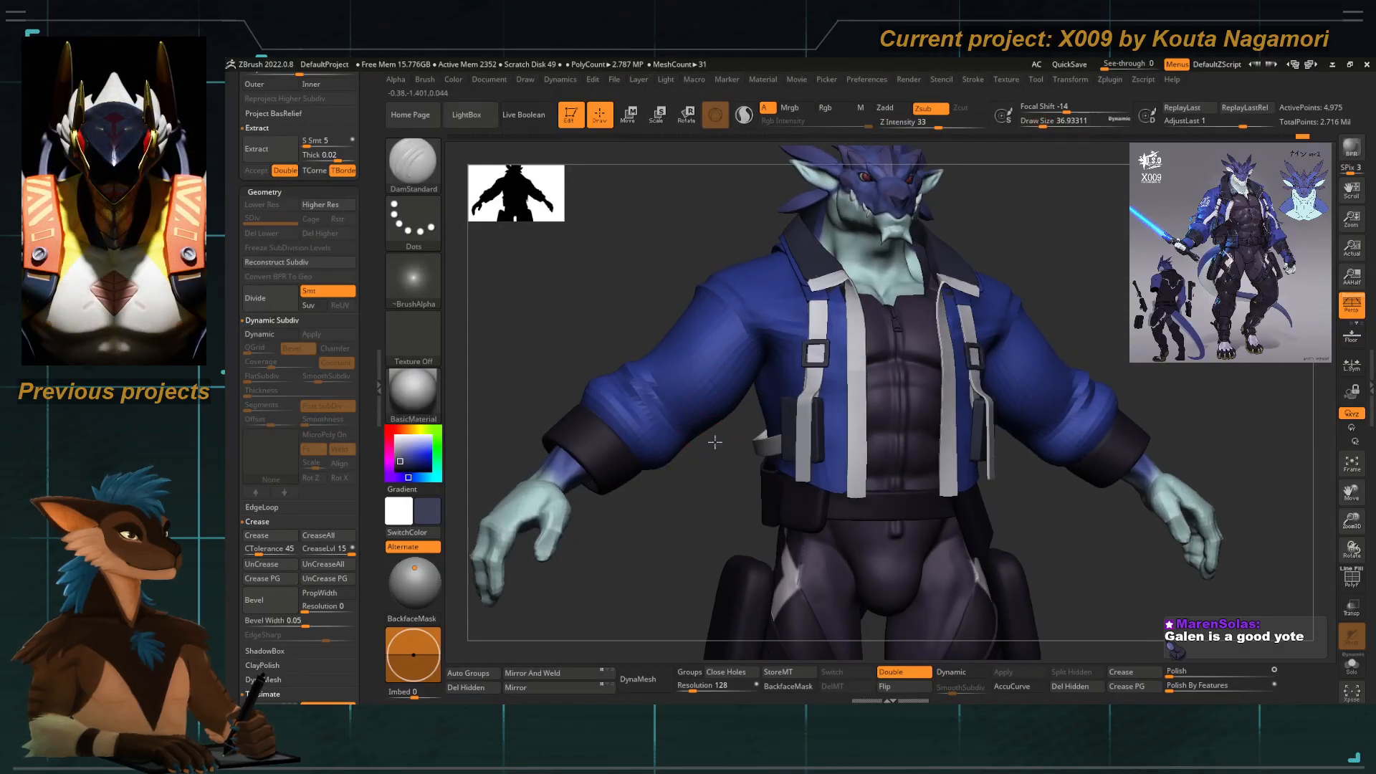
left_click_drag(606, 321, 566, 323)
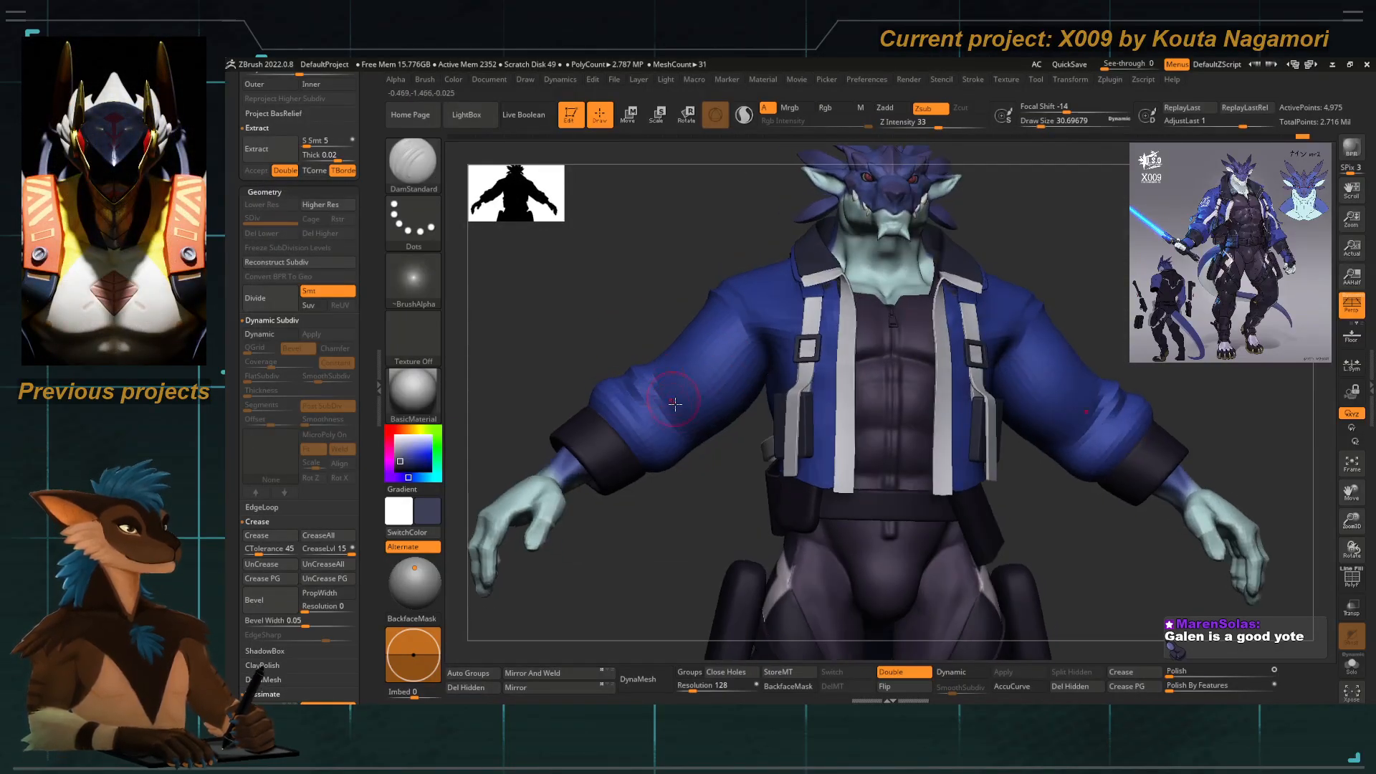
key("space")
left_click_drag(690, 420, 684, 420)
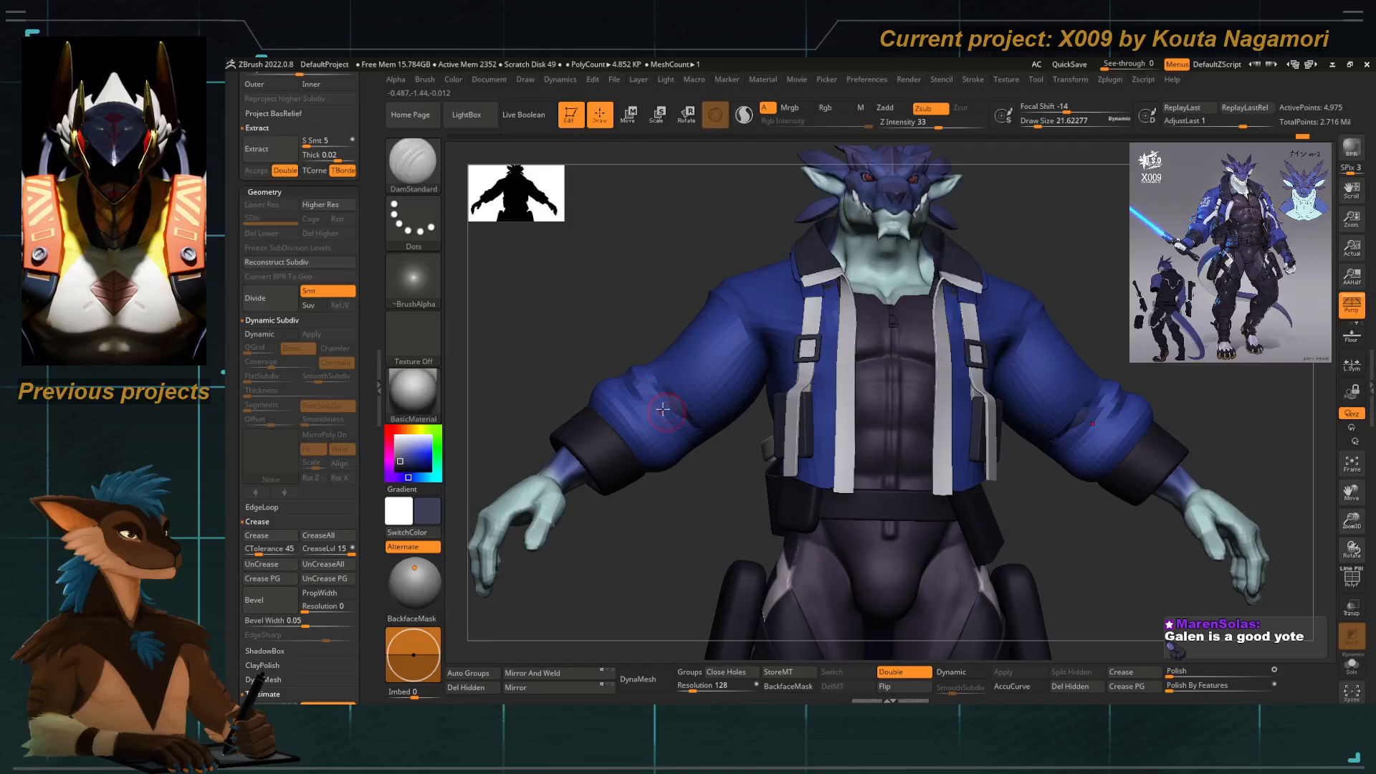
key("bracketright")
key("bracketright")
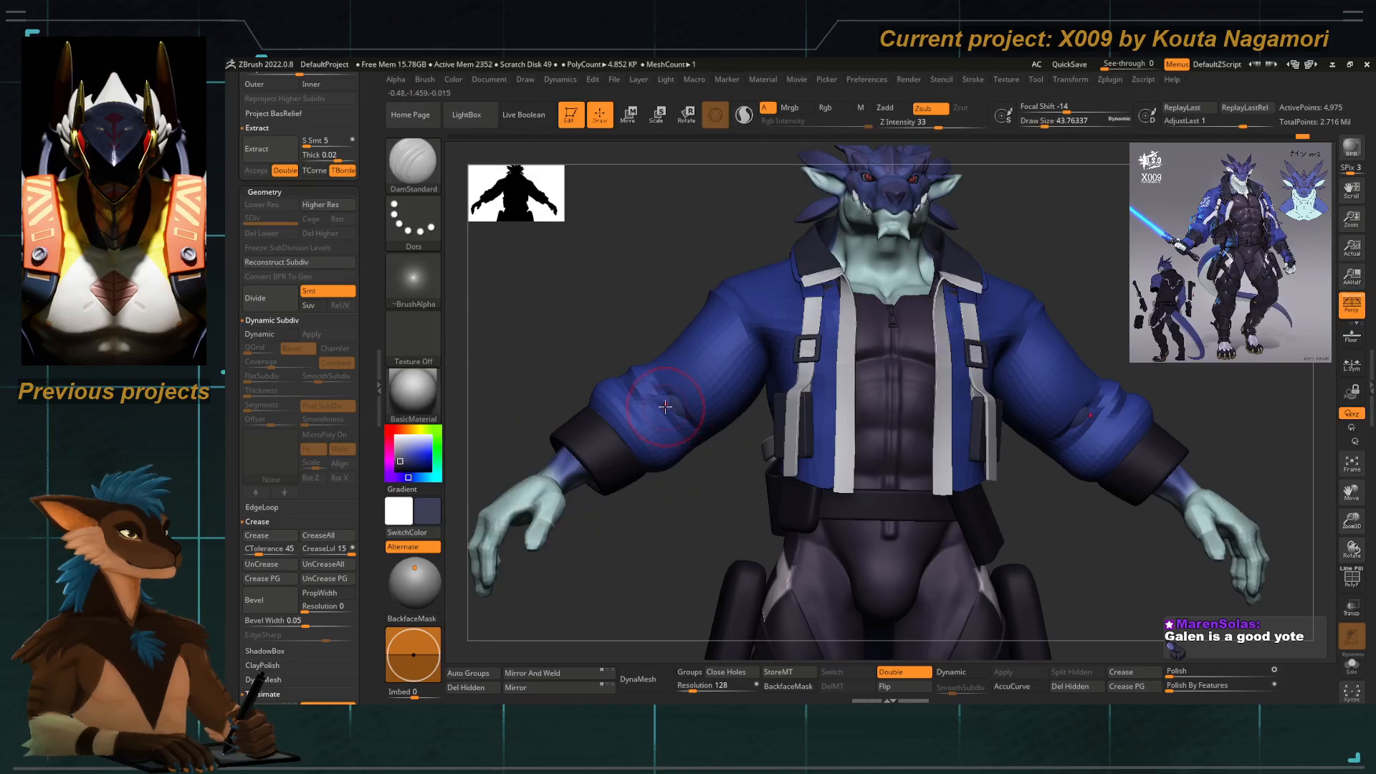
right_click_drag(665, 406, 654, 376)
left_click_drag(670, 373, 648, 386)
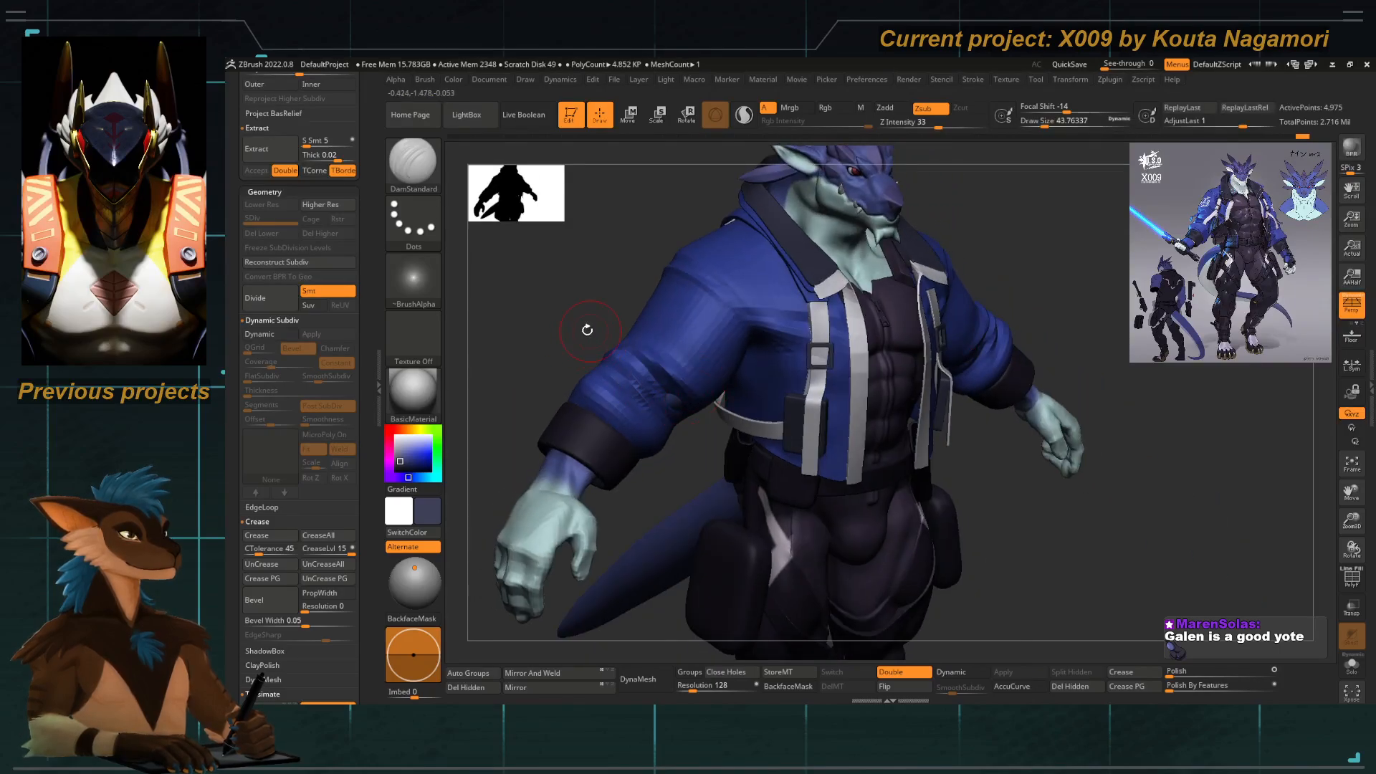
Broaden the sleeve folds above the cuff with DamStandard at a draw size of about 68.
left_click_drag(586, 328, 559, 328, "shift")
mouse_move(559, 328)
left_mouse_down("alt")
mouse_move(543, 328)
mouse_move(599, 337)
mouse_move(624, 380)
left_mouse_up("alt")
key("space")
left_click_drag(664, 405, 672, 405)
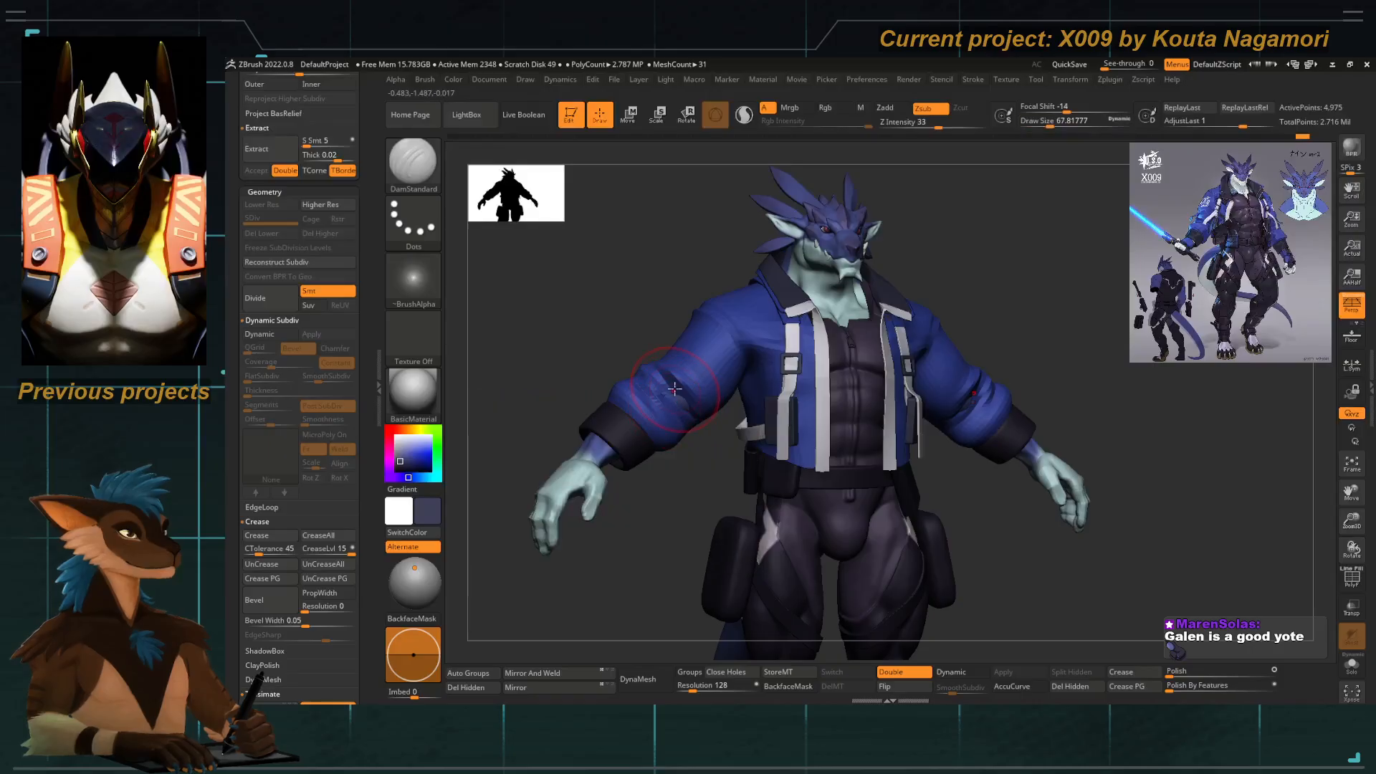
left_click_drag(587, 350, 622, 423)
key("space")
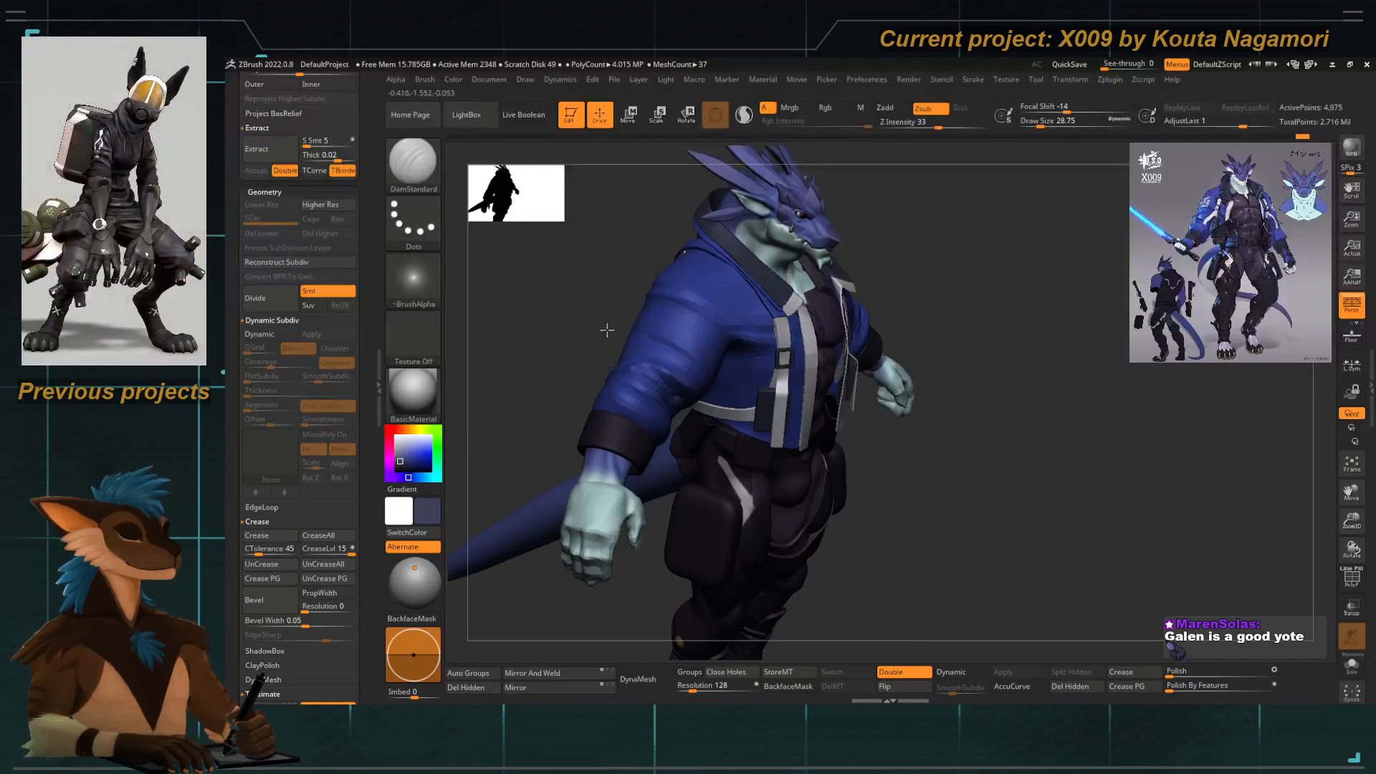
Refine the creases along the upper sleeve and elbow with DamStandard at a draw size of about 29.
left_click_drag(599, 313, 631, 351, "shift")
left_click_drag(655, 370, 712, 381, "alt")
key("space")
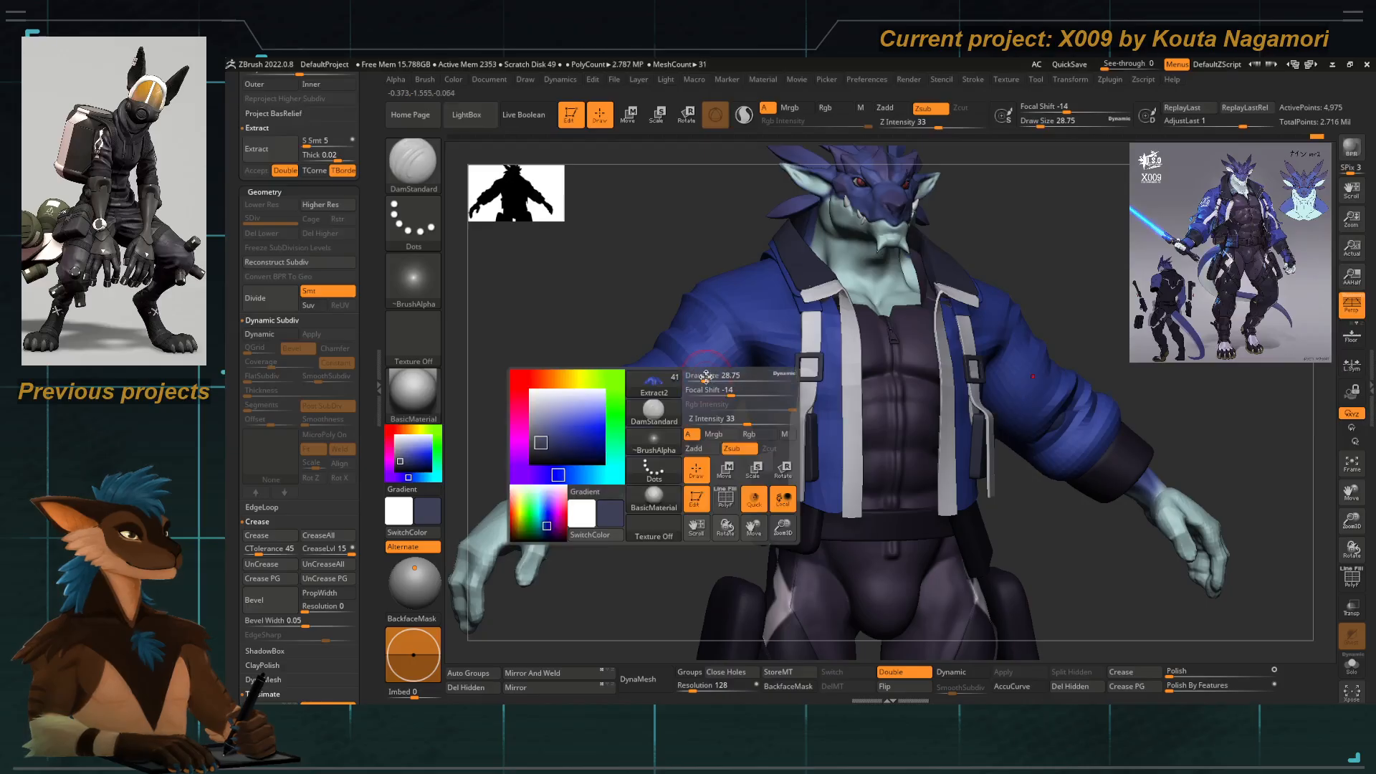
left_click_drag(698, 518, 700, 482)
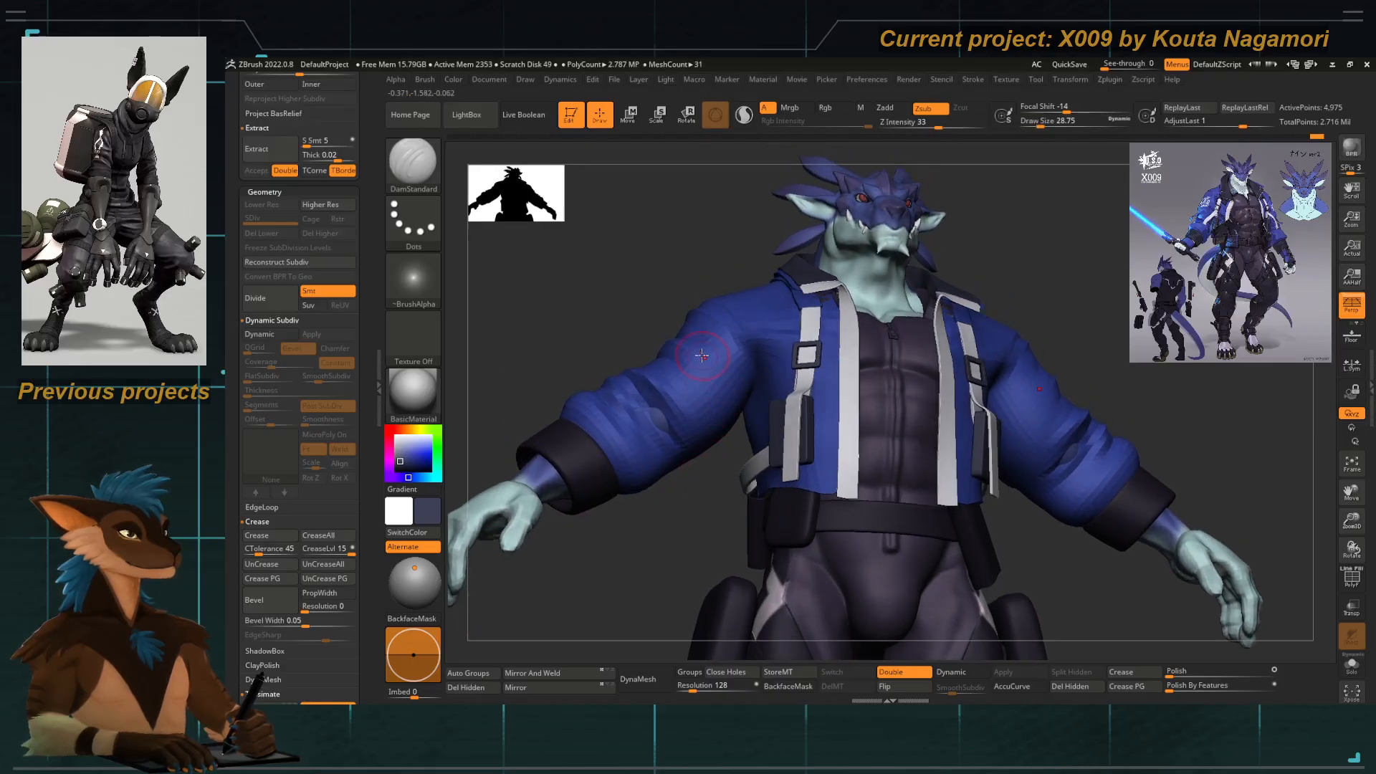
left_click_drag(721, 399, 716, 386, "alt")
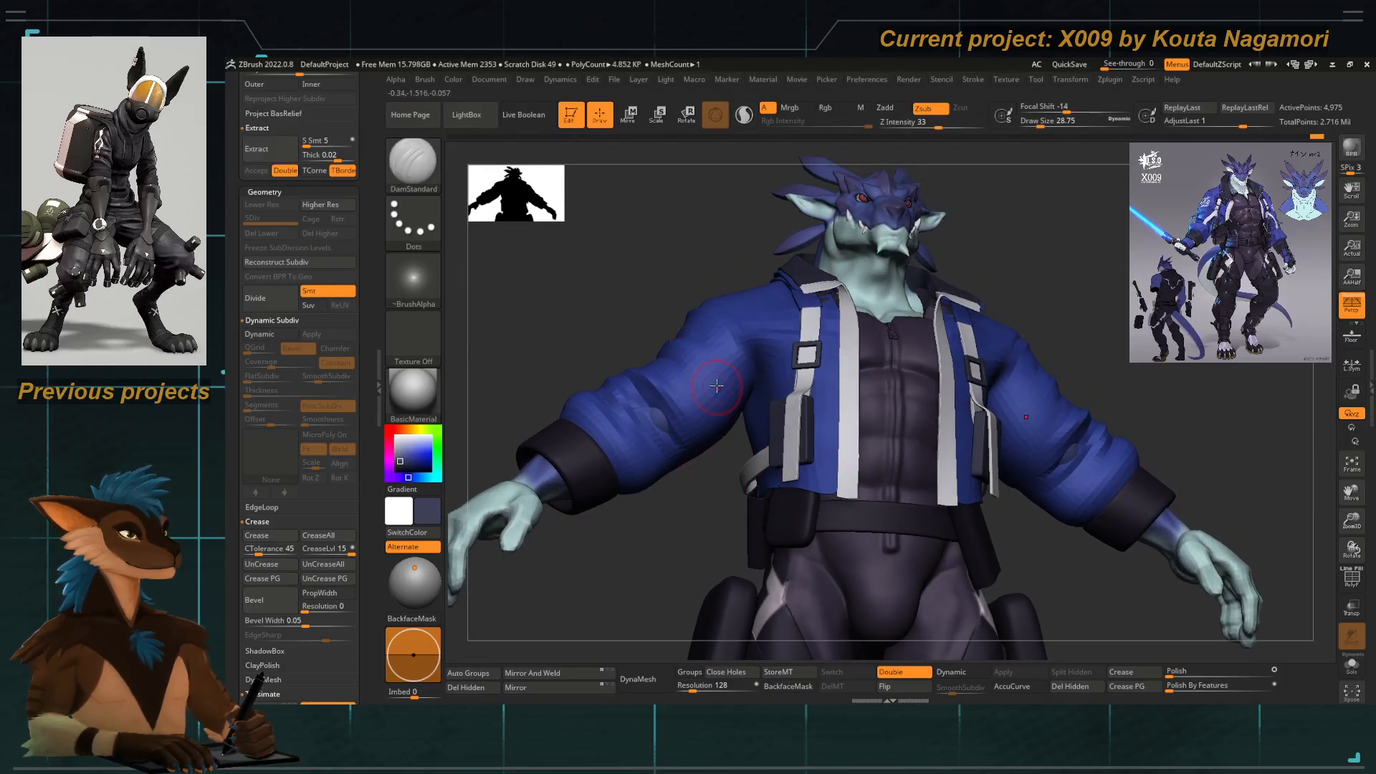
left_click_drag(723, 536, 715, 495)
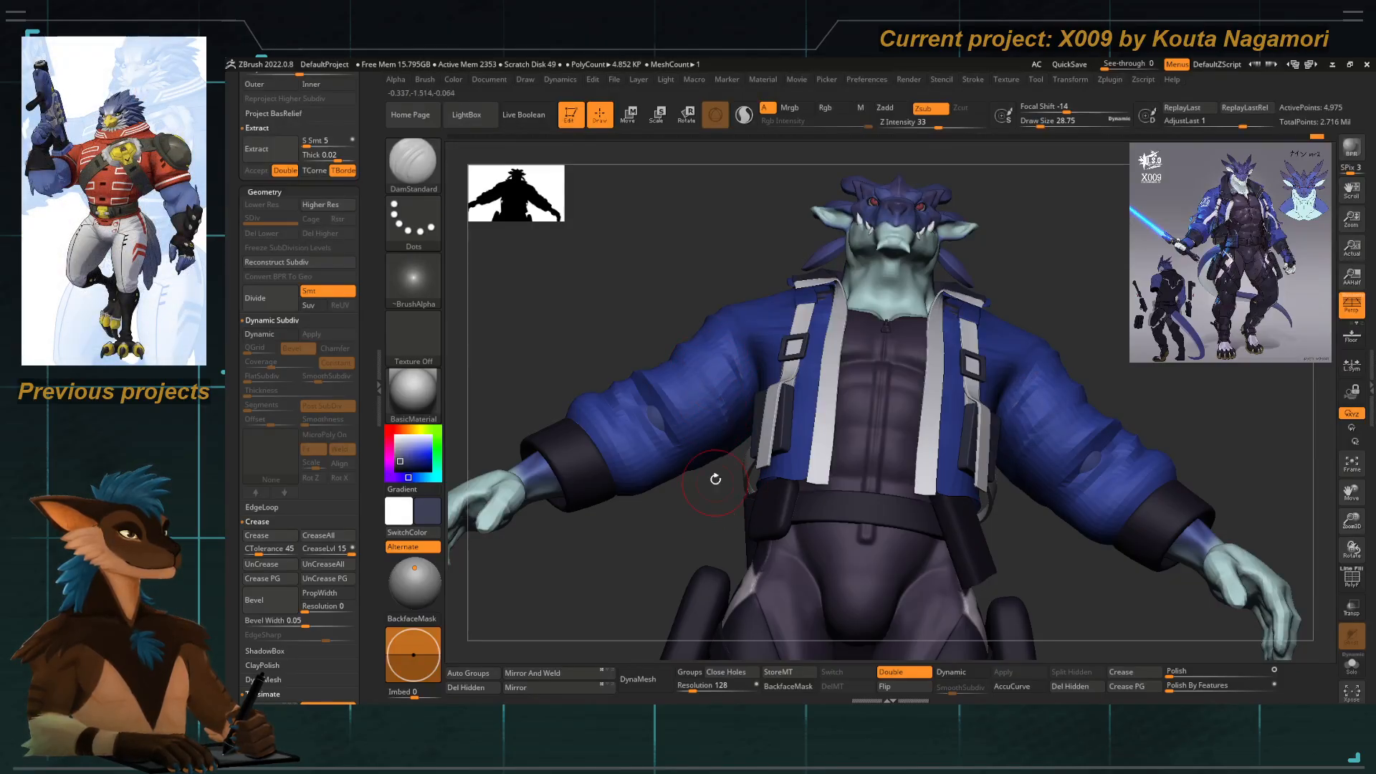
Isolate the jacket's sleeves, examine their folds from several angles, and show the whole character again.
left_click_drag(715, 479, 664, 368)
left_click_drag(796, 596, 1009, 642)
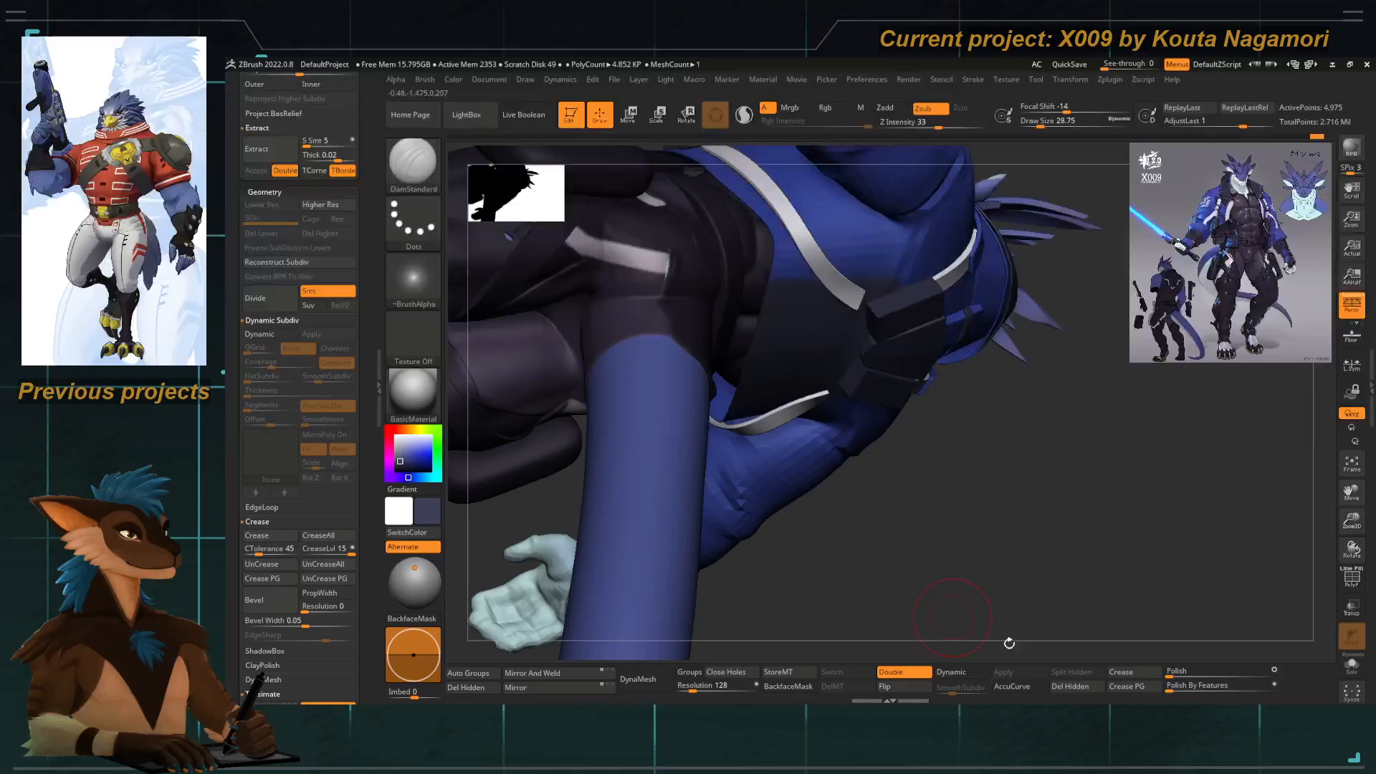
left_click(1350, 664)
left_click_drag(819, 593, 670, 423)
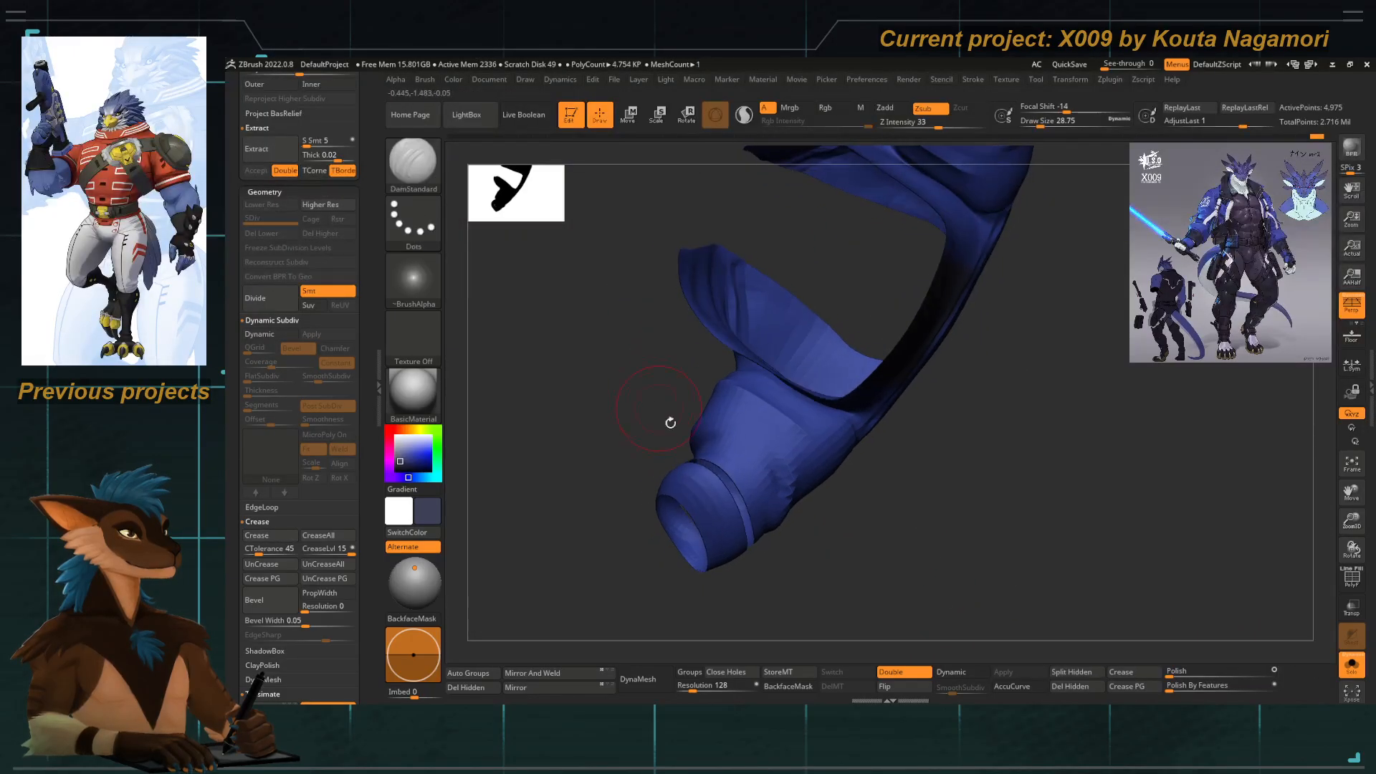
left_click(670, 422, "ctrl+shift")
left_click(749, 441, "ctrl+shift")
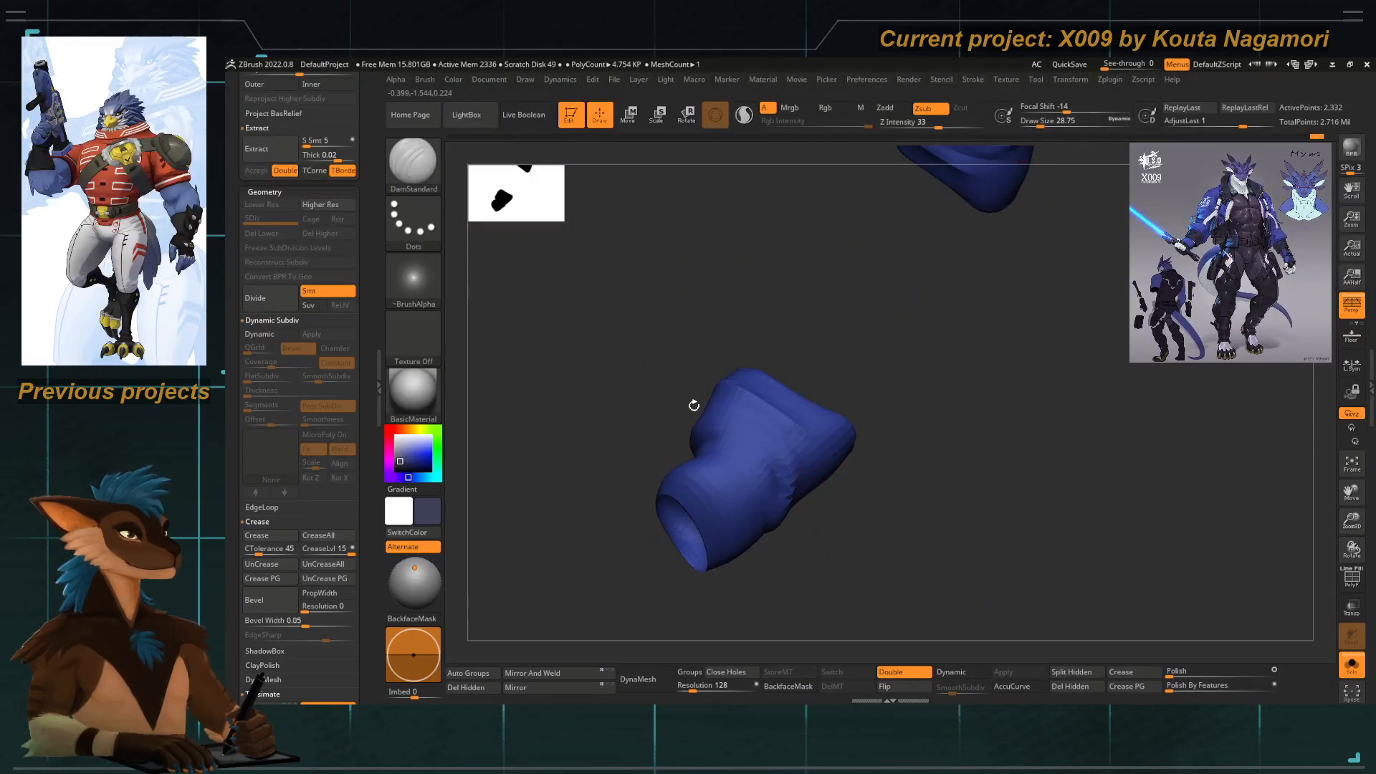
left_click_drag(660, 404, 775, 453)
left_click_drag(825, 558, 714, 553)
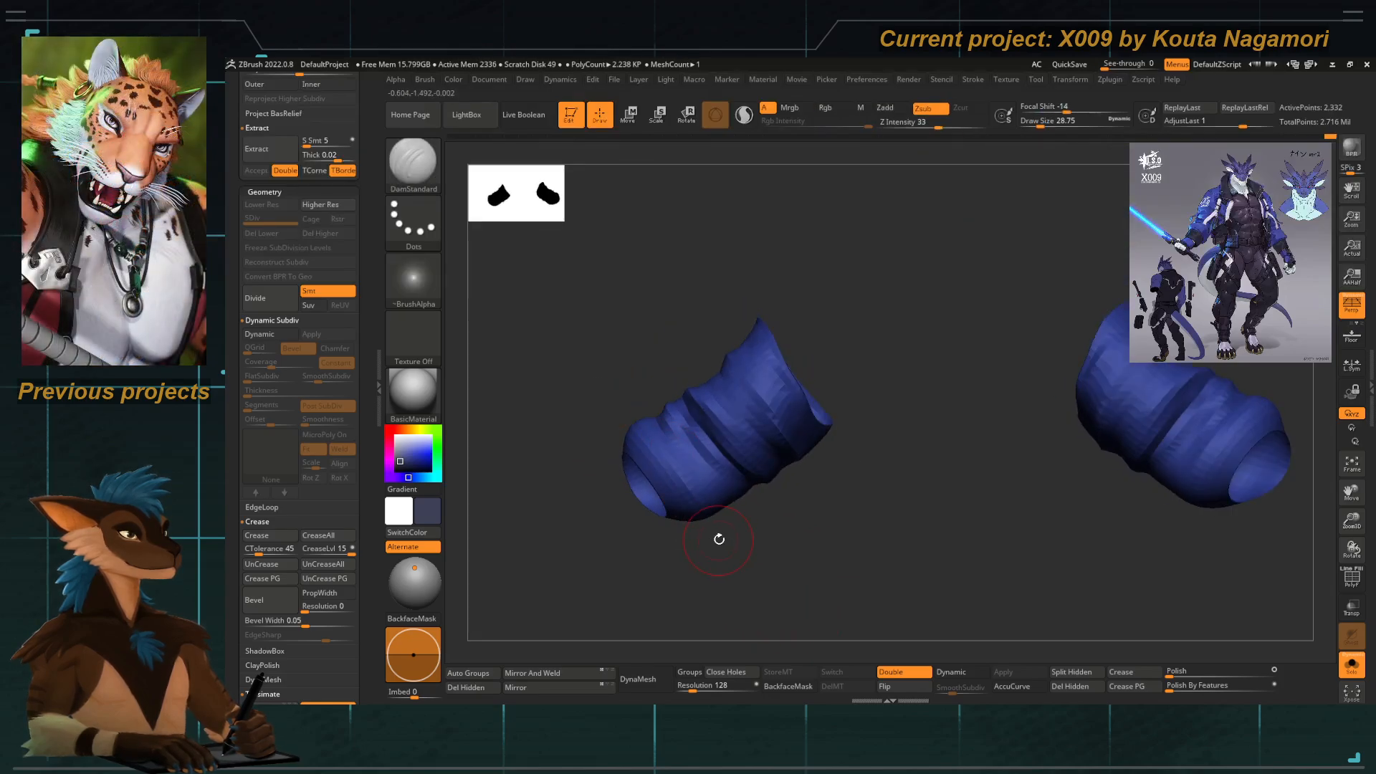
left_click(763, 537, "ctrl+shift")
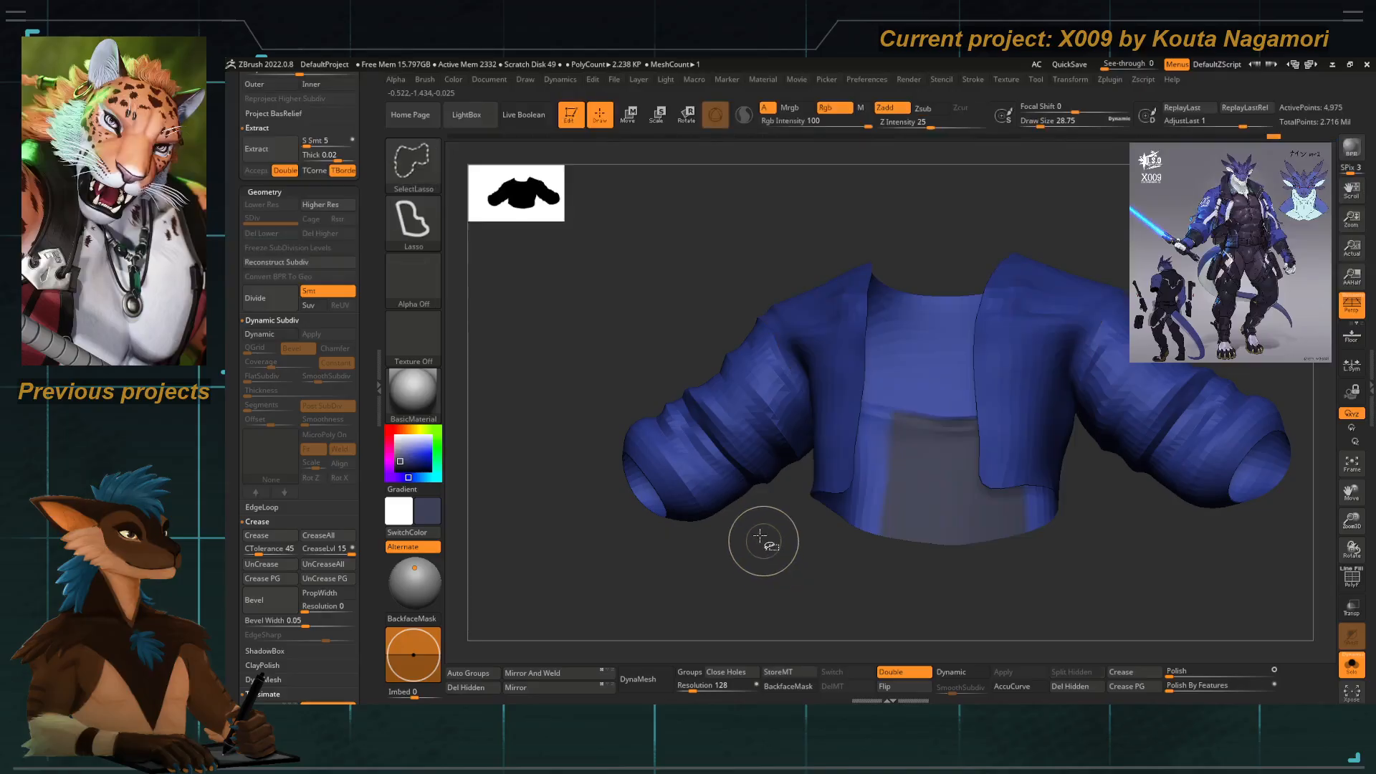
left_click_drag(763, 537, 648, 391, "alt")
left_click(1354, 668)
mouse_move(648, 391)
left_mouse_down("alt")
mouse_move(699, 466)
mouse_move(664, 404)
left_mouse_up("alt")
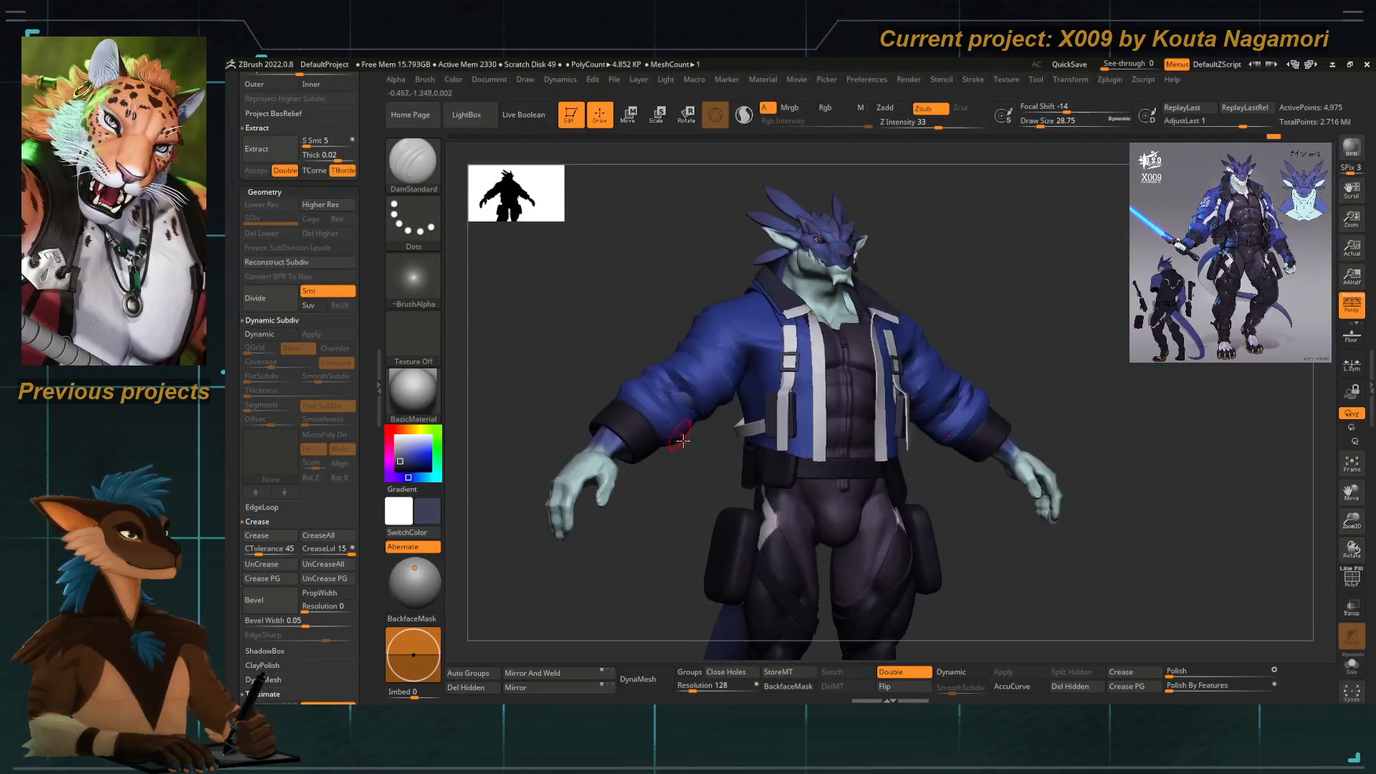
Reshape the sleeve's silhouette with Move Topological at draw sizes of about 62 to 97 and turn on Dynamic Subdiv for the jacket.
key("b")
key("m")
key("t")
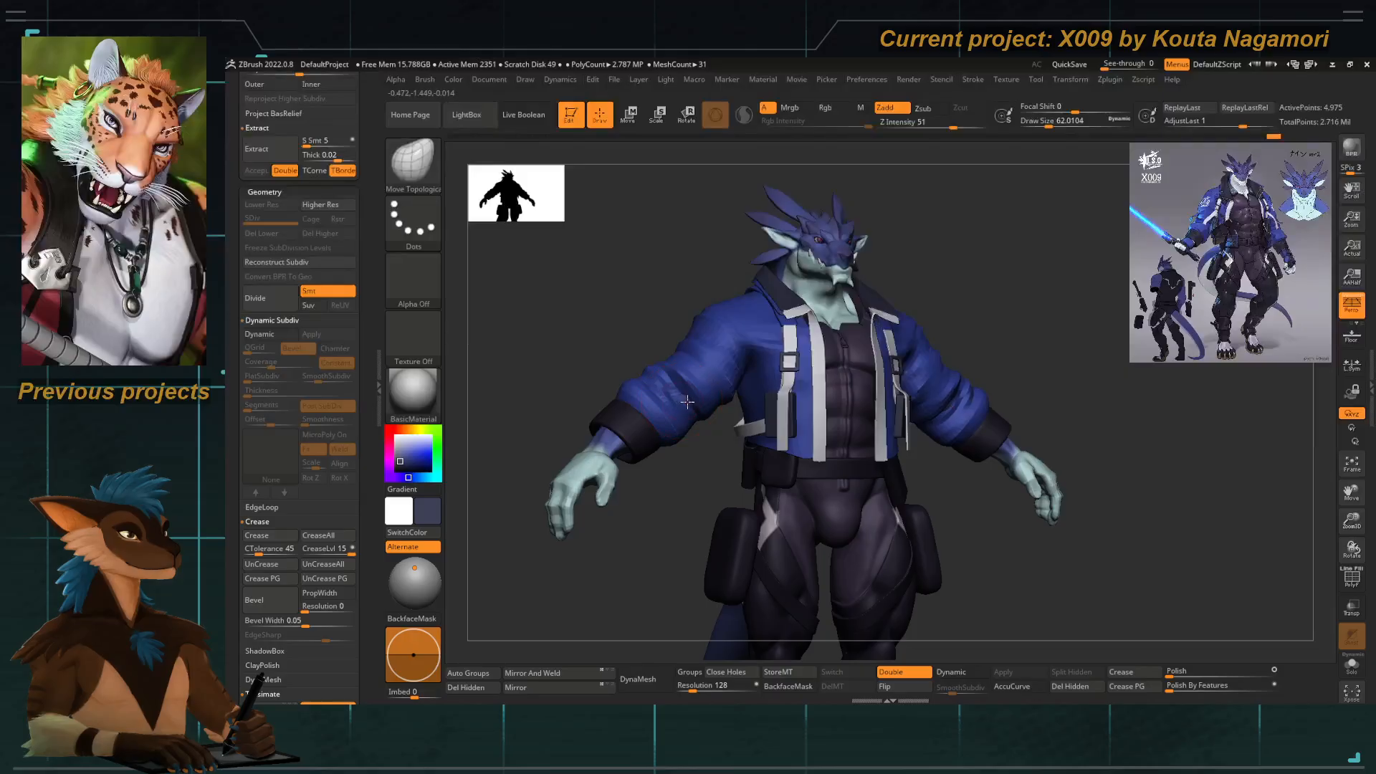
left_click_drag(693, 462, 706, 352, "shift")
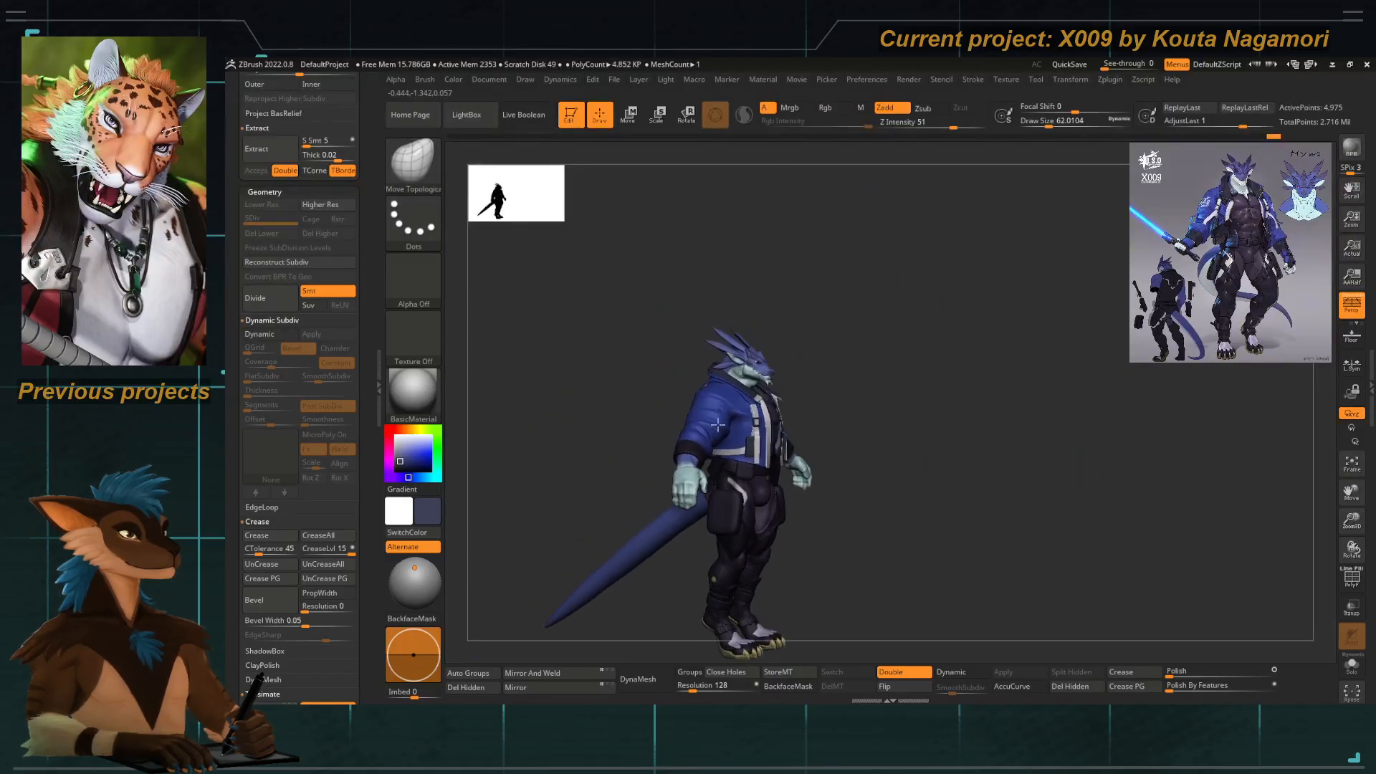
mouse_move(581, 308)
left_mouse_down("alt")
mouse_move(598, 383)
mouse_move(636, 358)
left_mouse_up("alt")
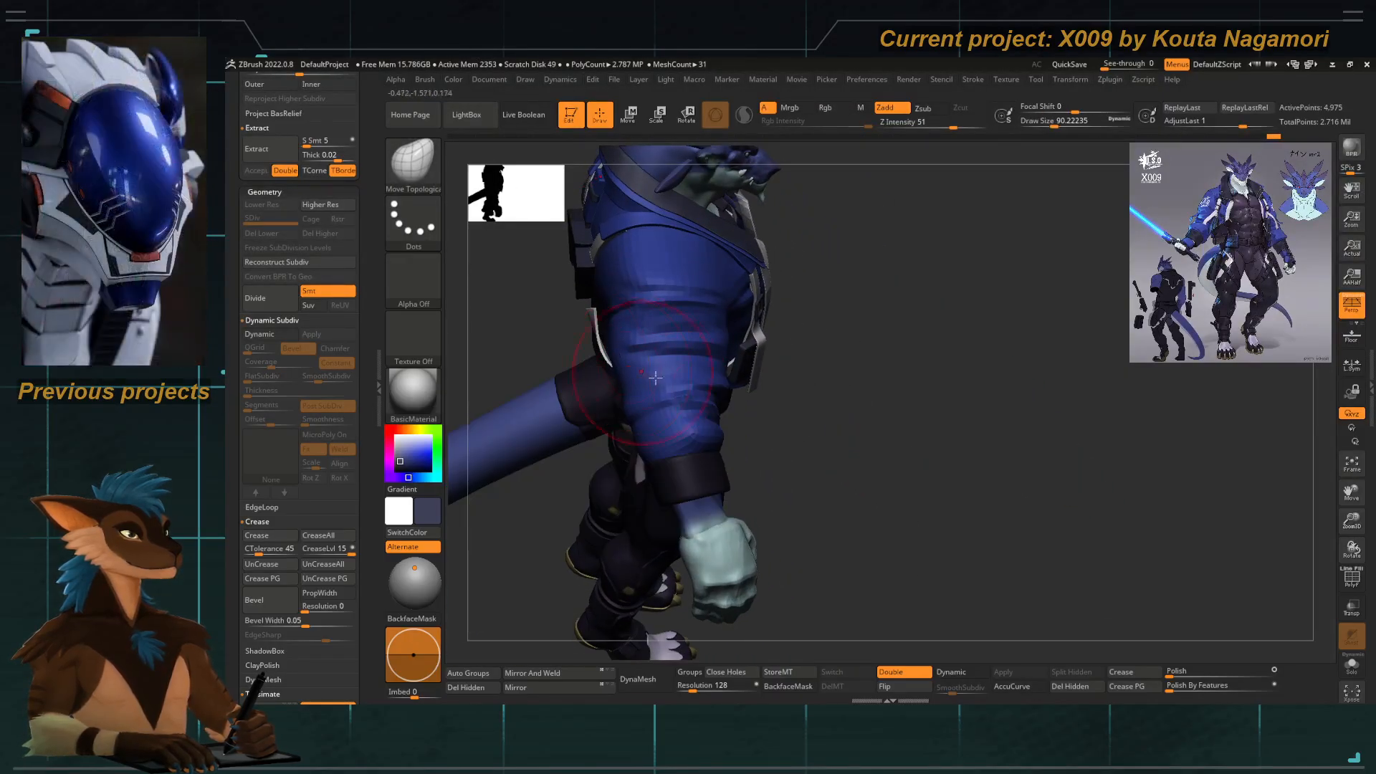
left_click_drag(836, 453, 792, 458)
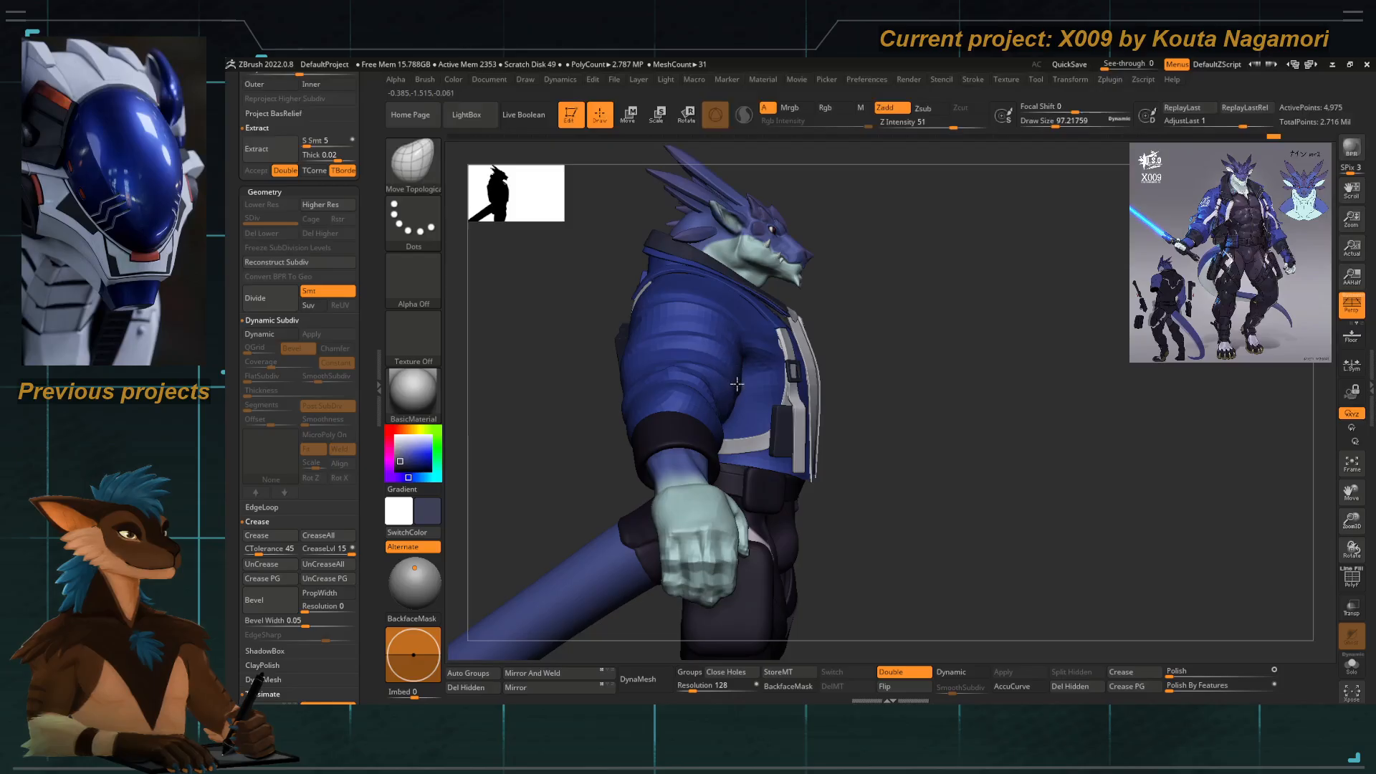
mouse_move(599, 364)
left_mouse_down()
mouse_move(543, 363)
mouse_move(546, 380)
left_mouse_up()
mouse_move(551, 387)
left_mouse_down("alt")
mouse_move(572, 304)
mouse_move(603, 384)
left_mouse_up("alt")
key("d")
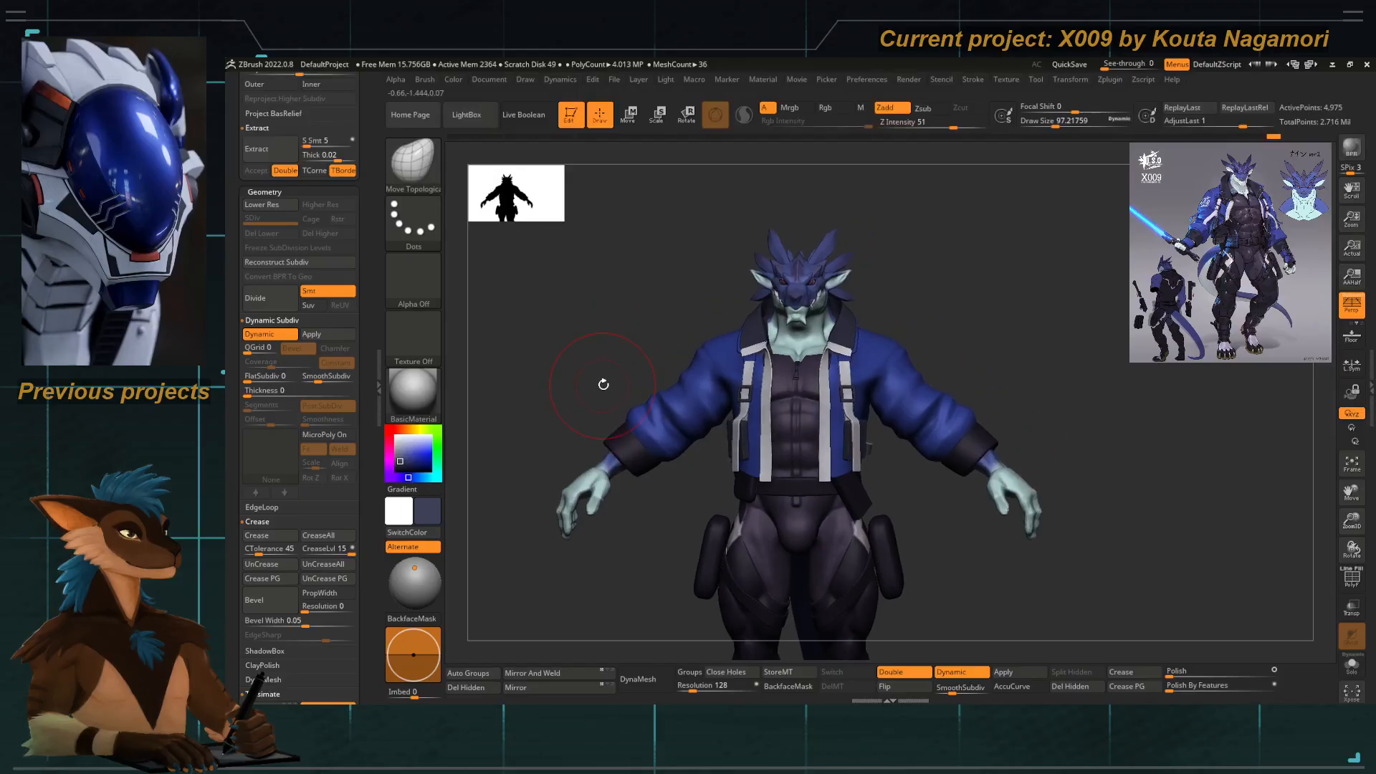
Select the blue collar piece and fit it to the shoulder with Move Topological at a draw size of about 104.
left_click_drag(577, 338, 598, 302)
left_click(698, 238, "alt")
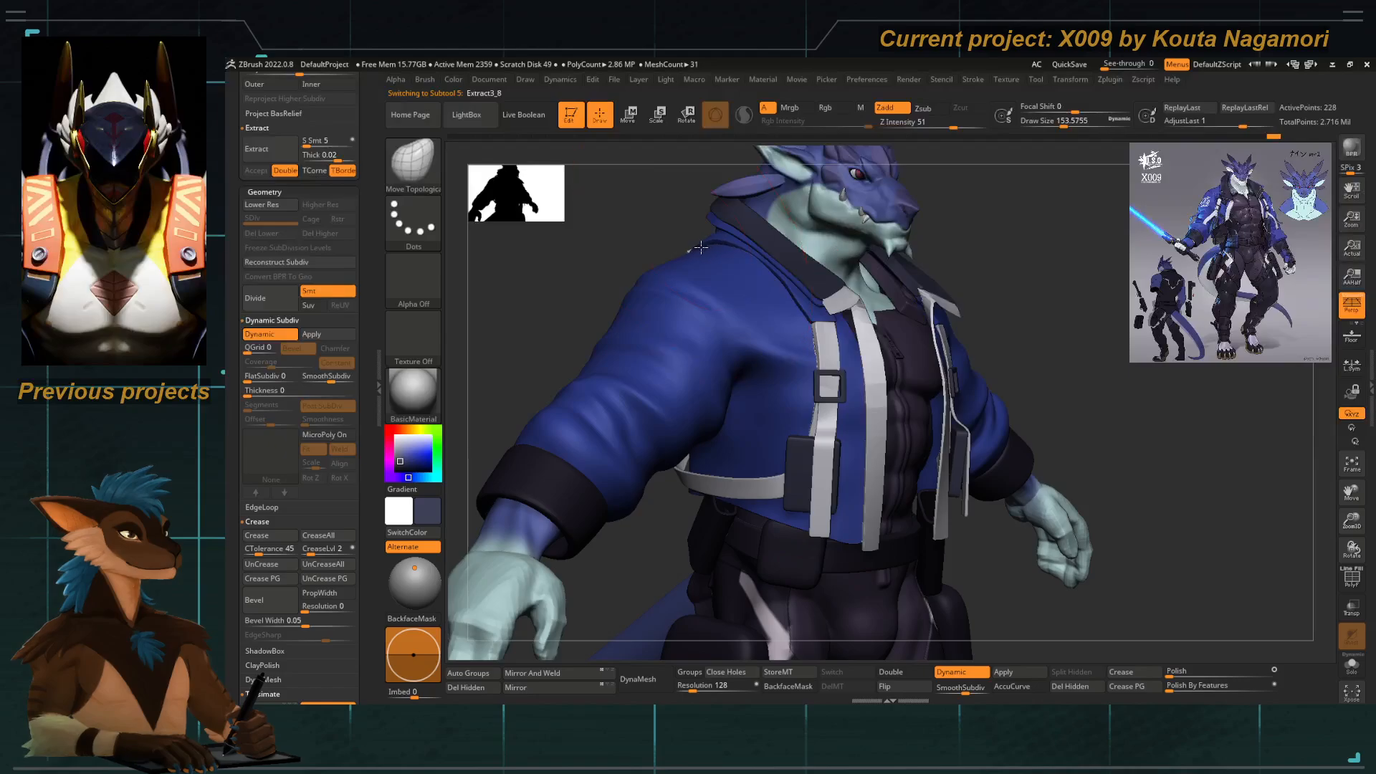
left_click_drag(609, 258, 677, 240)
key("s")
left_click_drag(793, 257, 779, 256)
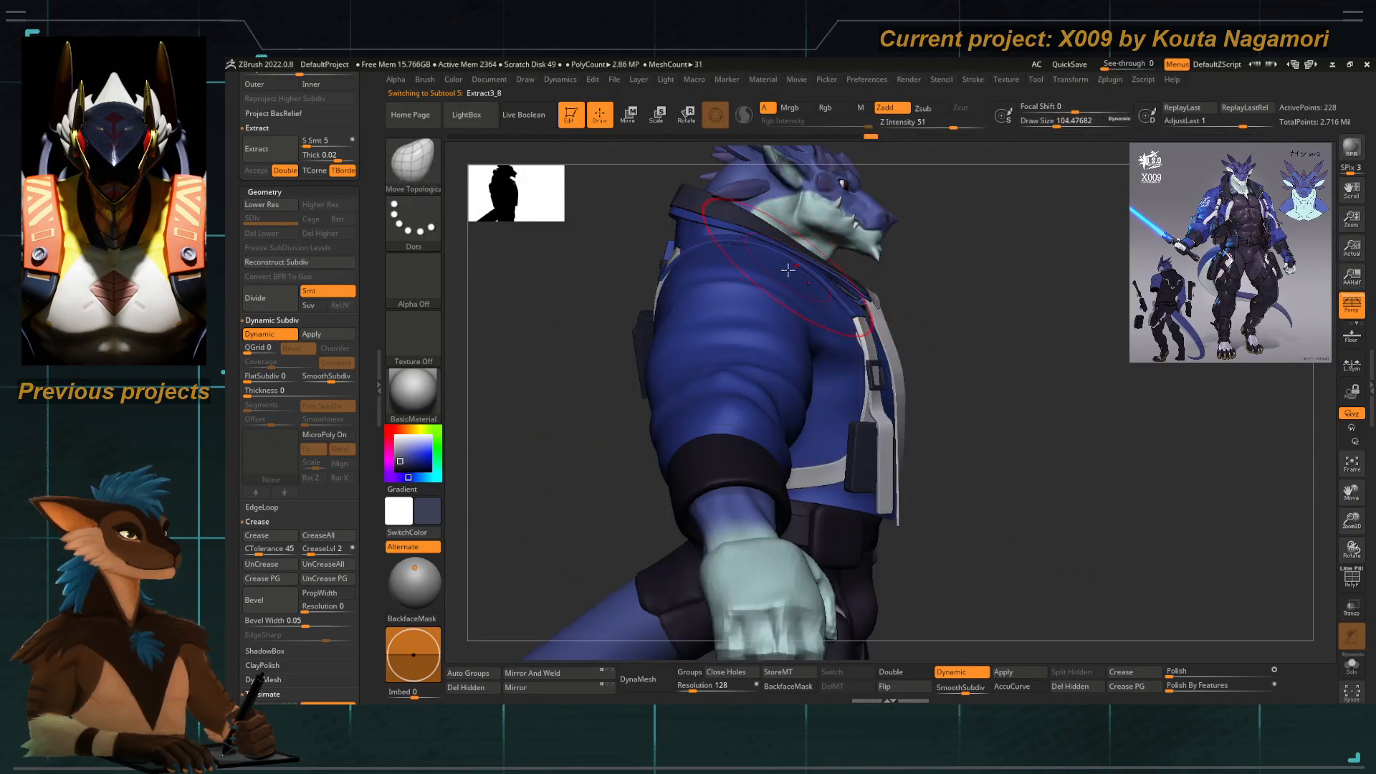
Select the white shoulder straps and adjust their fit on the upper back with Move Topological.
left_click(671, 264, "alt")
left_click_drag(584, 275, 629, 273)
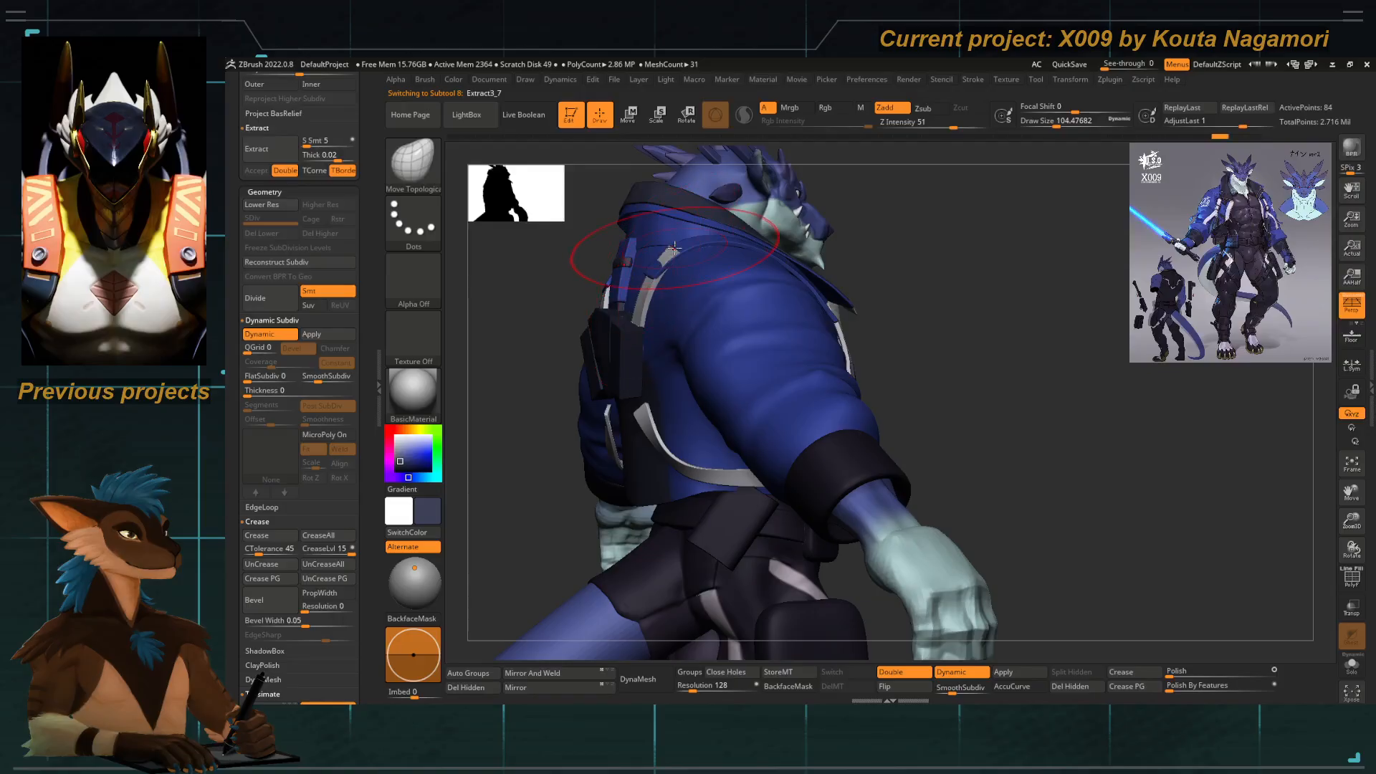
mouse_move(568, 258)
left_mouse_down()
mouse_move(672, 274)
mouse_move(649, 280)
left_mouse_up()
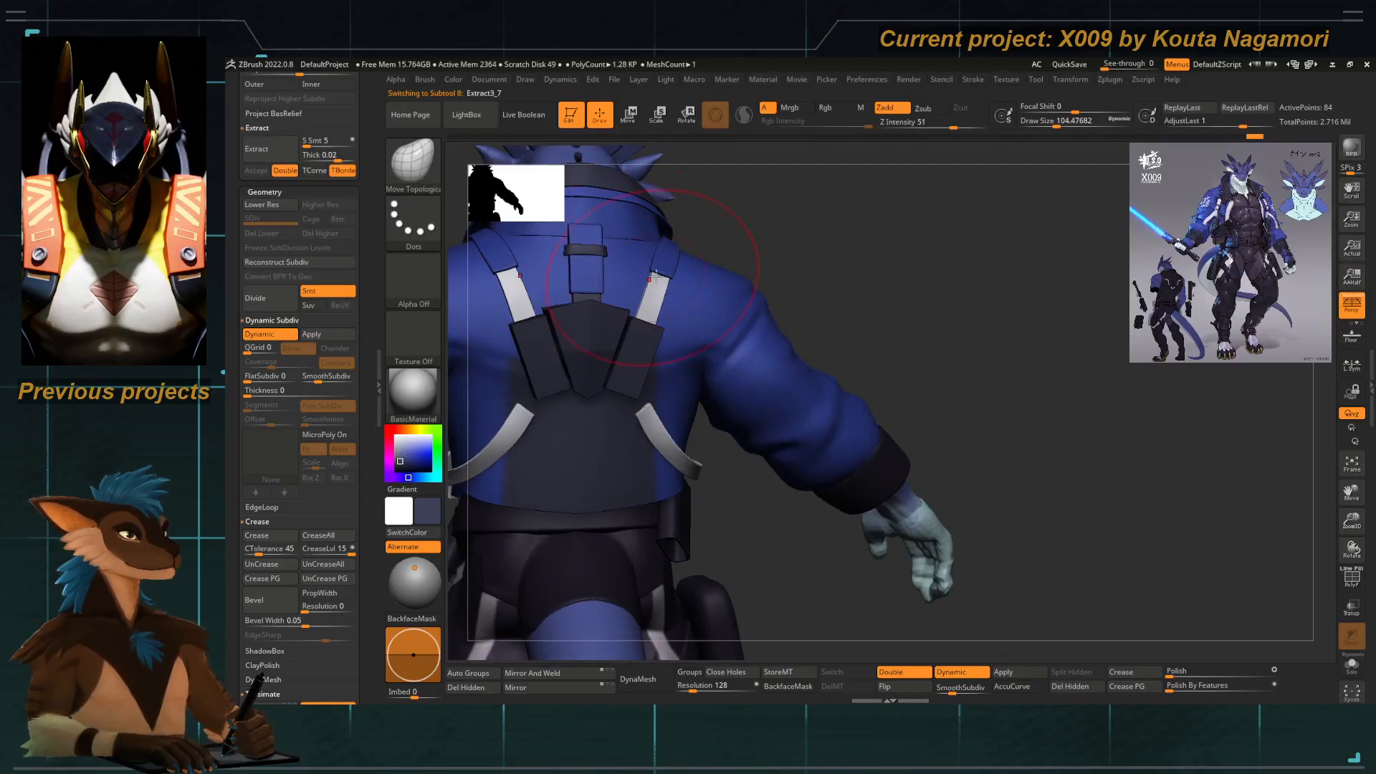
right_click_drag(655, 278, 652, 341)
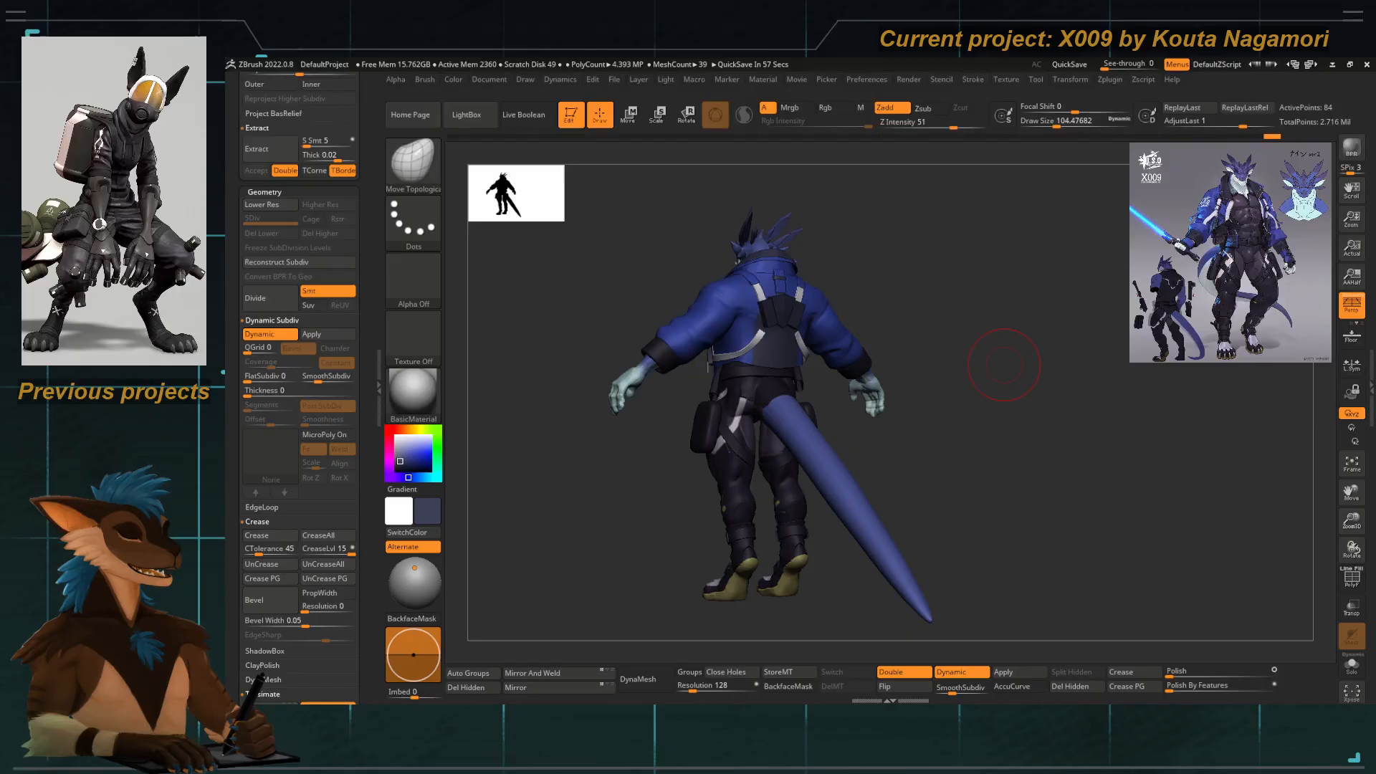
Select the jacket and examine the shape, wireframe and polygroups of its back panel.
mouse_move(563, 326)
right_mouse_down()
mouse_move(537, 328)
mouse_move(557, 327)
right_mouse_up()
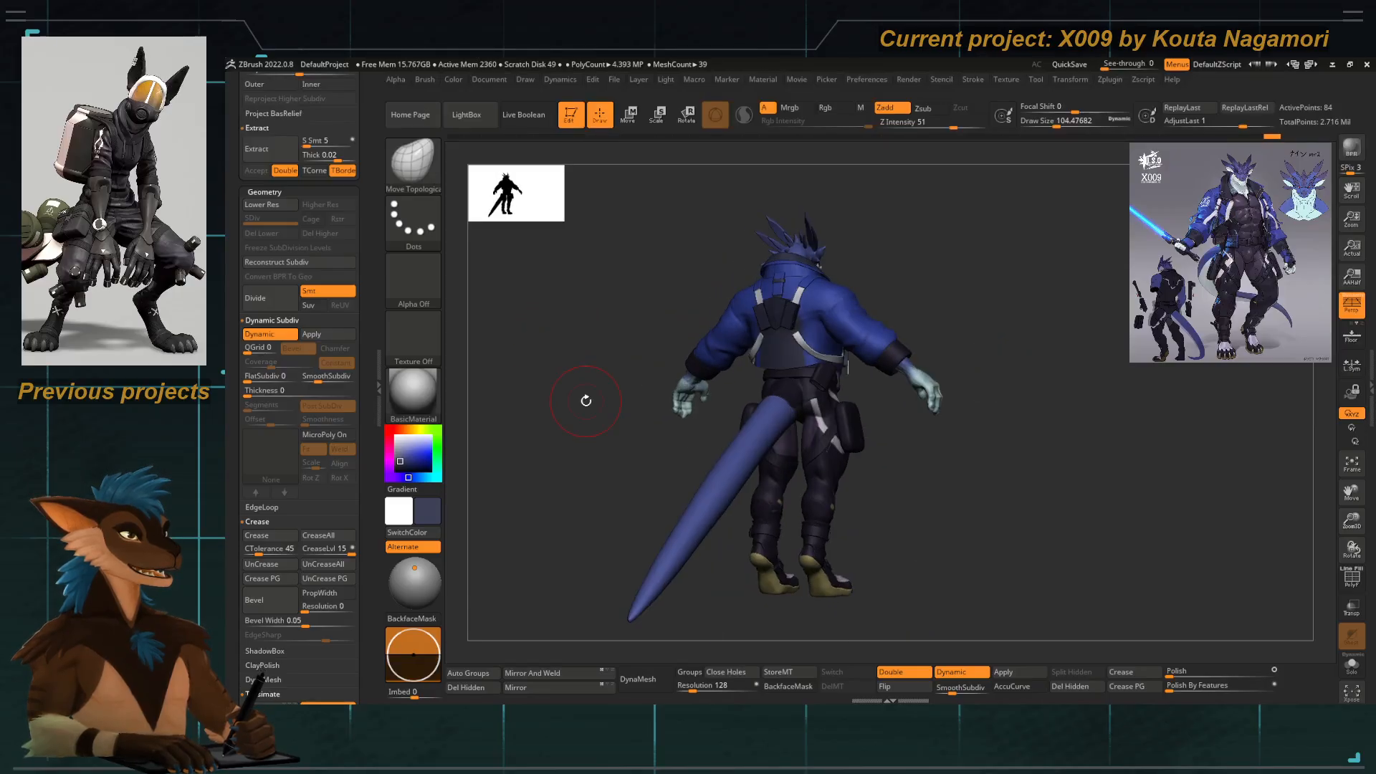
left_click_drag(601, 333, 641, 354)
key("f")
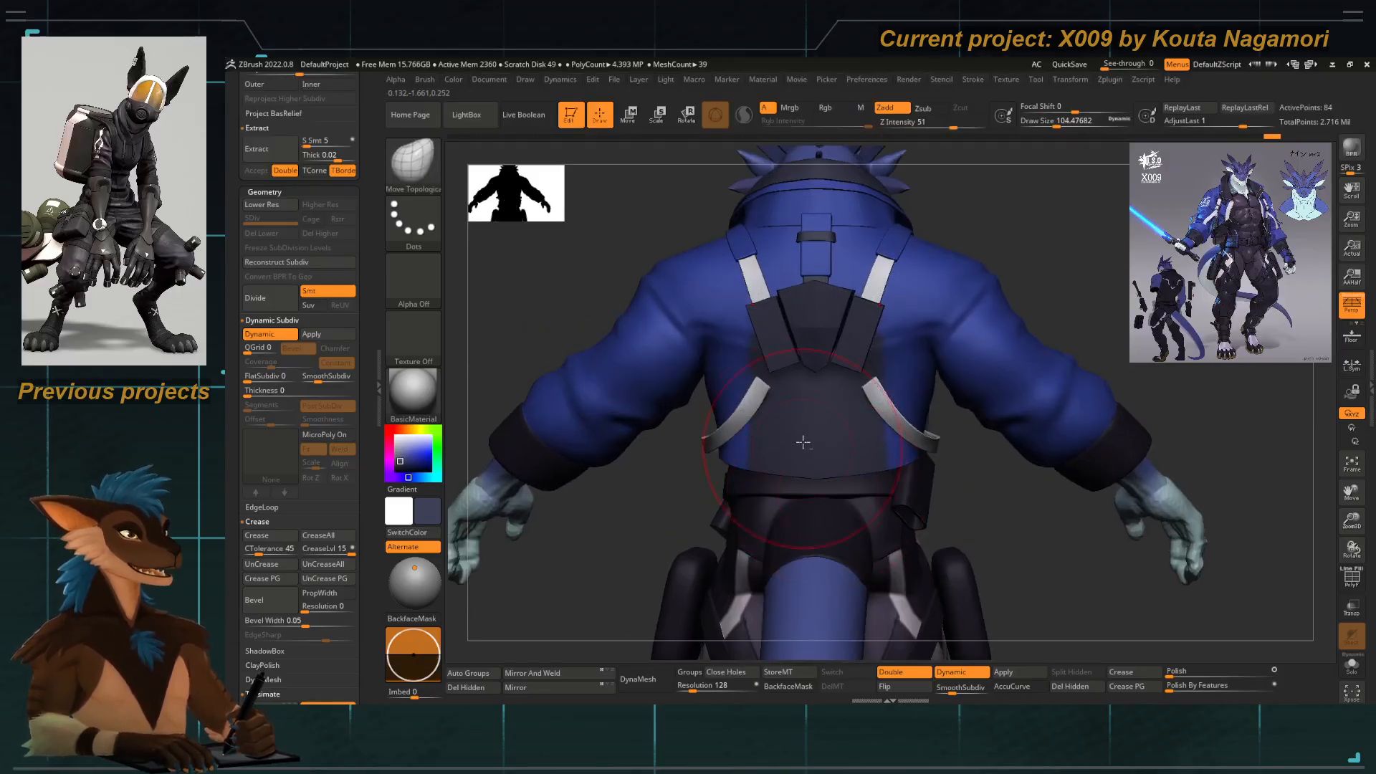
left_click(799, 420, "alt")
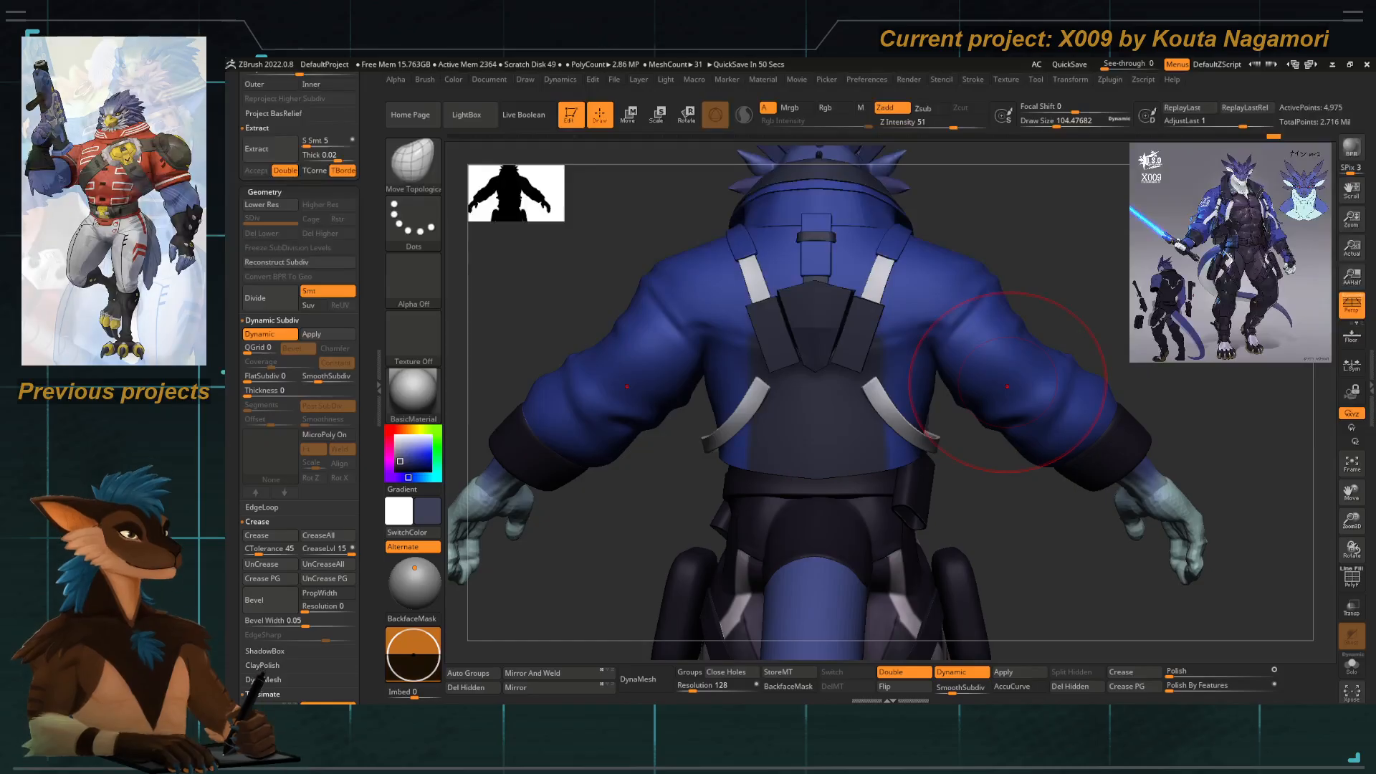
left_click_drag(620, 559, 652, 549)
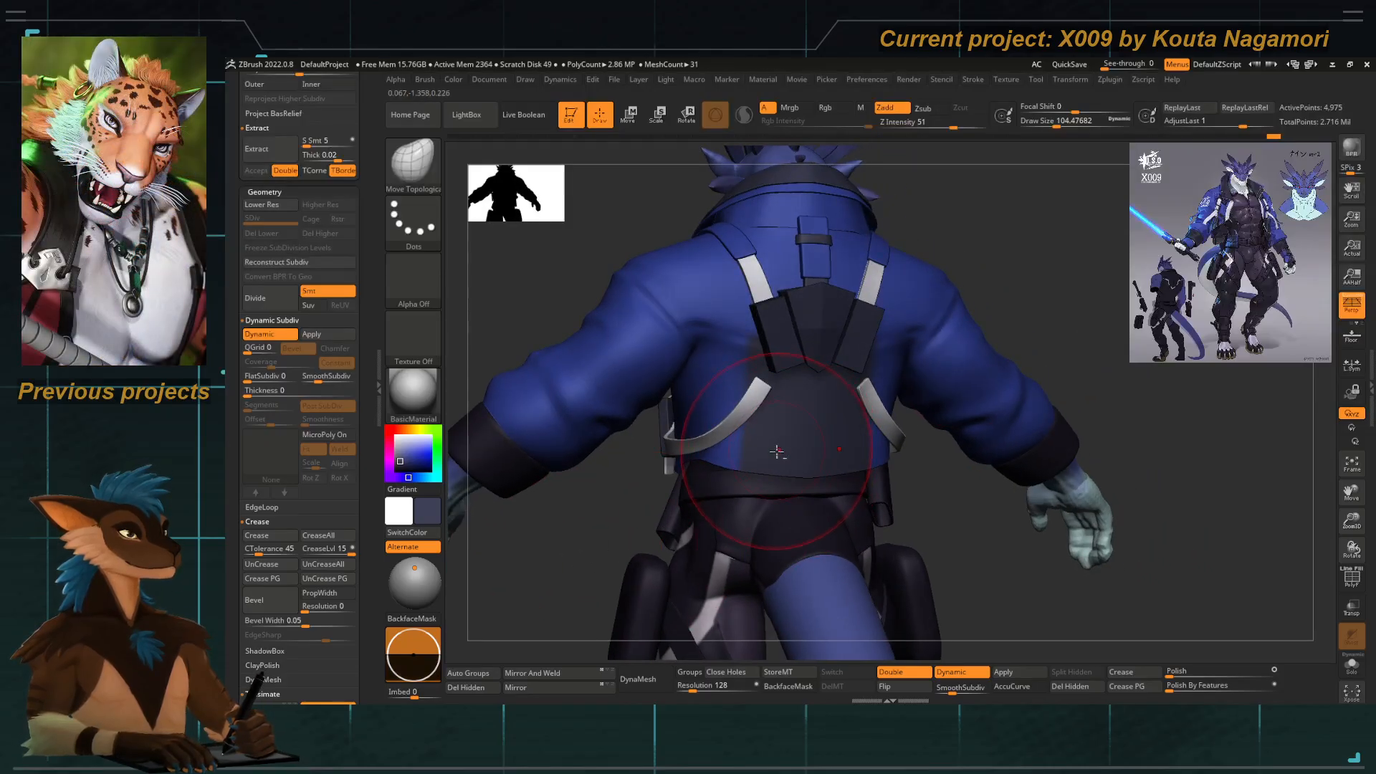
left_click(1350, 578)
left_click_drag(938, 448, 963, 508, "alt")
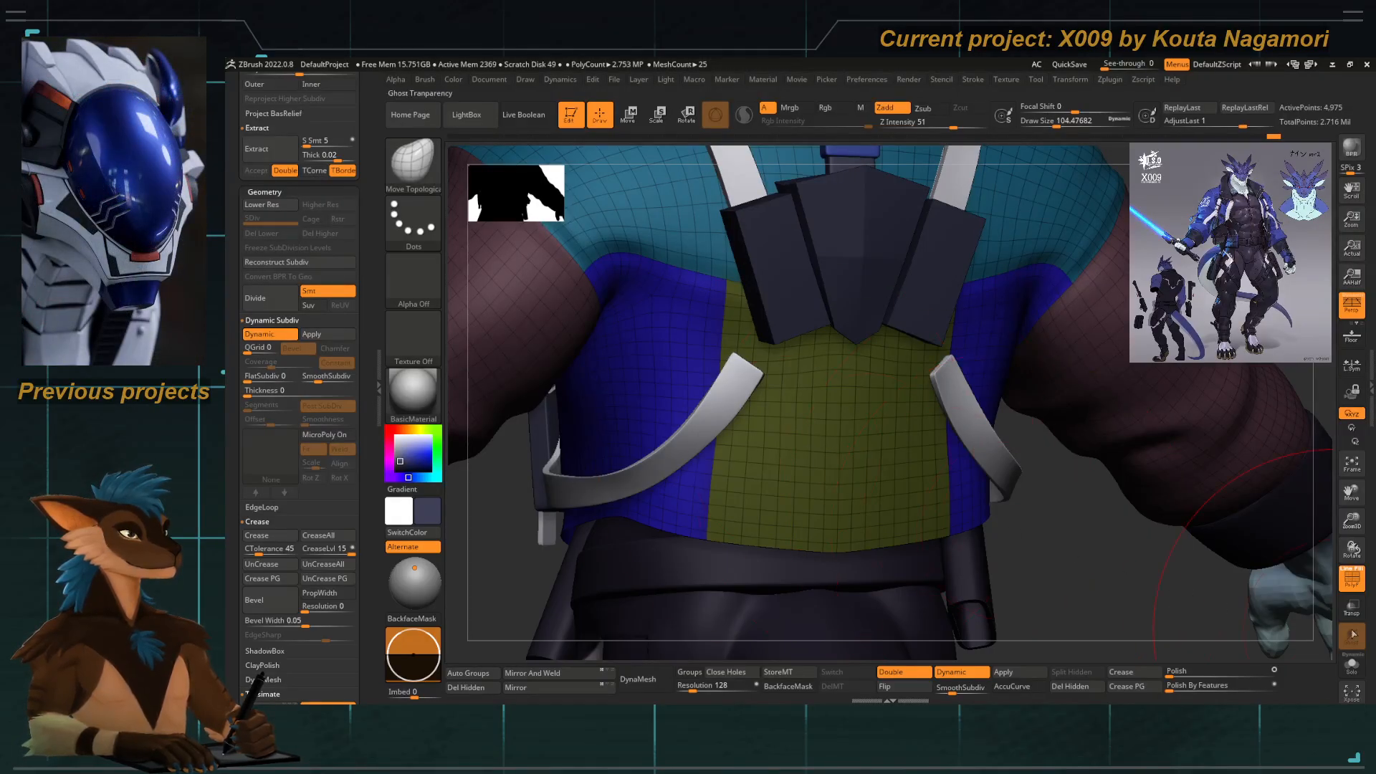
left_click(1352, 586)
Insert a symmetrical pair of QCube meshes from IMM Primitives onto the jacket's back above the lower straps.
key("b")
key("i")
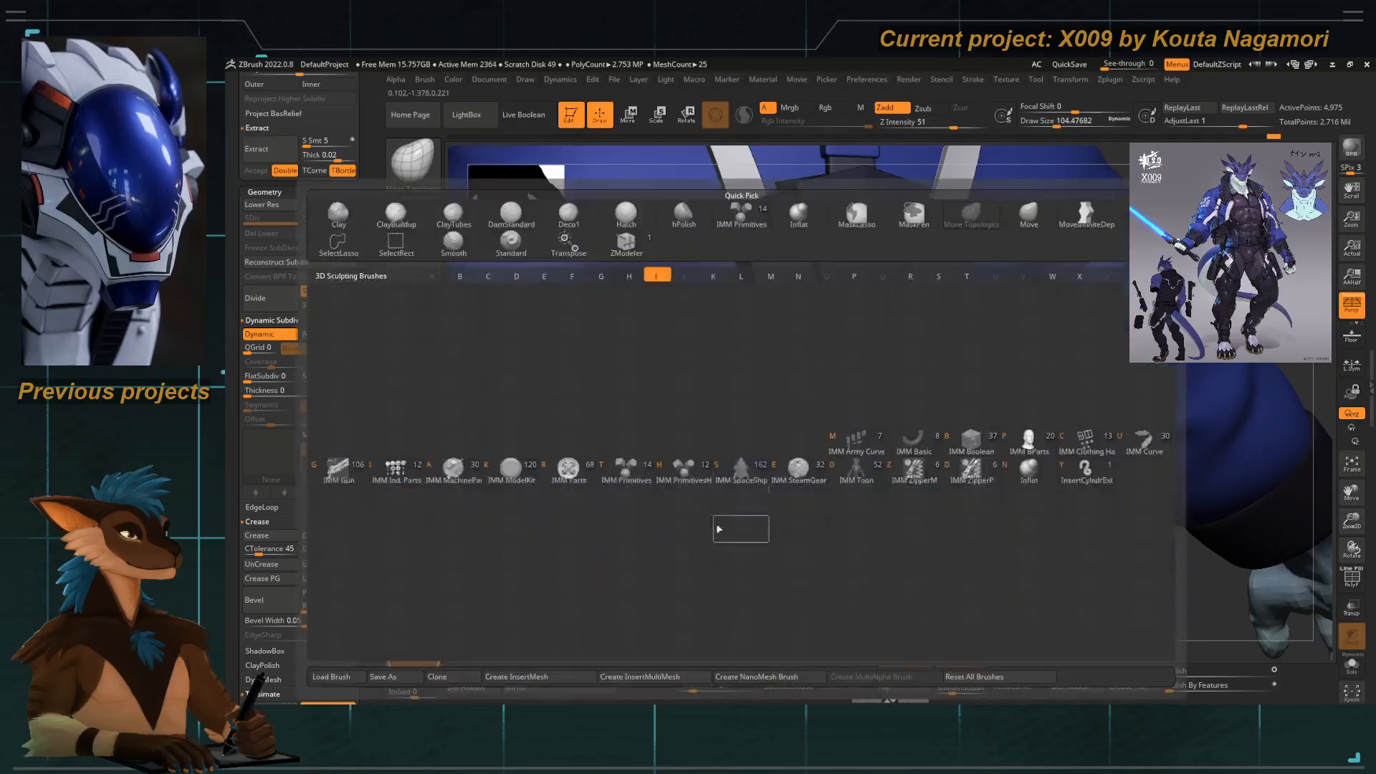
left_click(613, 480)
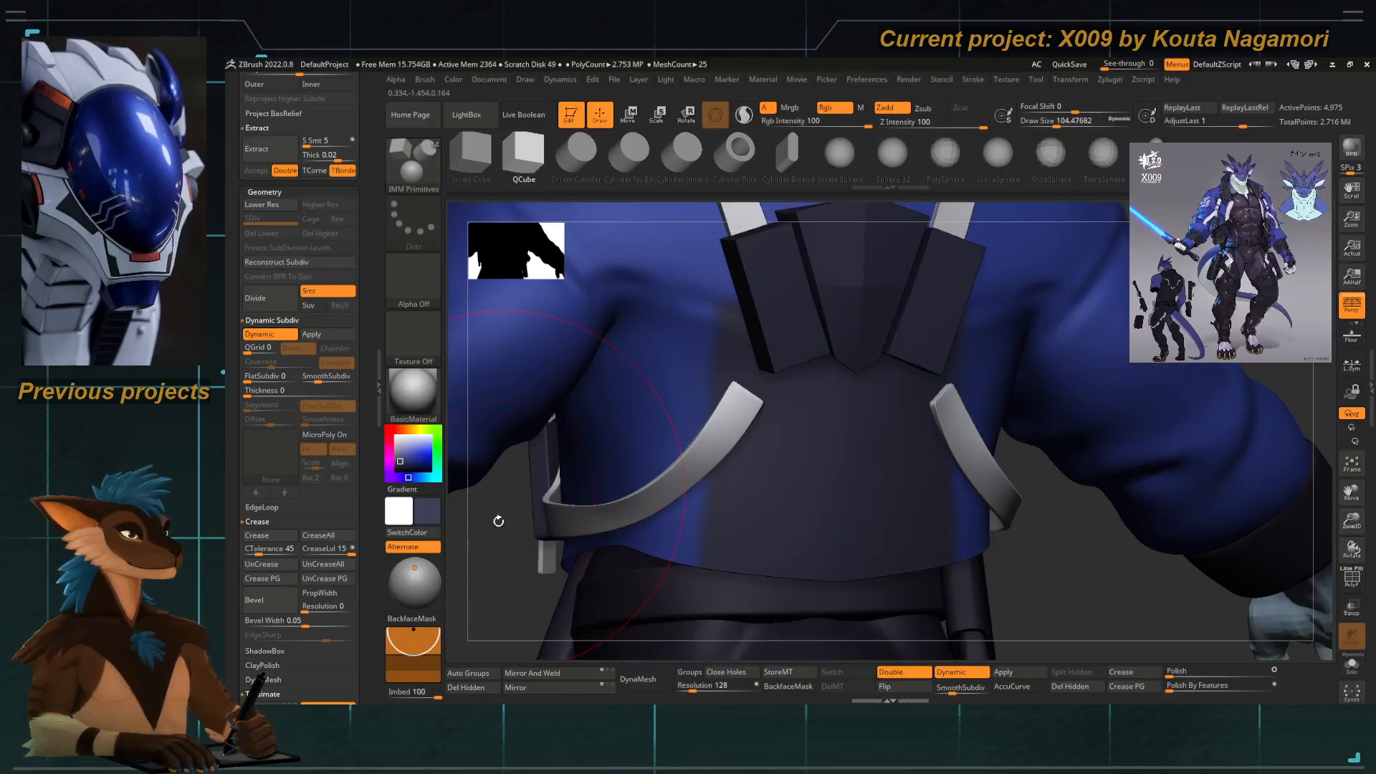
left_click_drag(498, 521, 680, 413)
left_click_drag(730, 371, 740, 430)
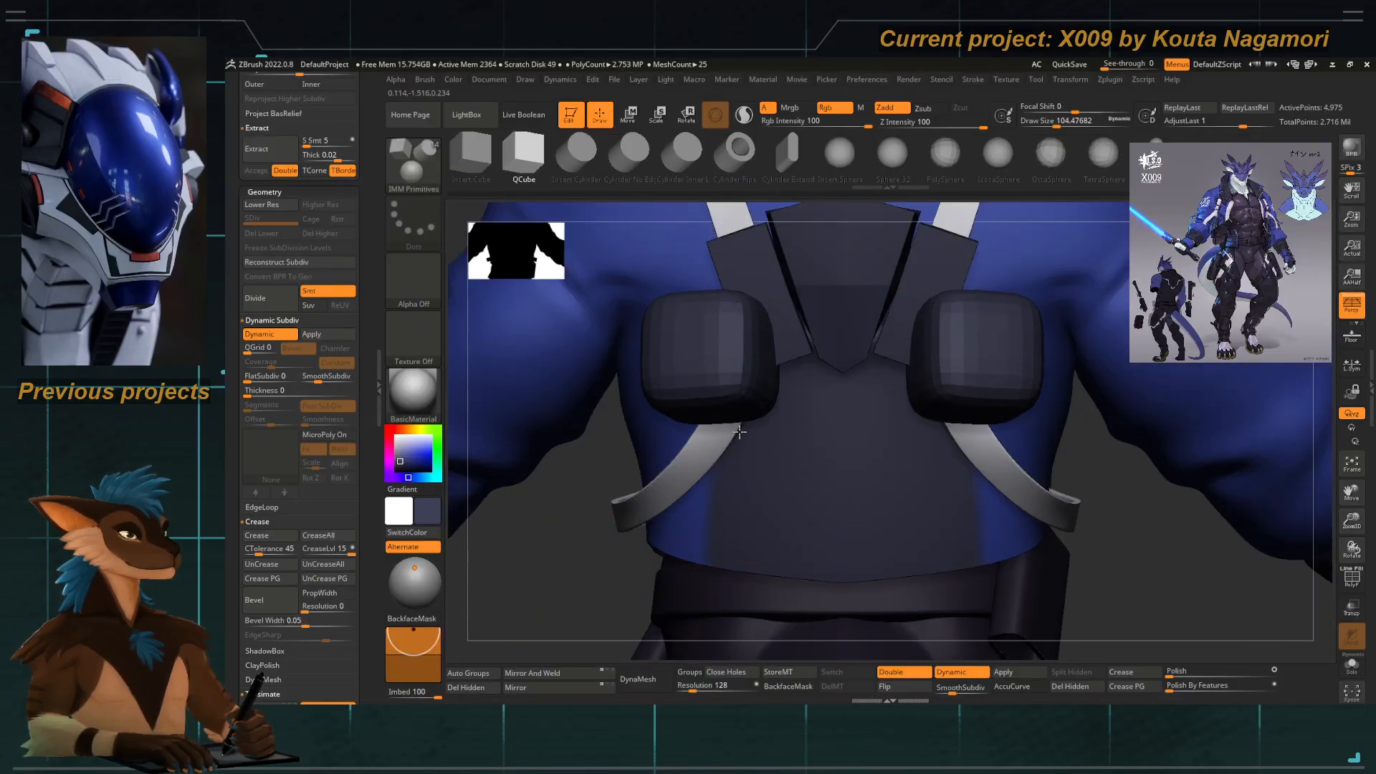
key("e")
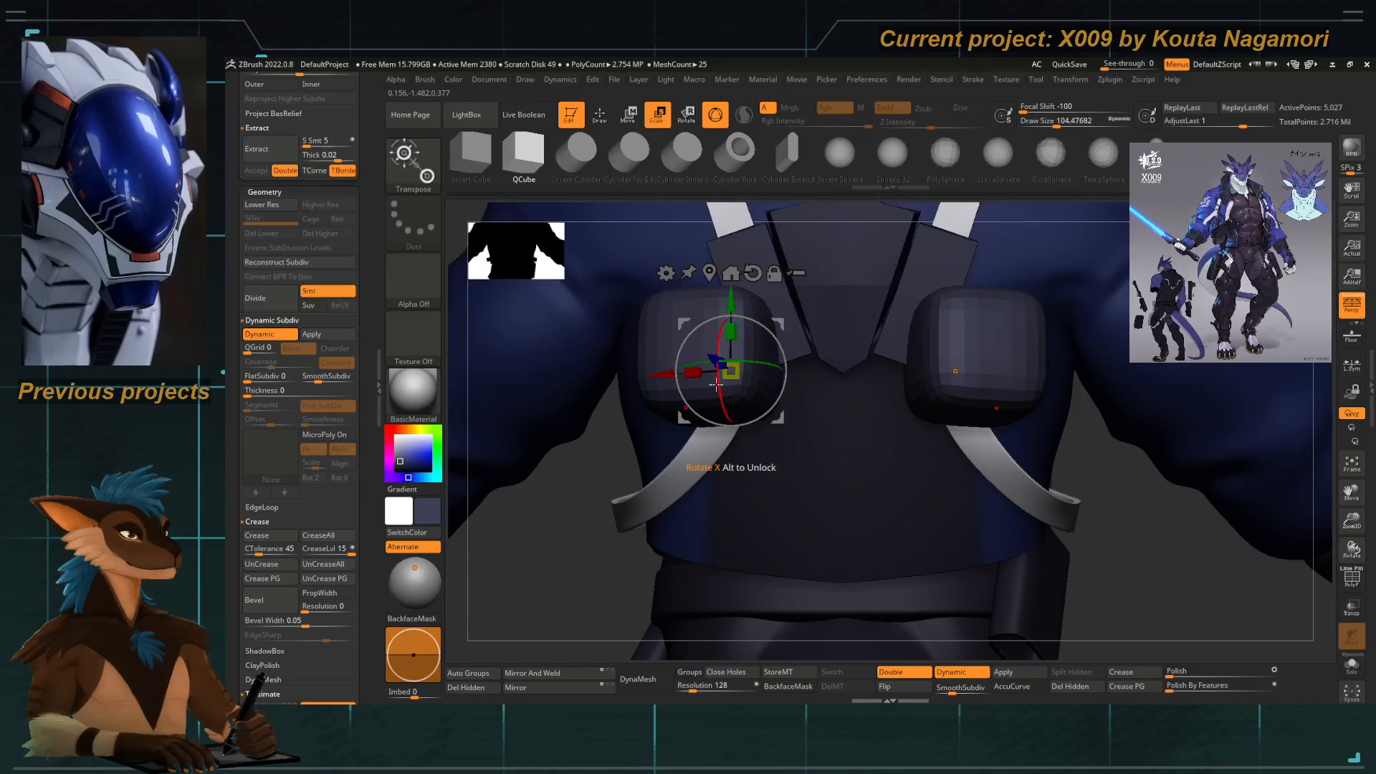
left_click(752, 274)
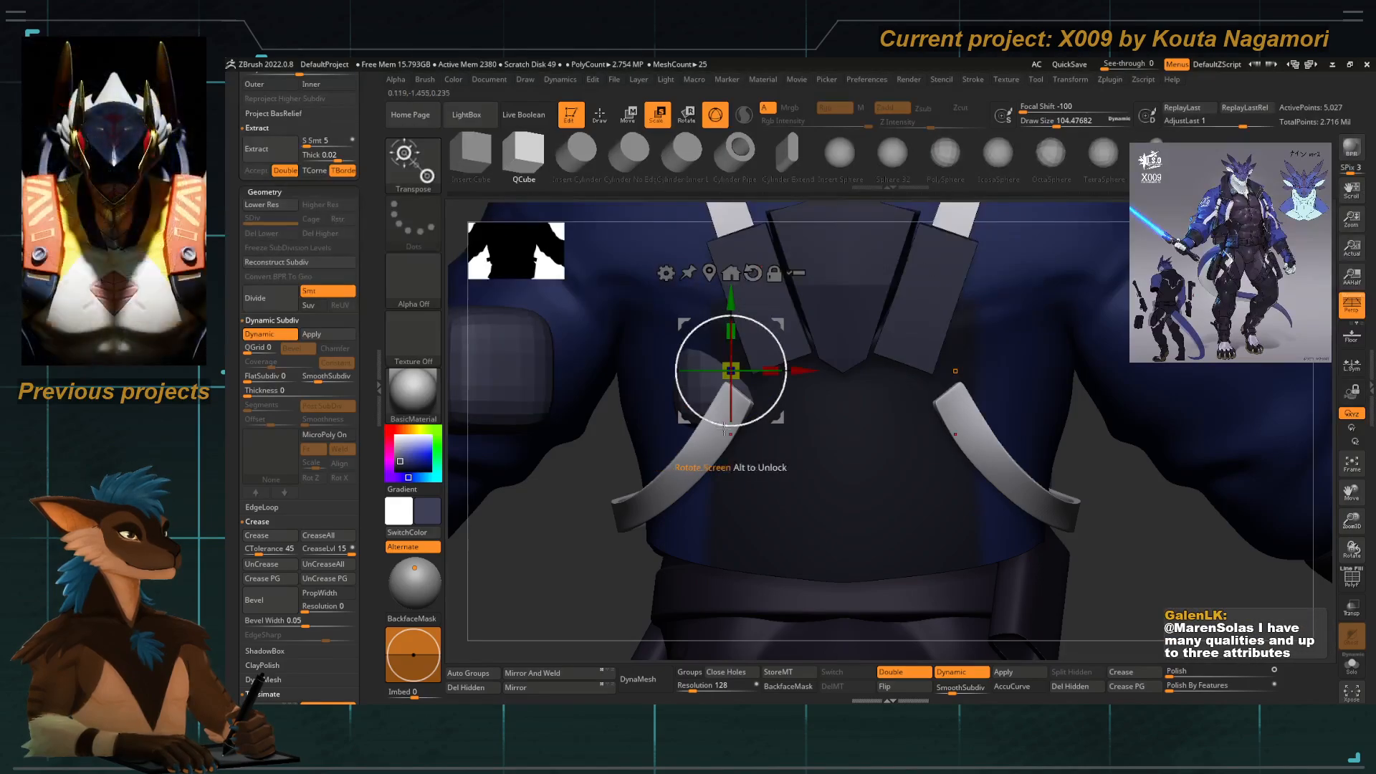
right_click_drag(728, 430, 688, 441, "ctrl")
key("ctrl+z")
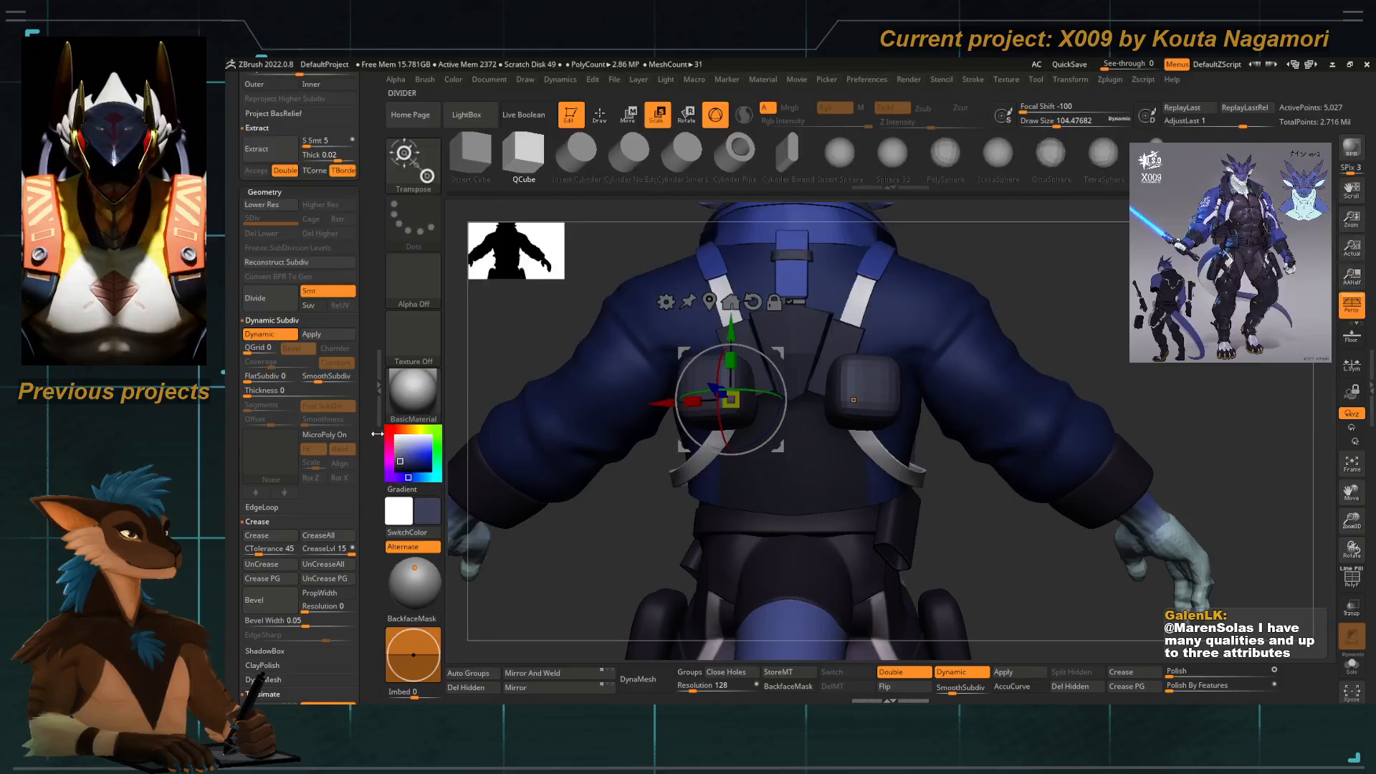
Split the unmasked pair of cubes off the jacket into its own subtool and select that subtool.
scroll(363, 475, "up", 5)
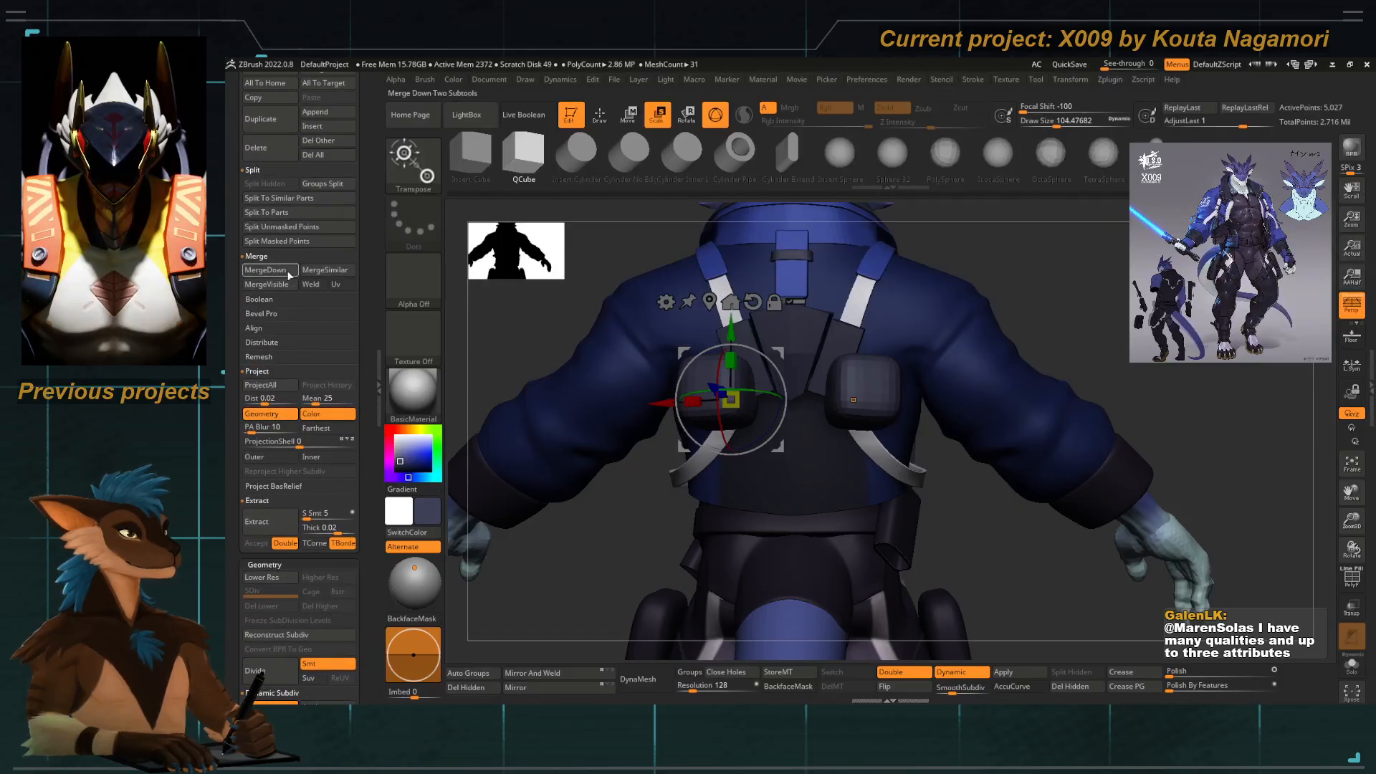
left_click(277, 228)
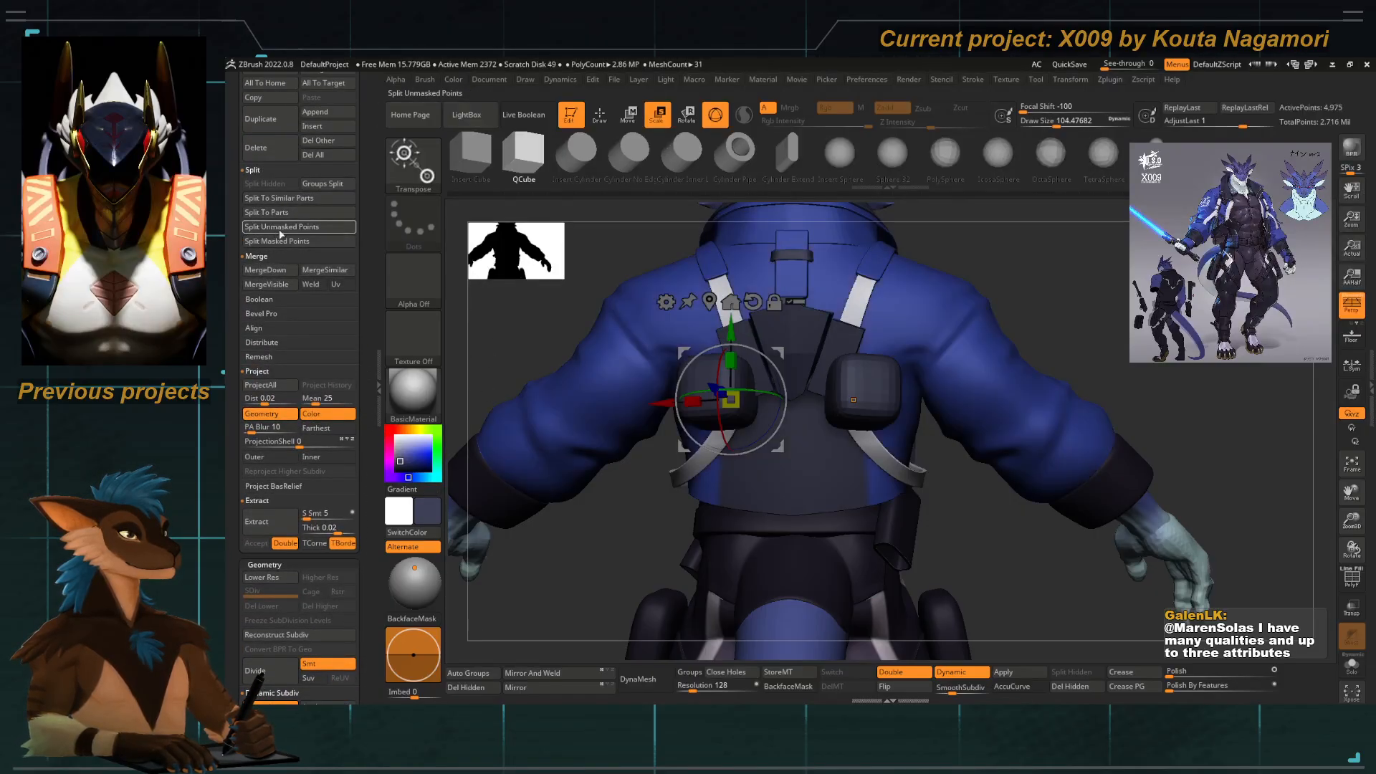
scroll(338, 376, "up", 8)
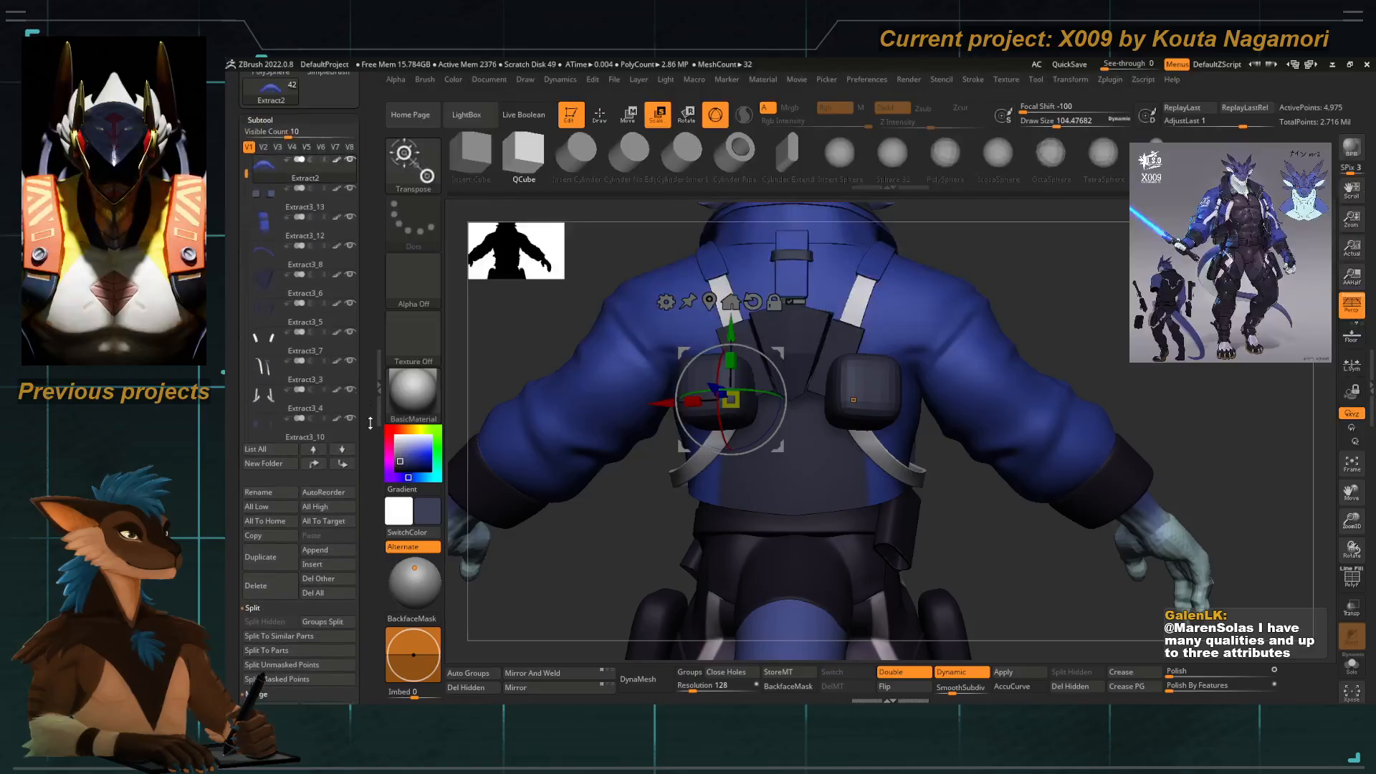
left_click(274, 327)
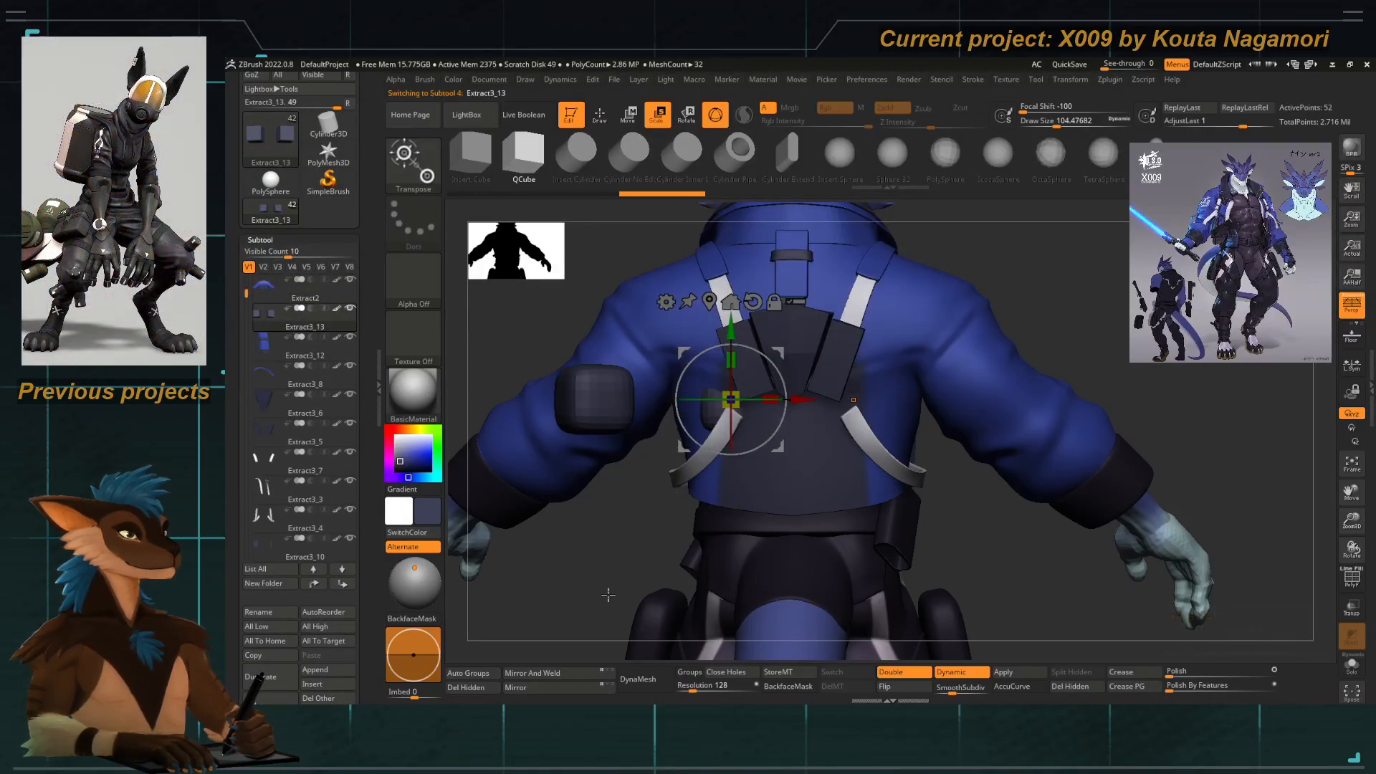
Turn on local symmetry and mirror the cube pair so both cubes sit straight and symmetrical on the back.
left_click(520, 674)
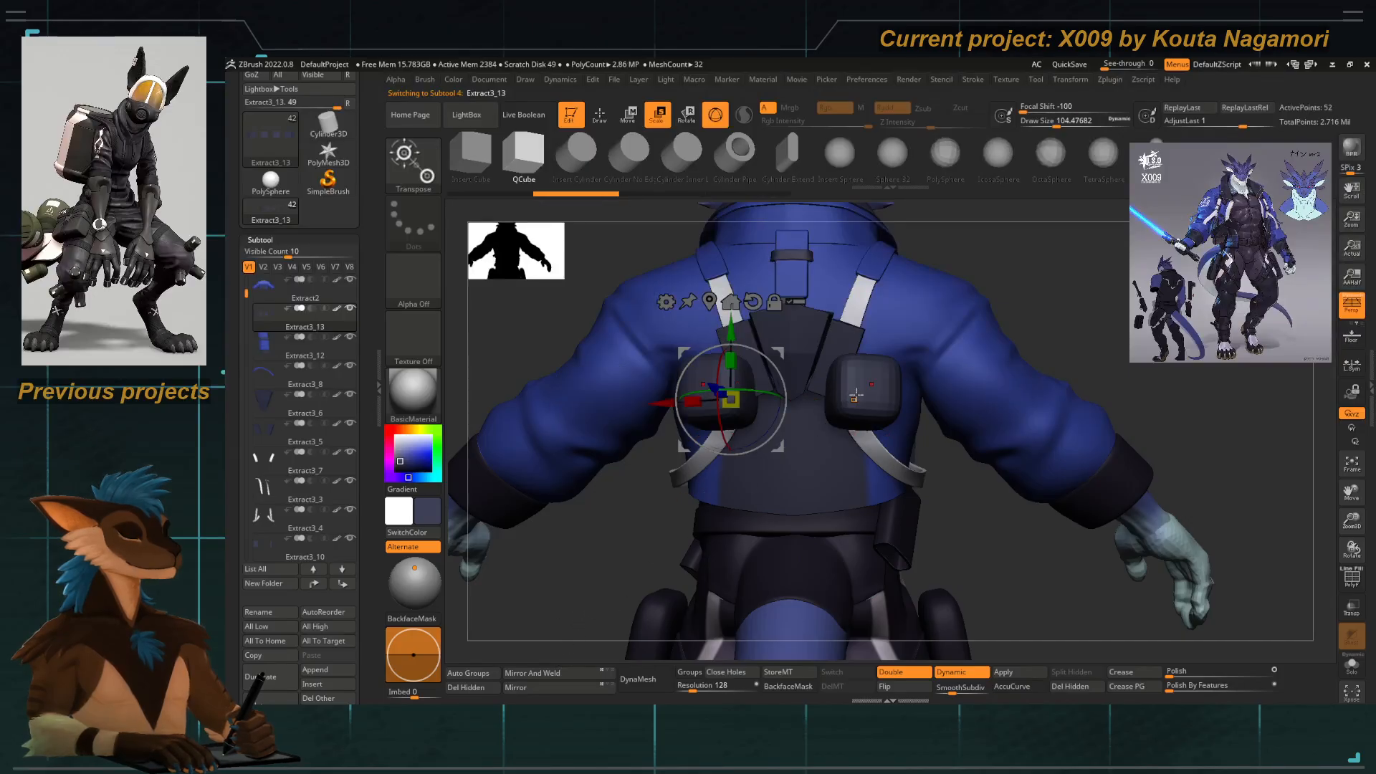
left_click(855, 395)
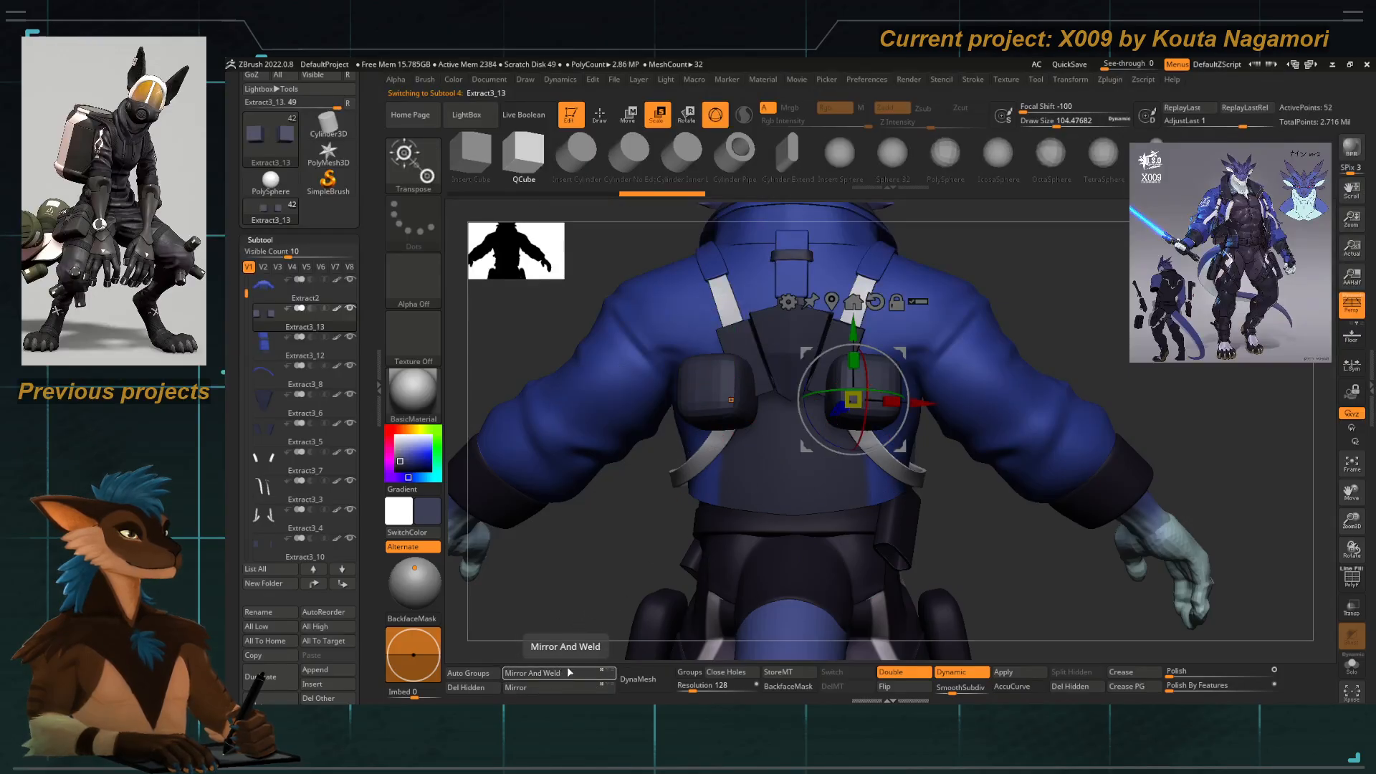
left_click(1356, 369)
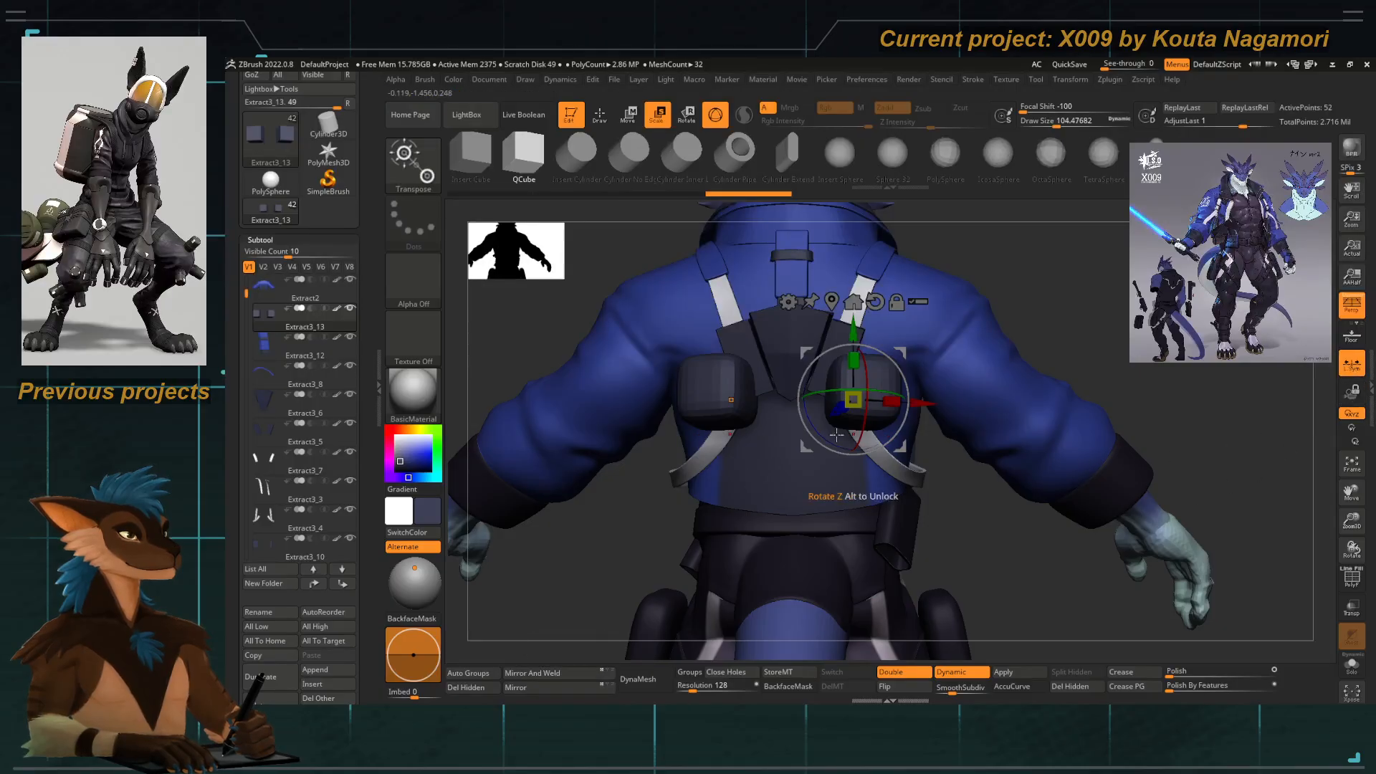
left_click(534, 673)
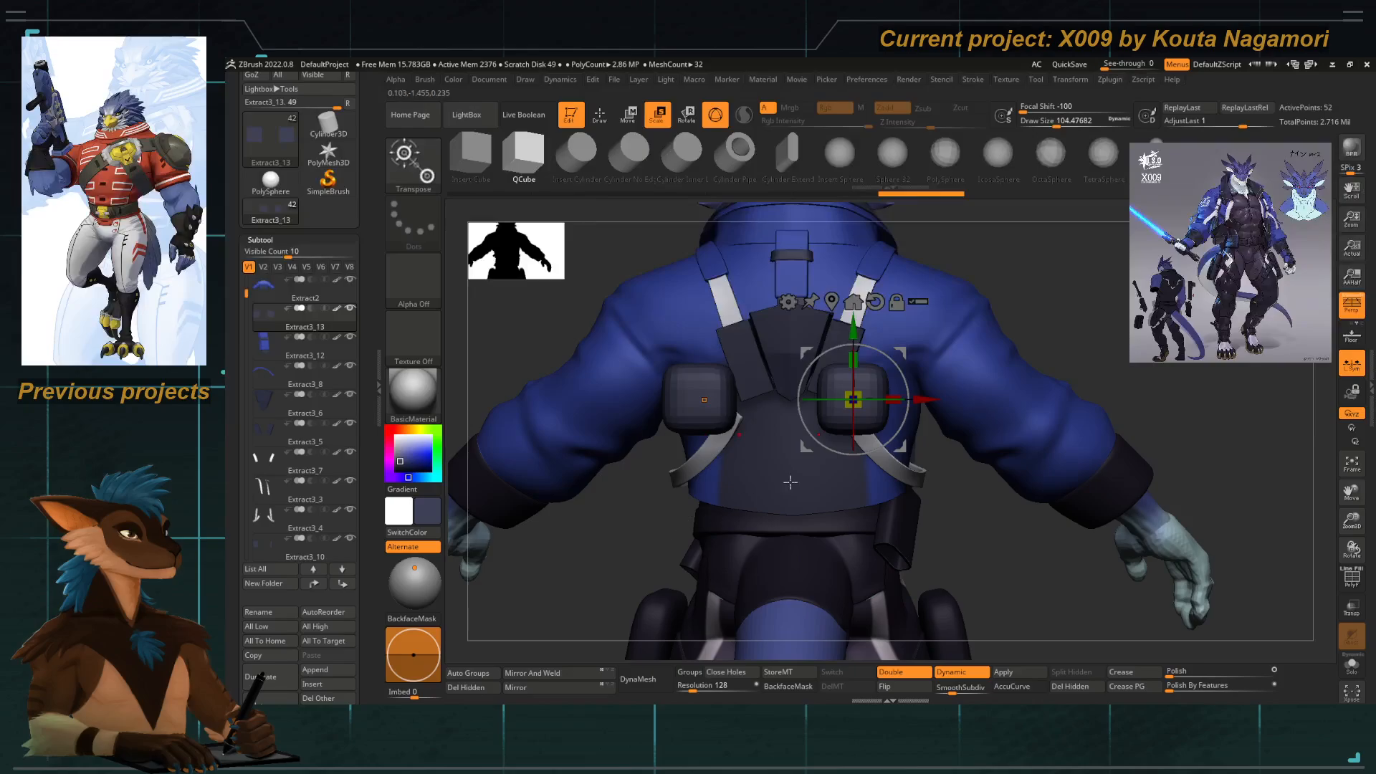
left_click(550, 685)
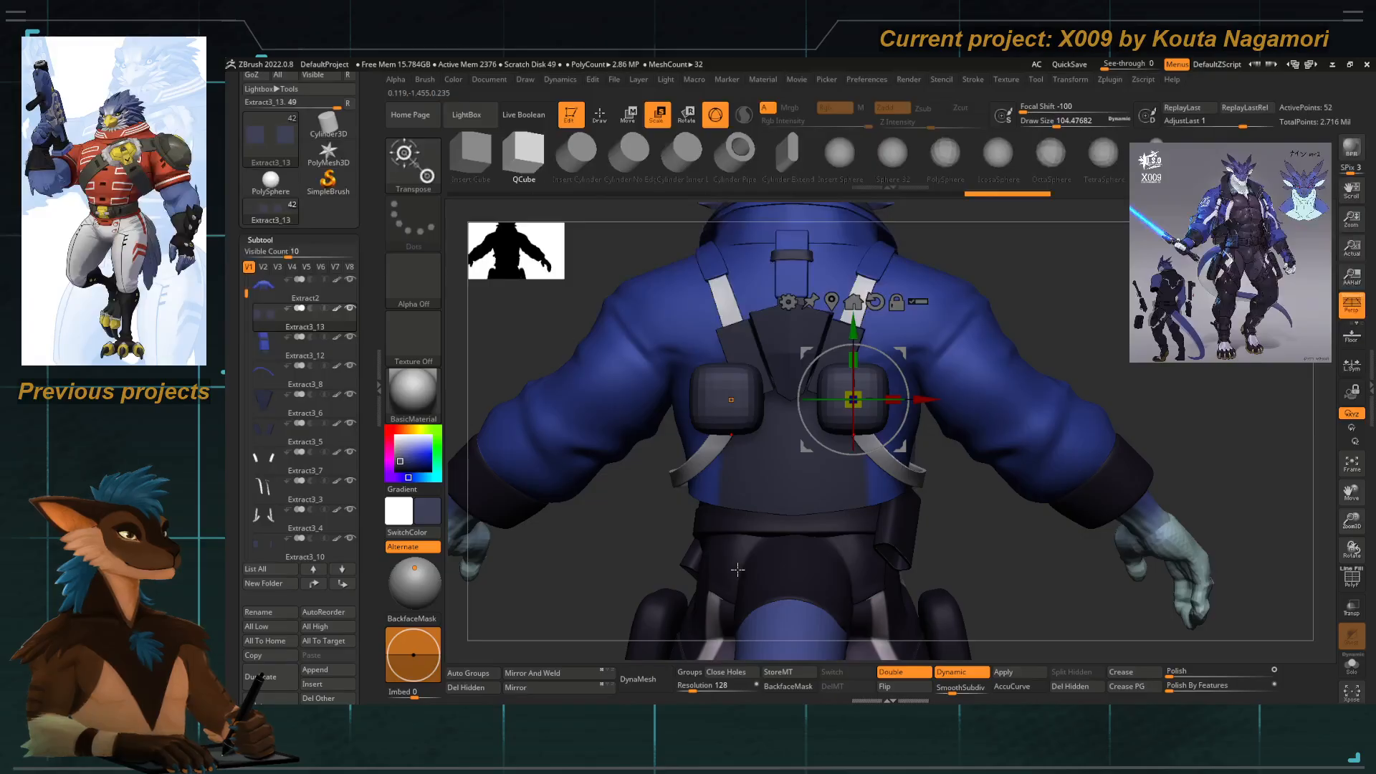
Flatten the two cubes in depth and scale their width to about 0.6.
left_click_drag(651, 562, 752, 554)
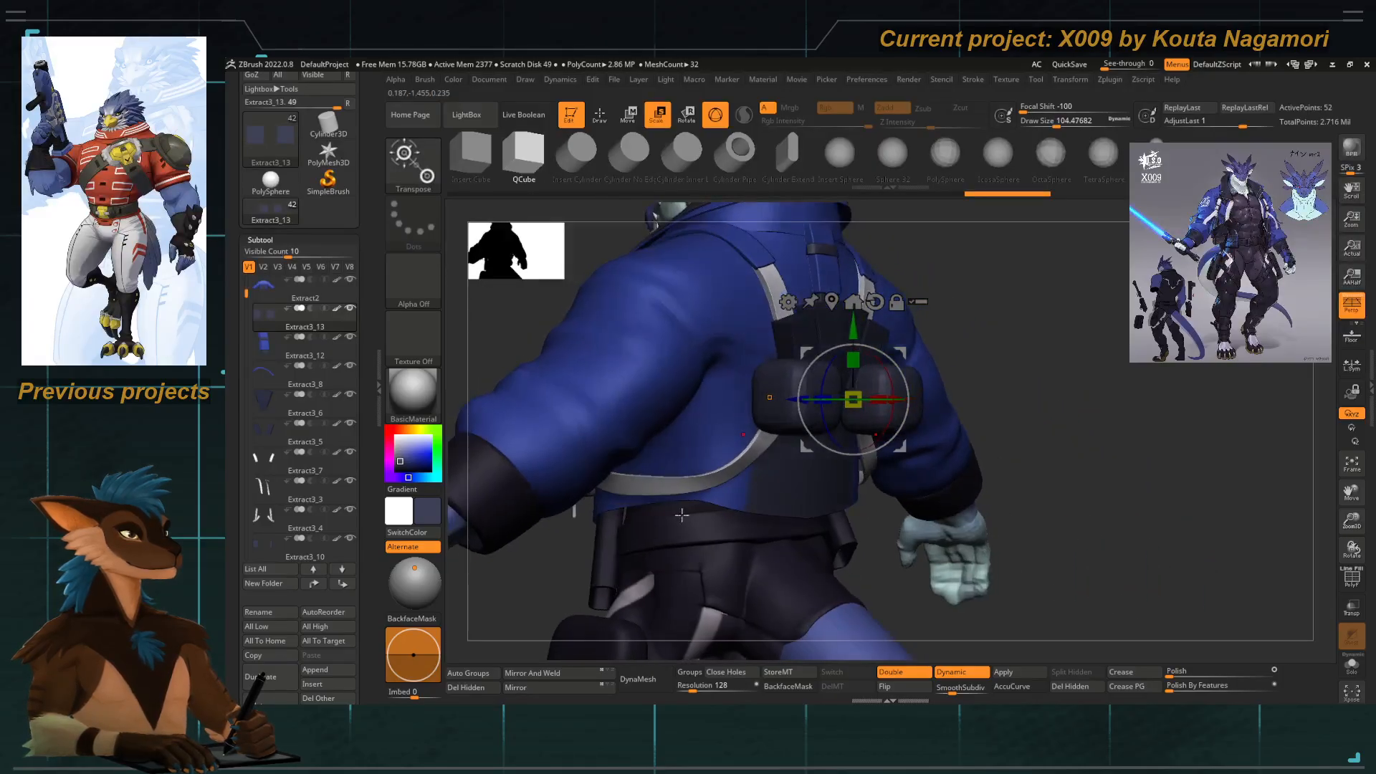
key("w")
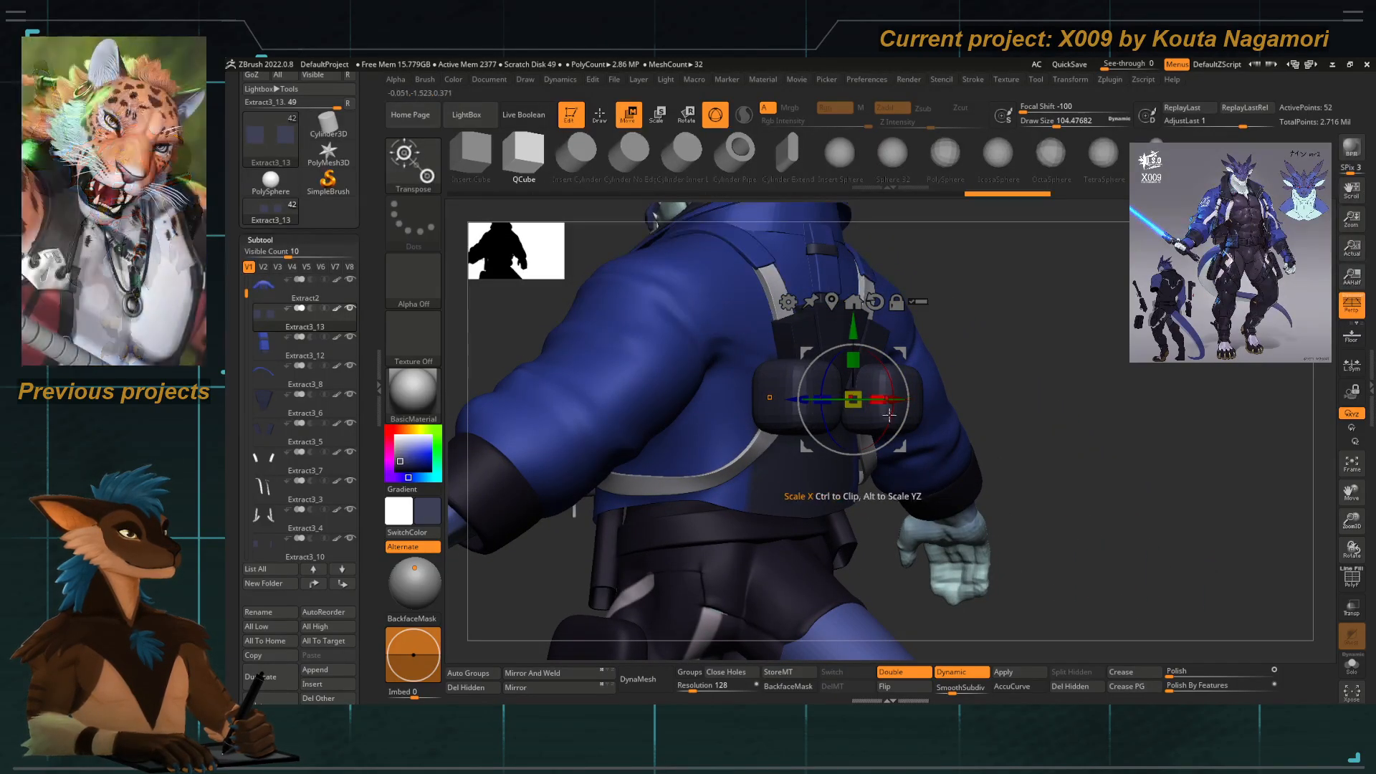
left_click_drag(824, 479, 865, 476)
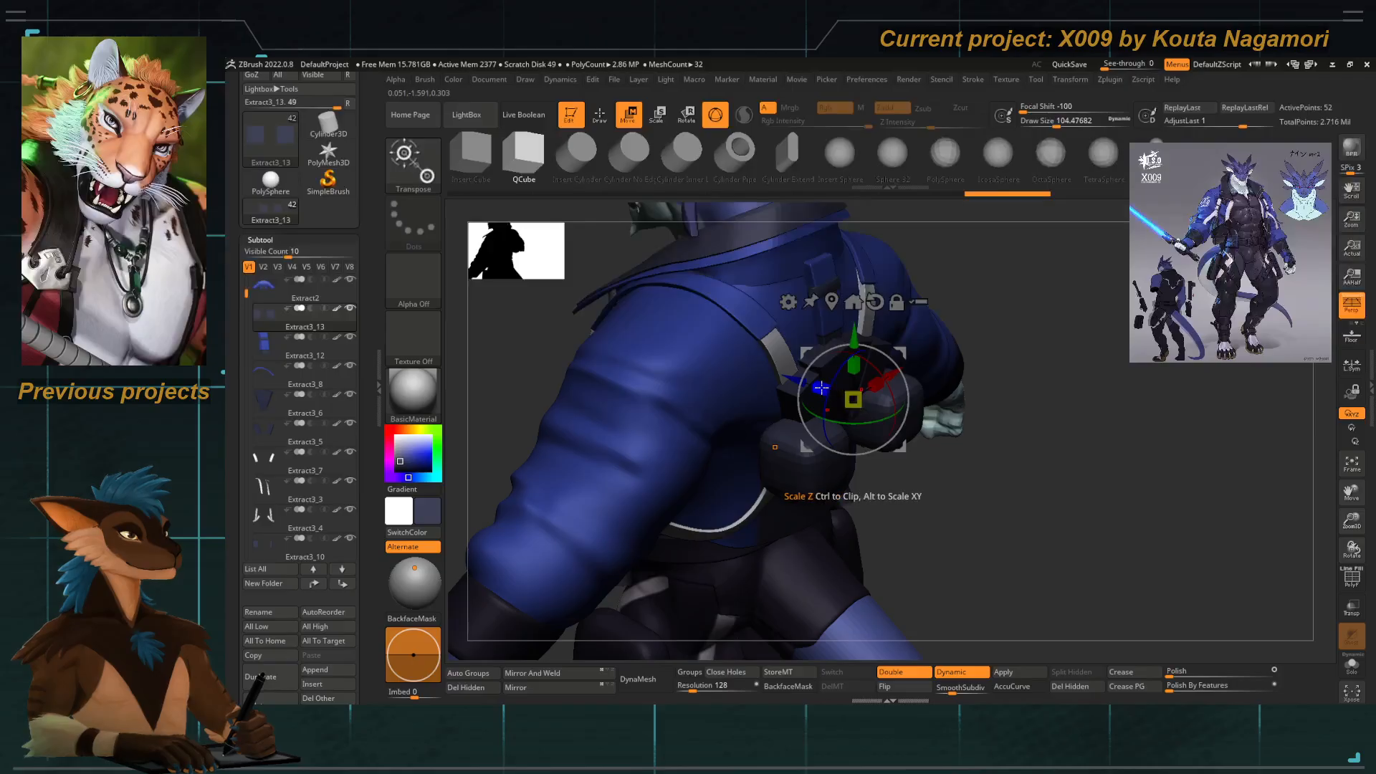
left_click_drag(823, 389, 856, 399)
left_click_drag(914, 606, 865, 402)
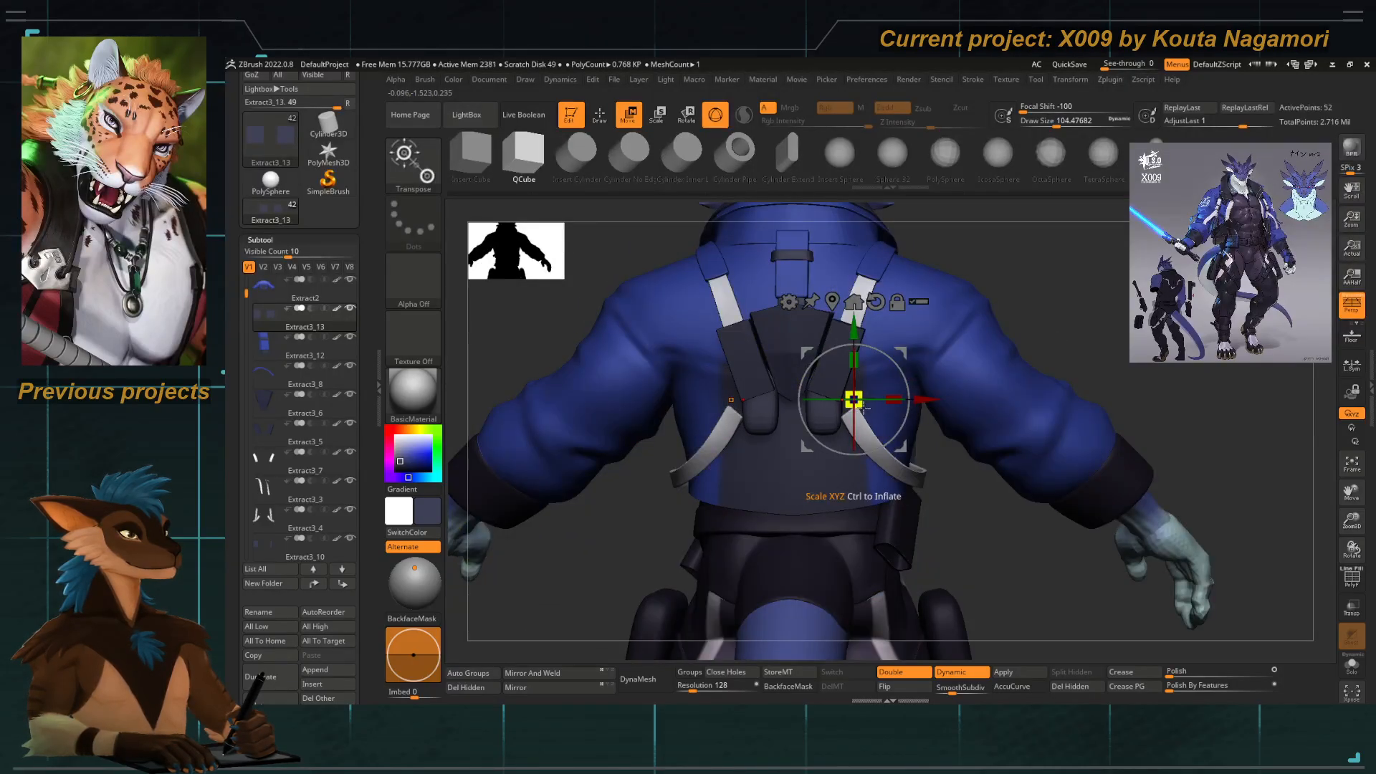
key("ctrl+z")
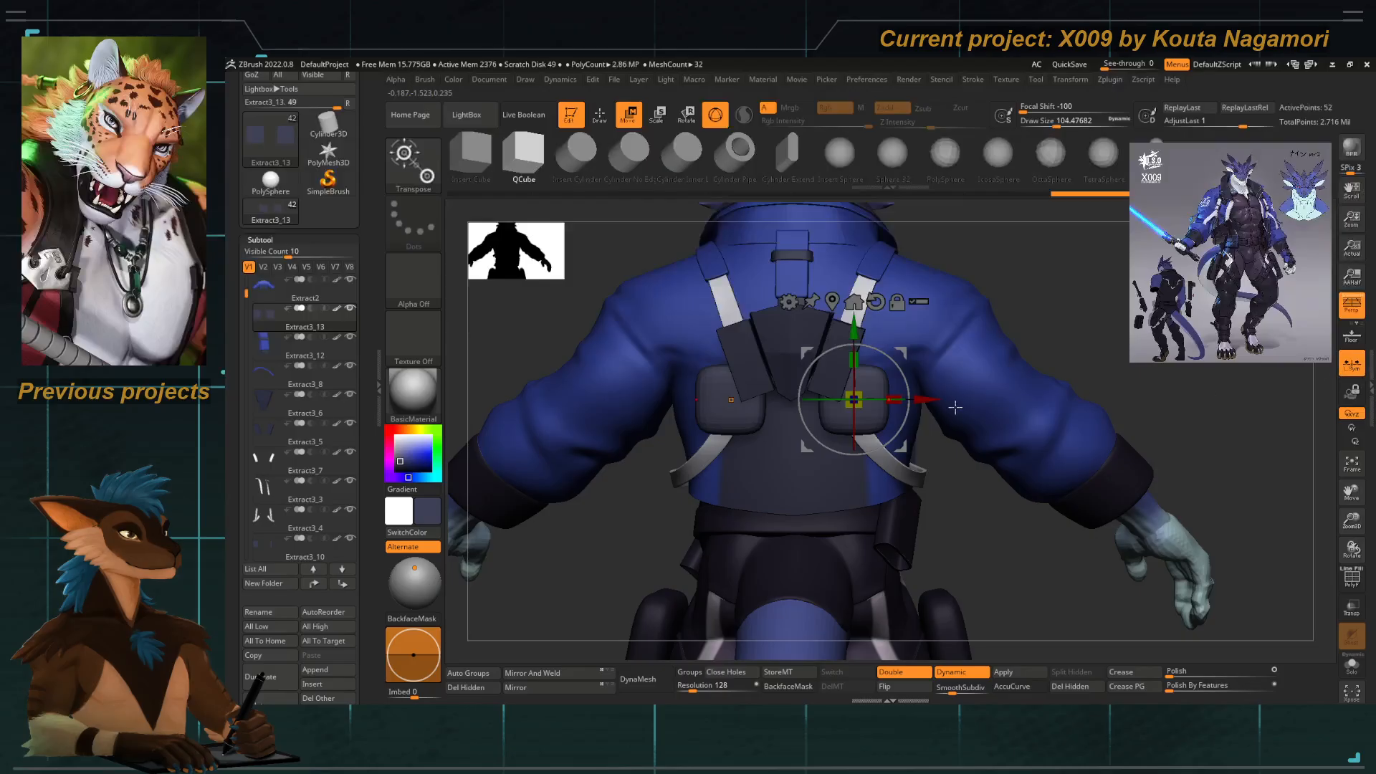
left_click_drag(898, 405, 864, 408)
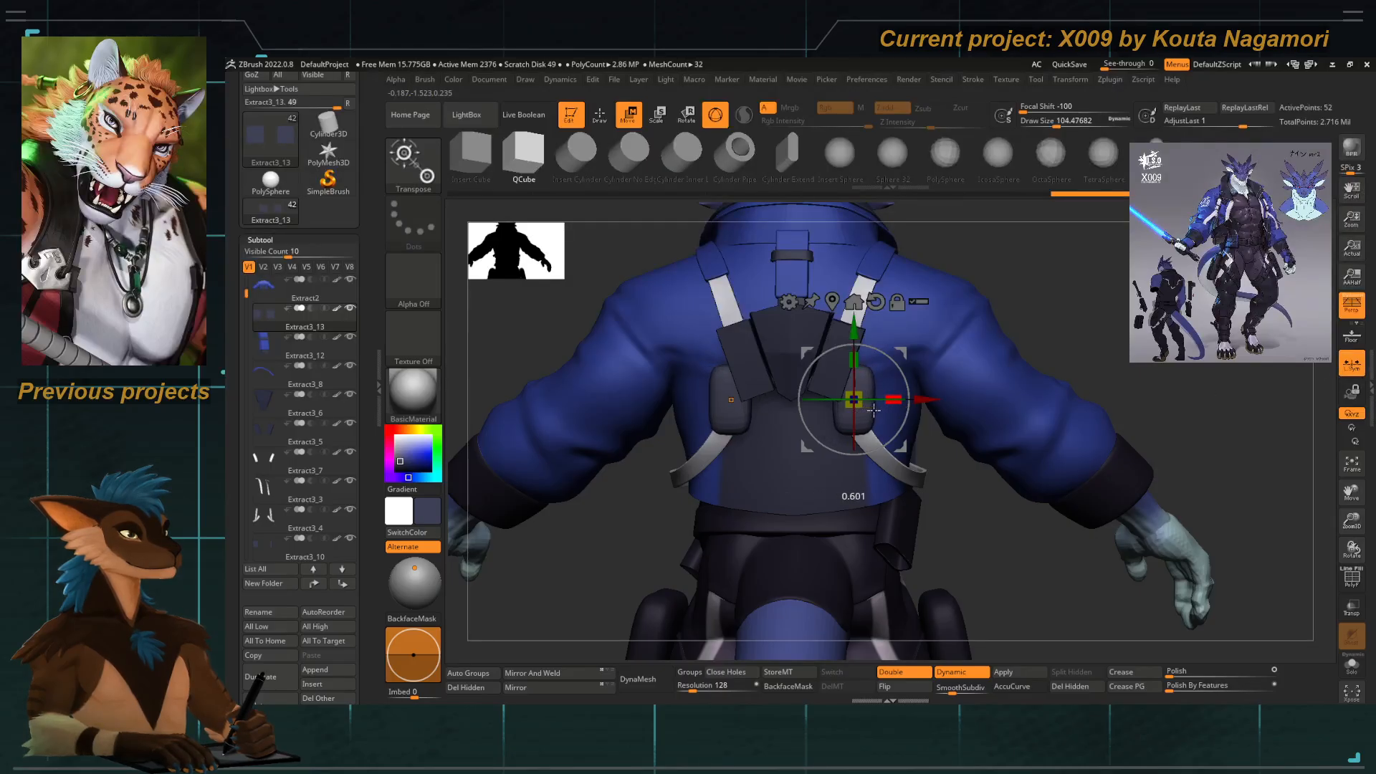
Turn off dynamic subdivision on the two back blocks and thin their depth further with the wireframe shown.
key("shift+d")
left_click_drag(617, 560, 659, 574)
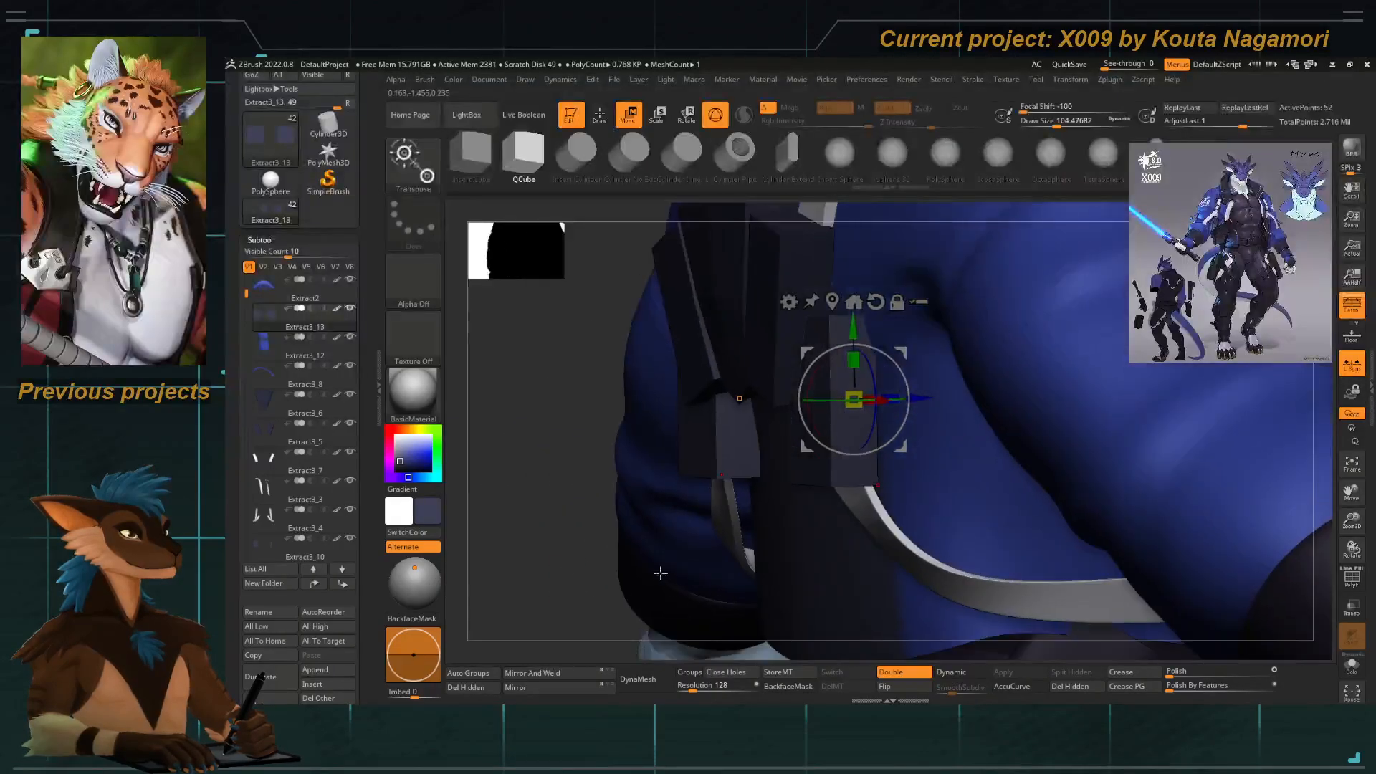
left_click_drag(528, 488, 683, 507)
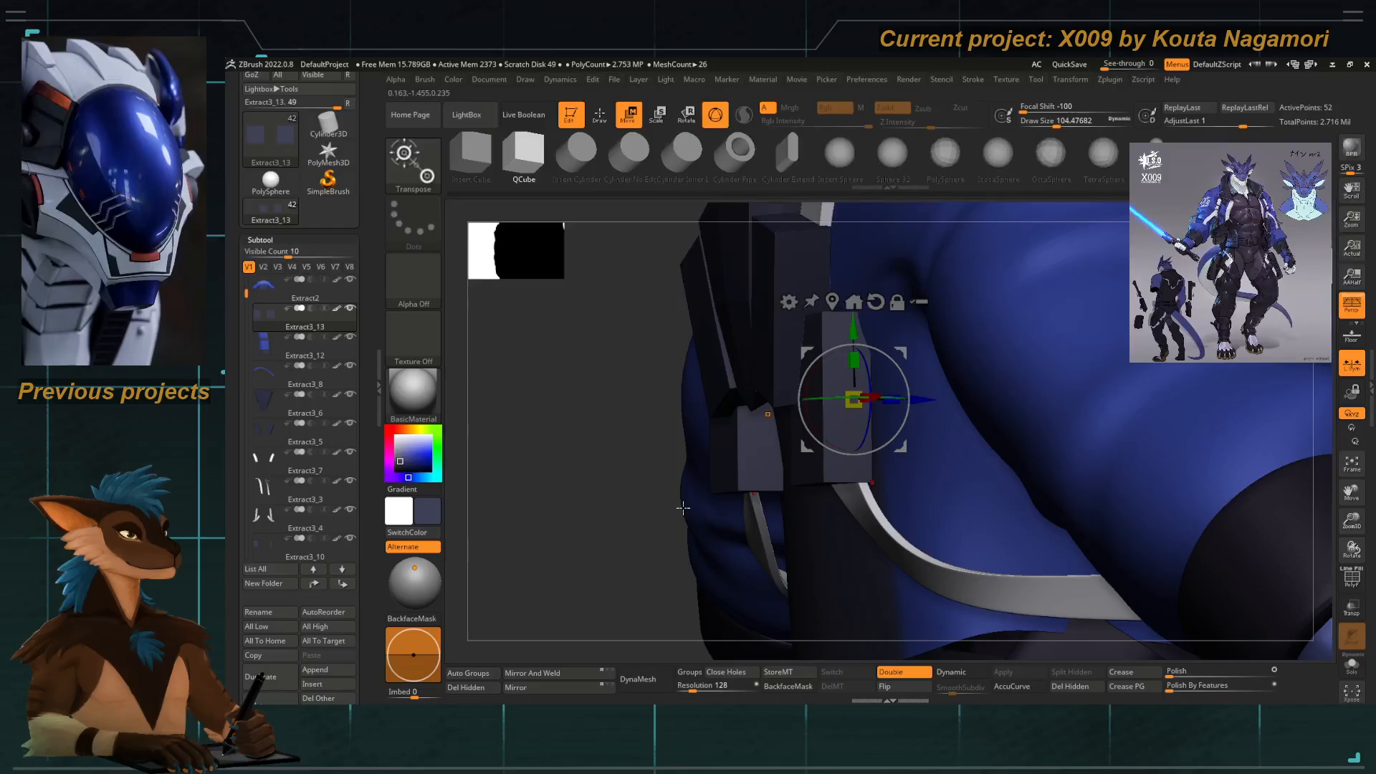
left_click_drag(578, 494, 736, 463)
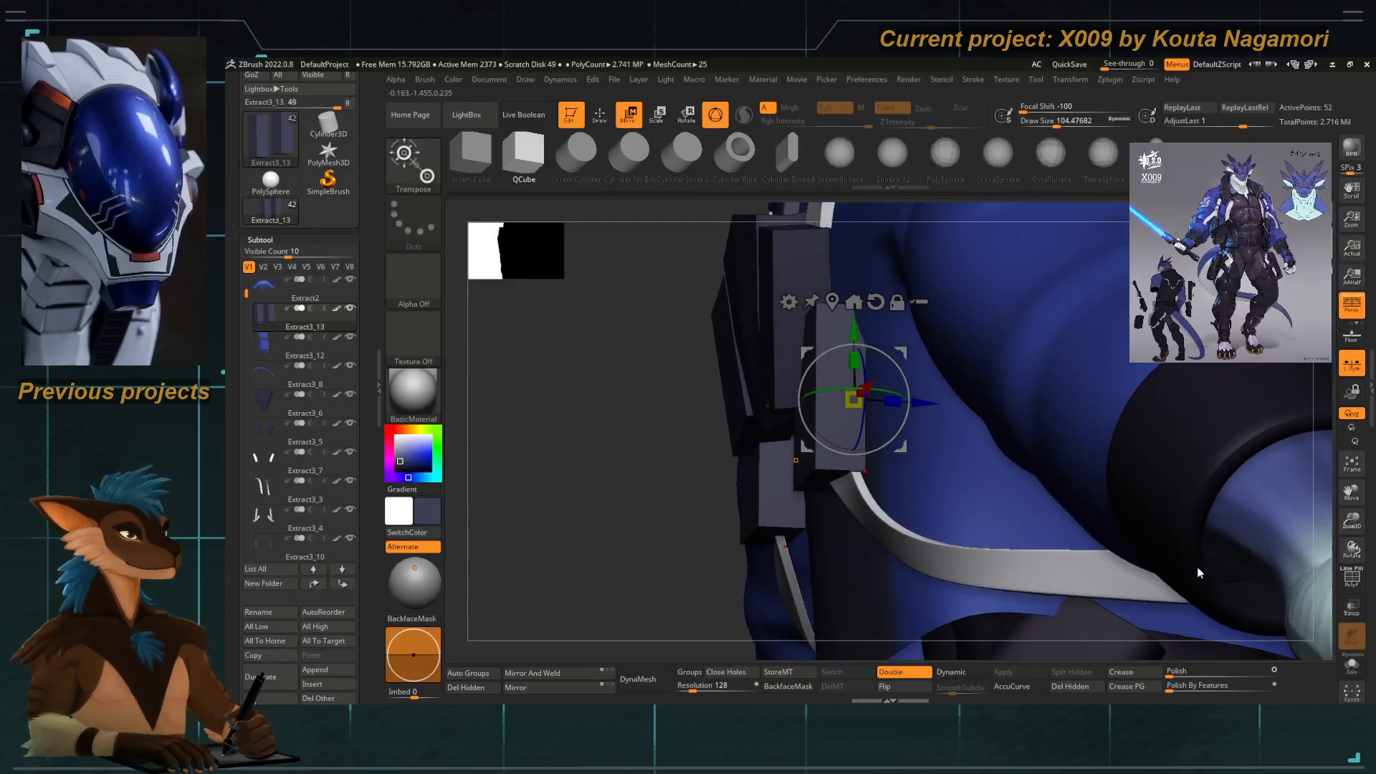
left_click(1351, 578)
left_click_drag(886, 403, 800, 431)
key("e")
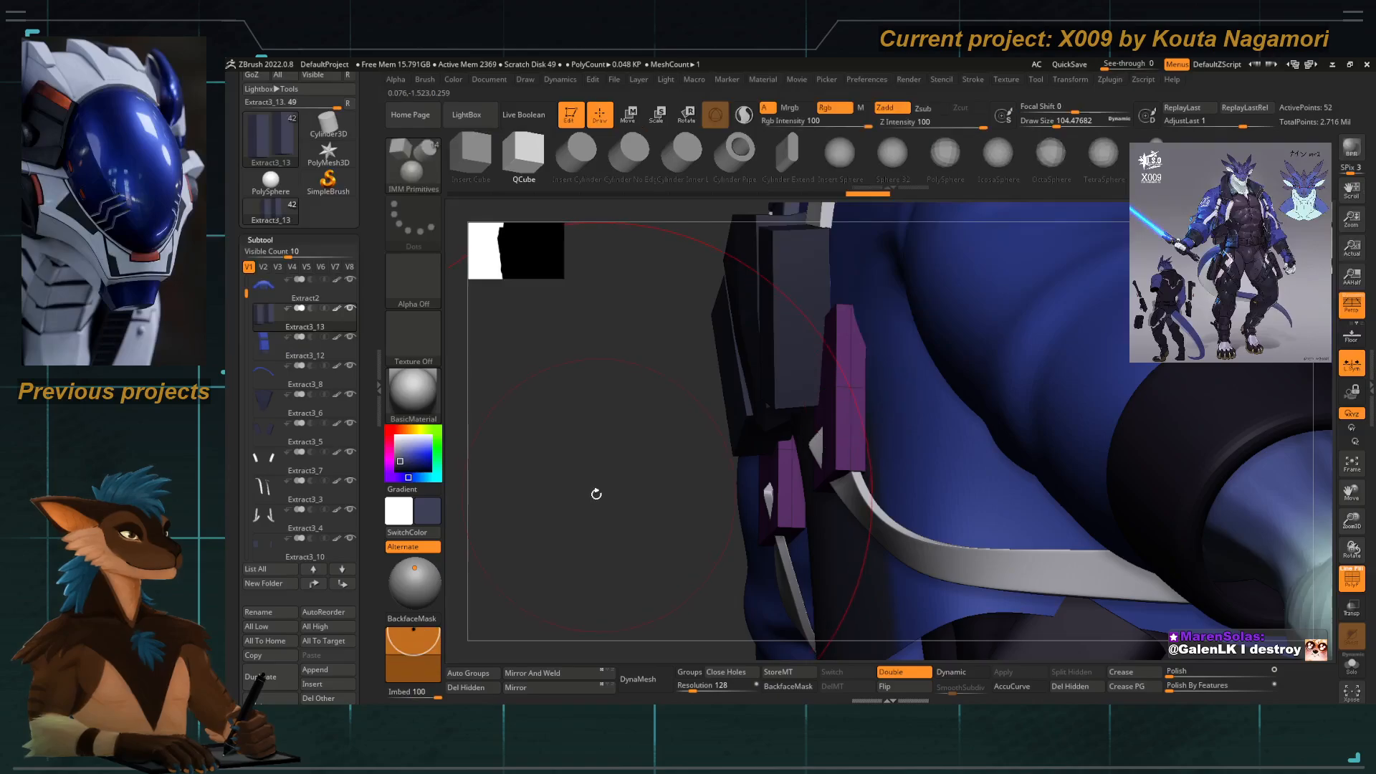
Narrow the two blocks and position them over the upper ends of the lower back straps.
left_click_drag(593, 491, 642, 491, "shift")
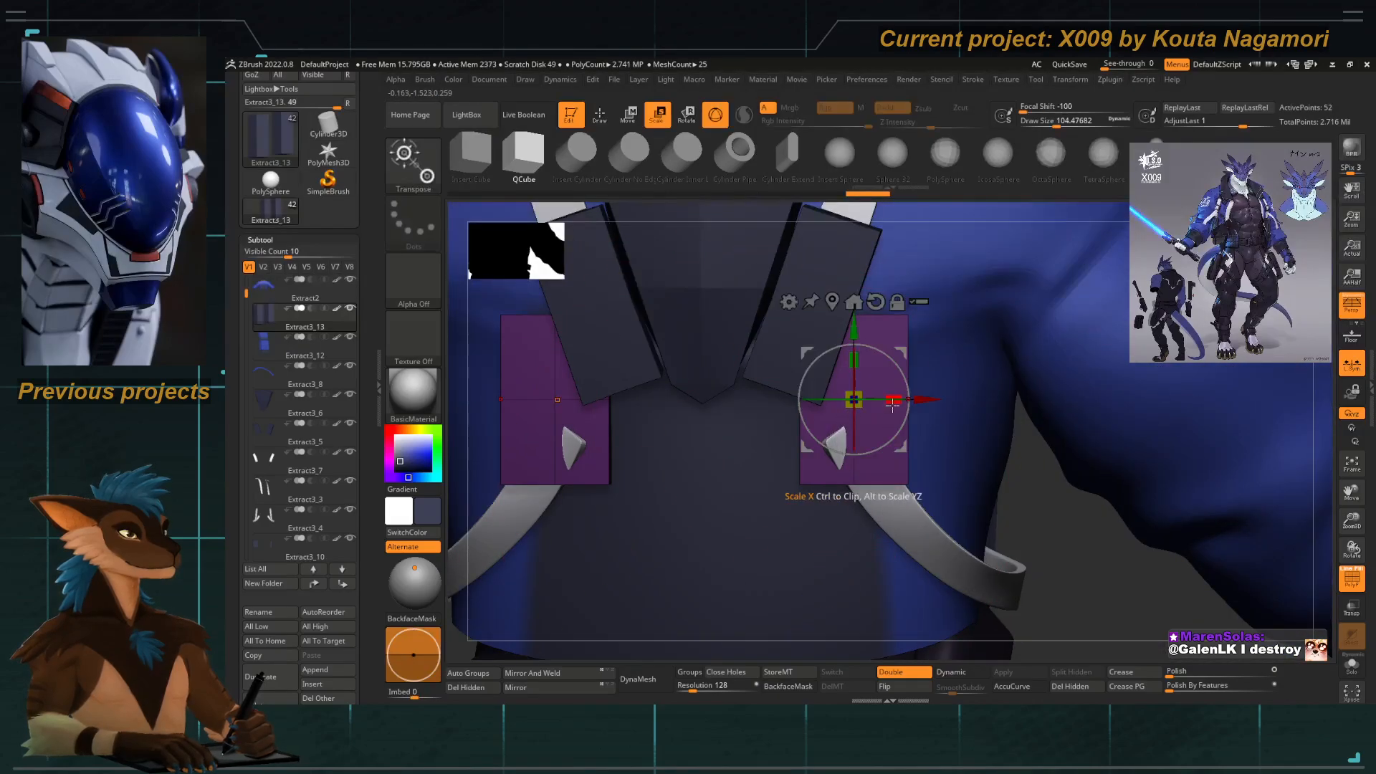
left_click_drag(892, 404, 875, 398)
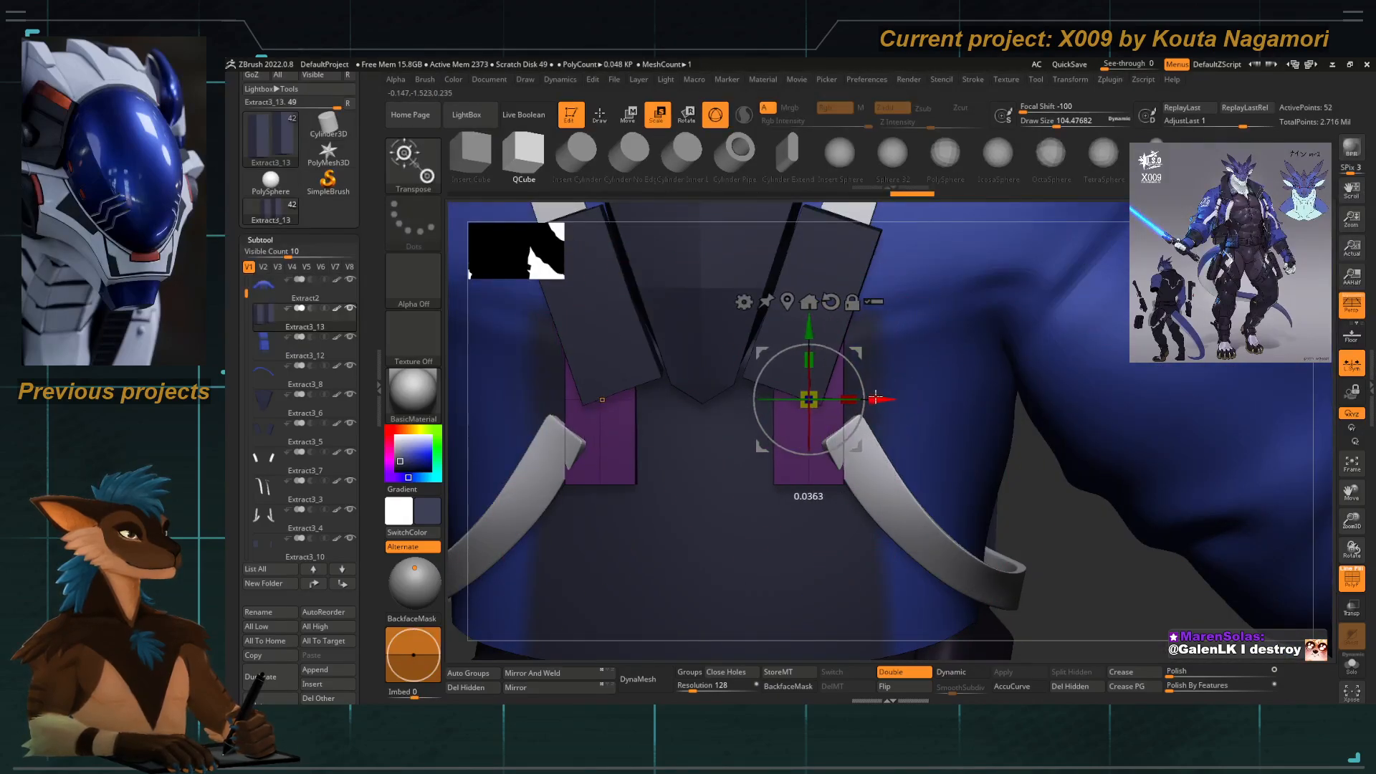
key("q")
key("shift+f")
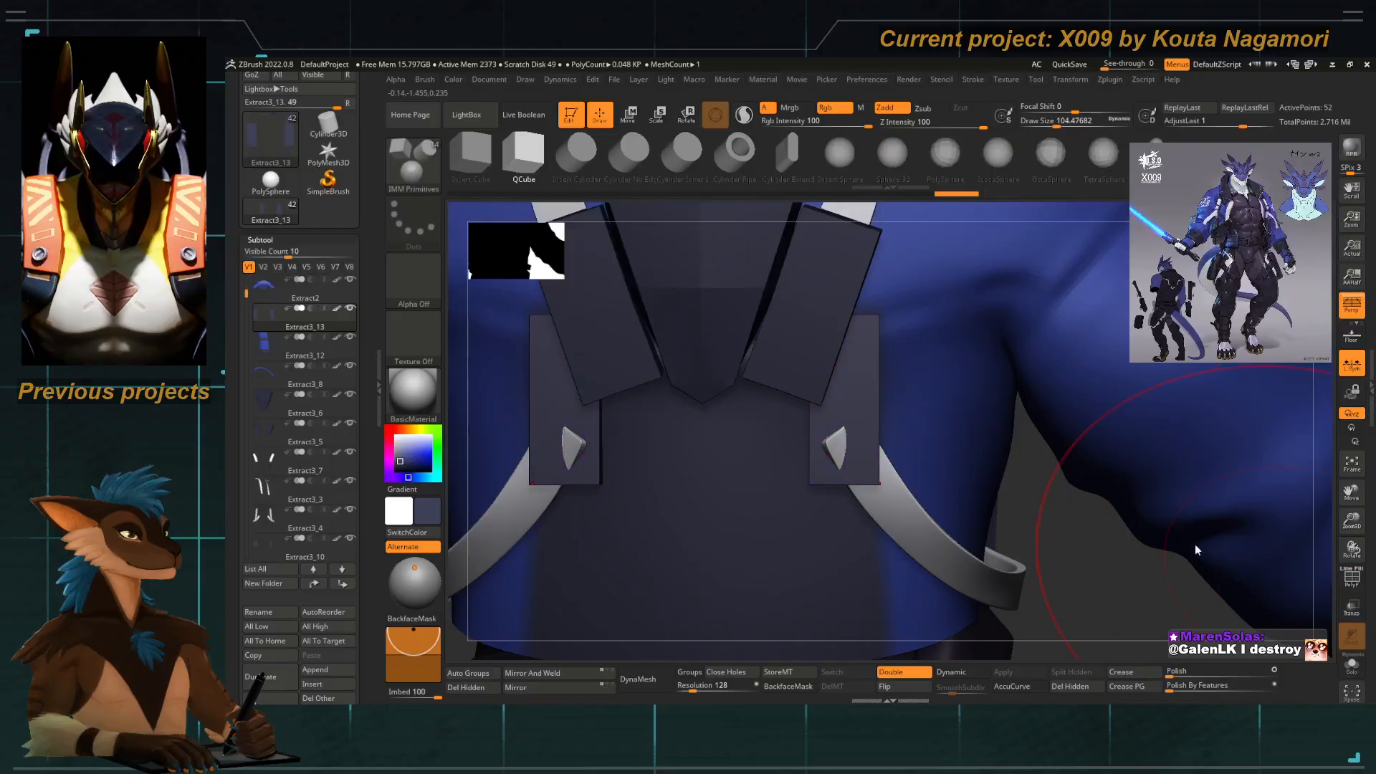
key("f")
left_click_drag(534, 385, 677, 452)
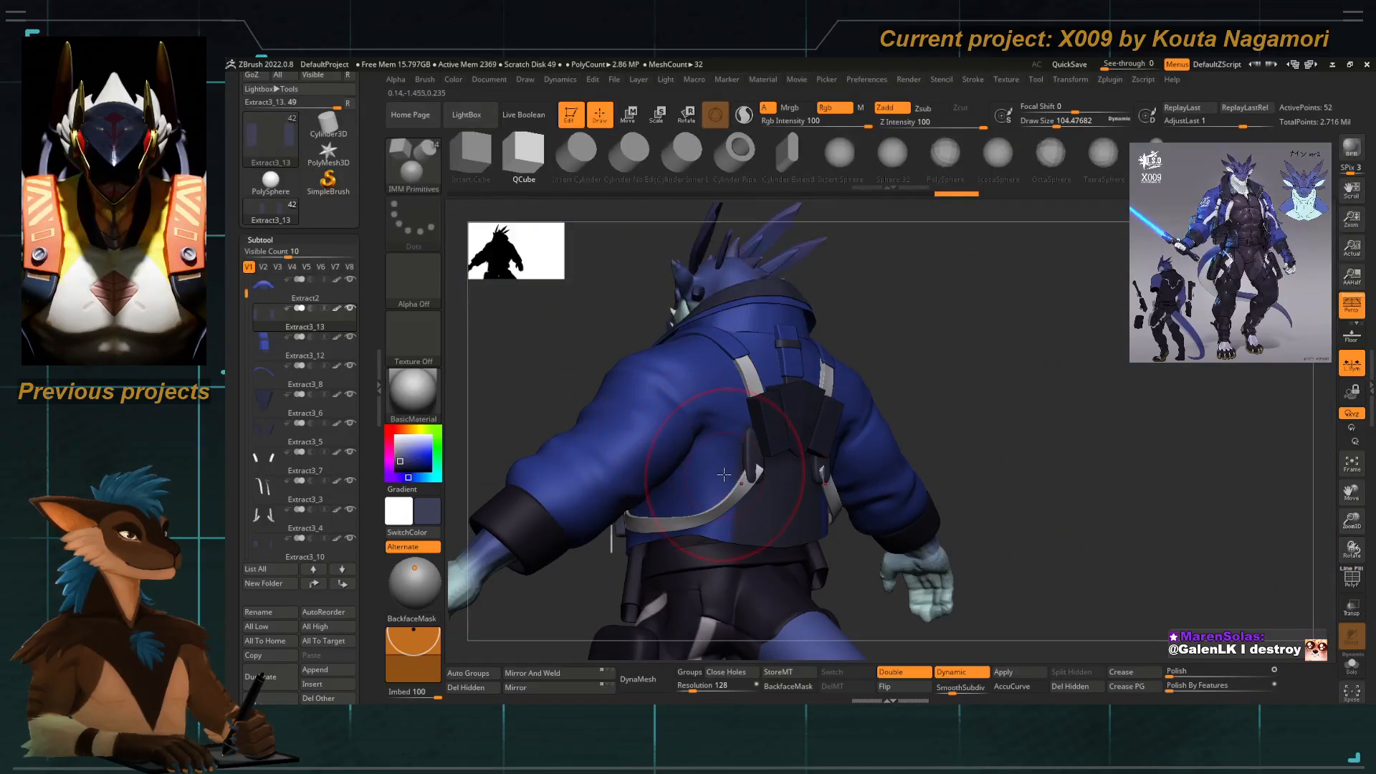
Crease all edges of the two blocks and enable smooth dynamic subdivision with a crease level of 2.
key("shift+d")
right_click_drag(723, 475, 742, 562, "ctrl")
left_click_drag(361, 551, 361, 374)
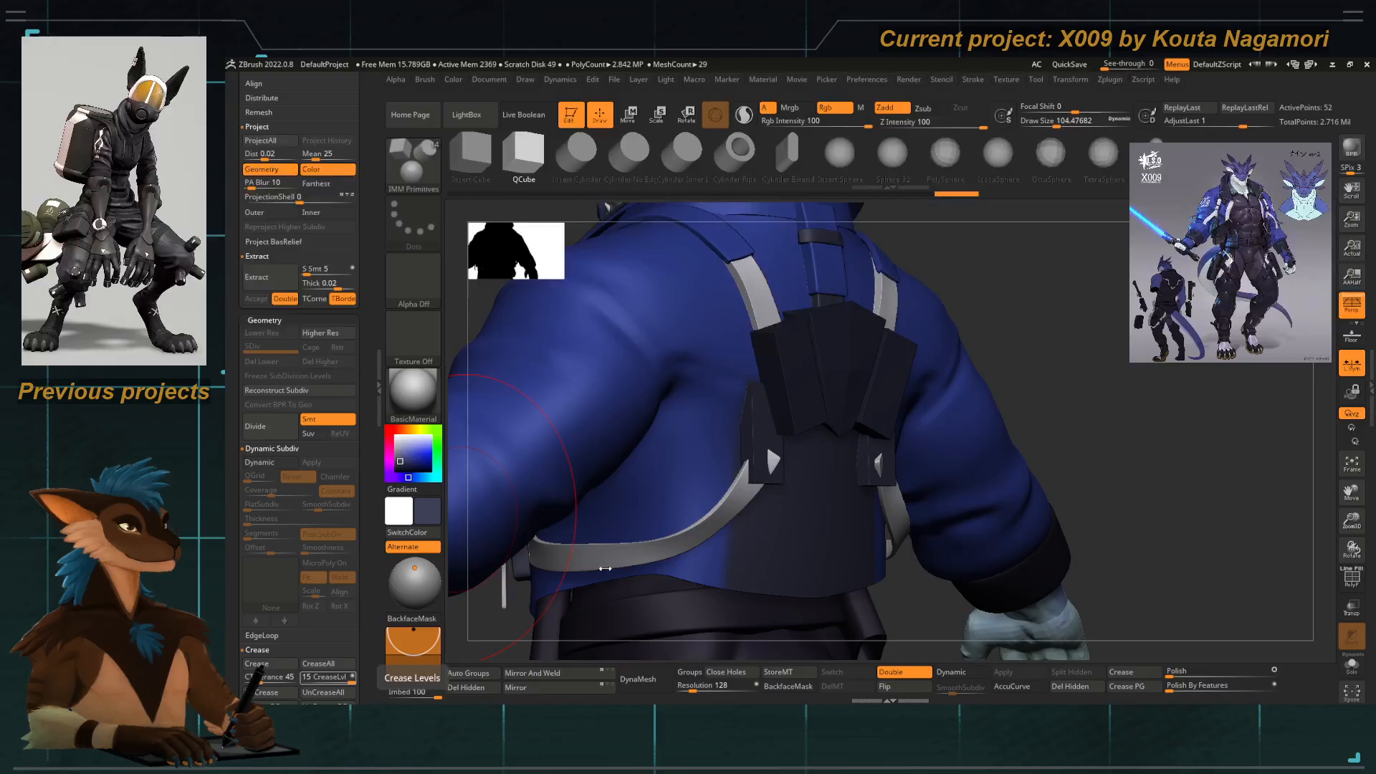
key("f")
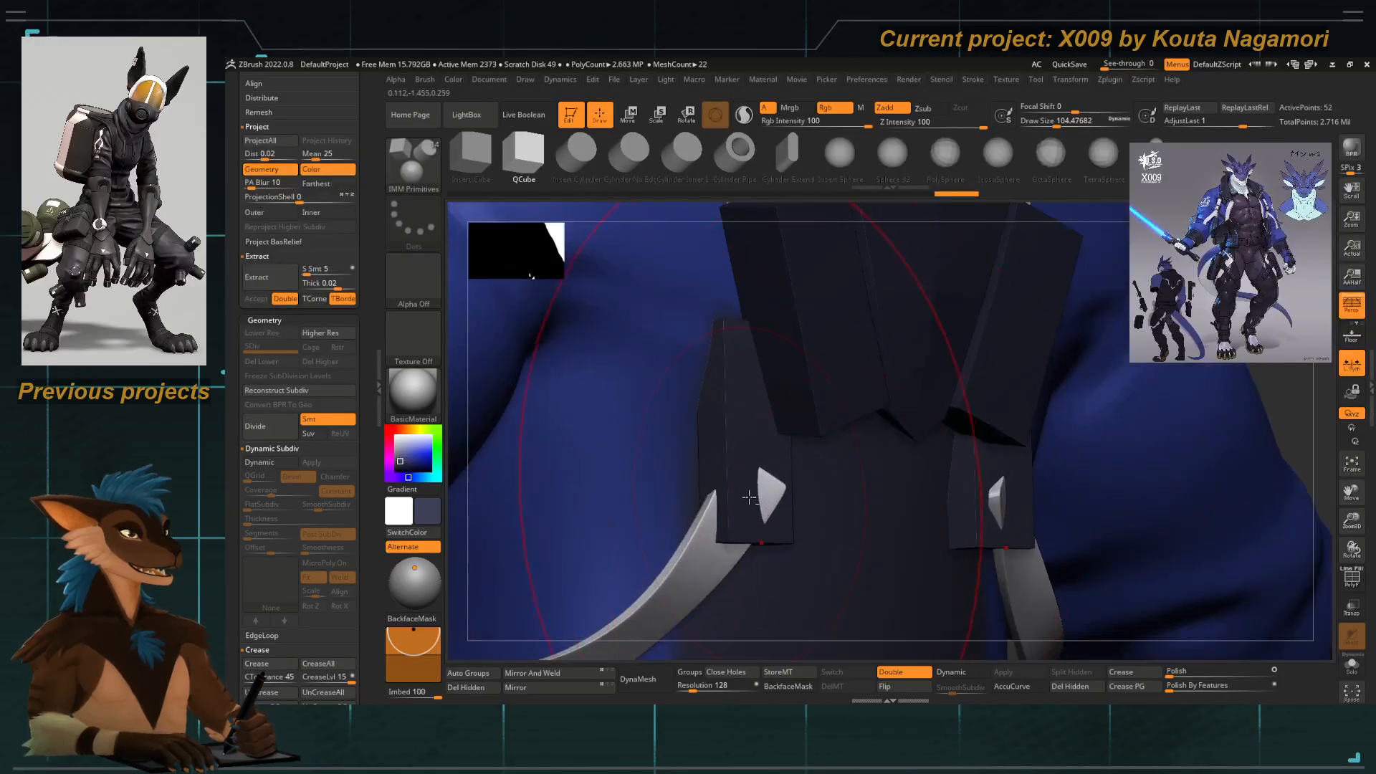
left_click_drag(1157, 643, 1167, 579, "alt")
left_click(1350, 577)
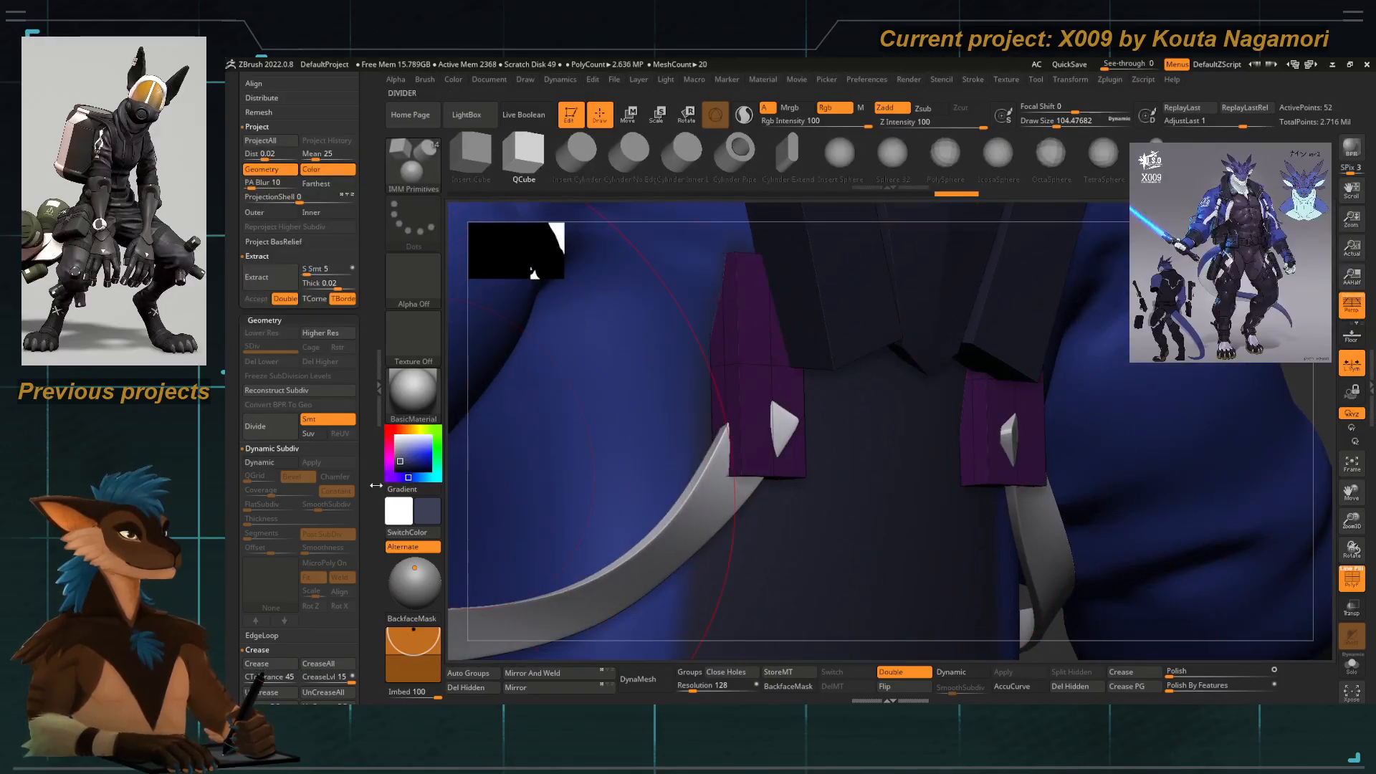
scroll(372, 454, "down", 4)
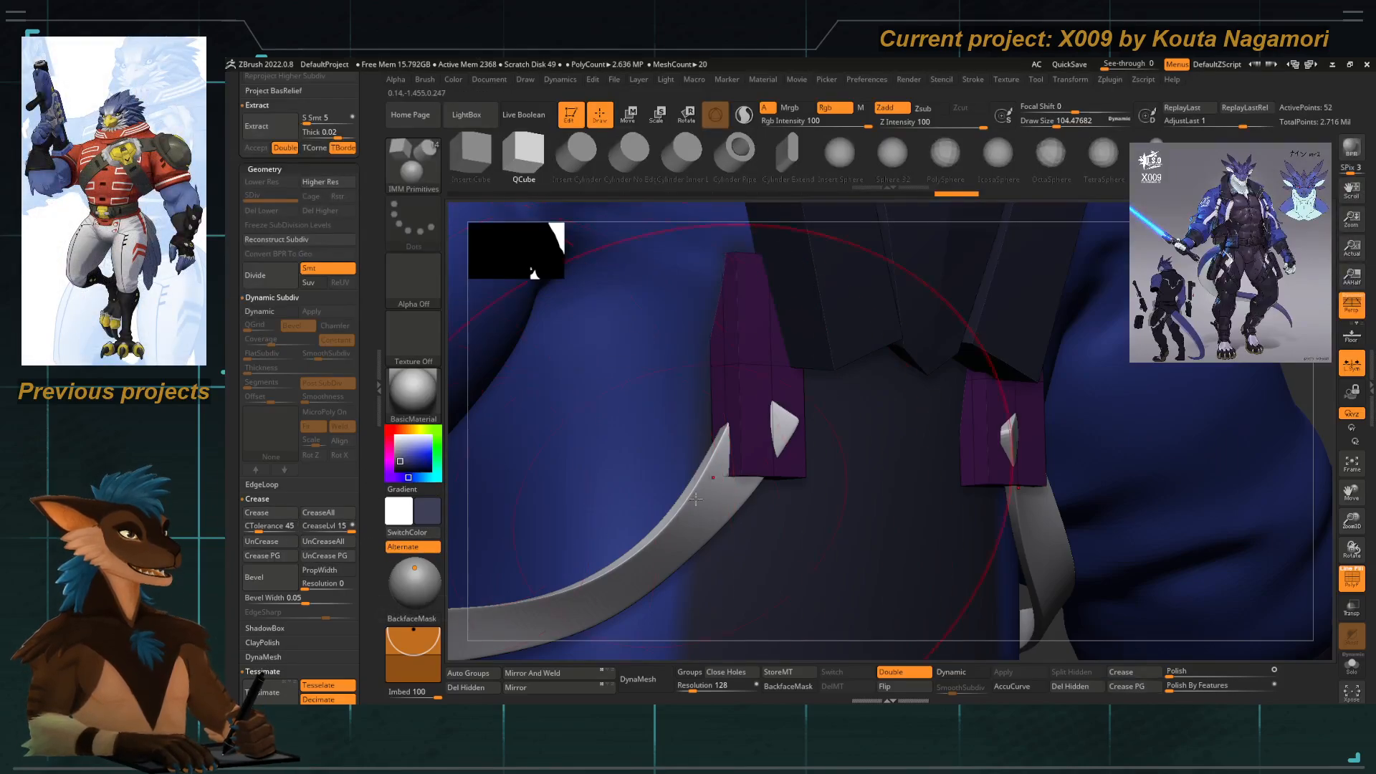
key("d")
left_click(354, 514)
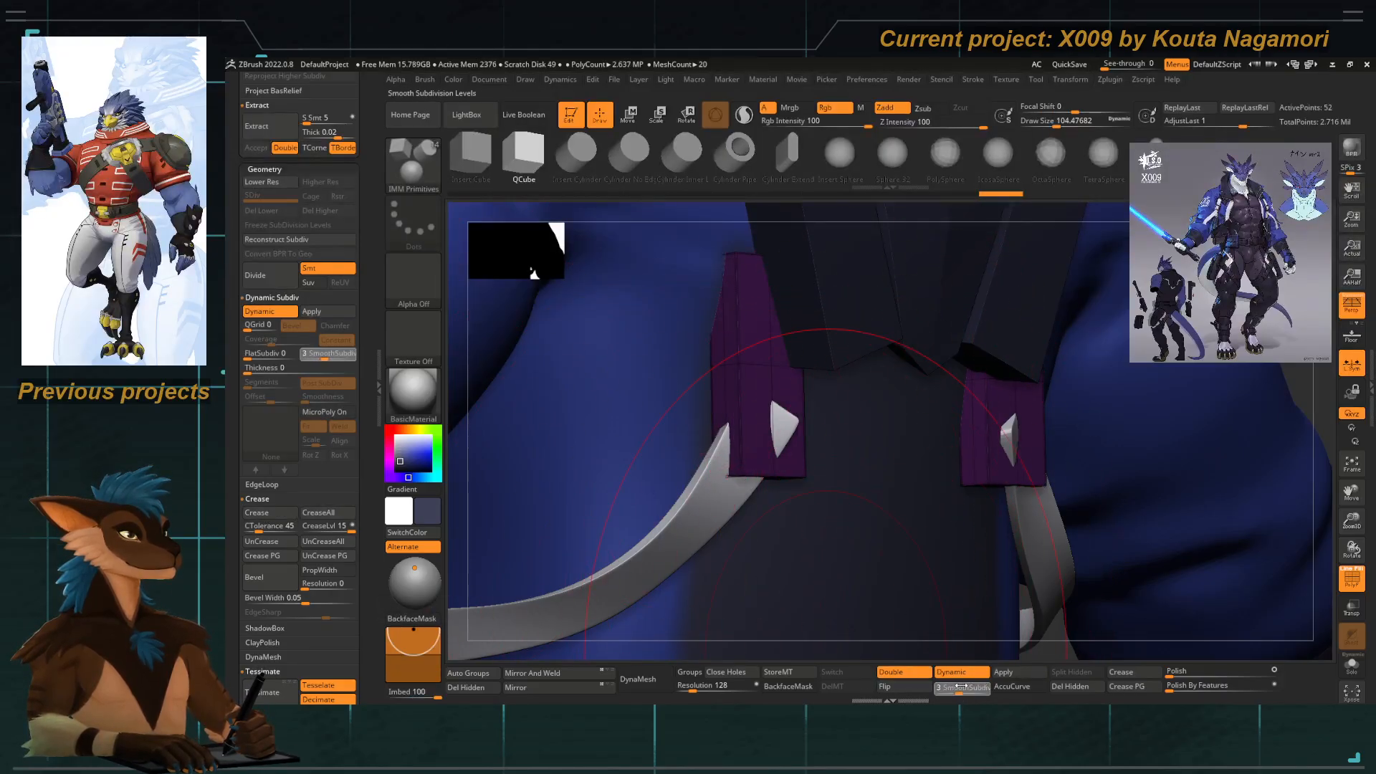
left_click(311, 527)
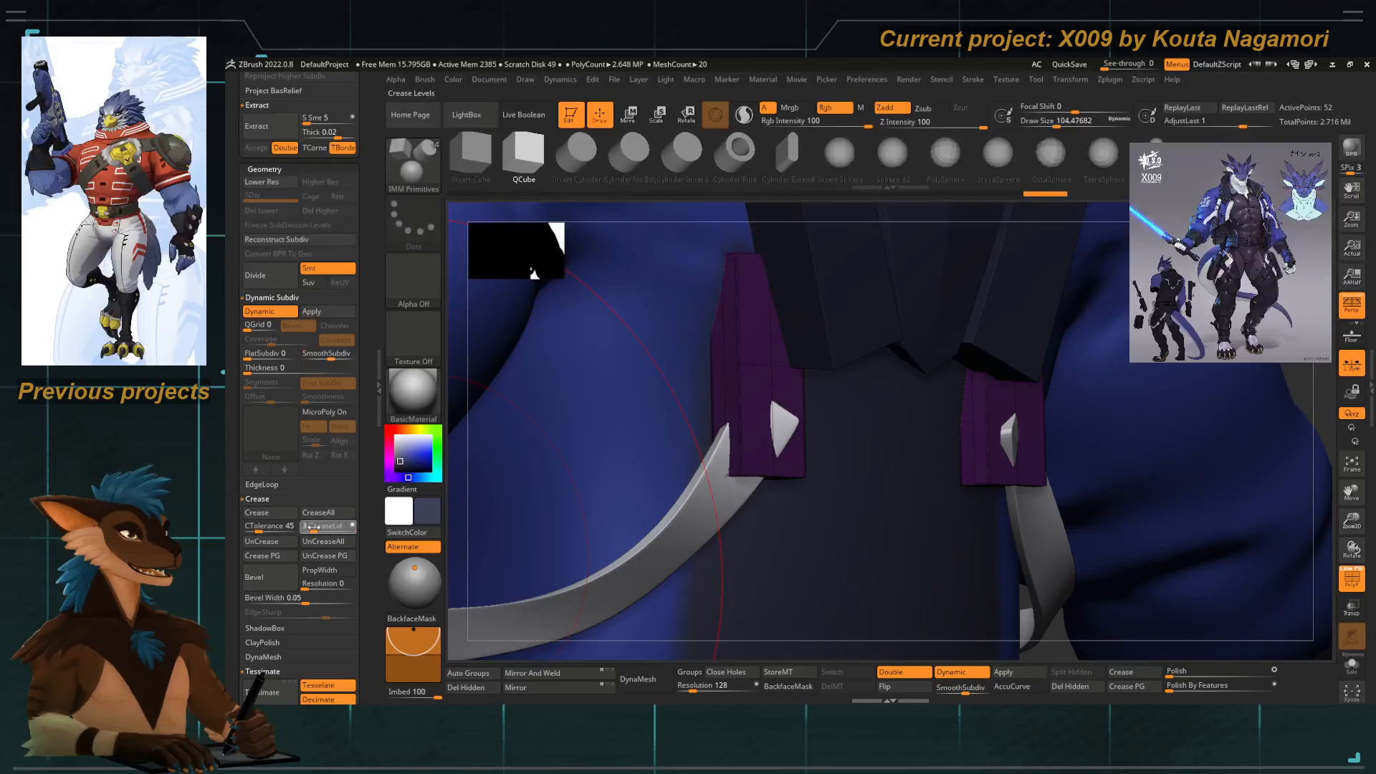
left_click(1351, 578)
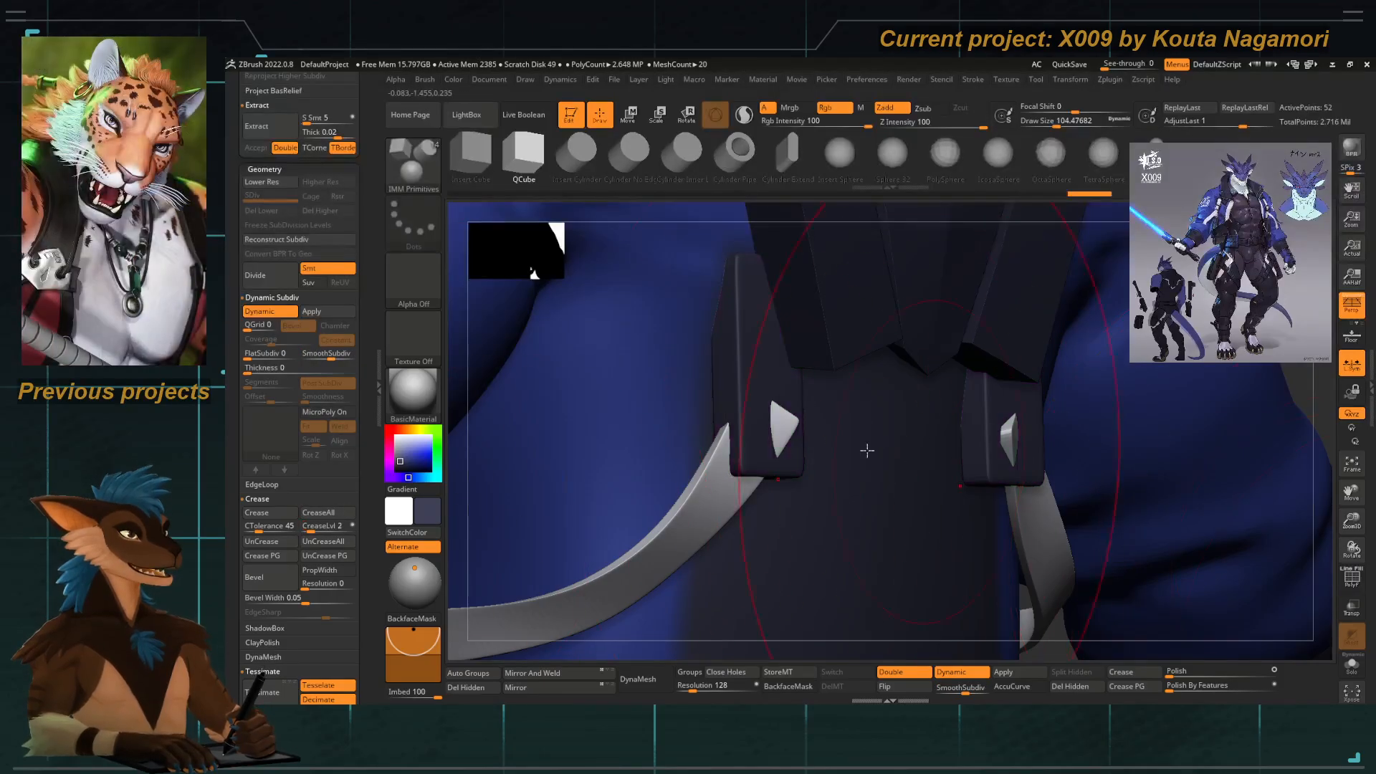
right_click_drag(866, 451, 596, 427, "ctrl")
right_click_drag(741, 493, 662, 414, "alt")
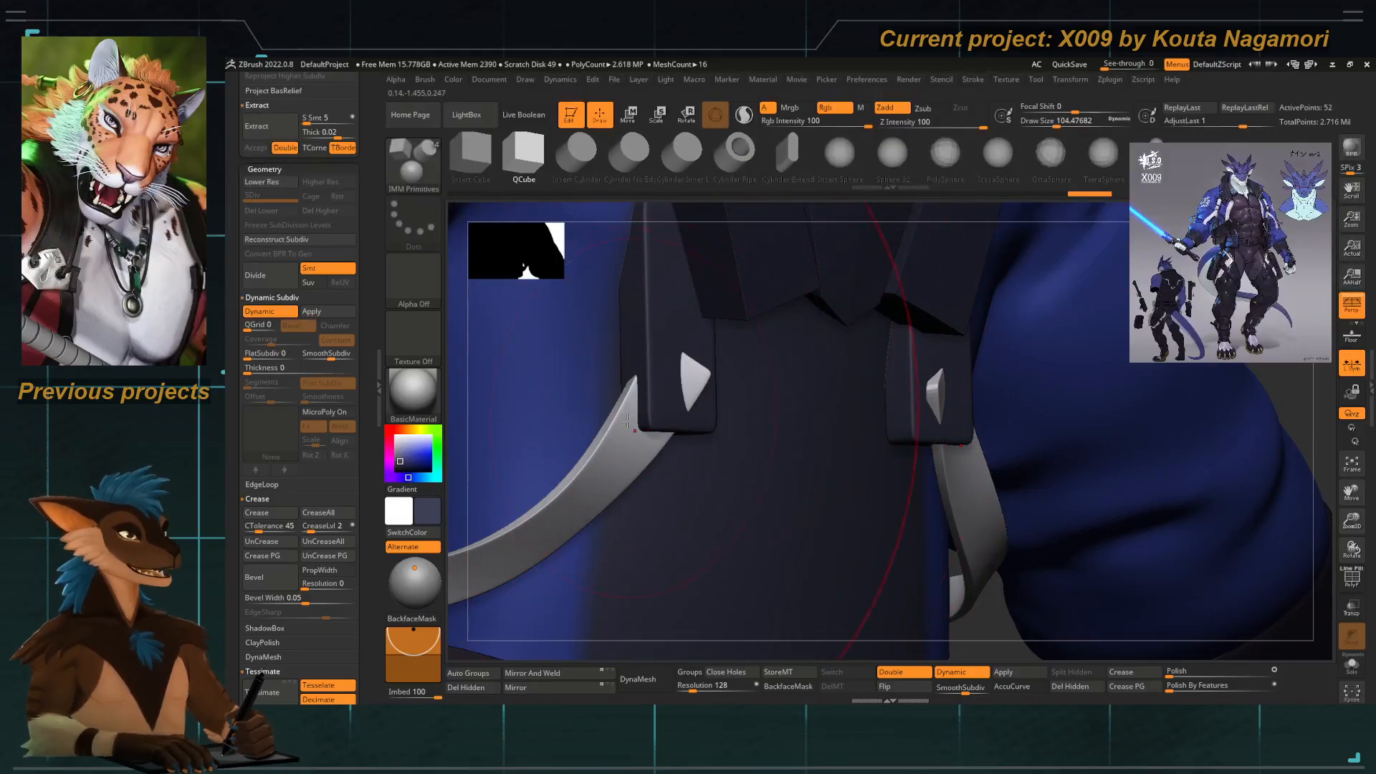
mouse_move(611, 460)
left_mouse_down("ctrl")
mouse_move(688, 327)
mouse_move(721, 545)
mouse_move(725, 515)
mouse_move(660, 369)
mouse_move(613, 459)
left_mouse_up("ctrl")
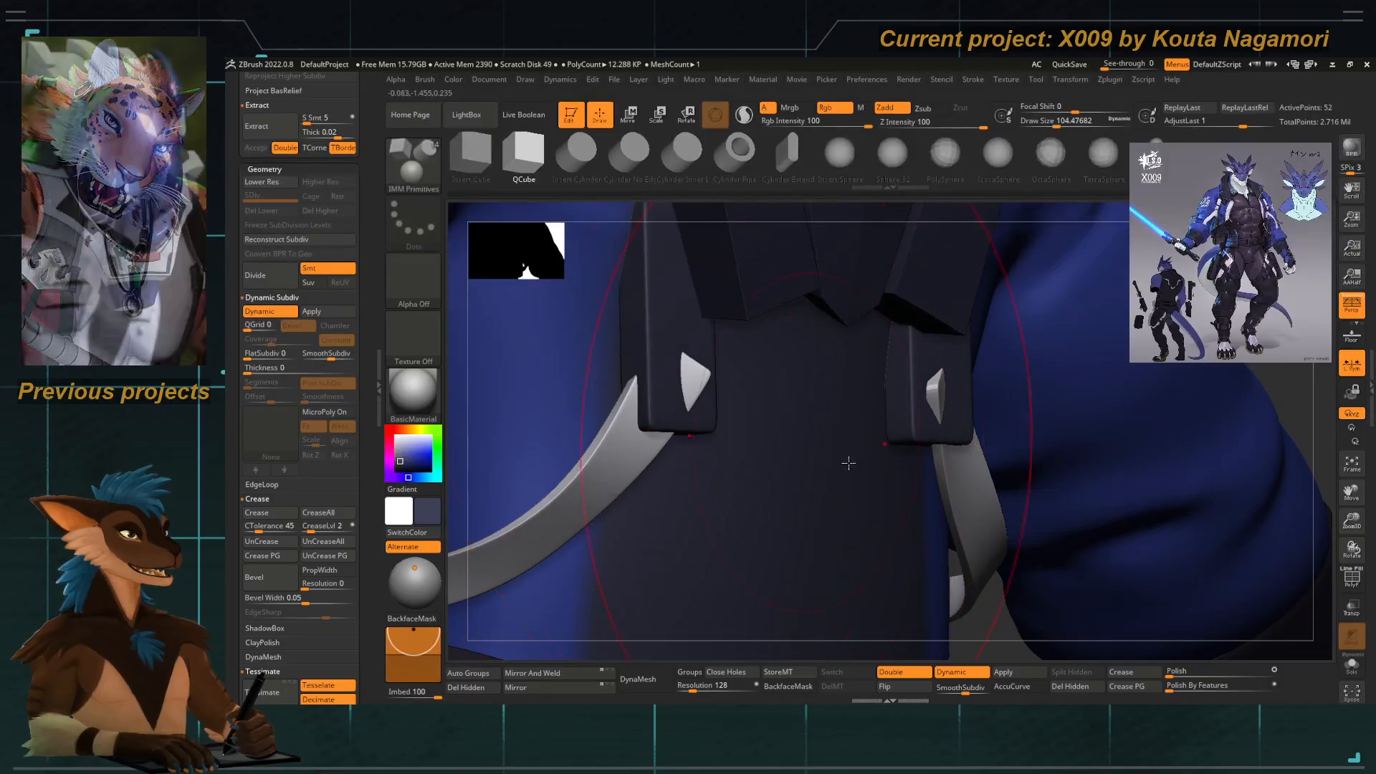
Show the wireframe of the two back blocks, turn off their dynamic subdivision and switch to the ZModeler brush.
left_click(1352, 577)
key("shift+d")
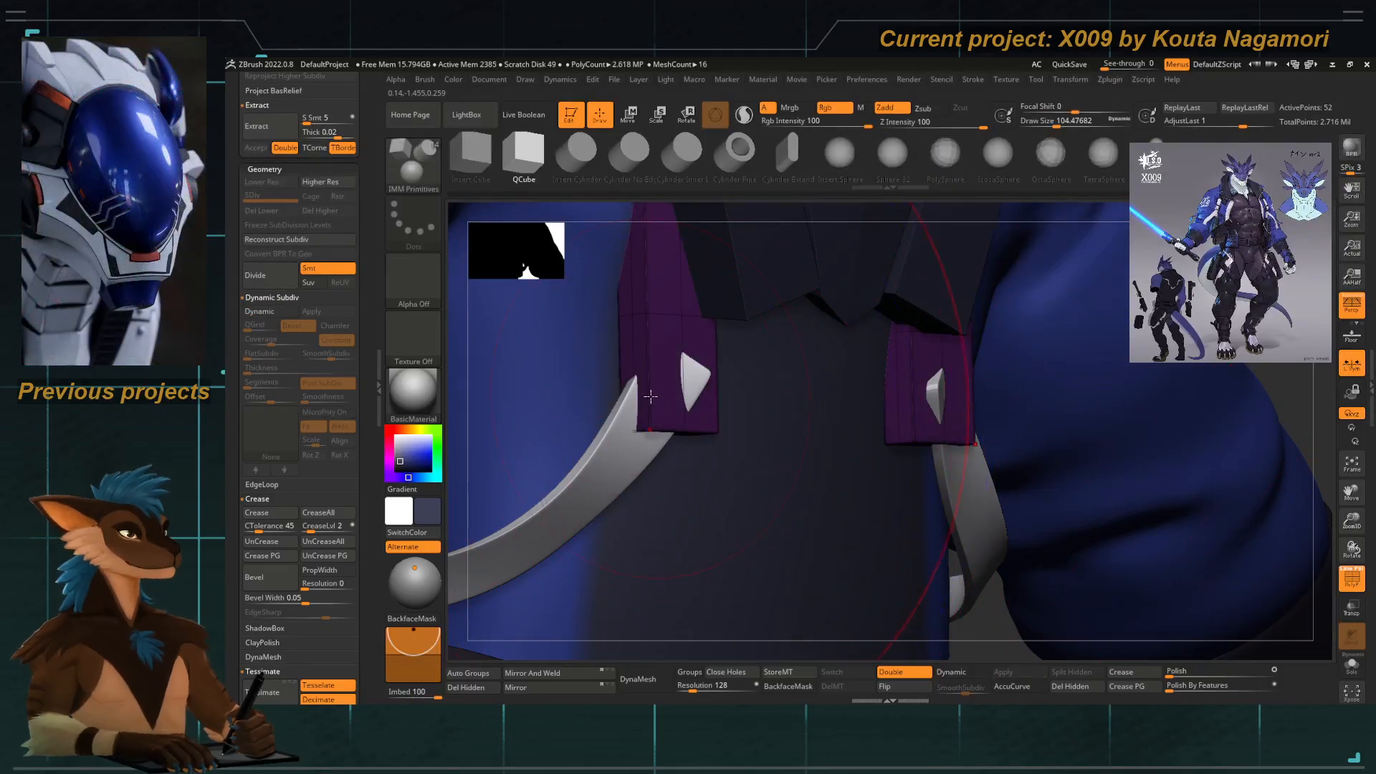
key("b")
key("z")
key("m")
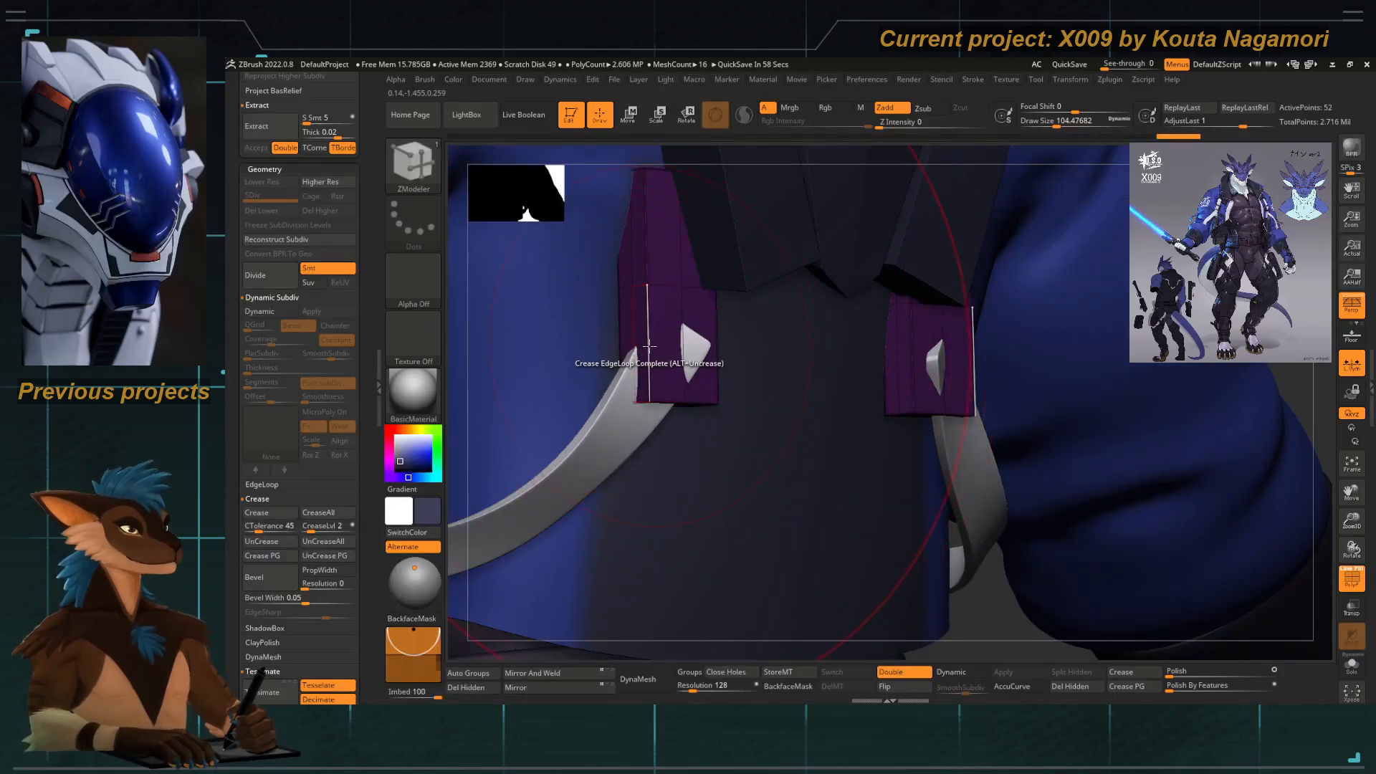
Duplicate the back blocks' subtool and hide the spare version so only one set is visible for editing.
scroll(257, 258, "up", 10)
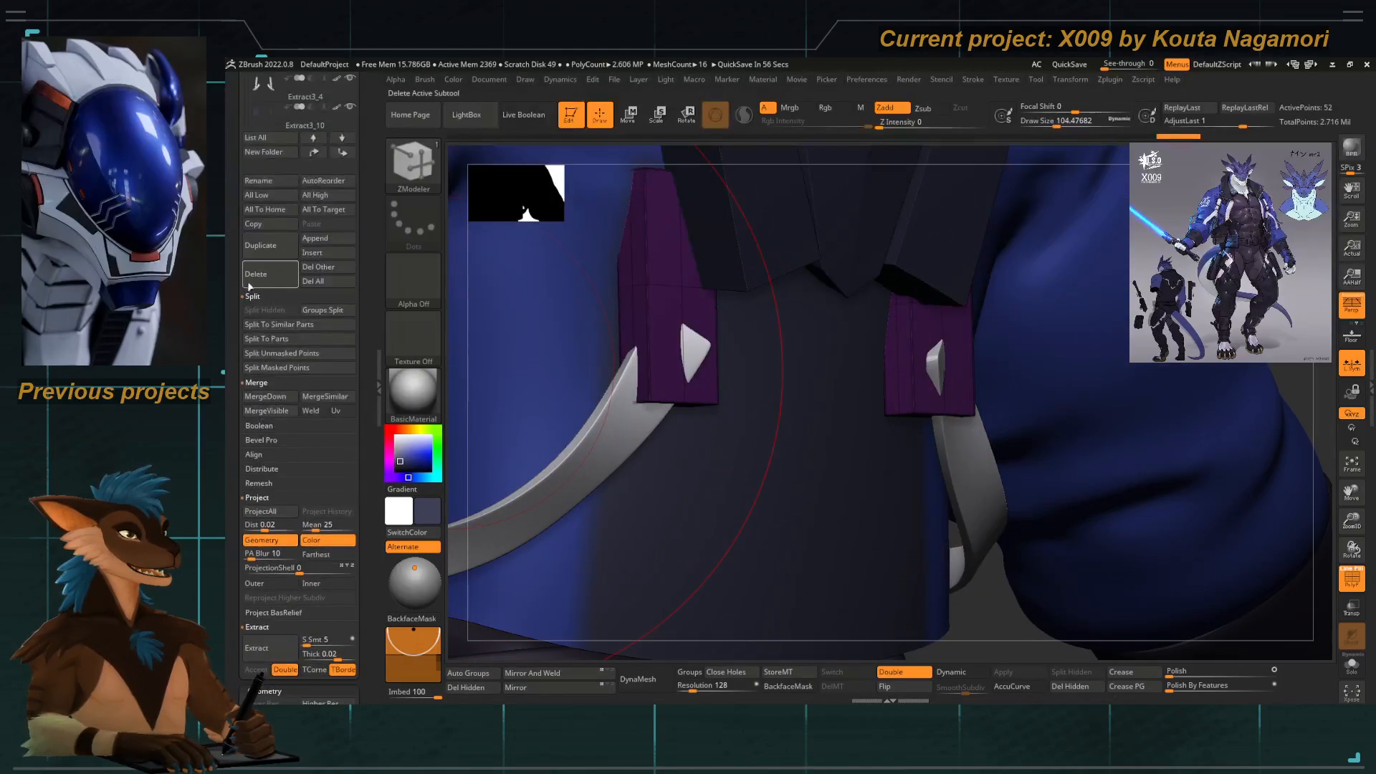
left_click(253, 246)
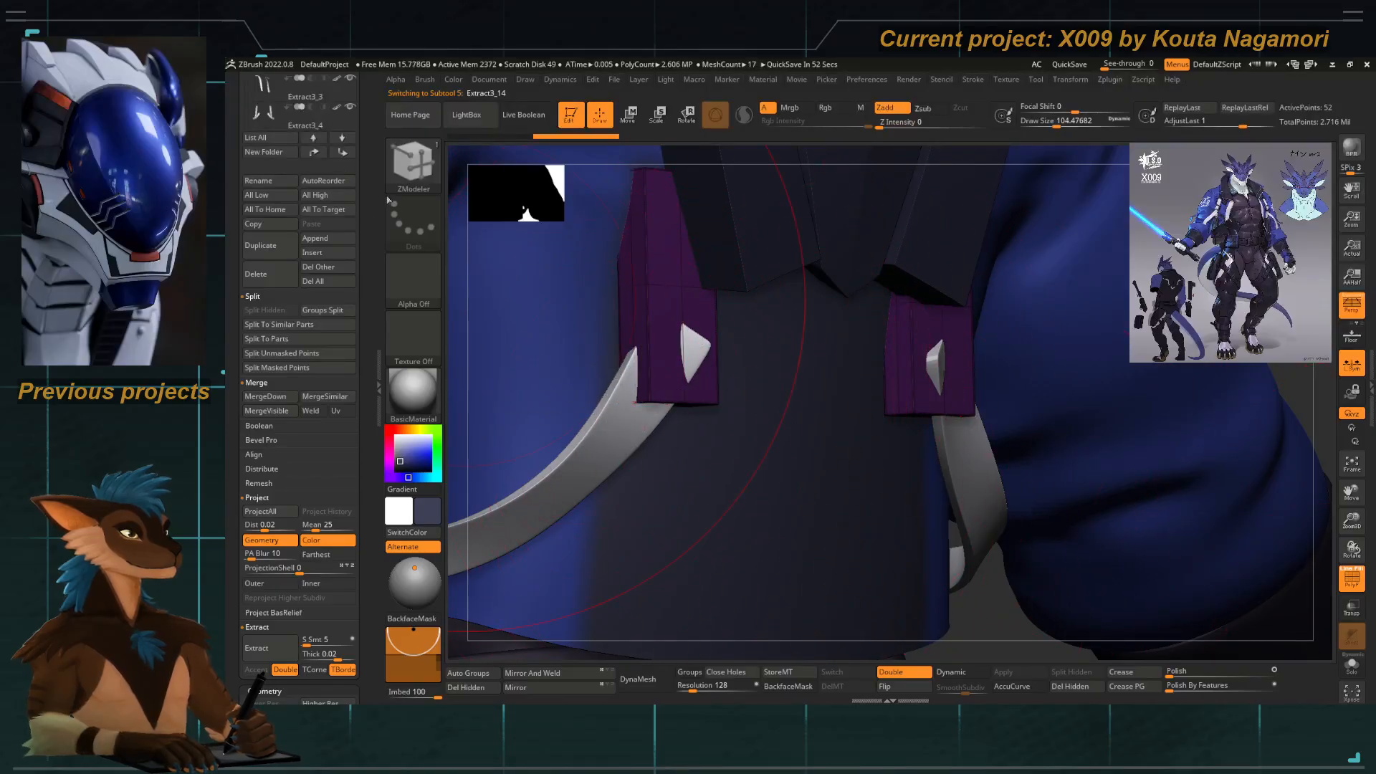
scroll(242, 246, "up", 5)
left_click(349, 235)
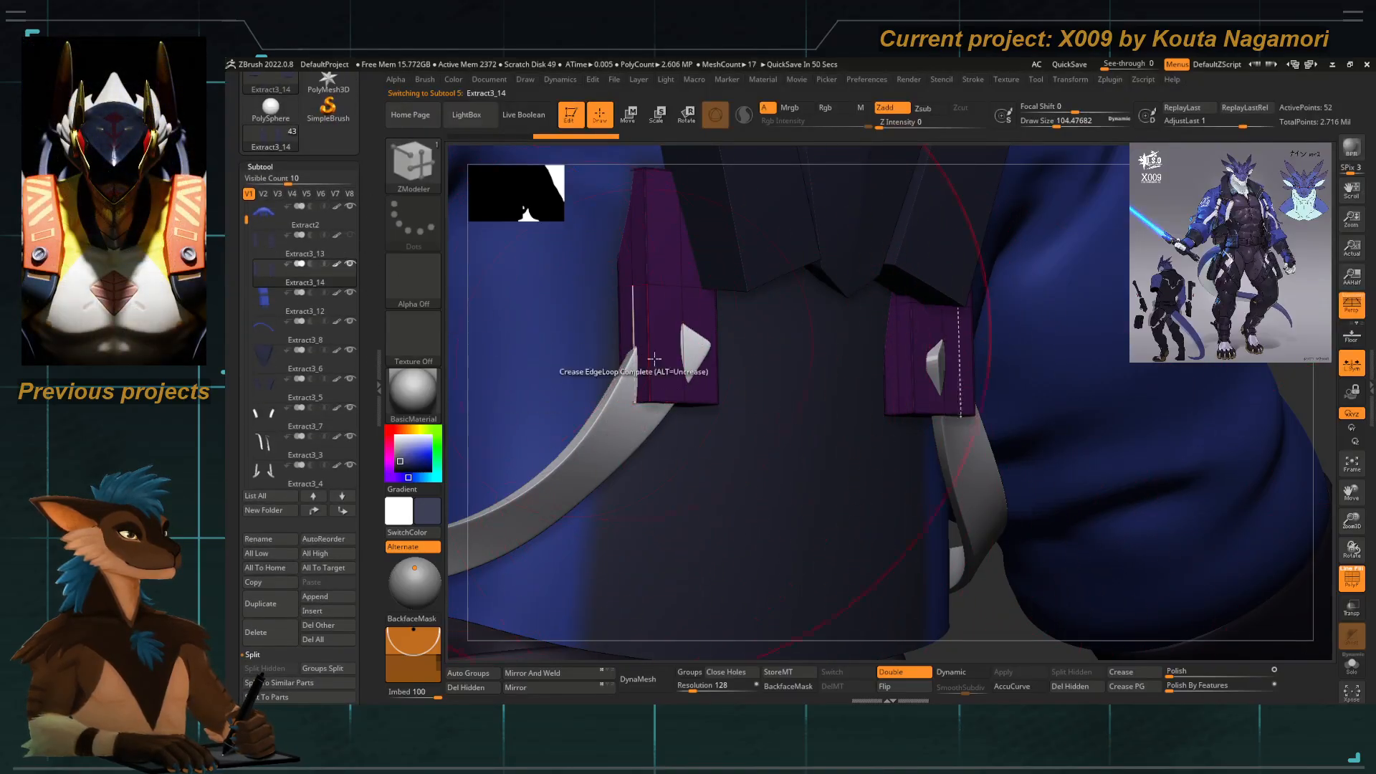
Insert a horizontal edge loop across the lower part of both back blocks with the ZModeler Insert edge action.
key("space")
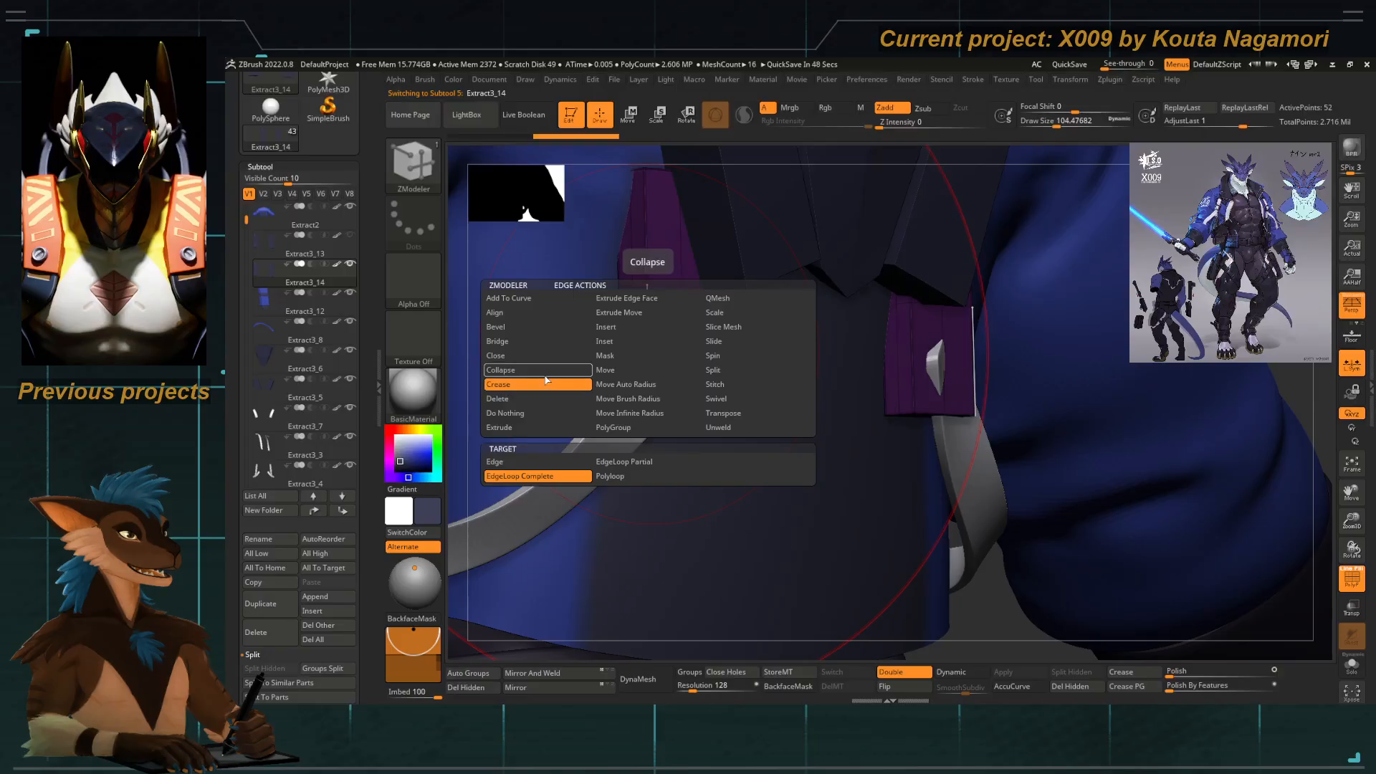
left_click(627, 327)
left_click(650, 339)
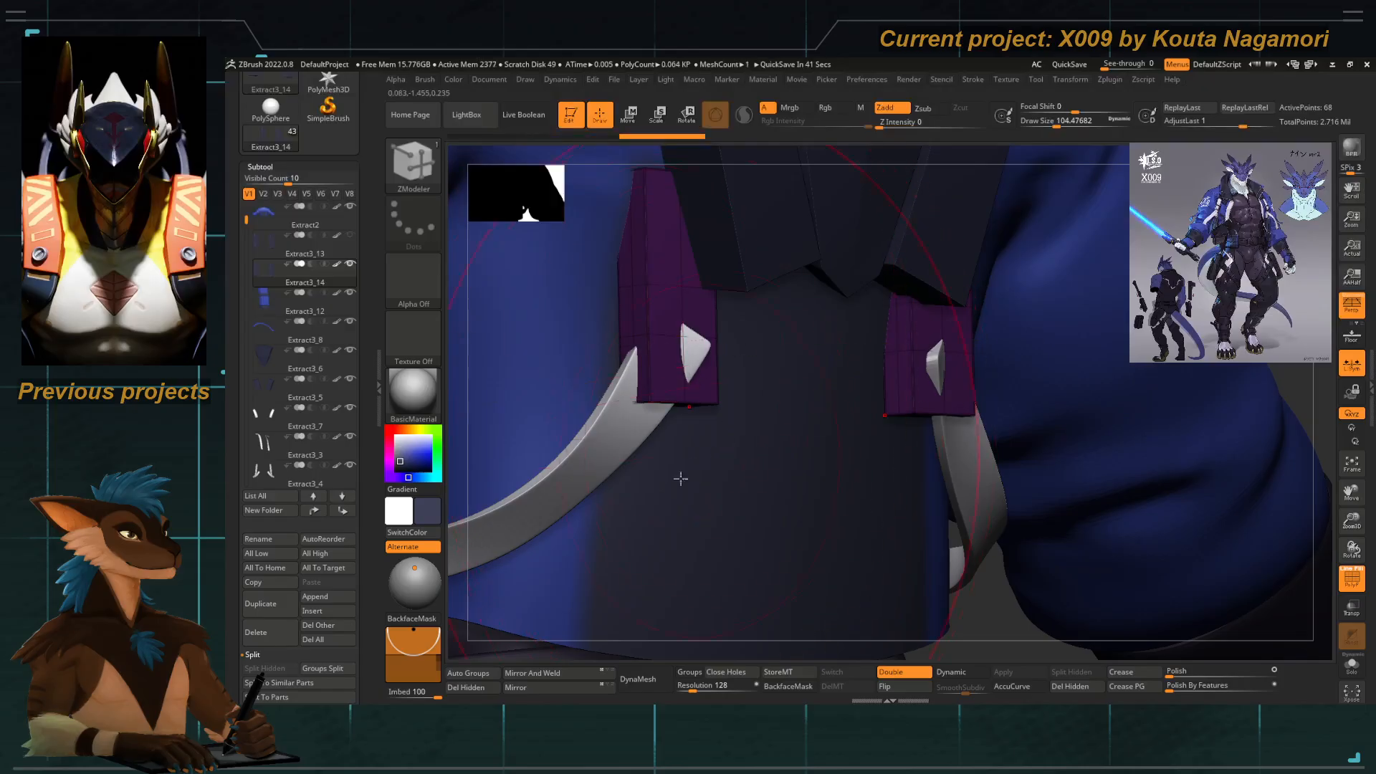
Assign the lower outward-facing polygons of the back blocks to a new polygroup, one single poly at a time.
left_click_drag(459, 494, 459, 544)
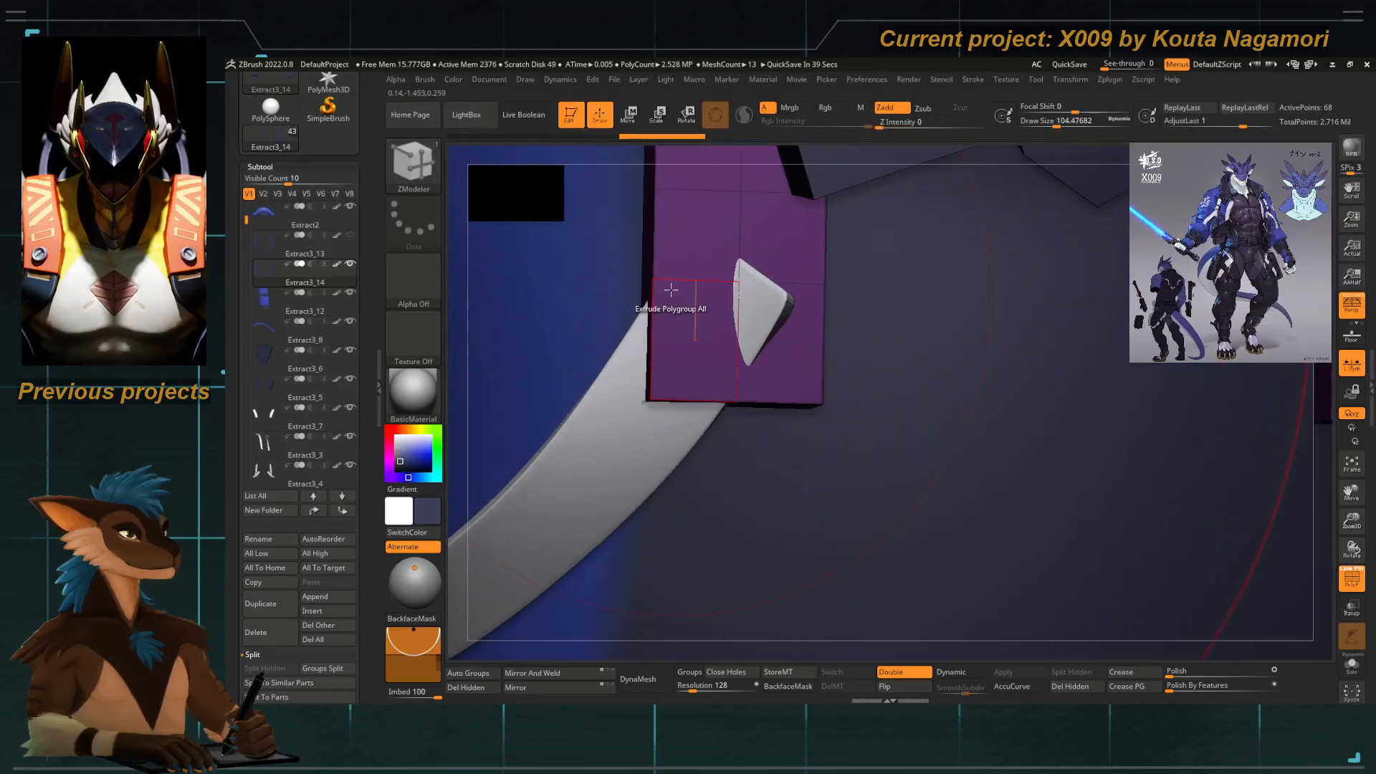
left_click_drag(455, 341, 460, 390)
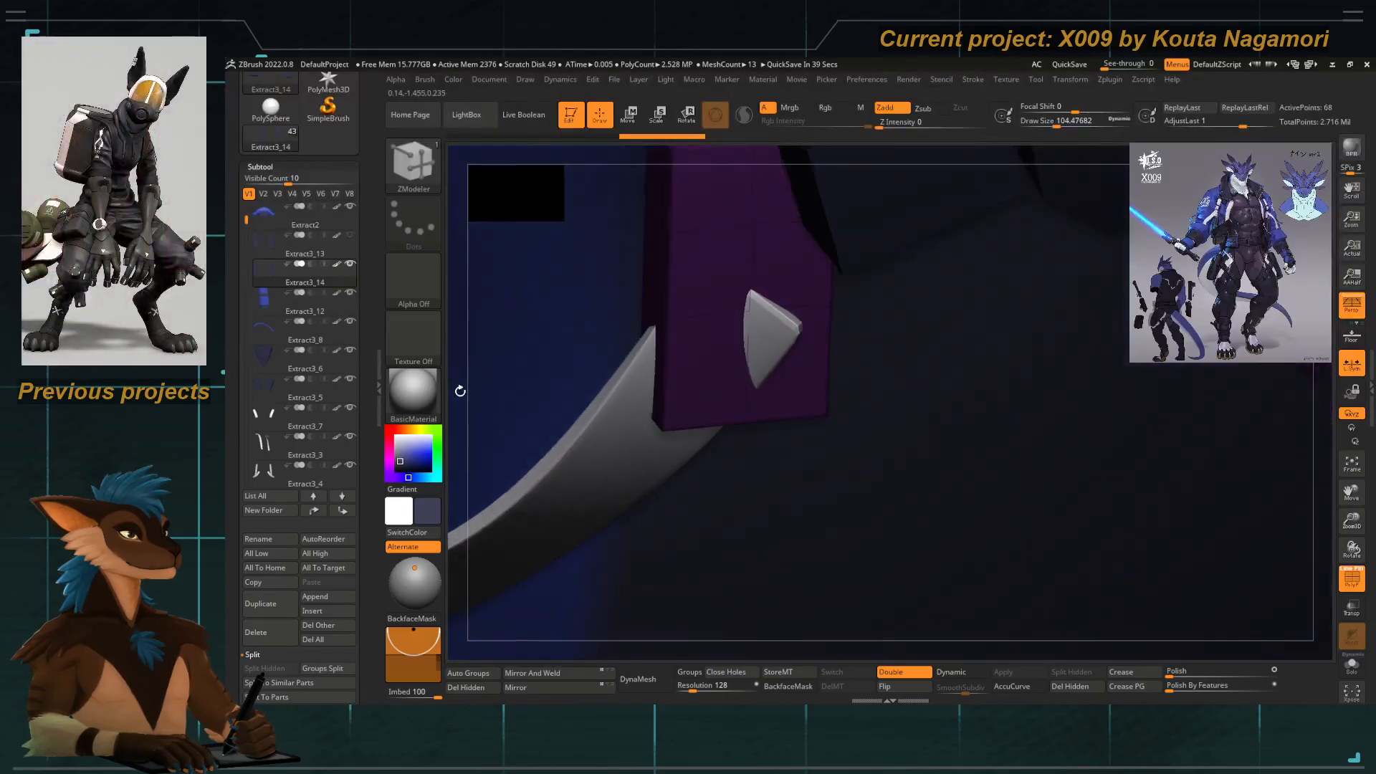
key("space")
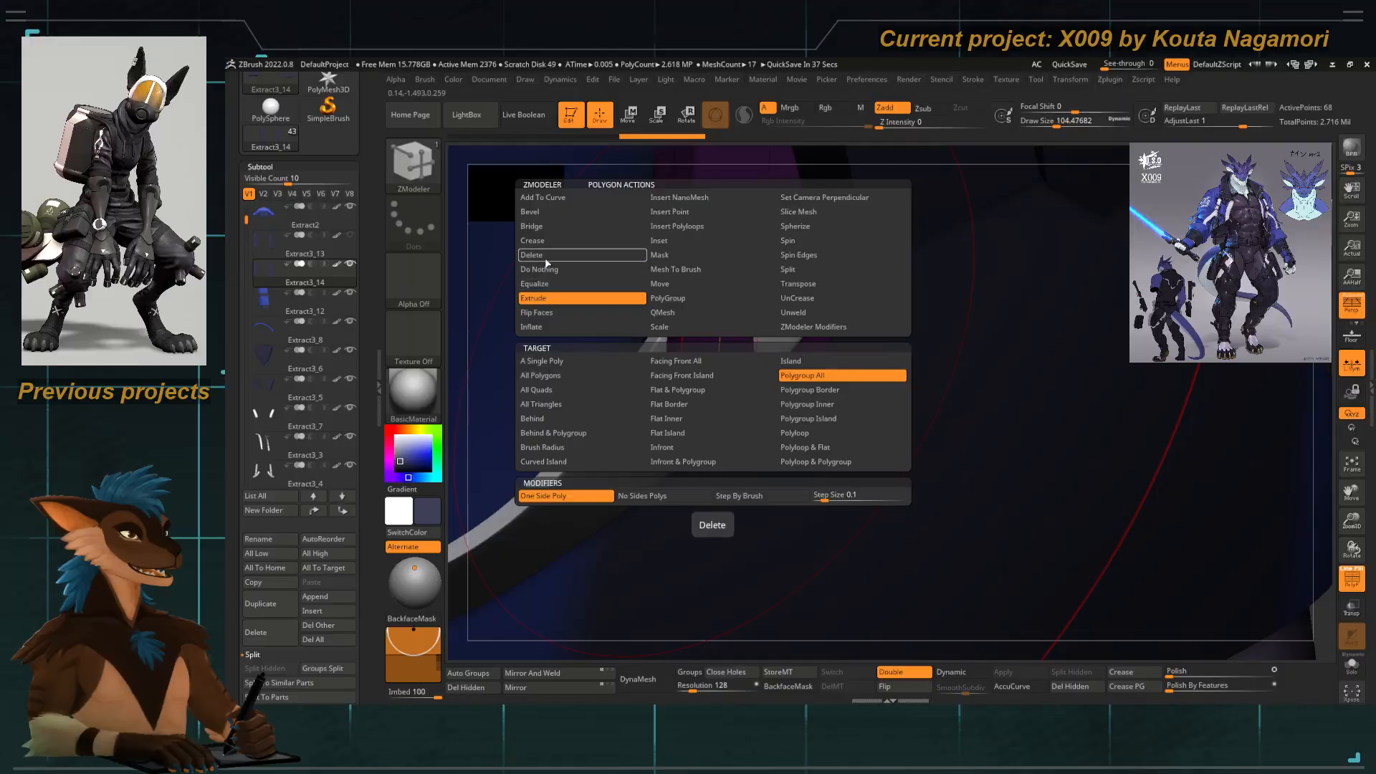
left_click(667, 298)
left_click(562, 380)
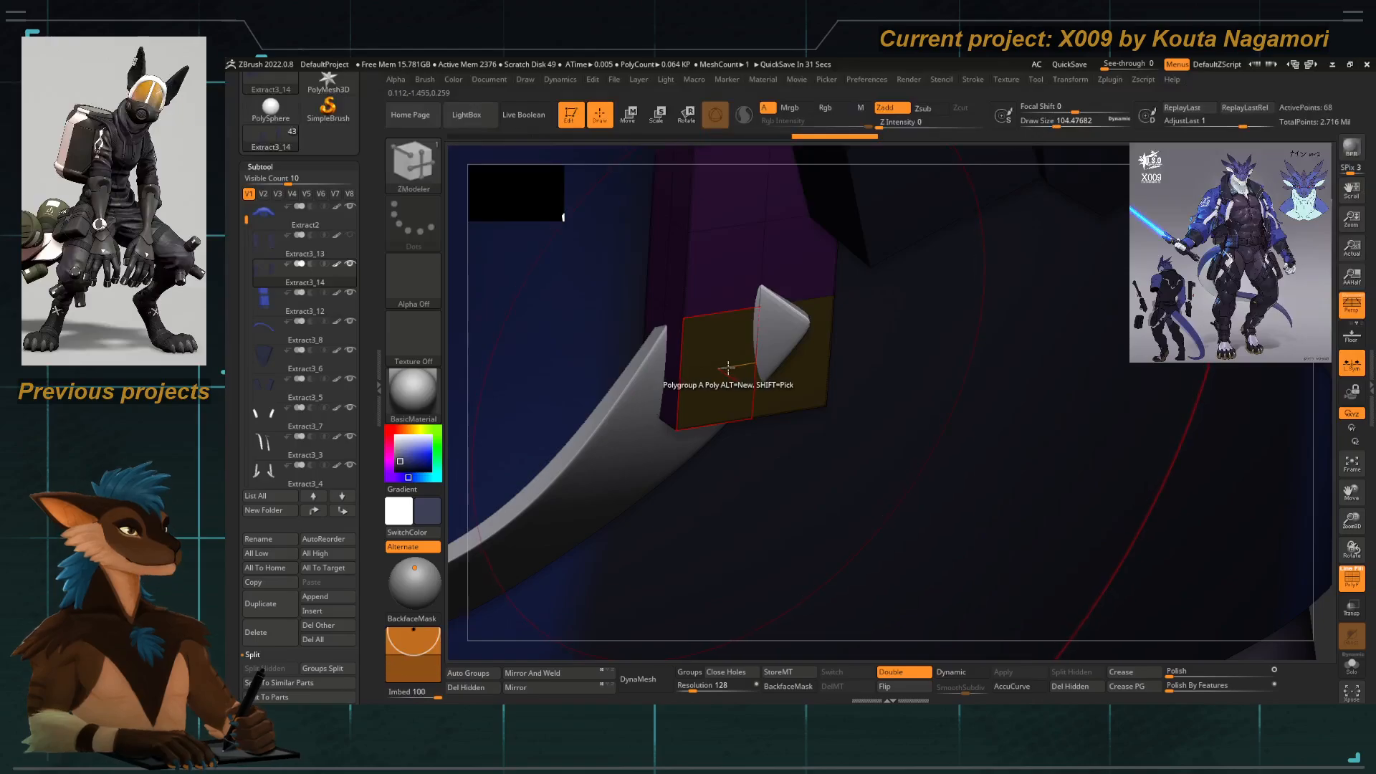
Extrude the new lower polygroup outward with the Polygroup All target to form a box on each block.
key("space")
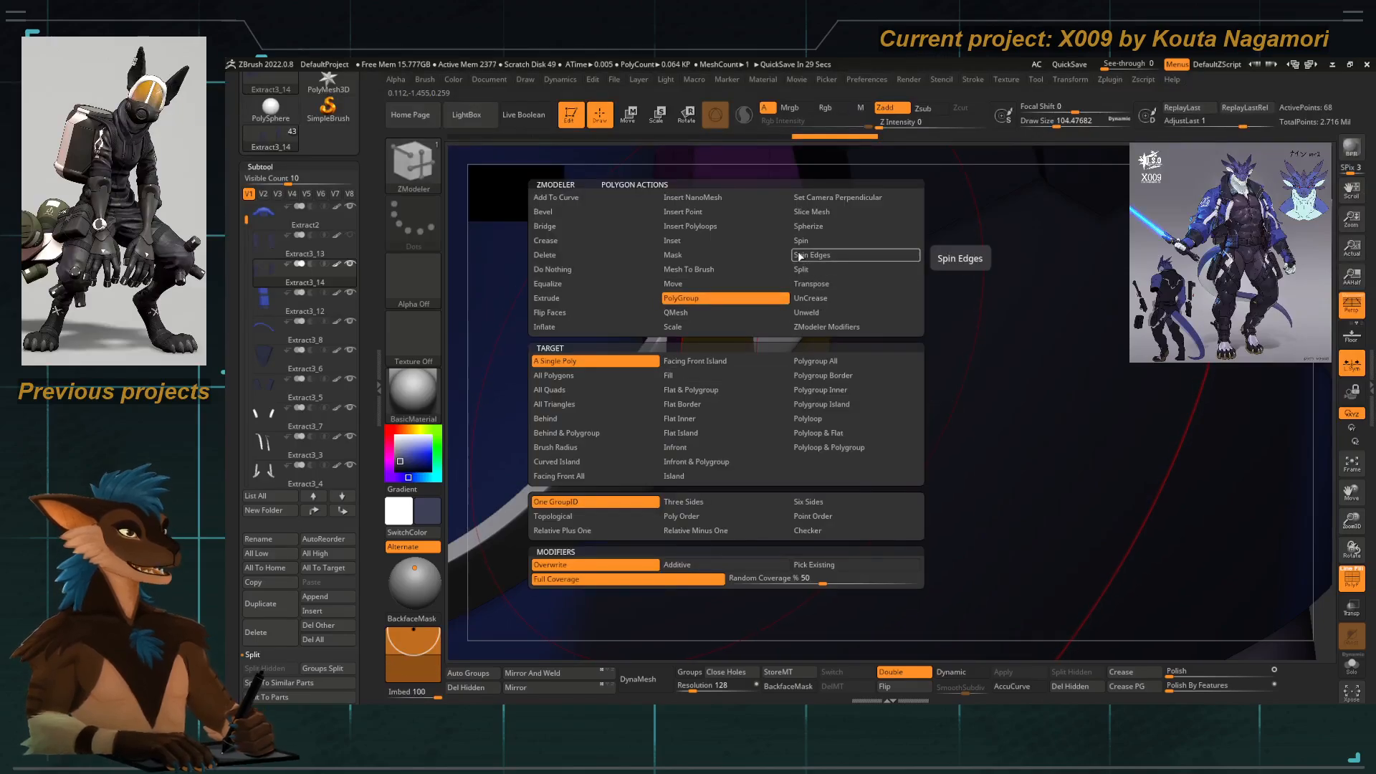
left_click(559, 298)
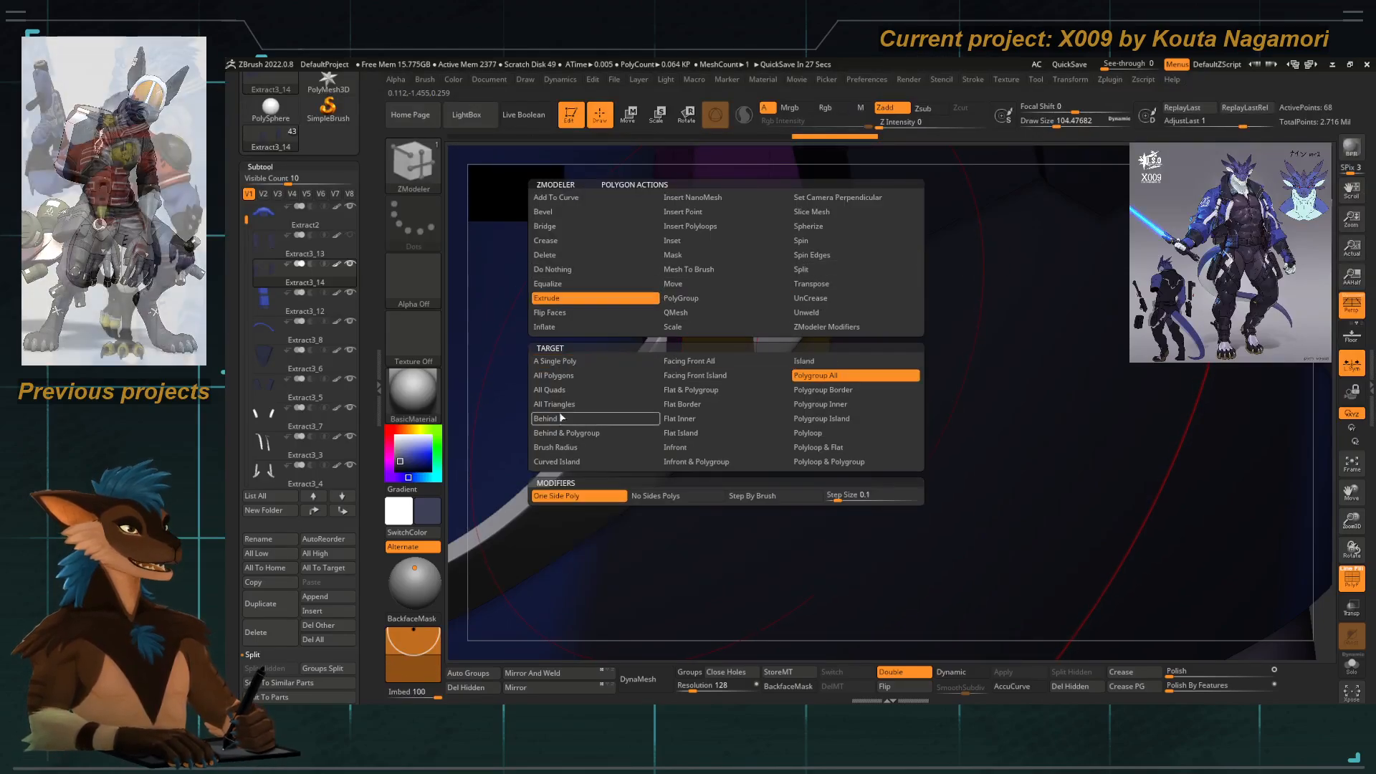
left_click_drag(730, 361, 844, 452)
key("space")
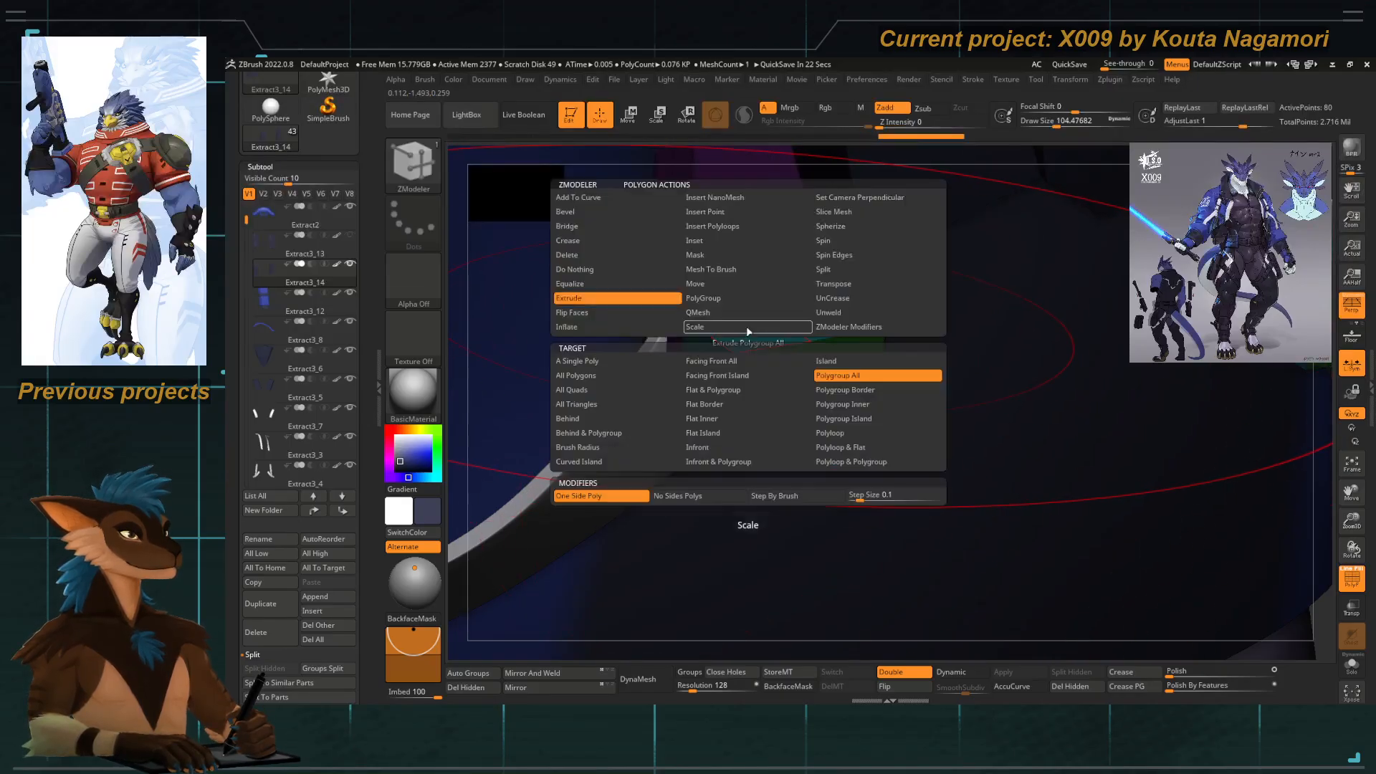
left_click(706, 240)
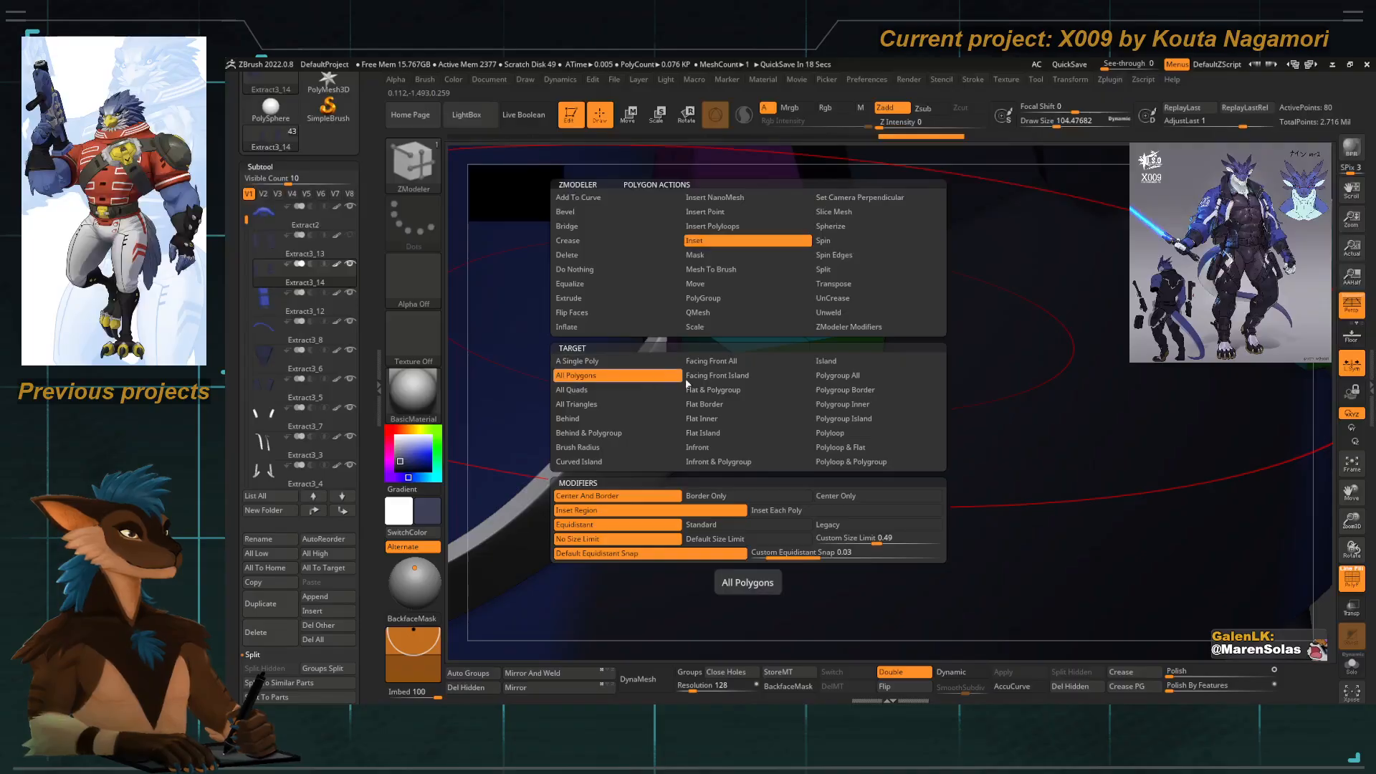
left_click(832, 377)
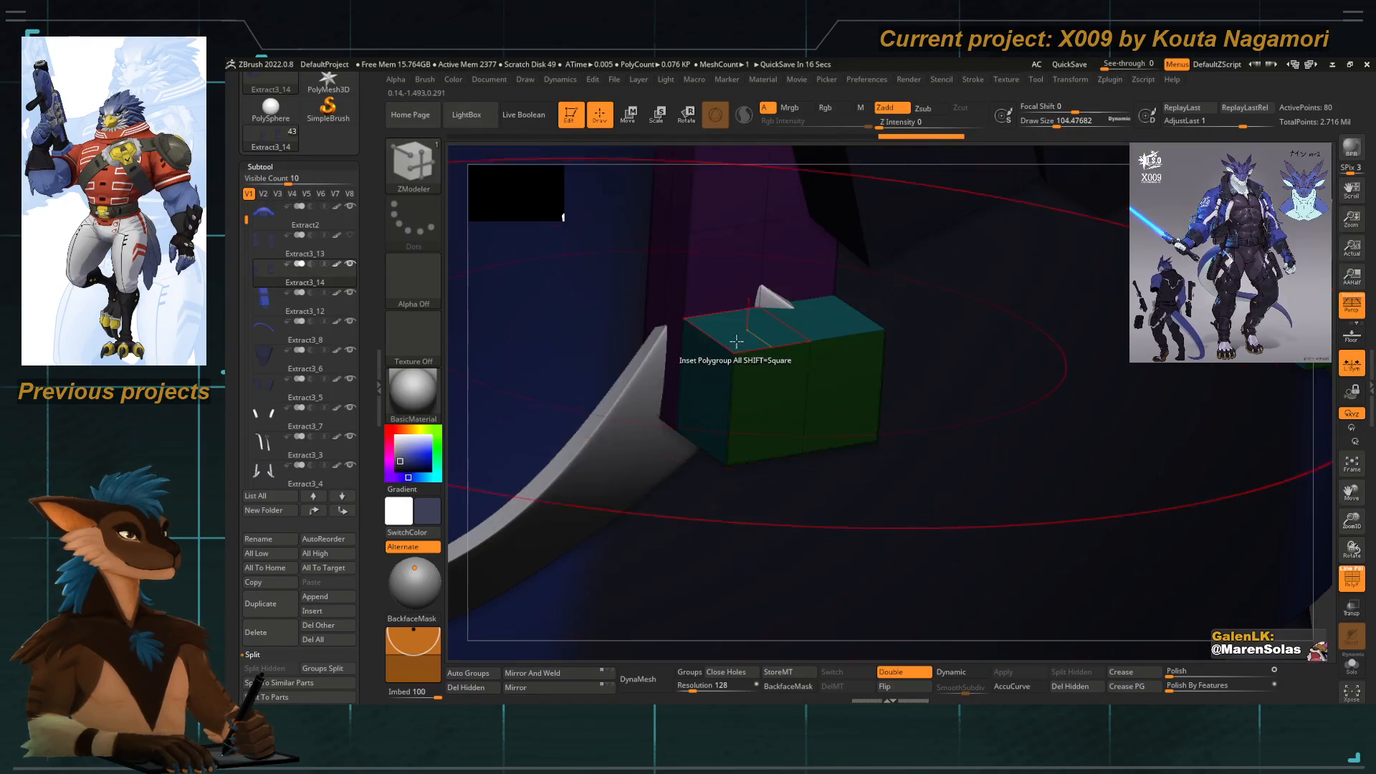
left_click_drag(744, 327, 768, 331)
key("ctrl+z")
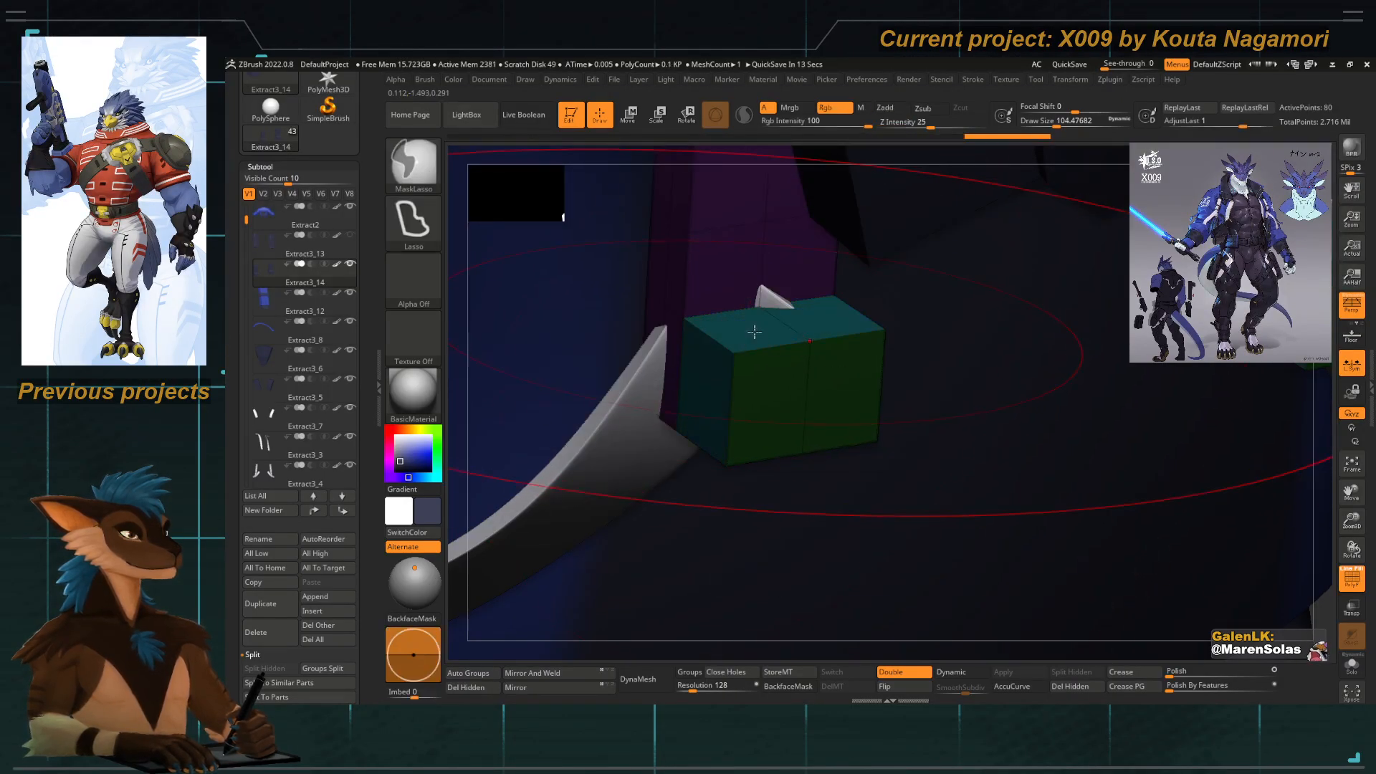
Give the upper faces of the extruded boxes their own polygroup using the PolyGroup action on single polys.
key("space")
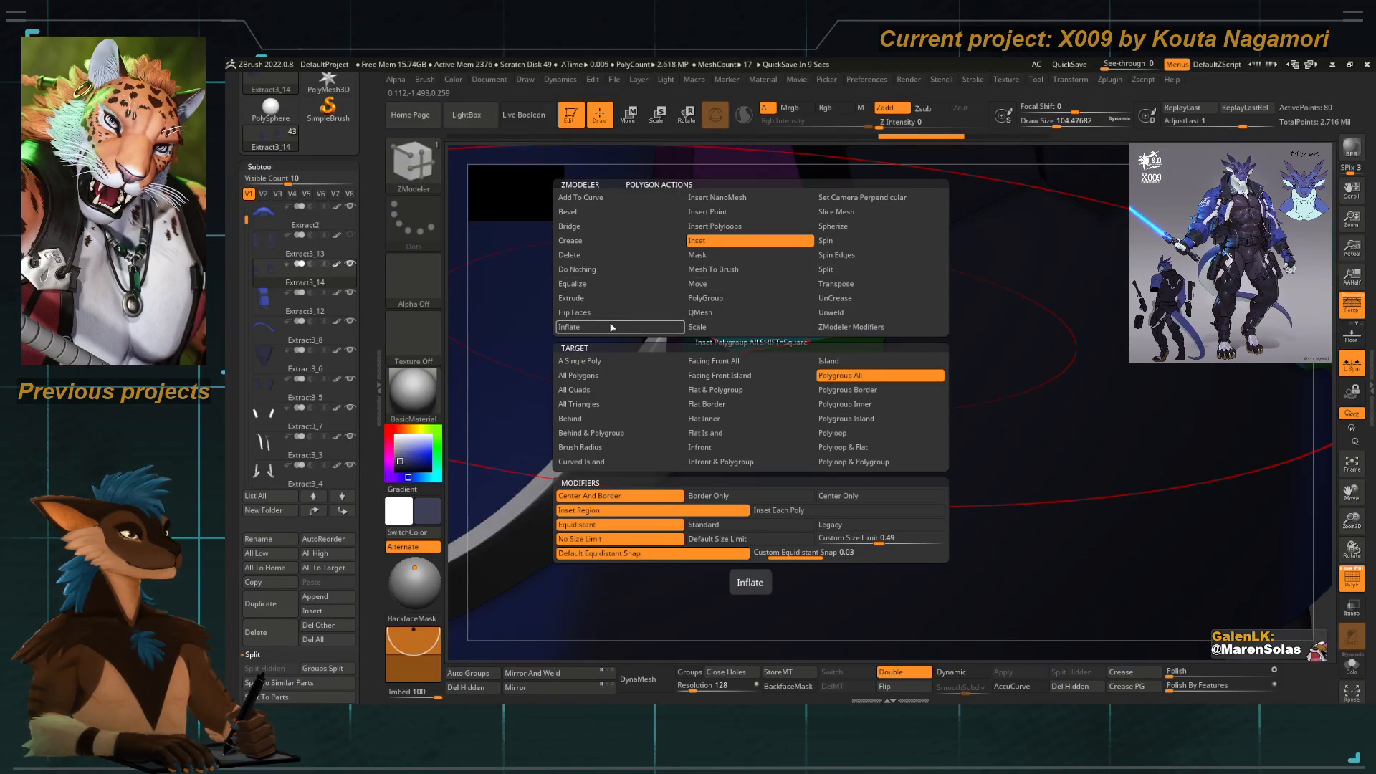
left_click(711, 300)
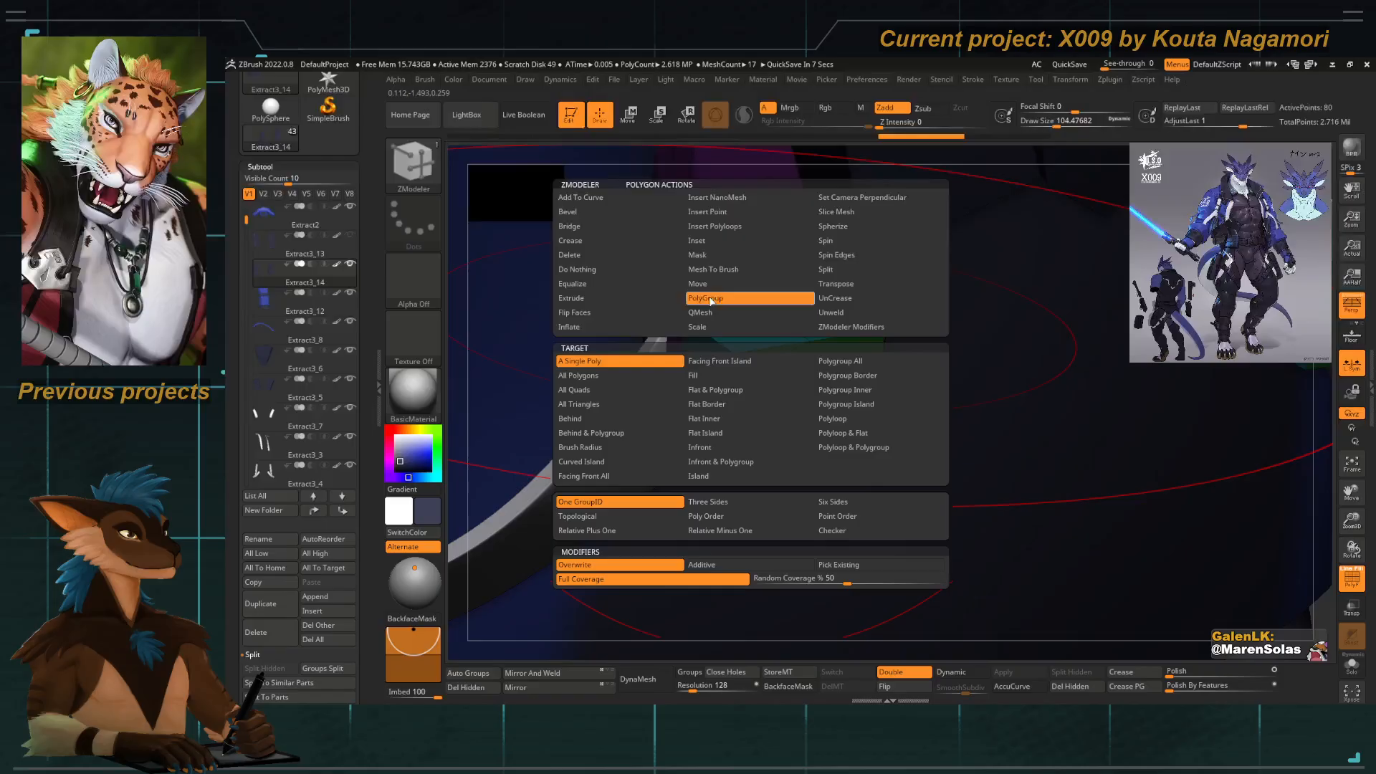
left_click(620, 391)
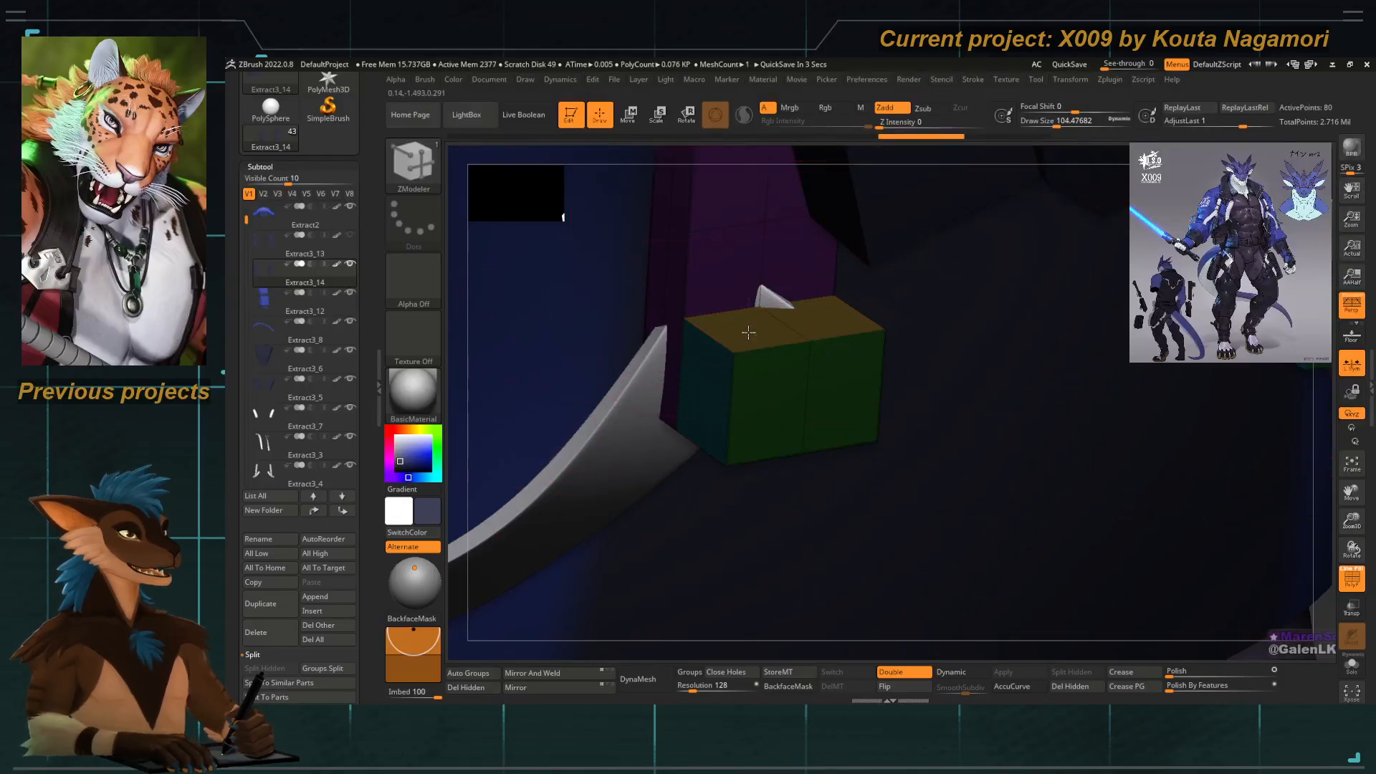
left_click(748, 331)
left_click(774, 326)
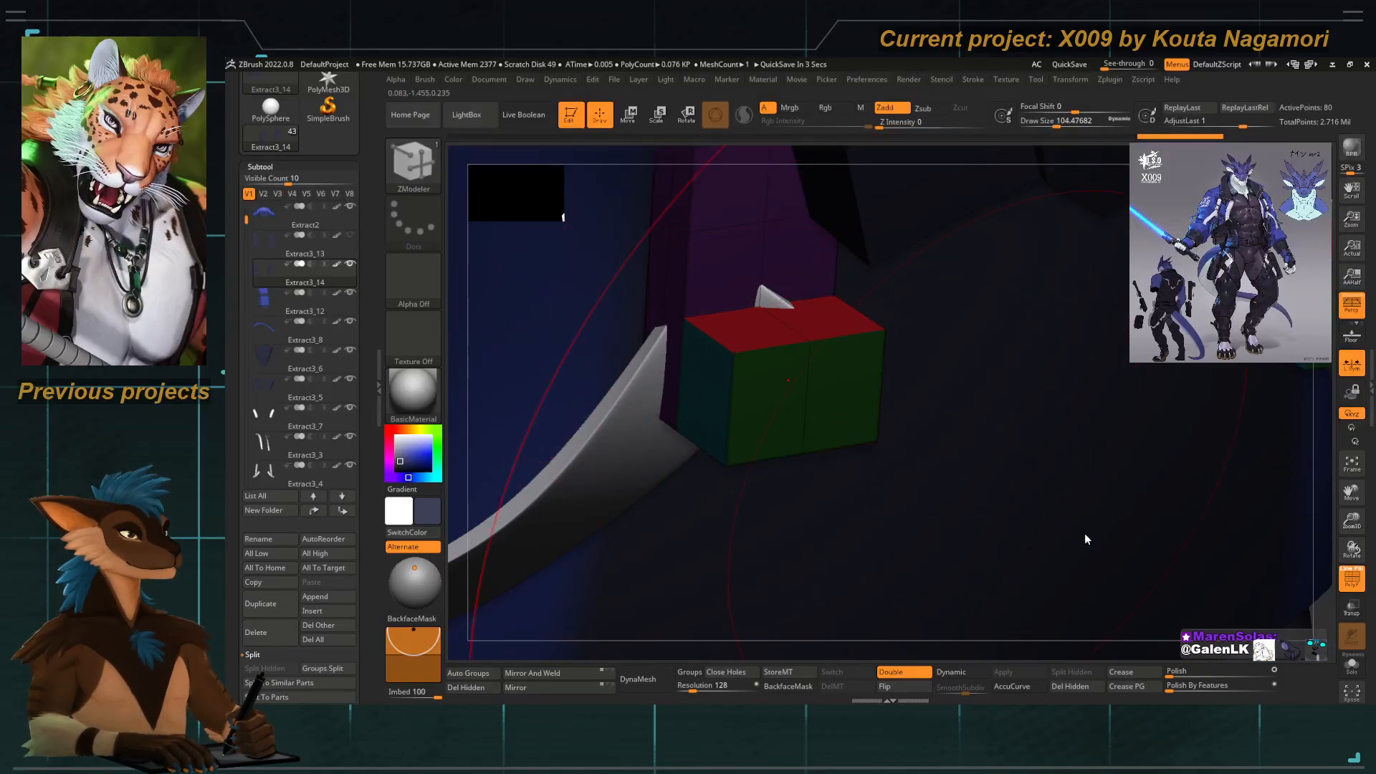
Isolate the blocks and inset the boxes' upper polygroup with the Polygroup All target to form a rim.
left_click(1360, 669)
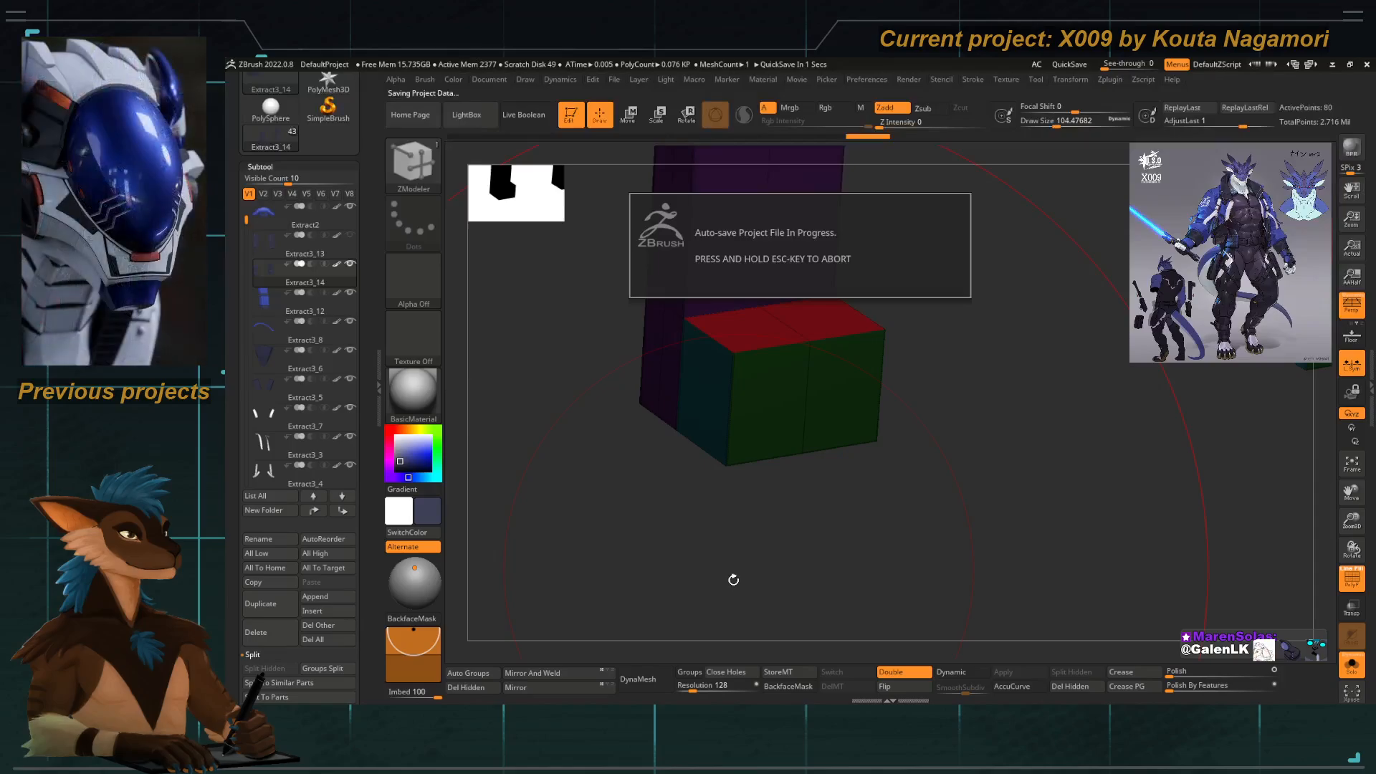
left_click_drag(733, 579, 743, 407)
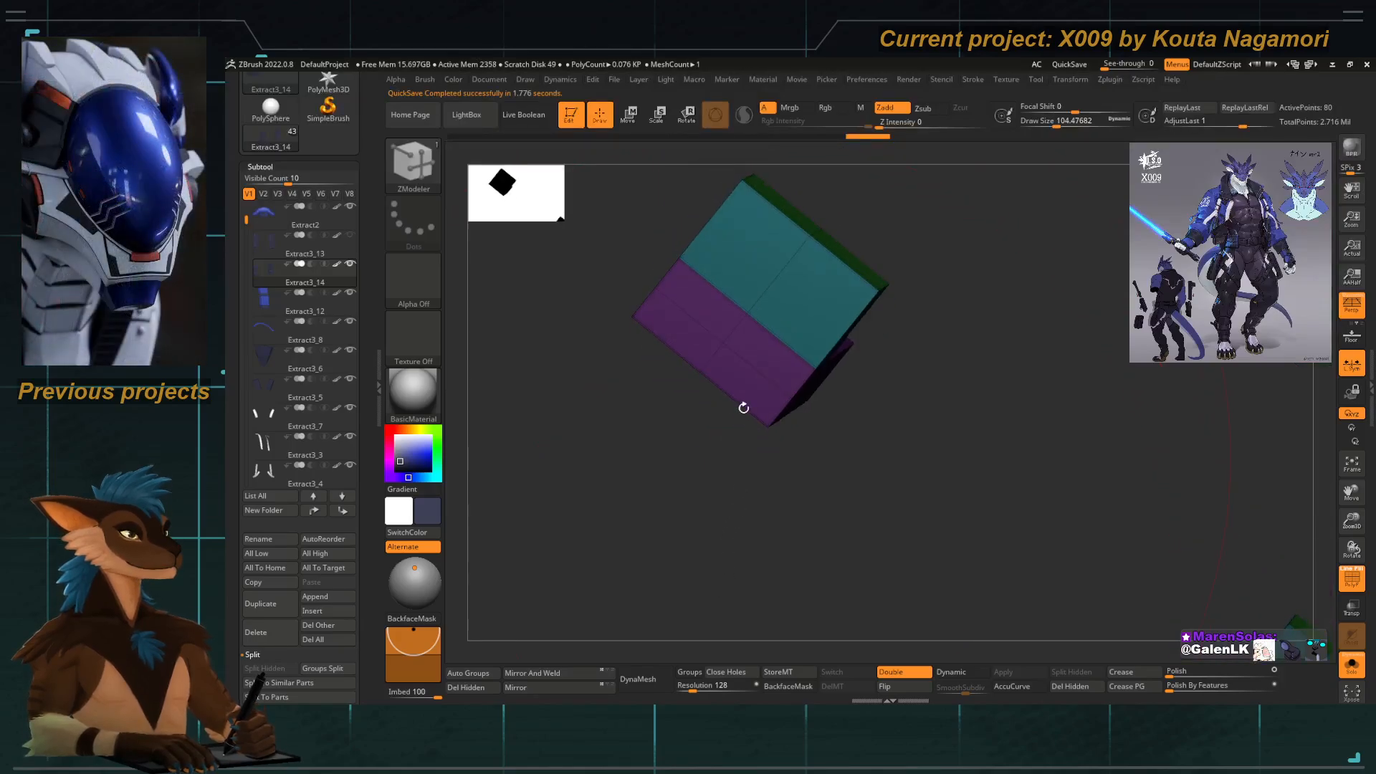
key("space")
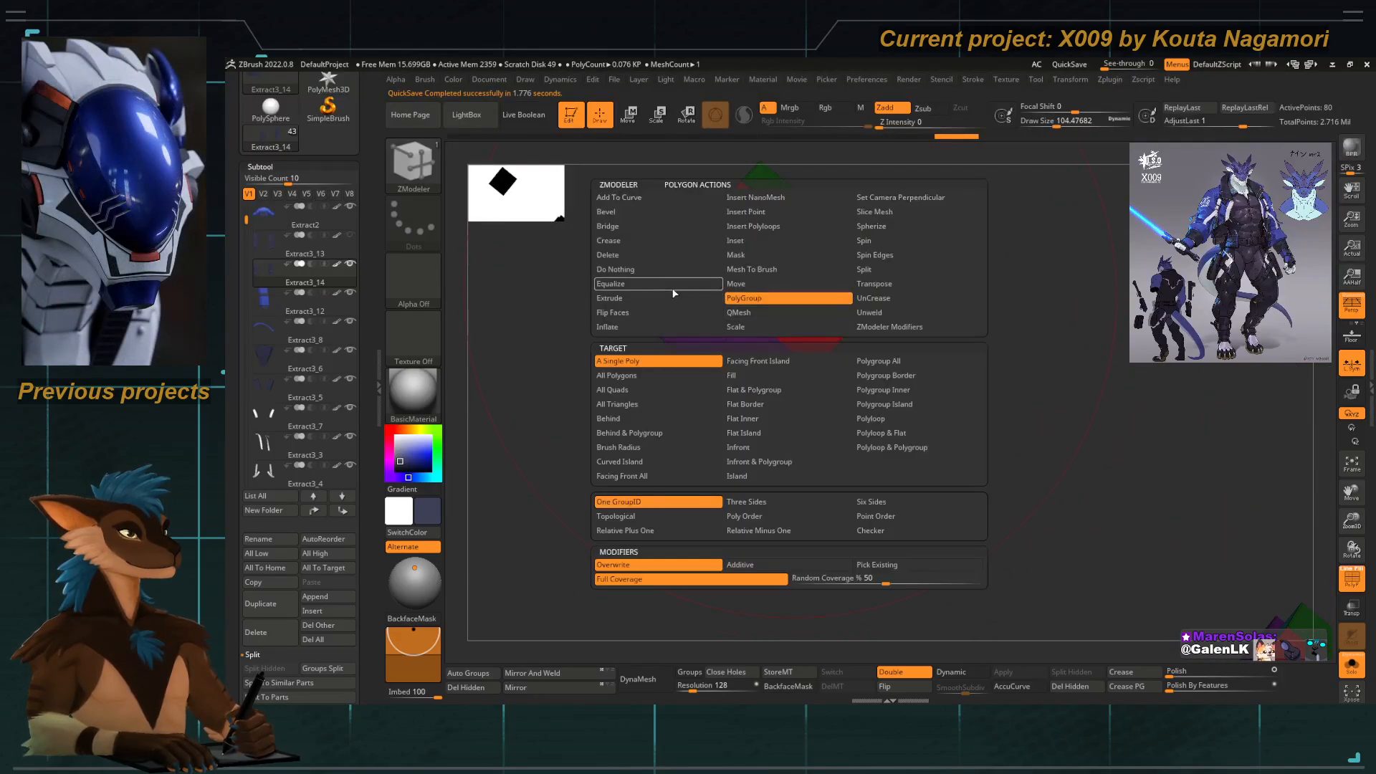
left_click(745, 240)
left_click(774, 361)
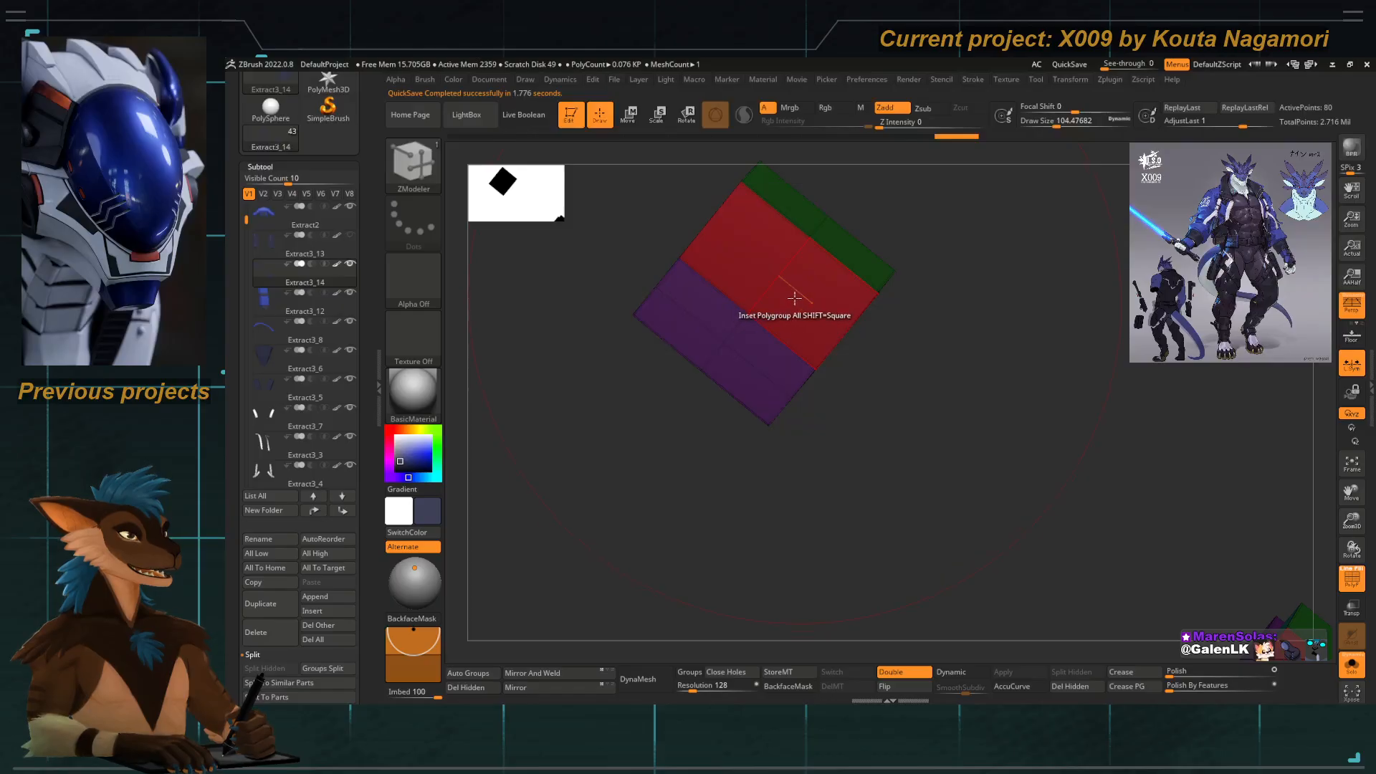
left_click(808, 305)
Push the inset faces down into the boxes with QMesh to hollow out a pocket in each.
key("space")
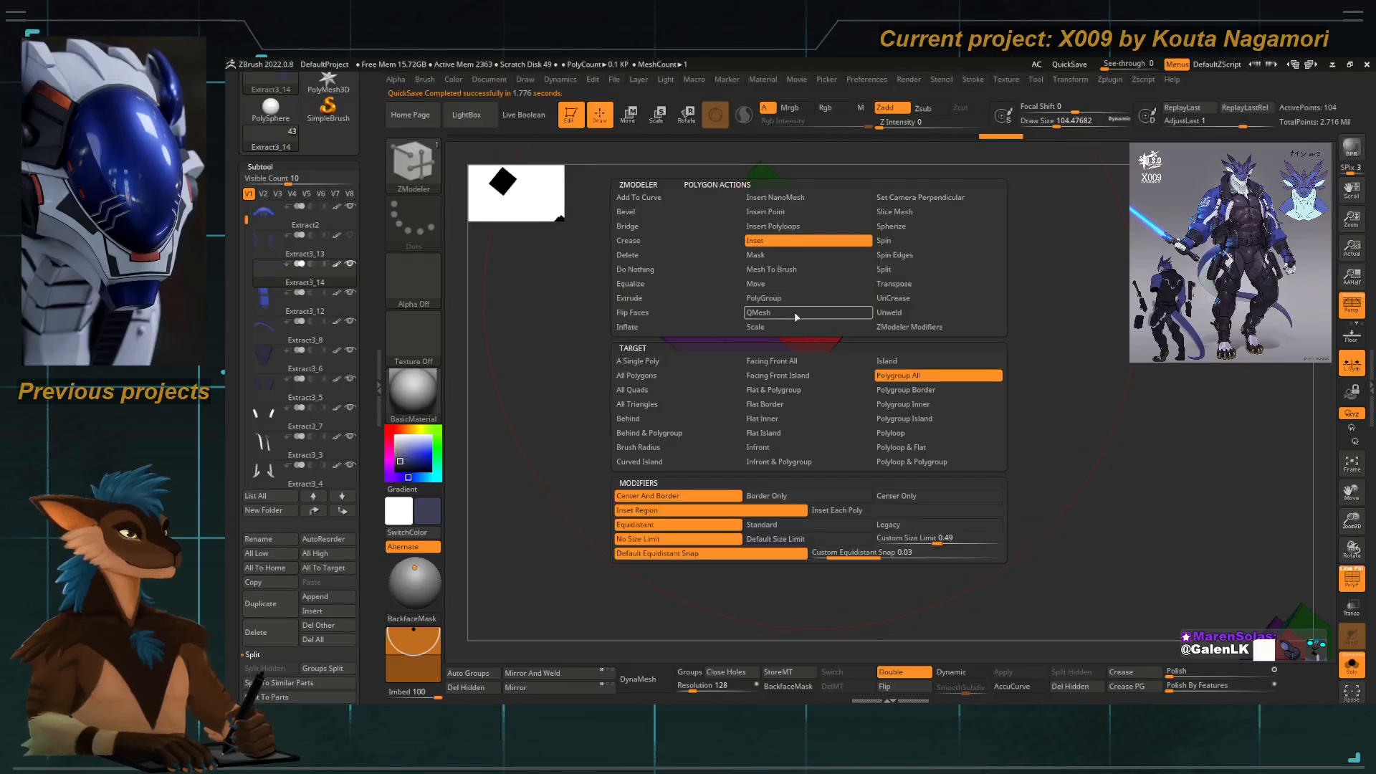
left_click(764, 312)
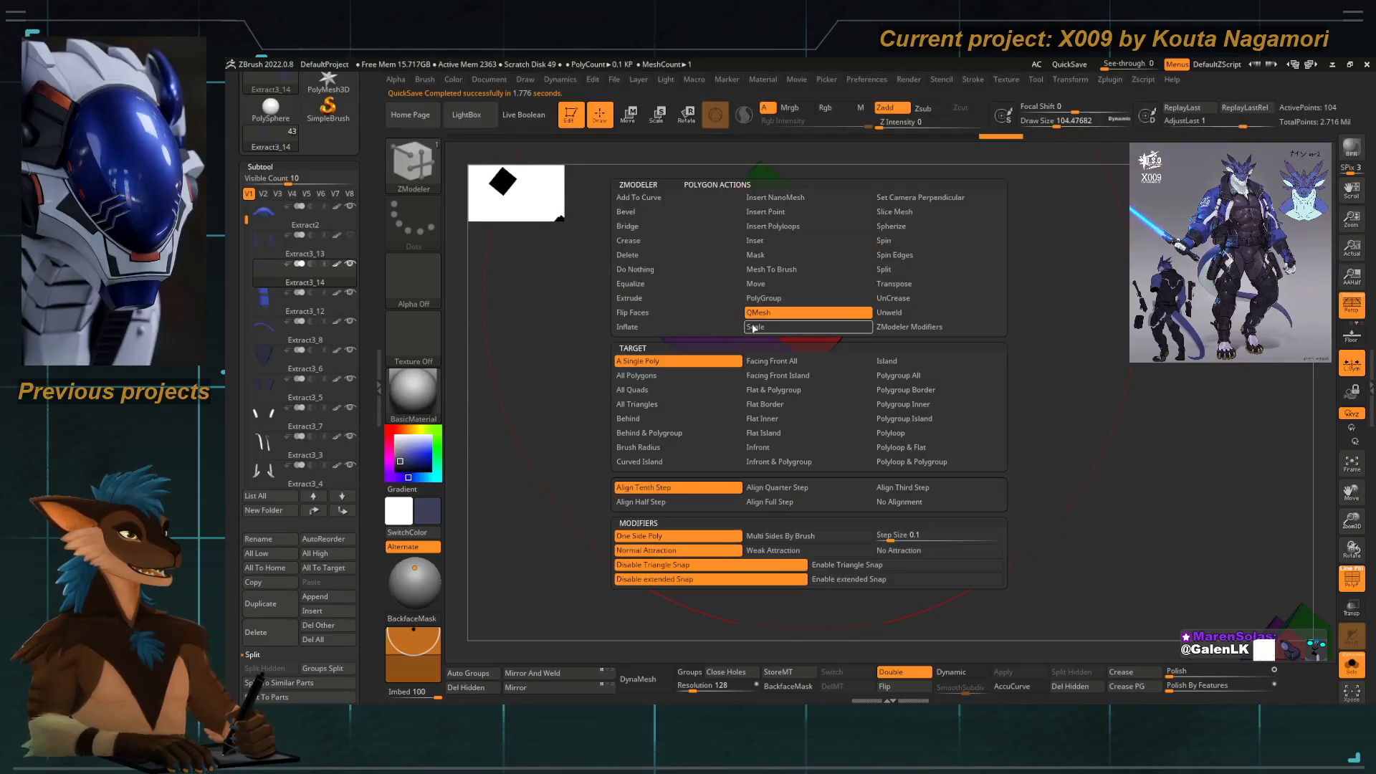
left_click_drag(561, 219, 553, 352)
left_click_drag(746, 264, 896, 165)
left_click_drag(635, 423, 586, 566)
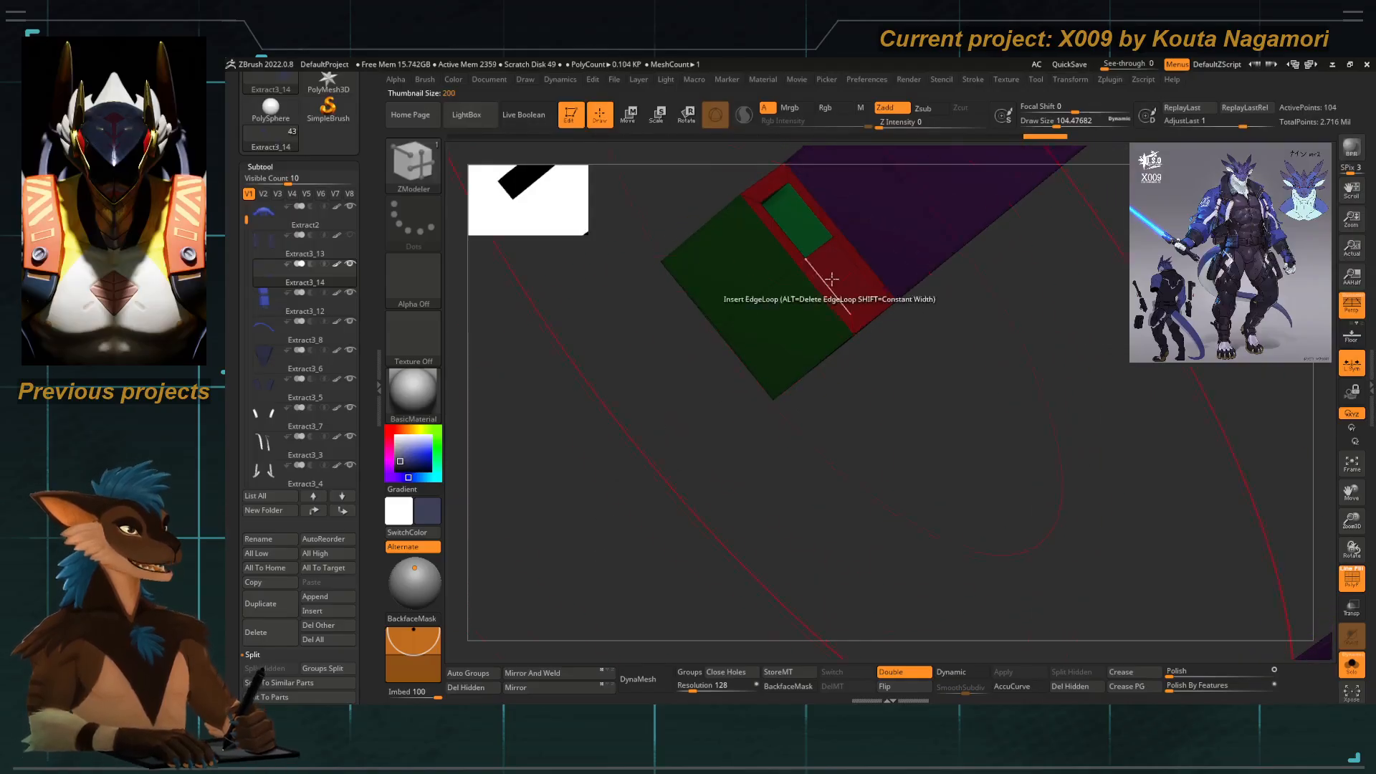
Preview the pocket blocks with dynamic subdivision and no wireframe, and check them against the whole back harness.
left_click(831, 278)
left_click_drag(716, 377, 833, 479)
key("d")
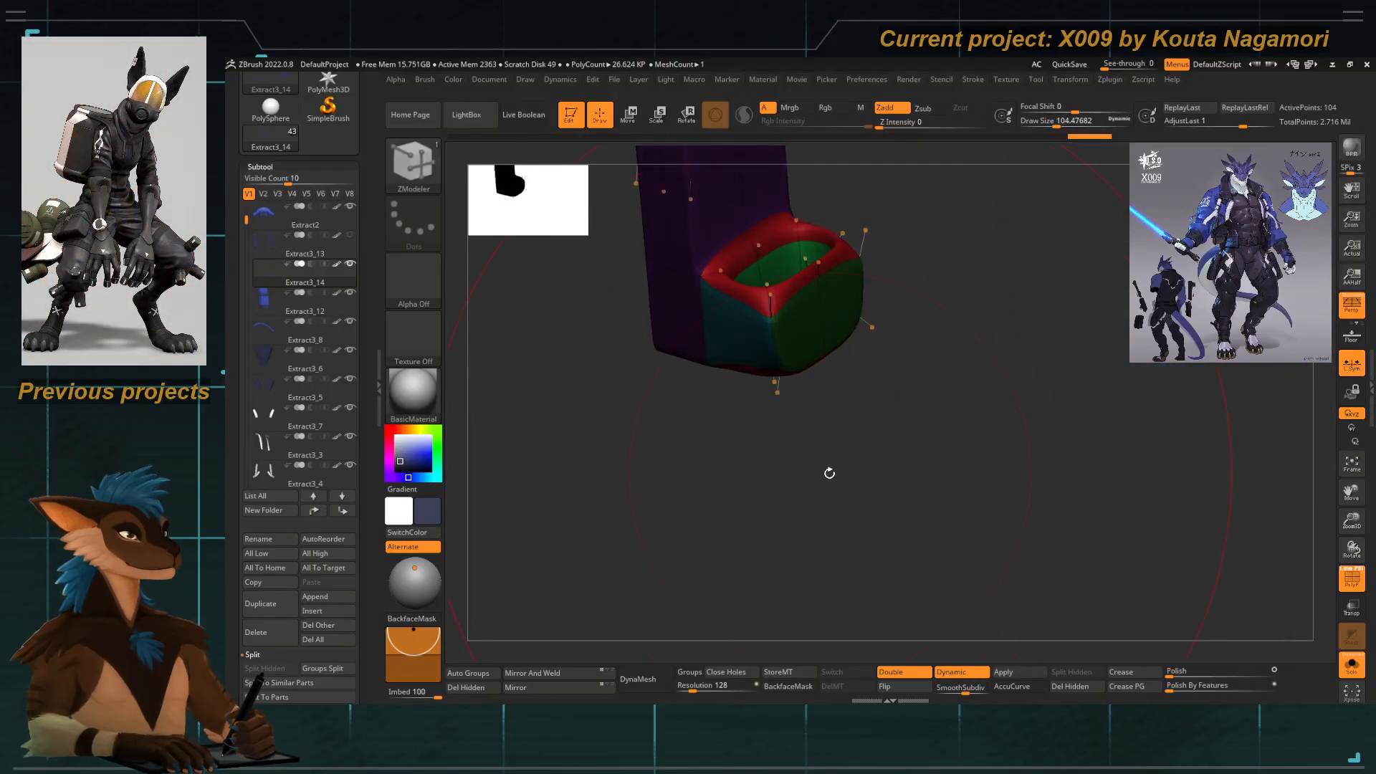
left_click(1351, 577)
left_click(1352, 664)
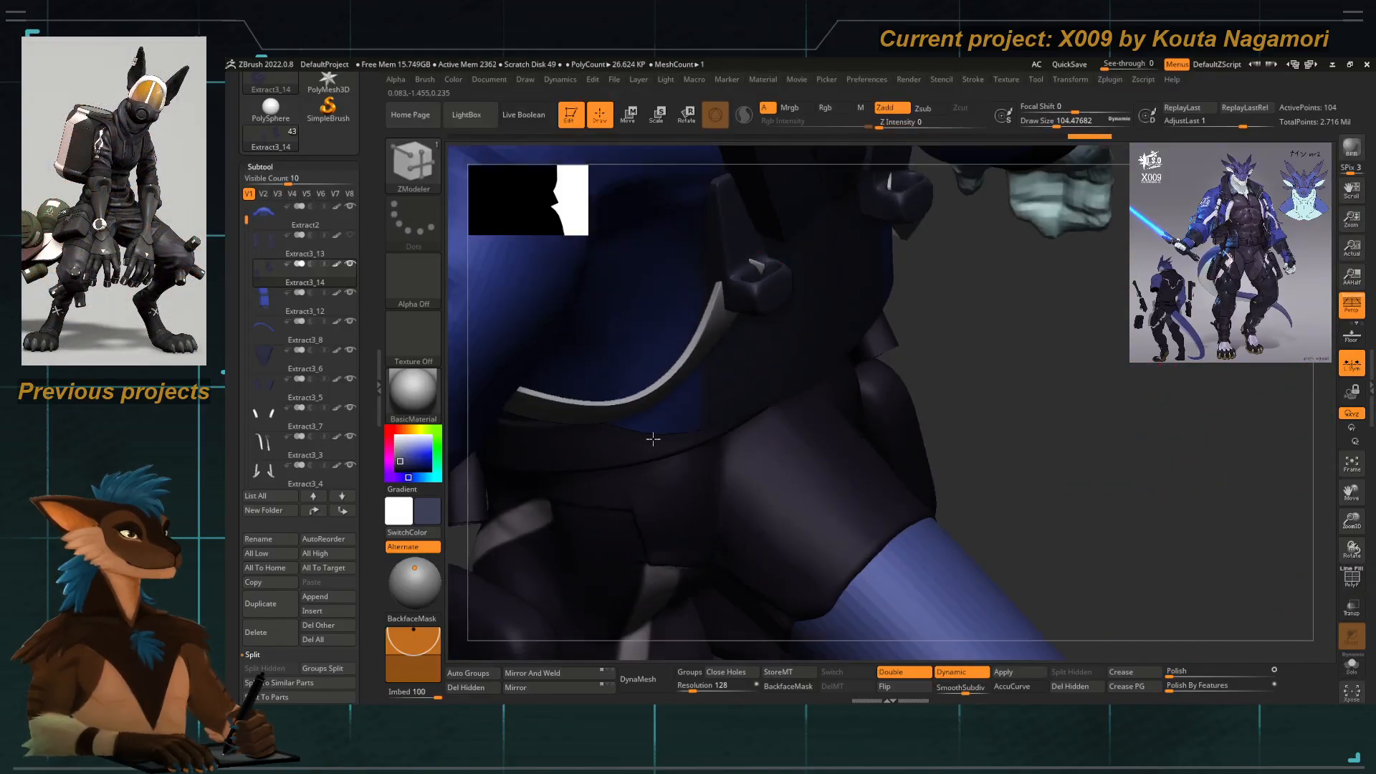
left_click_drag(933, 401, 706, 394)
right_click_drag(706, 393, 608, 497, "ctrl")
left_click_drag(608, 497, 712, 522)
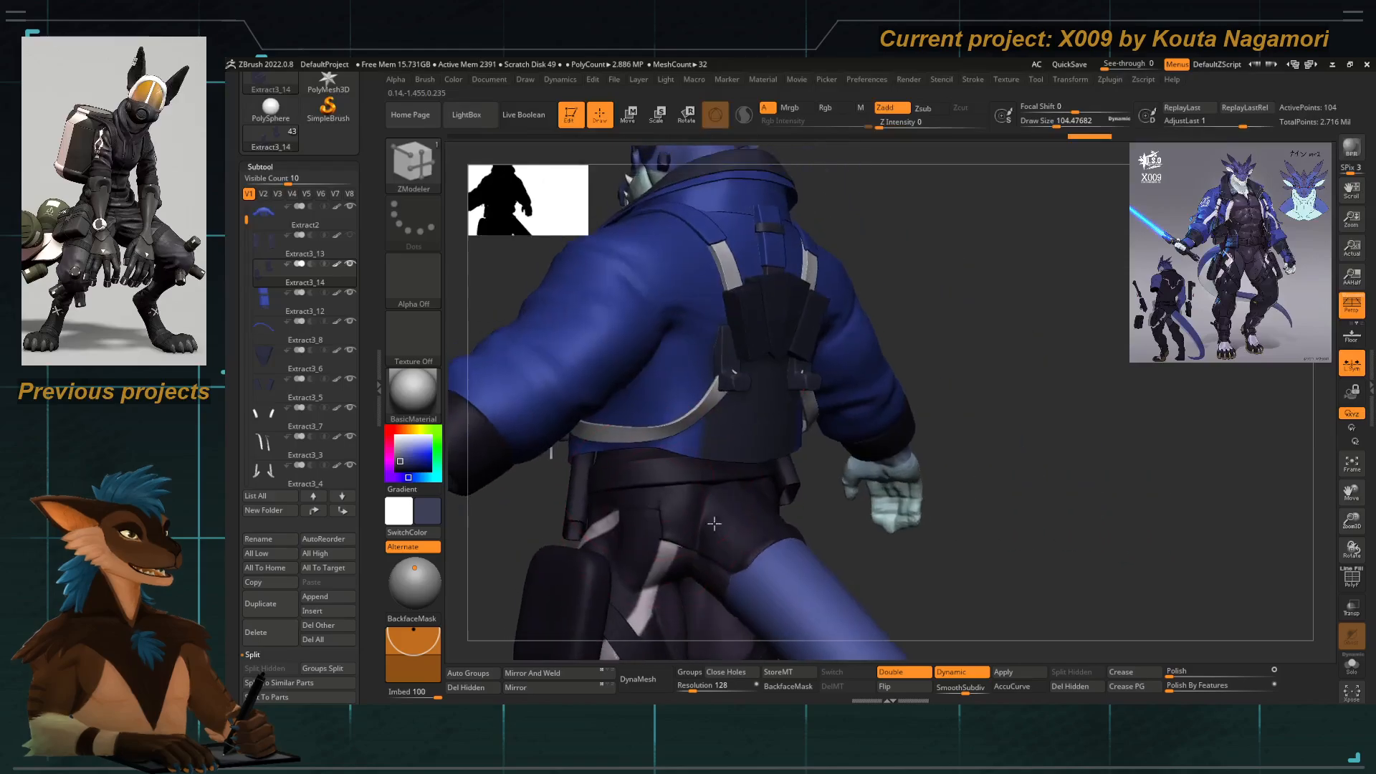
right_click_drag(712, 523, 687, 523, "ctrl")
Turn off dynamic subdivision, crease the pocket blocks' edges and enable dynamic subdivision again.
key("shift+d")
left_click_drag(359, 547, 356, 366)
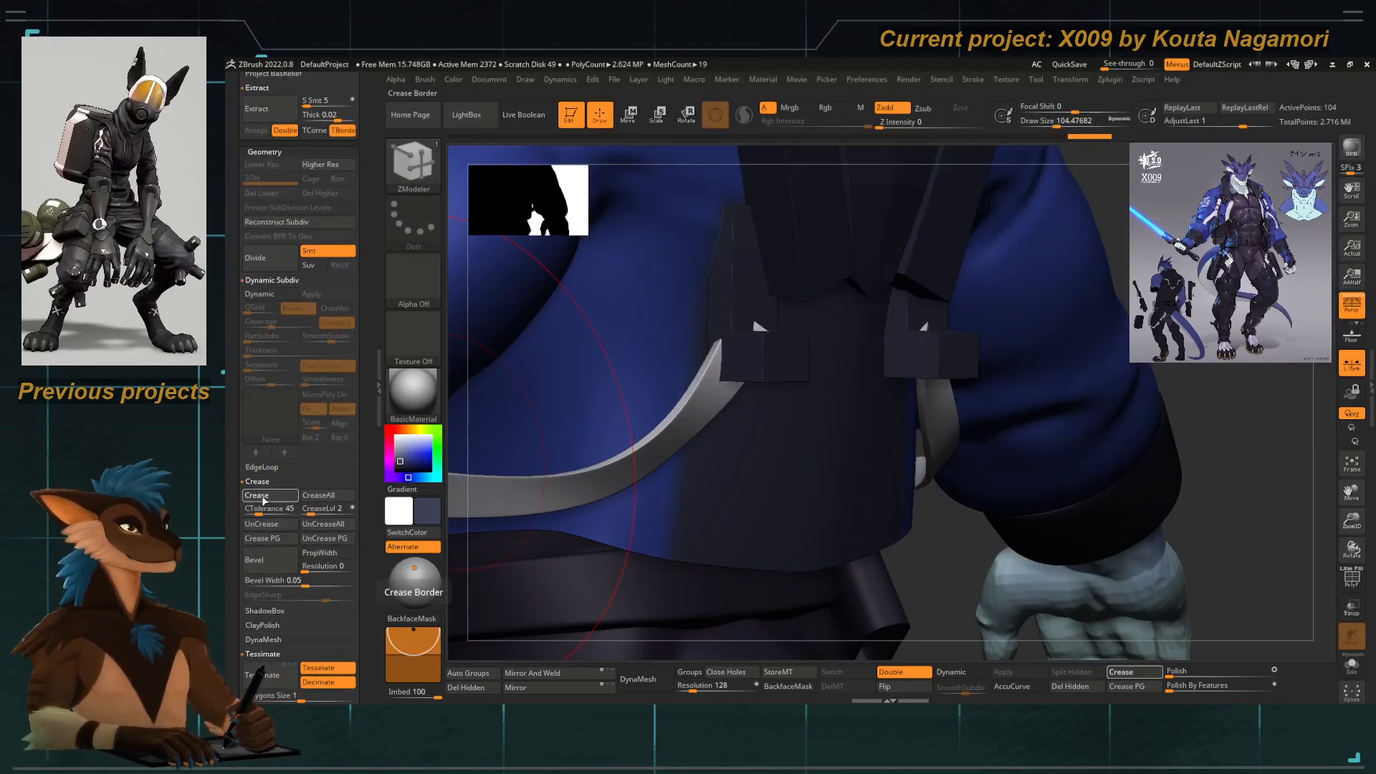
key("d")
left_click_drag(938, 538, 841, 518)
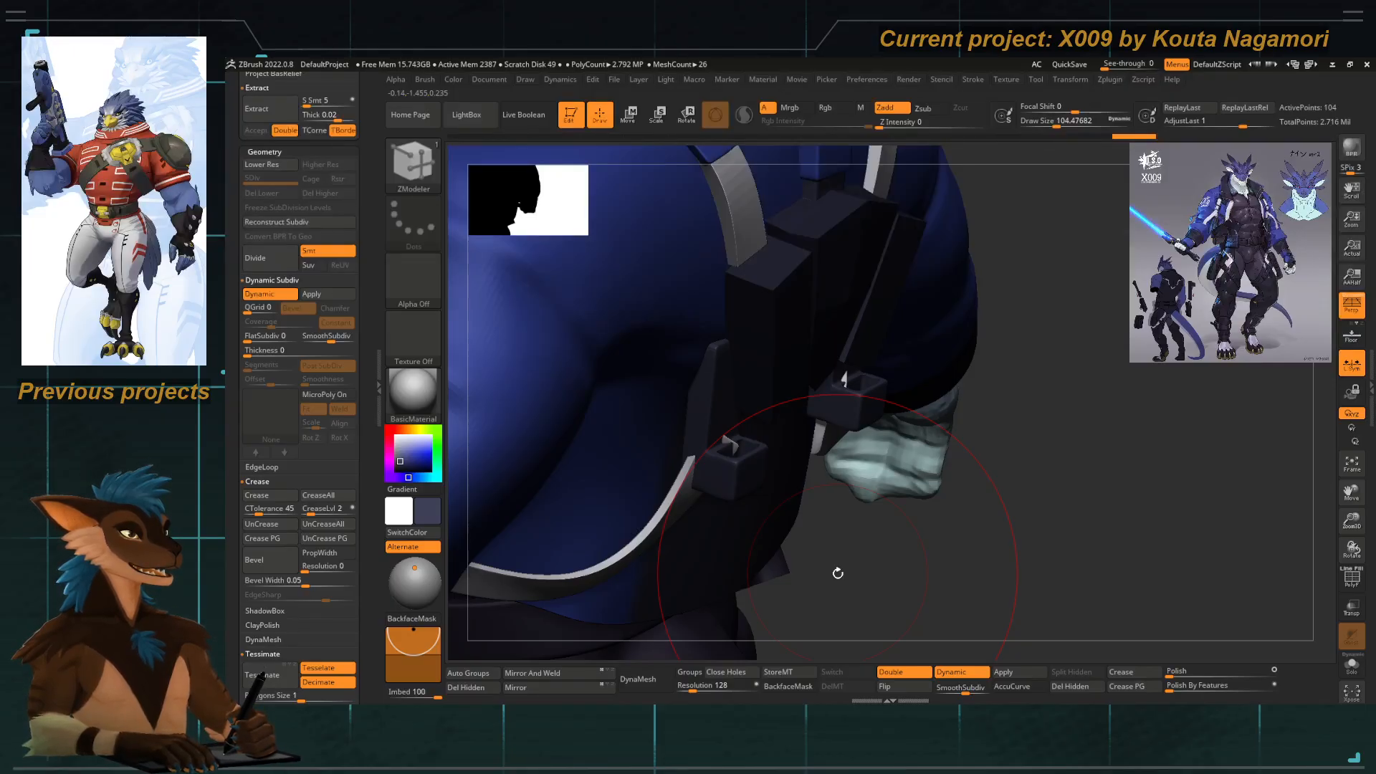
Isolate the smoothed pocket blocks and examine their hollow boxes and polygroups before bringing back the surrounding harness.
left_click(1344, 667)
left_click_drag(829, 537, 631, 372)
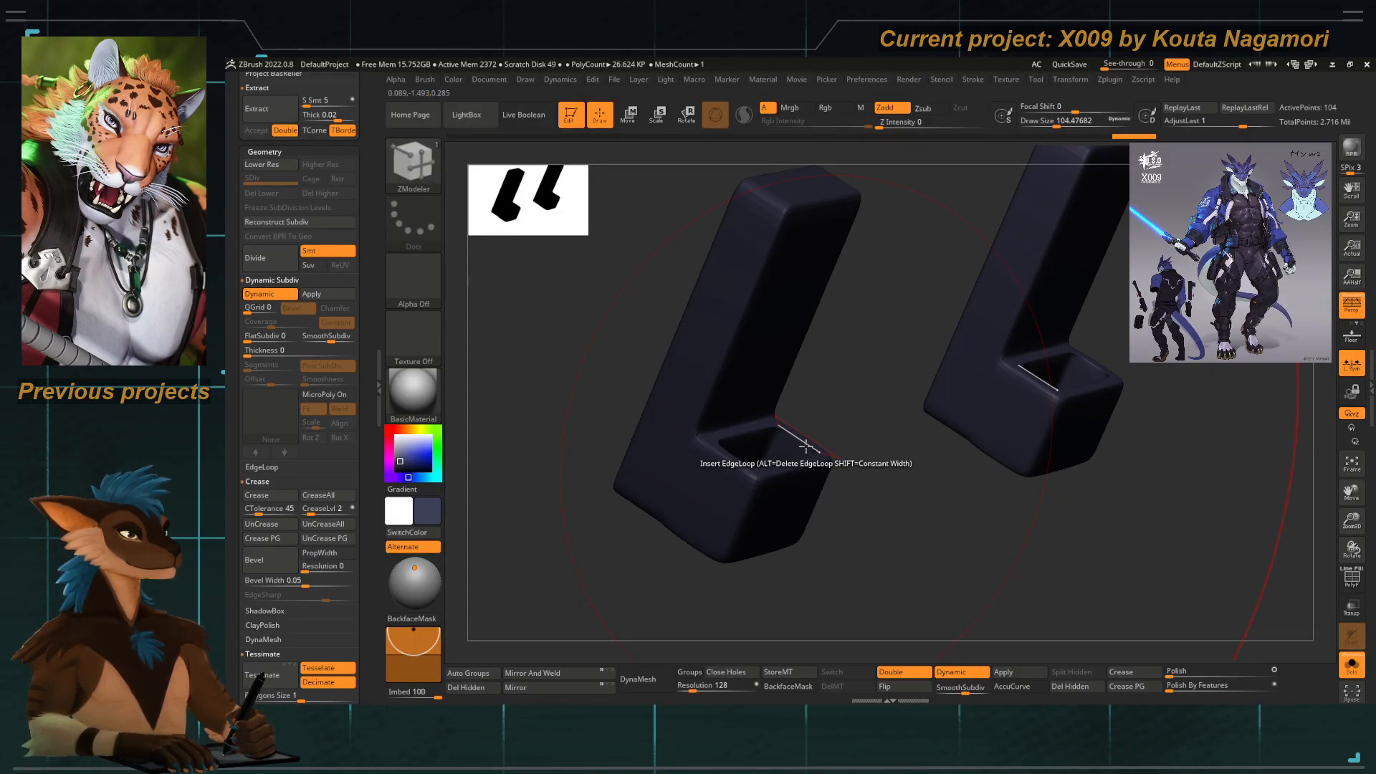
left_click_drag(858, 577, 723, 528)
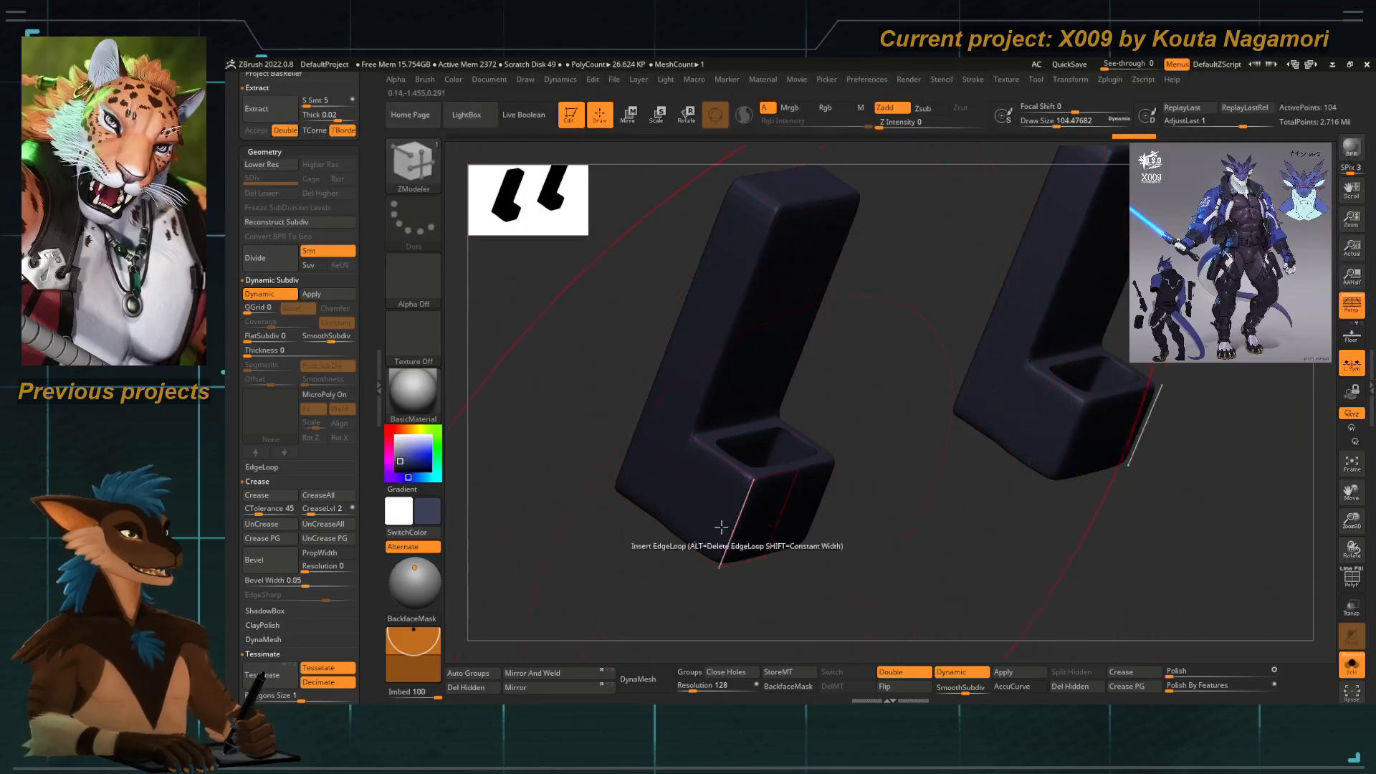
key("shift+f")
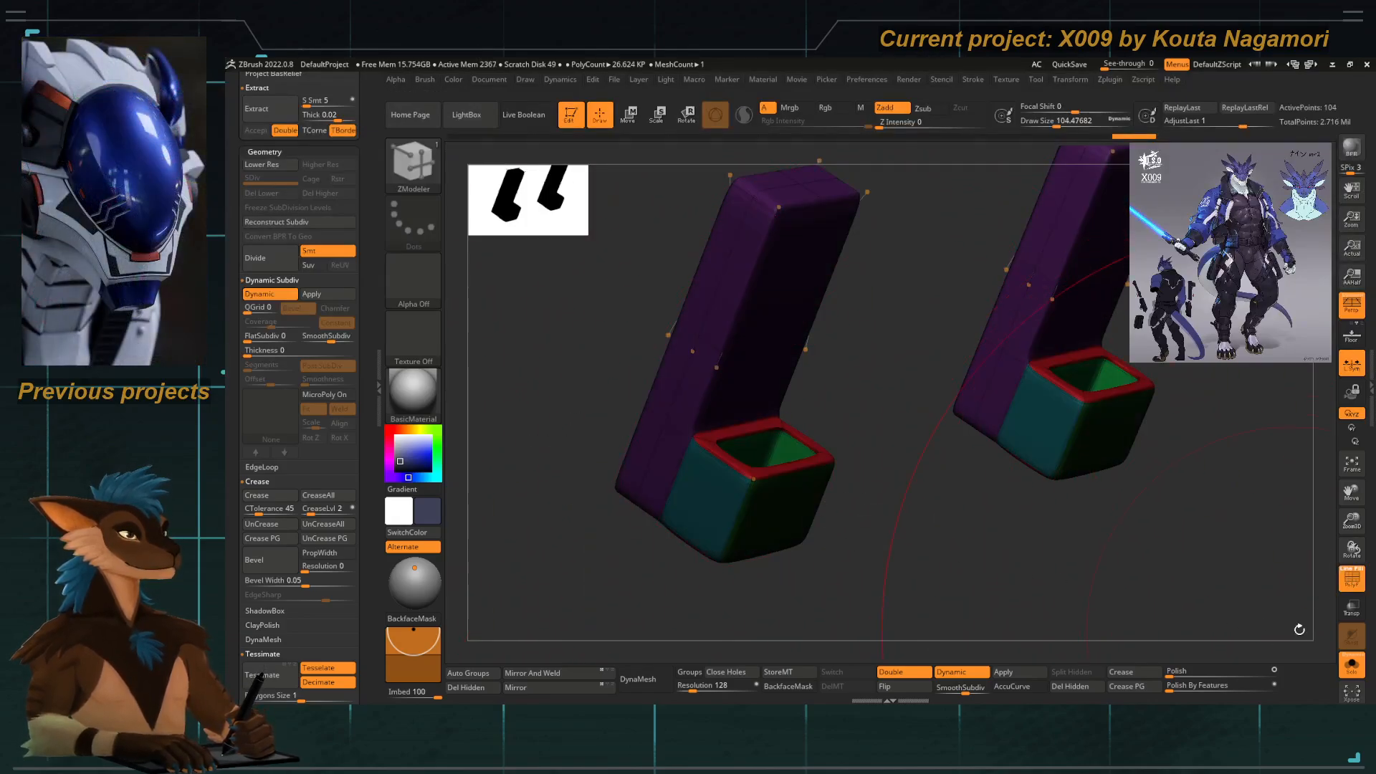
left_click(1352, 664)
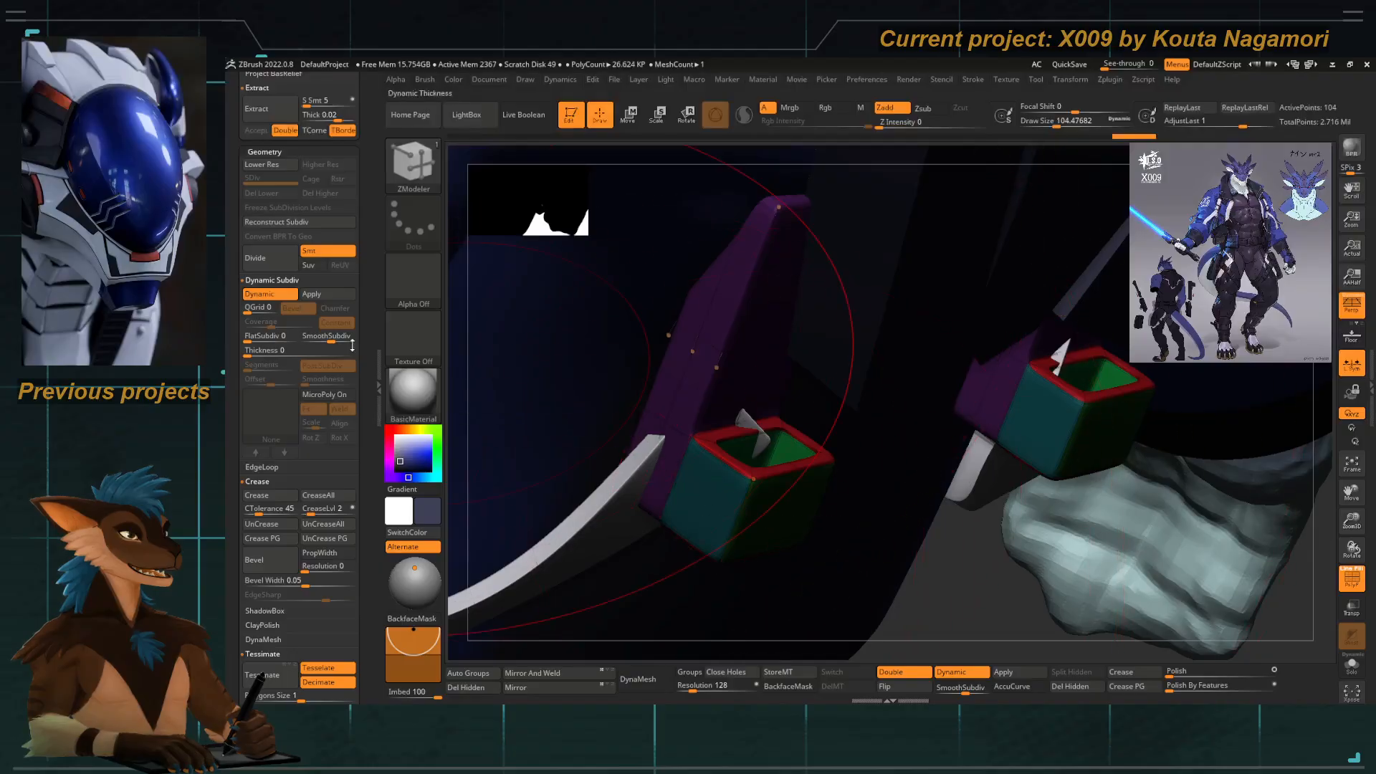
Select the plain block subtool Extract3_13 and isolate it for editing.
scroll(301, 286, "up", 10)
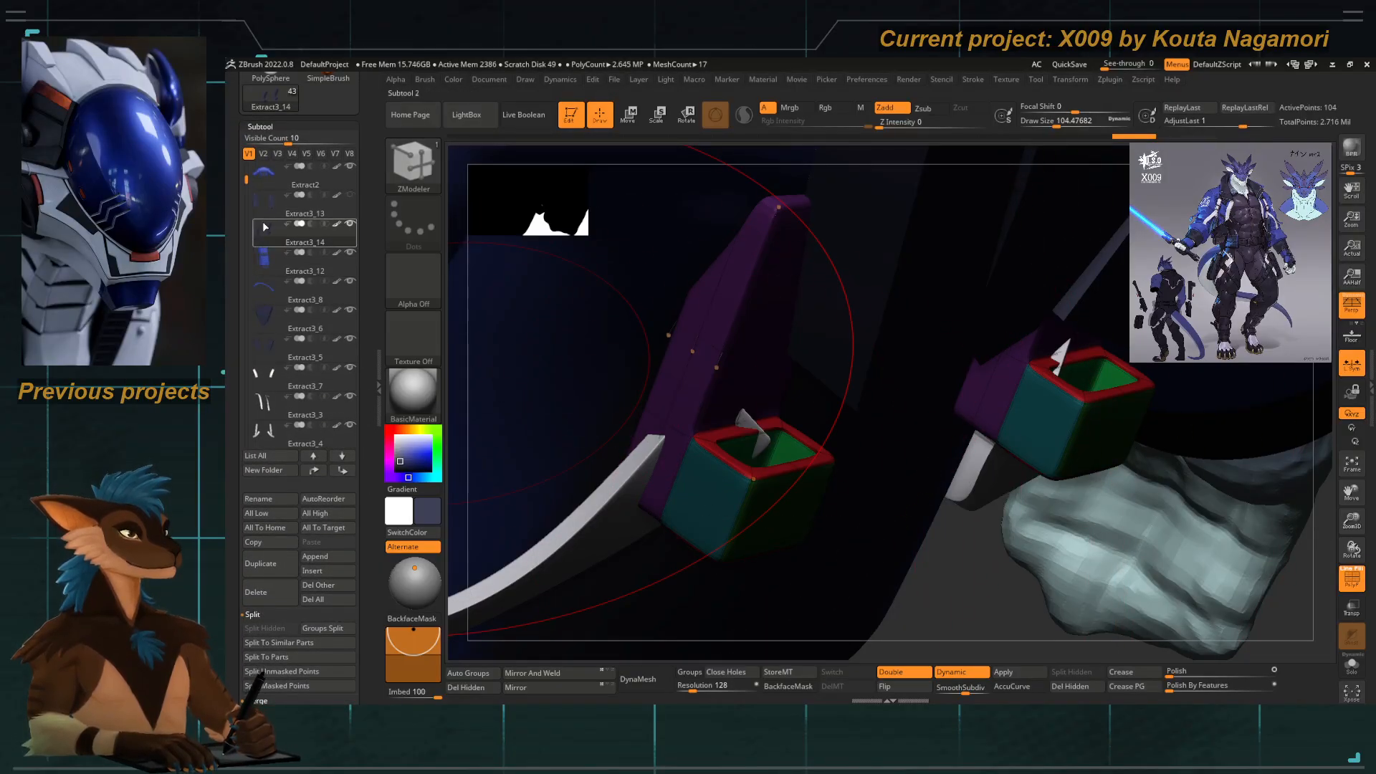
left_click(265, 202)
left_click_drag(925, 616, 1013, 573, "alt")
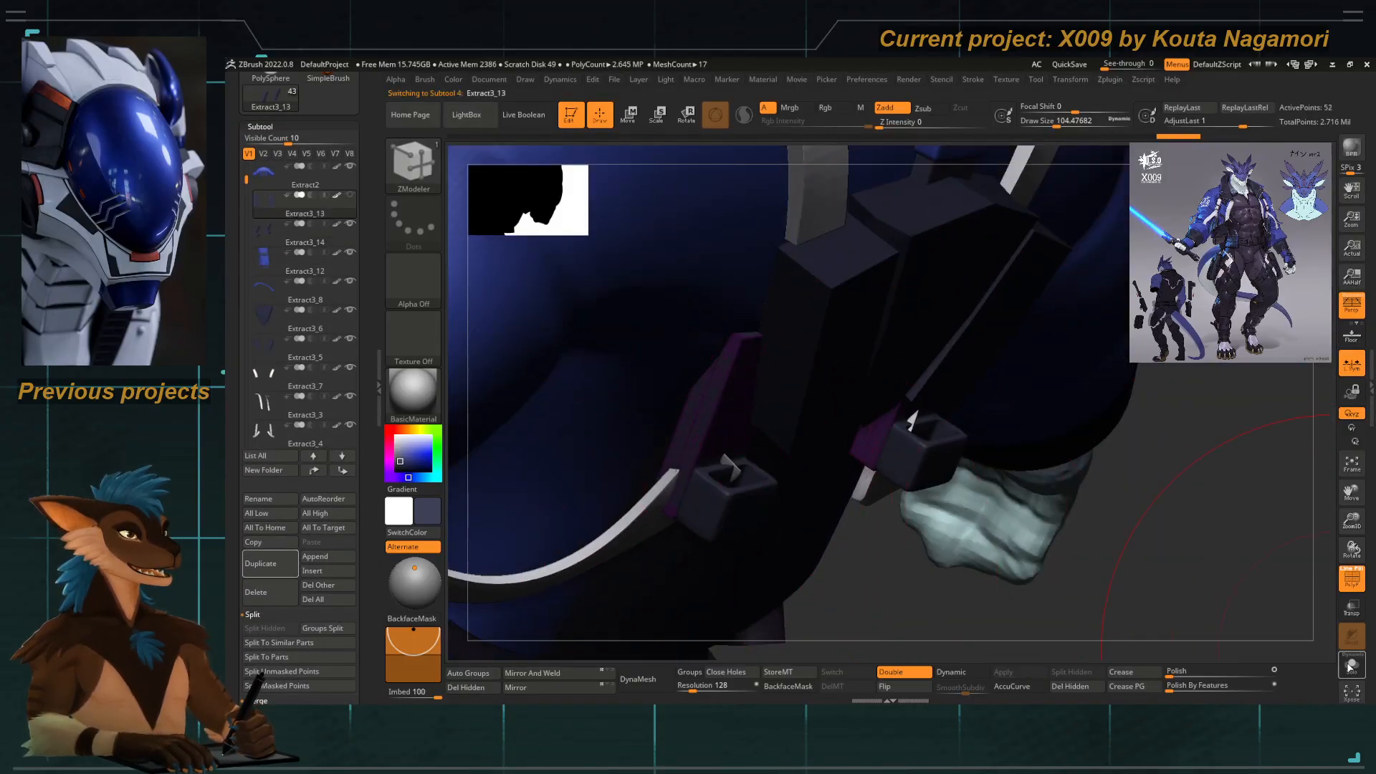
left_click(1349, 667)
left_click_drag(812, 598, 762, 505)
left_click_drag(572, 488, 578, 508)
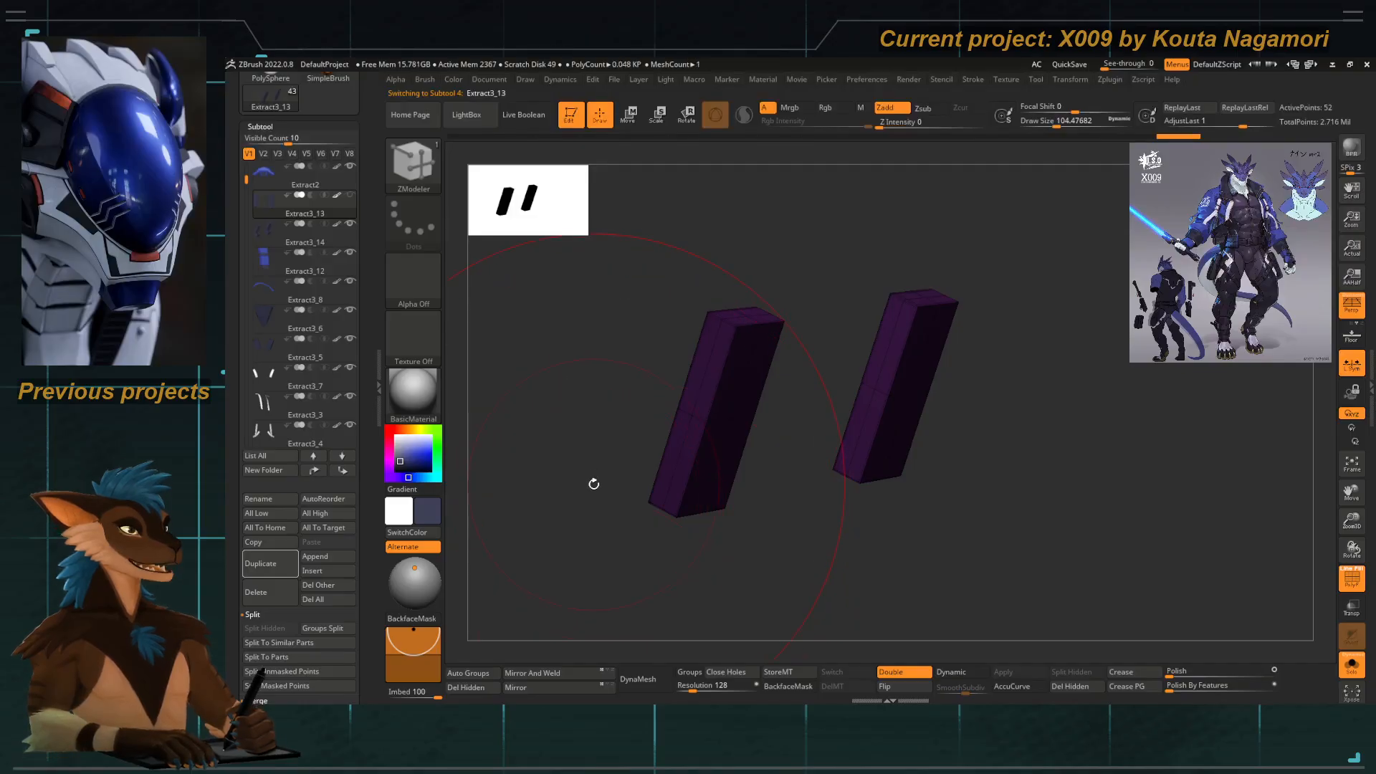
Duplicate the plain blocks along Z within the same subtool and flatten the copy to about 17% of its height.
key("w")
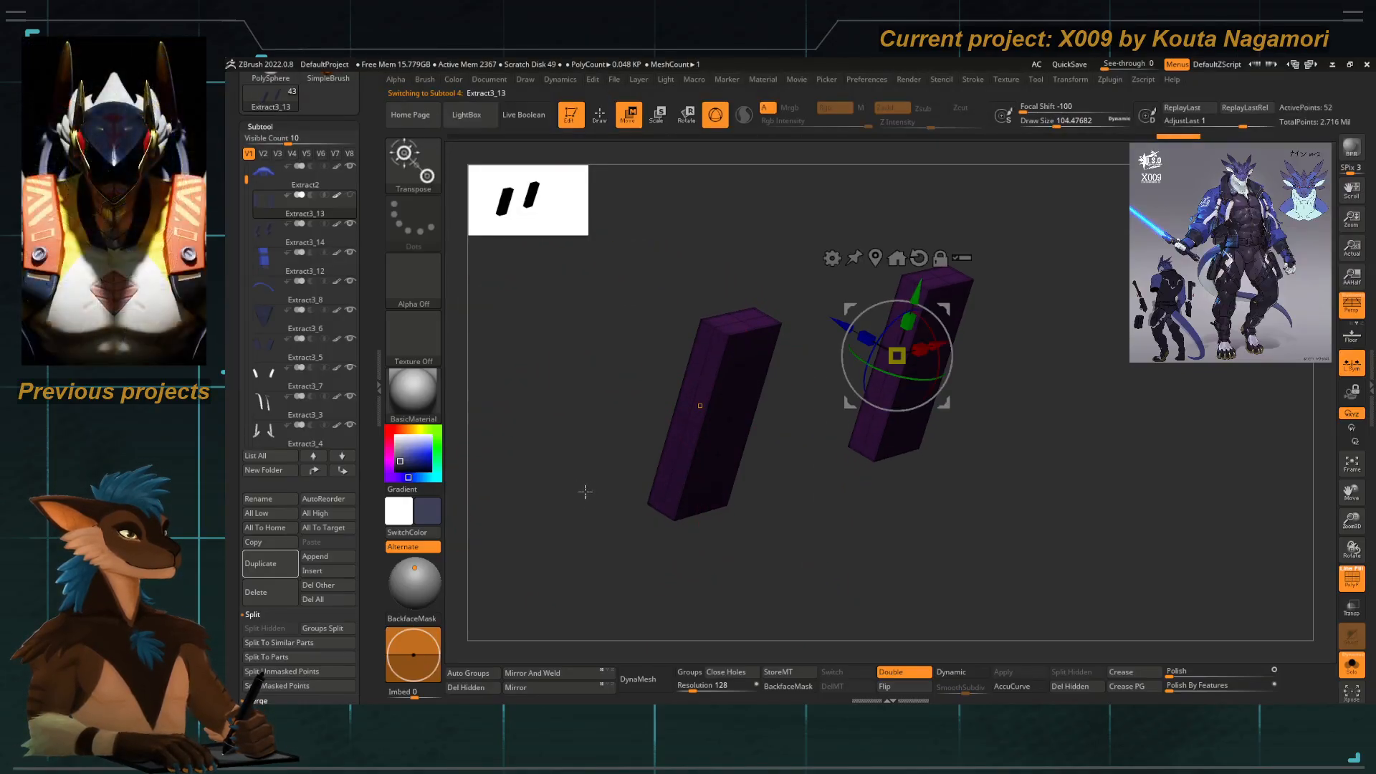
left_click_drag(584, 491, 584, 497, "shift")
left_click_drag(710, 447, 560, 475, "alt")
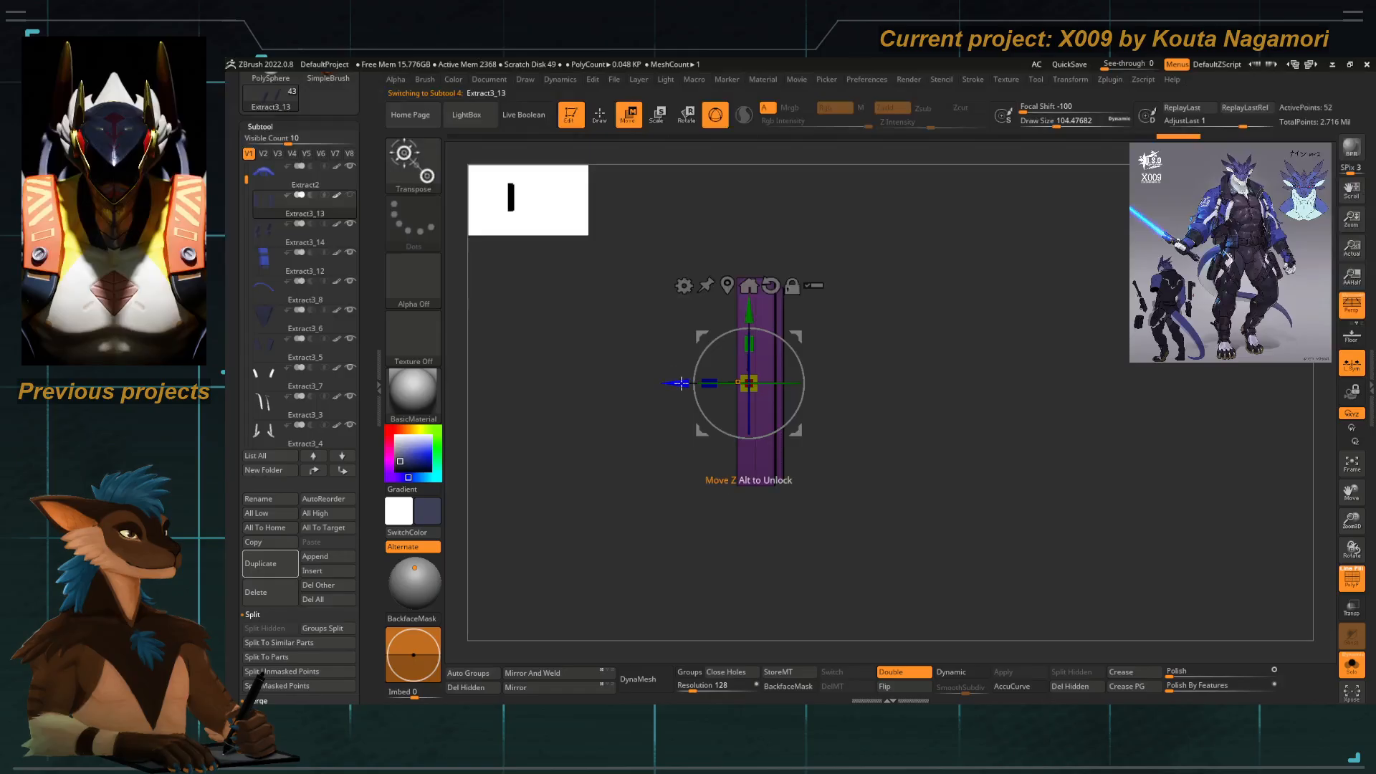
left_click_drag(681, 383, 718, 383, "ctrl")
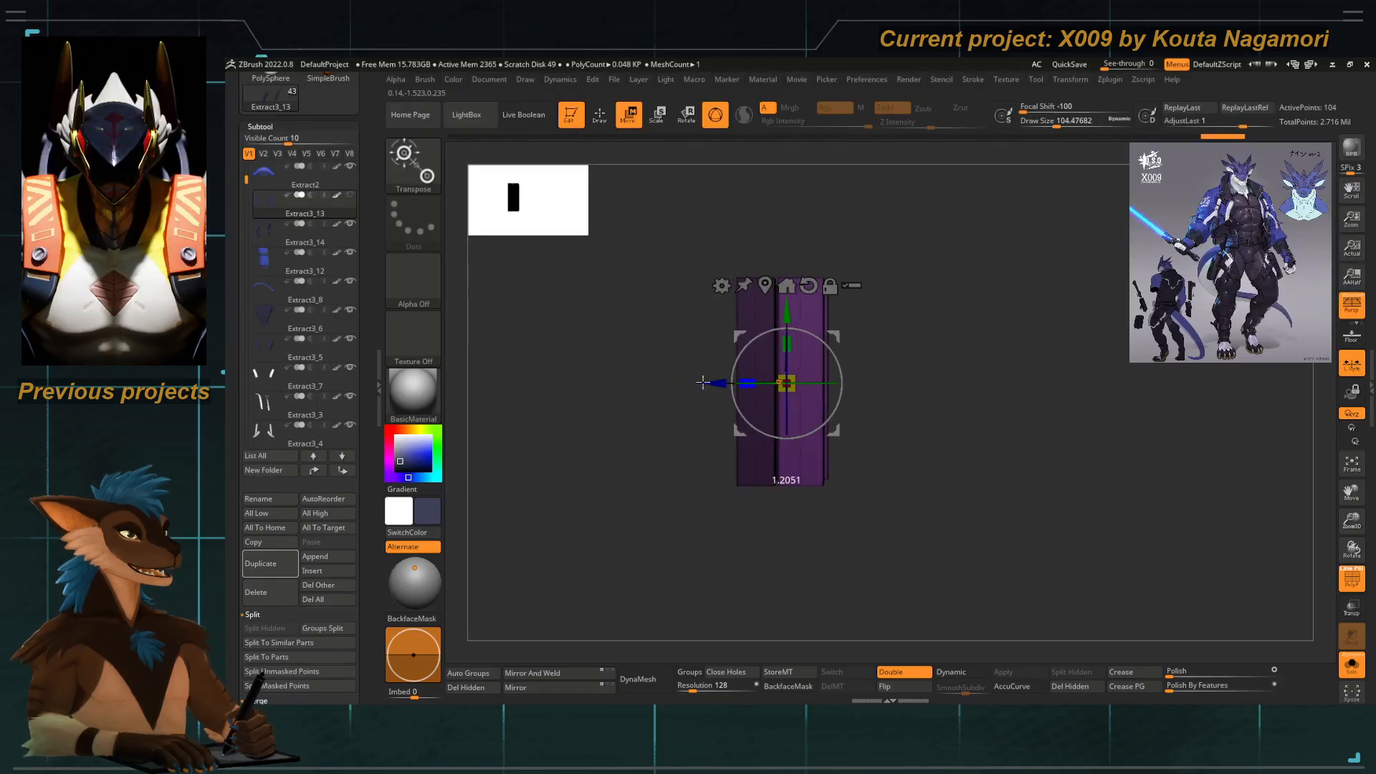
left_click_drag(612, 397, 603, 397)
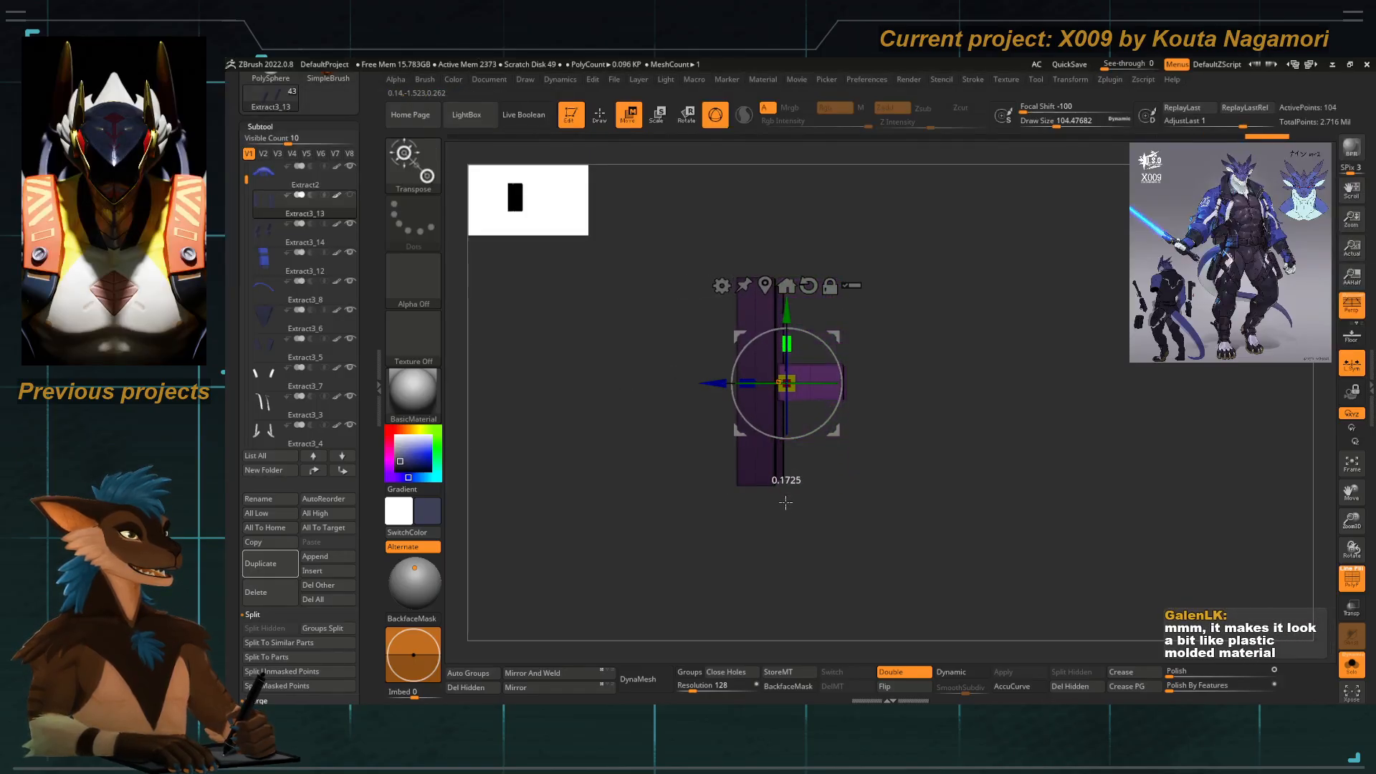
left_click_drag(785, 502, 785, 491)
Move the flattened box down to the lower end of the block and widen it beyond the block's sides.
left_click_drag(786, 309, 695, 379)
left_click_drag(664, 440, 595, 449)
left_click_drag(638, 558, 730, 299)
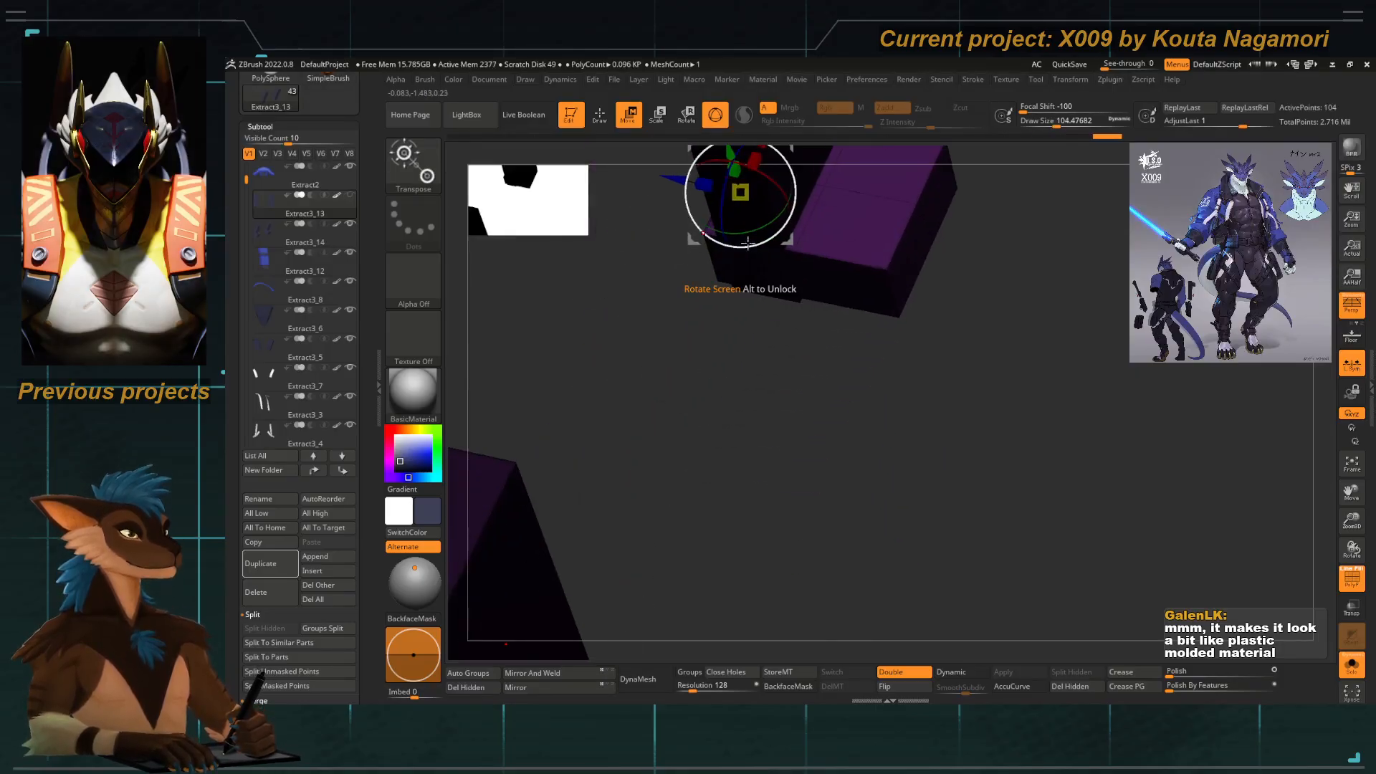
left_click_drag(756, 159, 763, 240, "alt")
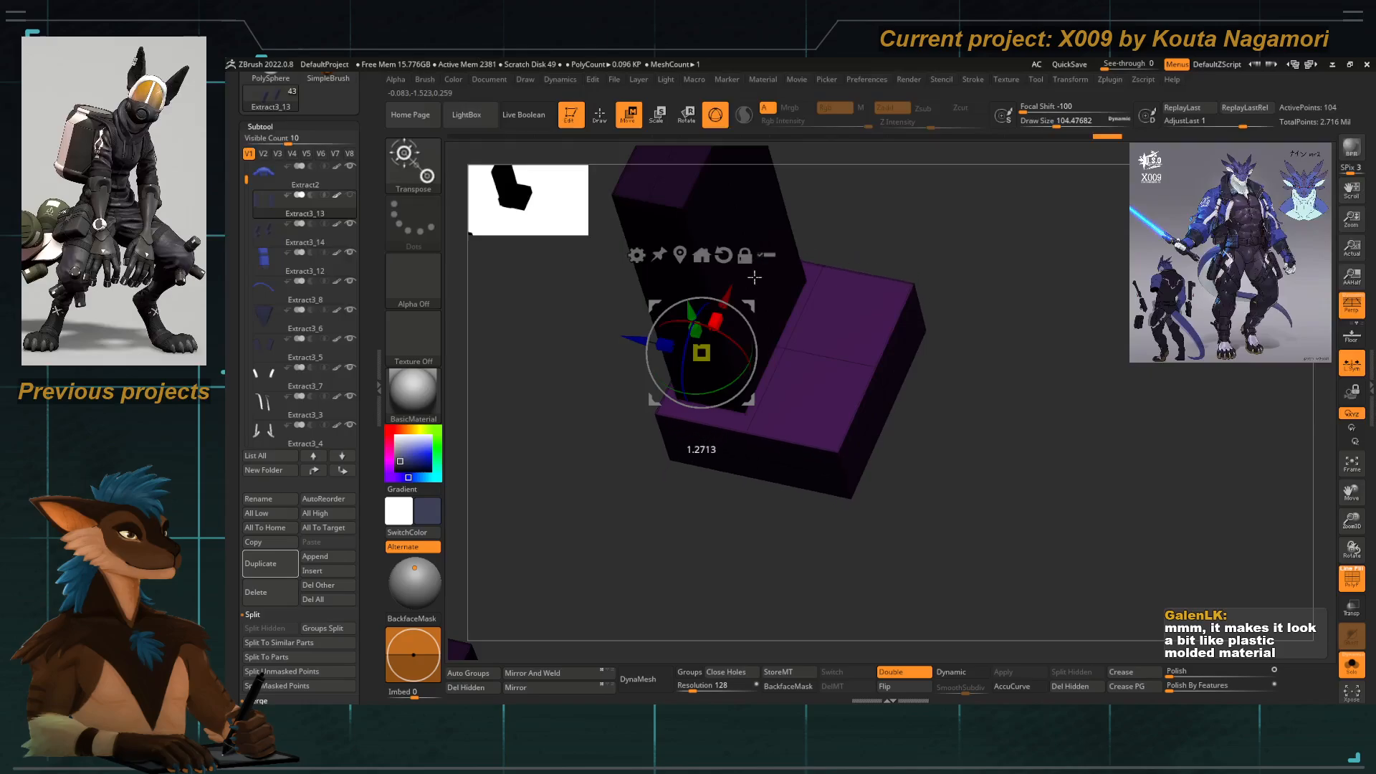
key("q")
Put the masked upright block in its own polygroup and isolate the flat box.
mouse_move(669, 547)
left_mouse_down()
mouse_move(688, 556)
mouse_move(606, 630)
left_mouse_up()
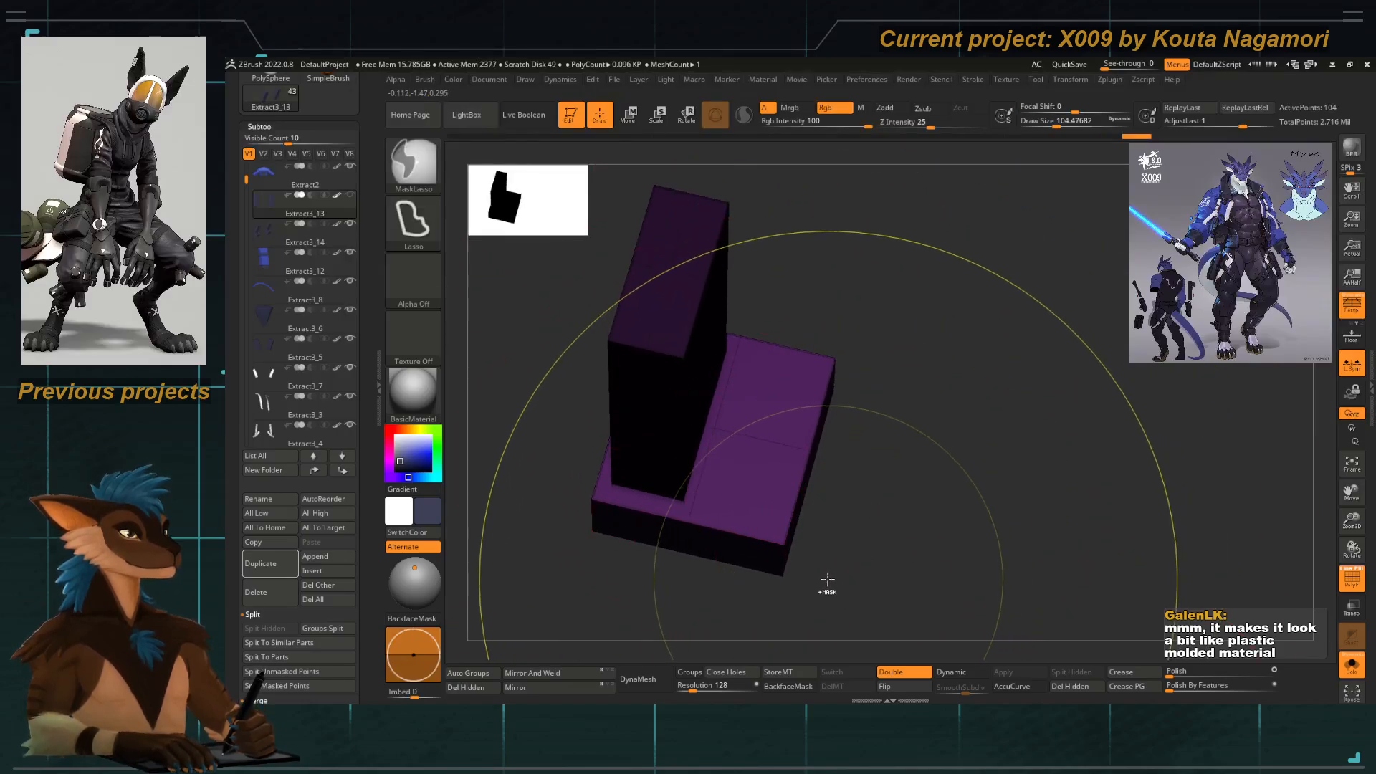
key("ctrl+w")
left_click(736, 437, "ctrl+shift")
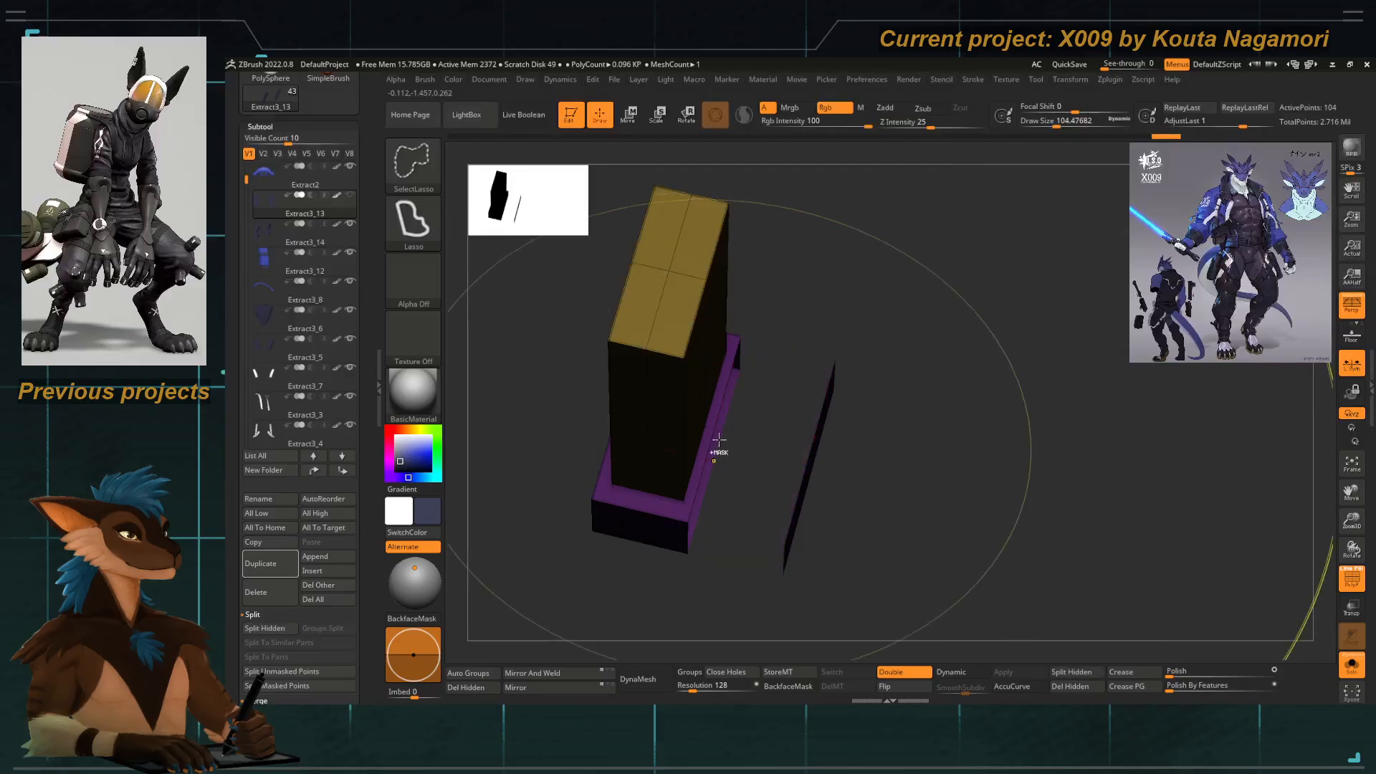
left_click(853, 528, "ctrl+shift")
left_click(738, 462, "ctrl+shift")
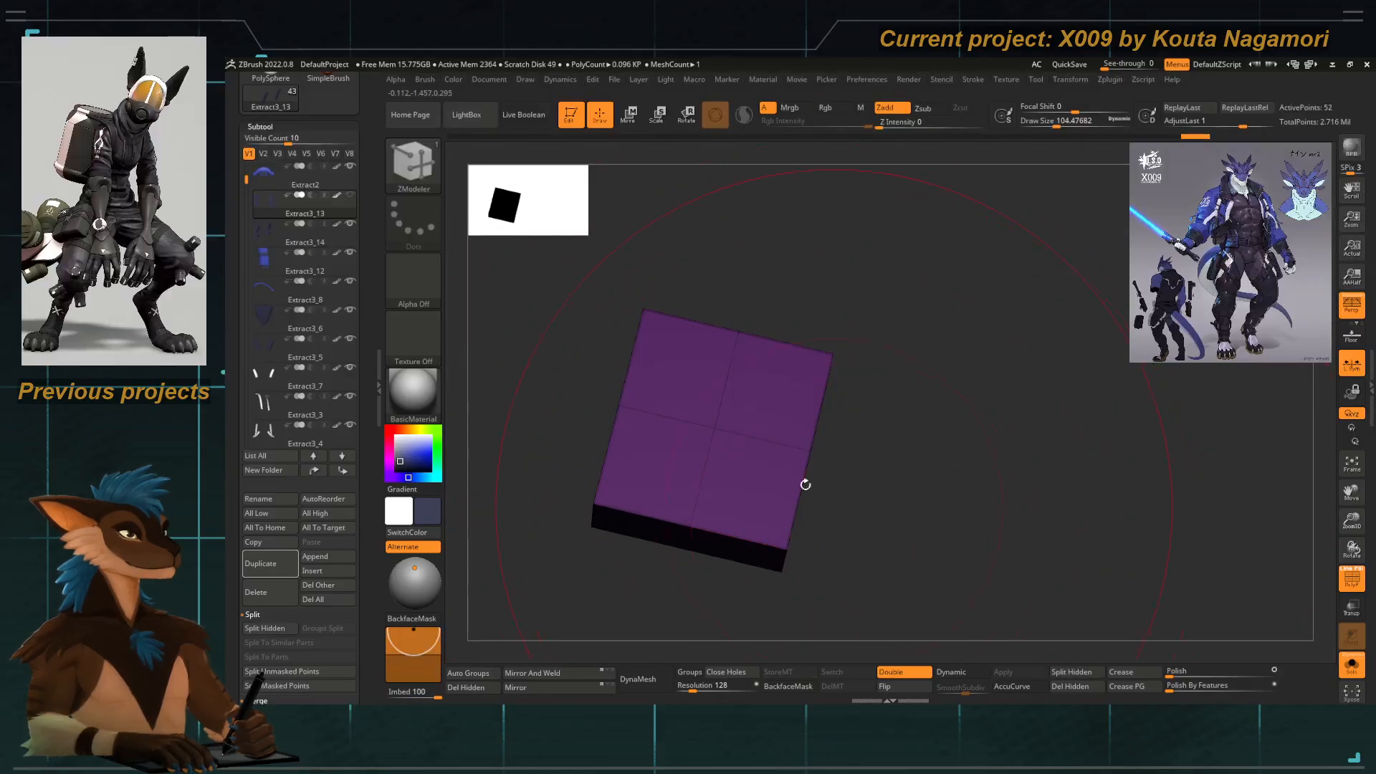
Assign a new polygroup to the box's top and bottom faces with the ZModeler PolyGroup action on single polys.
key("b")
key("z")
key("m")
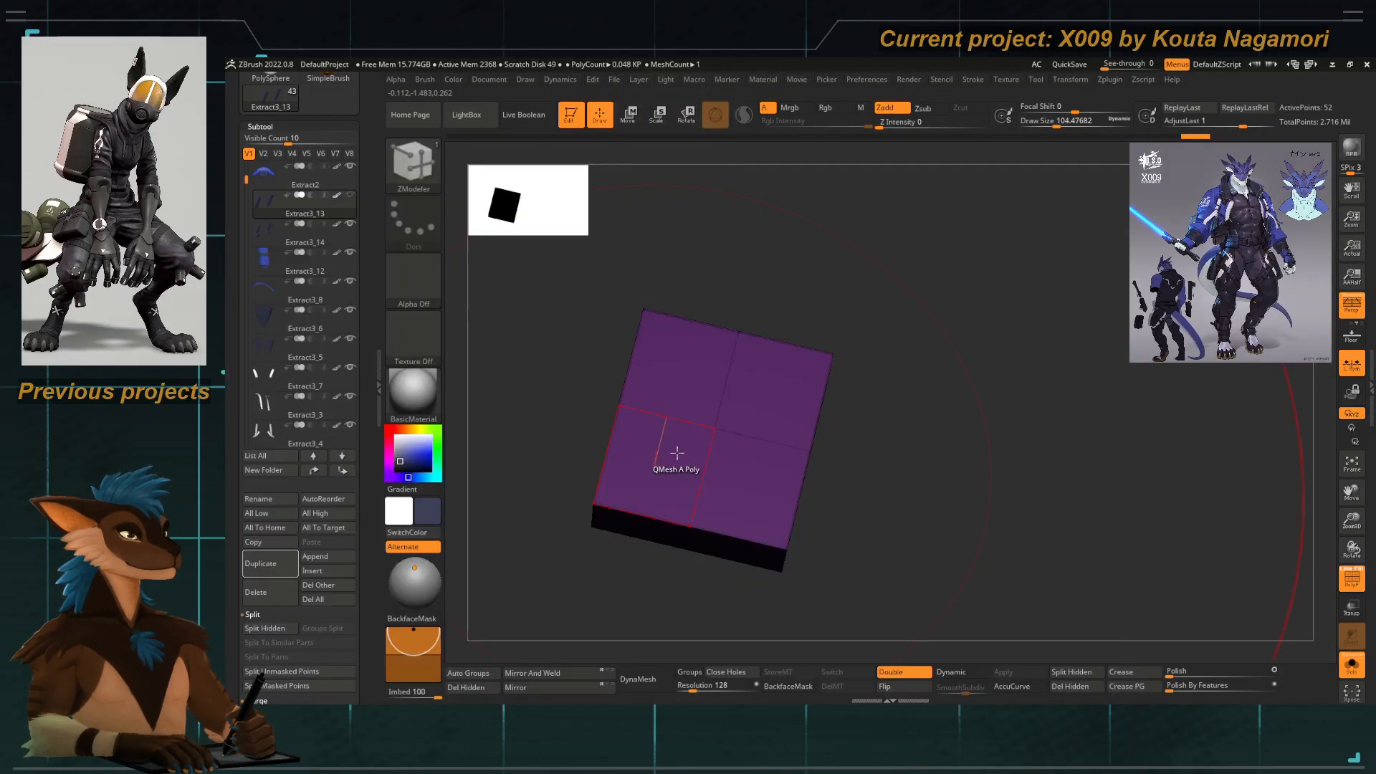
left_click_drag(660, 609, 658, 546)
key("space")
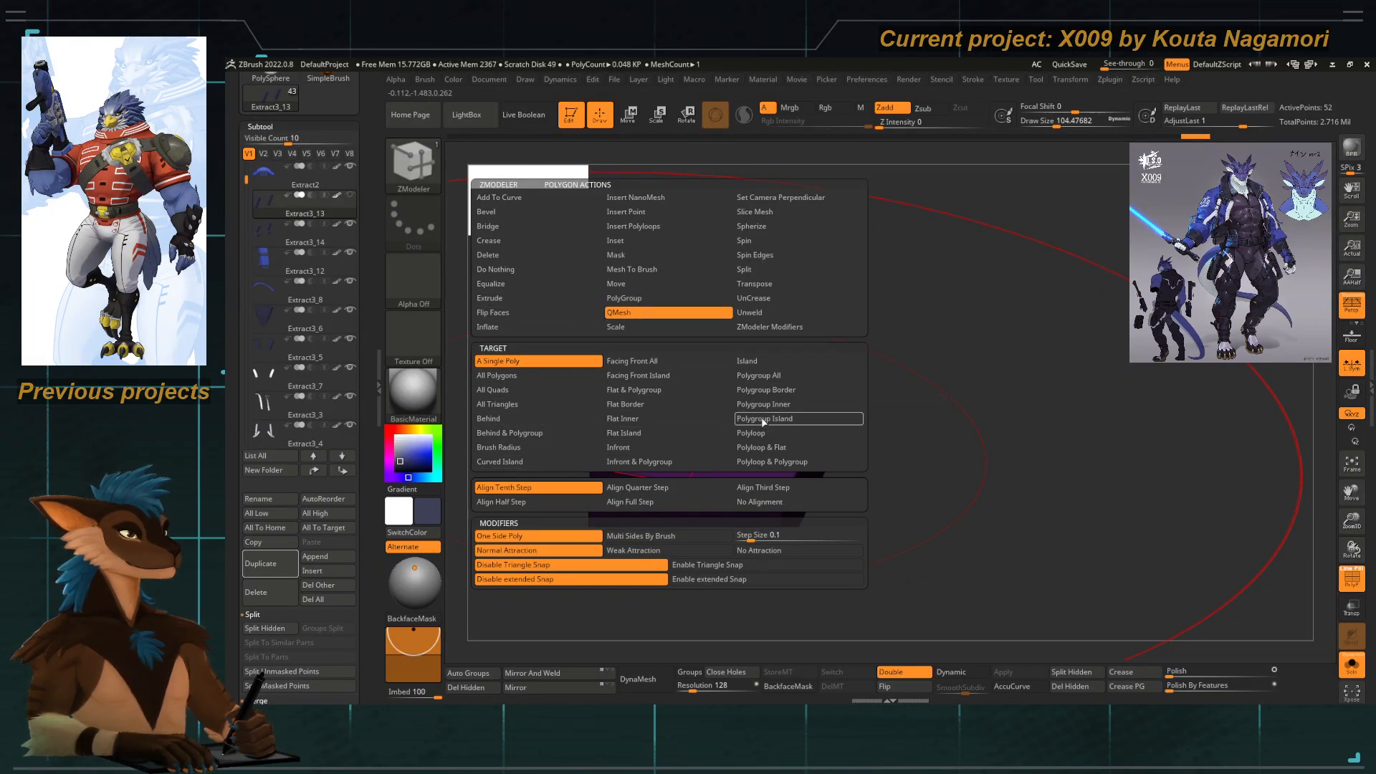
left_click(622, 298)
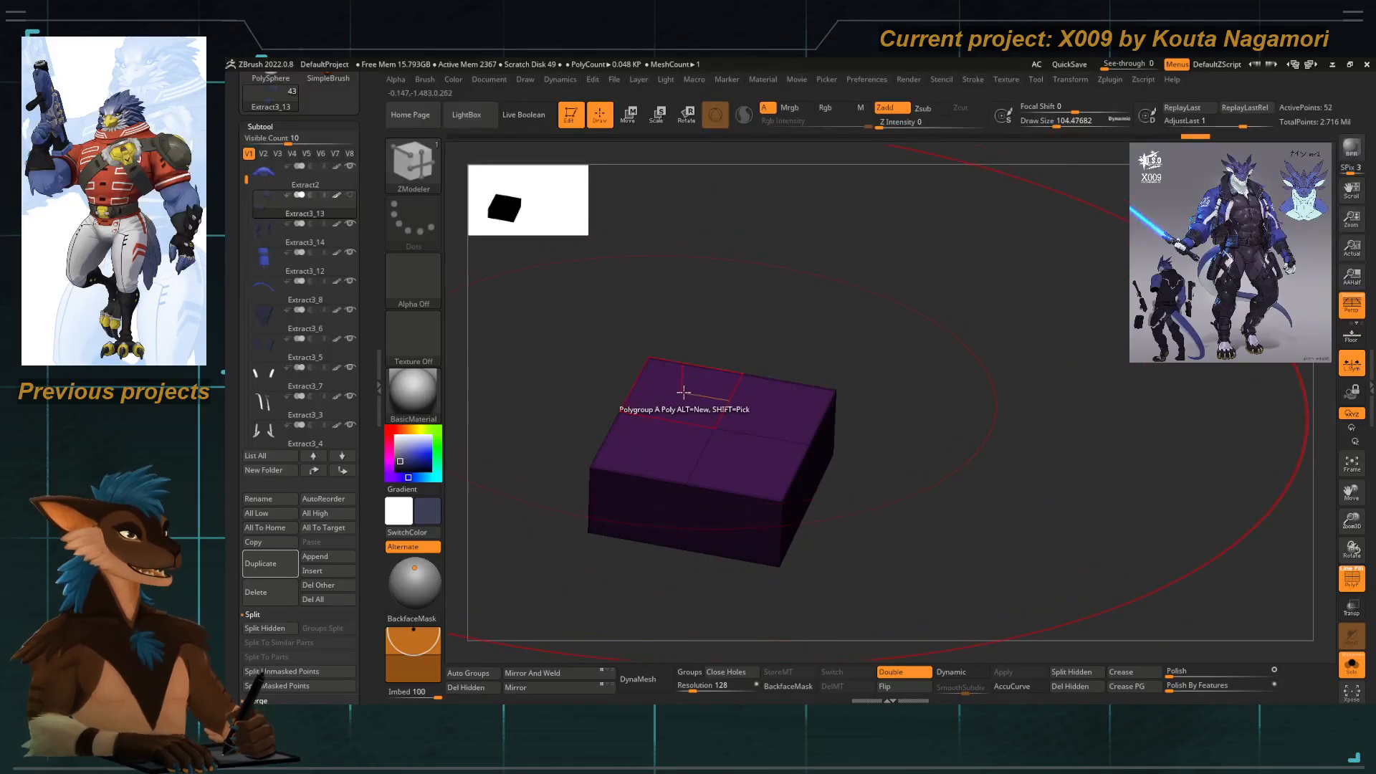
left_click_drag(901, 498, 787, 400)
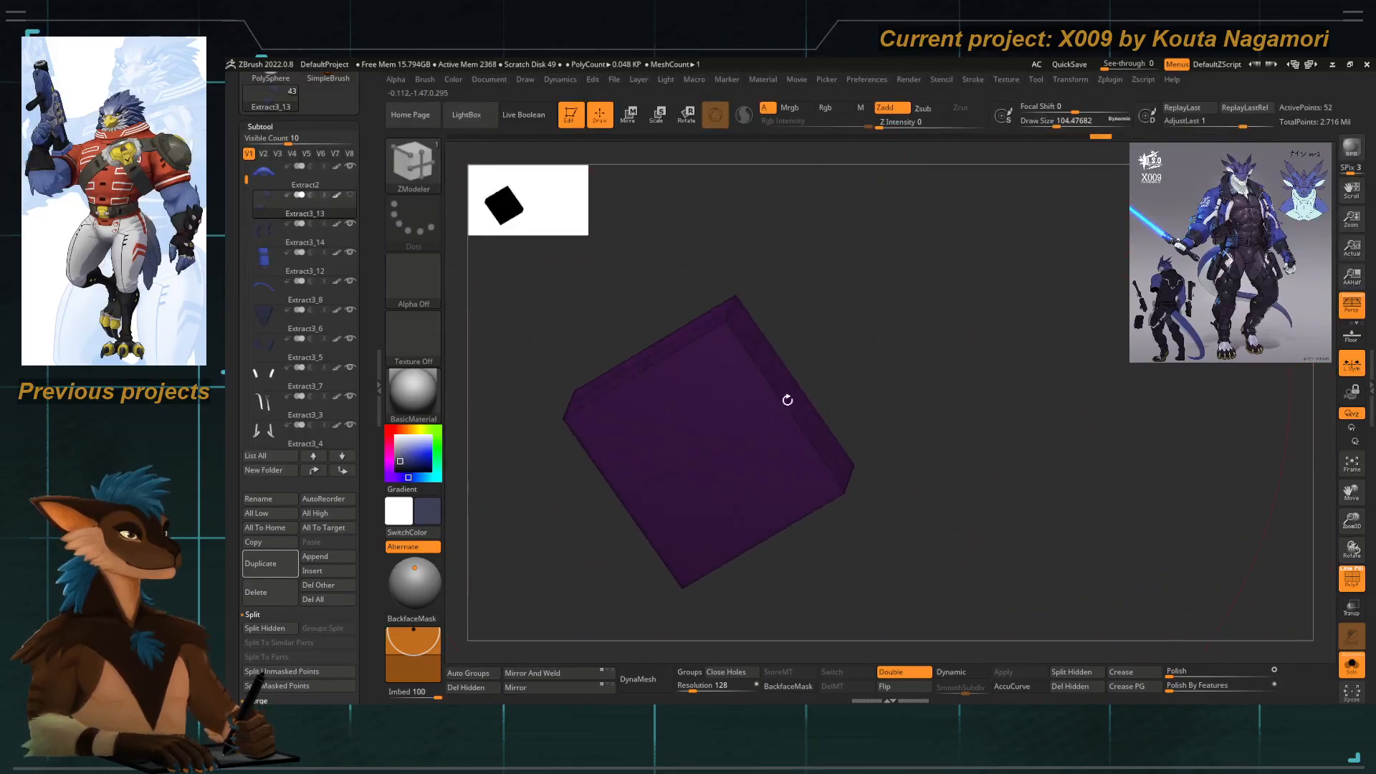
Inset the new polygroup on the box's top and bottom faces to form a narrow rim.
key("space")
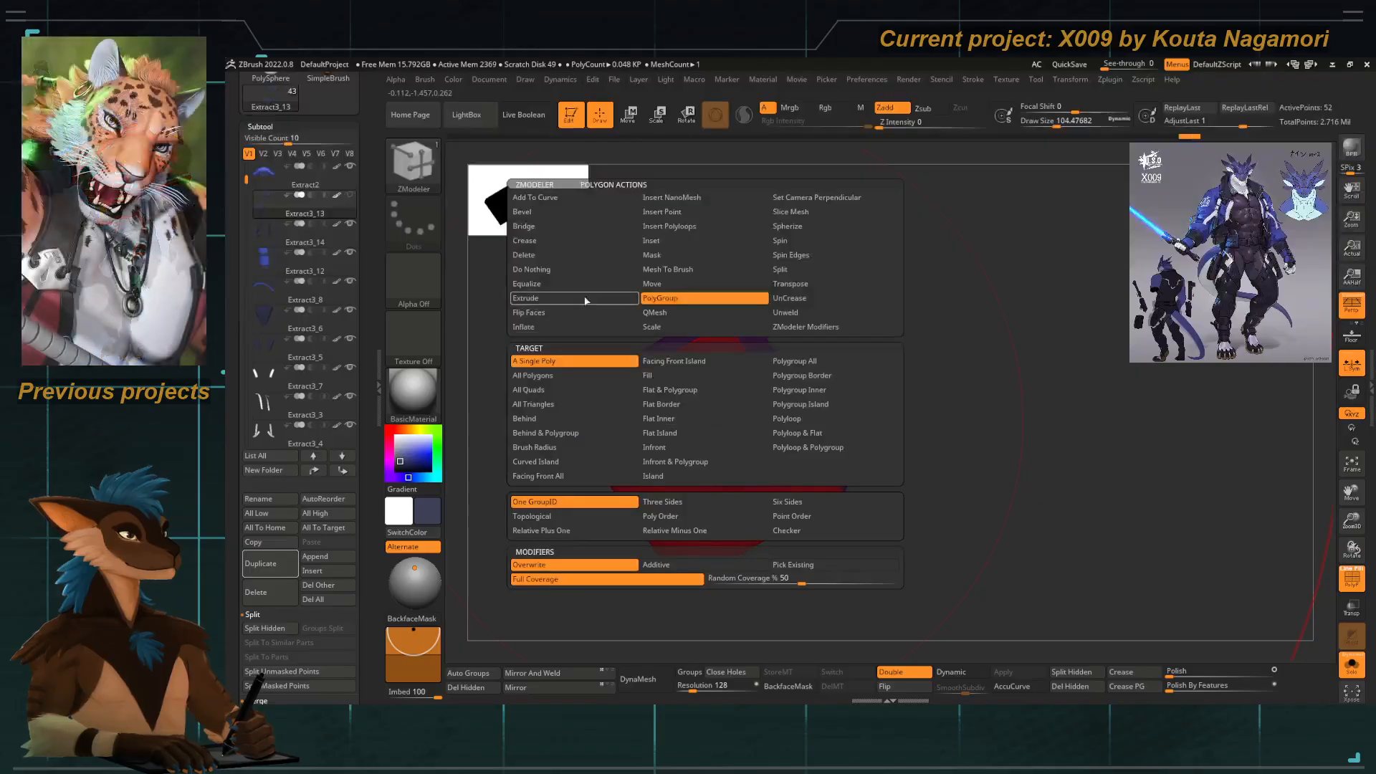
left_click(665, 240)
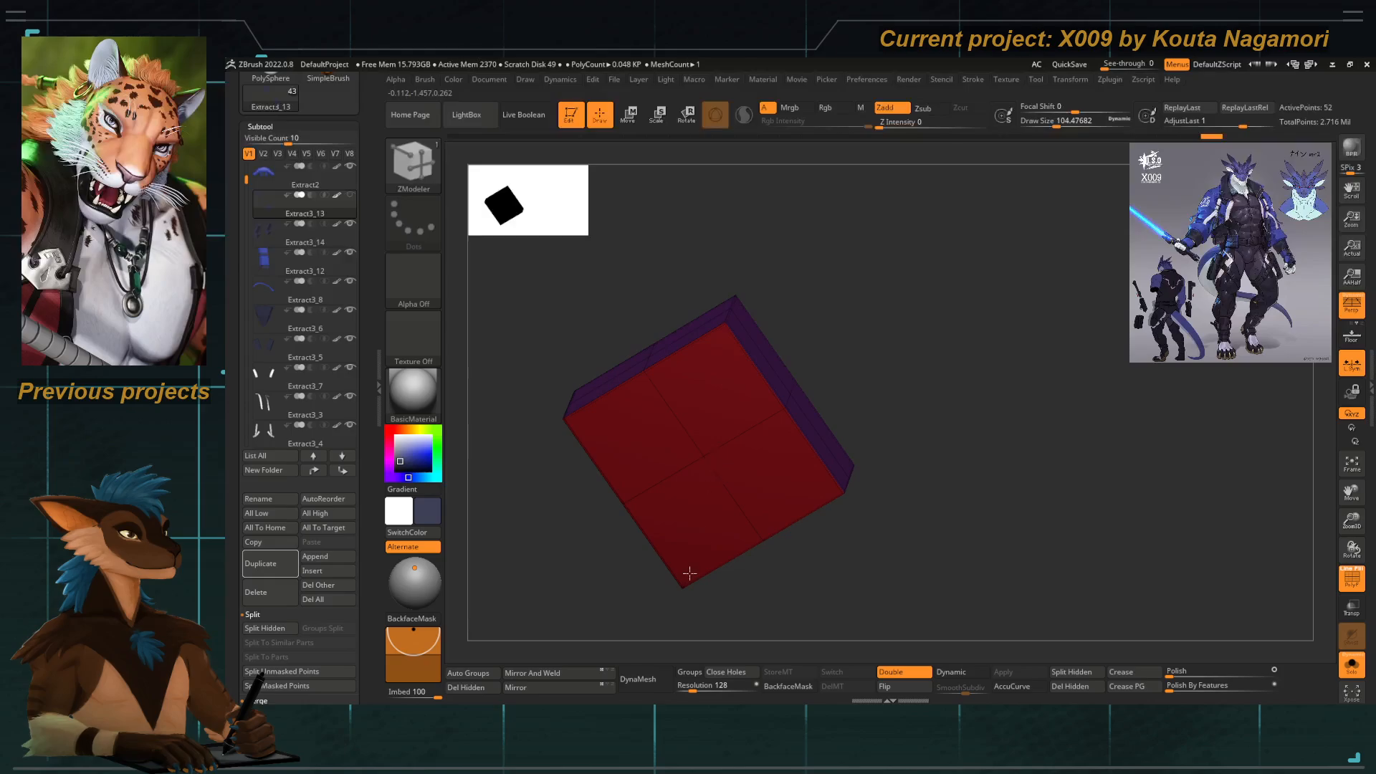
right_click_drag(719, 336, 711, 476)
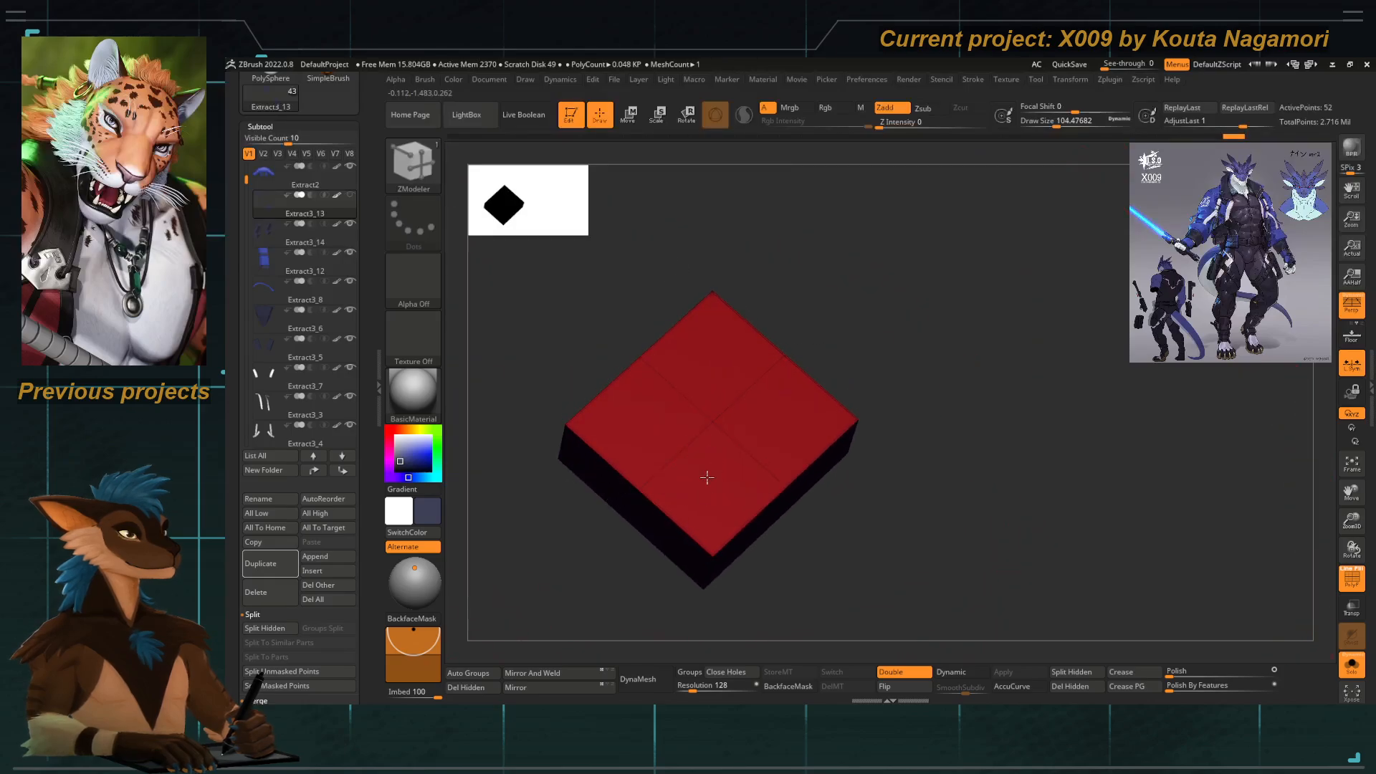
left_click_drag(715, 462, 703, 494)
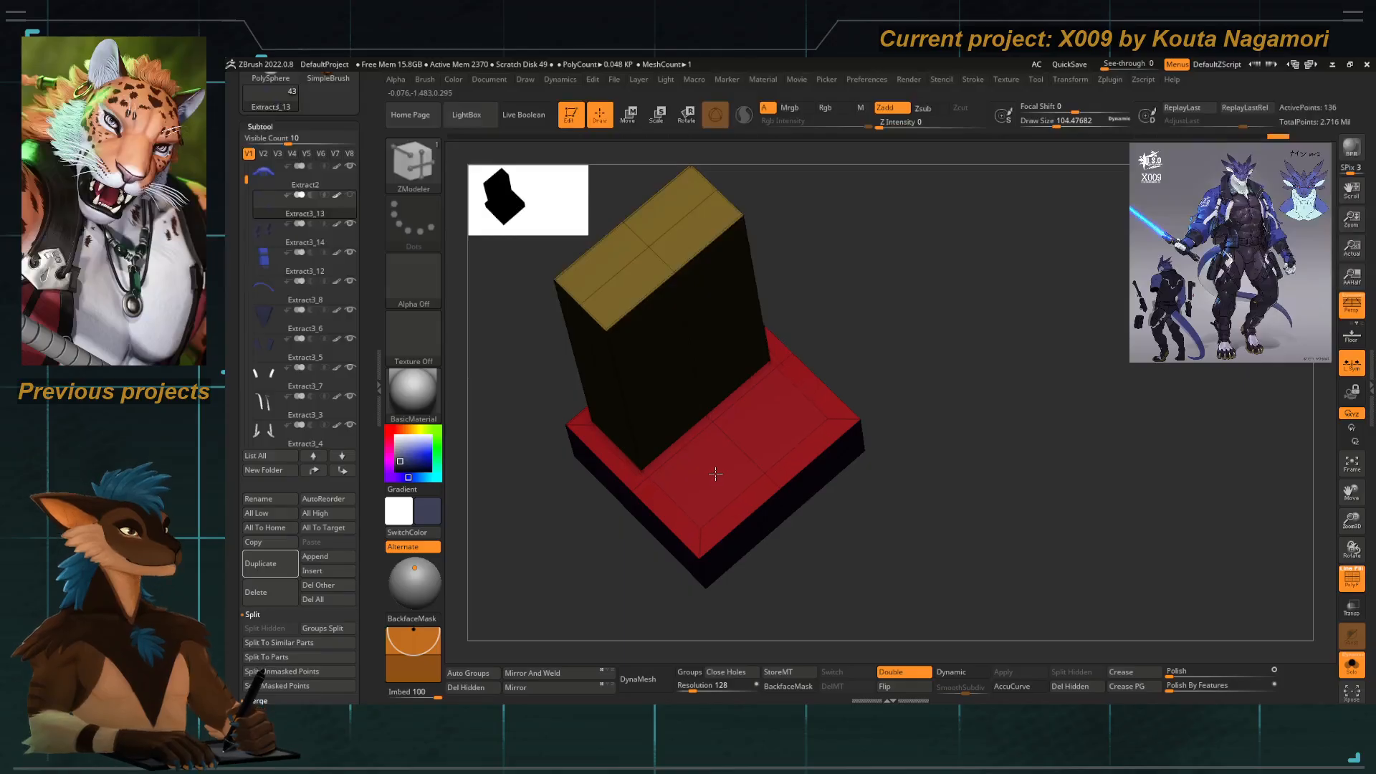
QMesh the inset faces with the Polygroup All target to punch an opening through the box around the block.
key("space")
left_click(654, 284)
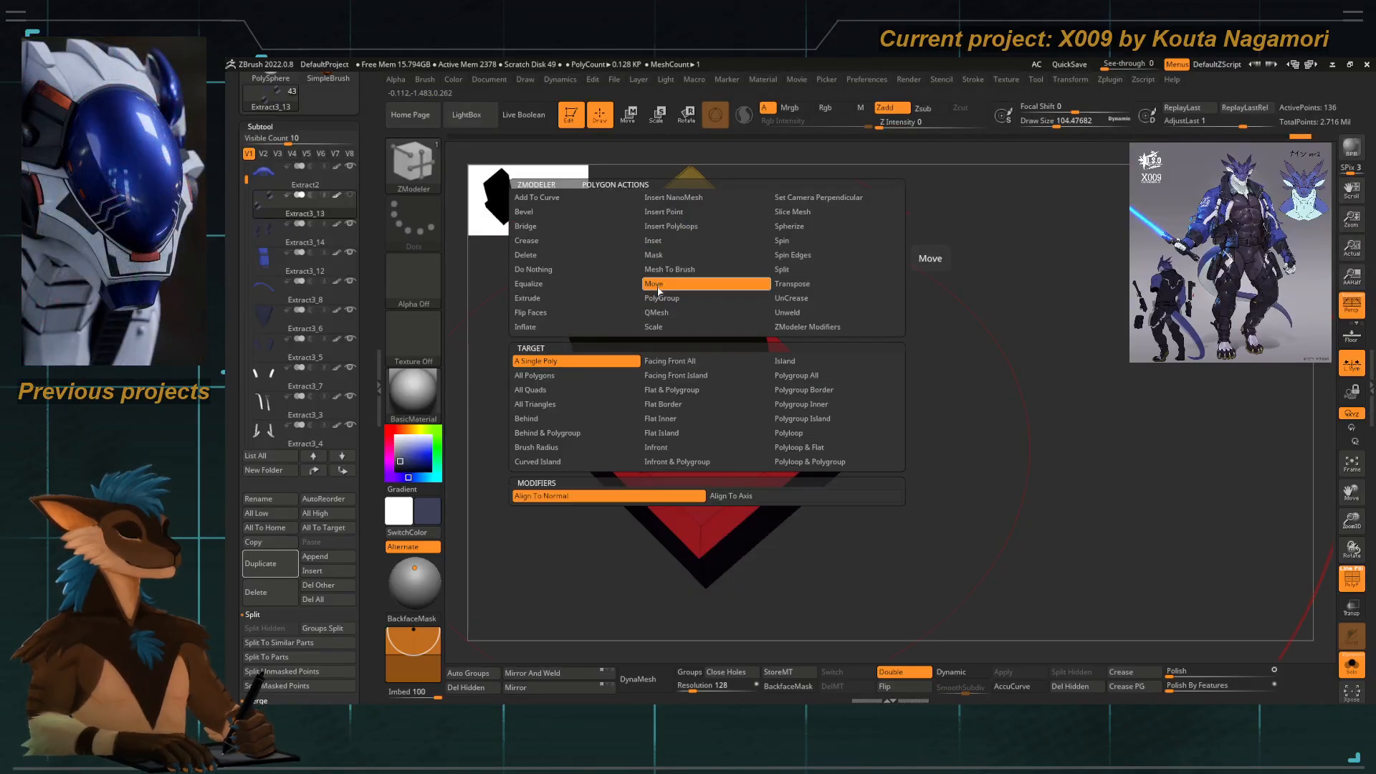
left_click(656, 312)
left_click(796, 375)
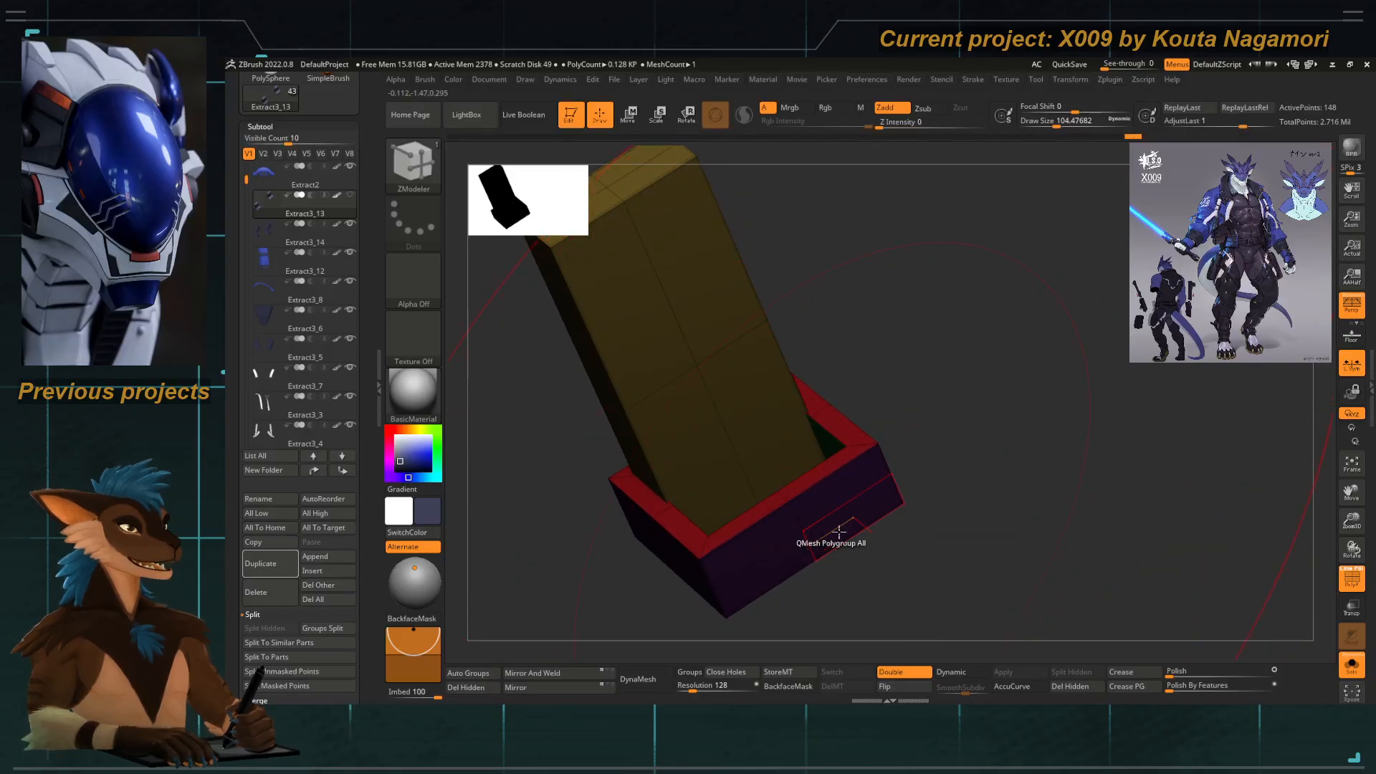
left_click_drag(805, 546, 936, 576)
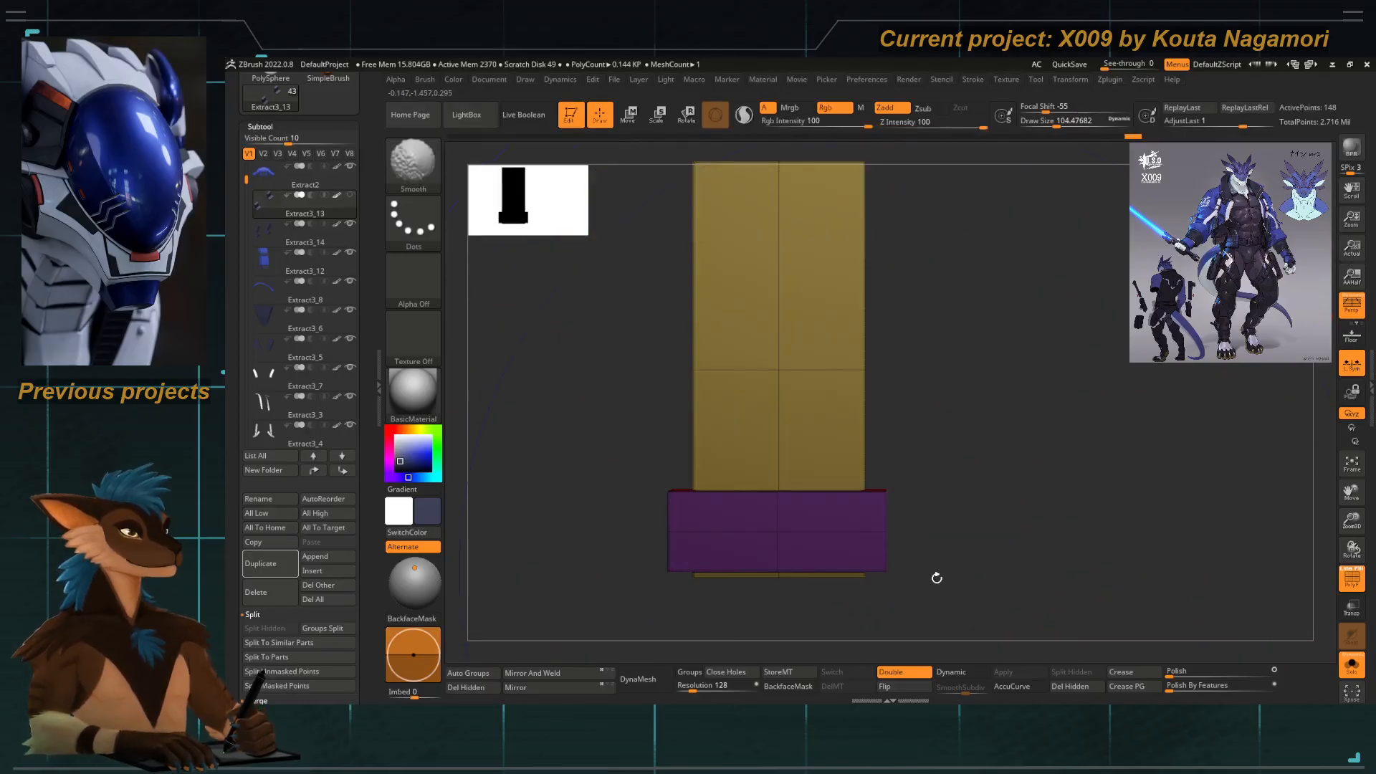
Hide the wireframe, enable dynamic subdivision on the blocks and show them again with the whole back harness.
left_click(1351, 579)
left_click_drag(1138, 551, 708, 521, "alt")
key("d")
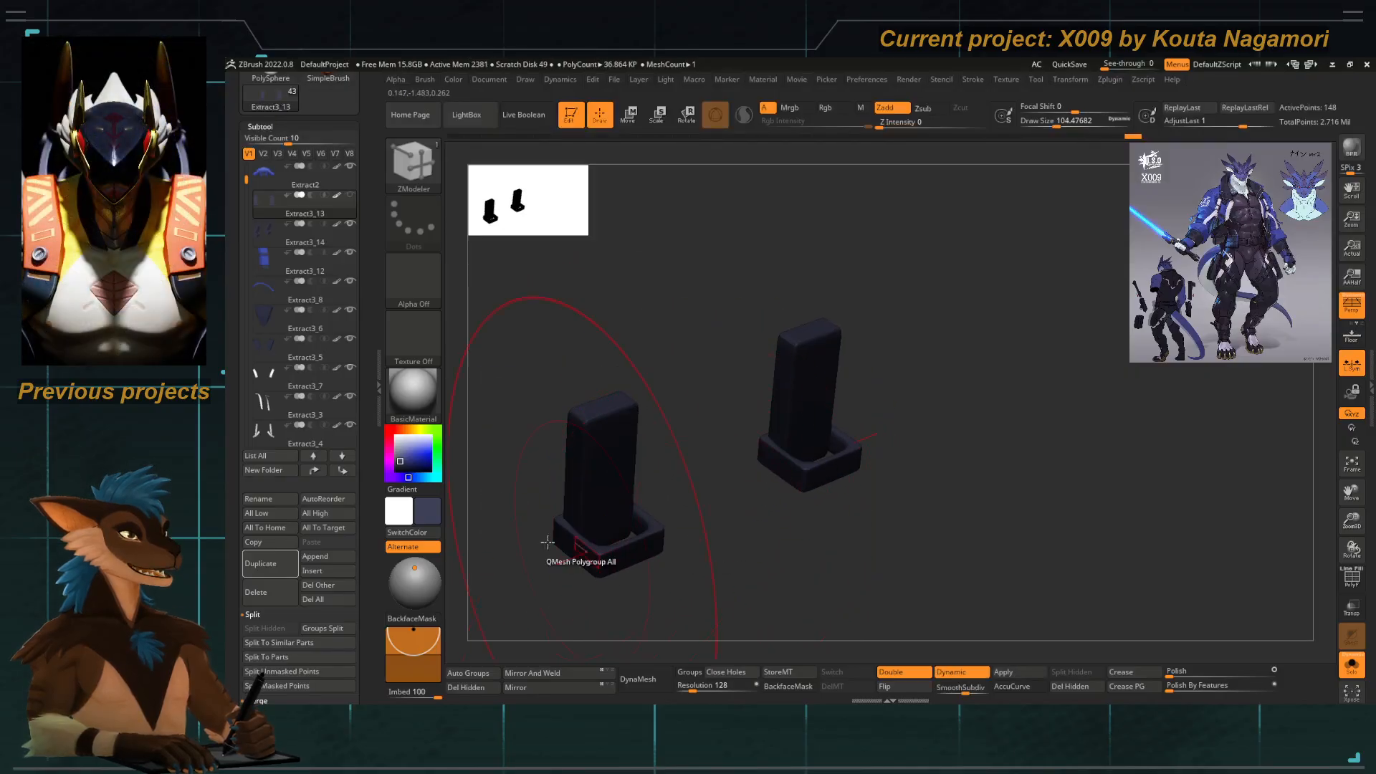
left_click_drag(372, 517, 364, 337)
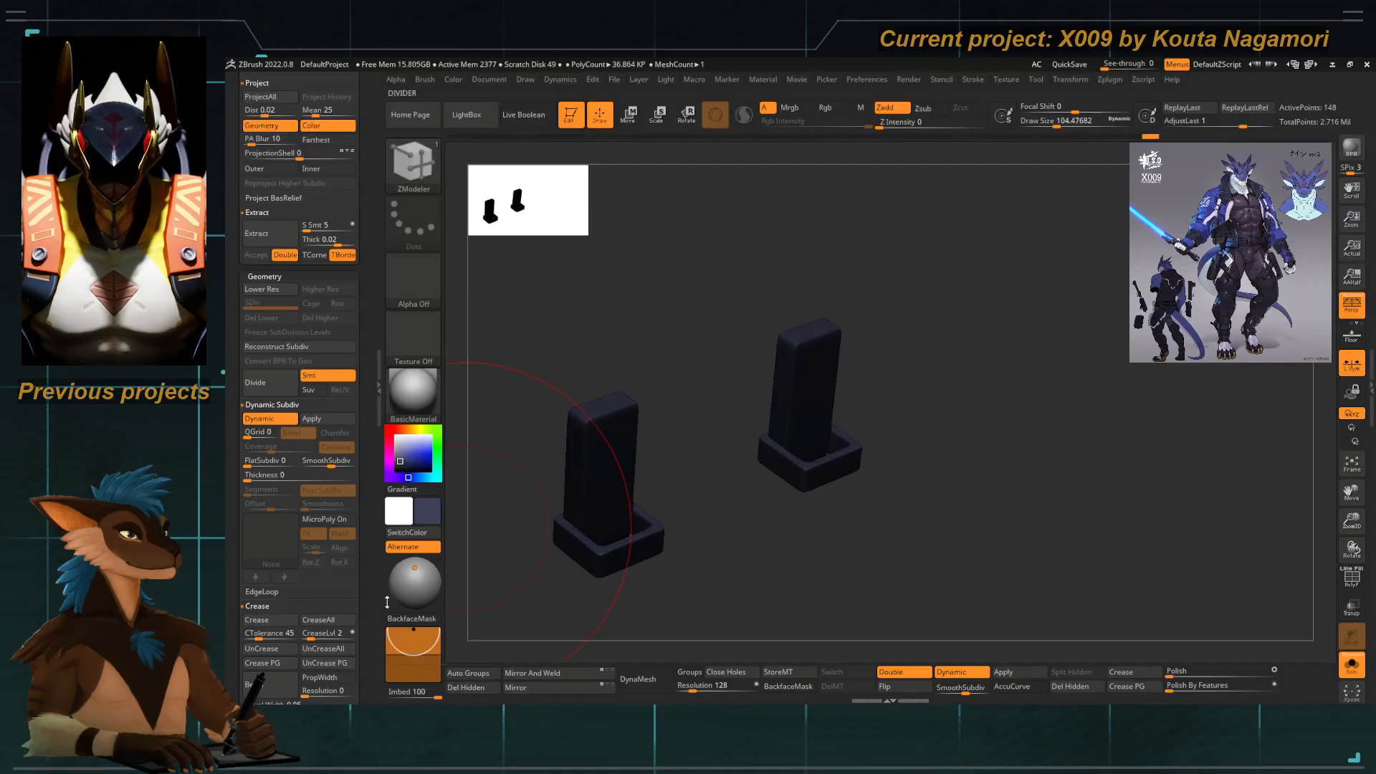
left_click_drag(487, 530, 594, 520)
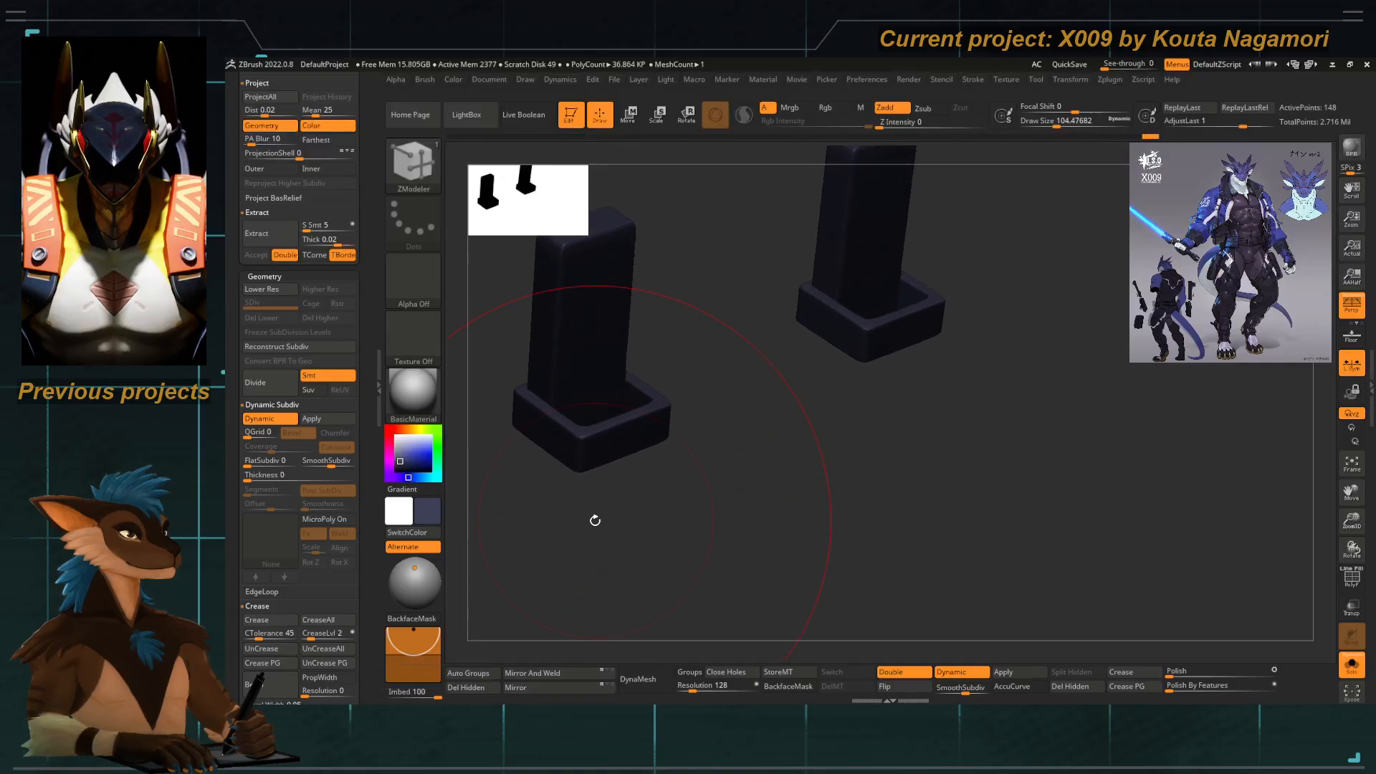
left_click(1350, 666)
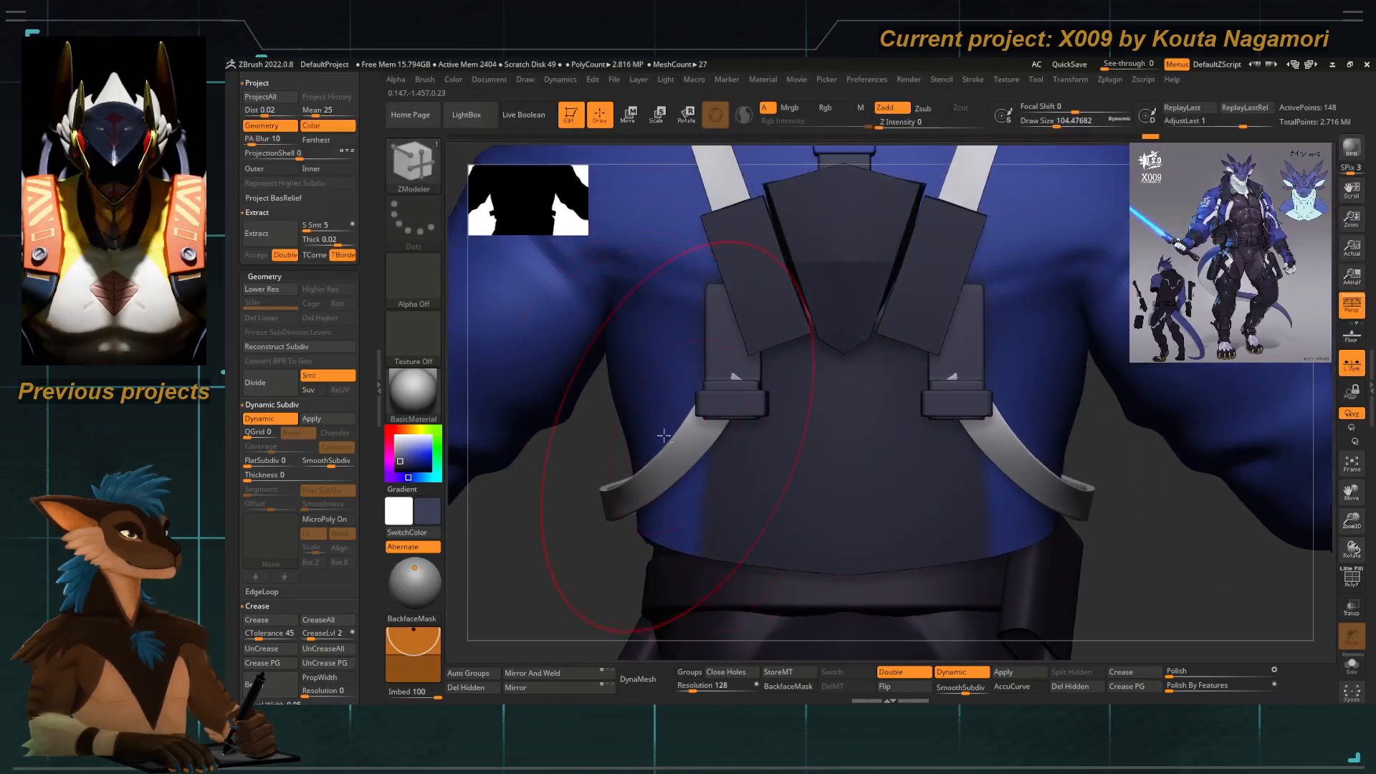
Switch to subtool visibility set V4, show only Extract3_13 and Extract3_14, and activate the Move gizmo.
left_click_drag(365, 323, 374, 462)
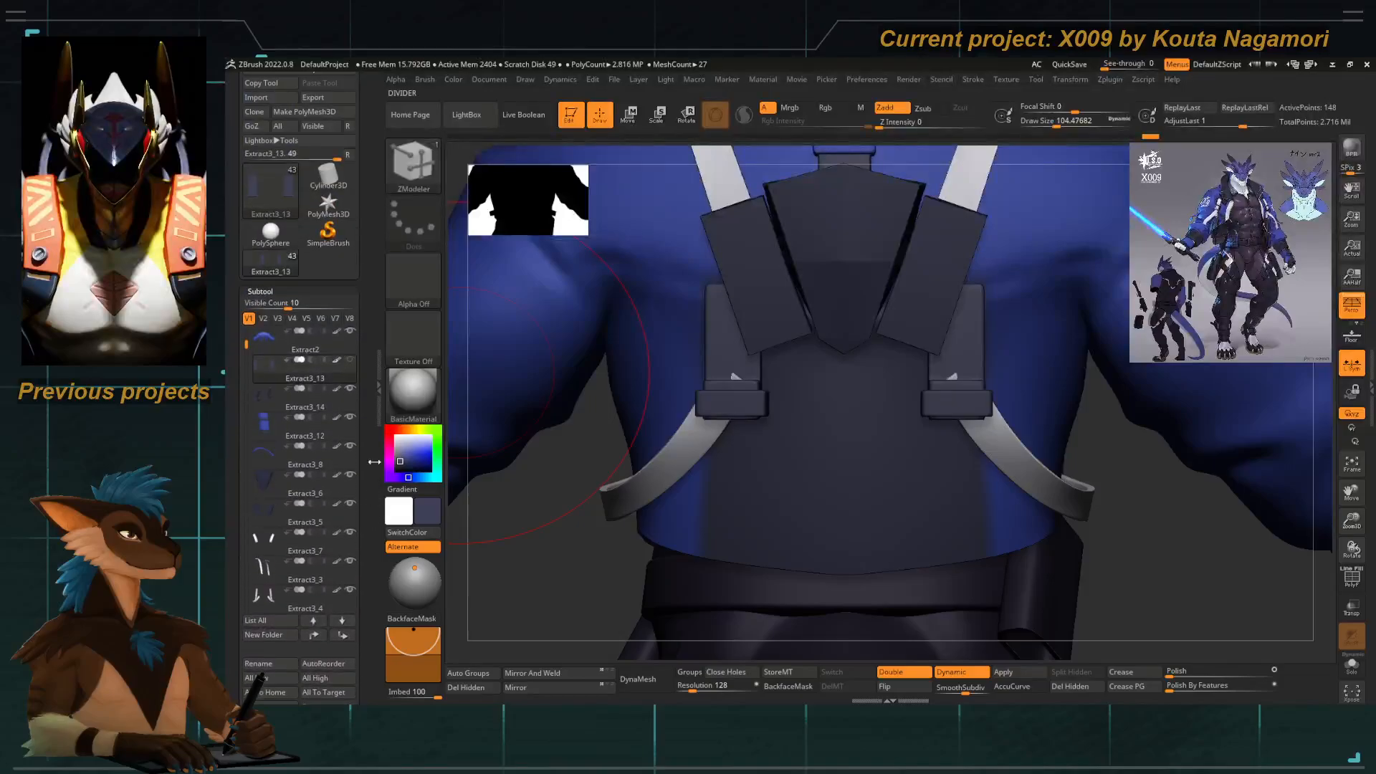
left_click(292, 319)
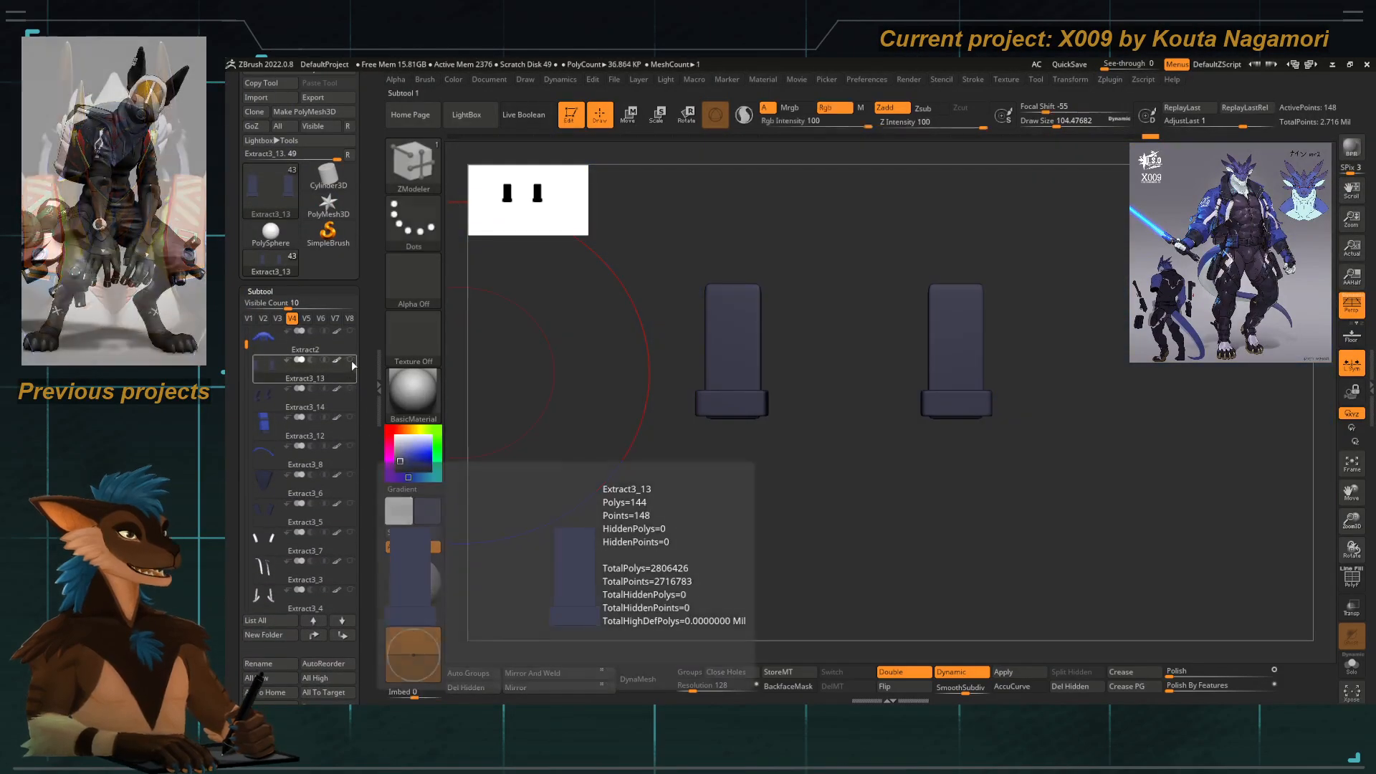
left_click(351, 360, "shift")
left_click(350, 360, "shift")
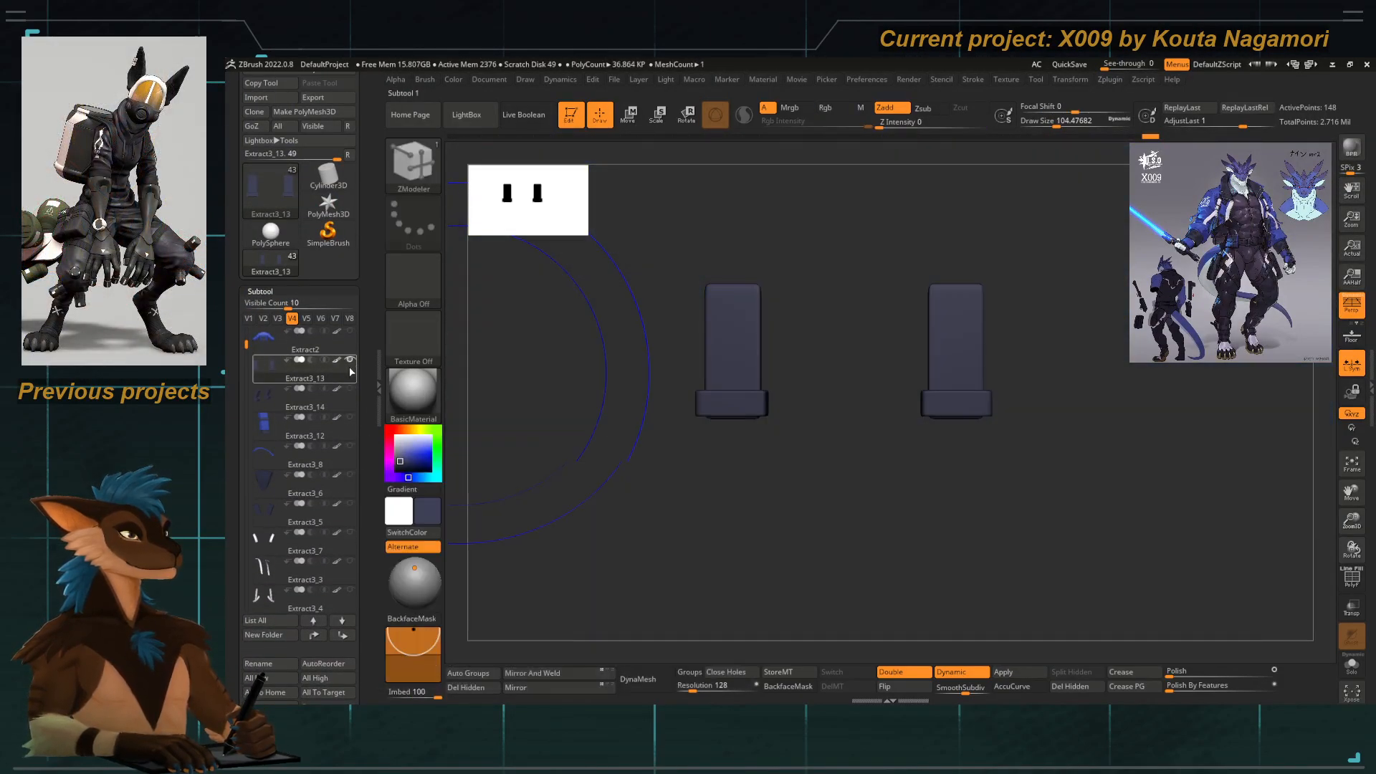
key("w")
mouse_move(635, 525)
left_mouse_down()
mouse_move(645, 556)
mouse_move(703, 398)
left_mouse_up()
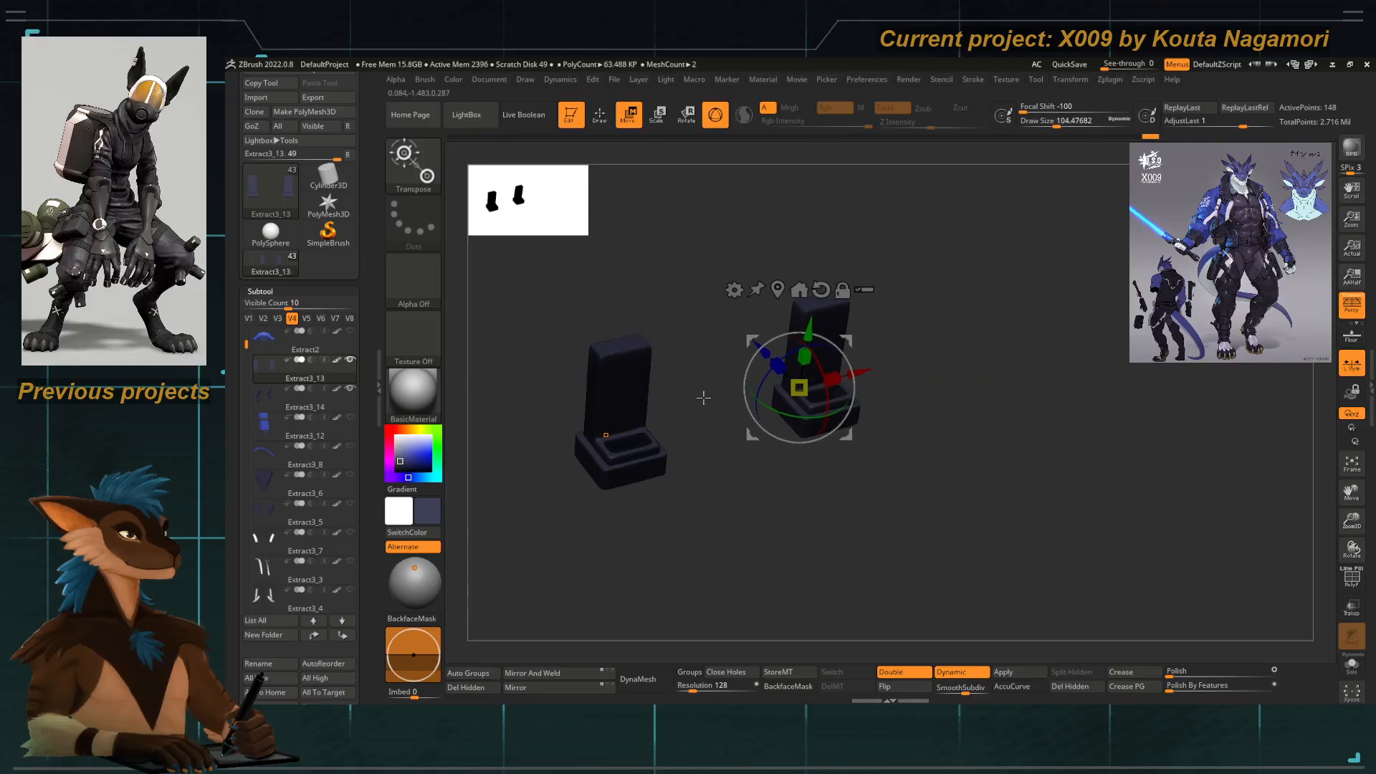
Move the Extract3_14 pocket blocks sideways along X so they stand beside the Extract3_13 blocks.
left_click(267, 407)
left_click_drag(559, 544, 722, 553, "shift")
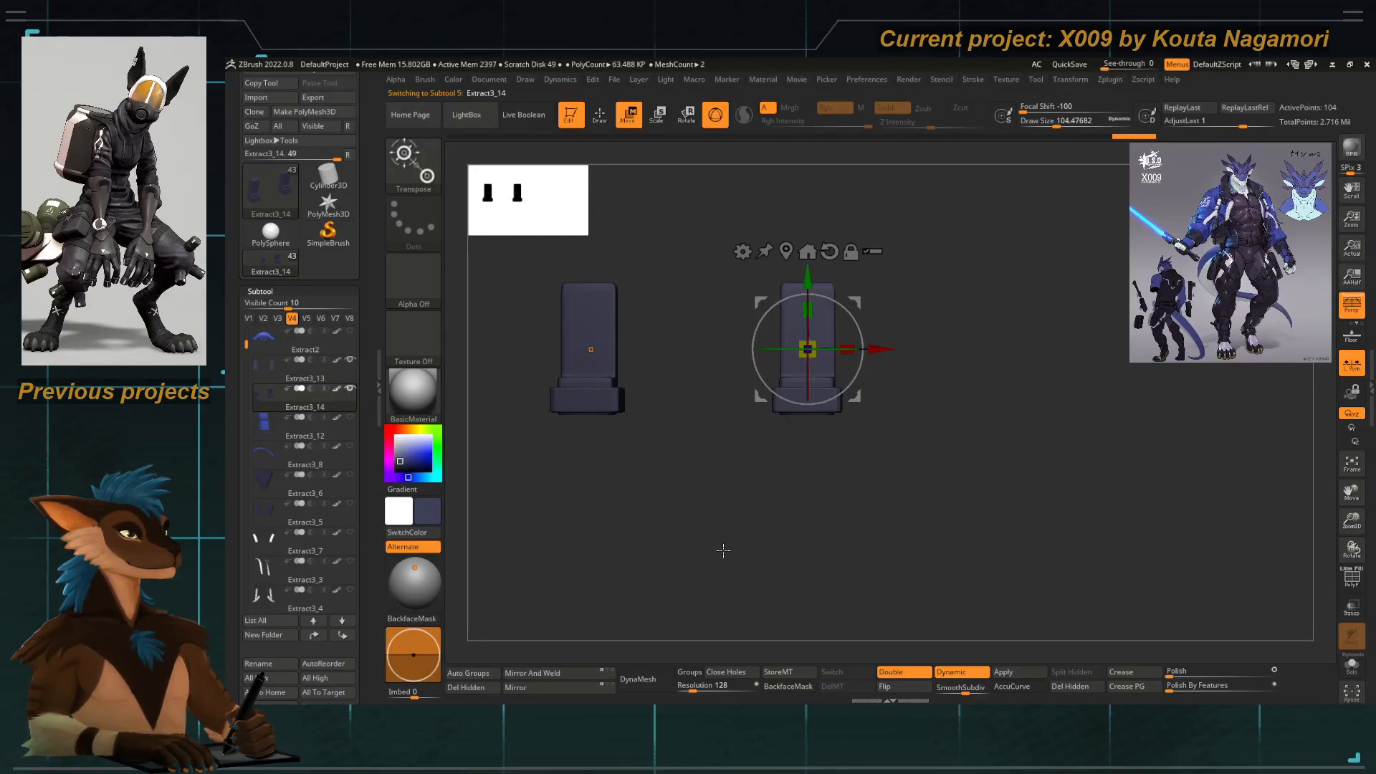
left_click_drag(878, 349, 962, 349, "ctrl")
key("q")
left_click_drag(786, 444, 766, 517)
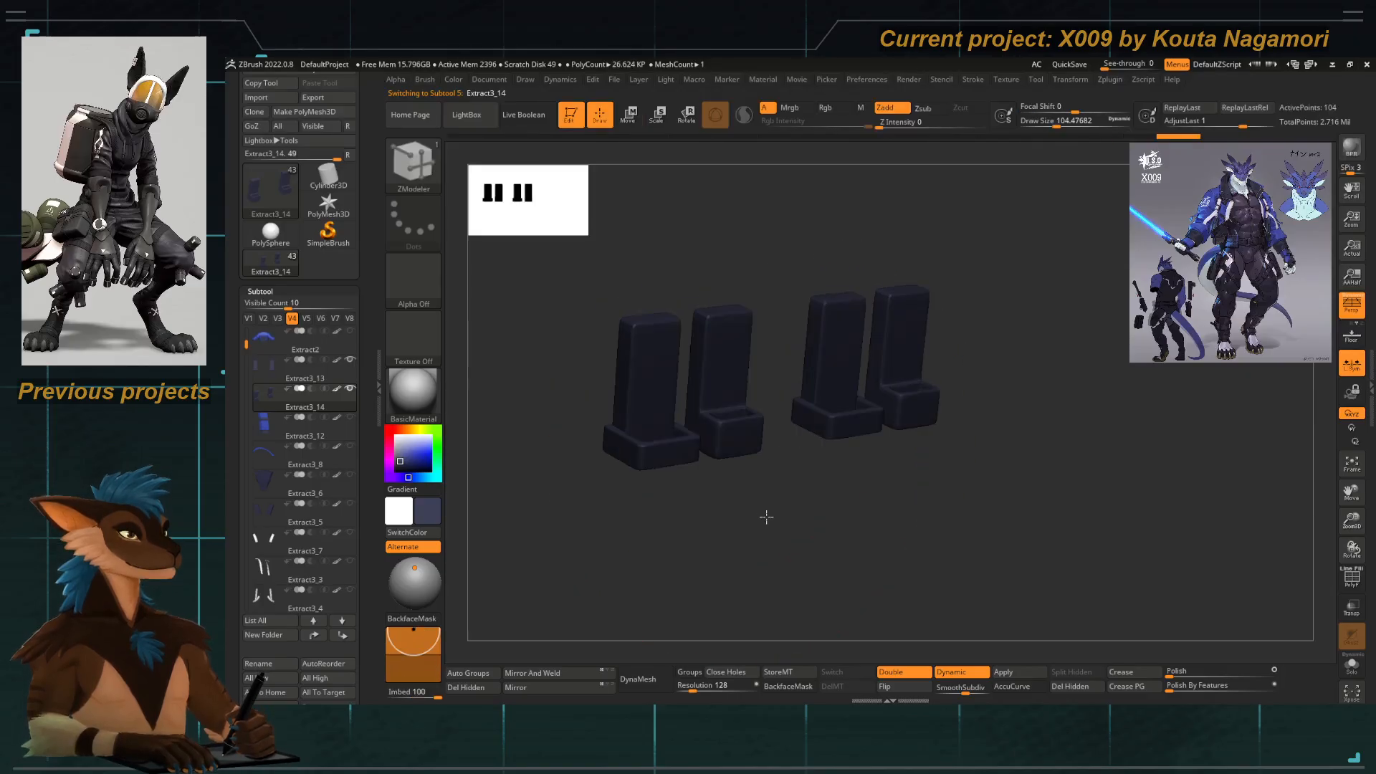
Mask all of Extract3_13 except the open boxes around the base of its upright blocks.
left_click(827, 425, "alt")
left_click_drag(824, 455, 713, 544, "alt")
key("e")
left_click_drag(727, 384, 799, 453)
key("q")
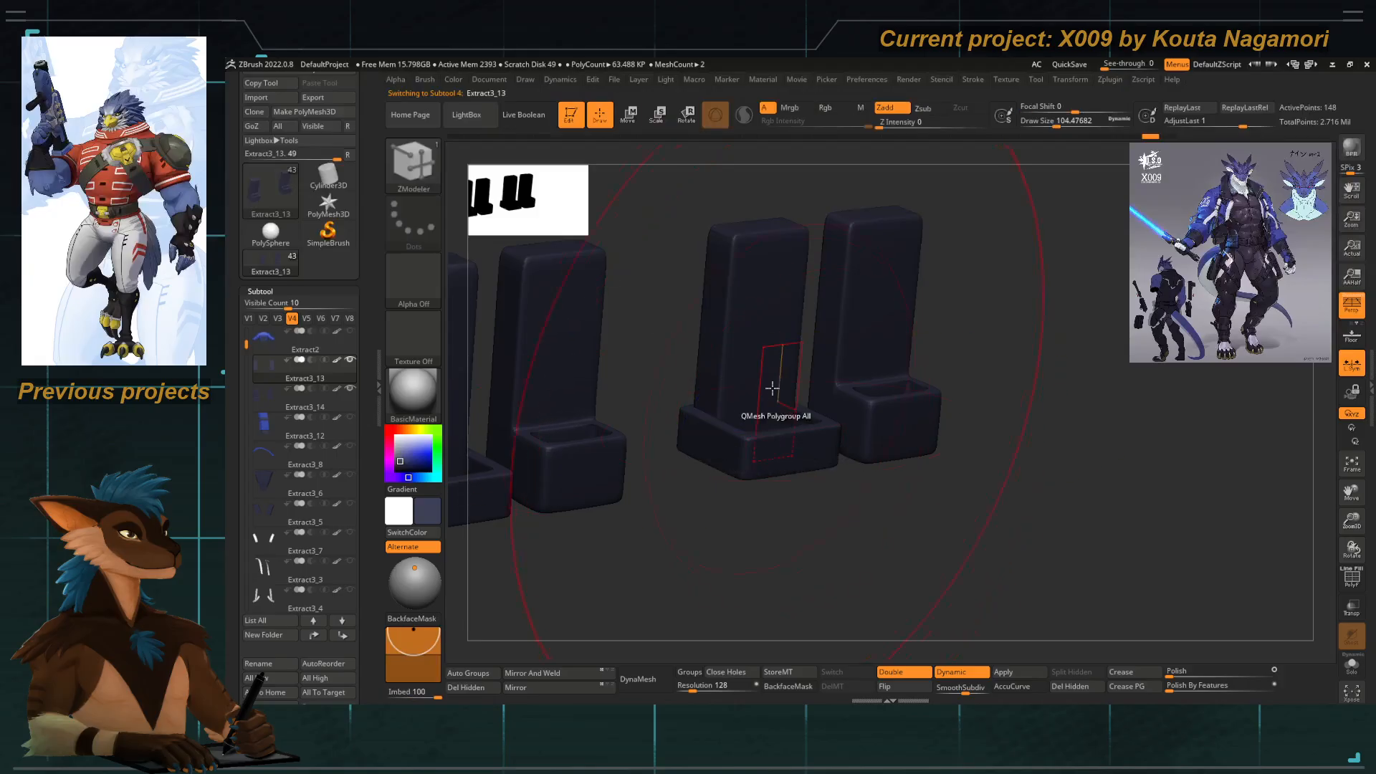
left_click(761, 354, "ctrl+alt+shift")
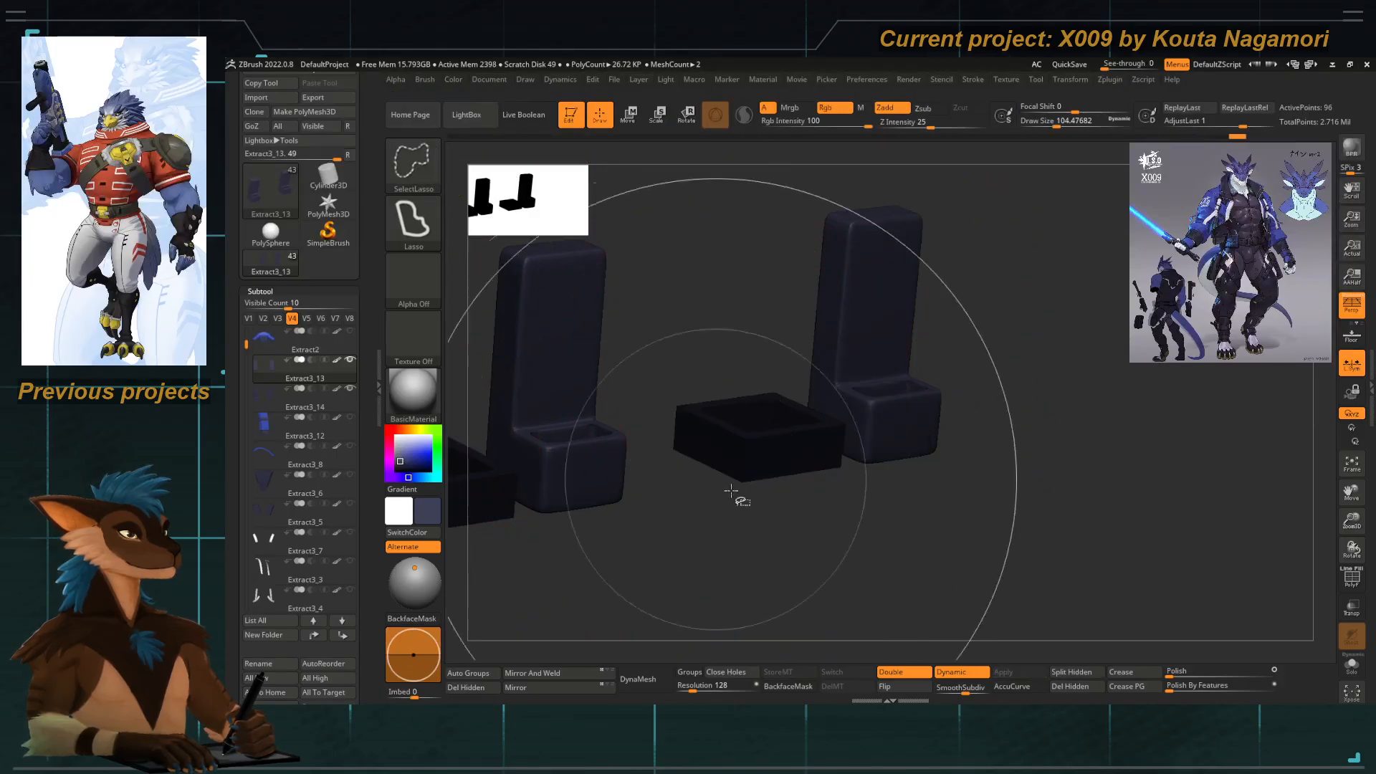
left_click(750, 510, "ctrl+shift")
left_click_drag(805, 538, 780, 556, "ctrl+shift")
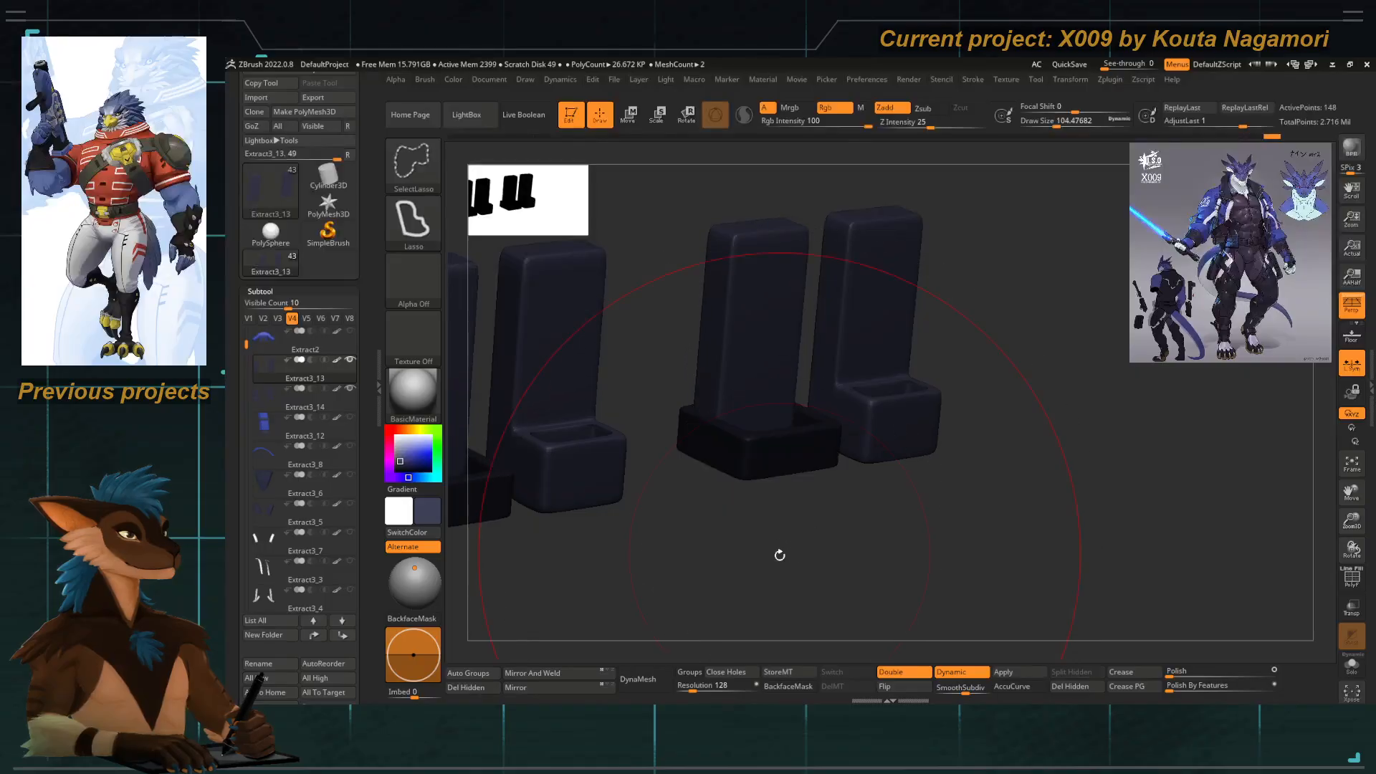
key("ctrl+i")
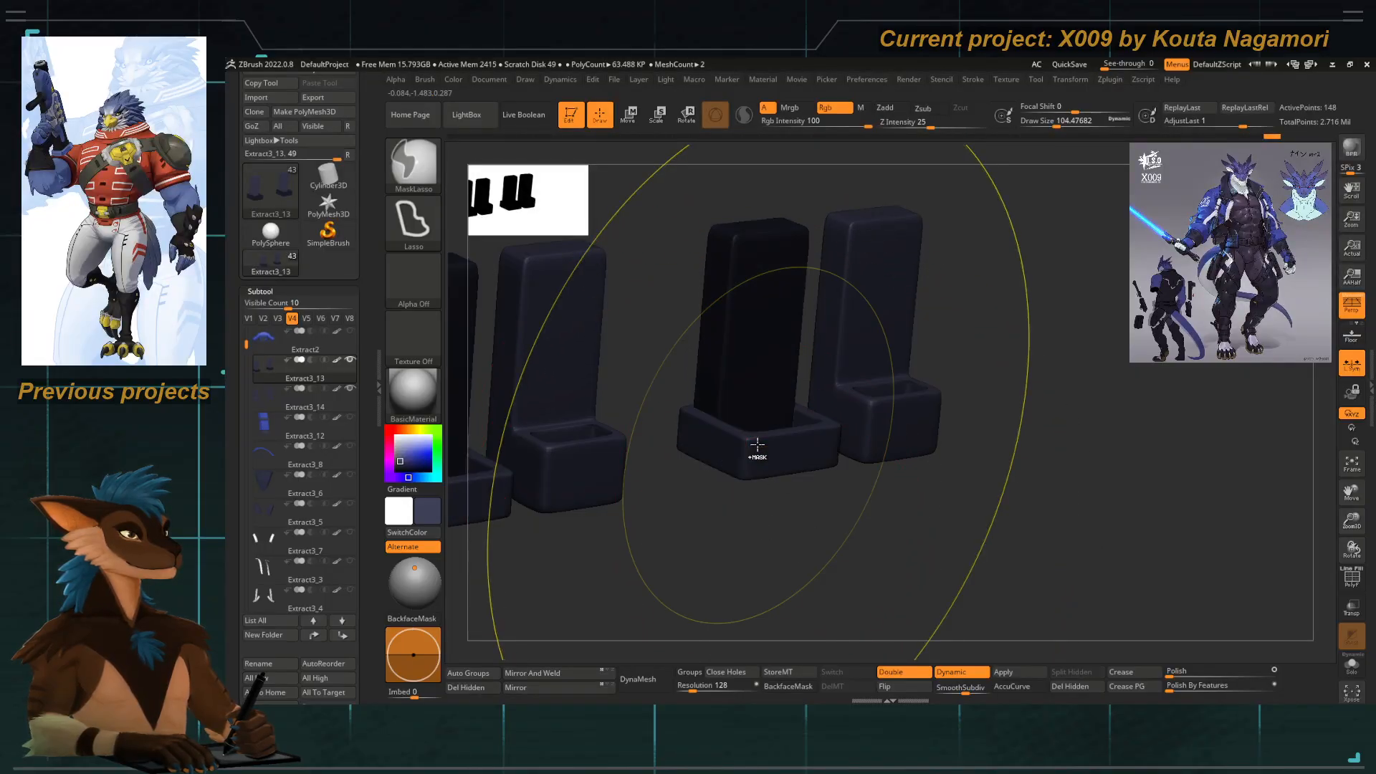
Make the unmasked boxes of Extract3_13 taller to match the neighbouring pockets, and return to the ZModeler brush.
key("w")
left_click_drag(795, 530, 795, 543, "shift")
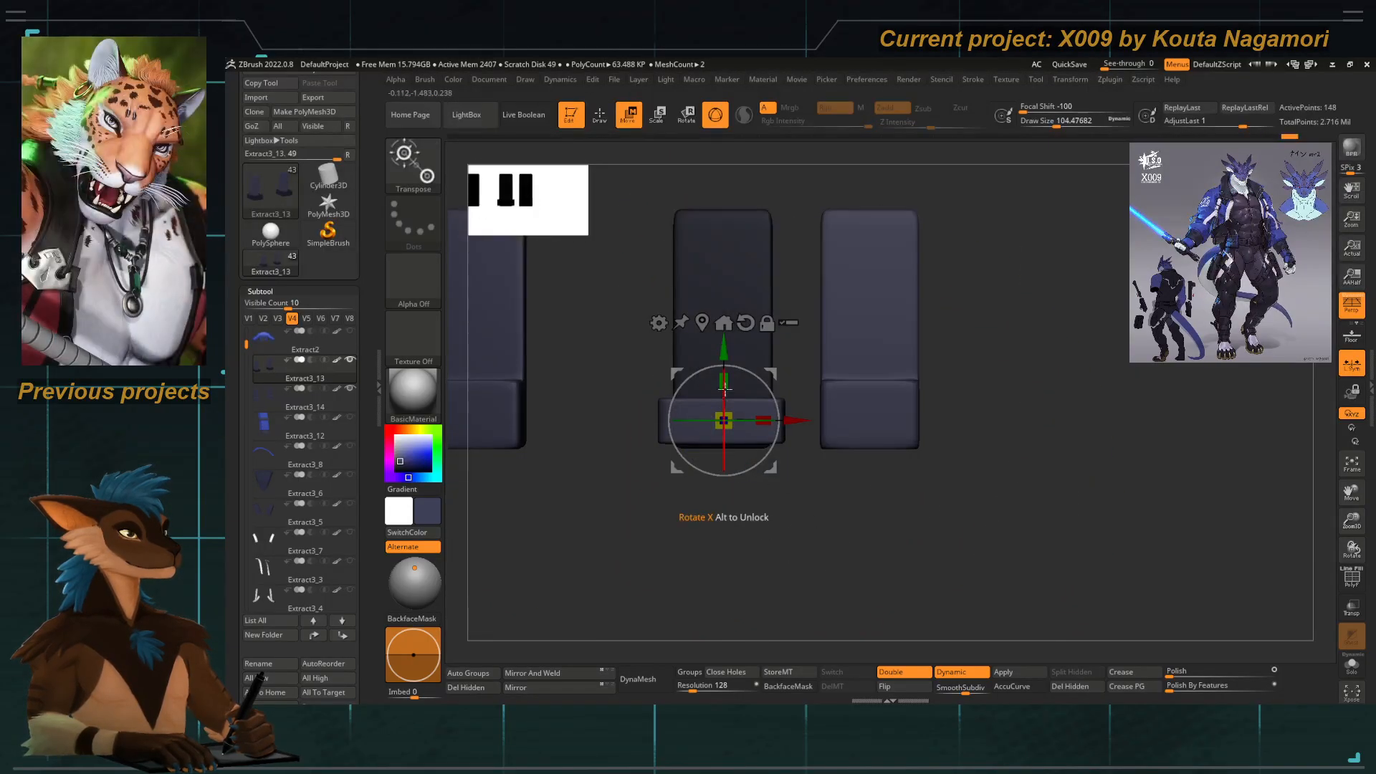
left_click_drag(723, 354, 724, 345)
key("b")
key("z")
key("m")
mouse_move(728, 553)
left_mouse_down()
mouse_move(768, 566)
mouse_move(724, 528)
mouse_move(784, 478)
mouse_move(798, 513)
mouse_move(786, 504)
left_mouse_up()
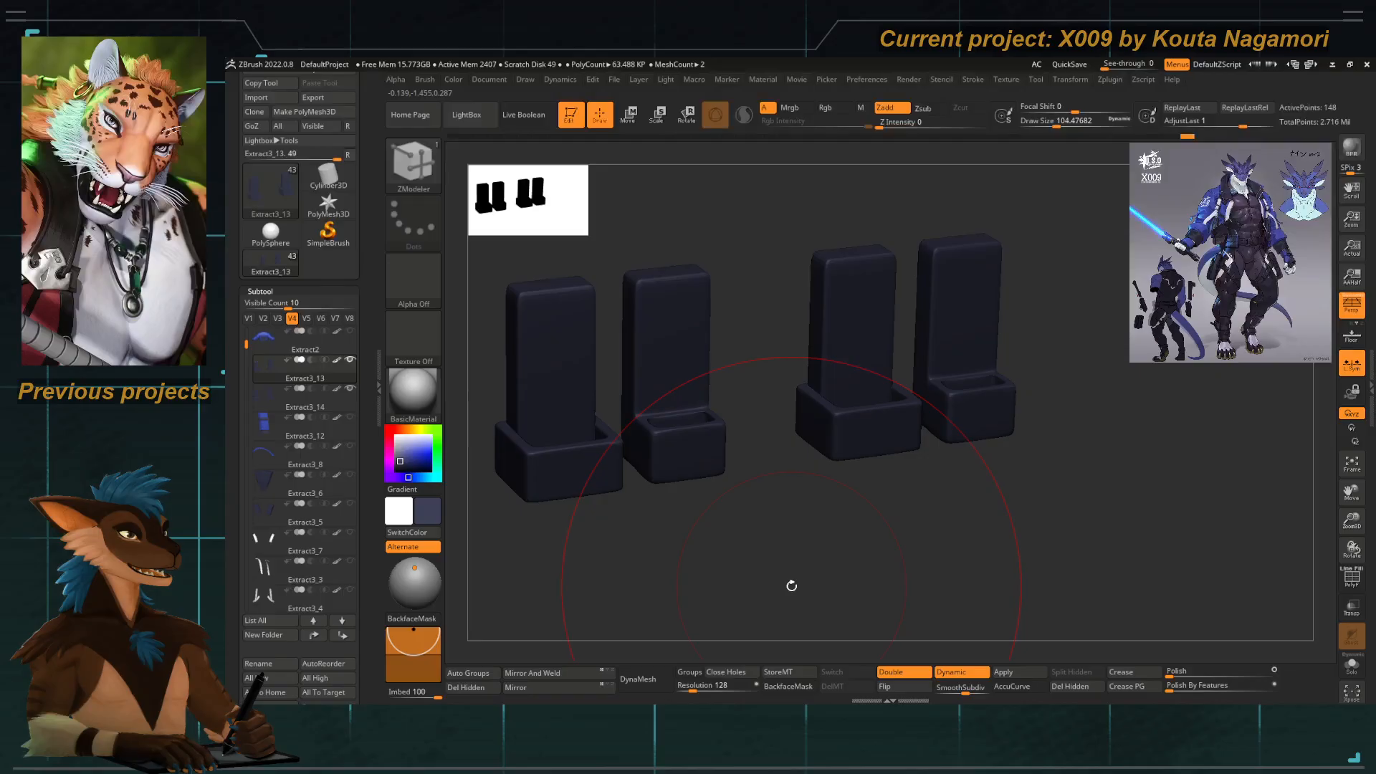
Examine the Extract3_14 pocket blocks and their openings from several angles, and reselect Extract3_13.
left_click_drag(726, 521, 707, 521)
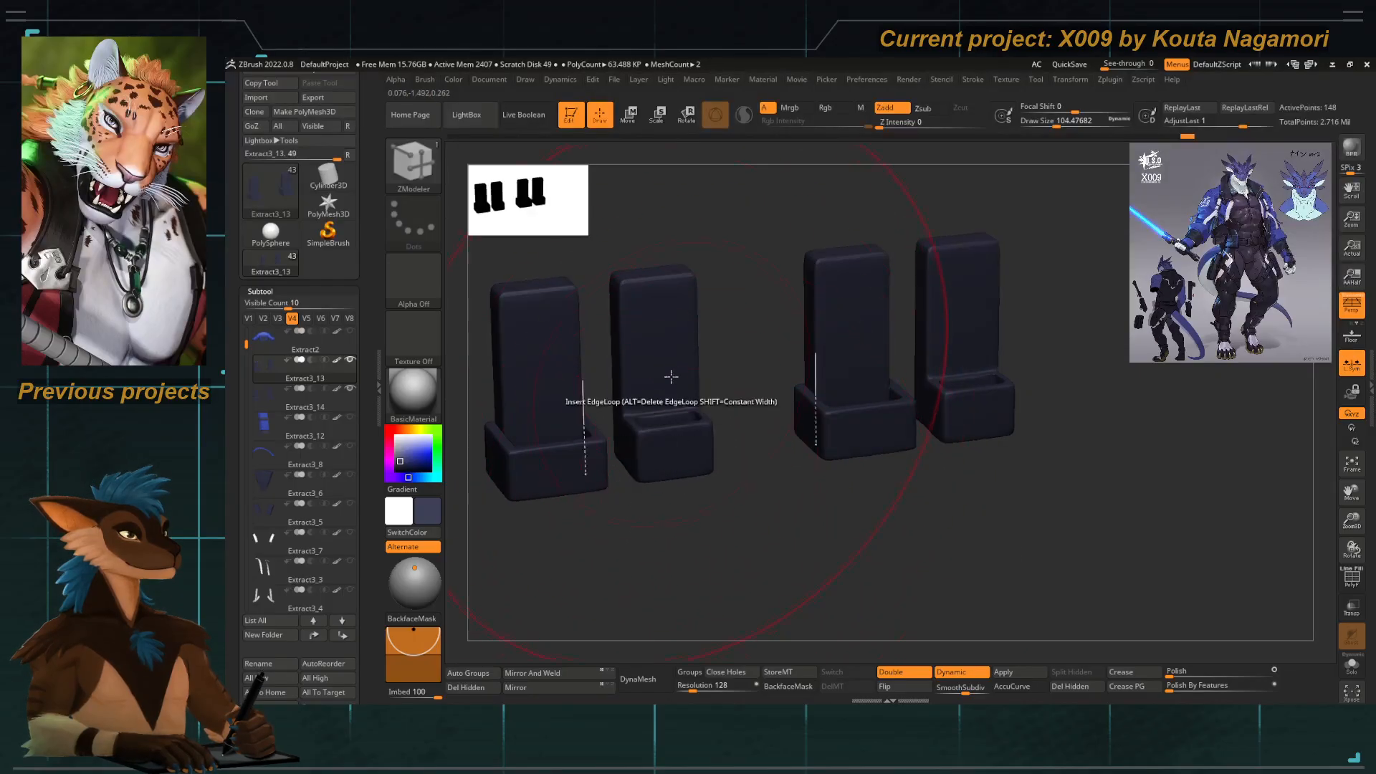
left_click(279, 390)
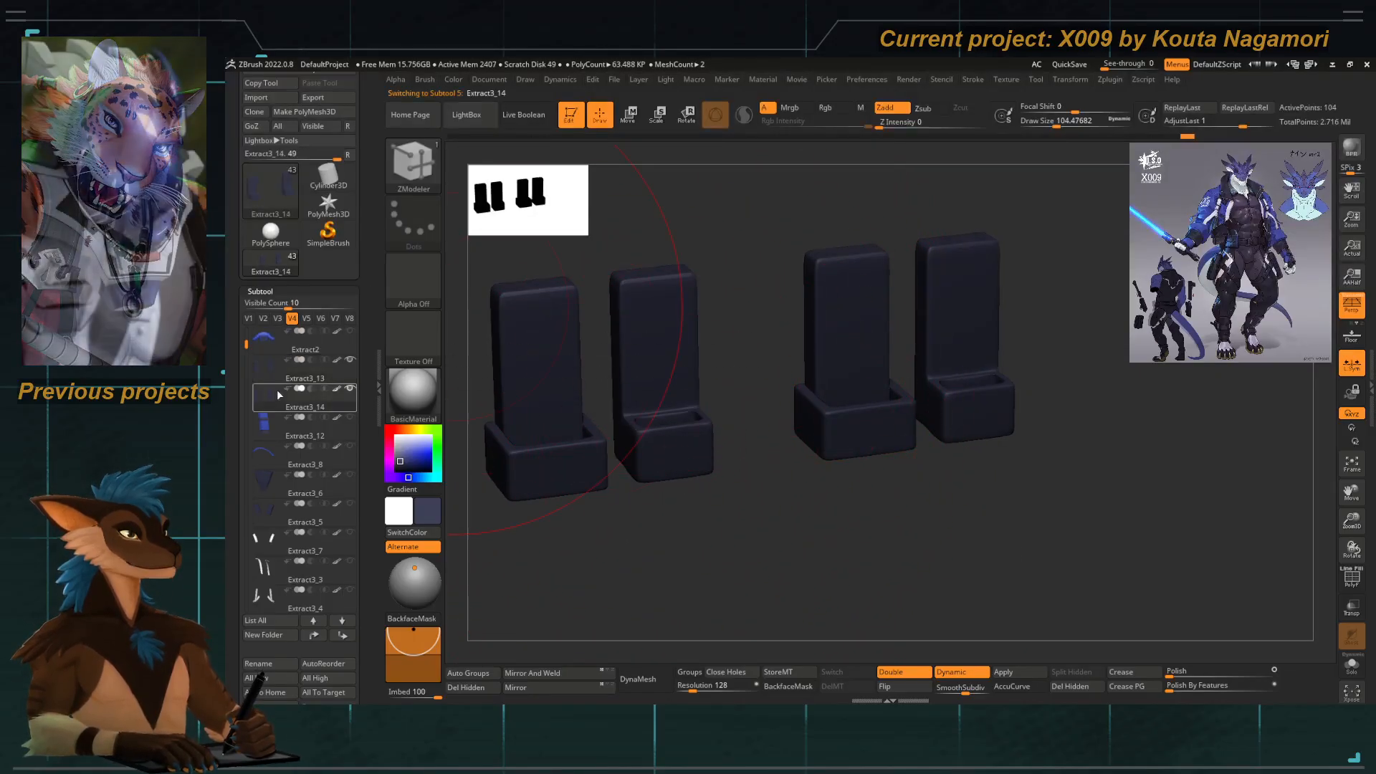
right_click_drag(791, 577, 824, 599)
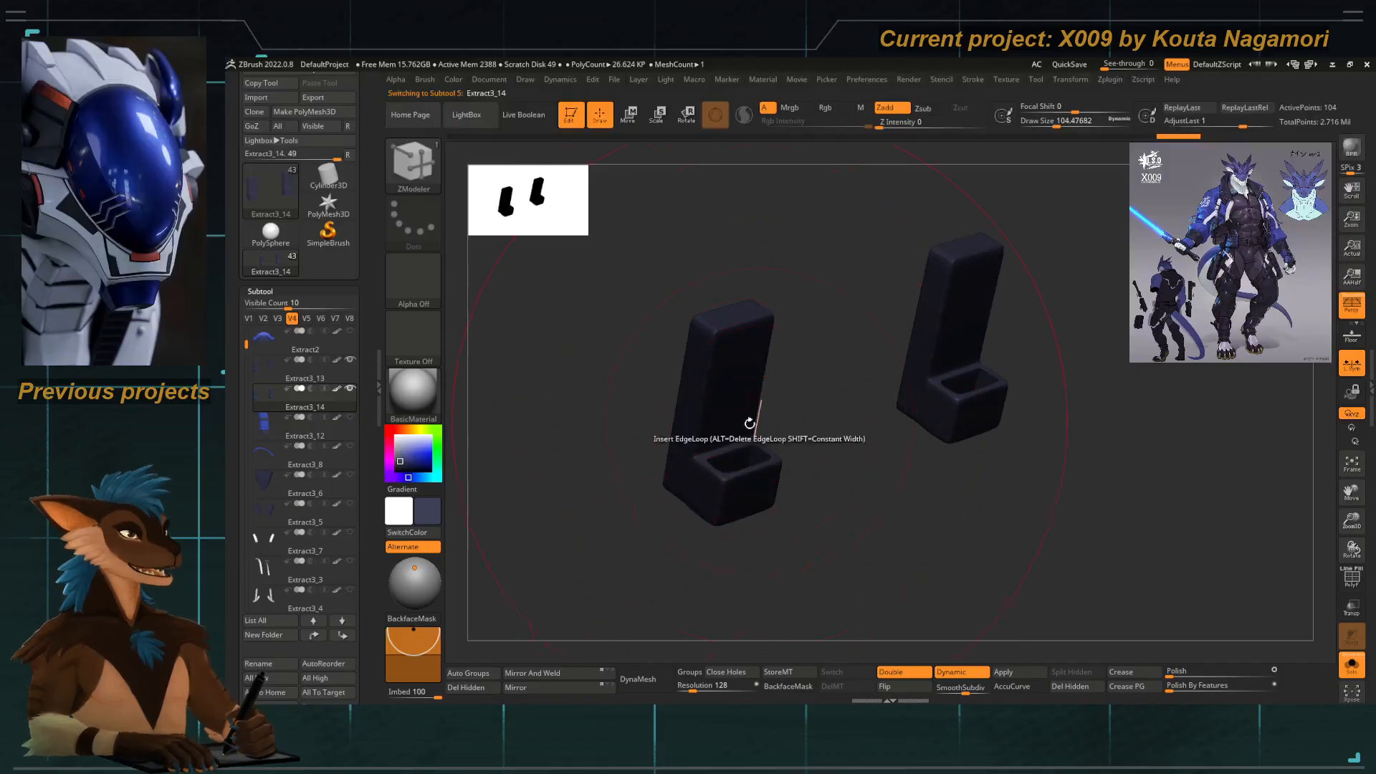
right_click_drag(745, 462, 716, 494, "ctrl")
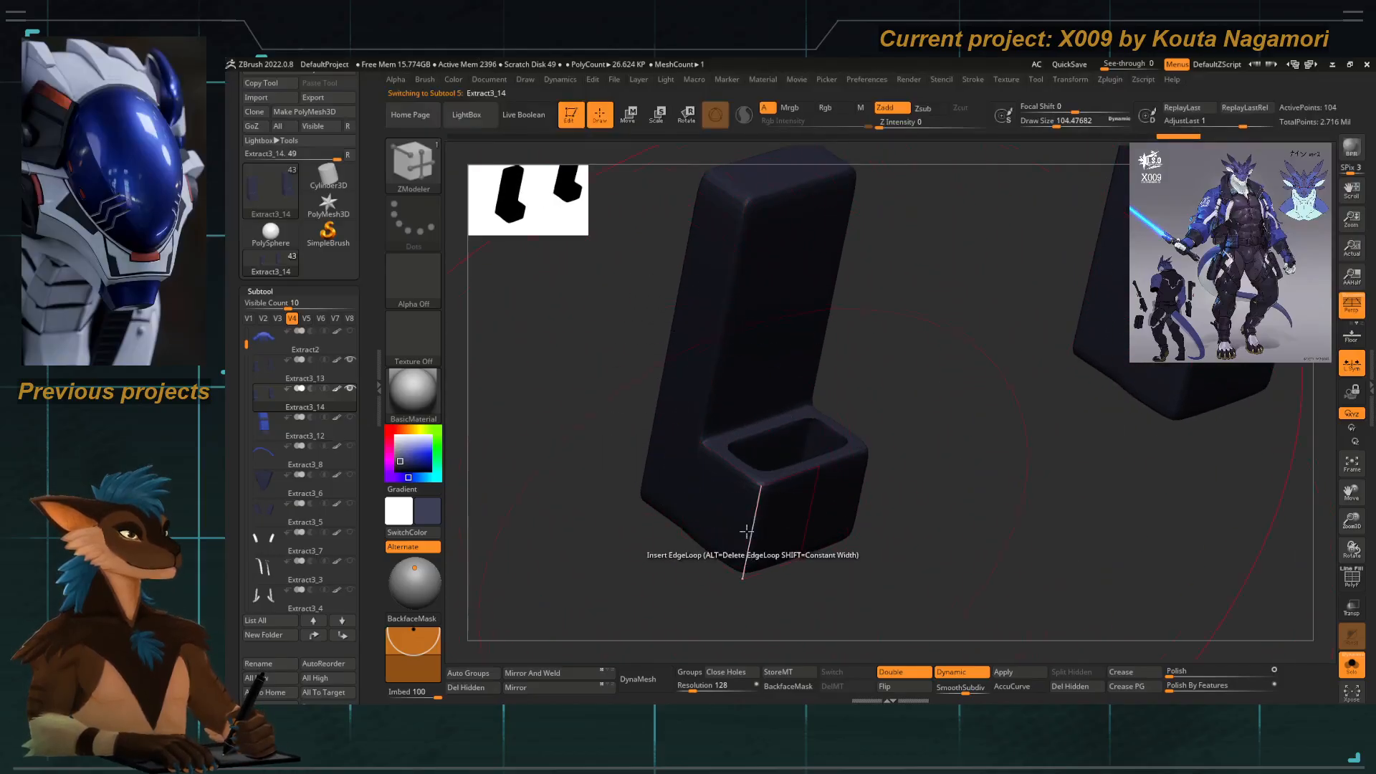
right_click_drag(760, 508, 832, 587)
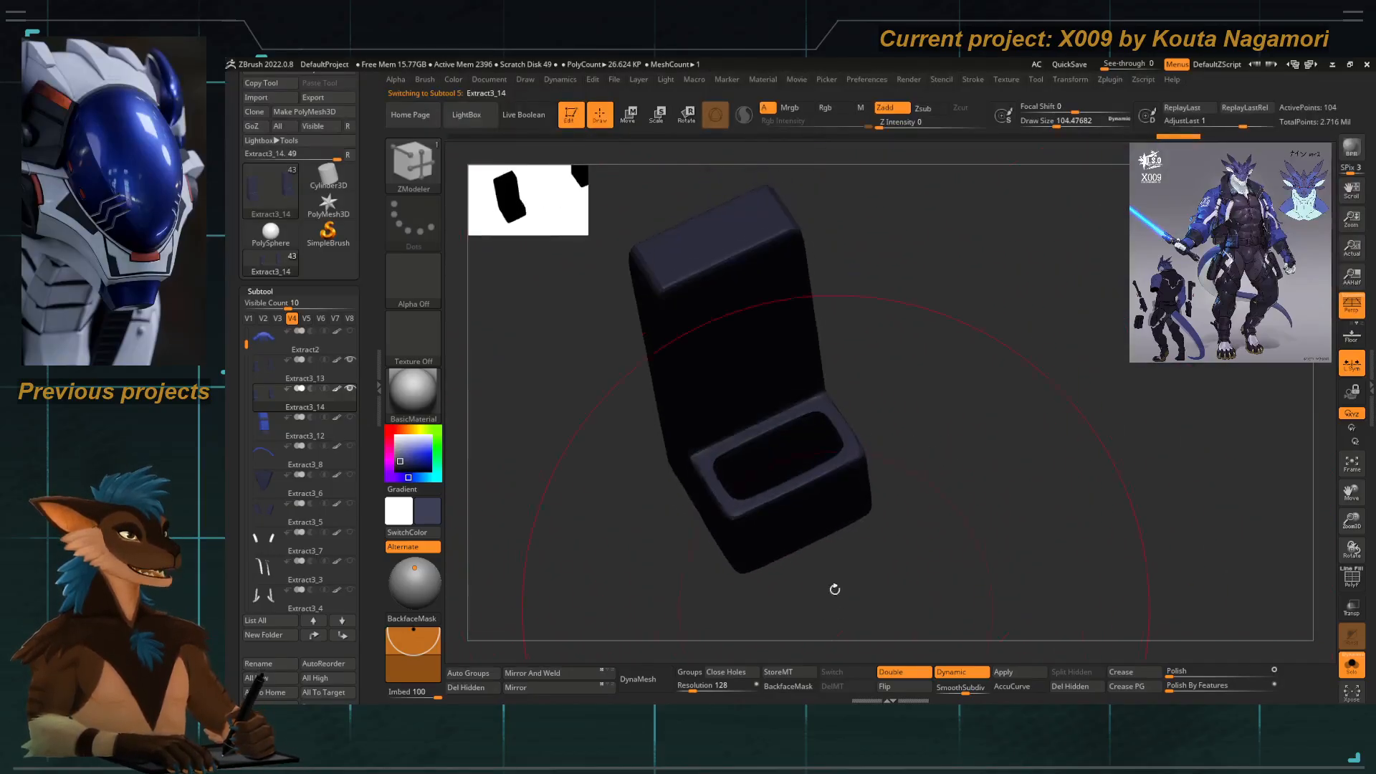
right_click_drag(881, 402, 789, 472)
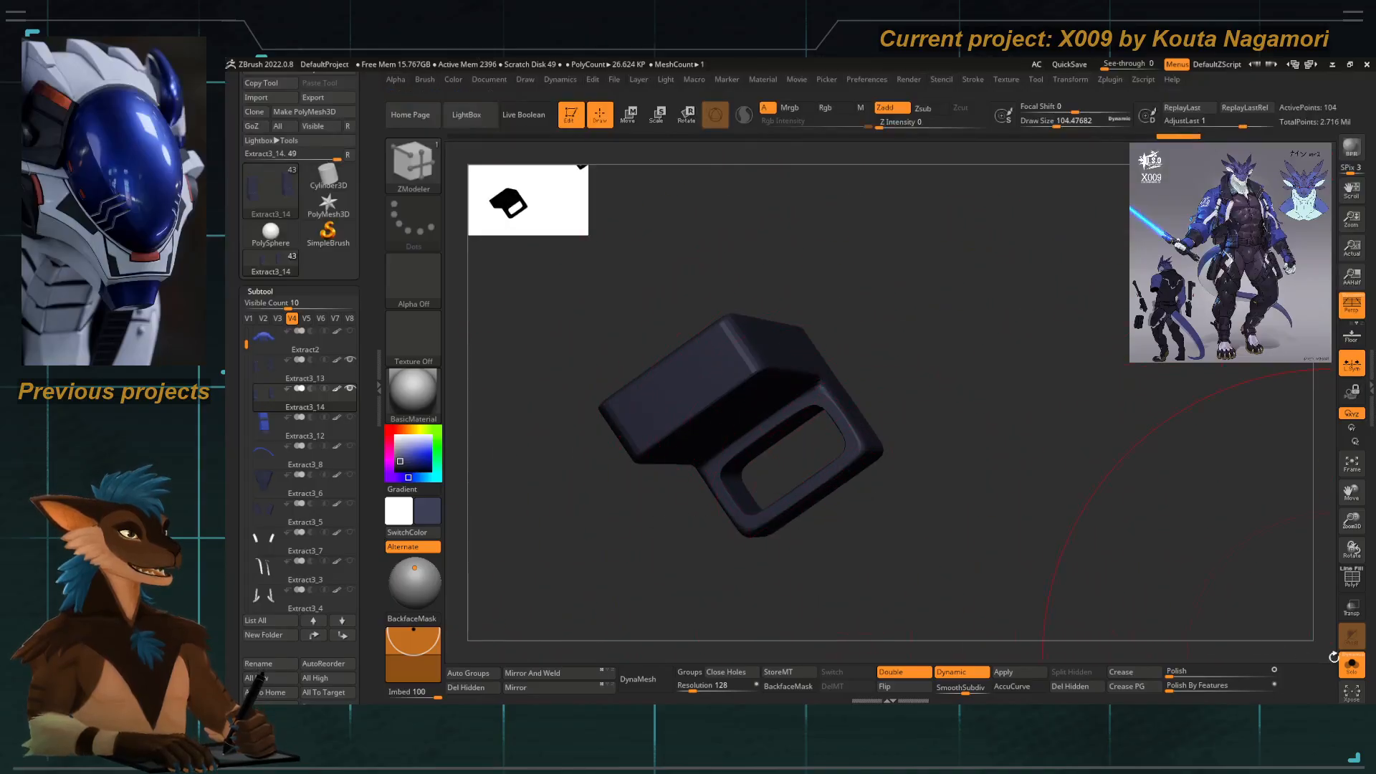
left_click(1351, 667)
right_click_drag(1100, 601, 792, 500)
left_click(797, 456, "alt")
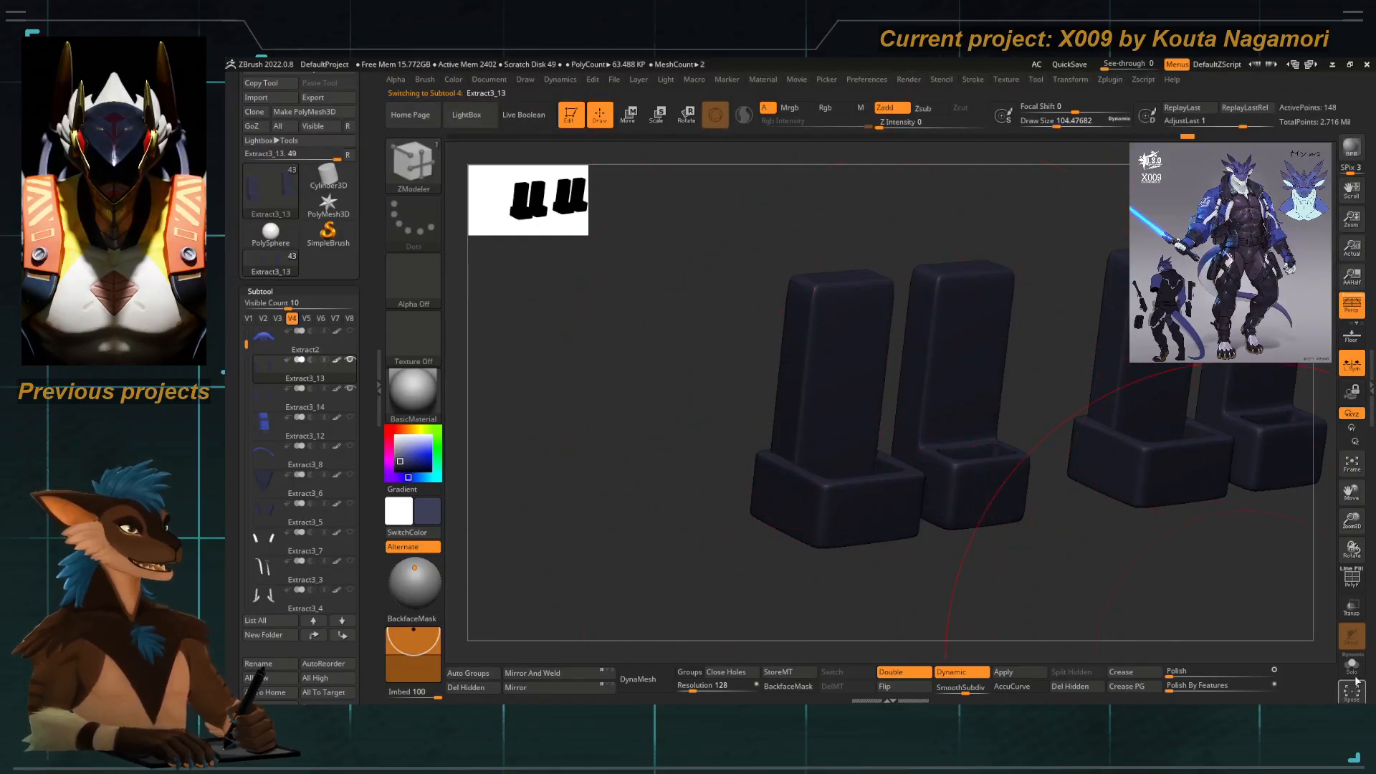
Show visibility set V1 and examine how the blocks meet the lower straps and sit on the back.
left_click(248, 318)
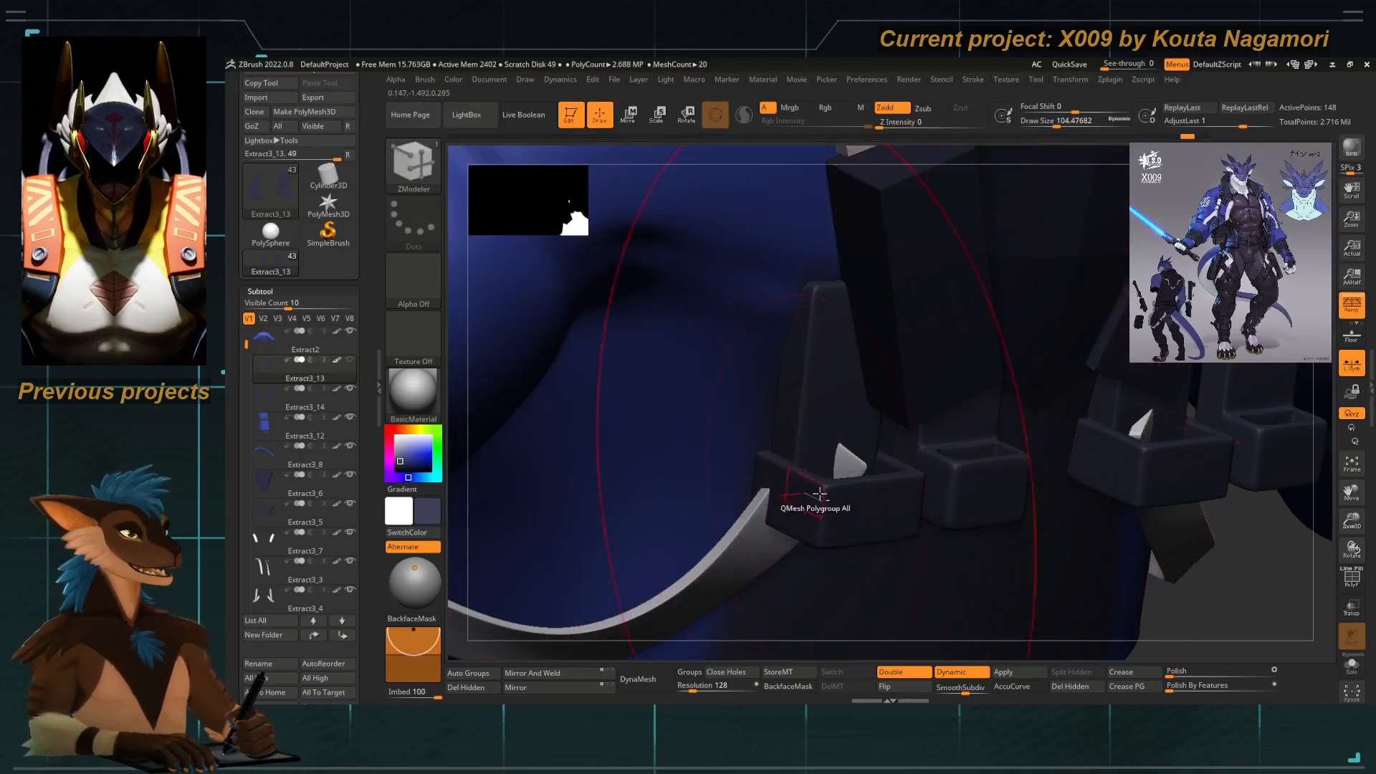
right_click_drag(819, 494, 669, 522, "ctrl")
left_click_drag(566, 363, 502, 362)
right_click_drag(502, 363, 661, 513, "ctrl")
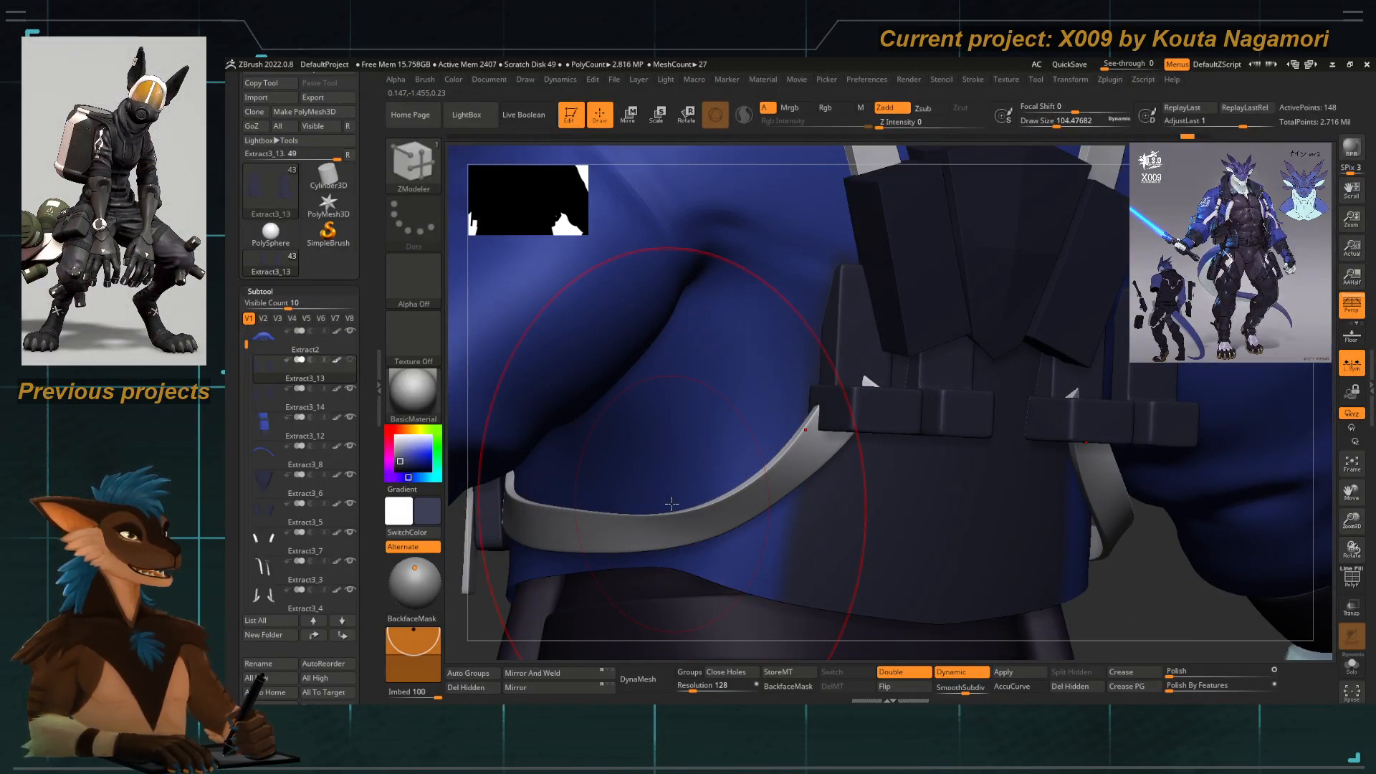
right_click_drag(895, 431, 961, 399)
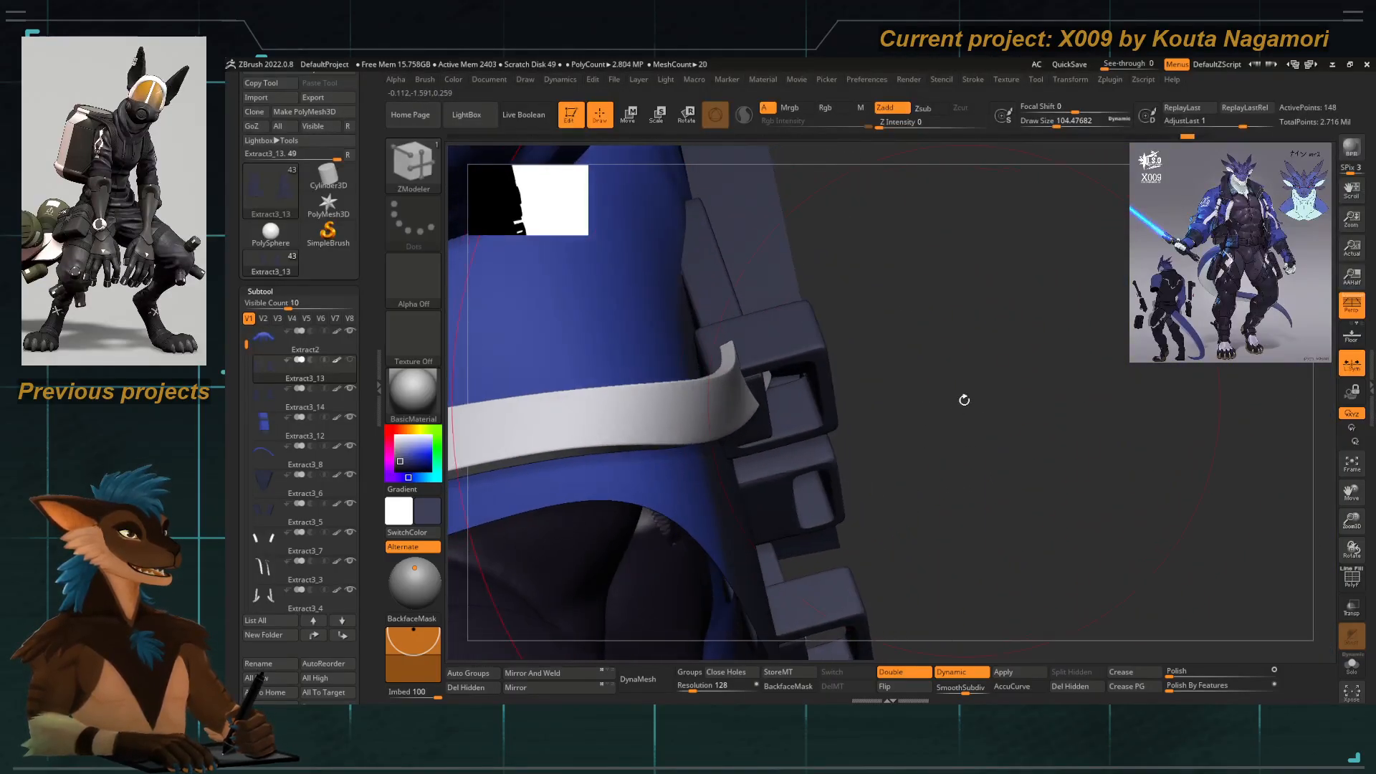
right_click_drag(813, 328, 888, 384)
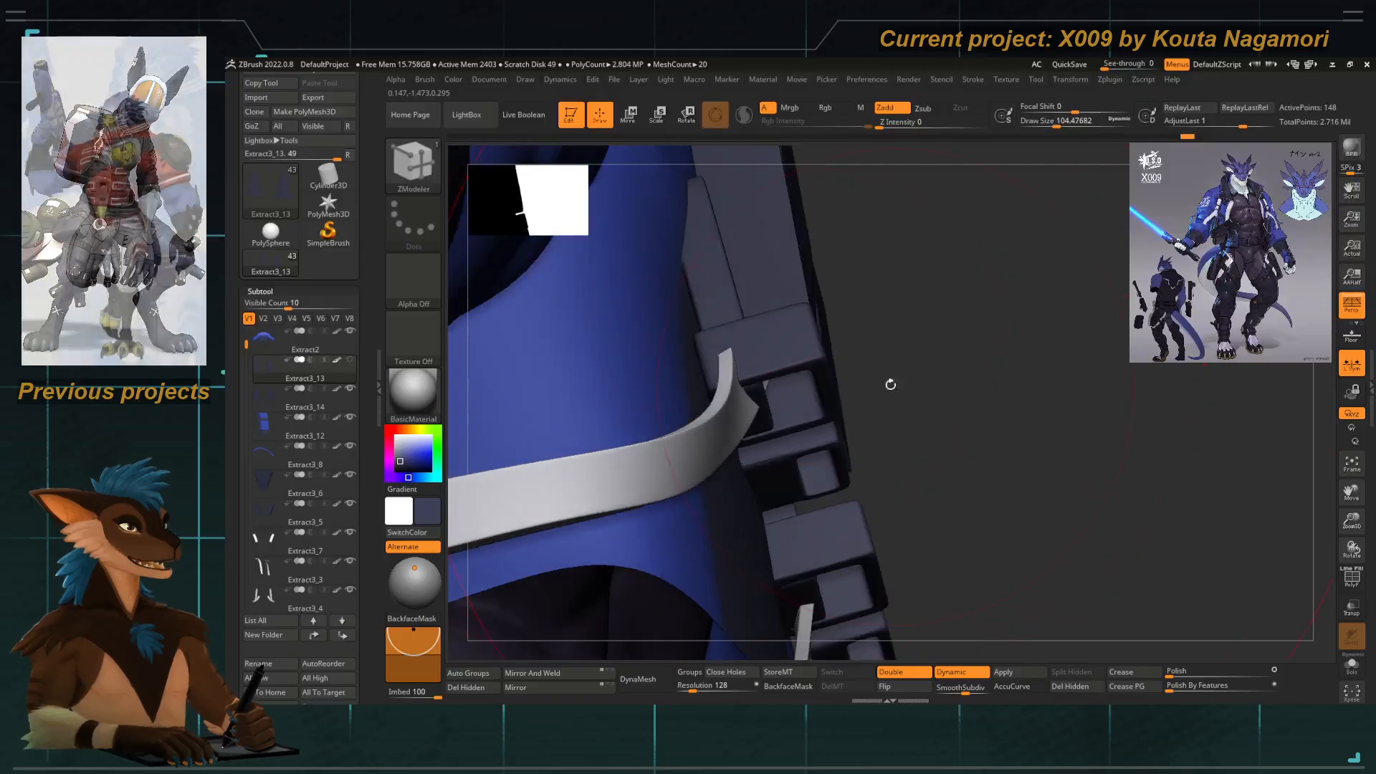
key("space")
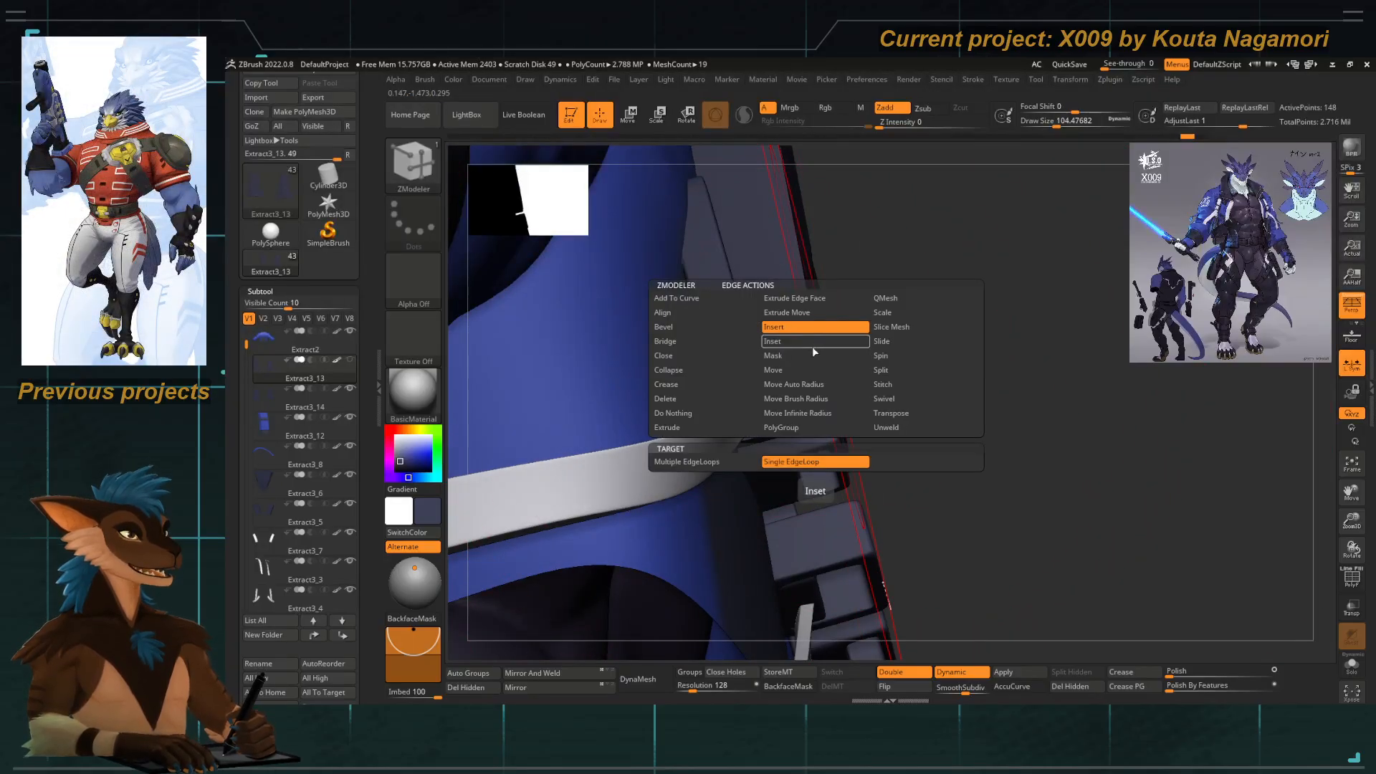
right_click_drag(810, 345, 676, 534)
right_click_drag(484, 412, 777, 390)
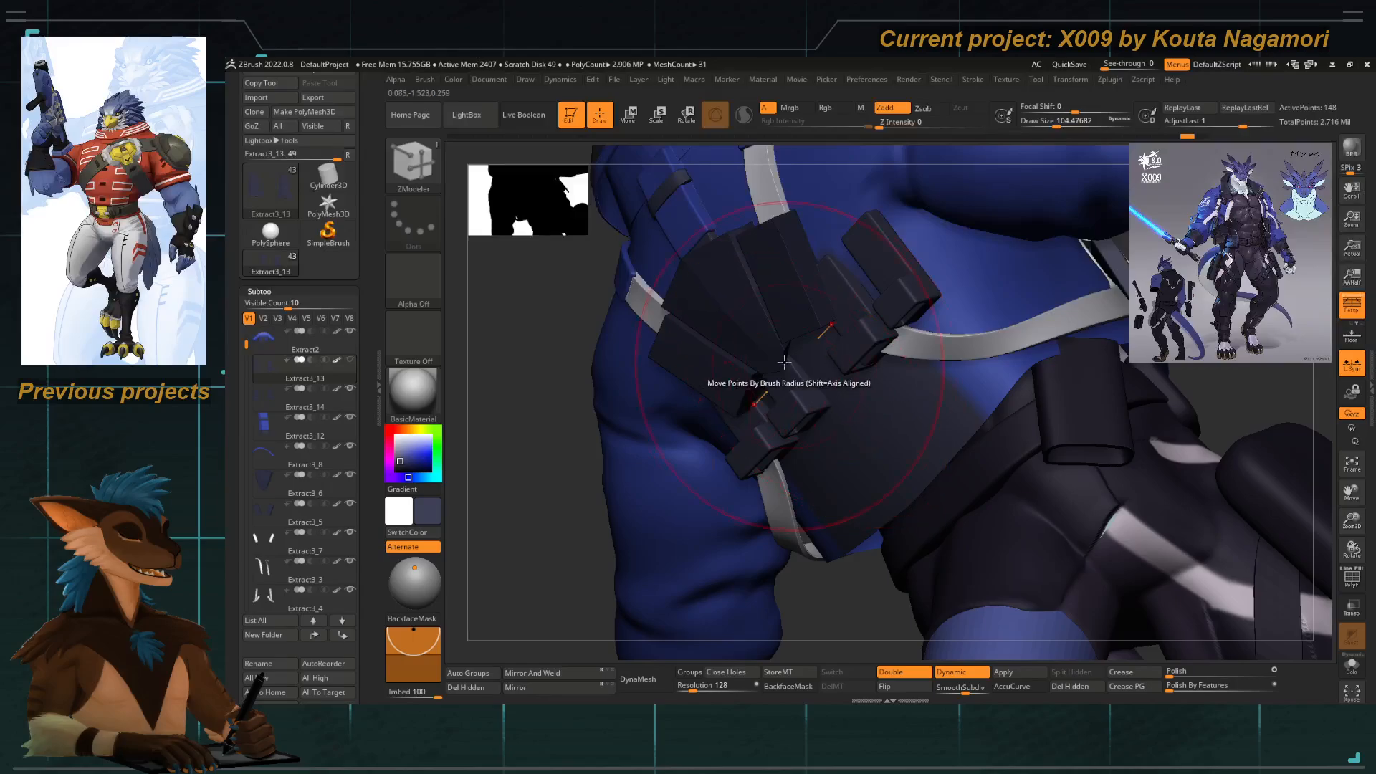
left_click_drag(549, 506, 706, 605, "shift")
Show Extract3_13 on the back again, hide Extract3_14, and frame the Extract3_13 blocks.
left_click(793, 442, "alt")
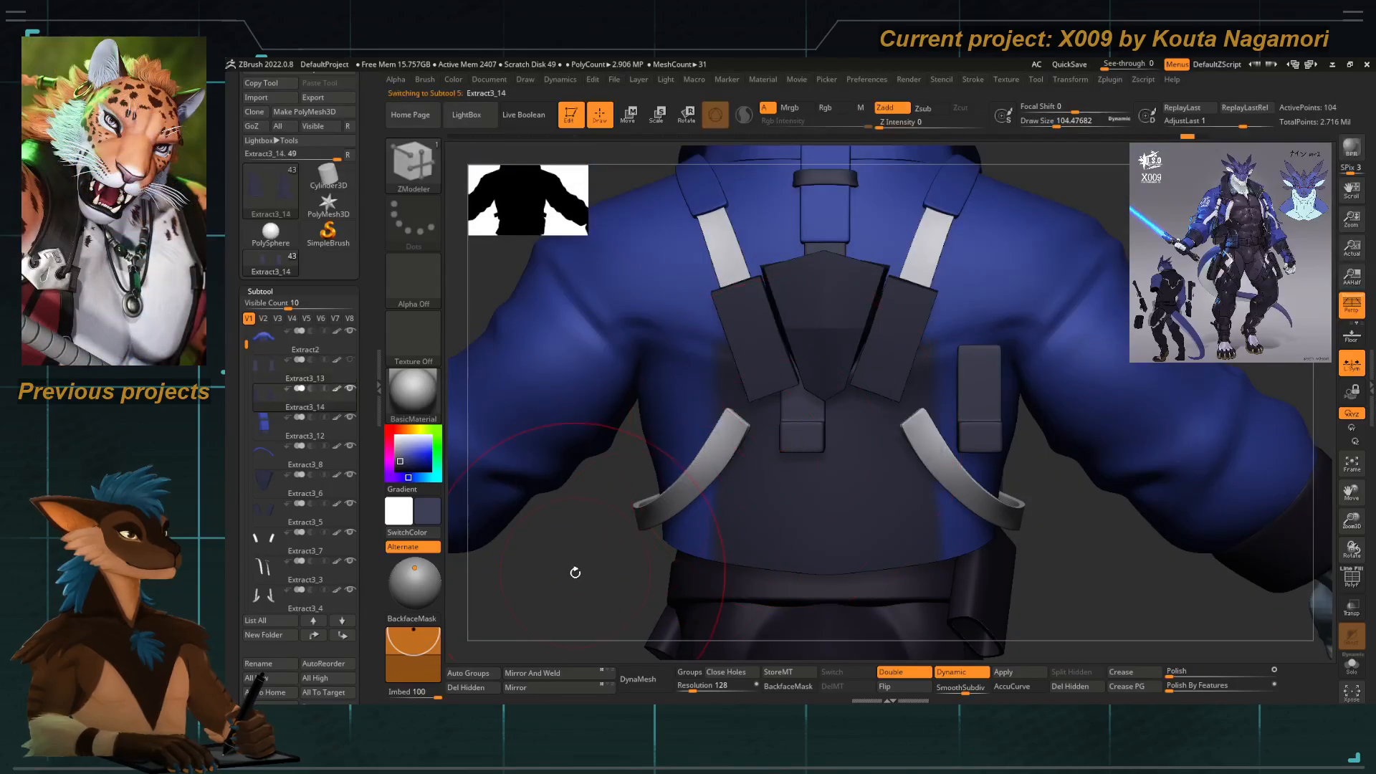
left_click_drag(574, 572, 597, 558)
left_click(350, 361)
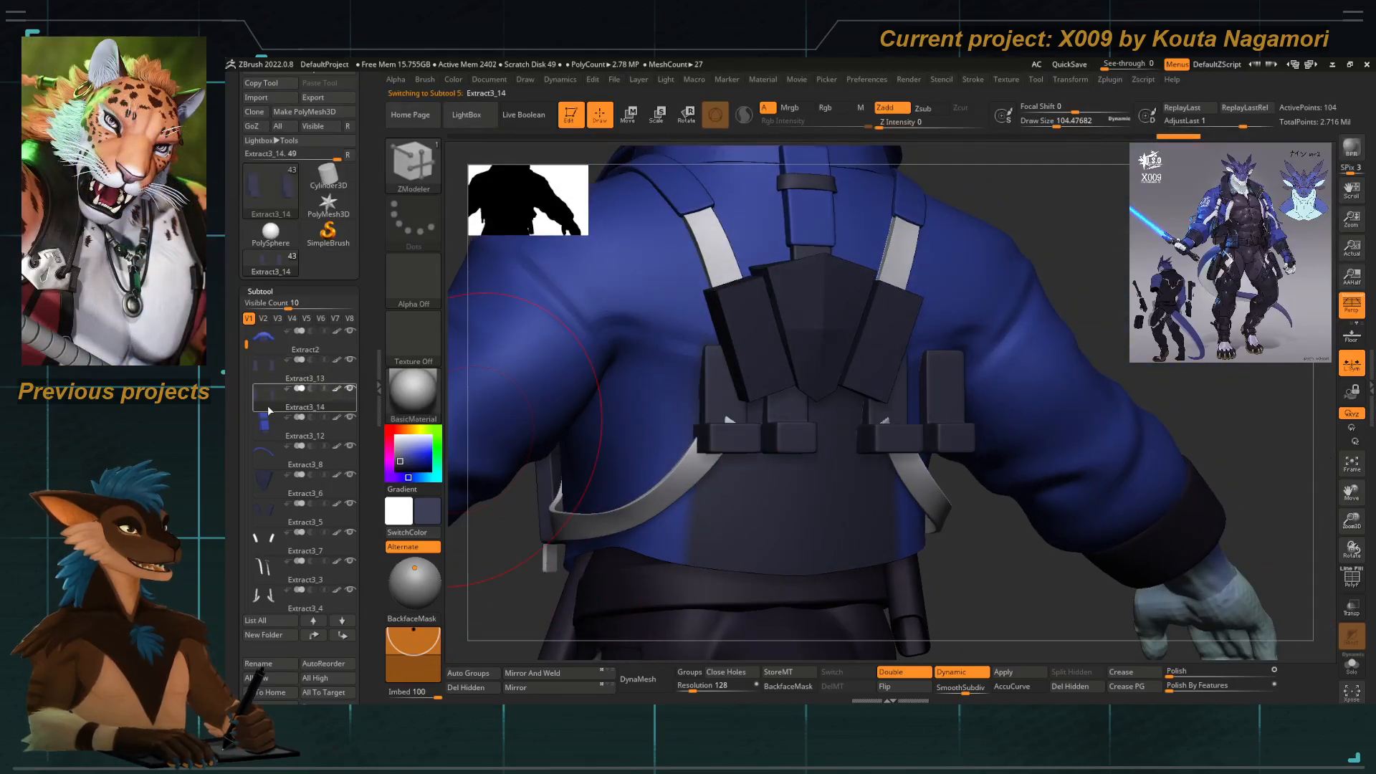
left_click_drag(491, 583, 720, 469)
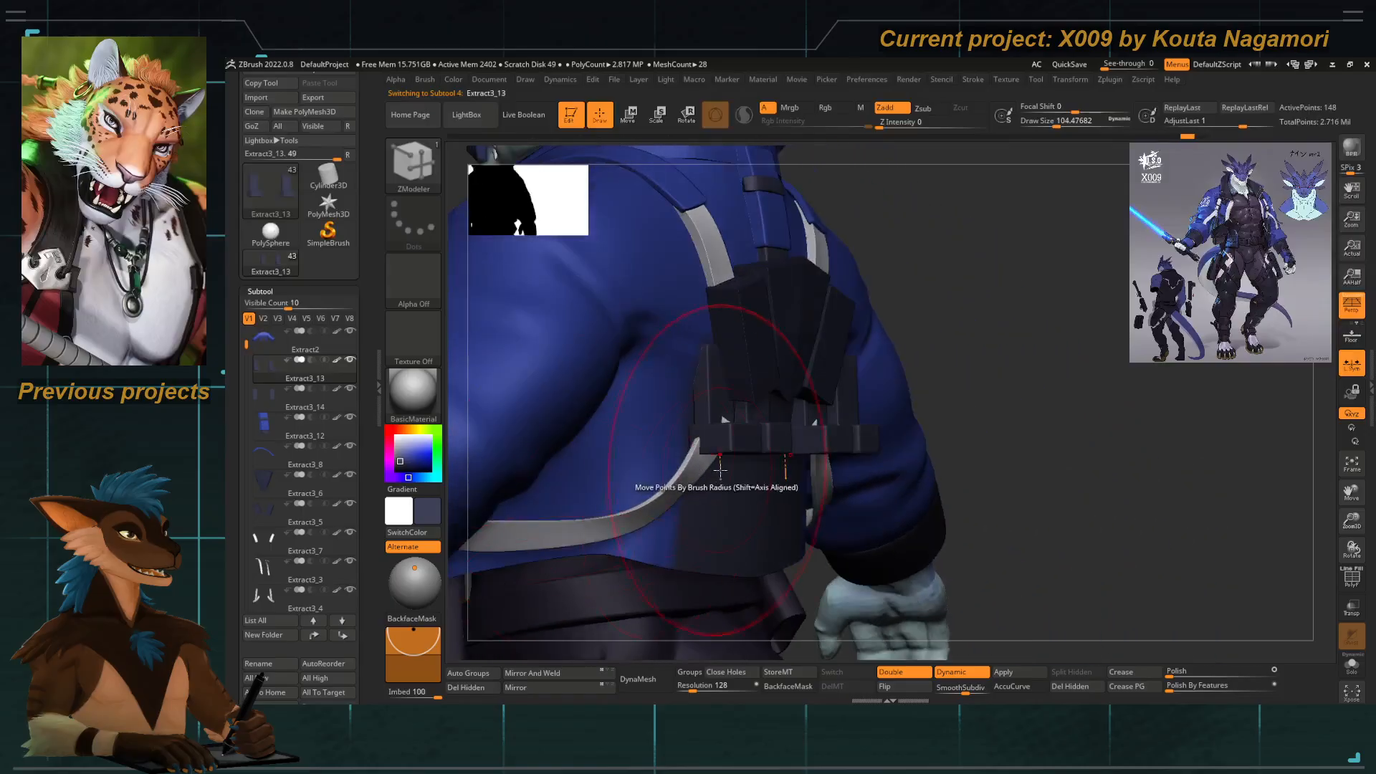
left_click(350, 389)
key("f")
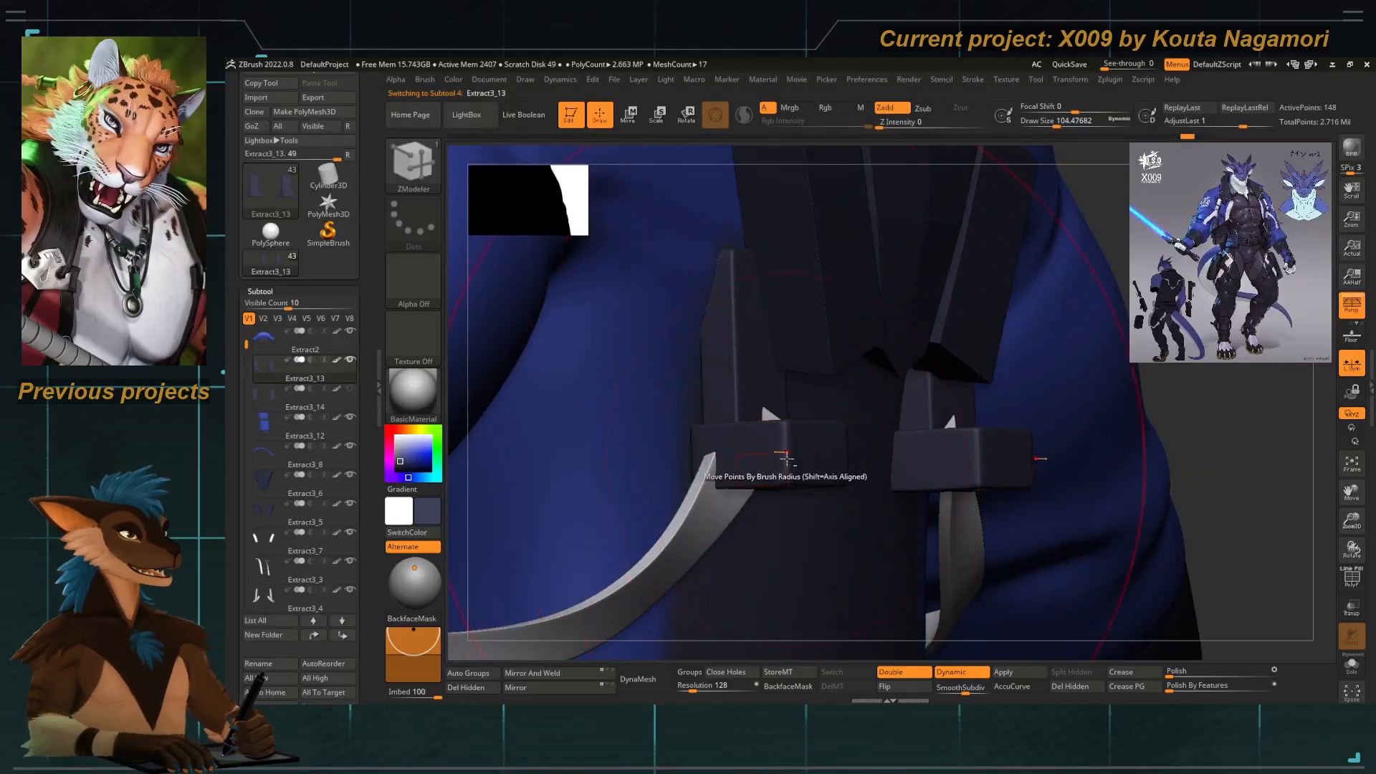
With polyframe on and perspective off, reduce the depth of Extract3_13 in side view so it sits closer to the back.
left_click(1350, 586)
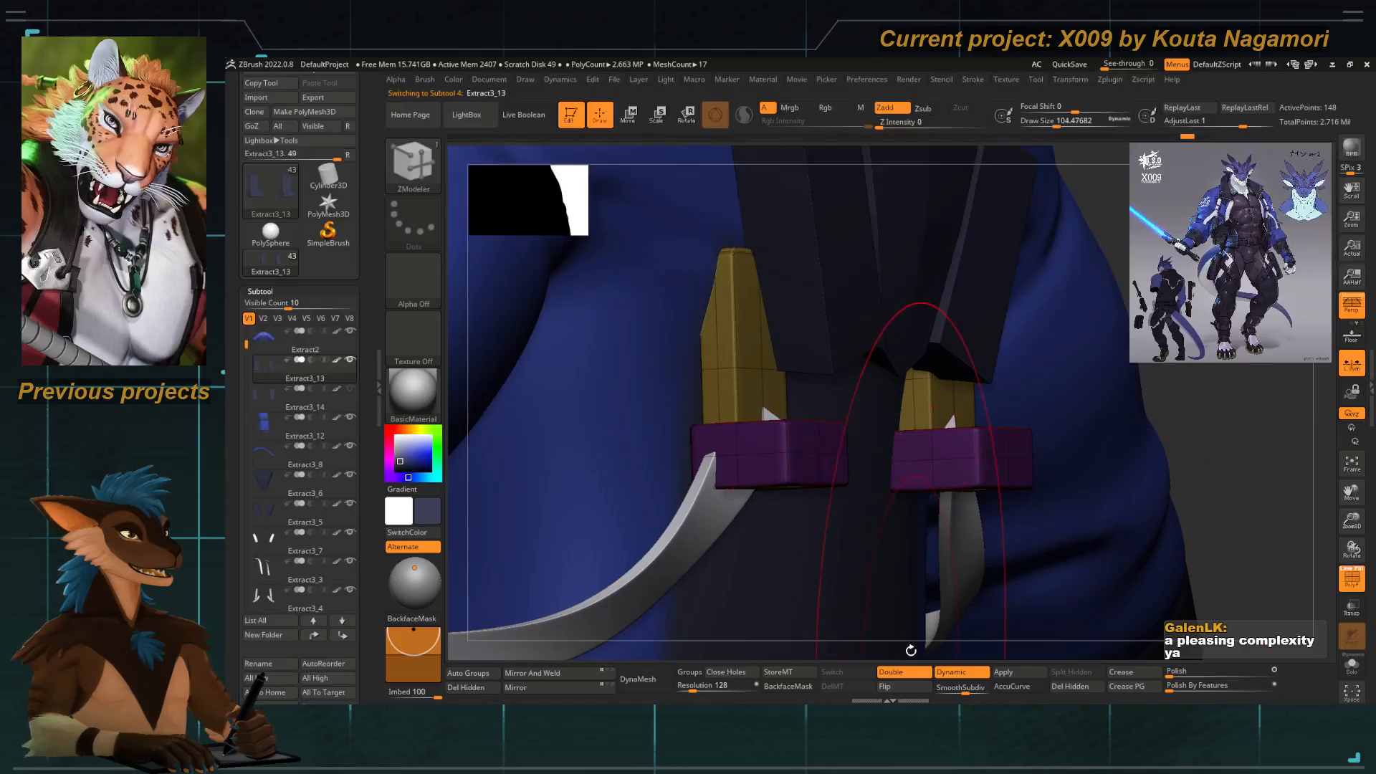
left_click_drag(910, 650, 893, 563)
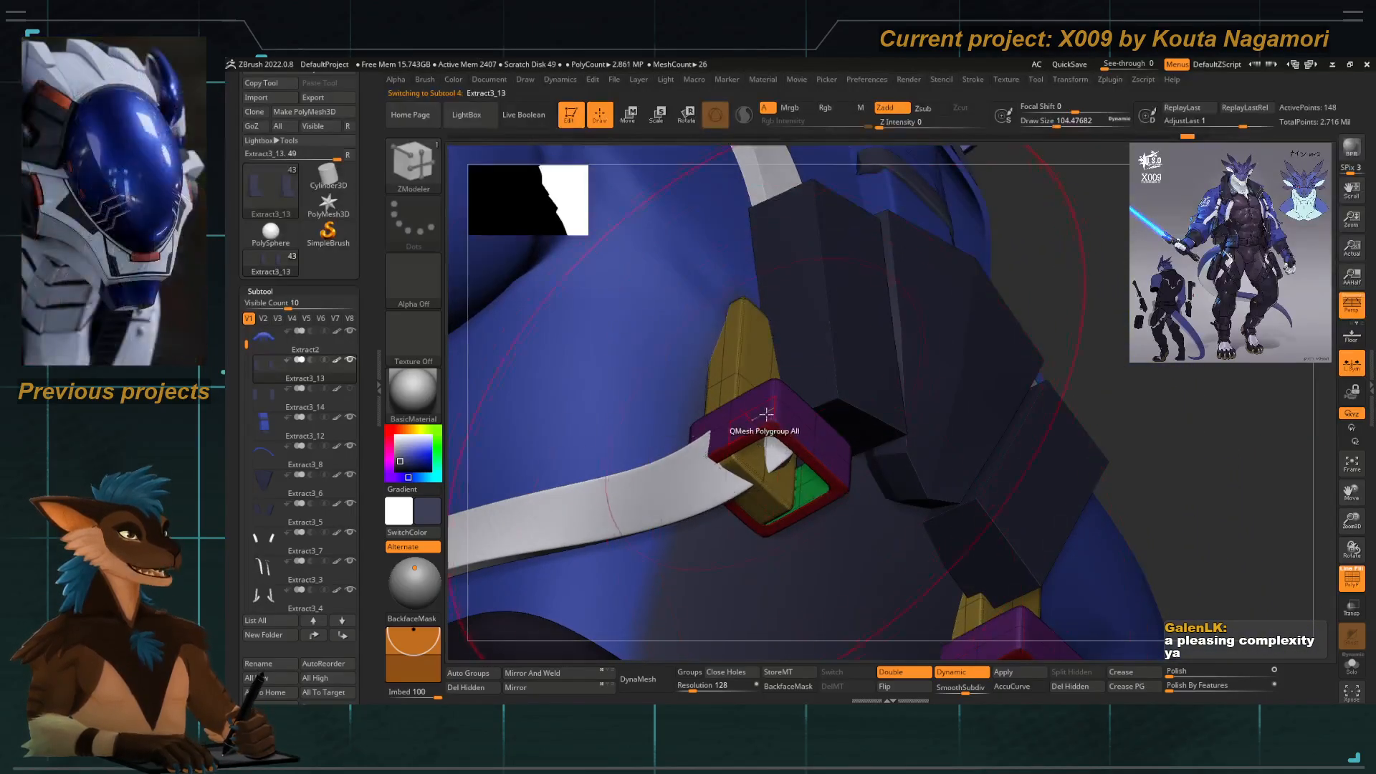
key("space")
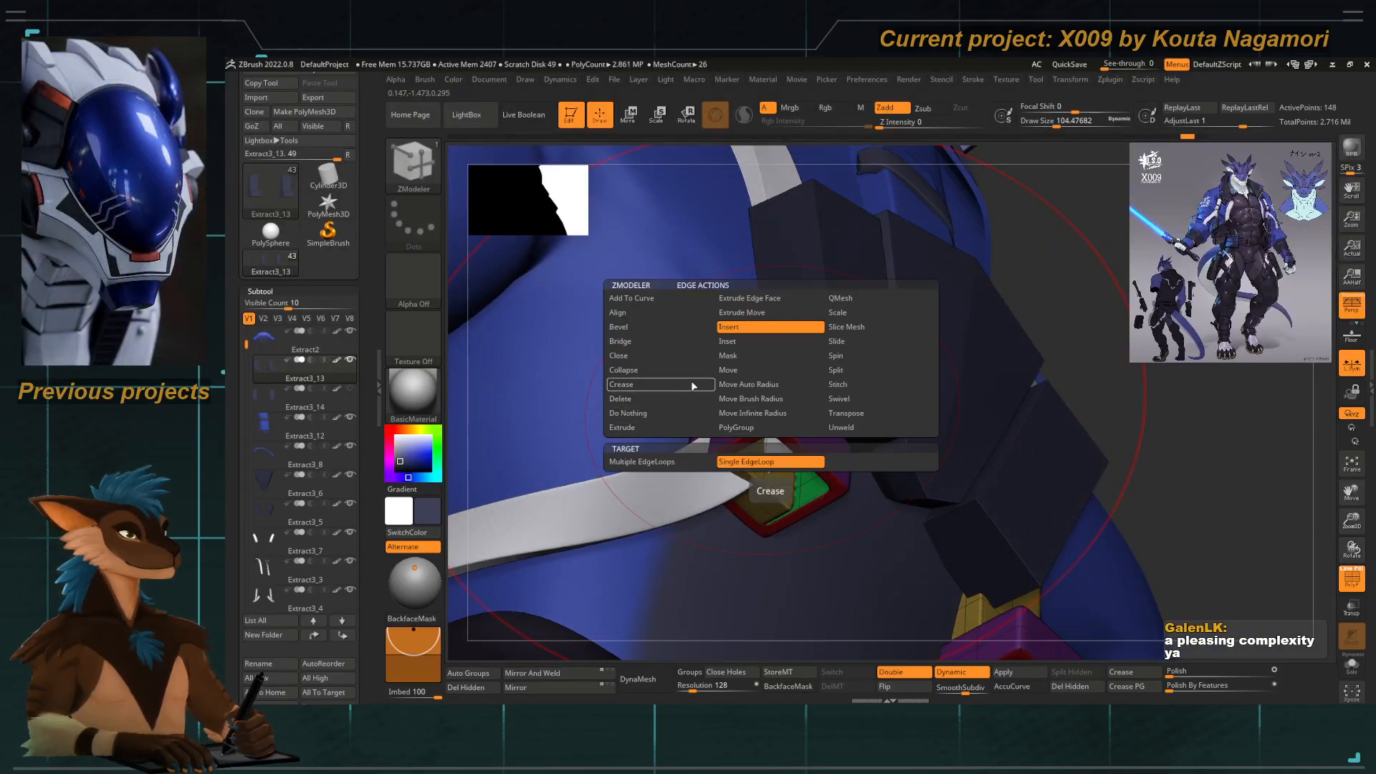
left_click_drag(1075, 444, 889, 511, "alt")
key("p")
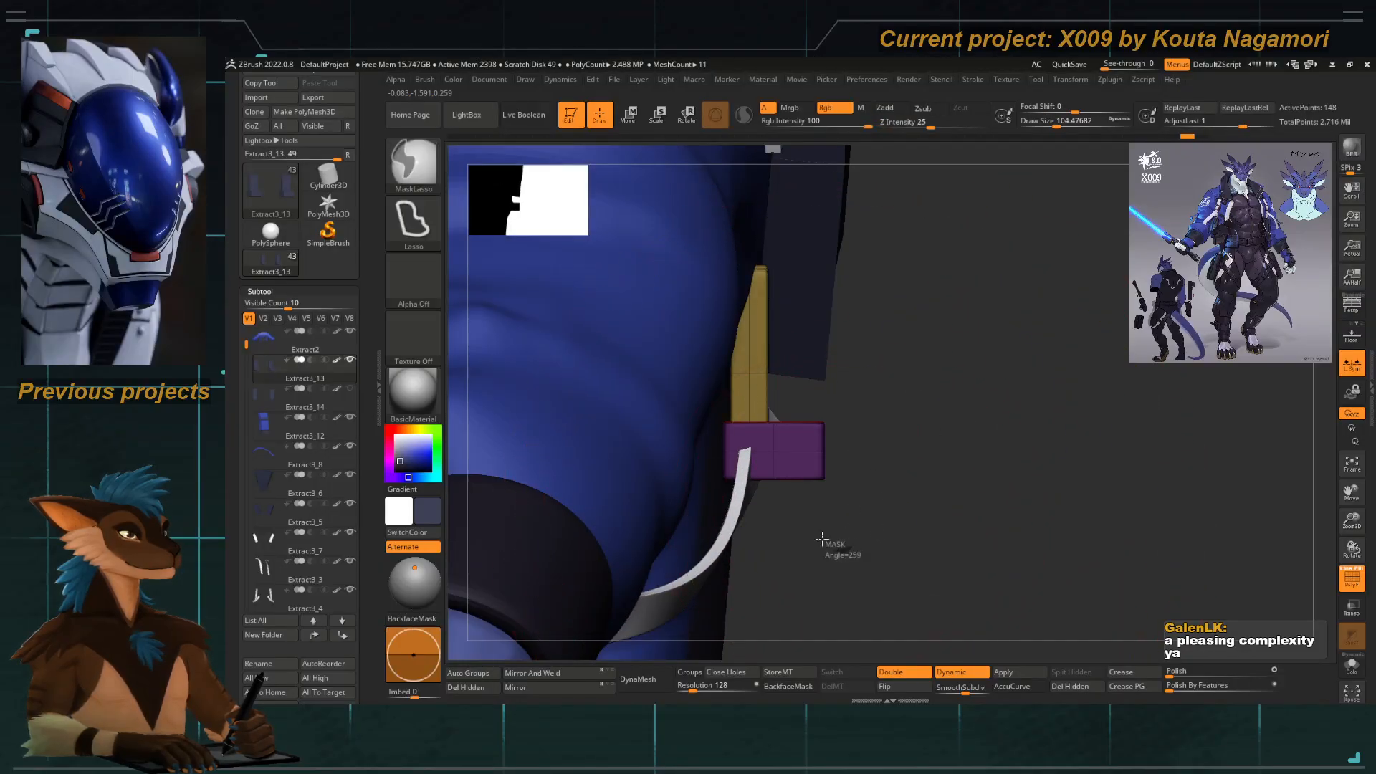
key("w")
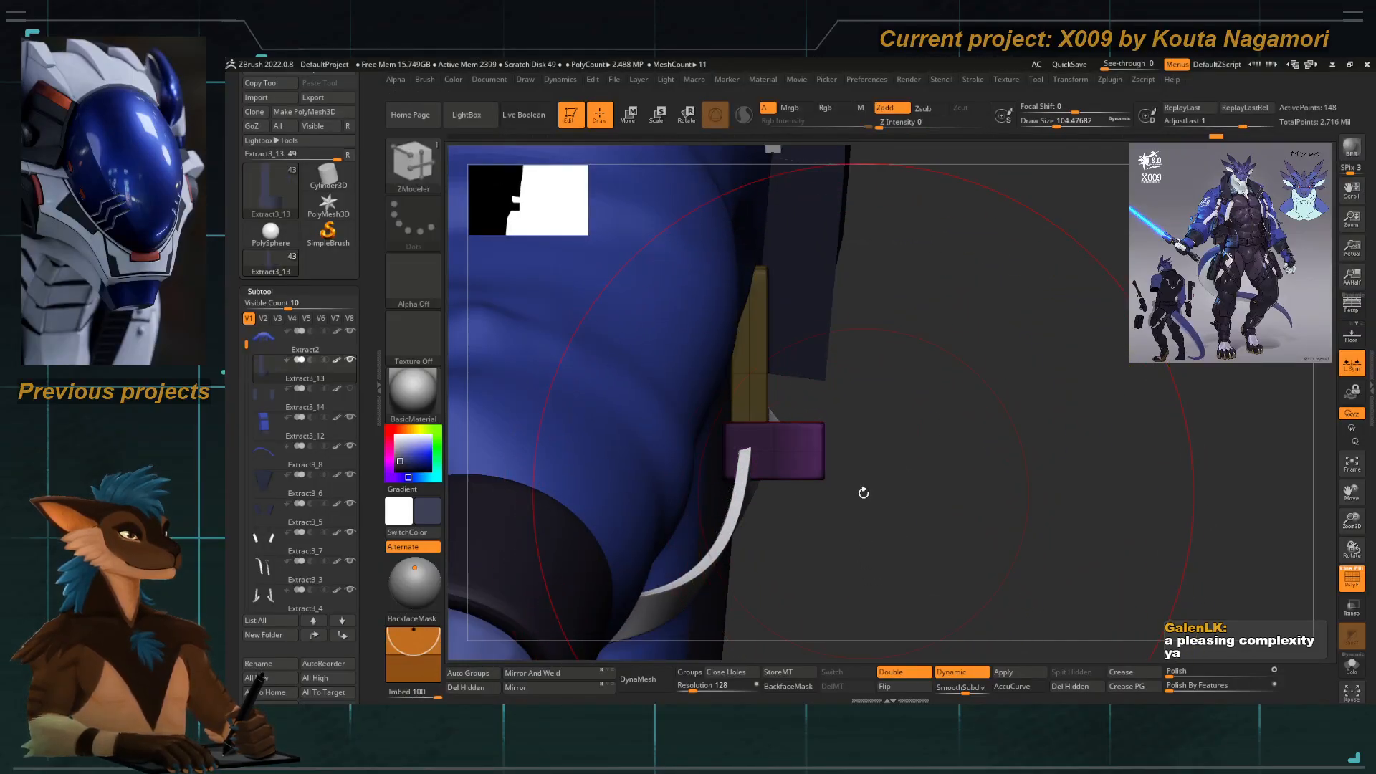
left_click_drag(637, 450, 667, 451)
key("q")
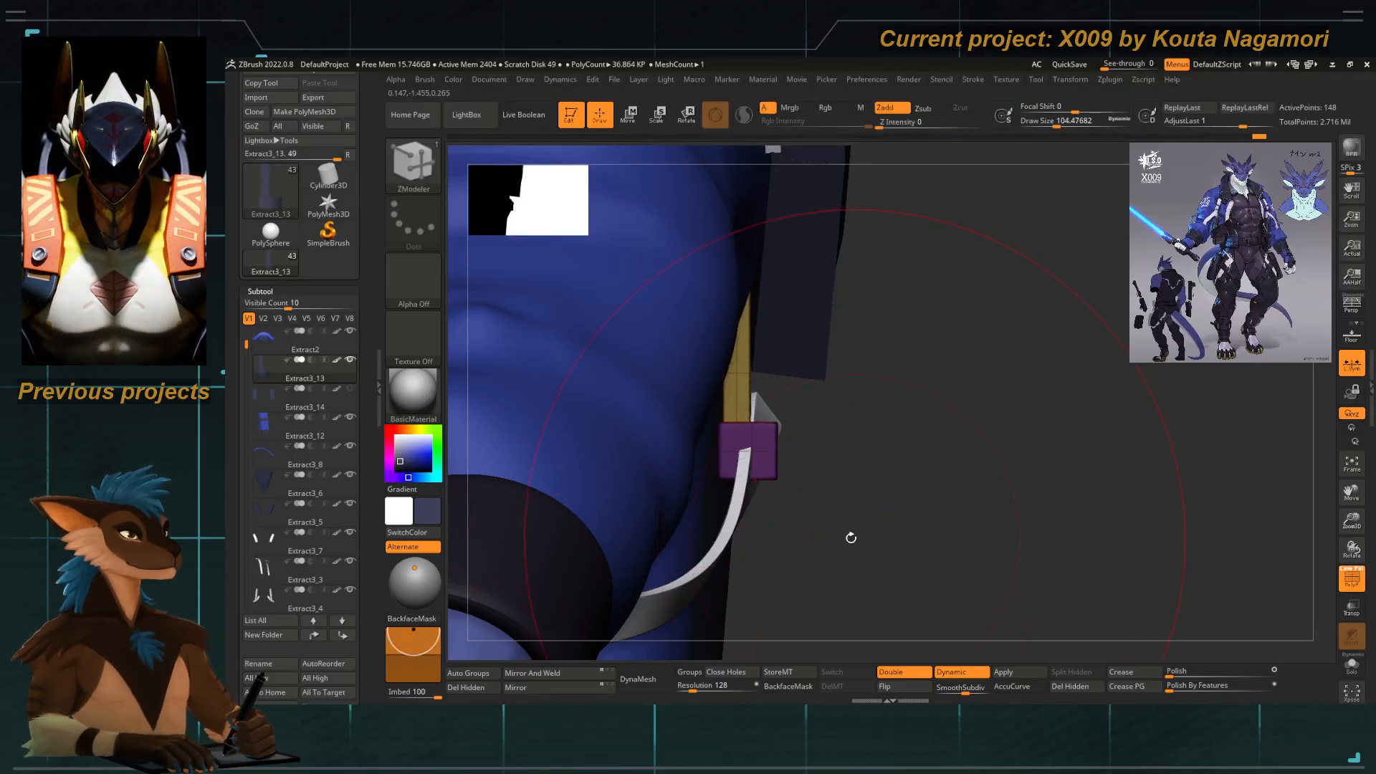
Switch to the Move Topological brush and nudge the upper end of the yellow upright blocks on Extract3_13.
mouse_move(850, 537)
left_mouse_down()
mouse_move(781, 530)
mouse_move(768, 427)
mouse_move(578, 537)
mouse_move(617, 570)
mouse_move(690, 514)
left_mouse_up()
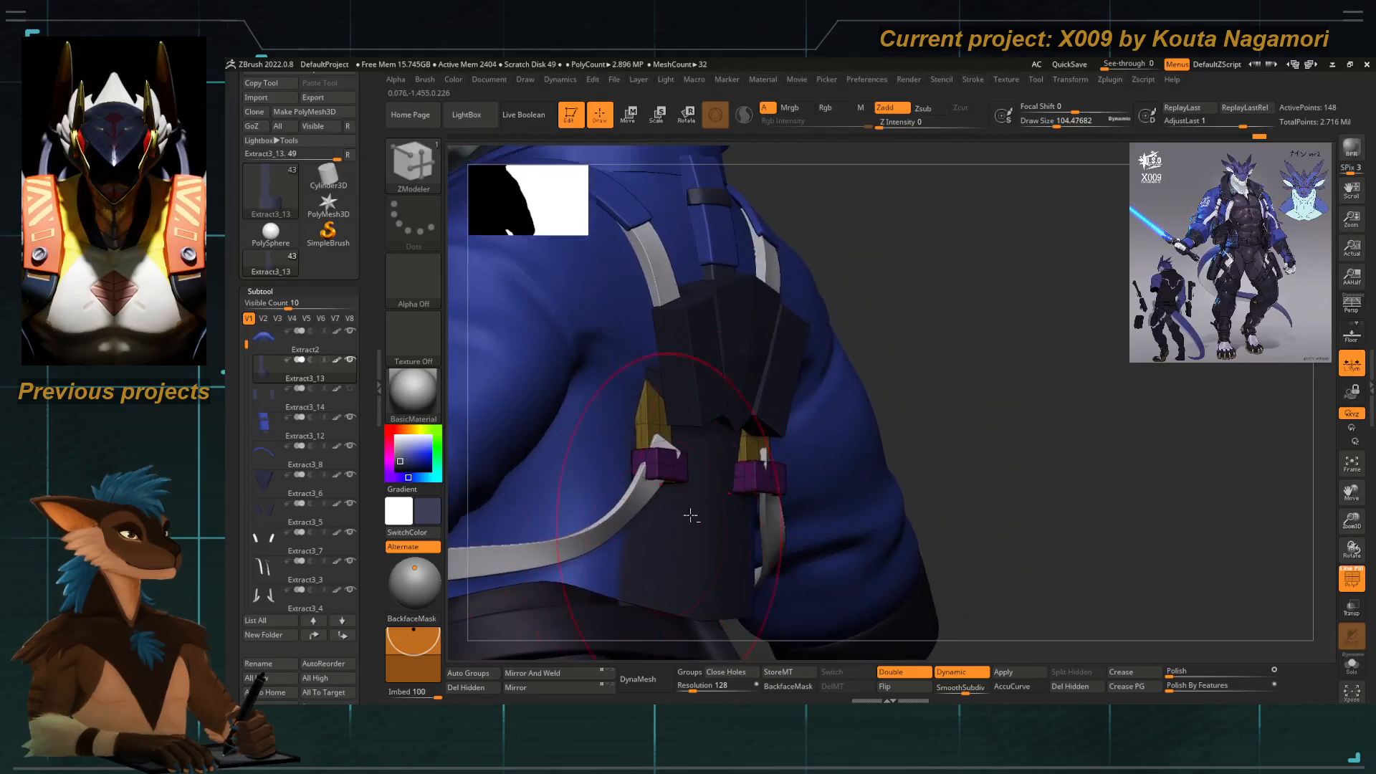
left_click_drag(931, 378, 917, 350)
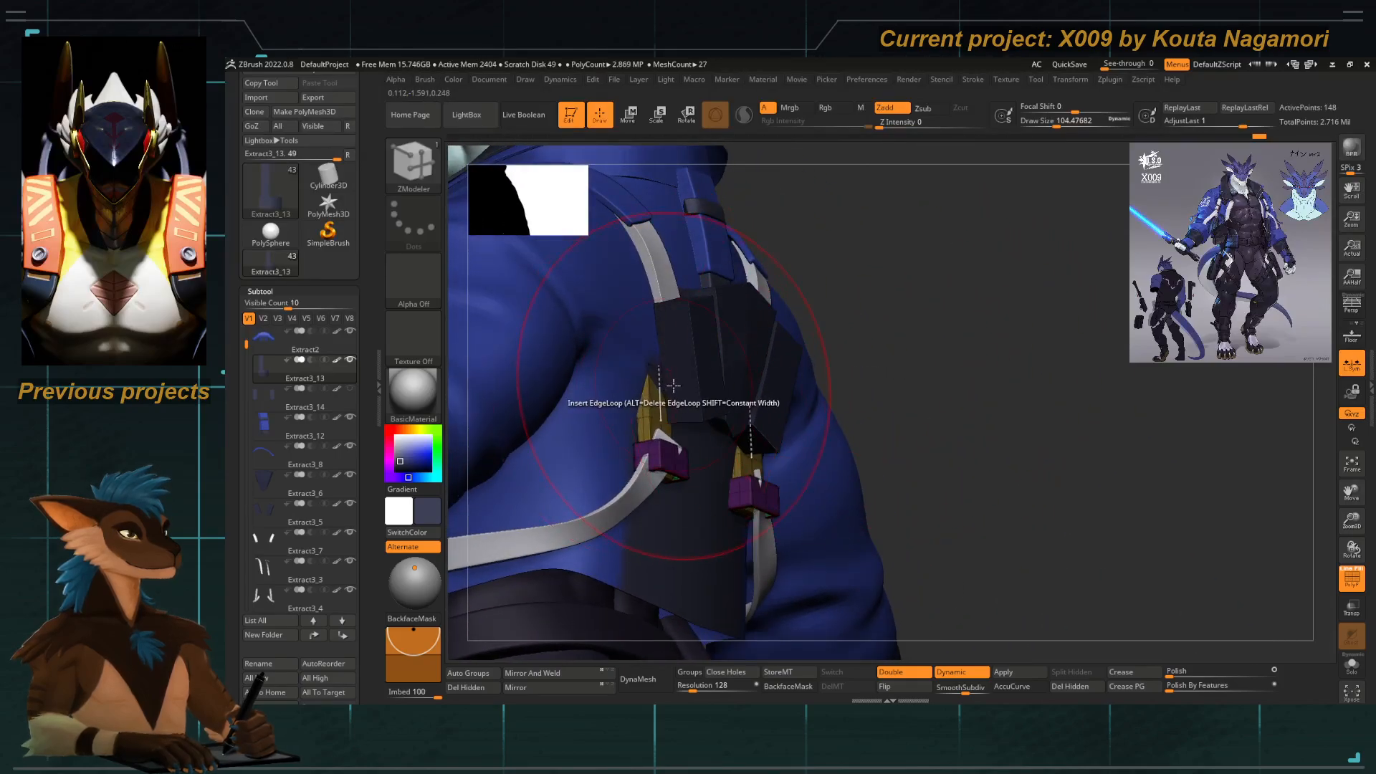
key("b")
key("m")
key("t")
key("space")
left_click_drag(665, 361, 662, 360)
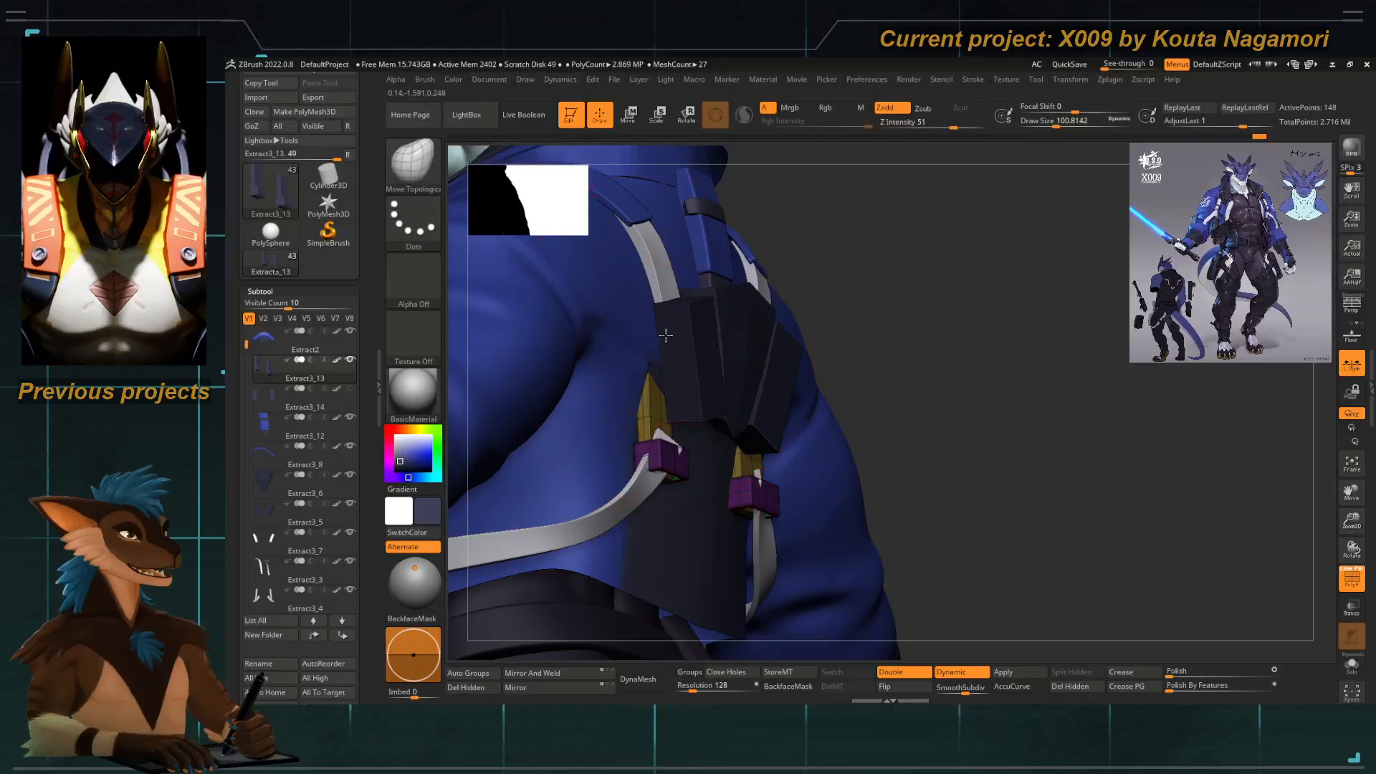
left_click_drag(960, 362, 906, 380, "shift")
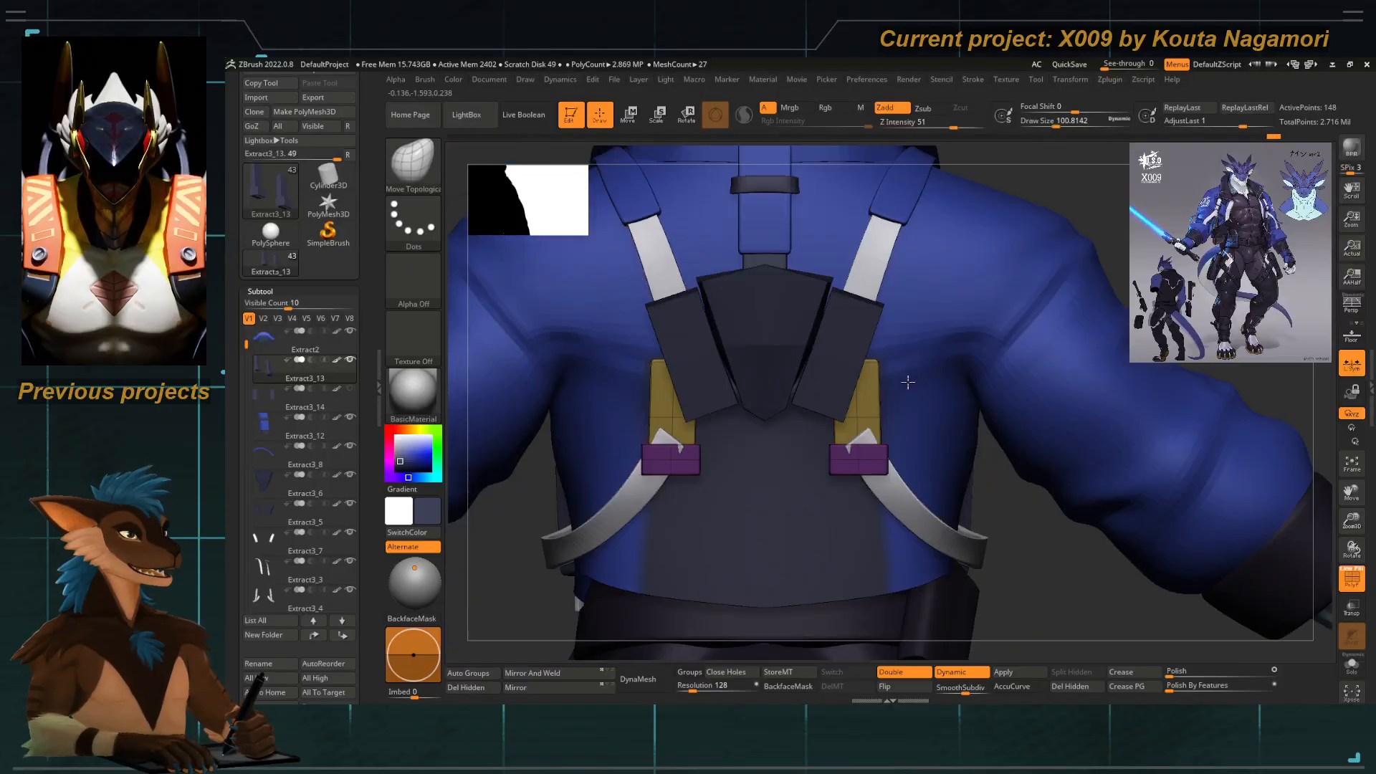
Turn polyframe off and check the harness blocks and lower straps from the back and side.
left_click(1349, 582)
right_click_drag(734, 518, 743, 595, "ctrl")
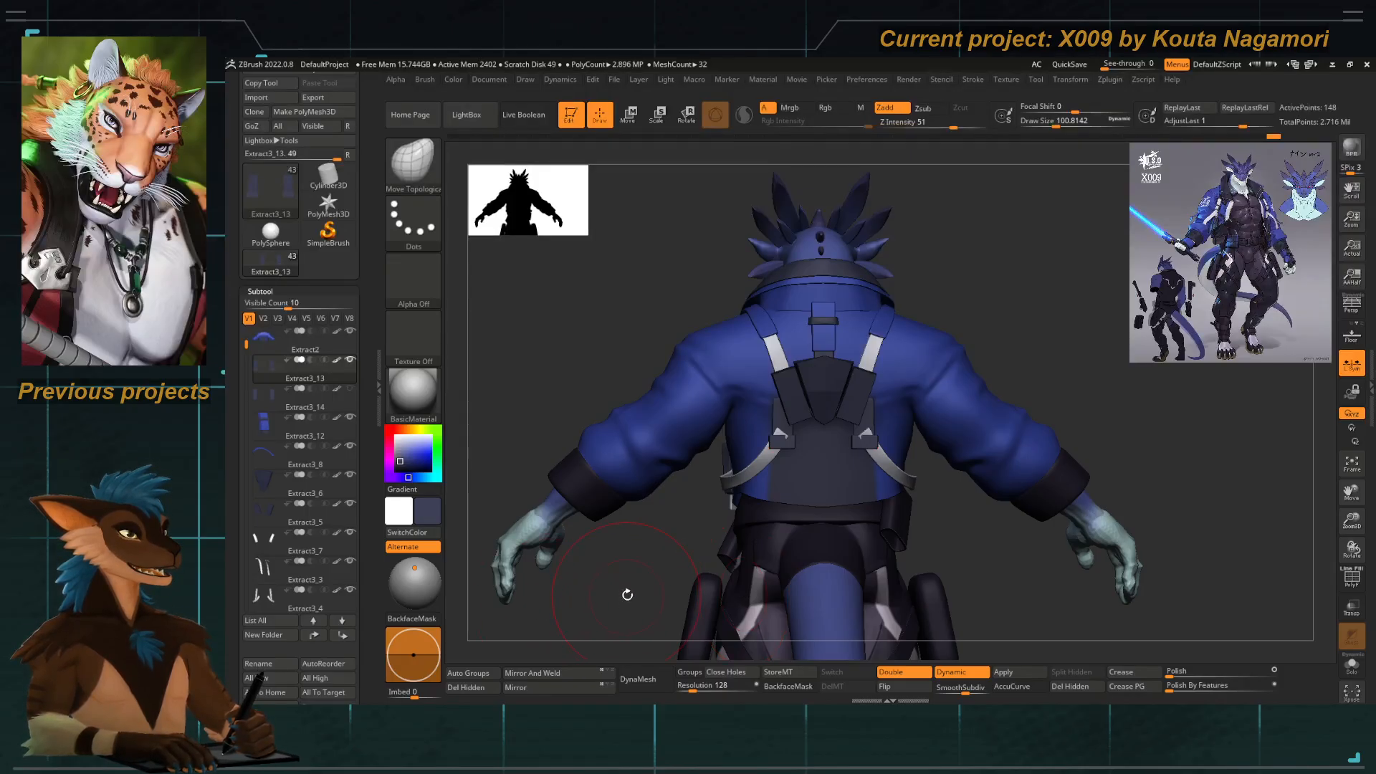
left_click_drag(627, 595, 679, 537)
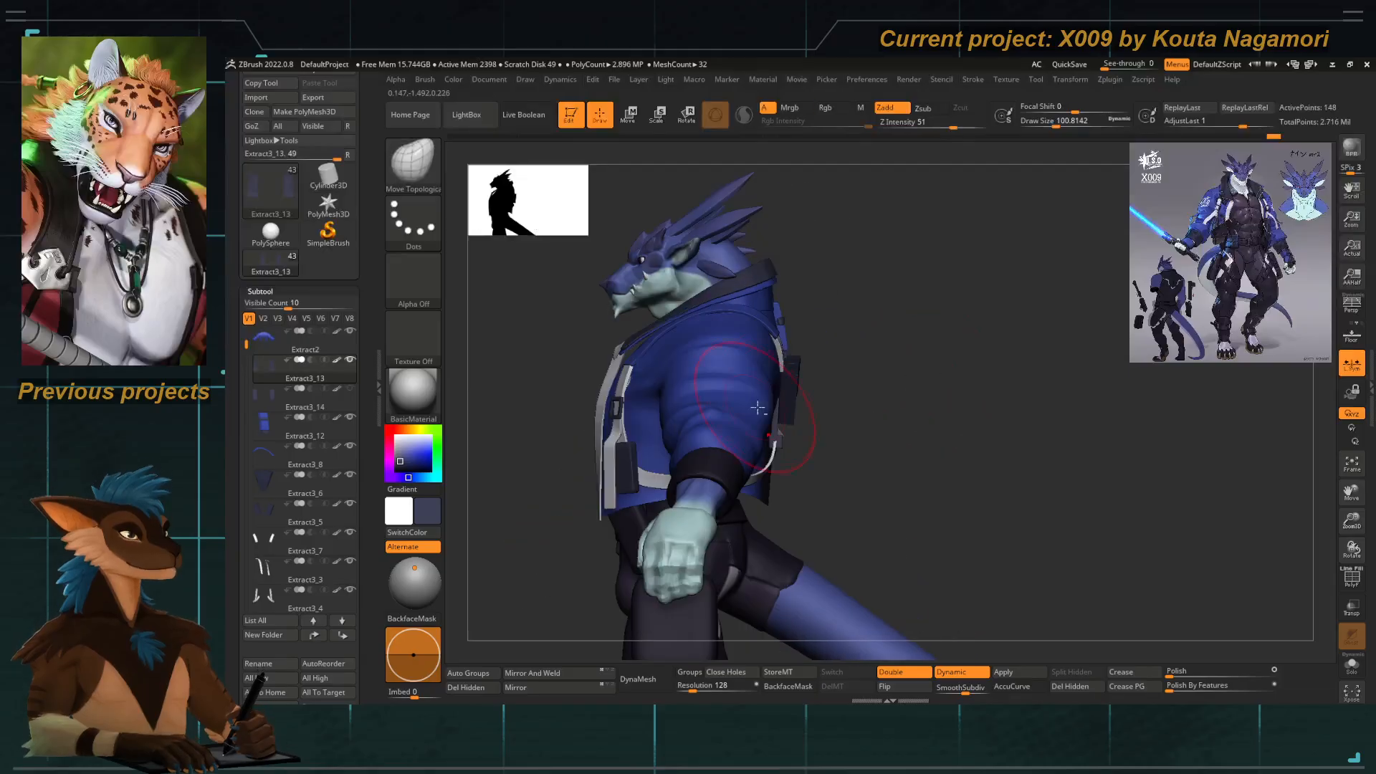
left_click_drag(796, 415, 776, 447, "alt")
left_click_drag(876, 490, 792, 466)
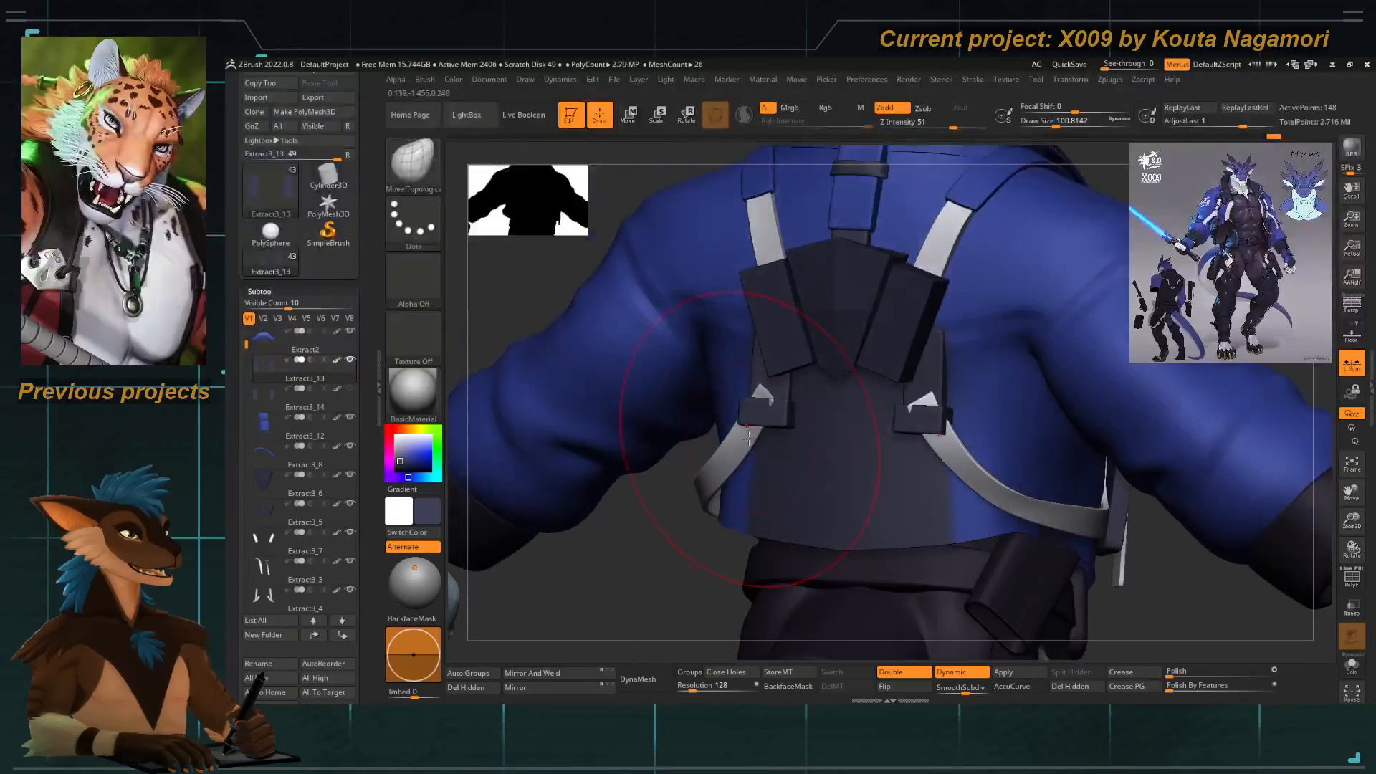
left_click_drag(638, 536, 758, 539)
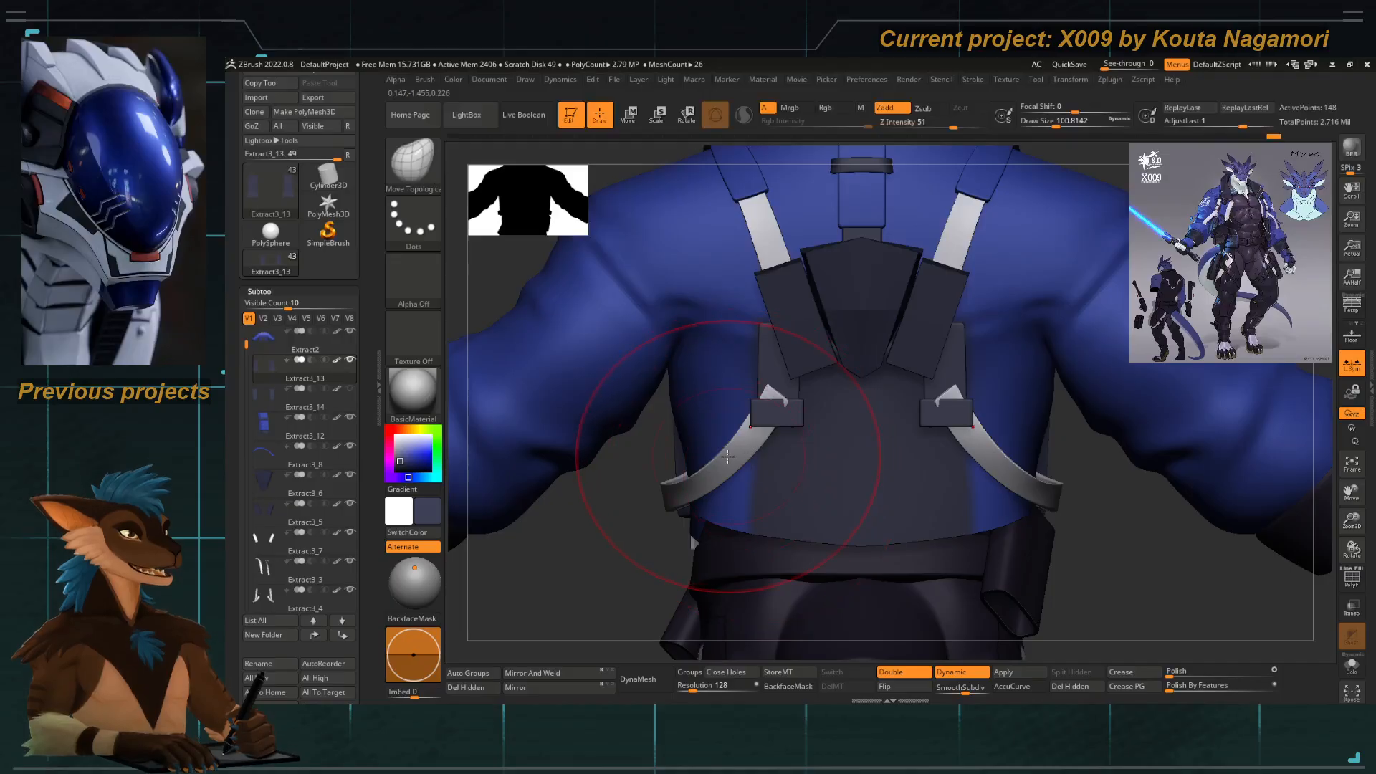
Select the lower straps Extract3_4 and tuck their upper ends inside the small blocks with Move Topological at draw size about 46.
key("b")
key("m")
key("t")
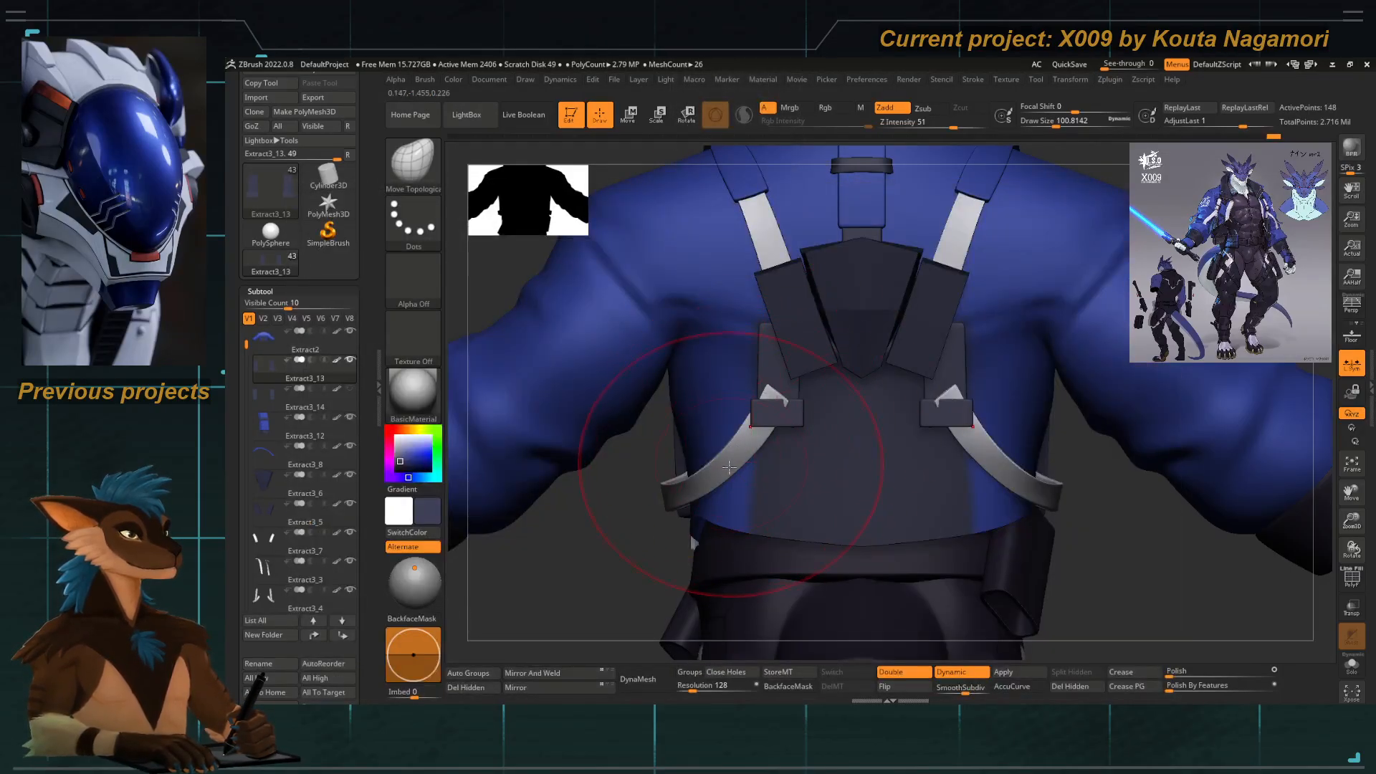
key("bracketleft")
key("bracketleft")
key("bracketleft")
key("bracketleft")
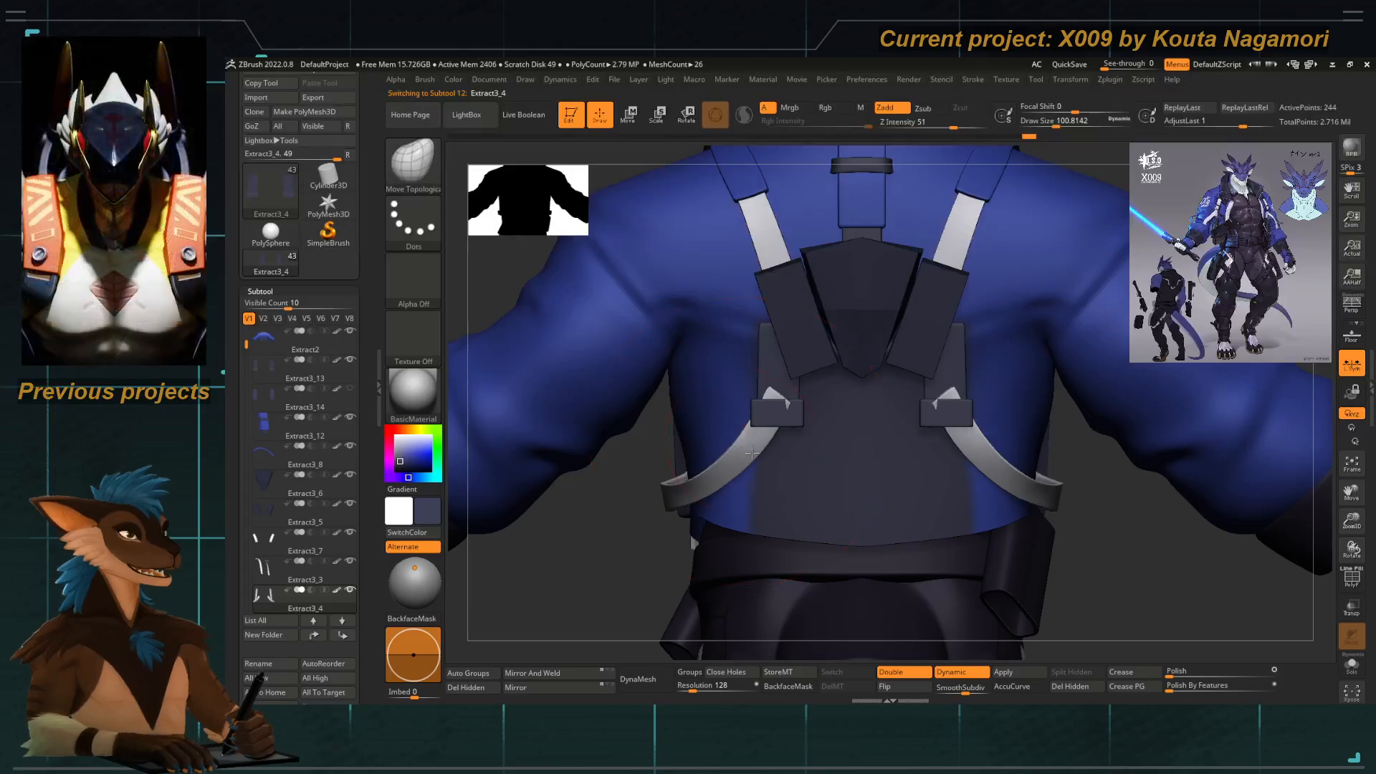
mouse_move(747, 439)
left_mouse_down()
mouse_move(764, 437)
mouse_move(754, 431)
left_mouse_up()
key("space")
left_click(779, 428)
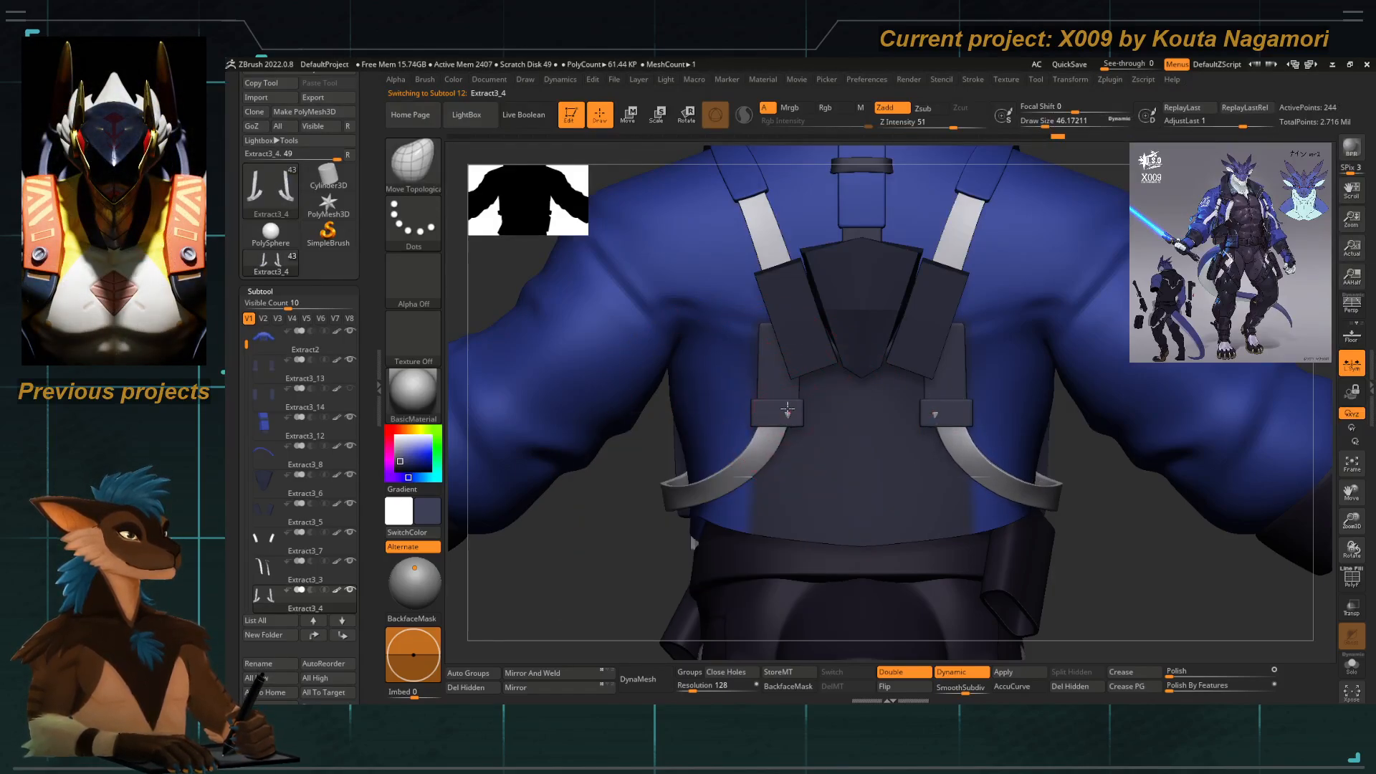
Adjust the upper ends of Extract3_4 around the block openings in angled side views, using a draw size of about 54.
left_click_drag(614, 567, 763, 505)
key("space")
left_click(738, 494)
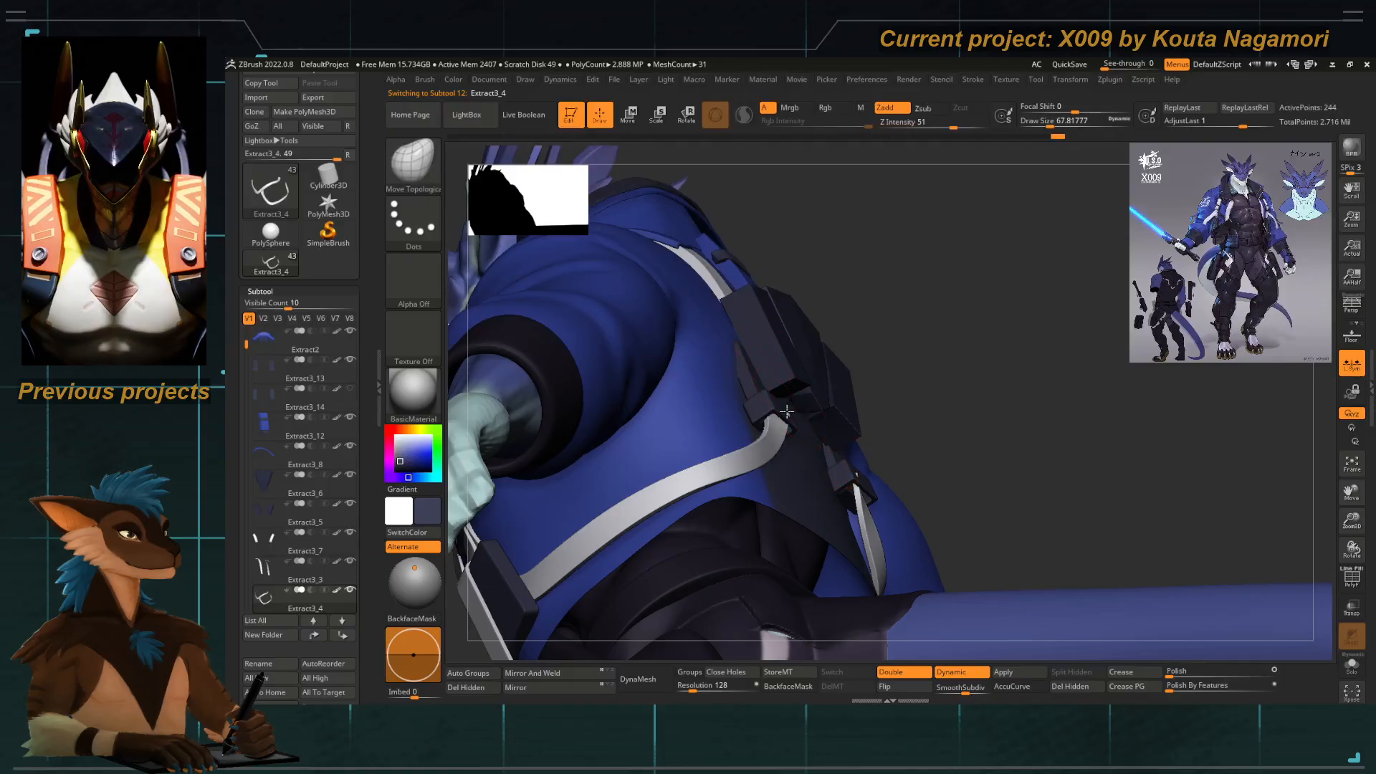
key("space")
left_click(733, 494)
mouse_move(946, 344)
left_mouse_down()
mouse_move(702, 308)
mouse_move(604, 326)
left_mouse_up()
mouse_move(480, 361)
left_mouse_down()
mouse_move(445, 334)
mouse_move(459, 315)
left_mouse_up()
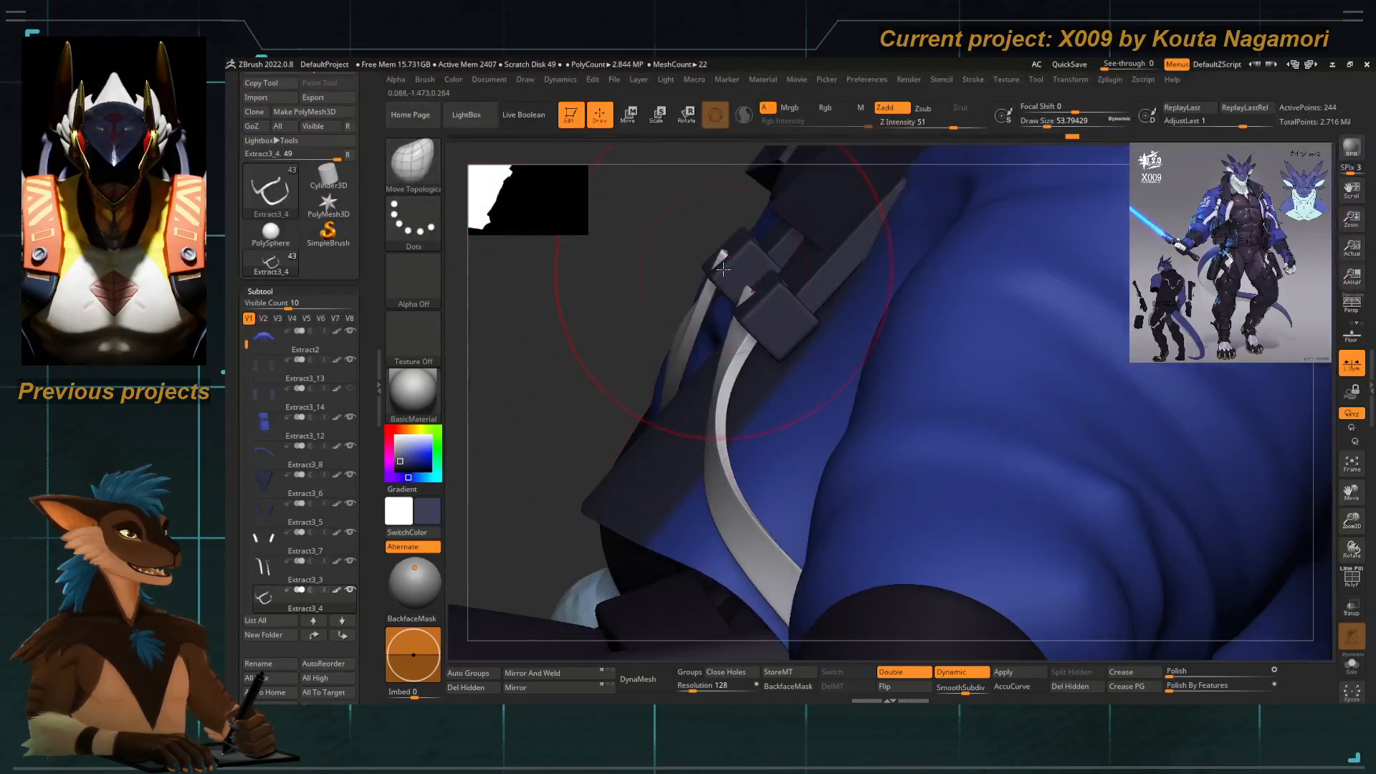
key("space")
left_click(723, 268)
left_click_drag(745, 274, 848, 208)
Align the strap ends with the undersides of the small blocks, using a draw size of about 68.
mouse_move(502, 294)
left_mouse_down()
mouse_move(592, 285)
mouse_move(609, 322)
mouse_move(586, 366)
left_mouse_up()
key("space")
left_click(643, 287)
left_click_drag(643, 286, 647, 286)
left_click_drag(614, 214, 571, 200)
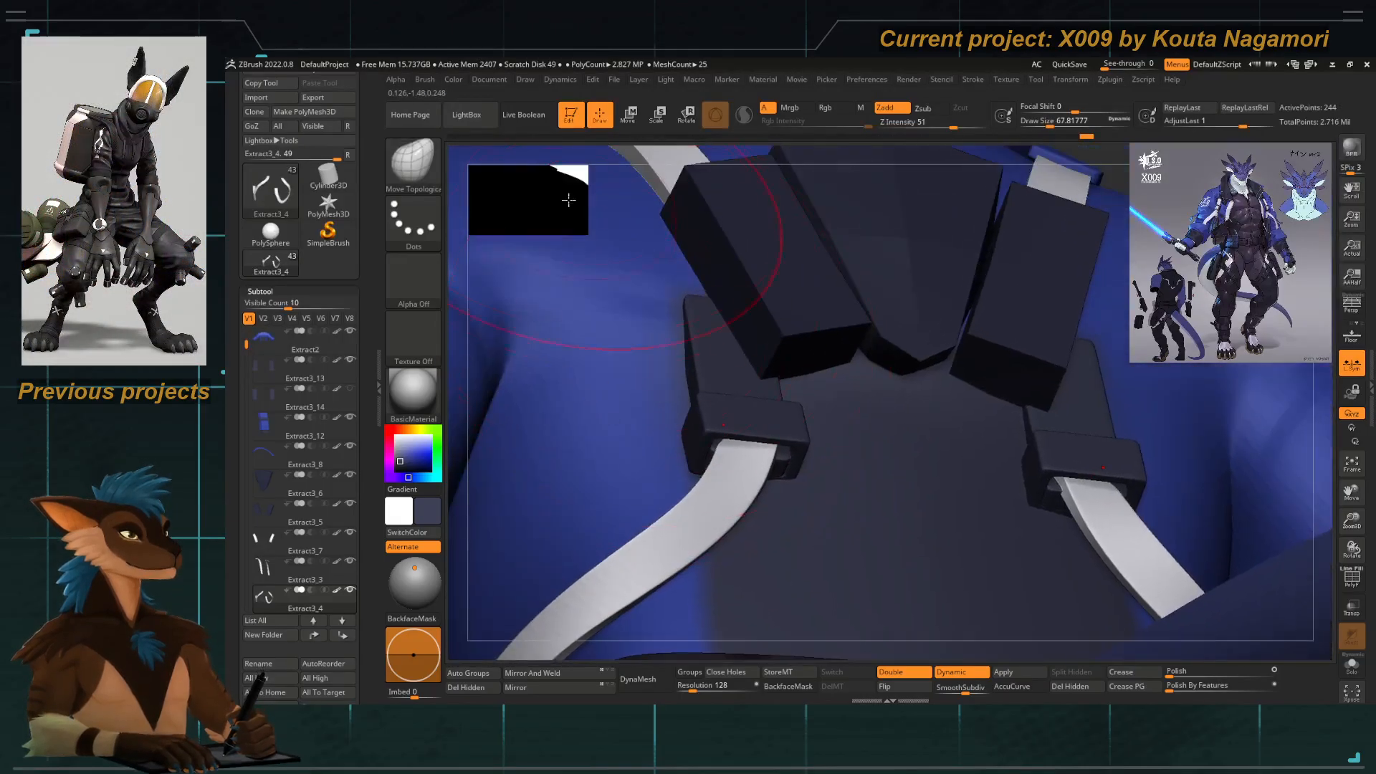
left_click_drag(577, 148, 614, 119)
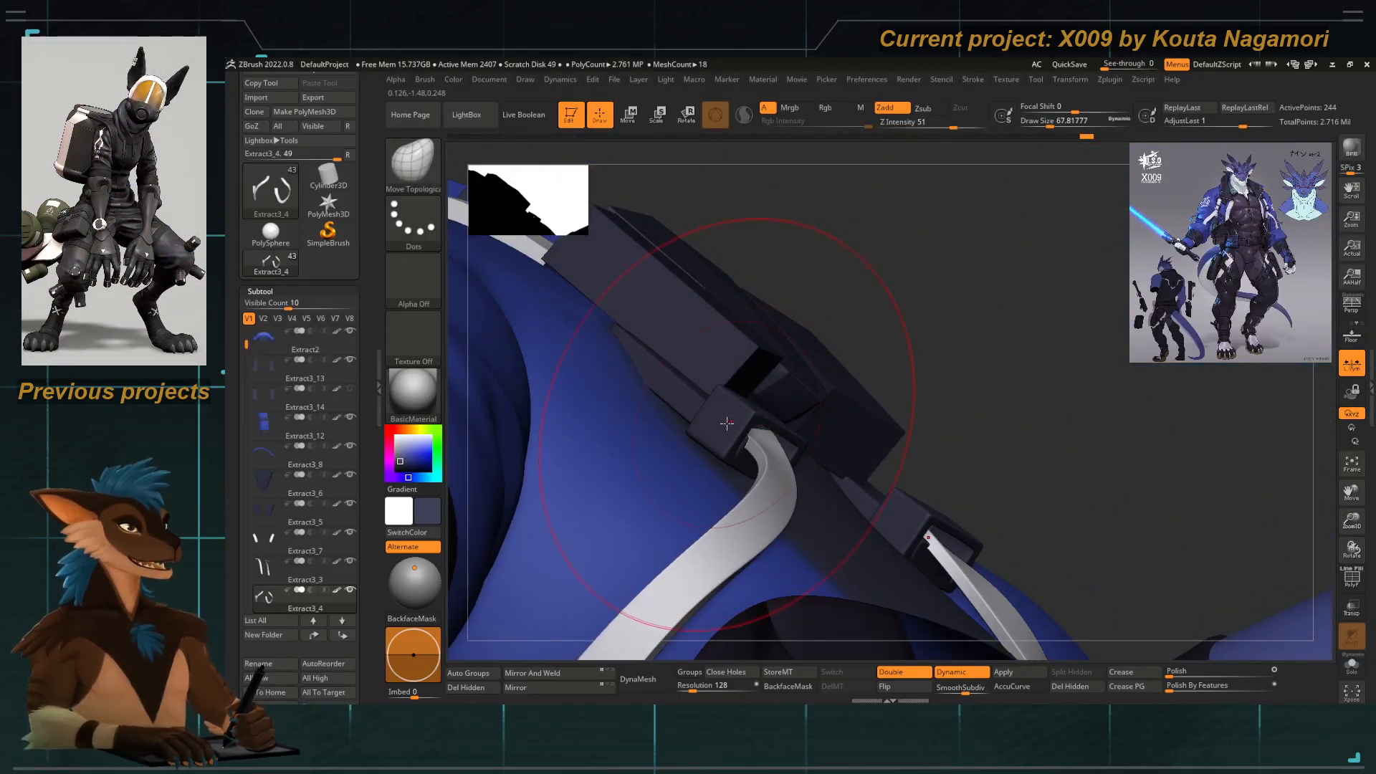
left_click_drag(724, 401, 749, 403)
Refine the strap tip inside the block opening, reducing the Move Topological draw size to about 31.
key("space")
left_click(747, 410)
left_click_drag(911, 336, 946, 433)
left_click_drag(753, 240, 780, 277)
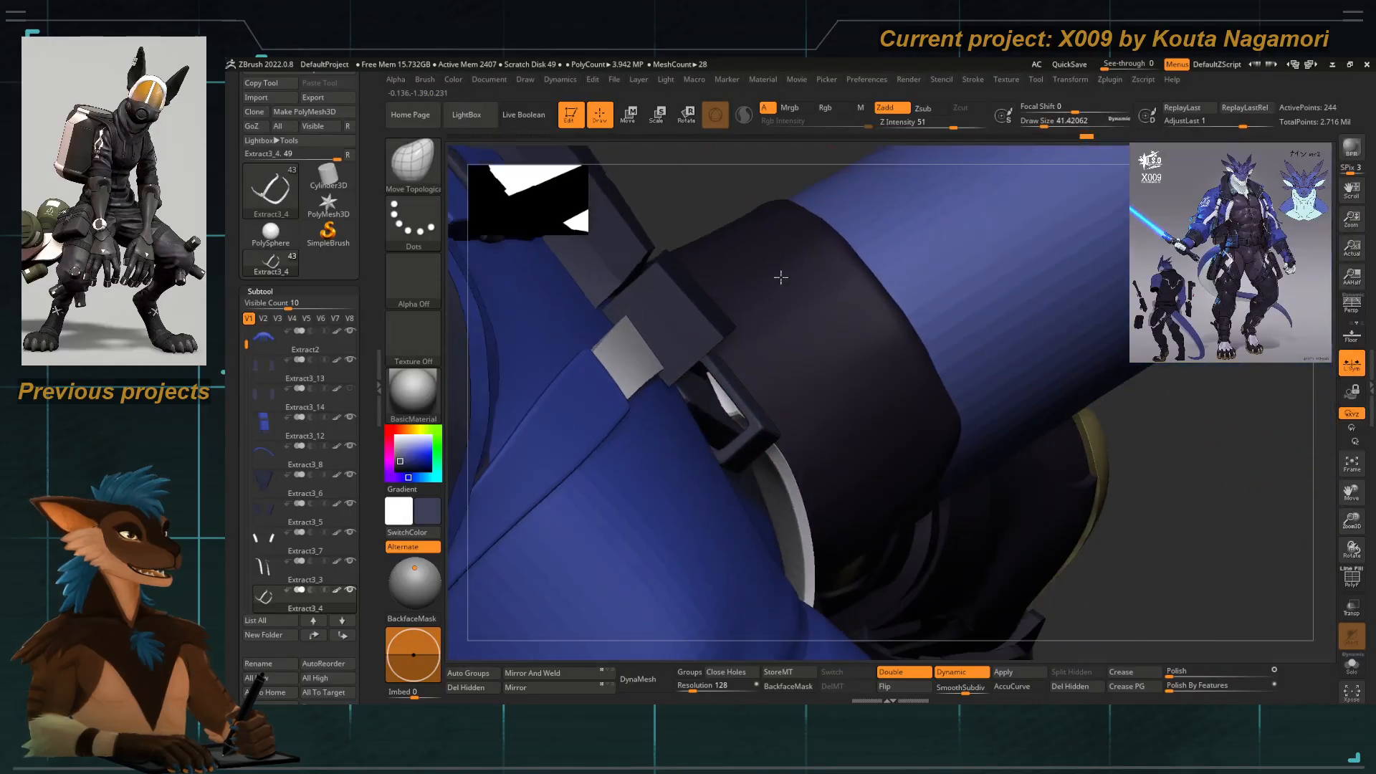
left_click_drag(738, 417, 729, 414)
key("space")
left_click(713, 382)
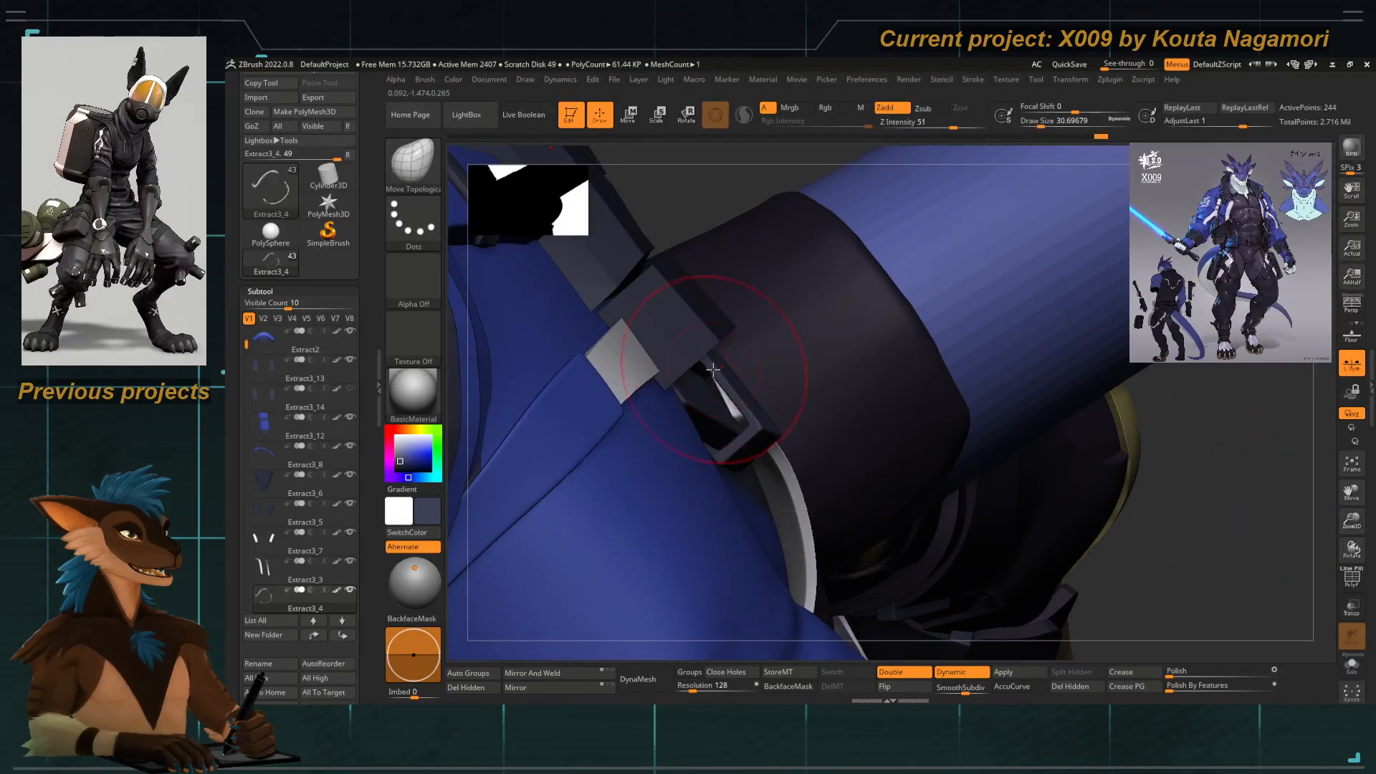
Examine how the strap's upper end enters the small block in side view and from above.
left_click_drag(701, 179, 609, 159)
key("f")
mouse_move(497, 270)
left_mouse_down()
mouse_move(513, 427)
mouse_move(756, 613)
mouse_move(829, 356)
mouse_move(777, 527)
left_mouse_up()
key("f")
key("f")
key("]")
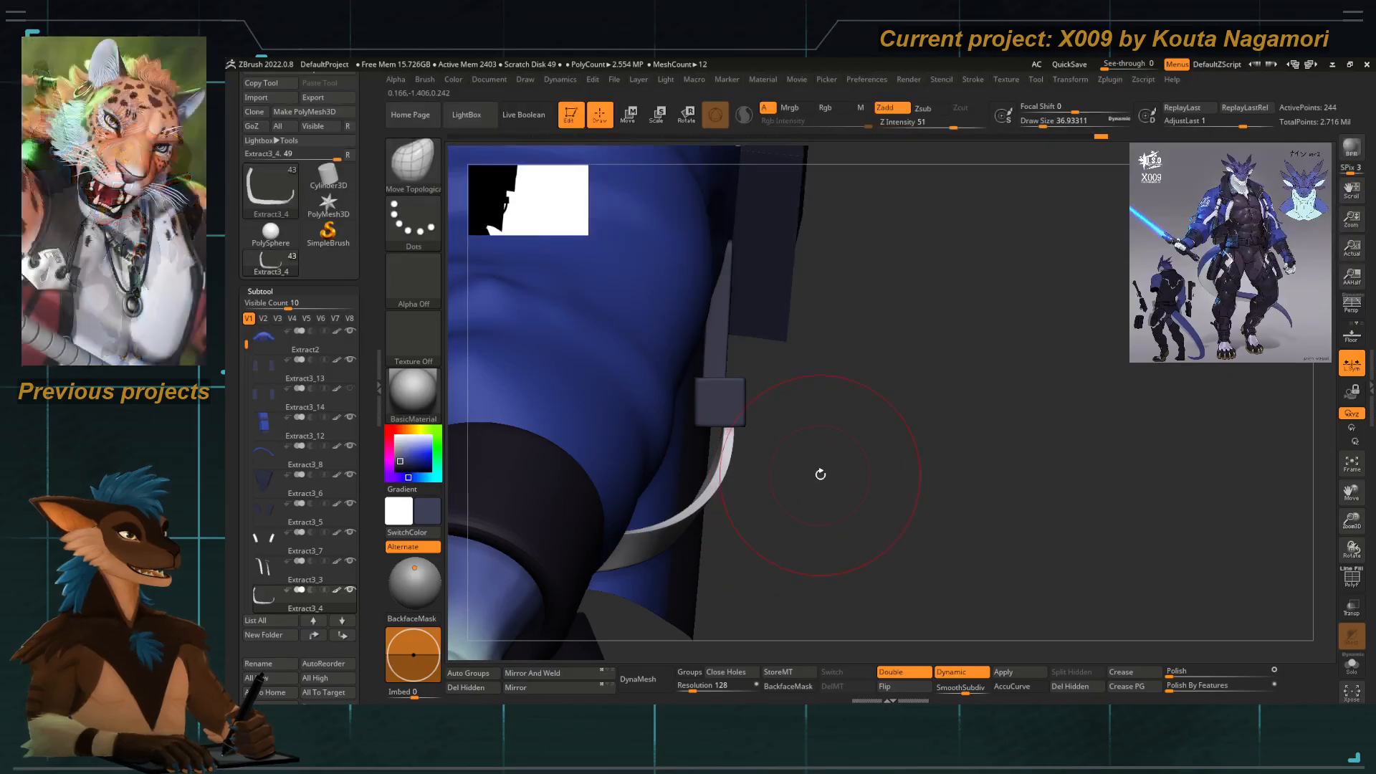
mouse_move(819, 473)
left_mouse_down()
mouse_move(884, 502)
mouse_move(878, 522)
mouse_move(735, 366)
left_mouse_up()
mouse_move(879, 497)
left_mouse_down()
mouse_move(749, 387)
mouse_move(996, 557)
left_mouse_up()
Isolate Extract3_4 with polyframe on and switch to the ZModeler brush at the strap's upper end.
left_click(1351, 578)
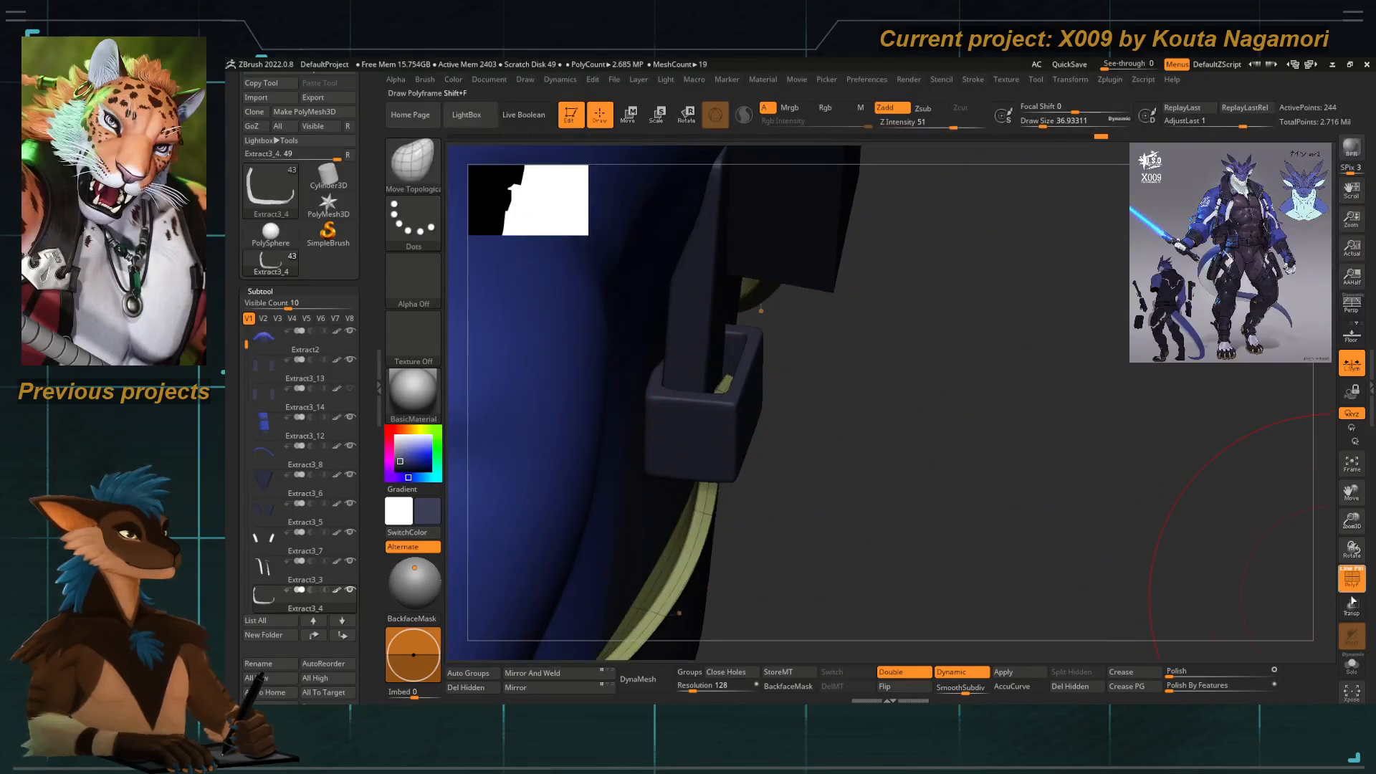
left_click(1351, 664)
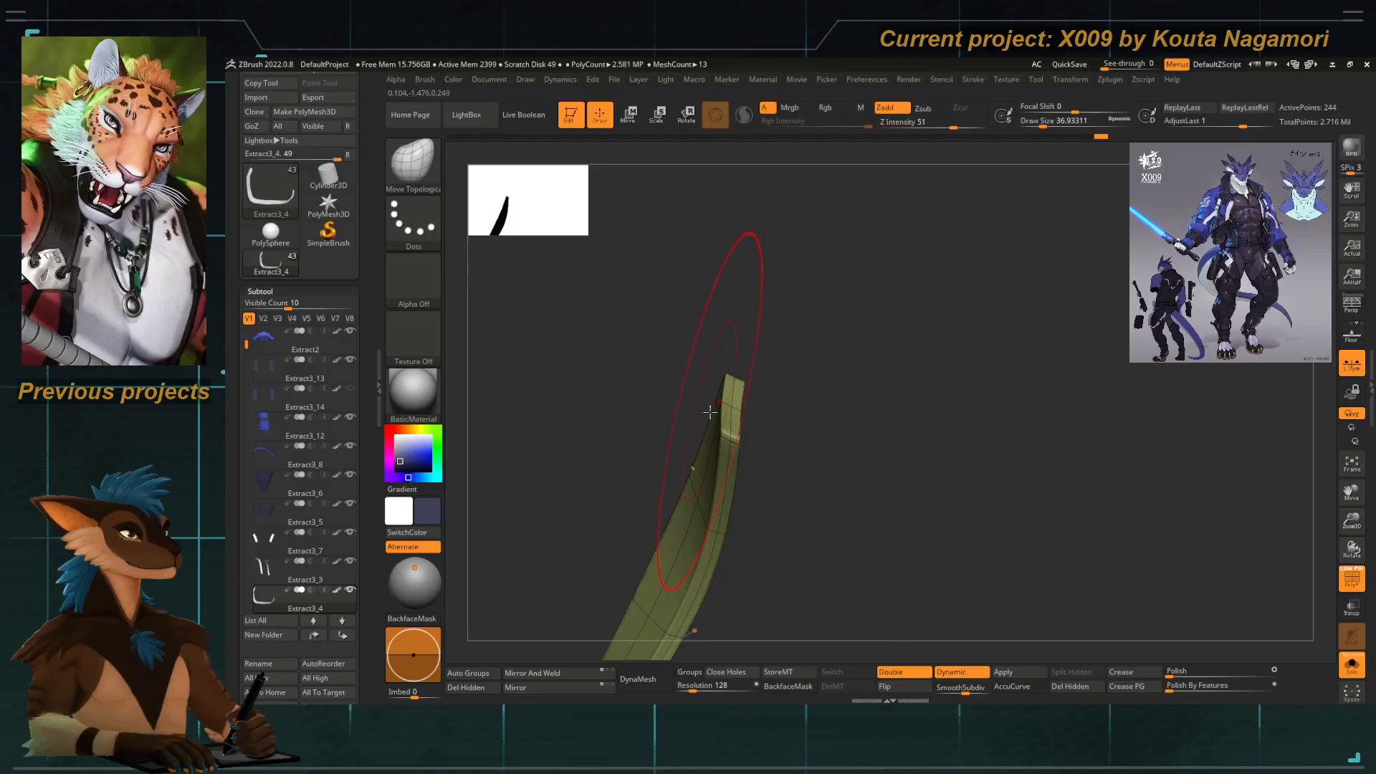
key("b")
key("z")
key("m")
left_click_drag(709, 412, 764, 461)
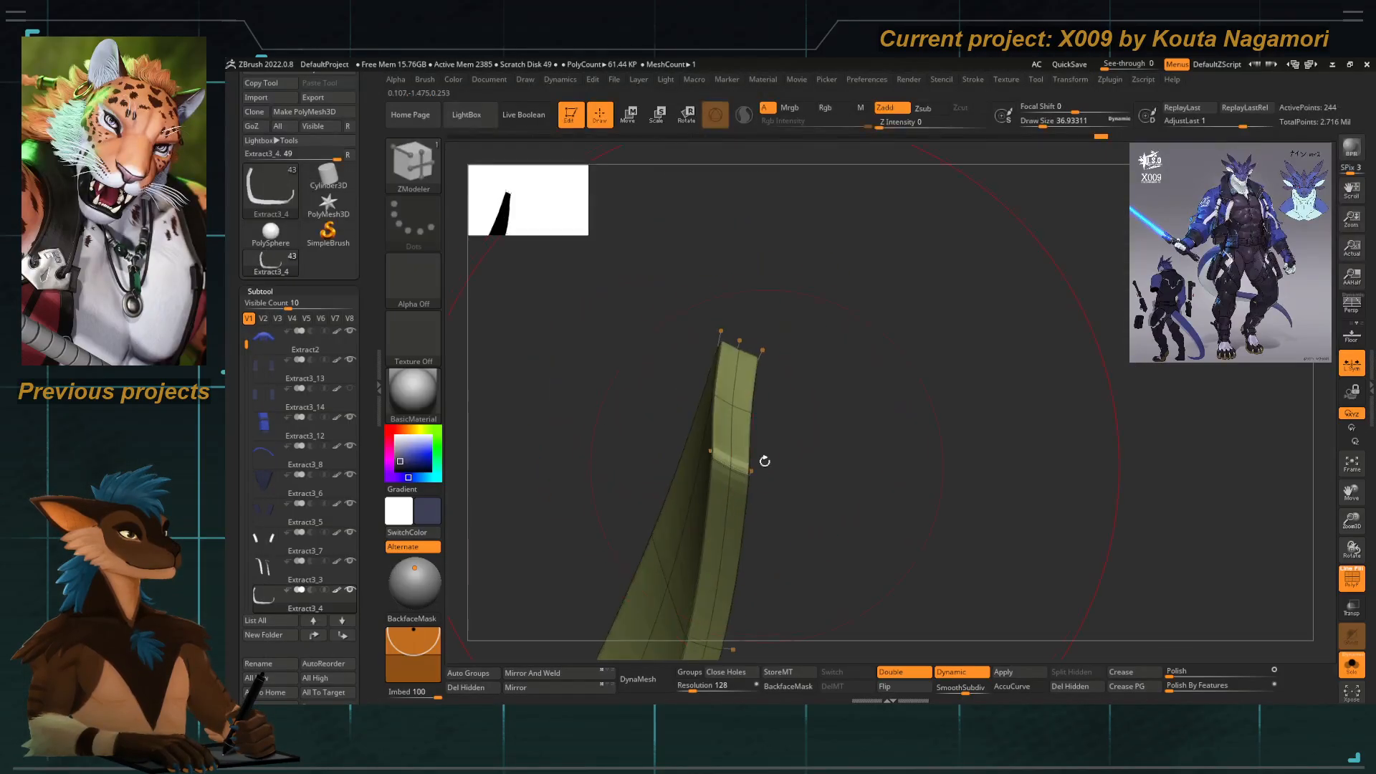
Set the ZModeler polygon action to Extrude with the Polygroup All target and extrude the strap's end faces.
key("space")
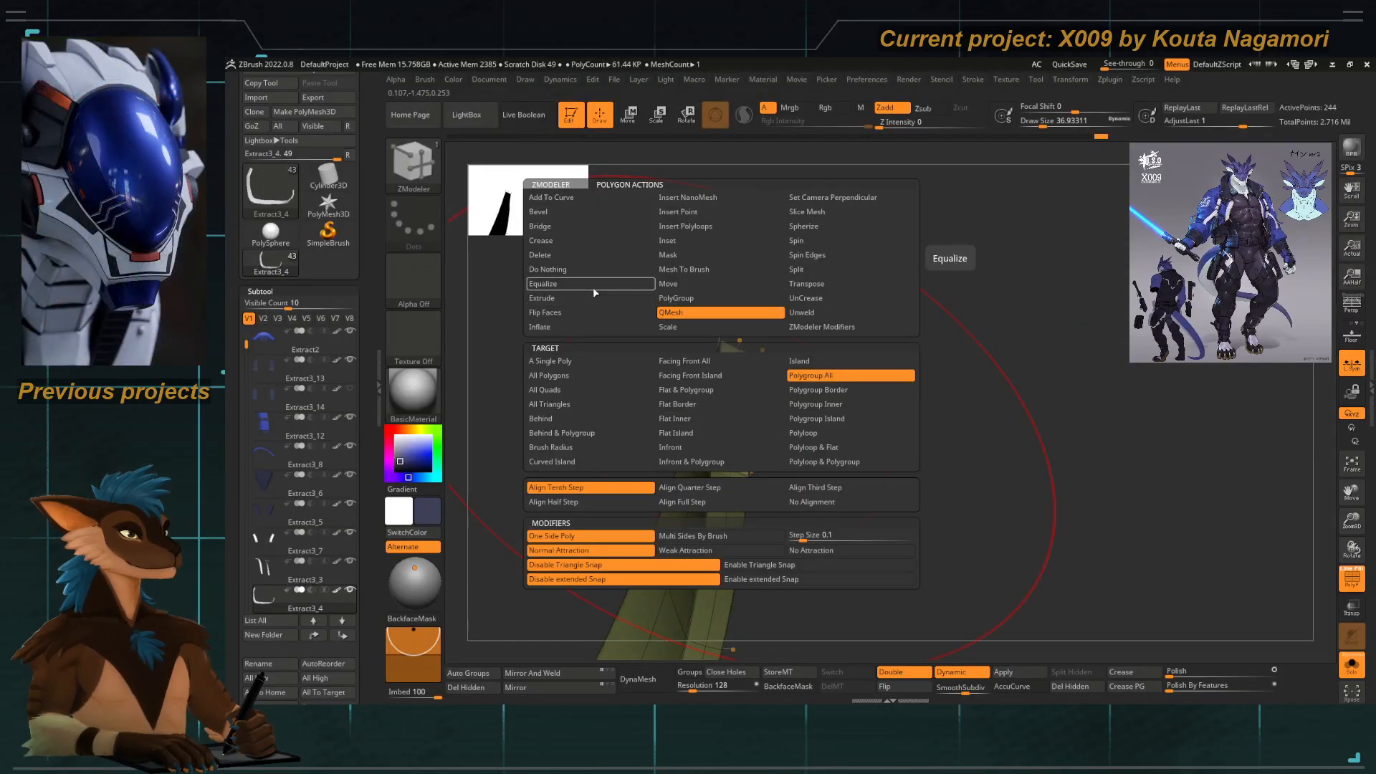
left_click(693, 298)
left_click(682, 404)
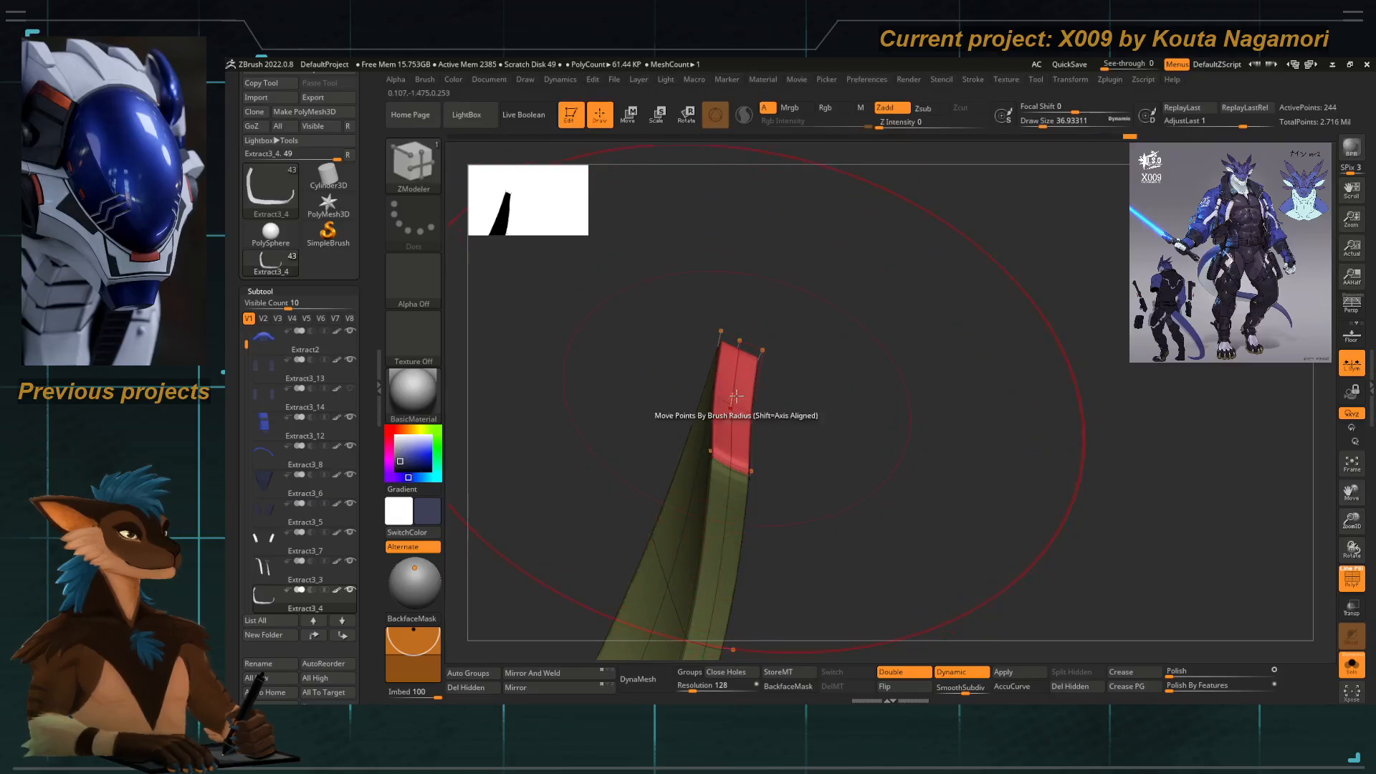
key("space")
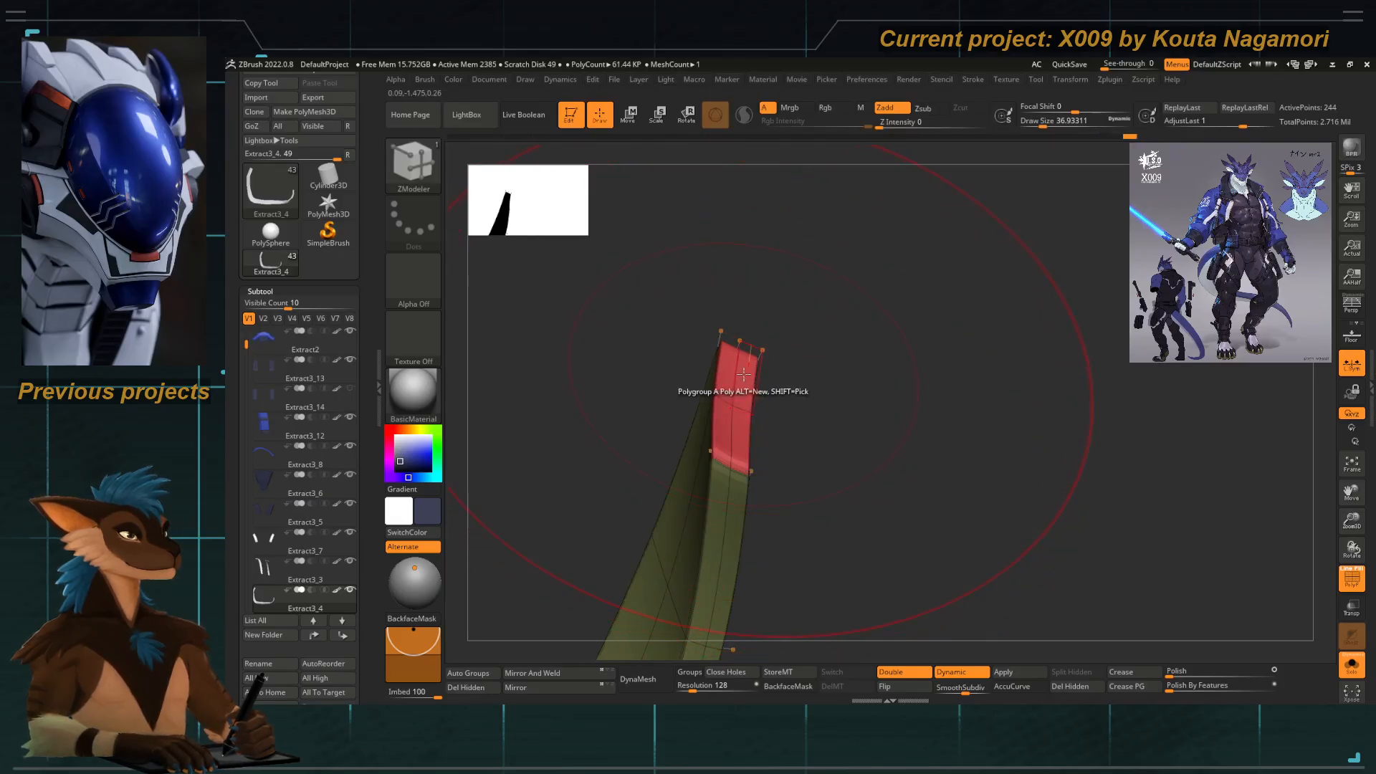
key("space")
left_click(580, 298)
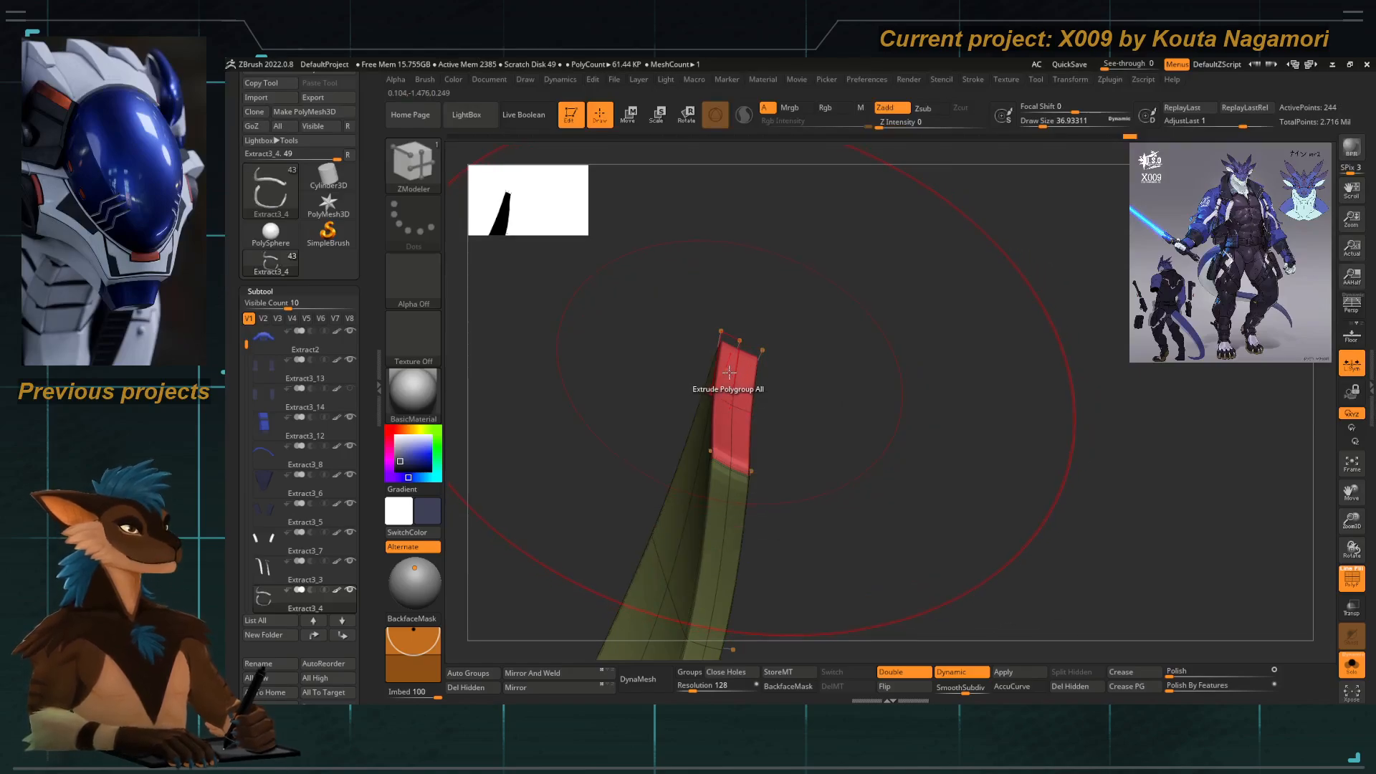
left_click(734, 374)
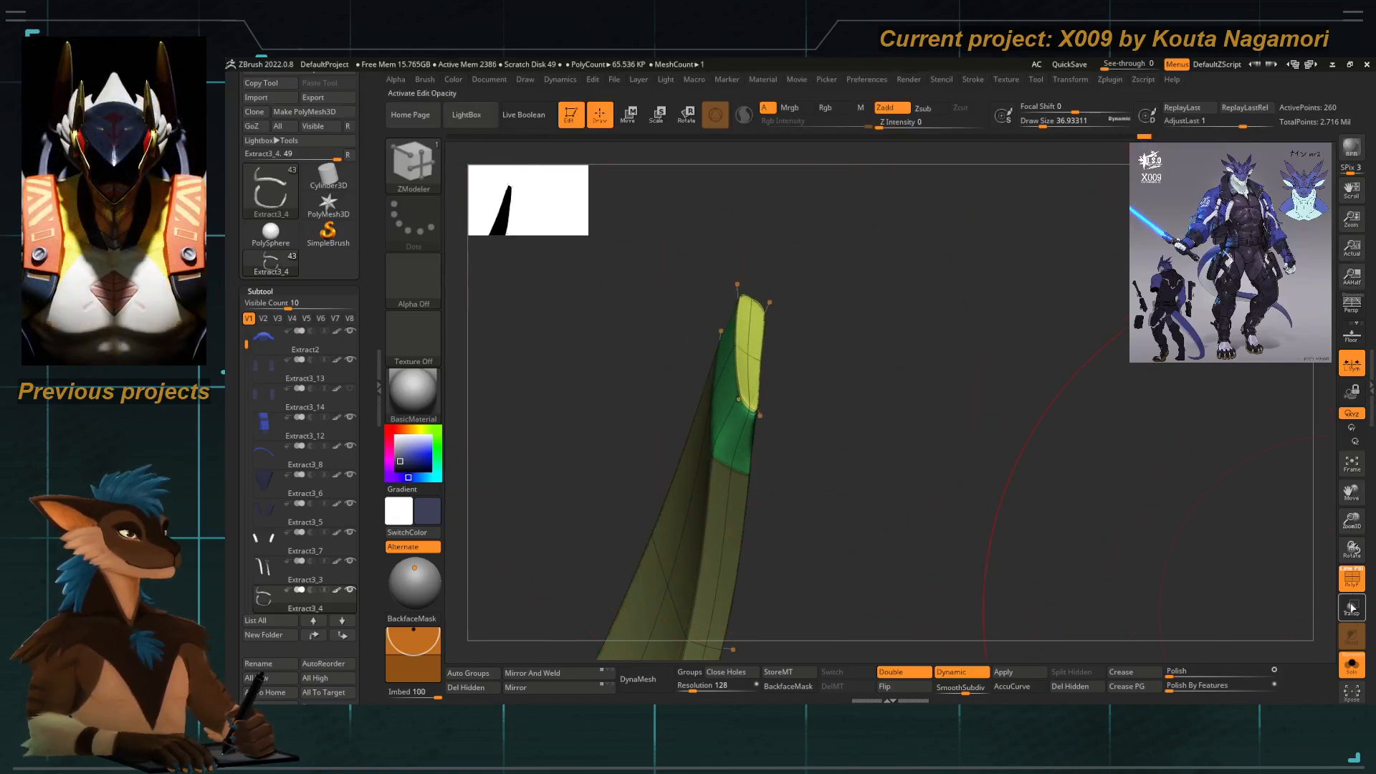
Undo the strap end extrusion and show the full model in ghosted transparency without polyframe, with the Move gizmo active.
left_click(1351, 579)
left_click(1352, 665)
left_click_drag(923, 462, 828, 452)
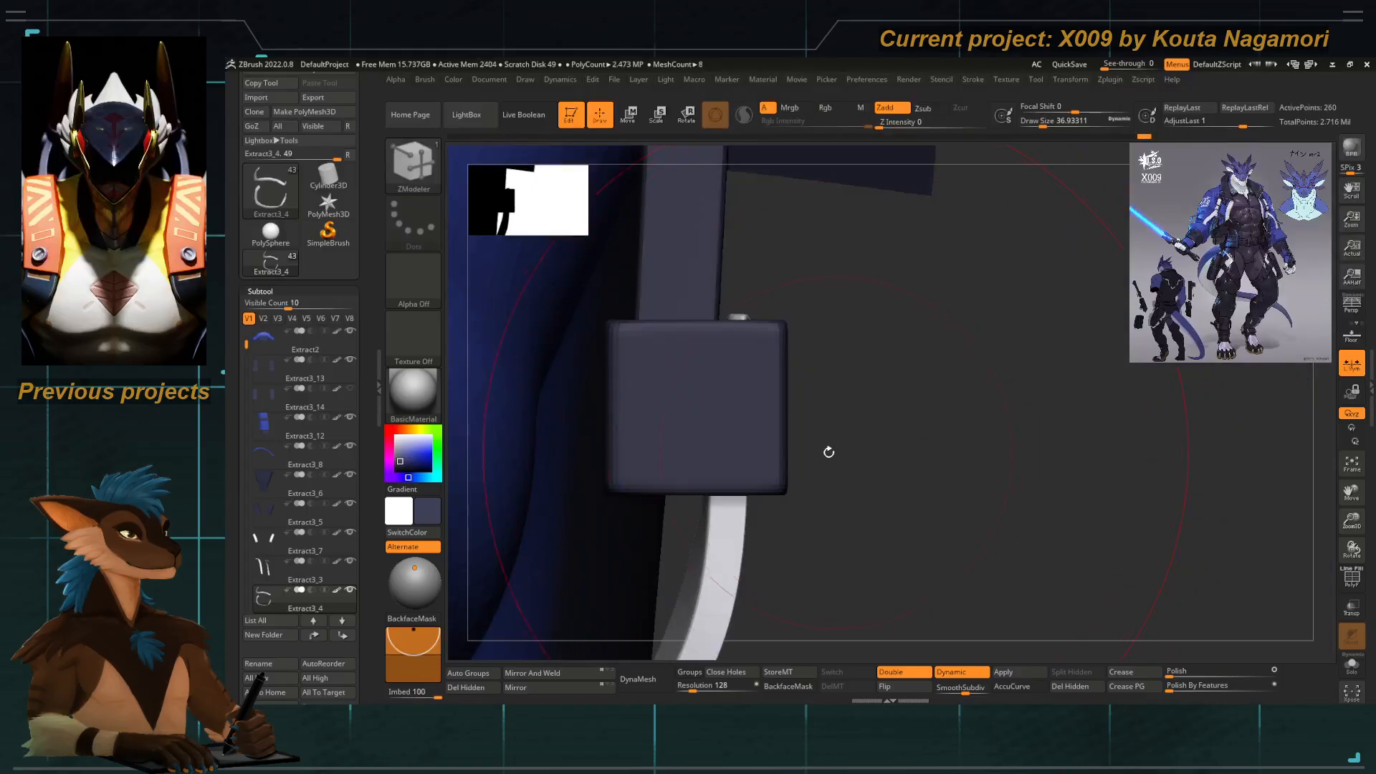
key("shift+d")
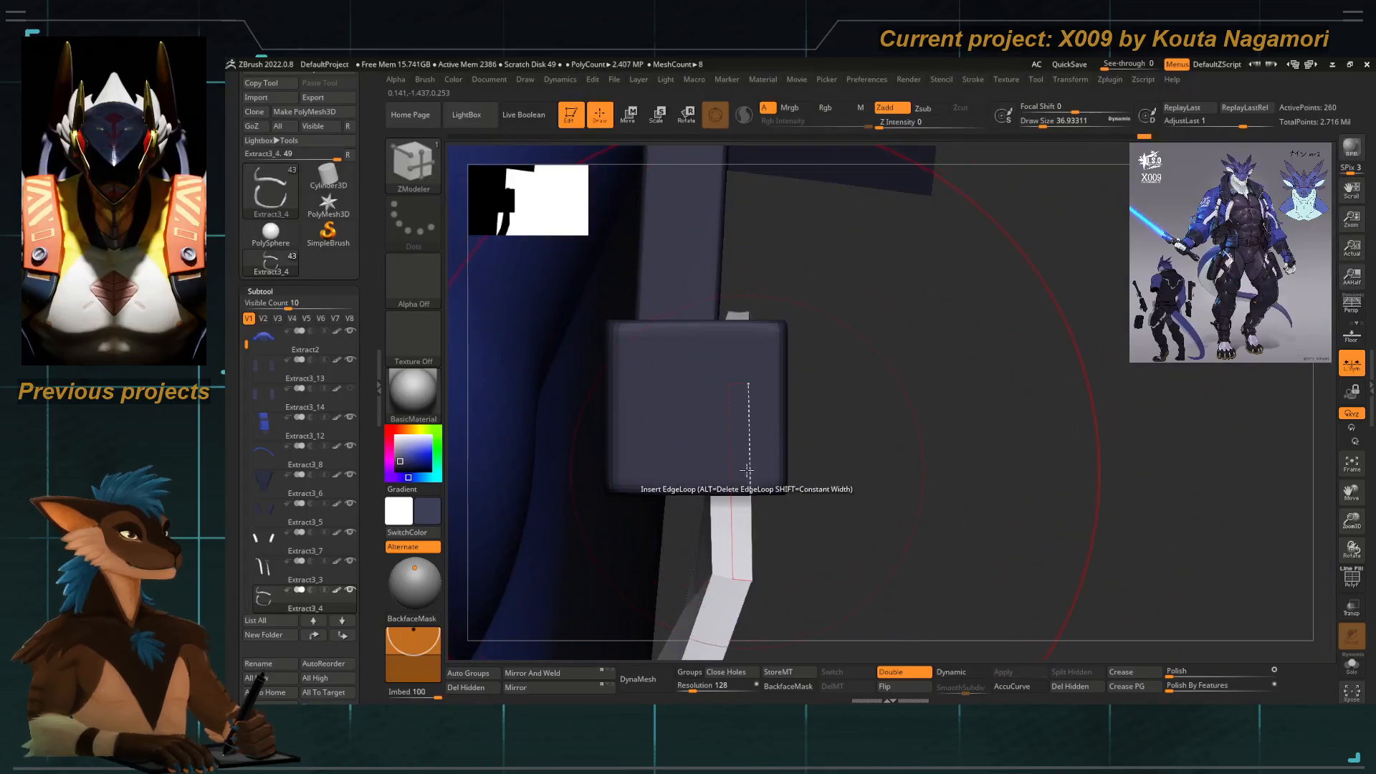
key("w")
left_click(1352, 615)
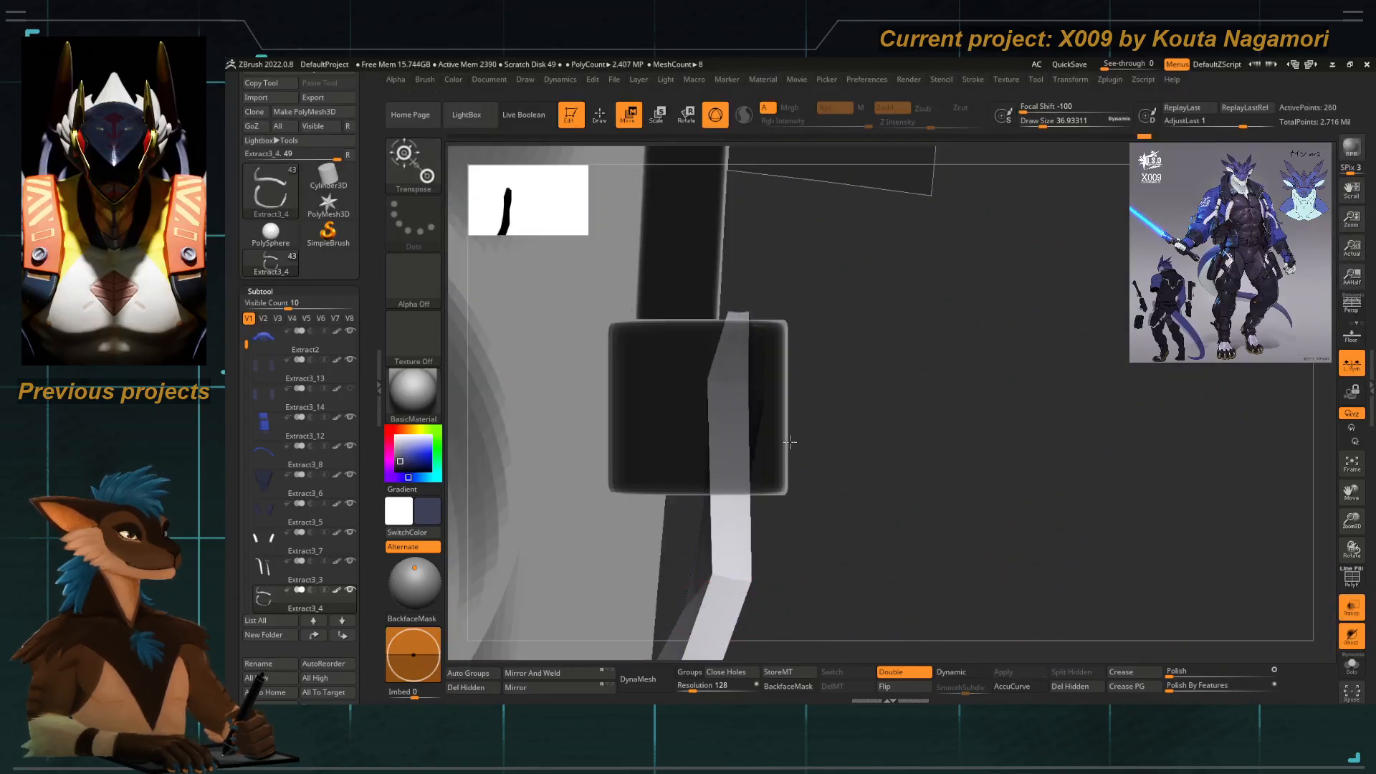
key("d")
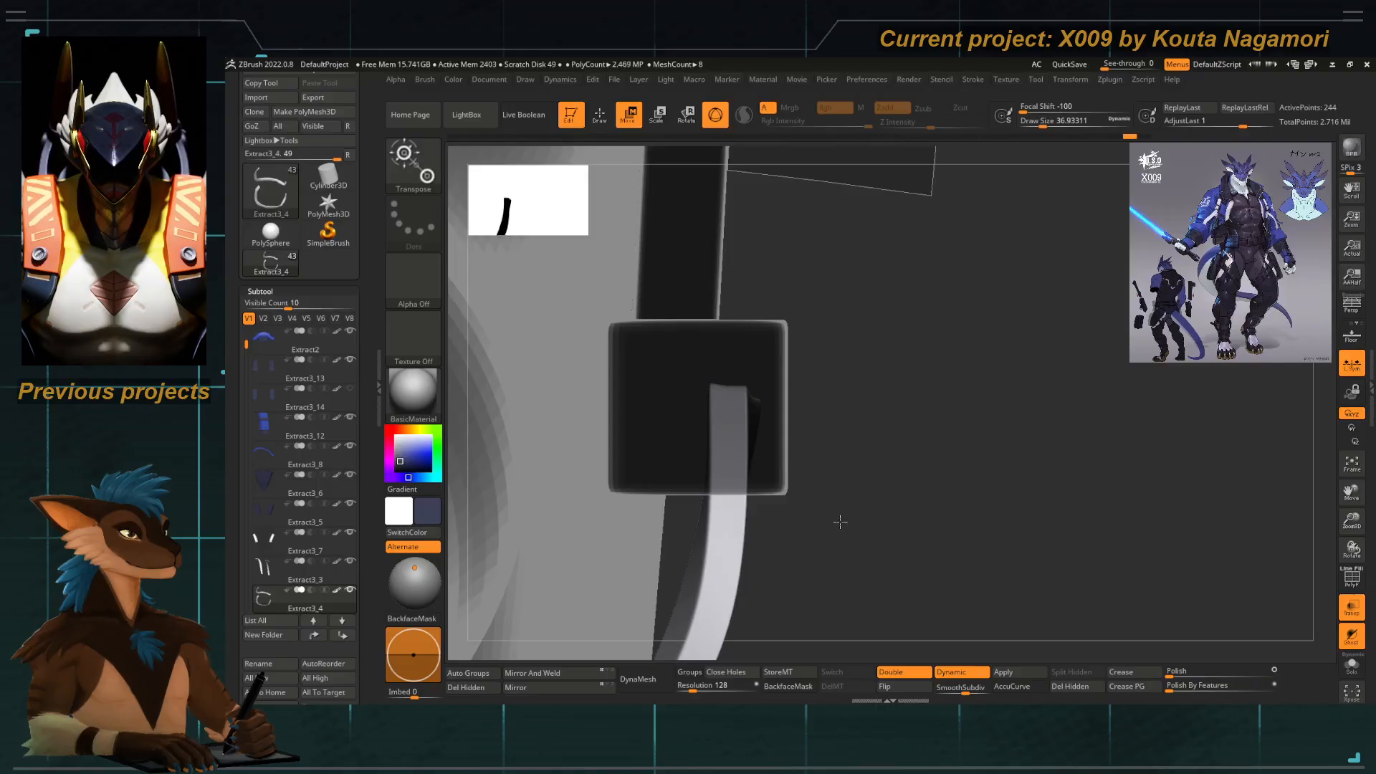
Examine through the ghosted model how the strap ends sit inside the blocks and along the torso.
right_click_drag(850, 452, 848, 498)
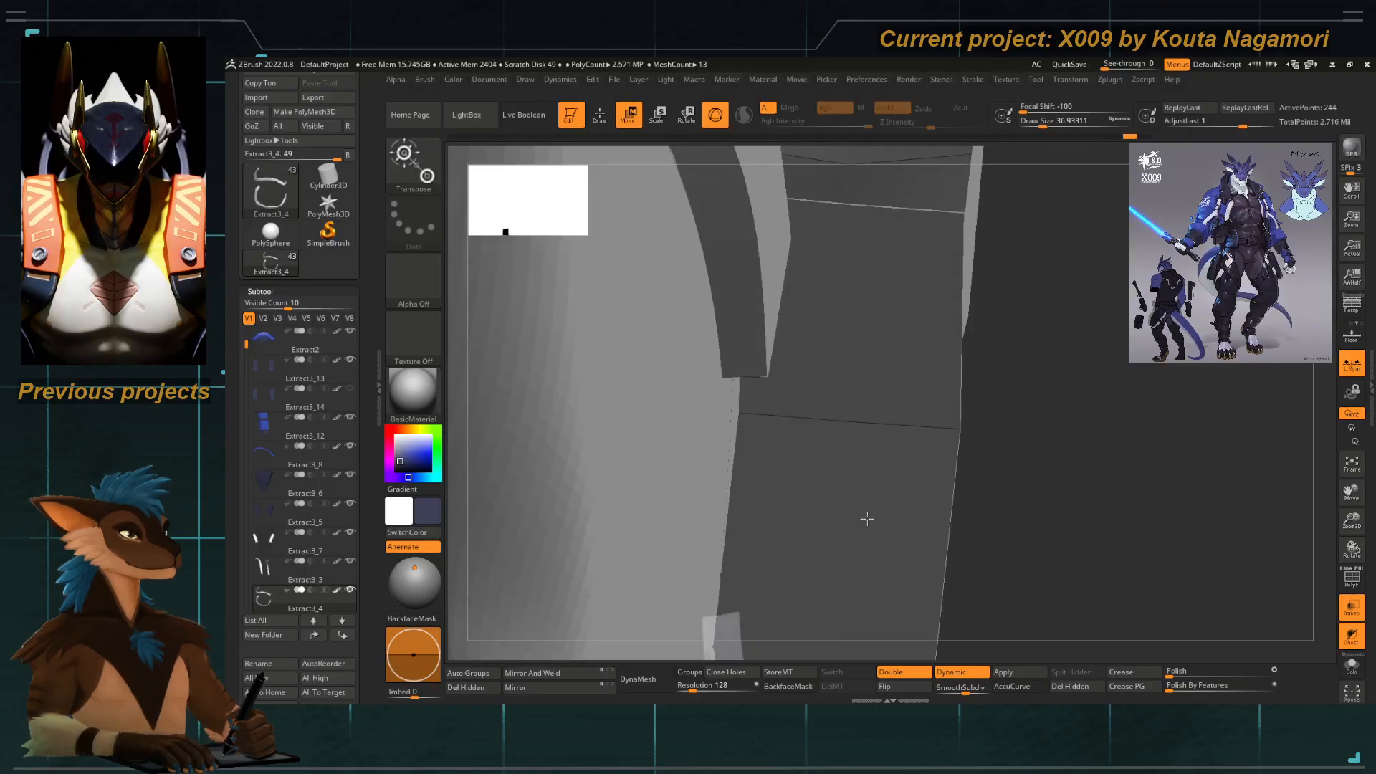
right_click_drag(866, 547, 843, 369, "alt")
right_click_drag(964, 518, 888, 451)
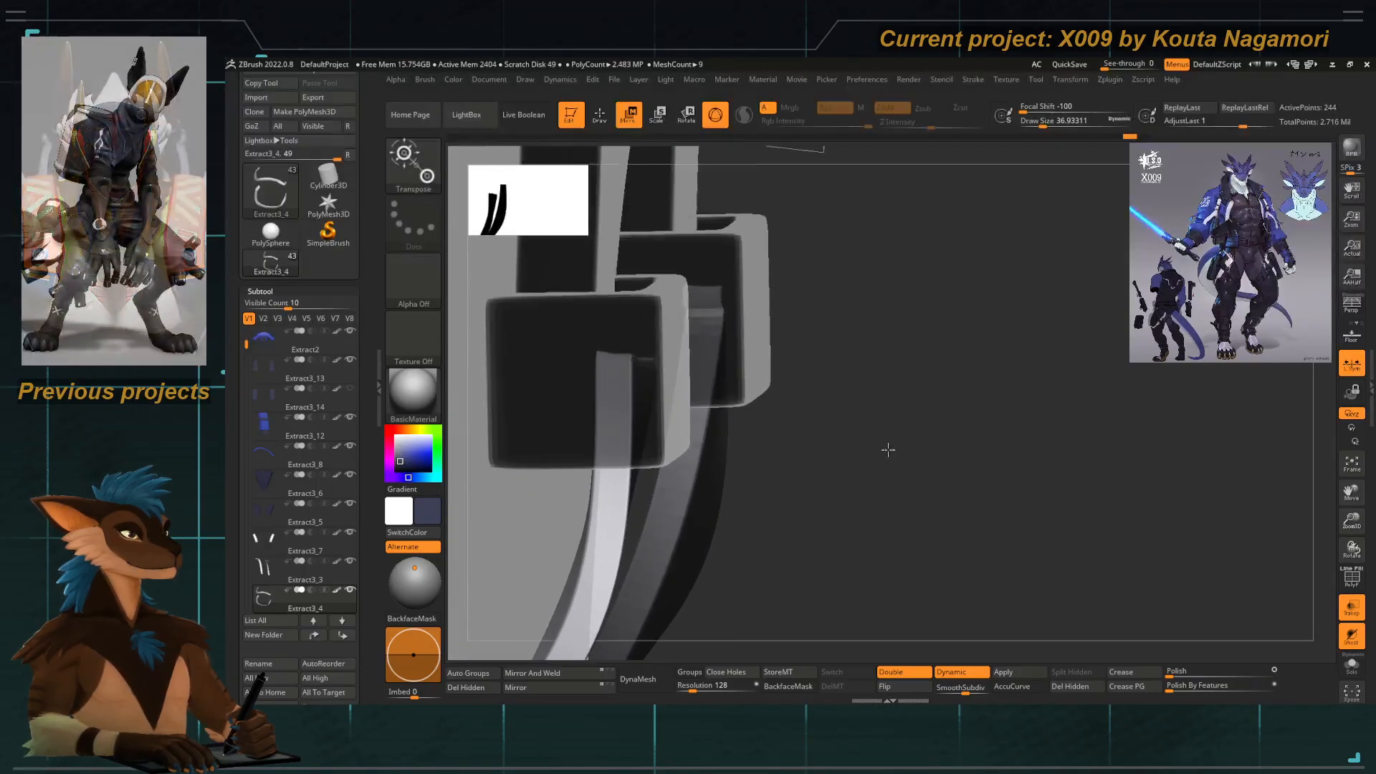
right_click_drag(622, 333, 828, 412, "alt")
key("f")
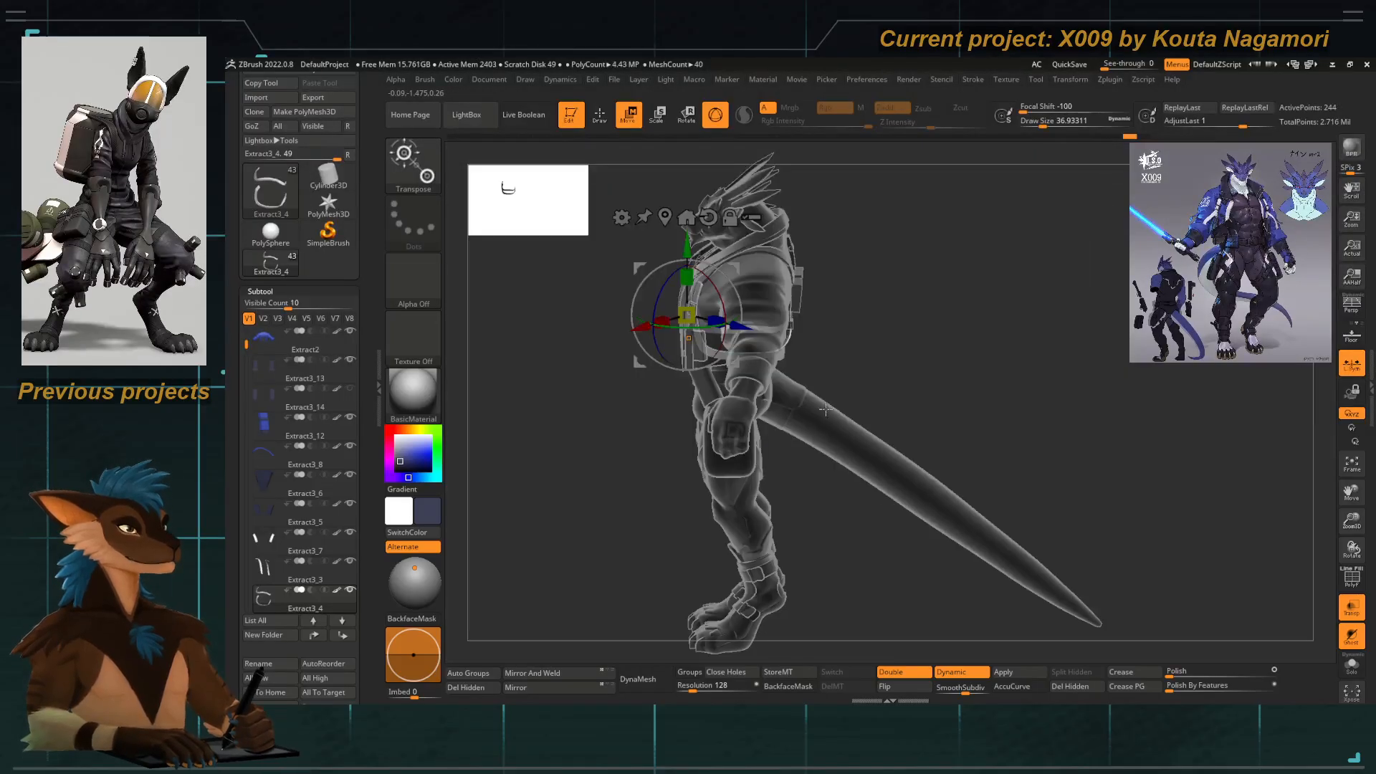
key("f")
right_click_drag(806, 393, 589, 386)
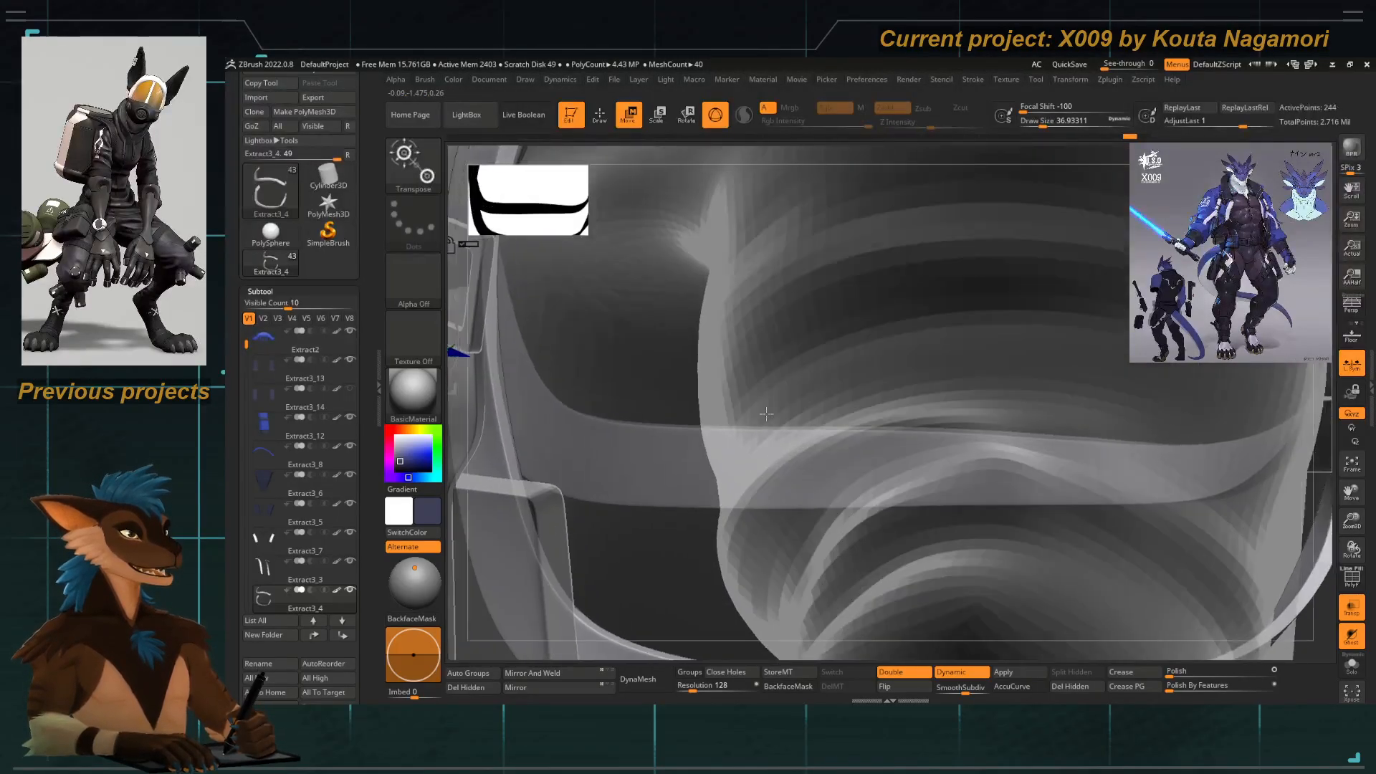
right_click_drag(945, 431, 924, 473)
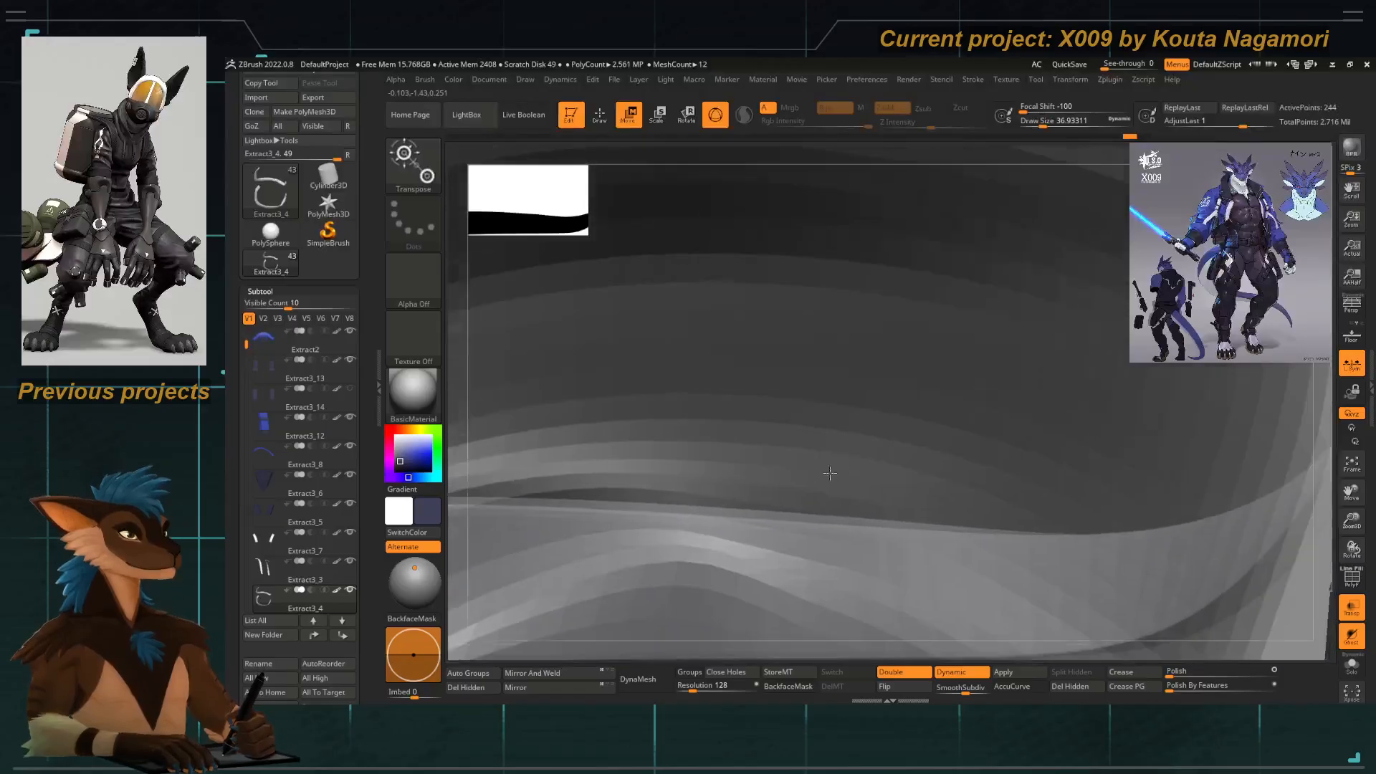
right_click_drag(716, 452, 527, 453)
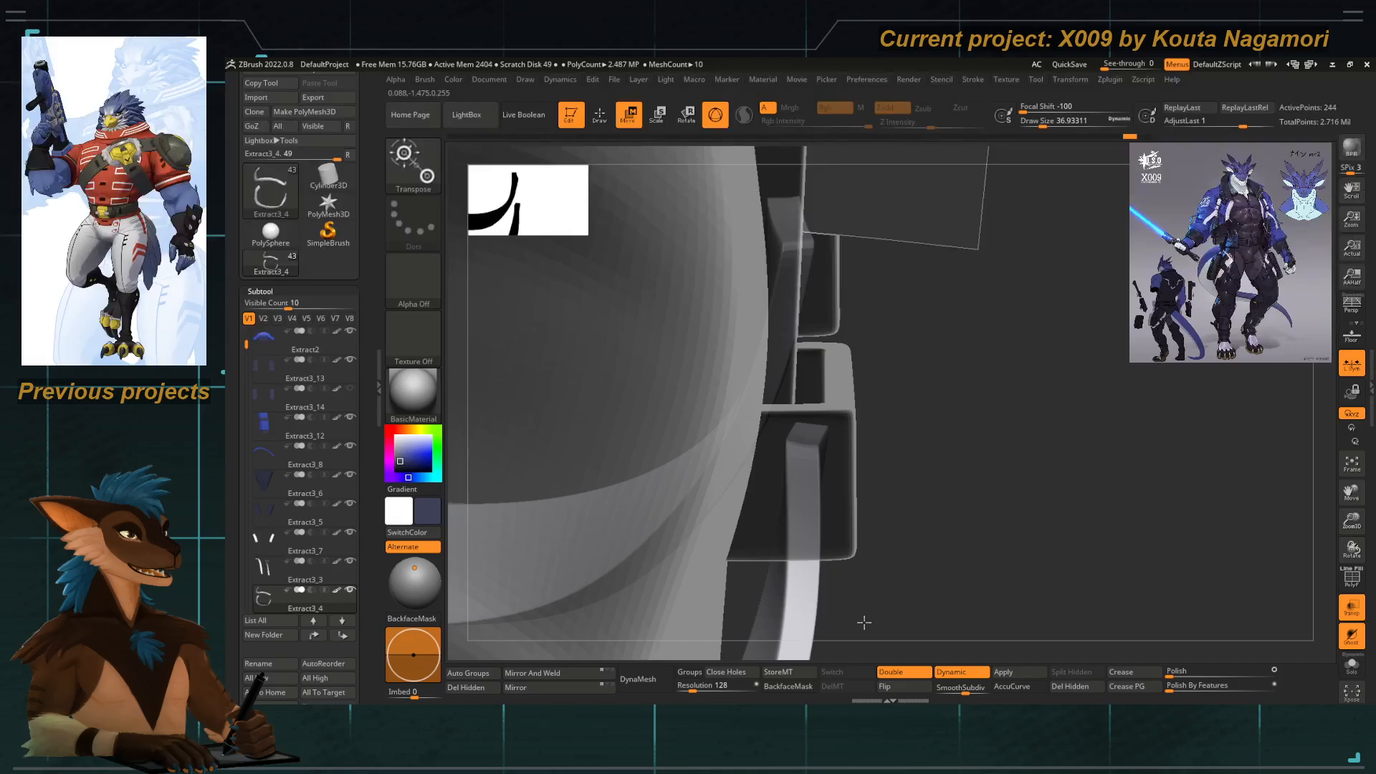
right_click_drag(900, 424, 823, 484)
Isolate the Extract3_4 strap with the Move gizmo positioned on the end of its upright strap section.
left_click(1350, 666)
left_click(752, 382, "ctrl")
right_click_drag(732, 379, 744, 334, "alt")
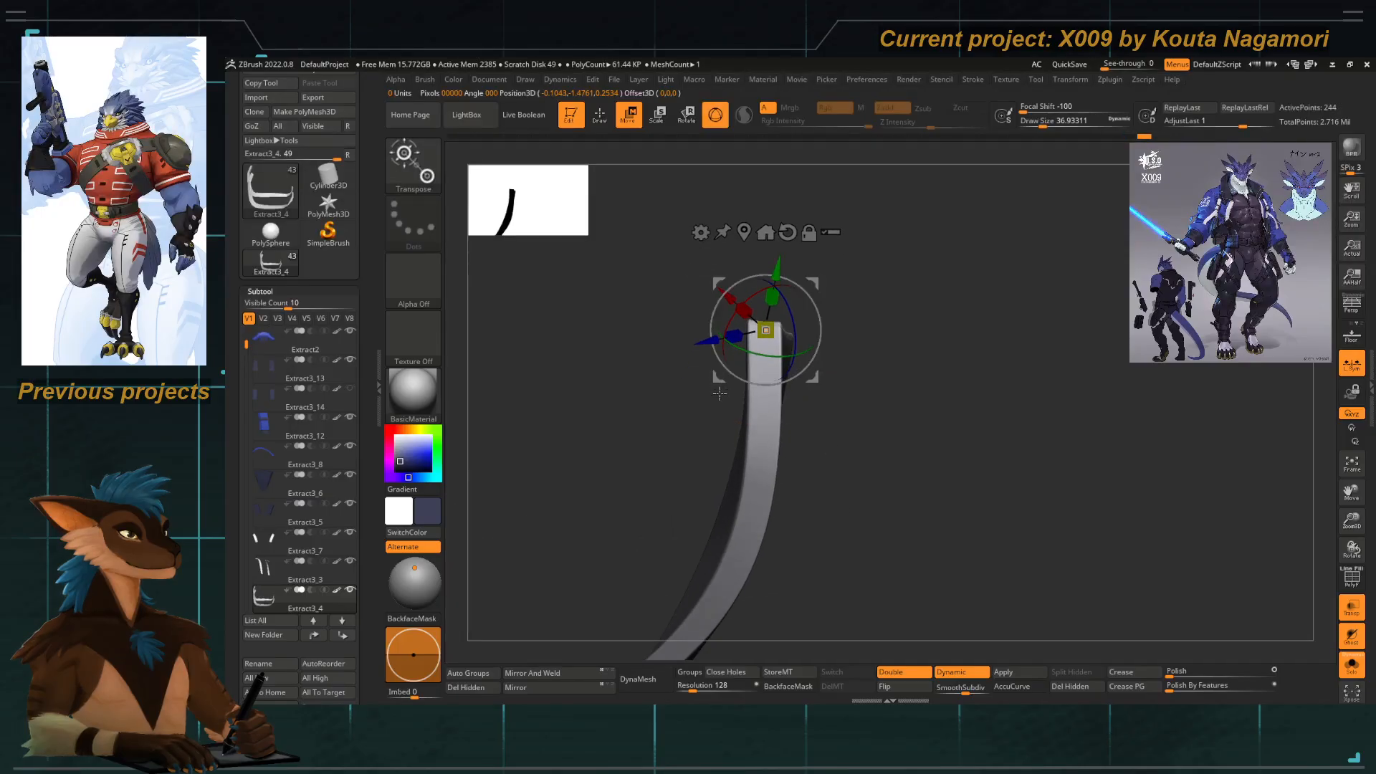
right_click_drag(785, 493, 802, 469)
left_click(796, 520)
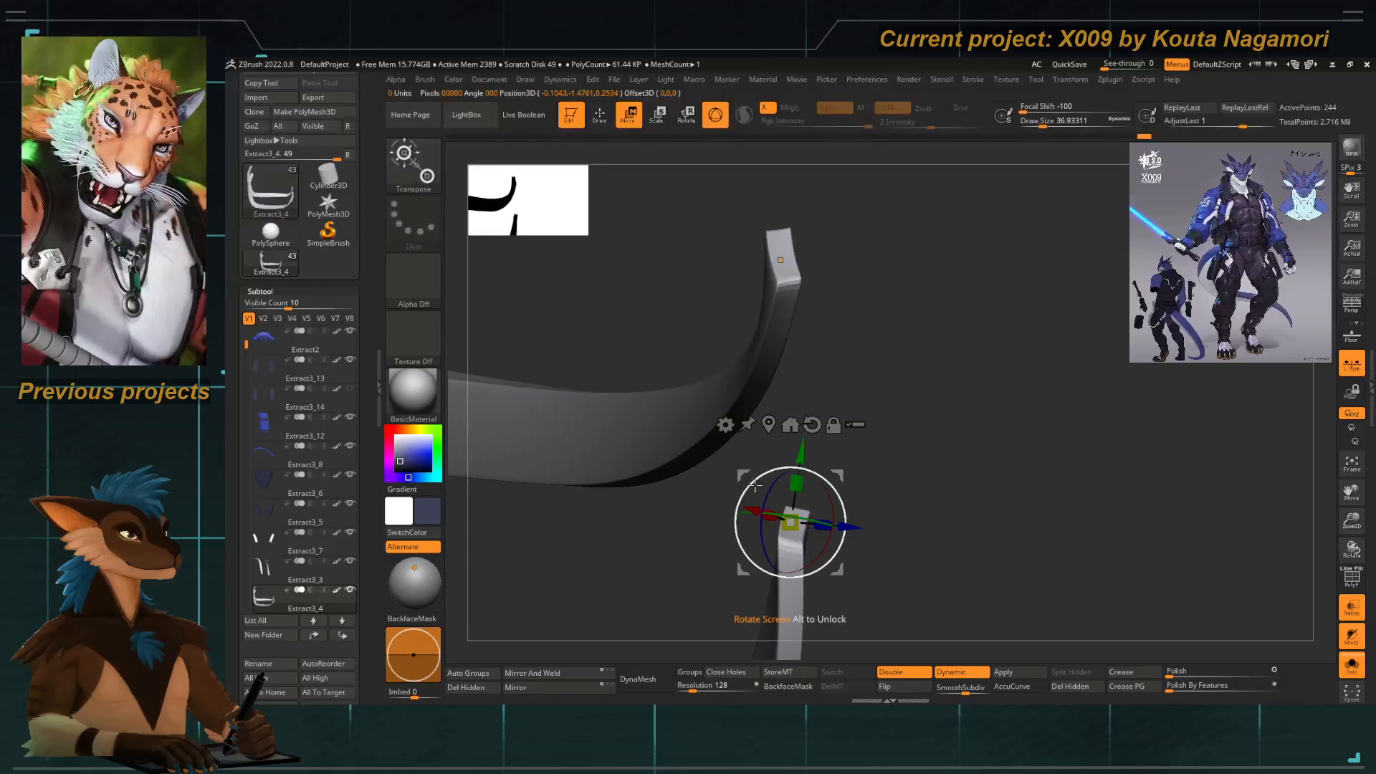
Try the gizmo's Extender deformer on the strap and delete the deformer again.
left_click(725, 426)
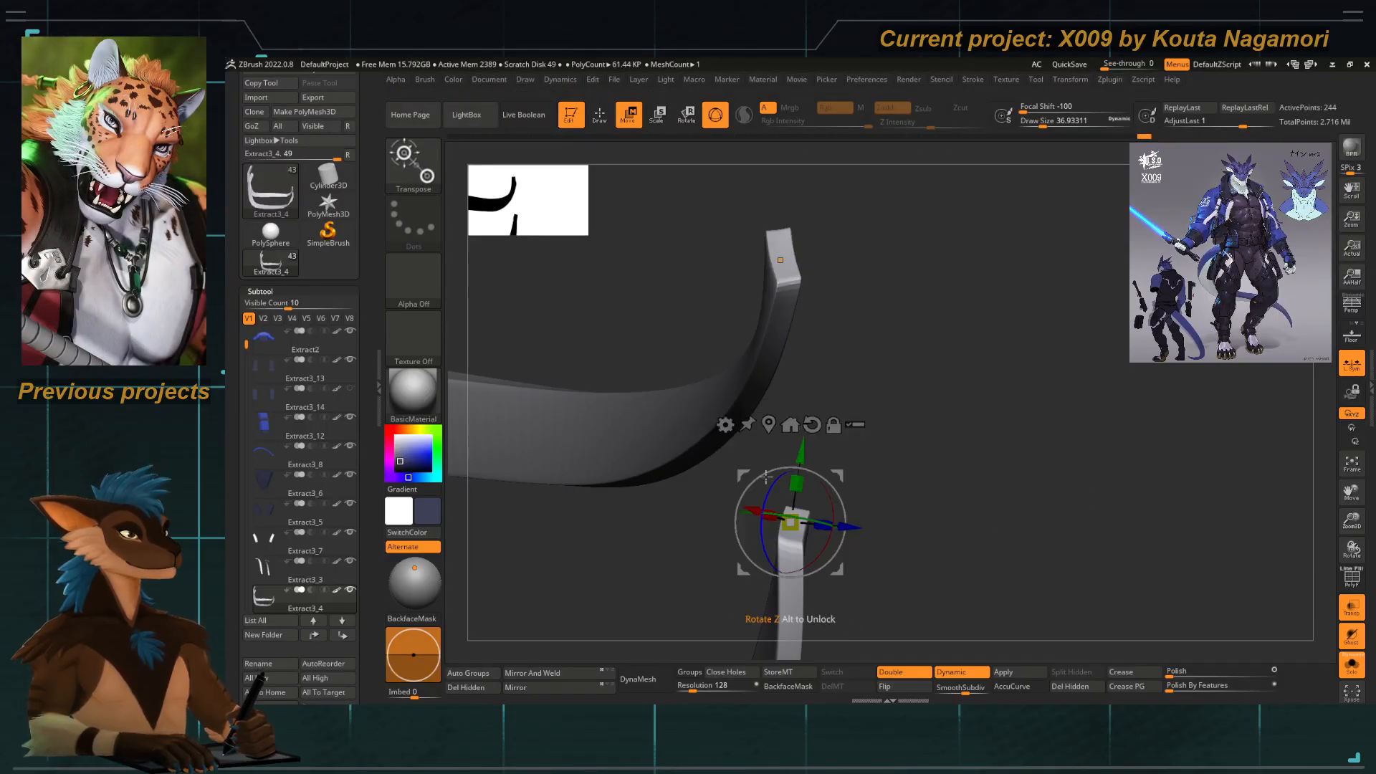
left_click(722, 425)
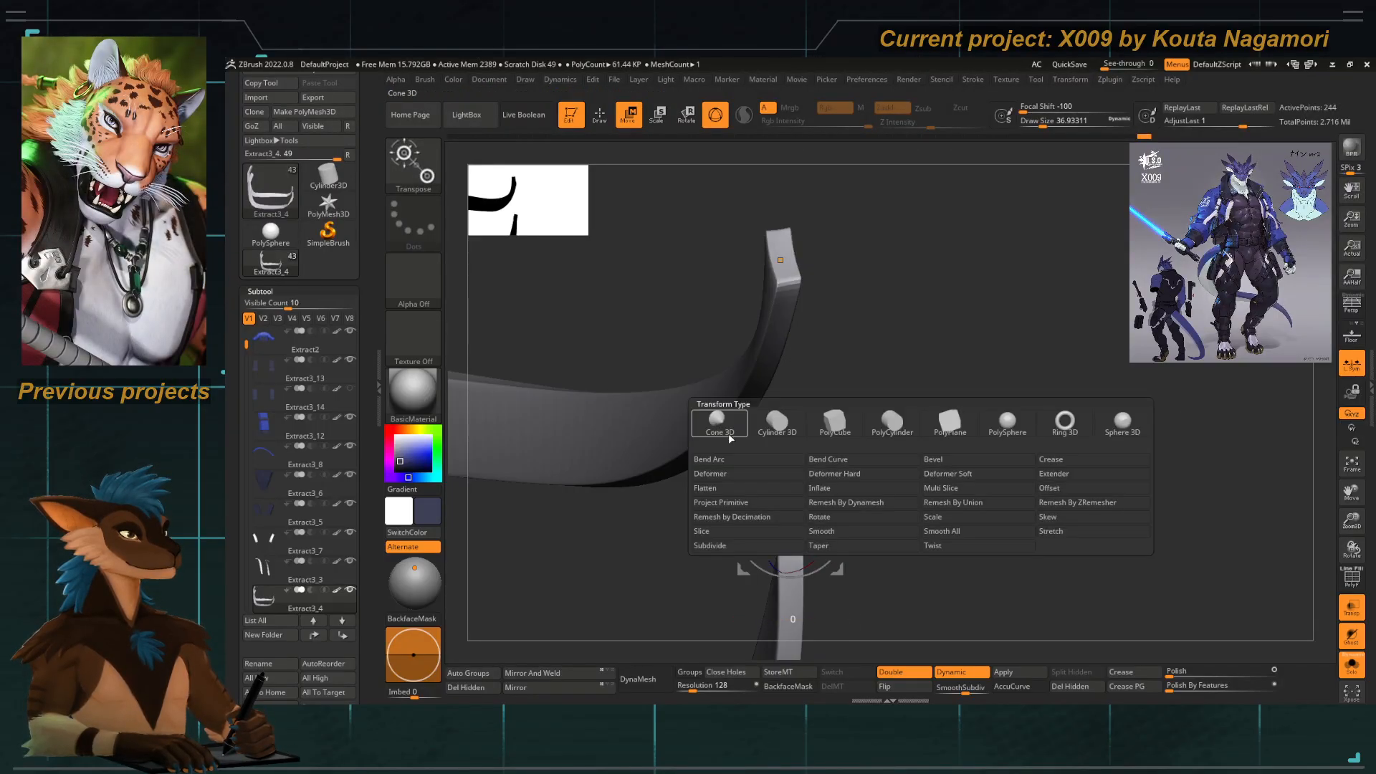
left_click(1048, 477)
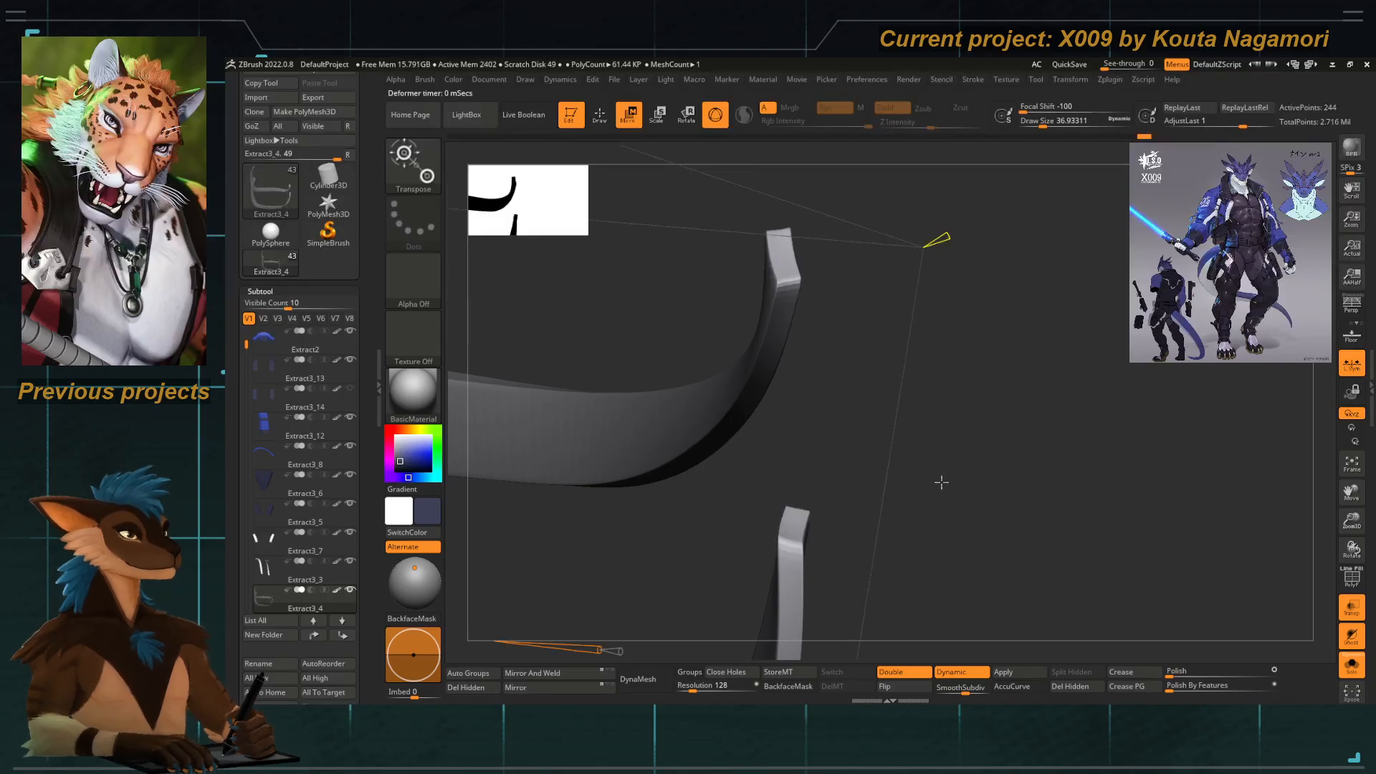
key("q")
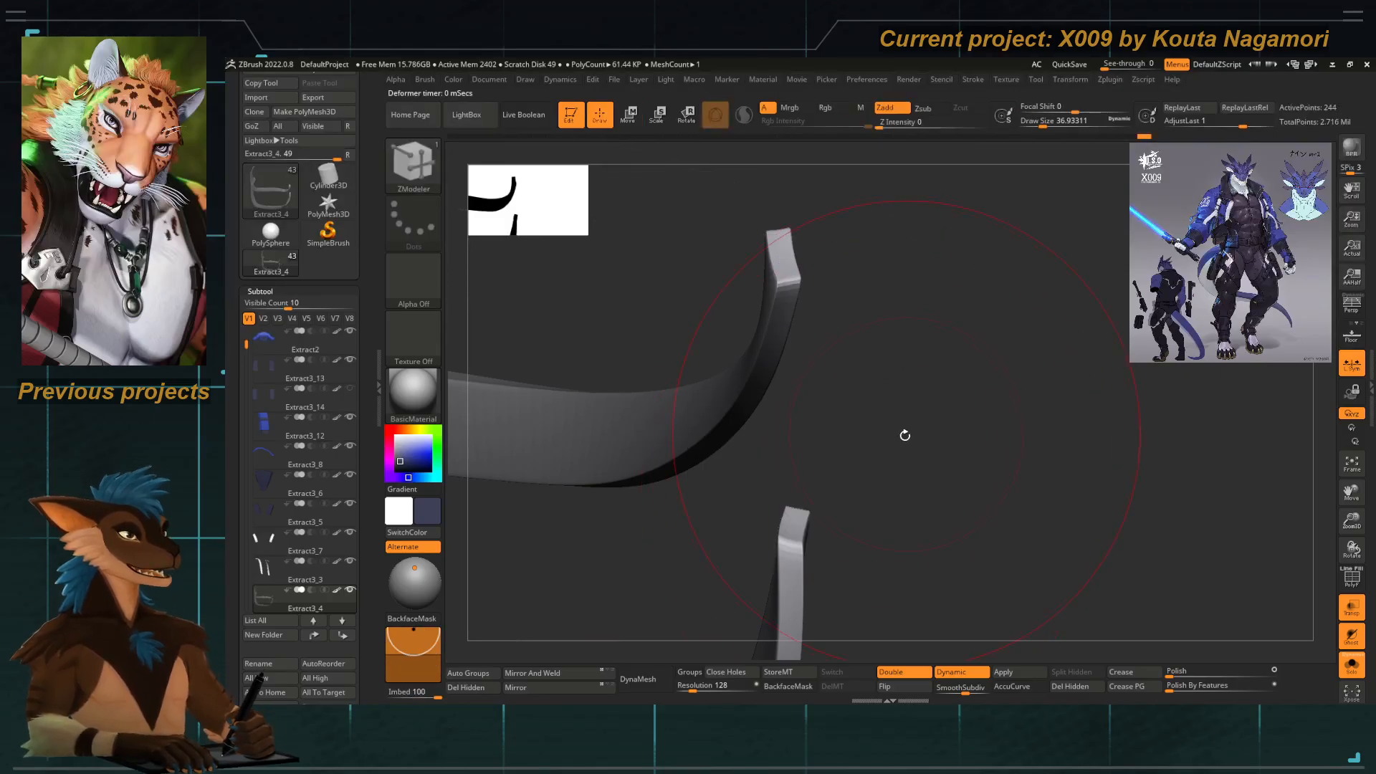
key("w")
mouse_move(857, 427)
left_mouse_down("alt")
mouse_move(650, 344)
mouse_move(774, 415)
mouse_move(758, 399)
left_mouse_up("alt")
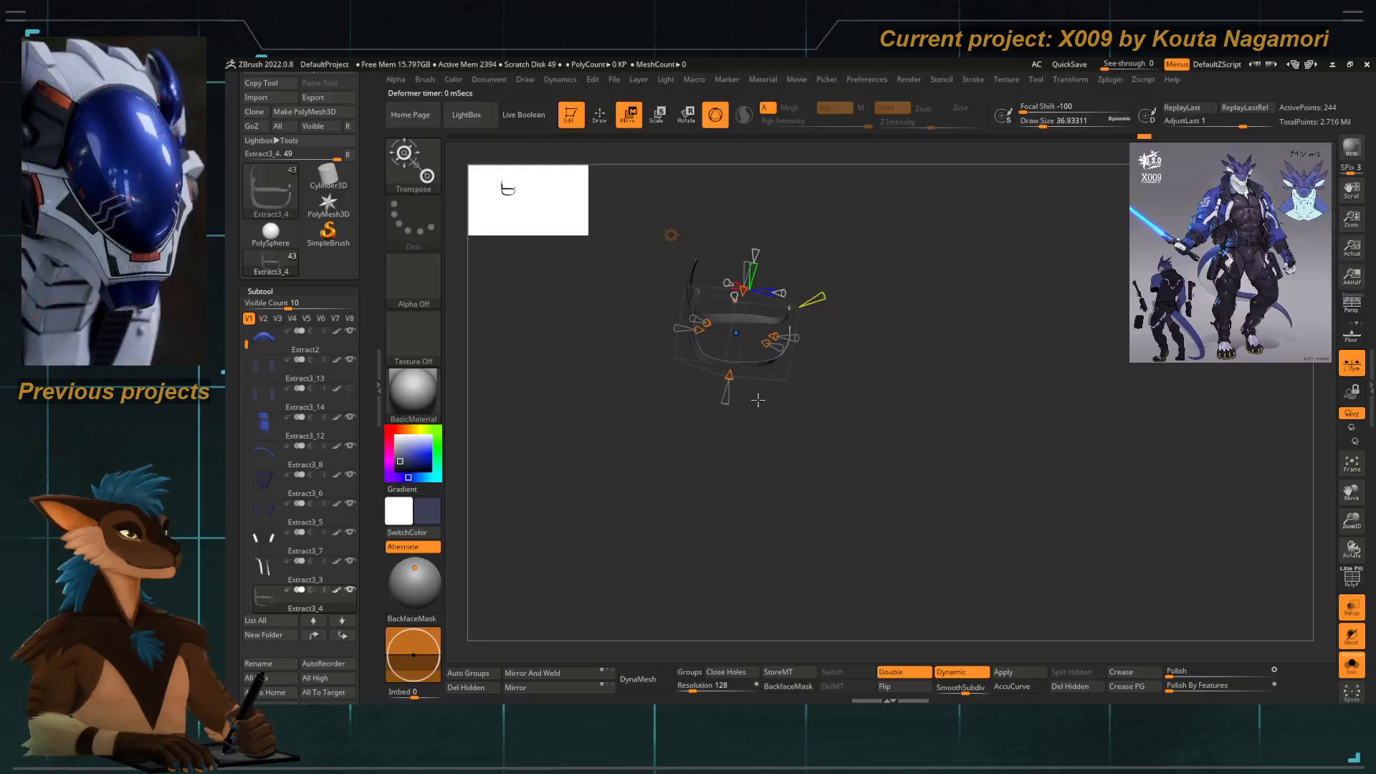
left_click(671, 236)
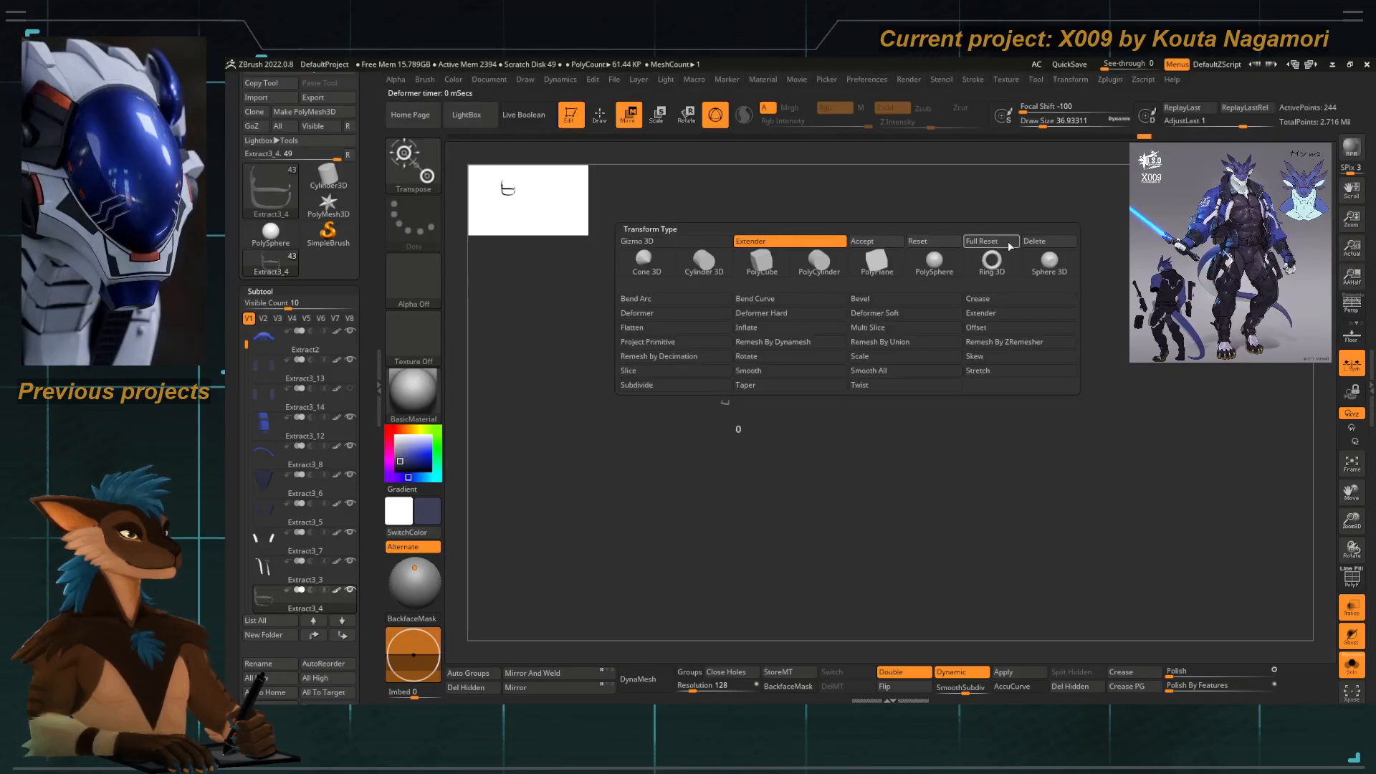
left_click(1029, 242)
Prepare the ZModeler brush with Extrude on Polygroup All and turn polyframe on at the strap's end.
left_click_drag(861, 341, 883, 476, "alt")
left_click_drag(847, 229, 645, 460, "alt")
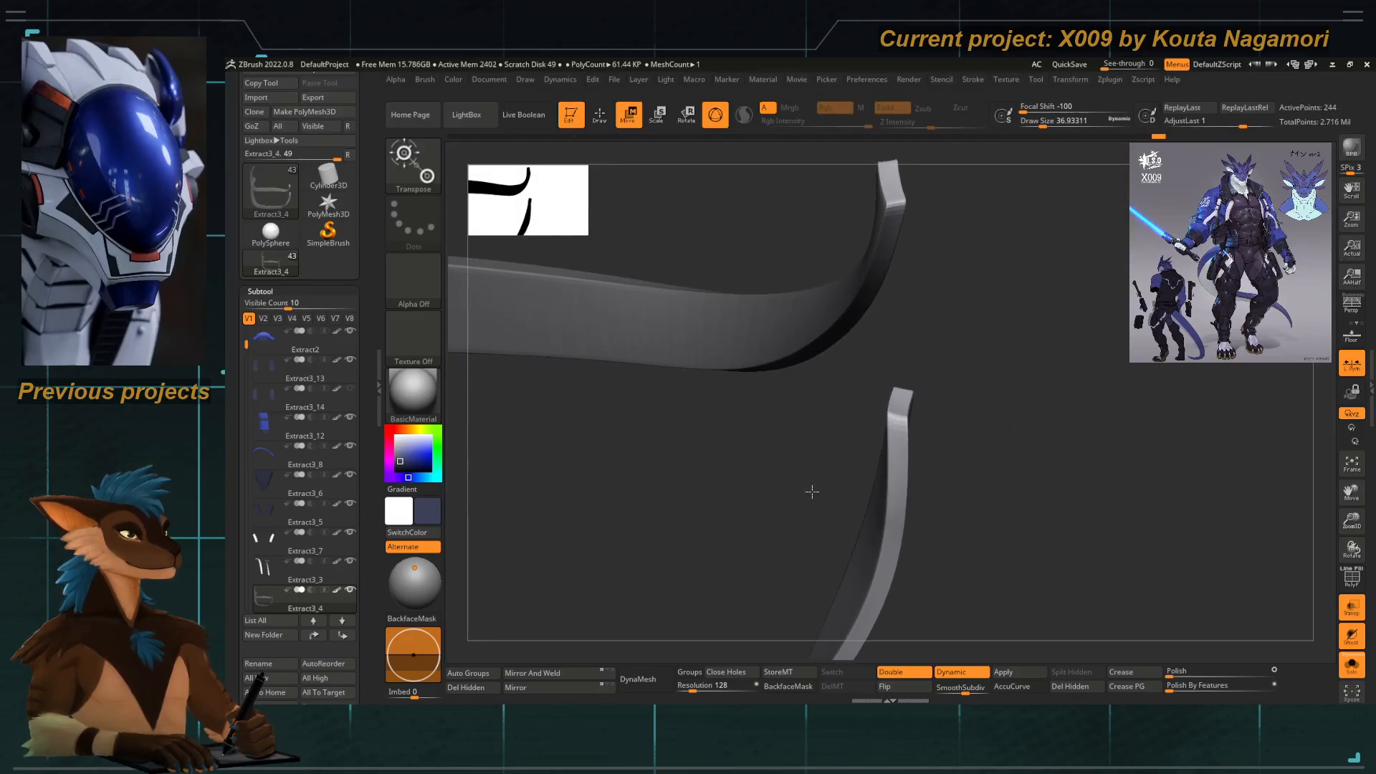
key("b")
key("z")
key("m")
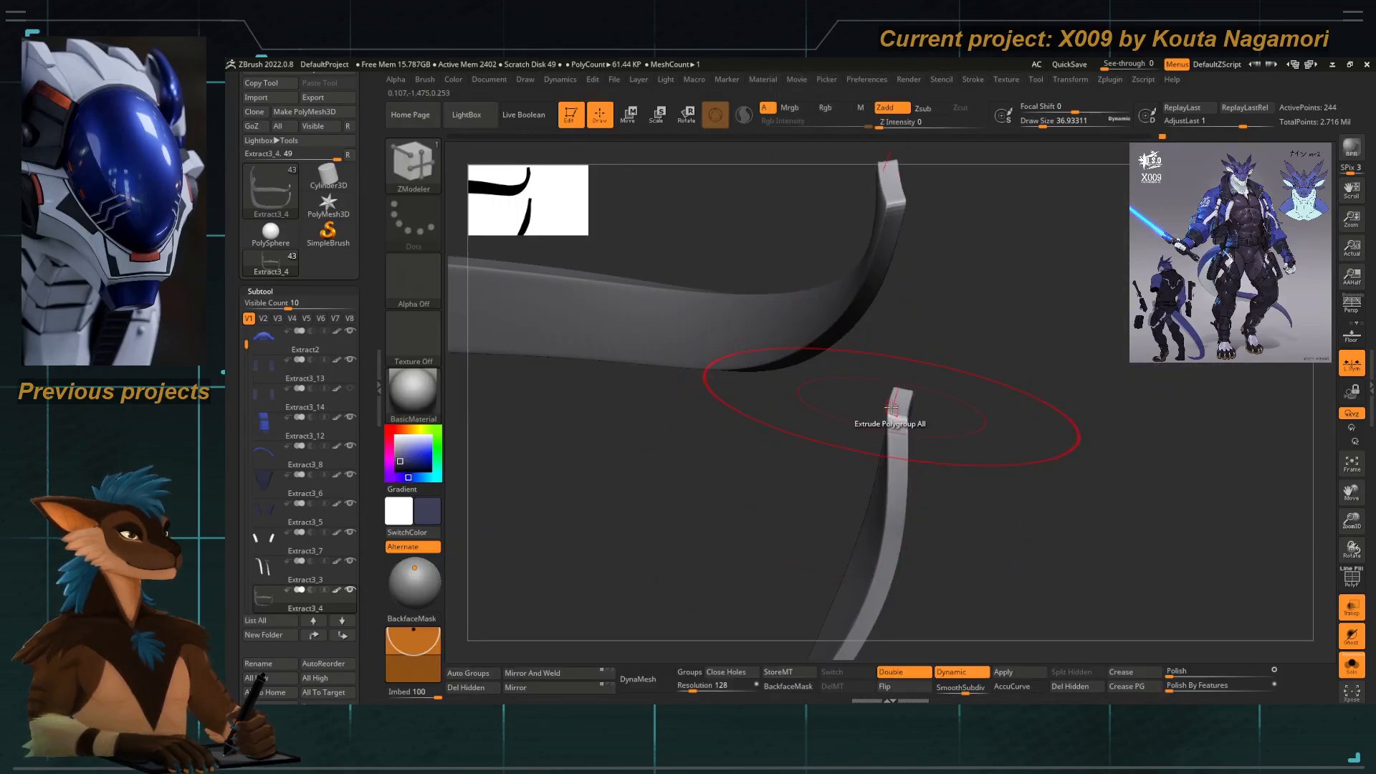
key("space")
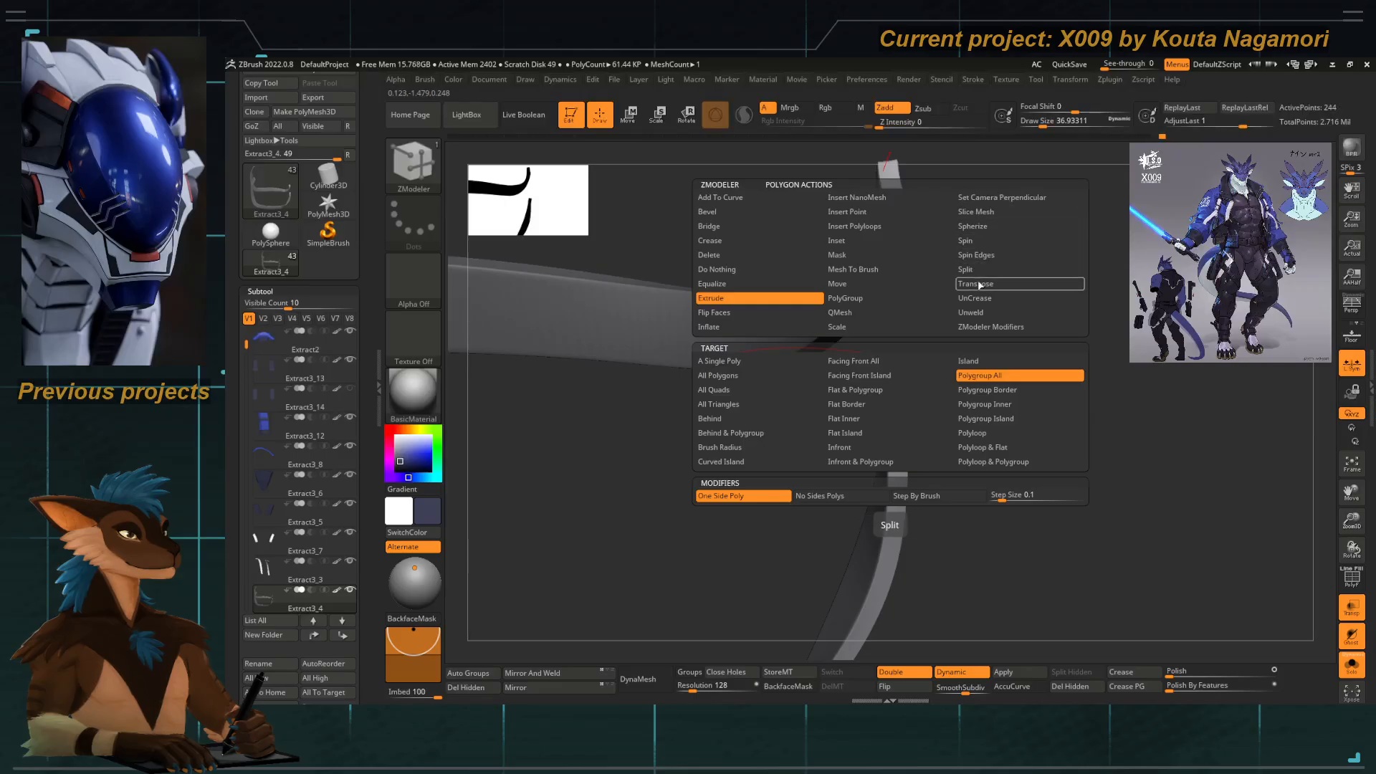
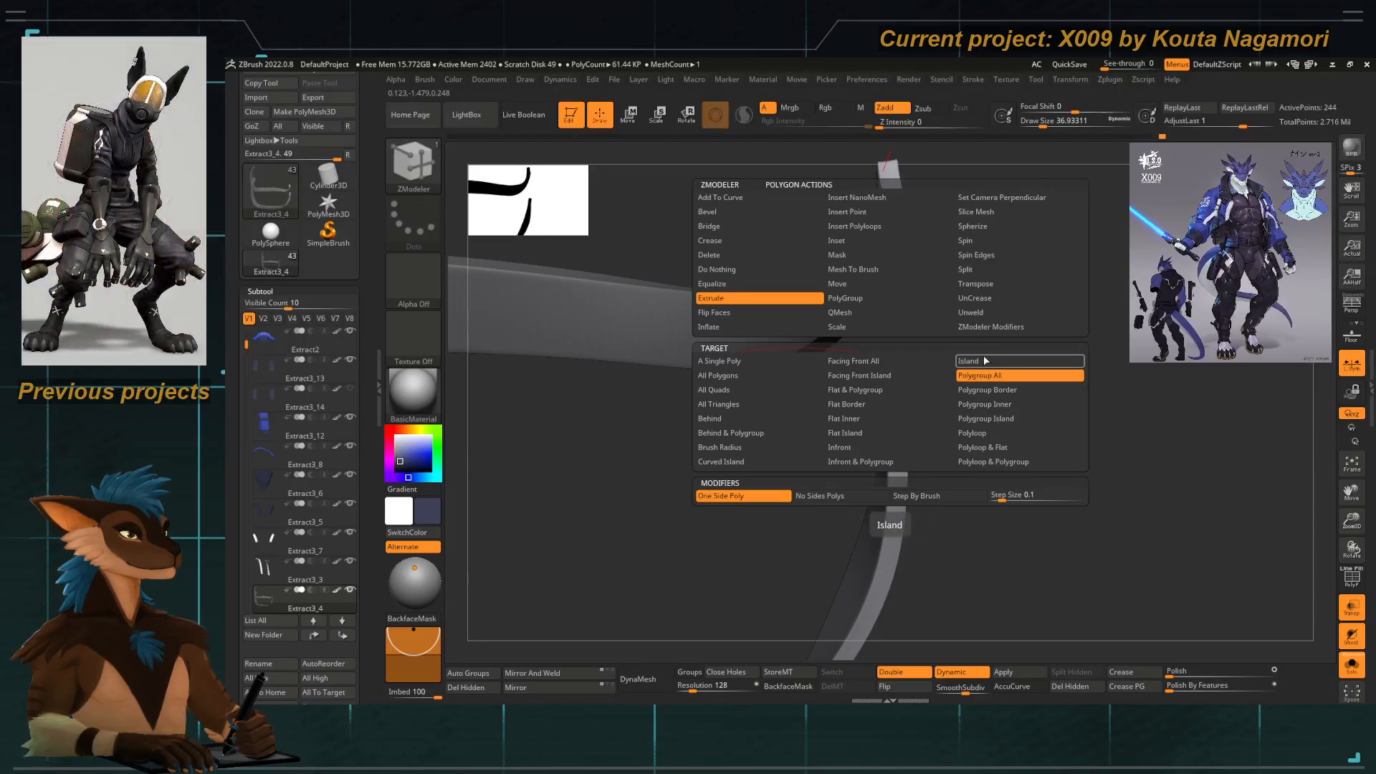
left_click(983, 296)
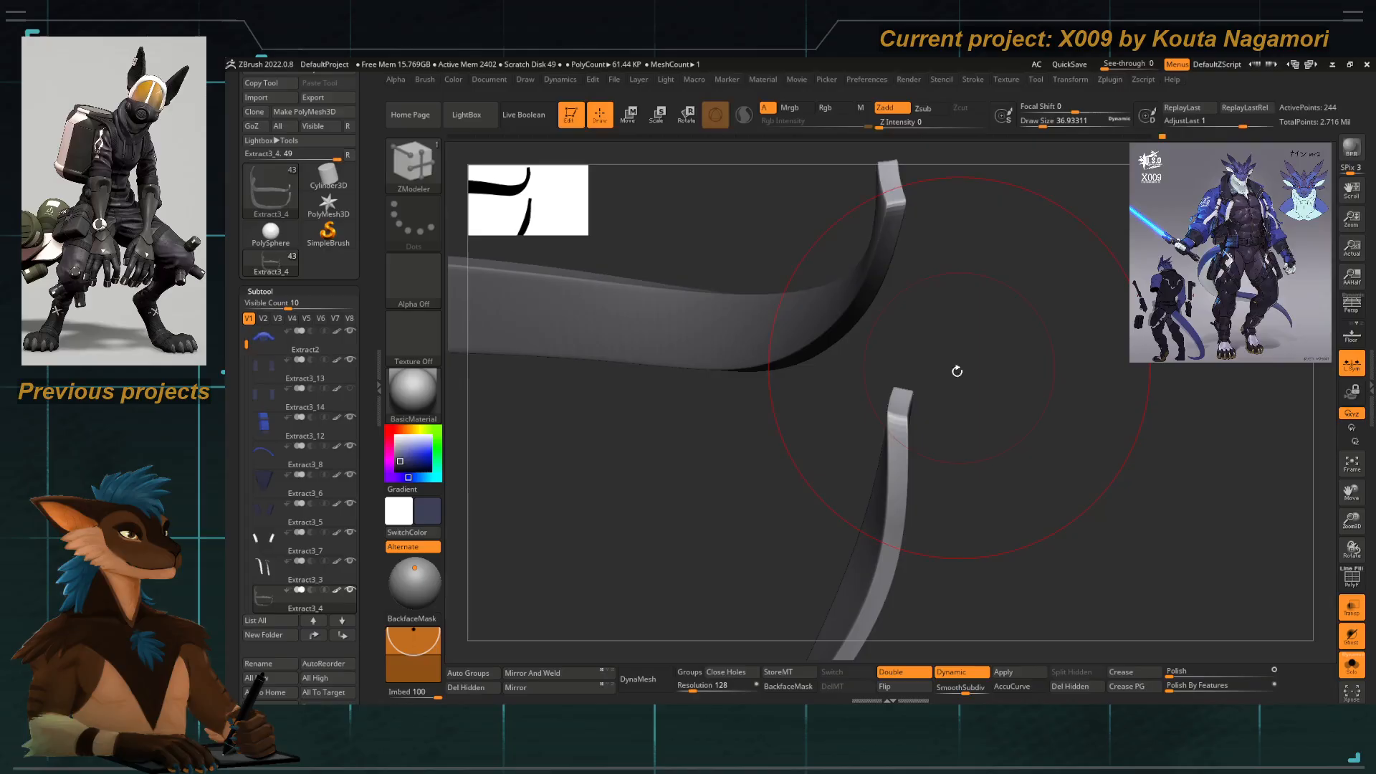
left_click(1350, 577)
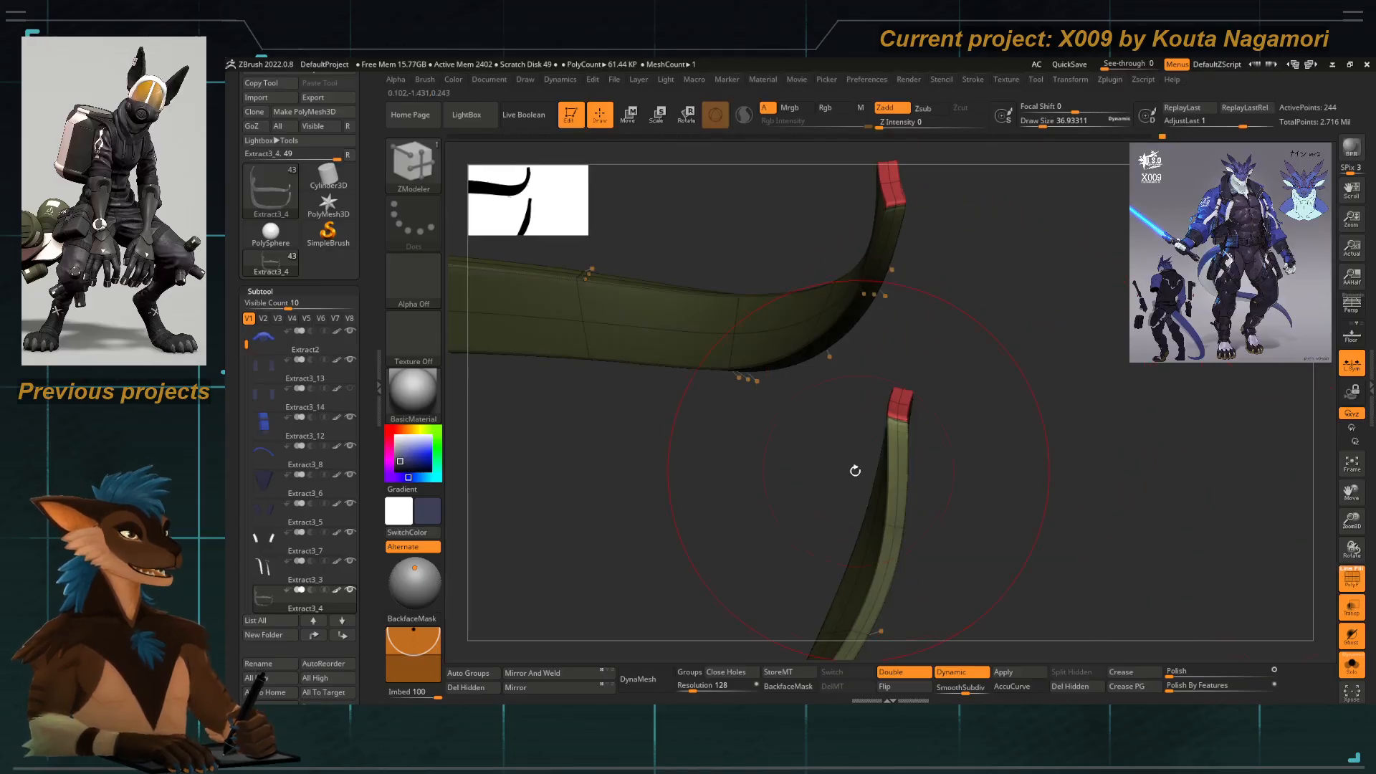
Extrude the strap's end polygroup upward, undoing and repeating the extrusion to adjust its length.
left_click_drag(855, 470, 848, 360)
key("ctrl+z")
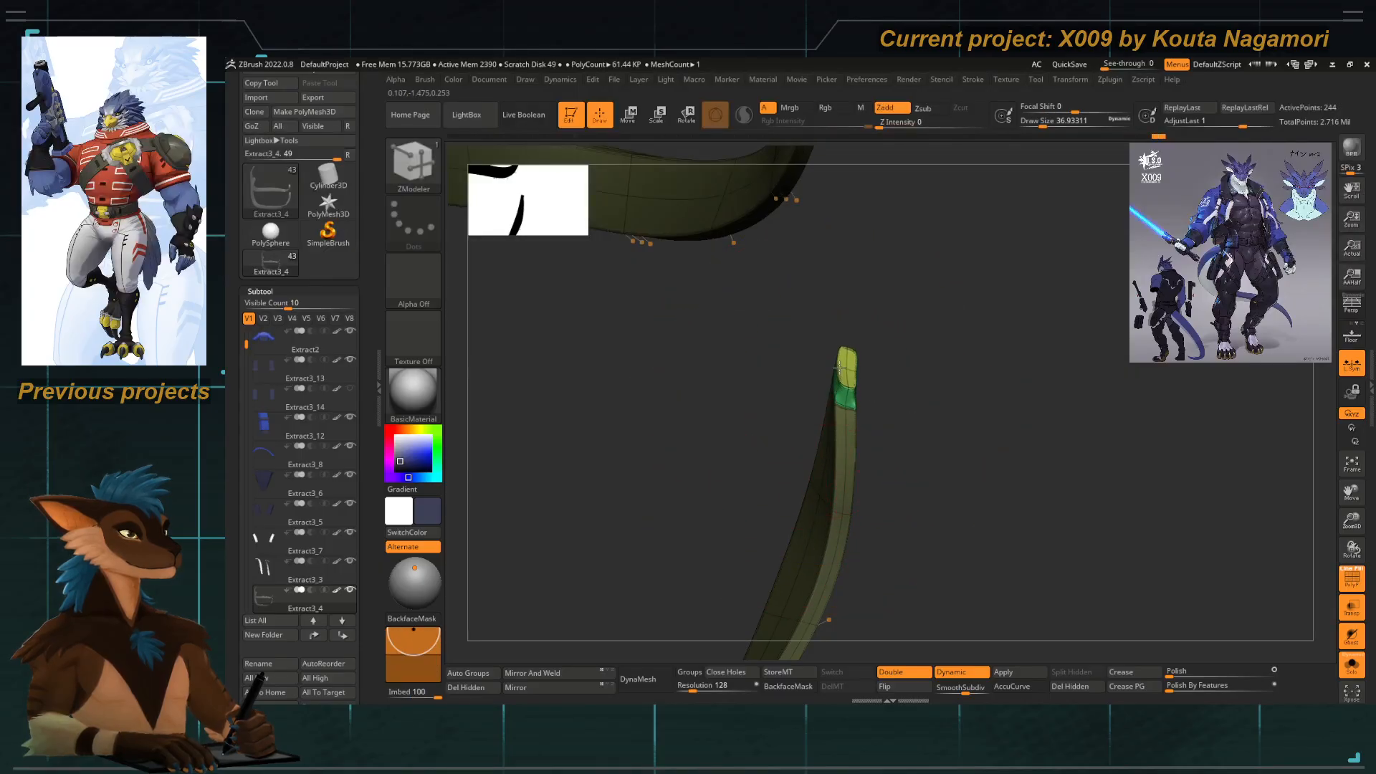
left_click_drag(840, 367, 840, 345)
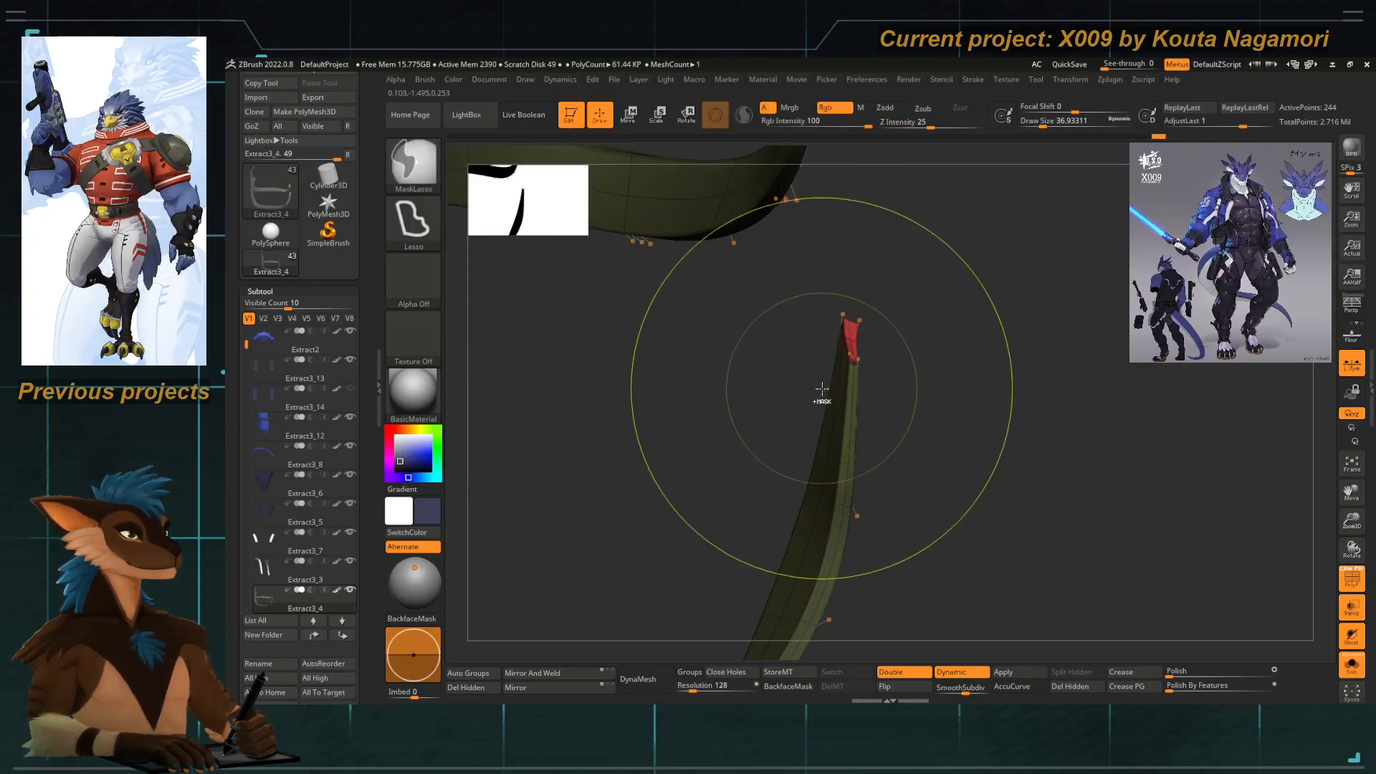
key("ctrl+z")
left_click_drag(837, 392, 837, 360)
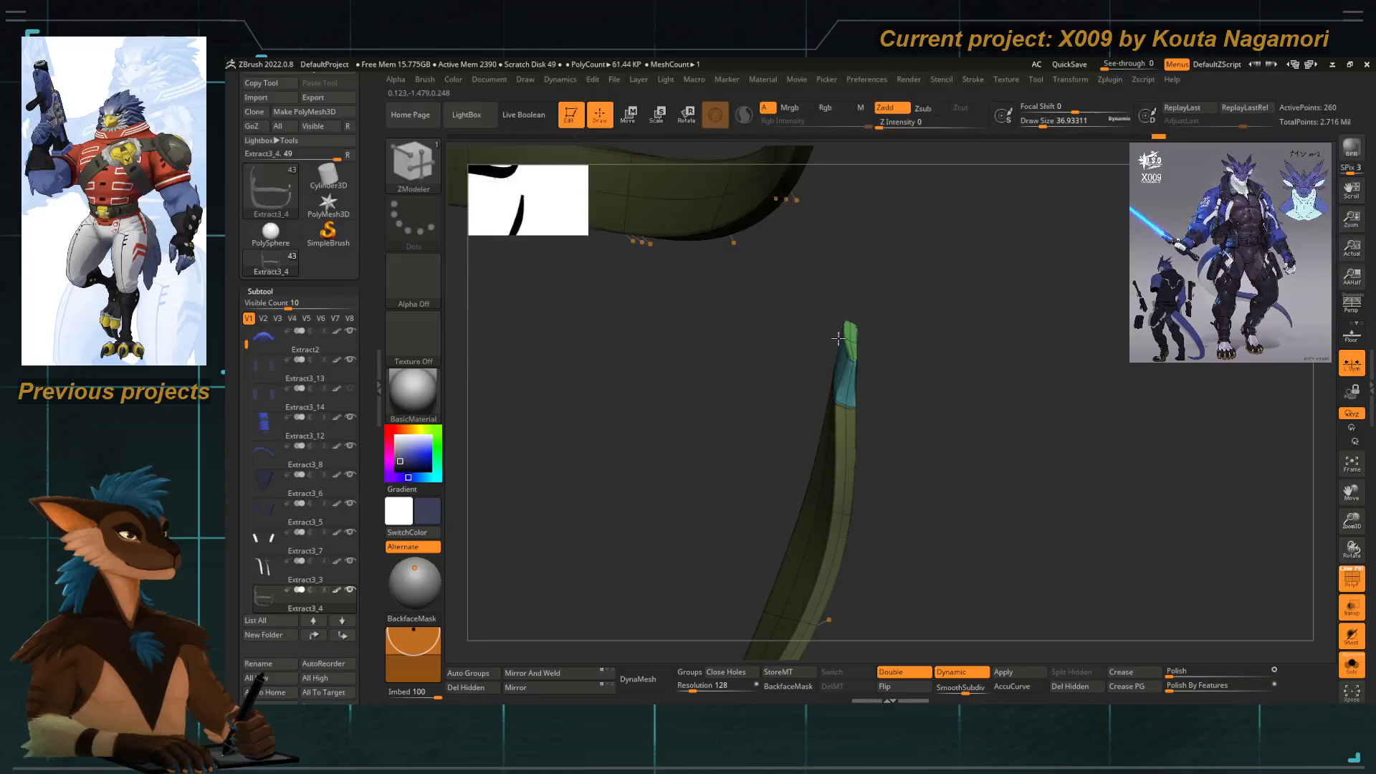
Turn off the strap's dynamic subdivision and polyframe, and show the full ghosted model around it.
key("shift+d")
left_click_drag(777, 384, 820, 384)
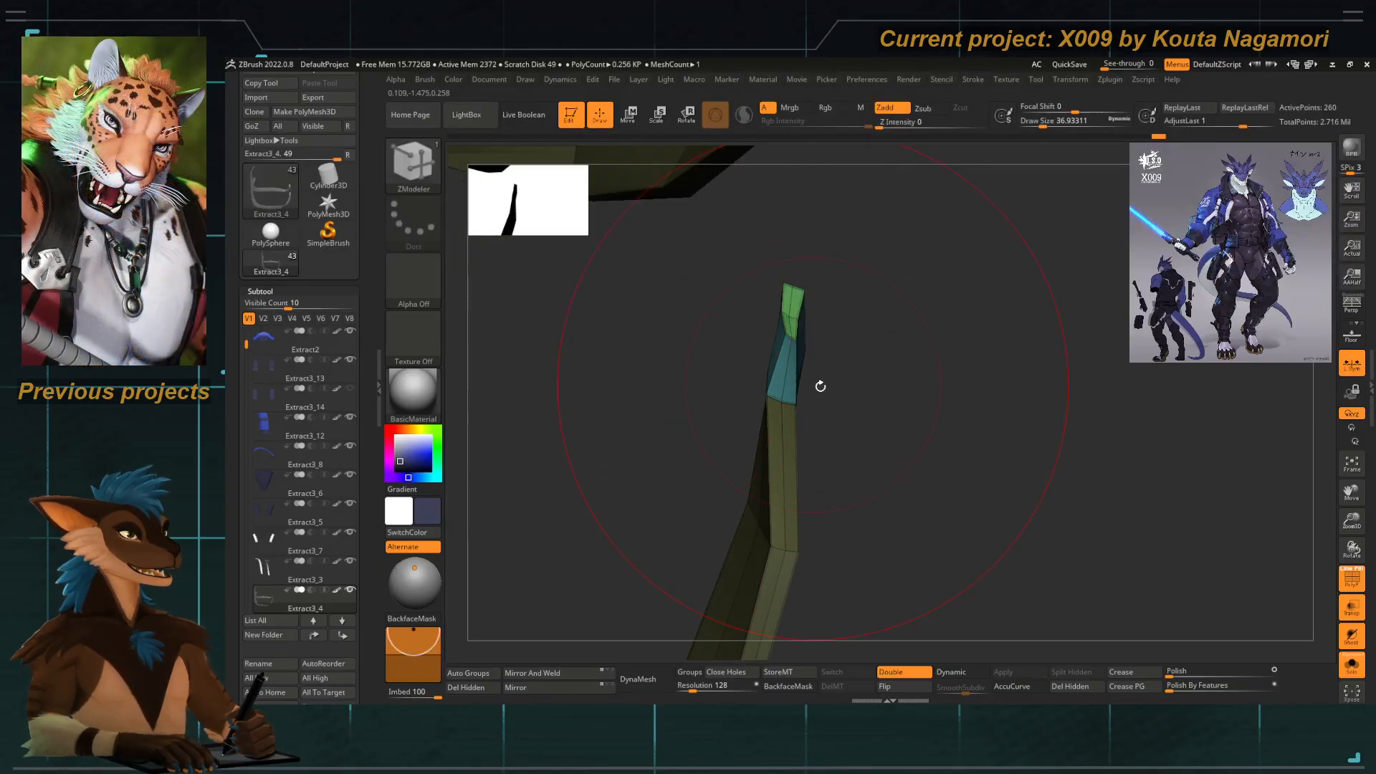
left_click(1351, 577)
left_click(1351, 666)
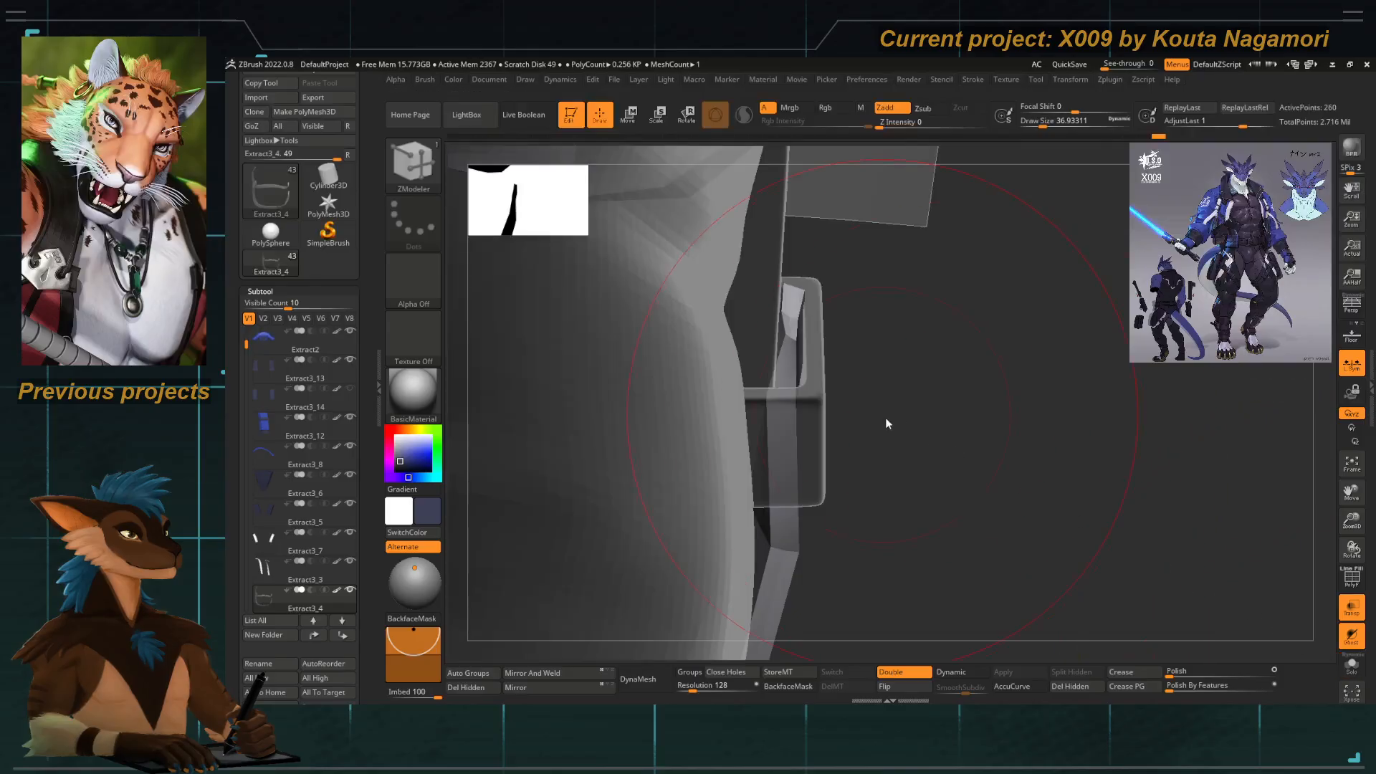
key("ctrl")
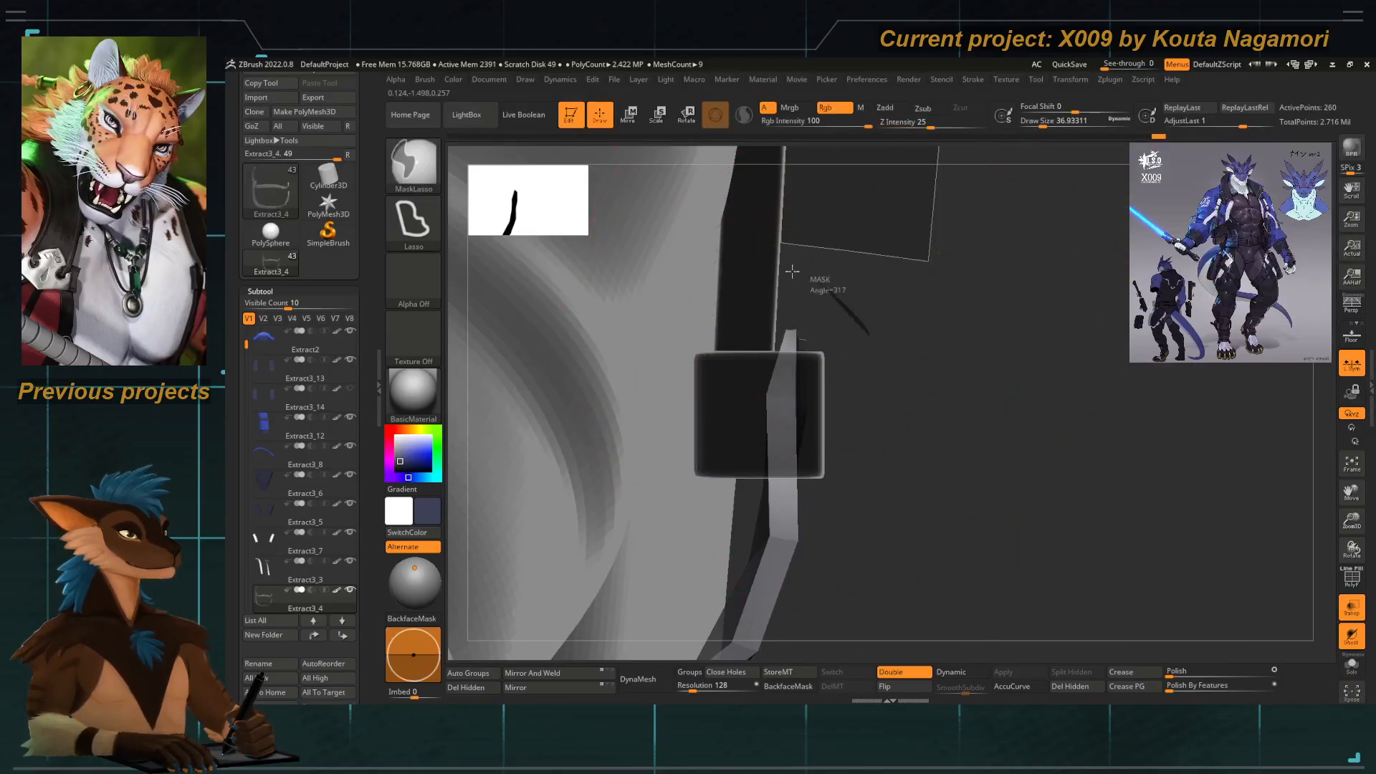
Mask around the strap's extruded tip above the frame block with the Move gizmo active.
key("w")
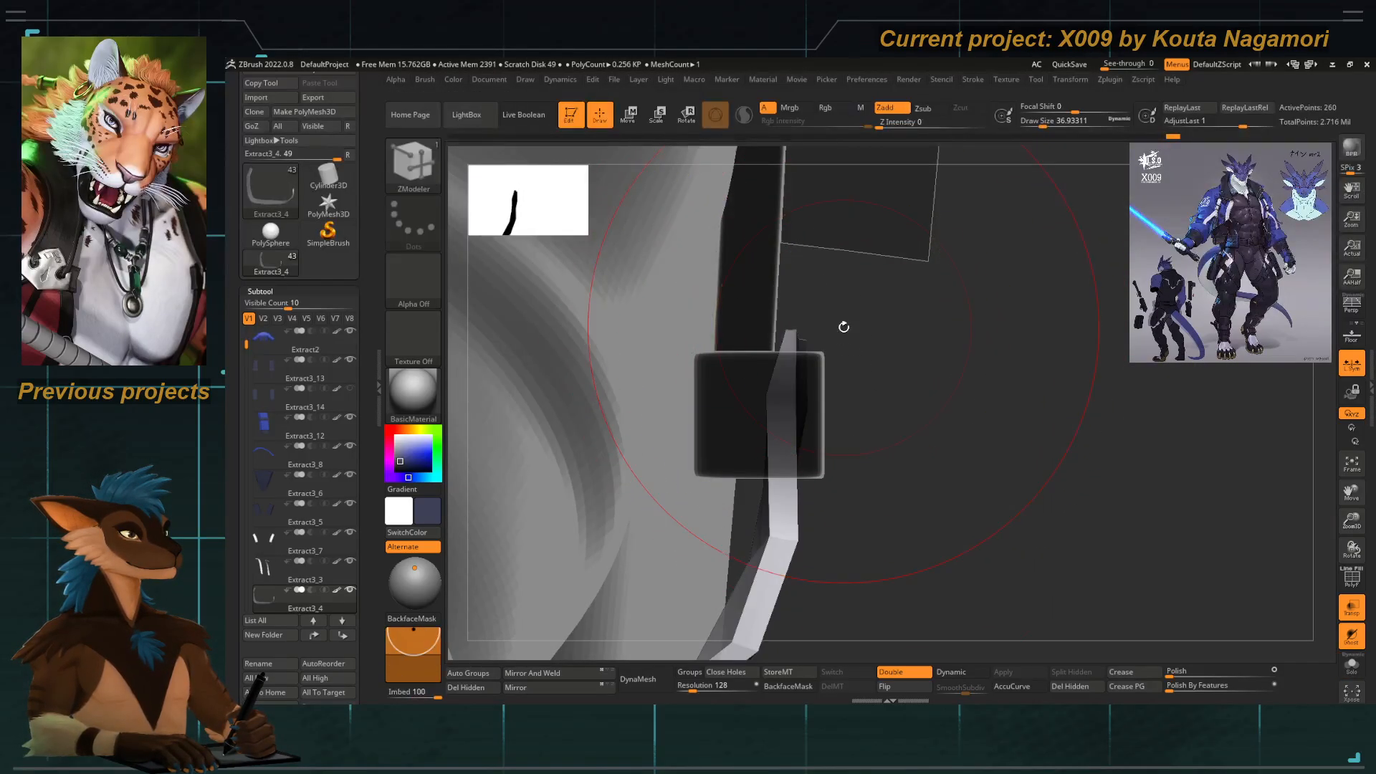
left_click_drag(889, 467, 888, 461, "ctrl")
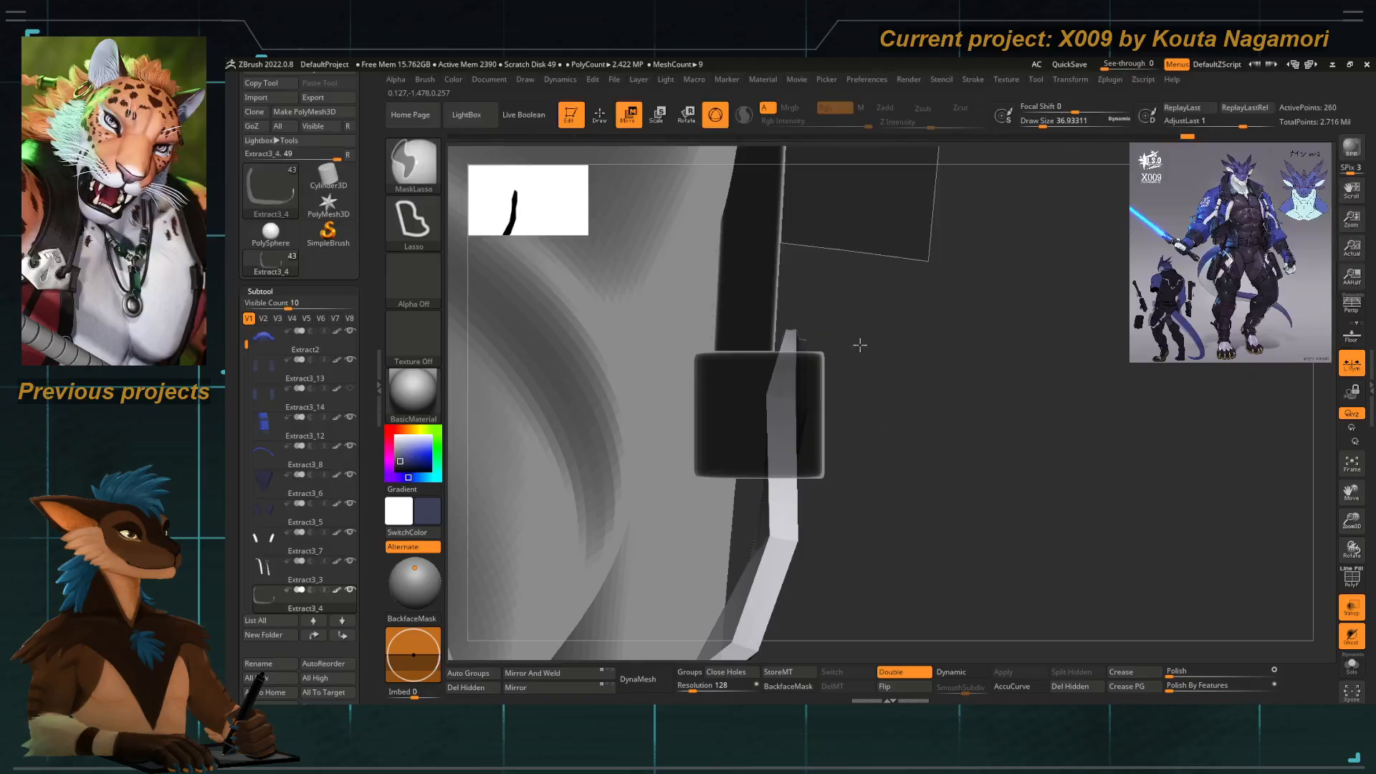
mouse_move(859, 331)
left_mouse_down("ctrl")
mouse_move(740, 320)
mouse_move(824, 364)
left_mouse_up("ctrl")
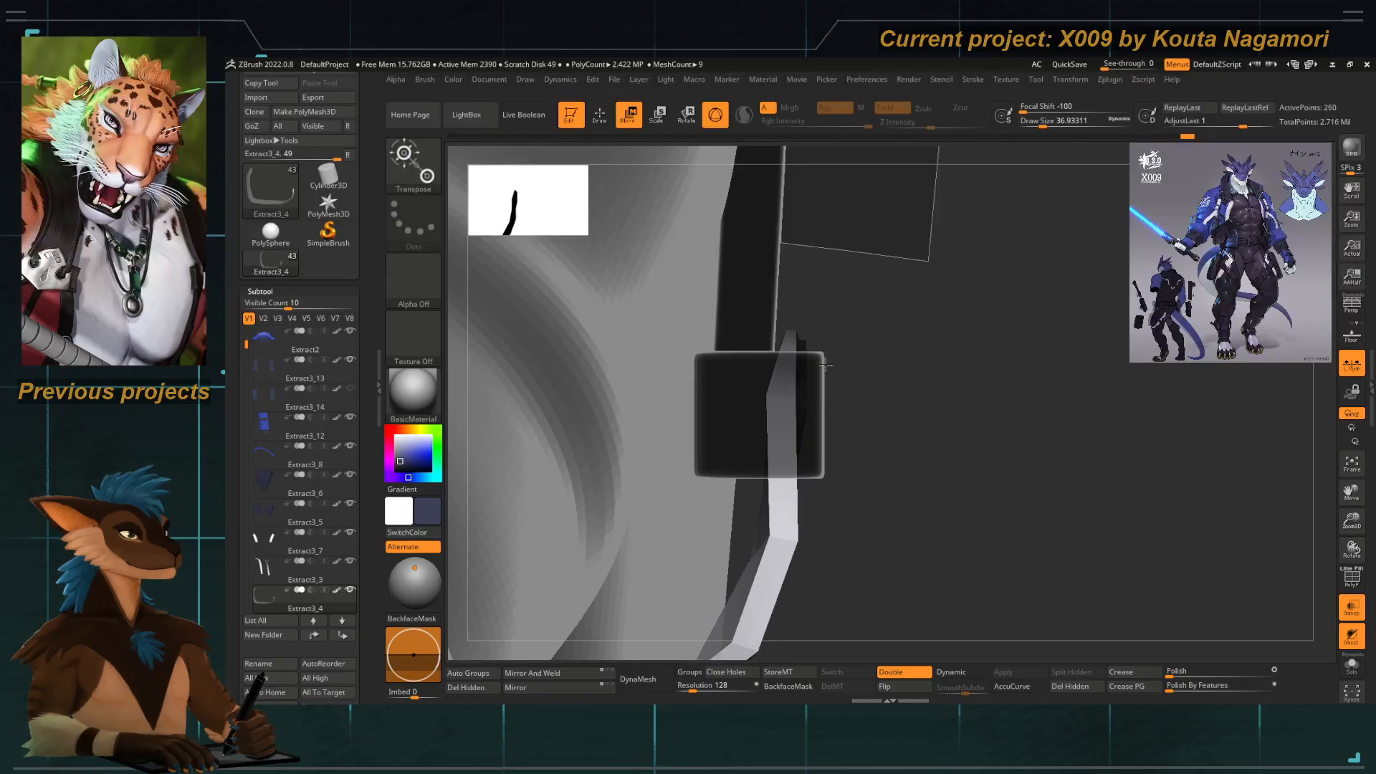
left_click(819, 307, "ctrl")
left_click_drag(905, 519, 897, 364)
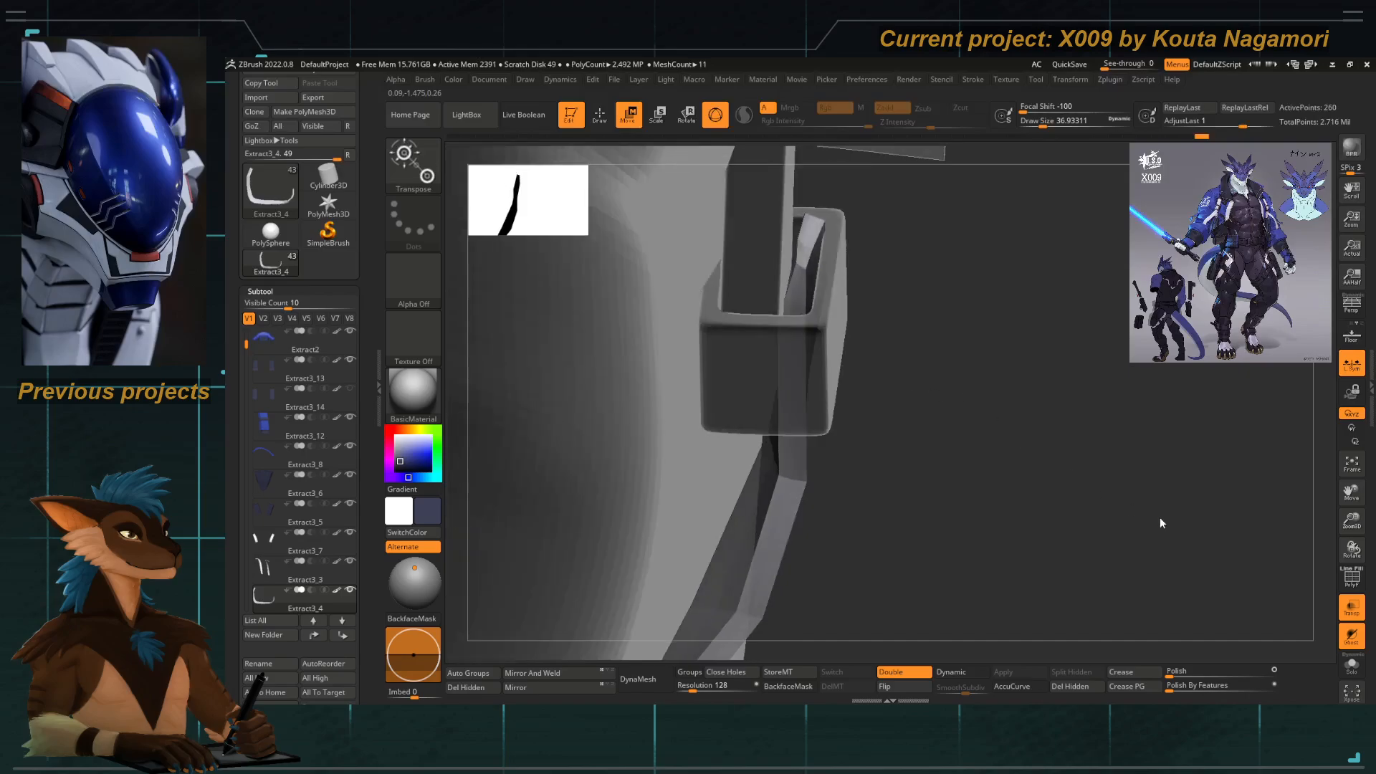
Turn polyframe on and extrude the strap's tip polygroup further upward with the ZModeler brush.
left_click(1357, 585)
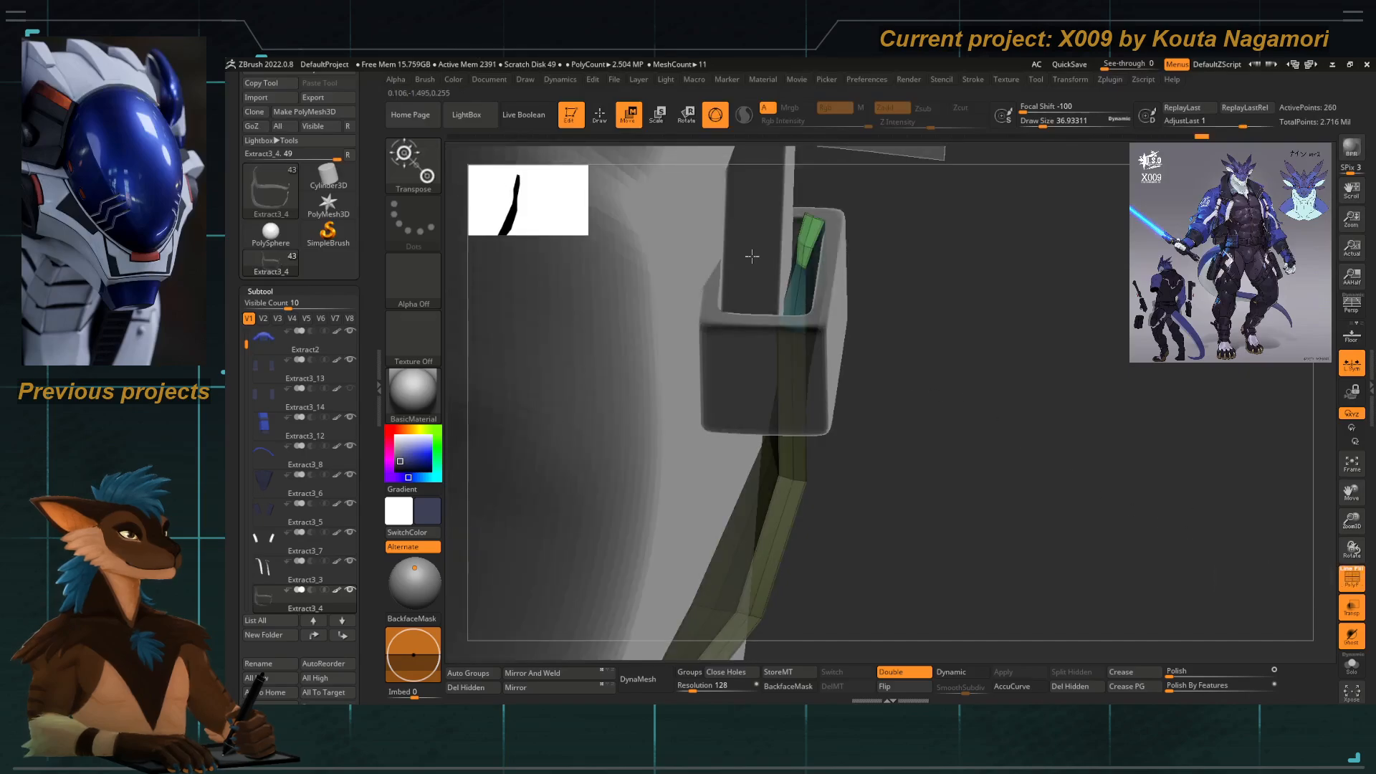
key("b")
key("z")
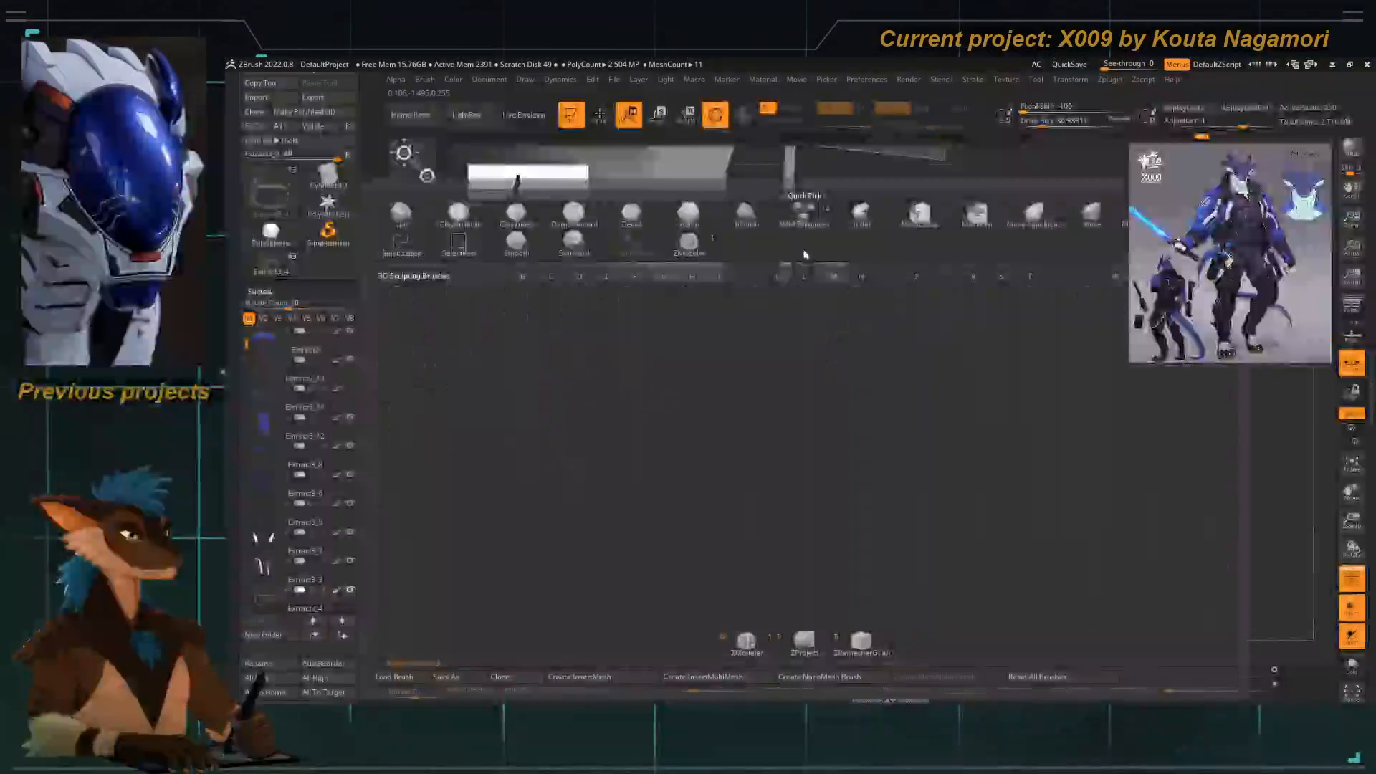
key("m")
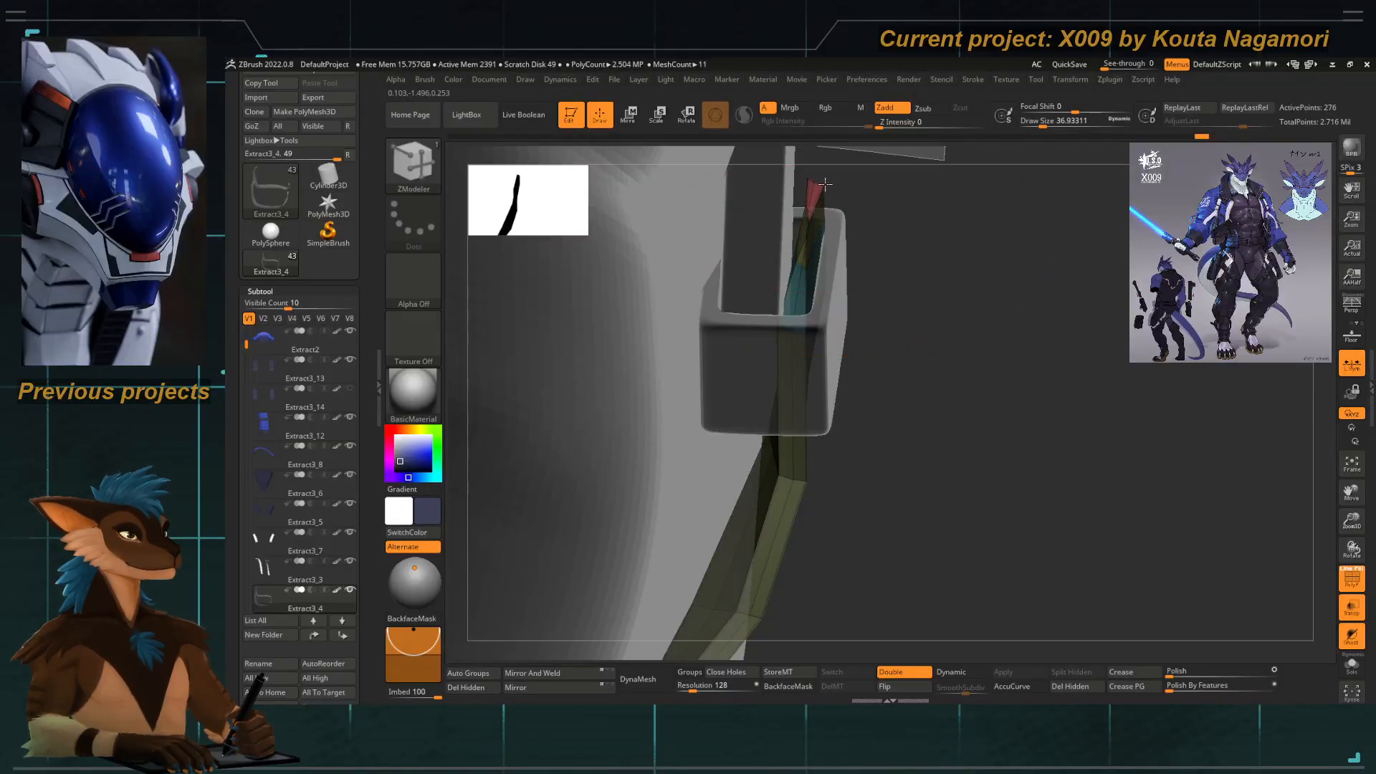
left_click_drag(850, 329, 844, 307, "shift")
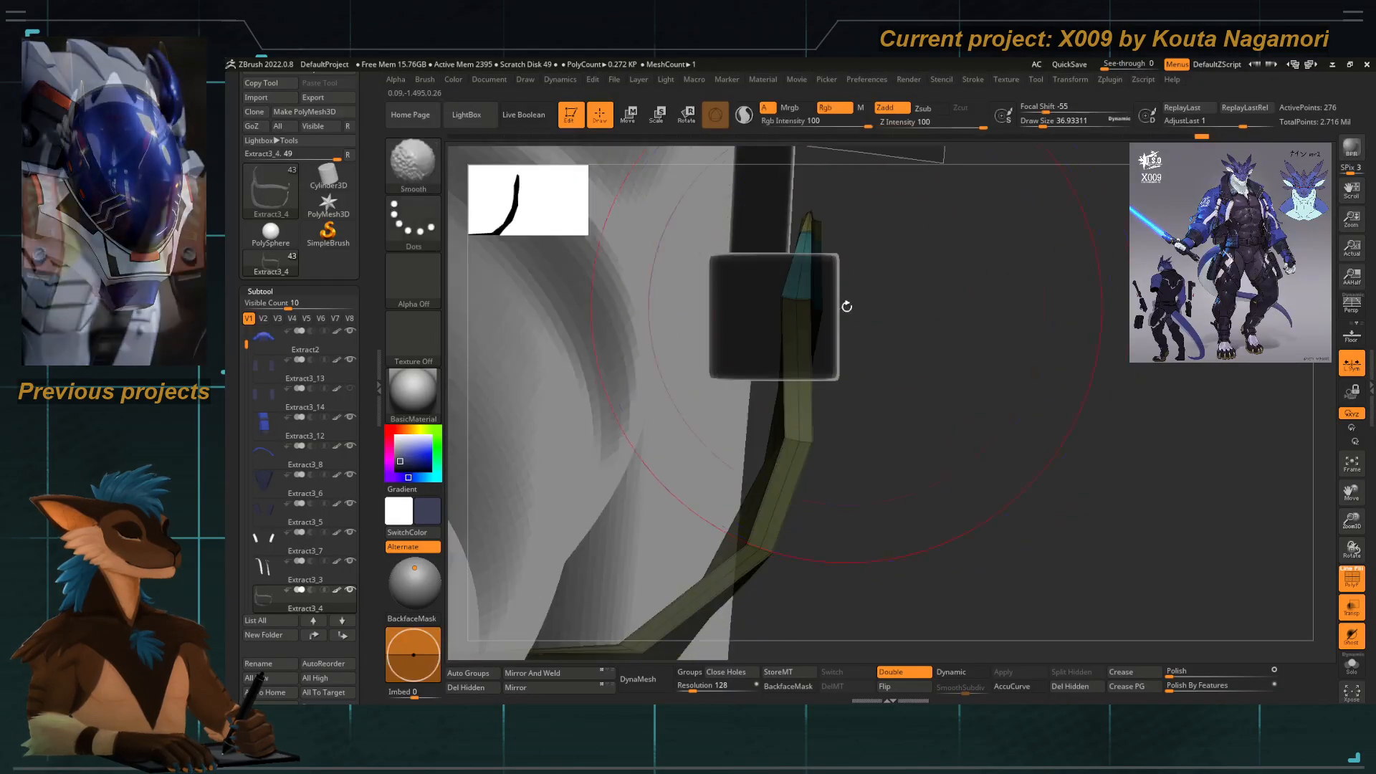
Try masking around the strap's tip polygroup for repositioning with the Move gizmo, and undo the attempt.
key("w")
right_click_drag(801, 252, 795, 339, "alt")
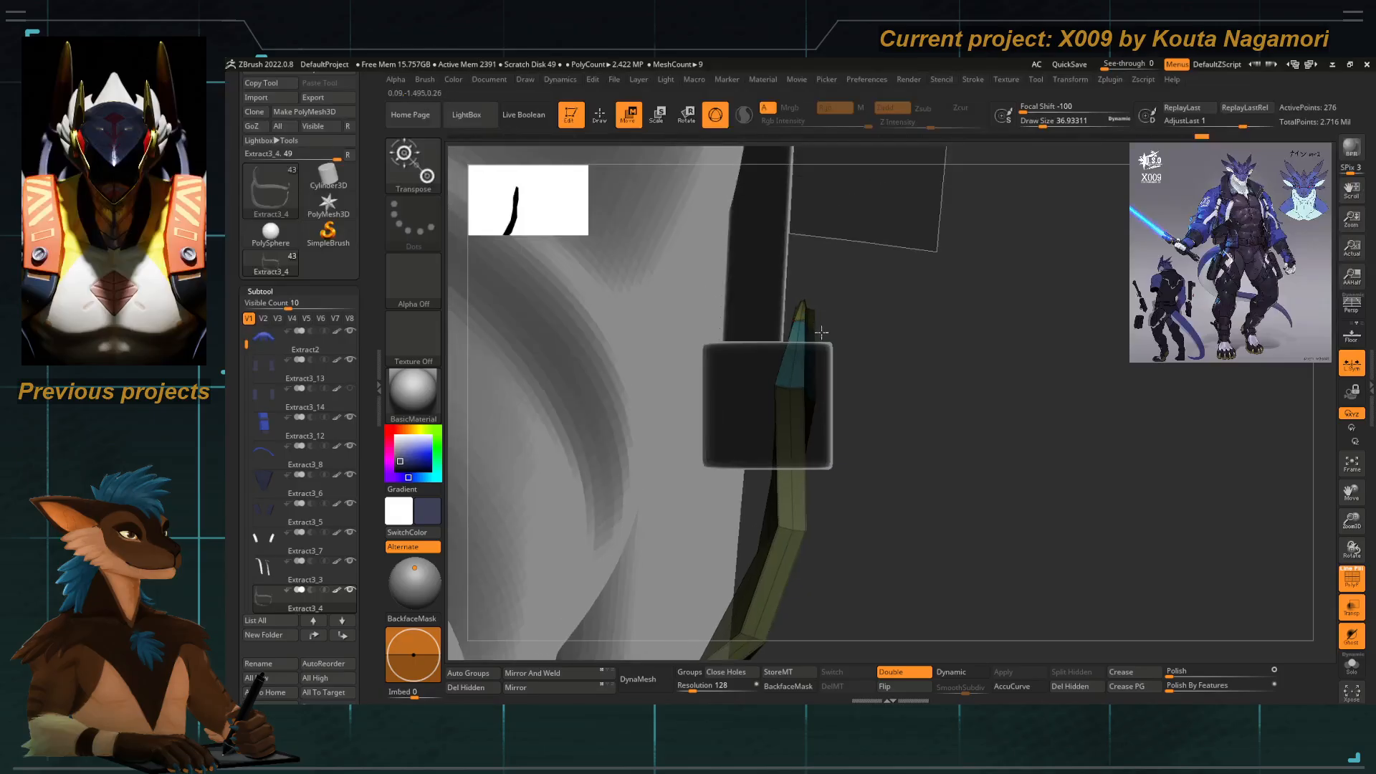
key("q")
left_click_drag(843, 329, 886, 387)
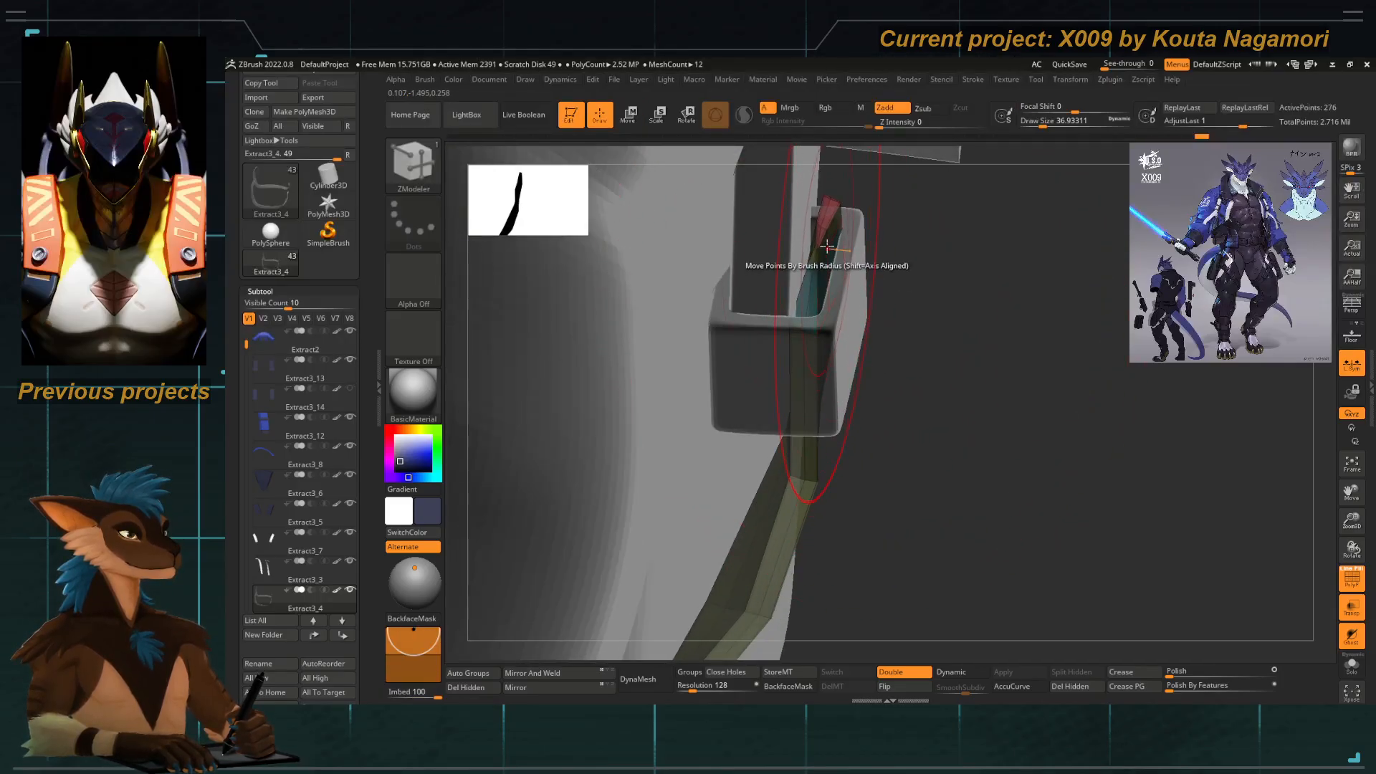
key("w")
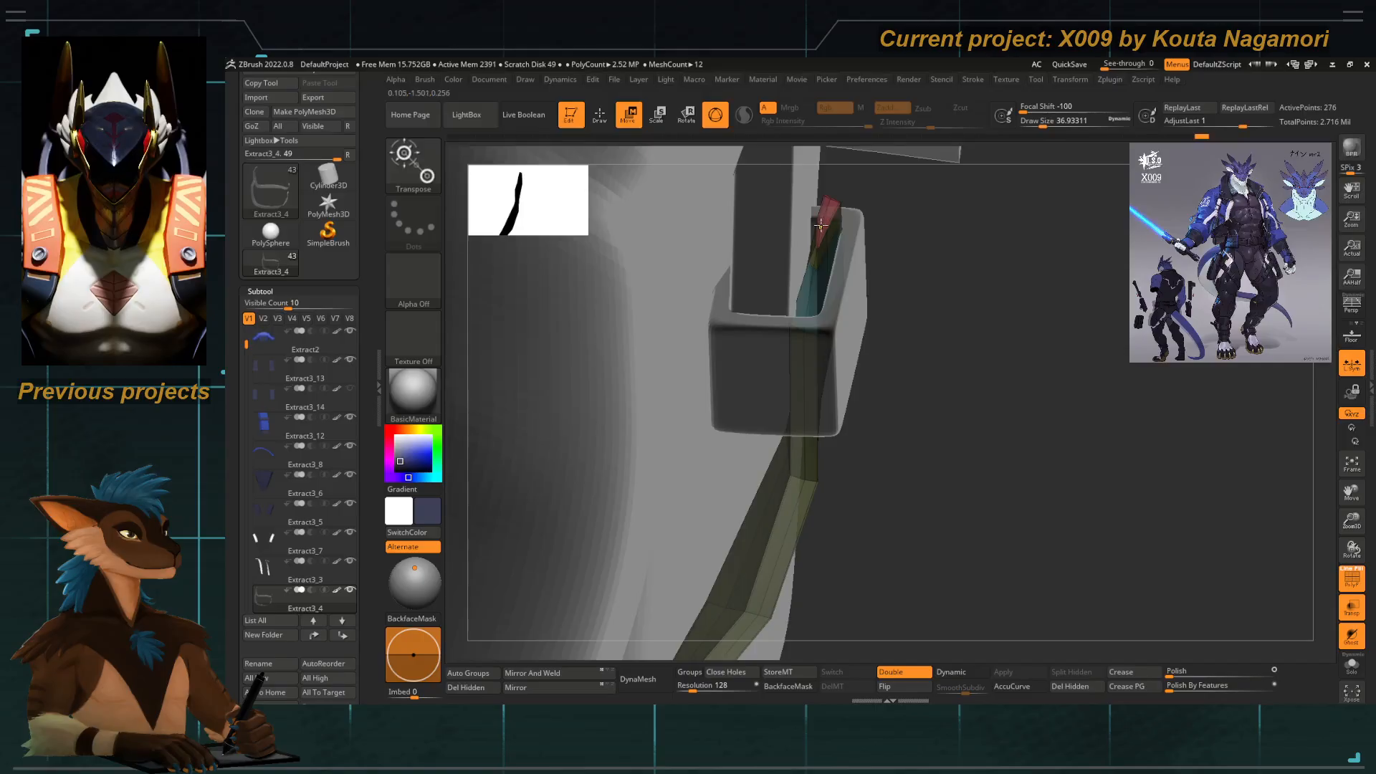
left_click(821, 225, "ctrl")
left_click_drag(899, 357, 926, 374)
key("ctrl+z")
key("q")
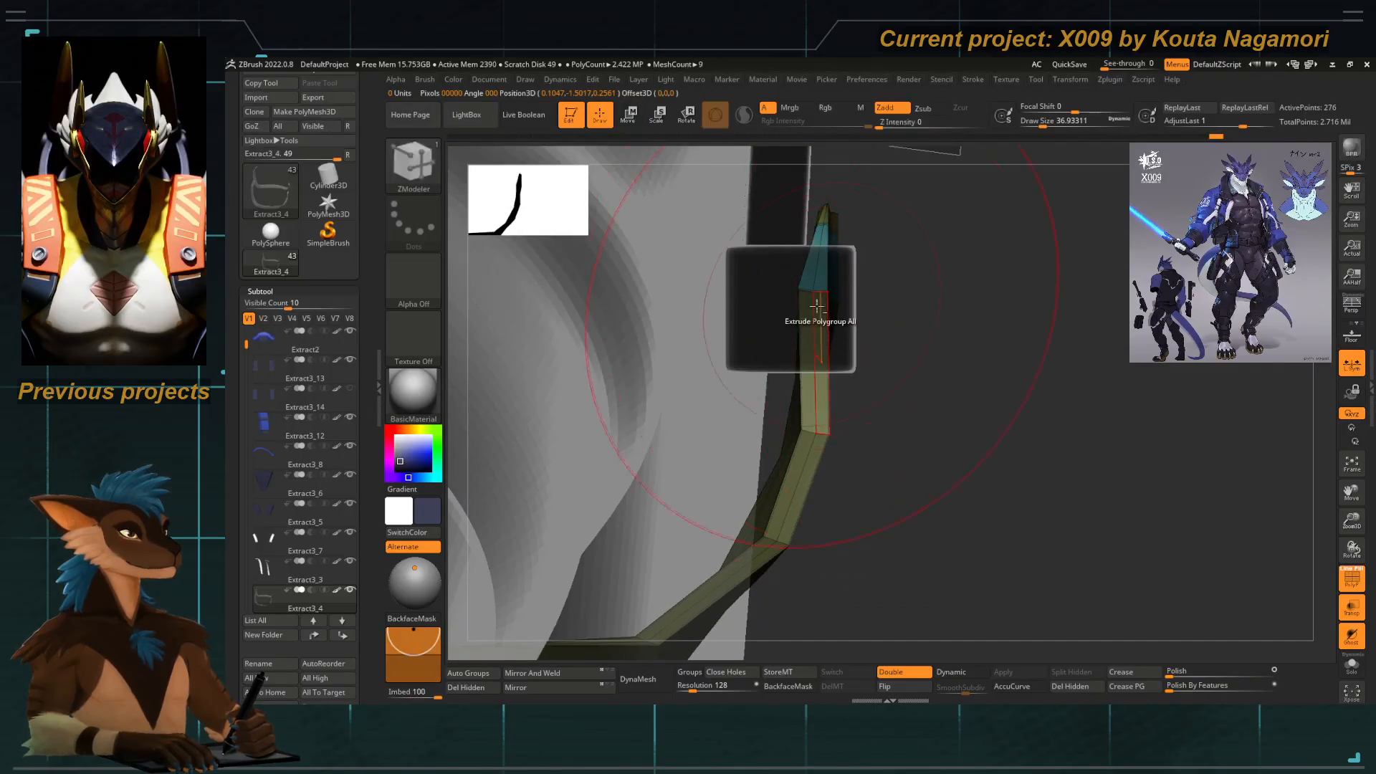
Smooth the extended strap slightly with Polish By Features and bring both frame blocks into view.
mouse_move(870, 294)
left_mouse_down("alt")
mouse_move(844, 376)
mouse_move(727, 247)
mouse_move(824, 316)
mouse_move(838, 306)
left_mouse_up("alt")
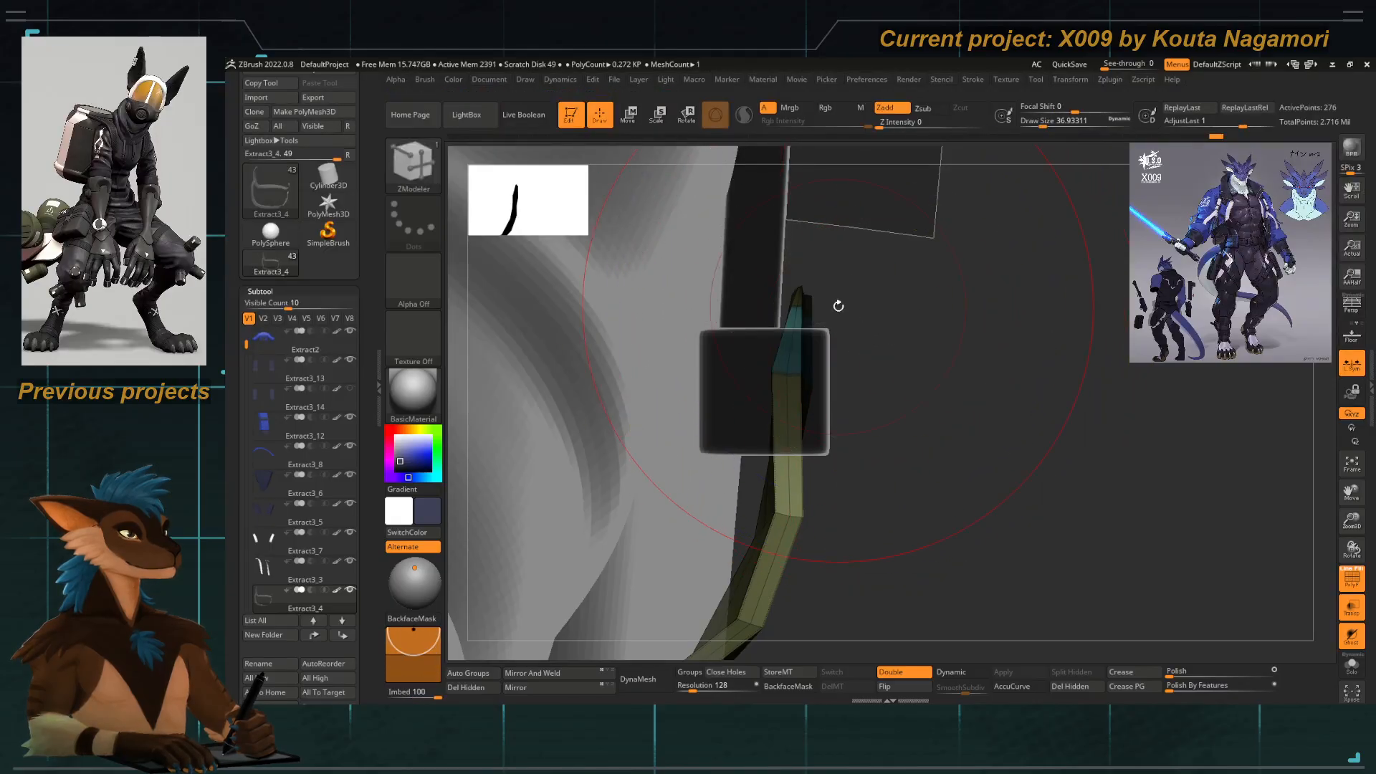
left_click(1168, 685)
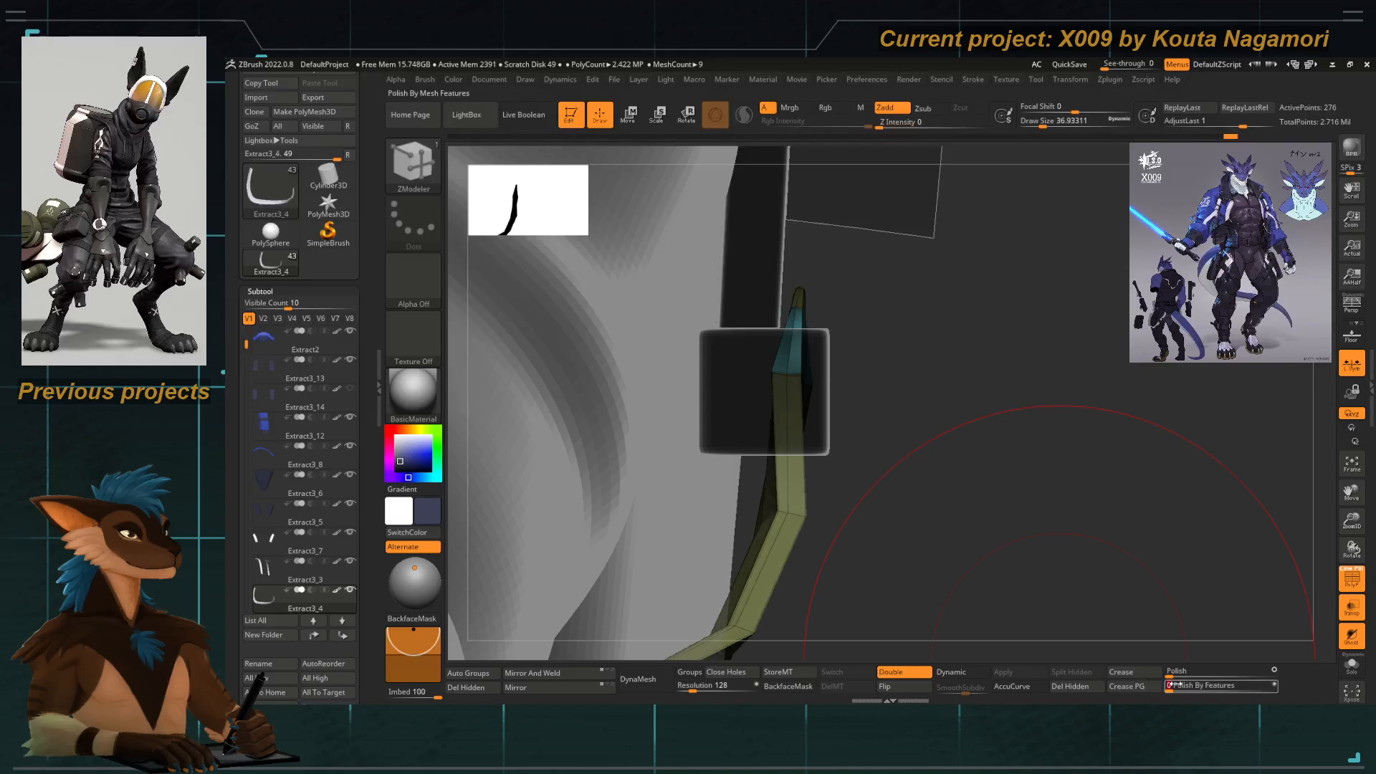
left_click_drag(884, 478, 860, 533, "alt")
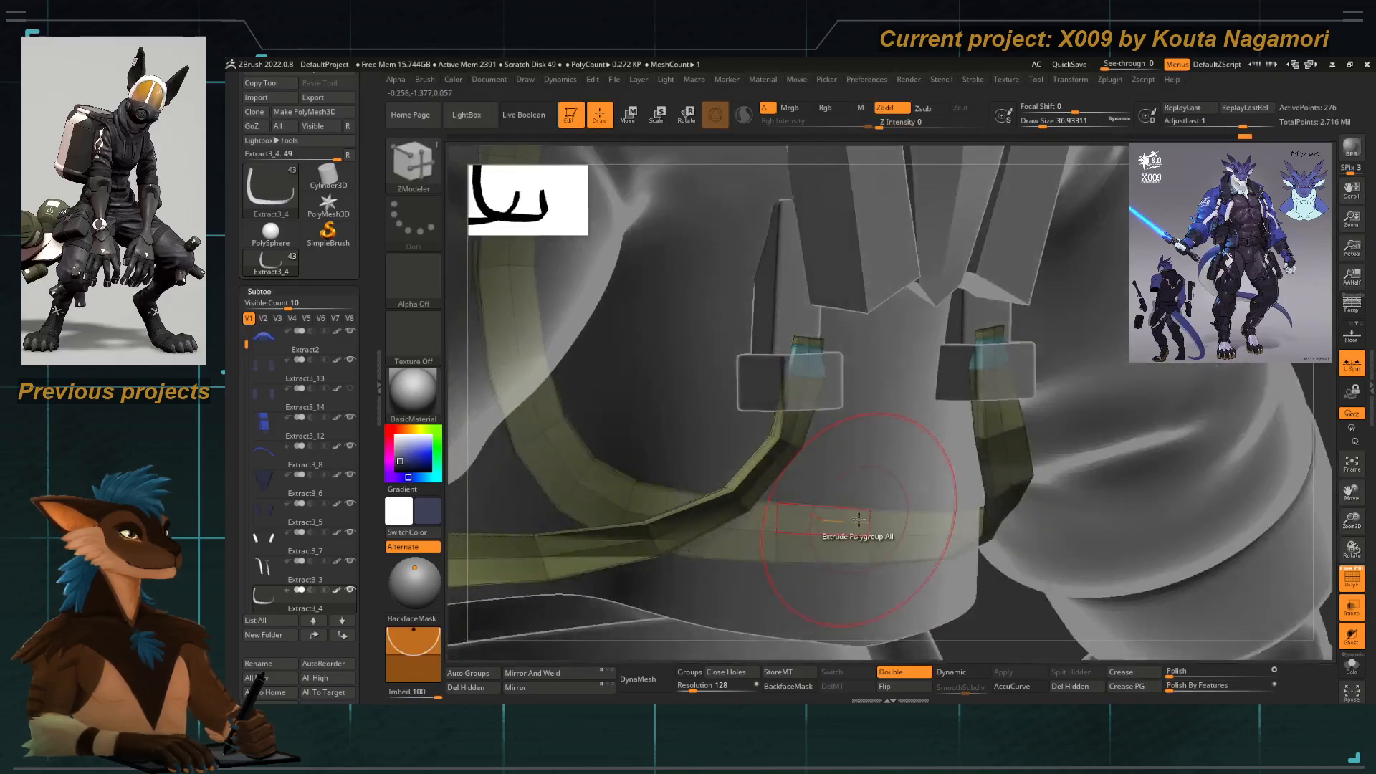
Undo the recent extrusion and masking changes at the tip of the lower strap.
key("ctrl+z")
key("ctrl+z")
key("ctrl+z")
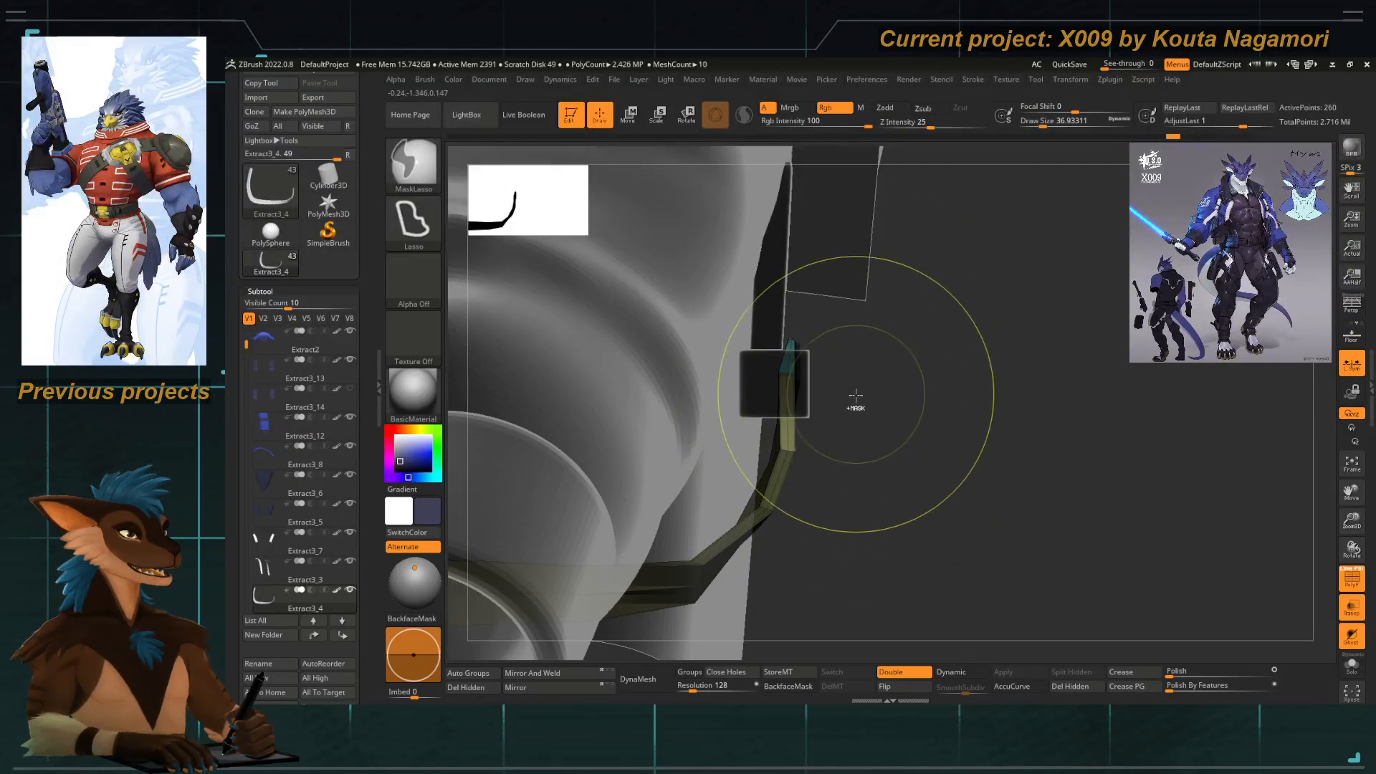
key("ctrl+z")
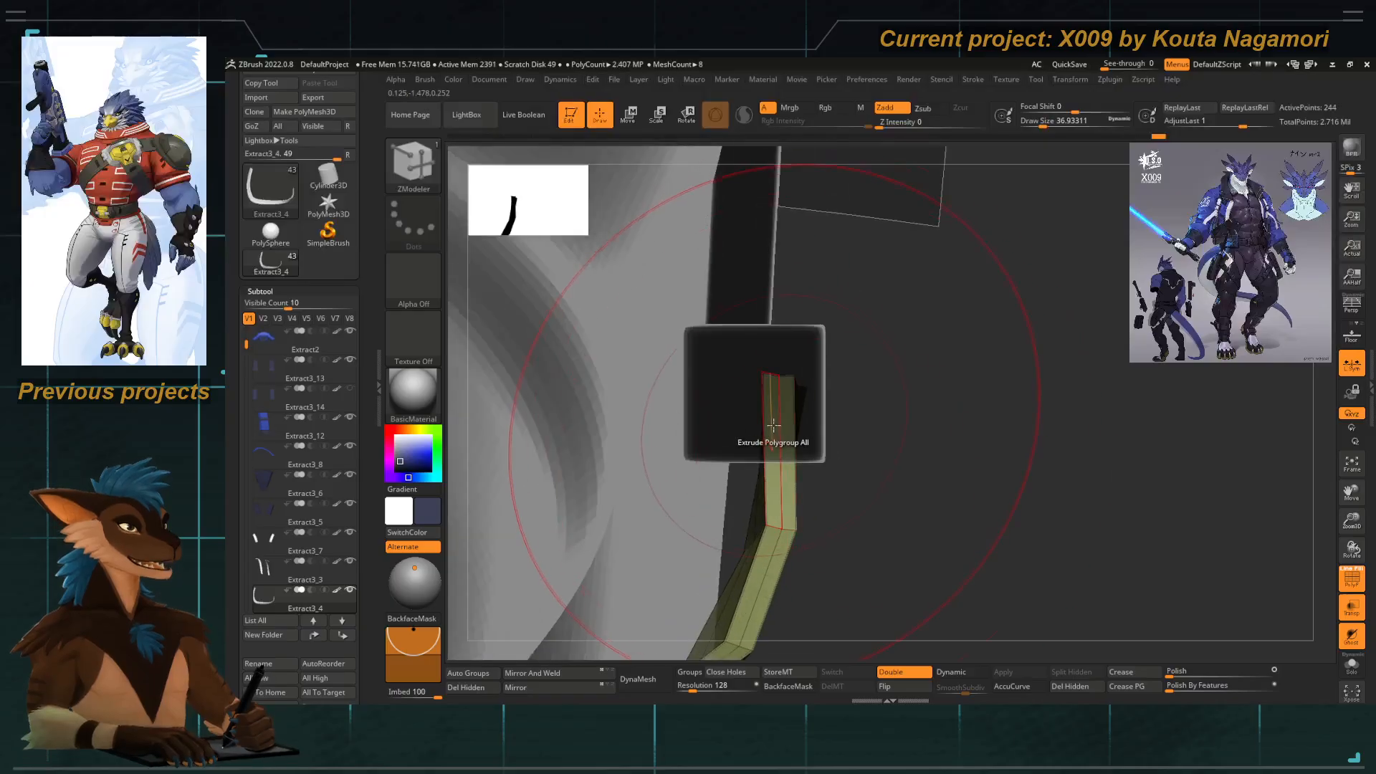
Insert an edge loop near the strap's upper end inside the frame block with the ZModeler brush.
key("b")
key("z")
key("m")
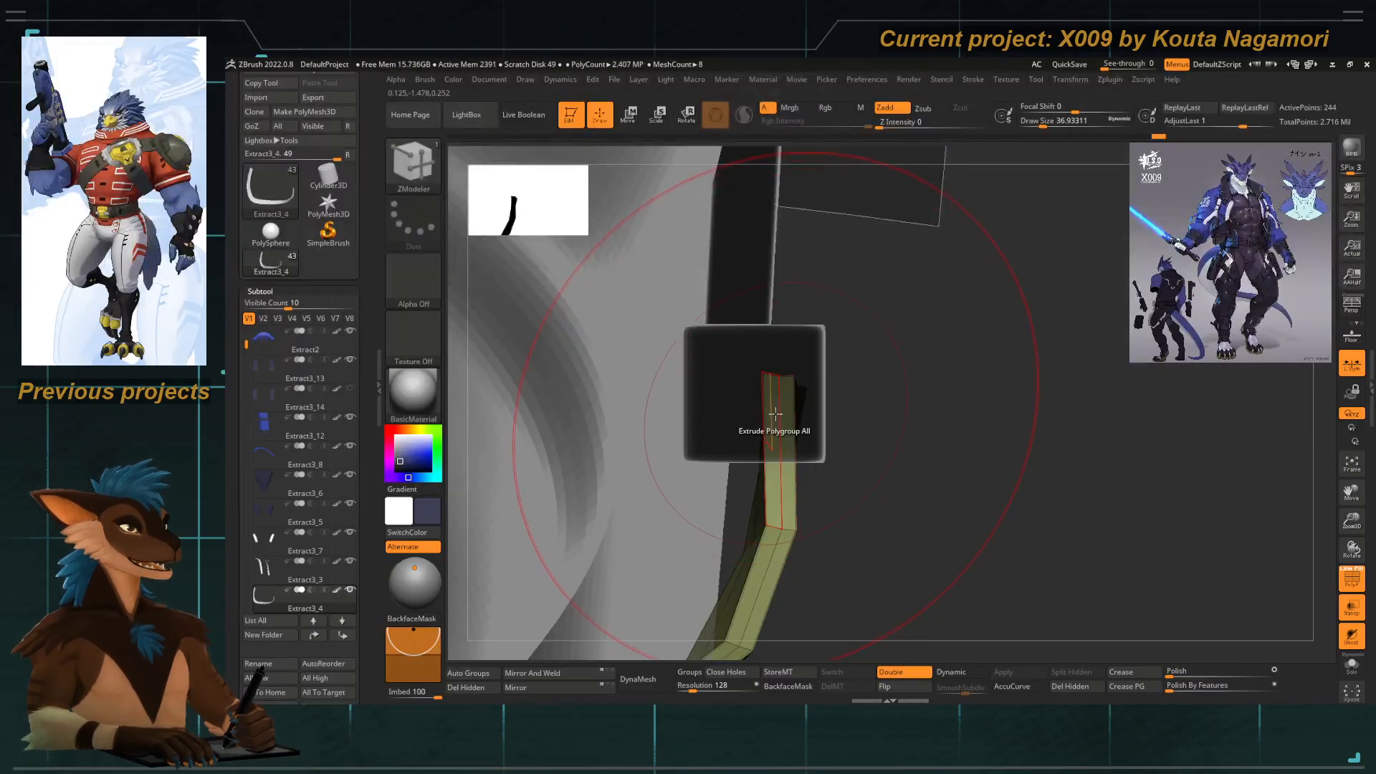
key("space")
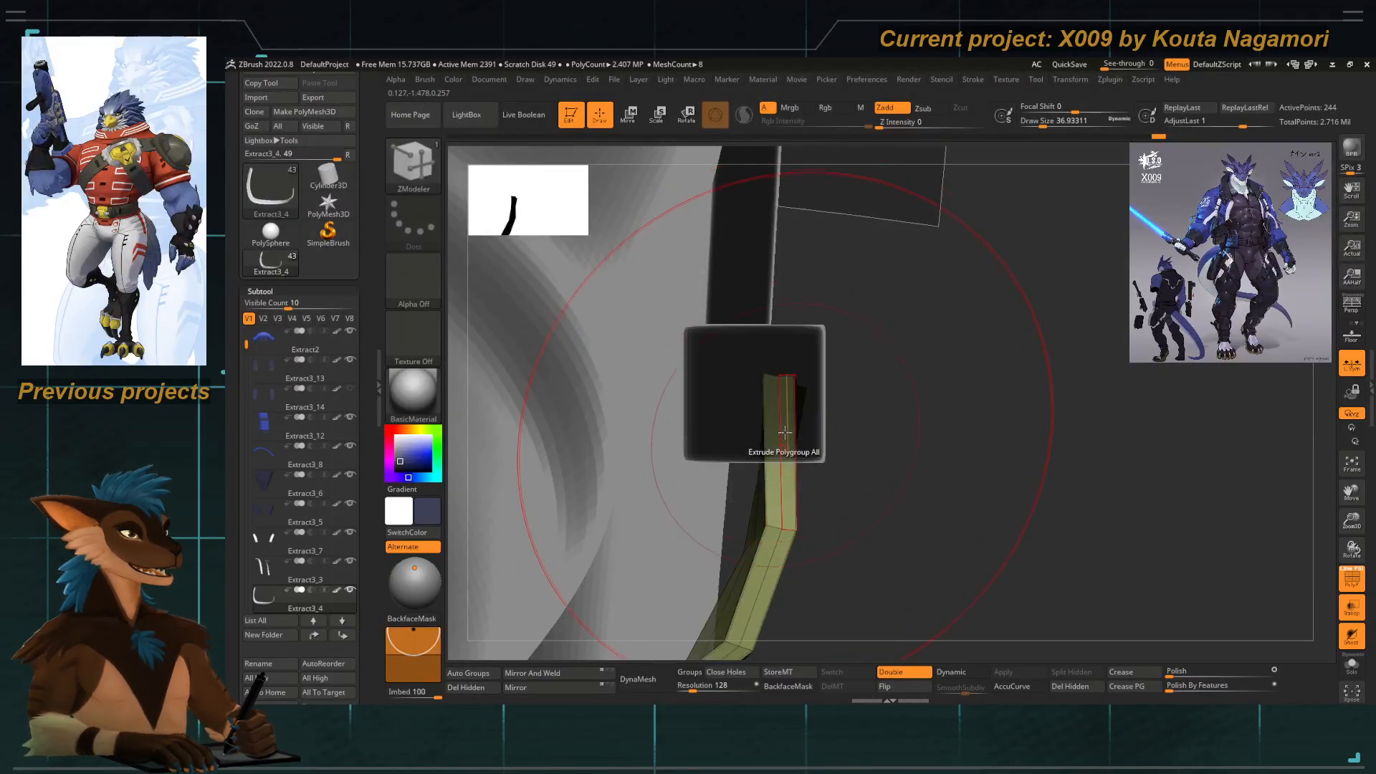
left_click(780, 426)
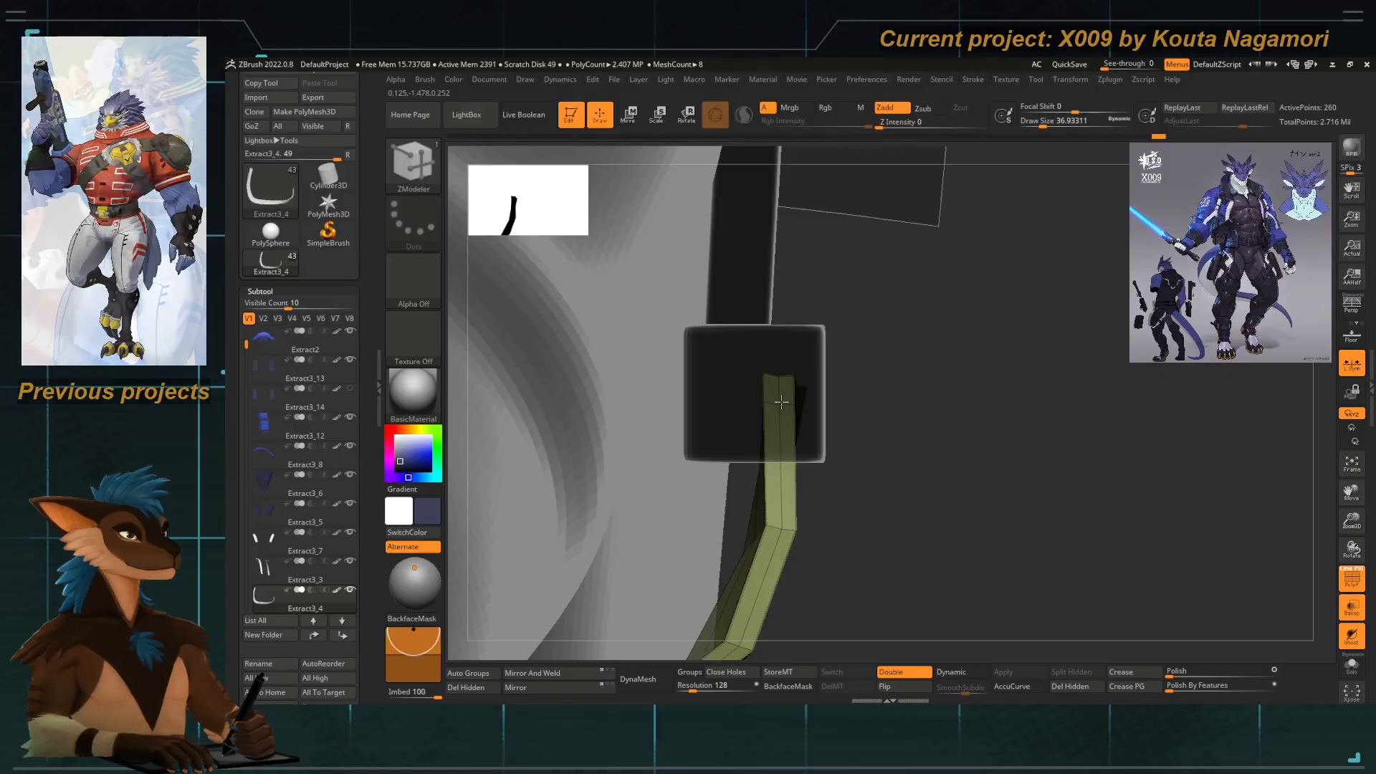
mouse_move(881, 427)
left_mouse_down()
mouse_move(882, 455)
mouse_move(860, 429)
left_mouse_up()
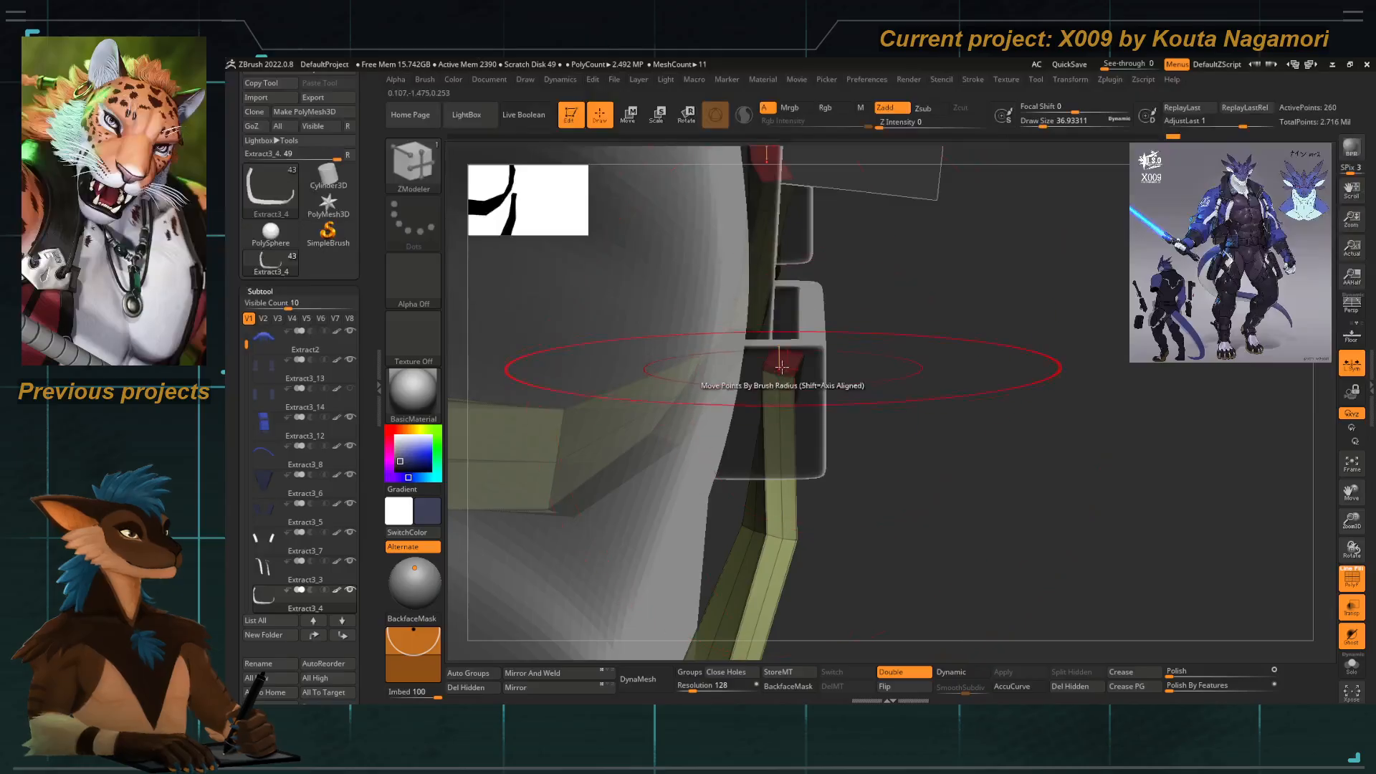
Isolate and mask the strap's end-cap polygroup, and show the whole strap again with the Move gizmo active.
key("ctrl")
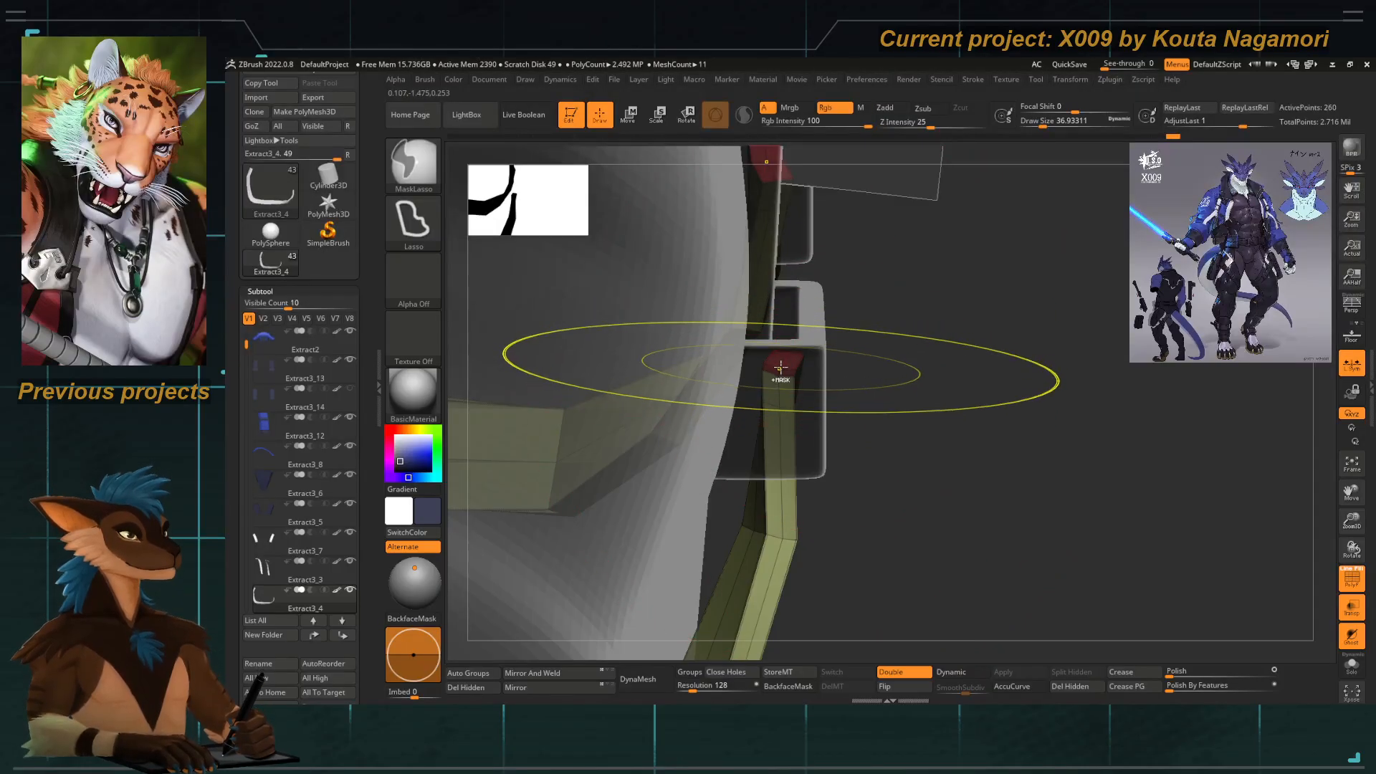
left_click(780, 372, "ctrl+shift")
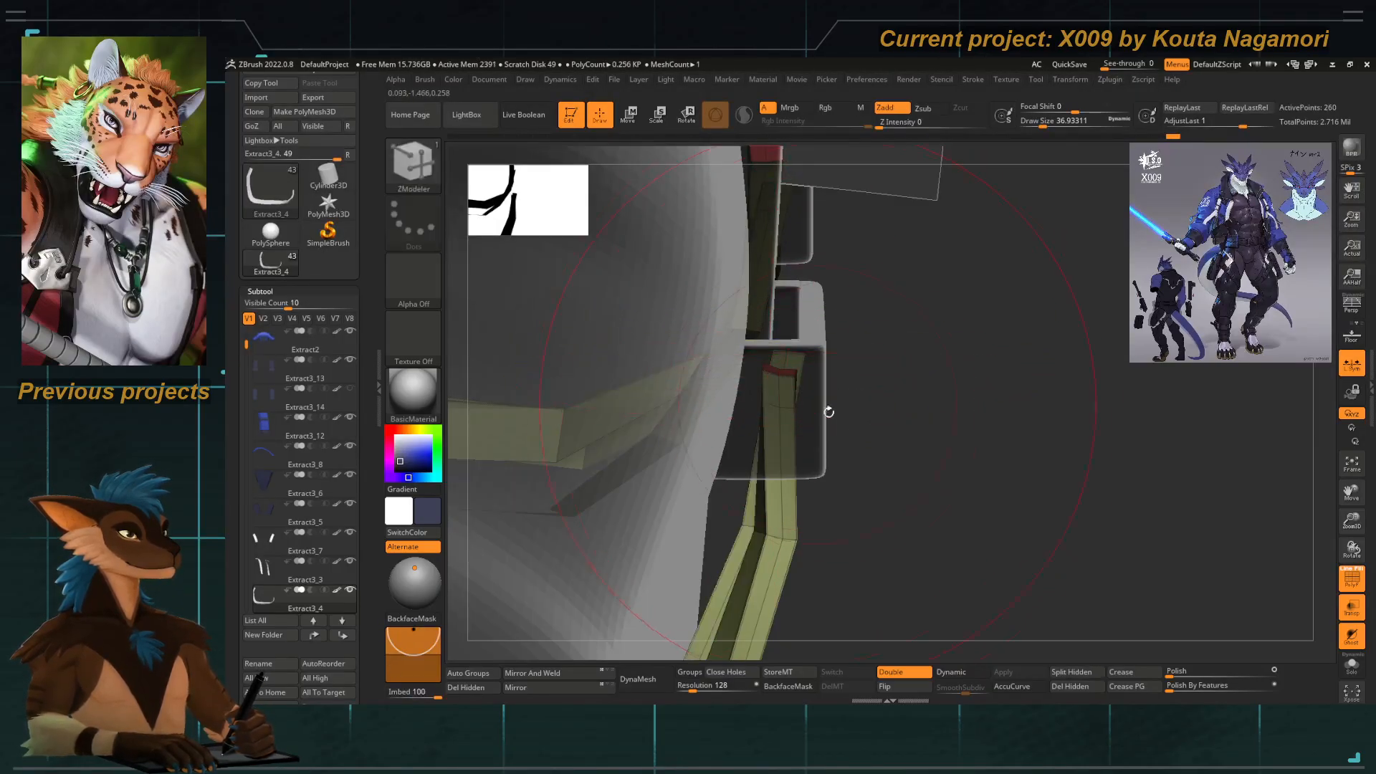
left_click(849, 428, "ctrl+shift")
key("ctrl+z")
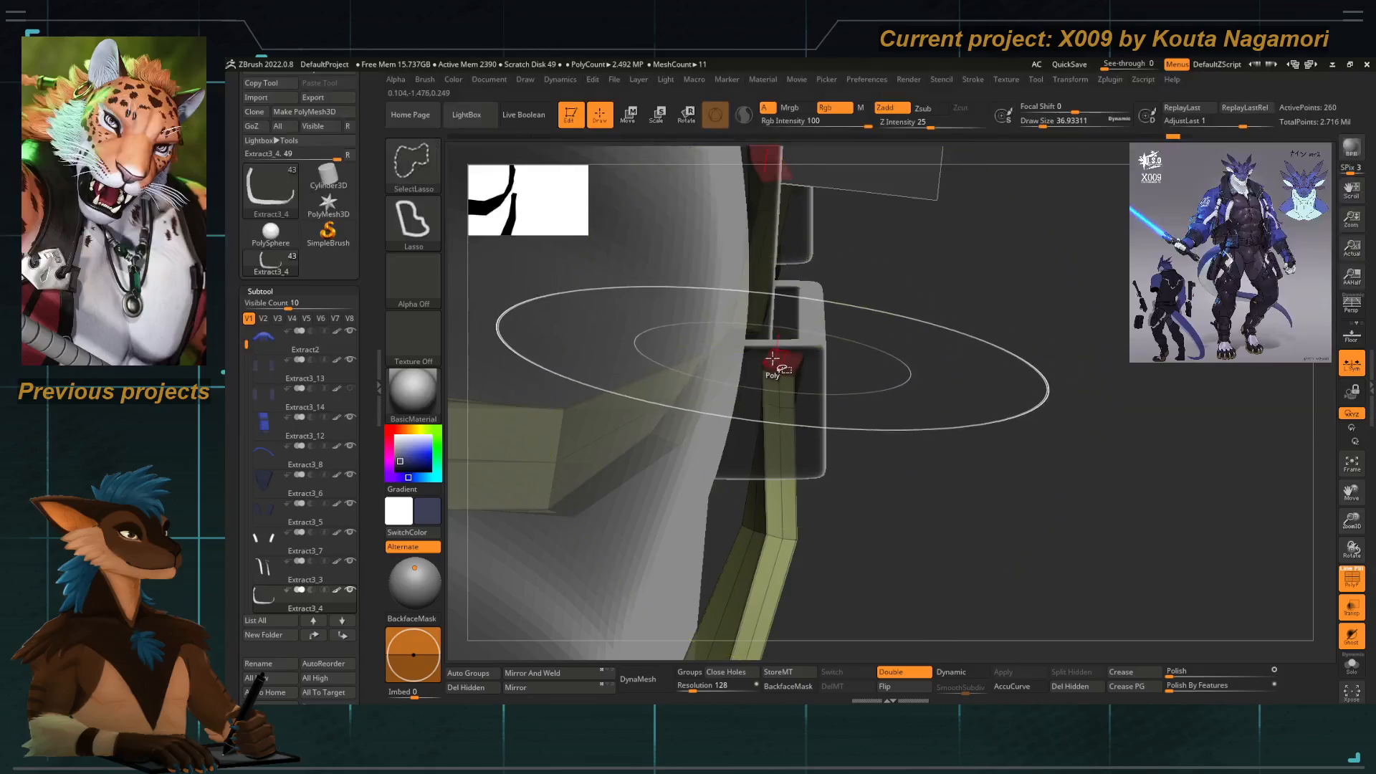
left_click(777, 410, "ctrl+shift")
left_click_drag(859, 468, 938, 499, "ctrl+shift")
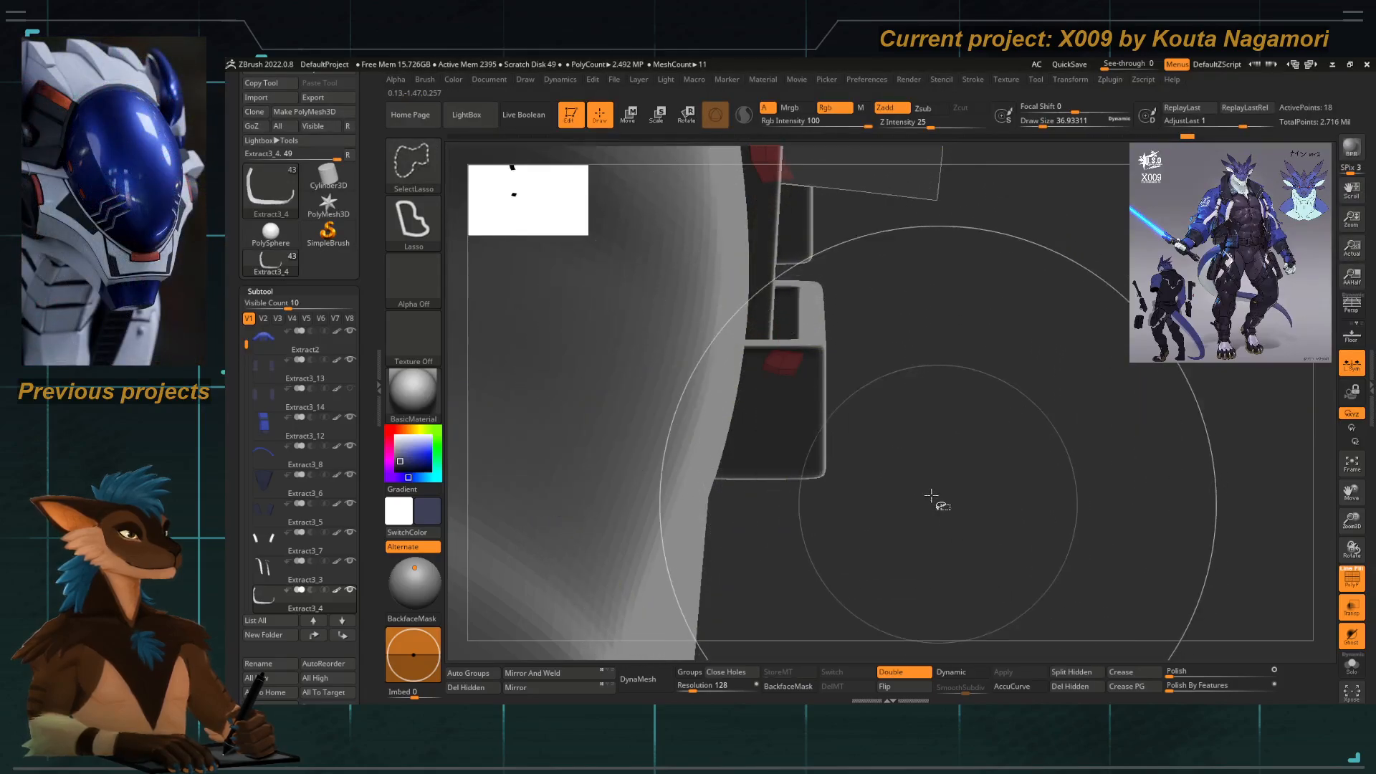
left_click(864, 443, "ctrl")
left_click(869, 402, "ctrl+shift")
key("w")
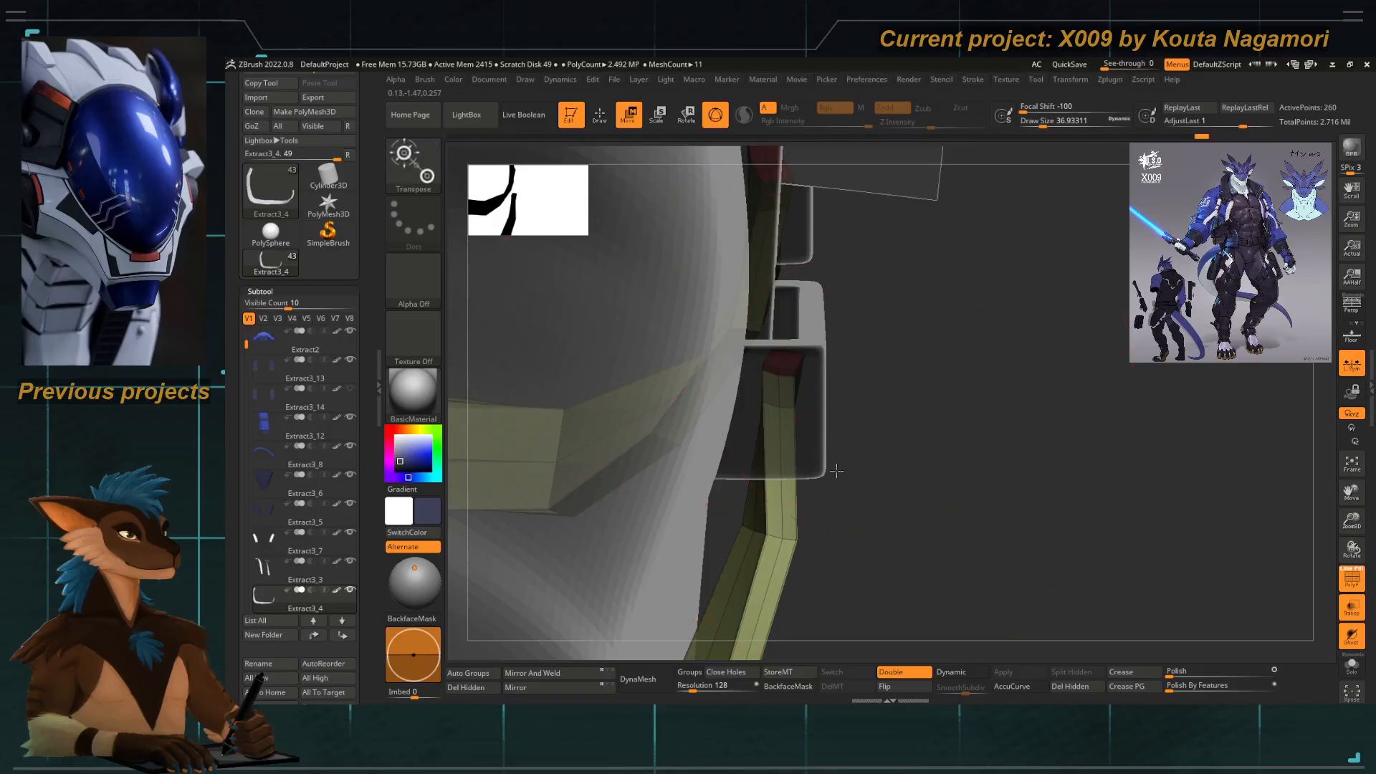
left_click_drag(919, 460, 894, 431)
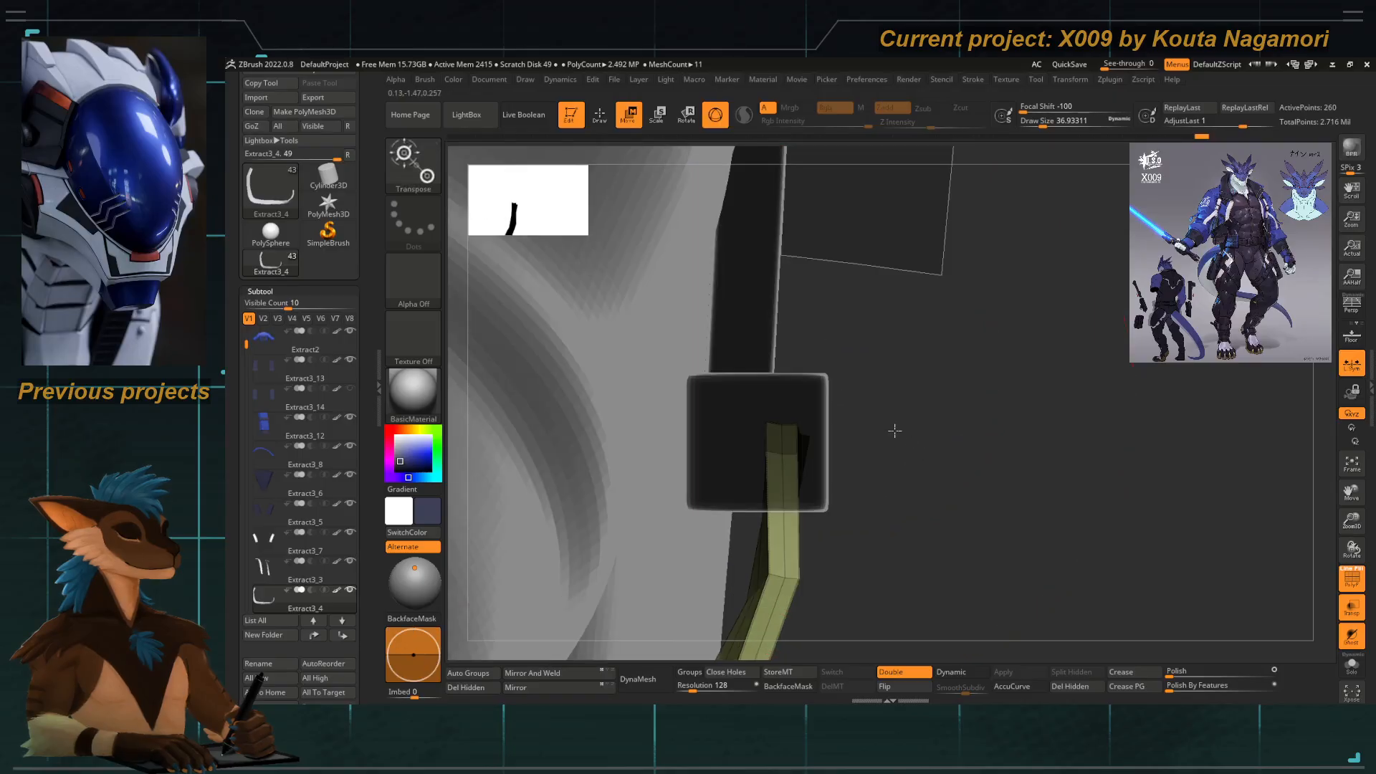
Make the strap the active subtool again and invert its mask so only the end cap is free.
left_click(783, 430, "alt")
key("ctrl+z")
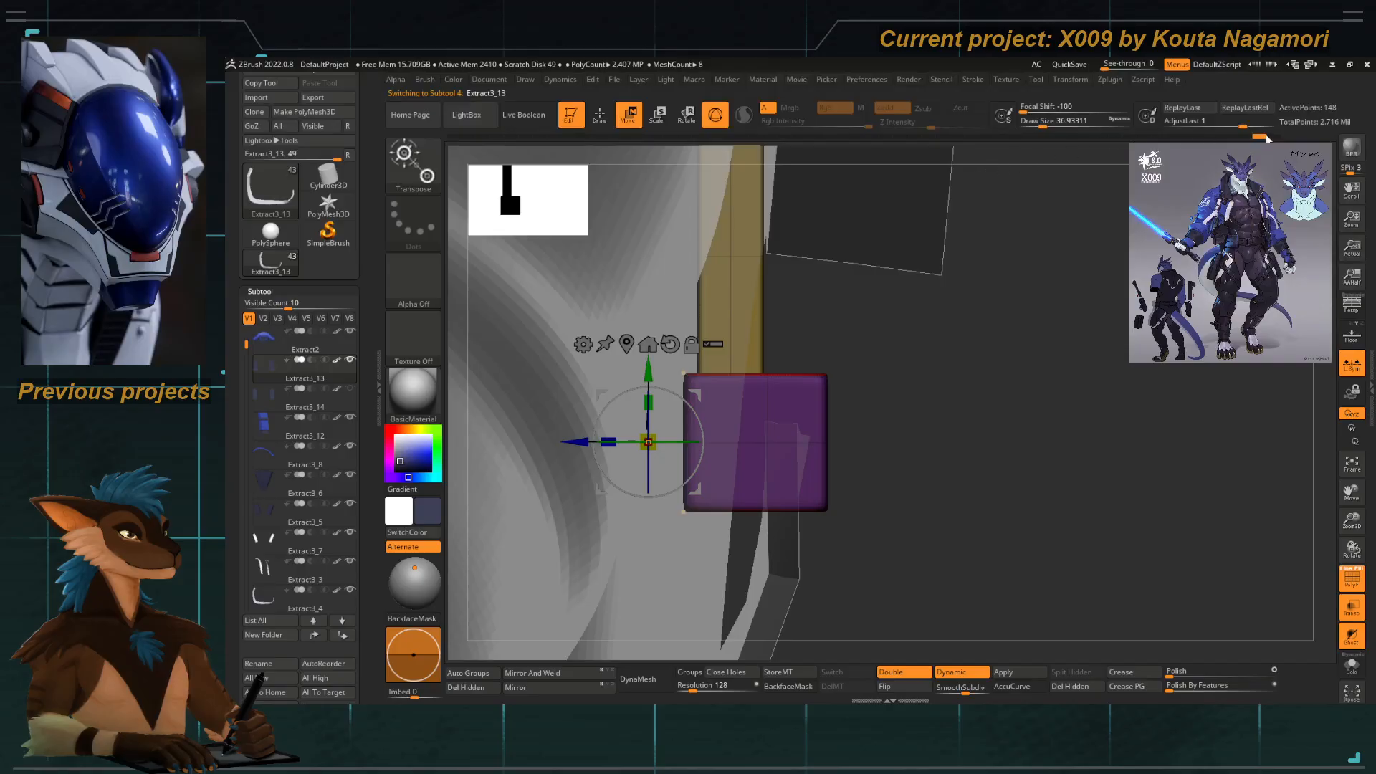
left_click_drag(1266, 137, 1273, 136)
left_click(788, 578, "alt")
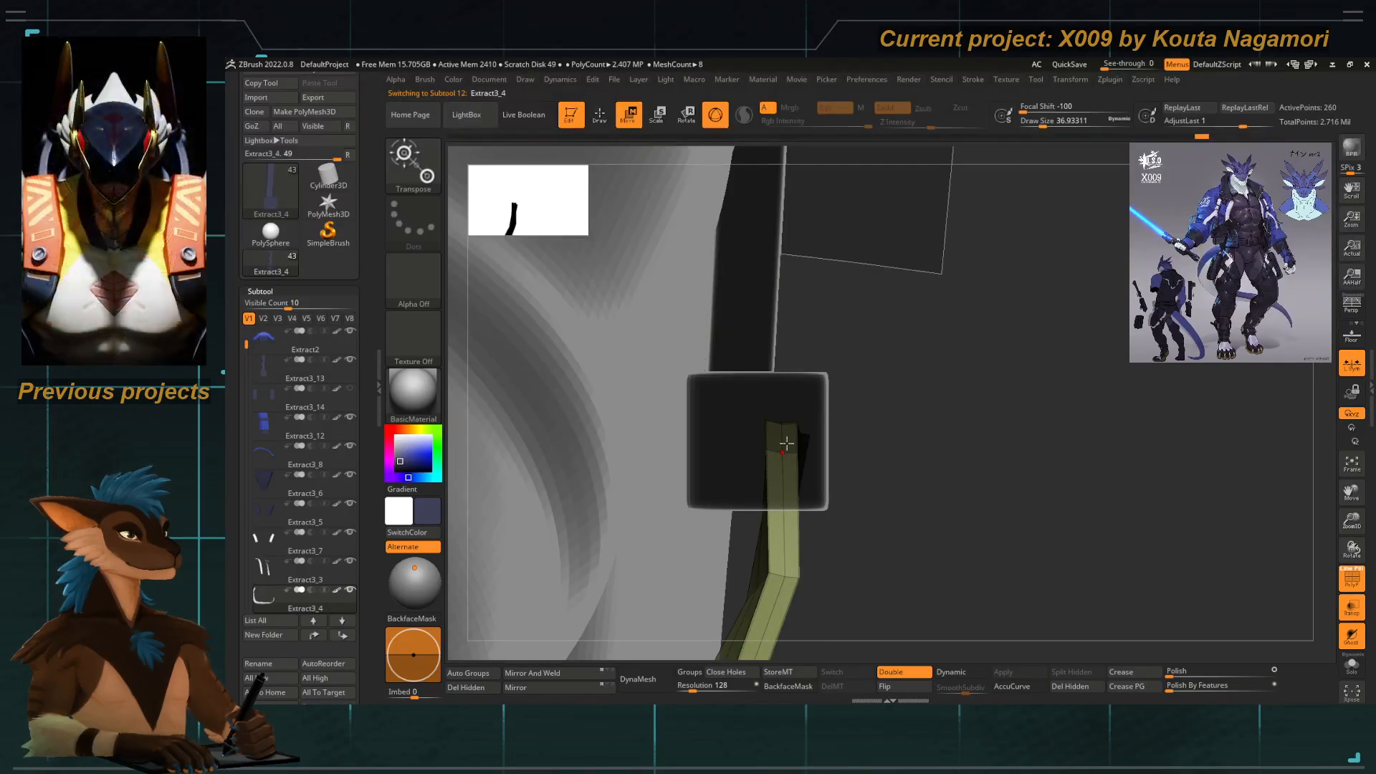
left_click(784, 574)
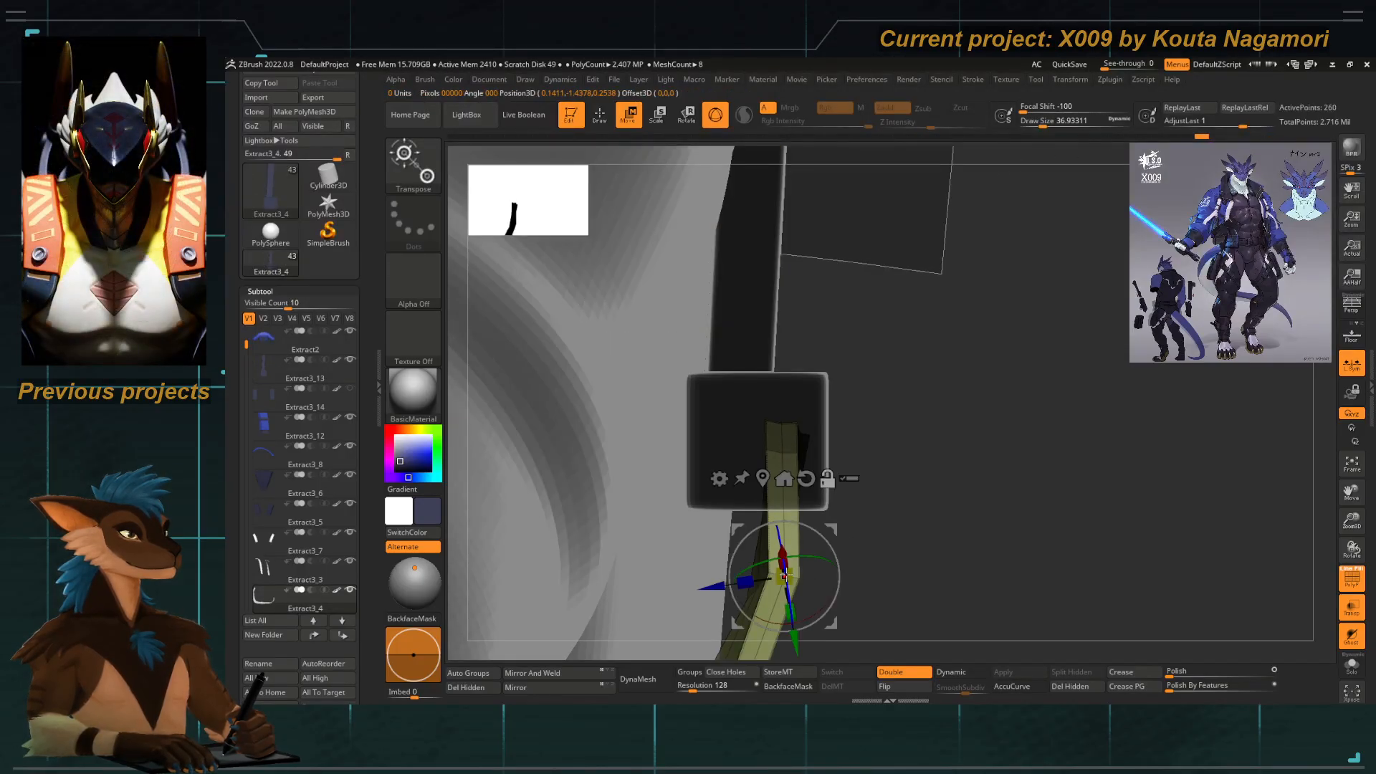
left_click(801, 481)
left_click(766, 419, "ctrl")
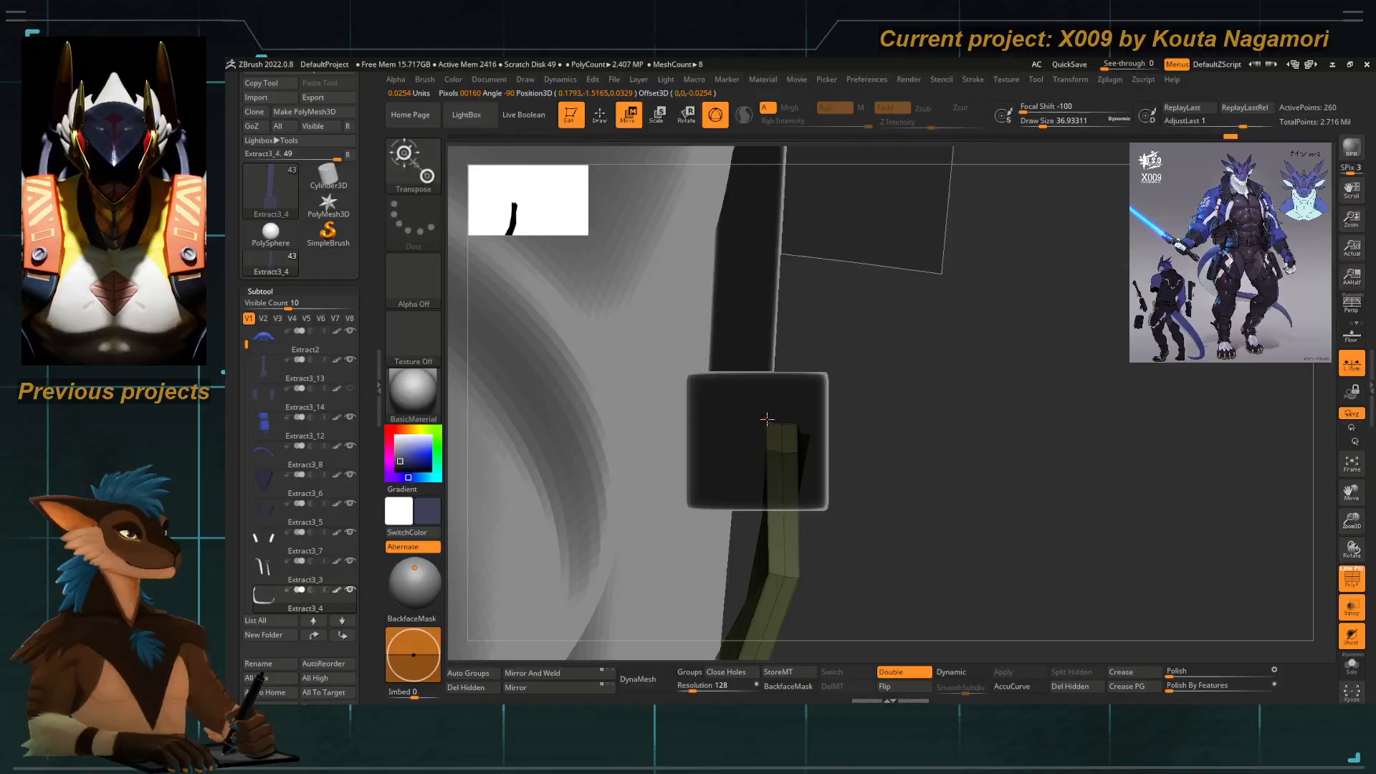
Move the strap's free end cap upward until it sticks out above the frame block.
left_click_drag(881, 504, 659, 389, "alt")
key("f")
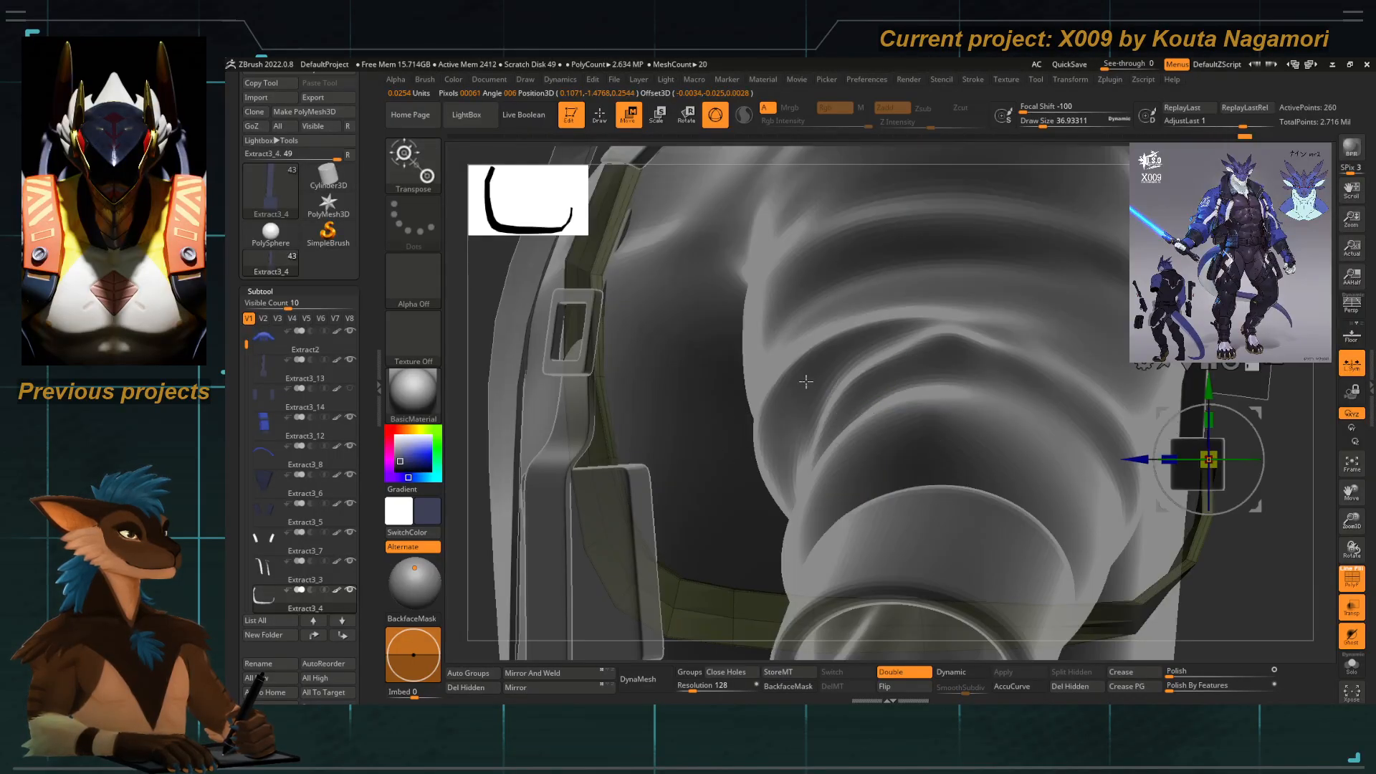
key("f")
right_click_drag(791, 318, 921, 573, "ctrl")
left_click_drag(786, 249, 786, 223)
right_click_drag(853, 301, 825, 421, "ctrl")
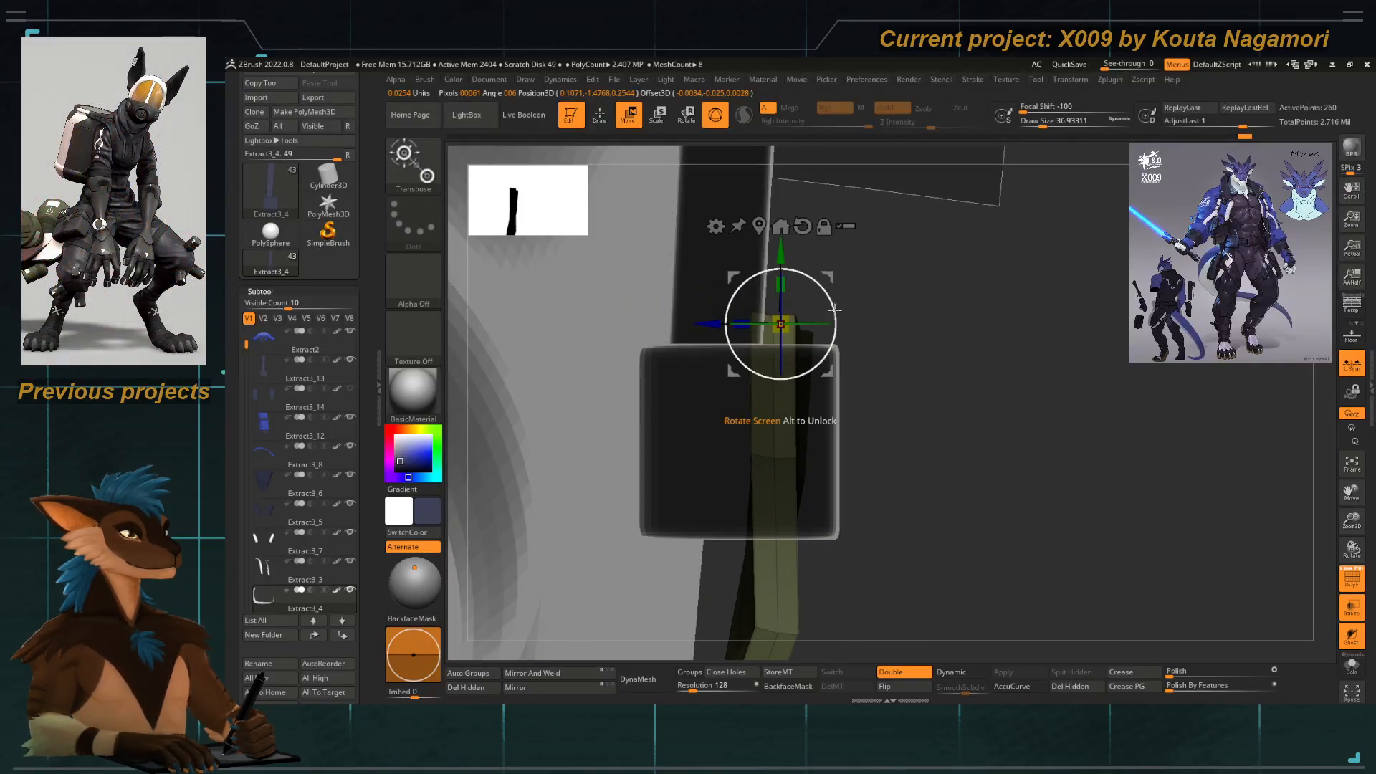
Clear the mask and insert another edge loop near the top of the strap with the ZModeler brush.
key("q")
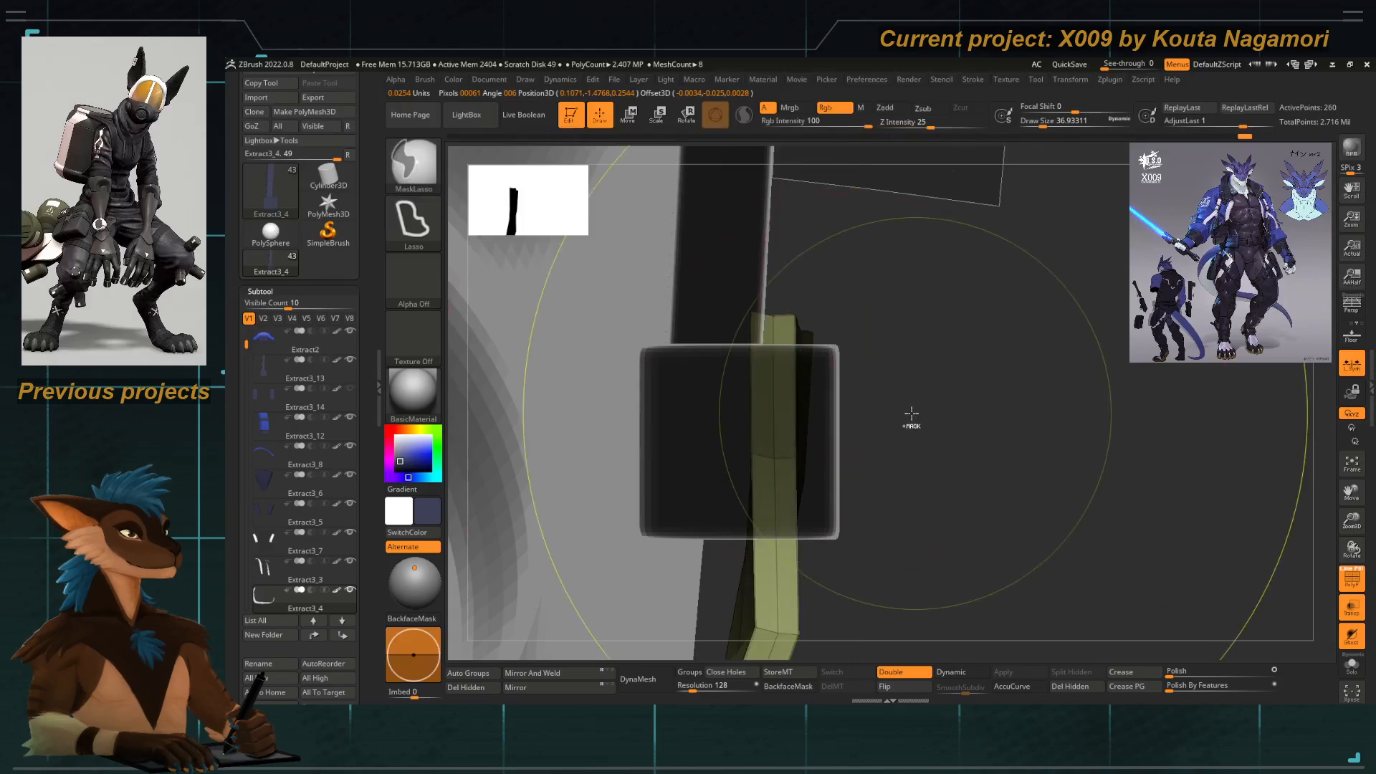
key("b")
key("z")
key("m")
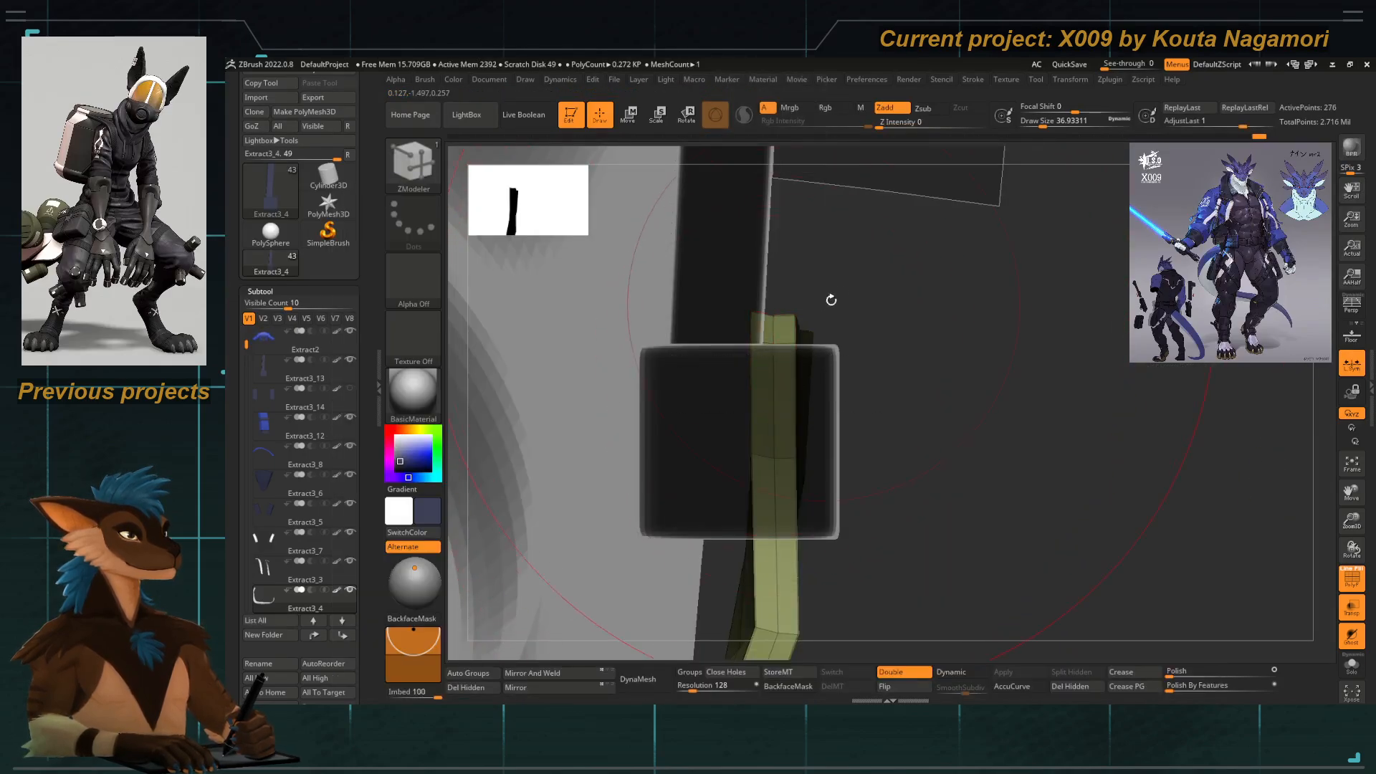
left_click_drag(831, 300, 810, 359)
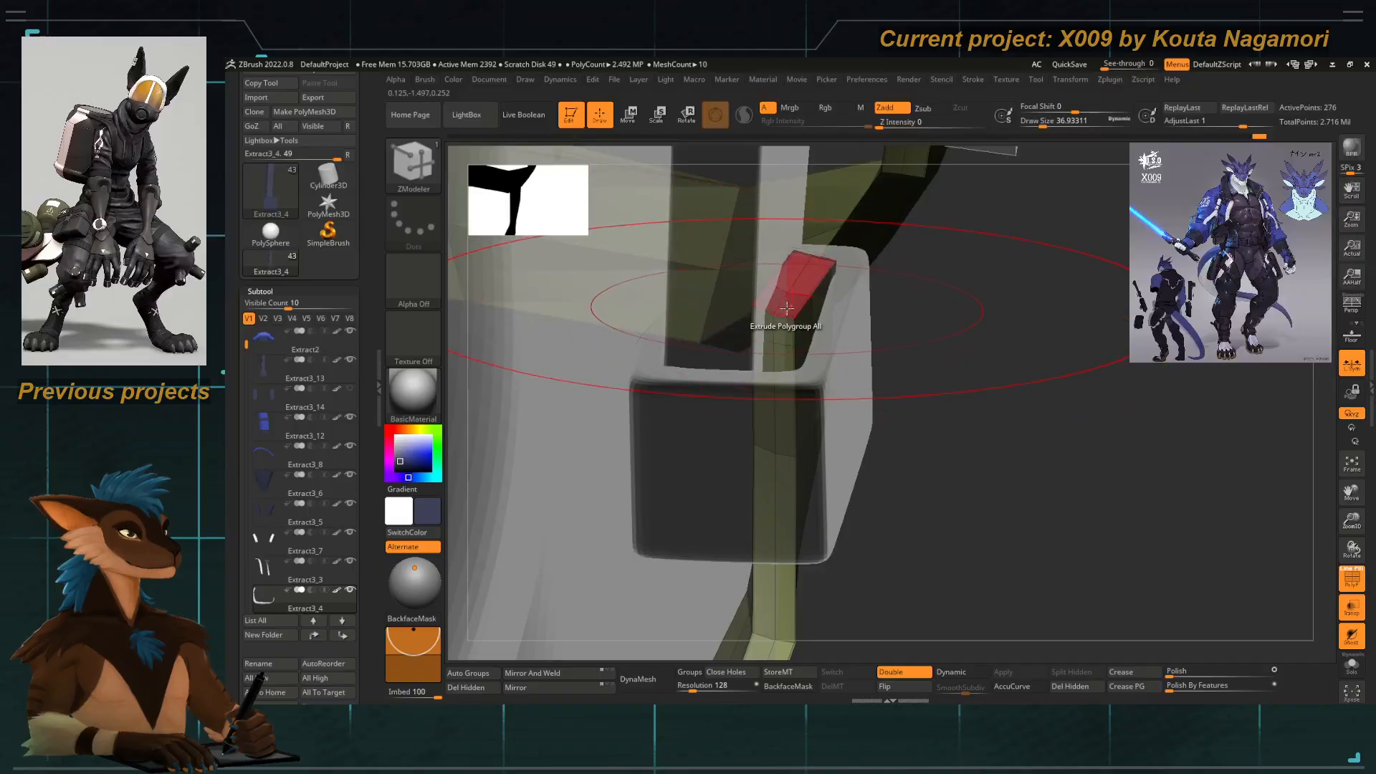
Mask the strap except its red tip polygroup and pull the tip outward over the top of the frame block.
key("w")
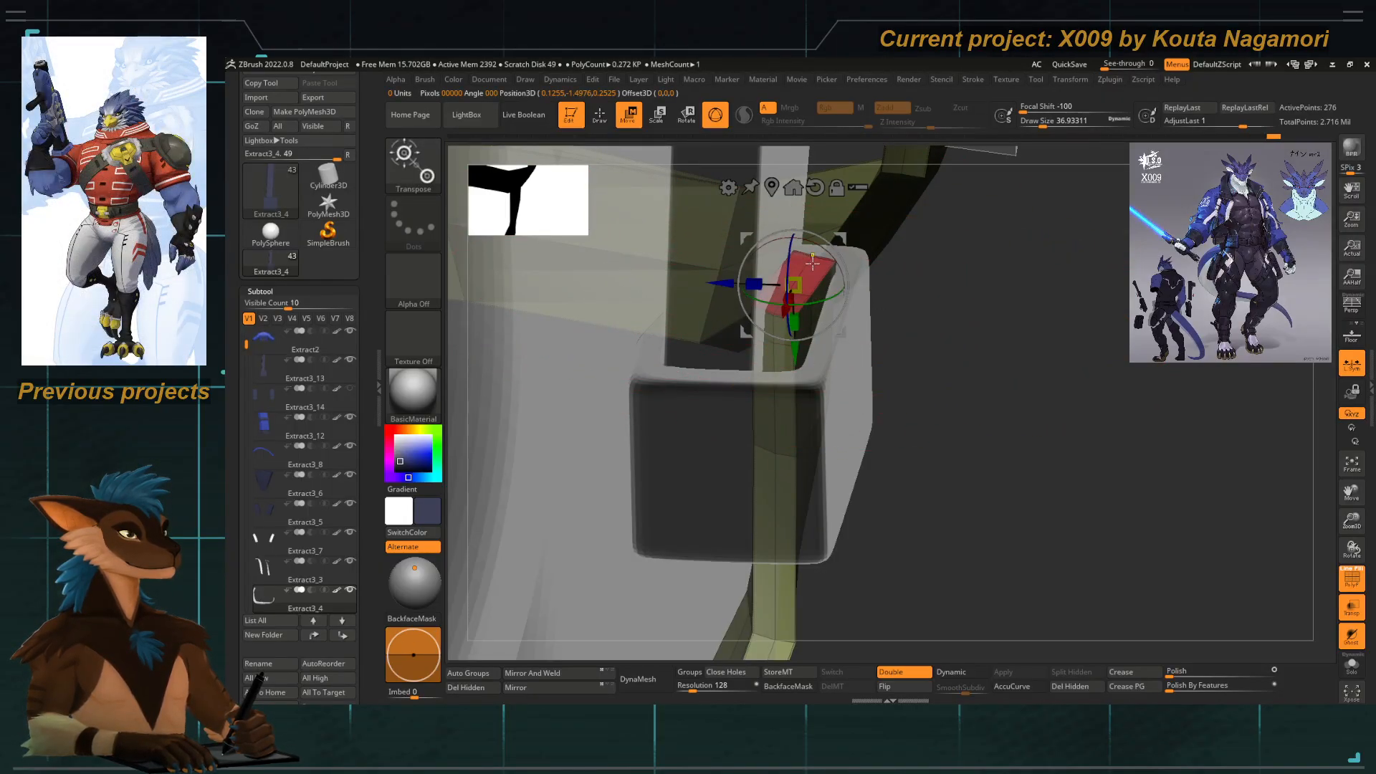
left_click(780, 560)
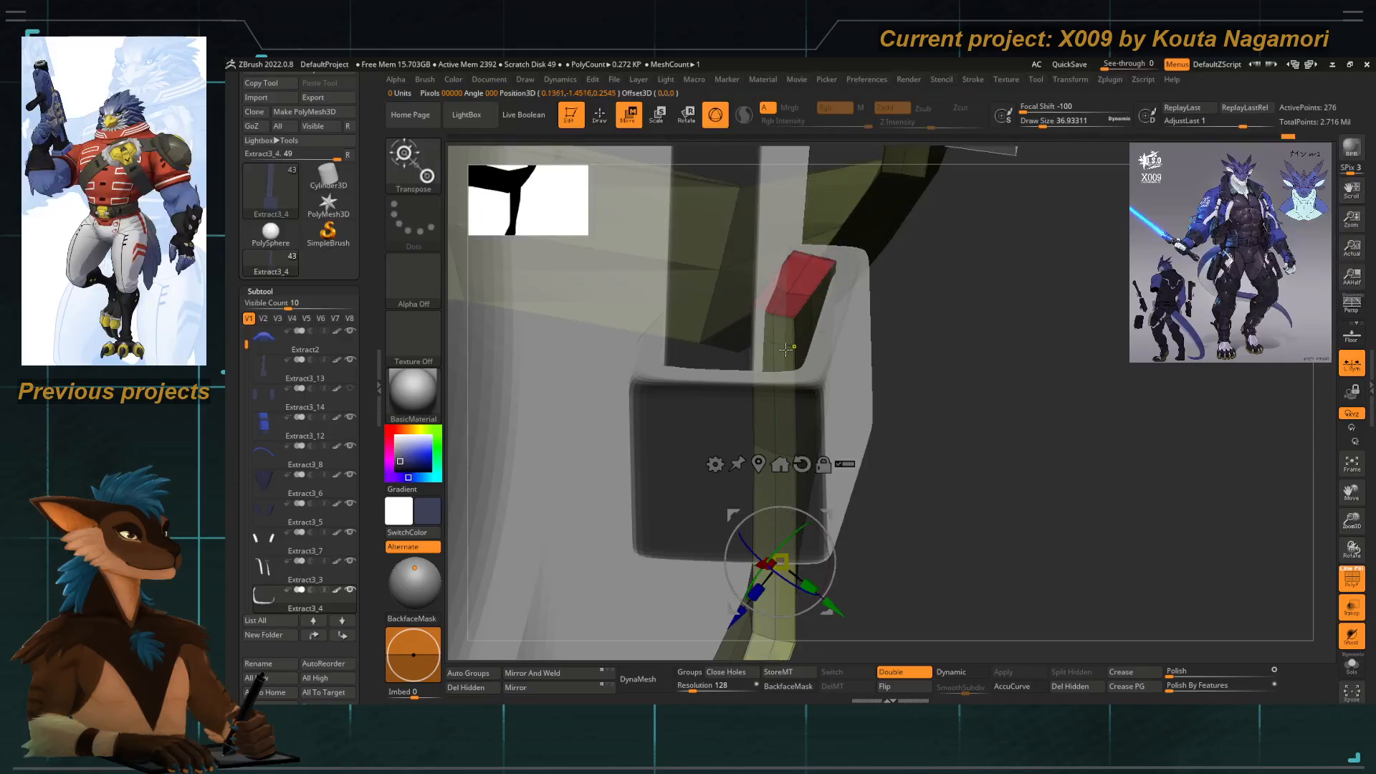
left_click(790, 289)
left_click_drag(912, 445, 886, 433)
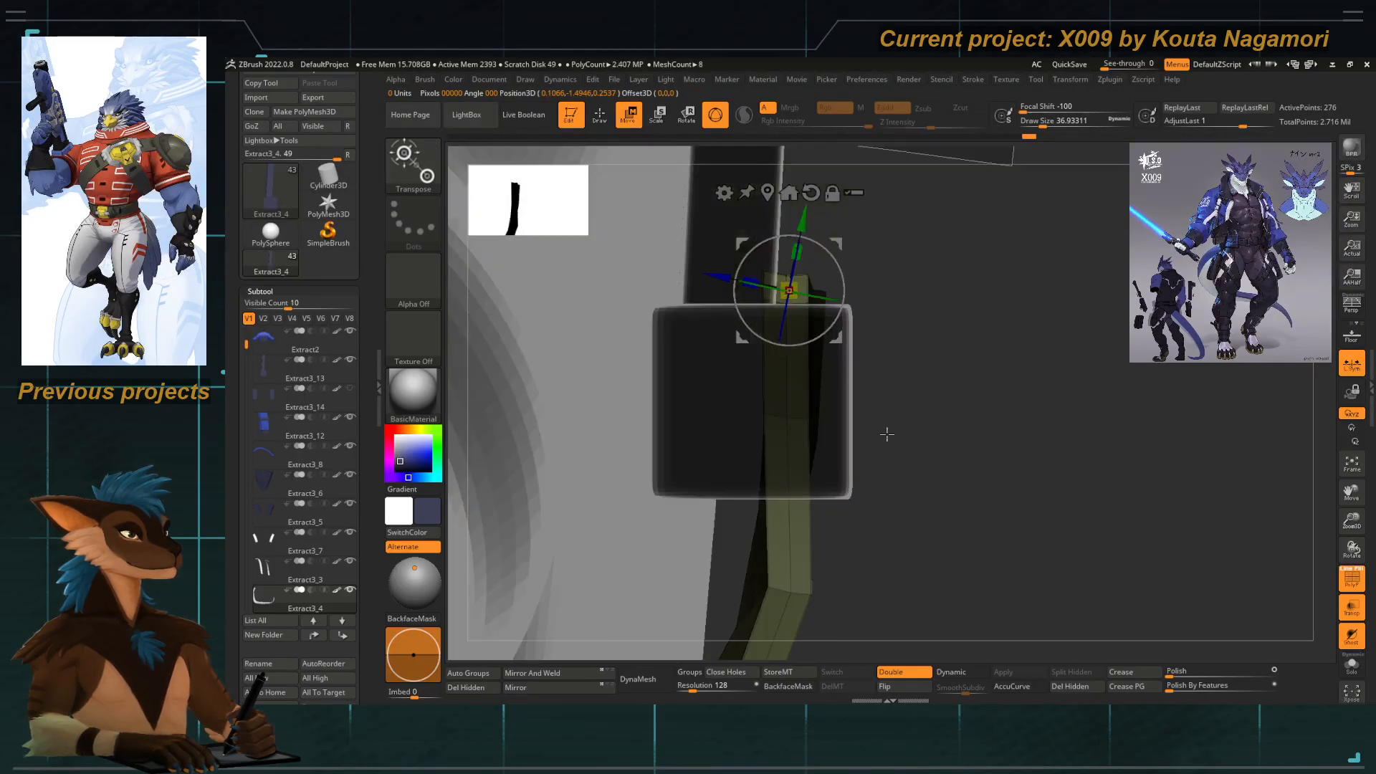
left_click_drag(837, 242, 949, 345)
left_click_drag(939, 426, 855, 397)
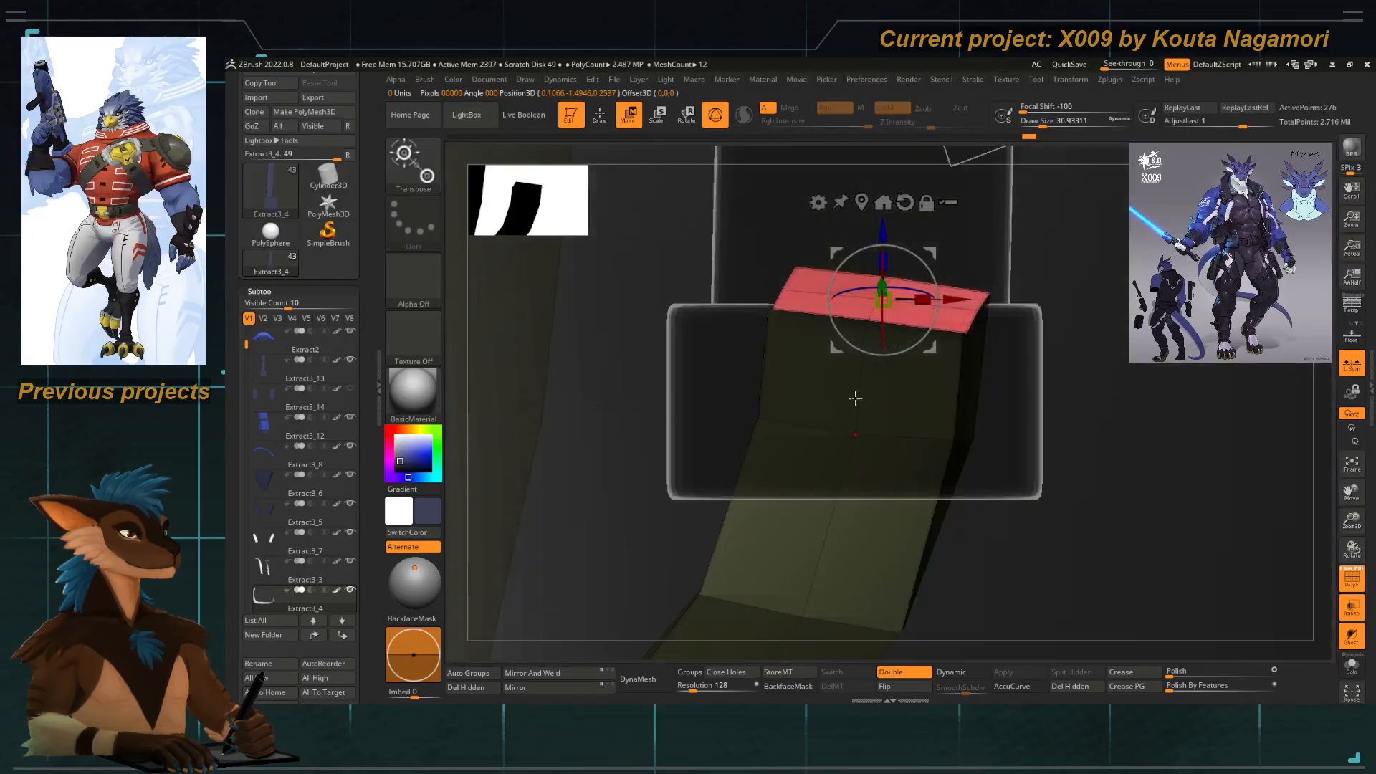
mouse_move(841, 339)
left_mouse_down()
mouse_move(864, 352)
mouse_move(844, 341)
left_mouse_up()
right_click_drag(818, 358, 627, 334, "alt")
right_click_drag(548, 451, 710, 403)
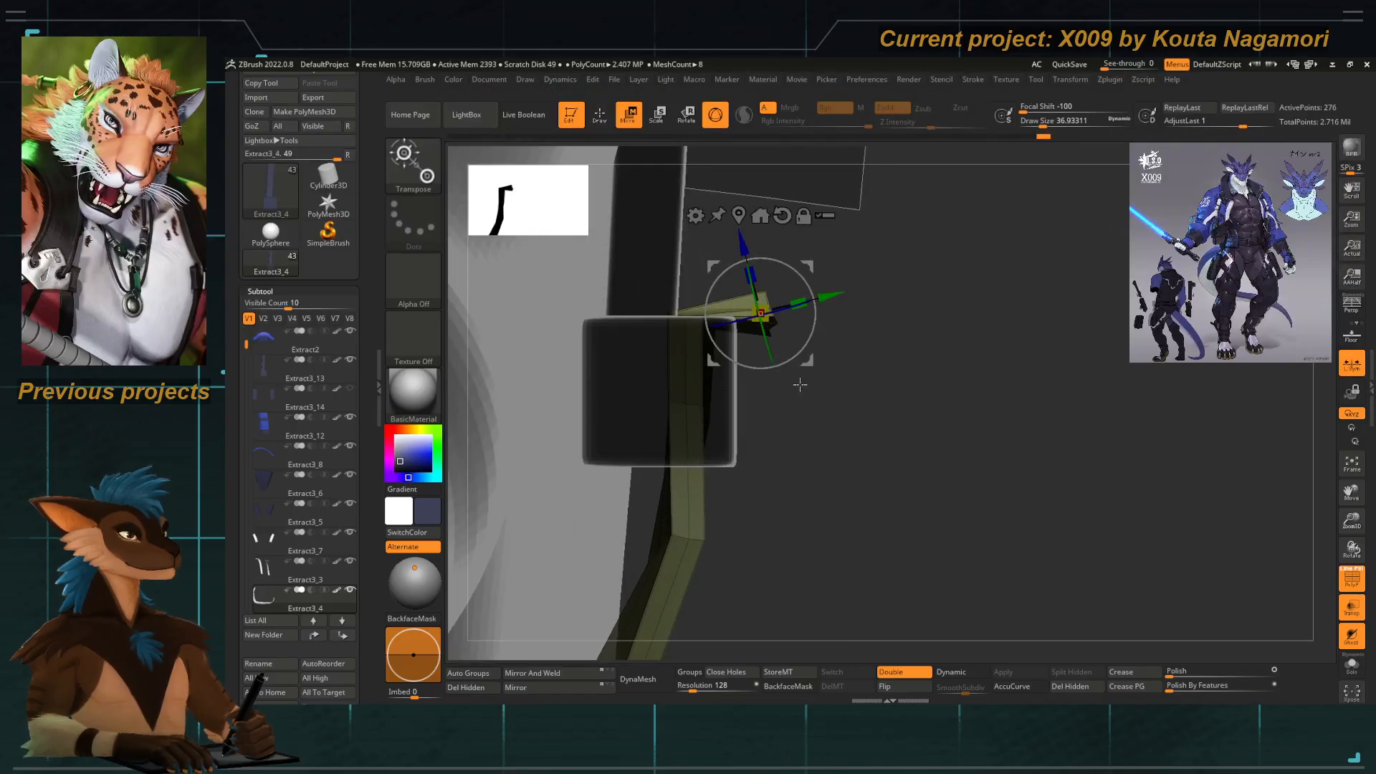
Extrude the strap's end down along the outside of the frame block in two segments, adjusting its angle between them.
left_click_drag(807, 361, 810, 483, "ctrl")
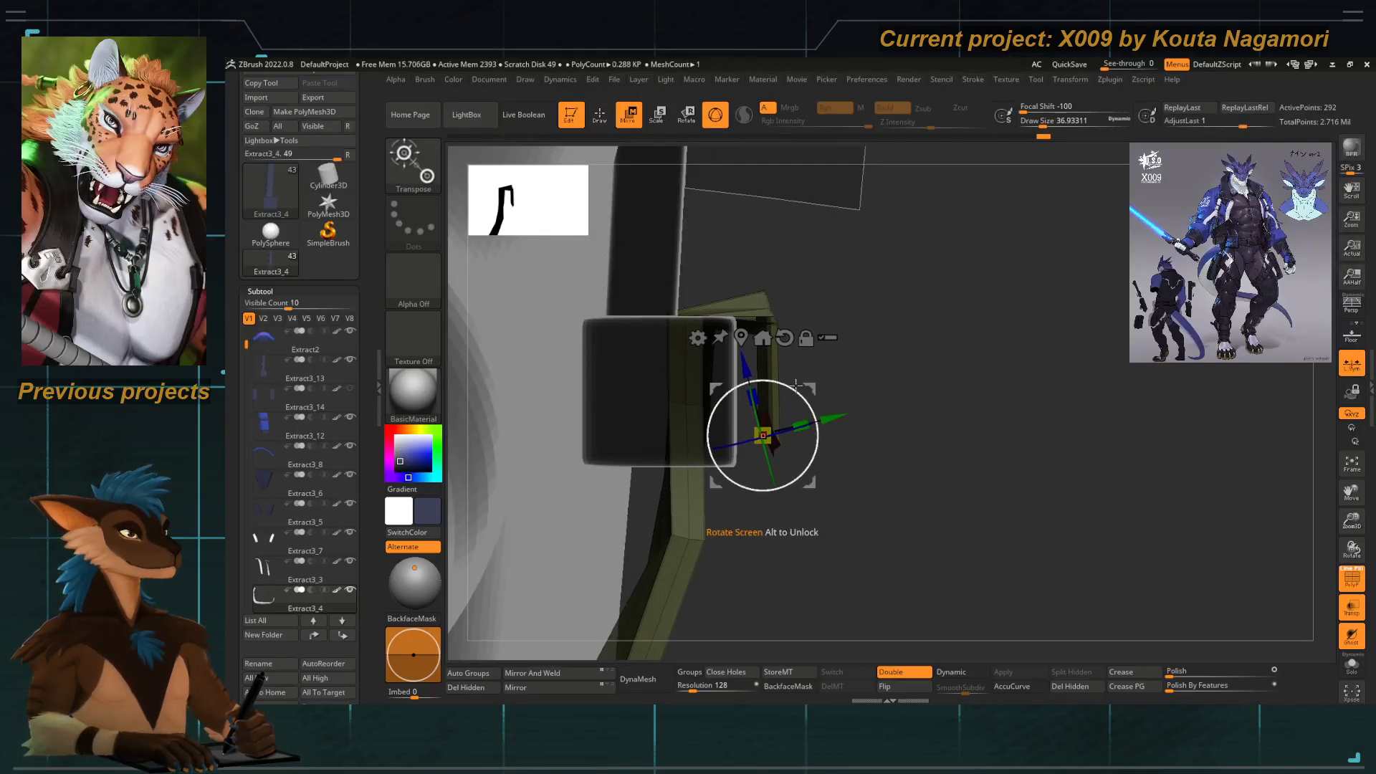
left_click_drag(810, 389, 897, 267)
right_click_drag(946, 412, 847, 399)
left_click_drag(877, 358, 774, 401)
mouse_move(894, 266)
left_mouse_down("ctrl")
mouse_move(879, 454)
mouse_move(884, 423)
left_mouse_up("ctrl")
Extrude the hanging strap ends one more segment straight down below both frame blocks.
mouse_move(978, 516)
right_mouse_down()
mouse_move(868, 492)
mouse_move(625, 310)
right_mouse_up()
key("q")
key("e")
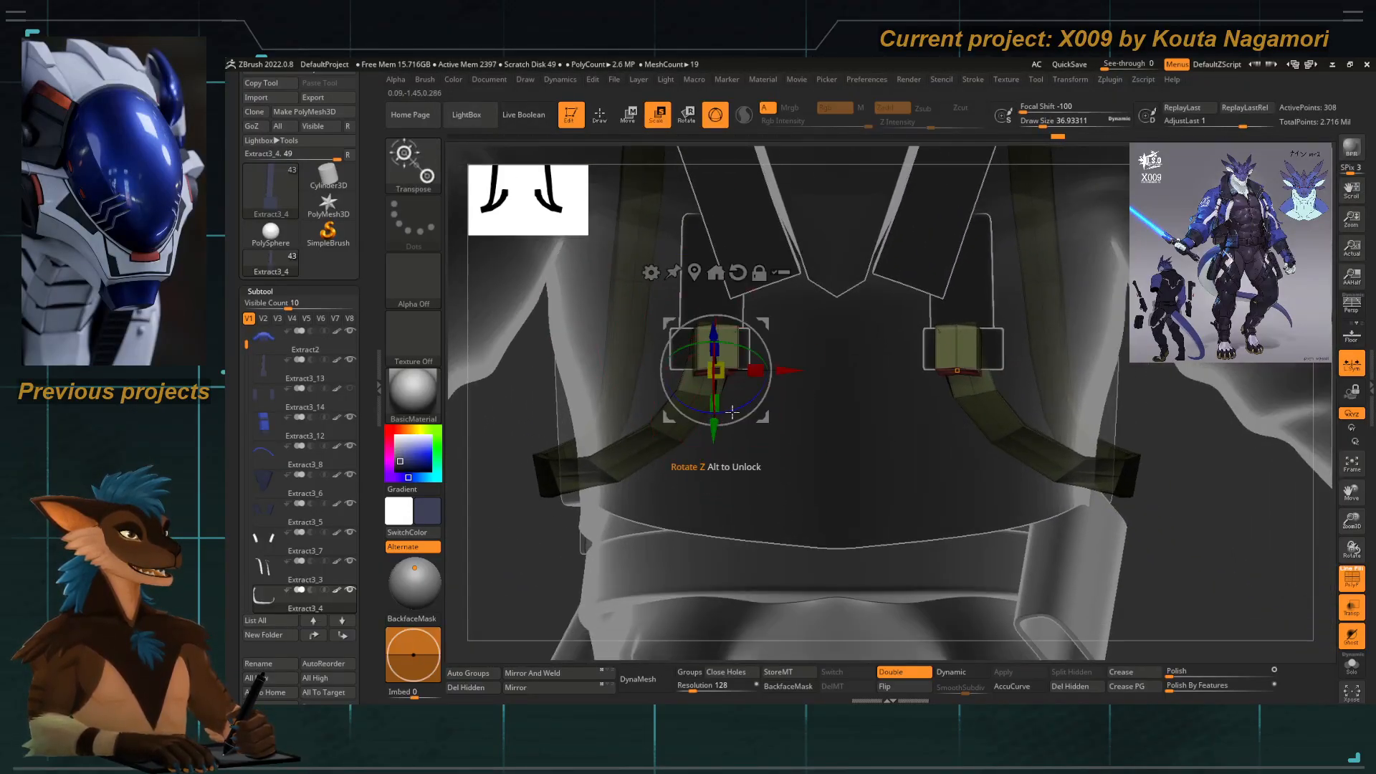
left_click_drag(727, 429, 725, 503, "ctrl")
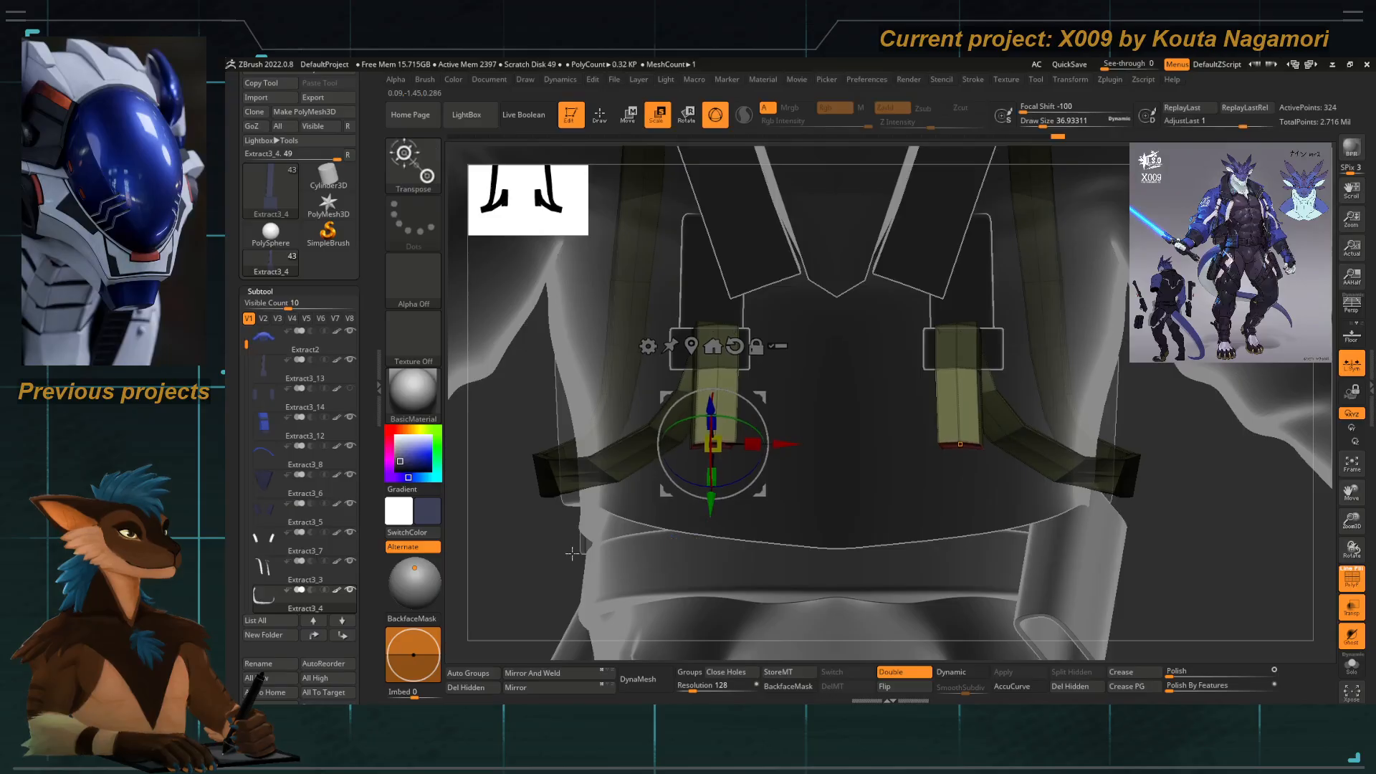
Adjust the angle of the hanging strap ends' bottom faces with the gizmo and clear the mask.
right_click_drag(521, 570, 663, 492)
right_click_drag(831, 615, 931, 609)
key("shift+d")
left_click_drag(666, 491, 618, 498)
right_click_drag(718, 453, 719, 494, "ctrl")
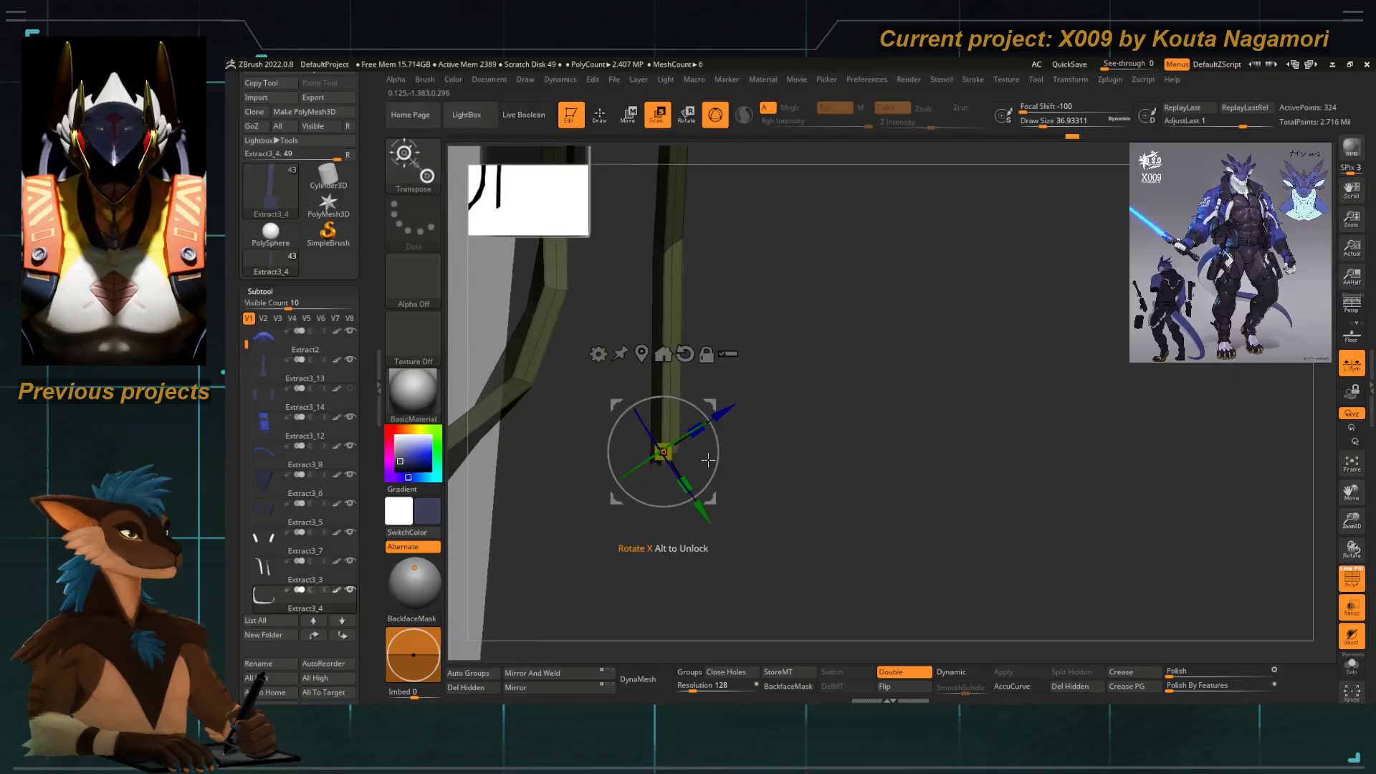
left_click_drag(719, 453, 725, 506)
right_click_drag(725, 506, 502, 525, "shift")
left_click_drag(502, 525, 747, 556, "ctrl")
Turn off polyframe and transparency, and preview the straps with dynamic subdivision on.
left_click(1347, 586)
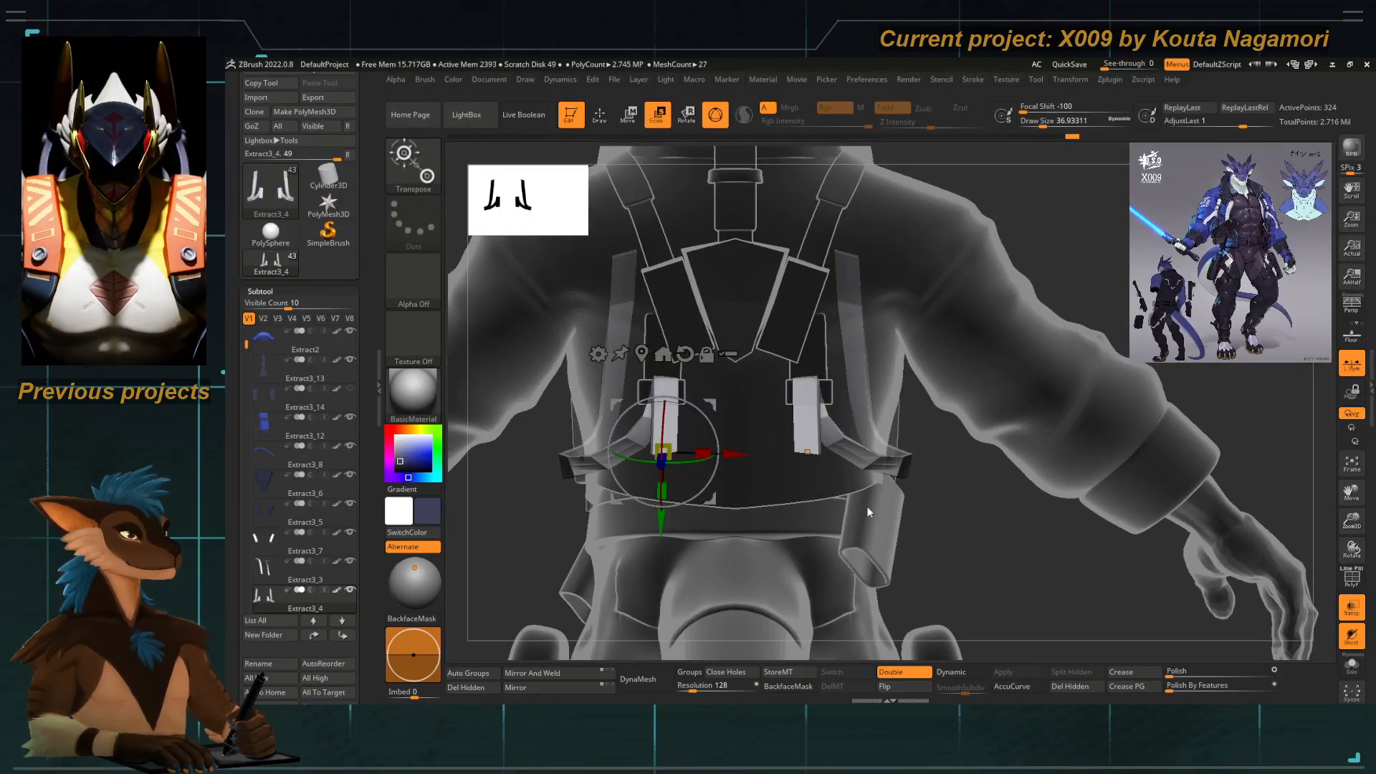
key("q")
right_click_drag(517, 537, 548, 532)
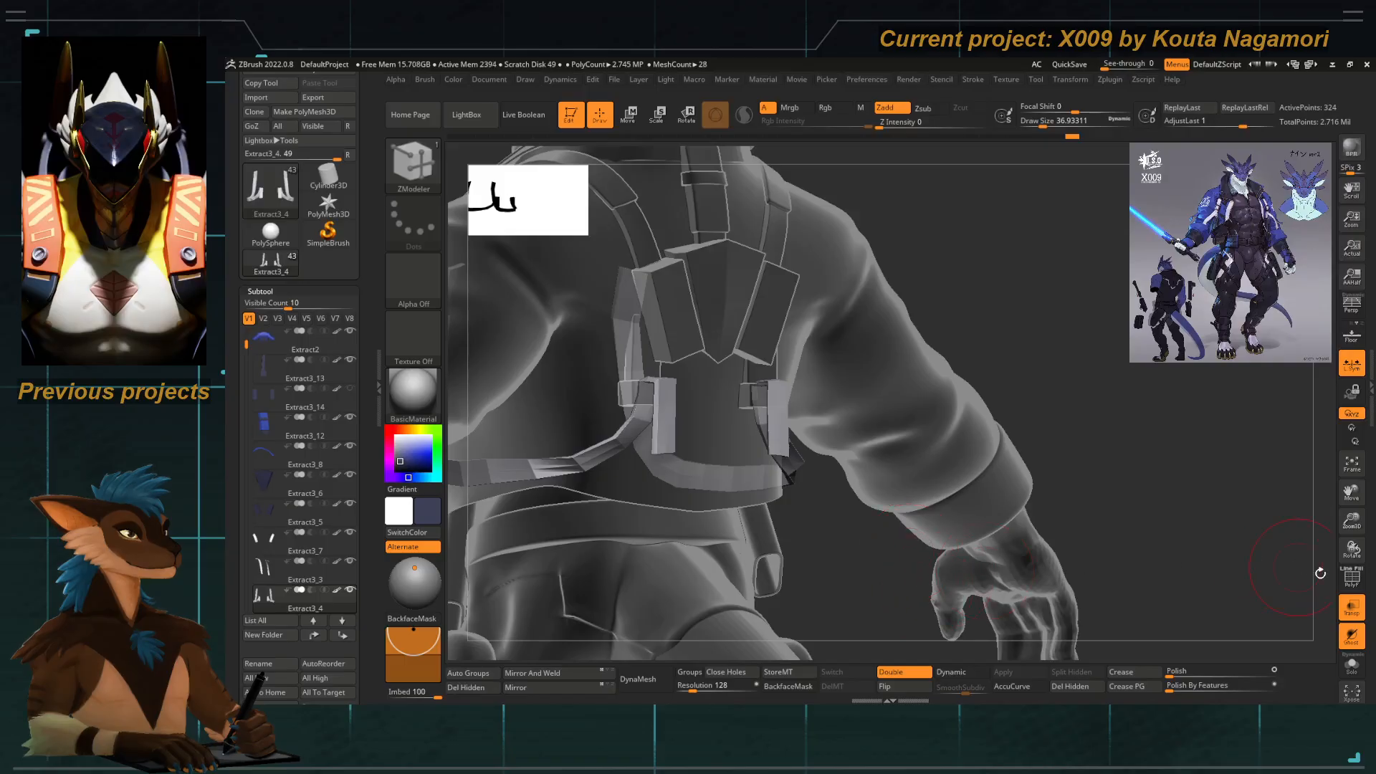
key("shift+f")
left_click(1352, 586)
left_click(1351, 607)
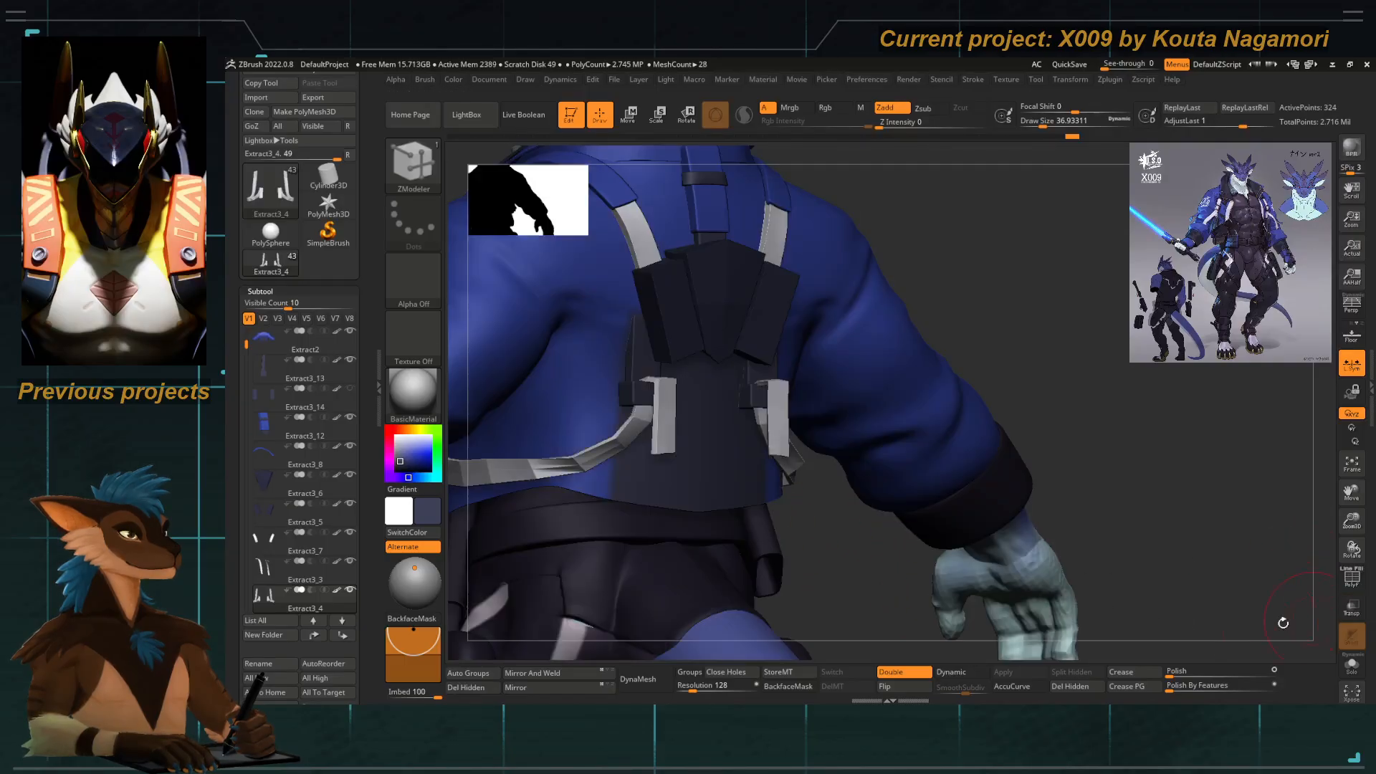
key("d")
mouse_move(793, 529)
left_mouse_down("shift")
mouse_move(811, 525)
mouse_move(707, 454)
mouse_move(857, 589)
left_mouse_up("shift")
Isolate the hanging strap ends with a mask, rotate and shift them towards the frame blocks with the gizmo, and clear the mask.
left_click_drag(750, 451, 731, 248, "ctrl")
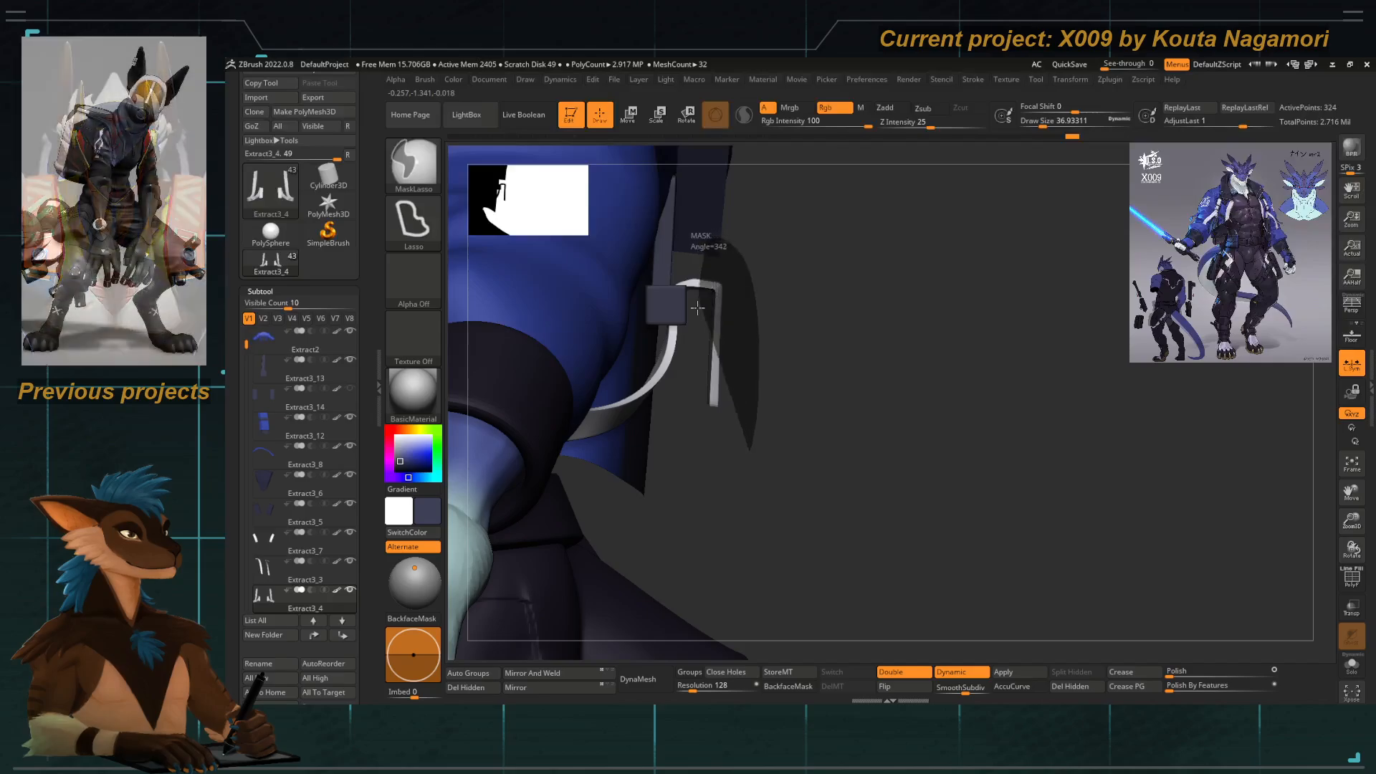
key("w")
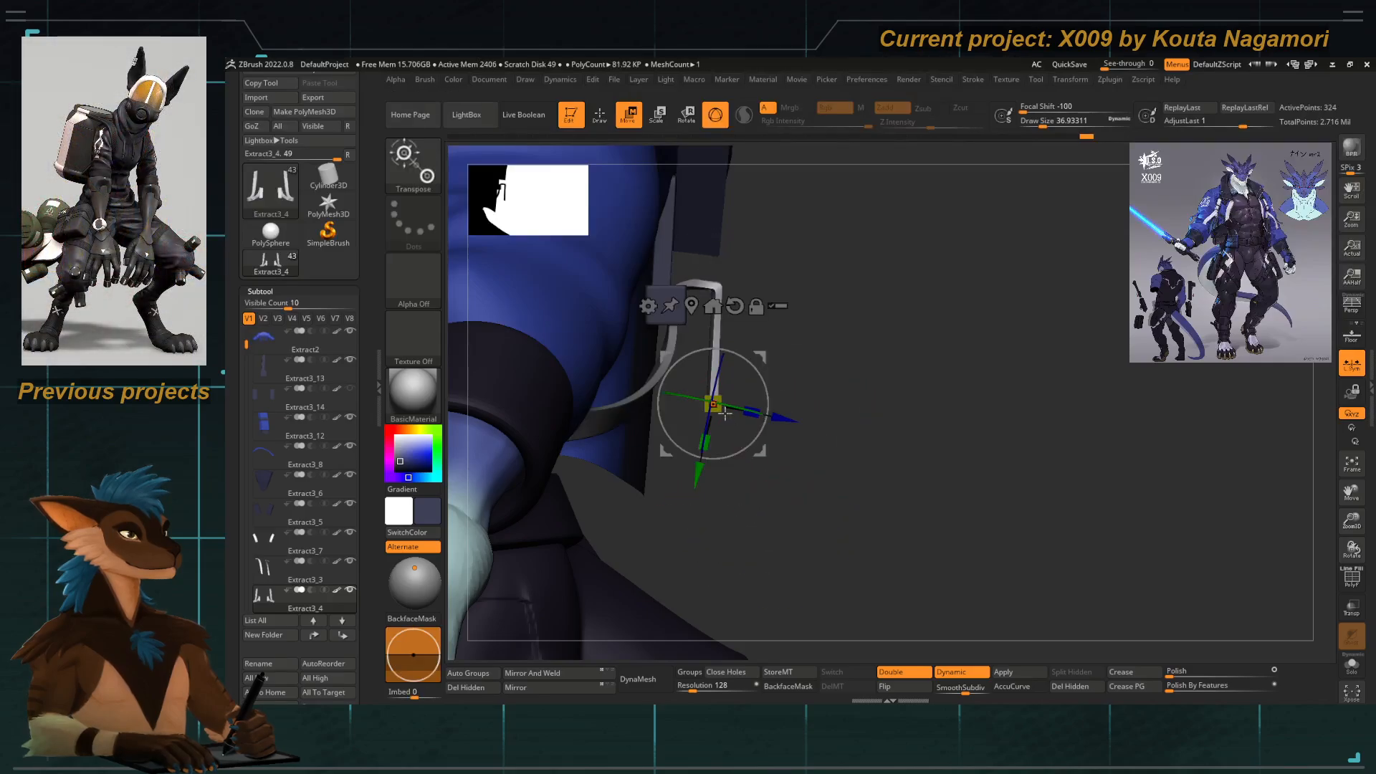
left_click(731, 308)
left_click_drag(662, 331, 683, 304)
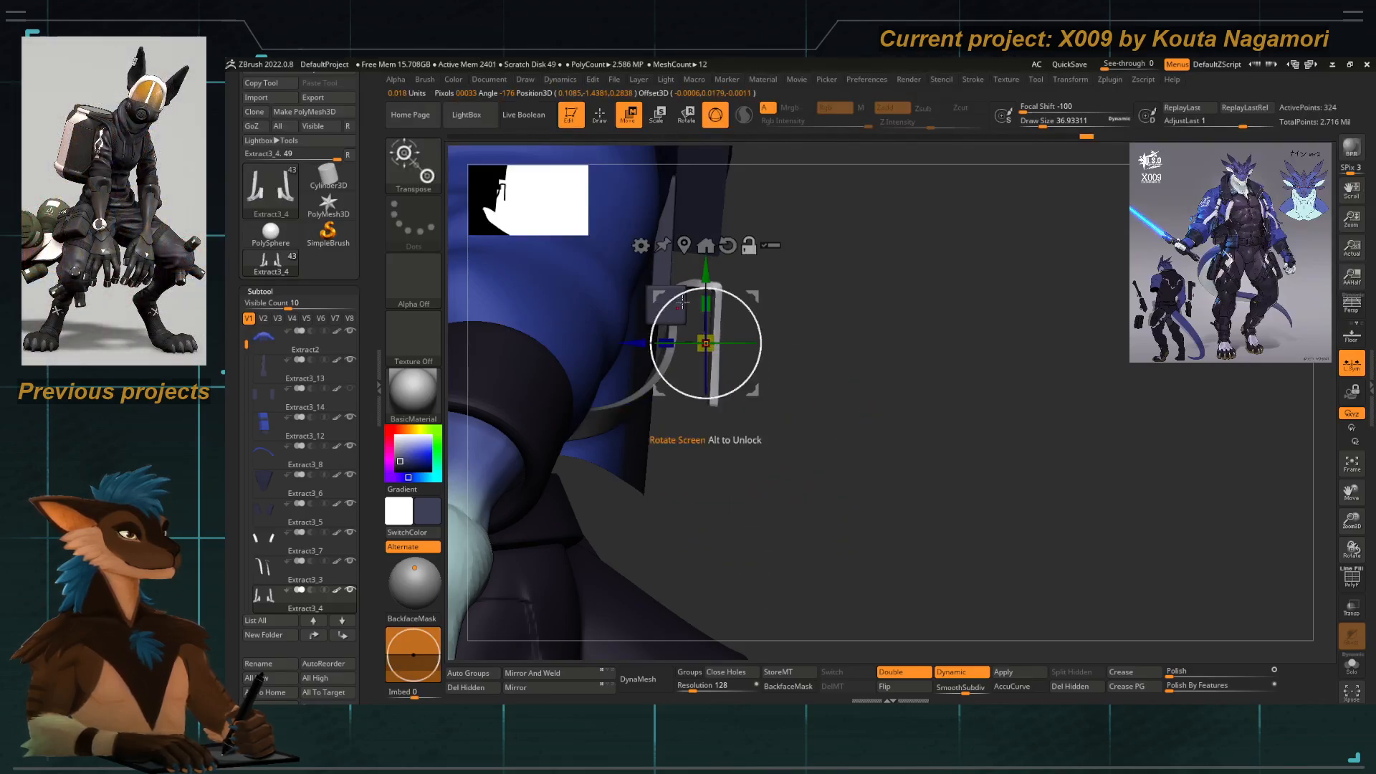
left_click_drag(619, 345, 602, 343)
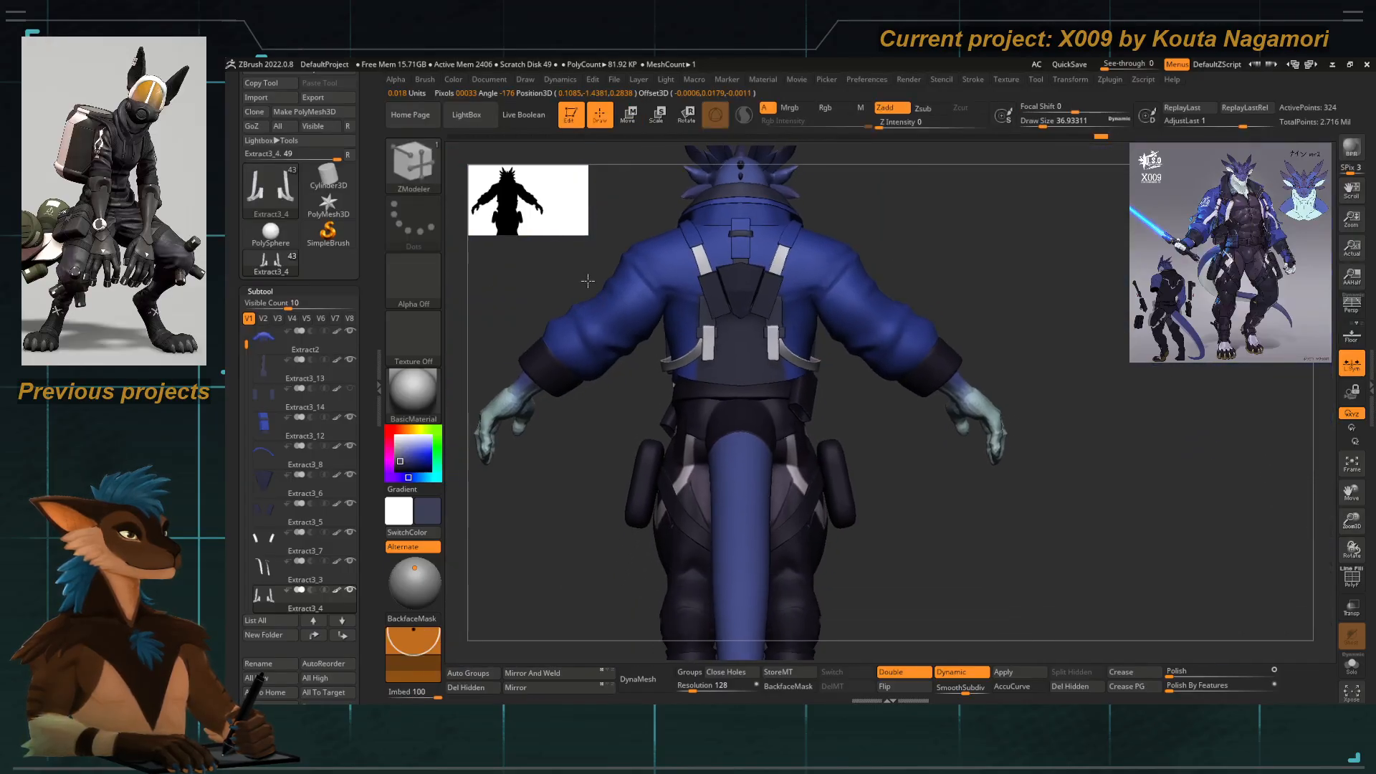
left_click_drag(859, 465, 679, 452)
key("e")
mouse_move(592, 476)
left_mouse_down()
mouse_move(670, 476)
mouse_move(673, 442)
mouse_move(732, 446)
mouse_move(684, 425)
mouse_move(726, 462)
left_mouse_up()
left_click(725, 462, "ctrl")
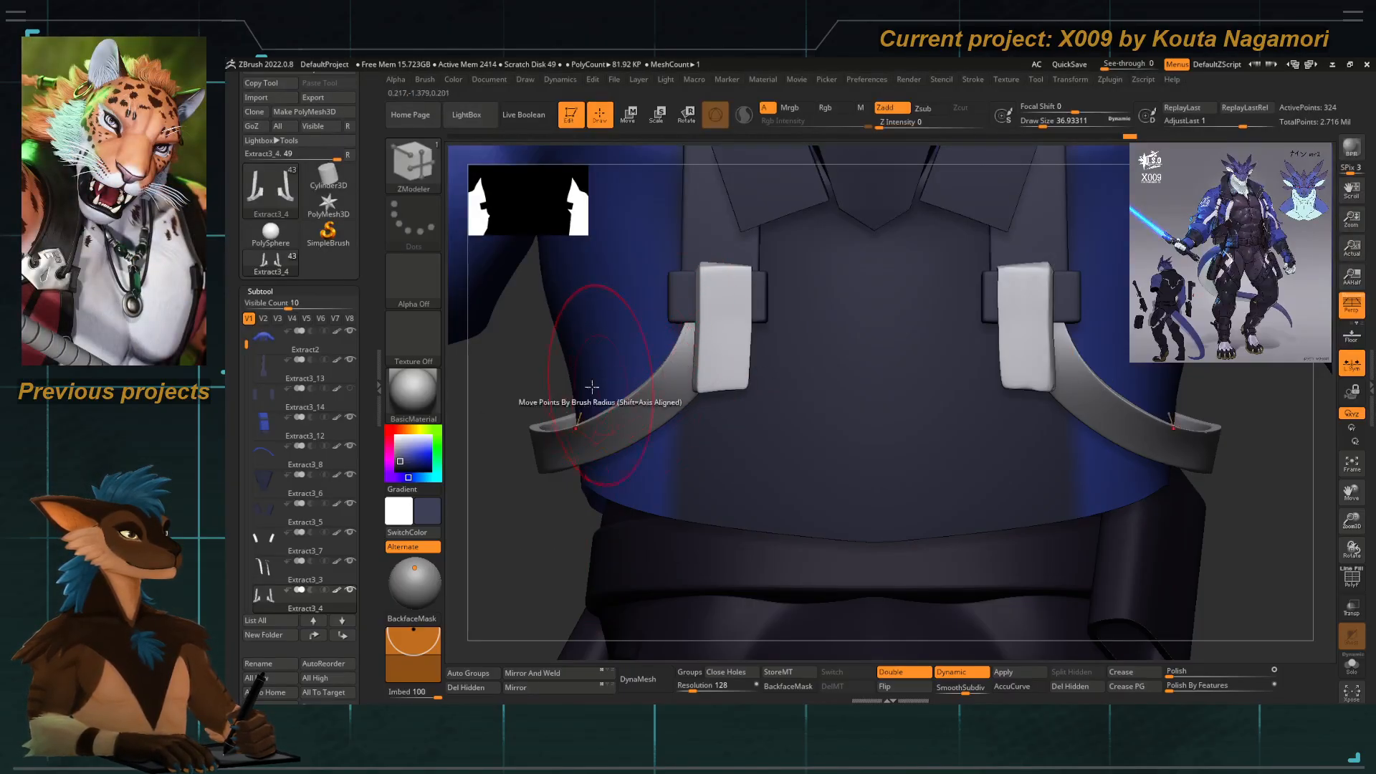
Switch to the Move Topological brush, reduce the draw size to about 4.3, and display the strap with polyframe on.
key("b")
key("m")
key("t")
right_click_drag(705, 267, 738, 283, "ctrl")
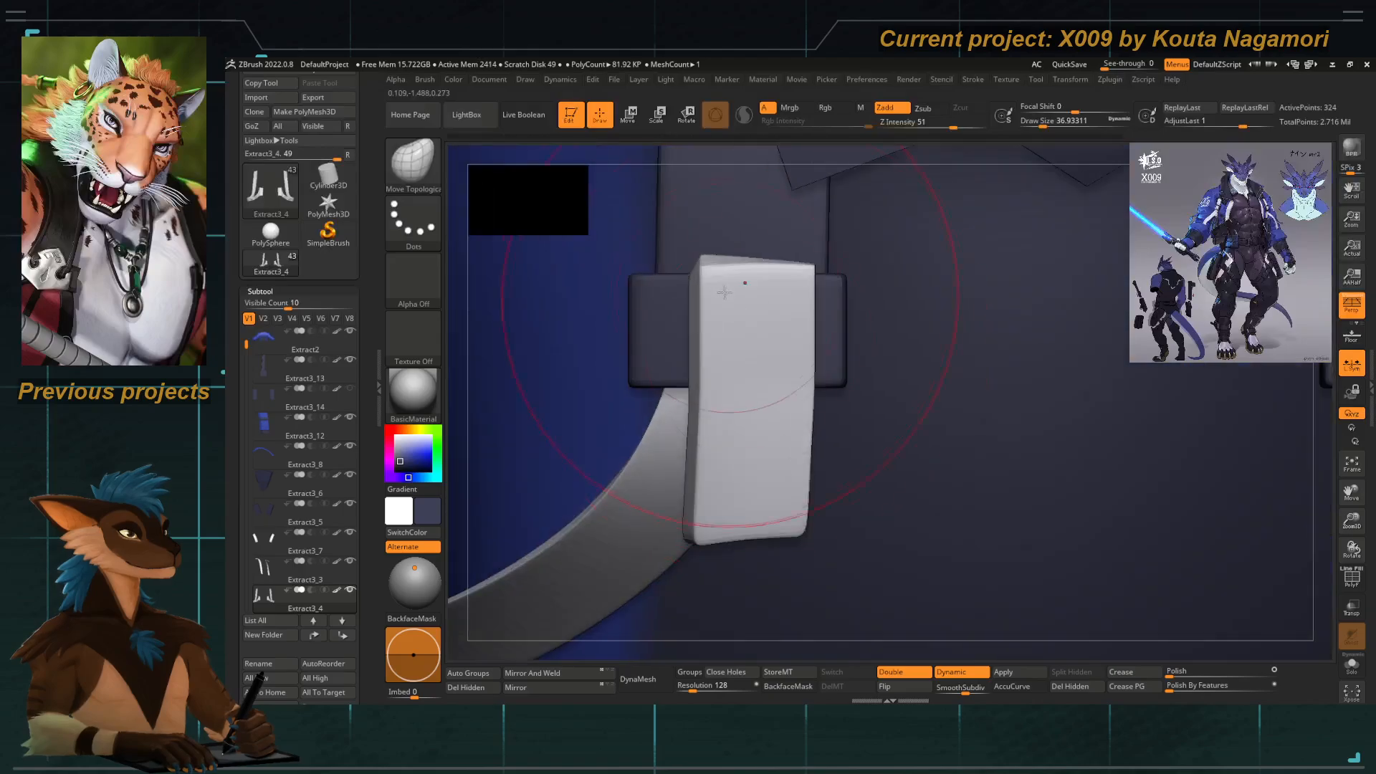
key("s")
left_click_drag(737, 282, 696, 280)
key("shift+f")
key("space")
mouse_move(454, 338)
left_mouse_down()
mouse_move(519, 332)
mouse_move(660, 276)
mouse_move(595, 270)
left_mouse_up()
key("space")
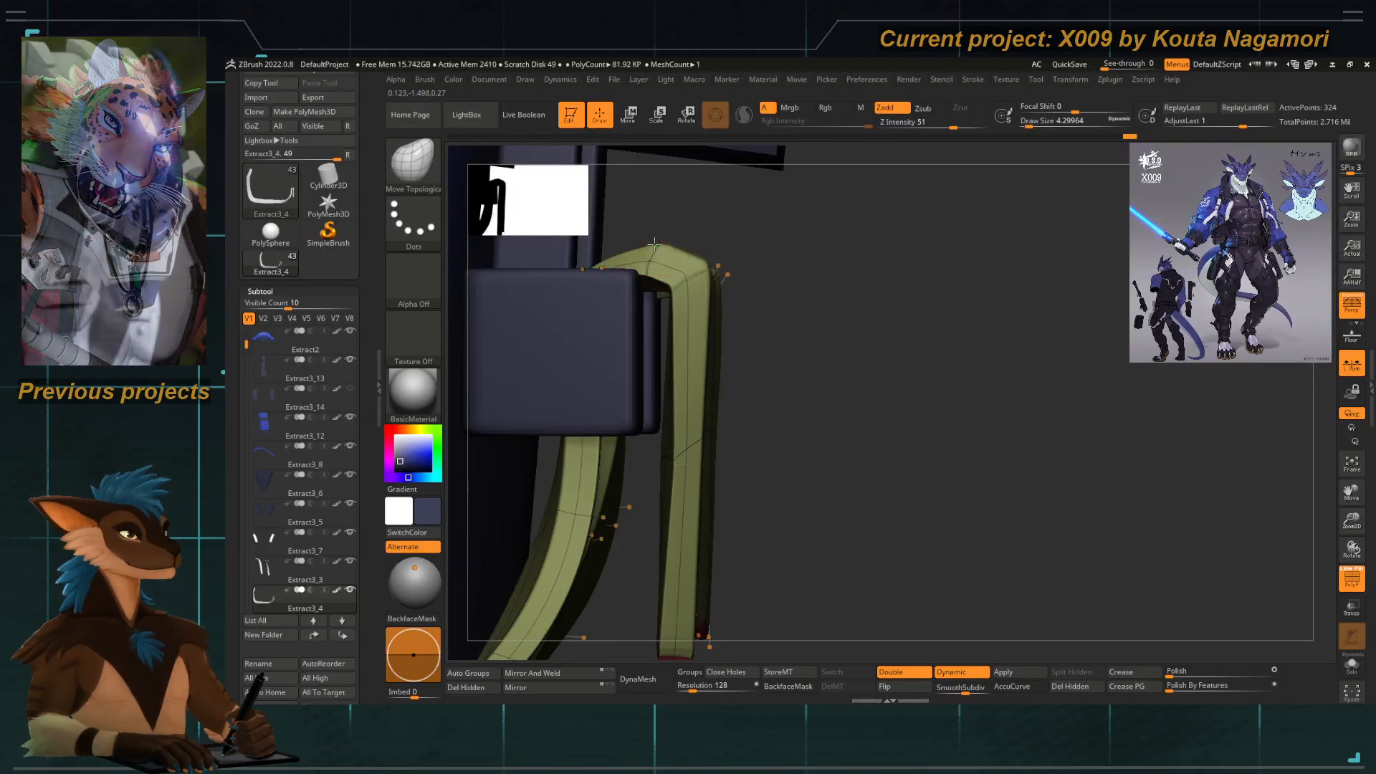
Isolate the straps in Solo and pull the inner corner at the top of the strap loop with draw size about 2.2.
mouse_move(688, 212)
left_mouse_down()
mouse_move(709, 244)
mouse_move(667, 265)
left_mouse_up()
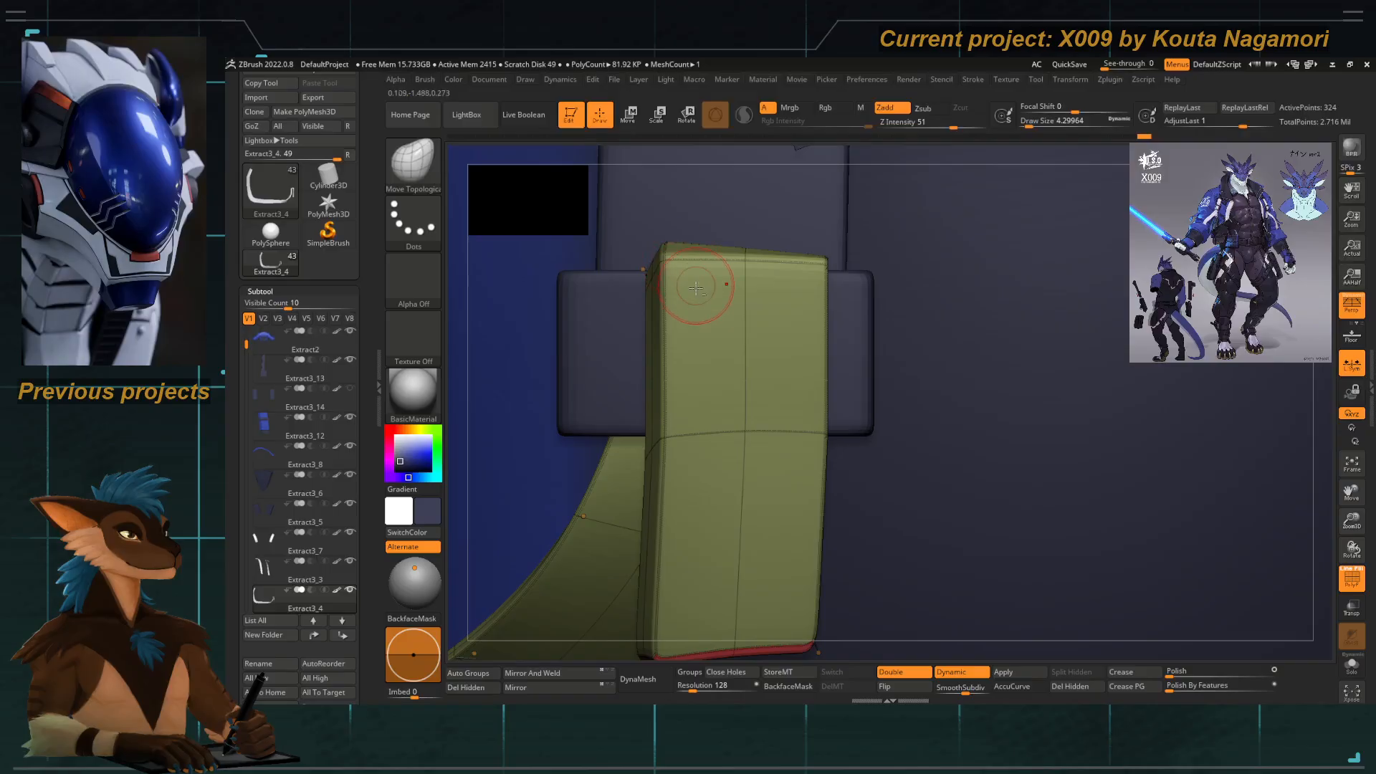
mouse_move(696, 288)
right_mouse_down("ctrl")
mouse_move(599, 297)
mouse_move(768, 365)
mouse_move(699, 312)
mouse_move(719, 301)
right_mouse_up("ctrl")
left_click(1352, 666)
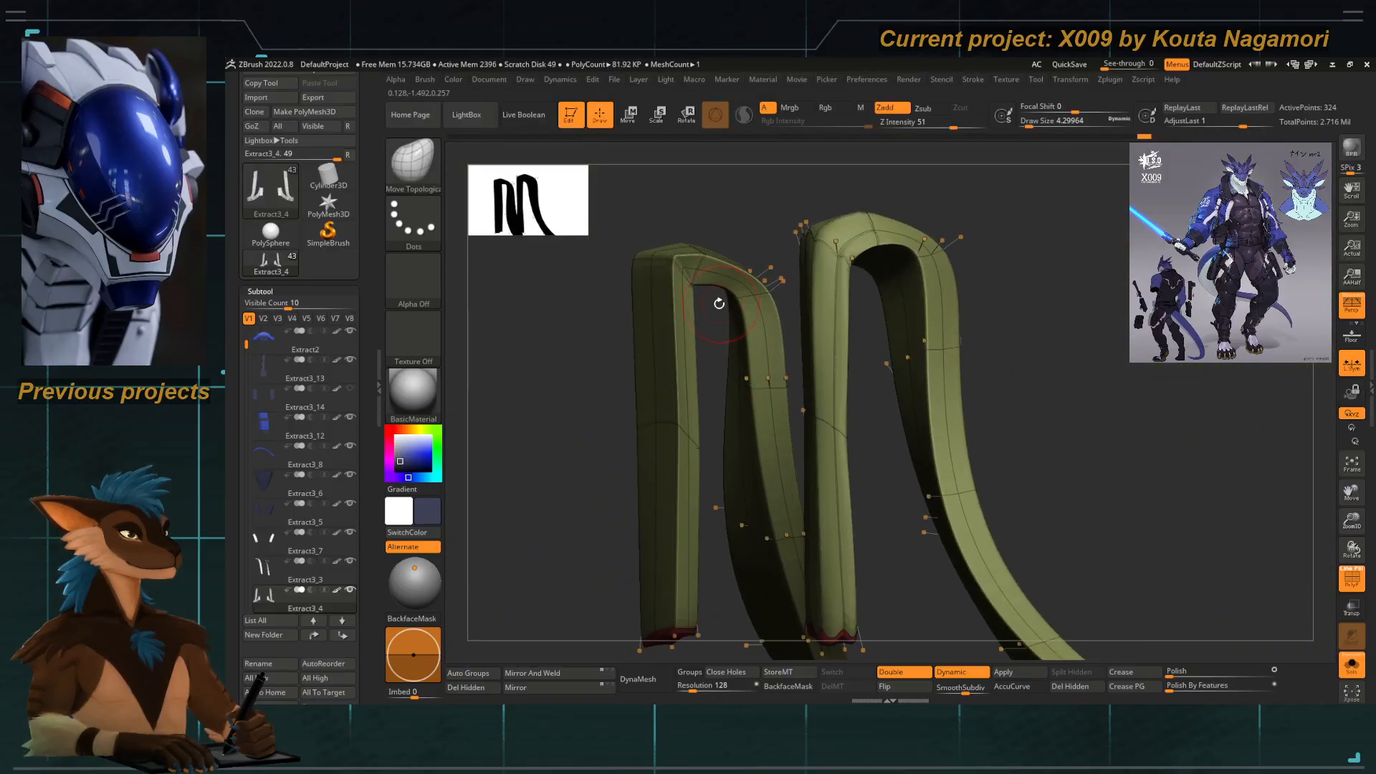
key("shift+d")
right_click_drag(599, 344, 677, 322)
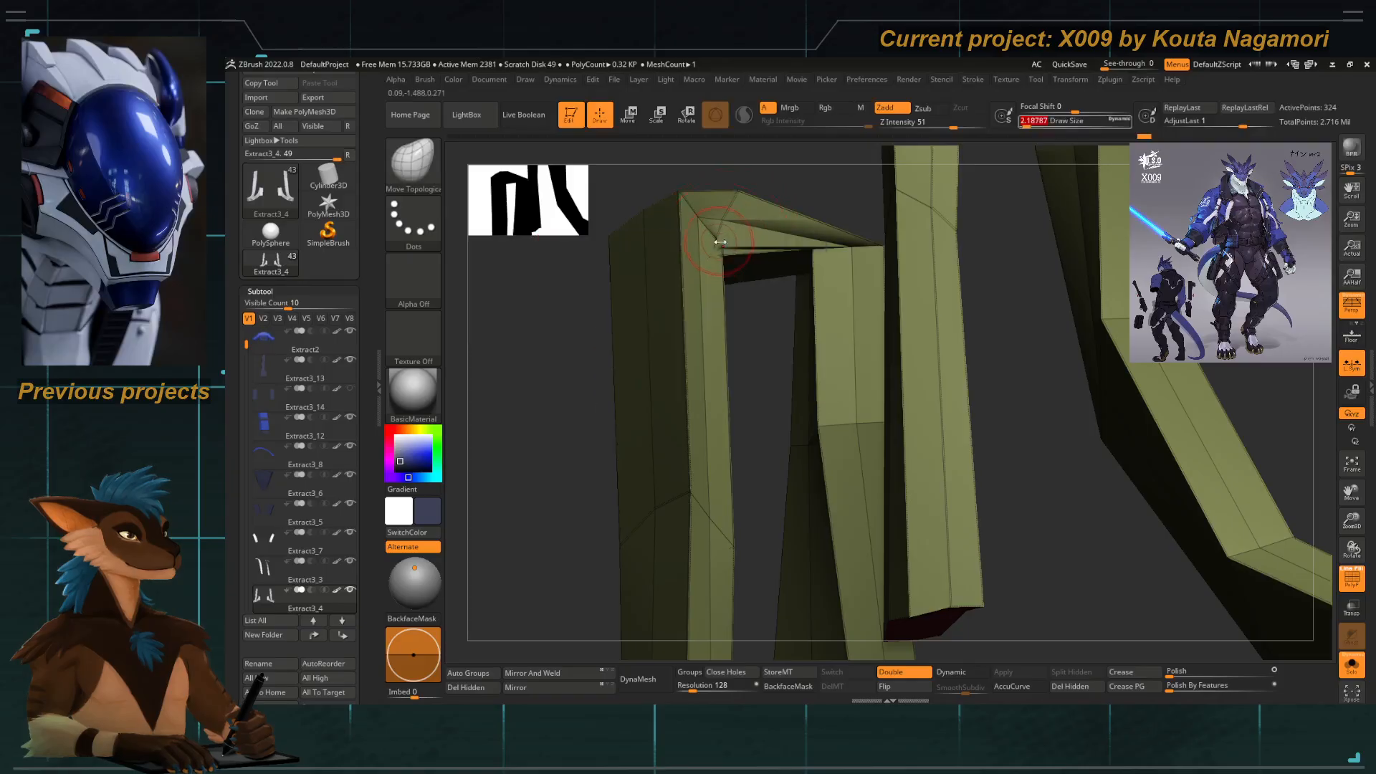
key("shift+d")
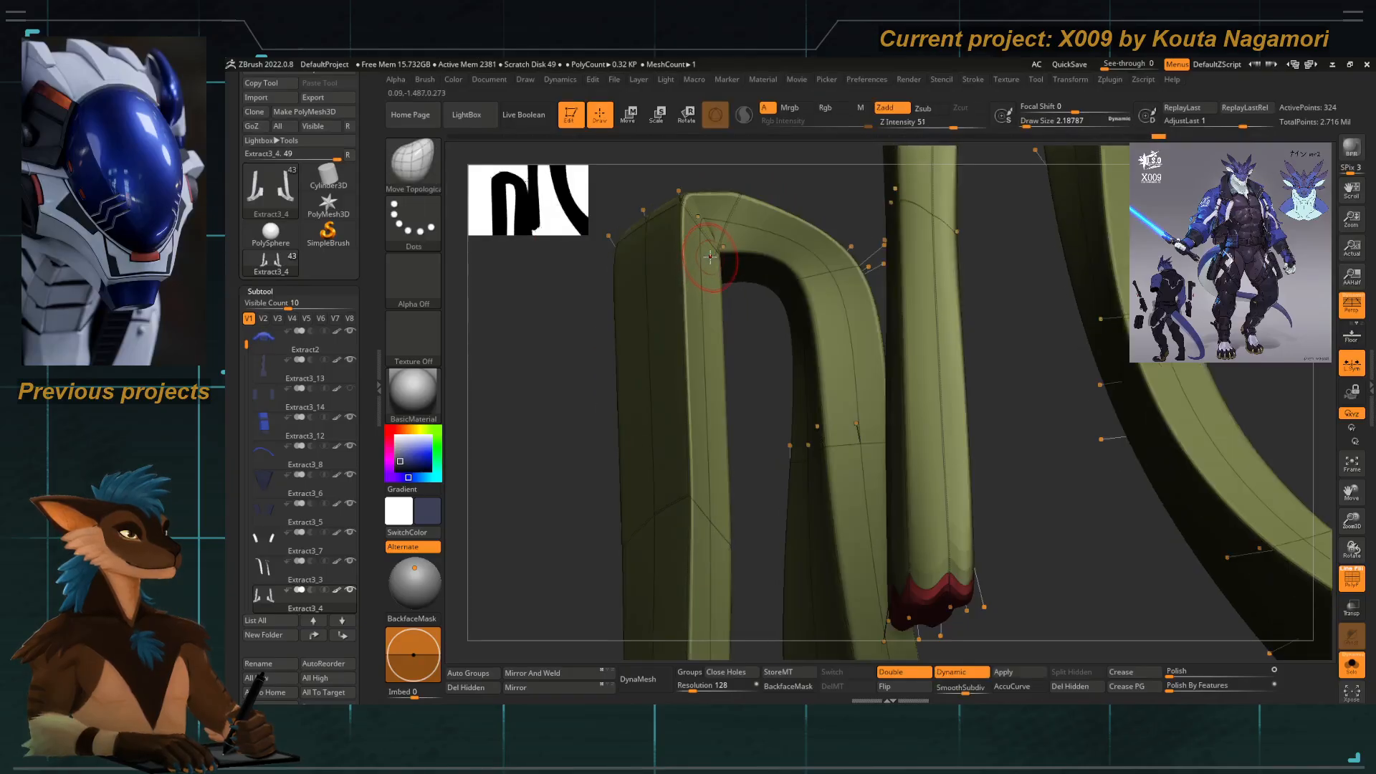
left_click_drag(709, 257, 914, 229)
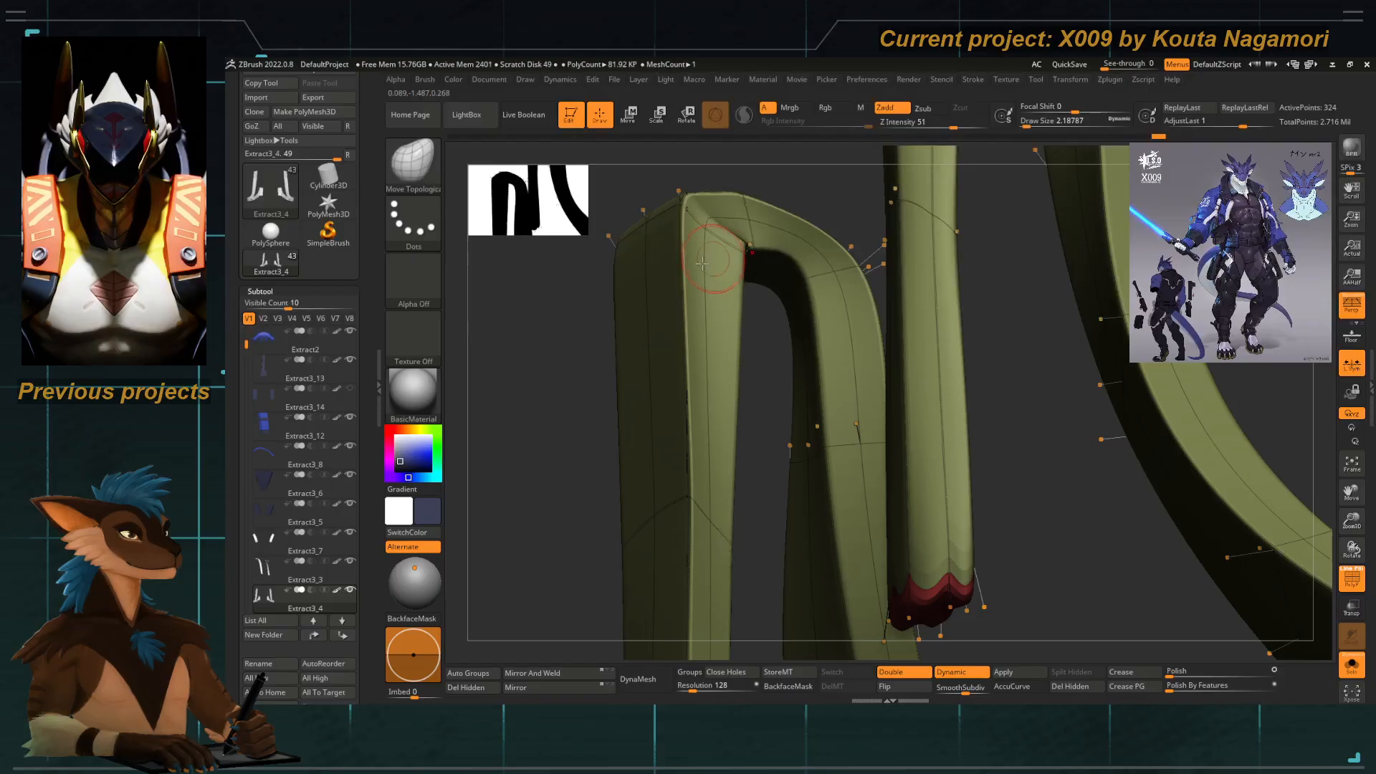
With dynamic subdivision off and draw size about 1.1, realign the loop's inner corner vertices to even out the strap's thickness.
key("shift+d")
right_click_drag(601, 277, 543, 320)
key("space")
left_click(737, 247)
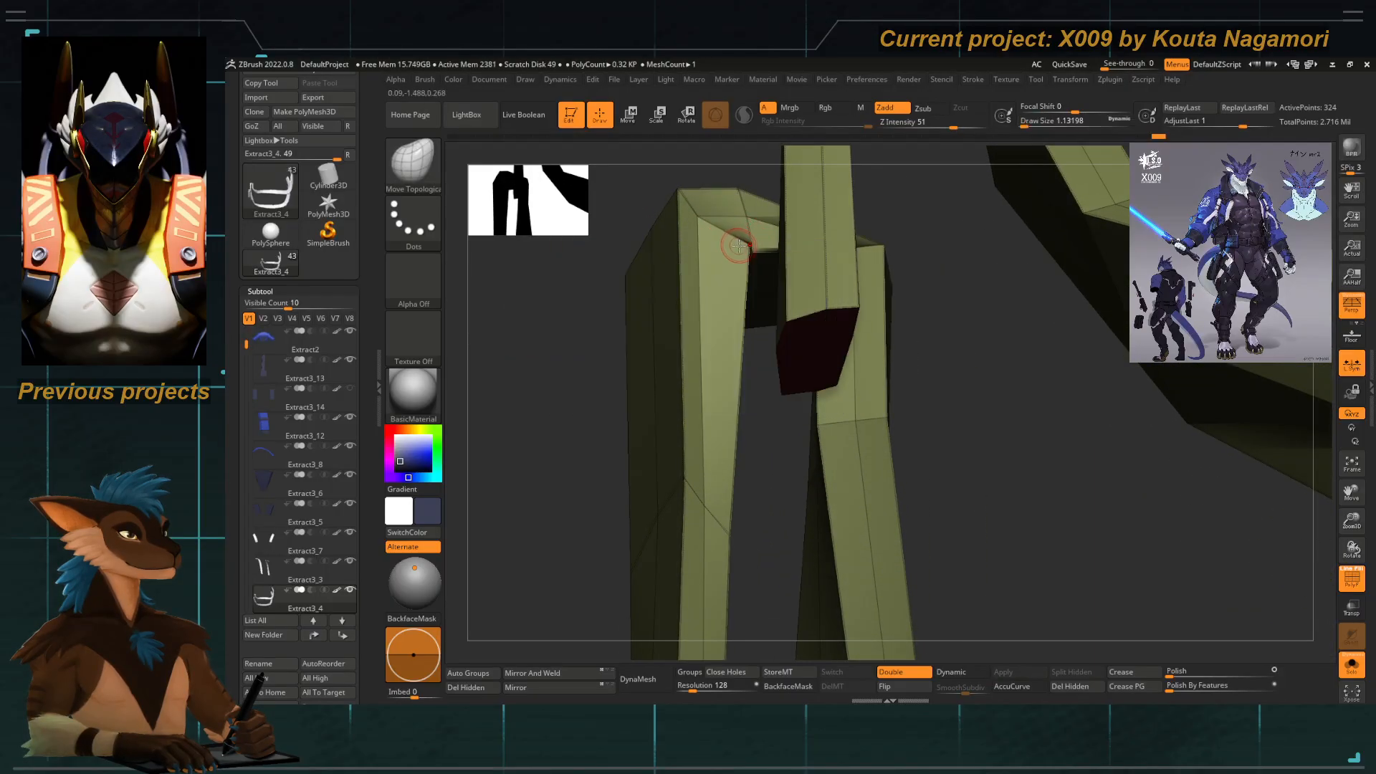
left_click_drag(705, 252, 520, 307)
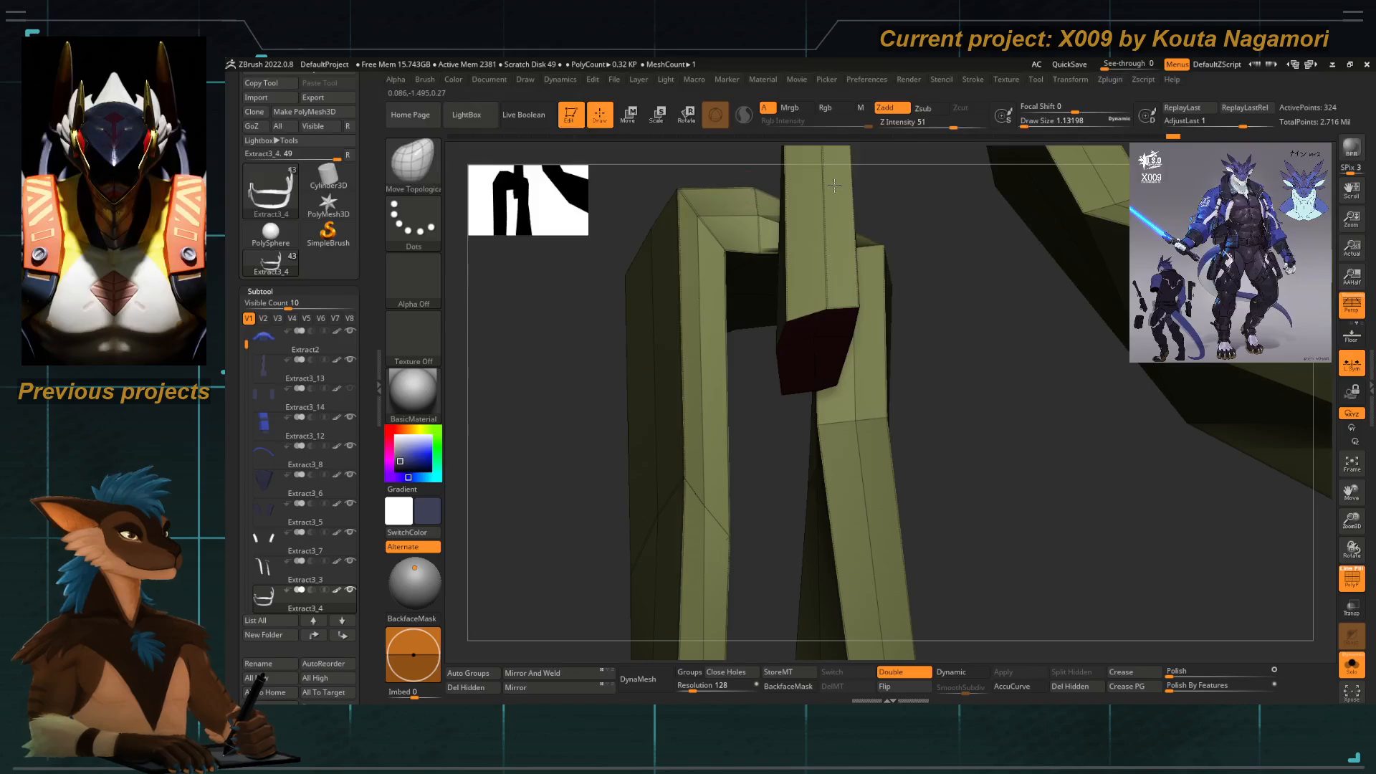
Move the side vertices at the loop's opposite top corner to even out the strap's thickness around the bend.
right_click_drag(834, 186, 844, 298)
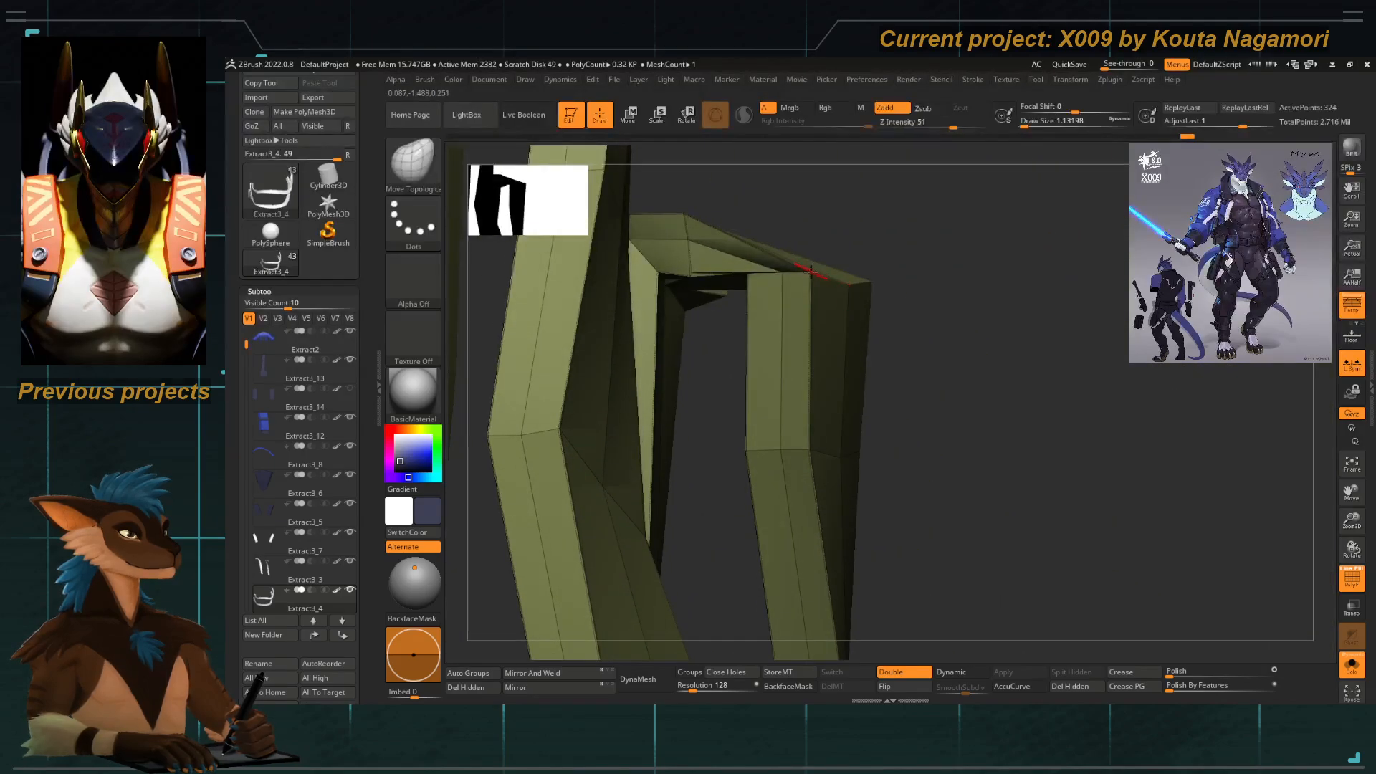
left_click_drag(788, 230, 716, 133)
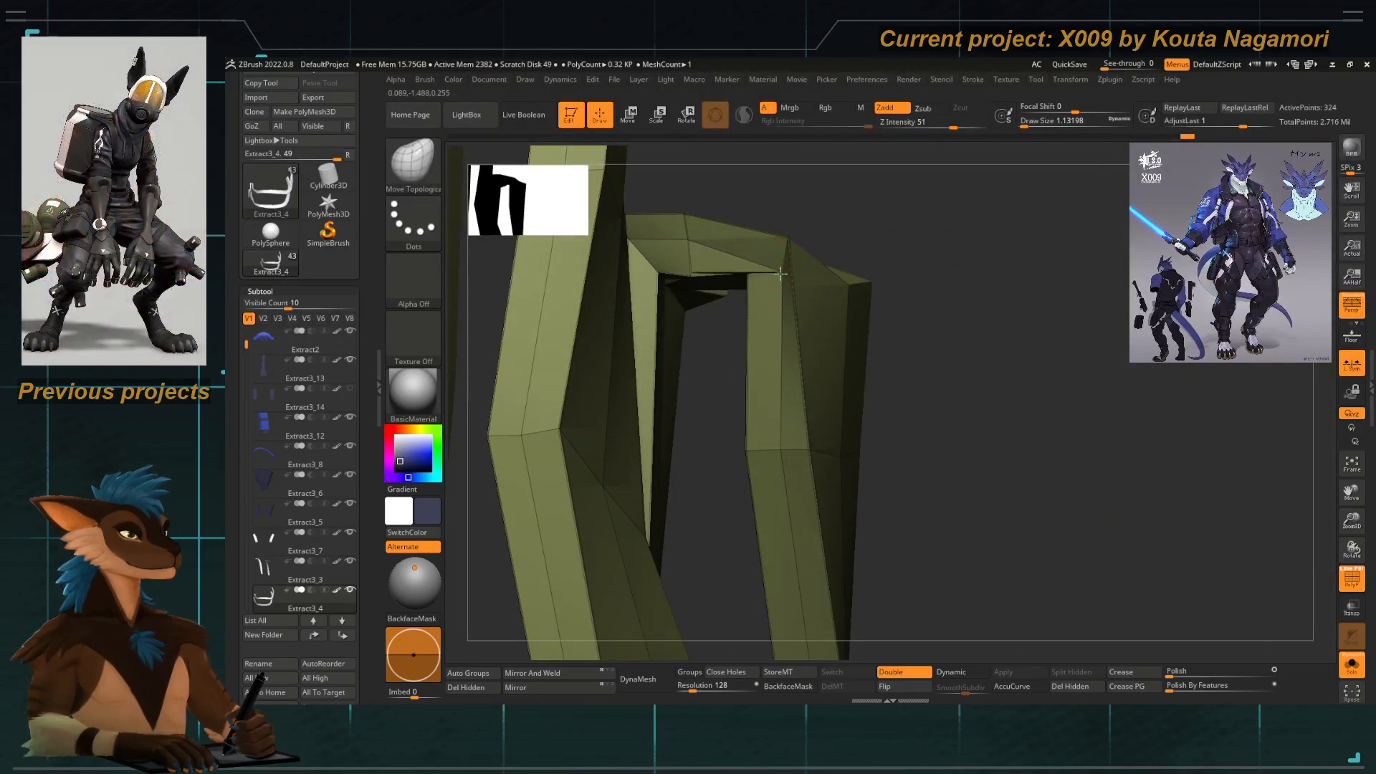
left_click_drag(781, 268, 654, 170)
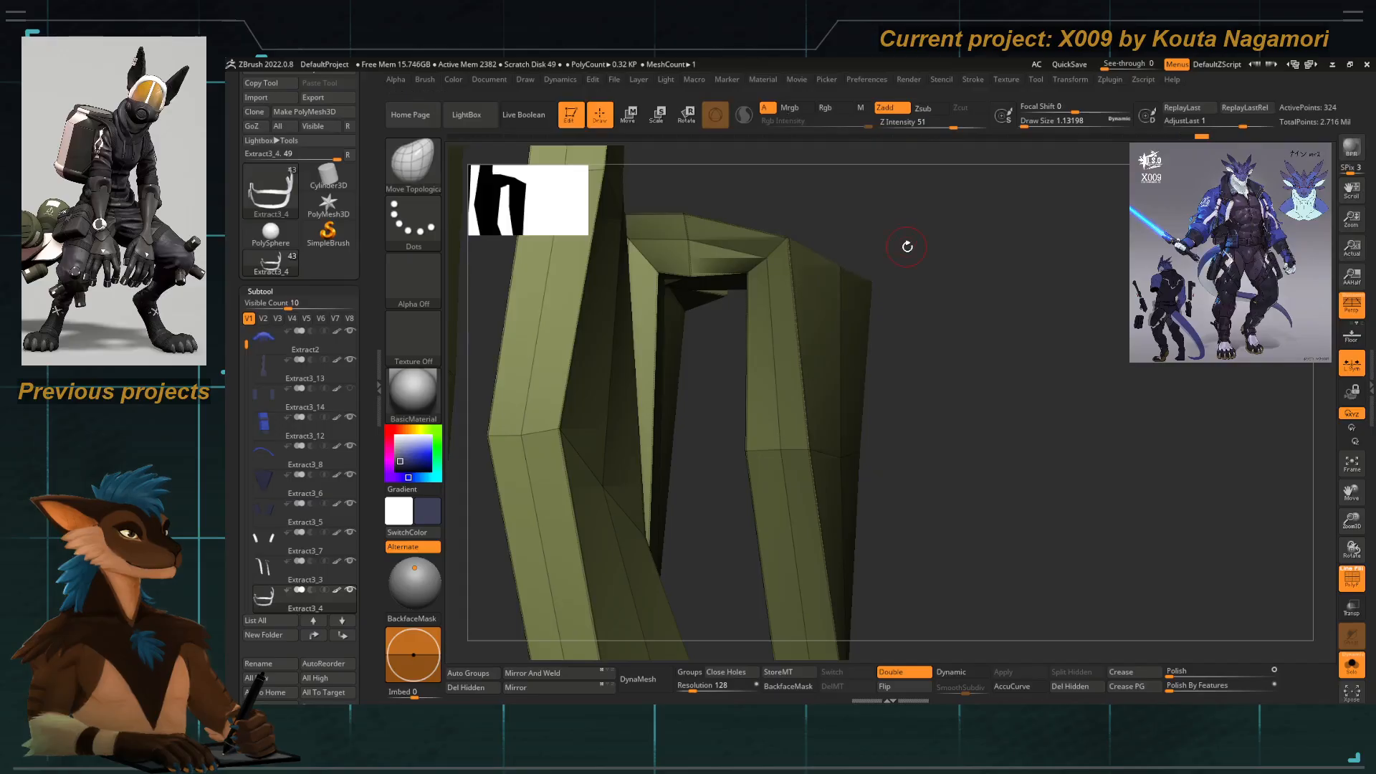
Raise the vertices across the edge at the loop's top bend one by one, using draw size about 1.5 for the finer moves.
right_click_drag(906, 247, 835, 234)
key("space")
left_click(752, 272)
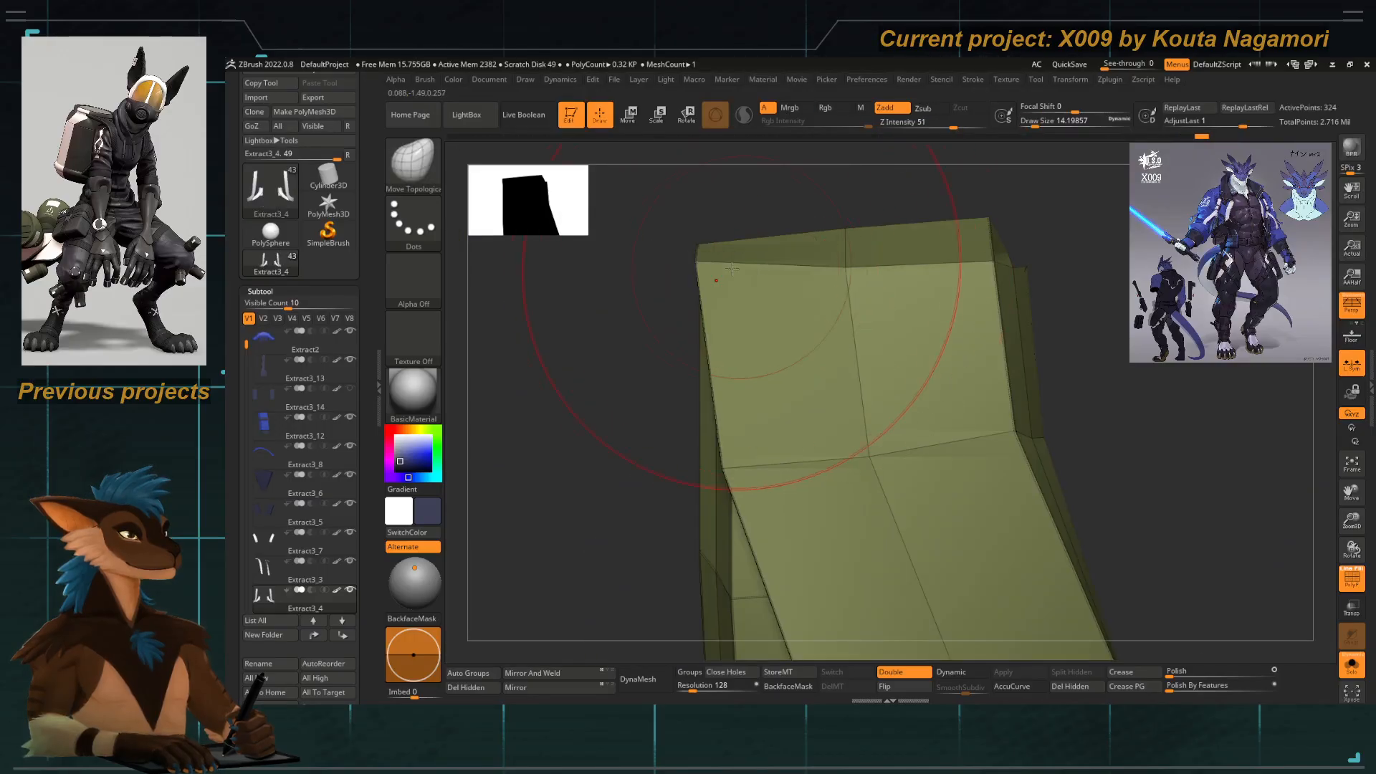
left_click_drag(703, 260, 701, 217)
key("space")
left_click(826, 254)
key("space")
left_click(834, 266)
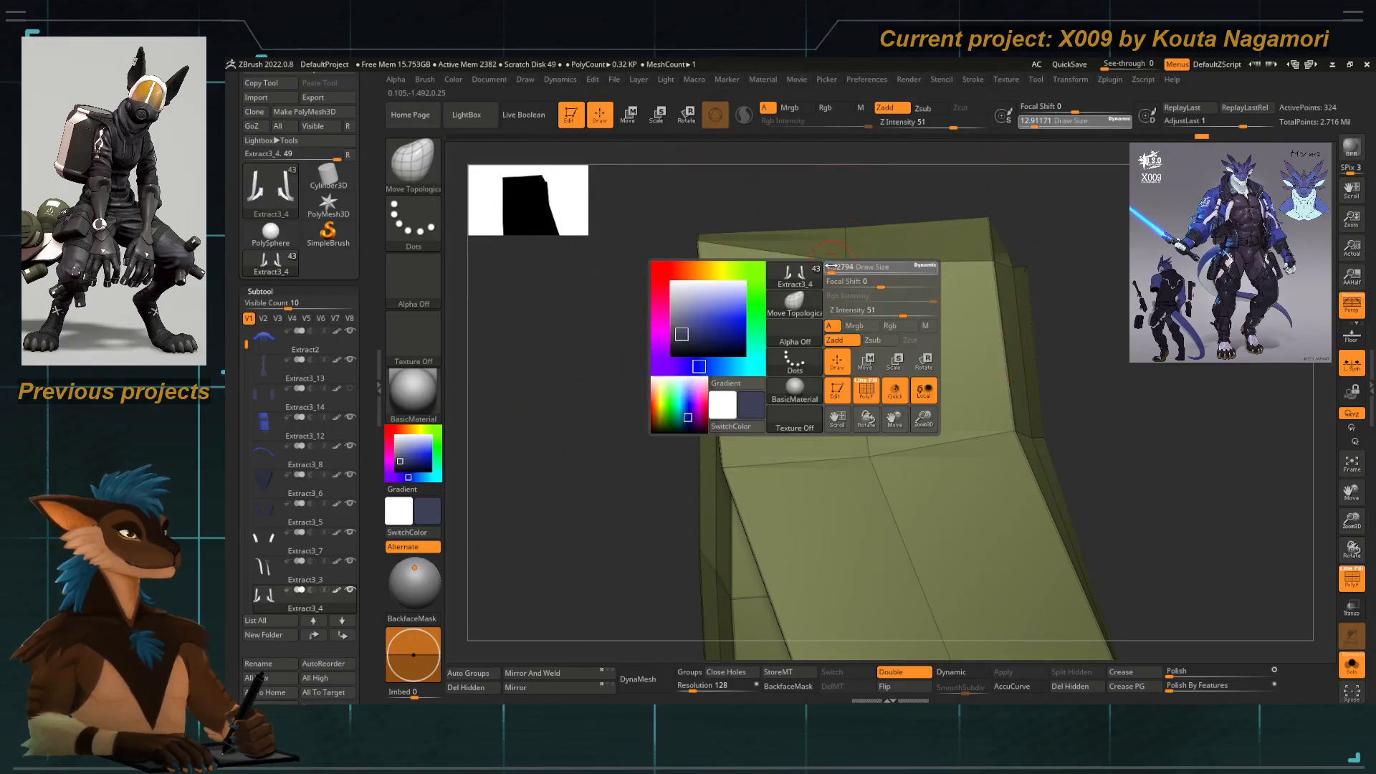
left_click_drag(846, 264, 847, 254)
left_click_drag(849, 149, 850, 142)
right_click_drag(860, 267, 751, 282, "alt")
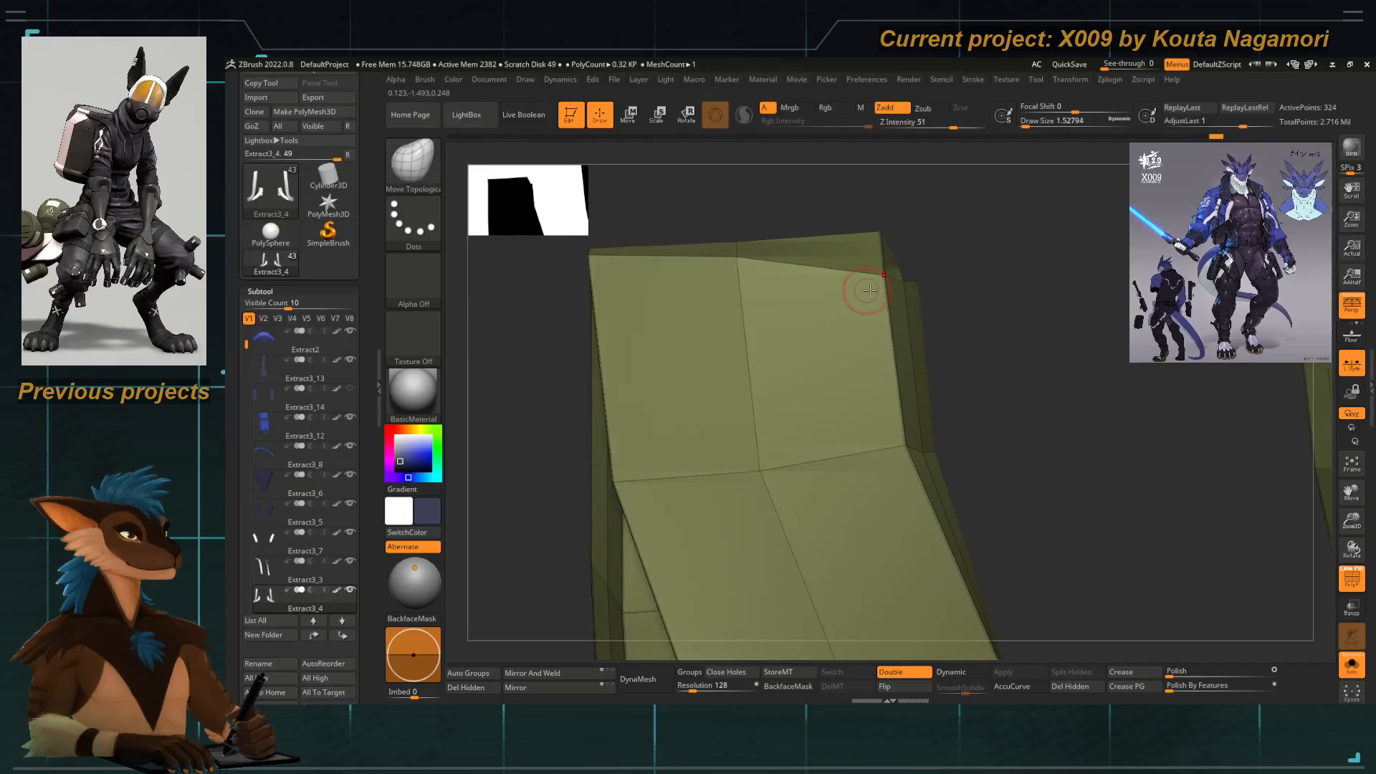
left_click_drag(827, 215, 554, 224)
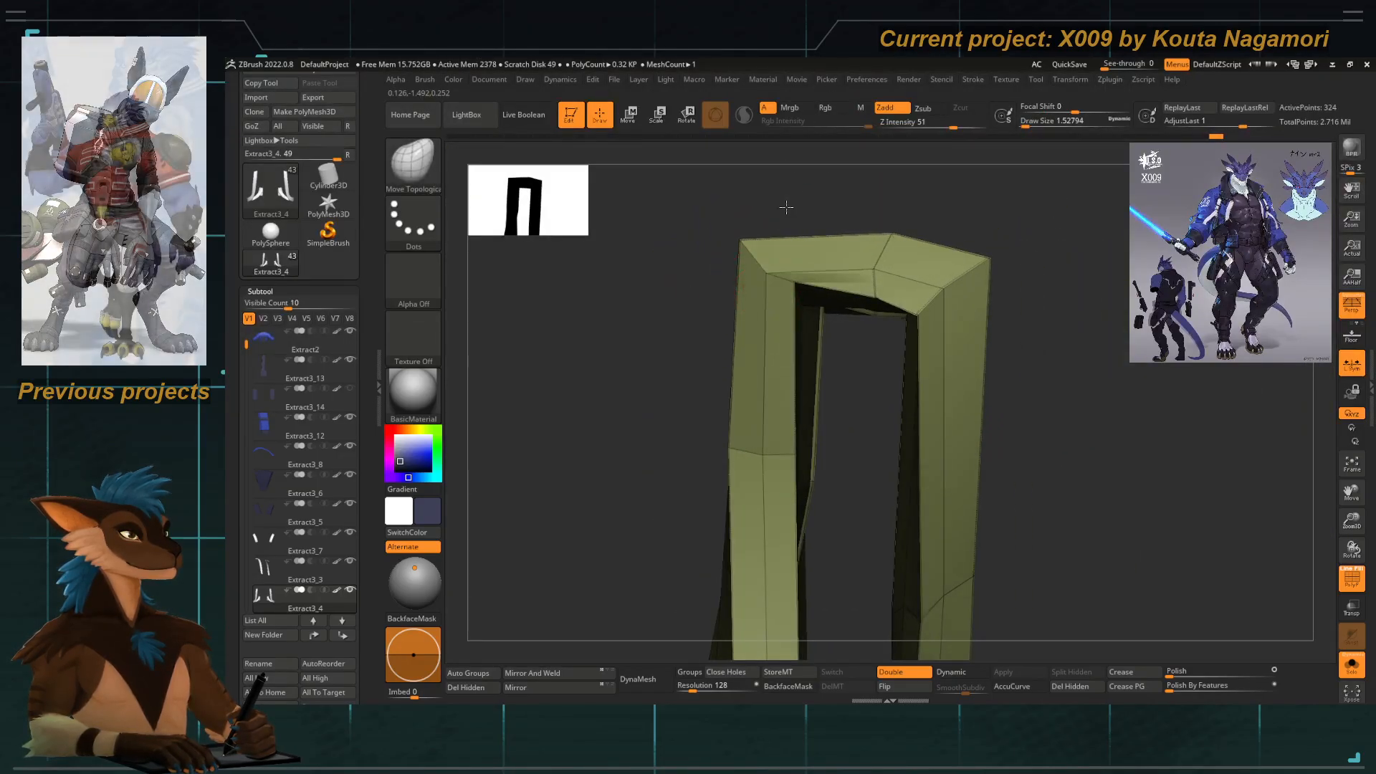
Show the other subtools again, turn perspective off, and check the strap loop against the frame block with dynamic subdivision on.
left_click_drag(817, 145, 623, 252)
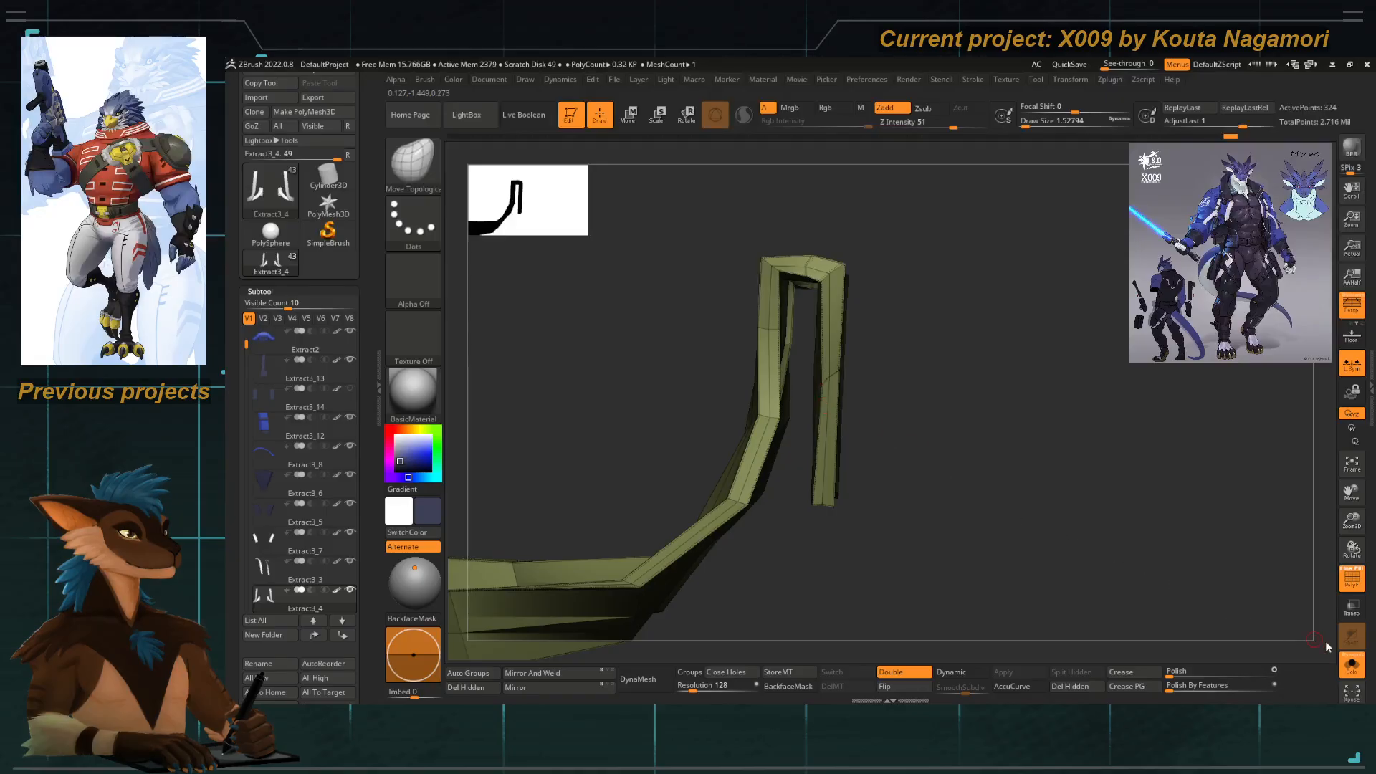
left_click(1352, 662)
left_click_drag(858, 324, 862, 401, "alt")
left_click_drag(909, 187, 905, 143, "alt")
key("p")
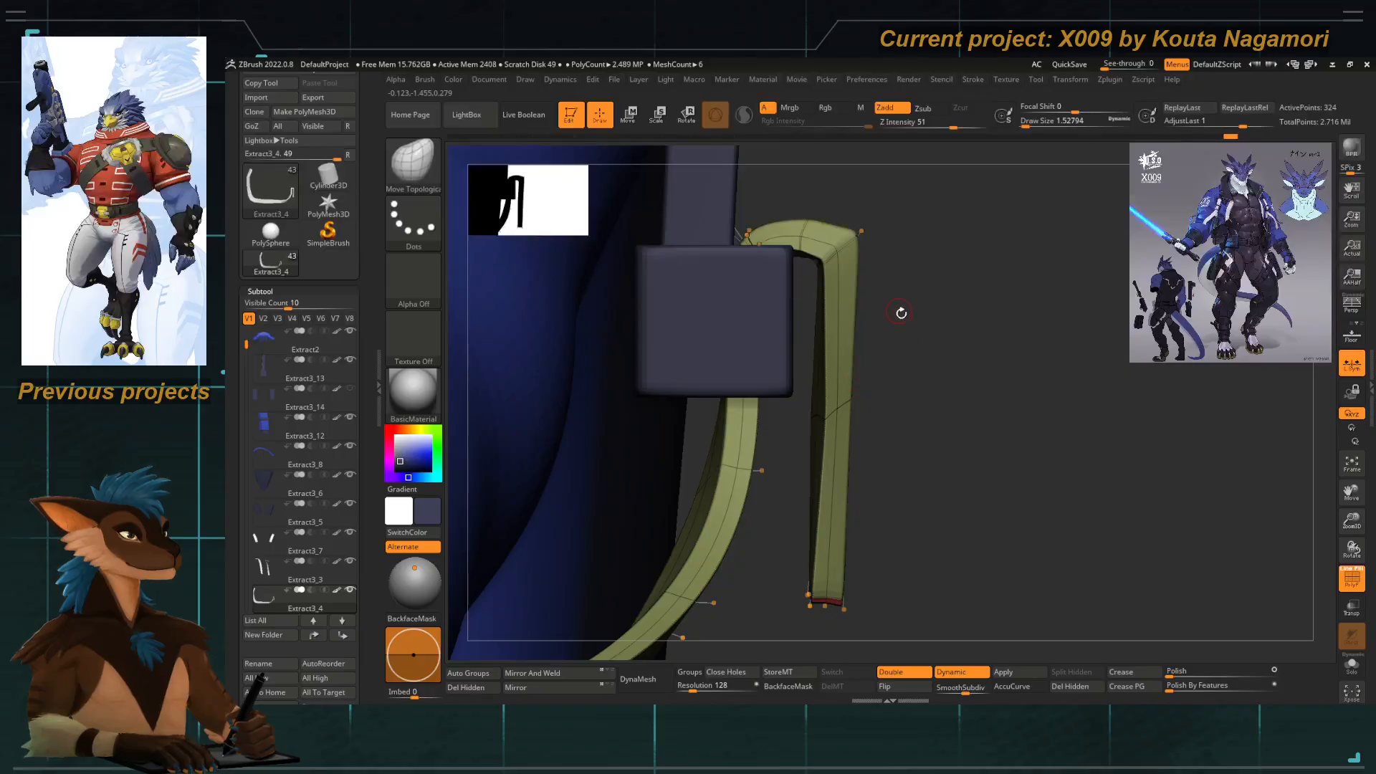
Mask the strap except its loose hanging end, move that end closer to the buckle, and clear the mask.
mouse_move(901, 313)
left_mouse_down("ctrl")
mouse_move(930, 338)
mouse_move(882, 188)
mouse_move(824, 195)
mouse_move(828, 679)
mouse_move(824, 667)
left_mouse_up("ctrl")
left_click(979, 428, "ctrl")
key("w")
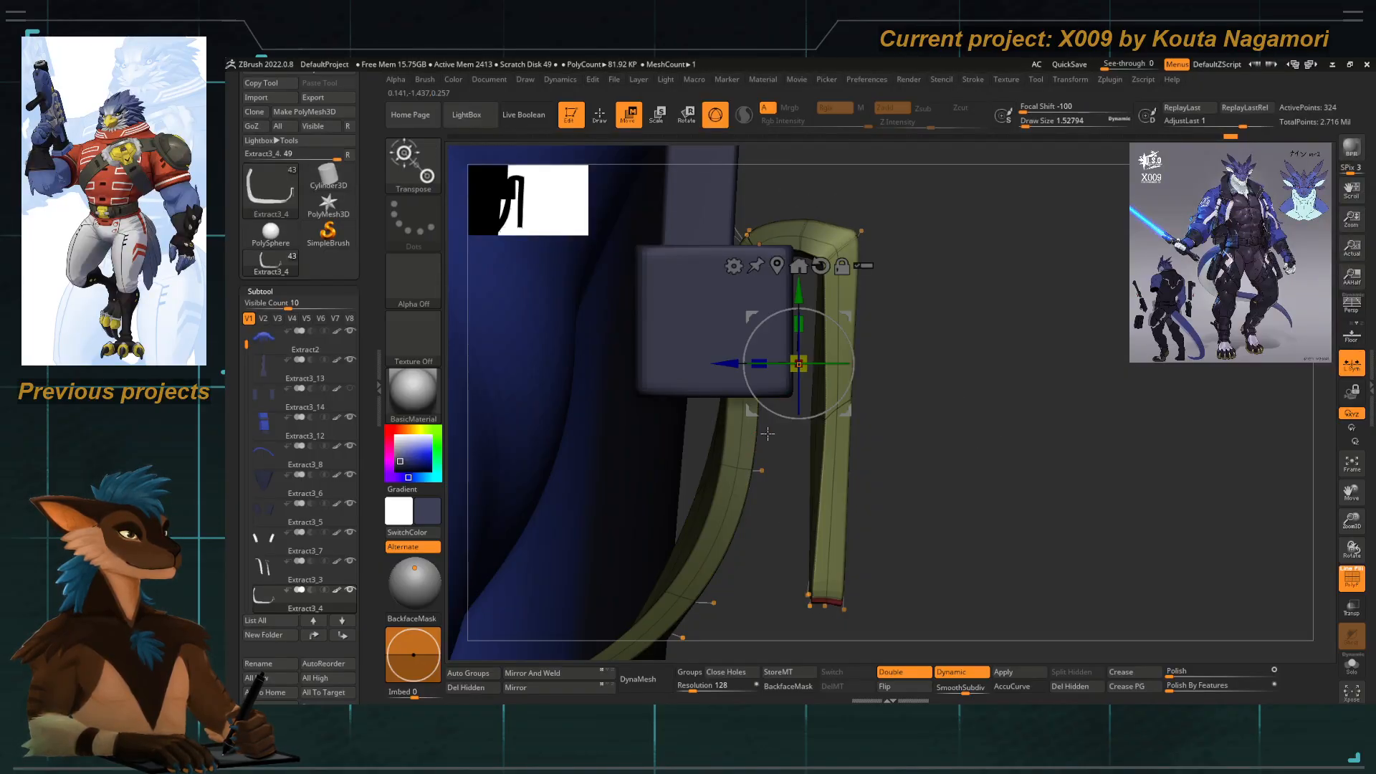
left_click_drag(716, 363, 696, 364)
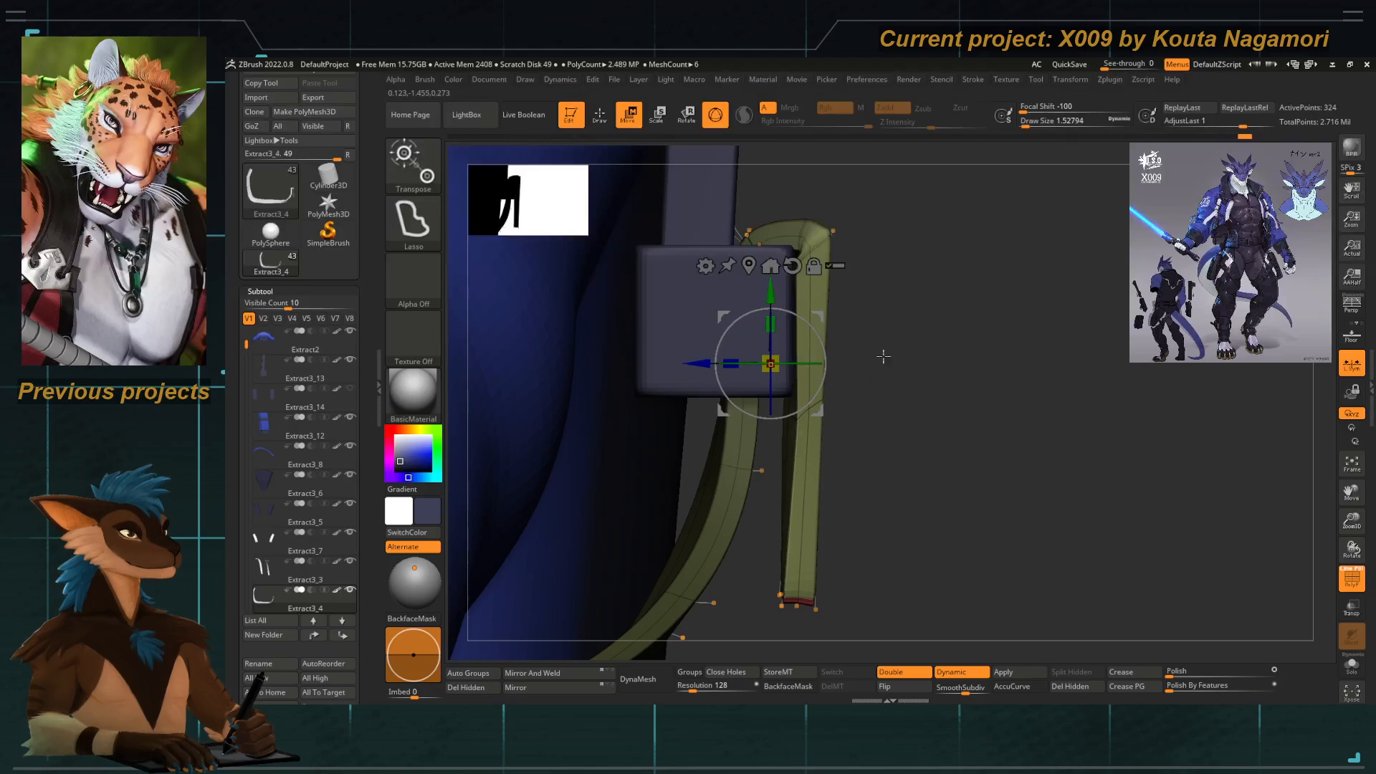
left_click_drag(881, 356, 904, 376, "ctrl")
Try to delete the edge loop at the strap's upper bend with the ZModeler brush, and undo the deletion.
right_click_drag(796, 264, 768, 324, "ctrl")
key("b")
key("z")
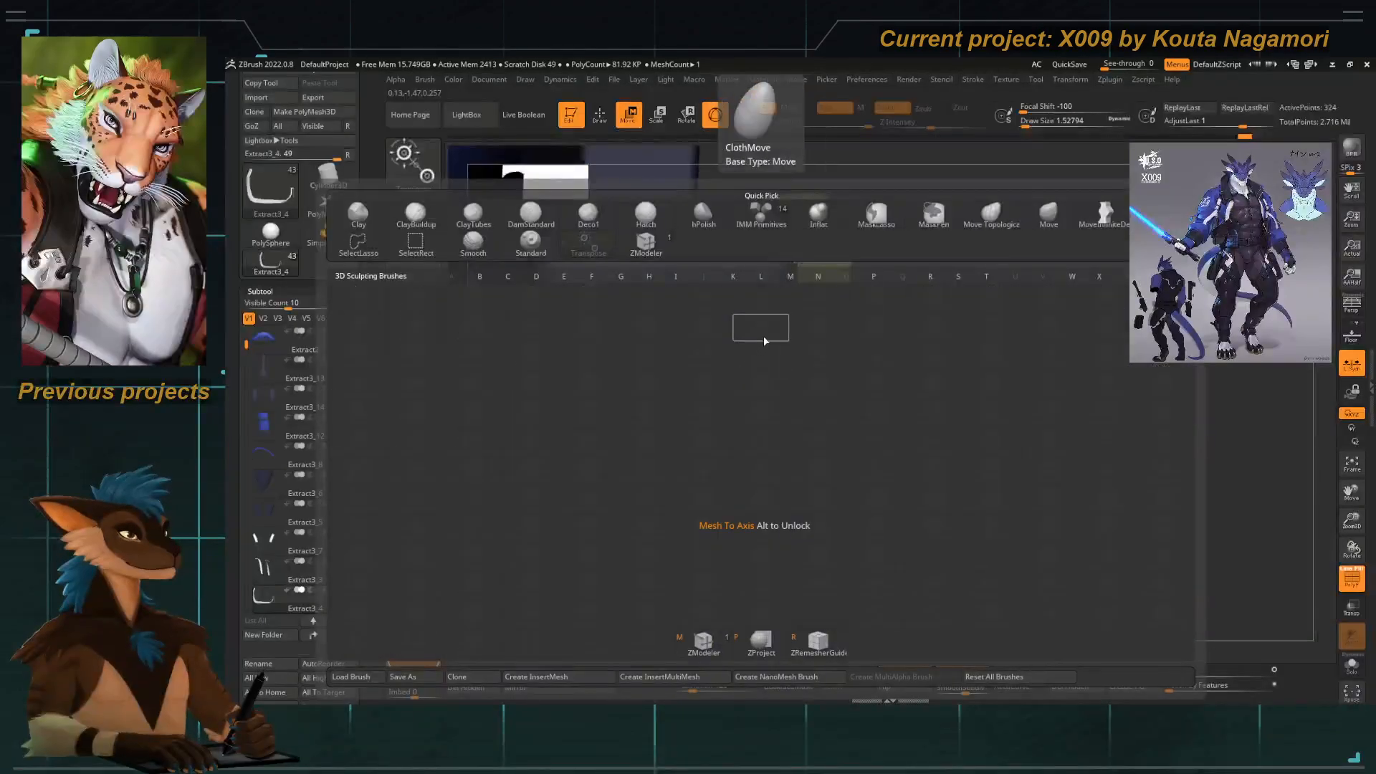
key("m")
left_click(808, 207, "alt")
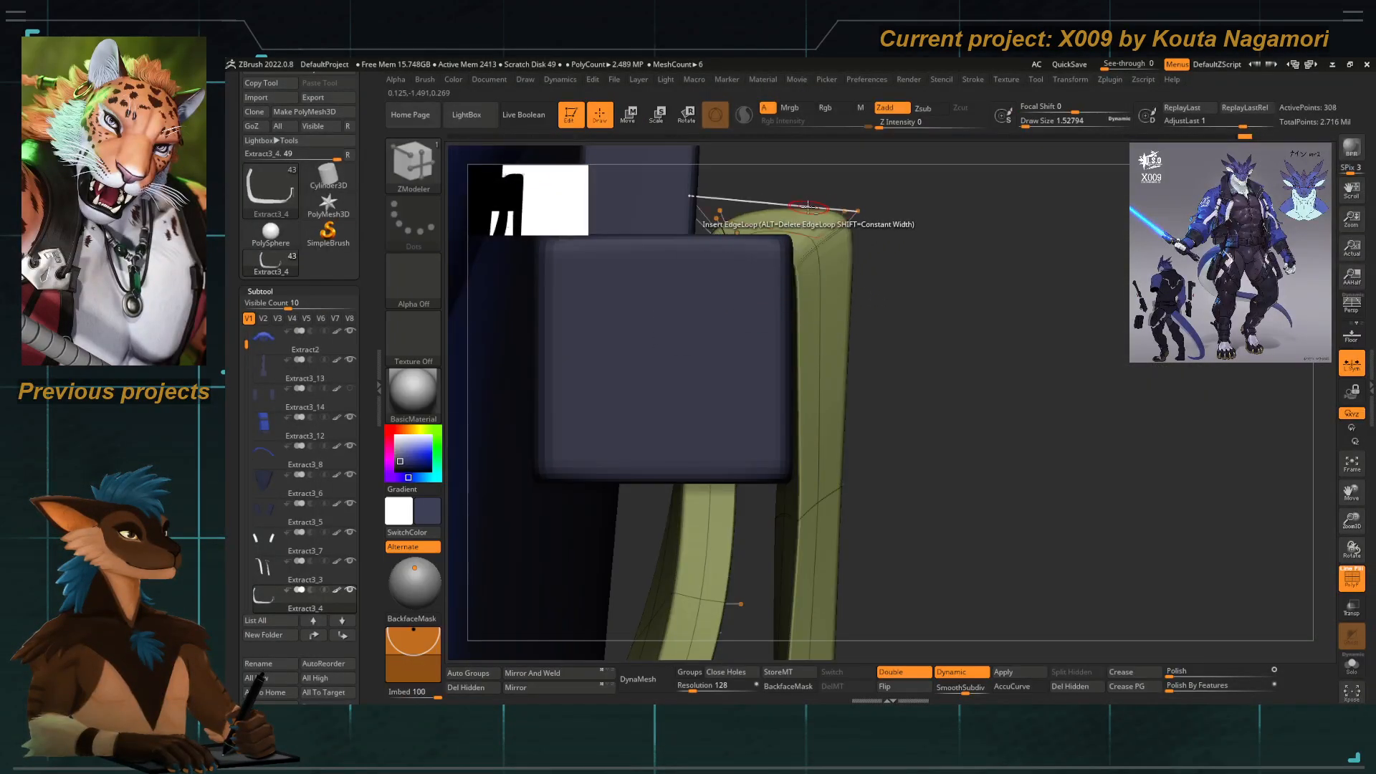
key("ctrl+z")
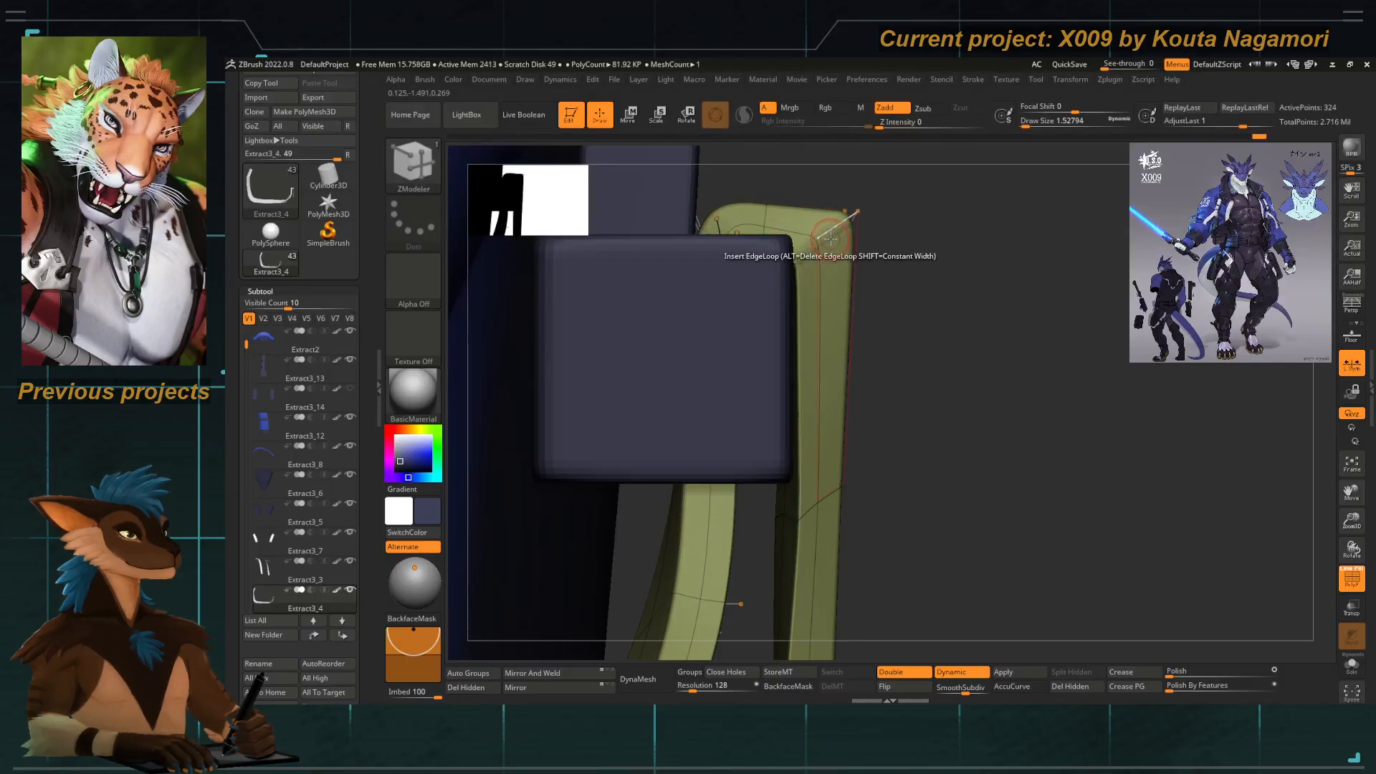
key("space")
mouse_move(930, 371)
left_mouse_down()
mouse_move(887, 375)
mouse_move(917, 372)
left_mouse_up()
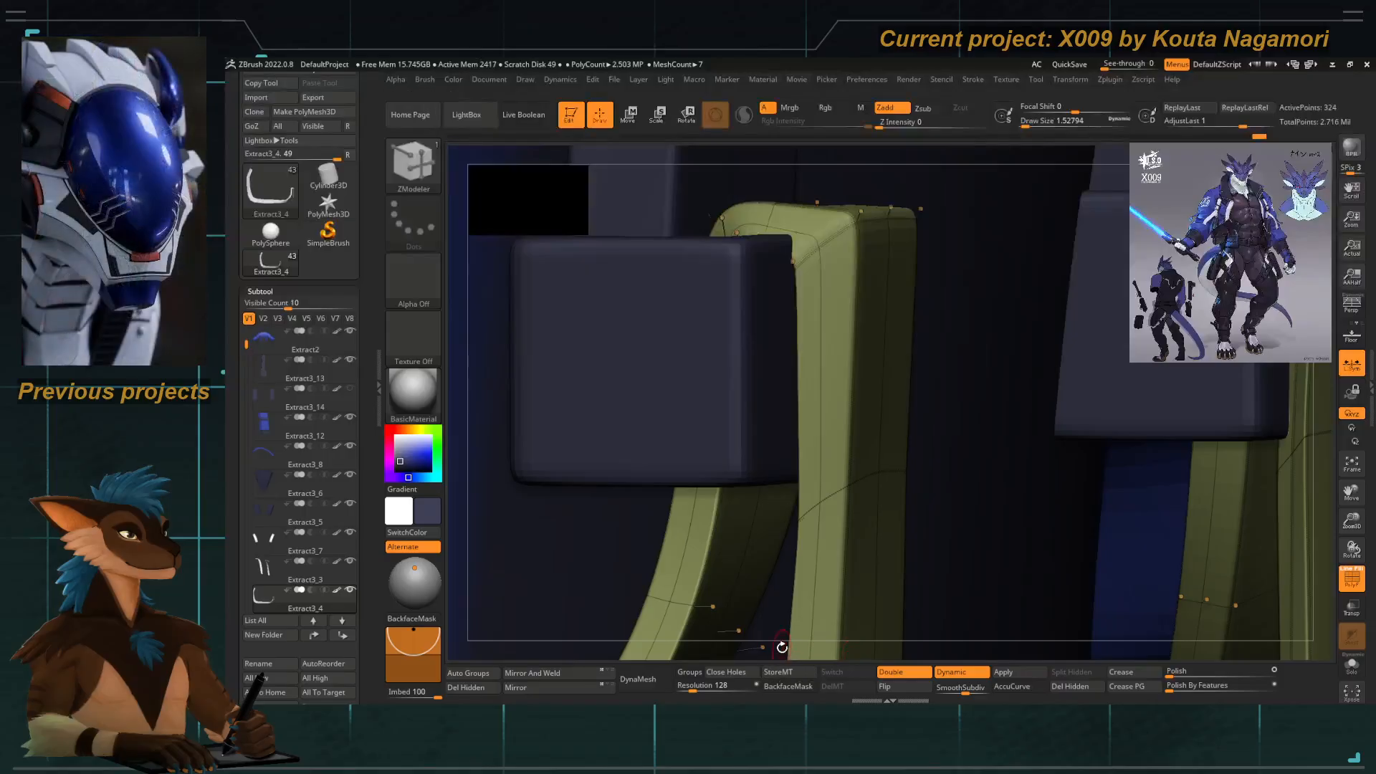
Hide the strap's polyframe and switch to the Move Topological brush.
left_click_drag(780, 648, 724, 431)
left_click(1344, 573)
key("b")
key("m")
key("t")
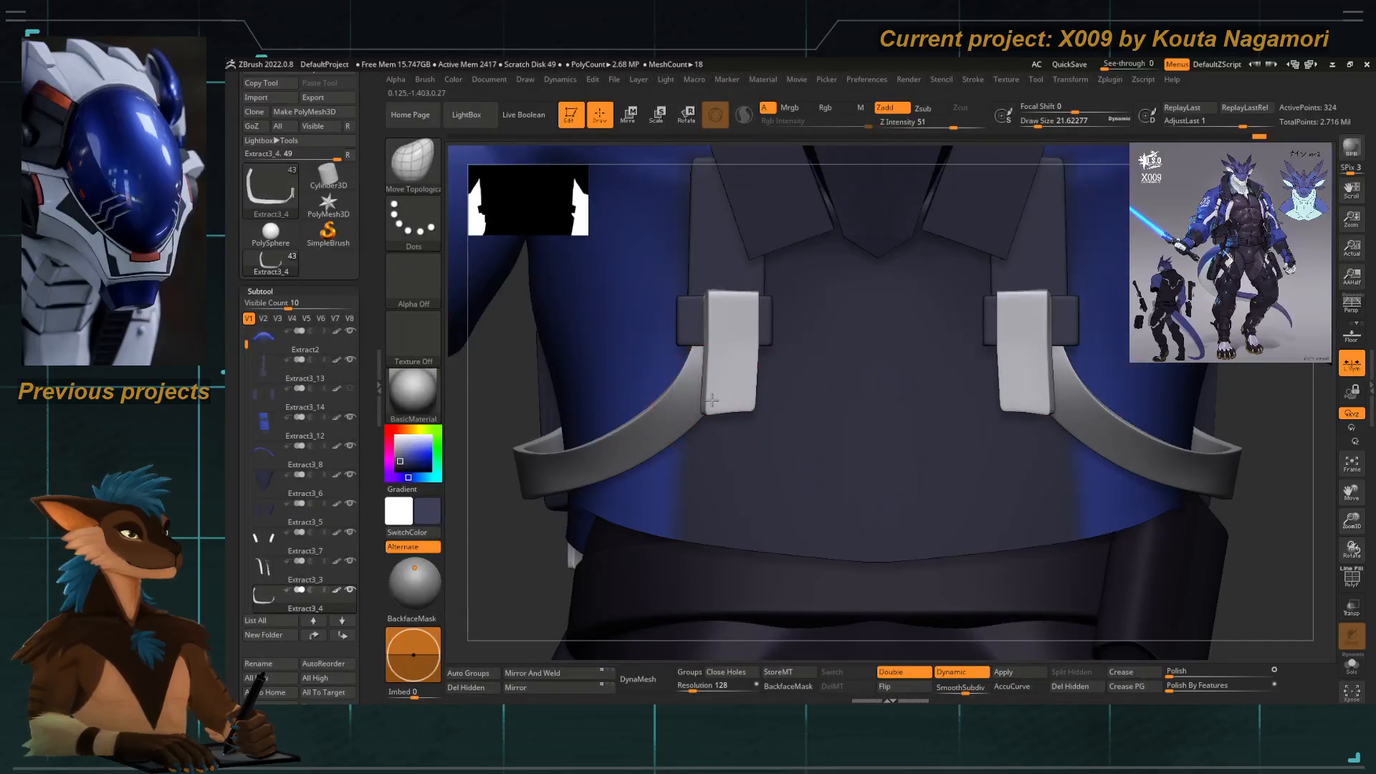
Select the dark vertical strap and buckle subtool and rotate it to sit behind the hanging strap end, with its pivot raised above the buckle.
left_click_drag(566, 537, 529, 323, "alt")
mouse_move(540, 467)
left_mouse_down()
mouse_move(531, 541)
mouse_move(543, 452)
left_mouse_up()
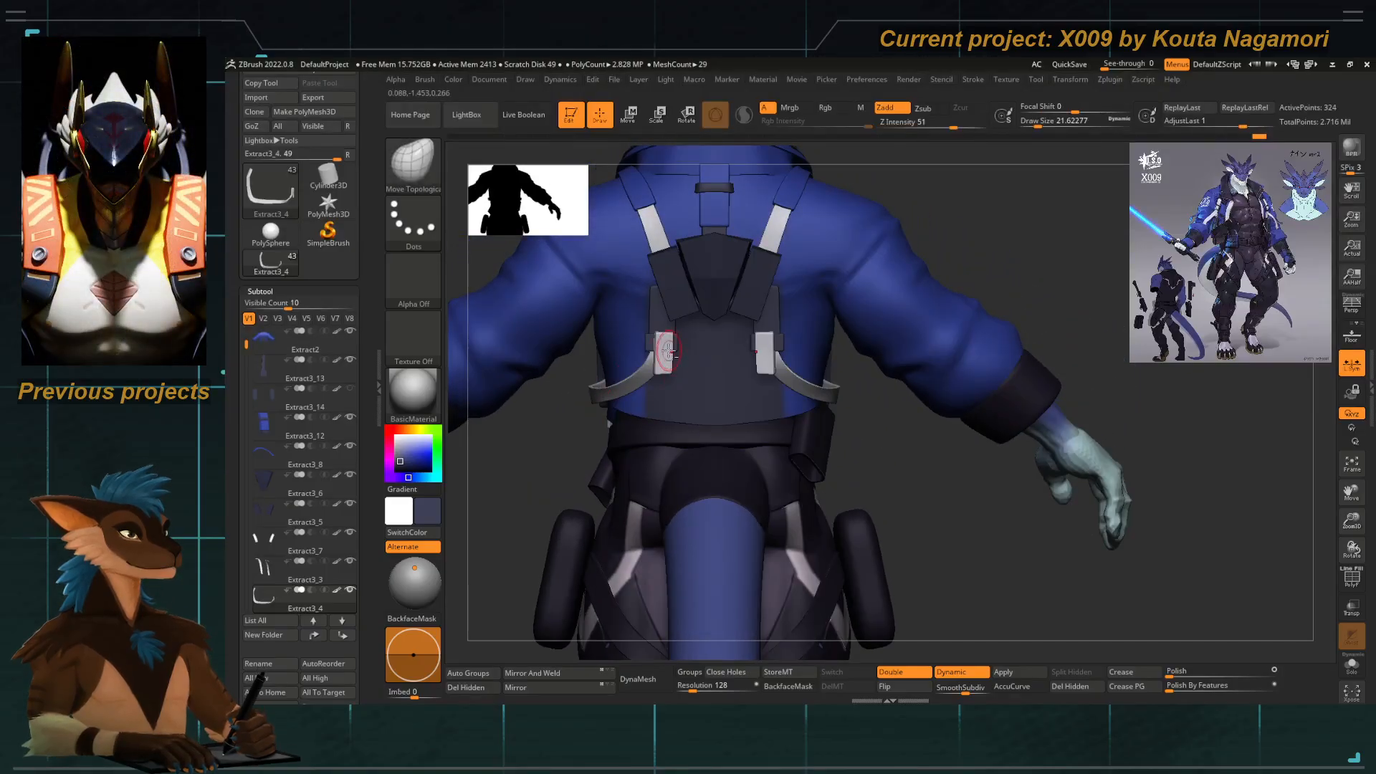
right_click_drag(650, 322, 709, 436, "ctrl")
key("e")
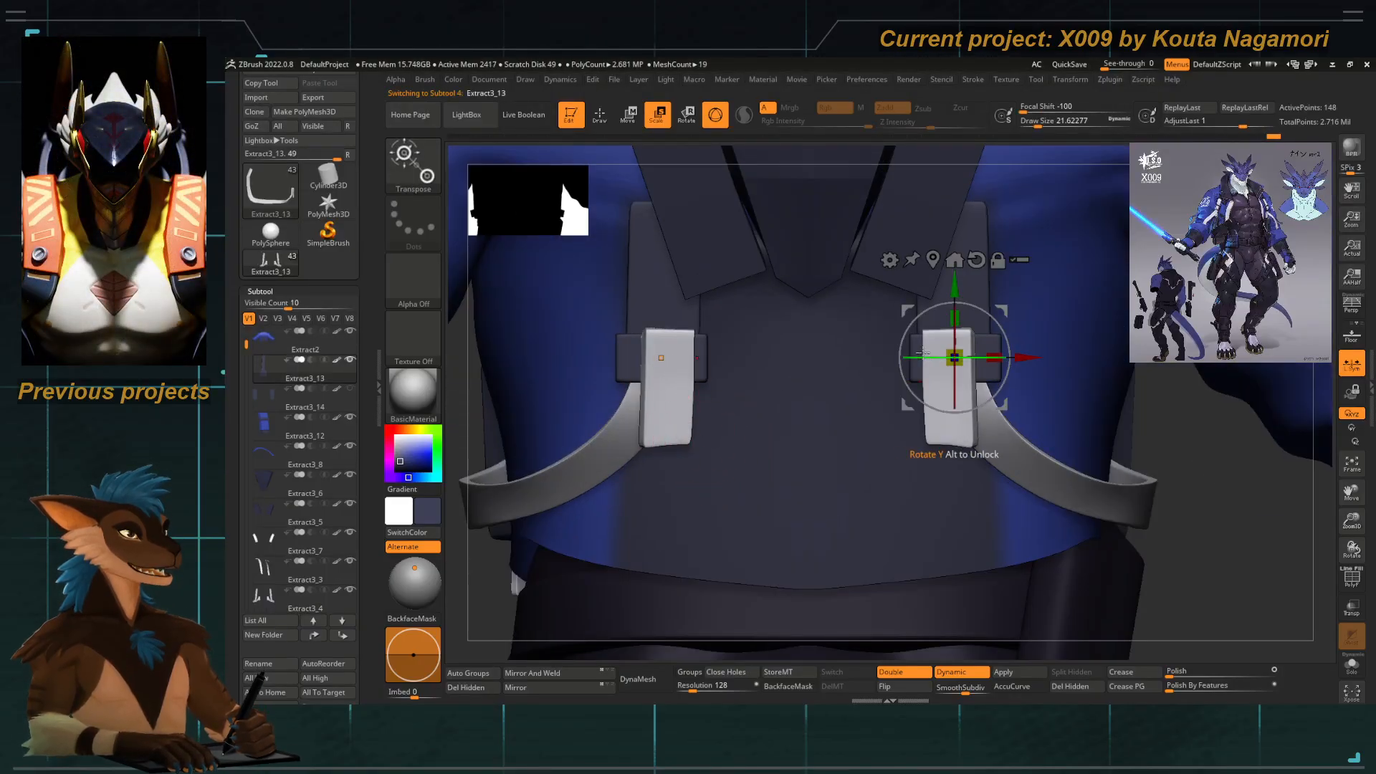
left_click_drag(924, 357, 935, 357)
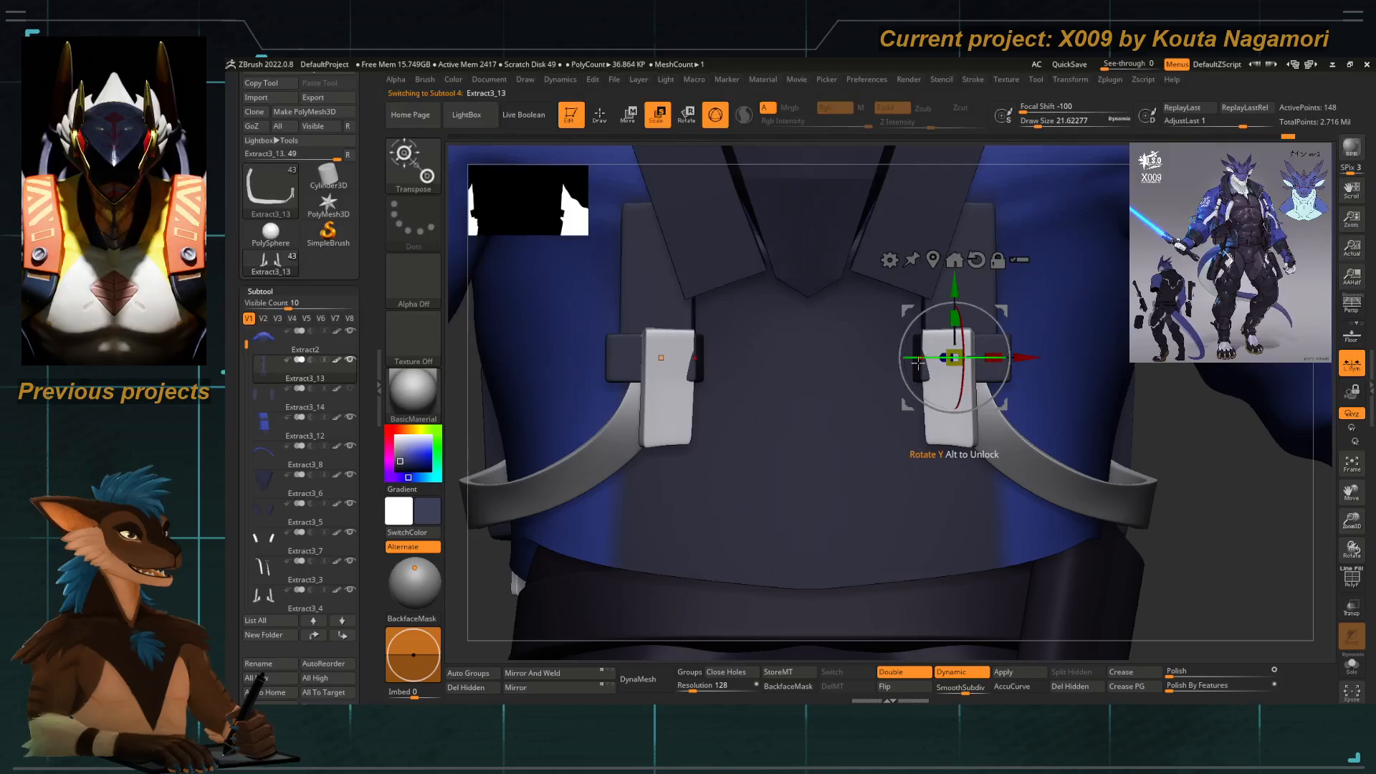
left_click_drag(949, 286, 948, 220, "alt")
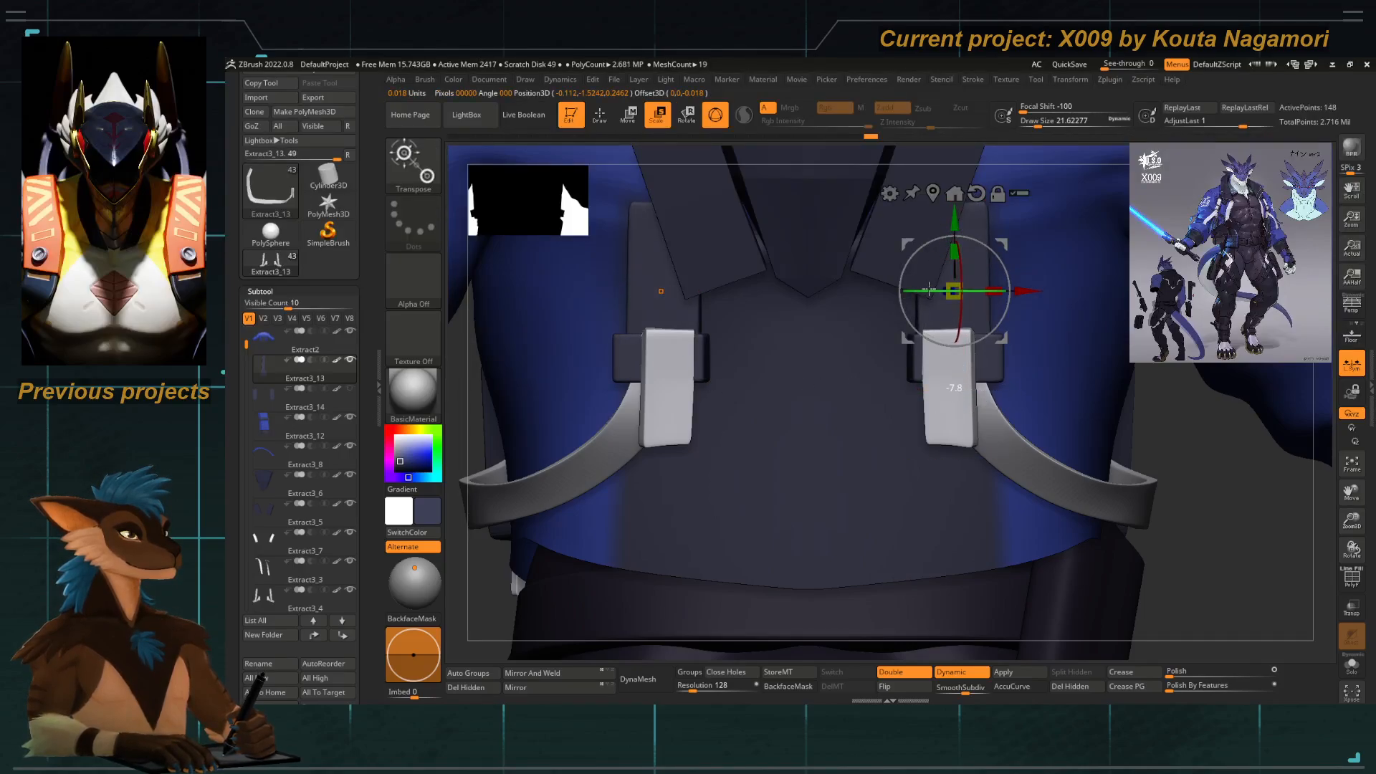
left_click_drag(929, 289, 929, 289)
right_click_drag(800, 356, 755, 354, "alt")
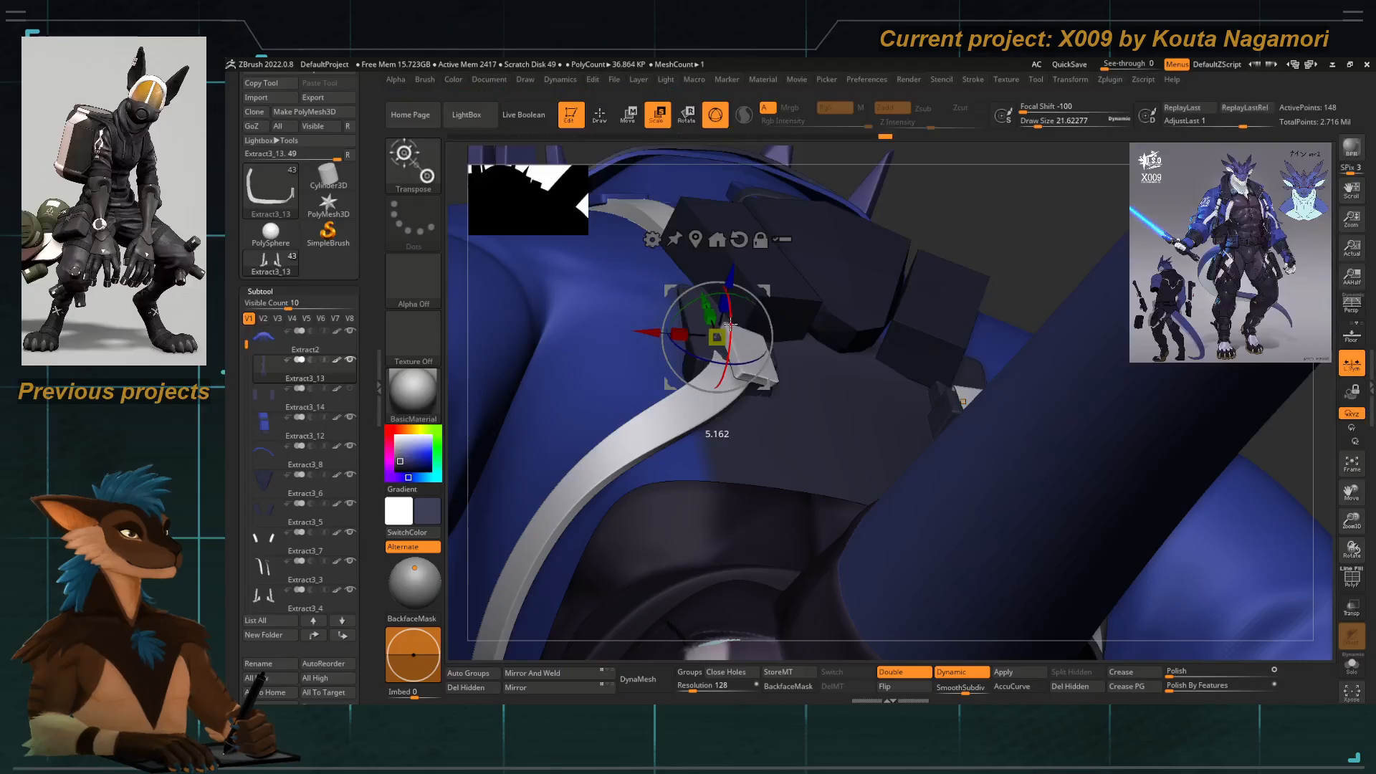
Return to the Move Topological brush and frame the character in a straight back view.
key("q")
key("b")
key("m")
key("t")
key("f")
left_click_drag(566, 264, 573, 344, "shift")
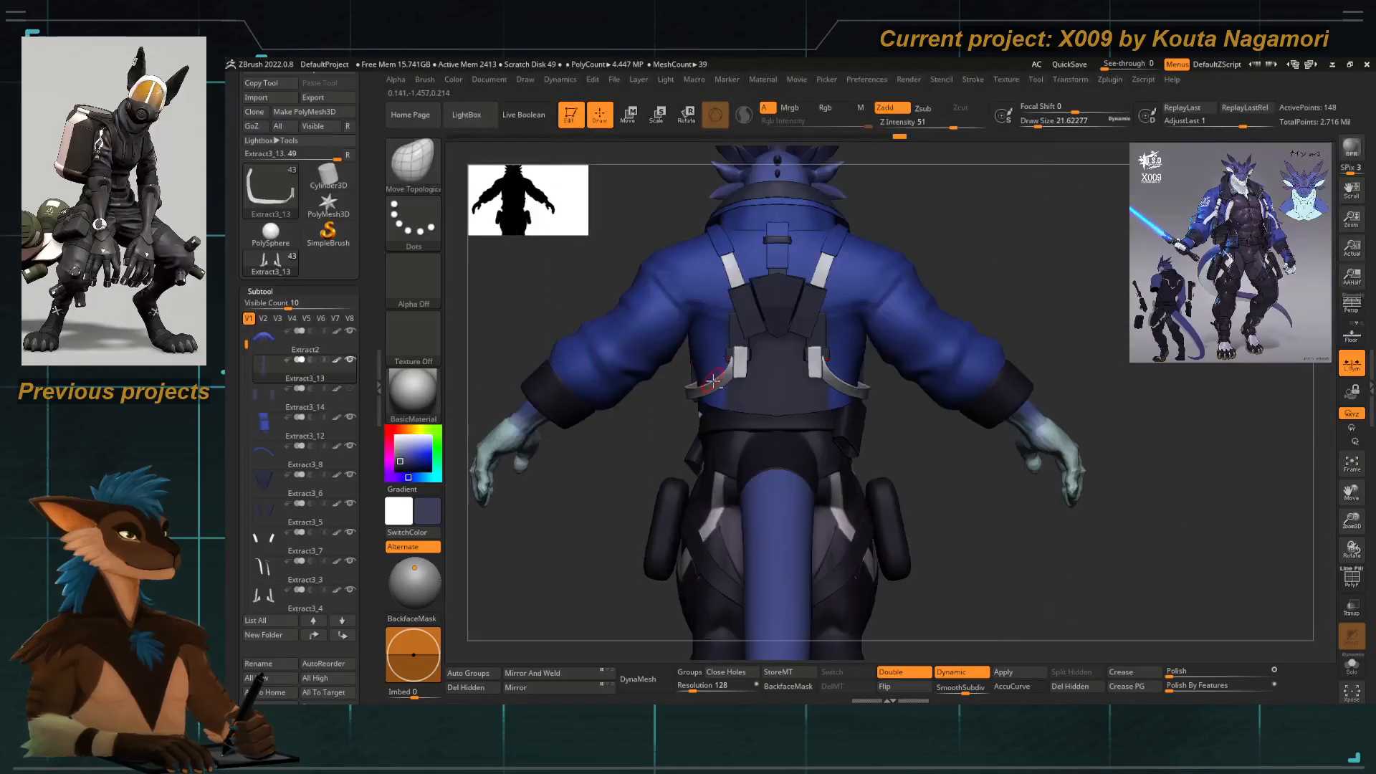
Isolate the curved grey strap, mask everything except its hanging end, and show the other subtools again.
left_click(718, 379, "alt")
key("f")
right_click_drag(535, 513, 942, 492)
left_click(1352, 662)
mouse_move(816, 469)
right_mouse_down()
mouse_move(777, 507)
mouse_move(829, 507)
right_mouse_up()
left_click_drag(829, 517, 813, 337, "ctrl")
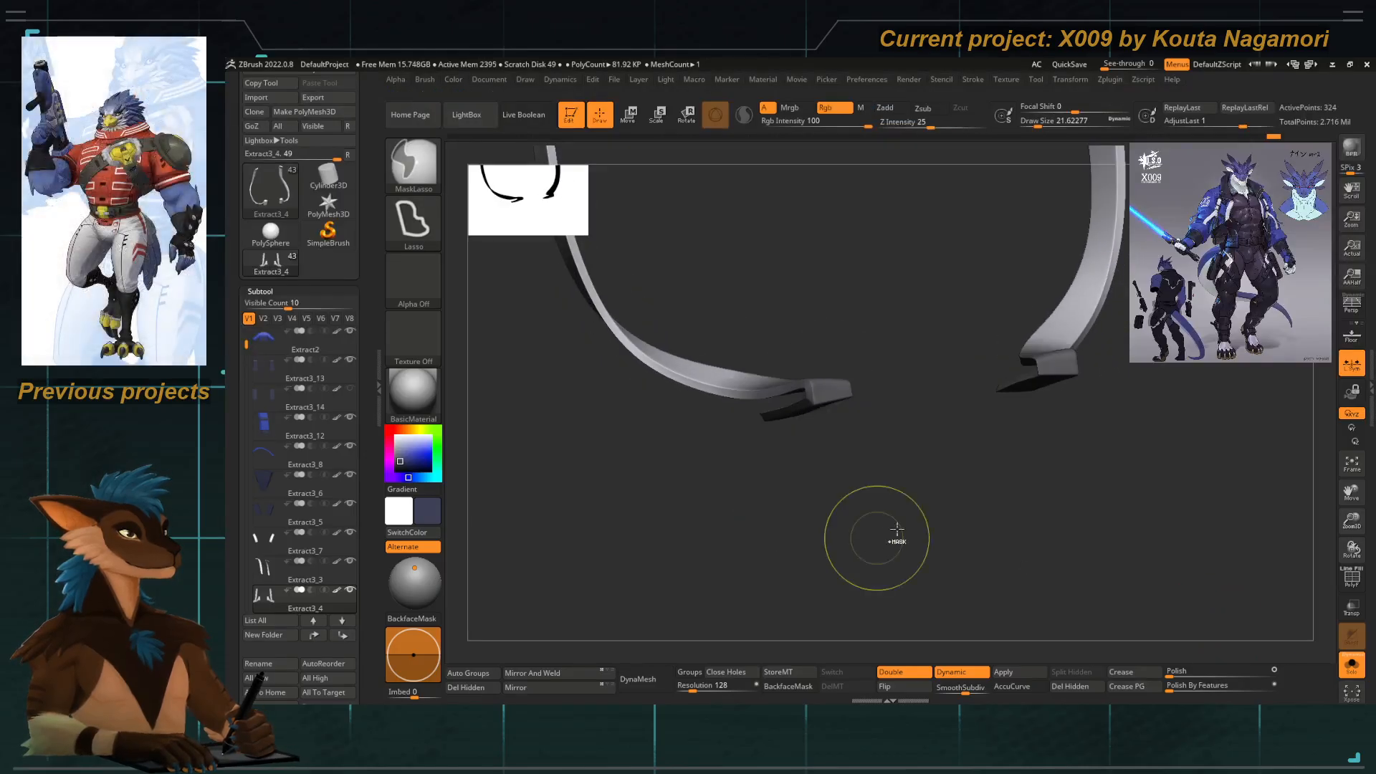
left_click(1351, 662)
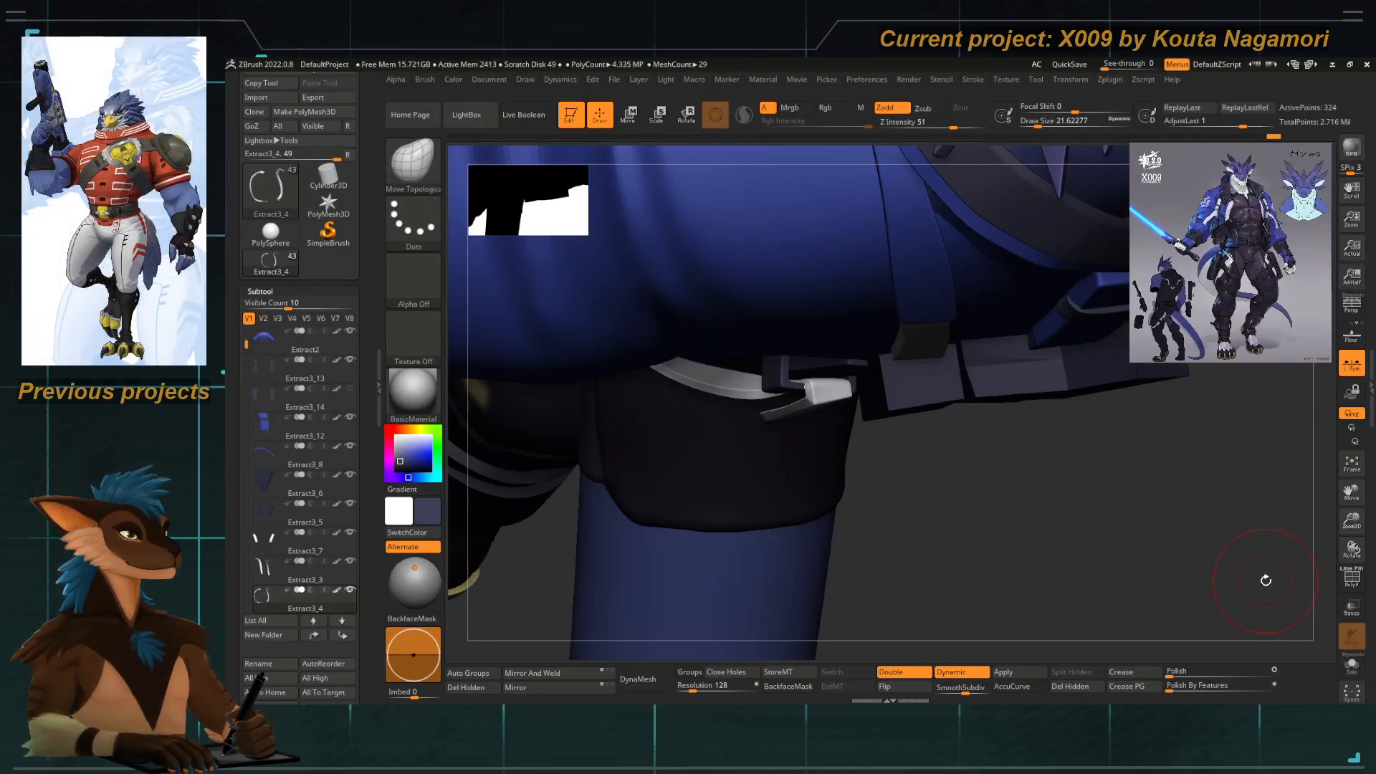
Rotate and shift the unmasked strap end so it lines up with the buckle.
key("w")
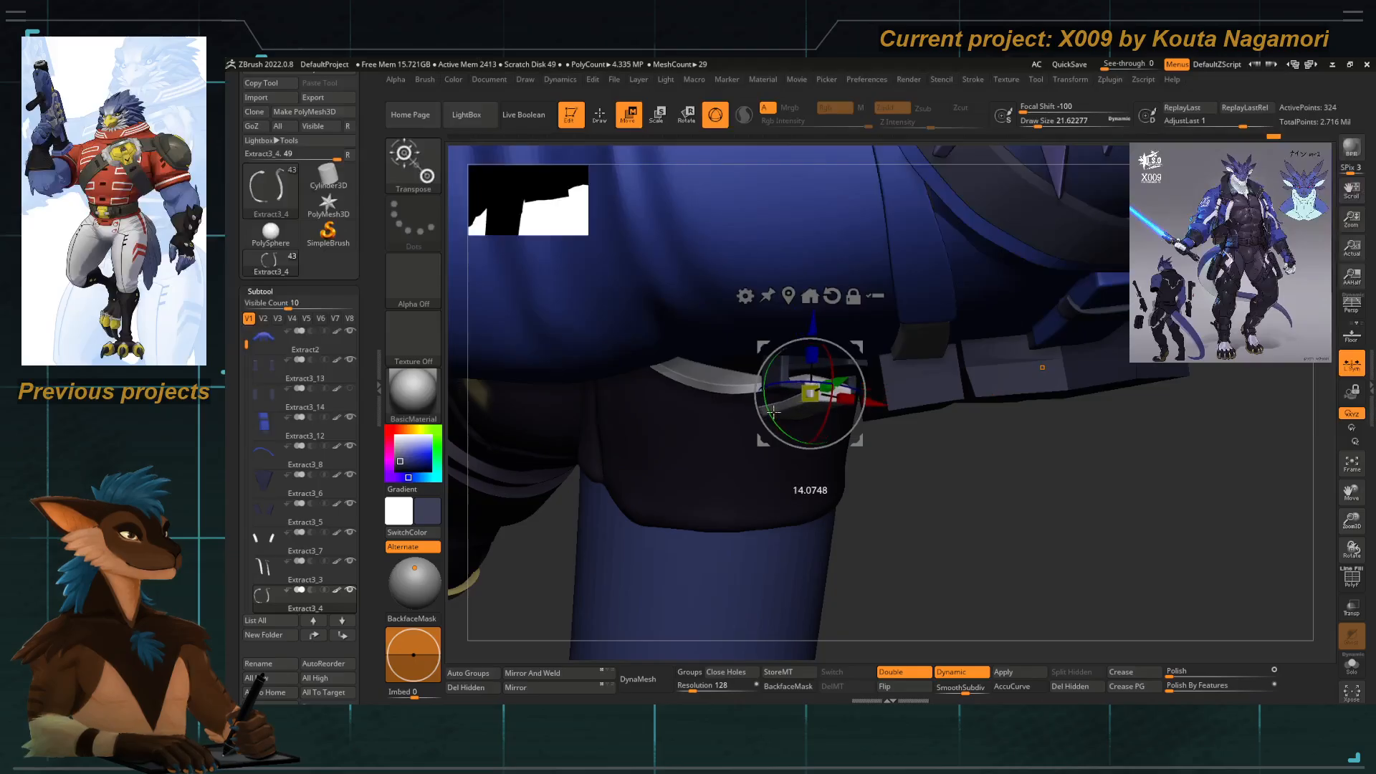
right_click_drag(810, 433, 820, 356)
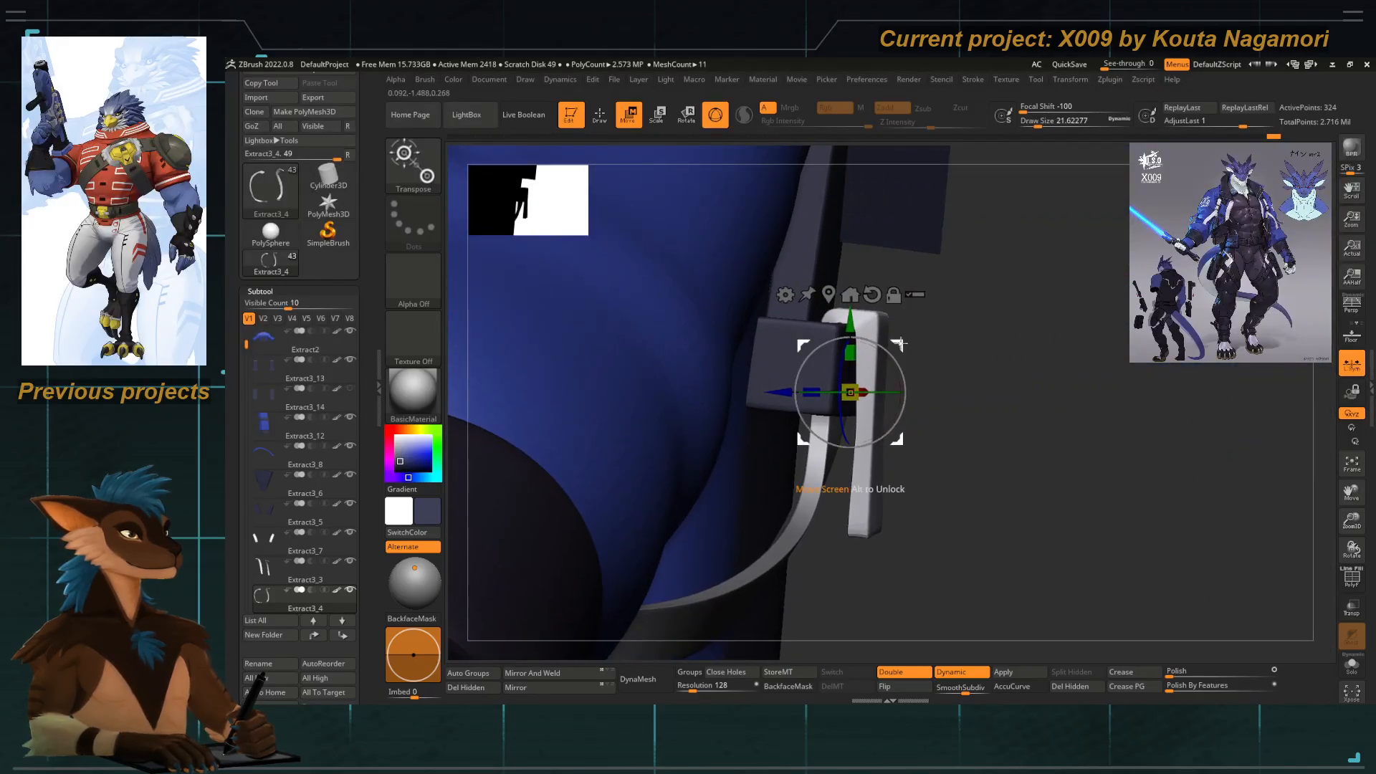
left_click_drag(900, 344, 892, 342)
right_click_drag(916, 362, 838, 367)
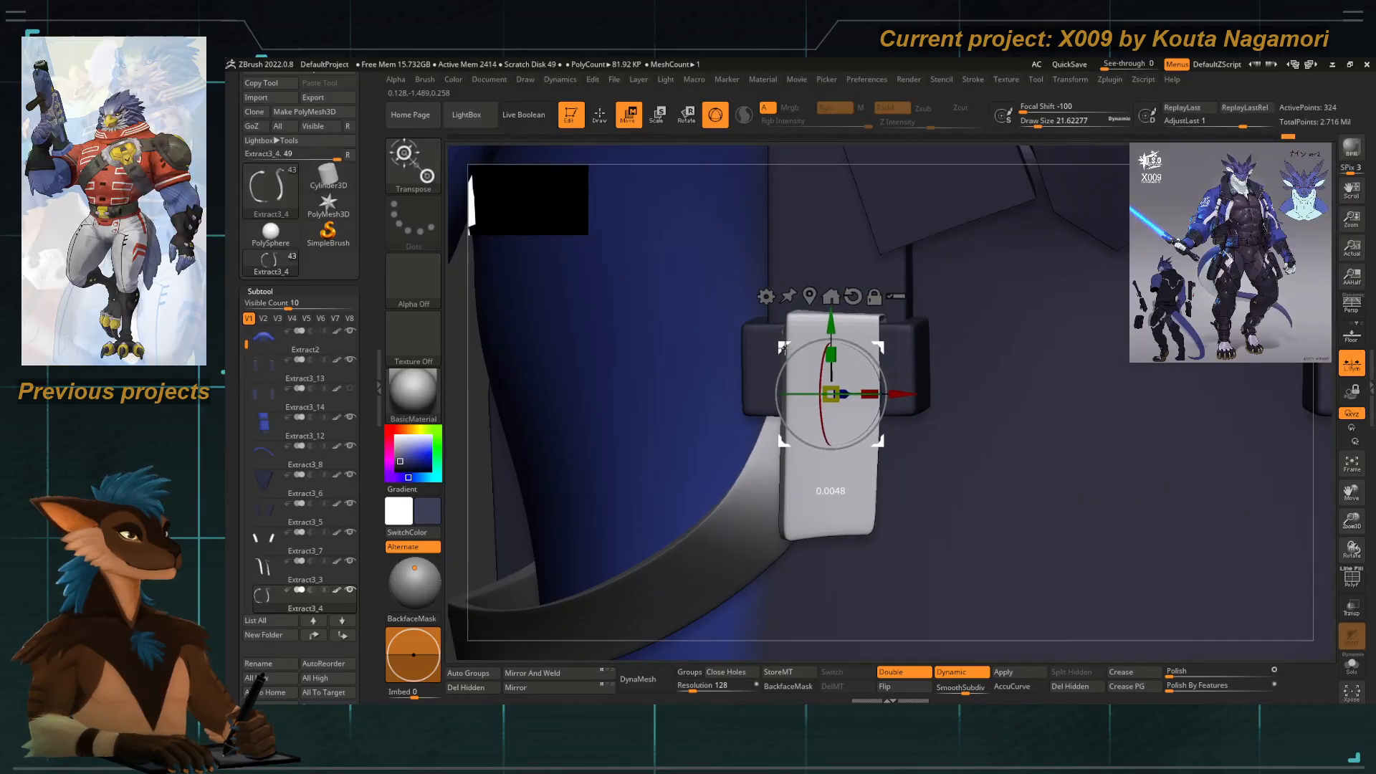
Return to brush drawing and reduce the Move Topological draw size to about 7.47.
key("q")
right_click_drag(826, 412, 664, 598, "ctrl")
mouse_move(870, 278)
right_mouse_down("alt")
mouse_move(829, 353)
mouse_move(738, 412)
right_mouse_up("alt")
key("space")
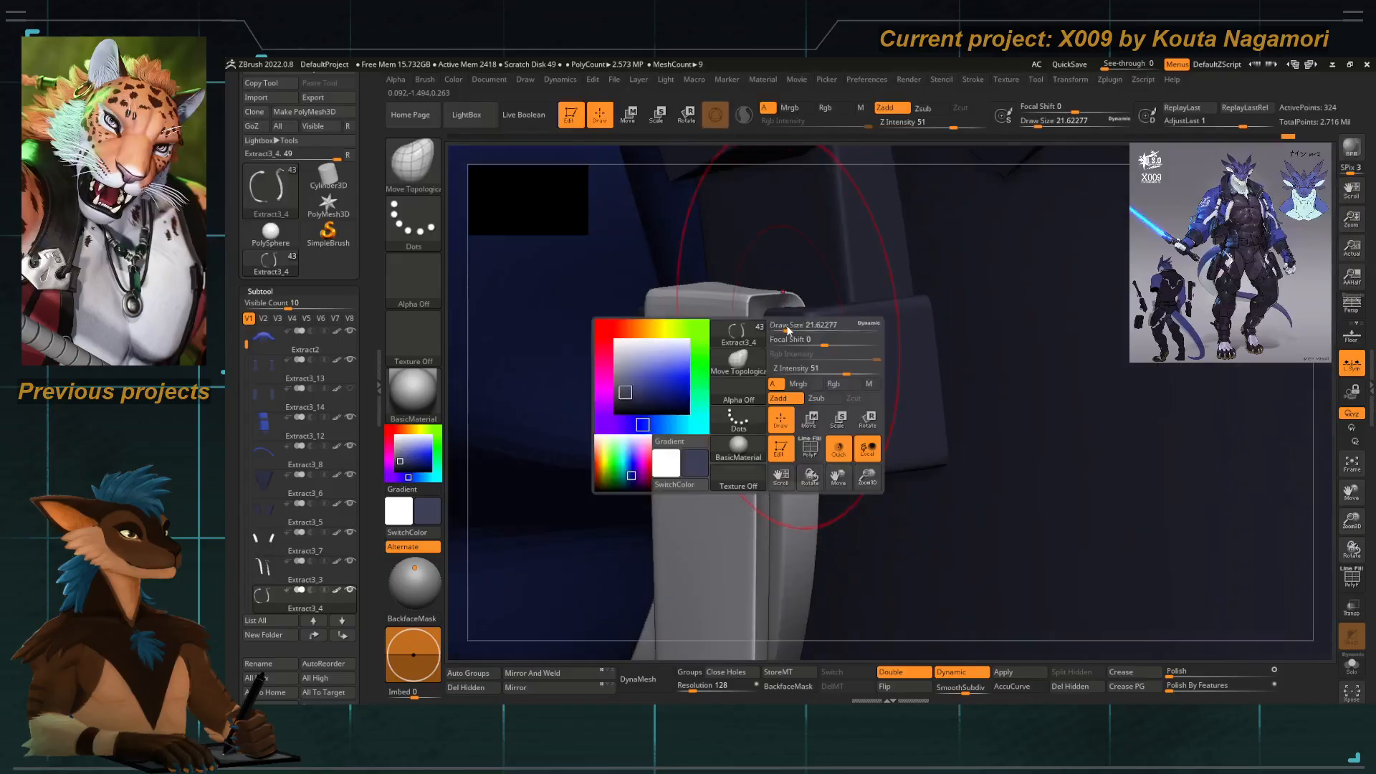
mouse_move(810, 327)
left_mouse_down()
mouse_move(780, 325)
mouse_move(792, 326)
left_mouse_up()
key("space")
mouse_move(792, 325)
right_mouse_down("ctrl")
mouse_move(491, 320)
mouse_move(525, 316)
mouse_move(572, 404)
mouse_move(686, 350)
right_mouse_up("ctrl")
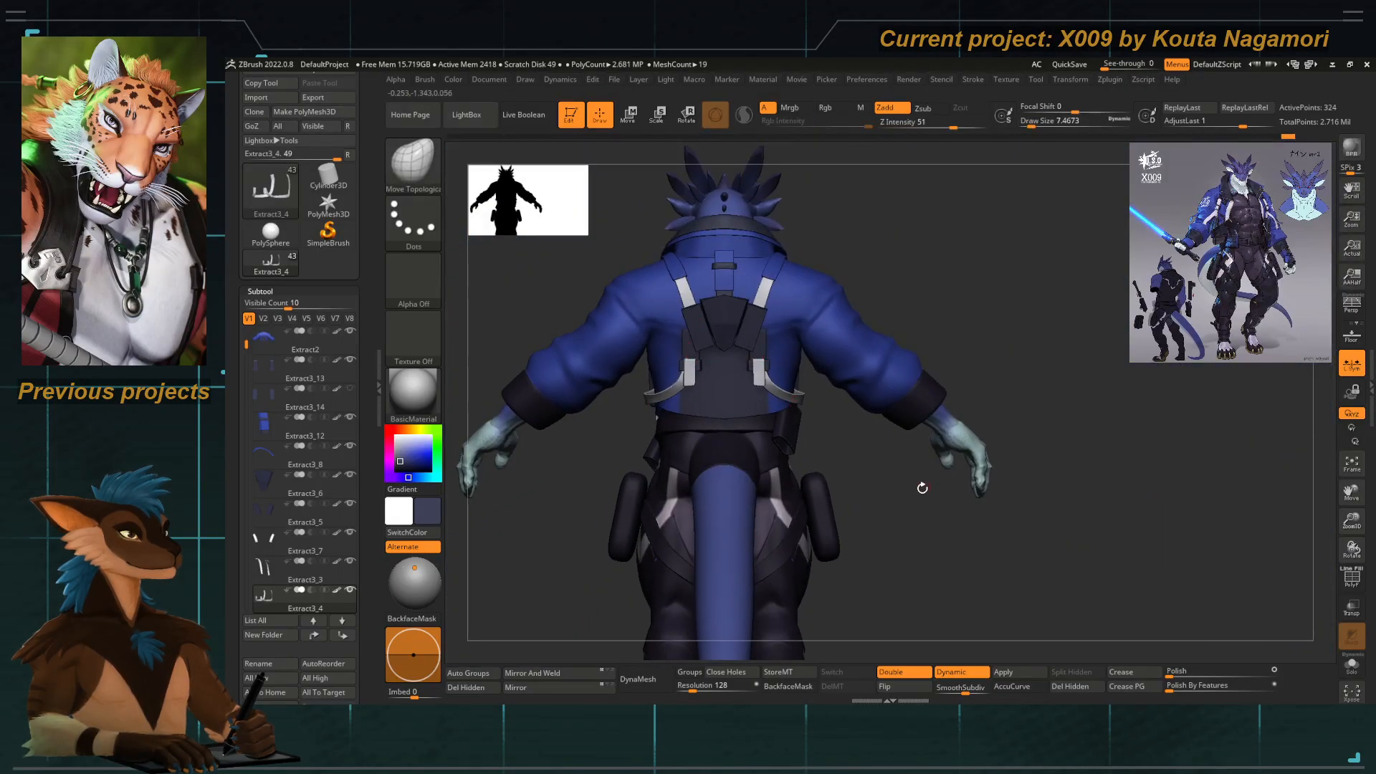
right_click_drag(718, 399, 759, 369, "alt")
right_click_drag(616, 486, 650, 492)
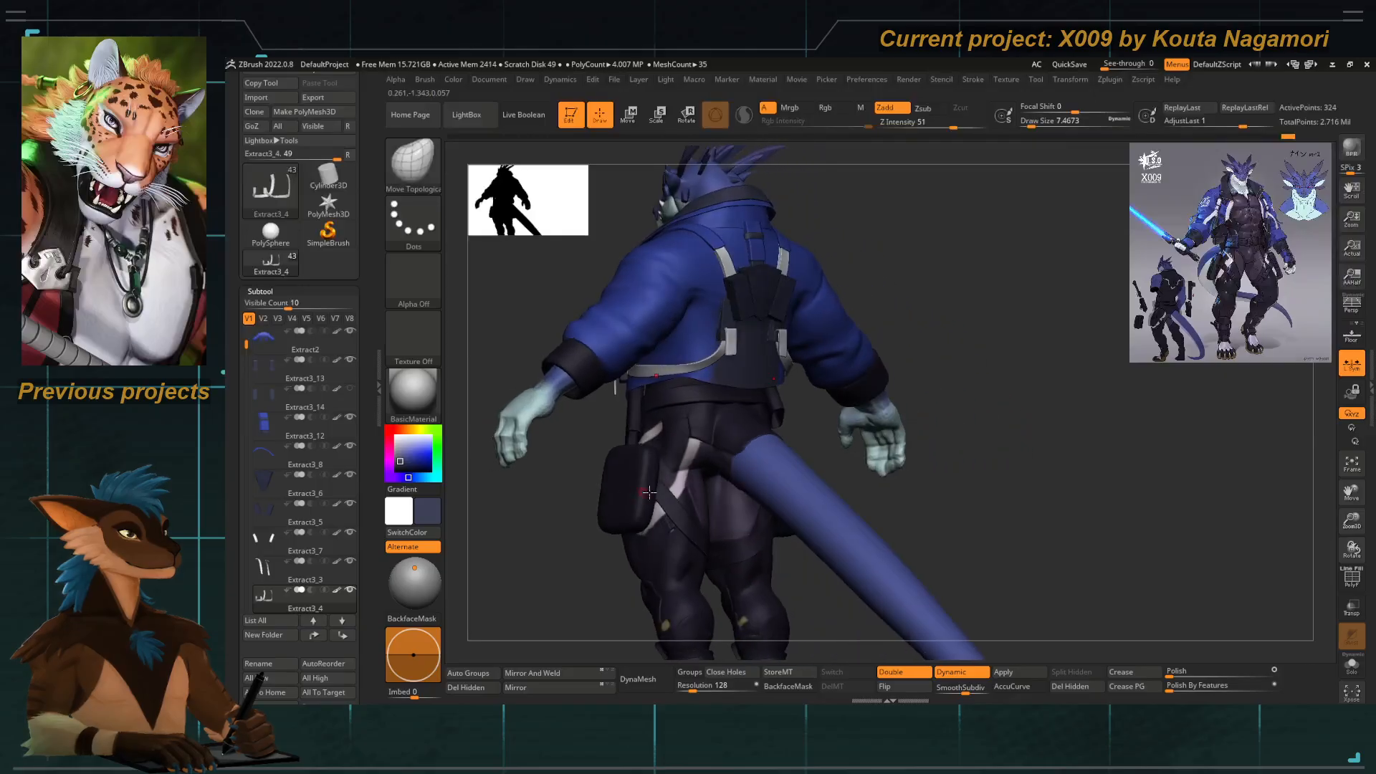
right_click_drag(737, 470, 817, 498, "alt")
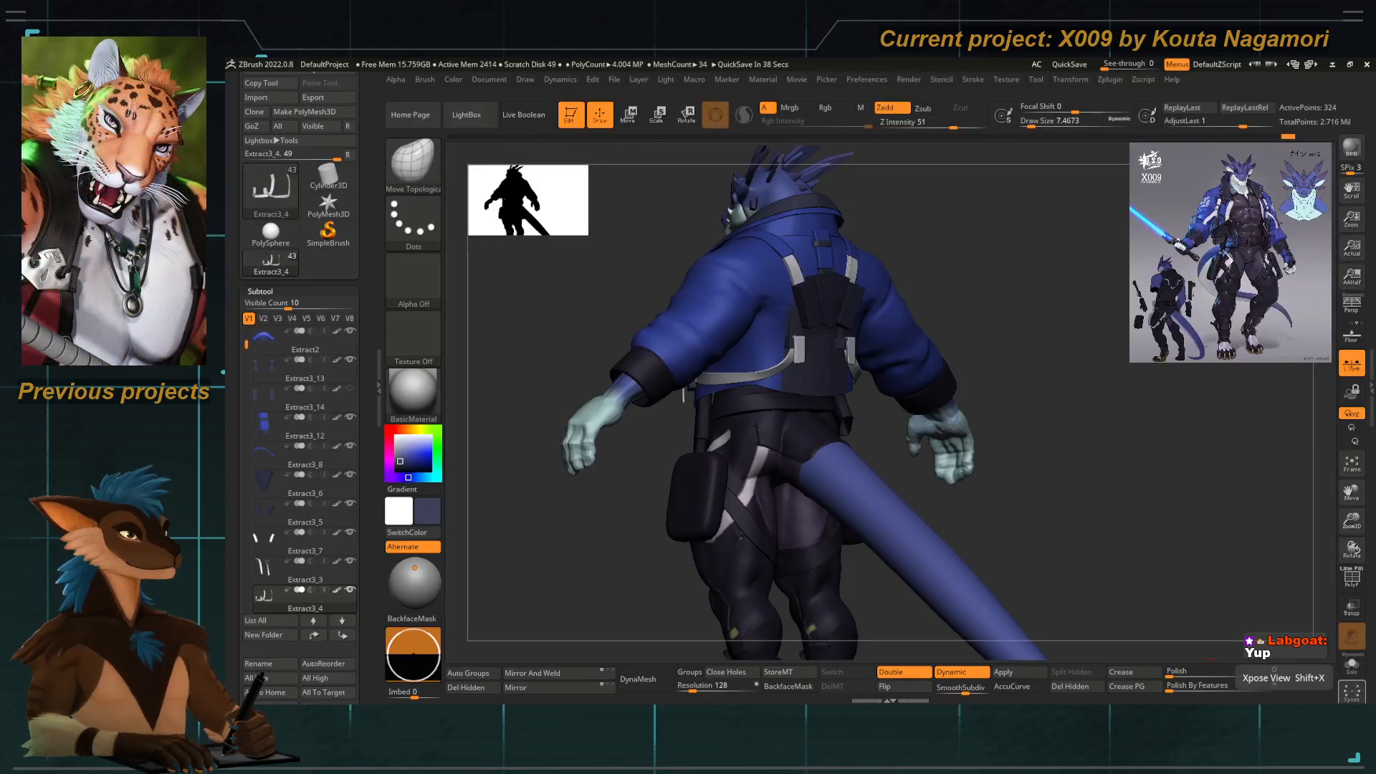
Insert a QCube from the IMM Primitives brush over the hanging ends of the back straps.
right_click_drag(680, 531, 573, 537)
right_click_drag(856, 407, 752, 481, "ctrl")
right_click_drag(785, 340, 759, 402, "ctrl")
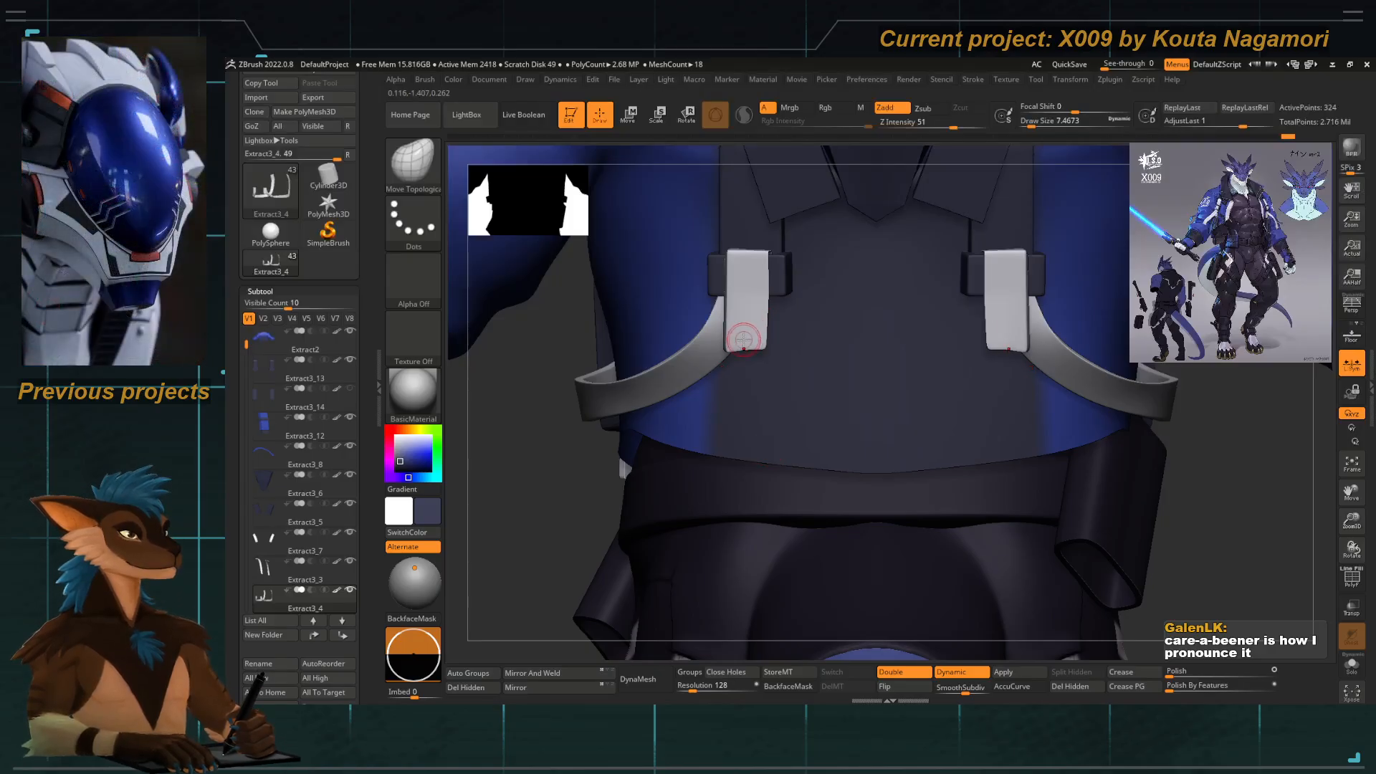
key("b")
key("i")
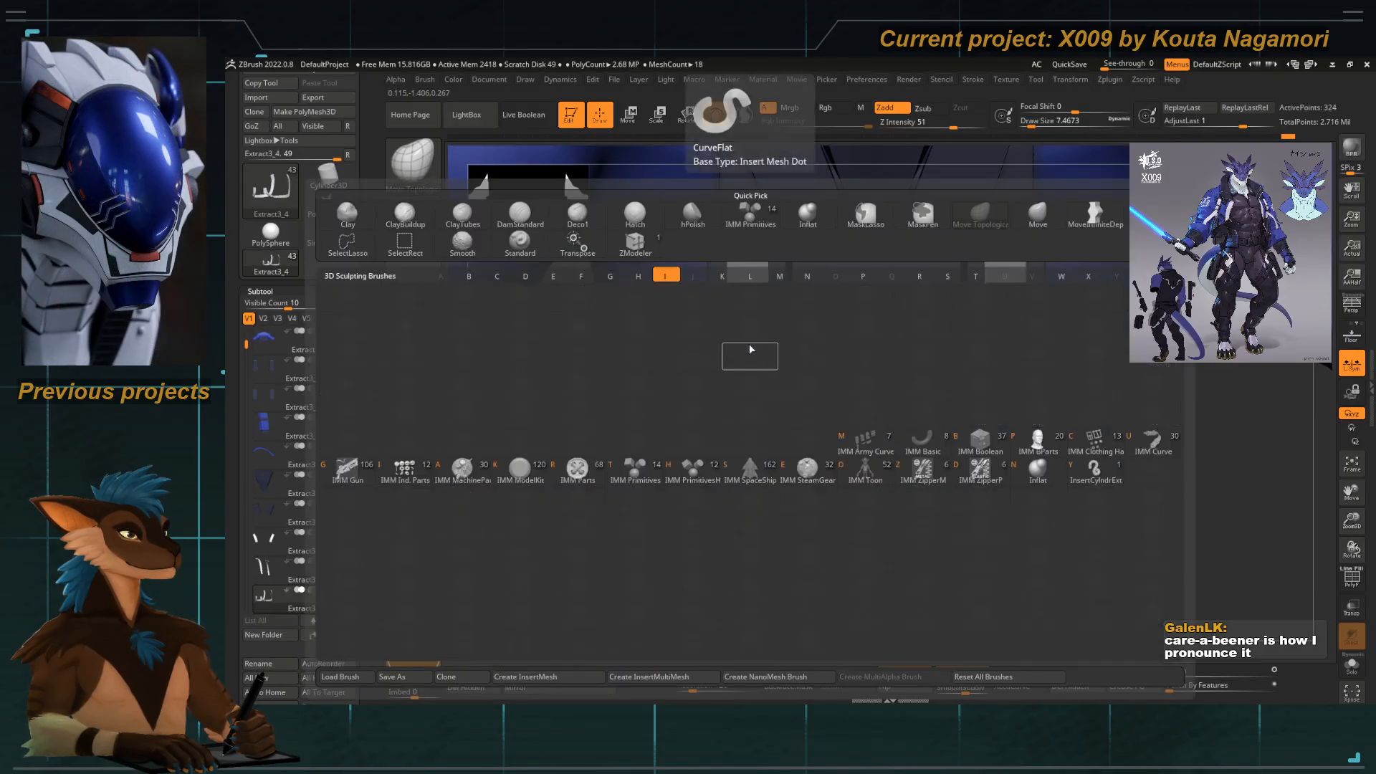
left_click(628, 471)
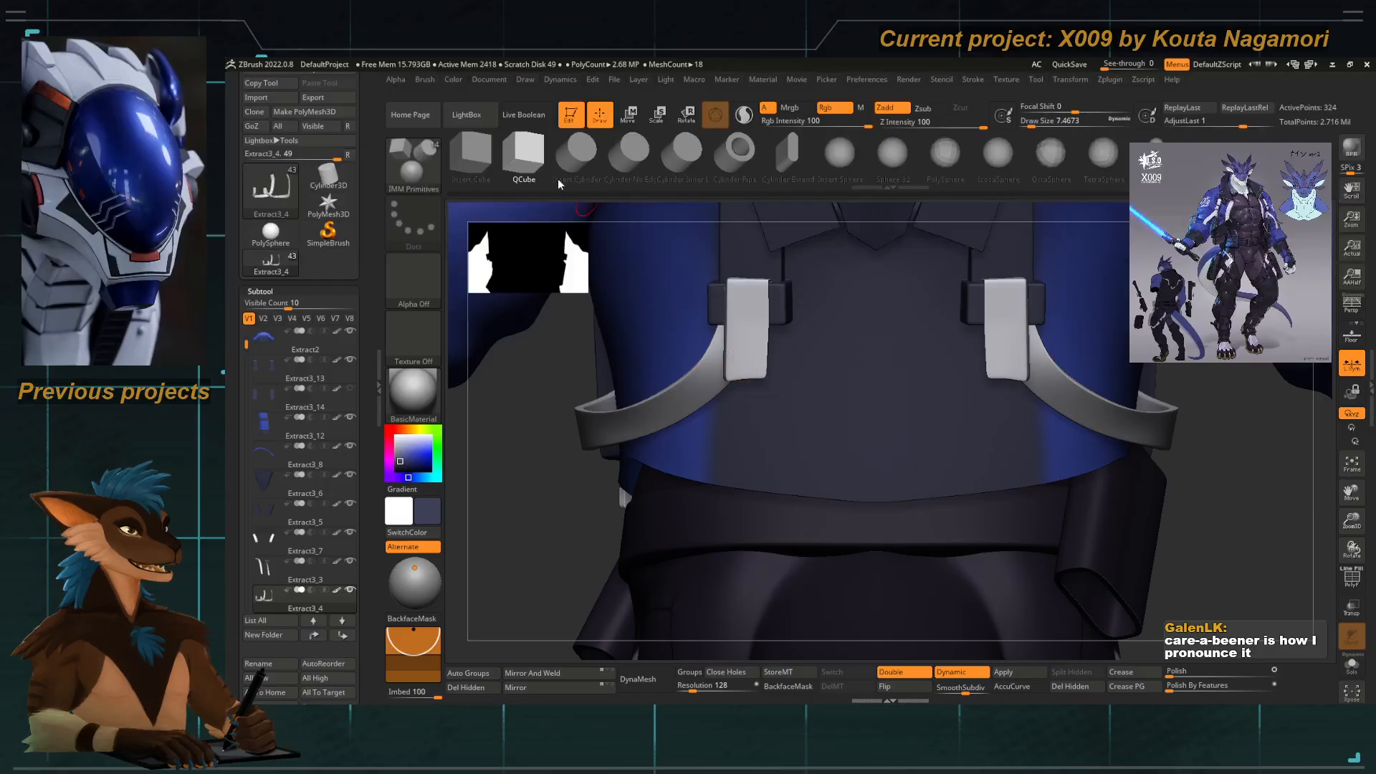
left_click(546, 157)
left_click_drag(741, 376, 747, 425)
Show the polyframe, split the unmasked cubes into their own subtool, and select that new subtool.
left_click_drag(366, 413, 363, 311)
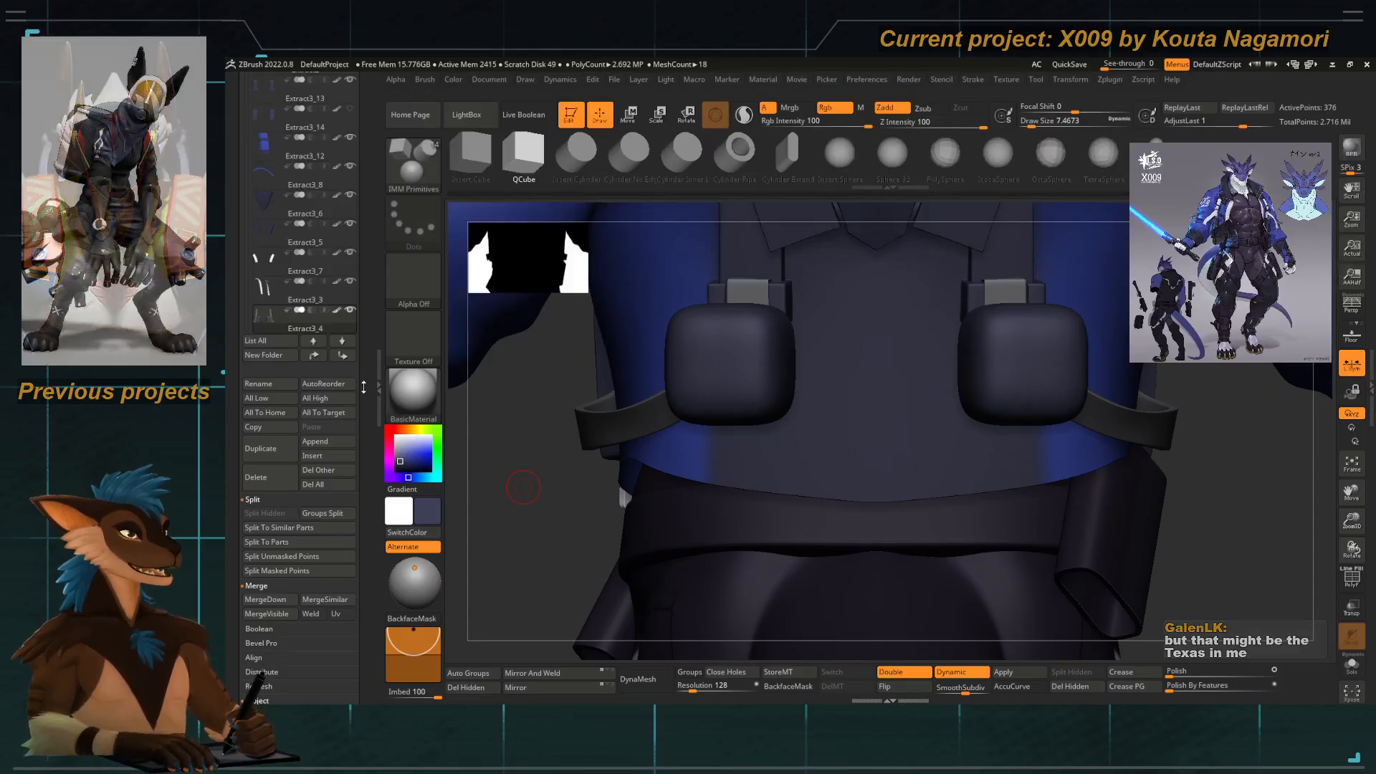
left_click_drag(363, 387, 363, 317)
right_click_drag(618, 469, 690, 559, "ctrl")
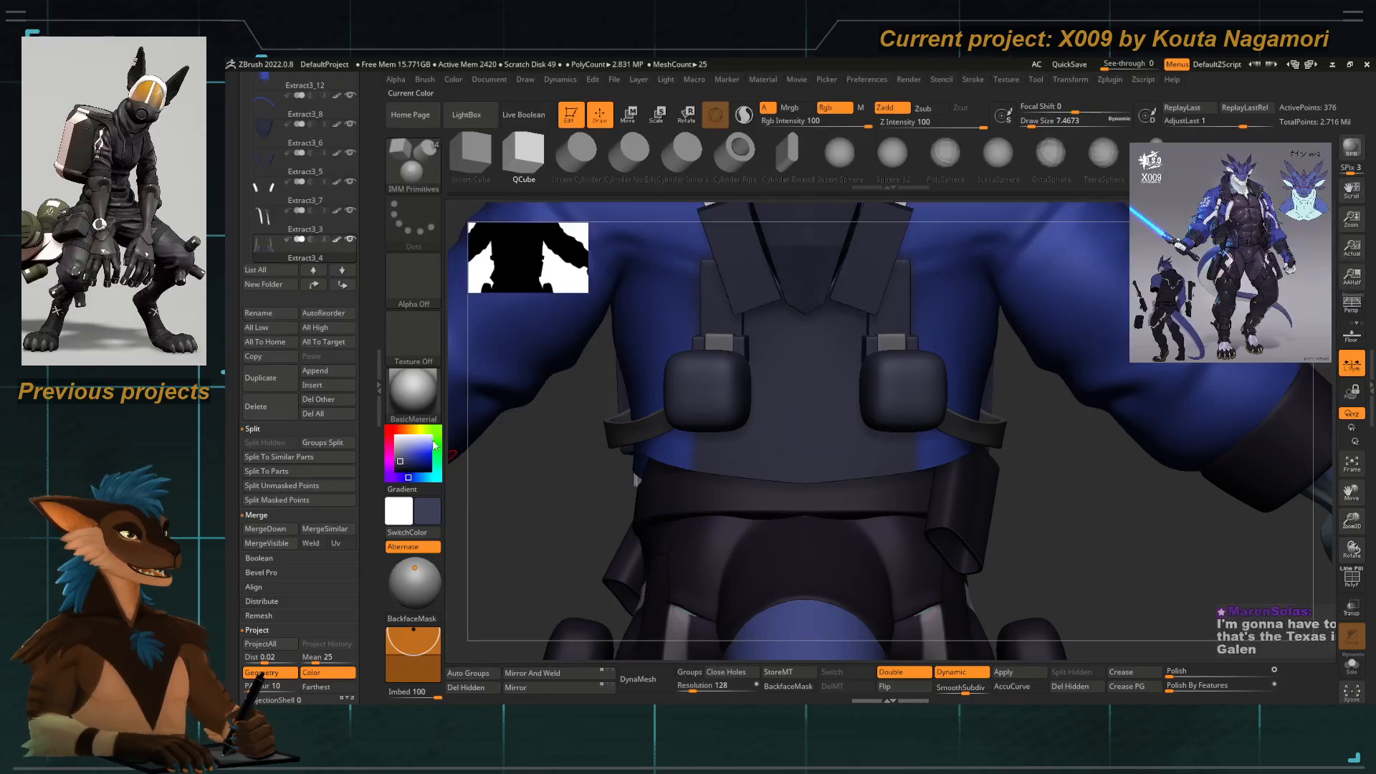
left_click_drag(366, 406, 371, 441)
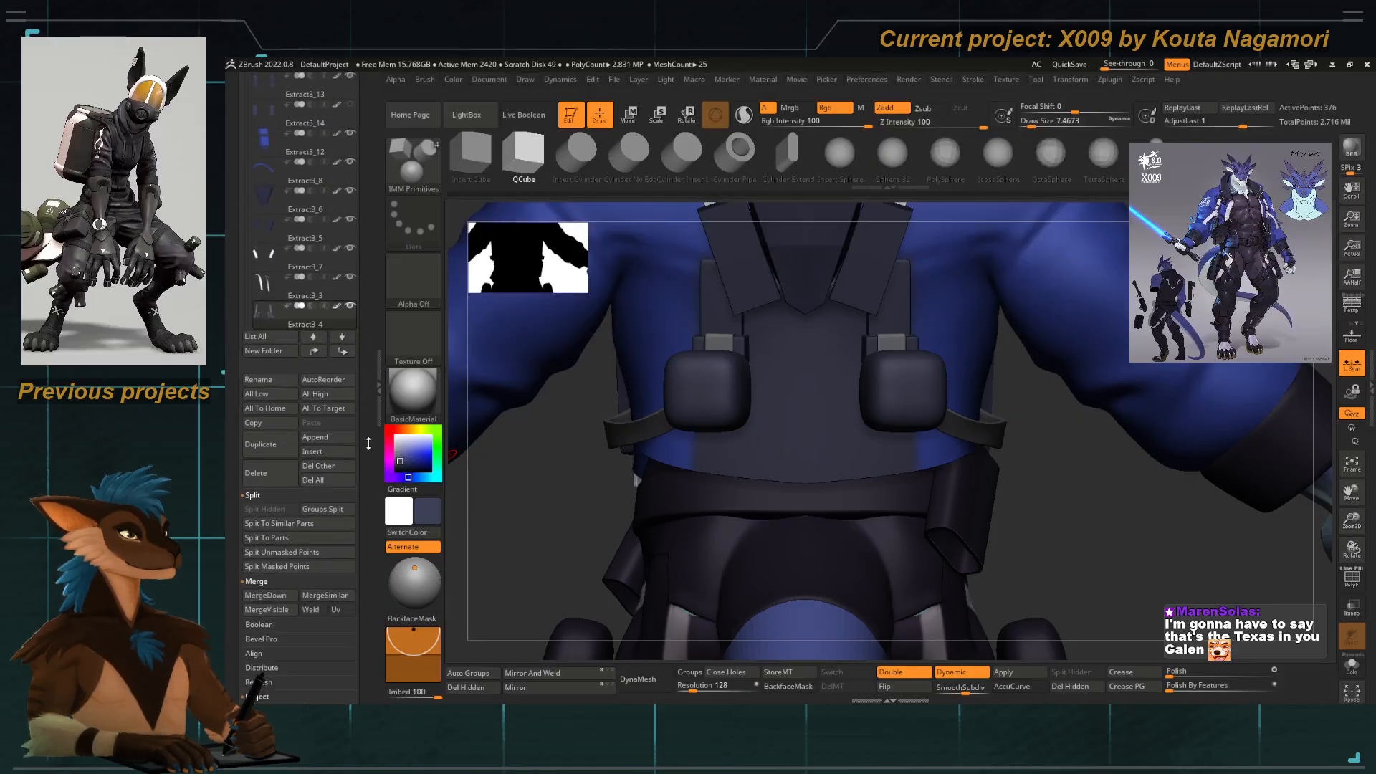
left_click(1350, 586)
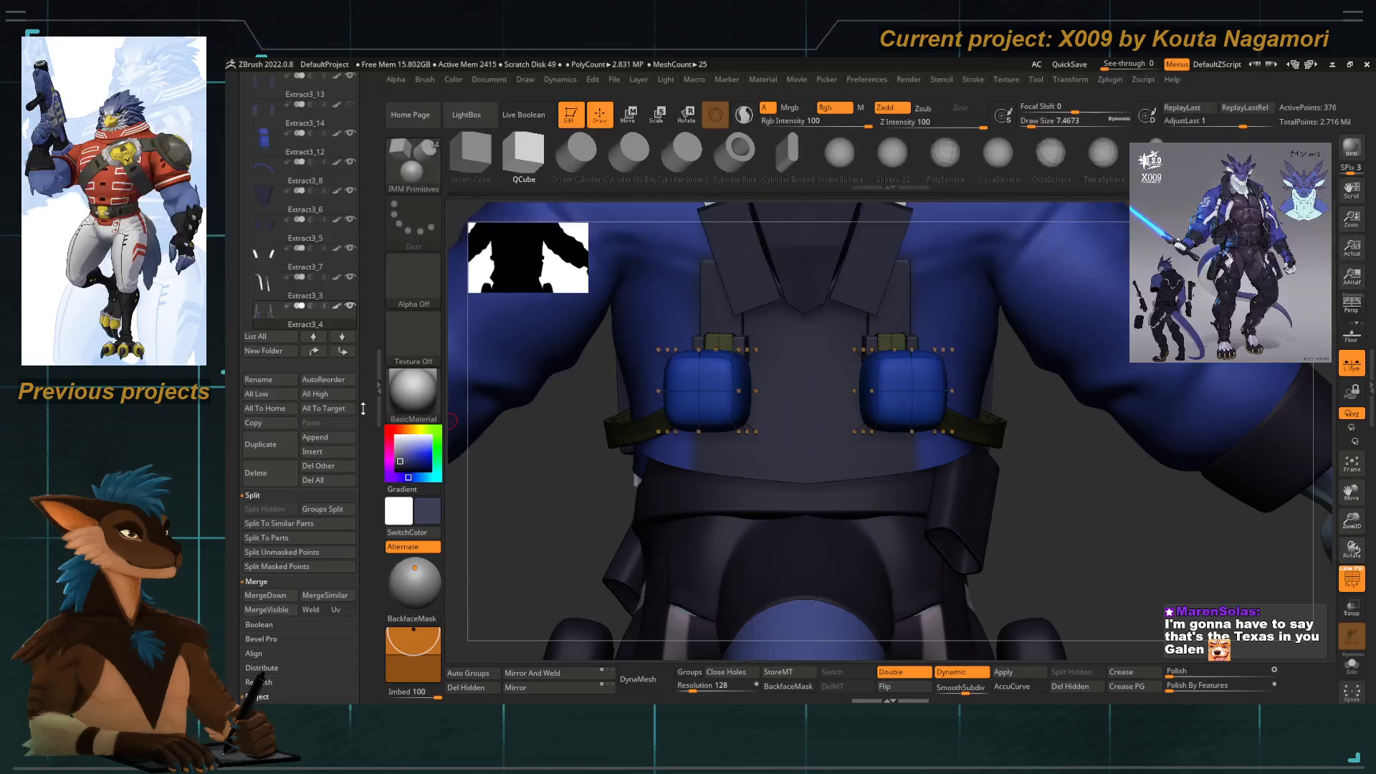
left_click(259, 524)
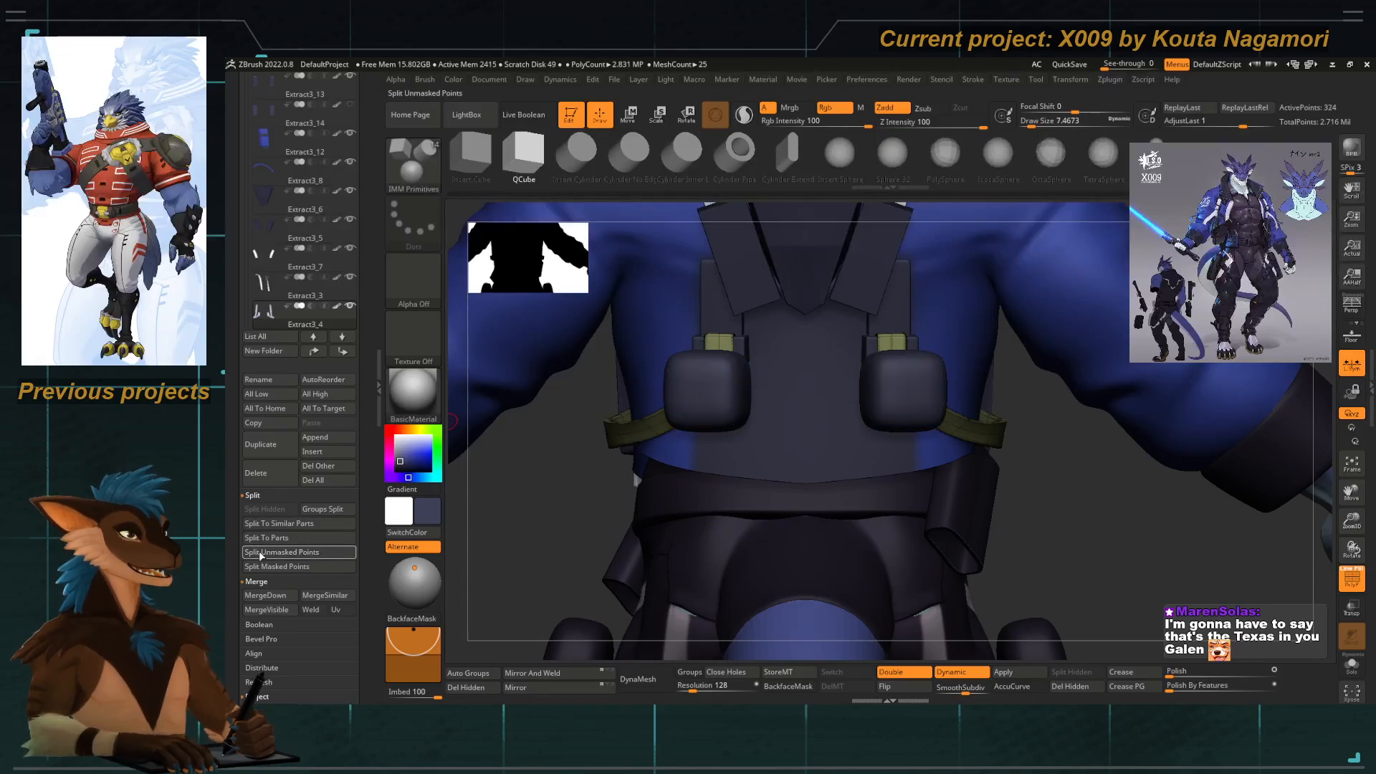
left_click(272, 552)
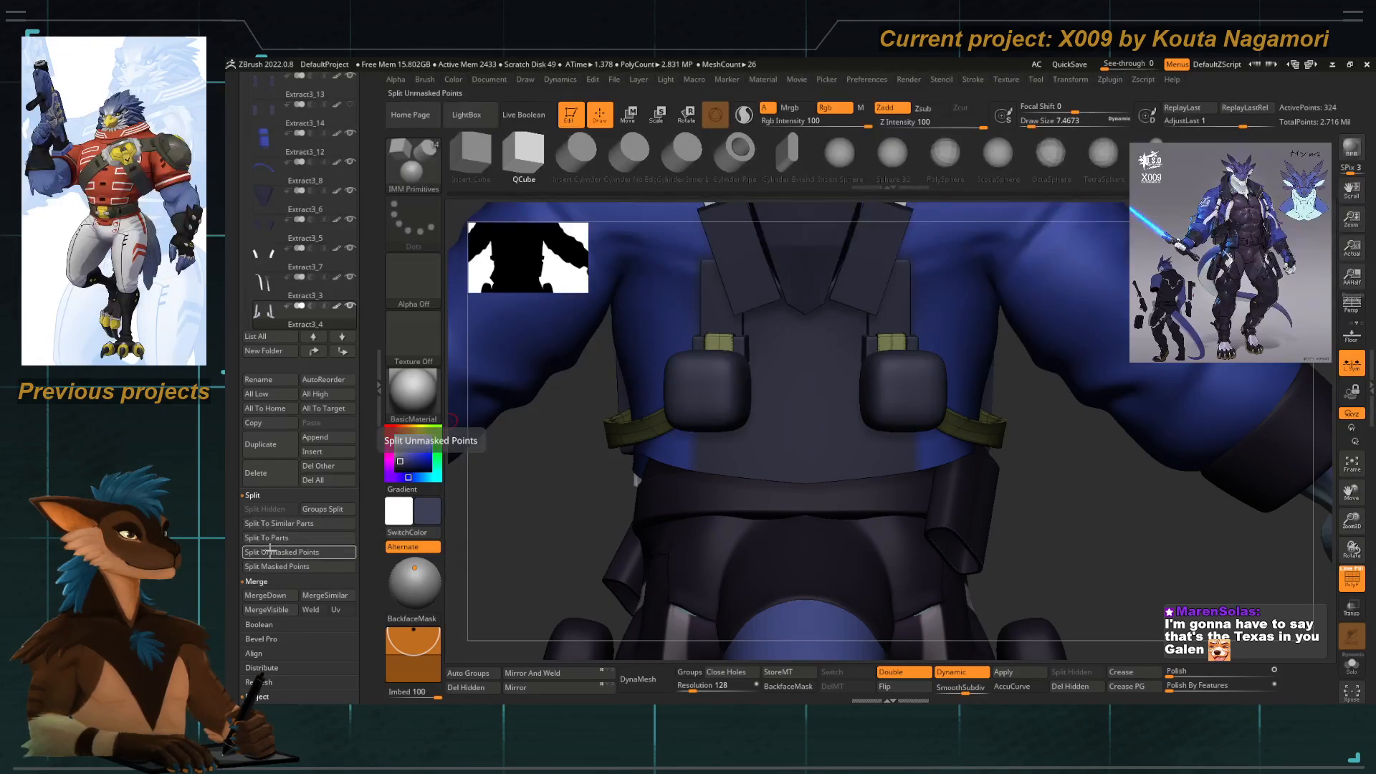
left_click(705, 404, "alt")
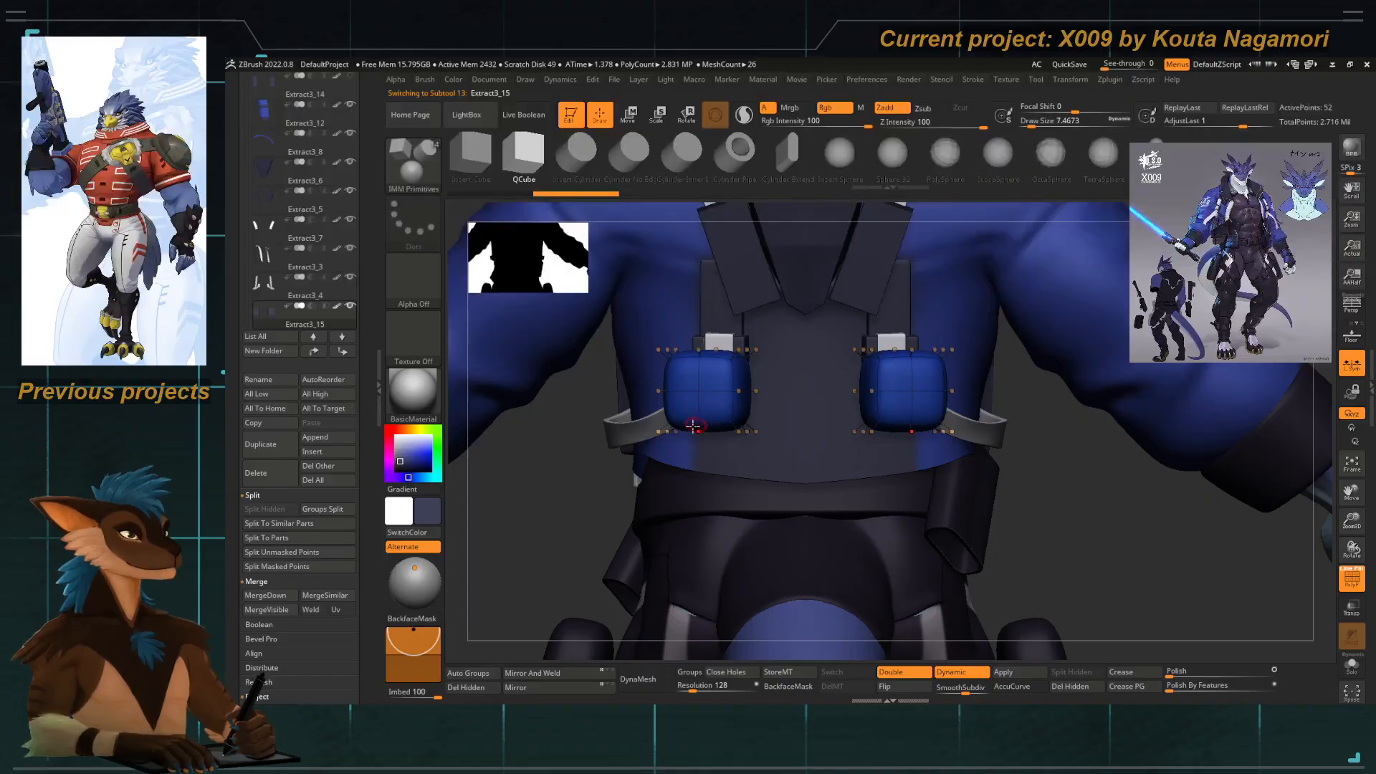
Activate the move gizmo on the new cubes and reset its mesh orientation on the cube over one strap end.
key("shift+d")
key("f")
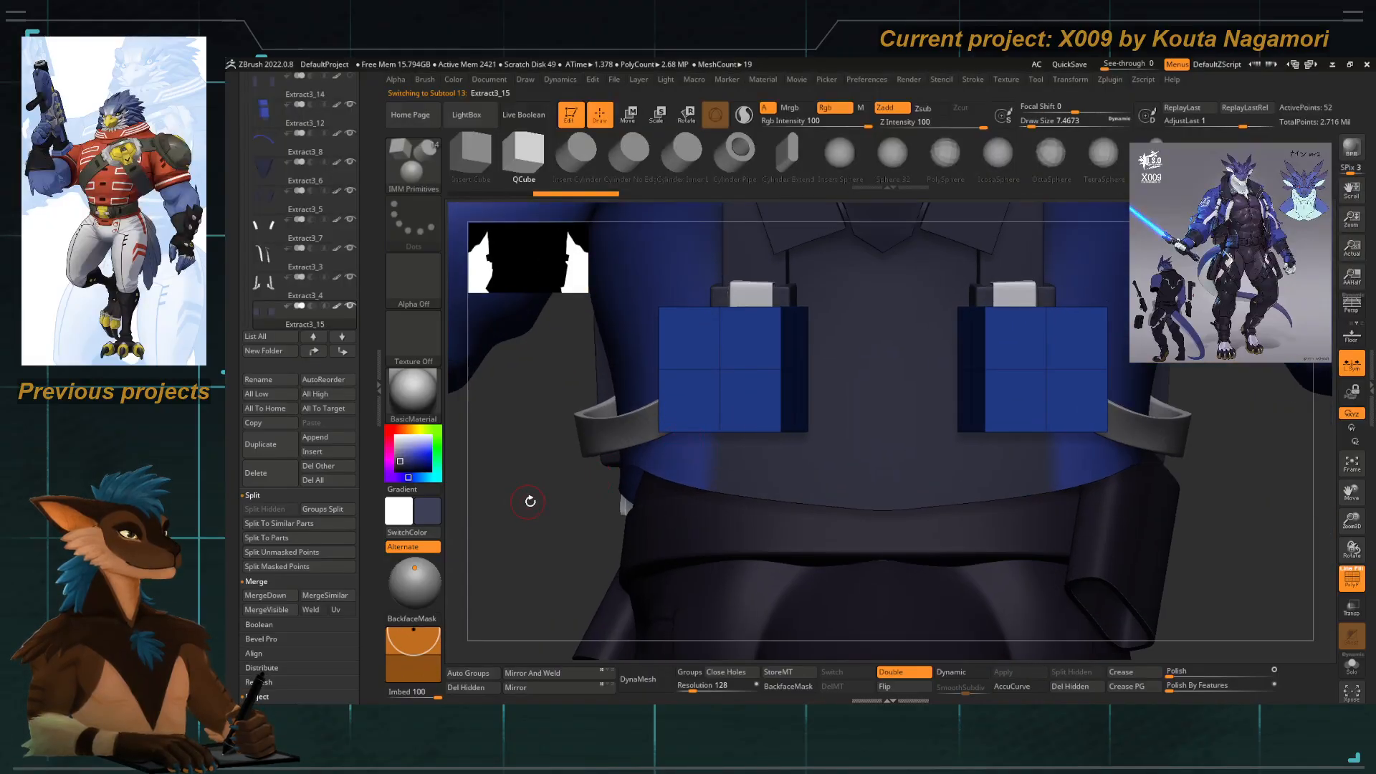
mouse_move(531, 501)
right_mouse_down()
mouse_move(547, 430)
mouse_move(547, 441)
right_mouse_up()
right_click_drag(456, 504, 534, 490, "shift")
key("w")
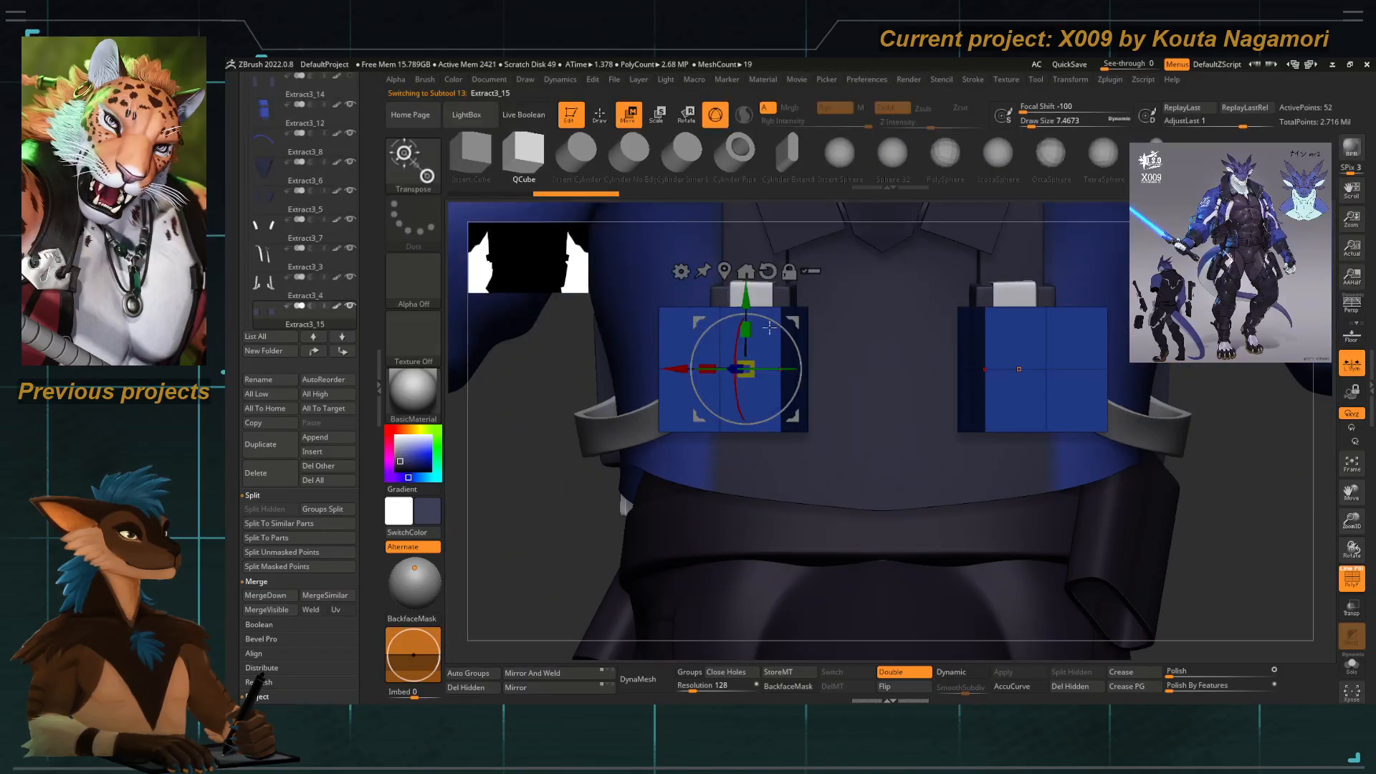
key("d")
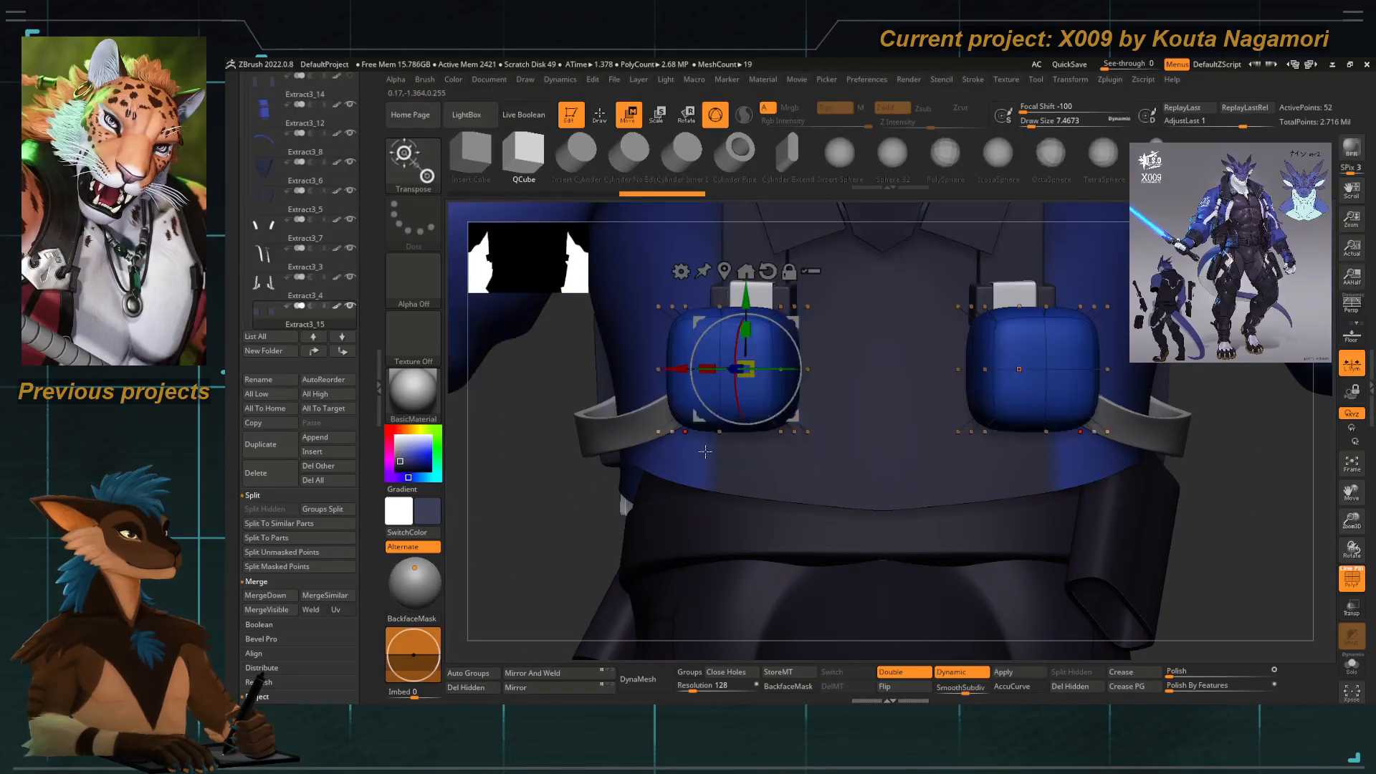
right_click_drag(705, 452, 600, 492, "alt")
left_click(869, 400, "alt")
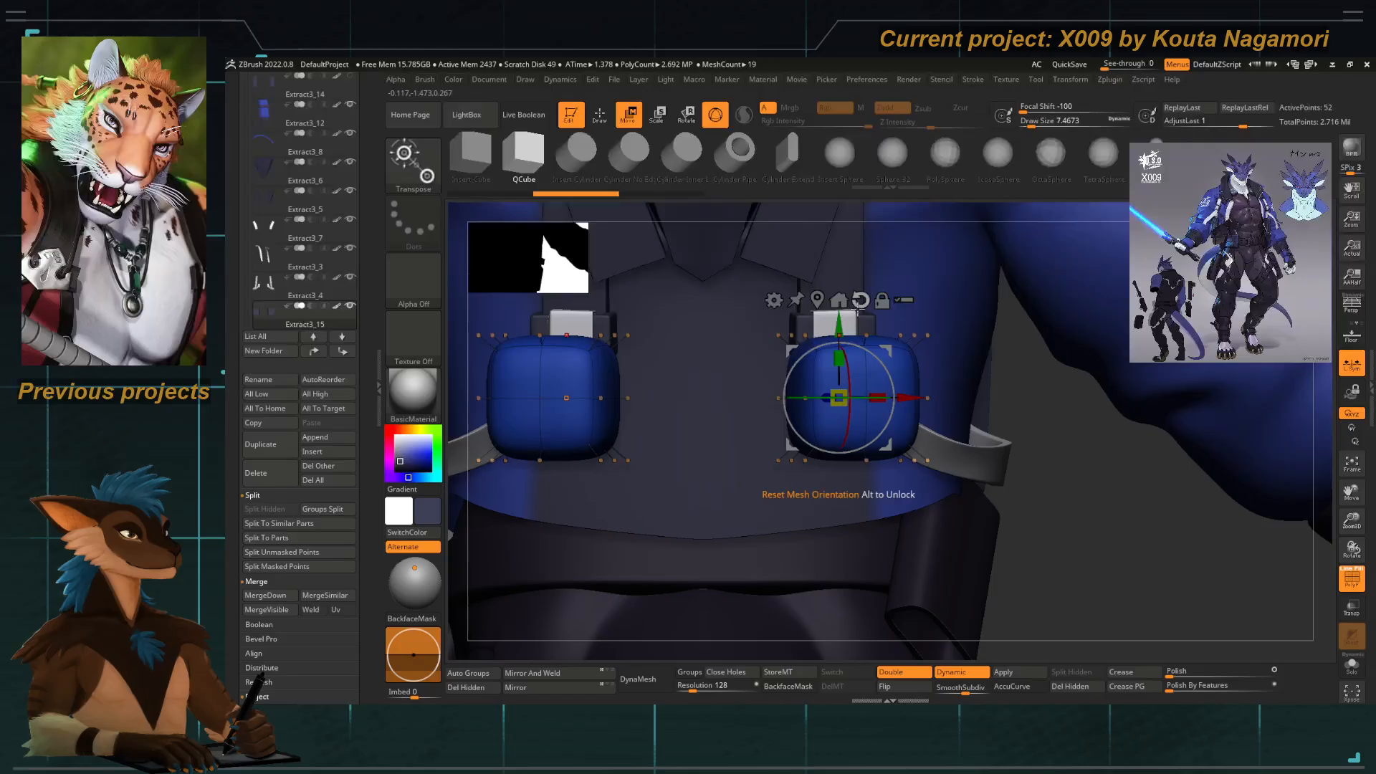
Mirror and weld the cubes, toggling local symmetry, so both strap ends carry matching symmetrical blocks.
left_click(541, 675)
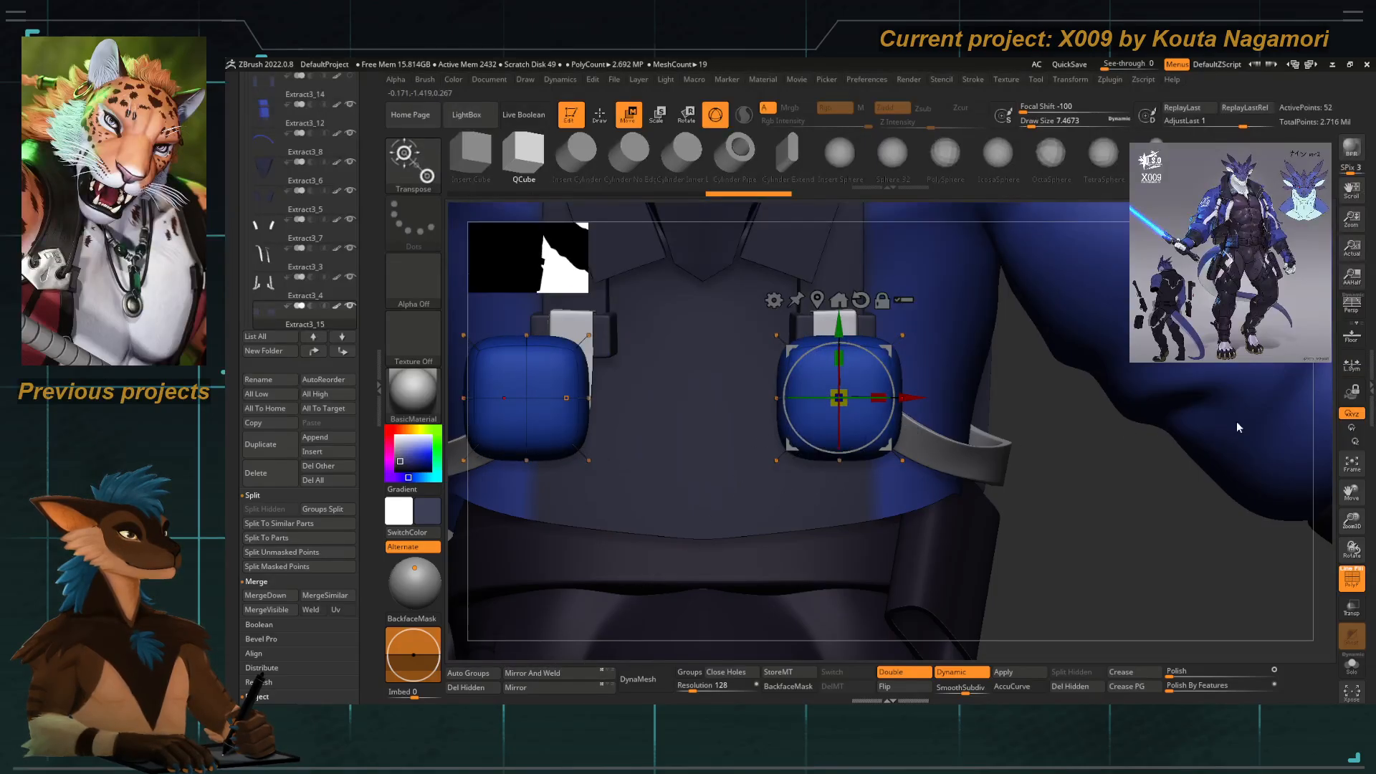
left_click(552, 671)
left_click(1352, 365)
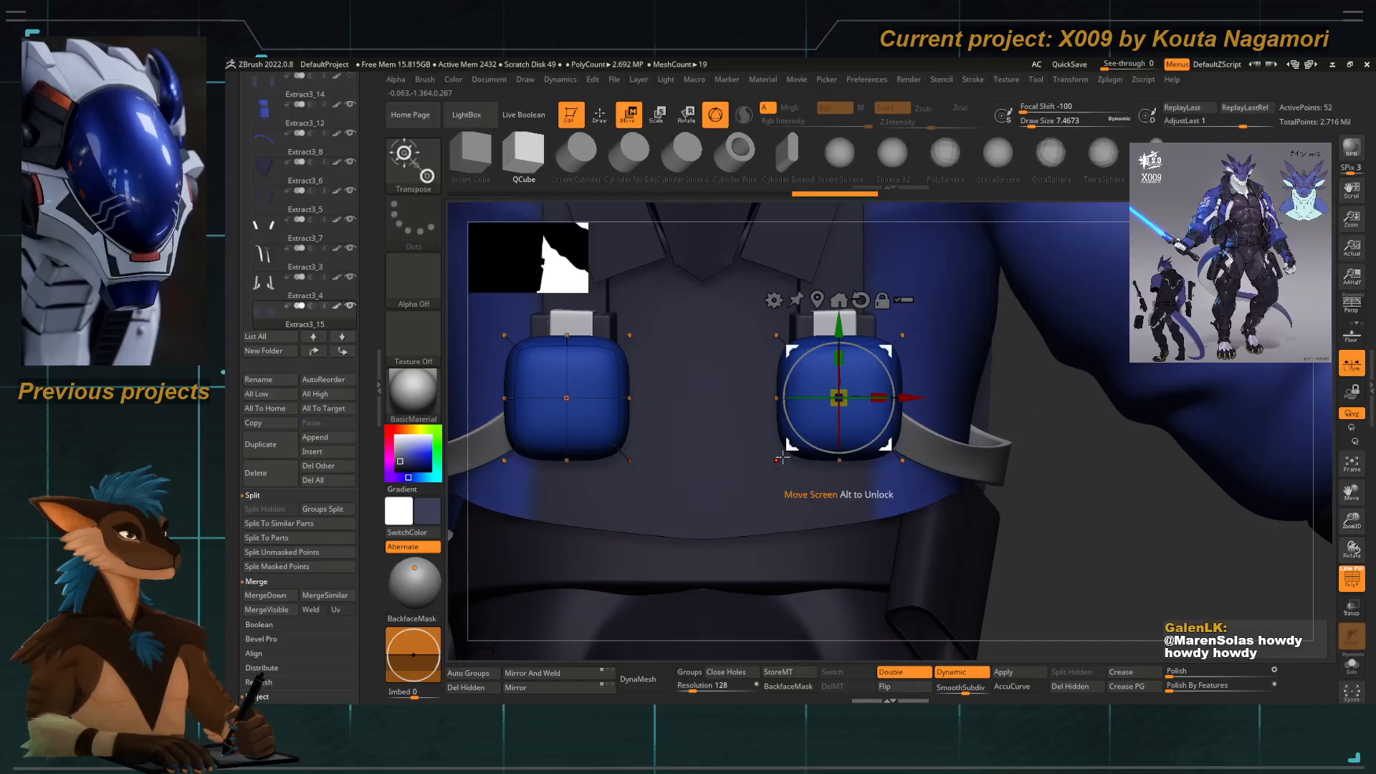
Turn off the smooth subdivision preview, mask all but the cubes' lower corners, narrow those corners into a taper, and clear the mask.
key("shift+d")
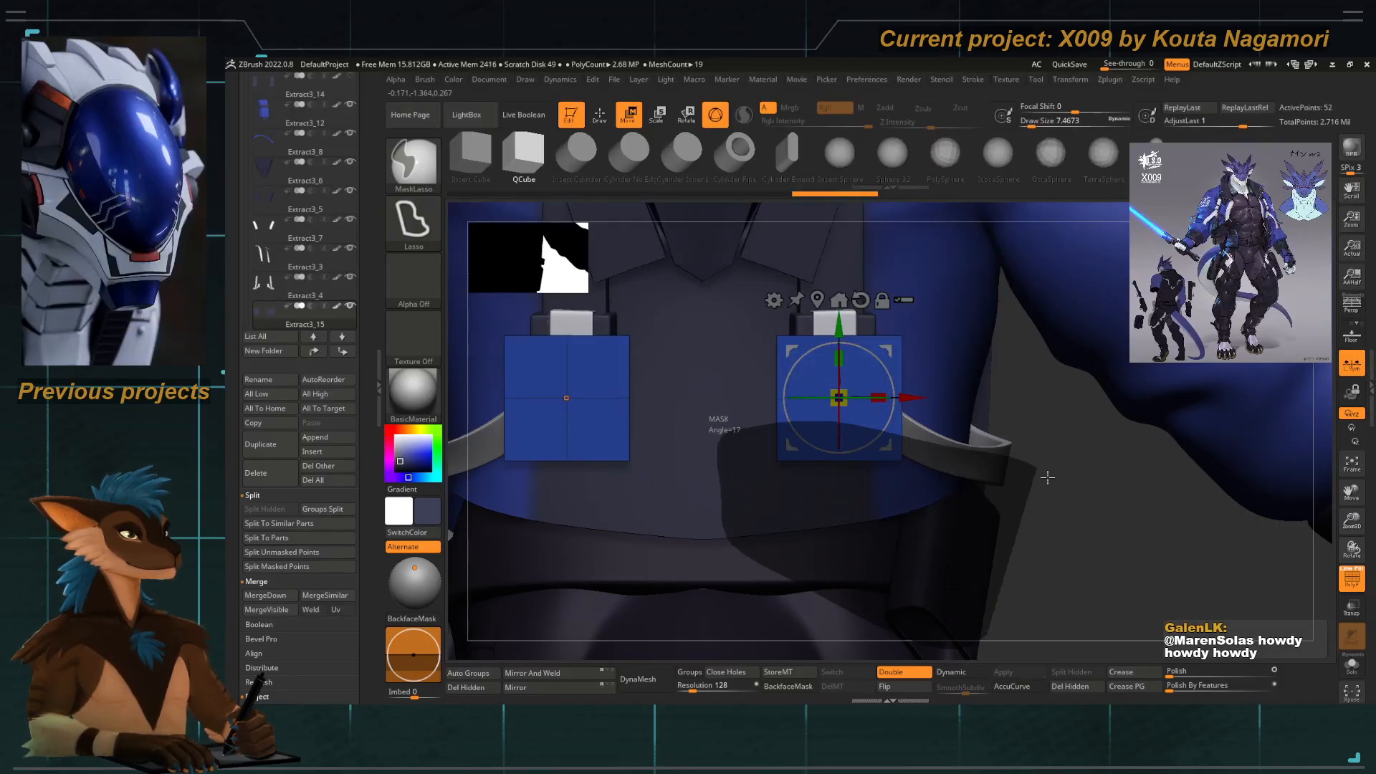
left_click(935, 543, "ctrl")
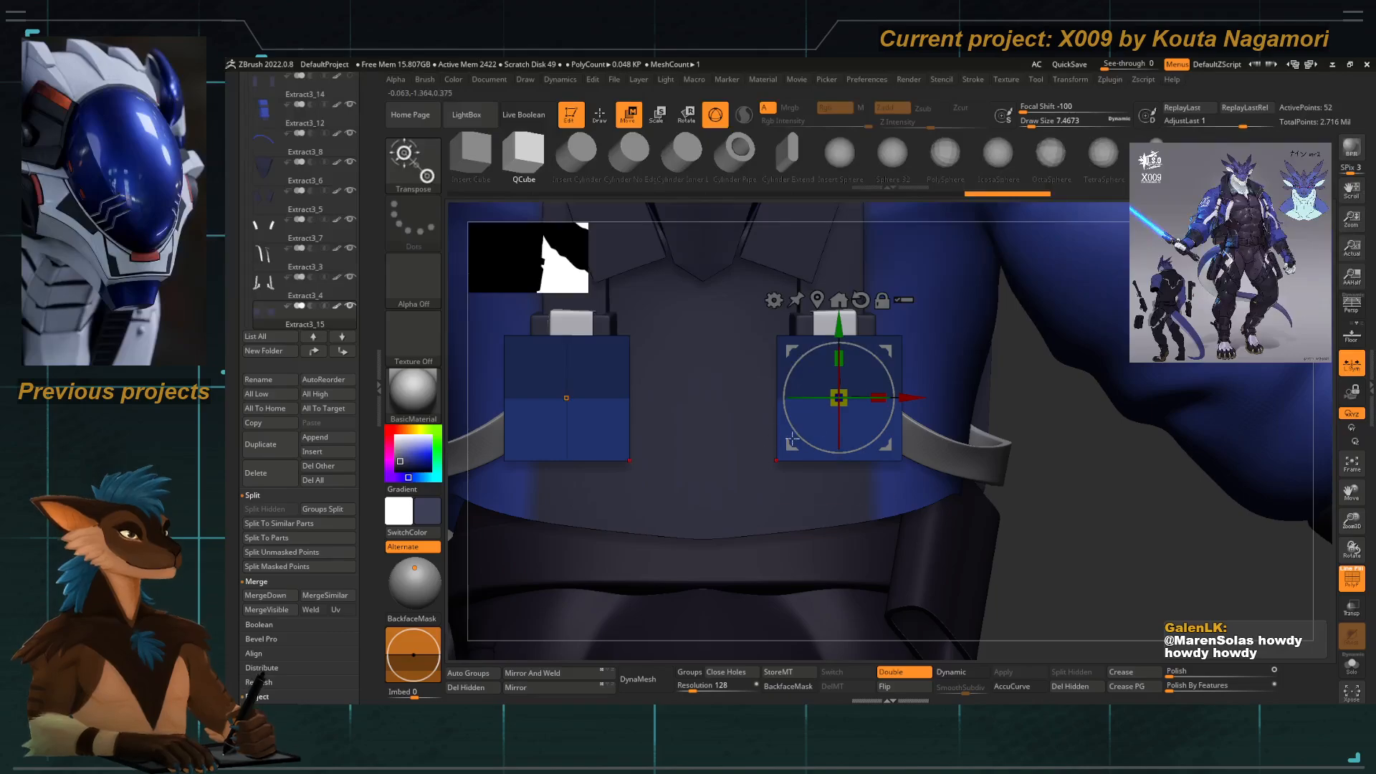
left_click_drag(878, 397, 813, 422)
left_click_drag(996, 639, 1011, 656, "ctrl")
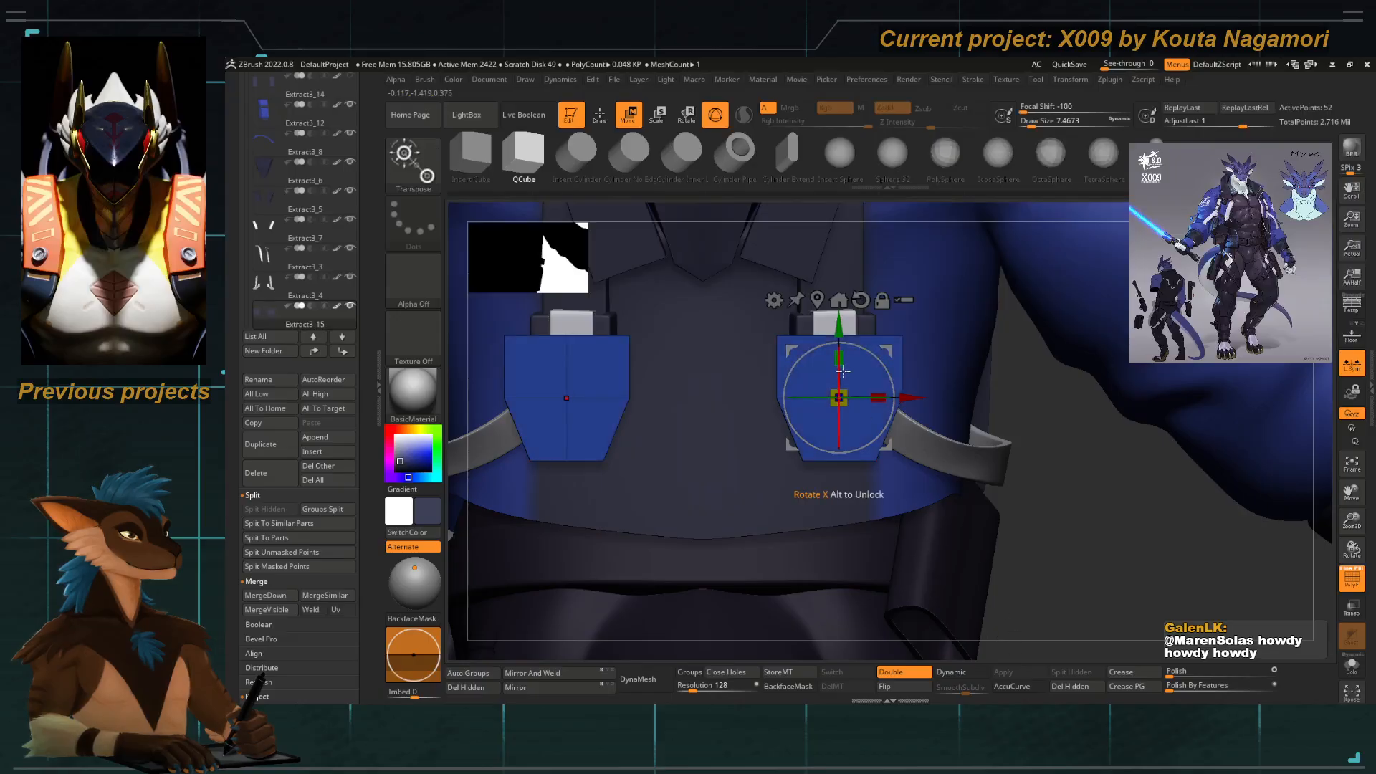
Reduce the height of the tapered blocks slightly and flatten their depth into thin plates against the back straps.
left_click_drag(835, 369, 835, 383)
left_click_drag(954, 650, 845, 653)
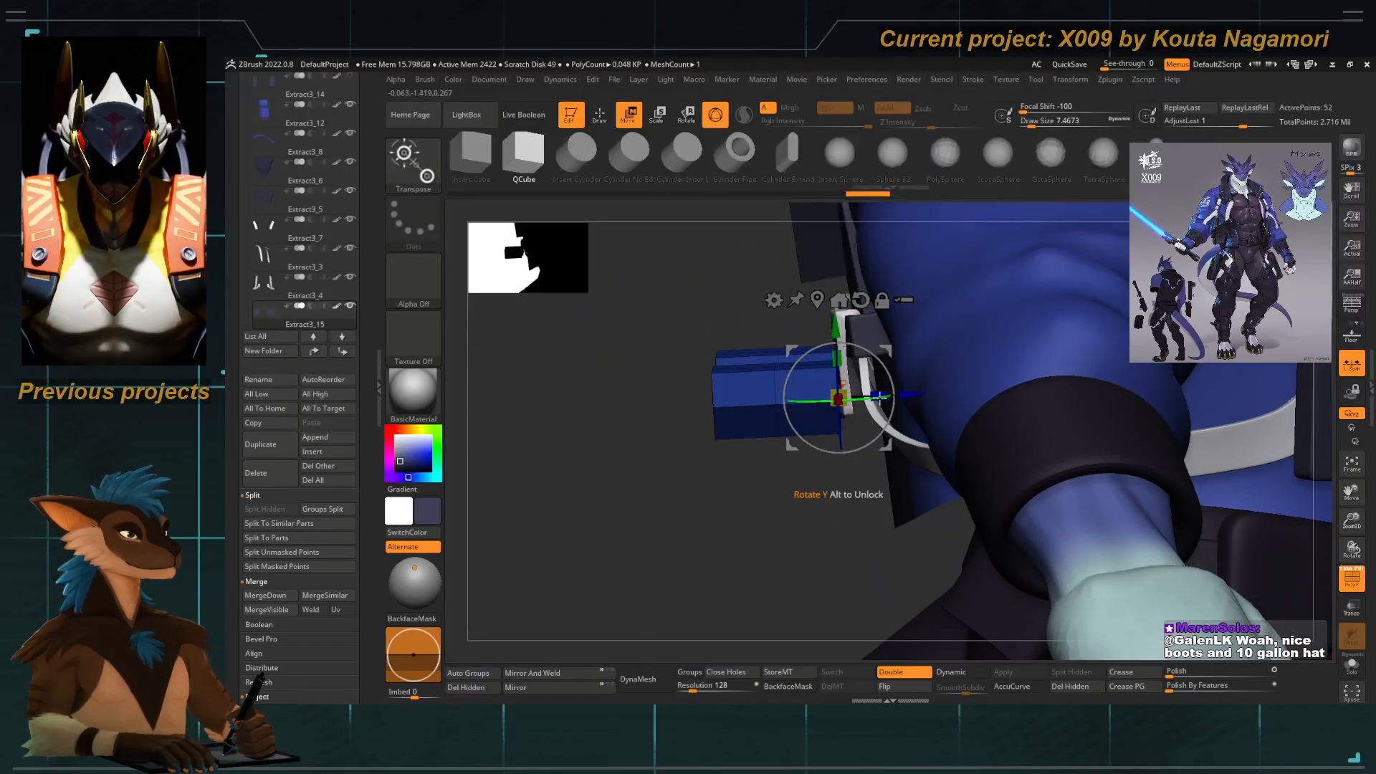
left_click_drag(878, 396, 752, 410)
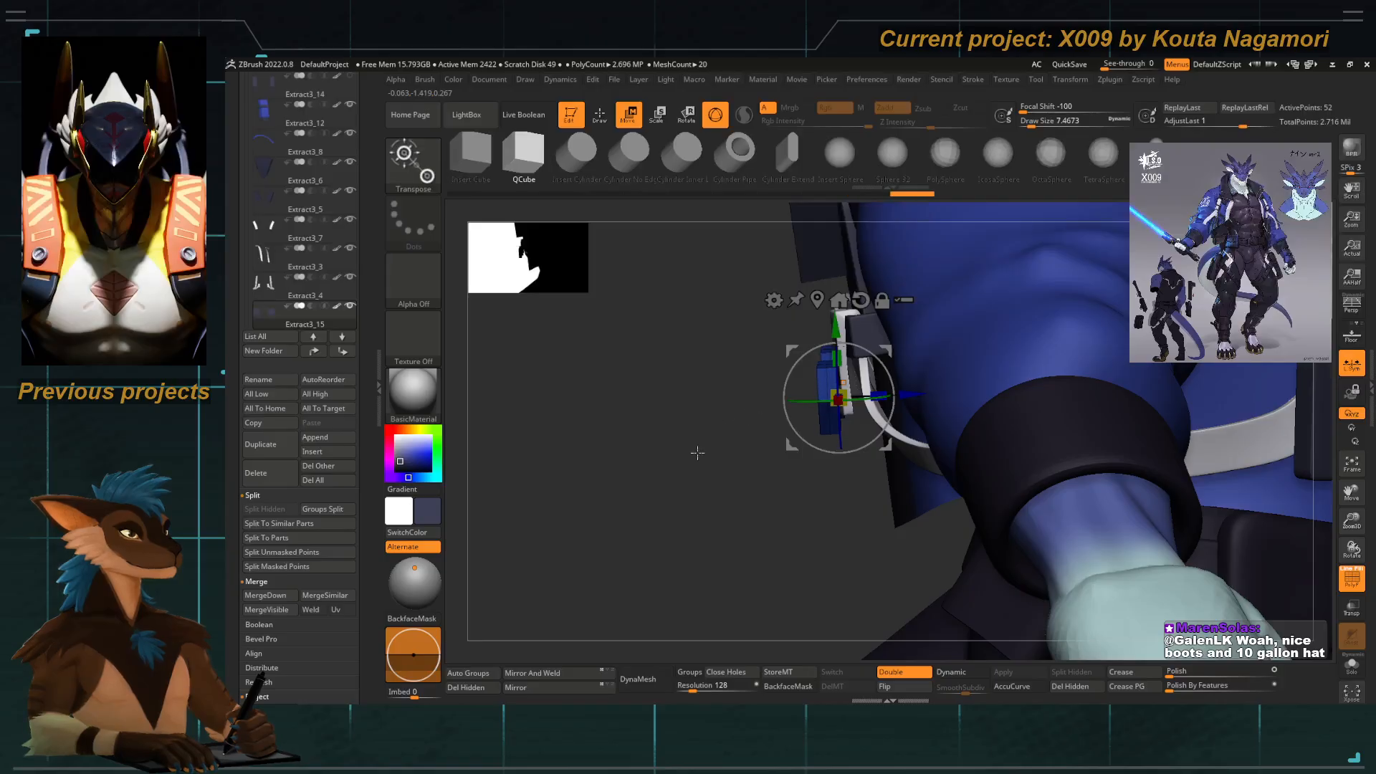
left_click_drag(698, 452, 768, 441, "shift")
With the ZModeler brush, use the PolyGroup action with the Polyloop target to give the plates' side faces their own polygroup.
key("q")
scroll(792, 439, "up", 3)
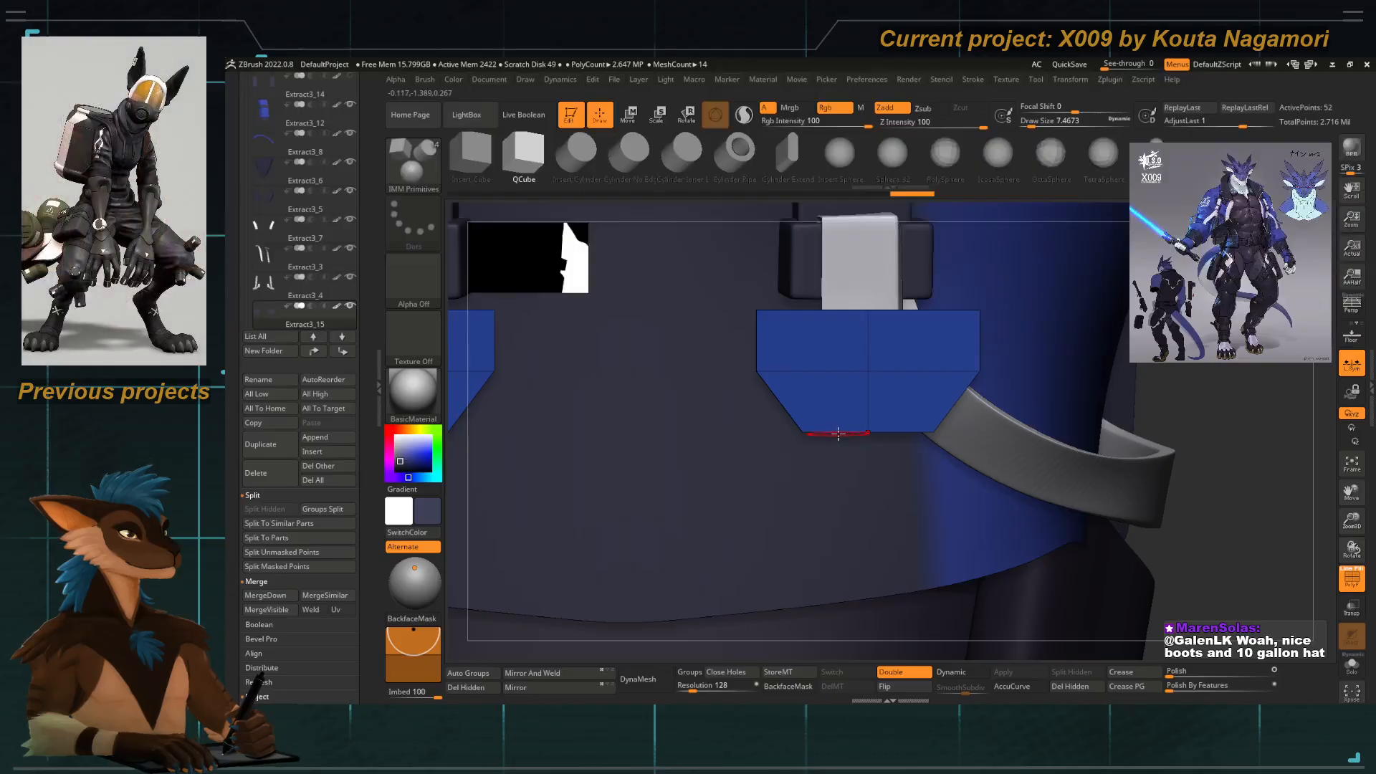
left_click_drag(764, 453, 746, 493, "alt")
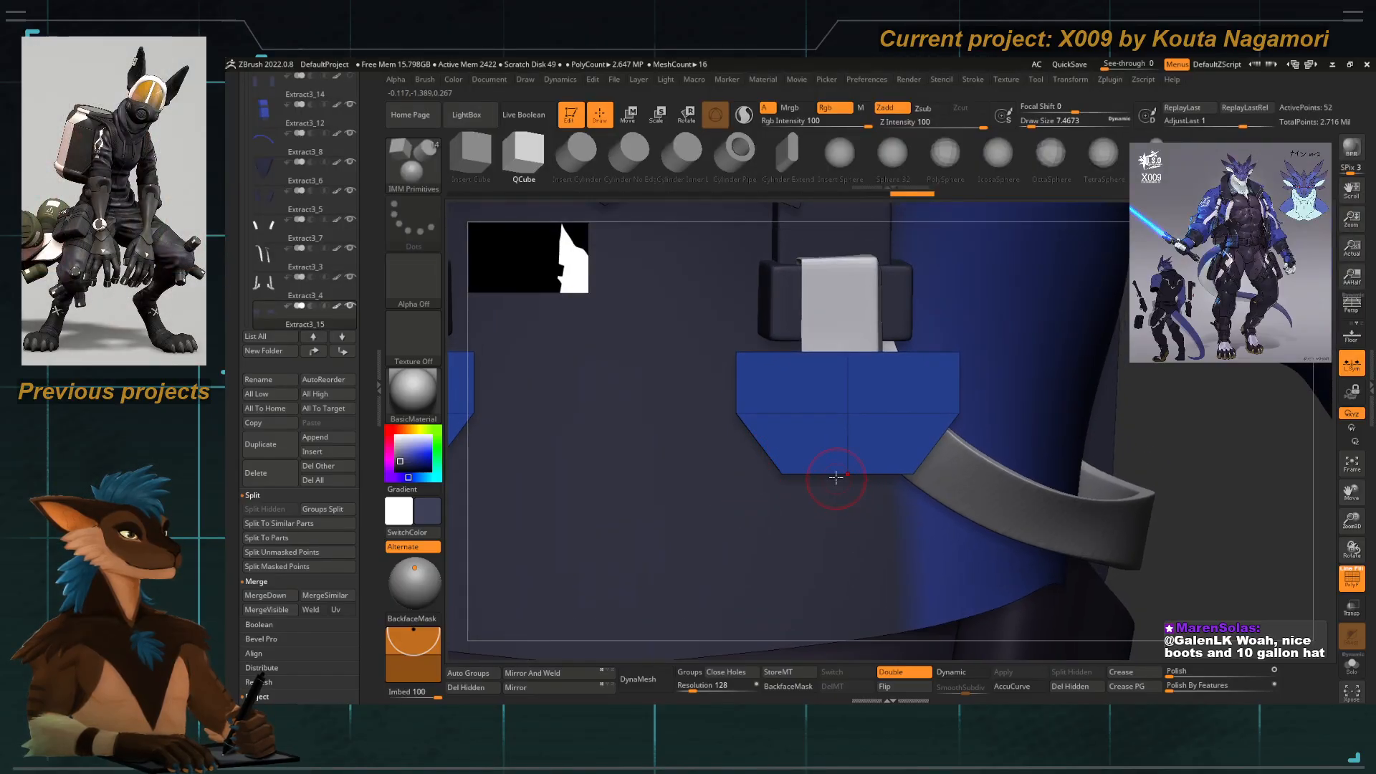
key("b")
key("z")
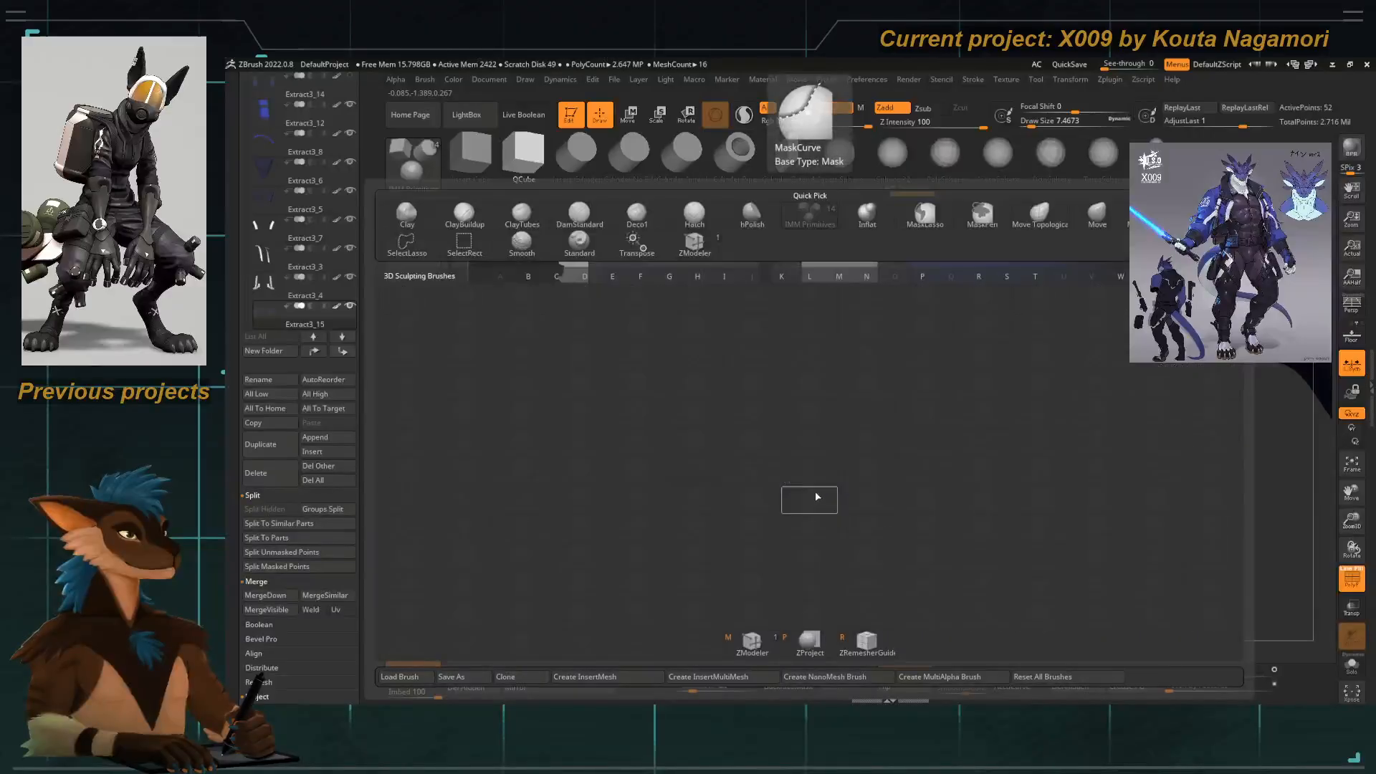
key("m")
mouse_move(953, 651)
left_mouse_down()
mouse_move(970, 654)
mouse_move(957, 648)
left_mouse_up()
key("space")
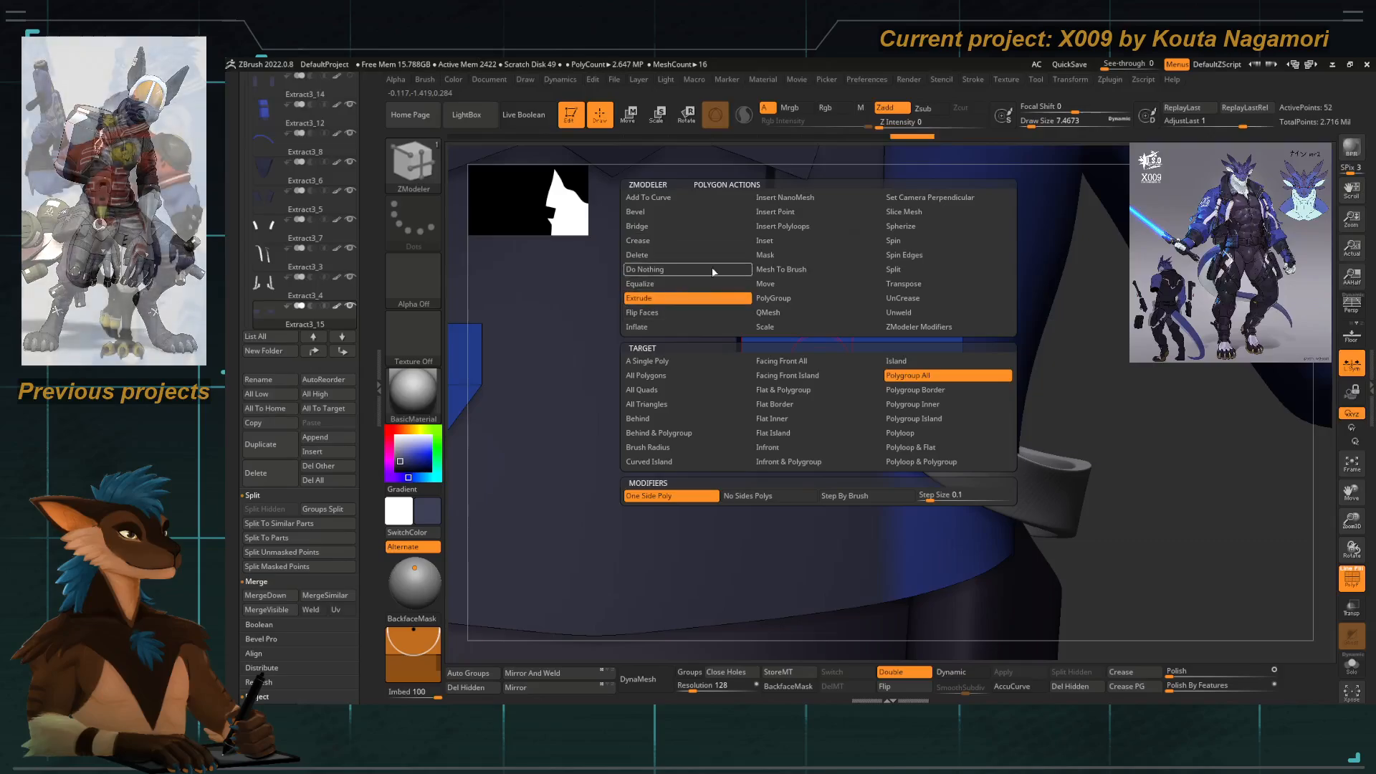
left_click(777, 301)
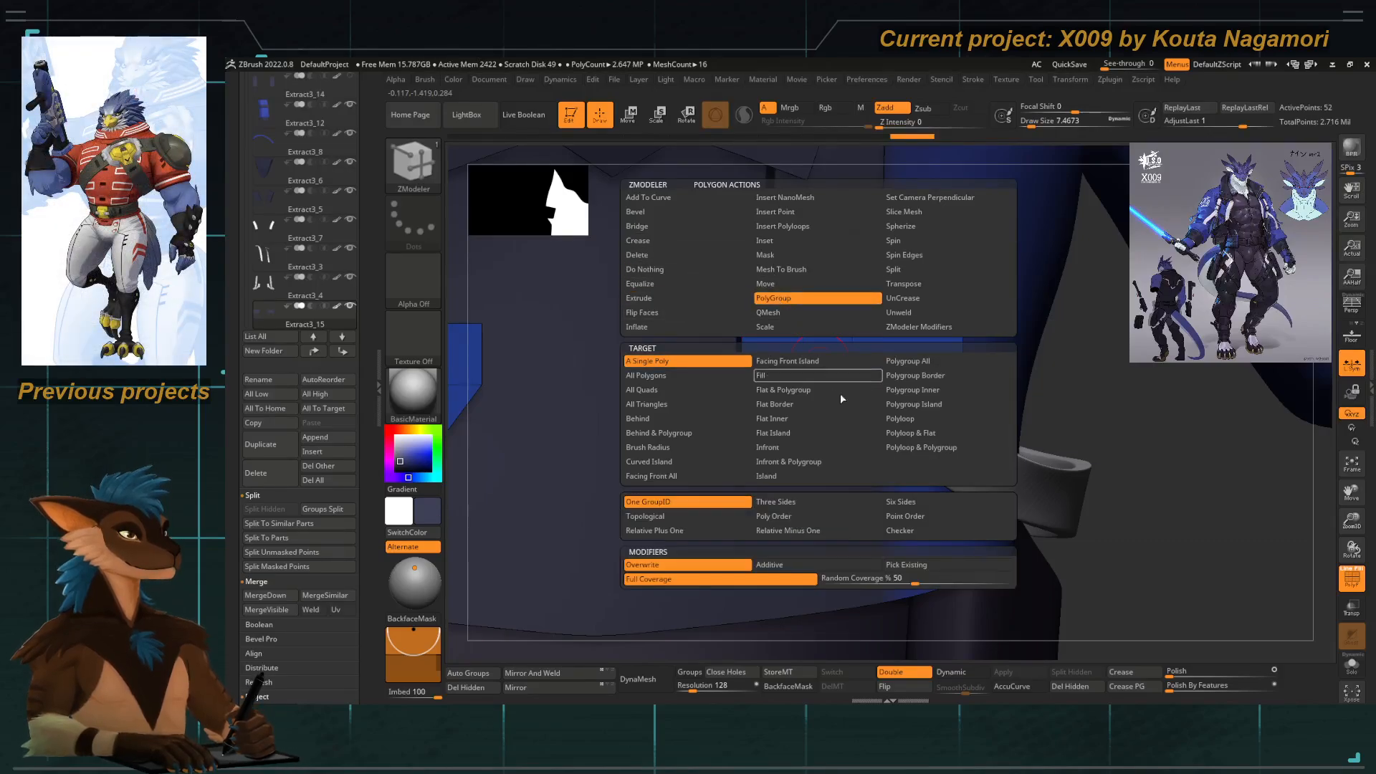
left_click(908, 421)
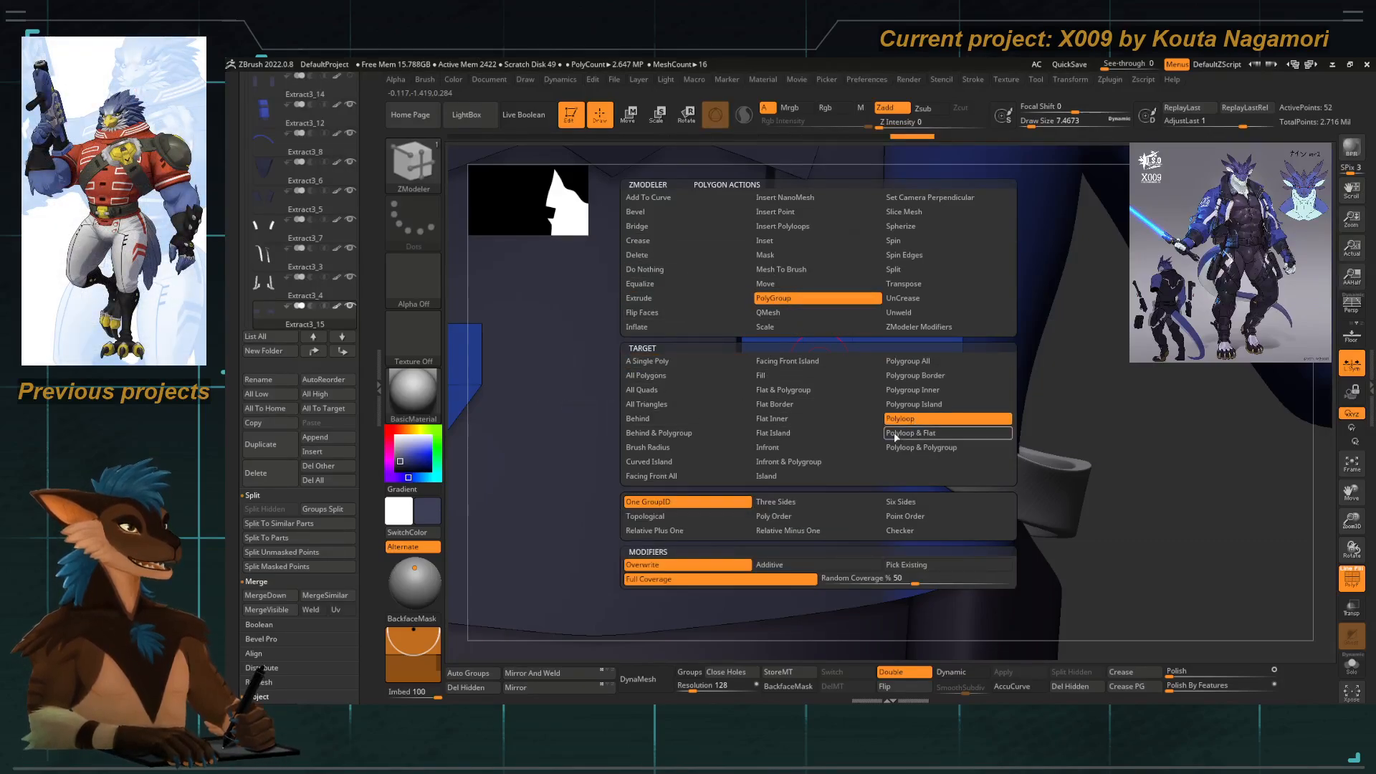
left_click_drag(890, 648, 949, 674)
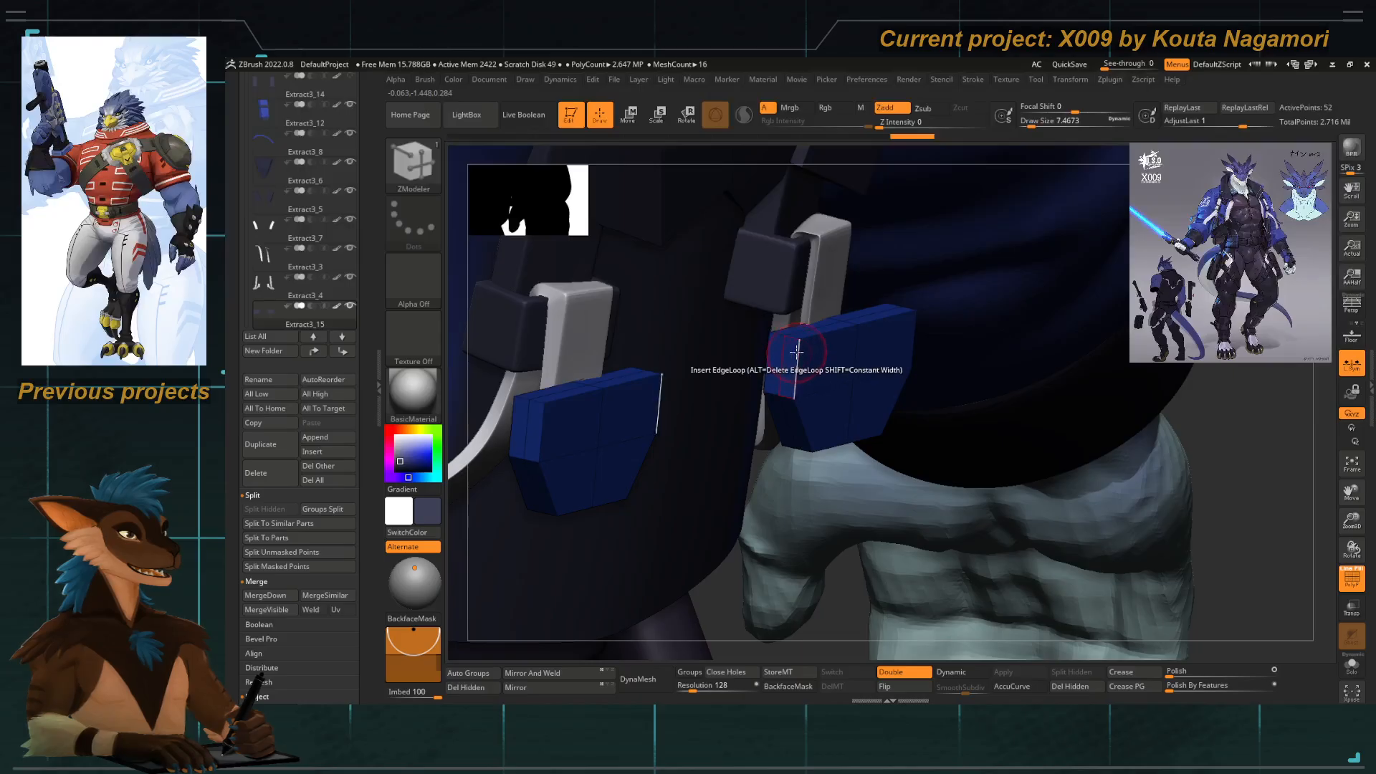
left_click(791, 352)
Inset the plates' front faces using the ZModeler Inset action with the Polygroup All target.
key("space")
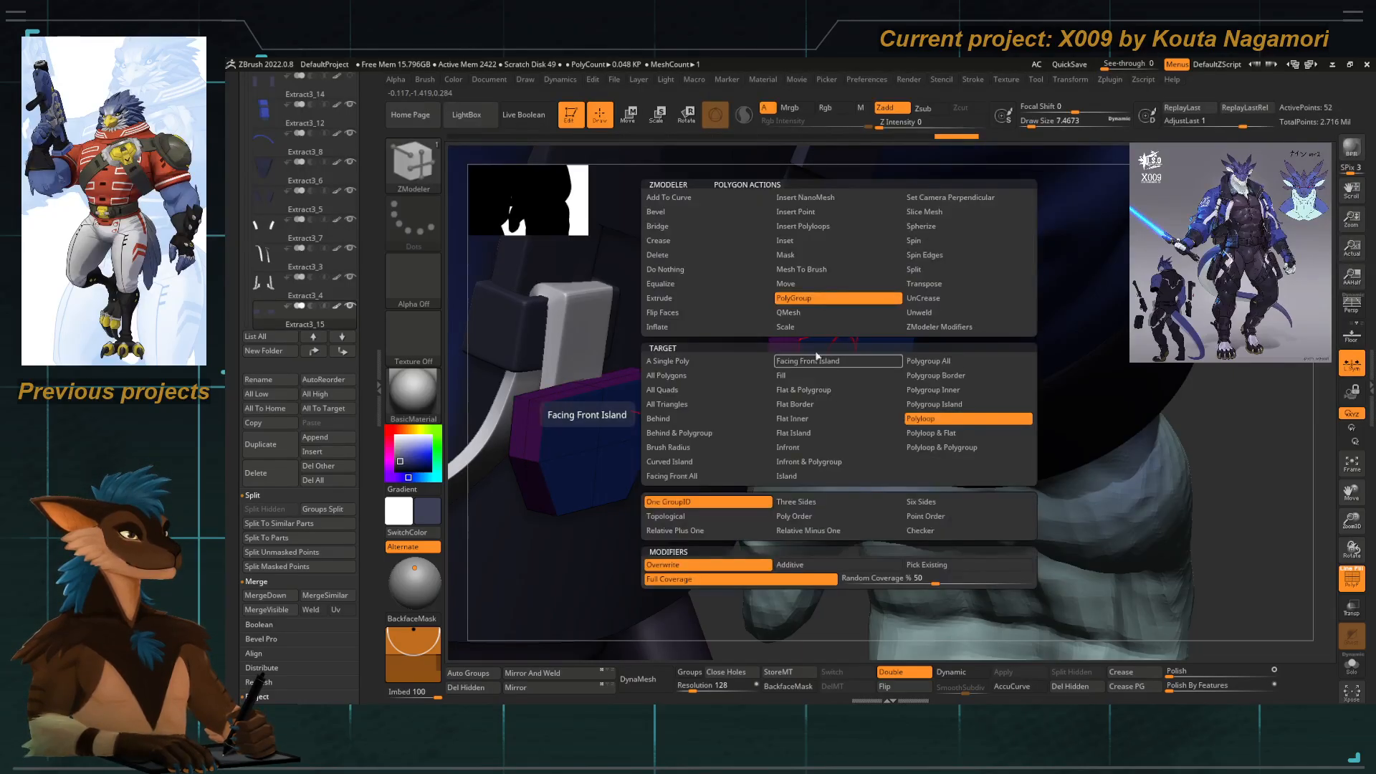
left_click(799, 225)
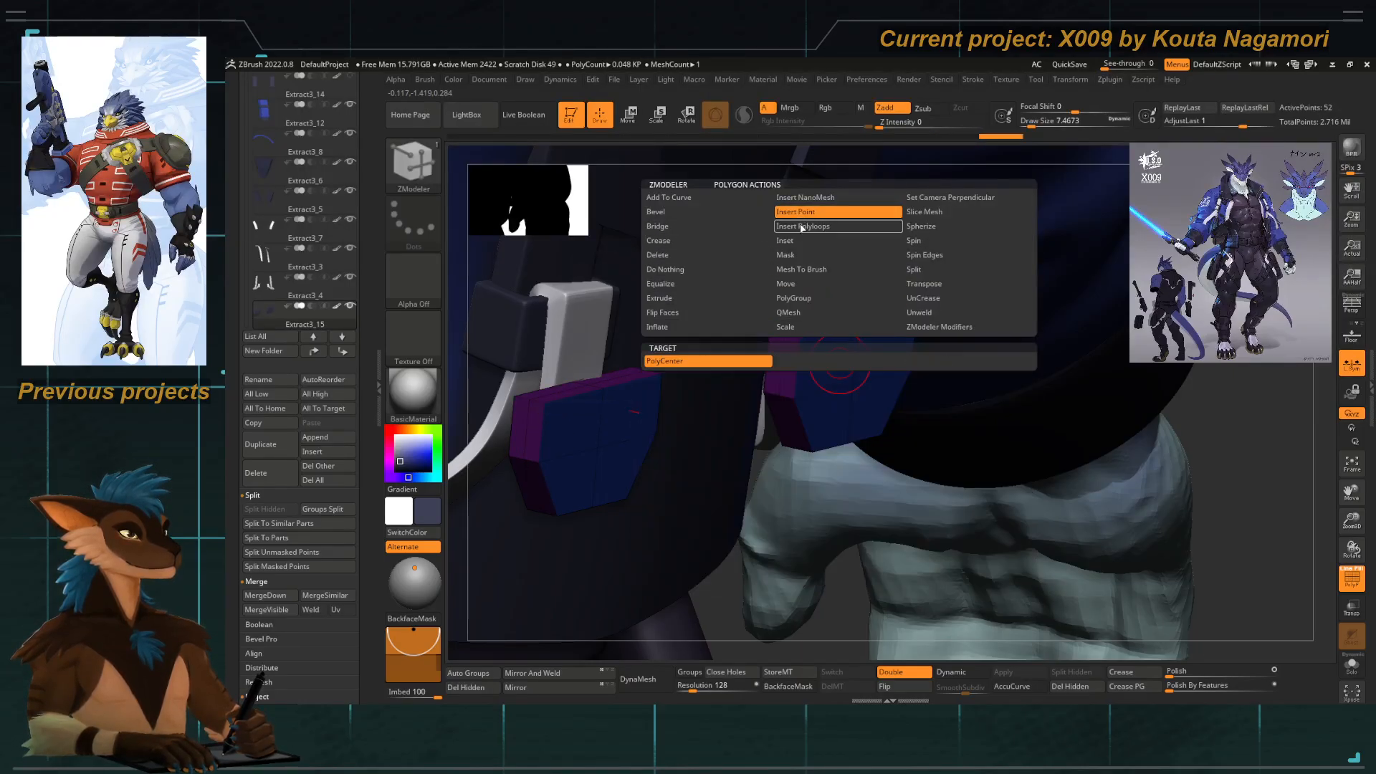
left_click(798, 242)
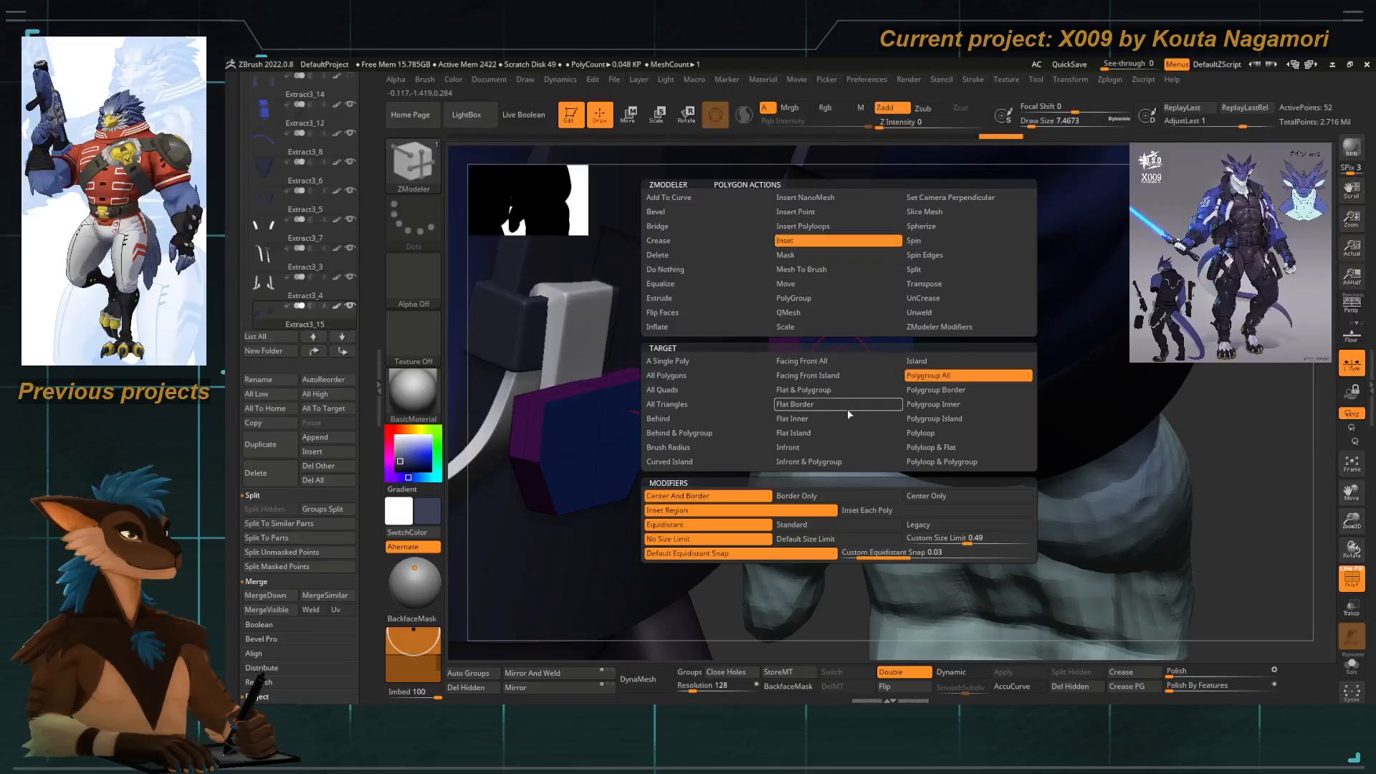
left_click_drag(853, 381, 842, 369)
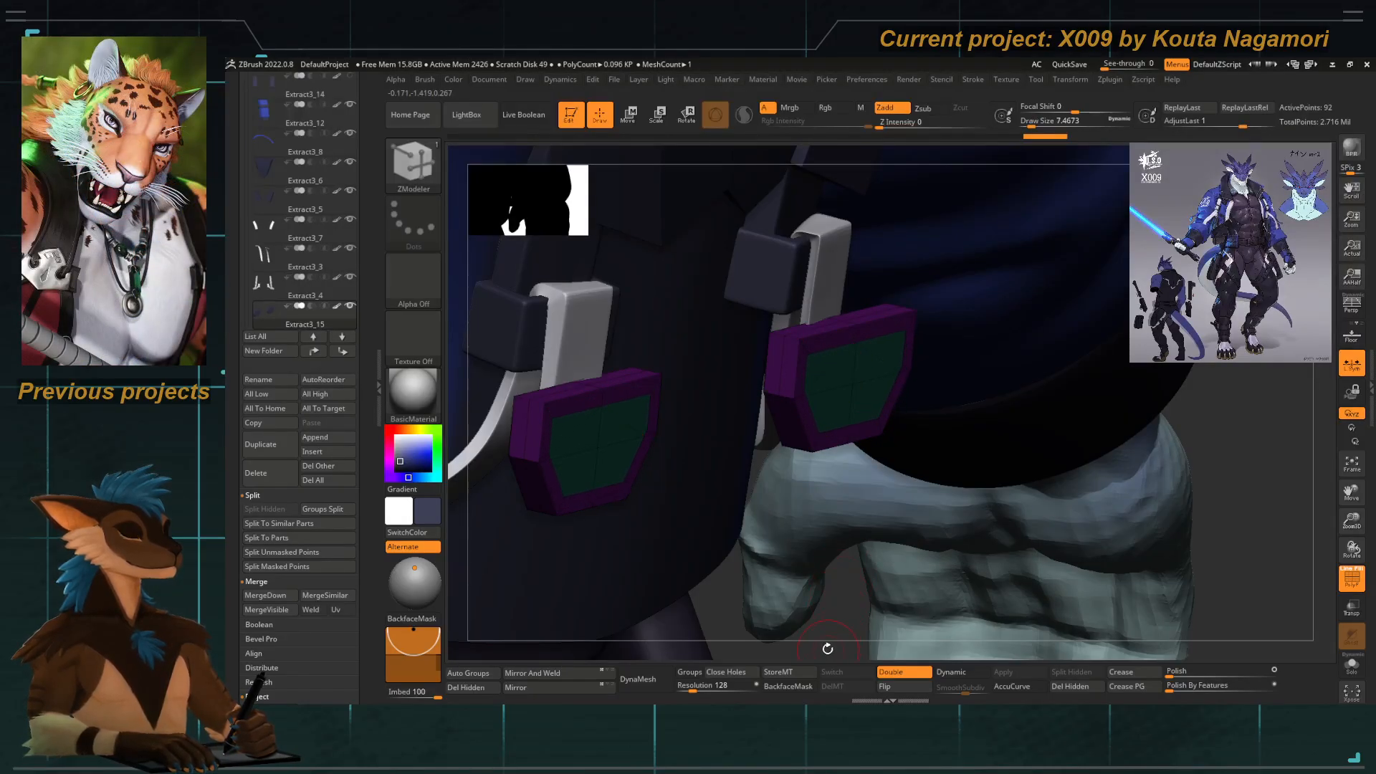
left_click_drag(828, 649, 793, 604)
right_click_drag(784, 374, 691, 387, "ctrl")
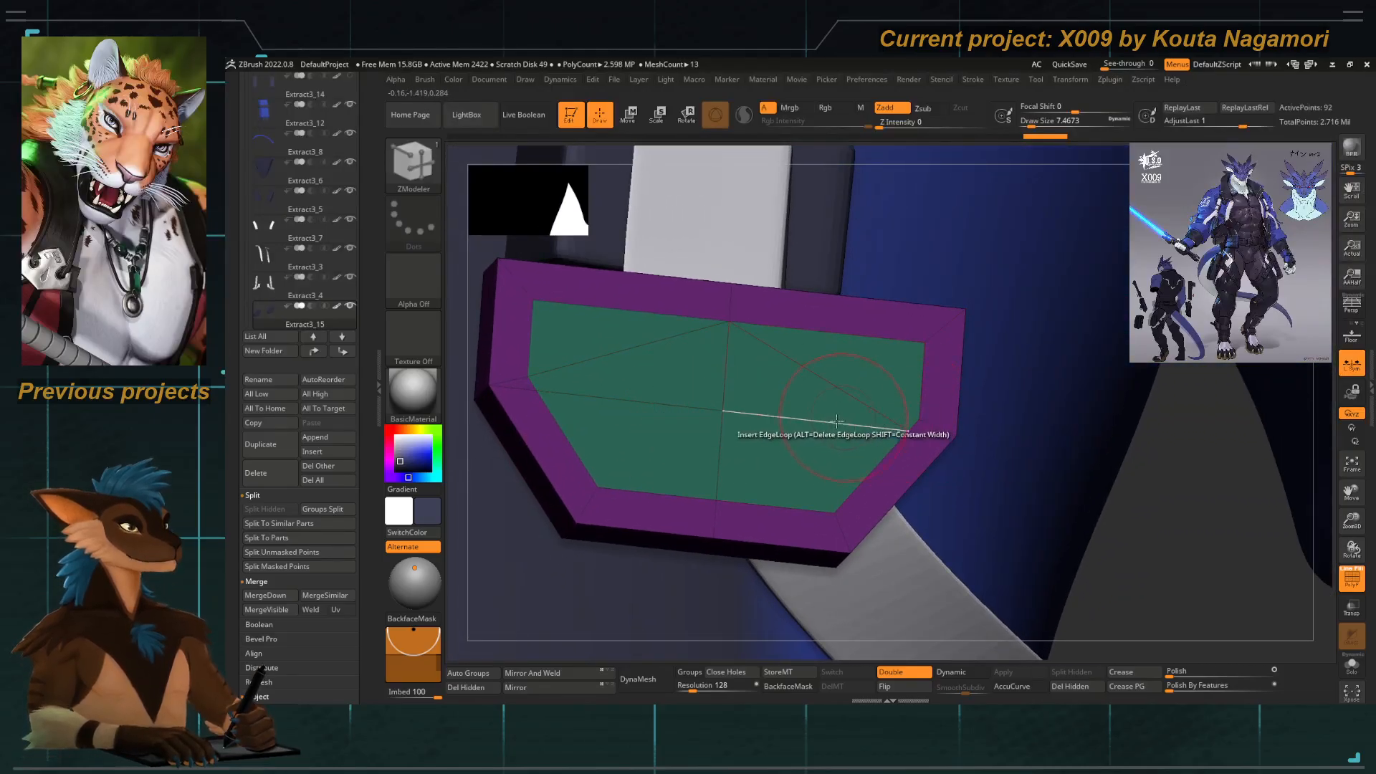
Undo and rework the front-face inset to leave a slightly wider border around the inner panel.
key("ctrl+z")
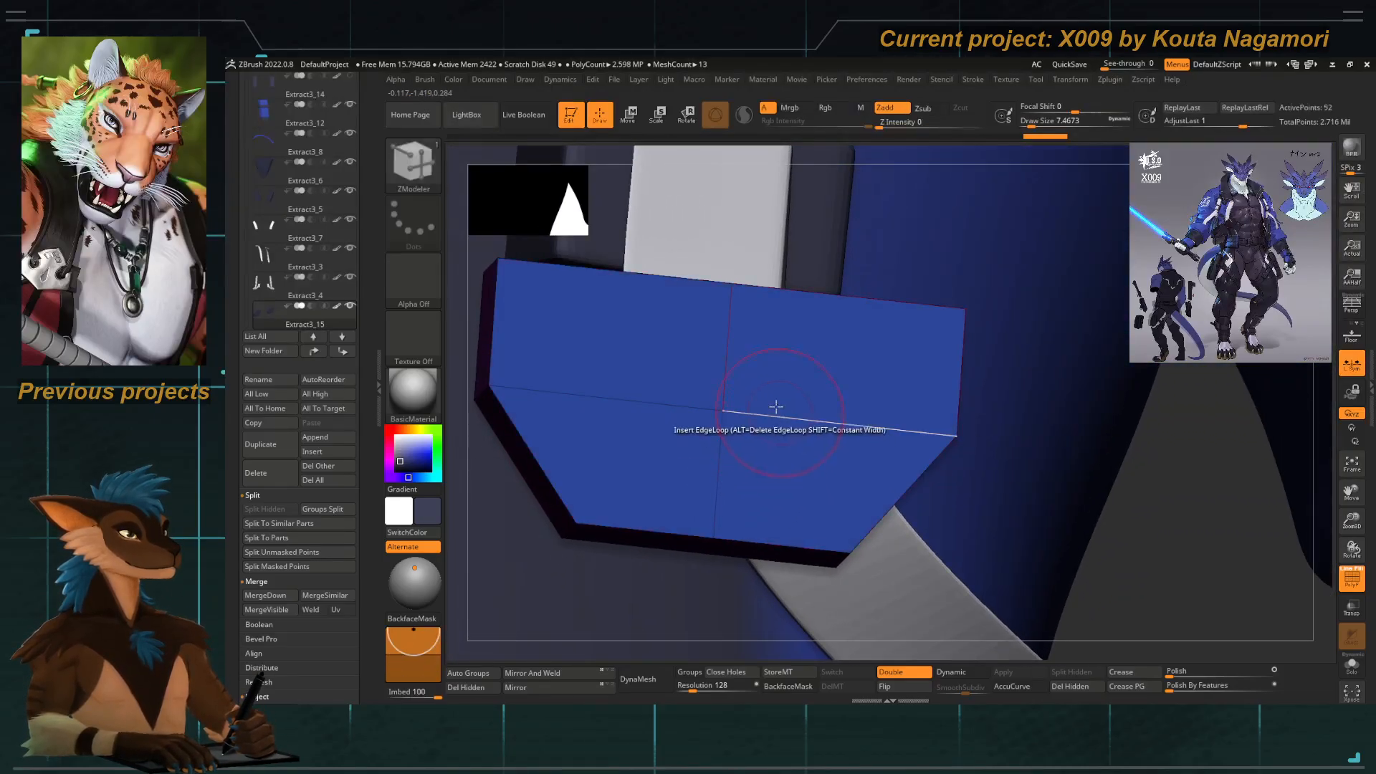
key("ctrl+shift+z")
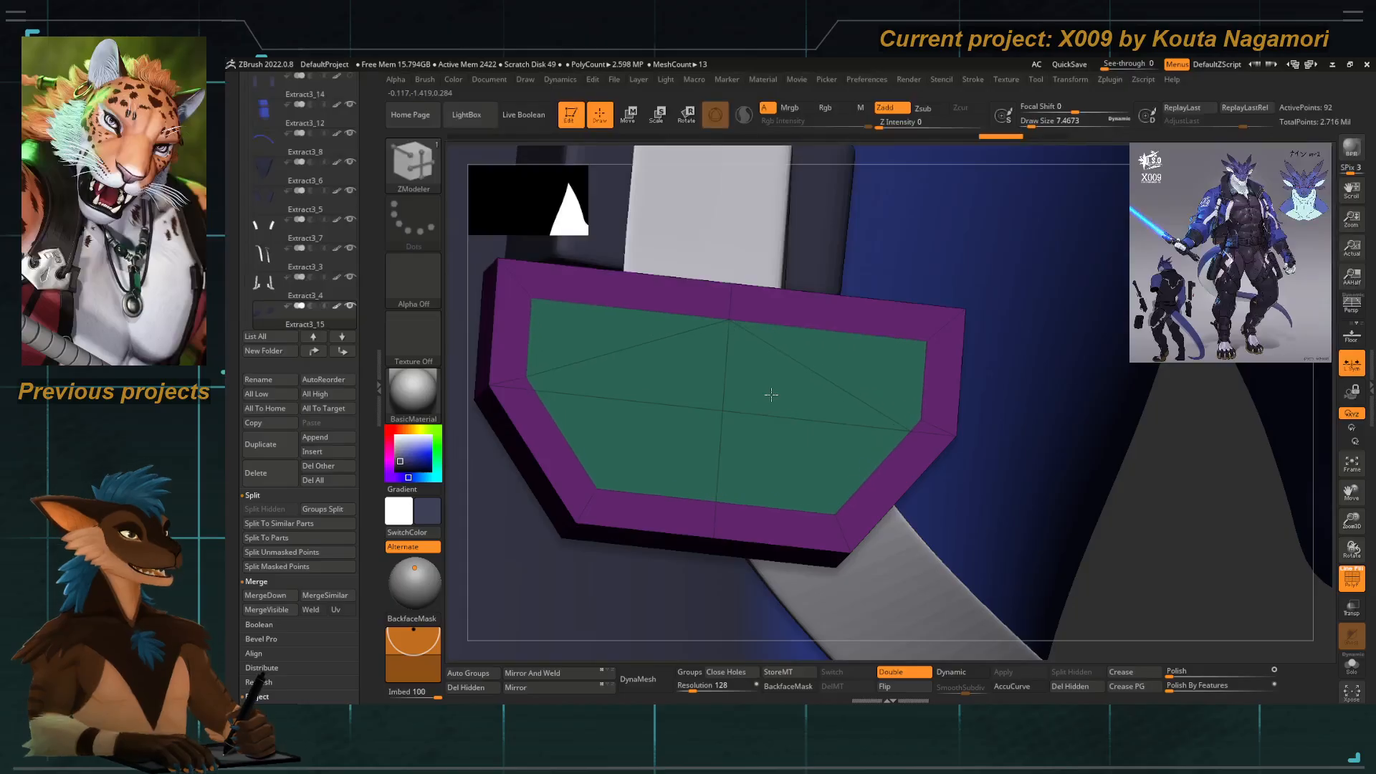
left_click_drag(771, 395, 764, 401)
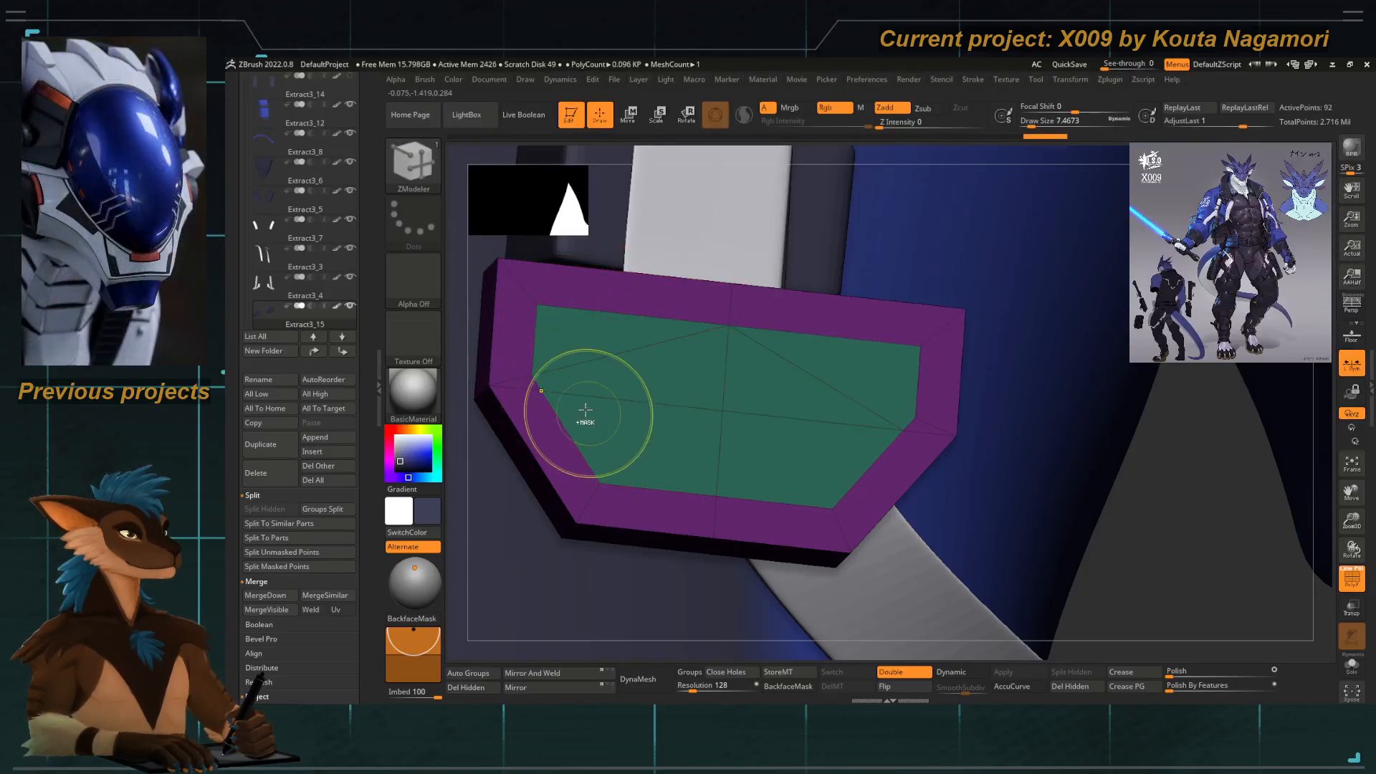
key("ctrl+z")
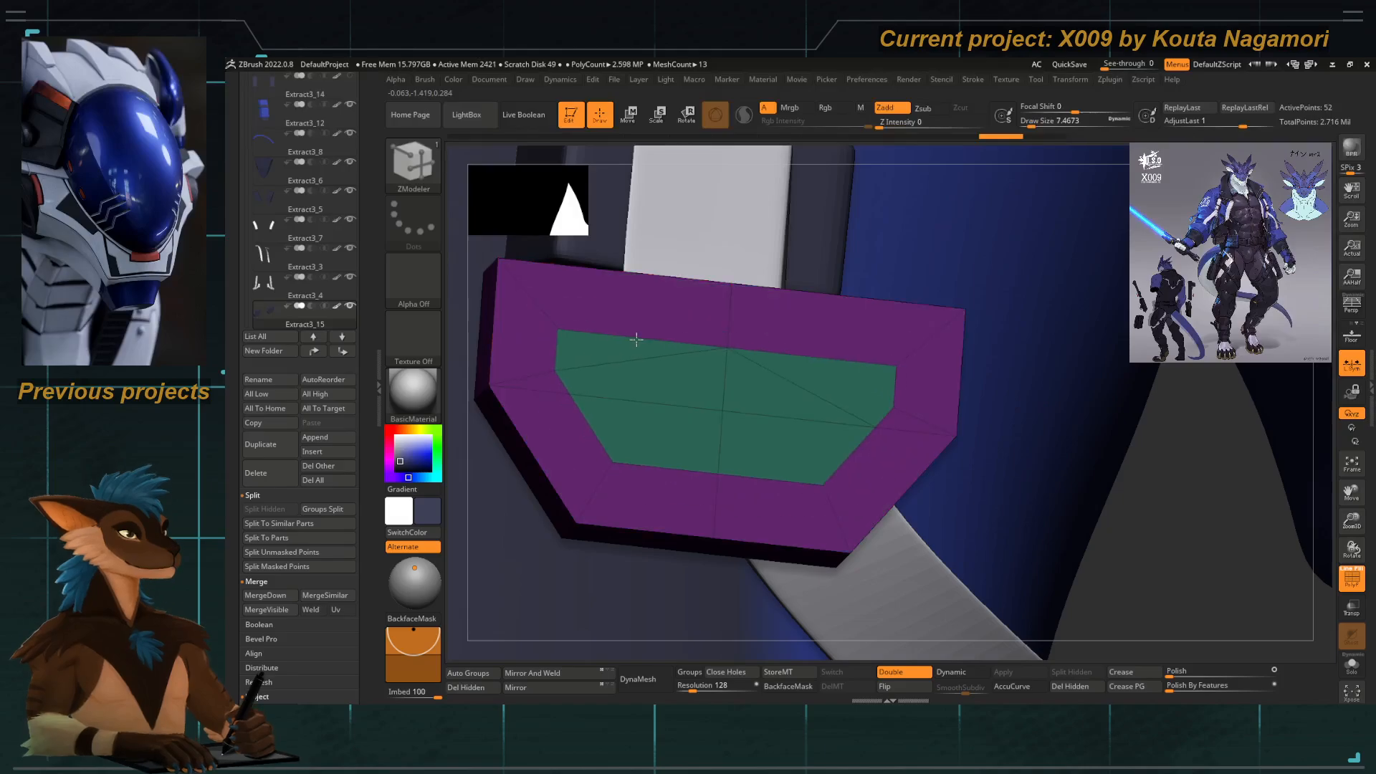
key("ctrl+shift+z")
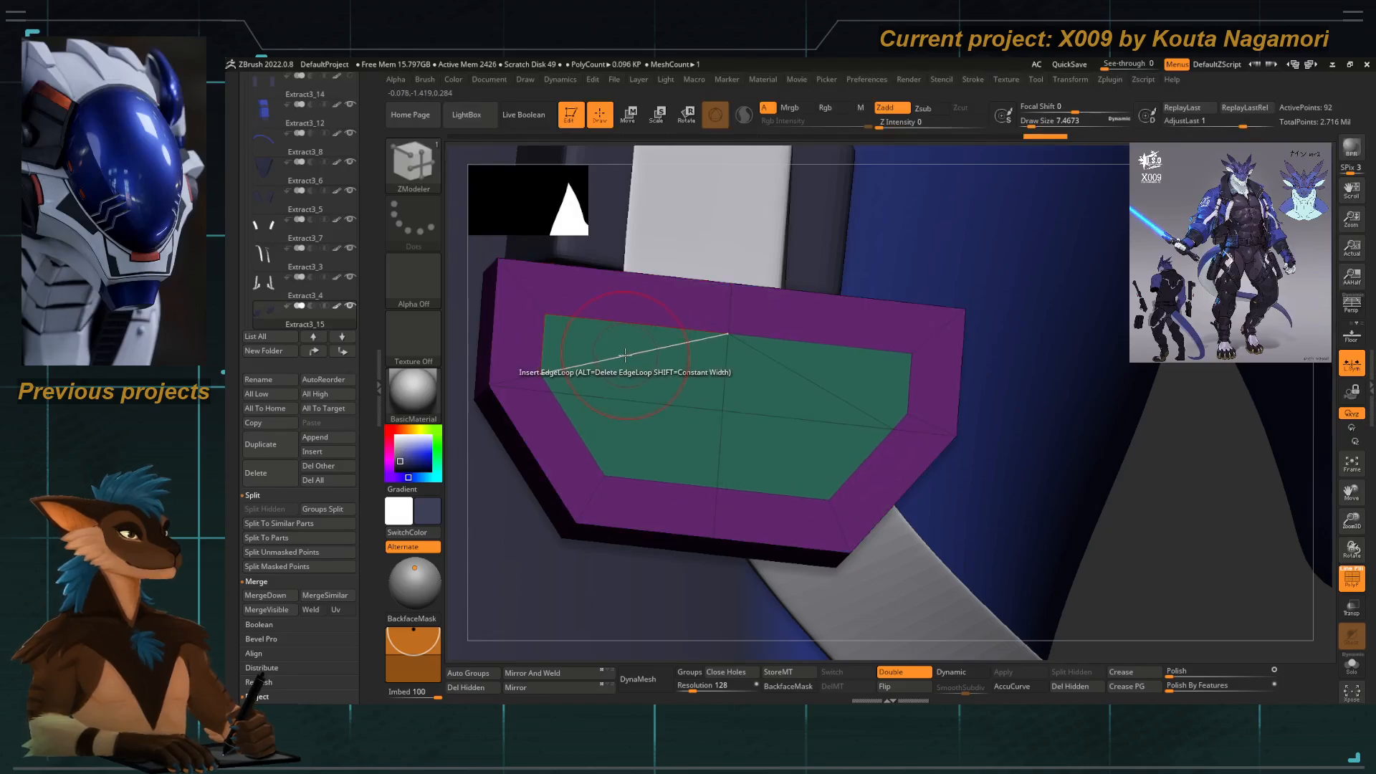
Try to push the inner panel through the plate using the QMesh action with the Polygroup All target.
key("space")
left_click(540, 375)
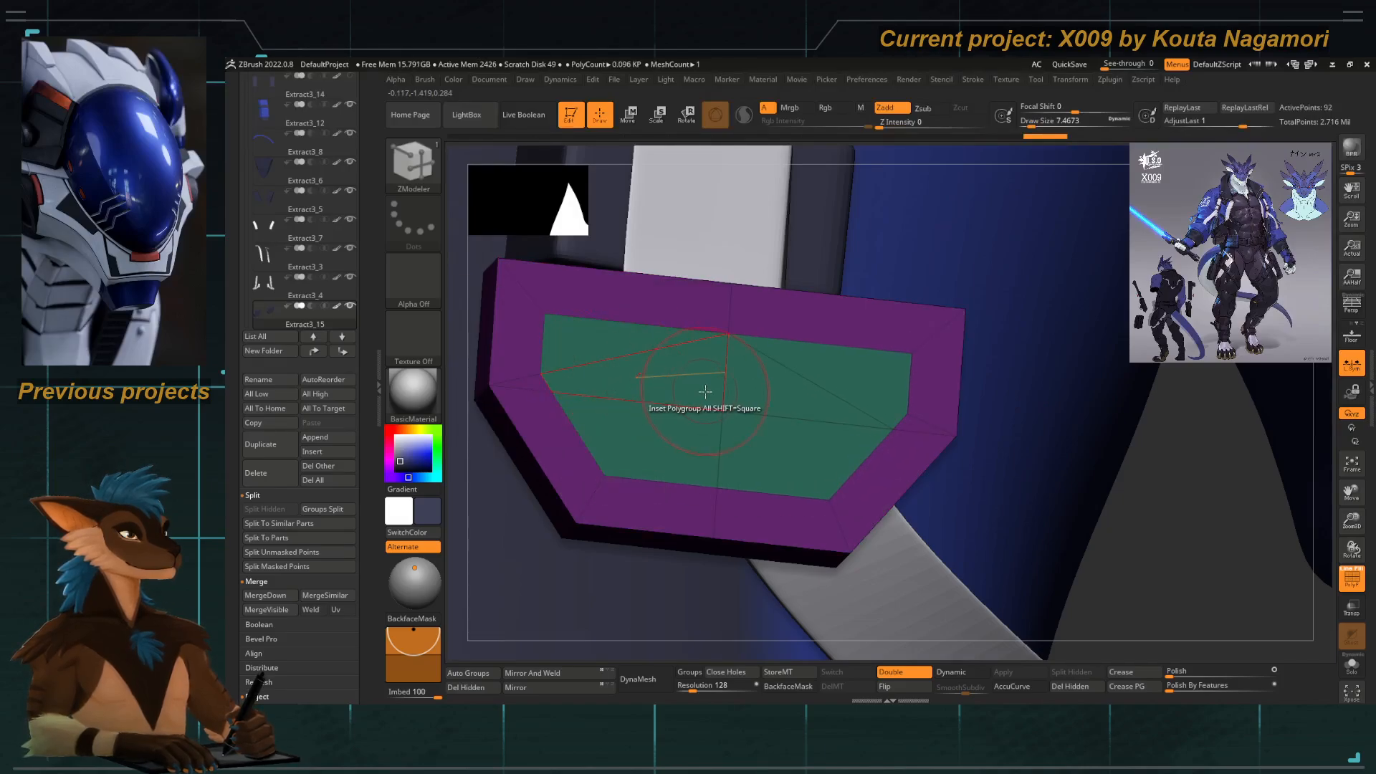
right_click_drag(664, 396, 698, 392, "alt")
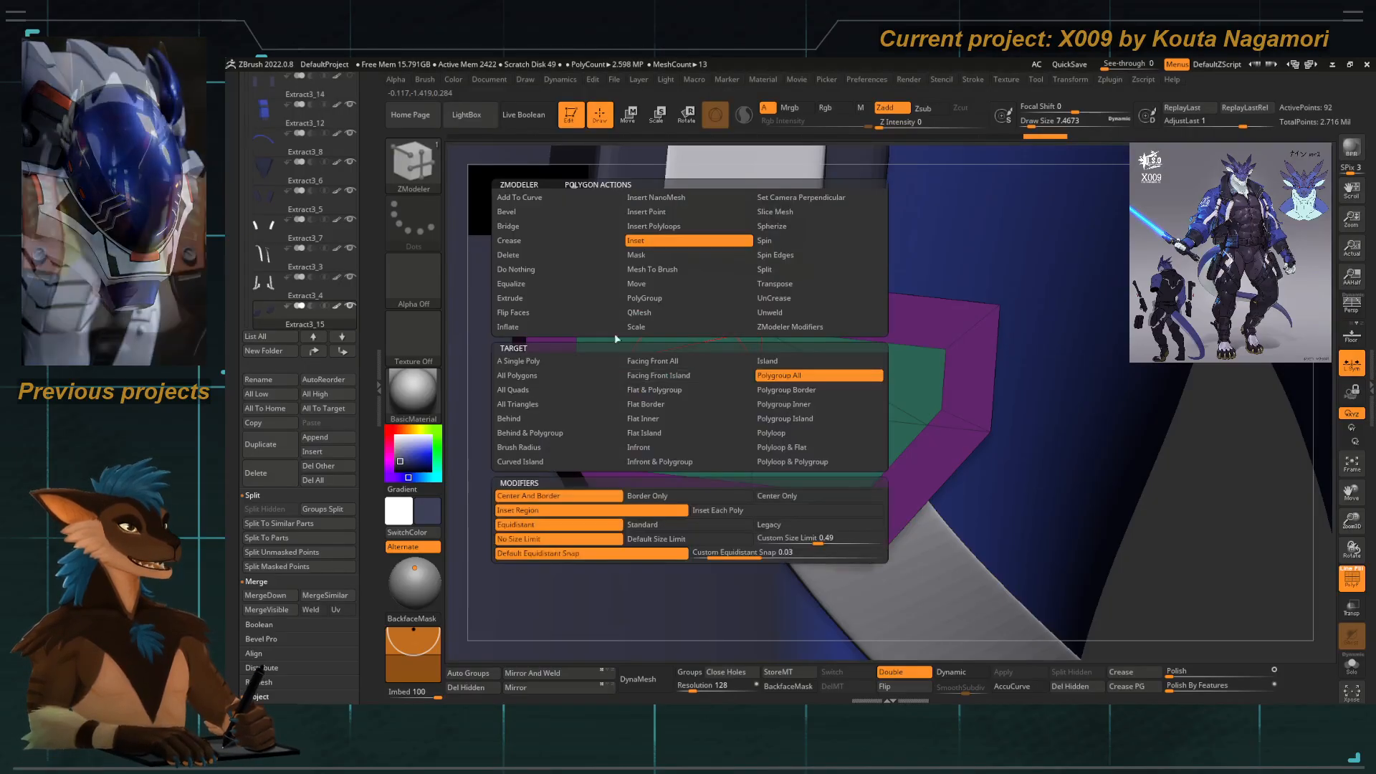
key("space")
left_click(645, 313)
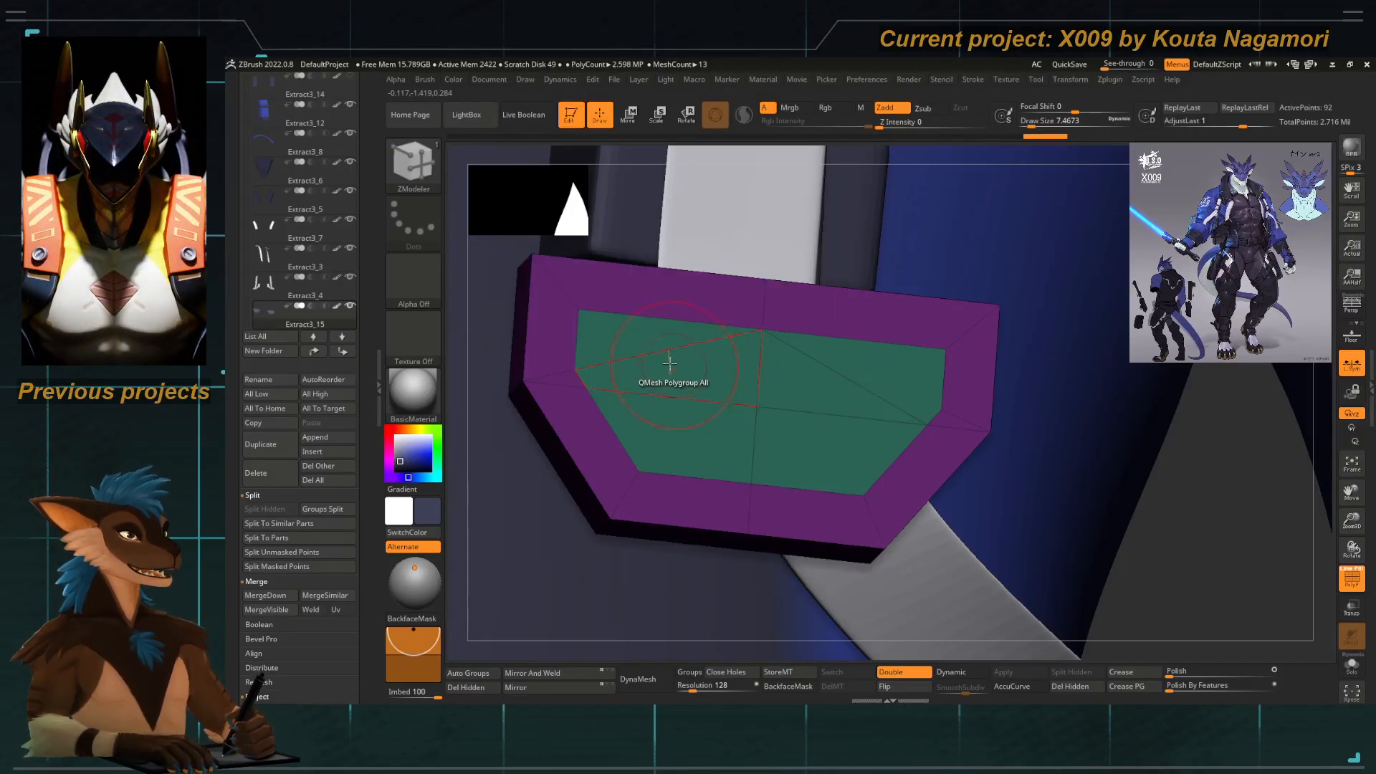
left_click_drag(651, 375, 525, 605)
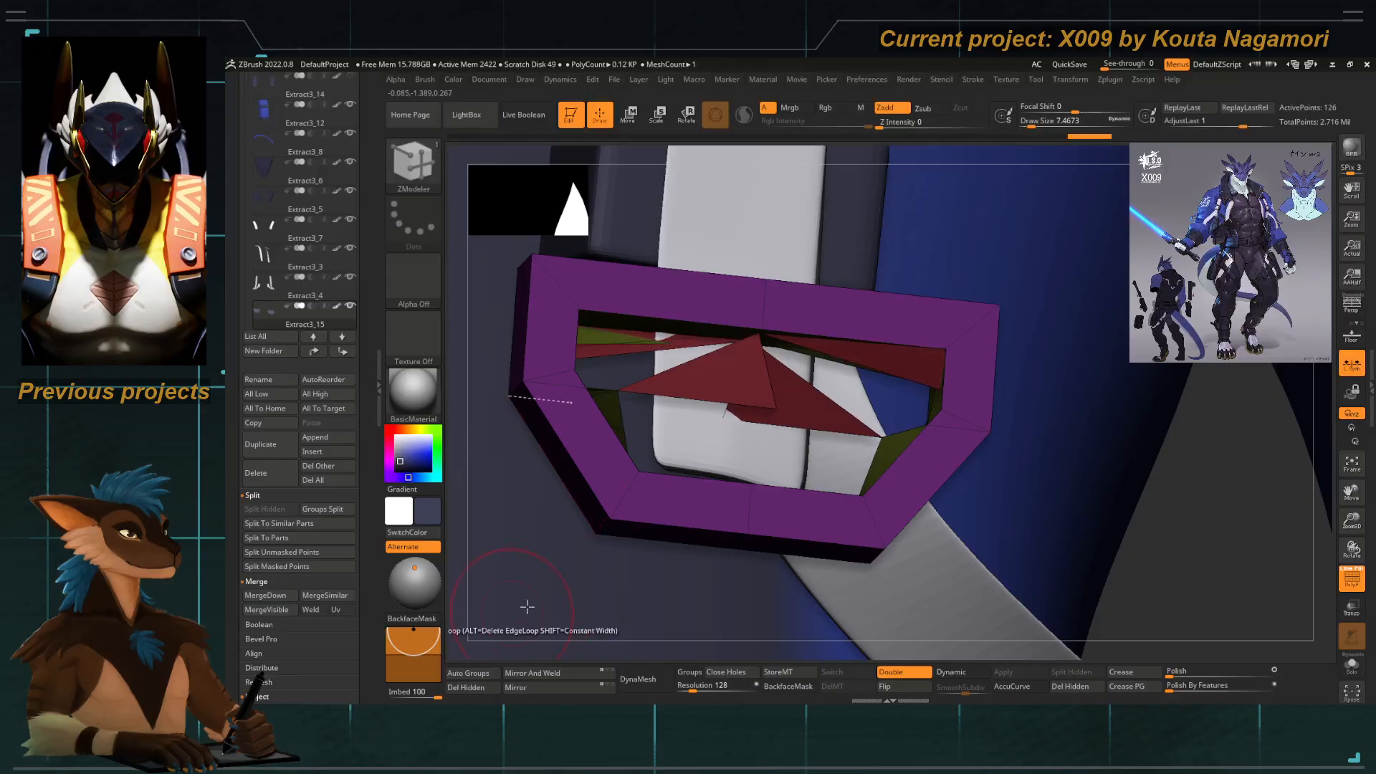
Isolate the plates in Solo mode, inspect the pushed-through geometry from several angles, and undo the QMesh push.
right_click_drag(525, 605, 639, 414, "ctrl")
left_click(1352, 665)
left_click_drag(953, 534, 860, 513)
right_click_drag(860, 513, 896, 583, "ctrl")
left_click_drag(896, 583, 880, 517)
key("ctrl+z")
Set the ZModeler edge action to Delete for a single edge and remove the corner edge crossing the plate's border.
left_click_drag(547, 573, 537, 461)
key("space")
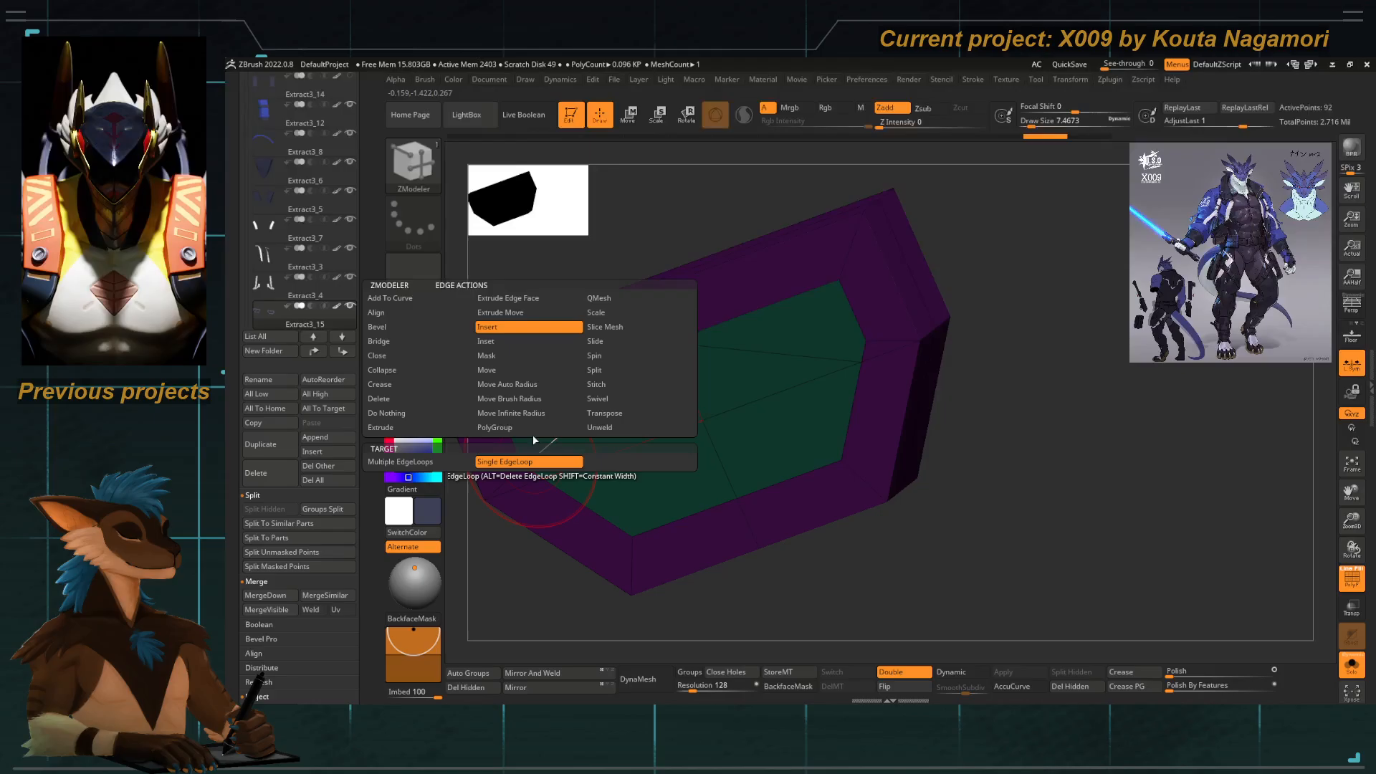
left_click(426, 399)
left_click(433, 466)
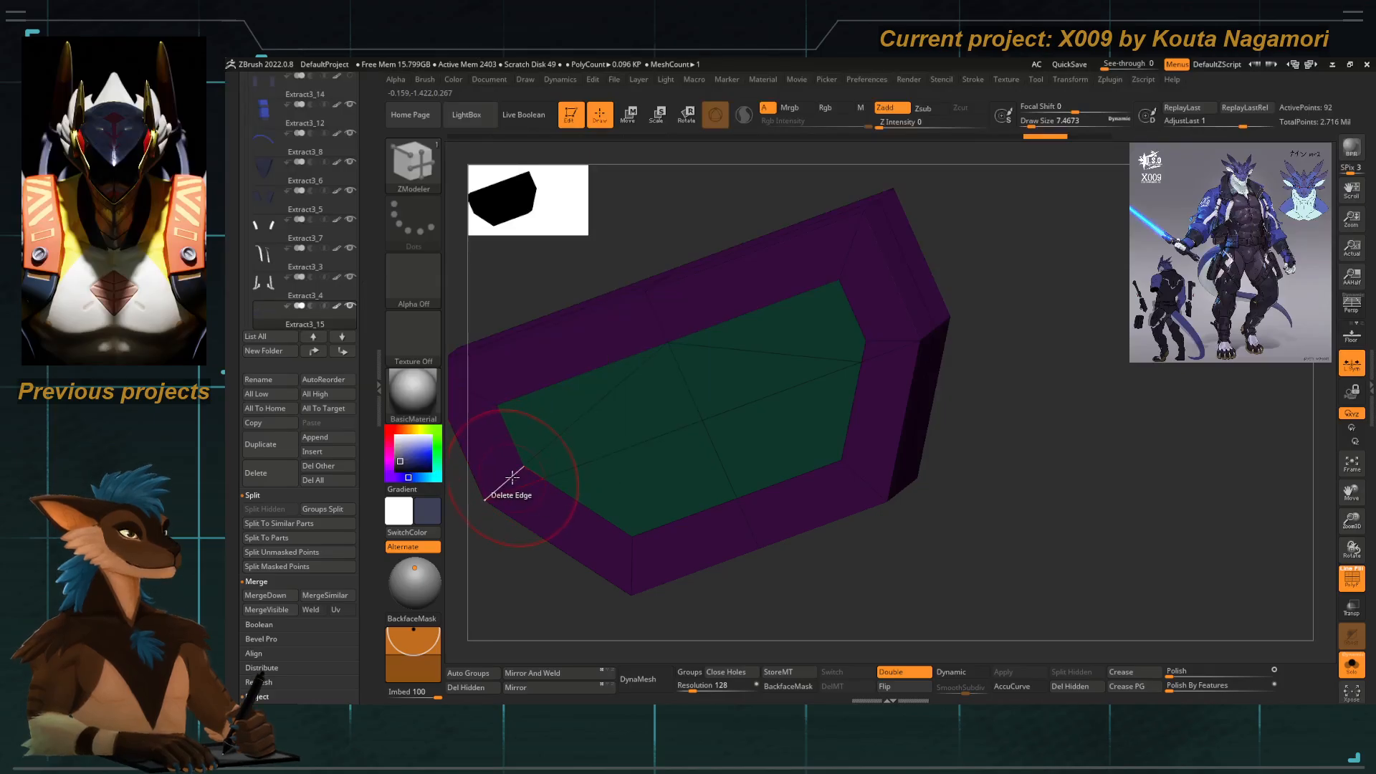
left_click(508, 480)
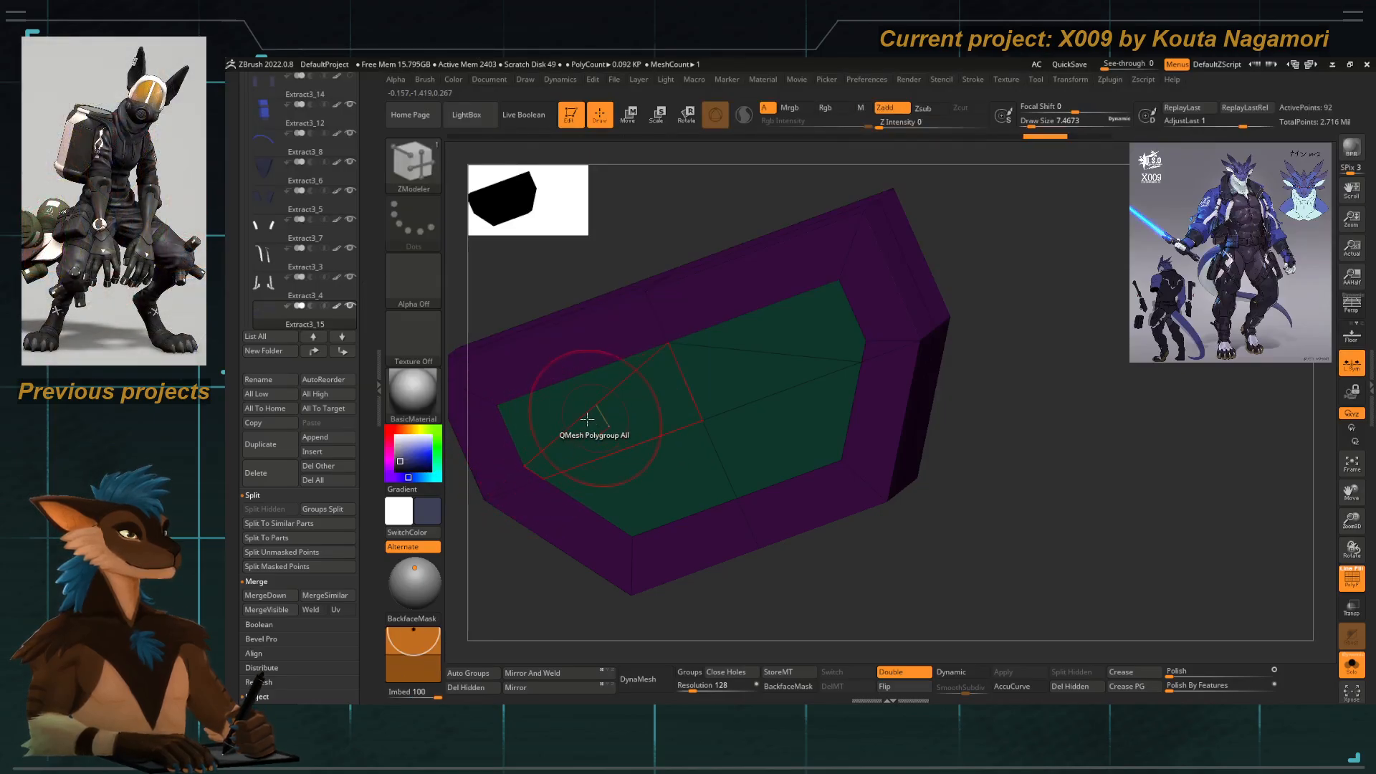
Set the ZModeler point action to Stitch and merge the paired side-corner points of the inner panel on the plate's front face.
left_click_drag(891, 580, 891, 575, "shift")
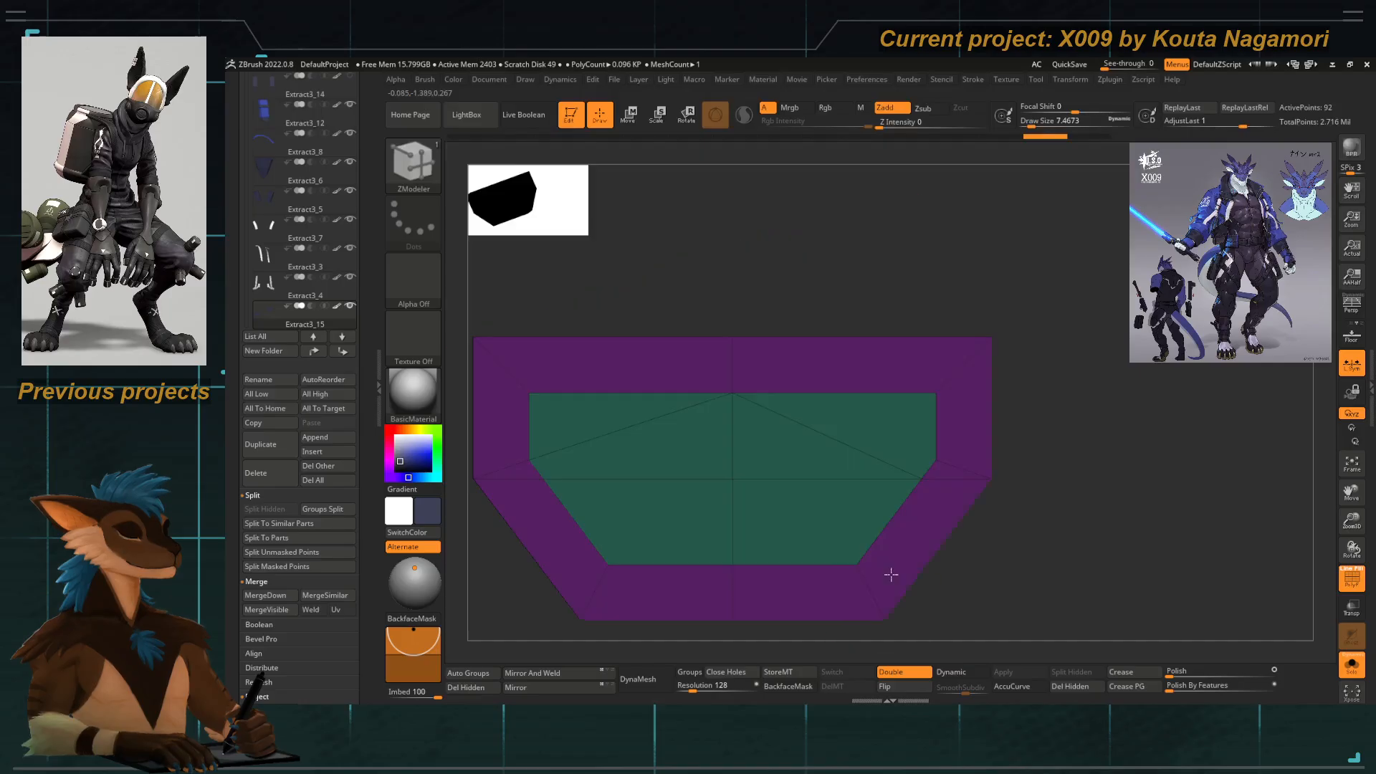
right_click_drag(754, 493, 773, 443, "alt")
key("space")
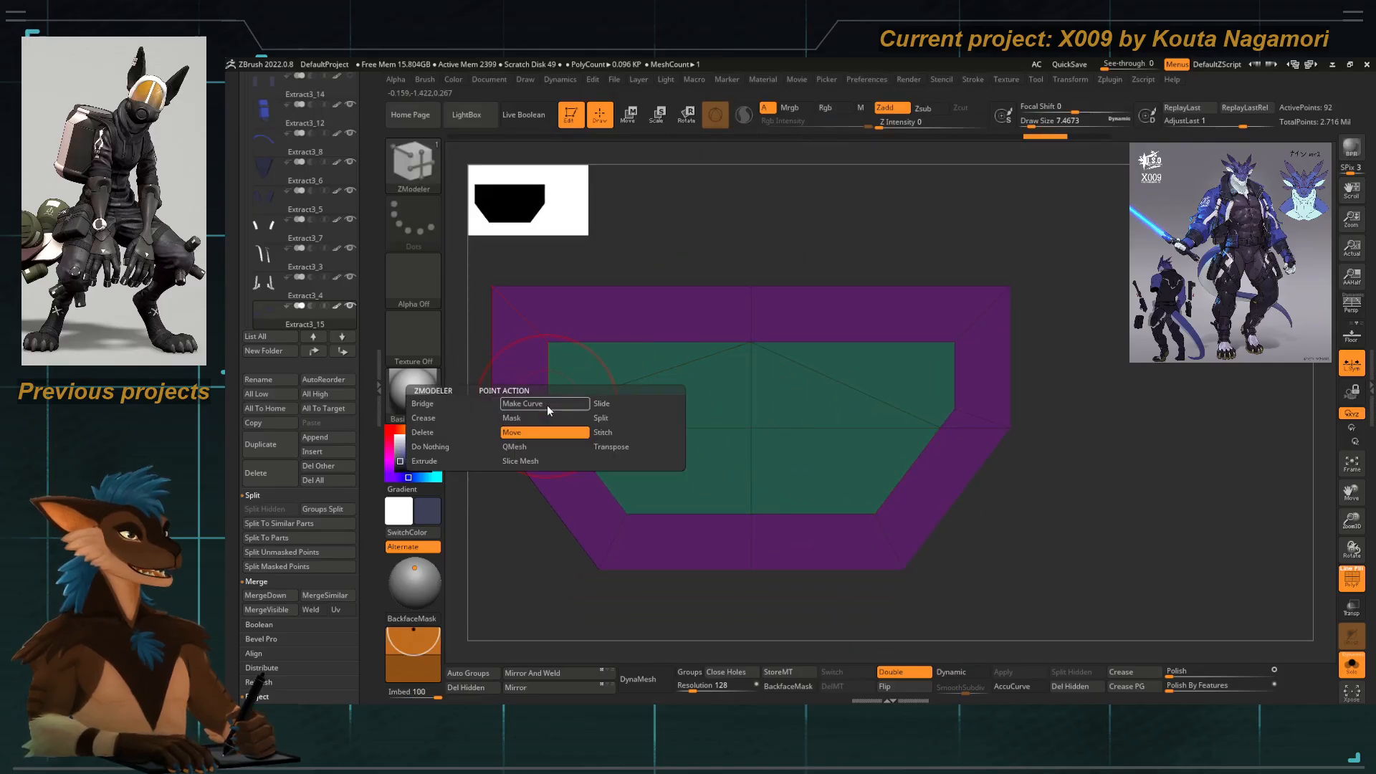
left_click(608, 432)
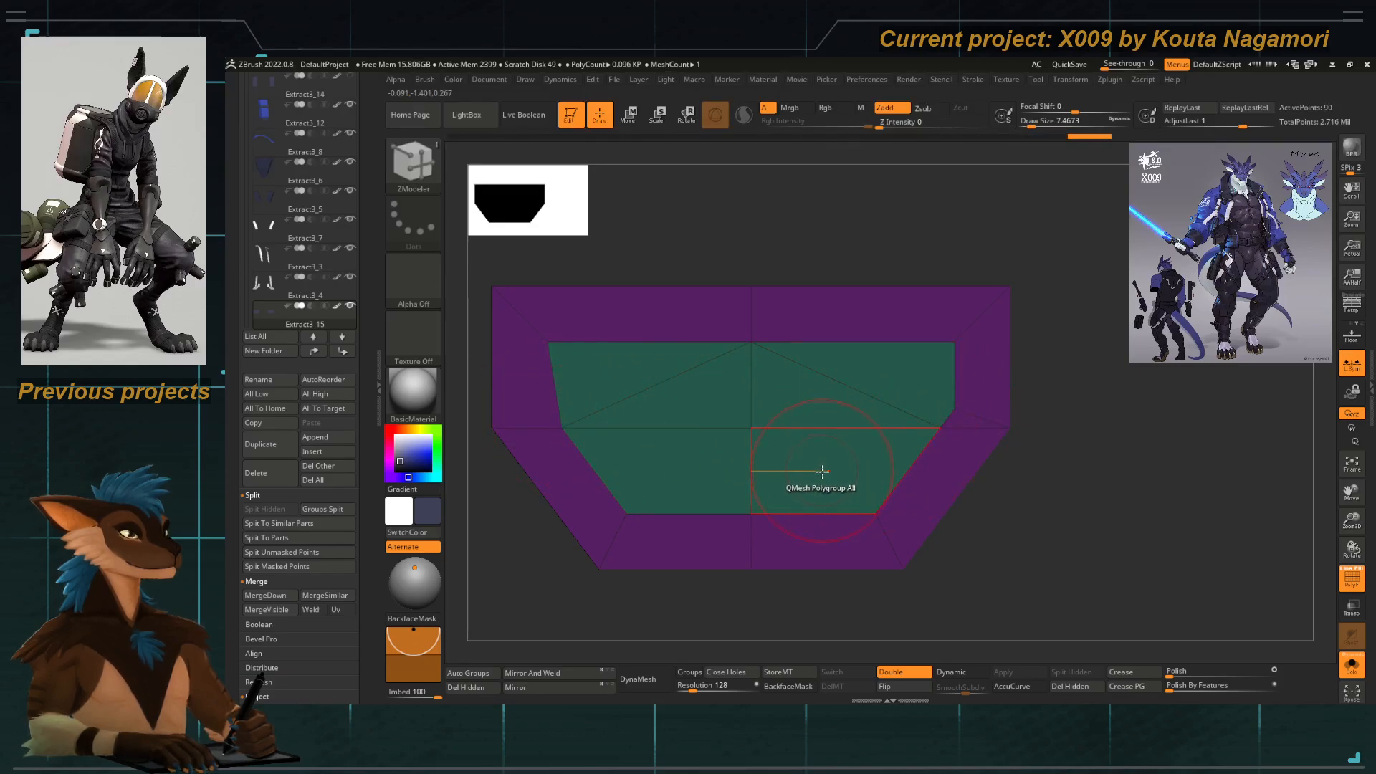
key("ctrl+z")
left_click(548, 412)
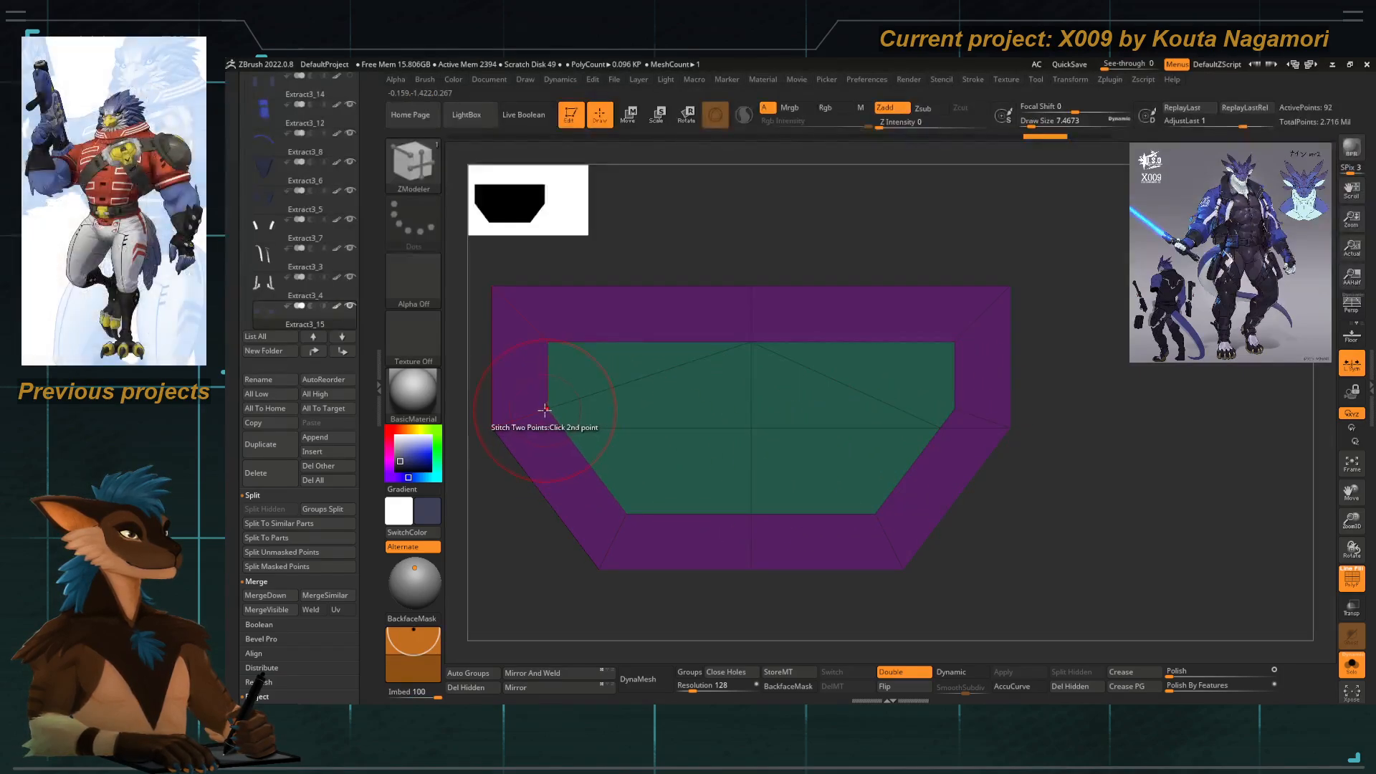
left_click(944, 414)
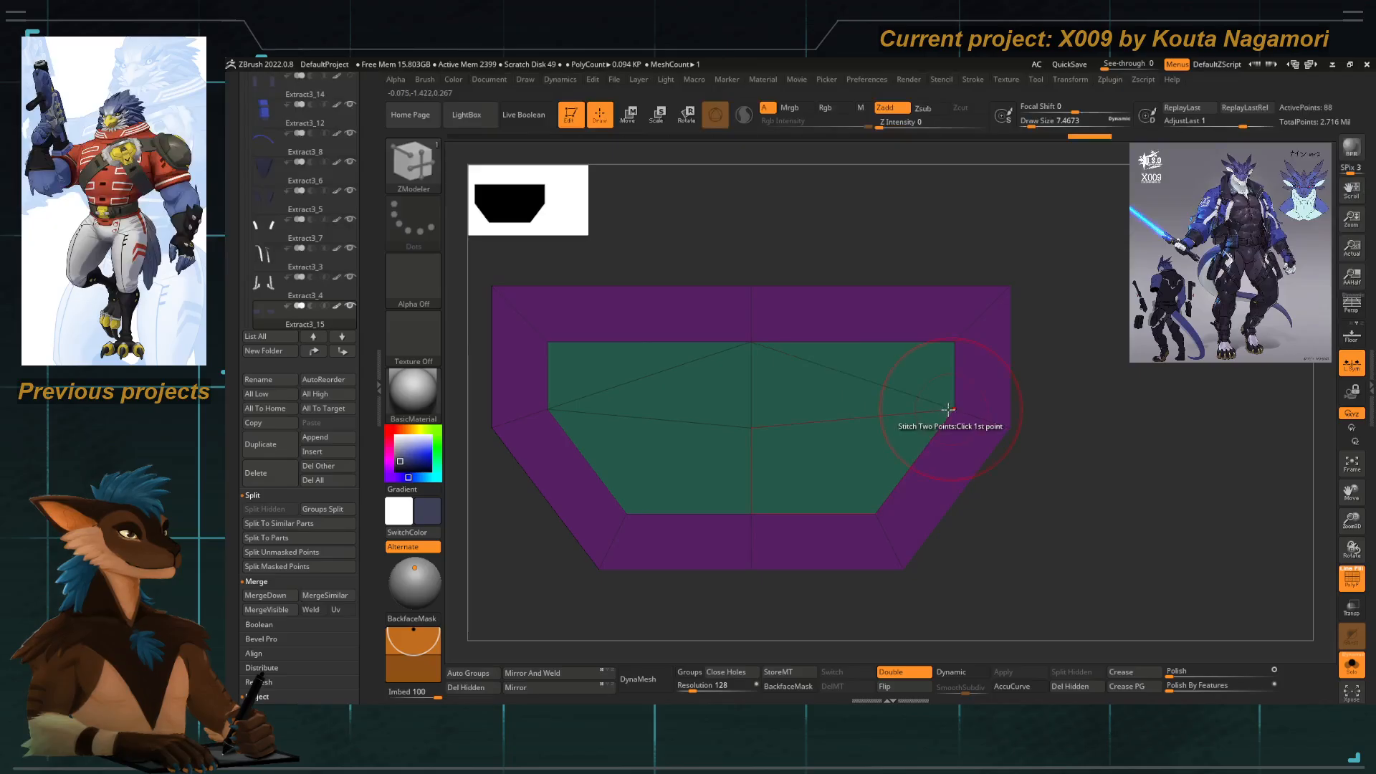
Stitch the paired side-corner points of the inner panel on the plate's opposite face.
left_click_drag(947, 581, 470, 563)
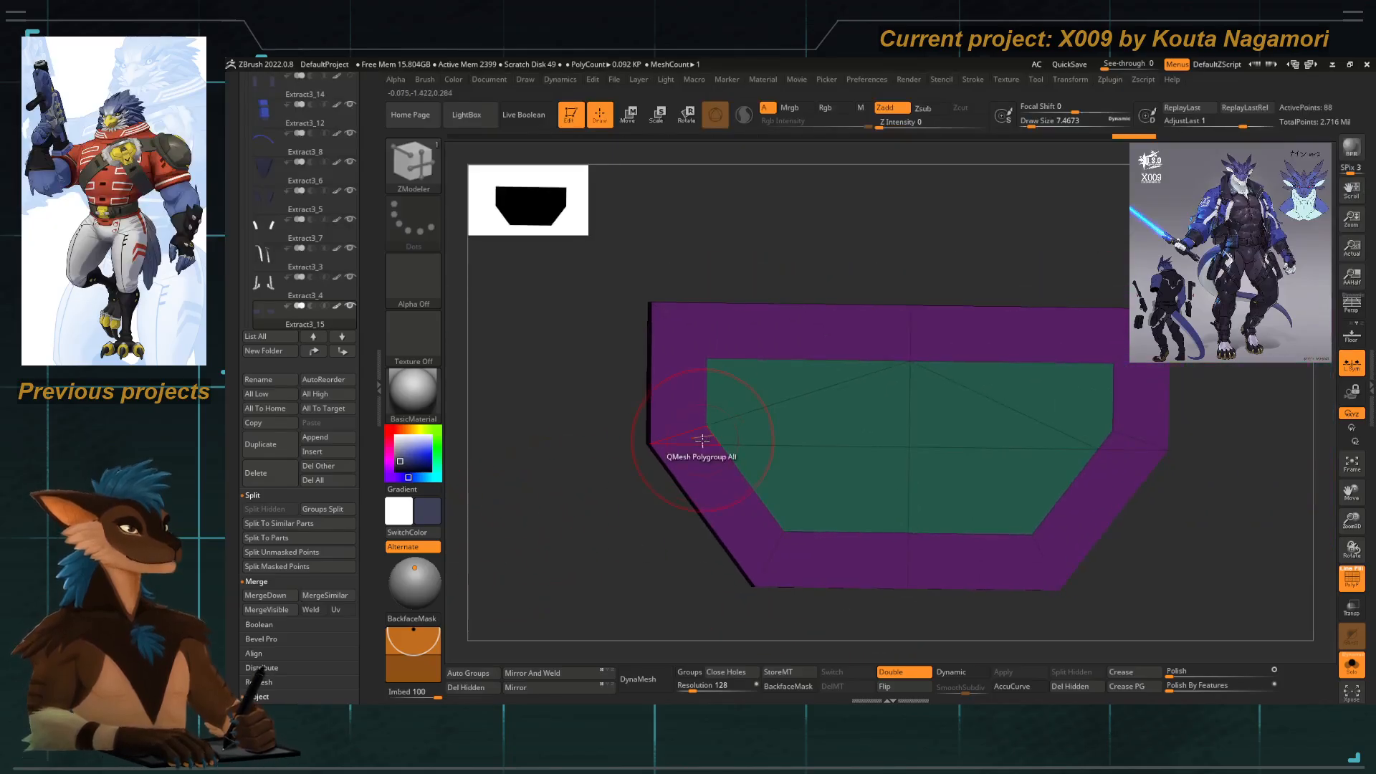
left_click(718, 445)
left_click(707, 427)
left_click_drag(1132, 552, 851, 448, "alt")
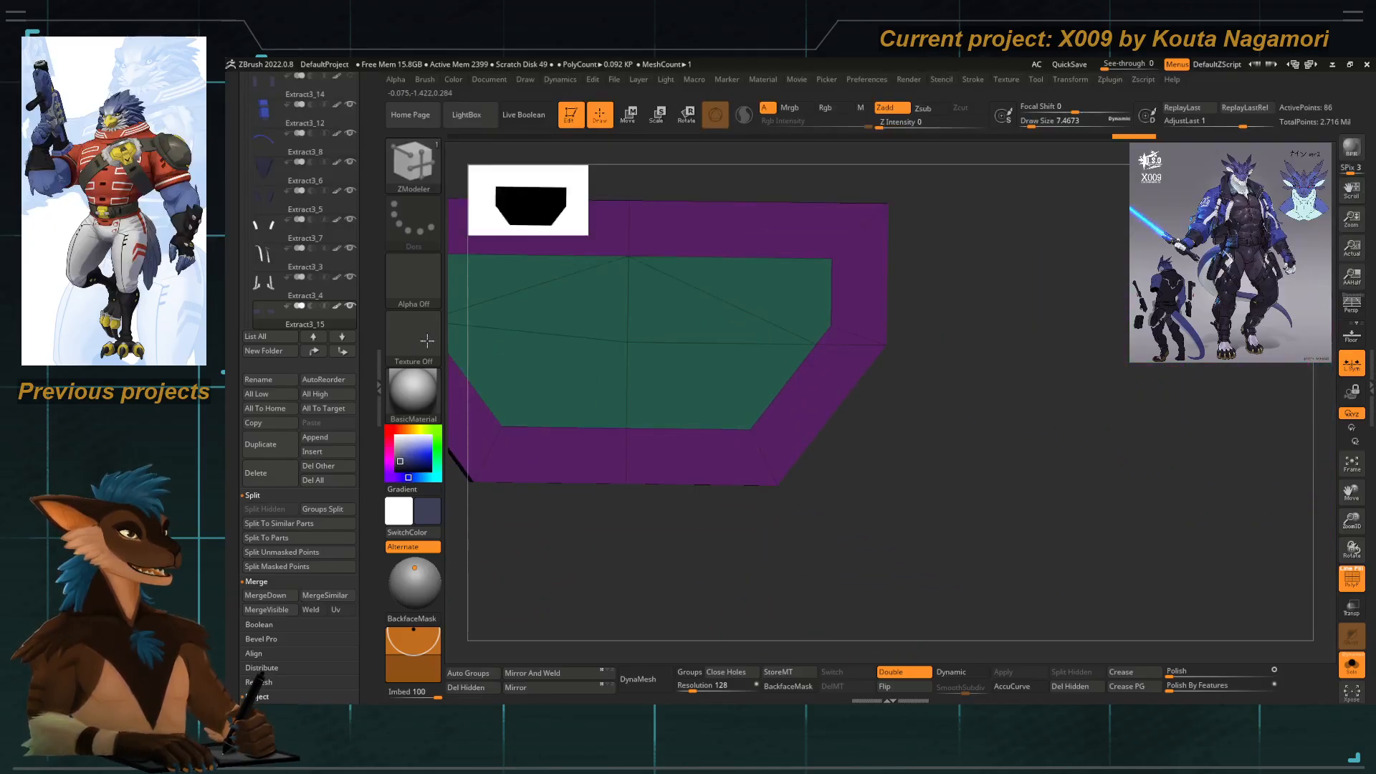
left_click(812, 346)
left_click(830, 327)
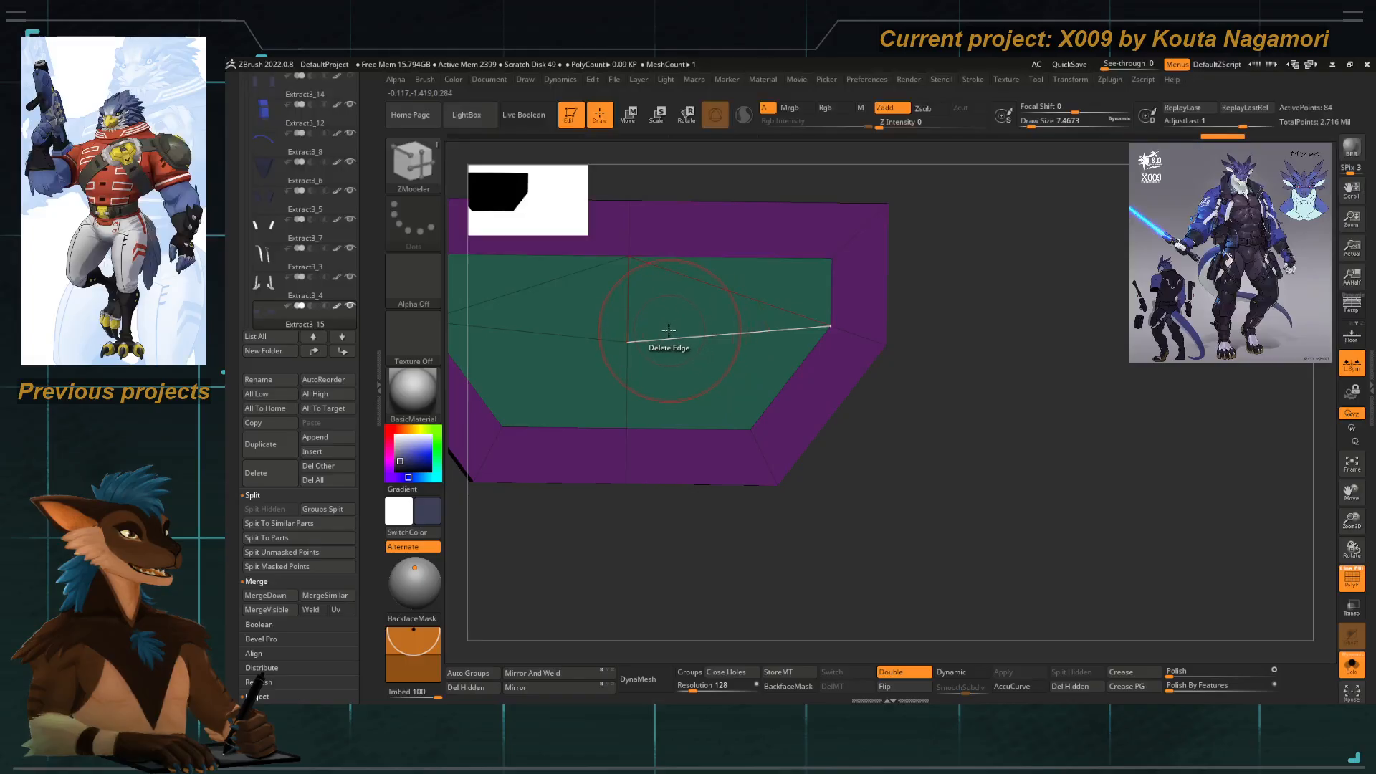
Push the inner panel through the plate with QMesh Polygroup All to open a hole through the buckle.
right_click_drag(669, 330, 752, 336, "alt")
key("space")
left_click_drag(654, 625, 577, 649)
left_click_drag(679, 368, 734, 338)
left_click_drag(748, 534, 758, 550, "shift")
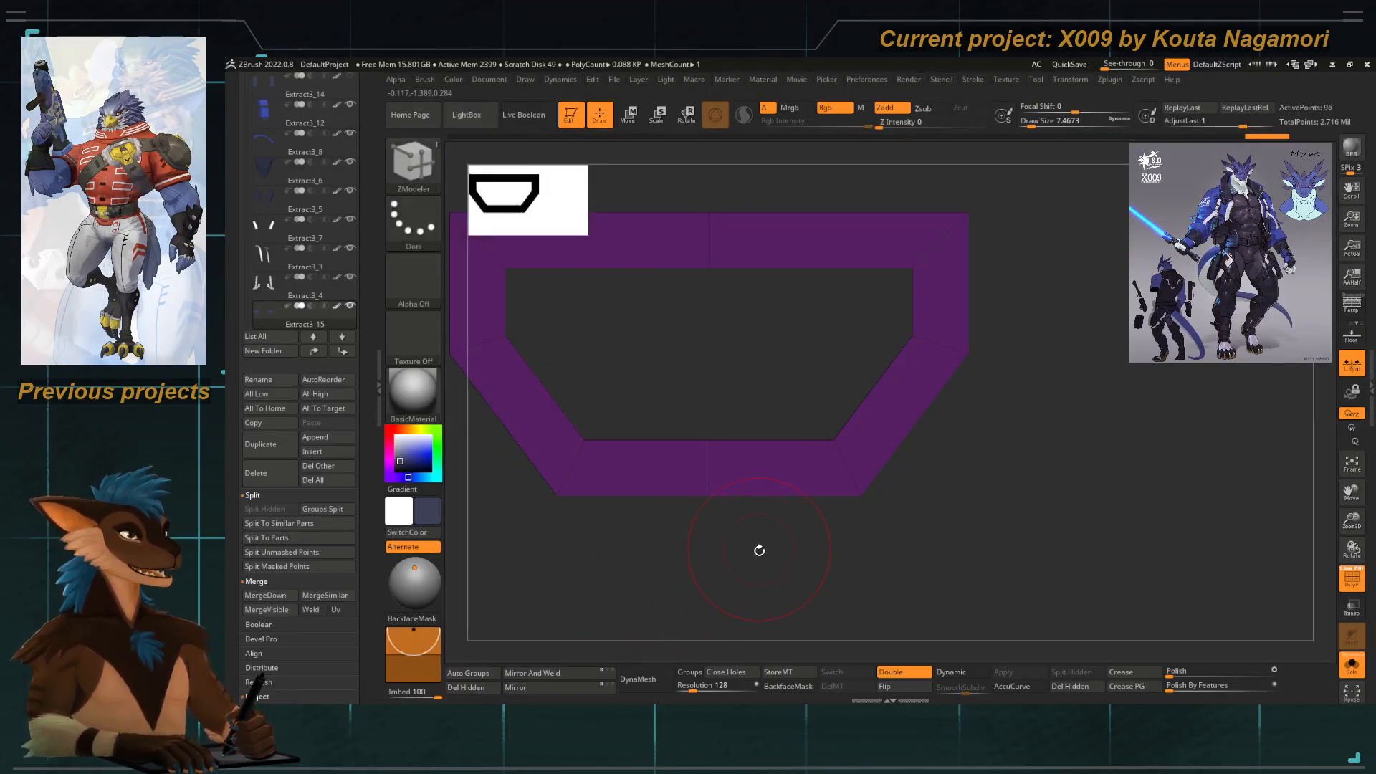
Preview the buckle frame with dynamic subdivision and turn the preview off again.
right_click_drag(759, 551, 819, 534, "ctrl")
key("d")
left_click_drag(777, 500, 865, 493)
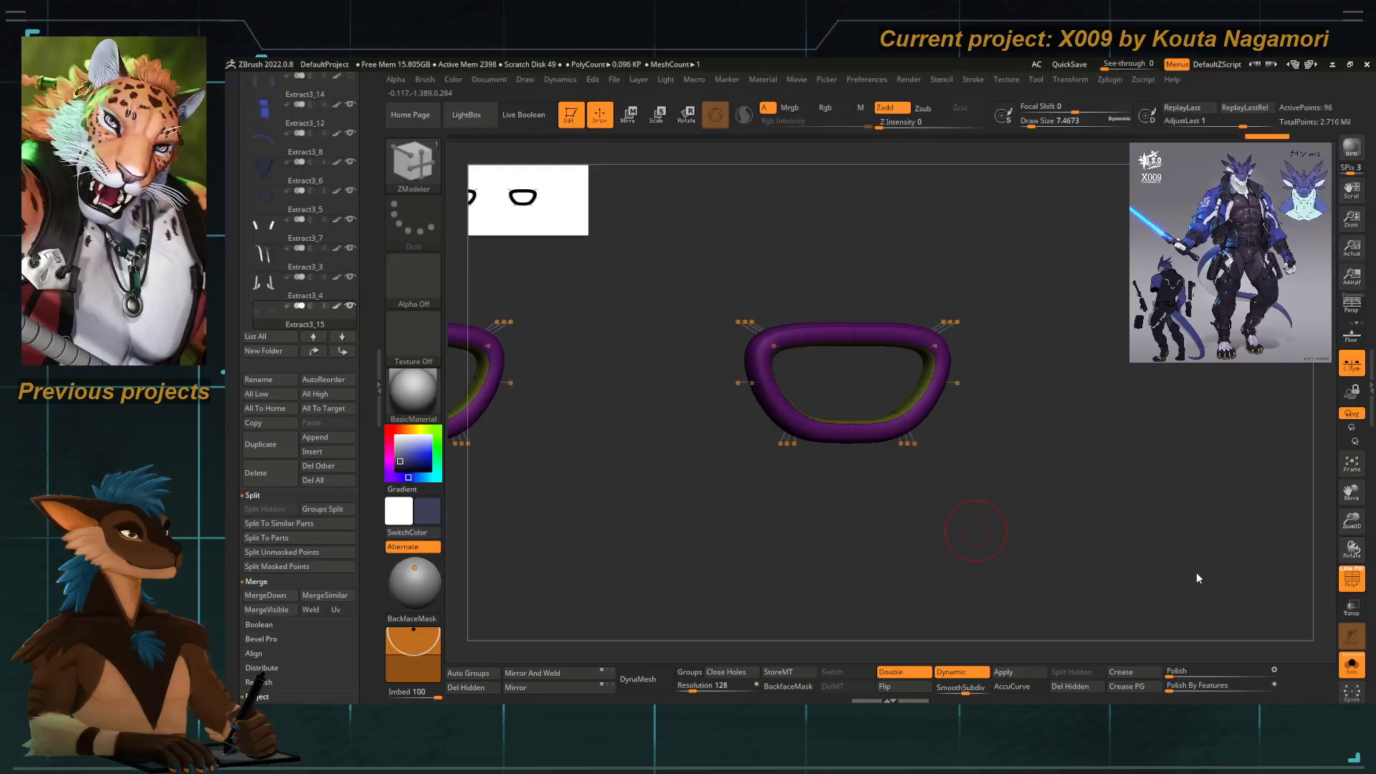
key("shift+d")
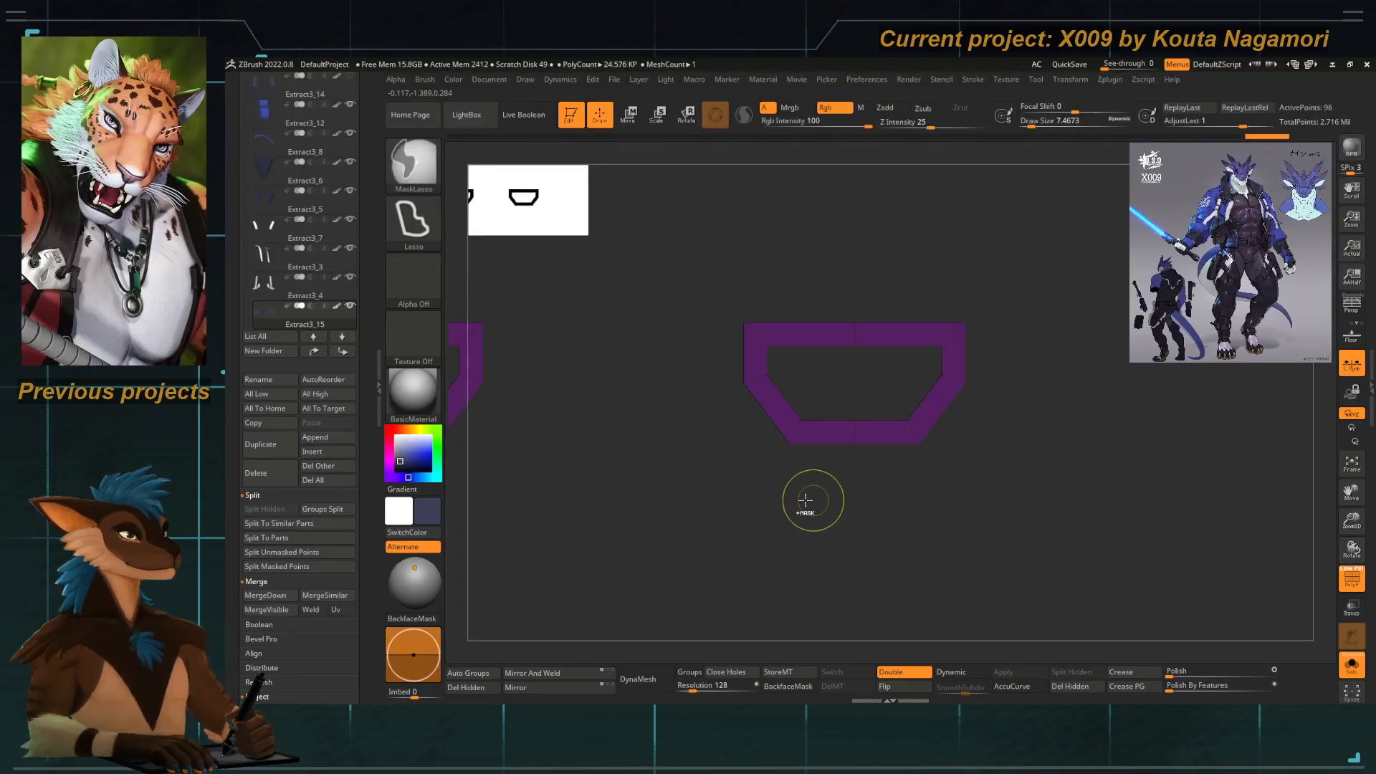
Mask everything except the frame's lower bar, narrow that bar to about 0.6 of its width, and clear the mask.
mouse_move(738, 509)
left_mouse_down("ctrl")
mouse_move(770, 425)
mouse_move(955, 482)
mouse_move(797, 468)
left_mouse_up("ctrl")
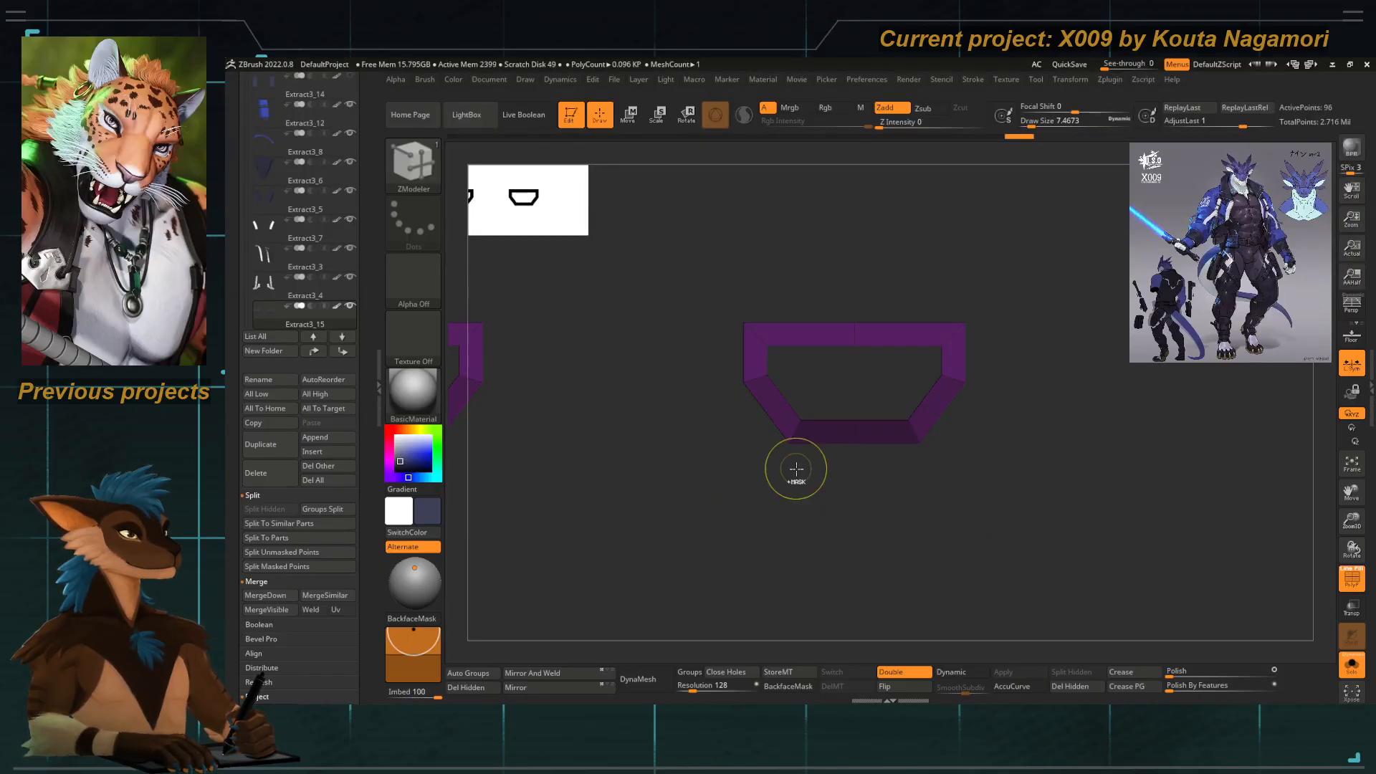
left_click(796, 468, "ctrl")
key("w")
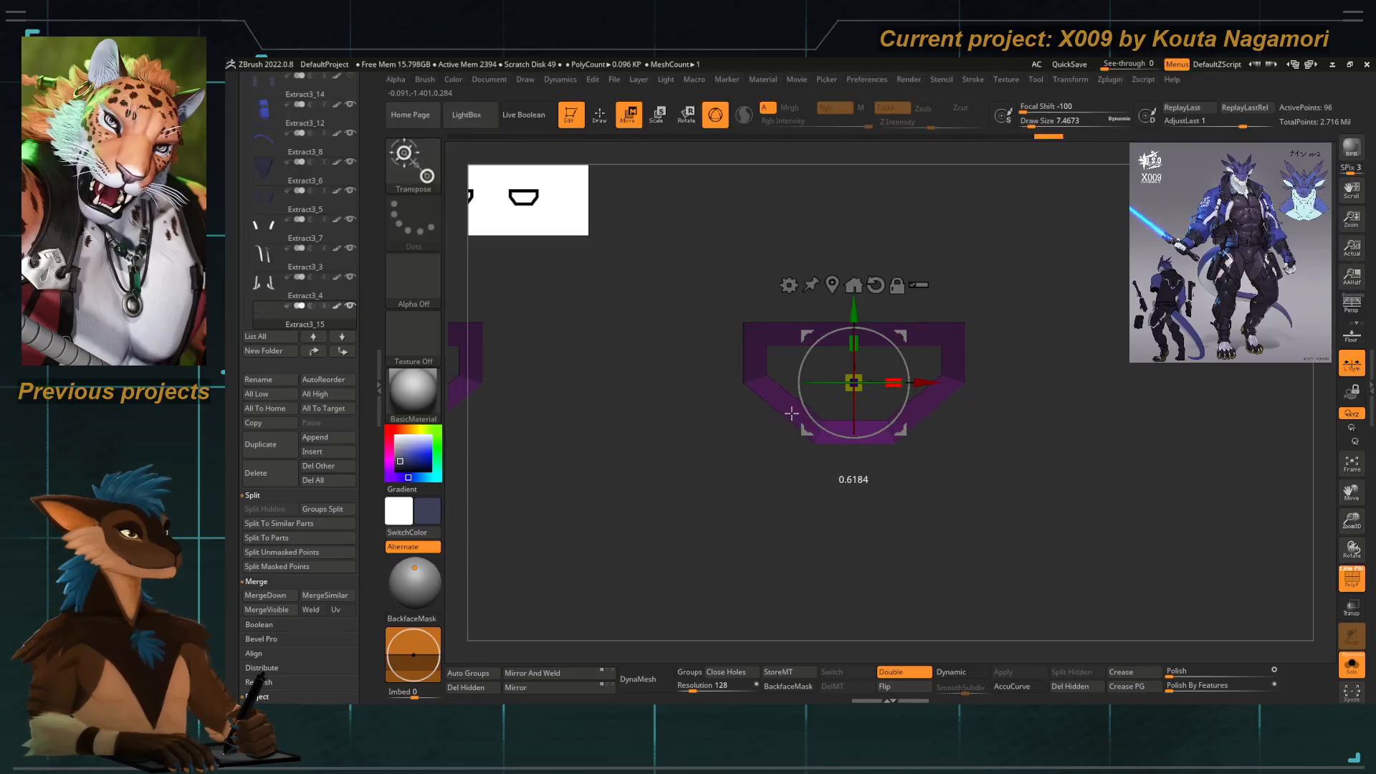
left_click_drag(681, 462, 679, 513, "ctrl")
left_click_drag(737, 437, 667, 448, "alt")
Set the ZModeler edge action to delete a complete edge loop and remove the frame's side-corner loops to form a trapezoid.
key("q")
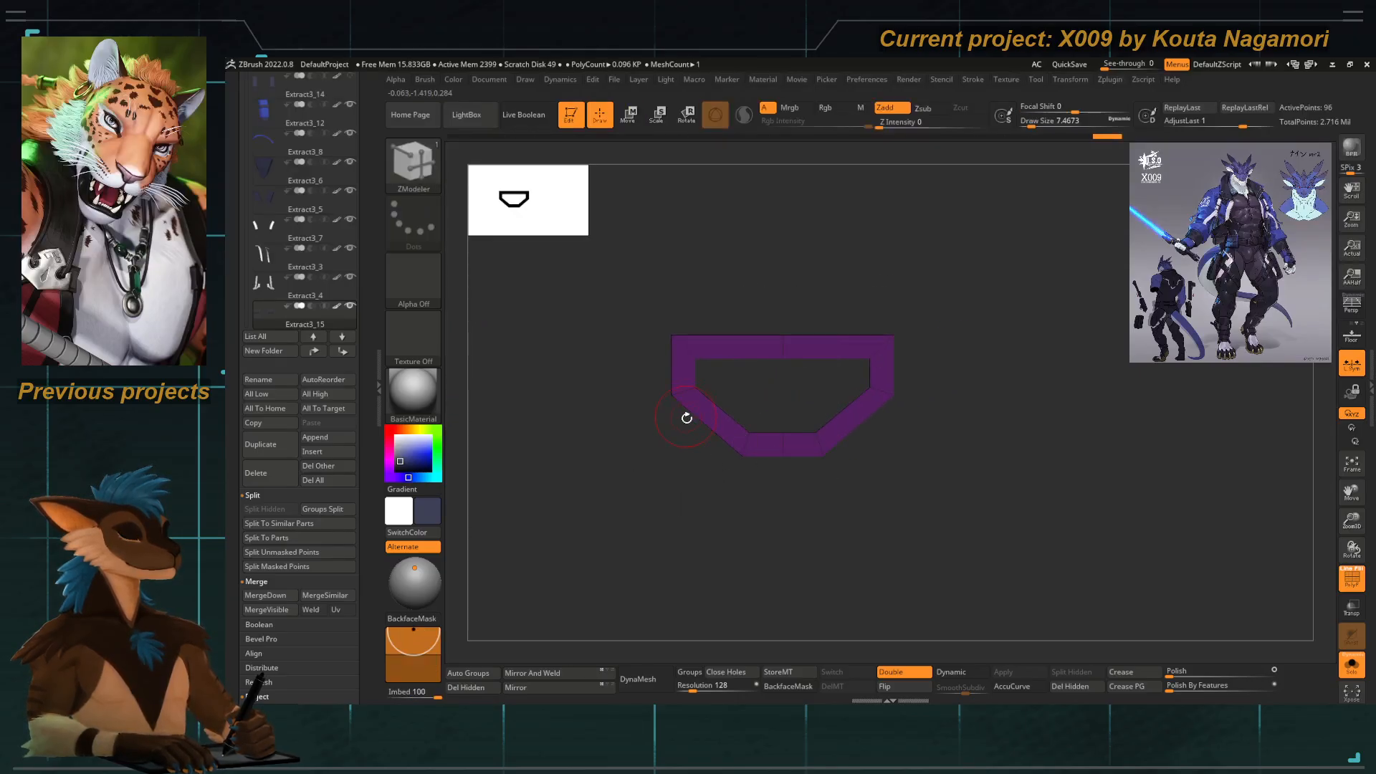
key("b")
key("z")
key("m")
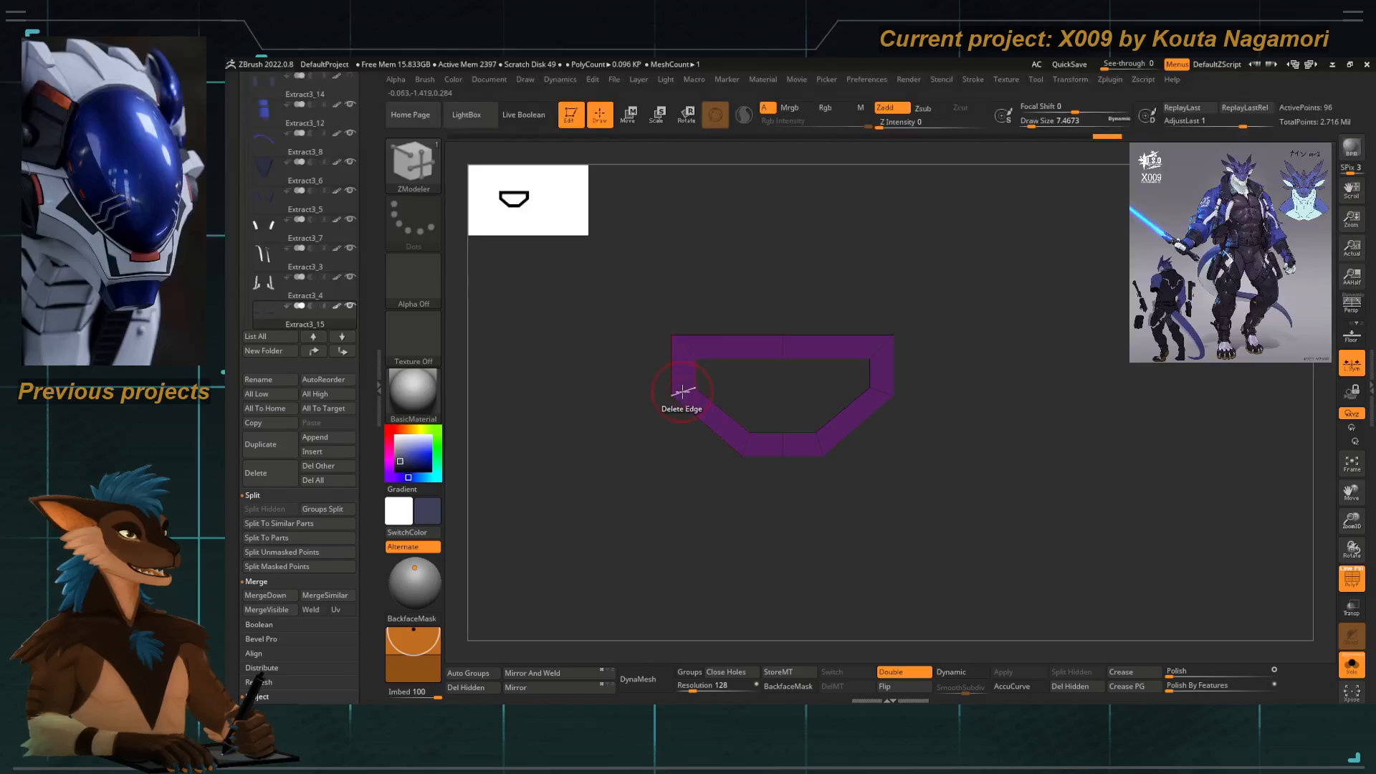
key("space")
left_click(658, 463)
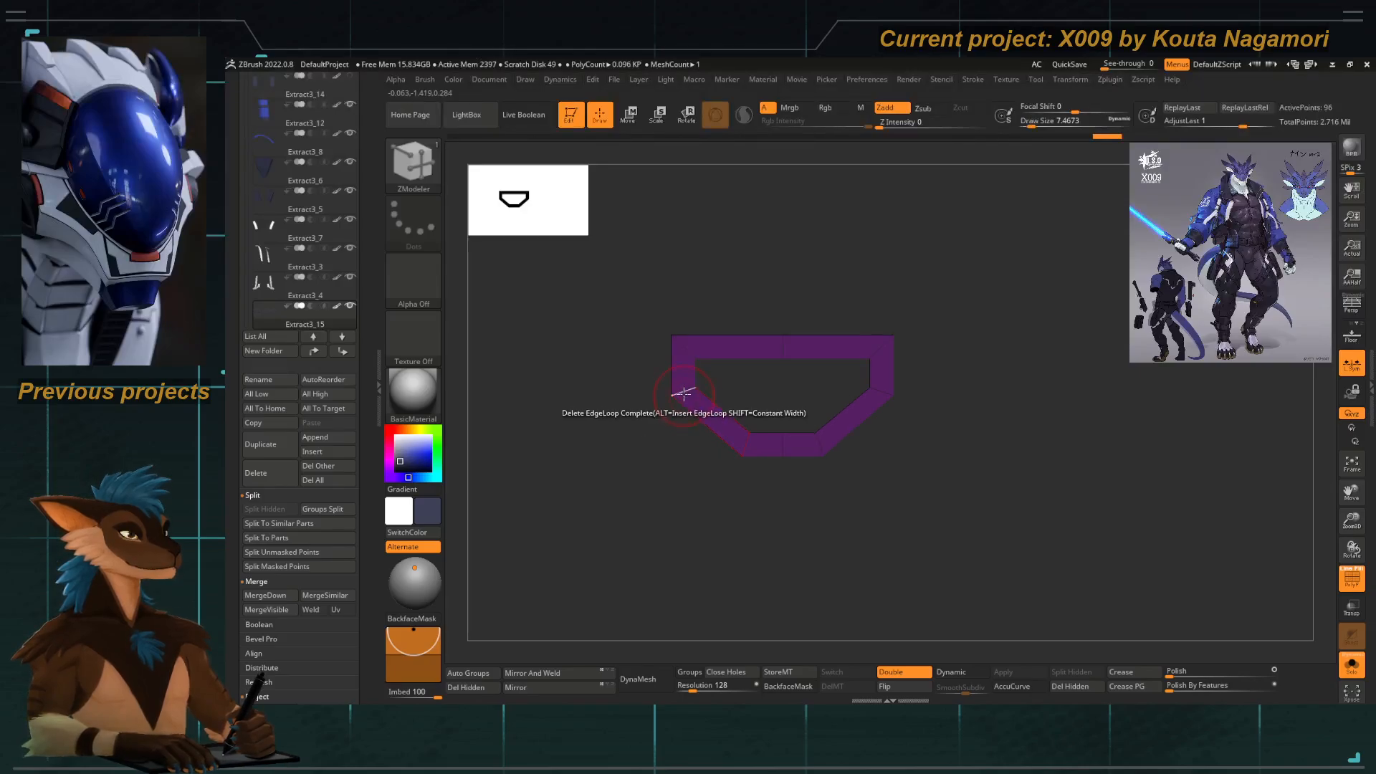
left_click(719, 397)
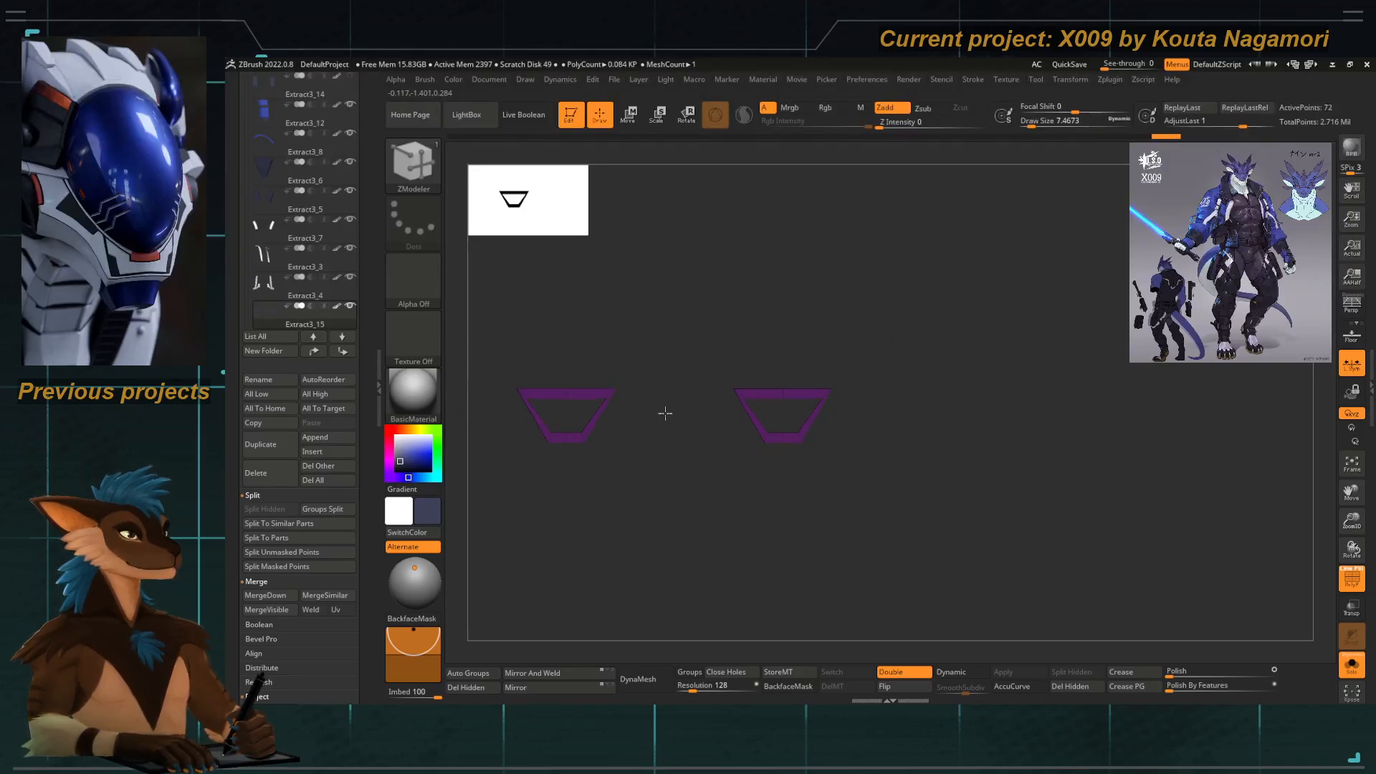
Widen the upper part of the trapezoid frame while its lower bar stays masked.
left_click_drag(674, 361, 753, 419, "alt")
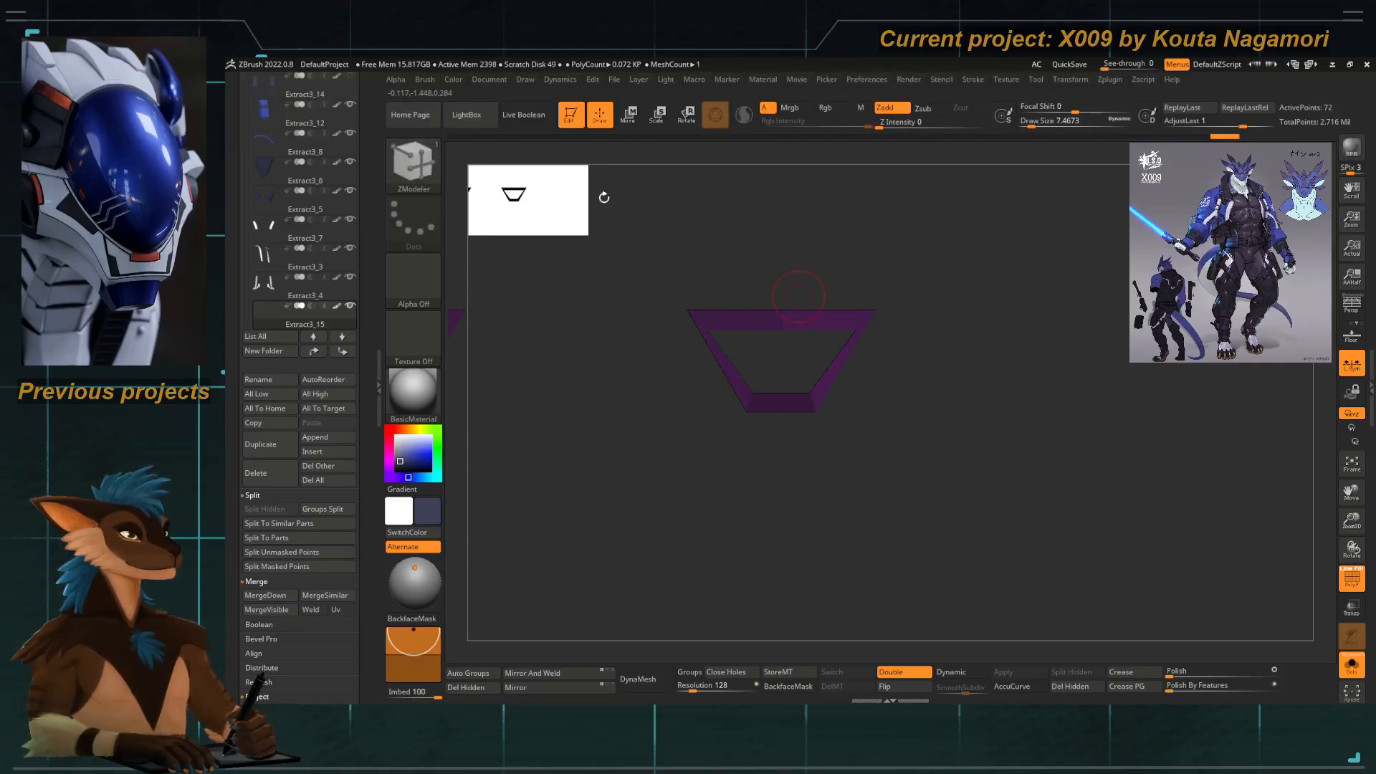
key("w")
left_click_drag(821, 361, 851, 351)
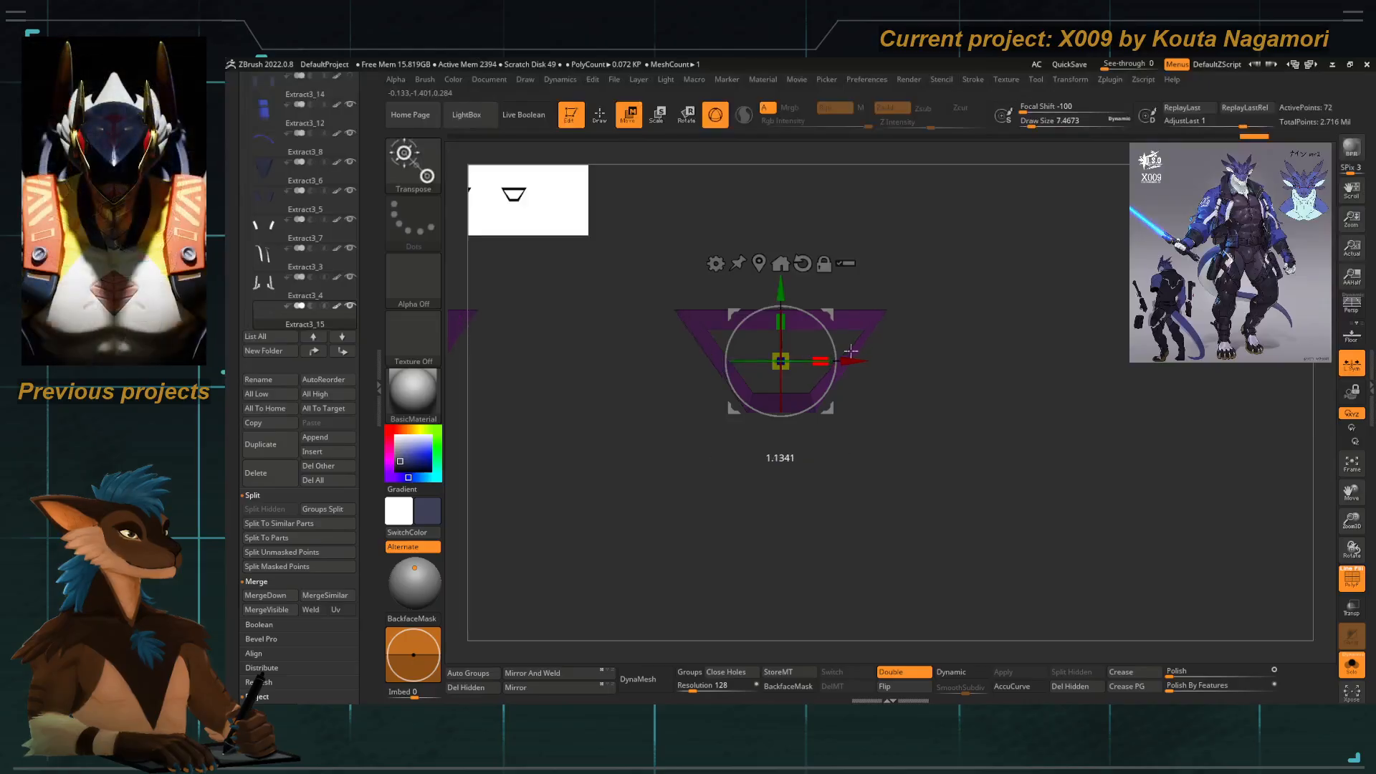
key("shift+d")
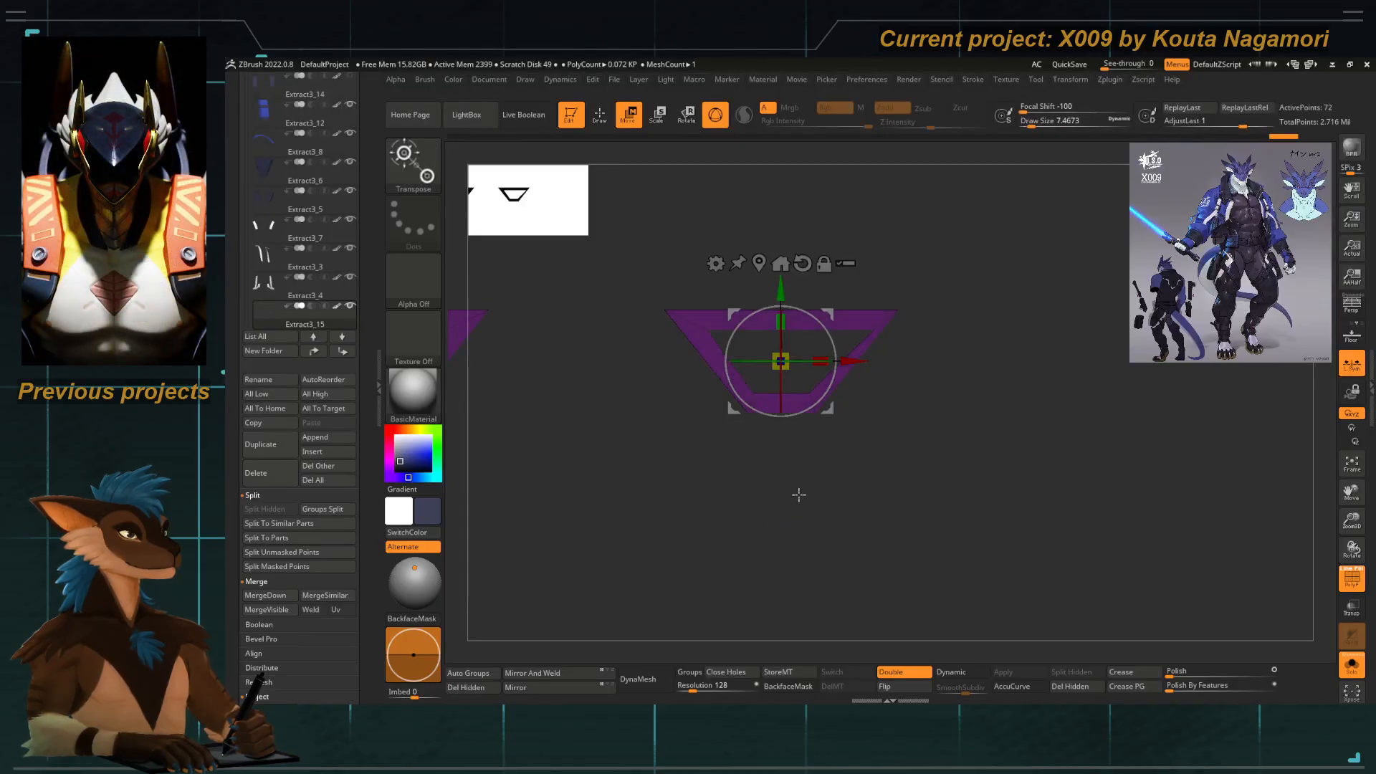
Hide the polyframe and thicken the frame's bars while previewing the smoothed shape.
left_click(1351, 577)
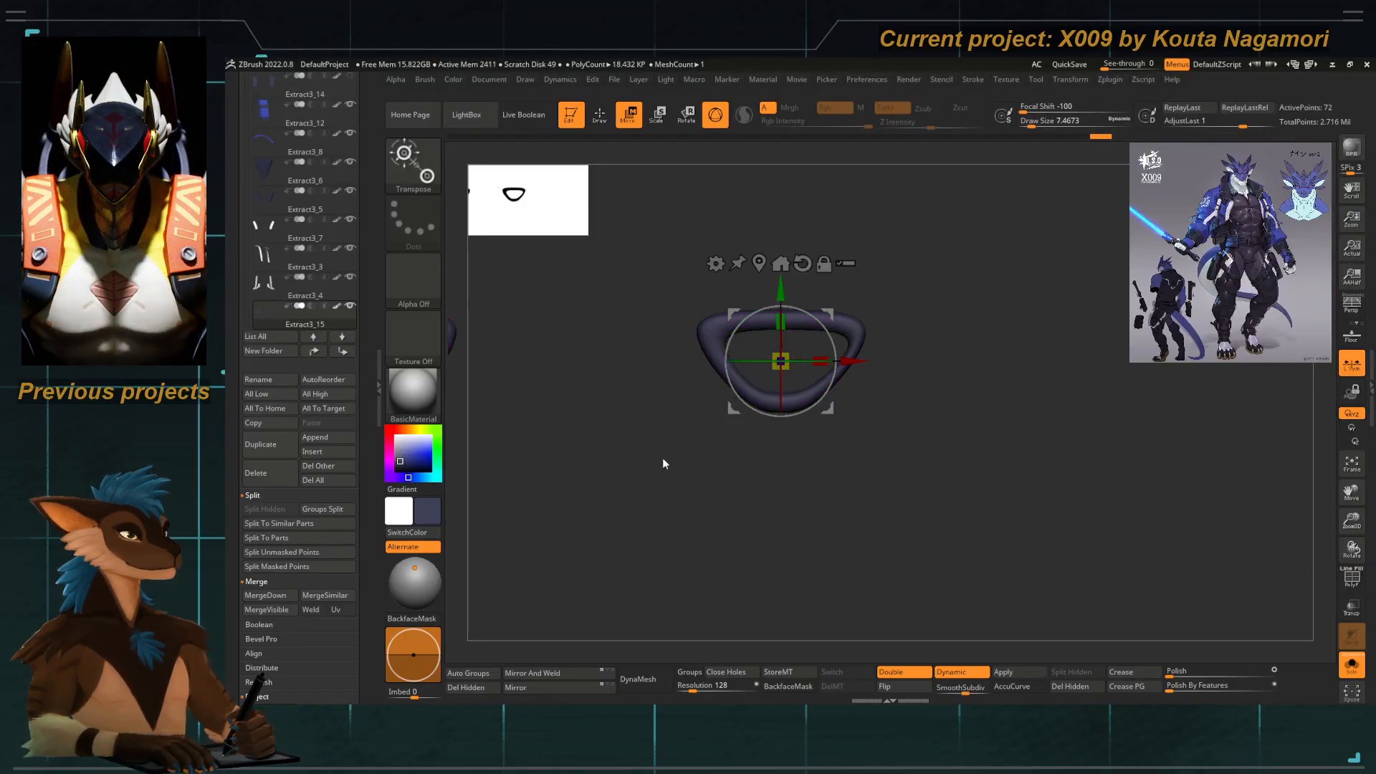
left_click_drag(662, 459, 712, 499)
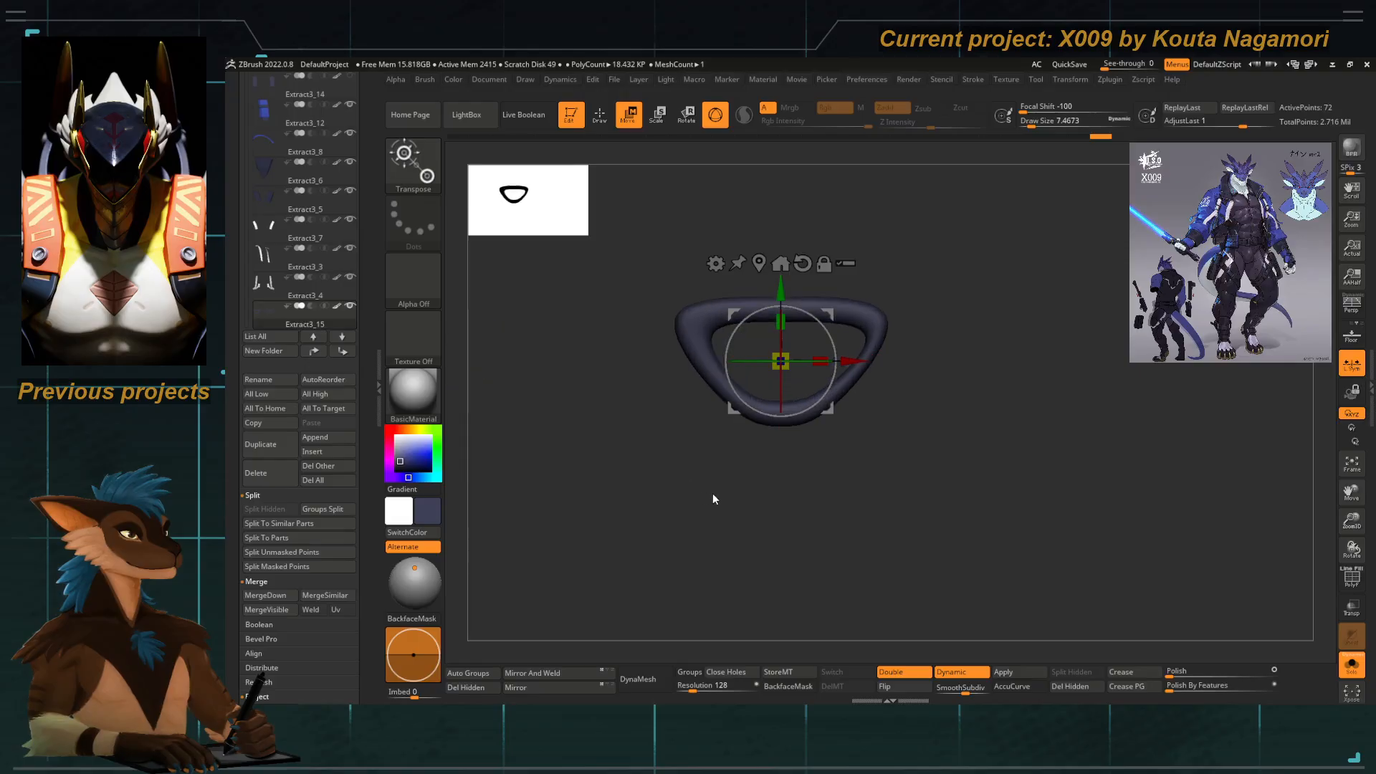
key("shift+d")
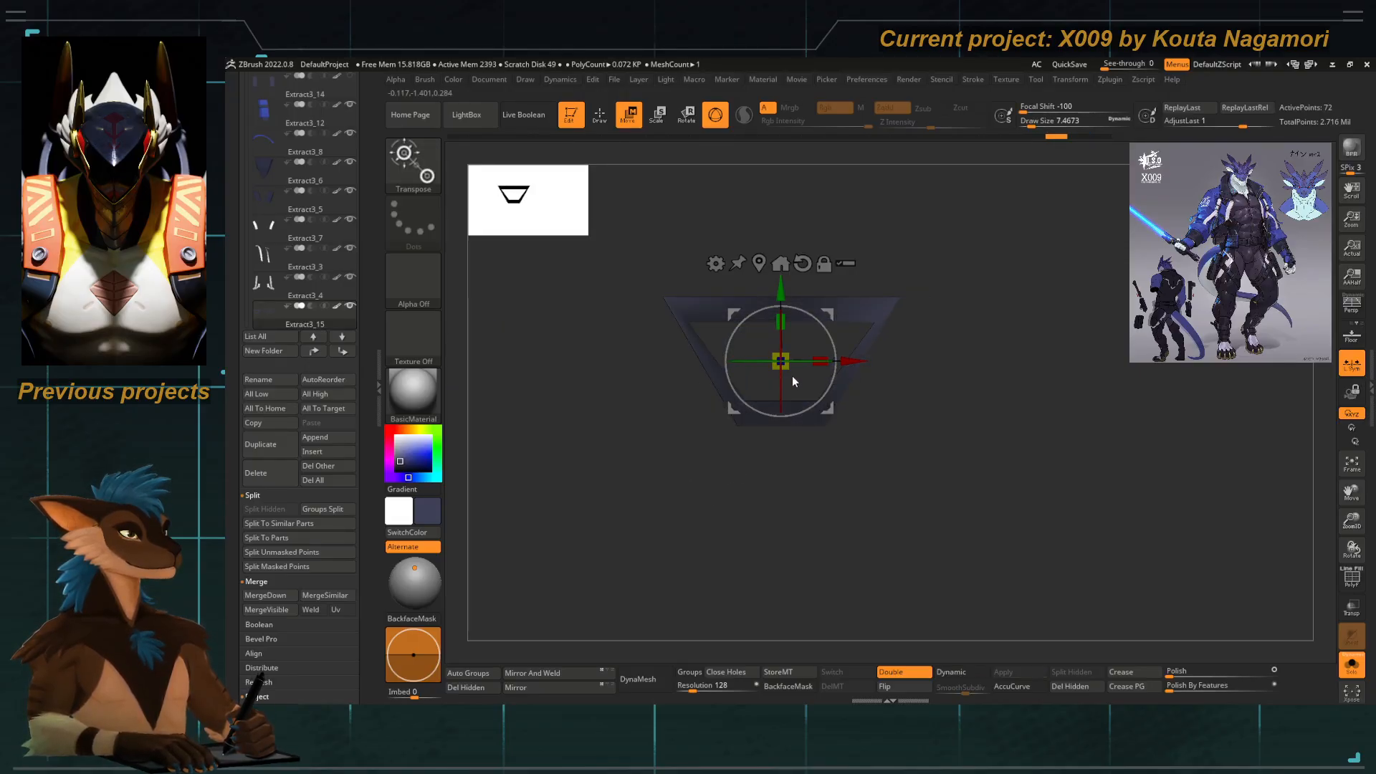
left_click_drag(867, 366, 881, 364)
key("ctrl+z")
key("ctrl+z")
key("ctrl+z")
key("ctrl+z")
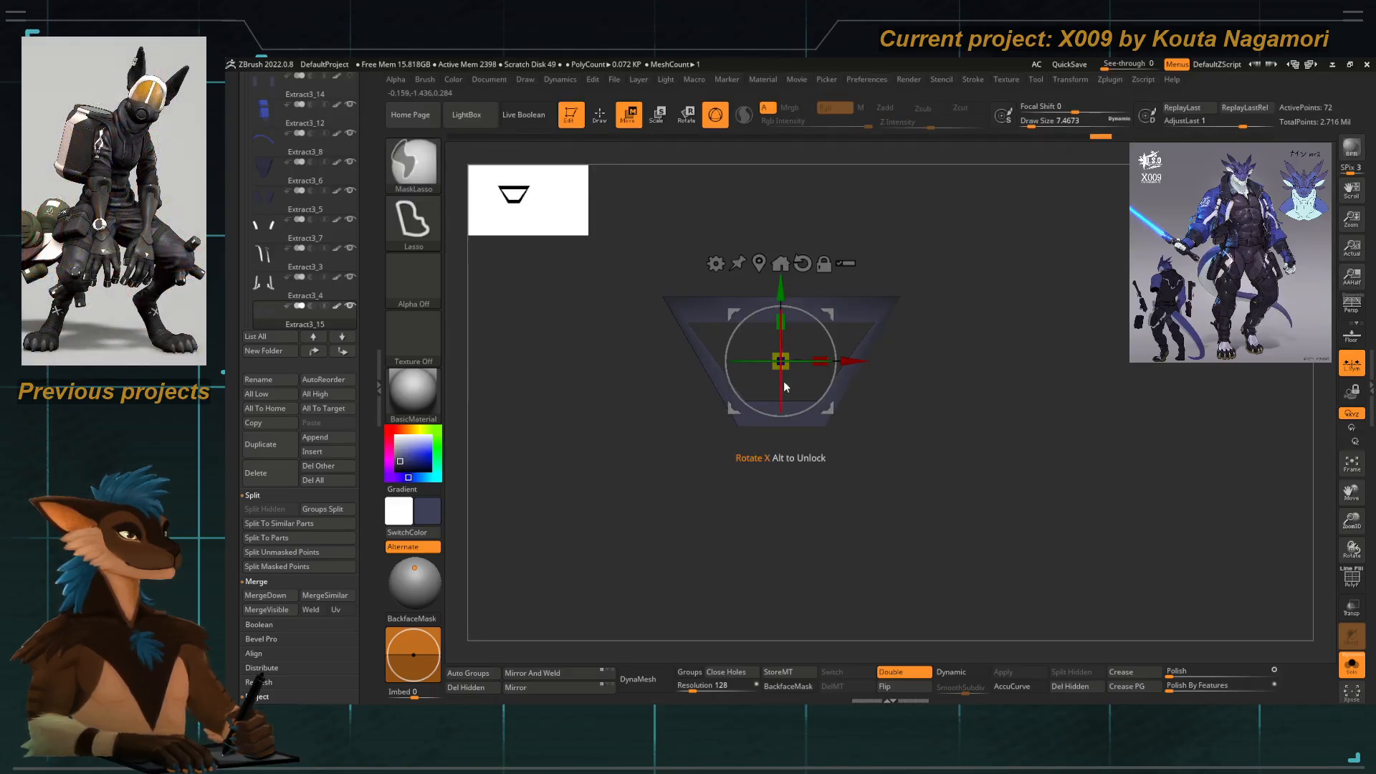
Widen the frame's unmasked upper part by about 1.2, clear the mask, and check the smoothed shape.
key("ctrl+i")
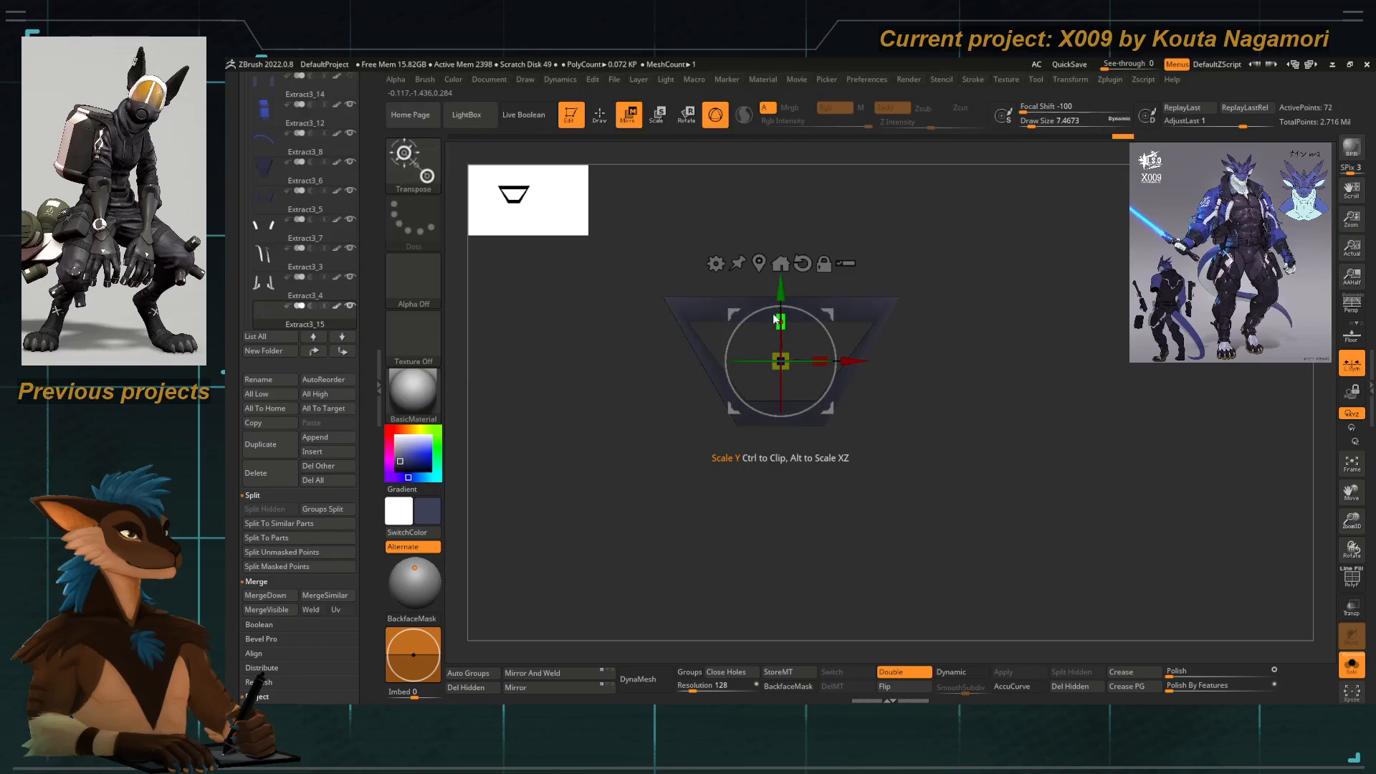
left_click_drag(815, 366, 867, 372)
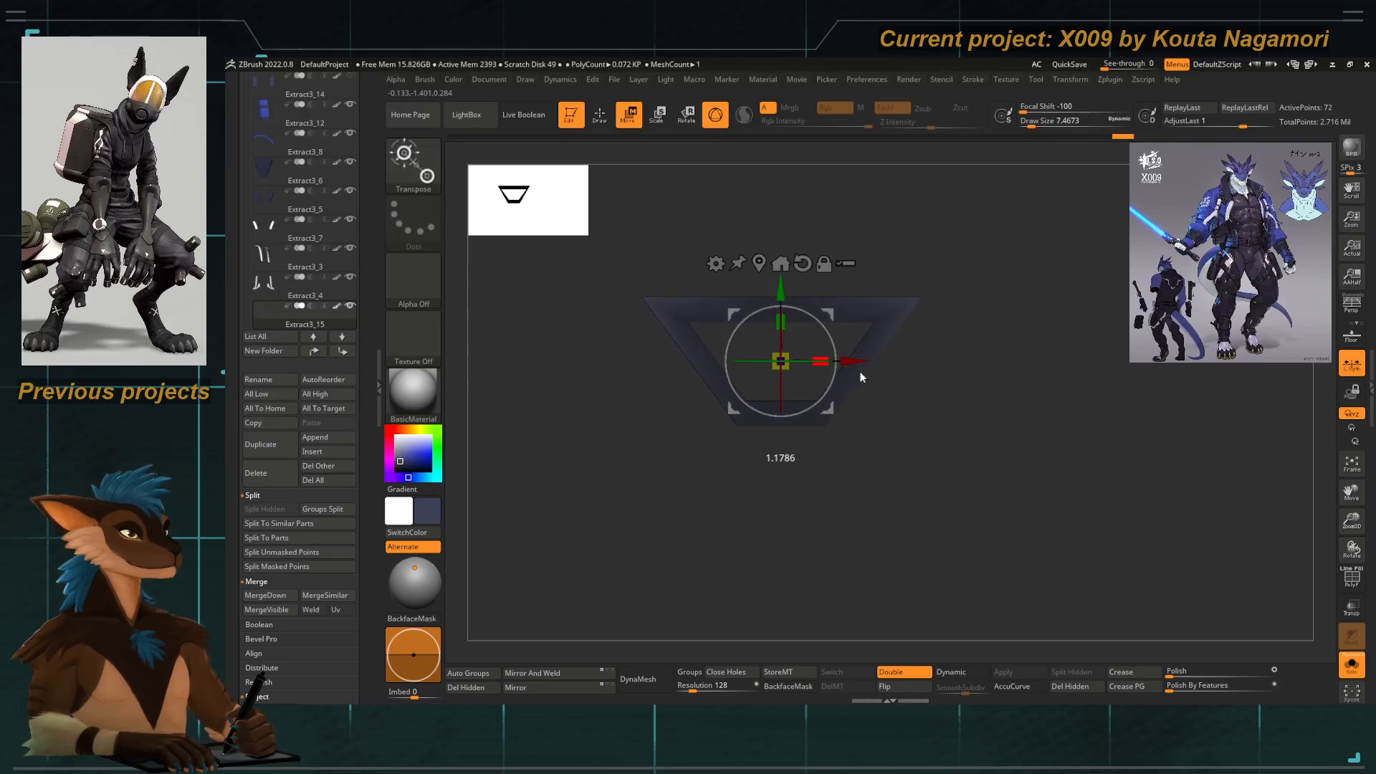
left_click(810, 508, "ctrl")
key("d")
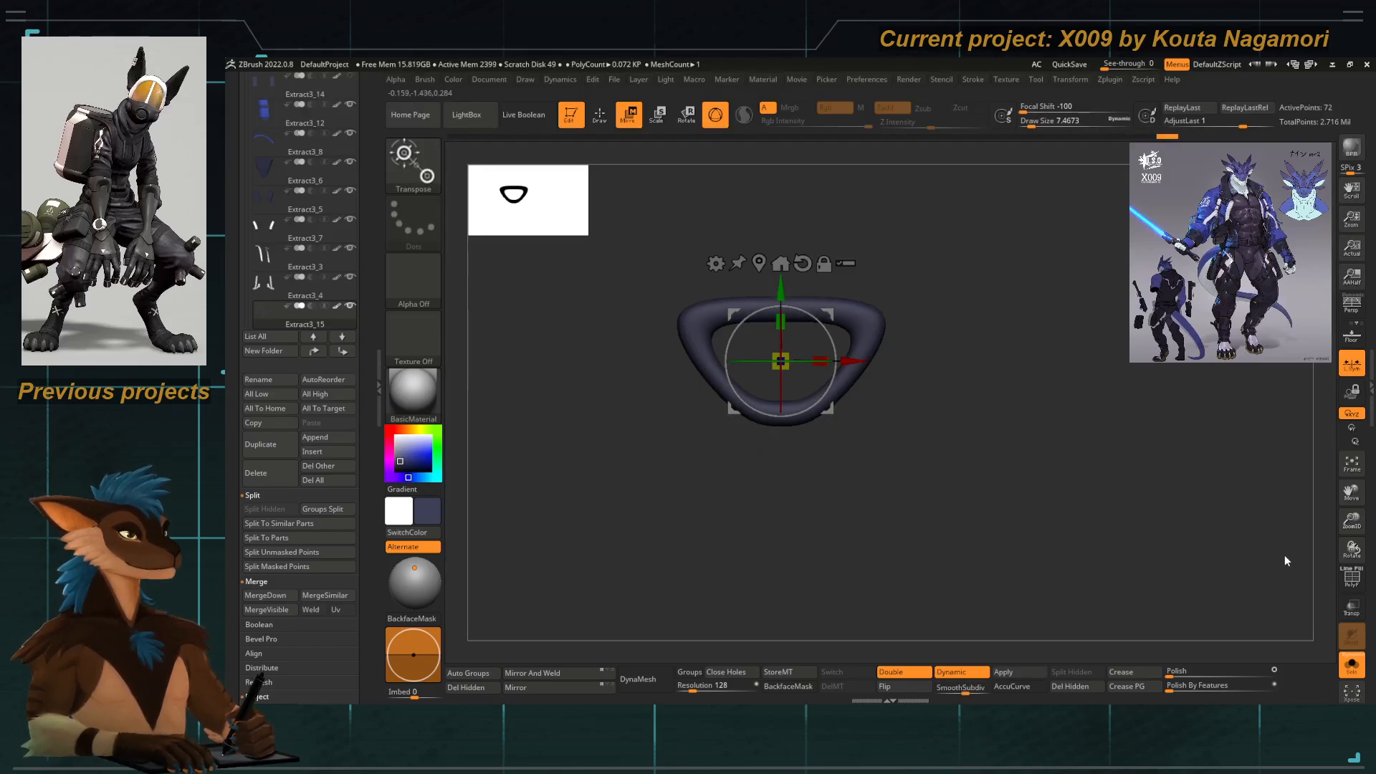
left_click(1349, 584)
key("shift+d")
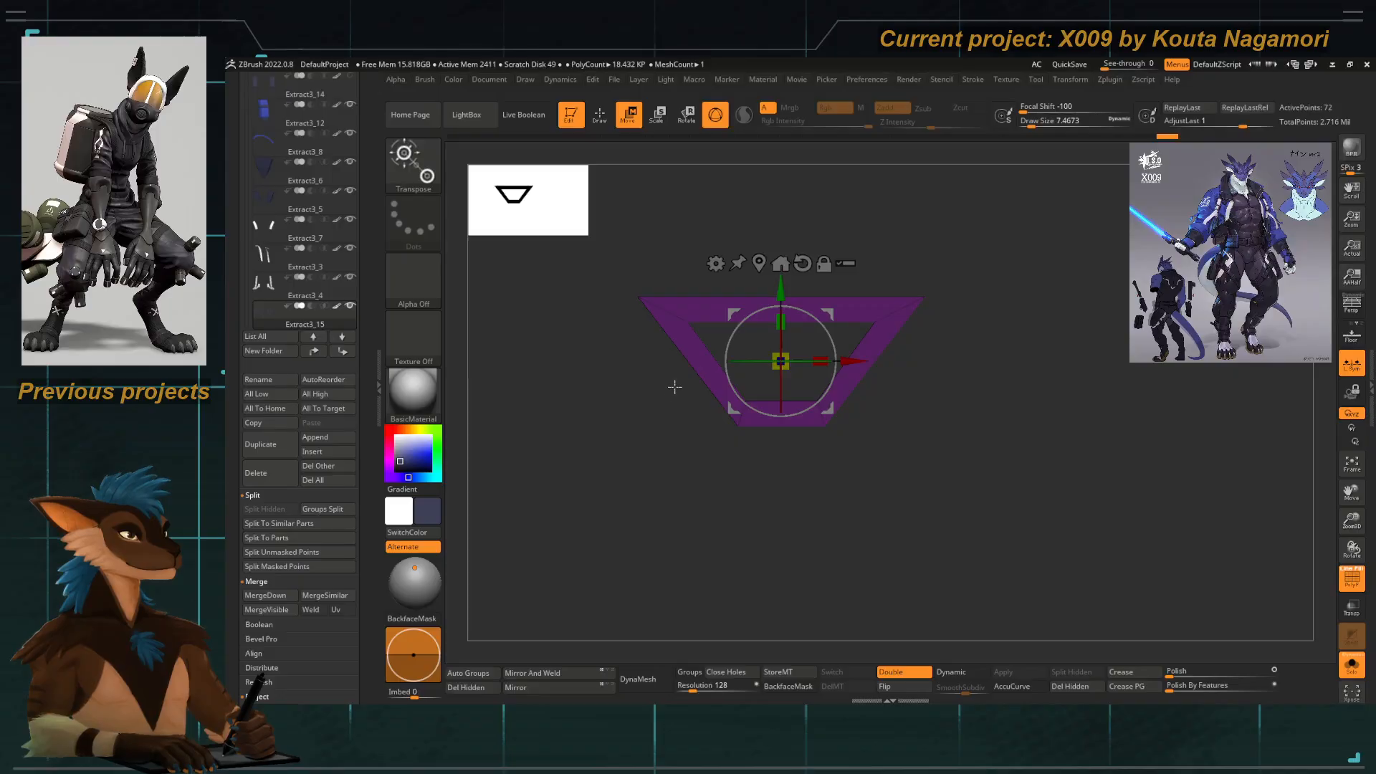
Crease the frame's polygroup borders with Crease PG and preview the result with dynamic subdivision.
scroll(299, 264, "down", 10)
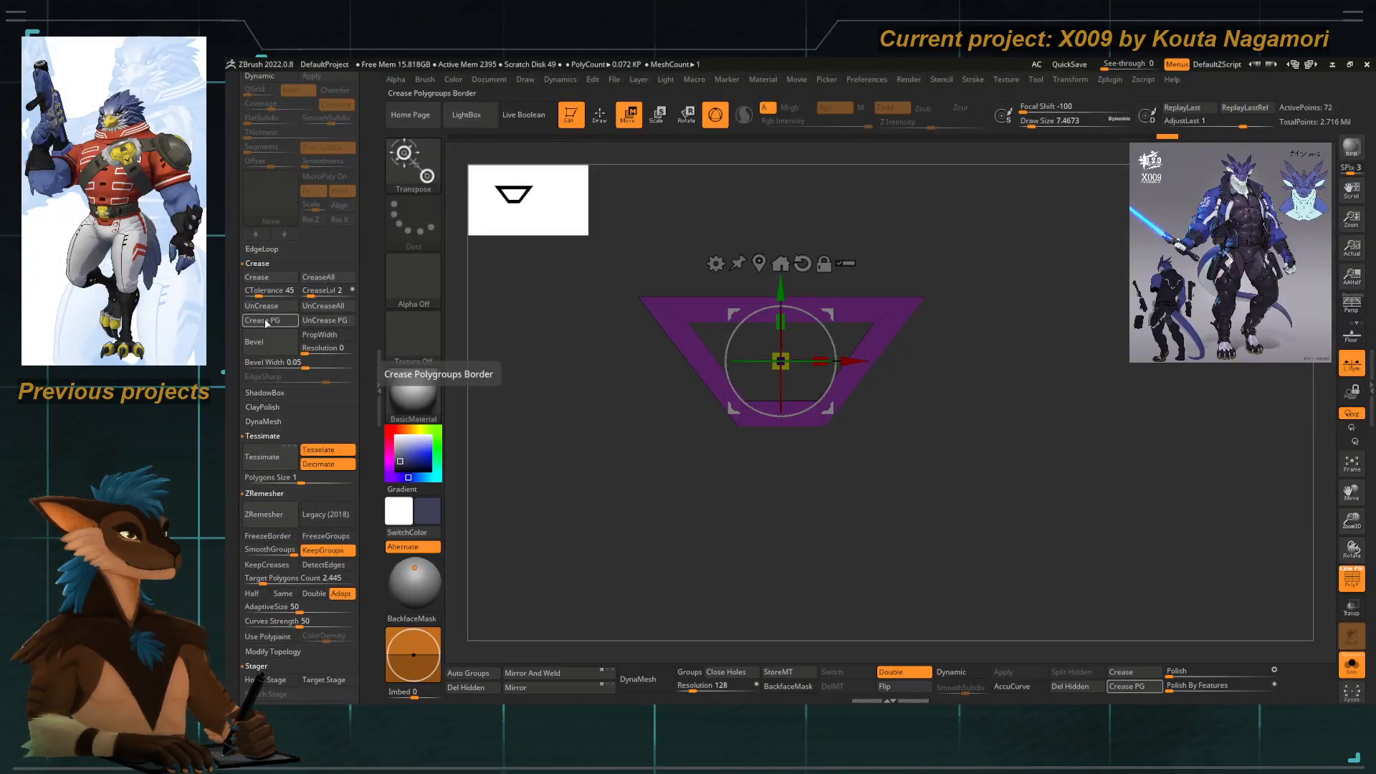
left_click(266, 278)
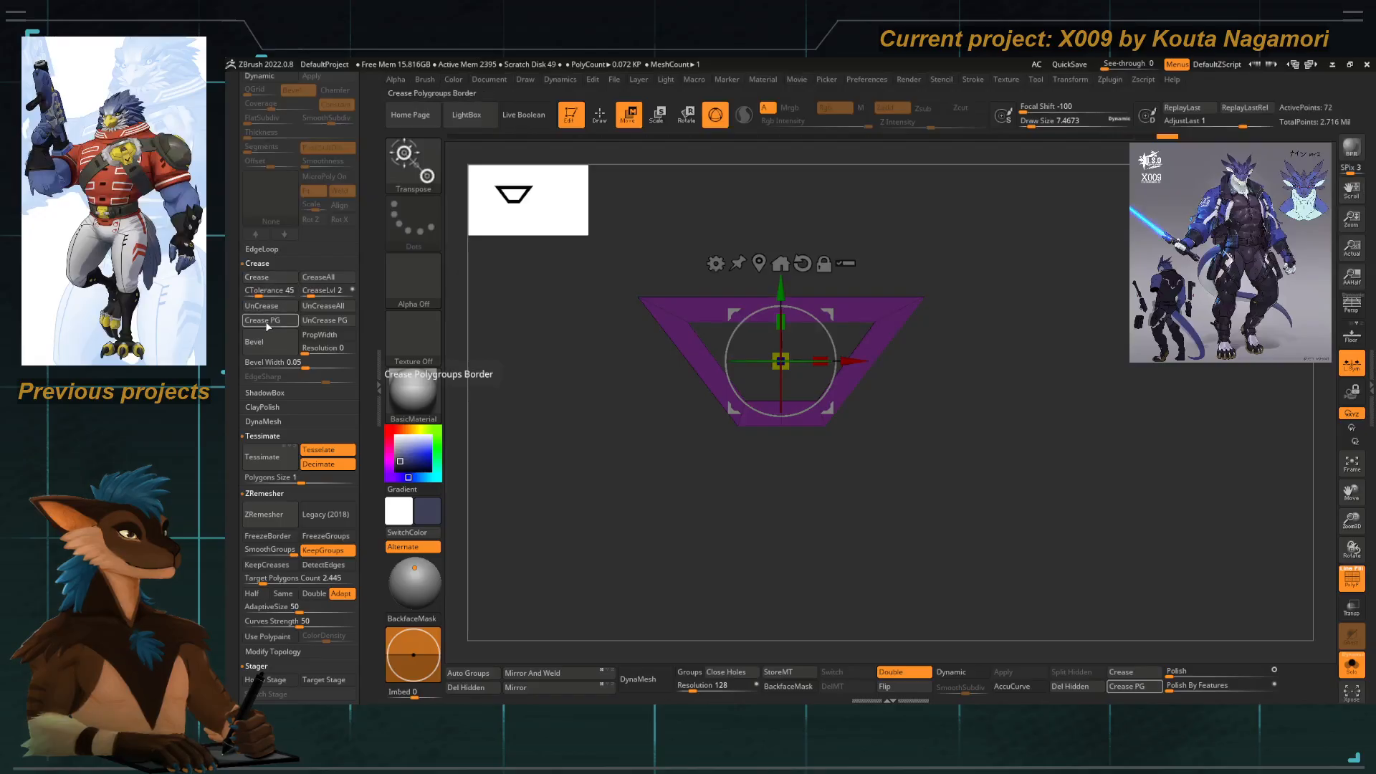
key("d")
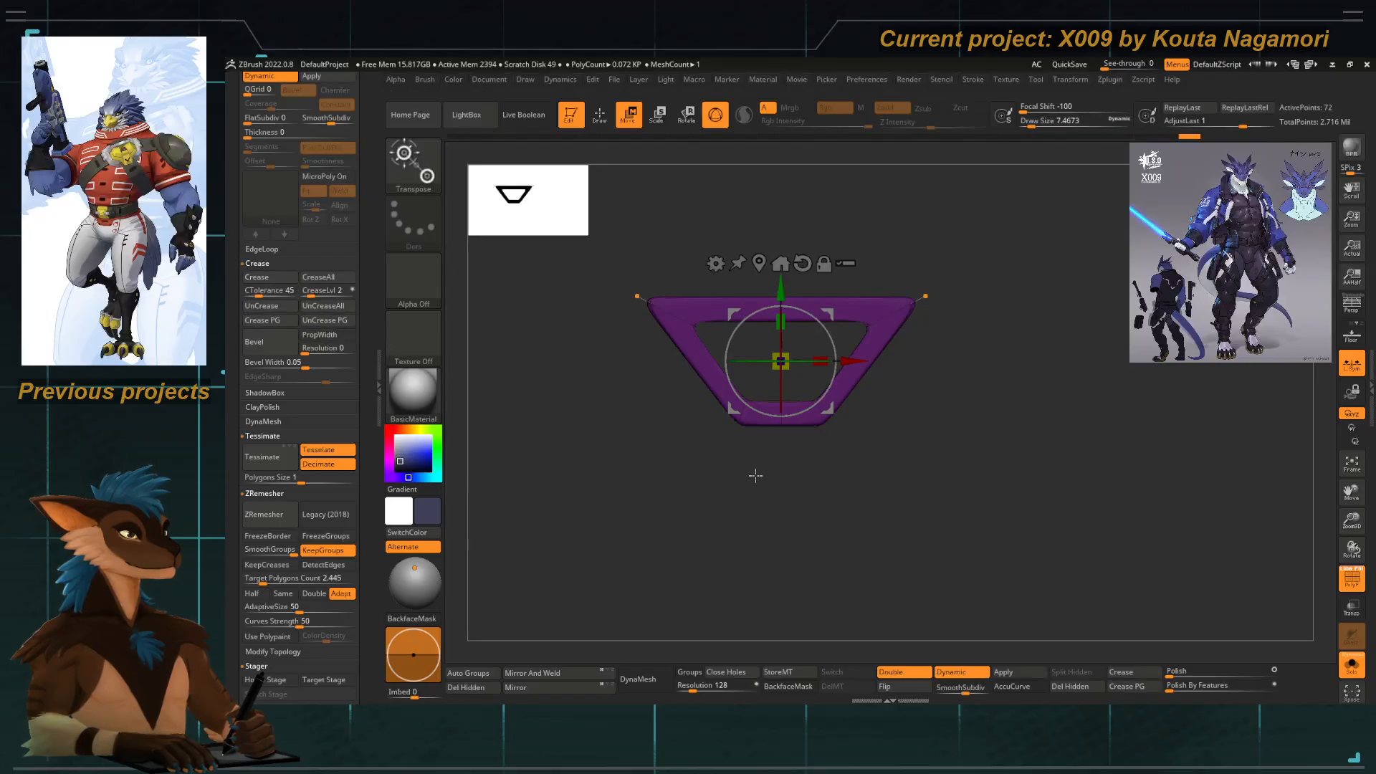
Hide the polyframe and leave Solo mode to show the buckles on the full character.
left_click(1339, 585)
left_click_drag(723, 487, 627, 409, "alt")
left_click(1350, 665)
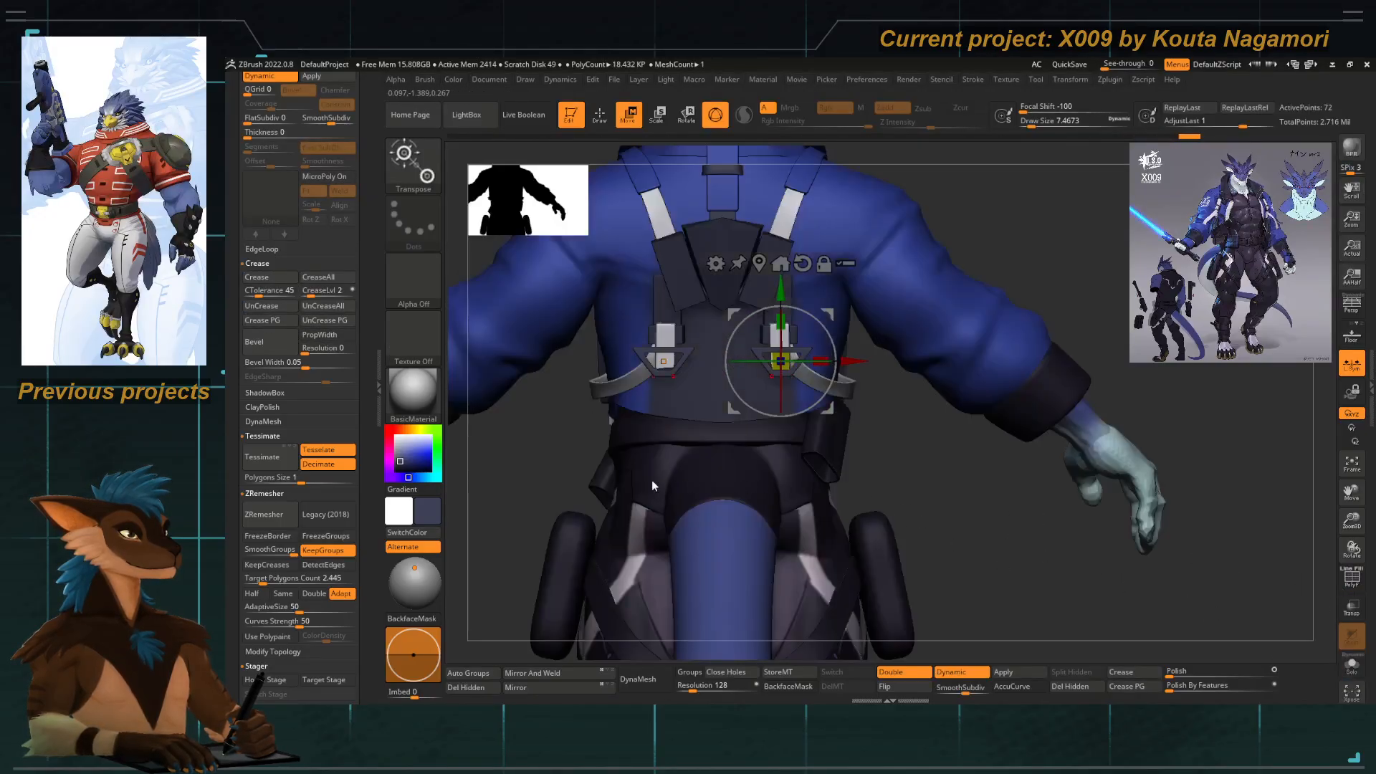
Flatten the buckle frame's depth to about 0.455 and seat it against the back beside the lower strap end.
left_click_drag(513, 454, 621, 451)
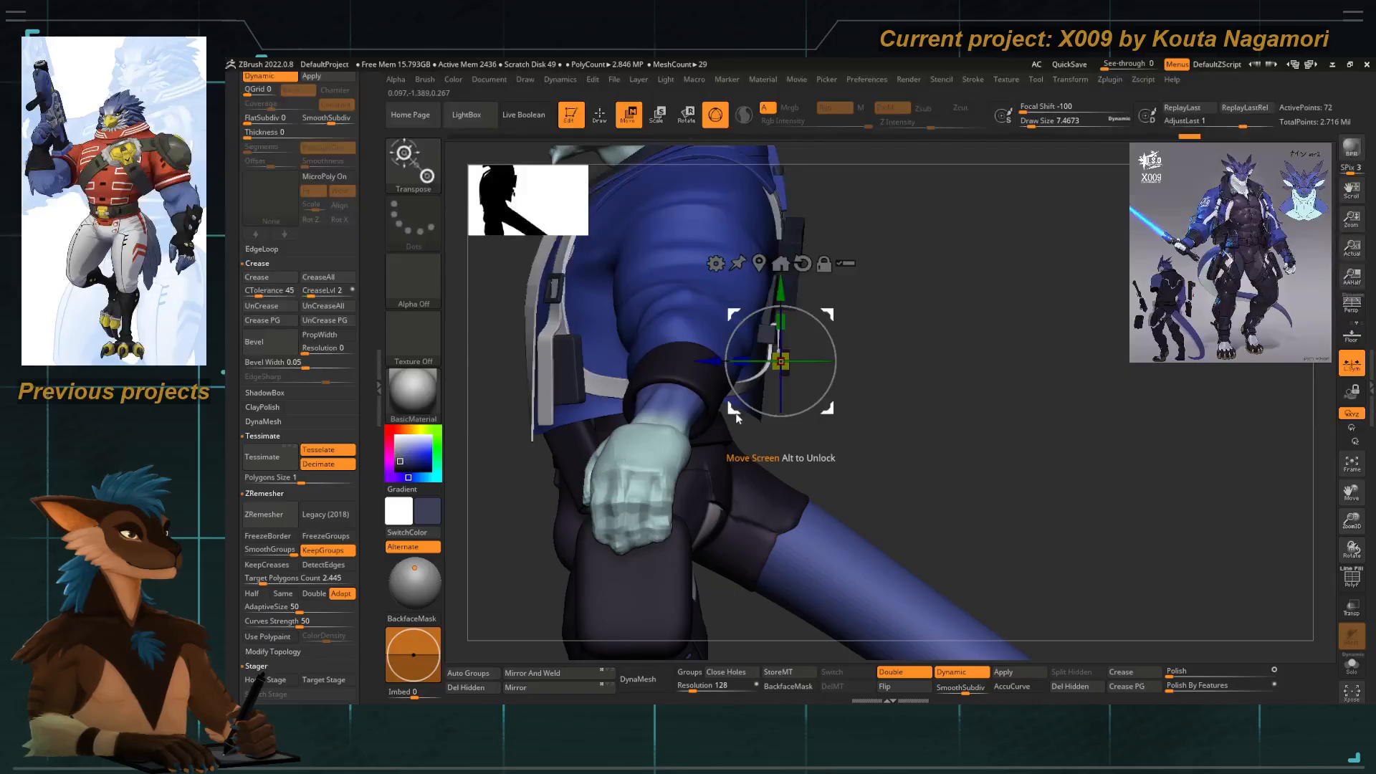
left_click_drag(845, 451, 836, 537, "alt")
left_click_drag(801, 330, 761, 331)
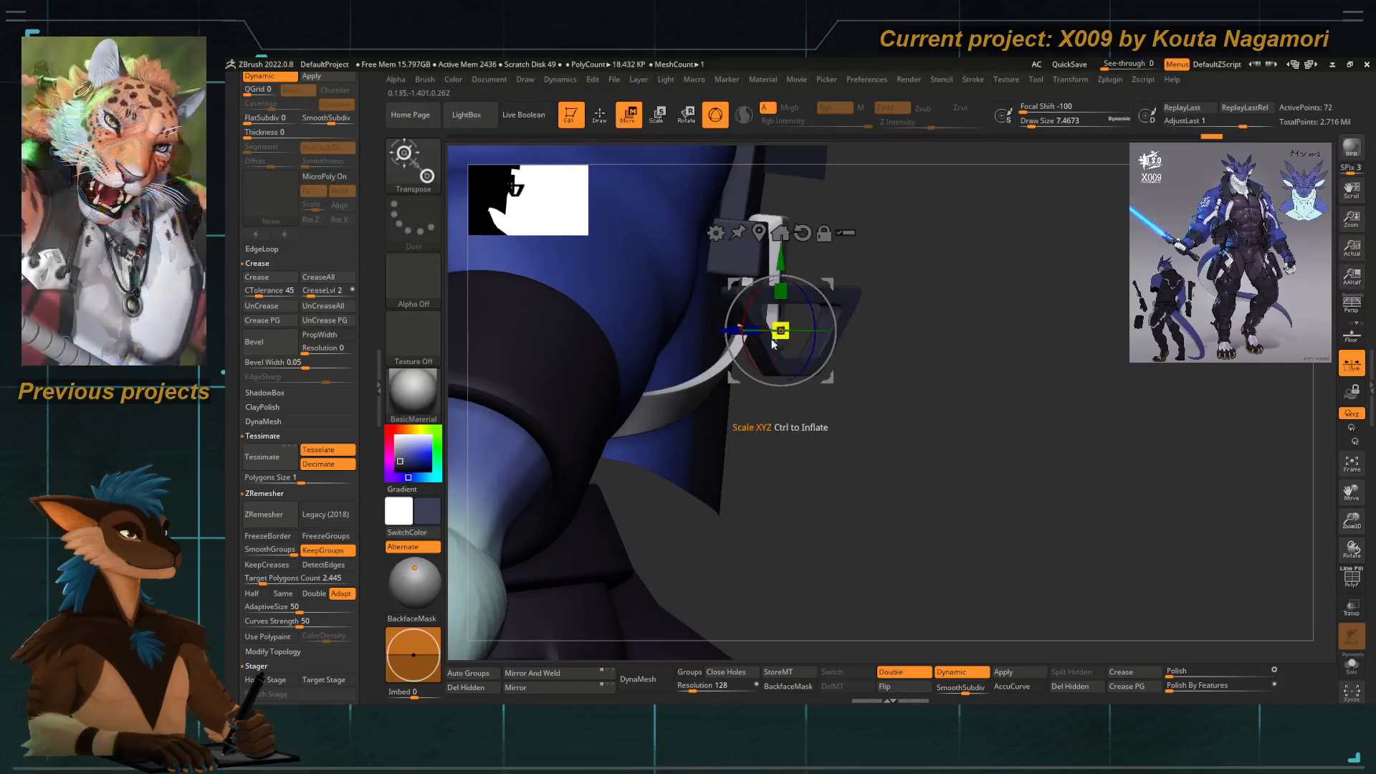
key("shift+d")
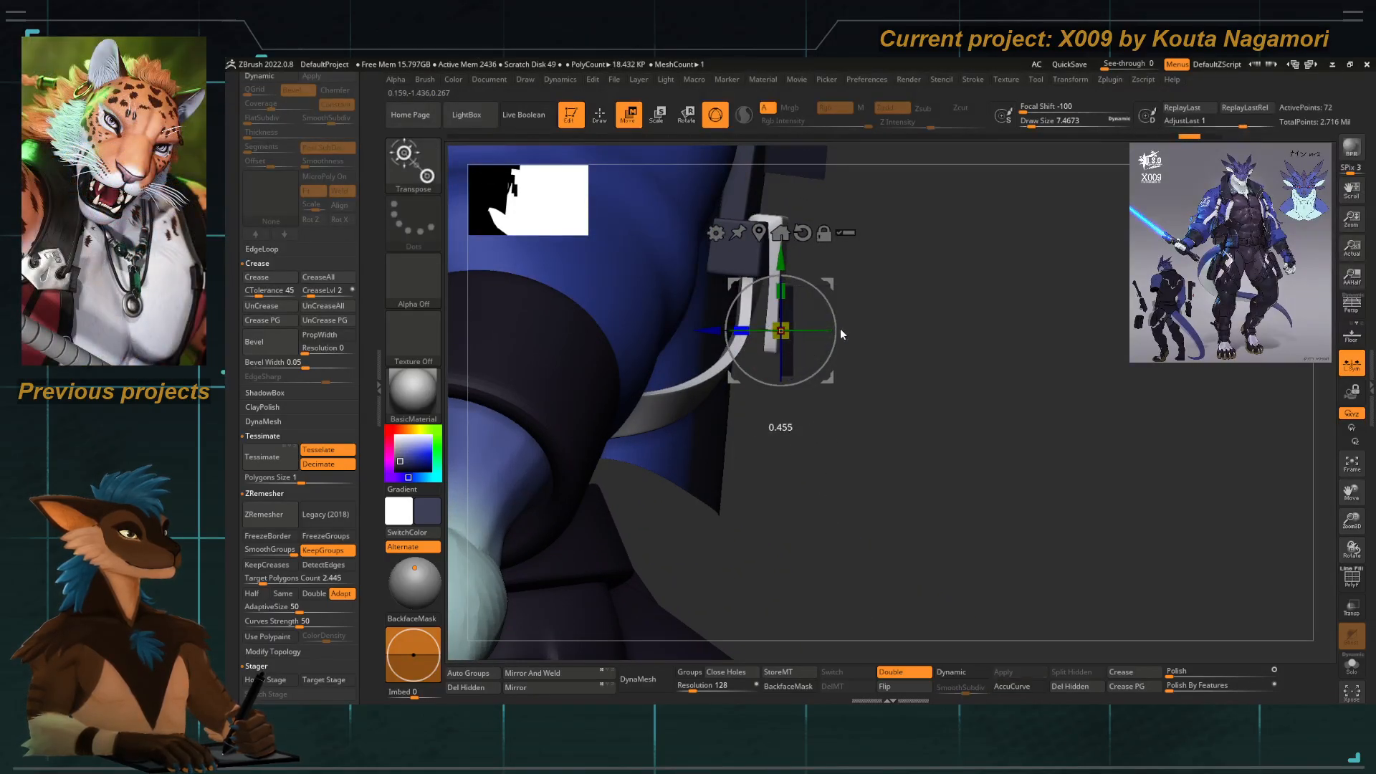
mouse_move(732, 285)
left_mouse_down()
mouse_move(707, 337)
mouse_move(713, 326)
left_mouse_up()
left_click_drag(881, 491, 793, 493, "shift")
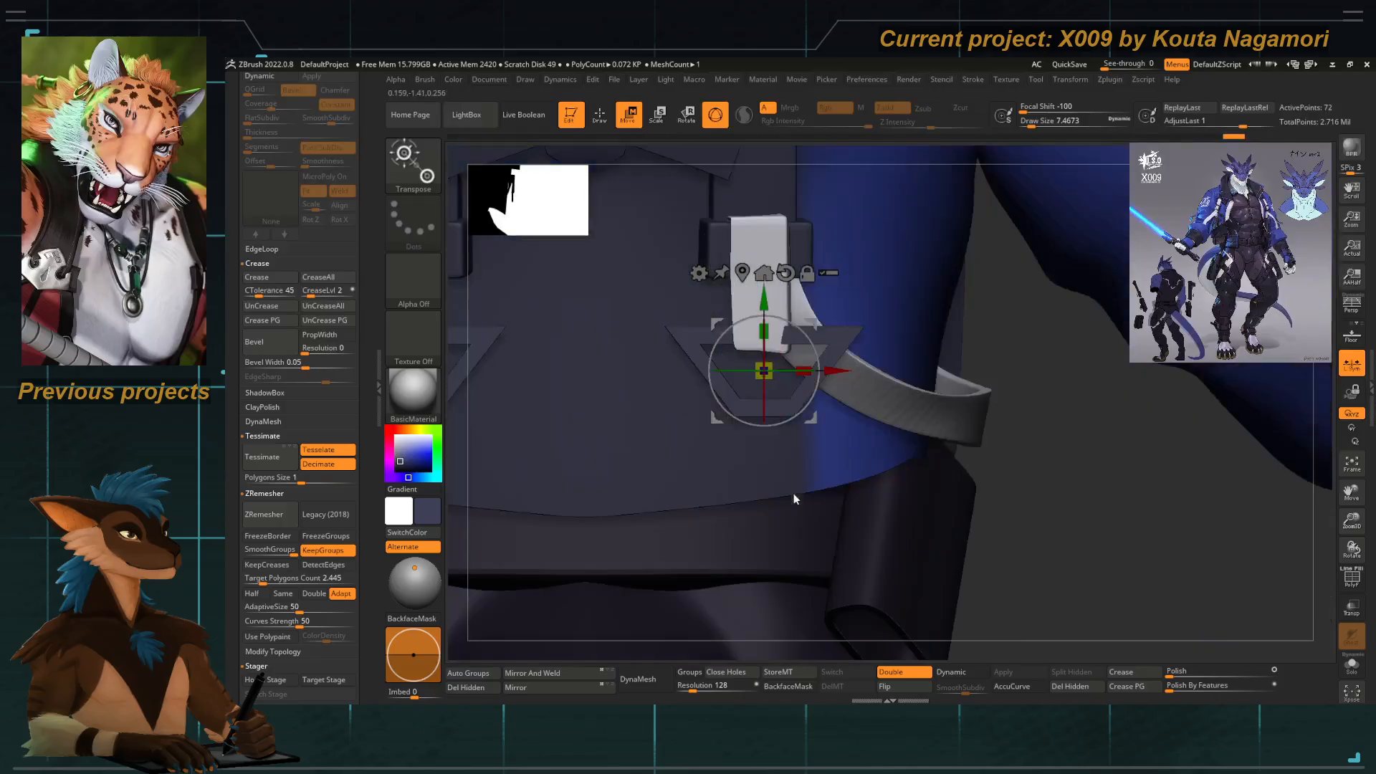
Narrow the buckle frame to suit the white strap's width and nudge it into place under the strap end.
key("q")
key("w")
key("d")
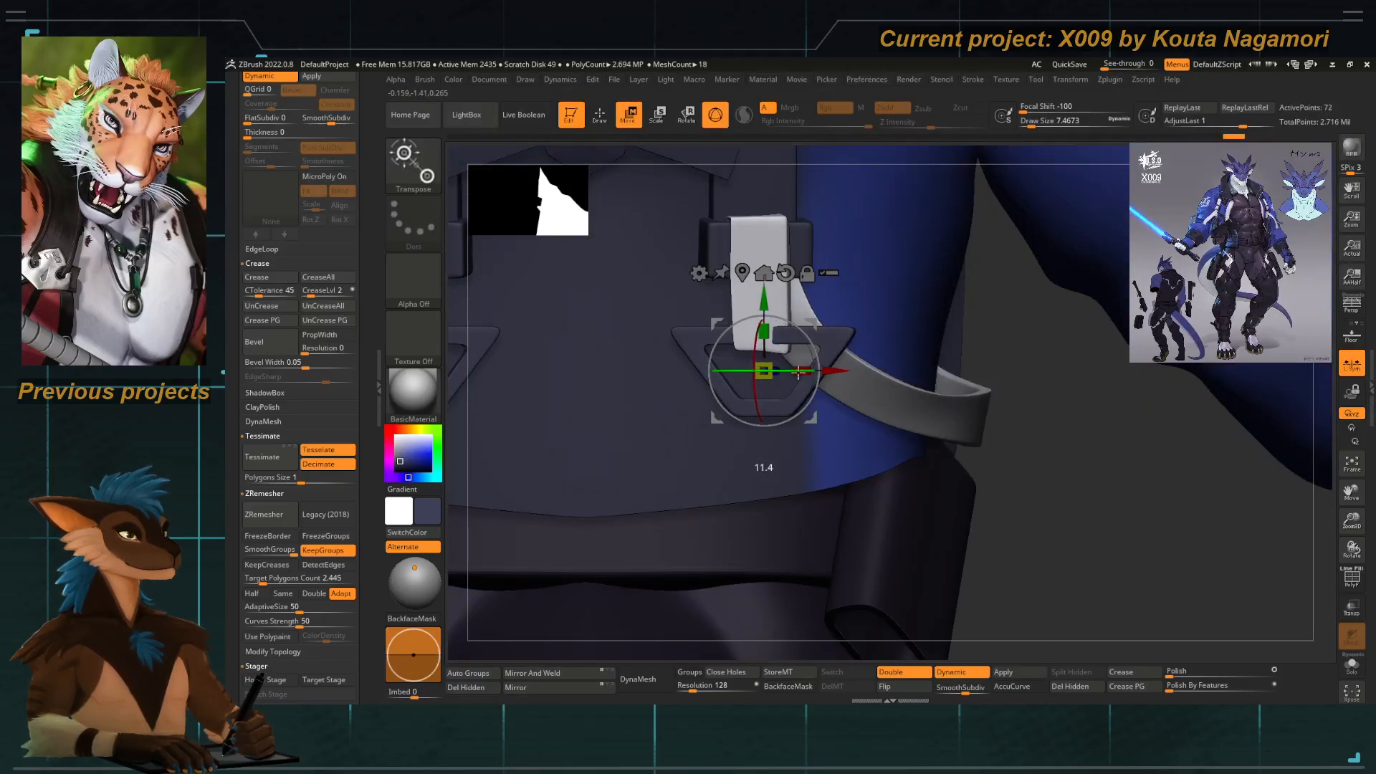
key("shift+d")
left_click_drag(805, 371, 765, 387)
left_click_drag(764, 299, 764, 296)
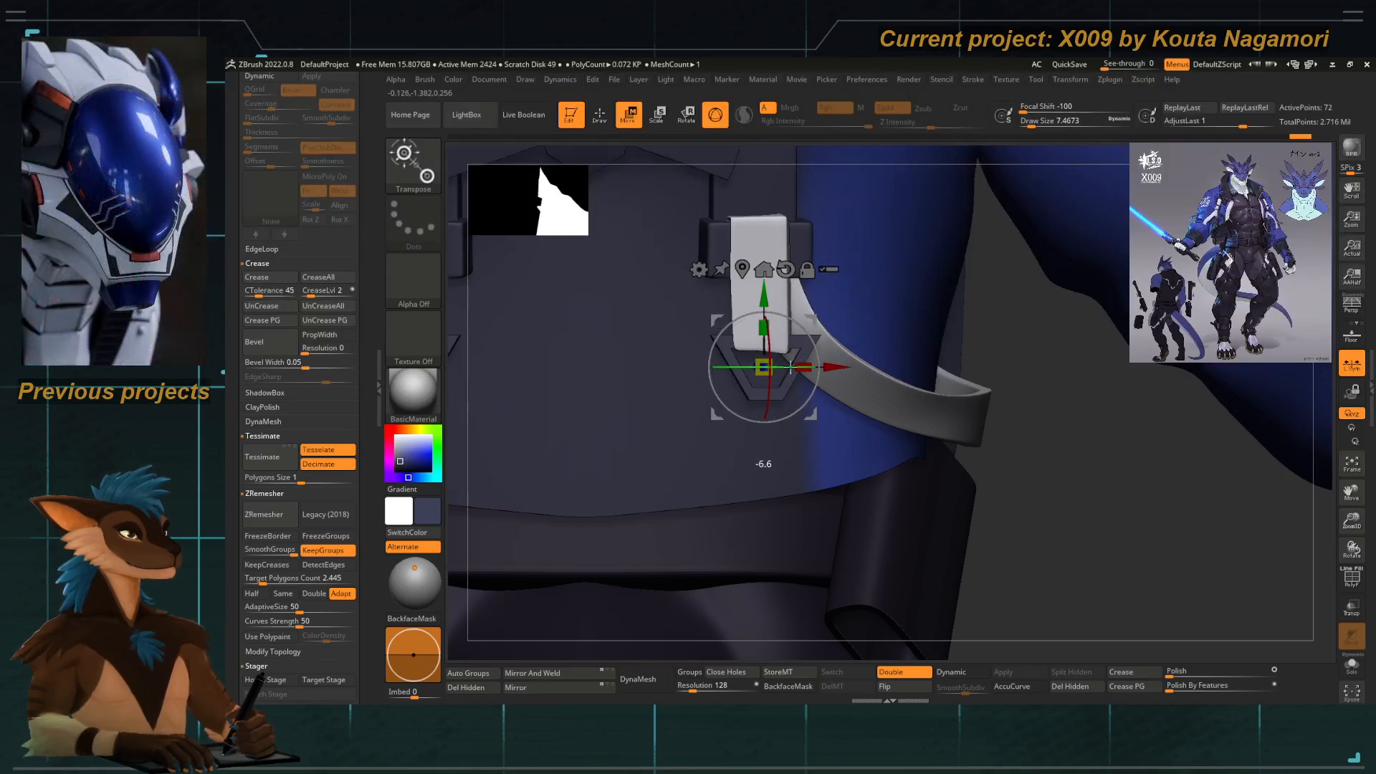
left_click_drag(834, 367, 829, 367)
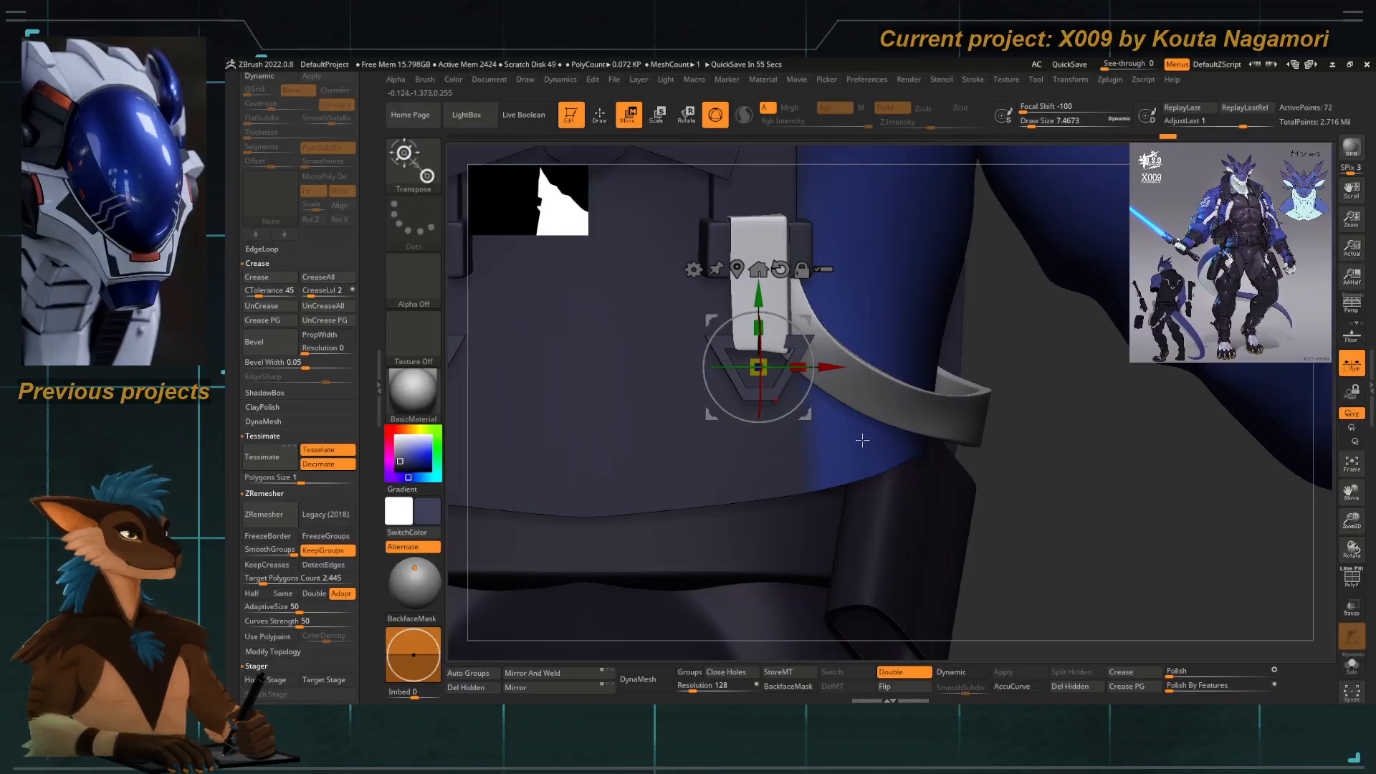
Fine-tune the frame's depth and tilt against the strap end, and restore the dynamic subdivision preview.
left_click_drag(973, 556, 825, 484)
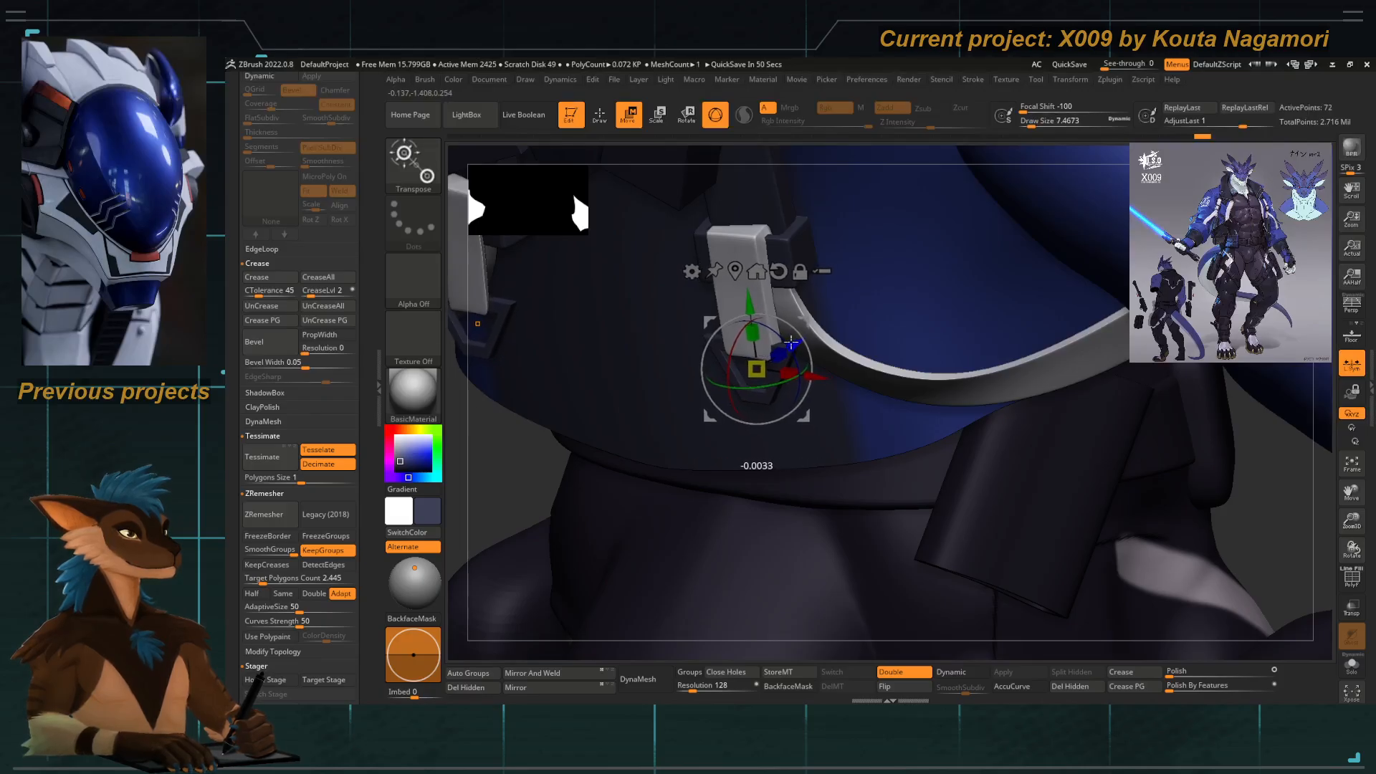
left_click_drag(746, 388, 753, 387)
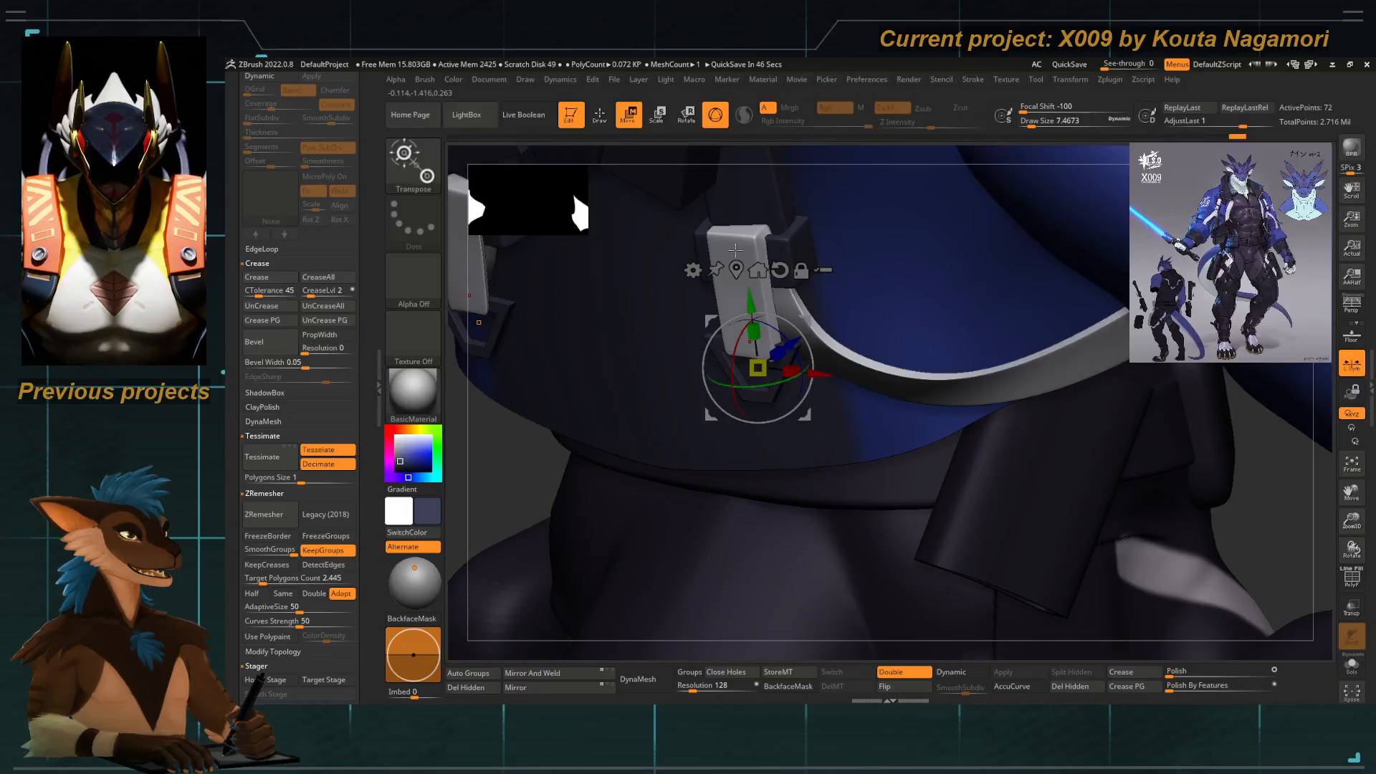
key("q")
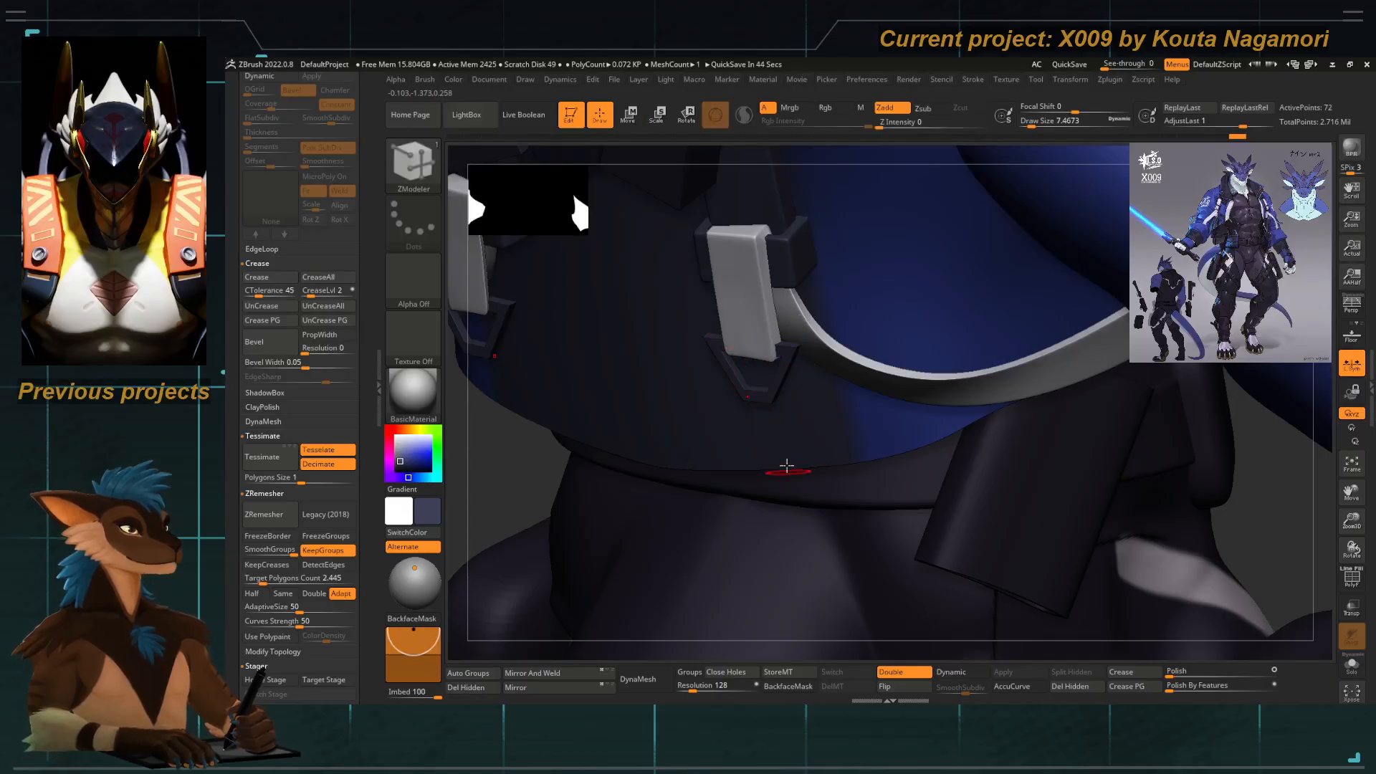
right_click_drag(786, 466, 666, 409, "ctrl")
key("d")
left_click_drag(573, 485, 685, 430)
Thicken the lower buckle frames slightly with an Inflate deformation of 1.
key("e")
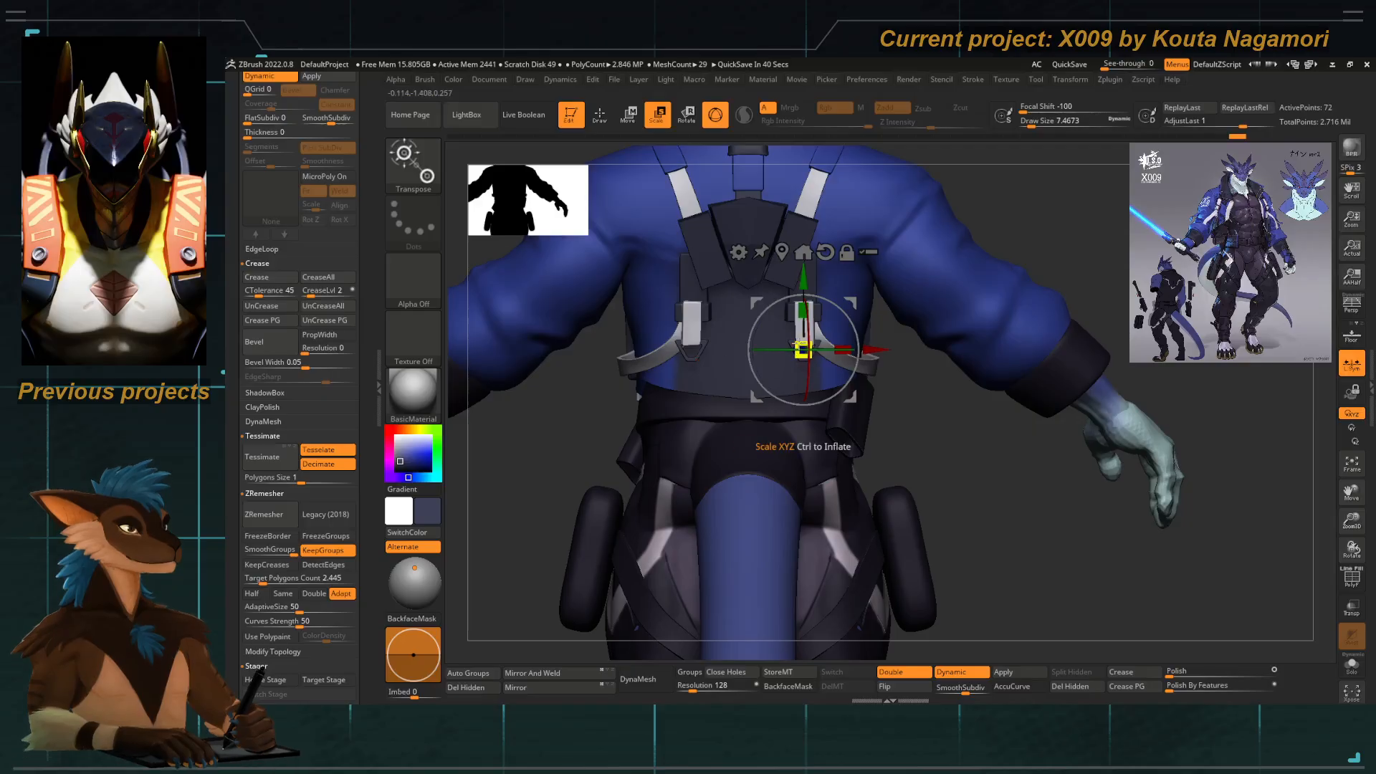
left_click(375, 500)
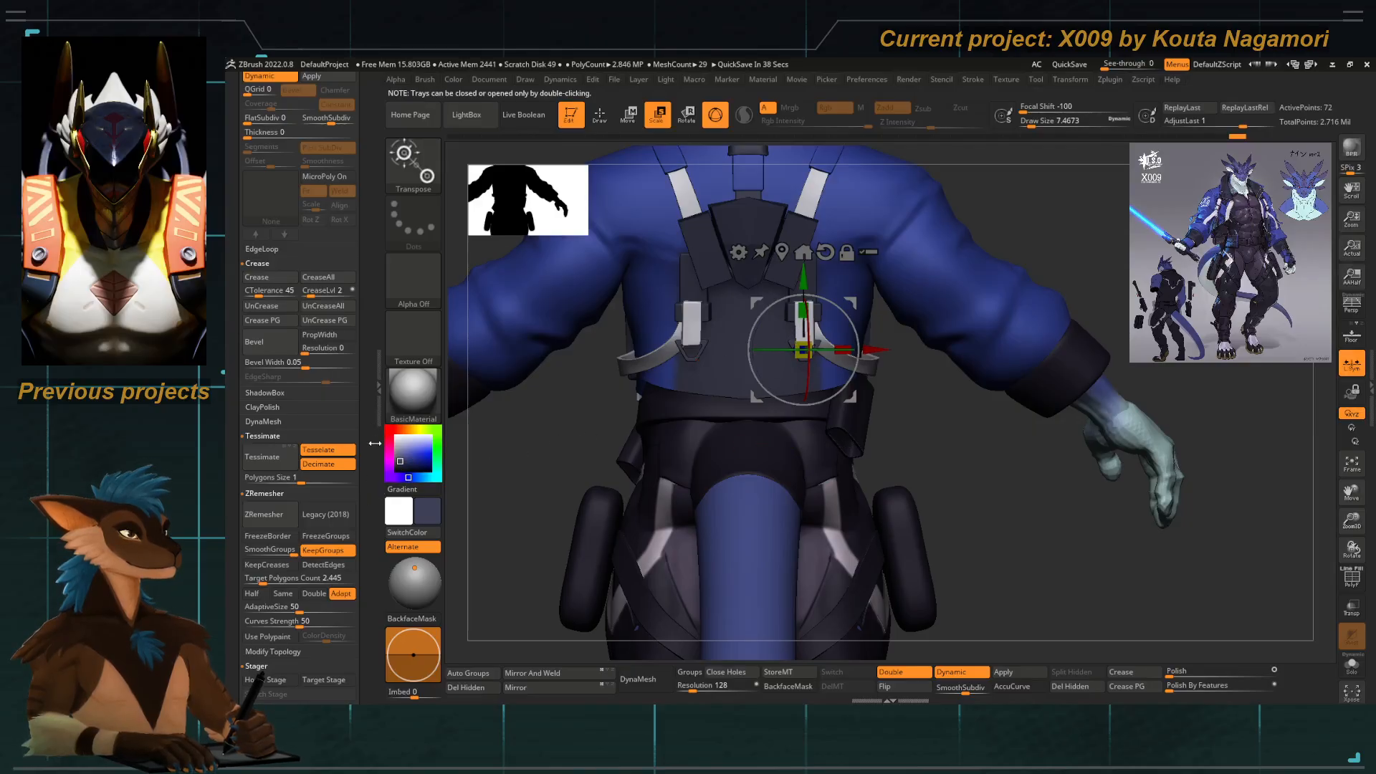
left_click_drag(363, 487, 357, 233)
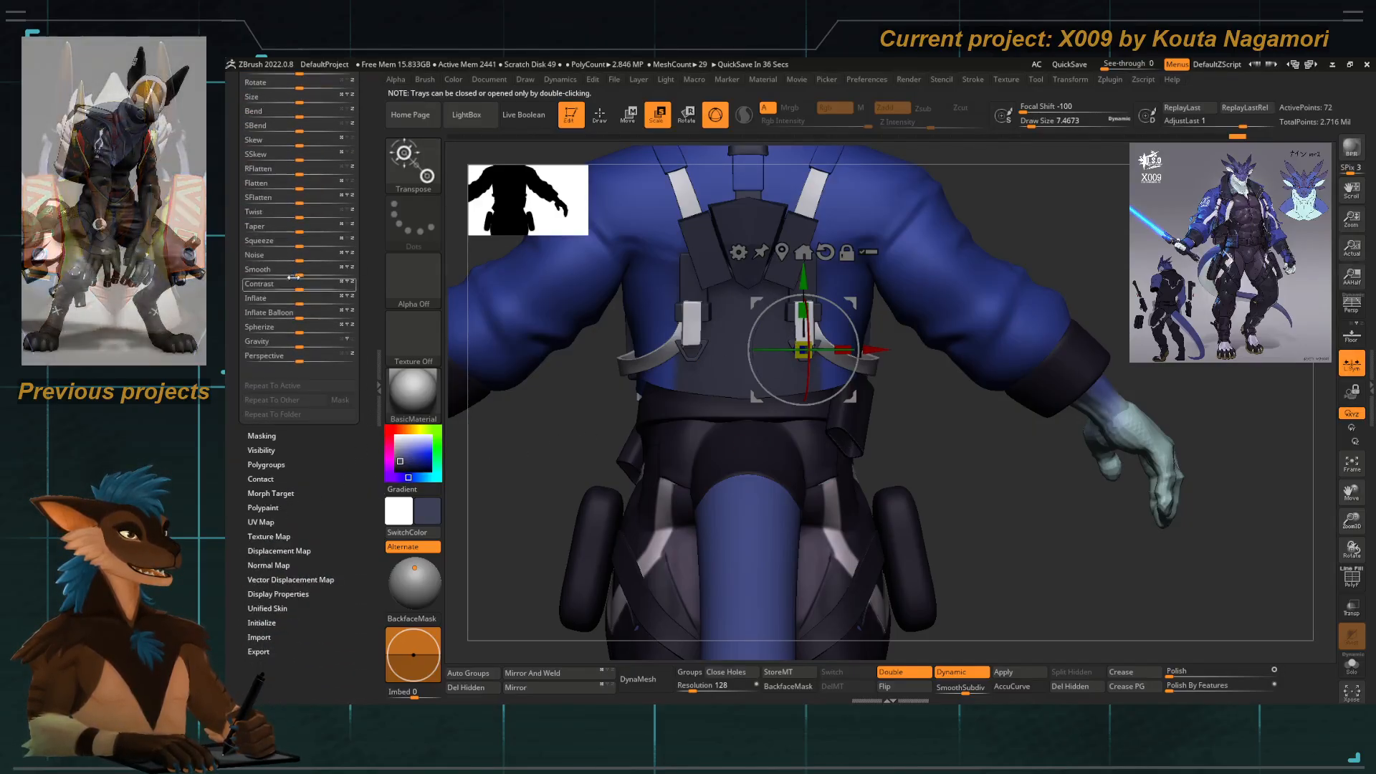
left_click_drag(299, 302, 300, 302)
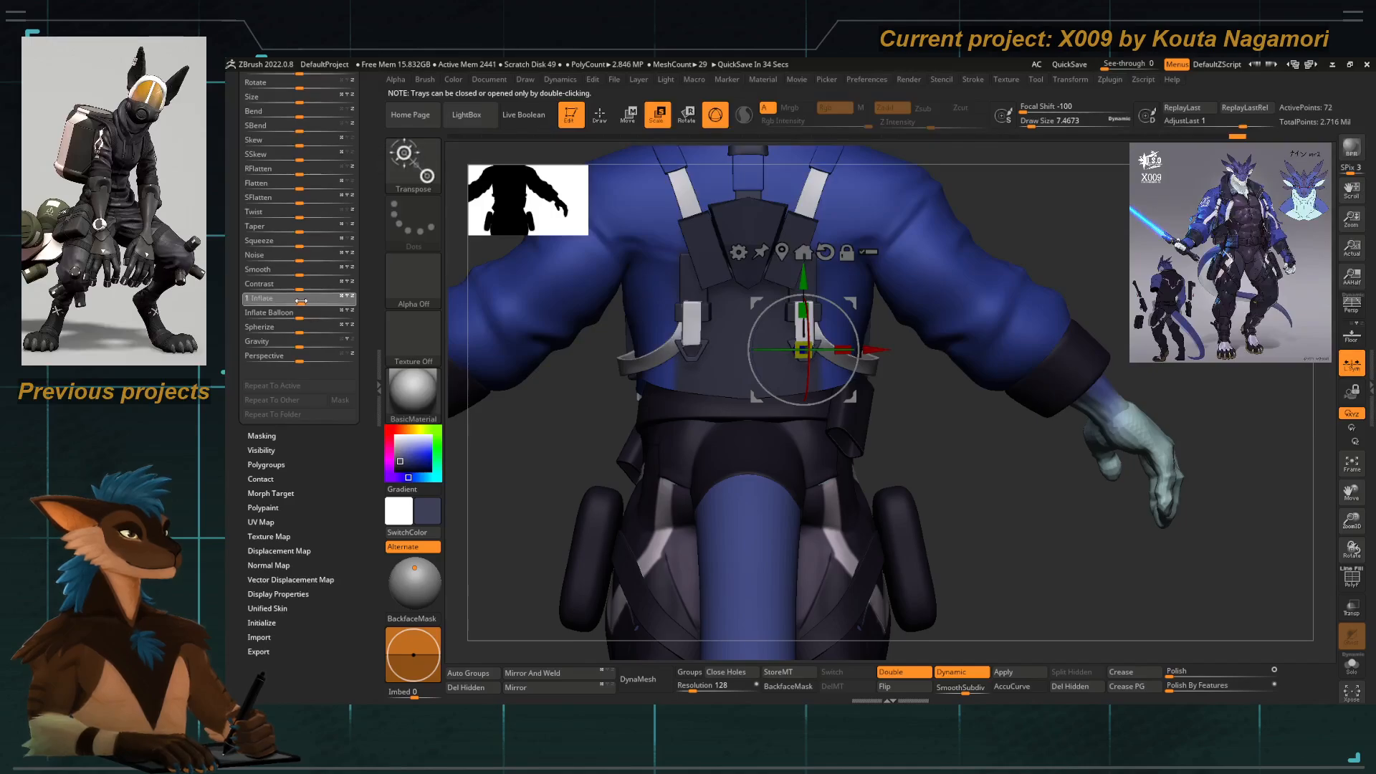
left_click_drag(302, 300, 303, 301)
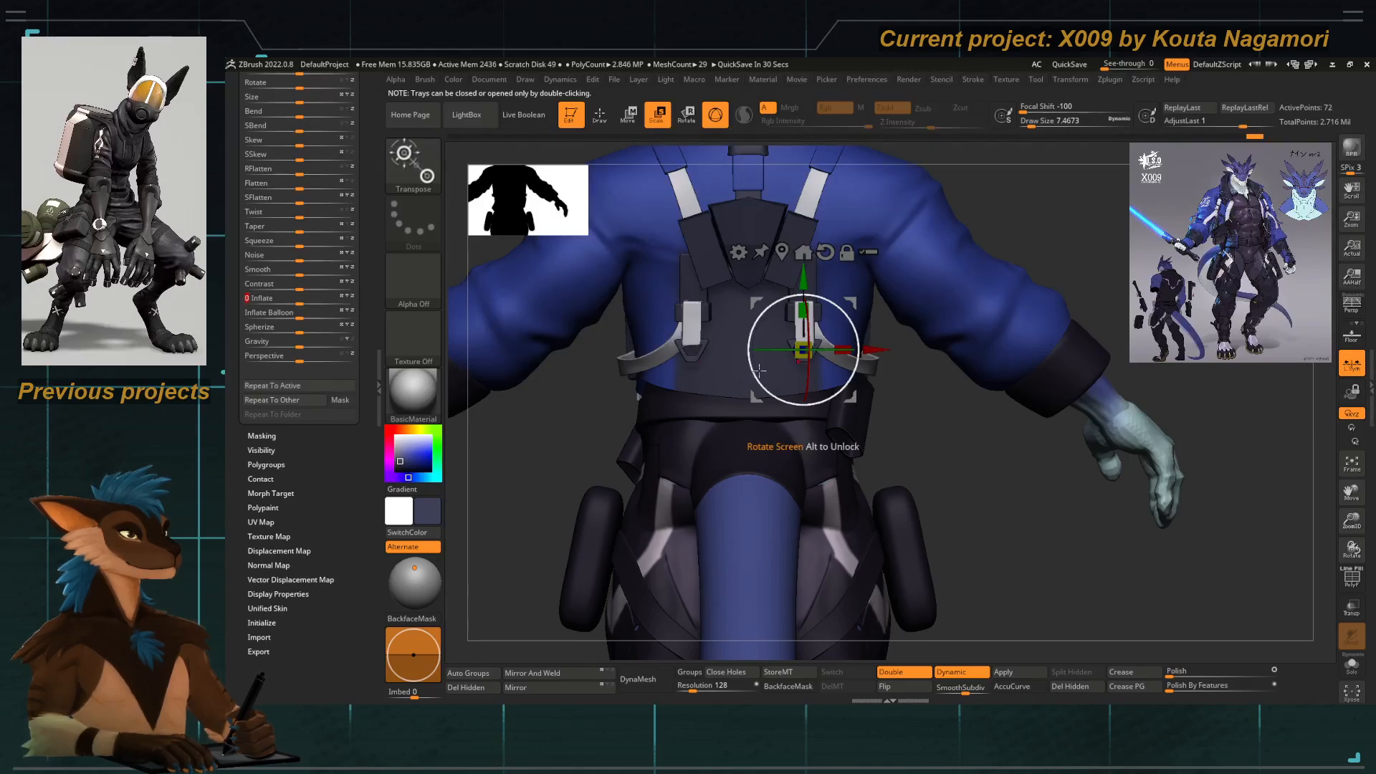
Adjust the lower buckle frame's fit at the strap end and apply Mirror And Weld.
left_click_drag(799, 320, 834, 345)
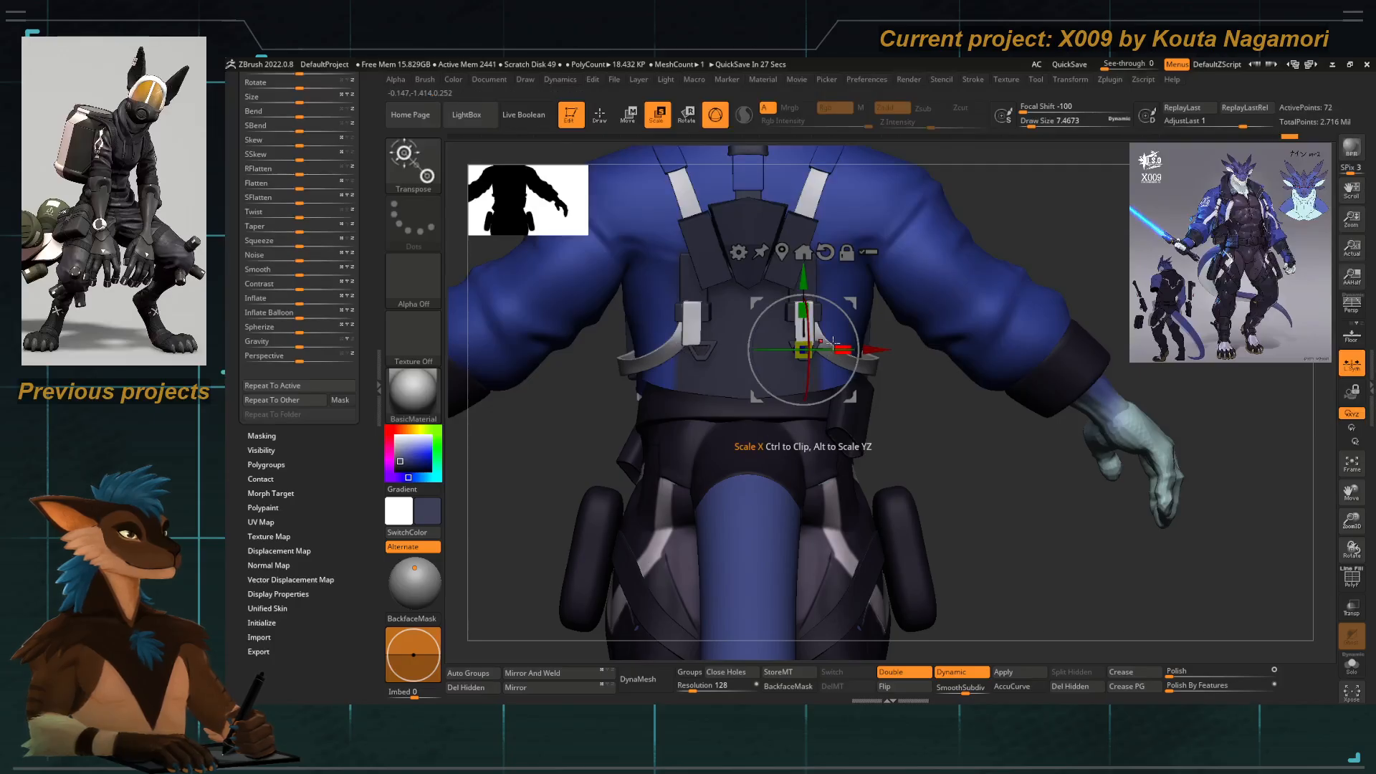
left_click(538, 675)
key("q")
Delete the Extract3_14 subtool from the model.
mouse_move(575, 458)
left_mouse_down()
mouse_move(606, 462)
mouse_move(580, 505)
mouse_move(654, 513)
mouse_move(663, 550)
left_mouse_up()
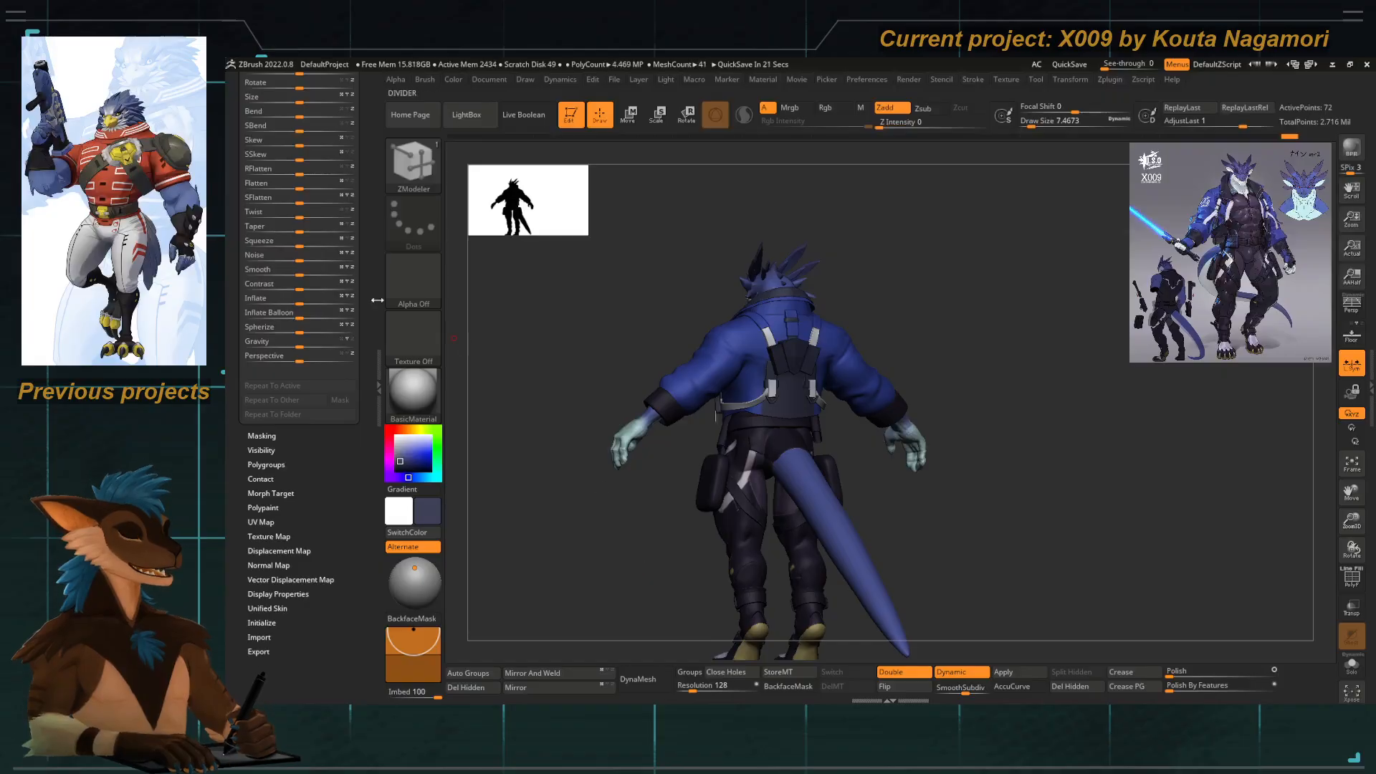
left_click_drag(377, 298, 384, 648)
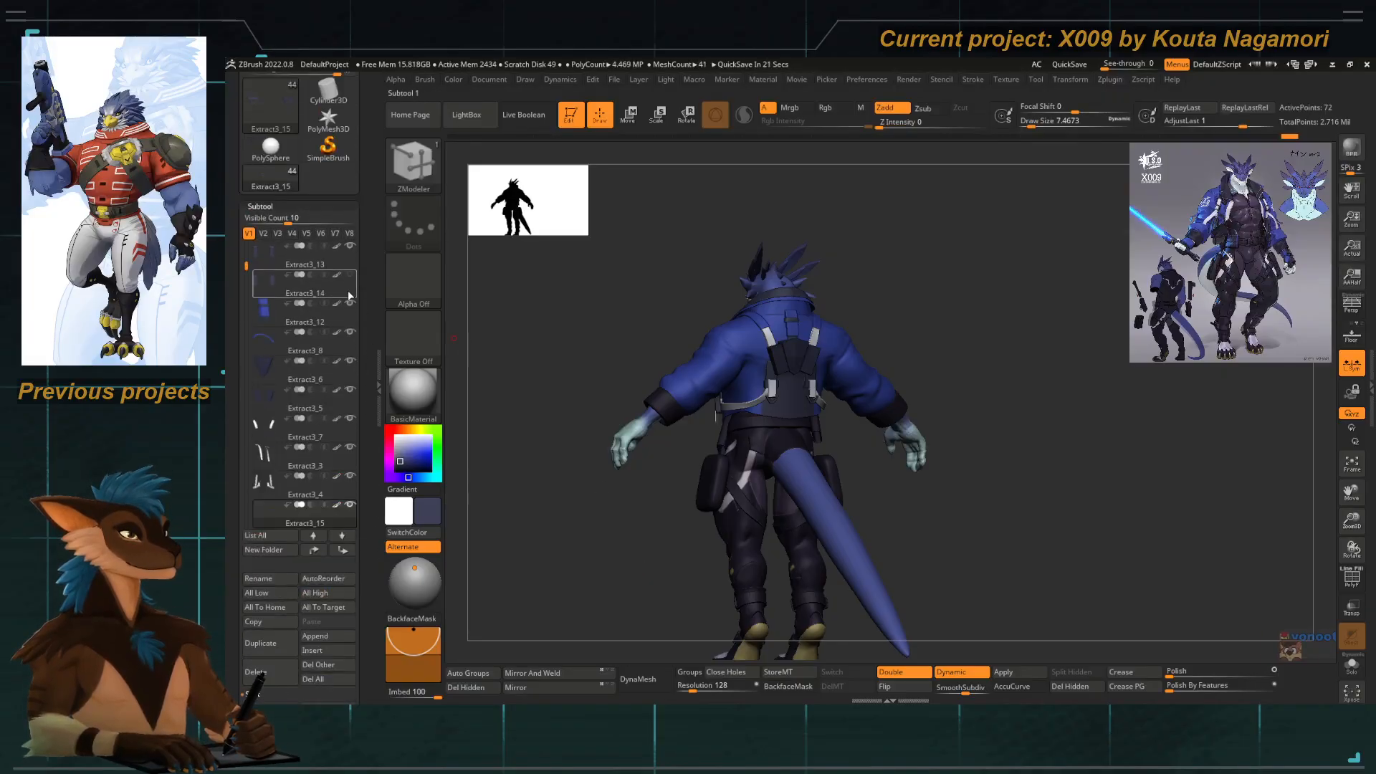
left_click(268, 297)
left_click_drag(364, 552, 363, 316)
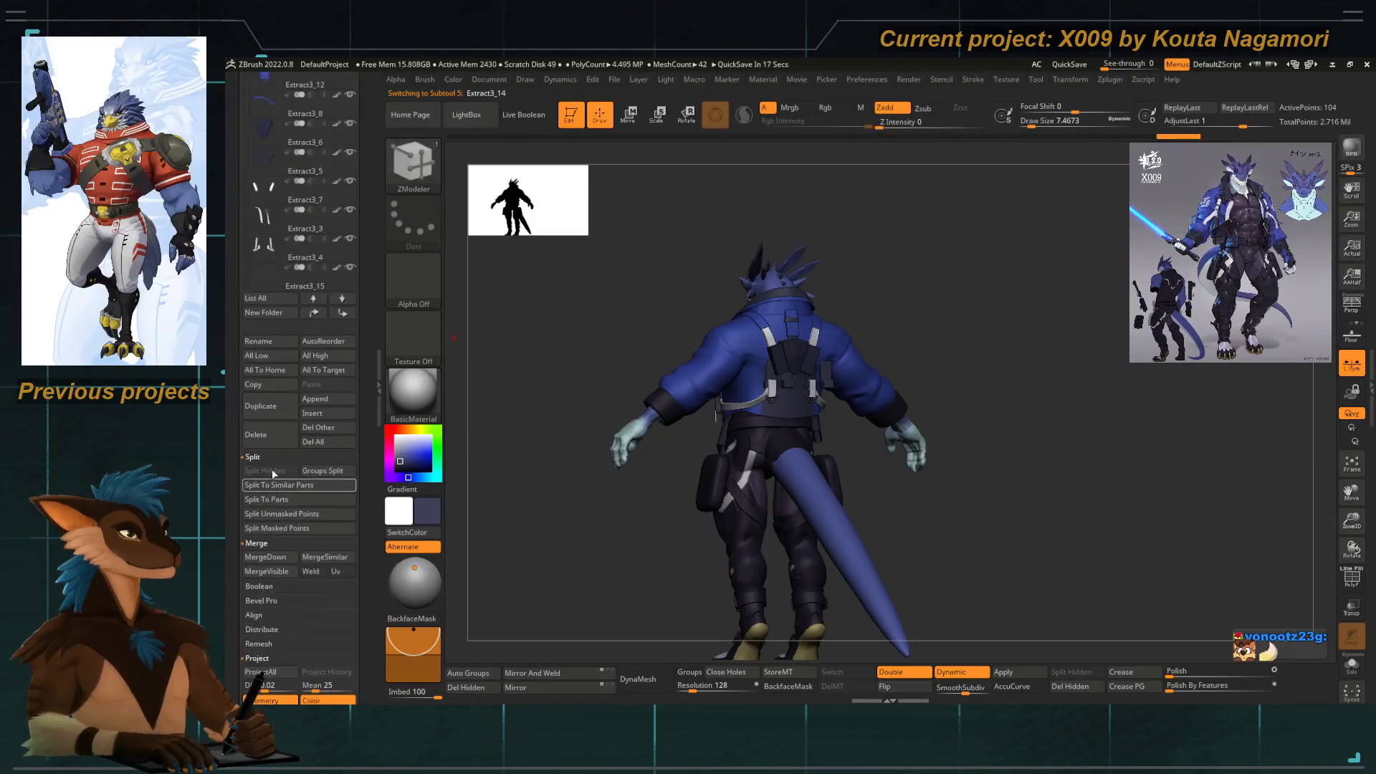
left_click(263, 436)
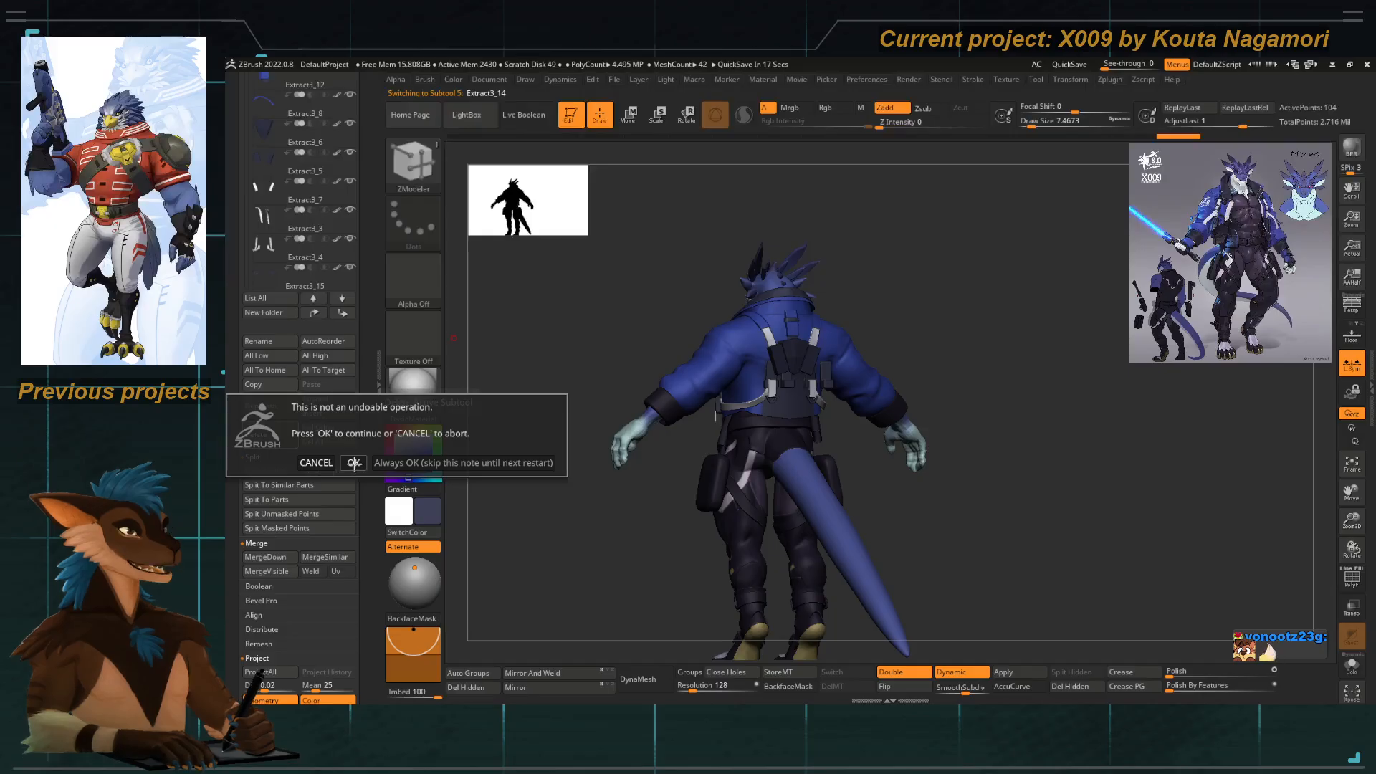
left_click(354, 463)
Select the front strap buckles and duplicate them within their subtool, moving the copies to the character's back.
left_click_drag(589, 541, 770, 632, "shift")
right_click_drag(739, 335, 731, 389, "alt")
right_click_drag(738, 391, 621, 420)
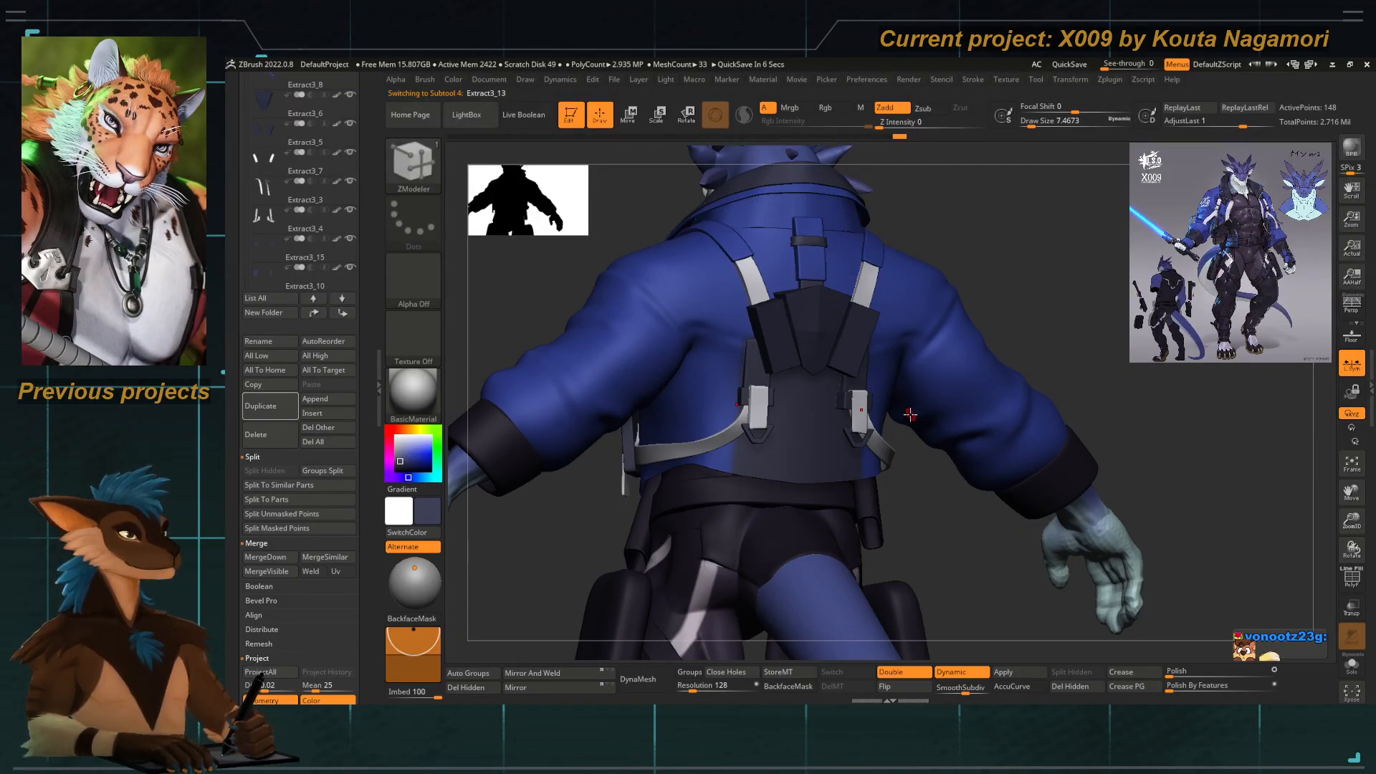
left_click_drag(571, 245, 727, 446)
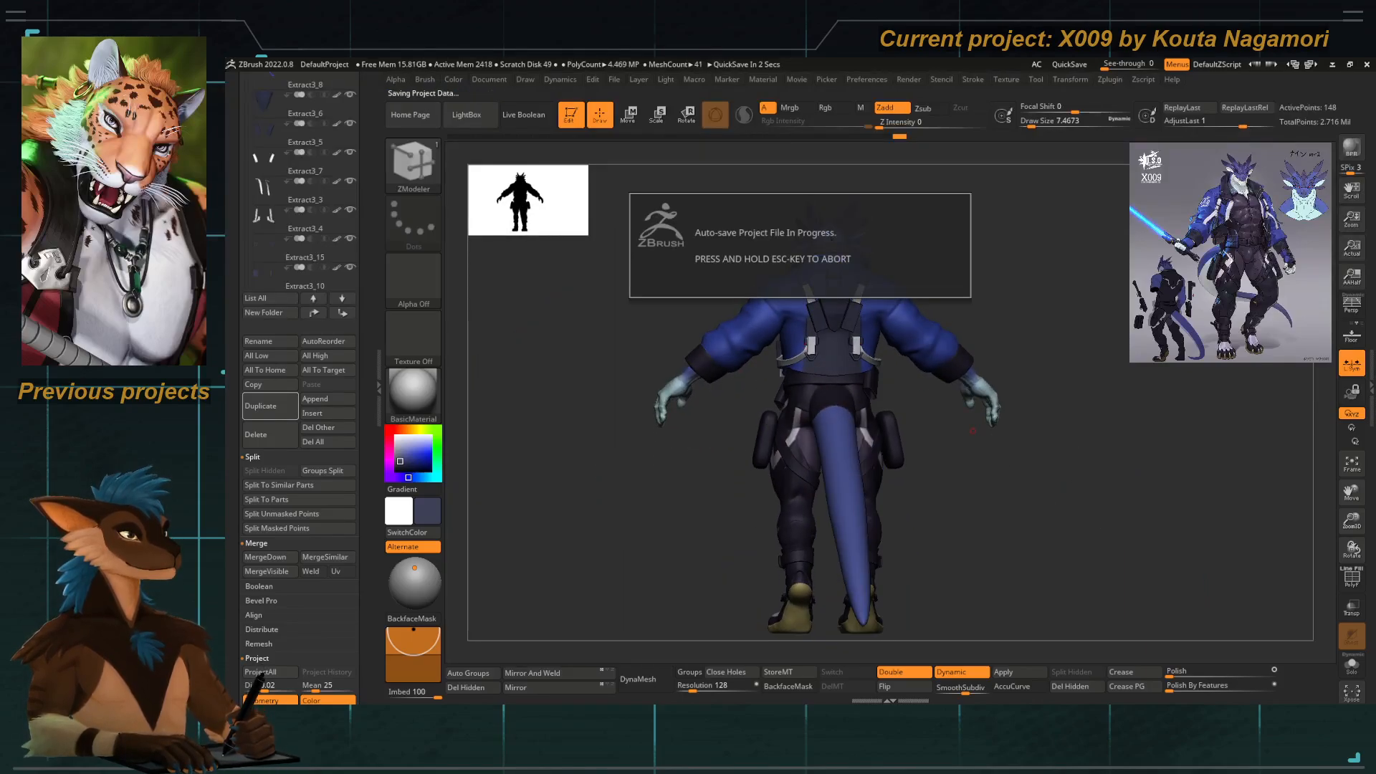
left_click_drag(631, 324, 686, 385)
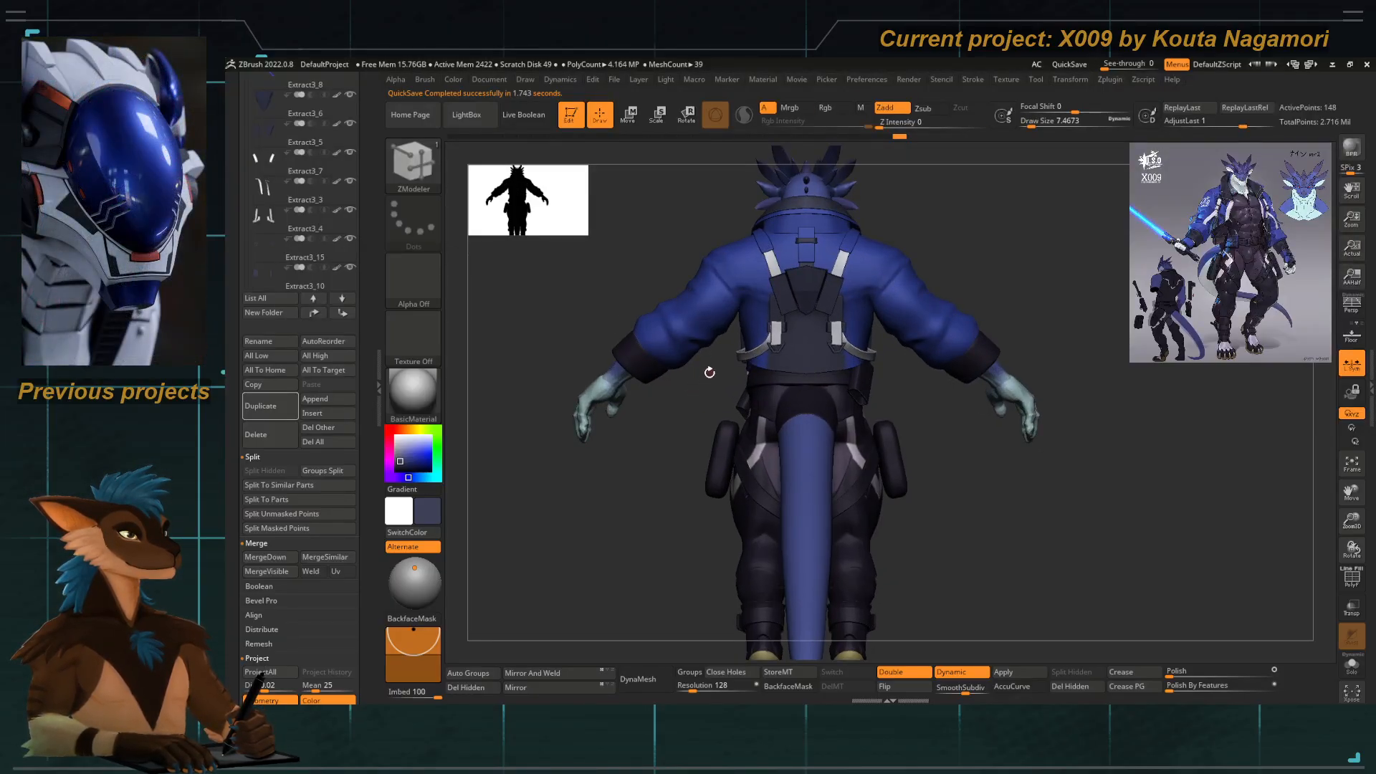
mouse_move(709, 372)
left_mouse_down()
mouse_move(605, 294)
mouse_move(672, 293)
left_mouse_up()
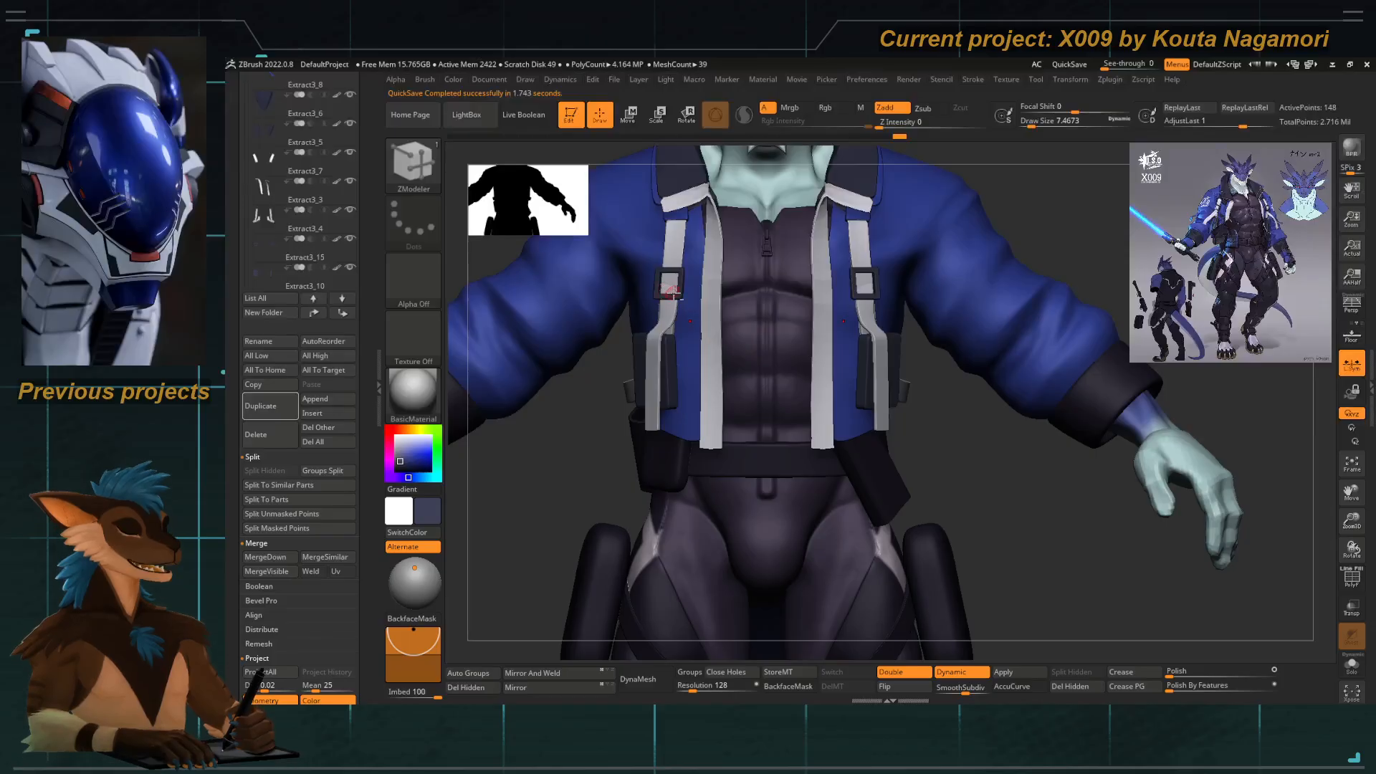
left_click(655, 299, "alt")
key("w")
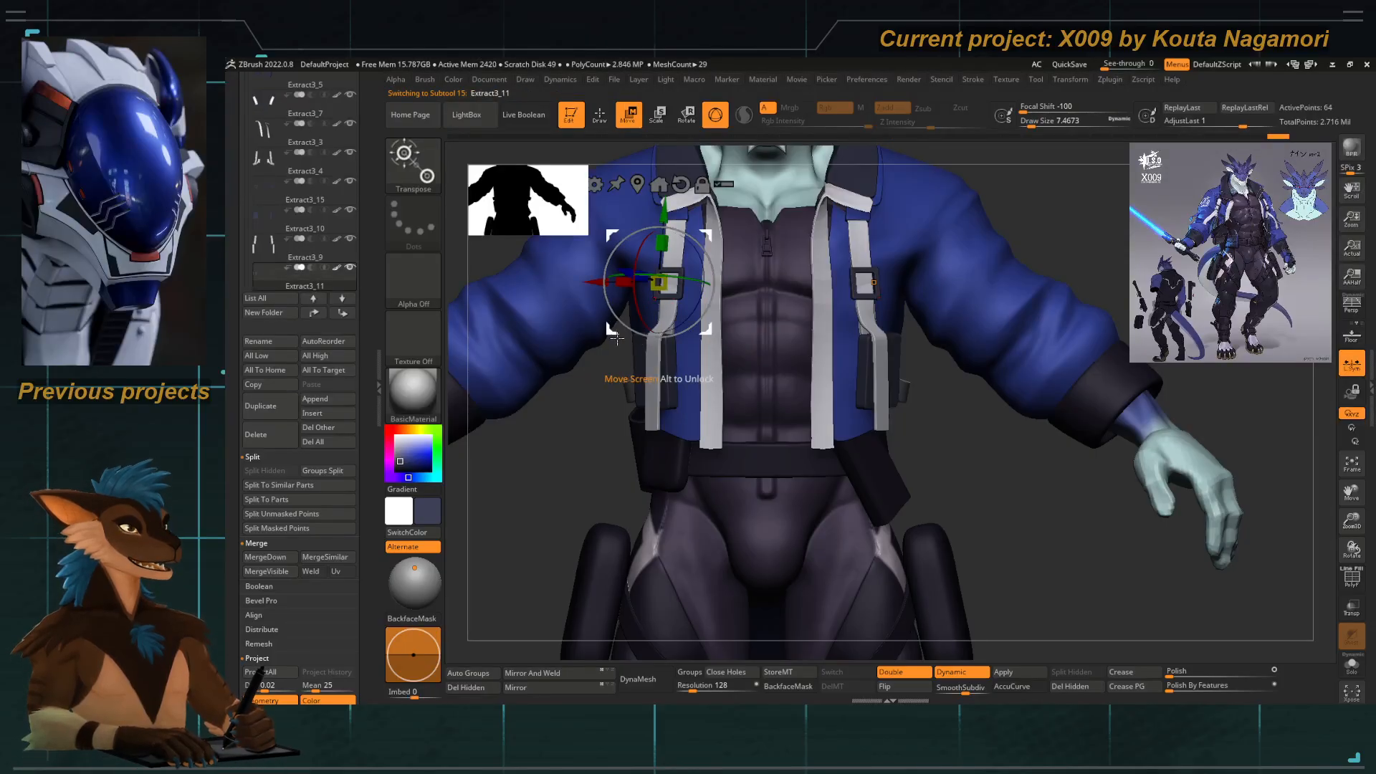
mouse_move(631, 337)
left_mouse_down("alt")
mouse_move(620, 506)
mouse_move(666, 423)
mouse_move(387, 396)
left_mouse_up("alt")
left_click_drag(459, 430, 764, 423, "alt")
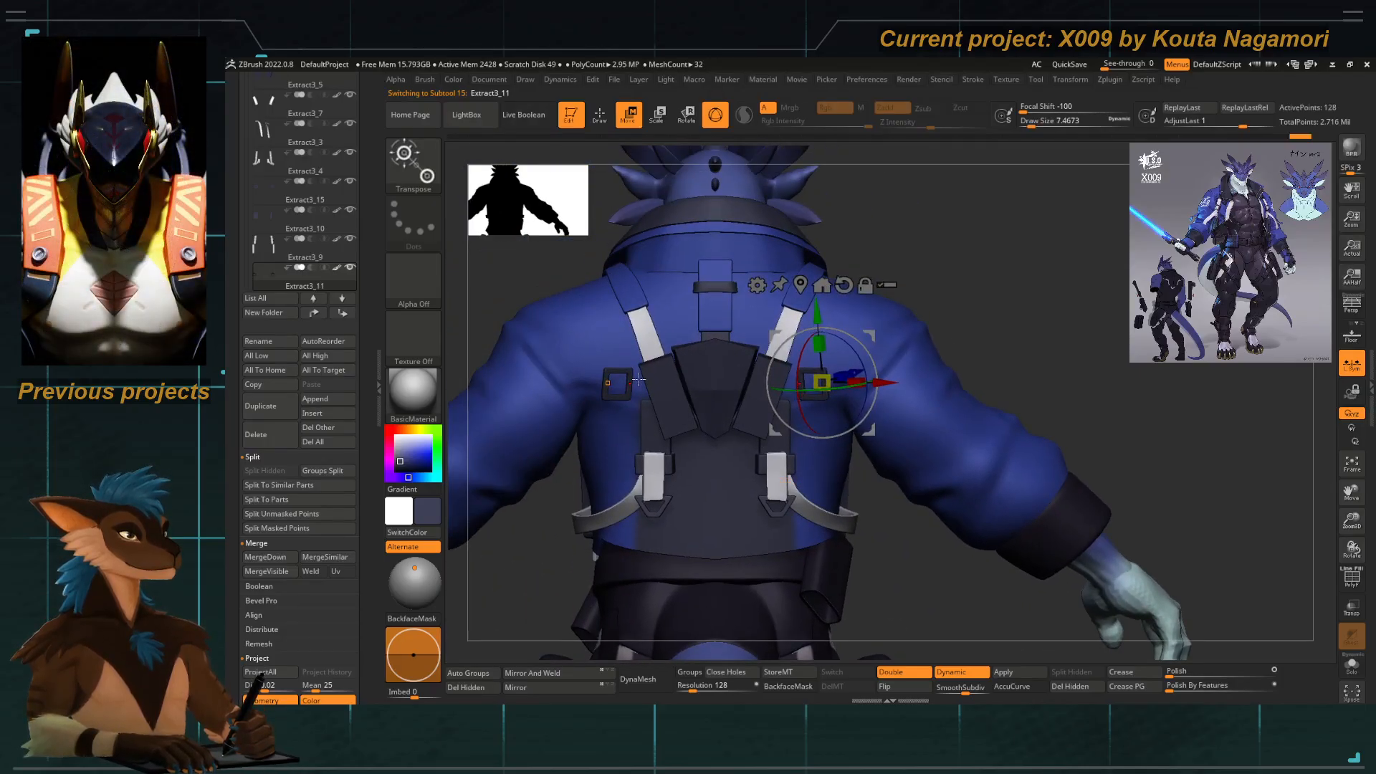
Place the copied buckles over the white upper back straps, tilt them to the strap angle, and center the gizmo for fine adjustment.
left_click_drag(772, 335, 739, 296)
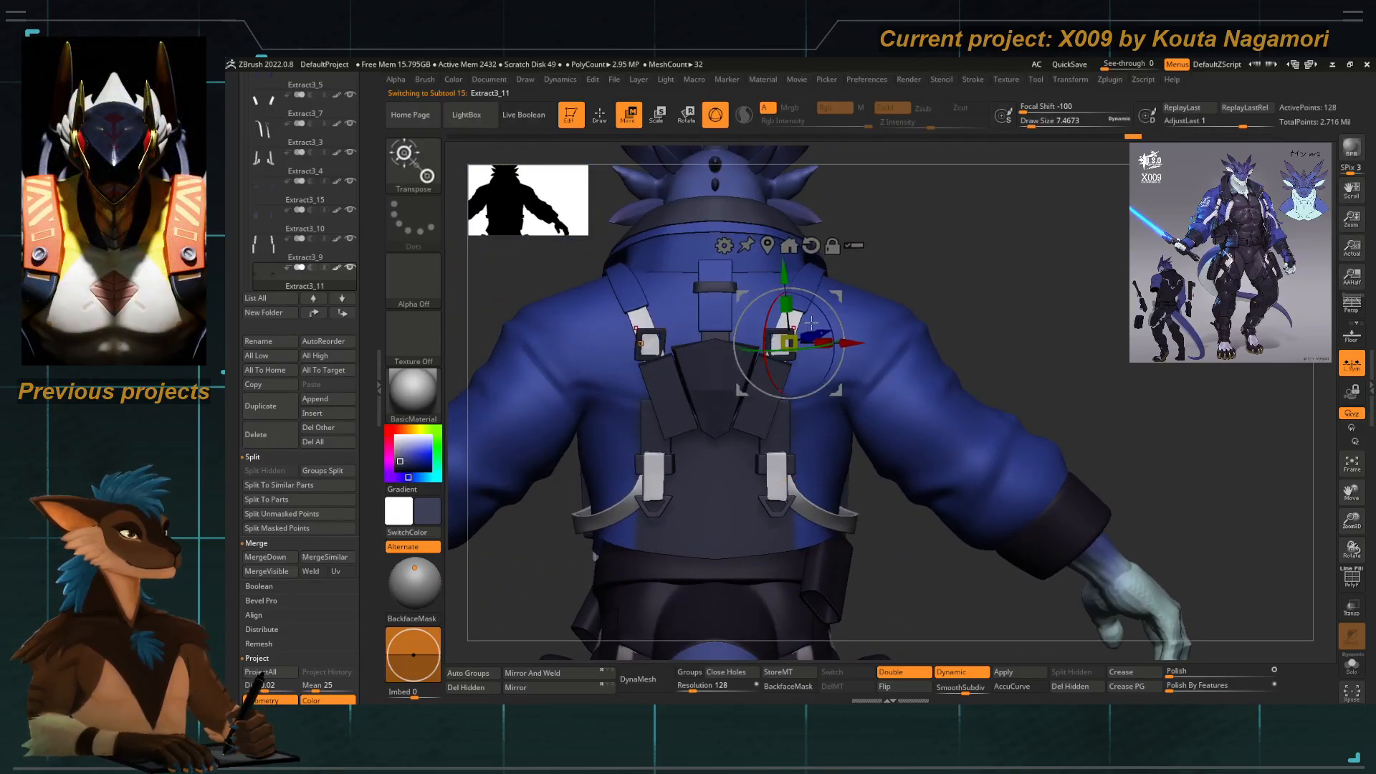
left_click_drag(829, 306, 831, 326)
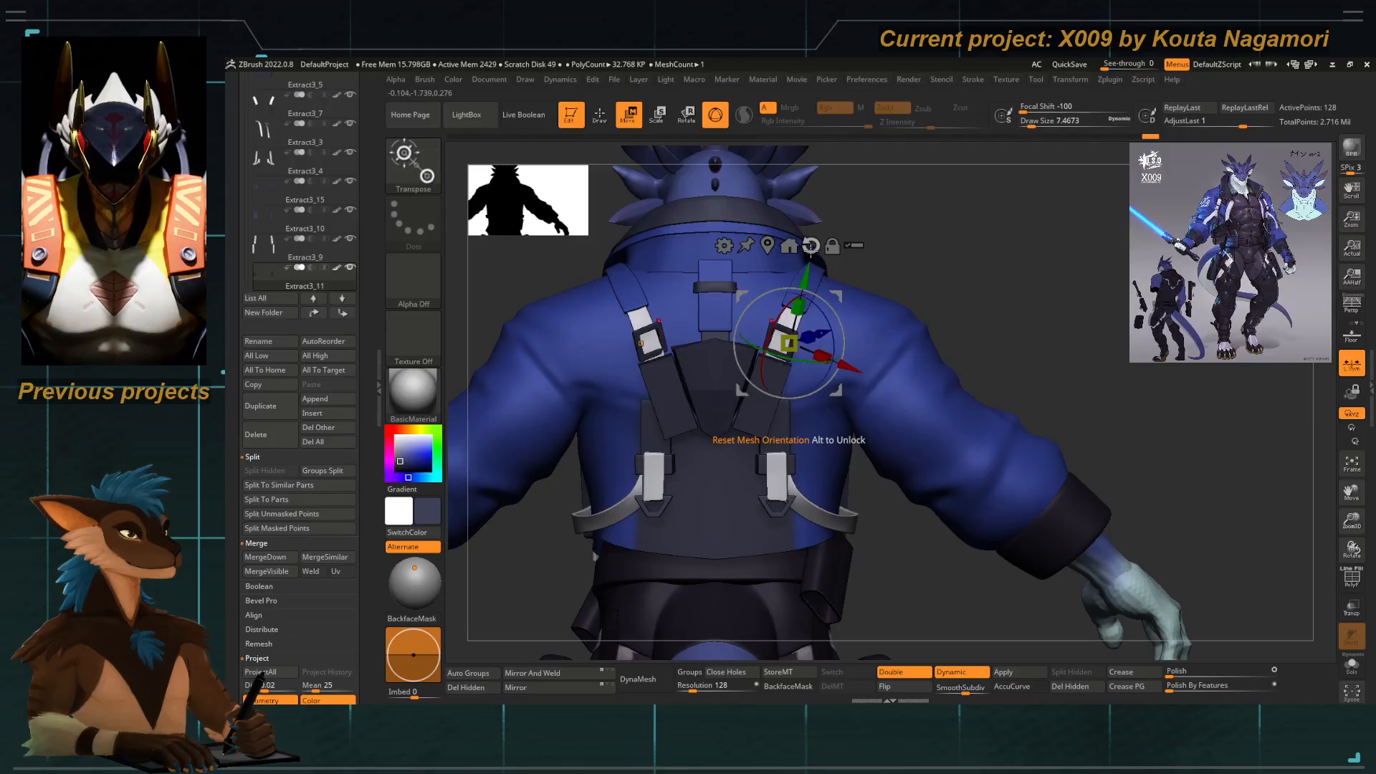
left_click(772, 248)
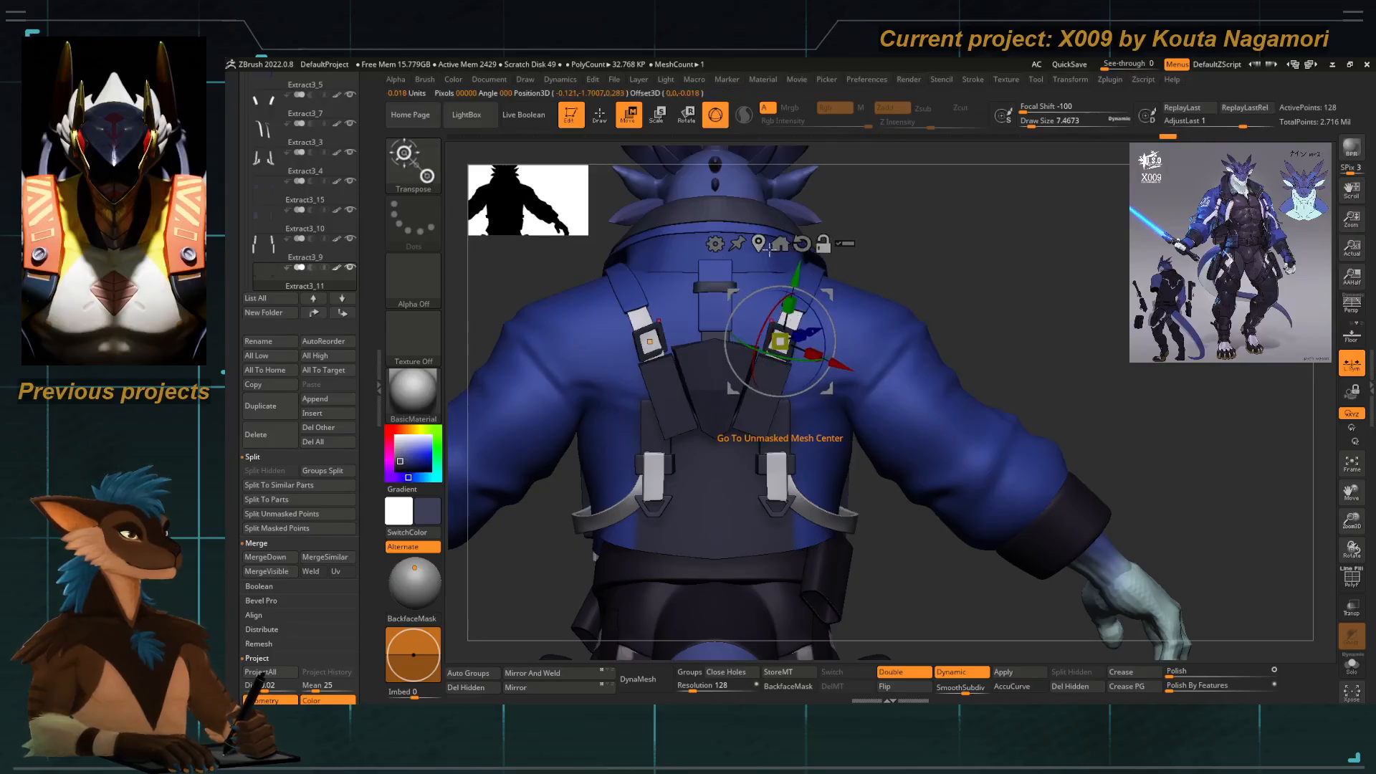
right_click_drag(775, 320, 799, 482, "ctrl")
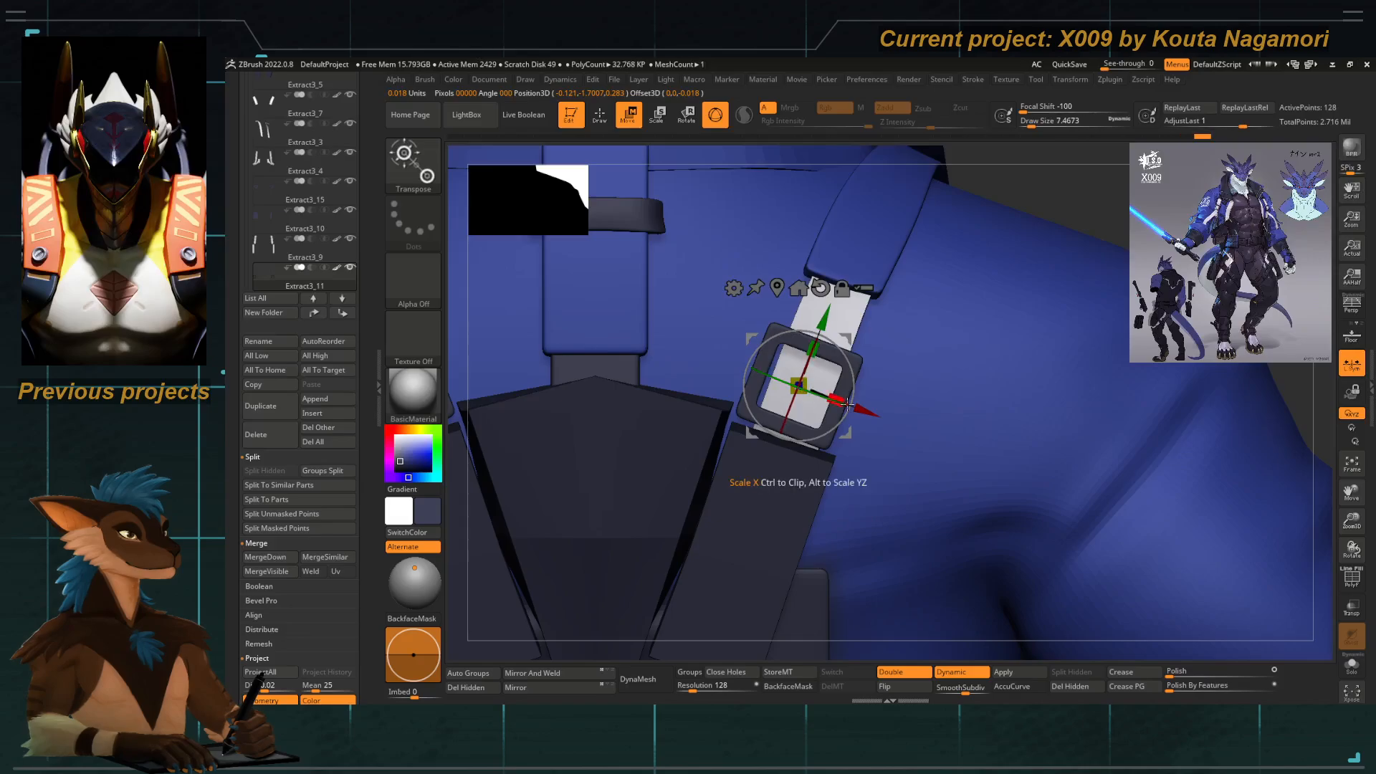
left_click_drag(878, 420, 875, 418)
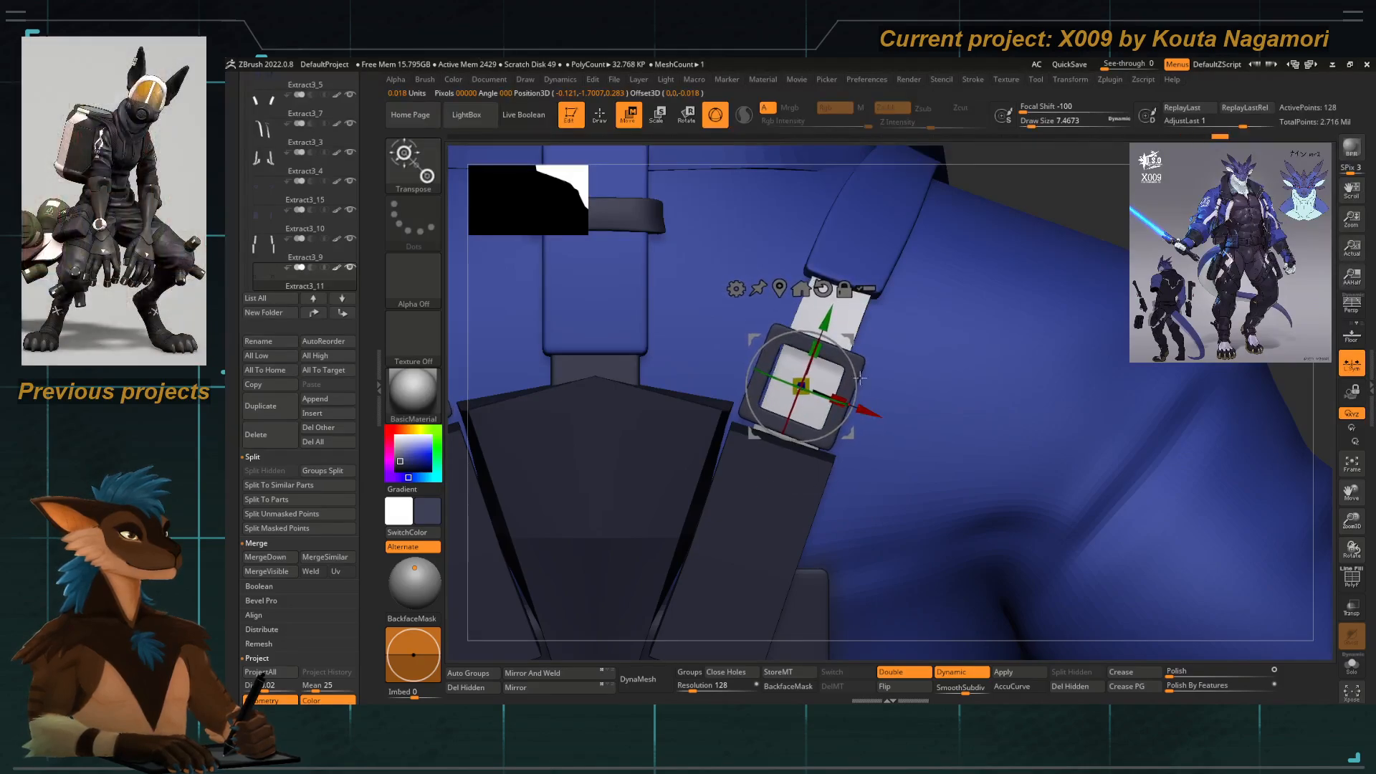
left_click_drag(829, 353, 829, 352)
Adjust the copied buckles' depth so they wrap the white straps just above the harness plate.
right_click_drag(831, 333, 791, 389, "ctrl")
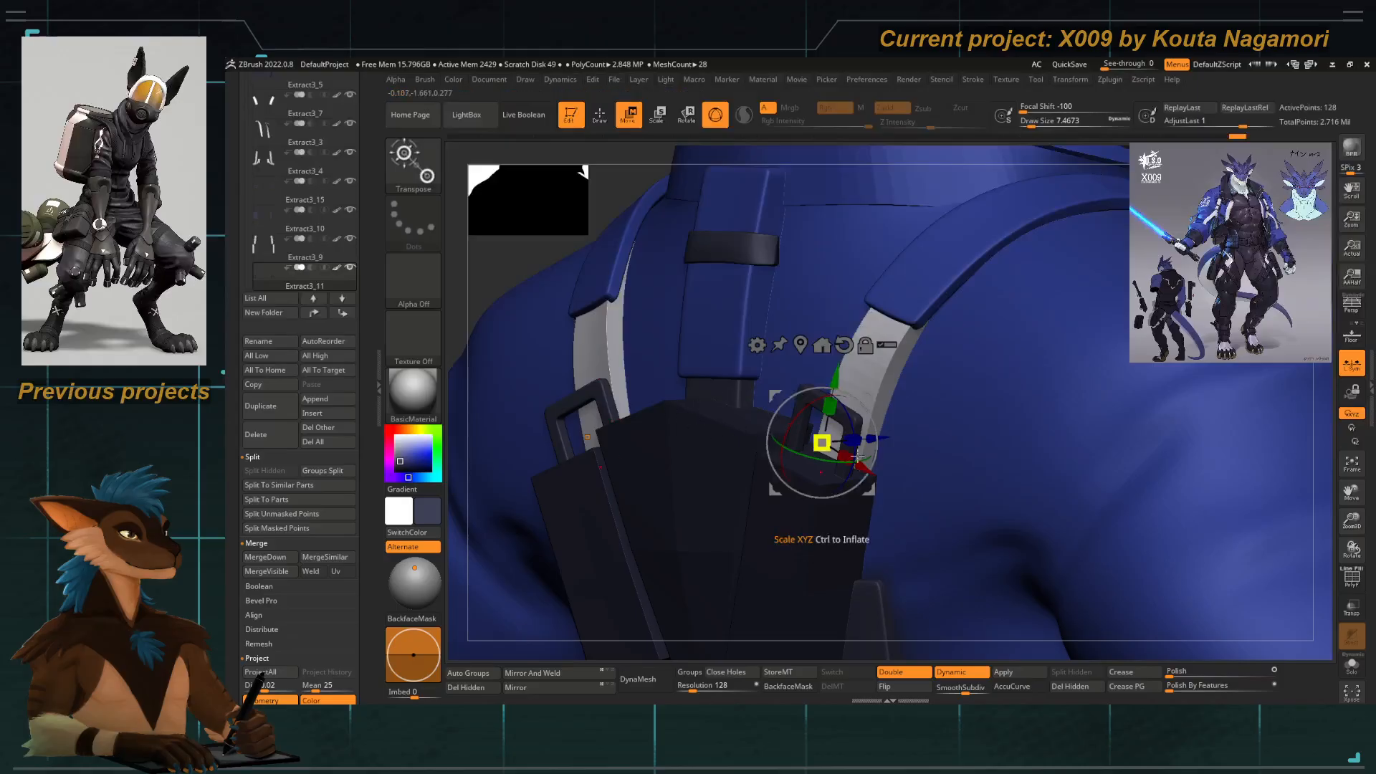
left_click_drag(886, 435, 911, 433)
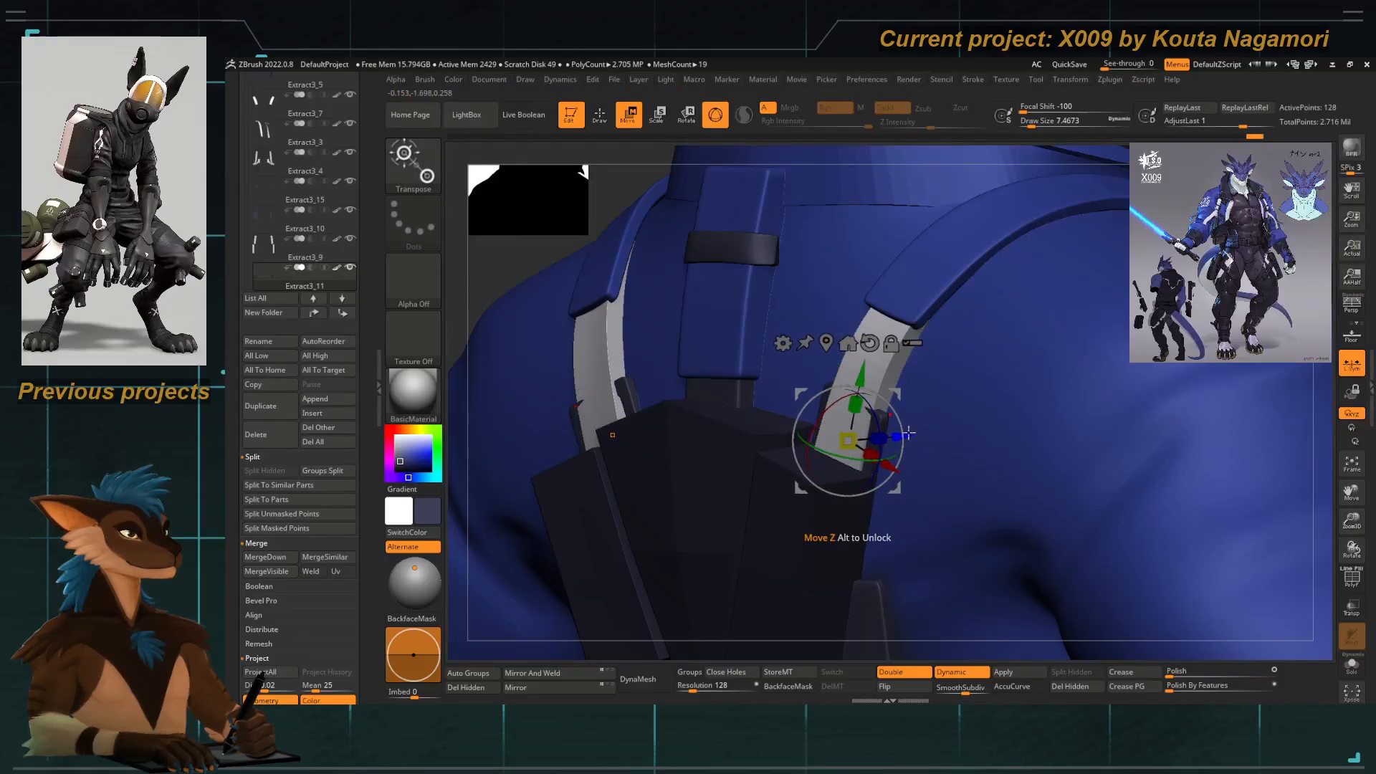
left_click_drag(820, 420, 810, 427)
Adjust the white upper back straps with the Move Topological brush to fit inside the copied buckles, reducing the draw size to about 37.
mouse_move(821, 432)
right_mouse_down()
mouse_move(801, 537)
mouse_move(642, 359)
right_mouse_up()
key("q")
left_click_drag(605, 372, 607, 367)
right_click_drag(607, 366, 693, 440, "ctrl")
key("b")
key("m")
key("t")
key("space")
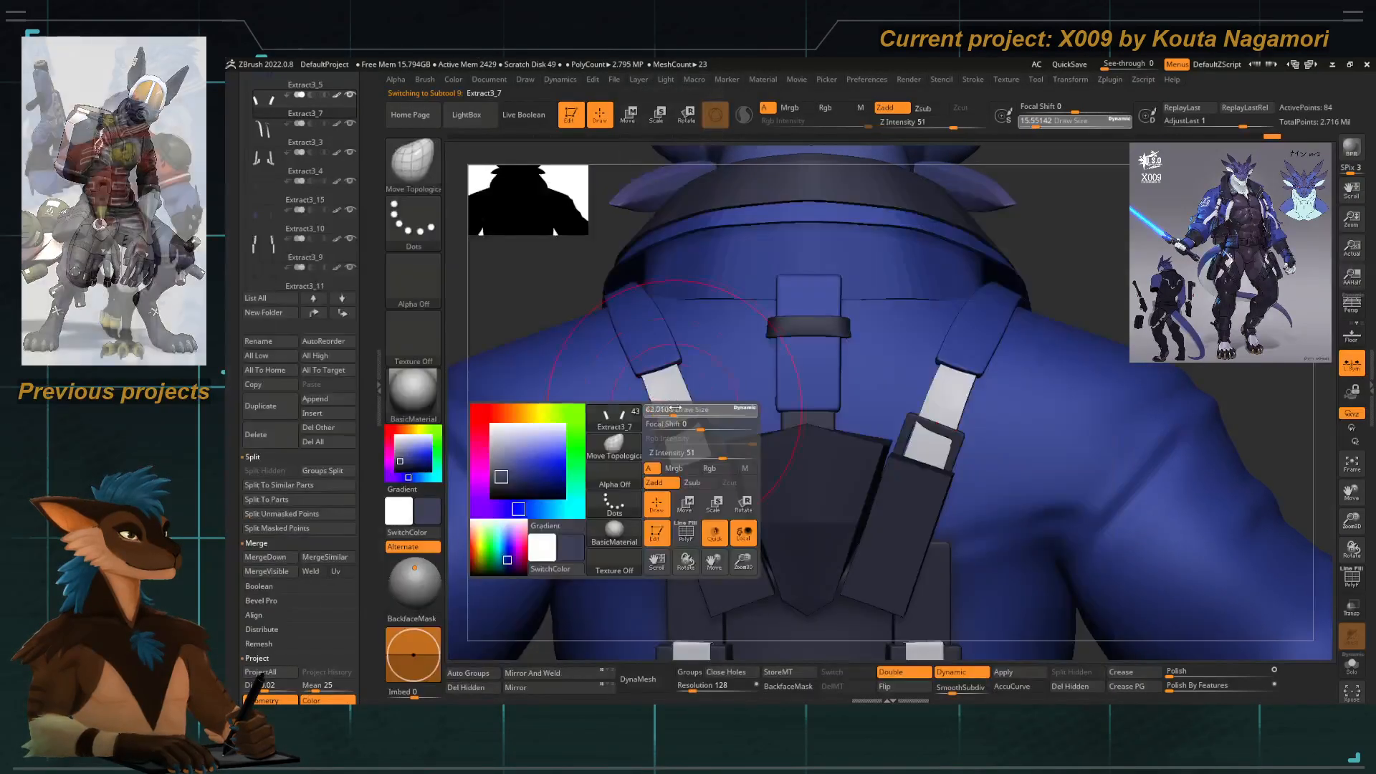
left_click_drag(663, 427, 684, 427)
right_click_drag(546, 291, 705, 440)
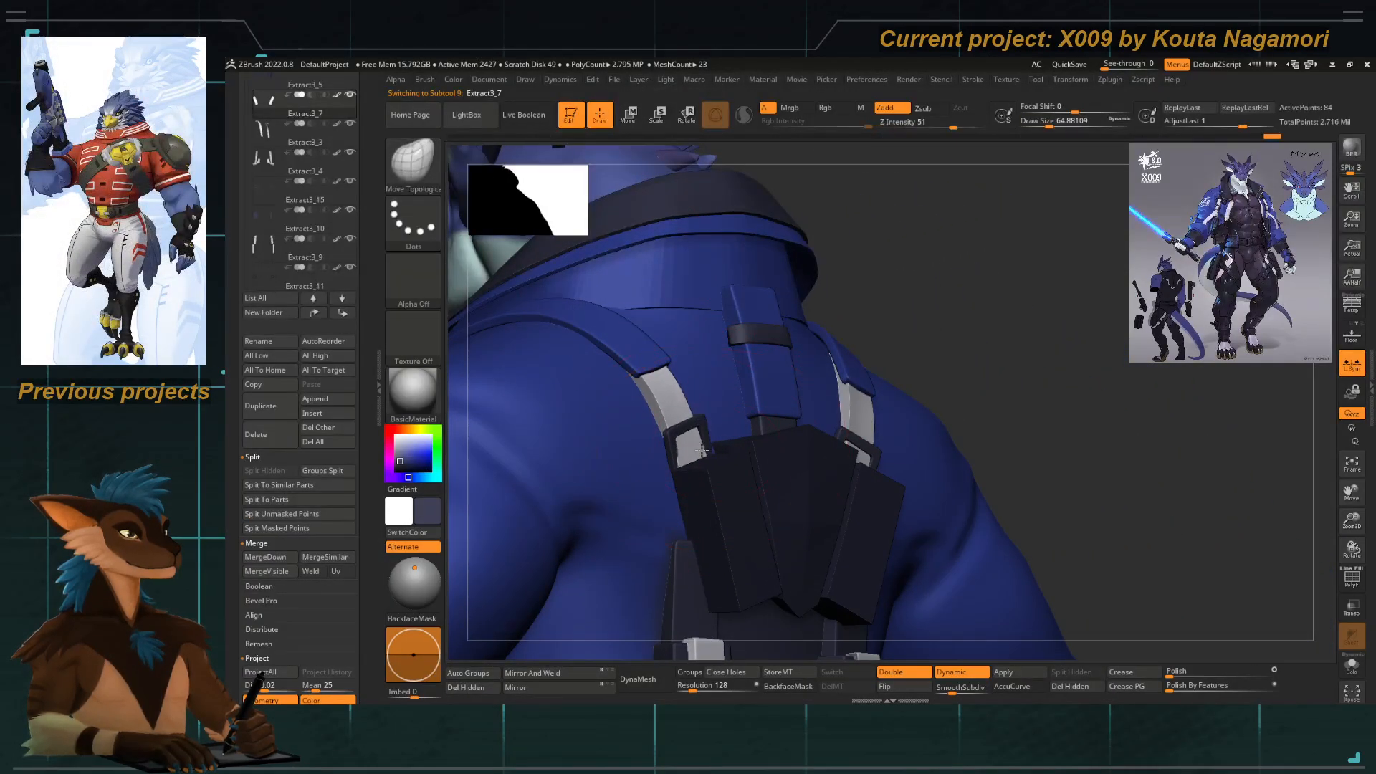
key("space")
left_click_drag(695, 439, 681, 438)
right_click_drag(932, 308, 880, 276, "shift")
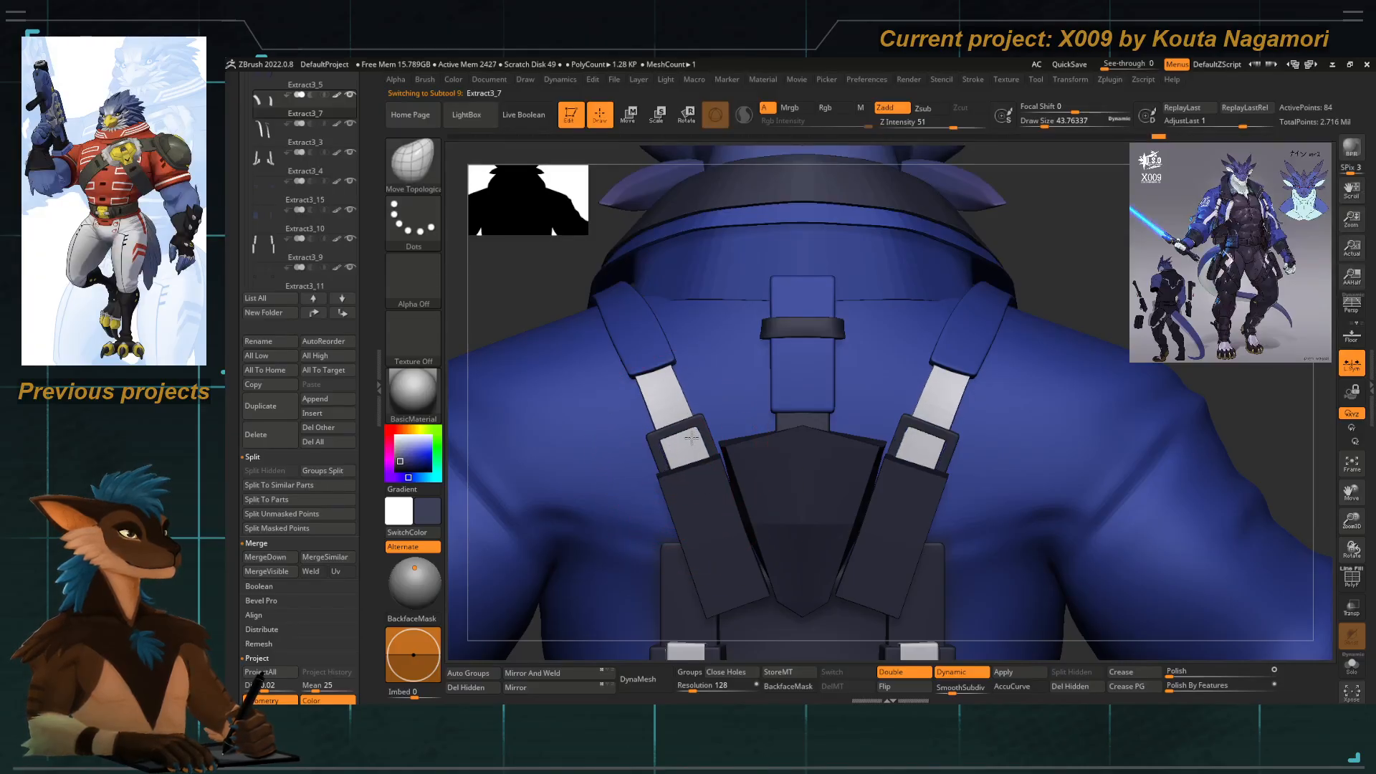
key("space")
left_click_drag(693, 439, 687, 438)
Select the copied upper back buckles and scale them slightly wider across the straps.
mouse_move(737, 457)
right_mouse_down("ctrl")
mouse_move(666, 307)
mouse_move(669, 324)
mouse_move(634, 336)
mouse_move(686, 396)
right_mouse_up("ctrl")
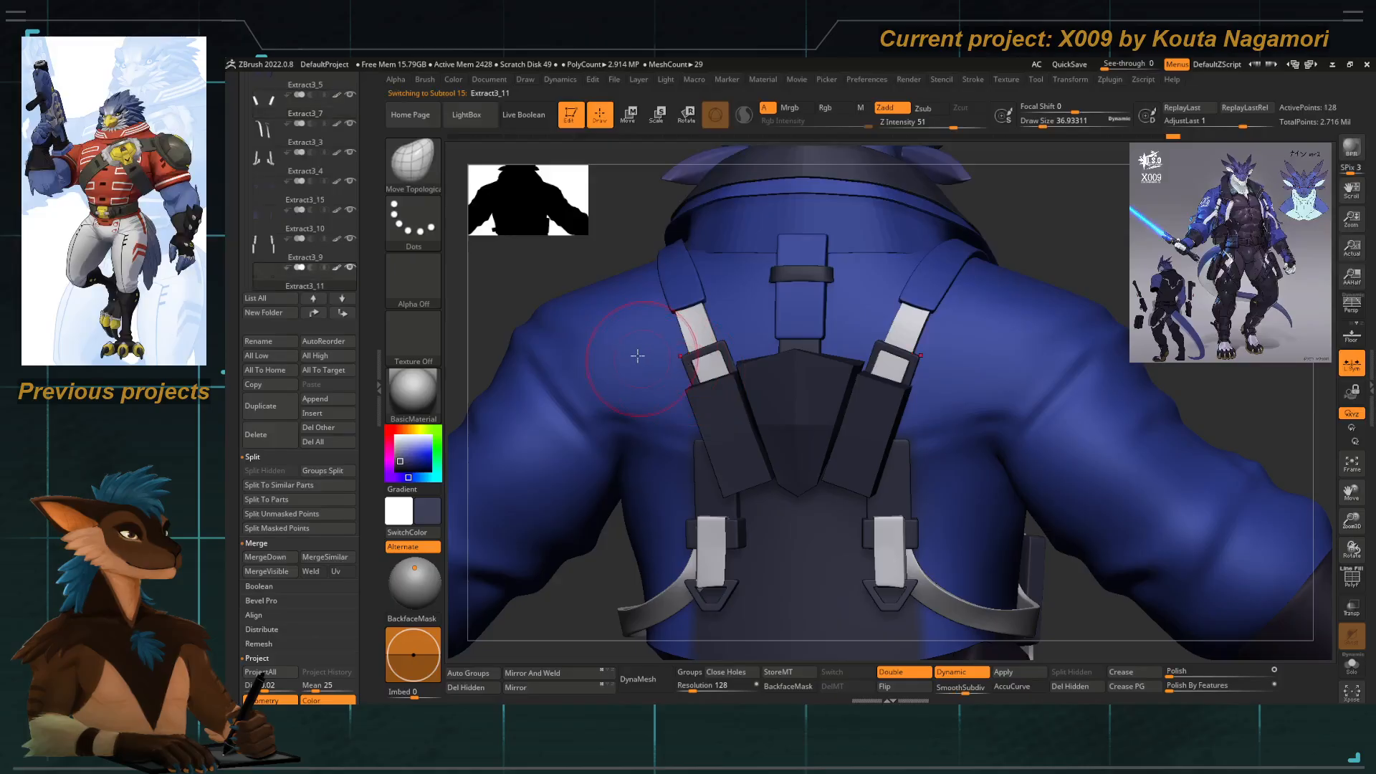
key("e")
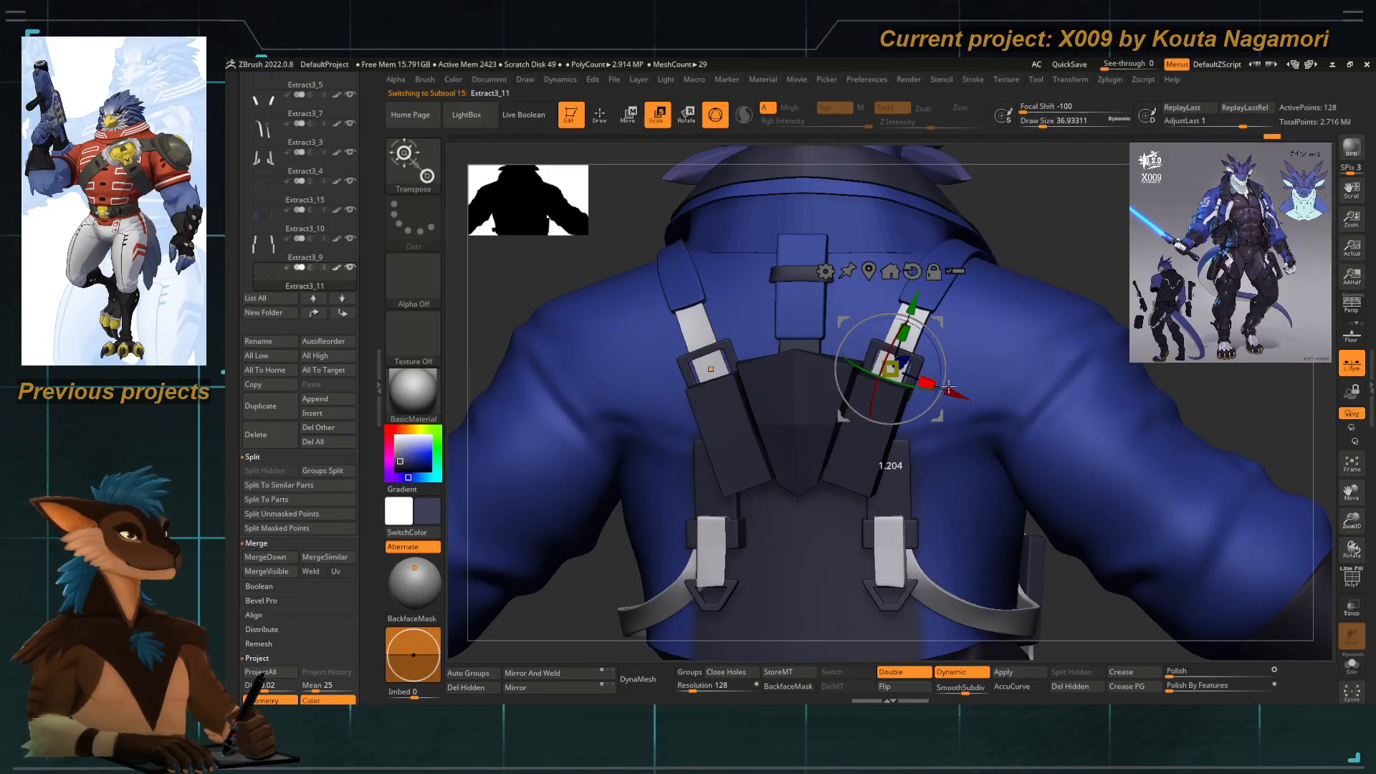
left_click_drag(948, 387, 941, 383)
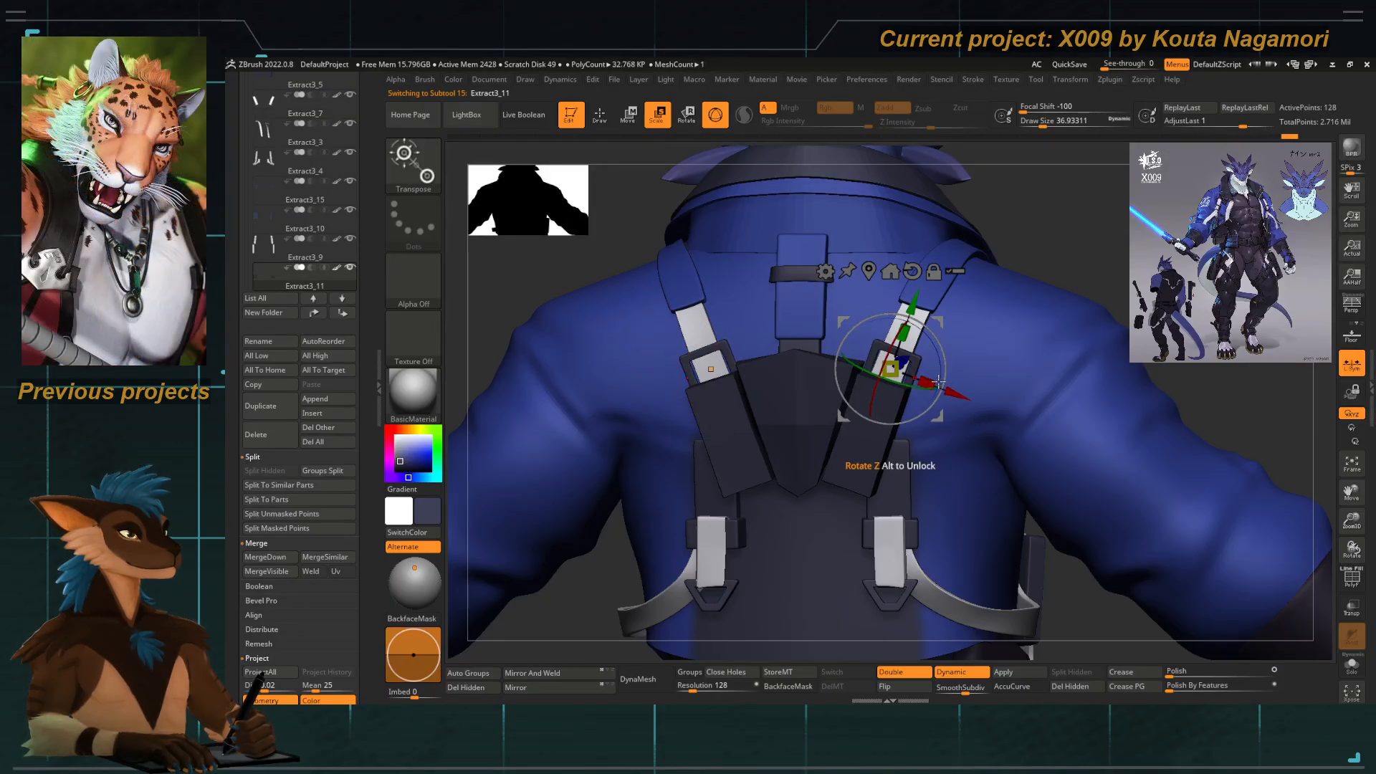
key("w")
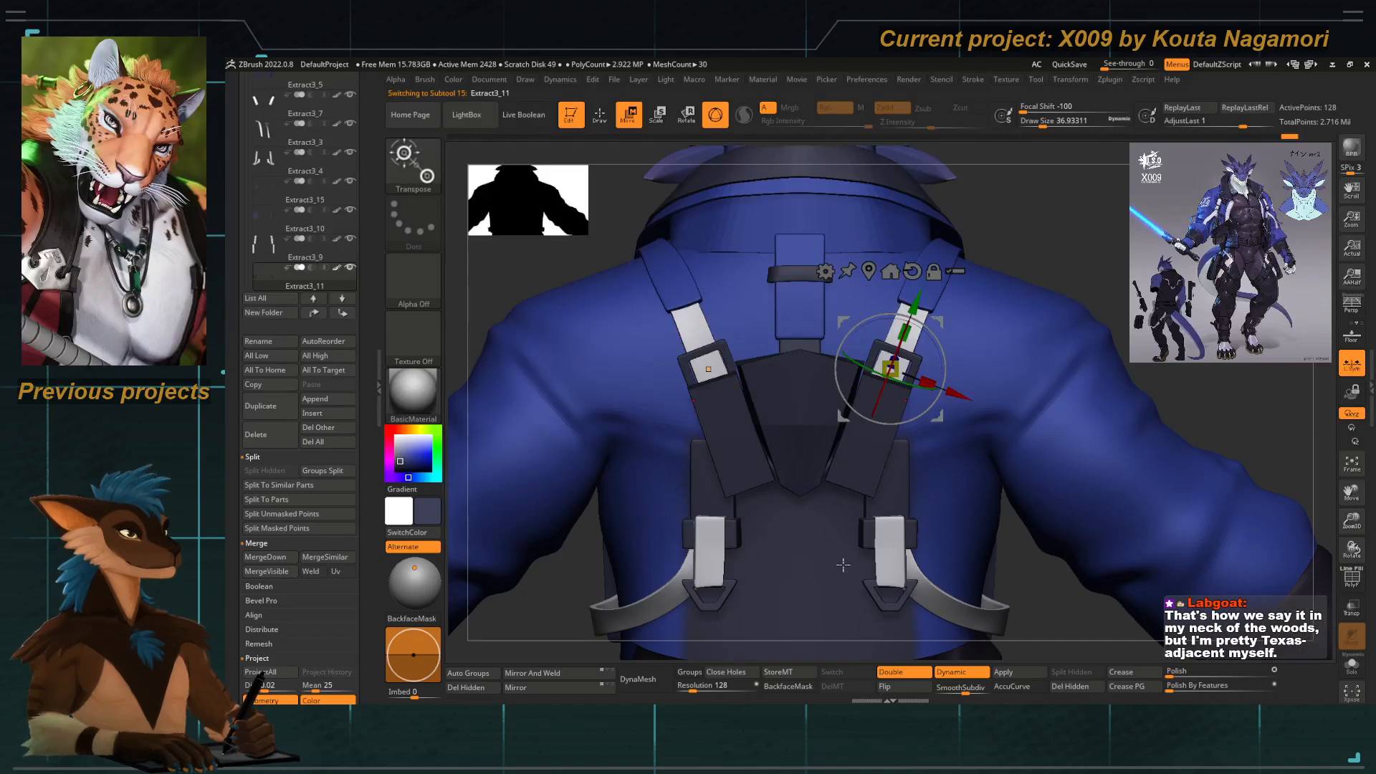
key("q")
mouse_move(731, 528)
right_mouse_down("ctrl")
mouse_move(645, 455)
mouse_move(624, 395)
right_mouse_up("ctrl")
right_click_drag(587, 348, 683, 403)
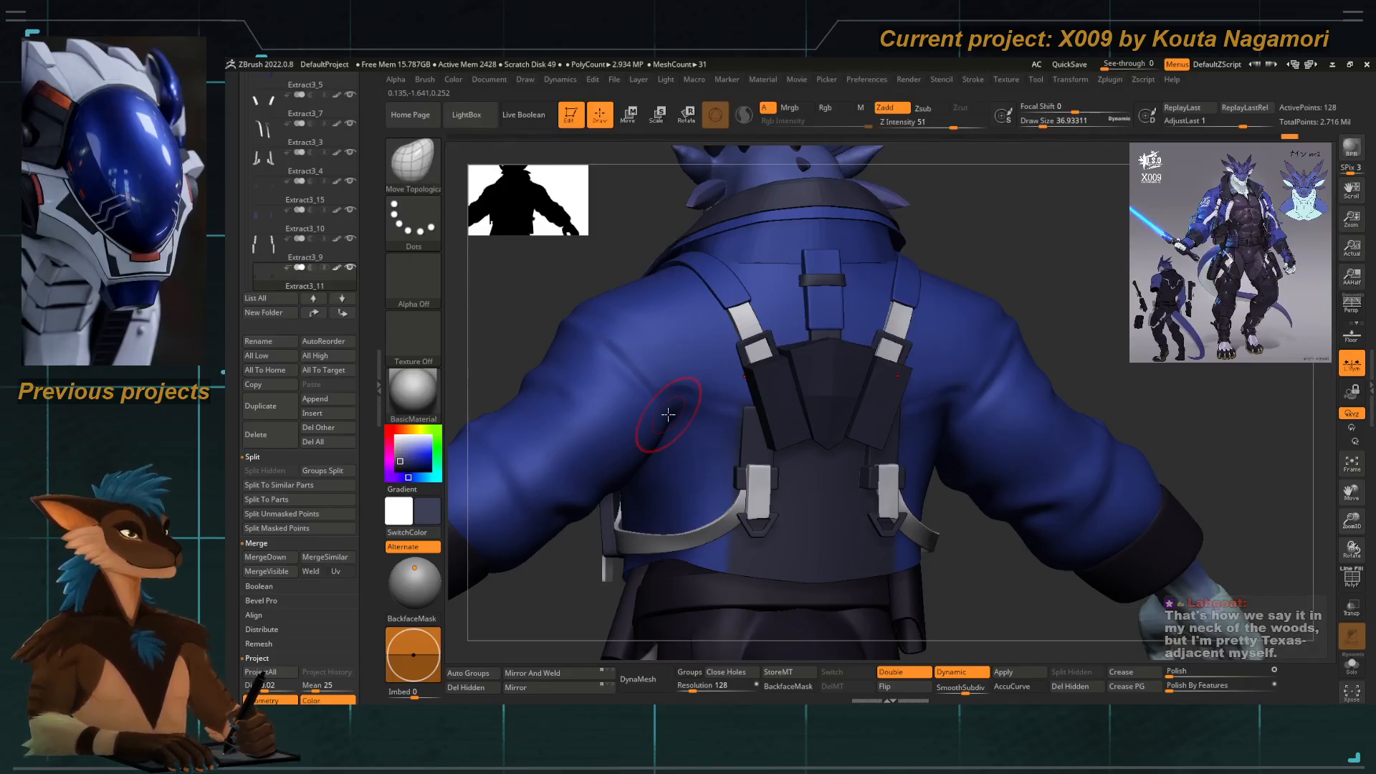
mouse_move(522, 286)
left_mouse_down()
mouse_move(524, 301)
mouse_move(525, 237)
mouse_move(506, 267)
left_mouse_up()
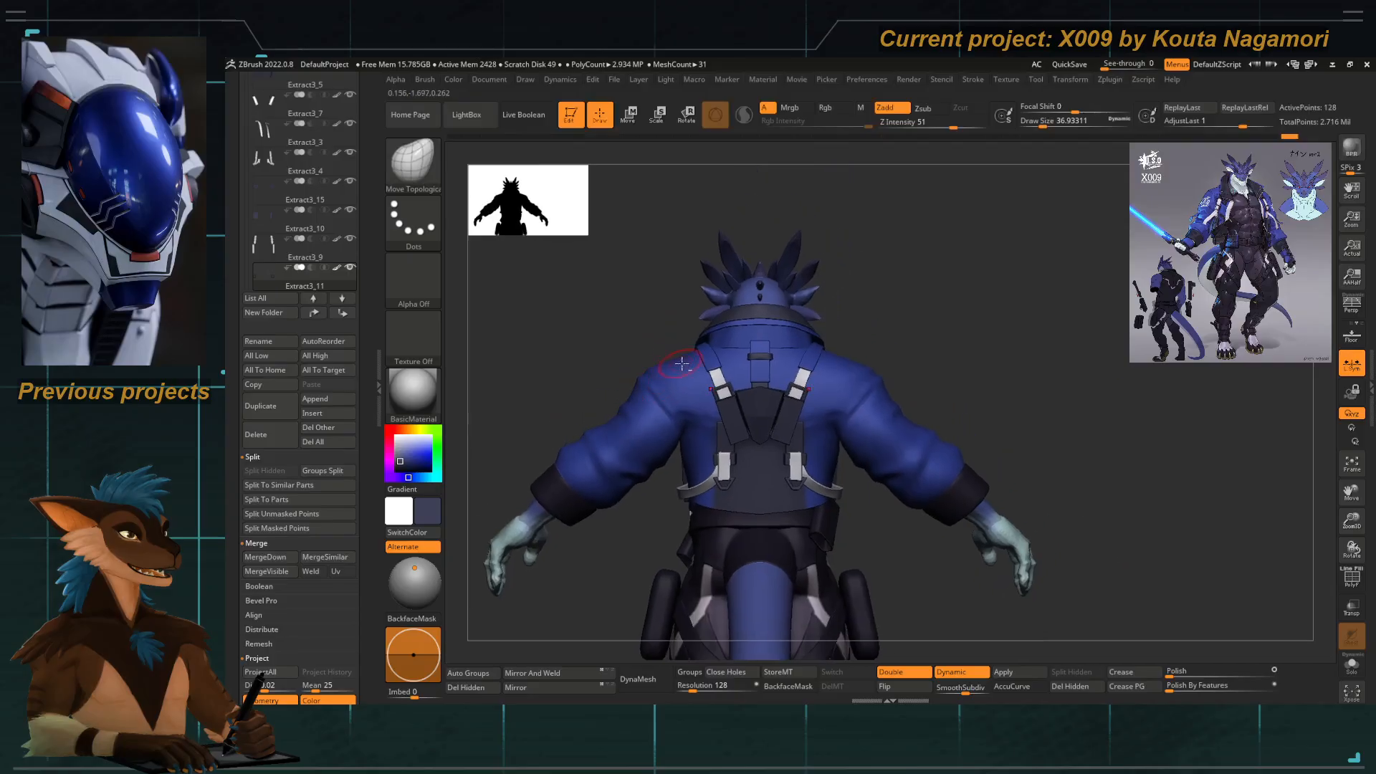
Select the triangular frames below the lower back straps and set the draw size to about 5.
left_click_drag(616, 322, 645, 401, "alt")
left_click(797, 363, "alt")
left_click_drag(673, 516, 688, 286, "alt")
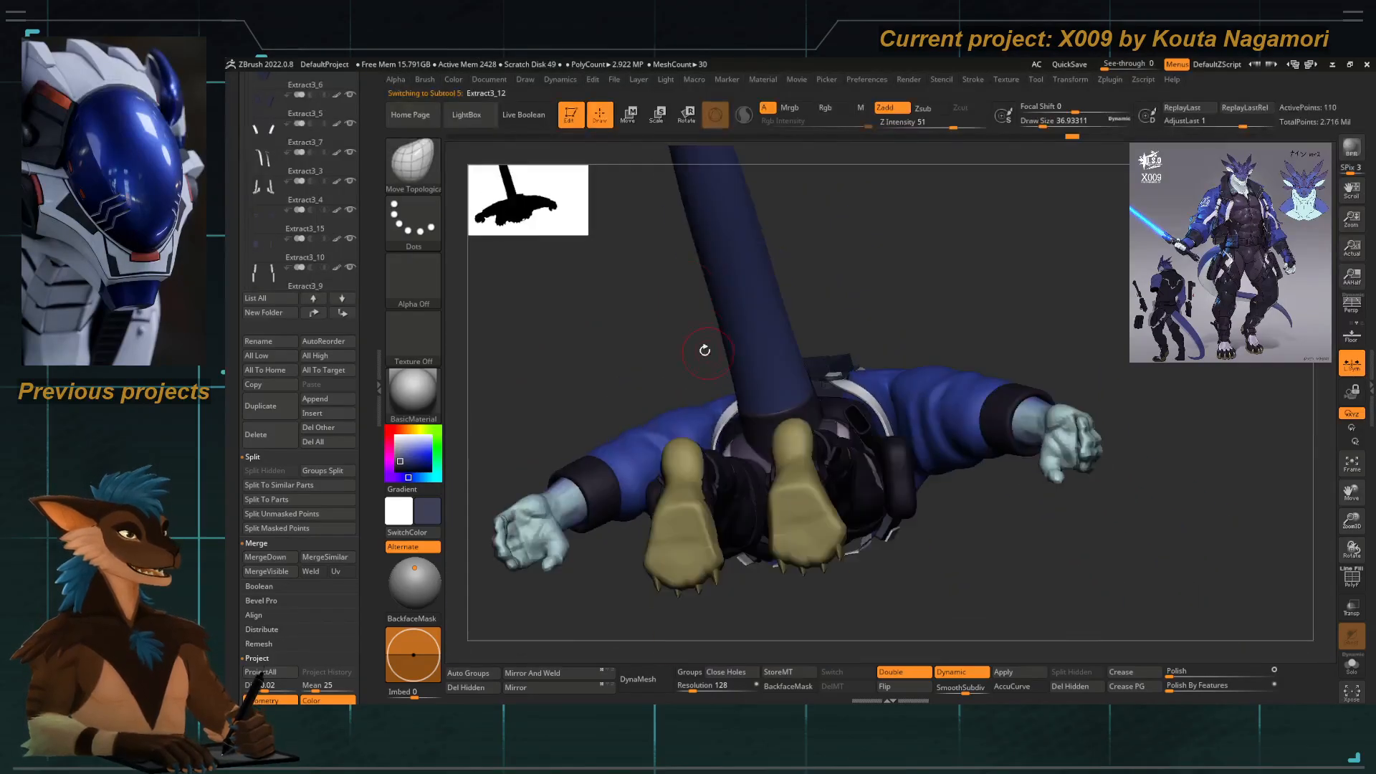
left_click_drag(705, 350, 738, 459)
left_click_drag(788, 437, 805, 519, "alt")
right_click_drag(806, 519, 769, 566, "ctrl")
left_click(767, 496, "alt")
right_click_drag(770, 566, 801, 450, "alt")
key("space")
left_click_drag(792, 407, 776, 407)
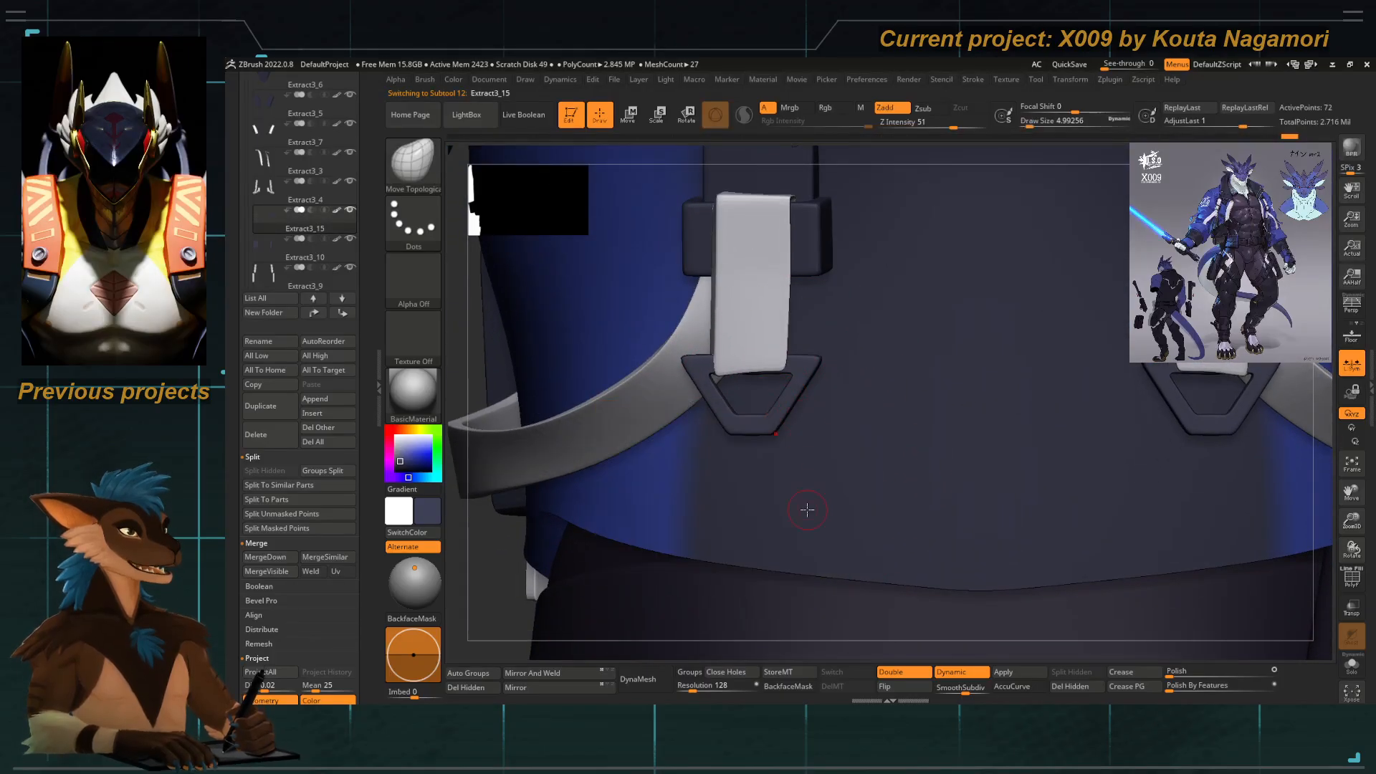
Insert a small QCube from the IMM Primitives brush at the slanted side of the triangular frame.
key("b")
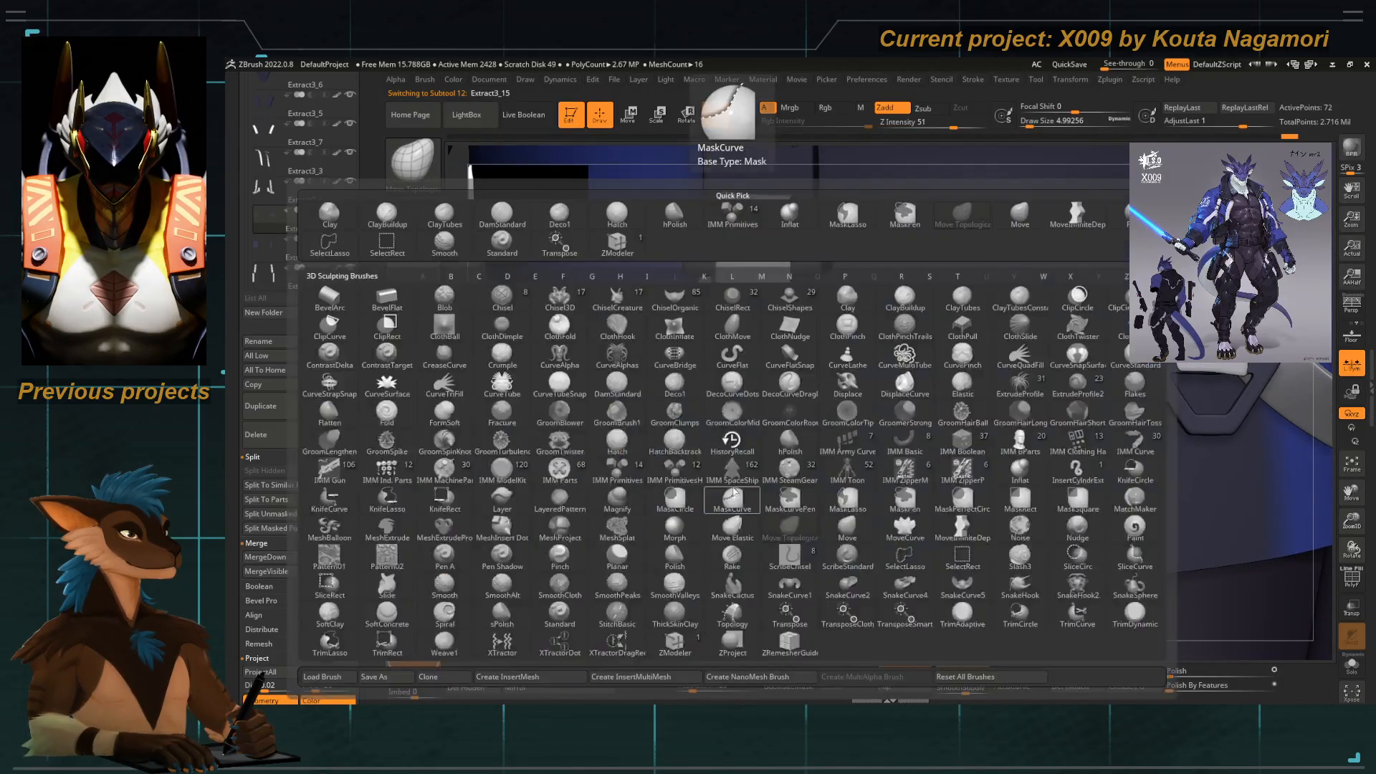
key("i")
left_click(617, 473)
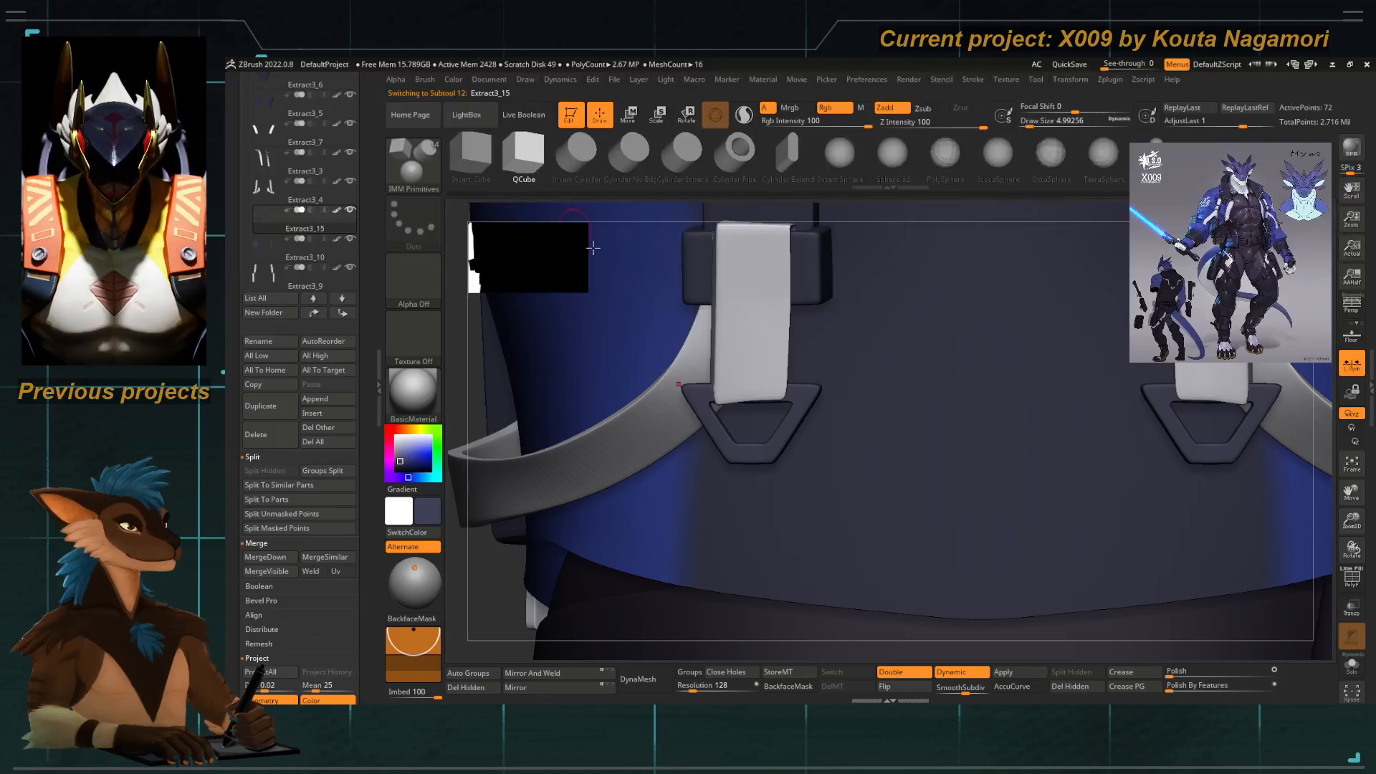
left_click_drag(776, 444, 772, 455)
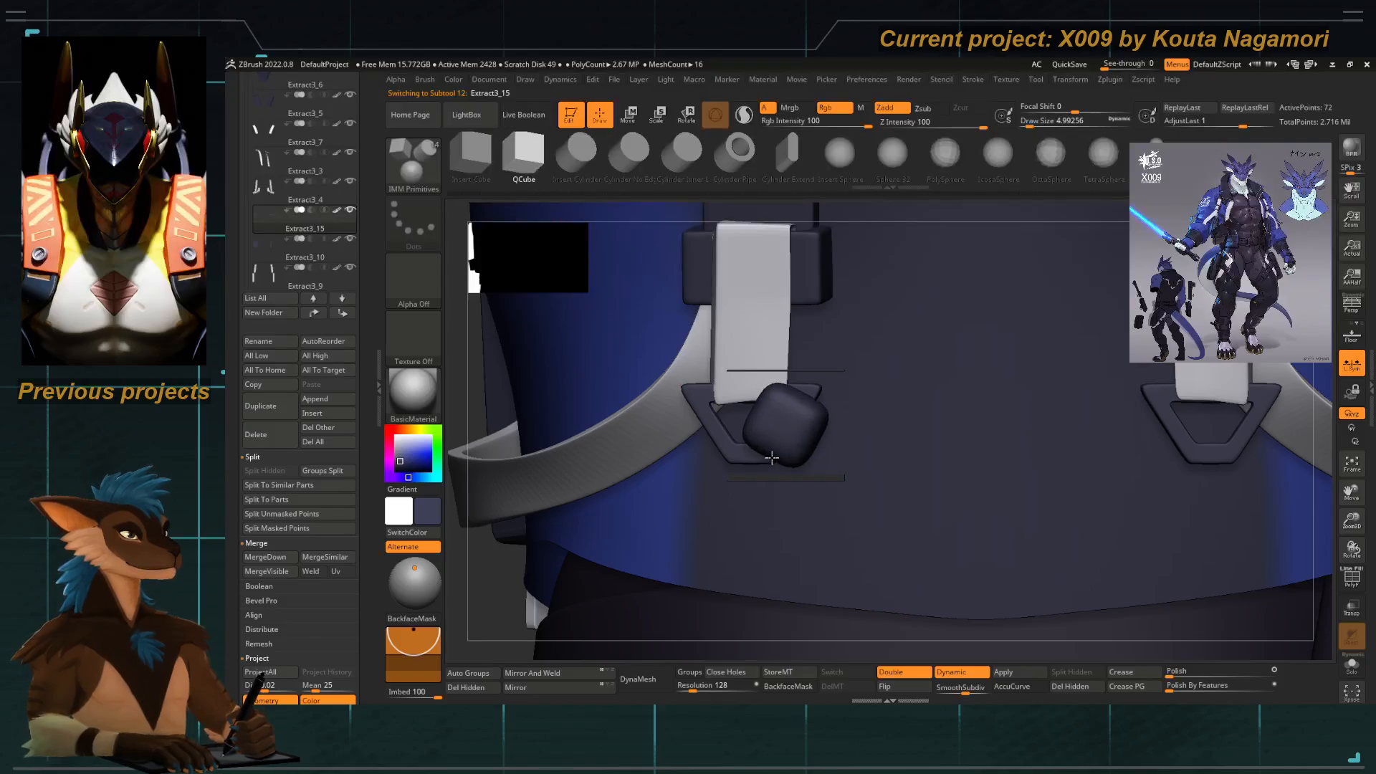
Scale the inserted cube into a small flattened block that wraps the slanted side of the triangular frame.
left_click_drag(499, 569, 628, 503)
key("e")
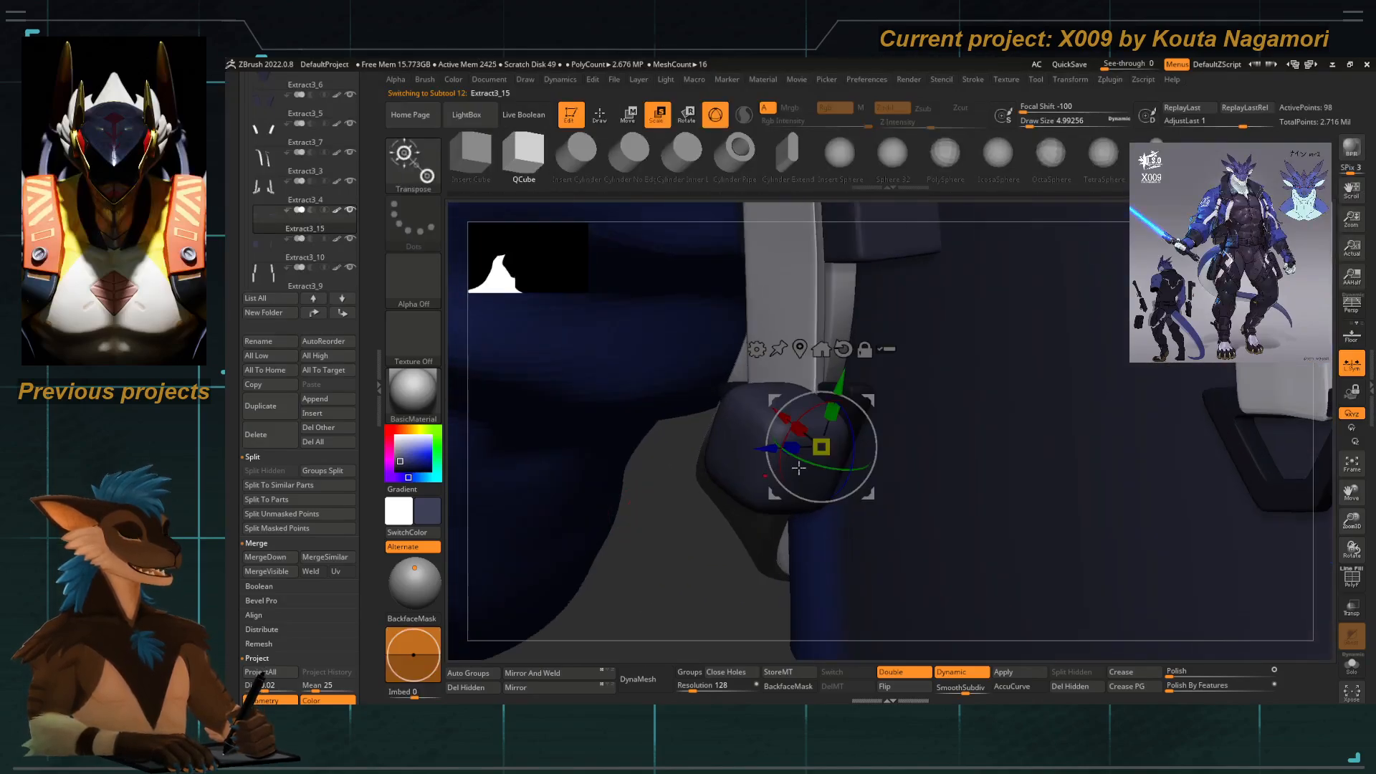
left_click_drag(790, 446, 806, 445)
left_click_drag(631, 576, 670, 593)
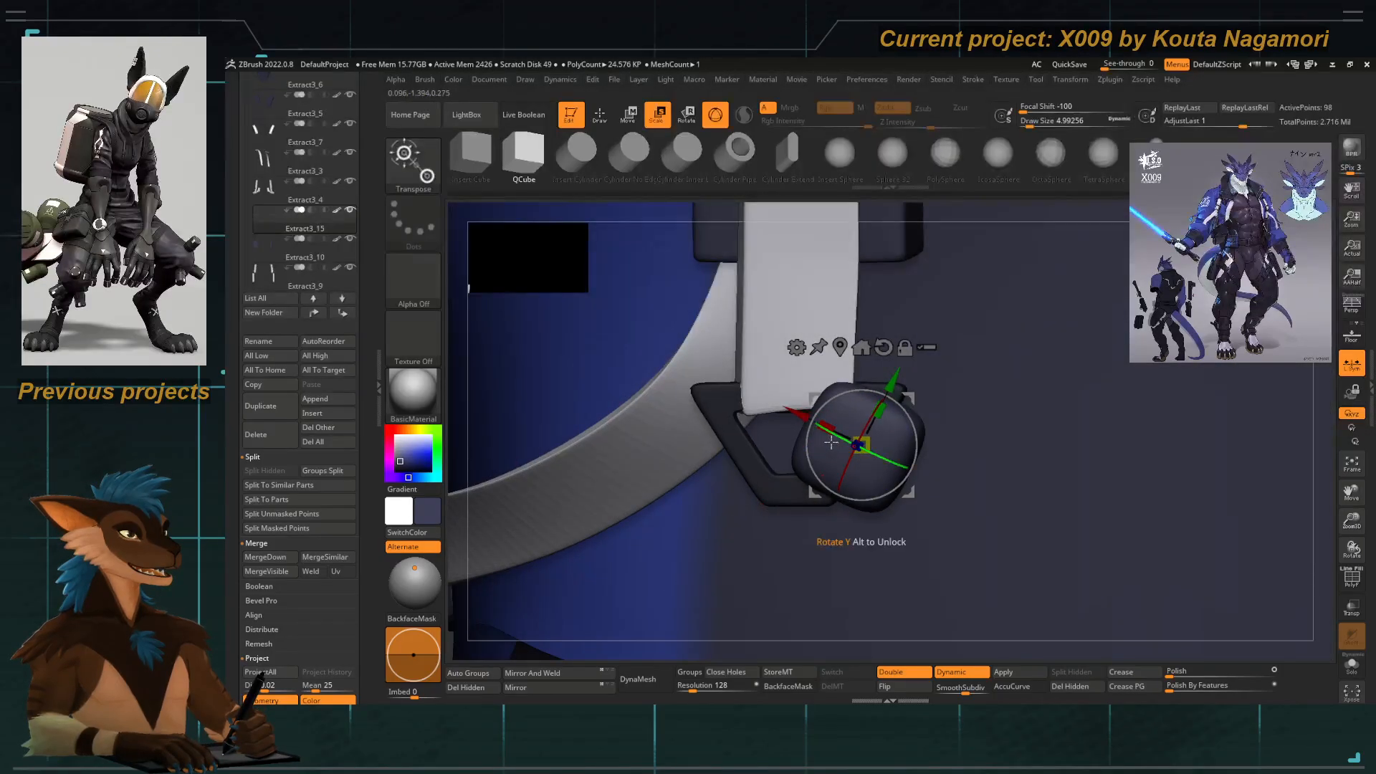
left_click_drag(826, 427, 865, 430)
left_click_drag(600, 645, 539, 634)
mouse_move(794, 439)
left_mouse_down()
mouse_move(758, 436)
mouse_move(817, 436)
left_mouse_up()
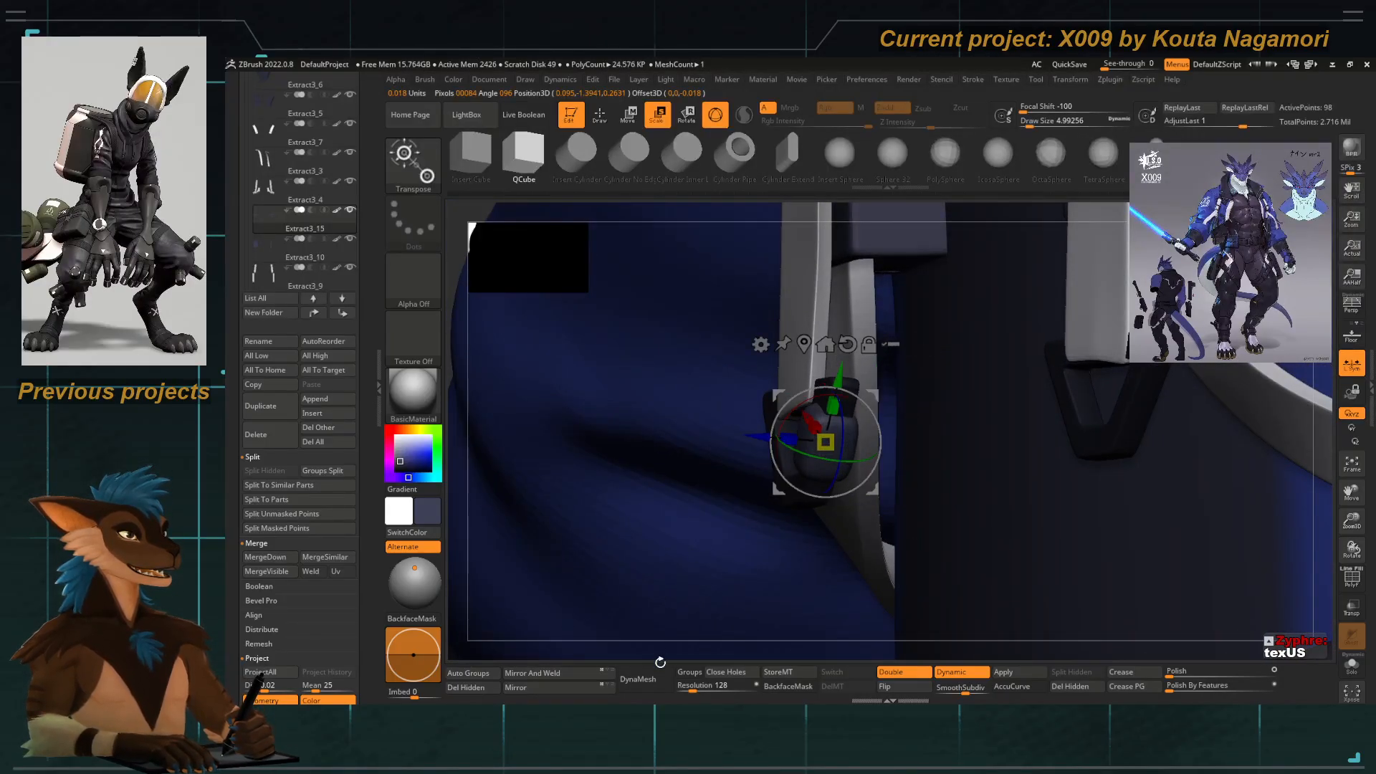
left_click_drag(660, 662, 781, 459)
left_click_drag(845, 408, 800, 424)
key("q")
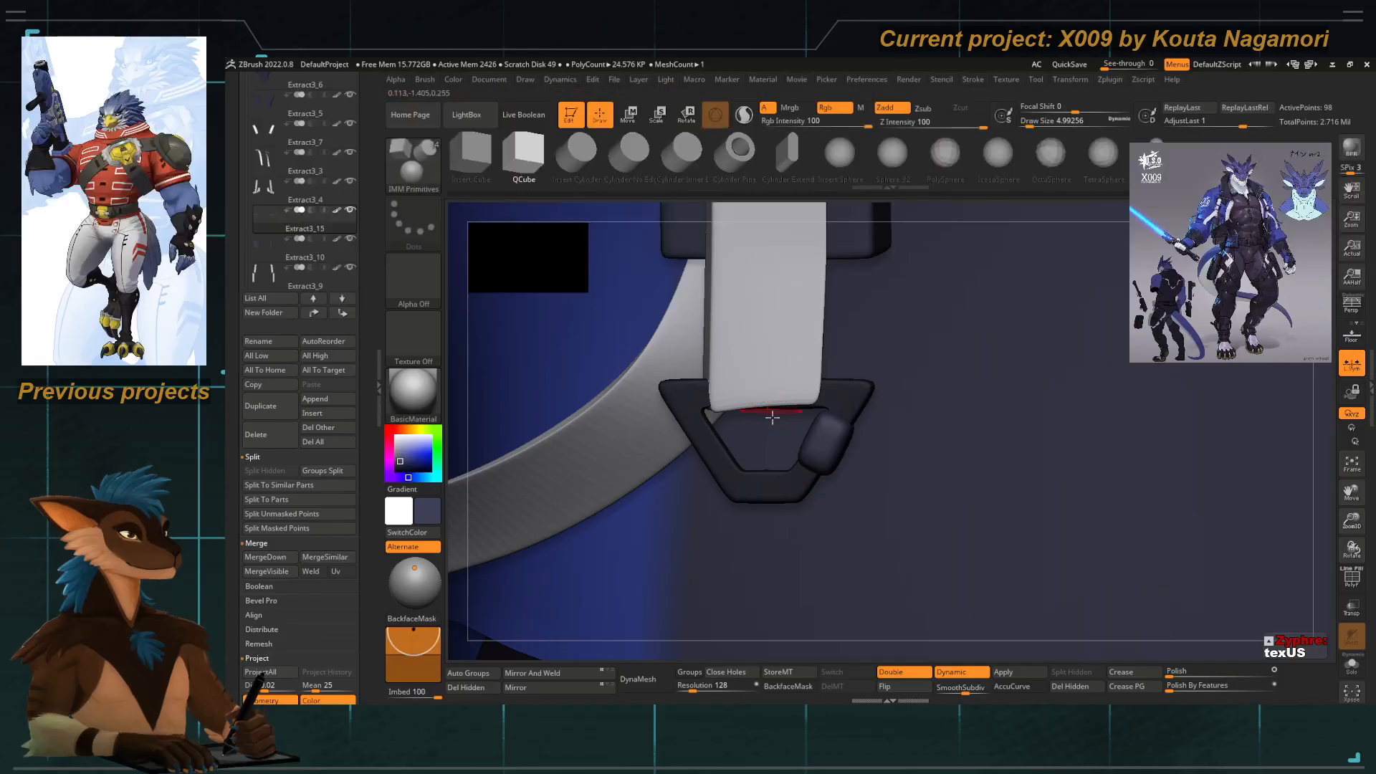
Mirror and weld the clamp block onto the opposite triangular frame, and scale the frames and blocks thinner in depth.
left_click_drag(757, 476, 697, 562, "alt")
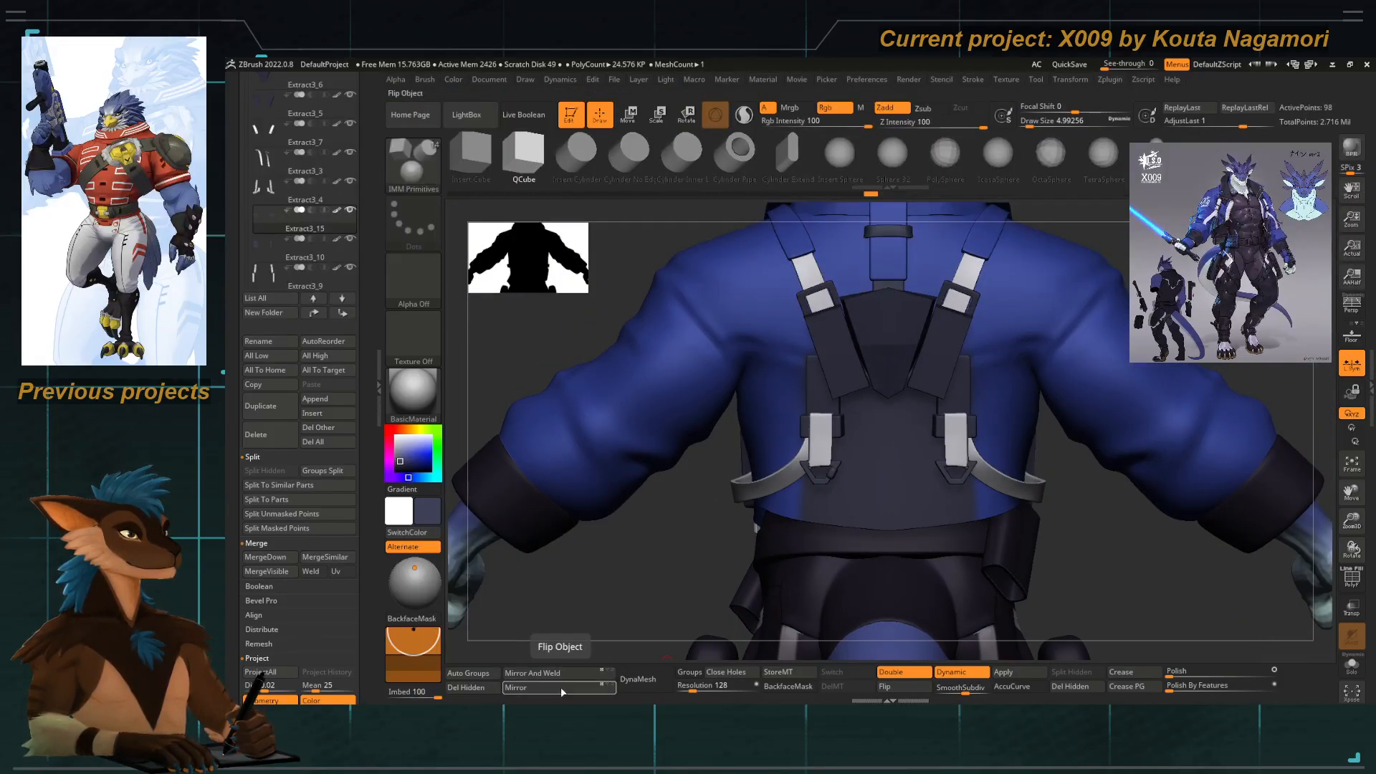
left_click_drag(647, 540, 746, 558)
key("w")
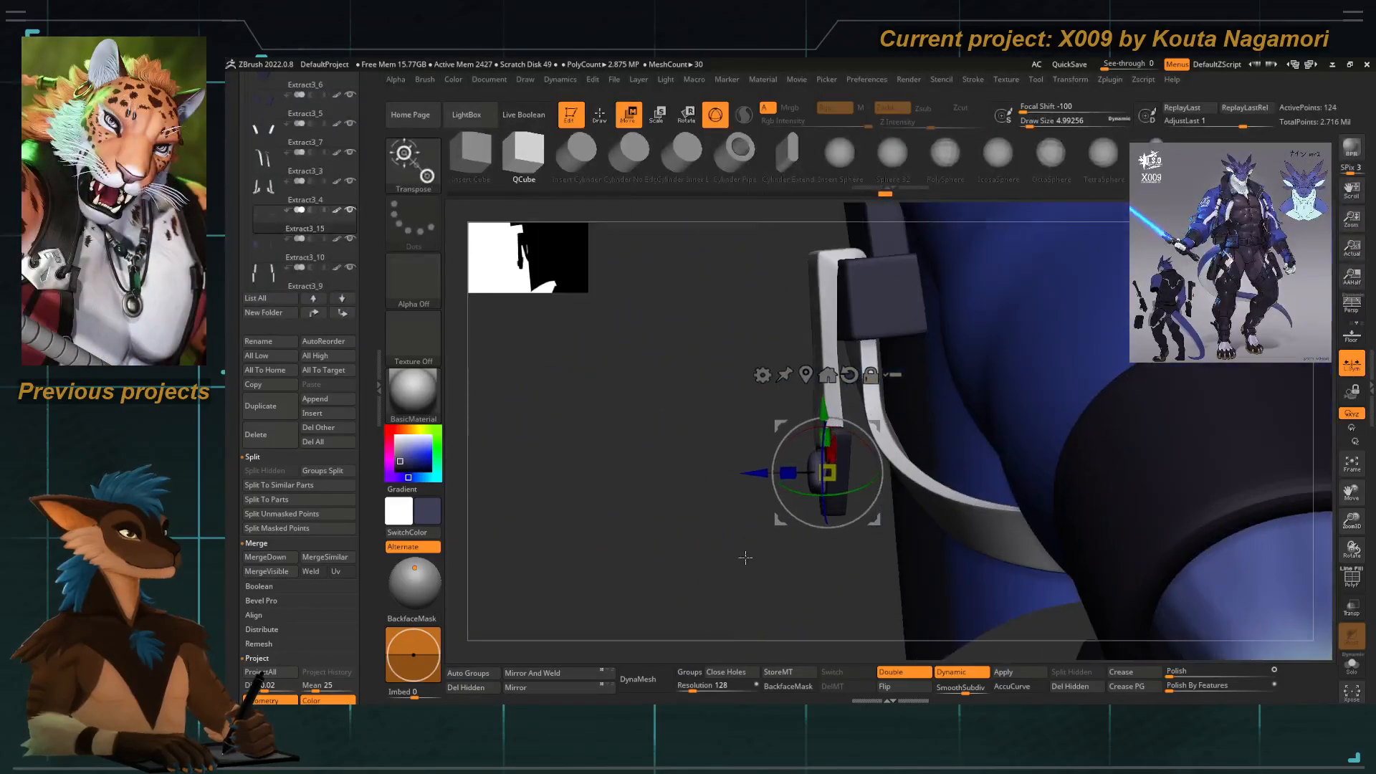
left_click(849, 375, "alt")
right_click_drag(835, 421, 830, 508, "ctrl")
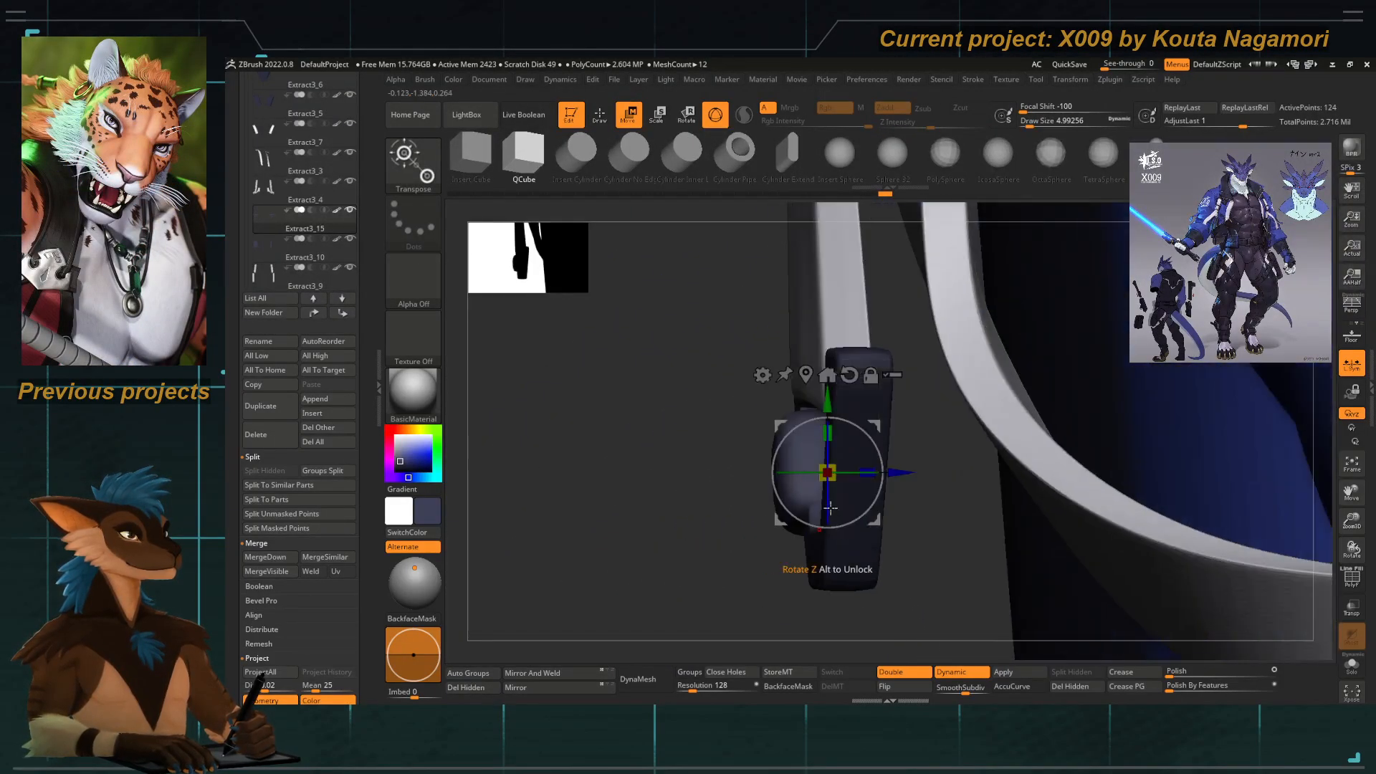
left_click(848, 582)
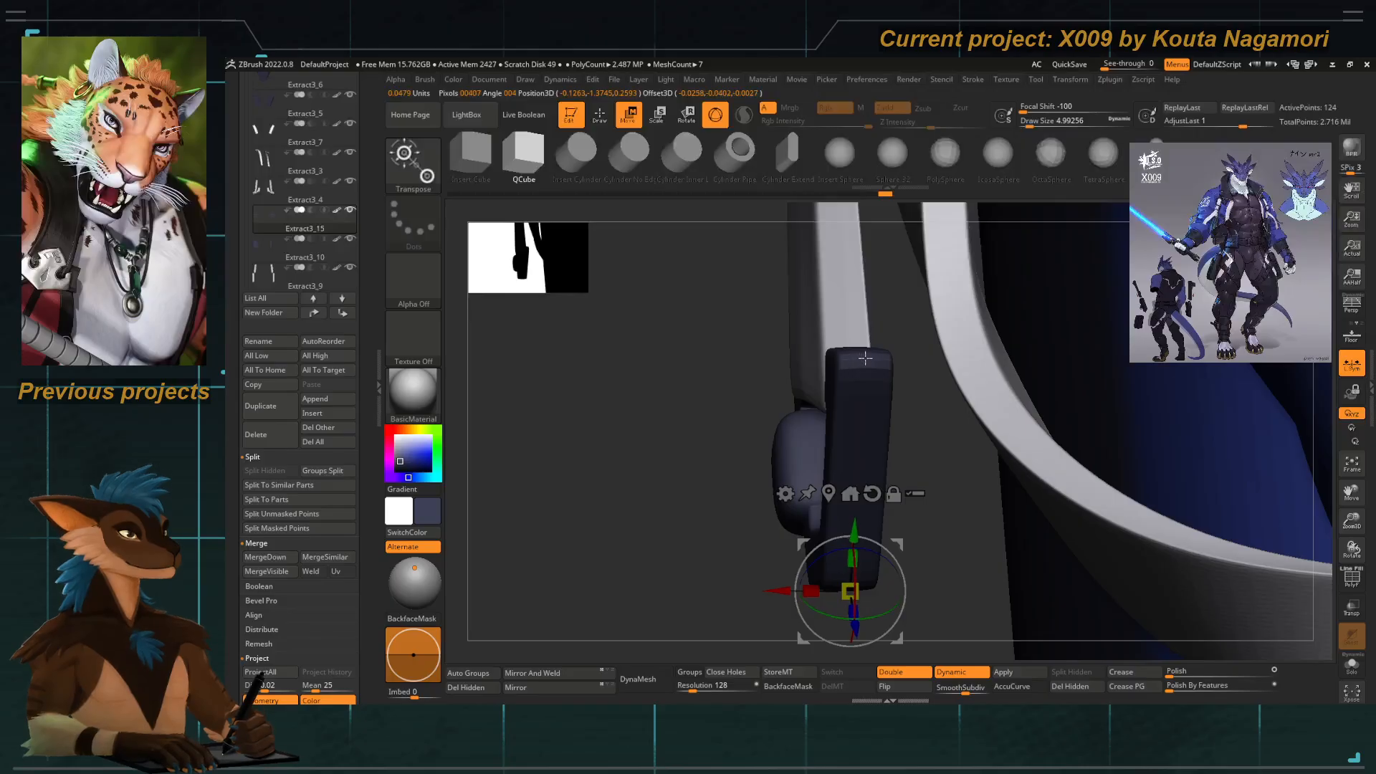
left_click_drag(811, 590, 955, 578)
left_click(565, 677)
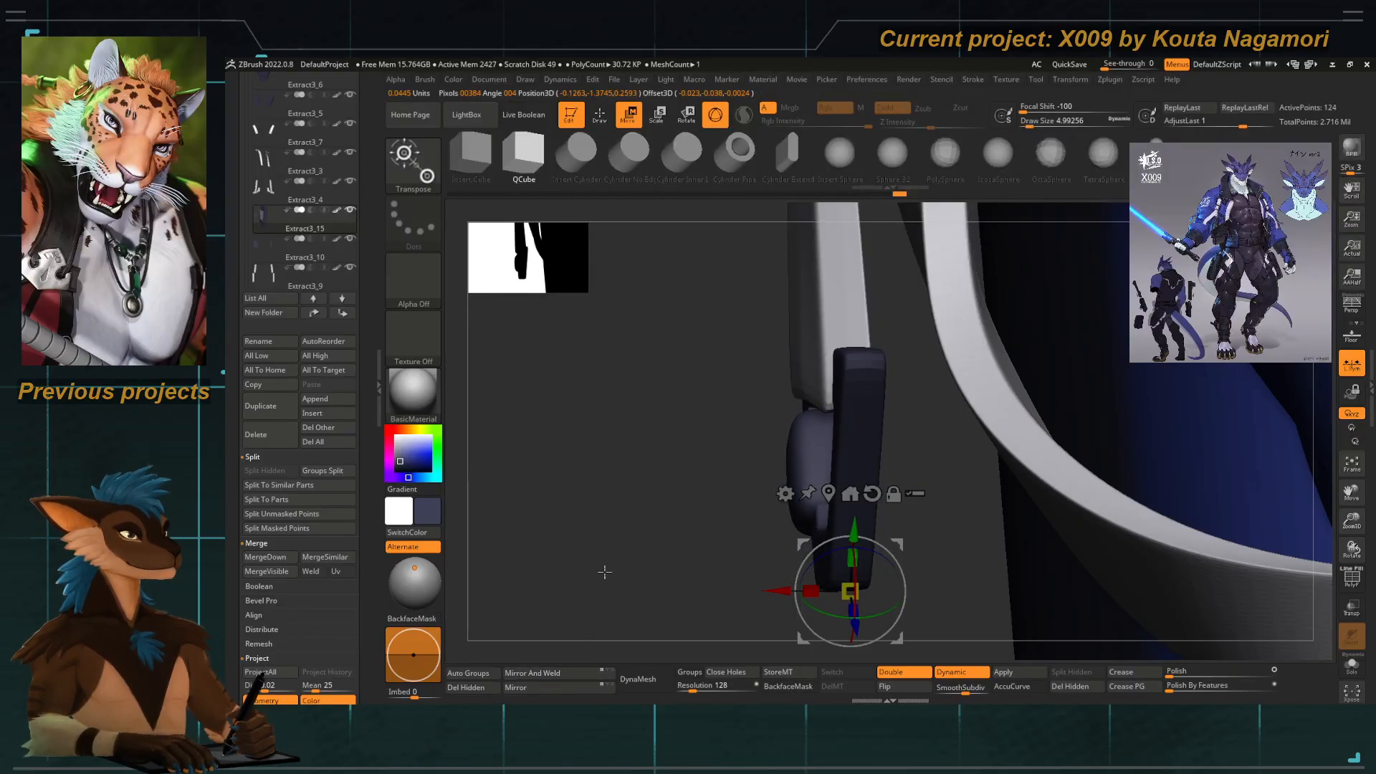
mouse_move(603, 570)
right_mouse_down()
mouse_move(678, 534)
mouse_move(593, 429)
mouse_move(602, 390)
mouse_move(671, 469)
mouse_move(669, 501)
mouse_move(670, 440)
mouse_move(724, 430)
mouse_move(738, 462)
right_mouse_up()
key("q")
right_click_drag(738, 463, 725, 493, "ctrl")
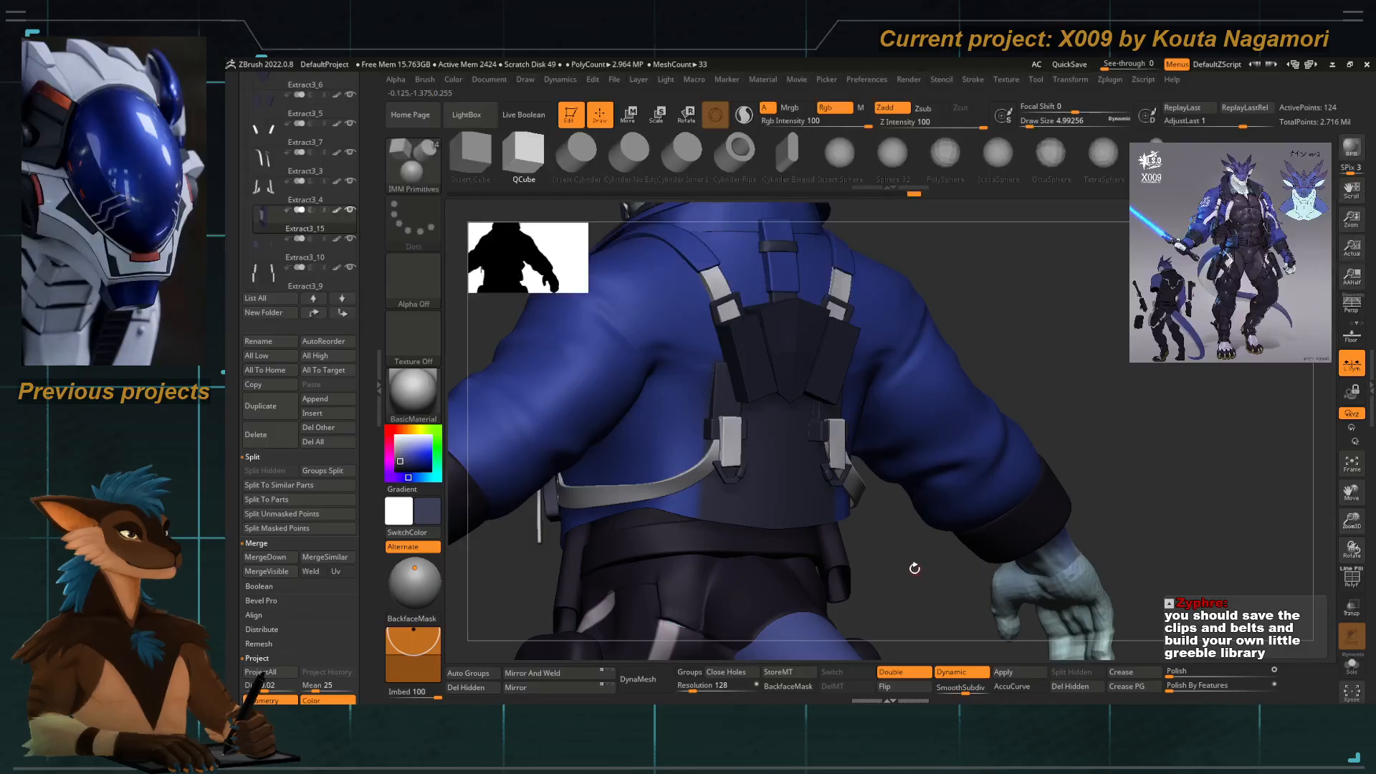
Load the IMM Clothing hardware brush and choose the Buckle Type02 mesh.
right_click_drag(915, 565, 1118, 568)
right_click_drag(808, 578, 836, 537)
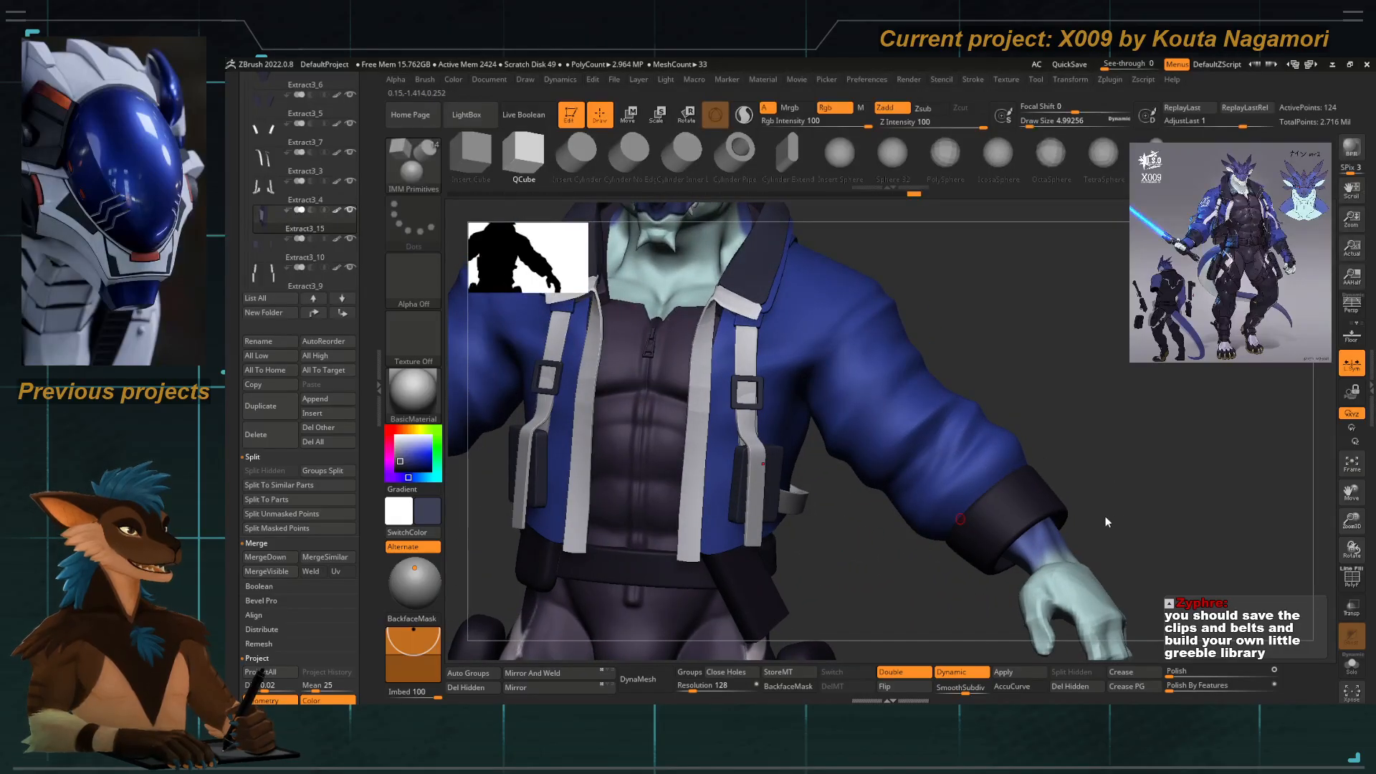
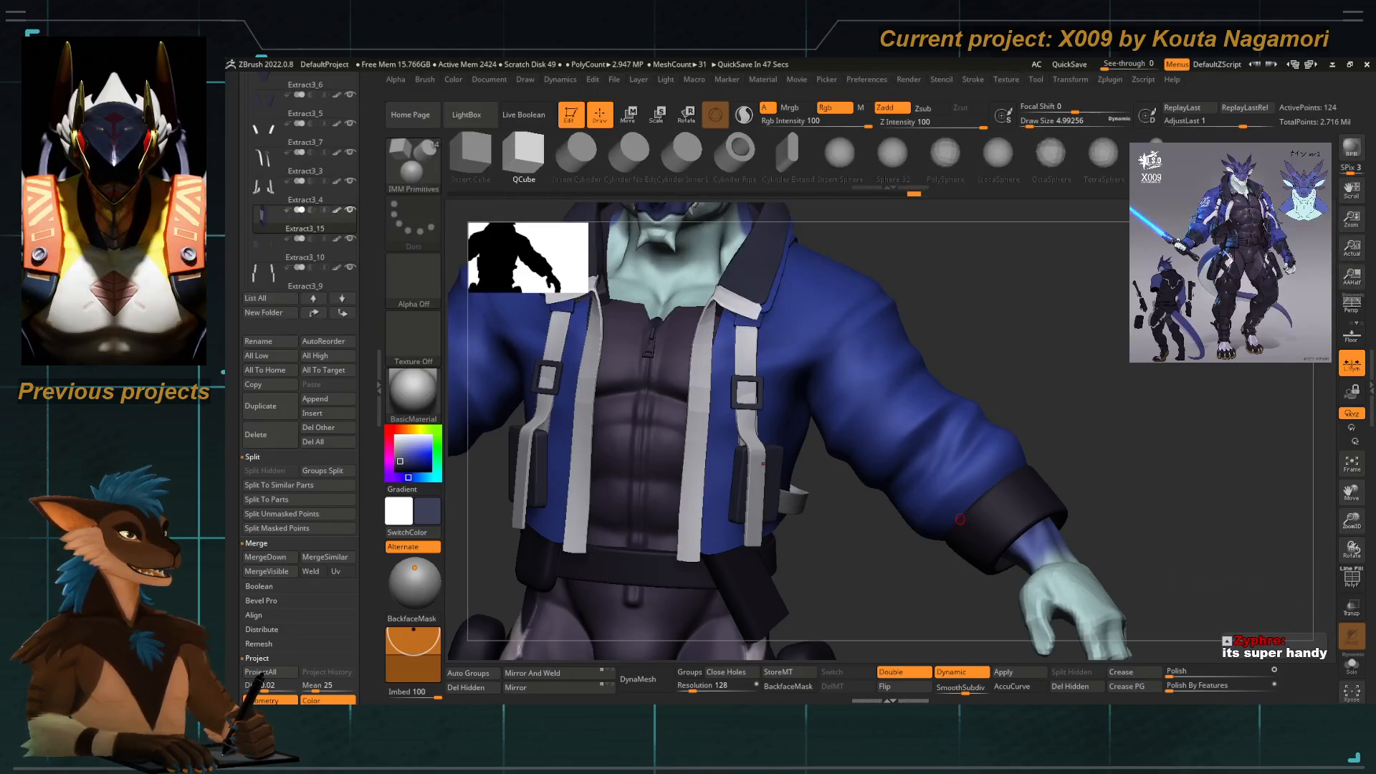
right_click_drag(960, 518, 900, 509)
mouse_move(617, 482)
right_mouse_down("alt")
mouse_move(662, 465)
mouse_move(626, 491)
mouse_move(647, 510)
mouse_move(600, 482)
right_mouse_up("alt")
key("b")
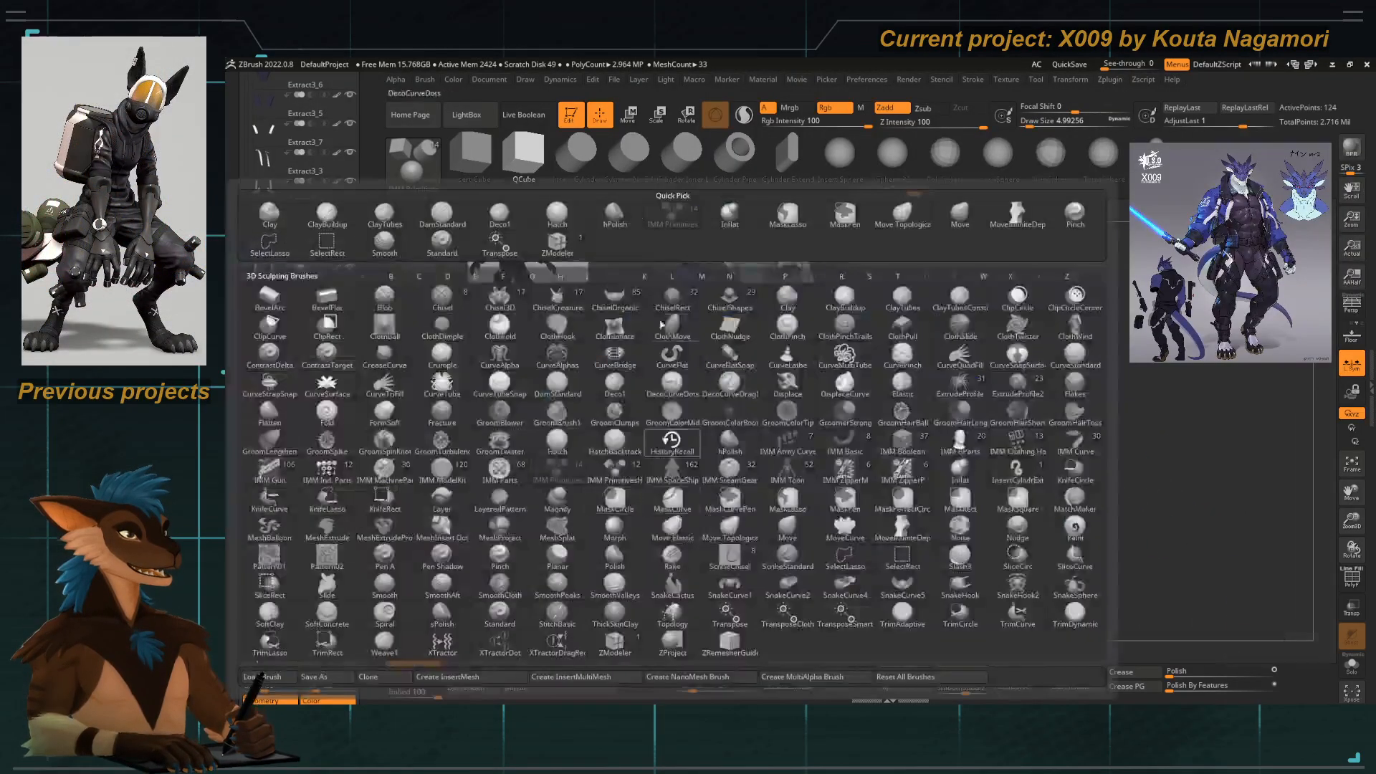
key("Escape")
key("b")
key("i")
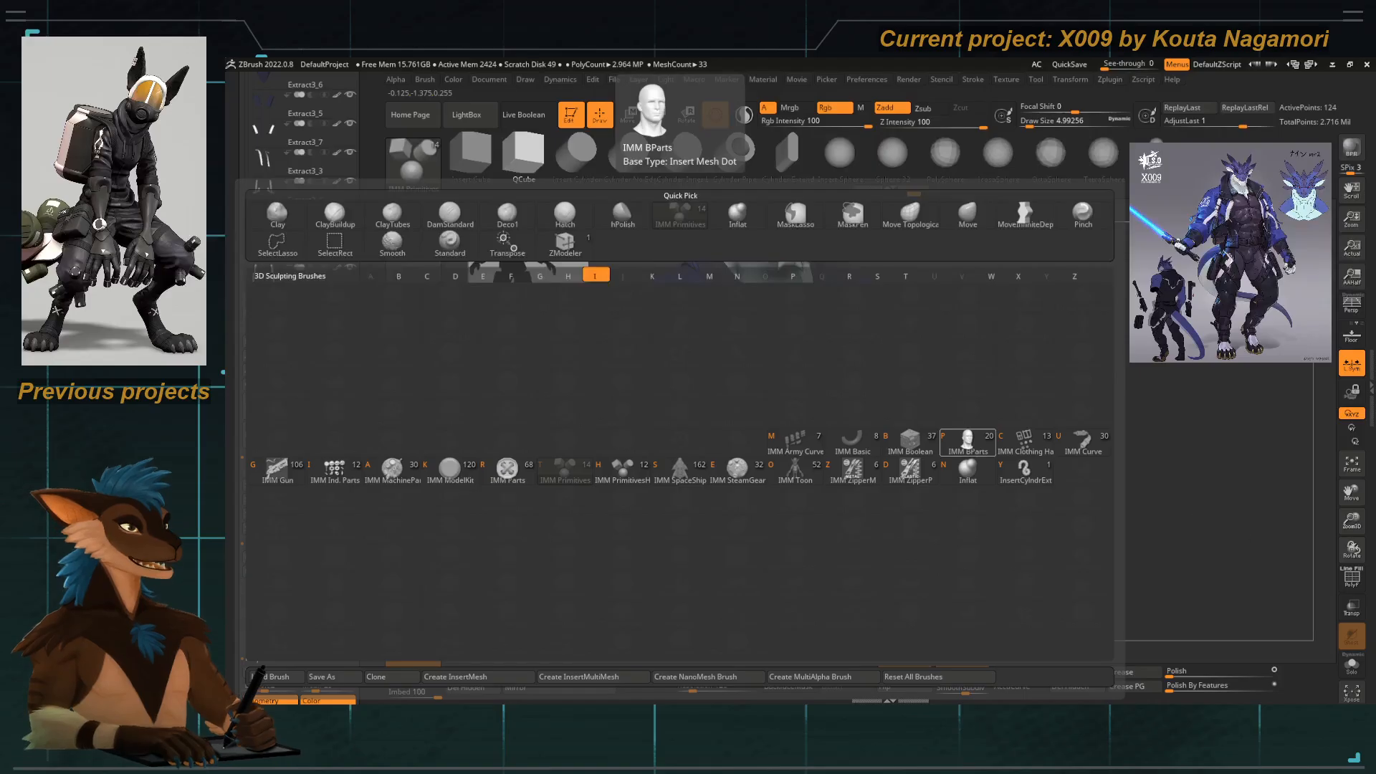
key("c")
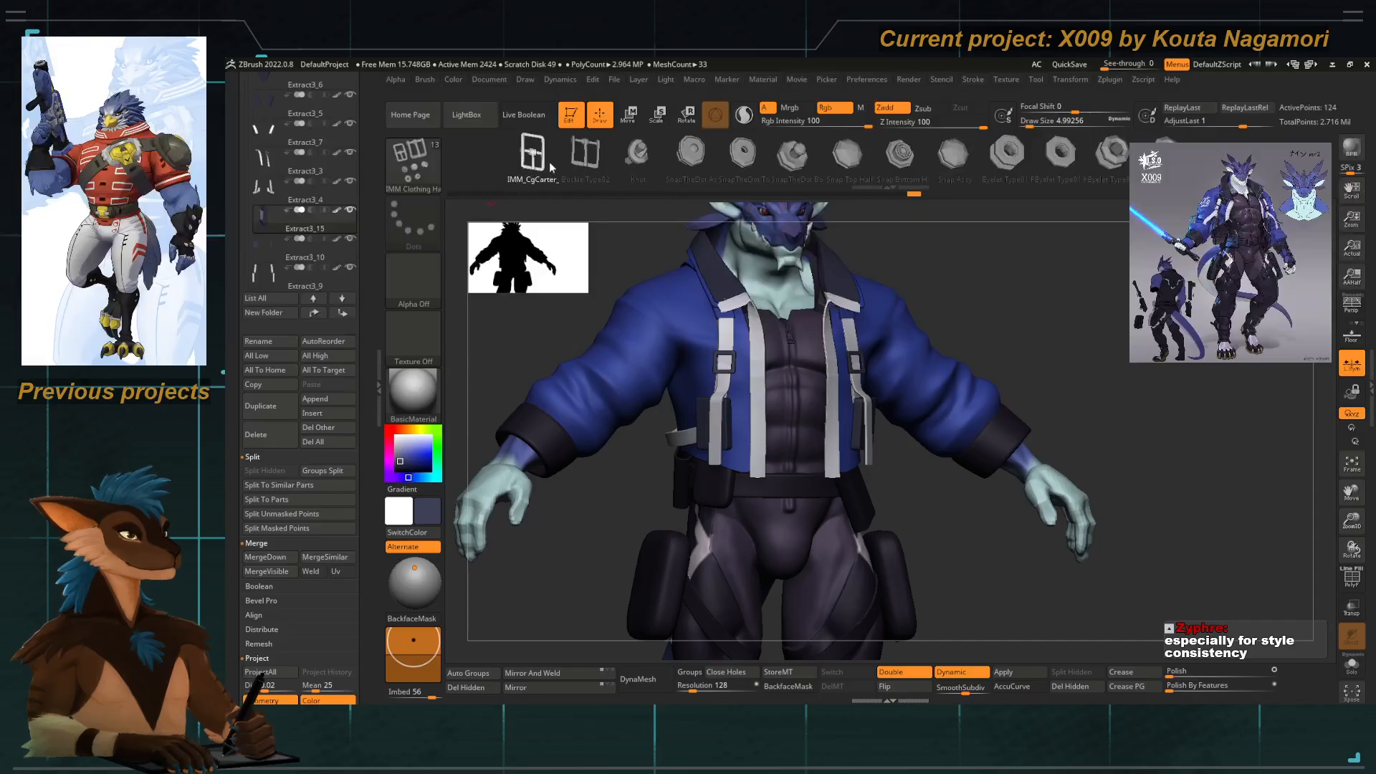
left_click(584, 162)
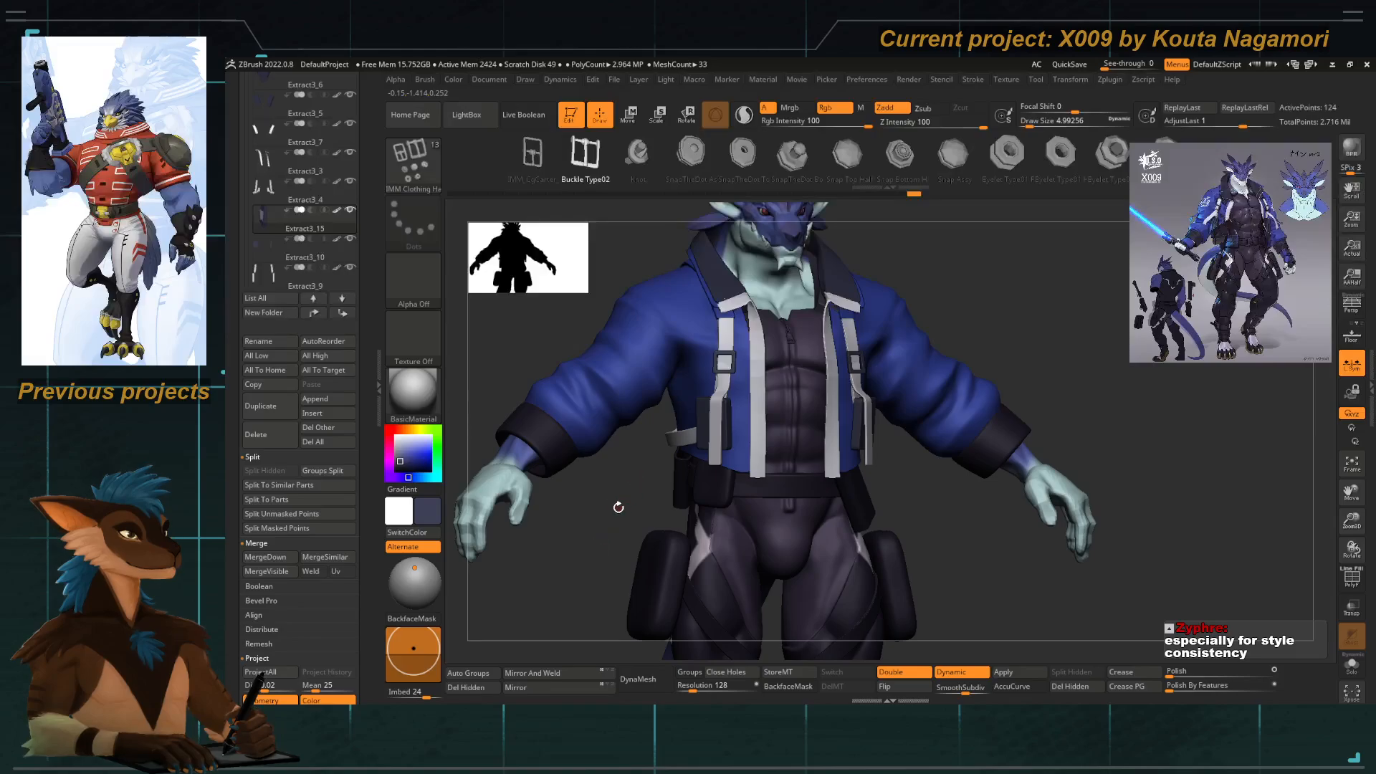
left_click_drag(622, 487, 611, 473)
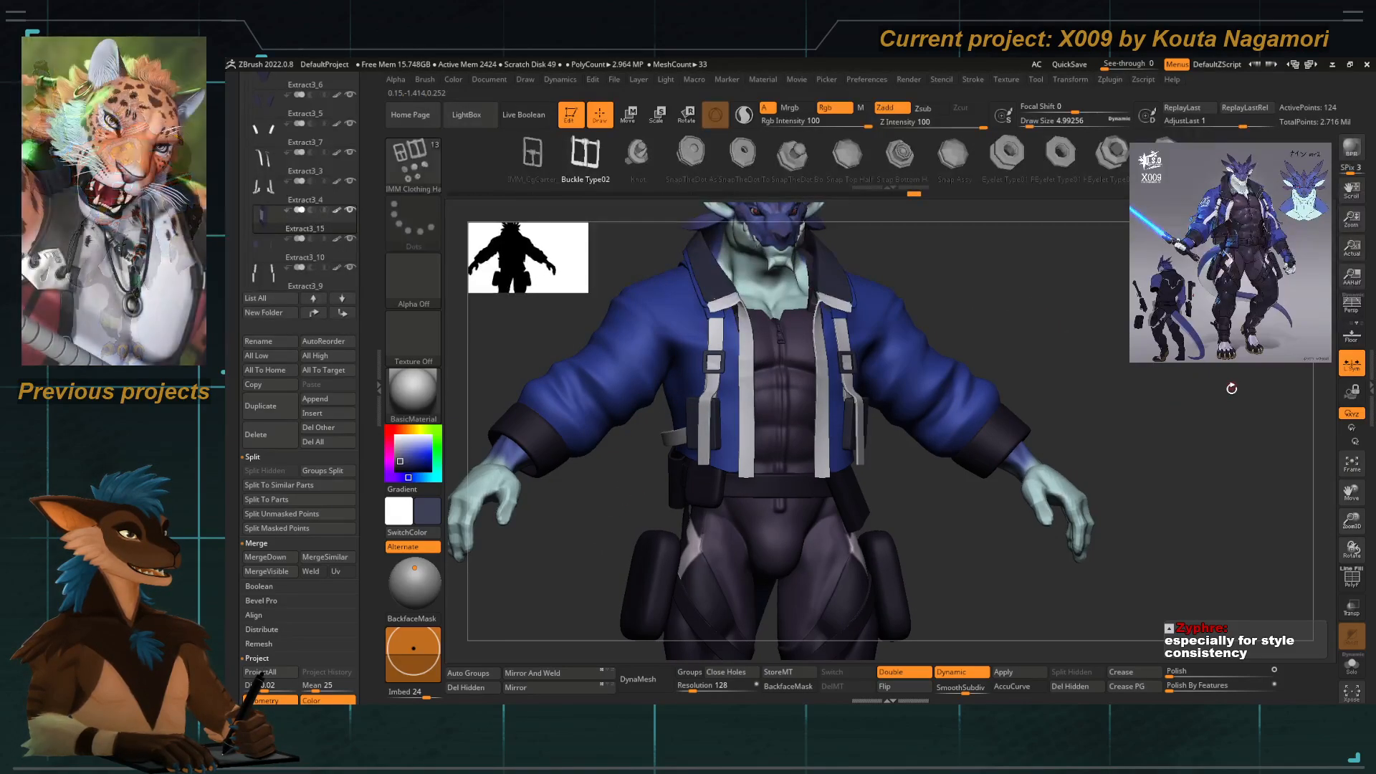
left_click_drag(930, 497, 860, 417, "alt")
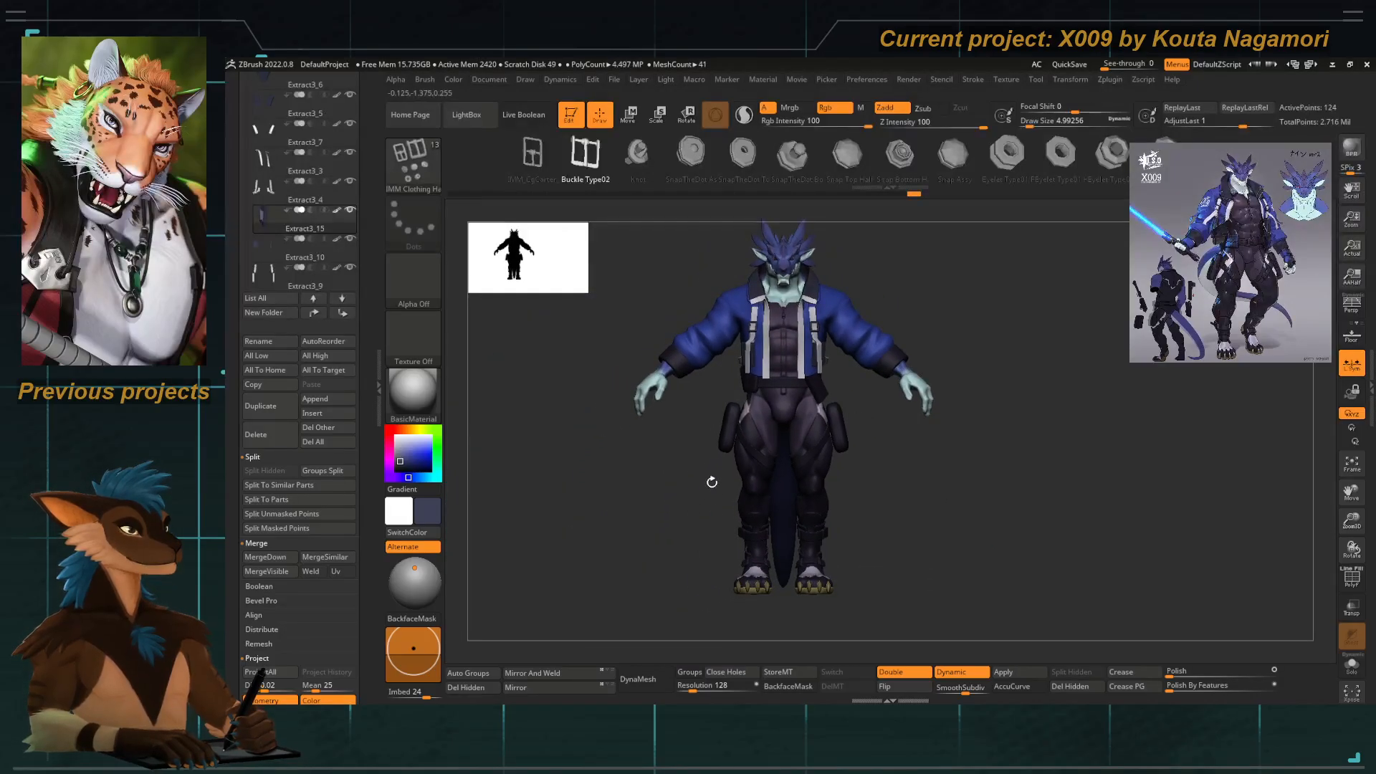
left_click_drag(712, 479, 710, 521, "alt")
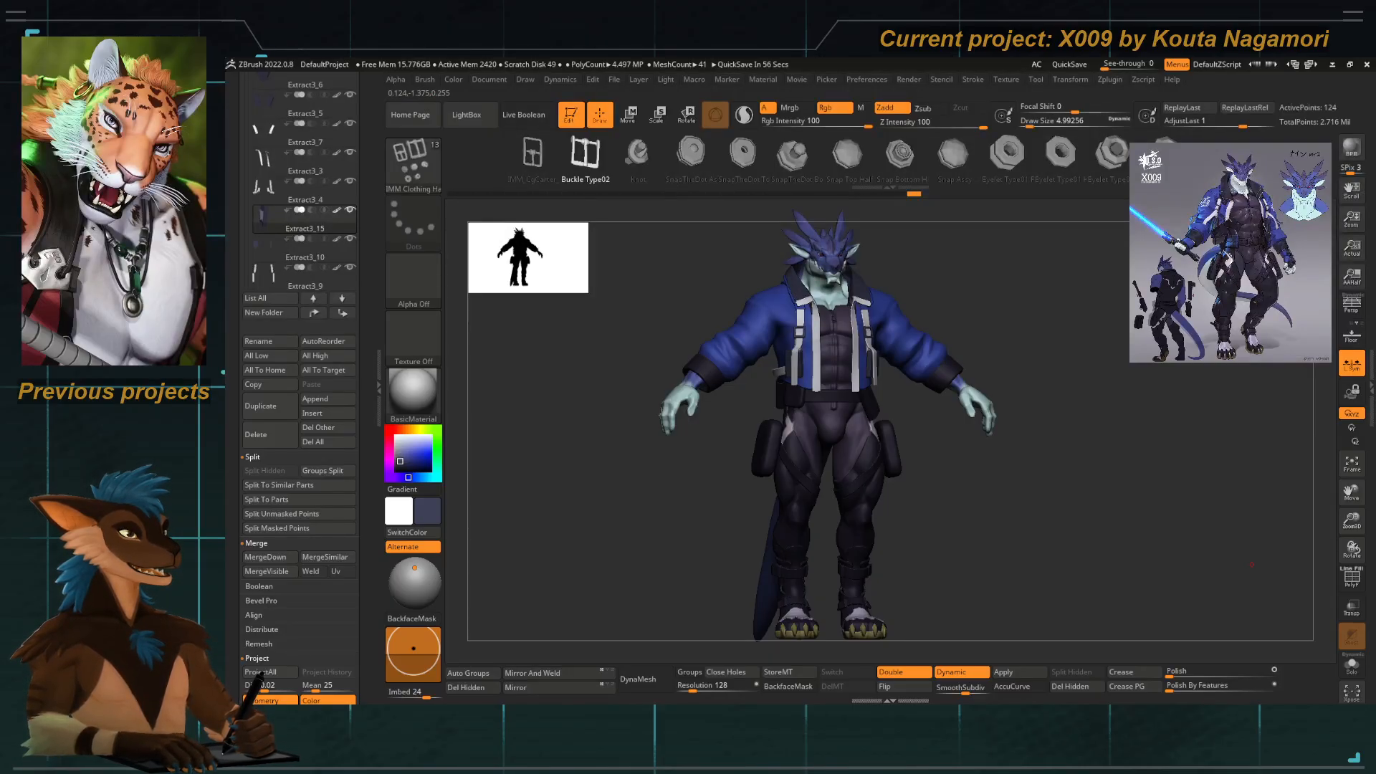
left_click_drag(636, 506, 776, 471, "shift")
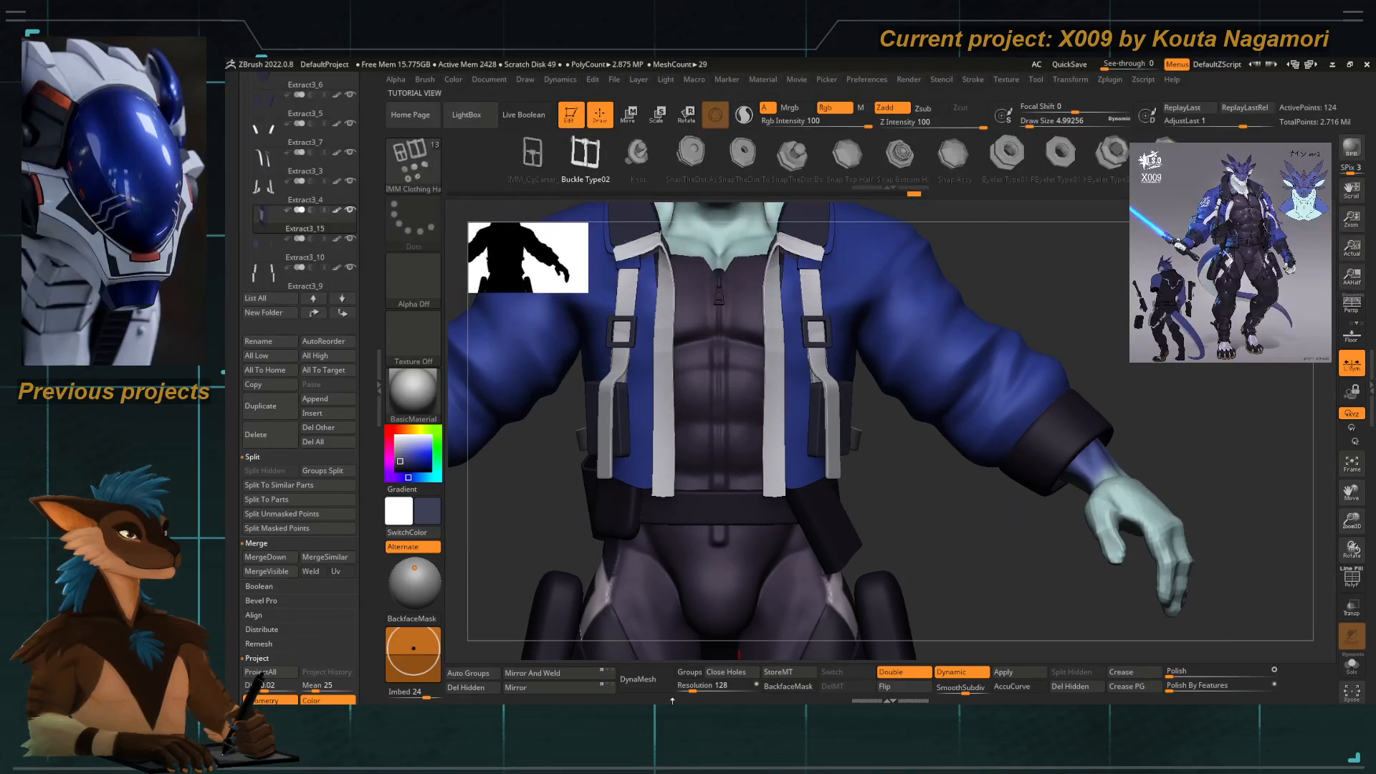
right_click_drag(707, 481, 746, 510, "alt")
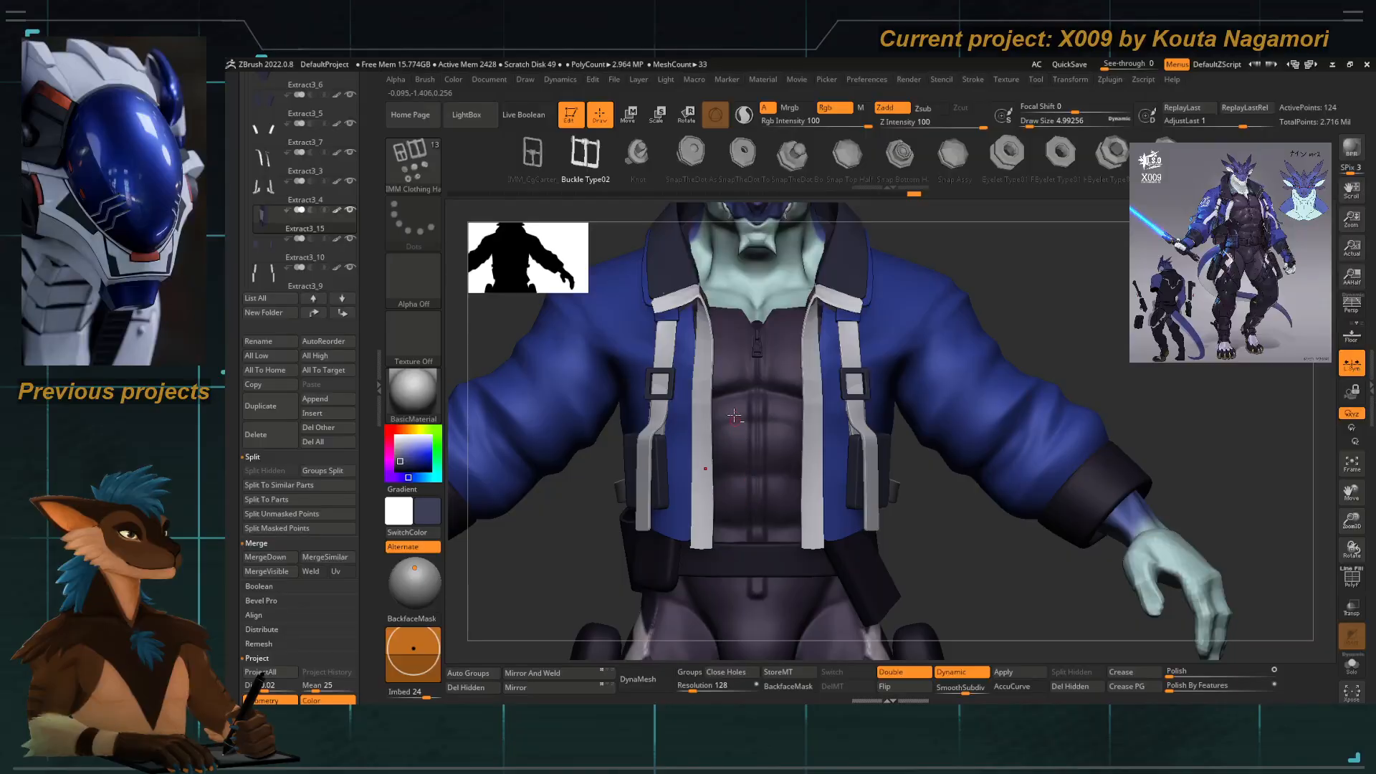
Switch to the Move Topological brush and pull the jacket collar's front corner slightly down and outward.
left_click(686, 373, "alt")
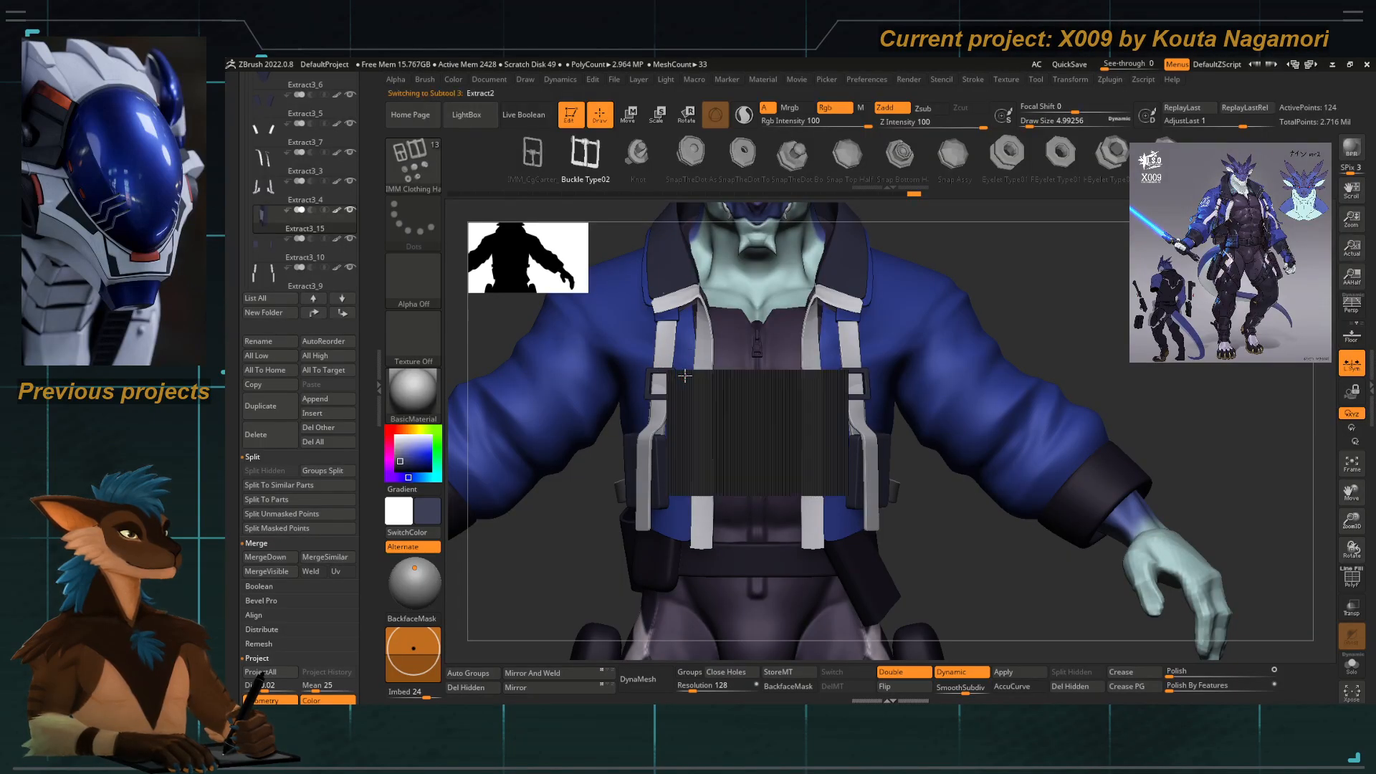
key("b")
key("m")
key("t")
key("space")
left_click_drag(665, 368, 676, 368)
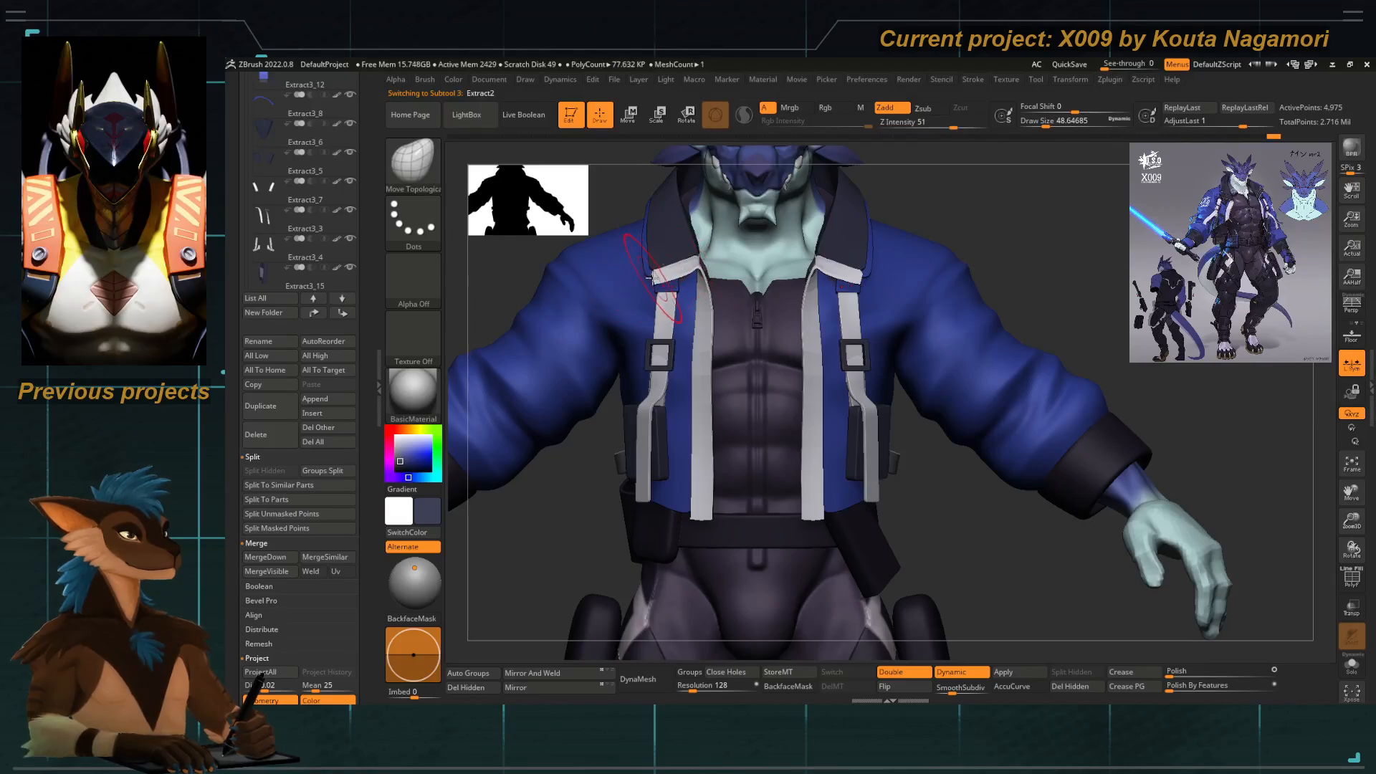
left_click(651, 274, "alt")
left_click_drag(649, 273, 631, 297)
Select the white collar trim and nudge its inner end, using a draw size of about 71.
left_click(645, 275, "alt")
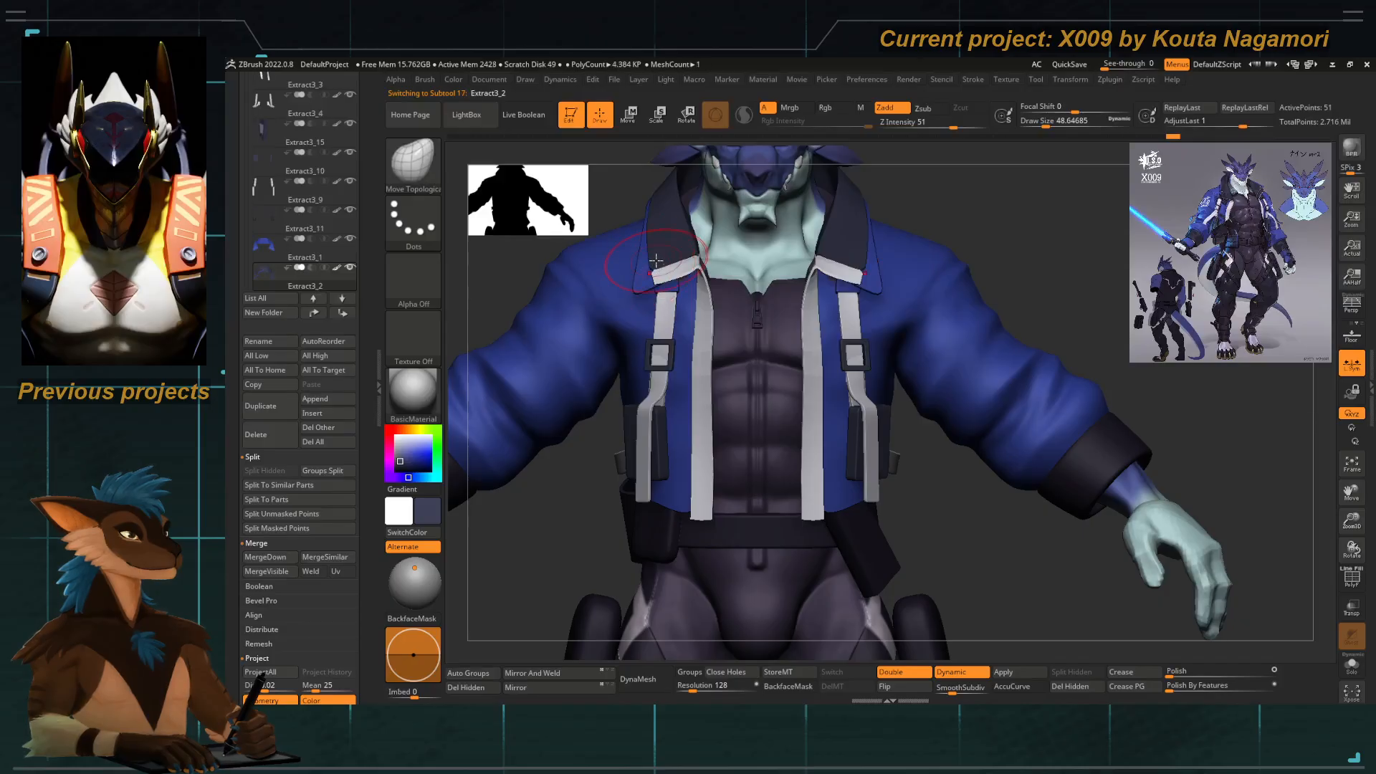
left_click(647, 286, "alt")
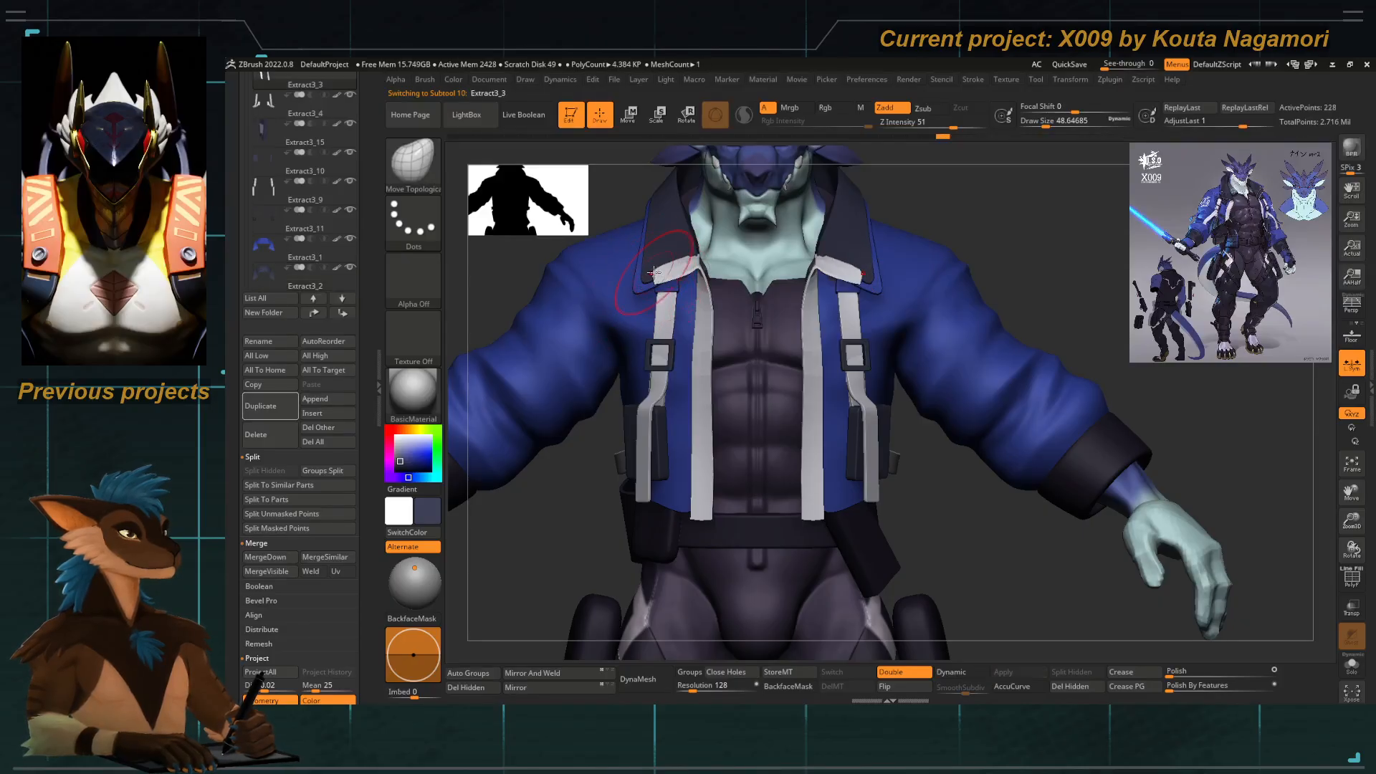
key("s")
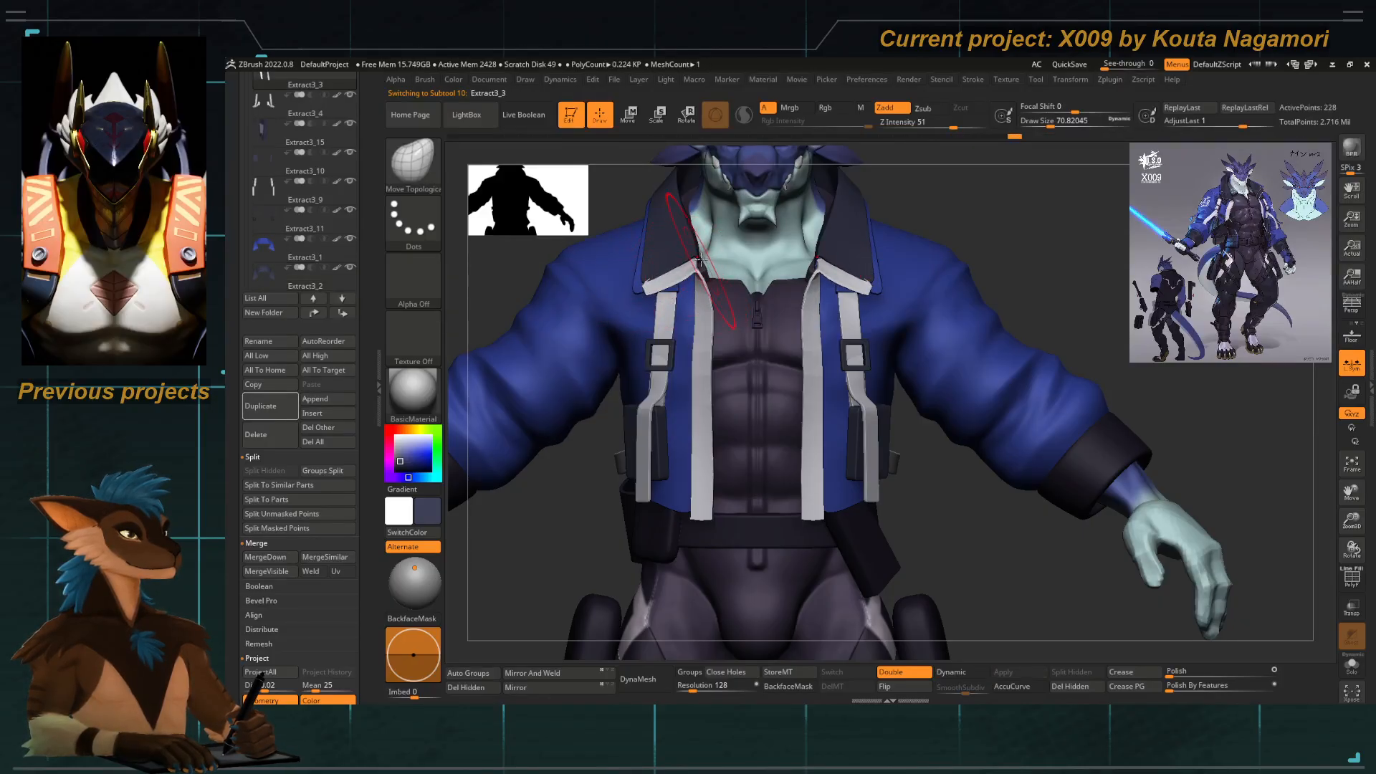
left_click_drag(700, 260, 706, 252)
Turn on perspective and examine the layered collar pieces from three-quarter, side and full-body views.
right_click_drag(593, 337, 752, 315, "ctrl")
key("p")
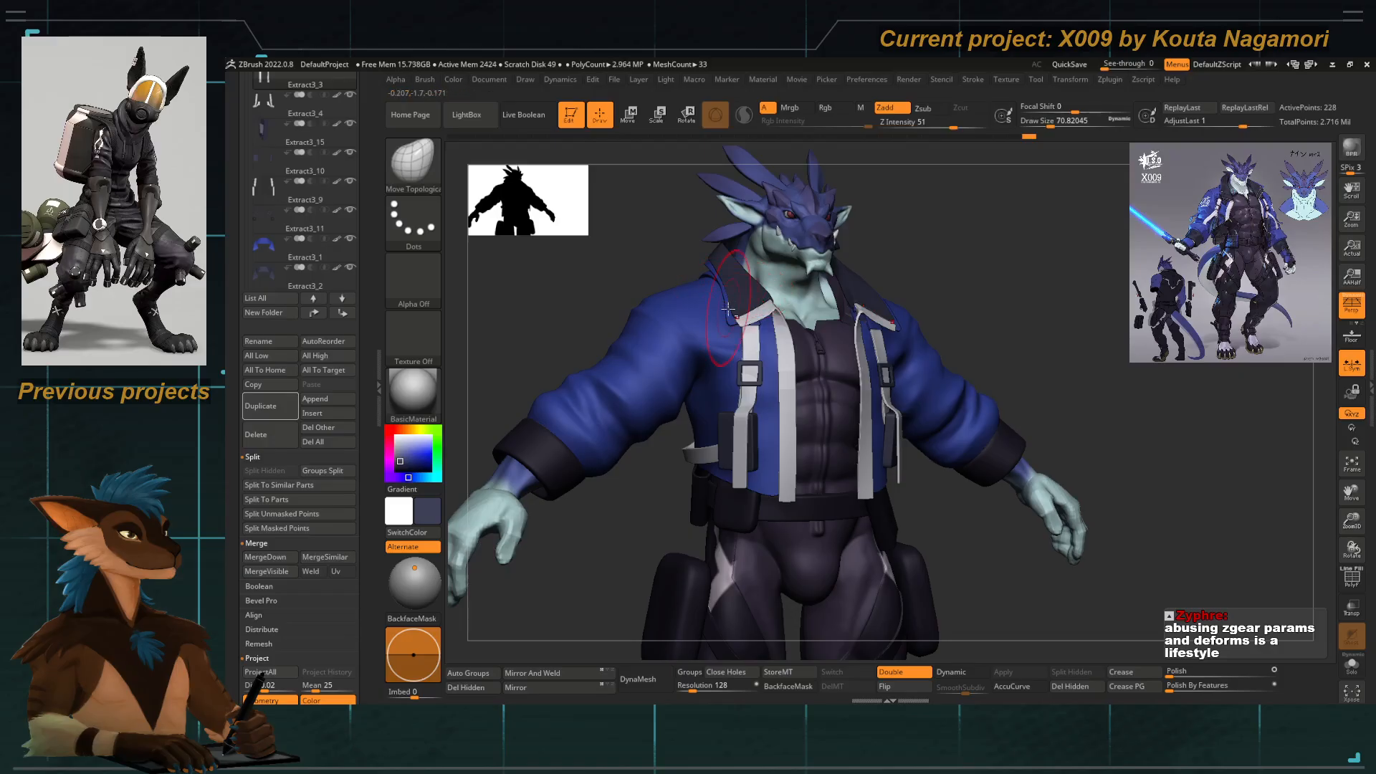
left_click(717, 290, "alt")
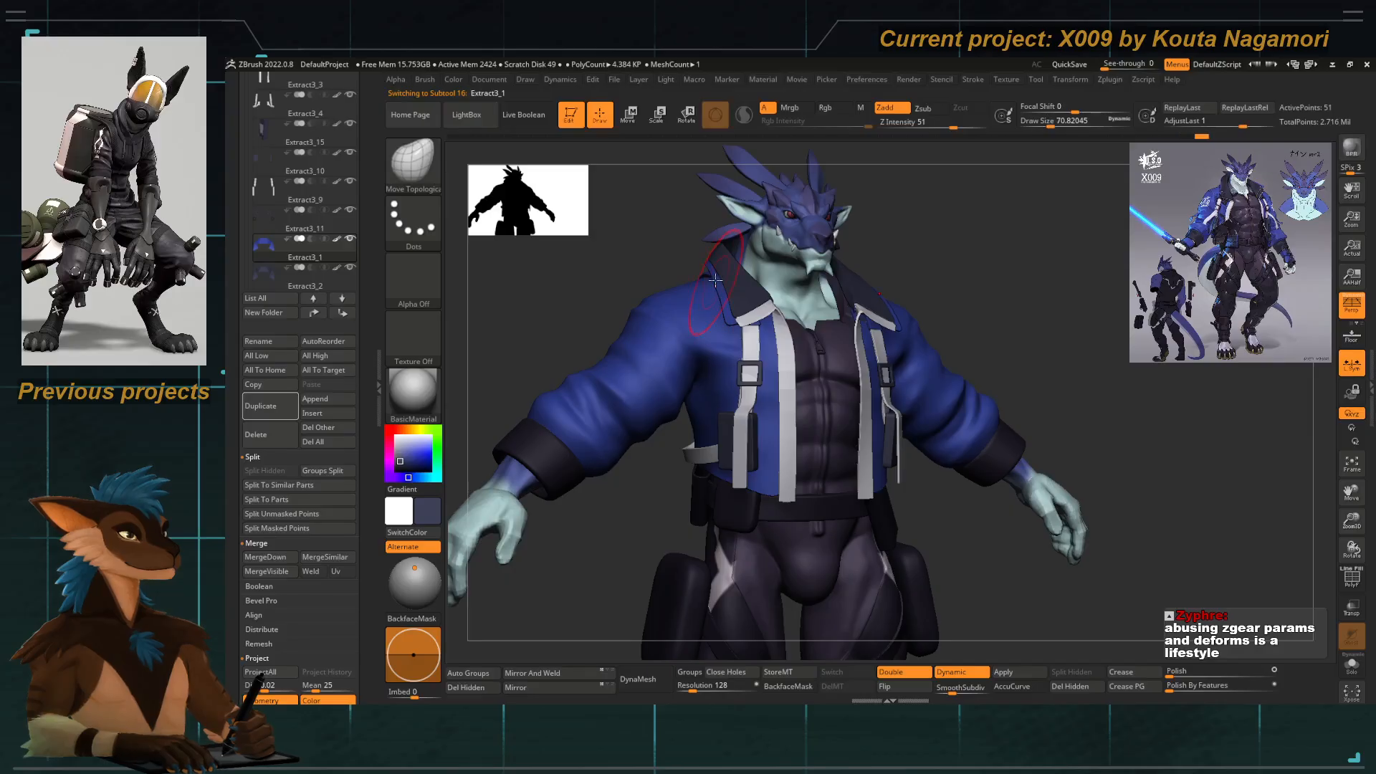
left_click(719, 281, "alt")
right_click_drag(713, 281, 731, 310)
left_click(742, 310, "alt")
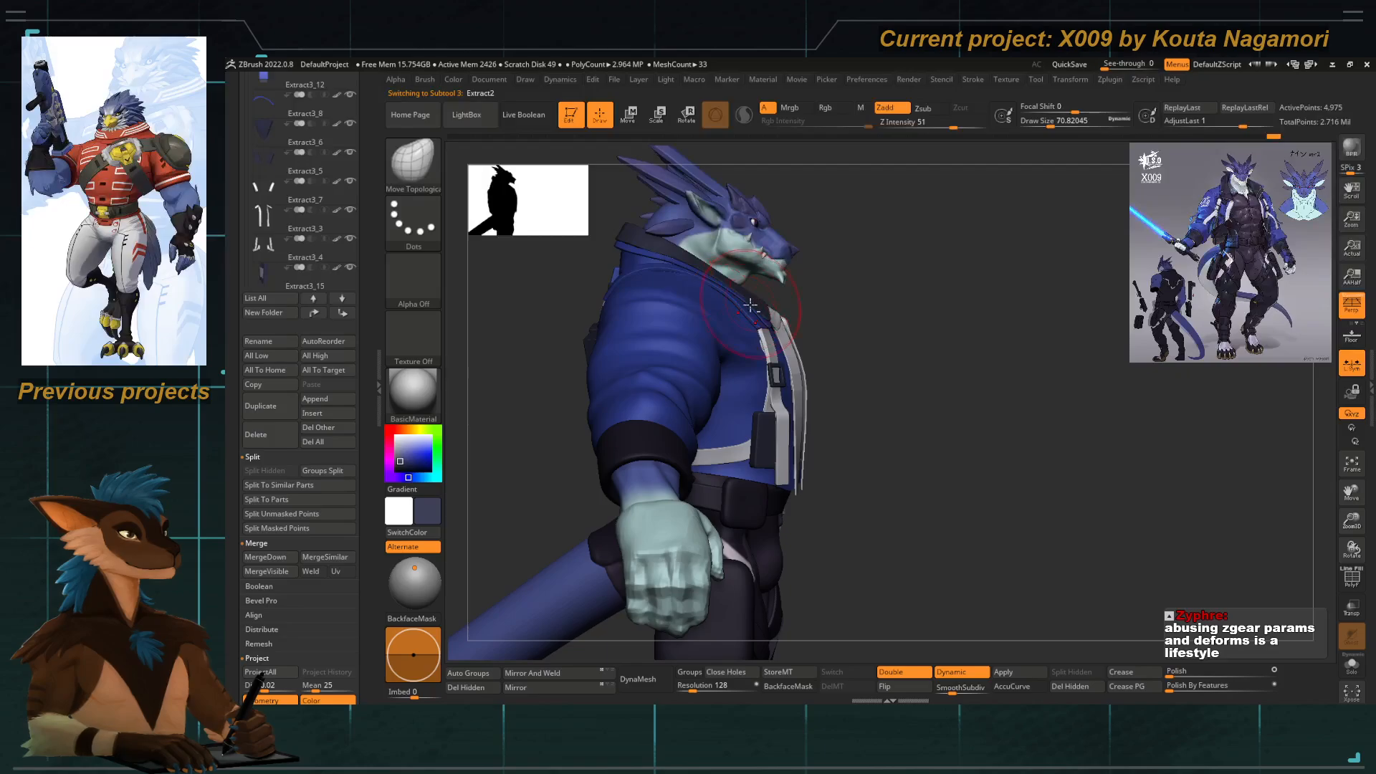
left_click(743, 299, "alt")
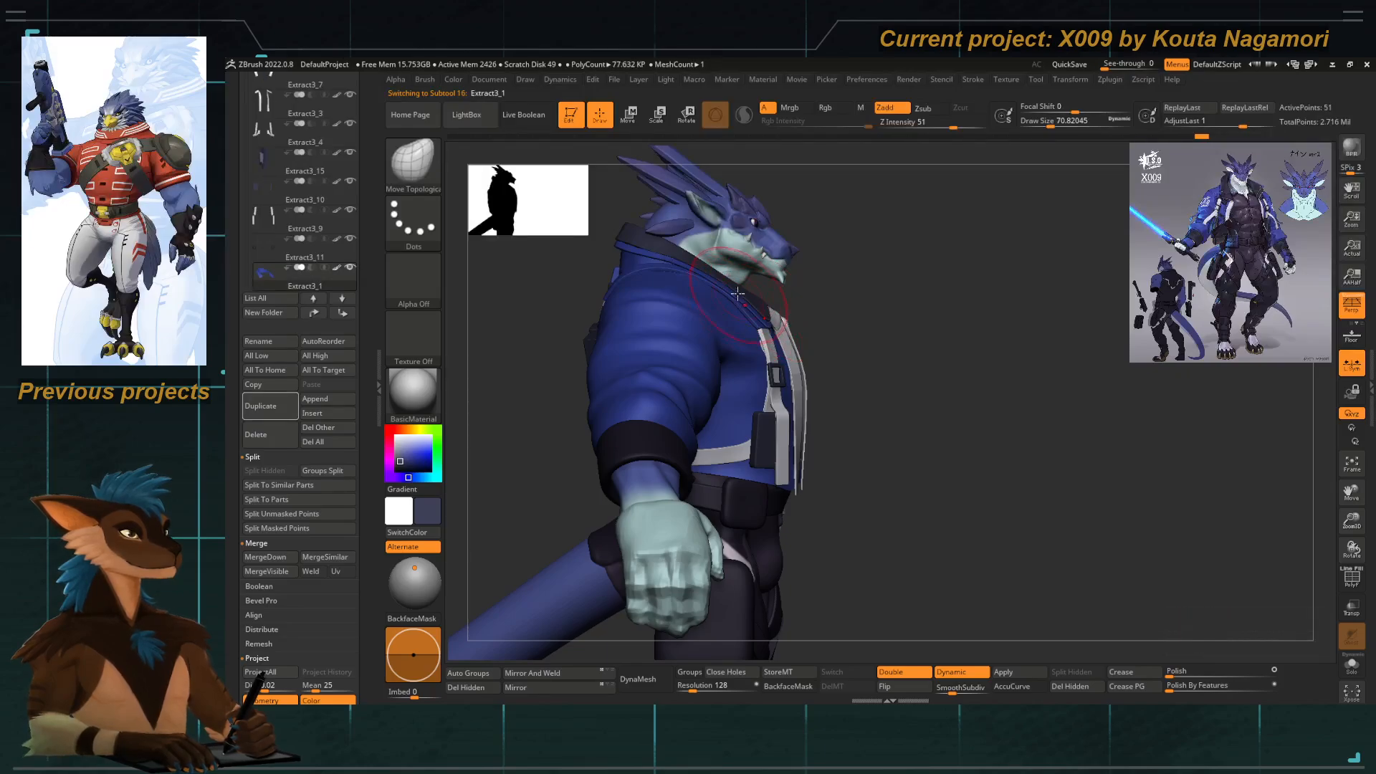
left_click_drag(769, 287, 674, 318, "shift")
key("f")
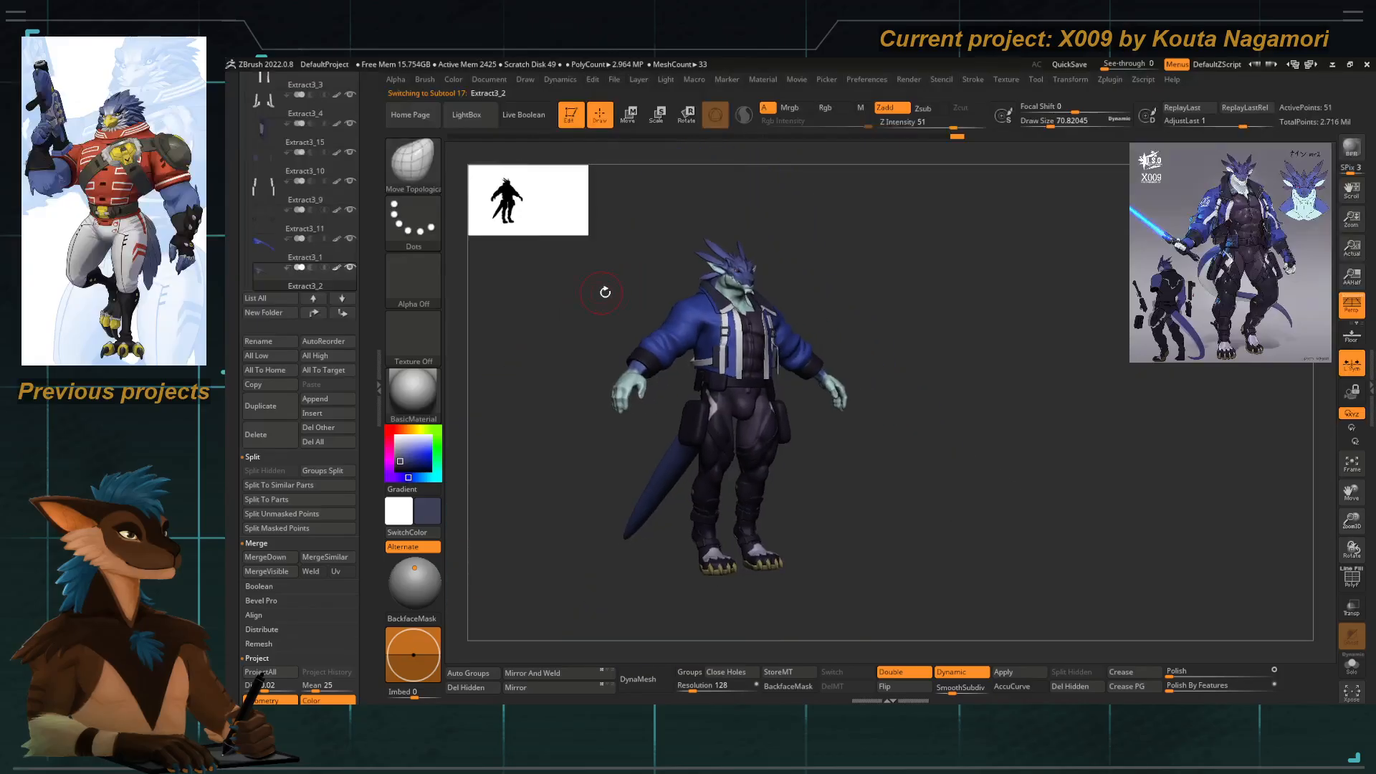
left_click_drag(605, 292, 663, 423, "shift")
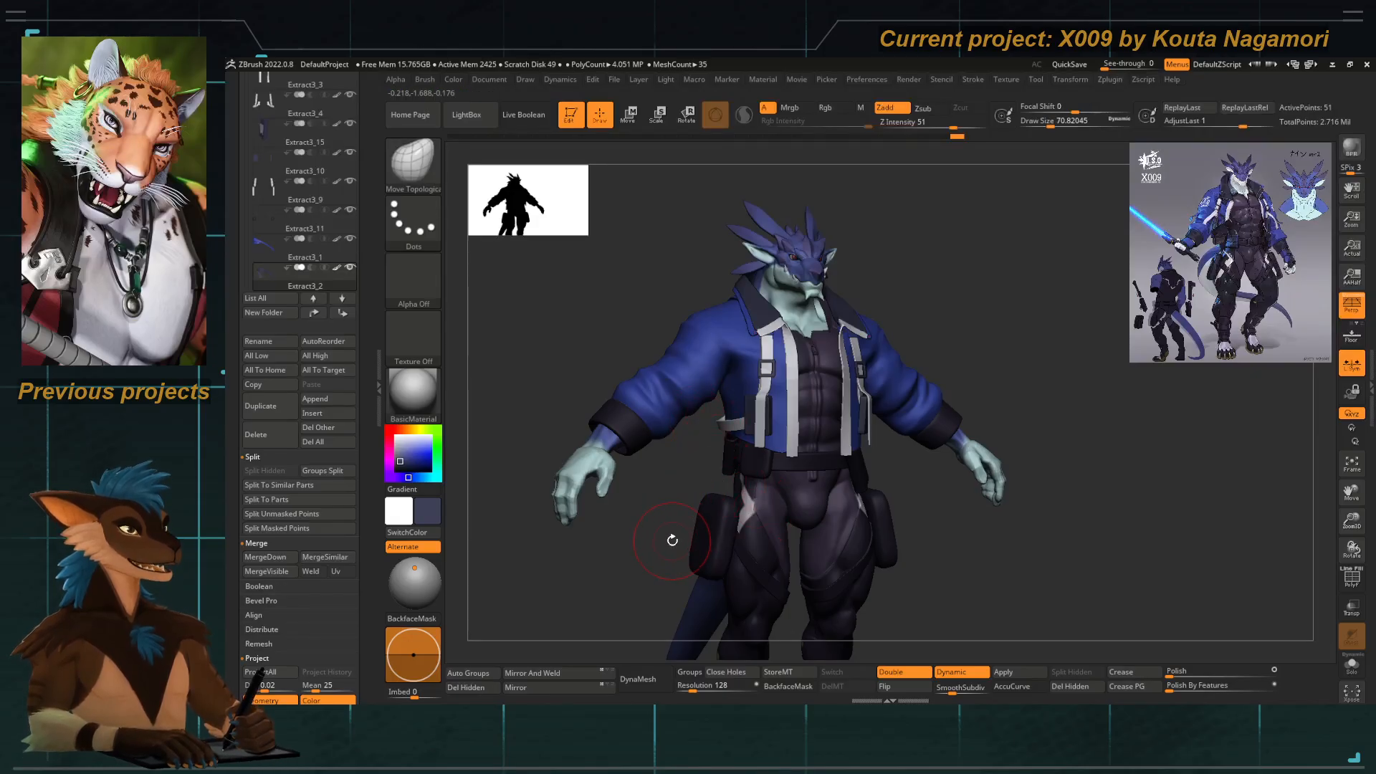
left_click_drag(666, 537, 688, 473, "alt")
key("b")
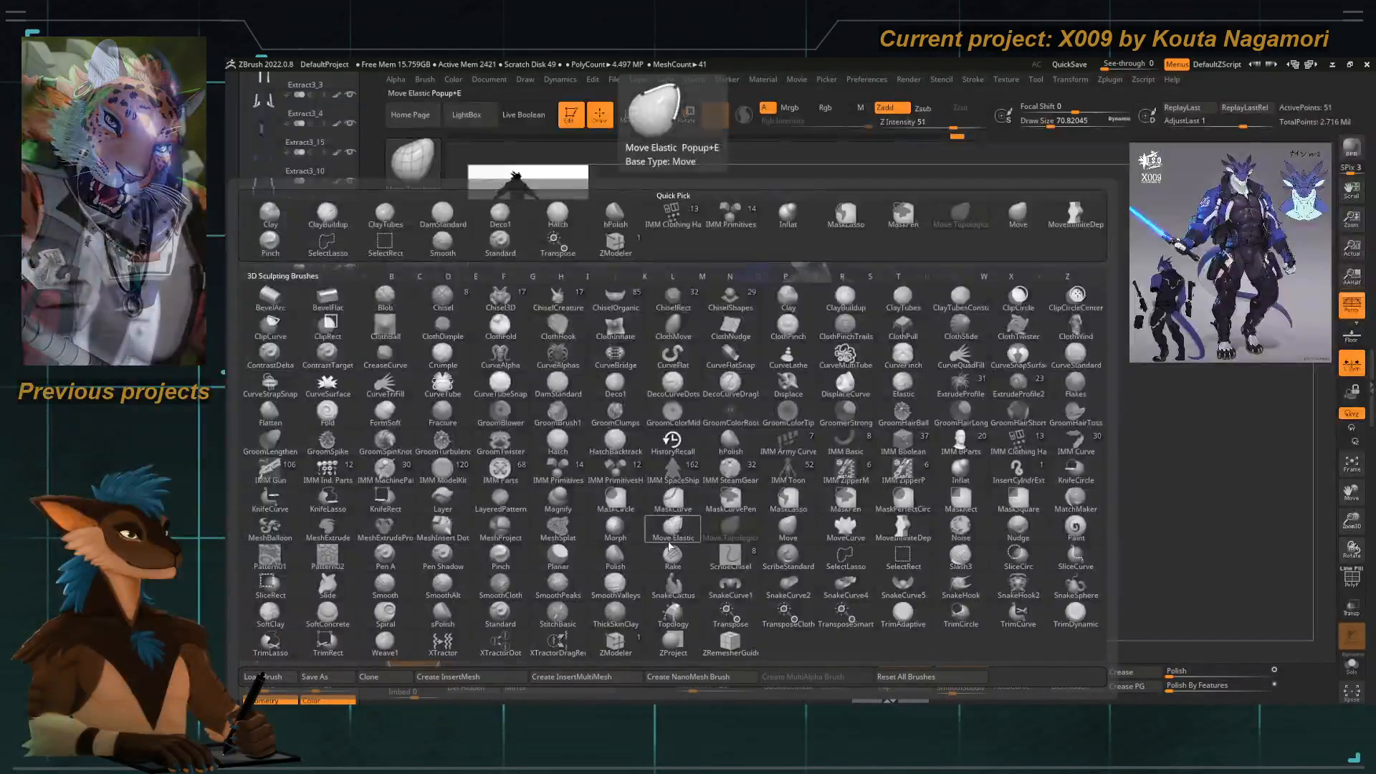
key("b")
key("i")
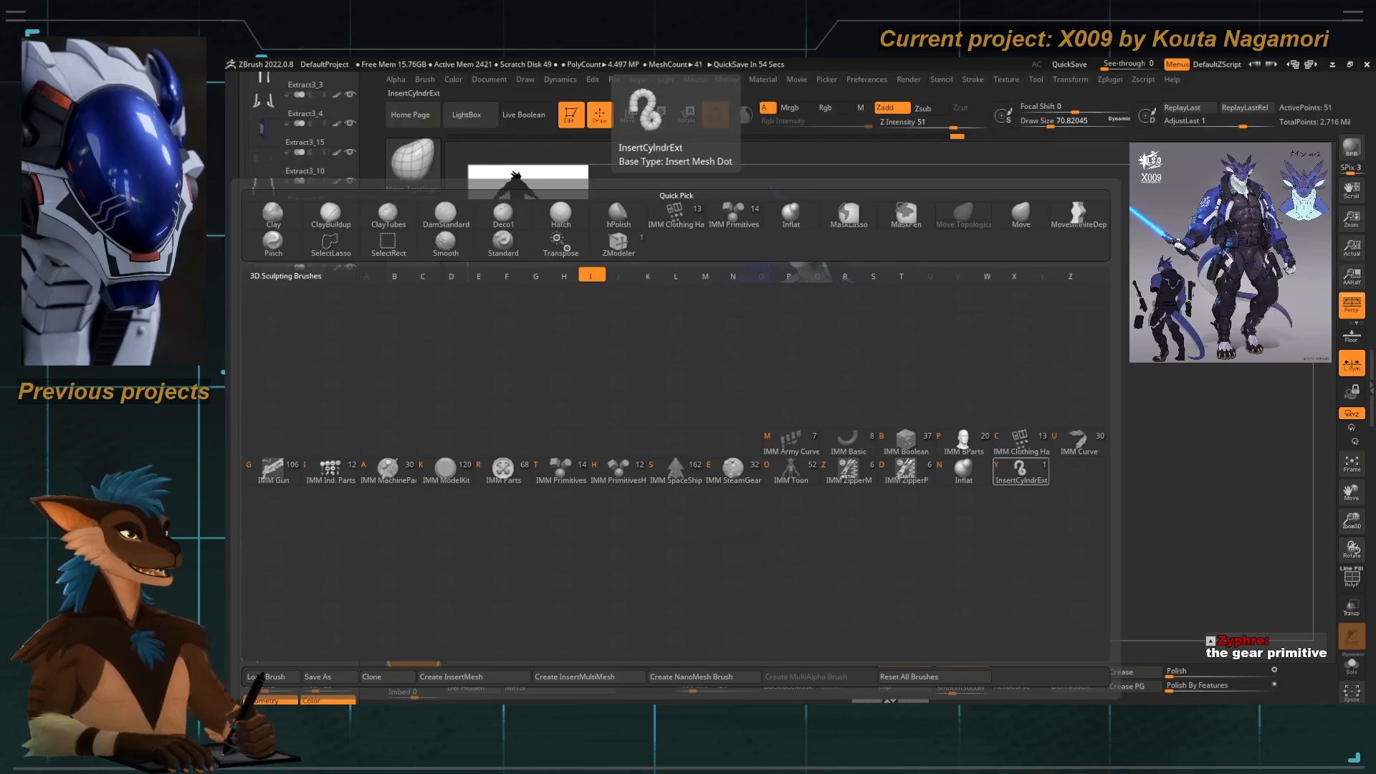
mouse_move(1218, 458)
left_mouse_down()
mouse_move(554, 292)
mouse_move(487, 384)
mouse_move(712, 504)
mouse_move(571, 424)
mouse_move(599, 368)
mouse_move(601, 380)
left_mouse_up()
Switch the active tool to the Gear3D primitive and frame the whole gear.
left_click_drag(366, 247, 366, 614)
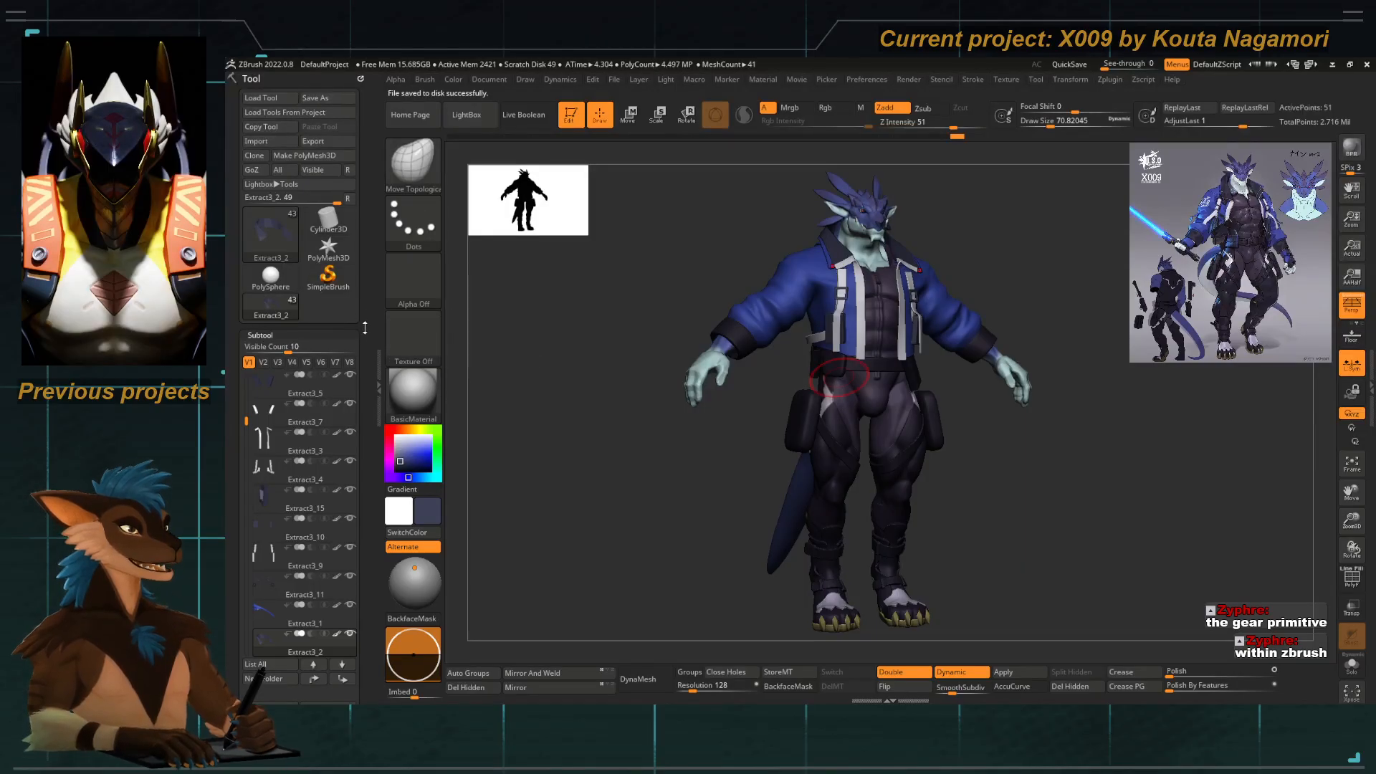
left_click_drag(364, 333, 363, 300)
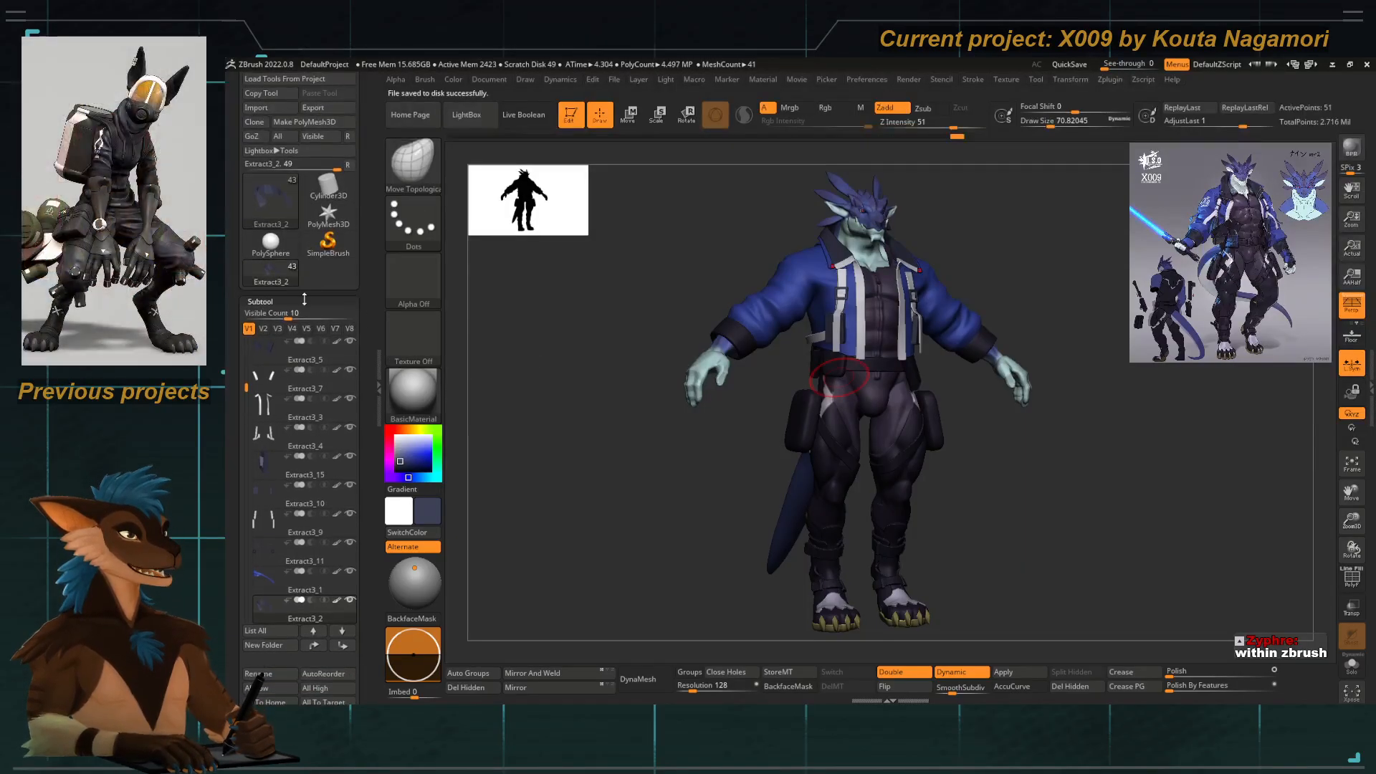
left_click_drag(330, 166, 326, 166)
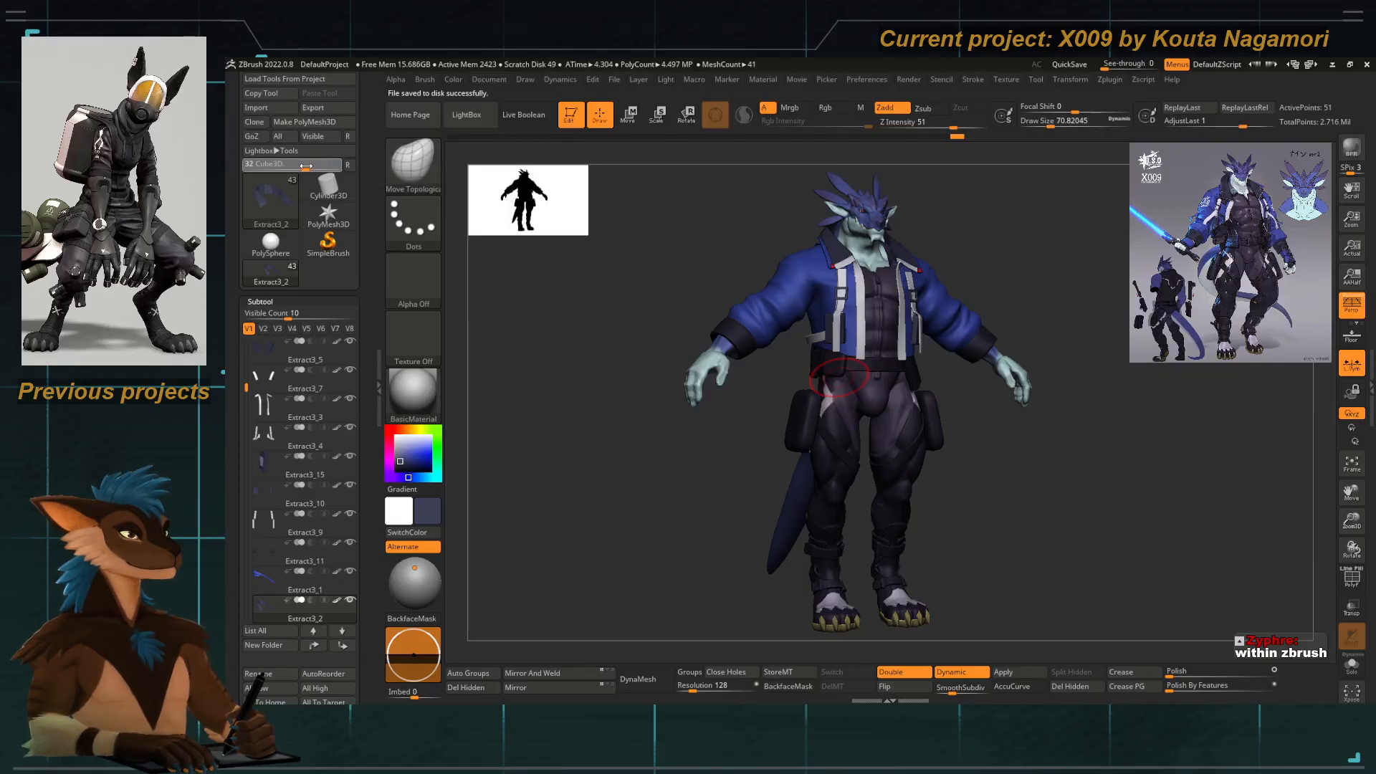
left_click_drag(303, 166, 307, 166)
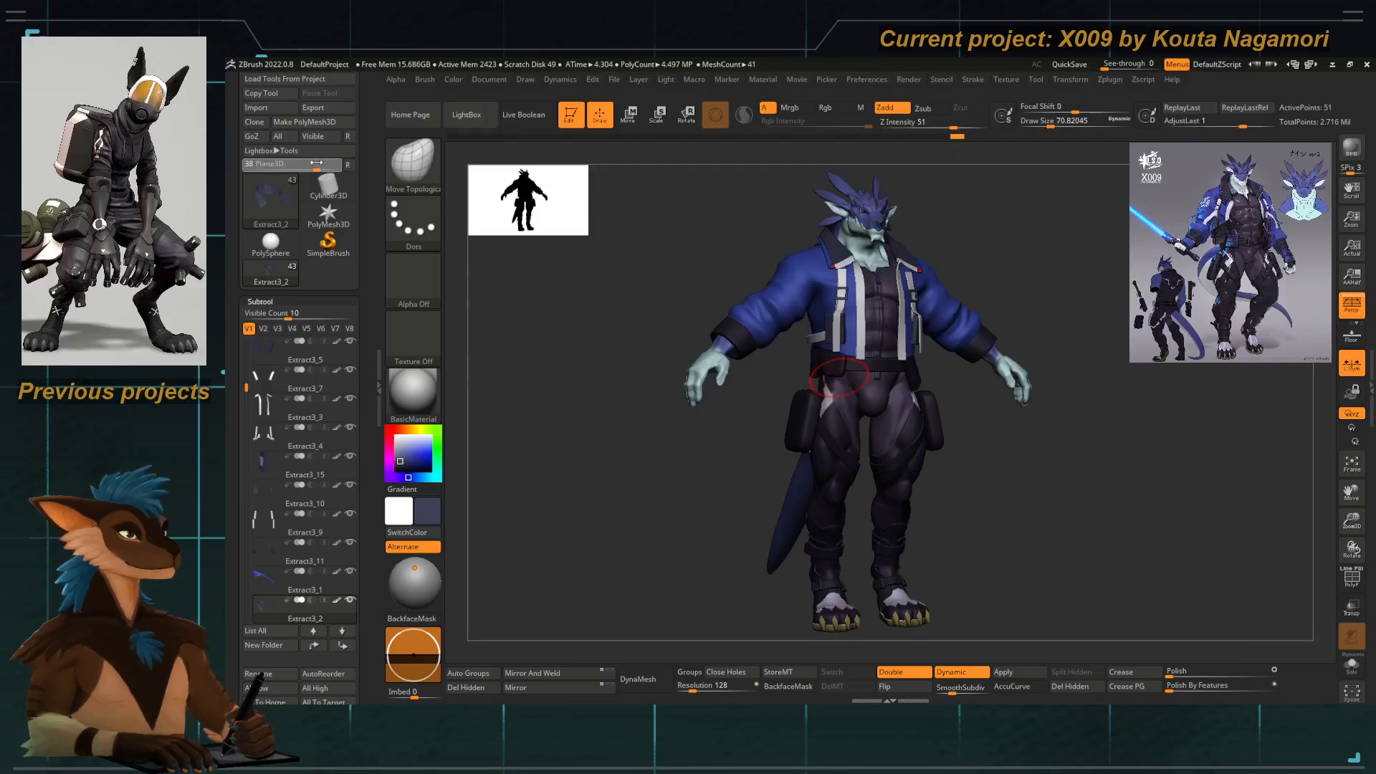
left_click_drag(324, 164, 327, 163)
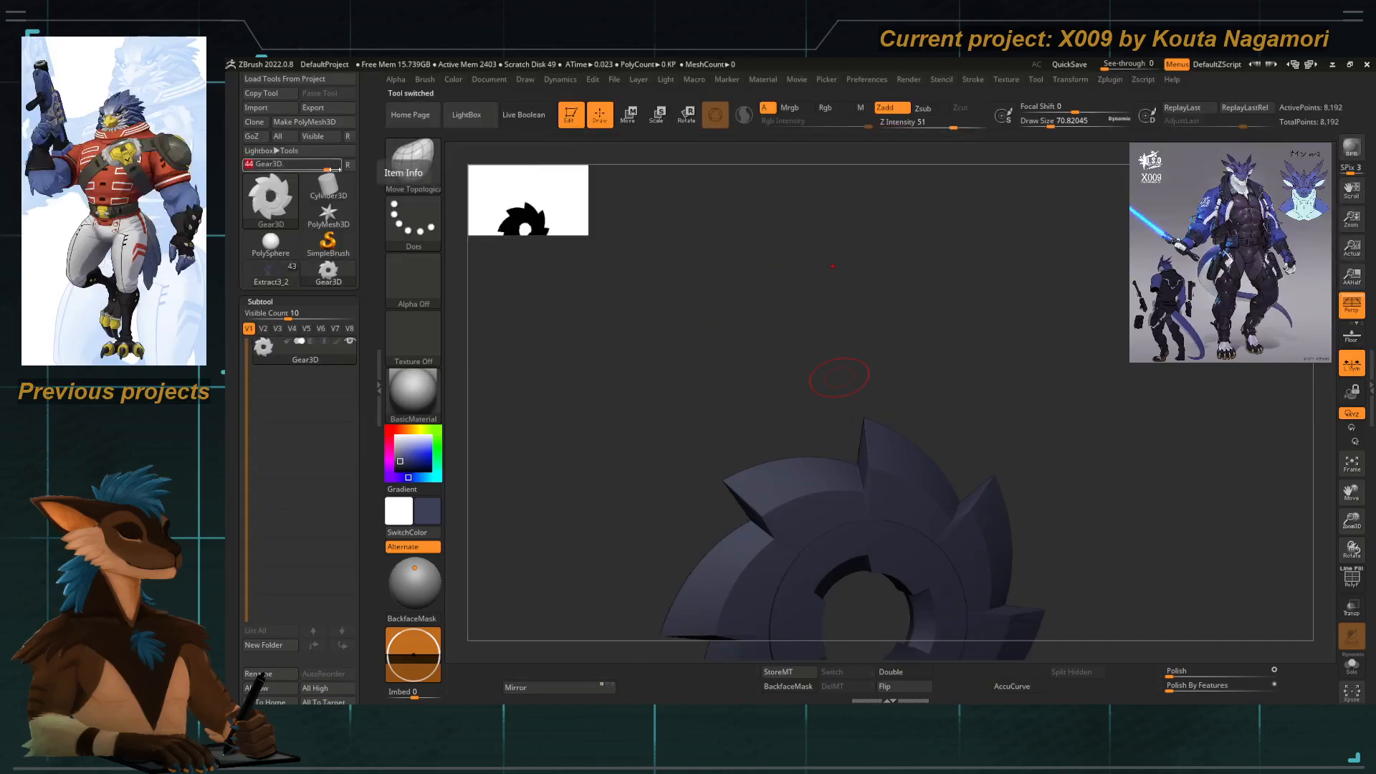
key("f")
mouse_move(560, 384)
left_mouse_down()
mouse_move(530, 375)
mouse_move(550, 380)
left_mouse_up()
Set the gear's inner repeat count to 14 and its inner height to 78 in the initial parameters.
left_click_drag(370, 440, 271, 277)
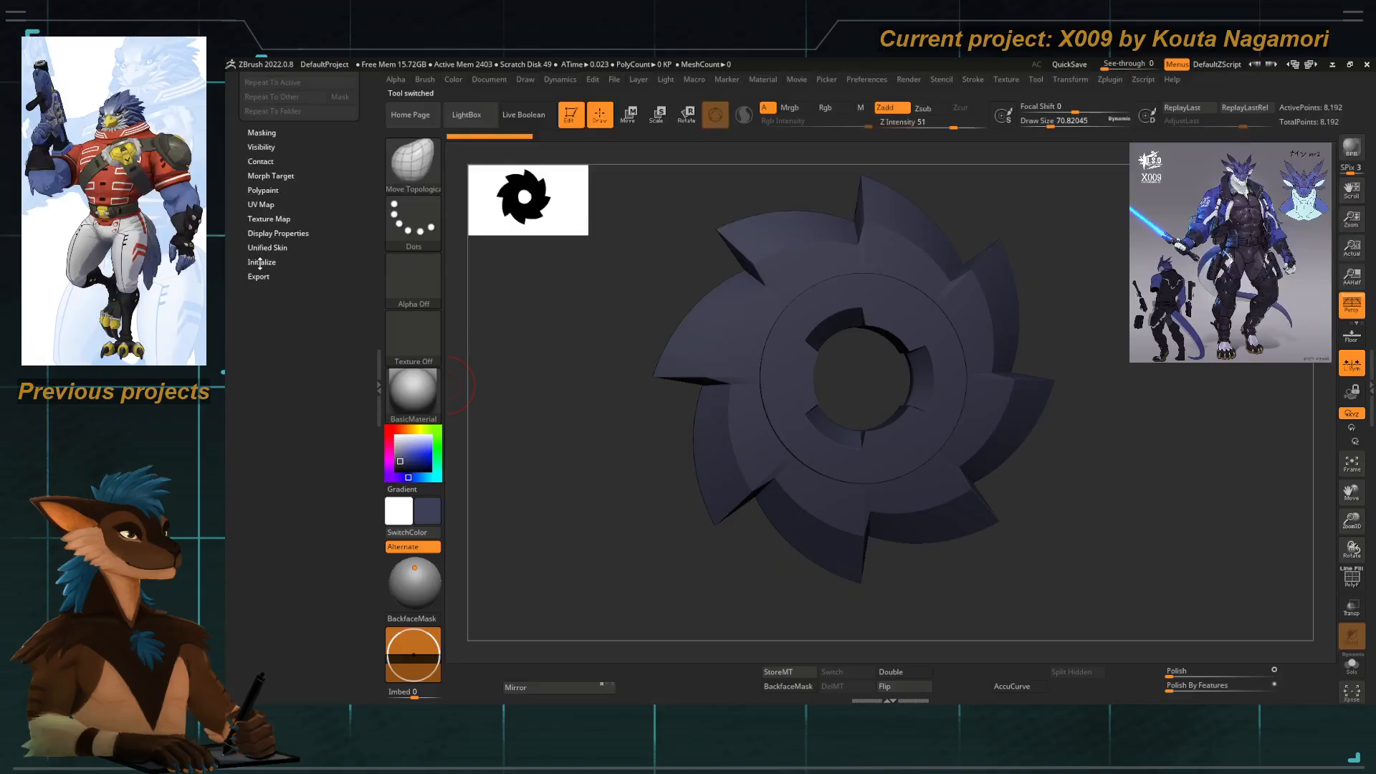
left_click(261, 262)
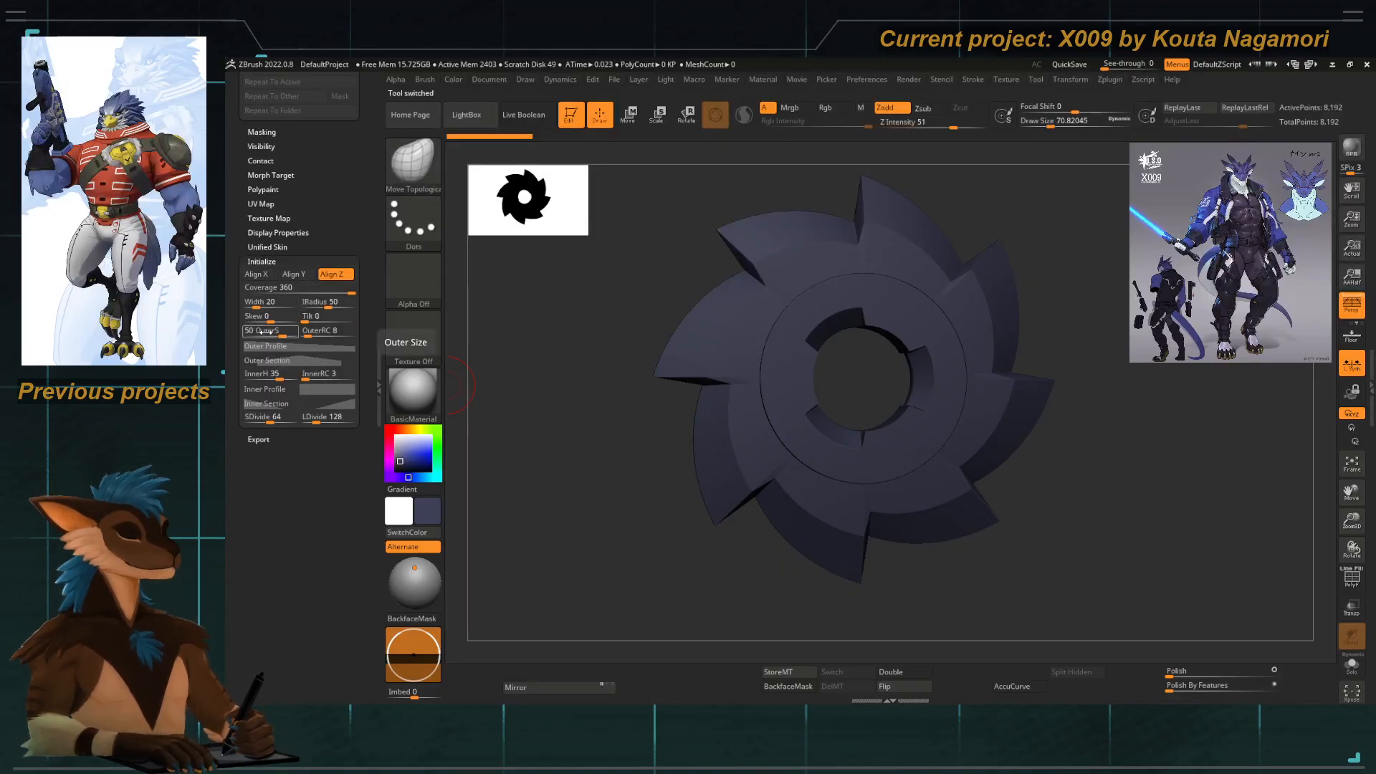
left_click_drag(309, 378, 295, 407)
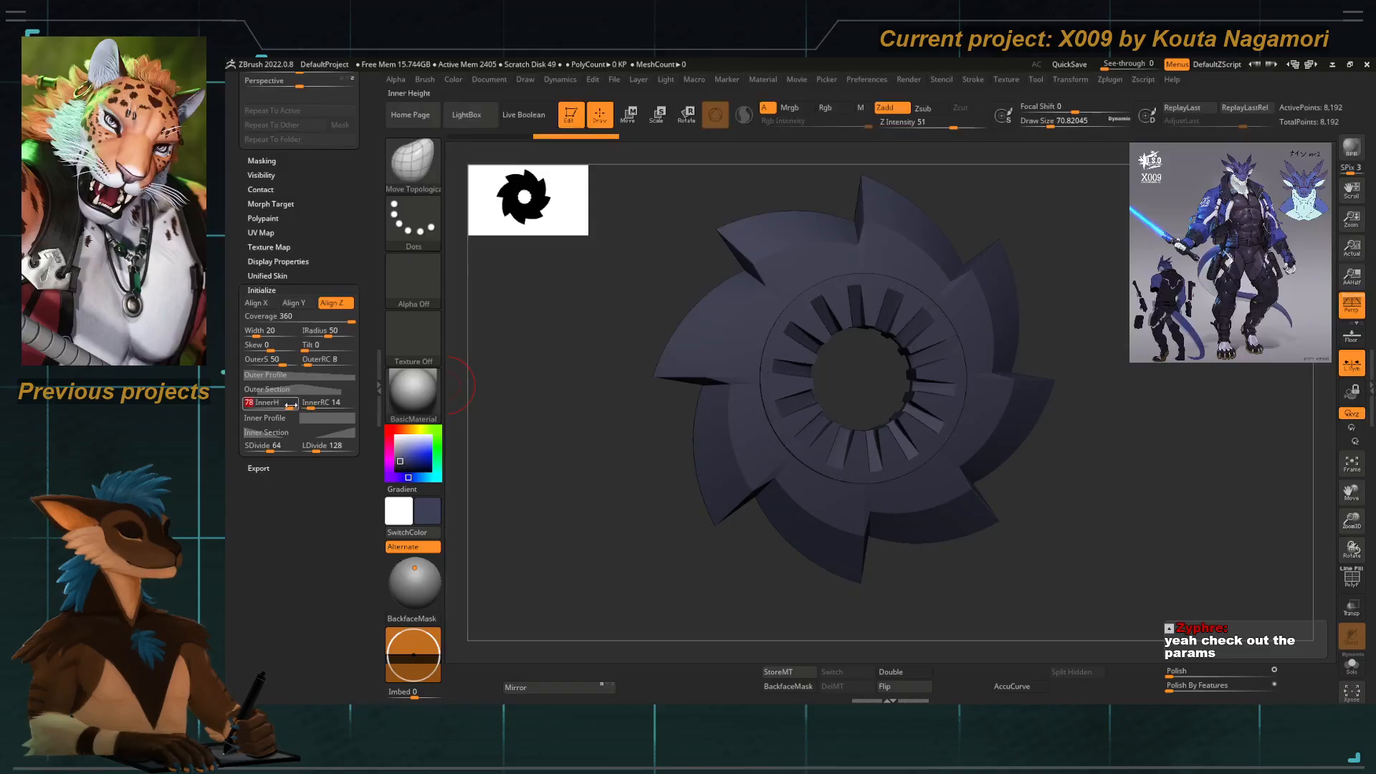
Reshape the gear's inner section curve, and bow its outer profile curve outward to round the teeth.
left_click(266, 431)
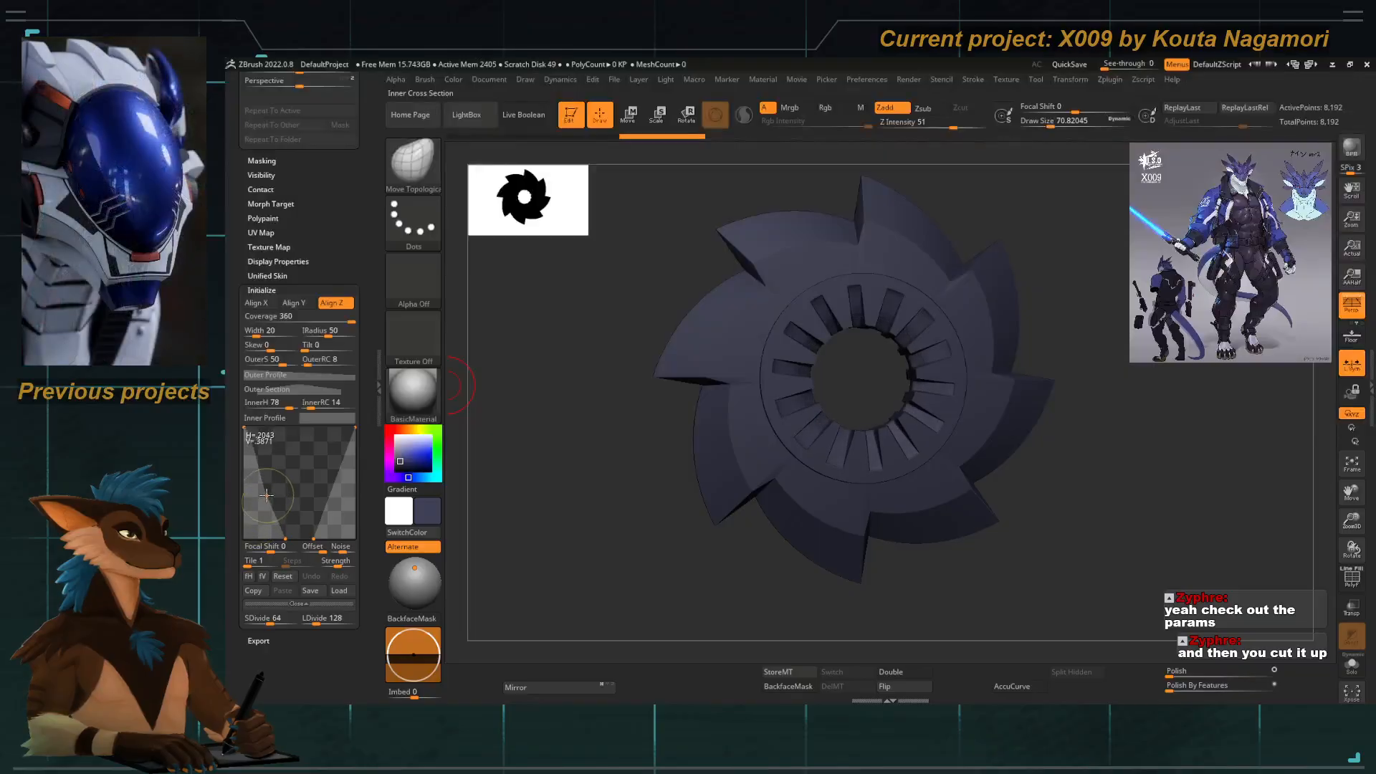
left_click_drag(264, 502, 262, 507)
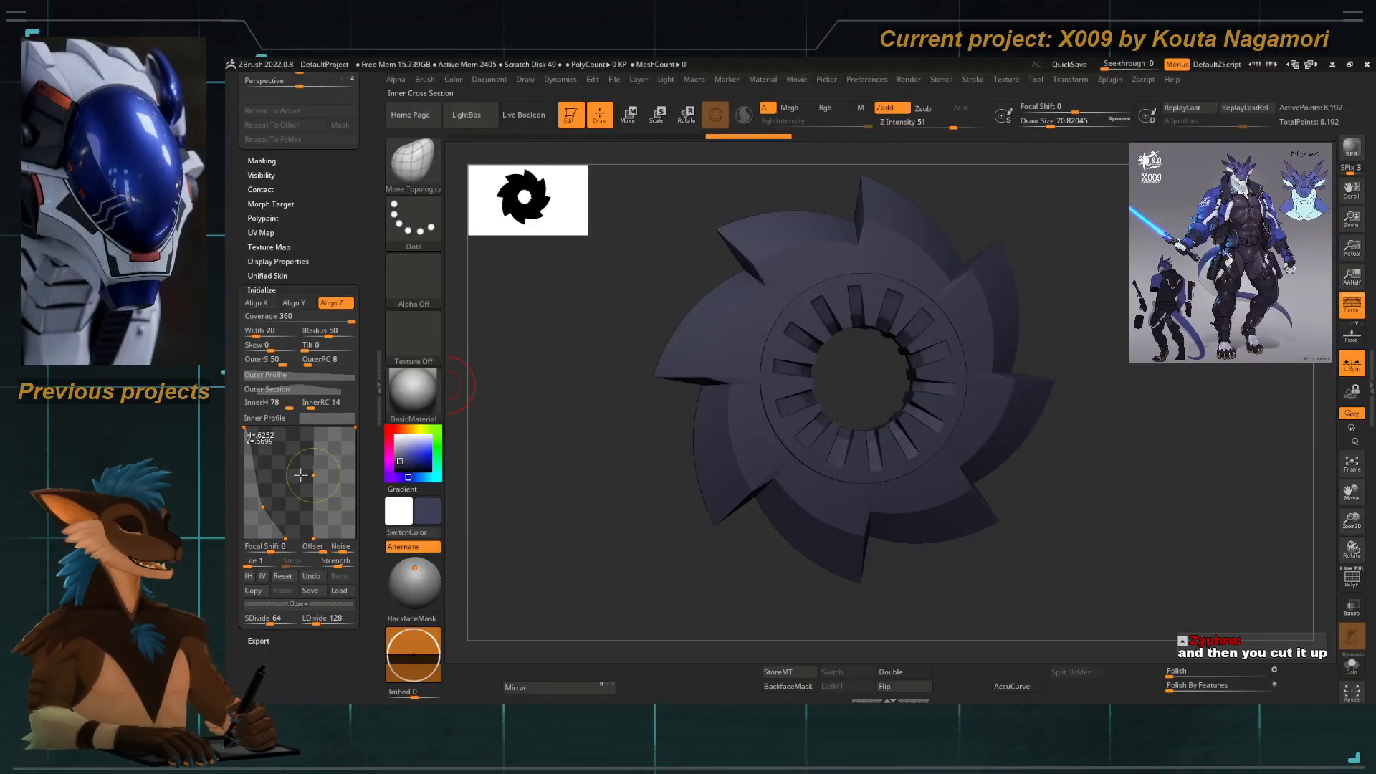
left_click(279, 376)
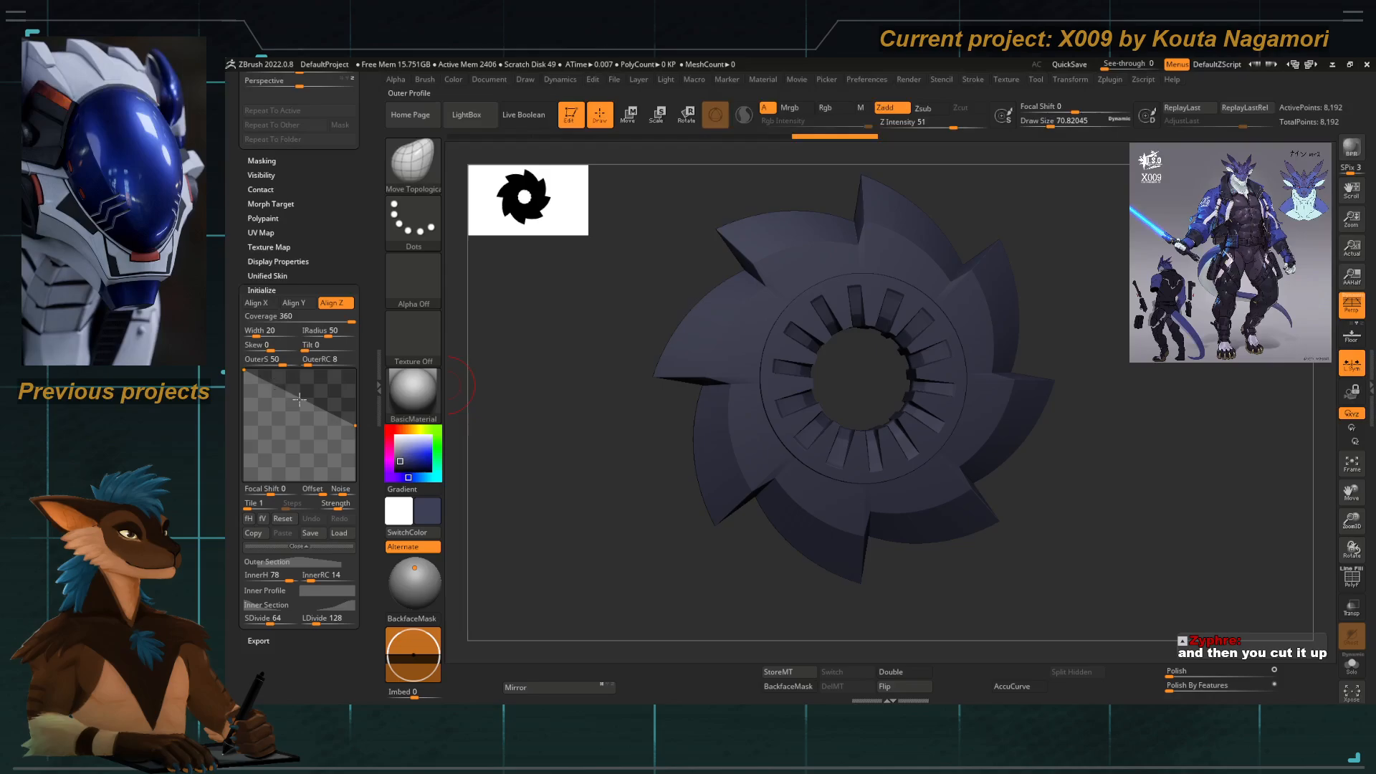
mouse_move(299, 399)
left_mouse_down()
mouse_move(288, 445)
mouse_move(323, 389)
left_mouse_up()
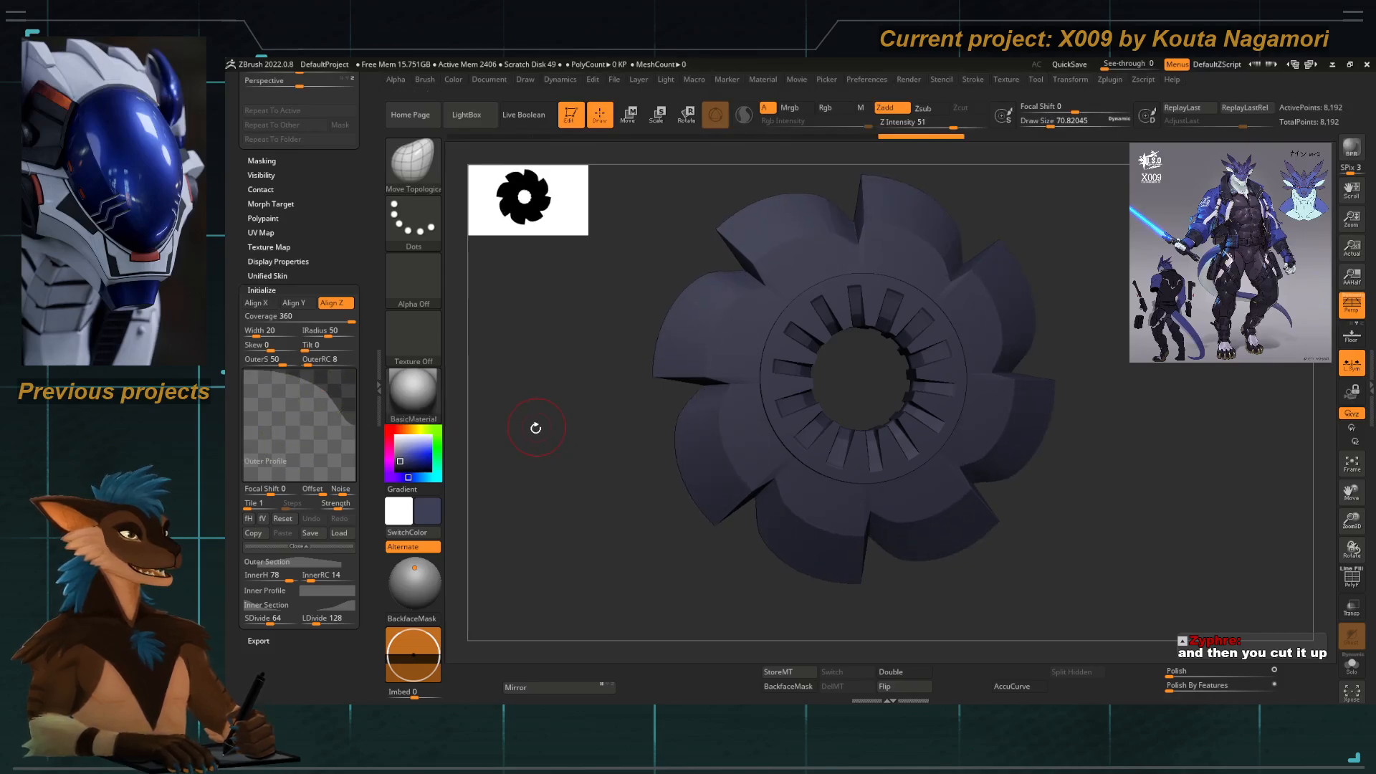
left_click_drag(536, 445, 542, 443)
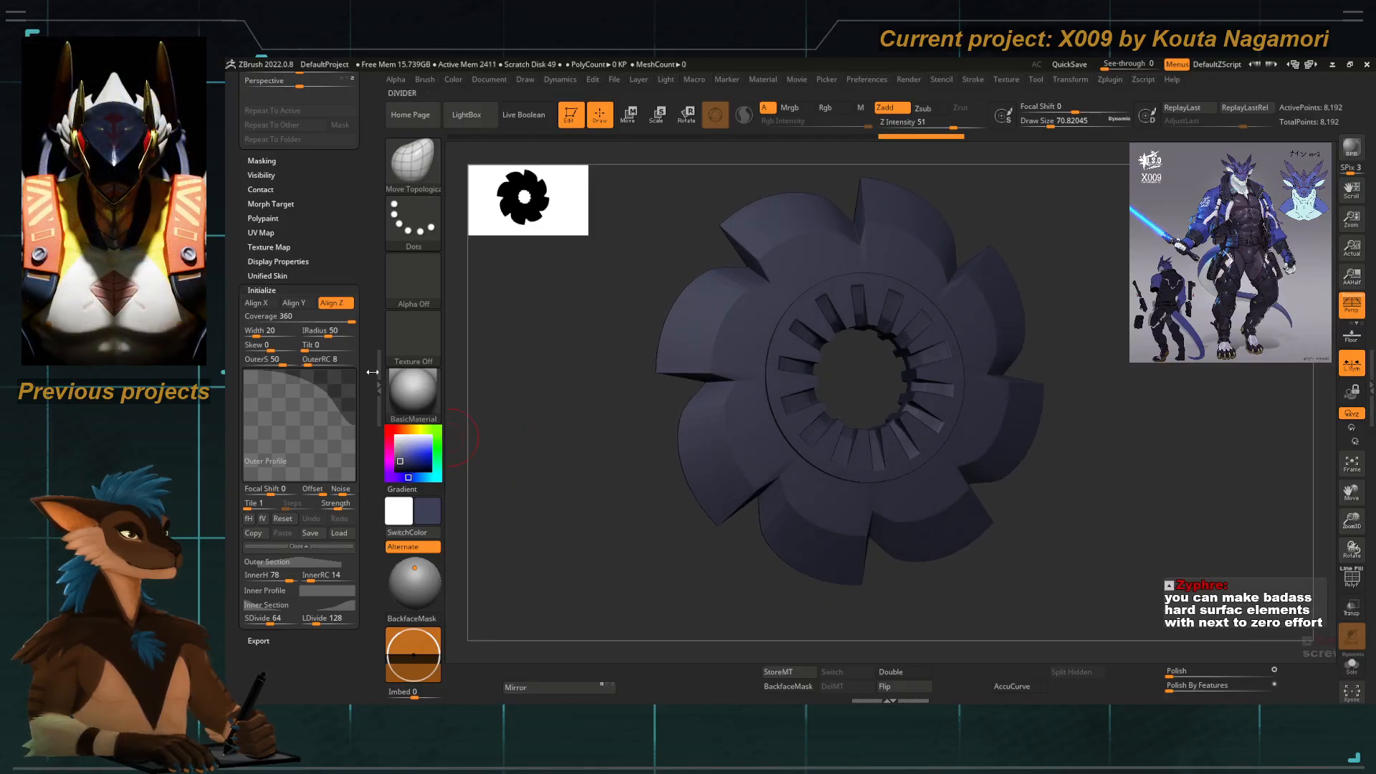
Return from the gear to the character tool Extract3_2.
left_click_drag(372, 374, 369, 622)
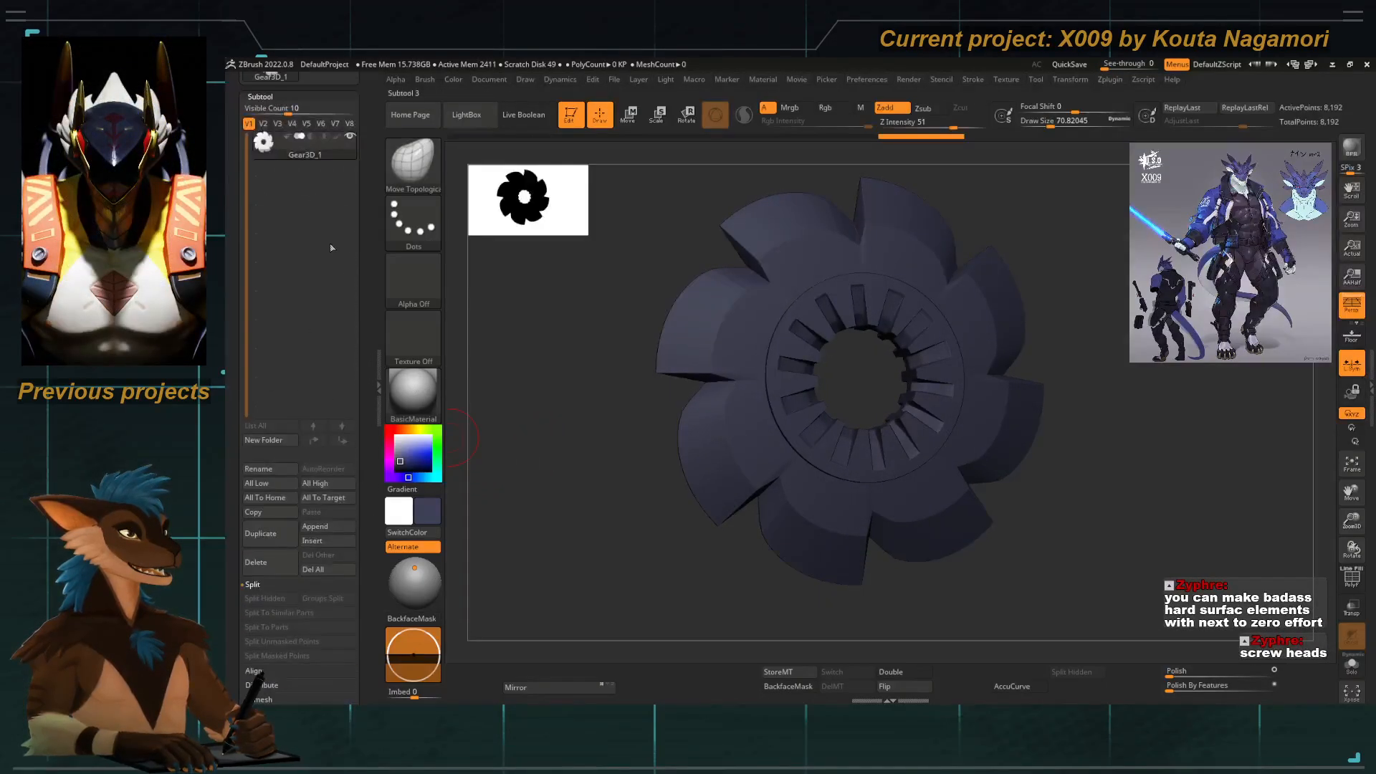
left_click_drag(366, 254, 368, 438)
left_click(280, 222)
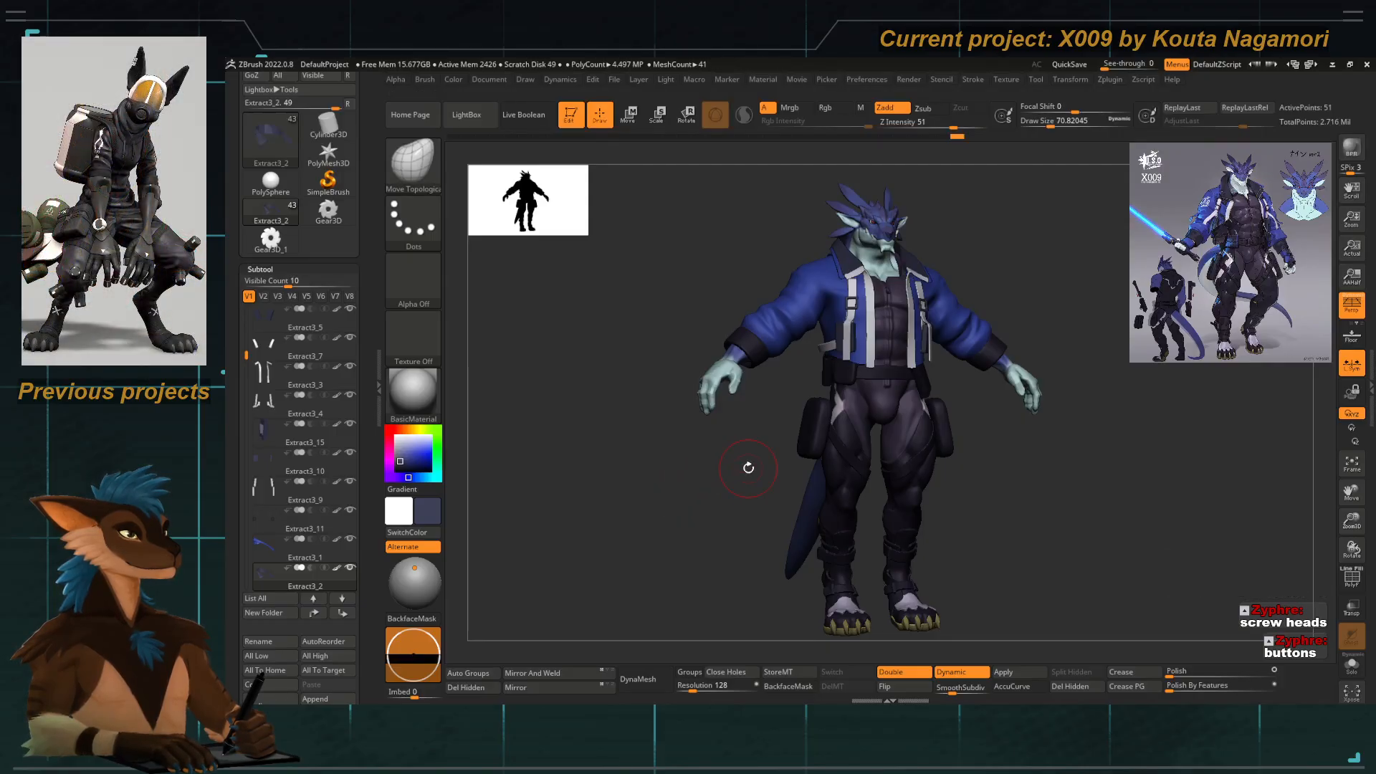
Load the IMM Primitives brush and choose the Sphere 32 mesh for the jacket collar.
left_click_drag(535, 295, 555, 297)
right_click_drag(806, 322, 885, 566, "ctrl")
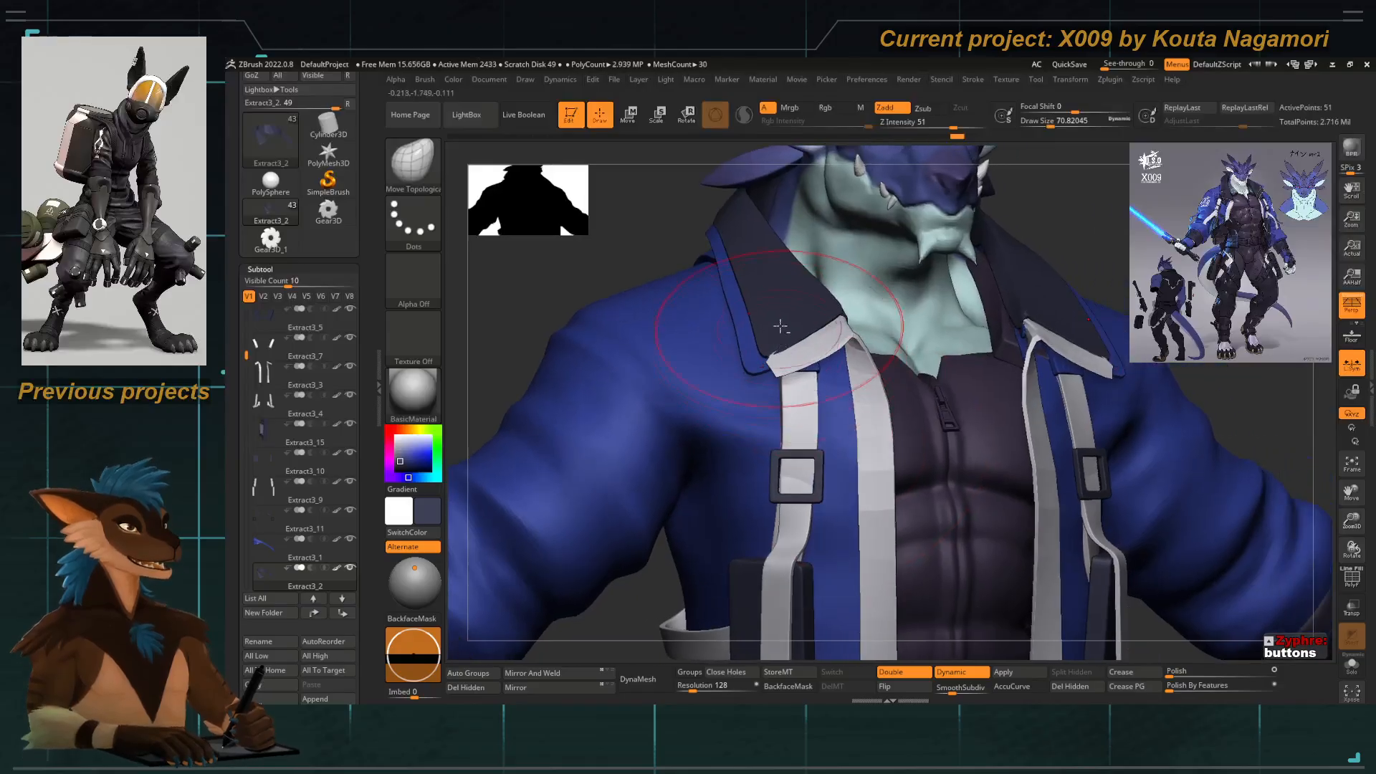
left_click_drag(625, 269, 579, 270)
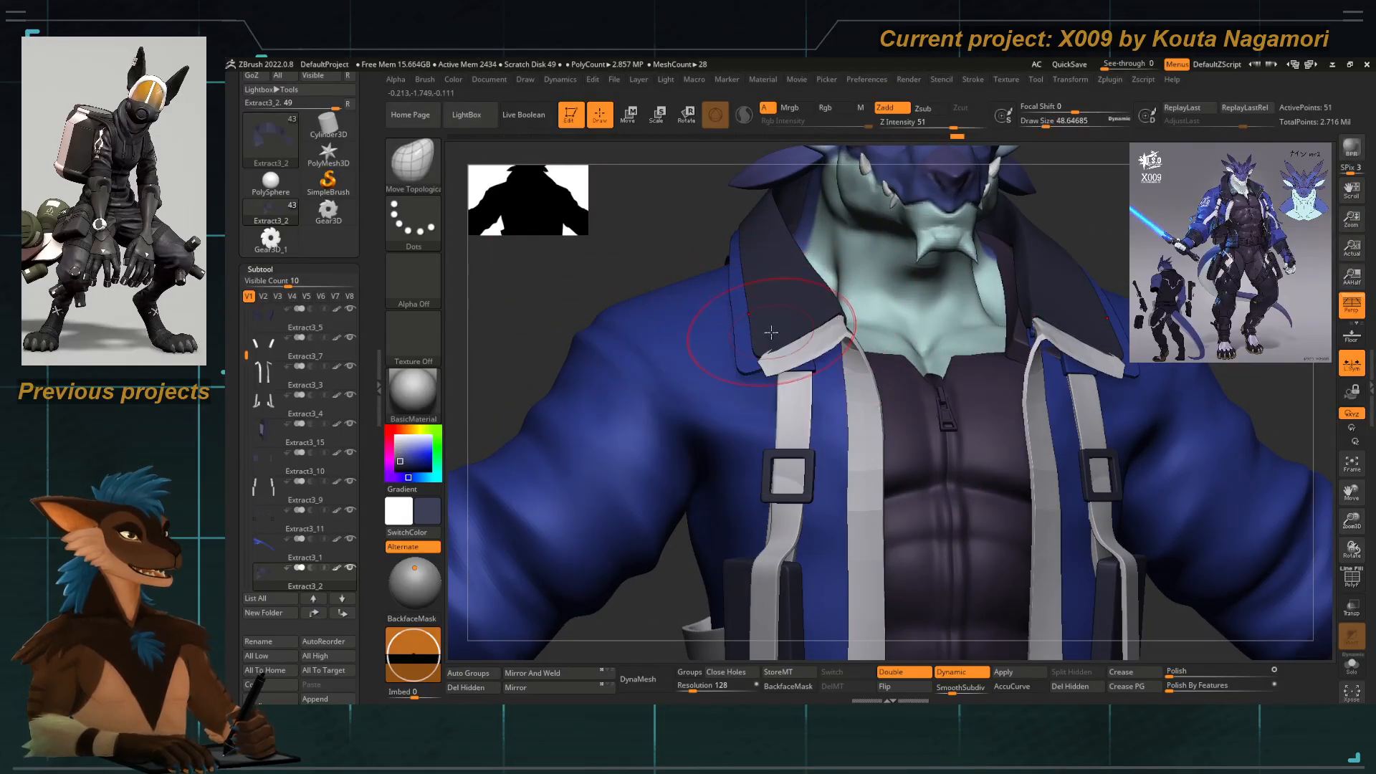
right_click_drag(799, 338, 753, 334, "alt")
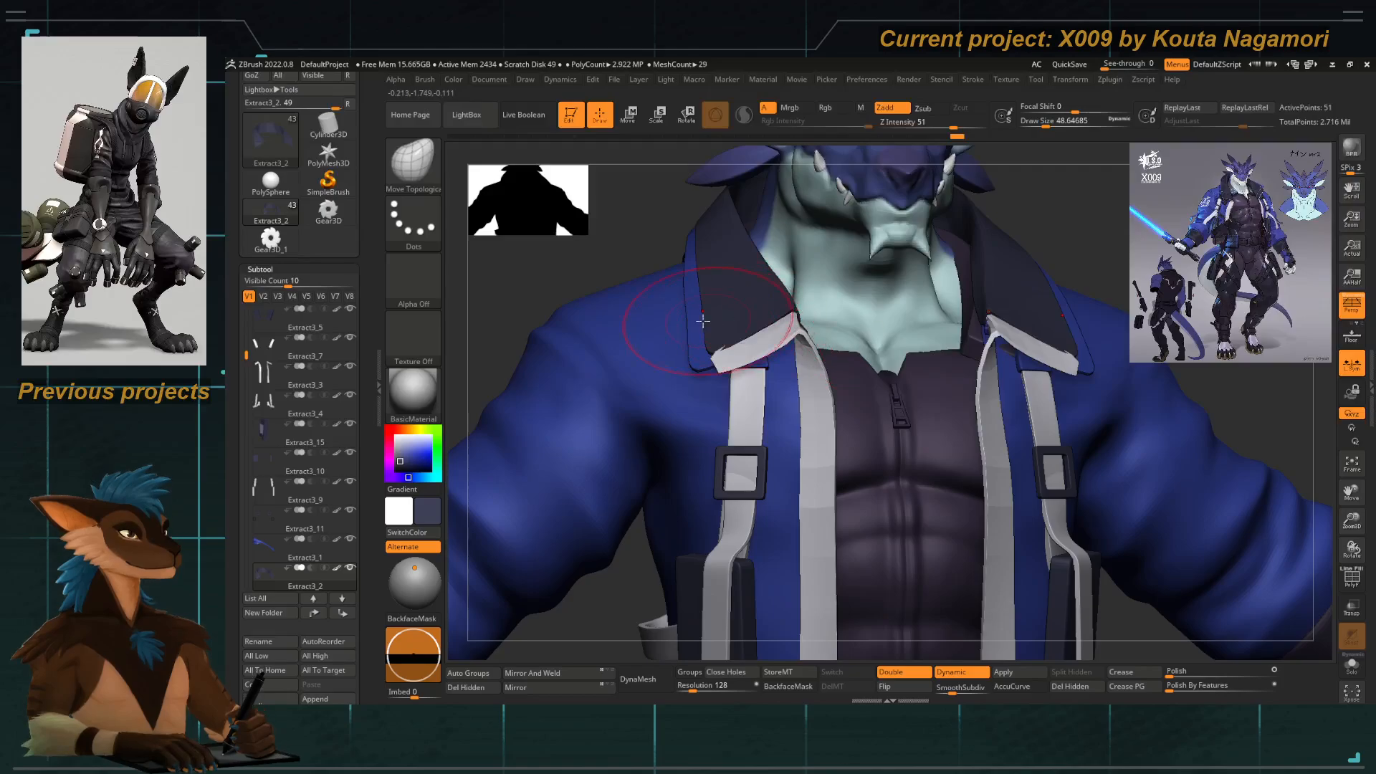
key("b")
key("m")
key("t")
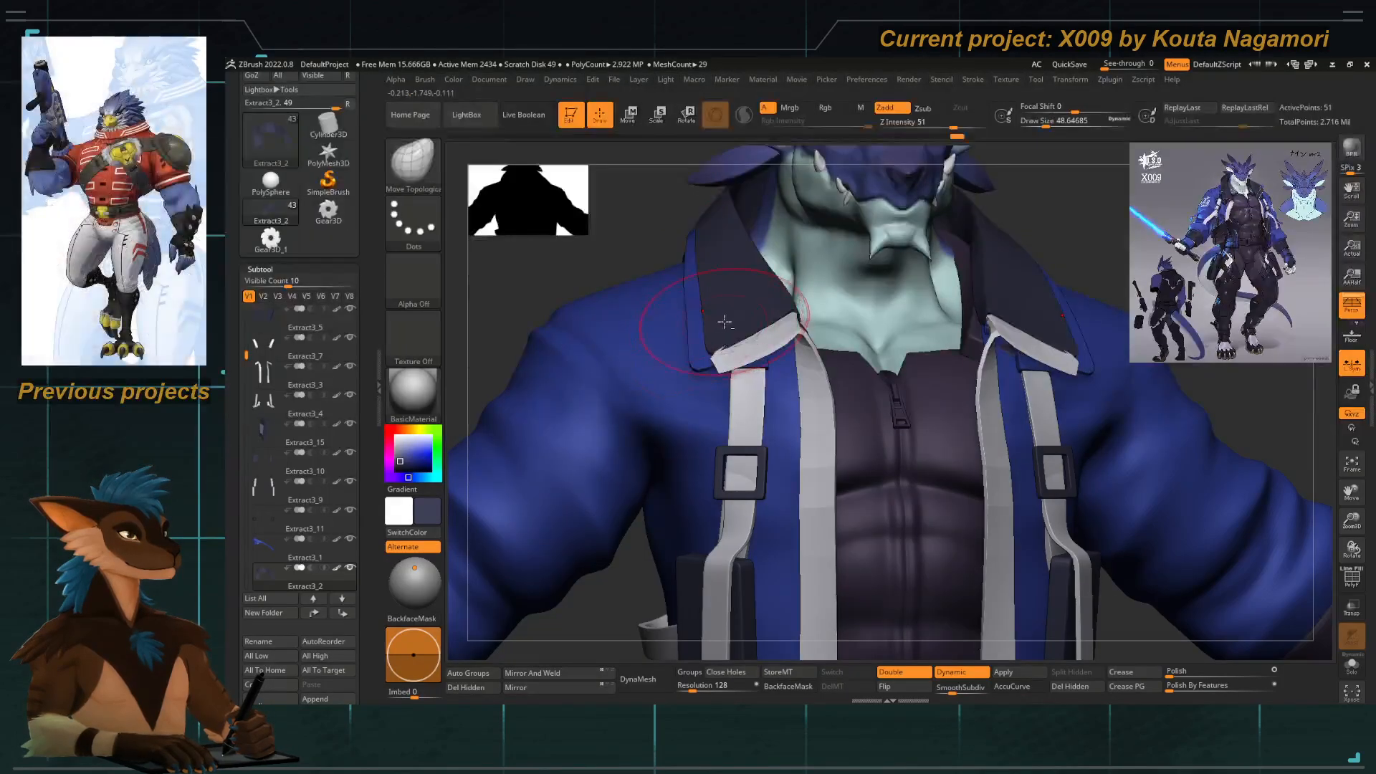
key("b")
key("i")
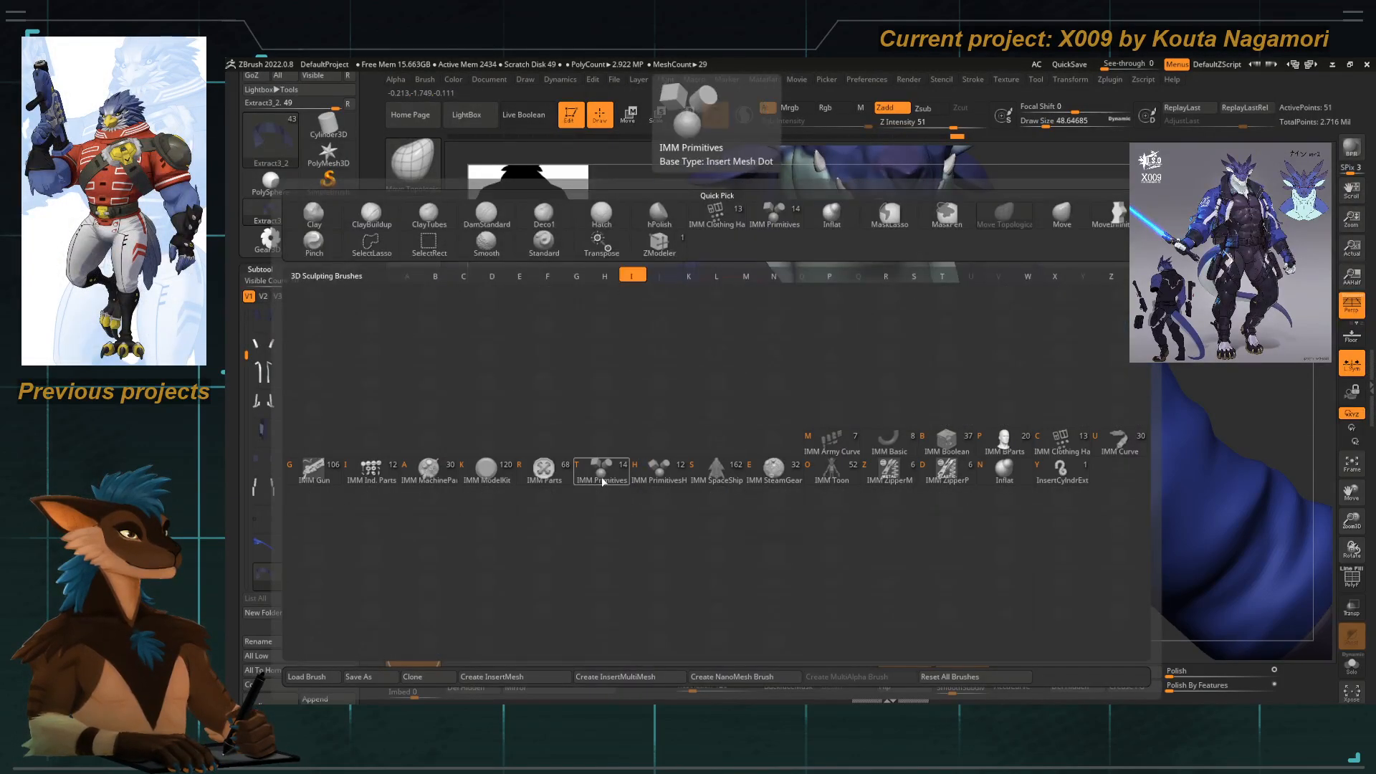
key("t")
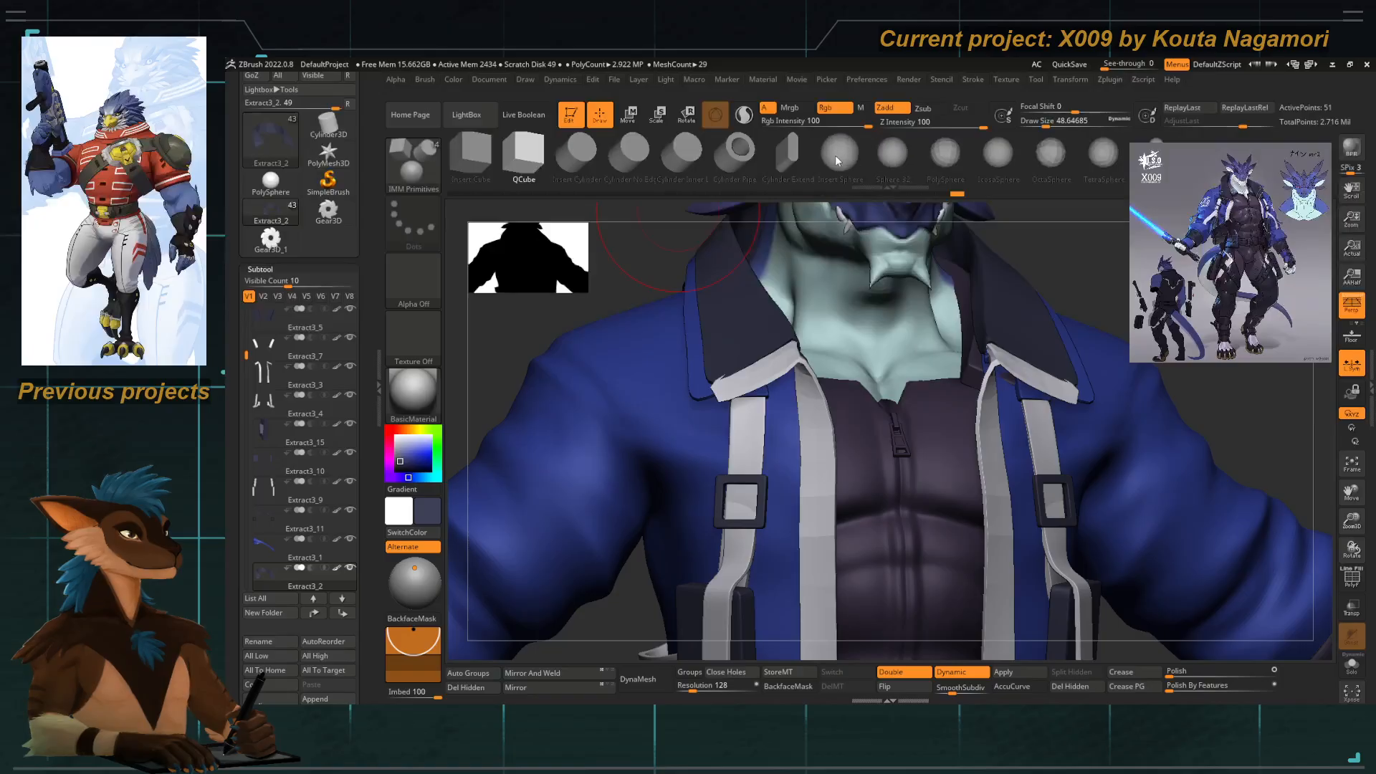
left_click(893, 155)
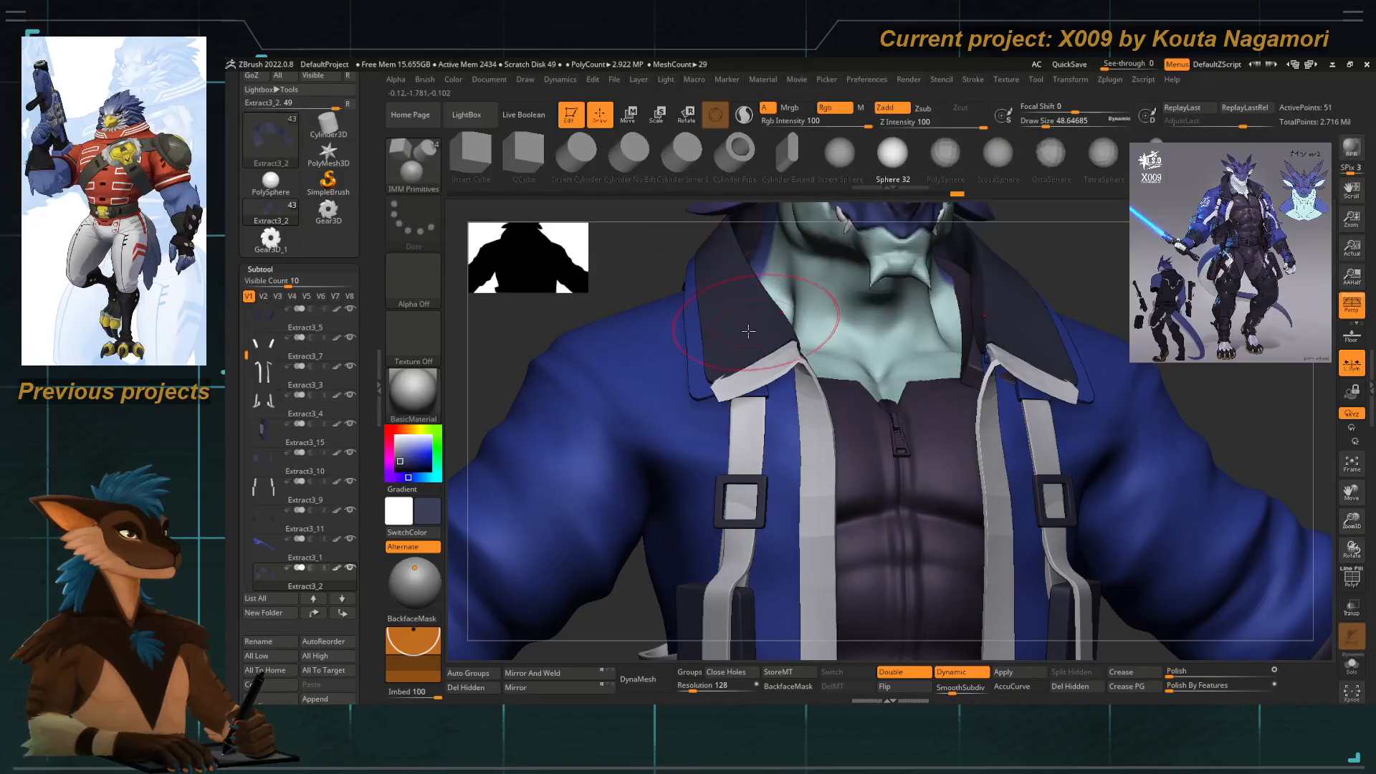
Insert mirrored Sphere 32 meshes near the front points of the dark collar and scale them down to button size.
left_click_drag(725, 337, 726, 364)
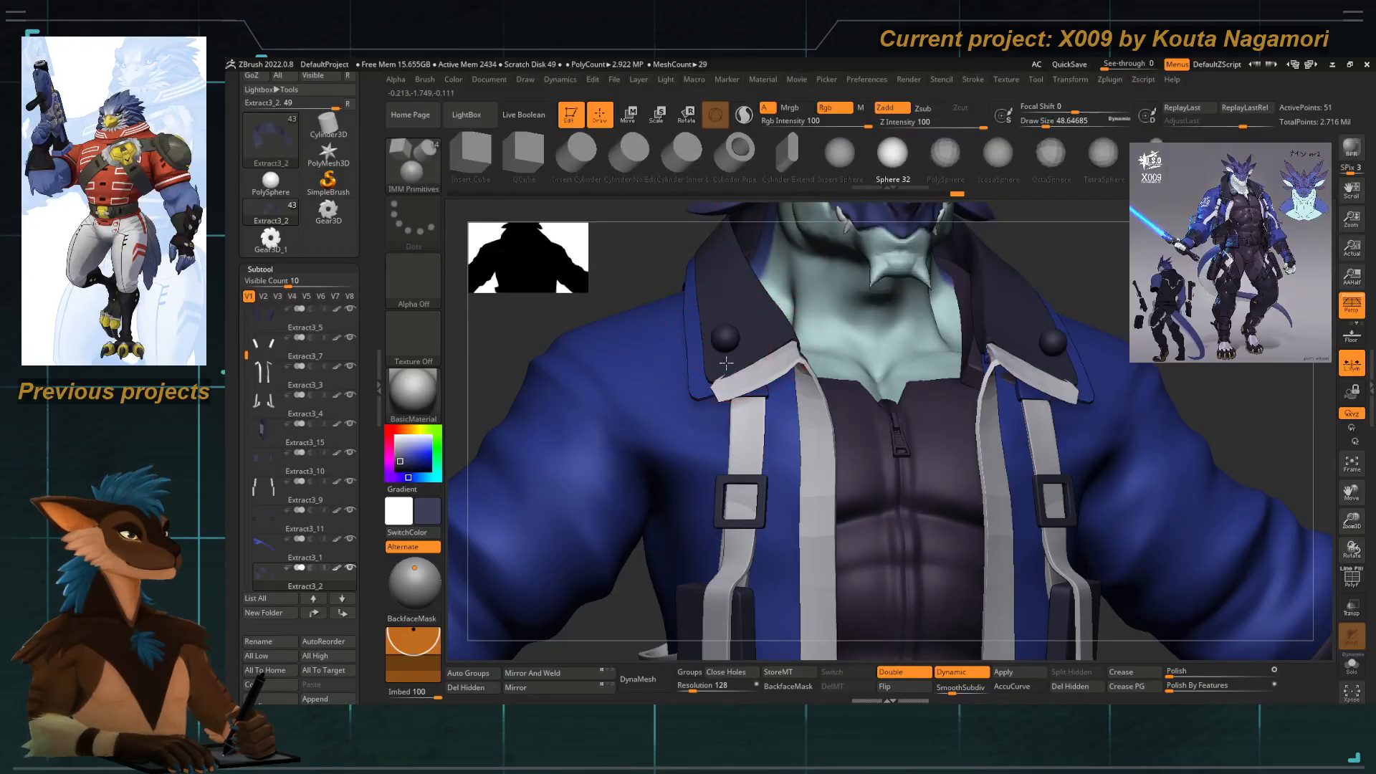
left_click_drag(618, 277, 587, 282, "shift")
key("e")
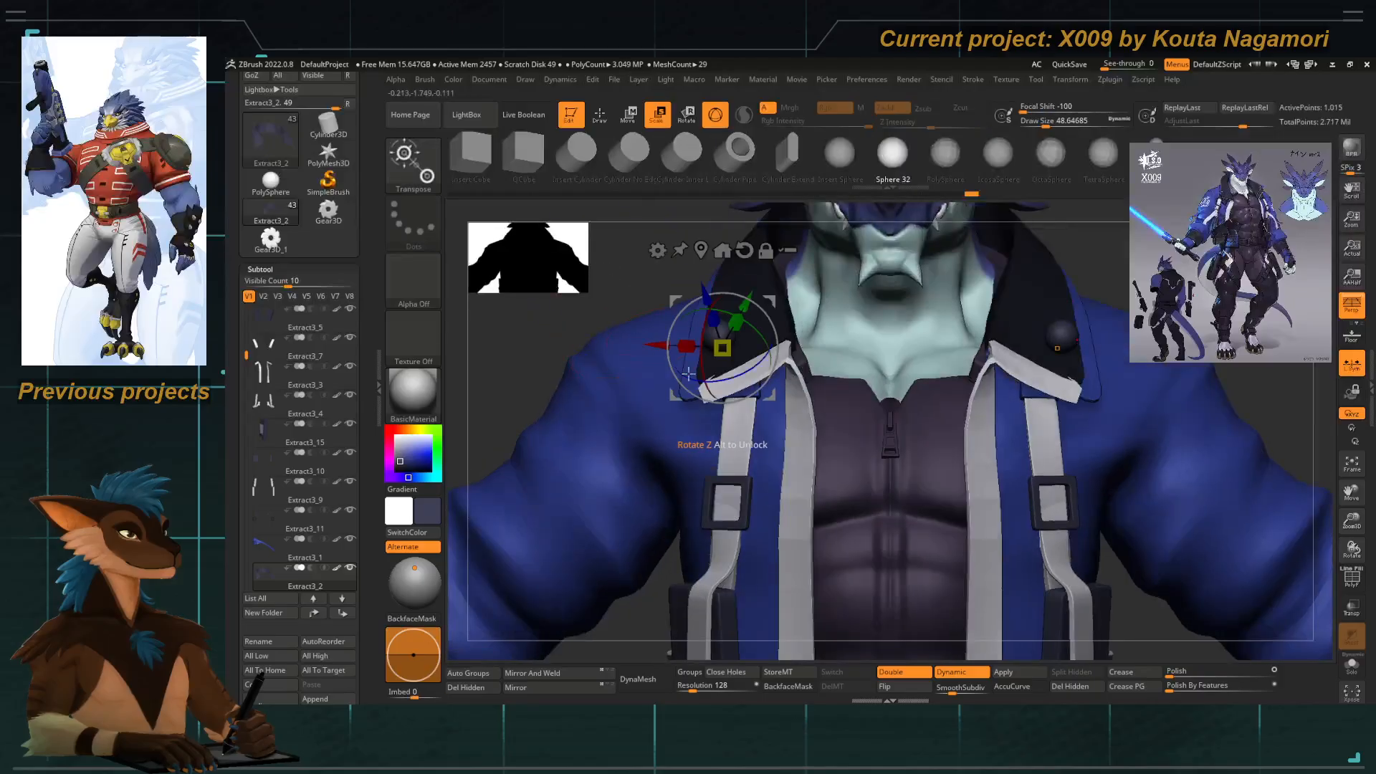
left_click_drag(712, 322, 733, 362)
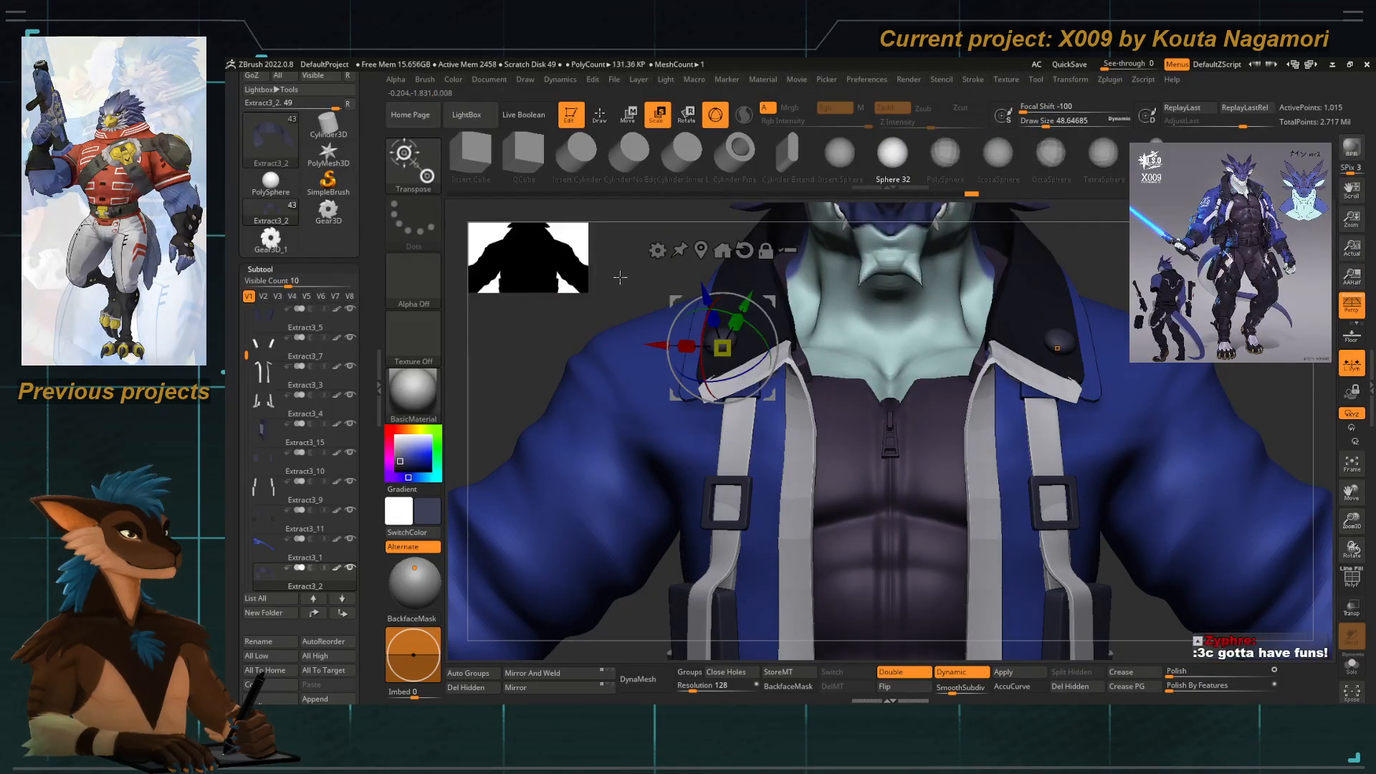
left_click_drag(617, 278, 684, 387)
Adjust the orientation and depth of the inserted spheres so they sit as low buttons on the collar surface.
mouse_move(778, 314)
left_mouse_down("alt")
mouse_move(516, 345)
mouse_move(547, 347)
left_mouse_up("alt")
key("q")
key("e")
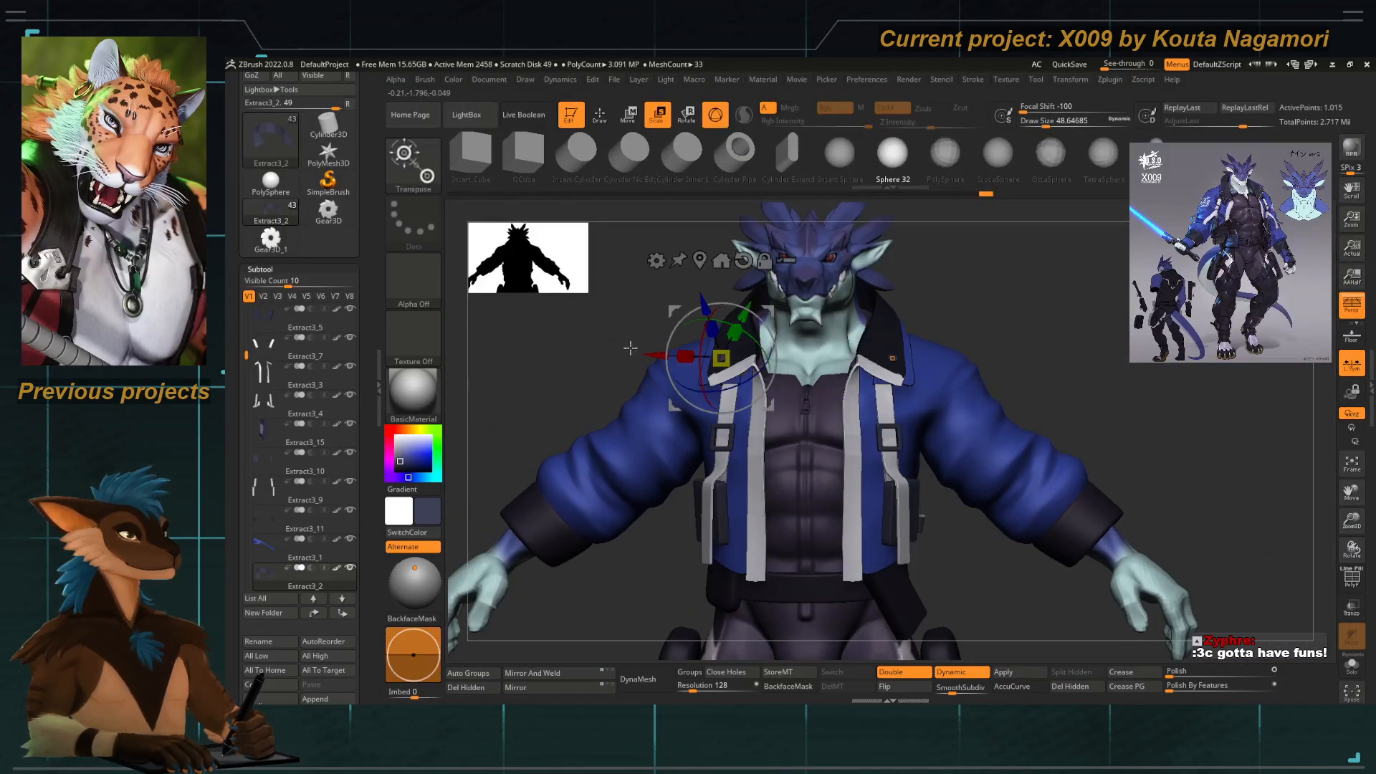
left_click_drag(624, 329, 638, 416, "alt")
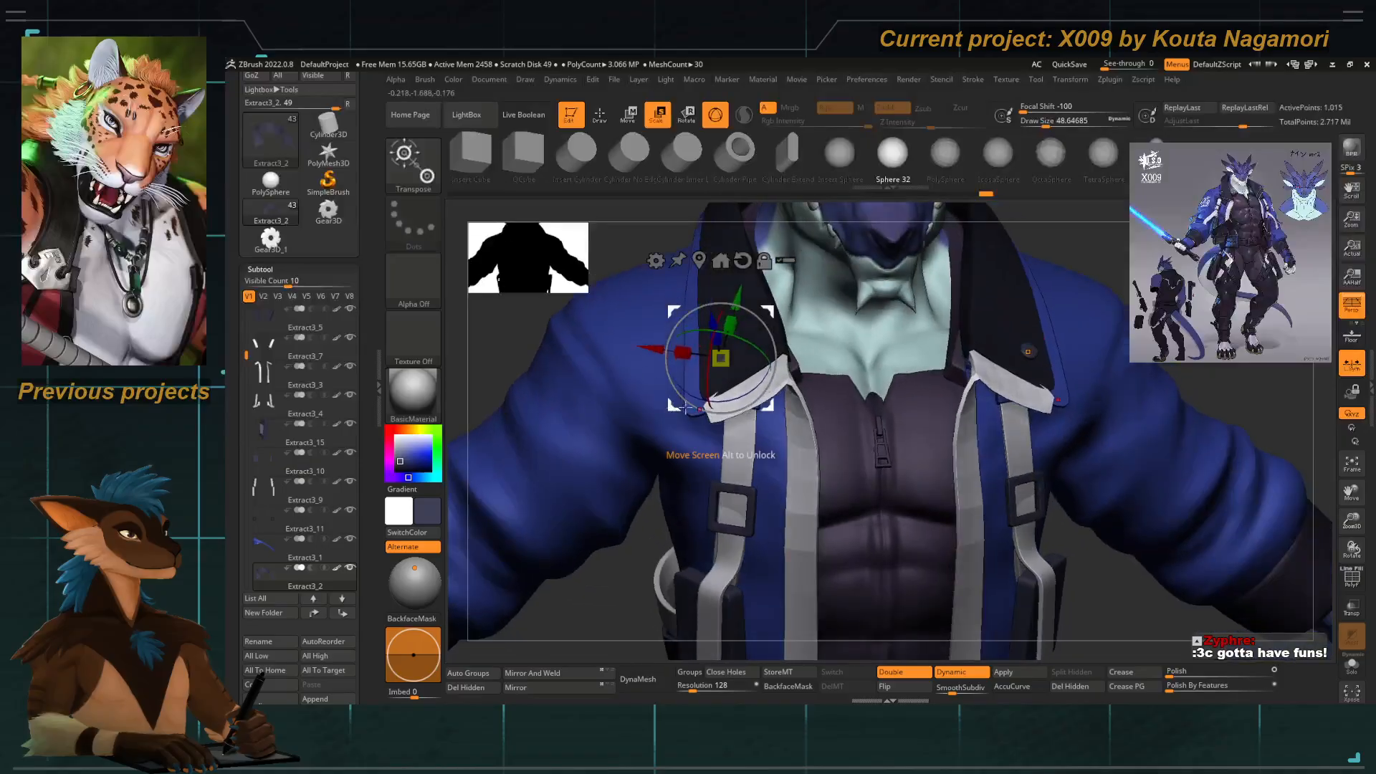
left_click_drag(642, 570, 709, 594)
left_click_drag(735, 295, 741, 285)
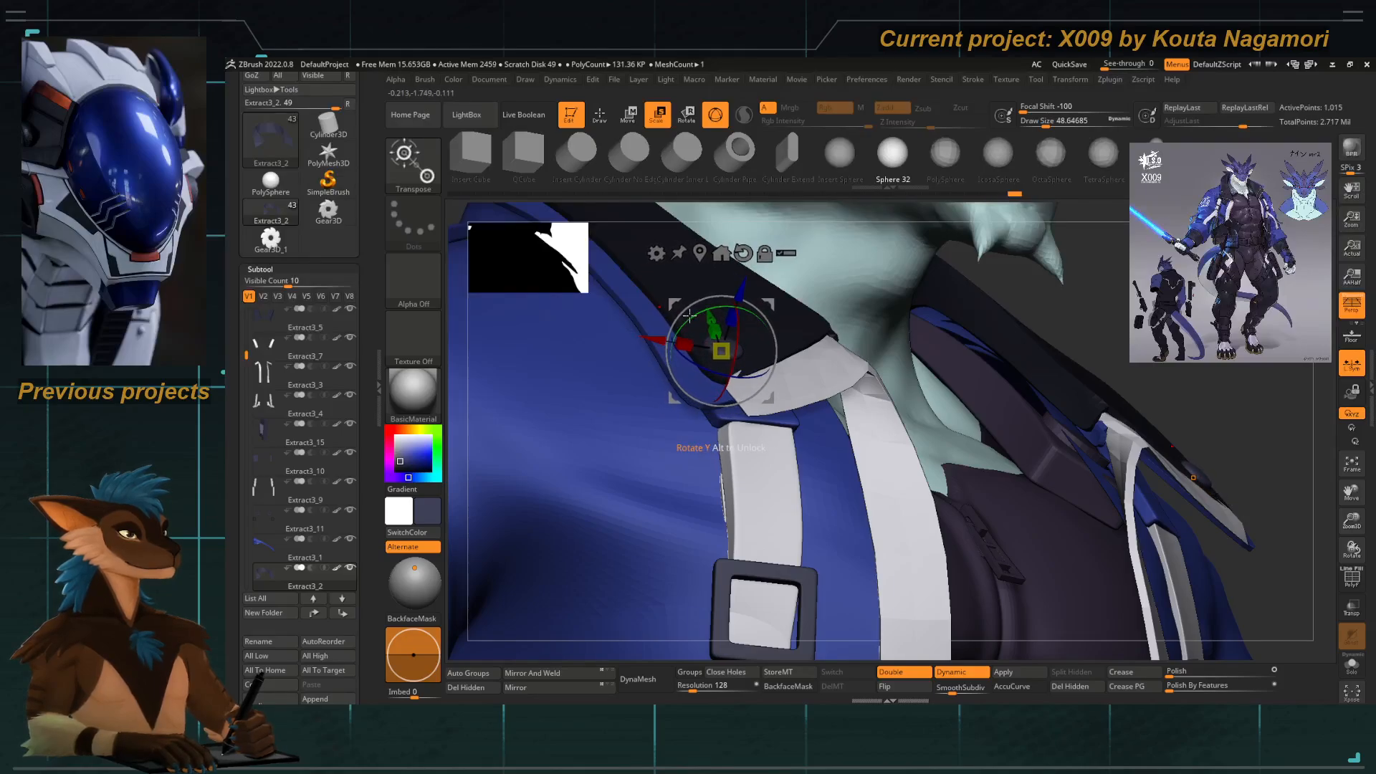
key("q")
key("f")
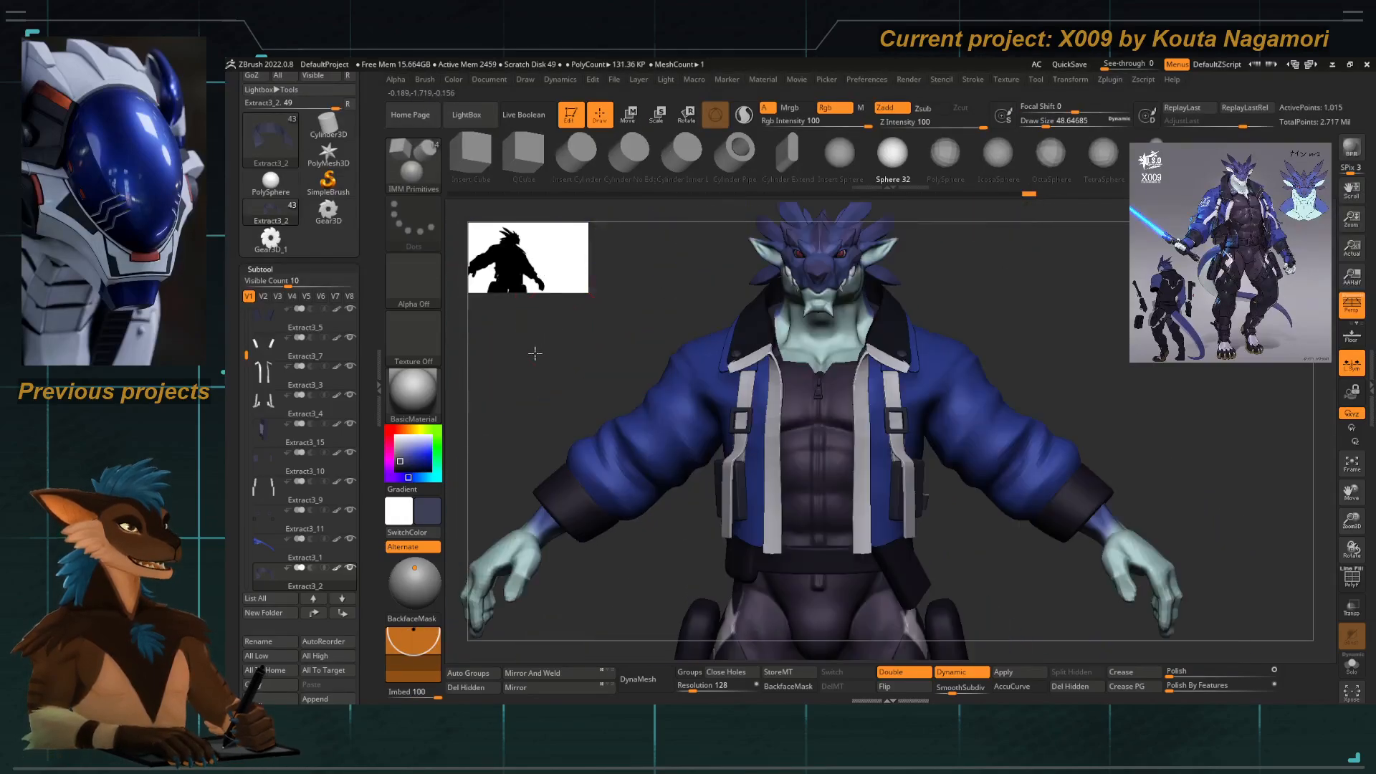
Inspect the whole character from several angles to judge the jacket, harness and new collar buttons against the overall figure.
left_click_drag(590, 365, 629, 362)
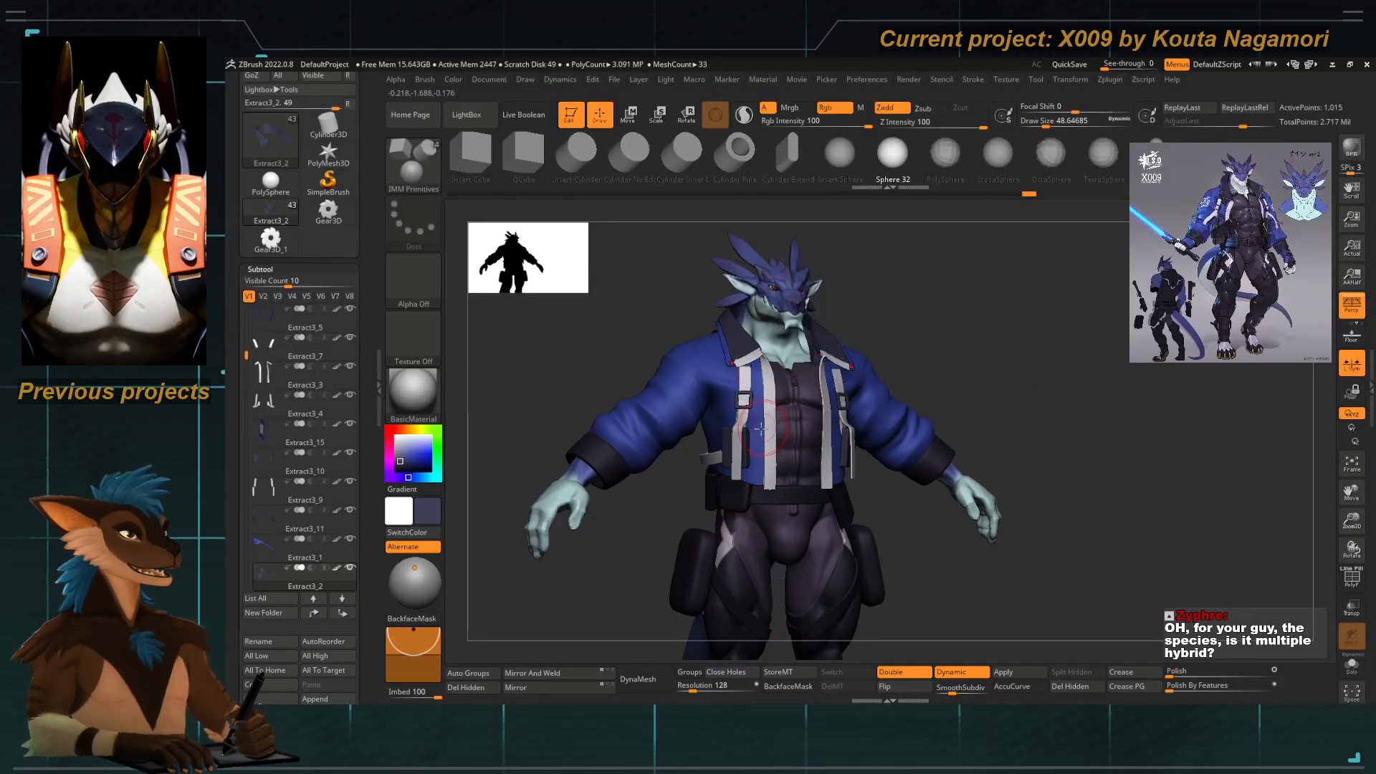
scroll(745, 404, "up", 5)
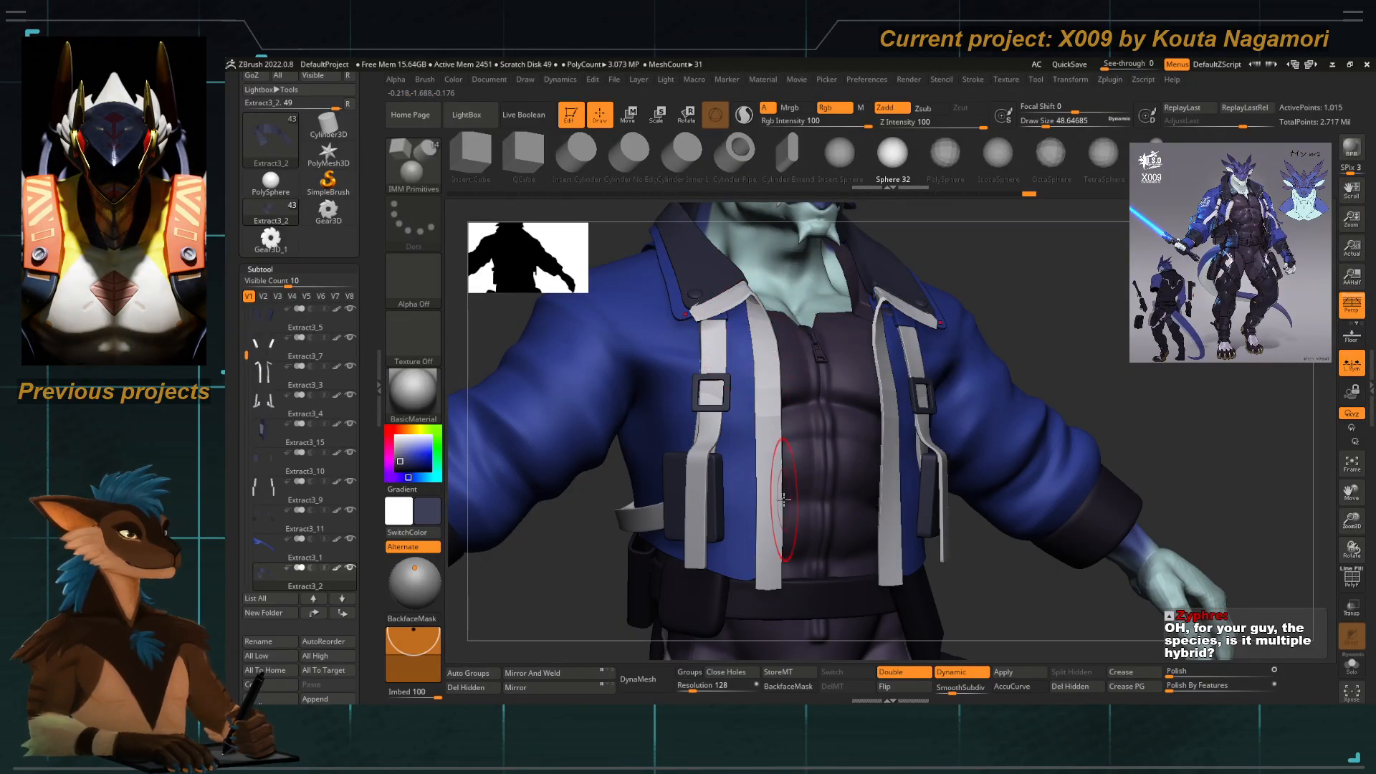
scroll(770, 444, "down", 5)
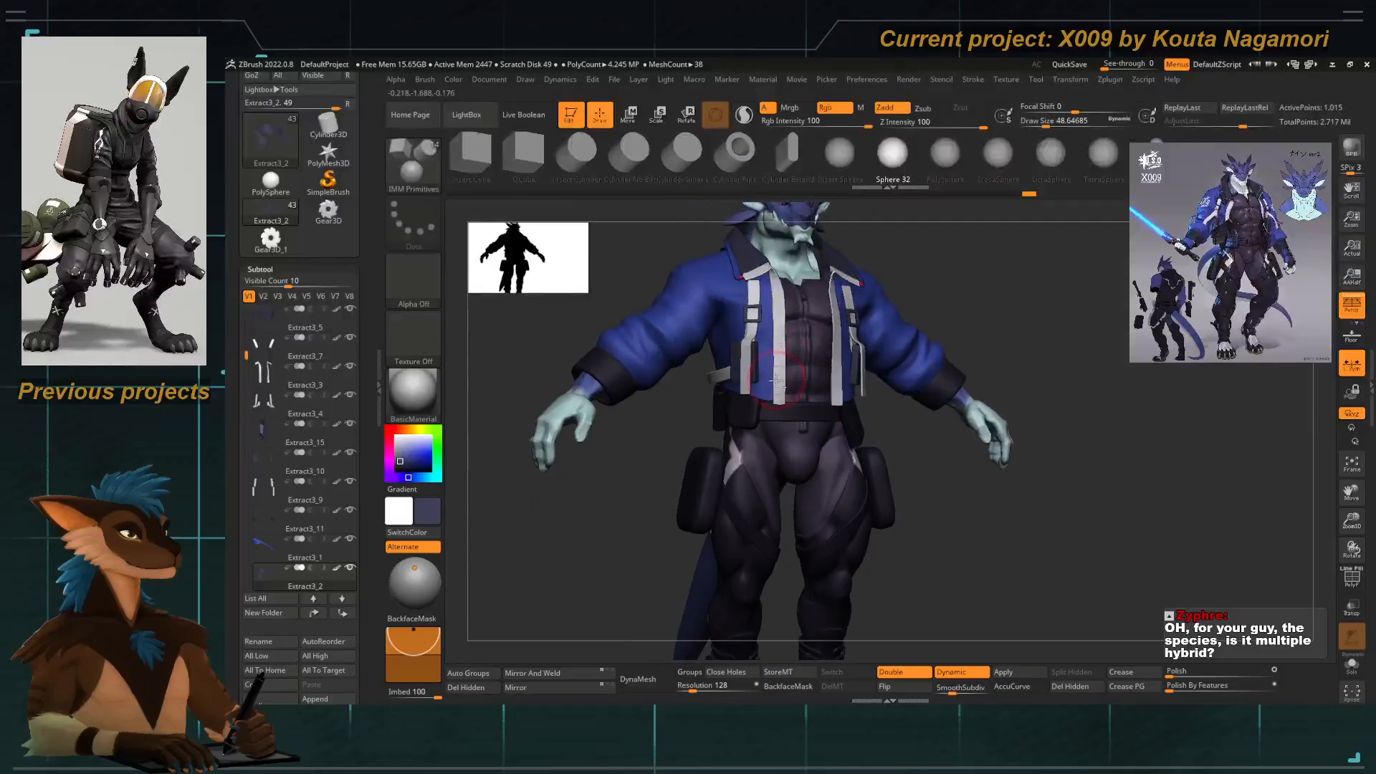
scroll(776, 380, "down", 3)
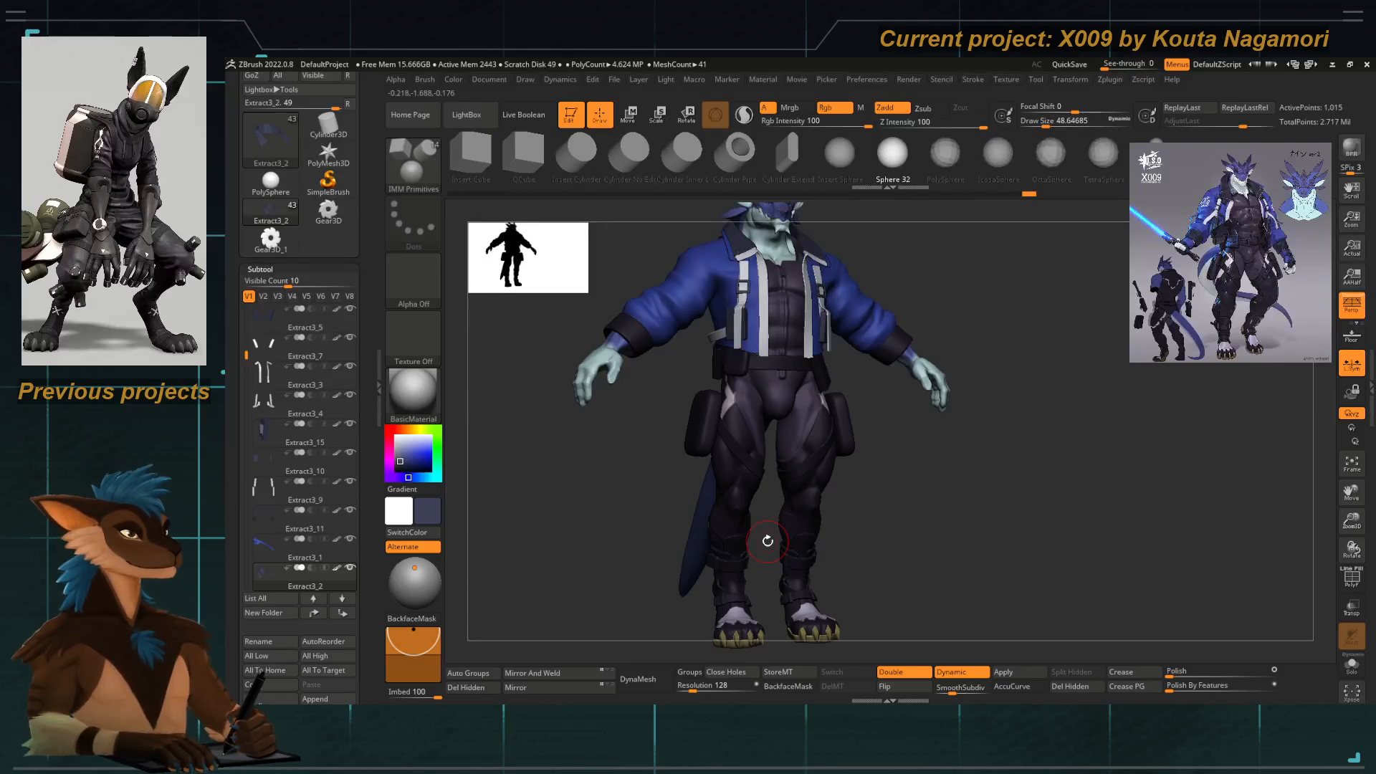
left_click_drag(585, 435, 645, 494)
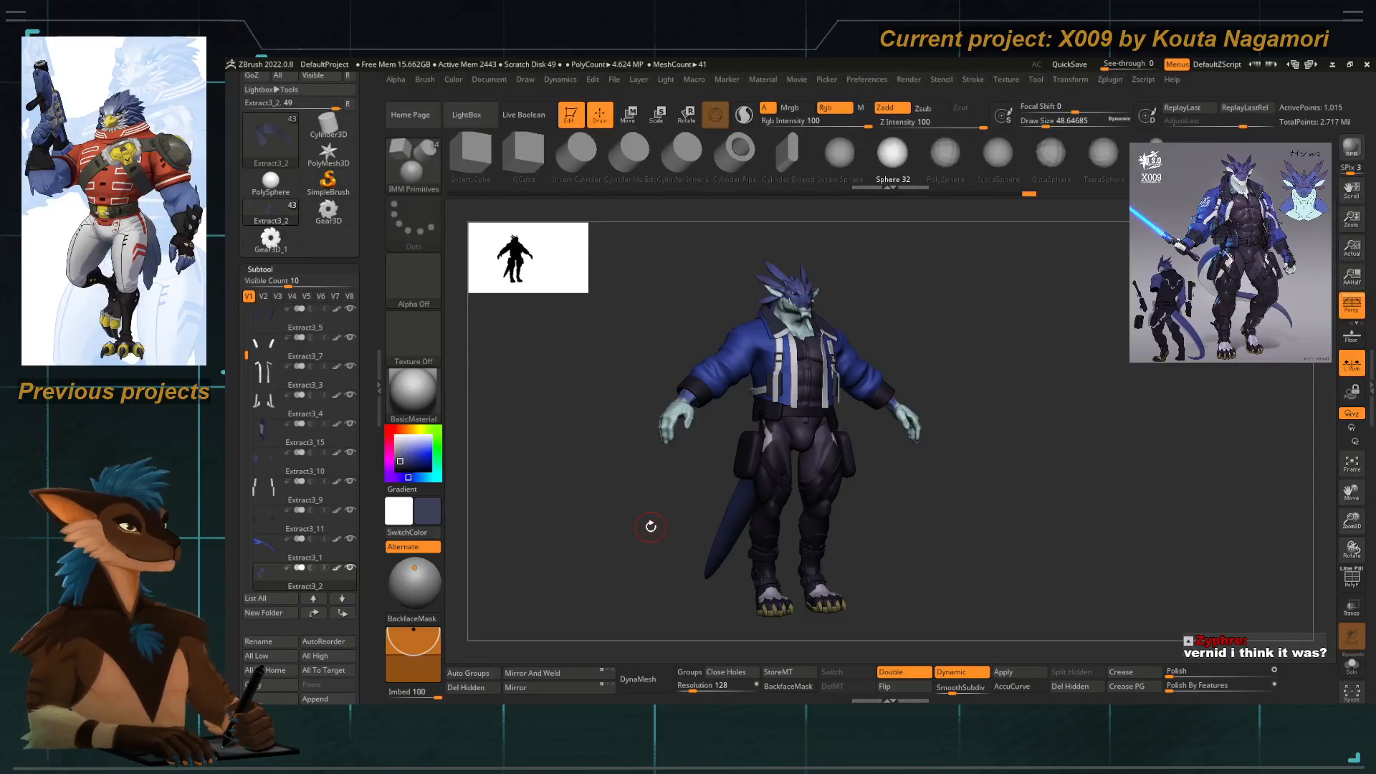
left_click_drag(653, 481, 703, 537)
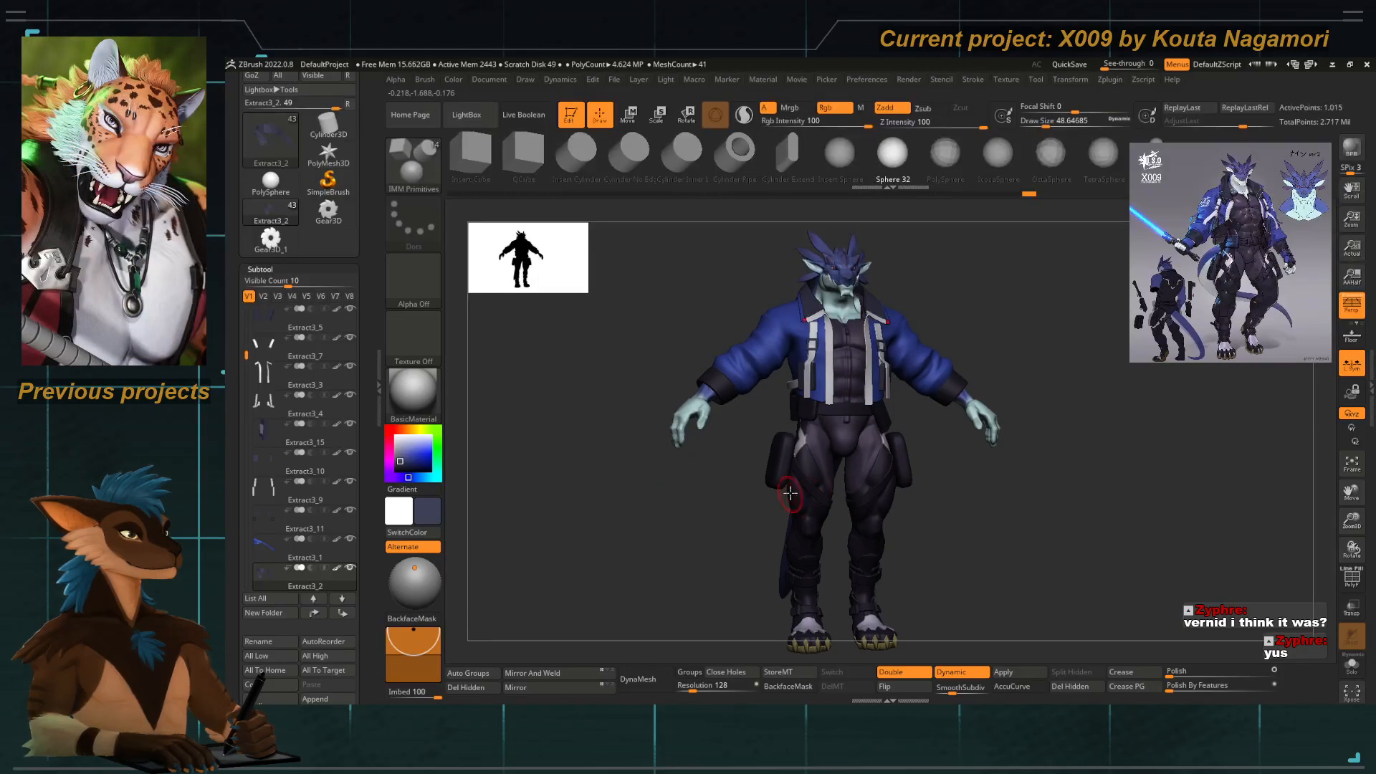
mouse_move(716, 479)
left_mouse_down()
mouse_move(681, 487)
mouse_move(722, 478)
left_mouse_up()
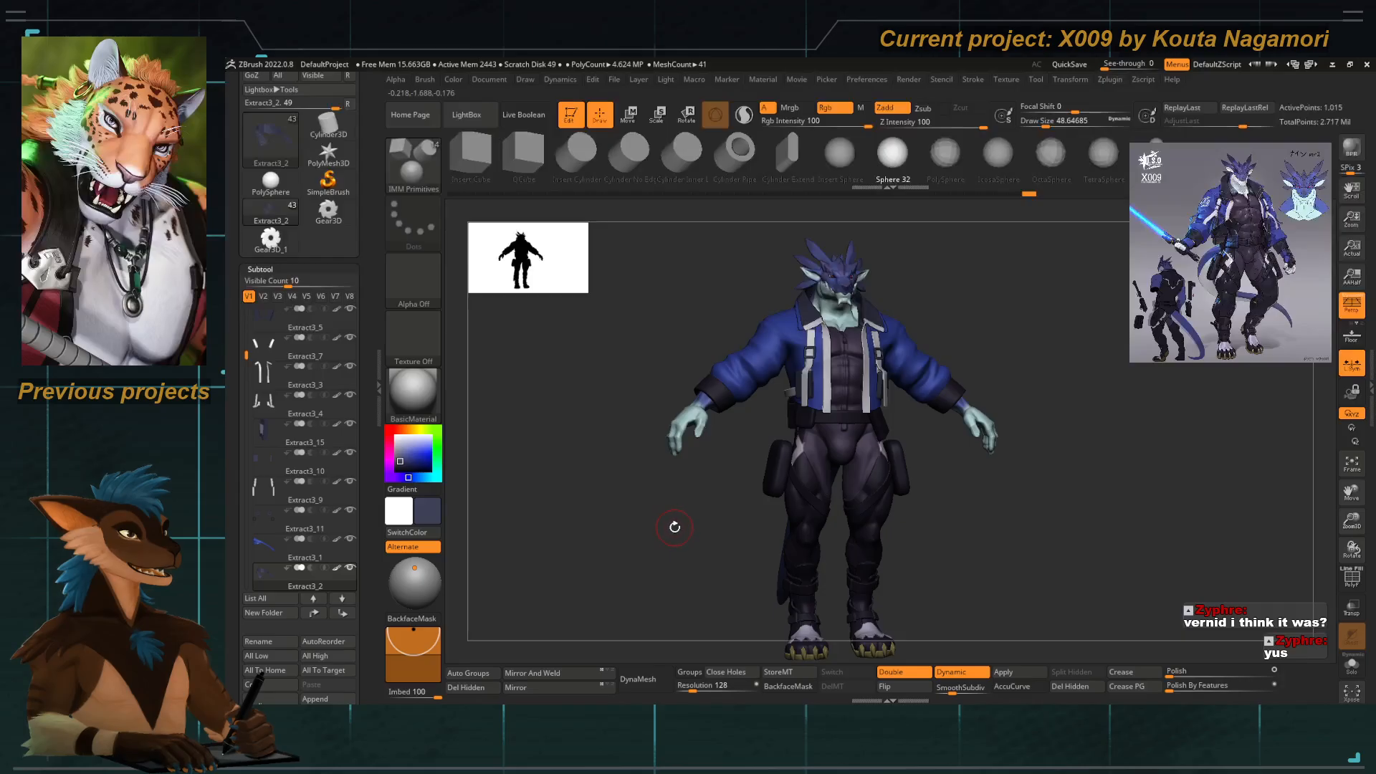
key("comma")
key("comma")
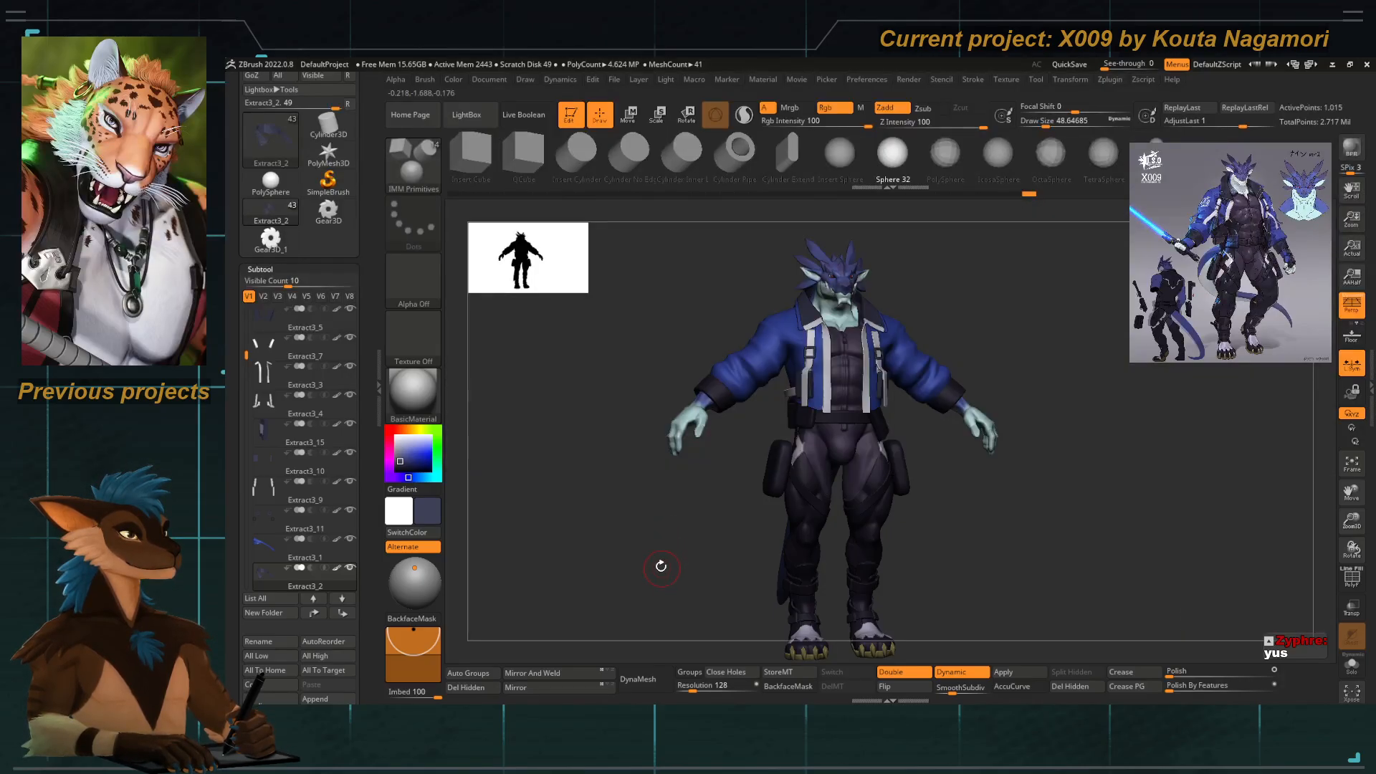
left_click_drag(661, 566, 660, 611, "shift")
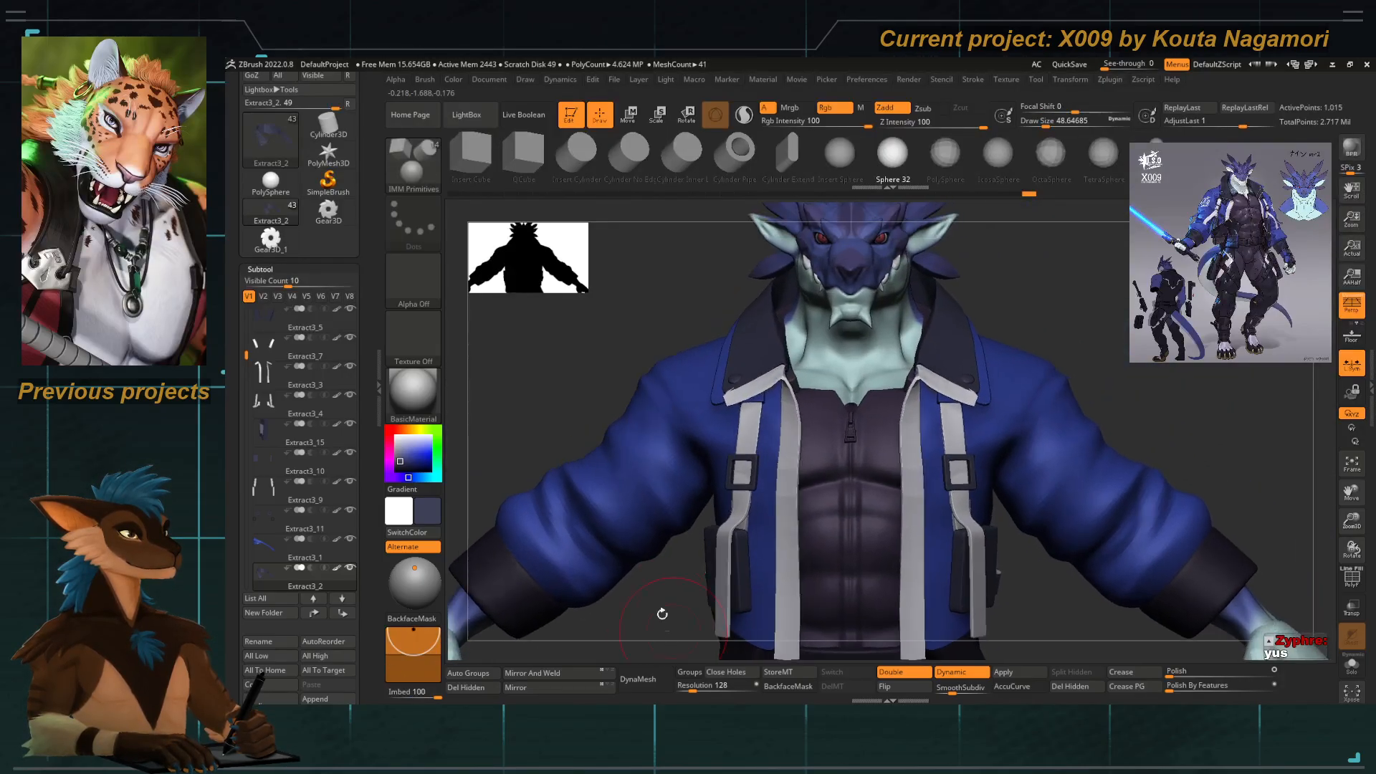
Select the white front trim strips (Extract3_3) and ready the Move Topological brush with a draw size of about 68.
left_click(779, 497, "alt")
key("b")
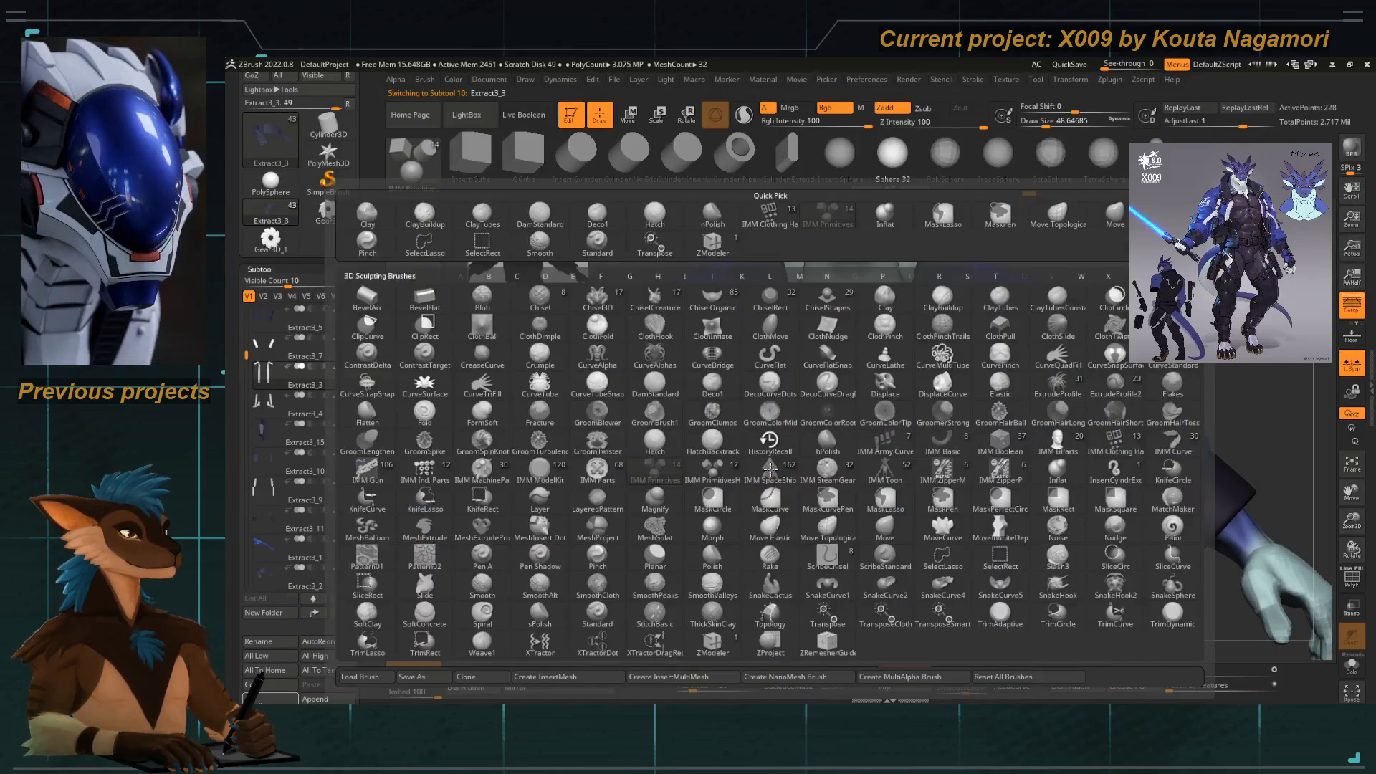
key("m")
key("t")
key("space")
left_click_drag(768, 452, 773, 417)
key("space")
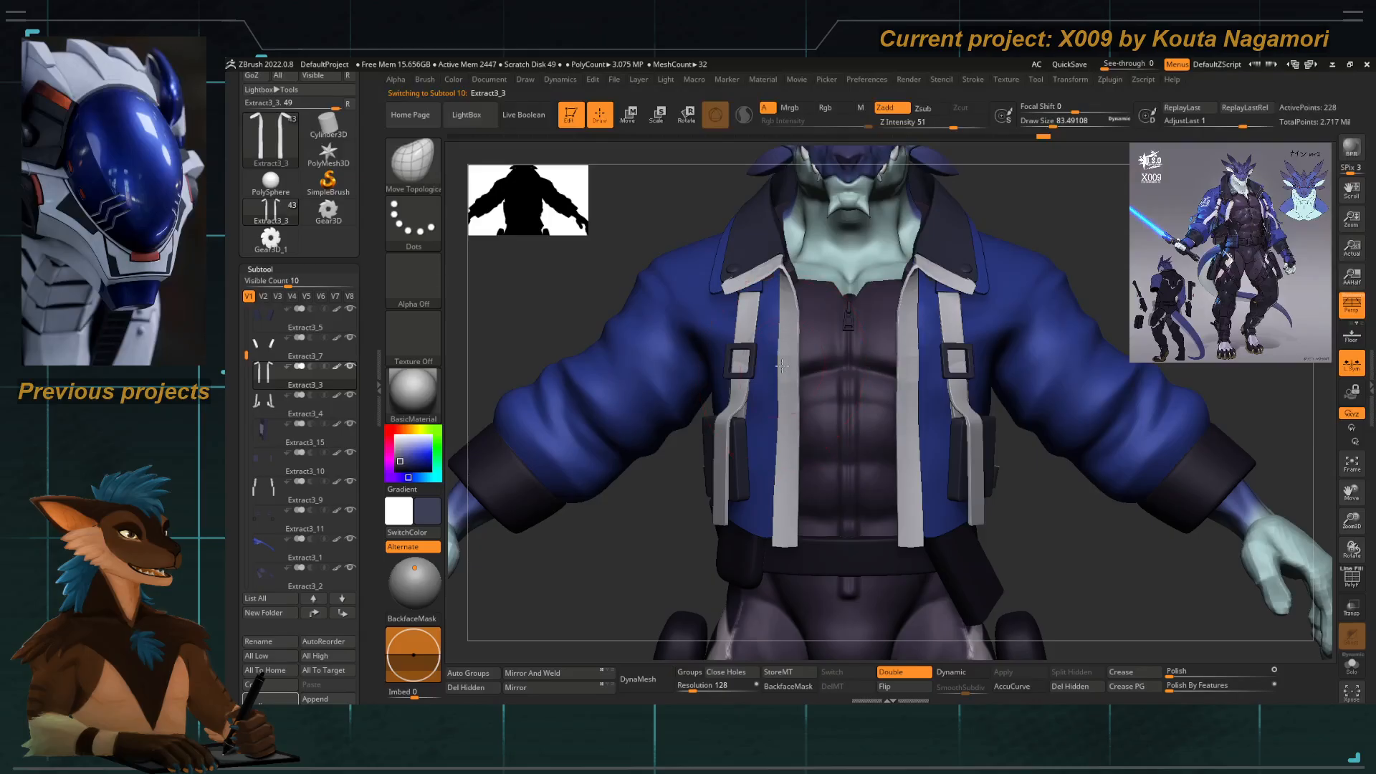
key("space")
left_click_drag(781, 365, 775, 359)
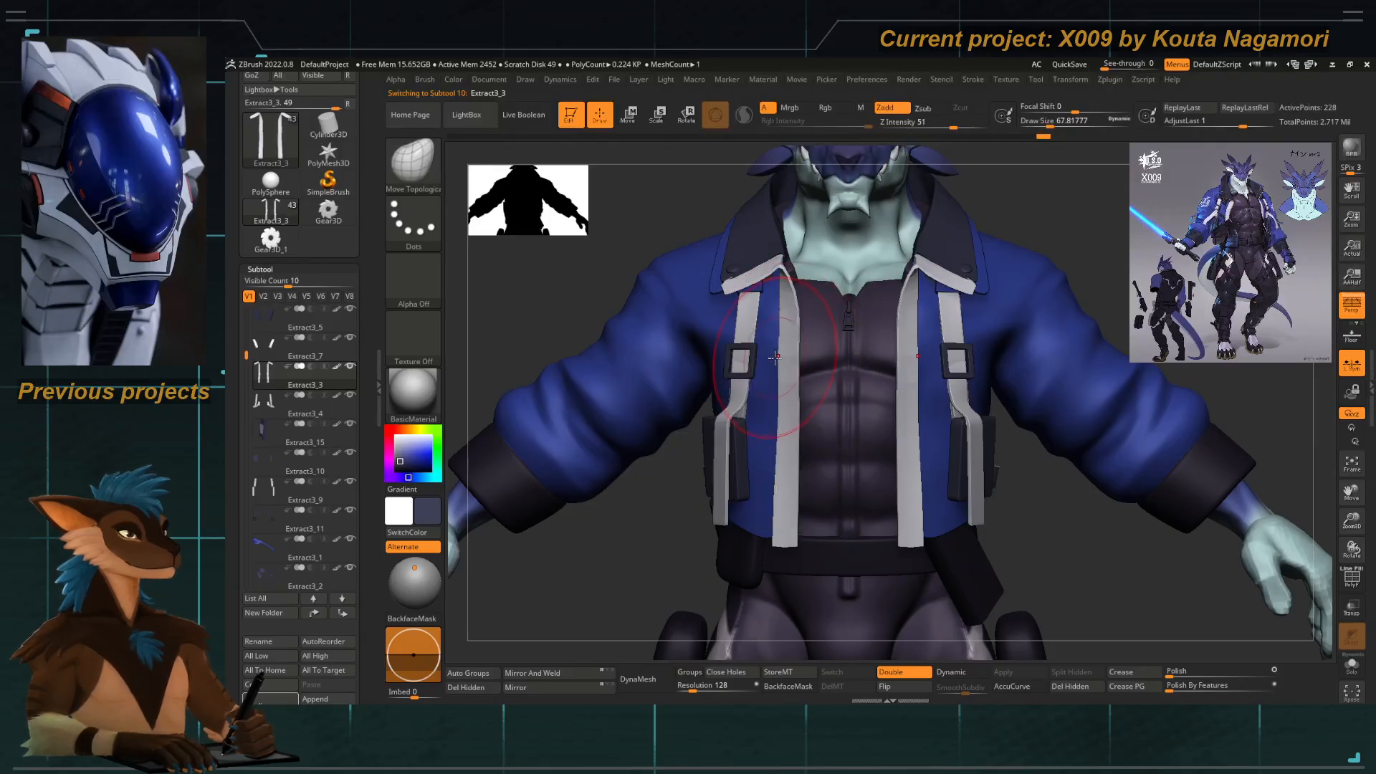
Shift the white trim strips along the jacket opening inward toward the chest zipper.
left_click(765, 472, "alt")
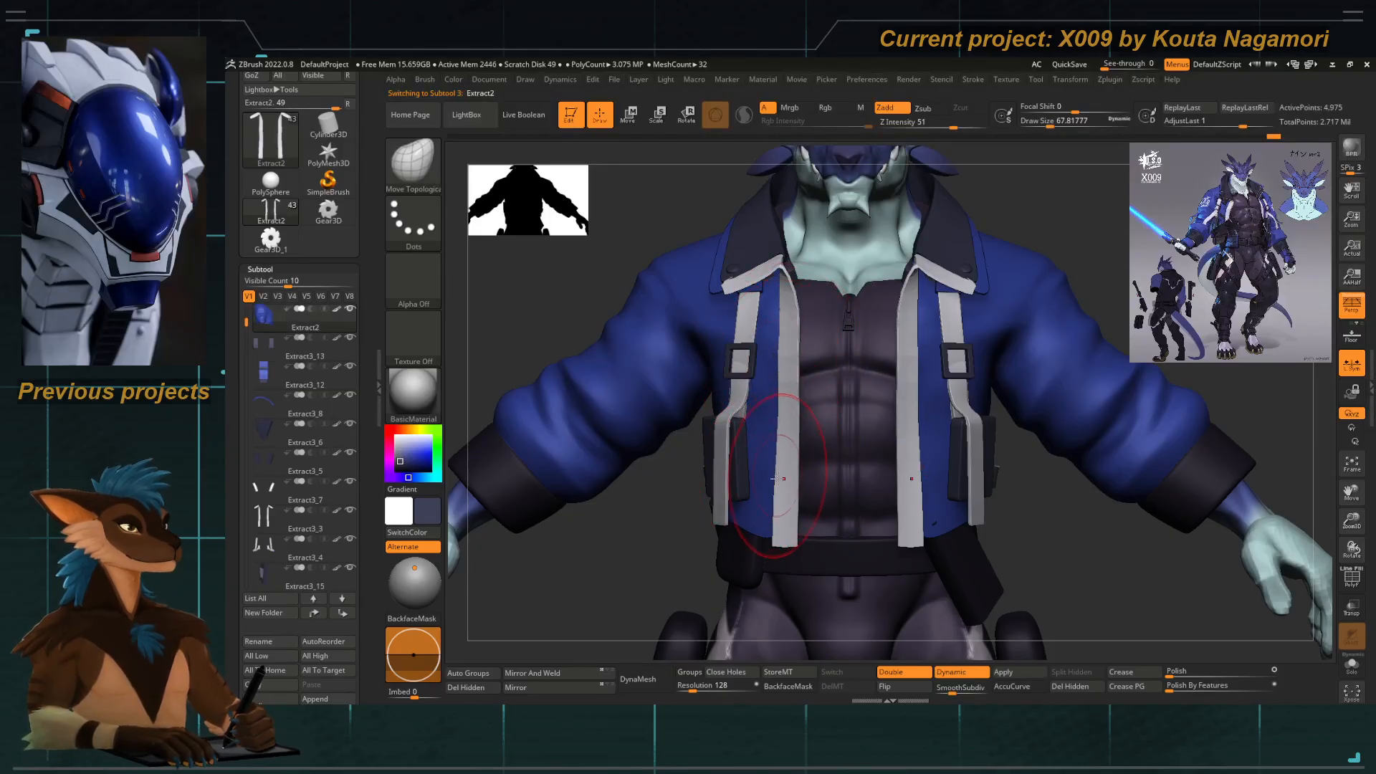
left_click(781, 541, "alt")
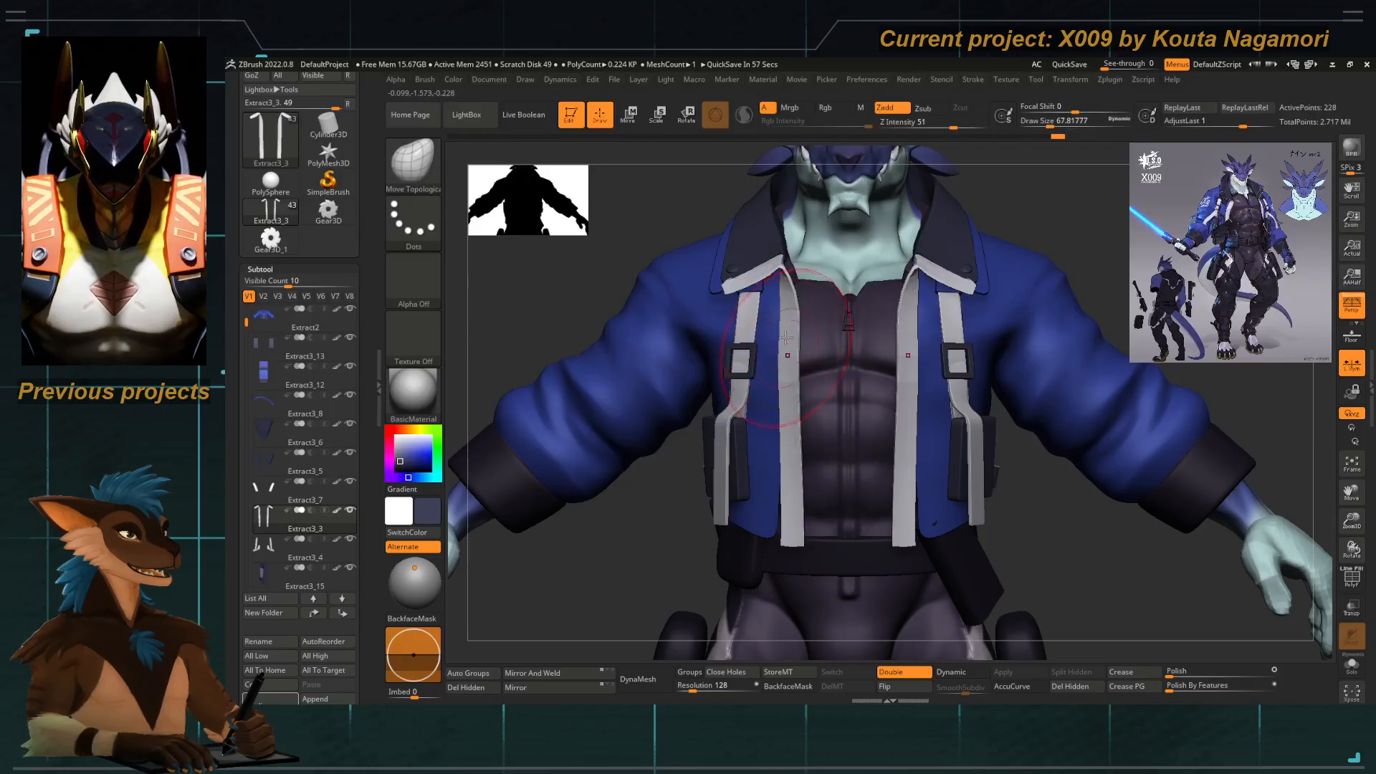
key("space")
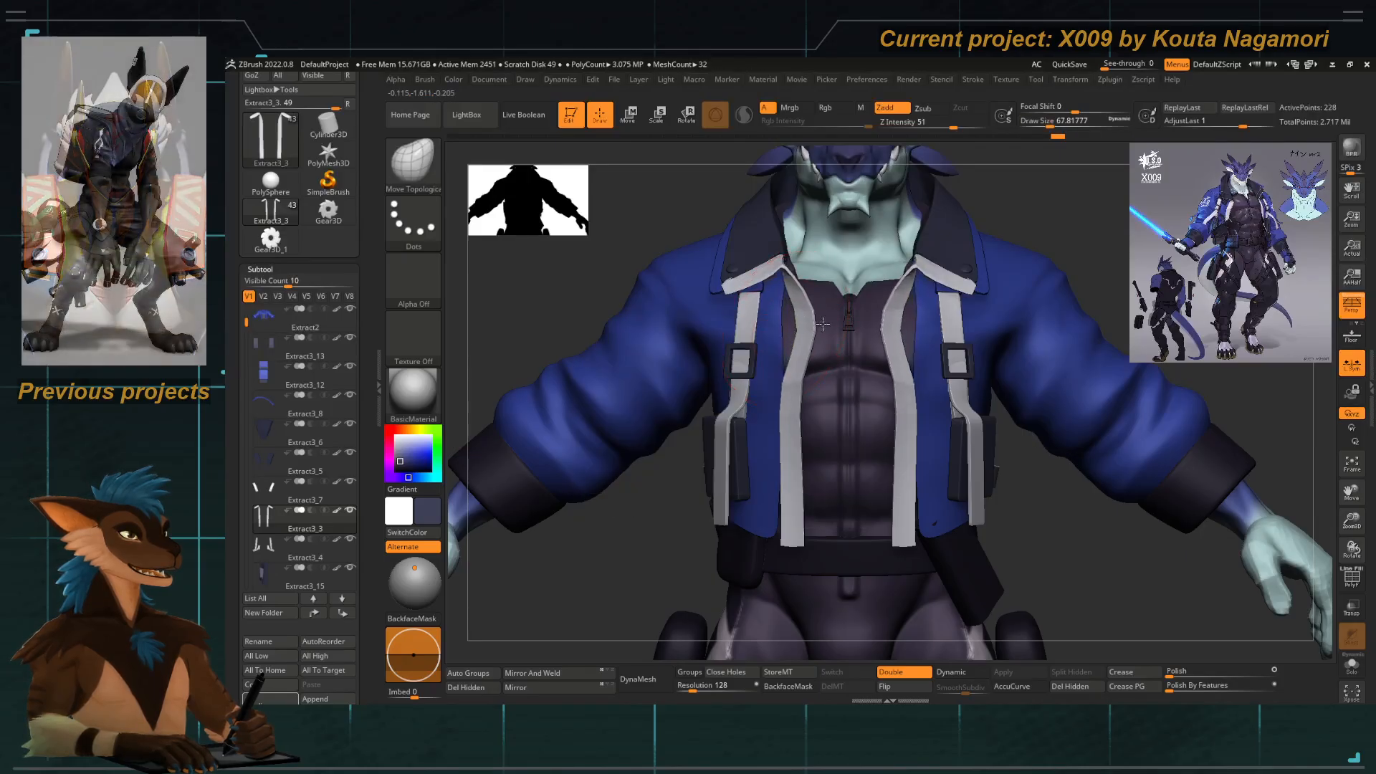
key("w")
left_click_drag(715, 403, 724, 404)
key("q")
right_click_drag(759, 429, 738, 308, "ctrl")
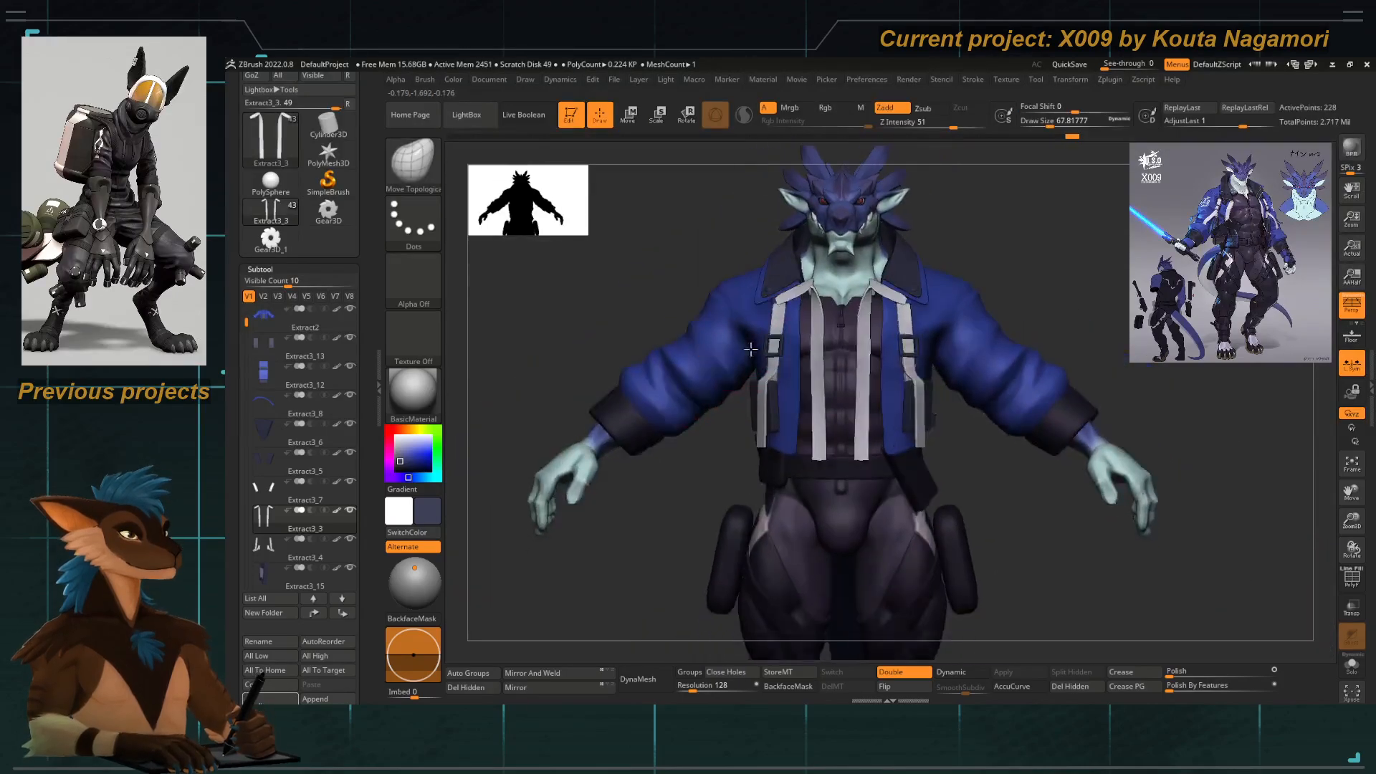
Select the jacket body (Extract2) and pull its front panels in behind the trim, using a draw size of about 59.
mouse_move(594, 297)
right_mouse_down()
mouse_move(685, 296)
mouse_move(620, 282)
mouse_move(630, 372)
mouse_move(641, 351)
right_mouse_up()
key("d")
right_click_drag(808, 423, 782, 288, "alt")
left_click(786, 285, "alt")
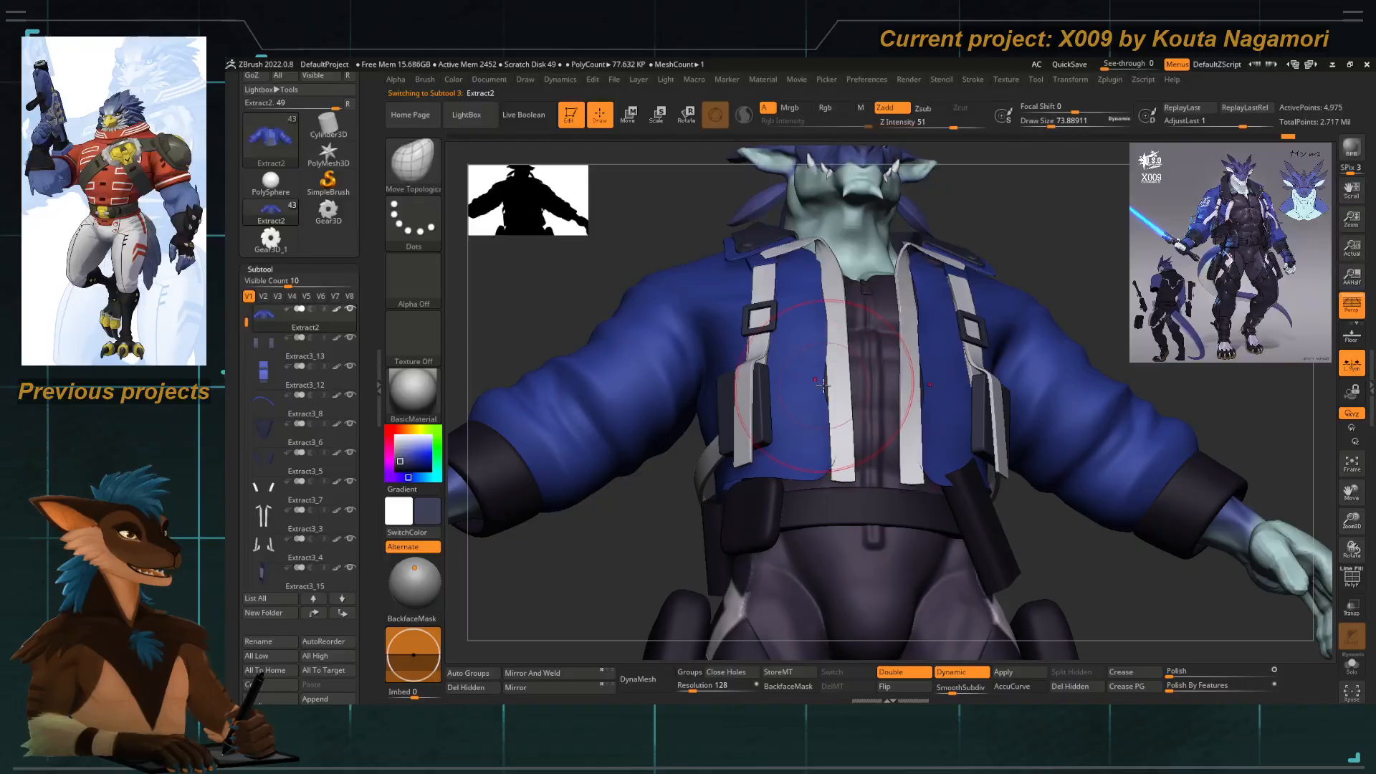
key("space")
left_click_drag(848, 386, 843, 387)
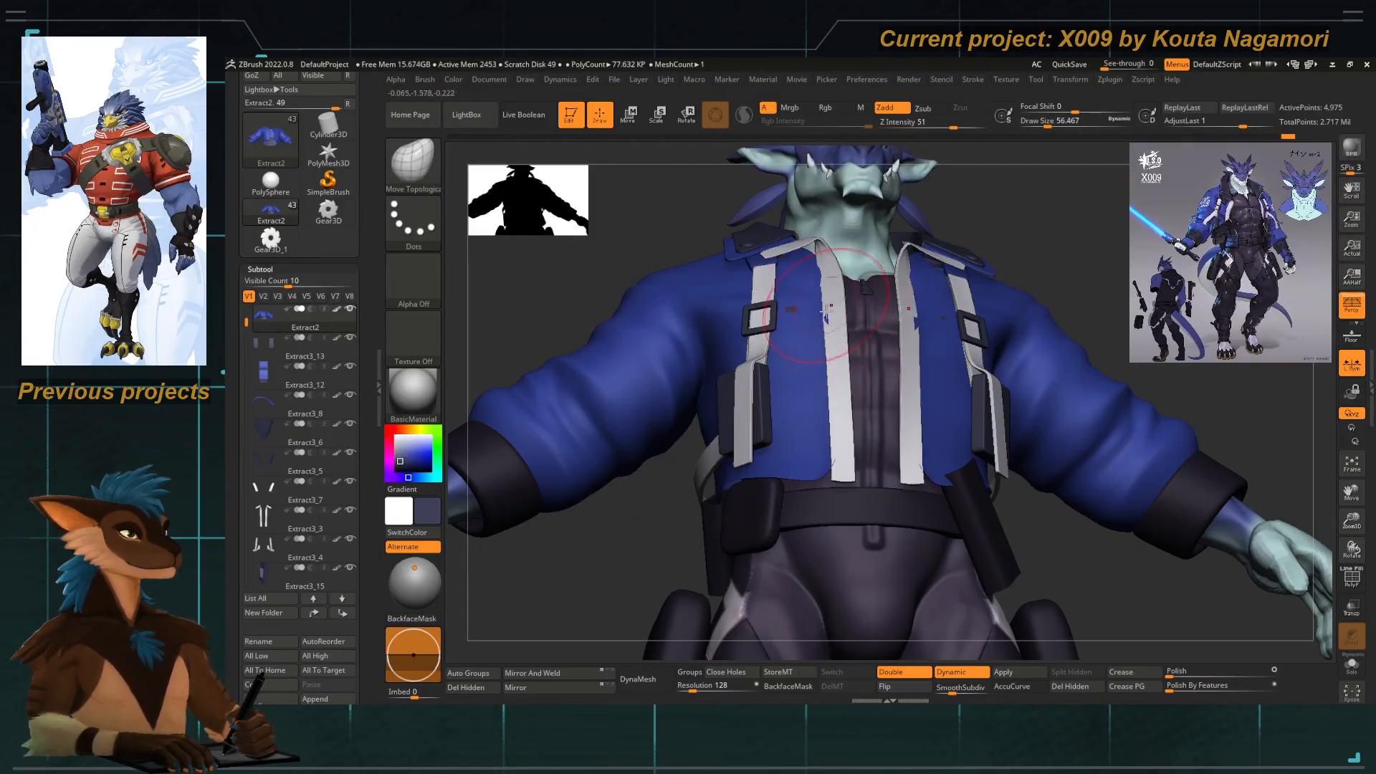
key("space")
left_click_drag(822, 306, 790, 304)
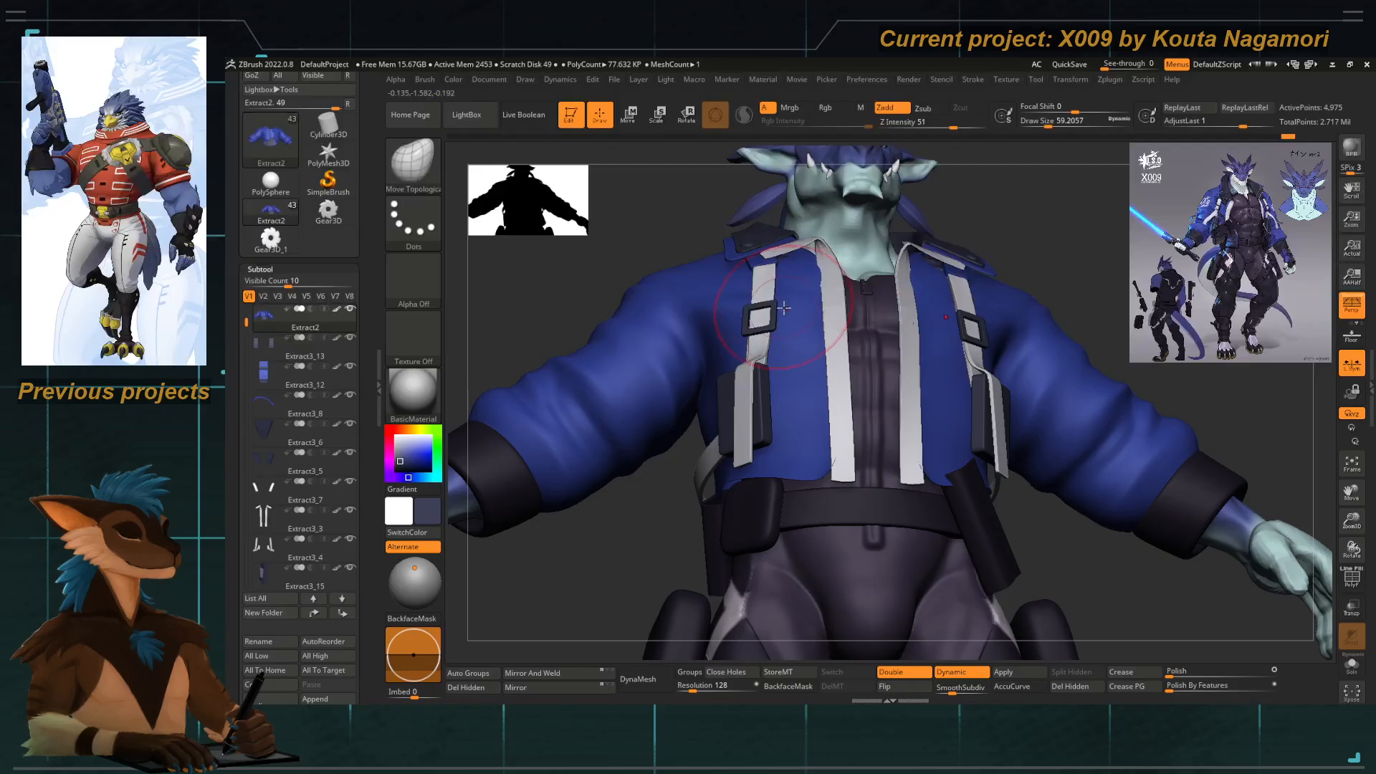
Pull the inner edges of the dark collar (Extract3_2) toward the trim, and adjust the blue collar layer (Extract3_1) beneath it to match.
right_click_drag(784, 308, 806, 458)
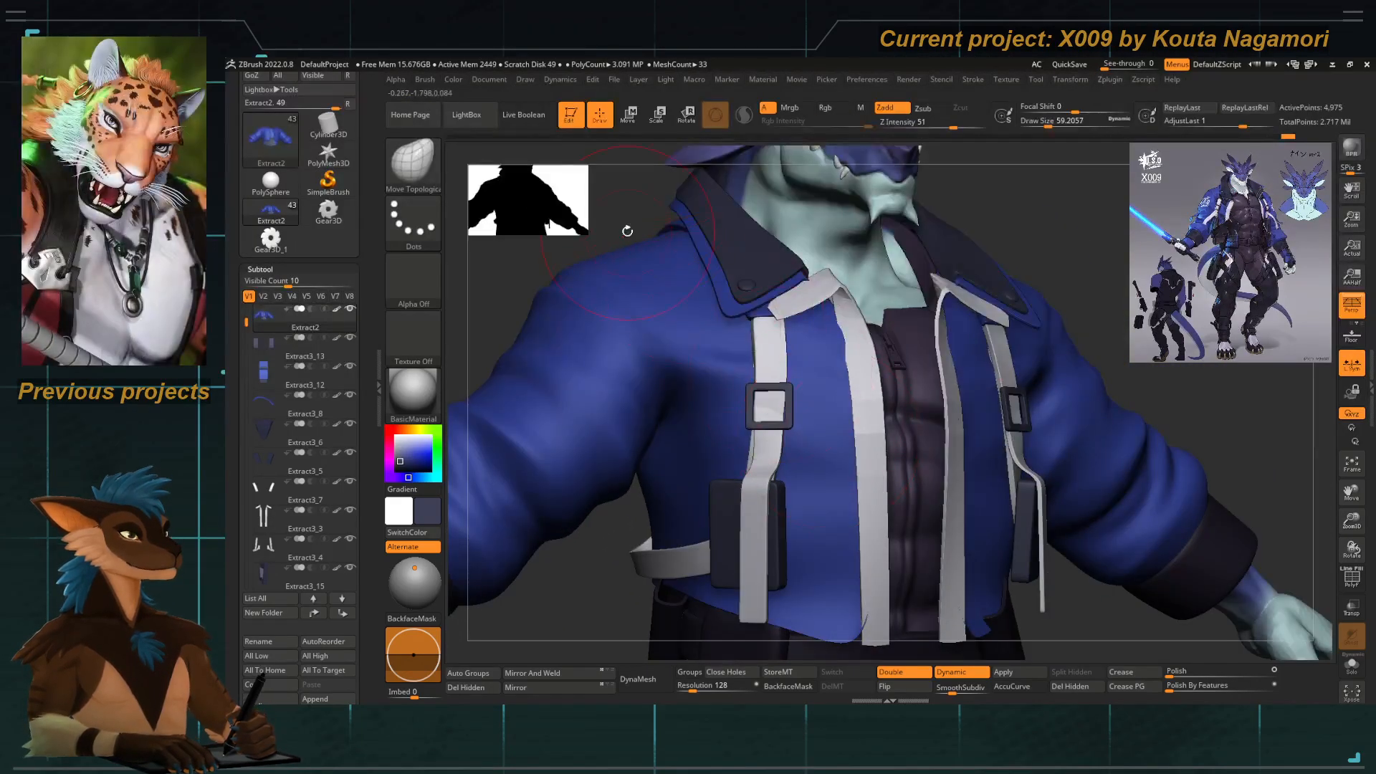
right_click_drag(627, 231, 750, 309)
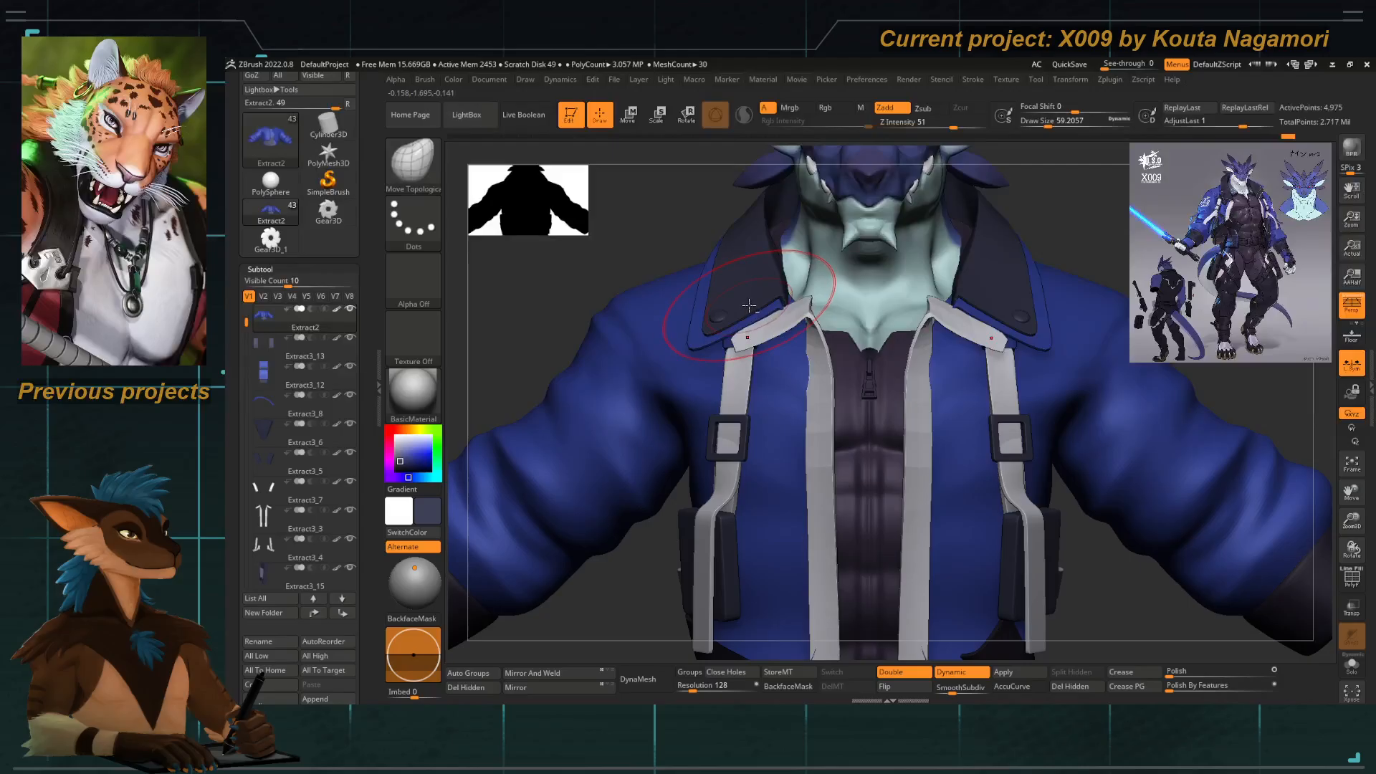
left_click(771, 297, "alt")
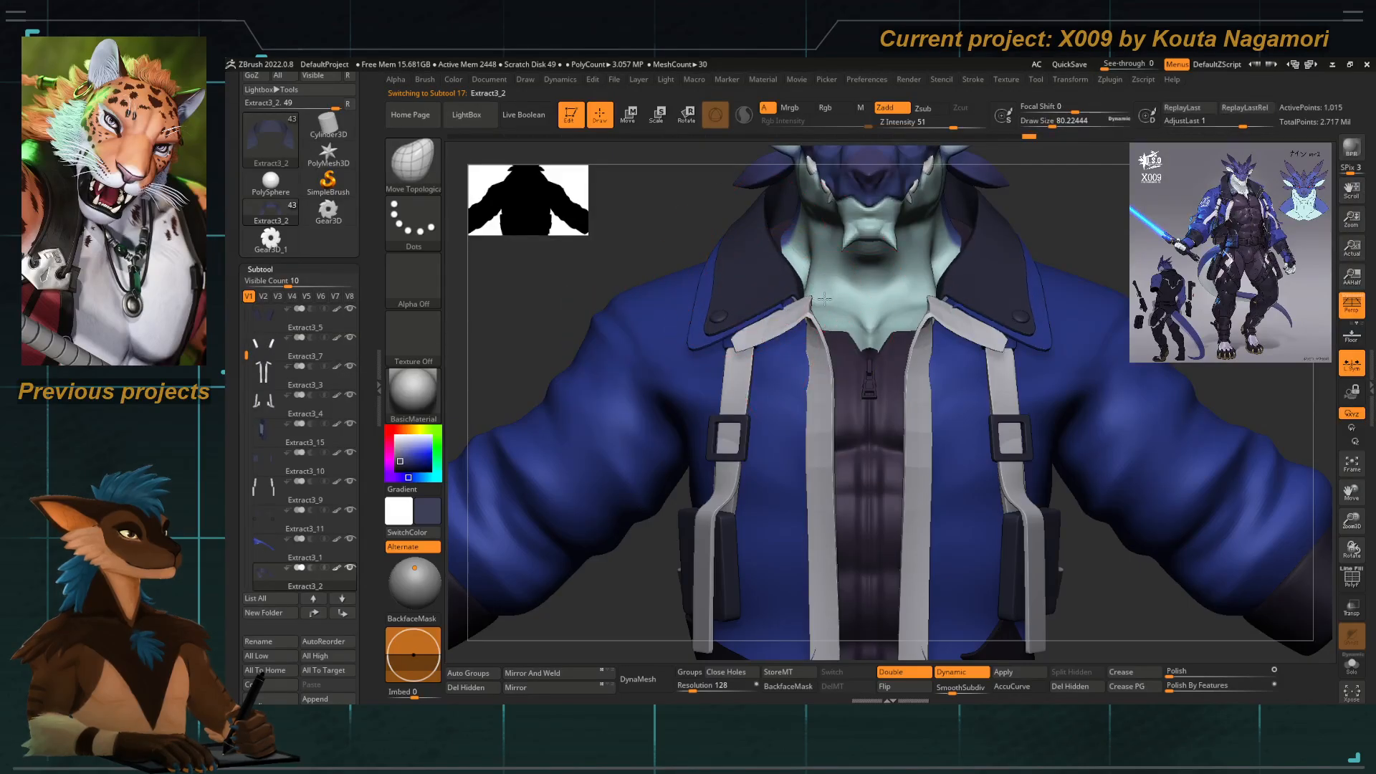
key("space")
left_click_drag(824, 298, 820, 298)
left_click_drag(781, 251, 771, 320)
key("space")
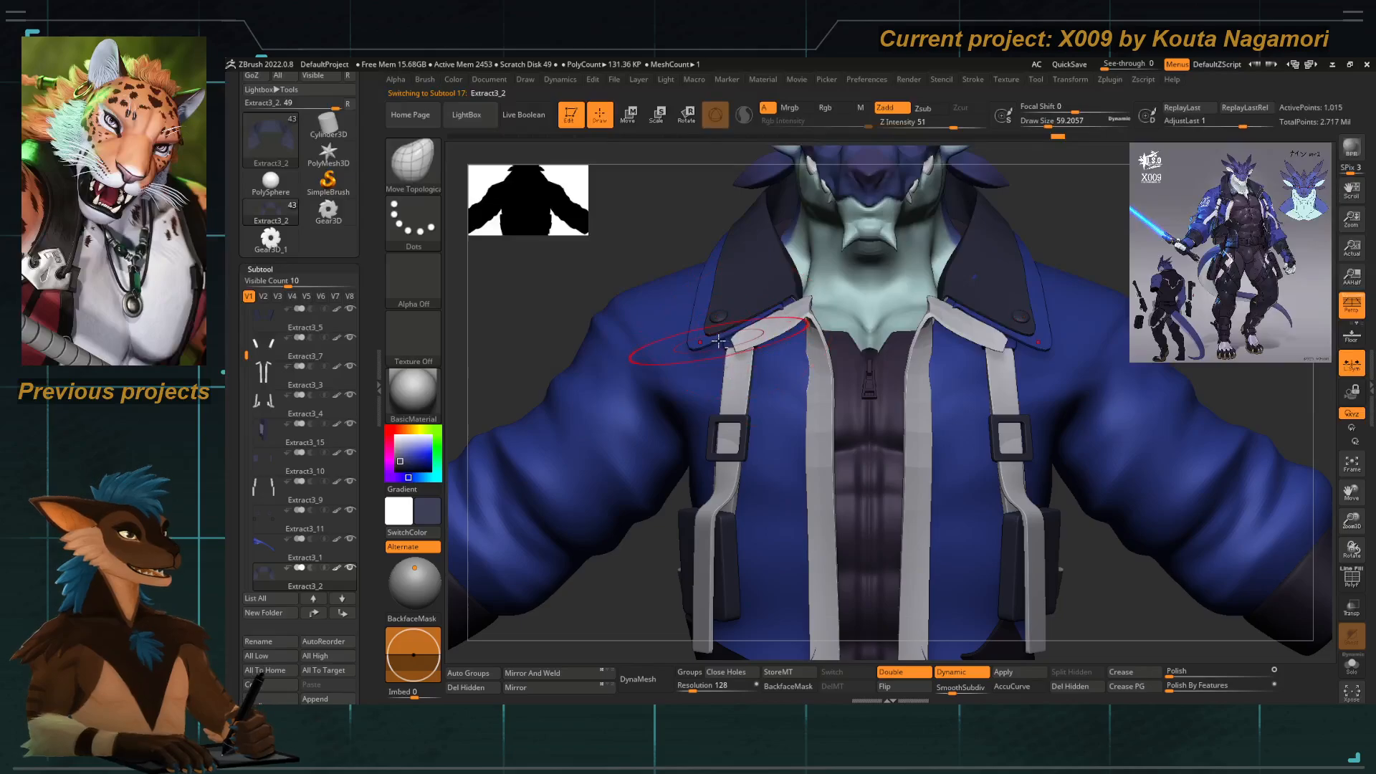
left_click(729, 332, "alt")
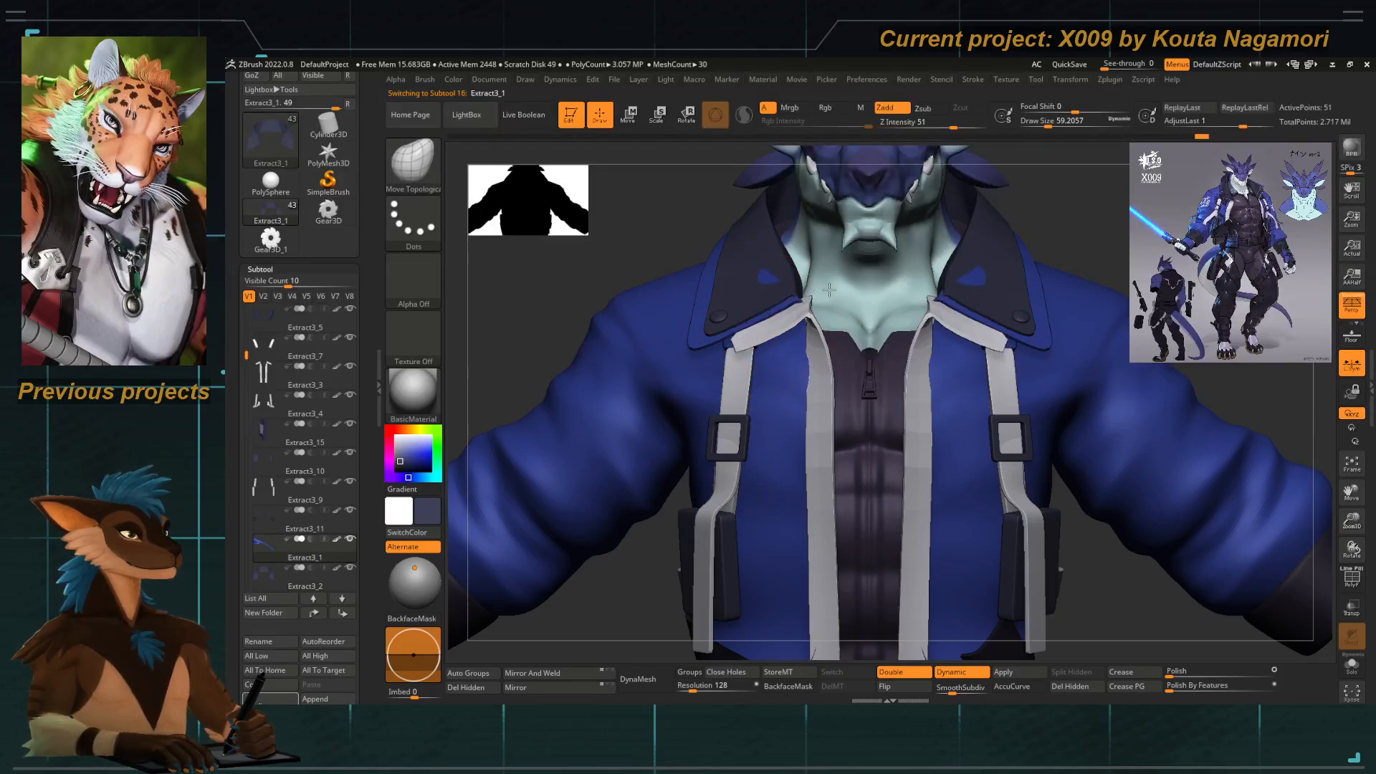
left_click_drag(764, 270, 763, 266)
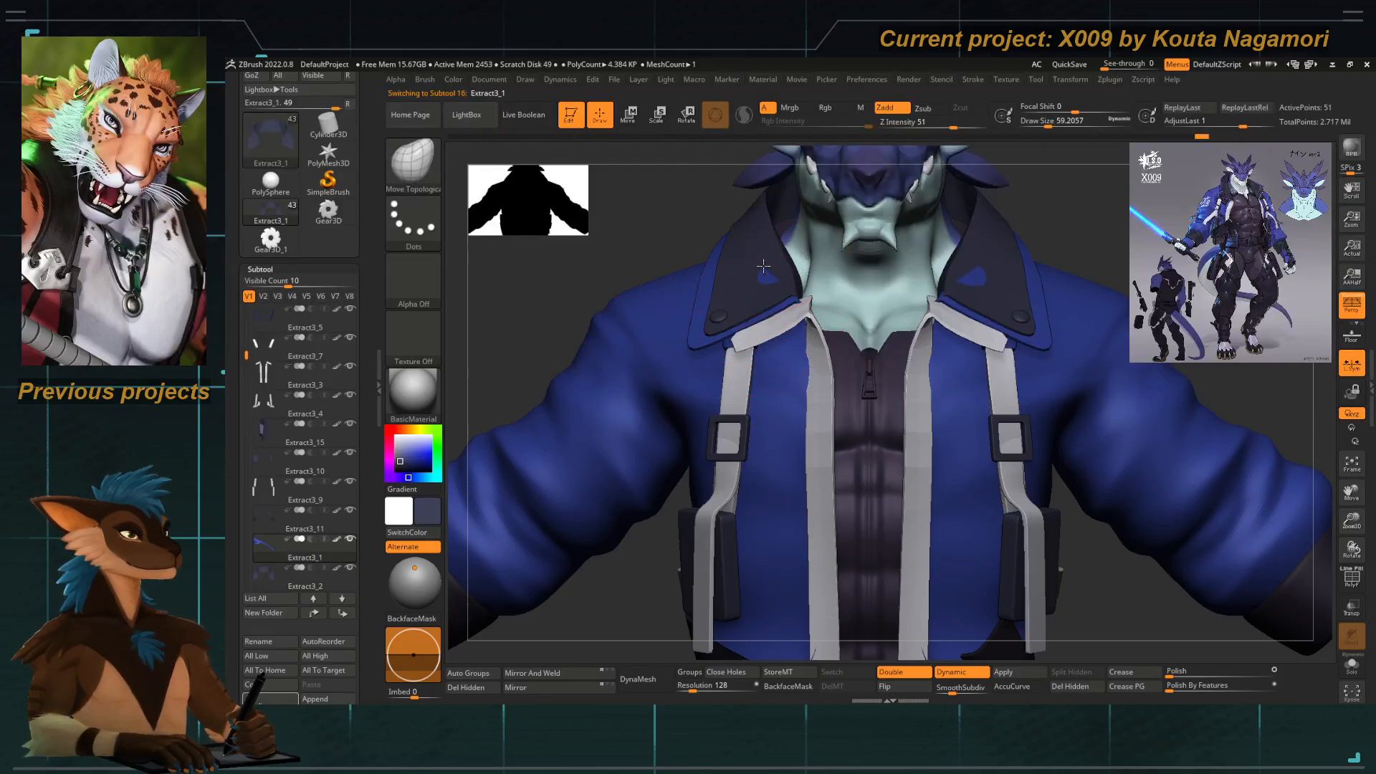
Reshape the upper ends of the white trim strips (Extract3_3) to follow the collar's lower edge, reducing the draw size to about 35.
left_click(799, 306, "alt")
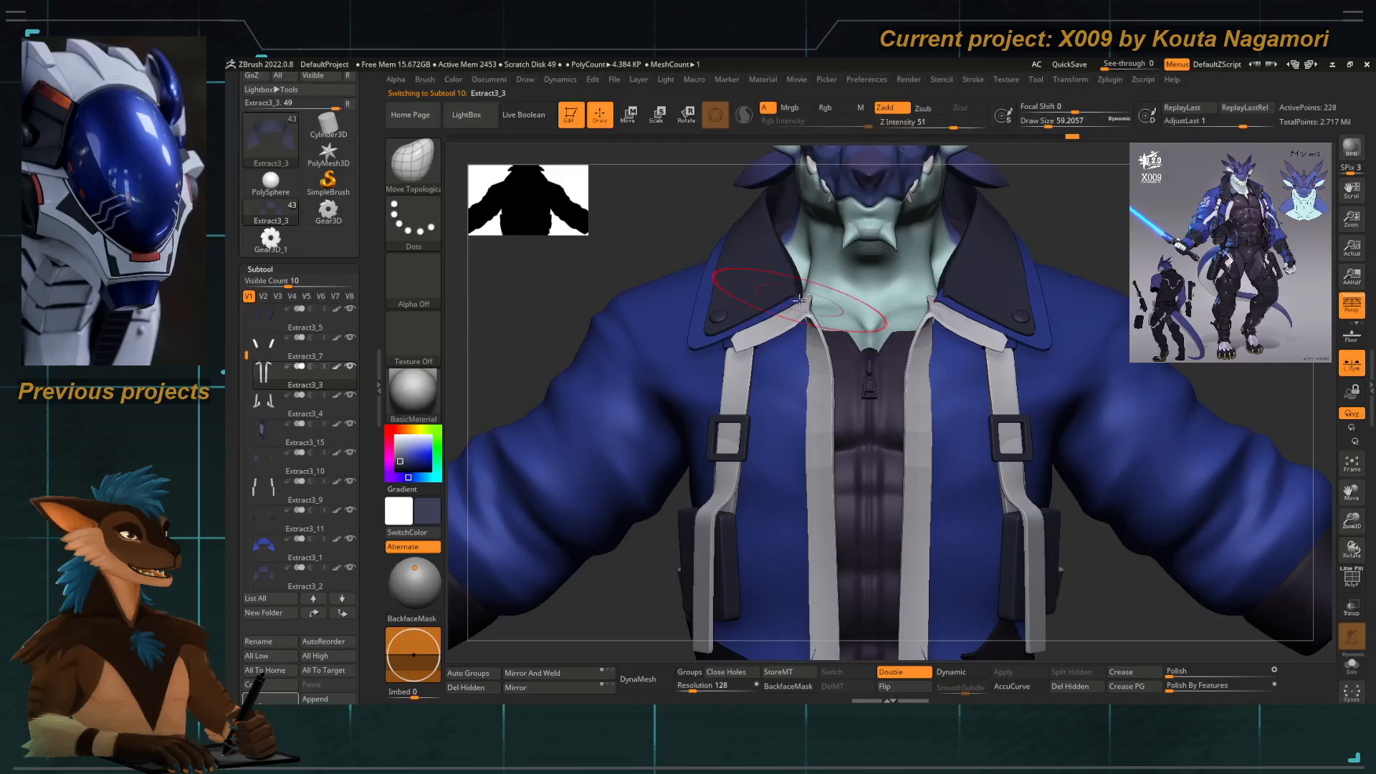
mouse_move(735, 331)
left_mouse_down()
mouse_move(718, 344)
mouse_move(729, 349)
left_mouse_up()
key("space")
key("space")
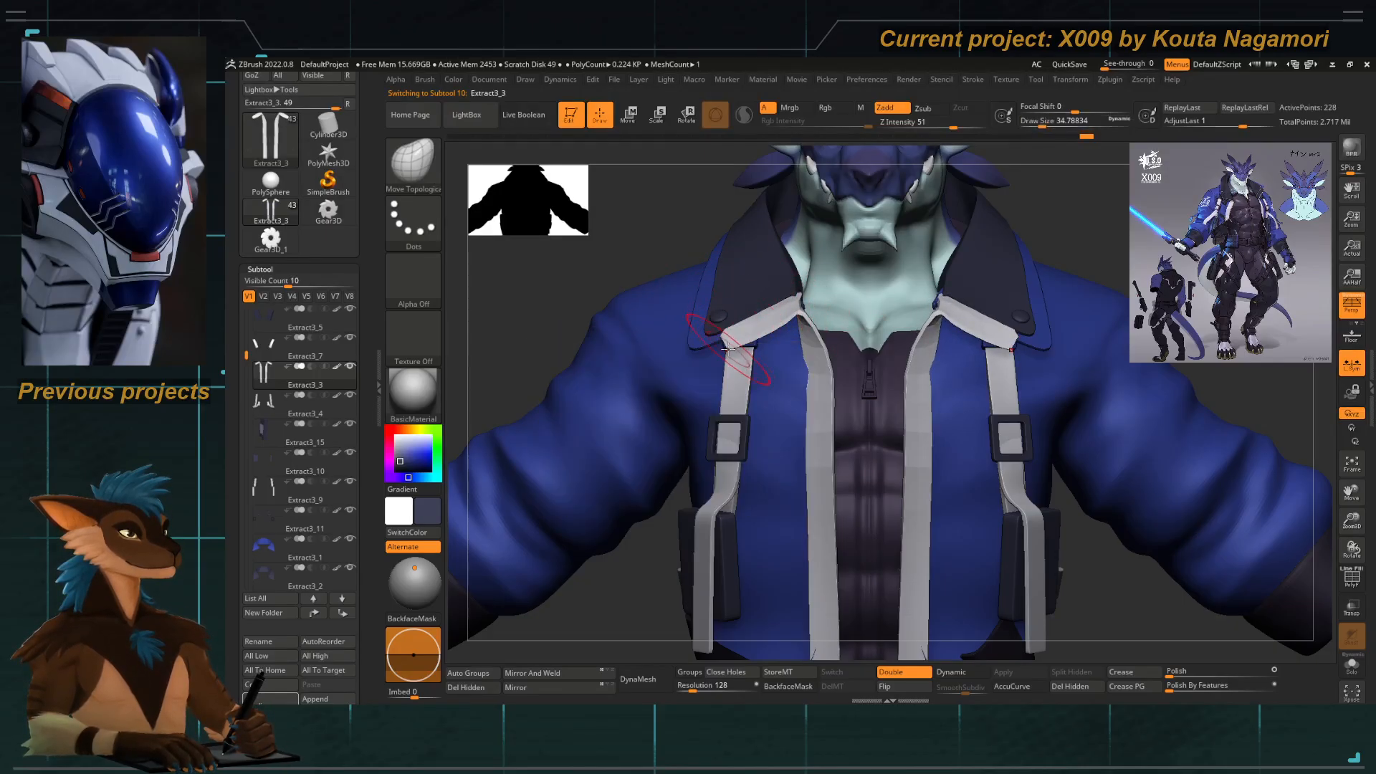
left_click_drag(650, 264, 621, 268, "alt")
mouse_move(620, 268)
left_mouse_down()
mouse_move(602, 277)
mouse_move(626, 298)
mouse_move(690, 302)
mouse_move(666, 270)
mouse_move(677, 267)
mouse_move(645, 248)
left_mouse_up()
key("space")
left_click_drag(733, 310, 747, 310)
mouse_move(725, 262)
left_mouse_down("alt")
mouse_move(700, 255)
mouse_move(726, 283)
mouse_move(746, 256)
mouse_move(697, 264)
mouse_move(731, 313)
left_mouse_up("alt")
right_click_drag(781, 345, 766, 308, "alt")
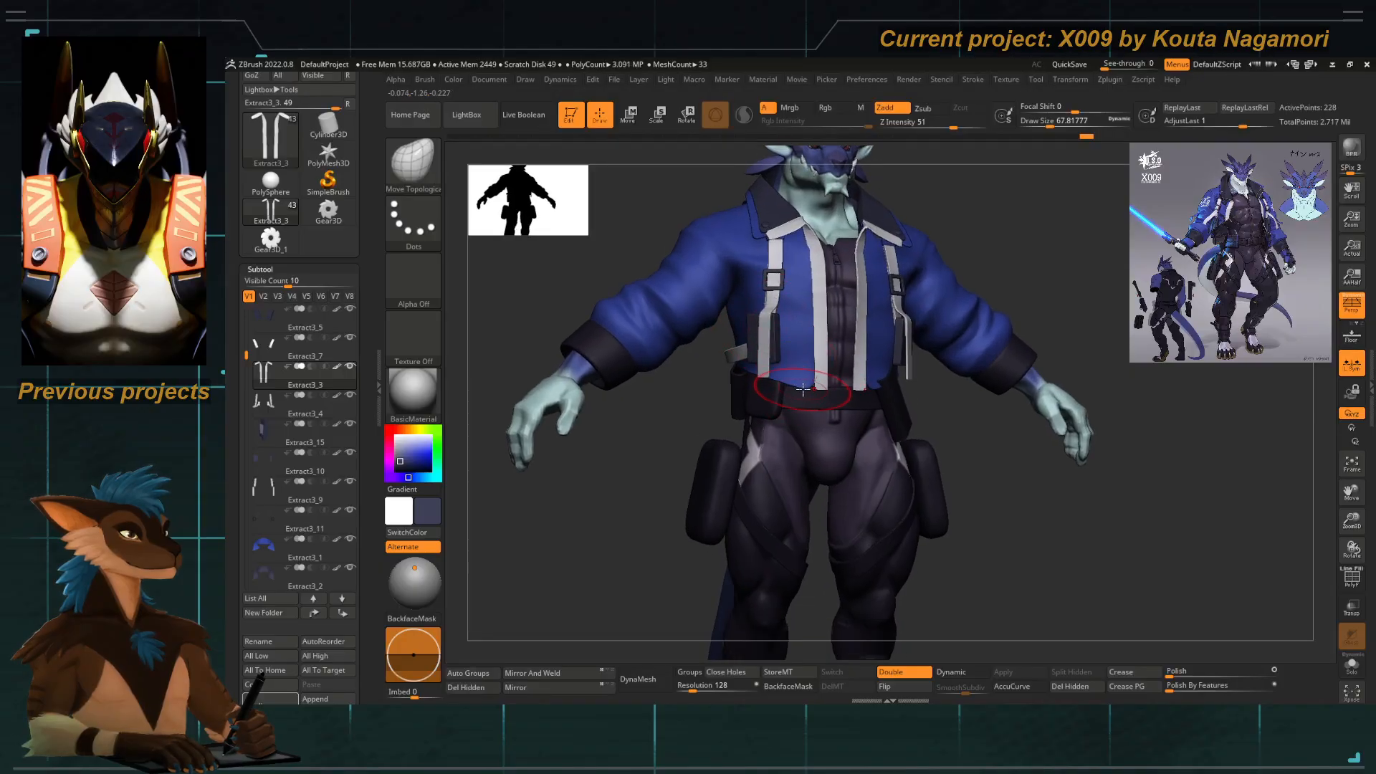
Select the jacket body (Extract2), turn off its dynamic subdivision, show its wireframe, and adjust the lower front corners using a draw size of about 22.
mouse_move(806, 393)
right_mouse_down("alt")
mouse_move(816, 403)
mouse_move(786, 394)
right_mouse_up("alt")
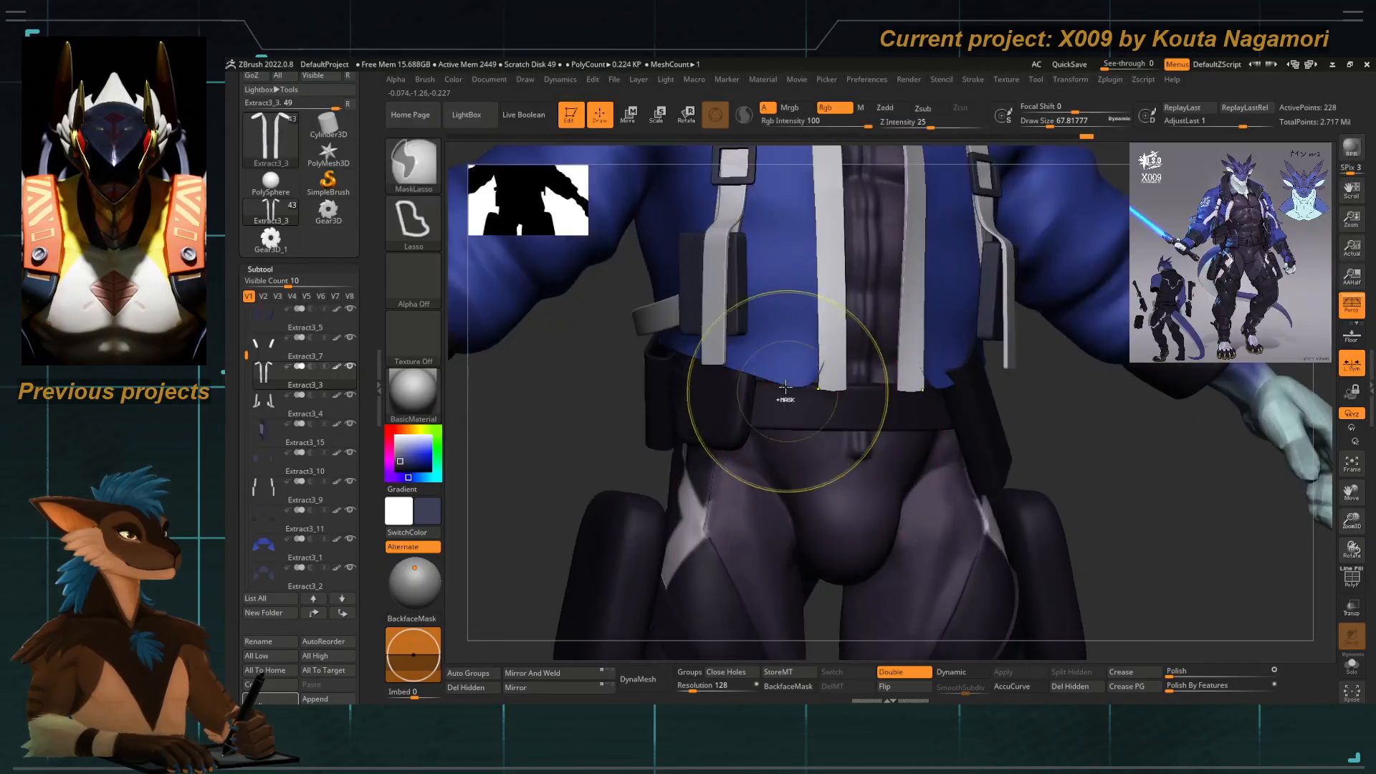
key("space")
left_click_drag(793, 374, 788, 372)
left_click(787, 372, "alt")
key("space")
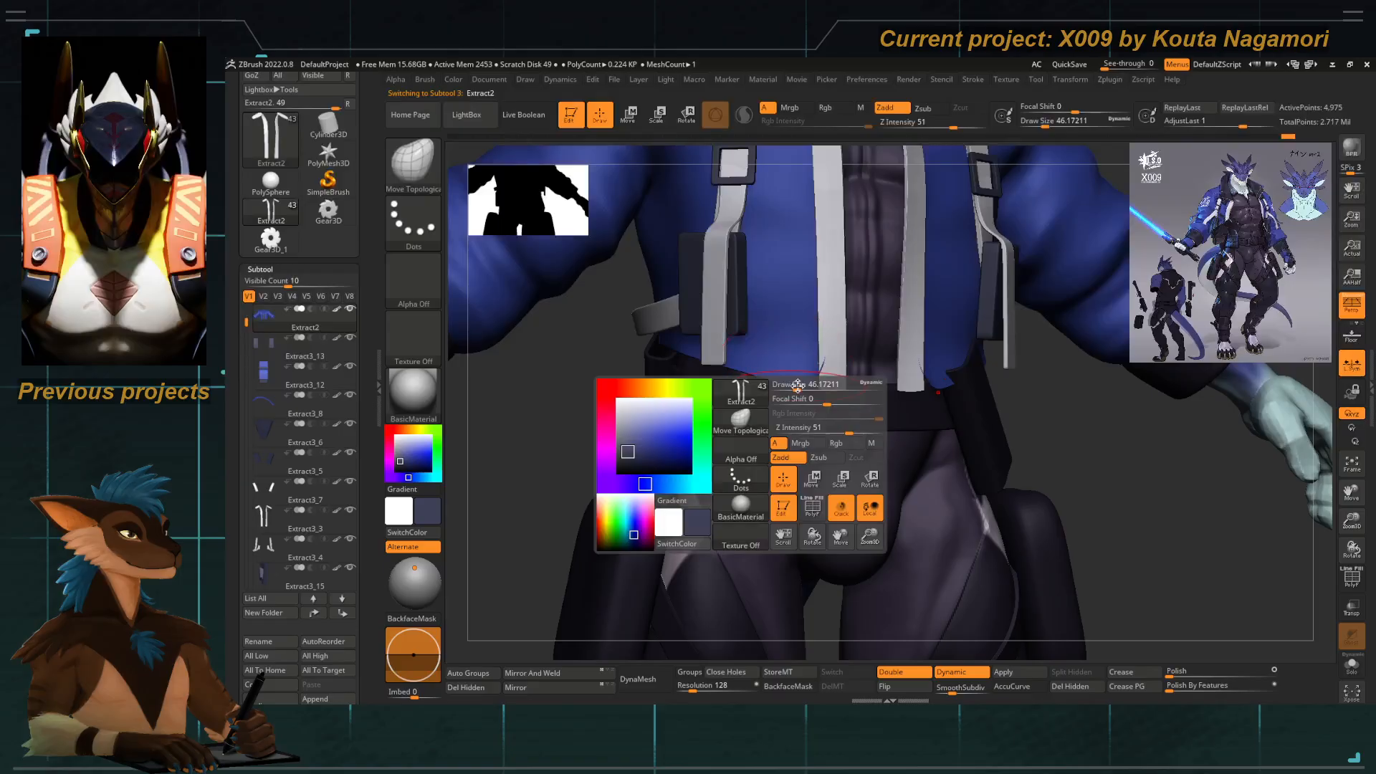
left_click(1347, 575)
key("shift+d")
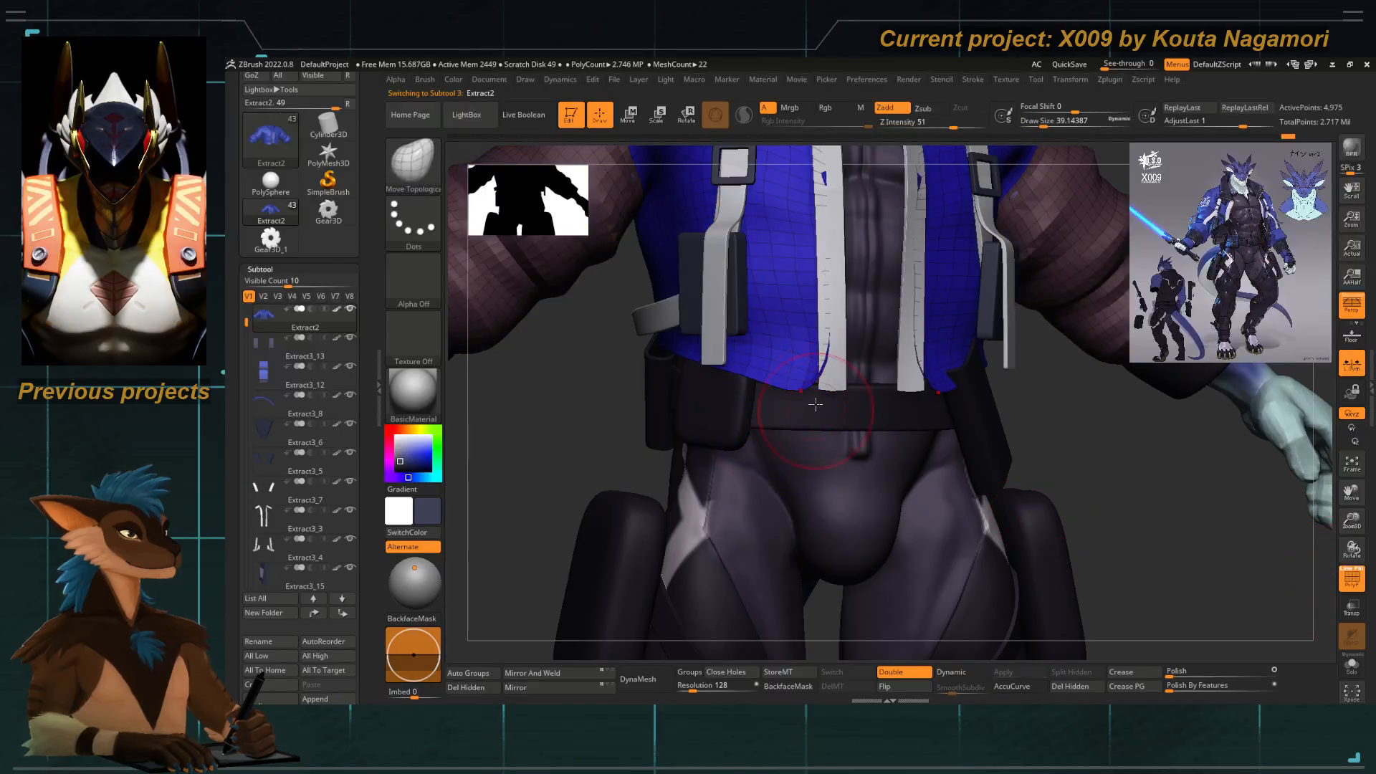
right_click_drag(814, 402, 835, 406, "ctrl")
key("space")
key("space")
left_click_drag(821, 385, 908, 422)
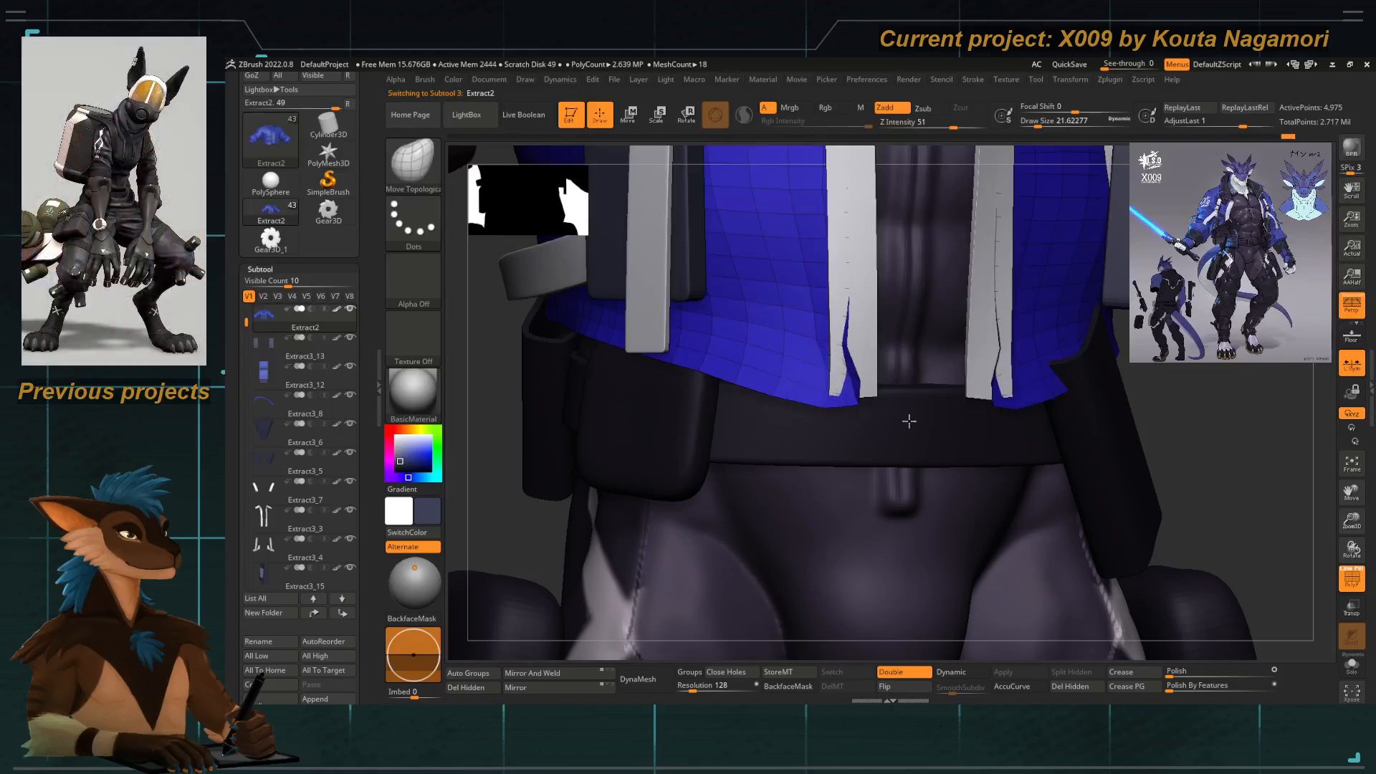
Tuck the jacket's lower front corners behind the ends of the white trim strips, using a draw size of about 10.5.
right_click_drag(858, 351, 636, 441, "ctrl")
right_click_drag(620, 490, 614, 390)
right_click_drag(681, 419, 1007, 238, "ctrl")
right_click_drag(770, 423, 804, 413, "ctrl")
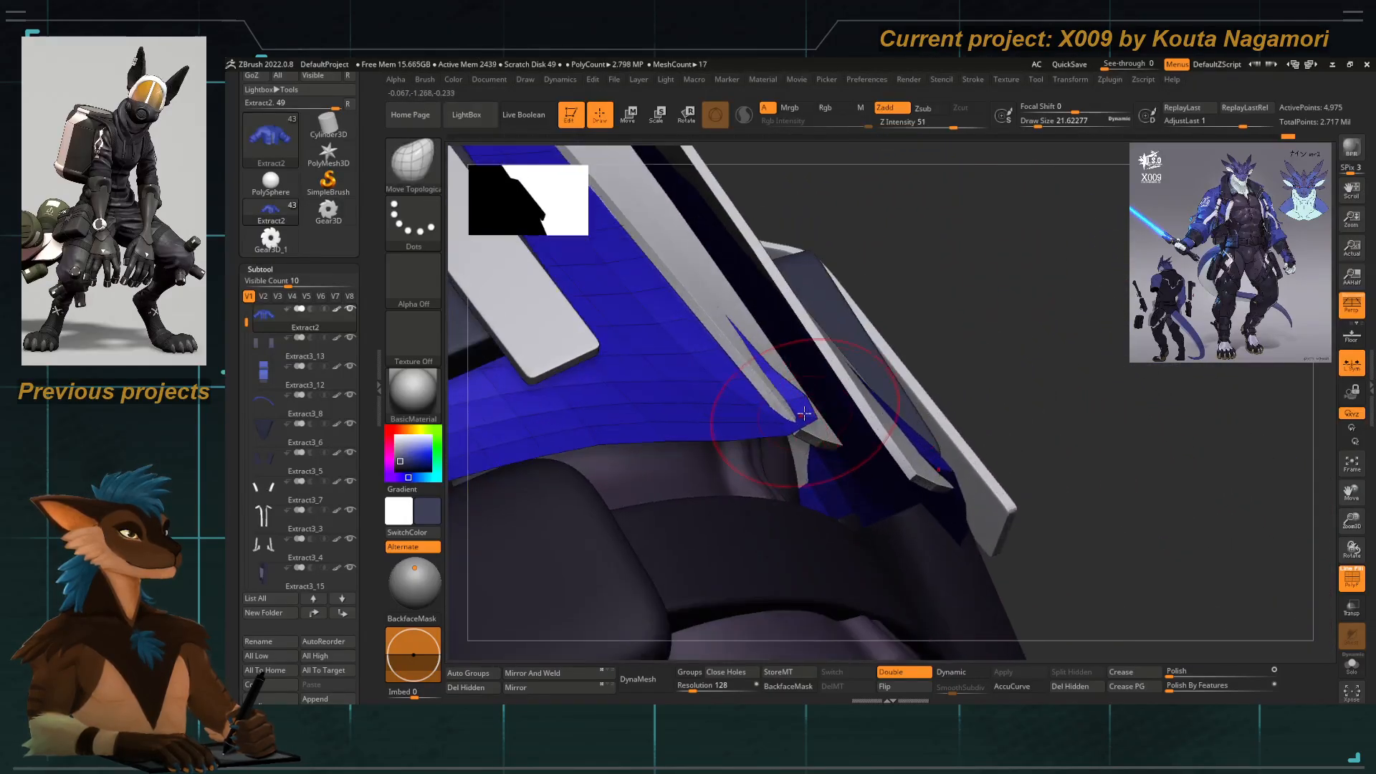
key("s")
left_click_drag(785, 414, 760, 396)
key("s")
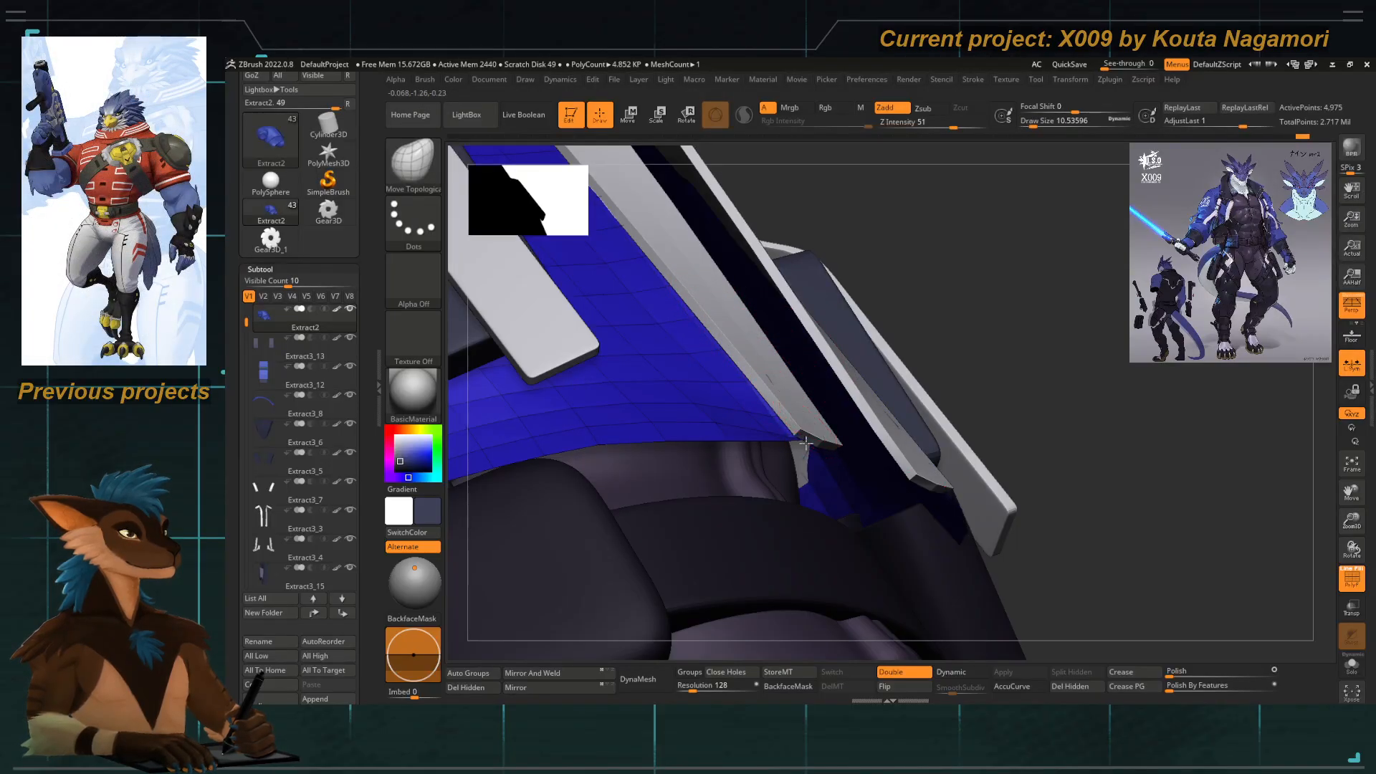
right_click_drag(798, 410, 656, 447)
right_click_drag(864, 439, 765, 349)
Hide the wireframe and push the jacket's inner front edges behind the trim at chest height, using a draw size of about 59.
key("s")
left_click_drag(886, 428, 900, 430)
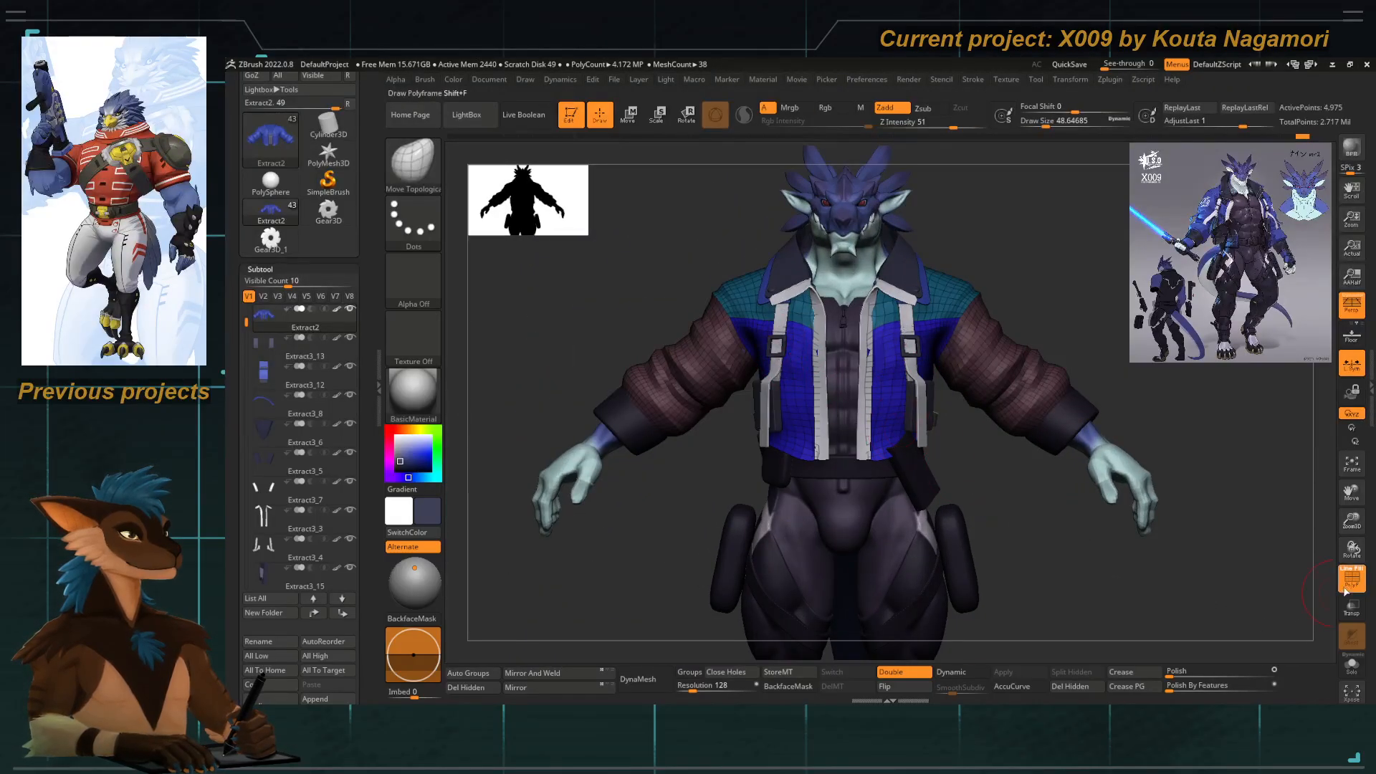
left_click(1345, 591)
right_click_drag(852, 441, 760, 430, "ctrl")
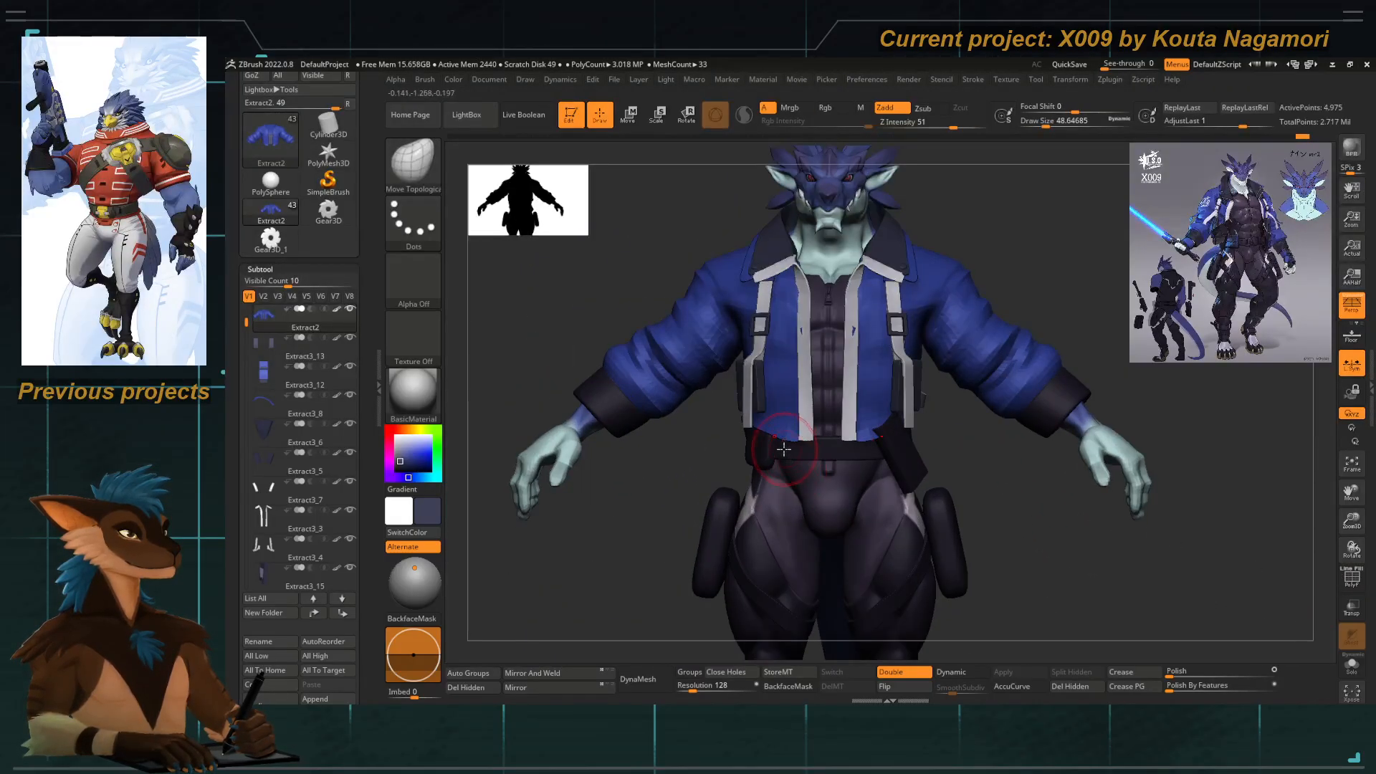
key("s")
mouse_move(783, 449)
left_mouse_down()
mouse_move(693, 441)
mouse_move(831, 321)
left_mouse_up()
key("s")
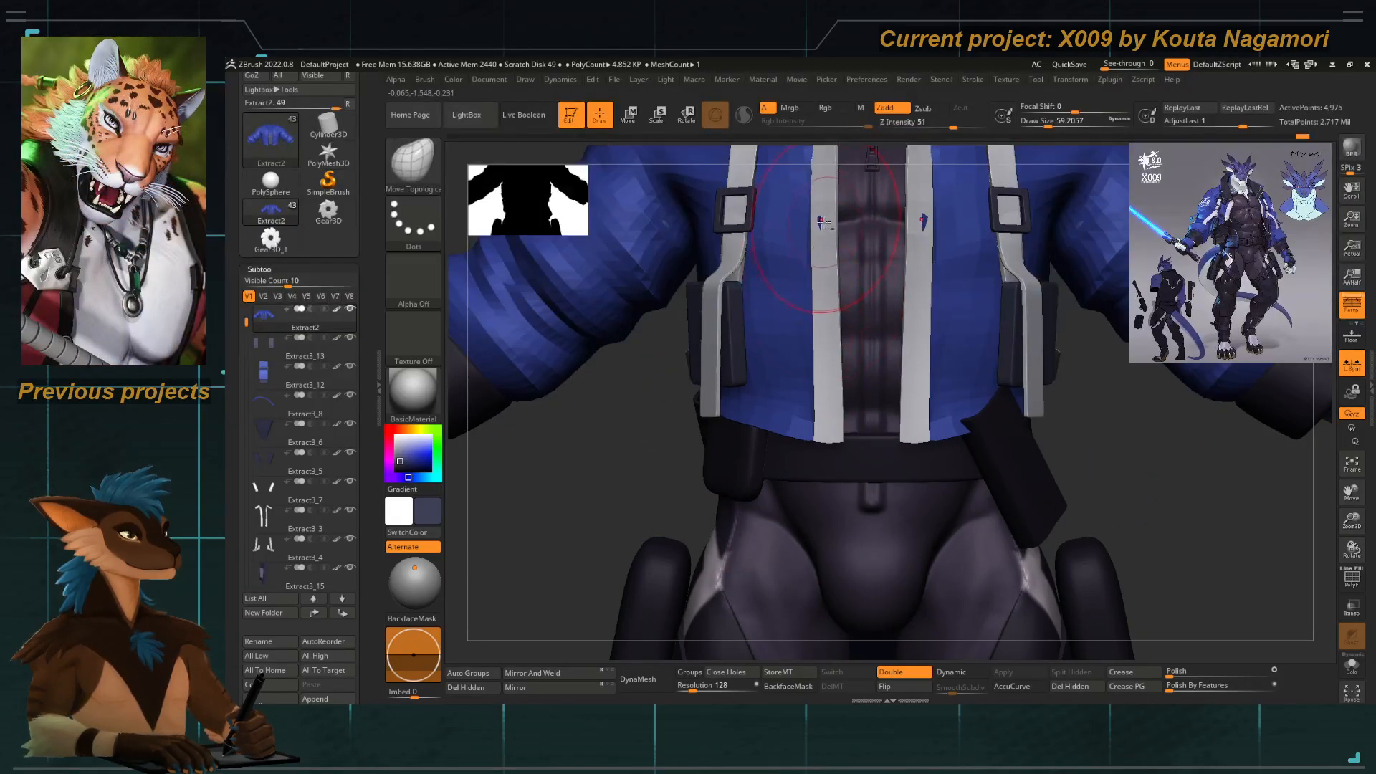
left_click_drag(825, 223, 814, 234)
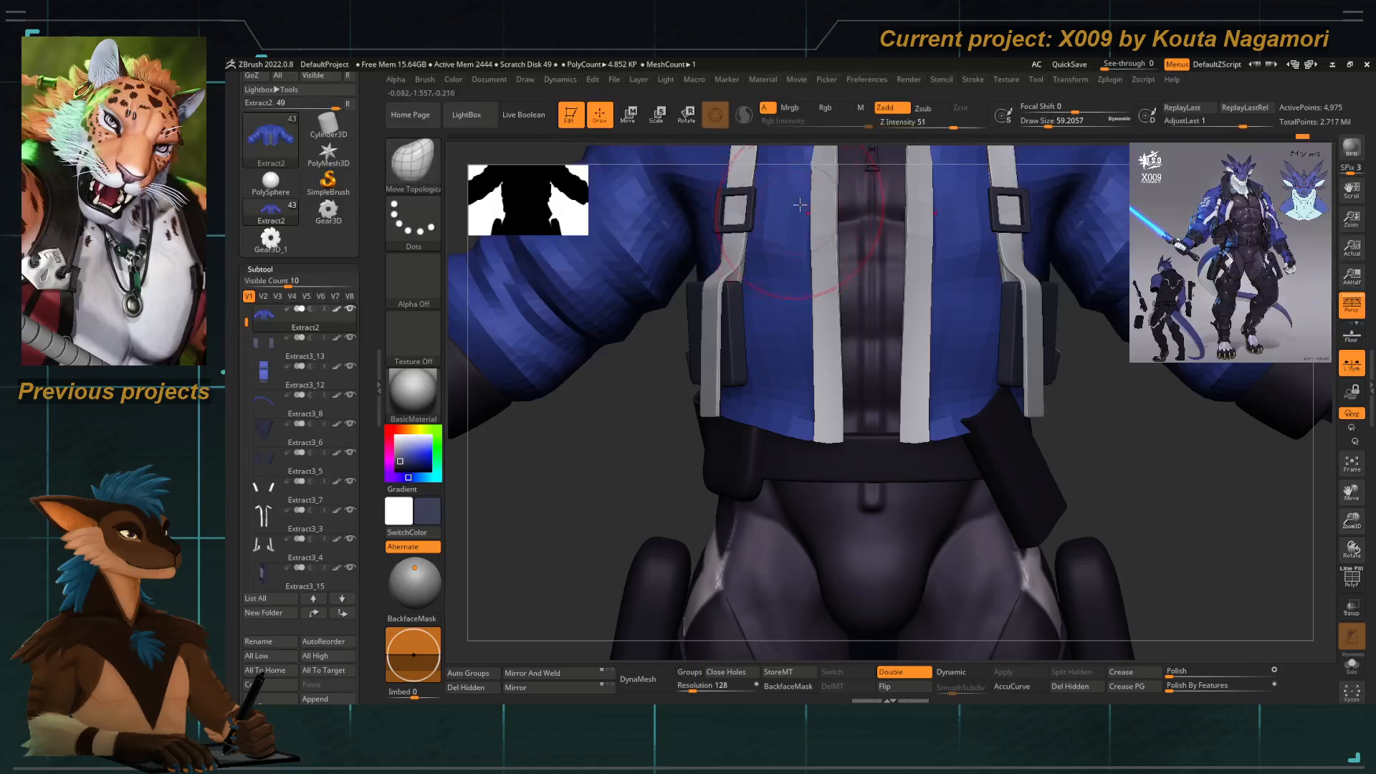
Select the white trim strips (Extract3_3) and nudge their upper sections beside the chest zipper, using a draw size of about 37.
right_click_drag(799, 205, 800, 332, "alt")
key("space")
left_click(797, 334)
left_click(808, 279, "alt")
left_click_drag(803, 279, 810, 278)
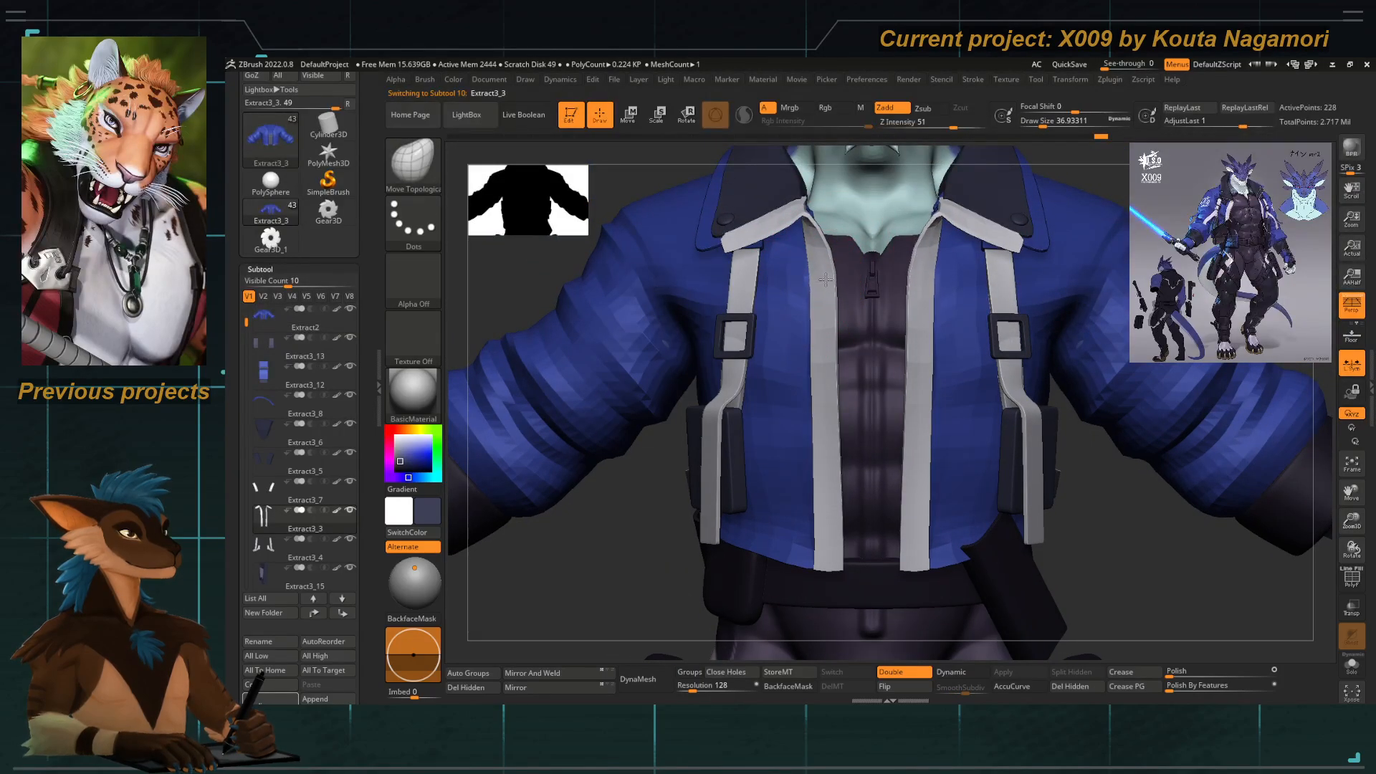
right_click_drag(830, 286, 679, 258, "ctrl")
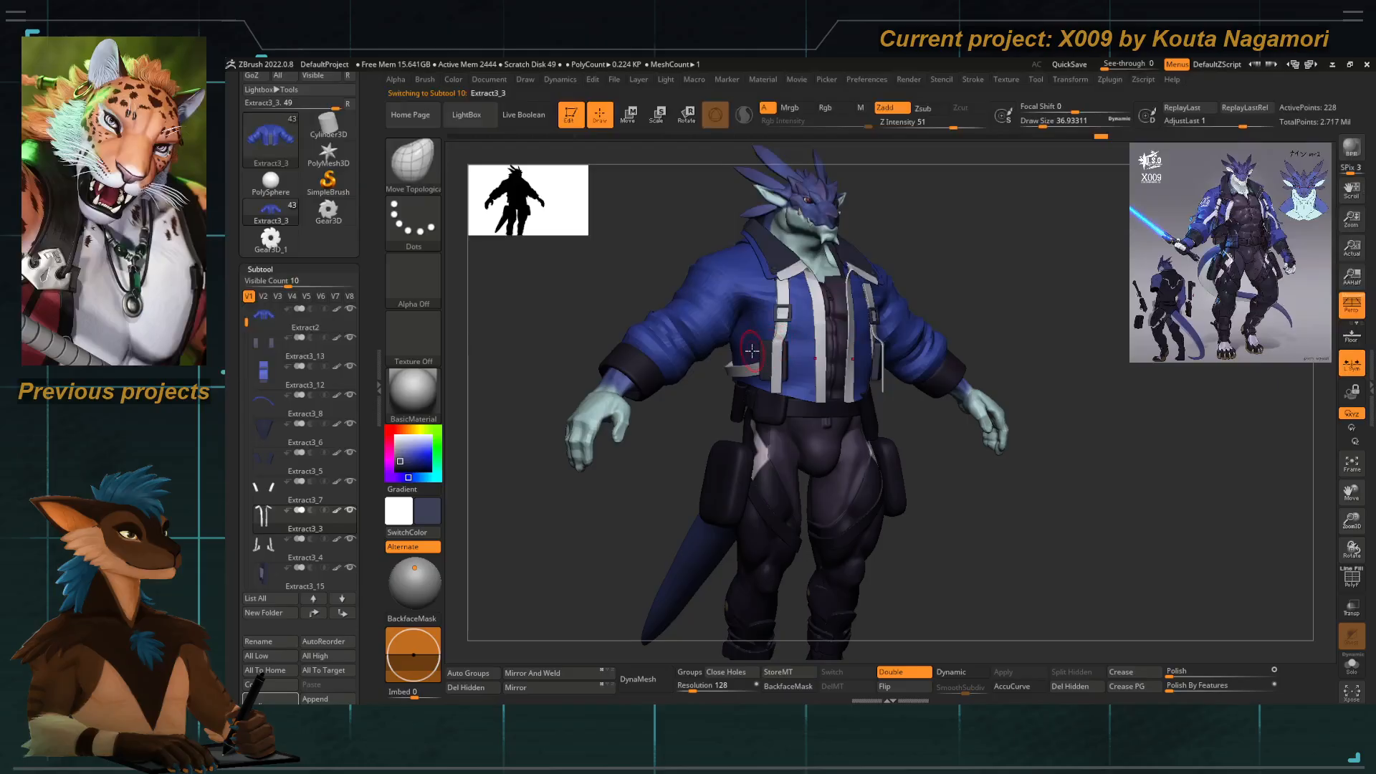
Select the jacket body (Extract2) and reshape its lower front hem beside the trim, using a draw size of about 77.
left_click(751, 351, "alt")
right_click_drag(577, 263, 627, 344)
right_click_drag(627, 344, 849, 435, "ctrl")
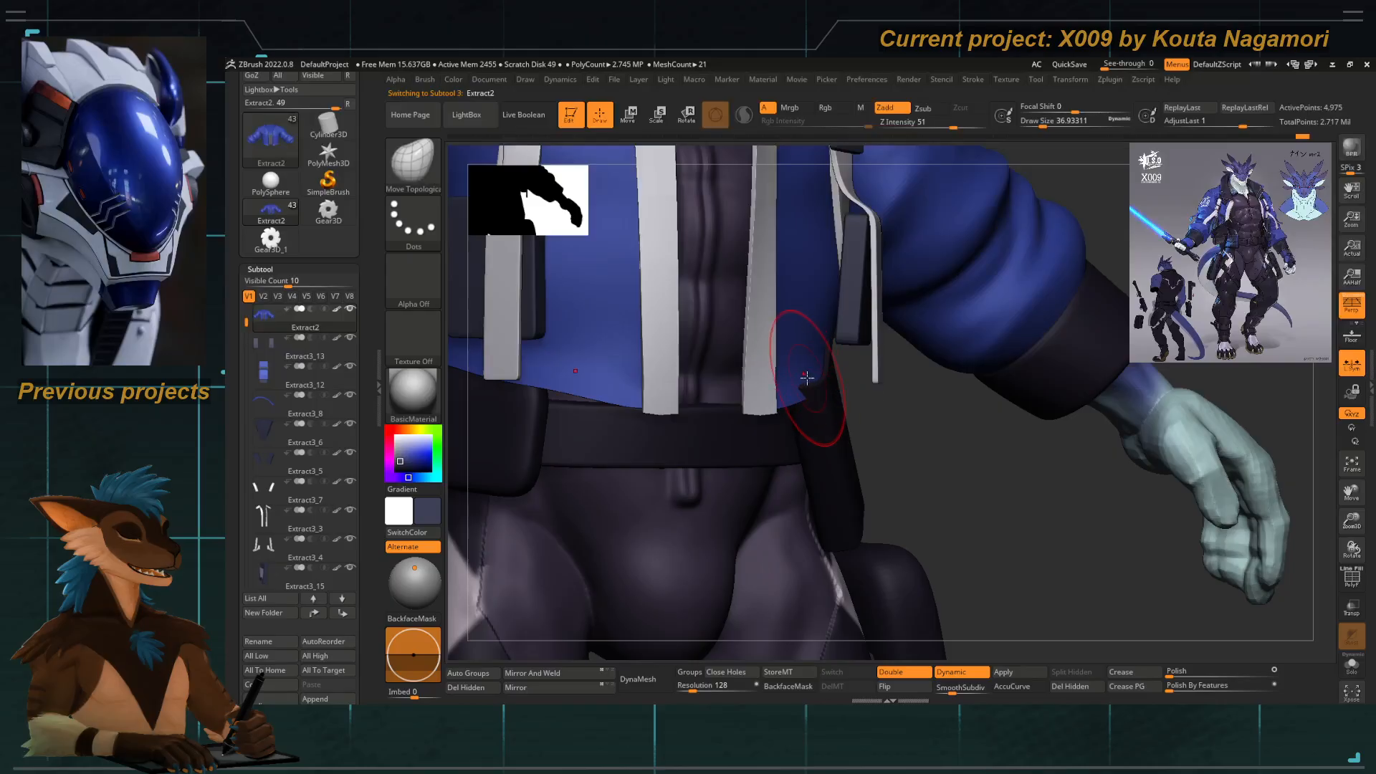
key("space")
left_click_drag(805, 383, 823, 399)
mouse_move(825, 402)
right_mouse_down()
mouse_move(908, 482)
mouse_move(807, 387)
right_mouse_up()
left_click_drag(900, 448, 860, 398)
left_click_drag(706, 462, 715, 318)
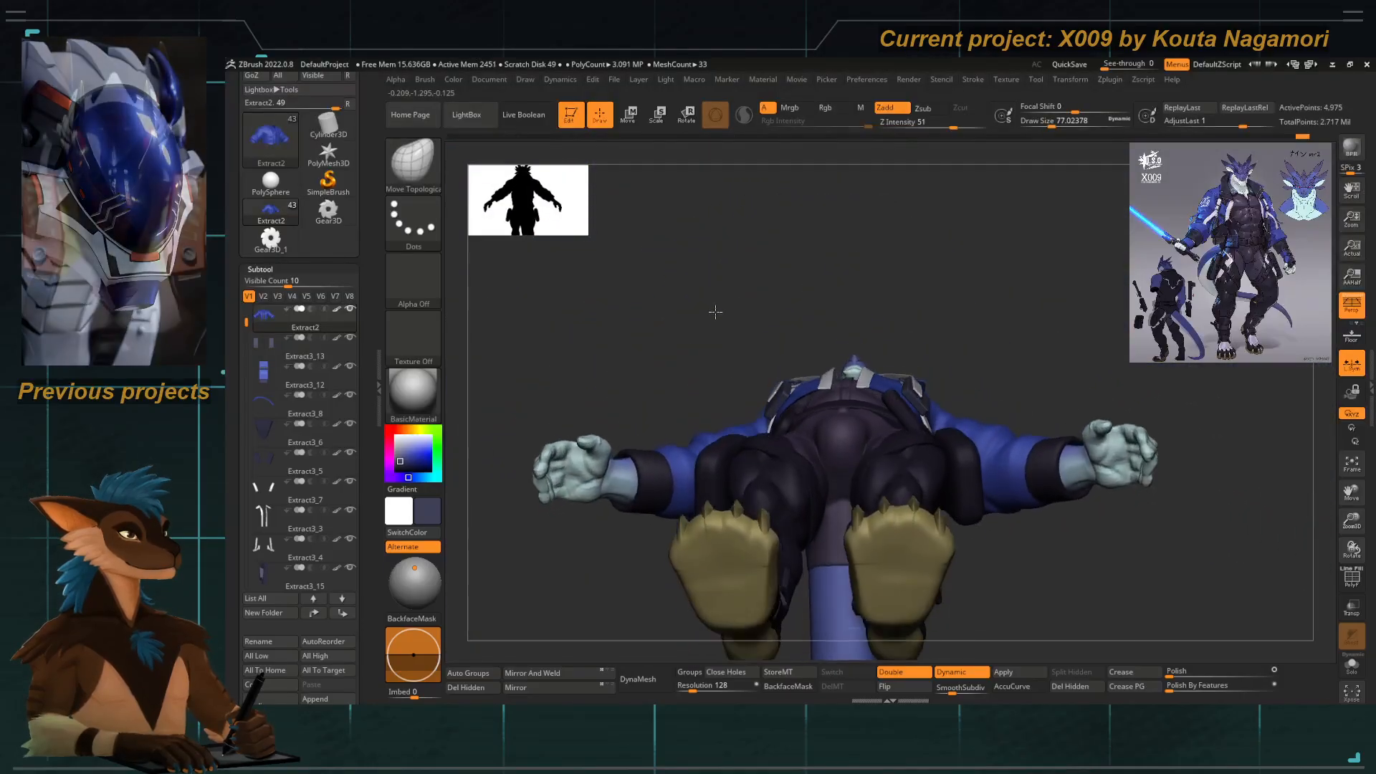
left_click_drag(716, 304, 793, 431)
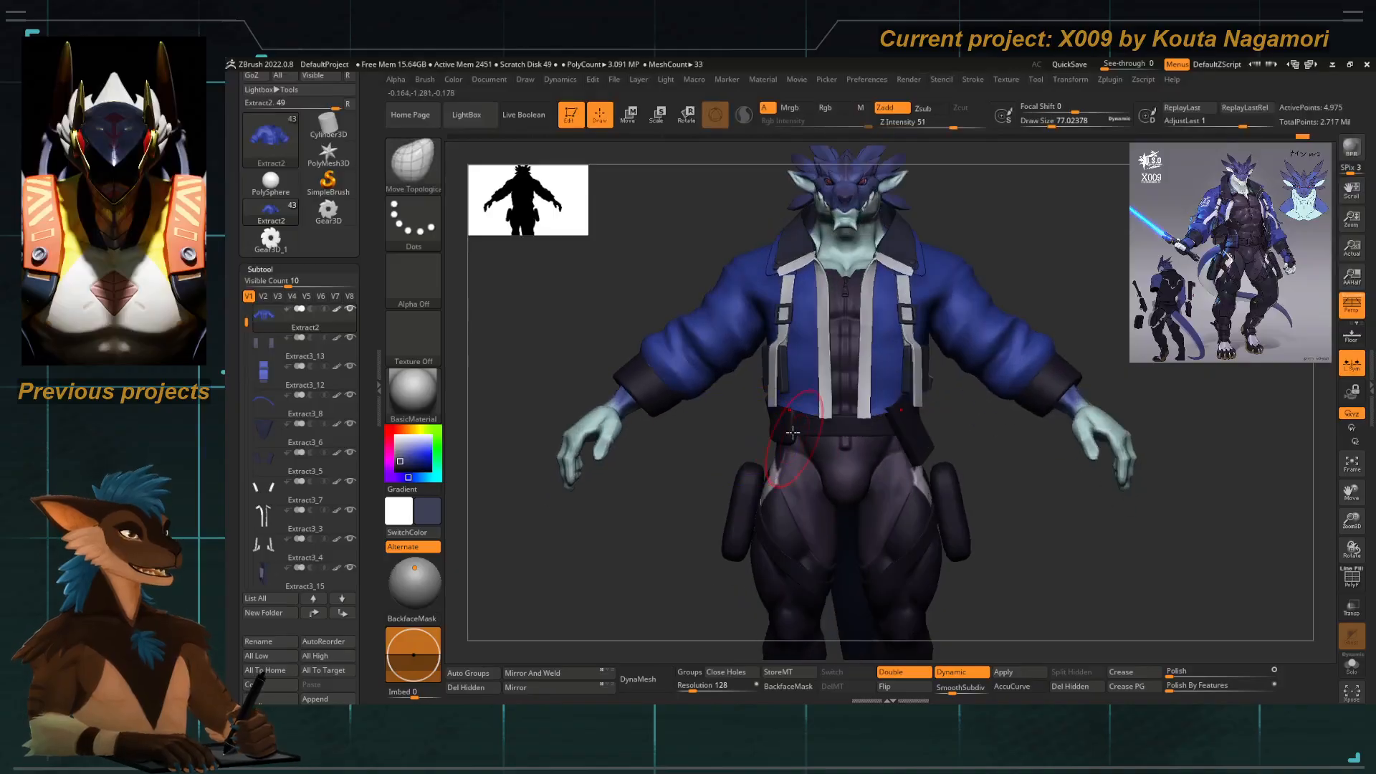
Isolate the jacket body, adjust its front panel profile from the side with a draw size of about 149, and restore the other parts.
key("space")
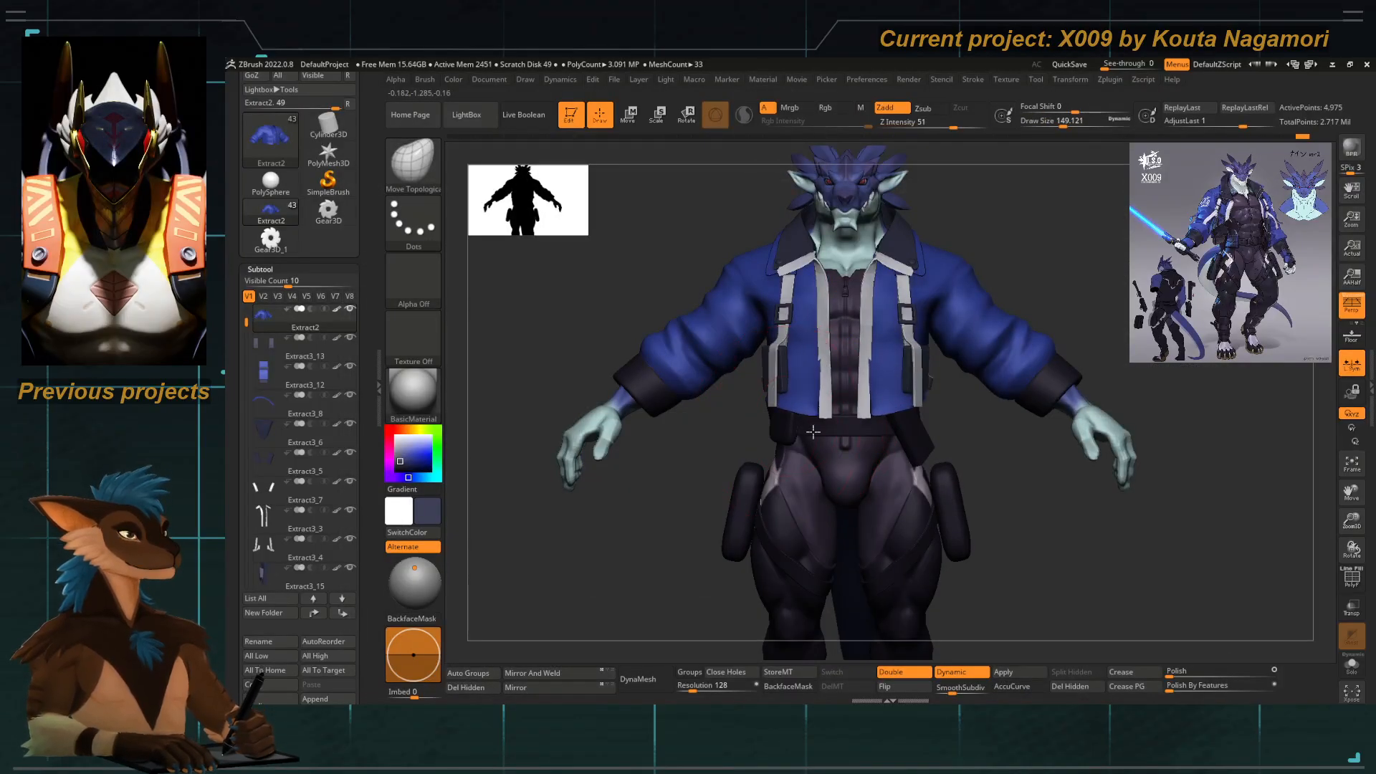
left_click_drag(721, 483, 845, 434)
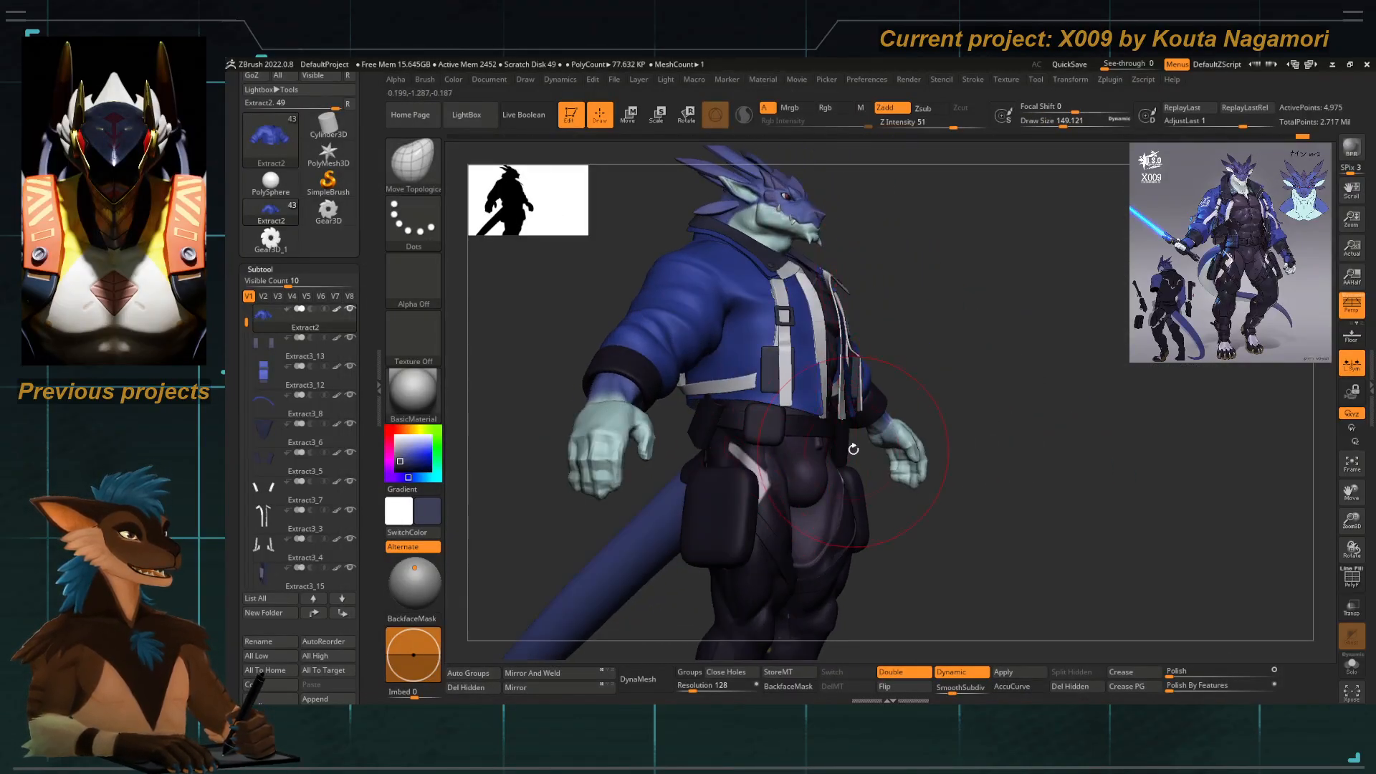
left_click_drag(899, 372, 832, 436)
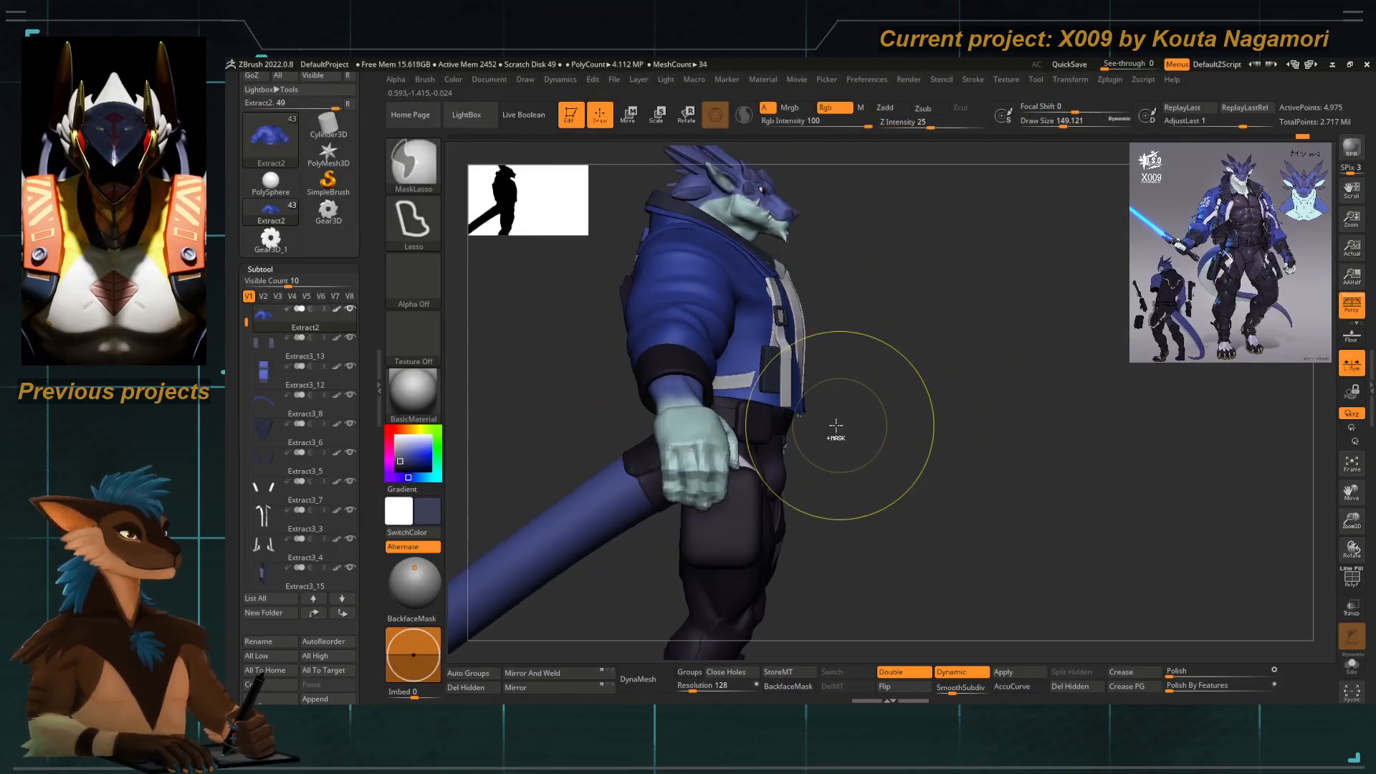
left_click(1347, 669)
left_click_drag(860, 322, 830, 263, "alt")
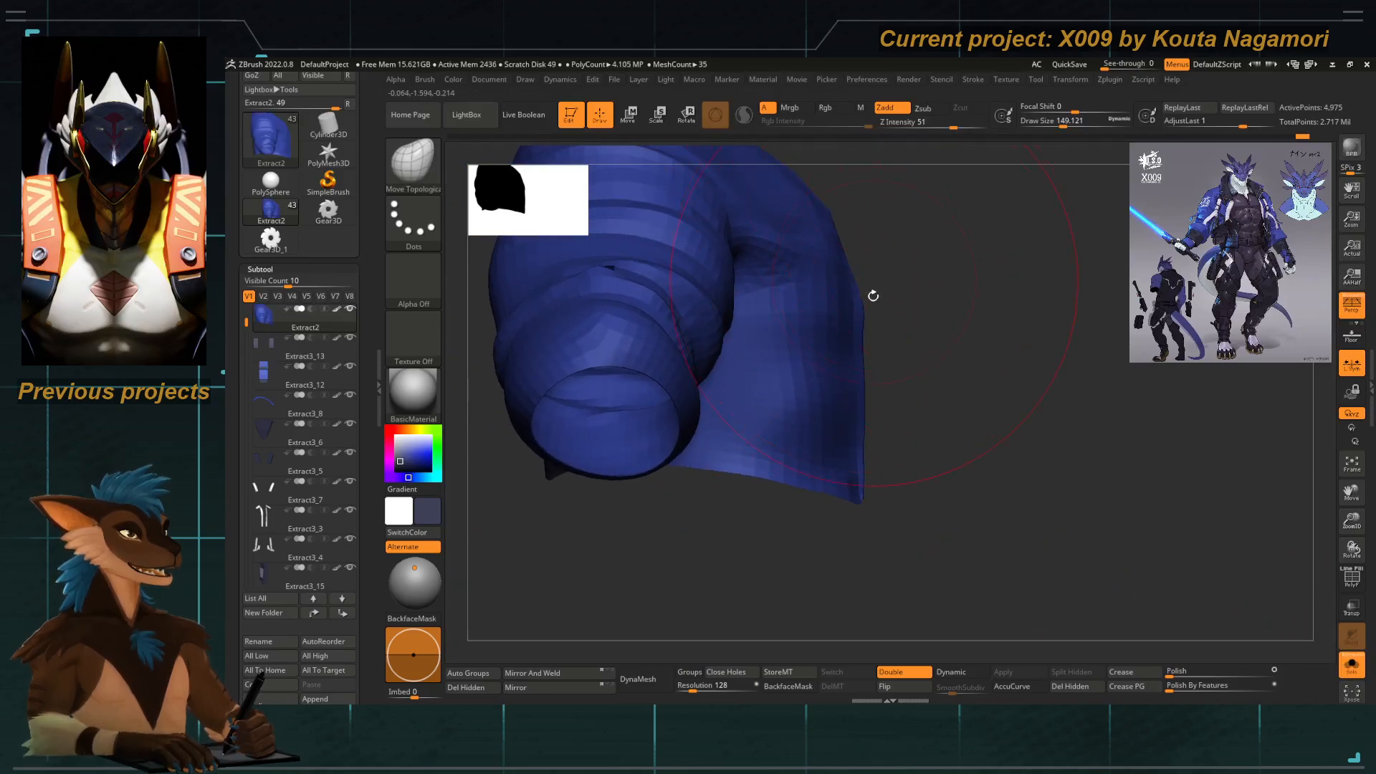
mouse_move(845, 485)
left_mouse_down()
mouse_move(955, 496)
mouse_move(858, 452)
left_mouse_up()
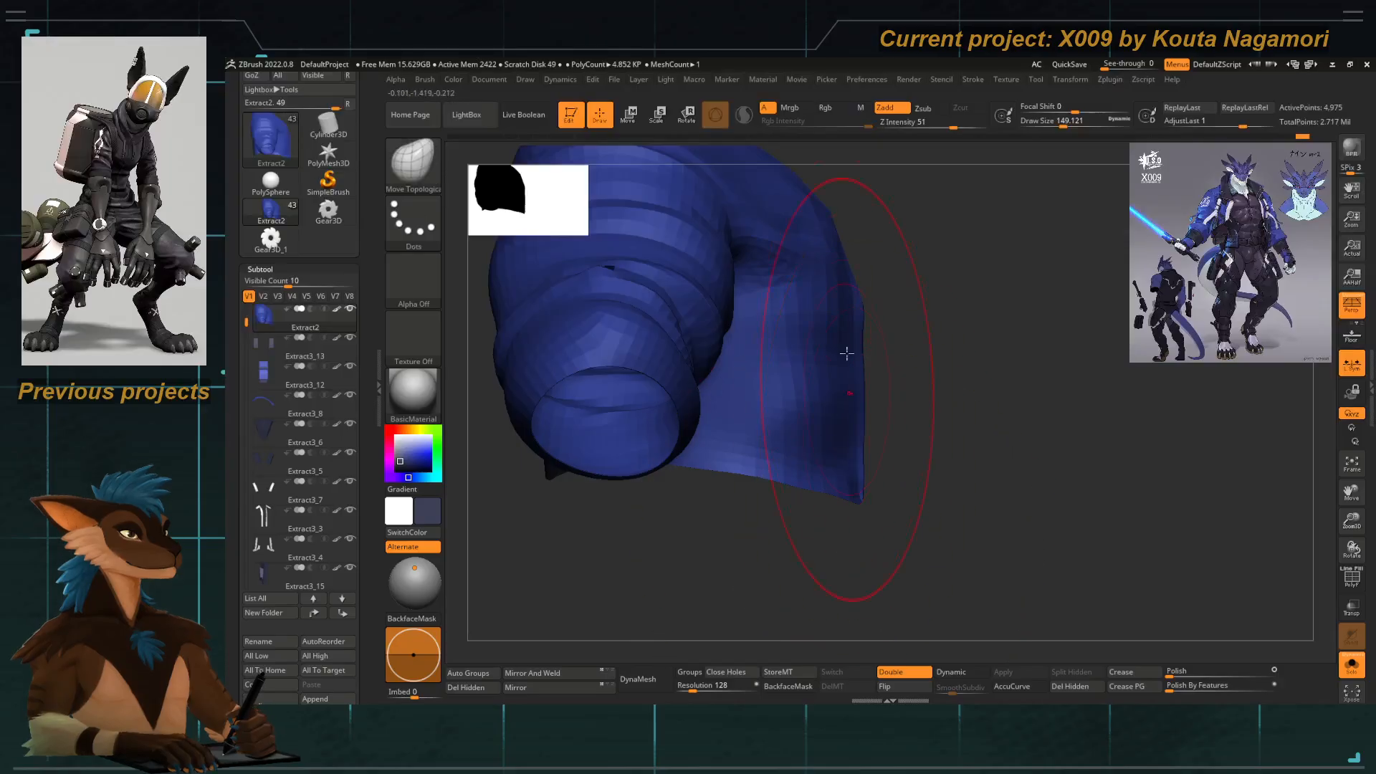
left_click_drag(949, 487, 918, 507, "shift")
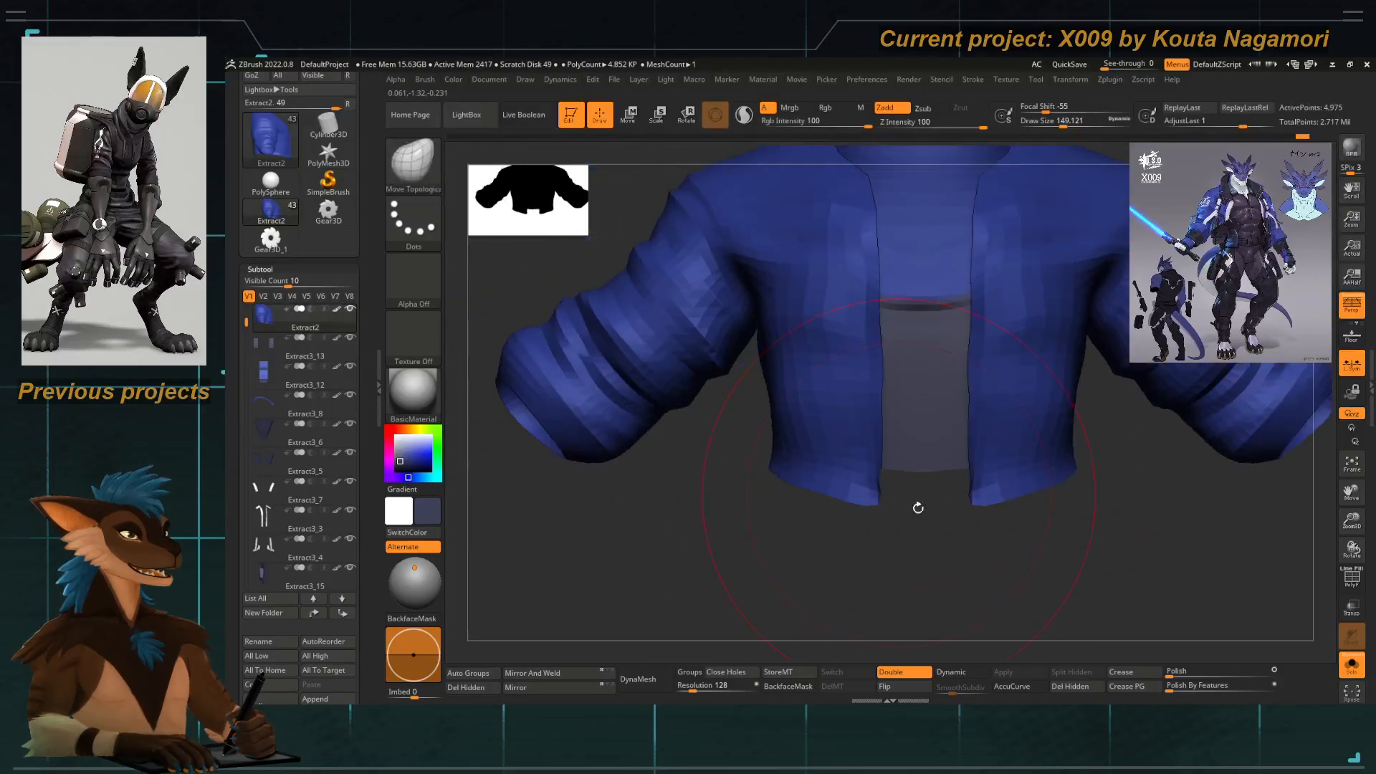
left_click(1350, 663)
mouse_move(1059, 531)
right_mouse_down("ctrl")
mouse_move(708, 466)
mouse_move(818, 483)
right_mouse_up("ctrl")
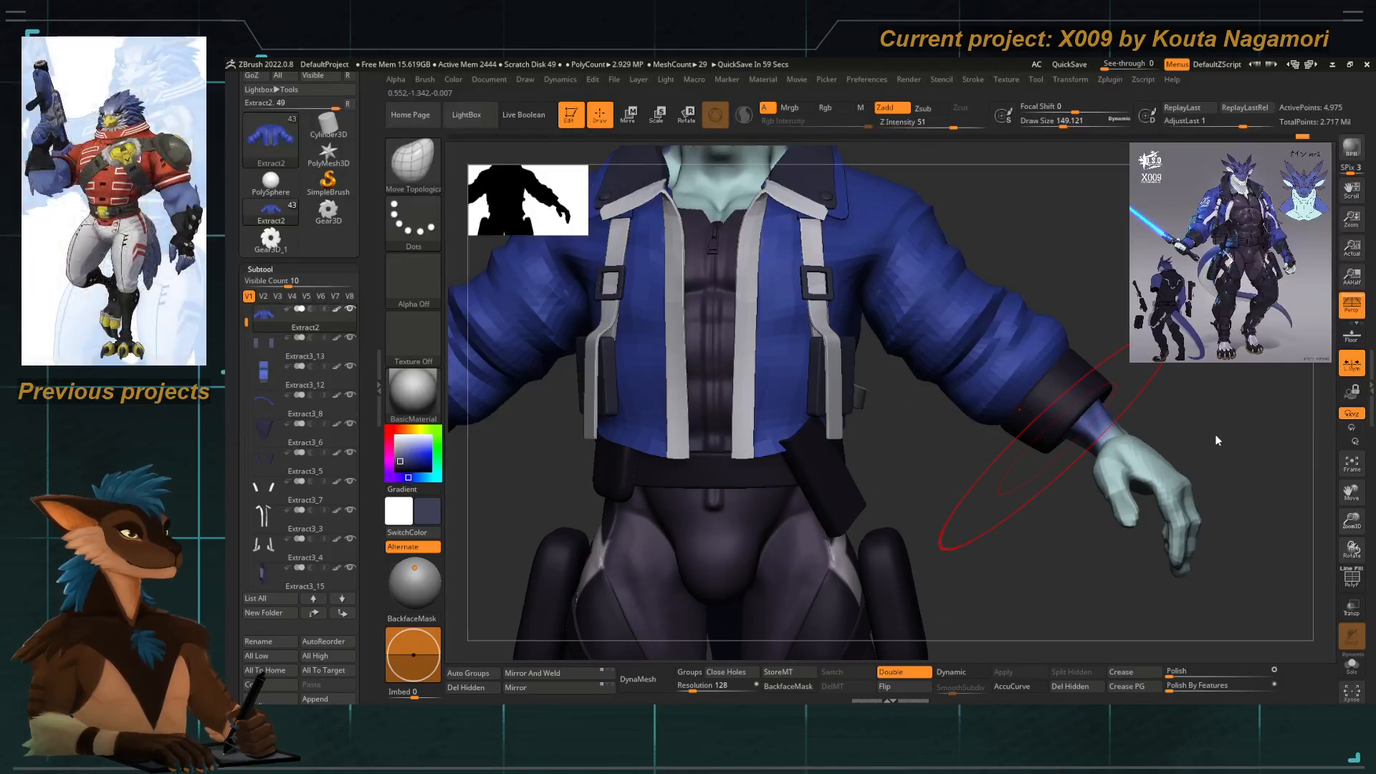
Select the sword scabbard and reposition it against the belt at the hip, rotating it slightly about its X axis.
mouse_move(561, 513)
right_mouse_down()
mouse_move(842, 485)
mouse_move(912, 454)
mouse_move(876, 441)
right_mouse_up()
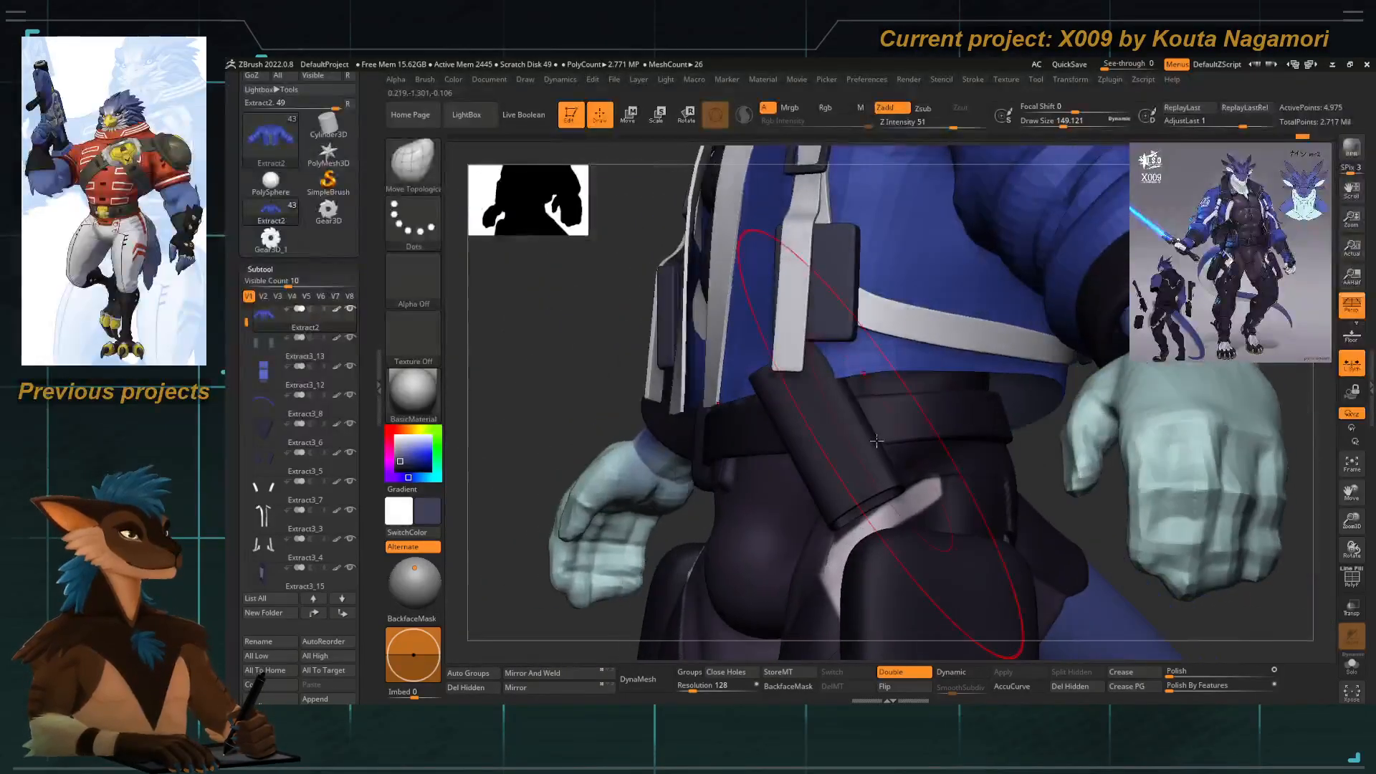
key("e")
left_click(876, 440, "alt")
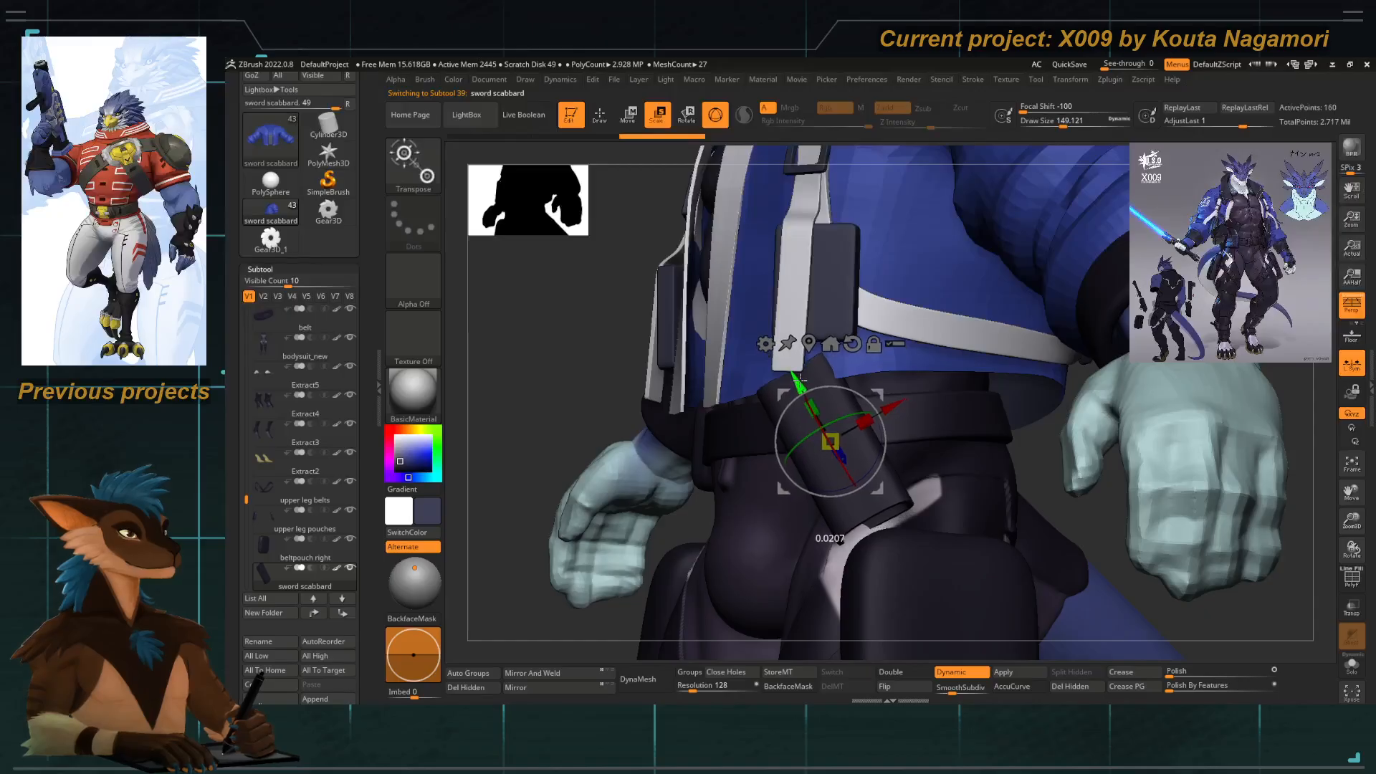
right_click_drag(574, 439, 726, 445)
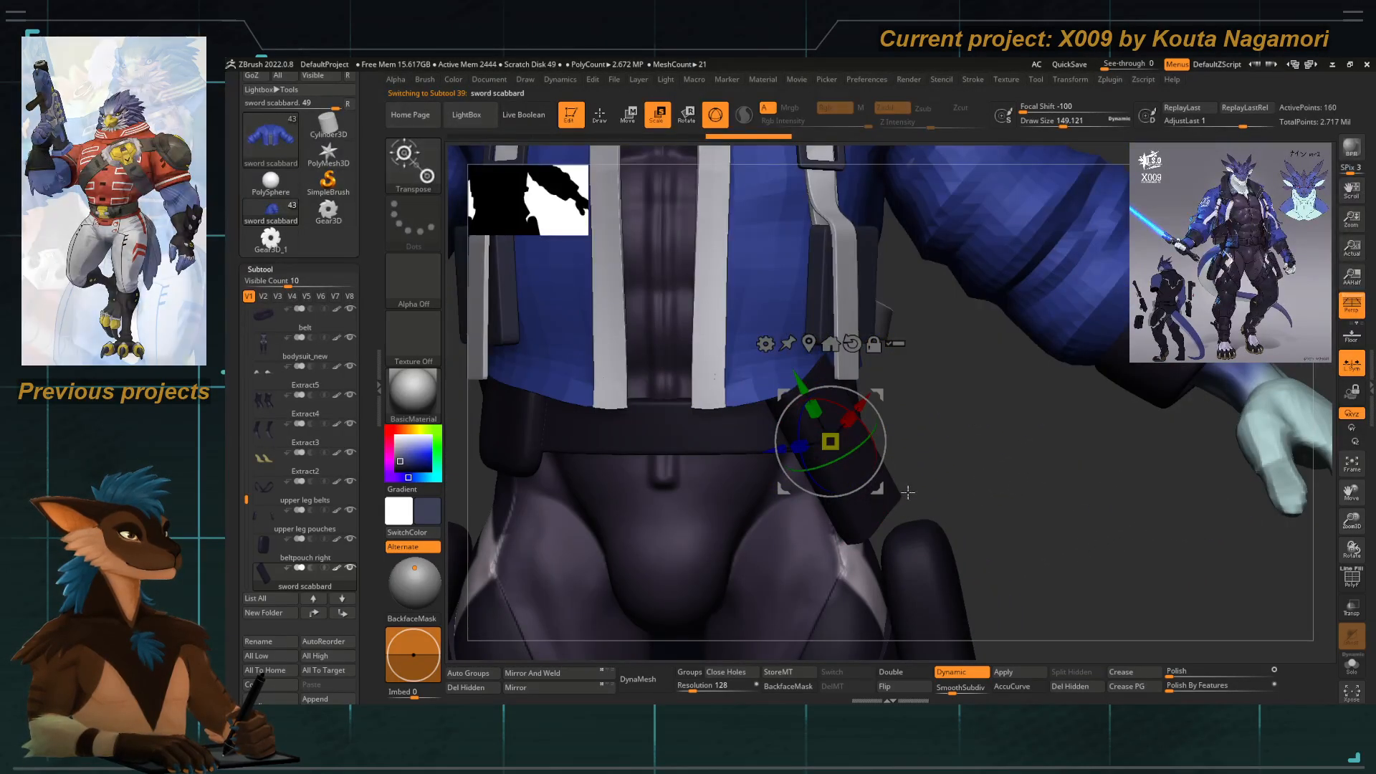
right_click_drag(897, 485, 880, 393)
left_click_drag(931, 400, 905, 404)
right_click_drag(917, 404, 840, 465)
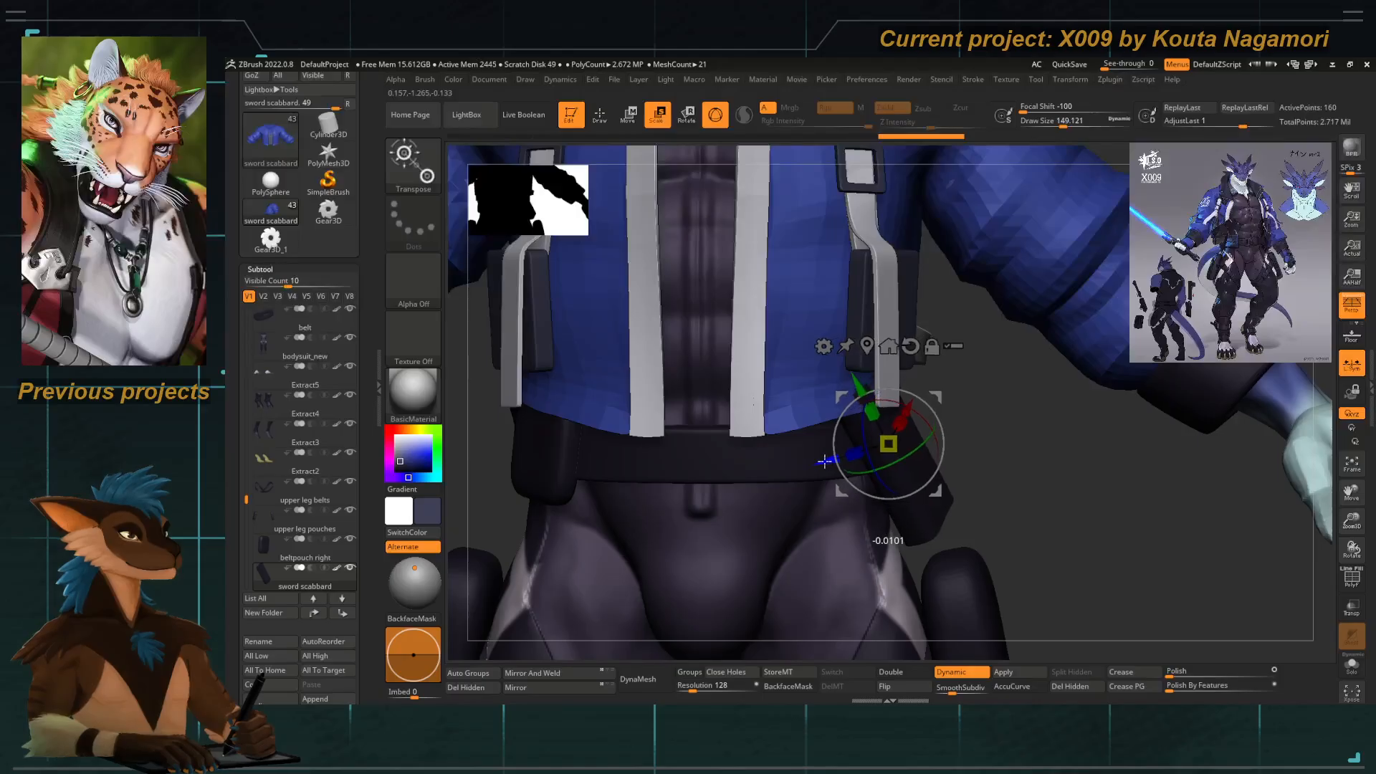
right_click_drag(970, 447, 902, 407)
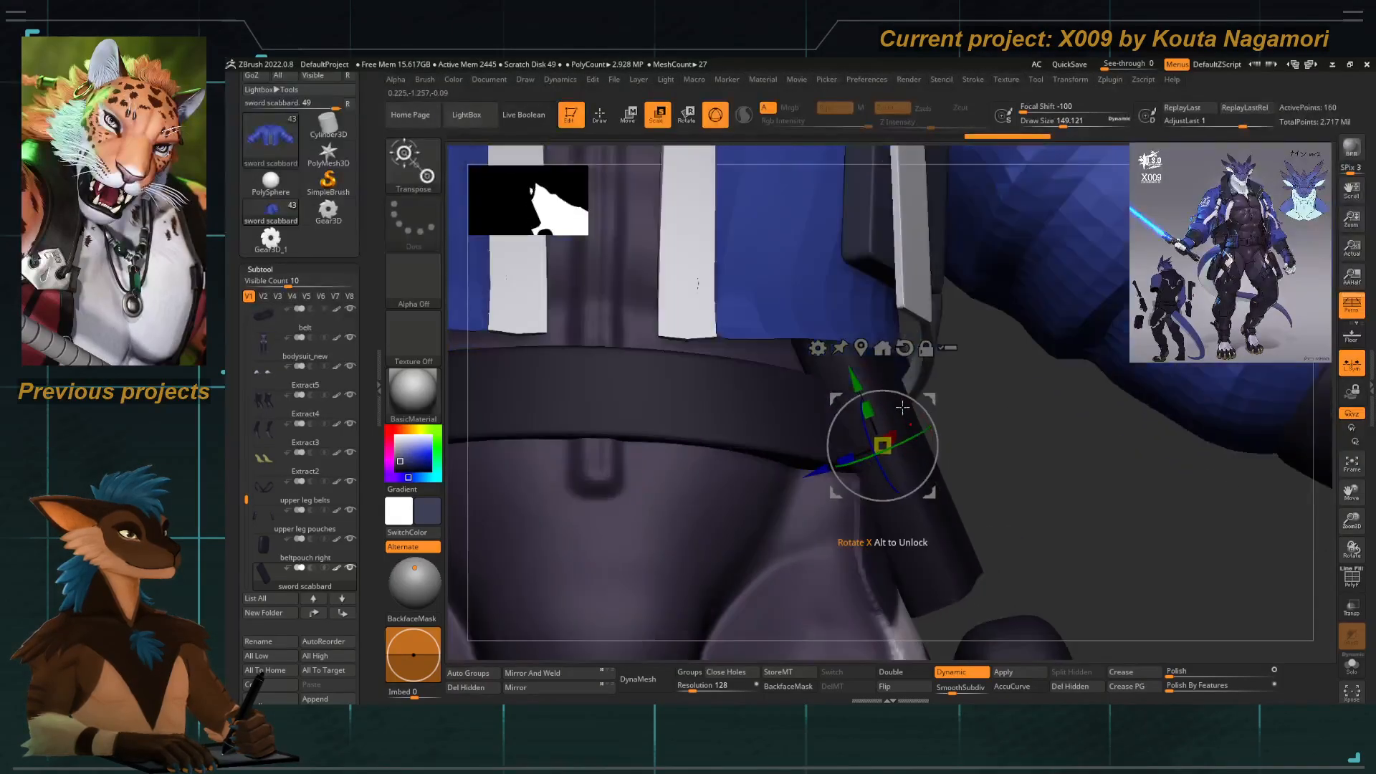
left_click_drag(912, 403, 915, 405)
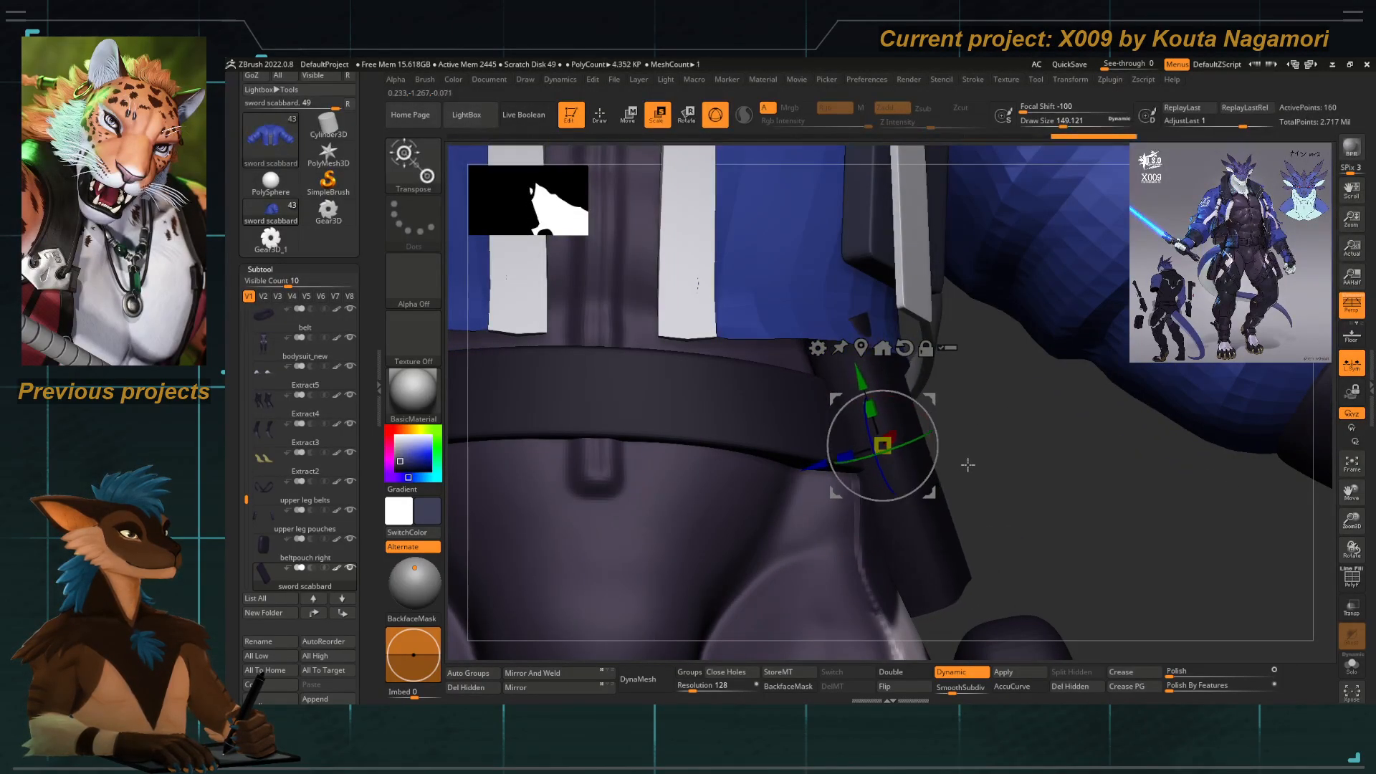
key("q")
Select the jacket body (Extract2) and refine its hem above the belt and scabbard with Move Topological, reducing the draw size to about 44.
mouse_move(969, 465)
right_mouse_down()
mouse_move(982, 470)
mouse_move(931, 459)
right_mouse_up()
left_click(785, 393, "alt")
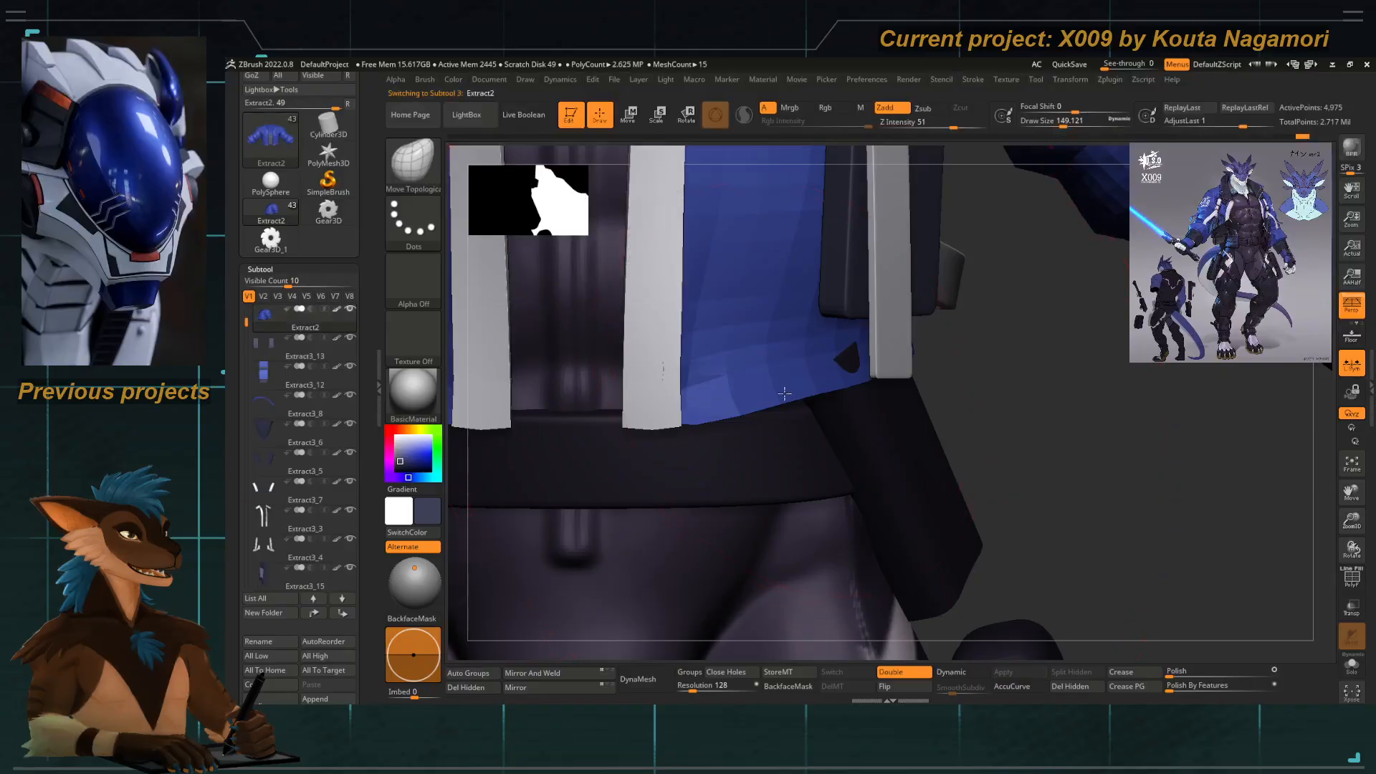
right_click_drag(785, 393, 859, 381, "ctrl")
key("b")
key("m")
key("t")
key("space")
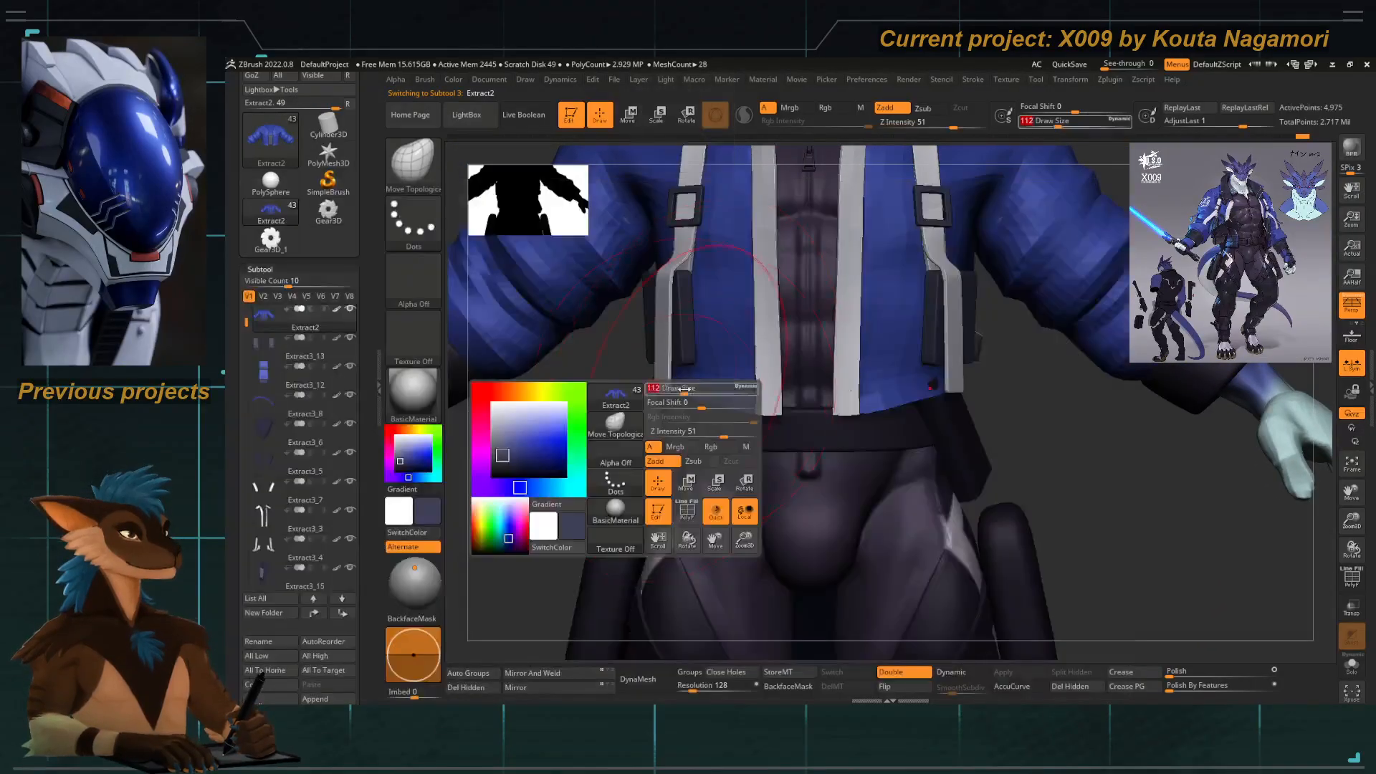
mouse_move(692, 388)
left_mouse_down()
mouse_move(689, 377)
mouse_move(708, 405)
left_mouse_up()
key("space")
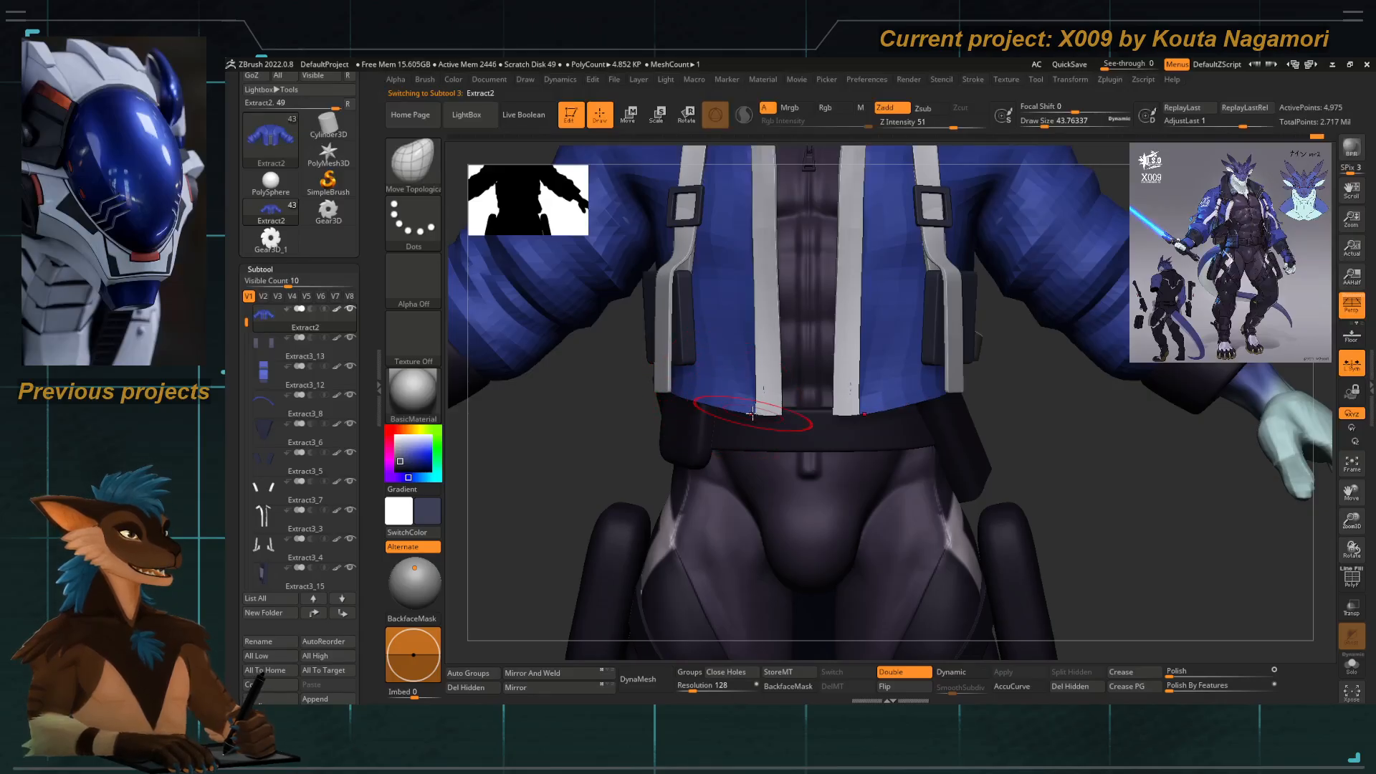
Select the sword scabbard and examine the fit of the jacket, harness and belt gear from front and three-quarter views.
right_click_drag(752, 413, 912, 440, "ctrl")
left_click(863, 455, "alt")
right_click_drag(585, 490, 654, 417)
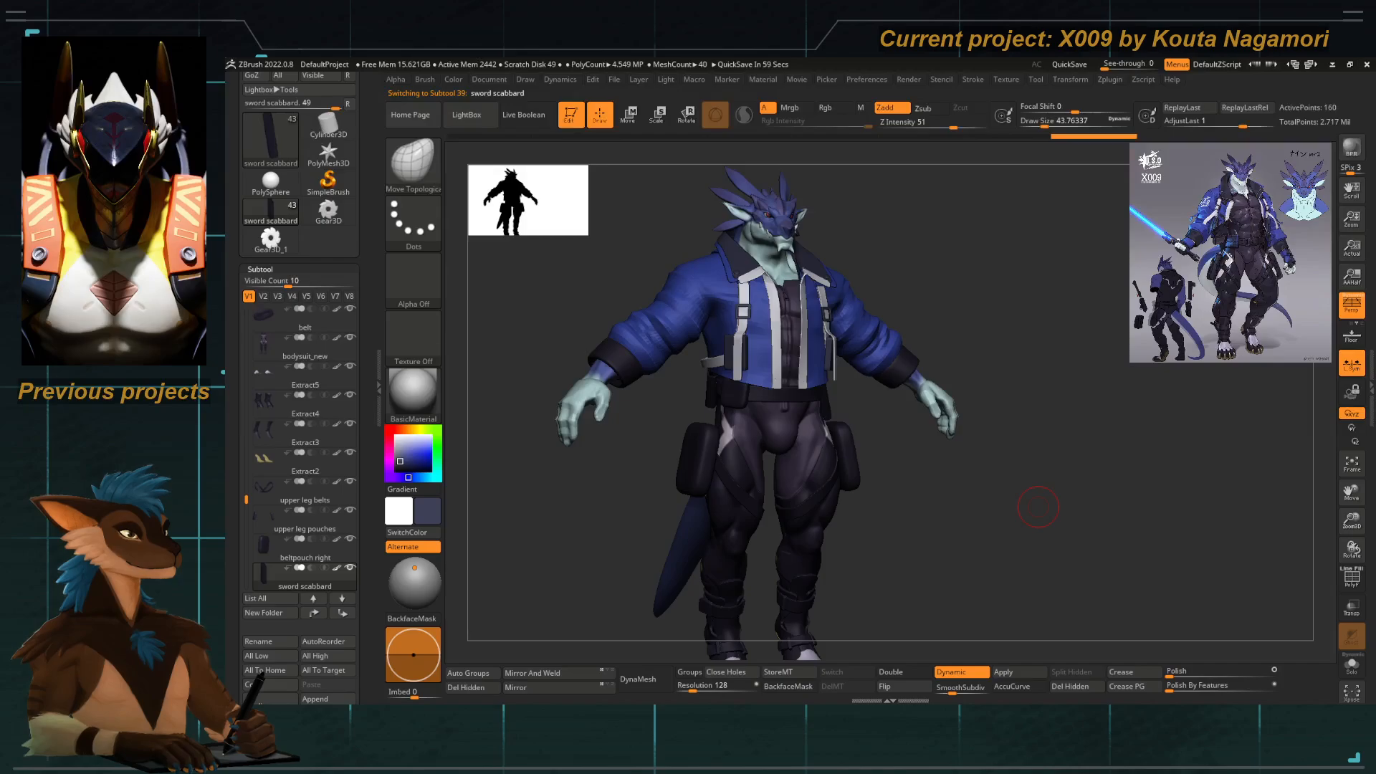
right_click_drag(602, 506, 678, 479)
right_click_drag(679, 479, 682, 544, "ctrl")
right_click_drag(731, 301, 606, 264, "ctrl")
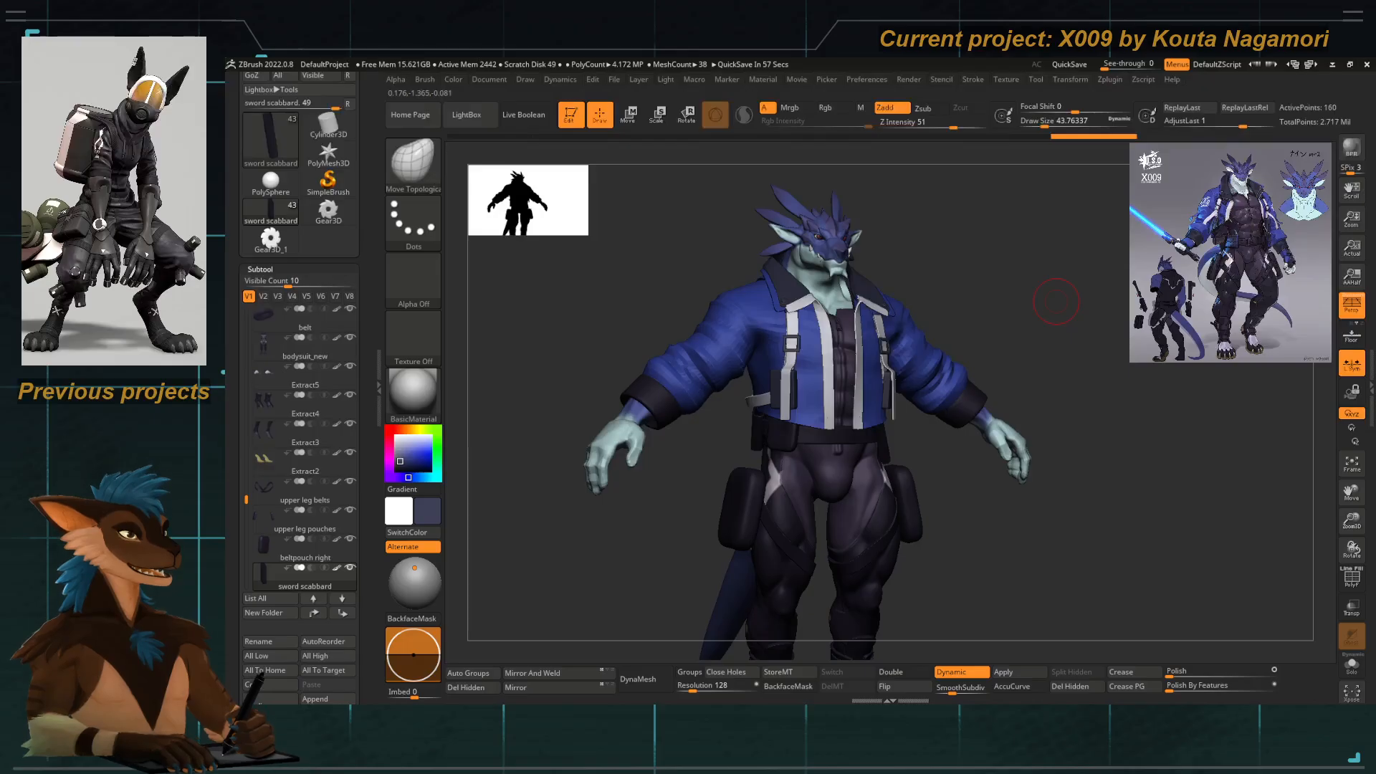
left_click_drag(632, 538, 609, 539, "shift")
left_click_drag(894, 405, 802, 412, "alt")
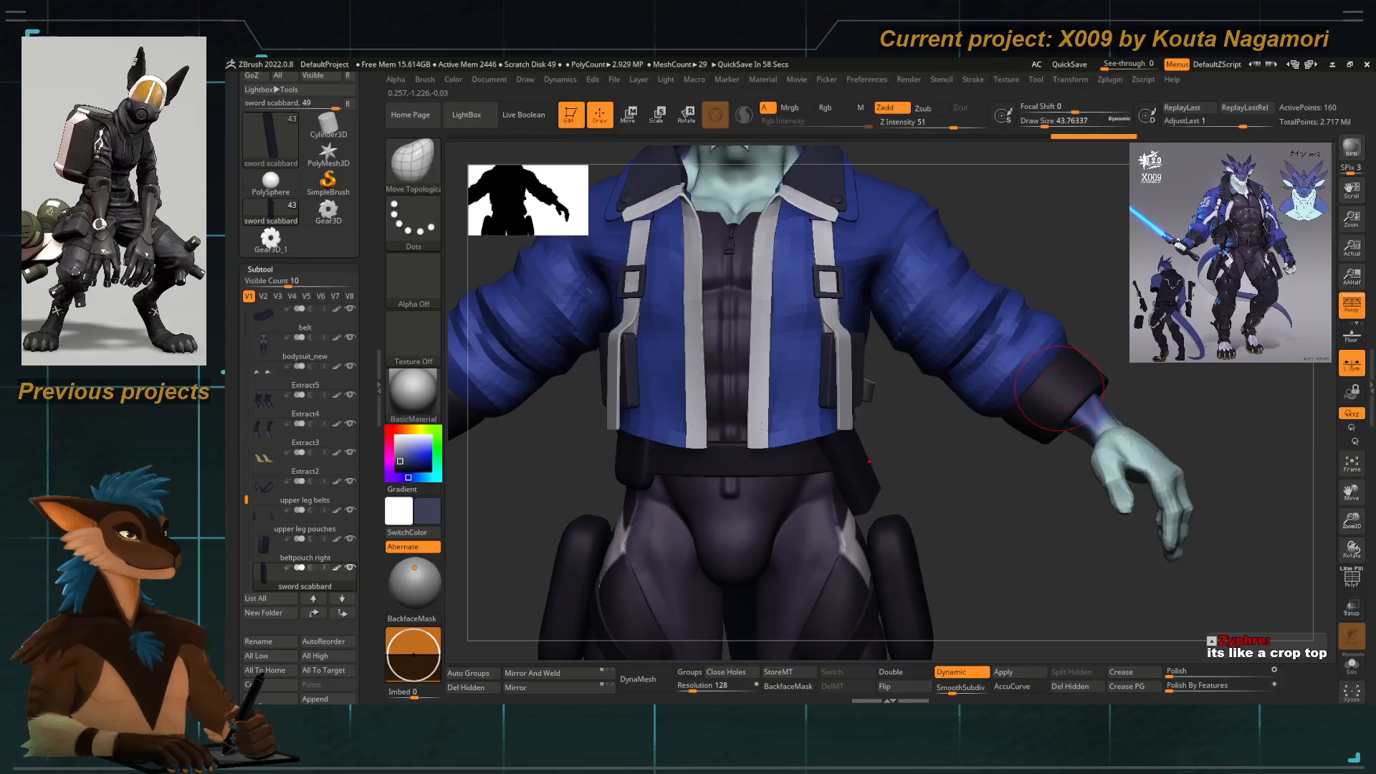
right_click_drag(681, 425, 684, 425, "alt")
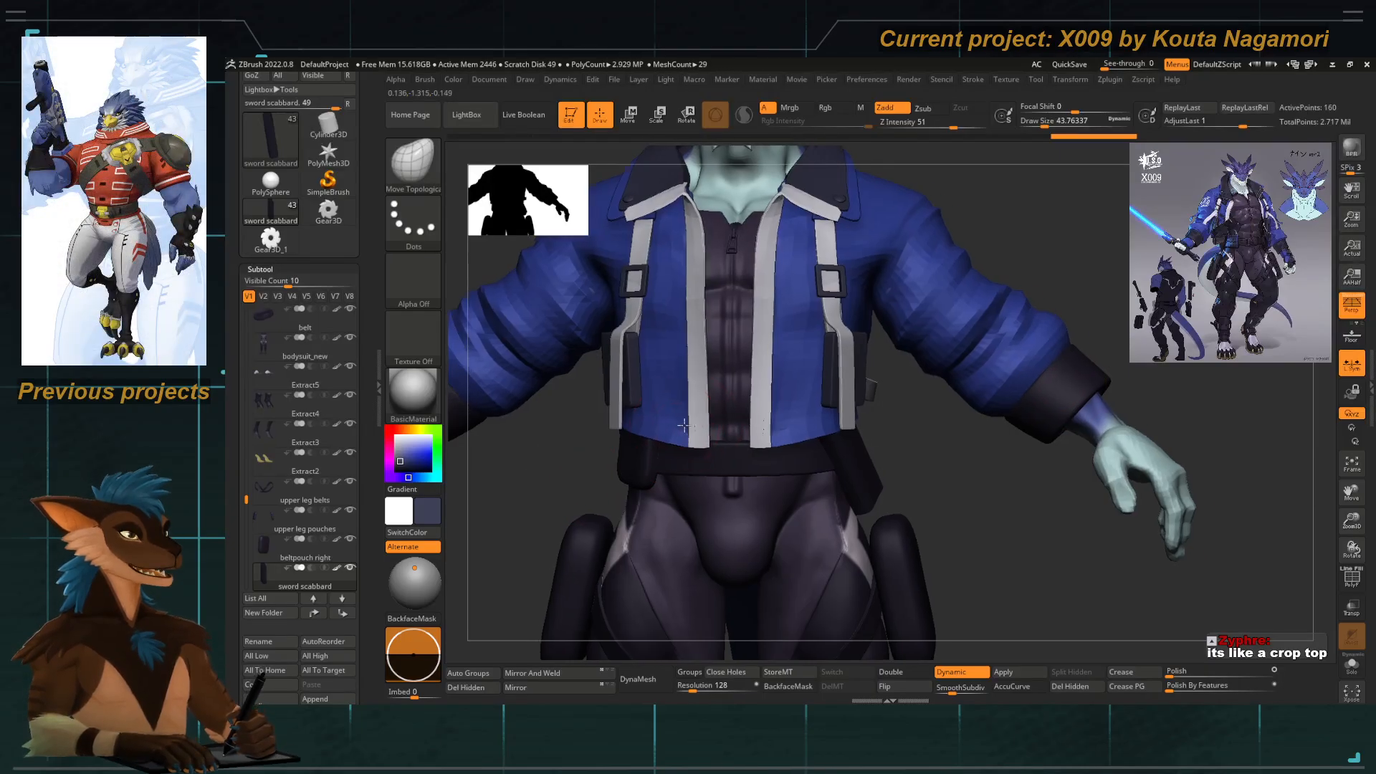
Select the jacket body (Extract2) and insert a symmetrical pair of QCubes from IMM Primitives on its lower front panels.
left_click(684, 426, "alt")
key("b")
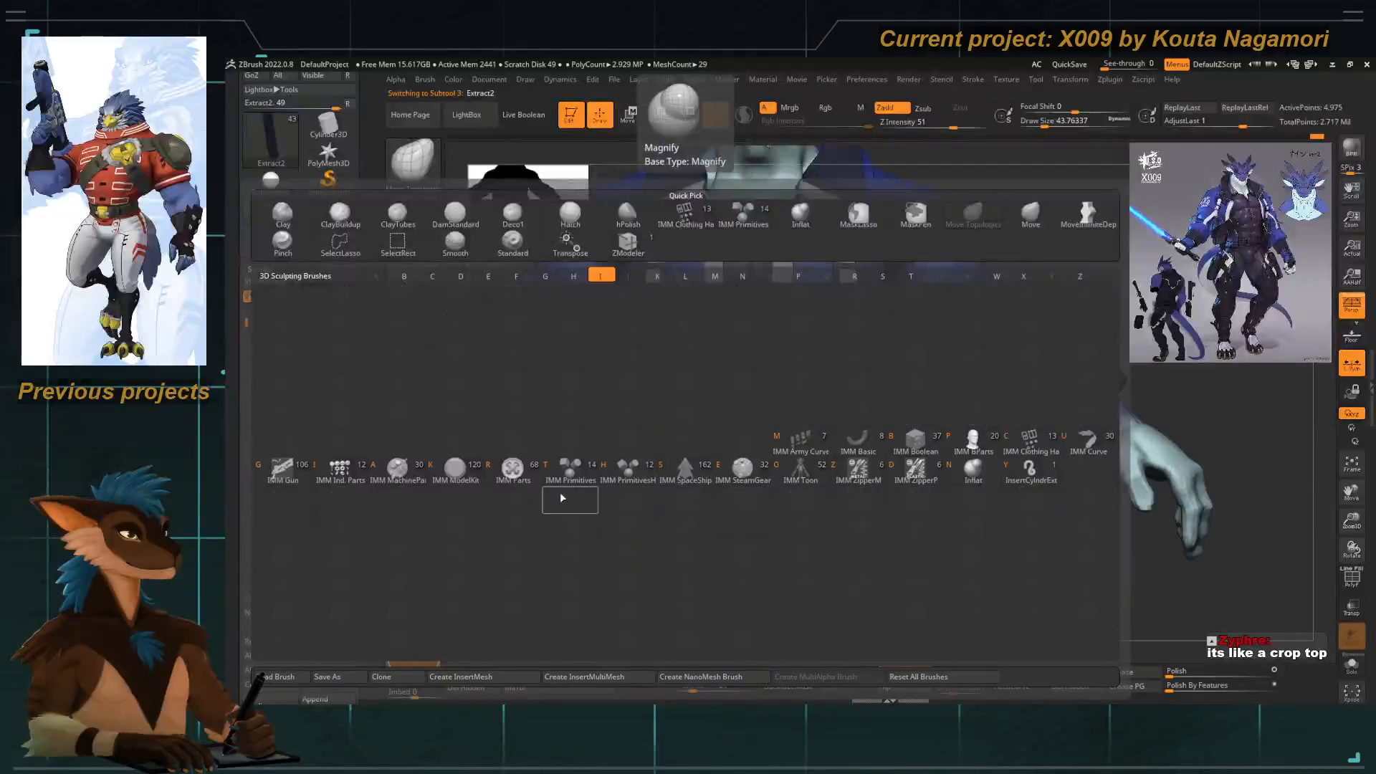
left_click(571, 468)
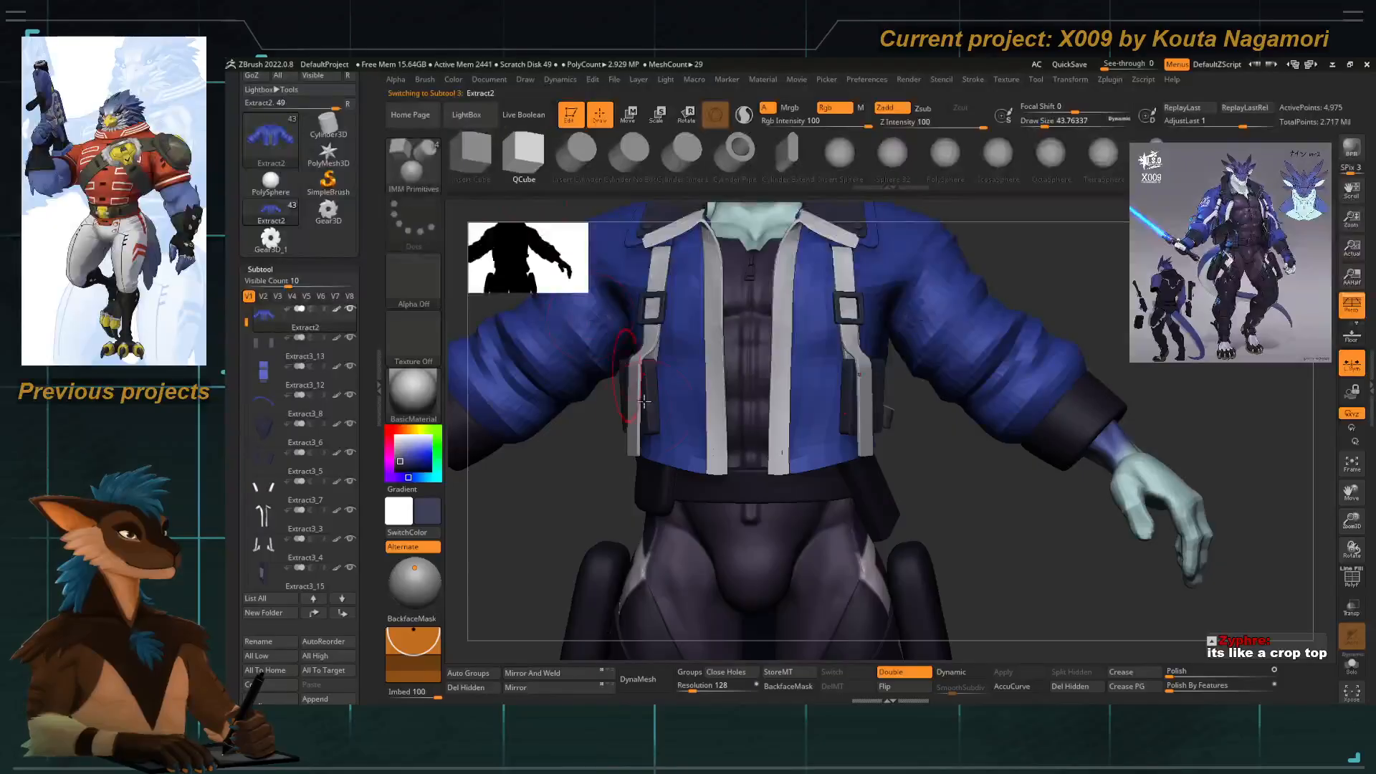
left_click_drag(685, 449, 685, 466)
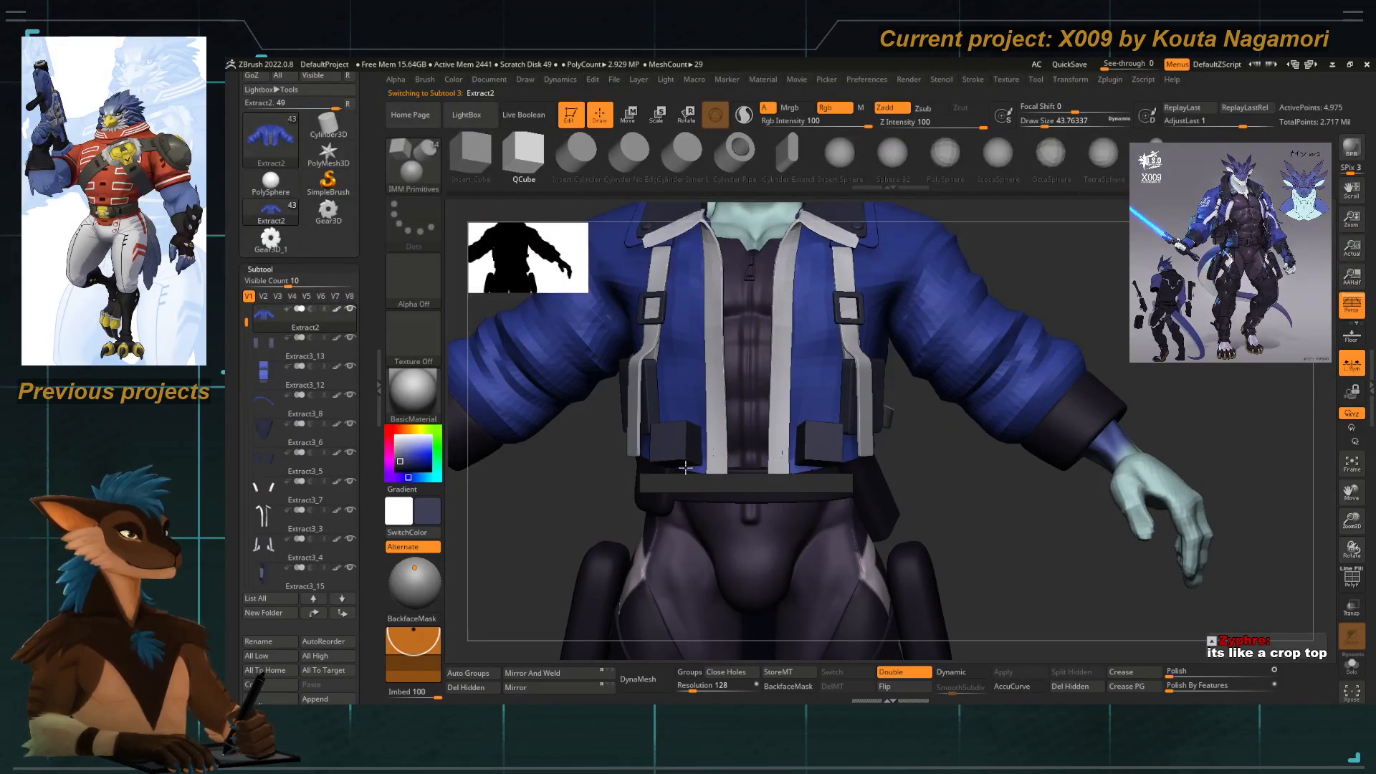
Scale the inserted cubes down in height to form low rectangular plates on the jacket front.
key("e")
right_click_drag(674, 454, 707, 501, "ctrl")
right_click_drag(504, 498, 501, 276)
right_click_drag(545, 236, 534, 459, "alt")
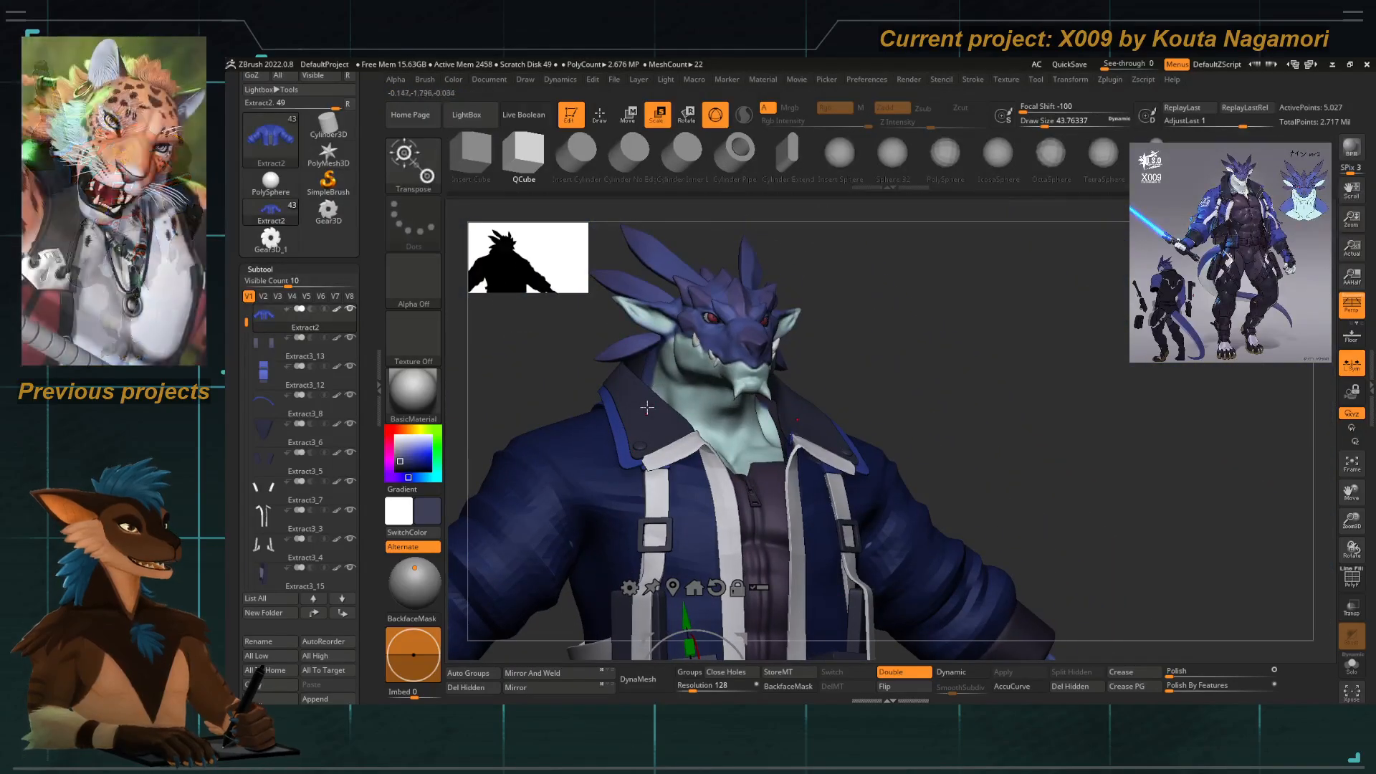
right_click_drag(645, 402, 643, 188, "alt")
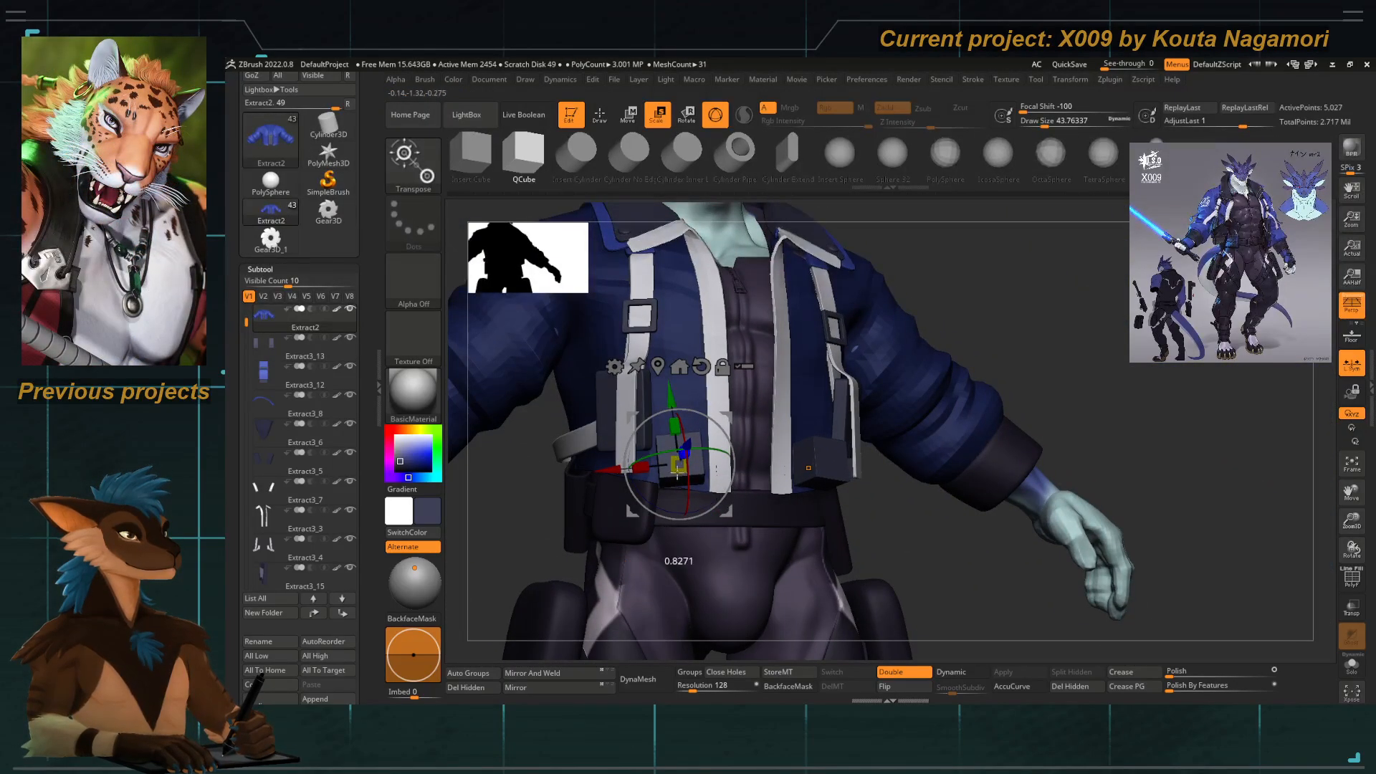
left_click_drag(676, 473, 666, 516)
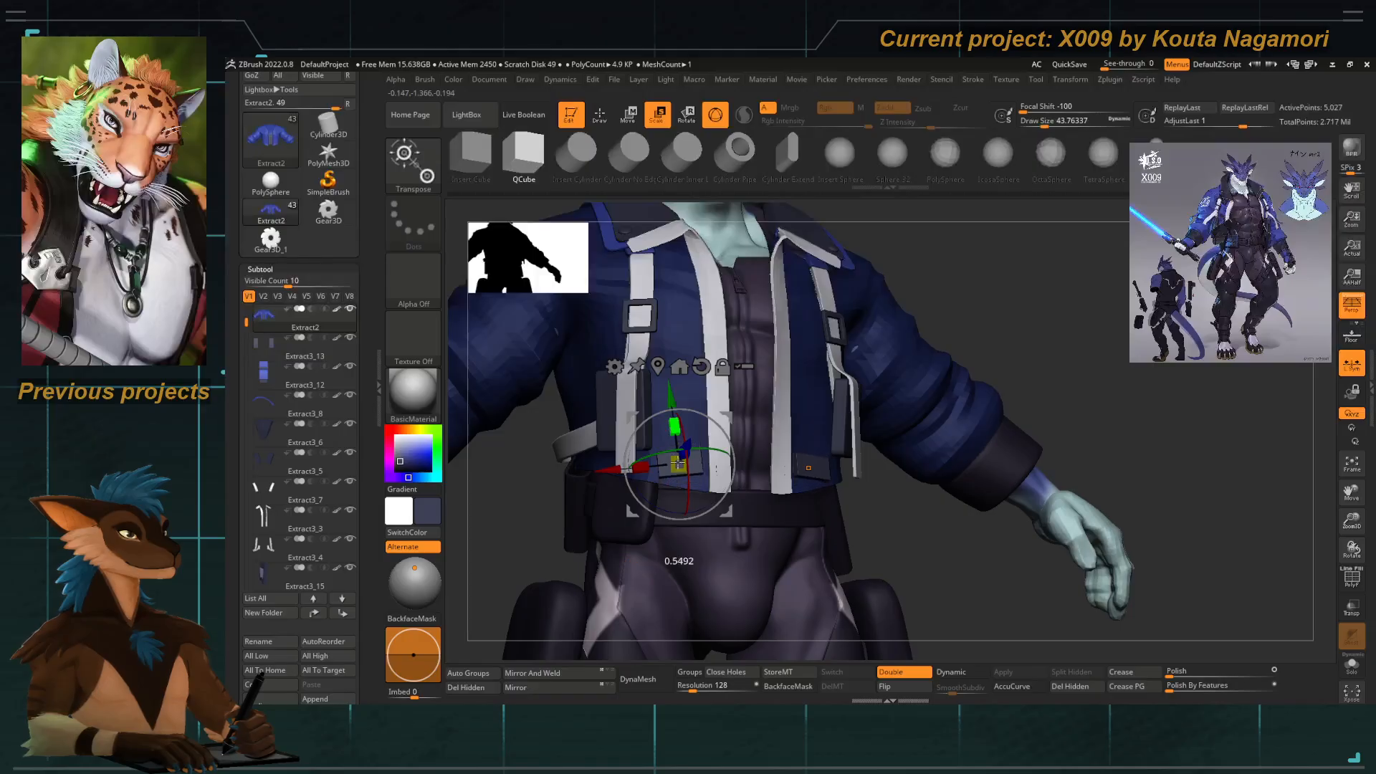
Tilt the small plates to follow the jacket's hem and scale them thinner against the front panels.
right_click_drag(937, 510, 864, 512, "shift")
right_click_drag(709, 519, 738, 451, "alt")
right_click_drag(738, 401, 757, 462, "ctrl")
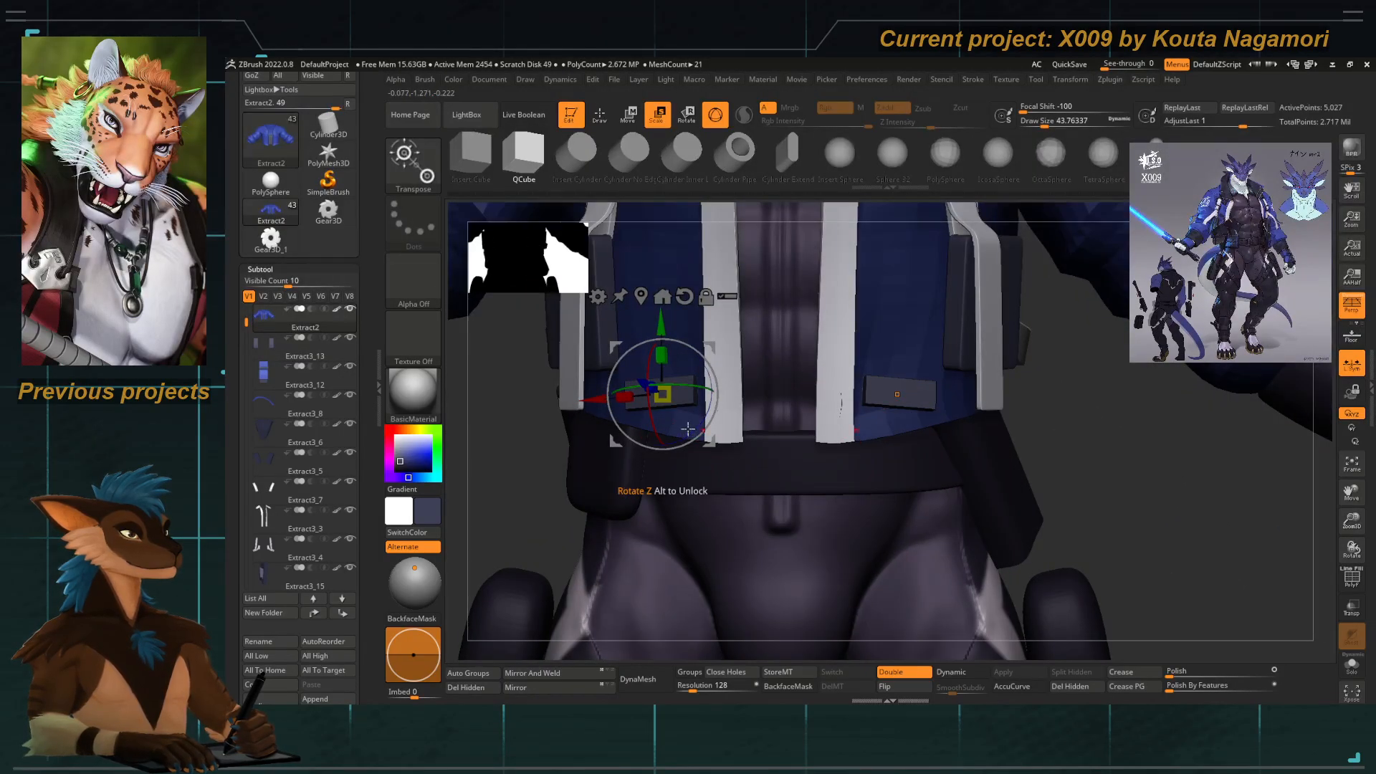
left_click_drag(688, 428, 648, 433)
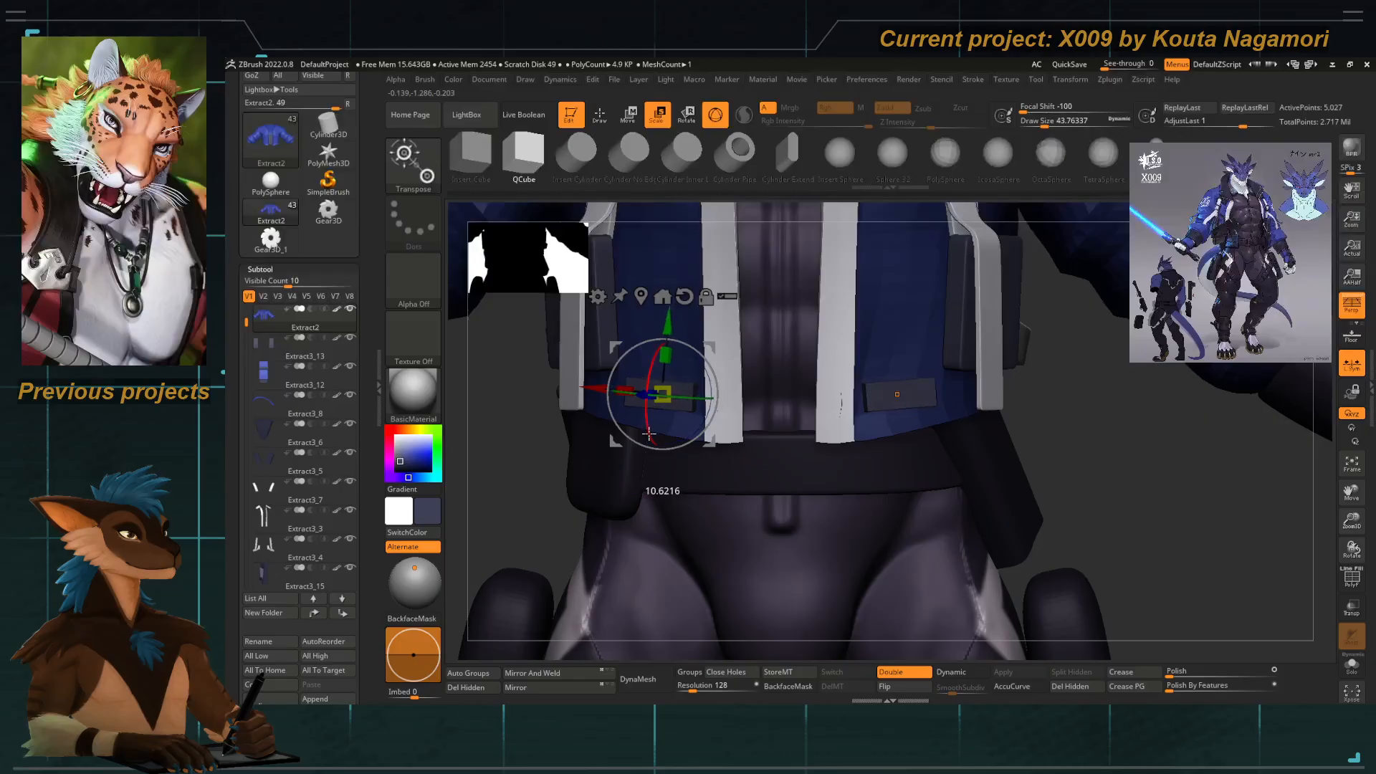
left_click_drag(516, 430, 505, 496)
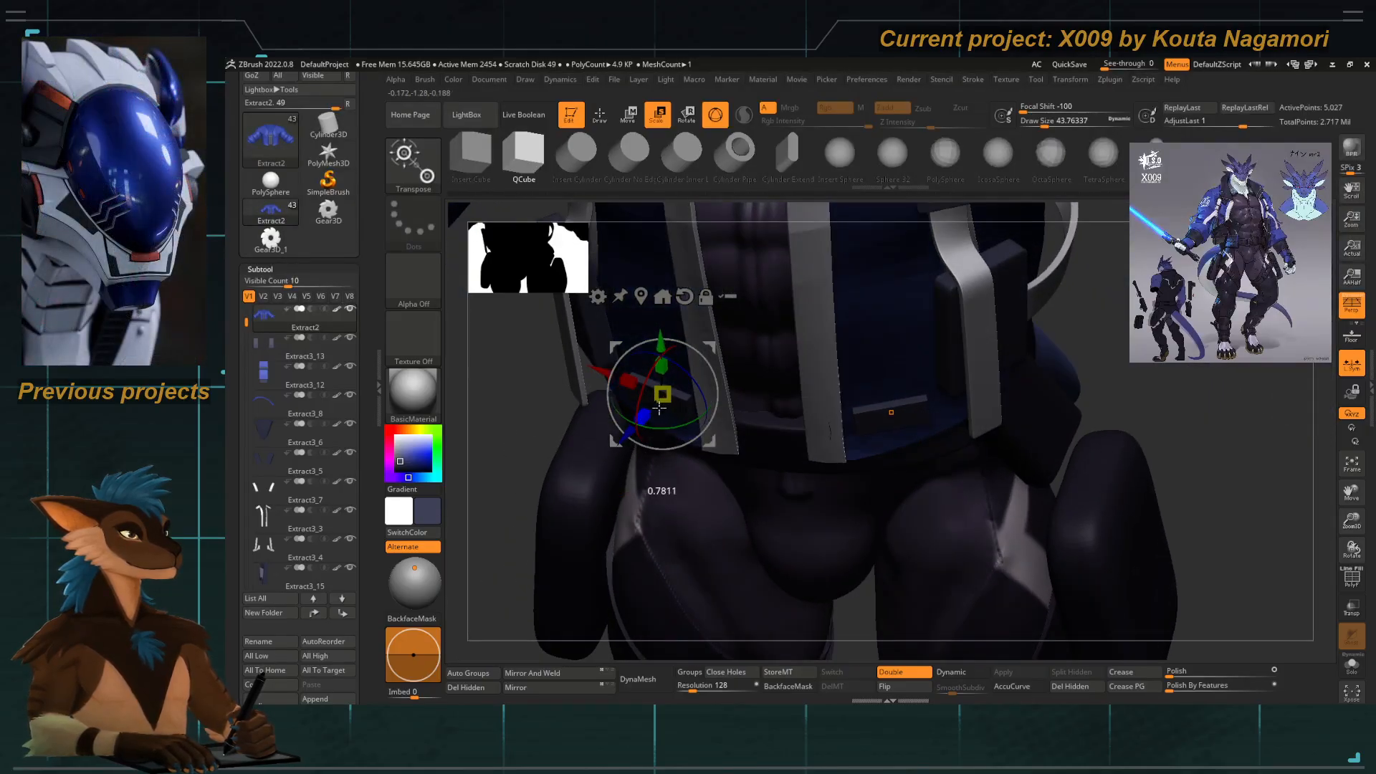
Fine-tune the position and height of the small plates just above the jacket hem.
key("q")
left_click_drag(528, 423, 543, 385)
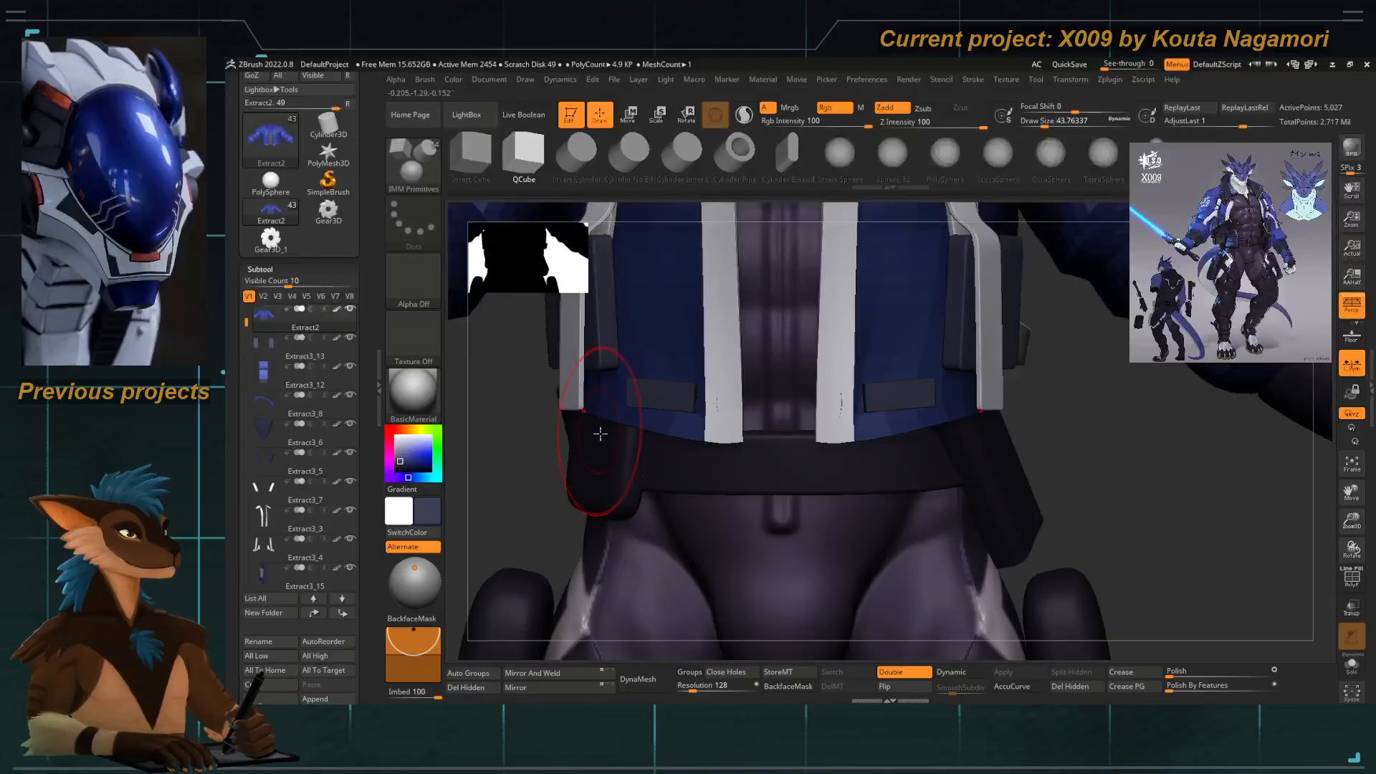
key("w")
key("q")
left_click_drag(513, 457, 574, 419)
key("w")
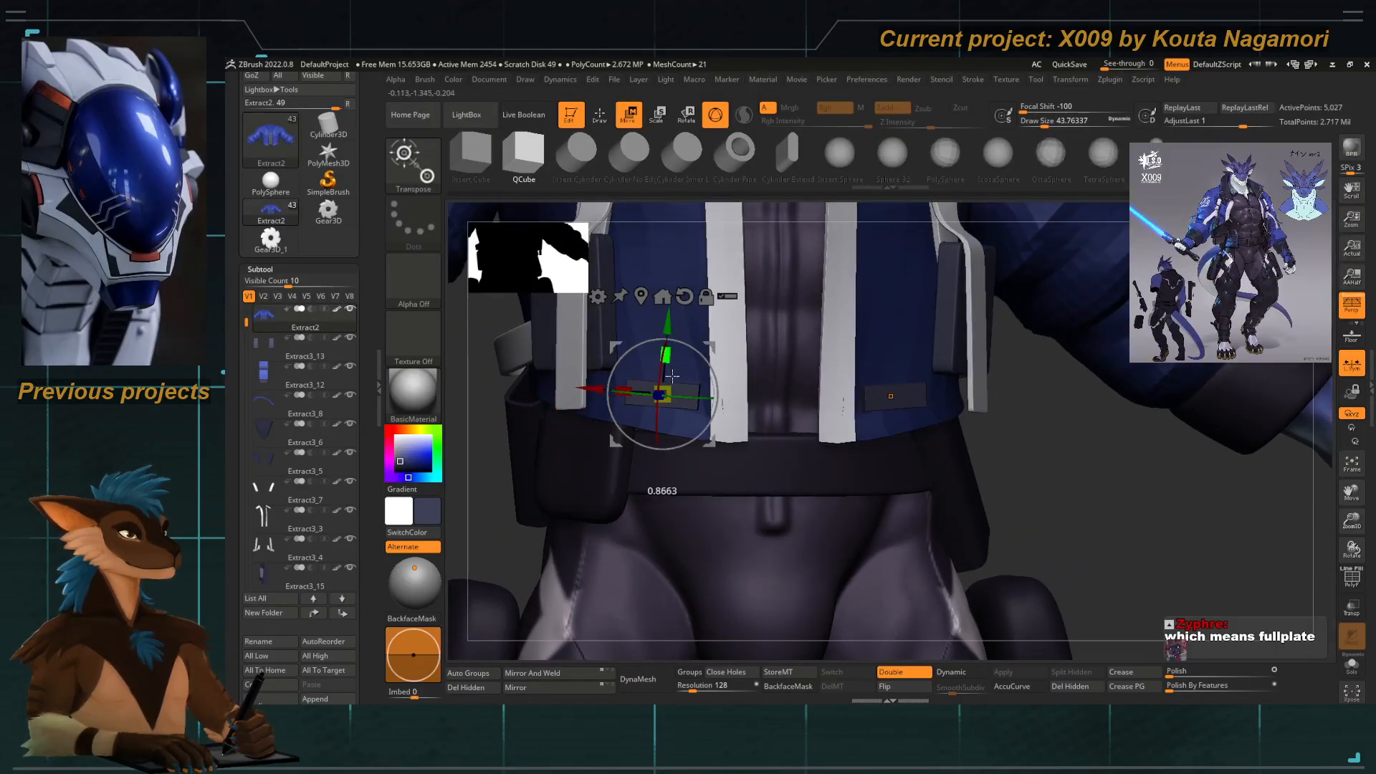
key("q")
Examine the hem plates and jacket fit from front, three-quarter and side views.
right_click_drag(728, 470, 640, 447, "ctrl")
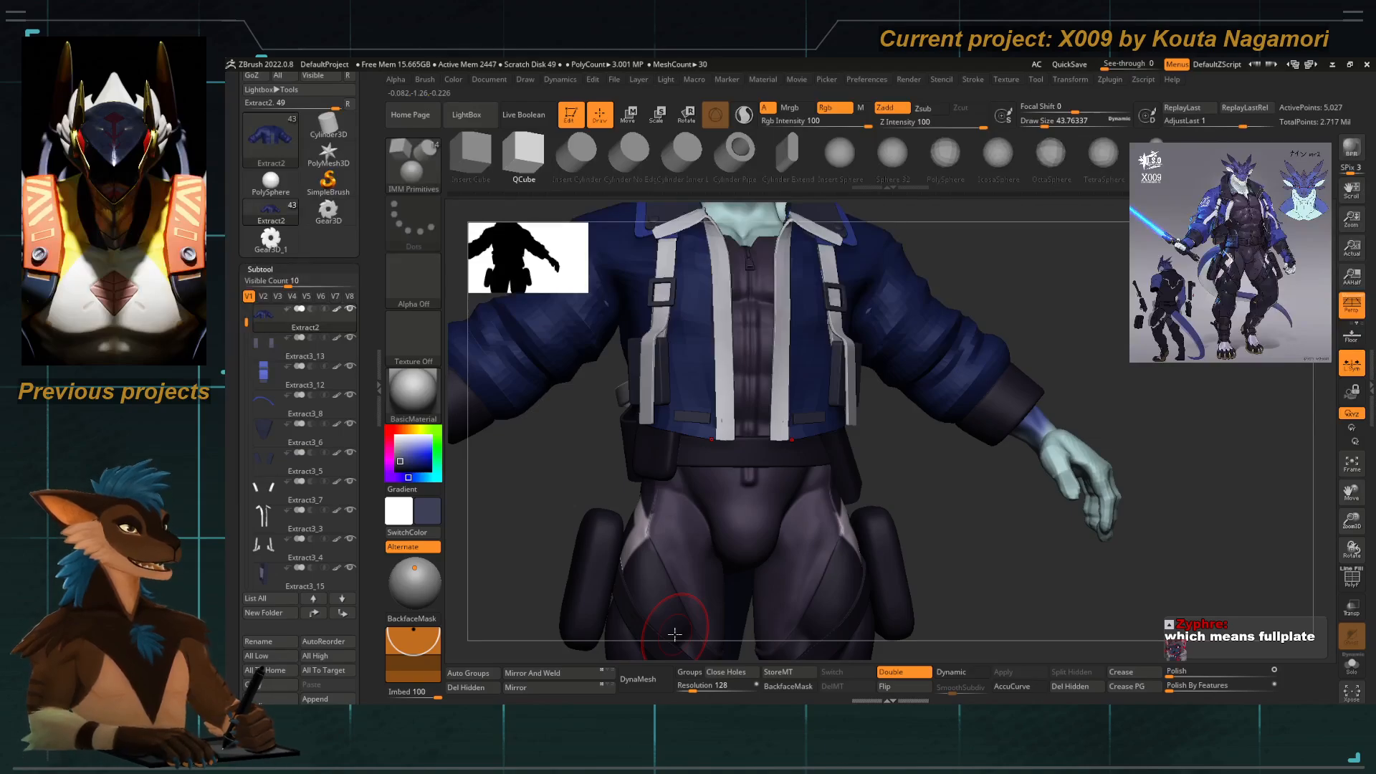
left_click_drag(565, 483, 593, 482)
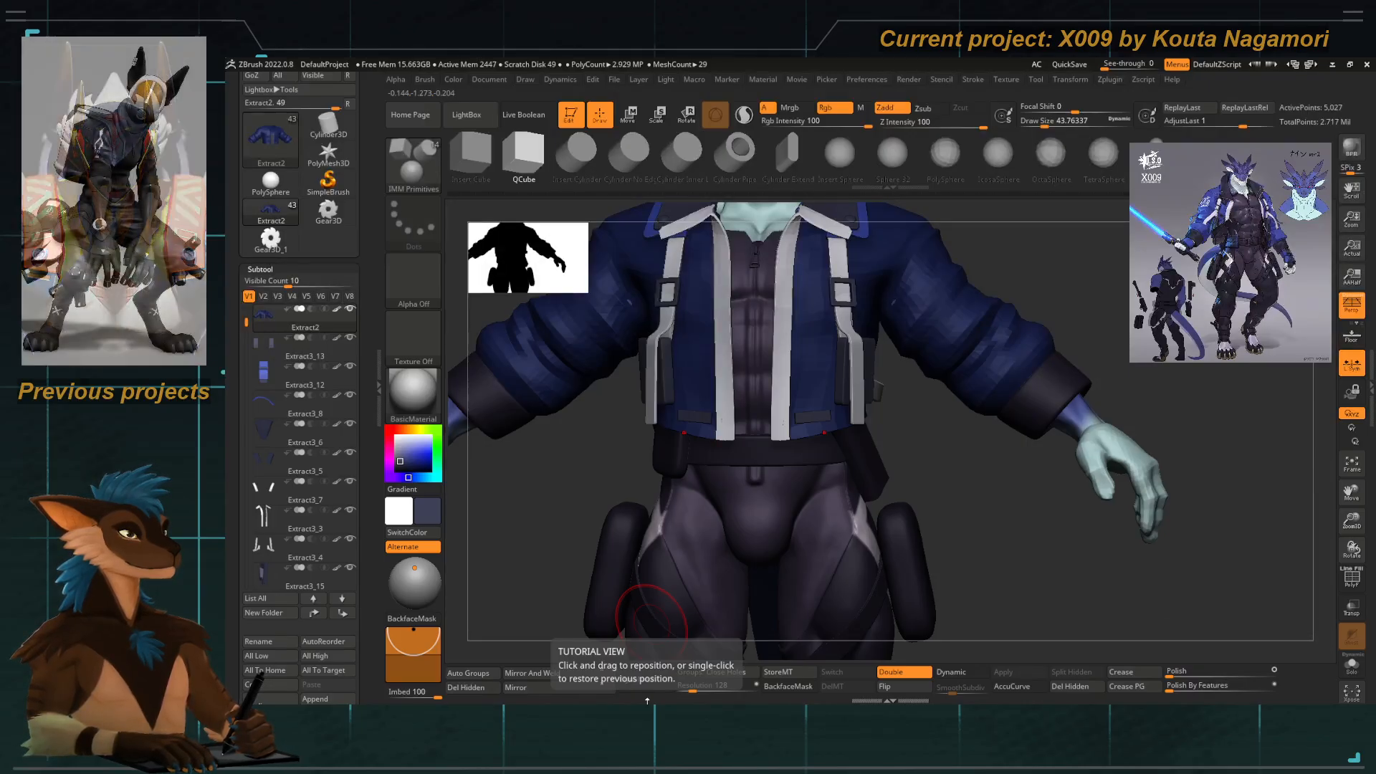
right_click_drag(662, 426, 630, 499)
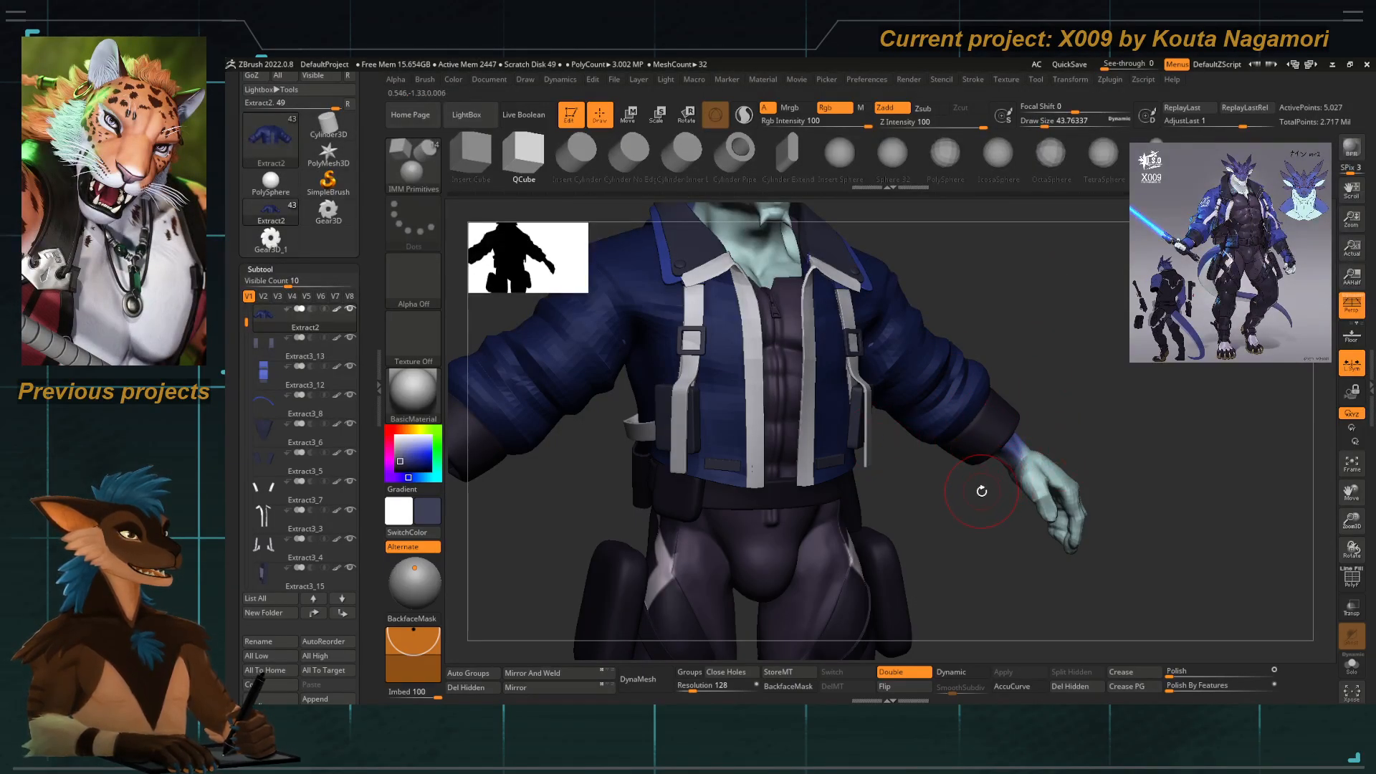
left_click_drag(576, 503, 645, 474)
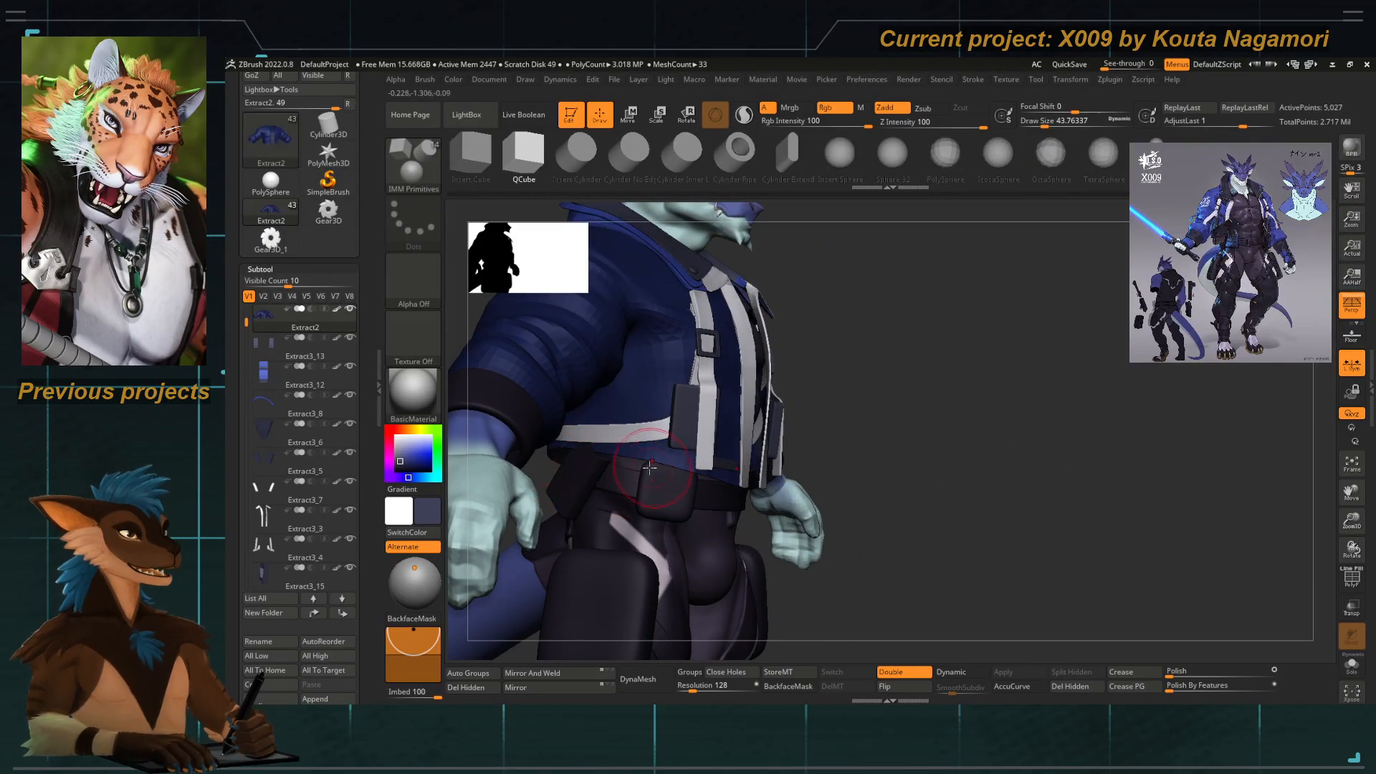
left_click_drag(881, 445, 588, 443)
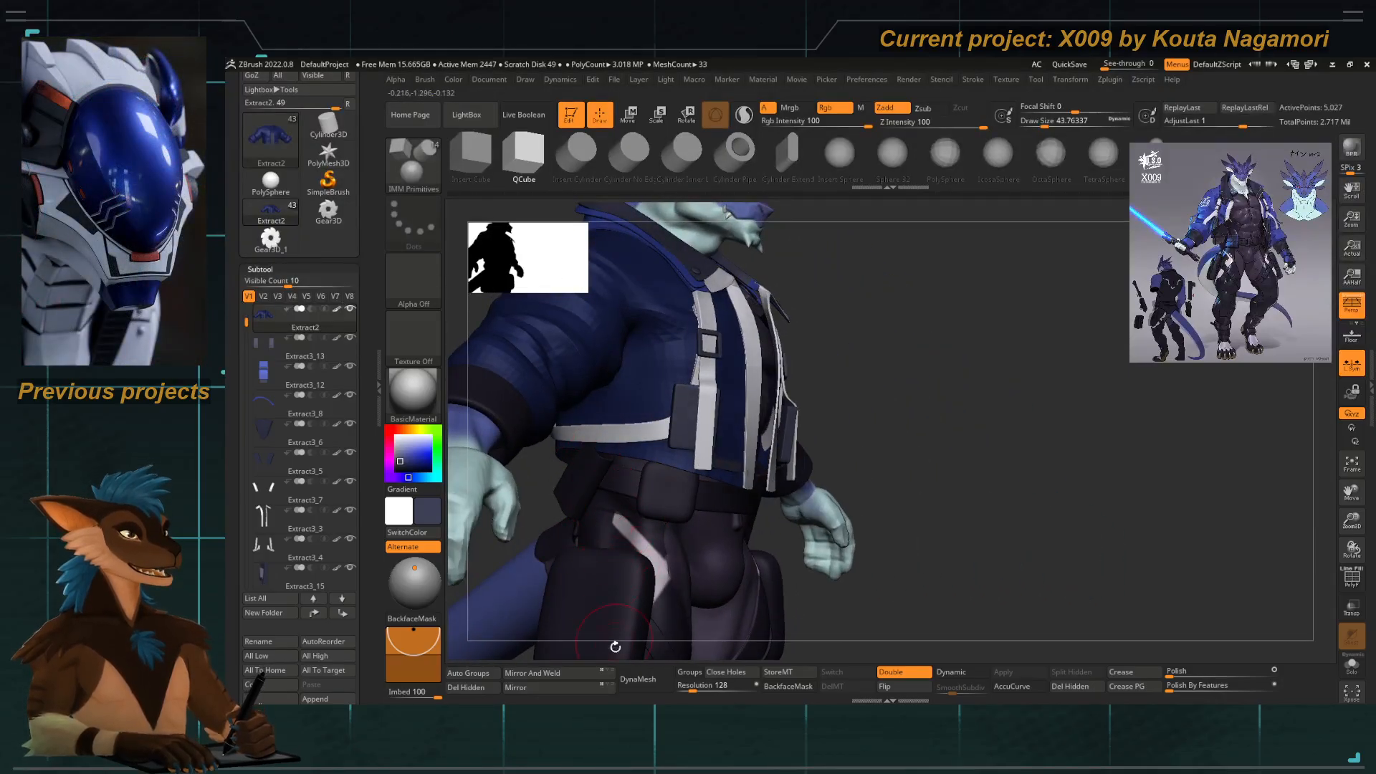
left_click_drag(903, 421, 663, 490)
left_click_drag(933, 451, 891, 439)
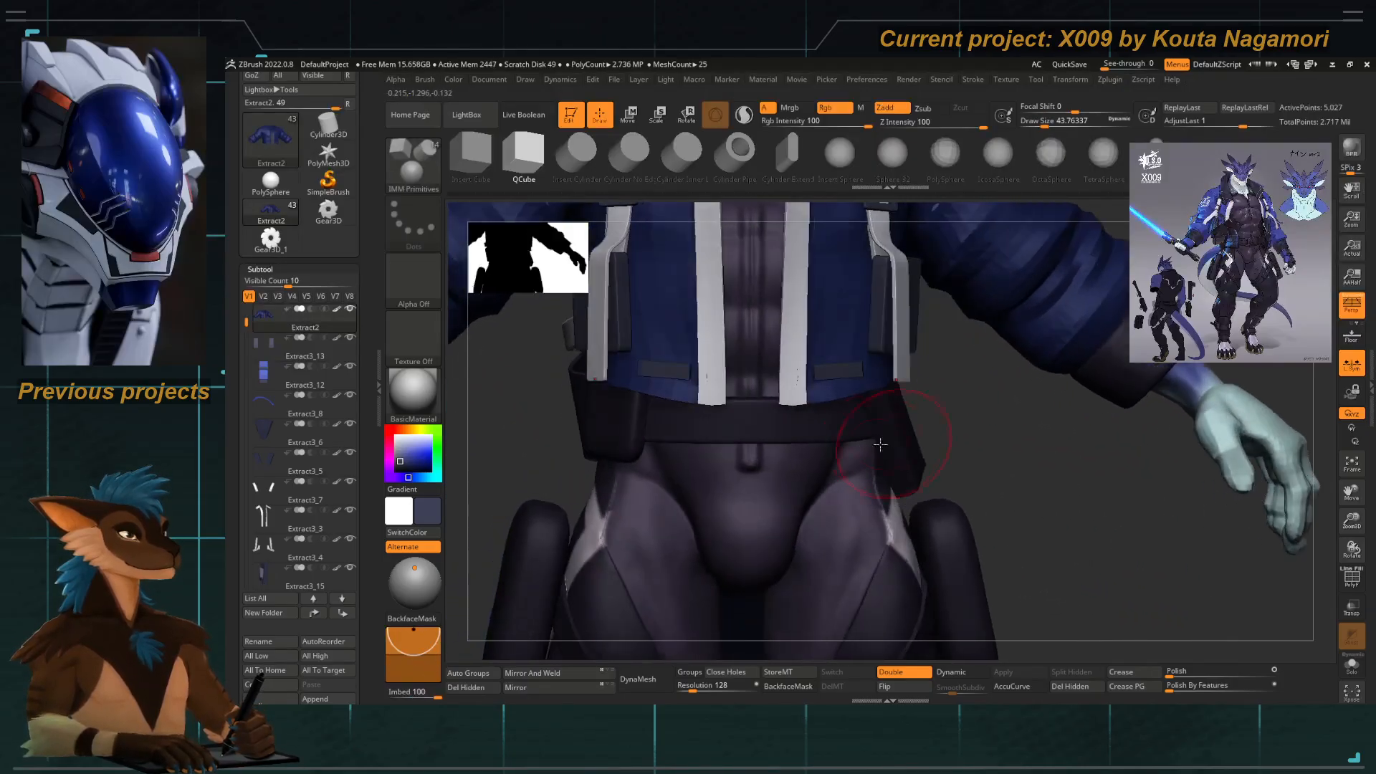
Display the polyframe, split the unmasked hem plates from the jacket into their own subtool, and select that subtool.
left_click_drag(743, 434, 768, 449, "alt")
left_click(1352, 586)
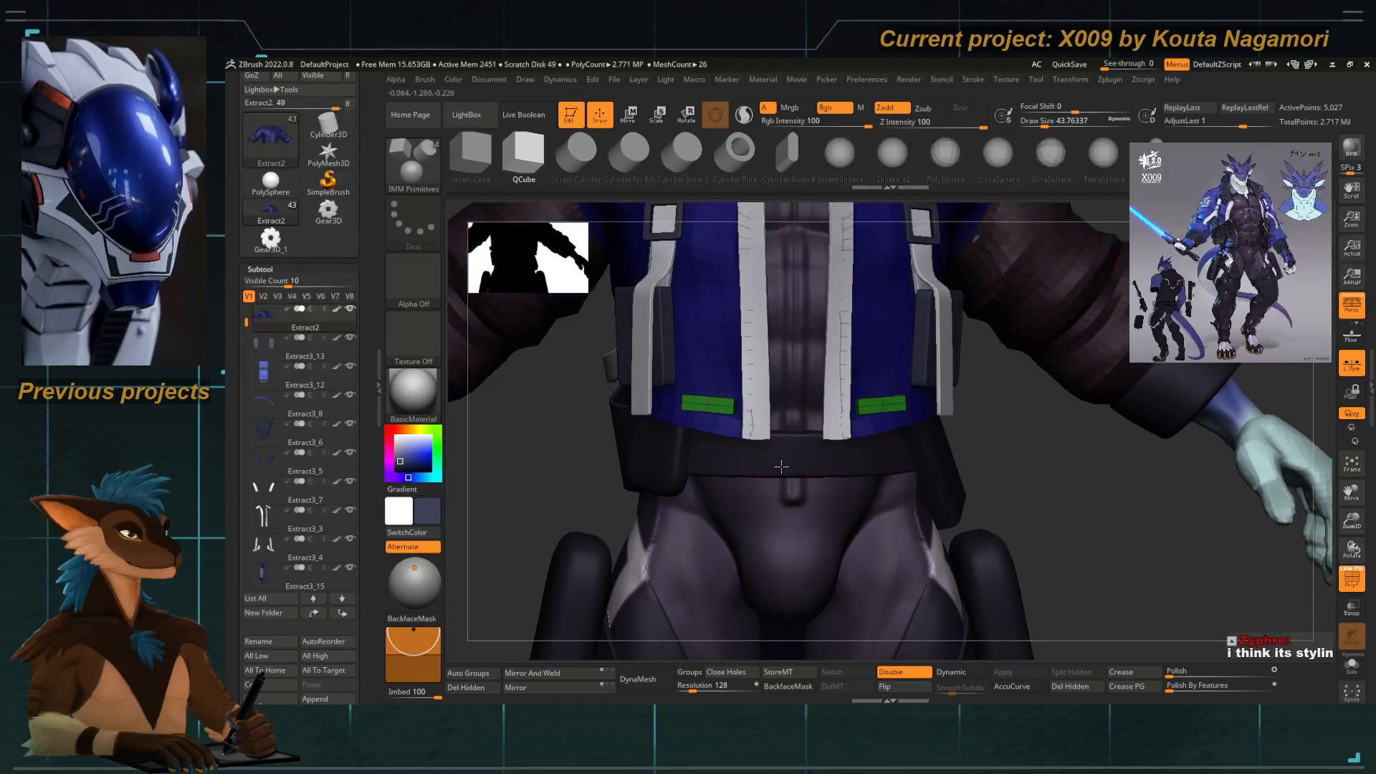
left_click_drag(501, 423, 528, 470, "alt")
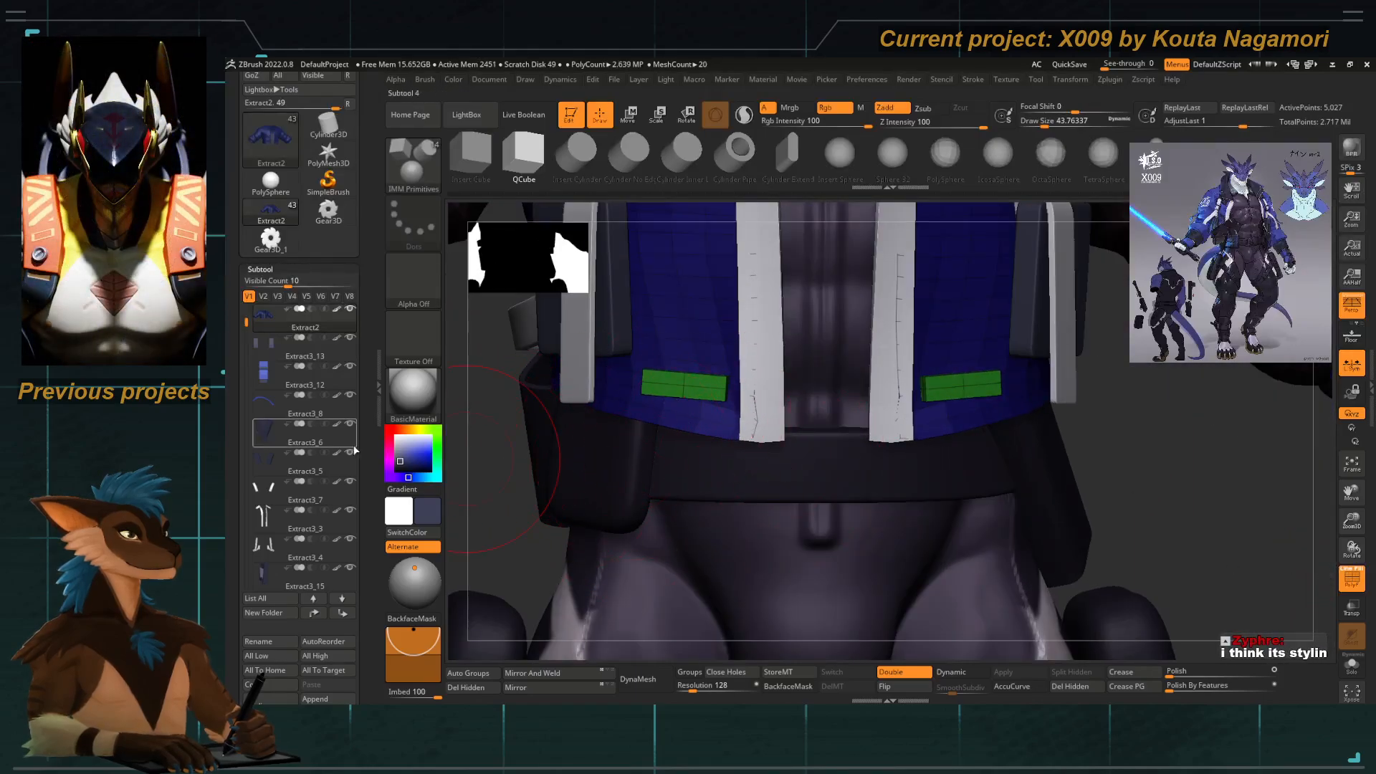
scroll(308, 645, "down", 2)
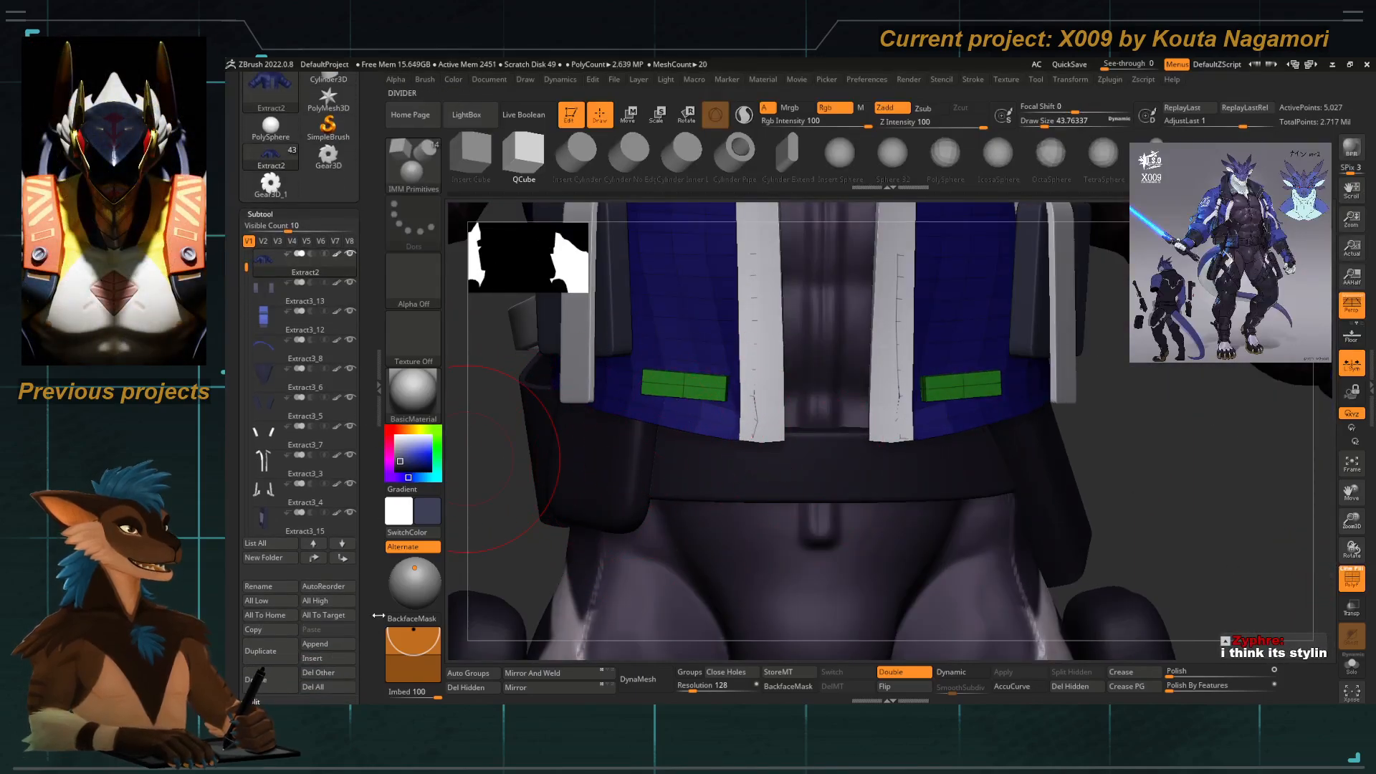
left_click_drag(369, 528, 367, 180)
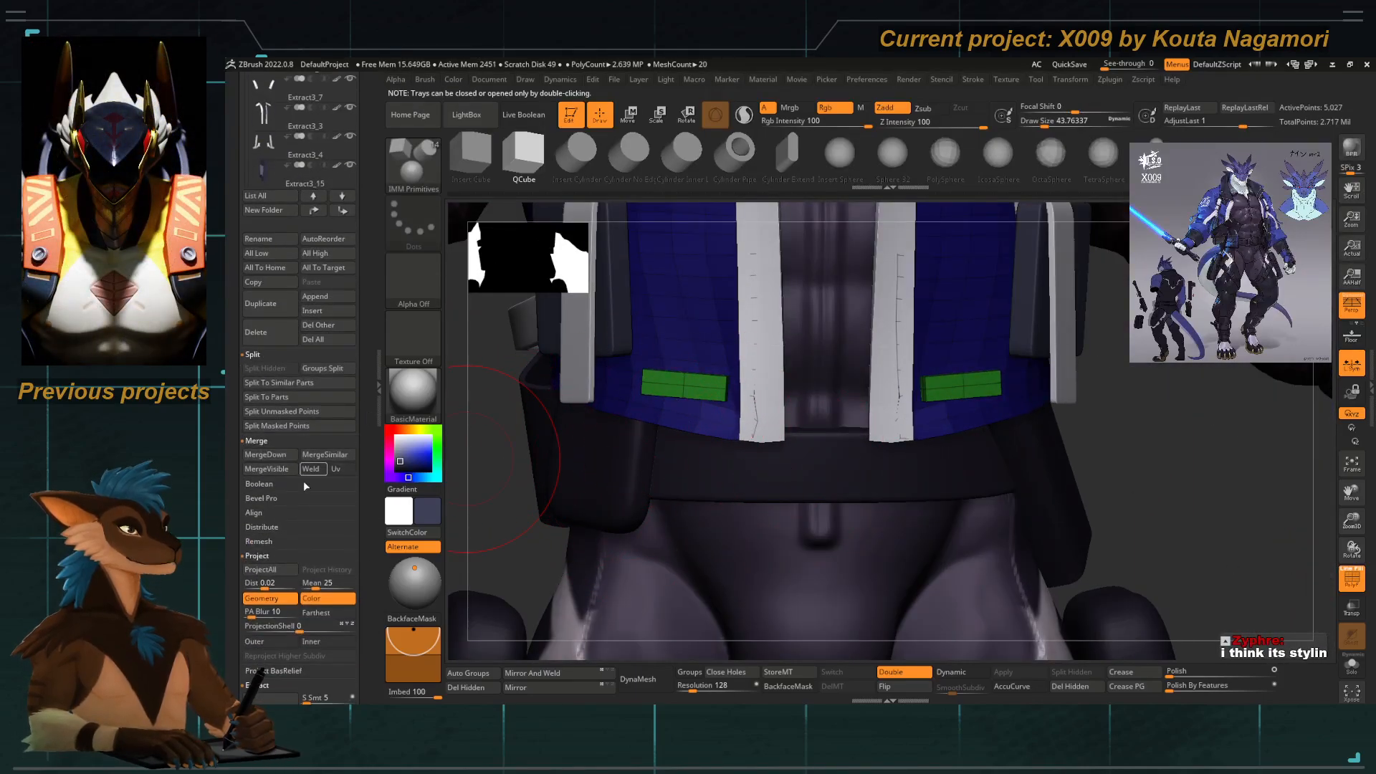
left_click(274, 425)
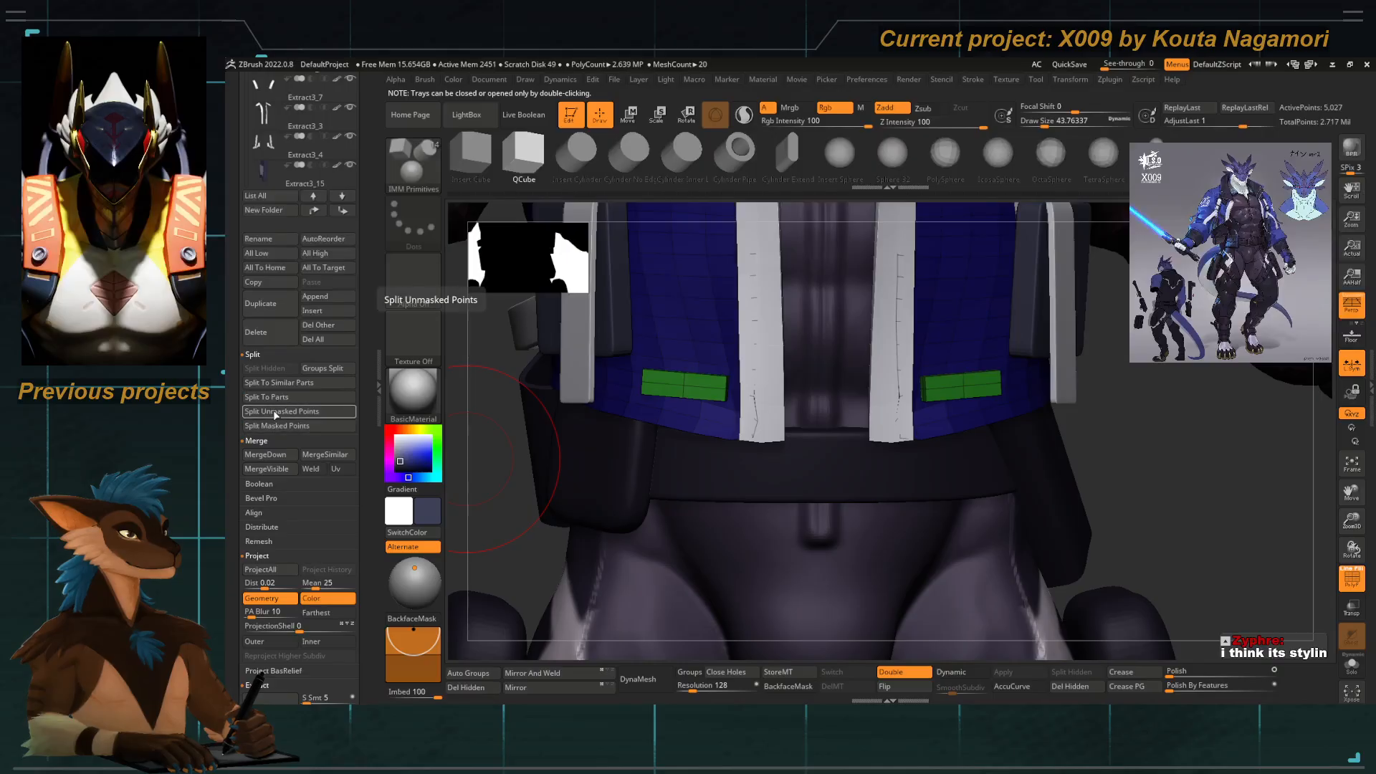
left_click(690, 388, "alt")
With ZModeler, set the edge action to Insert and add an edge loop near the middle of the hem plates.
left_click_drag(697, 421, 740, 436, "alt")
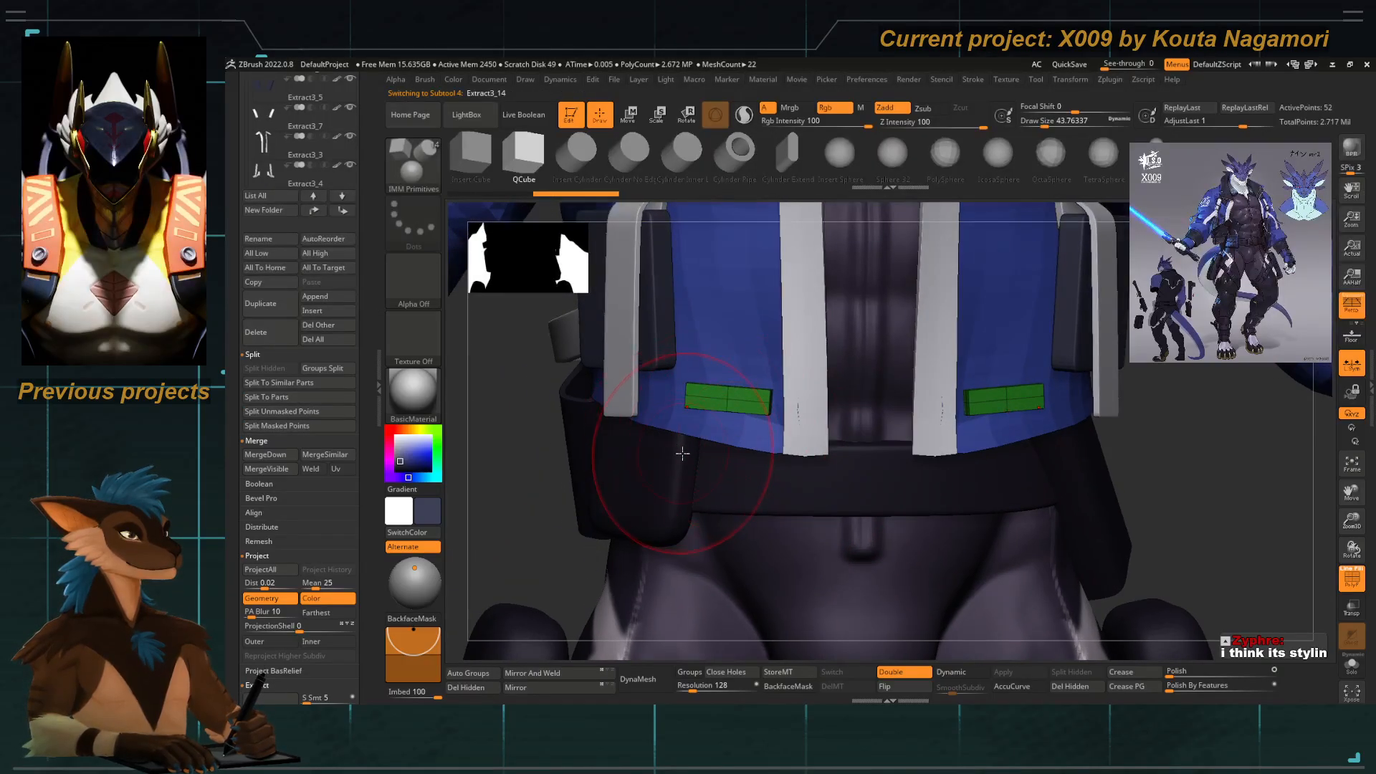
key("e")
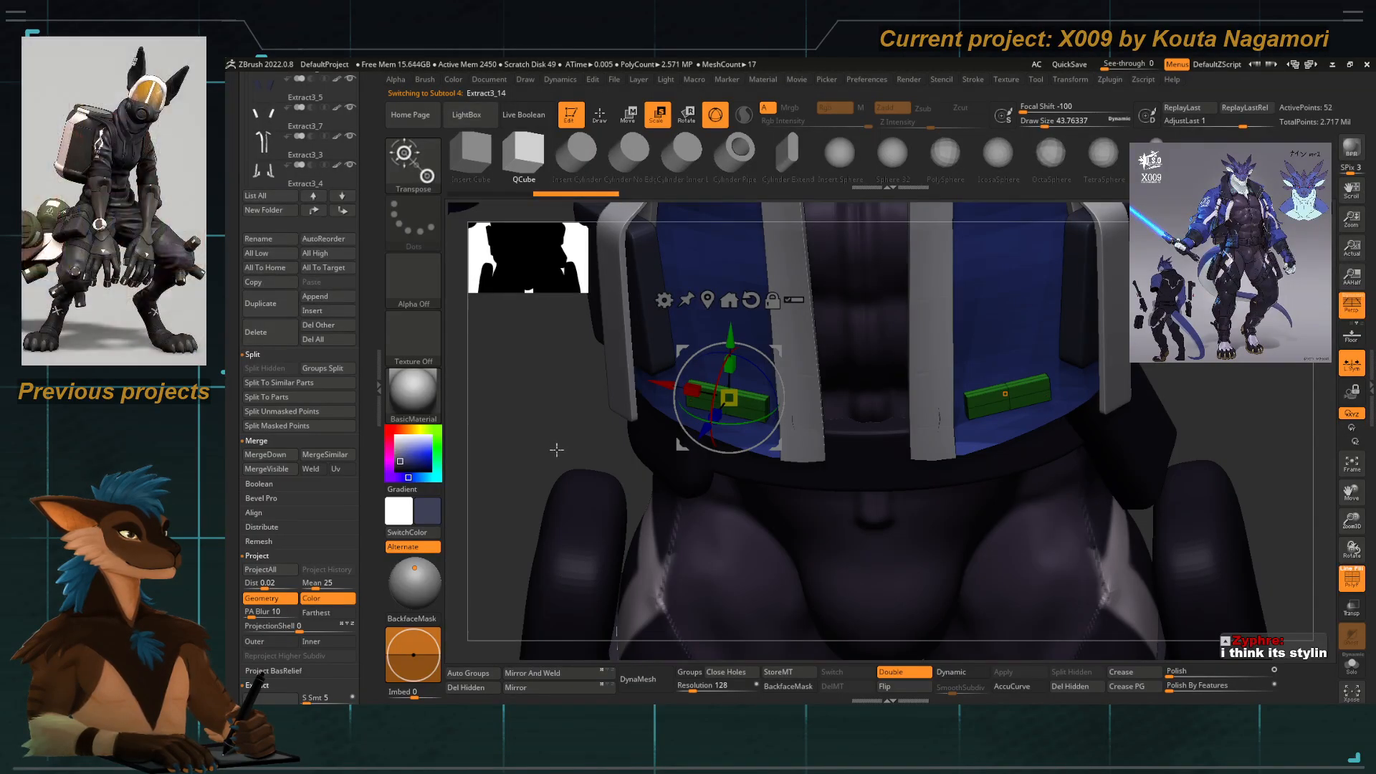
key("q")
left_click_drag(552, 445, 556, 419)
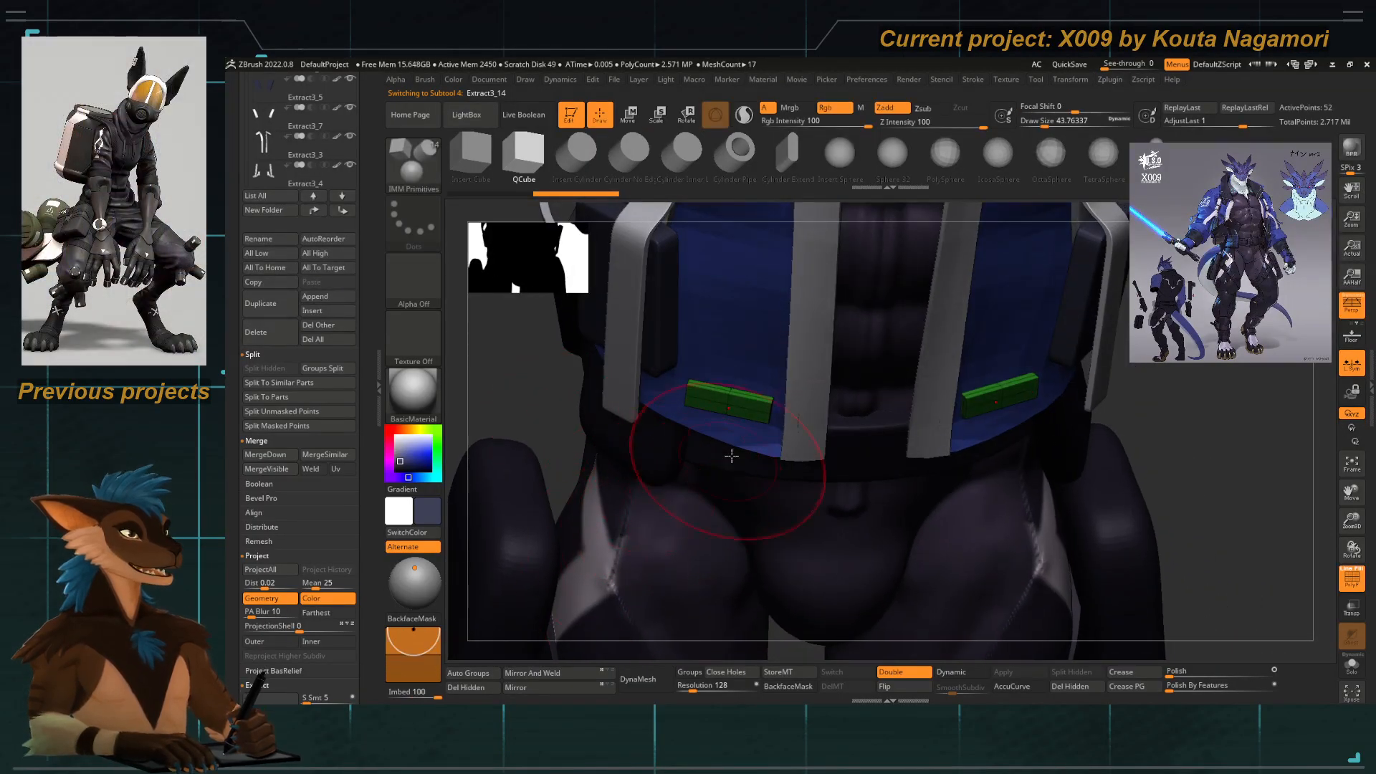
left_click_drag(728, 455, 660, 399)
key("b")
key("z")
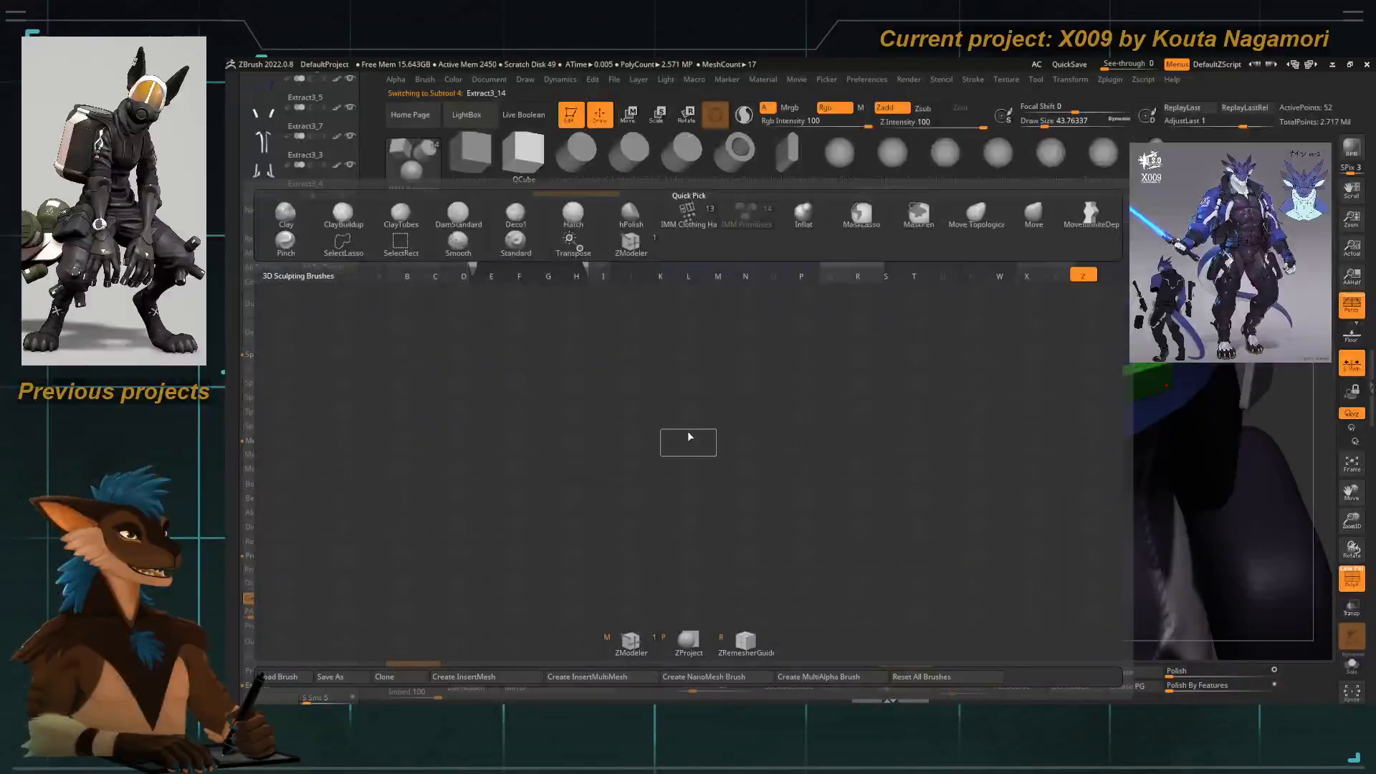
key("m")
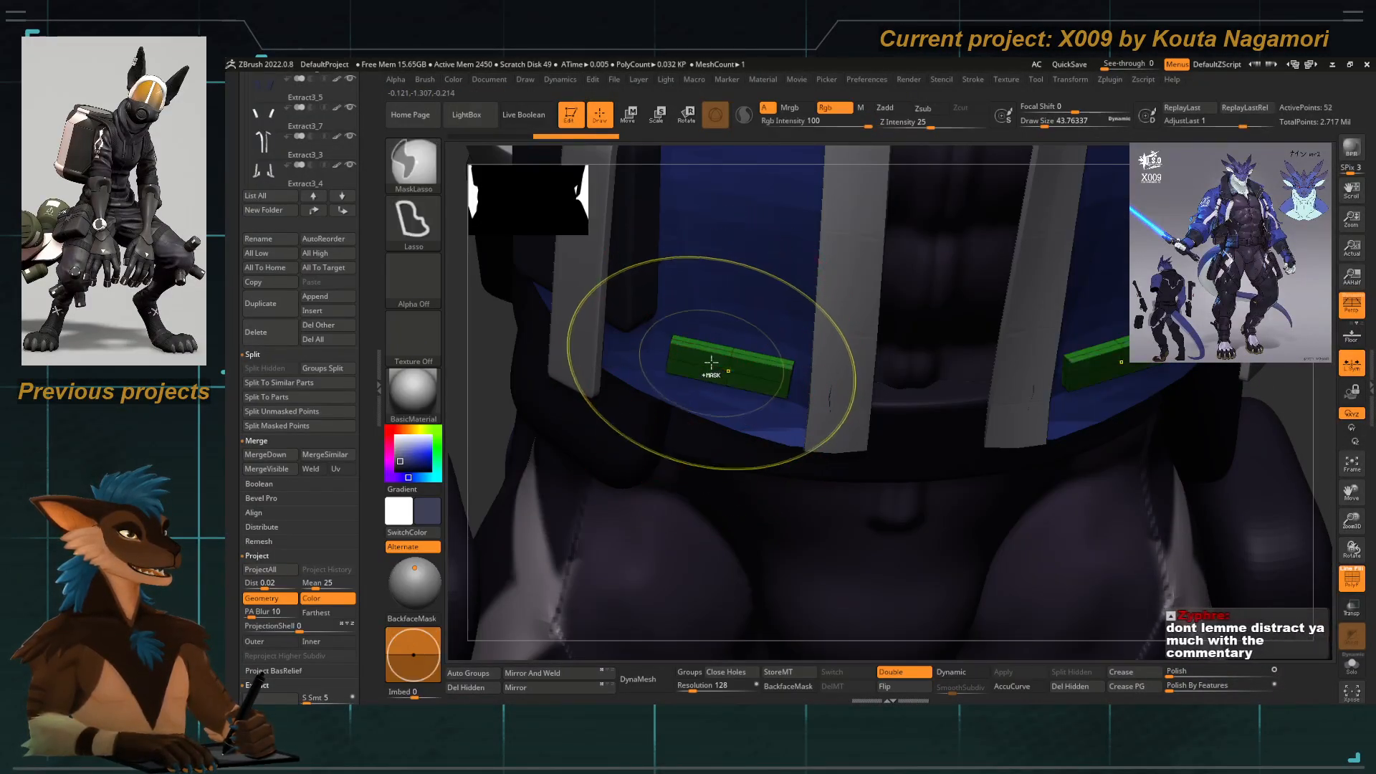
key("space")
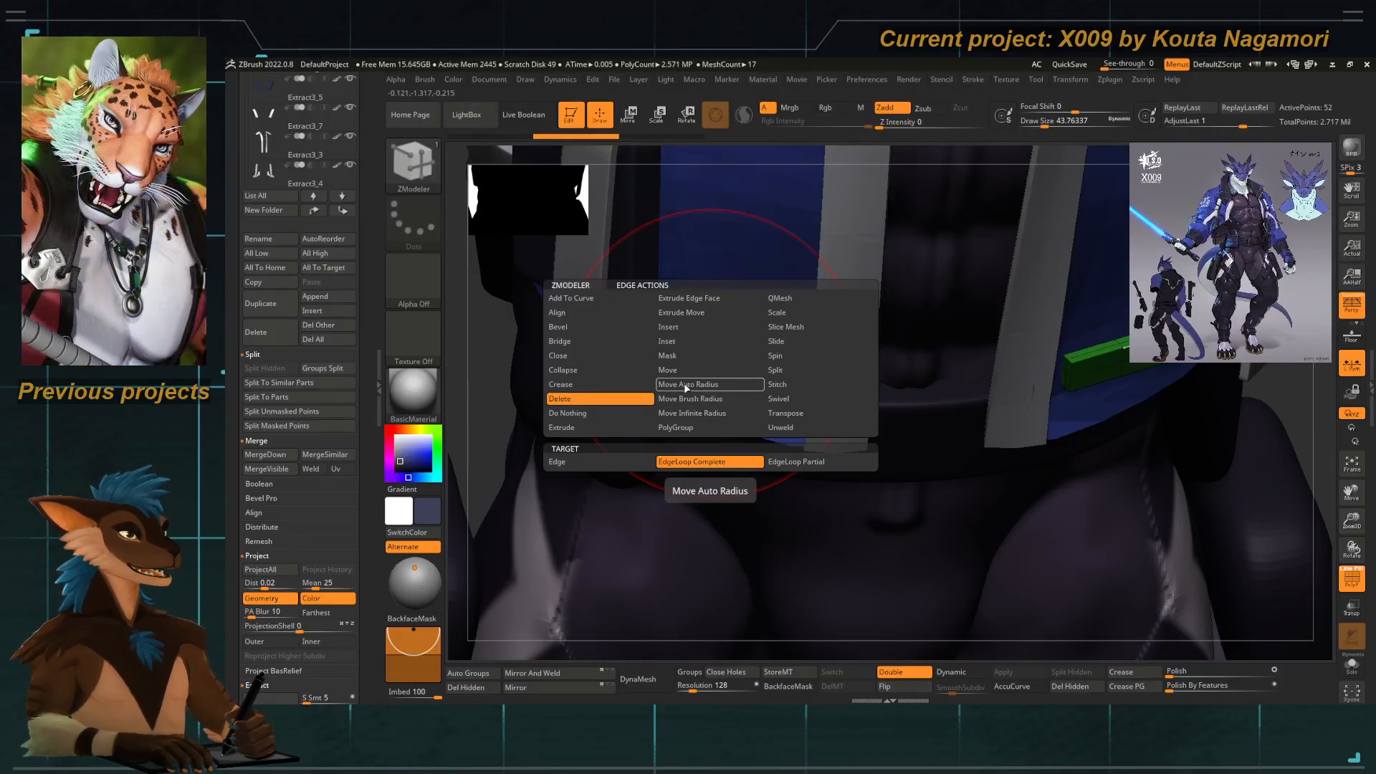
left_click(673, 328)
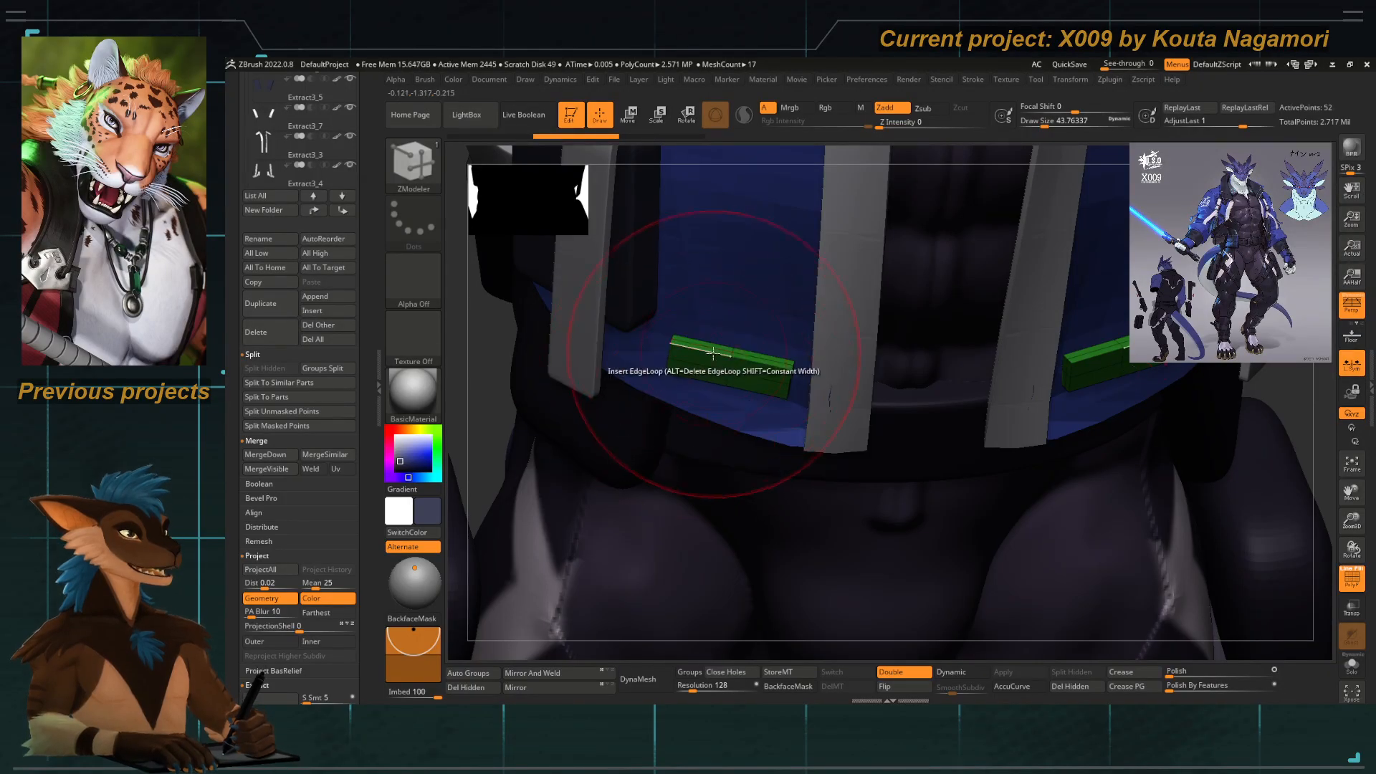
left_click(722, 351)
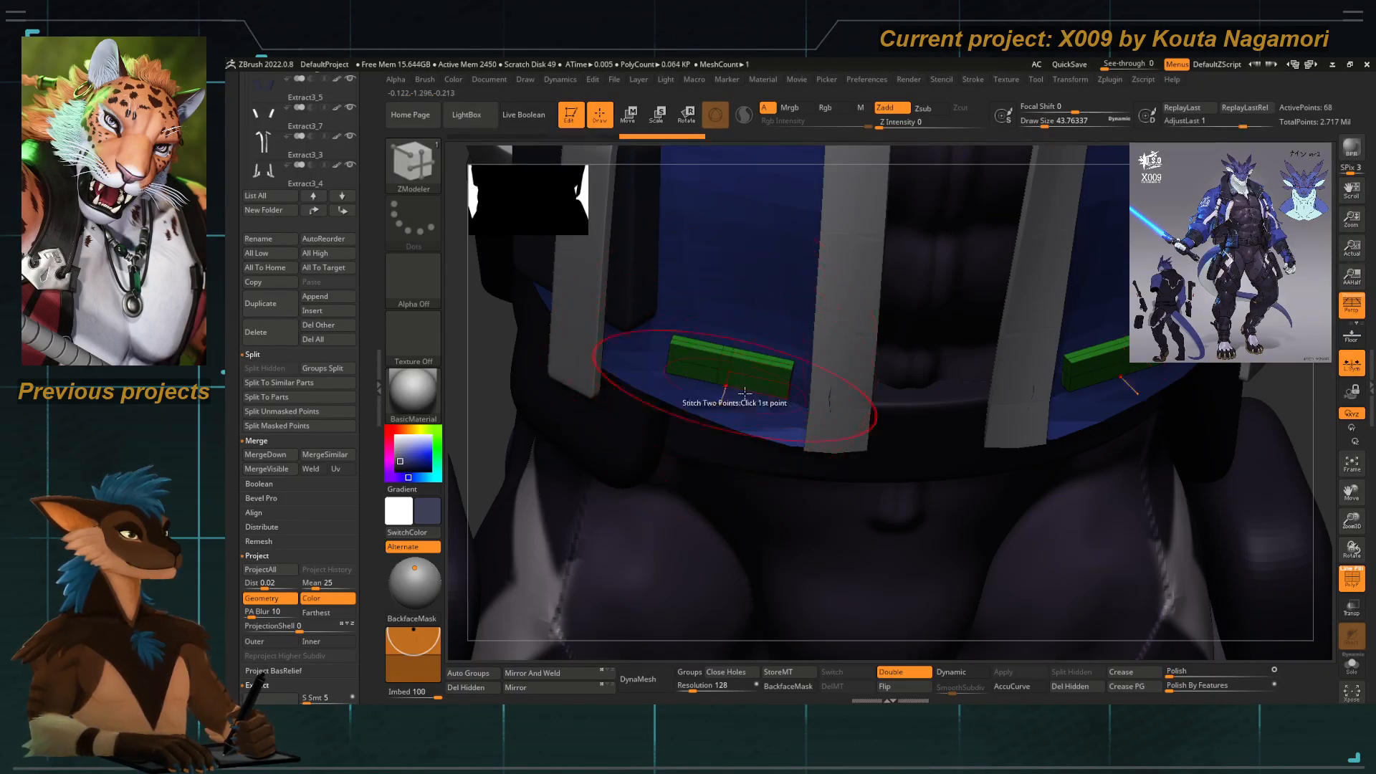
Mask the outer half of the hem plates and move their inner half down to form a stepped shape.
mouse_move(492, 408)
left_mouse_down("ctrl")
mouse_move(823, 311)
mouse_move(667, 430)
left_mouse_up("ctrl")
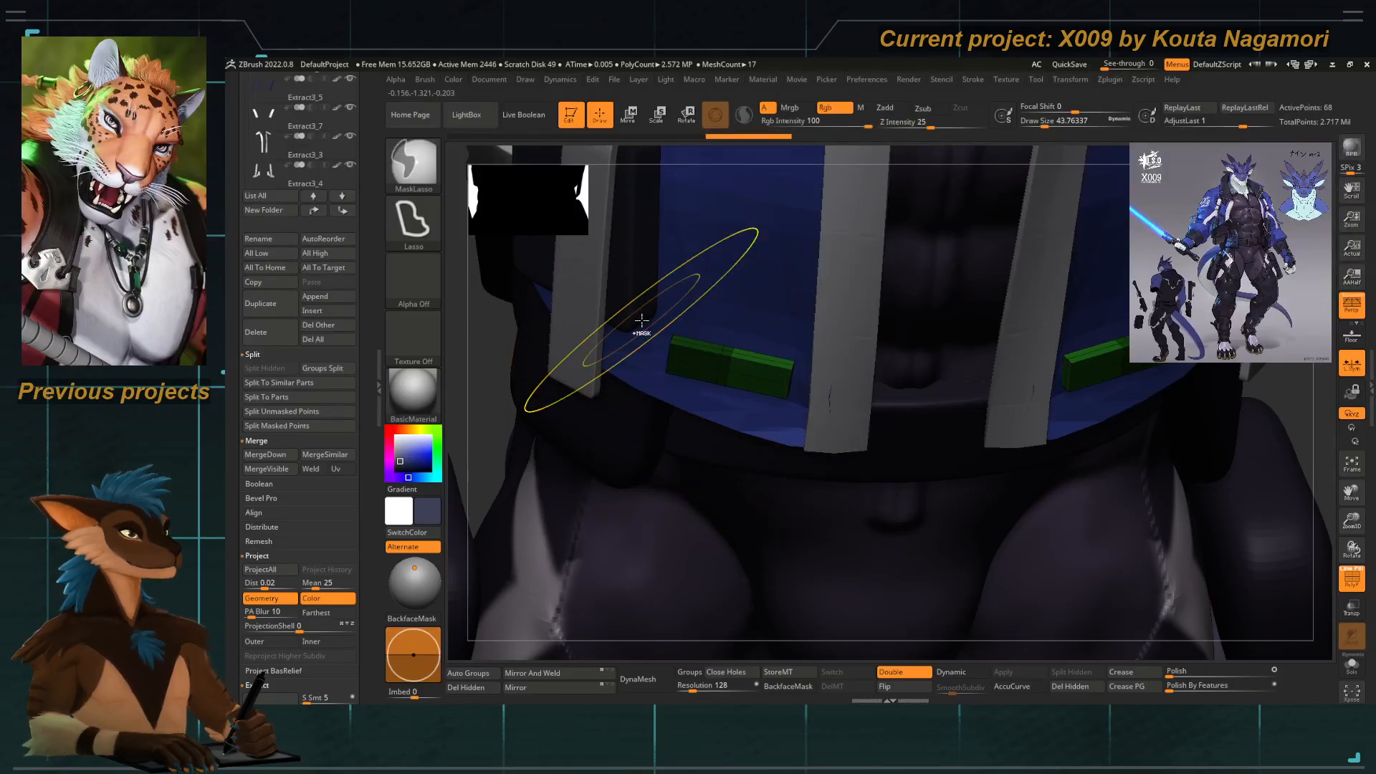
key("w")
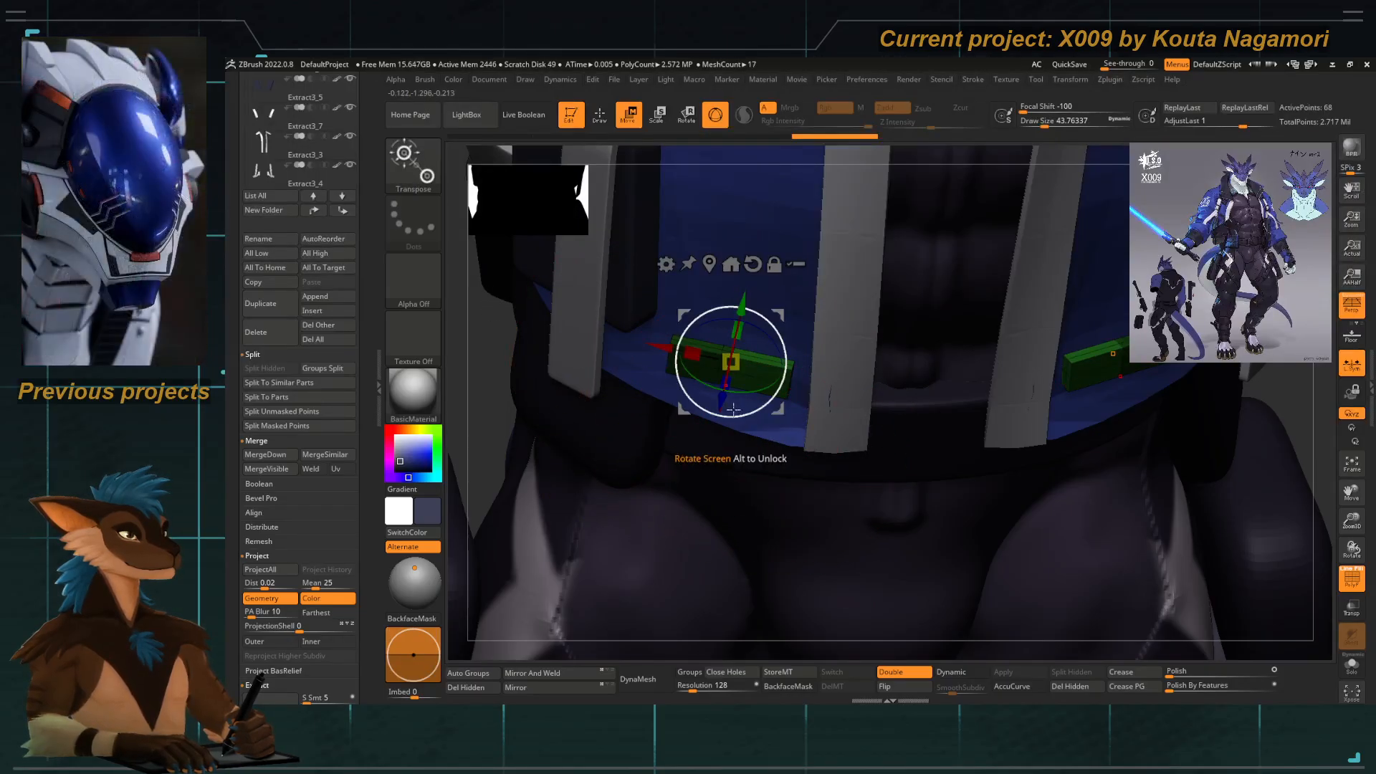
key("q")
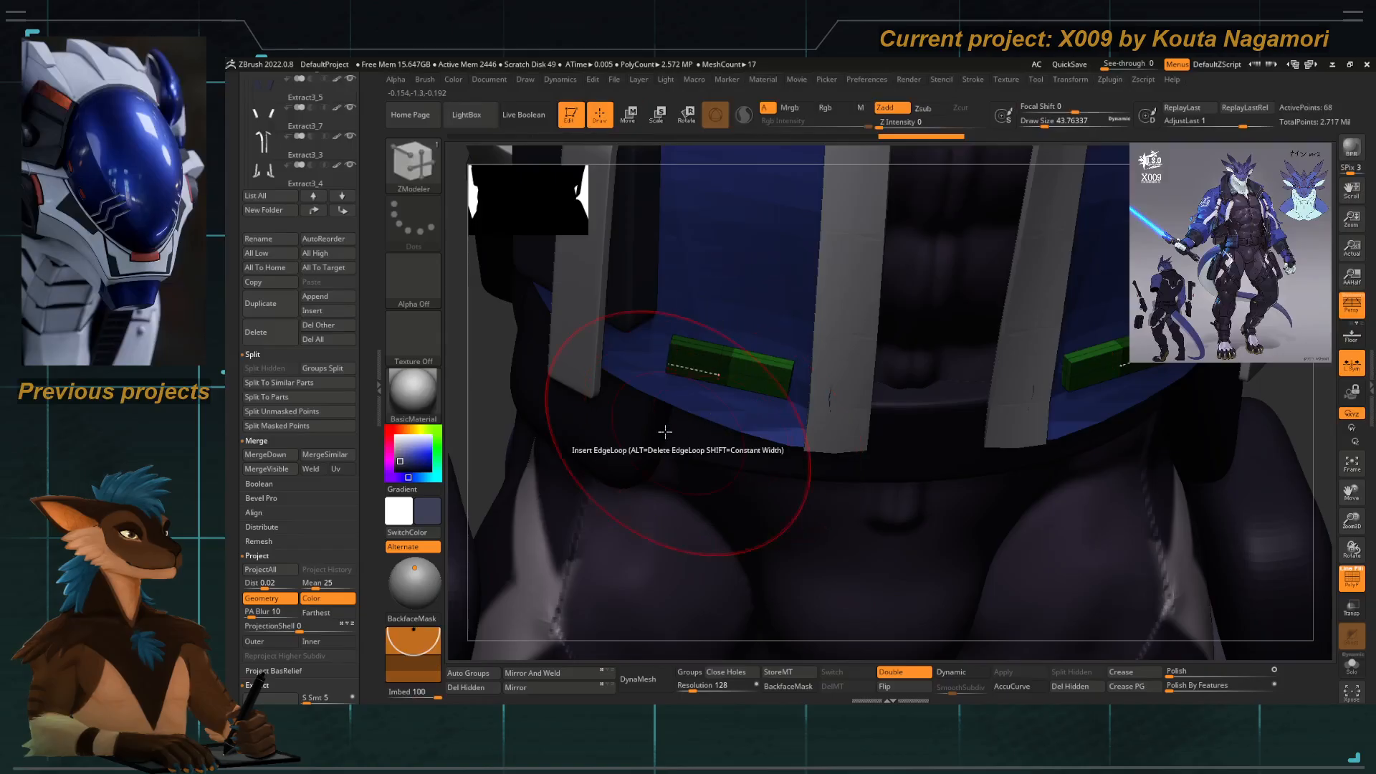
mouse_move(491, 429)
left_mouse_down("ctrl")
mouse_move(737, 282)
mouse_move(734, 330)
mouse_move(616, 421)
left_mouse_up("ctrl")
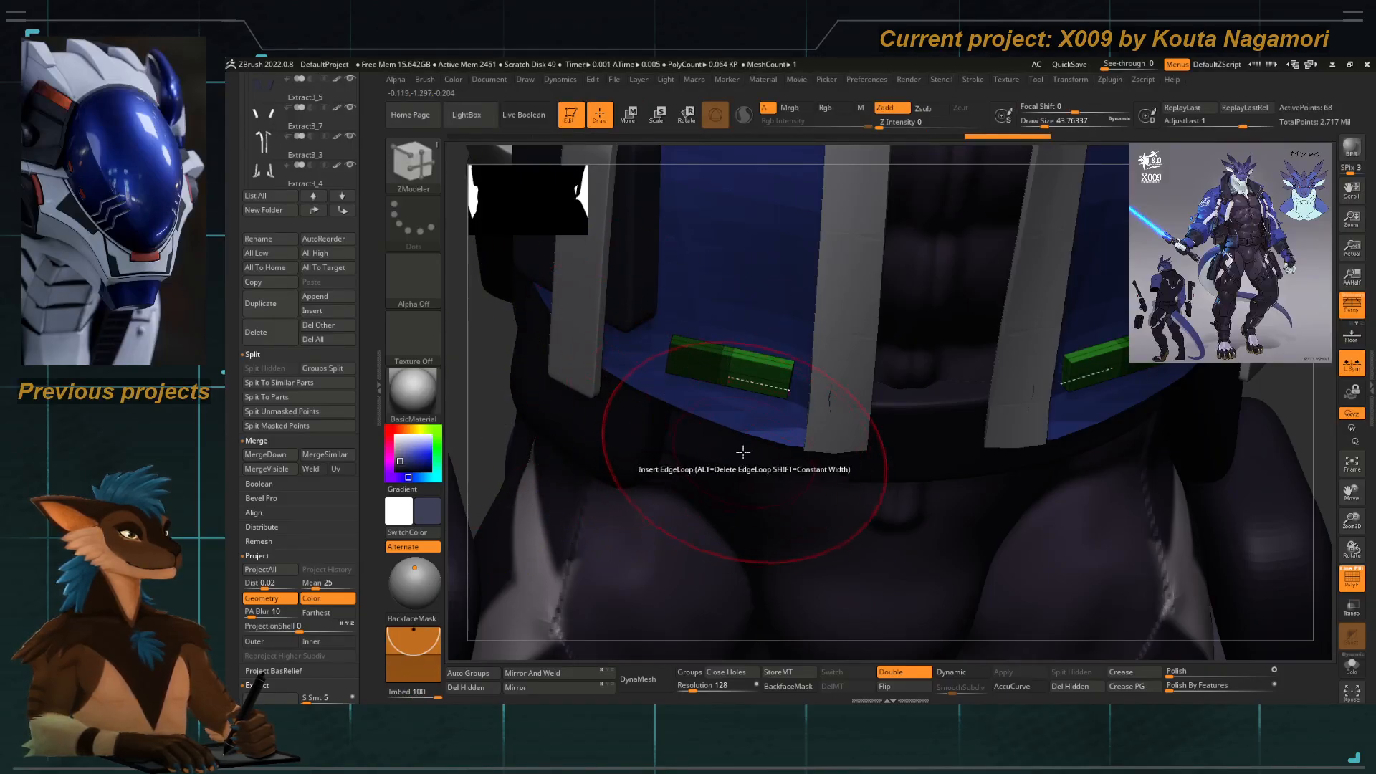
key("w")
mouse_move(721, 409)
left_mouse_down()
mouse_move(714, 427)
mouse_move(718, 413)
left_mouse_up()
key("q")
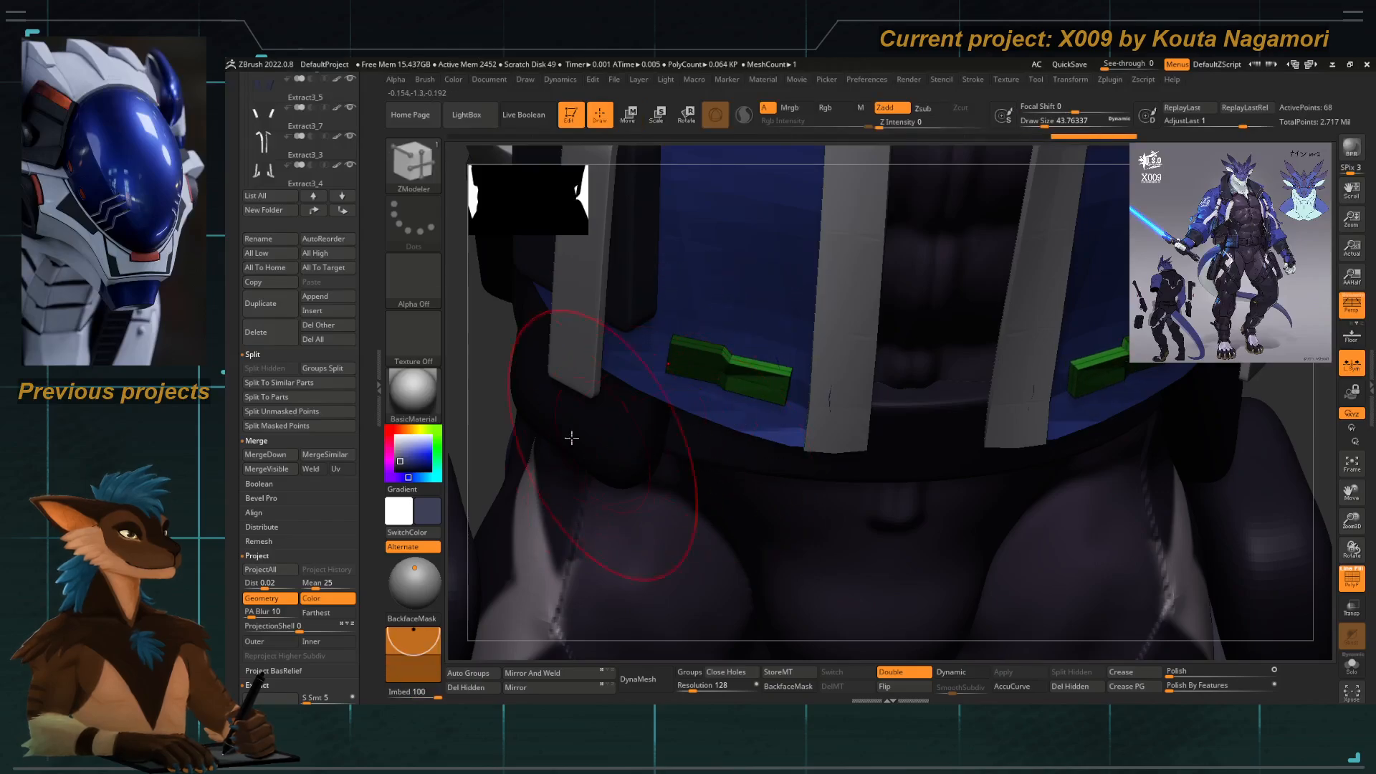
Hide the polyframe and preview the stepped hem plates with dynamic subdivision smoothing, checking their shape up close.
mouse_move(487, 417)
left_mouse_down()
mouse_move(474, 399)
mouse_move(476, 433)
left_mouse_up()
right_click_drag(476, 433, 525, 458, "ctrl")
left_click_drag(525, 458, 589, 461)
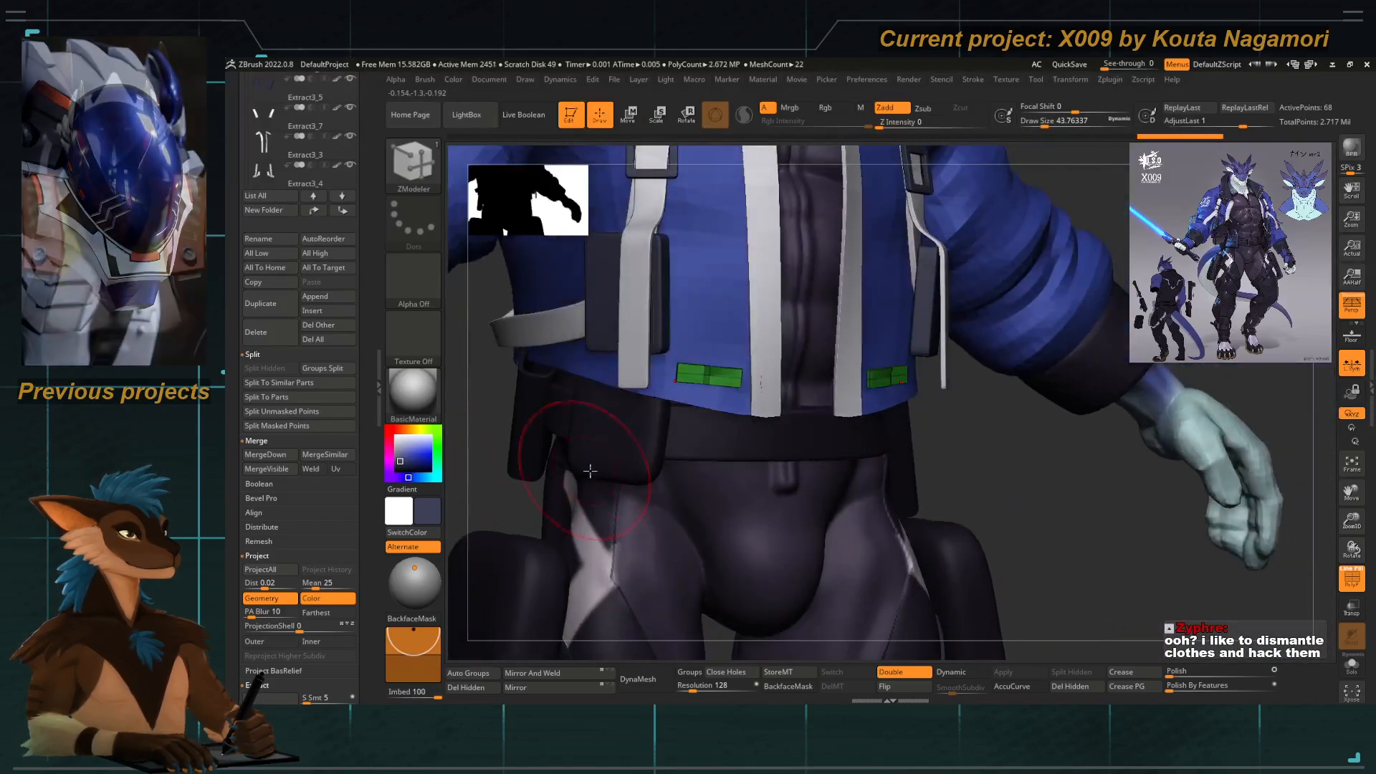
left_click(1342, 572)
key("d")
mouse_move(989, 442)
left_mouse_down()
mouse_move(965, 439)
mouse_move(983, 437)
left_mouse_up()
right_click_drag(719, 436, 690, 457, "ctrl")
Turn off the smoothing preview, insert lengthwise edge loops through both halves of the hem plates with ZModeler, and re-enable dynamic subdivision.
key("shift+d")
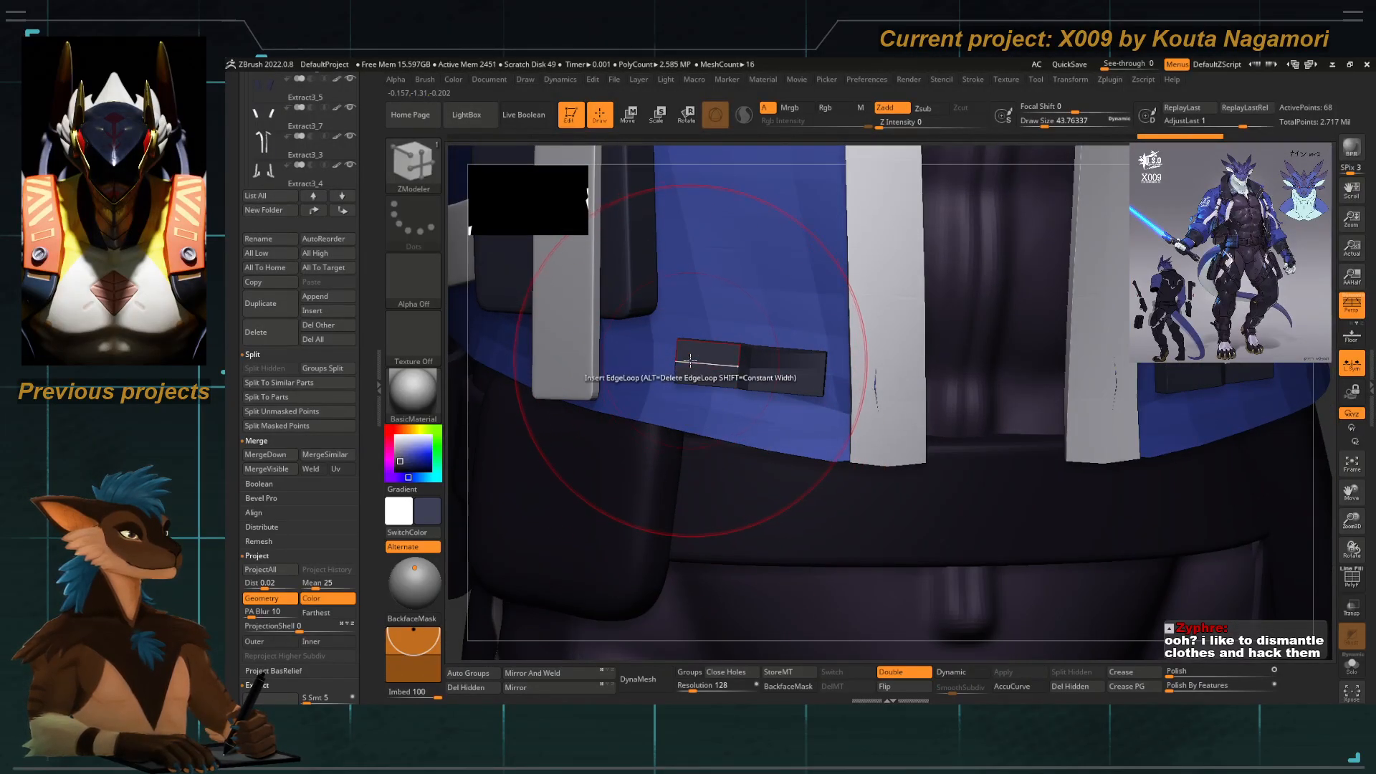
key("shift+f")
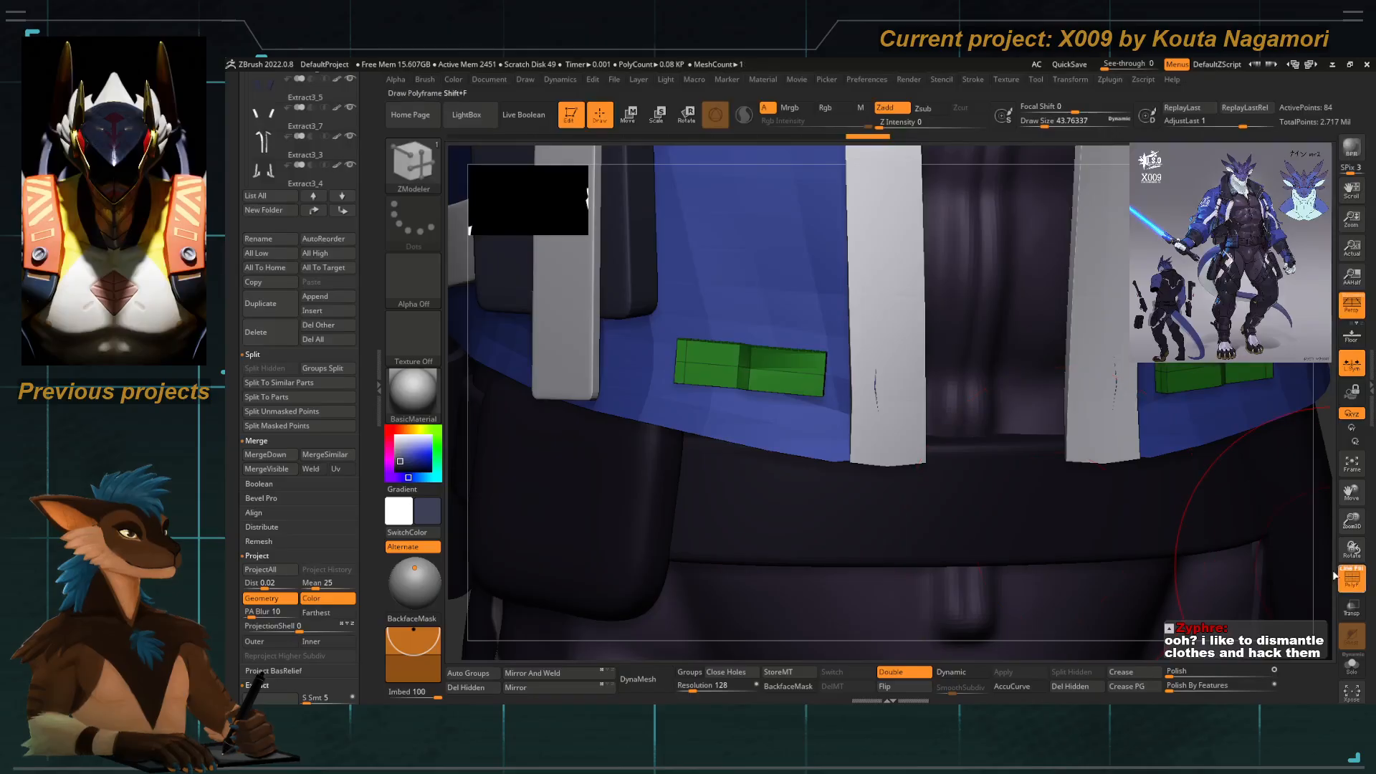
left_click(806, 370)
key("d")
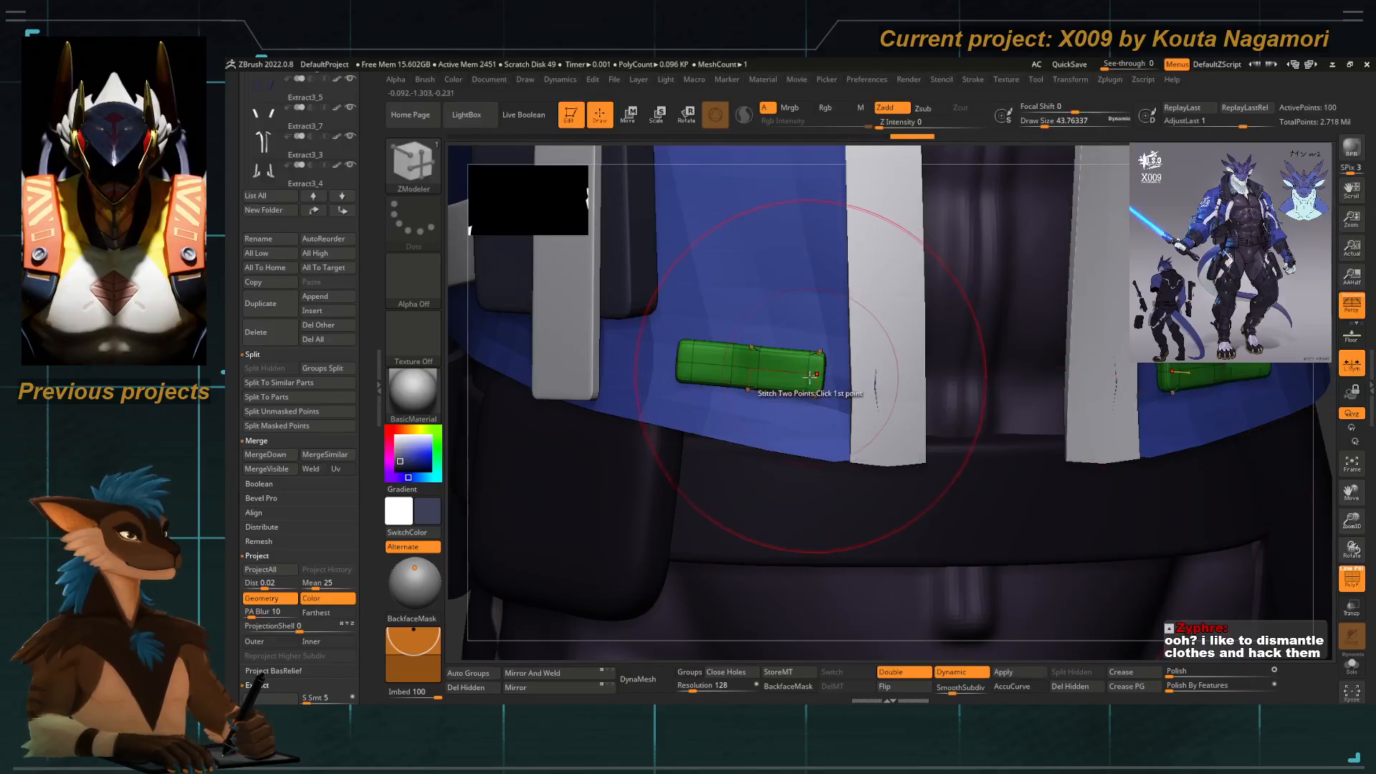
right_click_drag(816, 392, 614, 423, "ctrl")
right_click_drag(606, 470, 656, 480)
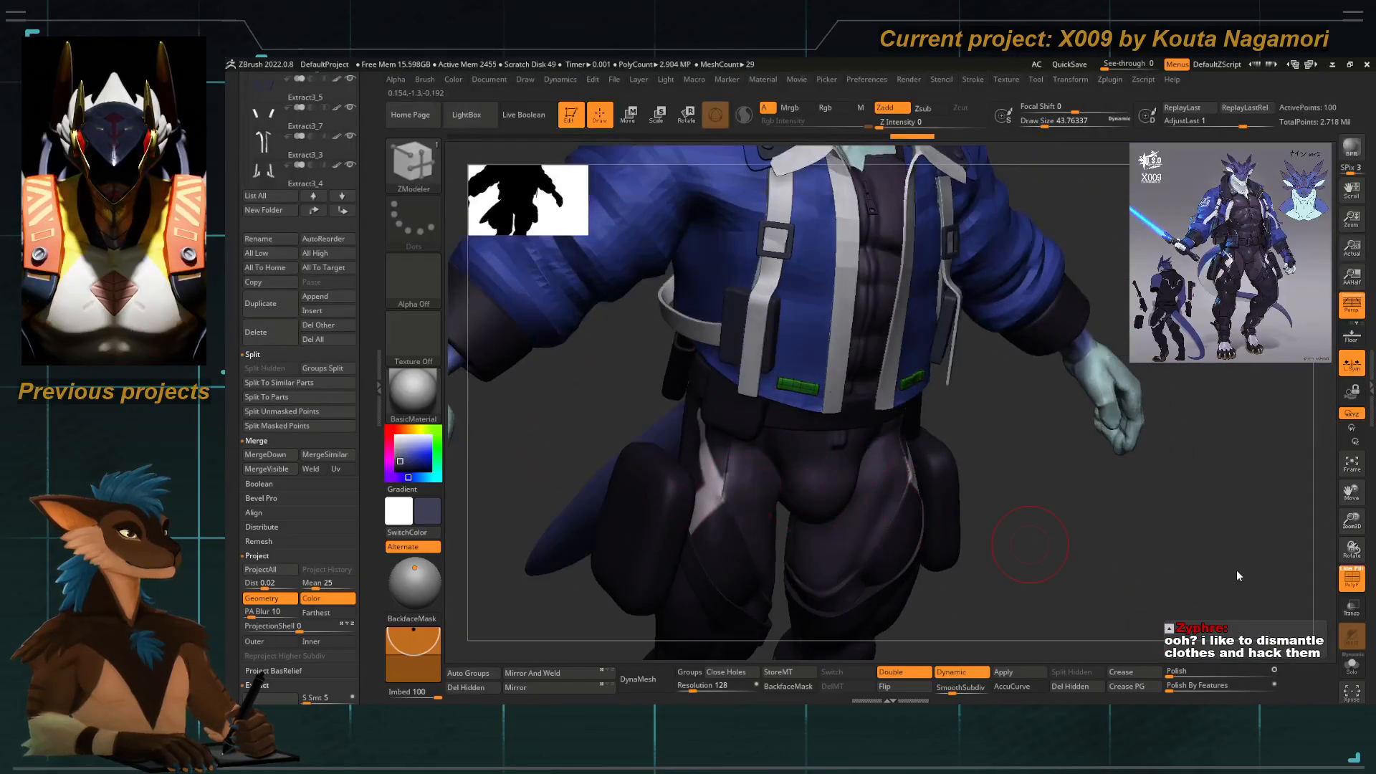
Hide the polyframe and scale the hem plates up uniformly to about 1.19 times their size.
left_click(1348, 578)
right_click_drag(988, 461, 906, 581, "shift")
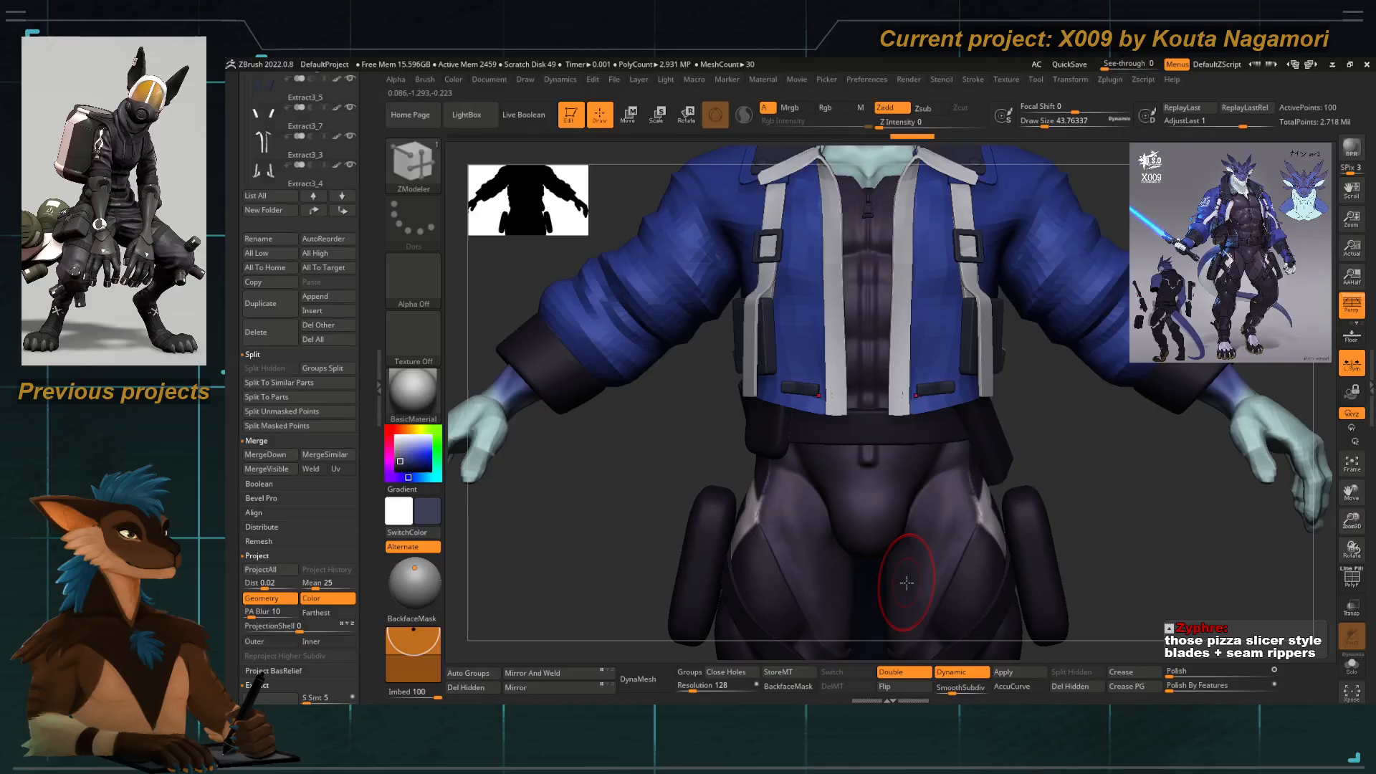
left_click_drag(655, 548, 704, 485)
key("w")
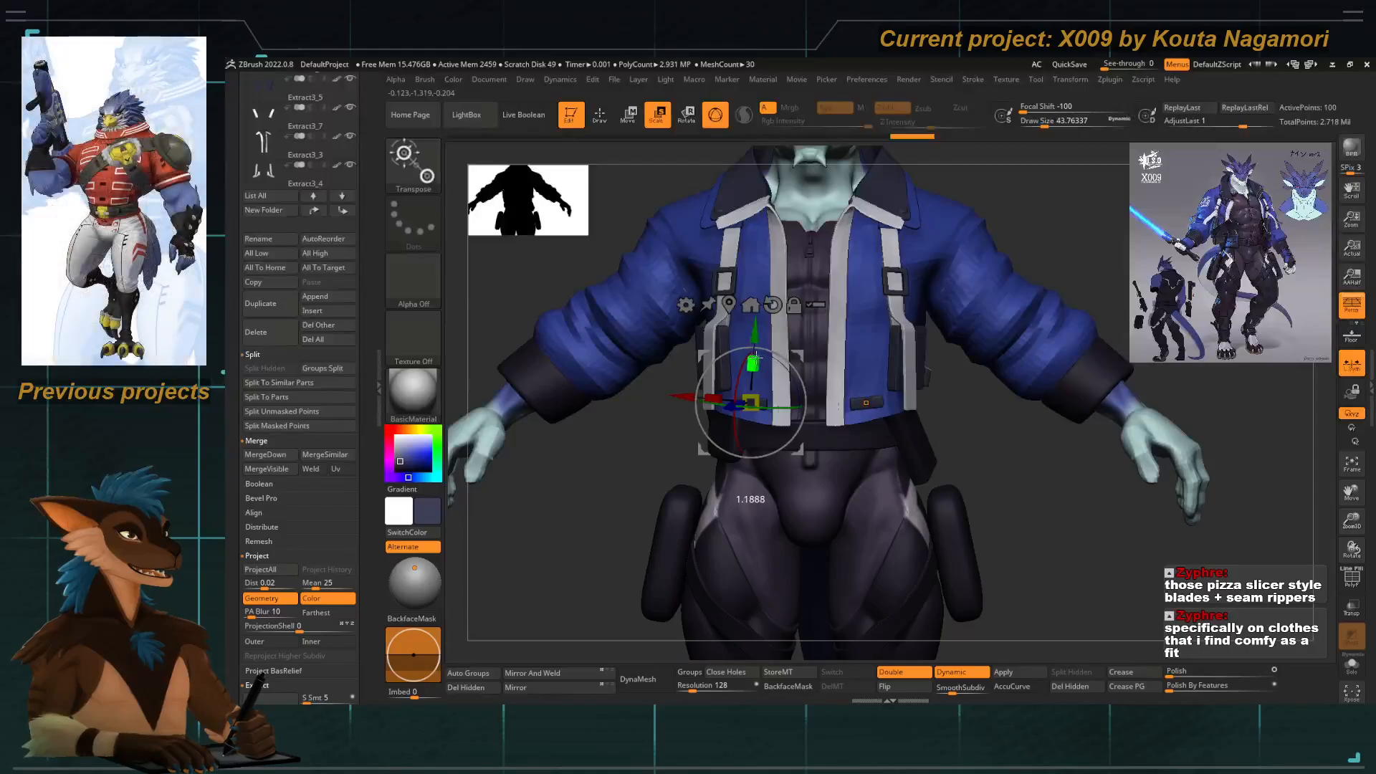
Examine the fit and edge softness of the smoothed hem plates from front, three-quarter and low angles.
left_click_drag(370, 547, 371, 114)
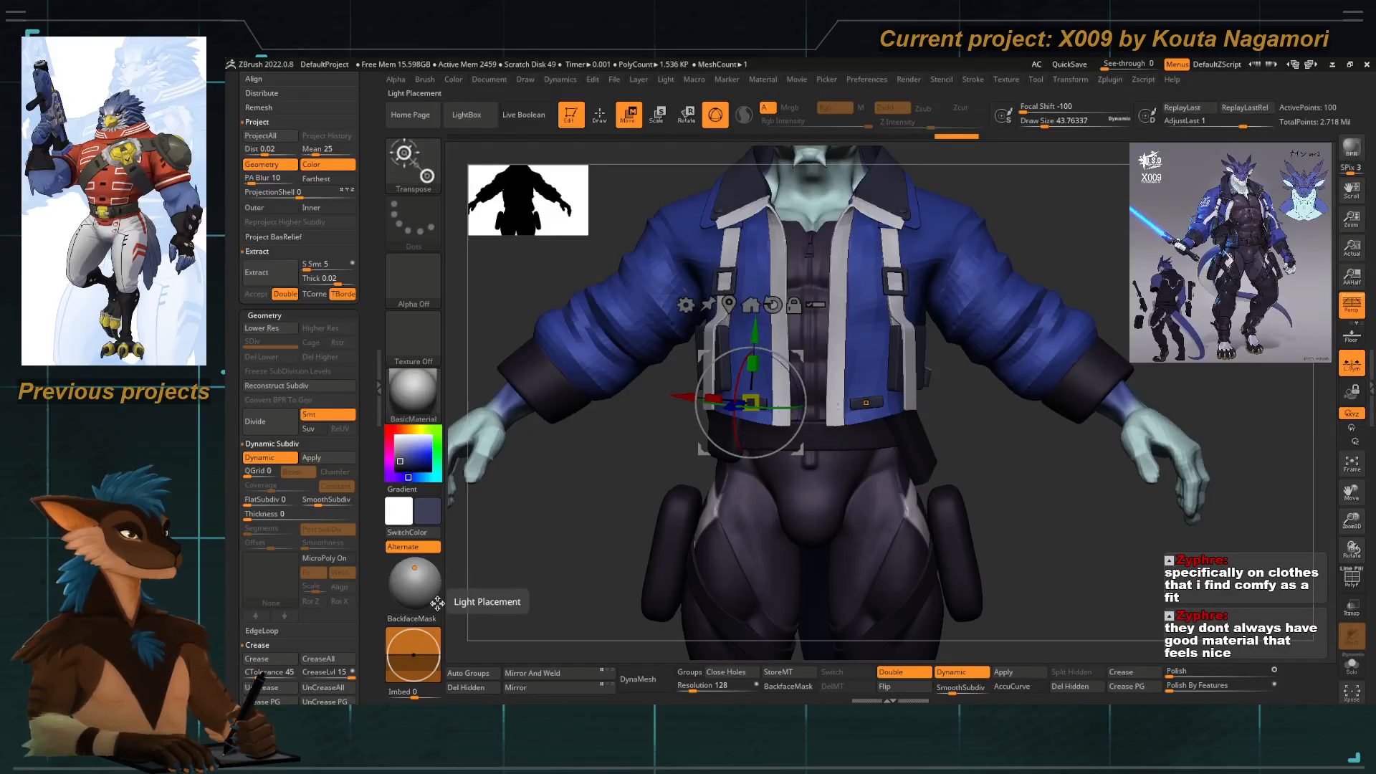
right_click_drag(512, 605, 574, 575)
right_click_drag(706, 451, 638, 500, "ctrl")
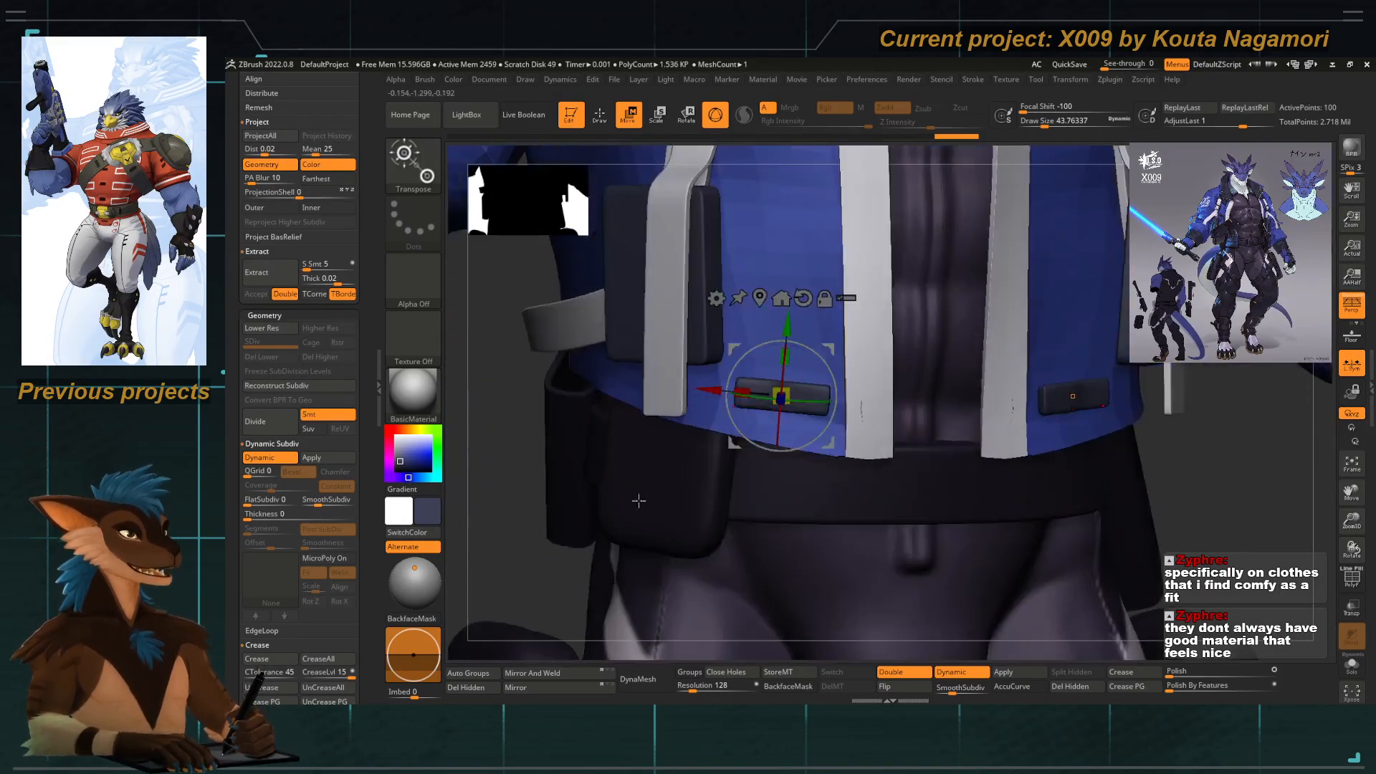
scroll(363, 488, "down", 5)
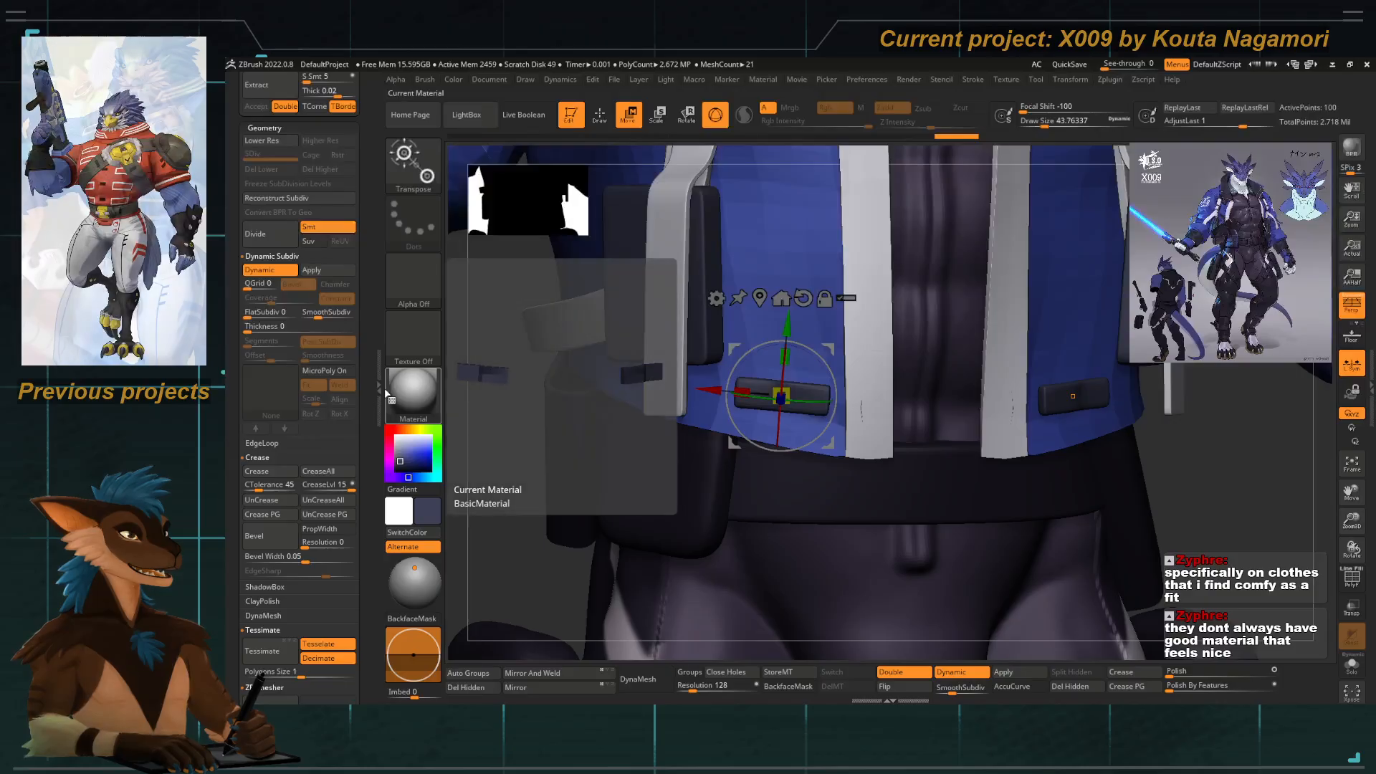
right_click_drag(516, 492, 601, 497)
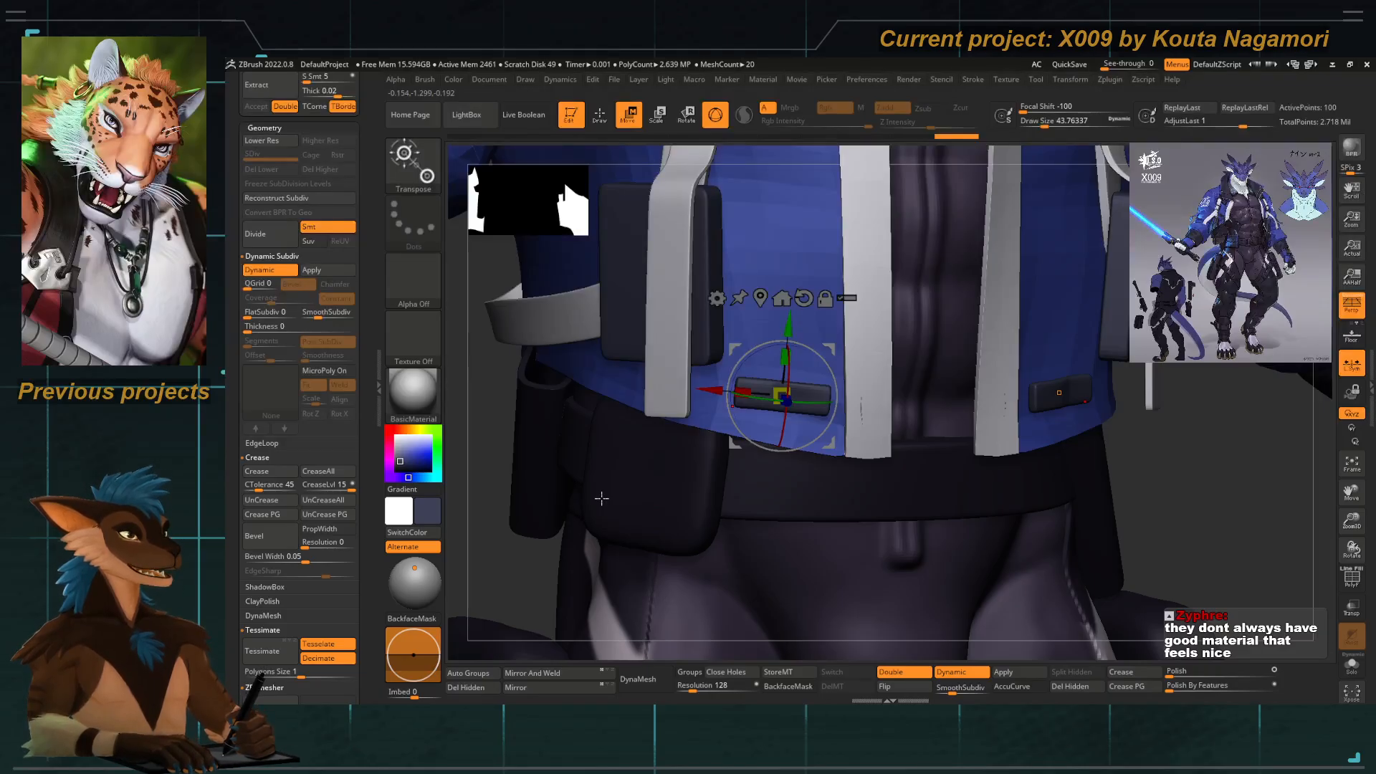
left_click_drag(464, 489, 508, 523)
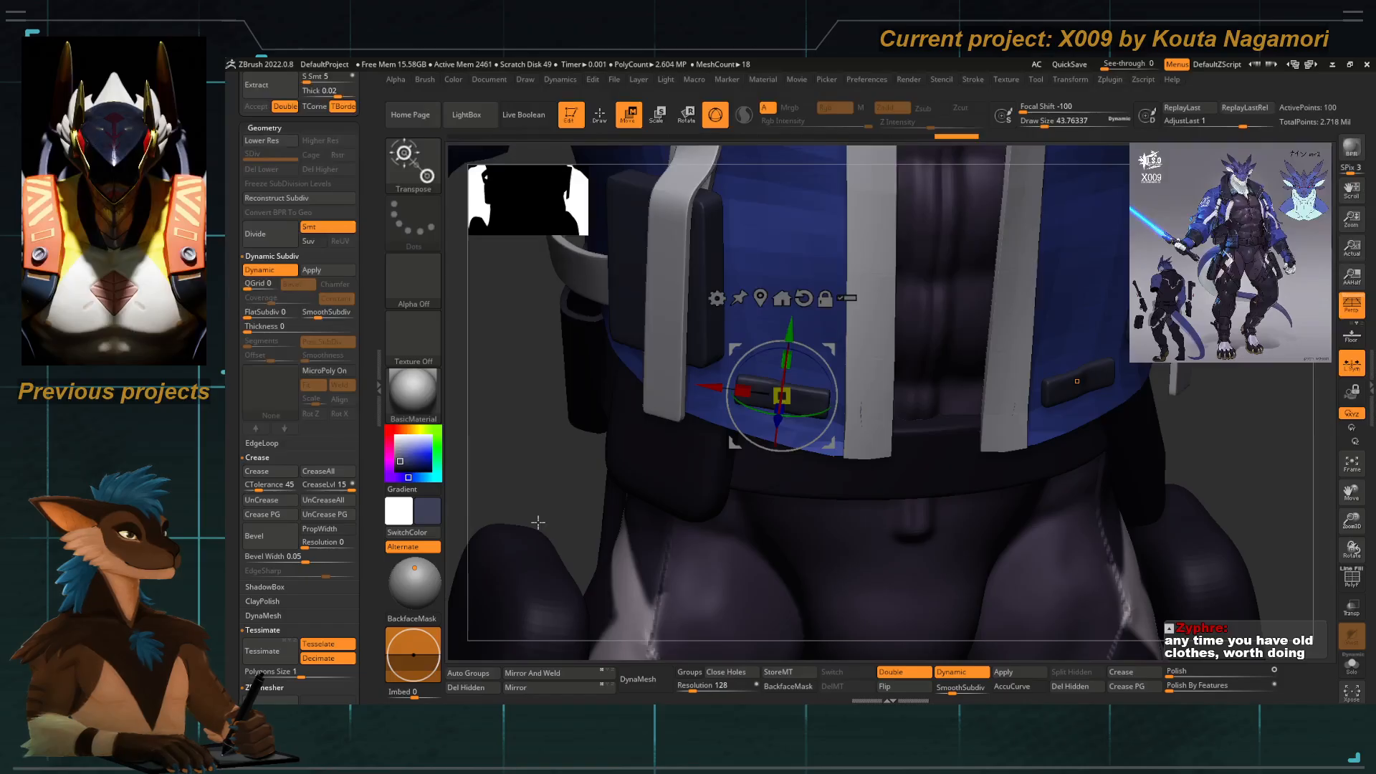
left_click_drag(526, 447, 532, 456)
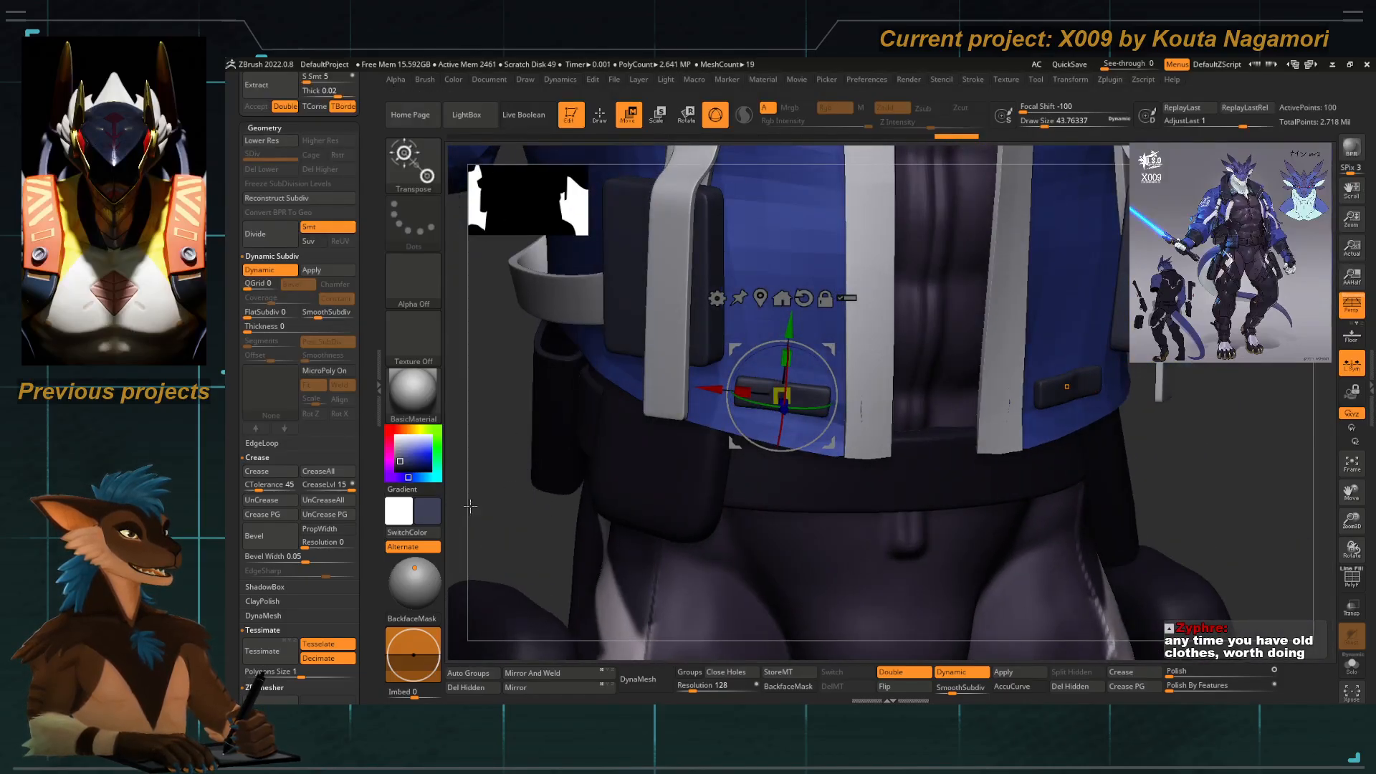
left_click_drag(470, 506, 526, 453)
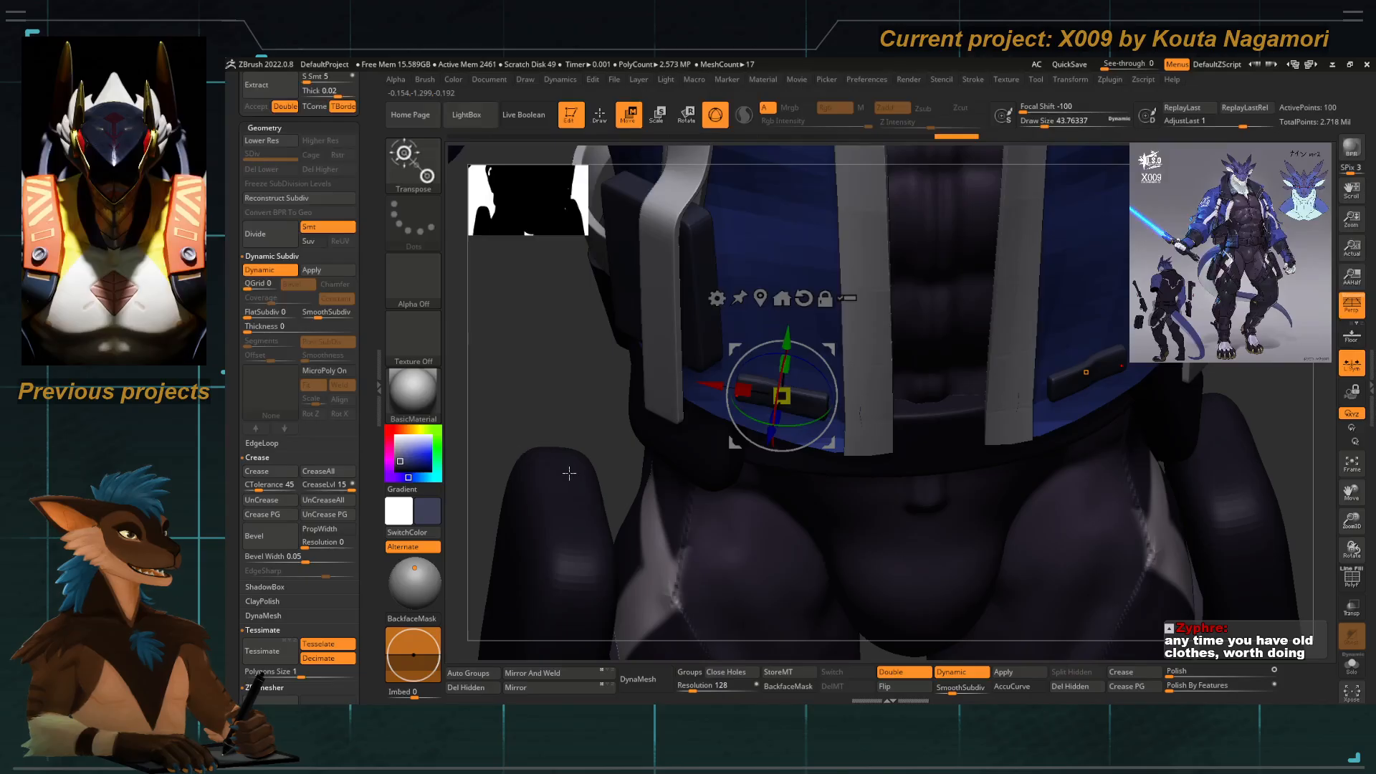
left_click_drag(528, 402, 523, 418)
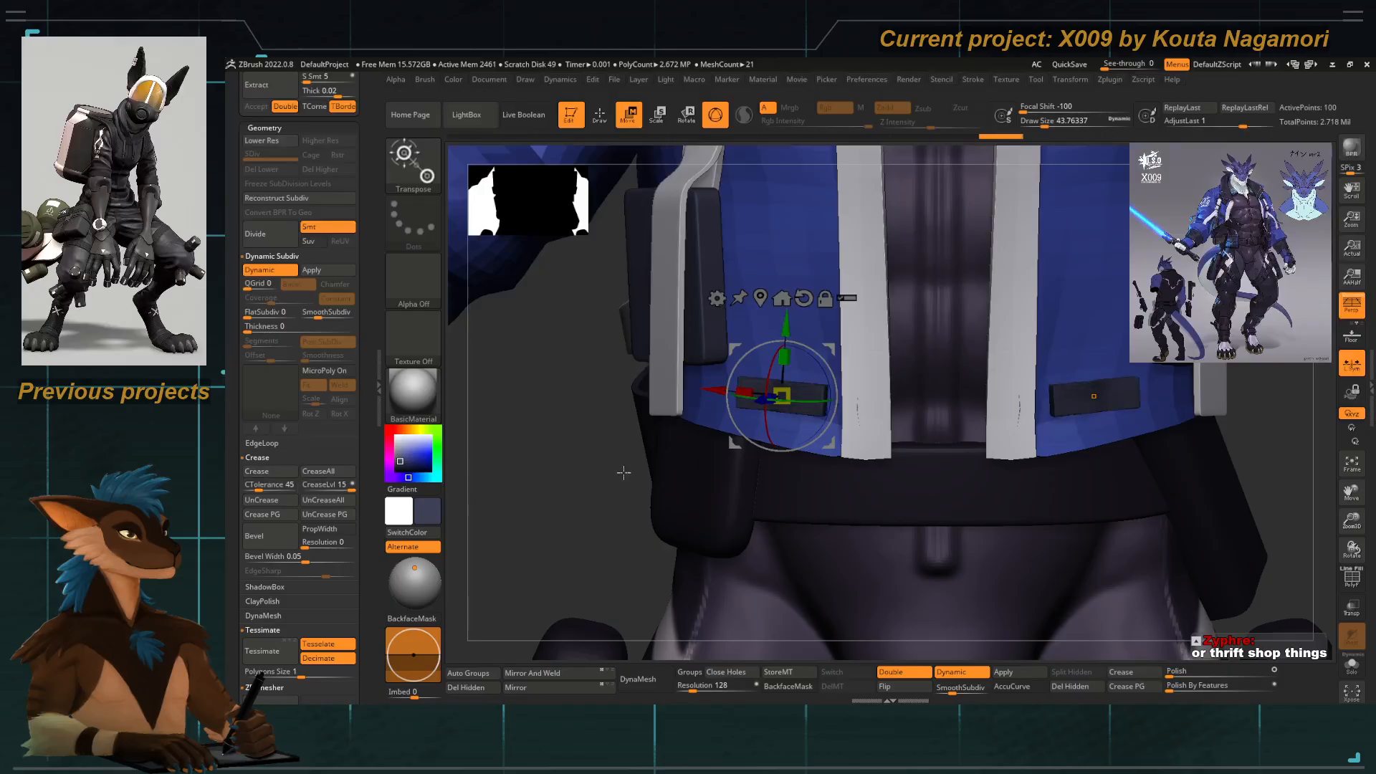
left_click_drag(623, 471, 575, 513)
Set the hem plates' crease level to 2 and raise their smooth subdivision level.
left_click(313, 481)
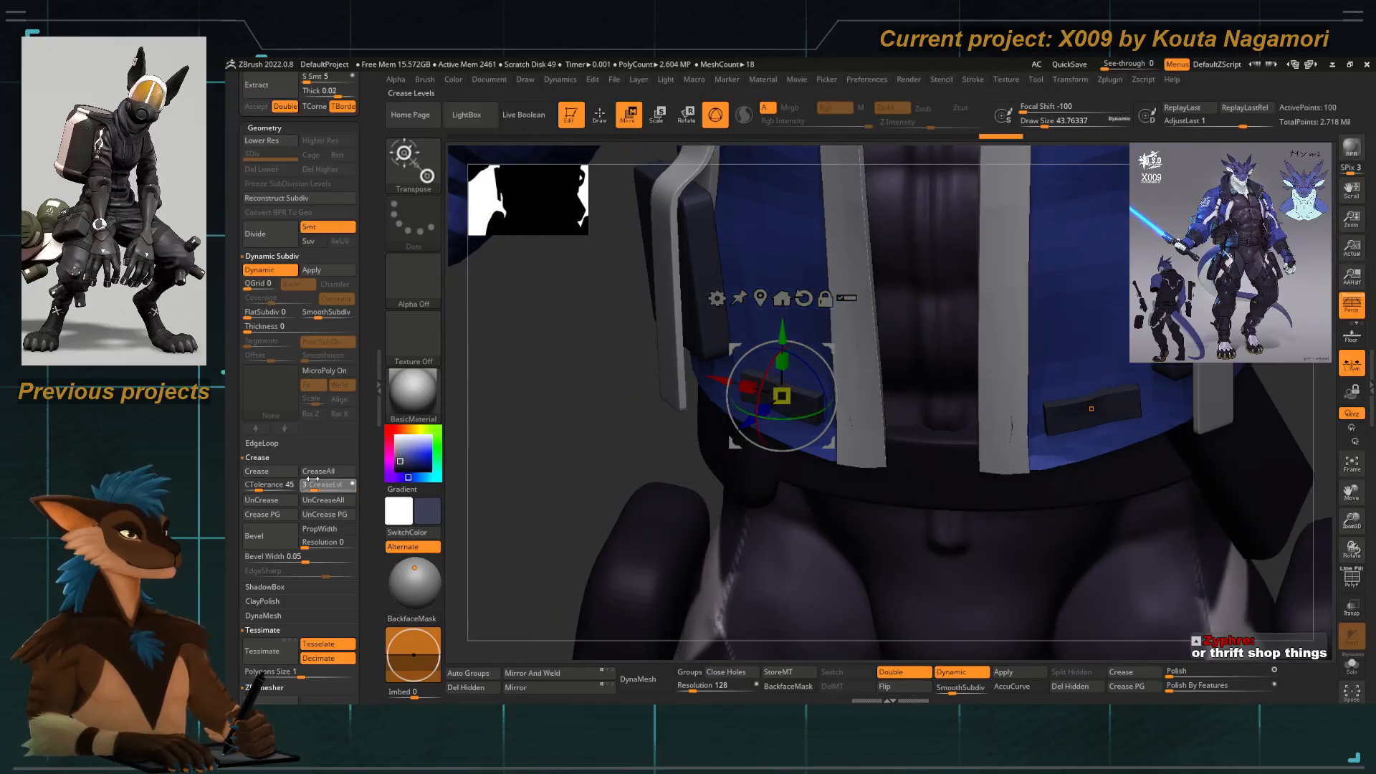
scroll(360, 568, "down", 5)
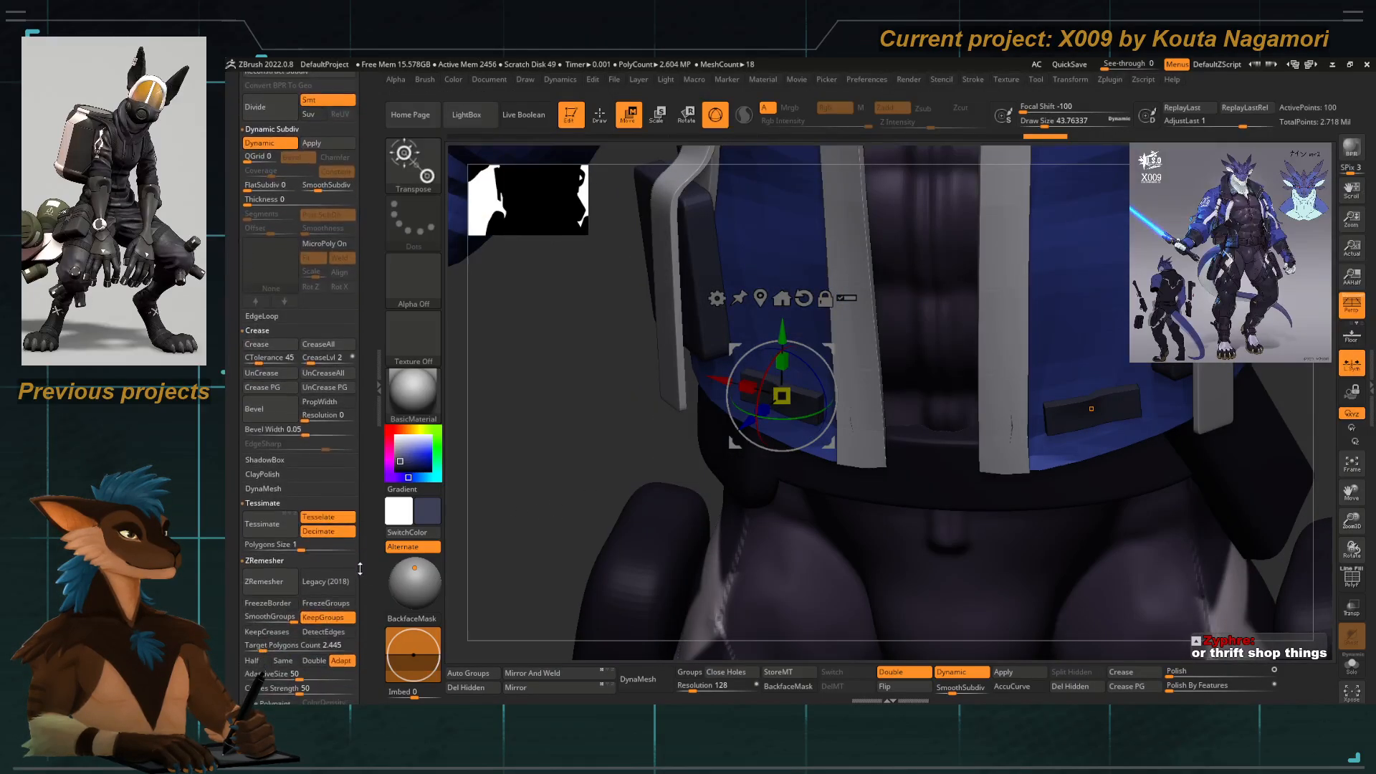
left_click_drag(956, 688, 973, 687)
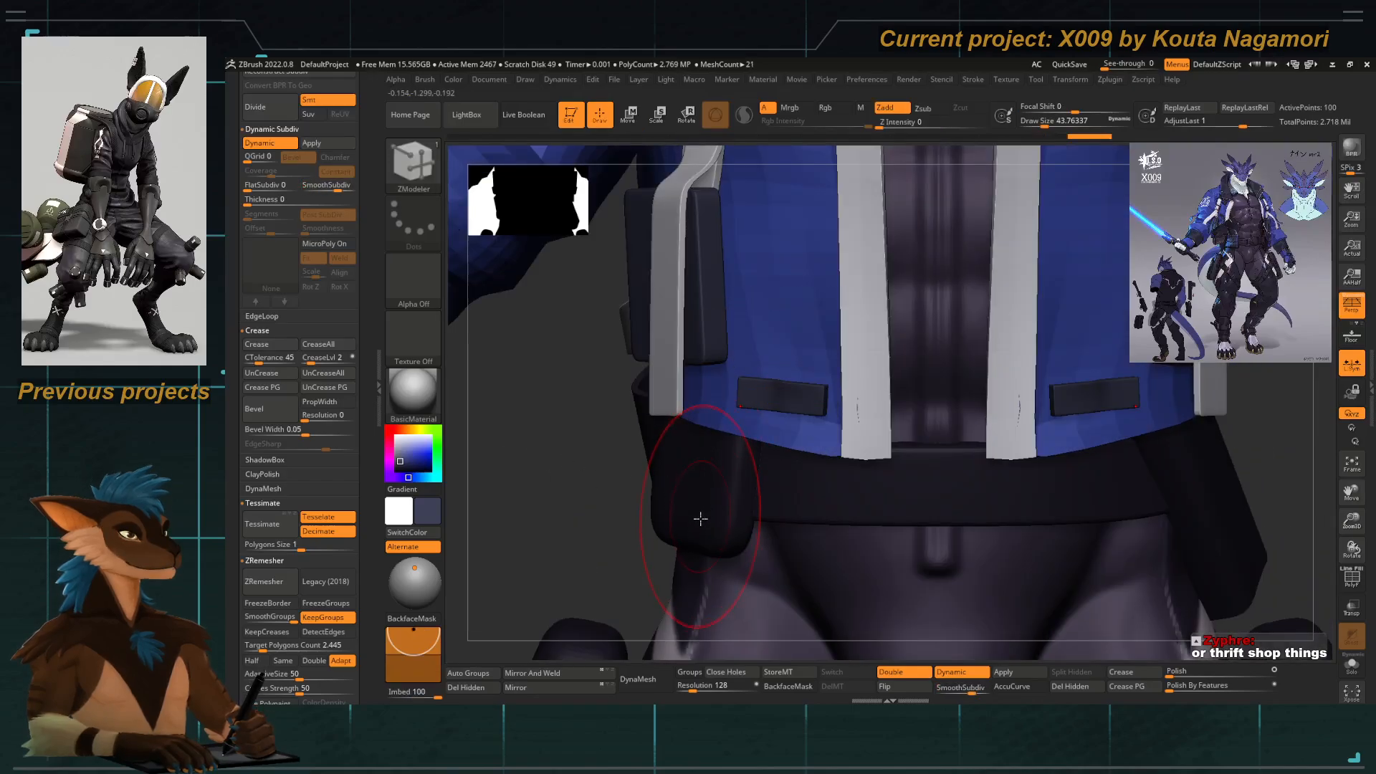
left_click_drag(700, 521, 612, 485)
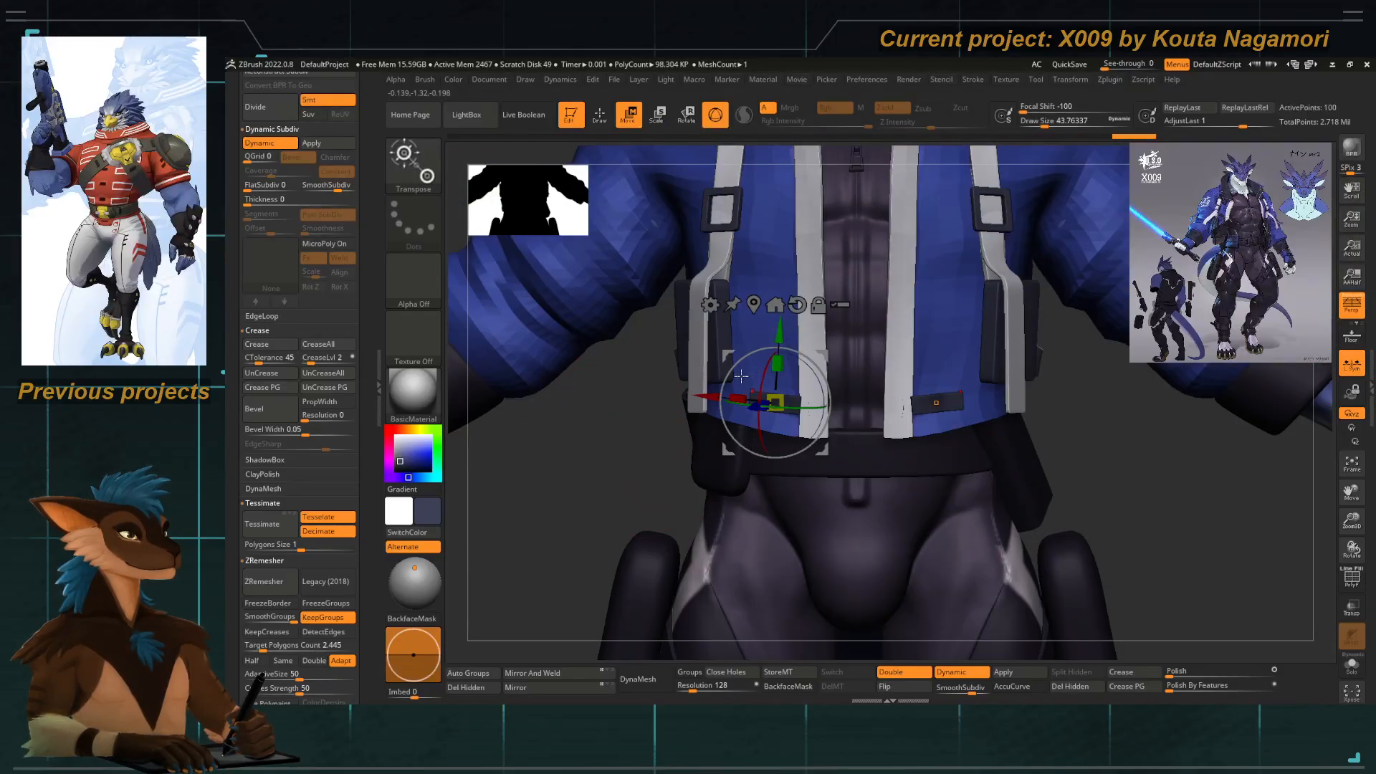
Duplicate the hem plates within the same subtool, move the copies up to the chest panels and angle them to the jacket surface.
left_click_drag(779, 329, 789, 140, "ctrl")
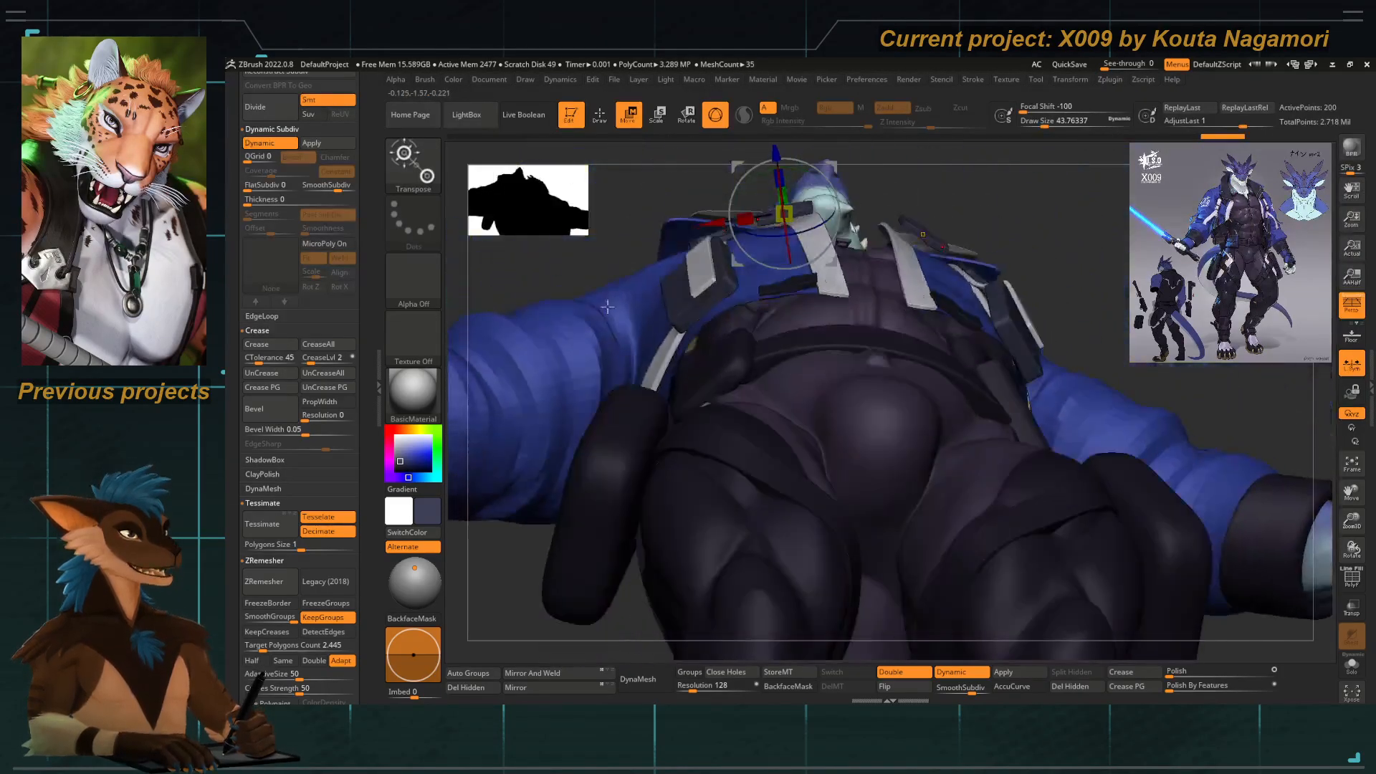
right_click_drag(607, 306, 566, 415, "alt")
right_click_drag(505, 336, 625, 319)
left_click_drag(760, 250, 759, 263)
left_click_drag(708, 323, 705, 330)
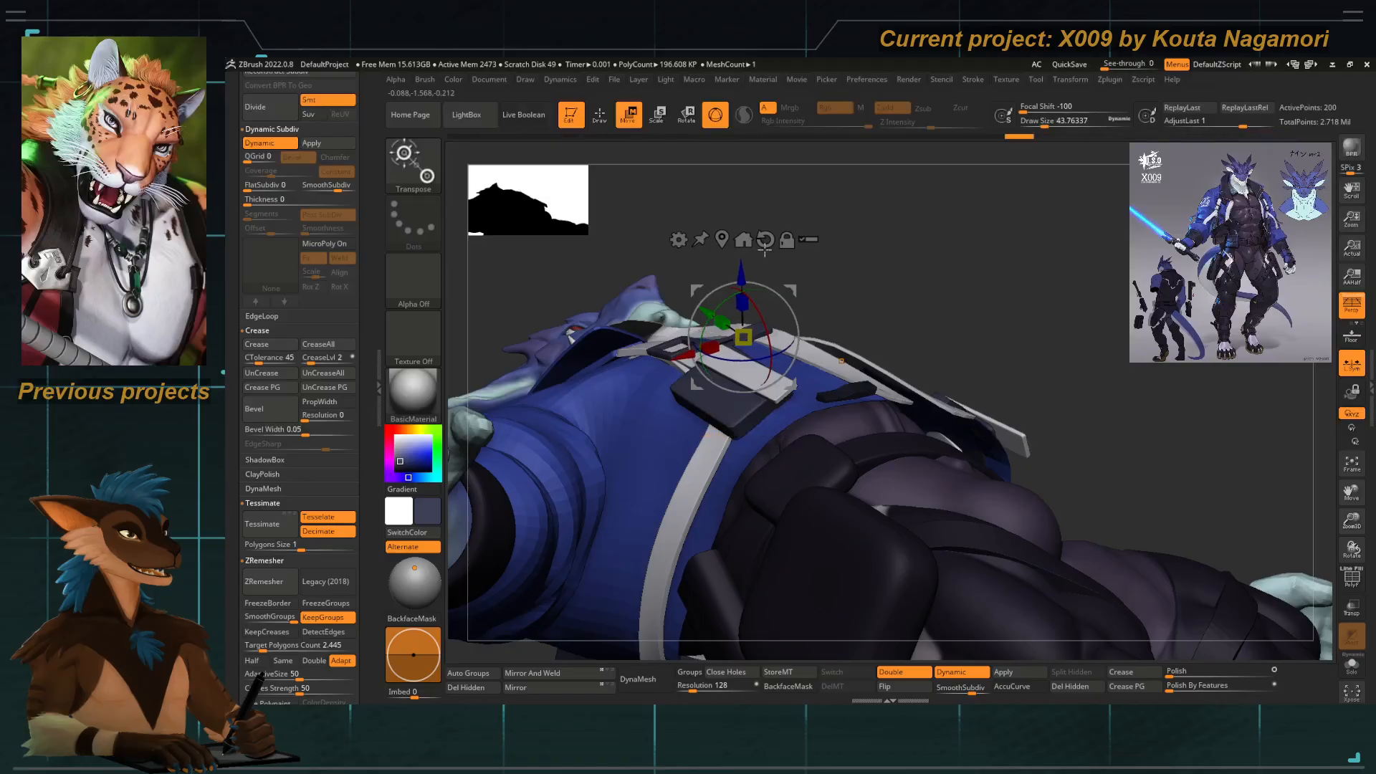
right_click_drag(764, 249, 667, 263, "shift")
right_click_drag(678, 337, 682, 401, "ctrl")
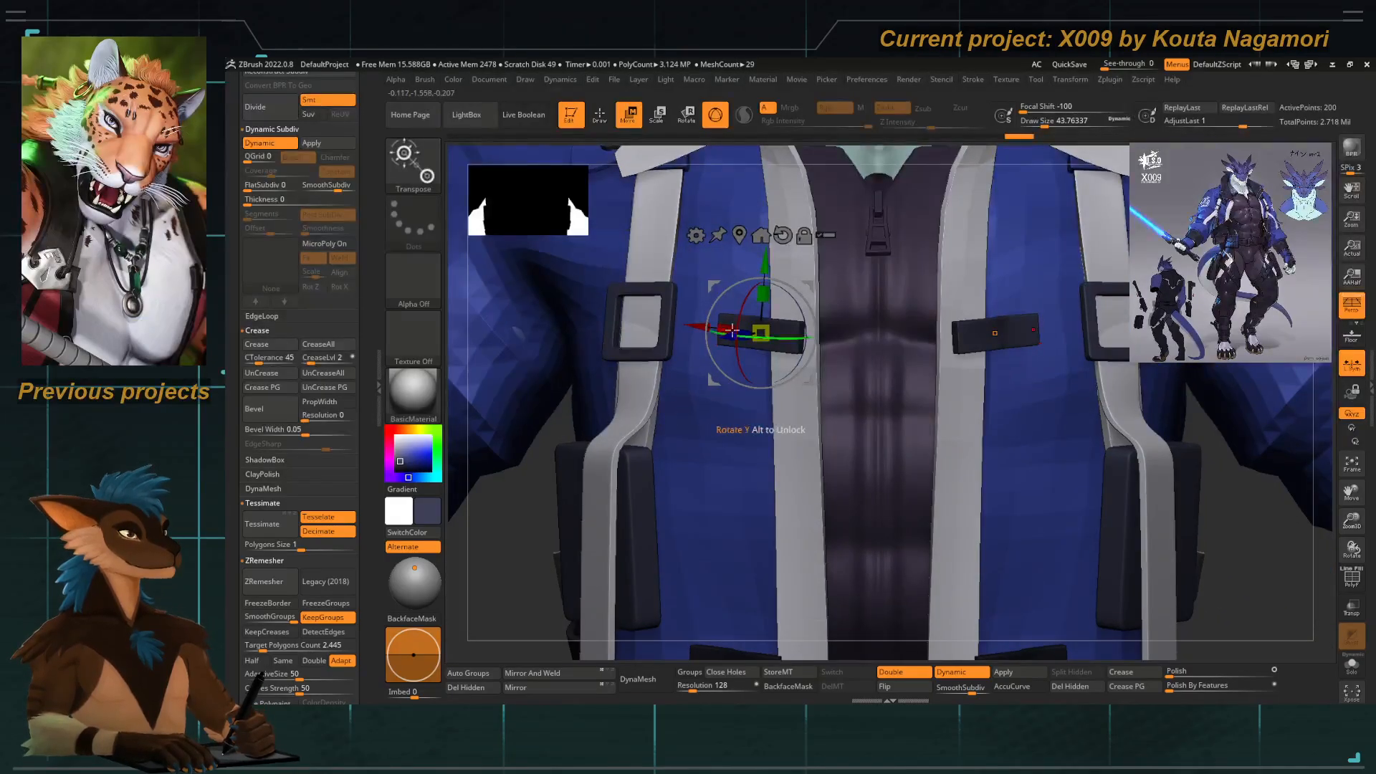
Lower the copied chest plates slightly and shift them outward to just below the strap buckles.
key("q")
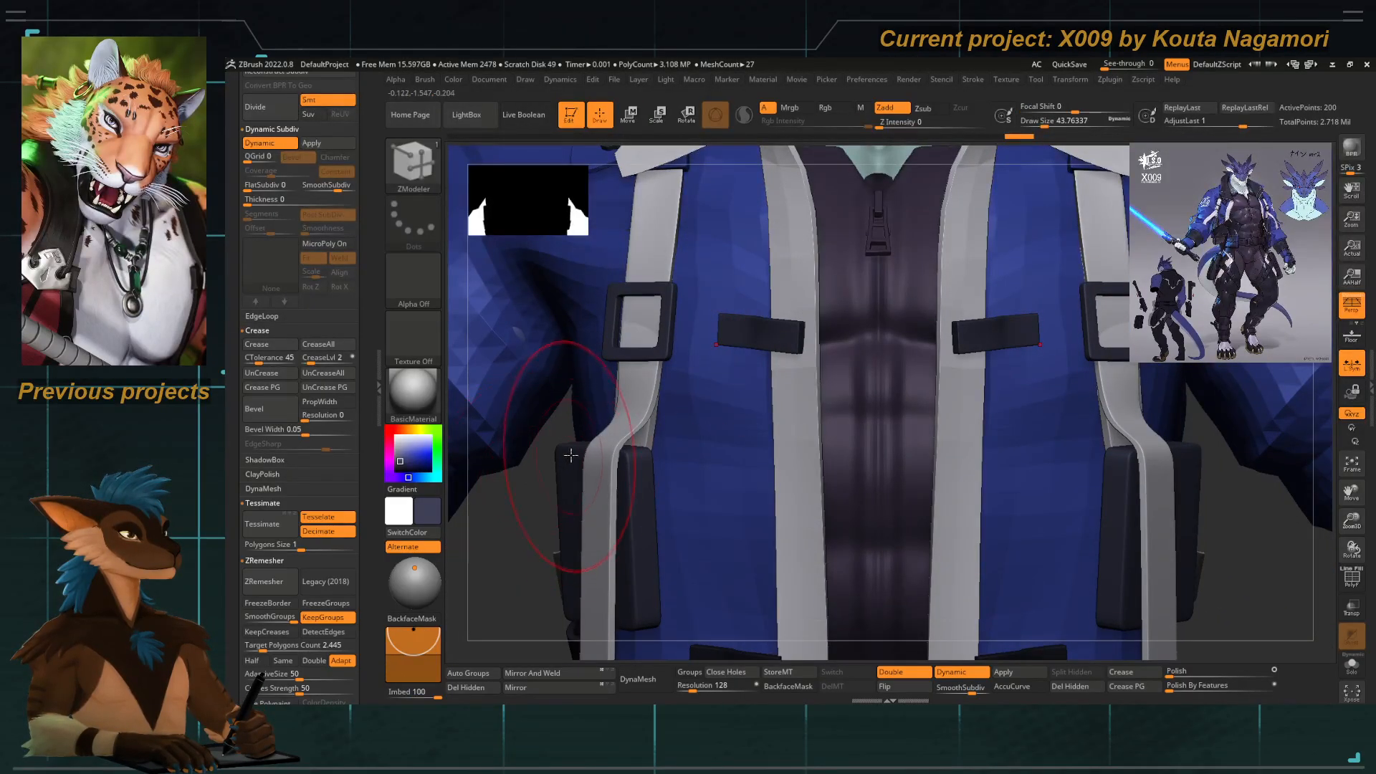
key("e")
left_click_drag(714, 379, 705, 436)
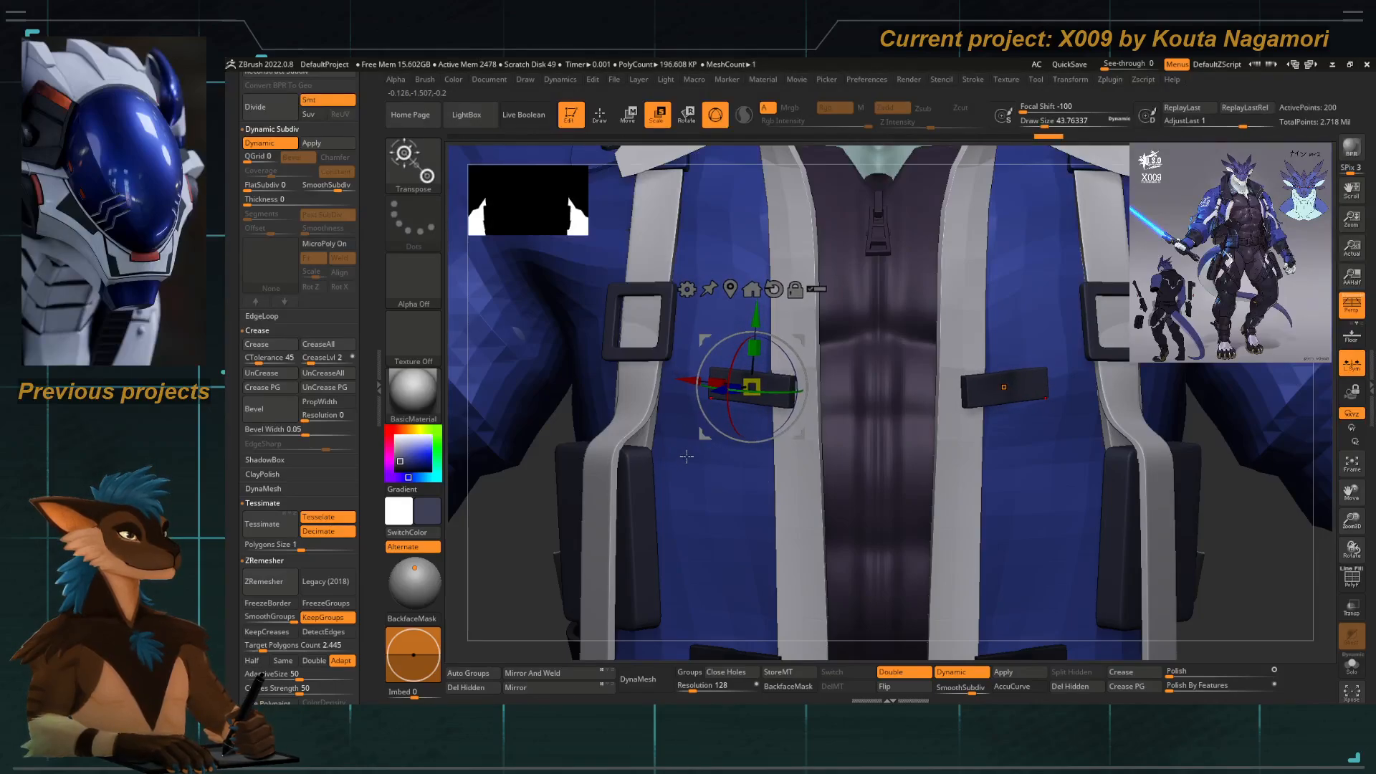
left_click_drag(698, 434, 701, 440)
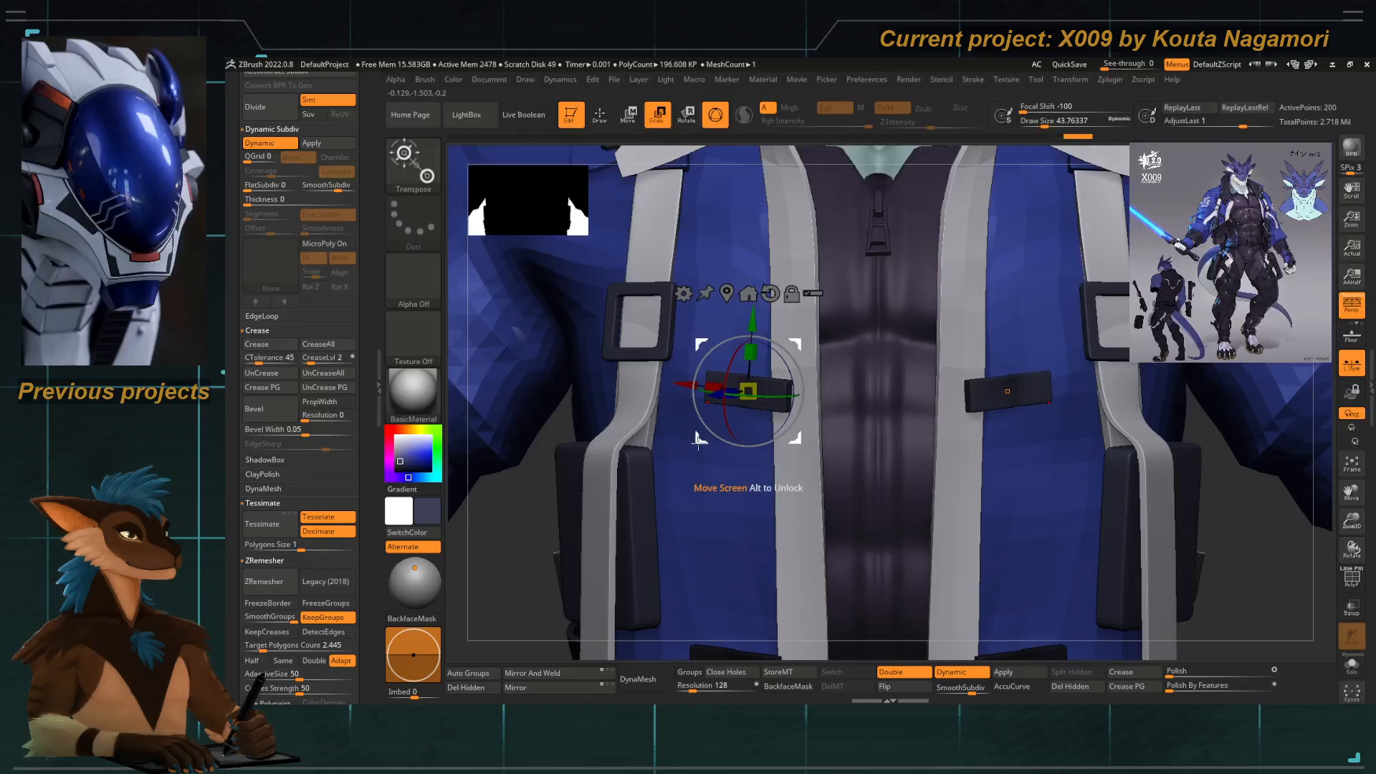
From a low view, rotate the chest plates to follow the jacket's curvature and slide them outward, clear of the front trim.
left_click_drag(500, 562, 527, 424)
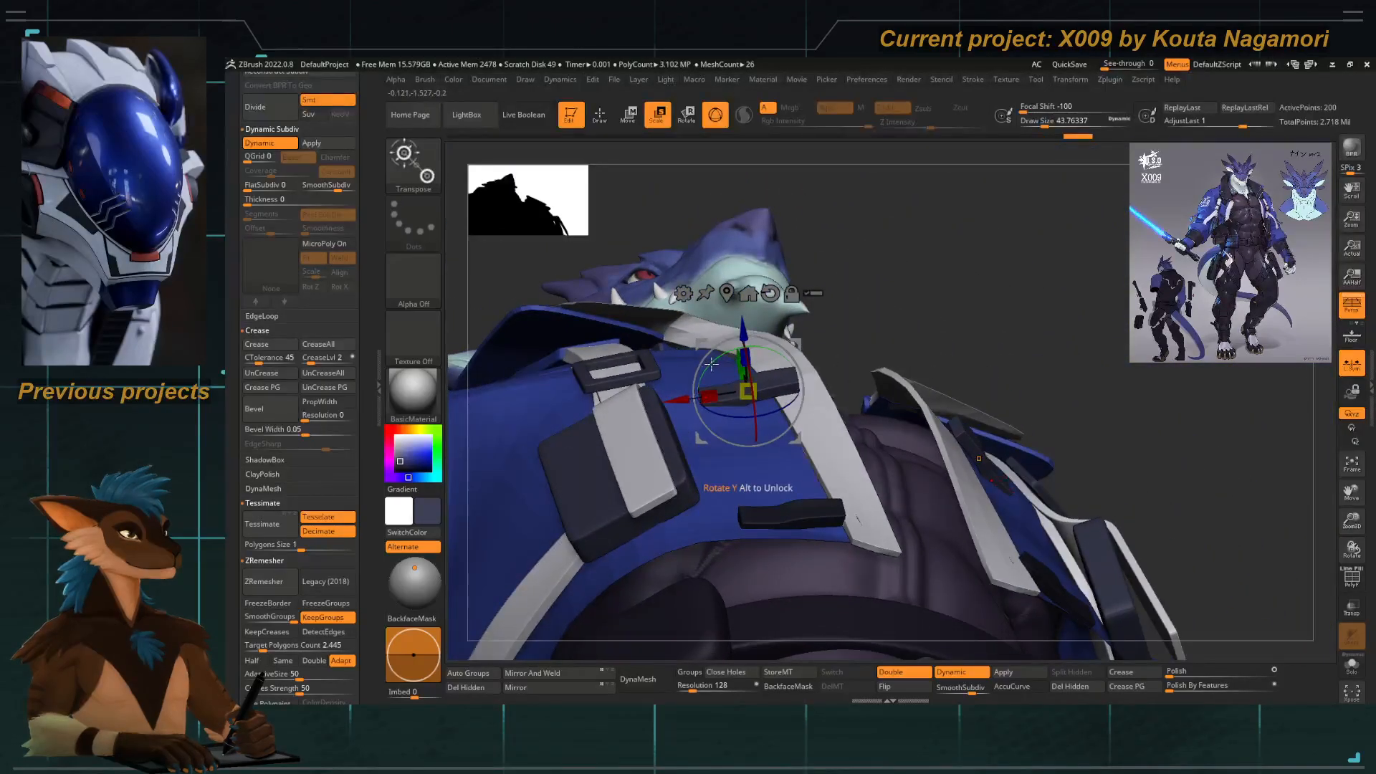
left_click_drag(712, 364, 722, 355)
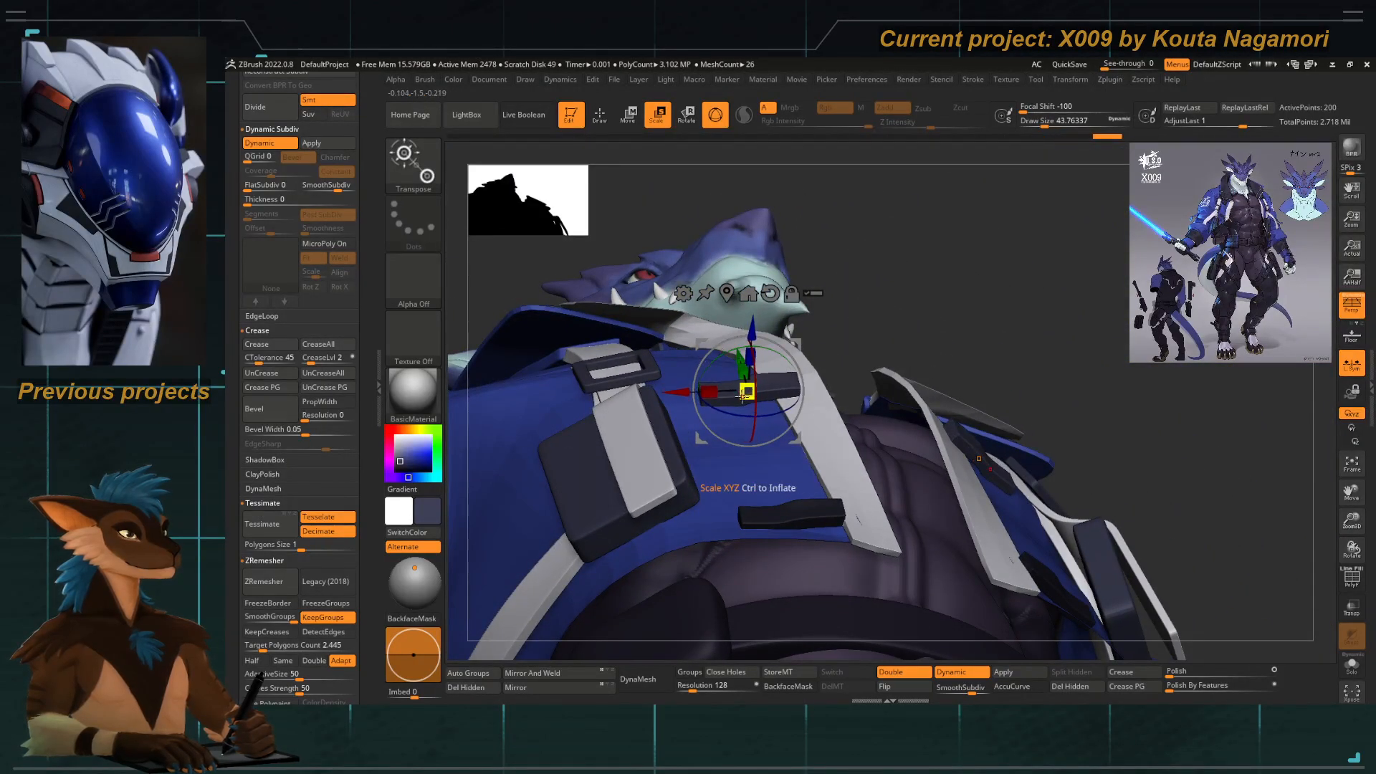
left_click_drag(709, 392, 673, 442)
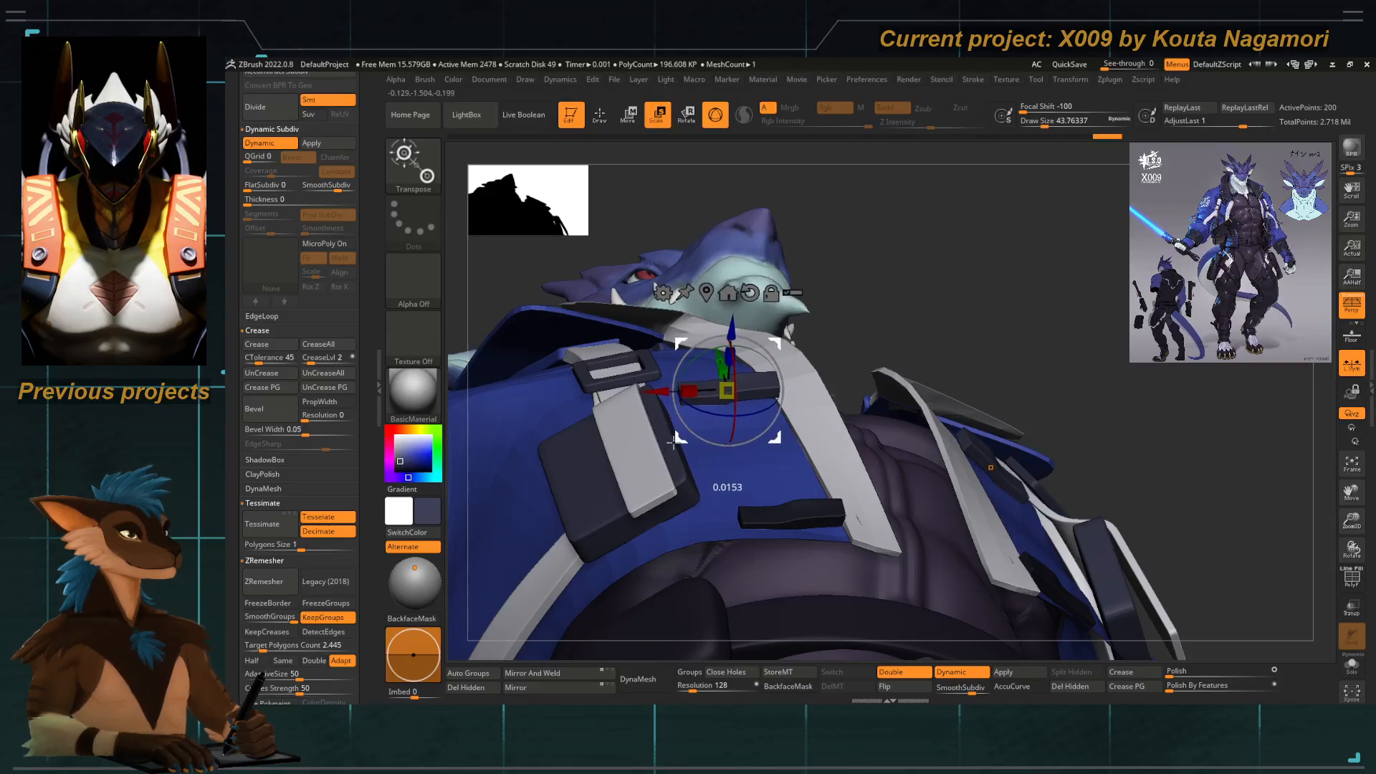
left_click_drag(825, 262, 684, 401, "shift")
right_click_drag(685, 401, 591, 449, "ctrl")
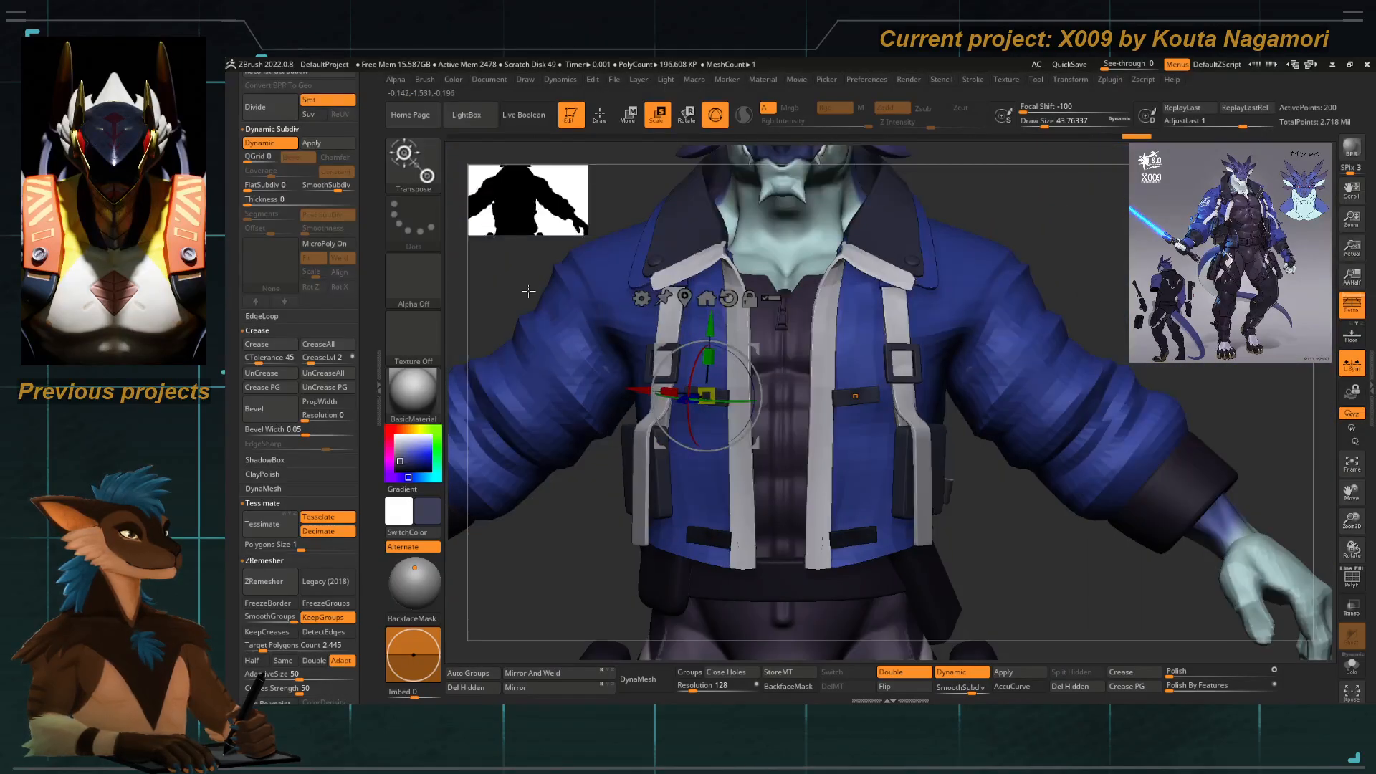
Center the gizmo on the unmasked hem plates and shift them slightly outward under the chest plates.
mouse_move(604, 500)
left_mouse_down("alt")
mouse_move(612, 353)
mouse_move(706, 506)
left_mouse_up("alt")
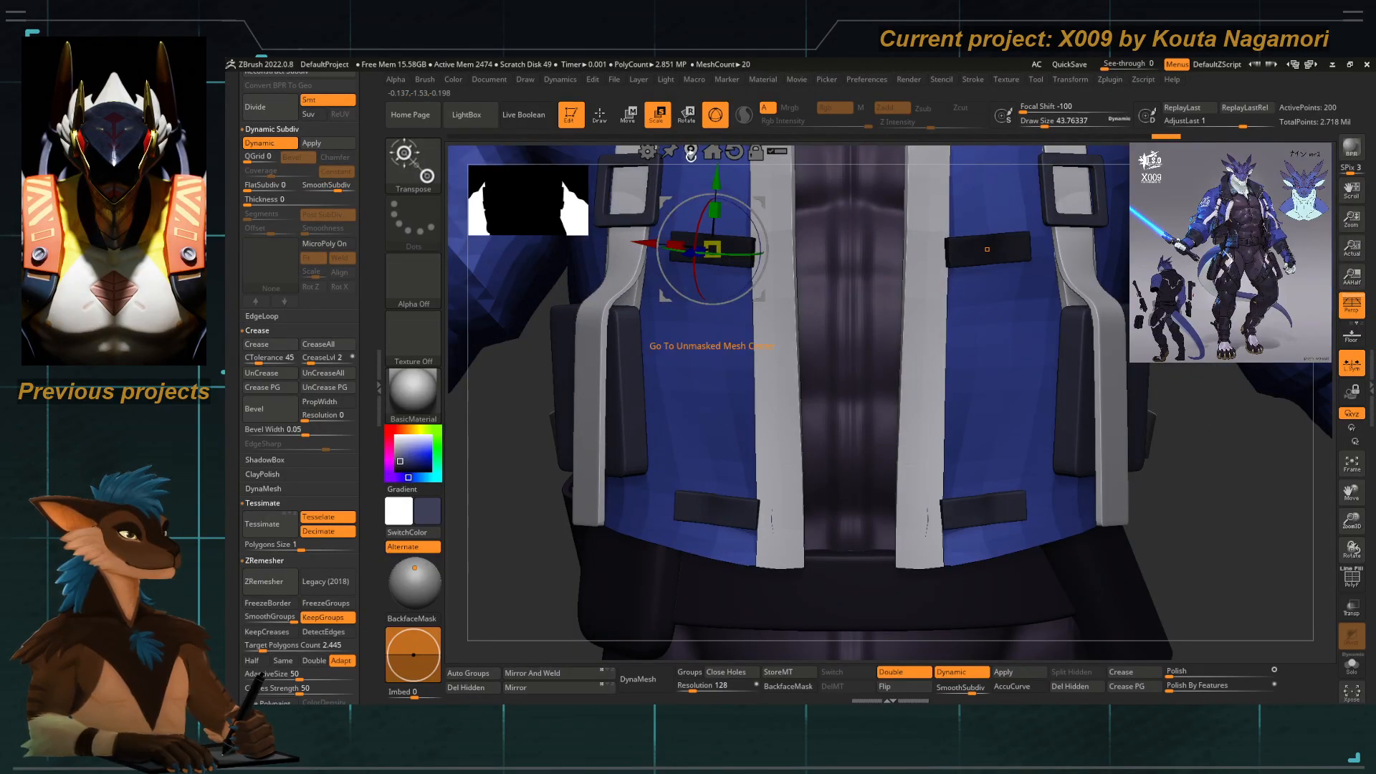
left_click(690, 153)
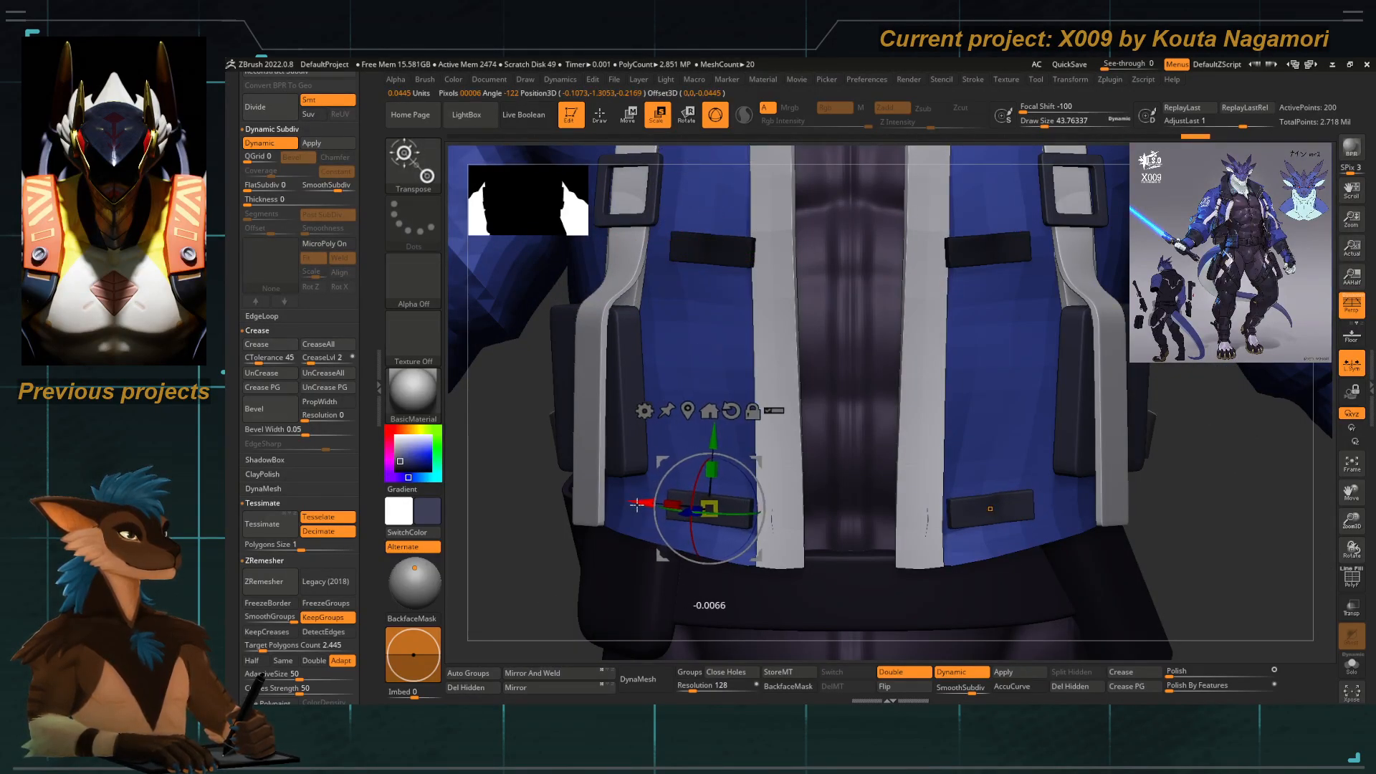
key("q")
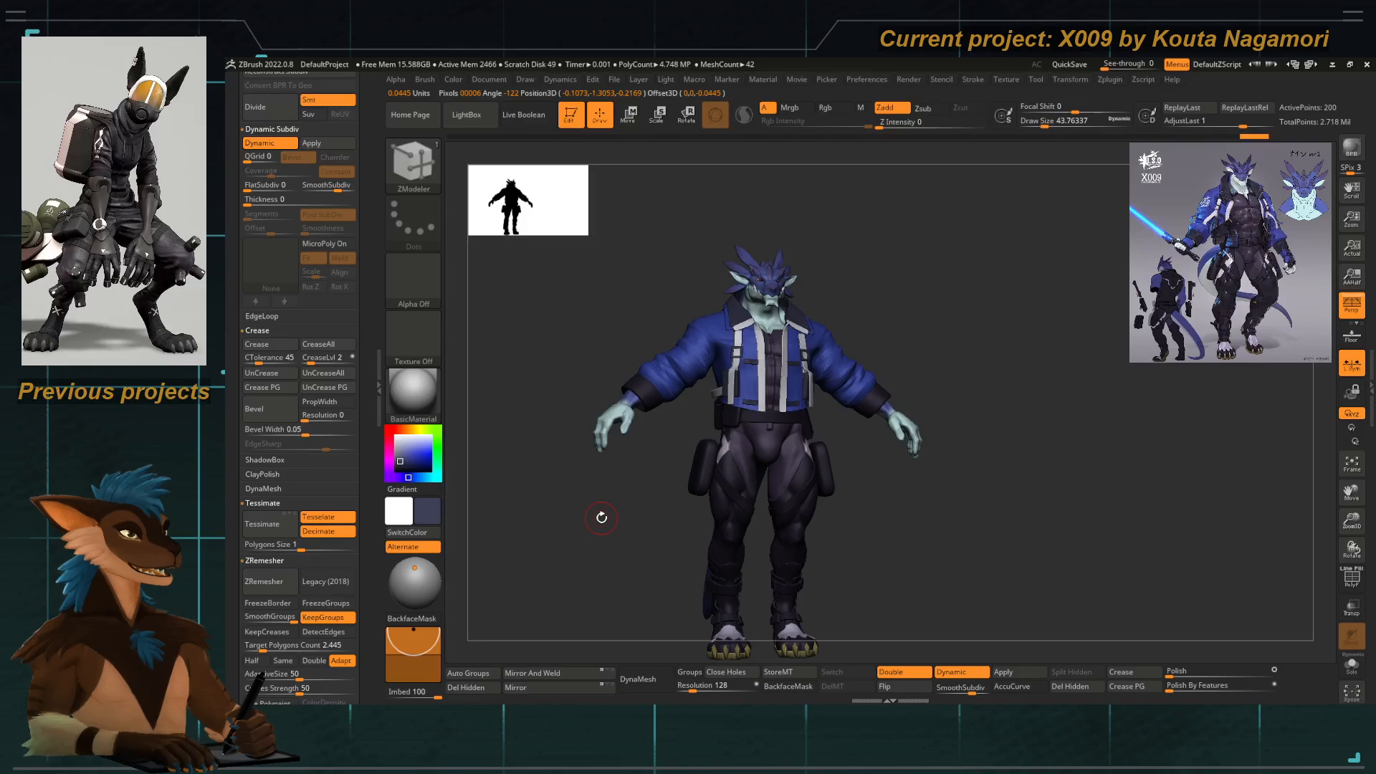
Review the whole outfit and hip area, and isolate the X009_04 body subtool in Solo mode to inspect the bare torso and legs.
left_click_drag(557, 410, 548, 378)
left_click_drag(539, 372, 622, 359)
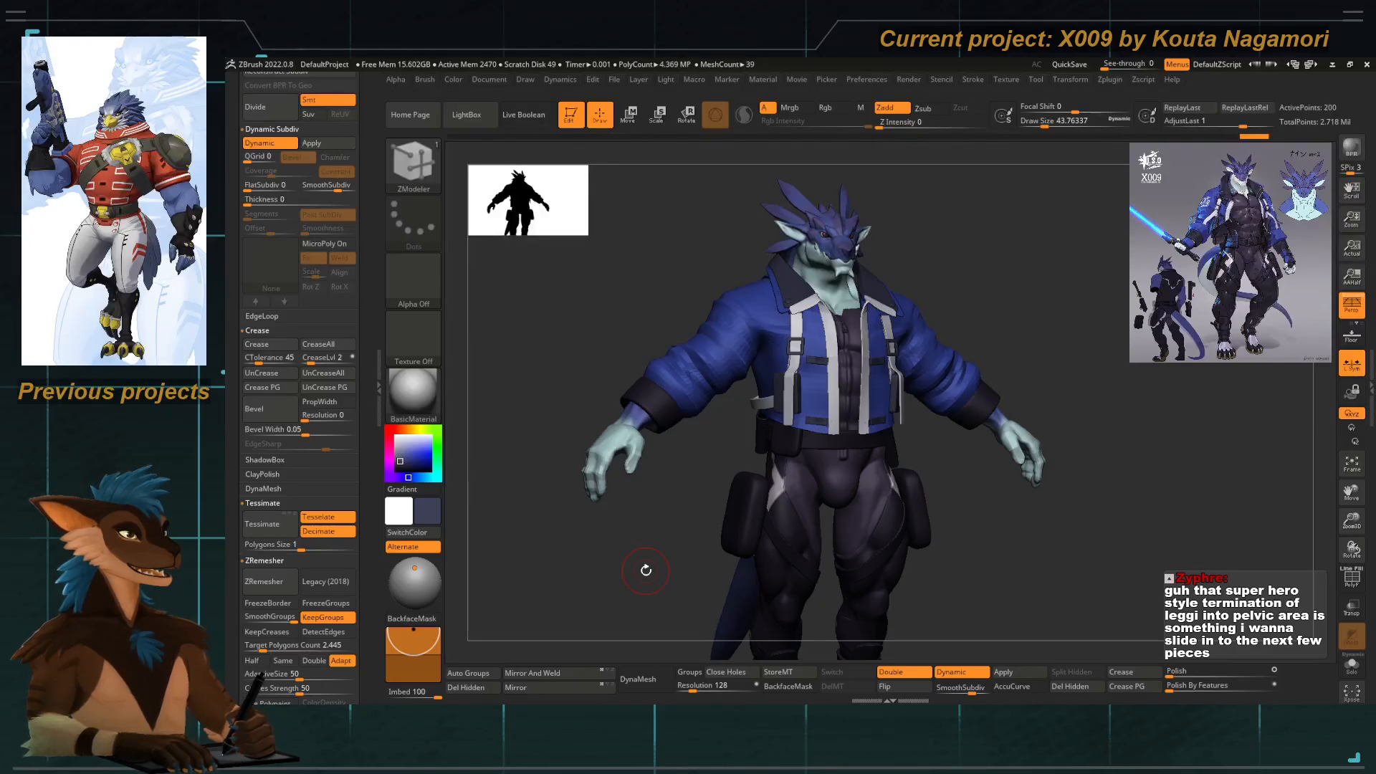
left_click_drag(507, 574, 596, 535)
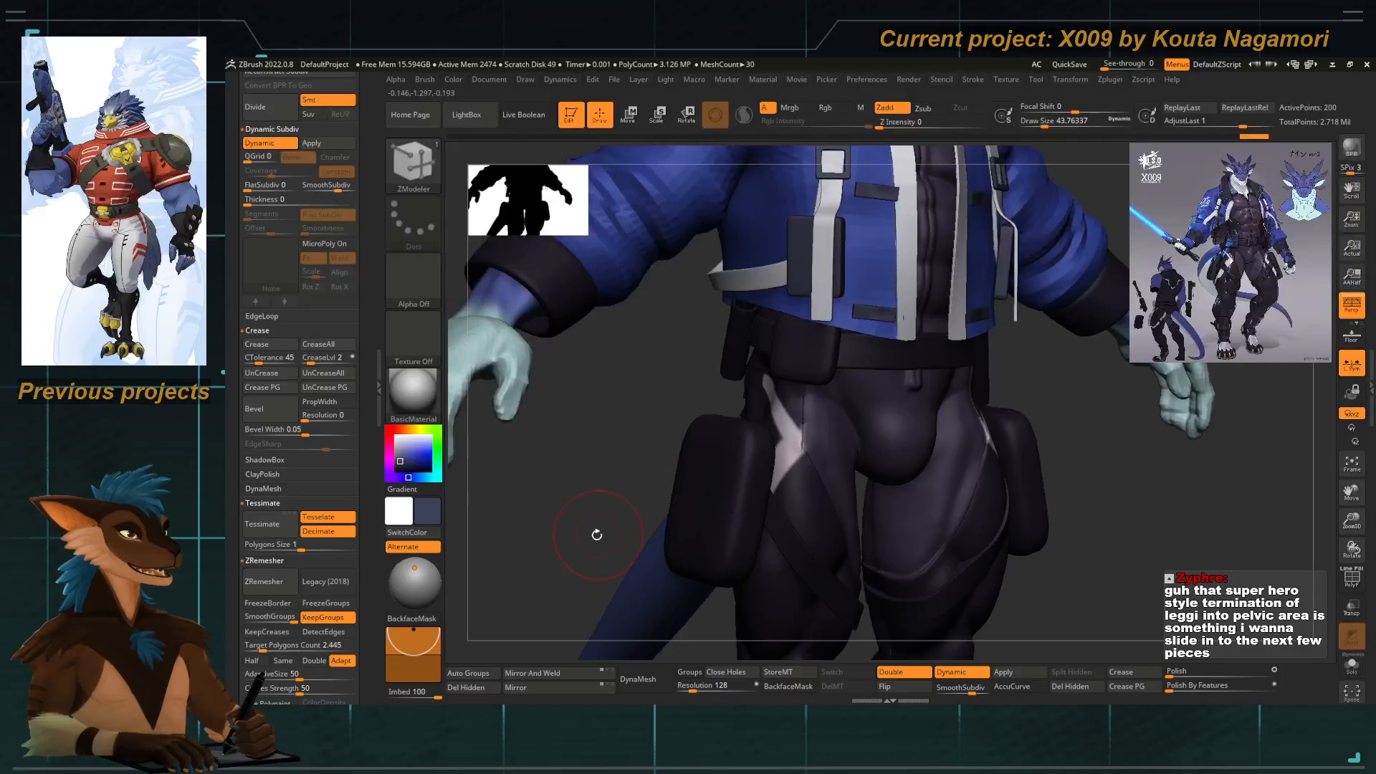
left_click(475, 346, "alt")
left_click(1347, 665)
left_click_drag(630, 408, 709, 385)
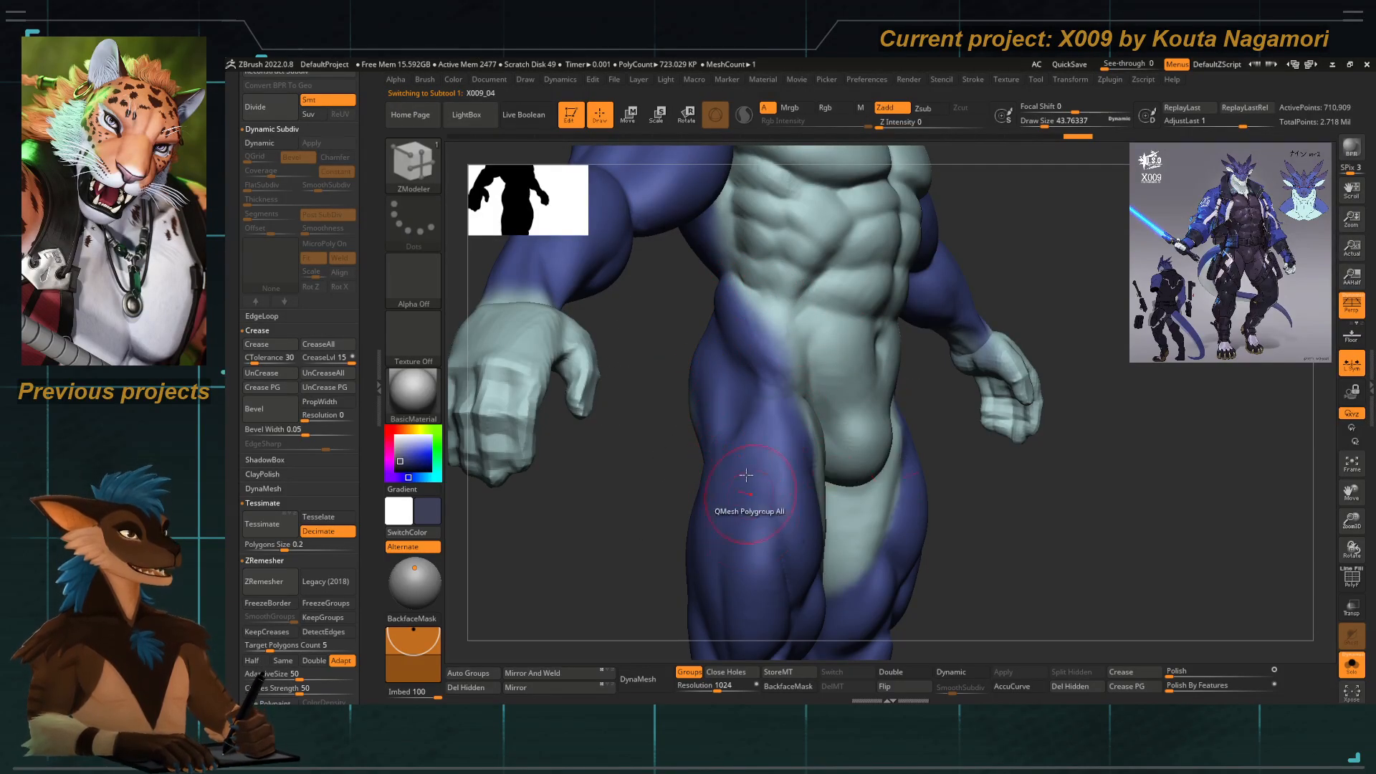
Leave Solo mode, review the whole character and outfit, and inspect the head straight from the front.
left_click(1351, 664)
right_click_drag(777, 492, 624, 445, "ctrl")
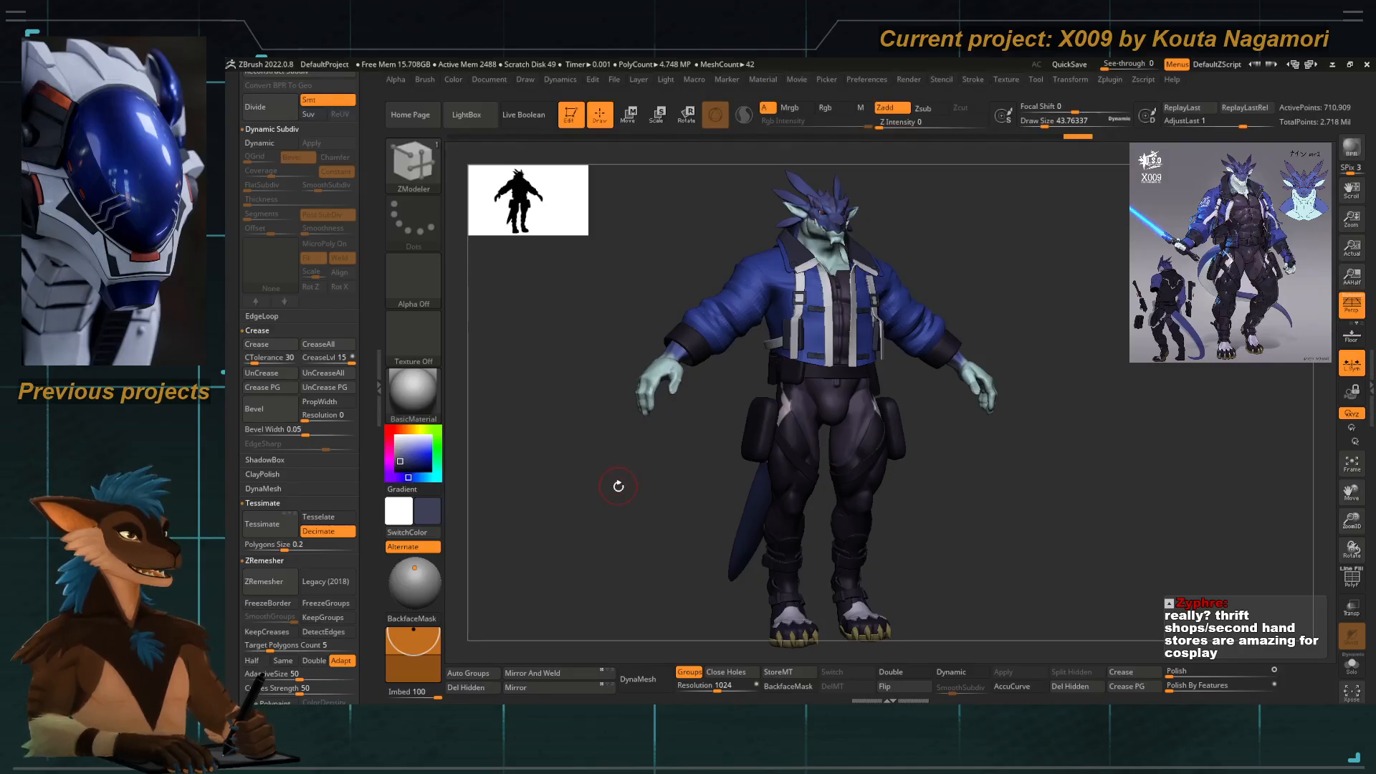
left_click_drag(618, 486, 722, 503)
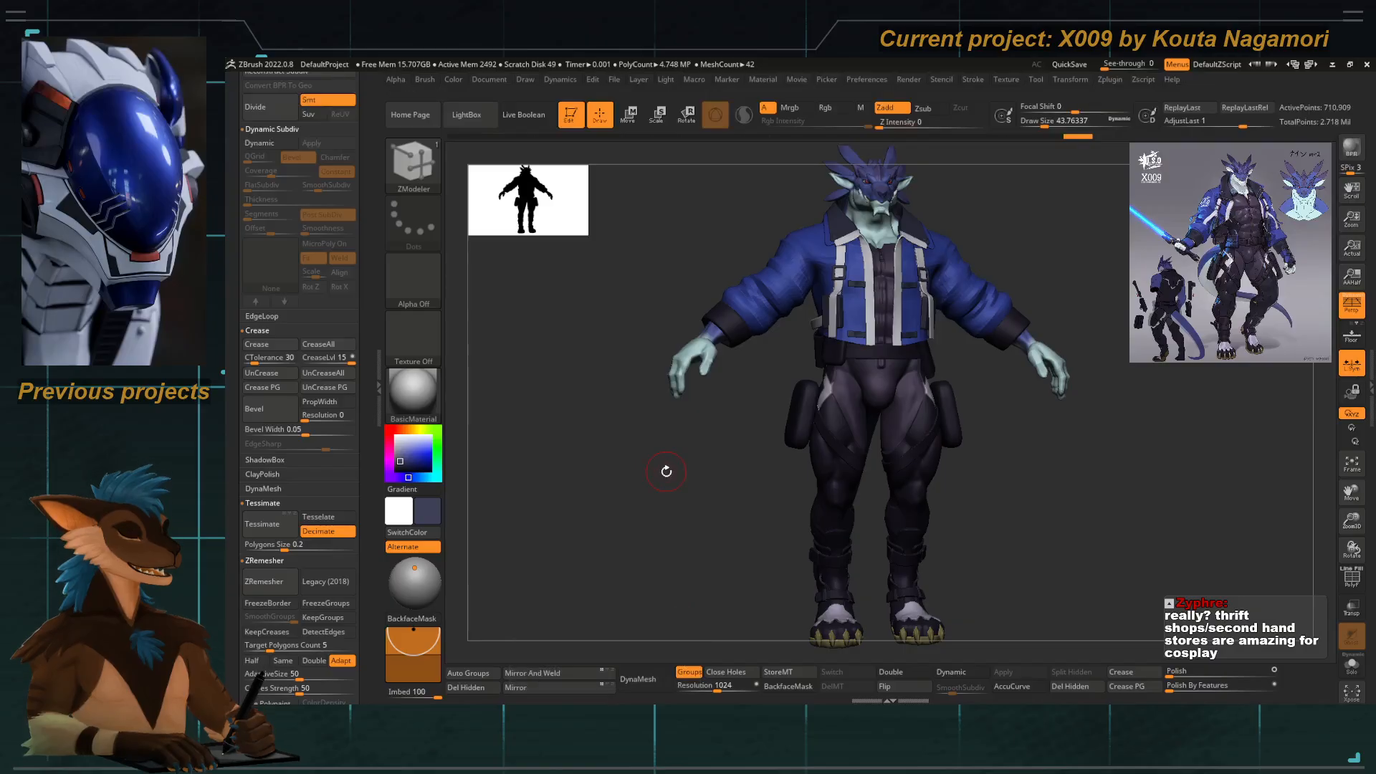
left_click_drag(663, 470, 672, 480)
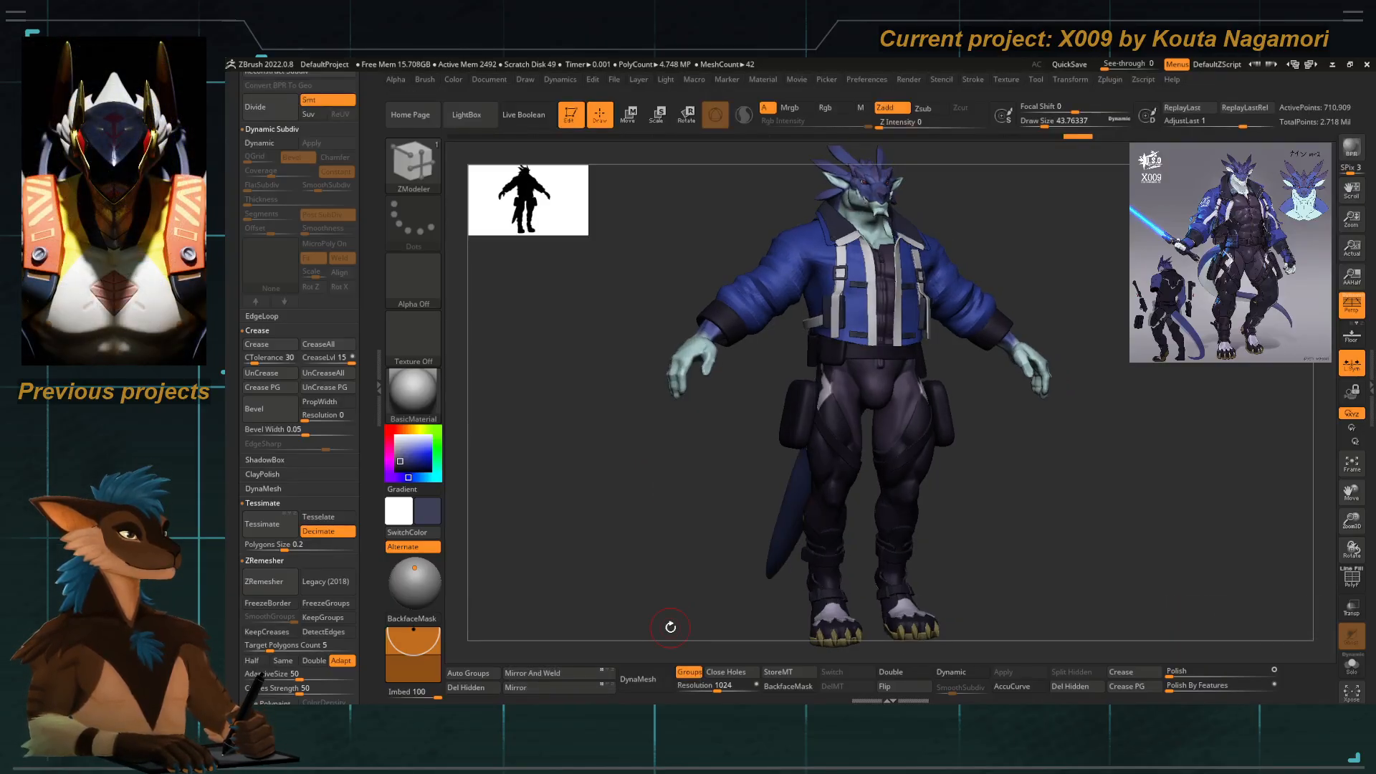
left_click_drag(675, 525, 617, 586)
right_click_drag(764, 374, 898, 515, "ctrl")
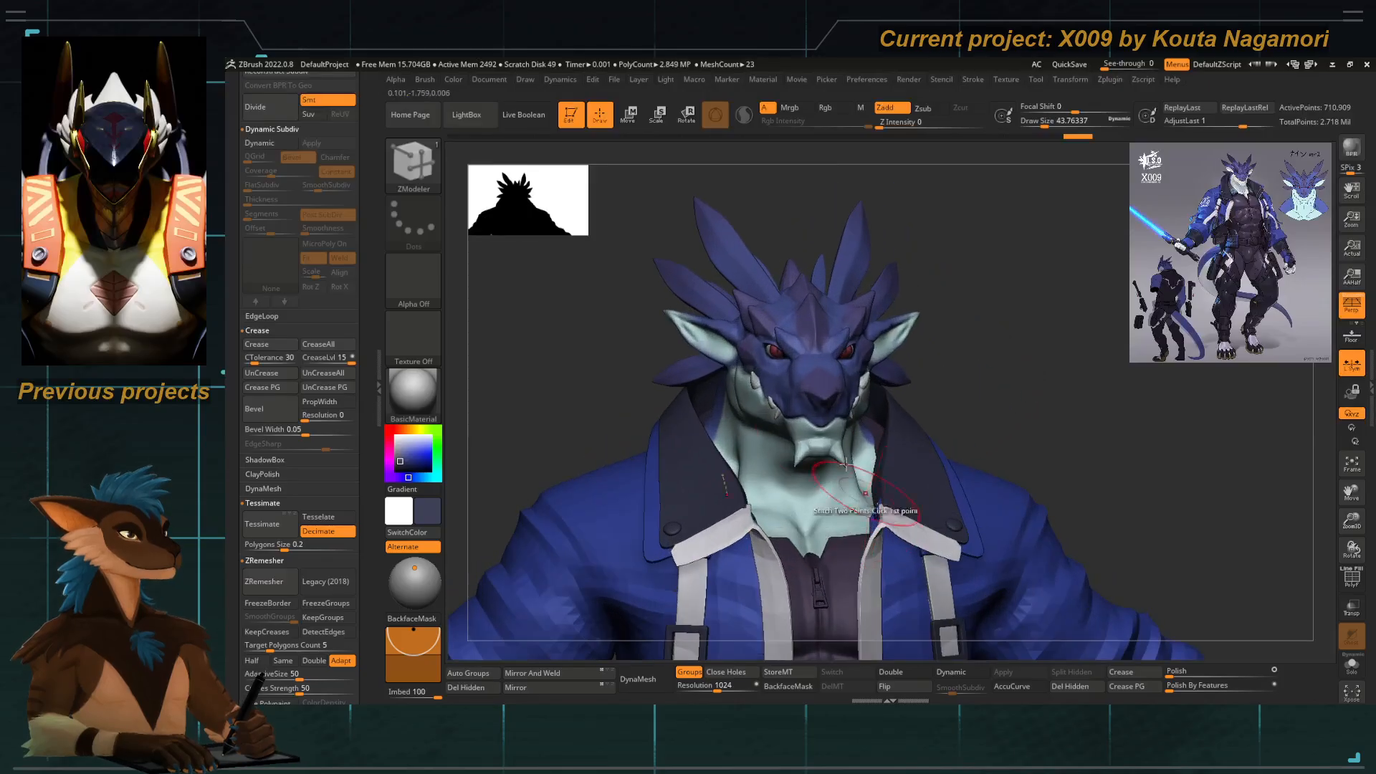
left_click(811, 326, "alt")
right_click_drag(810, 294, 822, 326, "ctrl")
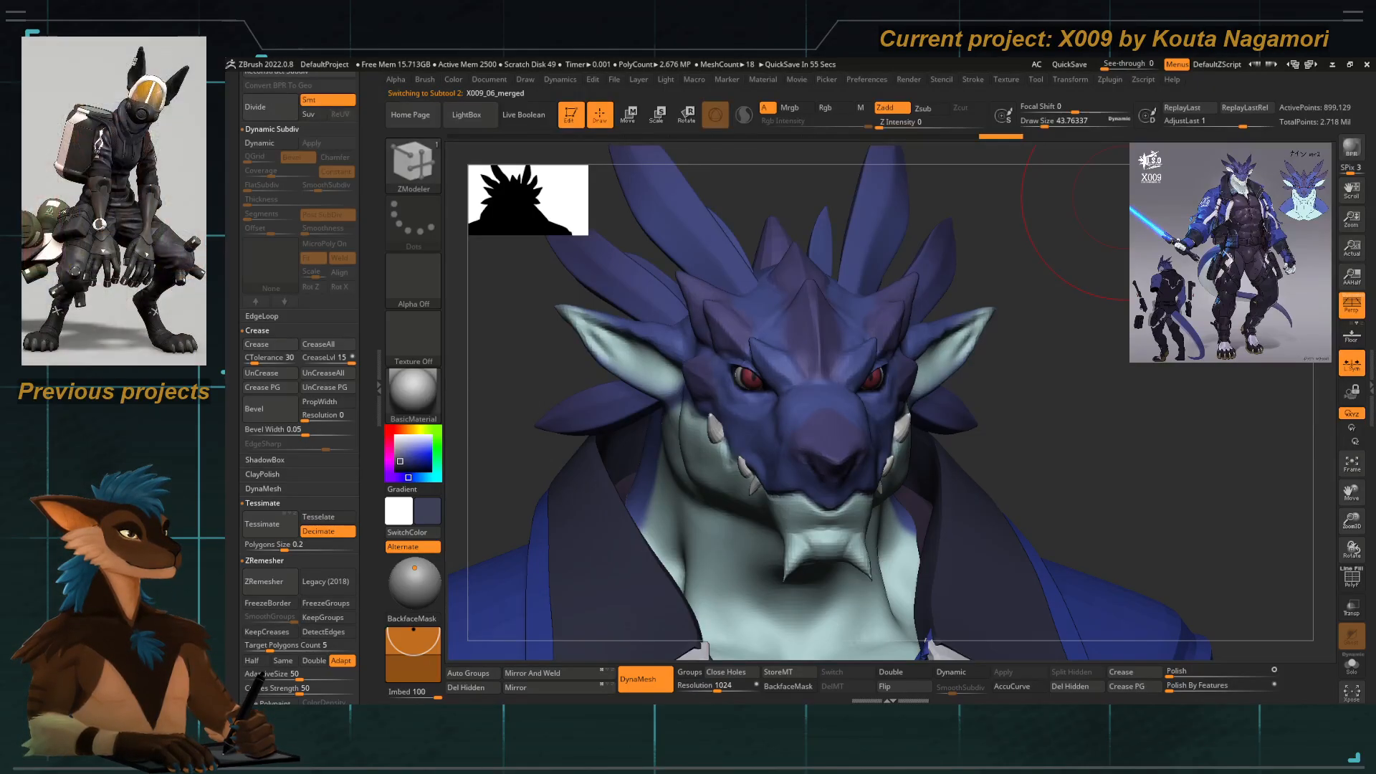
left_click_drag(513, 318, 530, 317, "shift")
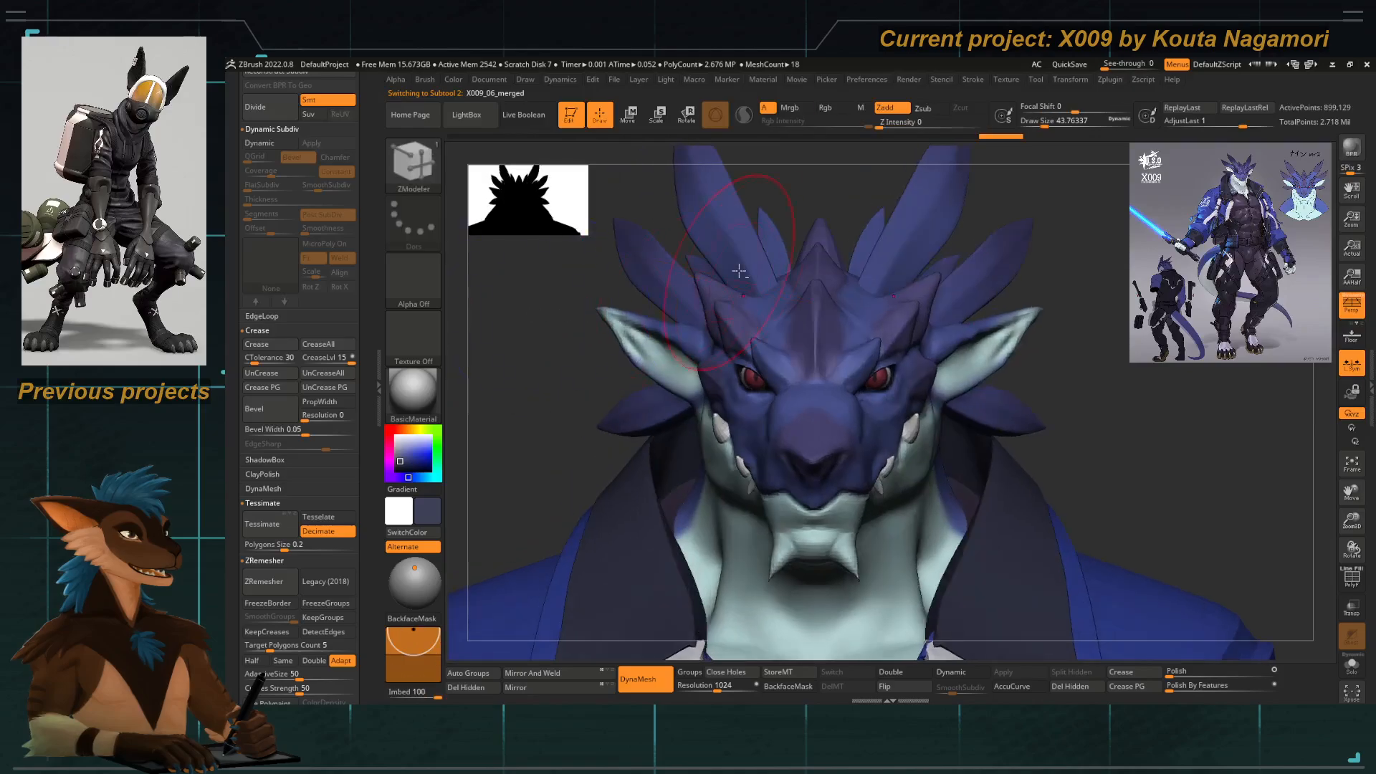
Pull the tip of the central scalp spike upward with the Move Topological brush at a draw size of about 97.
left_click(794, 283, "alt")
key("b")
key("m")
key("t")
key("space")
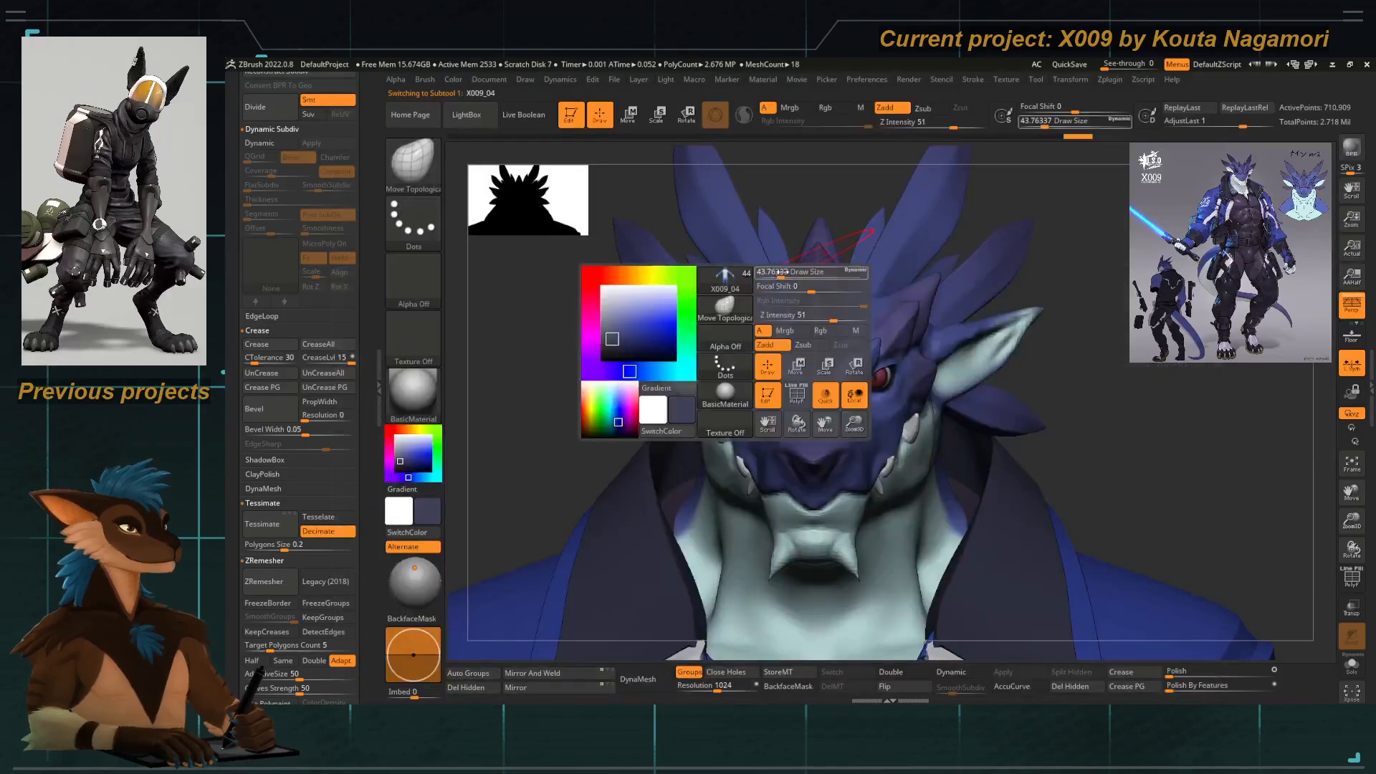
left_click(791, 279)
key("space")
left_click(810, 285)
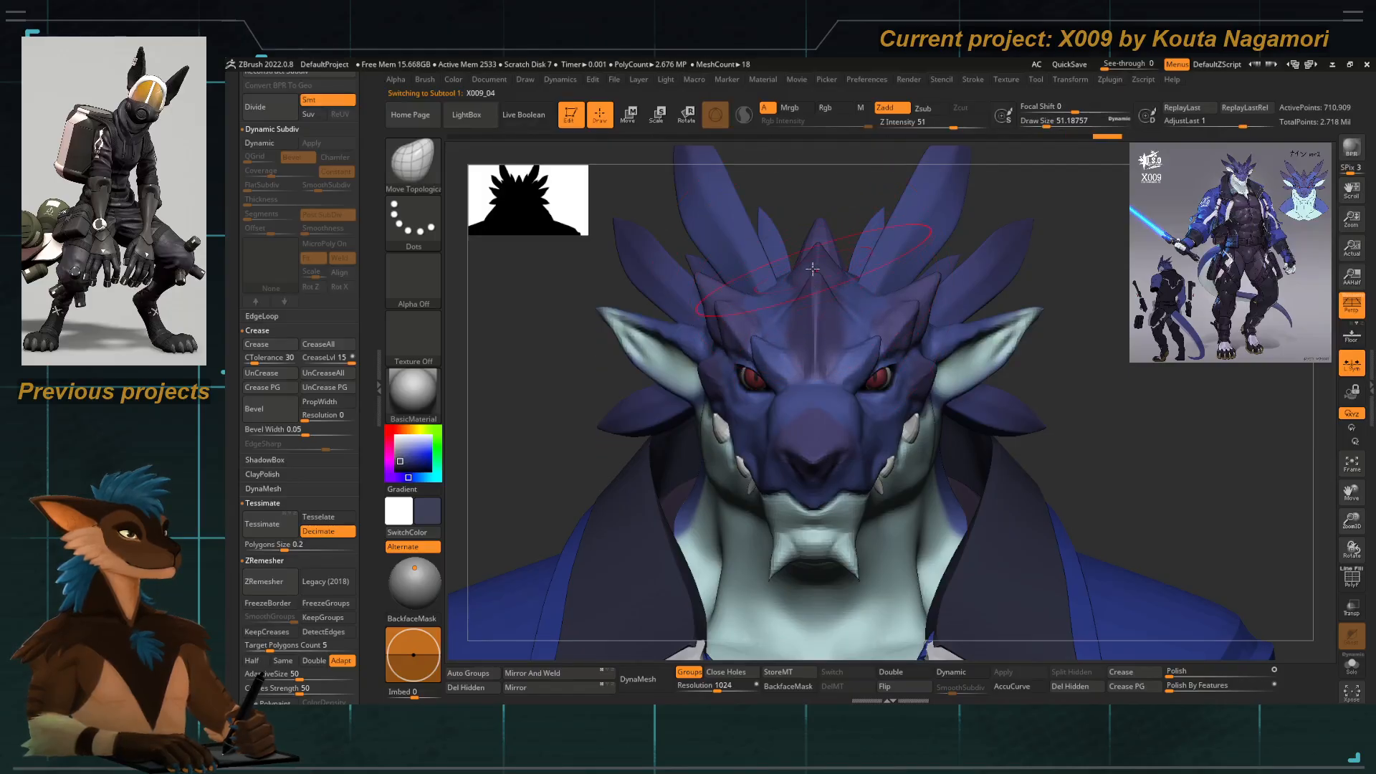
left_click_drag(813, 269, 813, 257)
left_click(818, 232, "alt")
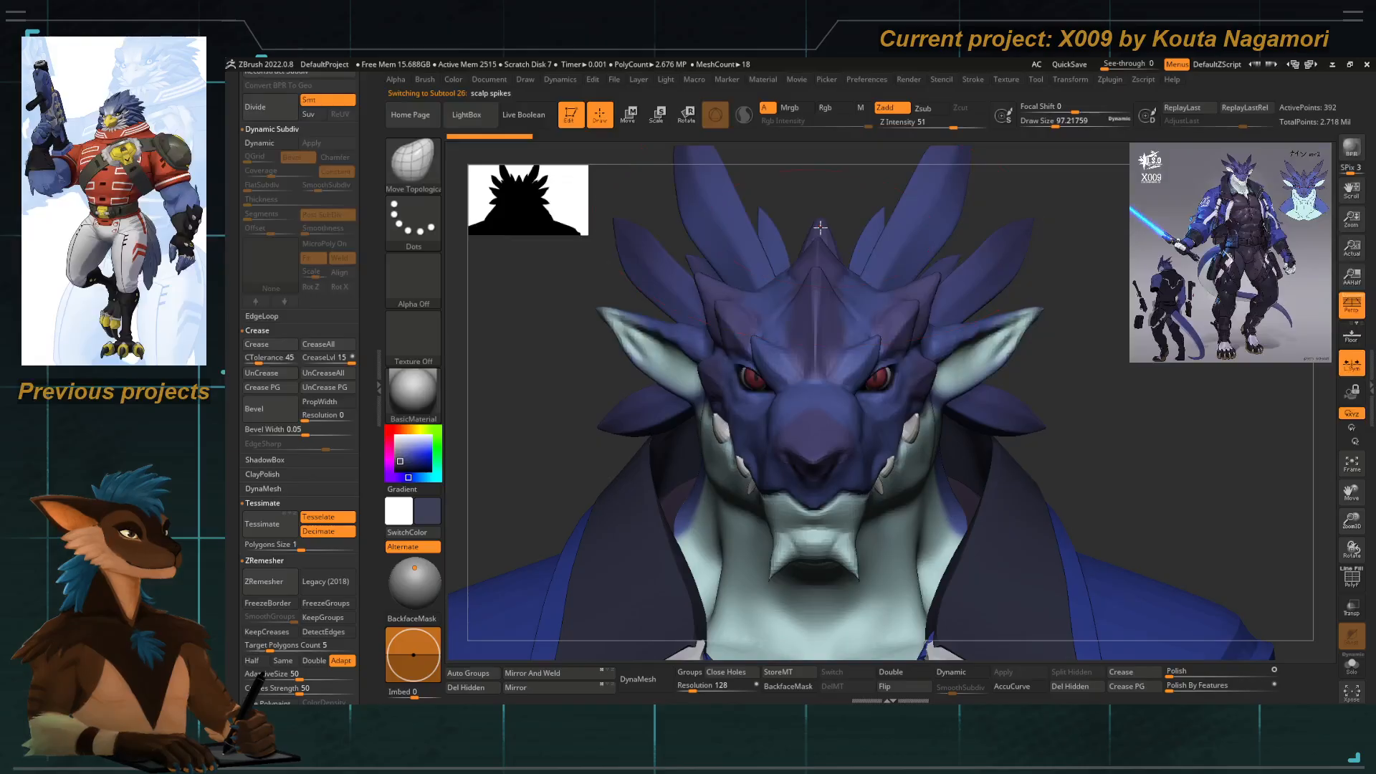
left_click_drag(819, 203, 819, 207)
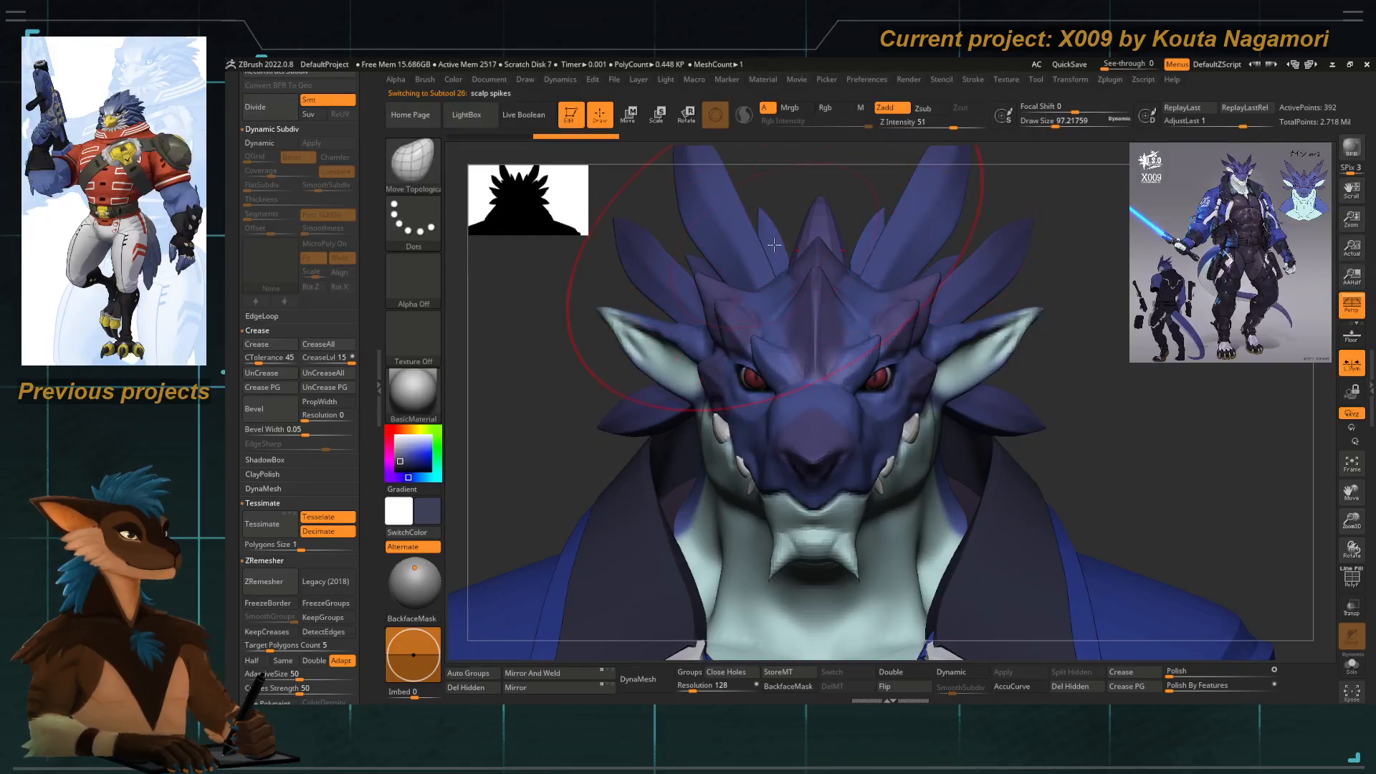
Reduce the Move Topological brush's draw size to about 33 and select the X009_04 body subtool at the ear.
right_click_drag(775, 239, 813, 264, "alt")
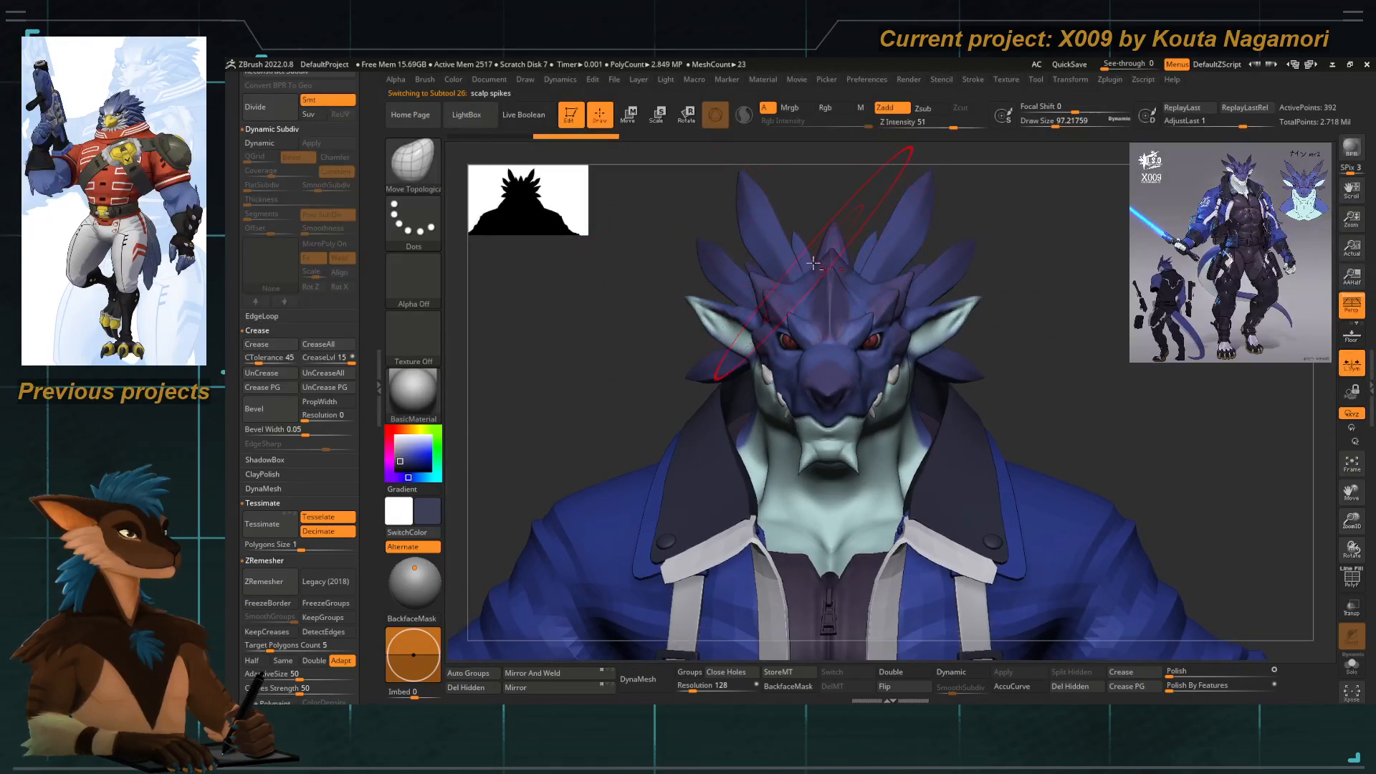
left_click_drag(814, 283, 760, 289)
key("space")
key("space")
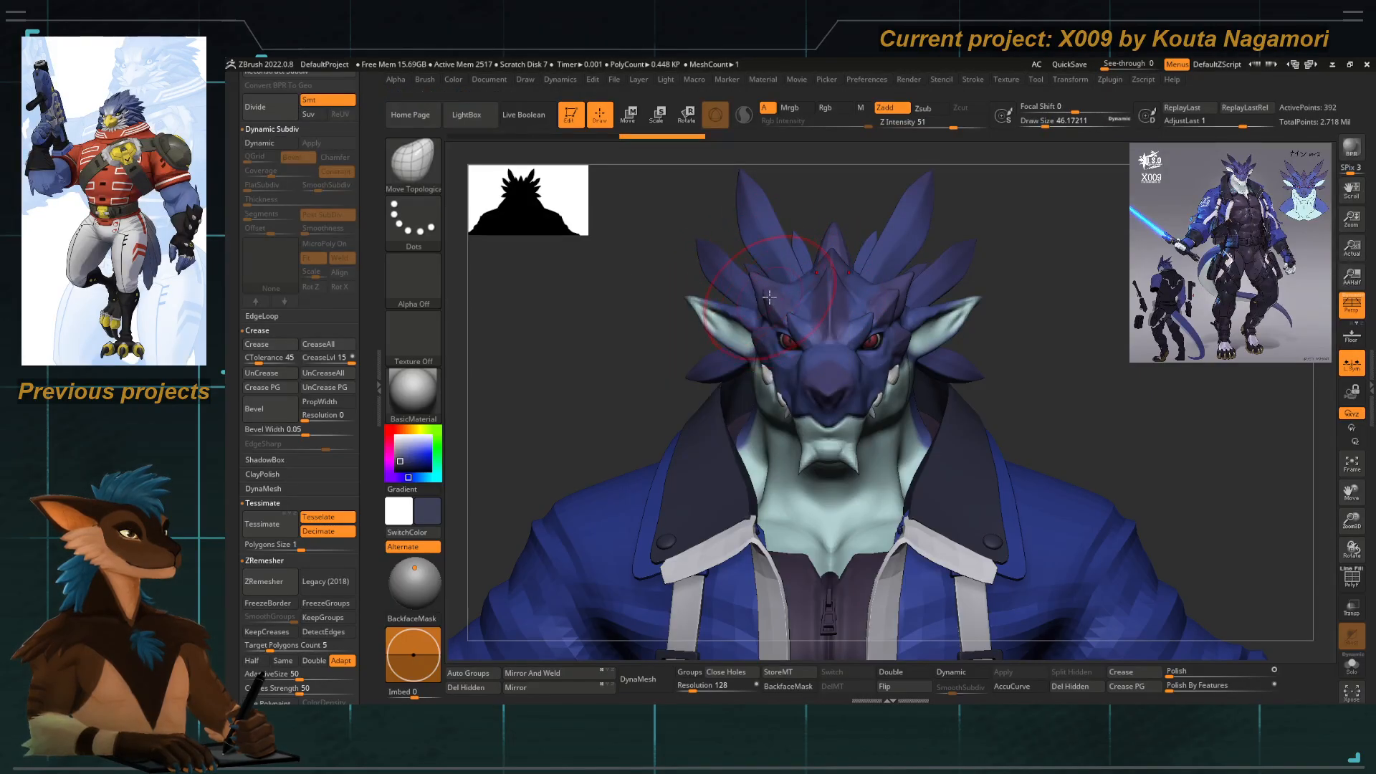
key("space")
left_click_drag(679, 301, 690, 301)
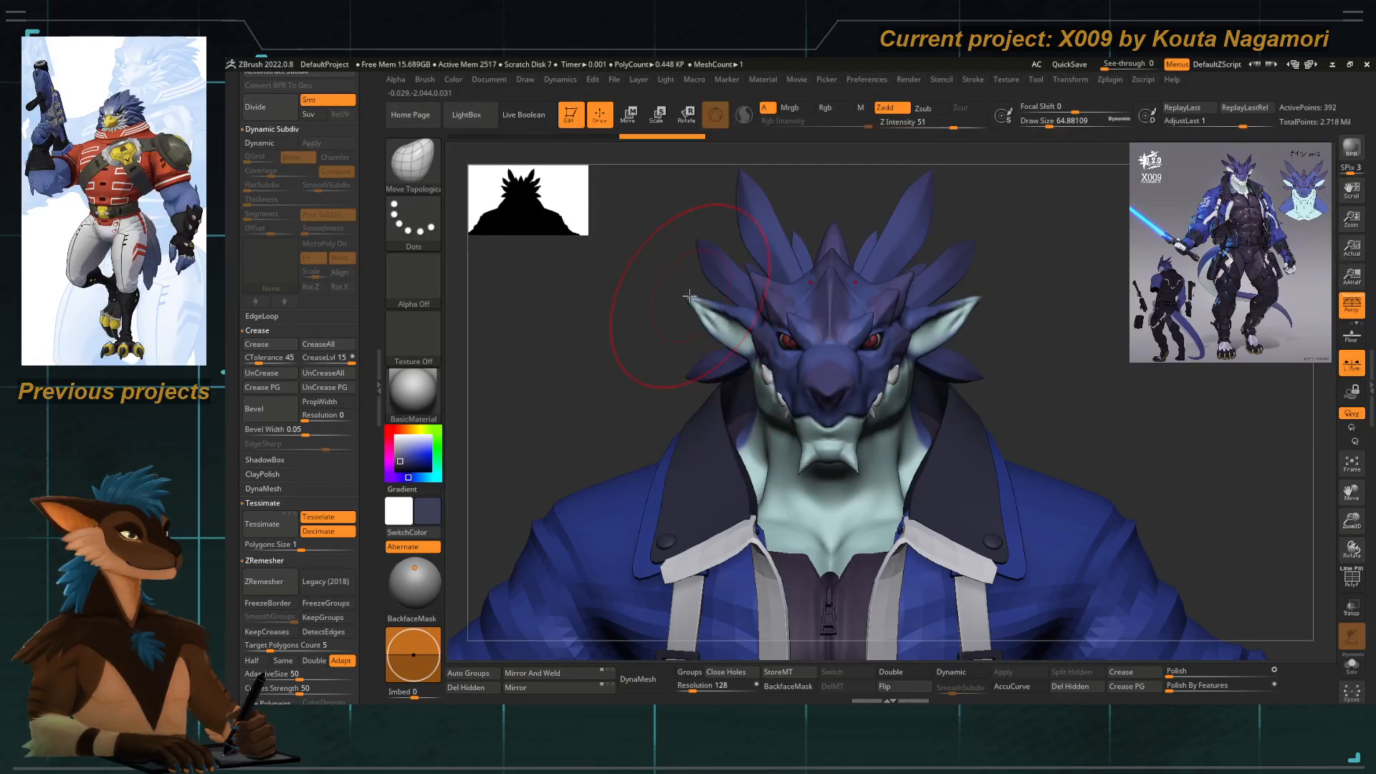
mouse_move(697, 297)
right_mouse_down()
mouse_move(688, 280)
mouse_move(679, 293)
right_mouse_up()
key("space")
left_click_drag(727, 325, 717, 325)
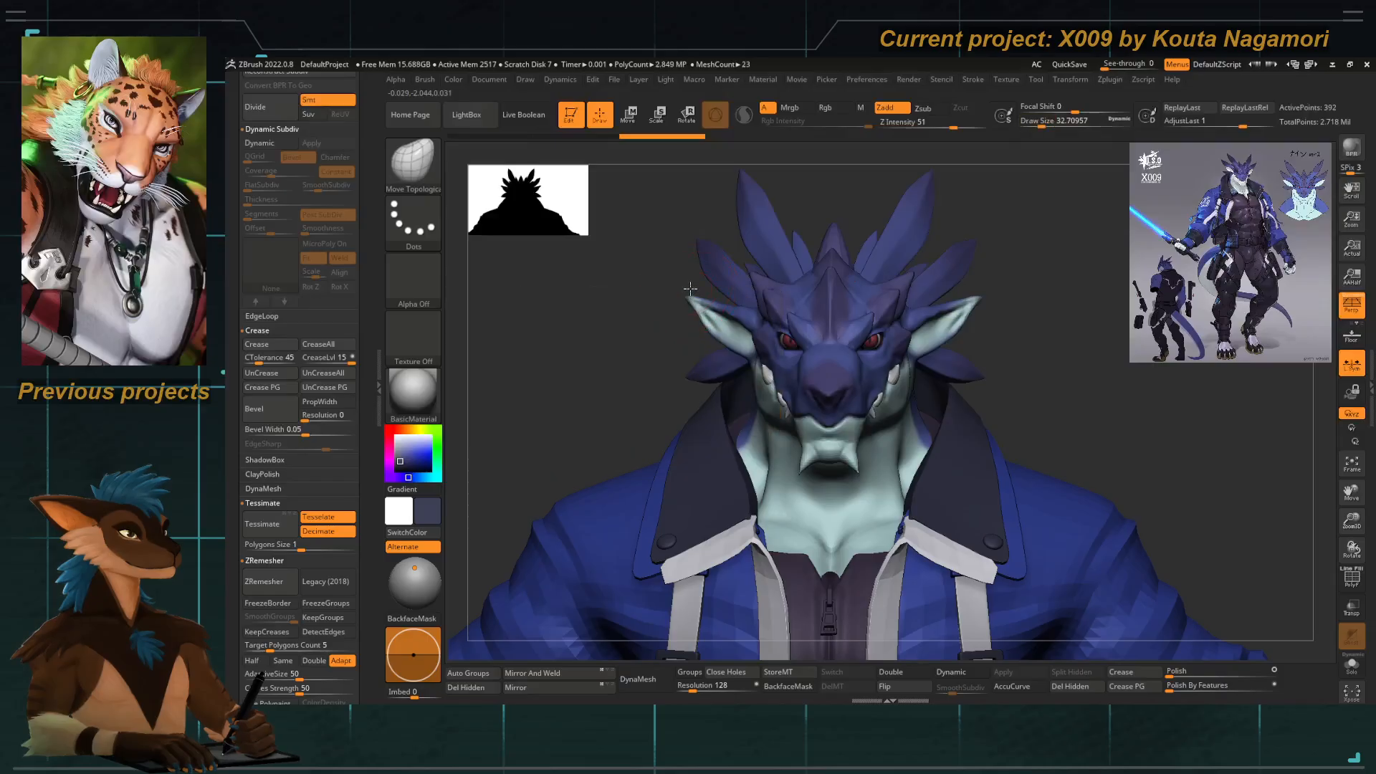
left_click(687, 295, "alt")
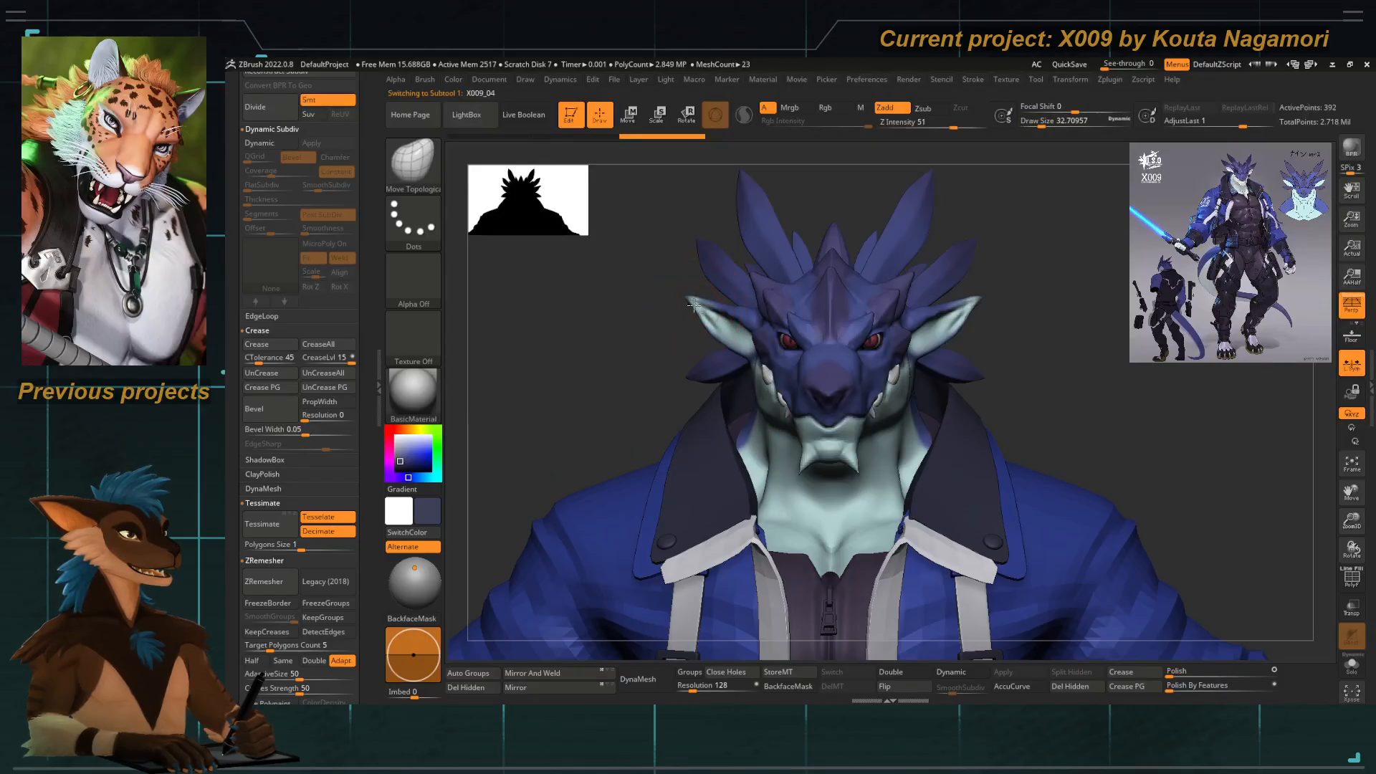
left_click_drag(657, 344, 665, 344)
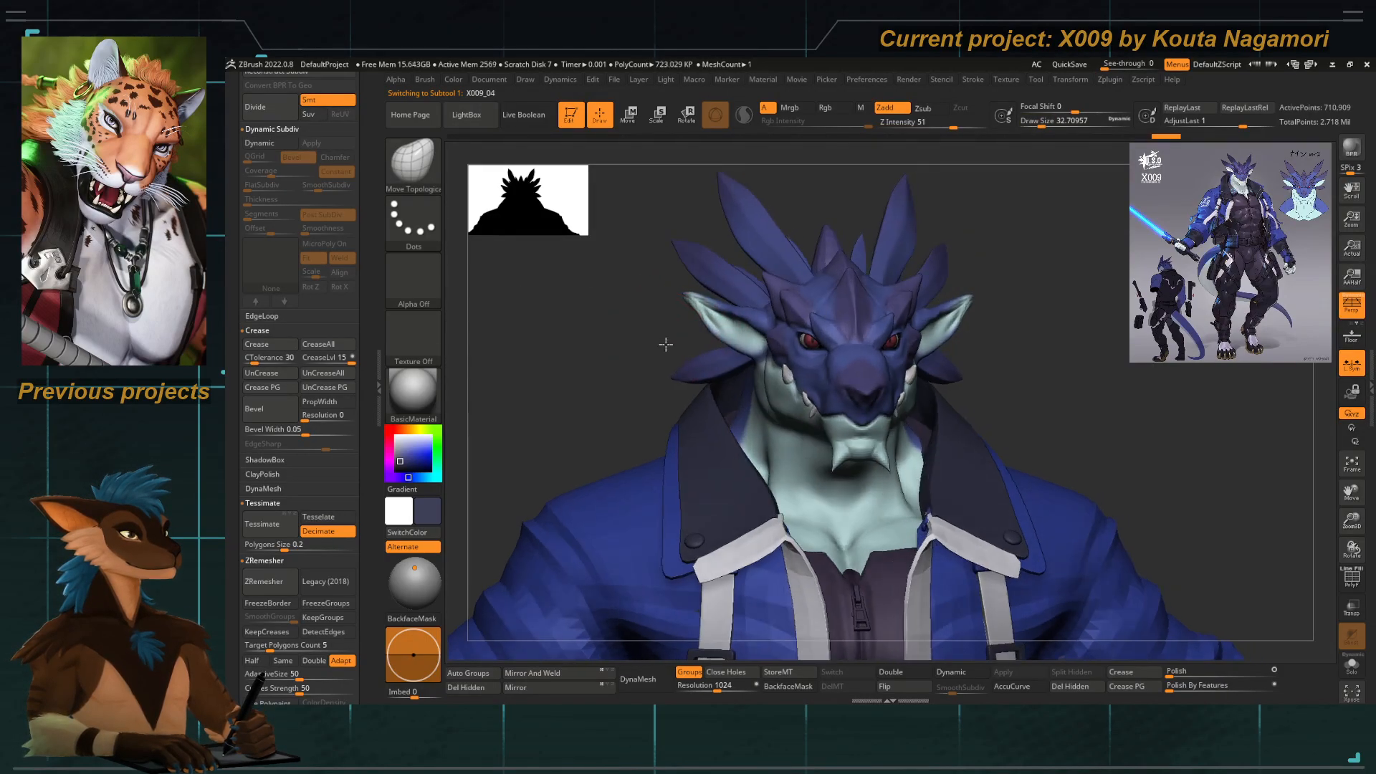
Delete the X009_06_merged subtool permanently from the subtool list.
scroll(301, 272, "up", 10)
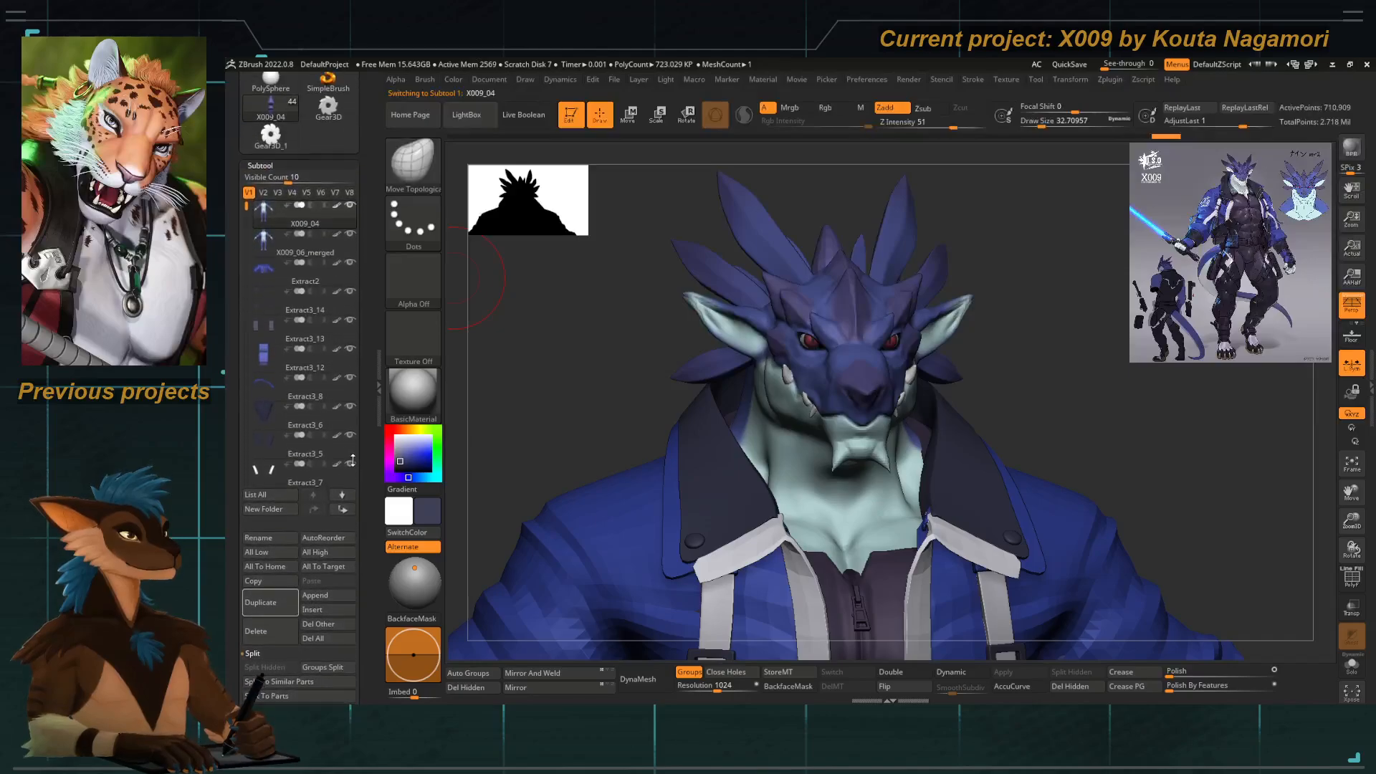
left_click(263, 290)
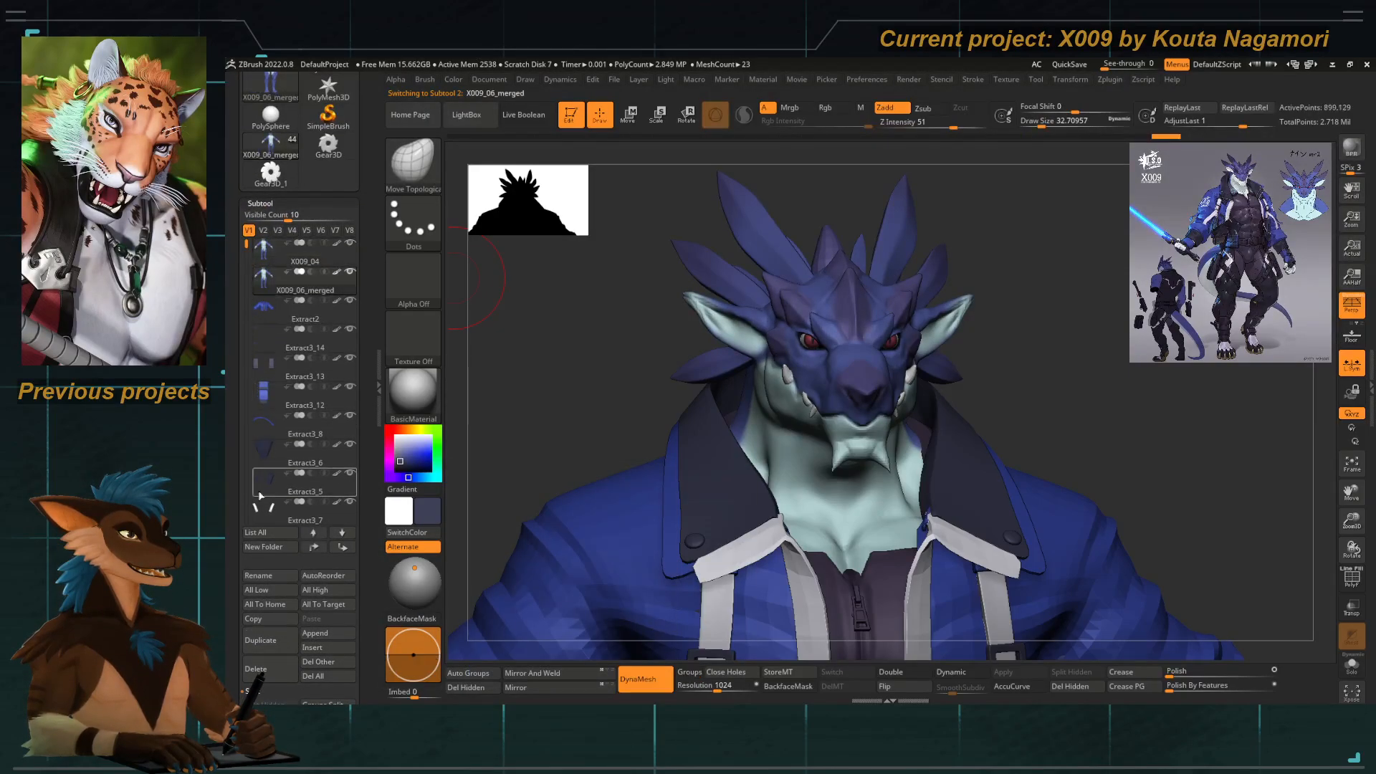
scroll(247, 544, "down", 5)
left_click(316, 455)
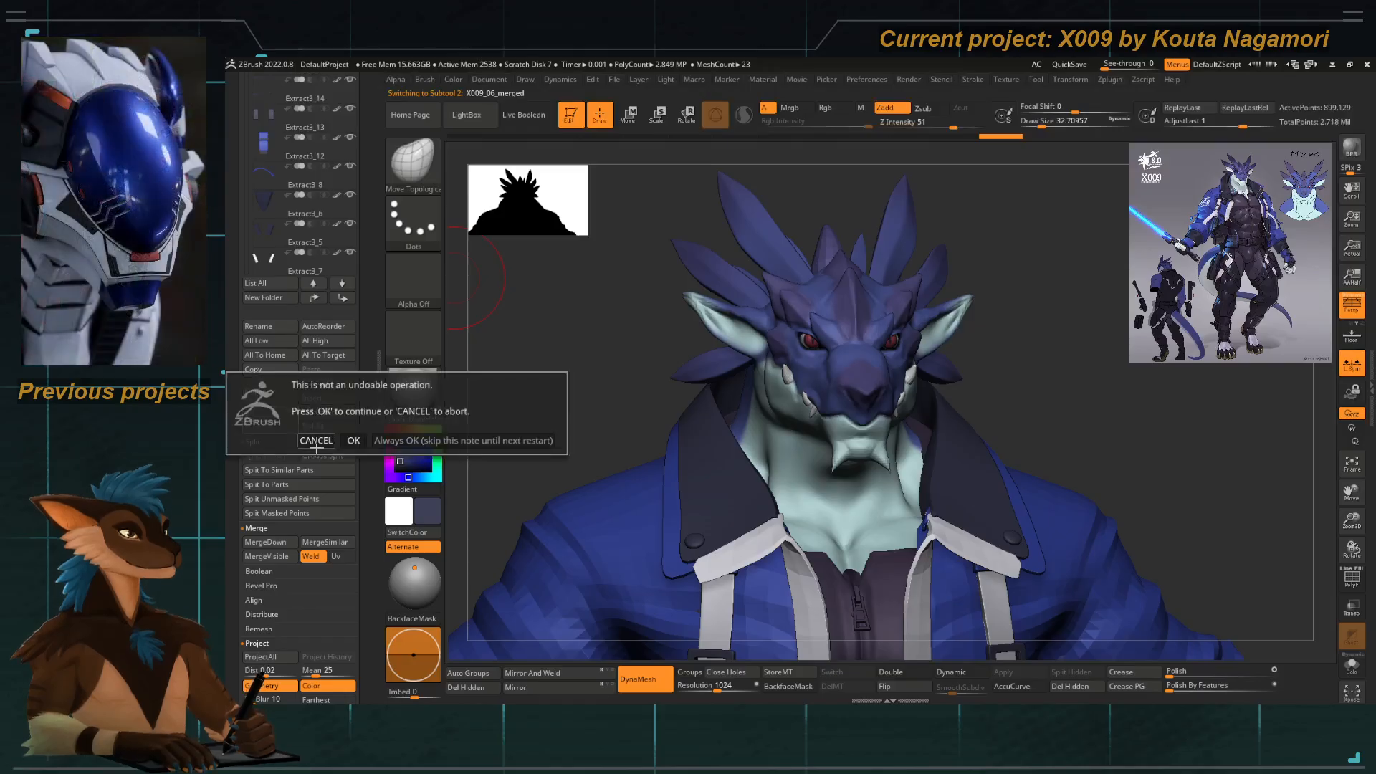
left_click(352, 441)
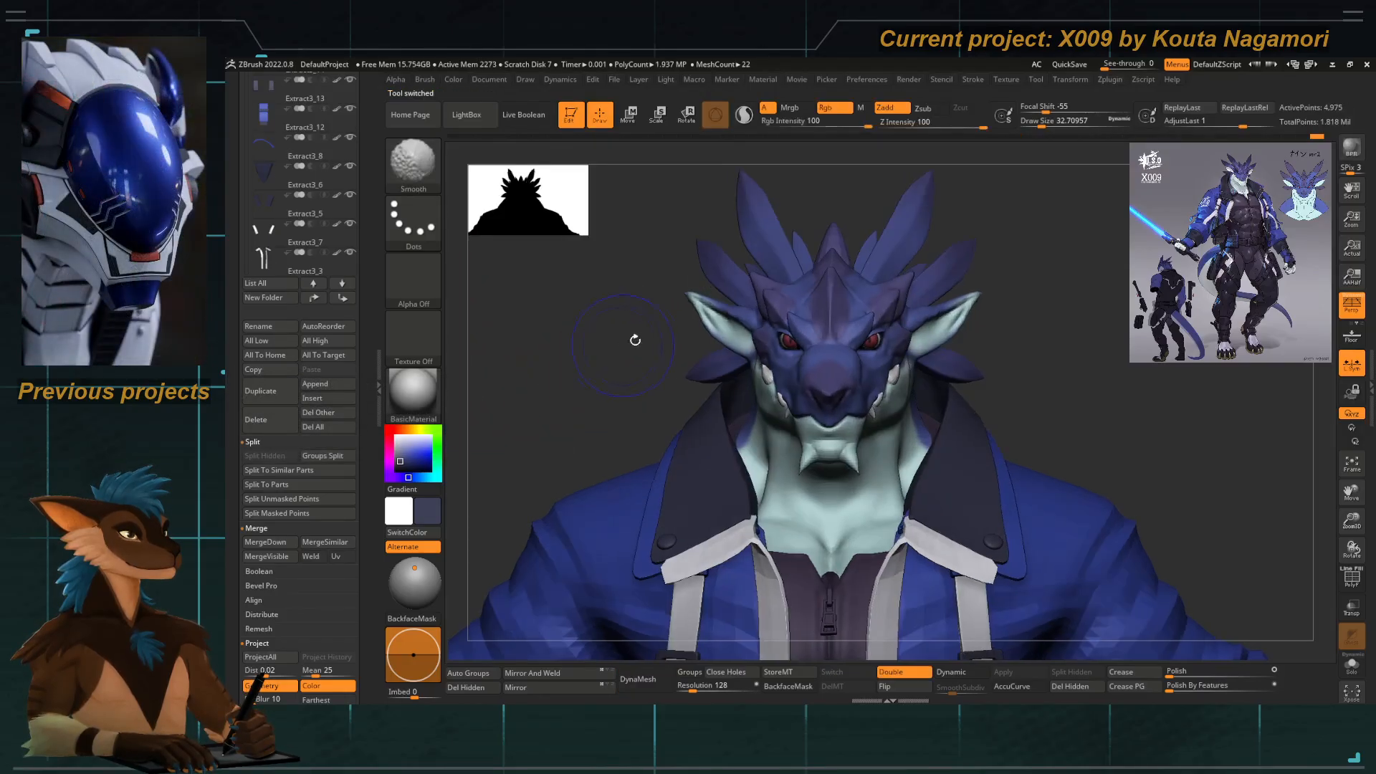
Make X009_04 the active subtool and frame the head and jacket from the front.
left_click(784, 298, "alt")
right_click_drag(784, 298, 811, 349, "alt")
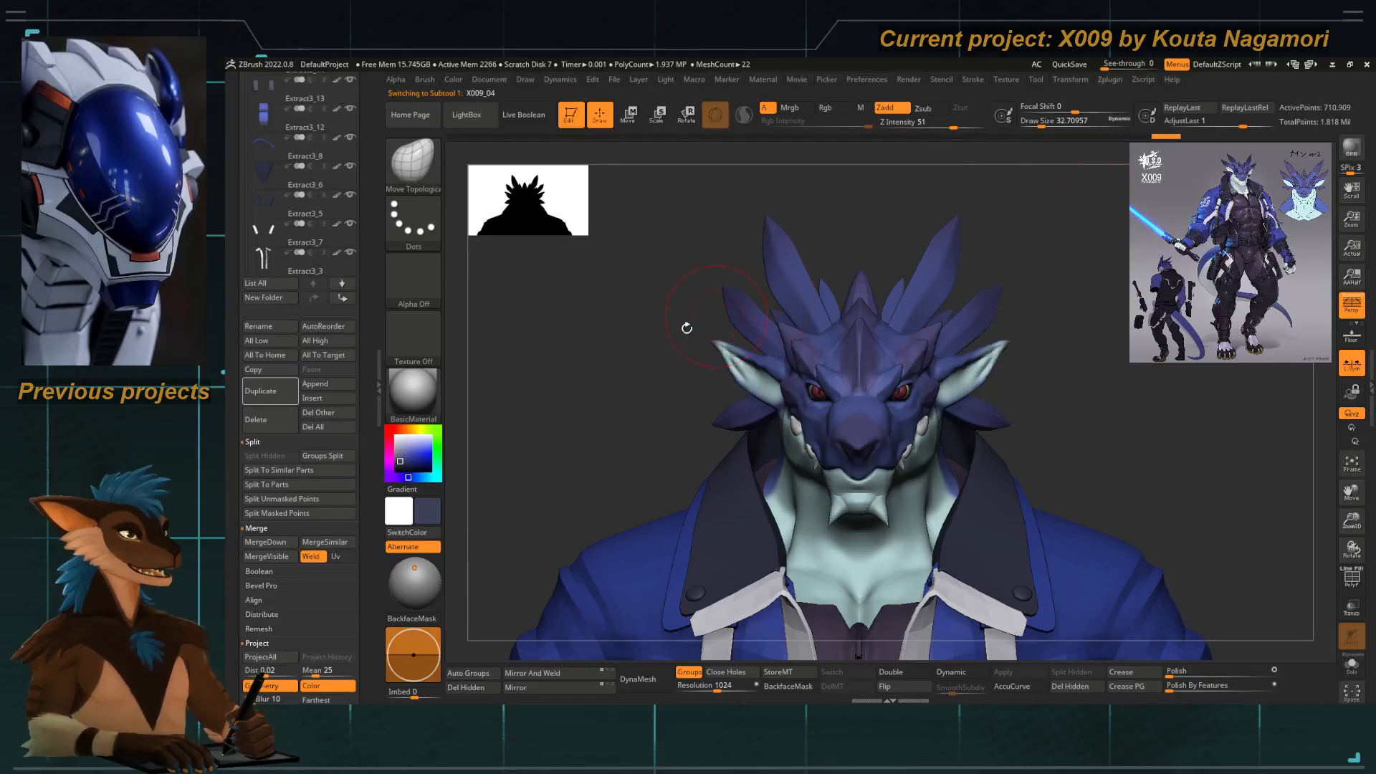
left_click_drag(685, 329, 628, 347, "alt")
left_click_drag(829, 297, 811, 298, "shift")
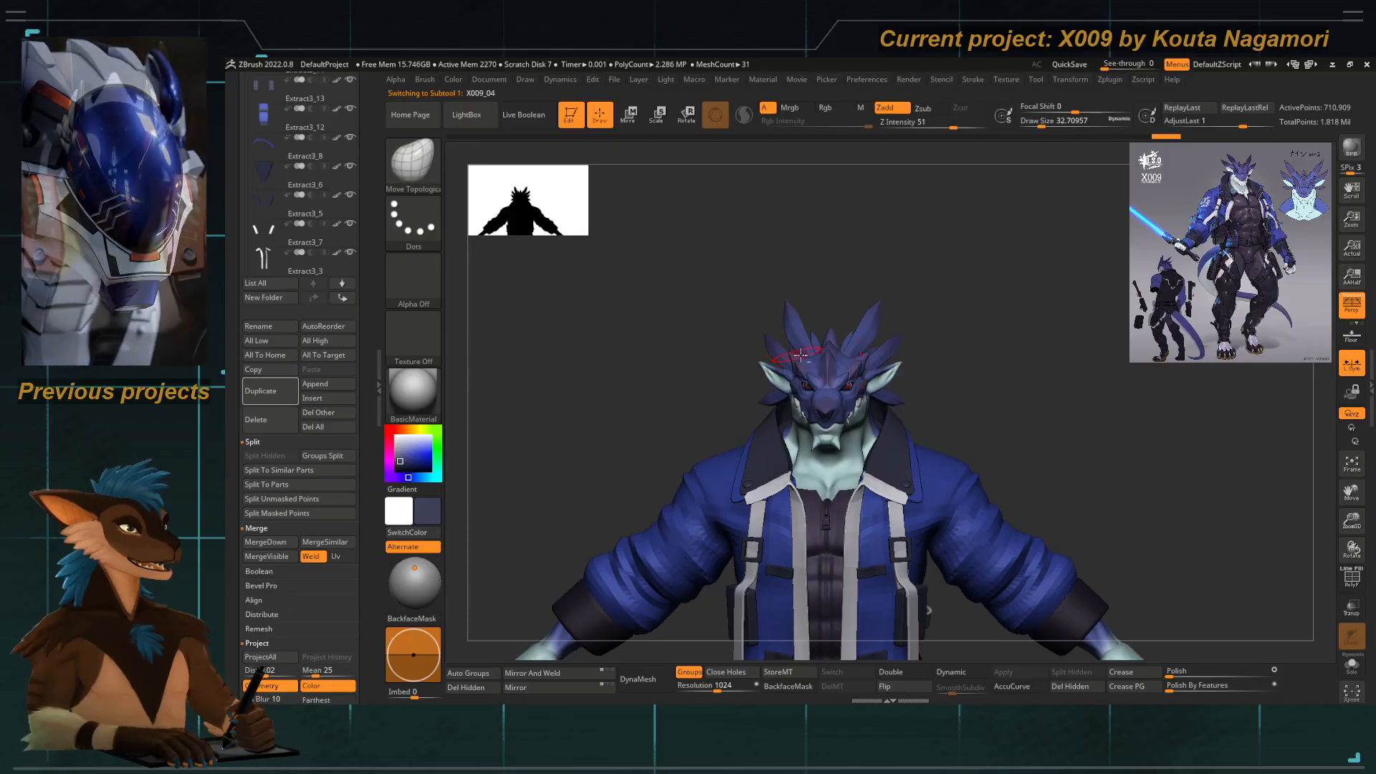
Select the Headcrest scales subtool and adjust its outer scales from the front with the Move Topological brush, raising the draw size to about 97.
left_click(845, 349, "alt")
key("f")
key("space")
left_click_drag(822, 325, 824, 327)
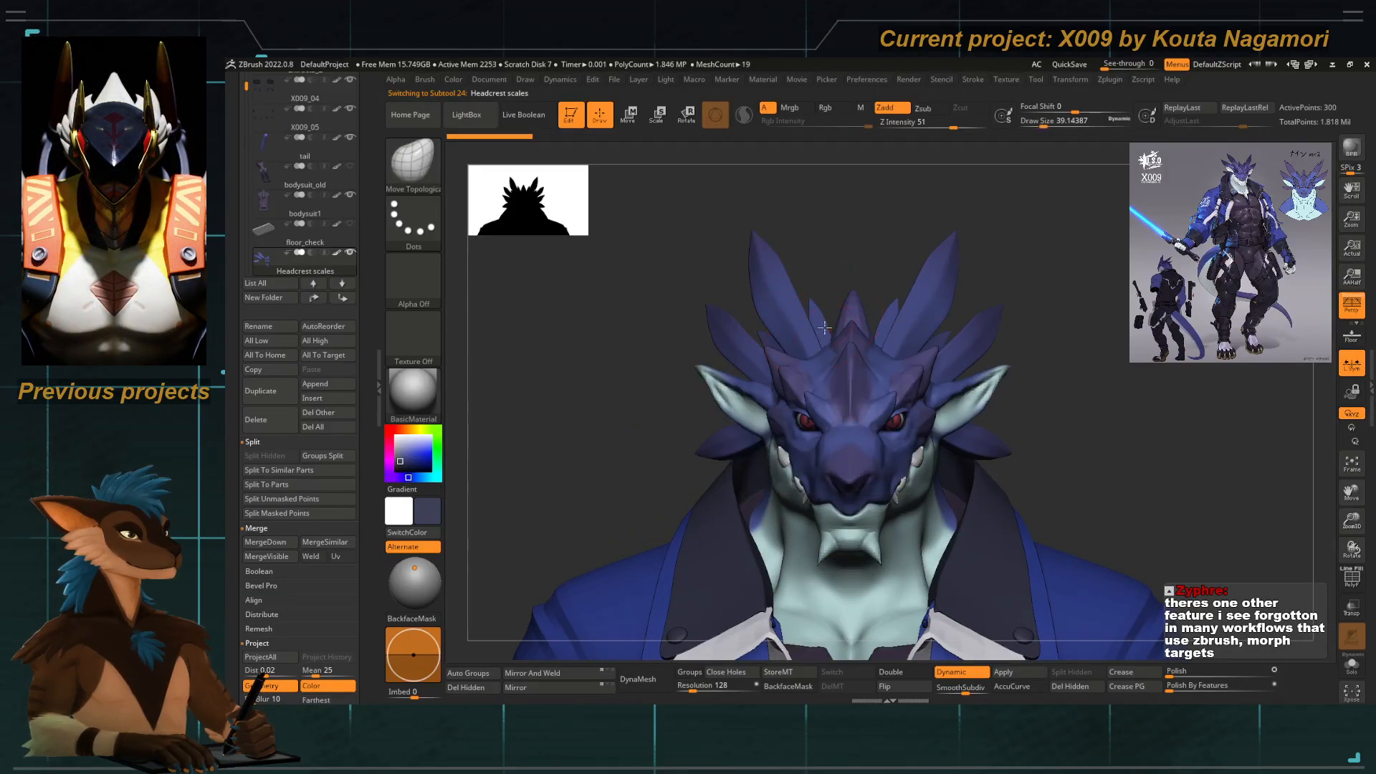
left_click(813, 330)
key("space")
left_click_drag(742, 337, 748, 338)
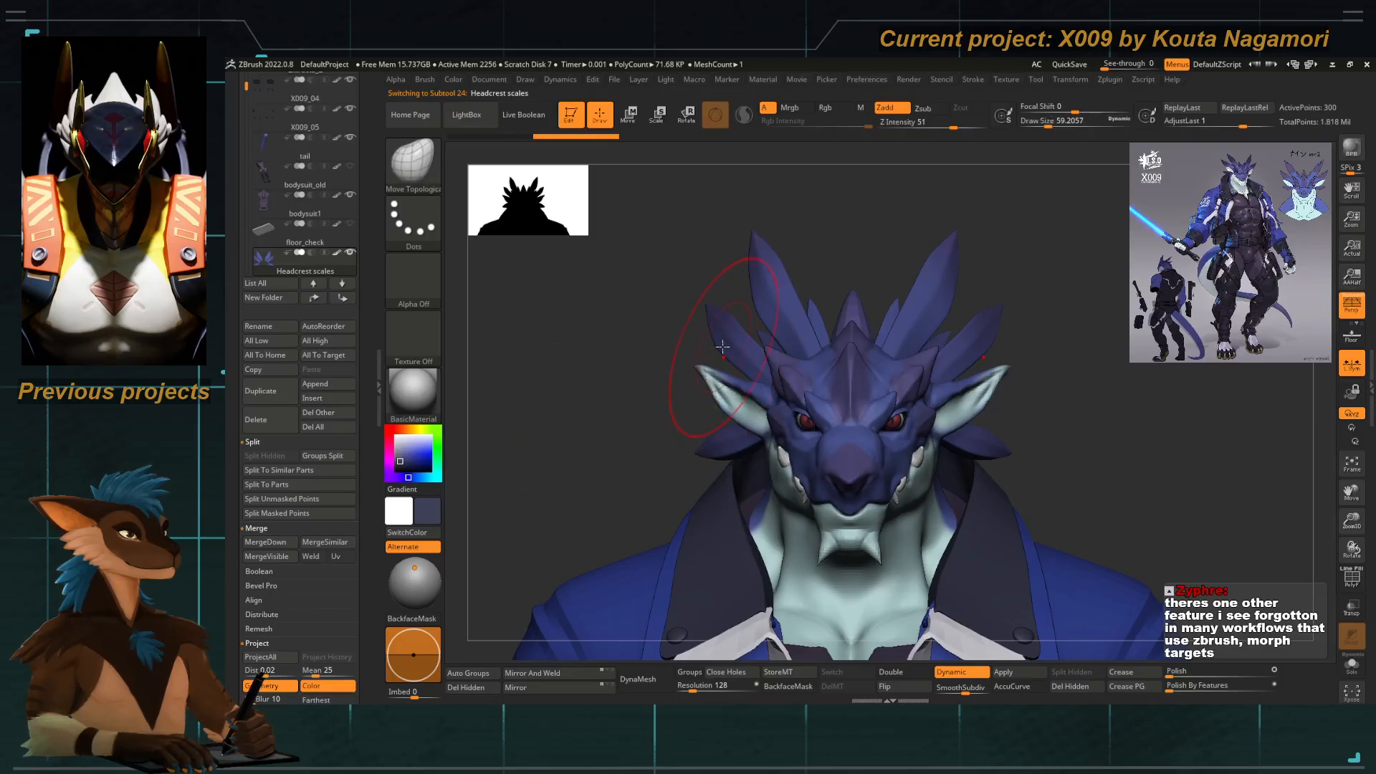
key("space")
left_click_drag(713, 350, 754, 300)
Reshape the headcrest scales above the brow from a side angle with the Move Topological brush at a draw size of about 94.
left_click_drag(673, 247, 765, 252)
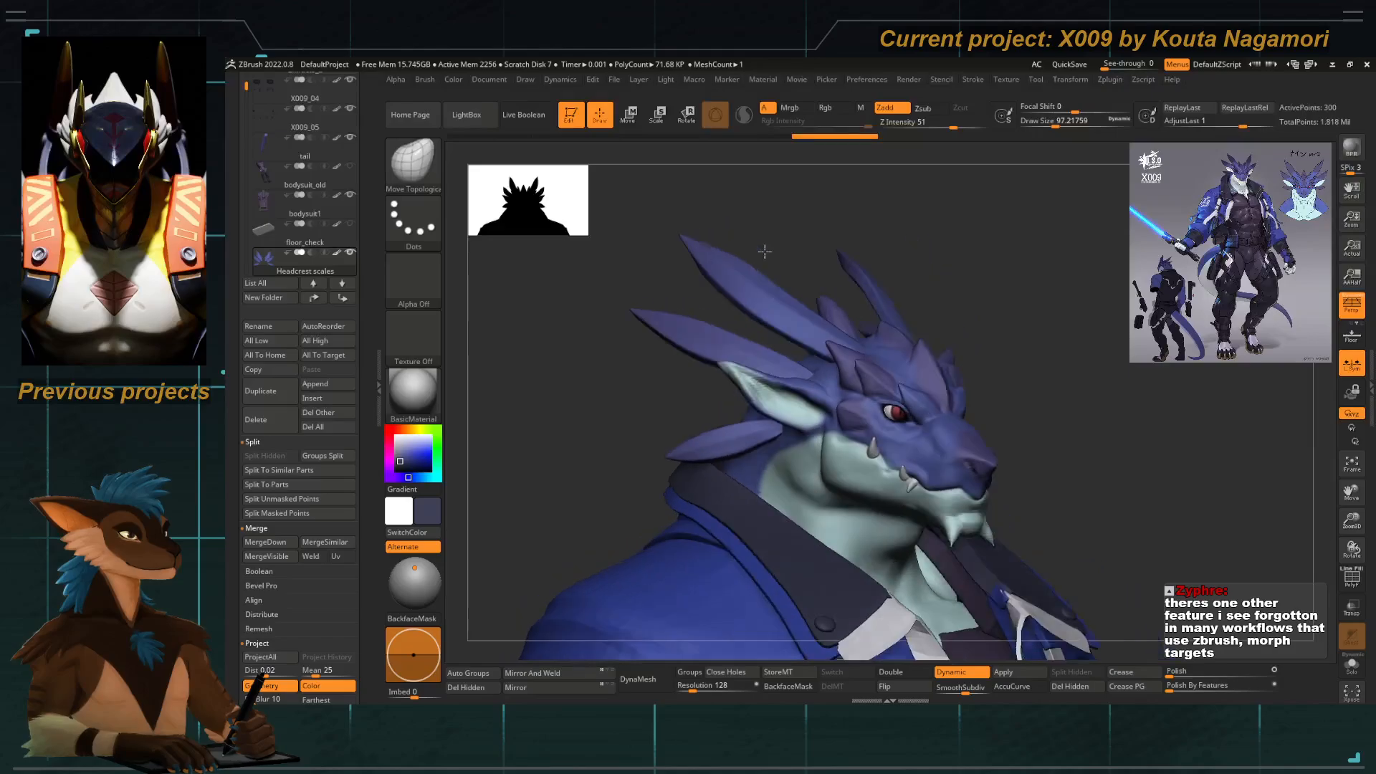
left_click_drag(904, 259, 959, 278)
left_click_drag(882, 374, 900, 367)
key("space")
left_click_drag(900, 367, 884, 359)
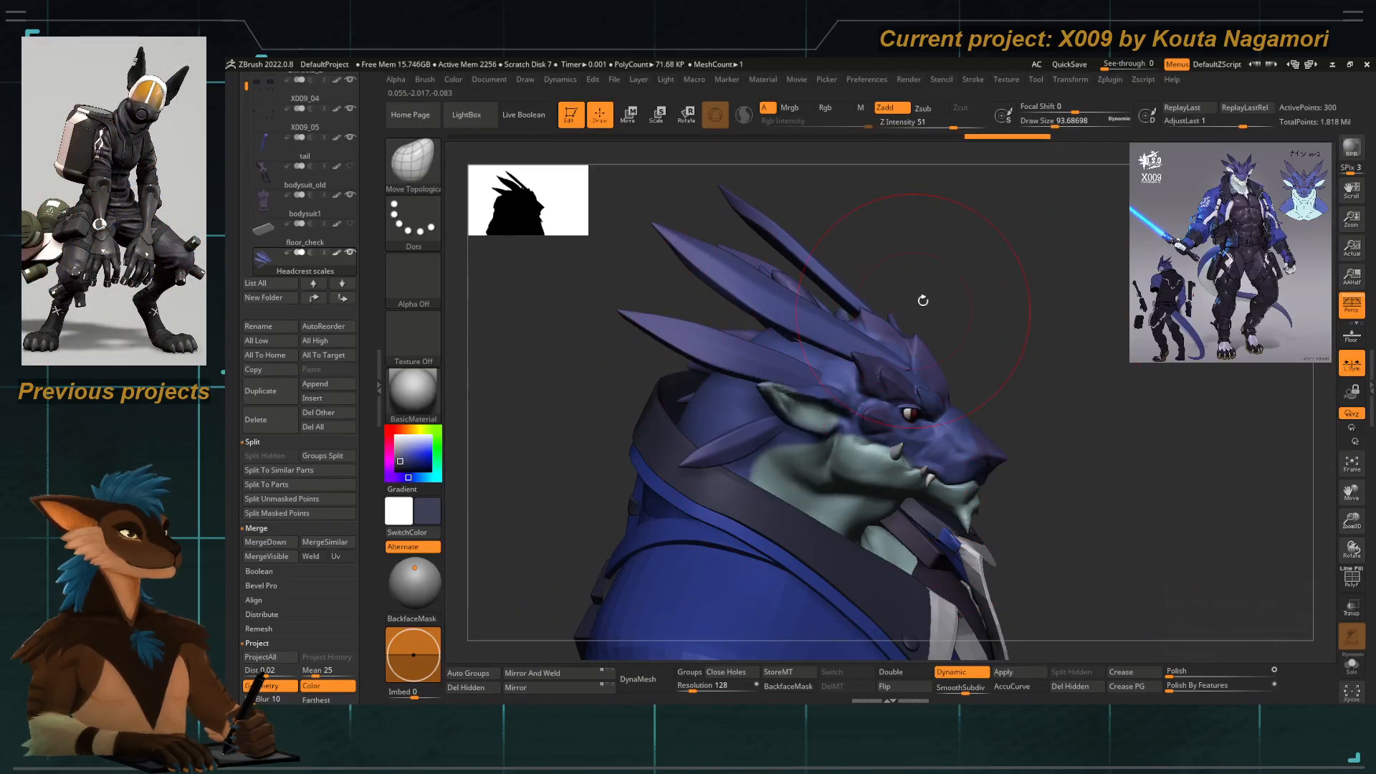
Refine the headcrest scales from the front with the Move Topological brush at a draw size of about 35.
left_click_drag(953, 290, 853, 294, "shift")
key("space")
left_click_drag(911, 387, 896, 387)
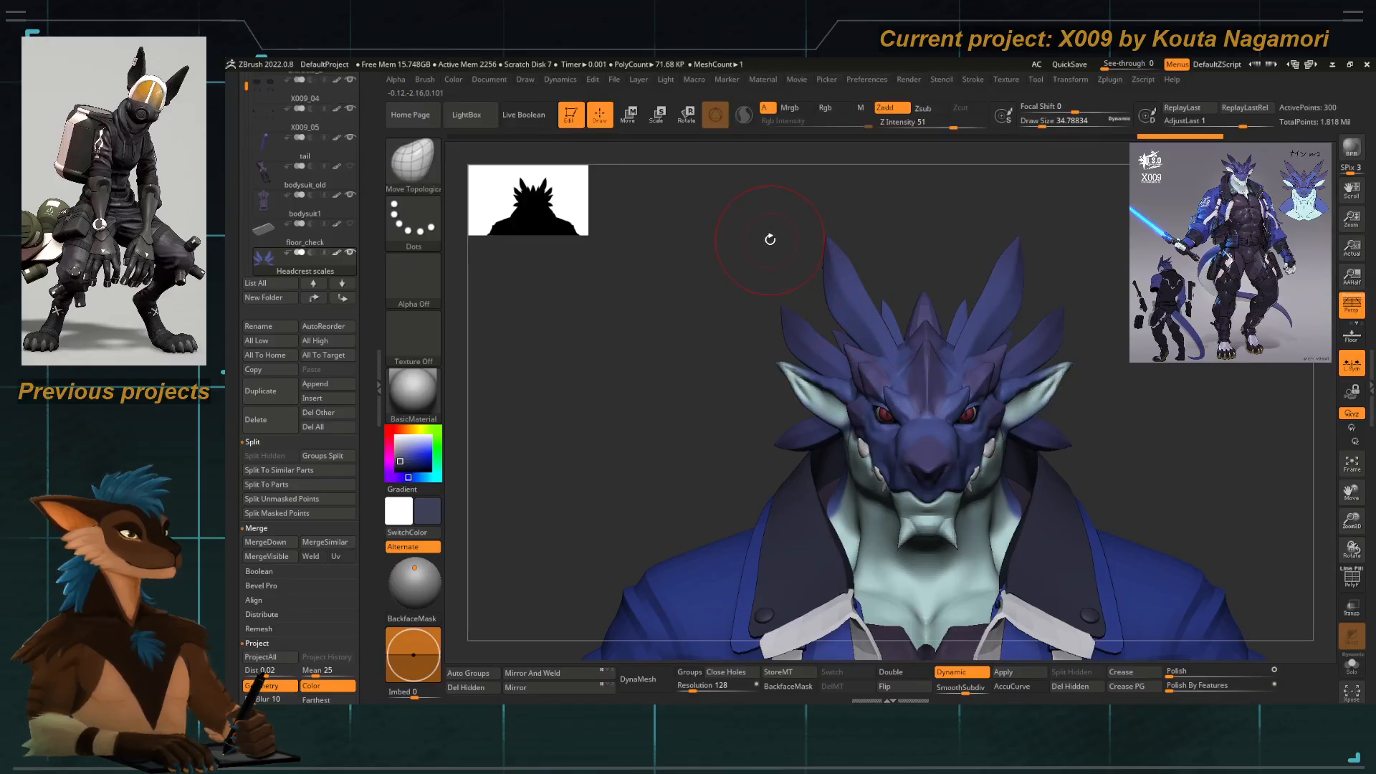
mouse_move(770, 240)
left_mouse_down()
mouse_move(933, 295)
mouse_move(910, 323)
left_mouse_up()
Select the blue jacket subtool and turn on its dynamic subdivision preview.
left_click_drag(1032, 301, 742, 288)
right_click_drag(818, 266, 840, 329, "ctrl")
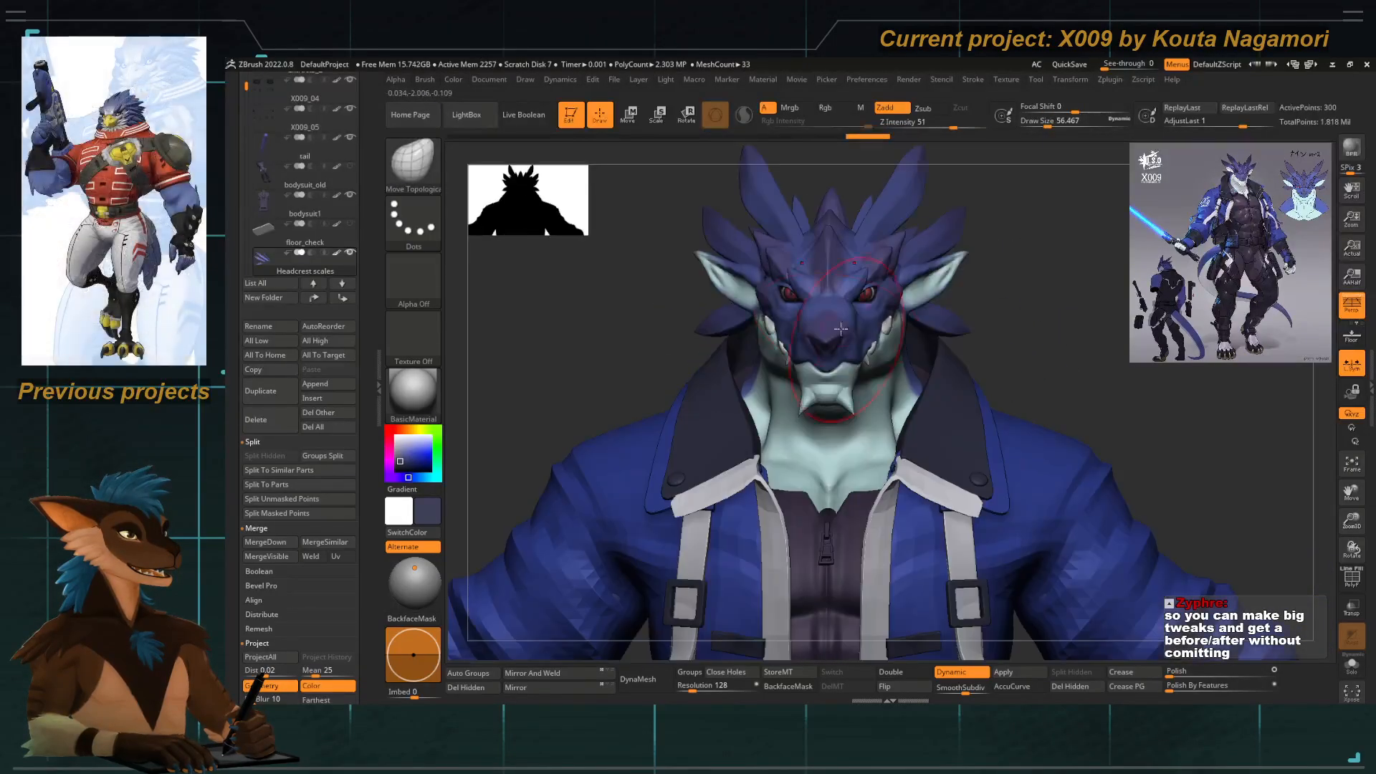
right_click_drag(779, 216, 800, 280, "alt")
mouse_move(690, 232)
left_mouse_down()
mouse_move(706, 239)
mouse_move(681, 228)
left_mouse_up()
mouse_move(762, 380)
right_mouse_down("ctrl")
mouse_move(767, 306)
mouse_move(722, 316)
mouse_move(740, 294)
mouse_move(820, 362)
right_mouse_up("ctrl")
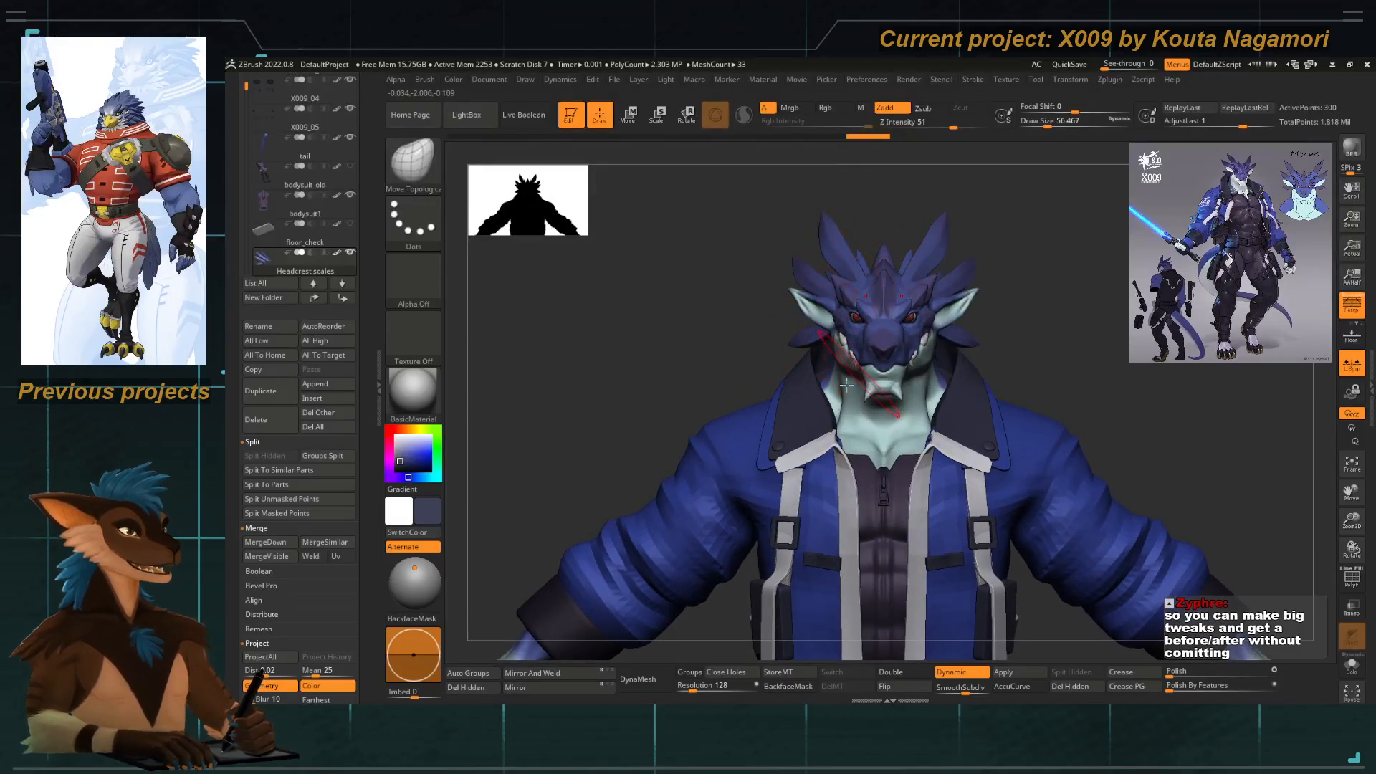
right_click_drag(772, 462, 778, 265, "alt")
left_click(770, 287, "alt")
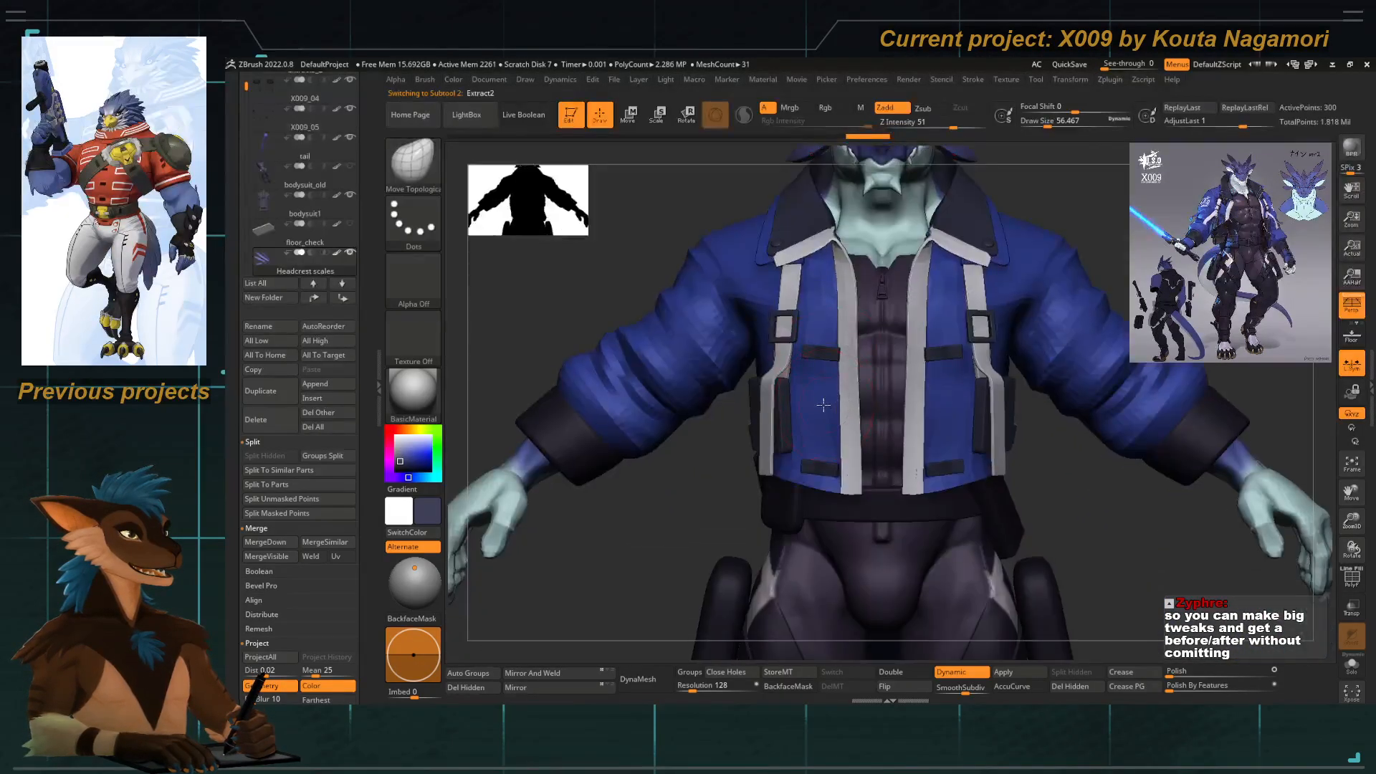
left_click_drag(648, 493, 713, 489)
key("f")
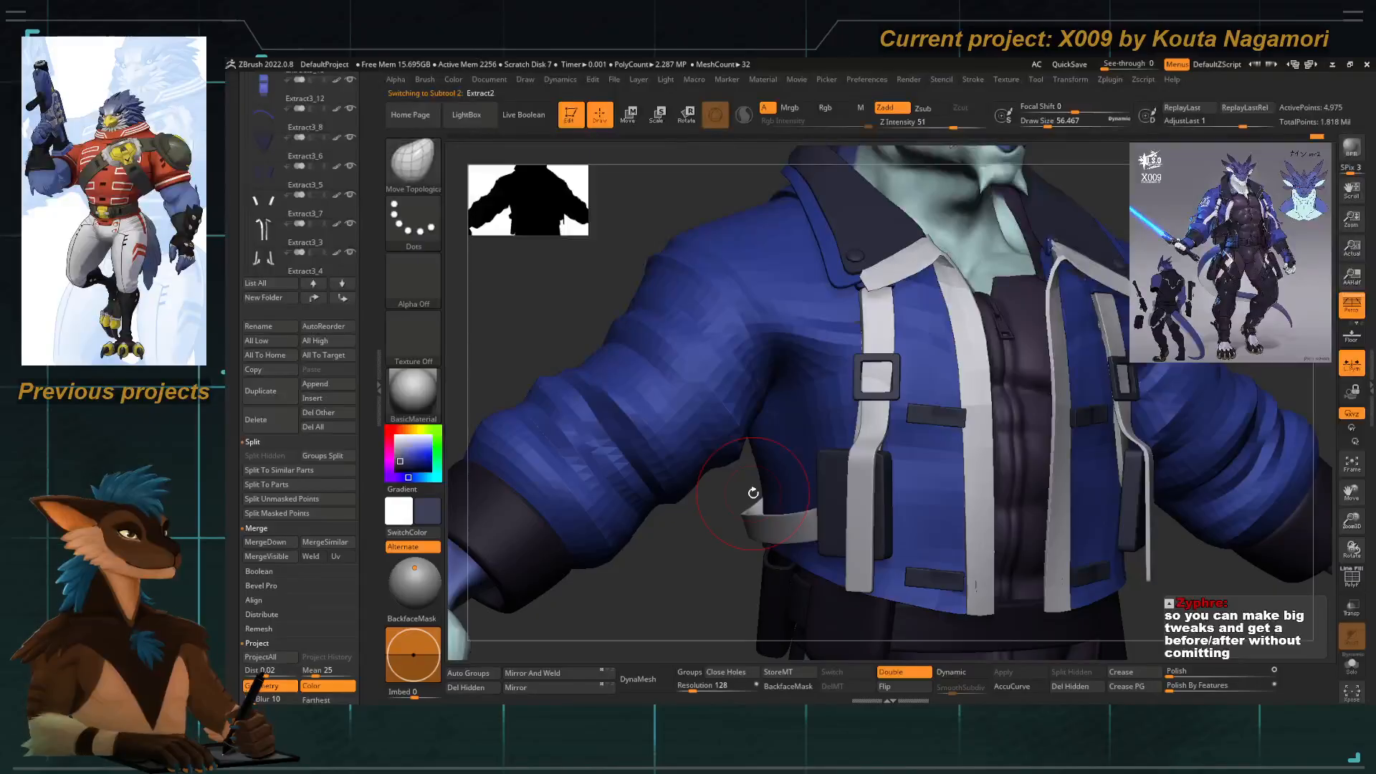
key("d")
right_click_drag(801, 484, 740, 491, "ctrl")
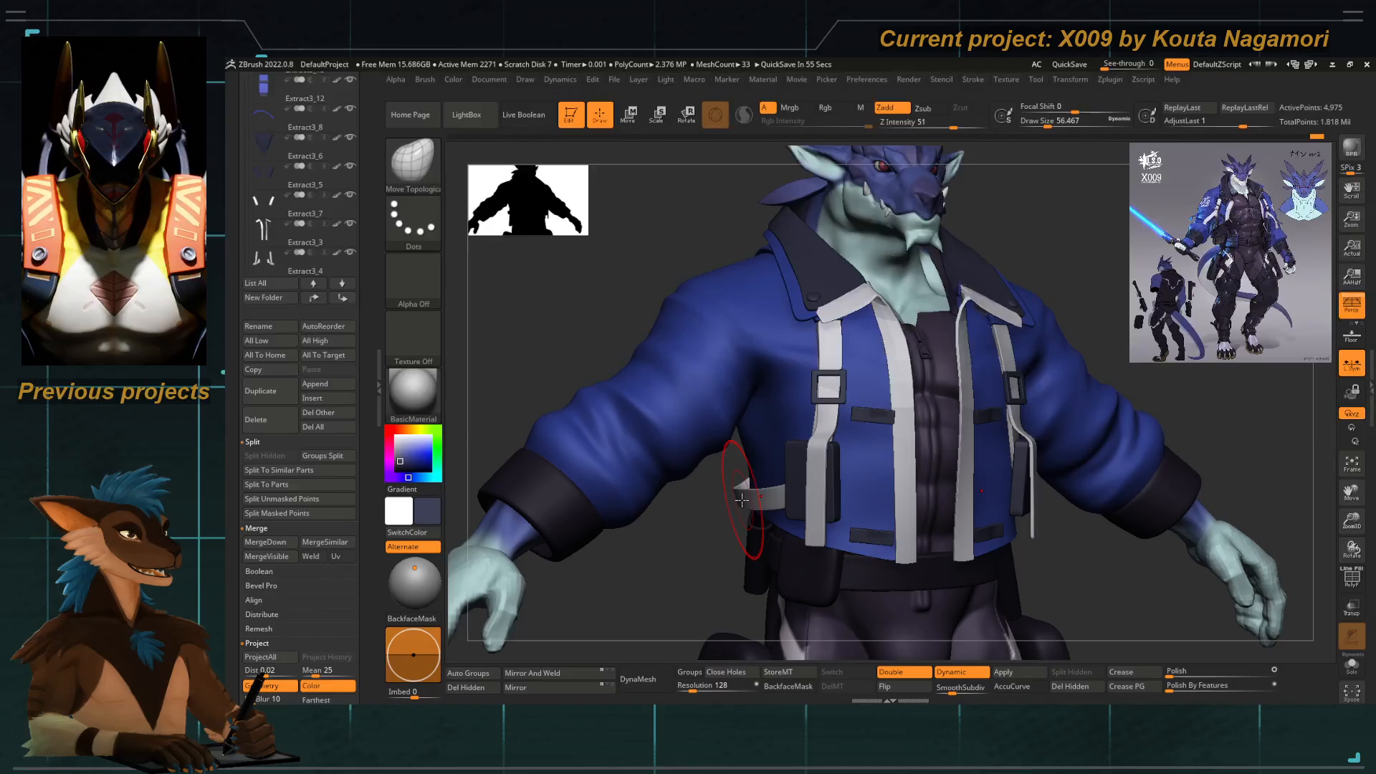
Examine the whole character from several angles and look through the jacket subtool's geometry and deformation settings.
left_click_drag(593, 320, 689, 353)
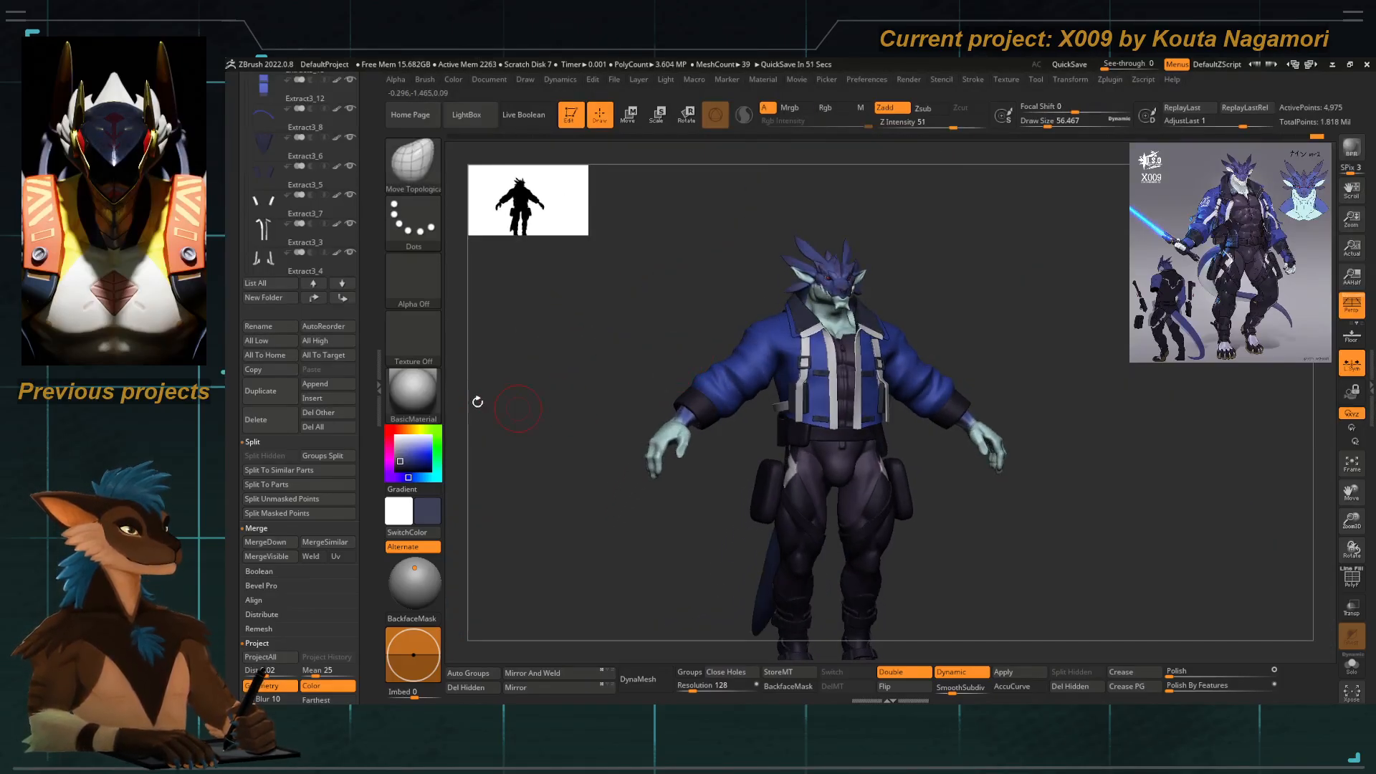
left_click_drag(363, 394, 362, 249)
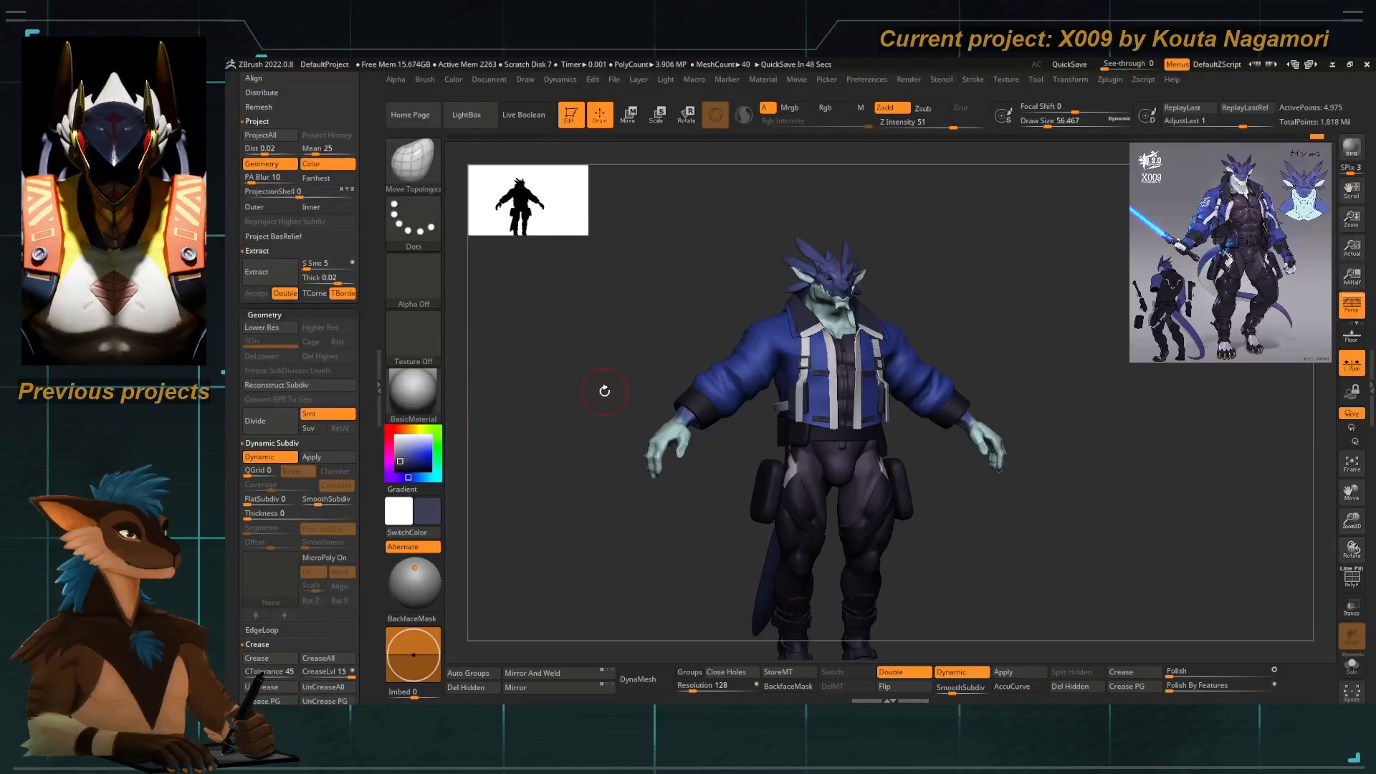
left_click_drag(604, 391, 630, 357, "alt")
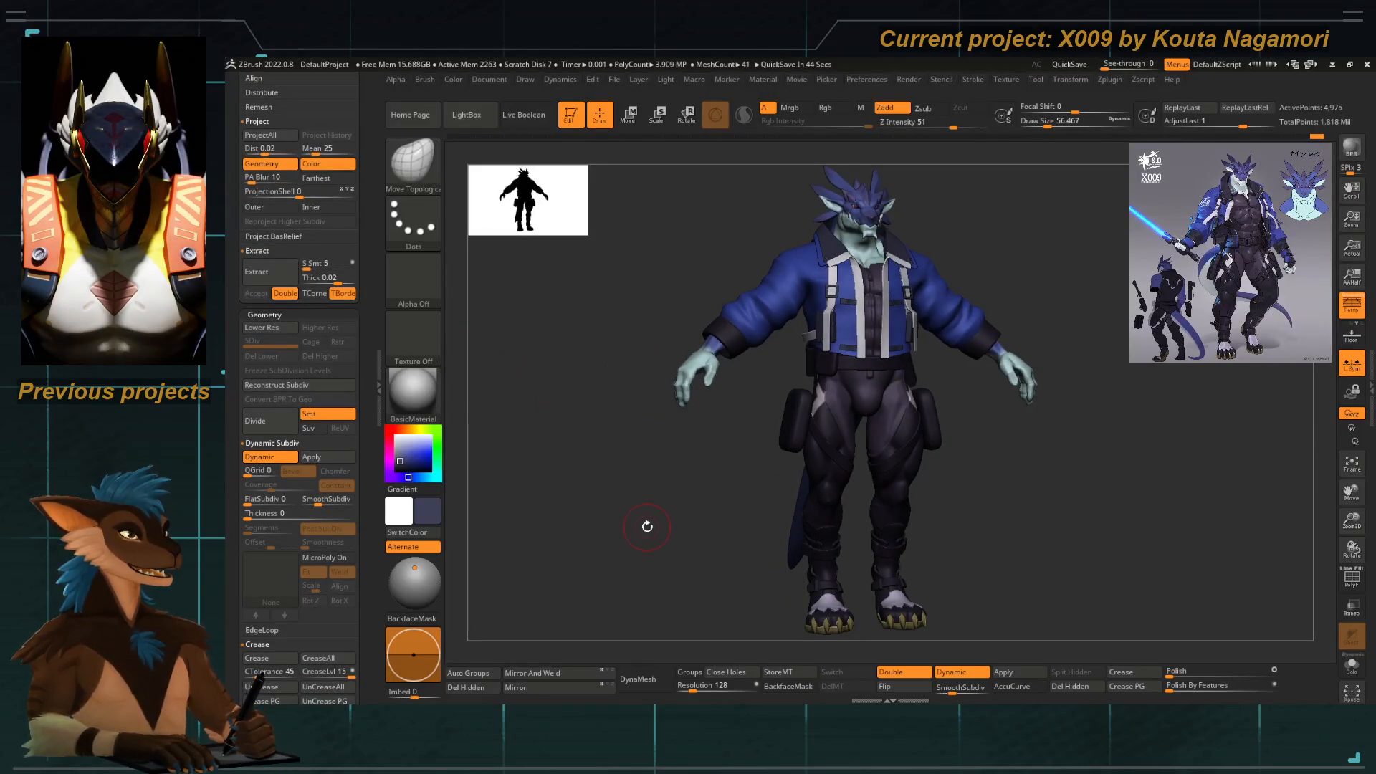
left_click_drag(700, 410, 676, 461, "alt")
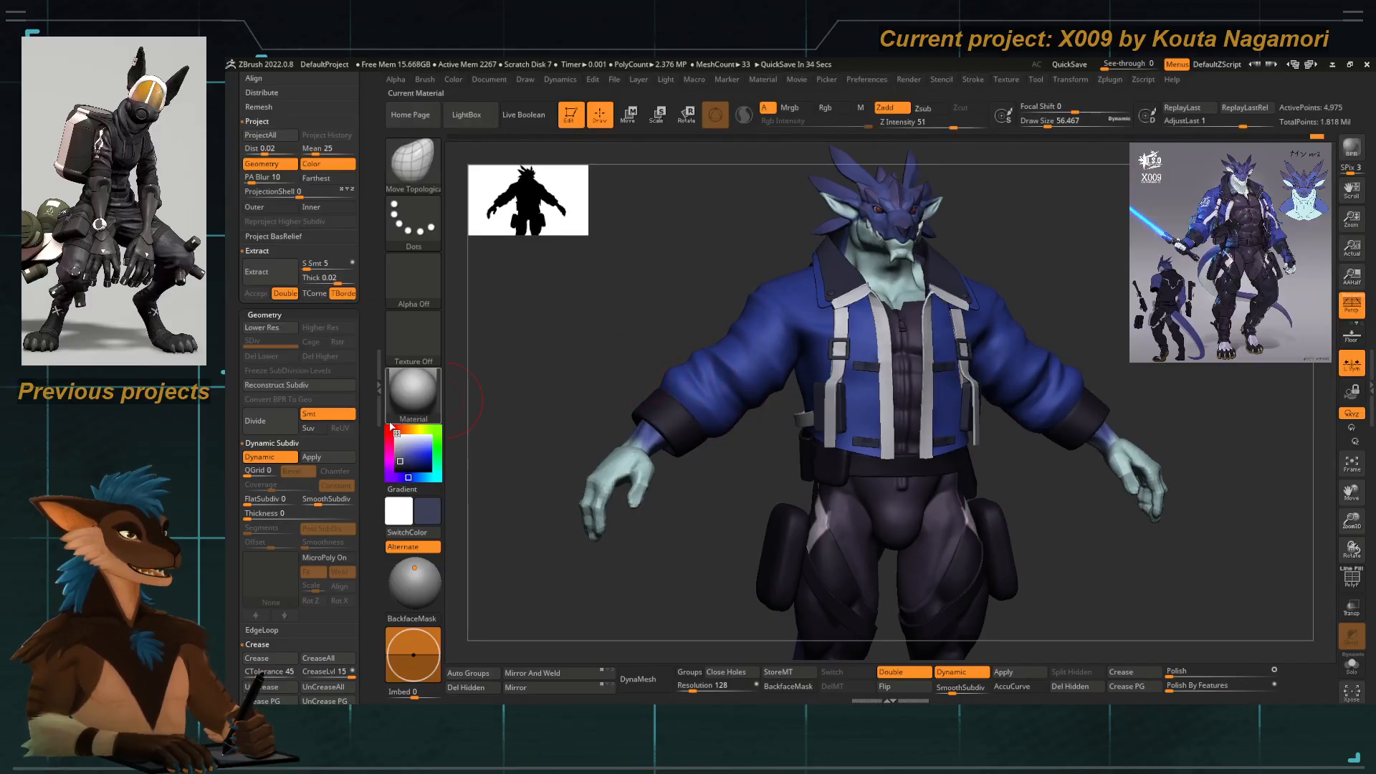
scroll(362, 228, "down", 10)
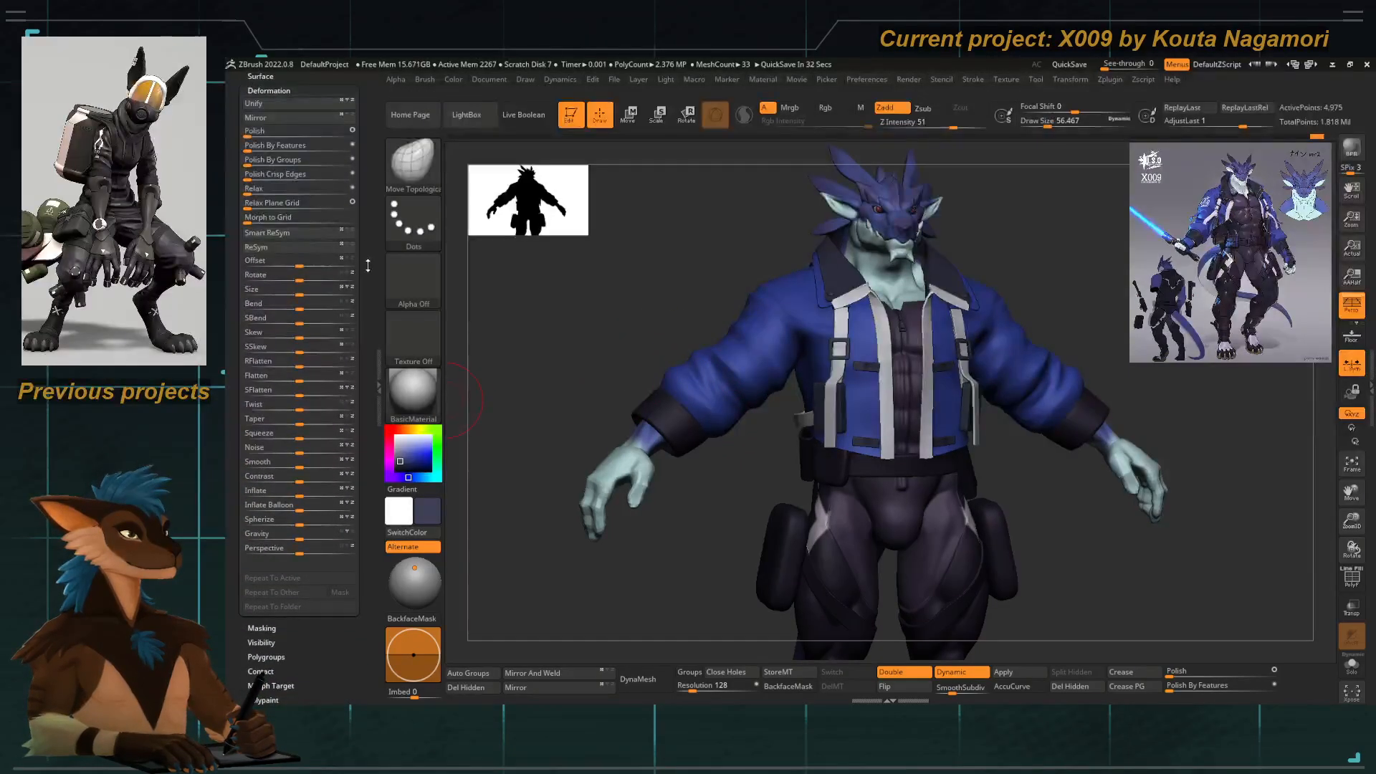
scroll(368, 265, "up", 5)
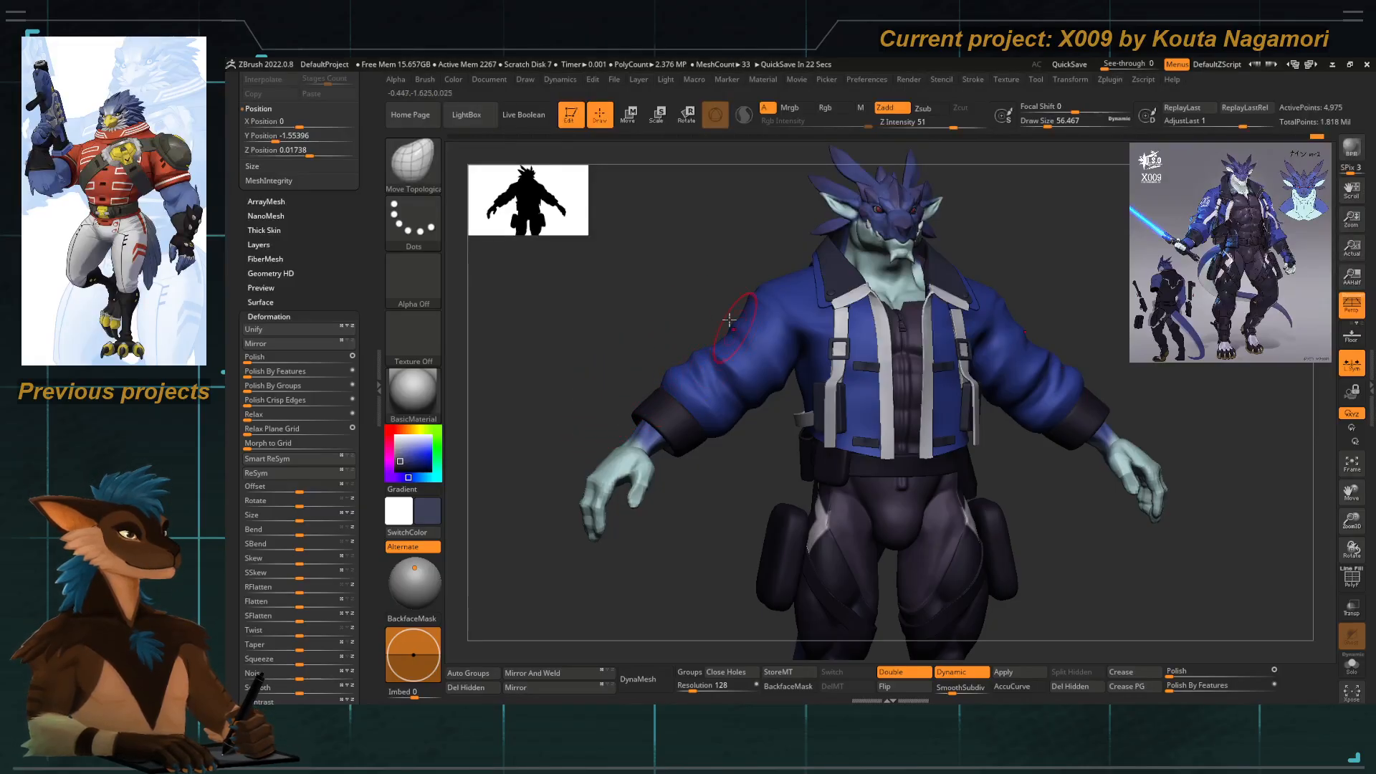
left_click_drag(592, 323, 785, 361)
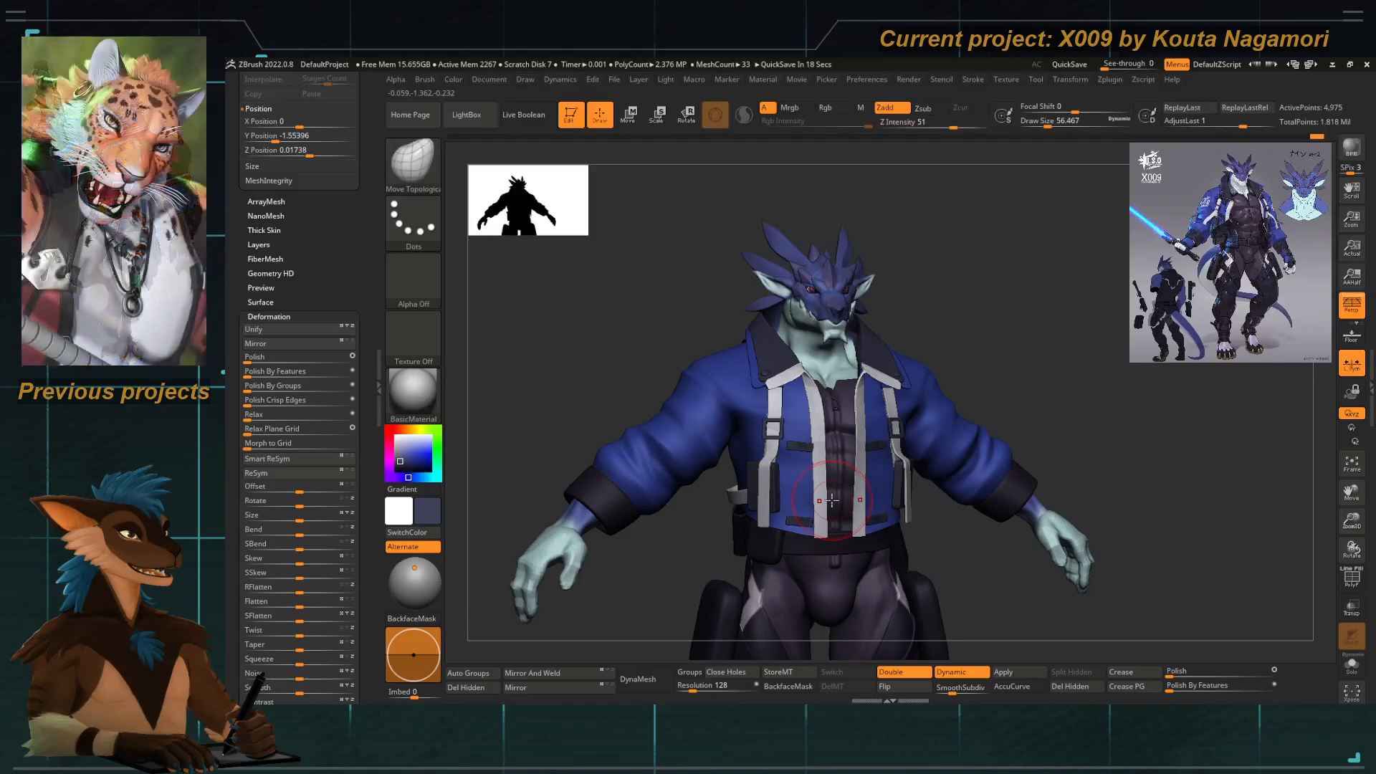
left_click_drag(618, 393, 619, 390)
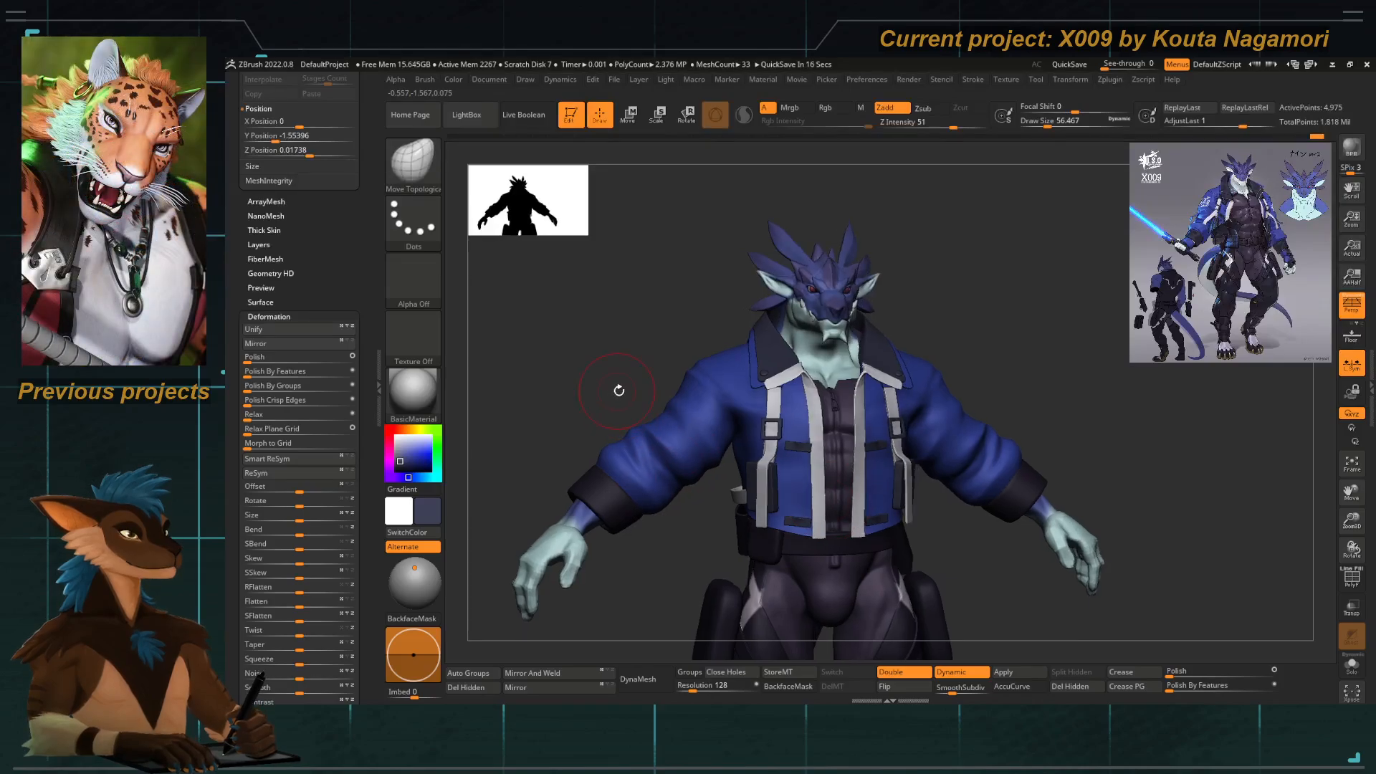
right_click_drag(654, 432, 458, 404)
scroll(366, 415, "up", 3)
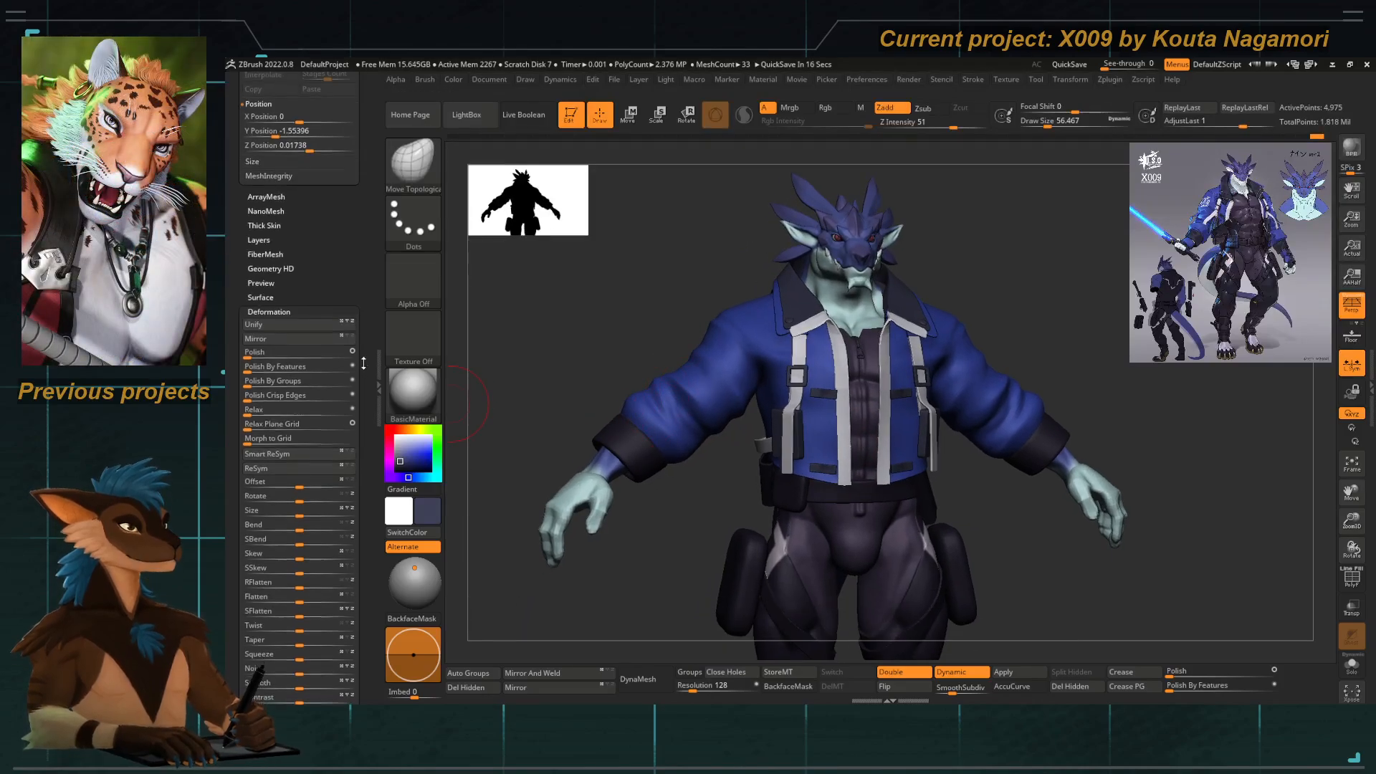
scroll(366, 416, "up", 10)
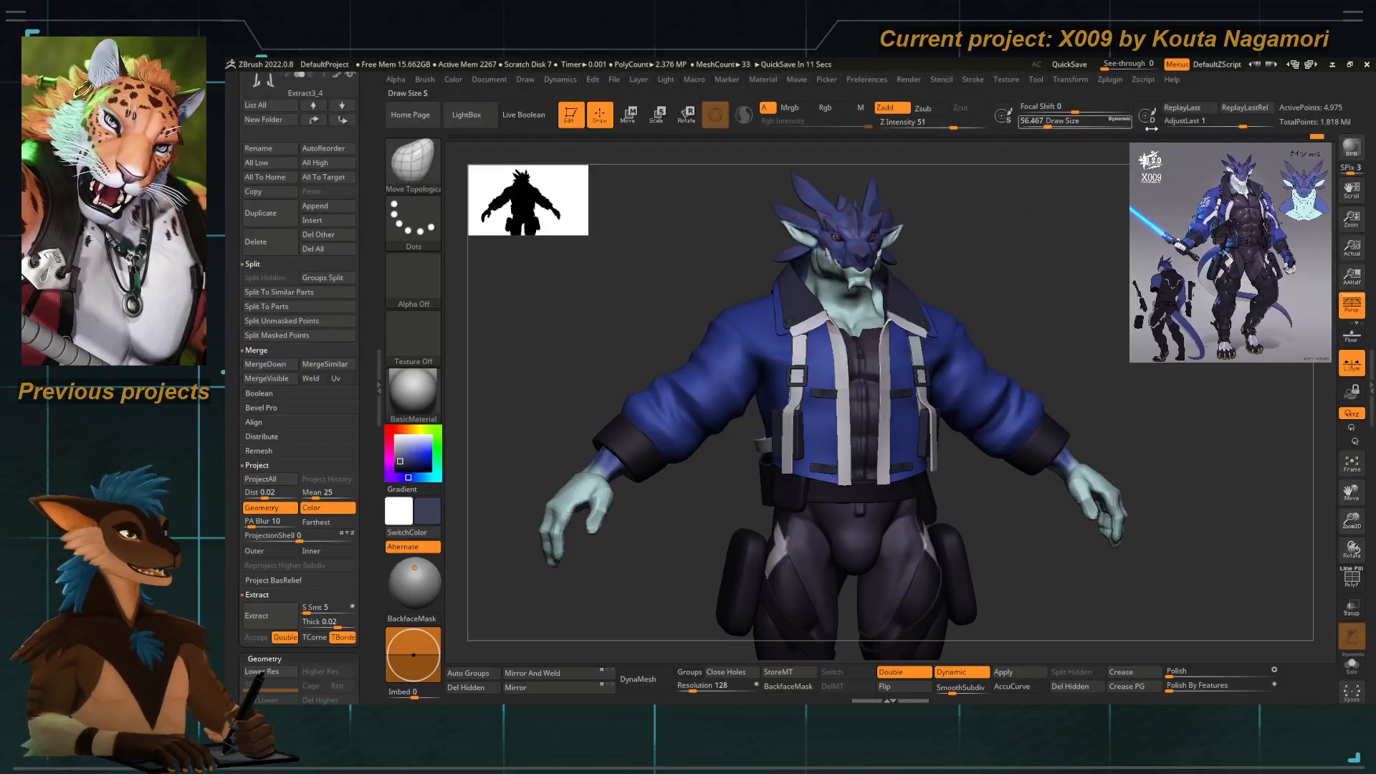
right_click_drag(597, 286, 666, 436)
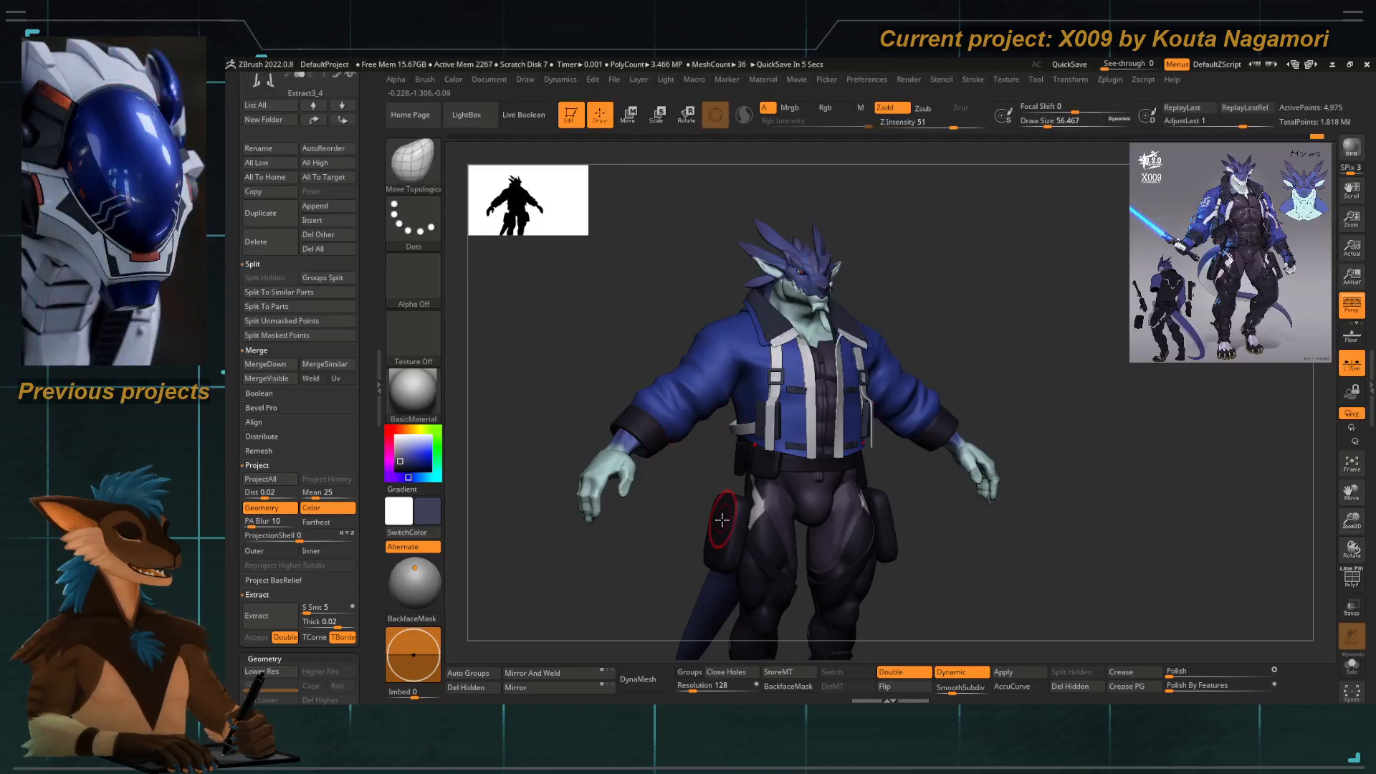
right_click_drag(722, 519, 722, 597)
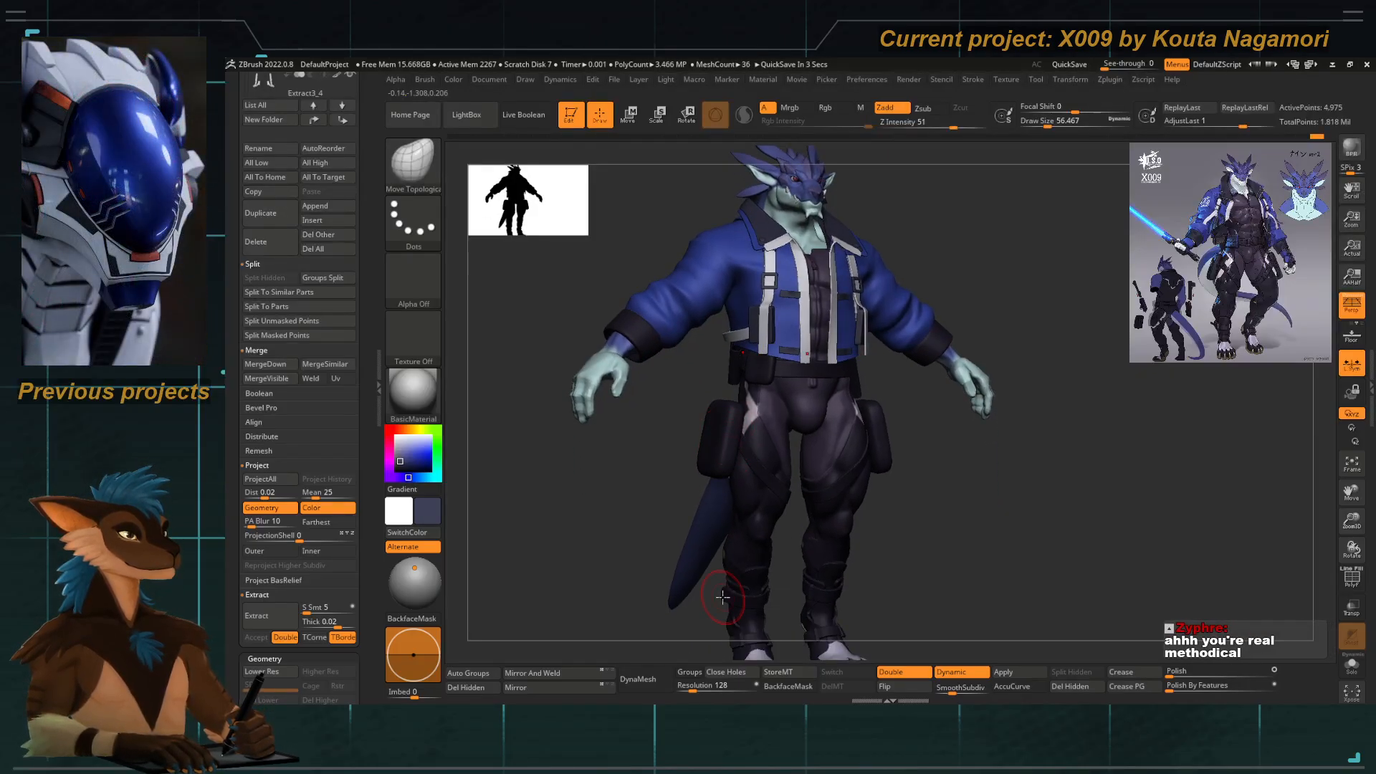
right_click_drag(724, 423, 735, 534)
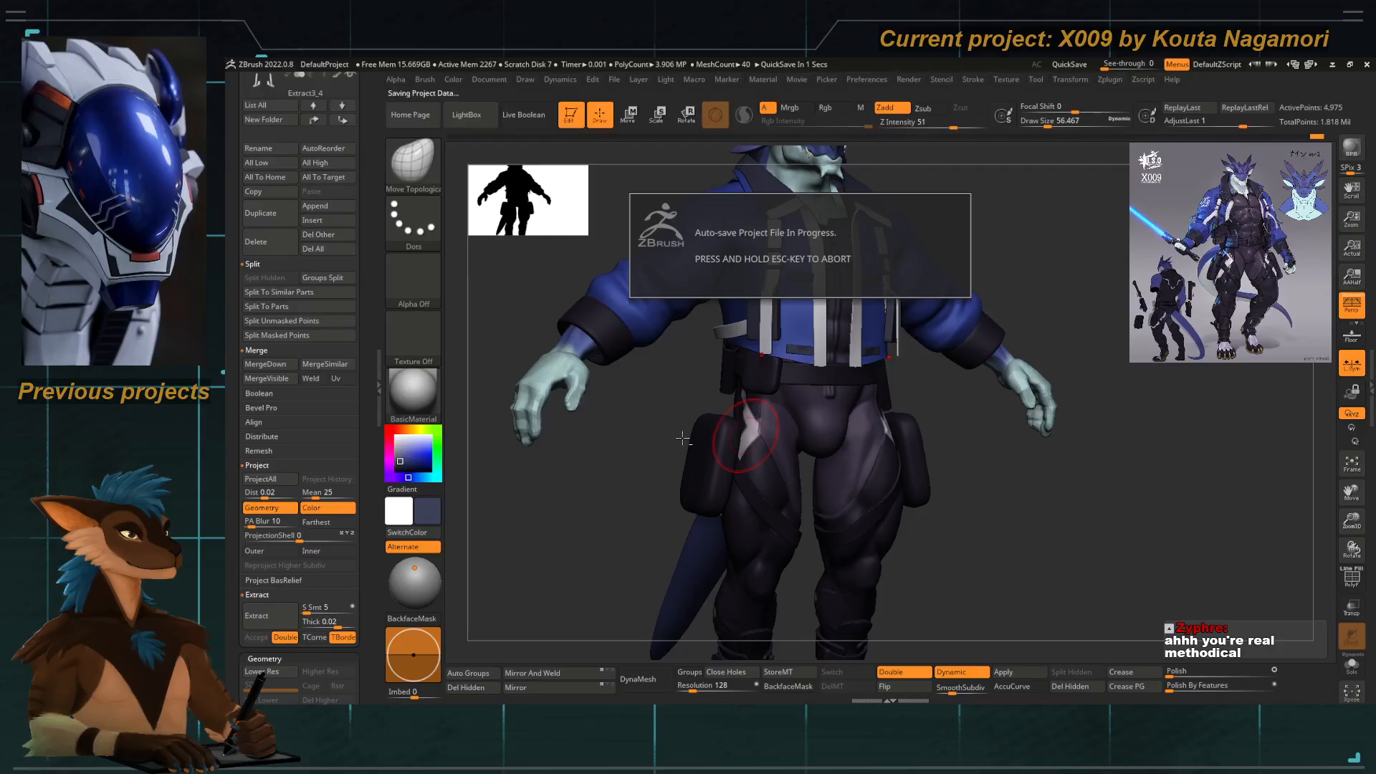
right_click_drag(679, 387, 747, 457, "alt")
right_click_drag(655, 483, 602, 408)
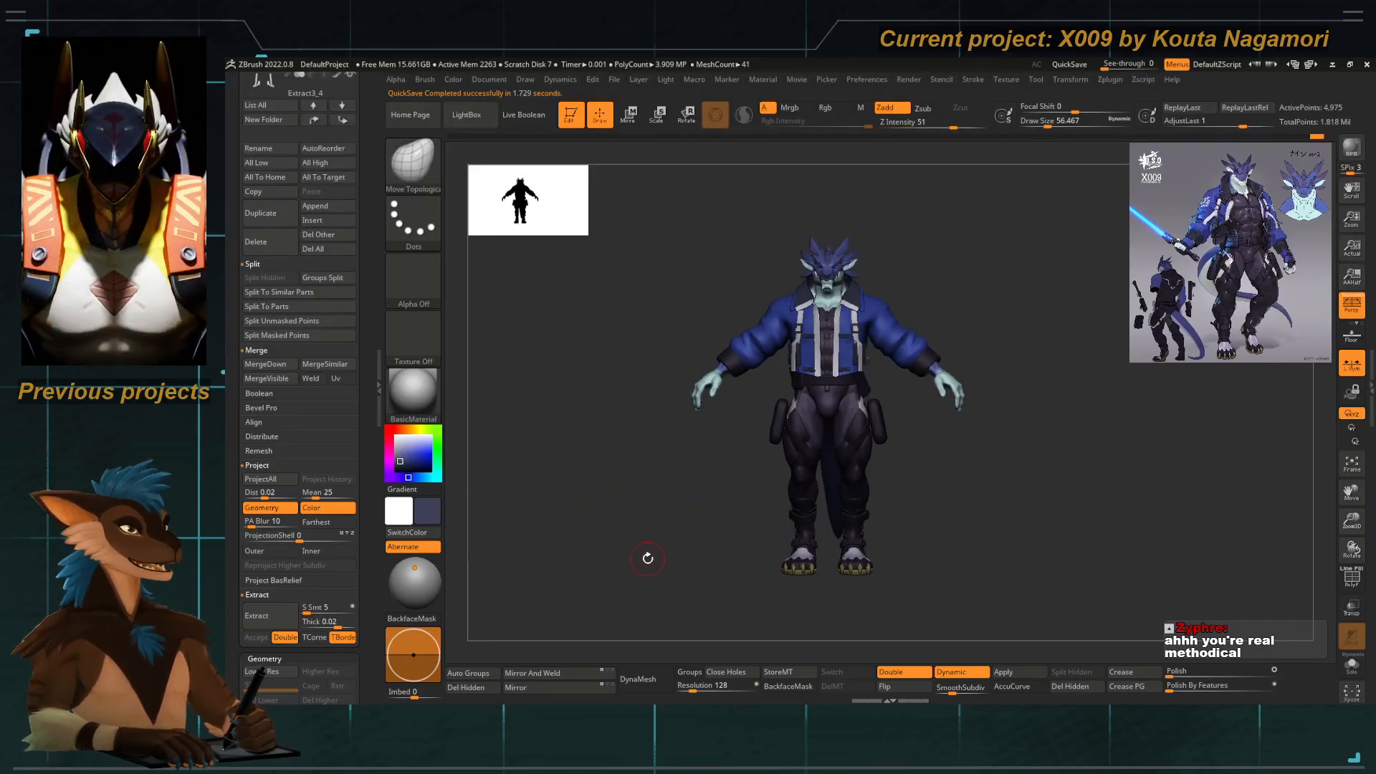
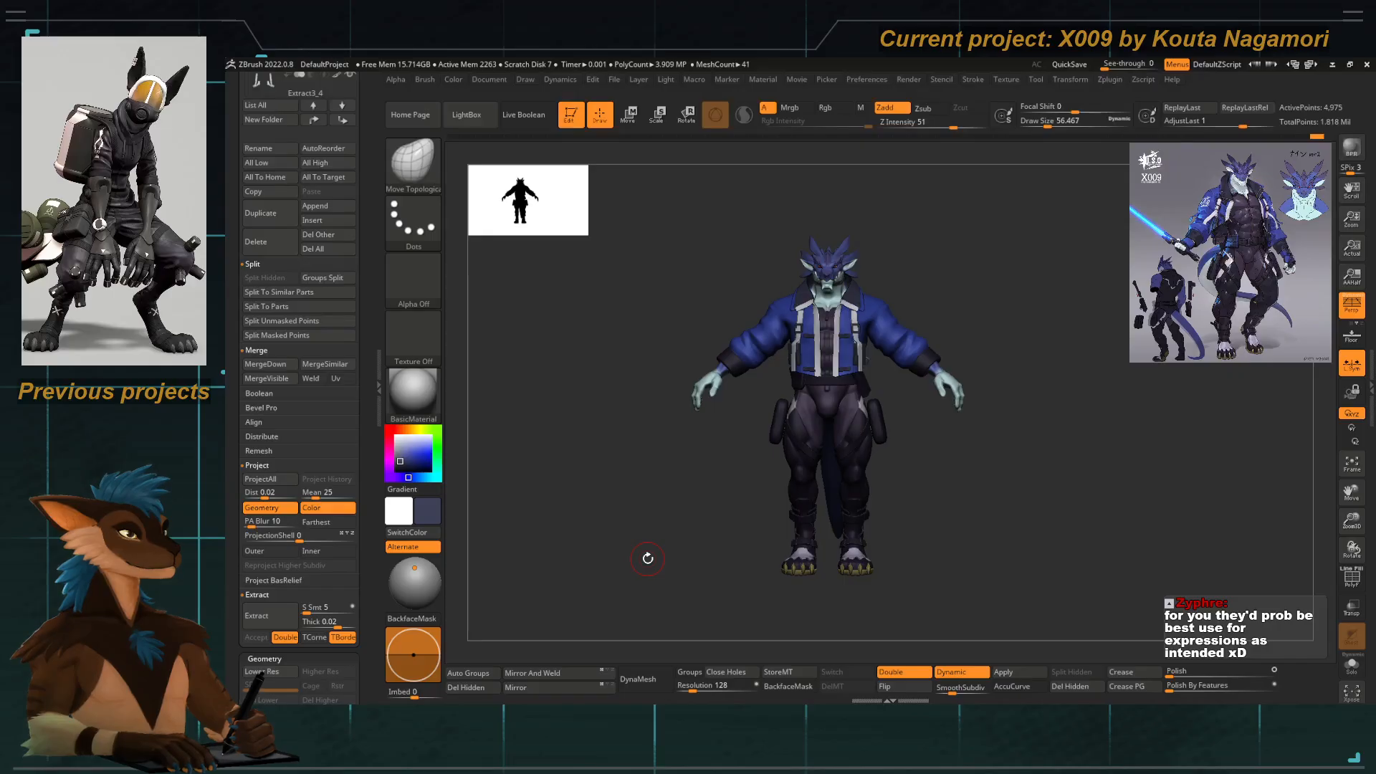
Examine the head, collar and jacket sleeves up close from the front and from angled views.
left_click_drag(634, 527, 616, 527)
right_click_drag(833, 308, 831, 423, "ctrl")
right_click_drag(789, 236, 802, 419, "alt")
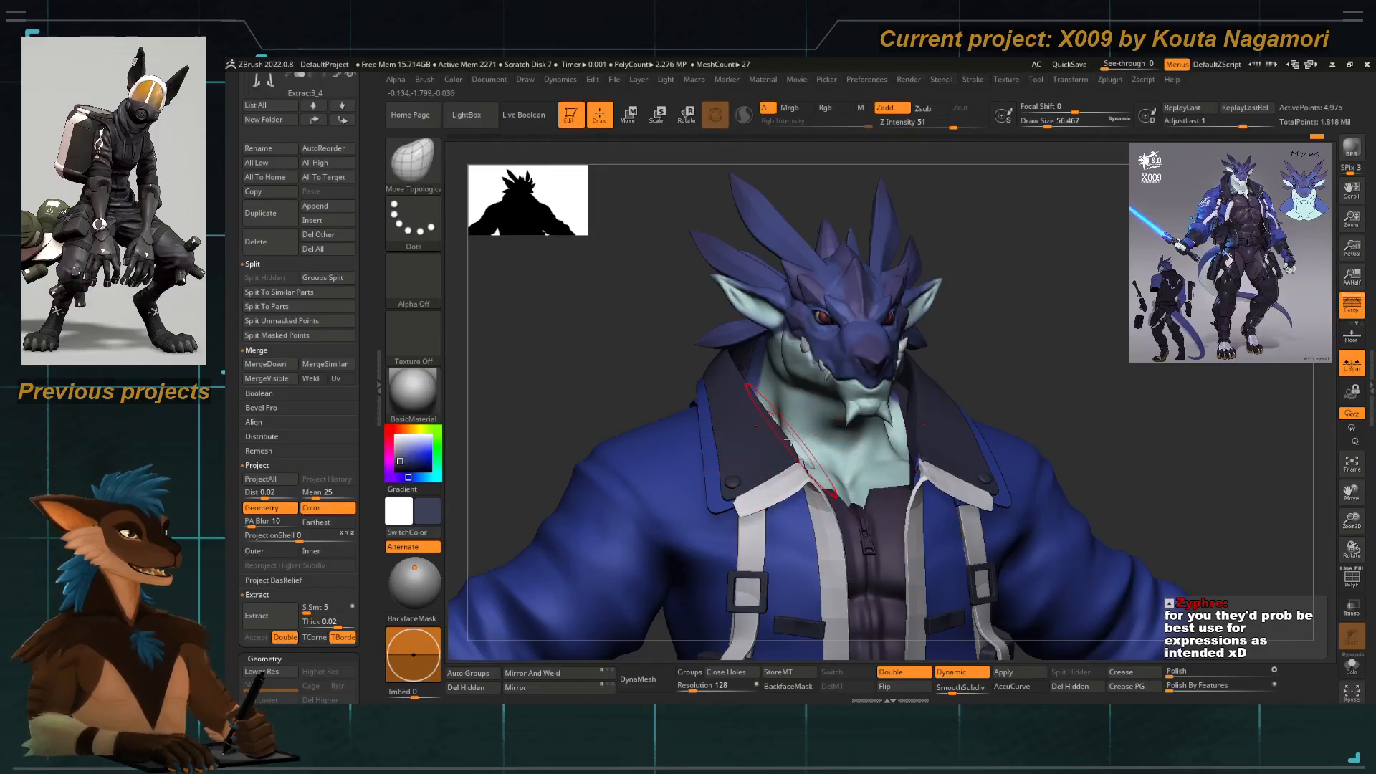
right_click_drag(777, 505, 738, 457, "ctrl")
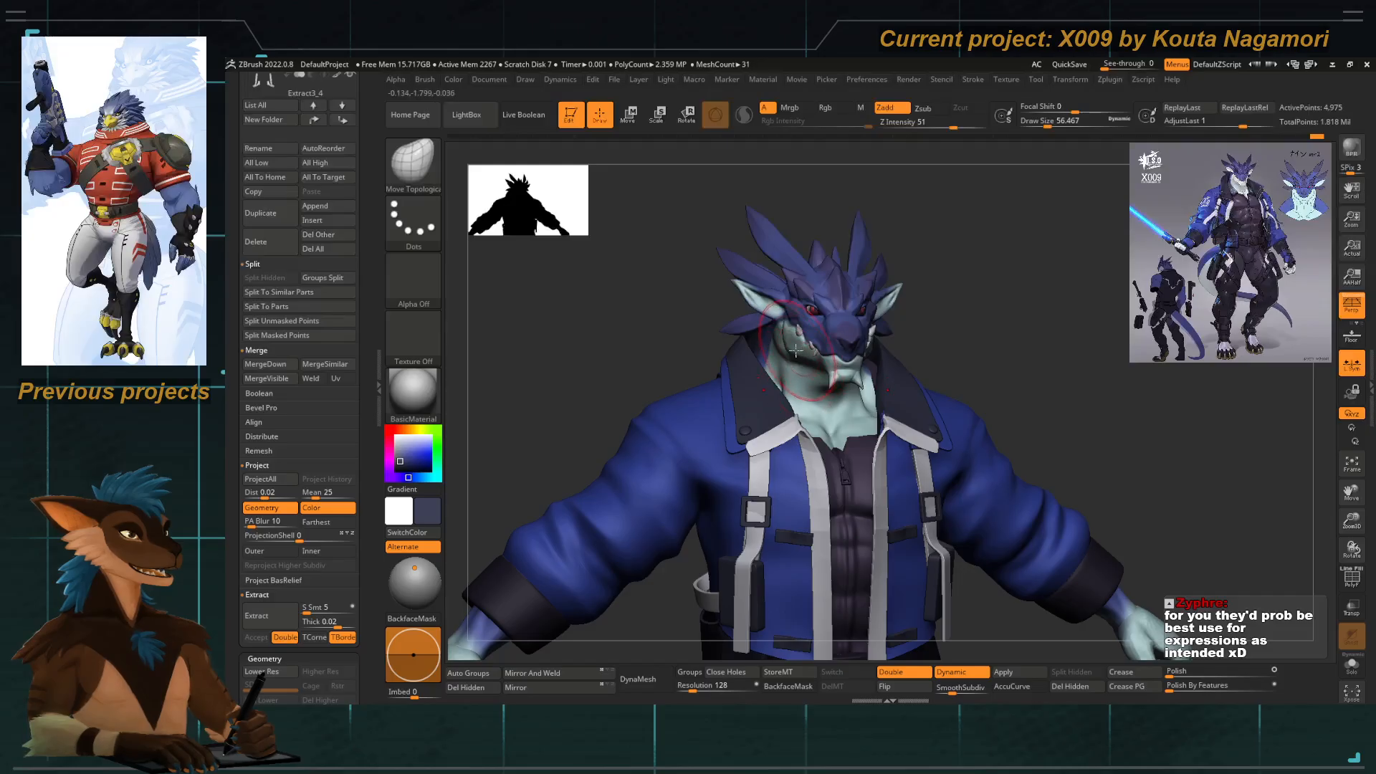
left_click_drag(367, 352, 365, 495)
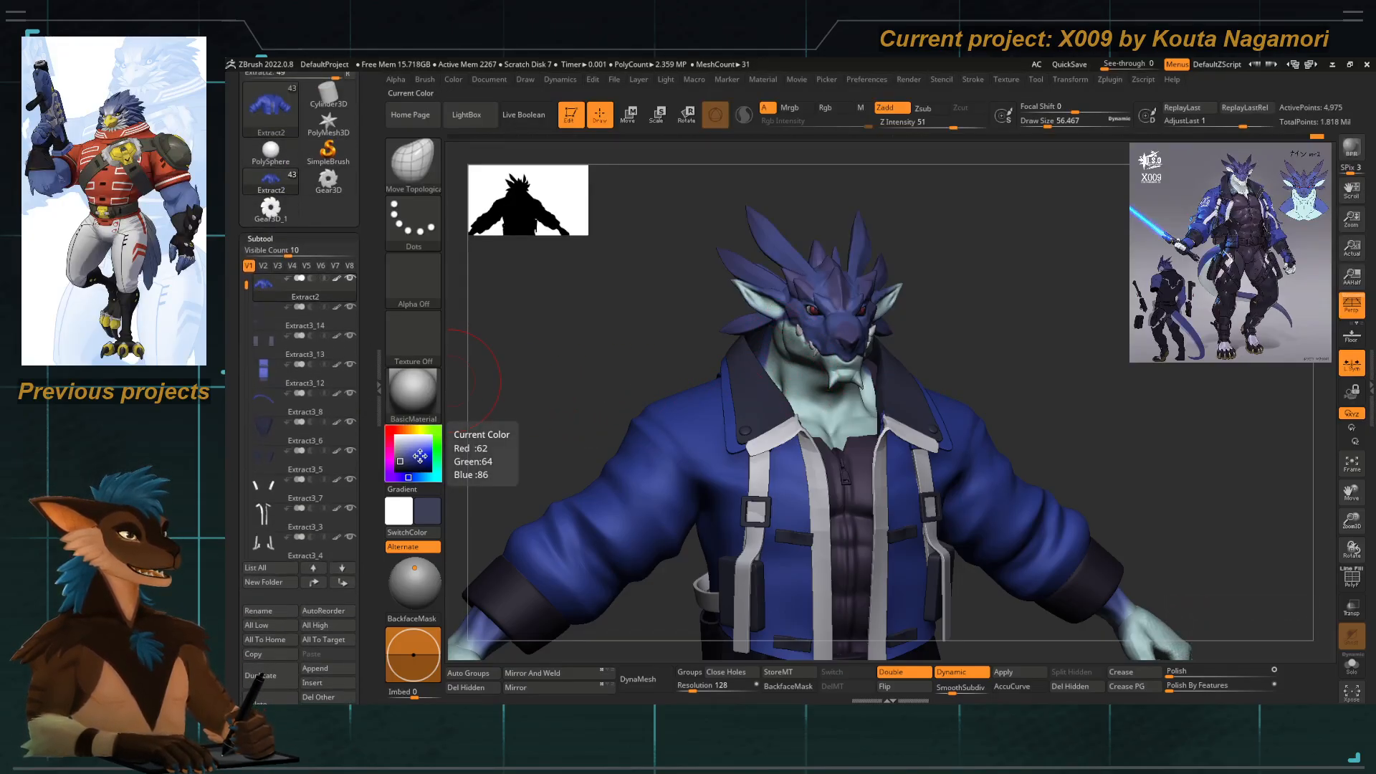
left_click_drag(605, 356, 656, 432)
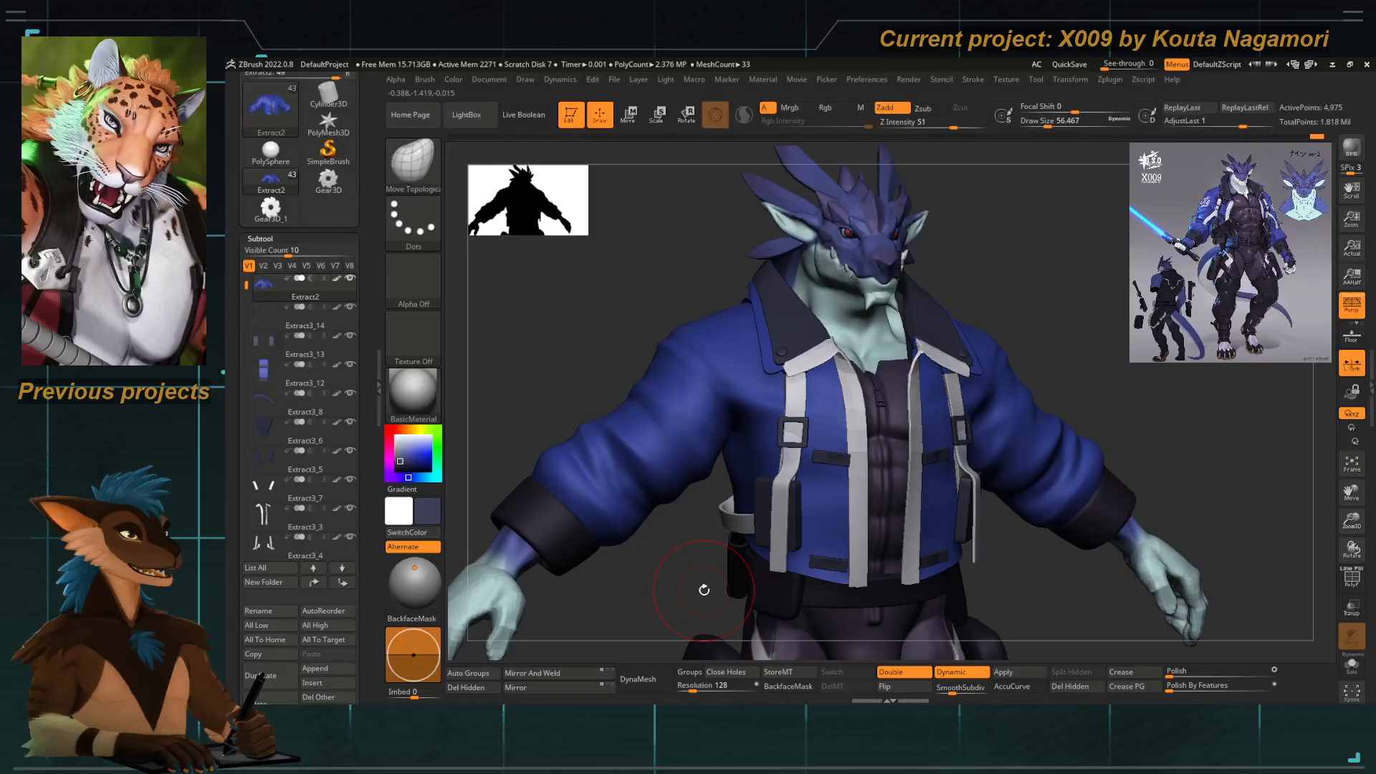
scroll(287, 429, "down", 10)
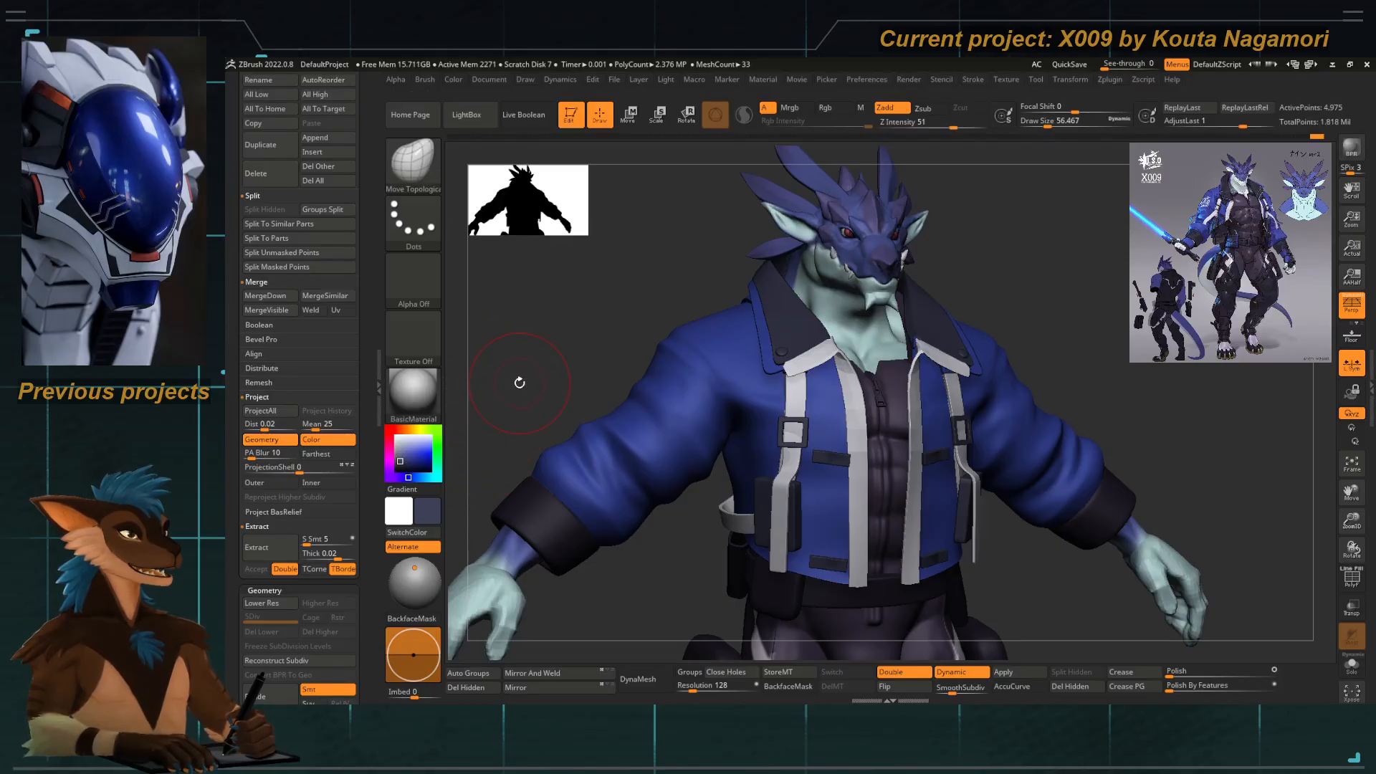
left_click_drag(520, 383, 527, 381)
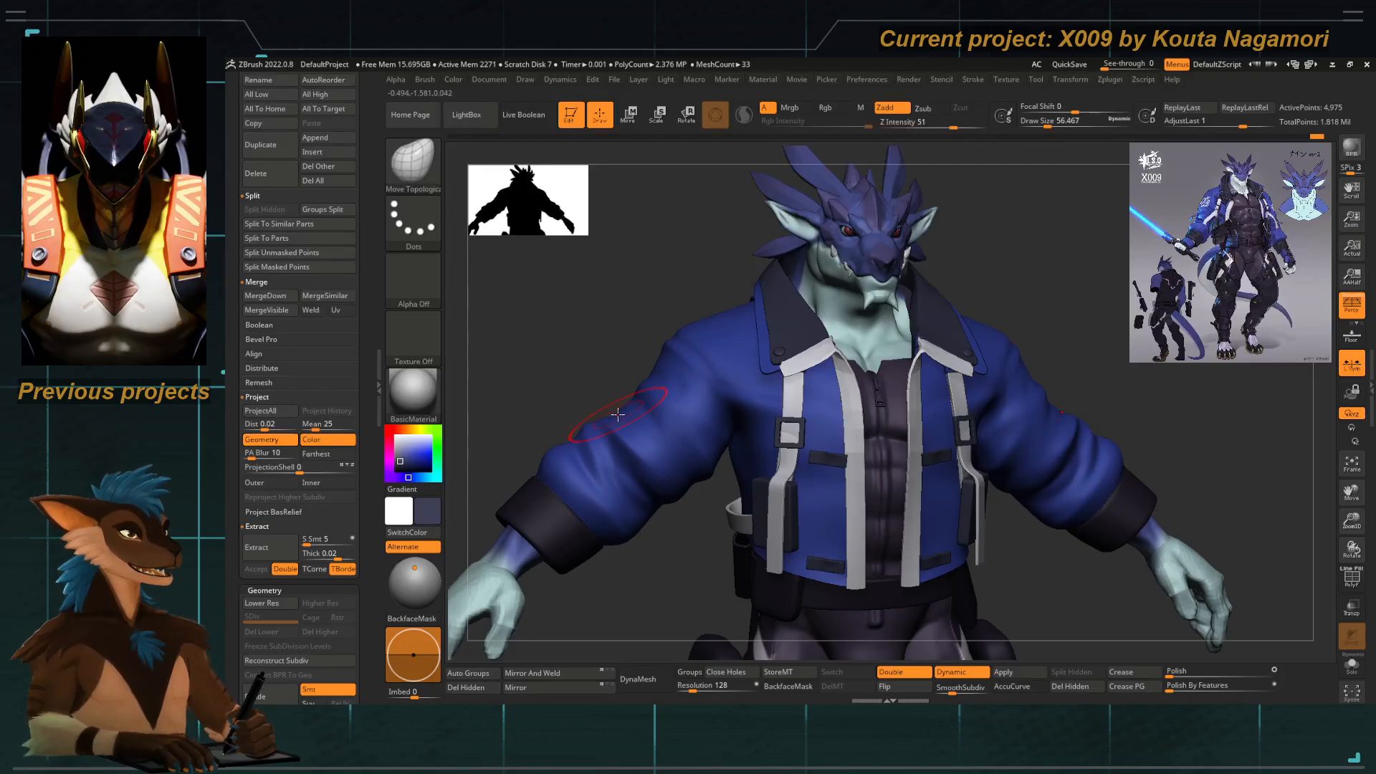
mouse_move(574, 377)
left_mouse_down()
mouse_move(590, 378)
mouse_move(588, 395)
left_mouse_up()
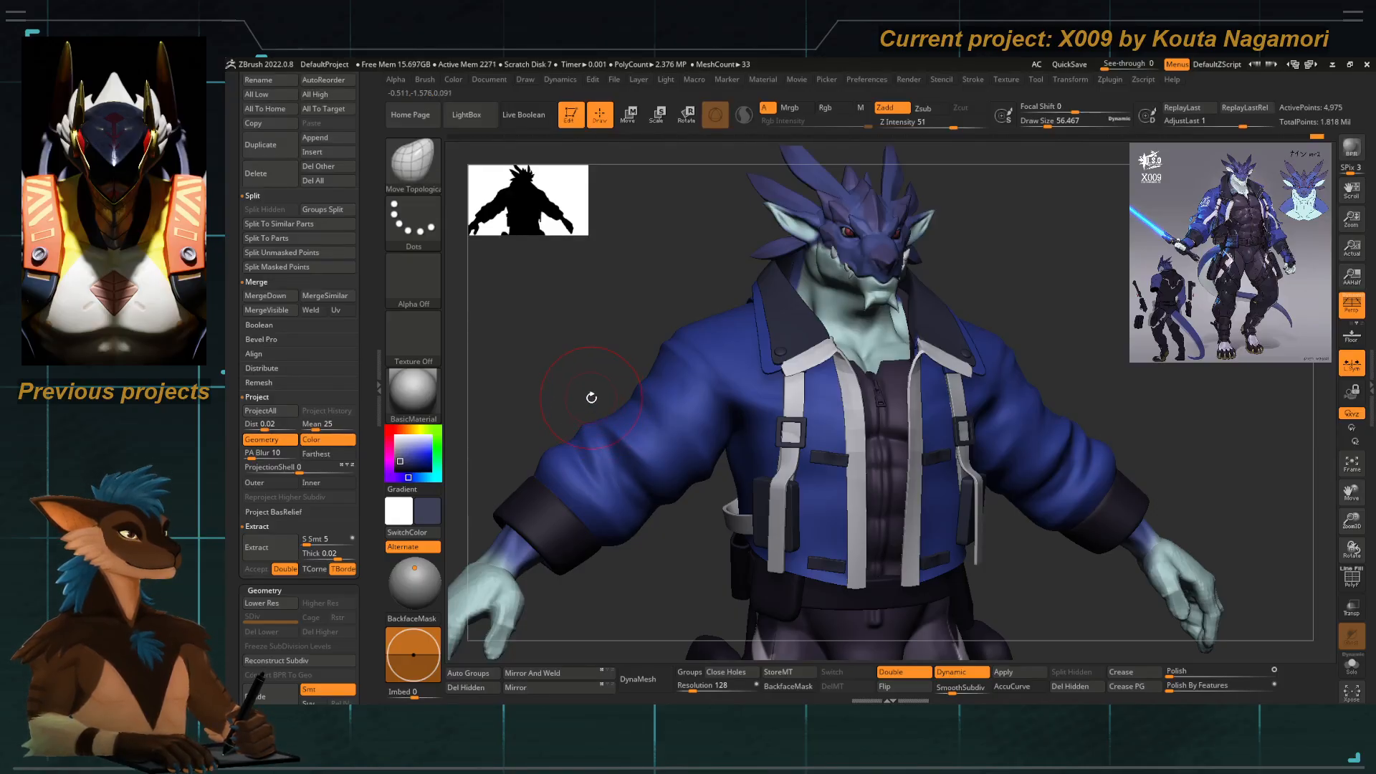
left_click_drag(591, 397, 627, 473)
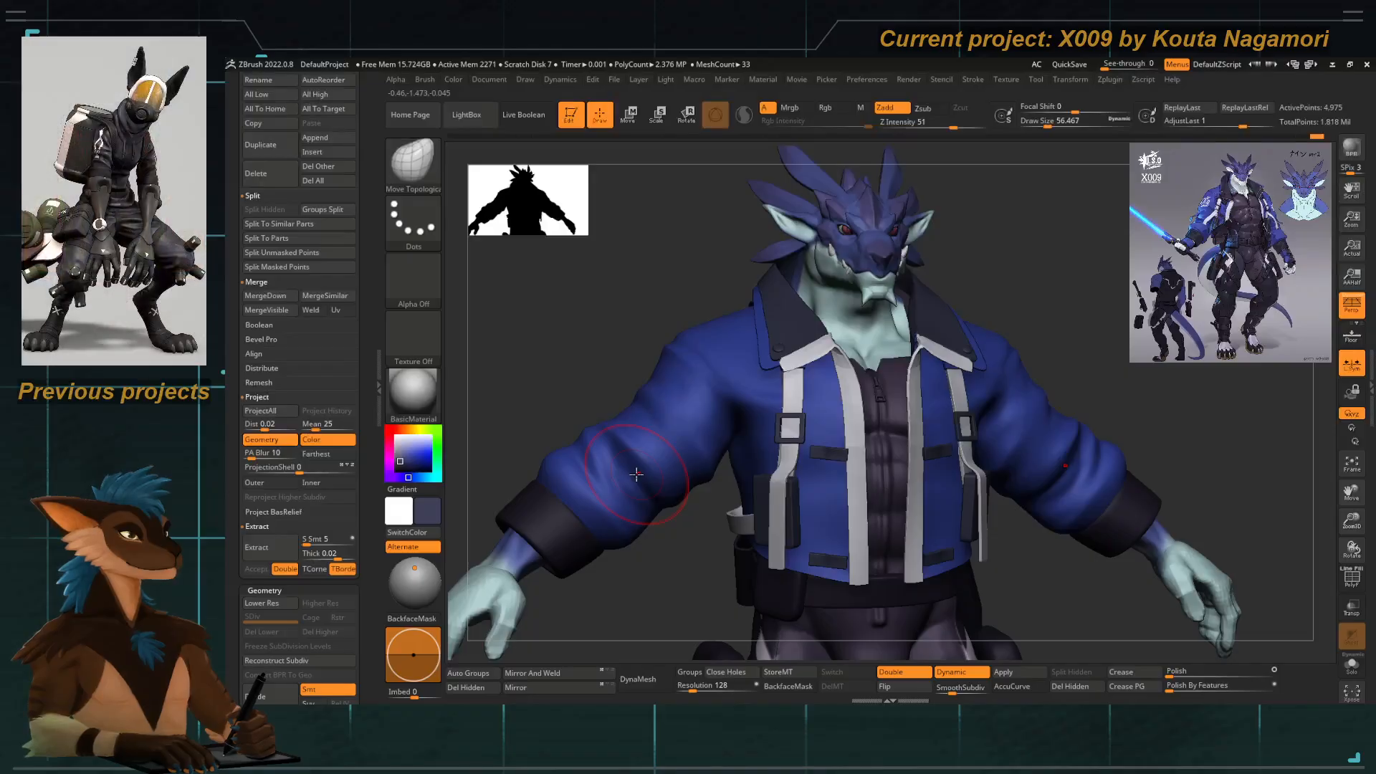
left_click_drag(606, 329, 649, 369)
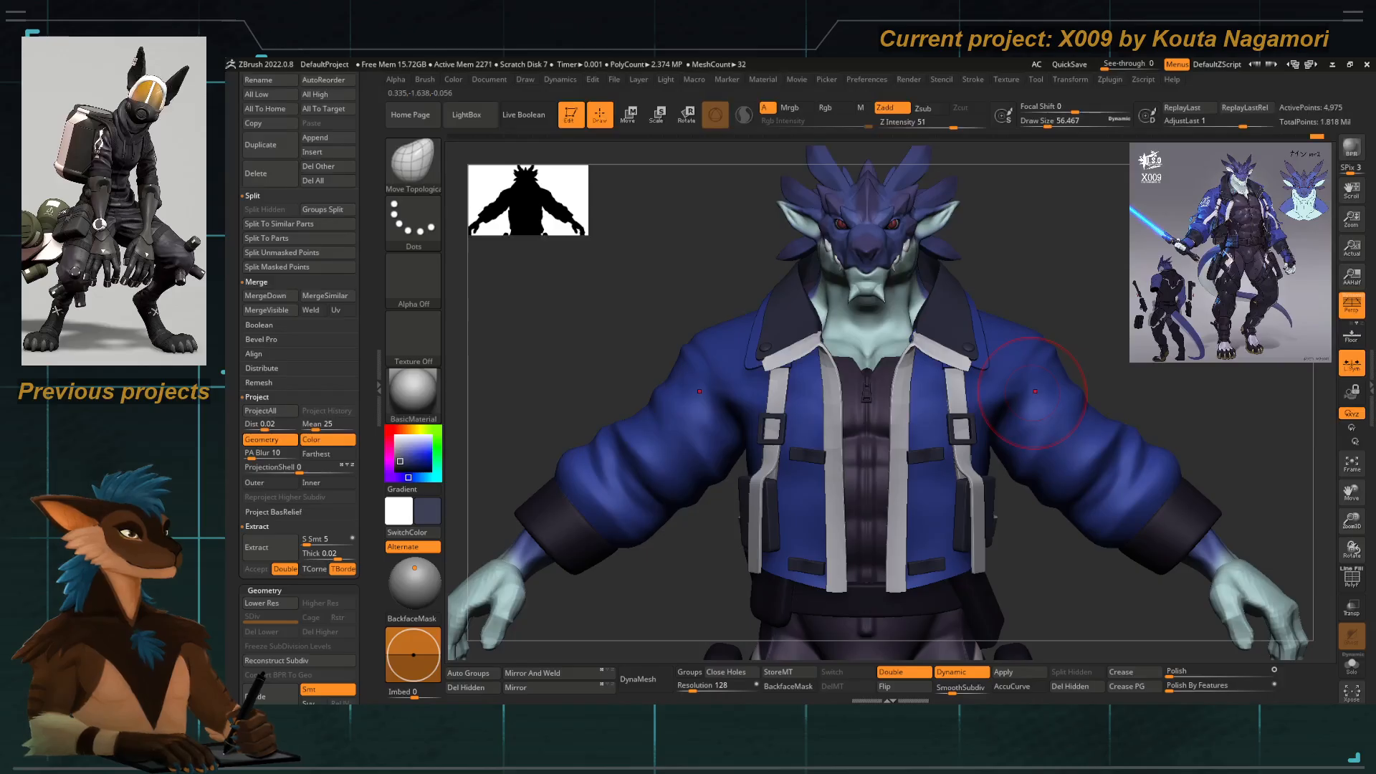
left_click_drag(540, 368, 574, 375)
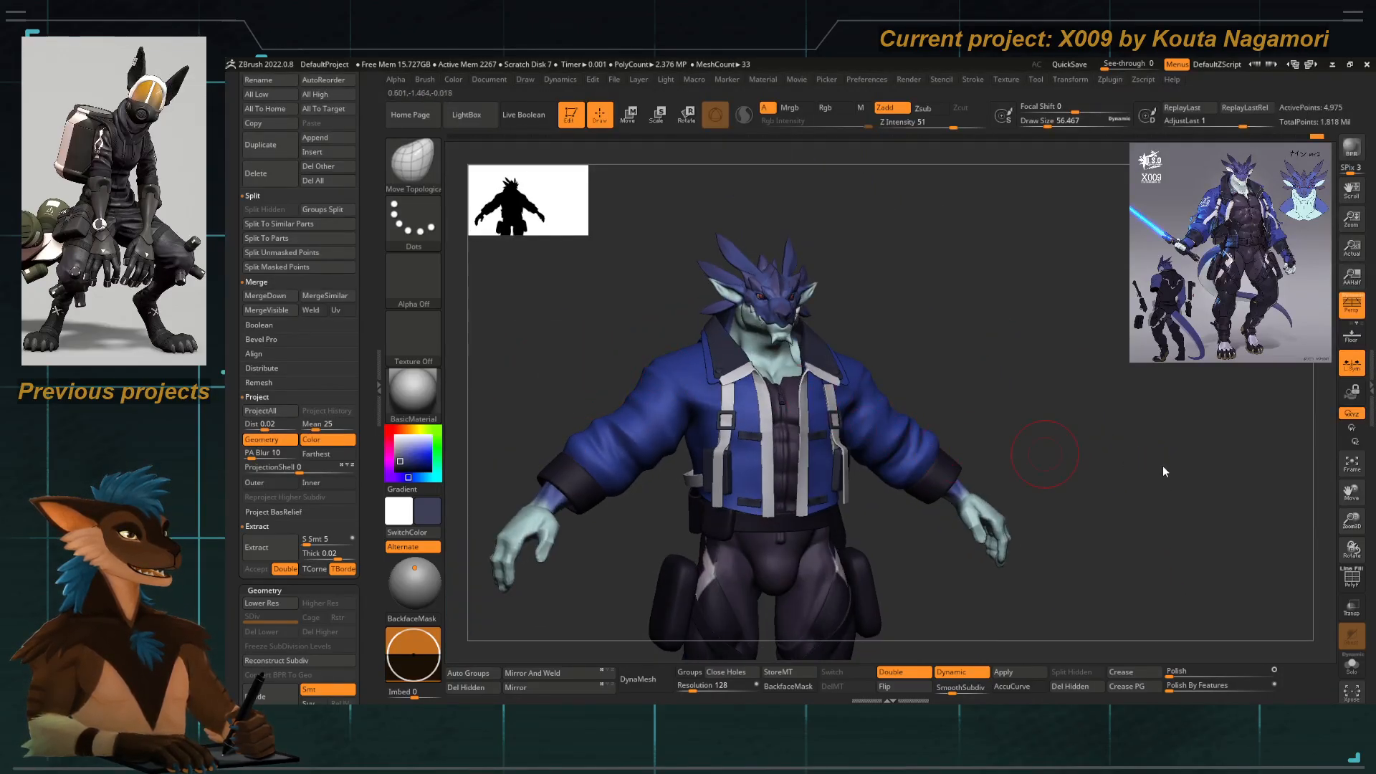
Check the jacket from the front and back, and select the light grey front strap subtool at the waist.
mouse_move(587, 390)
left_mouse_down("alt")
mouse_move(589, 332)
mouse_move(567, 326)
mouse_move(645, 337)
mouse_move(564, 348)
mouse_move(501, 295)
mouse_move(660, 359)
mouse_move(642, 495)
mouse_move(590, 501)
left_mouse_up("alt")
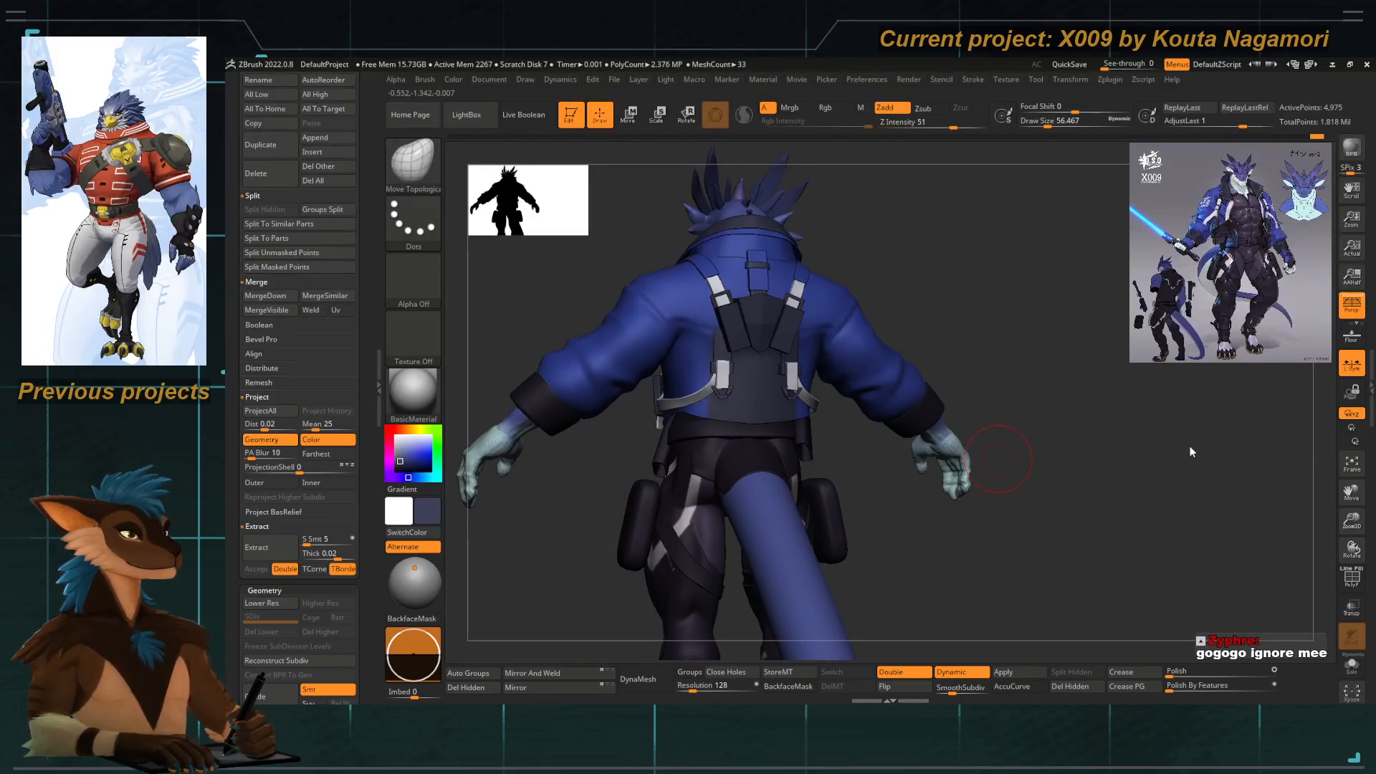
left_click_drag(487, 337, 521, 345)
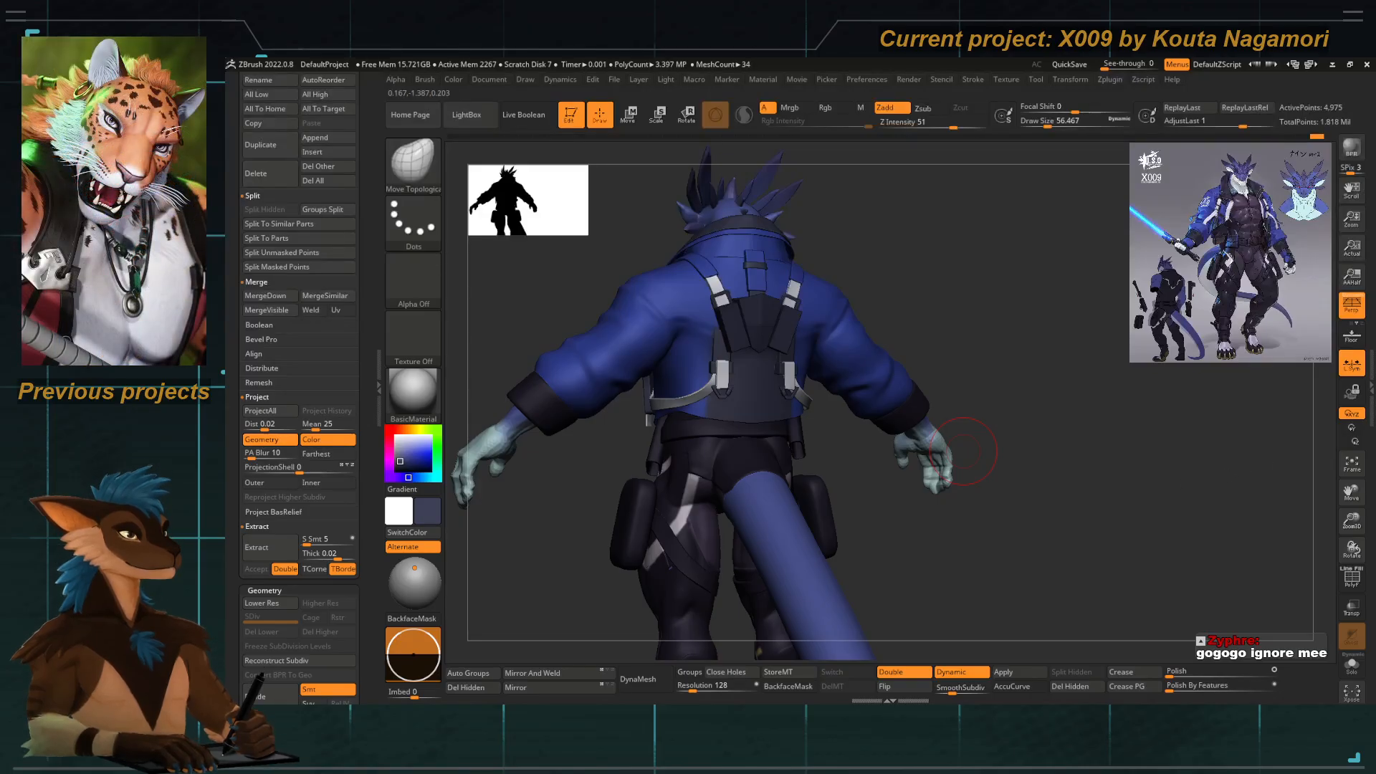
left_click_drag(570, 510, 709, 414)
left_click(700, 413, "alt")
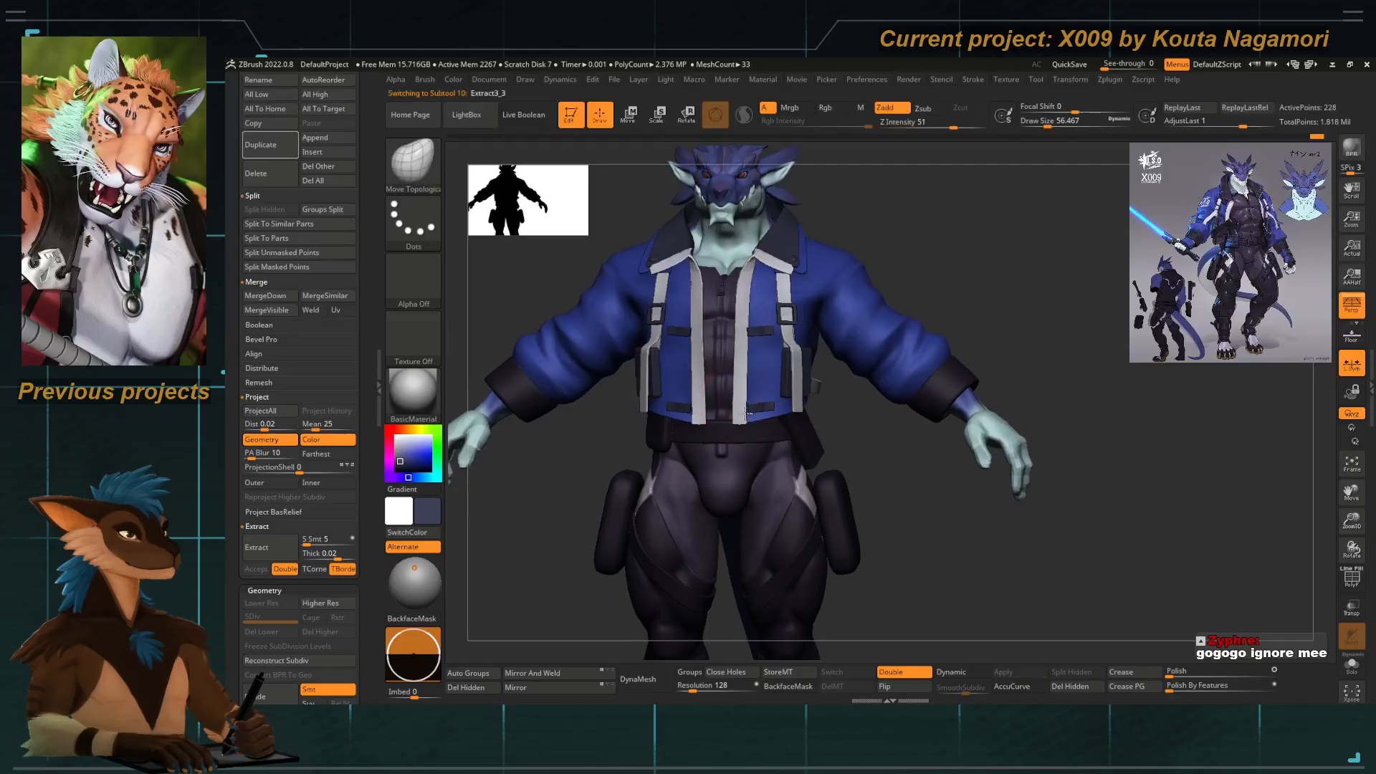
right_click_drag(700, 415, 805, 409, "alt")
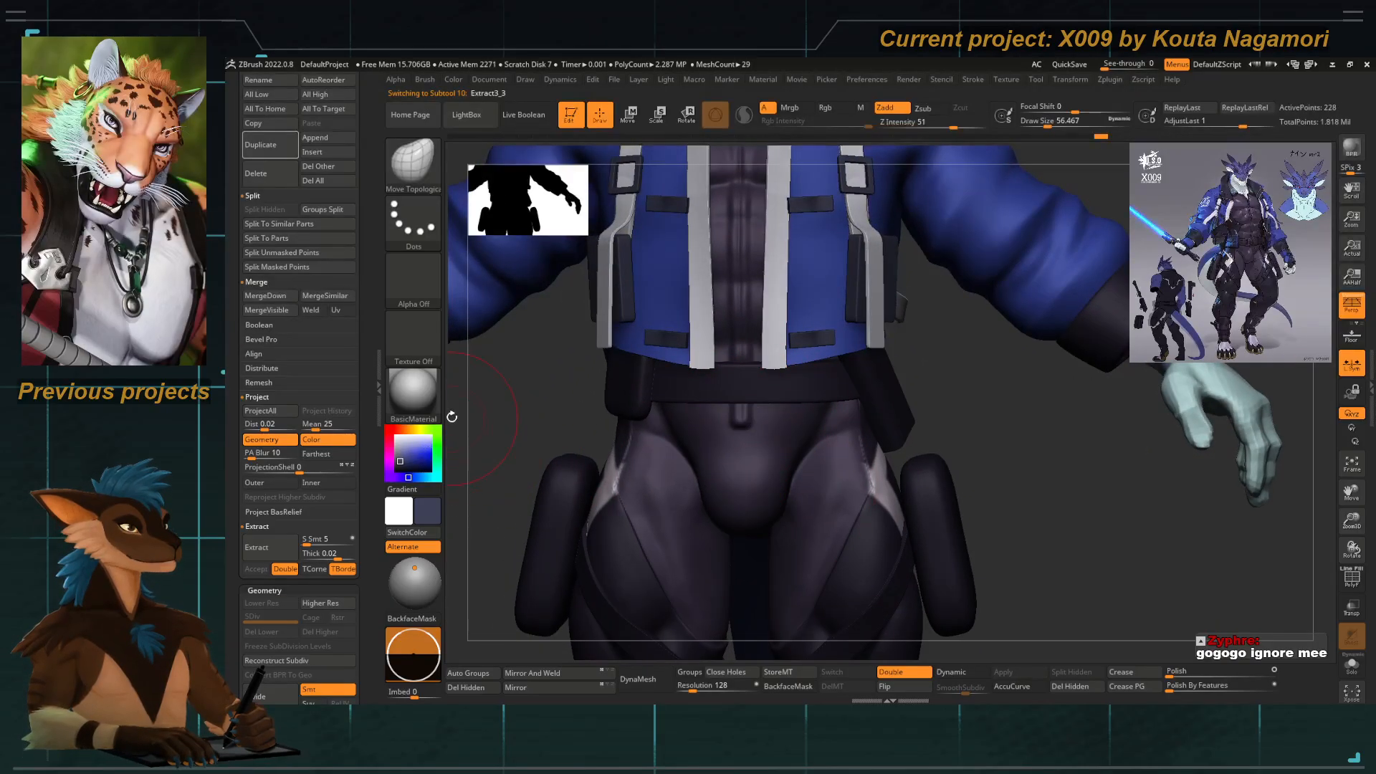
right_click_drag(704, 352, 676, 408, "alt")
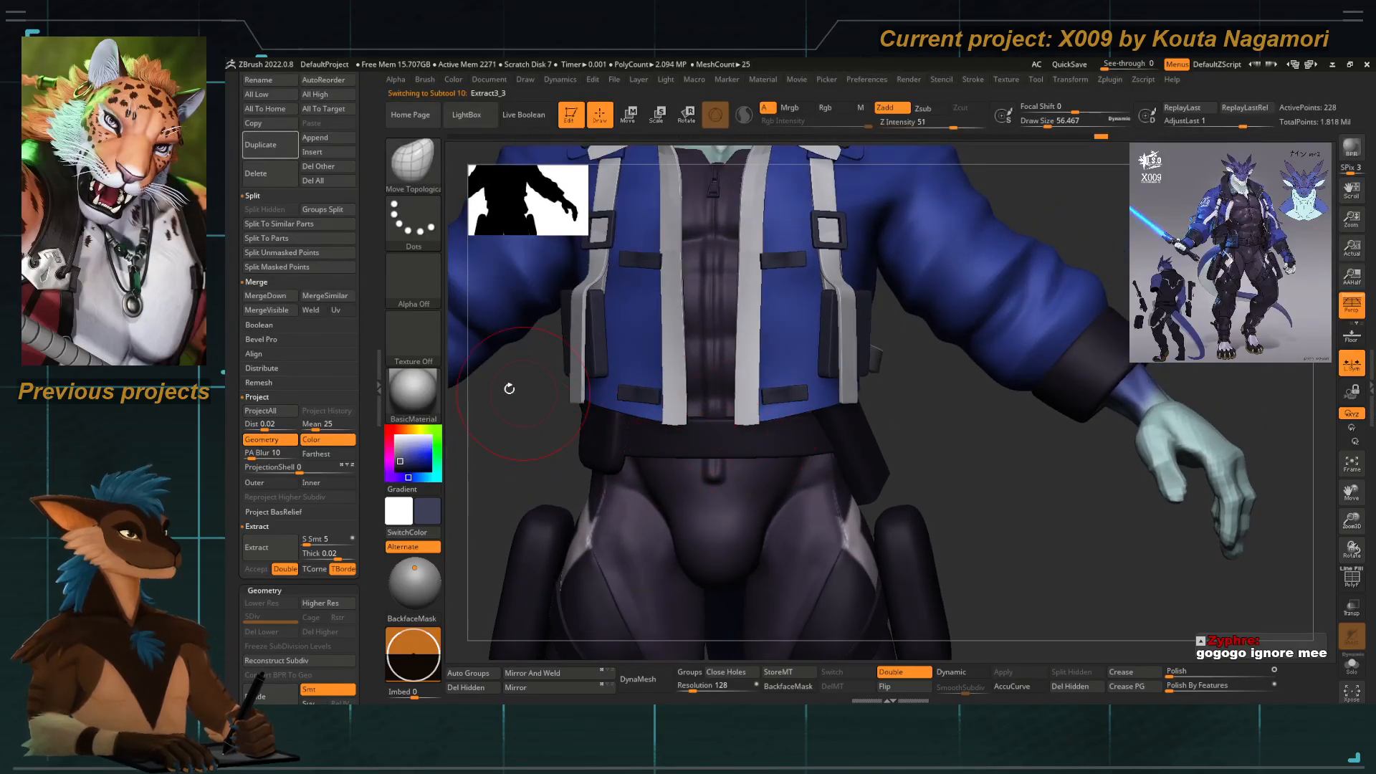
Insert a QCube from the IMM Primitives brush at the lower end of the front strap.
key("b")
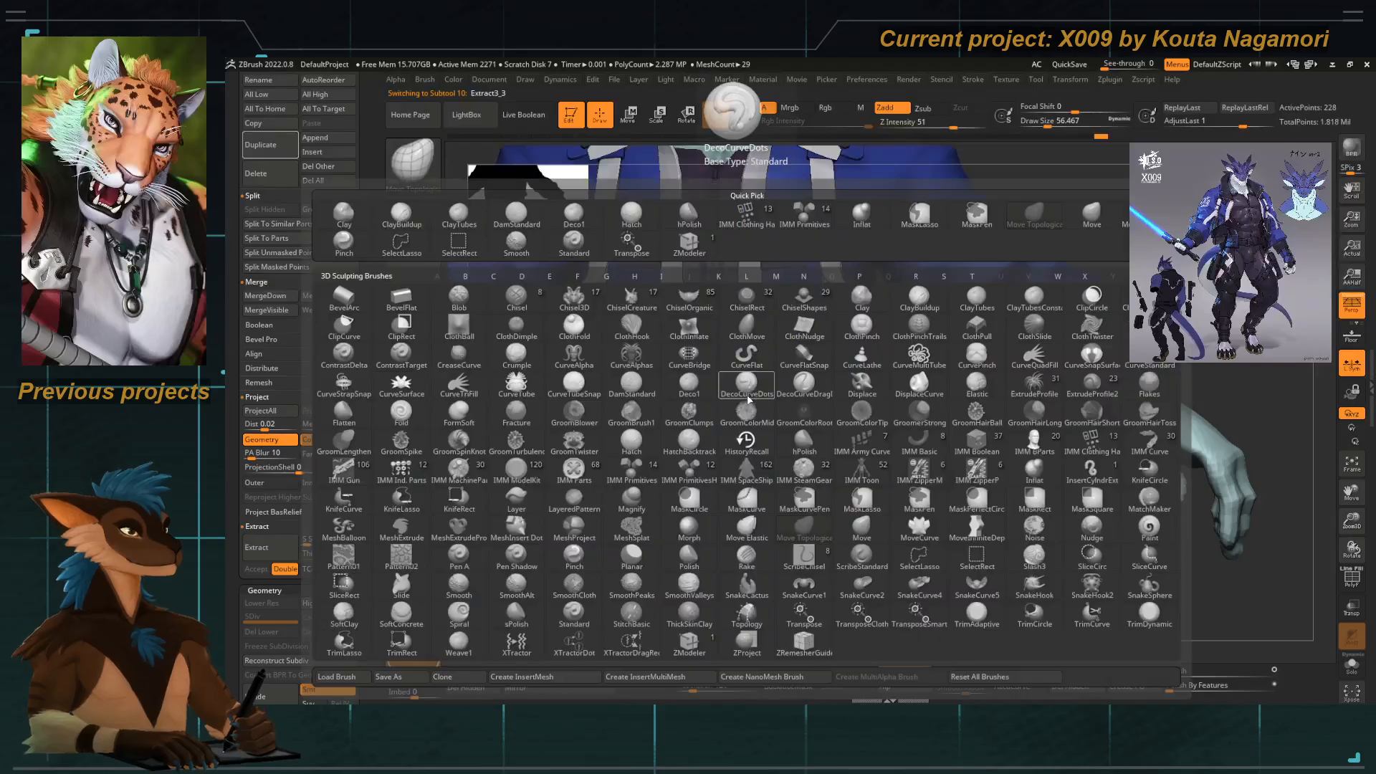
key("i")
left_click(630, 473)
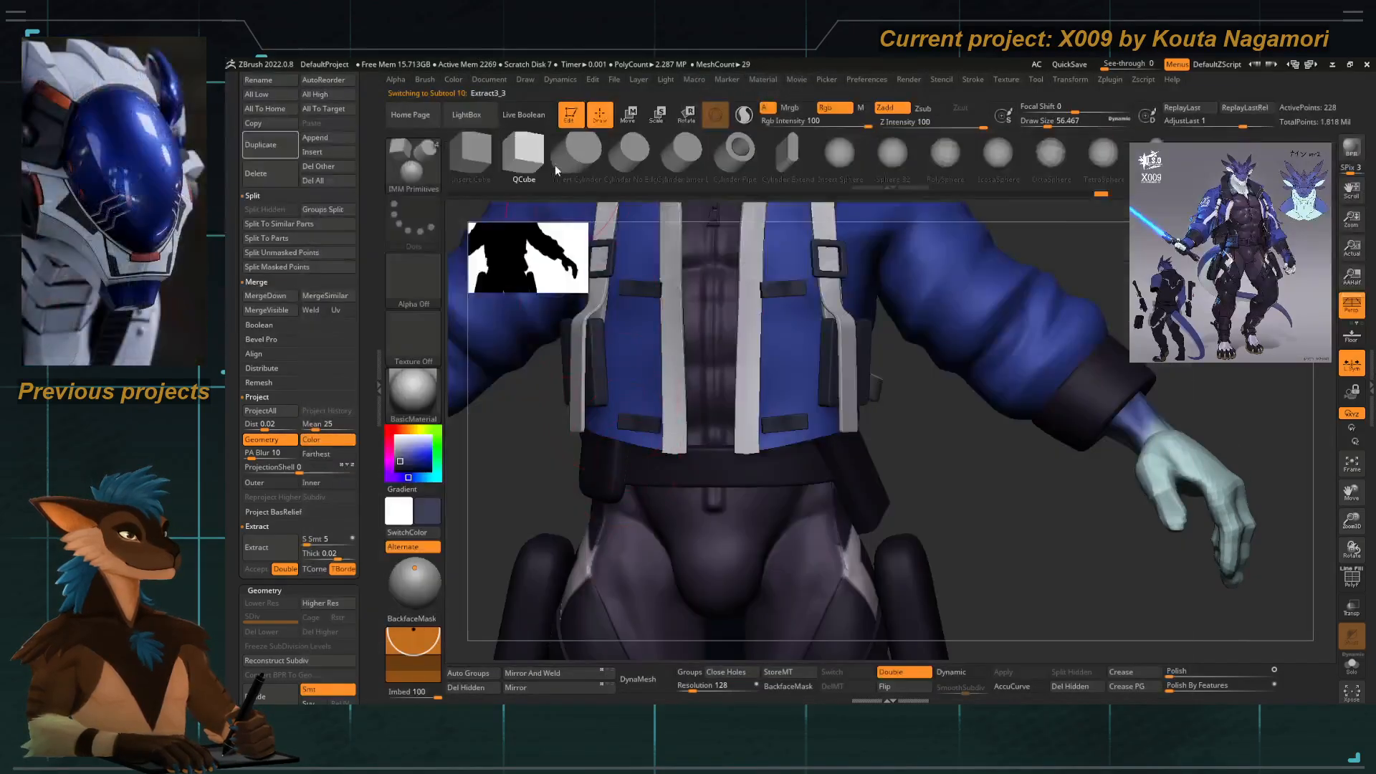
left_click_drag(744, 444, 734, 470, "shift")
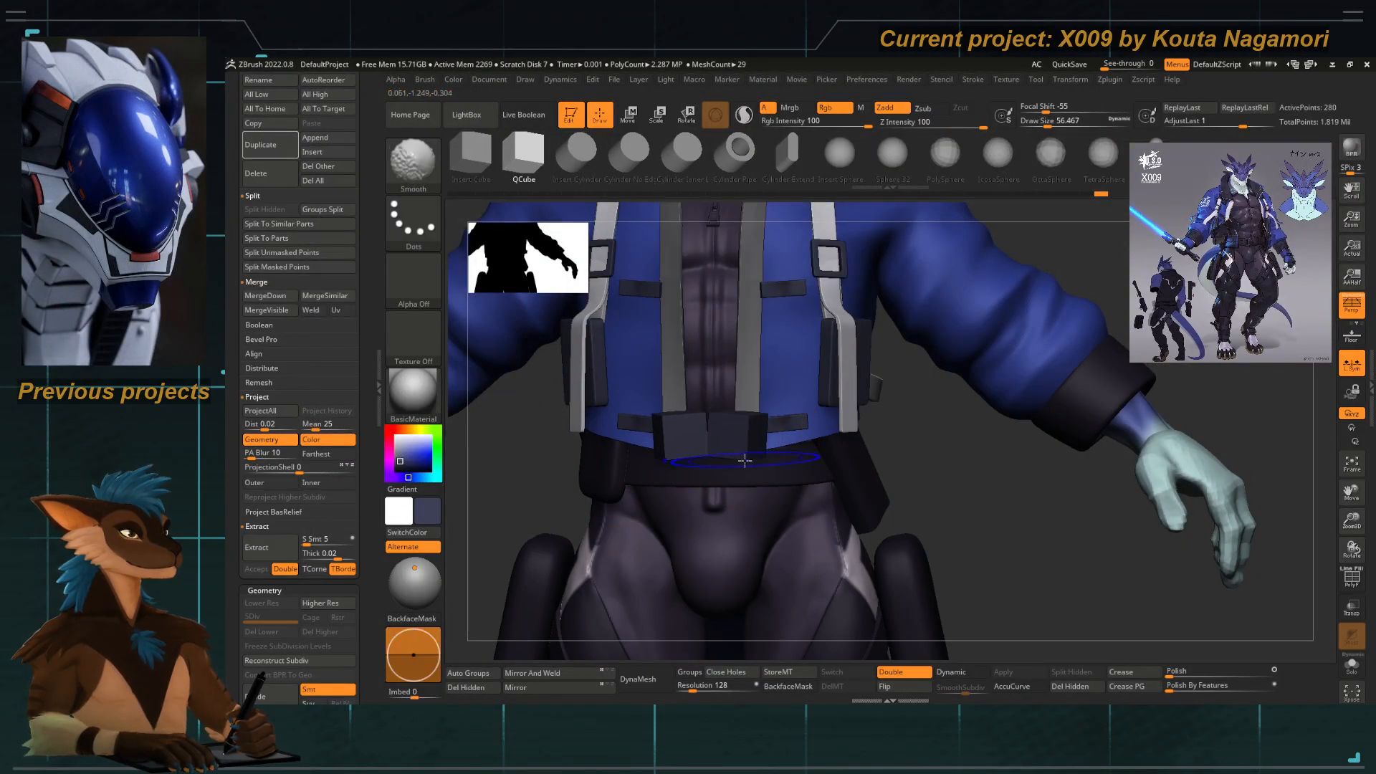
key("e")
left_click(768, 335)
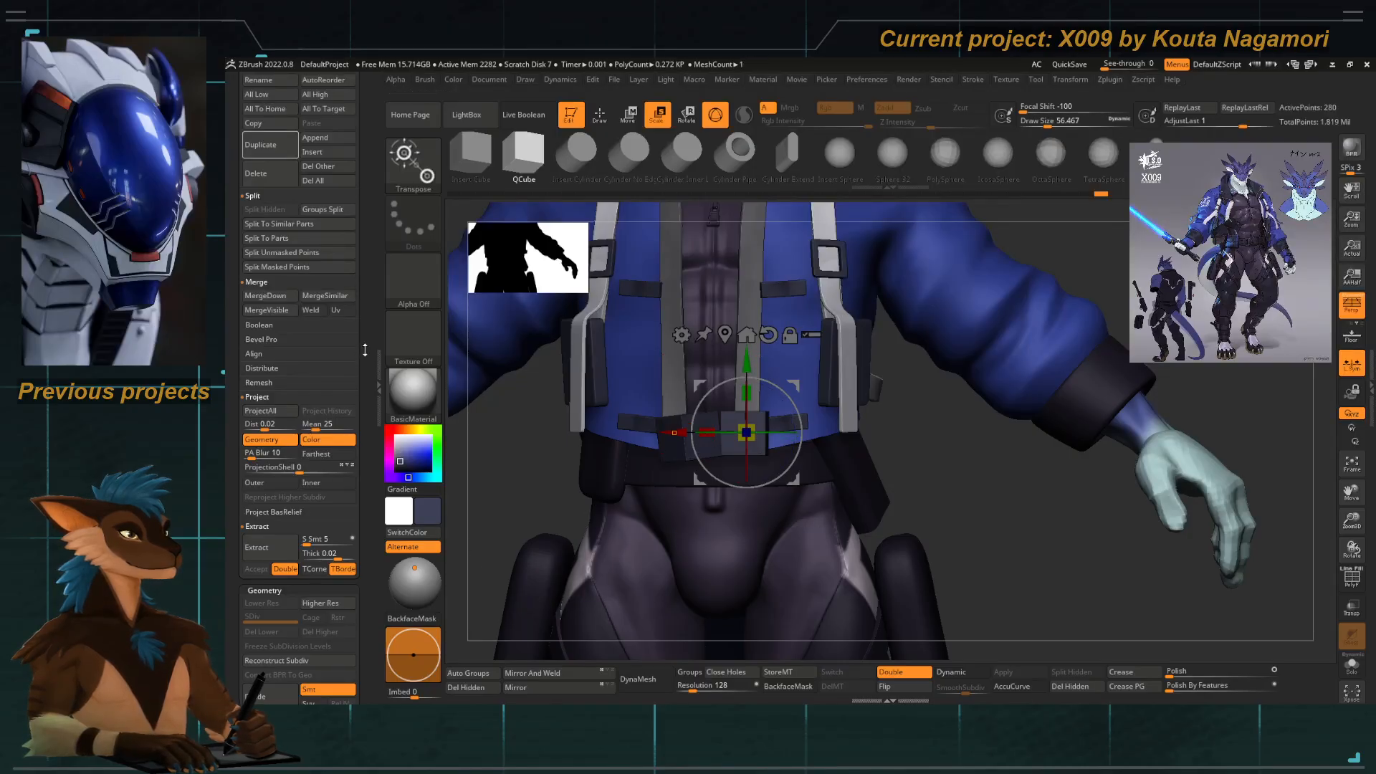
Split the inserted cube geometry from the strap into its own subtool and select that subtool.
left_click_drag(365, 350, 344, 430)
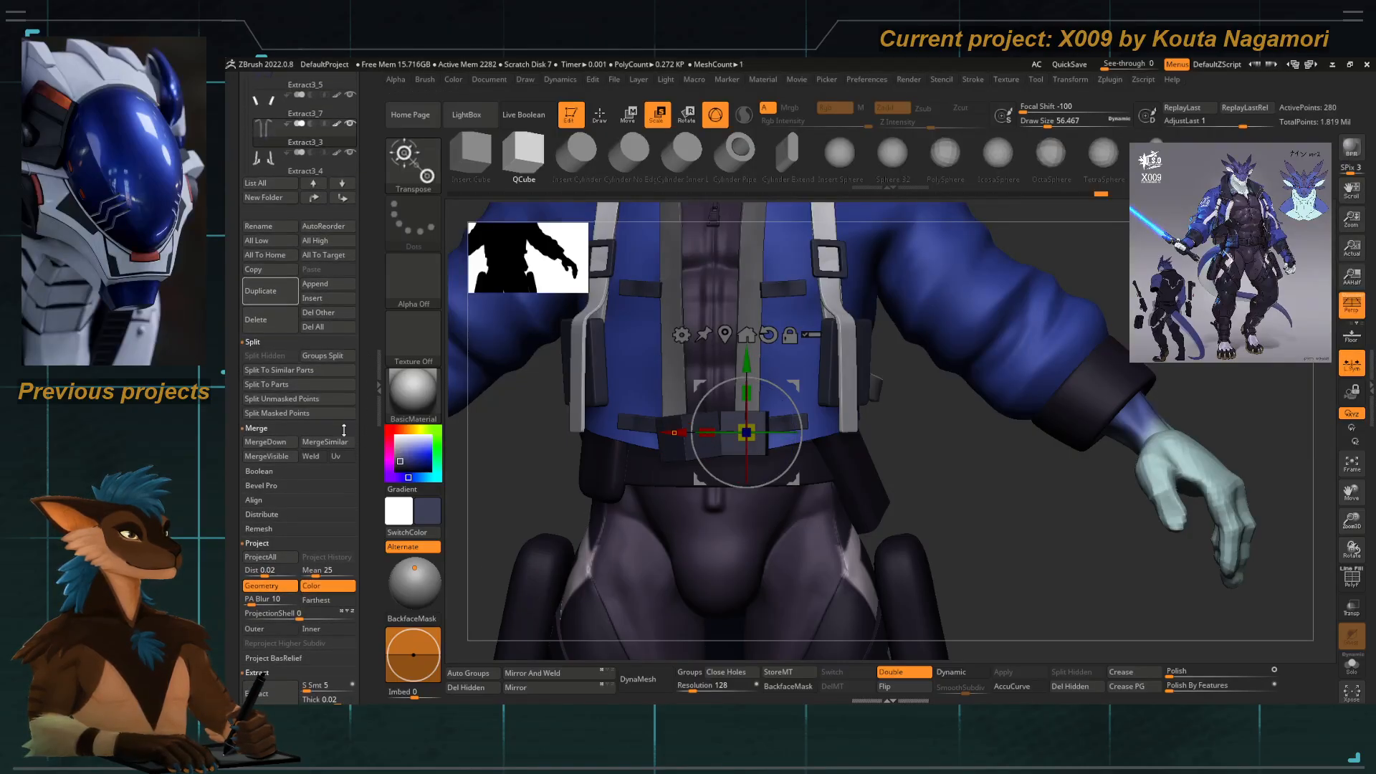
left_click(272, 408)
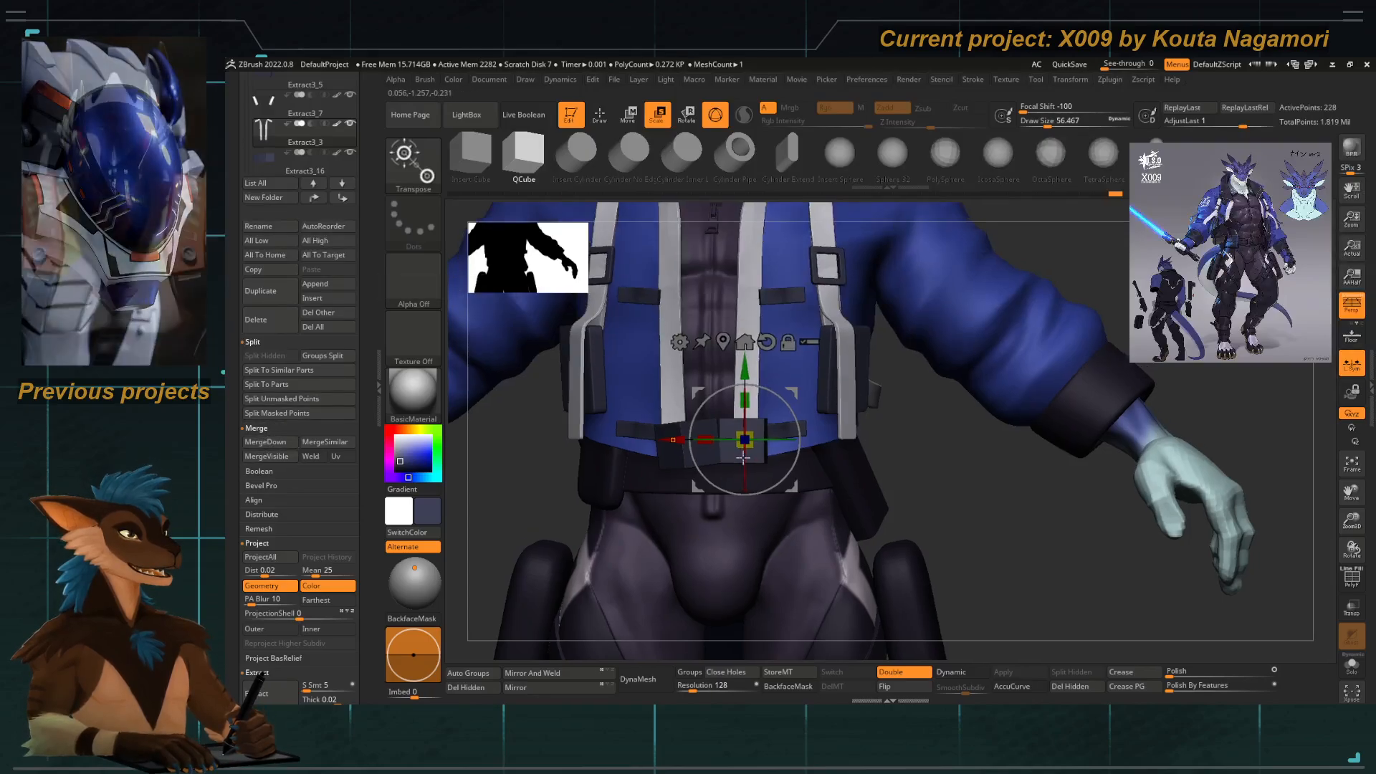
right_click_drag(743, 457, 812, 613, "ctrl")
key("q")
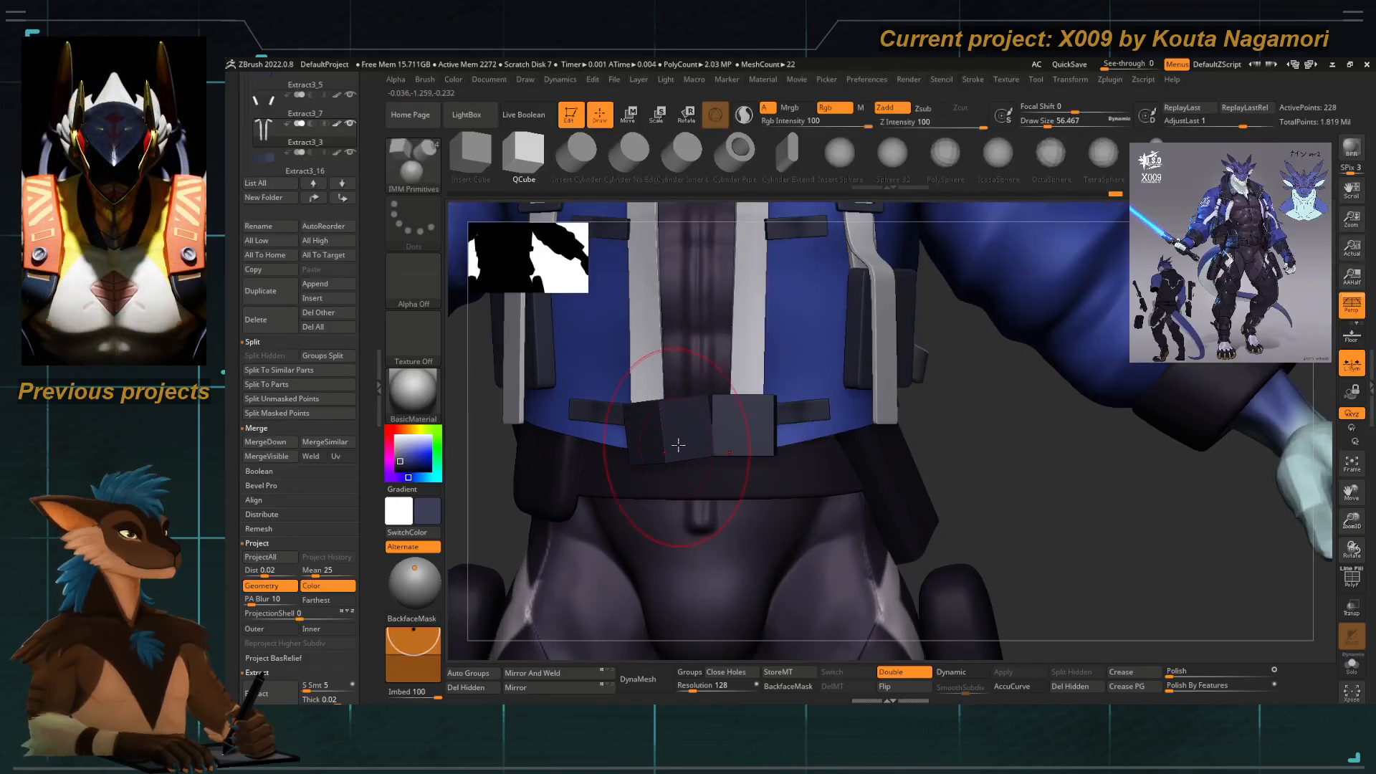
left_click(738, 433, "alt")
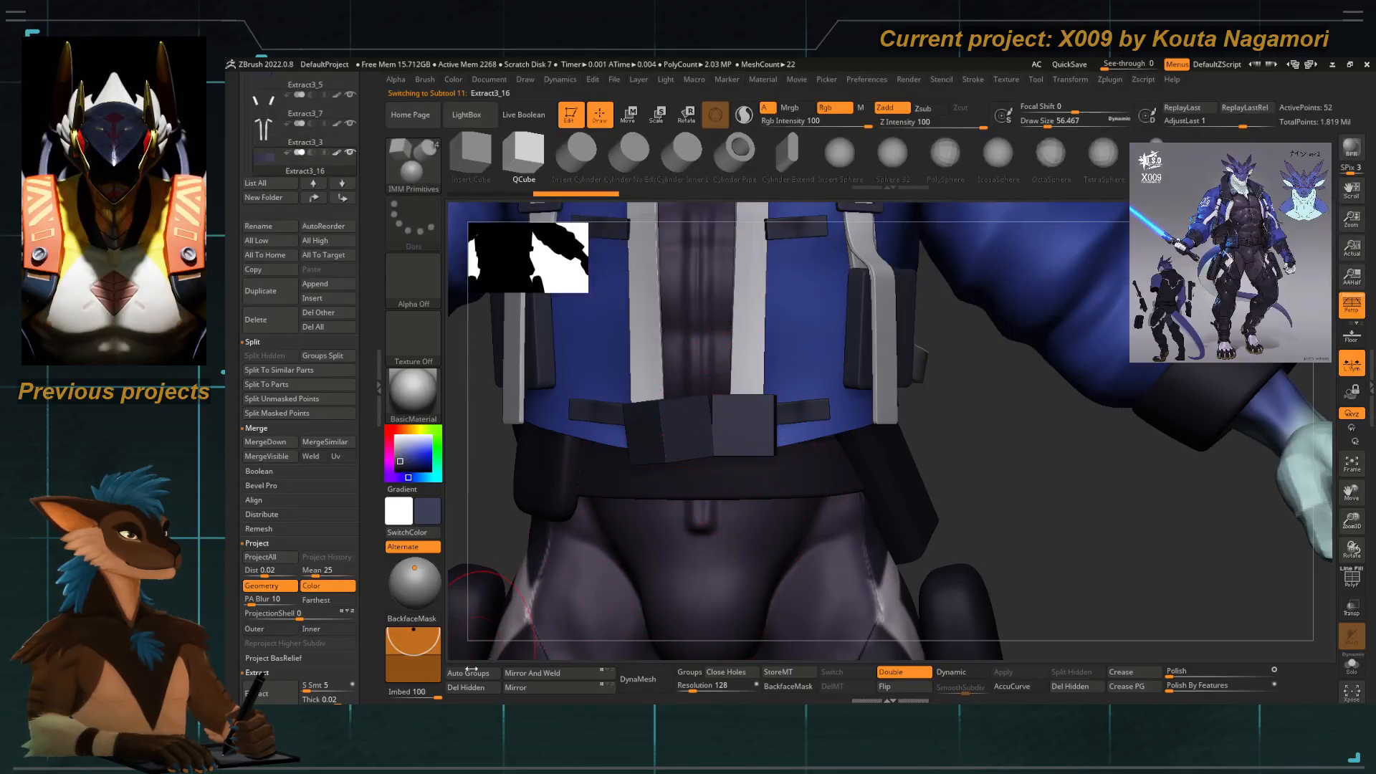
Isolate the cube under the character's left strap, delete the hidden mirrored copy, and show the polyframe.
left_click(742, 430, "ctrl+shift")
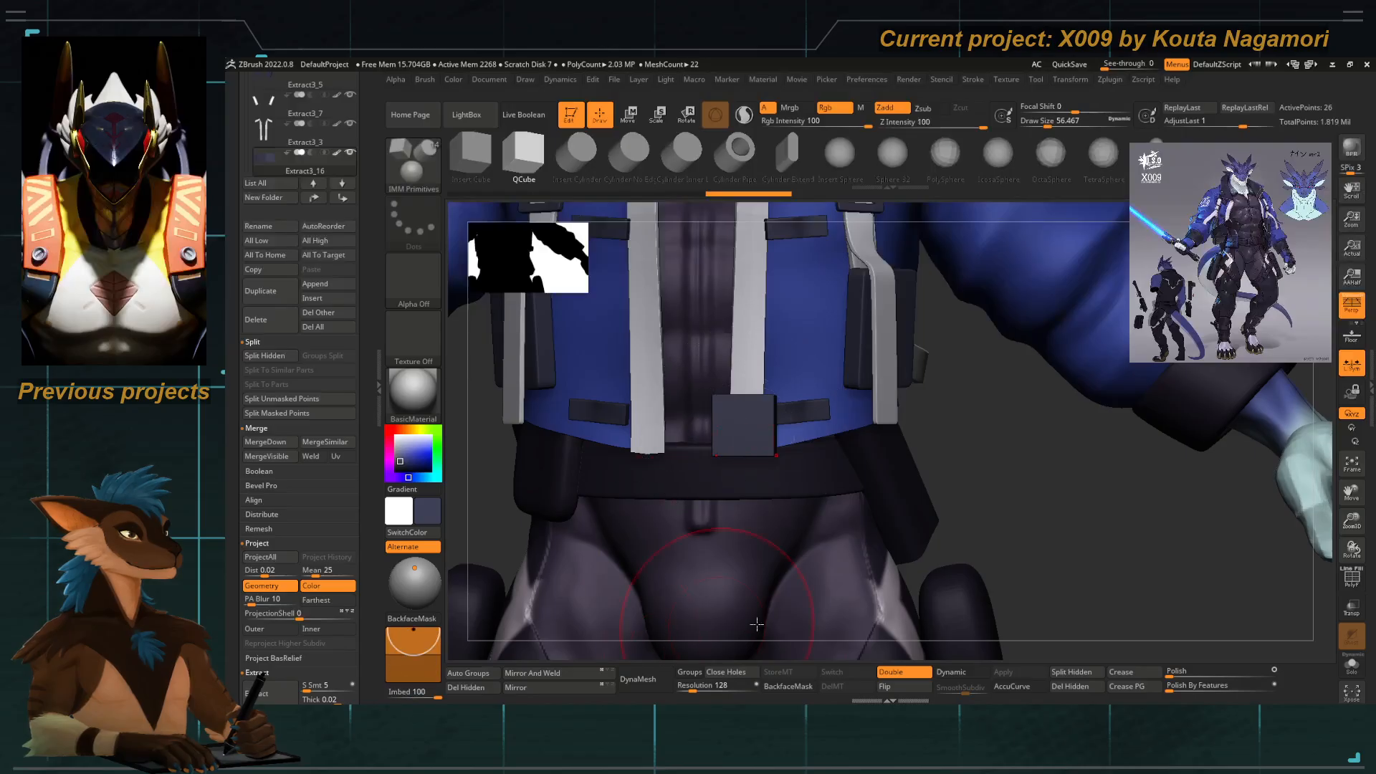
left_click(1057, 685)
key("shift+f")
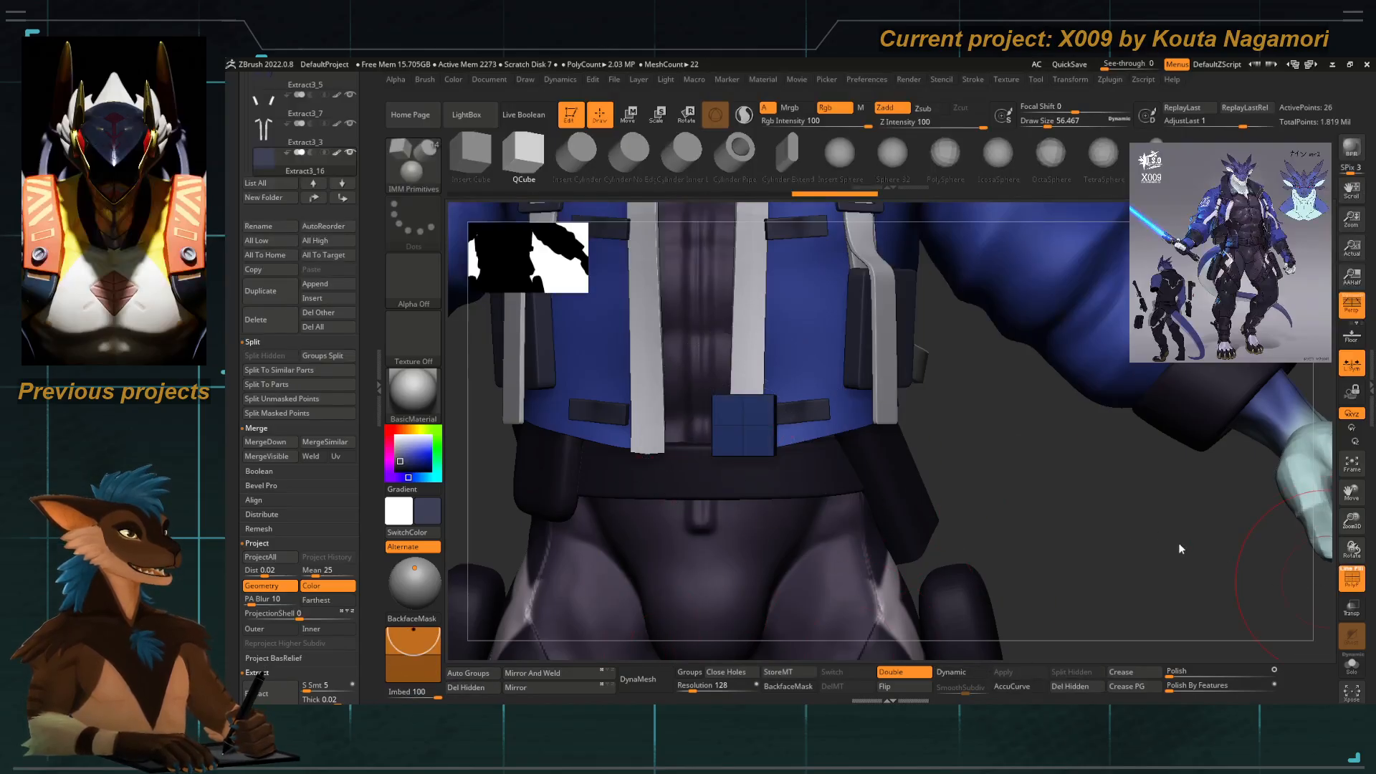
Mask all but the upper edge of the cube and taper it narrower toward the strap.
left_click_drag(1180, 547, 1175, 609, "alt")
key("e")
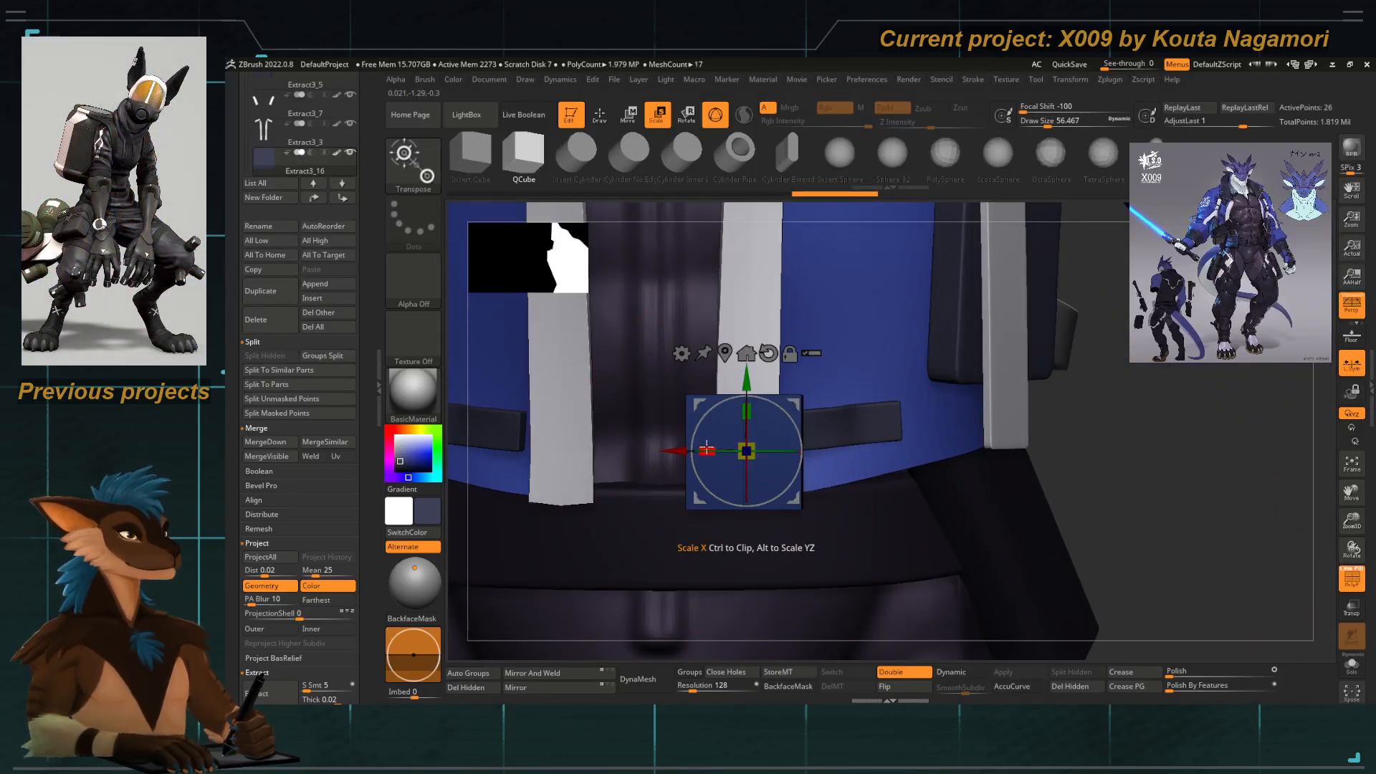
right_click_drag(710, 443, 795, 416, "alt")
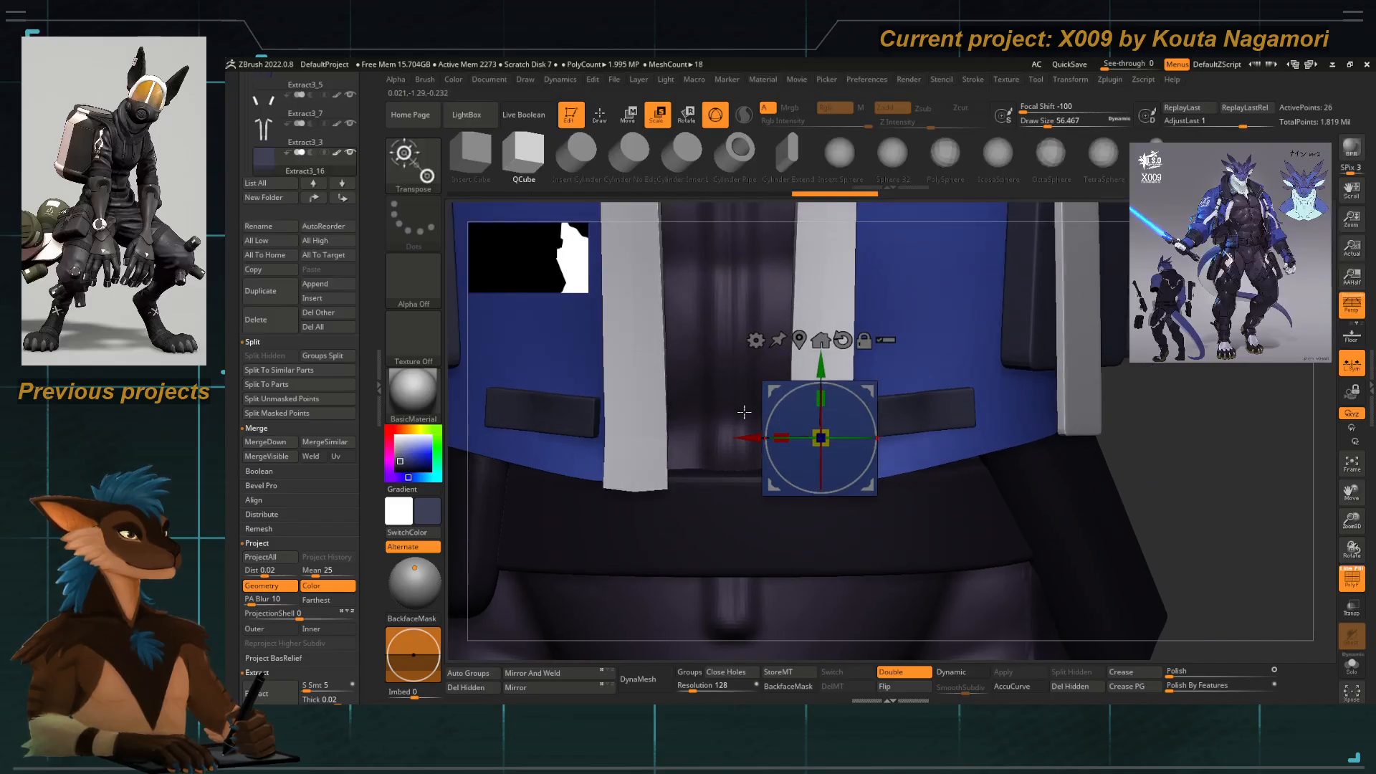
key("q")
key("ctrl")
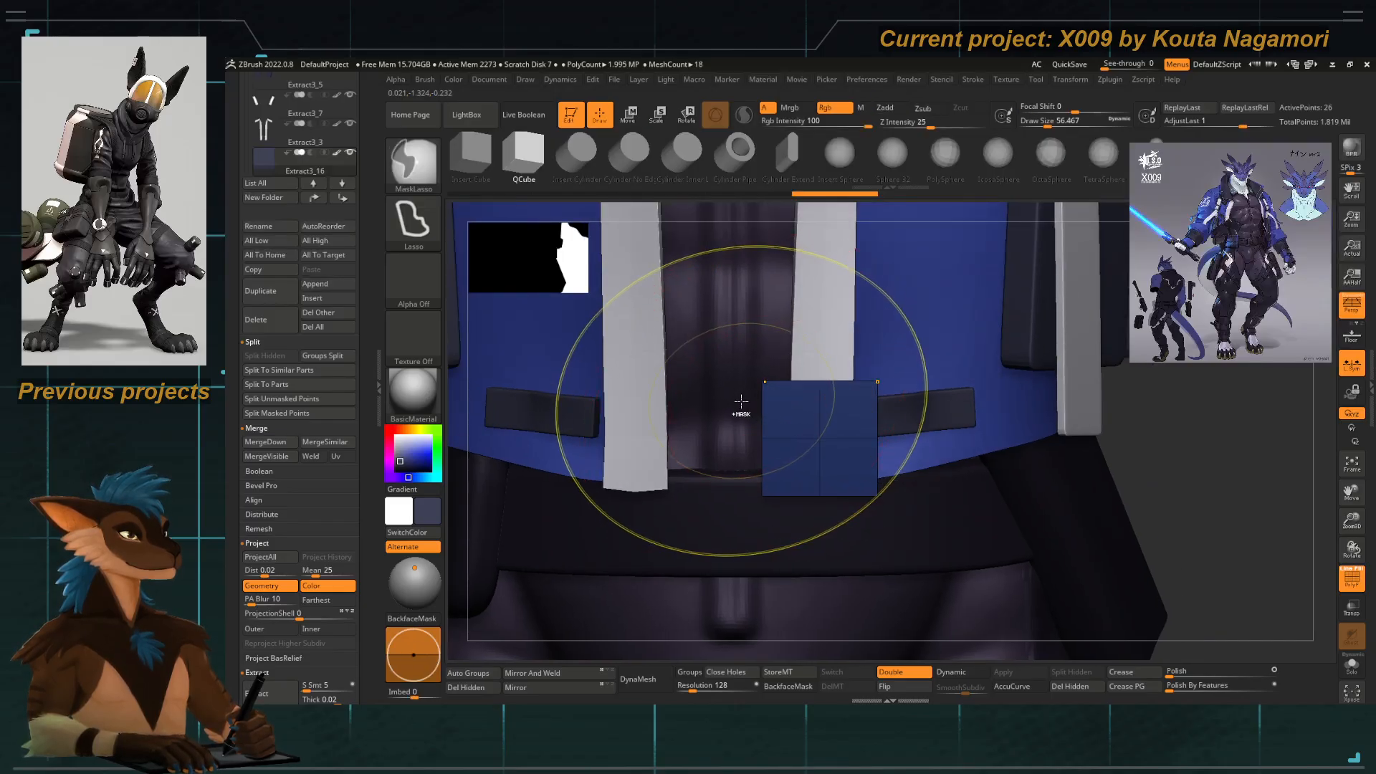
mouse_move(738, 405)
left_mouse_down("ctrl")
mouse_move(957, 416)
mouse_move(938, 430)
left_mouse_up("ctrl")
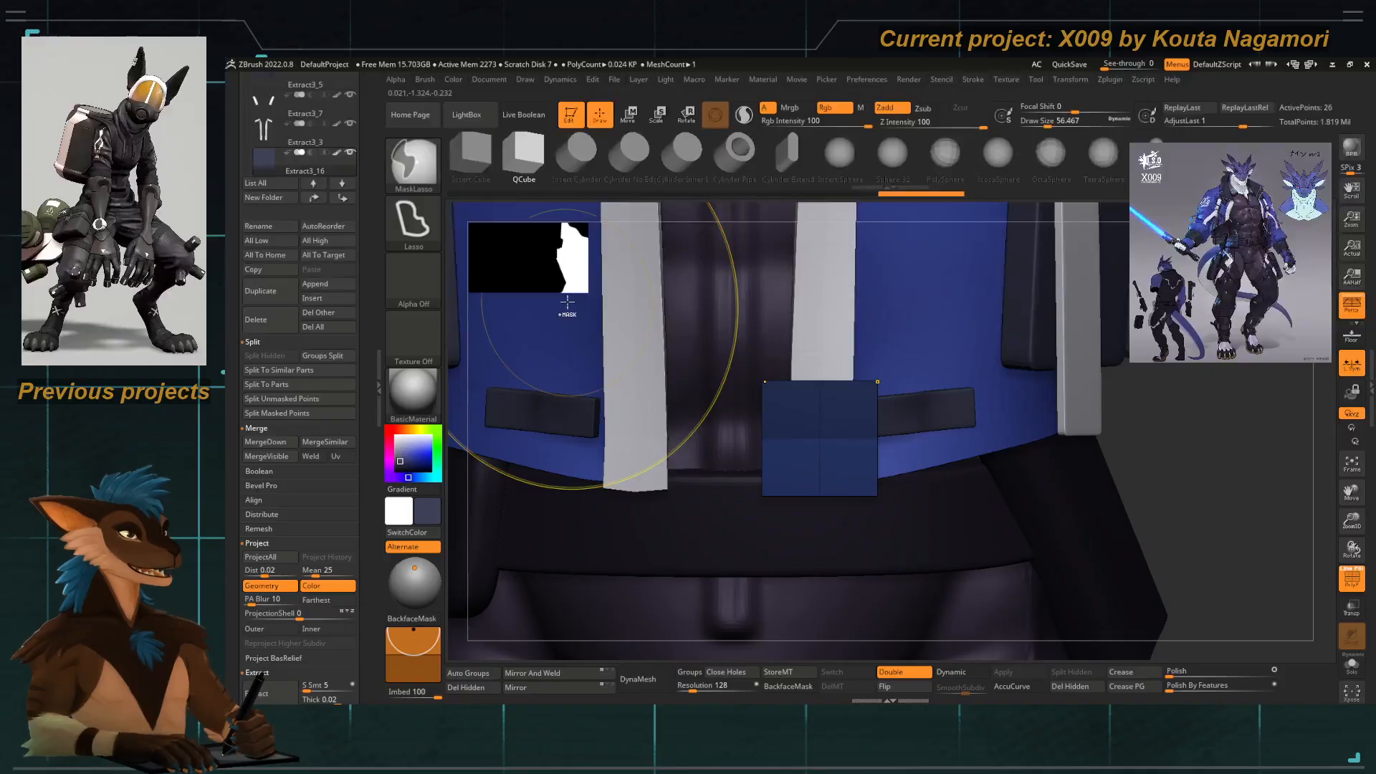
left_click(568, 303, "ctrl")
key("w")
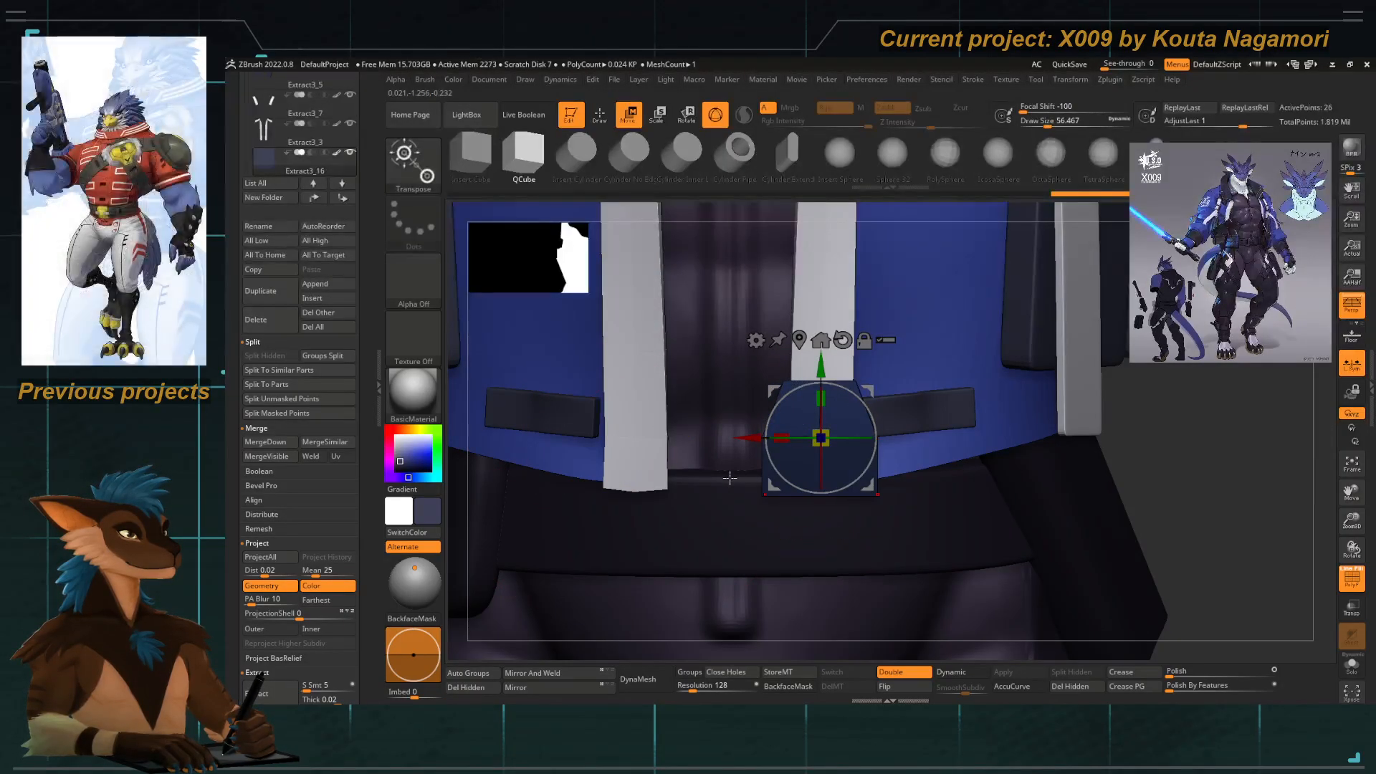
left_click_drag(826, 367, 826, 404)
Thin the tapered block in depth by a scale of about 0.34 and clear its mask.
right_click_drag(818, 559, 716, 622, "alt")
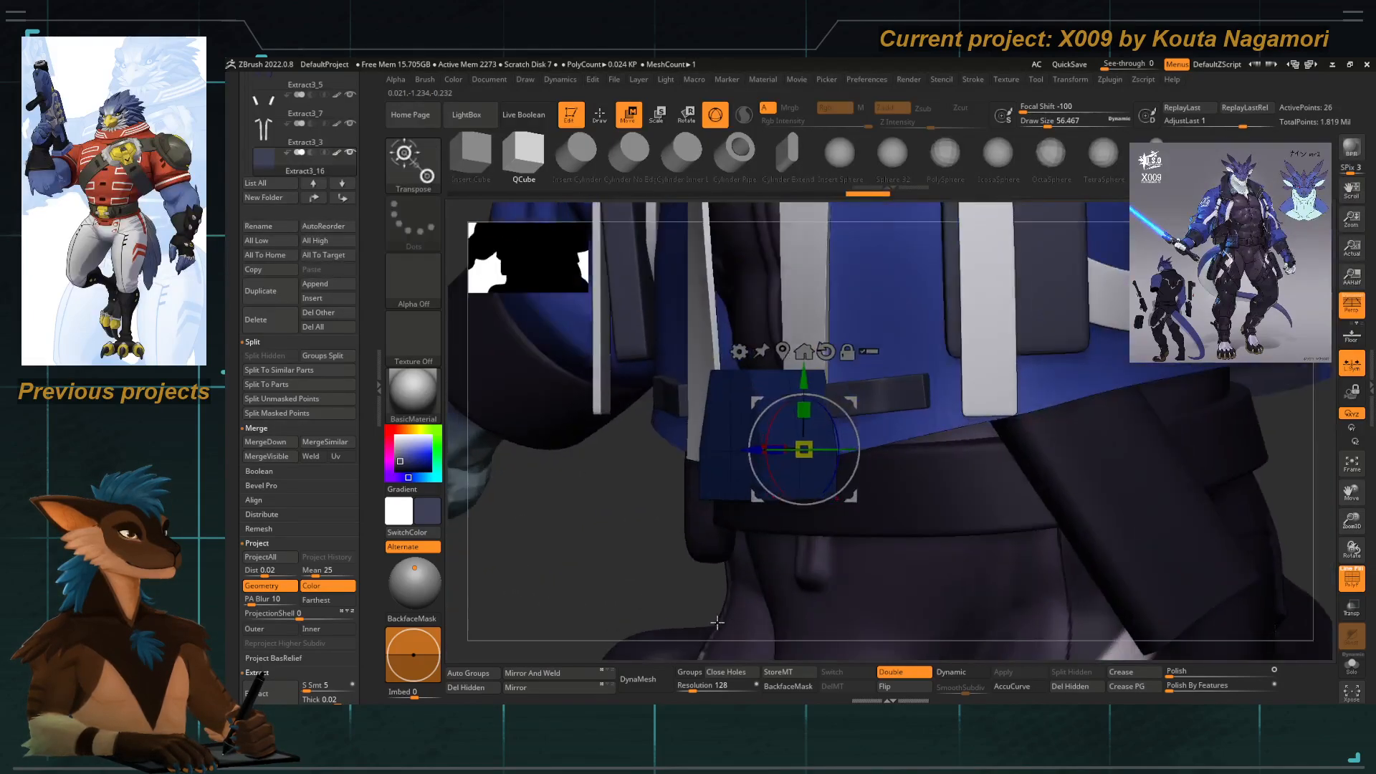
left_click_drag(781, 459, 827, 456)
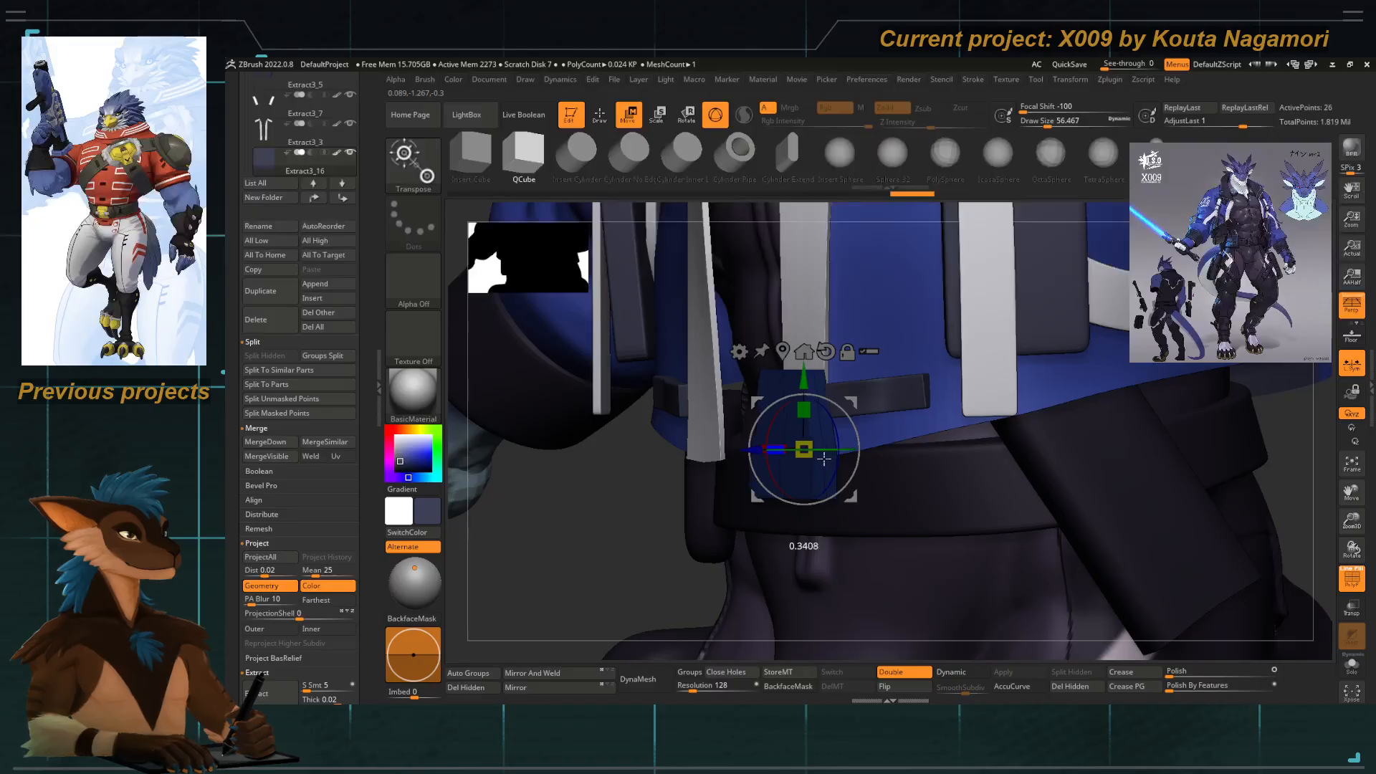
key("q")
right_click_drag(617, 537, 771, 520, "shift")
mouse_move(704, 530)
left_mouse_down("ctrl")
mouse_move(869, 444)
mouse_move(737, 509)
left_mouse_up("ctrl")
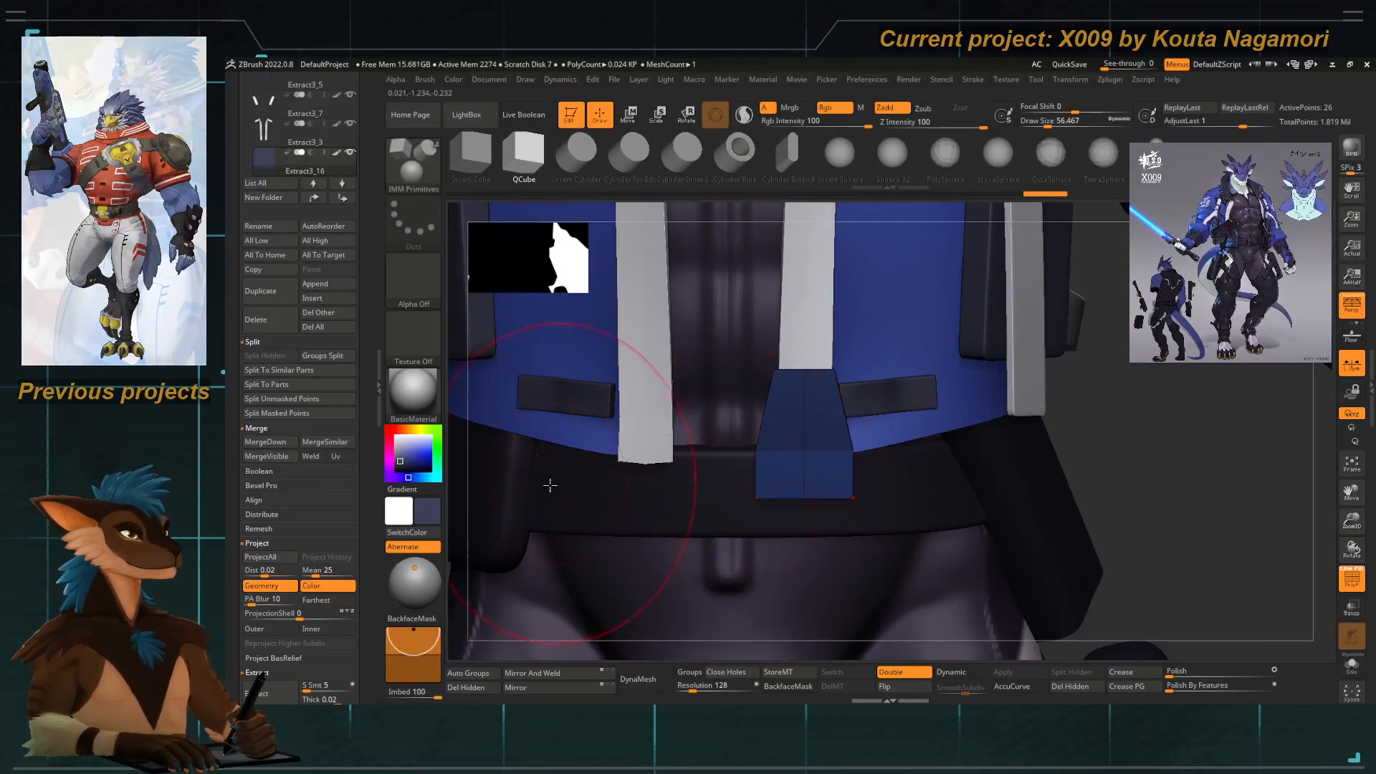
Rework the block's depth from the side view so its lower half is thicker than its upper end.
key("w")
left_click_drag(550, 485, 544, 484)
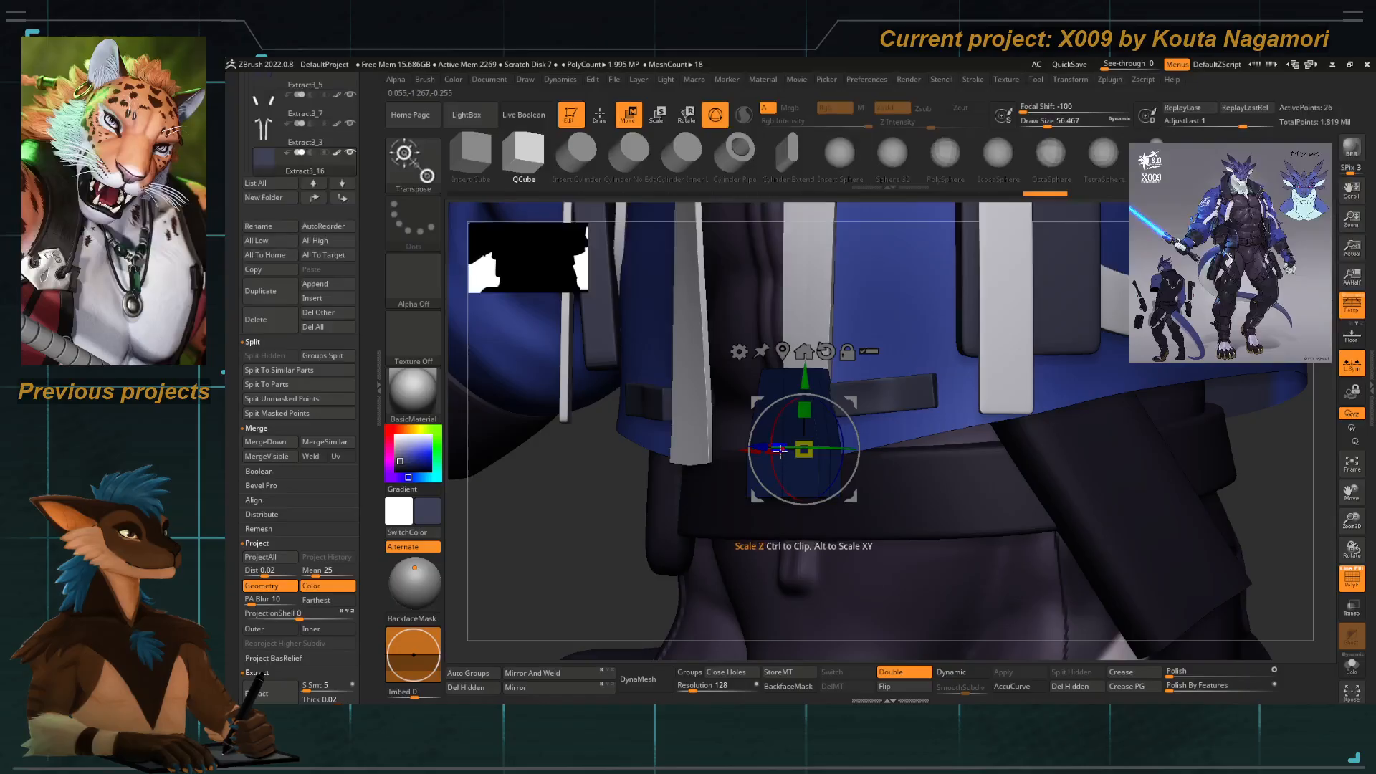
left_click_drag(594, 546, 531, 526, "shift")
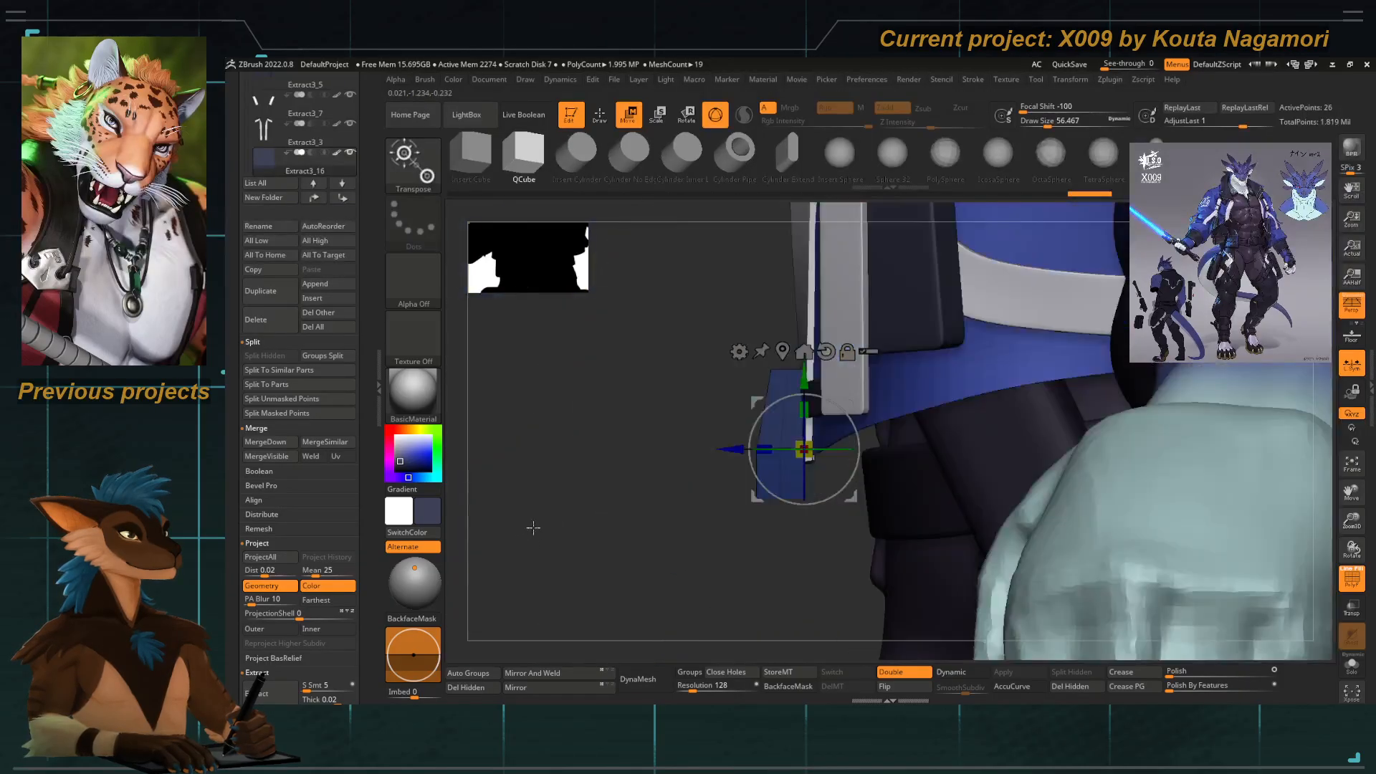
key("ctrl+z")
left_click(804, 351)
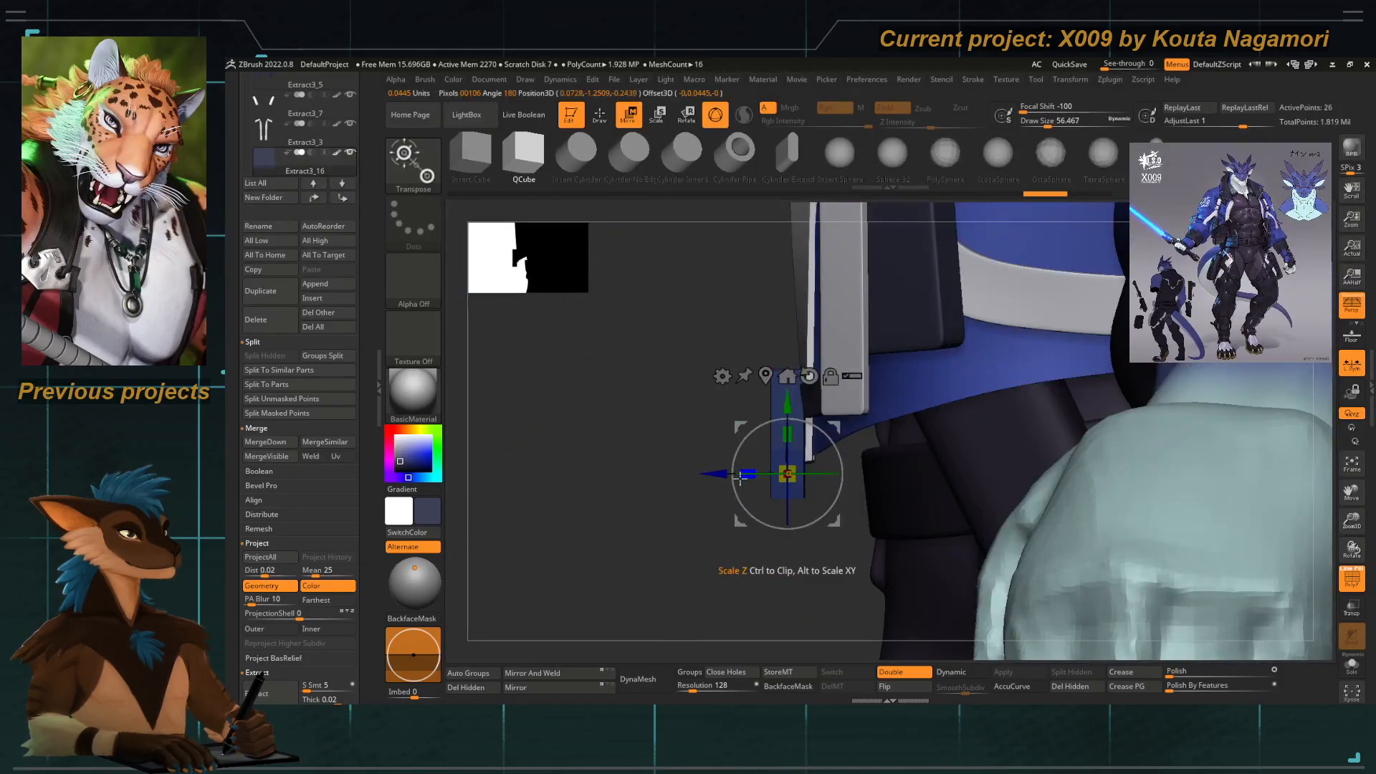
left_click_drag(726, 476, 718, 477)
left_click_drag(631, 527, 629, 584, "ctrl")
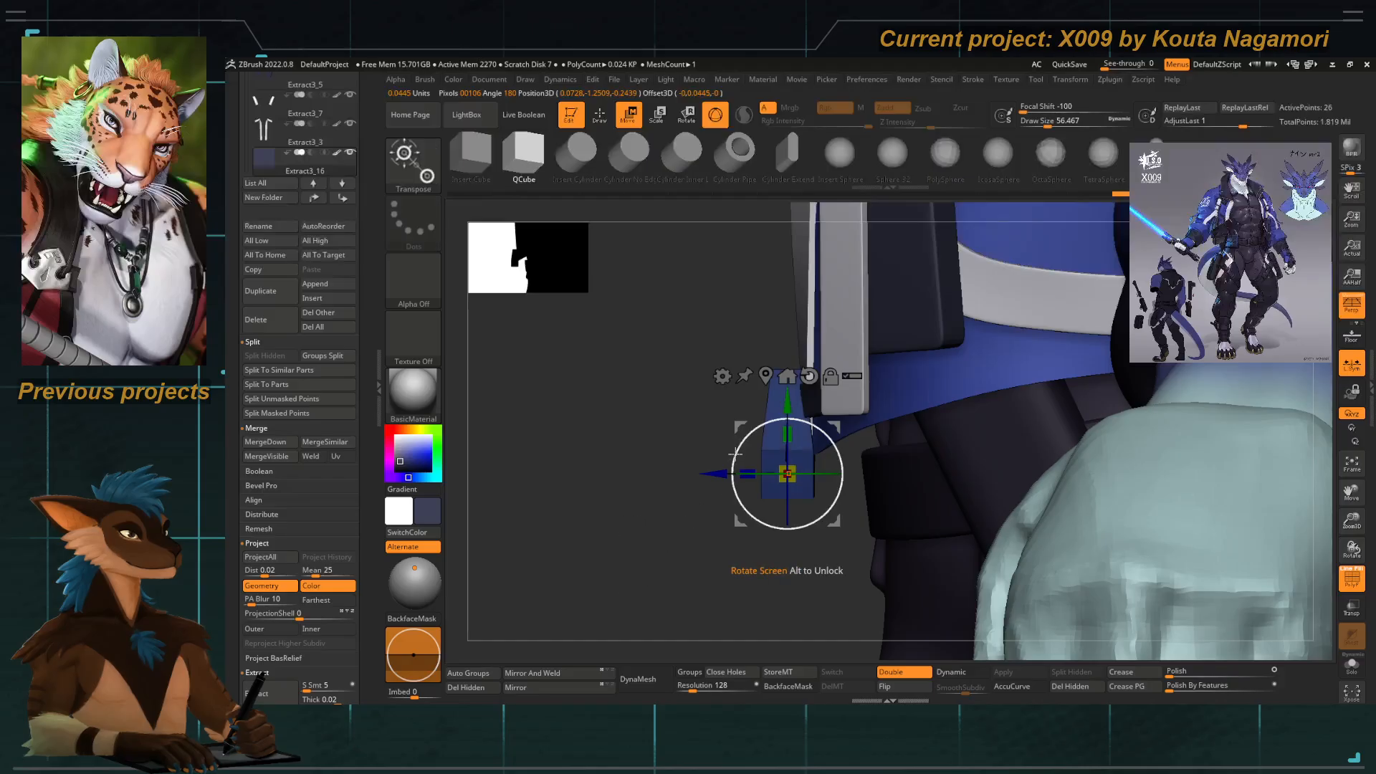
Centre the gizmo on the block, narrow it to the strap's width, and scale its height by about 1.36.
mouse_move(740, 523)
left_mouse_down()
mouse_move(807, 583)
mouse_move(795, 559)
left_mouse_up()
left_click_drag(700, 496, 756, 507, "shift")
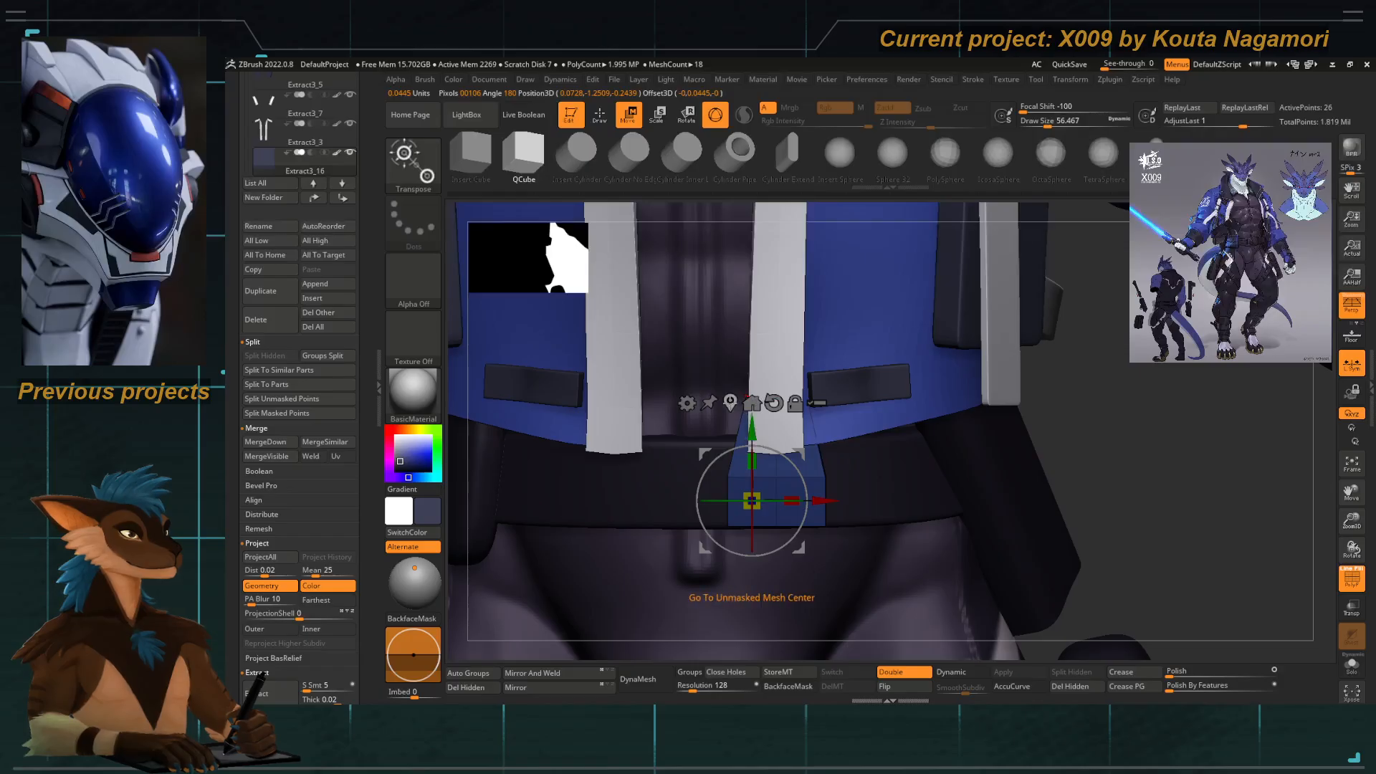
left_click(730, 404)
mouse_move(770, 448)
left_mouse_down()
mouse_move(790, 472)
mouse_move(772, 450)
left_mouse_up()
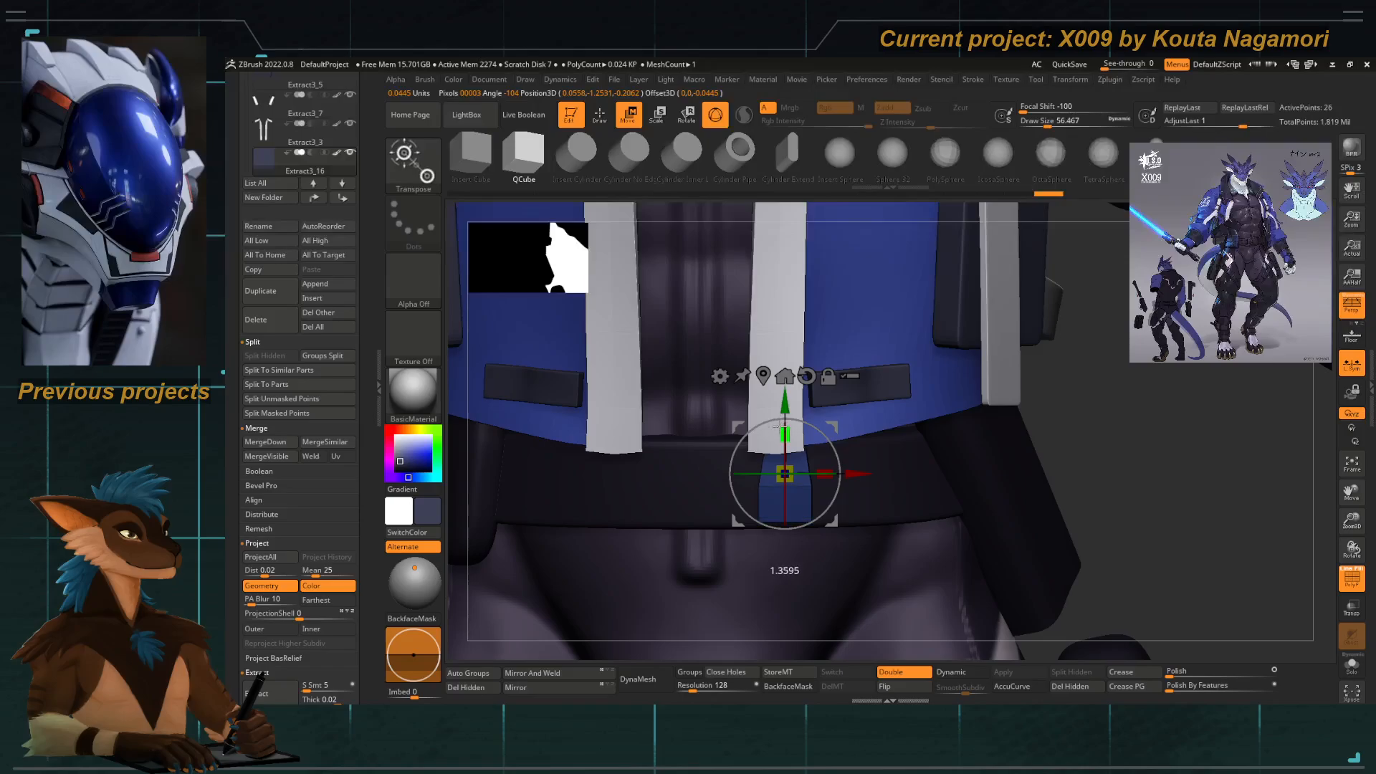
Fill the block with the dark blue-grey colour (R 62, G 64, B 86) and hide the polyframe.
right_click_drag(815, 497, 722, 359, "ctrl")
left_click(453, 79)
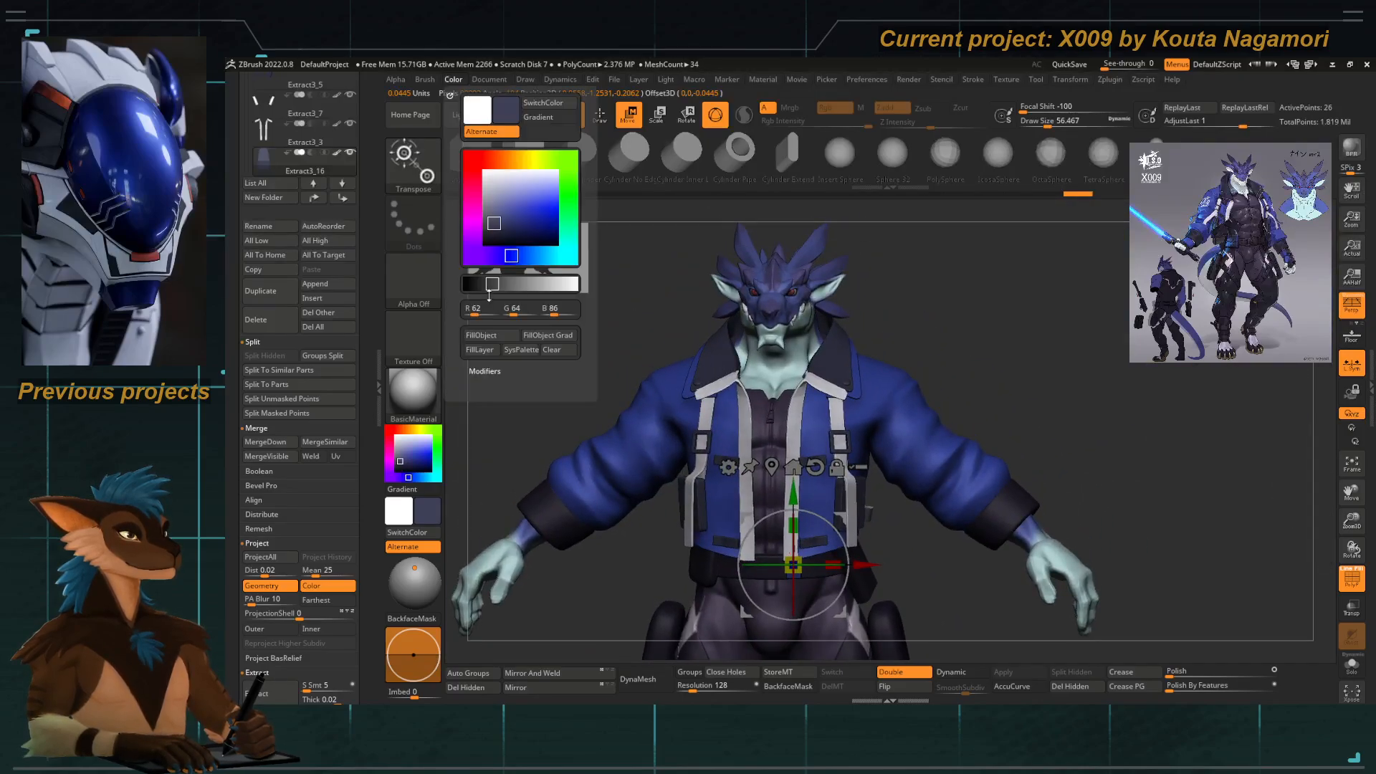
left_click(489, 336)
key("q")
right_click_drag(651, 559, 709, 557)
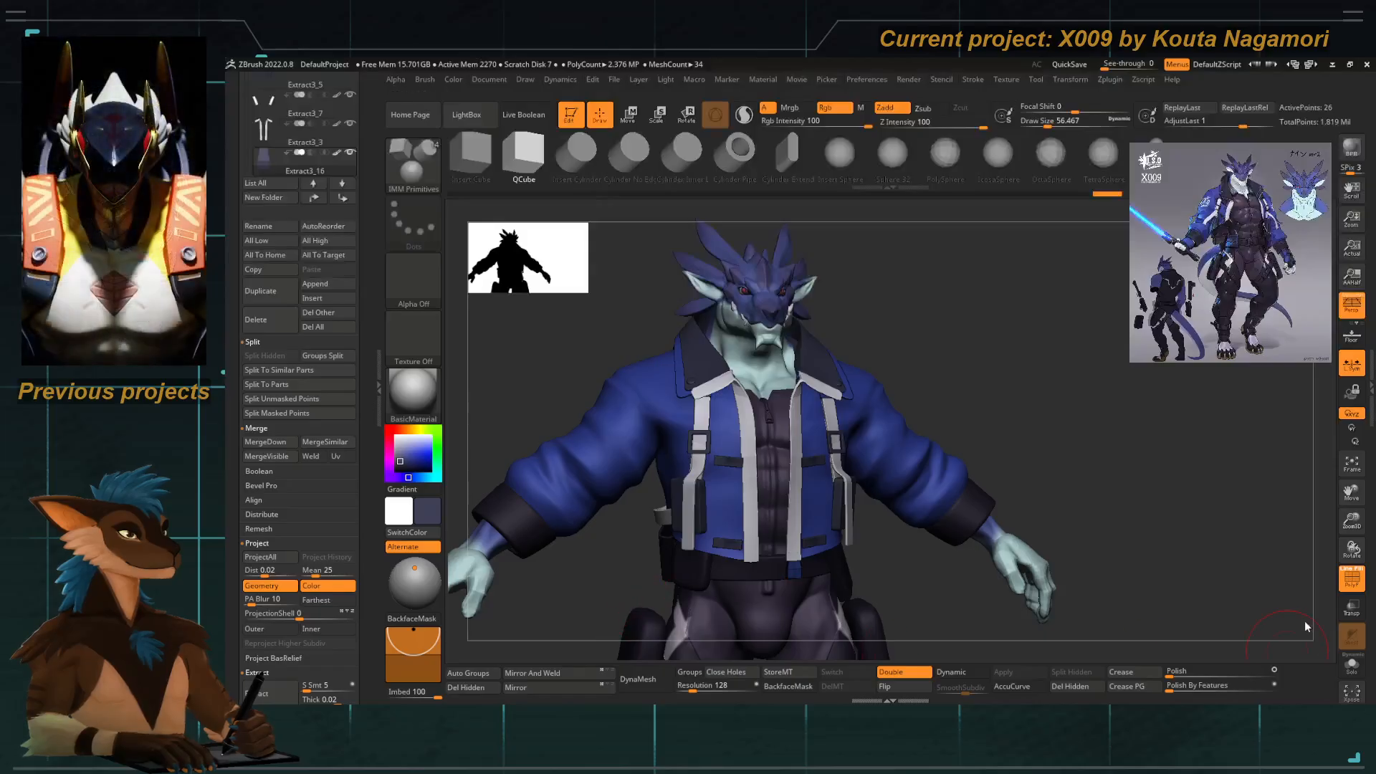
left_click(1351, 579)
Working from below and from the side, move the dark end block in depth to meet the light grey strap's lower end.
right_click_drag(623, 599, 609, 326, "alt")
key("e")
right_click_drag(630, 445, 655, 312, "ctrl")
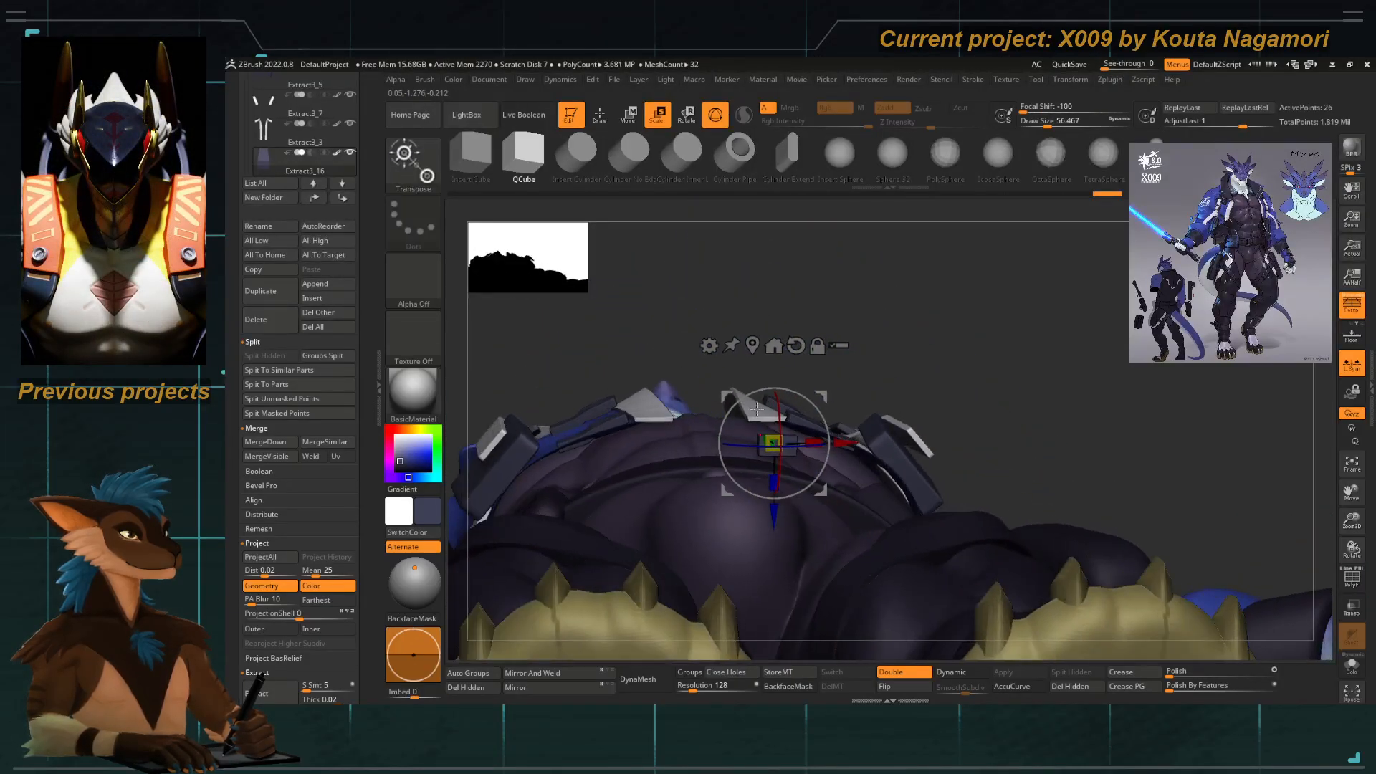
left_click_drag(725, 388, 718, 362)
right_click_drag(631, 437, 708, 392)
mouse_move(717, 381)
left_mouse_down()
mouse_move(733, 382)
mouse_move(722, 375)
left_mouse_up()
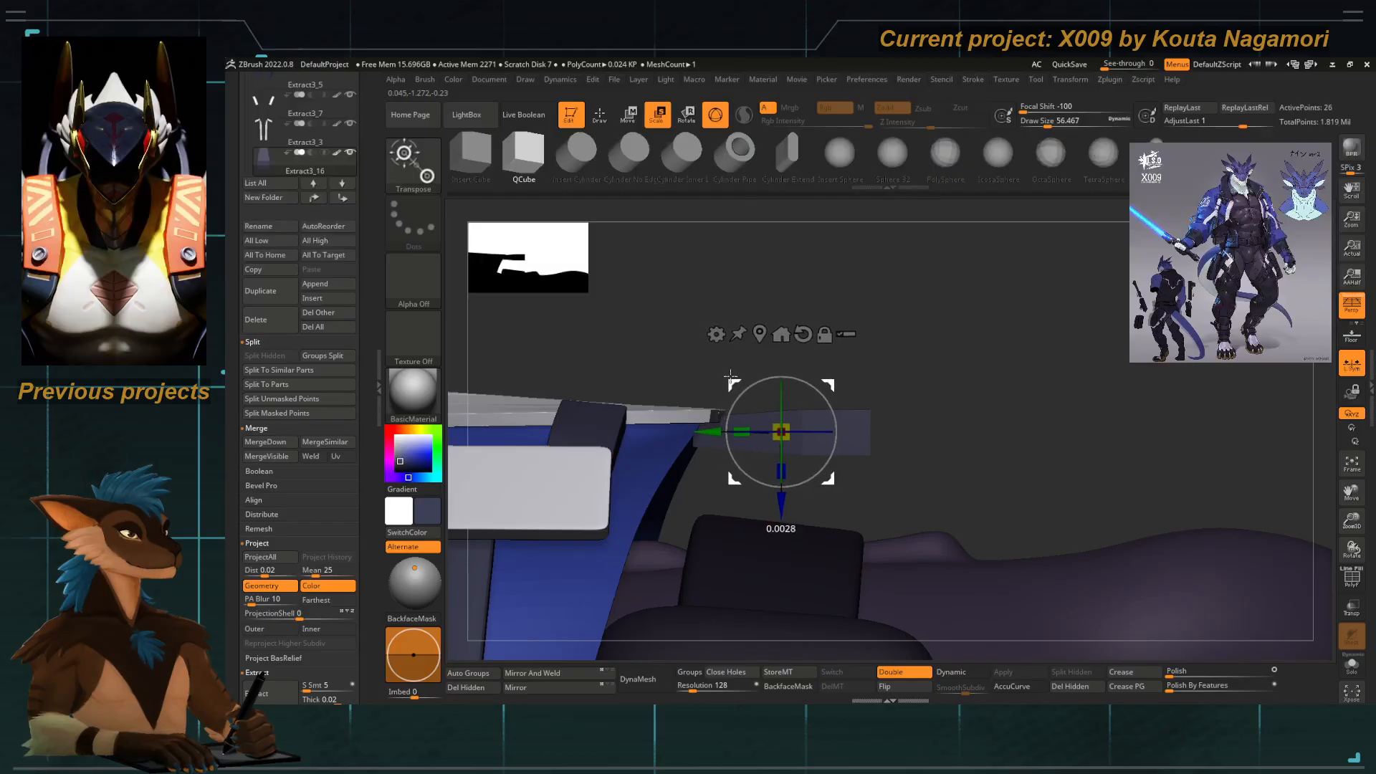
mouse_move(731, 375)
right_mouse_down()
mouse_move(574, 459)
mouse_move(518, 406)
mouse_move(609, 459)
right_mouse_up()
key("q")
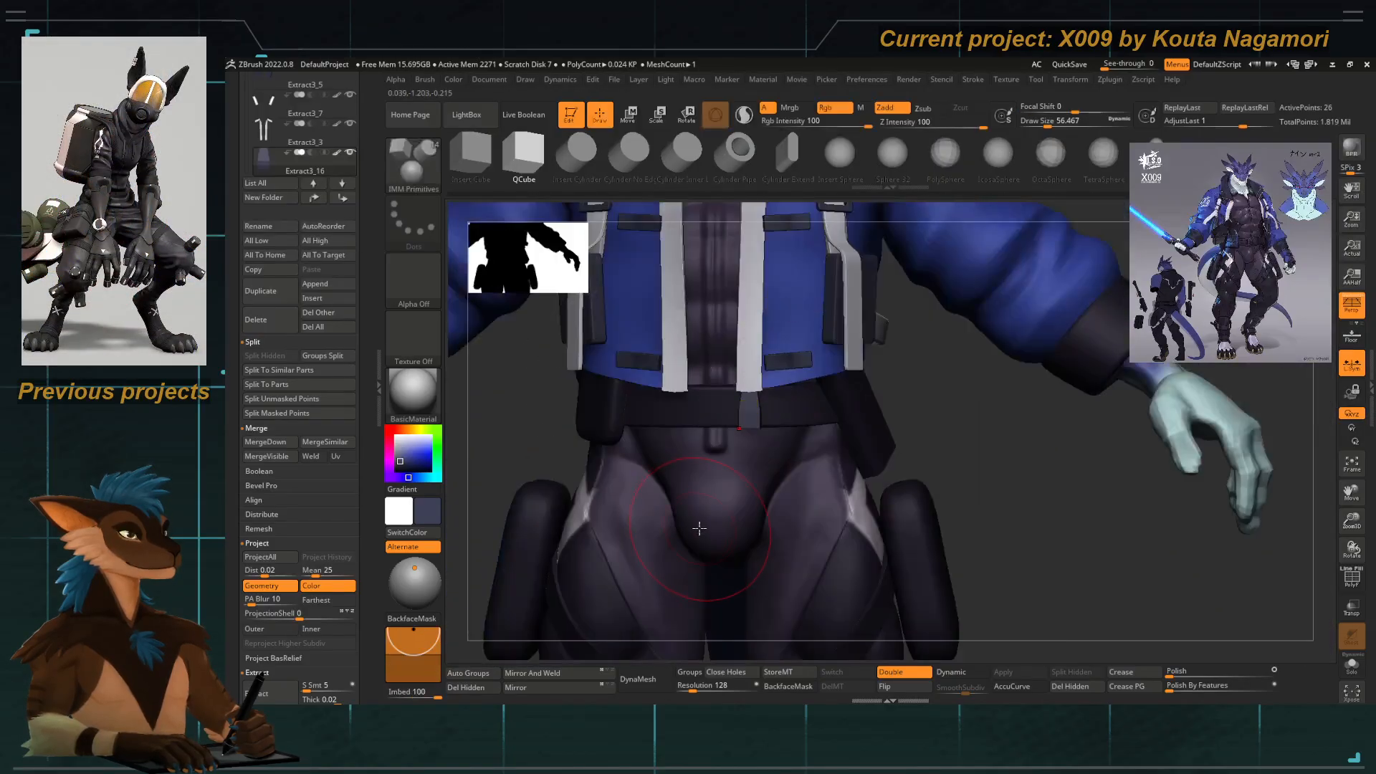
Nudge the dark end block slightly upward and sideways from the front so it lines up beneath the light grey strap.
key("e")
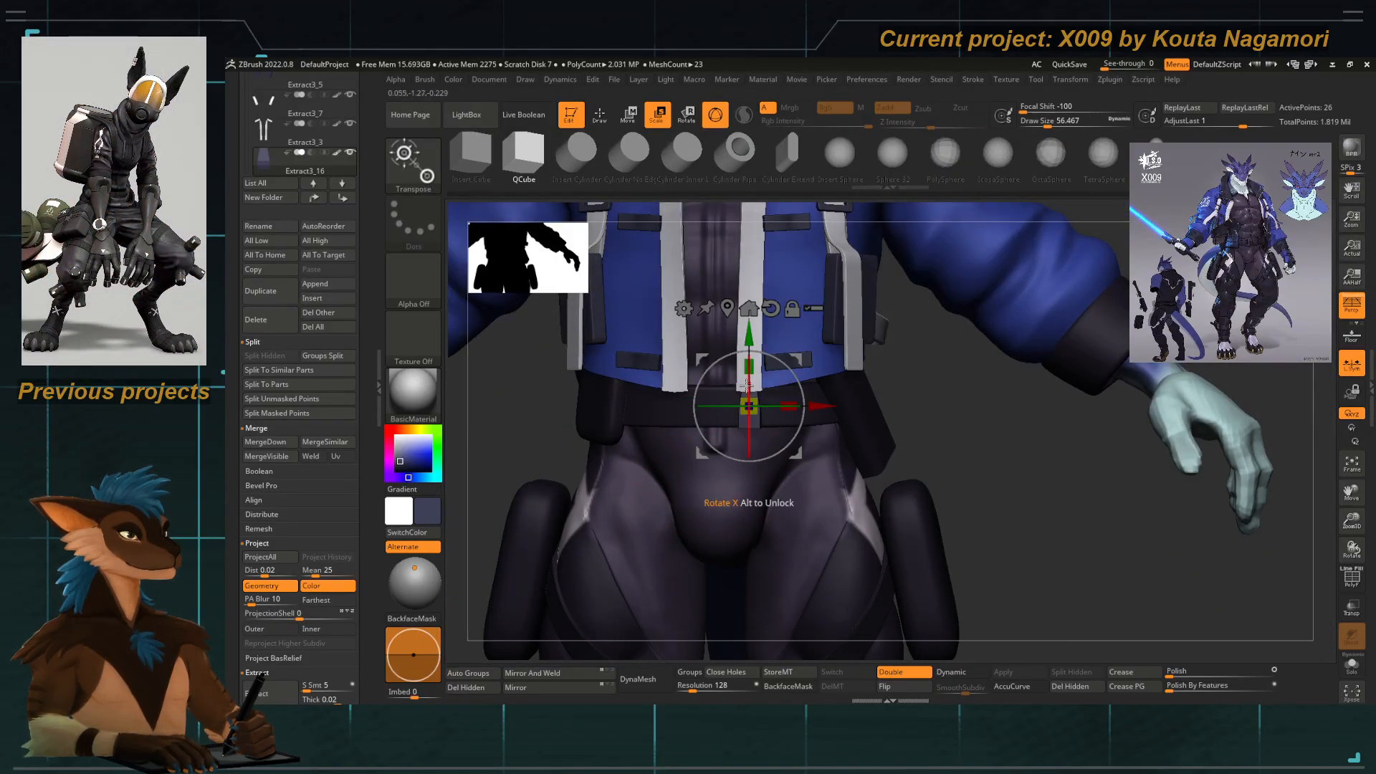
right_click_drag(748, 480, 752, 594, "ctrl")
left_click_drag(759, 398, 757, 402)
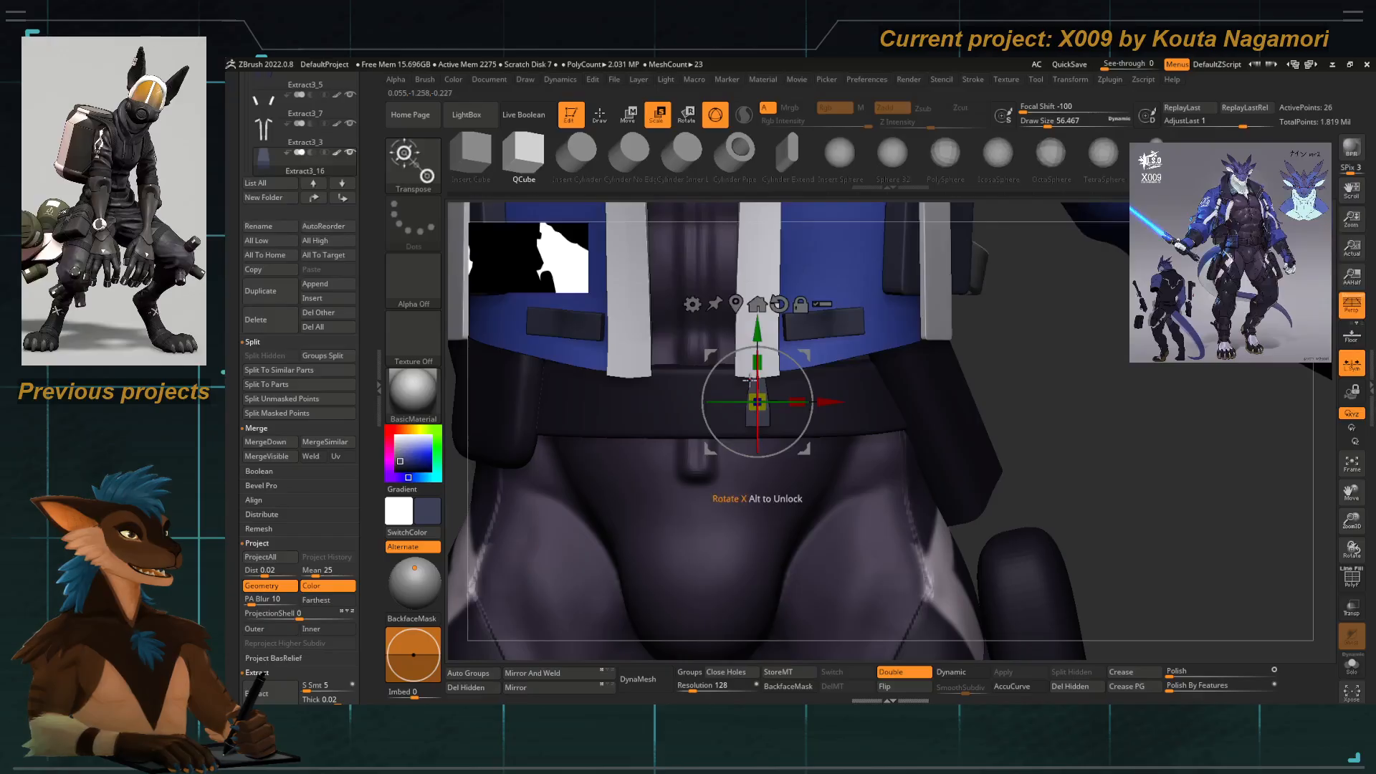
left_click_drag(709, 355, 716, 345)
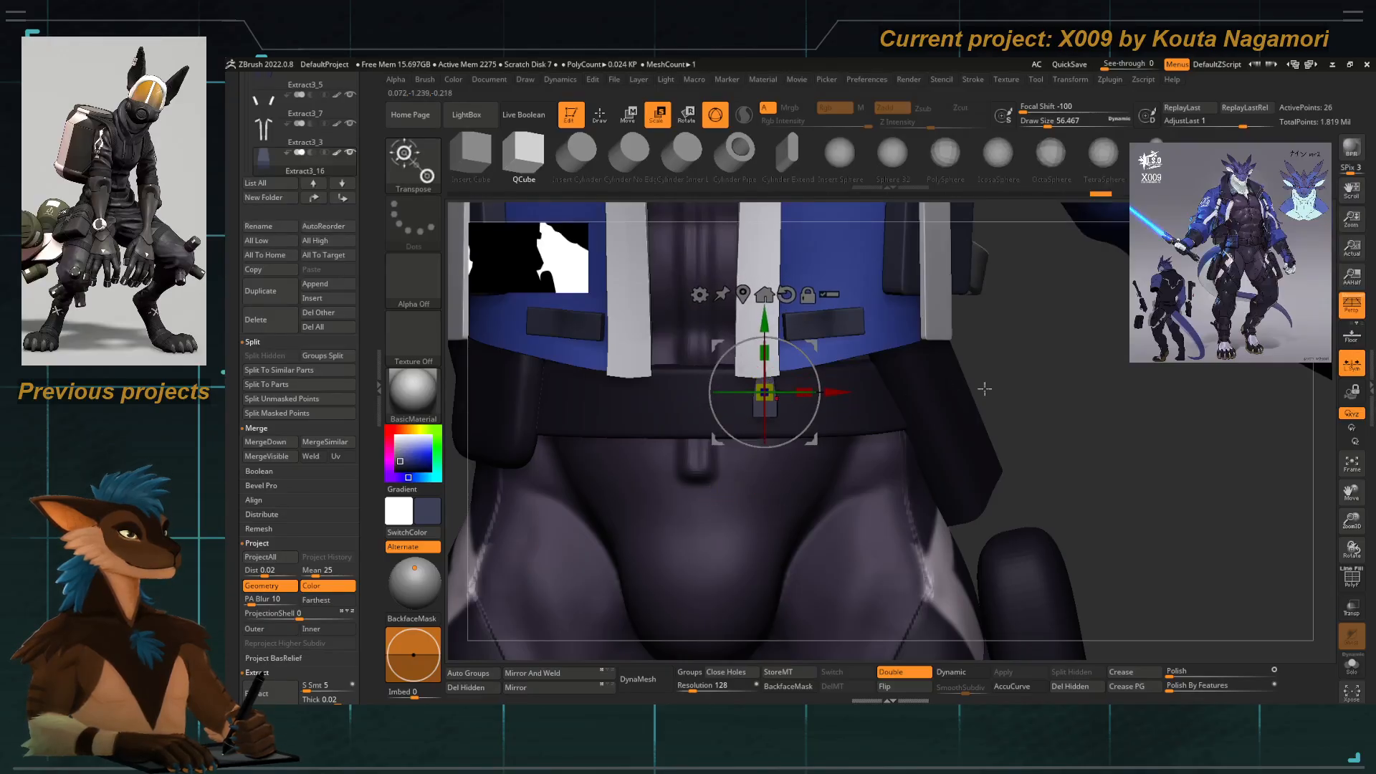
key("q")
mouse_move(984, 389)
right_mouse_down()
mouse_move(946, 375)
mouse_move(944, 287)
mouse_move(981, 294)
right_mouse_up()
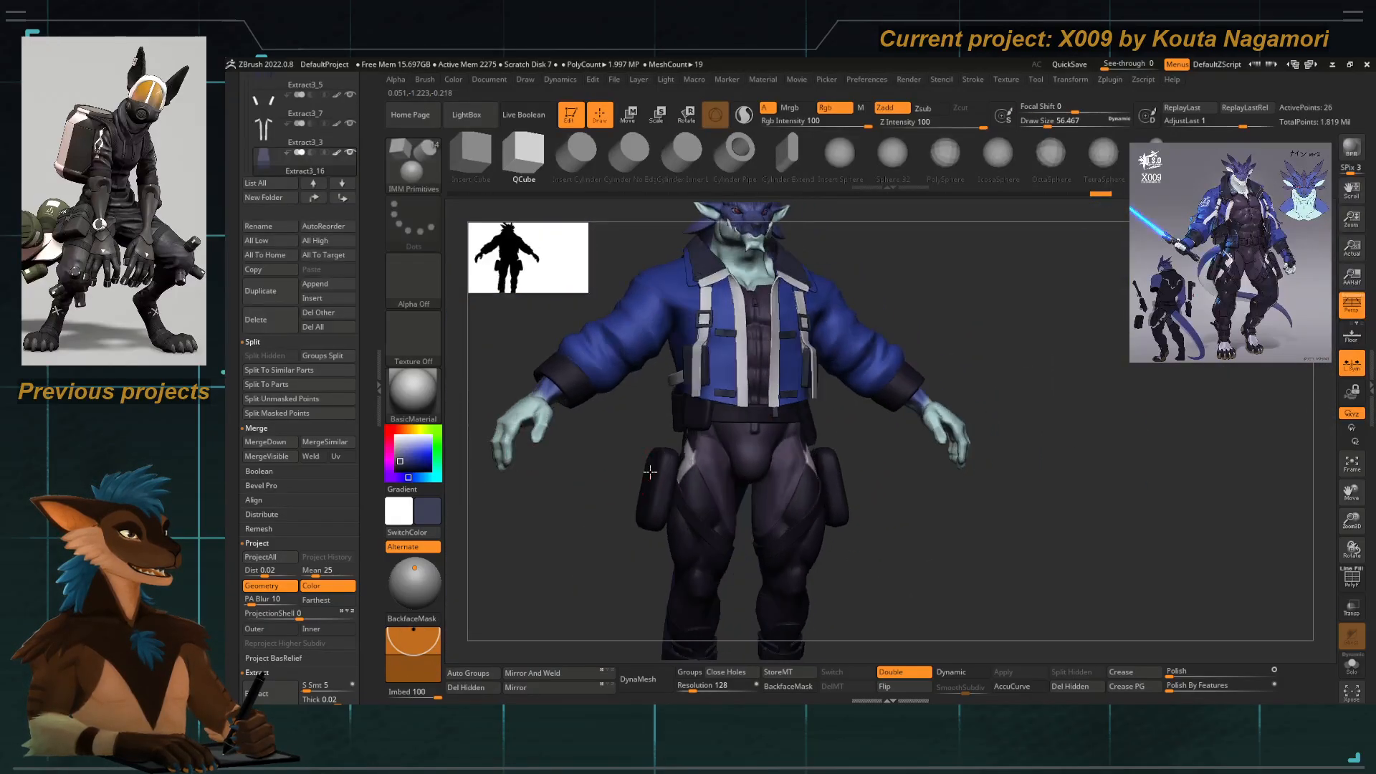
Select the dark shield-shaped plate between the harness straps on the character's back.
right_click_drag(650, 472, 676, 544, "alt")
left_click(692, 434, "alt")
right_click_drag(645, 444, 642, 528, "ctrl")
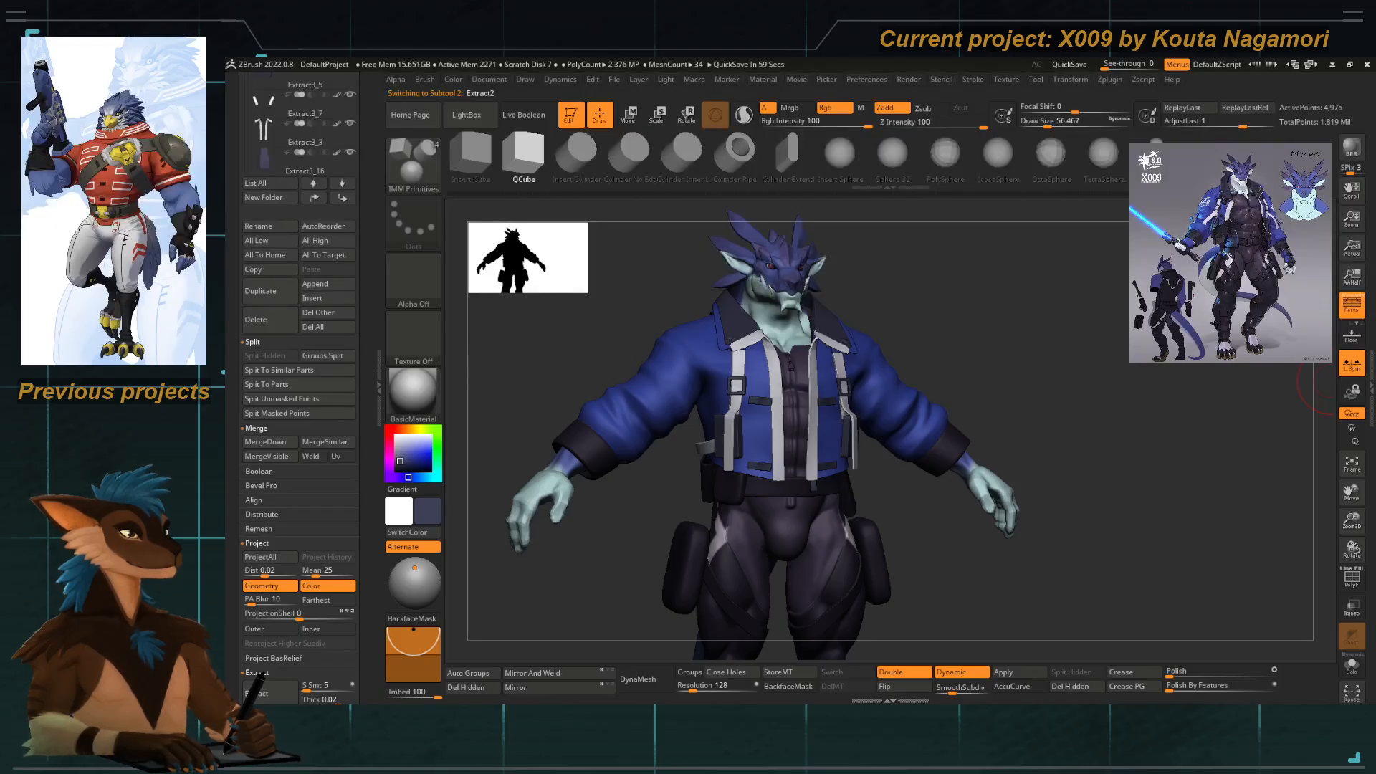
right_click_drag(577, 390, 759, 614)
left_click(763, 442, "alt")
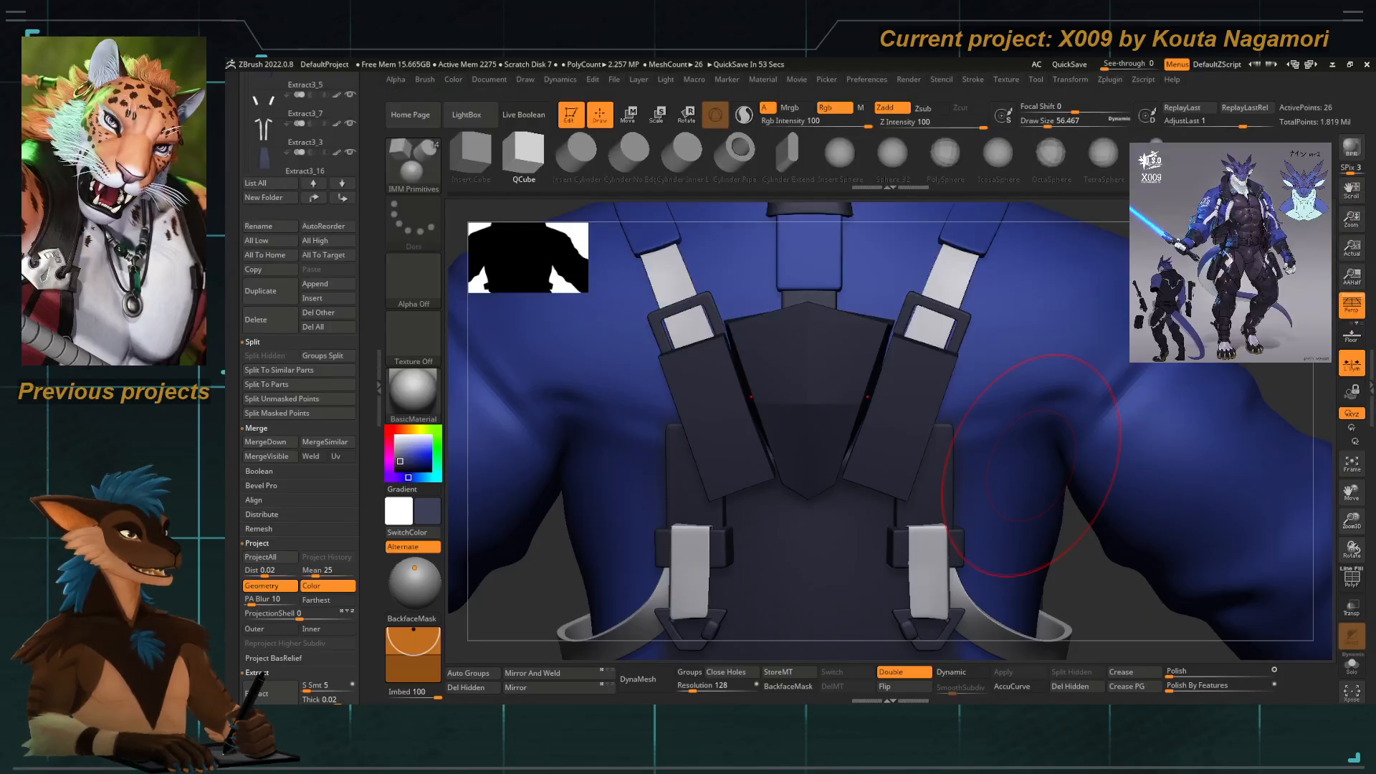
left_click_drag(811, 375, 808, 392)
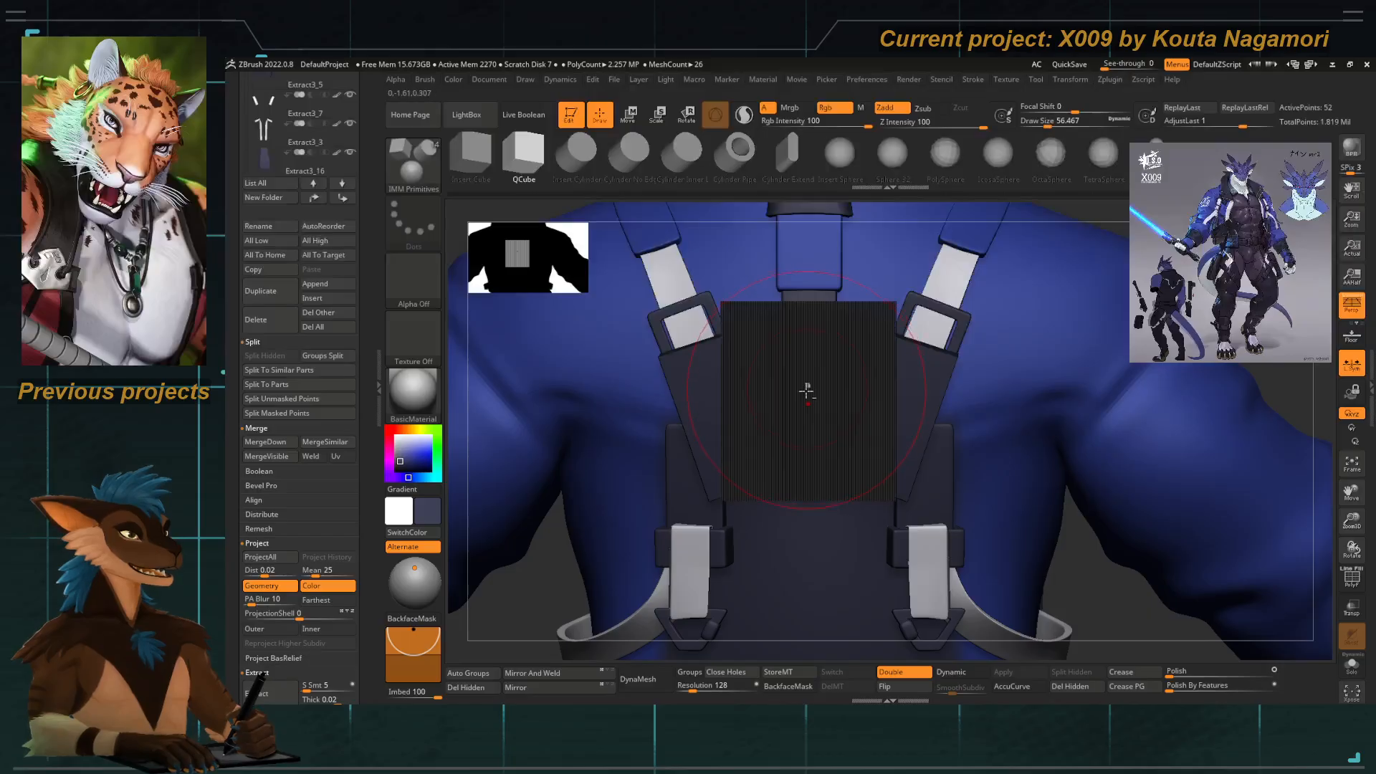
right_click_drag(808, 392, 638, 519, "ctrl")
key("ctrl+z")
right_click_drag(687, 426, 810, 437, "ctrl")
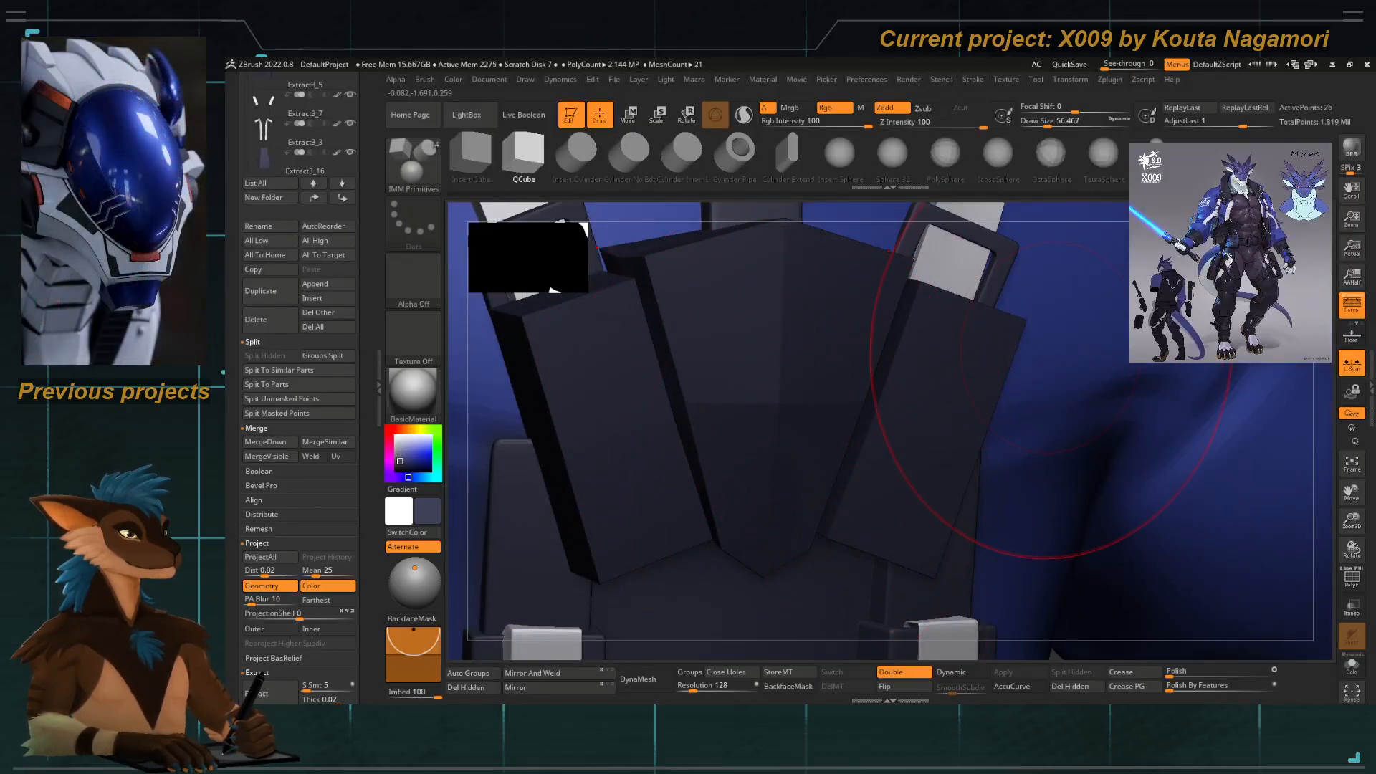
key("b")
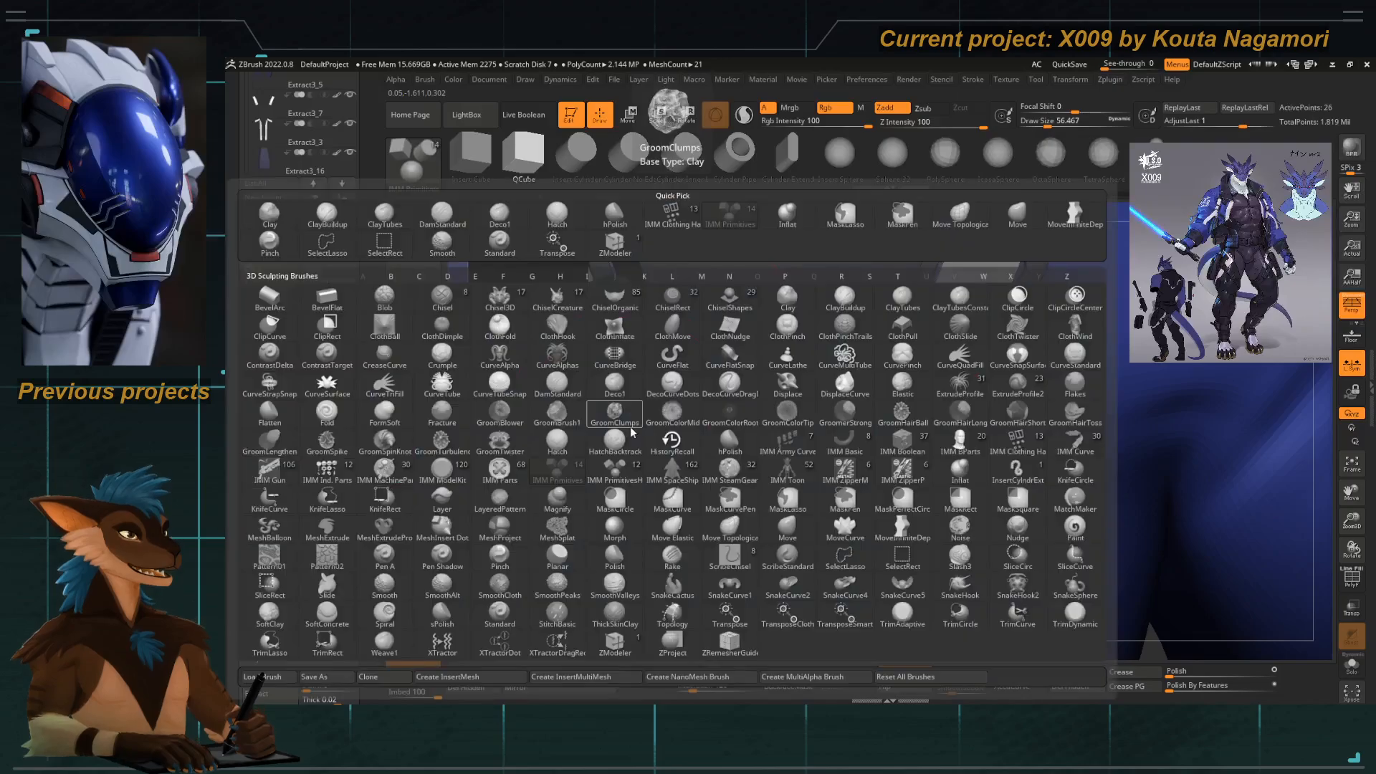
key("d")
key("Escape")
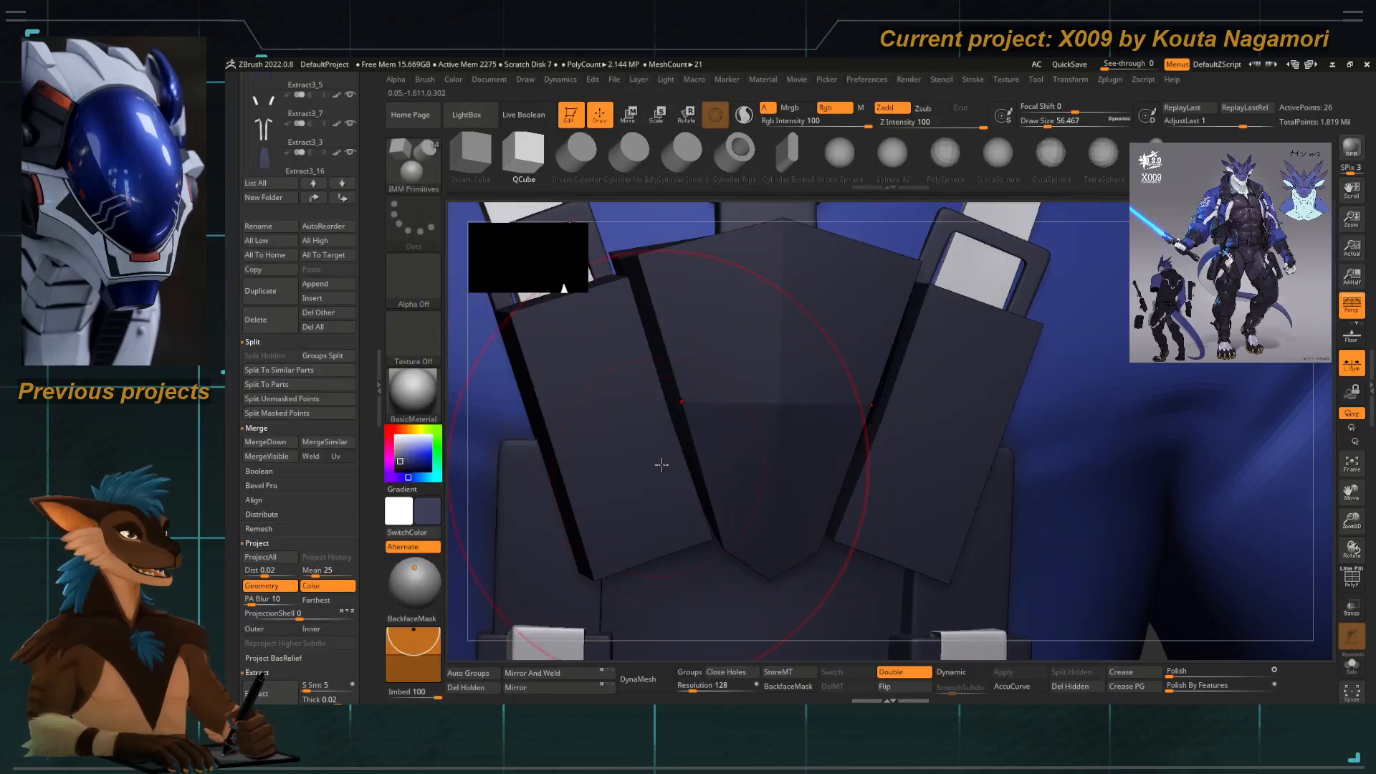
Show the back plate's polyframe and insert vertical edge loops with ZModeler, undoing the extra horizontal loop.
key("b")
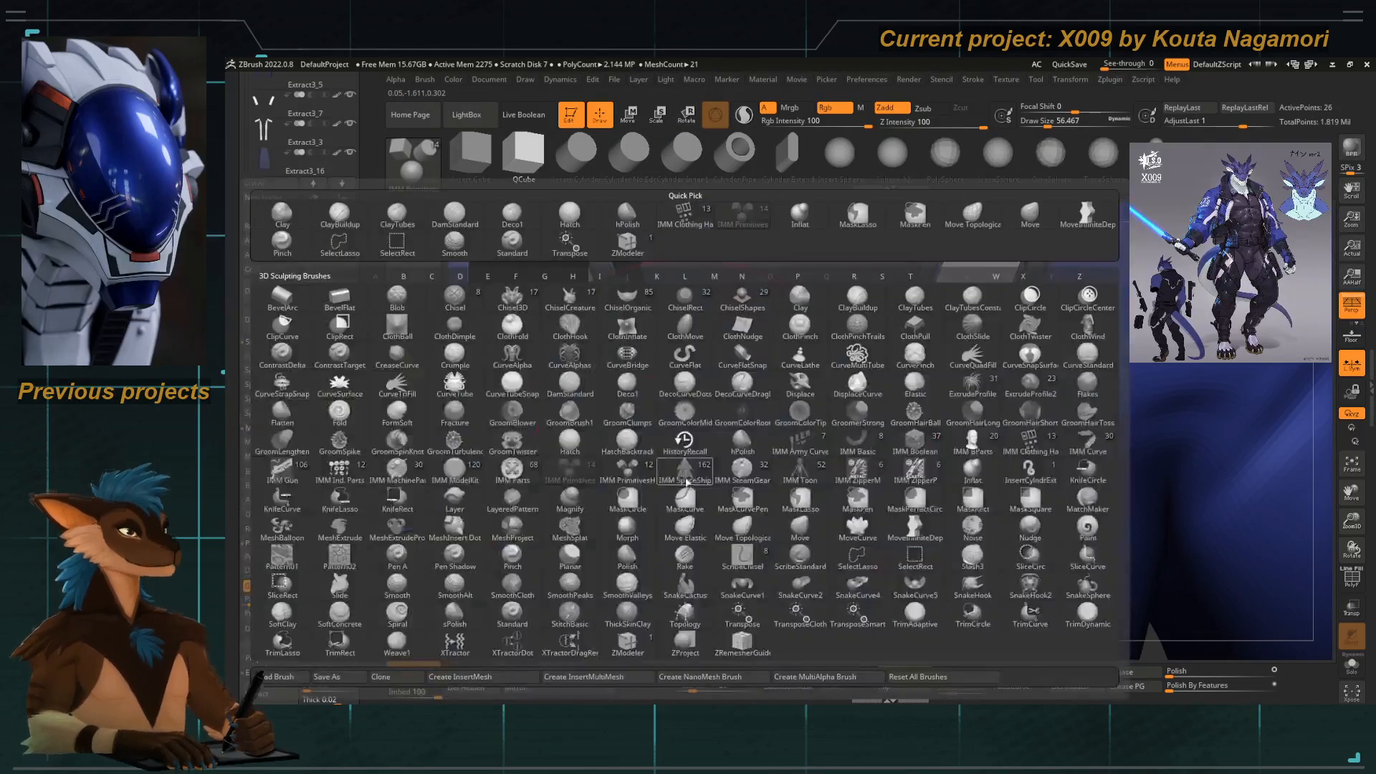
key("z")
key("m")
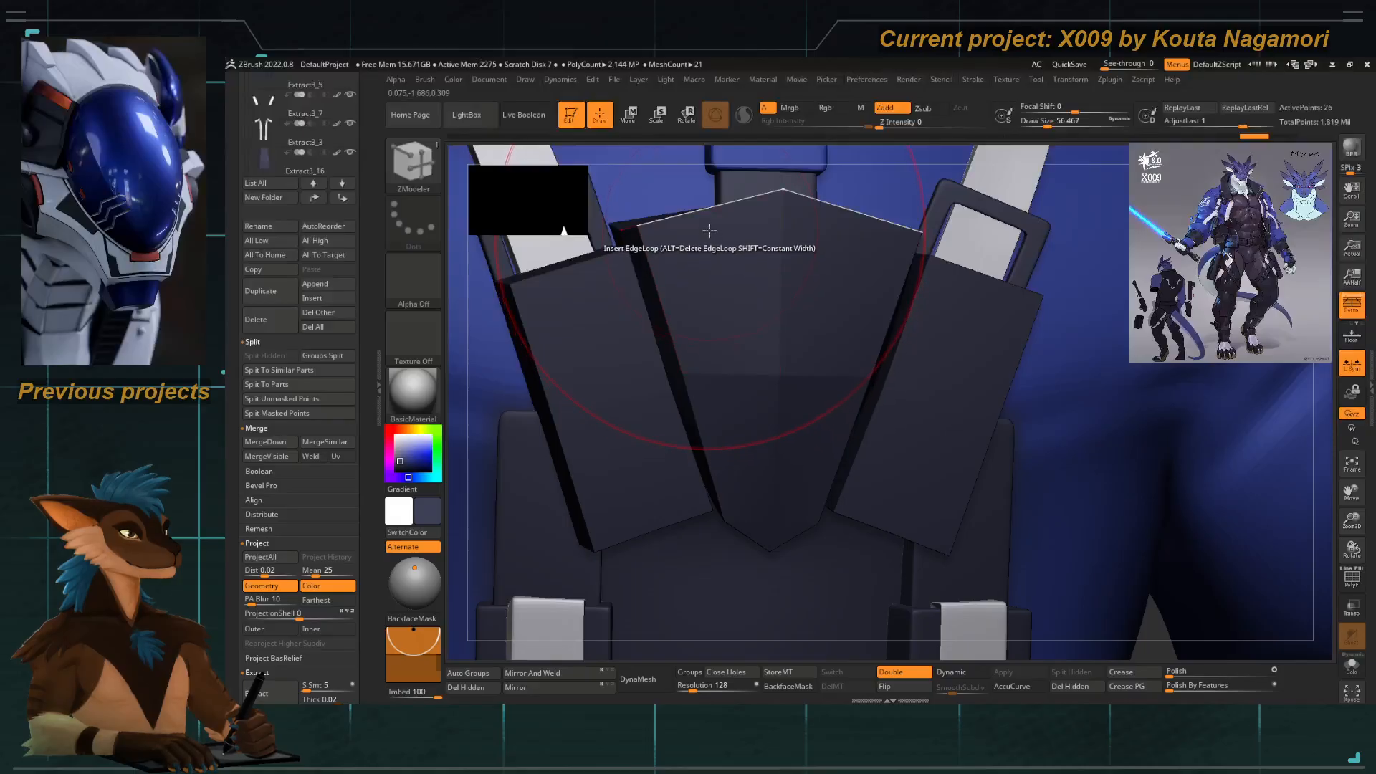
left_click(1351, 578)
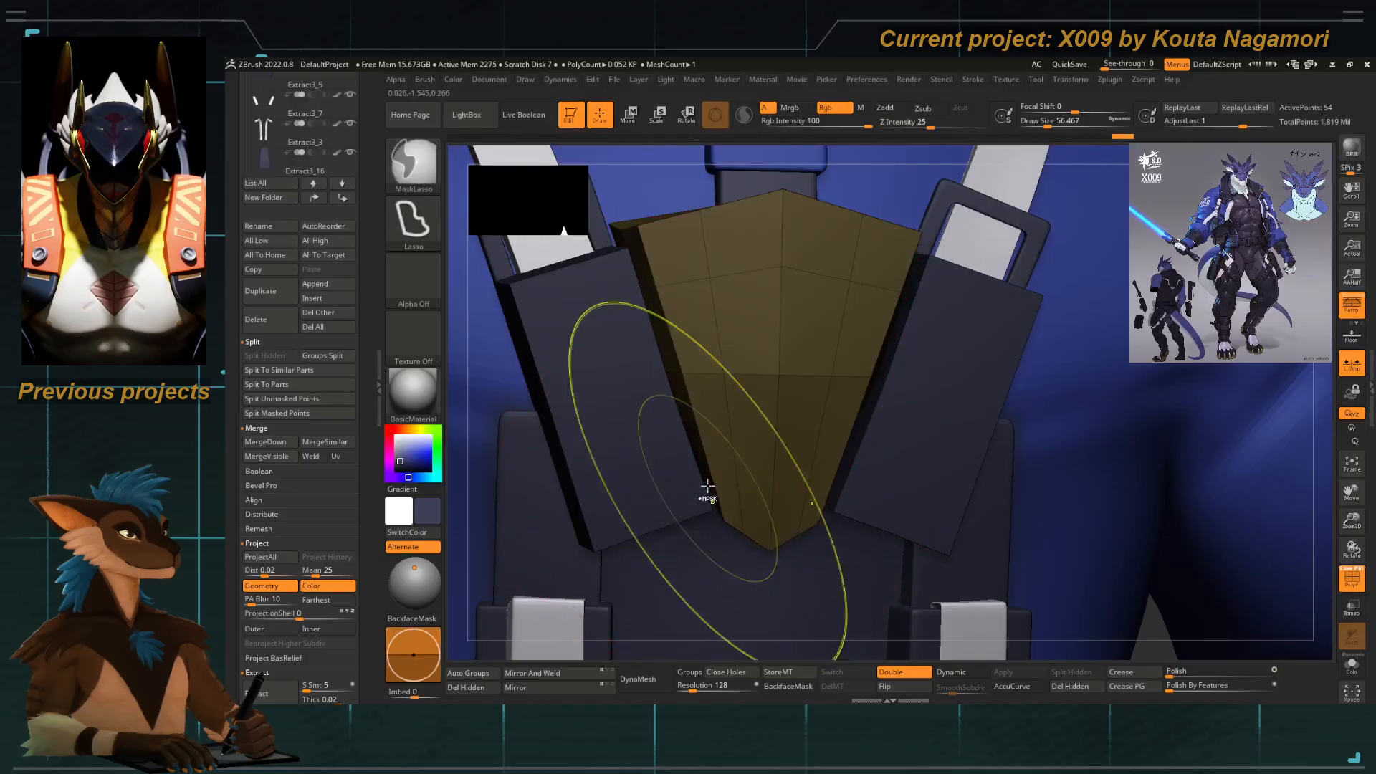
right_click_drag(700, 344, 715, 351, "alt")
key("ctrl+z")
key("ctrl+z")
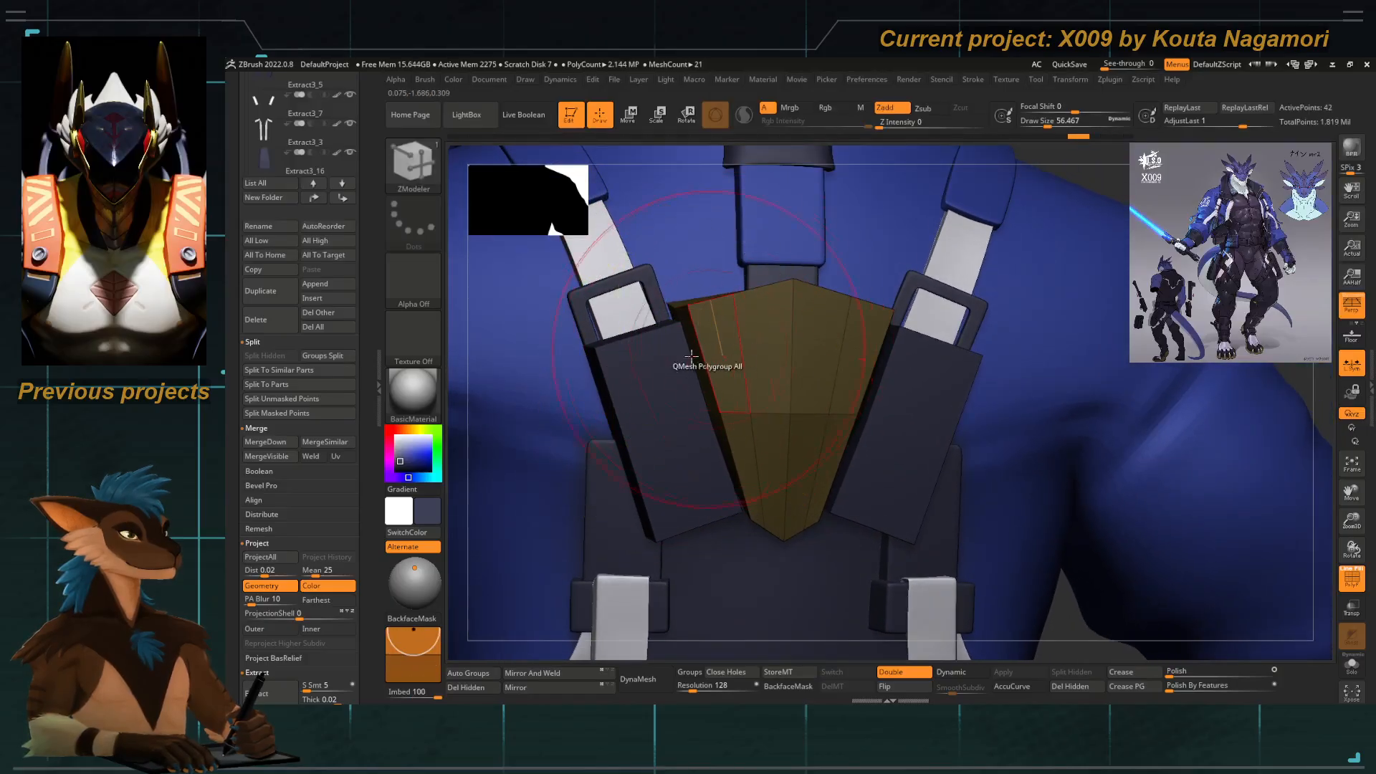
Reshape the back plate with the Move Topological brush, curving its sides outward and shortening its pointed lower tip.
right_click_drag(467, 394, 535, 384, "shift")
key("b")
key("m")
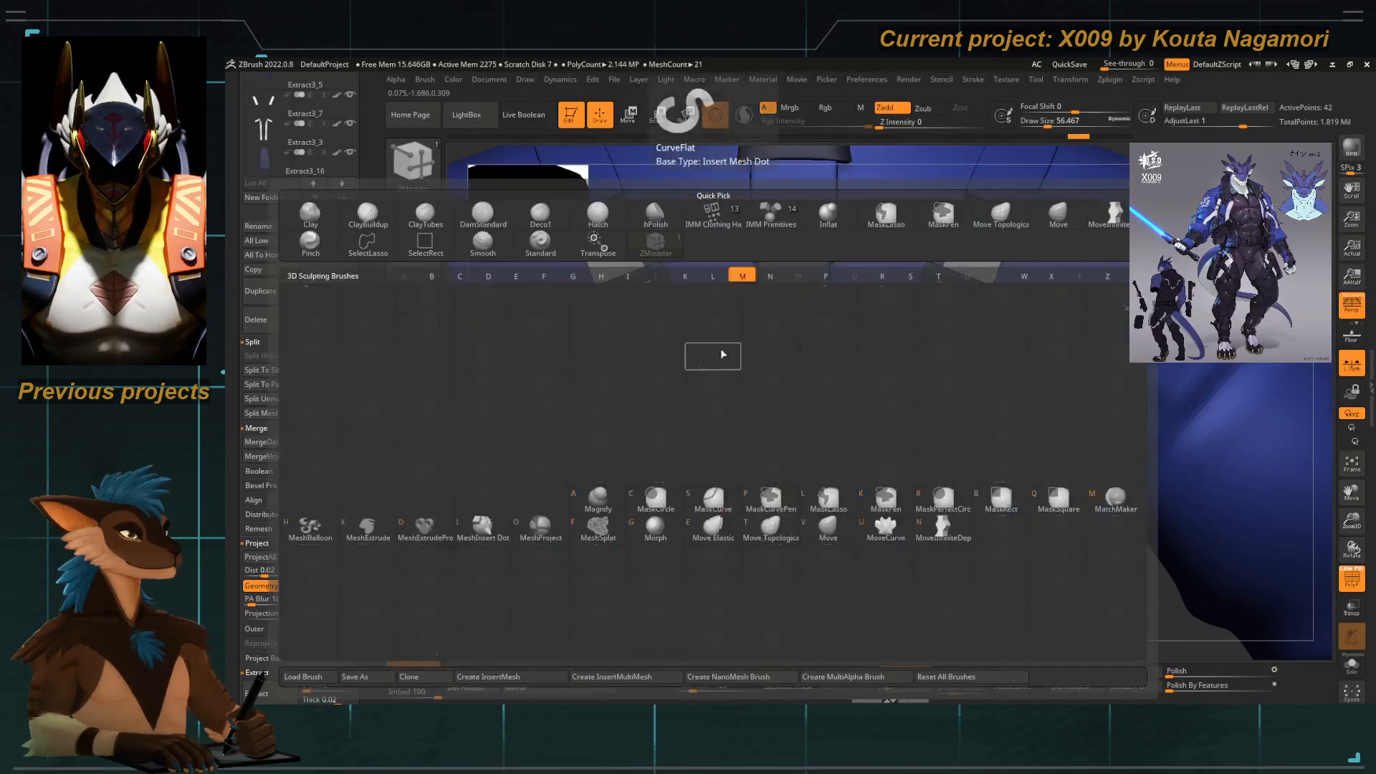
key("t")
key("space")
left_click_drag(738, 326, 726, 325)
mouse_move(783, 290)
left_mouse_down()
mouse_move(789, 386)
mouse_move(774, 400)
left_mouse_up()
key("space")
left_click(758, 477)
left_click_drag(758, 518, 817, 416)
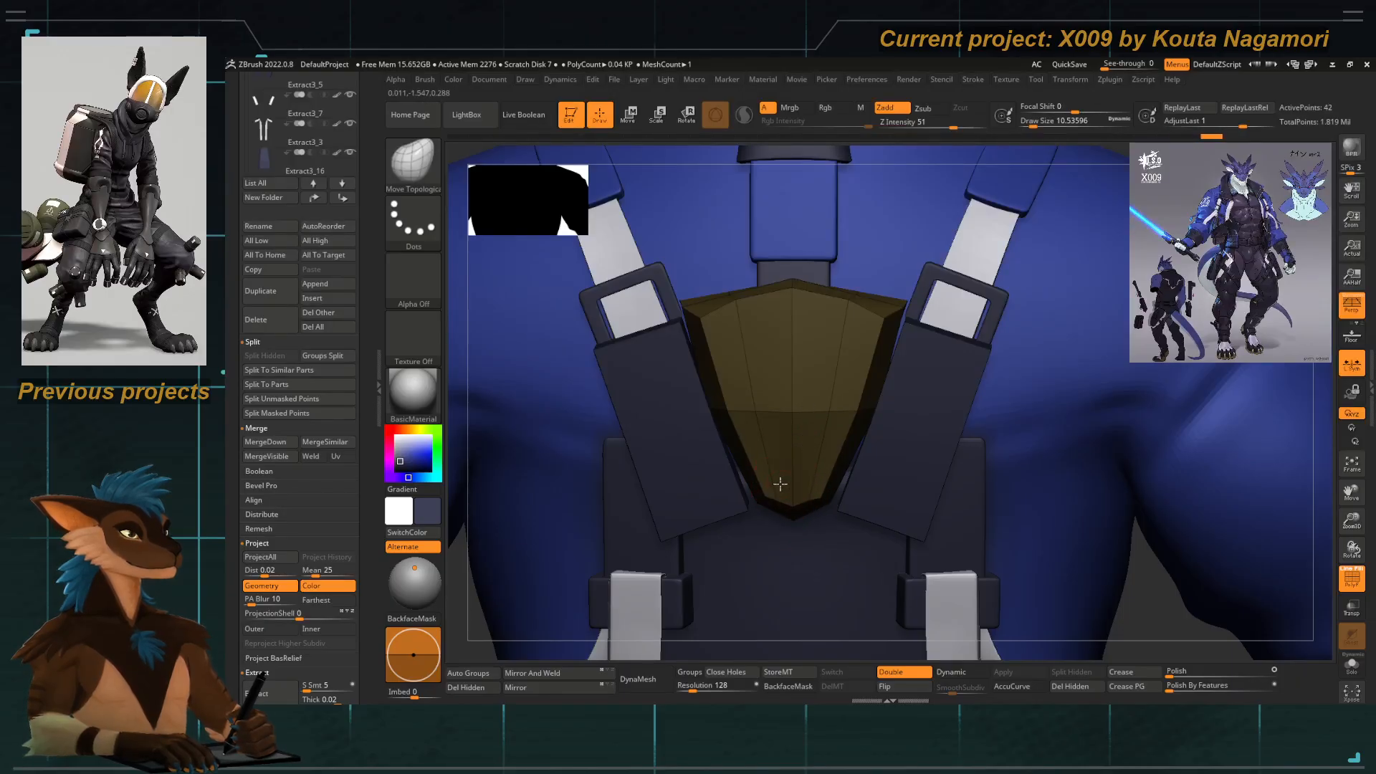
Round off the back plate's lower tip using a Move Topological draw size of about 5.75 and focal shift -57.
key("space")
left_click_drag(773, 478, 762, 487)
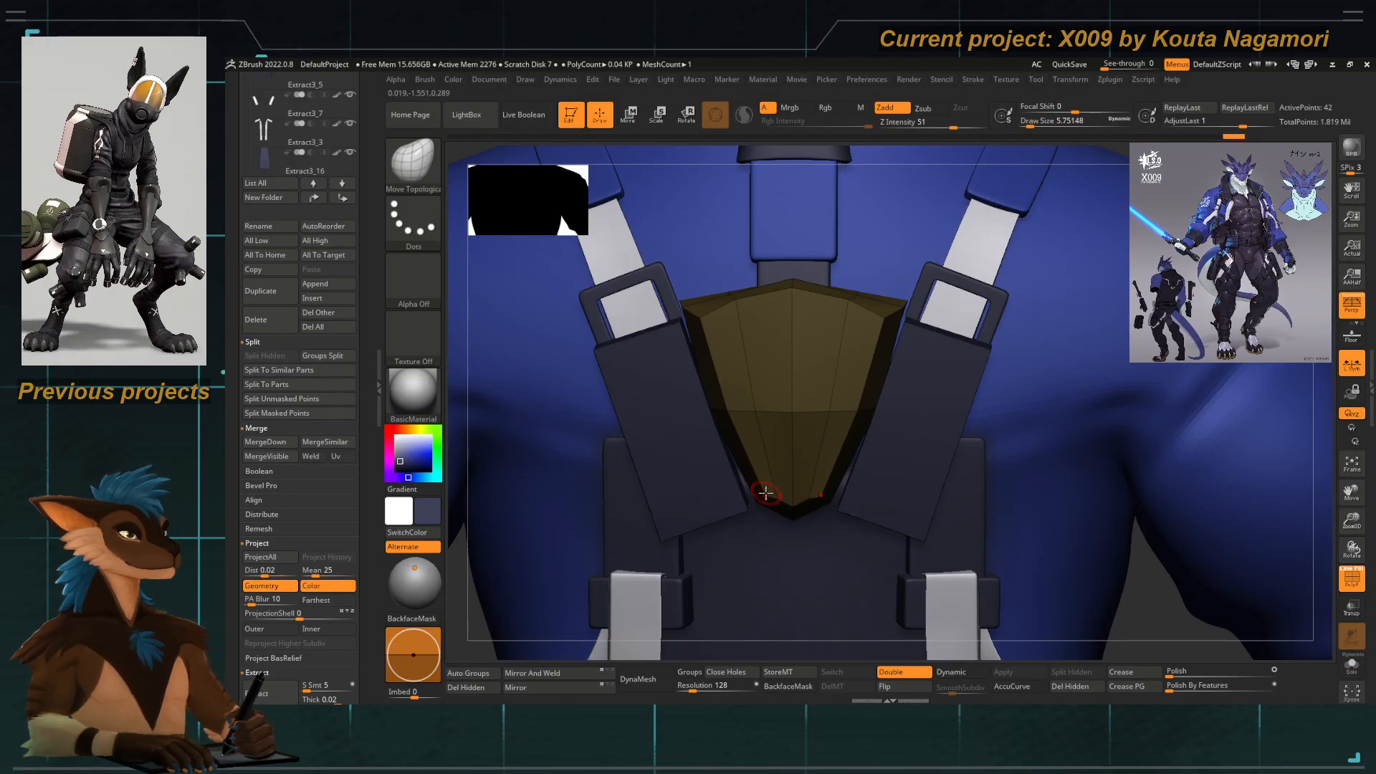
key("space")
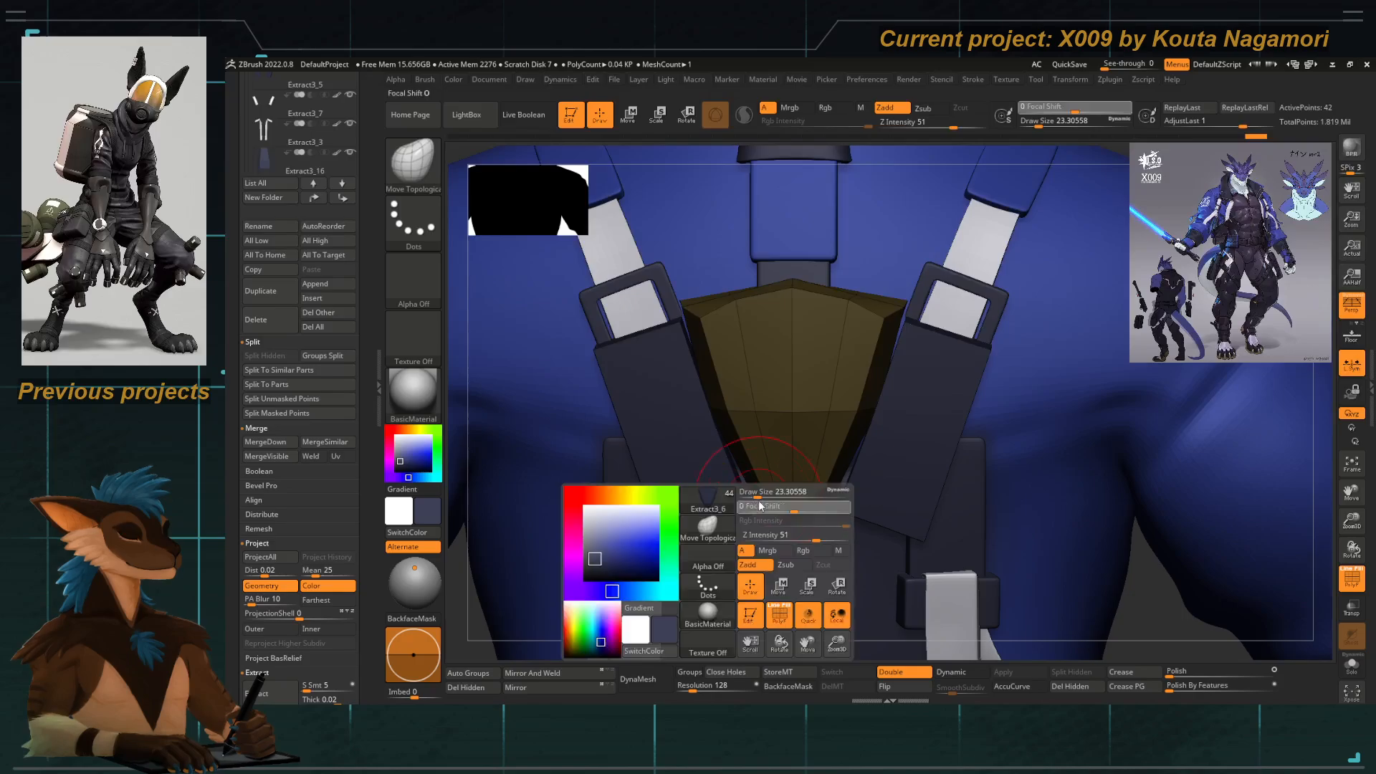
left_click(759, 506)
mouse_move(757, 508)
left_mouse_down()
mouse_move(712, 463)
mouse_move(752, 484)
left_mouse_up()
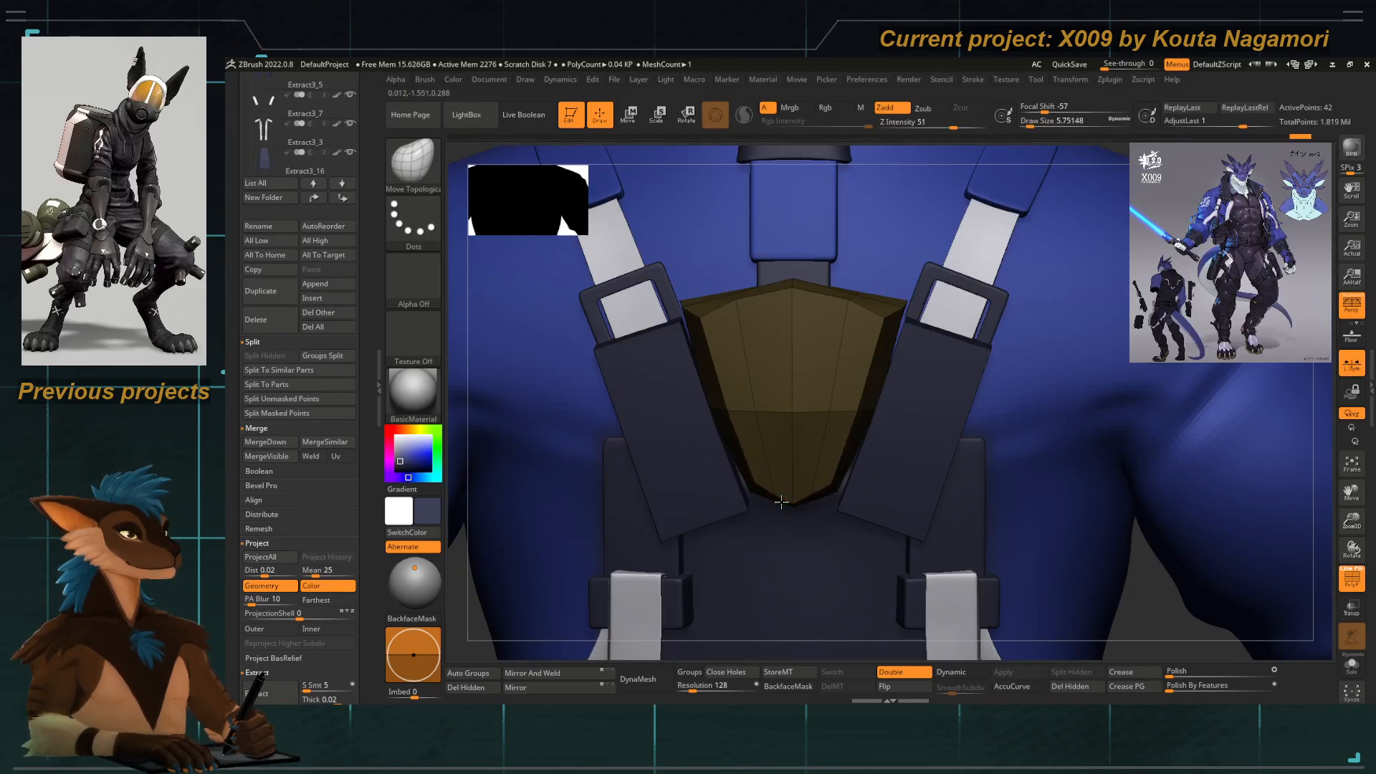
Delete a mirrored pair of vertical edge loops from the back plate with ZModeler.
mouse_move(459, 459)
left_mouse_down()
mouse_move(471, 487)
mouse_move(481, 479)
left_mouse_up()
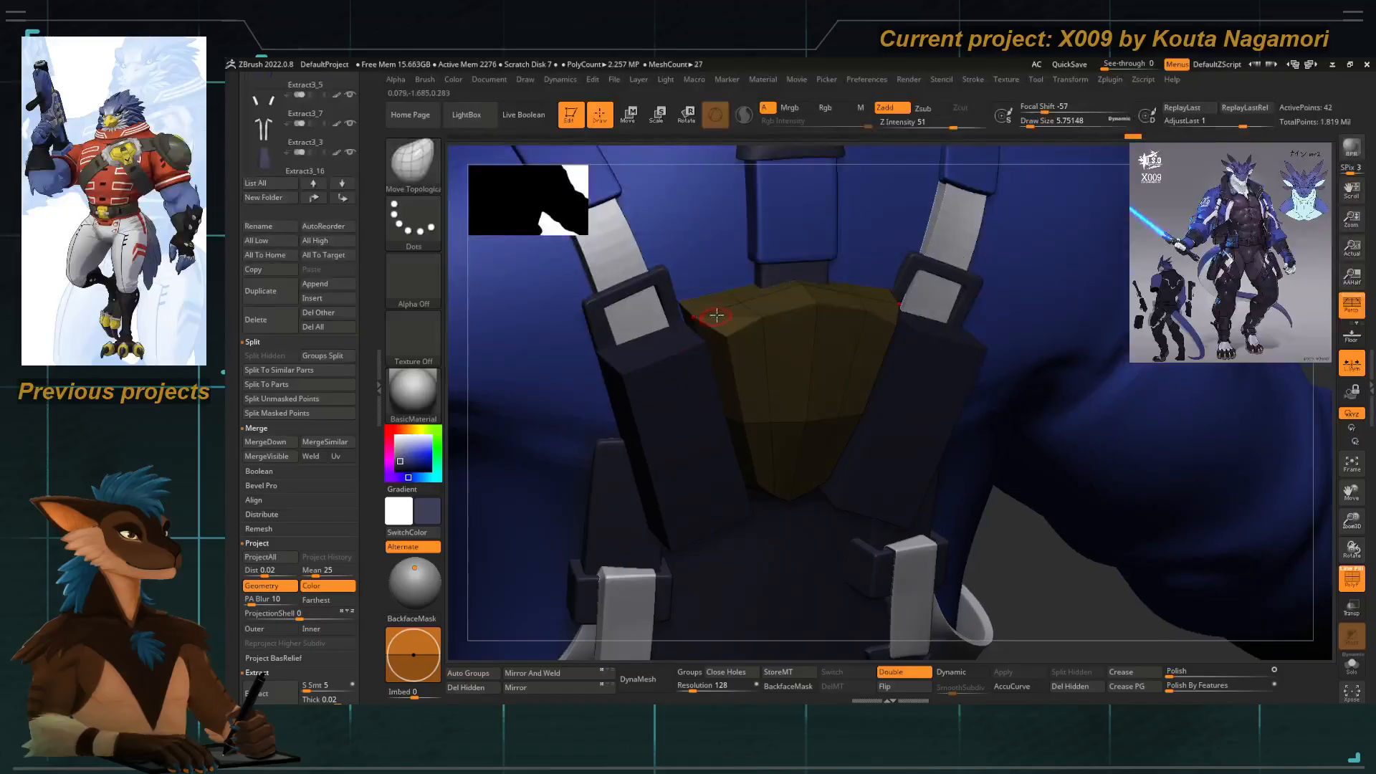
key("b")
key("z")
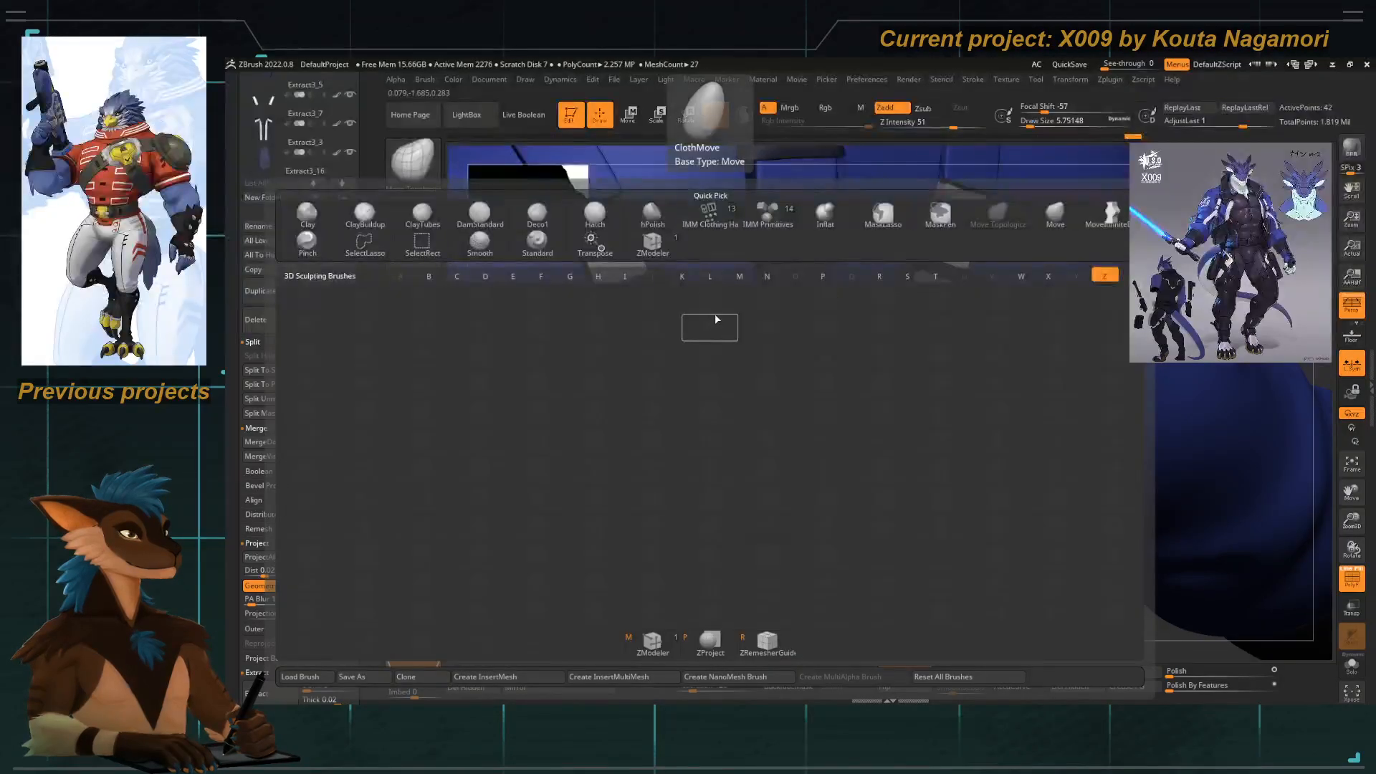
key("m")
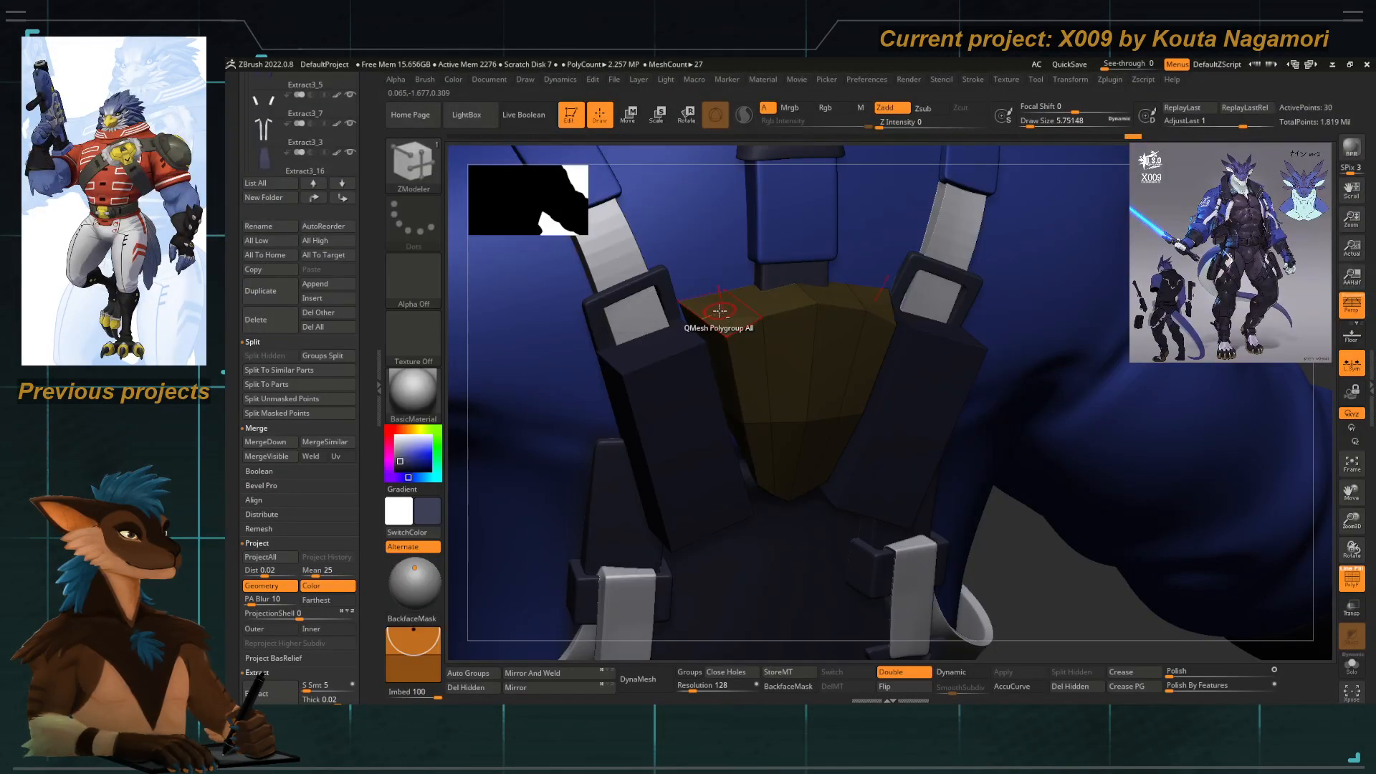
Curve the back plate's upper edge into a smoother arch with Move Topological at a draw size of about 44.
key("b")
key("m")
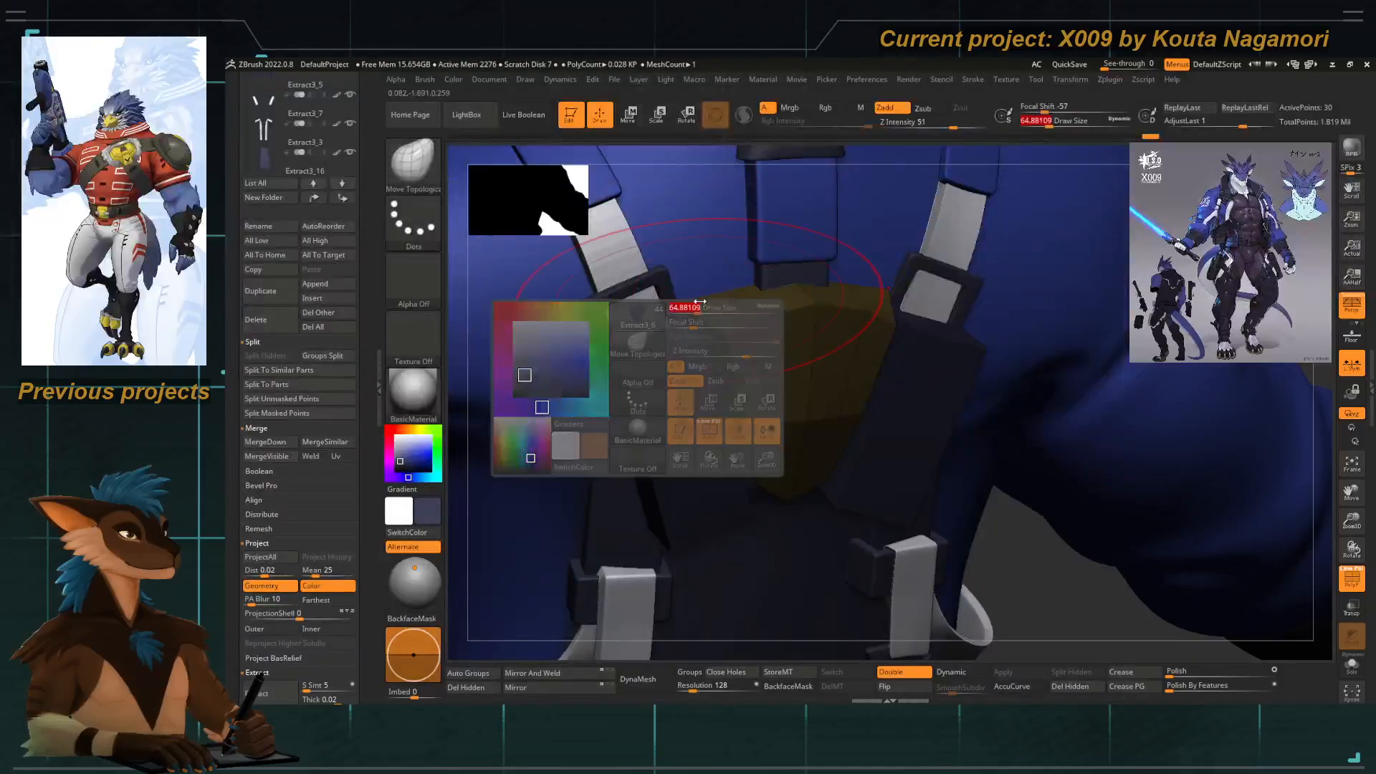
key("t")
left_click_drag(446, 358, 467, 403)
key("space")
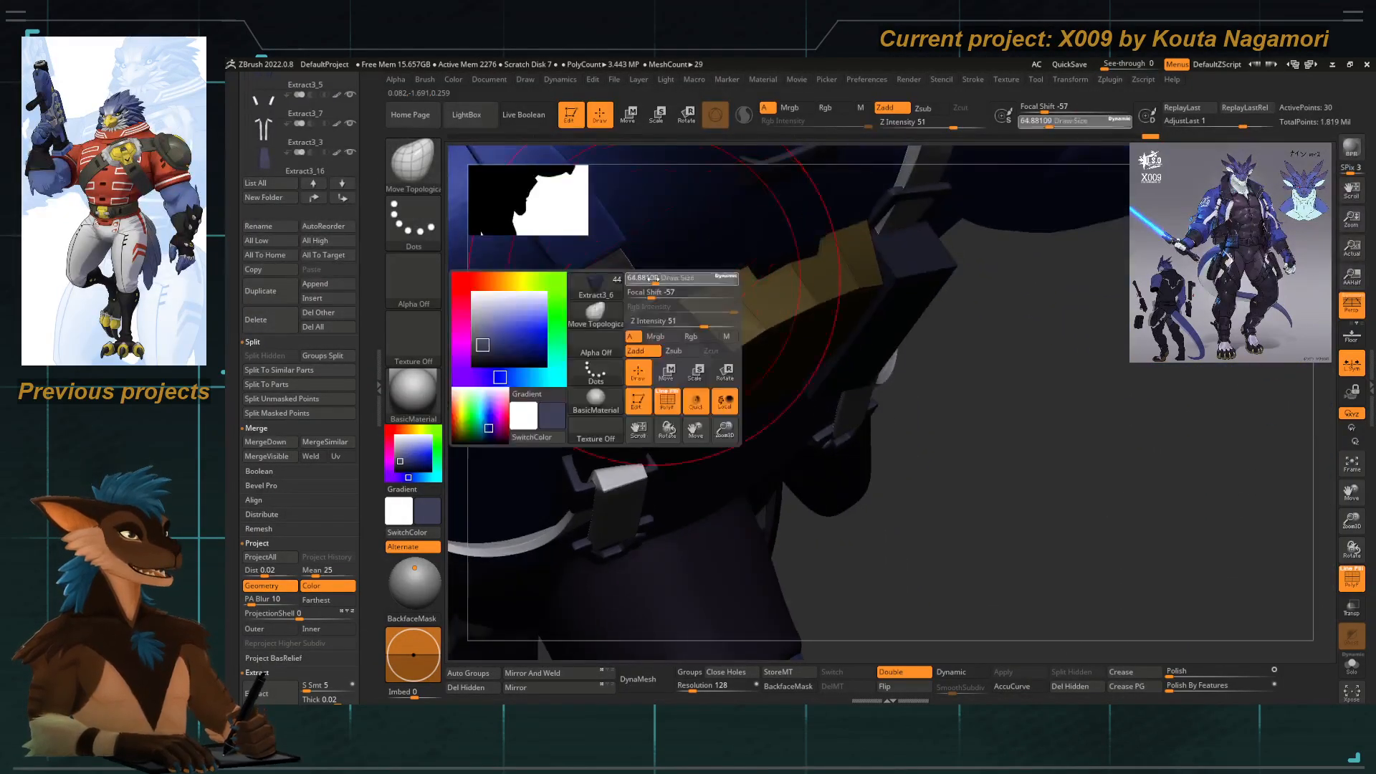
left_click_drag(666, 279, 655, 280)
key("space")
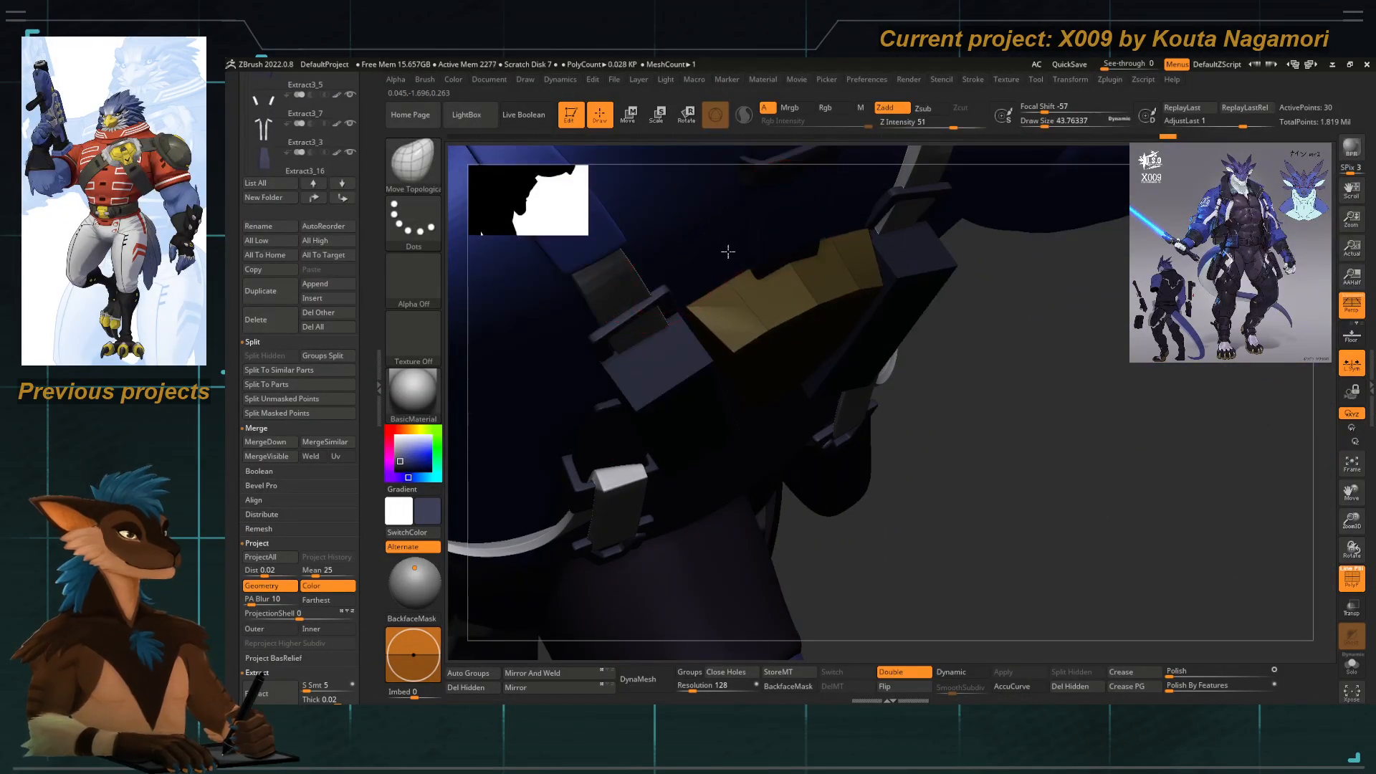
key("space")
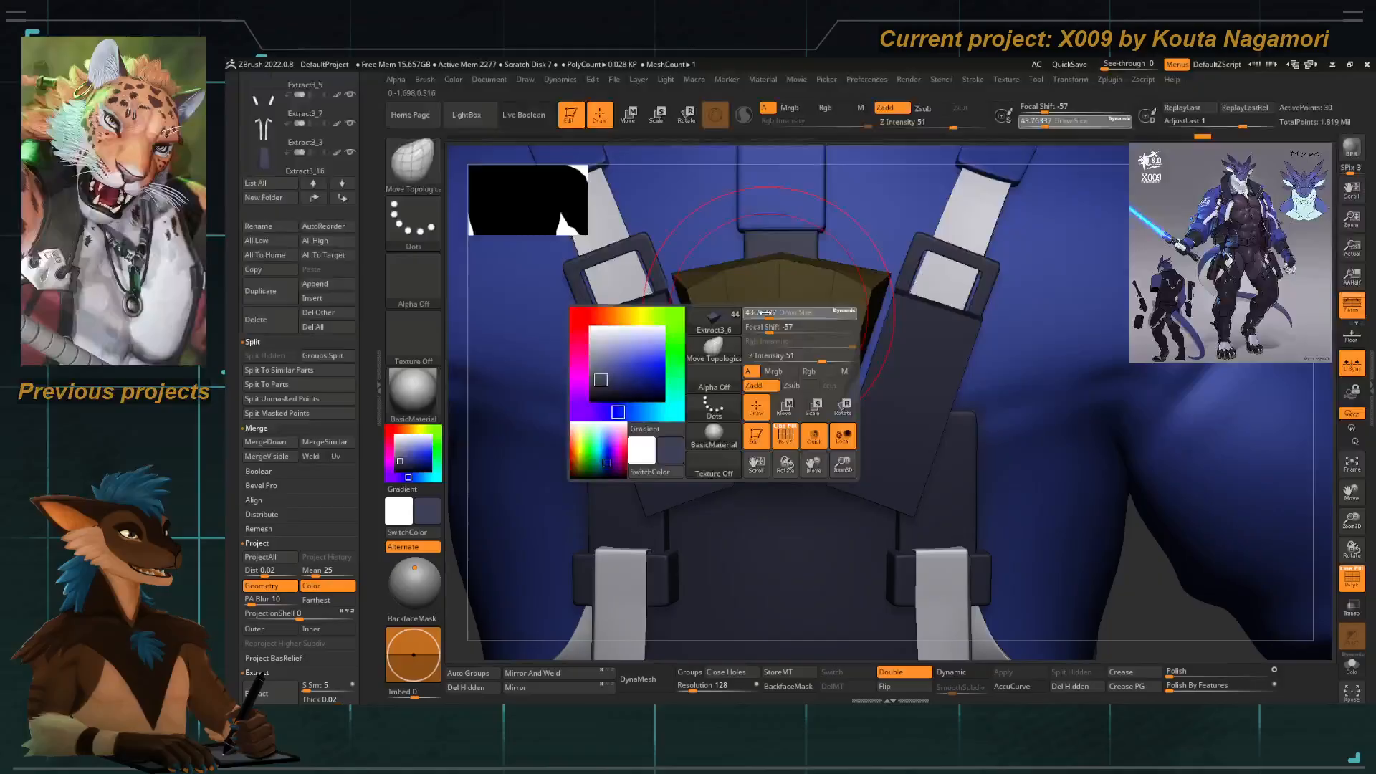
left_click_drag(799, 290, 712, 240)
Refine the back plate's upper outline and lower tip with Move Topological, reducing the draw size to about 15.55.
key("space")
mouse_move(618, 280)
left_mouse_down()
mouse_move(679, 281)
mouse_move(654, 297)
mouse_move(752, 278)
mouse_move(762, 294)
left_mouse_up()
key("space")
key("space")
key("space")
key("space")
mouse_move(754, 314)
right_mouse_down("ctrl")
mouse_move(749, 243)
mouse_move(712, 270)
mouse_move(759, 346)
mouse_move(725, 384)
right_mouse_up("ctrl")
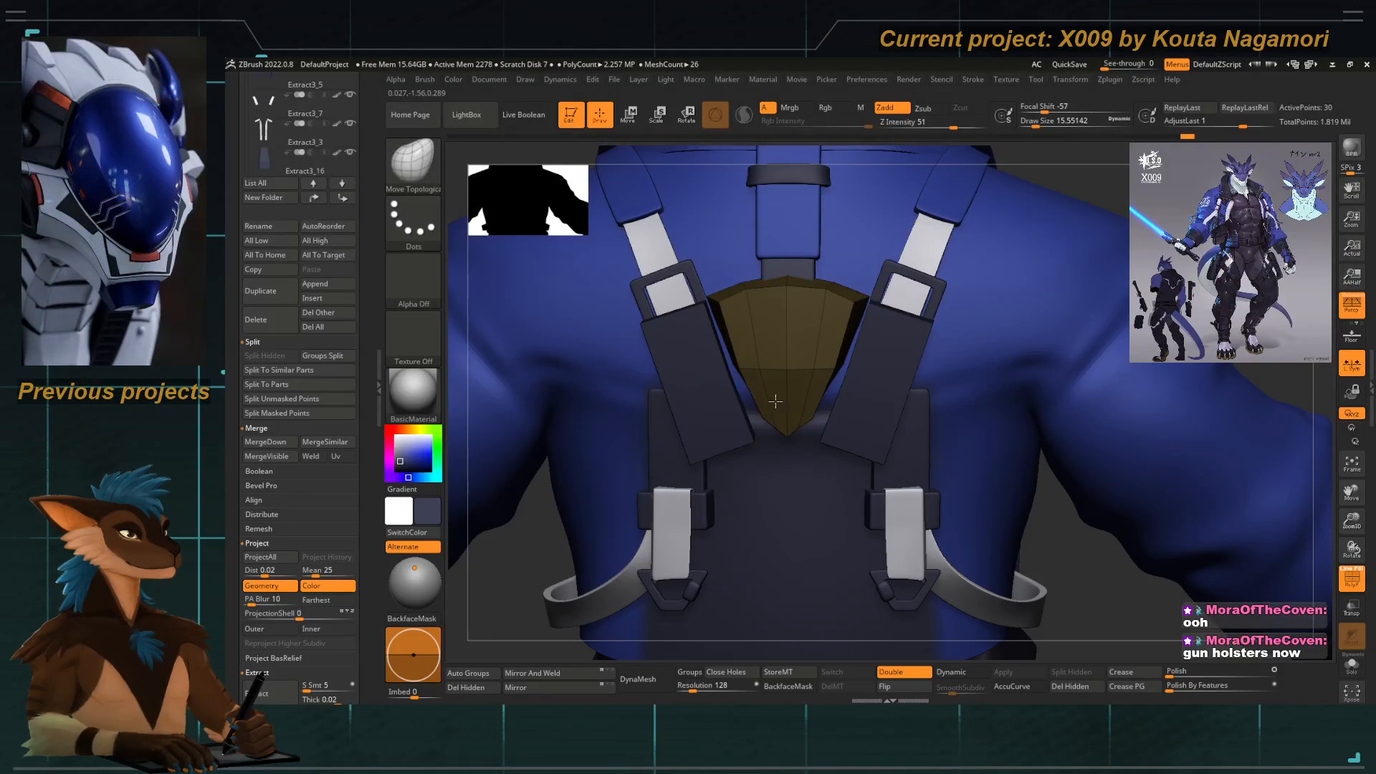
Insert a single edge loop through the back plate's thickness with ZModeler, and set the edge action to Swivel for edge loops.
key("b")
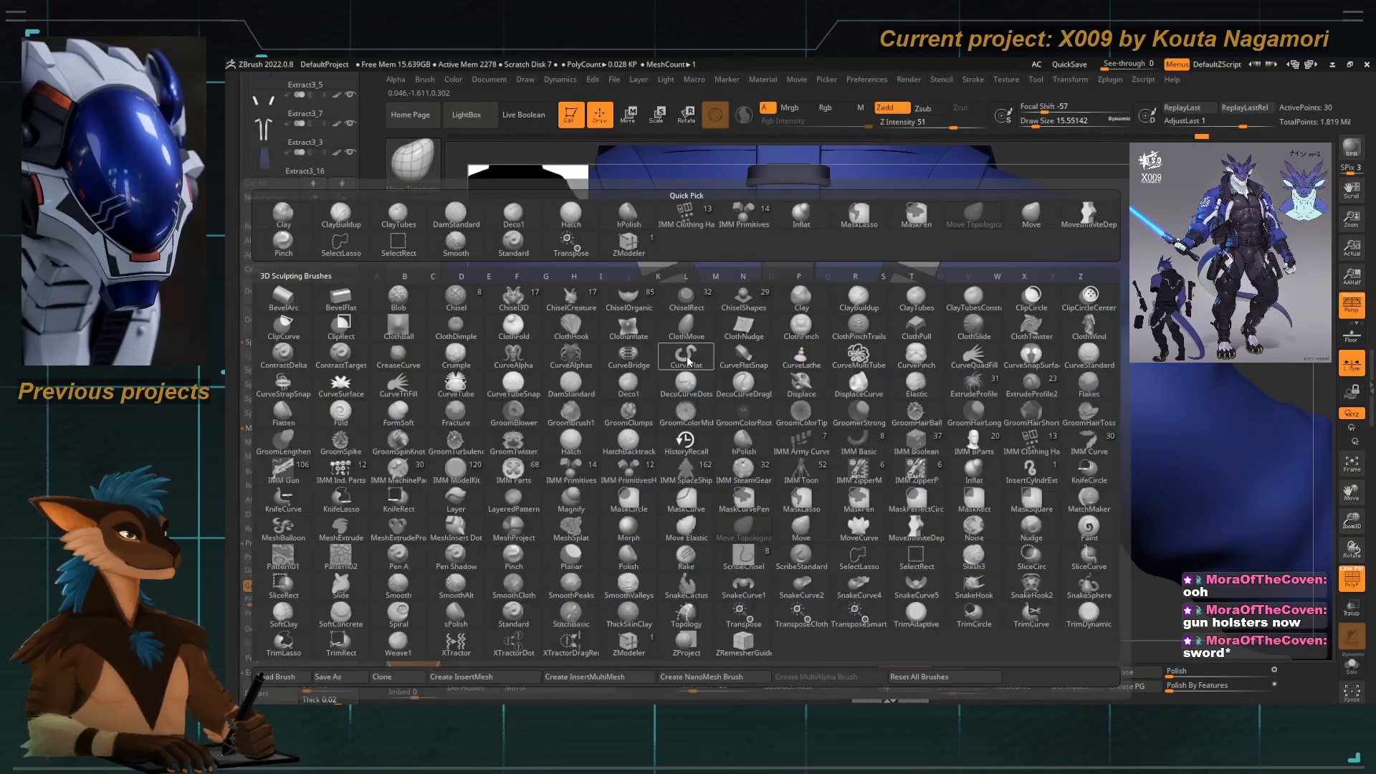
key("z")
key("m")
left_click_drag(454, 277, 595, 315)
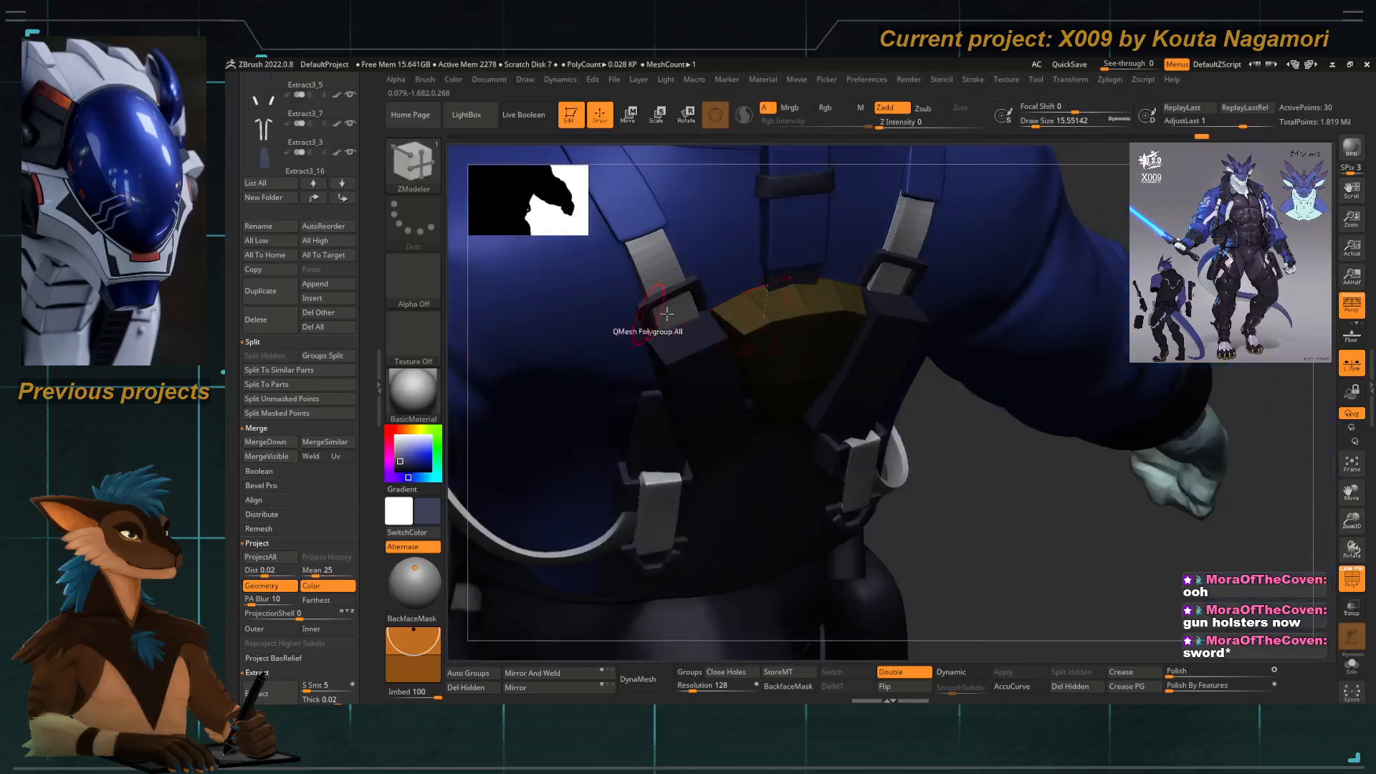
left_click(763, 314)
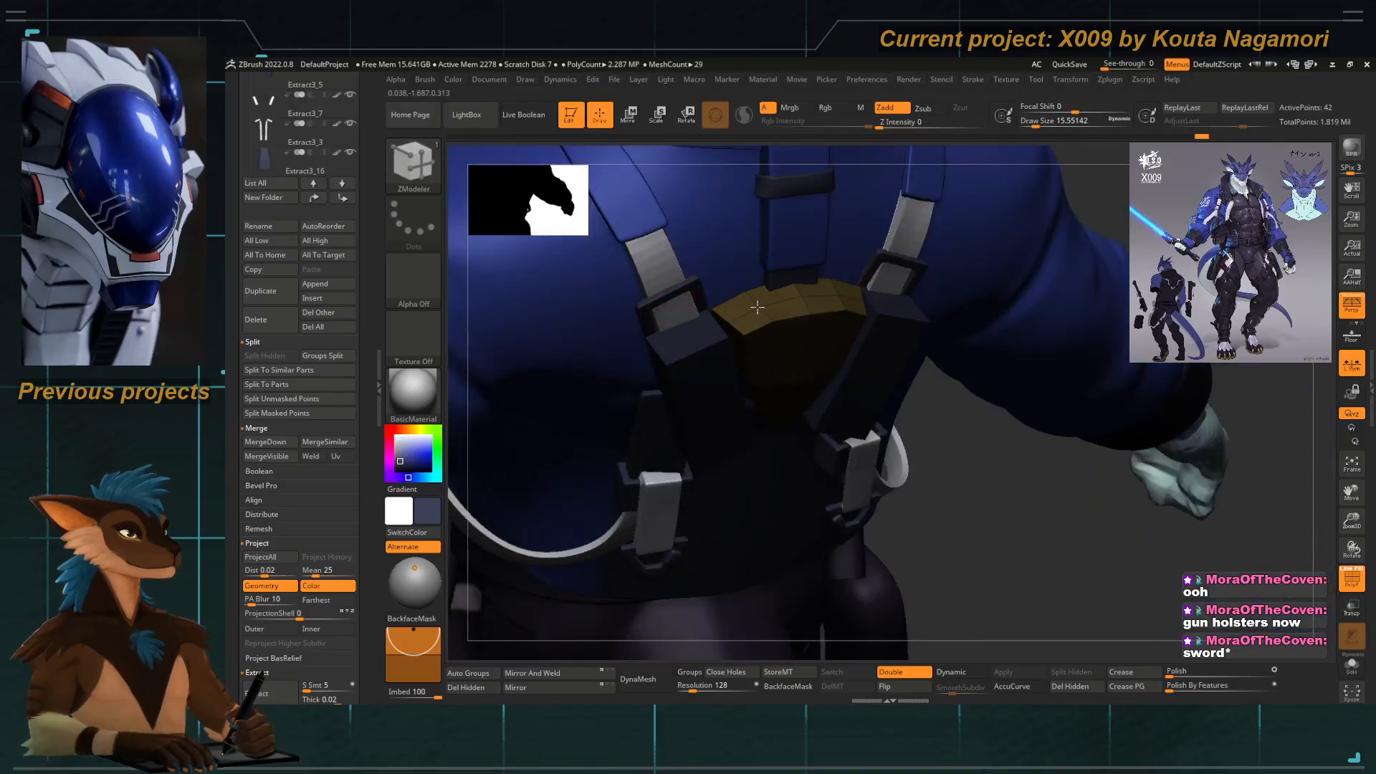
key("space")
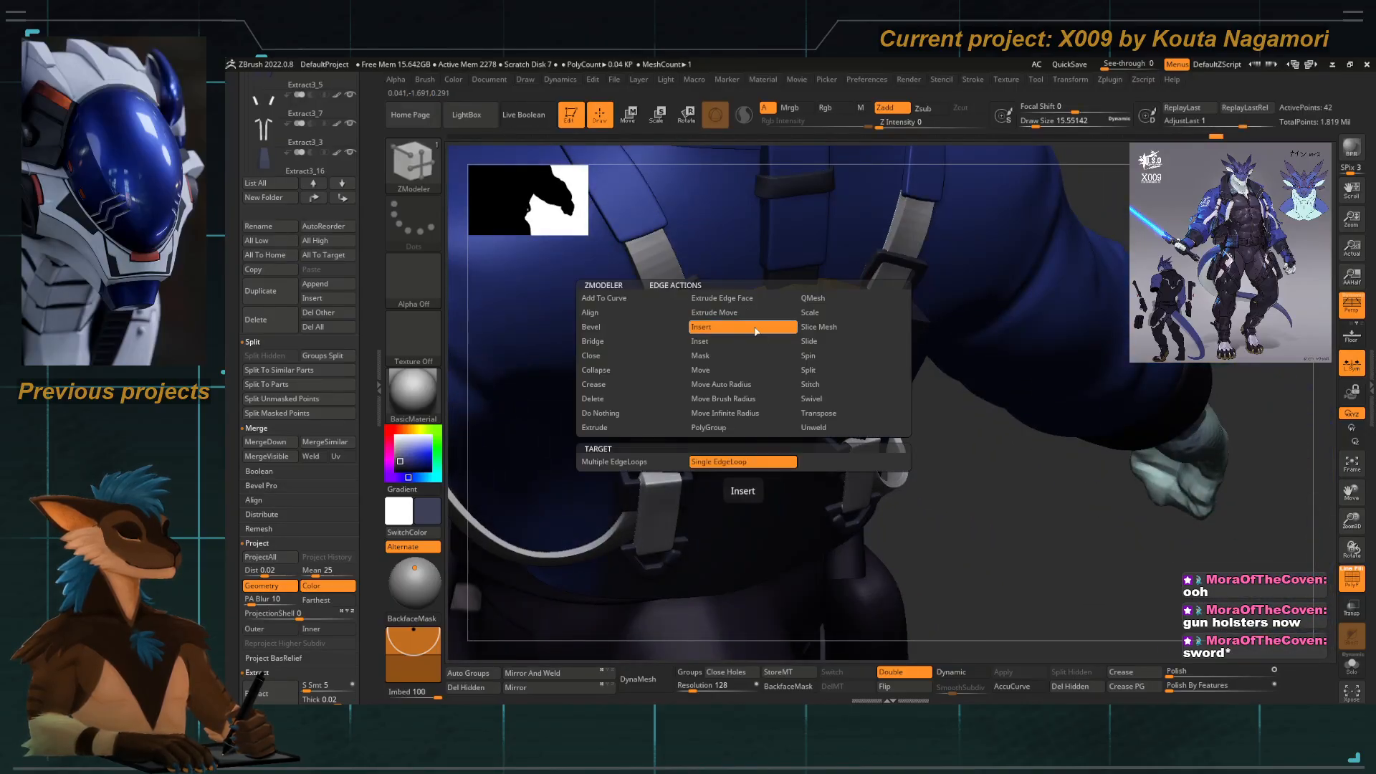
left_click(833, 400)
left_click(662, 470)
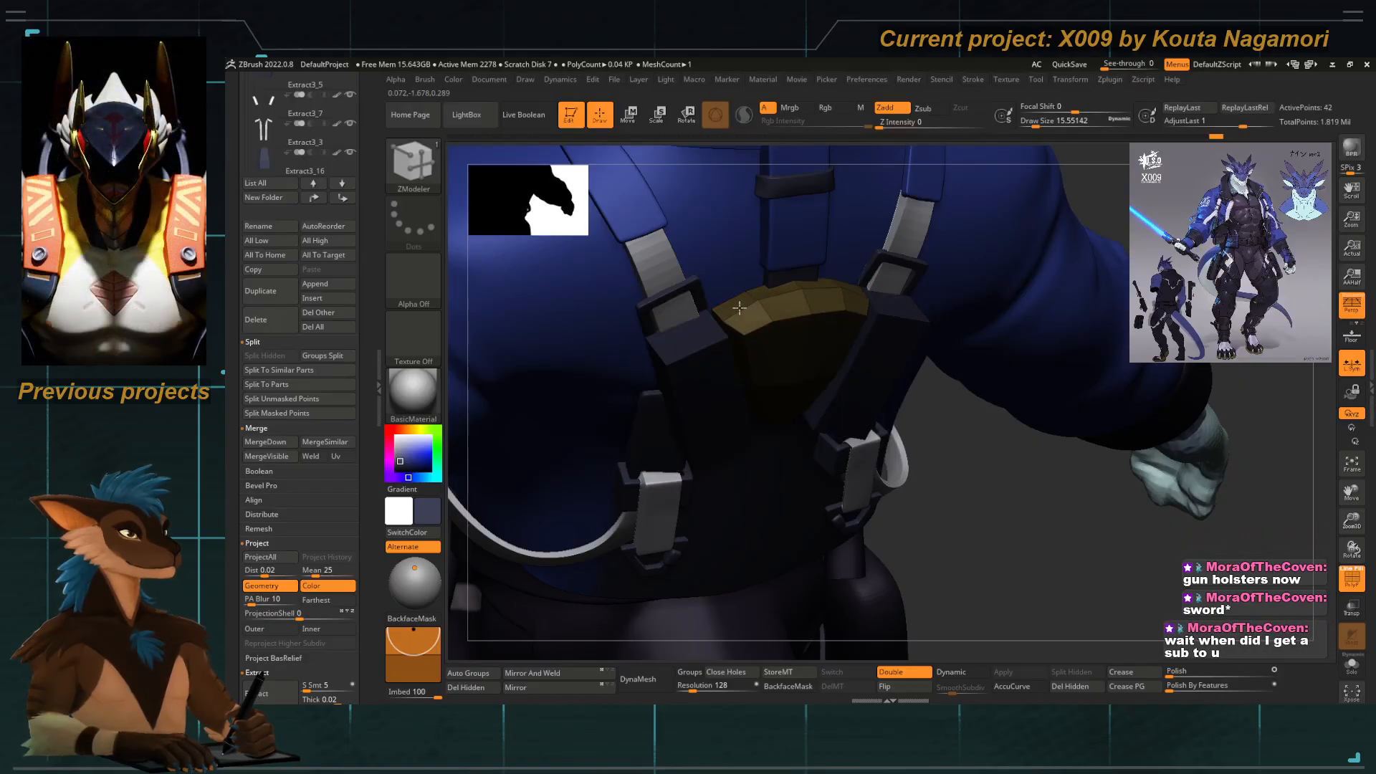
Preview the back plate with Dynamic subdivision and compare the harness with the jacket concept from several angles.
left_click_drag(970, 500, 712, 393, "shift")
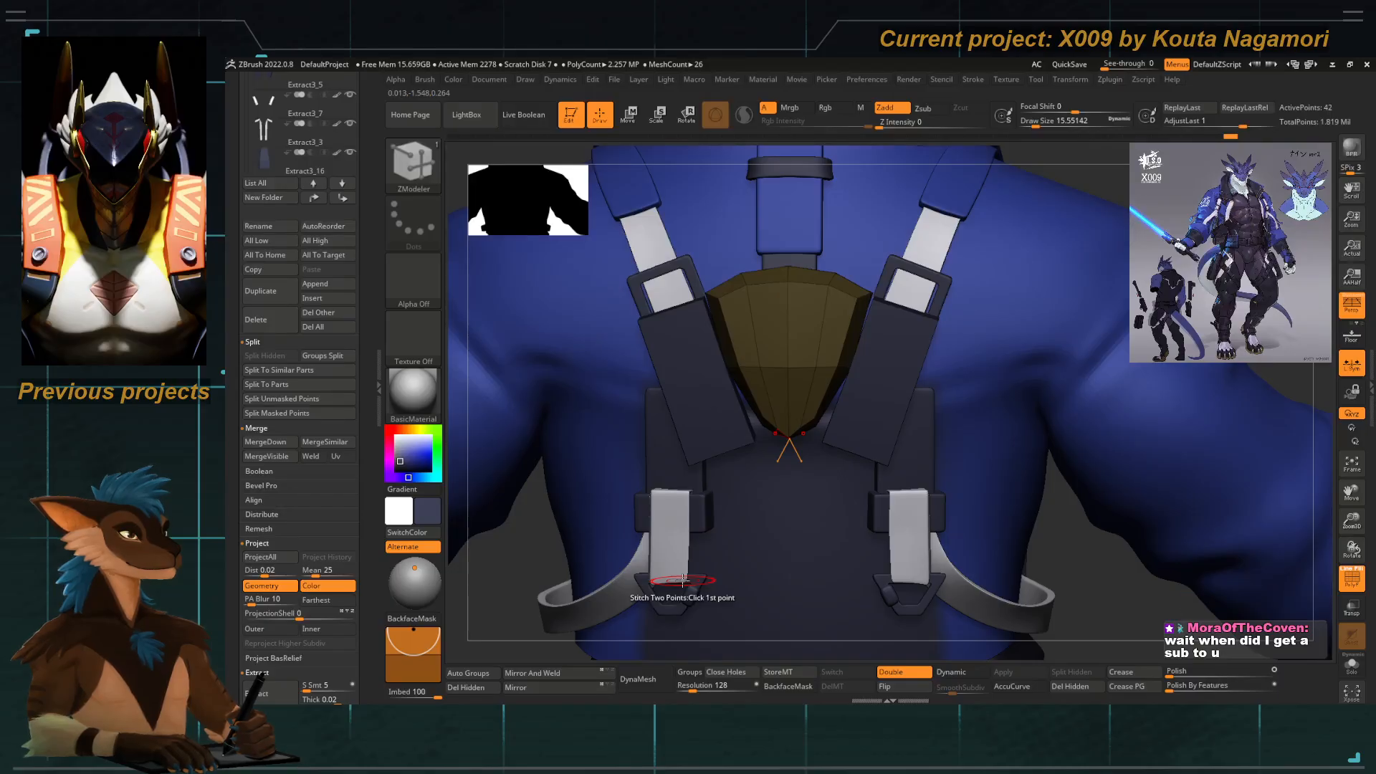
left_click_drag(908, 510, 742, 442, "alt")
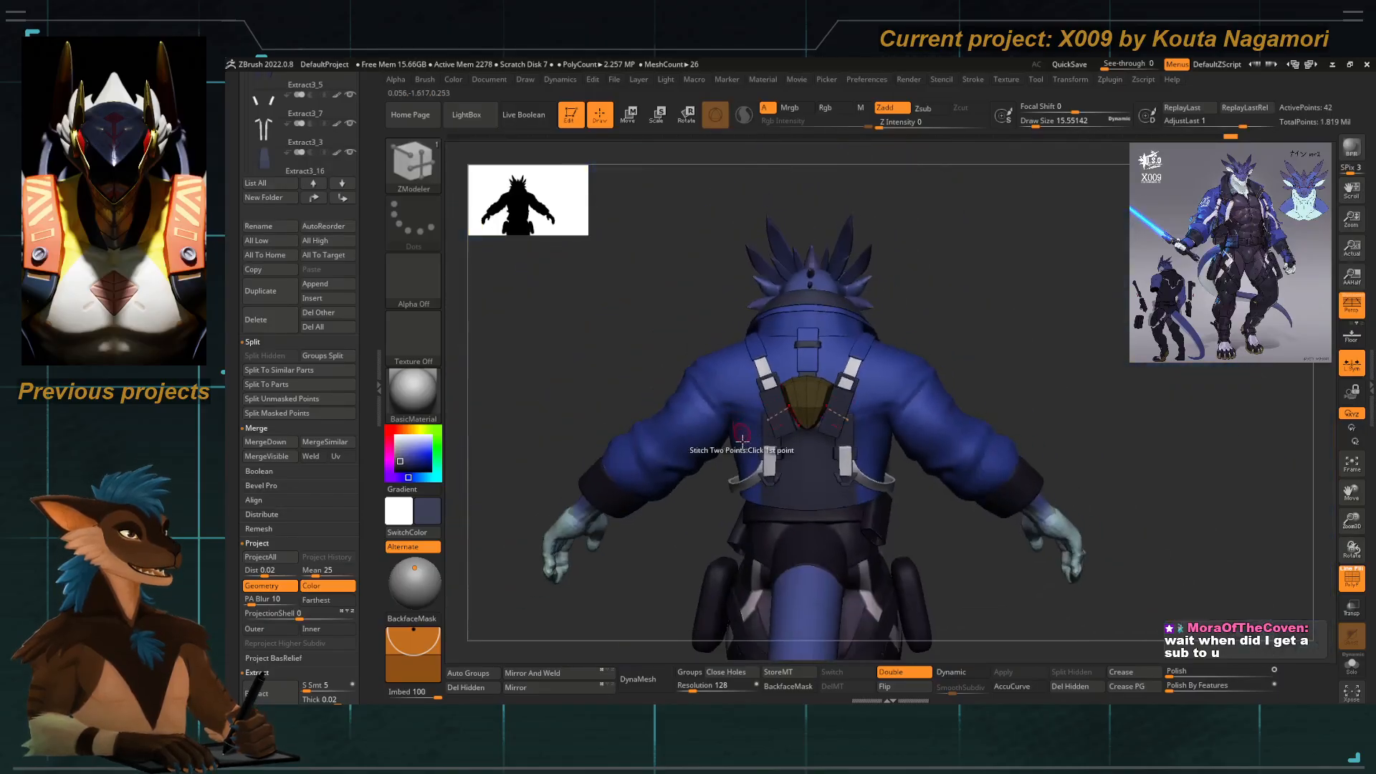
left_click_drag(647, 337, 740, 504)
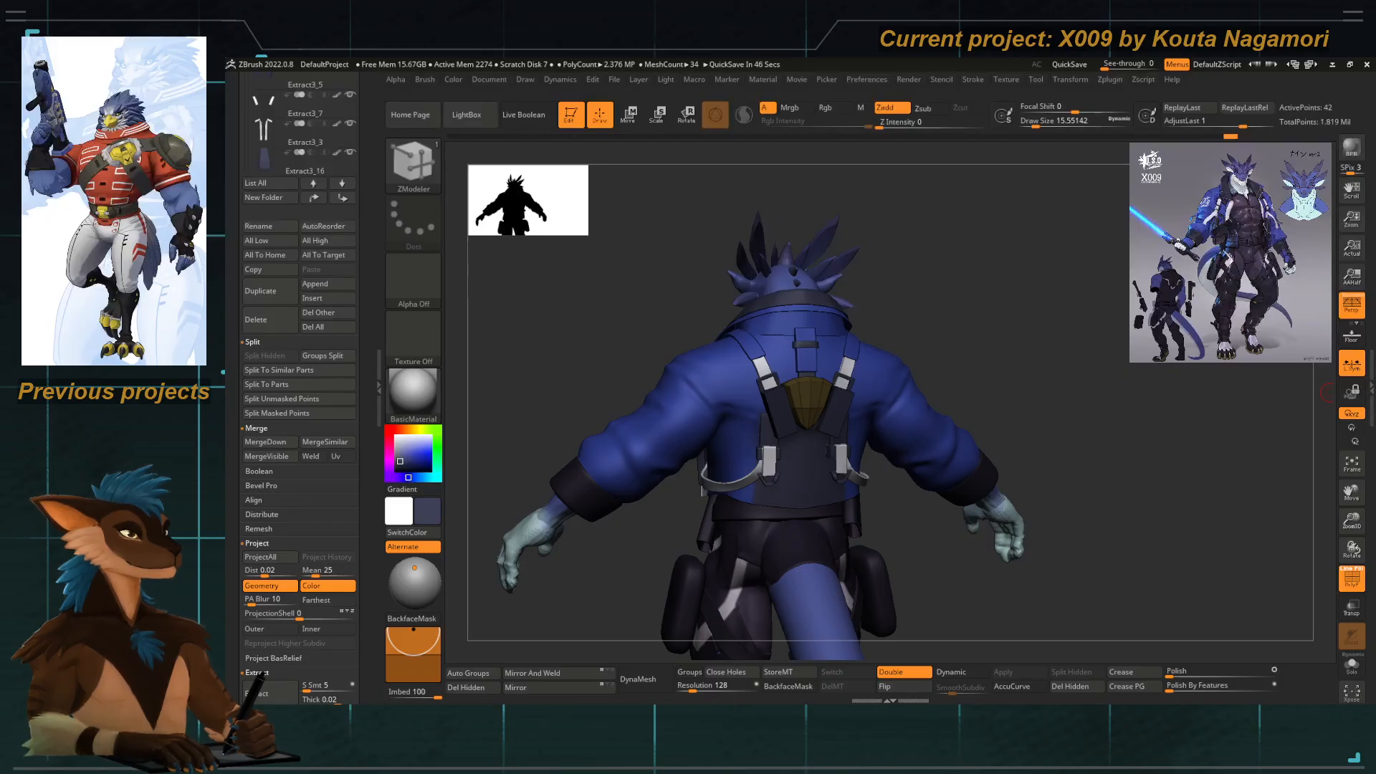
mouse_move(576, 357)
left_mouse_down()
mouse_move(561, 353)
mouse_move(589, 356)
mouse_move(595, 459)
left_mouse_up()
right_click_drag(775, 456, 707, 397, "alt")
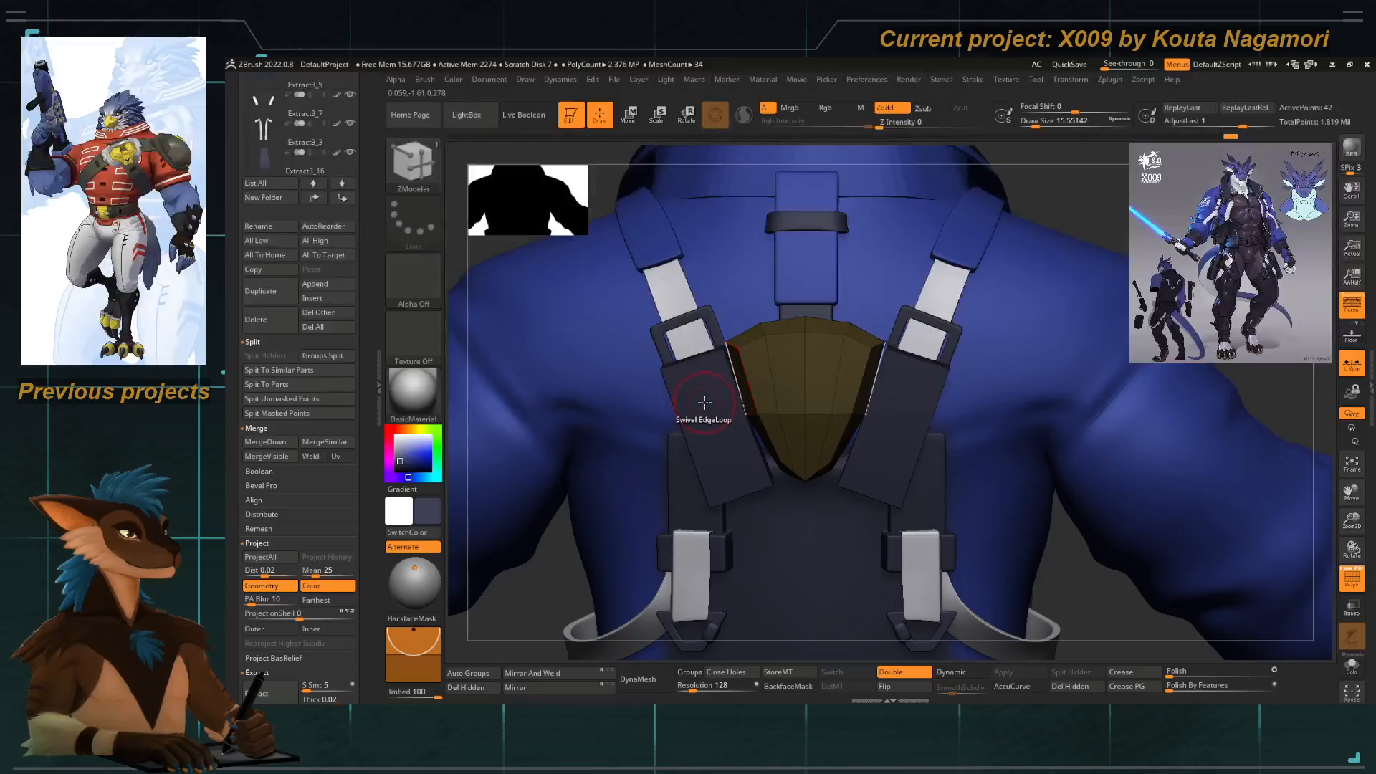
key("f")
key("space")
left_click(872, 274)
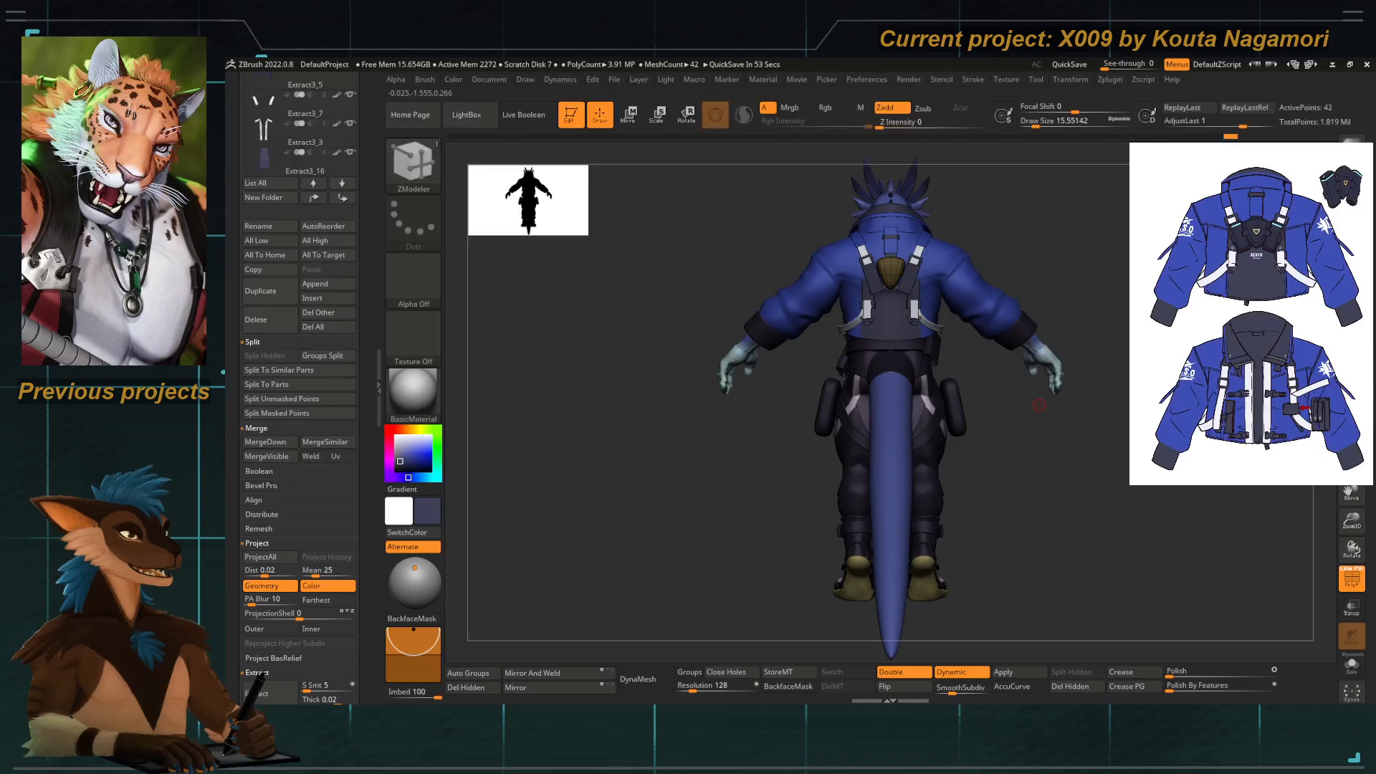
left_click_drag(678, 280, 684, 275)
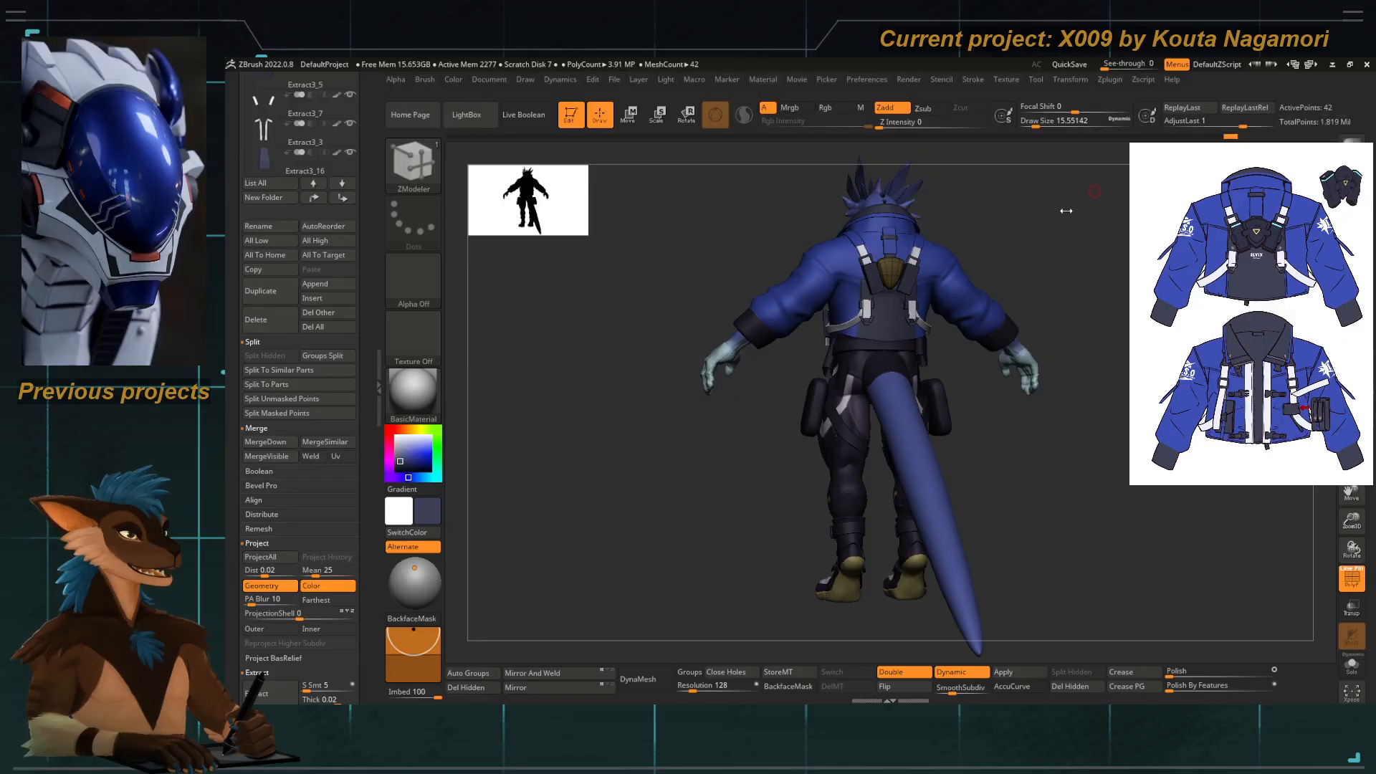
left_click_drag(584, 276, 506, 562)
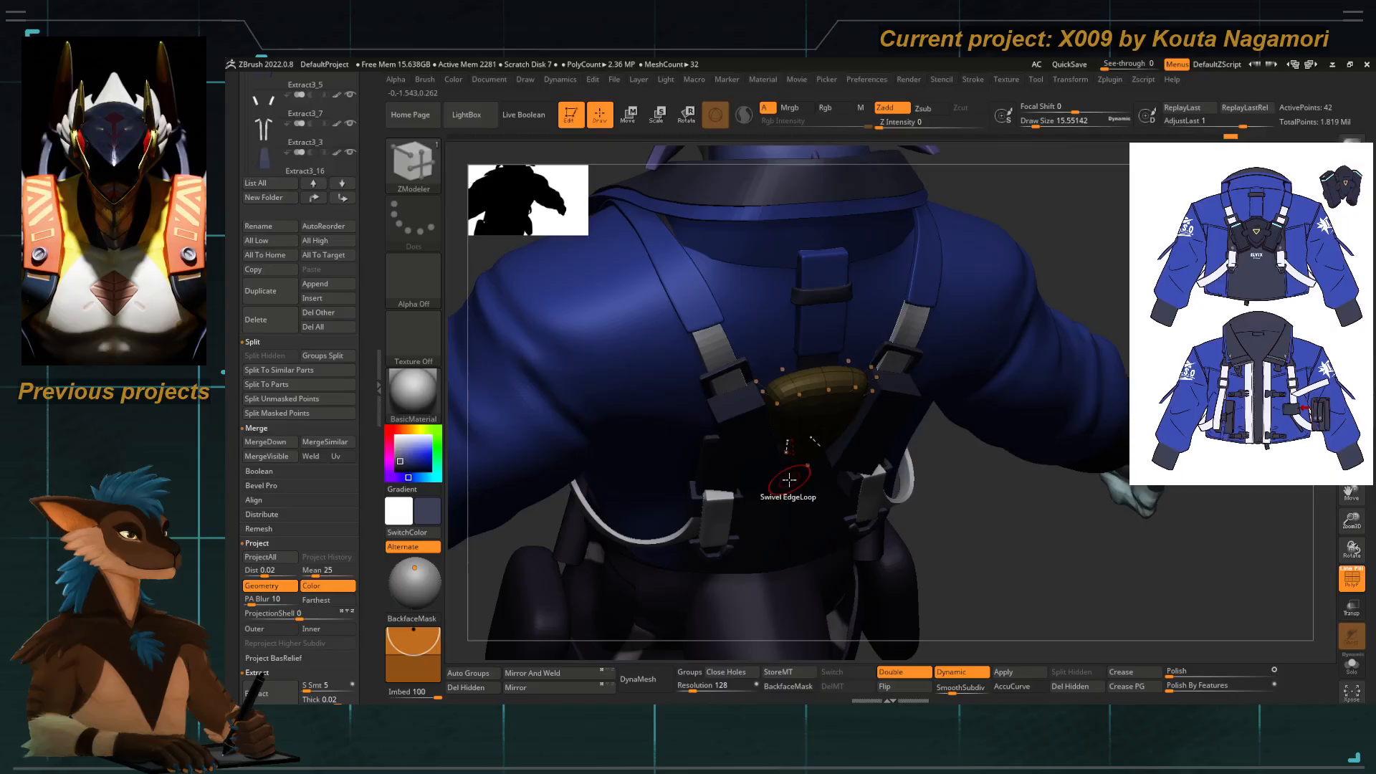
left_click_drag(972, 499, 967, 473)
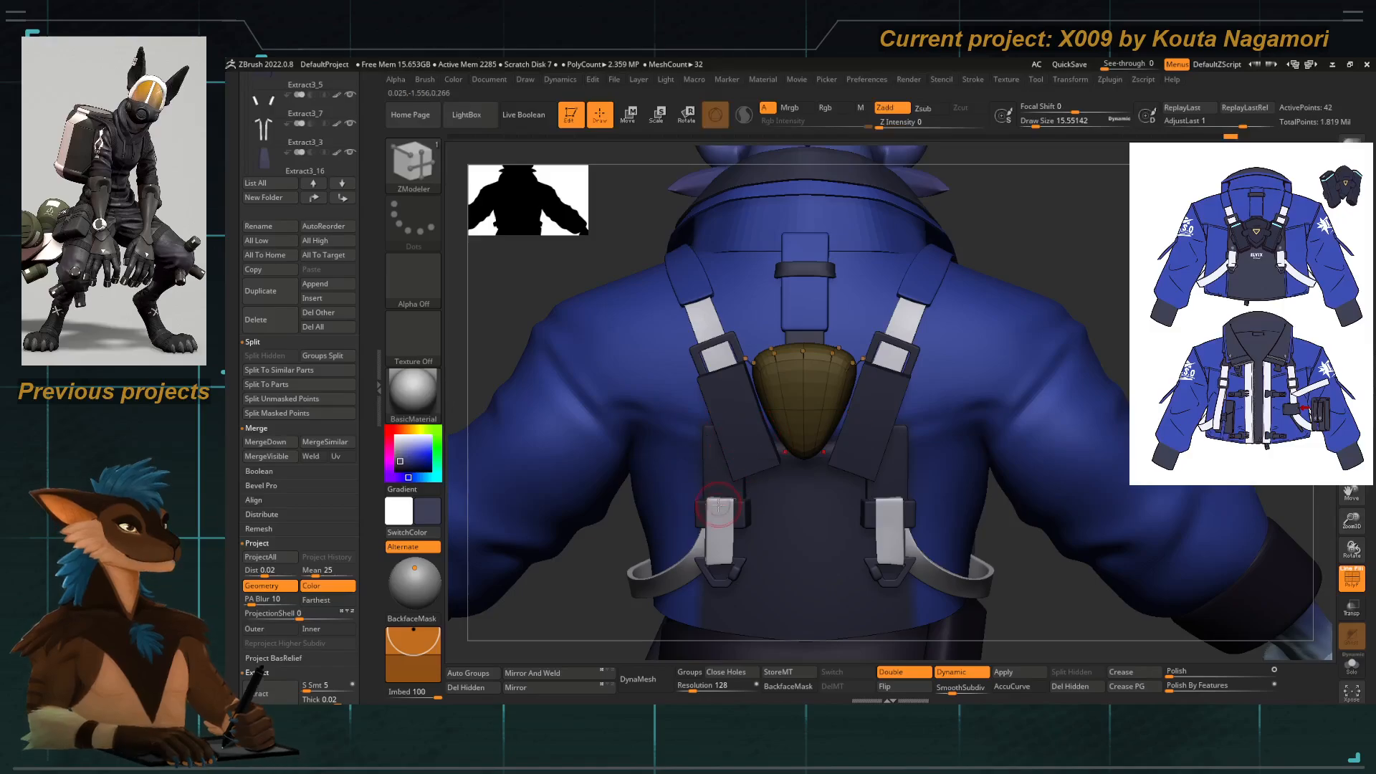
key("b")
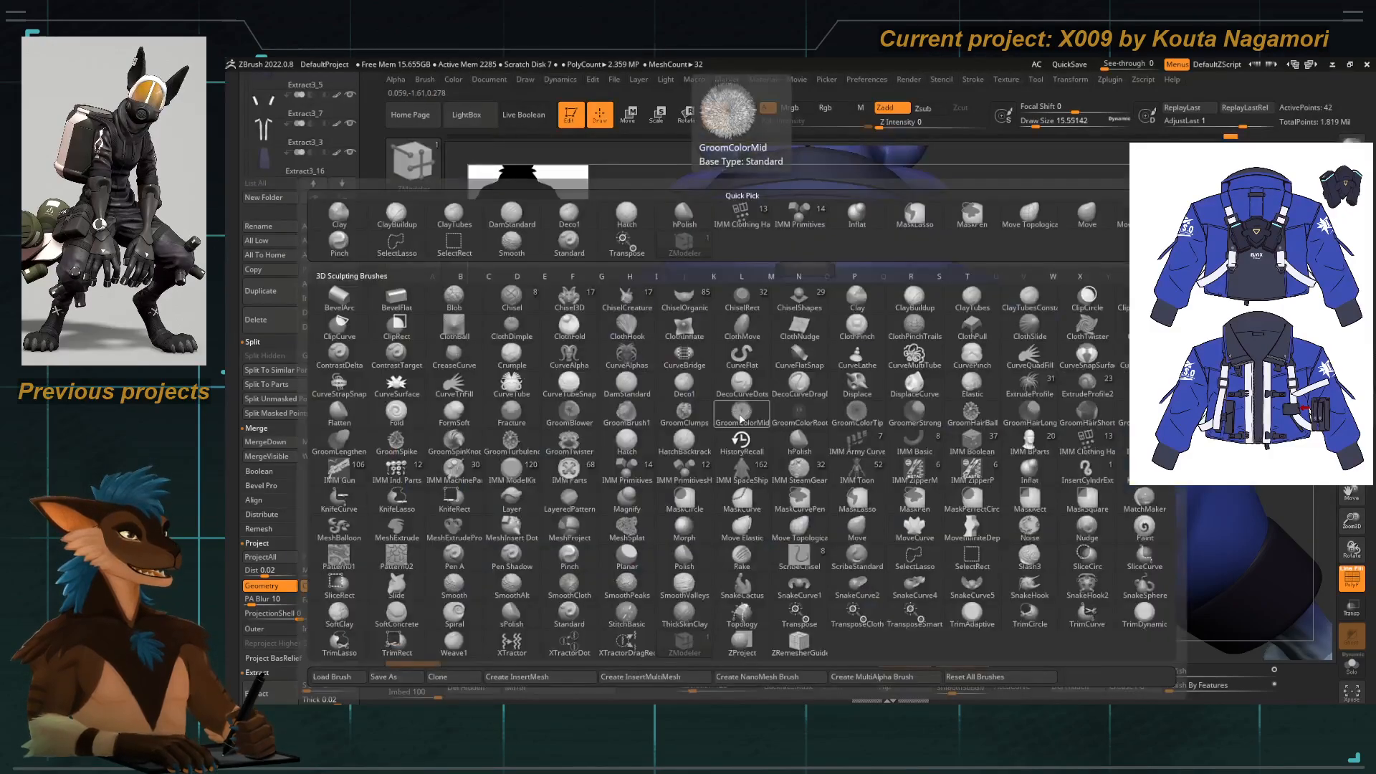
key("Escape")
key("b")
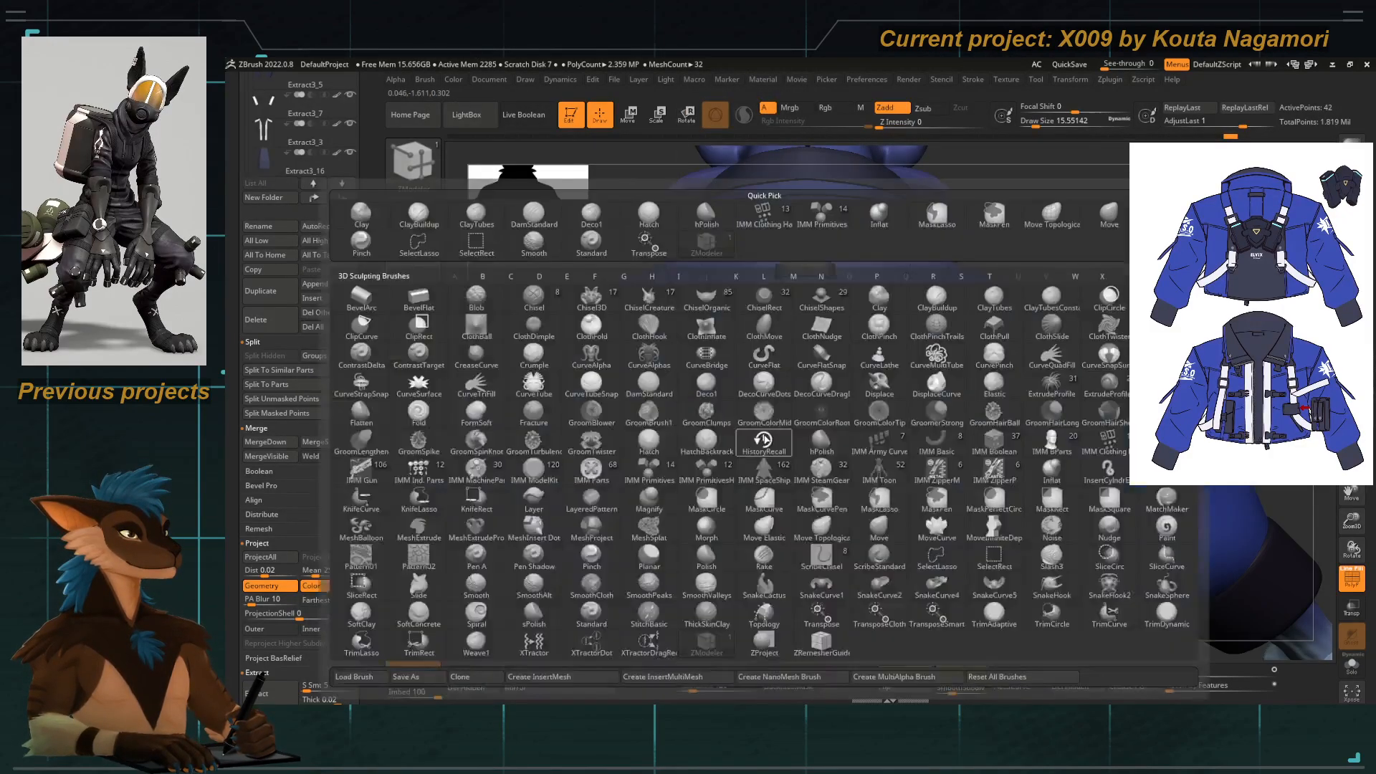
key("Escape")
Crease the complete edge loop along the back plate's upper rim with ZModeler, checking it in the Dynamic subdivision preview.
right_click_drag(769, 359, 805, 413, "ctrl")
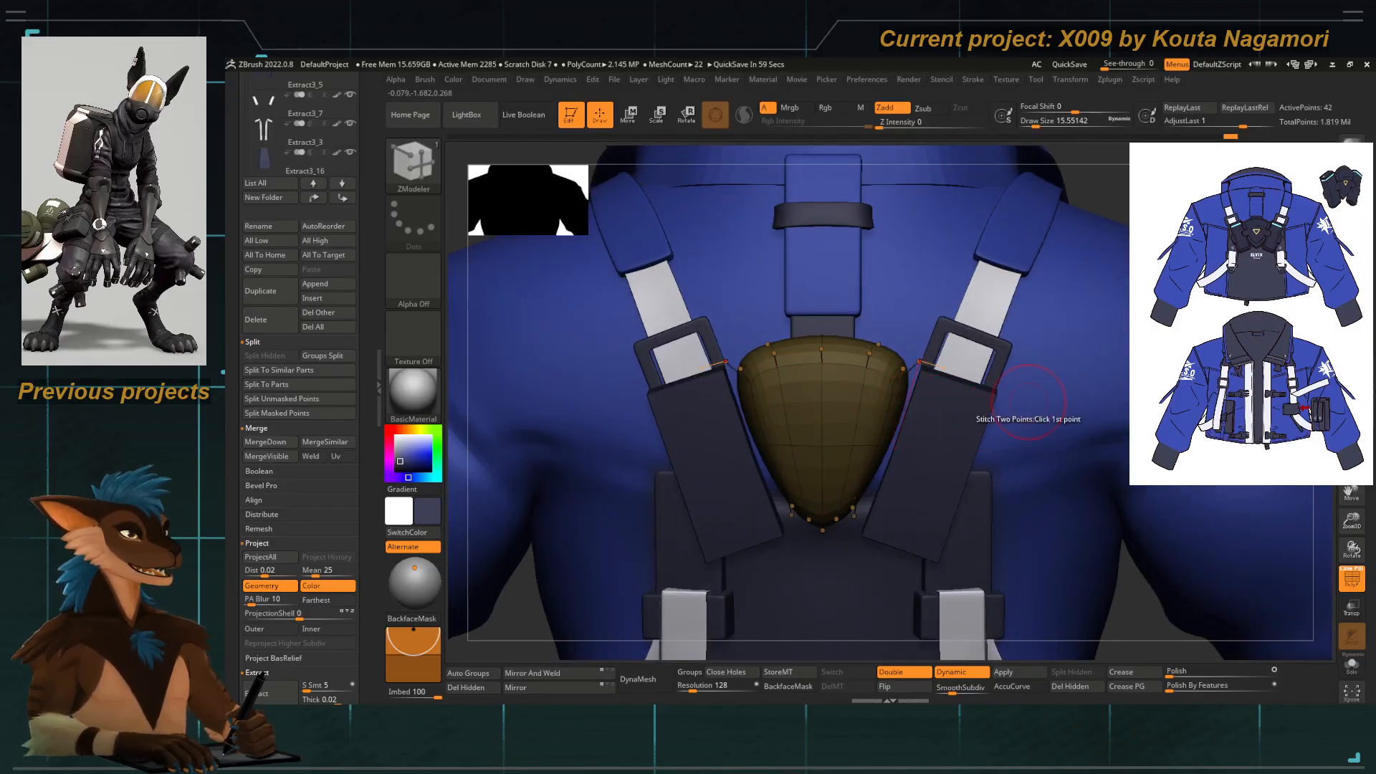
key("shift+d")
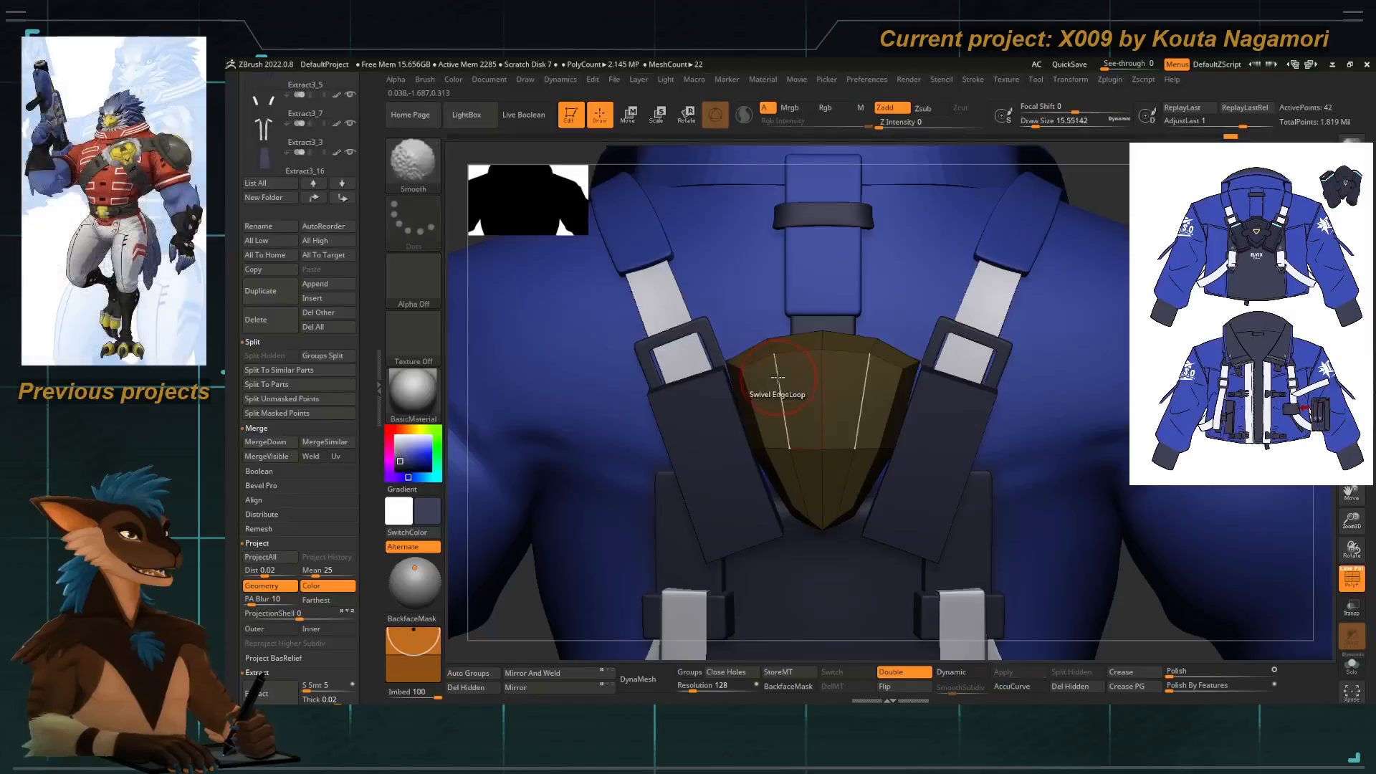
key("b")
key("z")
key("m")
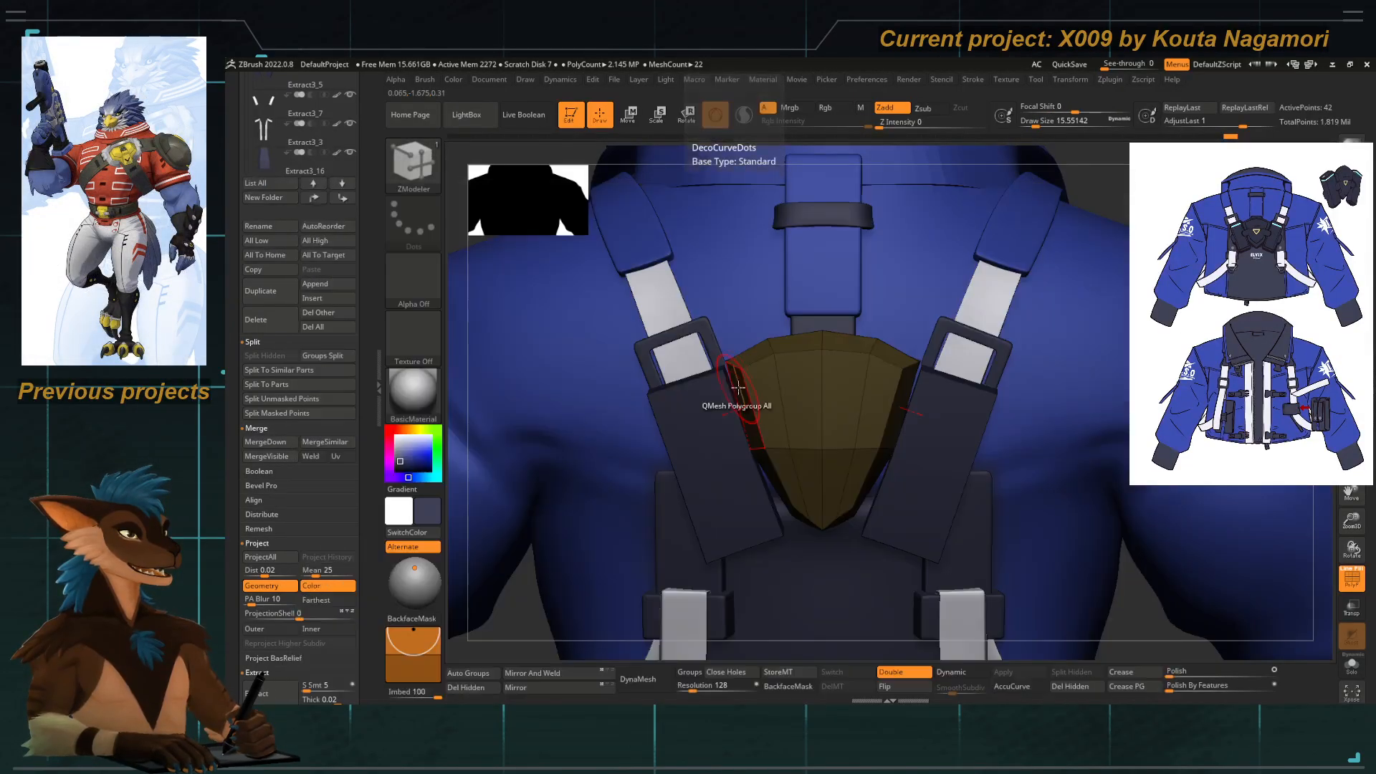
key("space")
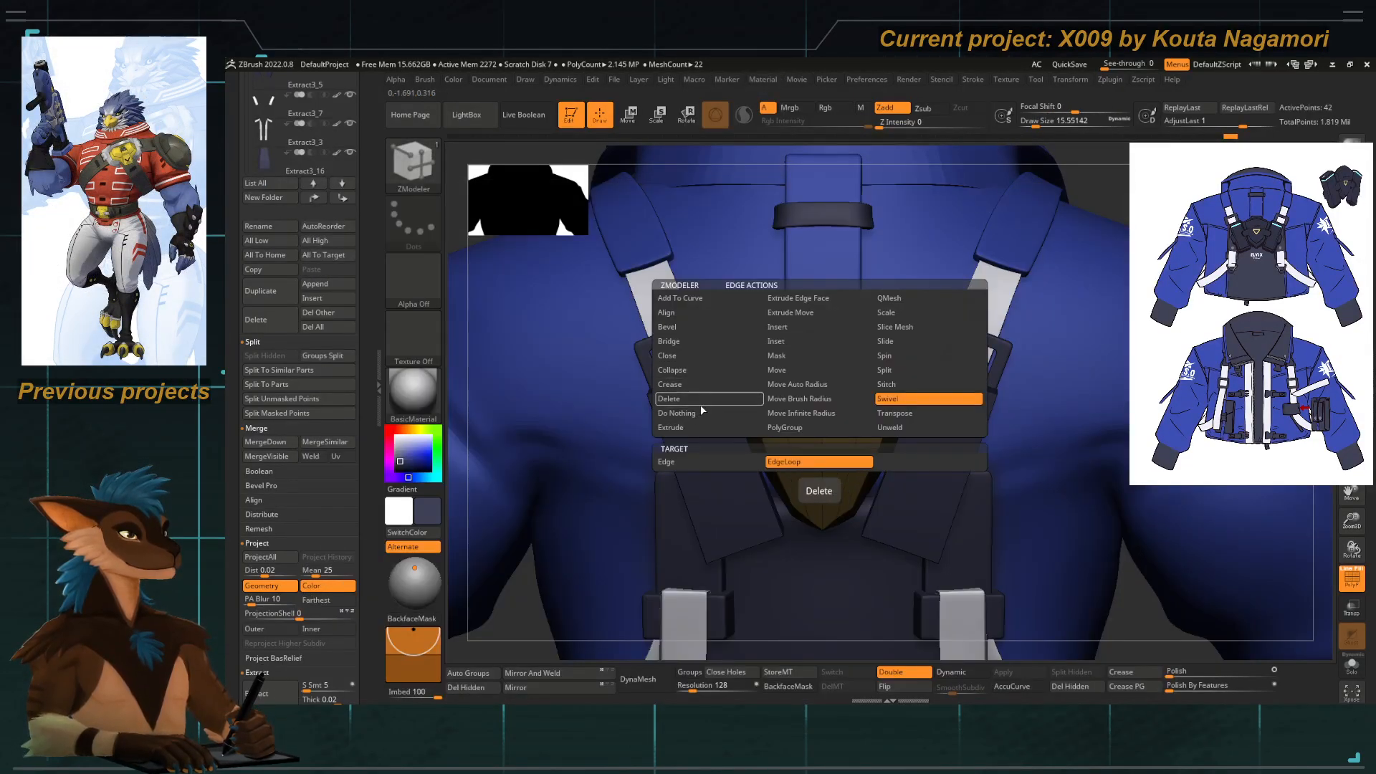
left_click(724, 386)
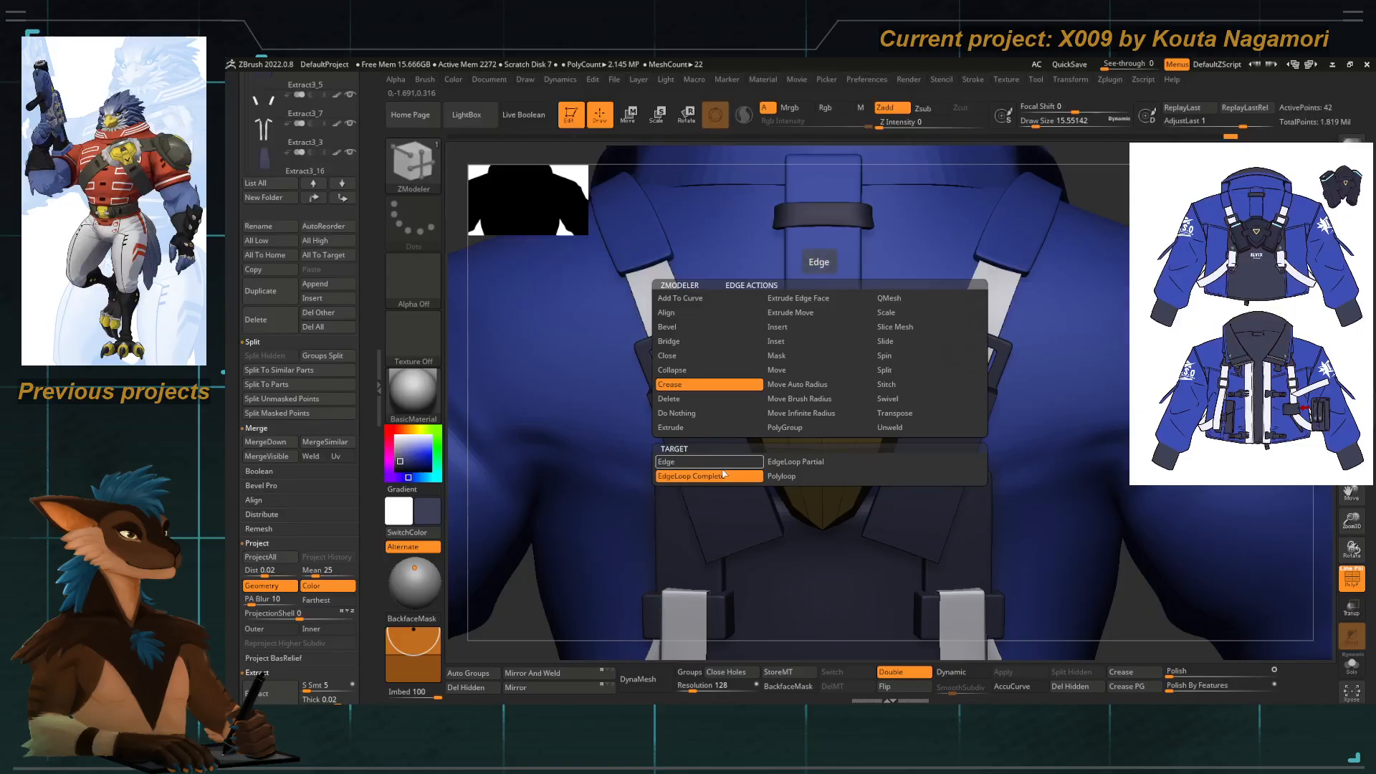
left_click(724, 475)
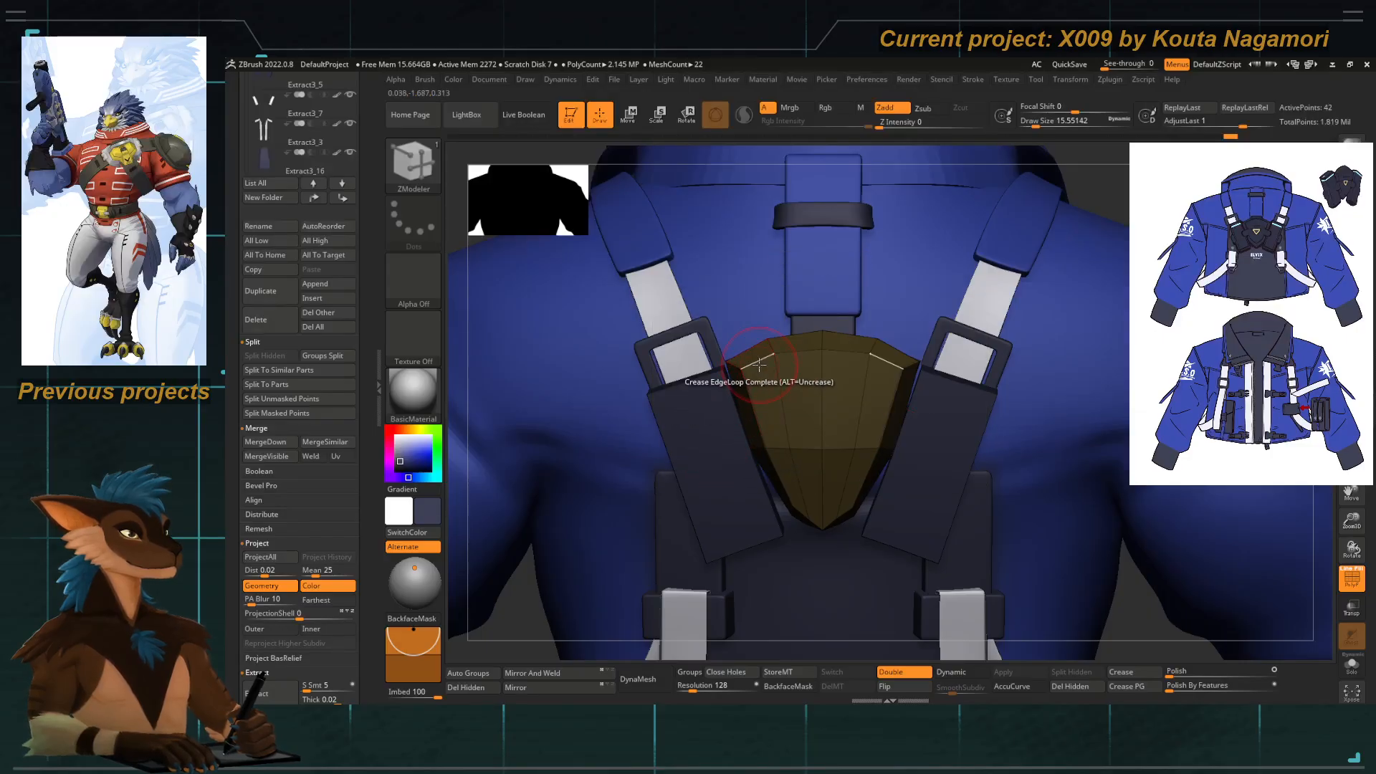
left_click(759, 365)
right_click_drag(759, 364, 716, 421, "ctrl")
key("d")
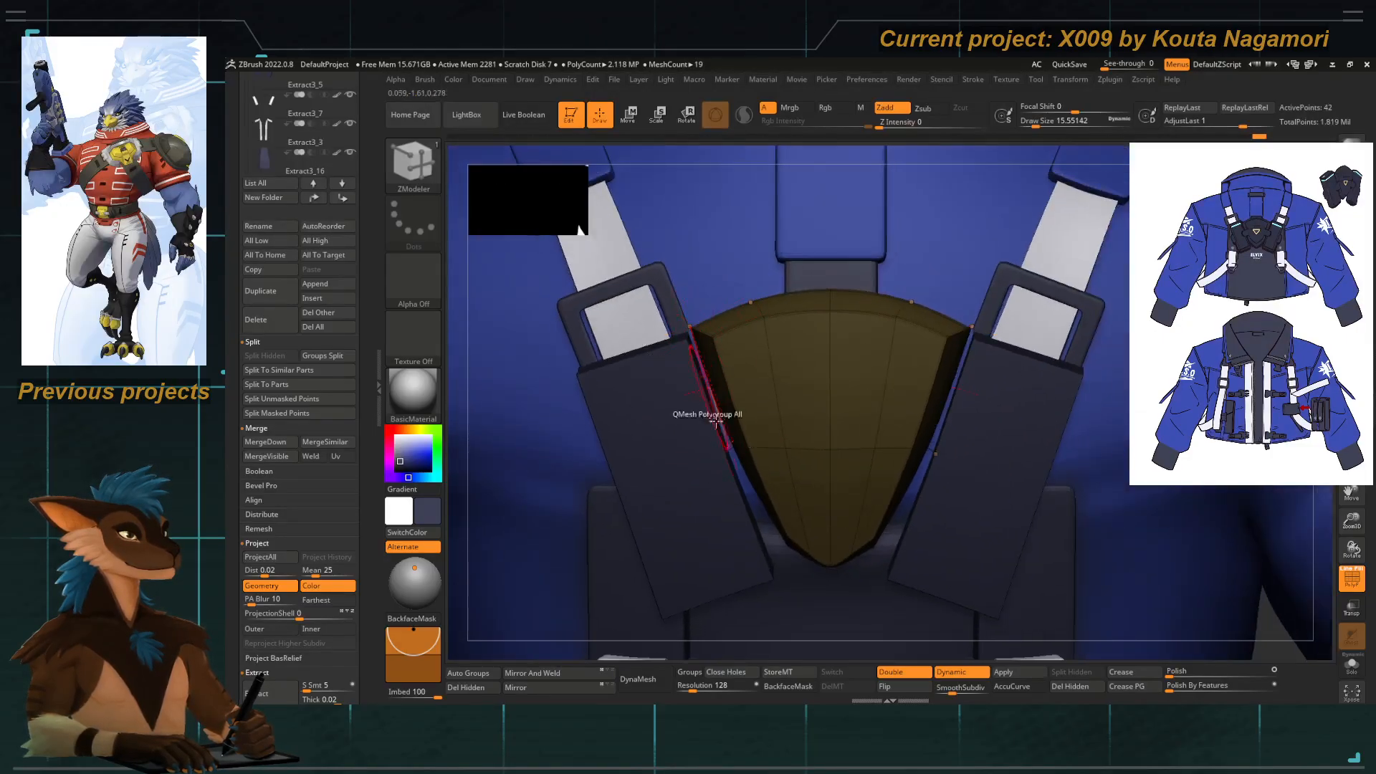
Isolate the back plate and examine its lower tip with the subdivision preview off and on.
left_click(1352, 665)
right_click_drag(615, 469, 708, 396)
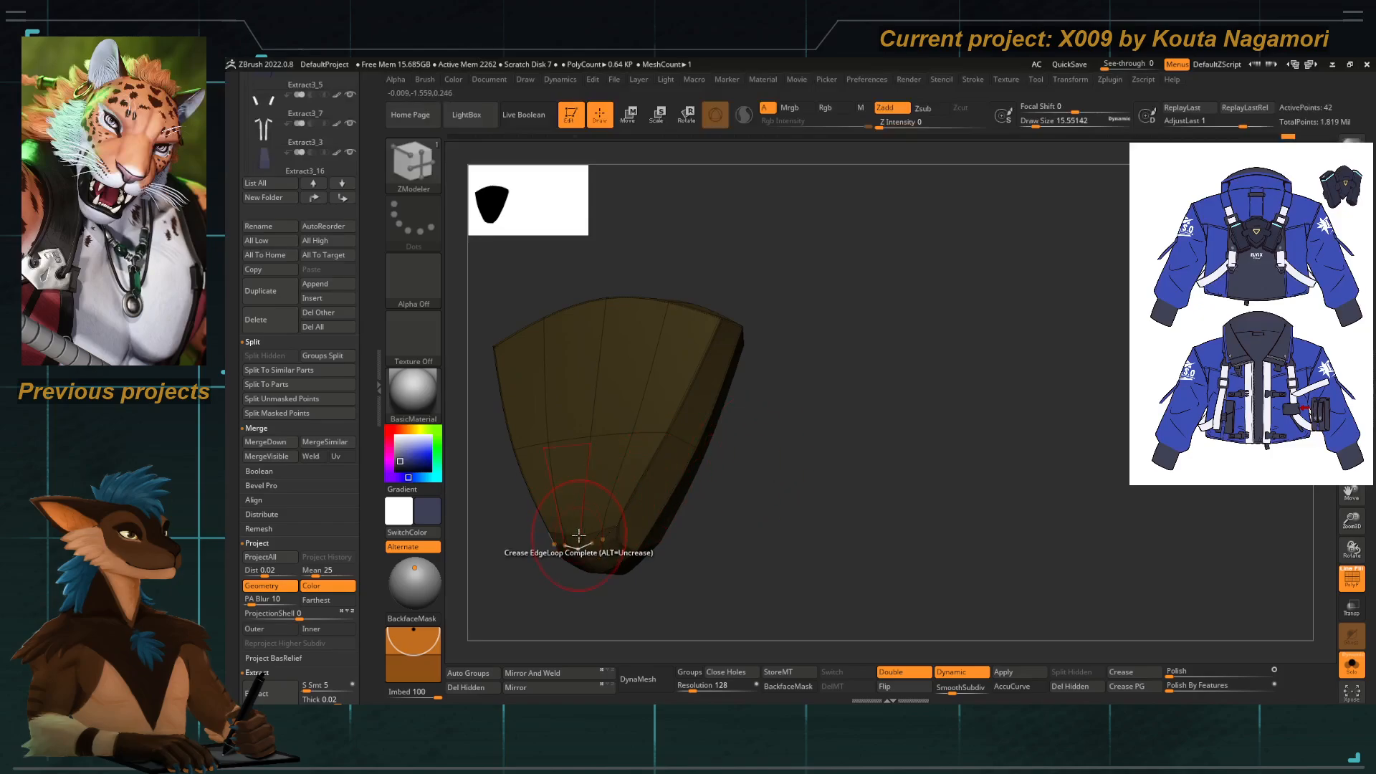
right_click_drag(578, 536, 719, 504, "alt")
key("shift+d")
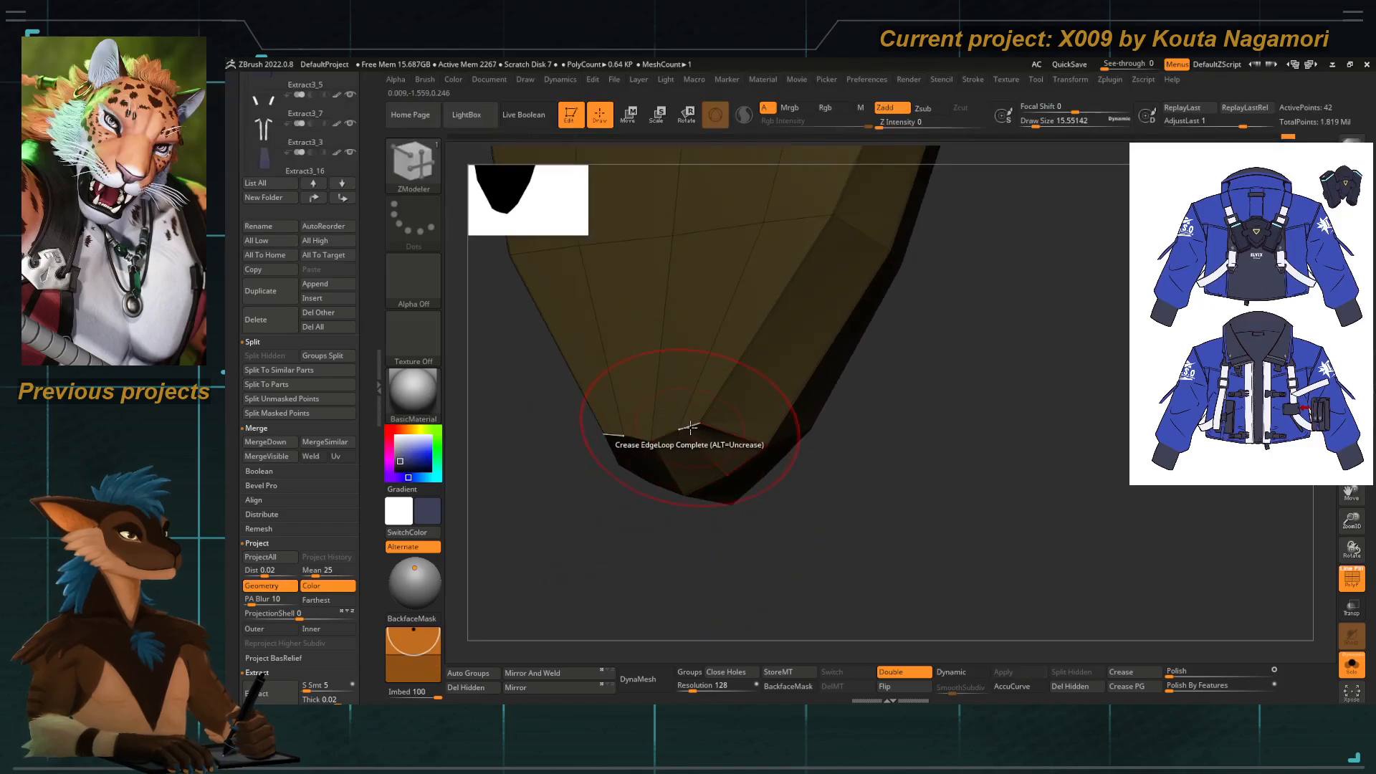
key("d")
Refine the corner points at the back plate's lower tip using Move Topological at a draw size of about 1.53.
right_click_drag(666, 562, 662, 470)
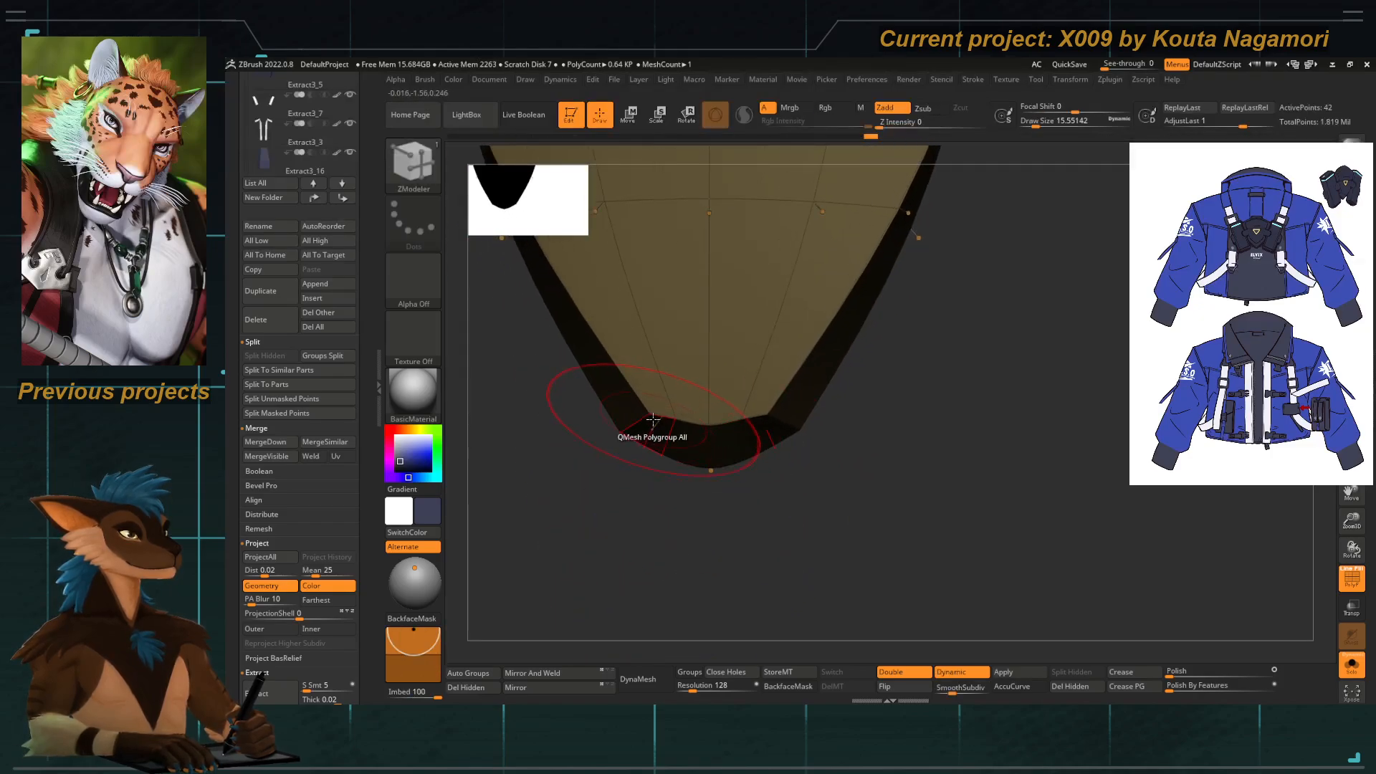
key("b")
key("m")
key("t")
key("space")
left_click(672, 411)
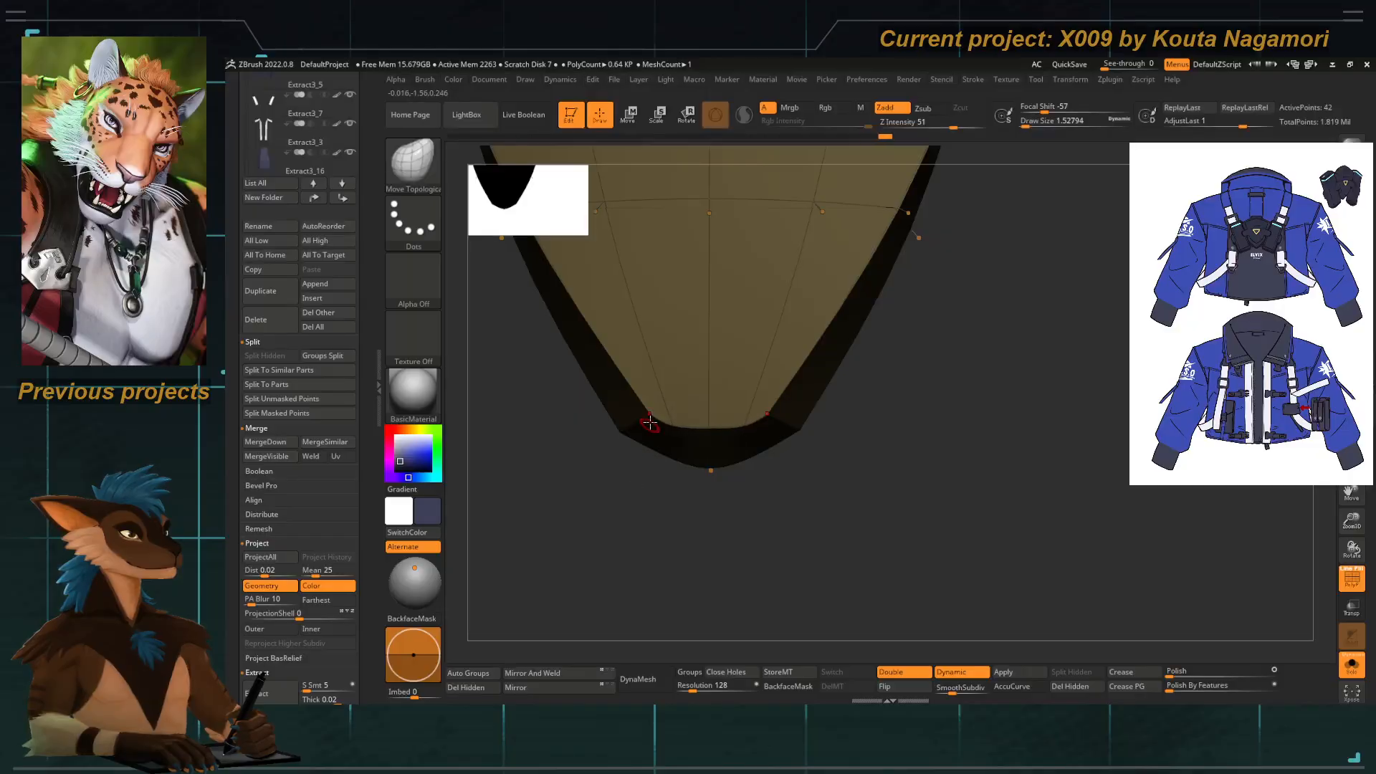
right_click_drag(697, 528, 743, 502)
right_click_drag(774, 362, 753, 446)
right_click_drag(787, 403, 697, 488)
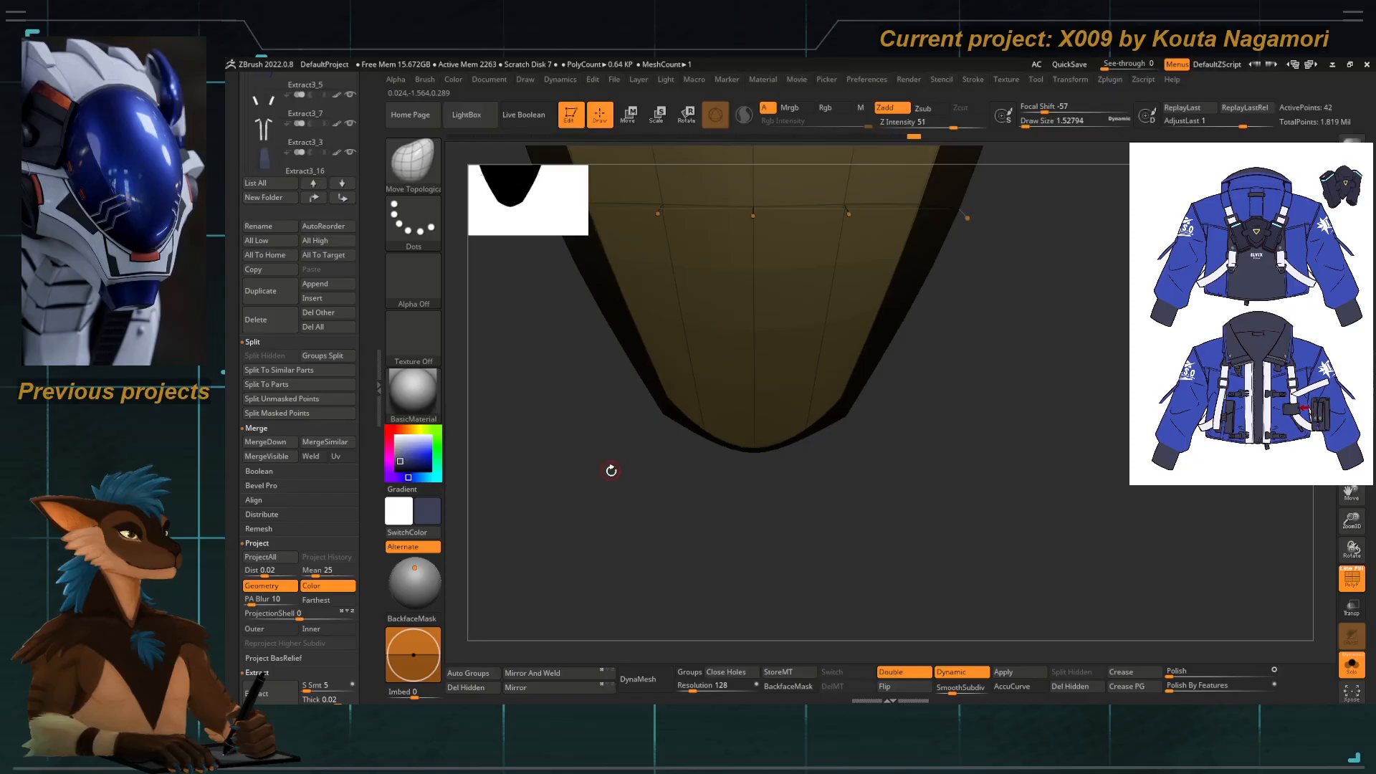
right_click_drag(611, 470, 642, 403)
Crease the rim at the back plate's lower tip and upper corner with ZModeler's EdgeLoop Complete target.
key("b")
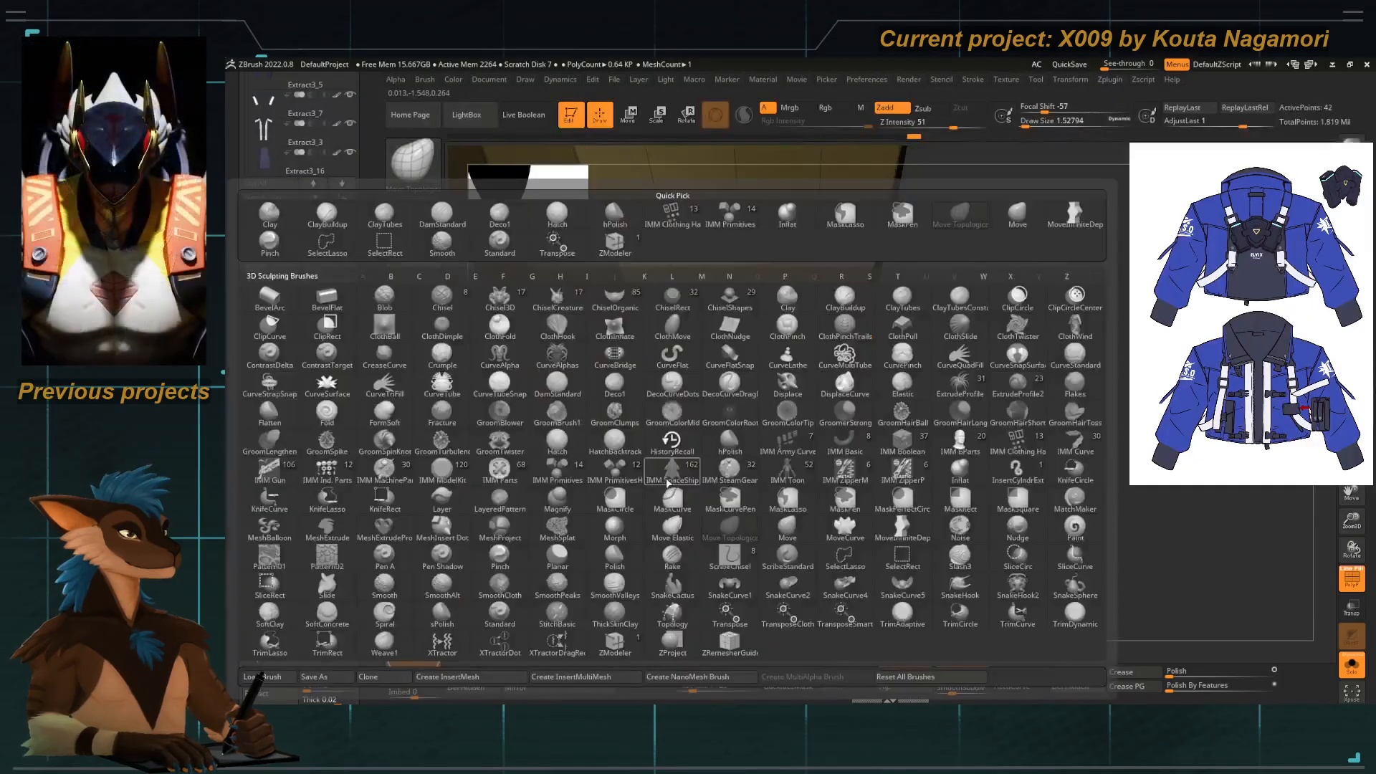
key("z")
key("m")
key("space")
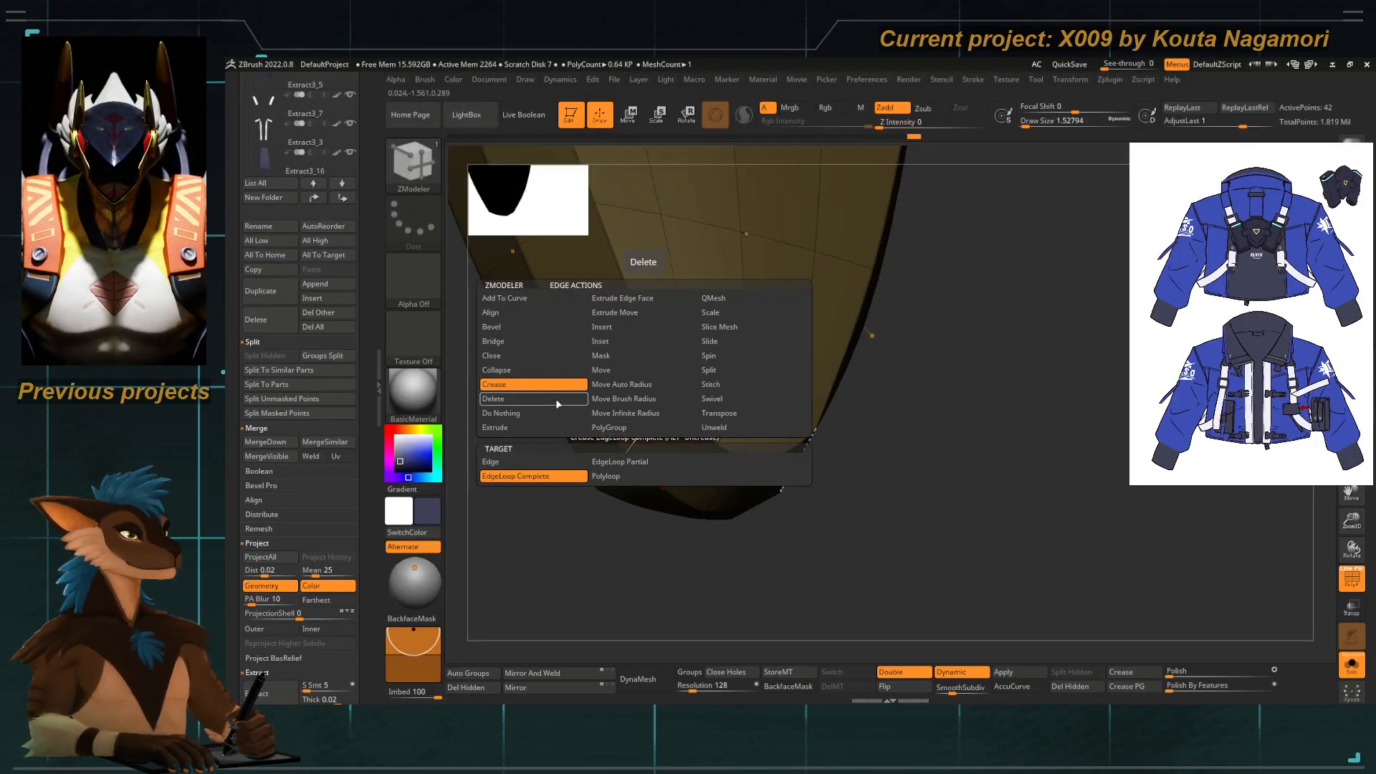
left_click(643, 427)
right_click_drag(643, 427, 592, 415, "ctrl")
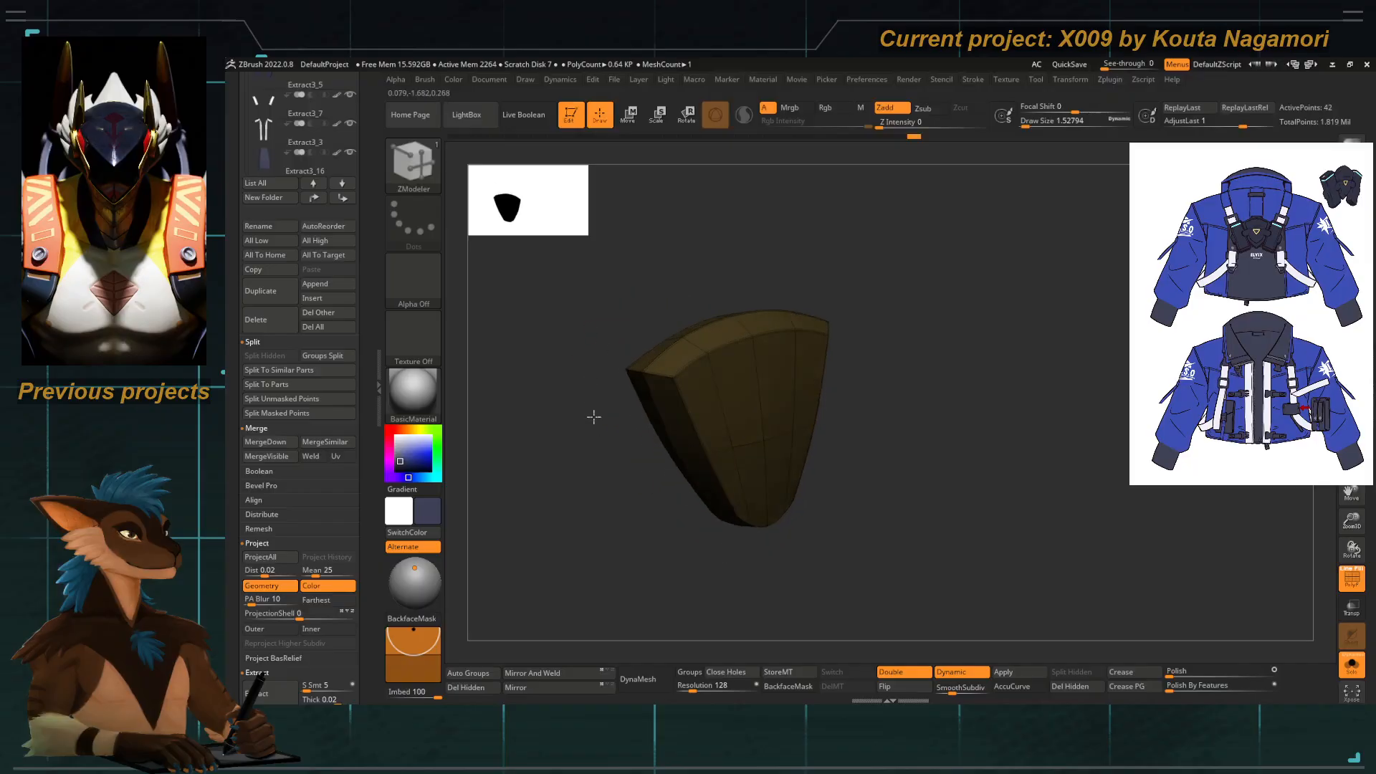
left_click(658, 382)
left_click_drag(638, 285, 637, 423)
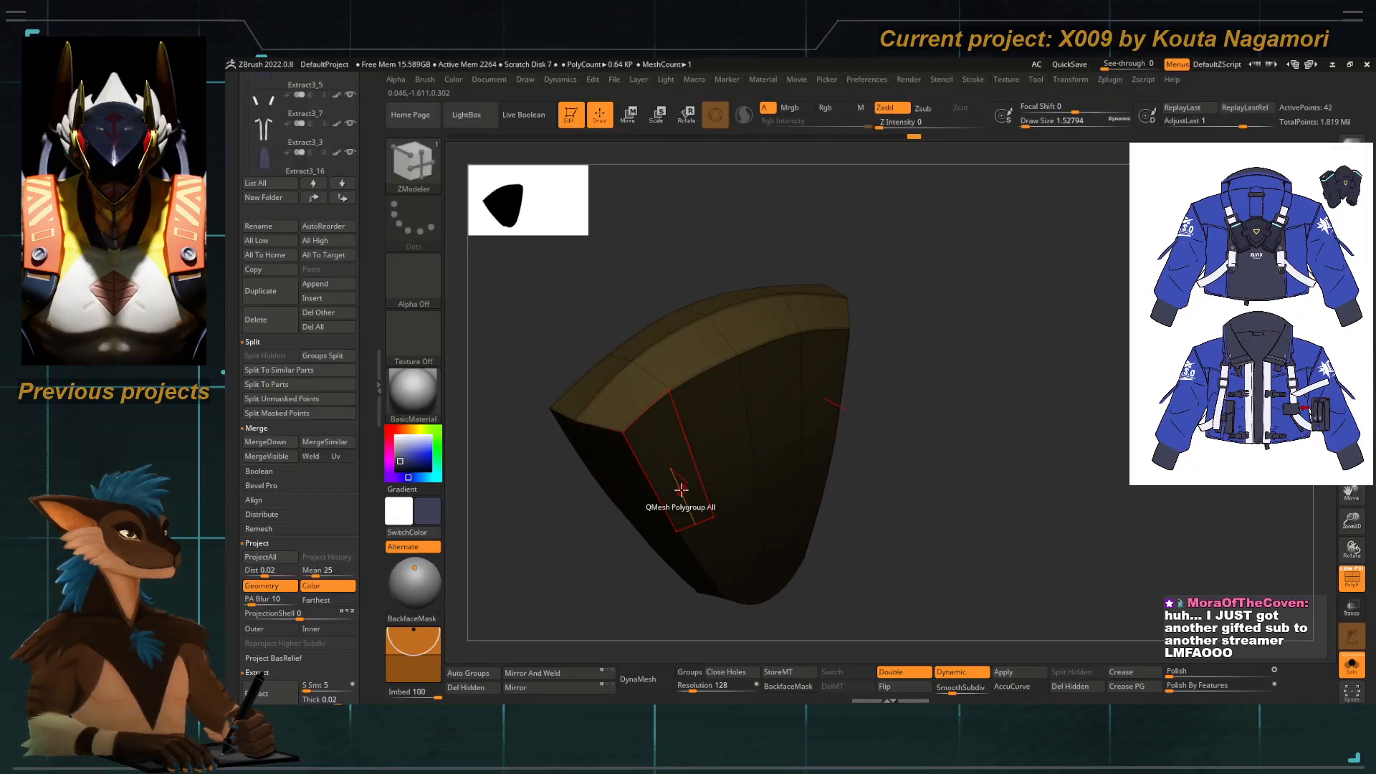
Set the ZModeler crease target to Edge for single edges on the back plate and review the upper rim.
key("space")
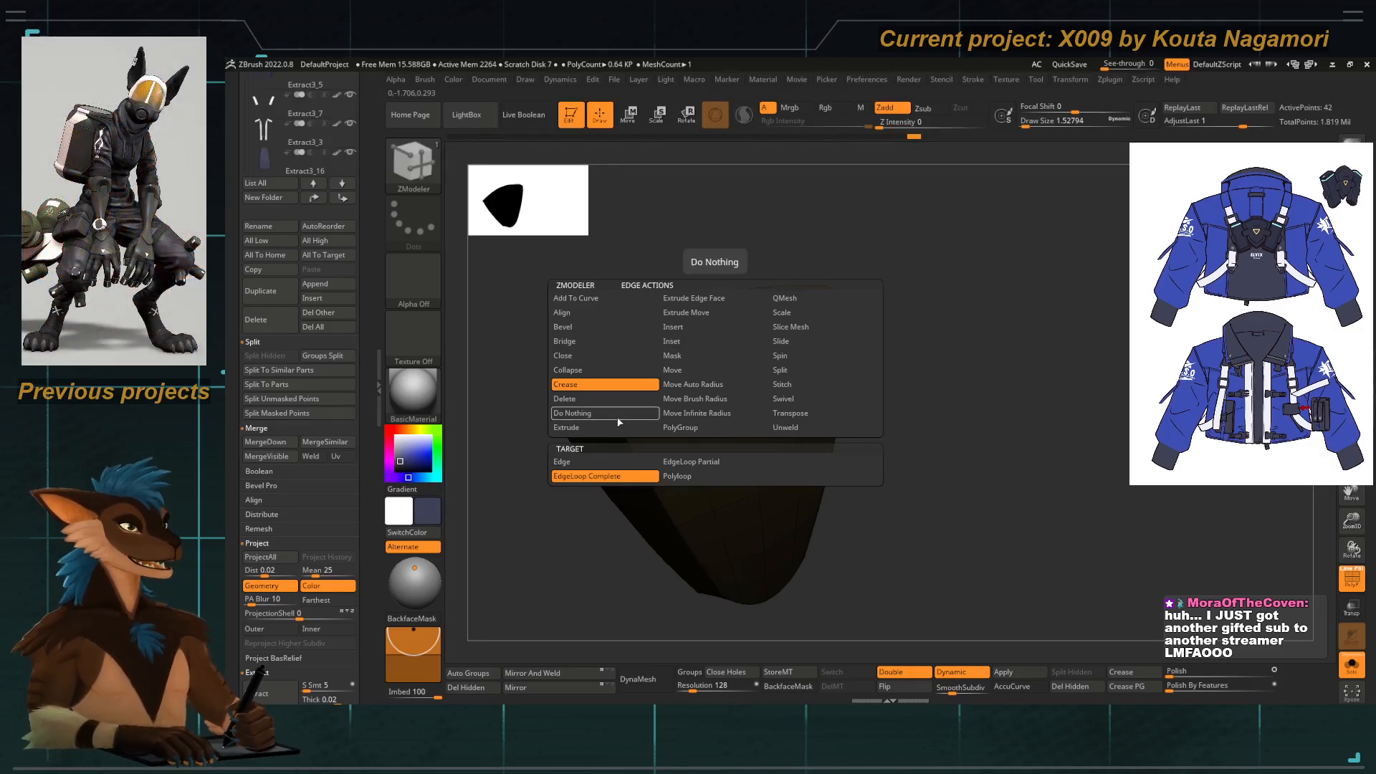
left_click(582, 465)
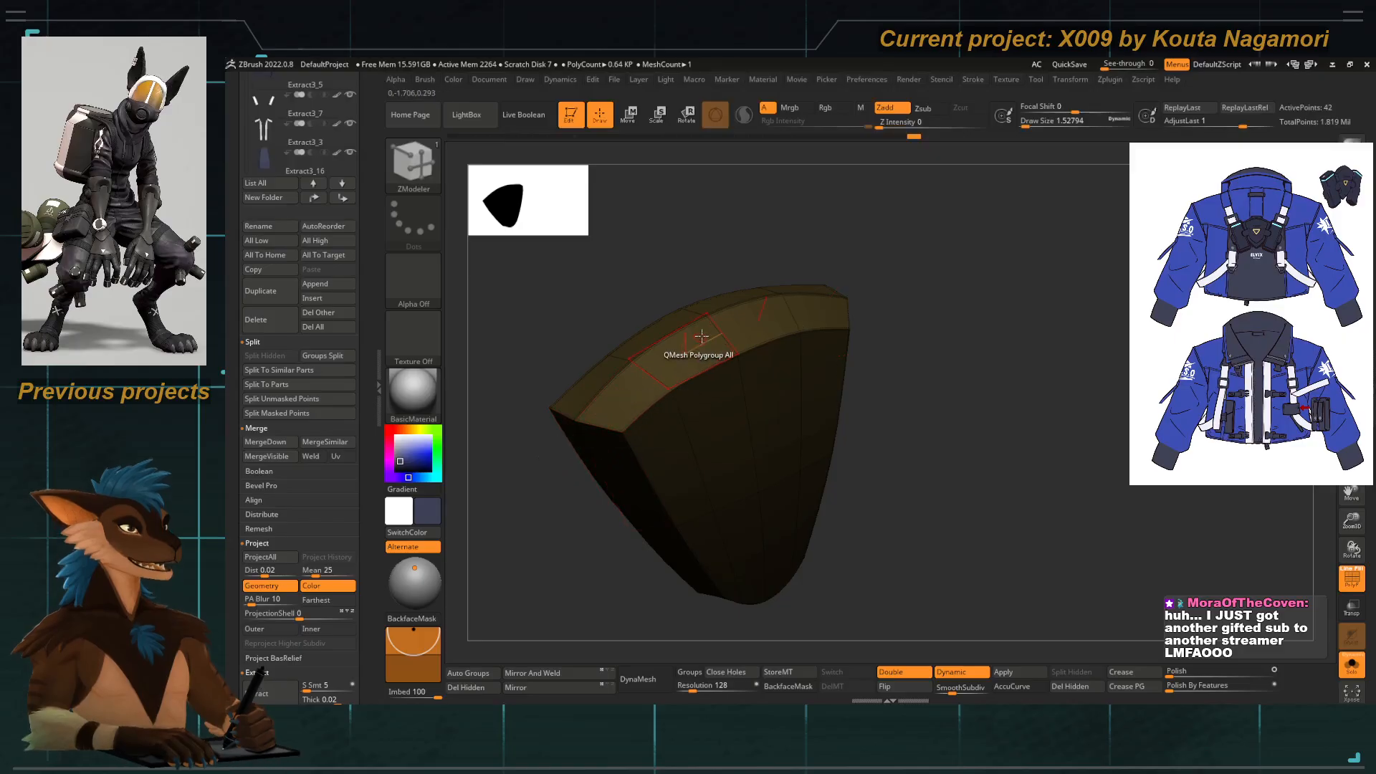
left_click_drag(658, 271, 682, 309)
left_click_drag(580, 259, 759, 373)
Switch to Move Topological, hide the wireframe and show the full harness to check the back plate against the straps.
key("b")
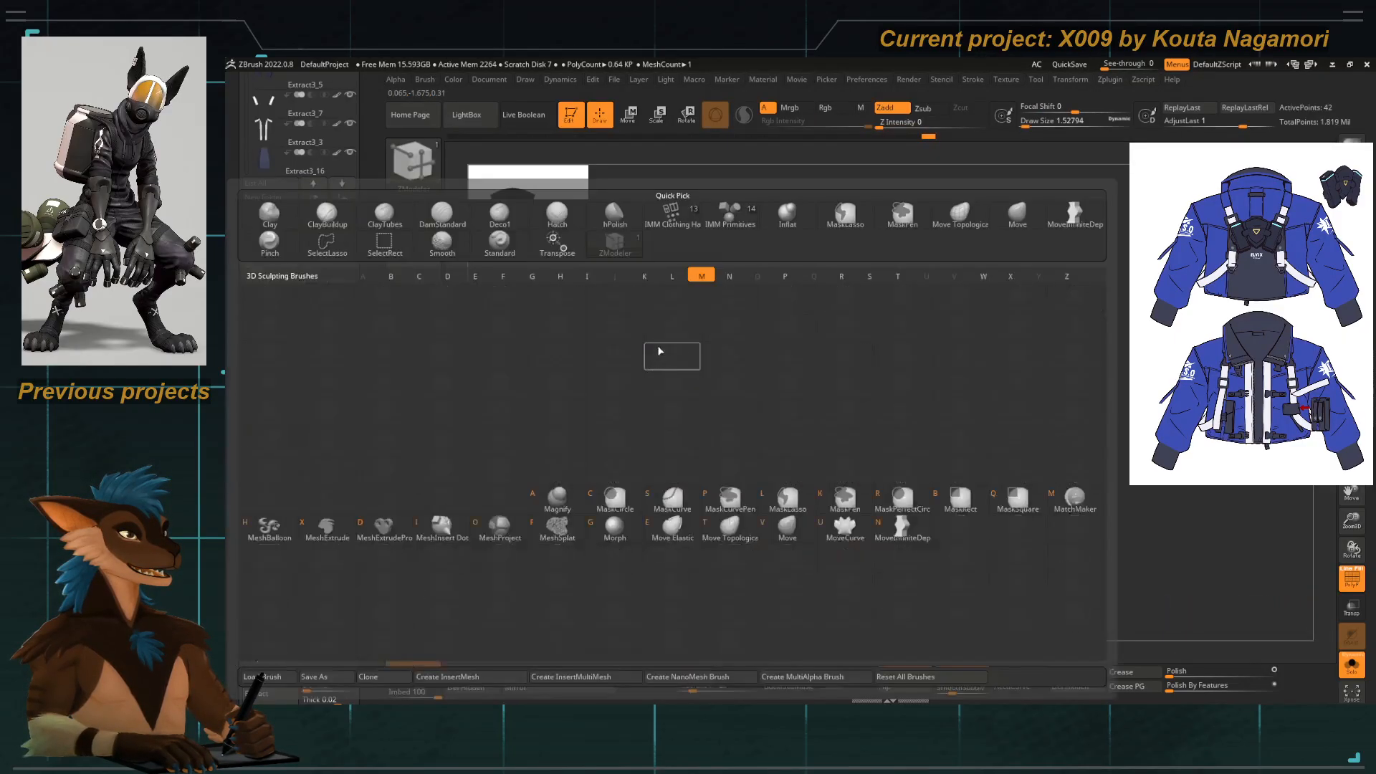
key("m")
key("t")
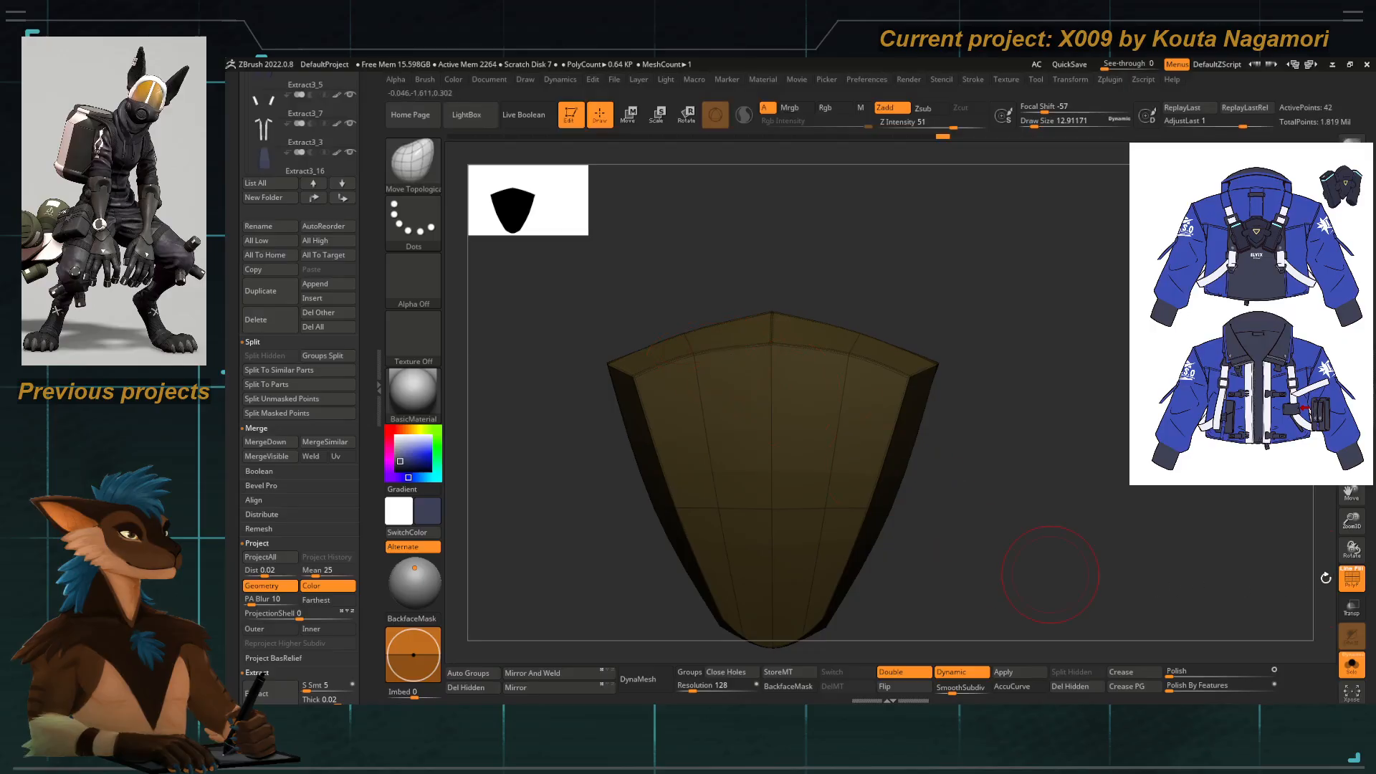
key("shift+f")
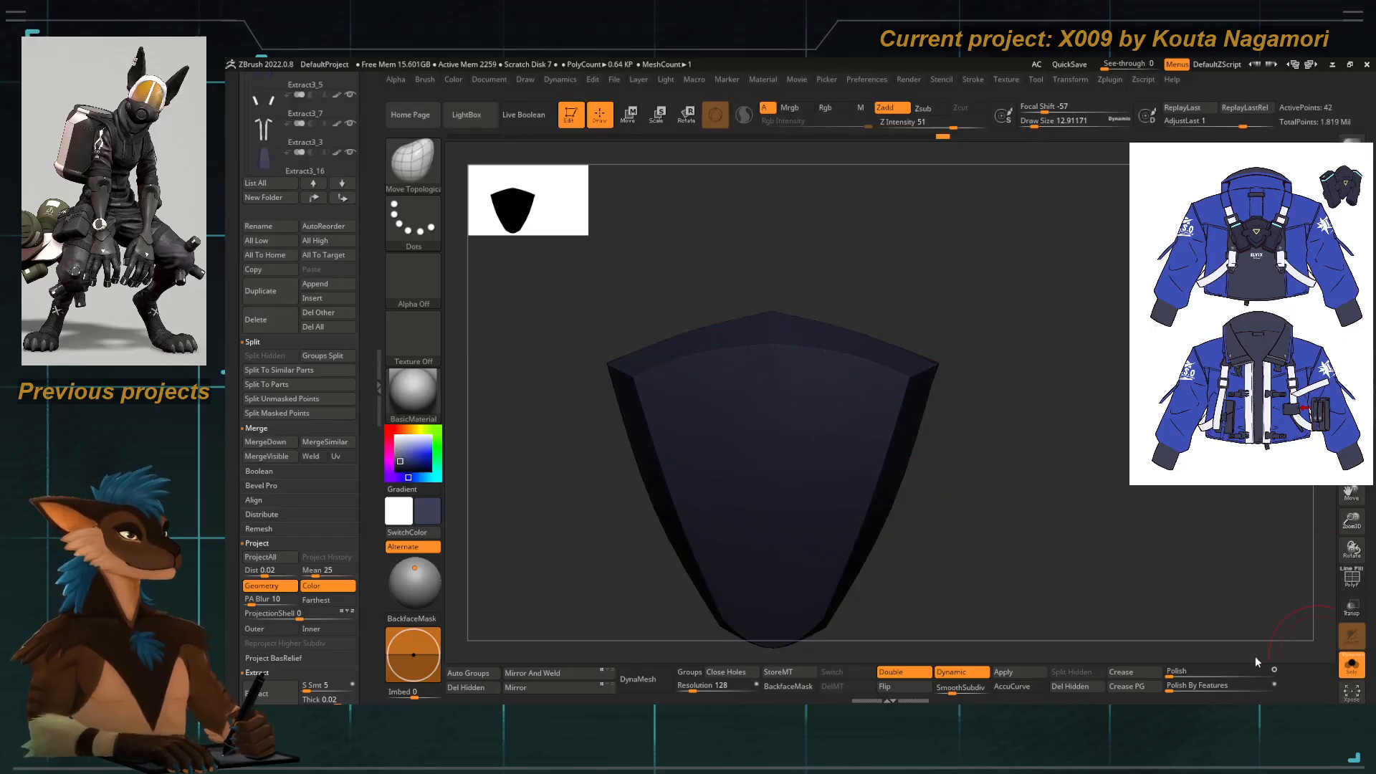
left_click(1352, 664)
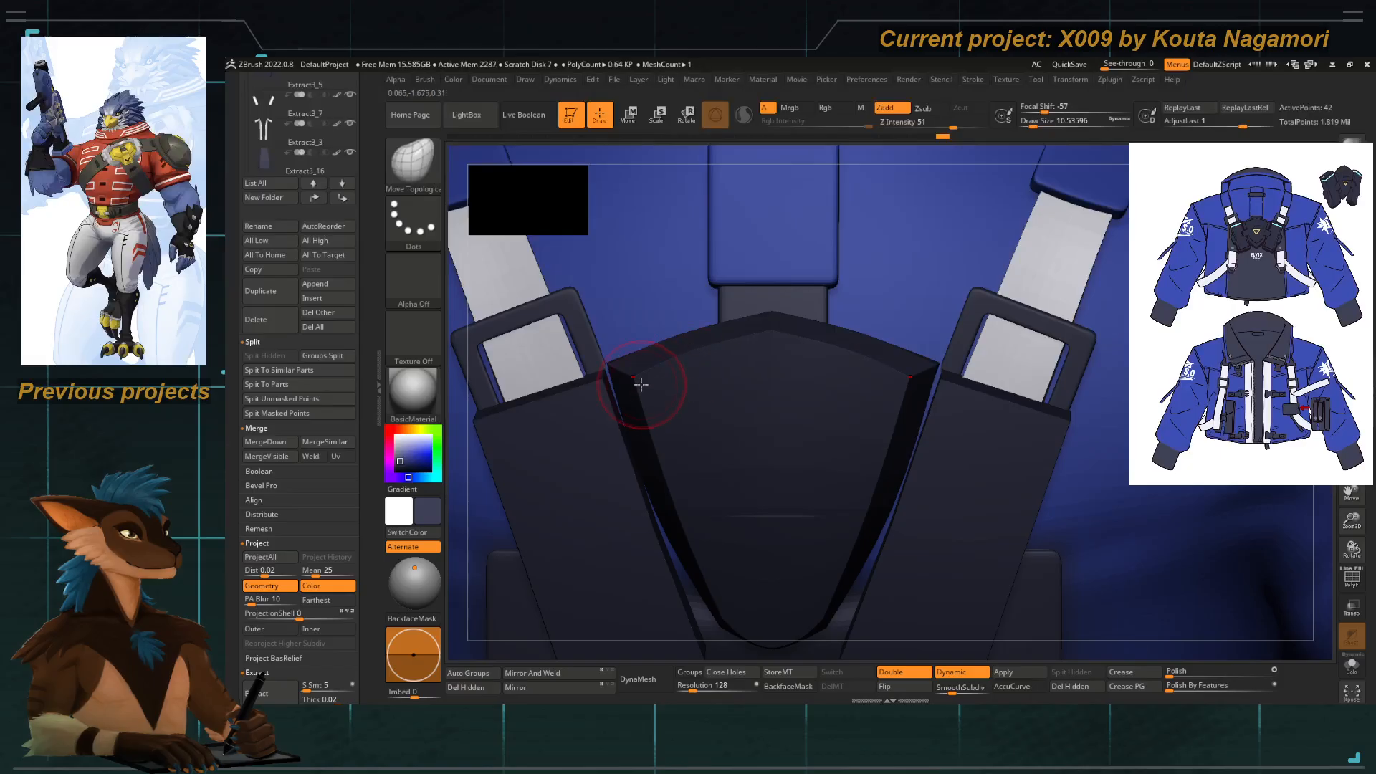
right_click_drag(661, 425, 695, 394)
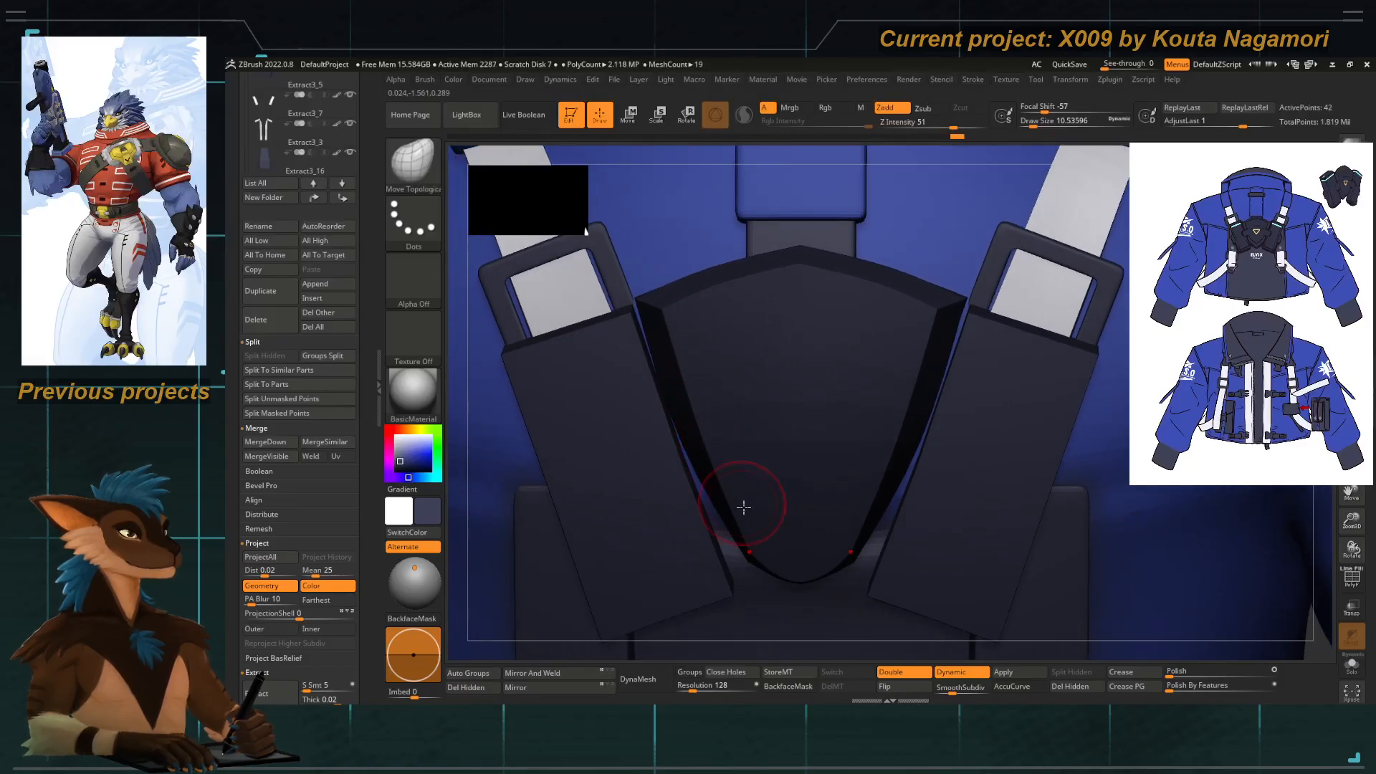
right_click_drag(743, 507, 754, 428)
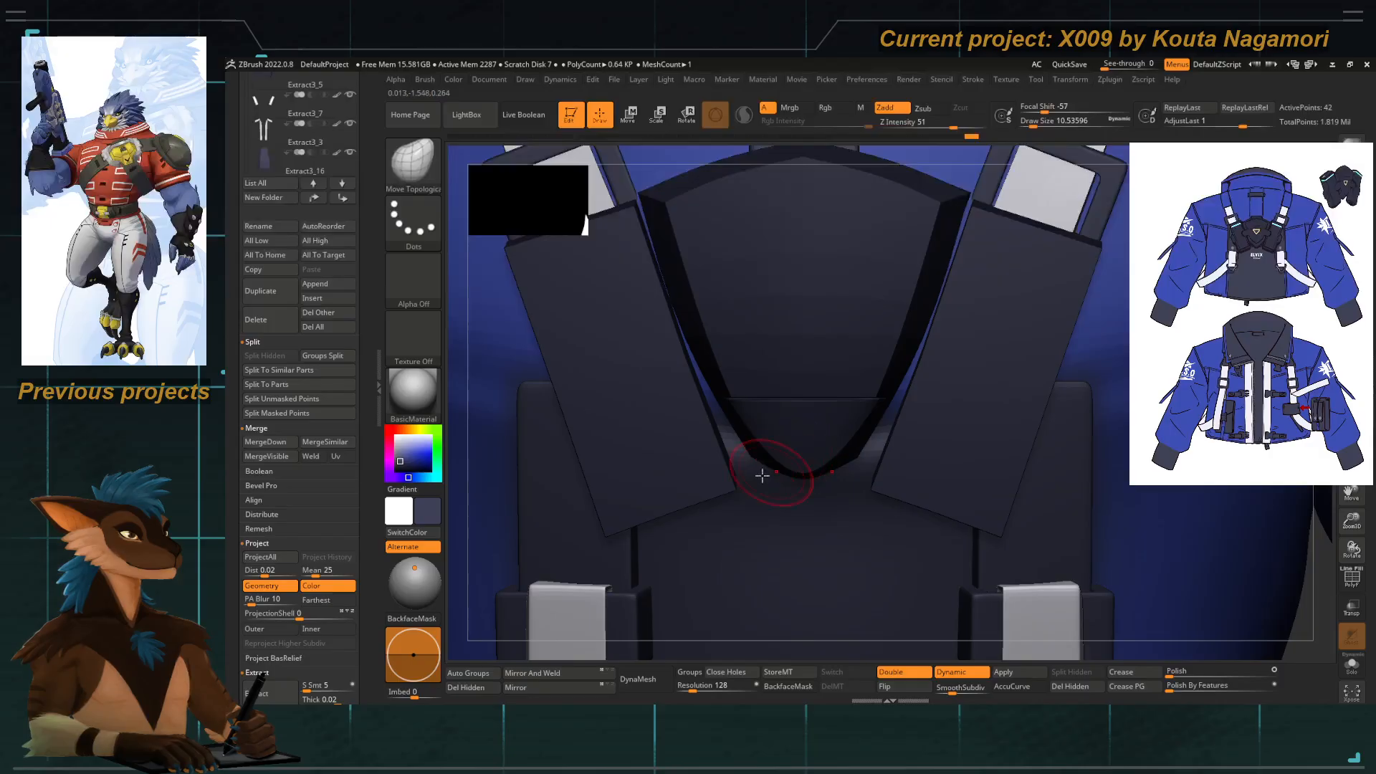
right_click_drag(465, 507, 688, 482)
Isolate the back plate, crease the centre edge at its lower tip with ZModeler, and turn the subdivision preview back on.
left_click(1352, 667)
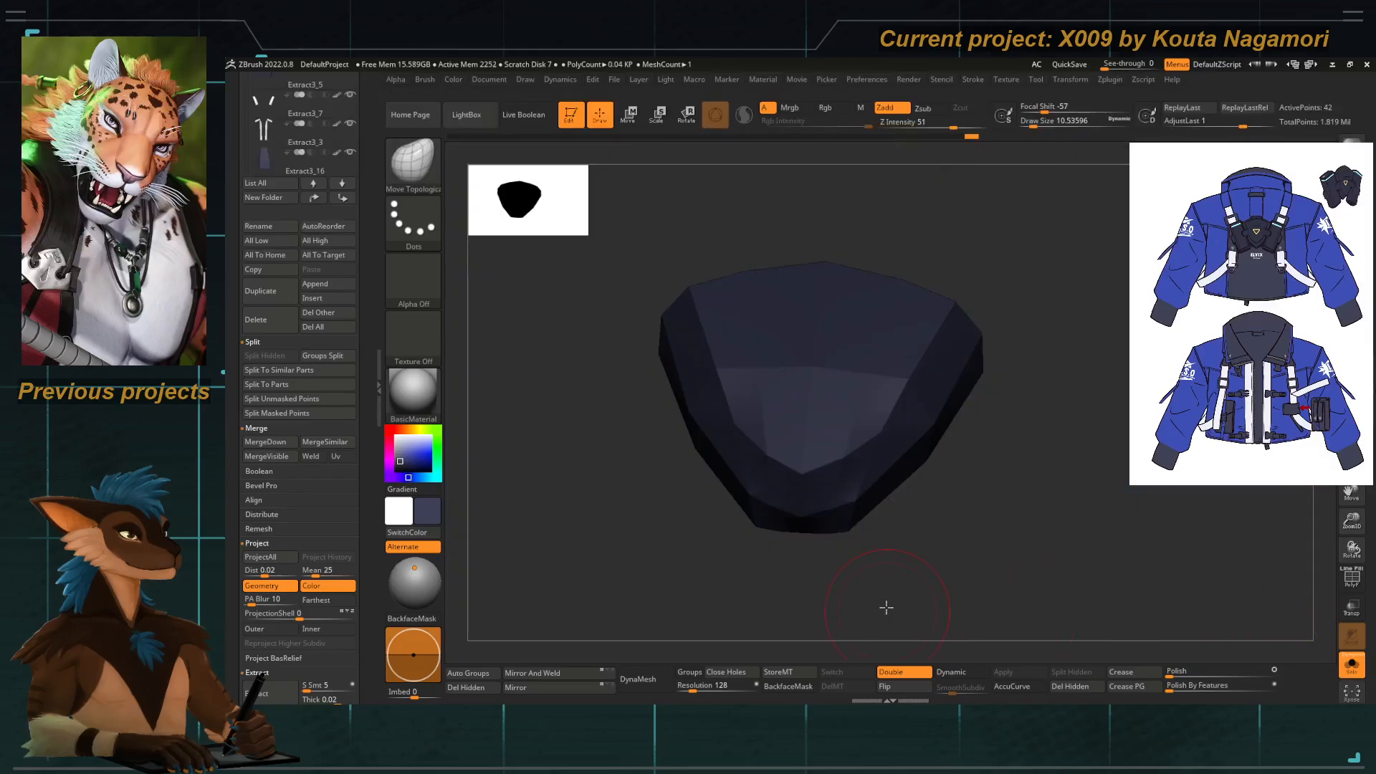
key("b")
key("m")
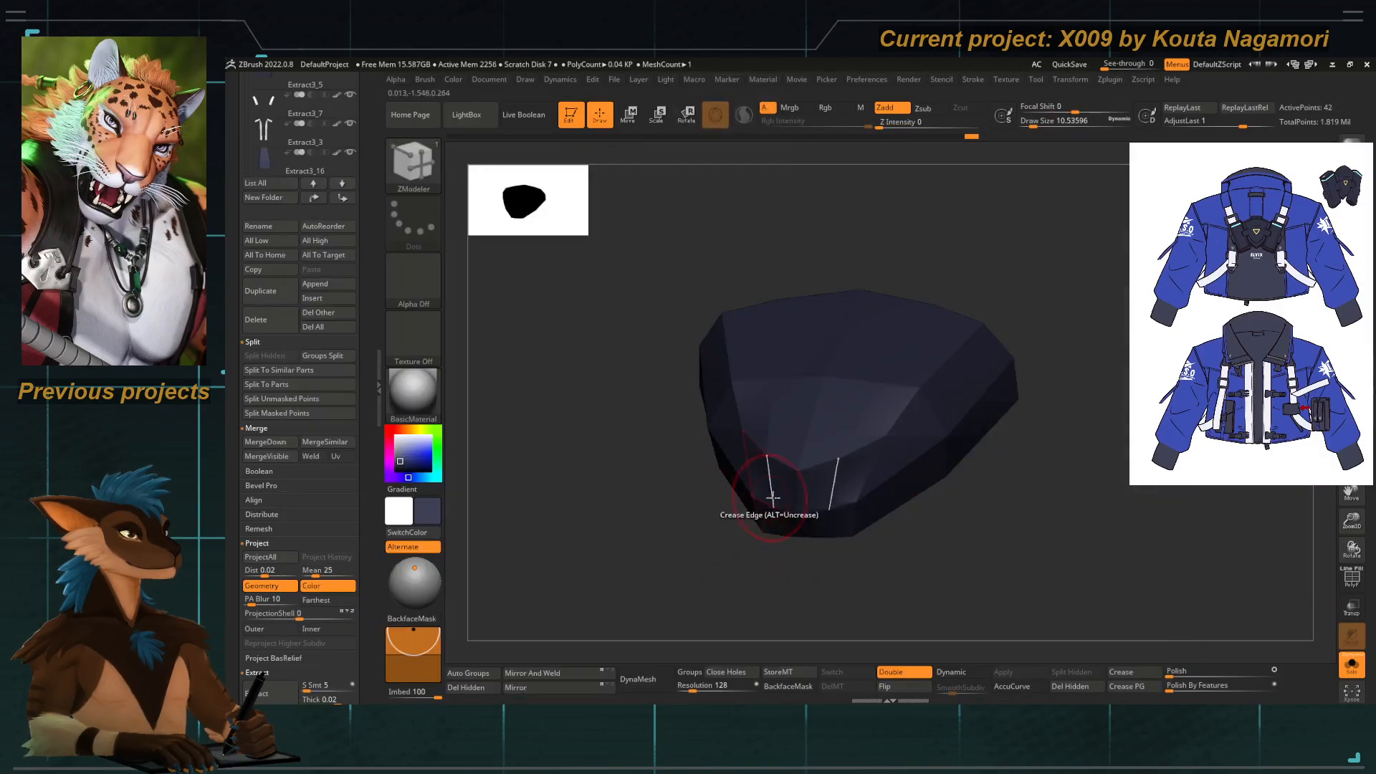
key("space")
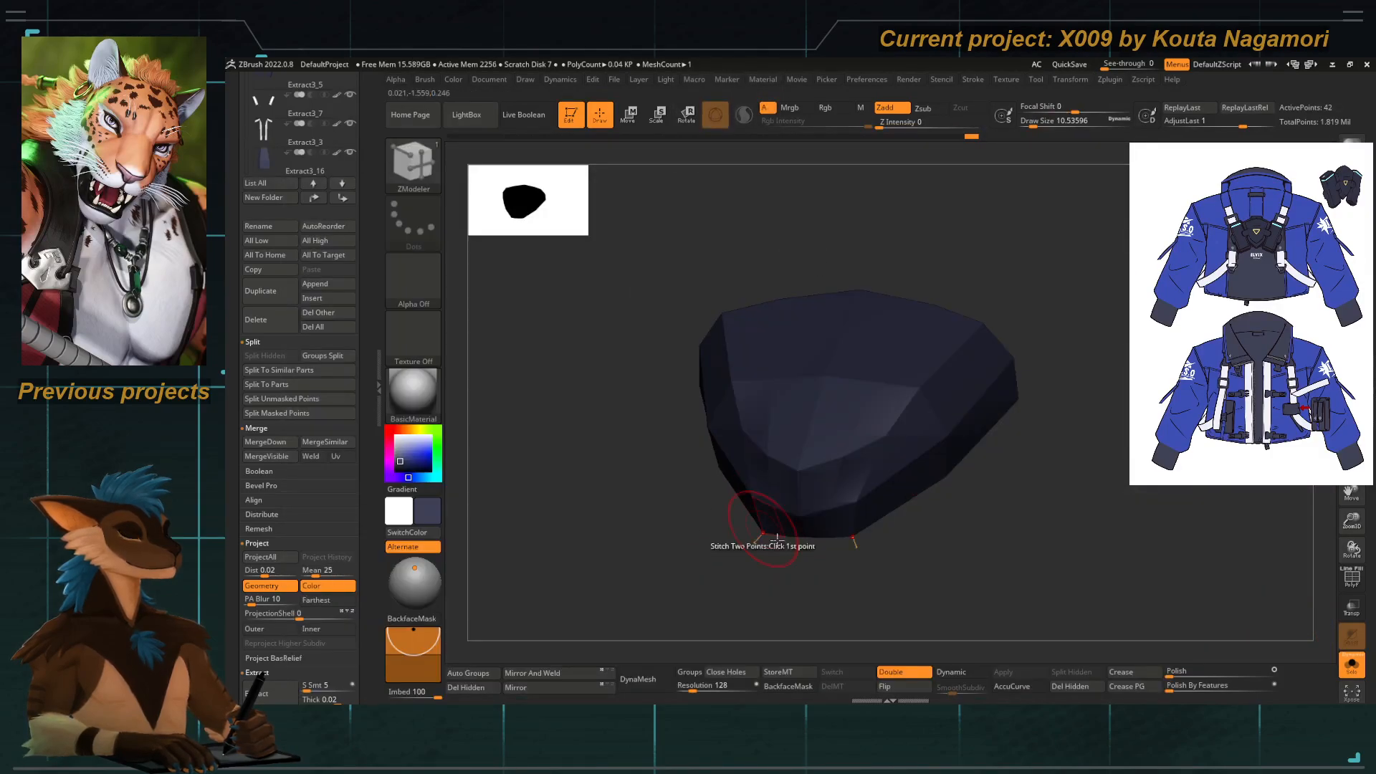
key("space")
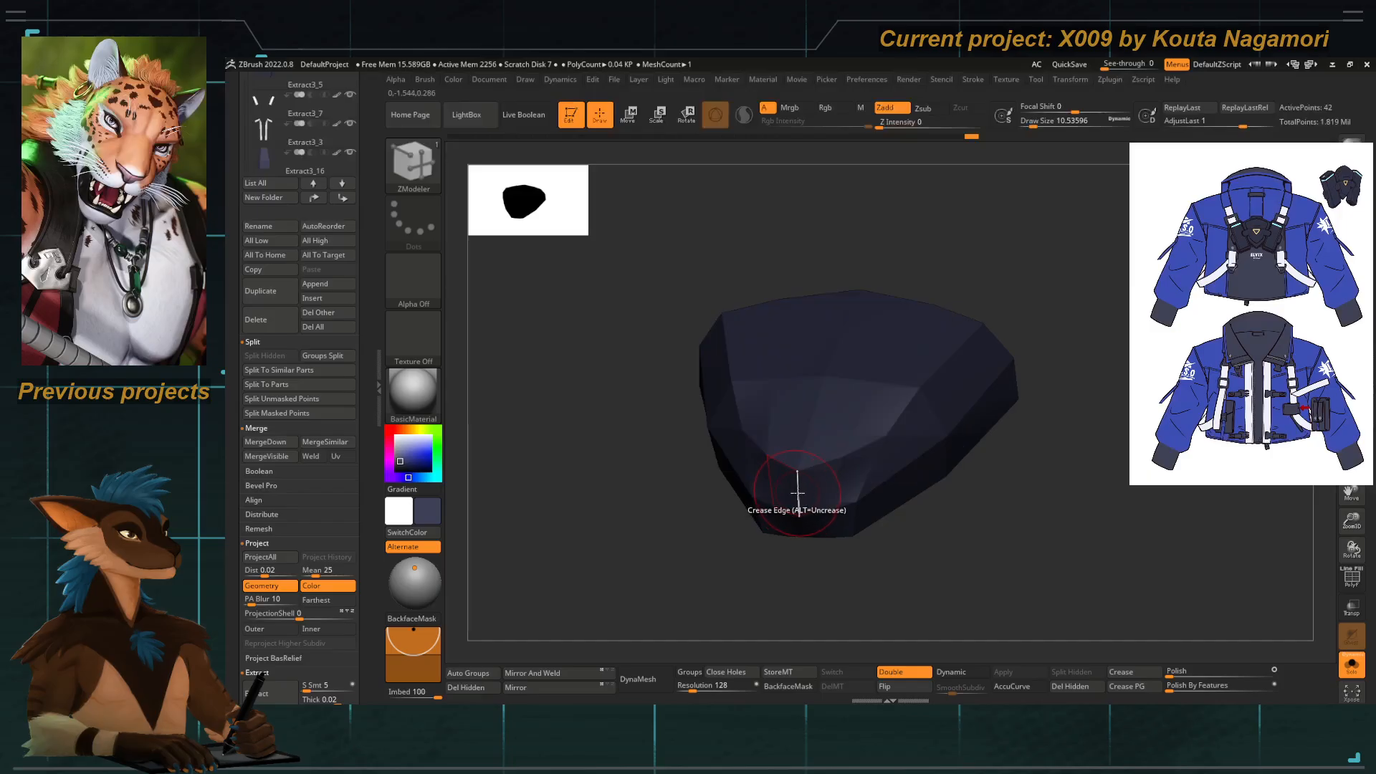
key("d")
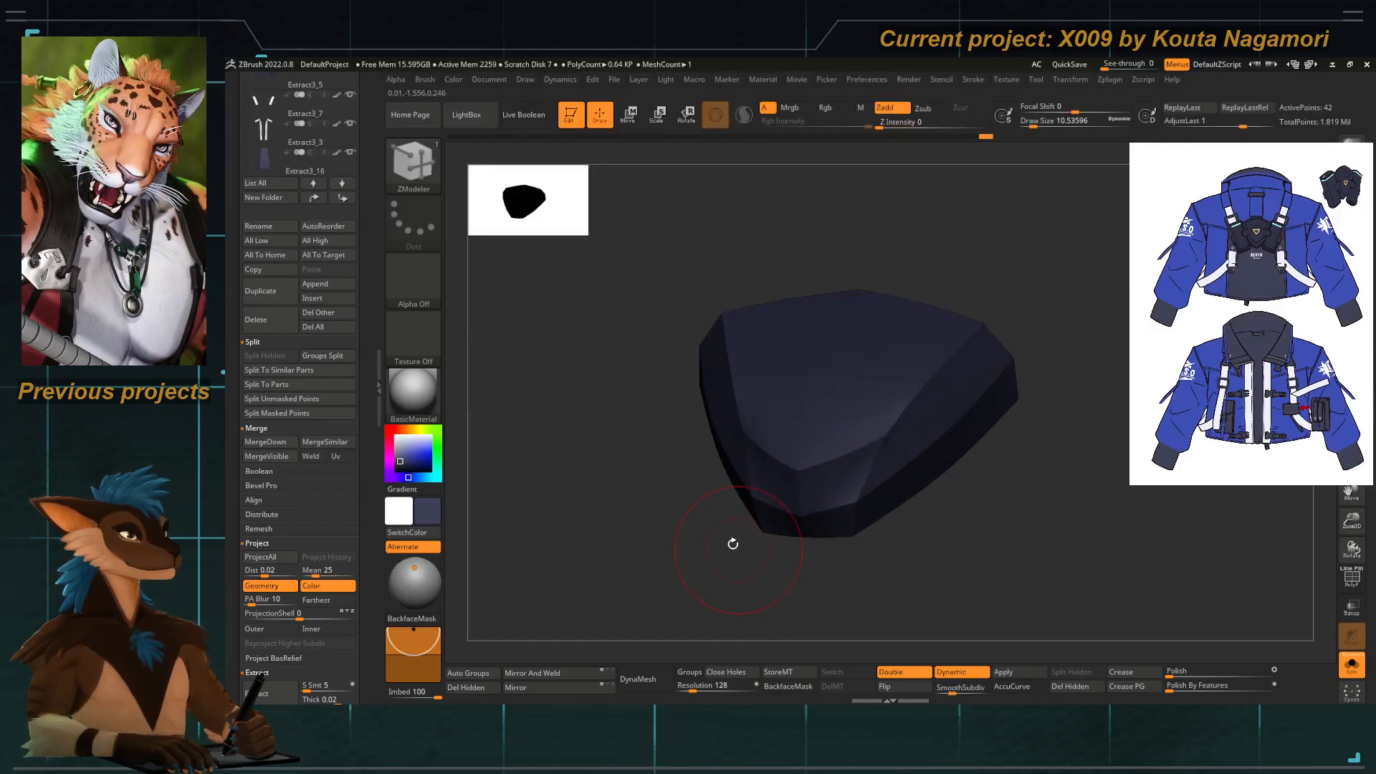
left_click_drag(731, 544, 641, 529, "shift")
left_click_drag(724, 549, 731, 439)
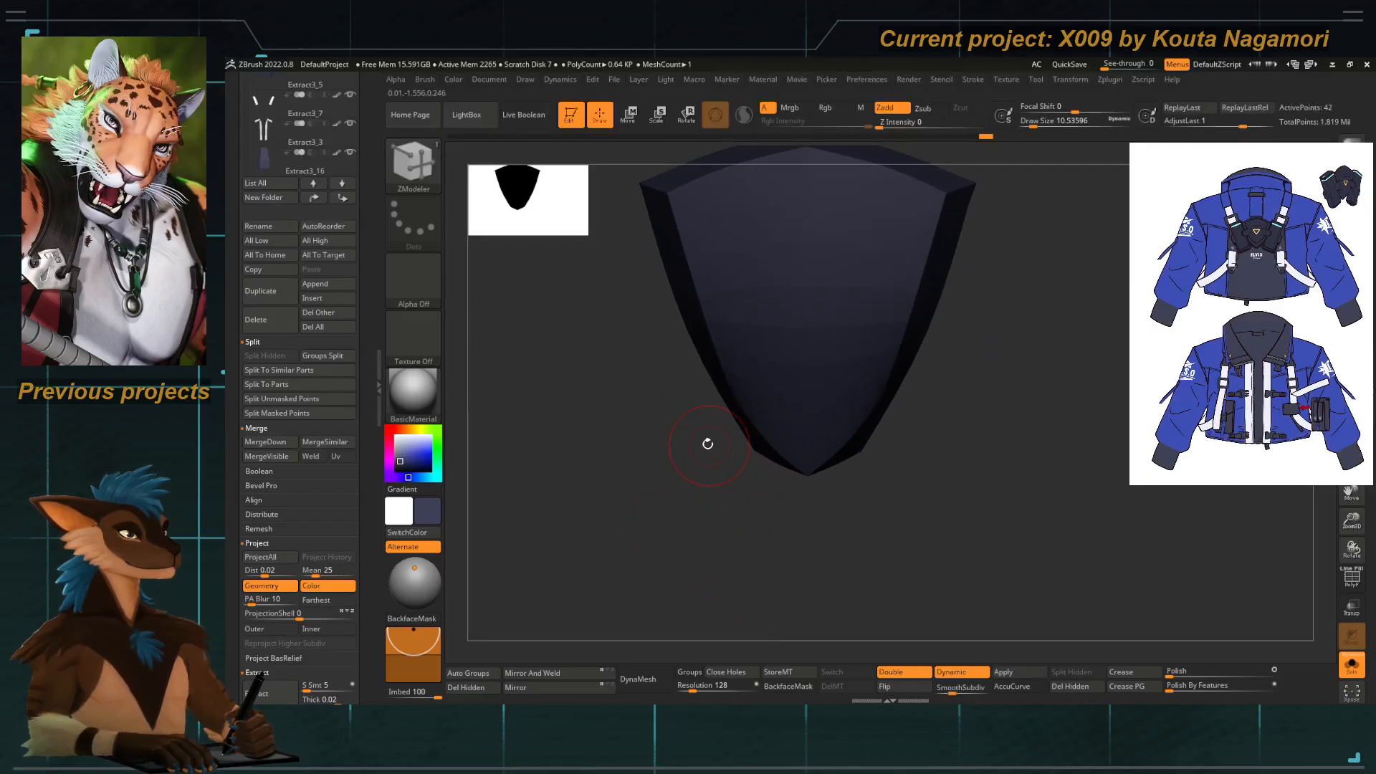
Pull the back plate's lower side corners upward with Move Topological, reducing the draw size to about 2.19.
key("b")
key("m")
key("t")
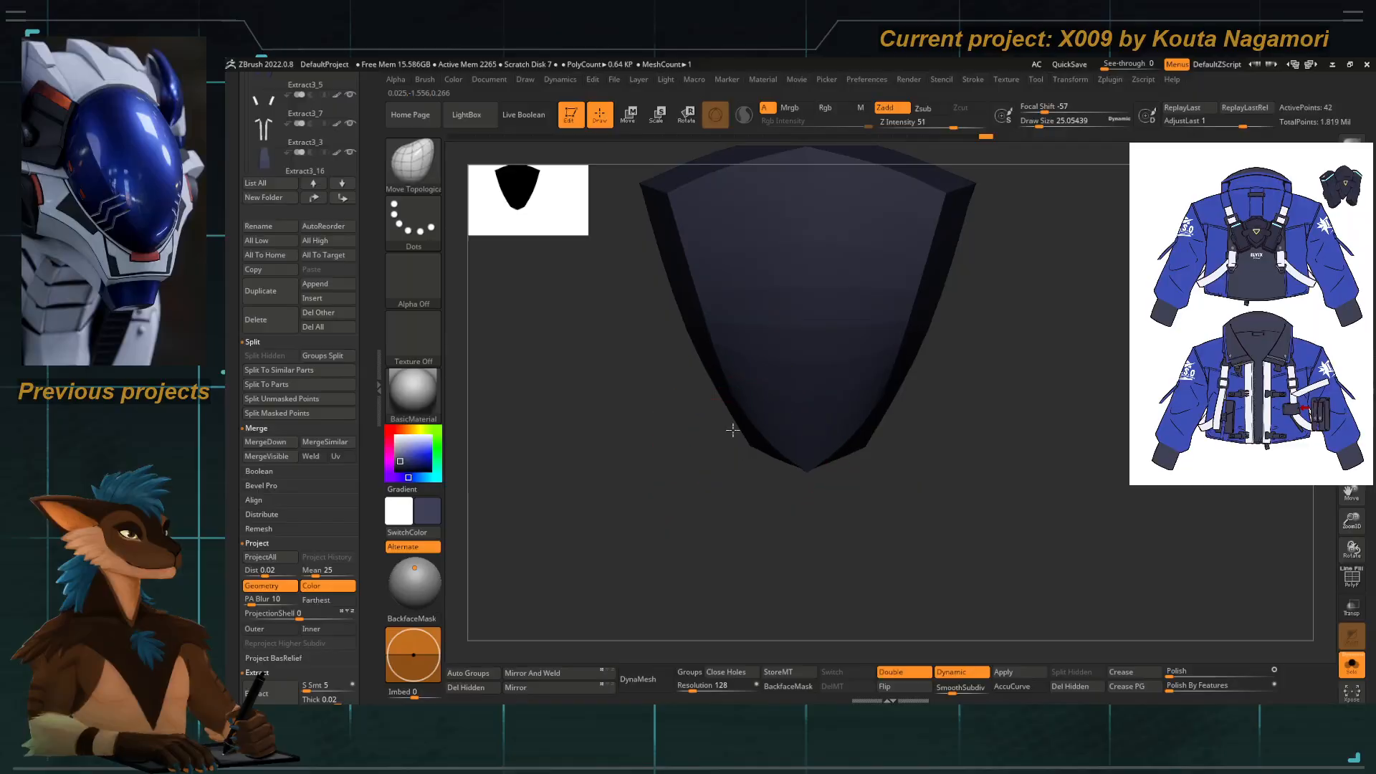
mouse_move(732, 429)
left_mouse_down()
mouse_move(660, 350)
mouse_move(684, 372)
left_mouse_up()
key("space")
left_click(717, 393)
key("space")
left_click(728, 392)
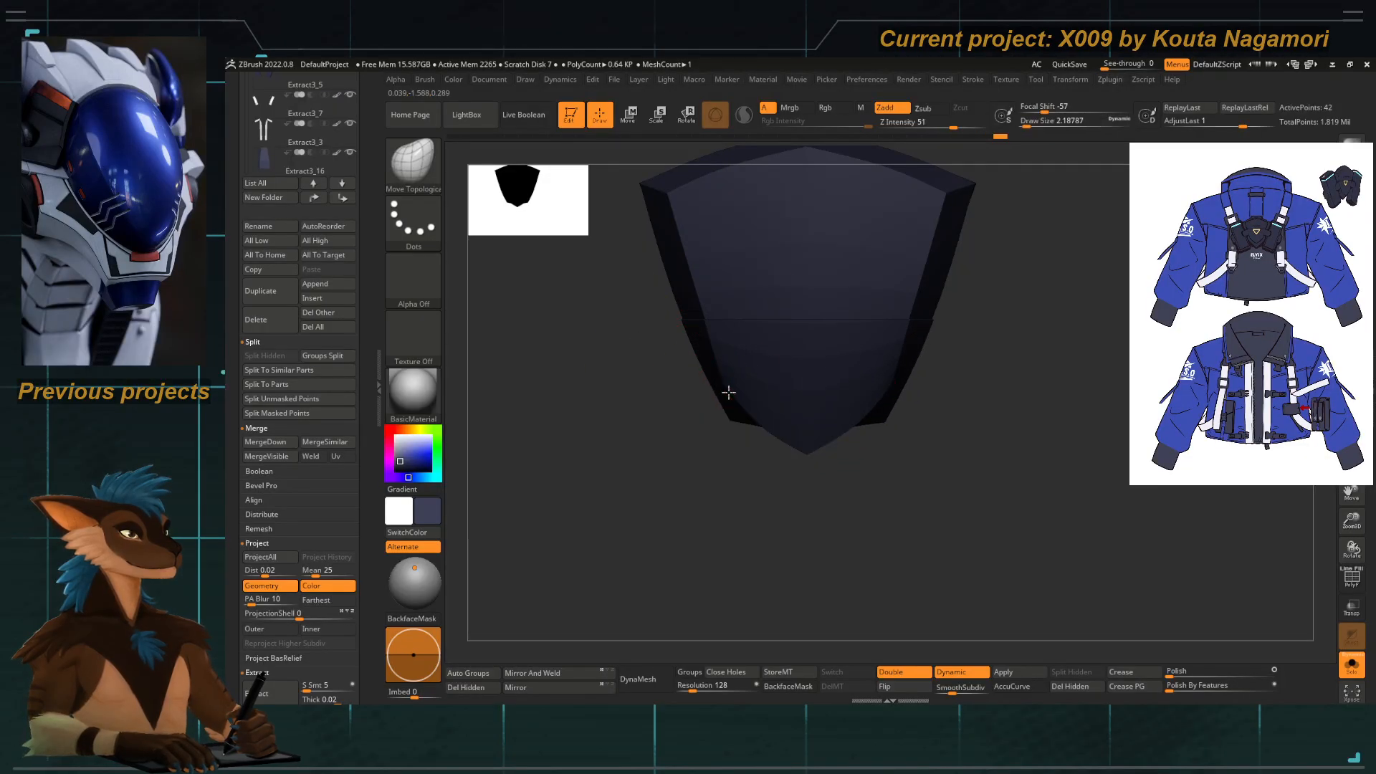
left_click_drag(780, 483, 746, 413)
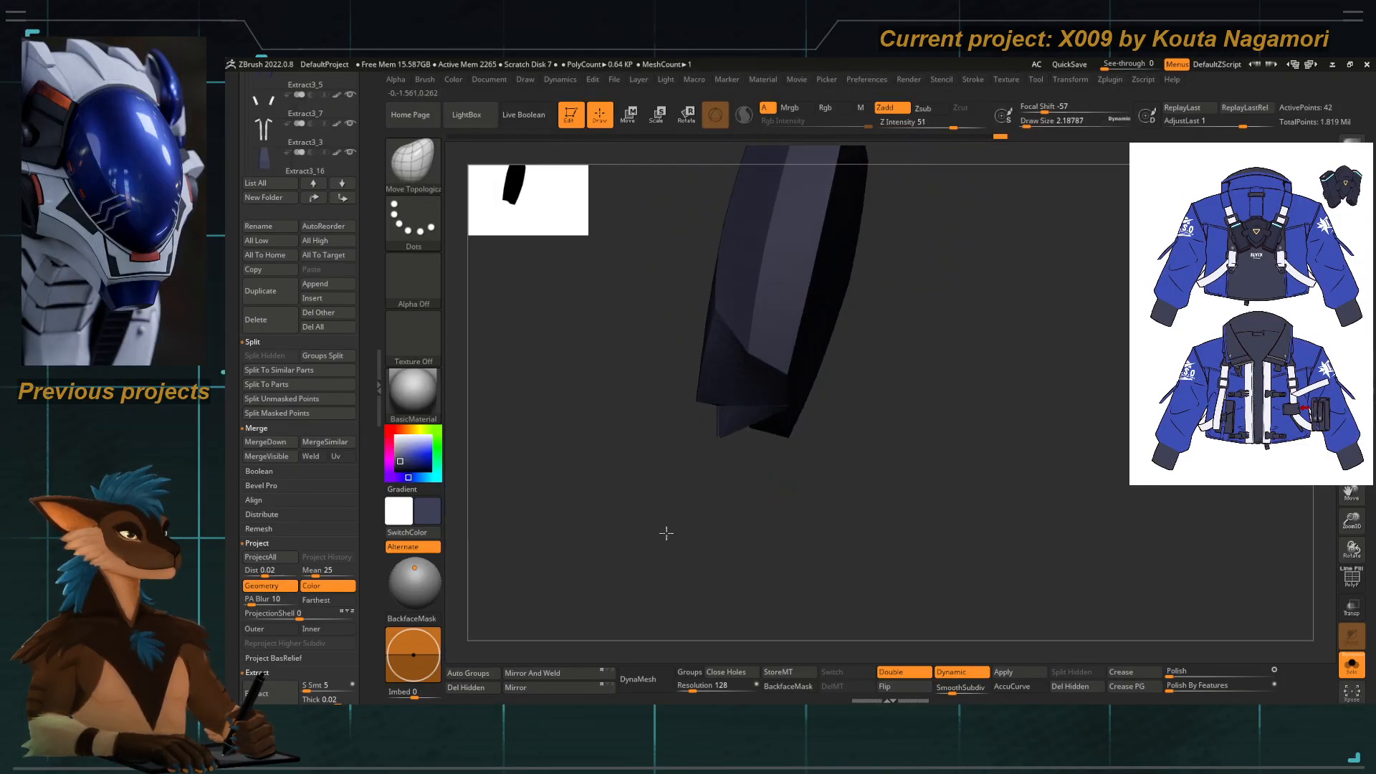
left_click_drag(666, 533, 759, 428)
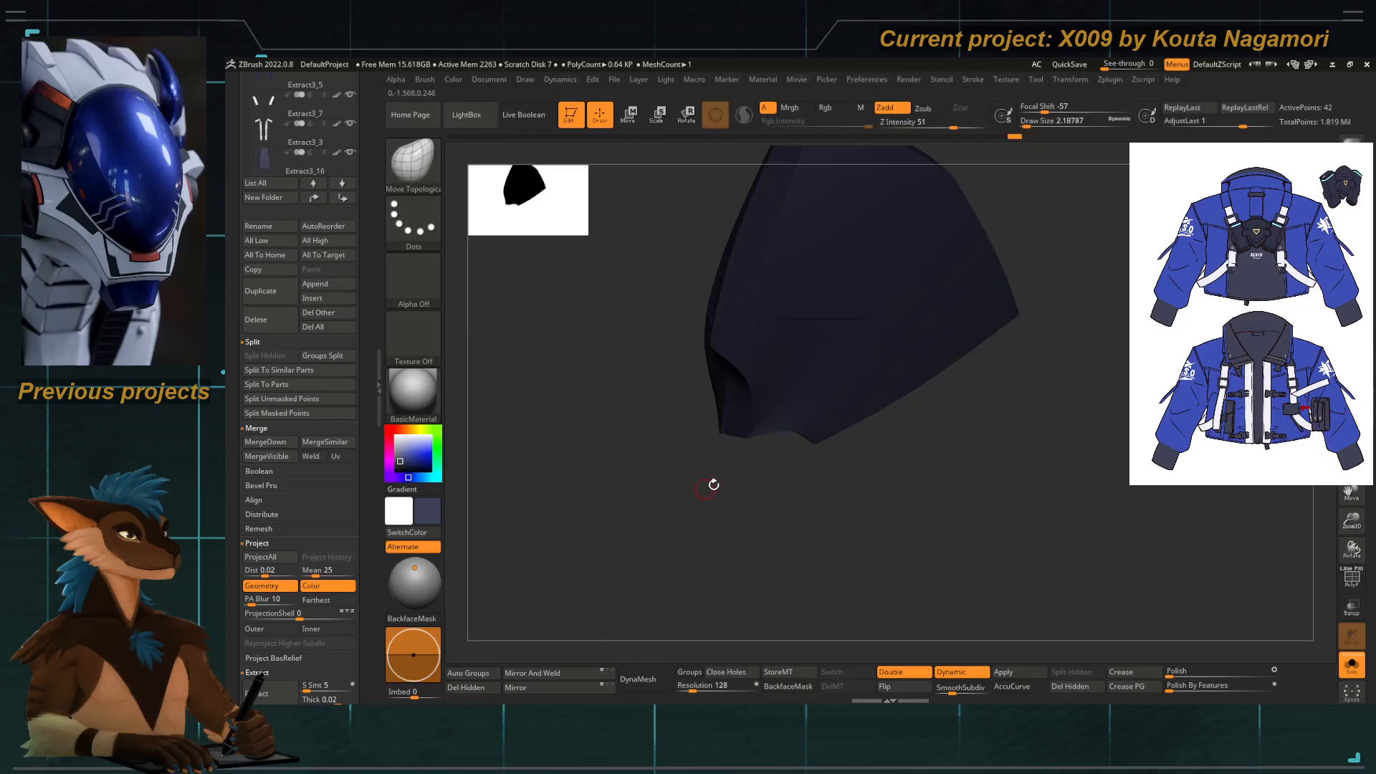
Reshape the back plate's rear rim and lower sides into a pointed shield with Move Topological at a draw size of about 10.54.
mouse_move(713, 485)
left_mouse_down()
mouse_move(659, 534)
mouse_move(694, 507)
left_mouse_up()
key("space")
key("space")
left_click(736, 408)
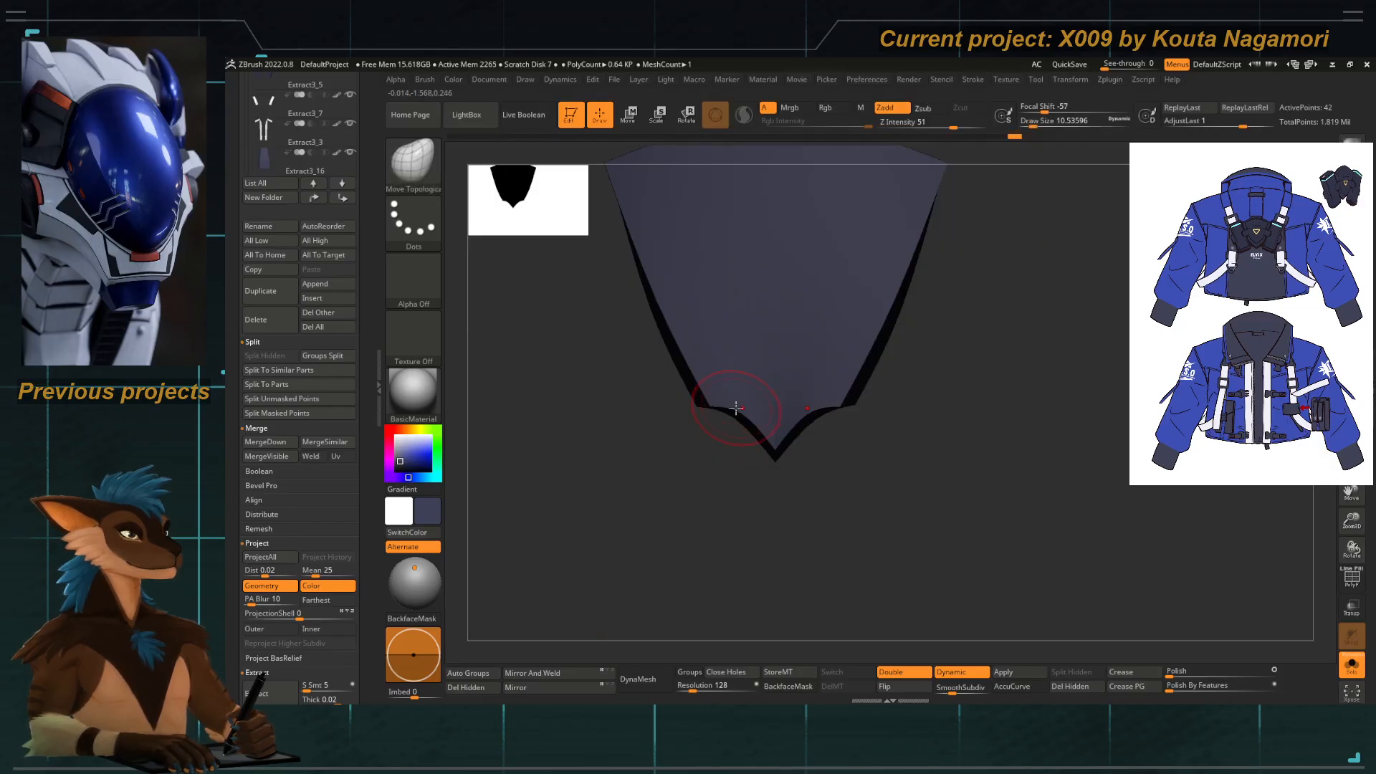
left_click_drag(736, 407, 694, 514)
left_click_drag(766, 478, 700, 436)
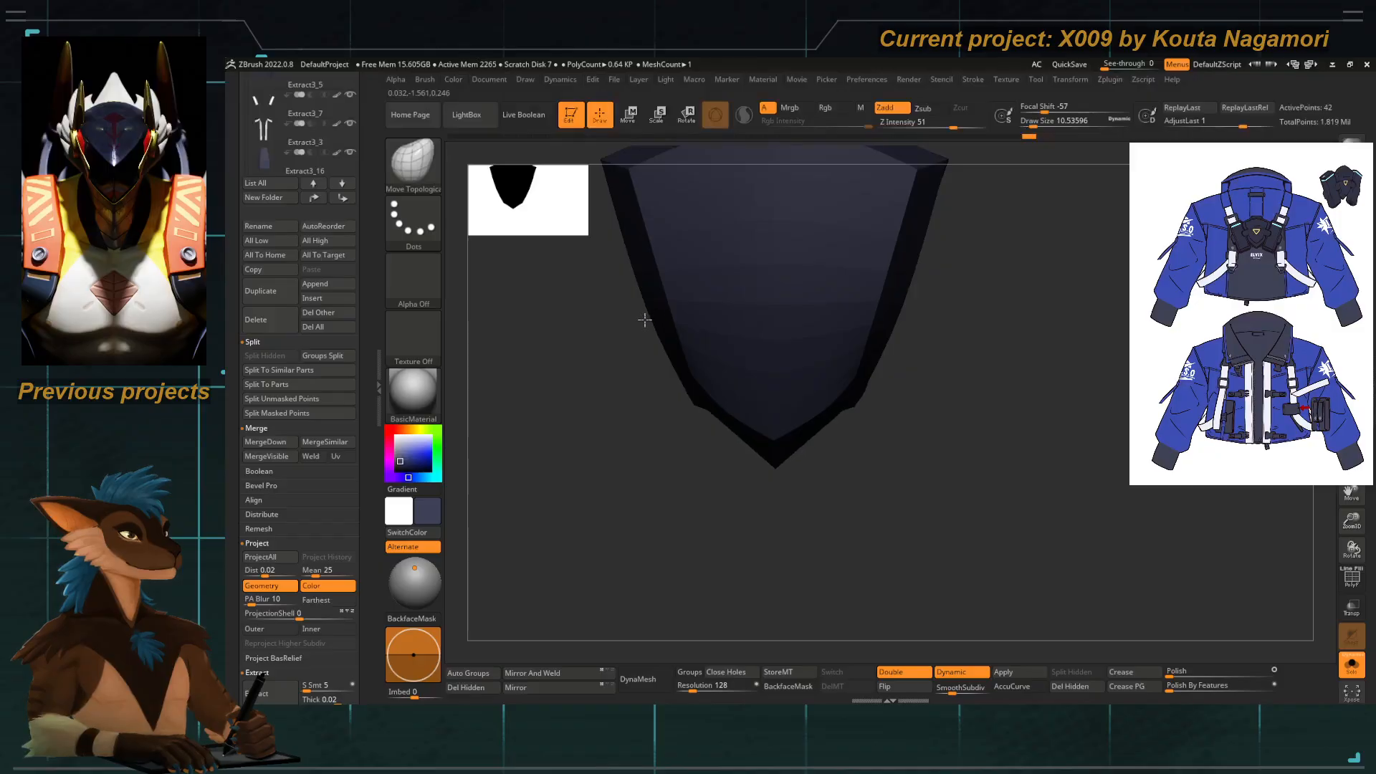
mouse_move(652, 289)
left_mouse_down()
mouse_move(673, 420)
mouse_move(694, 451)
mouse_move(688, 406)
mouse_move(728, 522)
mouse_move(724, 435)
mouse_move(682, 498)
left_mouse_up()
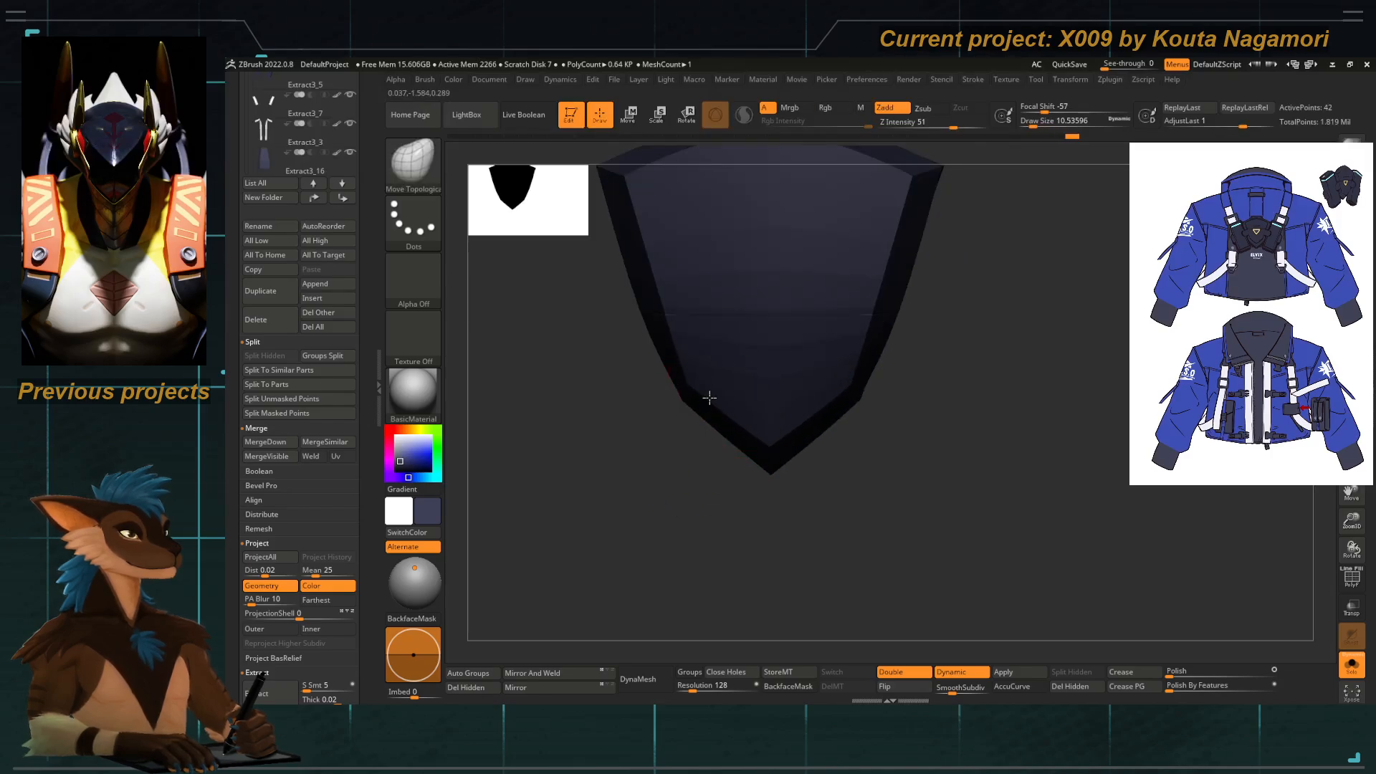
left_click_drag(709, 397, 730, 400)
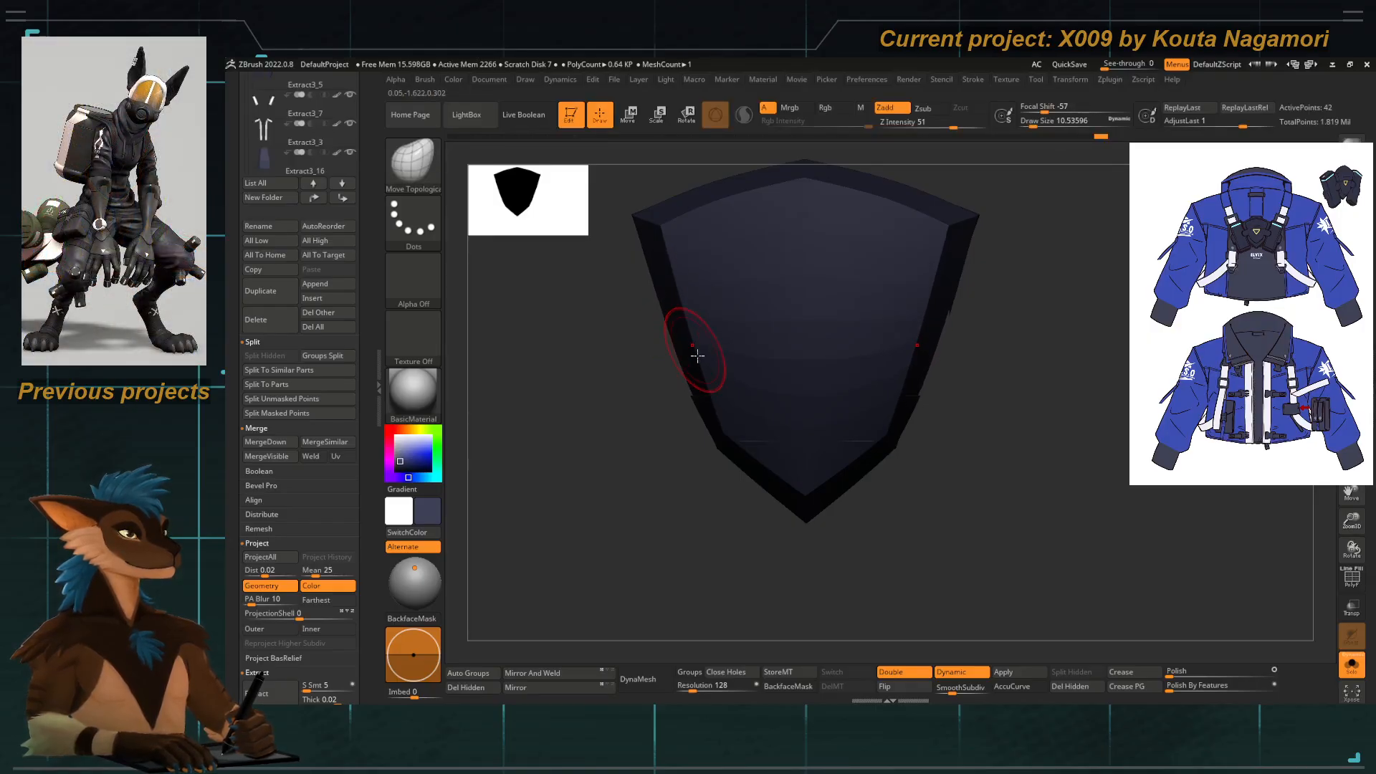
right_click_drag(698, 356, 731, 346, "ctrl")
right_click_drag(759, 432, 767, 431, "ctrl")
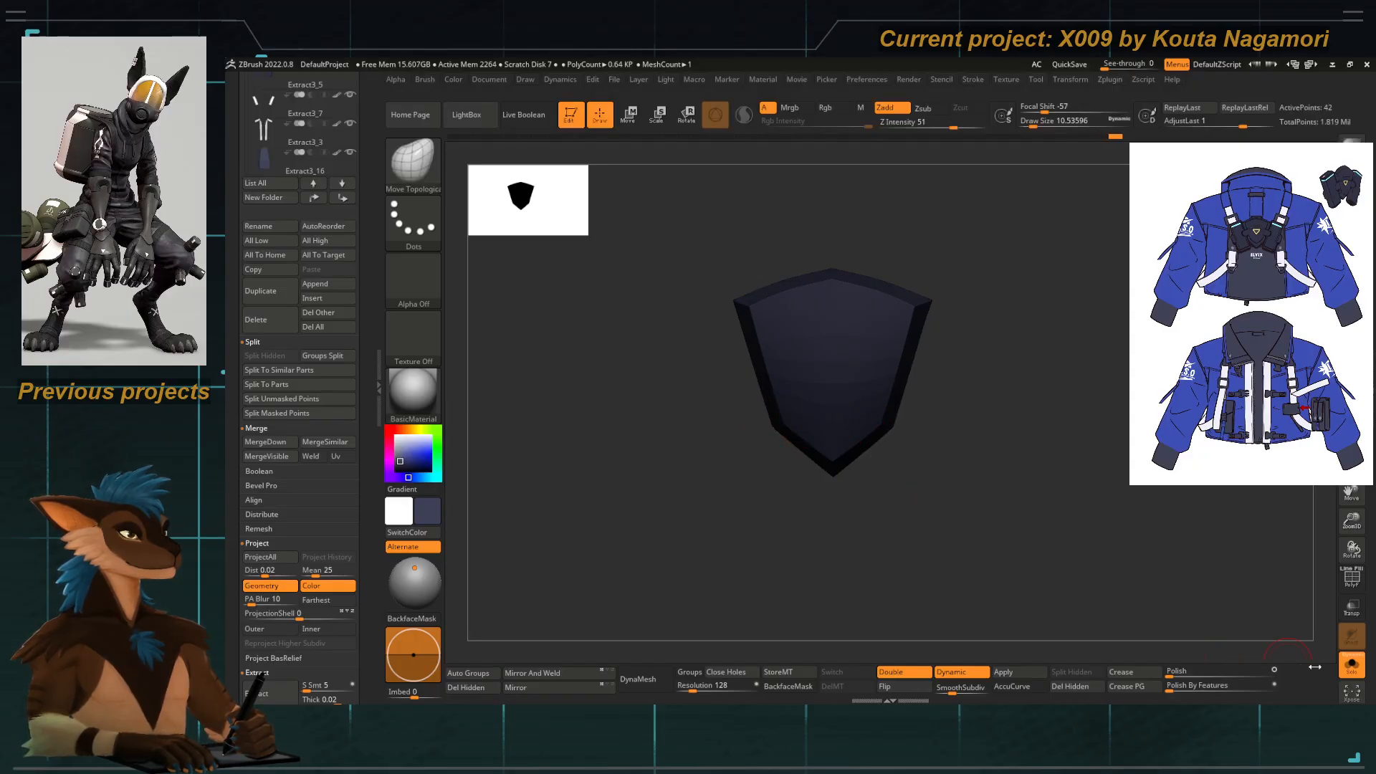
Show the whole character and examine the back plate among the harness straps from behind and at an angle.
left_click(1351, 664)
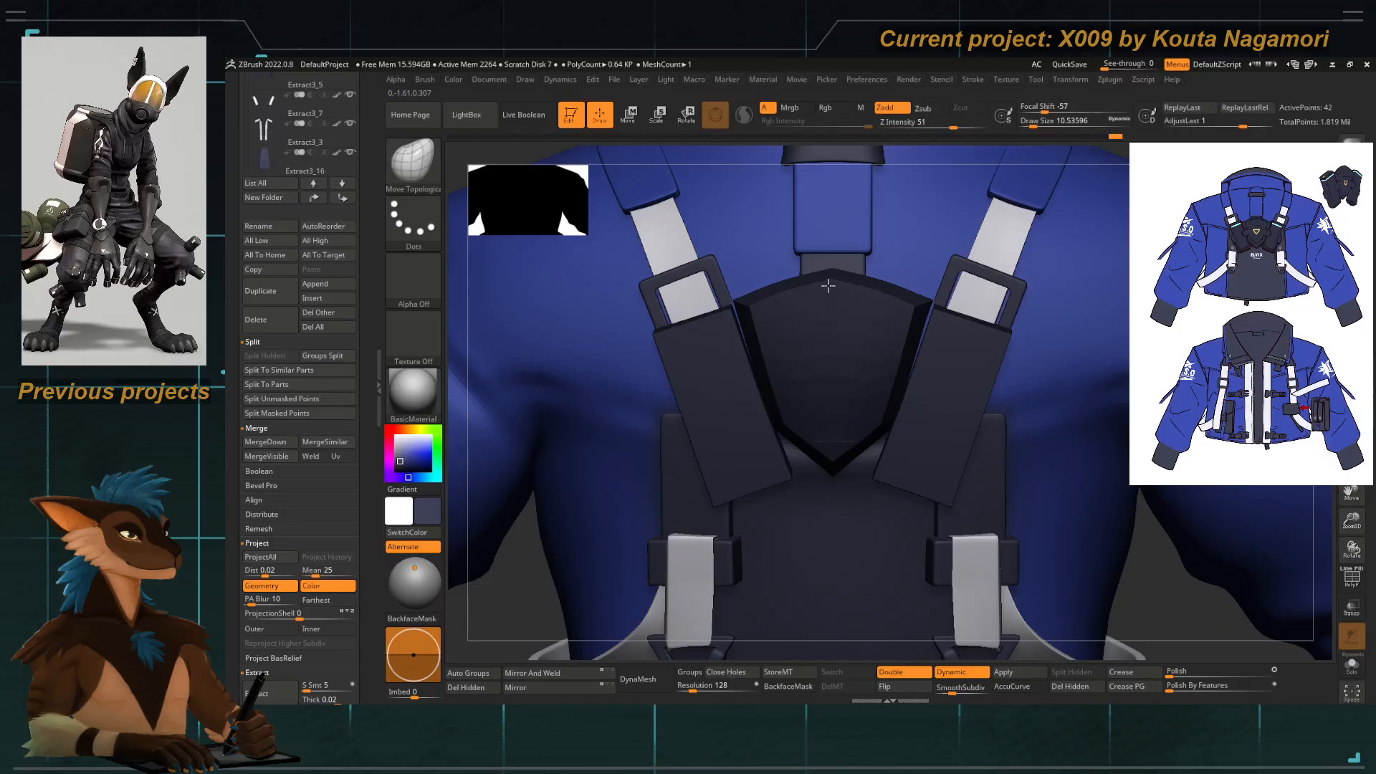
mouse_move(705, 362)
right_mouse_down("ctrl")
mouse_move(703, 330)
mouse_move(720, 348)
right_mouse_up("ctrl")
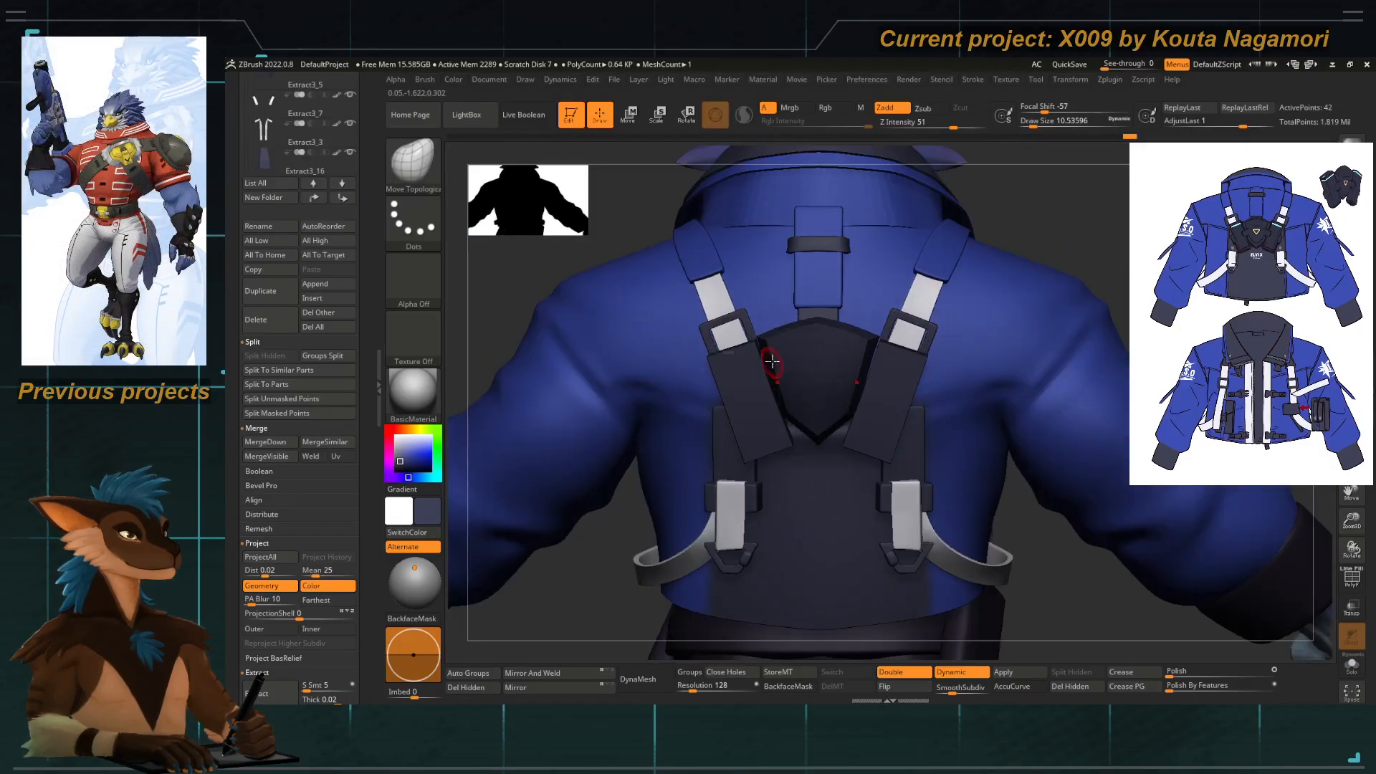
left_click(772, 360, "alt")
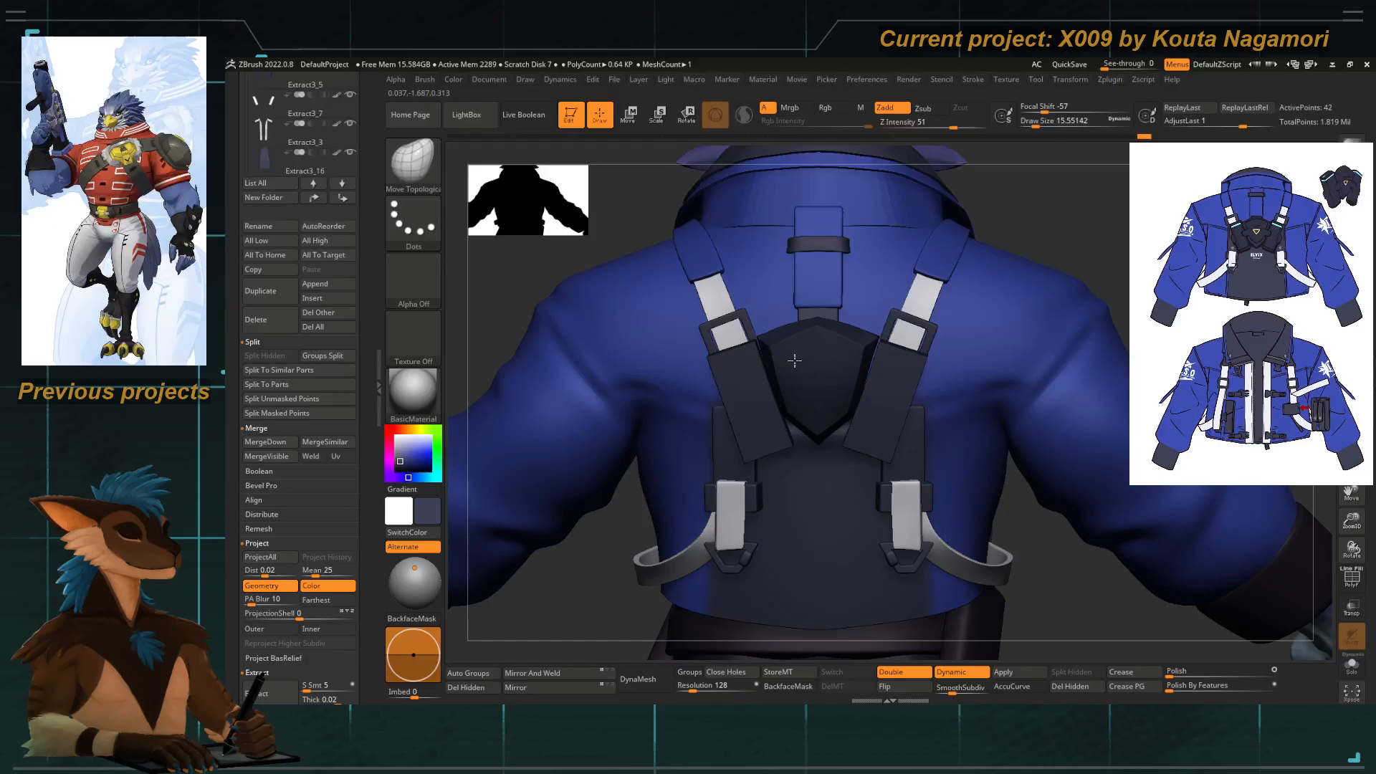
right_click_drag(781, 371, 638, 331, "ctrl")
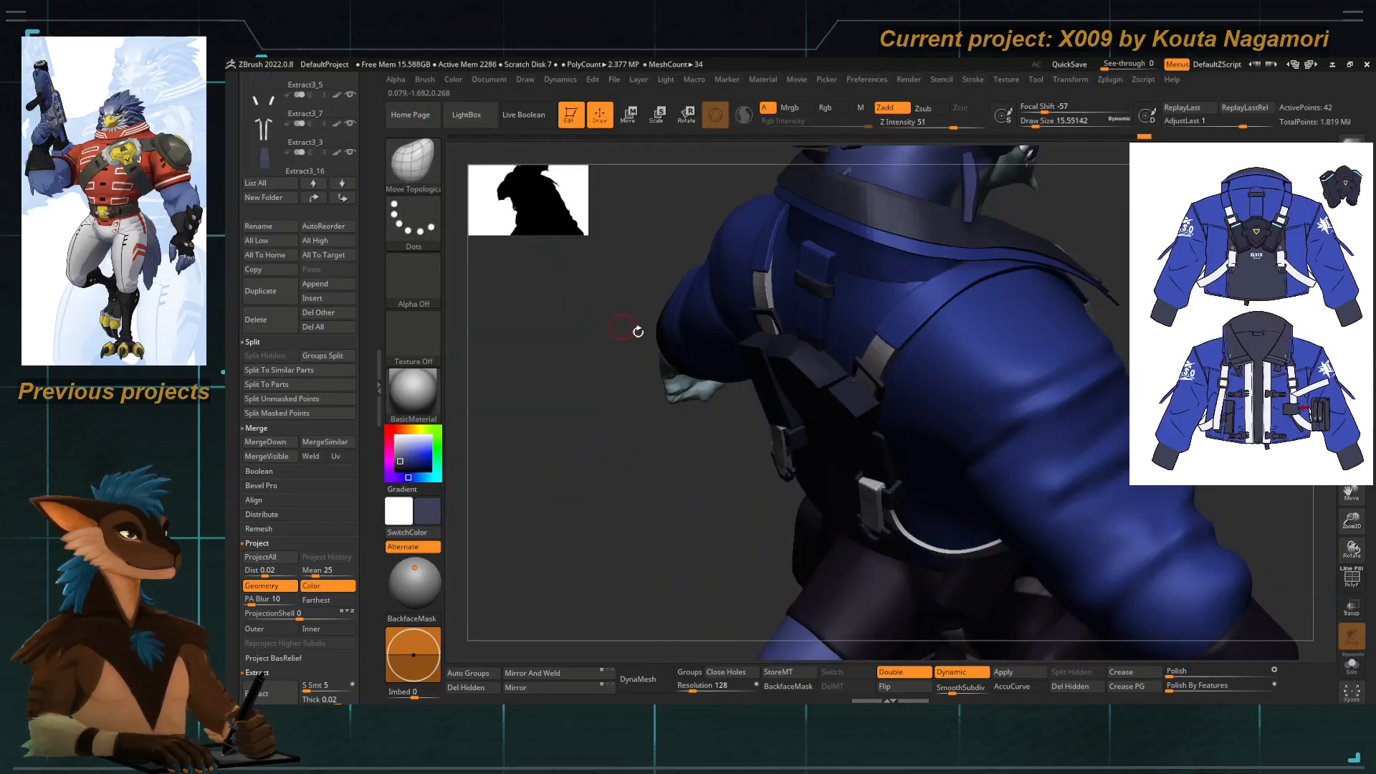
left_click(821, 343, "alt")
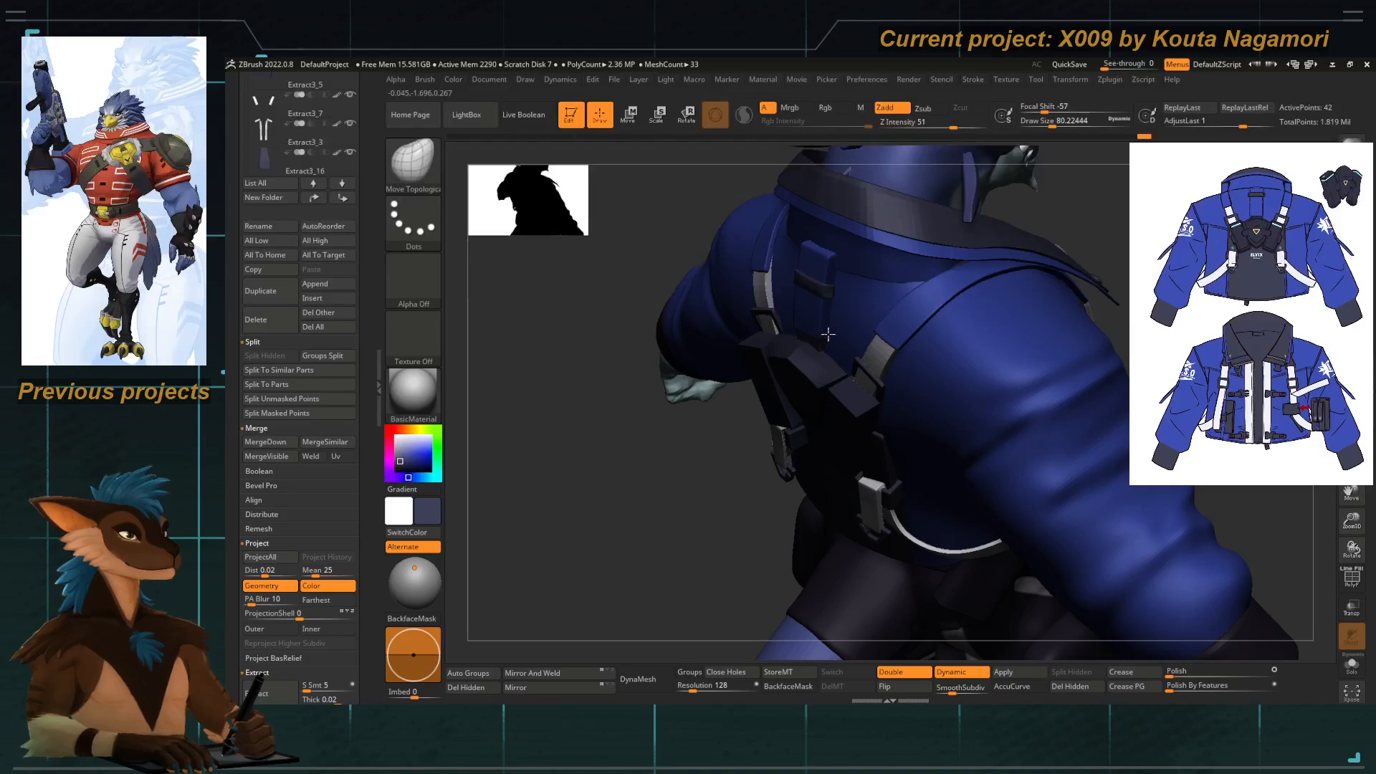
right_click_drag(654, 497, 675, 424)
right_click_drag(933, 316, 896, 308, "shift")
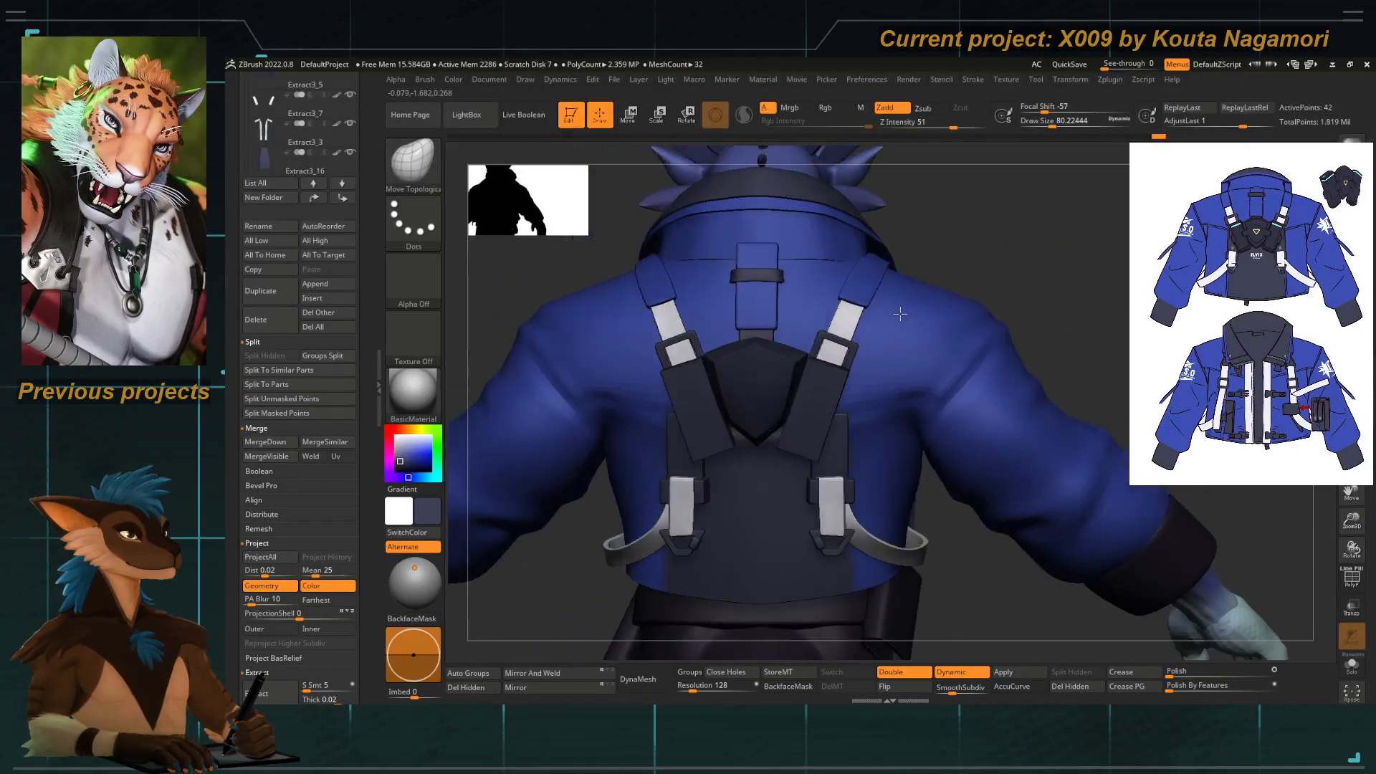
right_click_drag(731, 411, 769, 374, "alt")
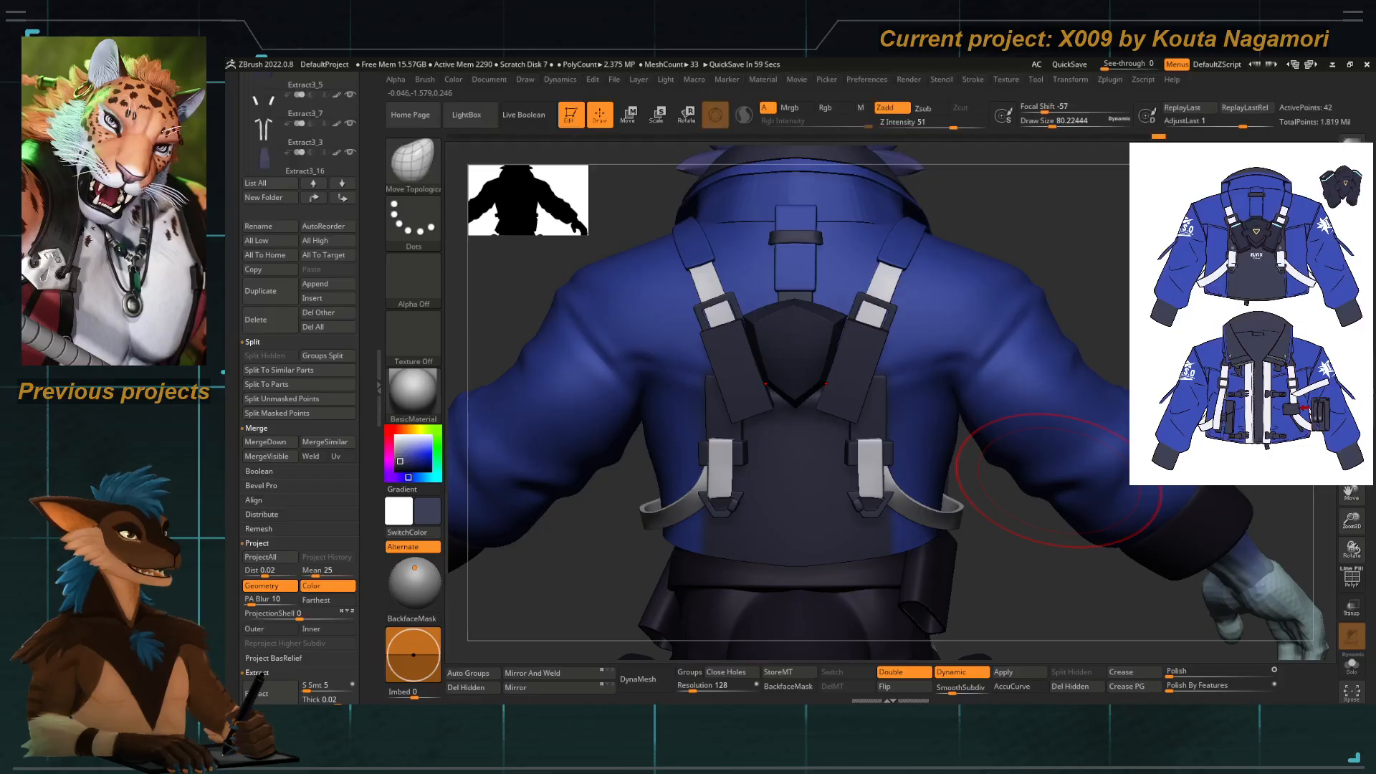
left_click_drag(568, 577, 589, 581)
Select the angled strap pads beside the back plate, show their wireframe, enable dynamic subdivision and crease their sharp edges.
left_click(741, 388, "alt")
right_click_drag(741, 387, 755, 454, "ctrl")
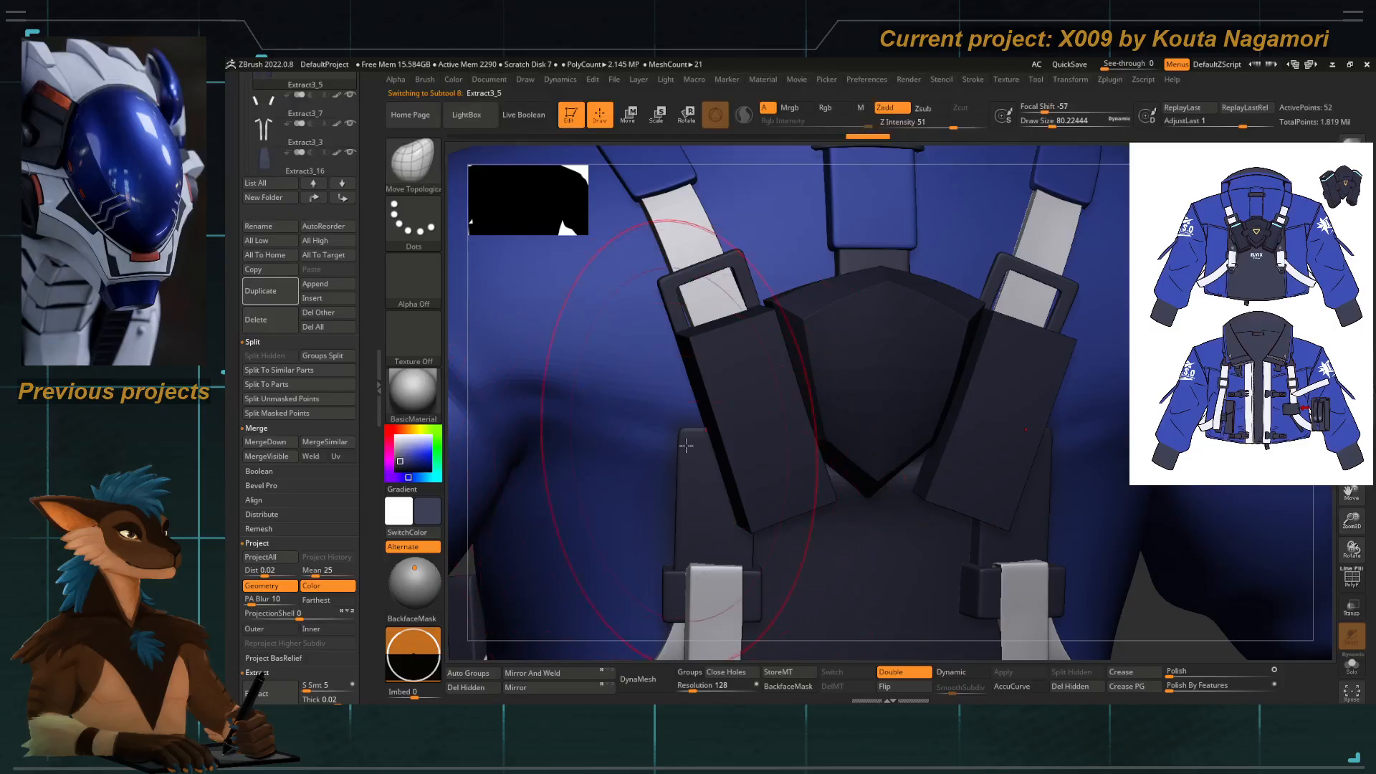
left_click(1350, 577)
key("d")
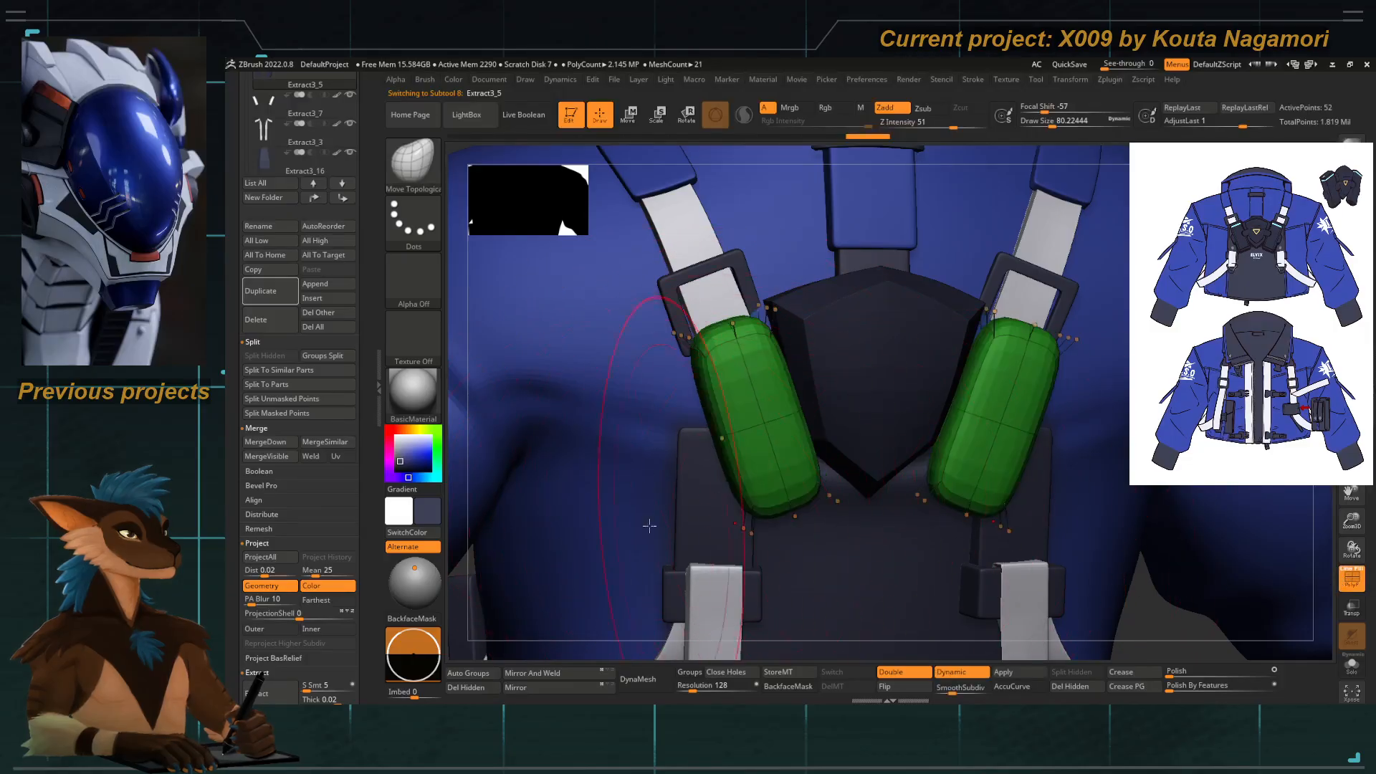
left_click_drag(486, 595, 463, 625)
left_click_drag(359, 551, 363, 414)
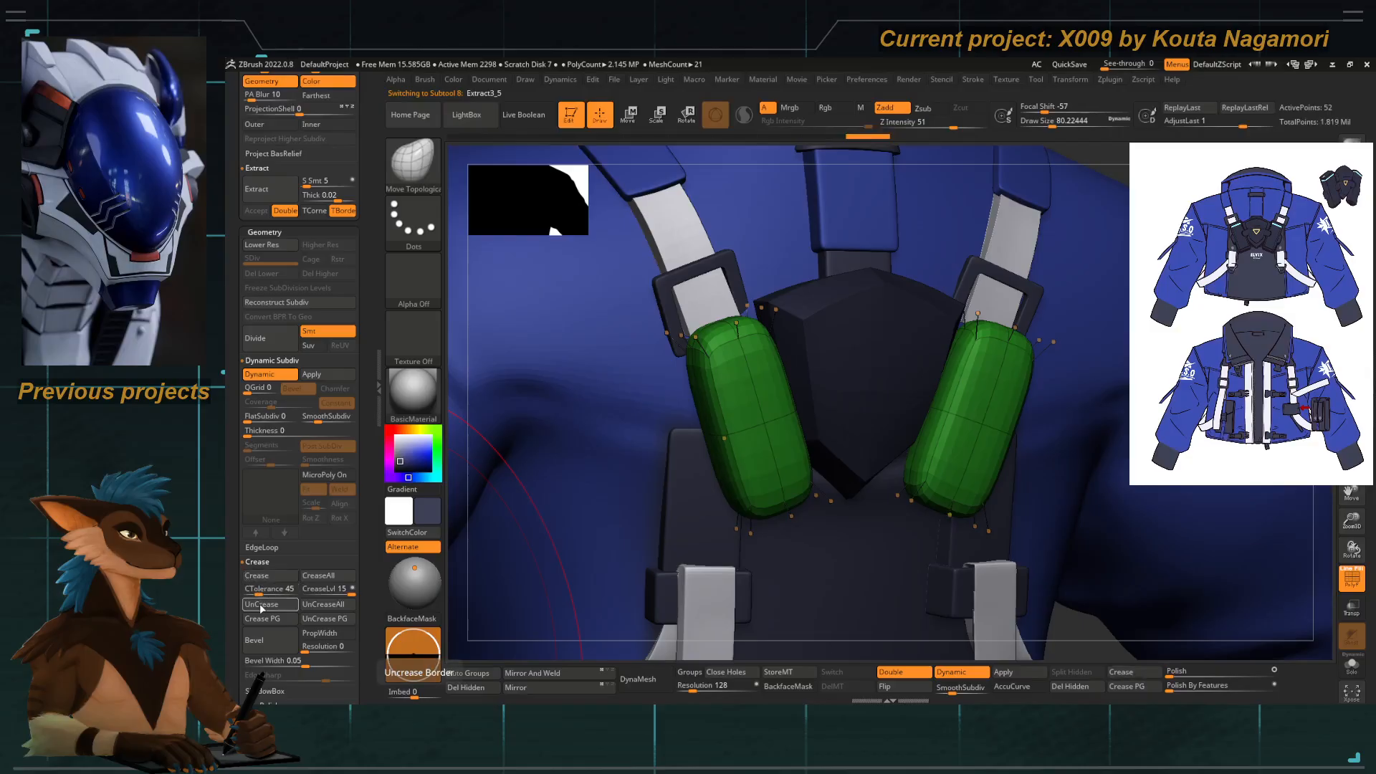
left_click(257, 575)
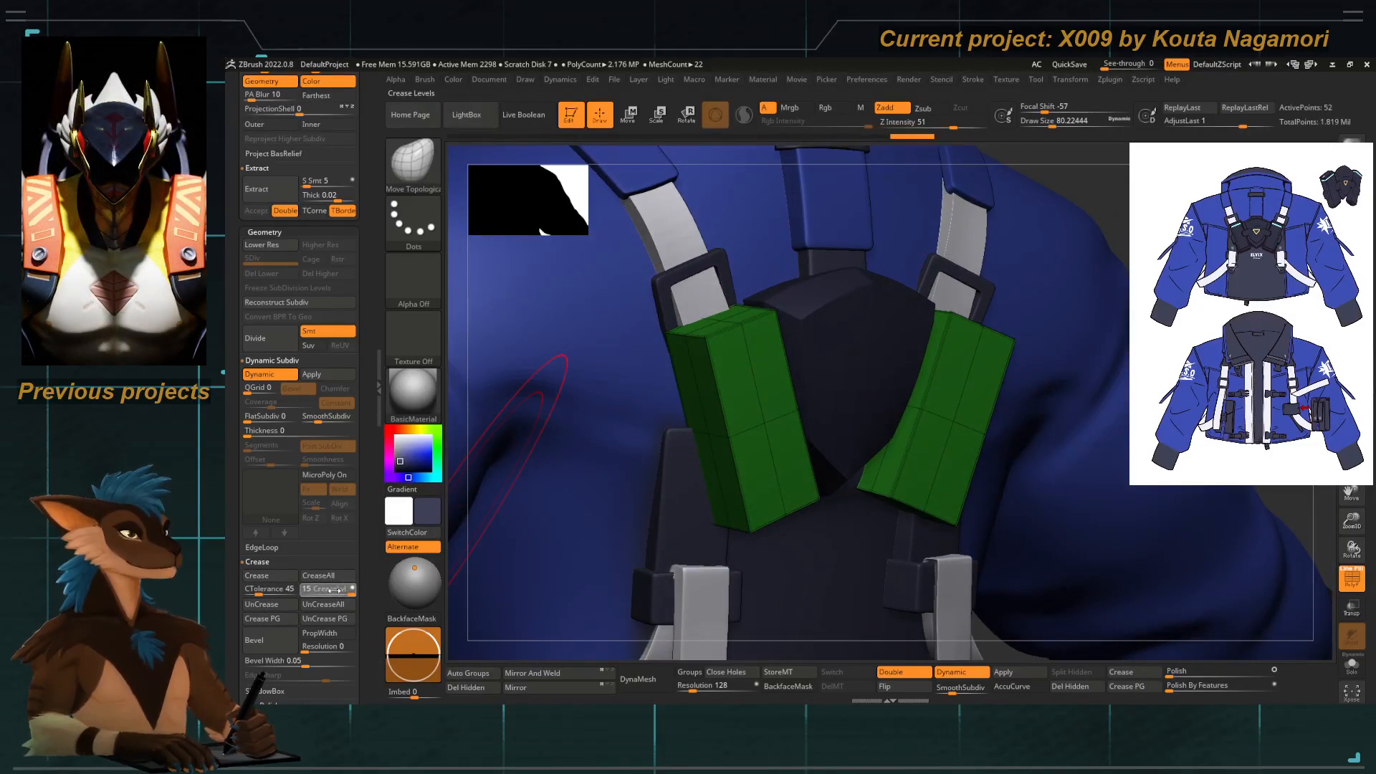
Set the strap pads' crease level to 2 and SmoothSubdiv to 4, and activate the Scale gizmo on them.
scroll(310, 584, "down", 5)
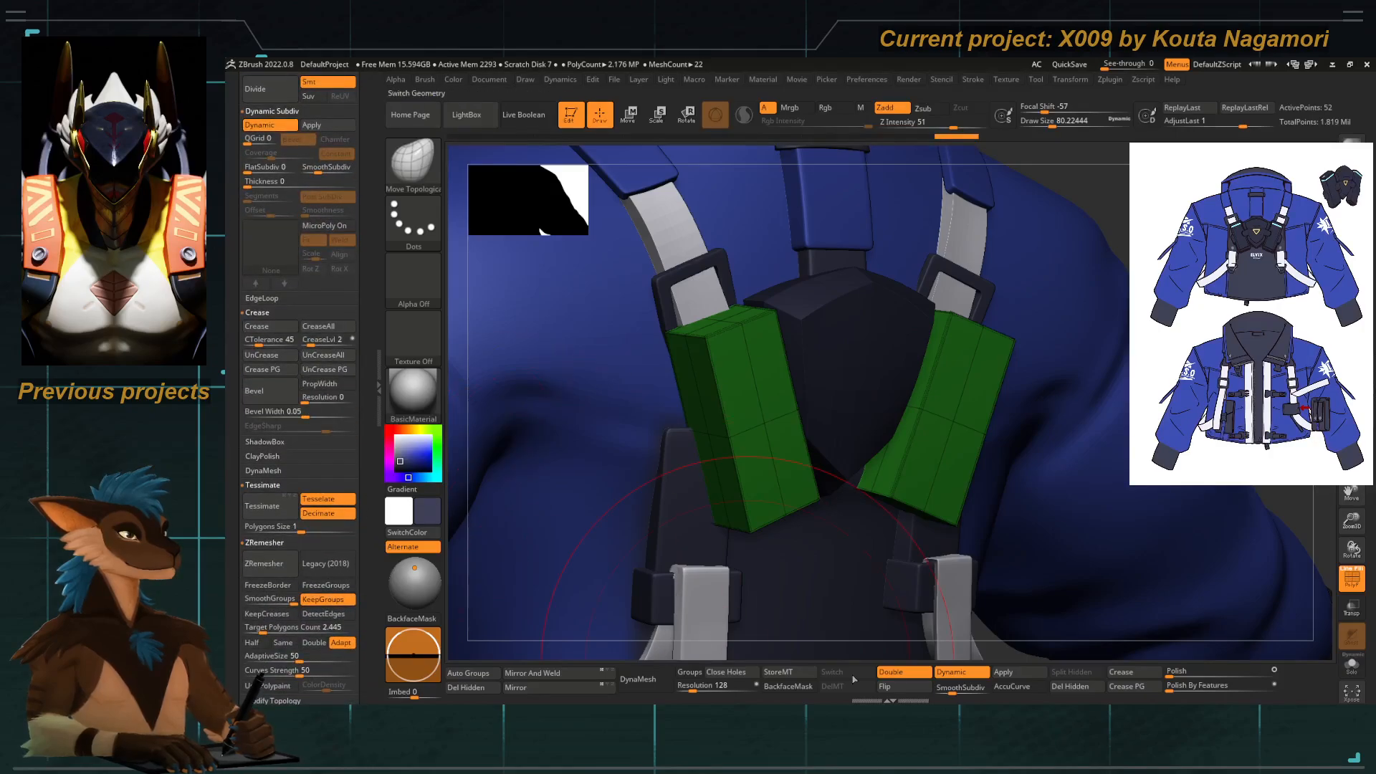
left_click(965, 688)
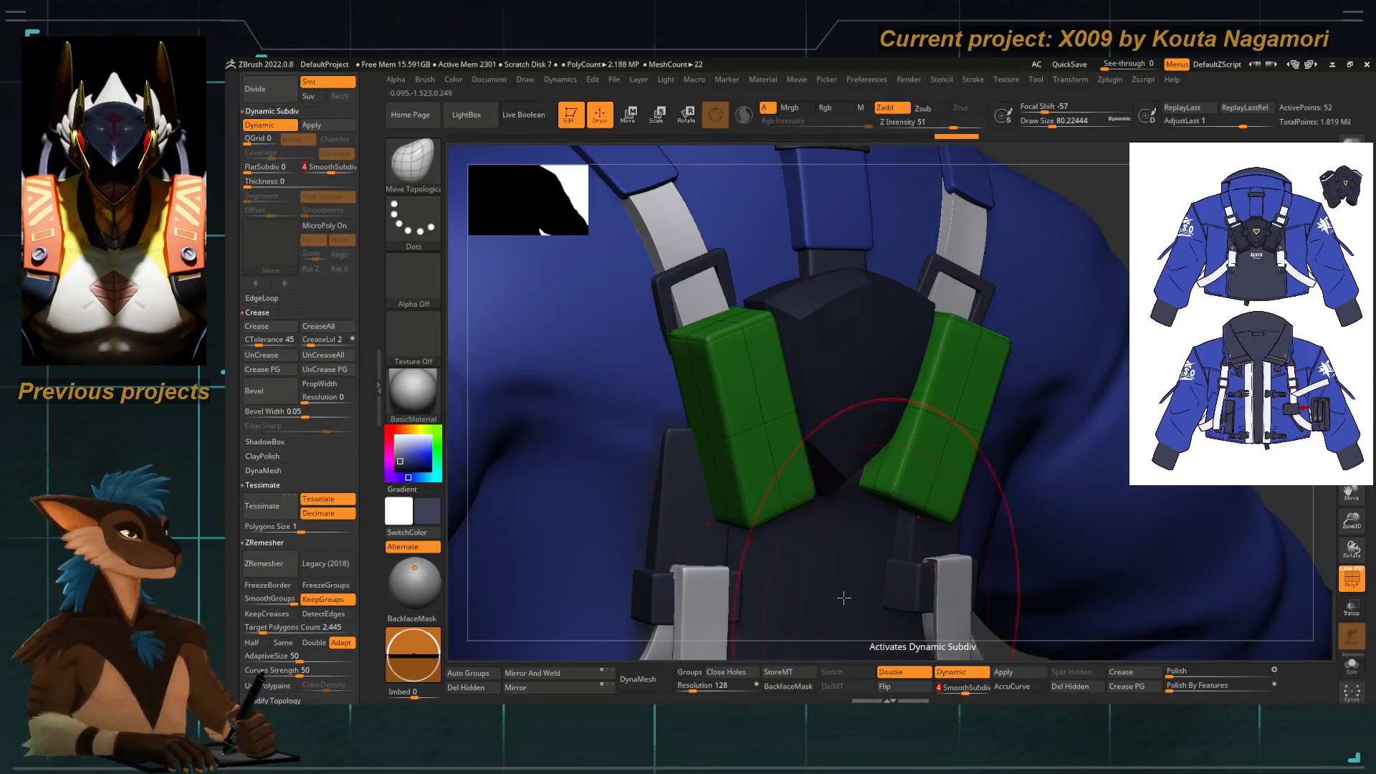
key("e")
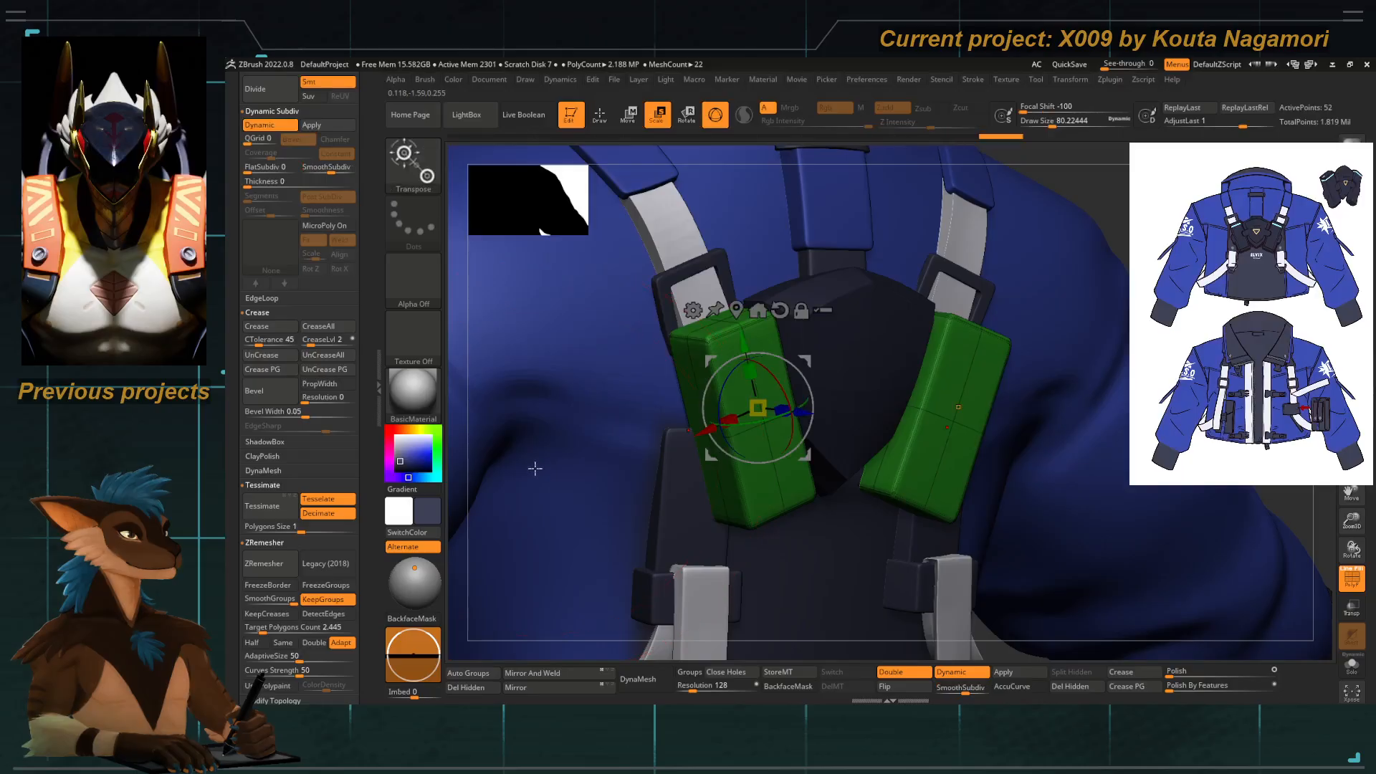
Adjust the strap pads' proportions with the Scale gizmo and check their fit from behind and from the side.
left_click_drag(455, 445, 518, 432)
left_click_drag(741, 422, 798, 403)
key("q")
mouse_move(1039, 430)
left_mouse_down()
mouse_move(703, 424)
mouse_move(716, 432)
left_mouse_up()
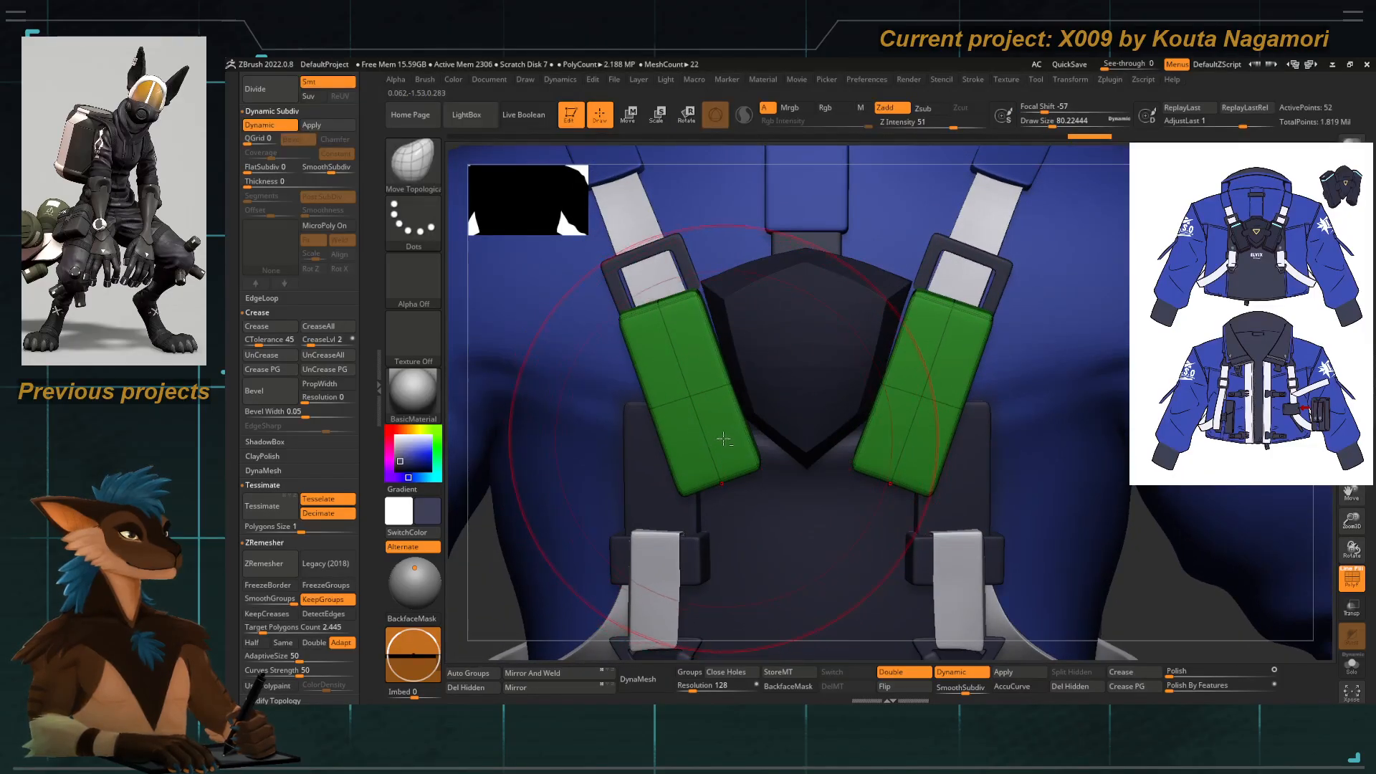
key("e")
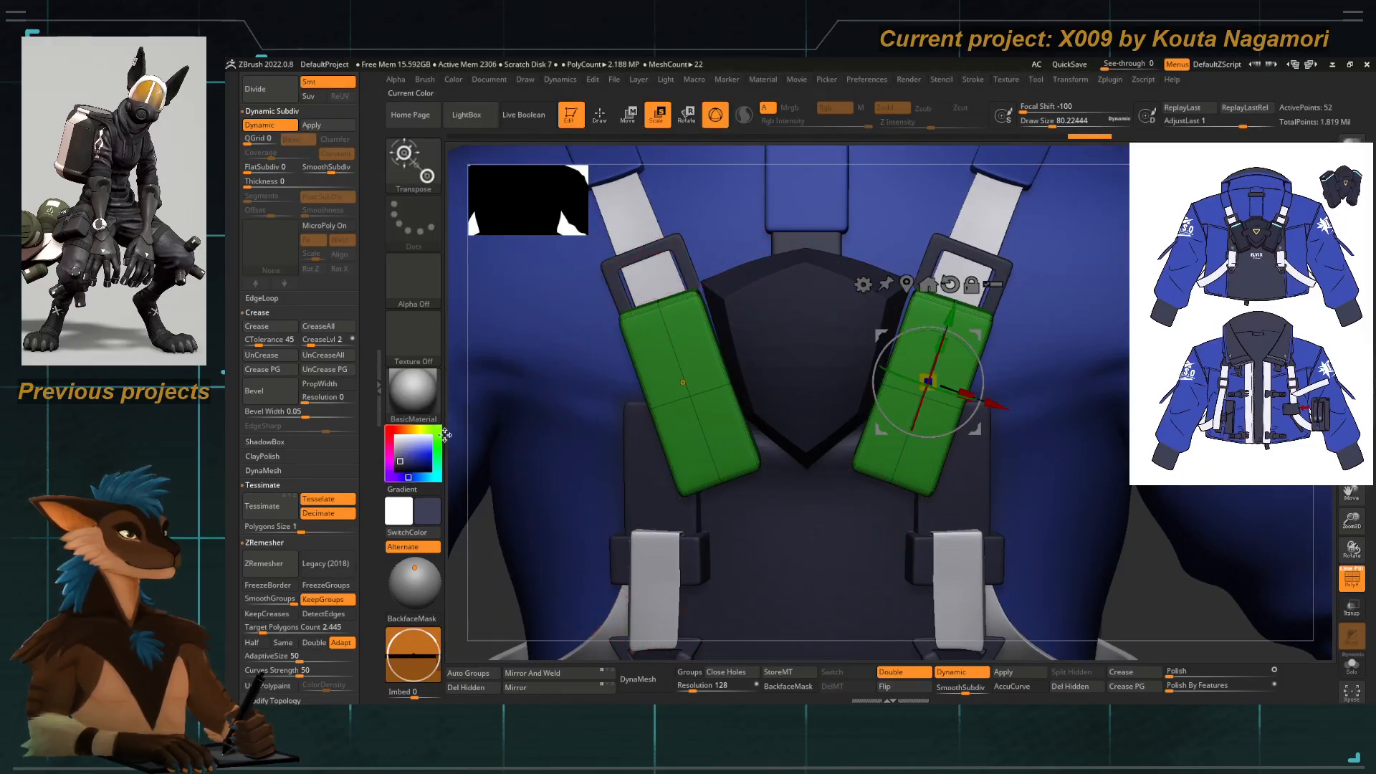
left_click_drag(466, 429, 679, 386)
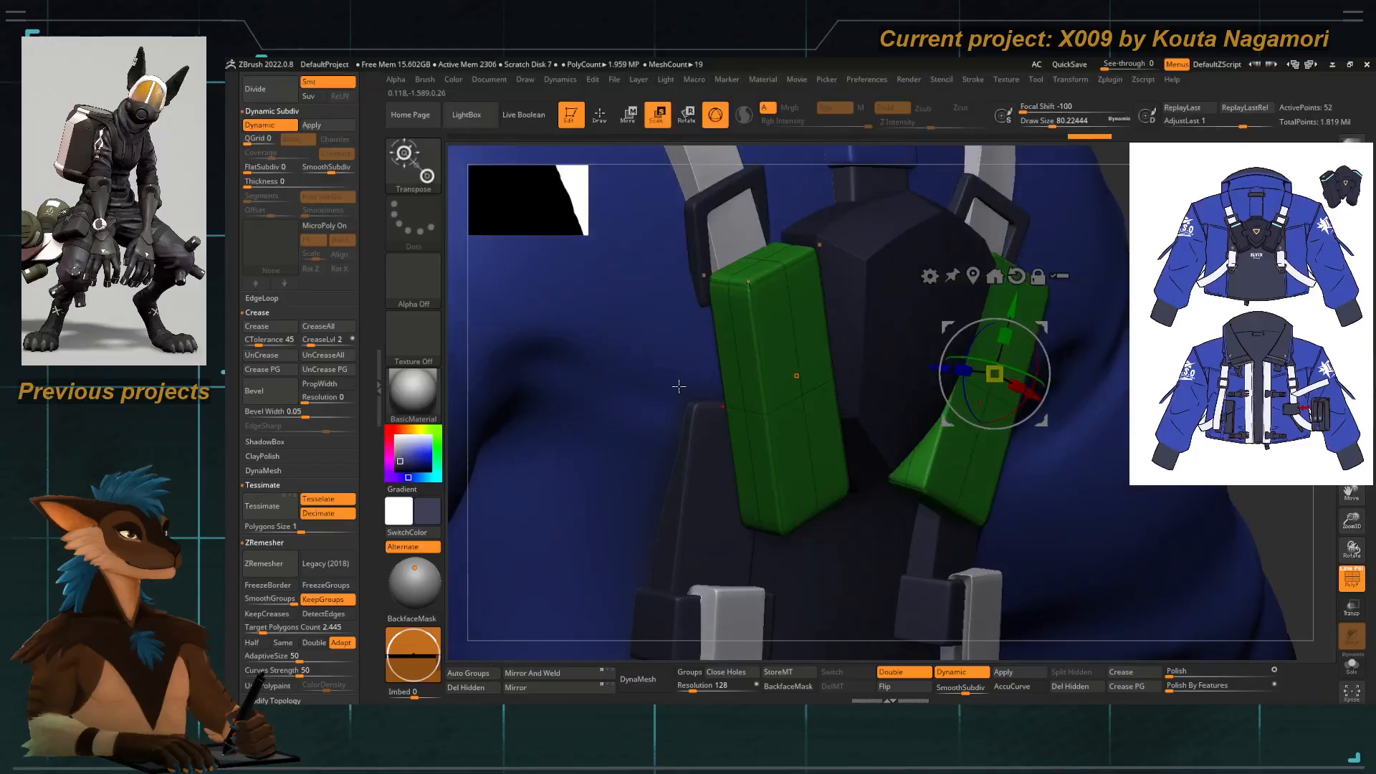
Delete the complete edge loop running across the middle of the strap pads with ZModeler.
key("b")
key("z")
key("m")
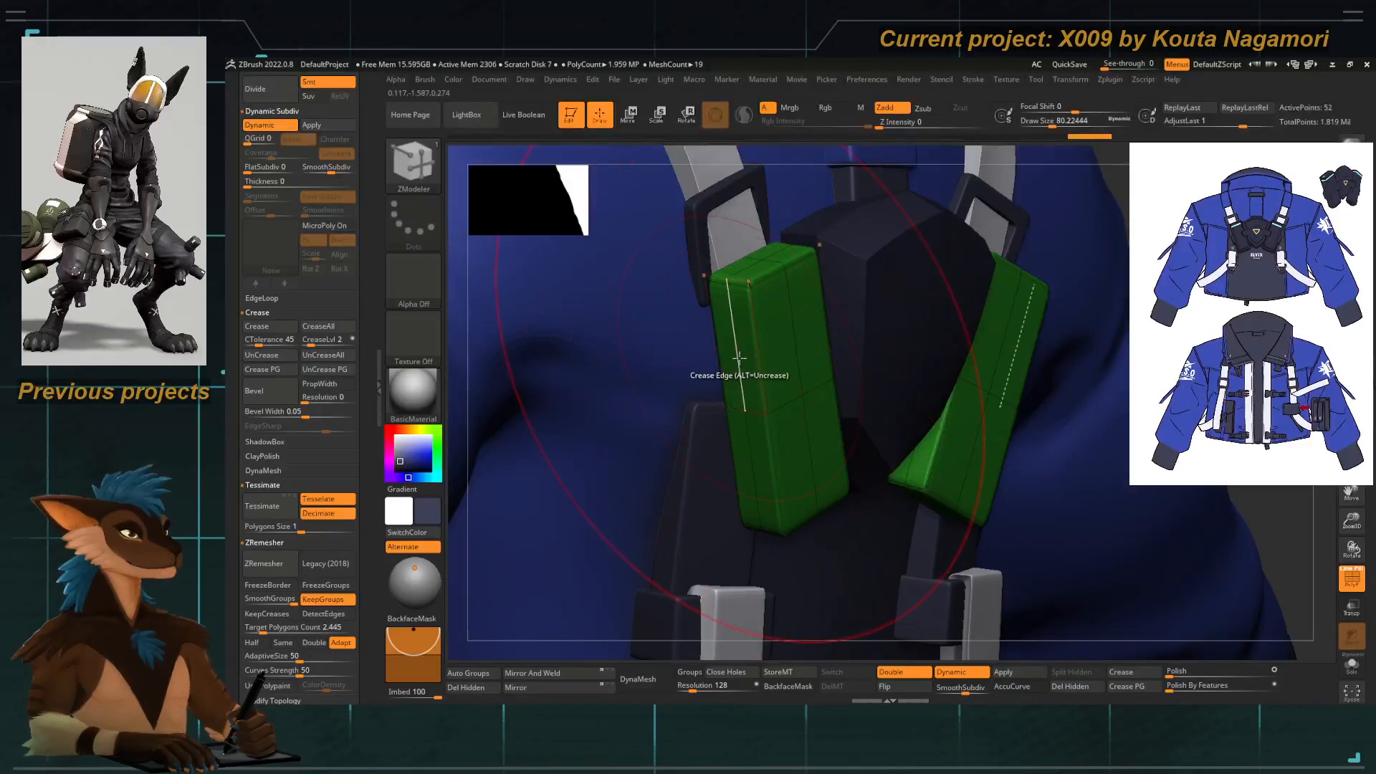
key("space")
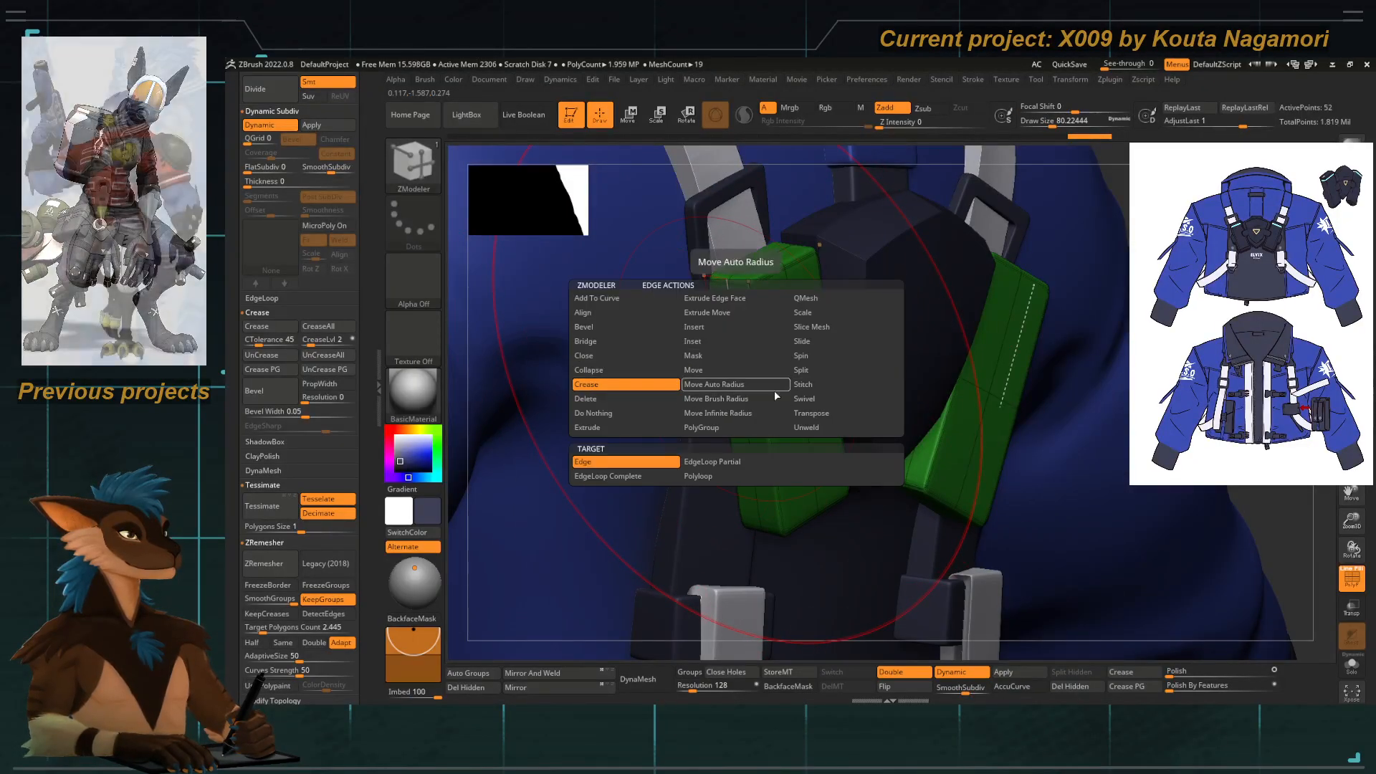
left_click(715, 369)
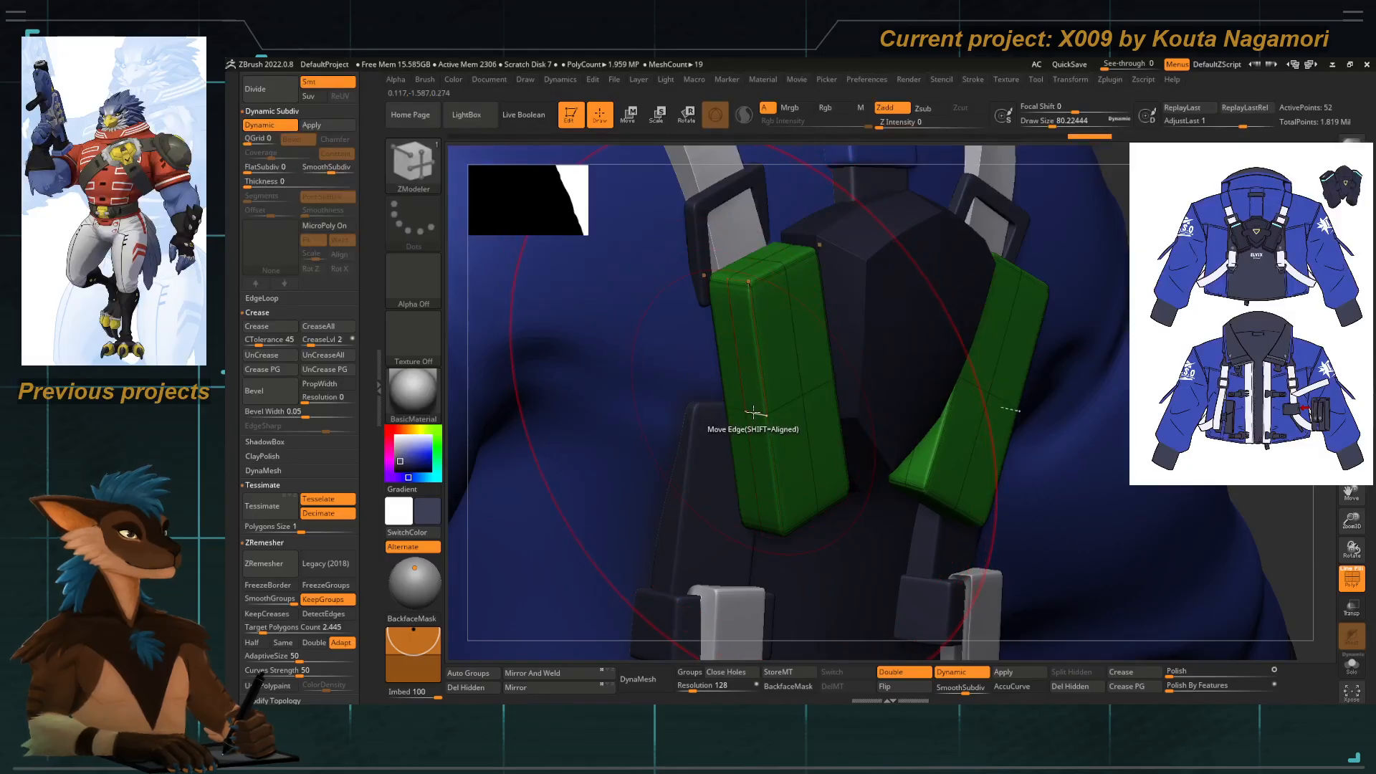
key("space")
left_click(644, 406)
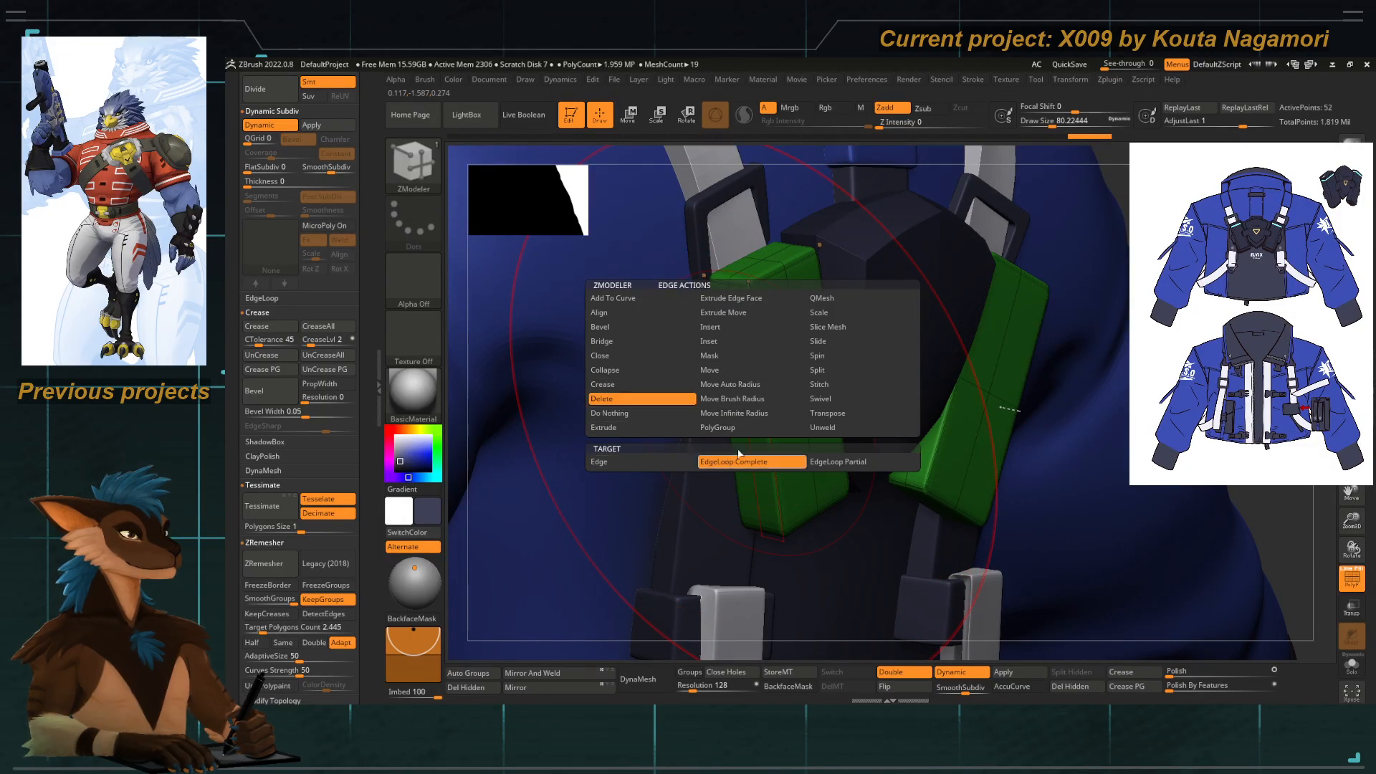
Set the ZModeler edge action to Transpose with the Edge target and apply it to the pads' outer long edge.
key("space")
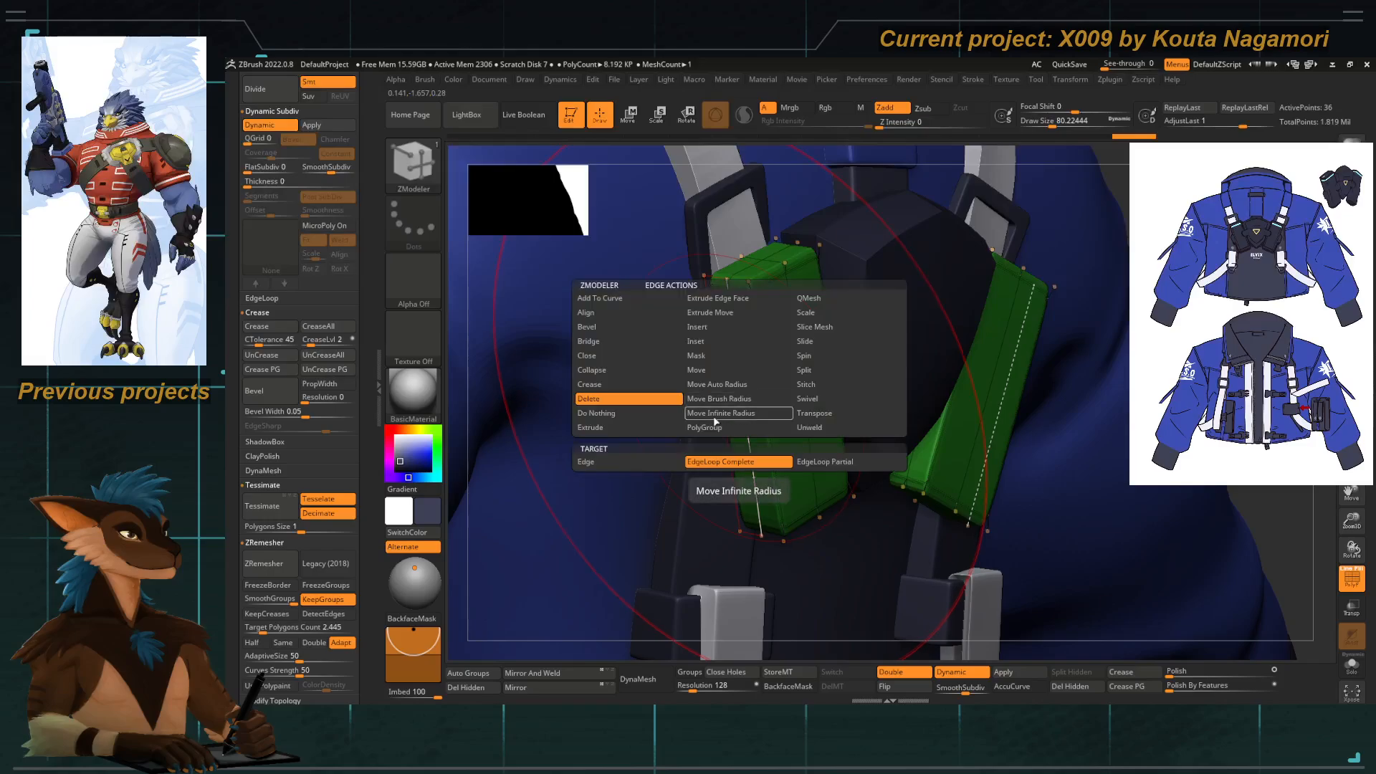
left_click(697, 374)
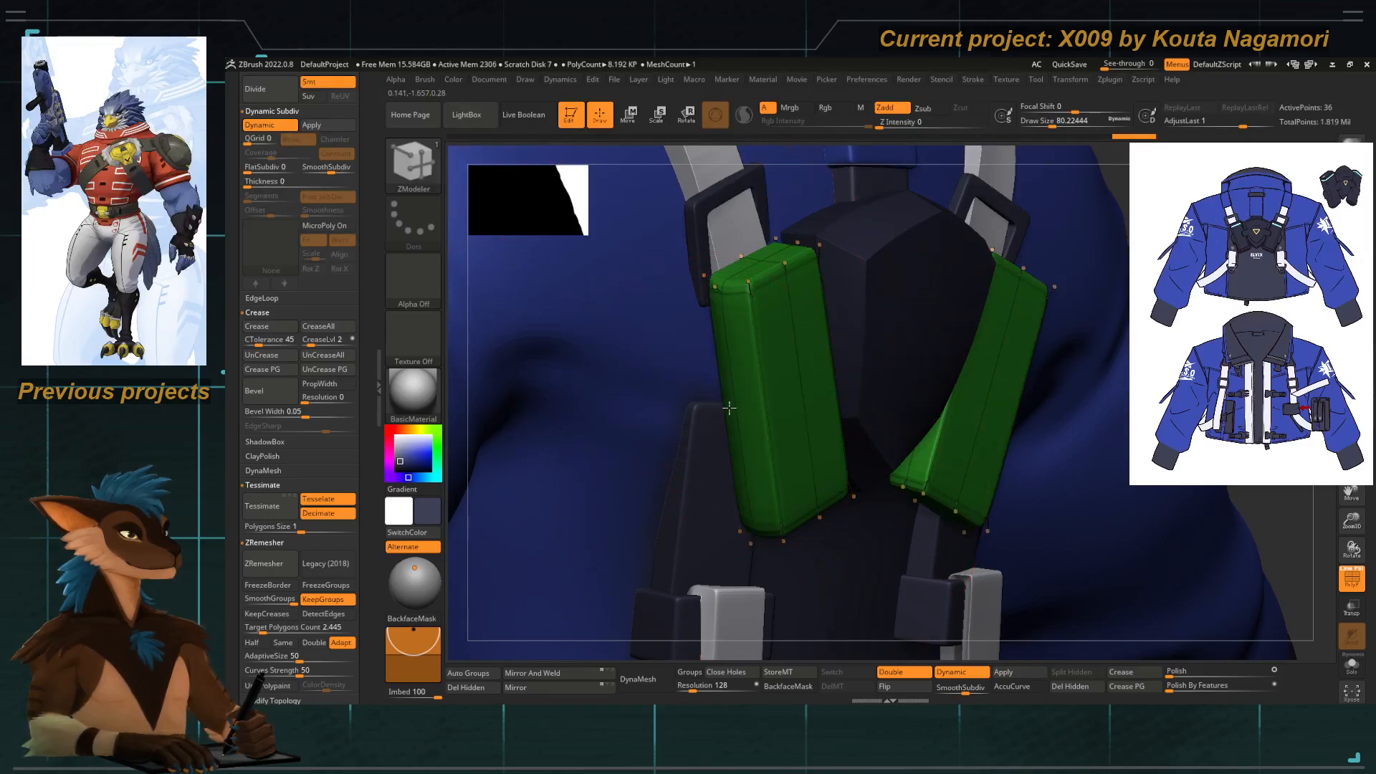
key("space")
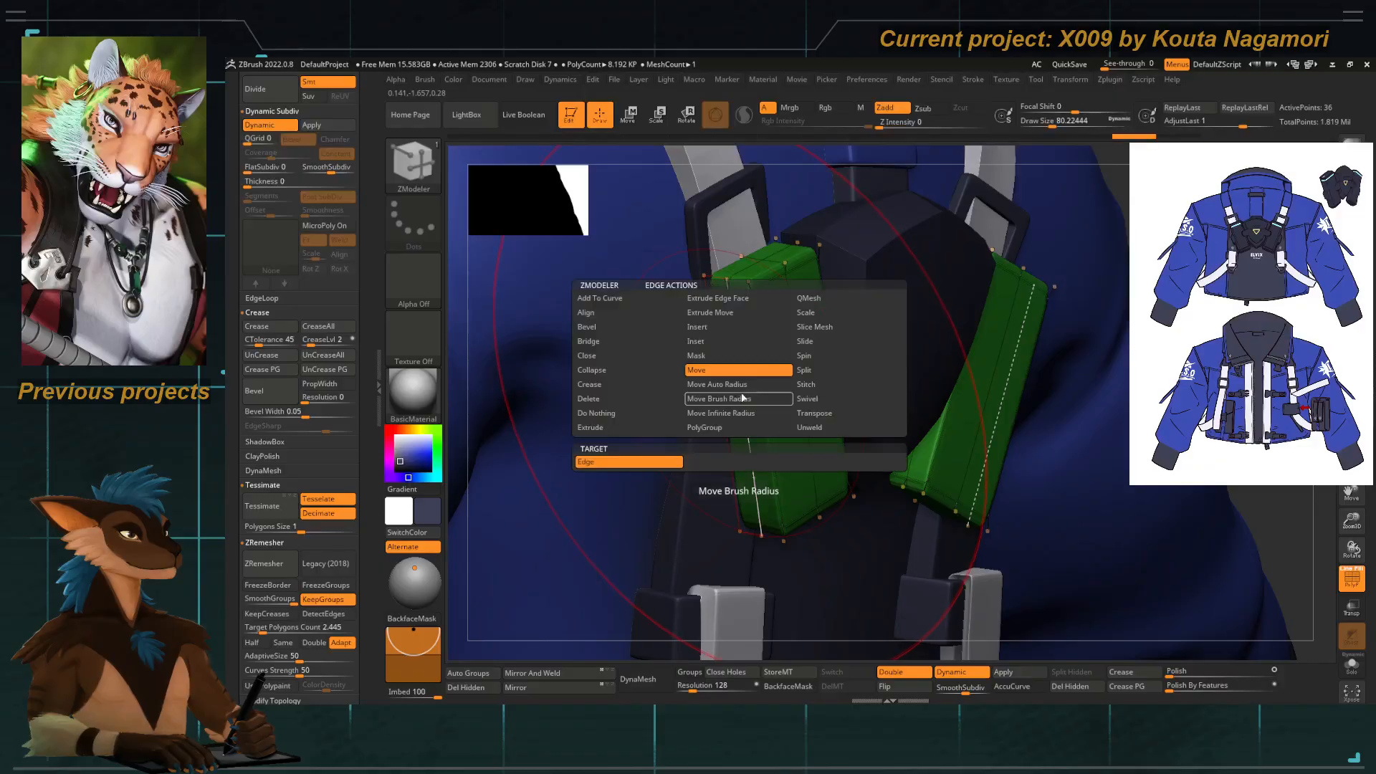
left_click(823, 414)
left_click(703, 476)
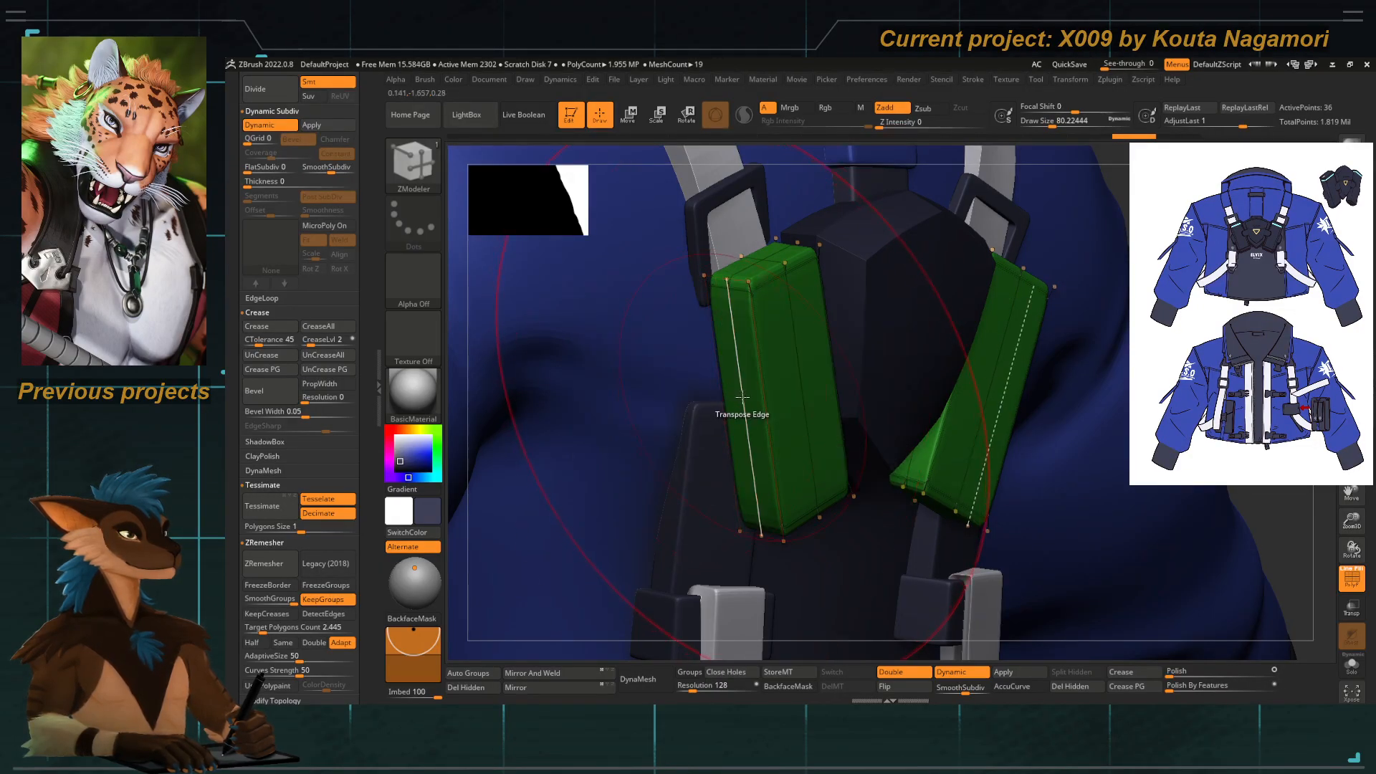
left_click(724, 414)
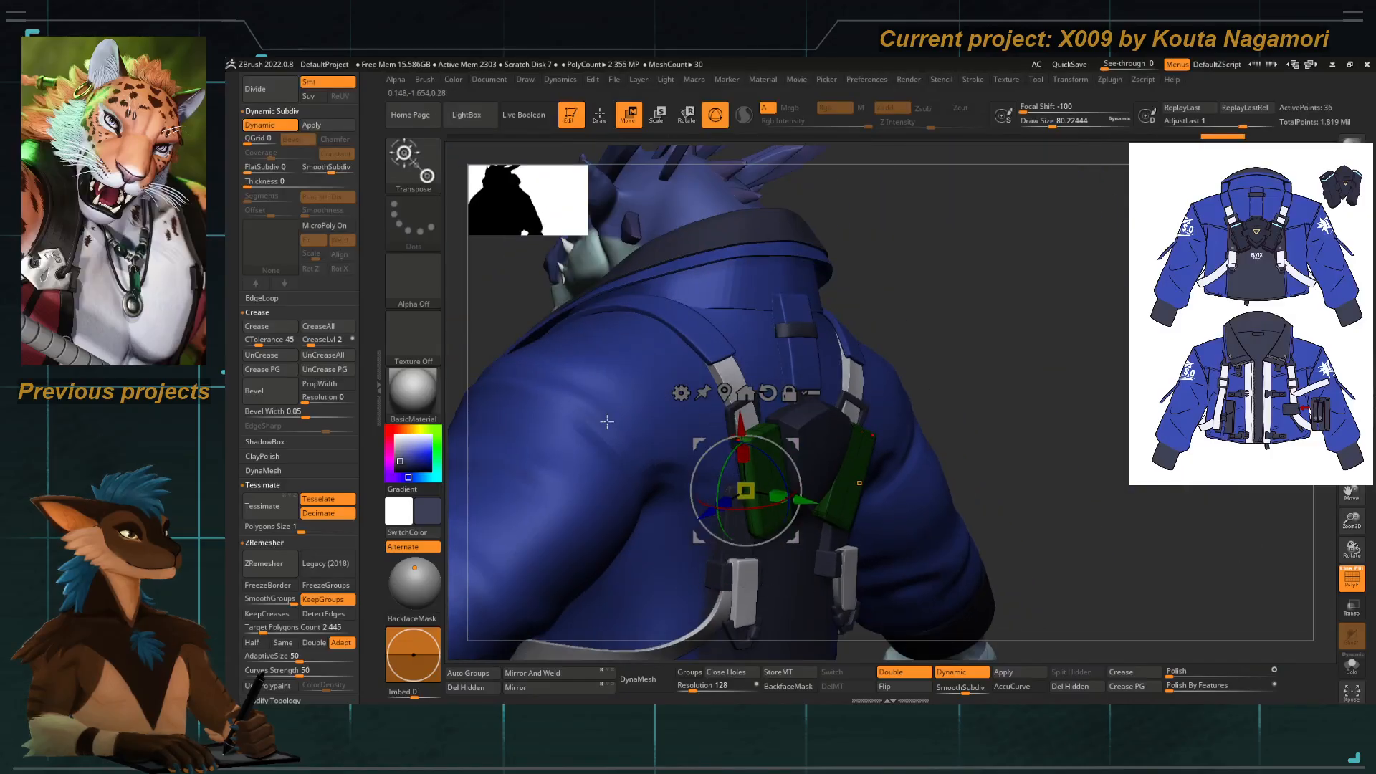
Check the pads against the whole back, then transpose their outer long edge and scale it along X to lengthen it slightly.
left_click_drag(460, 314, 513, 319, "ctrl")
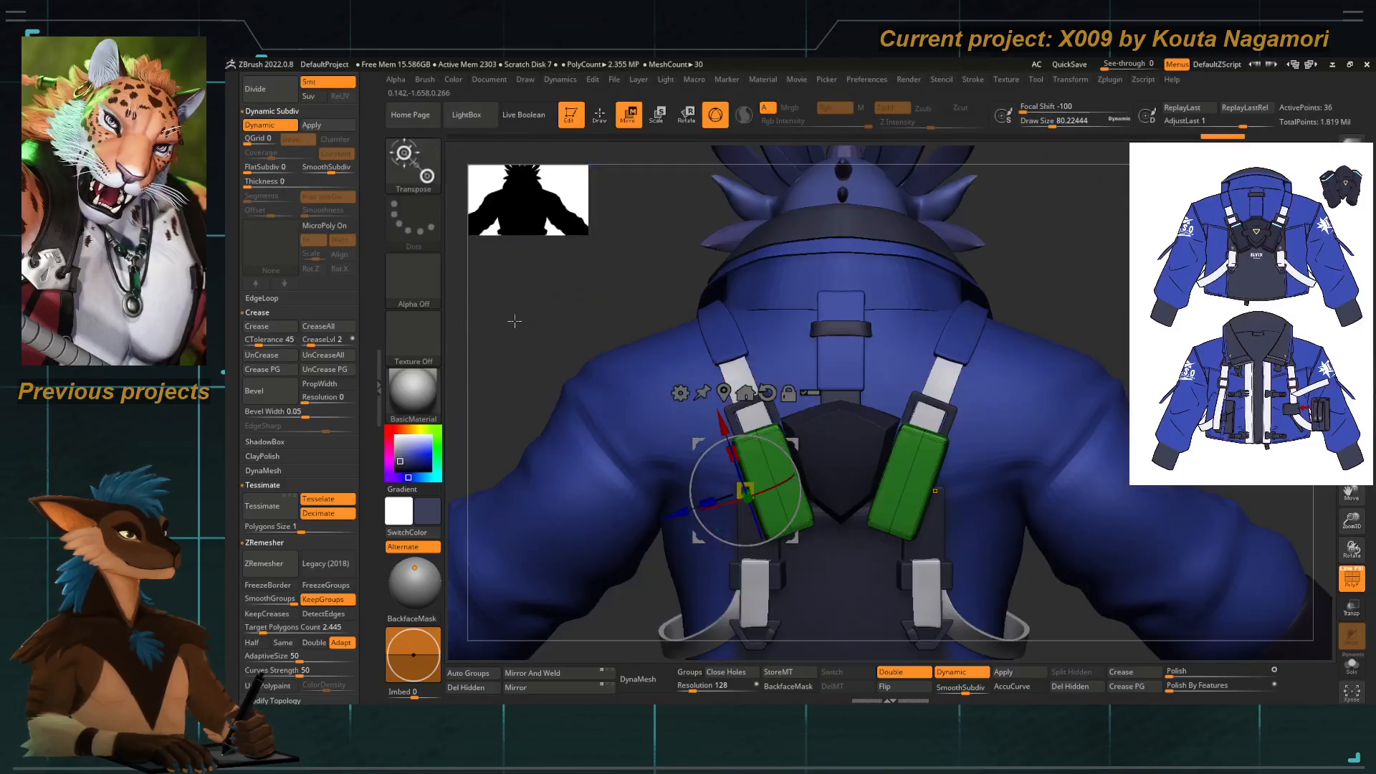
key("Tab")
key("Tab")
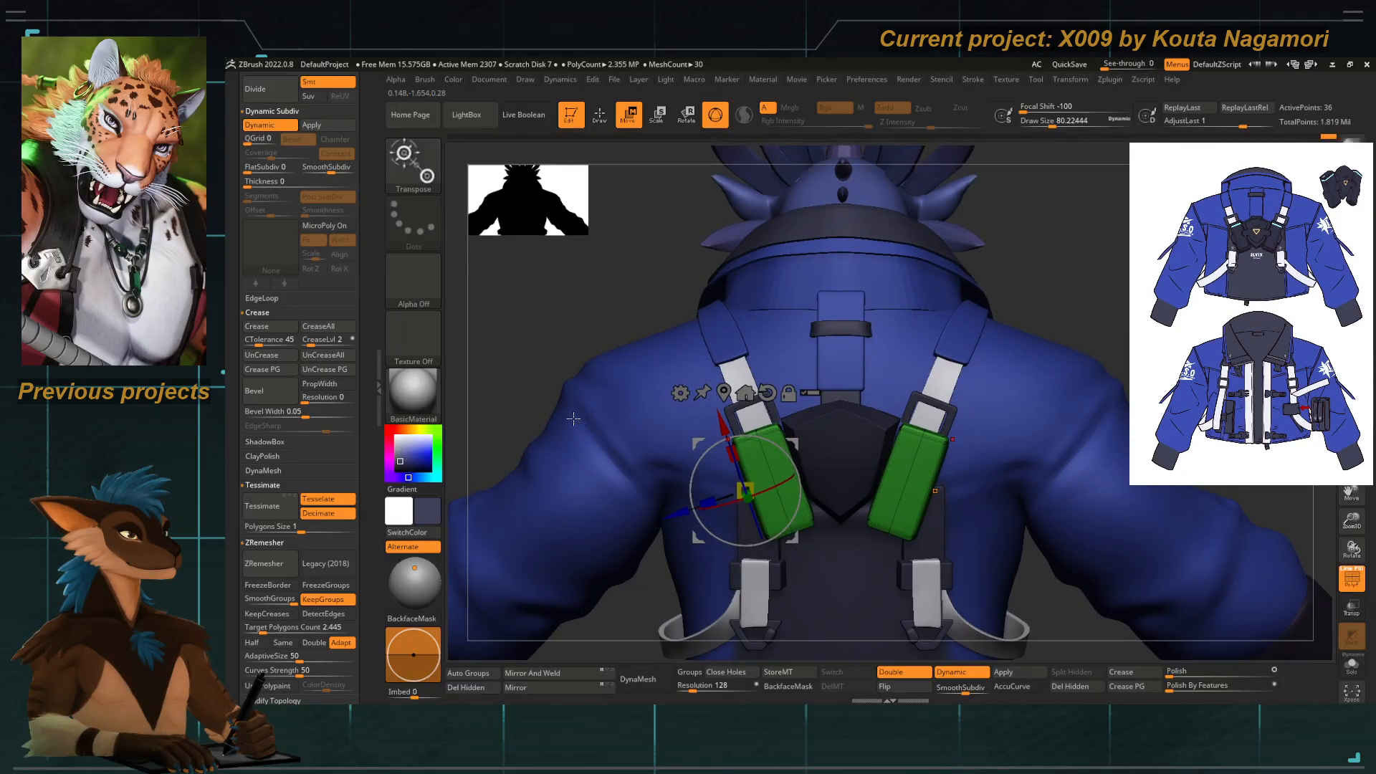
right_click_drag(569, 413, 584, 405)
key("q")
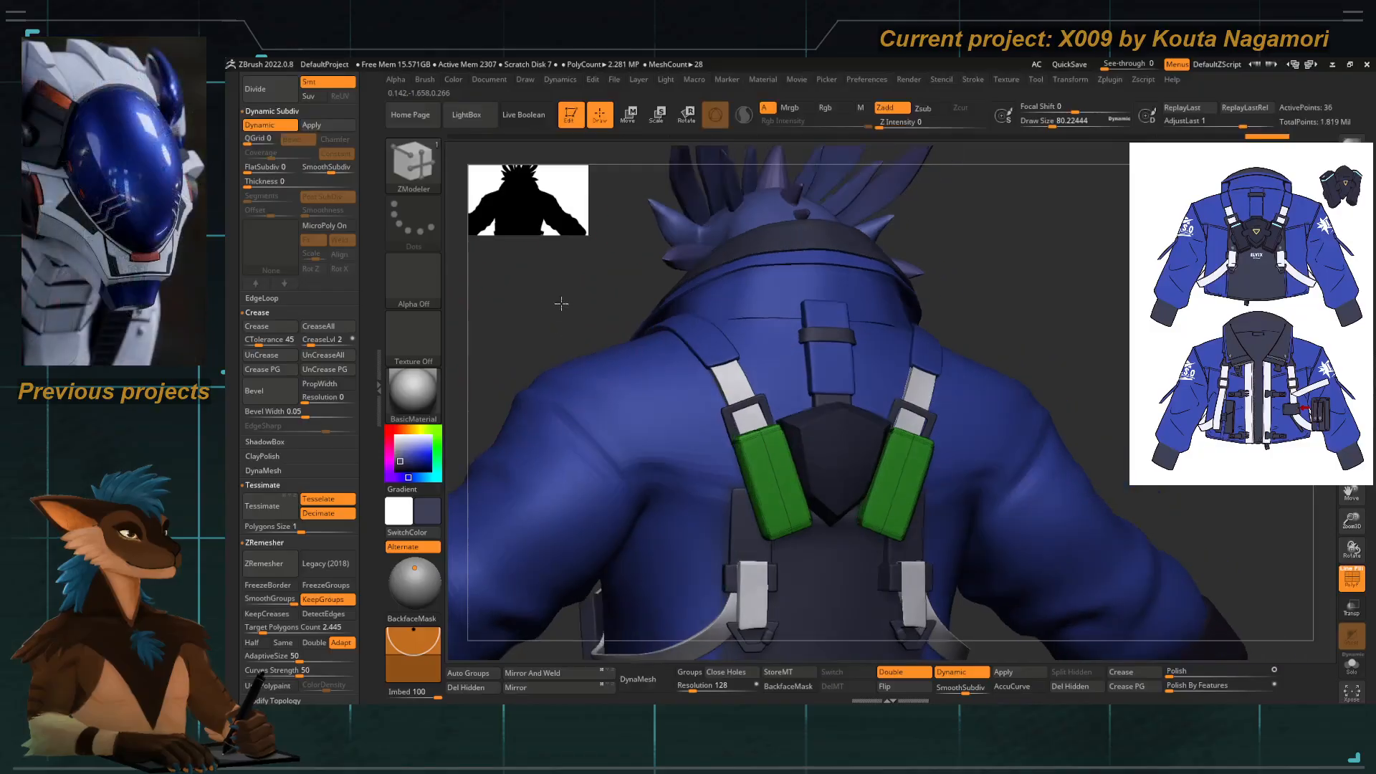
right_click_drag(616, 393, 751, 431, "ctrl")
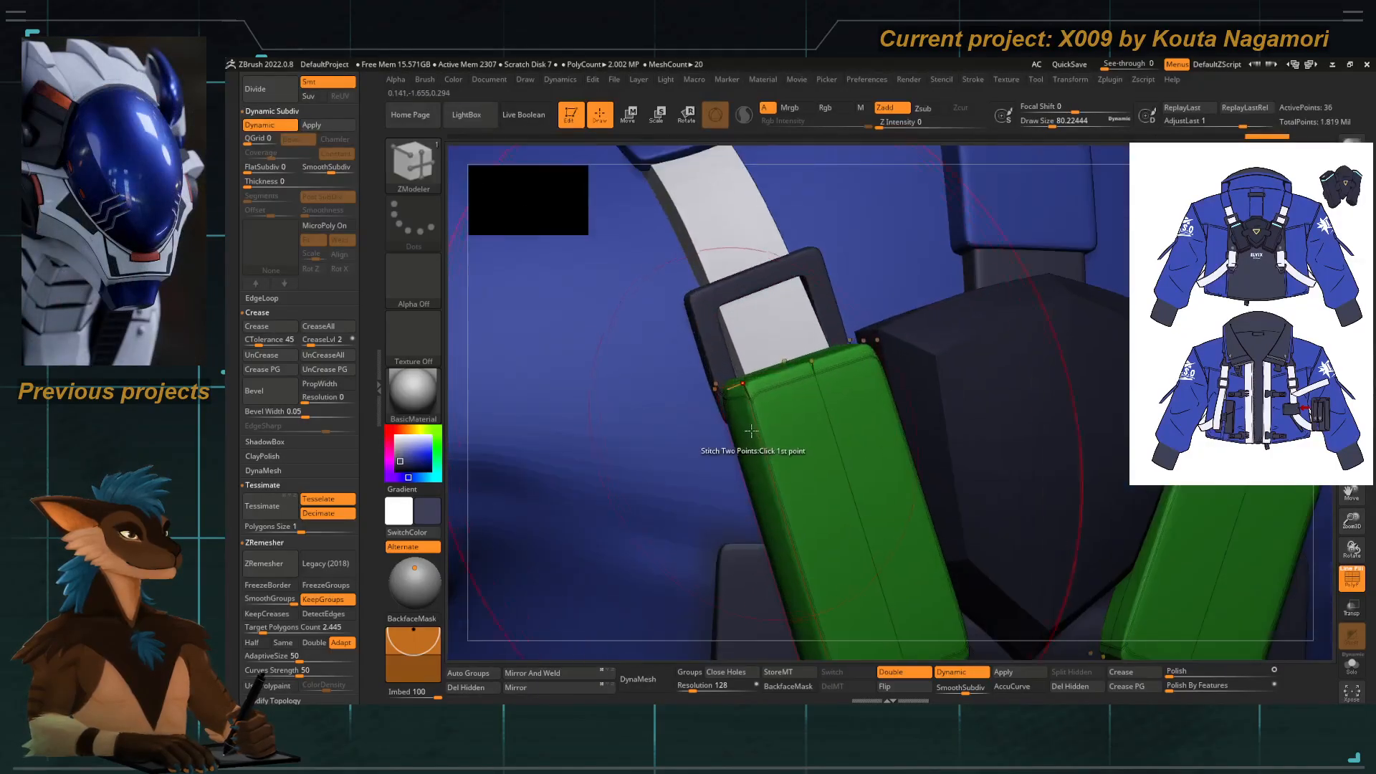
left_click(766, 451)
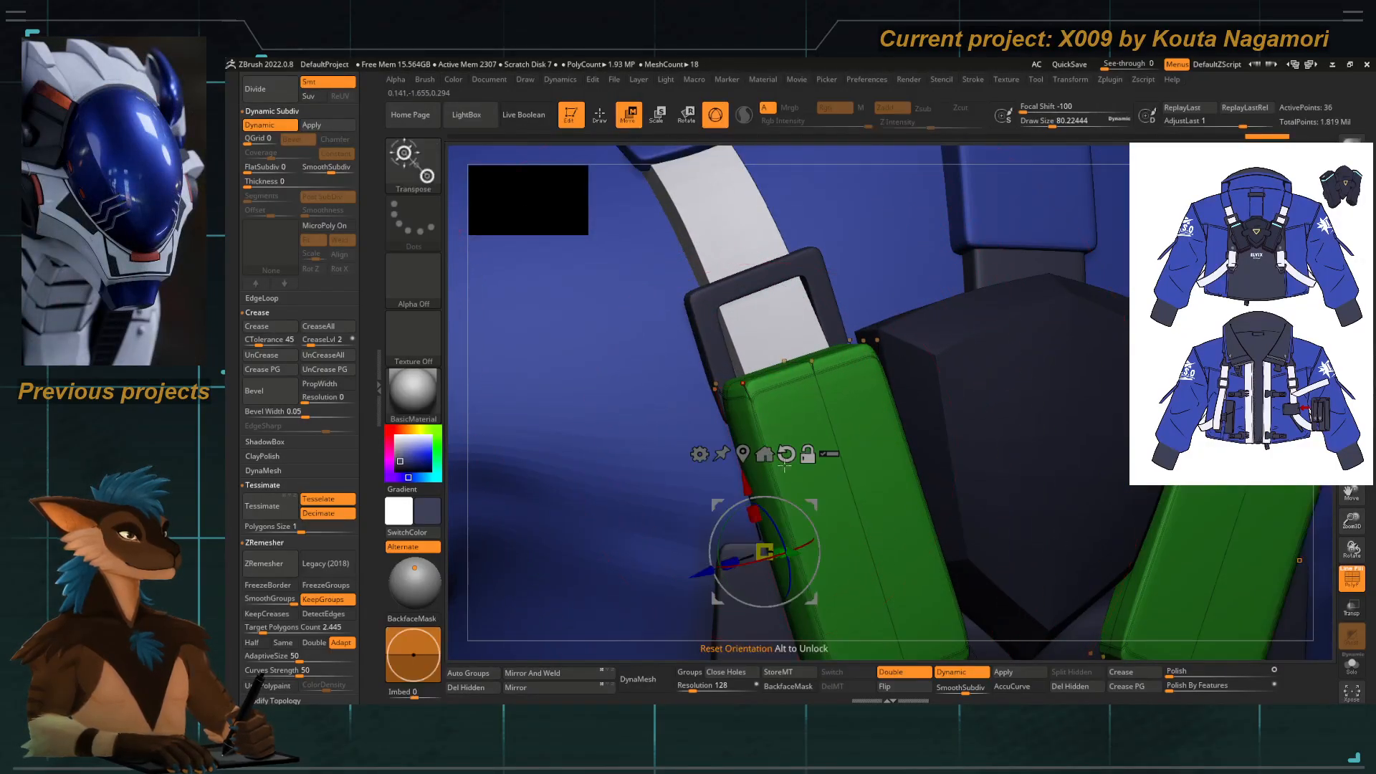
mouse_move(793, 499)
right_mouse_down("alt")
mouse_move(743, 418)
mouse_move(690, 454)
right_mouse_up("alt")
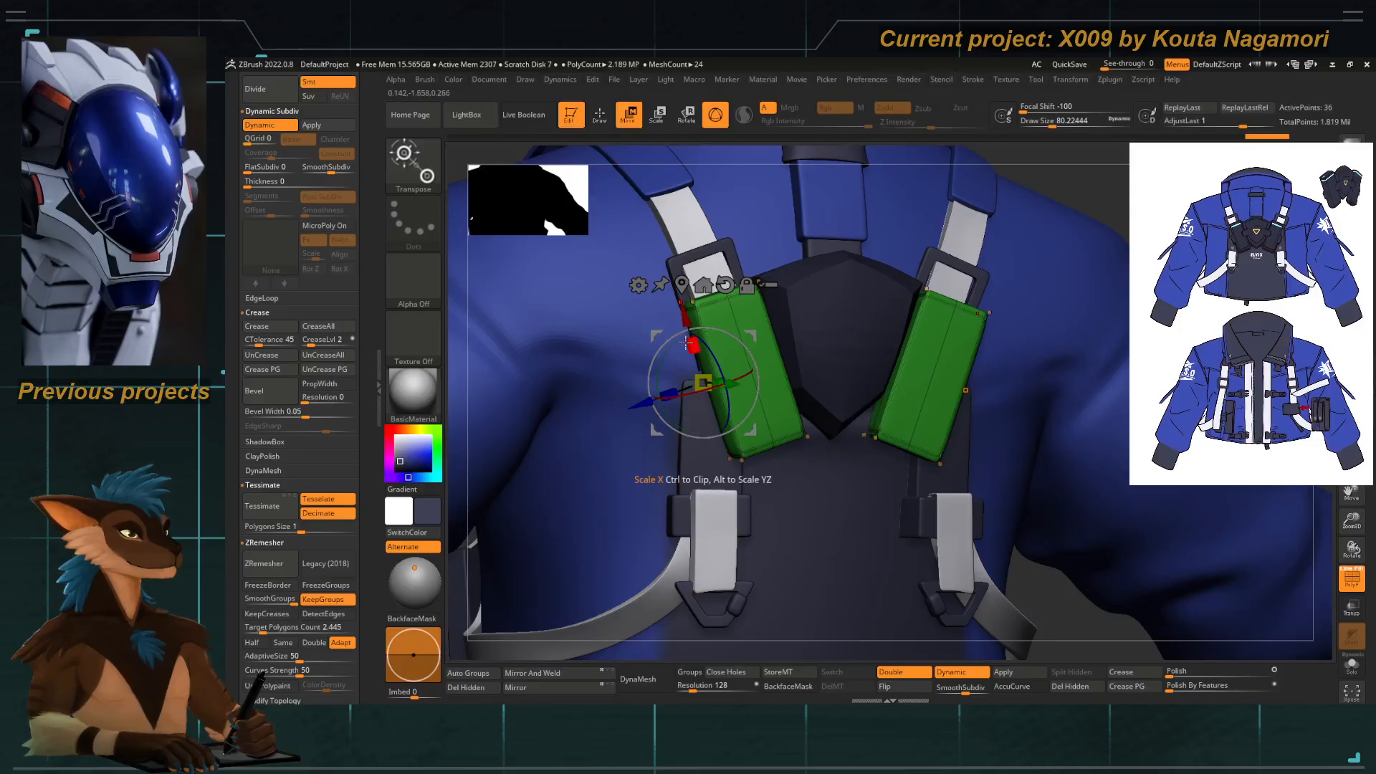
left_click_drag(690, 345, 686, 328)
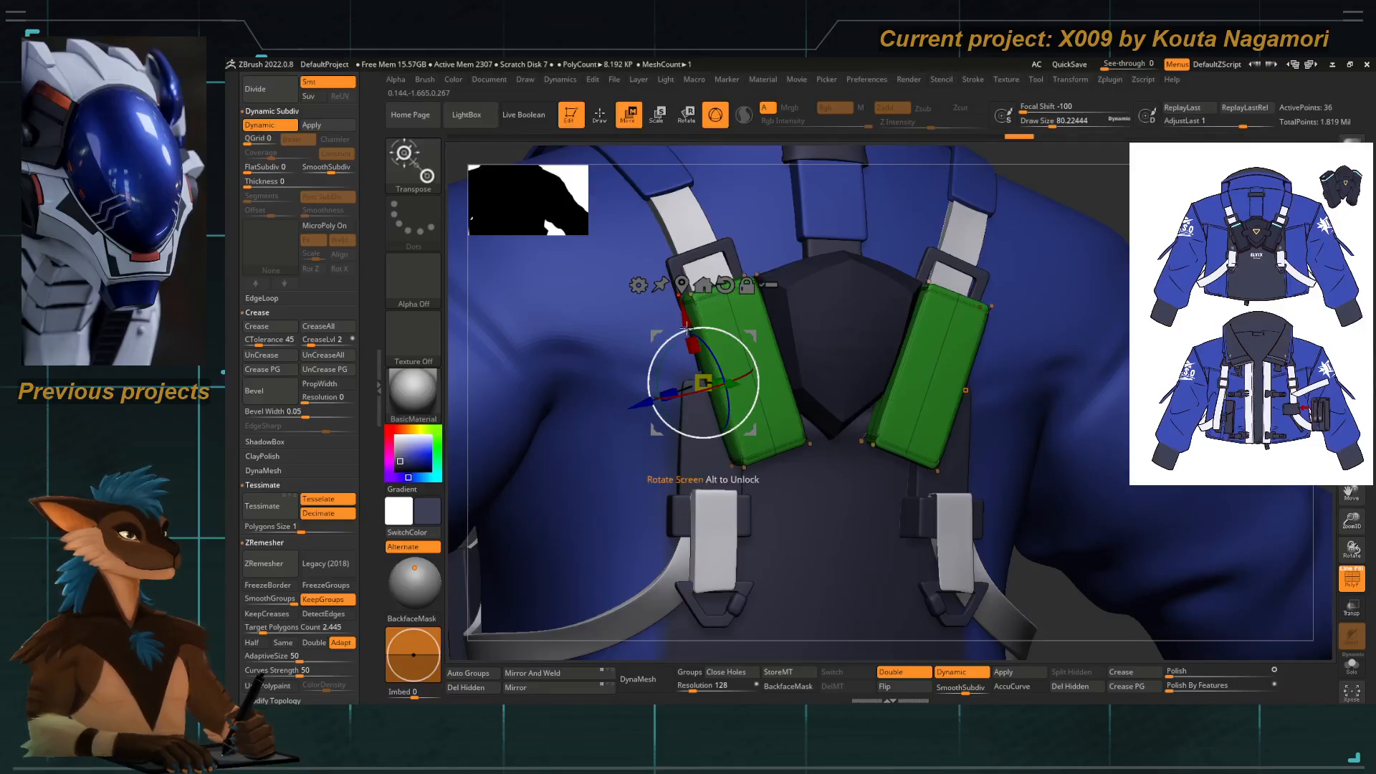
key("q")
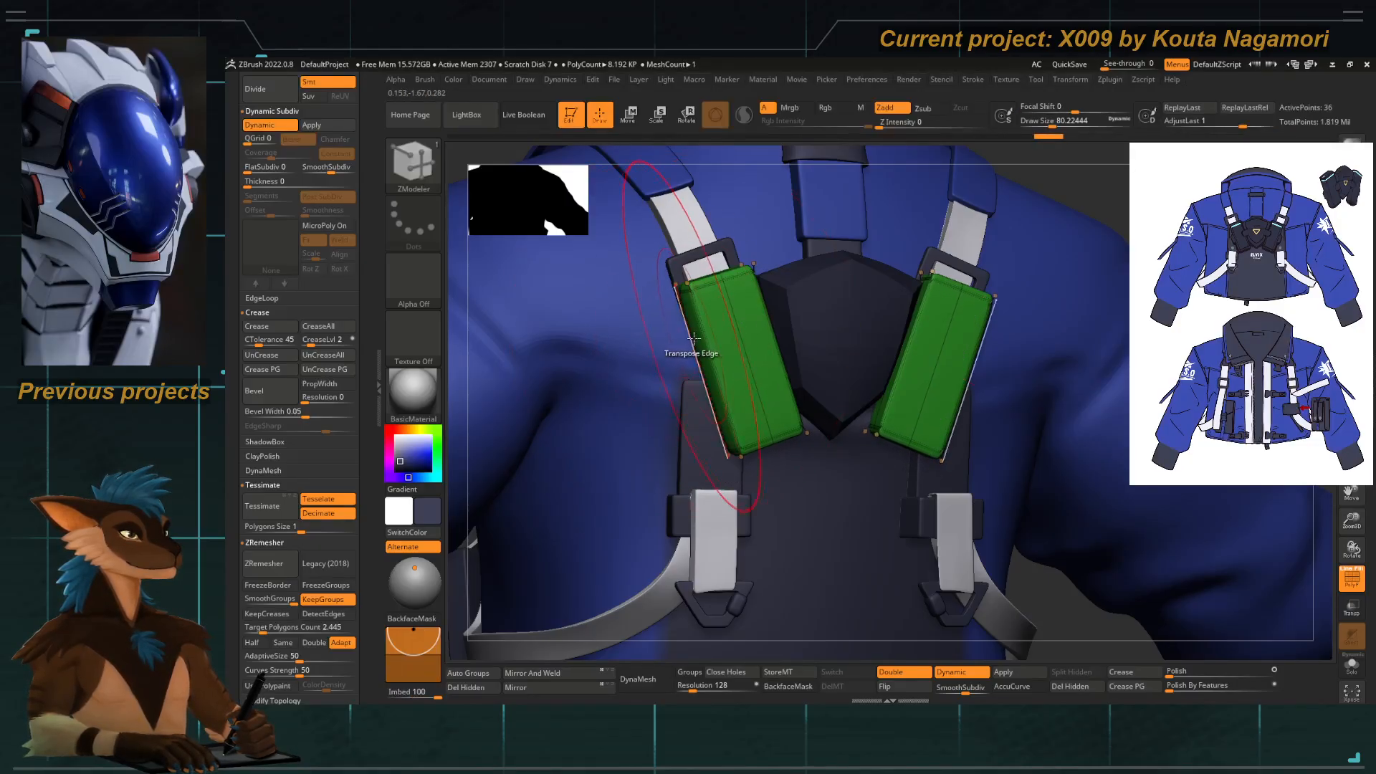
Turn off dynamic subdivision on the pads and insert two crosswise edge loops near their upper end with ZModeler.
right_click_drag(698, 343, 748, 390, "ctrl")
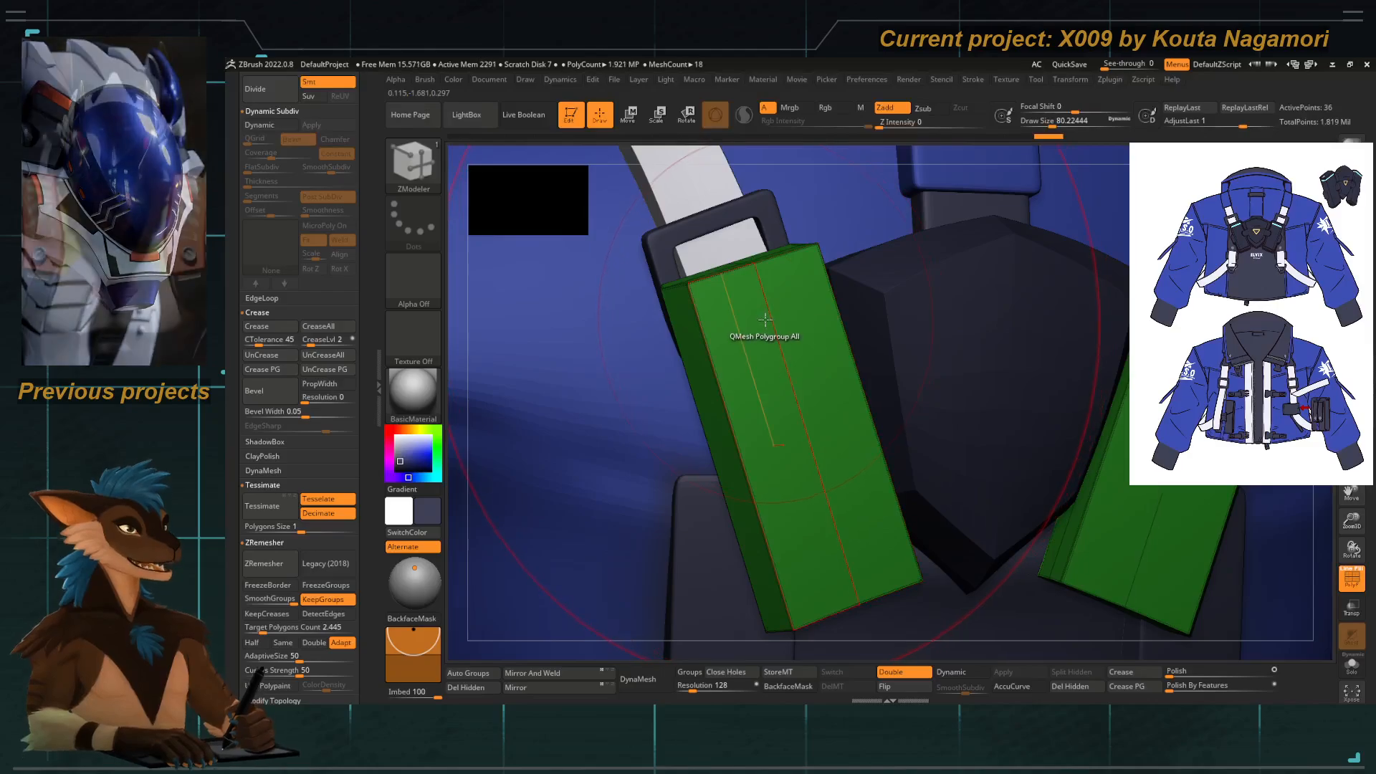
key("b")
key("z")
key("m")
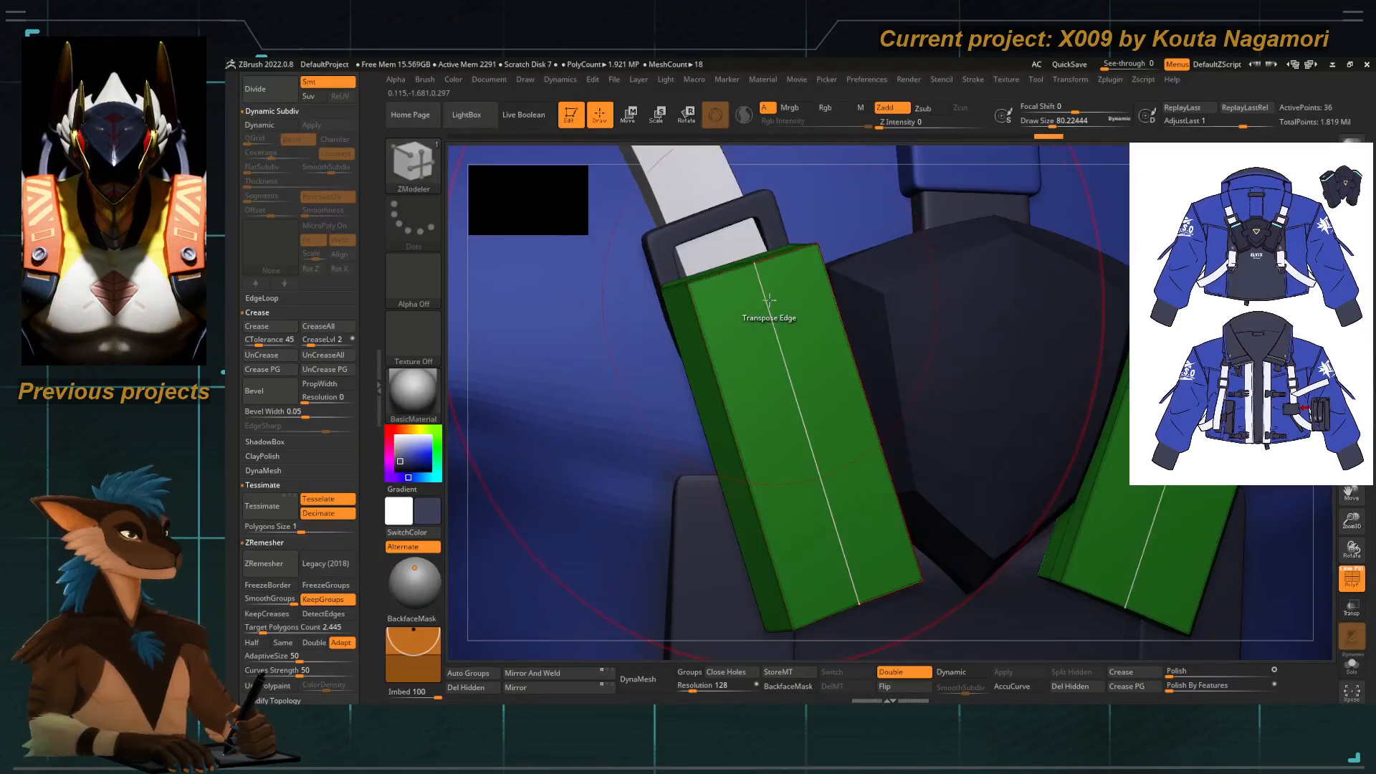
key("space")
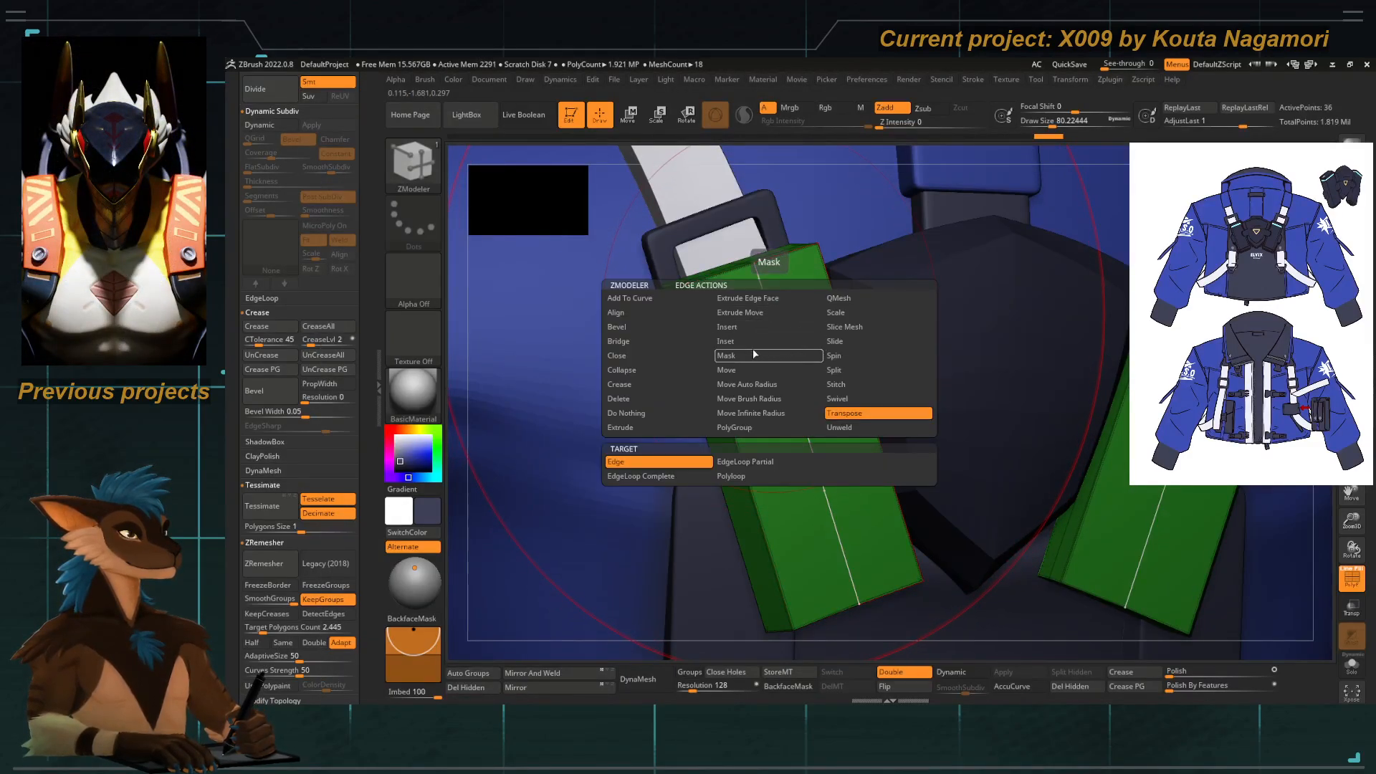
left_click(751, 329)
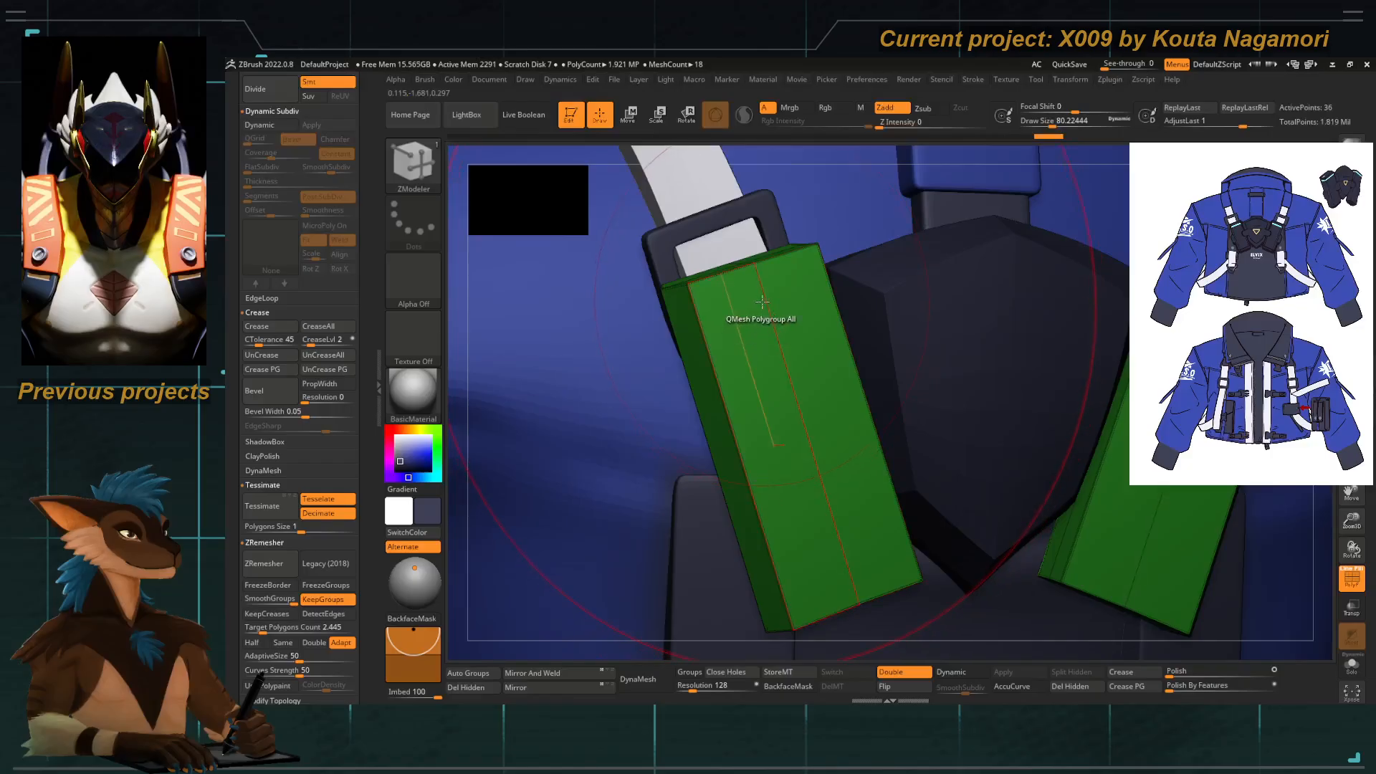
left_click(756, 279)
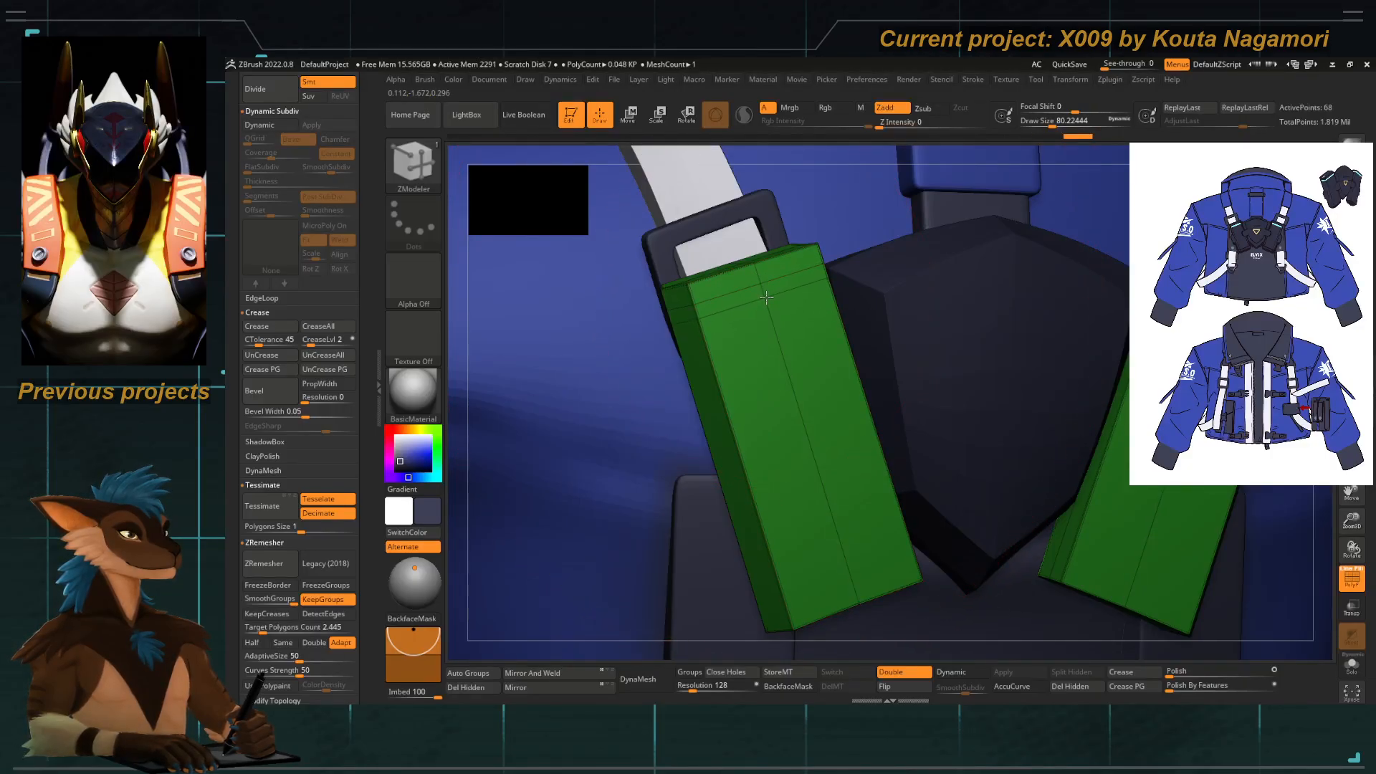
Try the ZModeler polygon Inset with the Polygroup All target on the strap pads, and undo it.
key("space")
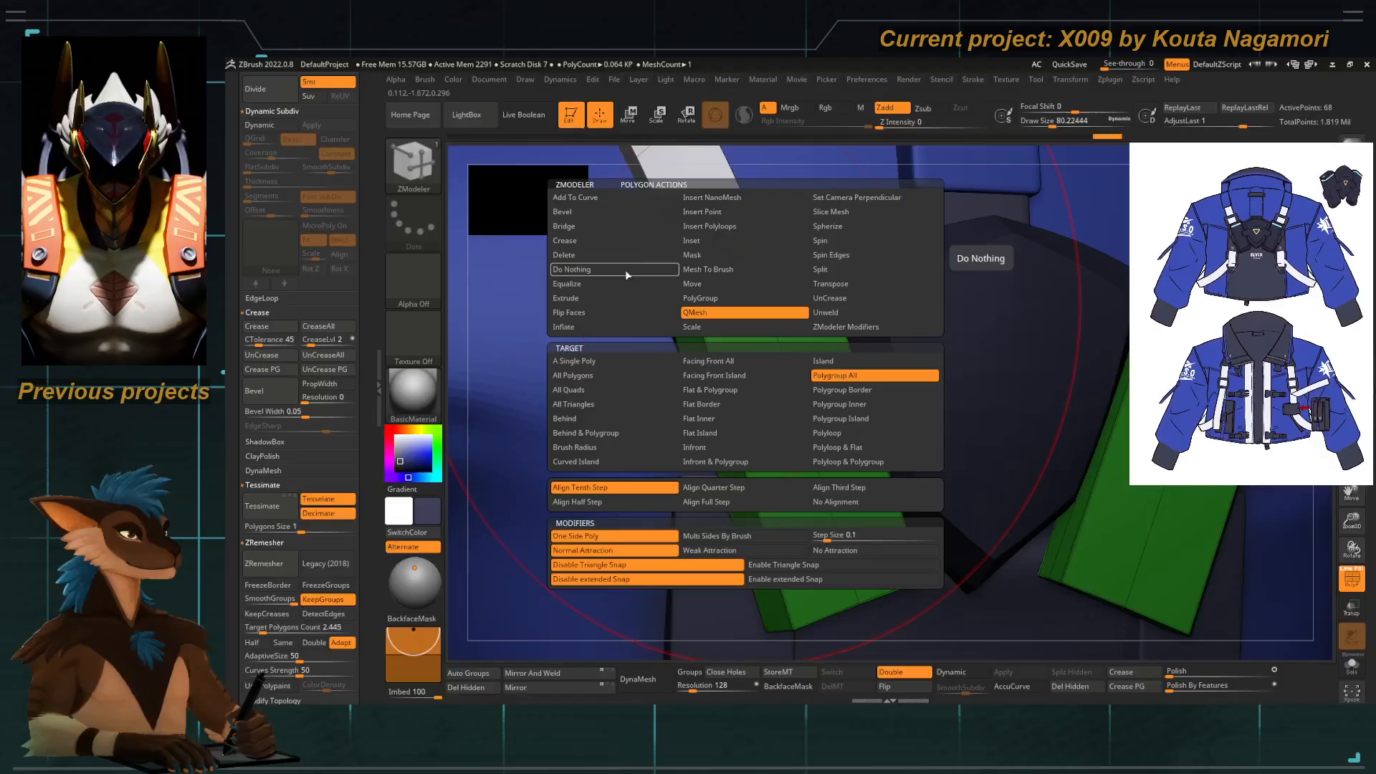
left_click(708, 240)
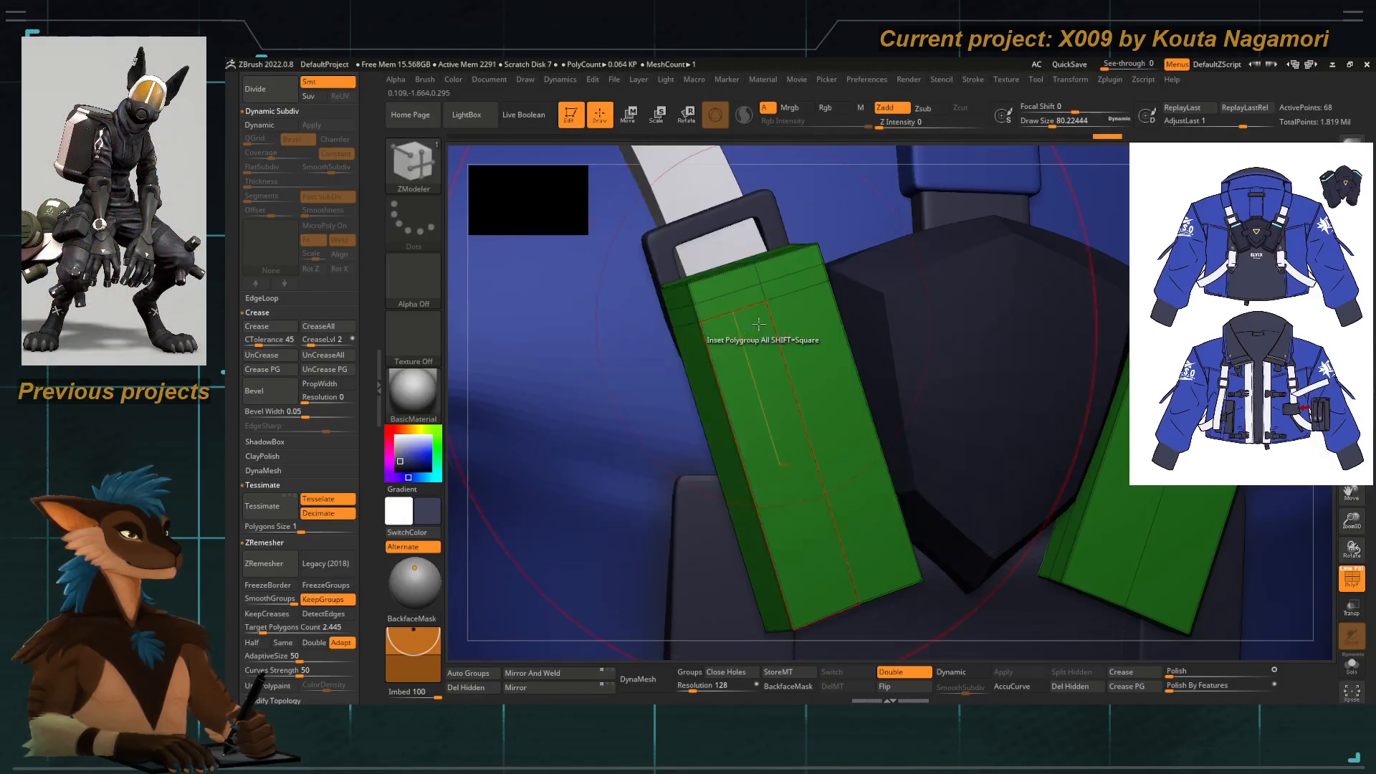
left_click_drag(714, 311, 699, 315)
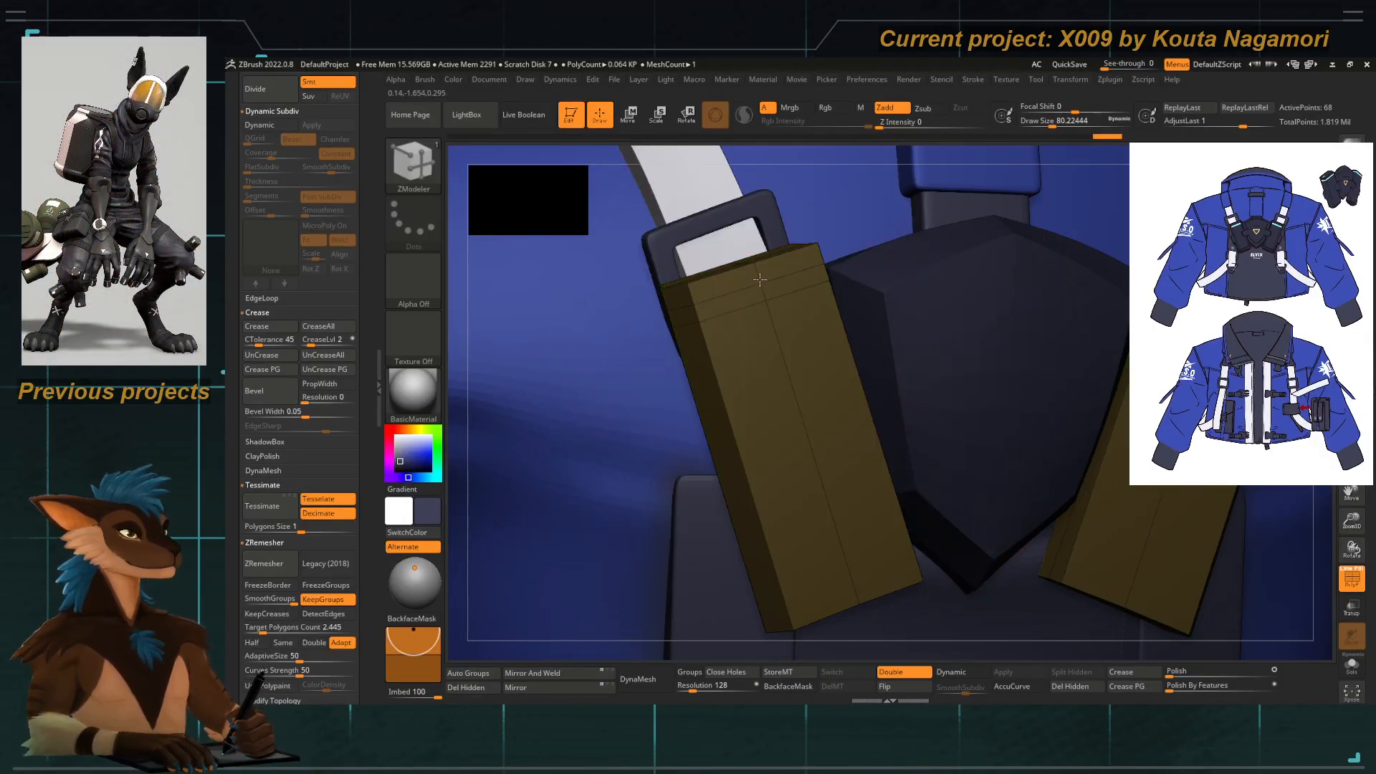
left_click_drag(460, 353, 566, 340)
key("ctrl+z")
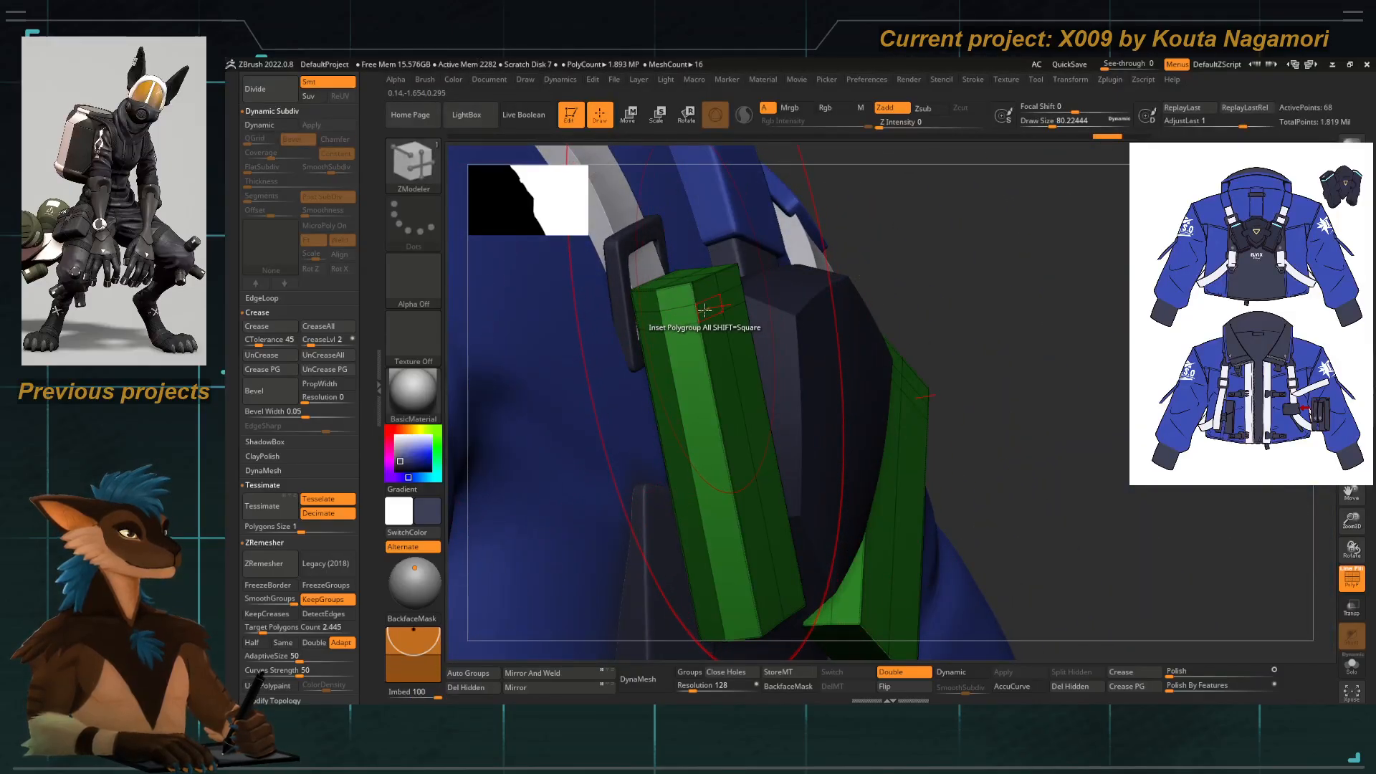
Try to inset the narrow band near the pads' upper end with the Polyloop target, and undo the attempts.
key("space")
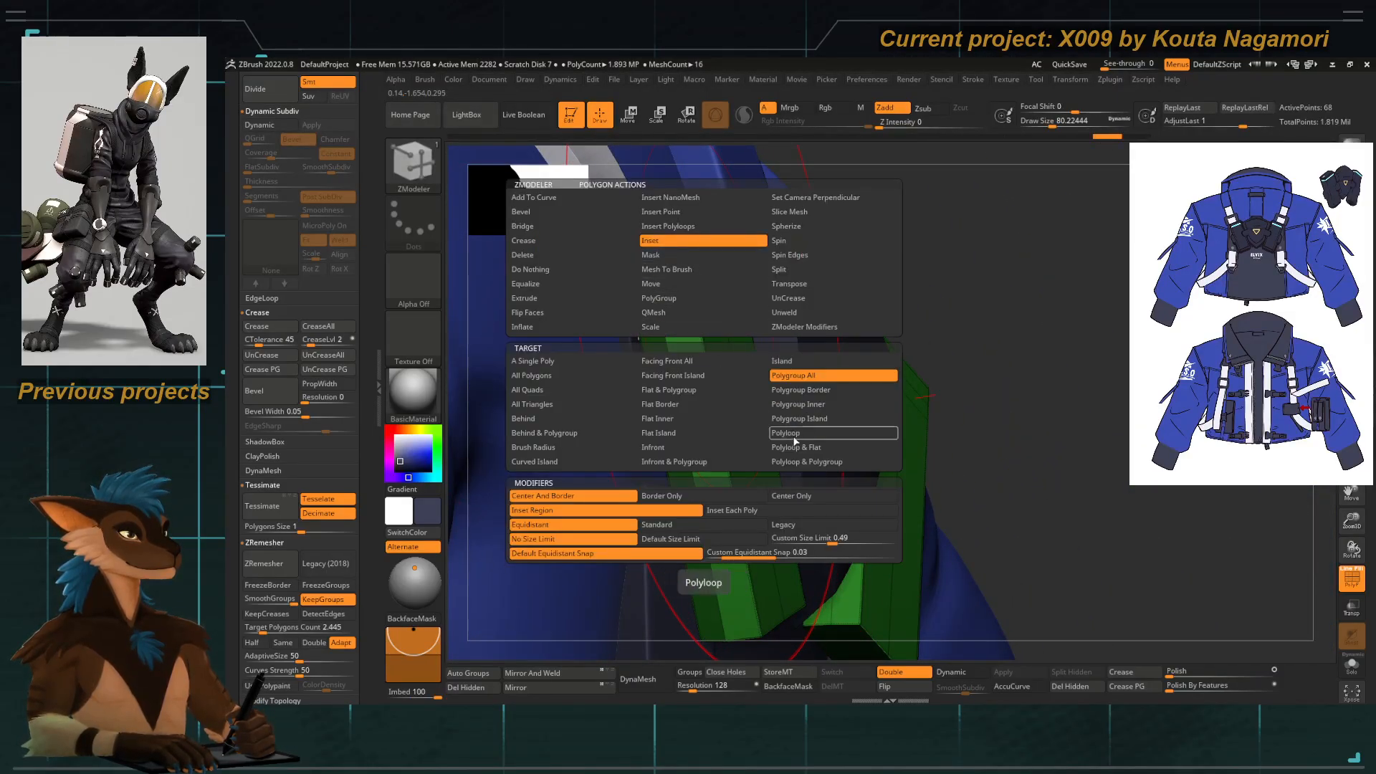
left_click(792, 436)
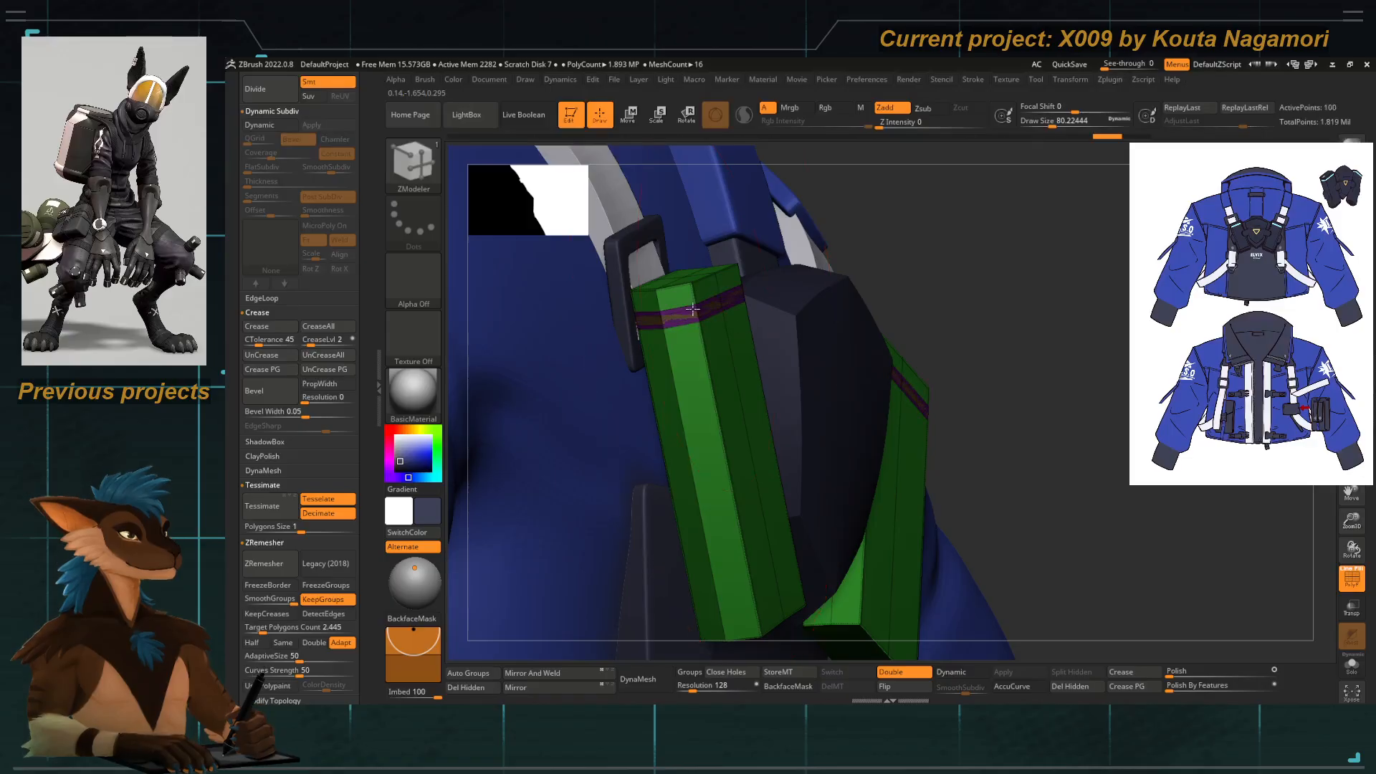
key("ctrl+z")
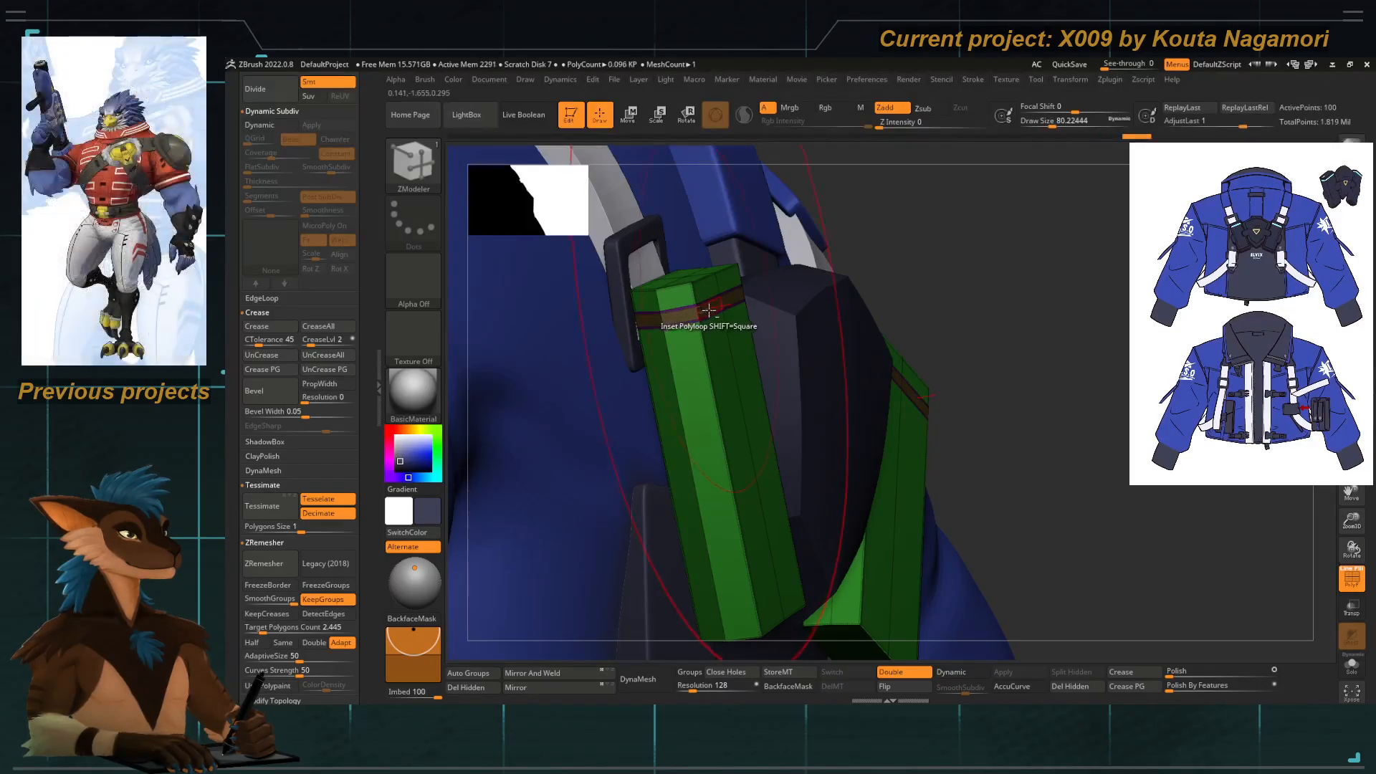
right_click_drag(709, 309, 711, 326, "ctrl")
left_click_drag(712, 307, 713, 328)
key("ctrl+z")
Extrude the narrow band near the pads' upper end inward as a polyloop to form a recessed groove.
key("space")
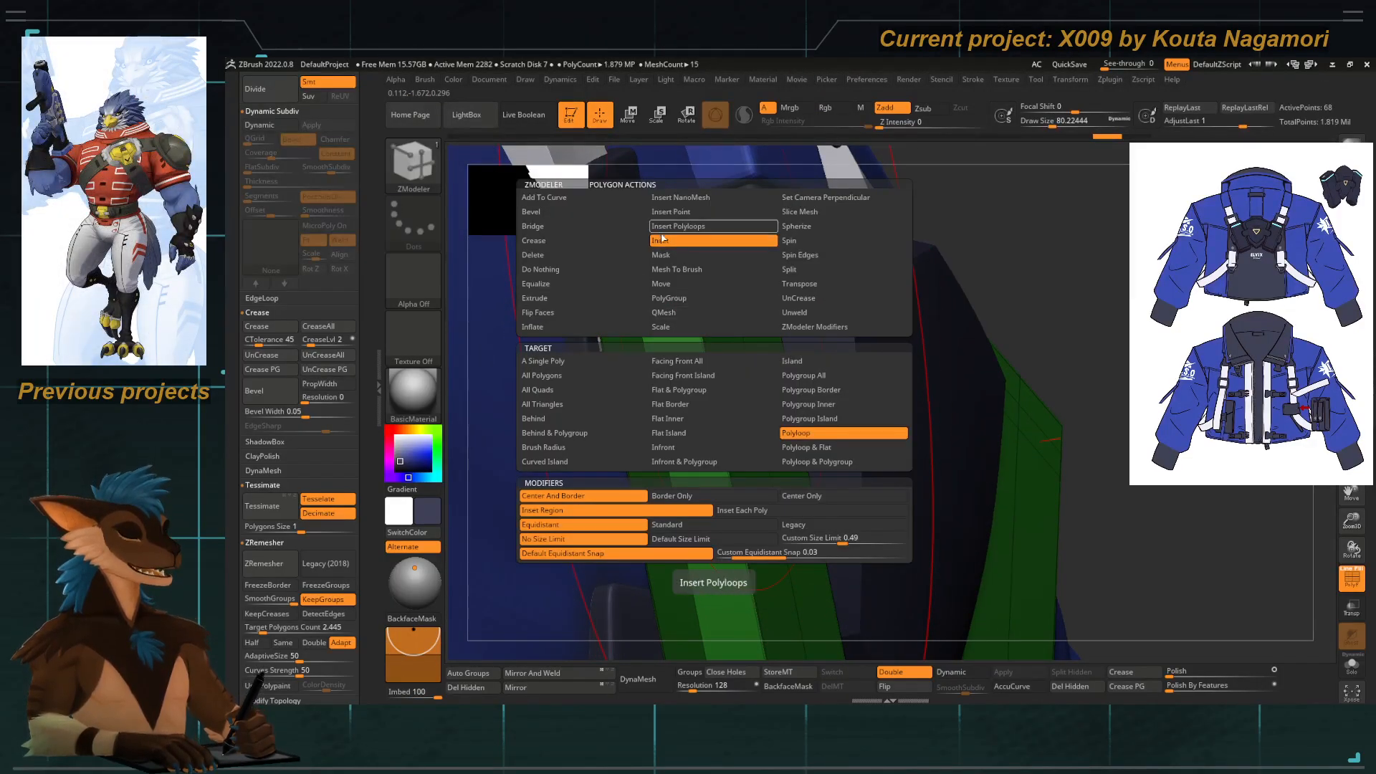
left_click(570, 298)
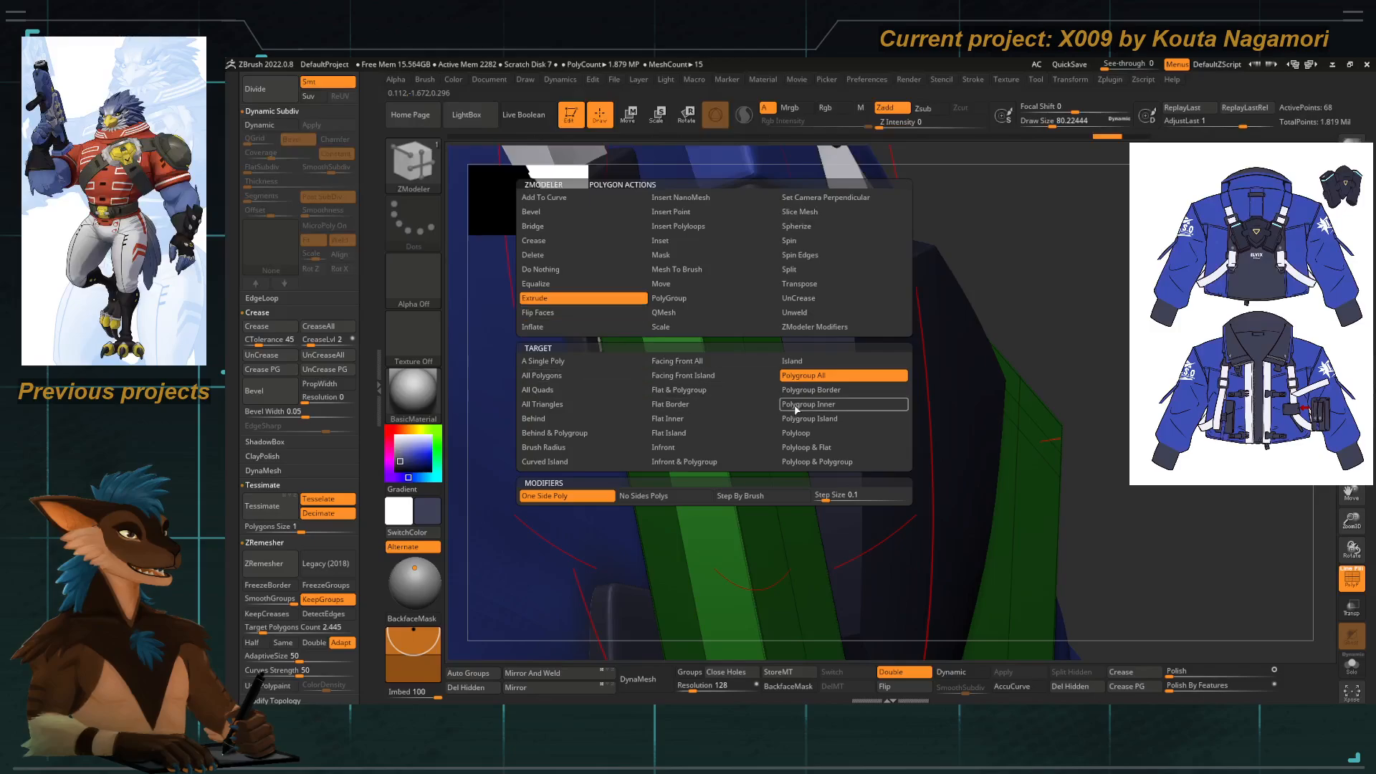
left_click(795, 433)
left_click_drag(710, 303, 701, 303)
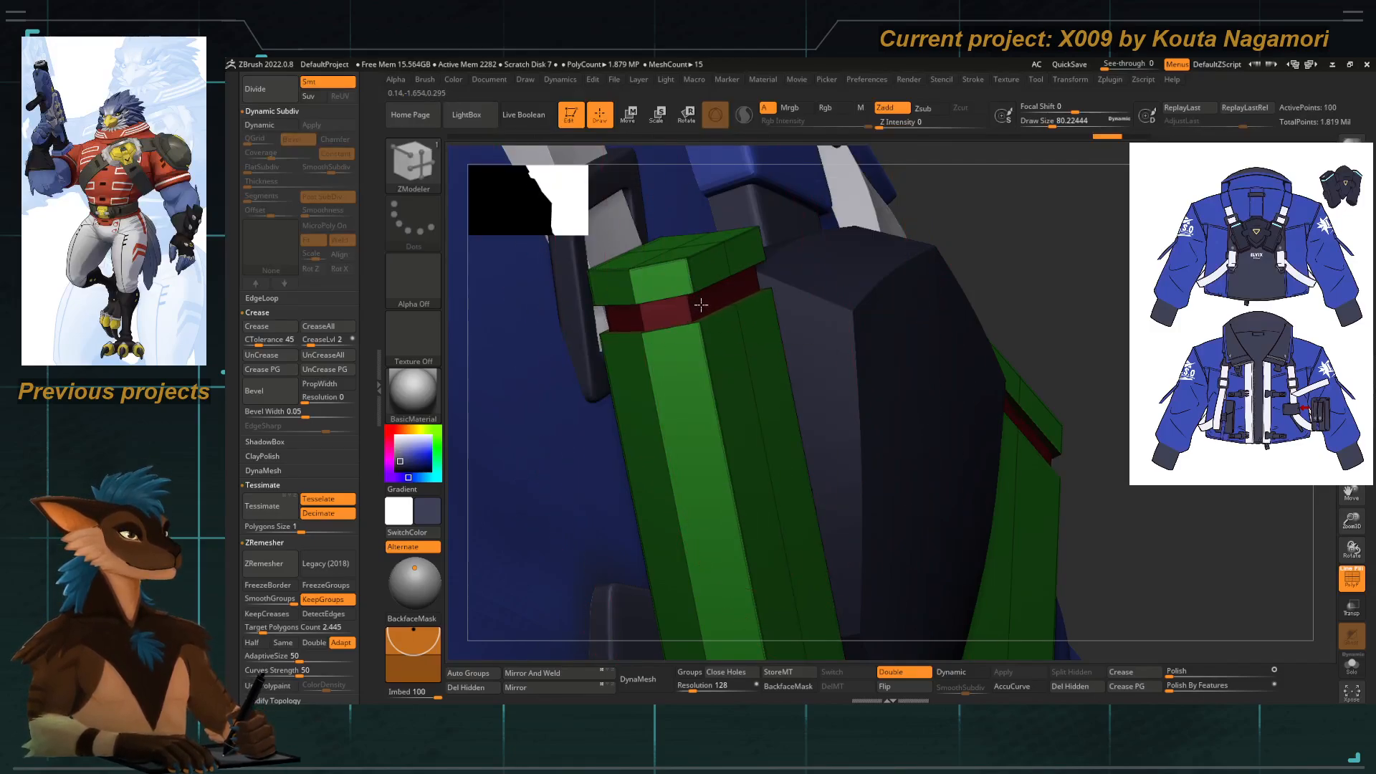
Crease the edge loops bordering the recessed groove on the strap pads with the ZModeler Crease action and EdgeLoop Complete target.
left_click_drag(983, 238, 718, 315)
key("space")
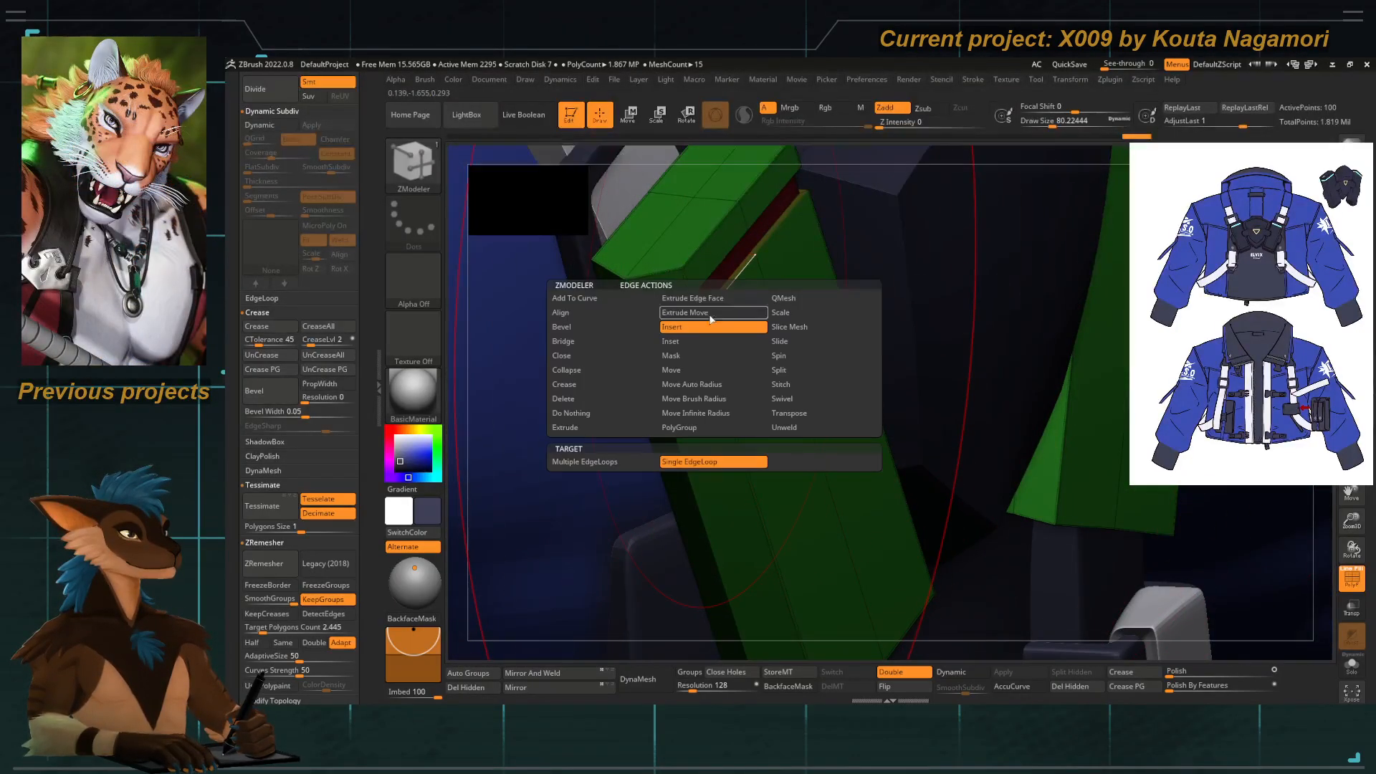
left_click(601, 385)
key("space")
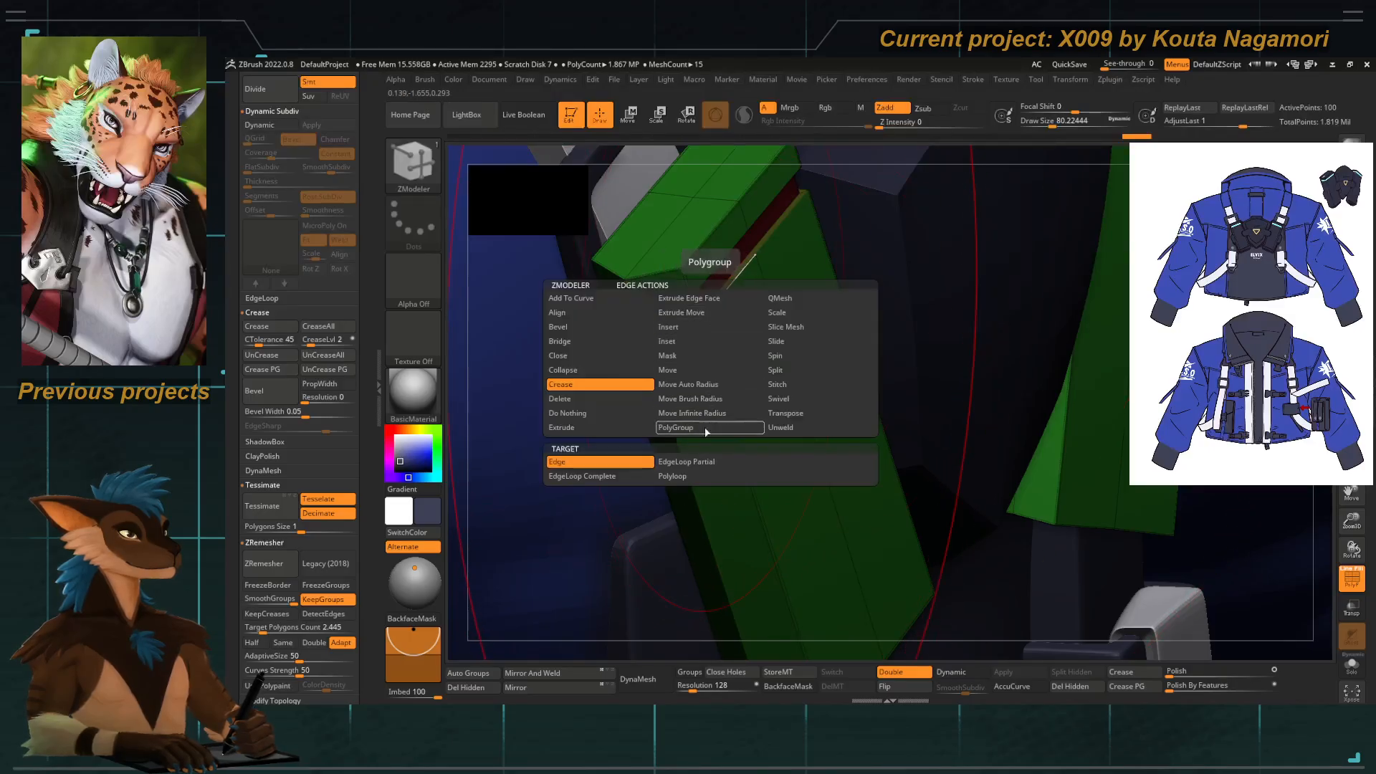
left_click(652, 475)
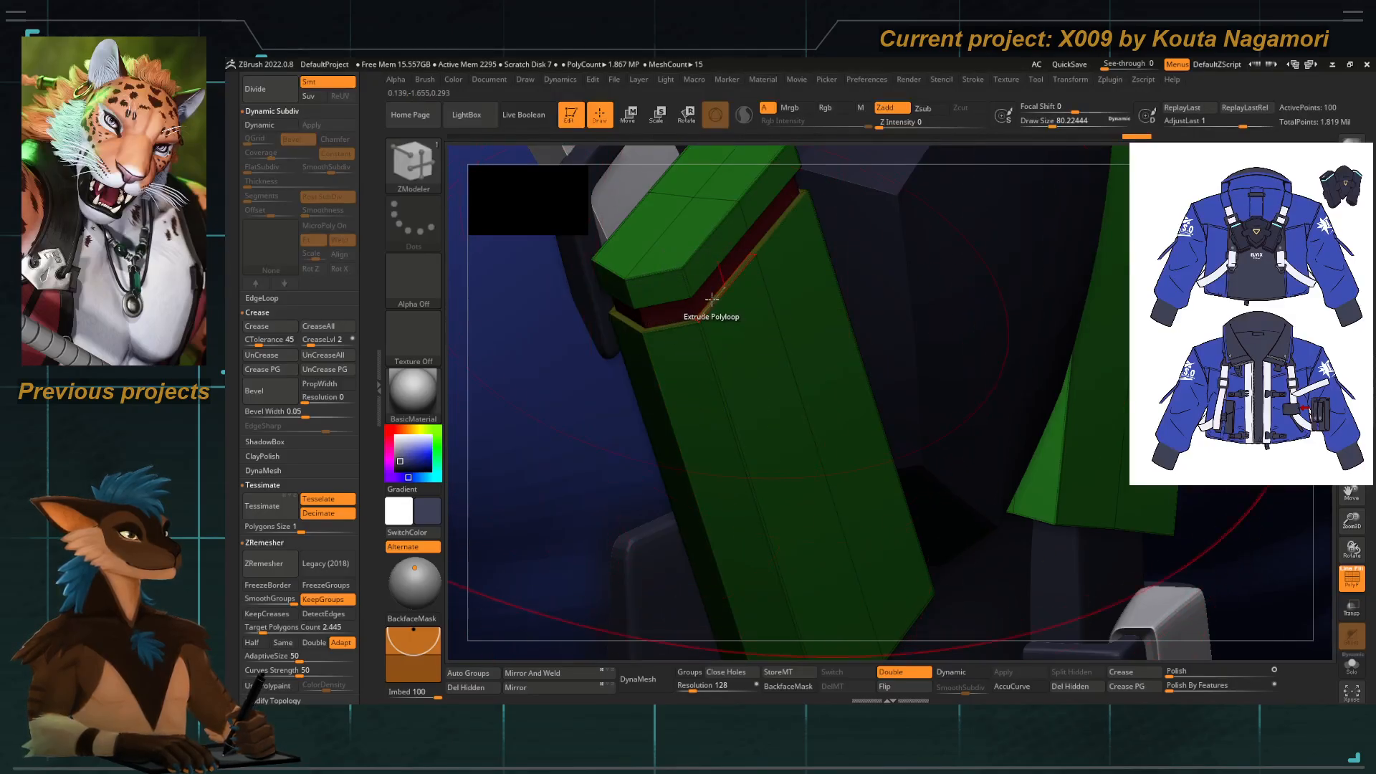
right_click_drag(709, 303, 746, 389, "ctrl")
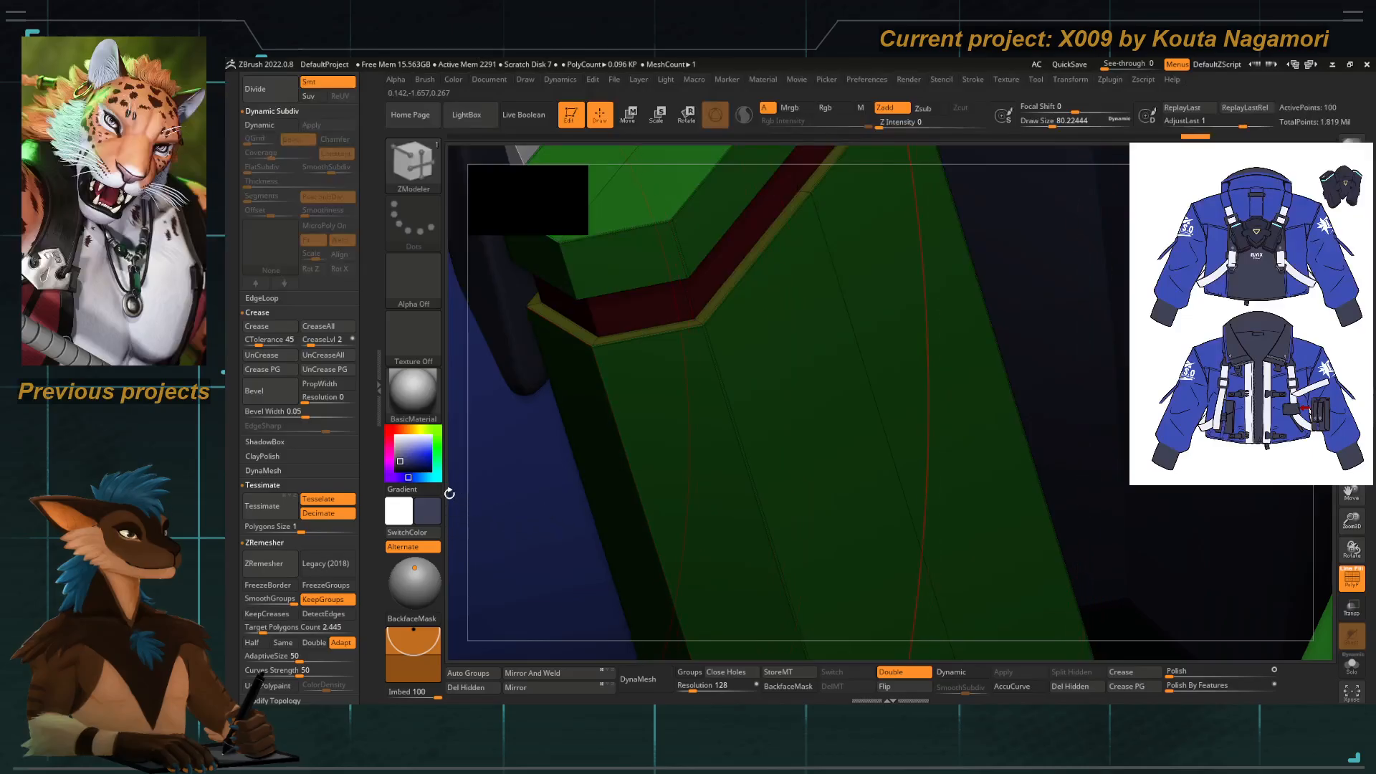
left_click_drag(449, 493, 452, 355)
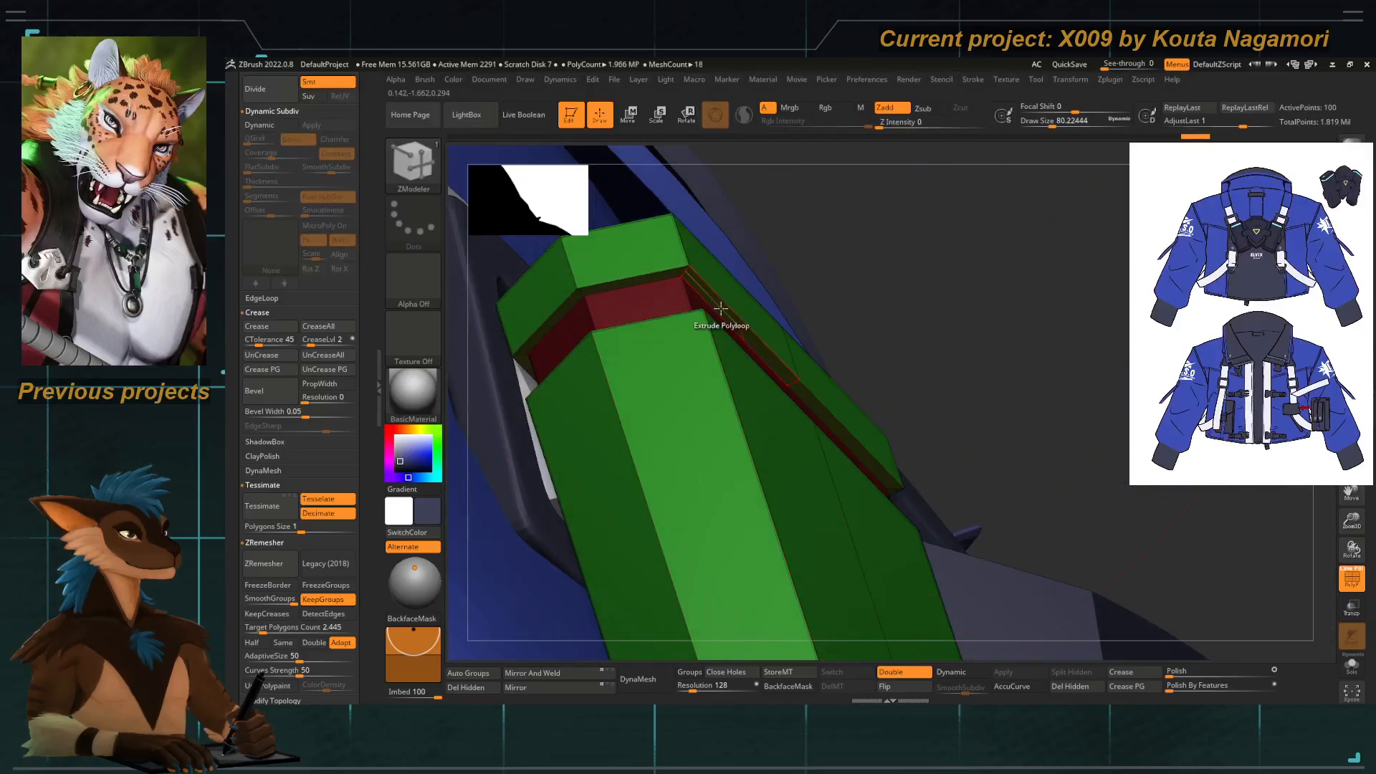
left_click(648, 288)
left_click(644, 272)
Preview the creased pads with dynamic subdivision, first without polyframe and then with it, examining the whole back and the pads' lower ends.
key("d")
mouse_move(910, 250)
left_mouse_down()
mouse_move(829, 245)
mouse_move(823, 337)
left_mouse_up()
left_click(1351, 578)
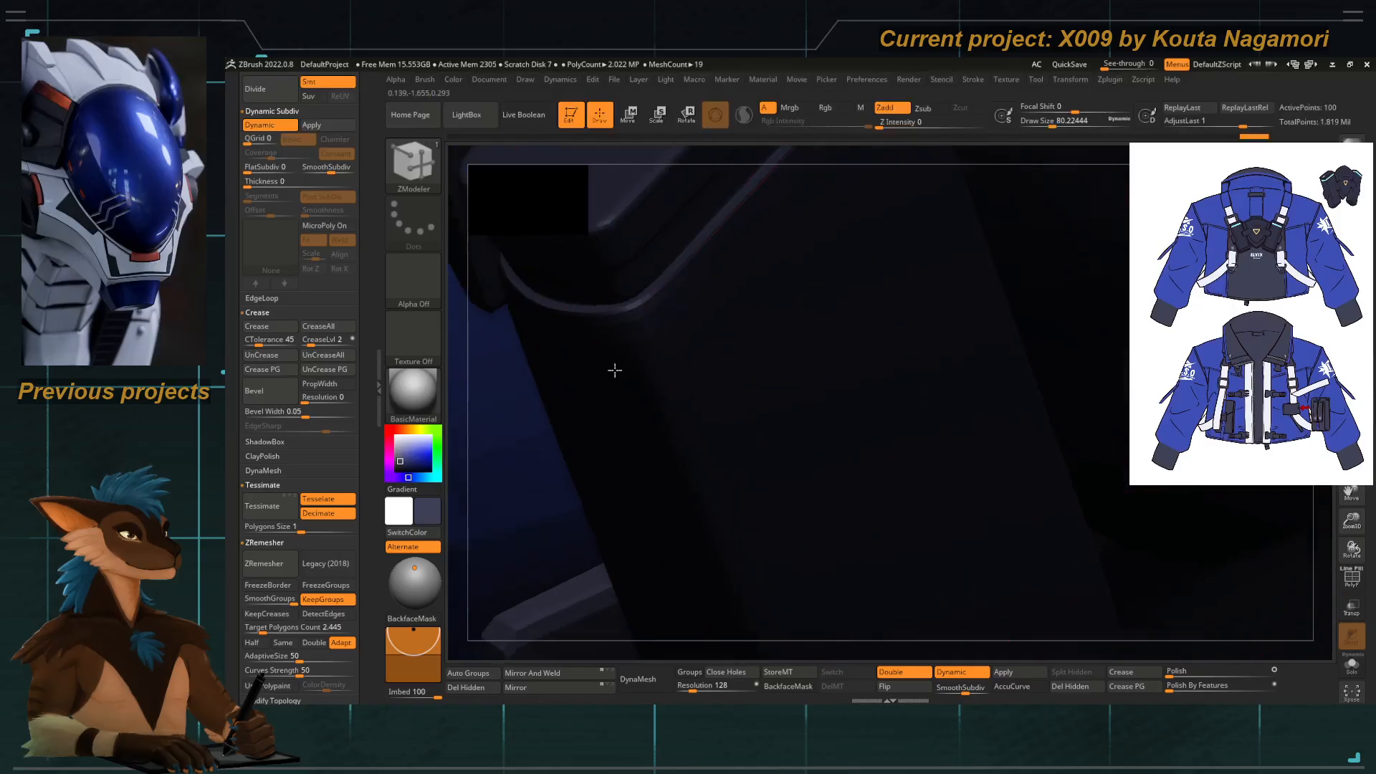
right_click_drag(614, 370, 600, 355, "ctrl")
right_click_drag(879, 458, 993, 495)
right_click_drag(992, 494, 960, 437, "ctrl")
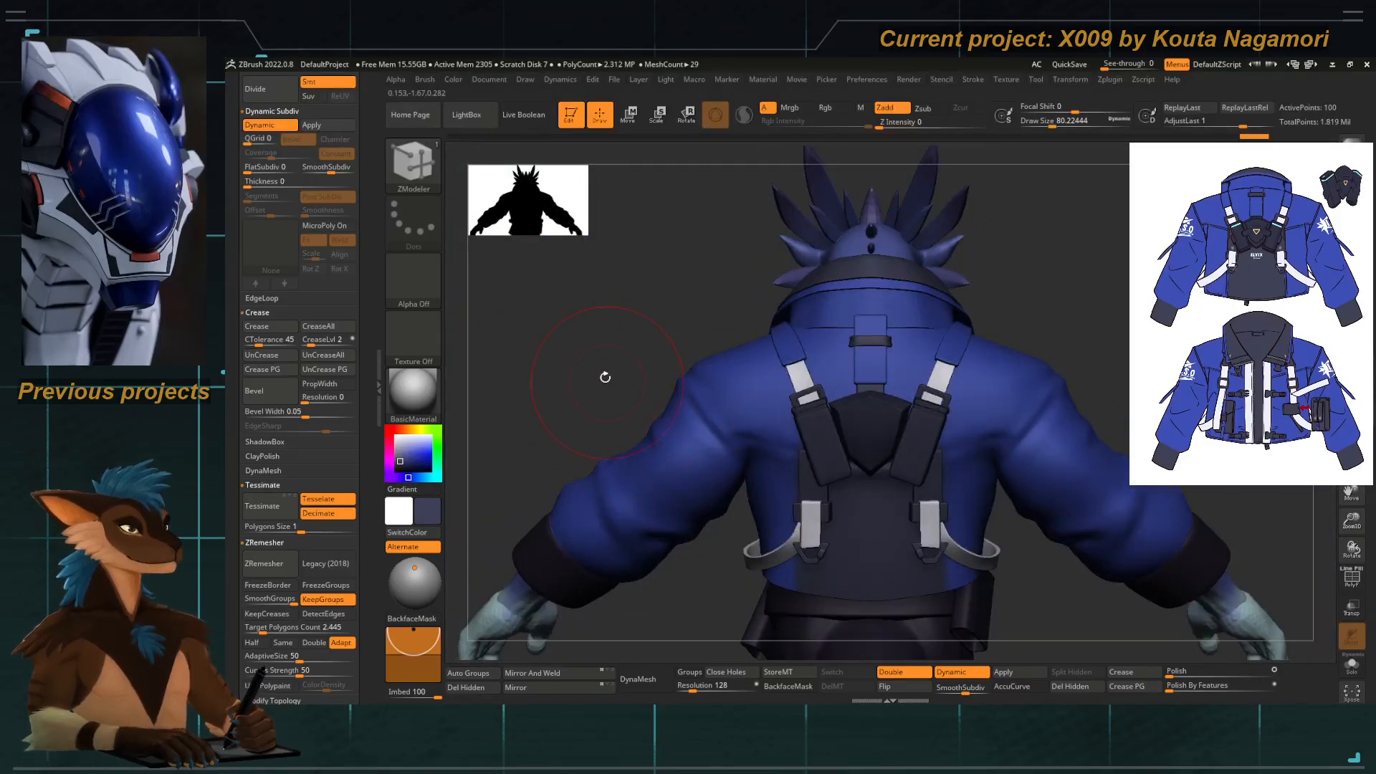
right_click_drag(605, 377, 620, 363)
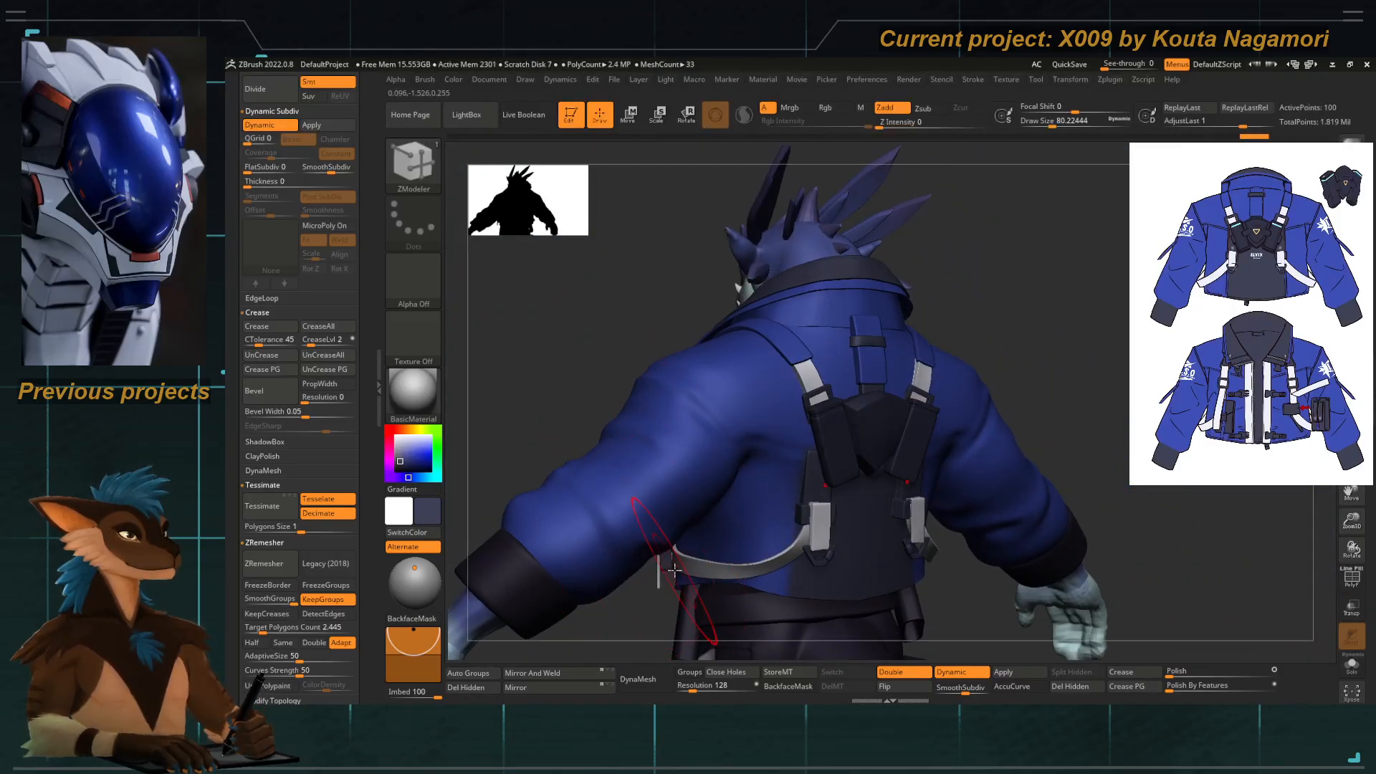
right_click_drag(570, 297, 583, 329)
left_click(1351, 579)
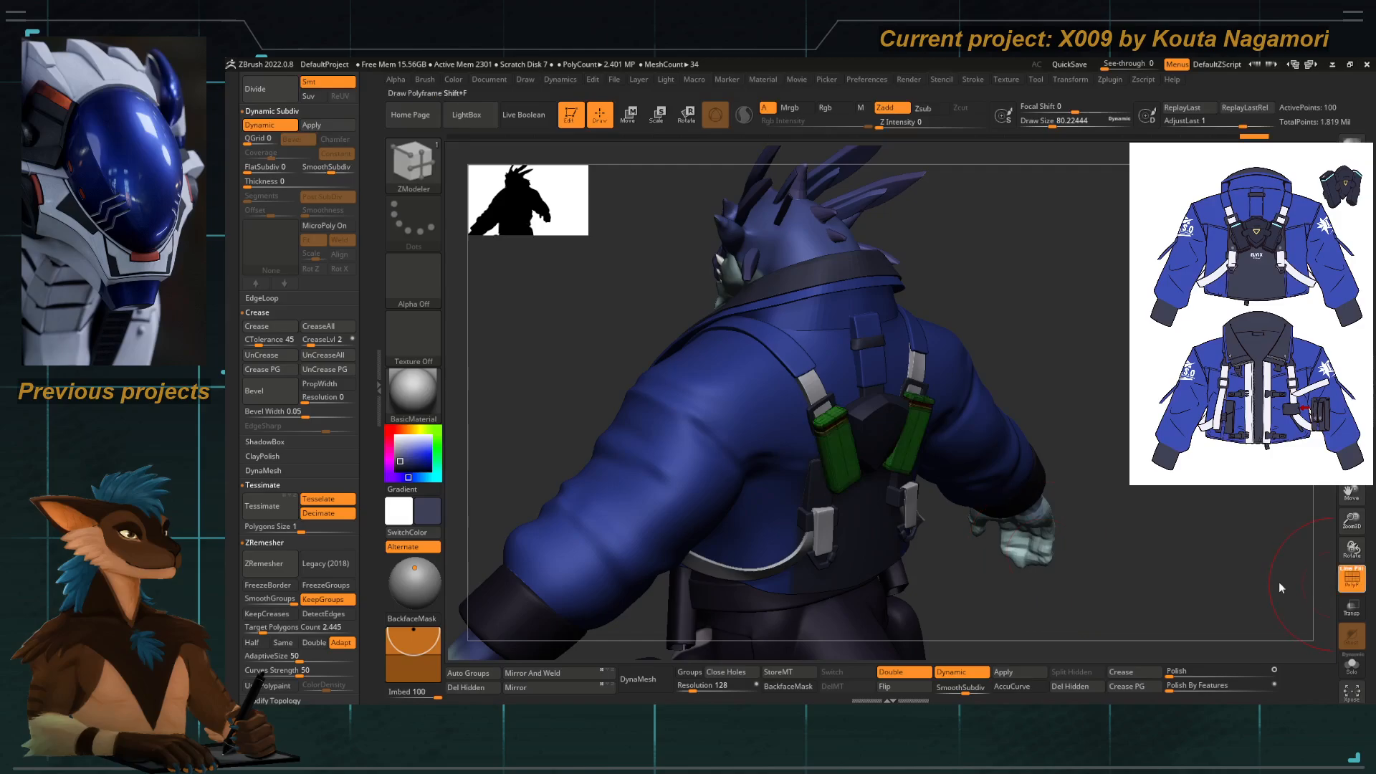
right_click_drag(839, 430, 778, 424, "ctrl")
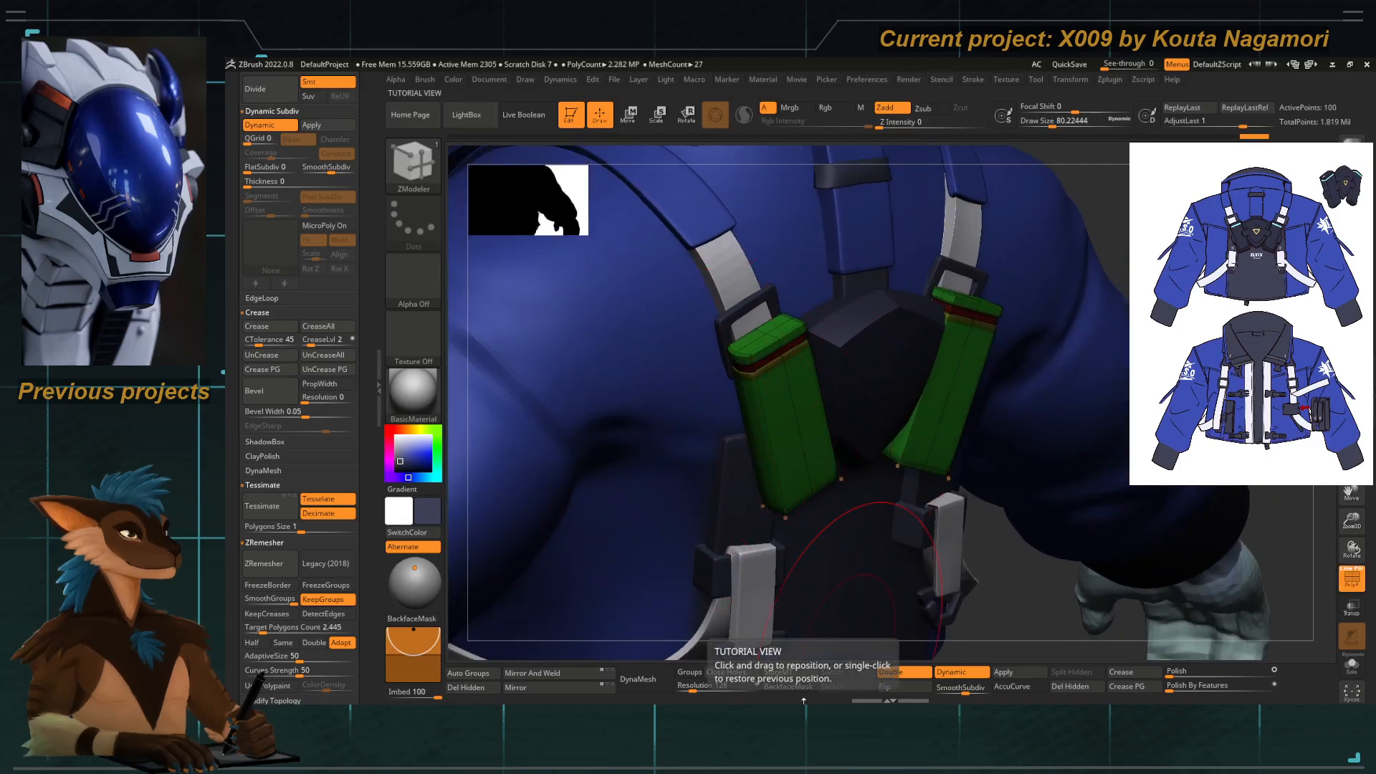
right_click_drag(824, 495, 727, 358, "alt")
right_click_drag(927, 525, 917, 434)
right_click_drag(732, 364, 820, 478, "ctrl")
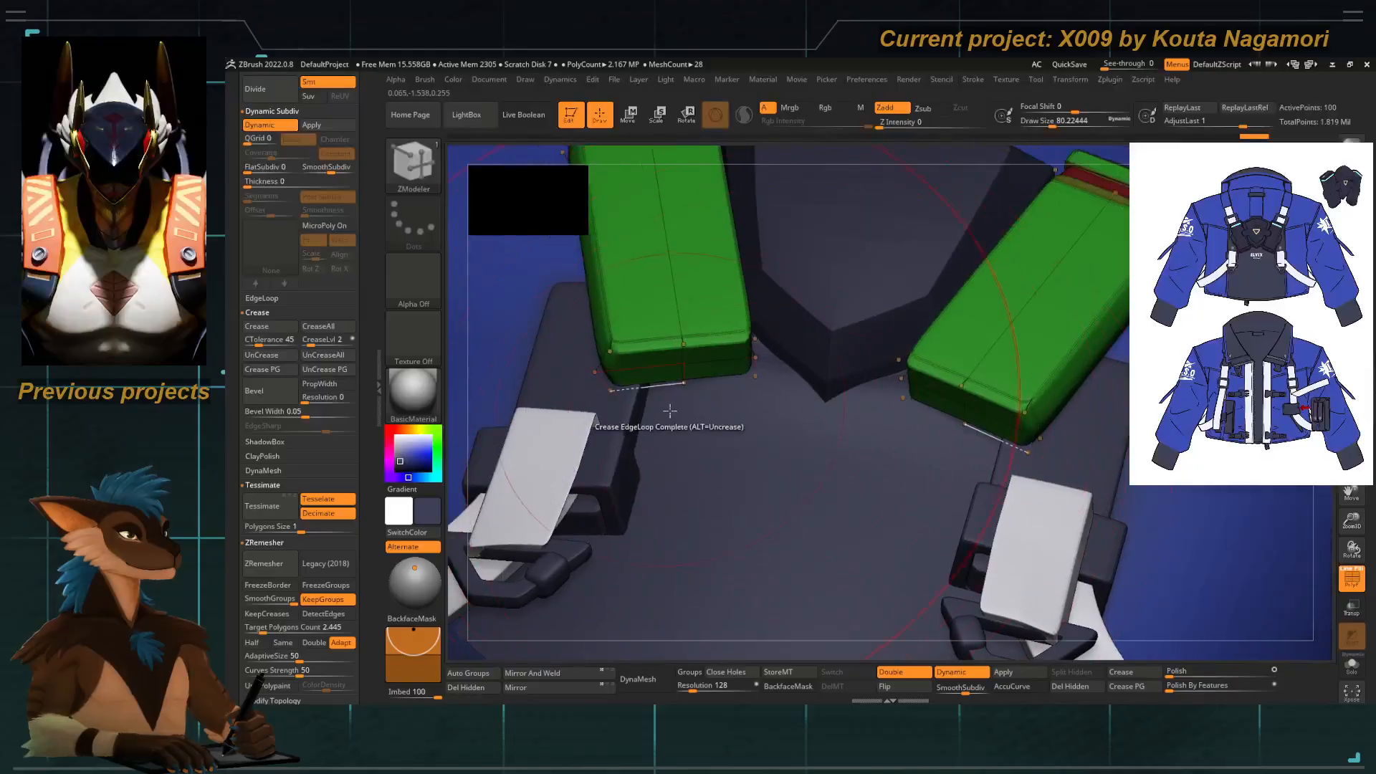
Turn off dynamic subdivision on the pads and set the ZModeler edge action to Insert.
key("shift+d")
right_click_drag(652, 340, 670, 424, "alt")
key("space")
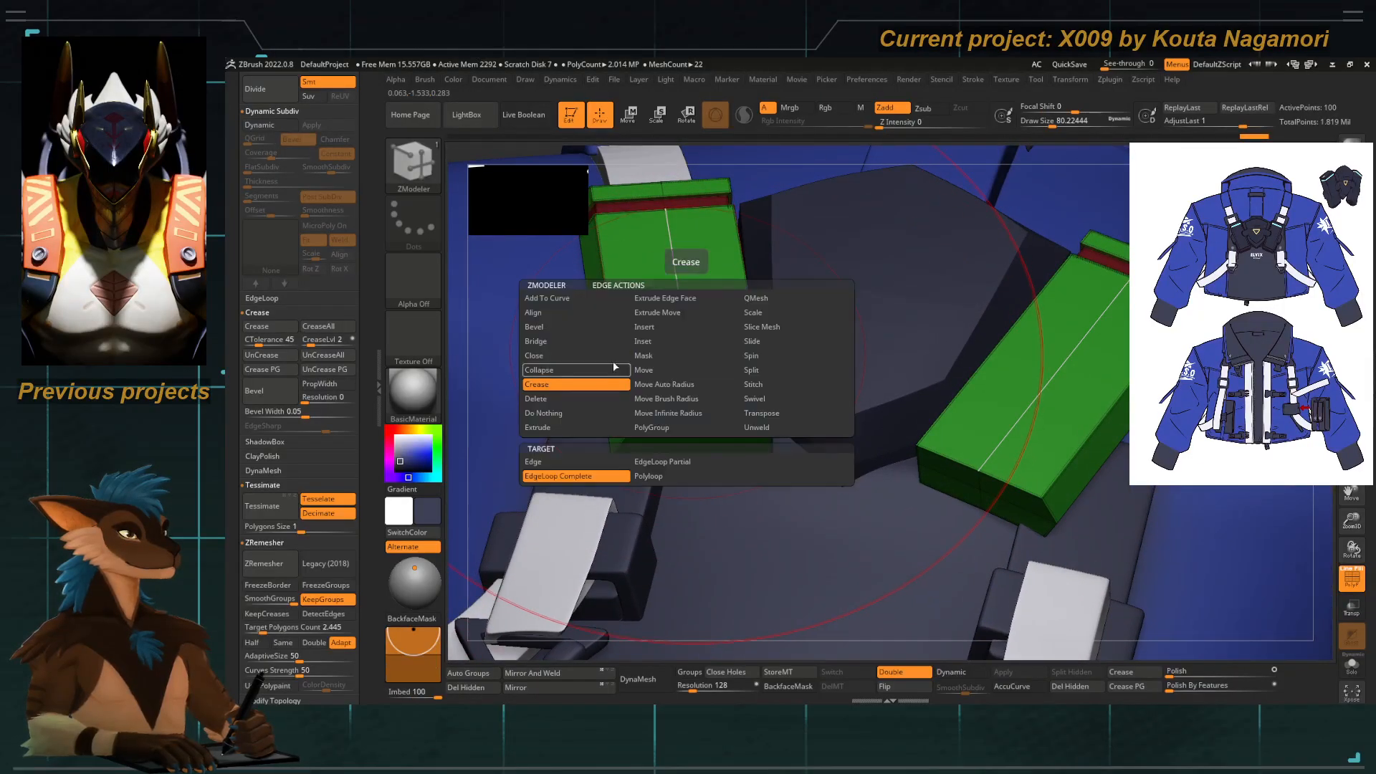
left_click(643, 331)
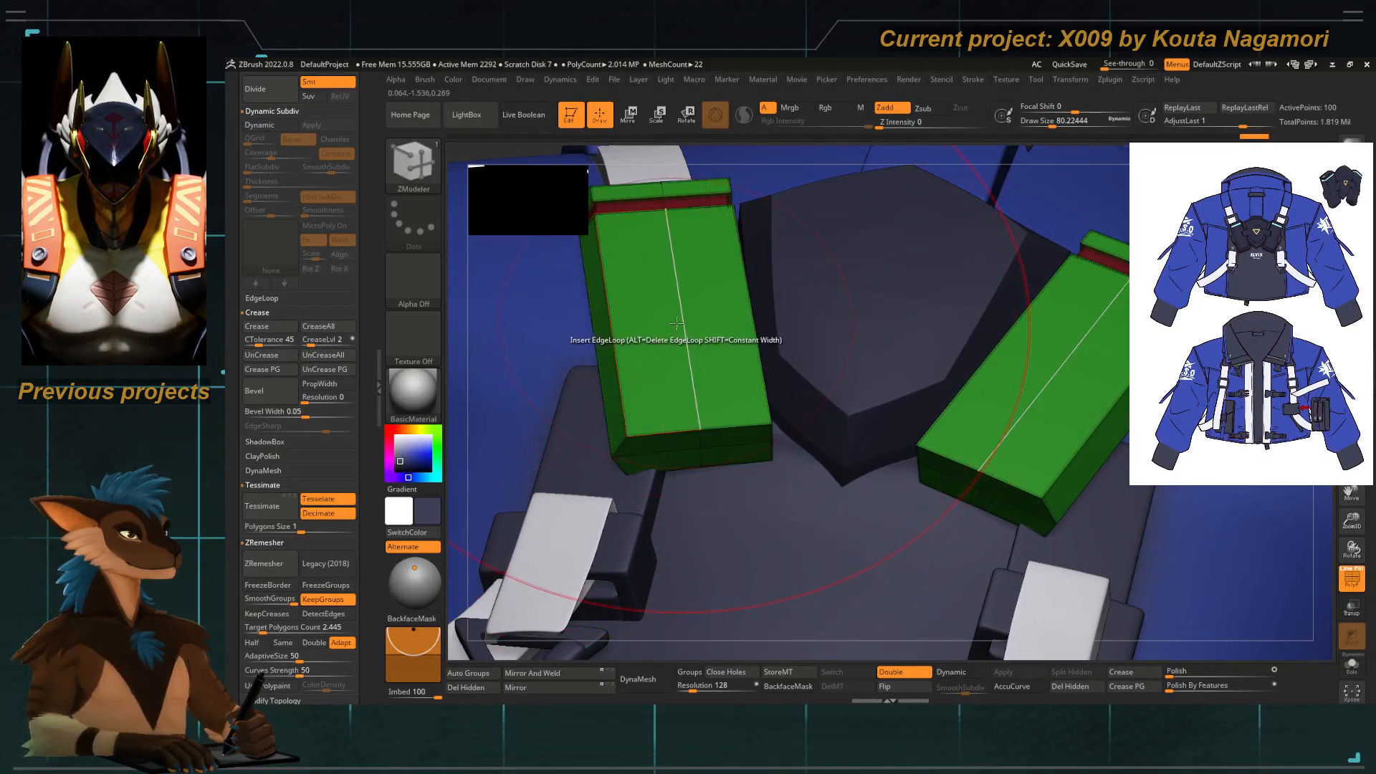
Try inserting four crosswise edge loops along the strap pads' main section, and undo them.
left_click(677, 292)
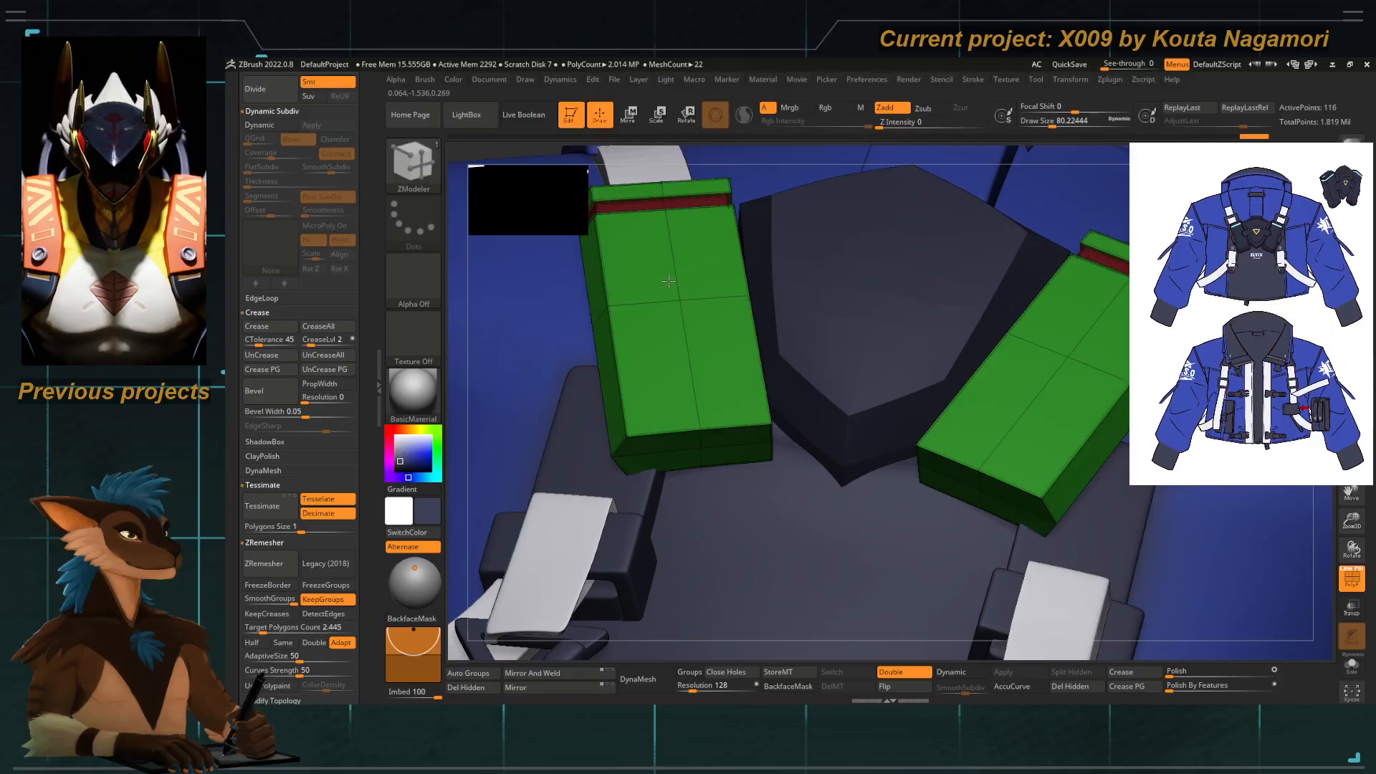
right_click_drag(454, 353, 547, 337, "shift")
left_click(612, 218)
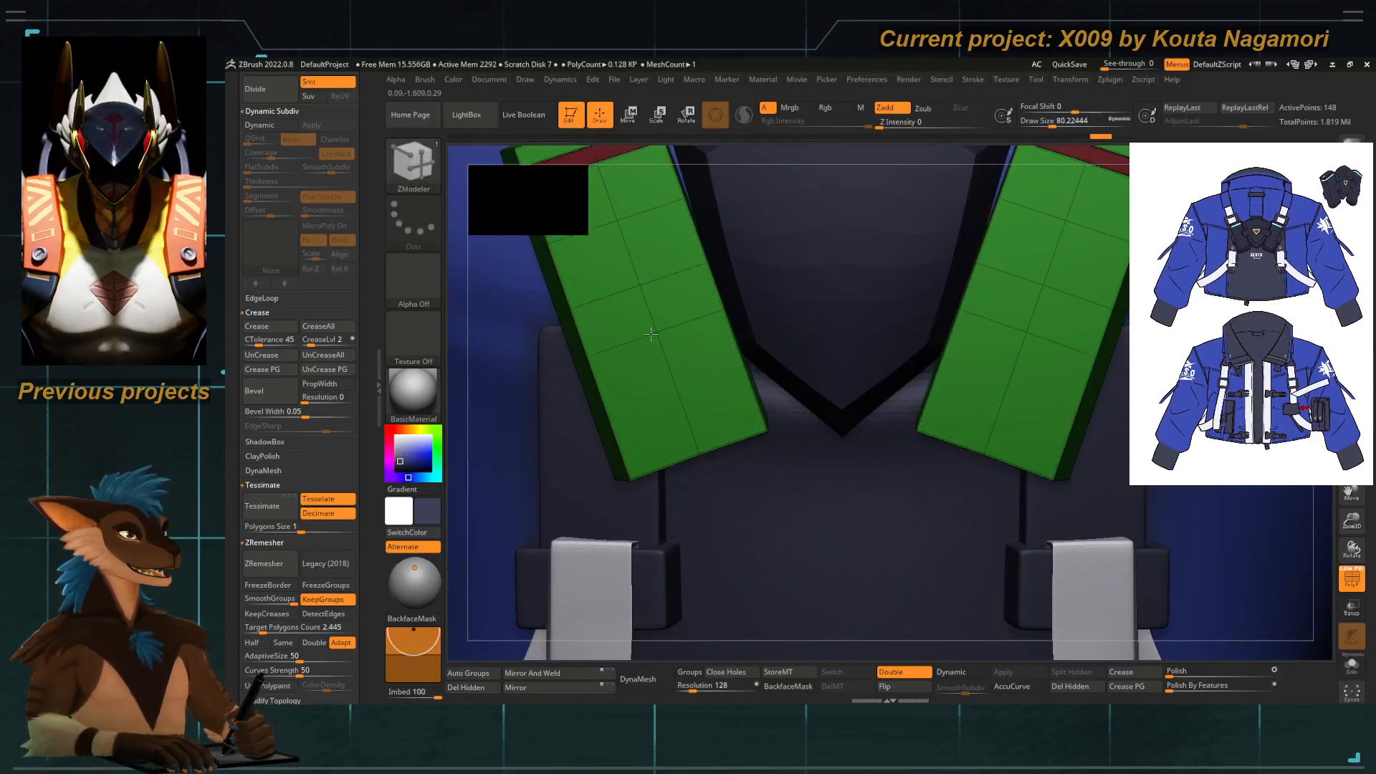
left_click(684, 409)
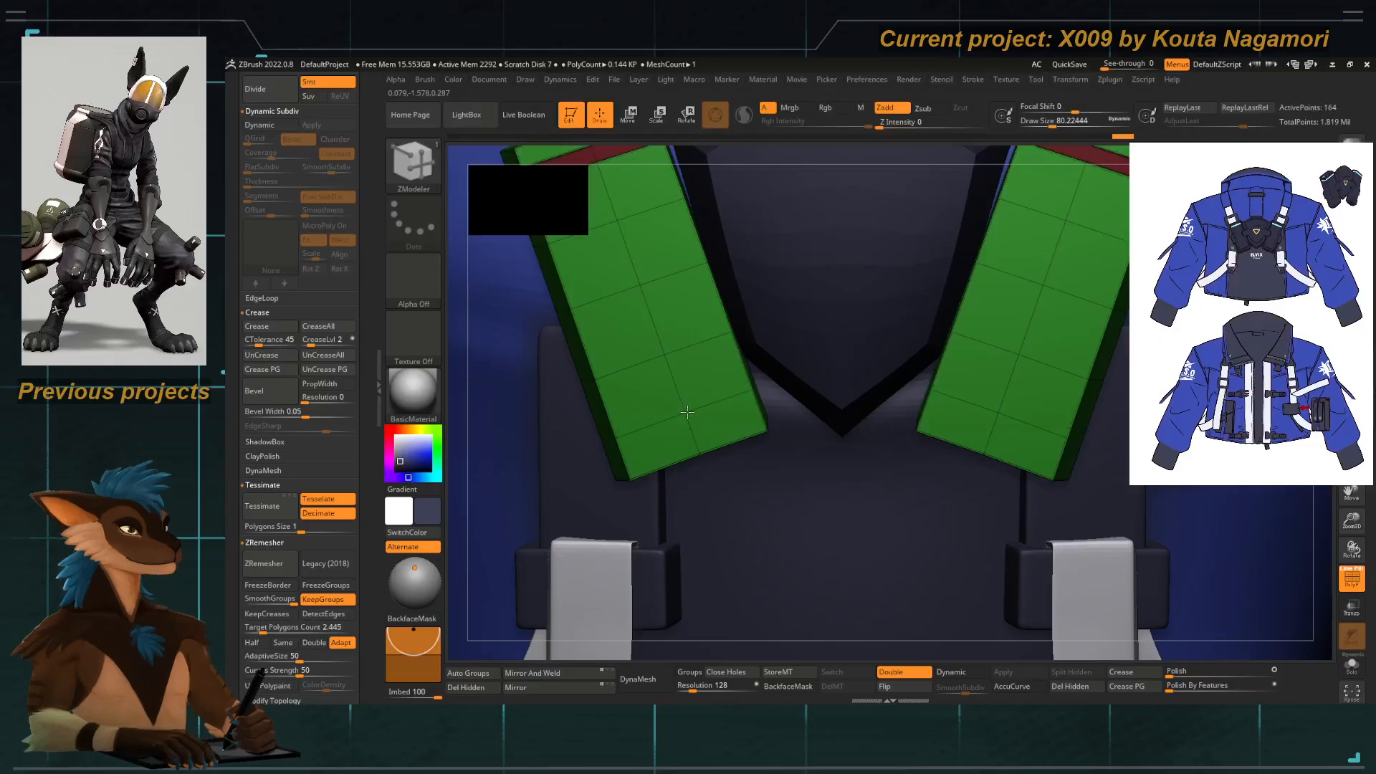
left_click(679, 397)
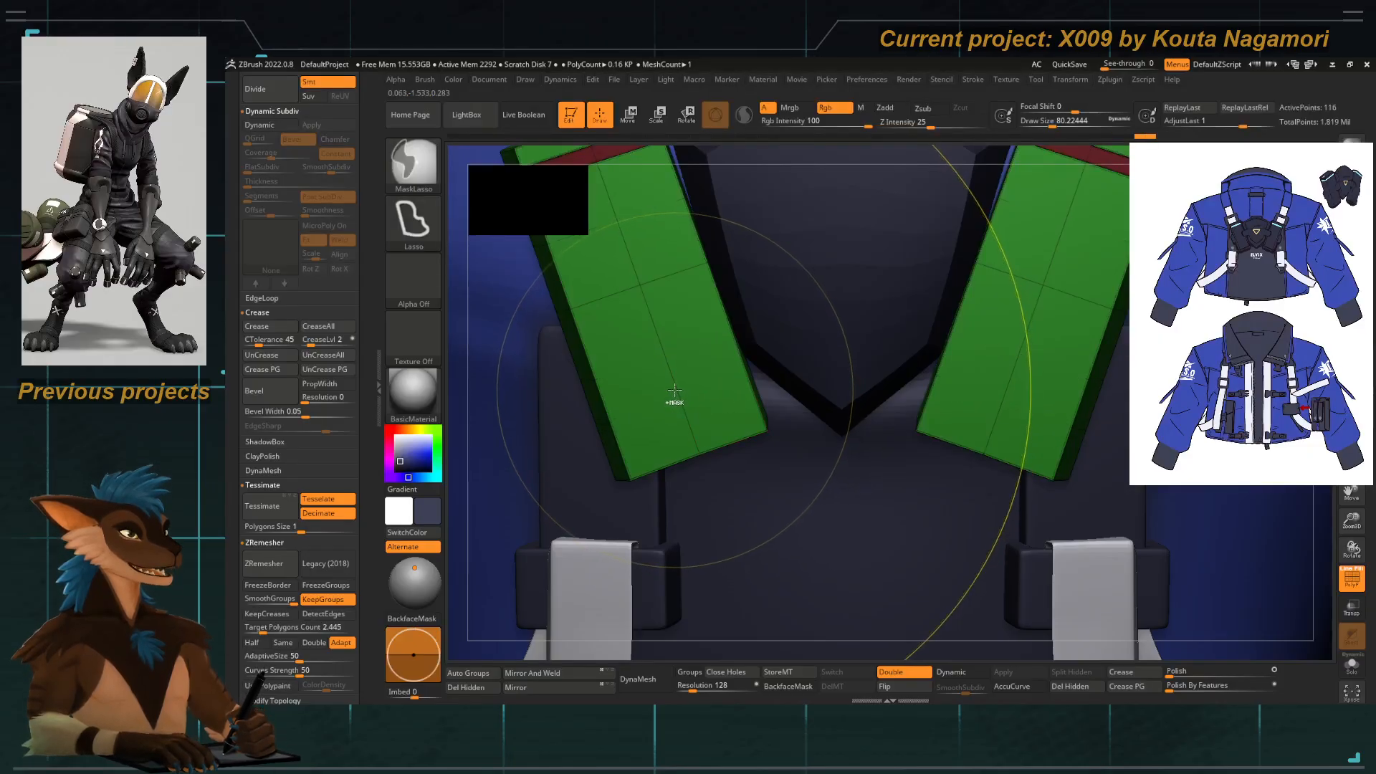
Insert three roughly evenly spaced crosswise edge loops along the strap pads below the groove.
right_click_drag(656, 345, 664, 350, "ctrl")
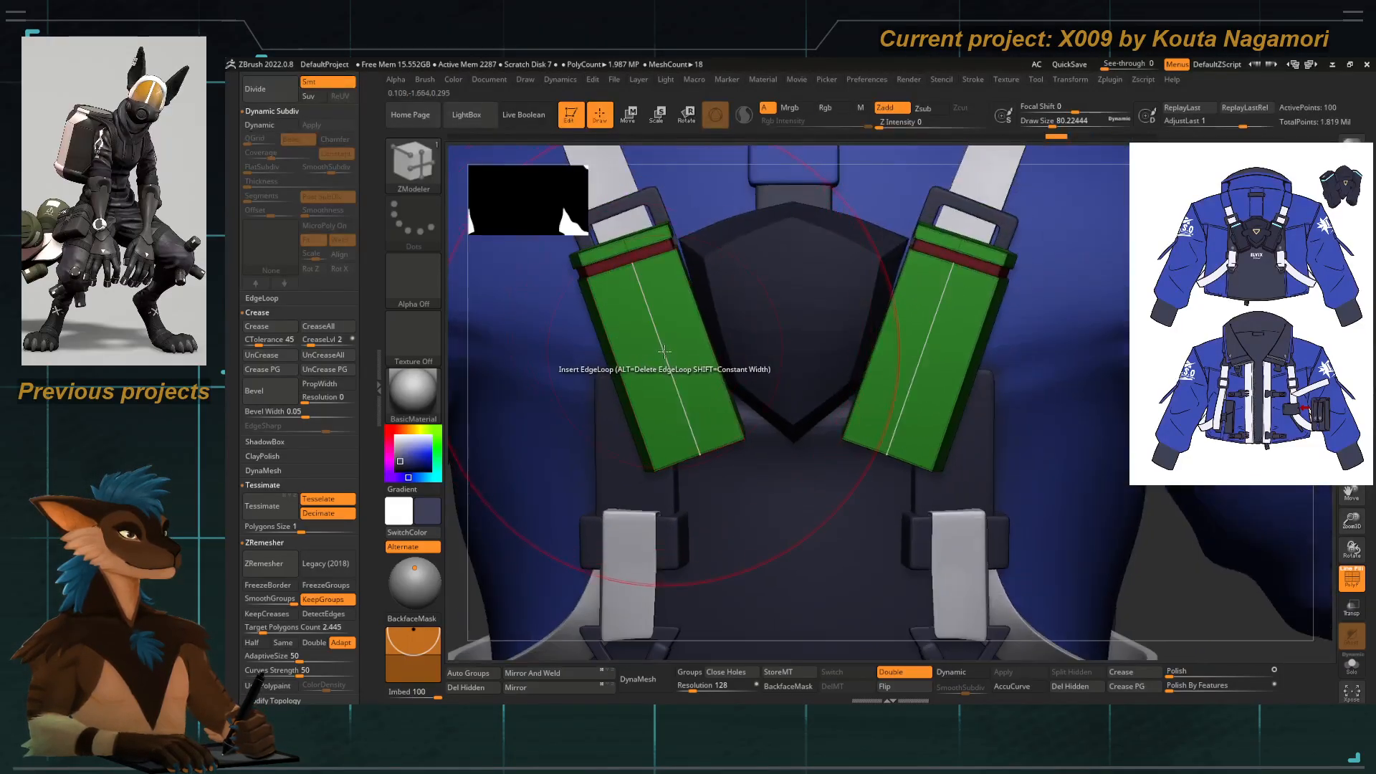
left_click(649, 329)
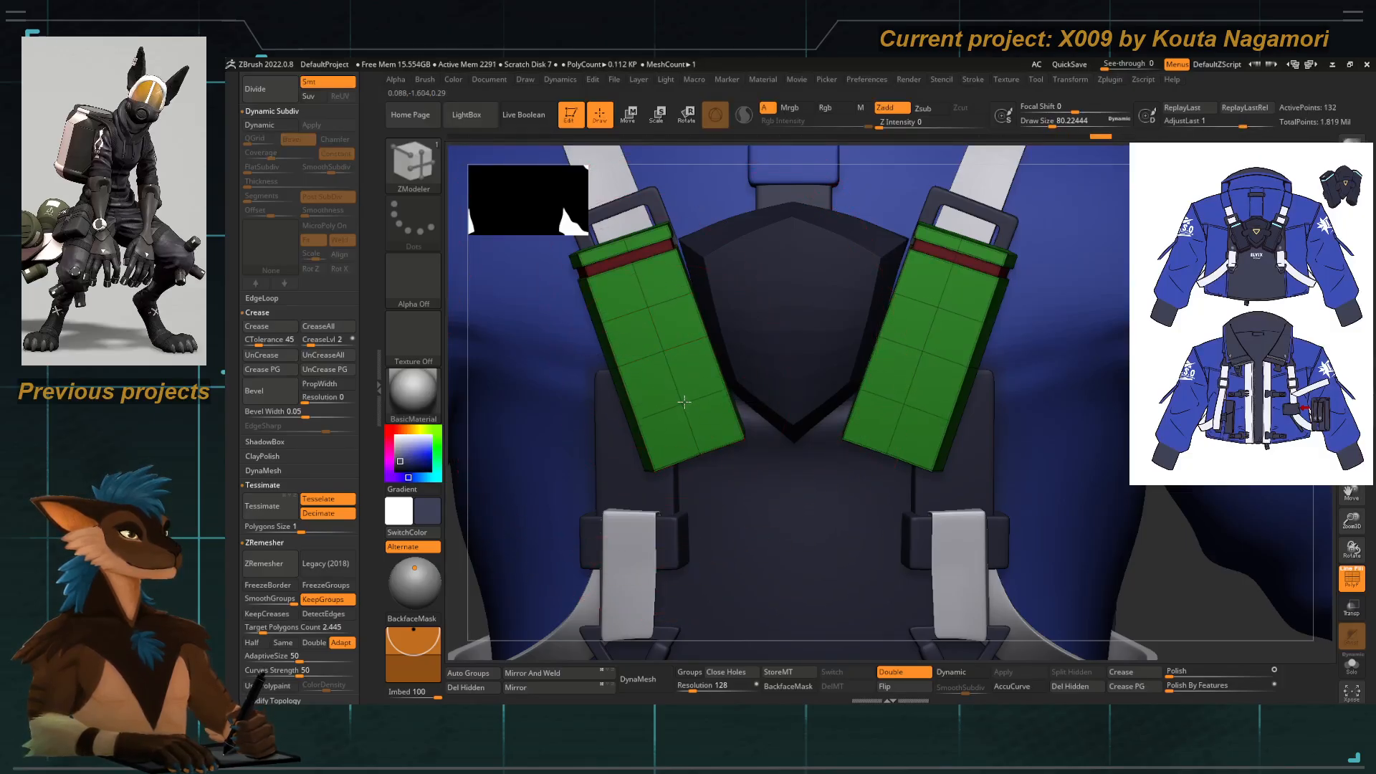
right_click_drag(681, 398, 605, 353, "ctrl")
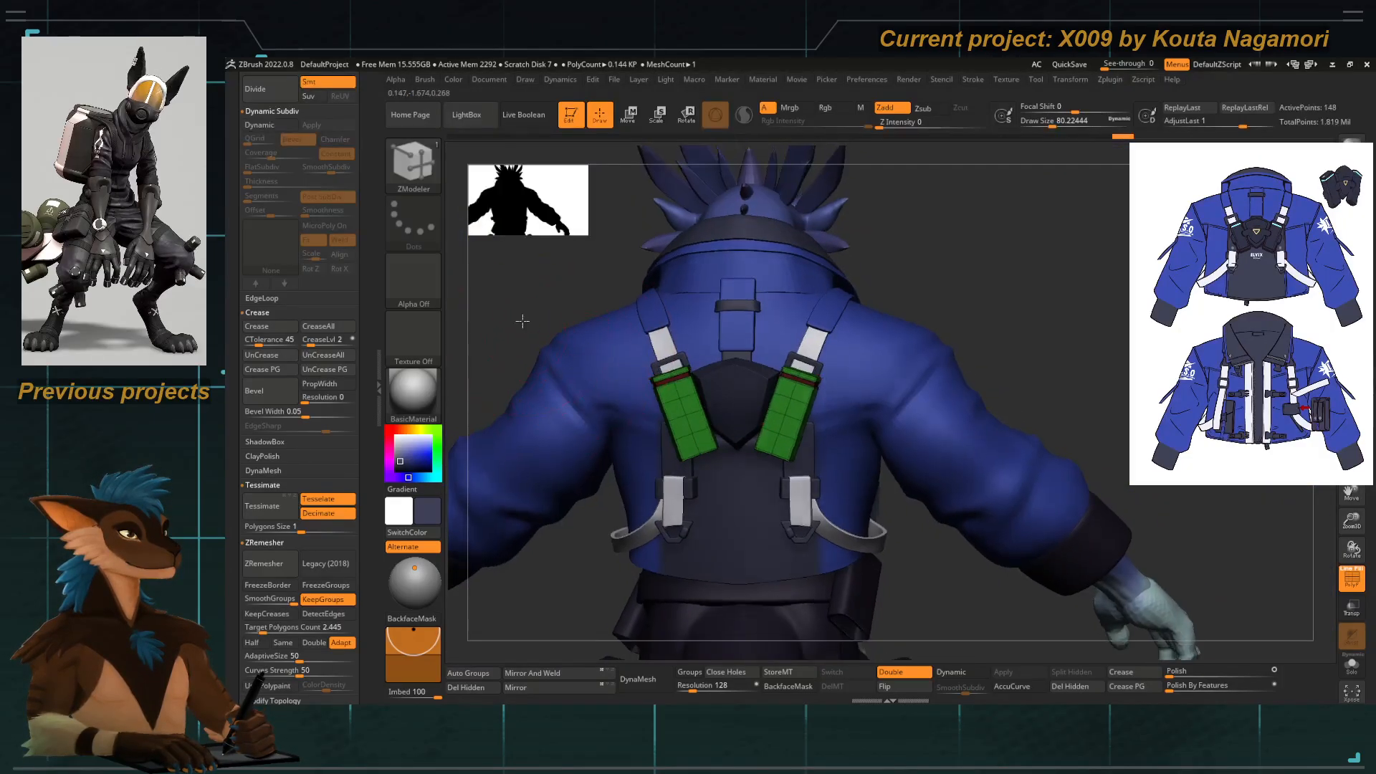
Assign the faces on the pads' lower ends to their own polygroup using the ZModeler PolyGroup action with the A Single Poly target.
right_click_drag(522, 319, 532, 269)
right_click_drag(532, 269, 645, 387, "ctrl")
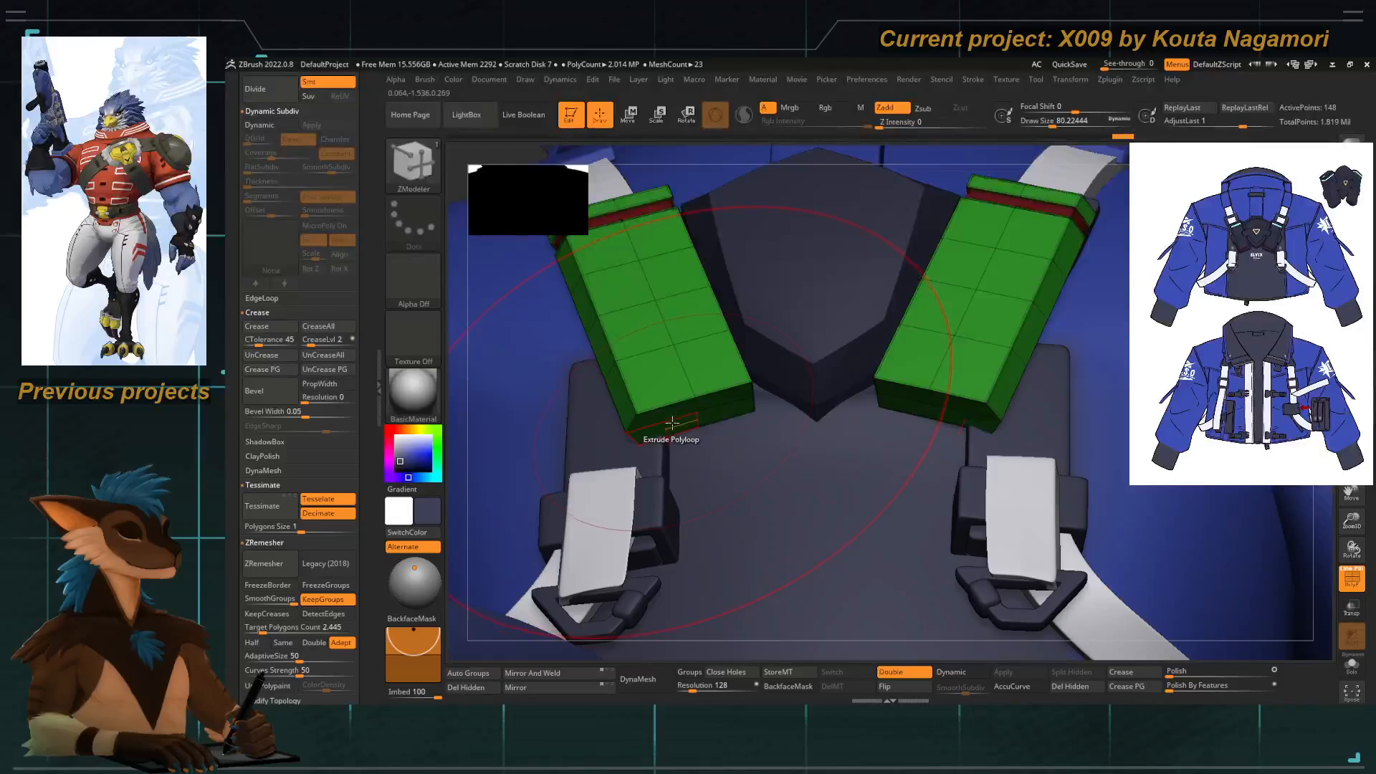
key("b")
key("m")
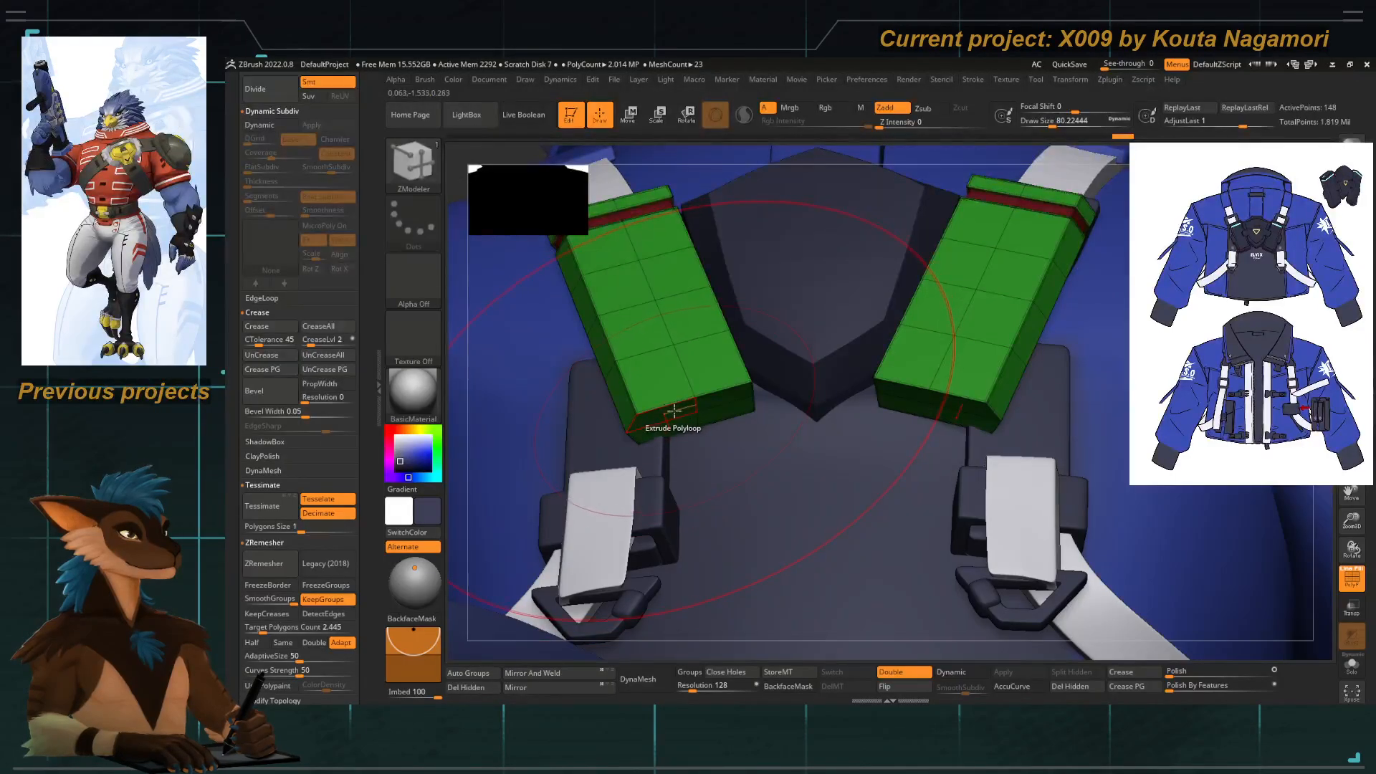
key("space")
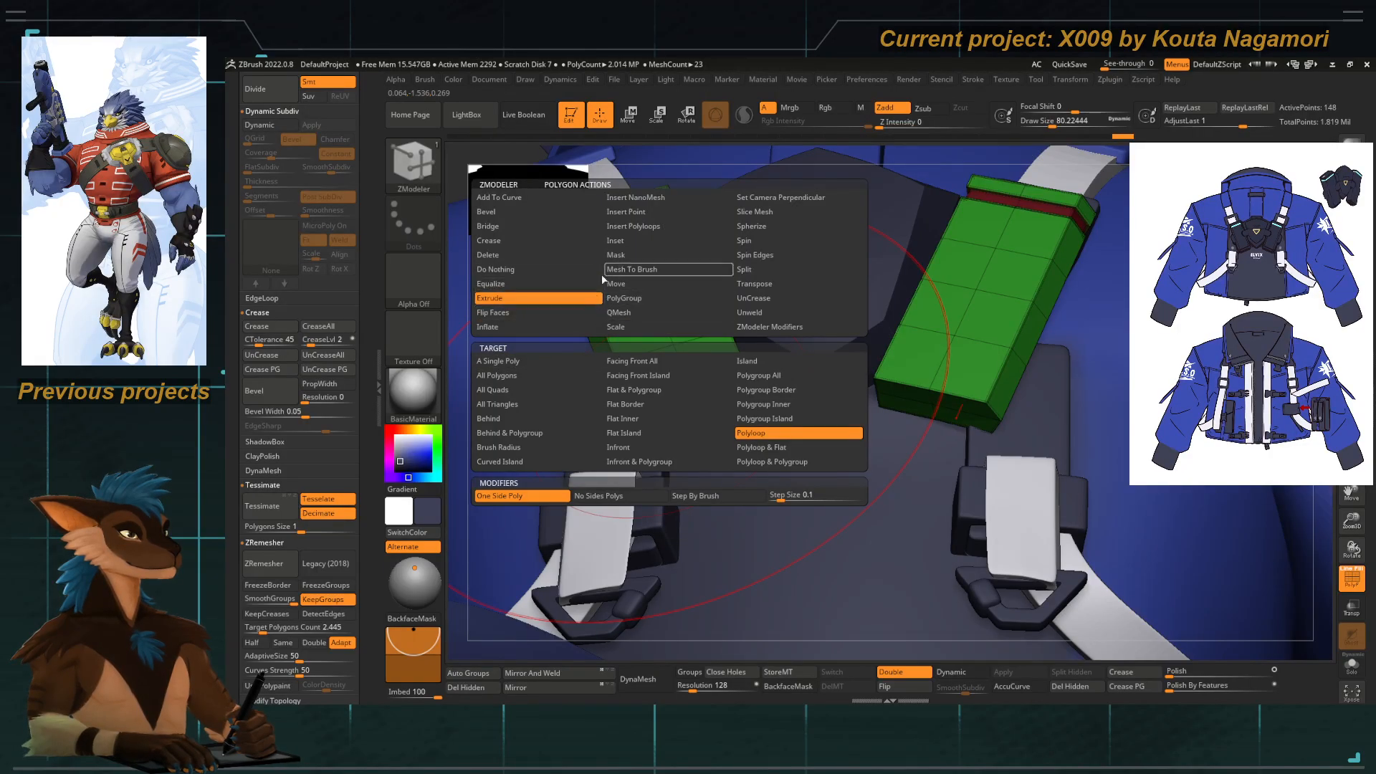
left_click(623, 300)
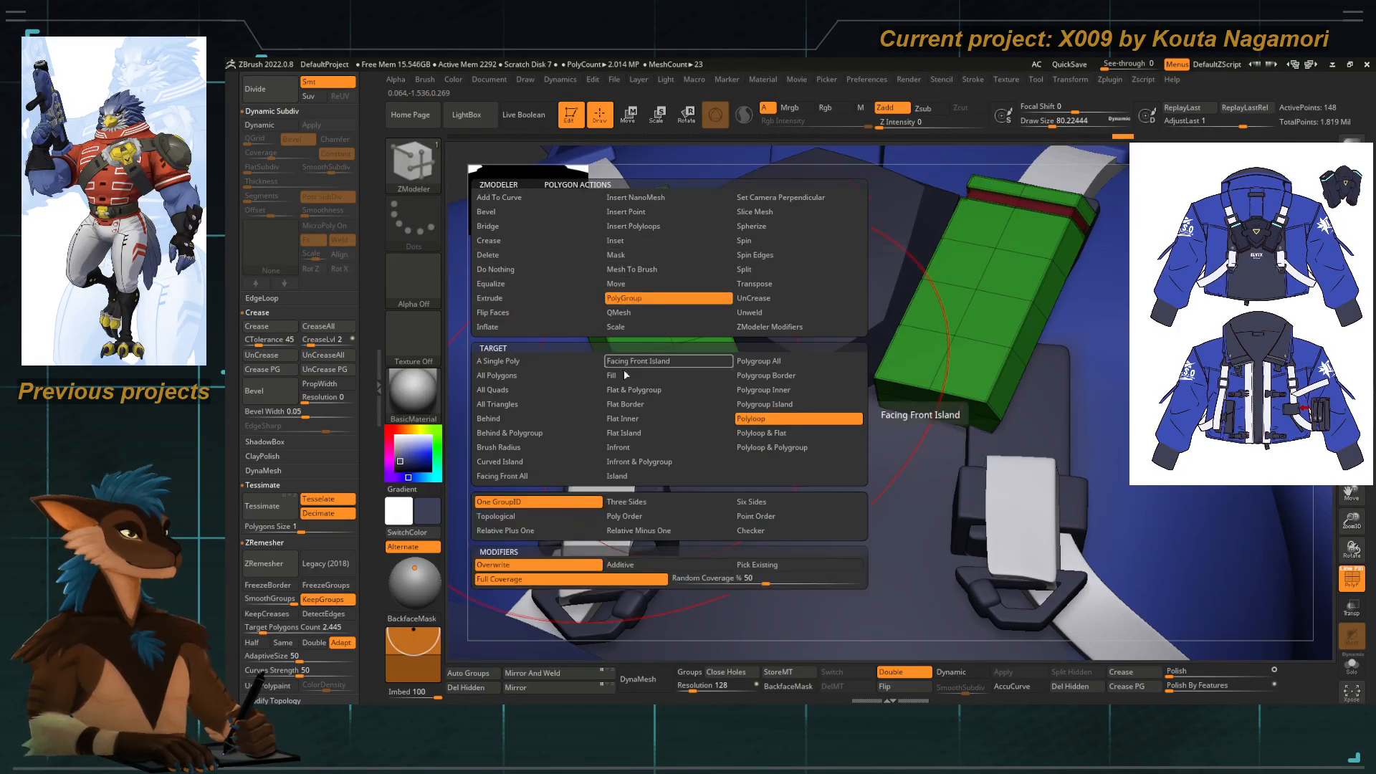
key("space")
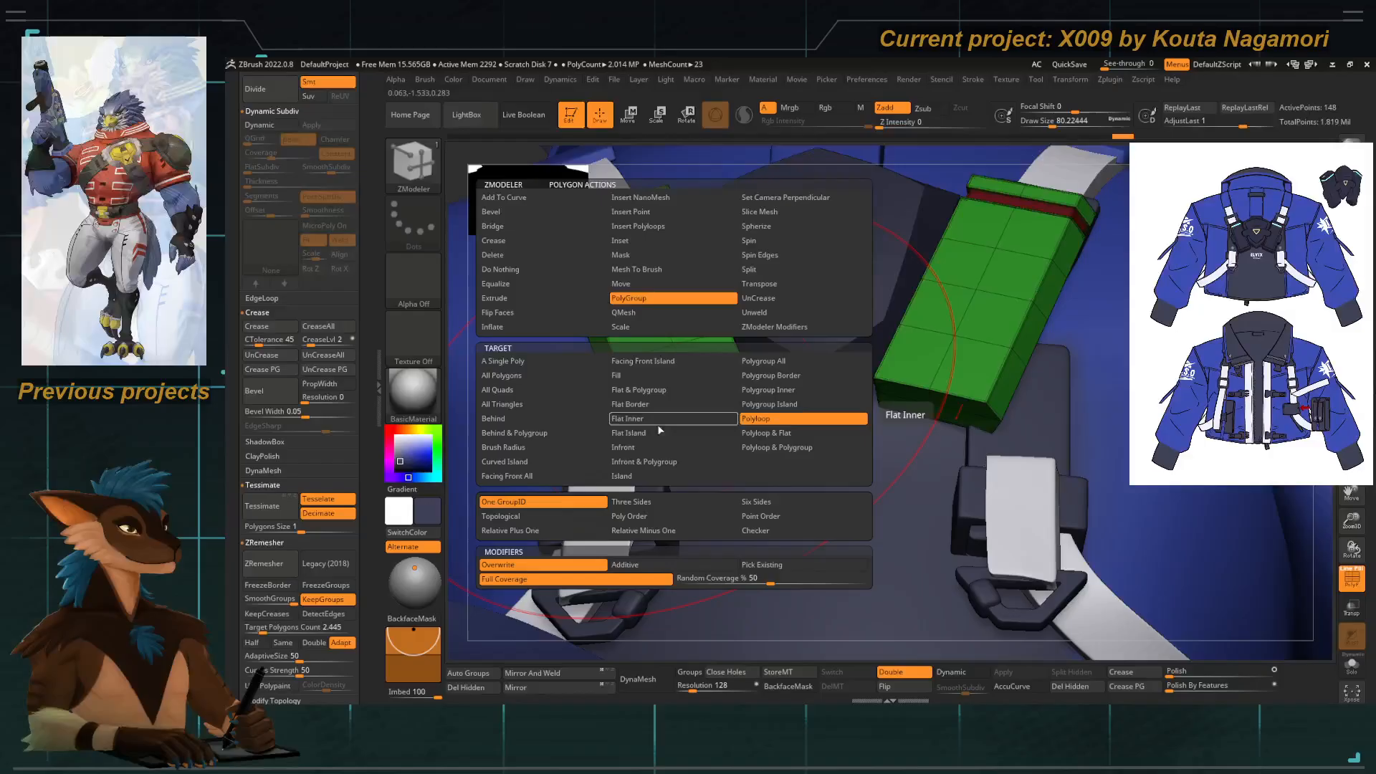
left_click(553, 363)
left_click(663, 412)
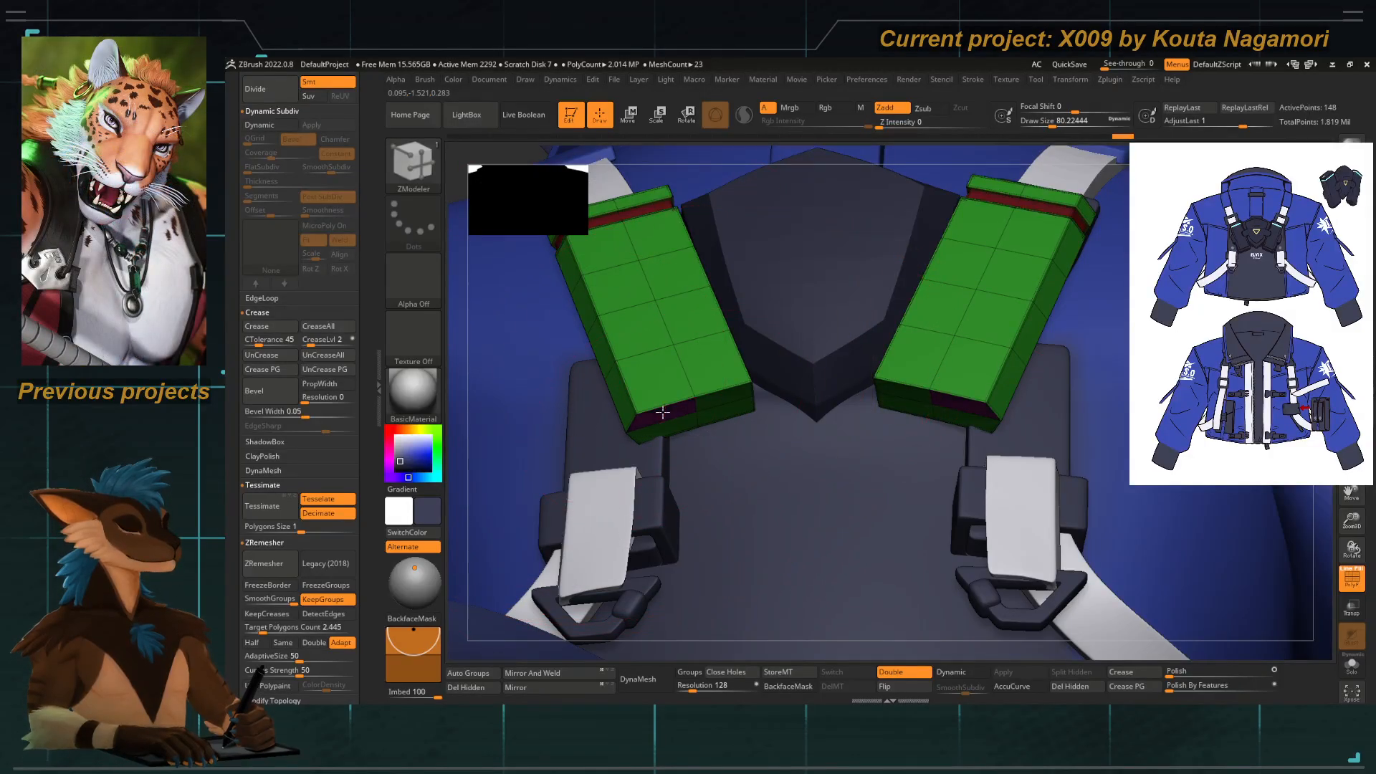
left_click(715, 401)
left_click(722, 415)
left_click(679, 423)
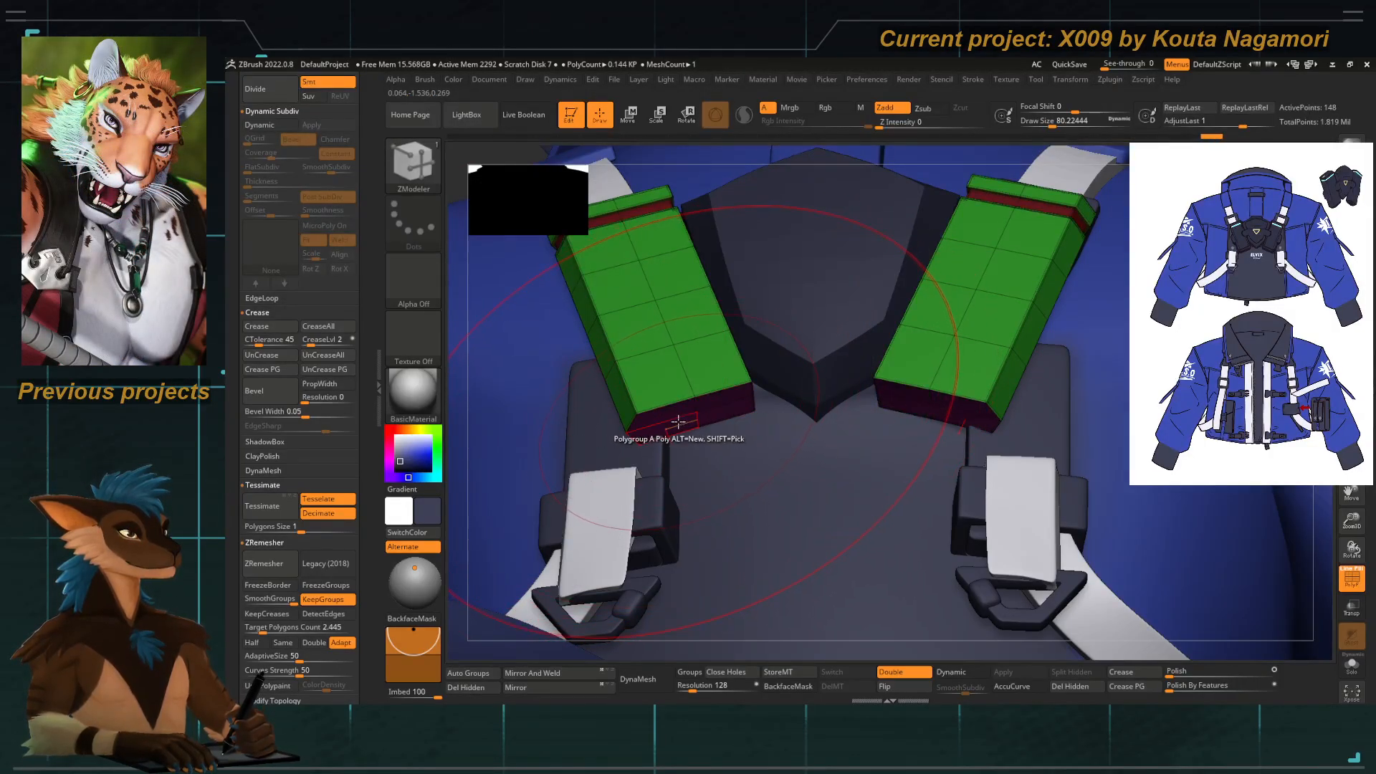
Inset the newly grouped lower end faces of the pads with the Polygroup All target.
key("space")
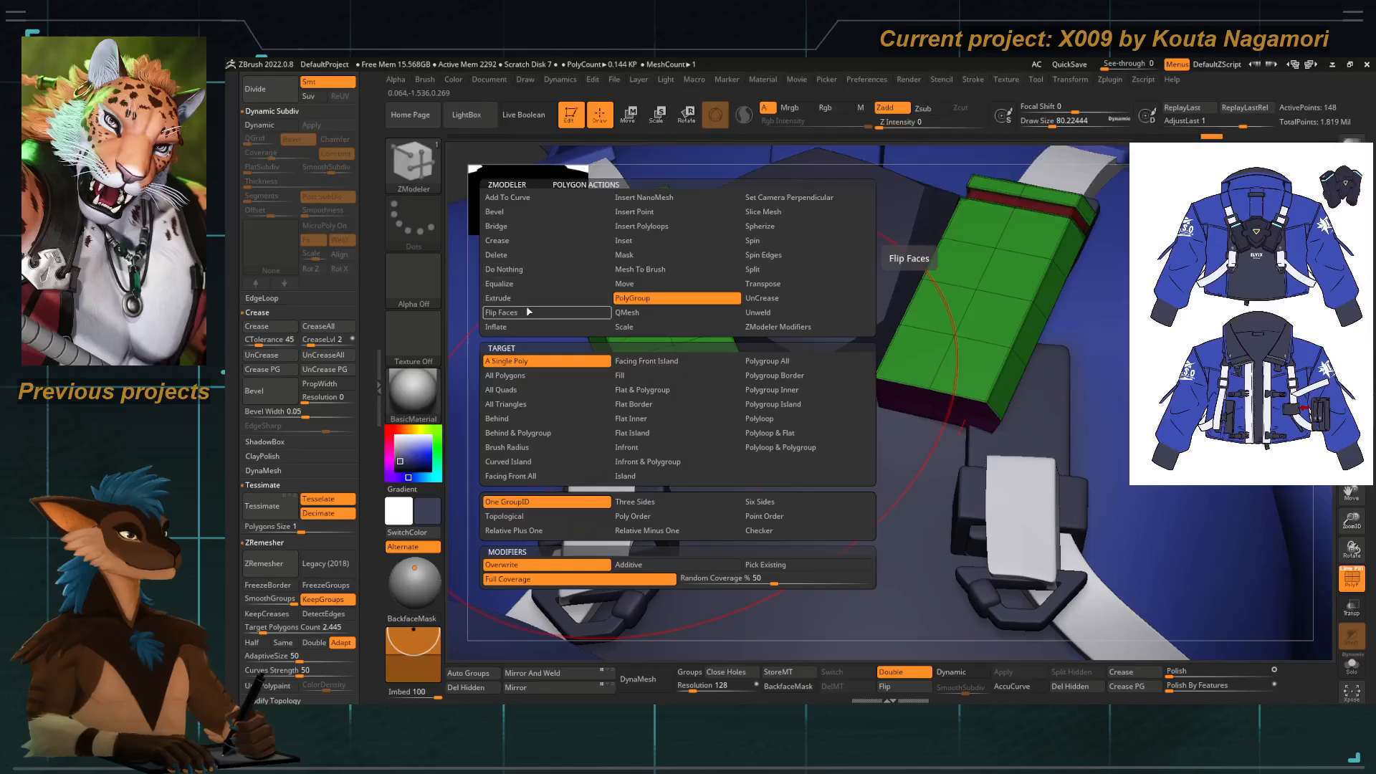
left_click(636, 242)
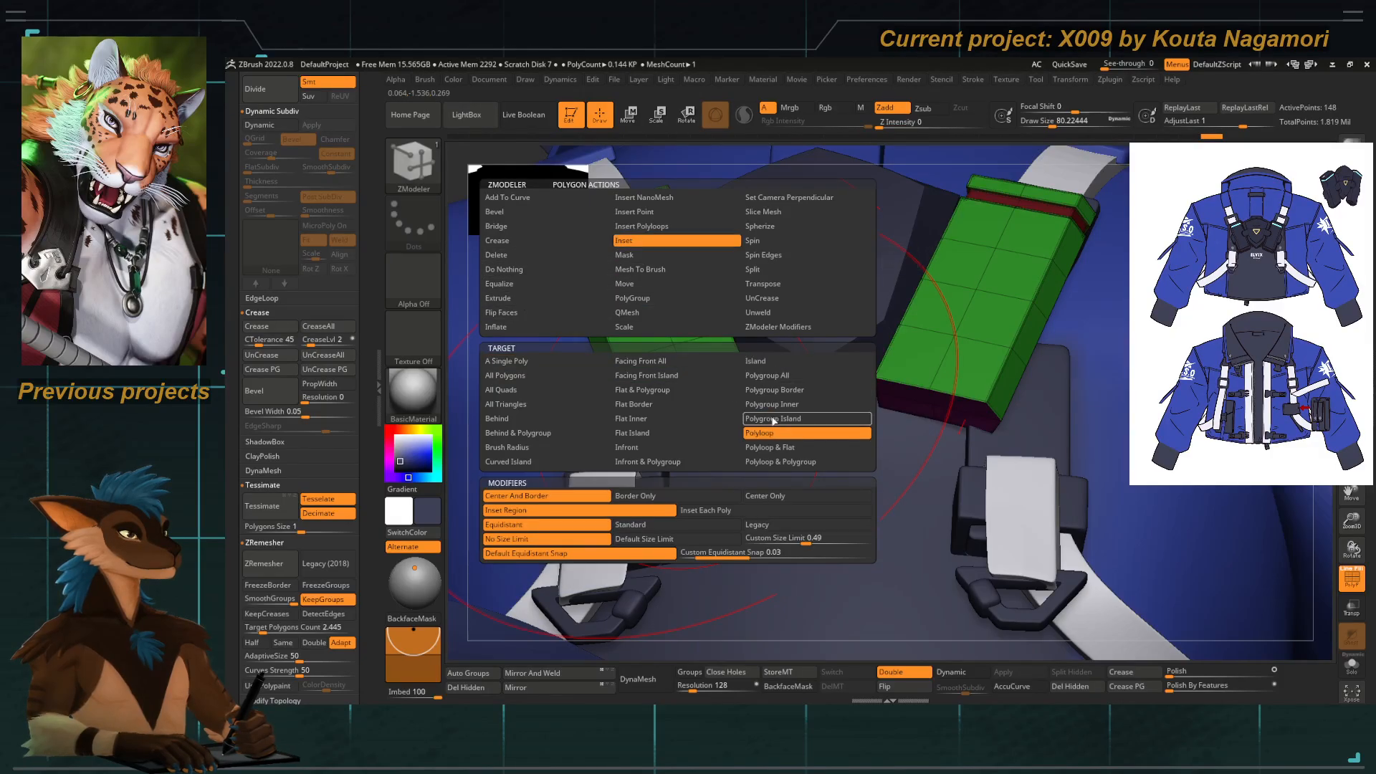
left_click(778, 376)
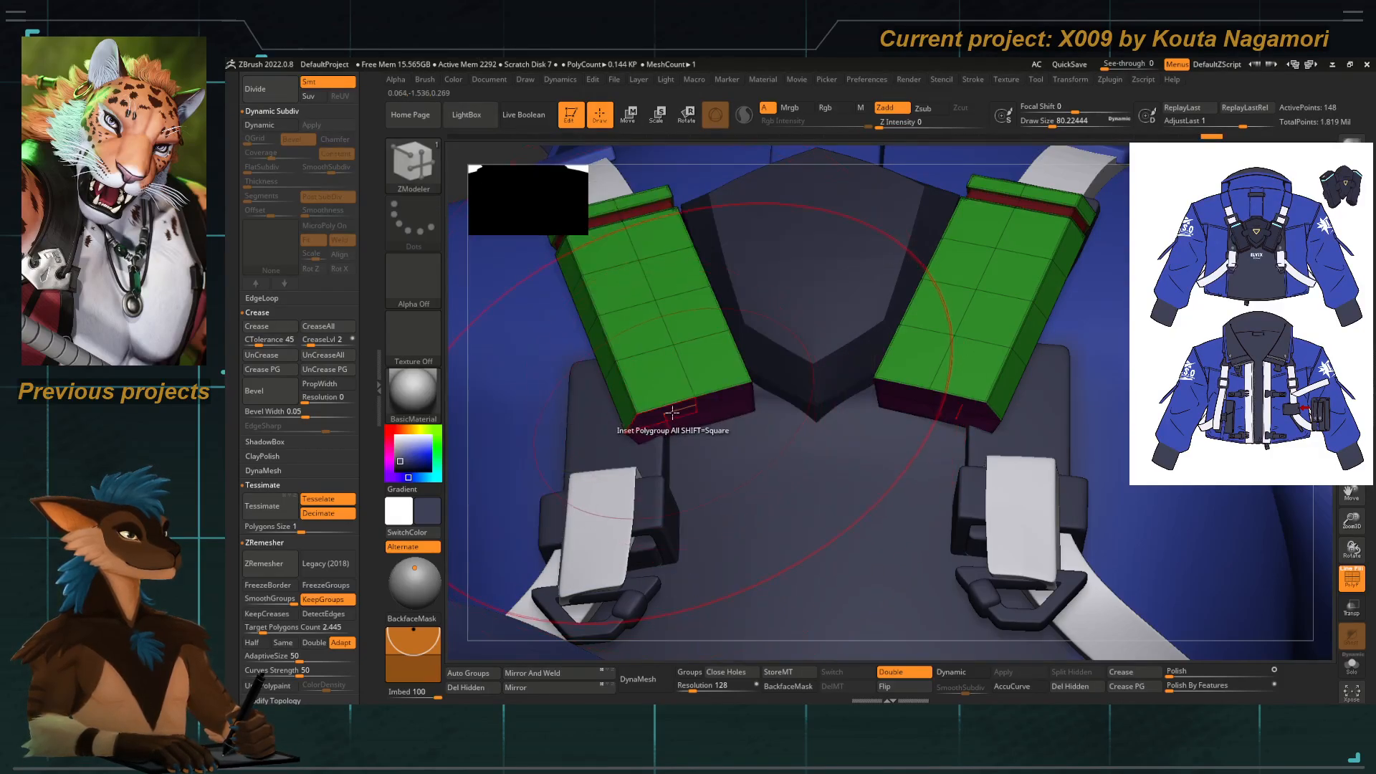
scroll(681, 414, "up", 3)
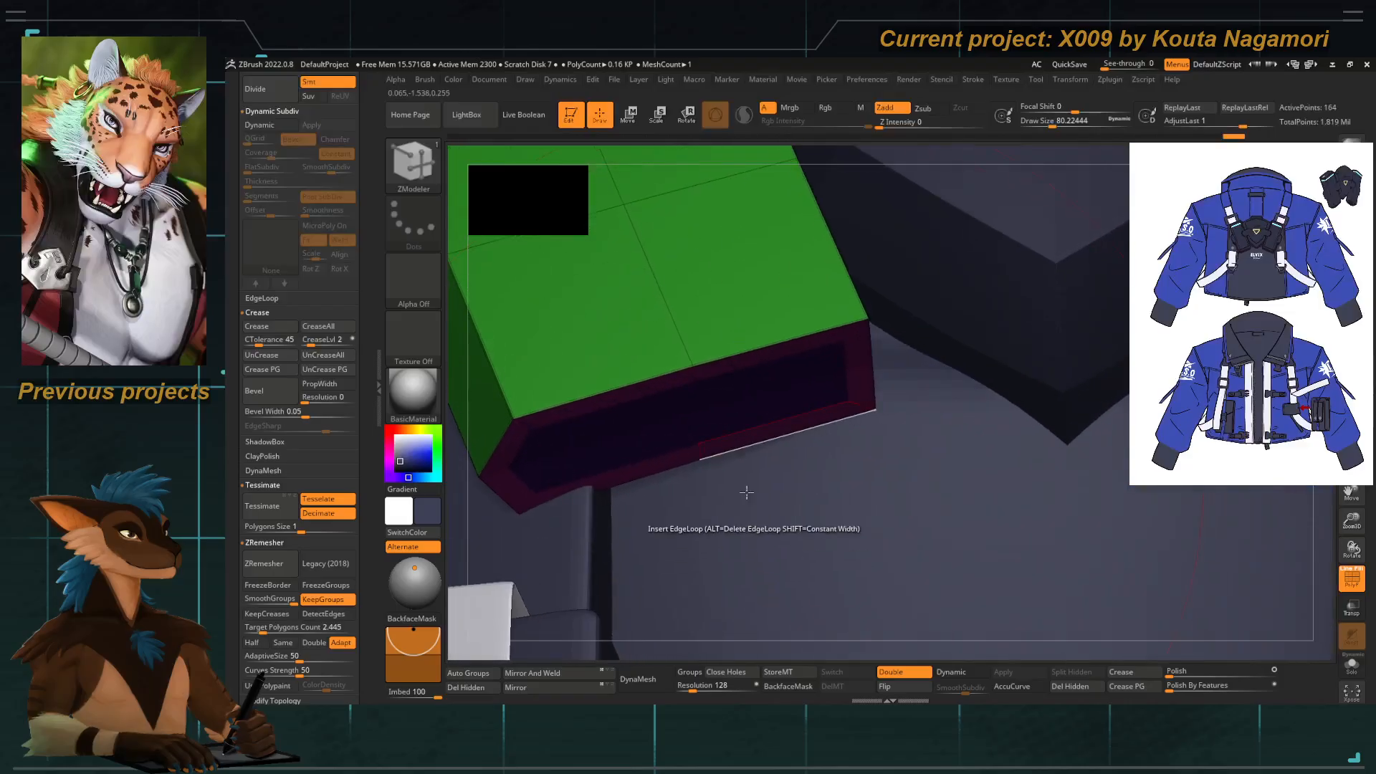
Extrude the inset faces at the pads' lower ends outward with the Polygroup All target.
key("space")
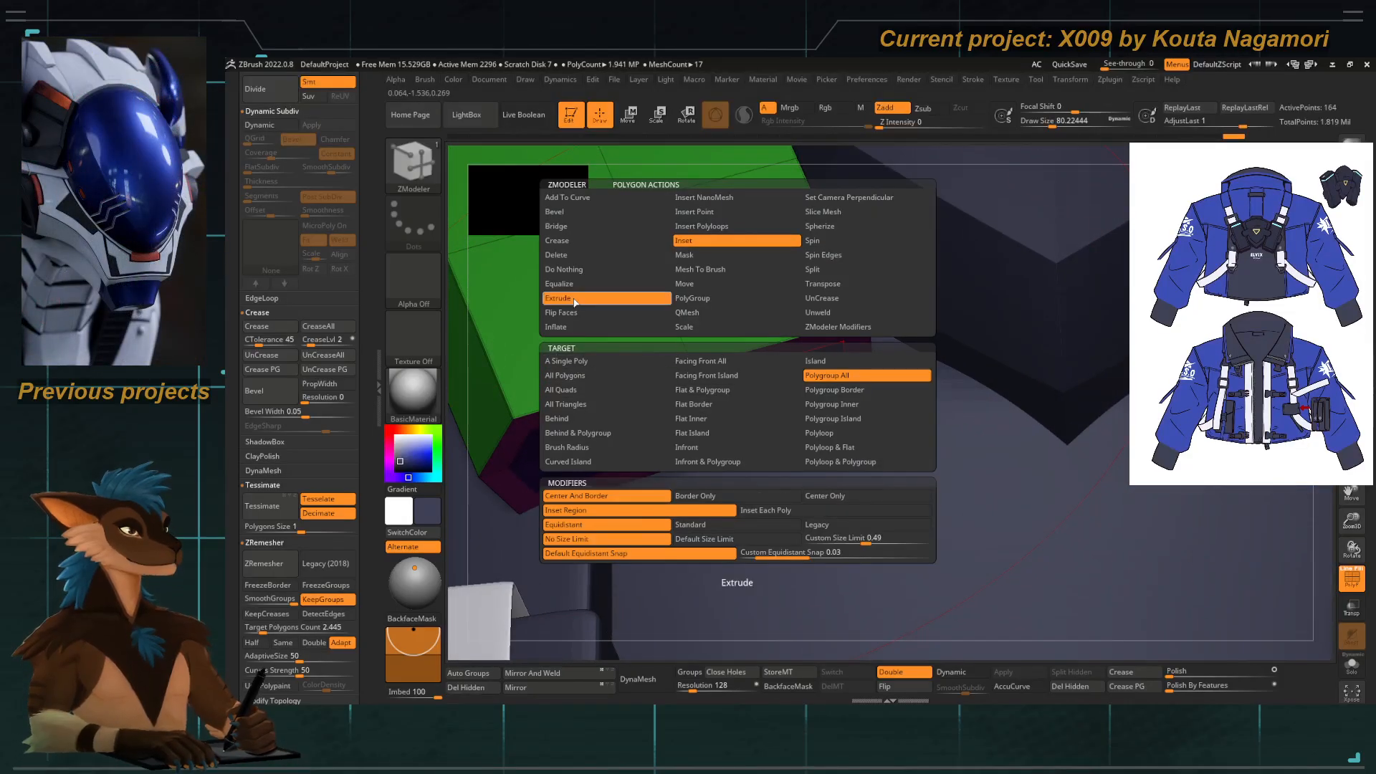
key("space")
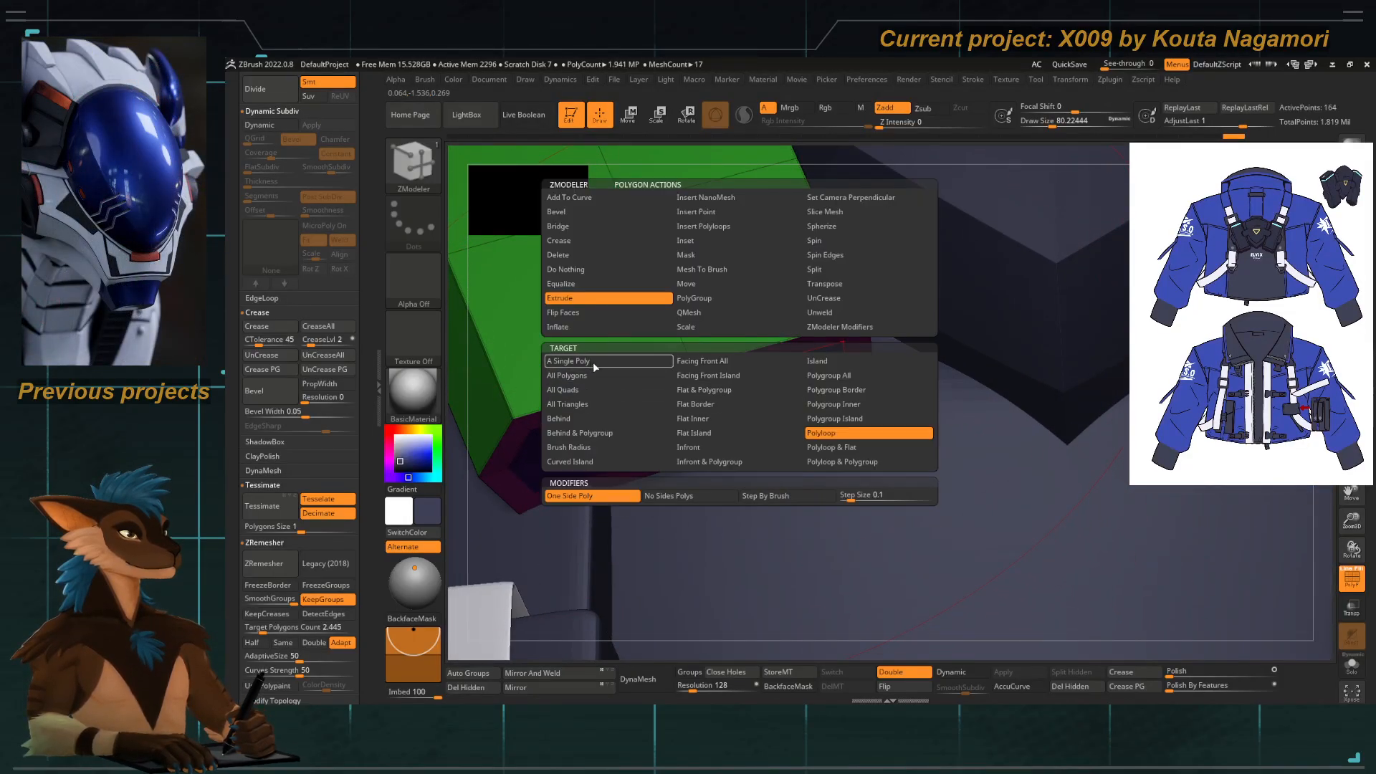
left_click(834, 371)
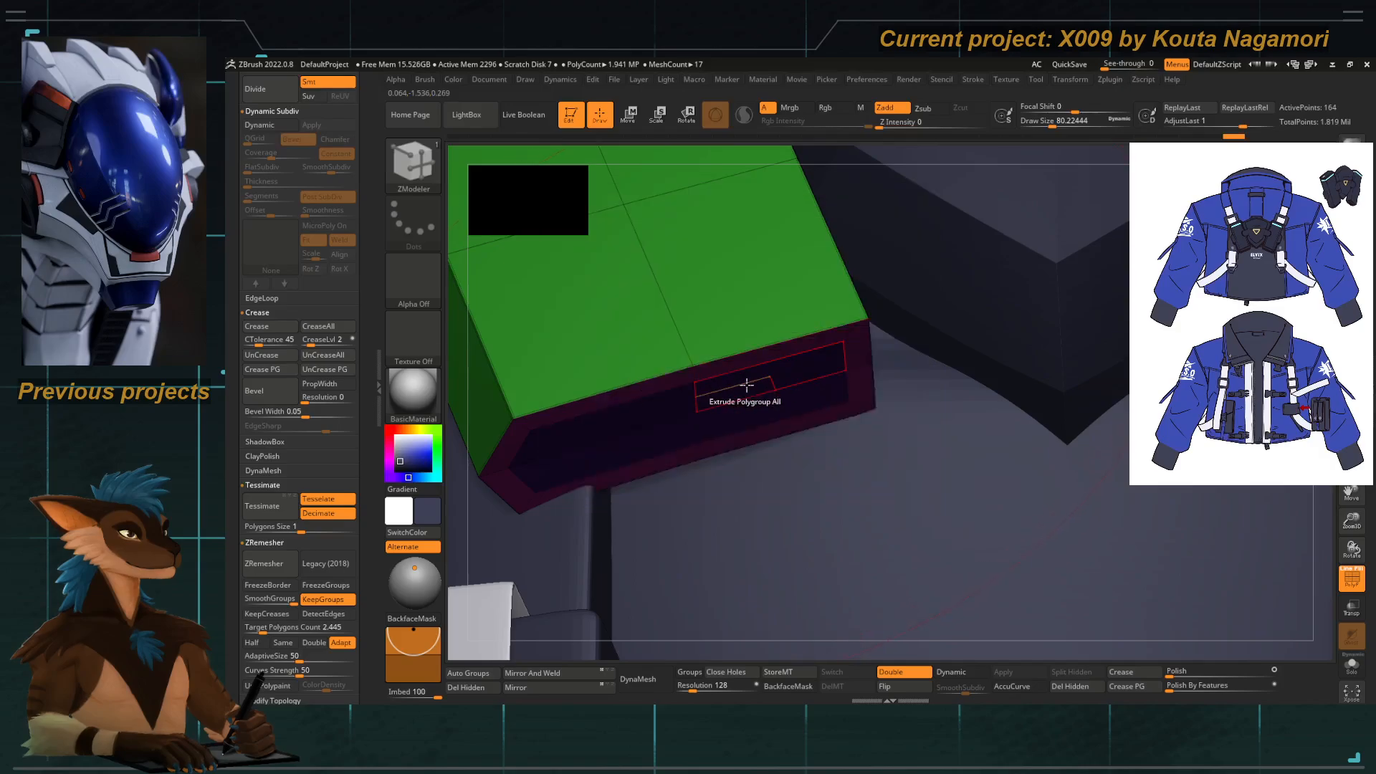
left_click_drag(745, 381, 767, 417)
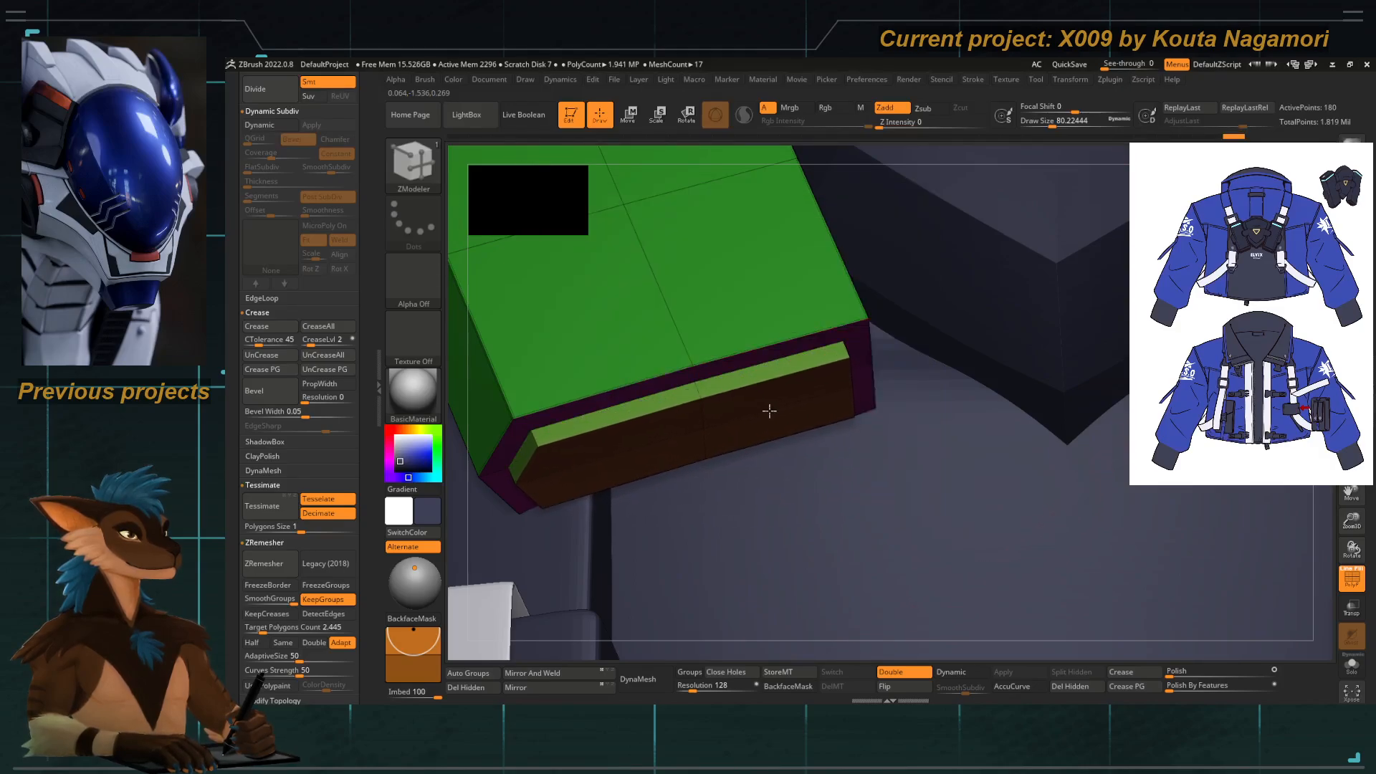
Mask everything except the extruded faces at the strap pads' lower ends and scale those faces down slightly.
key("space")
left_click(686, 374)
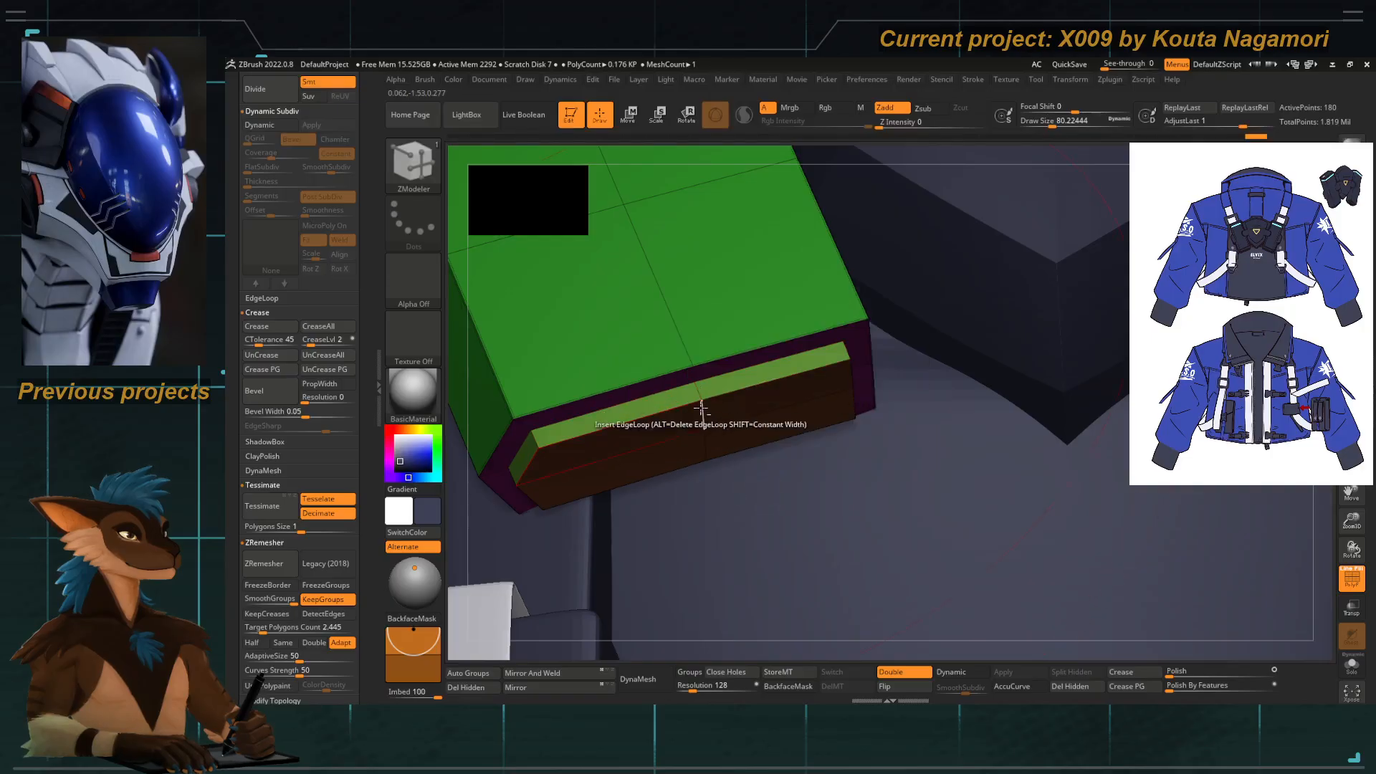
left_click_drag(460, 422, 485, 385, "alt")
right_click_drag(486, 385, 544, 446, "ctrl")
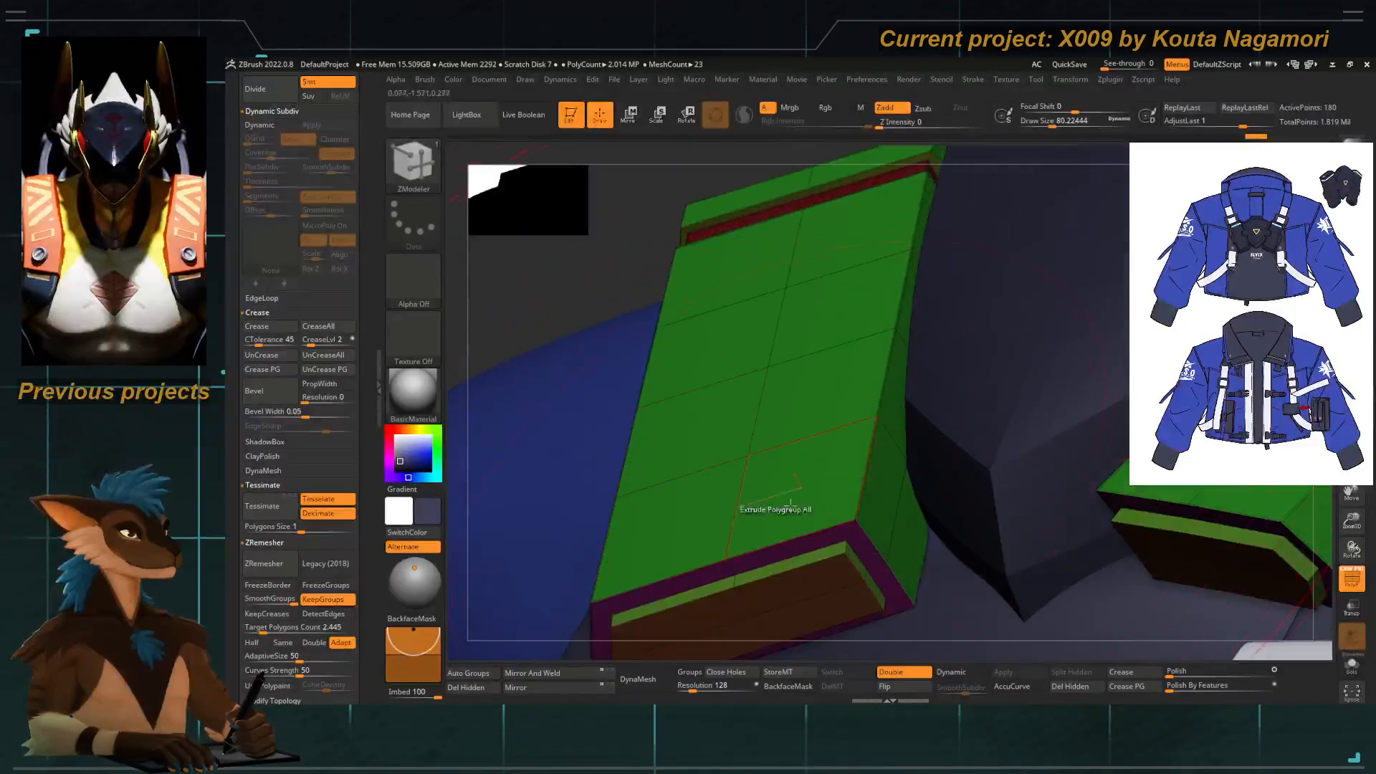
right_click_drag(811, 561, 805, 412, "alt")
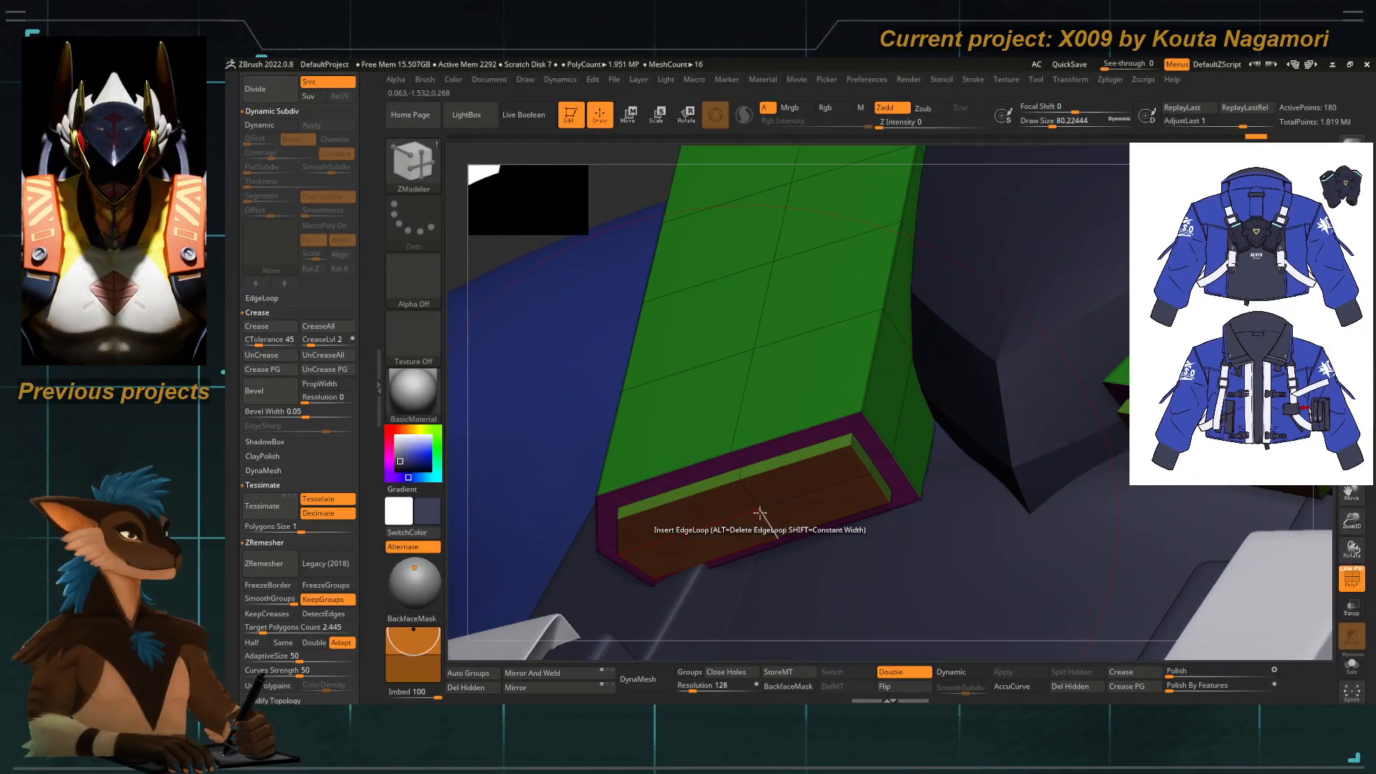
left_click(757, 512, "ctrl+shift")
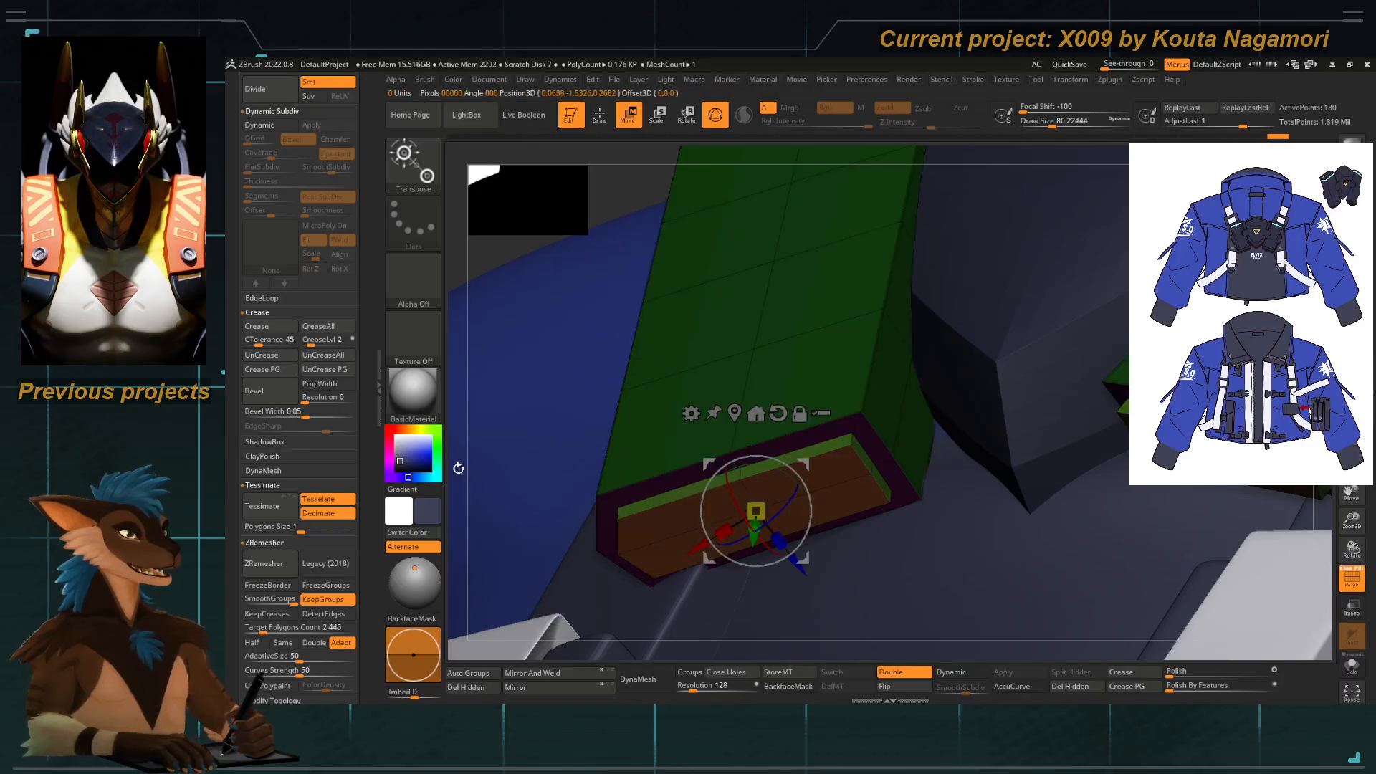
left_click_drag(457, 466, 528, 497, "shift")
left_click_drag(632, 488, 651, 385, "alt")
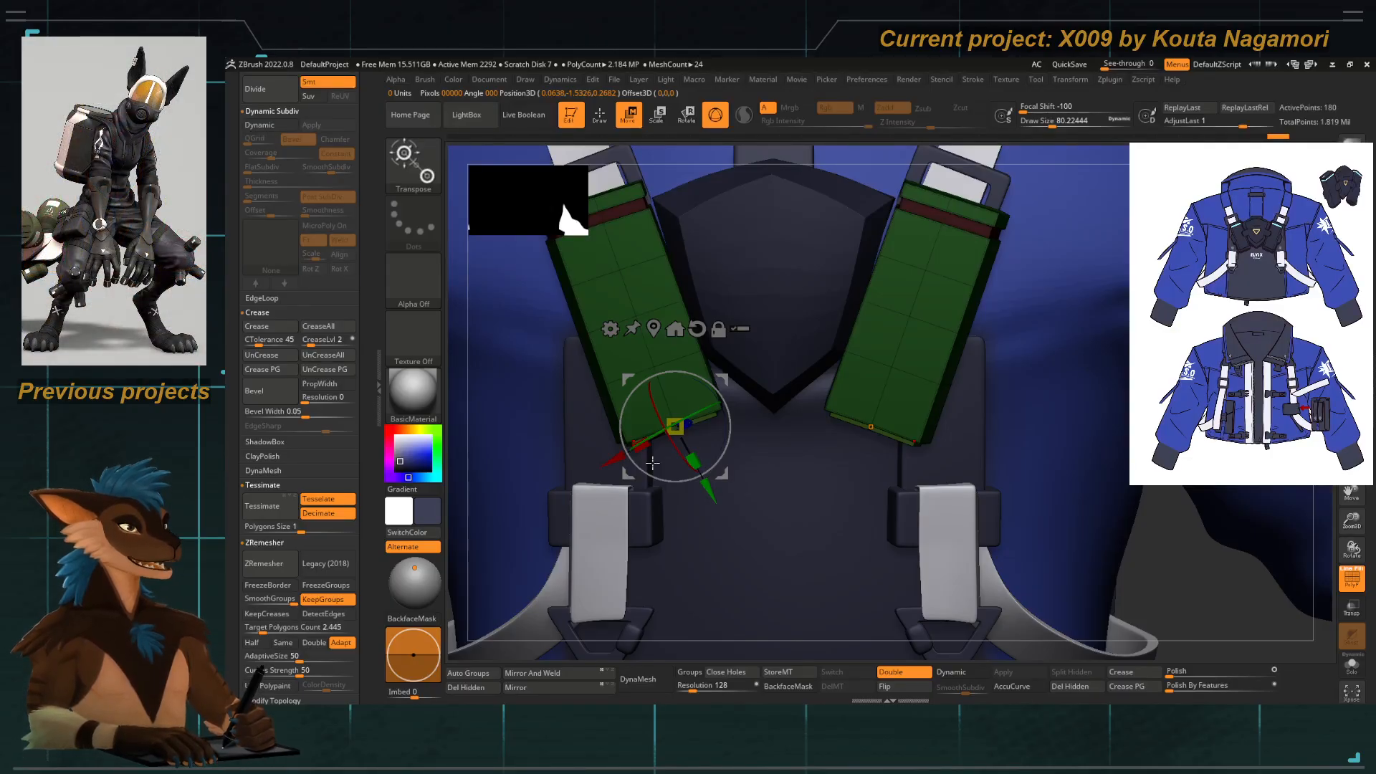
left_click_drag(455, 505, 416, 466)
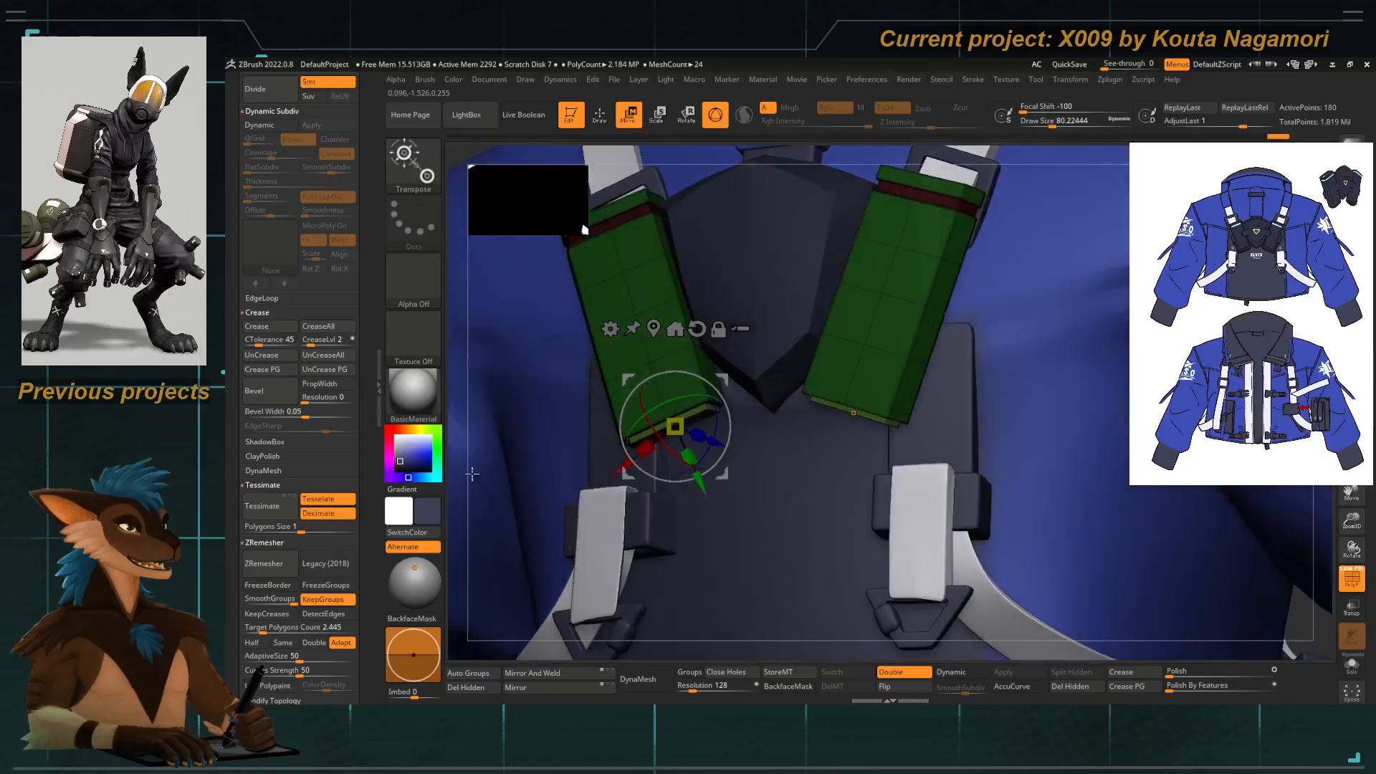
left_click_drag(753, 495, 761, 535, "alt")
right_click_drag(728, 460, 754, 433, "alt")
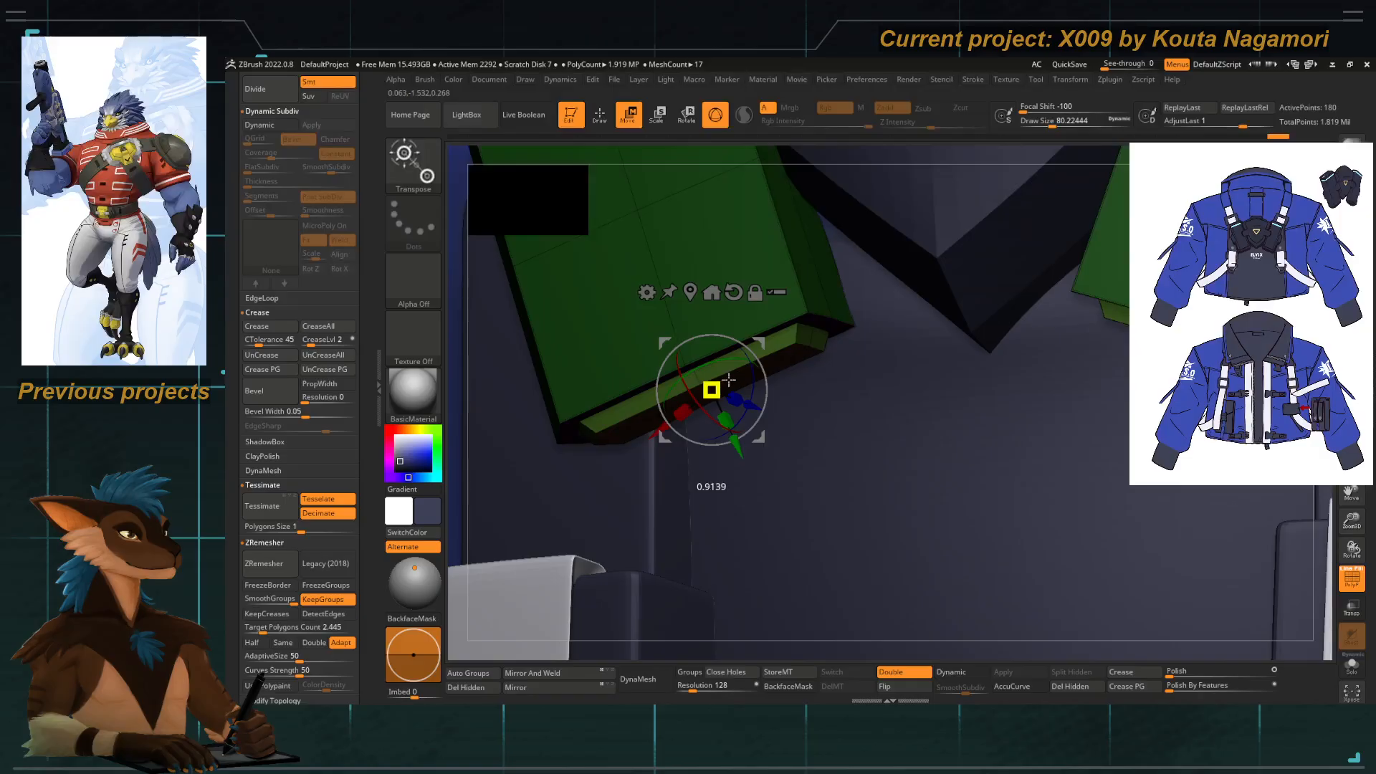
left_click_drag(457, 416, 449, 347)
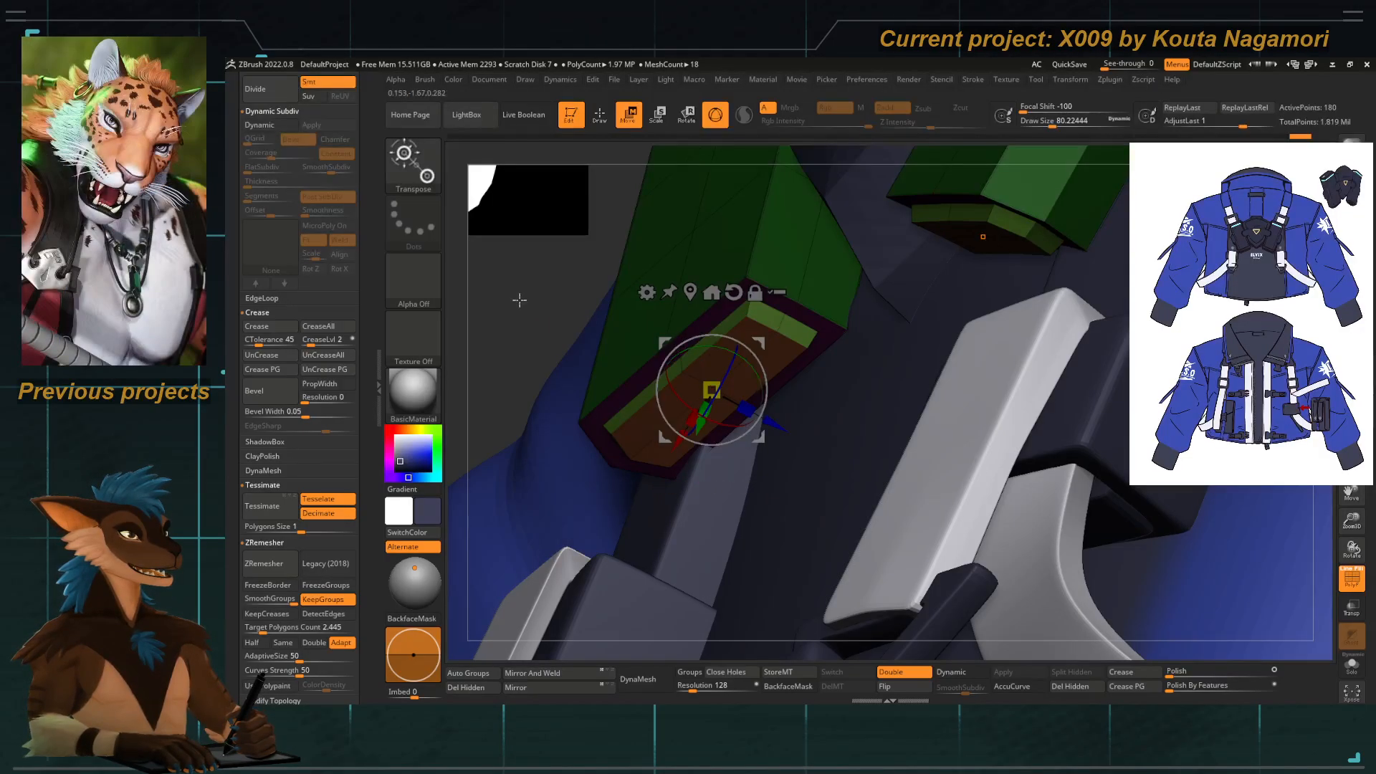
left_click_drag(519, 300, 536, 331)
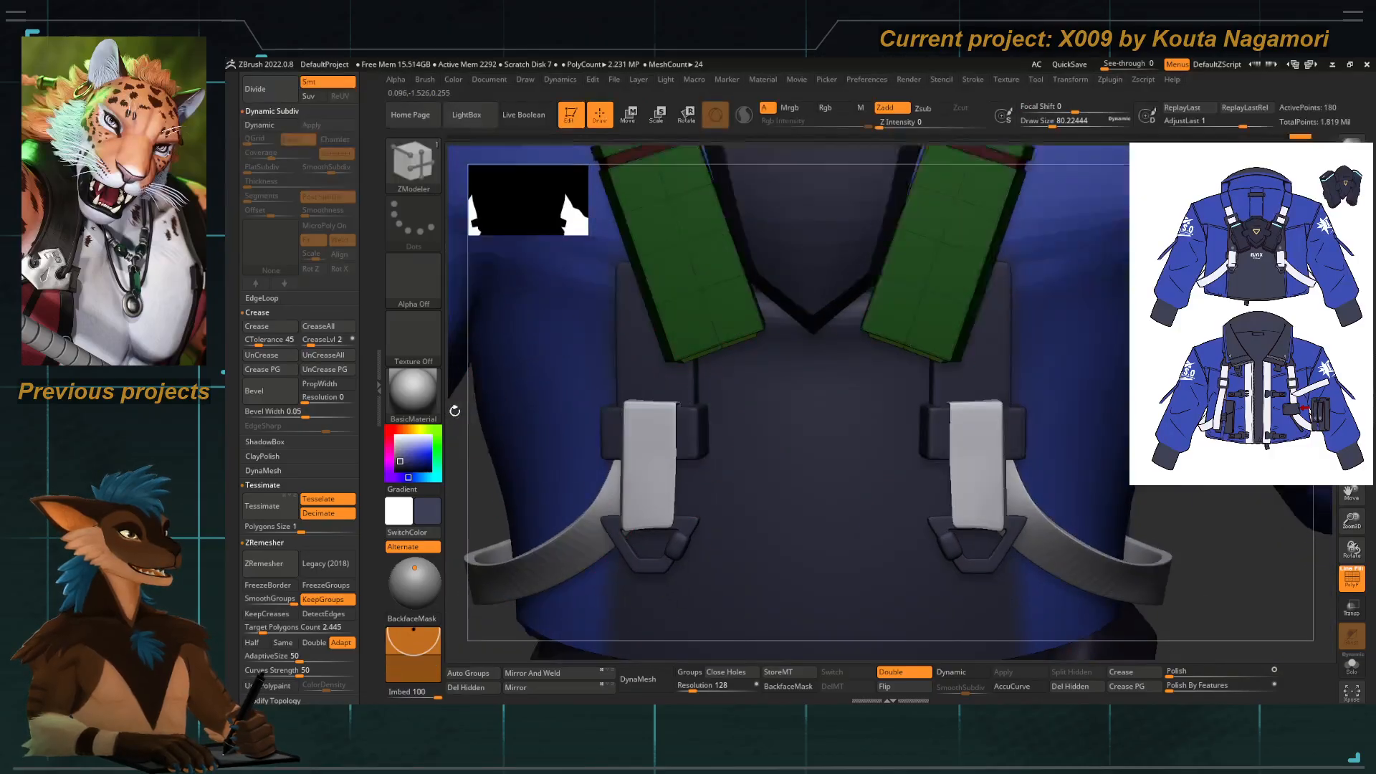
Try to slide the edge loop at the pads' lower end with the ZModeler Slide action and EdgeLoop Complete target.
left_click_drag(534, 398, 754, 474)
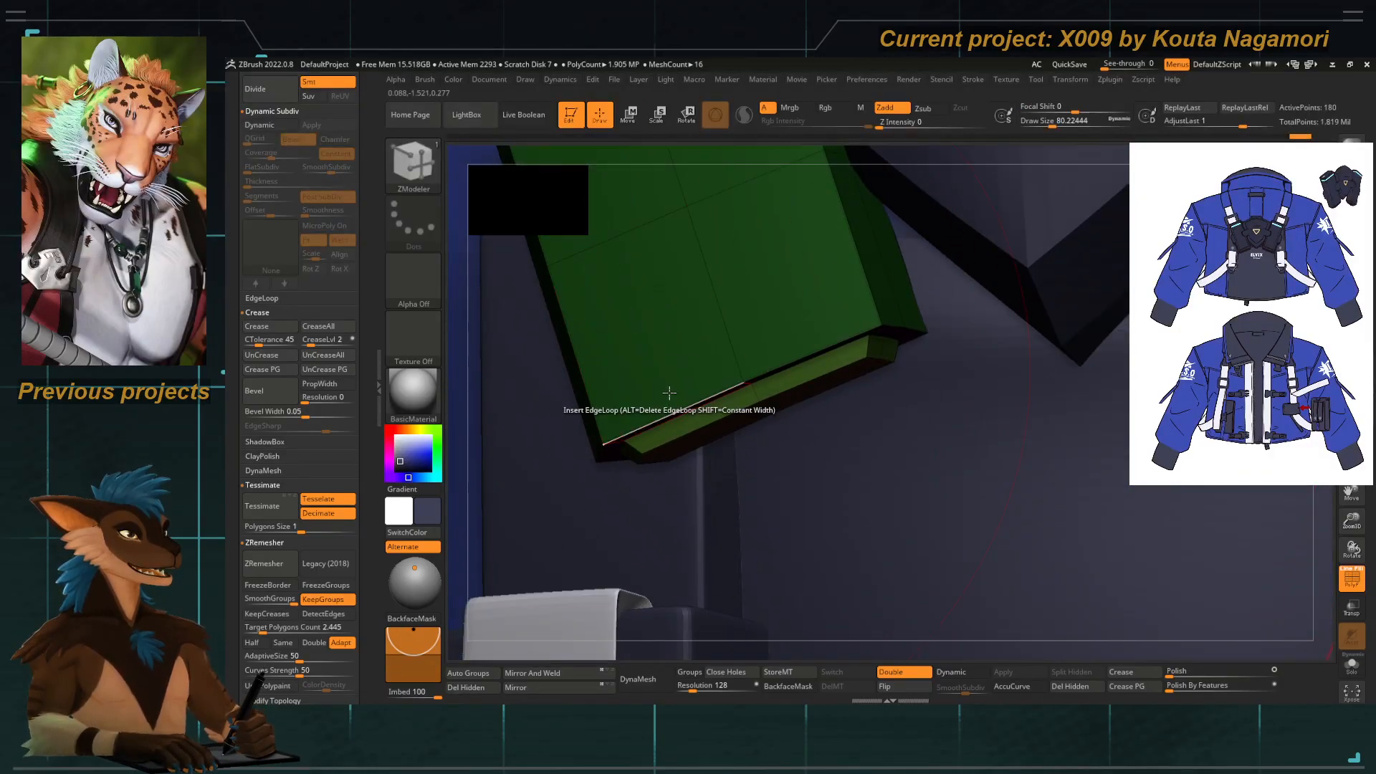
key("b")
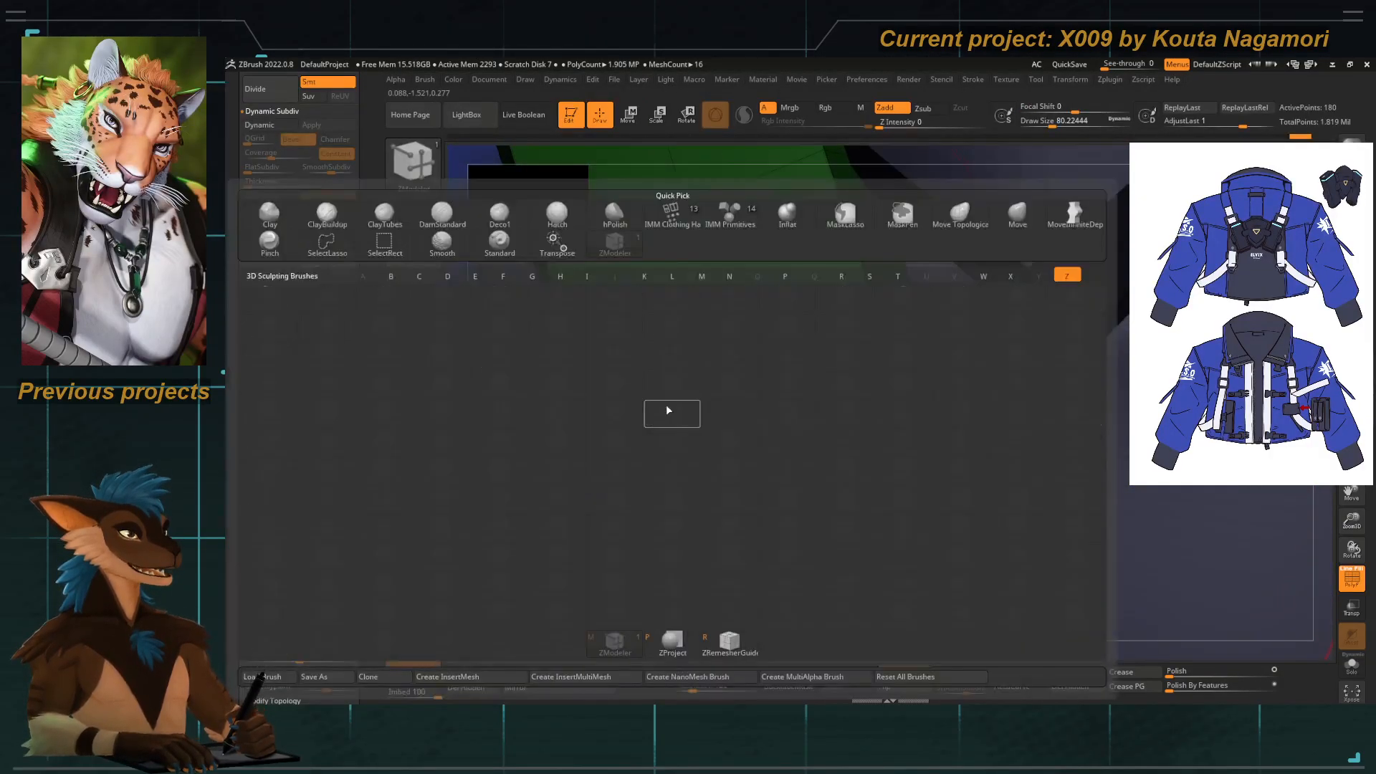
key("m")
key("space")
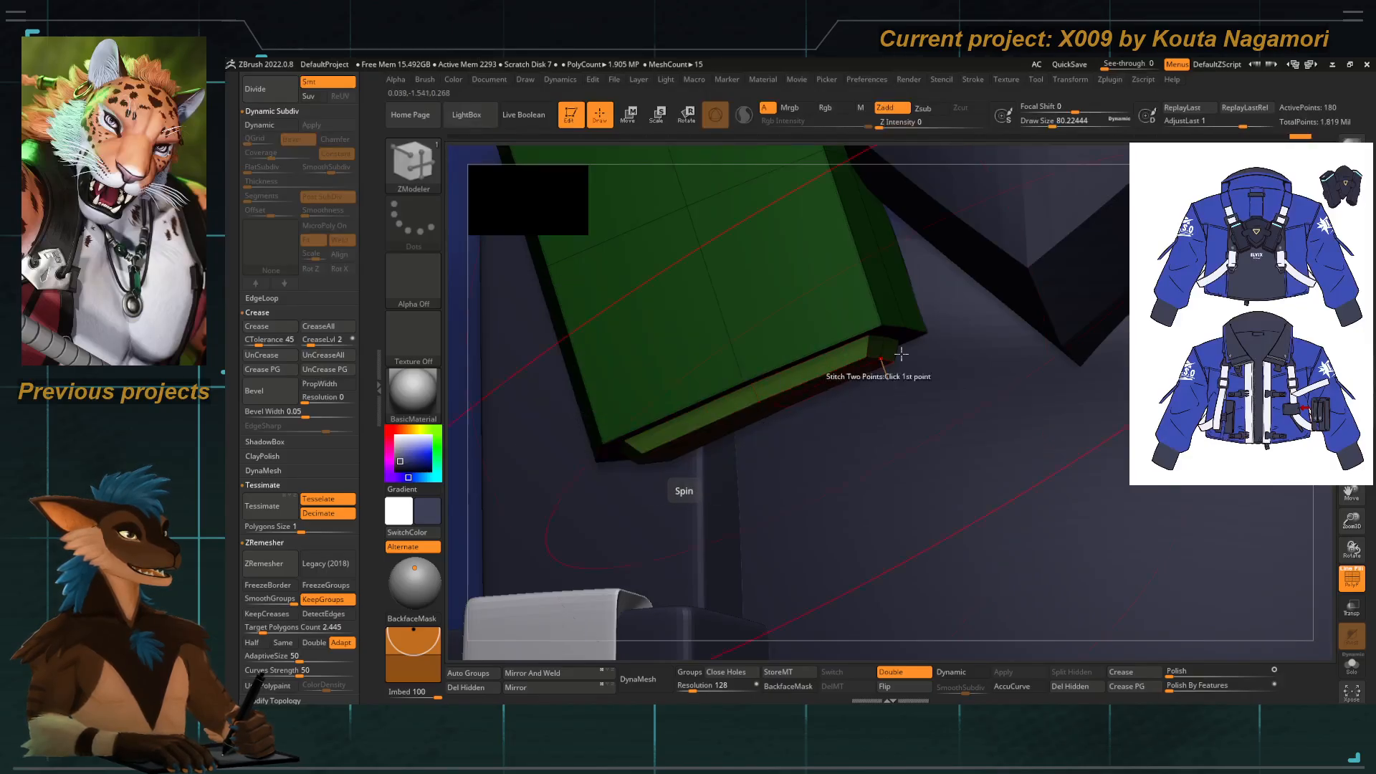
key("space")
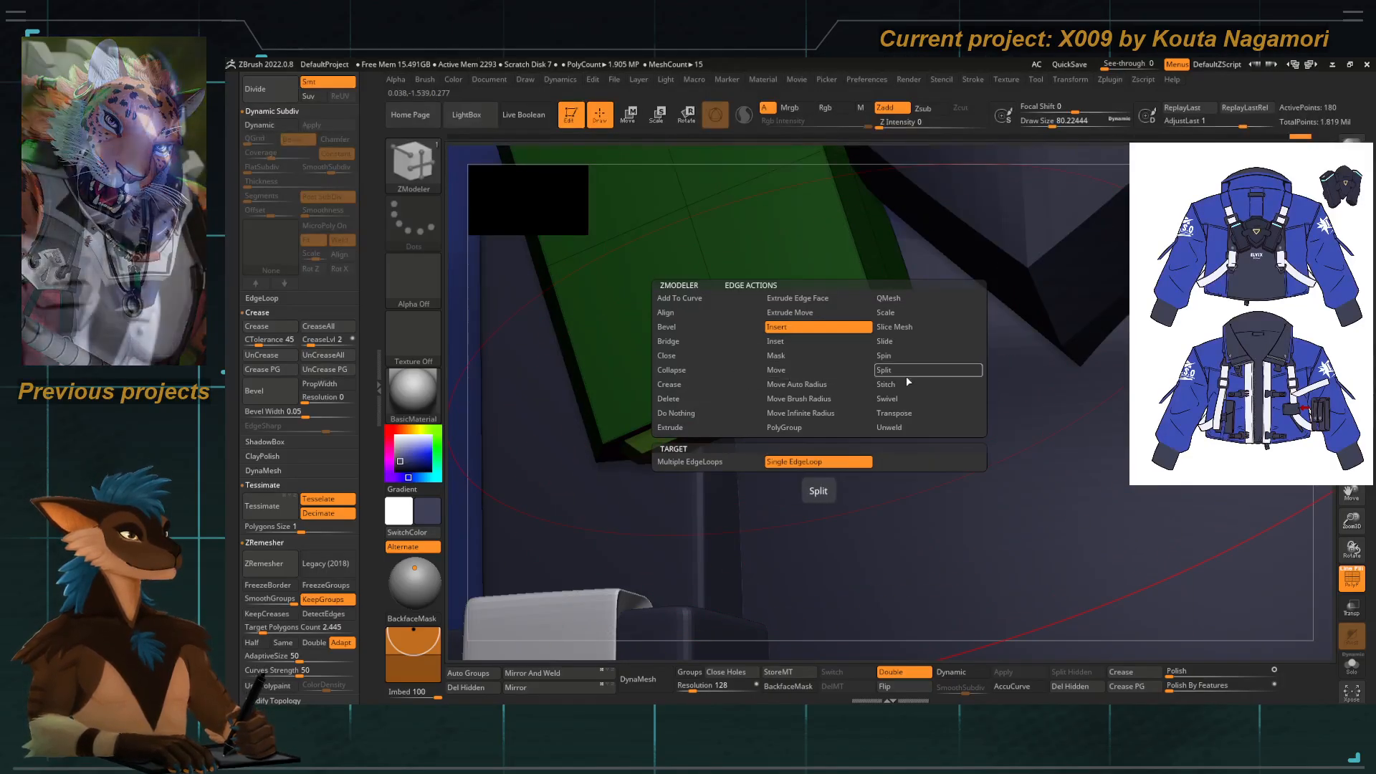
left_click(889, 342)
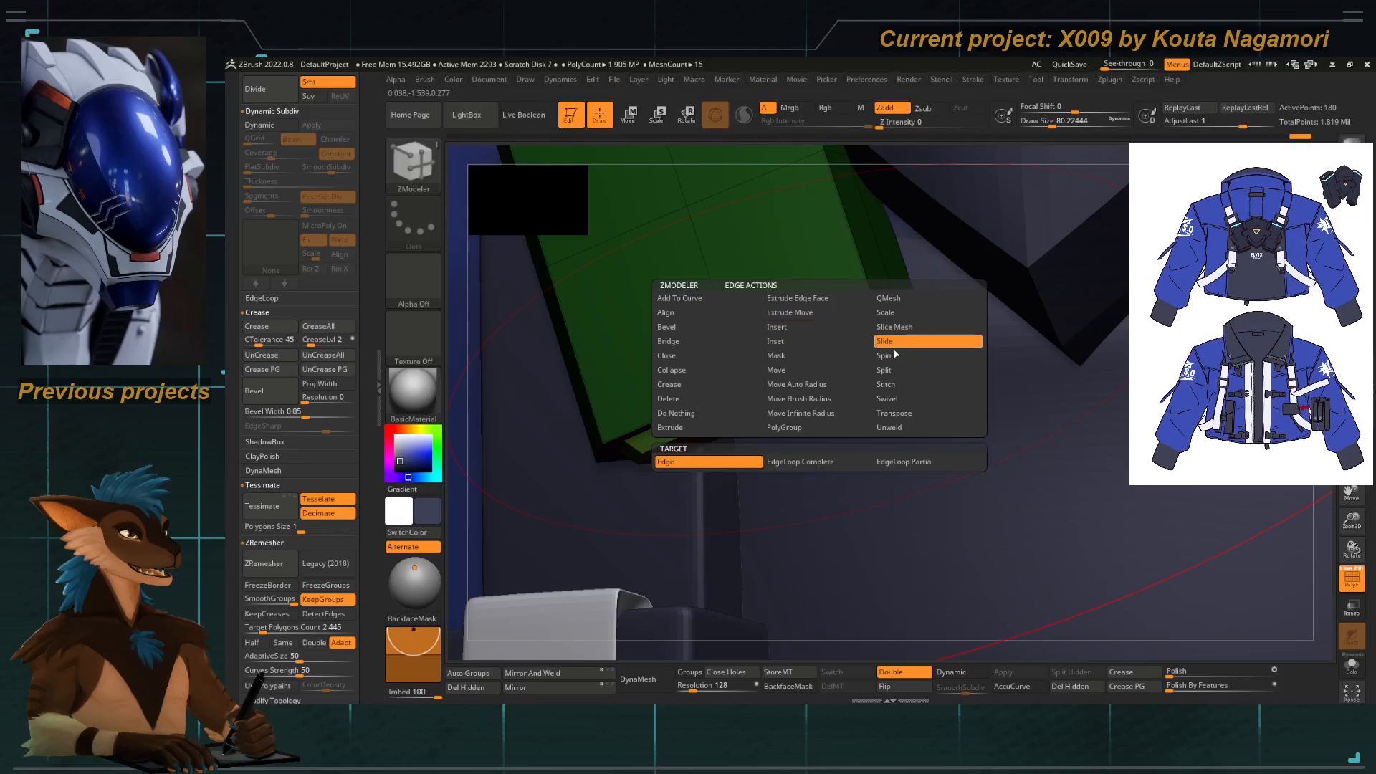
left_click(785, 461)
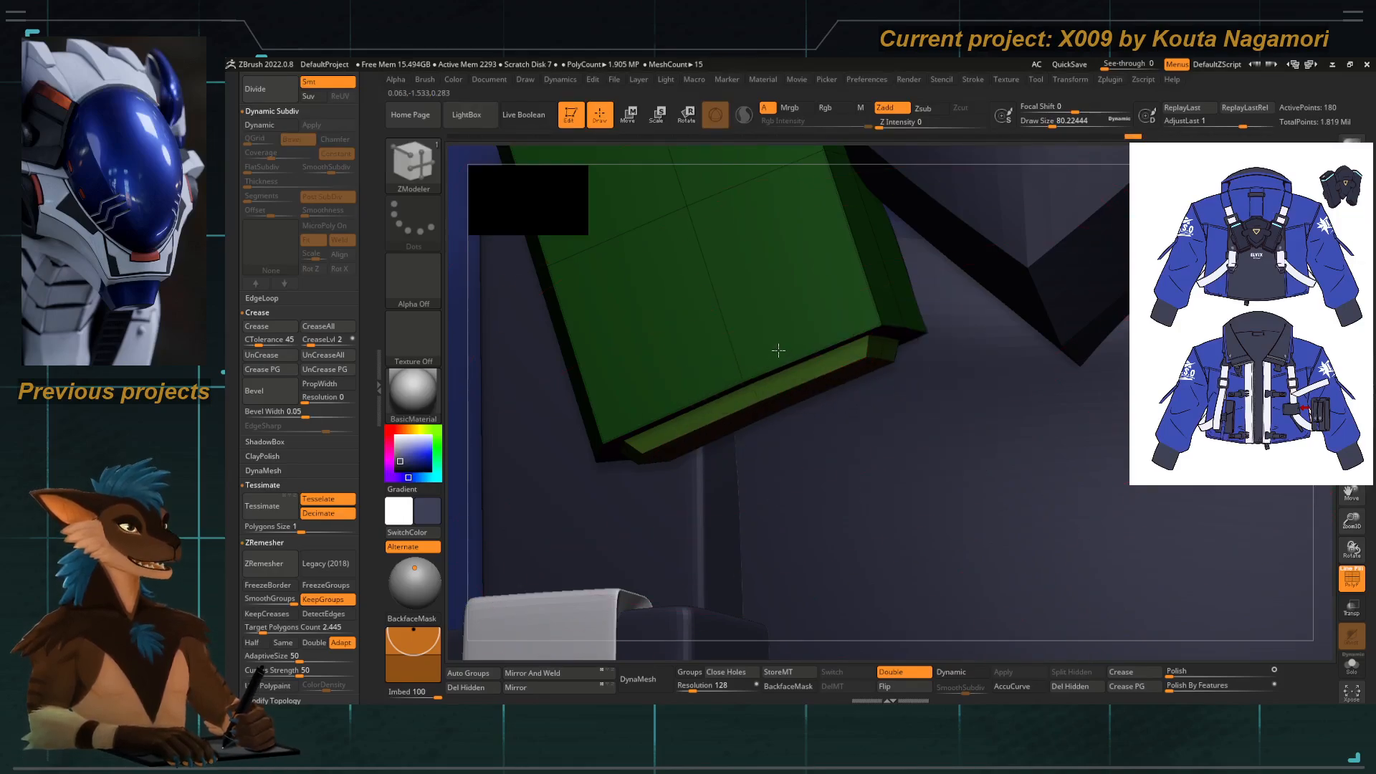
left_click_drag(461, 424, 482, 351)
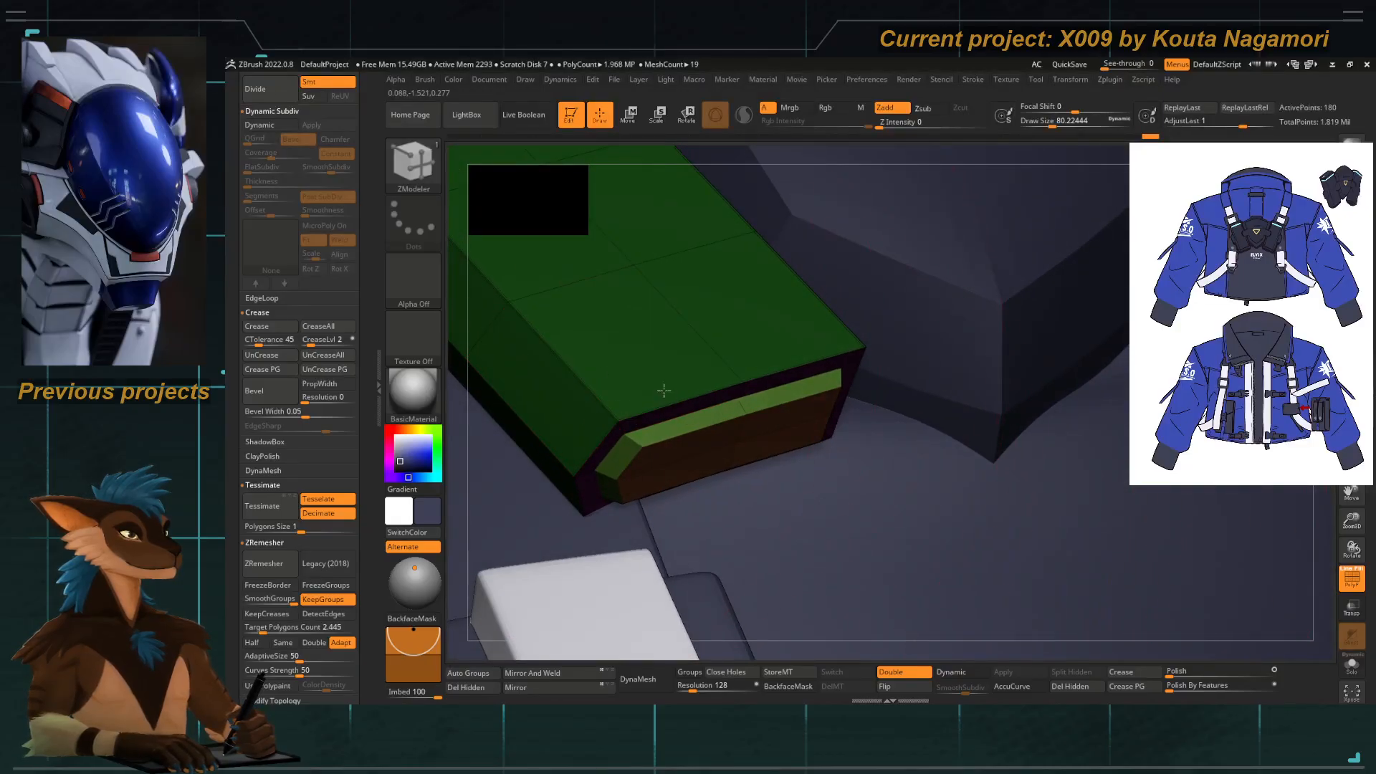
left_click_drag(682, 410, 582, 290)
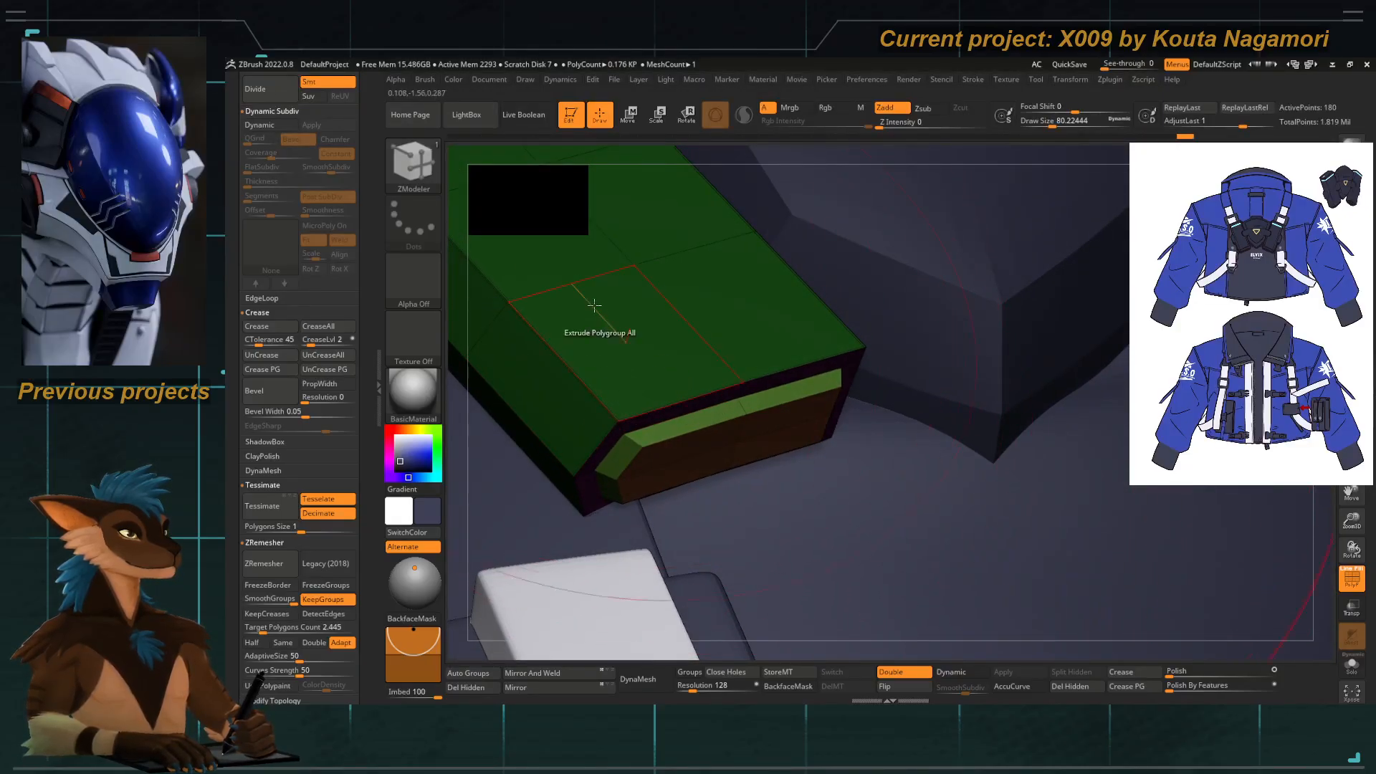
Try the Slide action with the Edge target and the Swivel action with the EdgeLoop target on the pads' lower edge.
key("space")
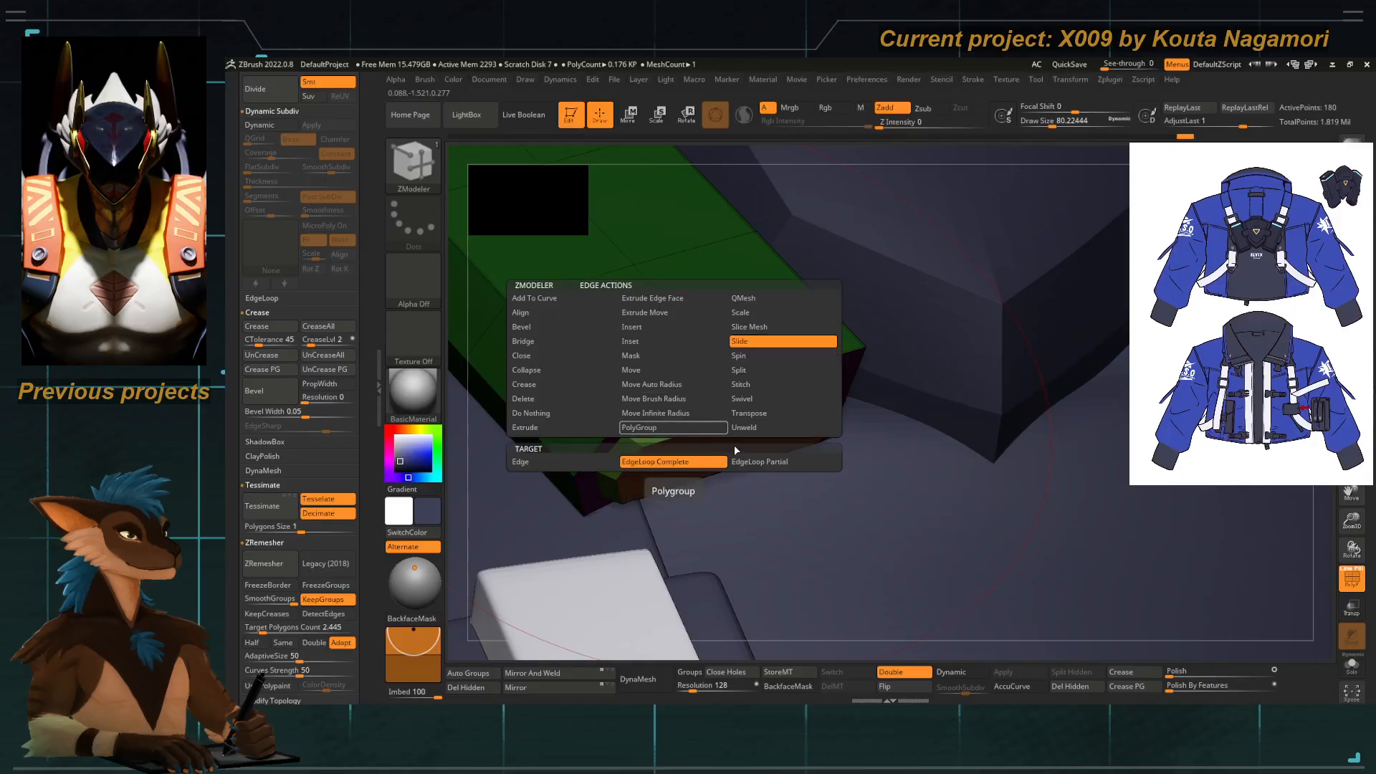
left_click(589, 462)
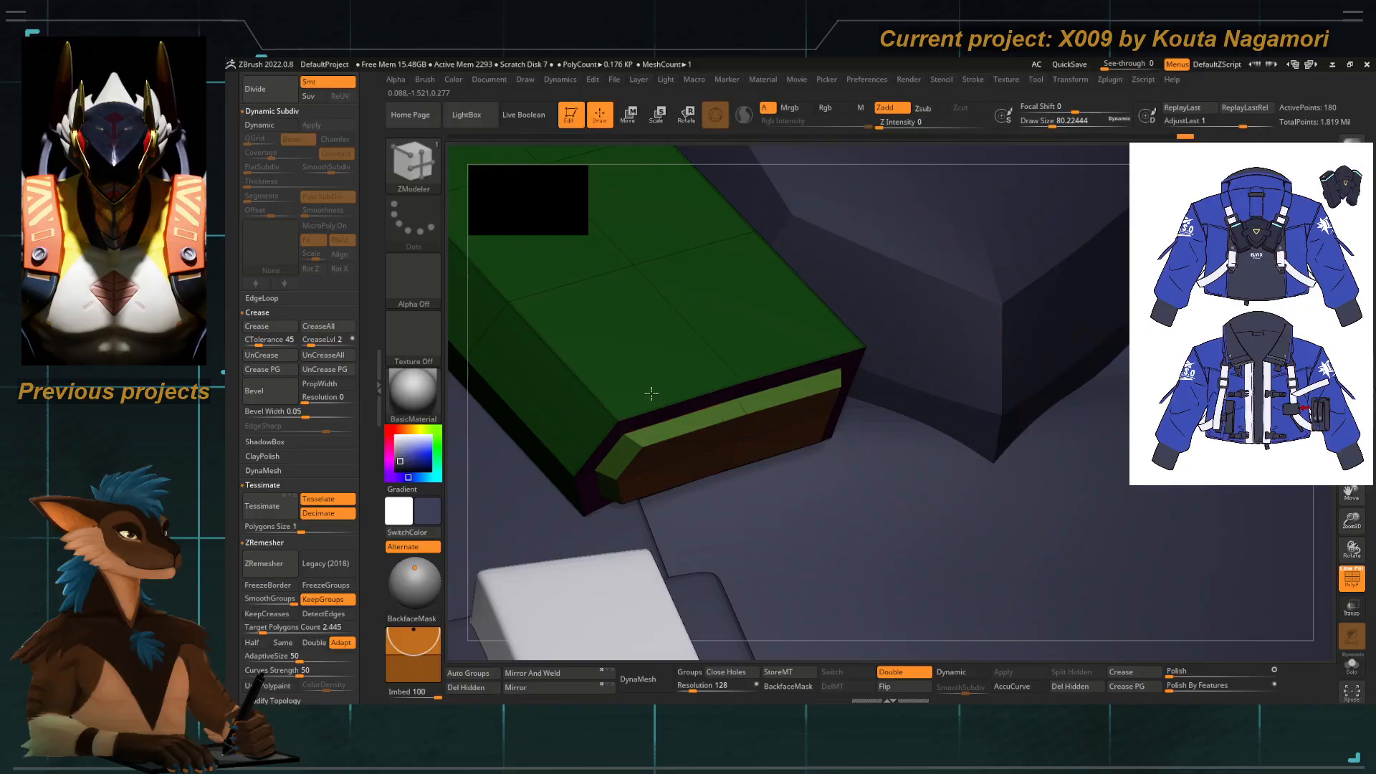
key("space")
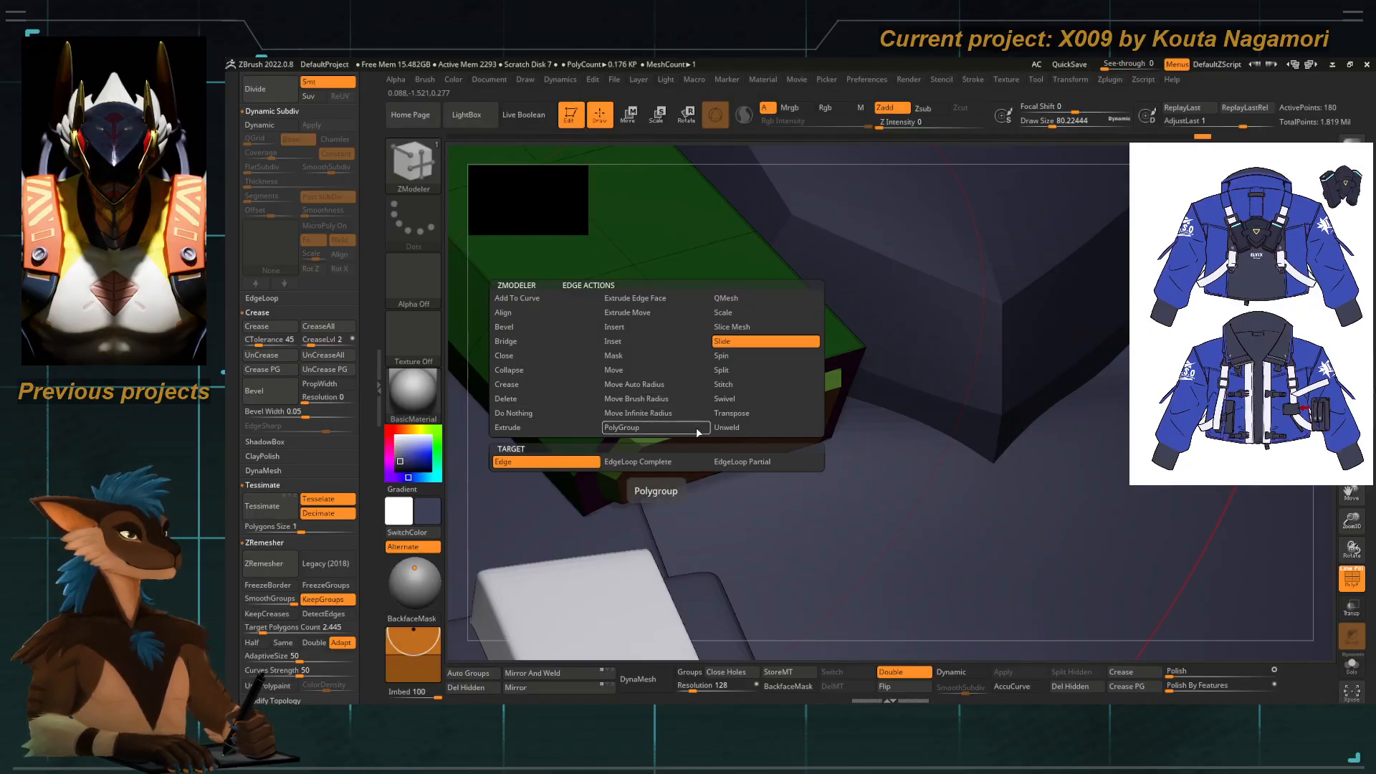
left_click(724, 399)
left_click(637, 461)
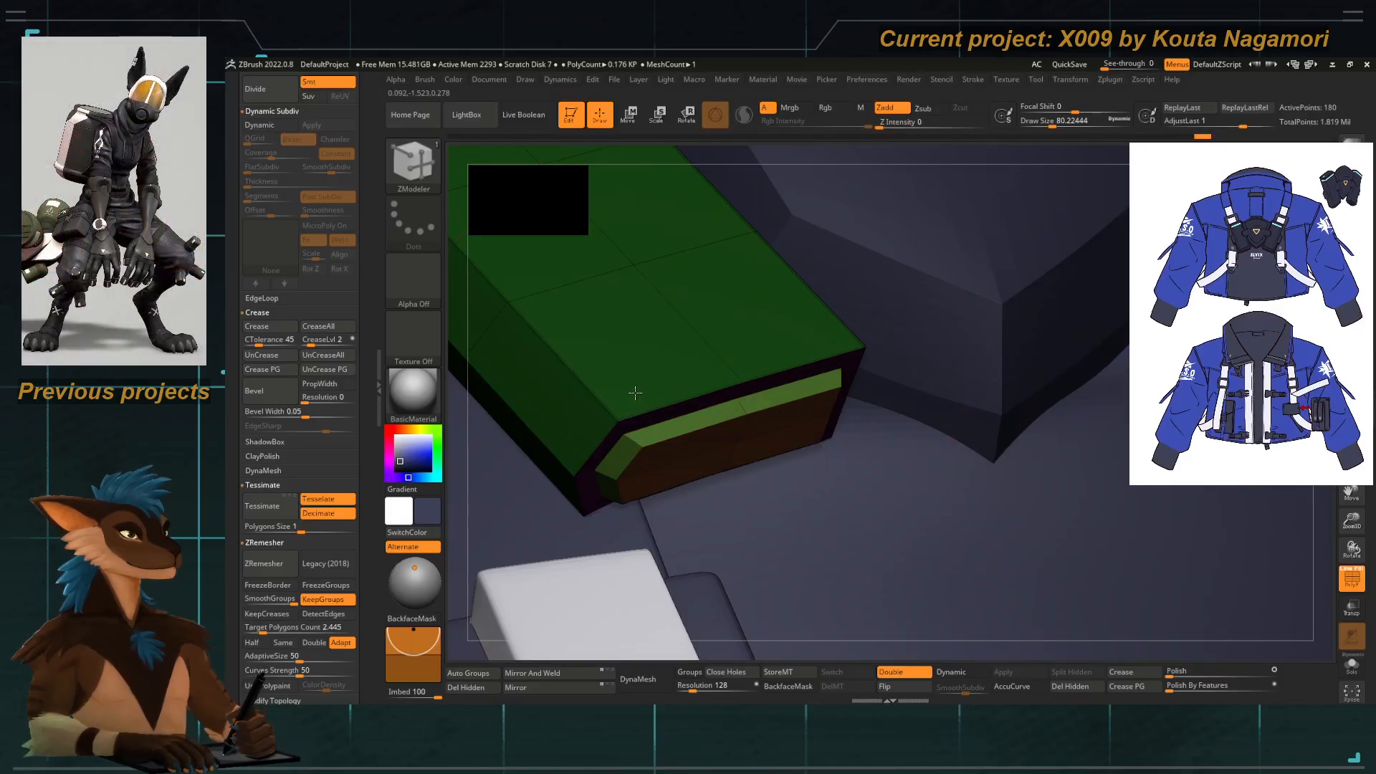
Clear the mask and adjust the pads' lower edge loops using the Slide action with the EdgeLoop Complete target.
right_click_drag(630, 379, 803, 588, "ctrl")
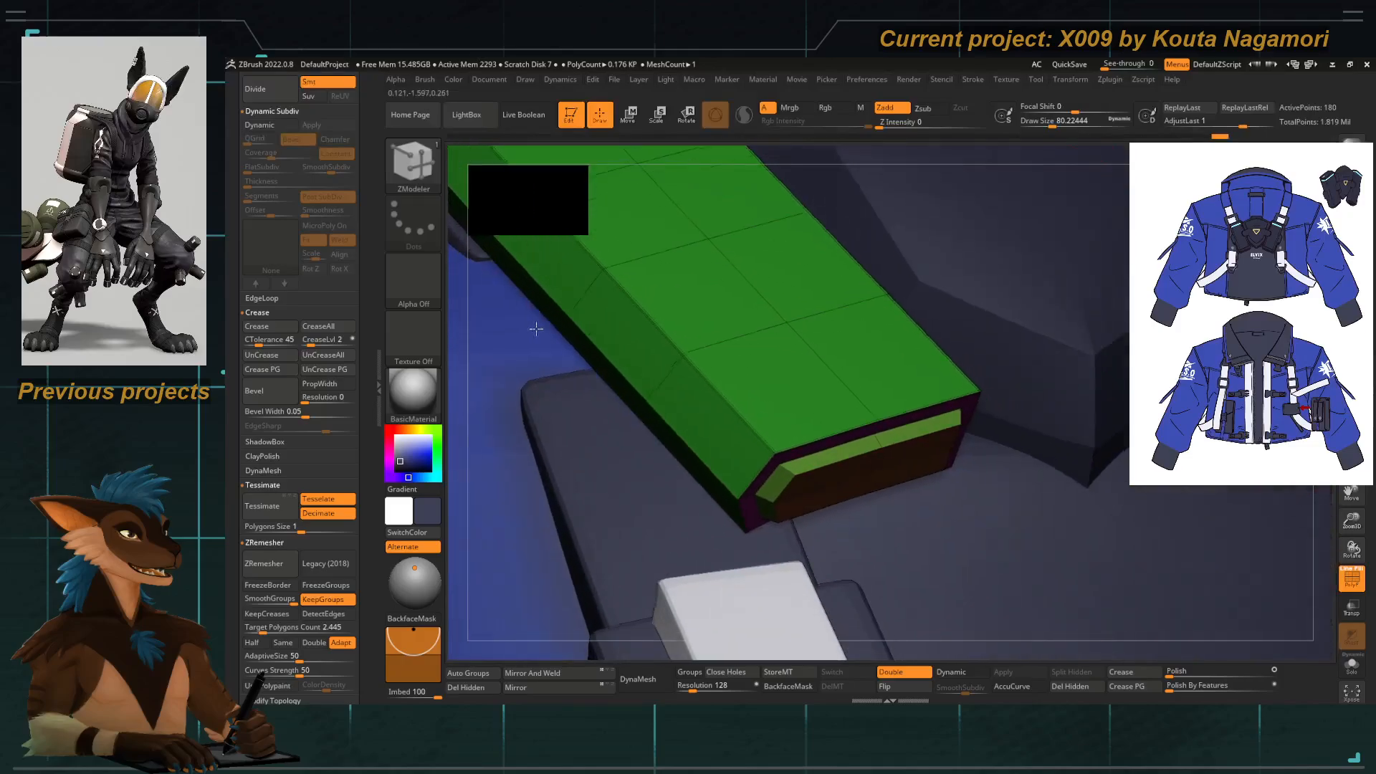
key("space")
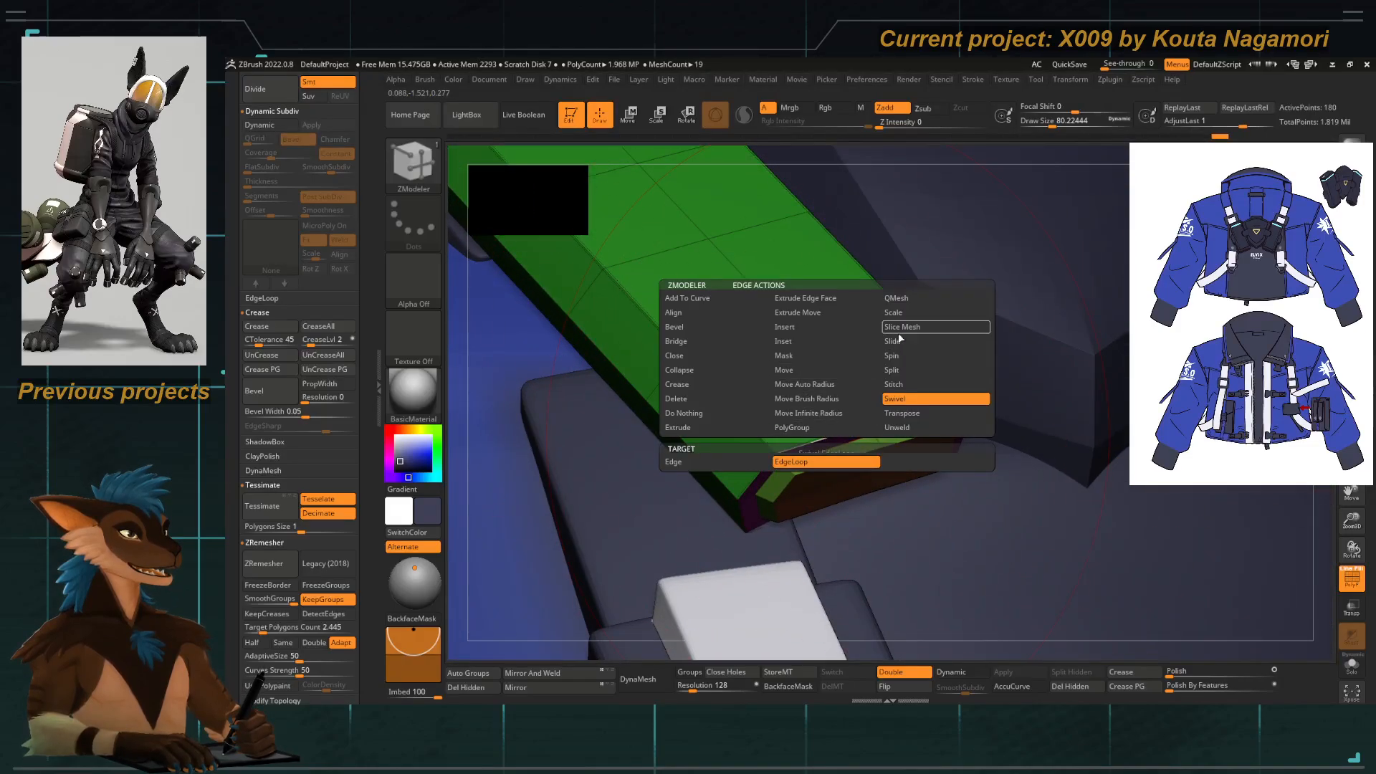
left_click(900, 343)
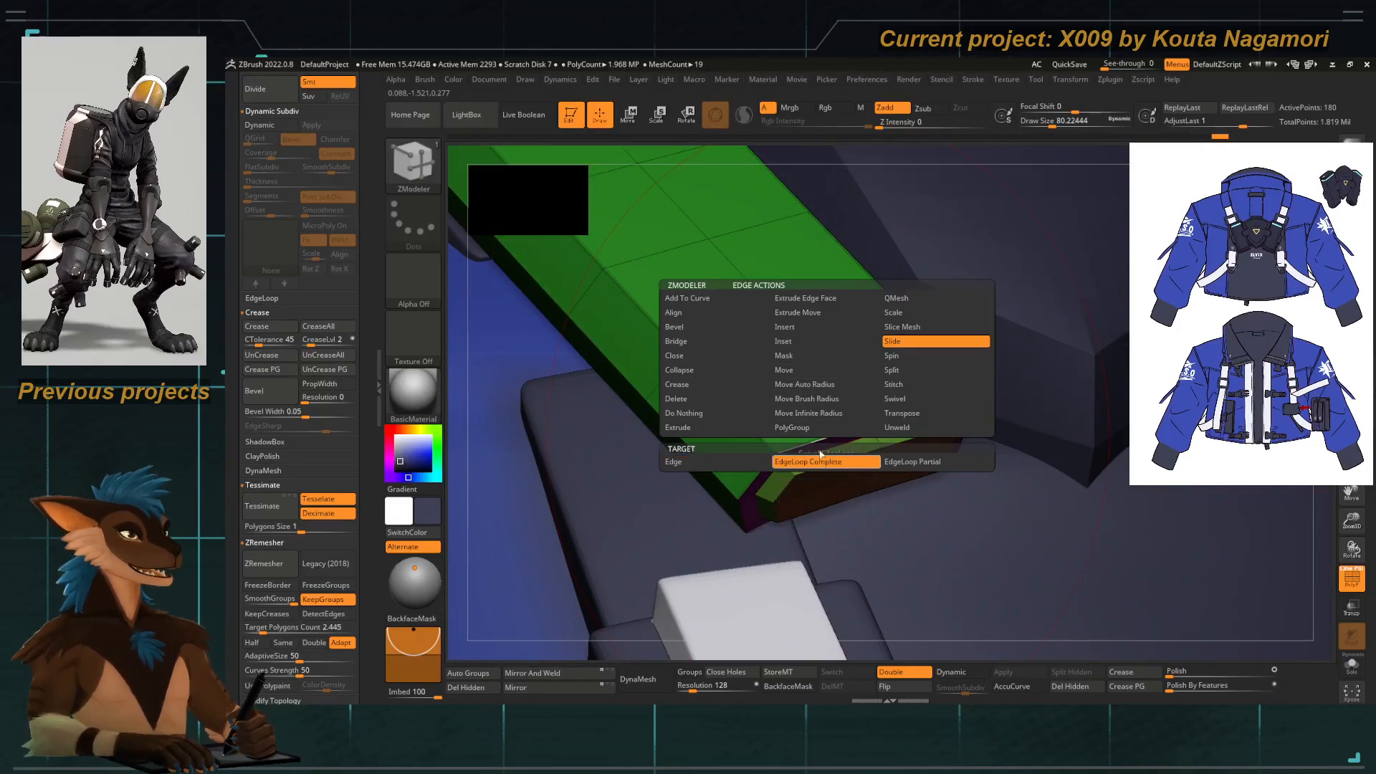
left_click_drag(820, 431, 817, 427)
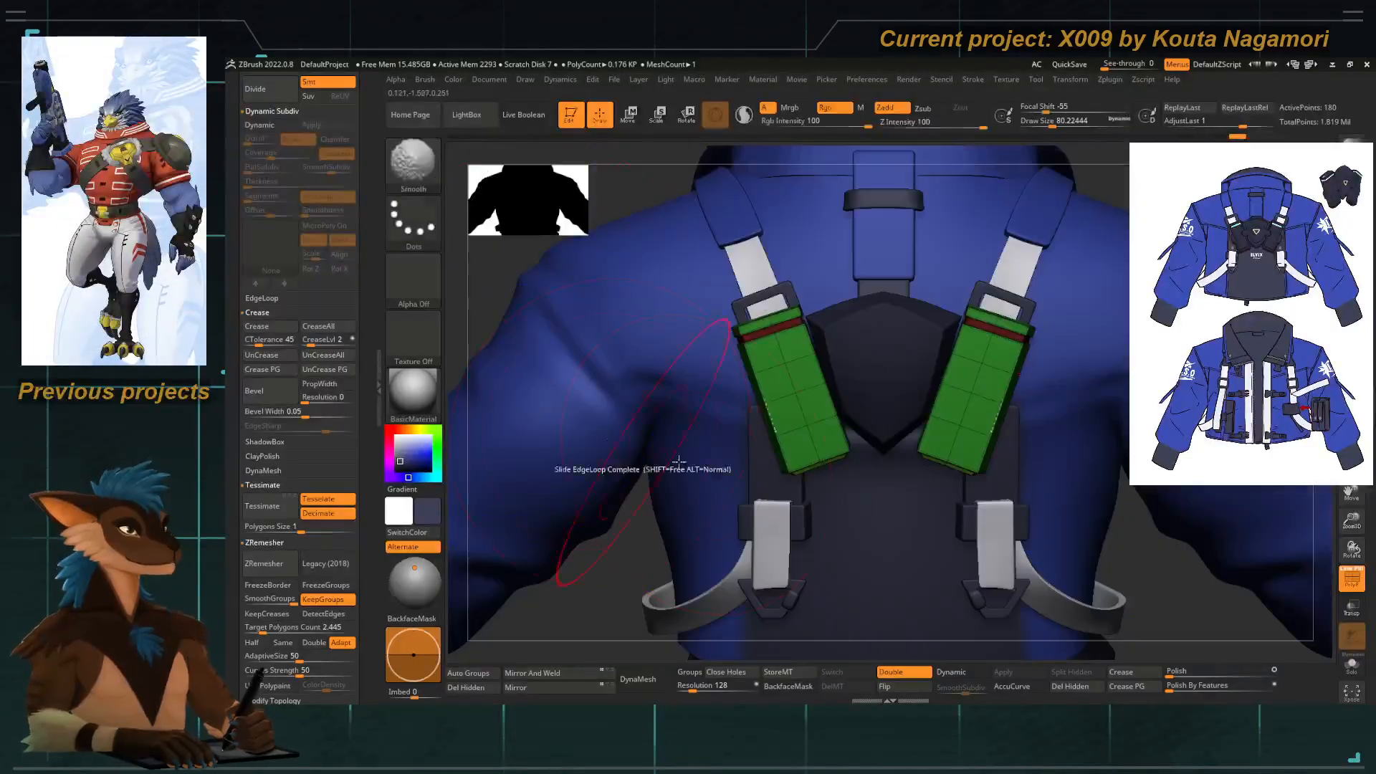
left_click_drag(716, 501, 745, 545)
right_click_drag(745, 545, 675, 399, "alt")
key("ctrl+z")
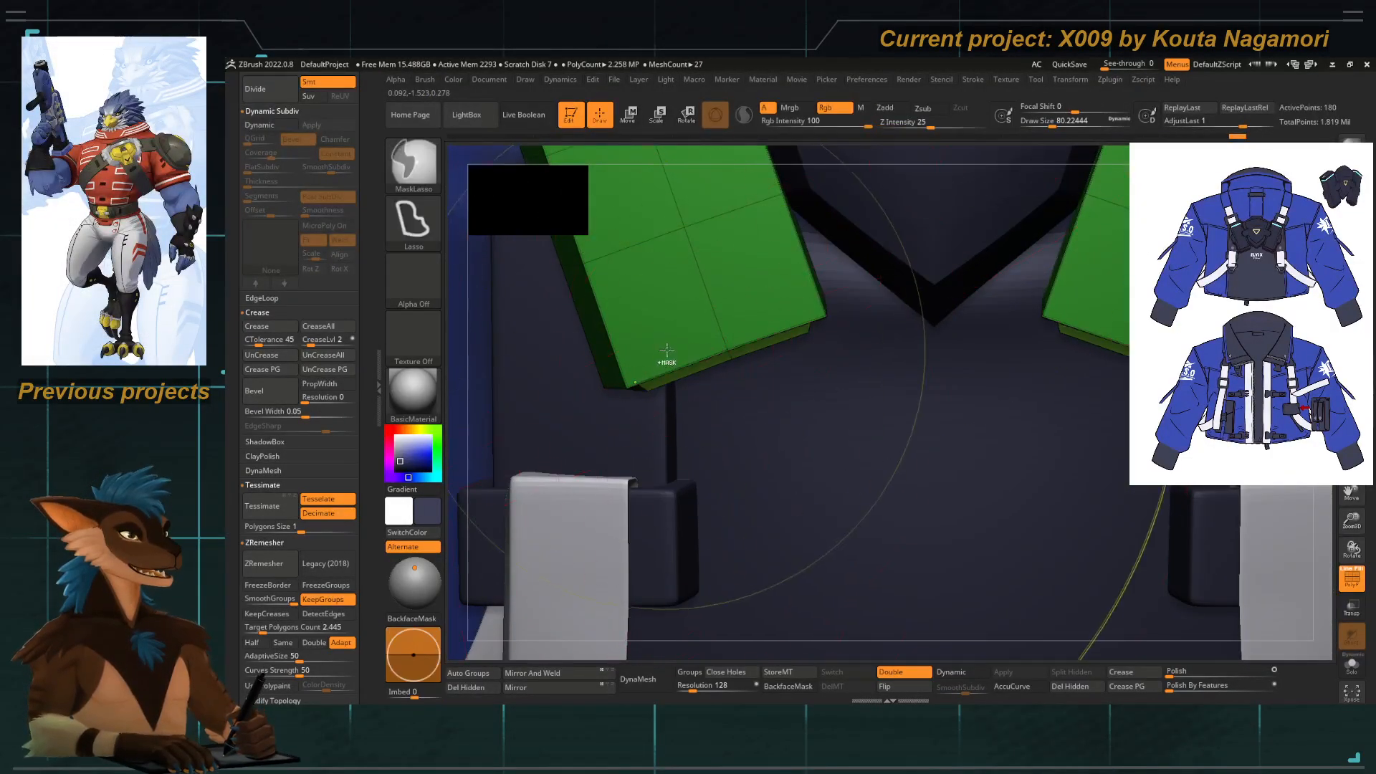
left_click_drag(674, 356, 675, 353)
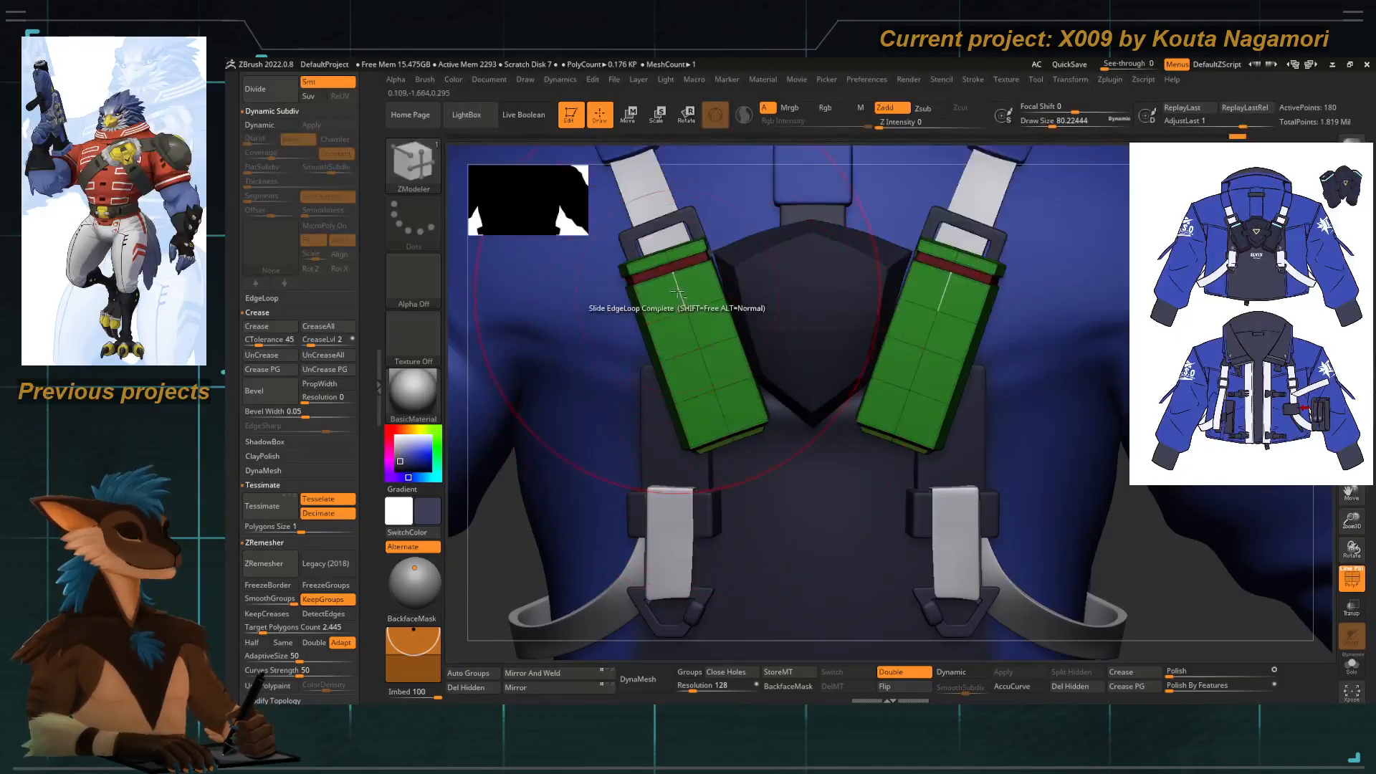
Slide the edge loops around the groove and upper end of the strap pads to refine their shape.
right_click_drag(678, 289, 625, 268, "ctrl")
right_click_drag(776, 466, 706, 439, "ctrl")
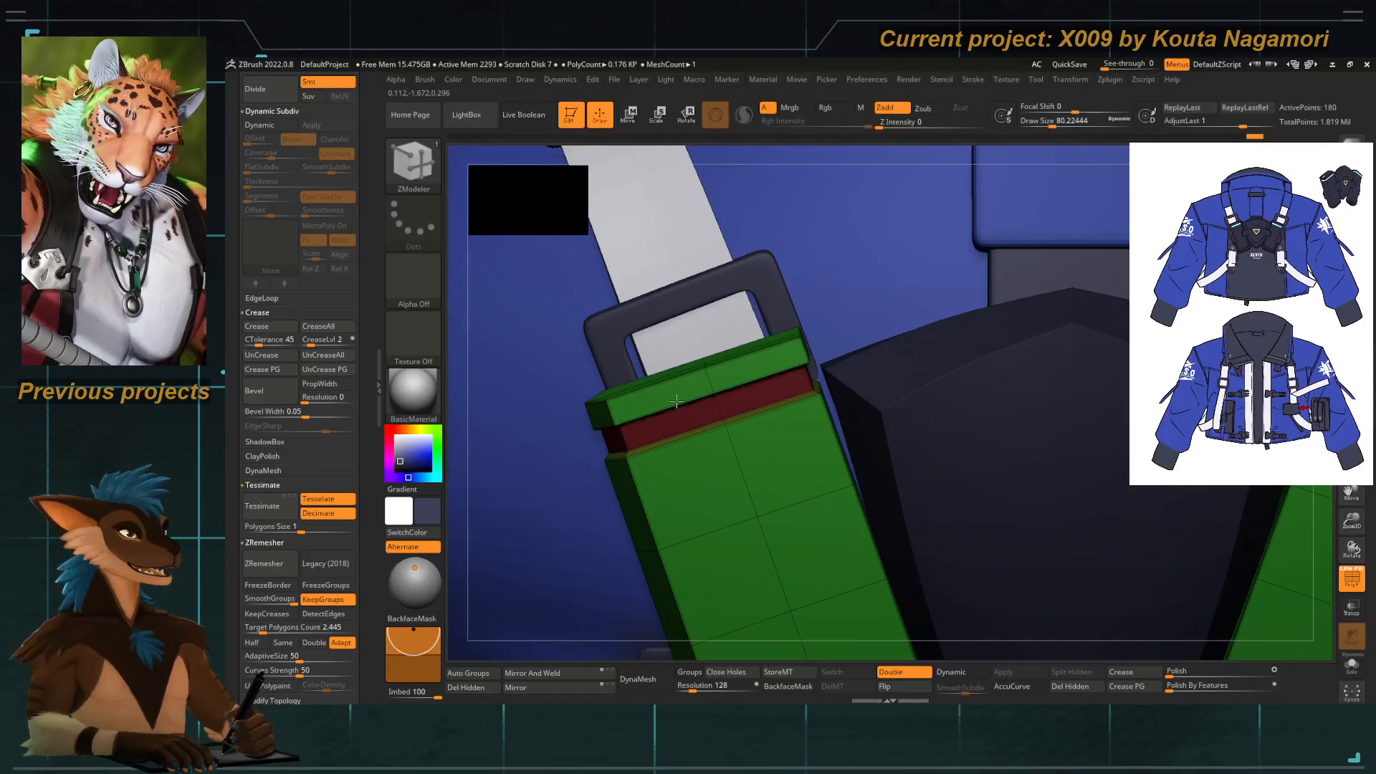
right_click_drag(702, 429, 595, 369, "ctrl")
right_click_drag(531, 244, 645, 401)
right_click_drag(700, 468, 540, 315, "ctrl")
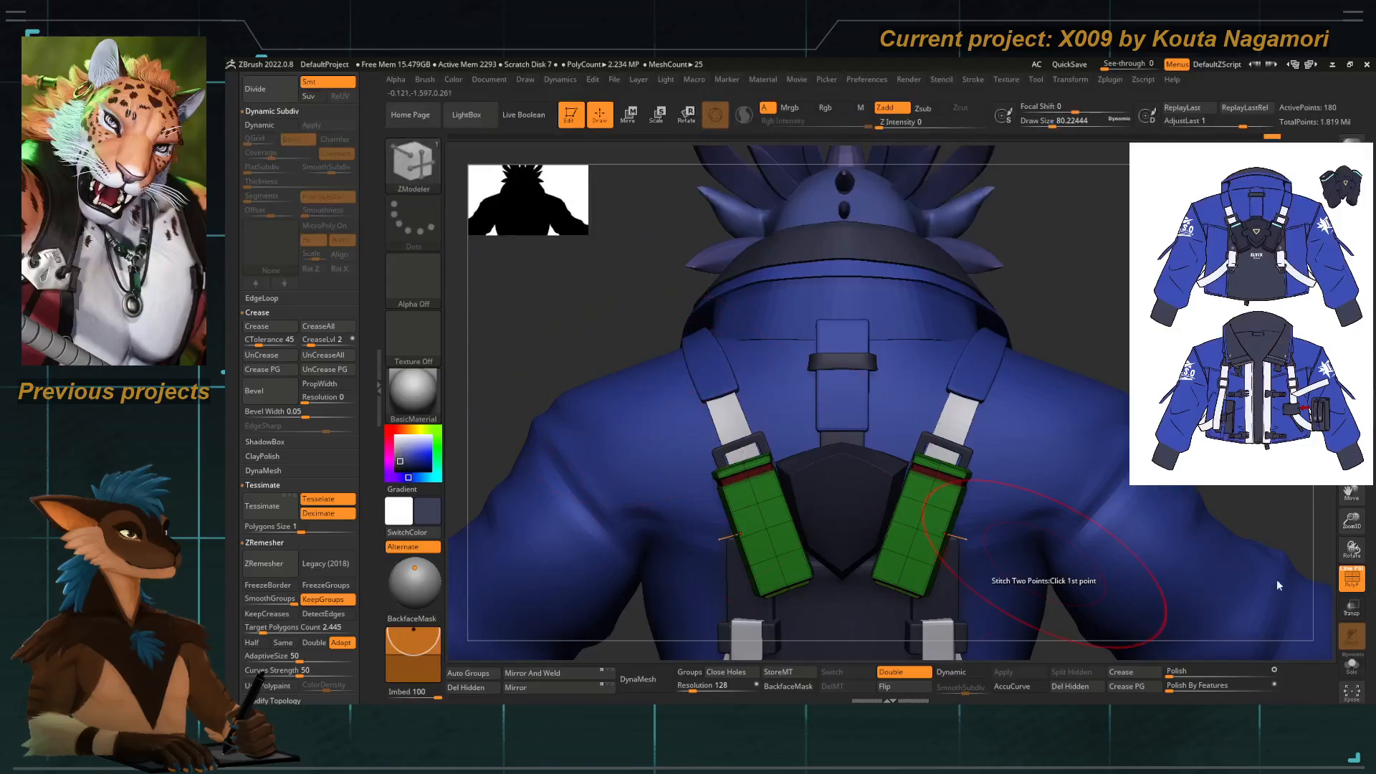
Hide the polyframe and turn on Dynamic Subdiv to examine the smoothed shape of the strap pads.
key("shift+f")
key("d")
right_click_drag(727, 494, 677, 534, "ctrl")
right_click_drag(765, 353, 665, 517, "ctrl")
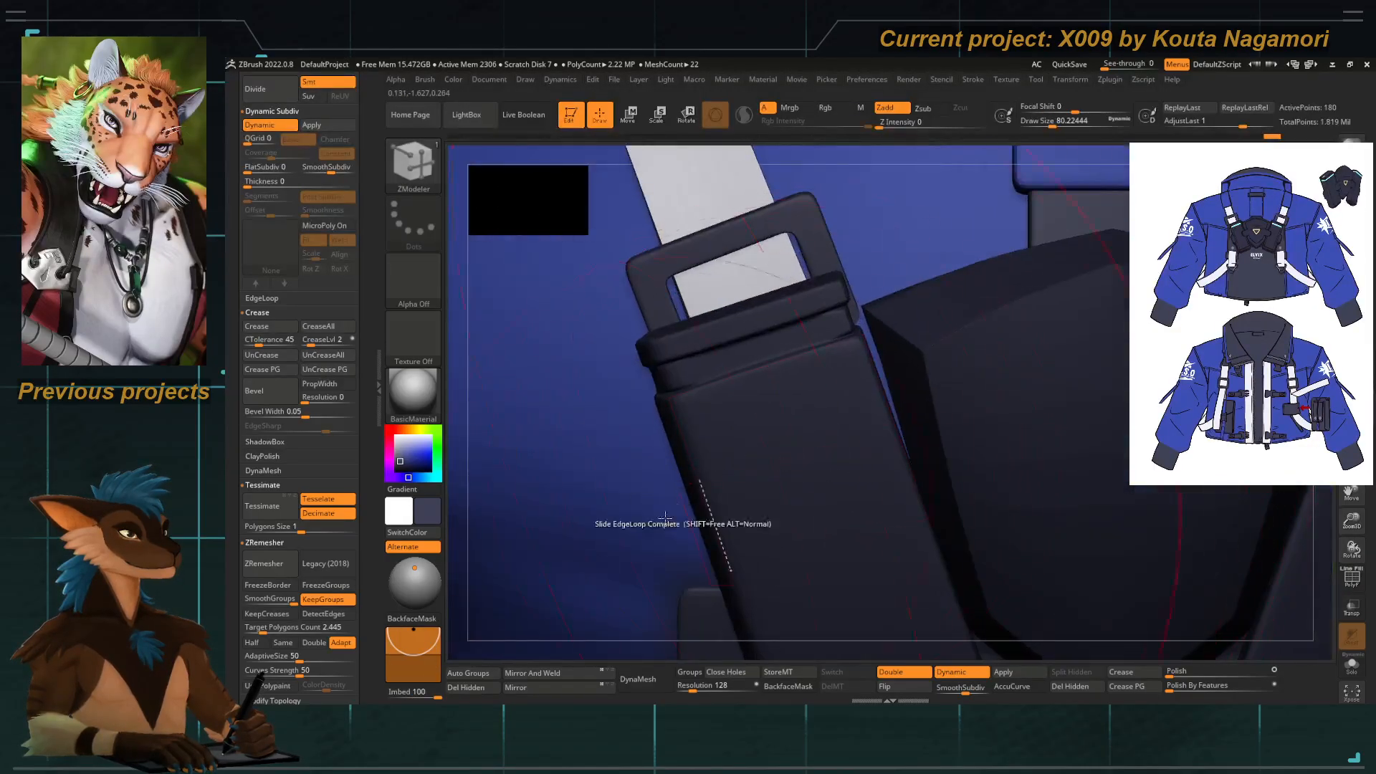
right_click_drag(762, 371, 716, 424)
Show the polyframe again and compare the groove's corners with Dynamic Subdiv off and on.
left_click(1351, 578)
right_click_drag(821, 368, 824, 412, "ctrl")
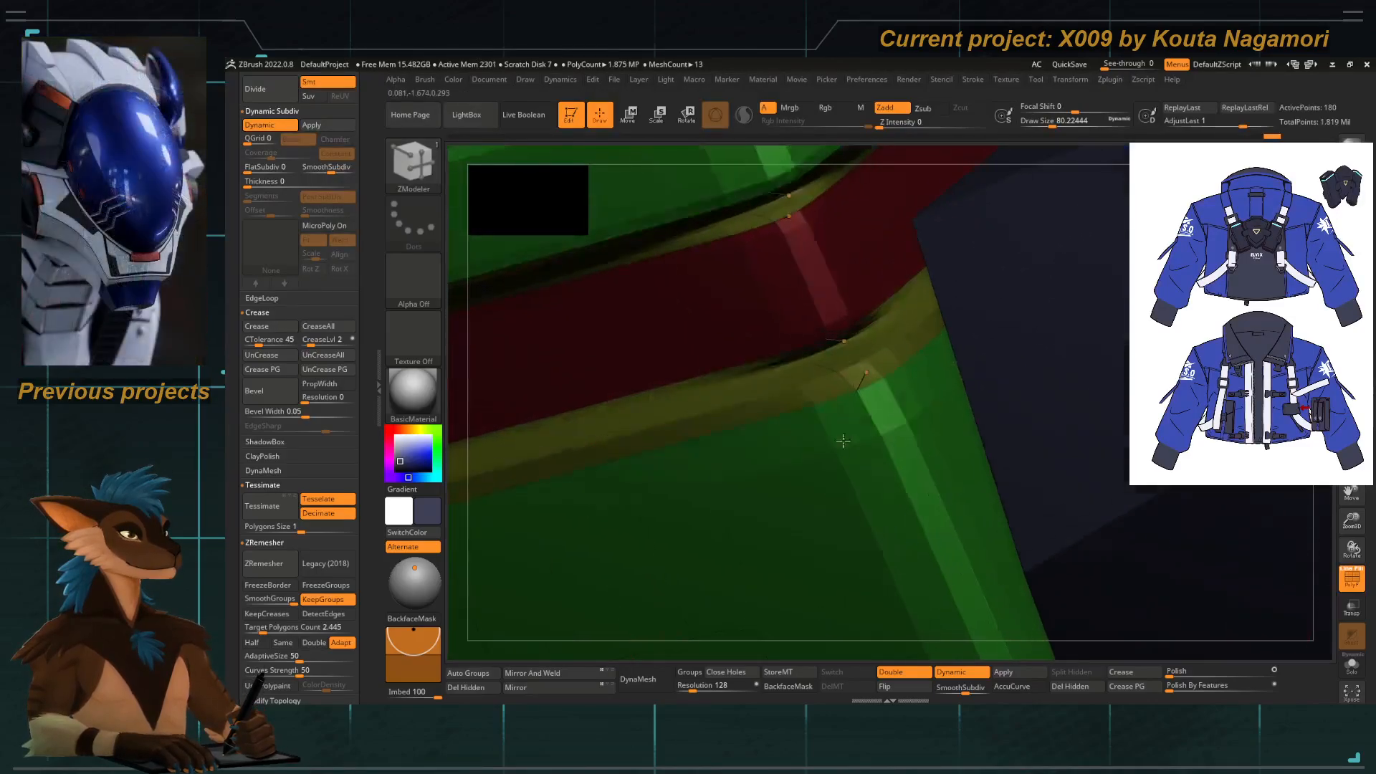
key("shift+d")
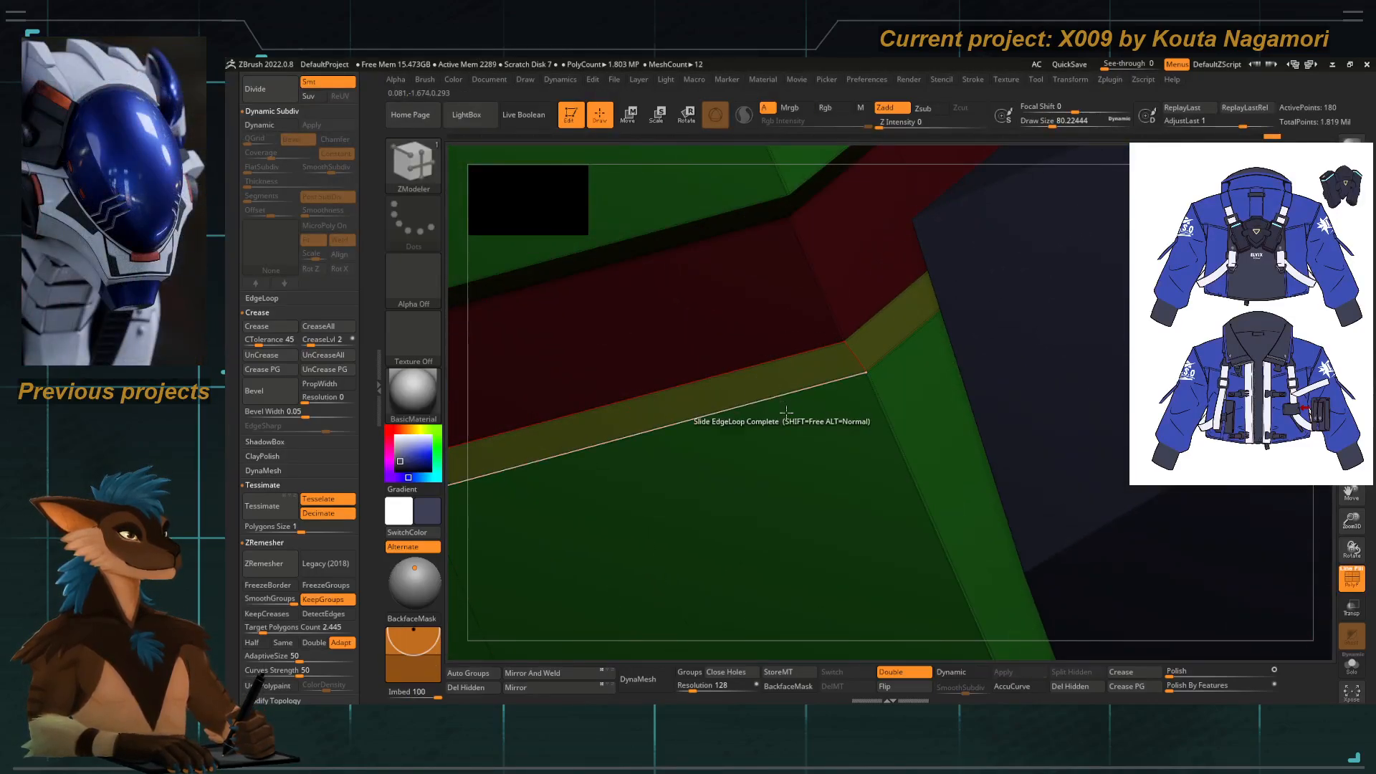
right_click_drag(792, 491, 449, 365)
key("d")
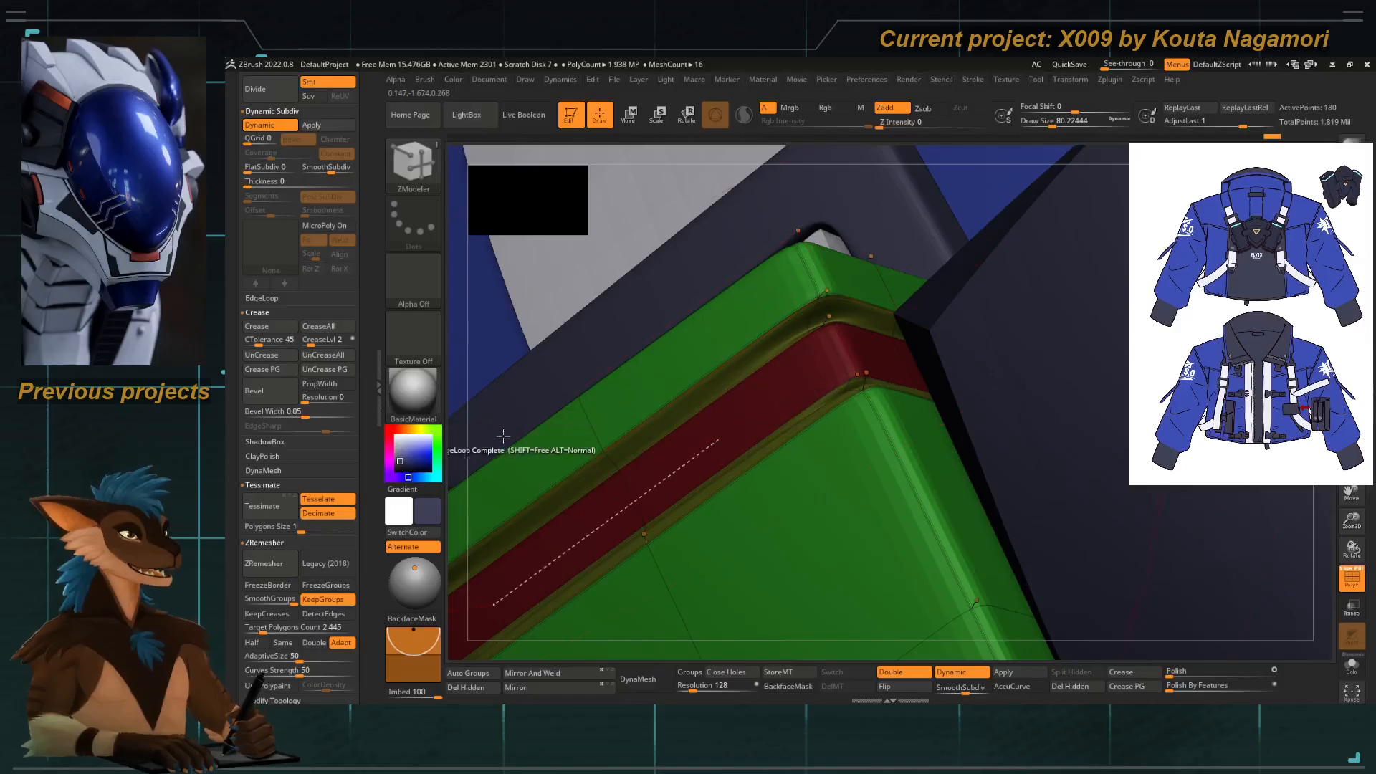
right_click_drag(454, 460, 454, 430)
Set the edge action to Crease with the EdgeLoop Complete target for the loops around the strap pads' groove.
key("space")
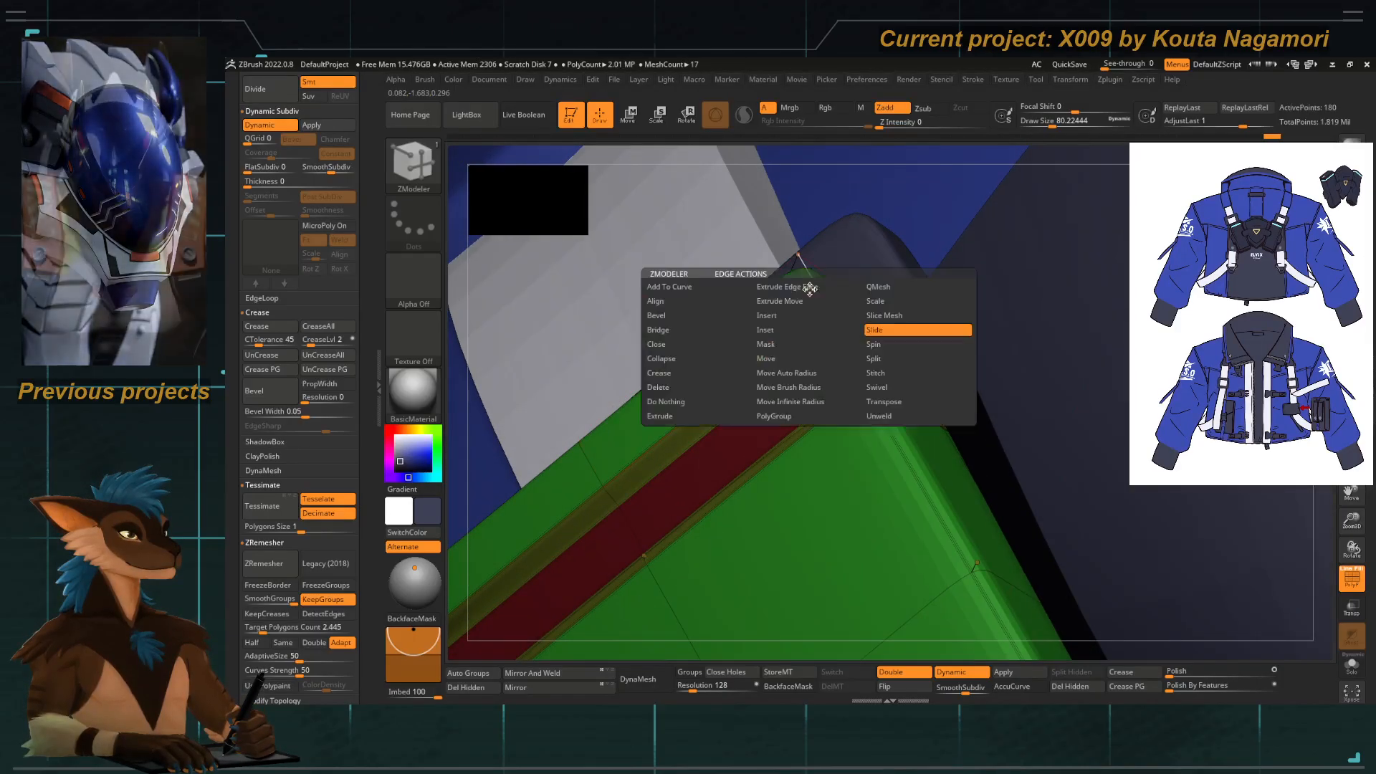
left_click(682, 374)
left_click(743, 463)
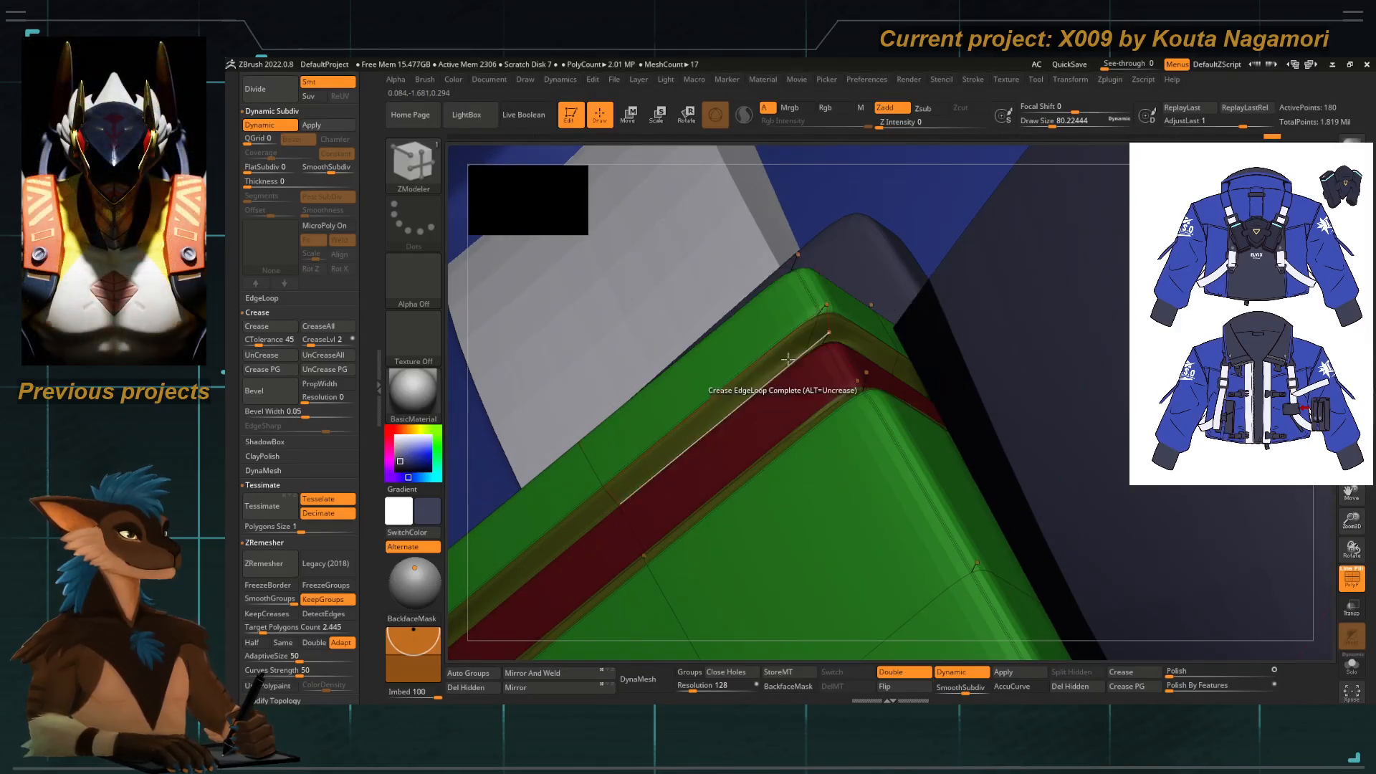
Isolate the strap pads and examine their grooves and rounded ends from several sides.
right_click_drag(799, 412, 554, 312, "ctrl")
right_click_drag(455, 359, 530, 319)
right_click_drag(782, 385, 824, 459, "ctrl")
left_click(1345, 670)
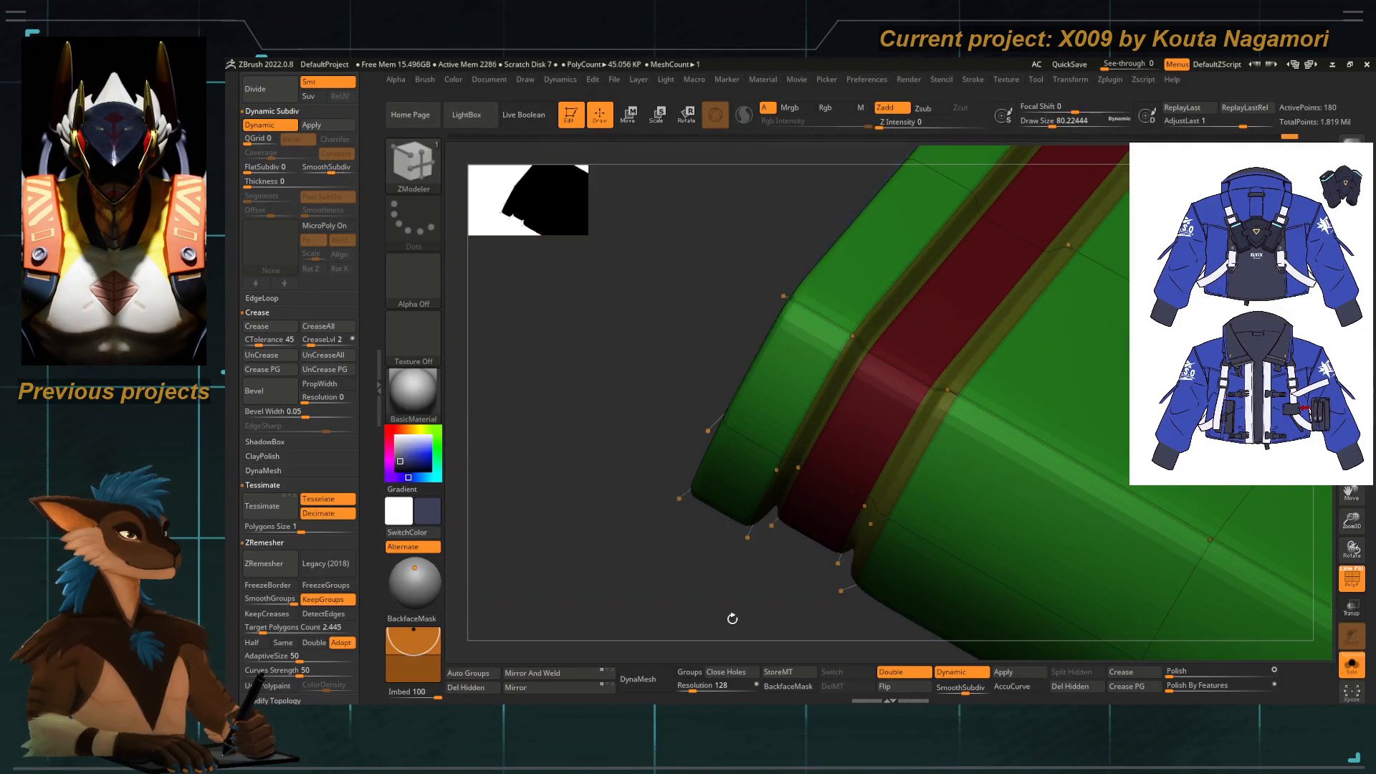
right_click_drag(730, 497, 718, 301)
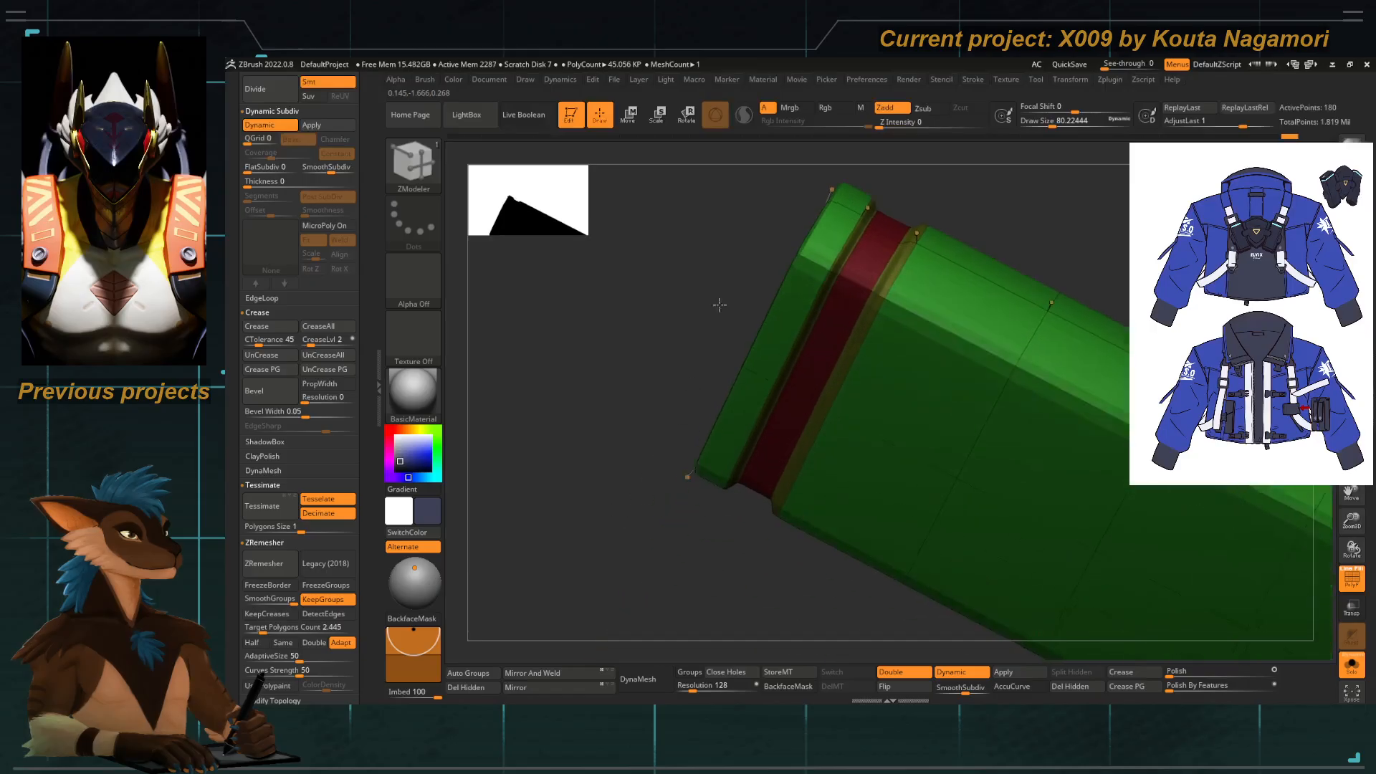
right_click_drag(587, 408, 594, 323)
right_click_drag(660, 470, 566, 444, "ctrl")
right_click_drag(566, 444, 616, 459)
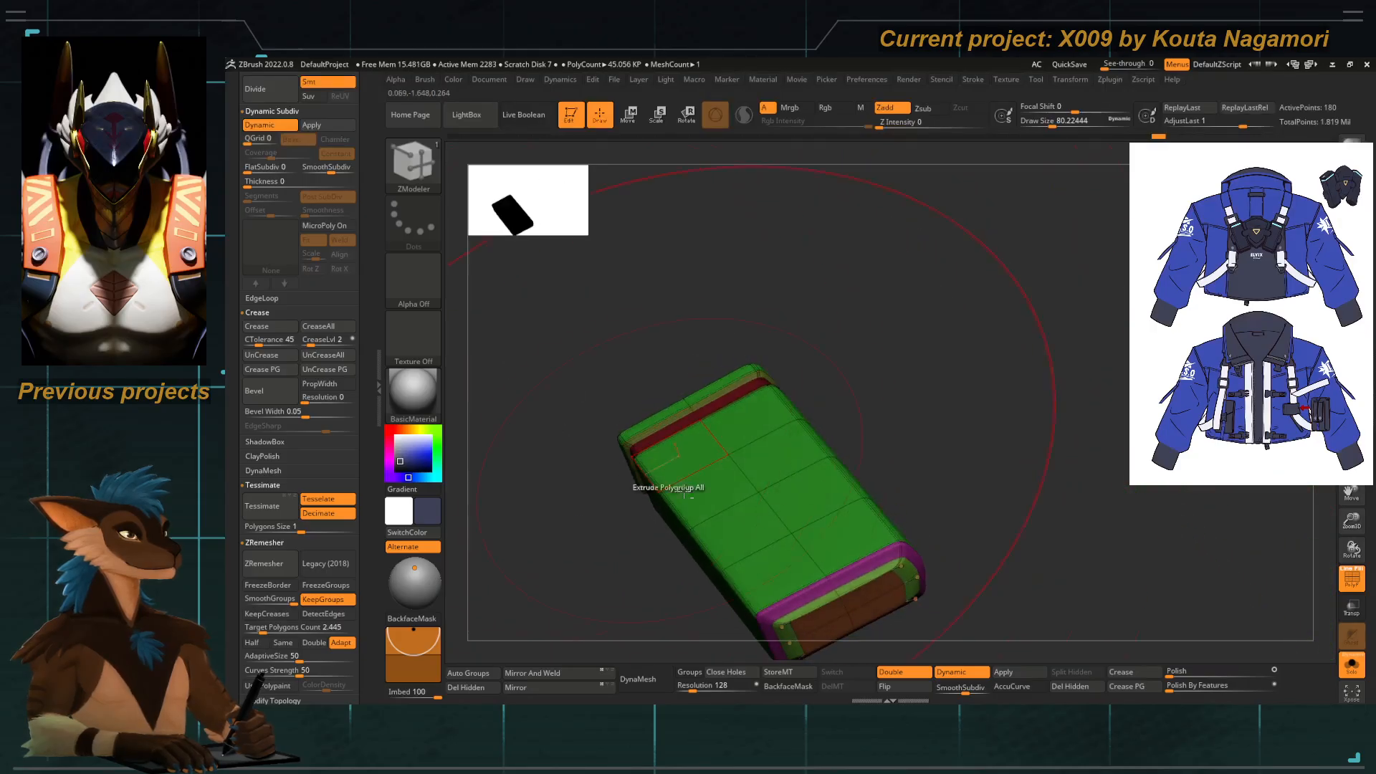
Compare the inset lower end of the strap pad with Dynamic Subdiv off and on.
right_click_drag(626, 610, 831, 523, "alt")
key("shift+d")
right_click_drag(770, 490, 752, 471, "ctrl")
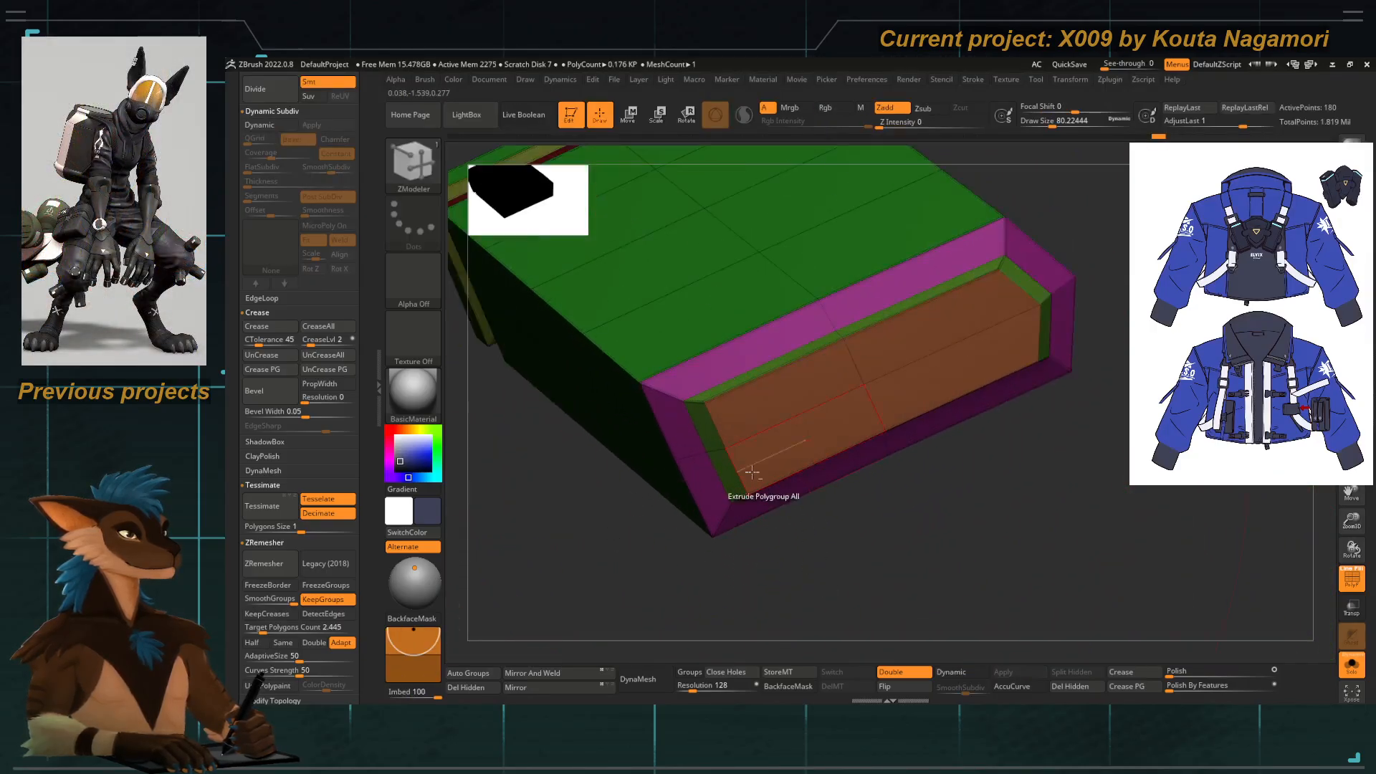
key("d")
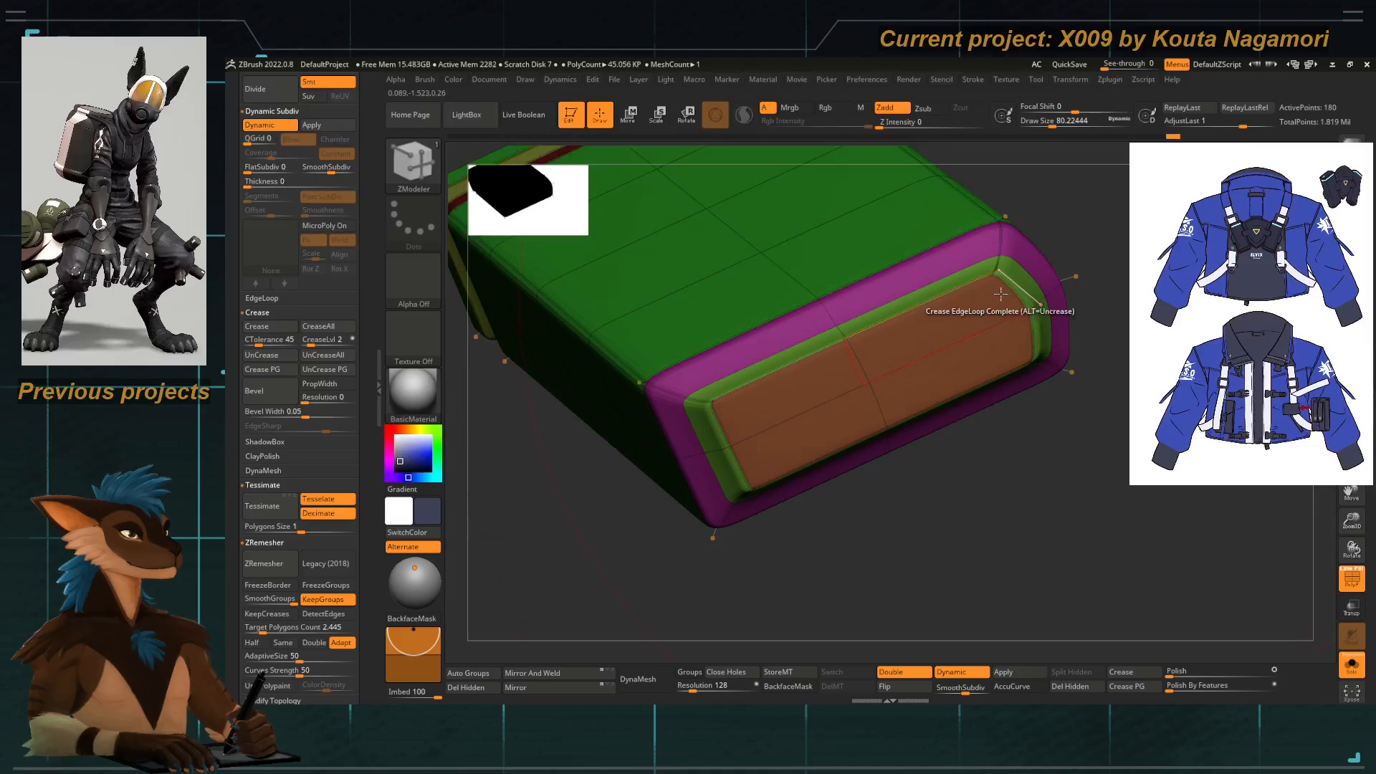
mouse_move(956, 444)
right_mouse_down("ctrl")
mouse_move(951, 509)
mouse_move(921, 553)
mouse_move(955, 580)
mouse_move(922, 528)
mouse_move(700, 494)
mouse_move(615, 630)
right_mouse_up("ctrl")
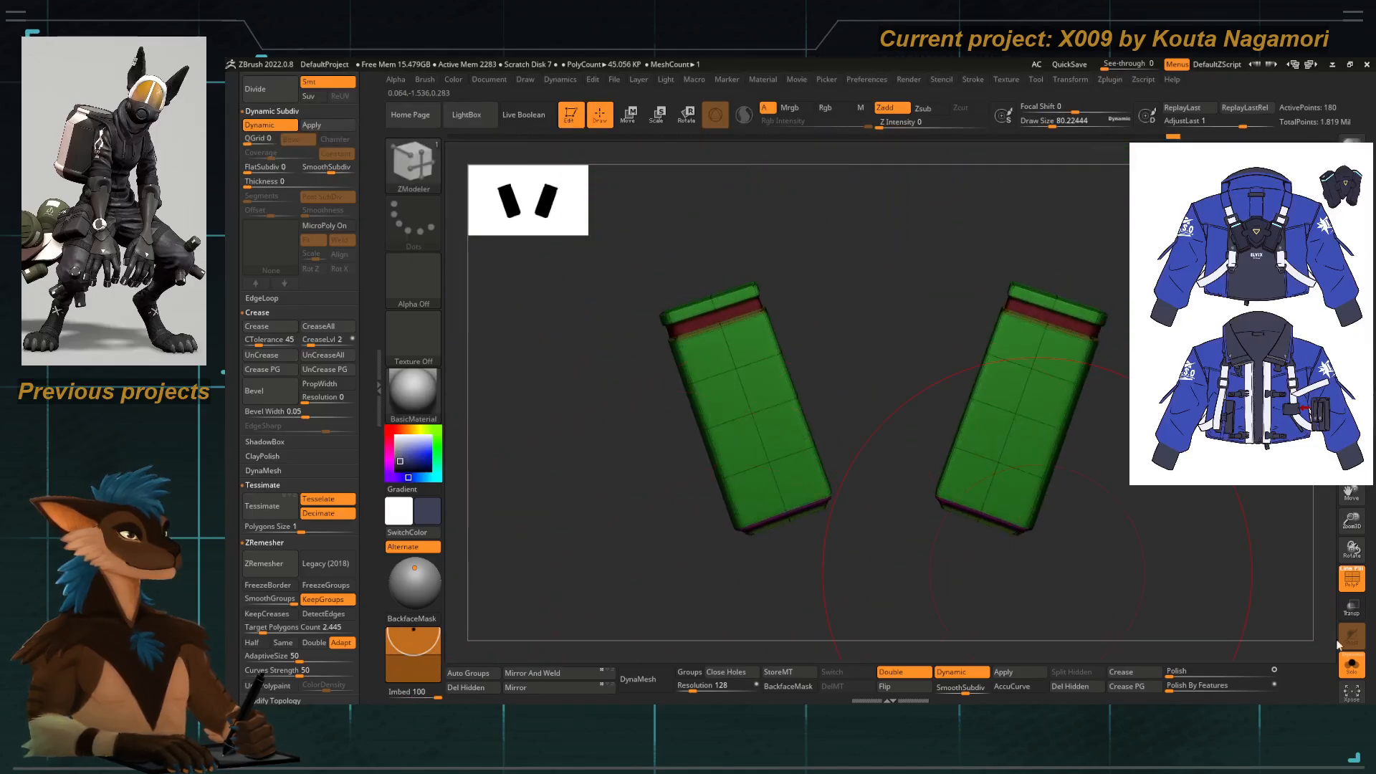
Hide the polyframe to examine the isolated strap pads, and show the rest of the harness again.
left_click(1348, 579)
right_click_drag(915, 513, 754, 645, "alt")
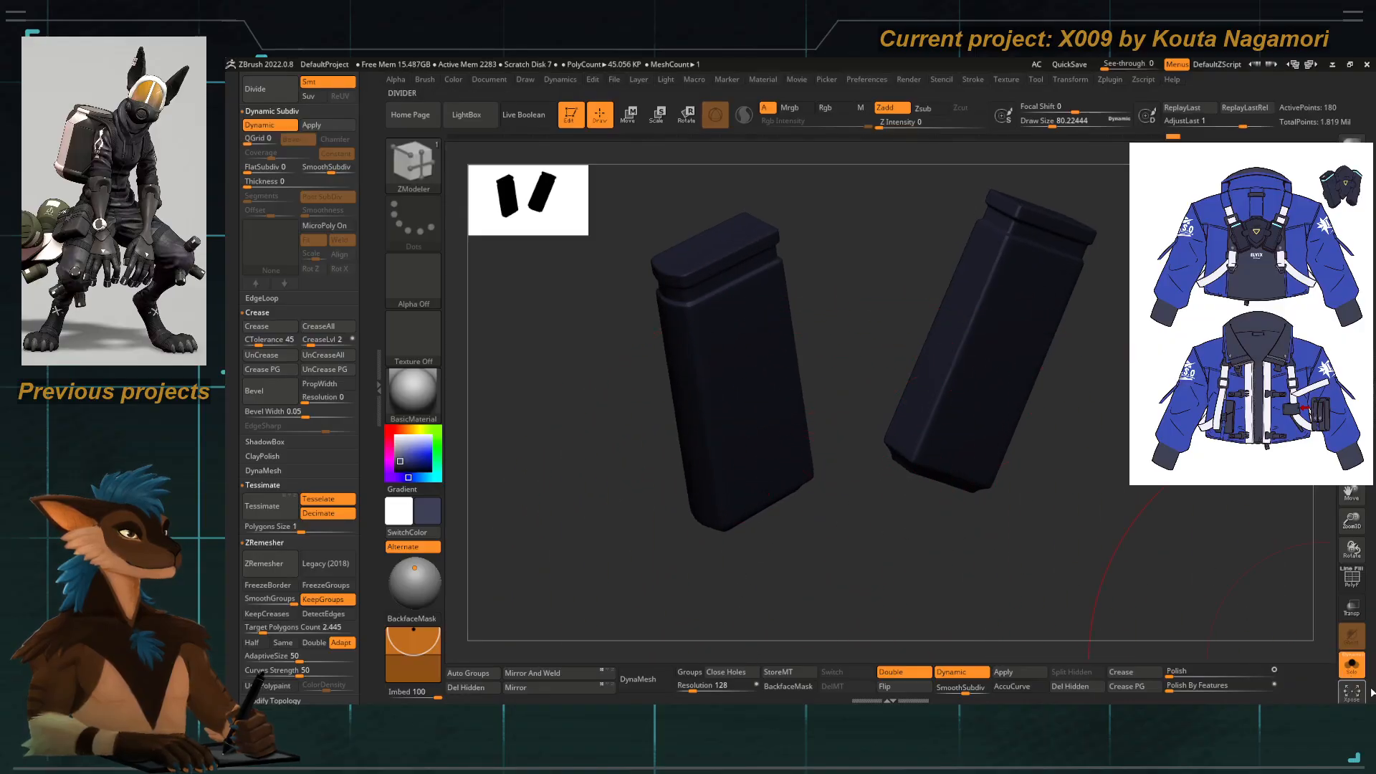
left_click(1353, 672)
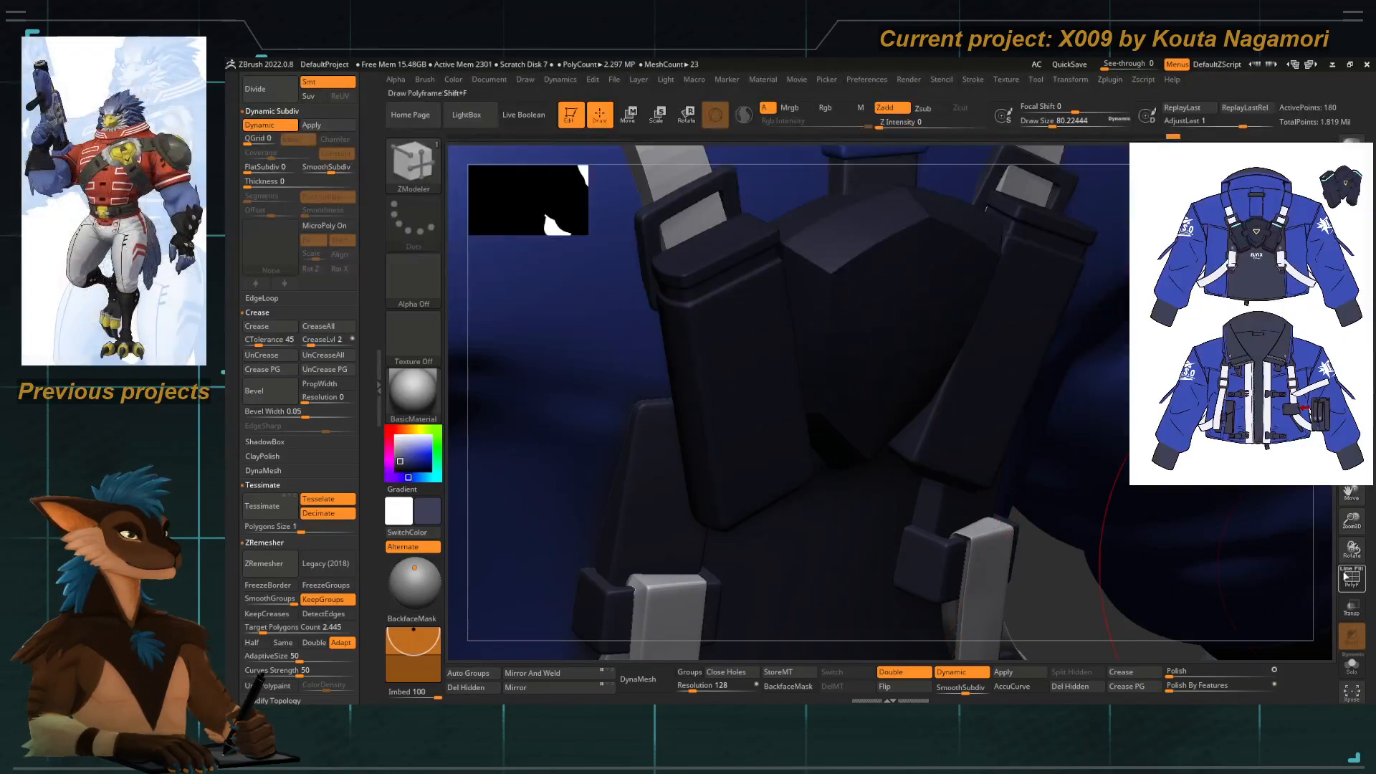
With the polyframe shown and Dynamic Subdiv off, insert single edge loops across the strap pads' upper end faces.
key("shift+f")
right_click_drag(670, 308, 693, 494, "ctrl")
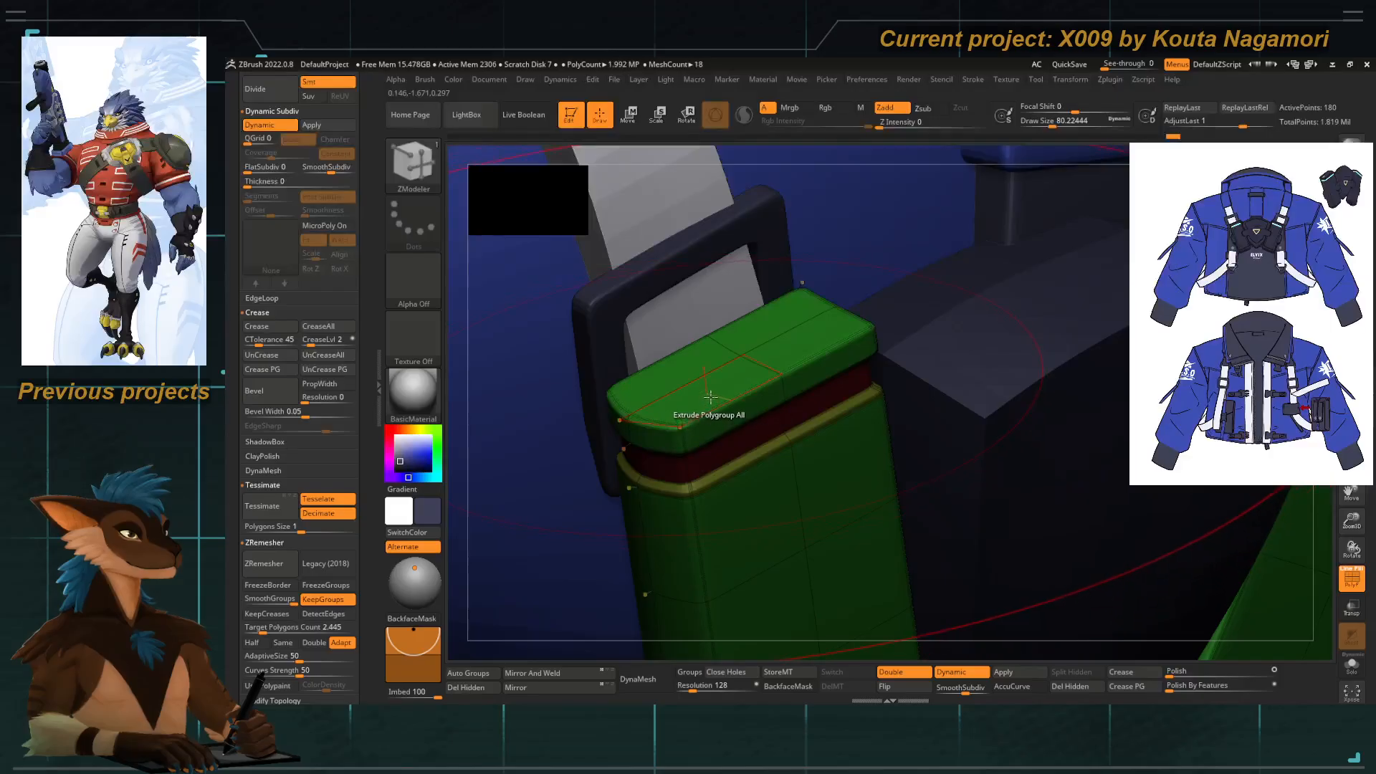
right_click_drag(442, 339, 473, 372)
key("shift+d")
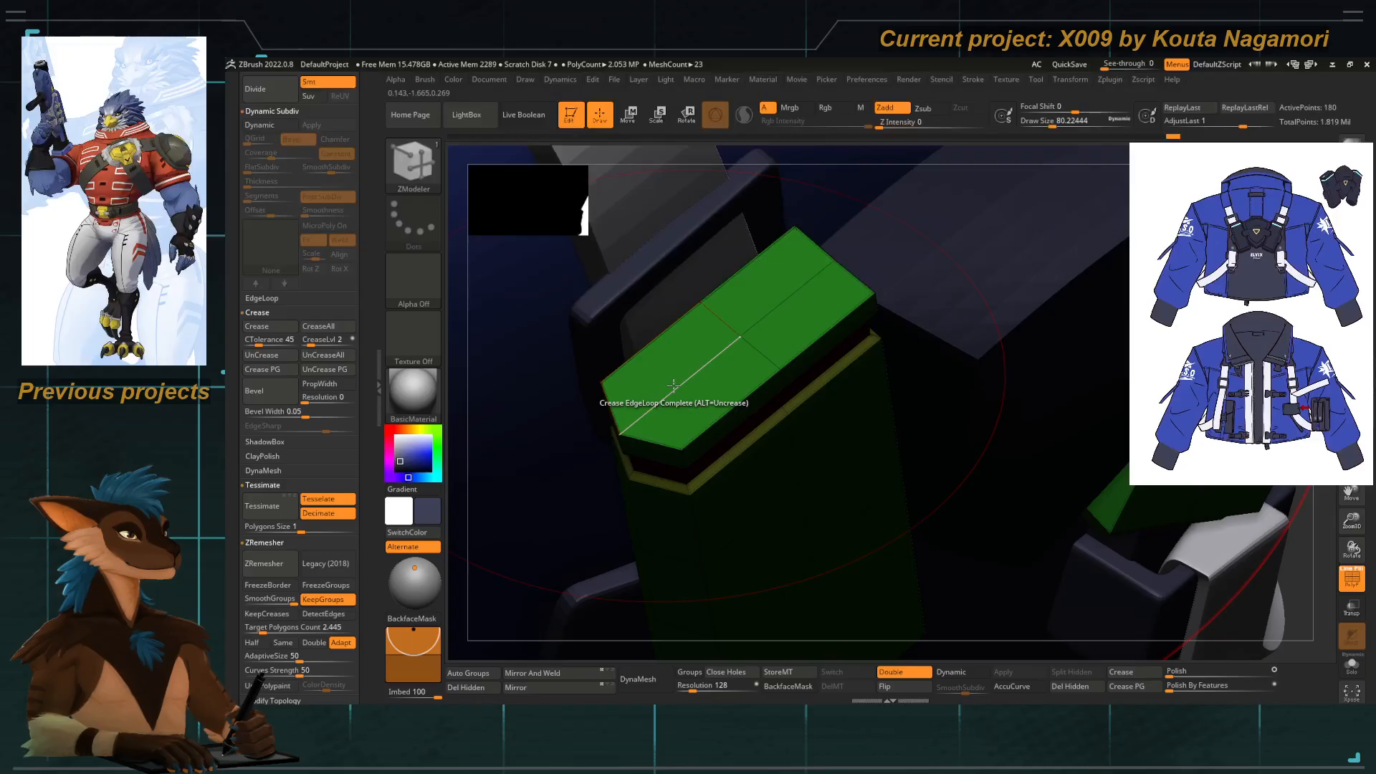
key("space")
left_click(660, 329)
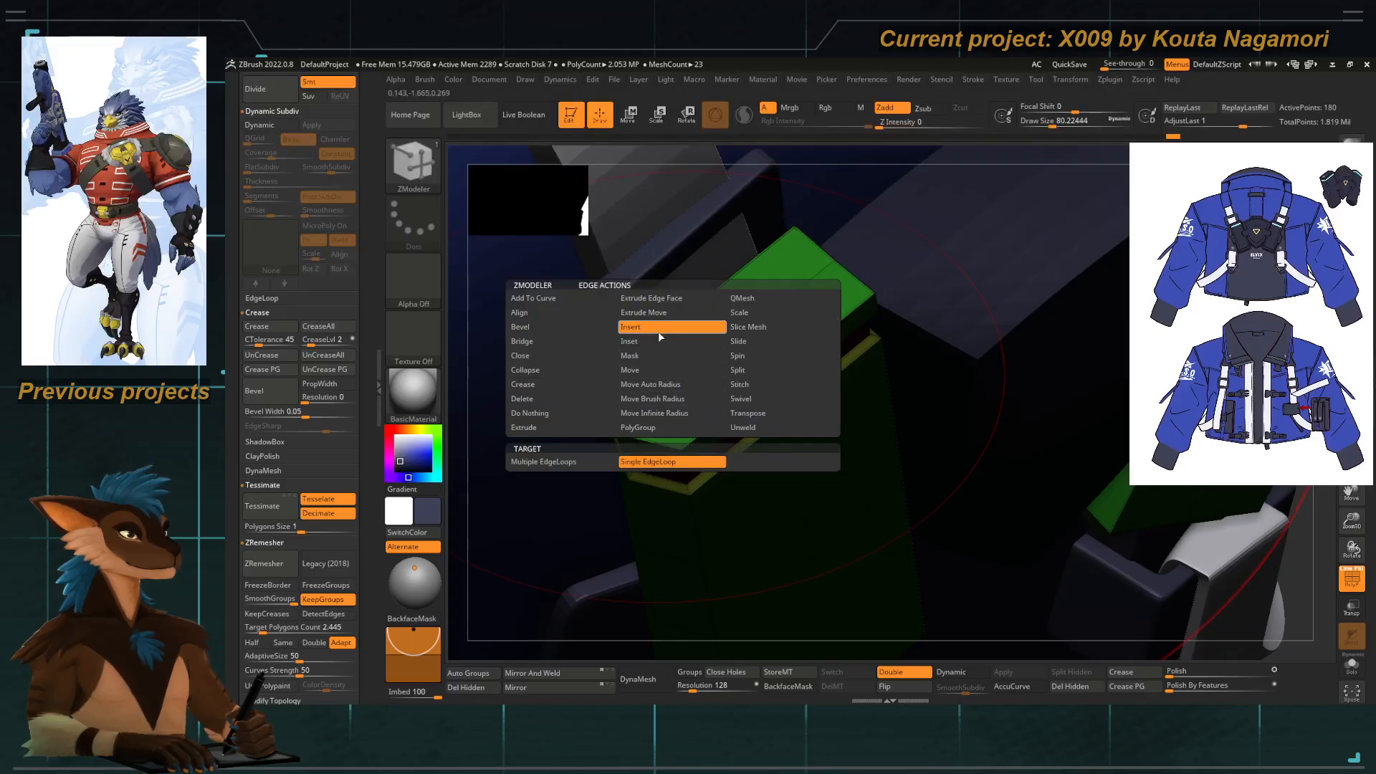
left_click(676, 384)
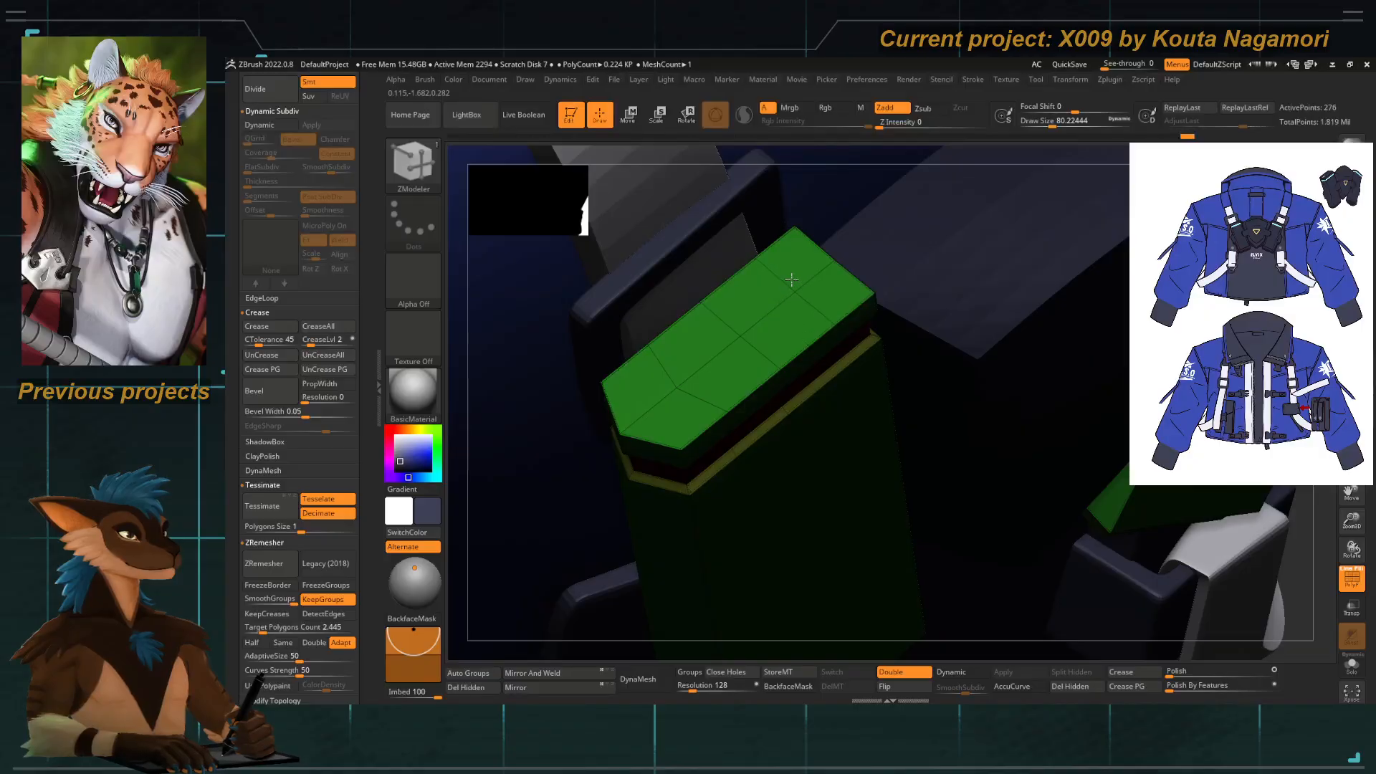
Try the Split point action on the loop intersection of the pad's upper face to form a round polygroup.
key("space")
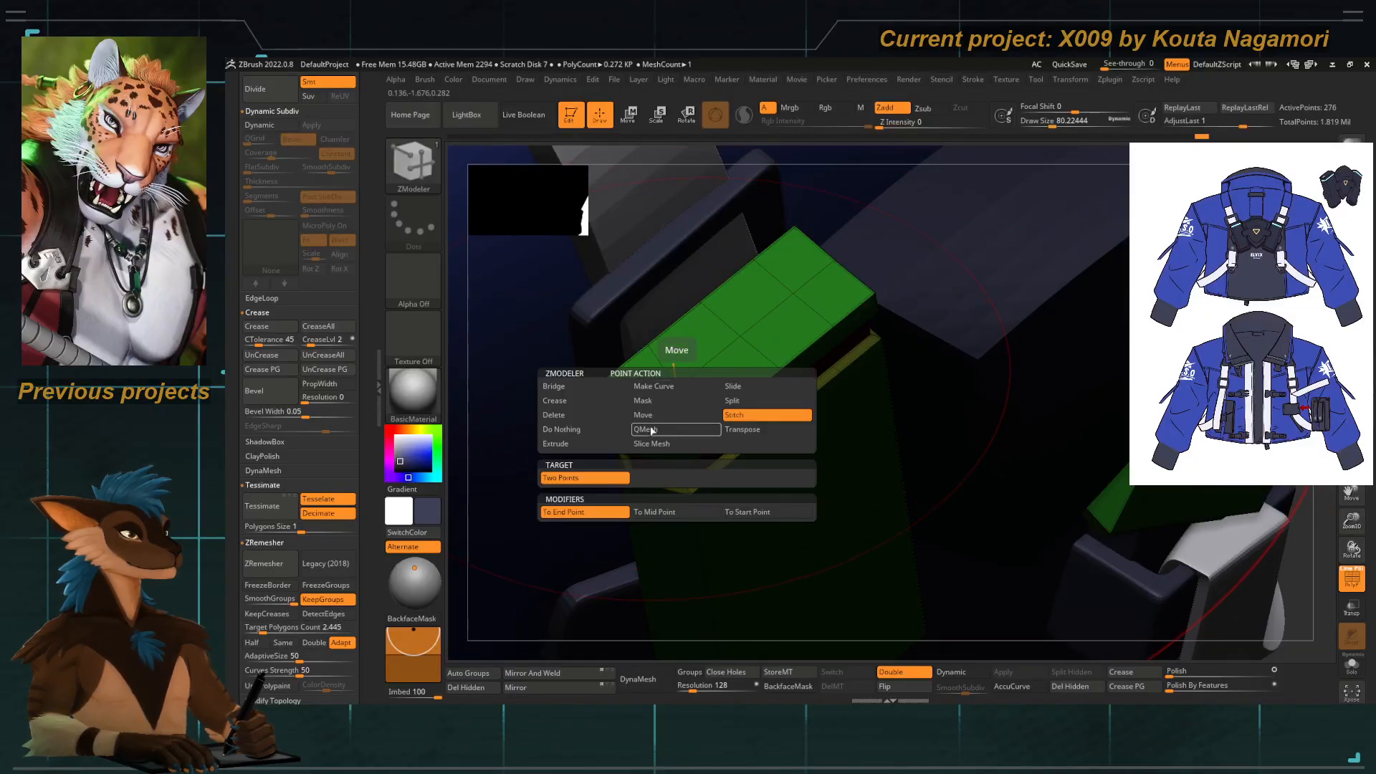
left_click(615, 445)
key("space")
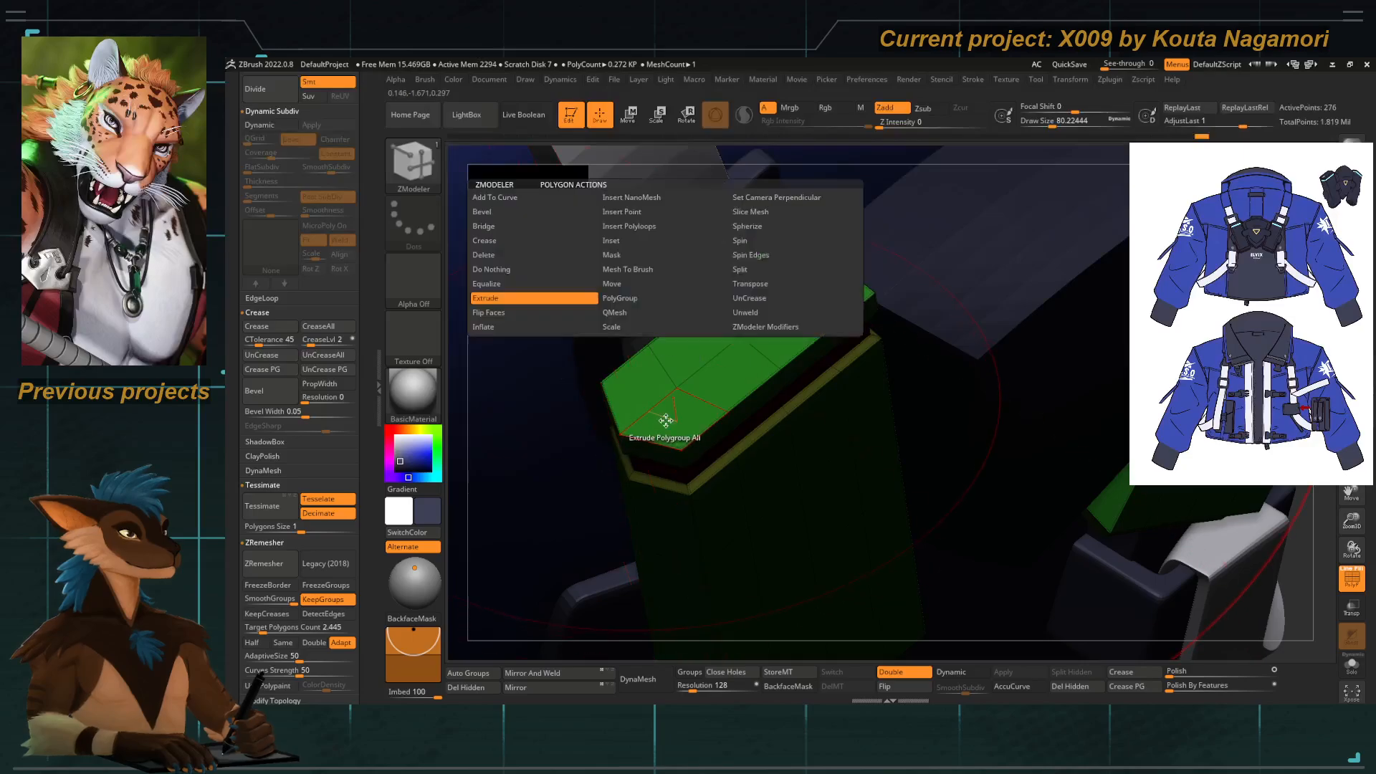
left_click(594, 317)
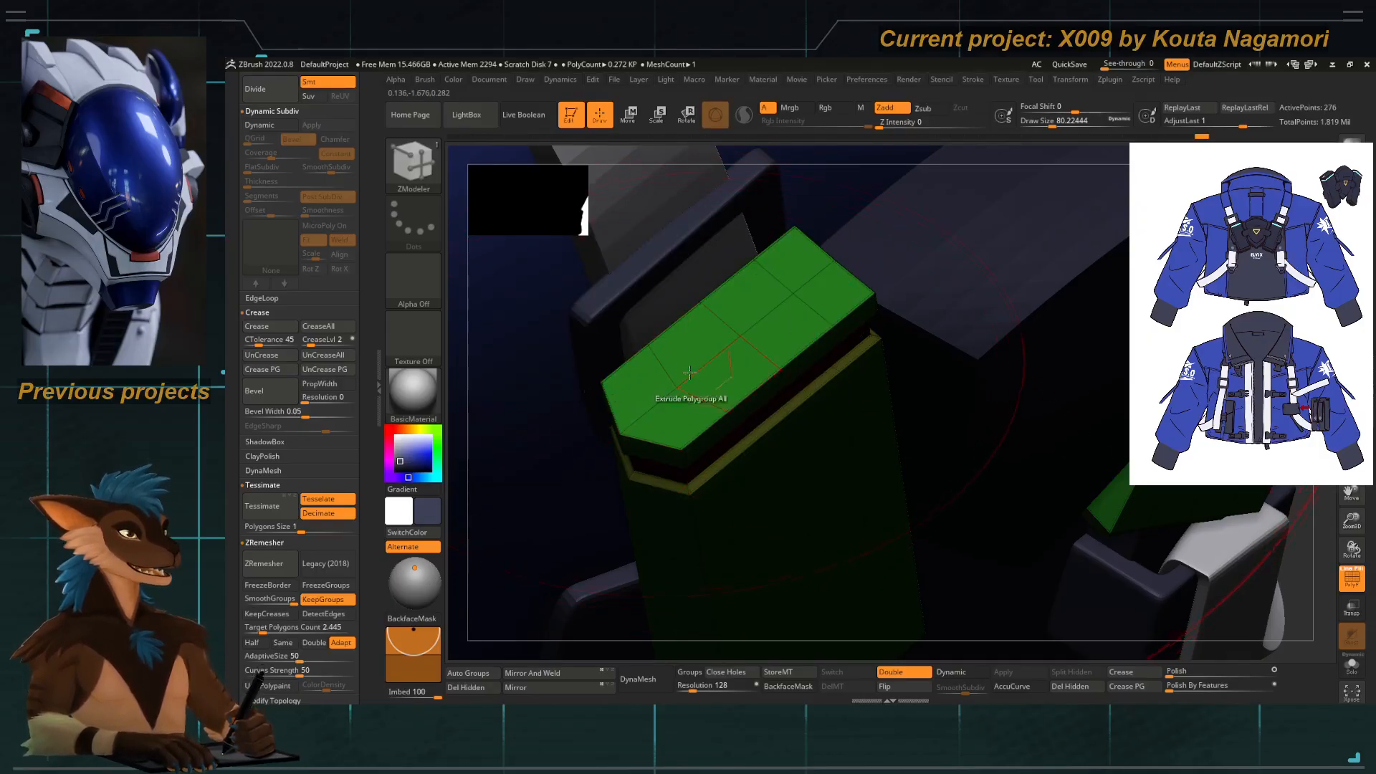
key("space")
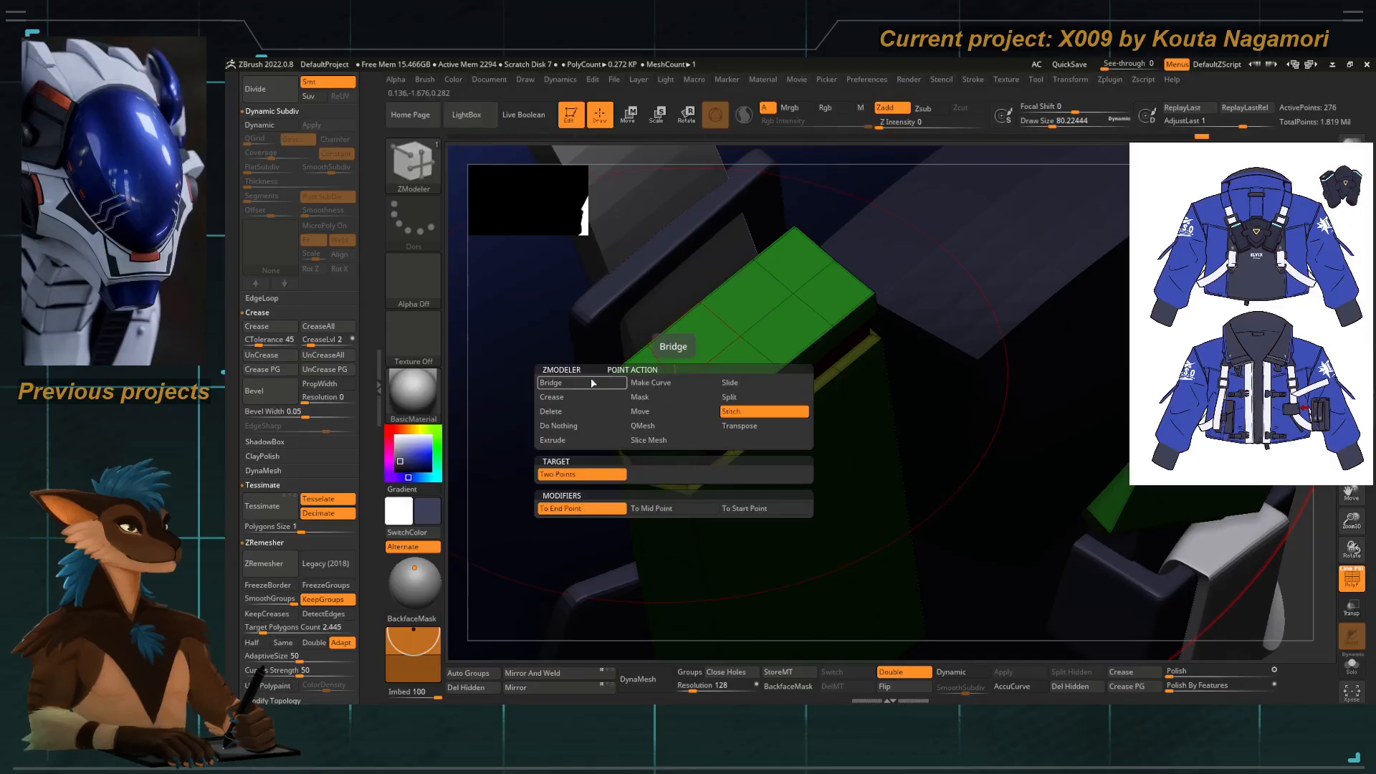
left_click(656, 439)
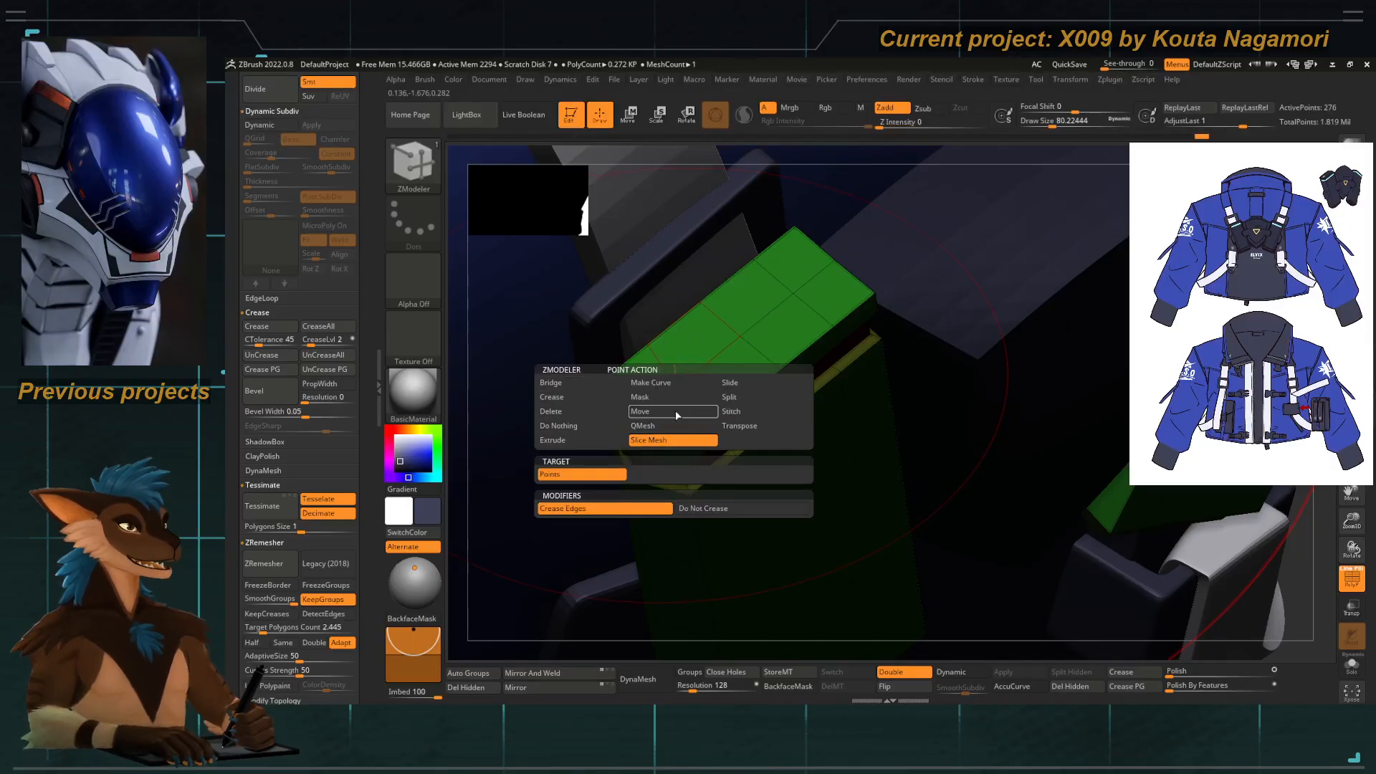
left_click(730, 396)
left_click(678, 387)
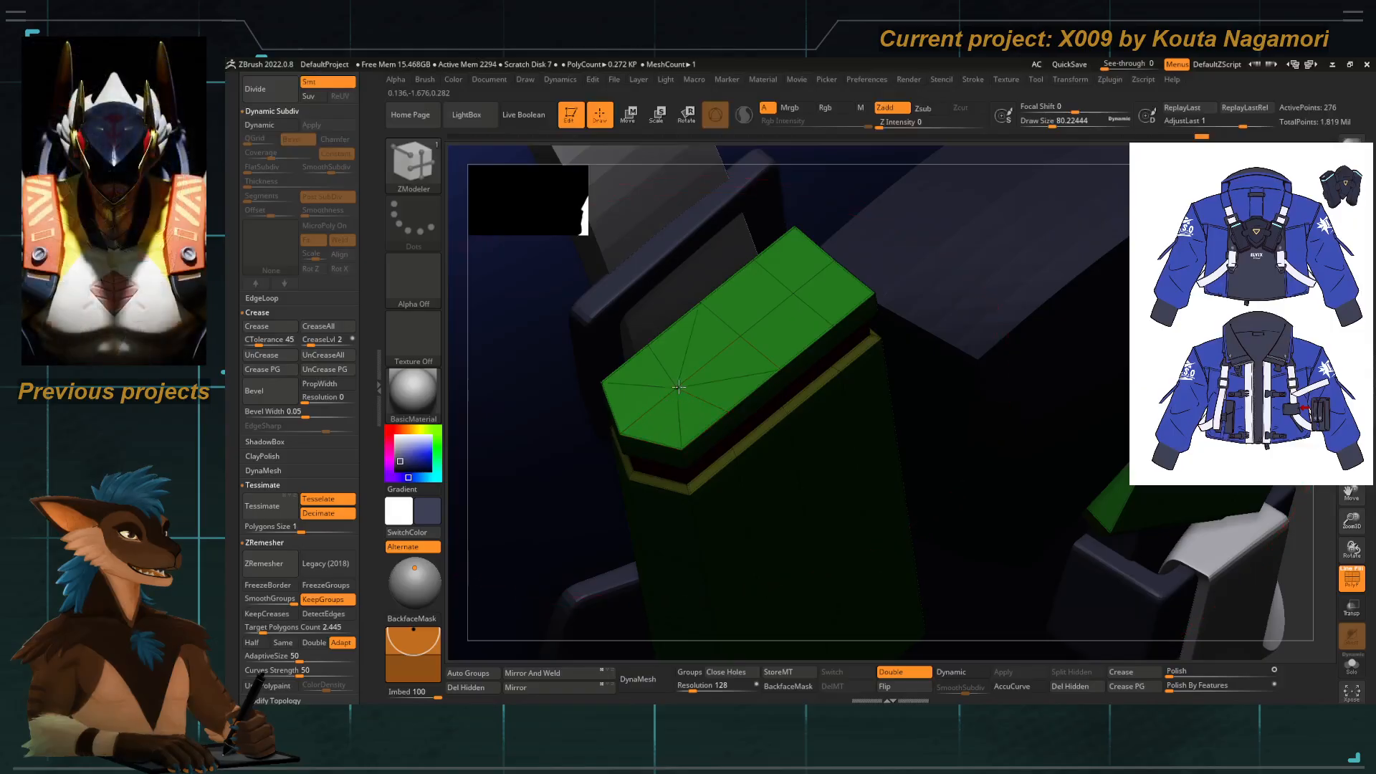
left_click(678, 387)
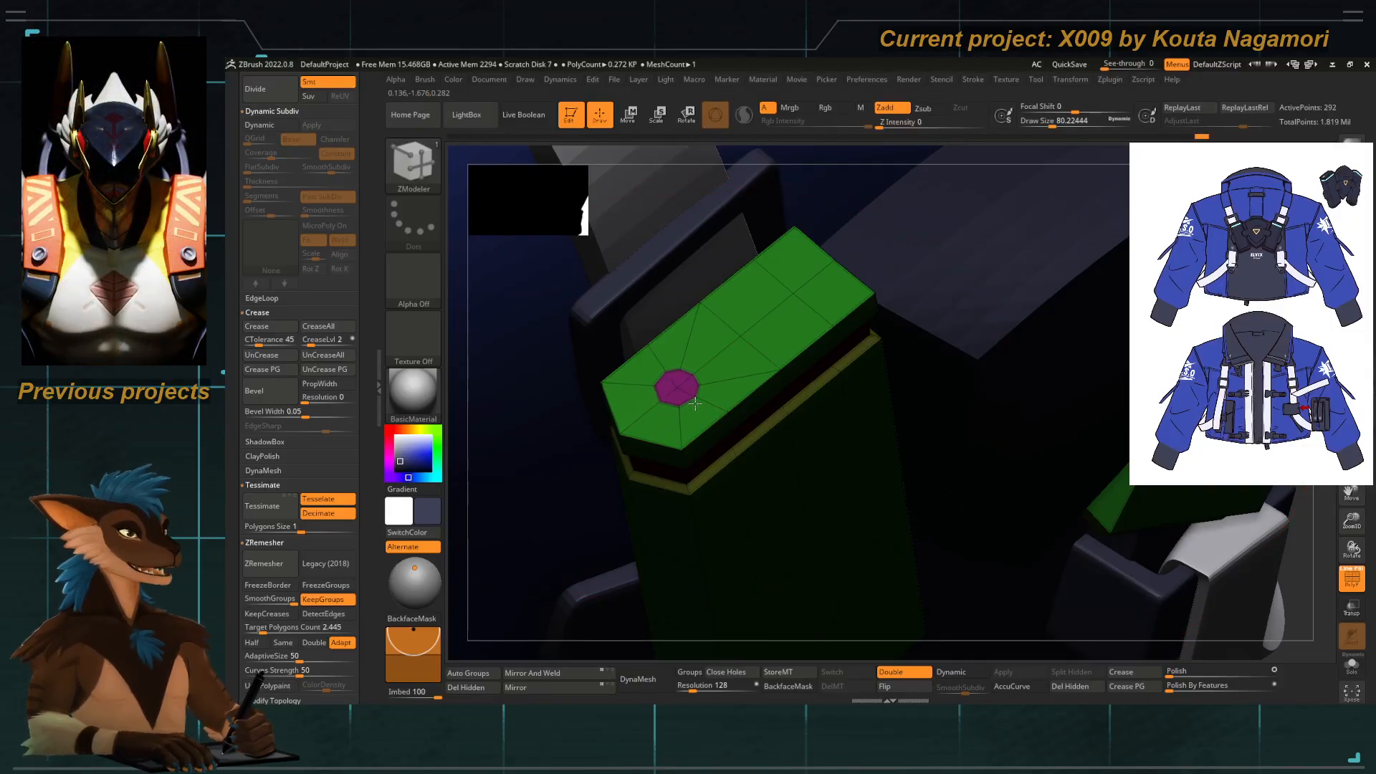
Examine the smoothed circle and pad edges with the polyframe hidden and shown, and undo the point split.
key("d")
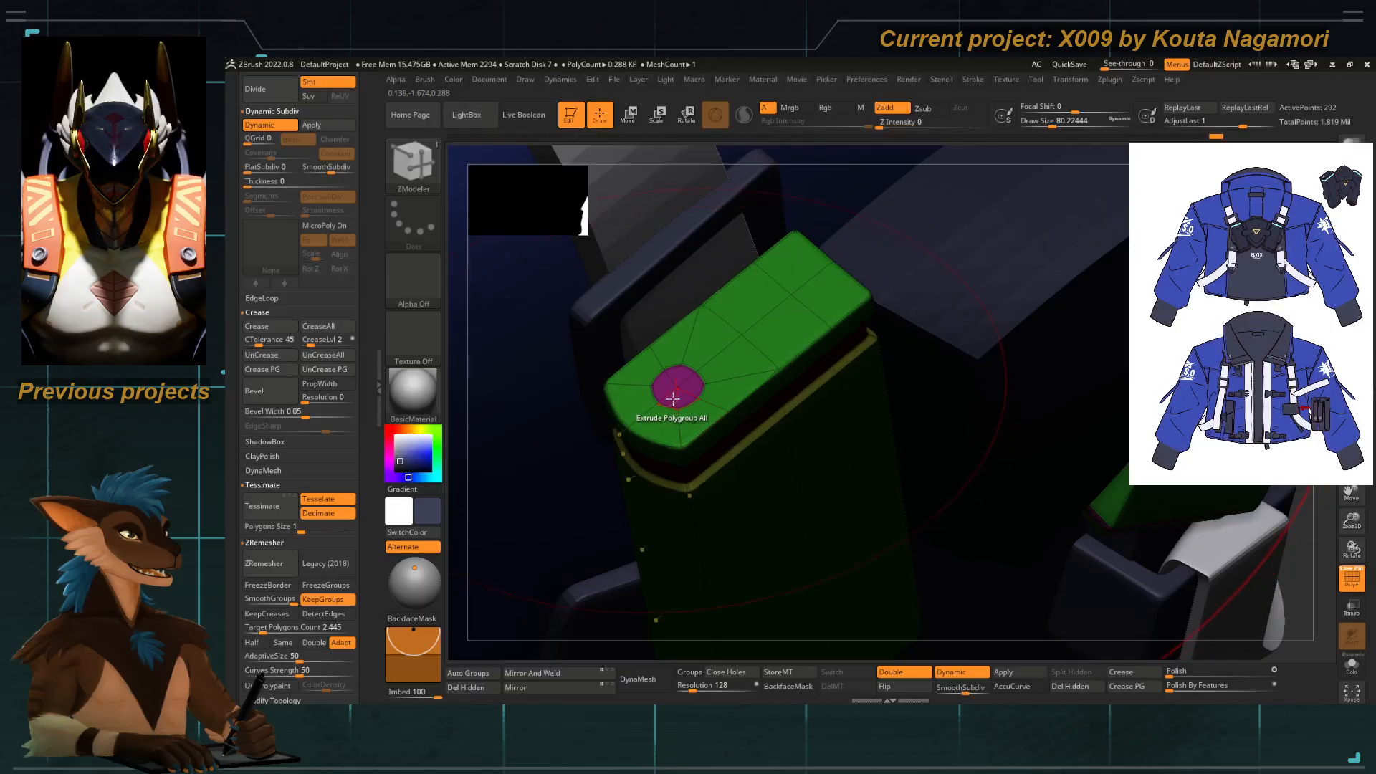
key("shift+f")
right_click_drag(631, 378, 681, 424, "ctrl")
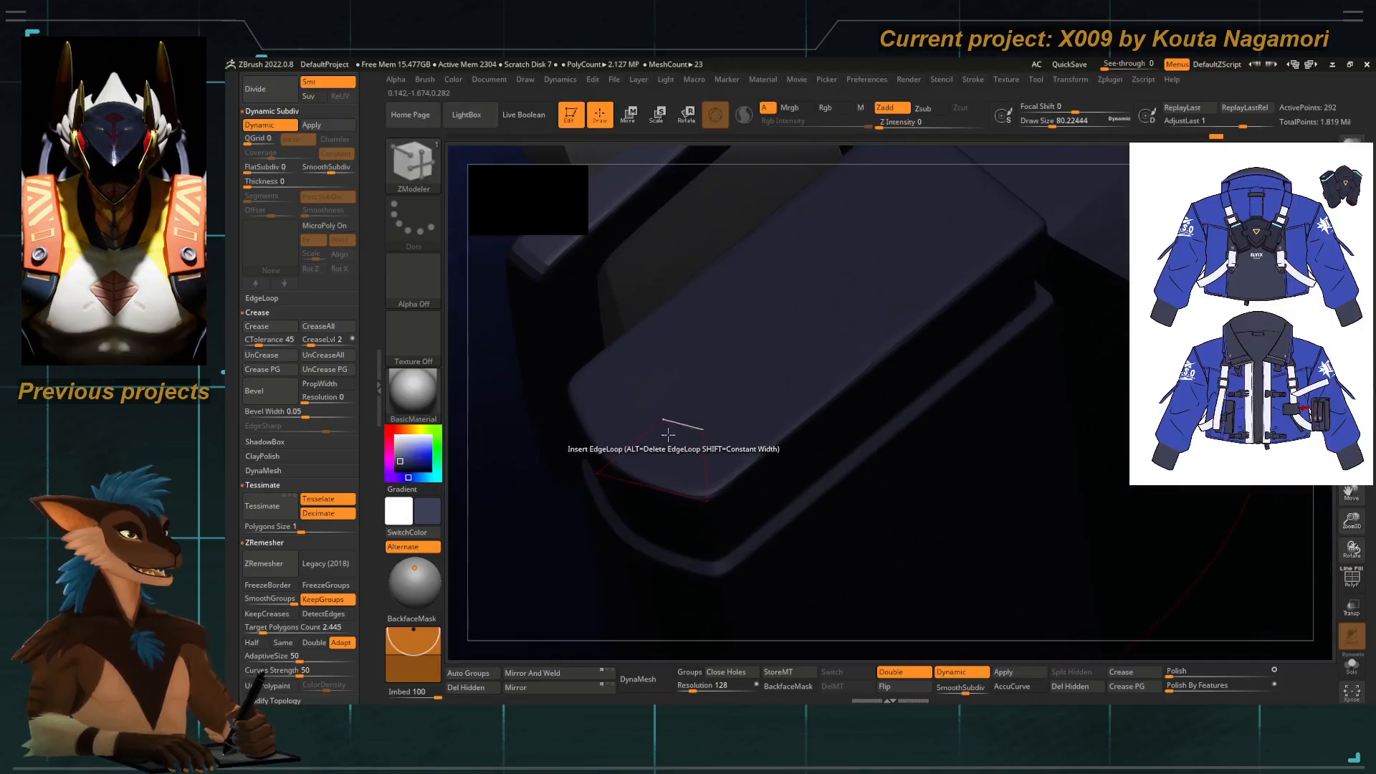
right_click_drag(832, 359, 773, 369, "ctrl")
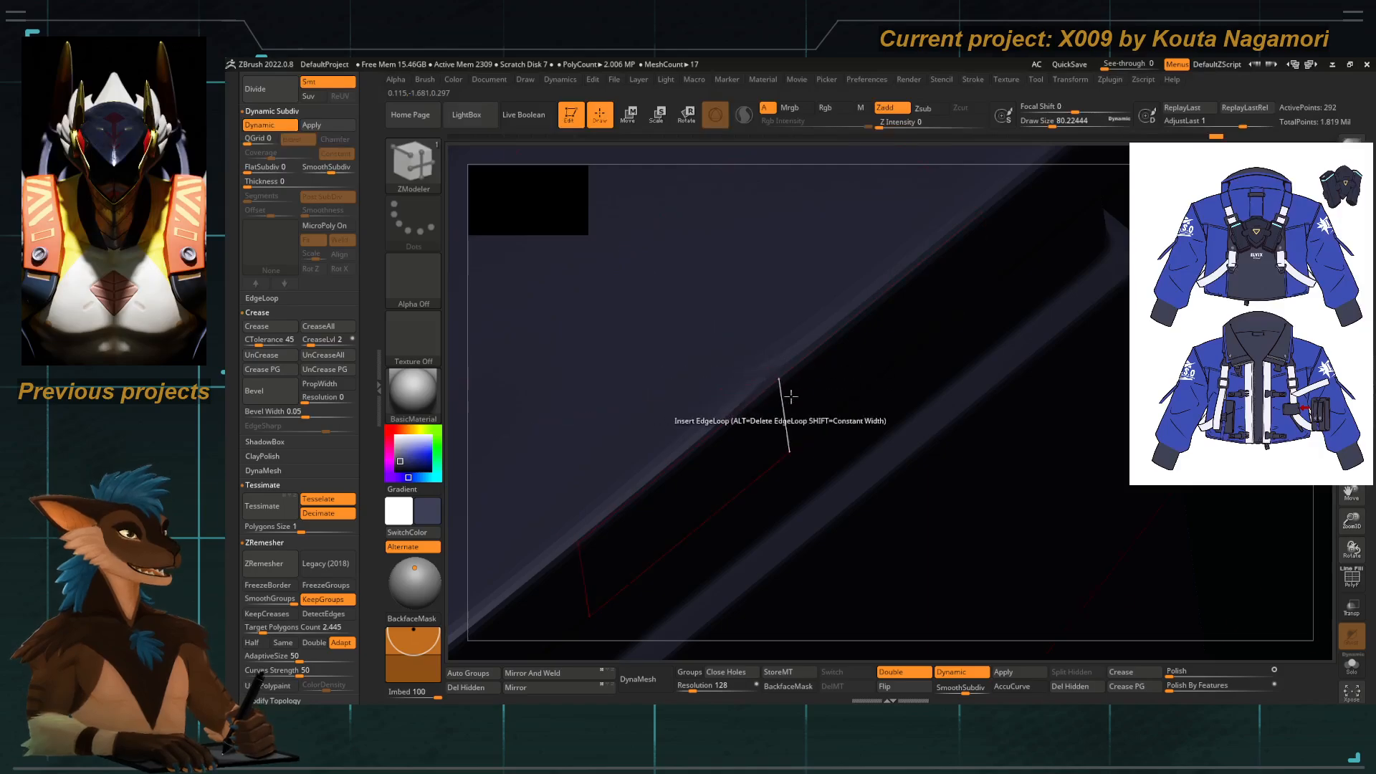
left_click(1362, 588)
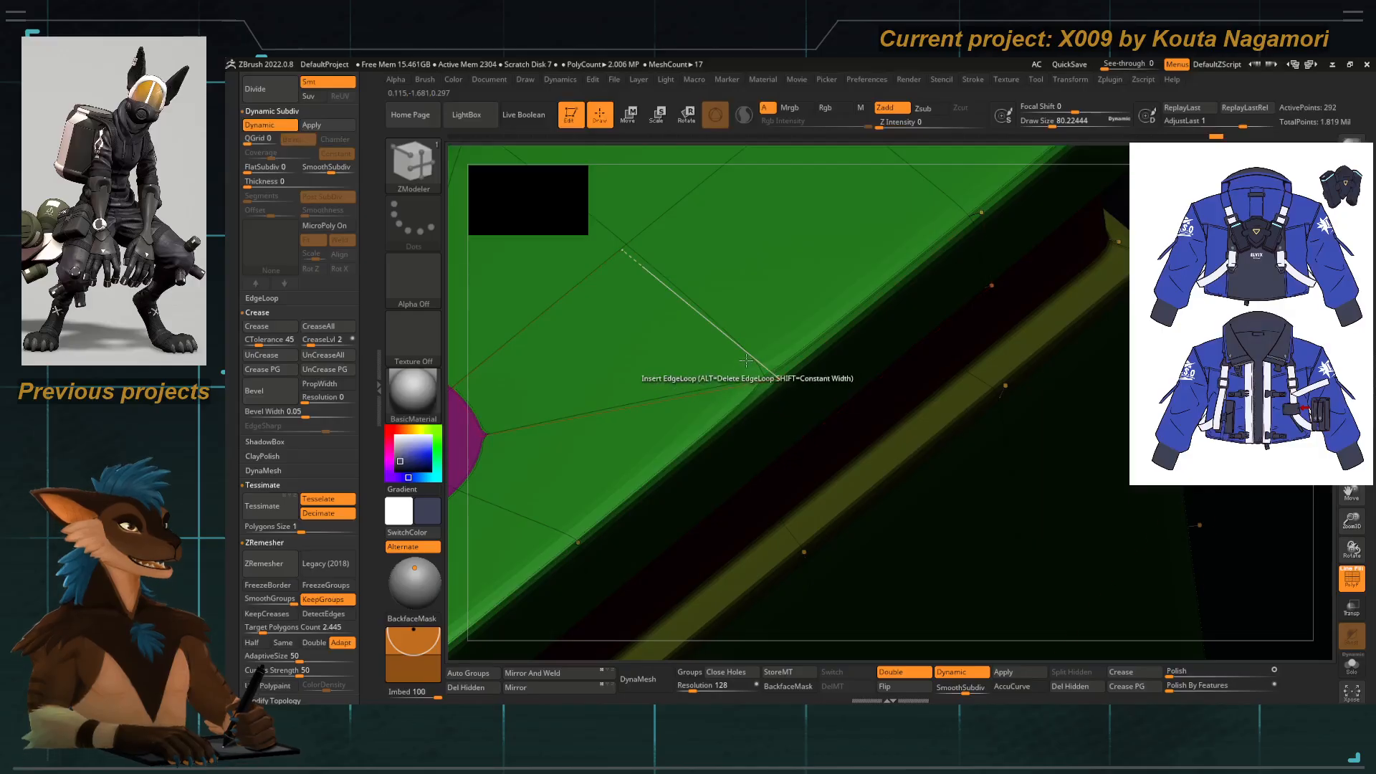
left_click_drag(633, 649, 831, 337)
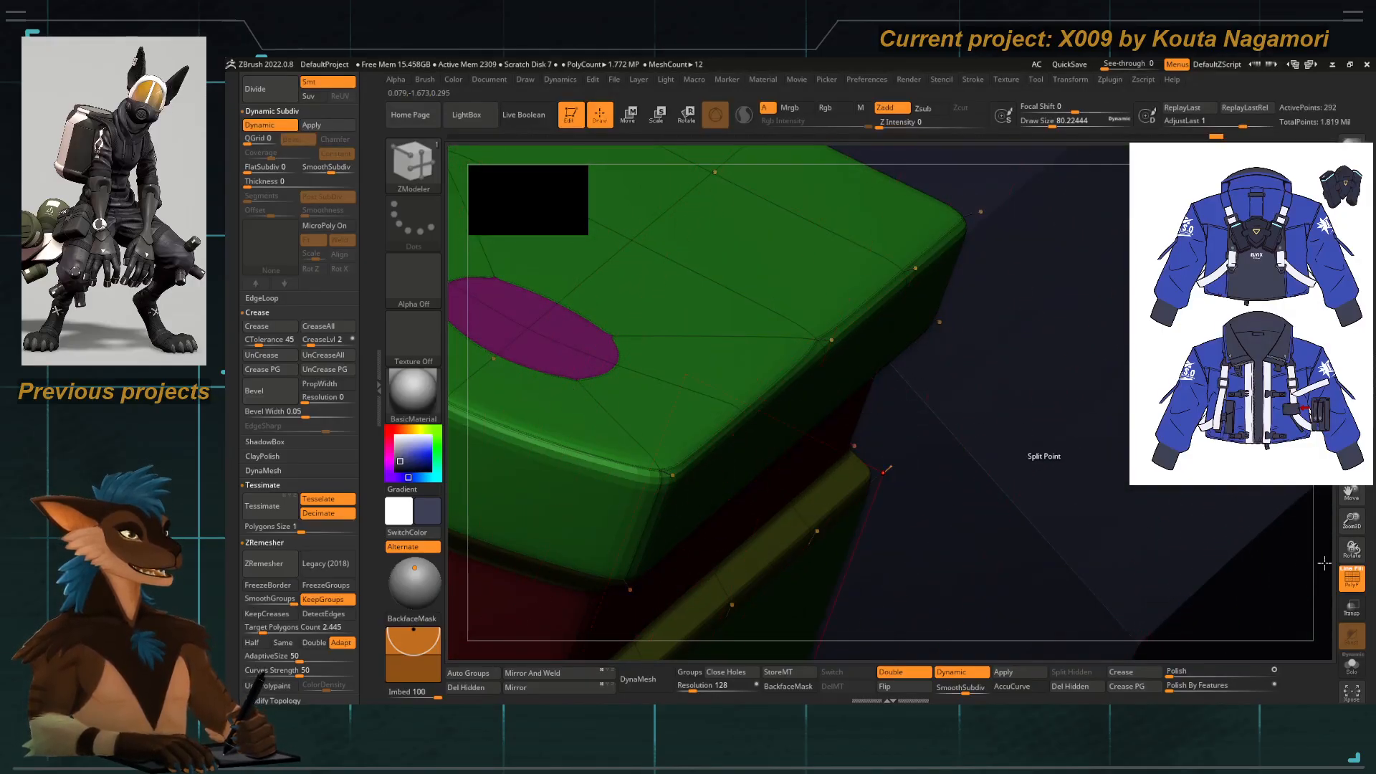
key("shift+f")
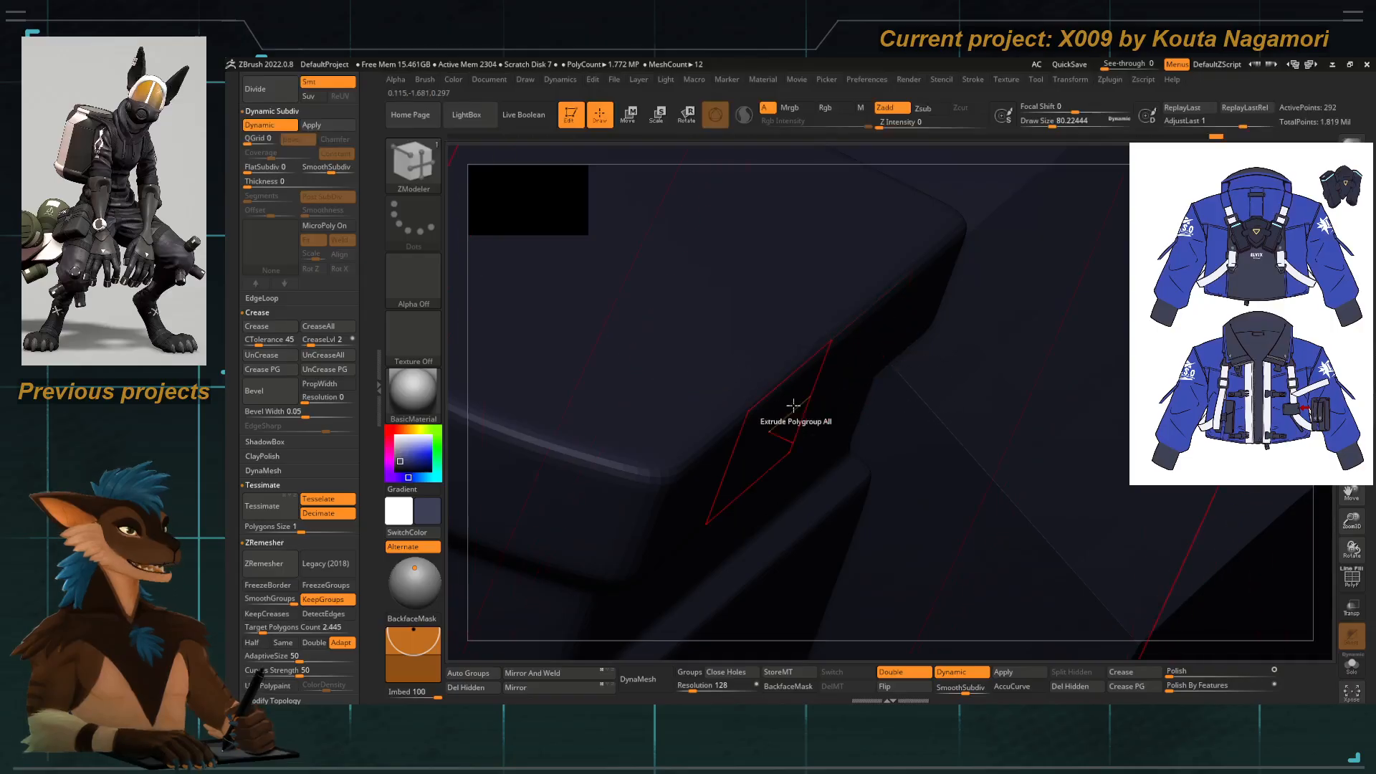
left_click(1344, 578)
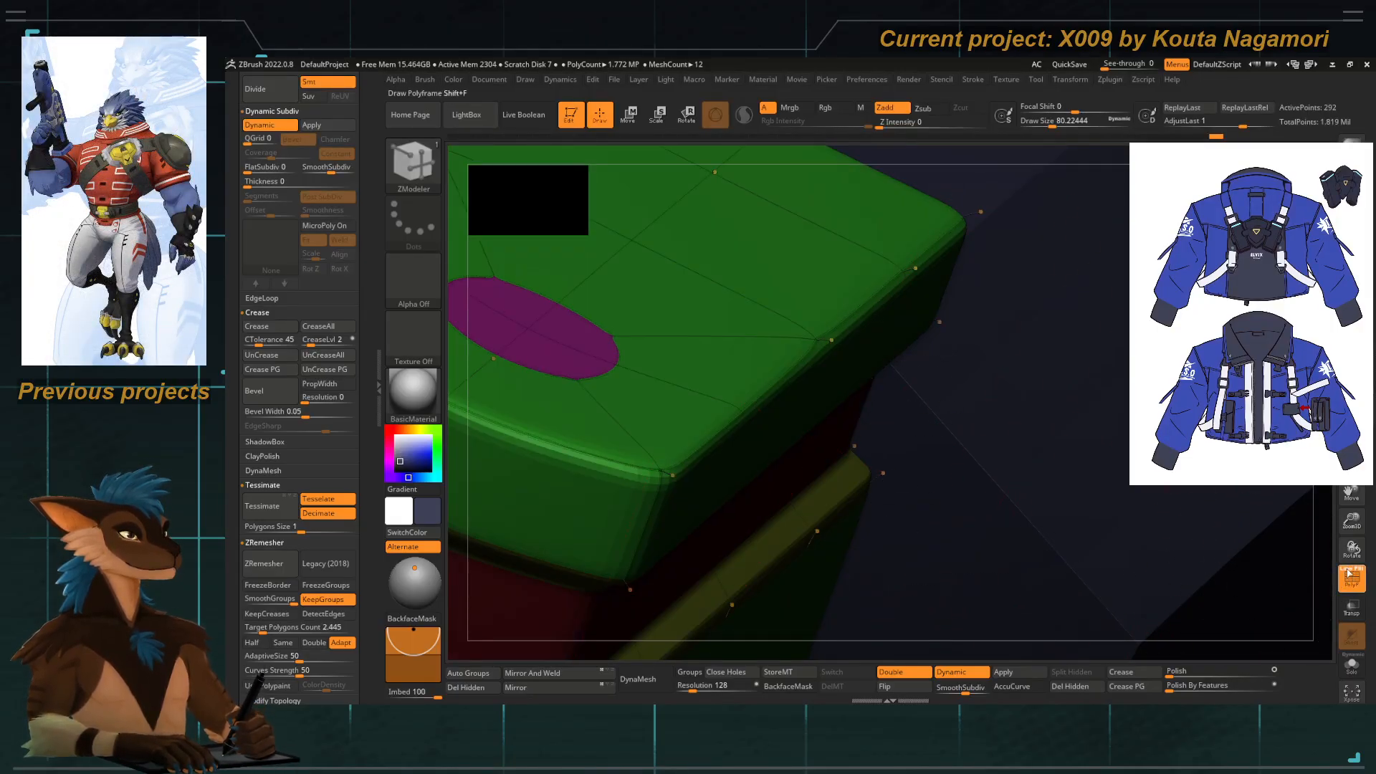
left_click(1350, 576)
key("shift+f")
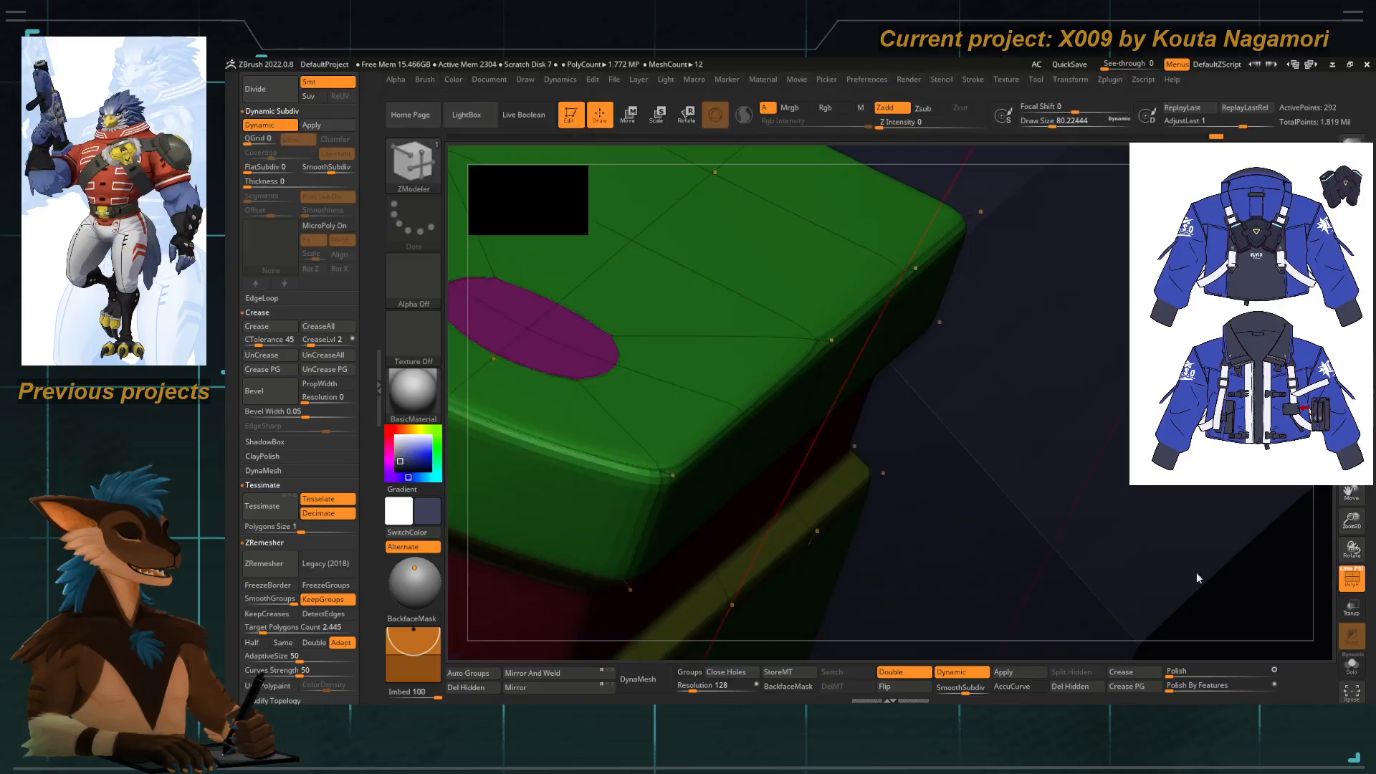
key("ctrl")
left_click_drag(722, 476, 660, 399)
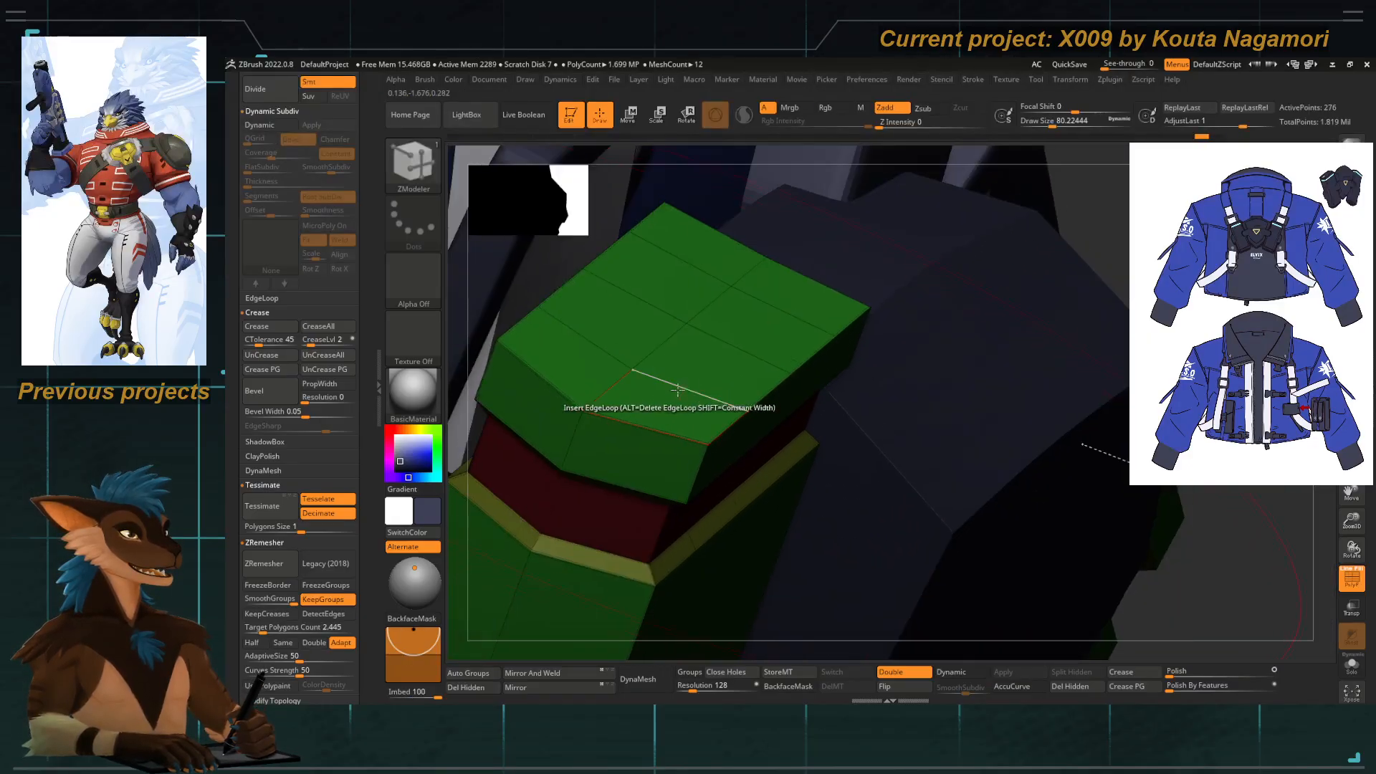
Try the Inset polygon action on the pad's upper face with the Island and Polygroup Island targets, and undo it.
key("space")
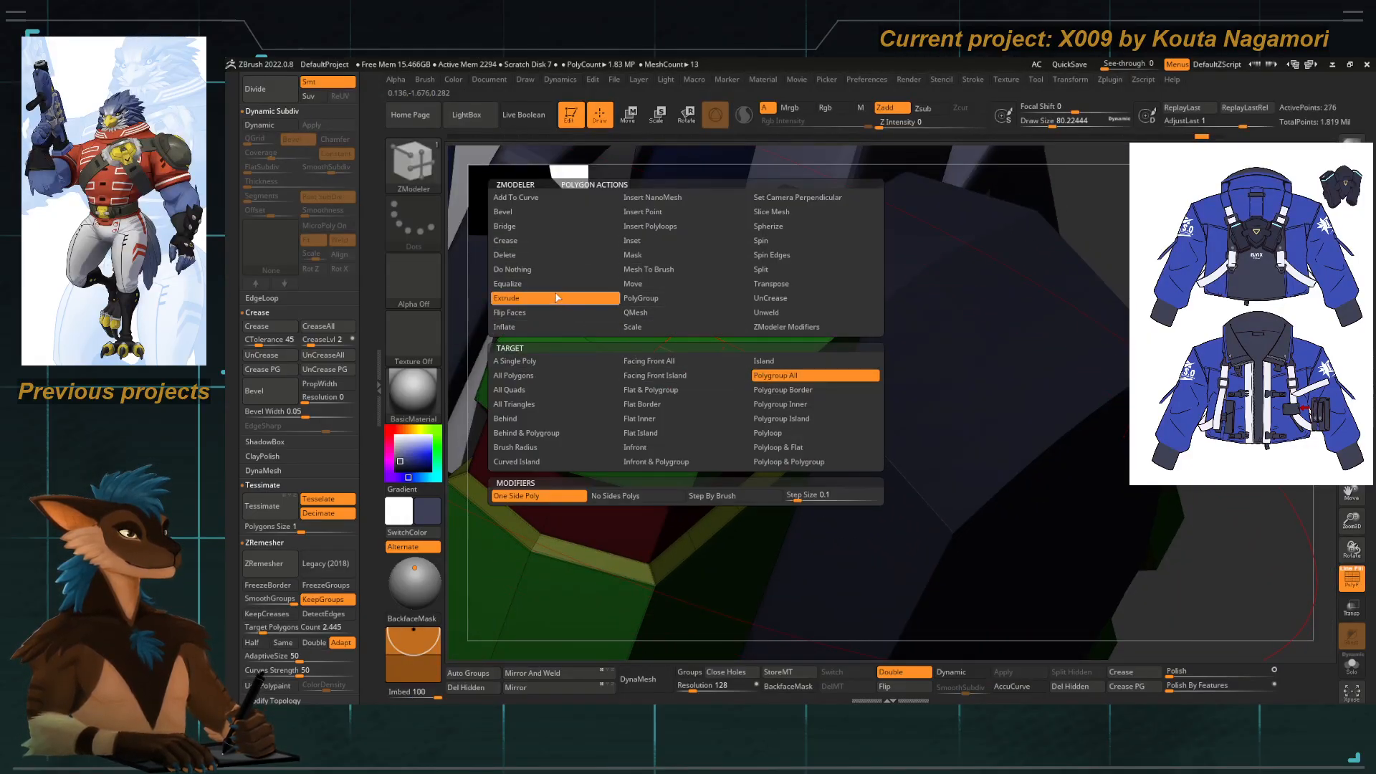
left_click(640, 240)
left_click(764, 361)
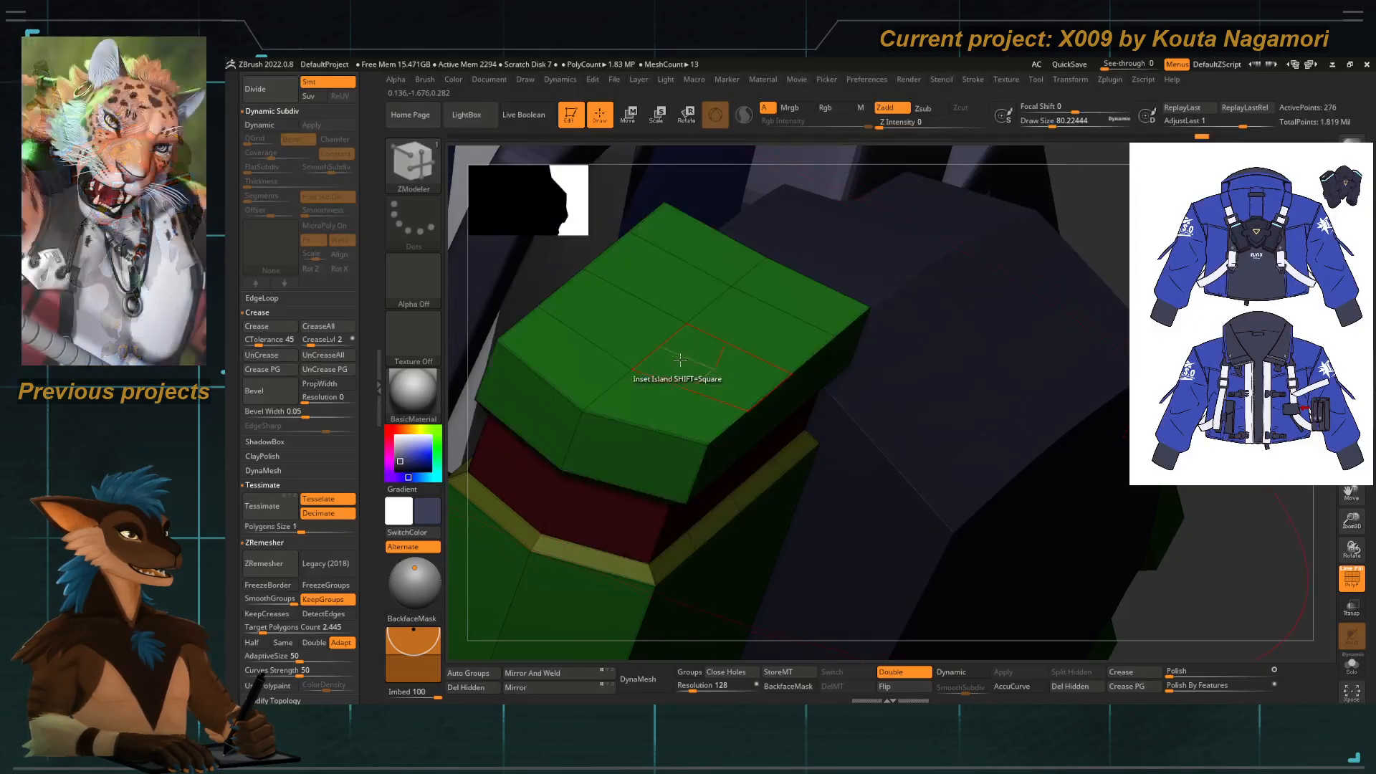
left_click(680, 359)
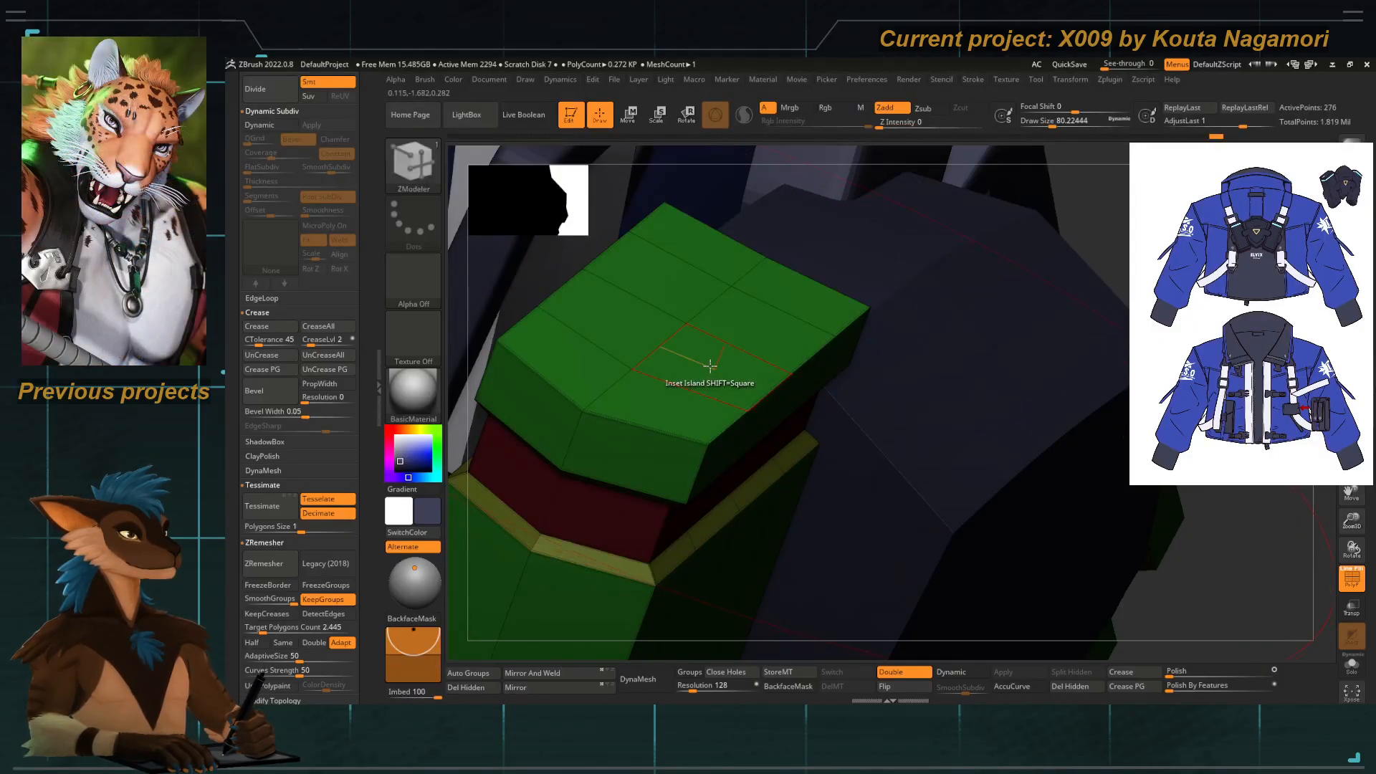
key("space")
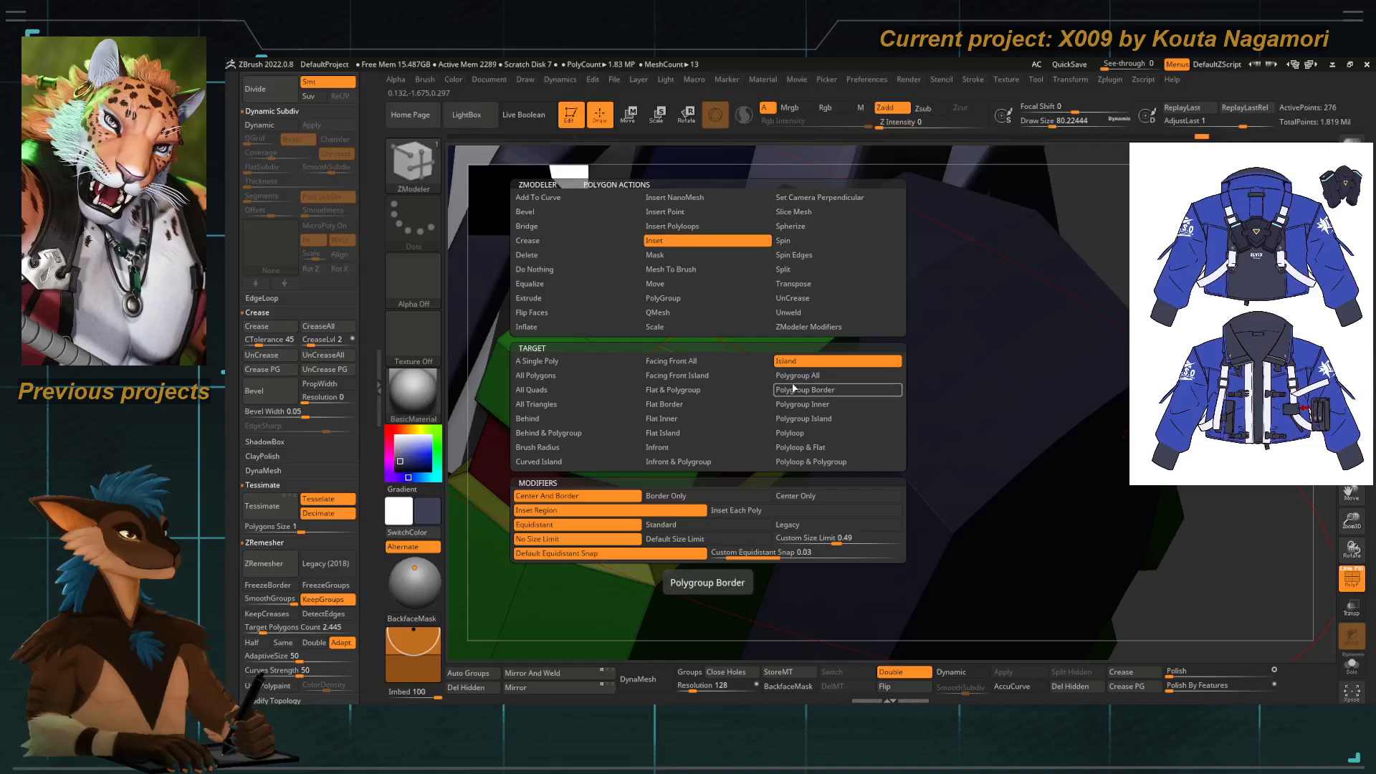
left_click(803, 419)
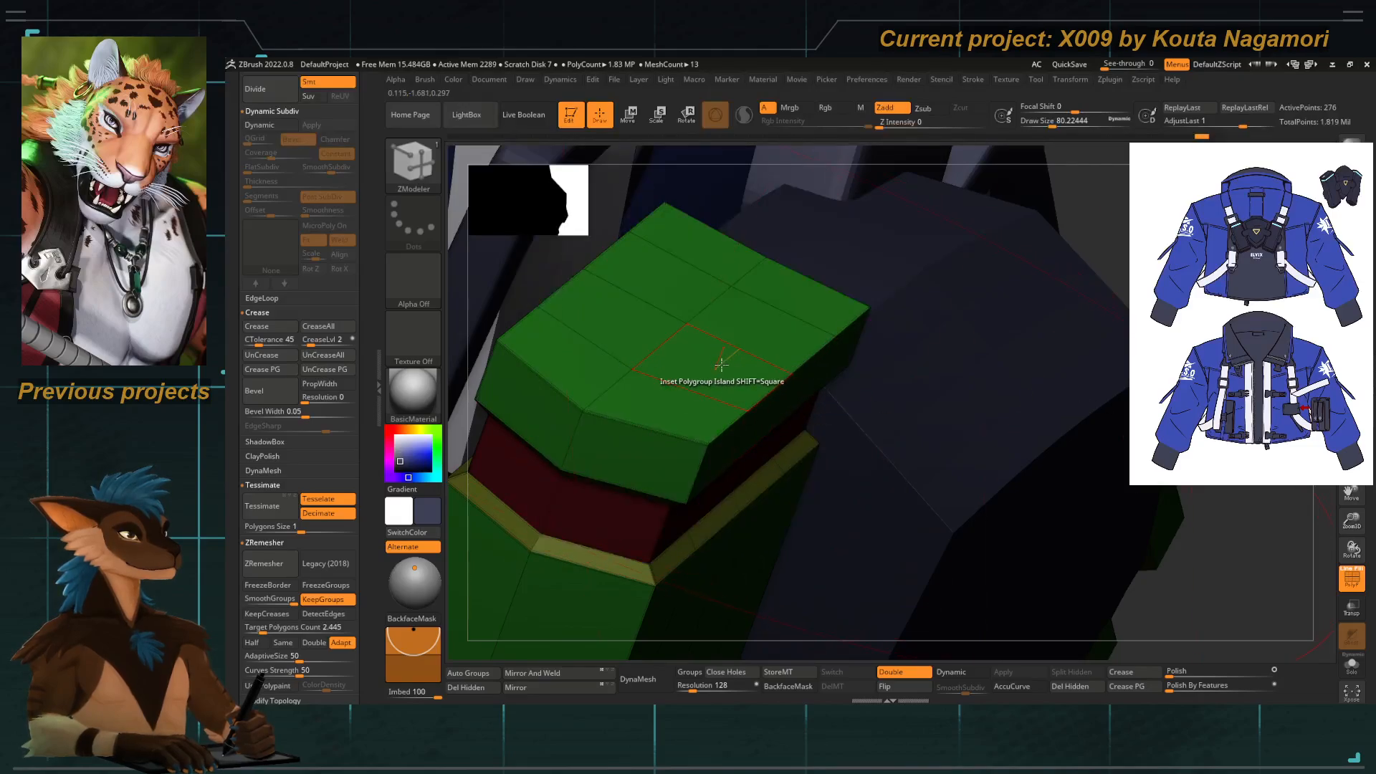
left_click_drag(721, 364, 635, 326)
key("ctrl+z")
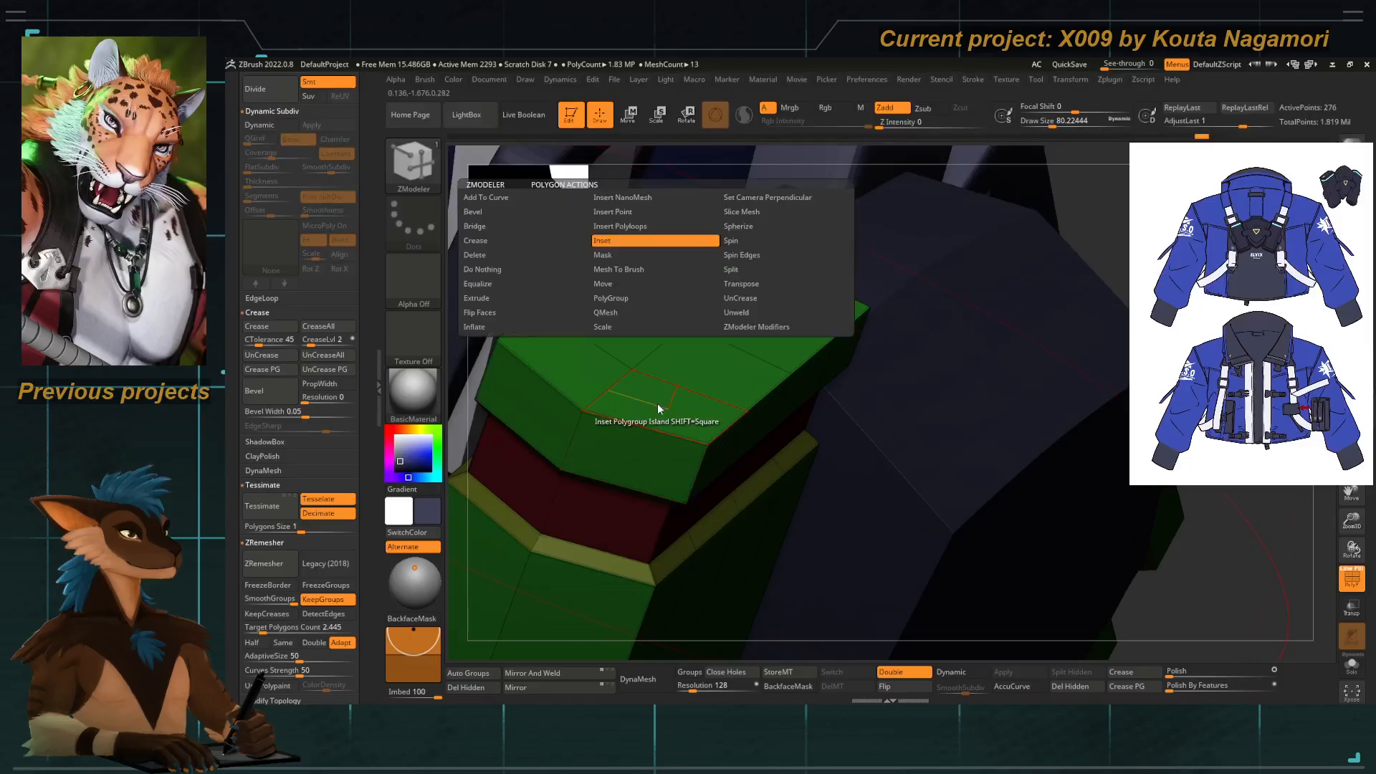
Assign one separate polygroup to the polygons of the pad's upper face using PolyGroup with A Single Poly.
key("space")
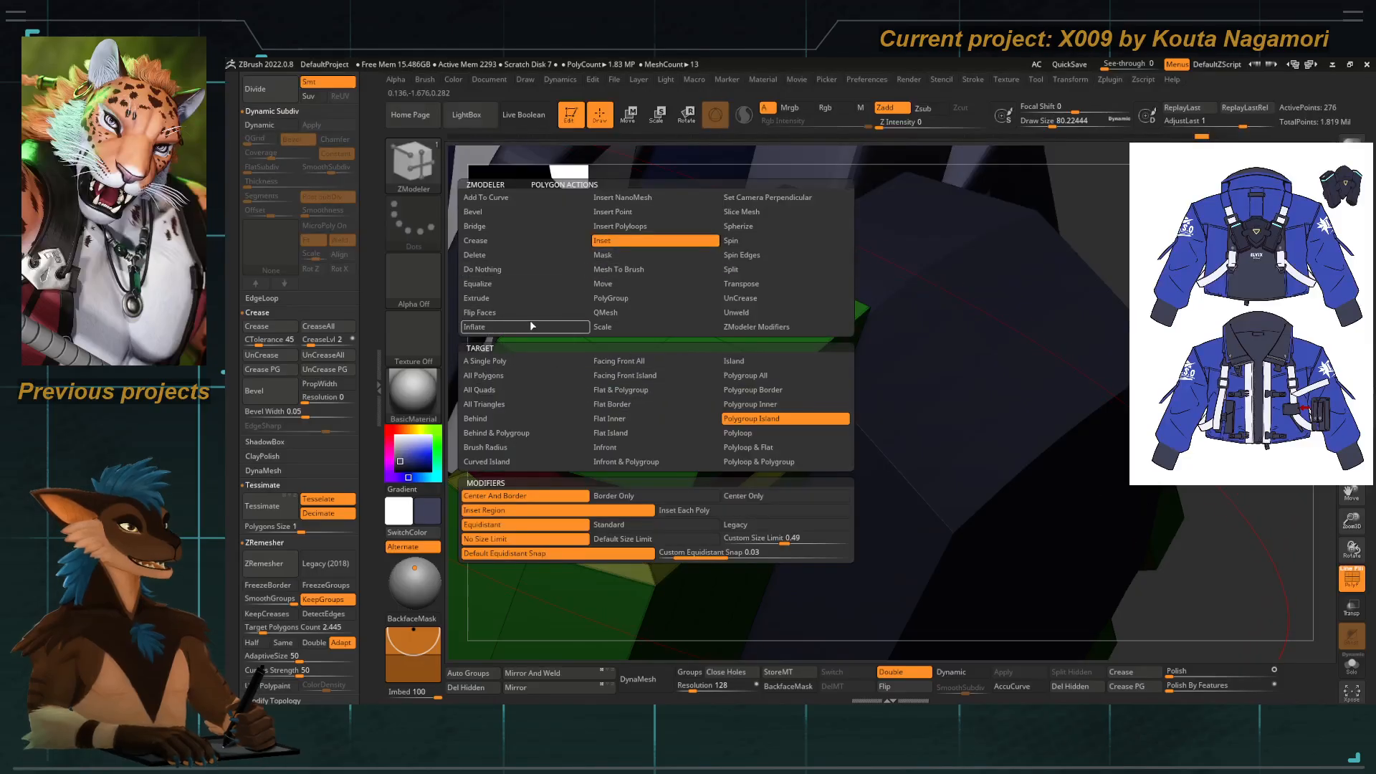
left_click(610, 298)
left_click(657, 396)
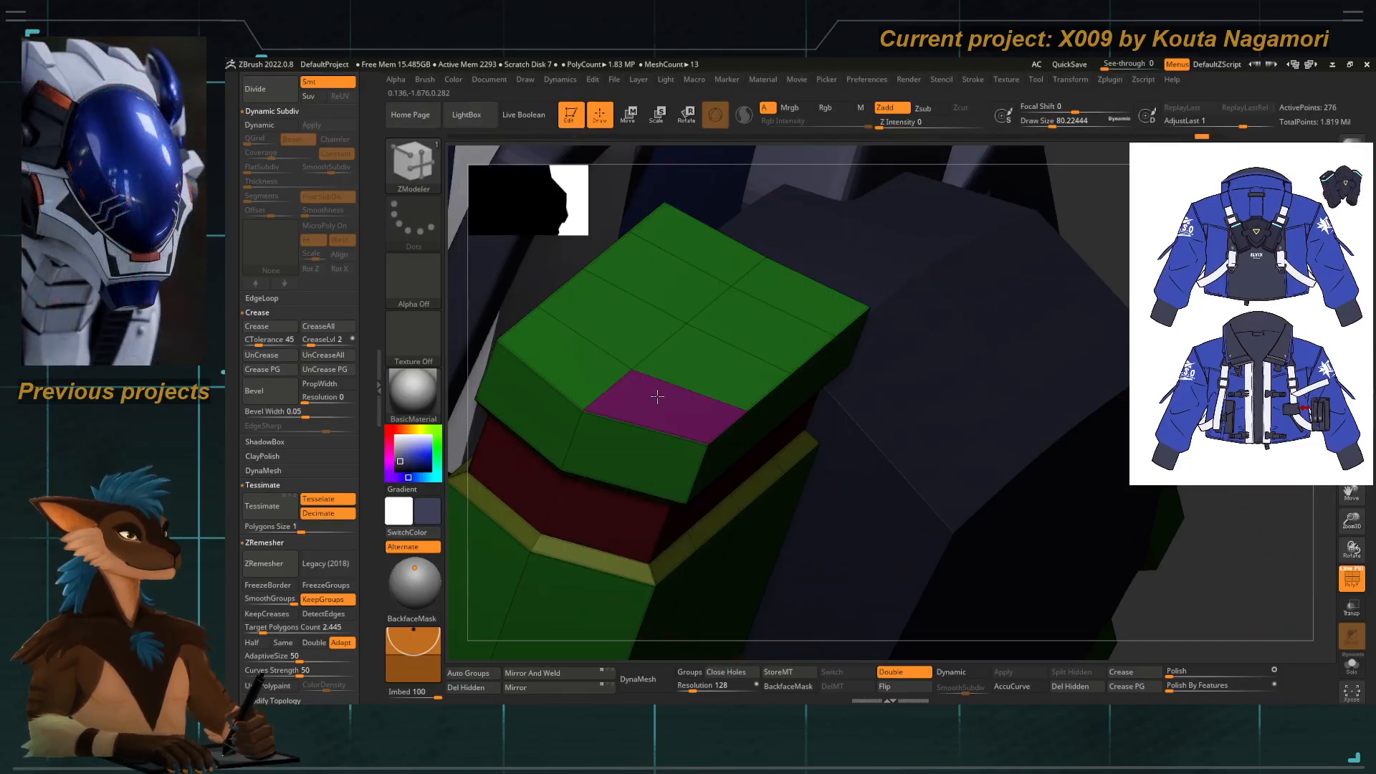
mouse_move(657, 396)
left_mouse_down()
mouse_move(566, 337)
mouse_move(713, 270)
mouse_move(676, 286)
mouse_move(759, 285)
left_mouse_up()
Inset the upper face's polygroup island to form a narrow border around the pad's top.
key("space")
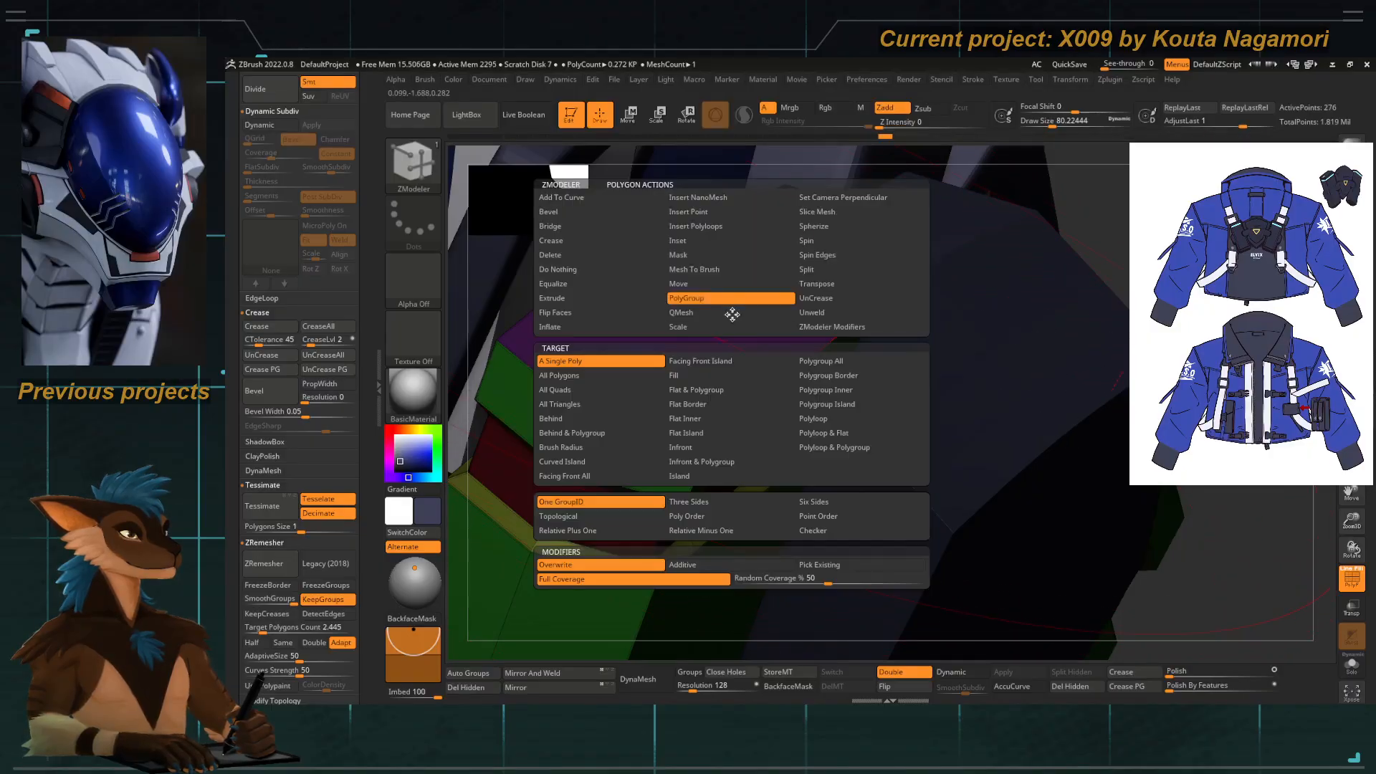
left_click(679, 241)
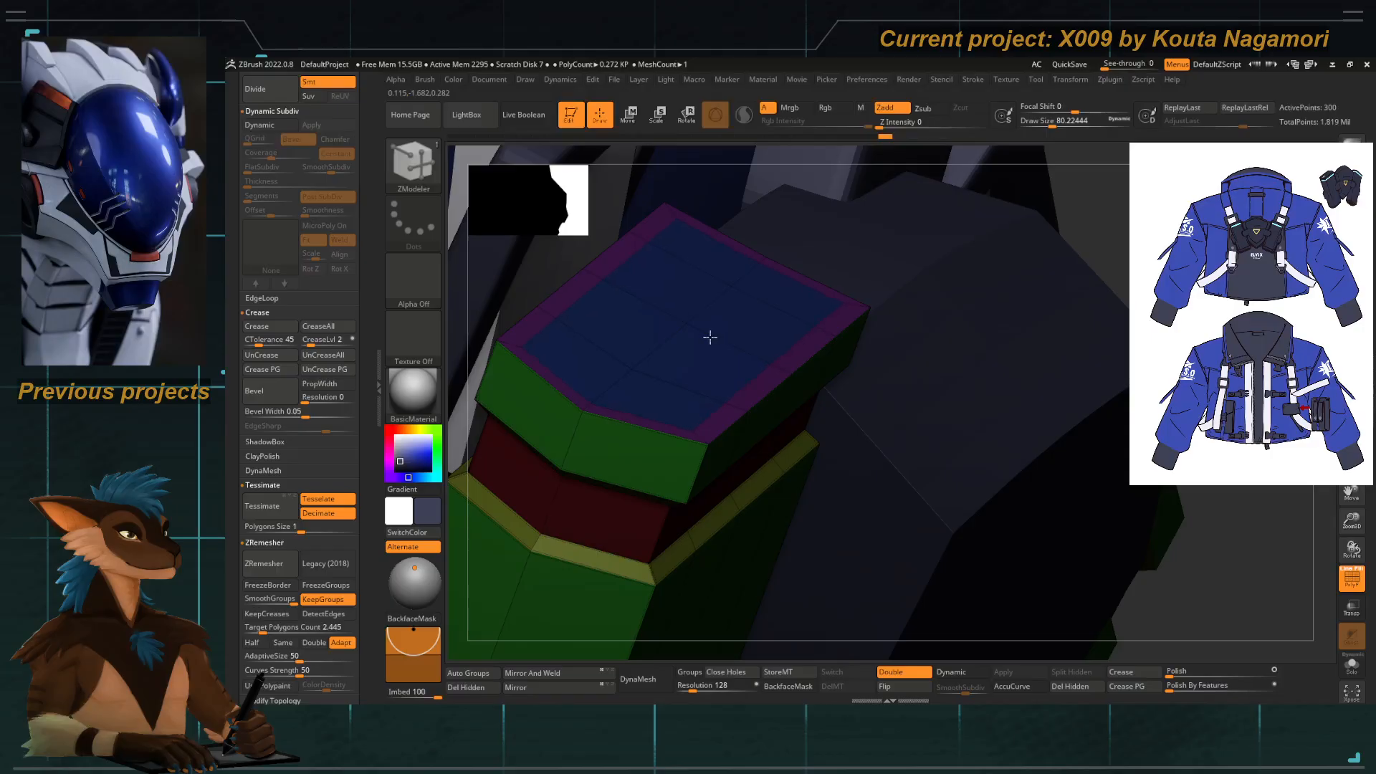
left_click_drag(711, 335, 776, 414)
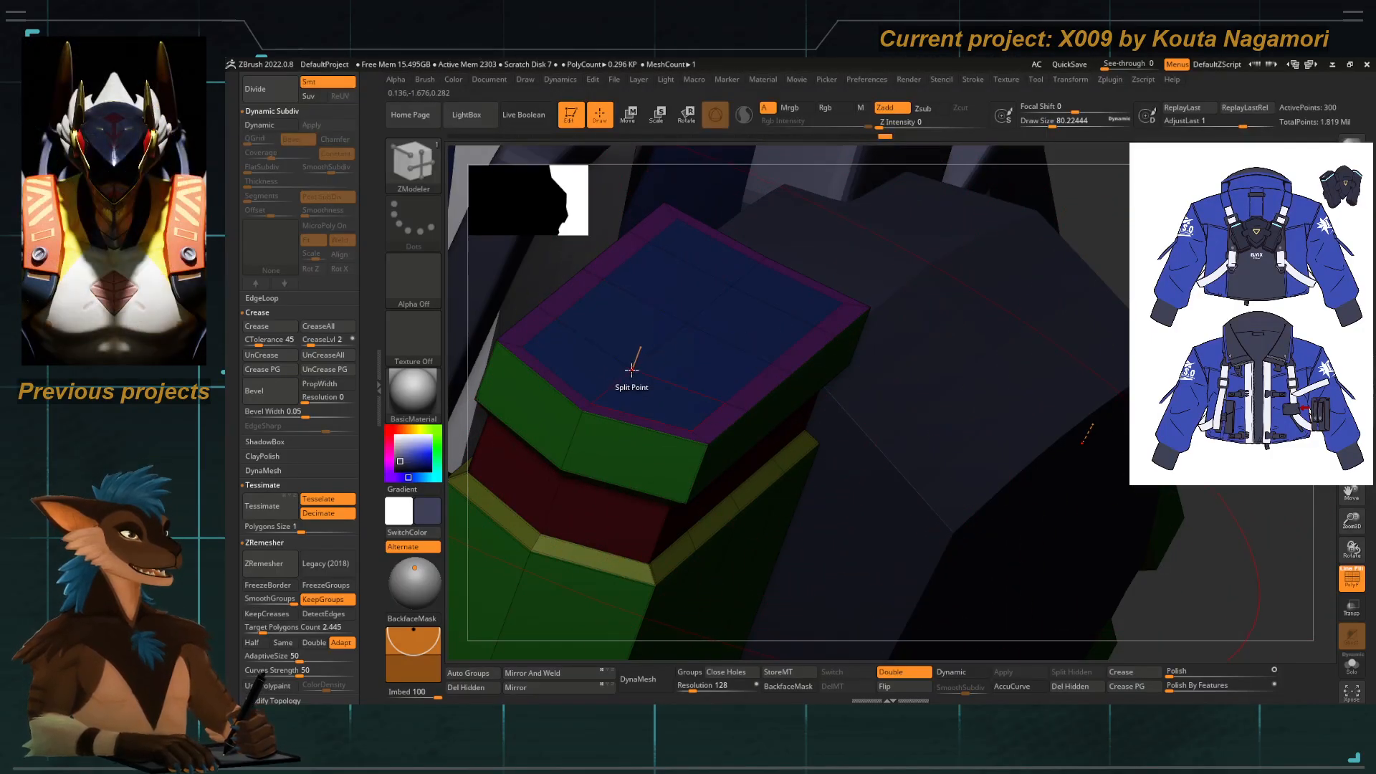
Split the point at the loop intersection near the pad's angled end to form a small round polygroup.
left_click_drag(669, 390, 670, 391)
right_click_drag(716, 380, 518, 312, "ctrl")
right_click_drag(793, 407, 672, 421)
Try to mask around the round polygroup and place the transform gizmo on it.
key("ctrl")
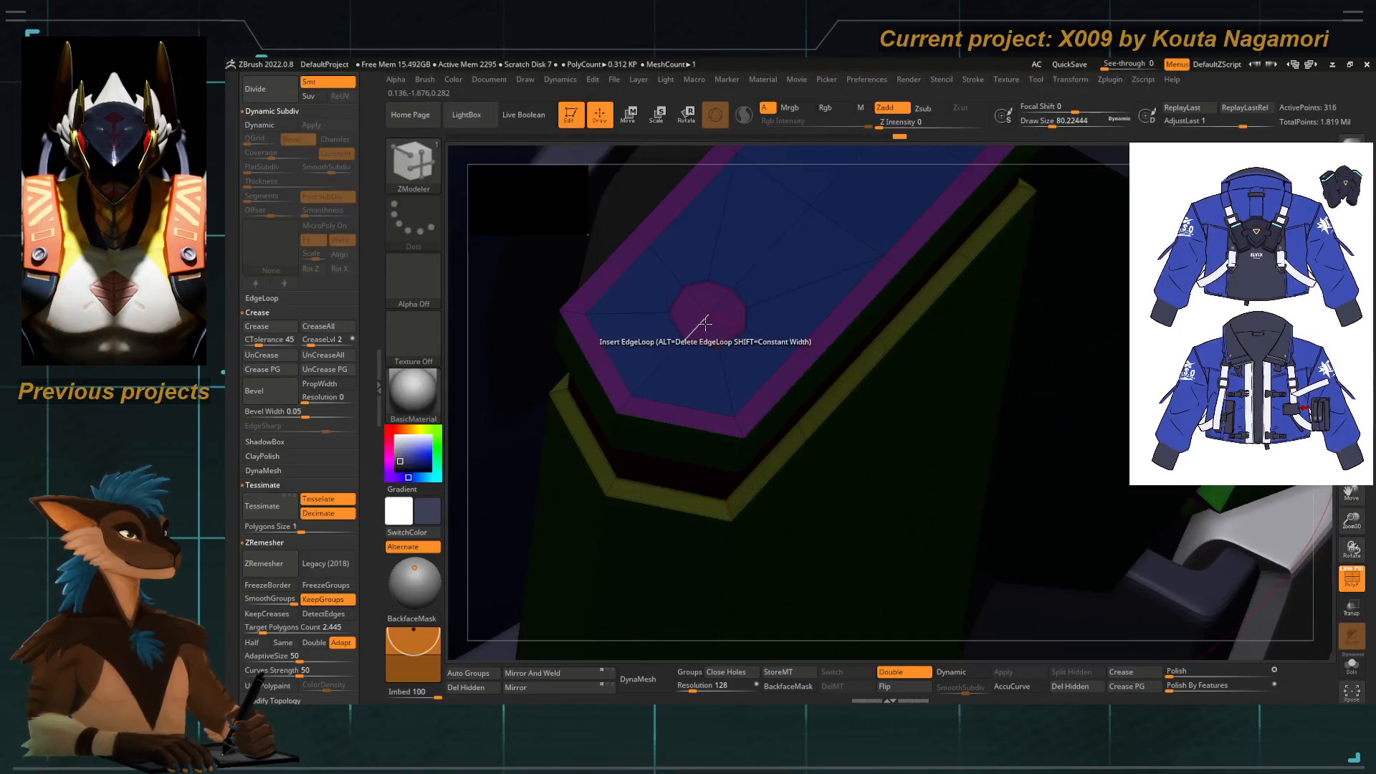
key("w")
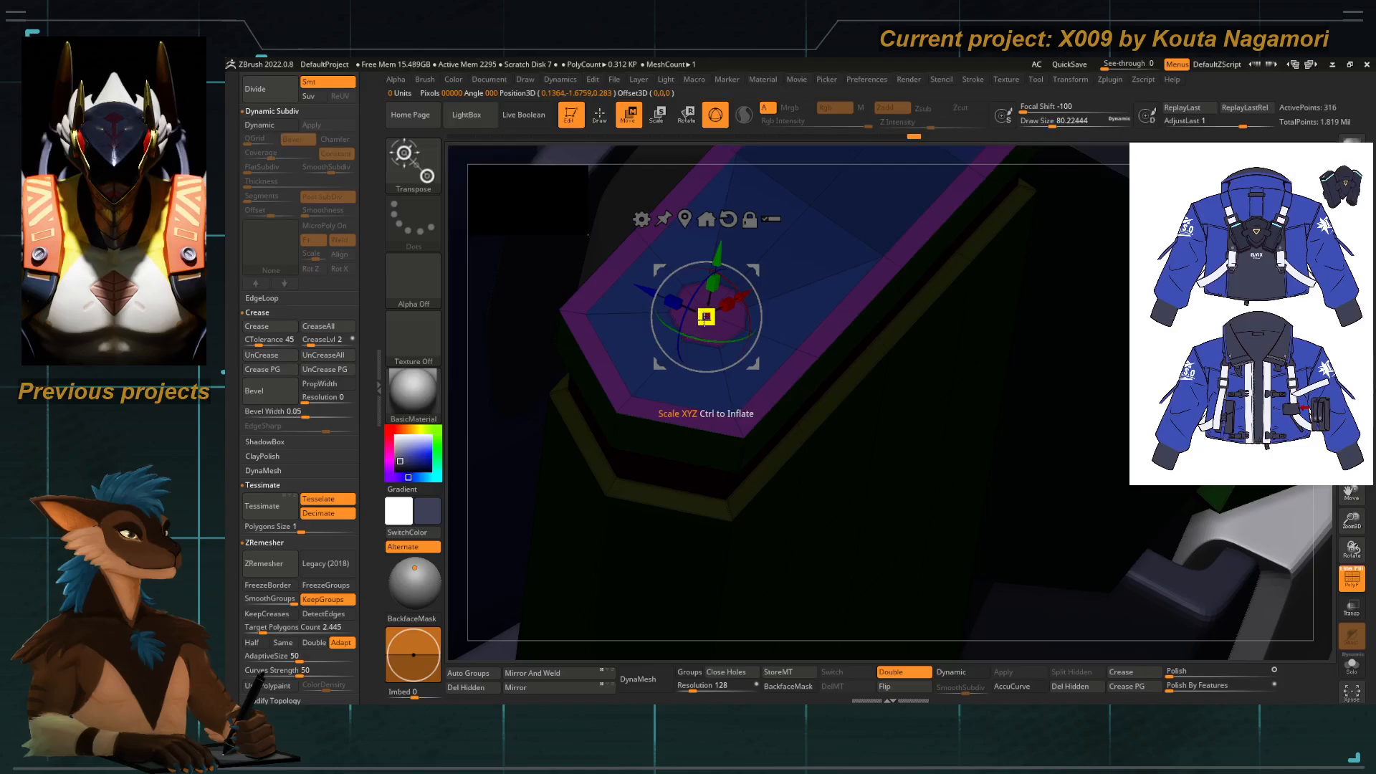
right_click_drag(685, 352, 615, 452, "alt")
left_click(735, 312, "alt")
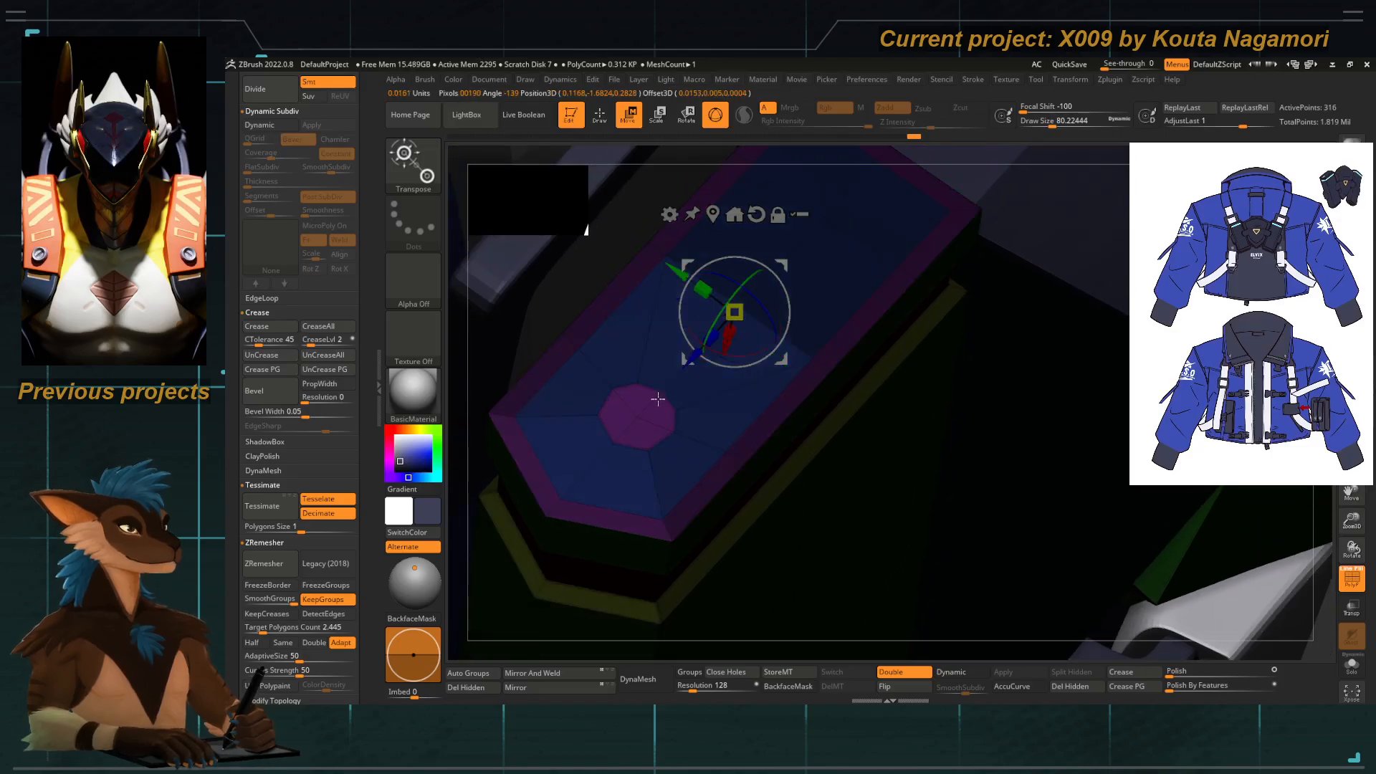
left_click(638, 426, "alt")
left_click_drag(640, 423, 723, 314, "ctrl")
key("q")
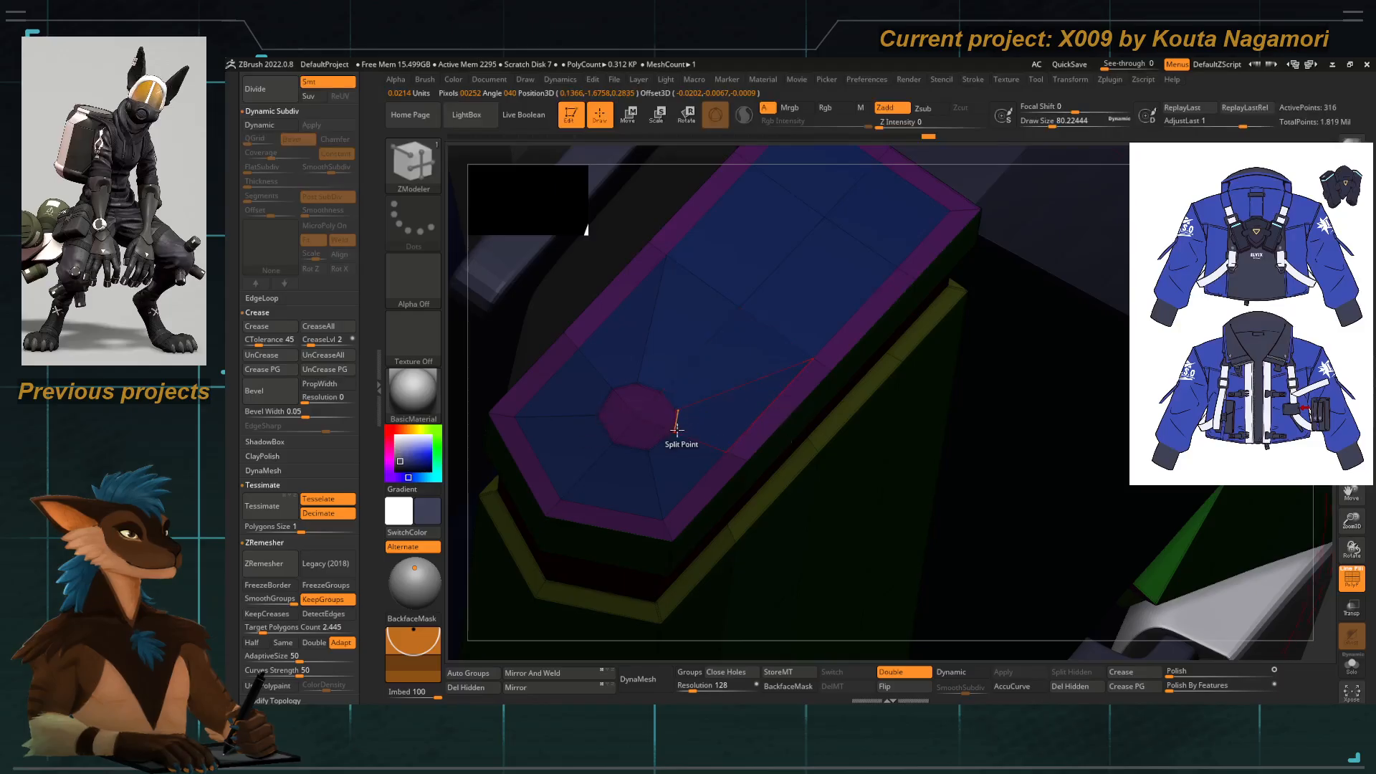
key("ctrl+shift+a")
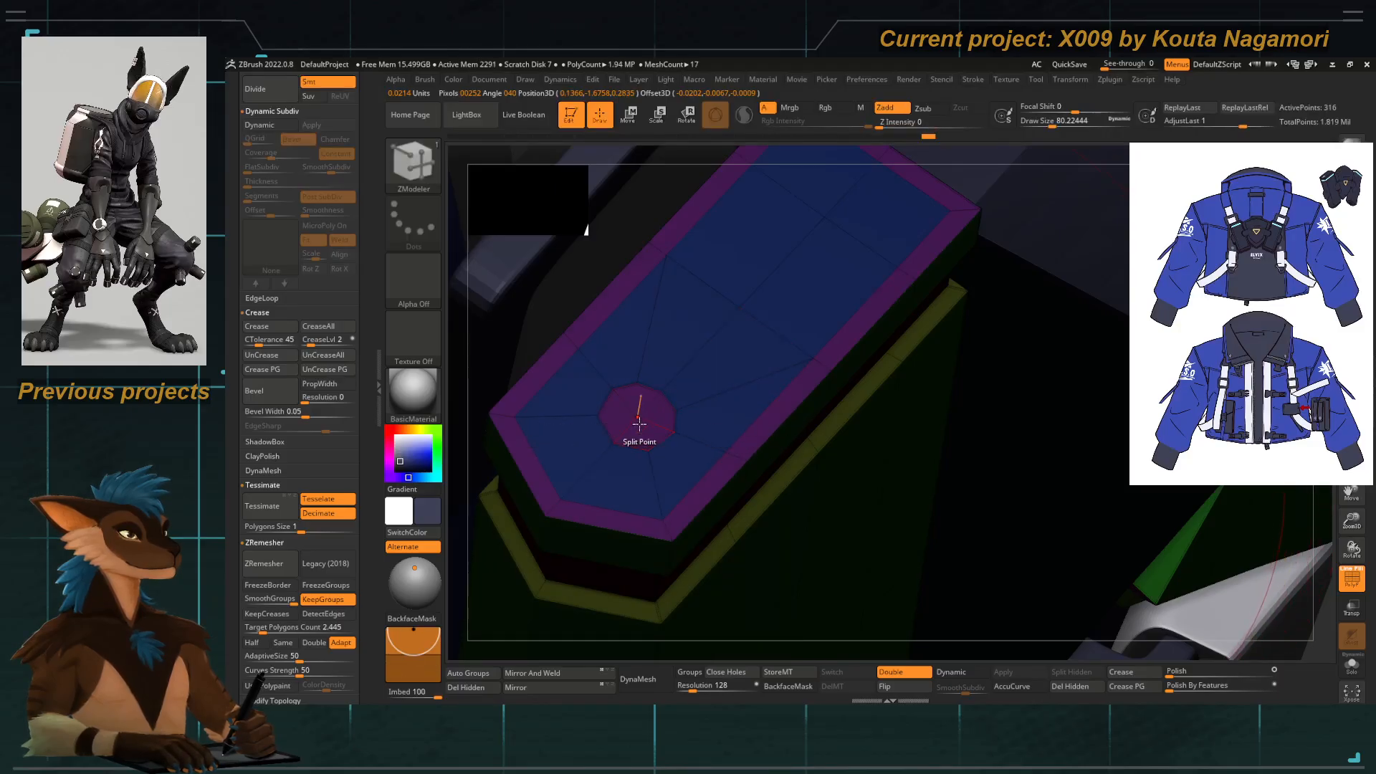
key("ctrl")
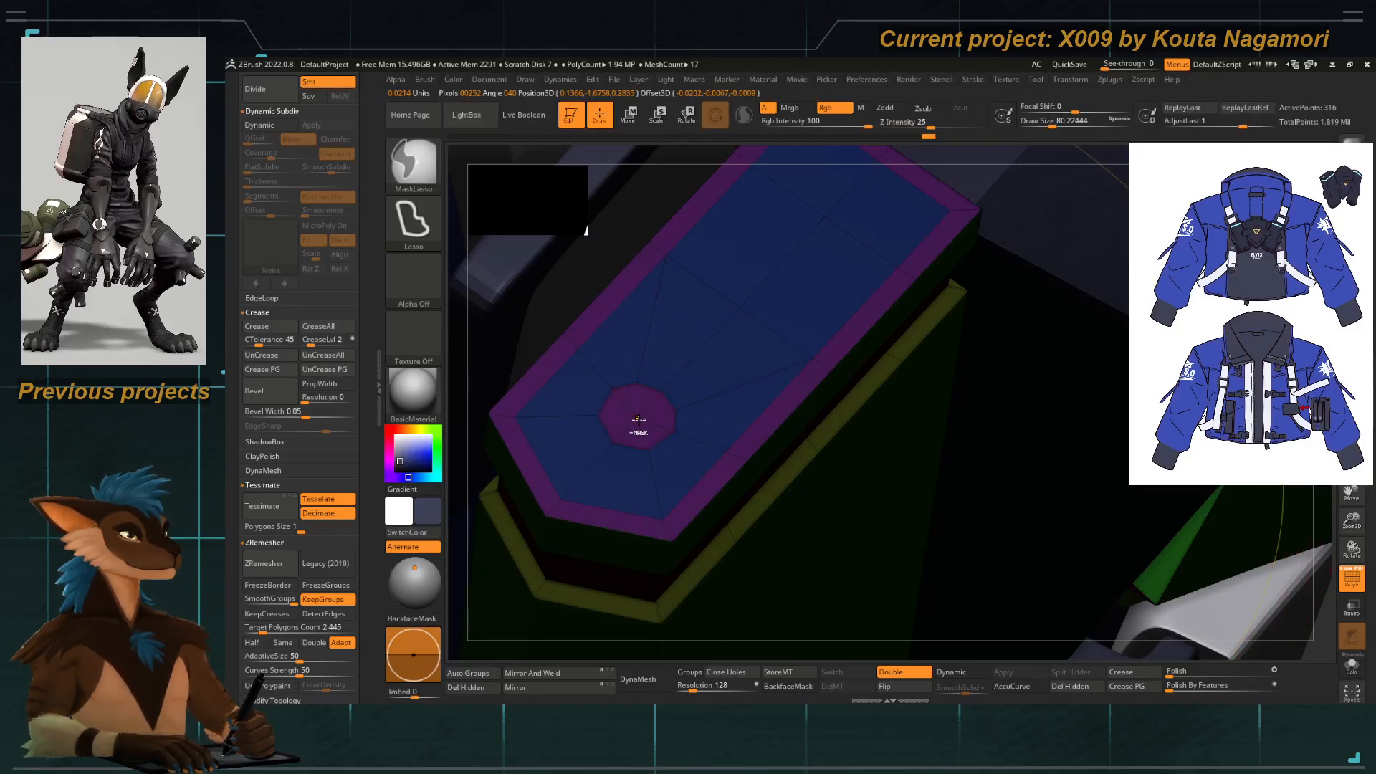
key("w")
mouse_move(663, 426)
right_mouse_down("ctrl")
mouse_move(906, 516)
mouse_move(924, 458)
mouse_move(932, 544)
right_mouse_up("ctrl")
key("q")
Mask everything except the round polygroup with the gizmo centred on it, and clear the mask.
key("ctrl")
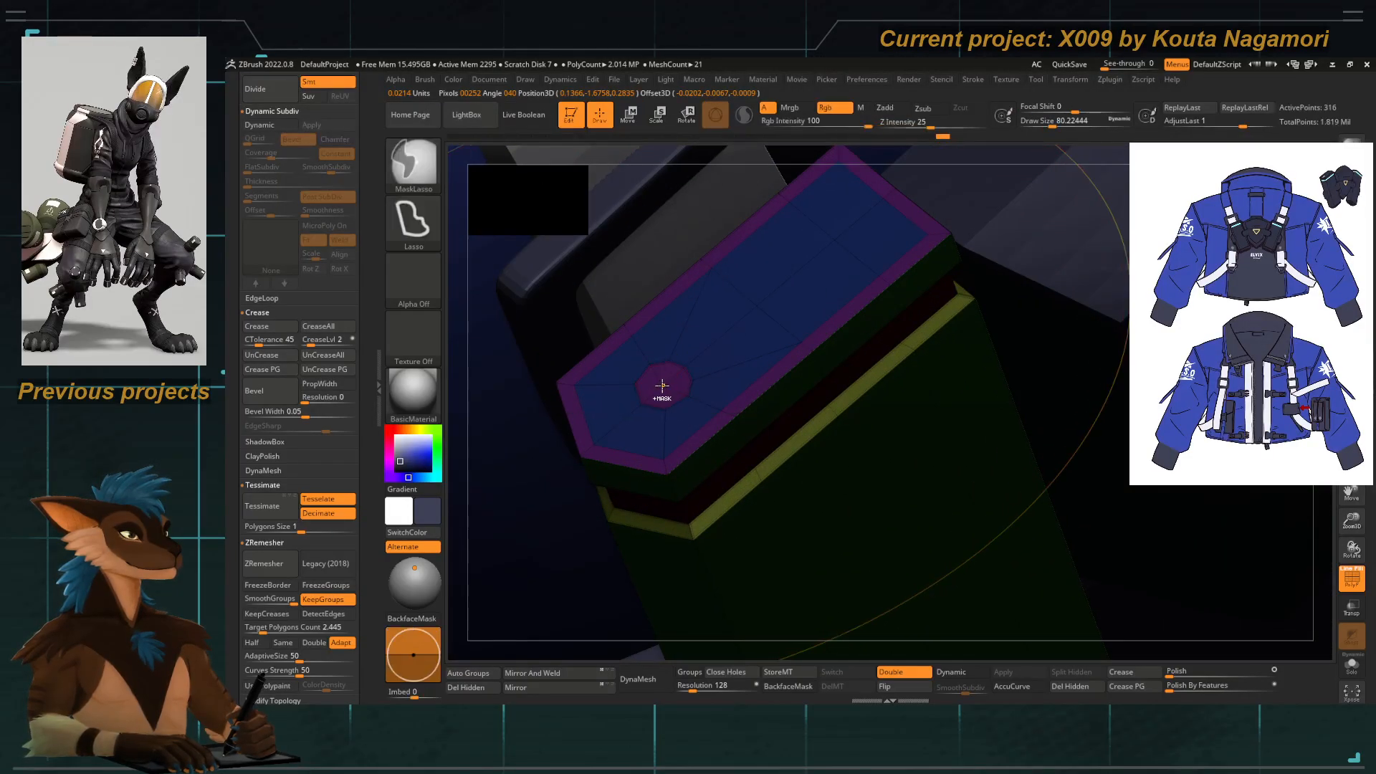
key("w")
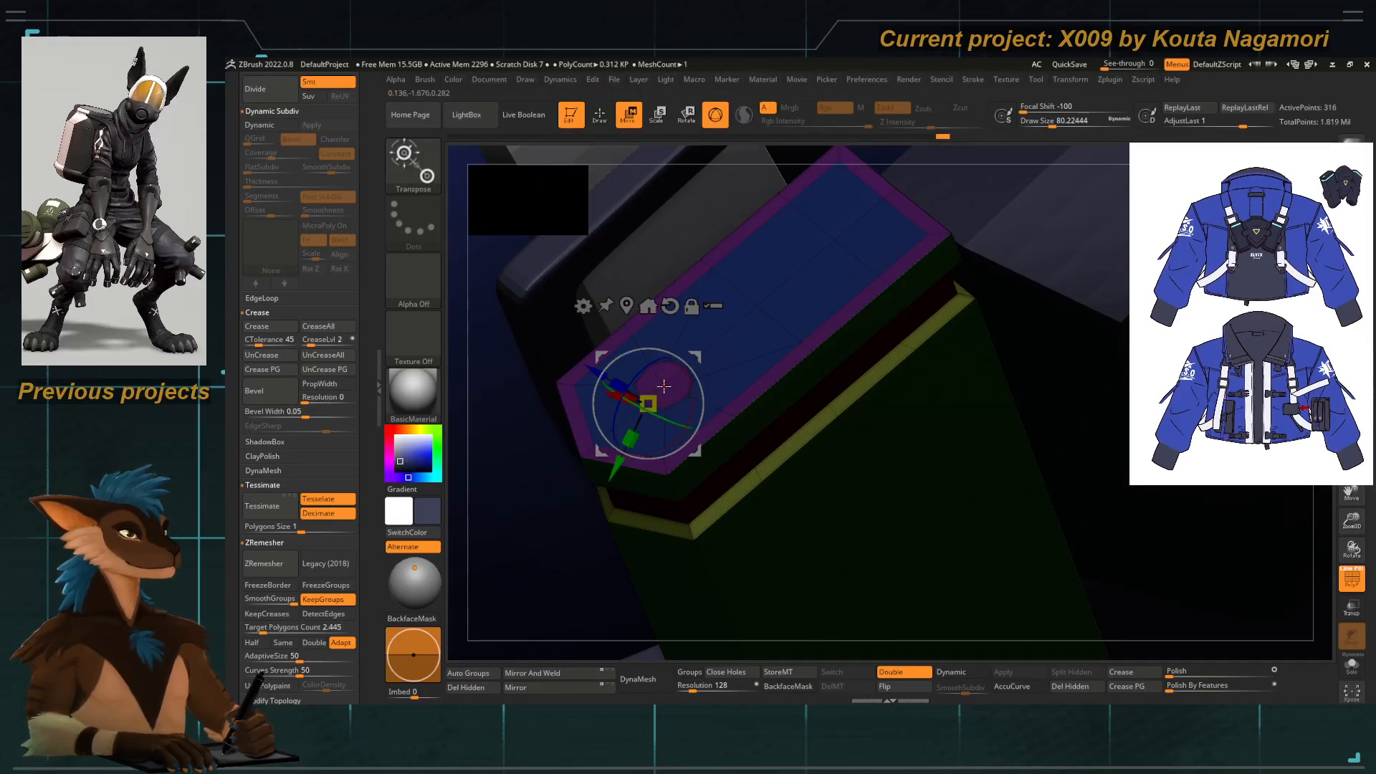
left_click(664, 386, "ctrl")
right_click_drag(664, 386, 662, 401, "ctrl")
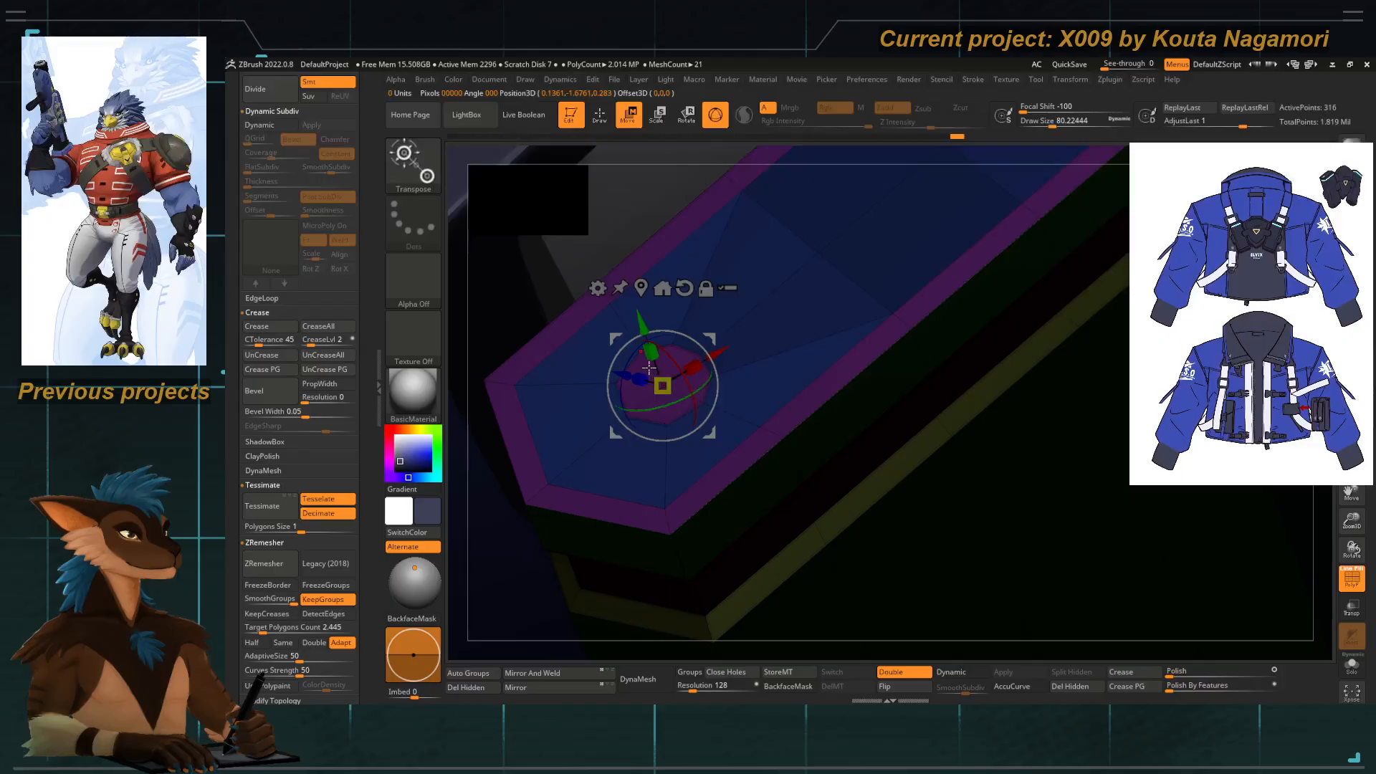
key("q")
right_click_drag(666, 505, 662, 549, "ctrl")
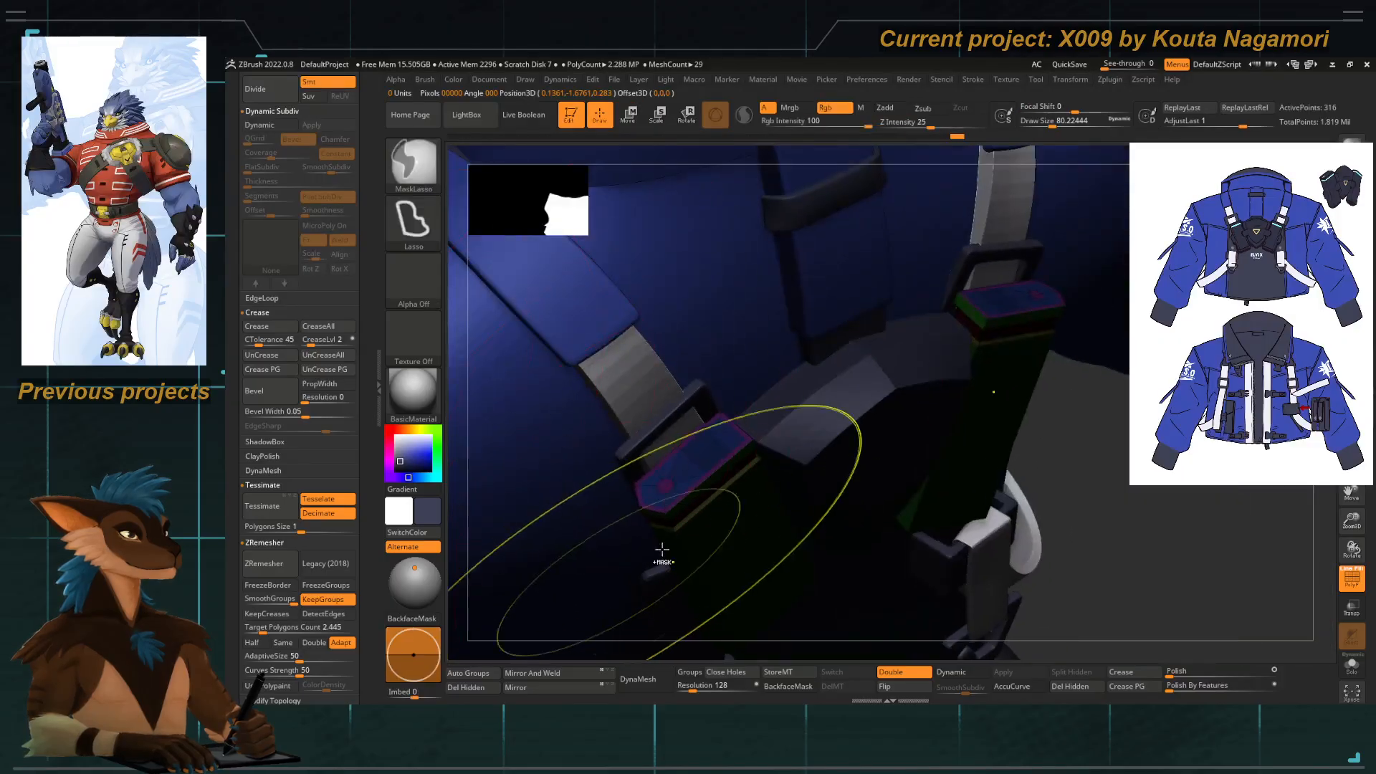
left_click_drag(1066, 570, 1044, 550, "ctrl")
Extrude only the round polygroup inward as a recess, using the Extrude action with the Polygroup Island target.
right_click_drag(666, 488, 691, 379, "ctrl")
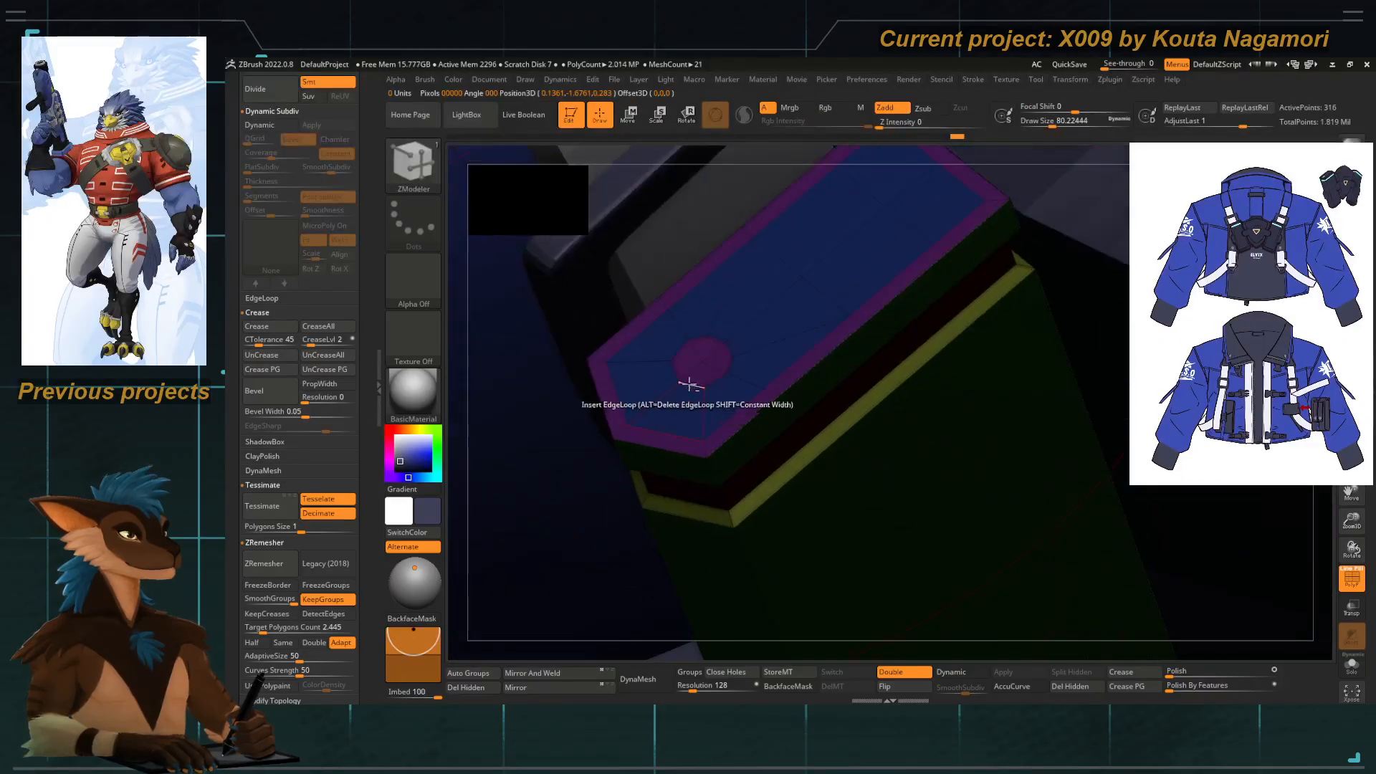
key("space")
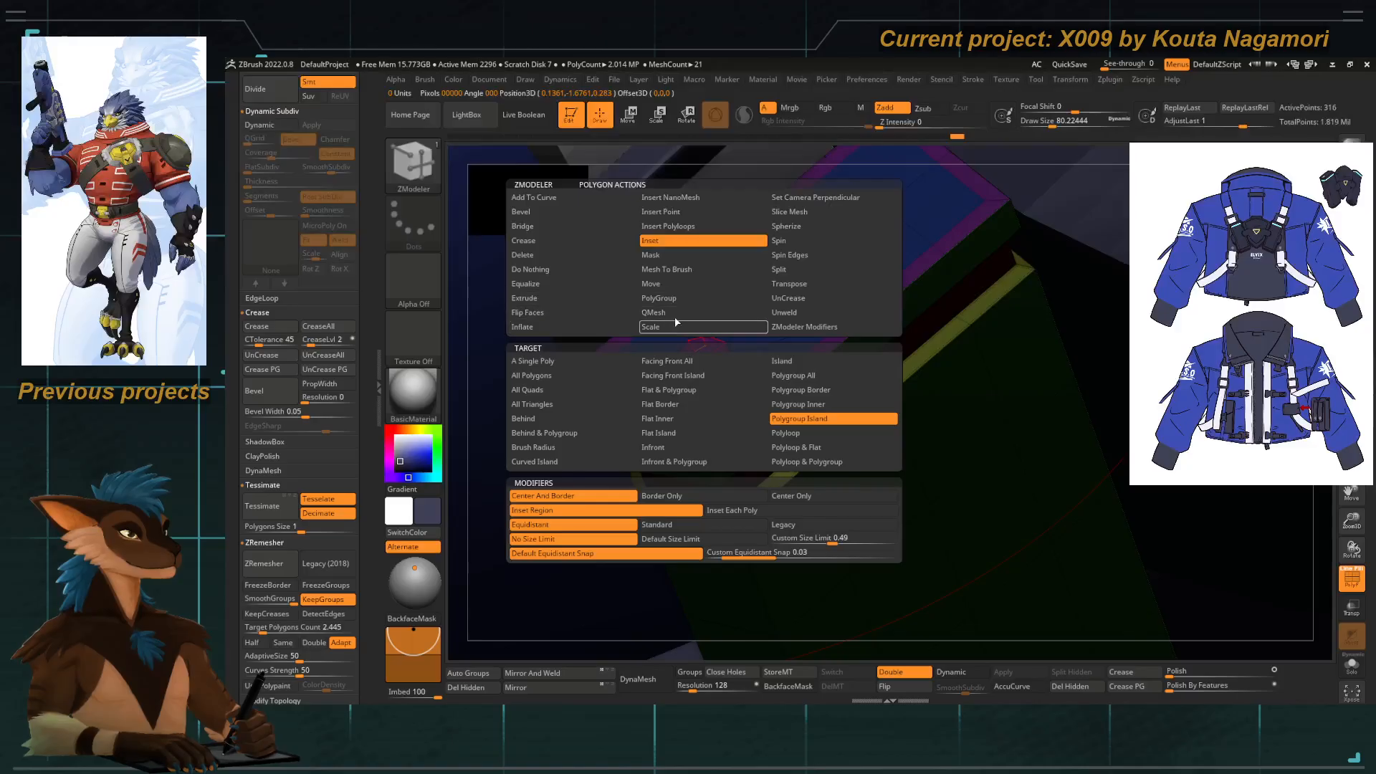
left_click(556, 298)
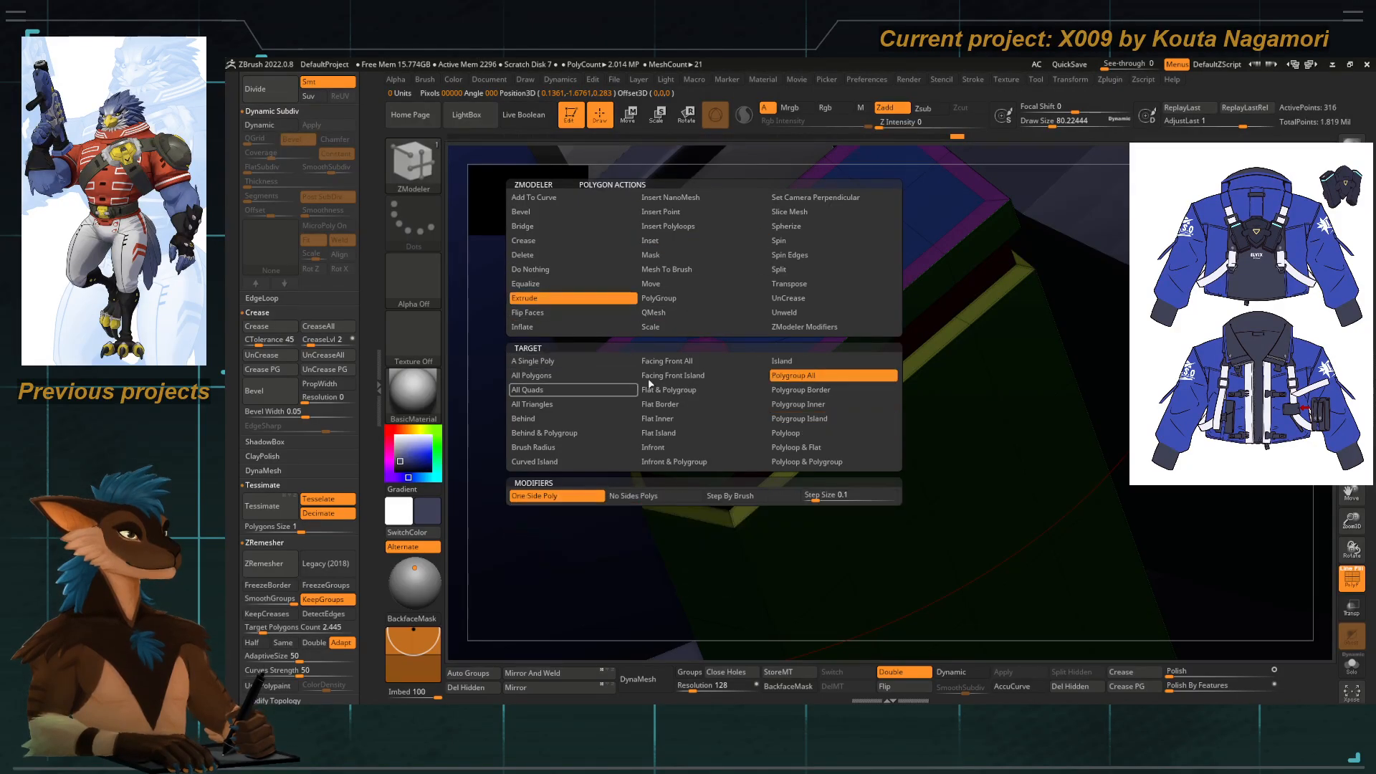
left_click(795, 378)
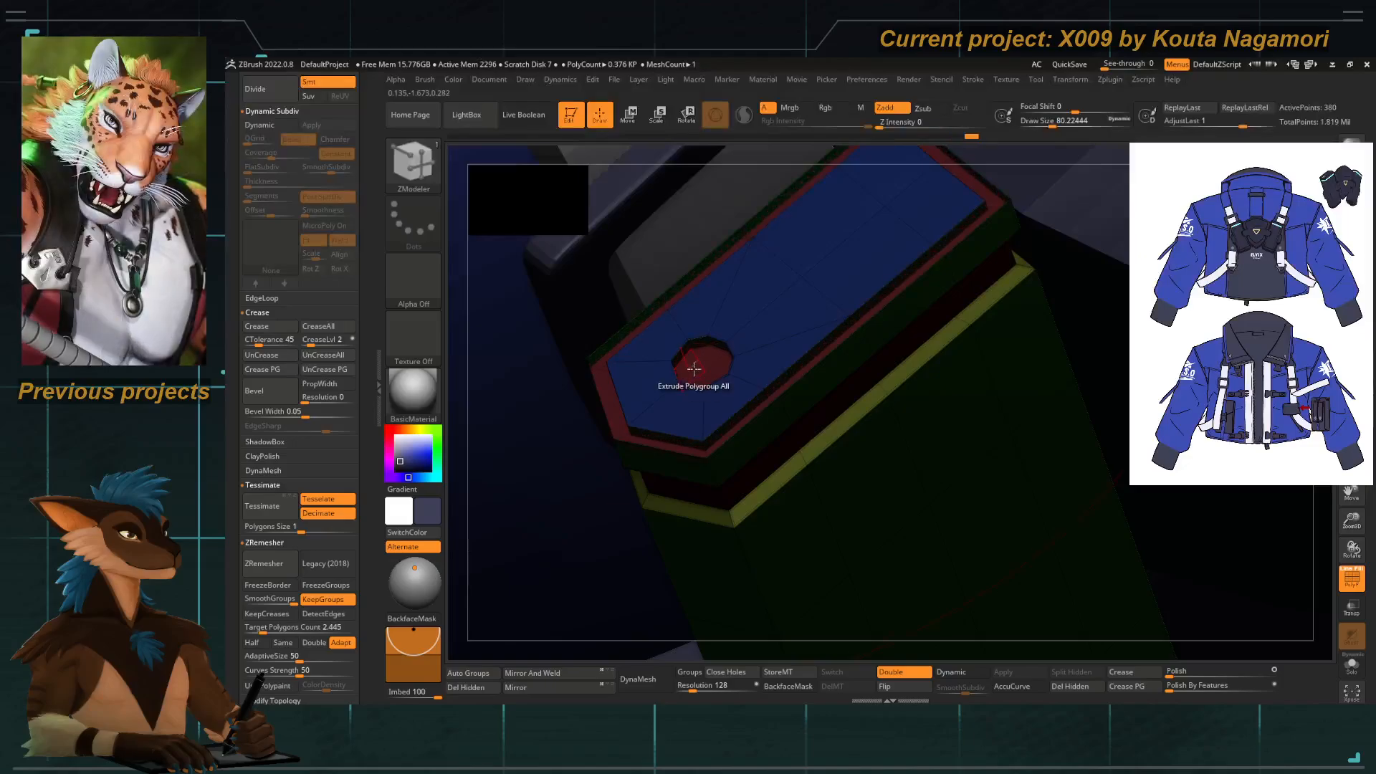
key("space")
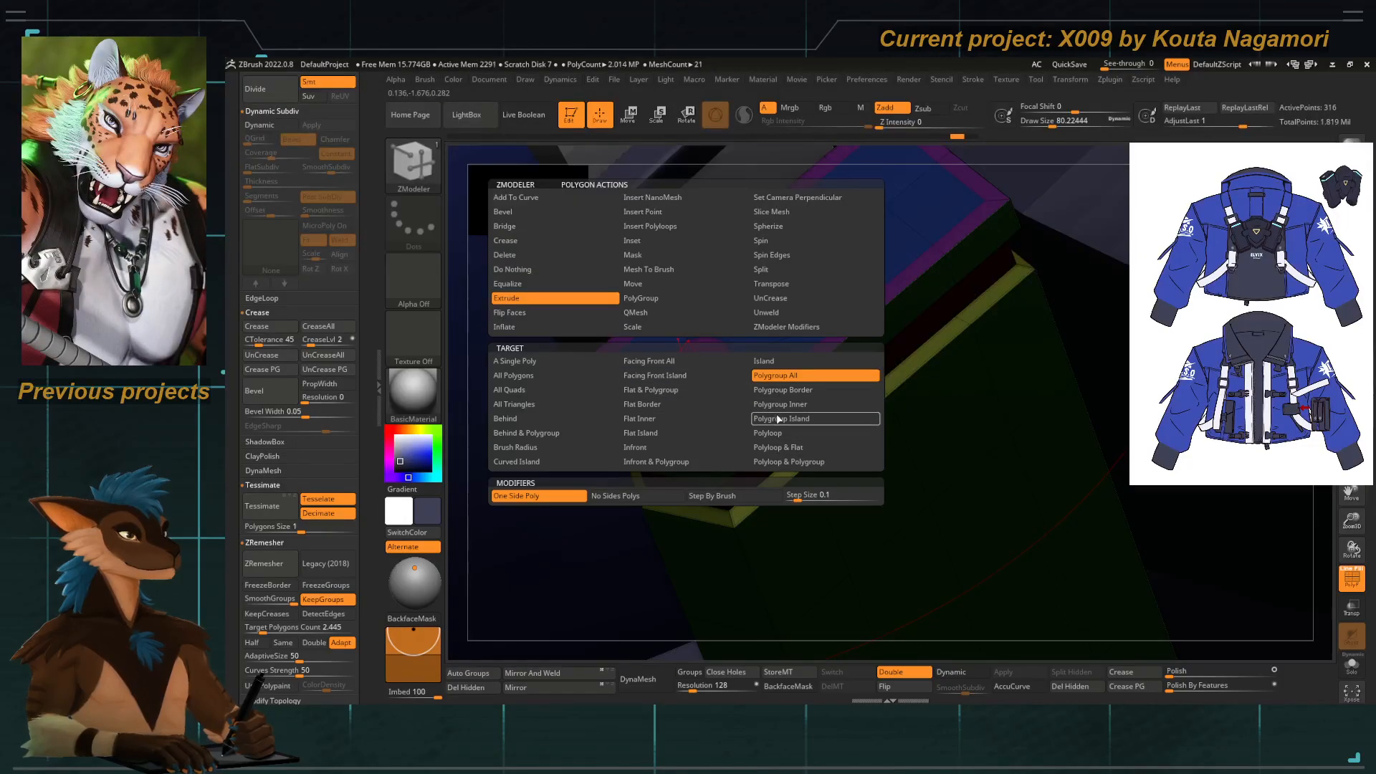
left_click(779, 419)
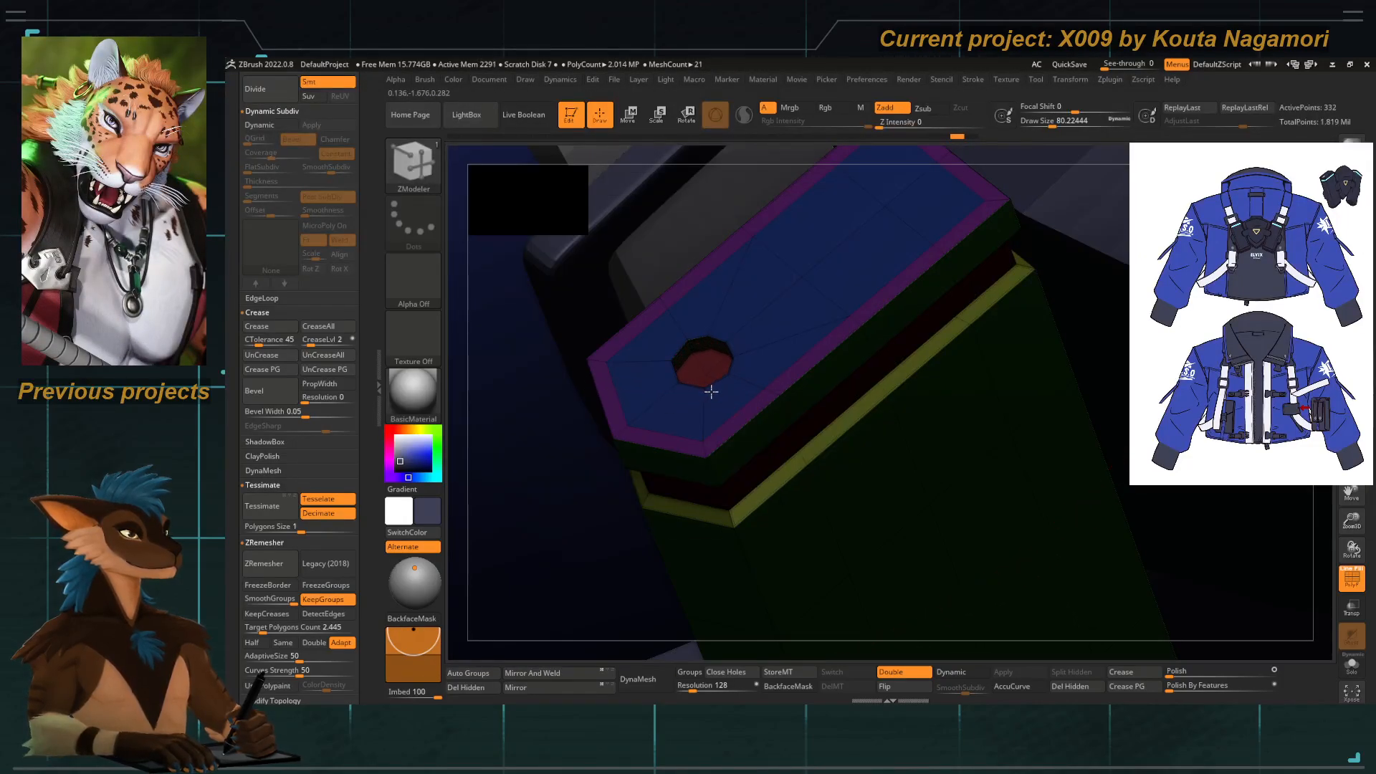
Slide the edge loop at the recess's rim outward to widen its opening.
key("space")
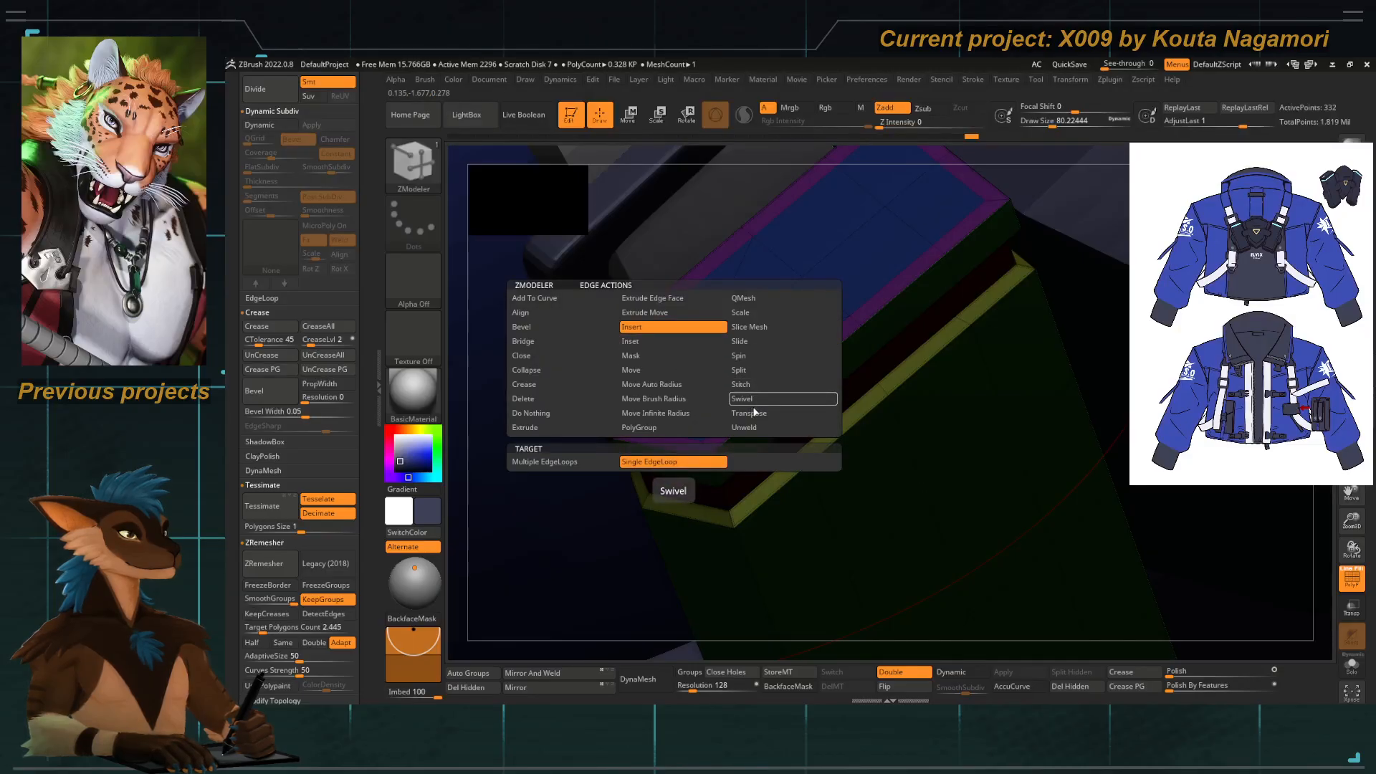
left_click(745, 342)
left_click(673, 462)
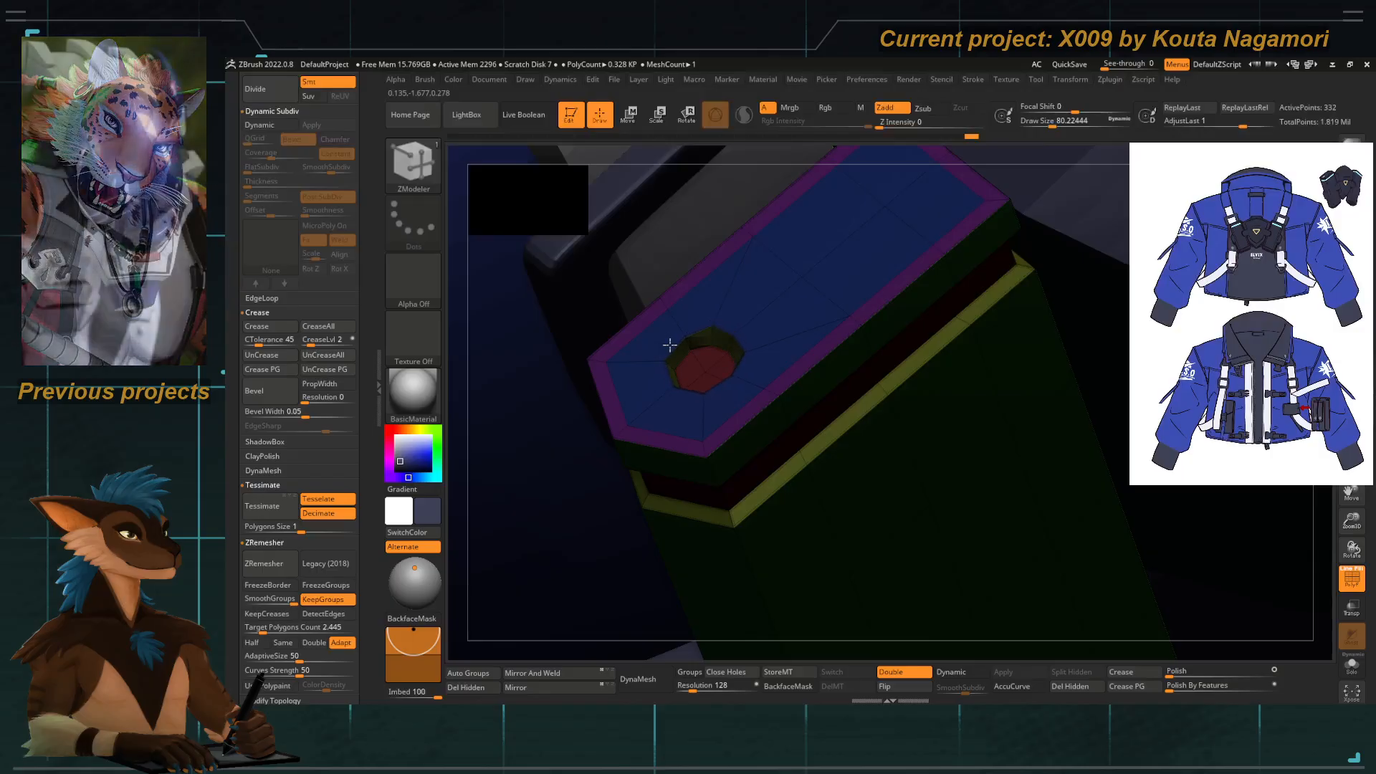
Examine the smoothed recess on the pad and the whole harness with Dynamic Subdiv on and the polyframe hidden.
key("d")
key("f")
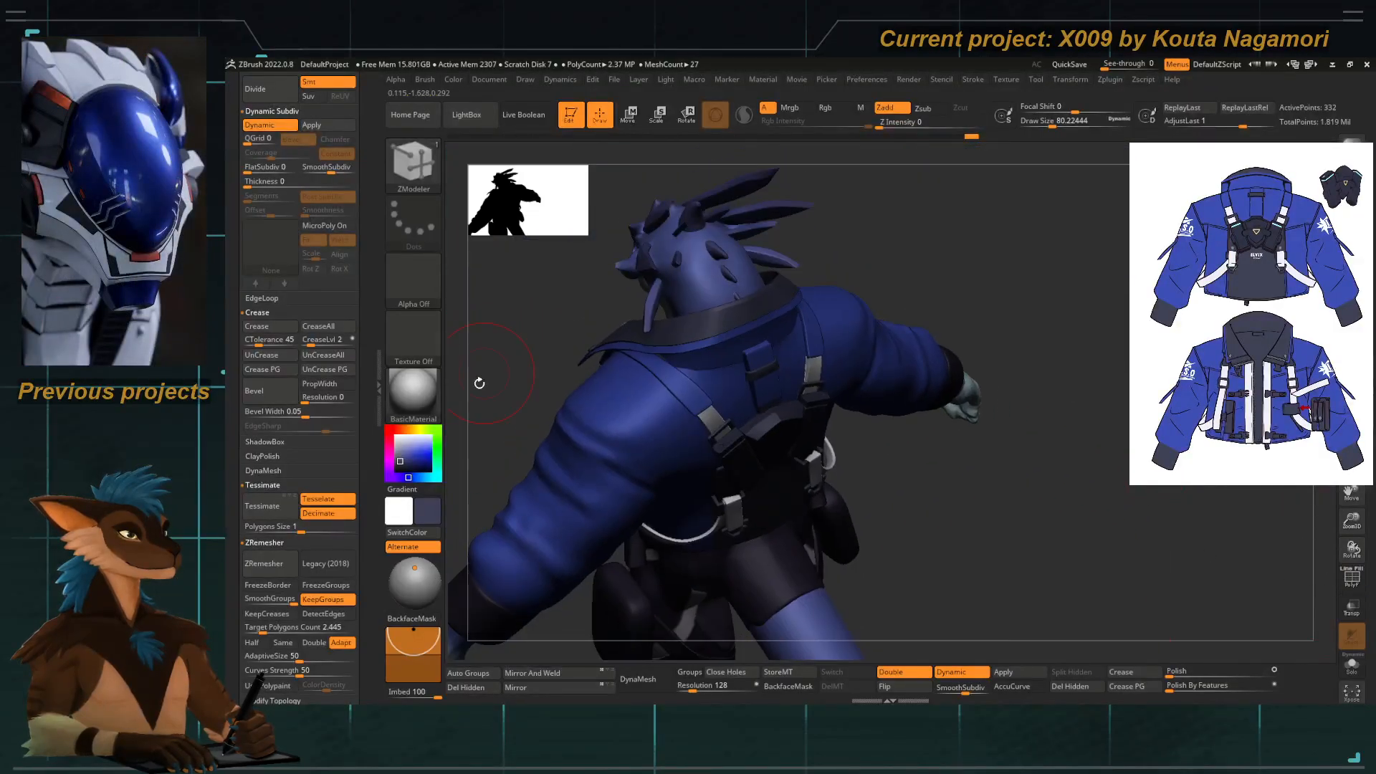
mouse_move(476, 383)
left_mouse_down("shift")
mouse_move(475, 349)
mouse_move(523, 412)
mouse_move(500, 415)
mouse_move(519, 396)
mouse_move(675, 599)
mouse_move(756, 405)
left_mouse_up("shift")
left_click_drag(1044, 185, 716, 311)
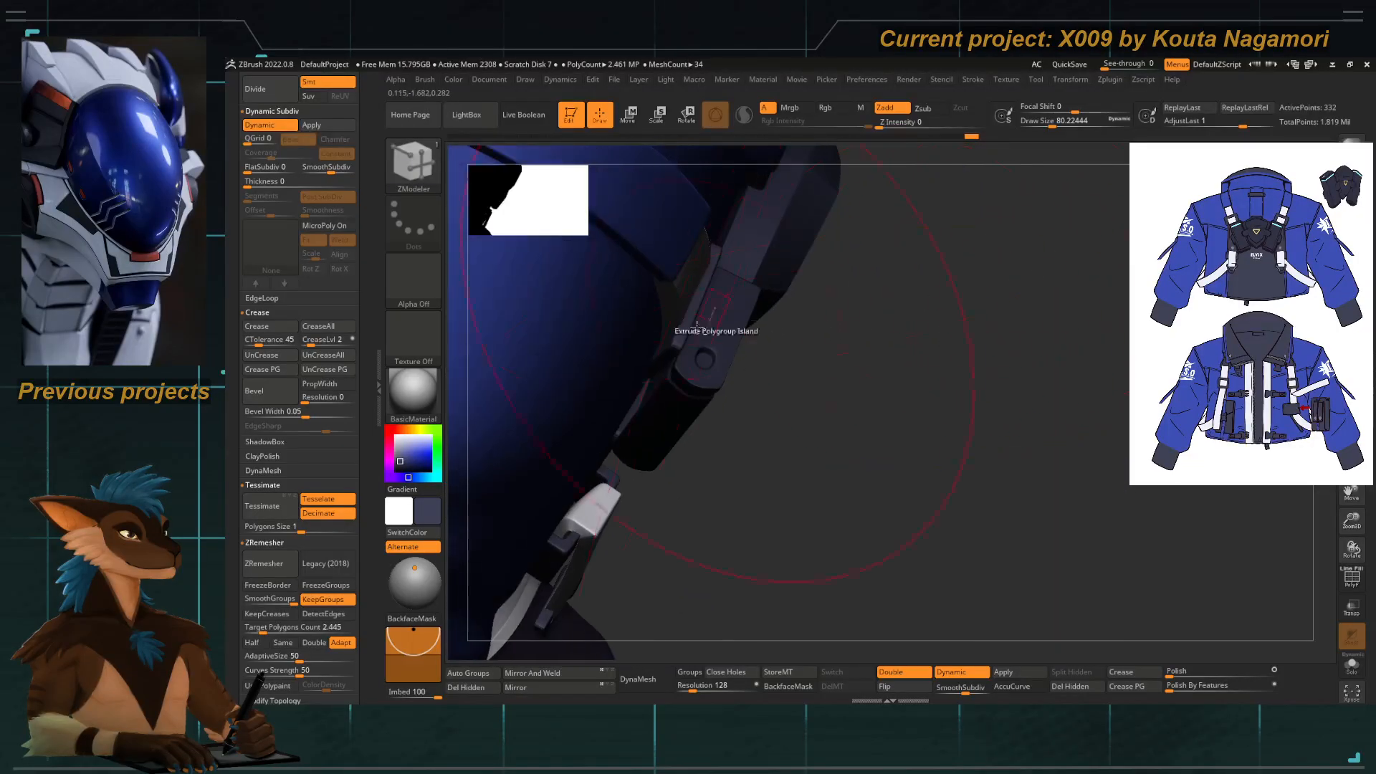
left_click_drag(795, 390, 740, 355, "alt")
With Dynamic Subdiv off, crease the recess's complete edge loop, and check the smoothed pads on the harness.
key("shift+d")
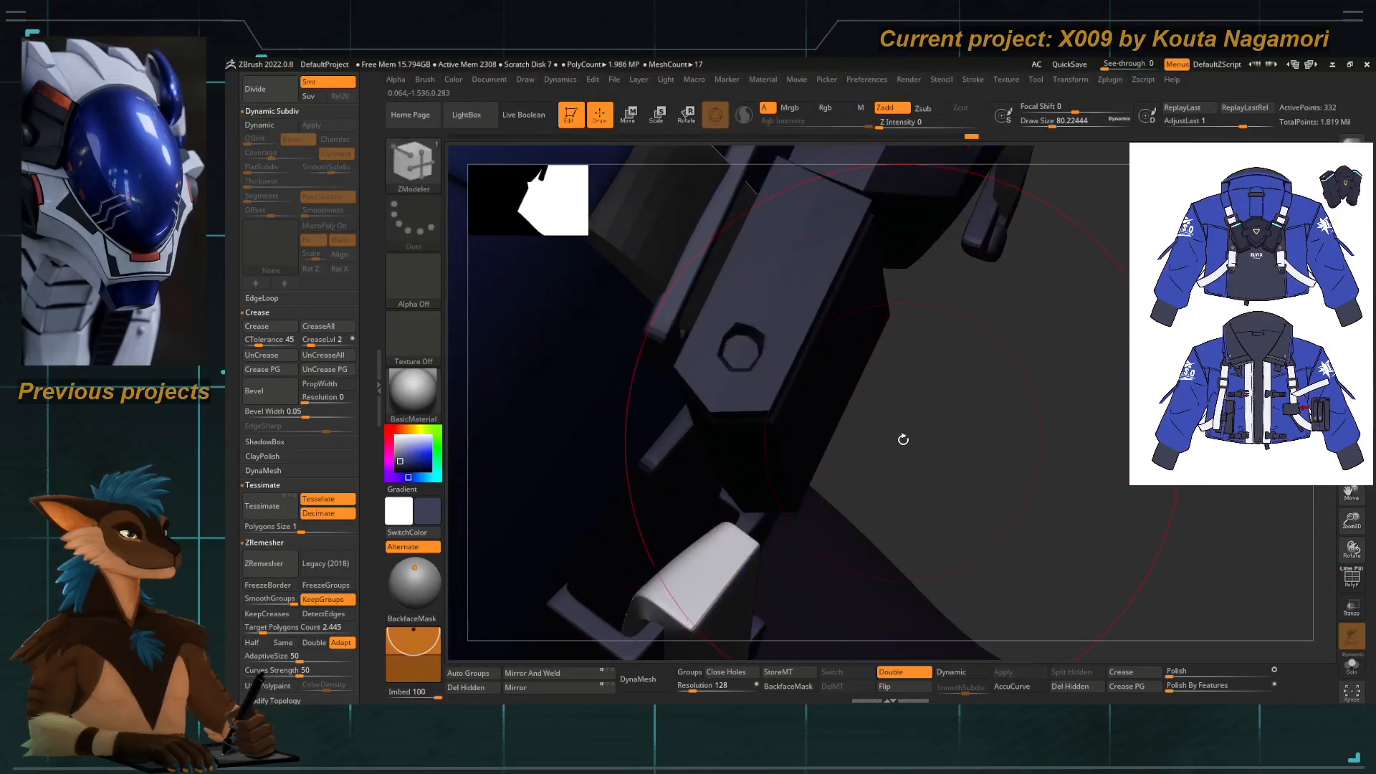
left_click_drag(903, 439, 939, 519, "alt")
key("space")
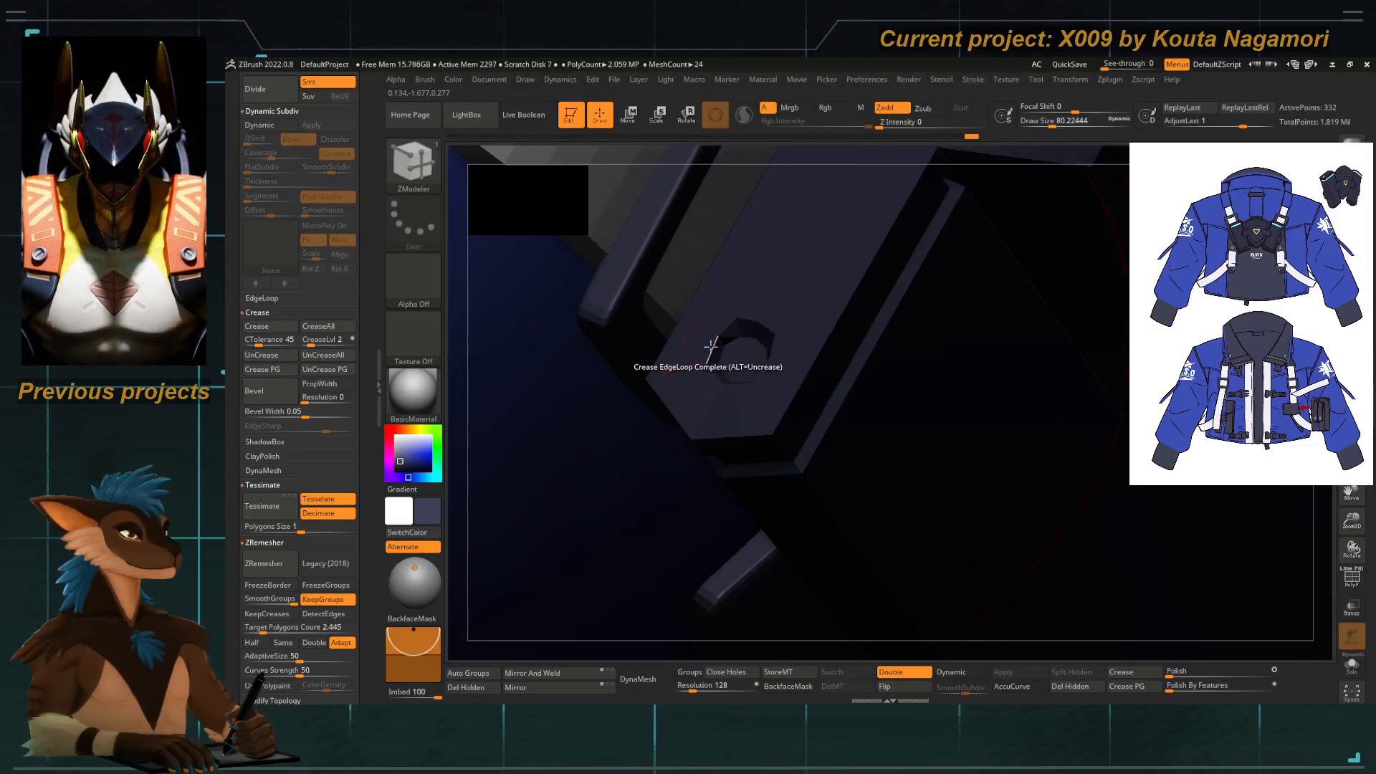
key("d")
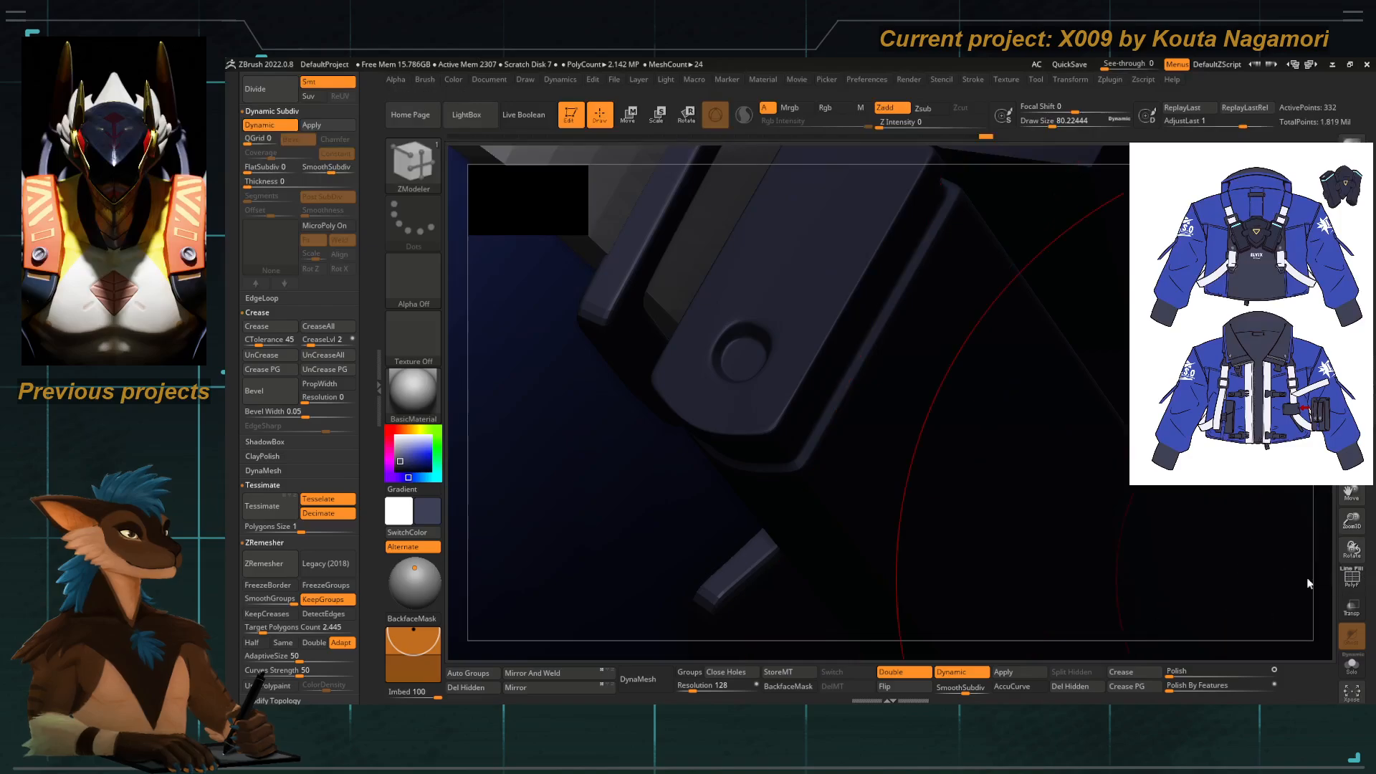
key("f")
left_click_drag(1010, 350, 645, 330)
key("f")
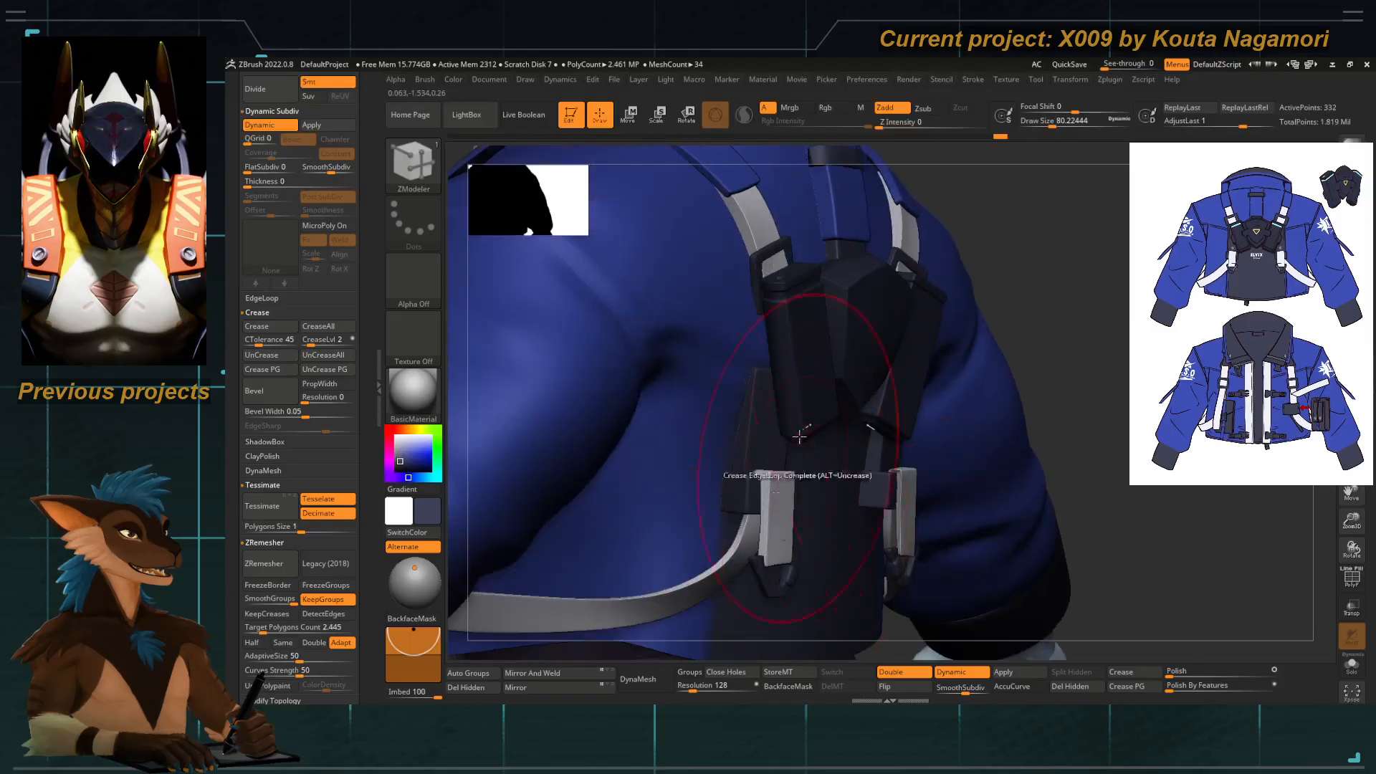
Position the transform gizmo at the strap pad's centre and tilt the pads about 3.8° in side view.
right_click_drag(794, 444, 789, 372)
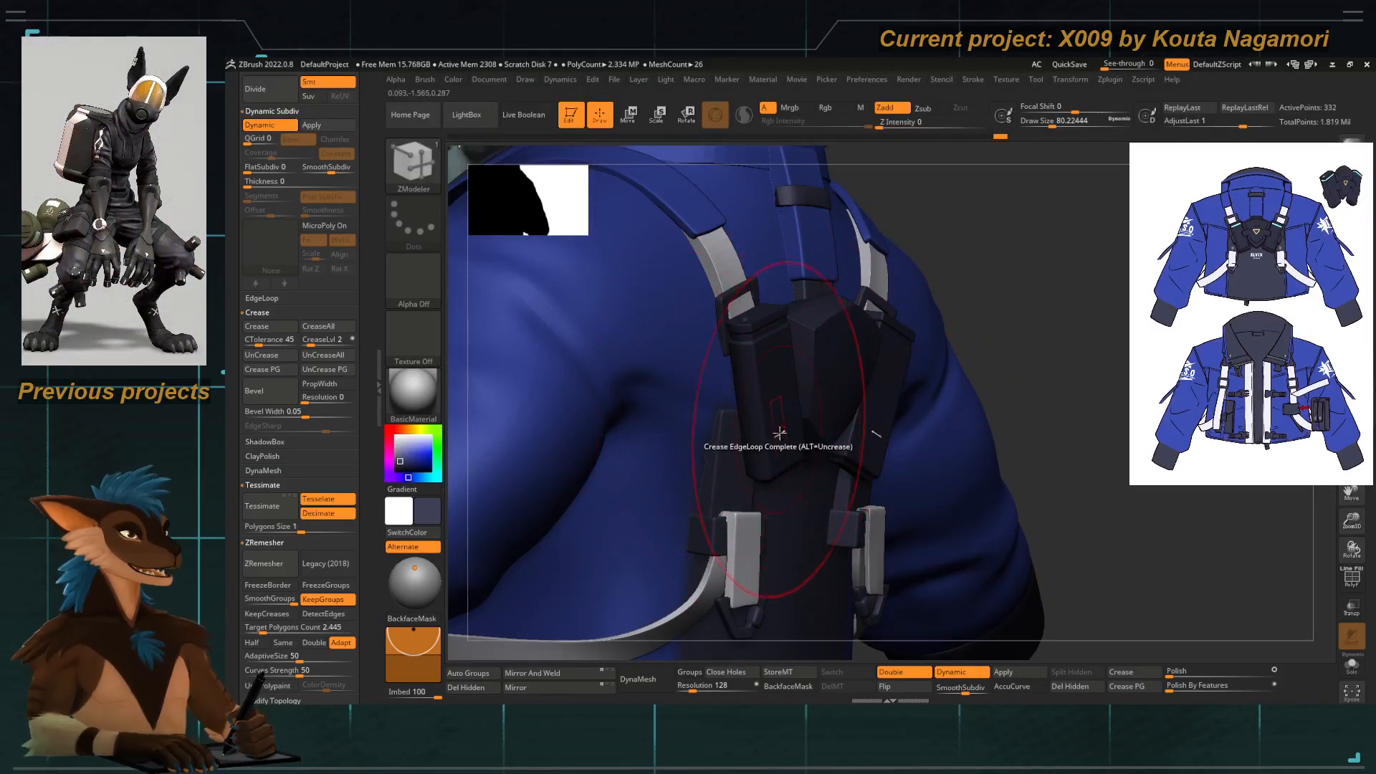
left_click_drag(995, 334, 861, 353, "shift")
key("w")
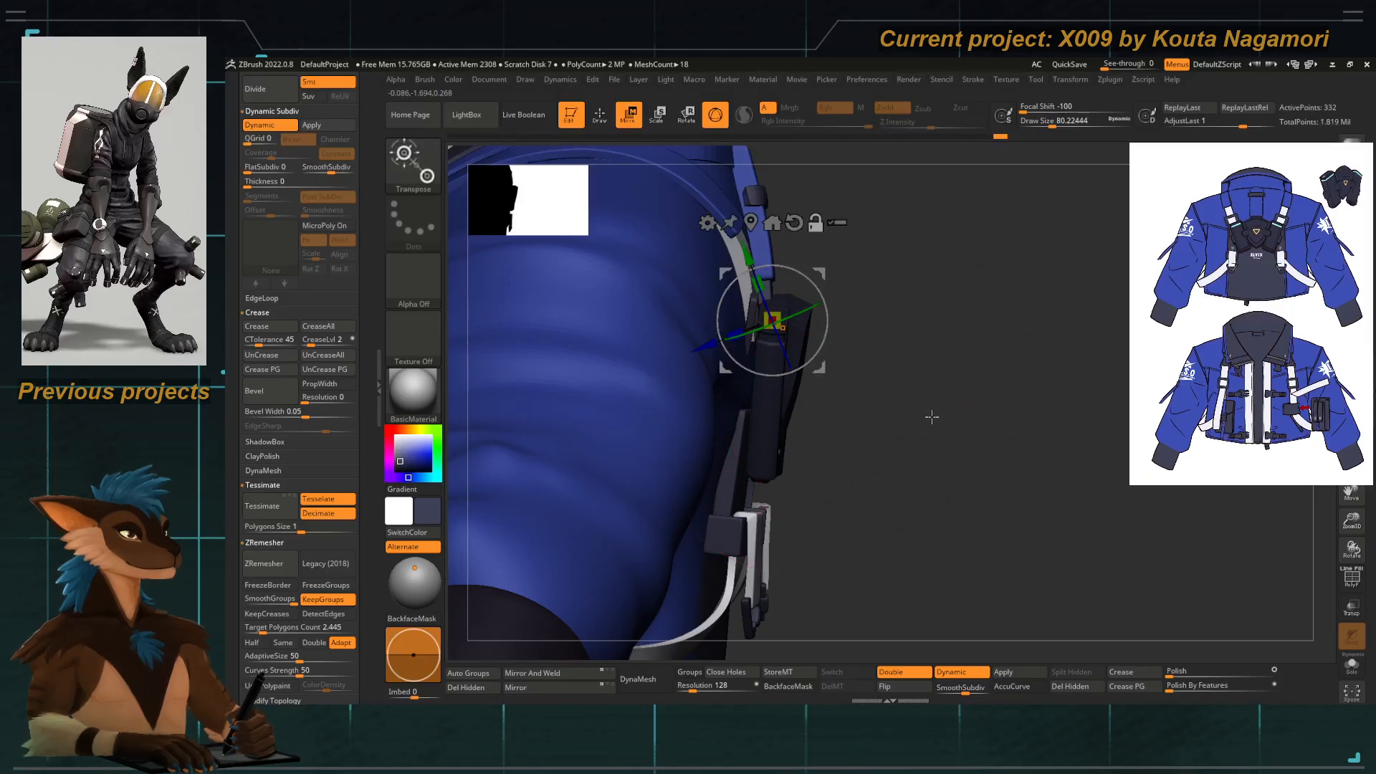
left_click_drag(748, 231, 747, 303)
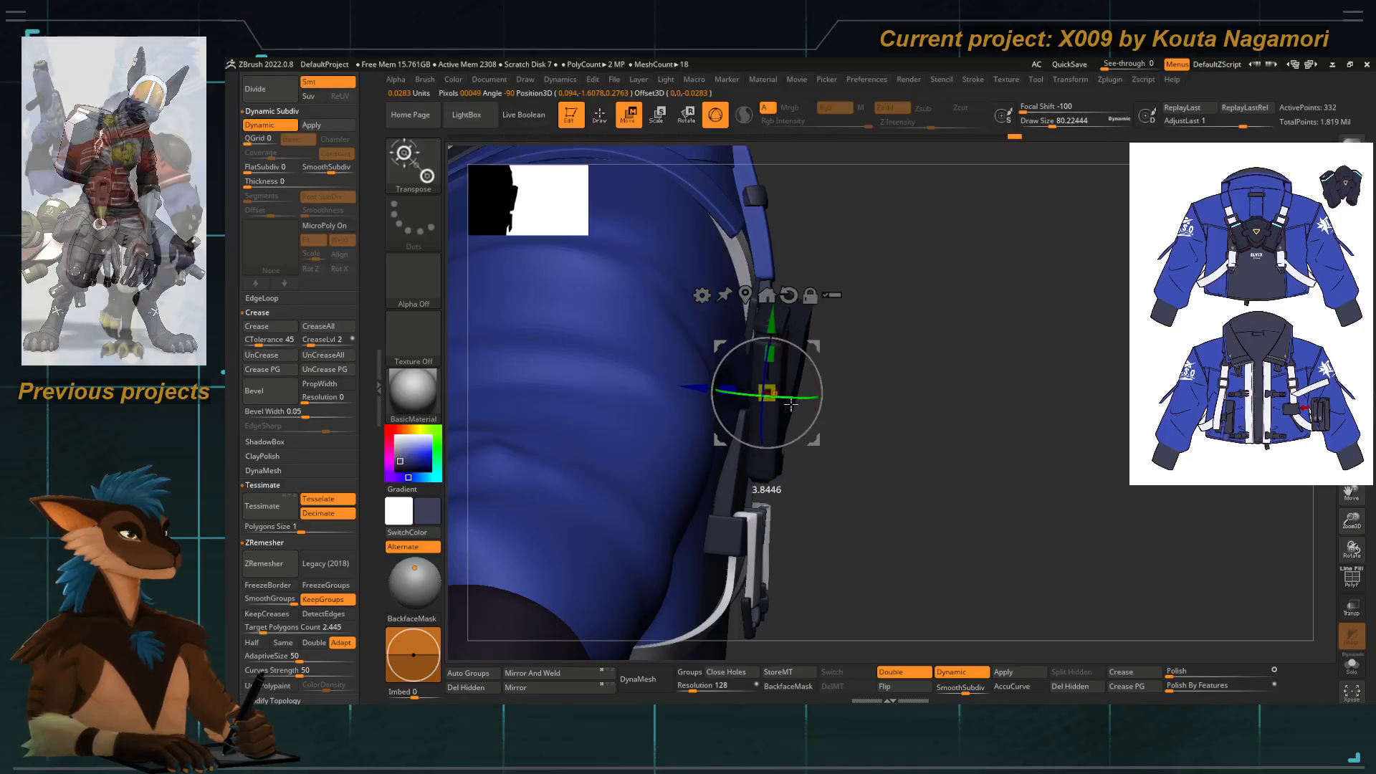
key("b")
key("z")
key("m")
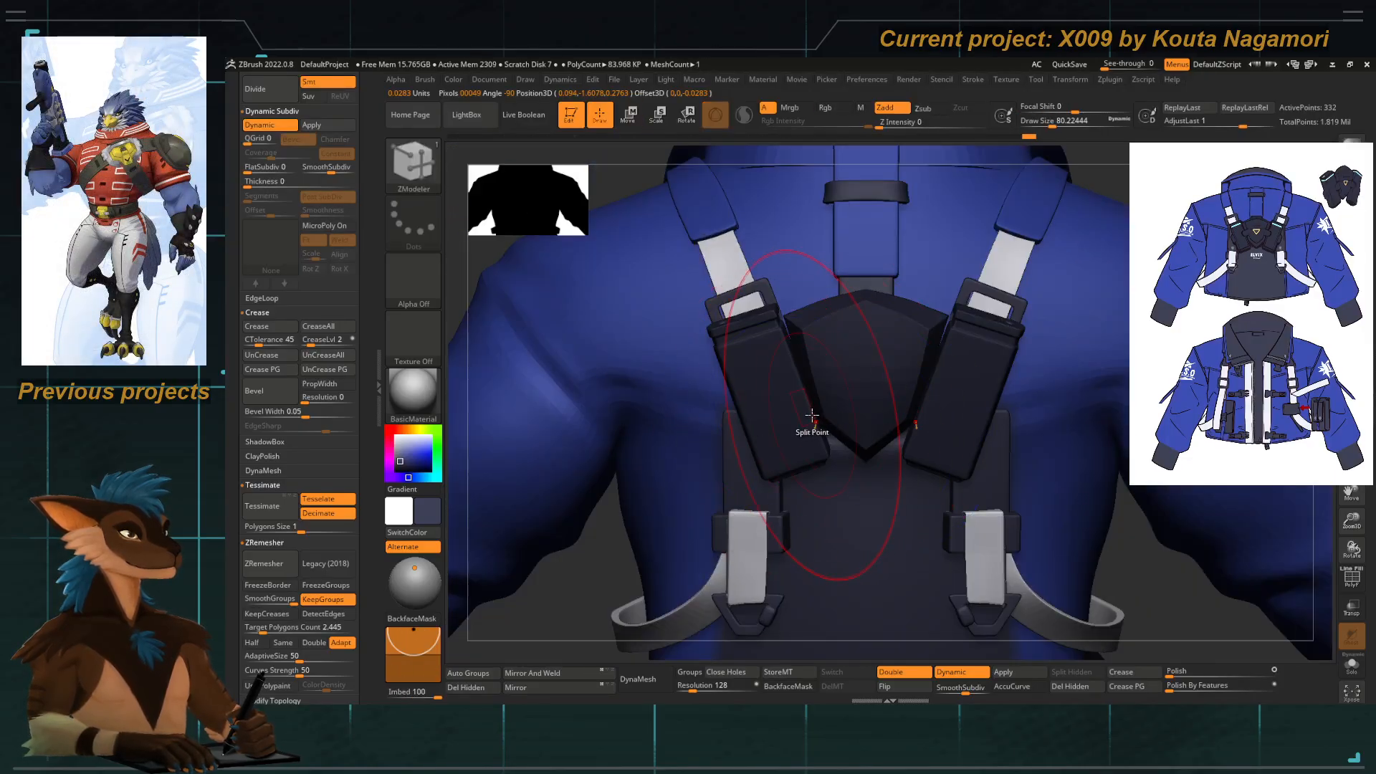
Fine-tune the strap pads' tilt in side view, nudge them slightly away from the back, and check their fit on the harness.
key("w")
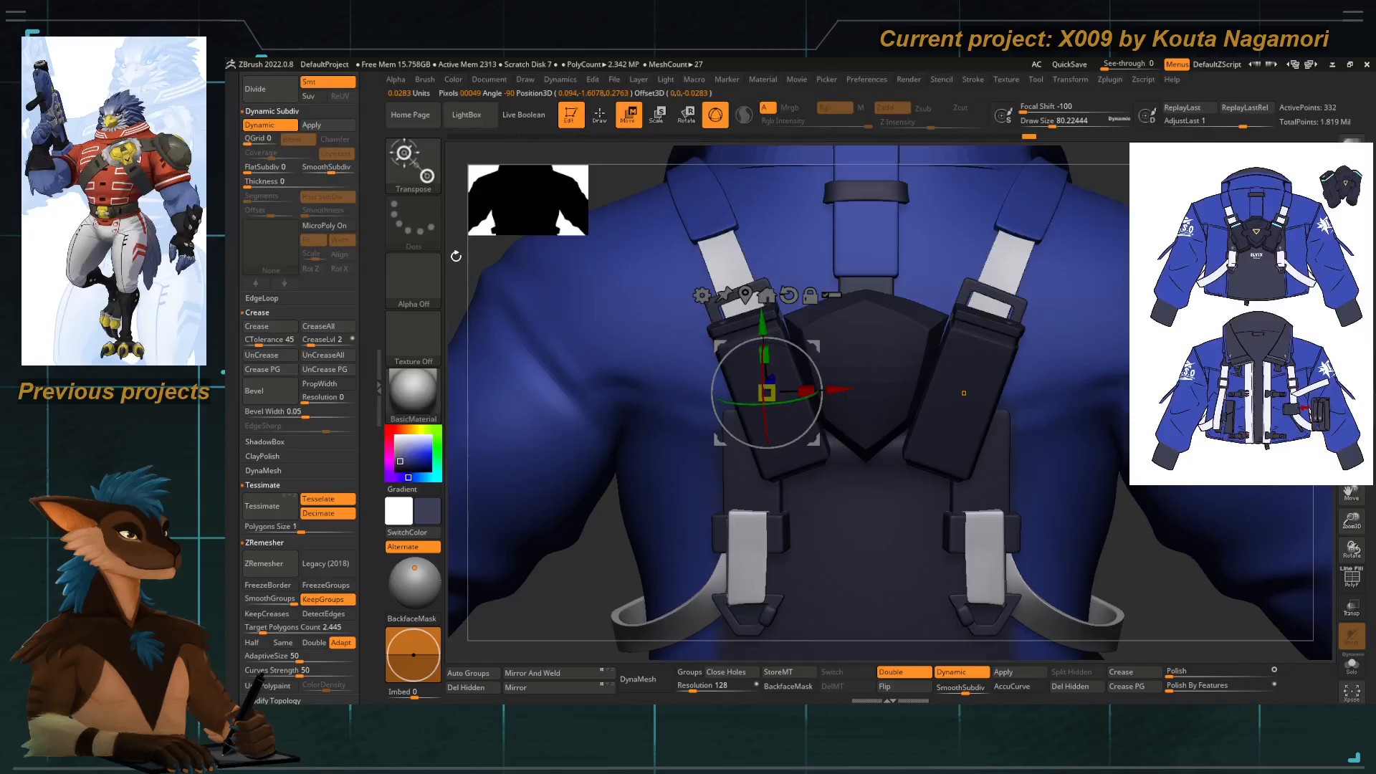
left_click_drag(456, 256, 559, 286, "shift")
left_click_drag(808, 354, 808, 356)
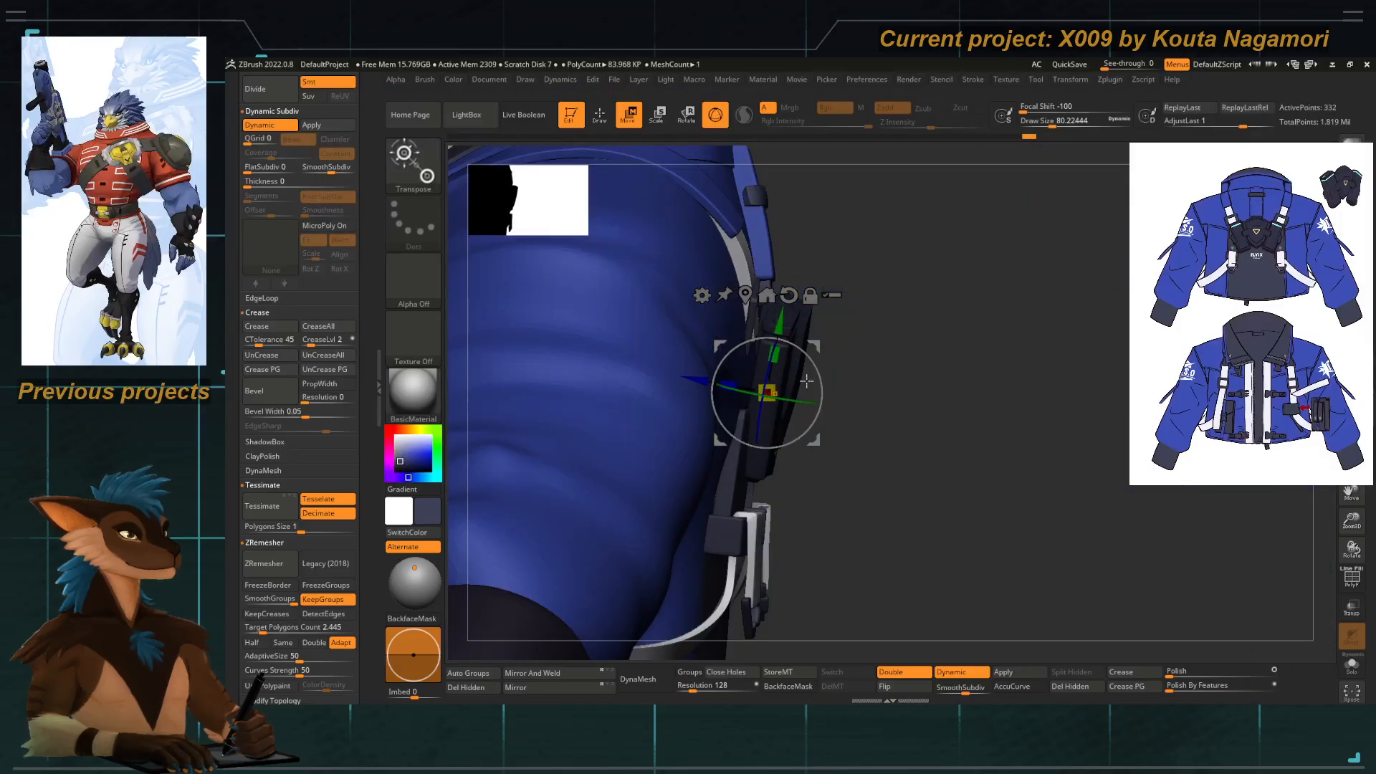
left_click_drag(698, 378, 701, 378)
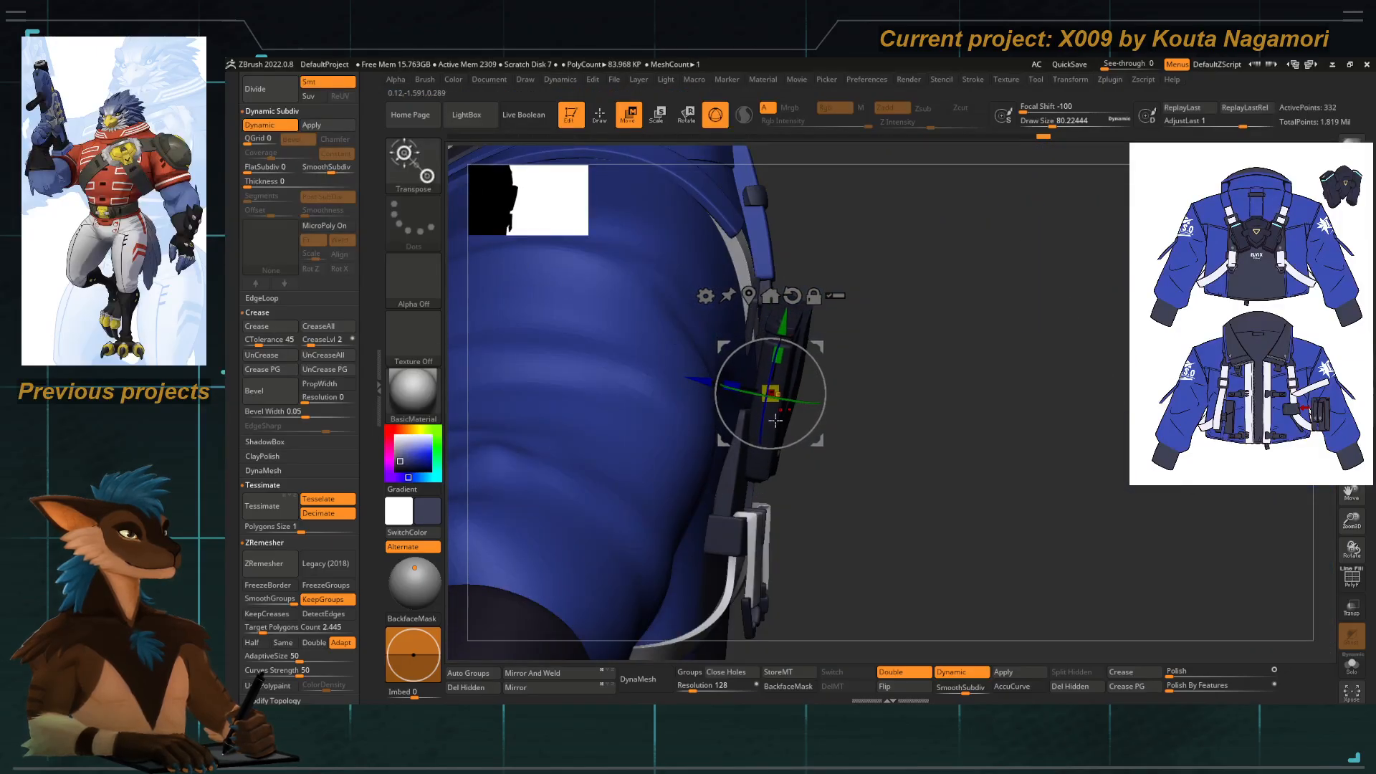
left_click_drag(847, 420, 774, 424, "shift")
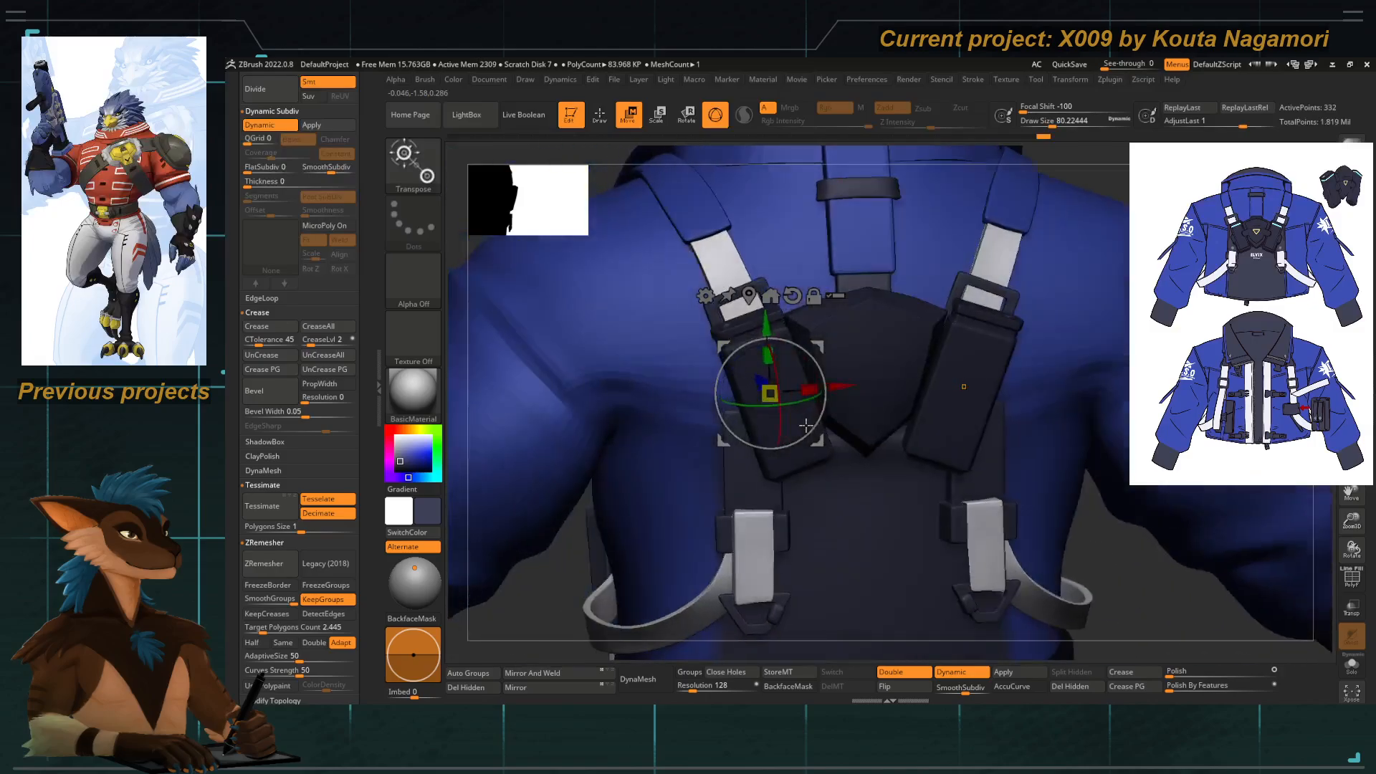
key("q")
right_click_drag(764, 425, 800, 461, "ctrl")
right_click_drag(763, 414, 759, 477, "alt")
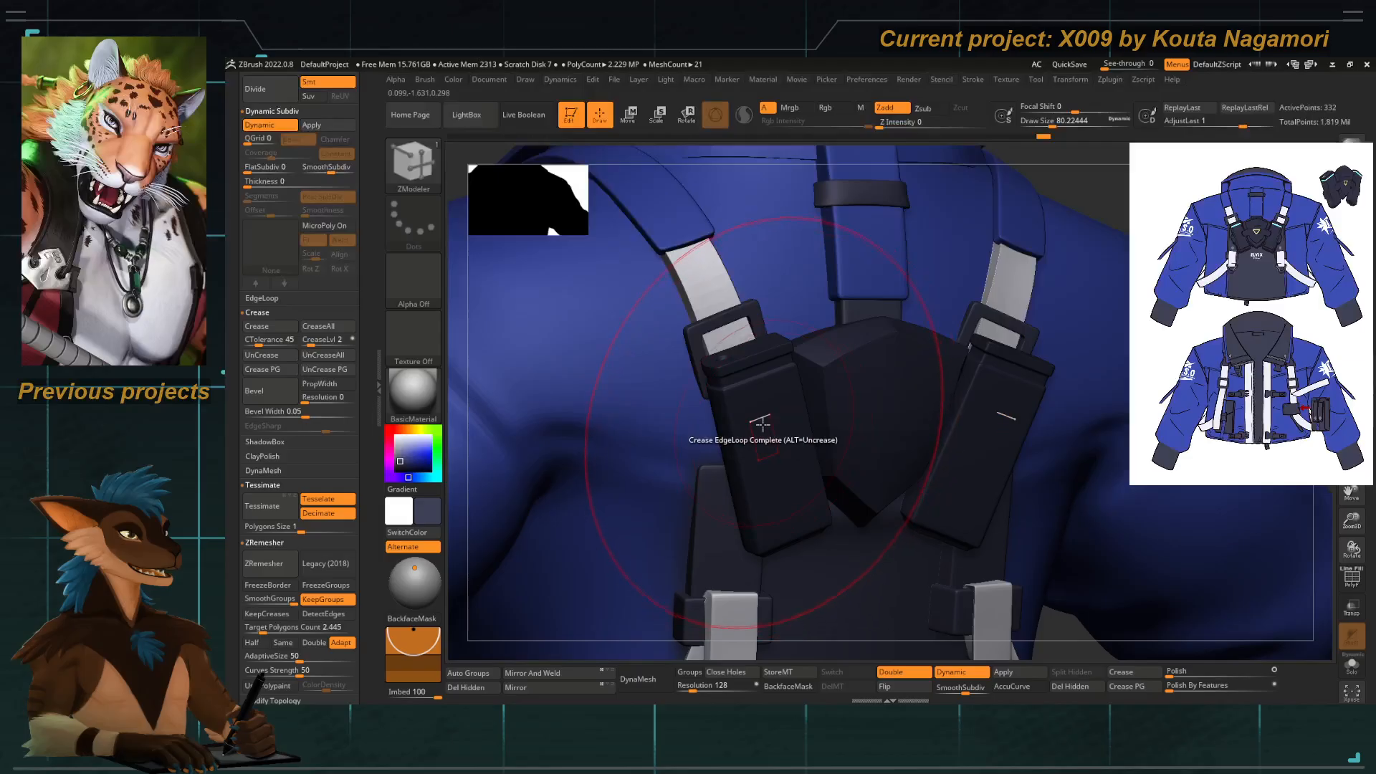
right_click_drag(749, 425, 571, 265, "ctrl")
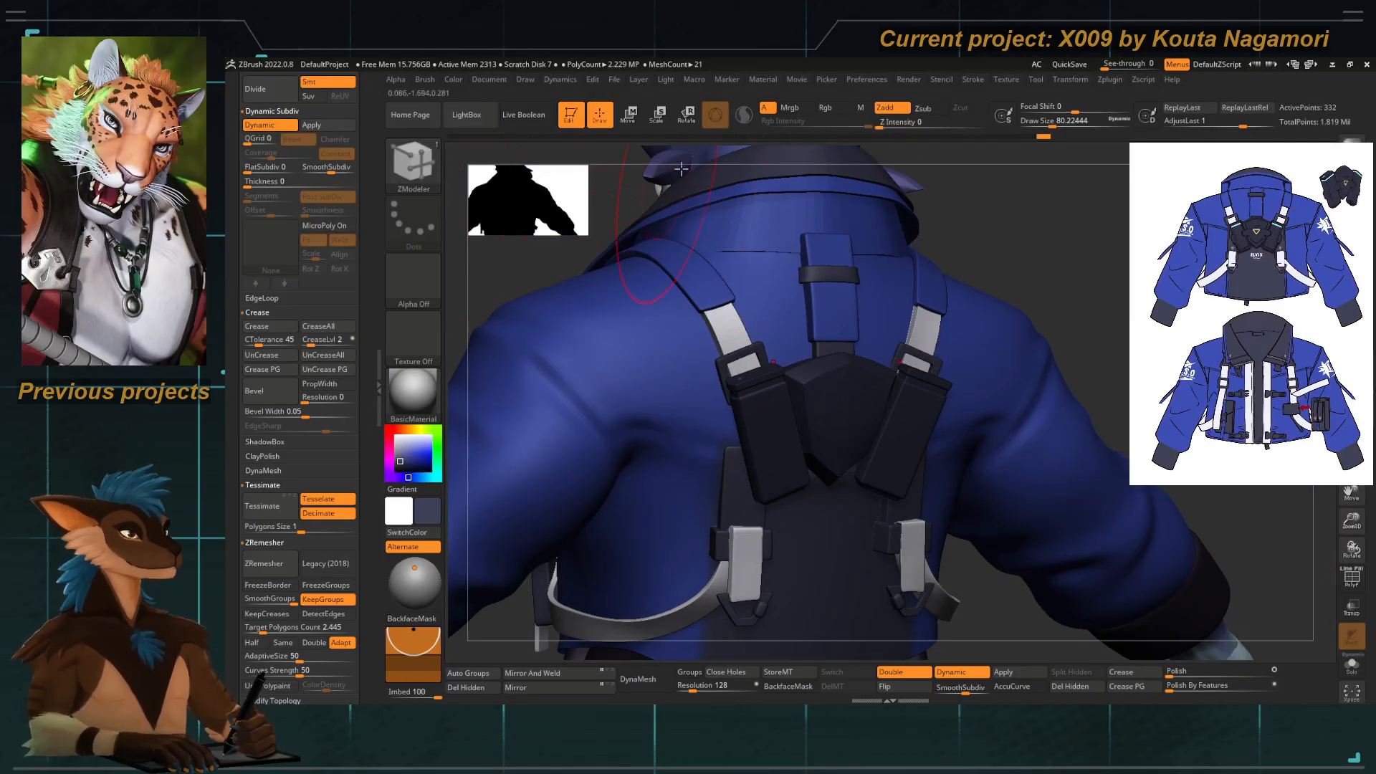
With the Standard brush active, fill the strap pads with the dark blue-grey colour R 62, G 64, B 86.
key("b")
key("s")
key("t")
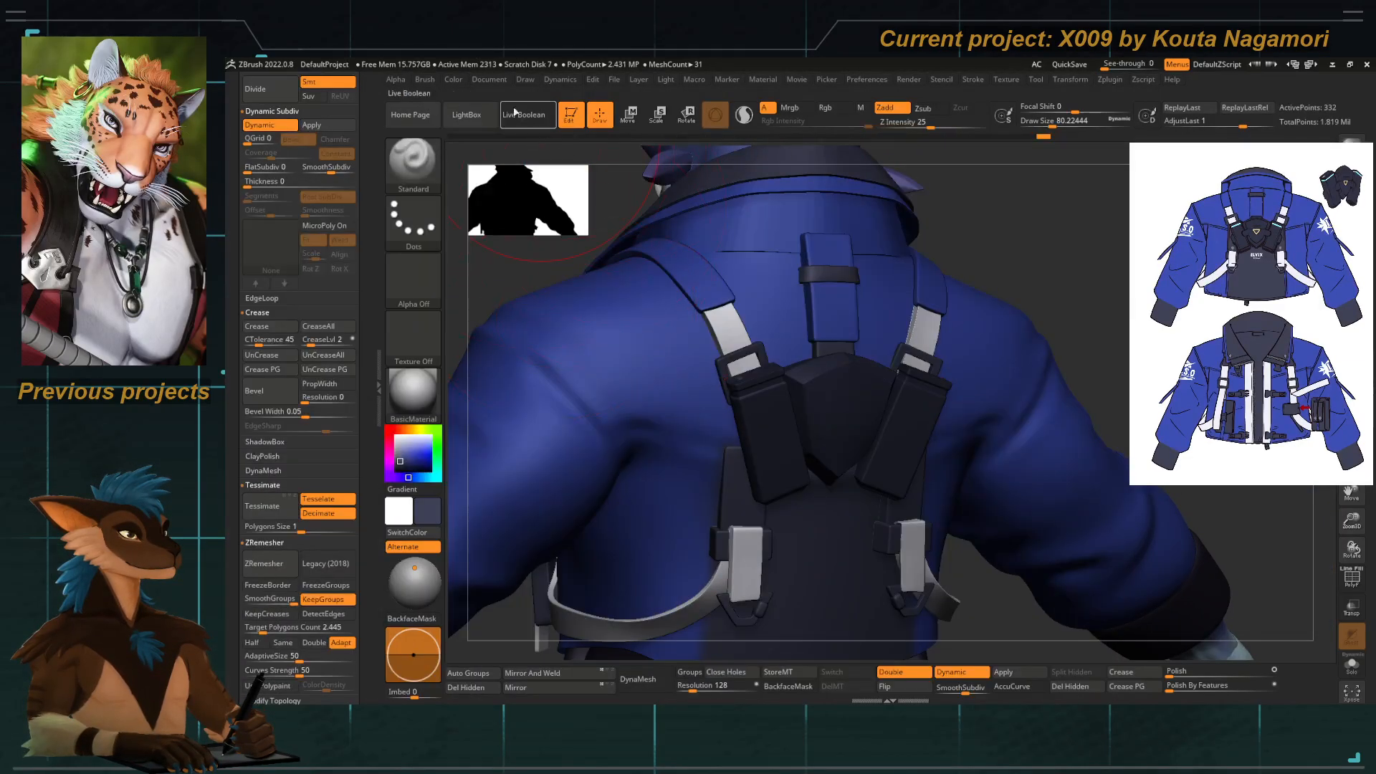
left_click(458, 82)
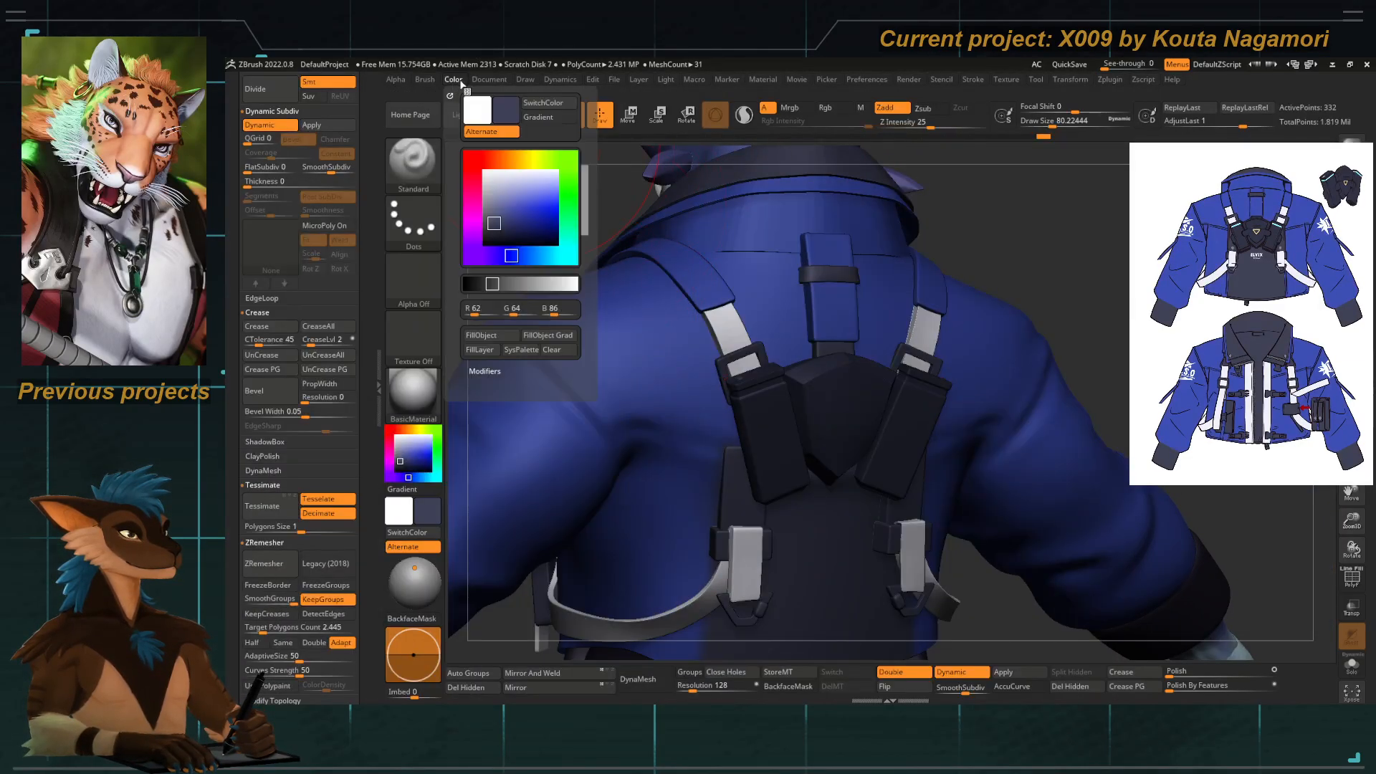
left_click(527, 333)
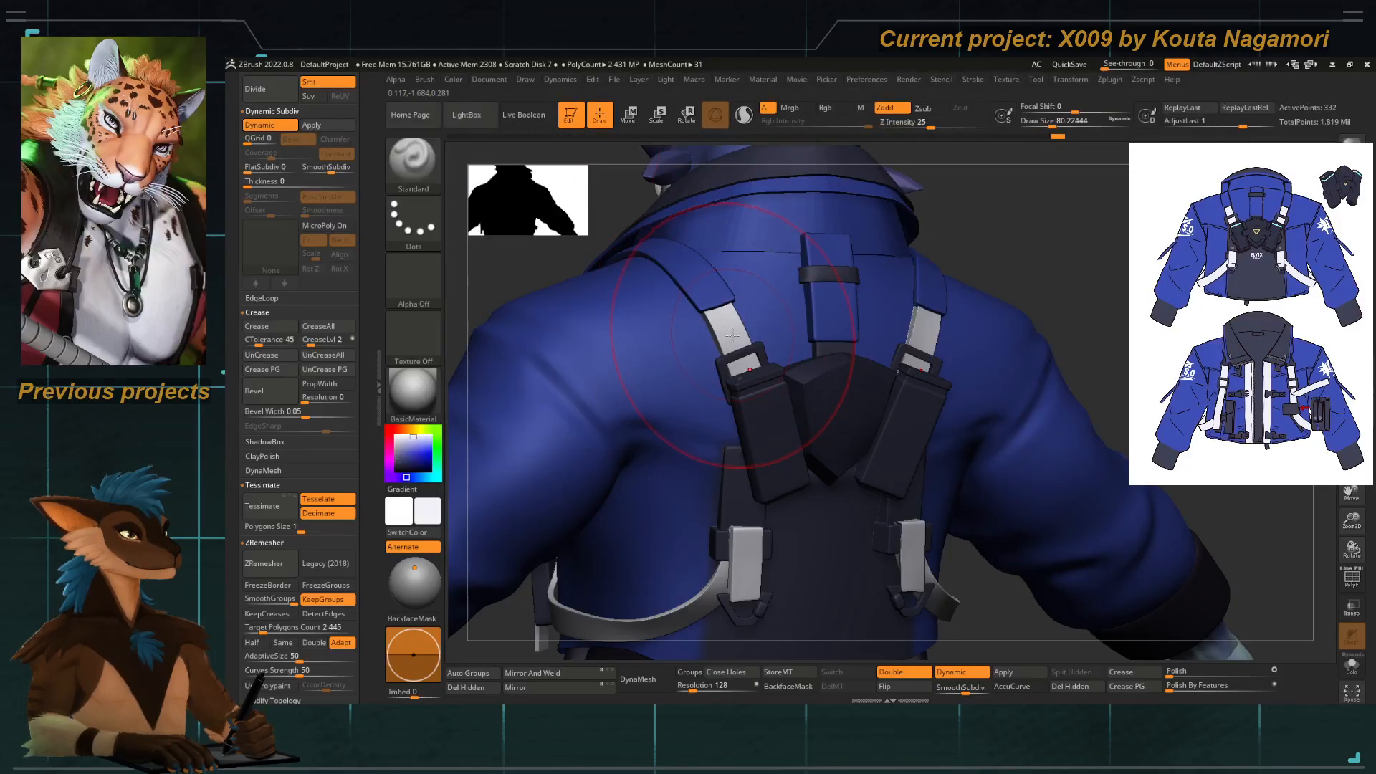
Sample the white strap's colour and isolate the narrow recessed band polygroup near the top of the pads.
key("c")
left_click(453, 80)
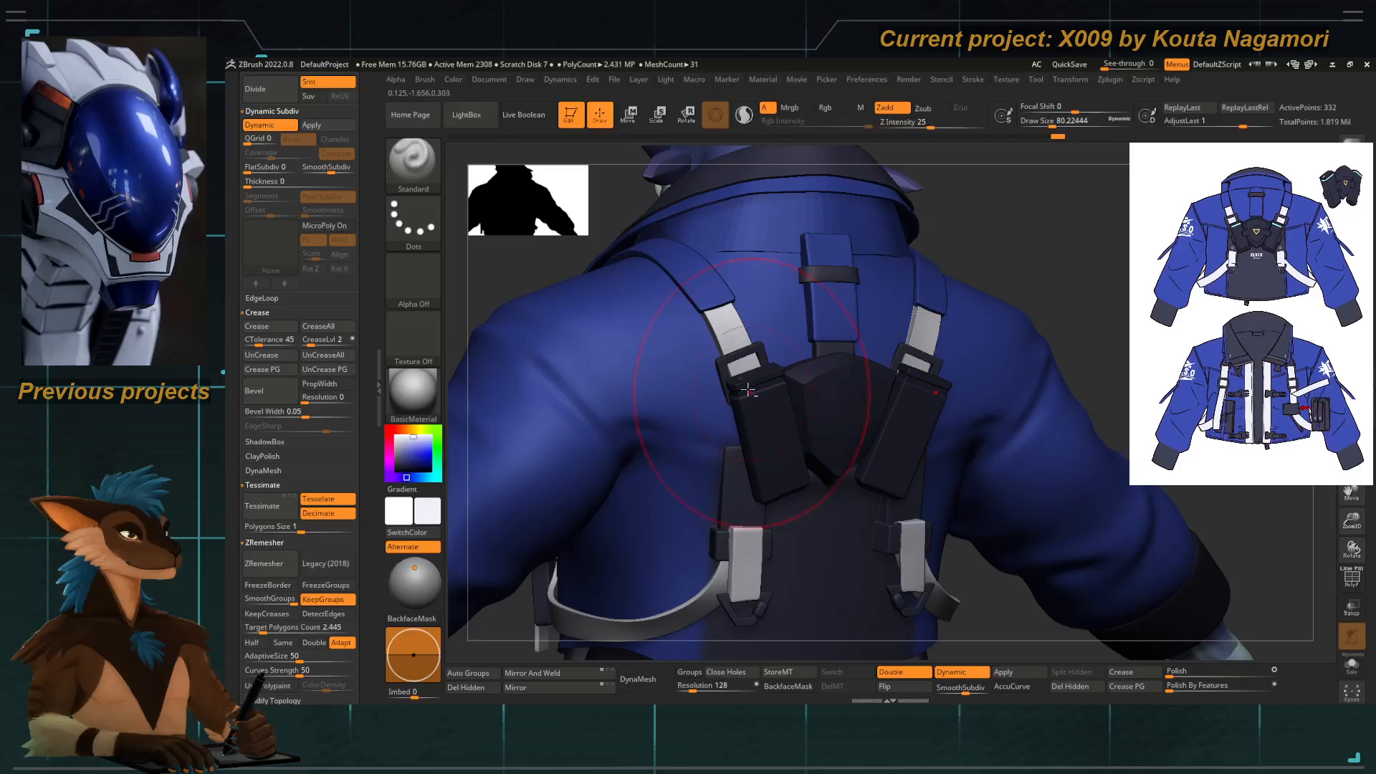
right_click_drag(748, 389, 986, 547, "ctrl")
key("shift+f")
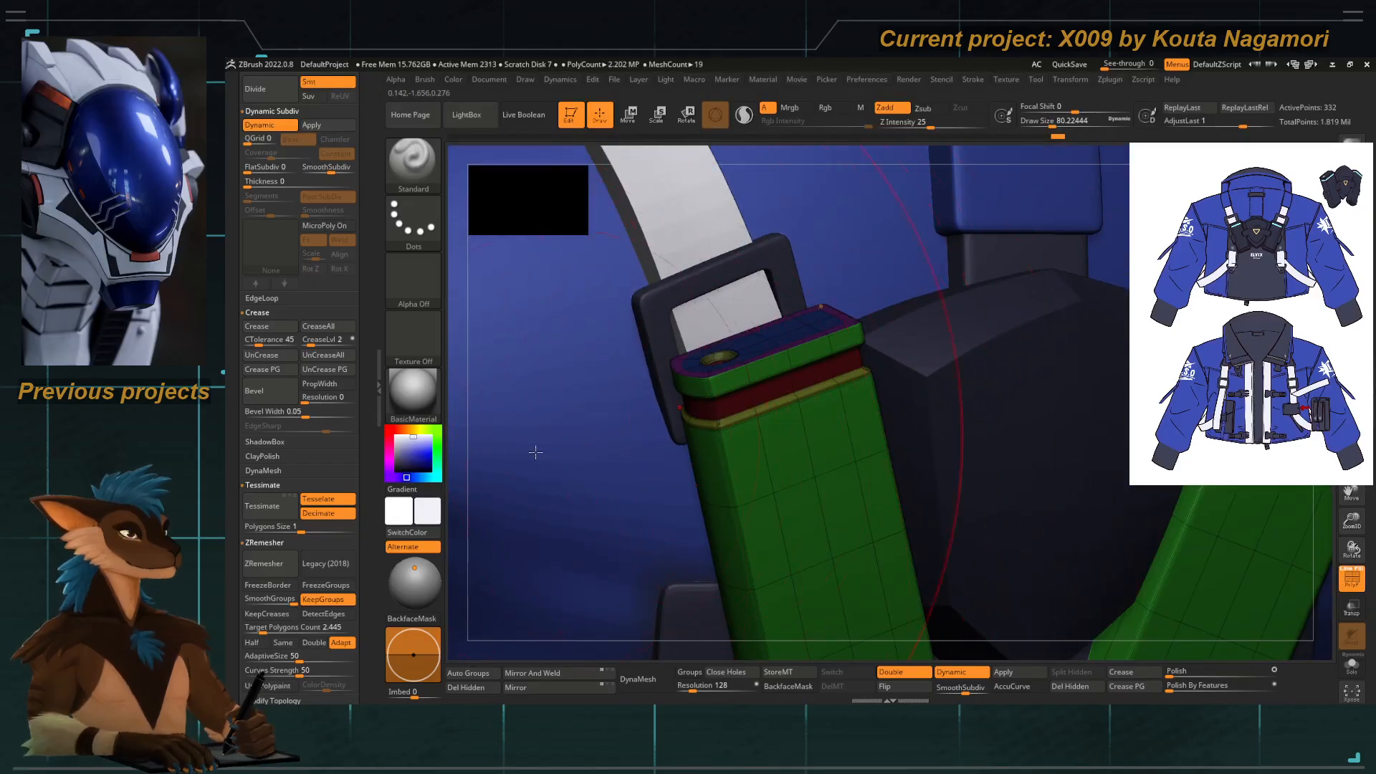
right_click_drag(450, 443, 455, 393)
double_click(755, 397, "ctrl+shift")
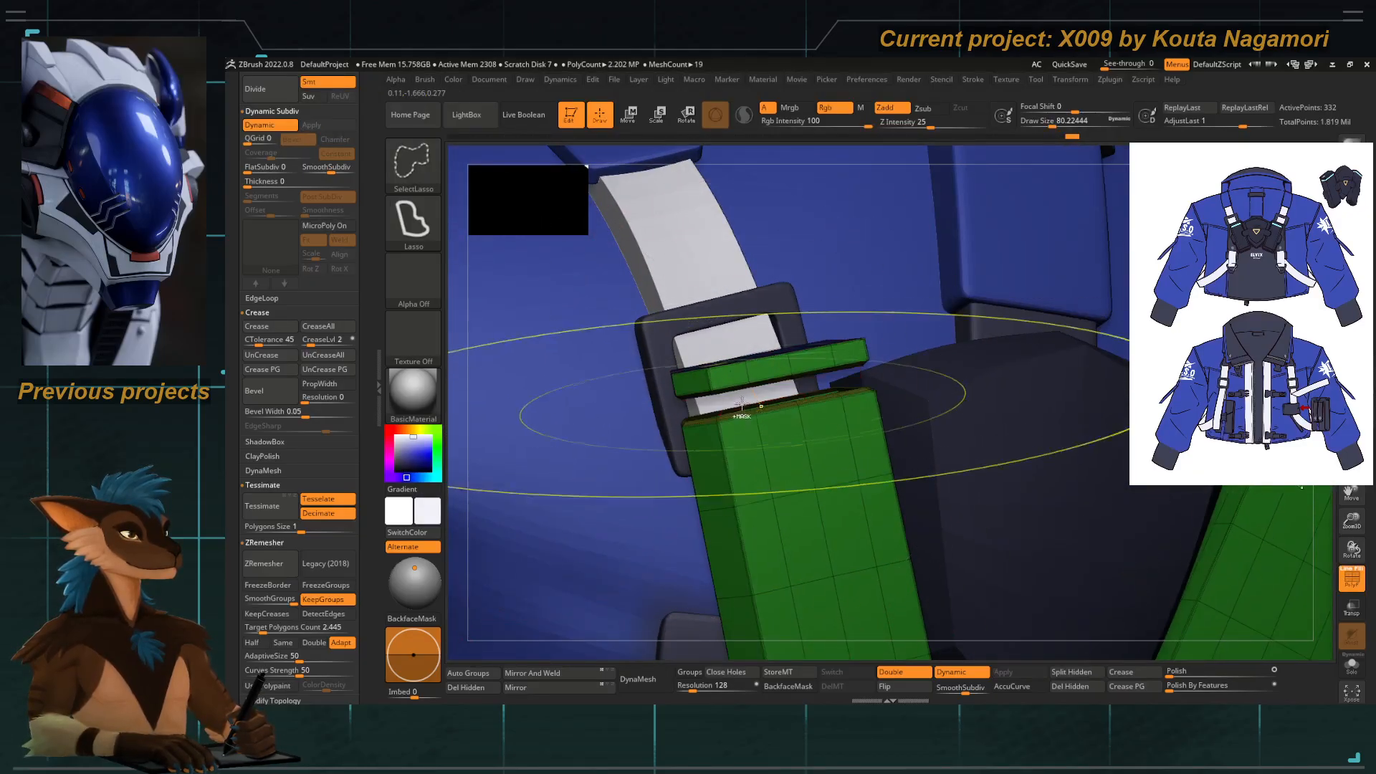
right_click_drag(736, 432, 454, 337, "ctrl")
left_click_drag(454, 338, 485, 353, "ctrl+shift")
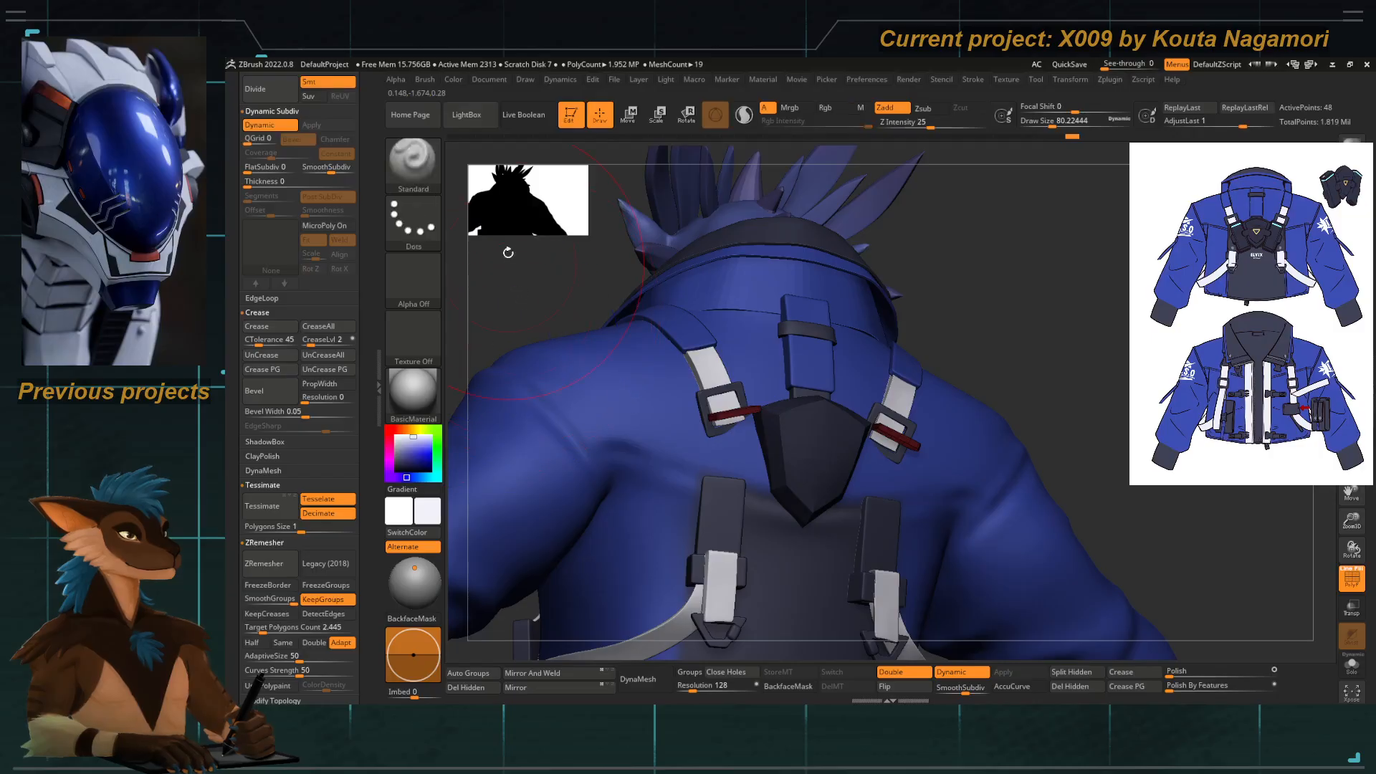
Fill the isolated bands with off-white R 240, G 240, B 250, and show the complete pads with the polyframe off.
left_click(453, 80)
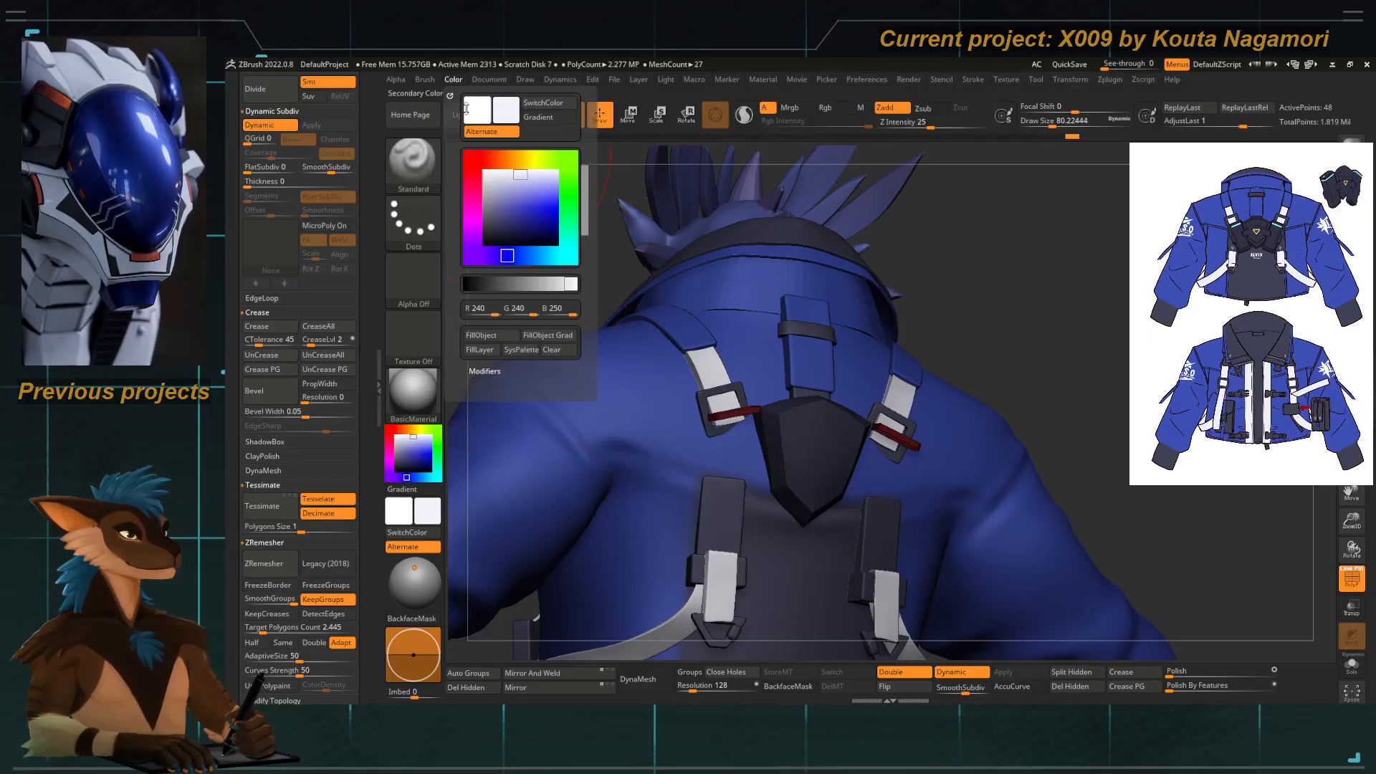
left_click(487, 339)
left_click(513, 295, "ctrl+shift")
left_click_drag(509, 289, 530, 295, "shift")
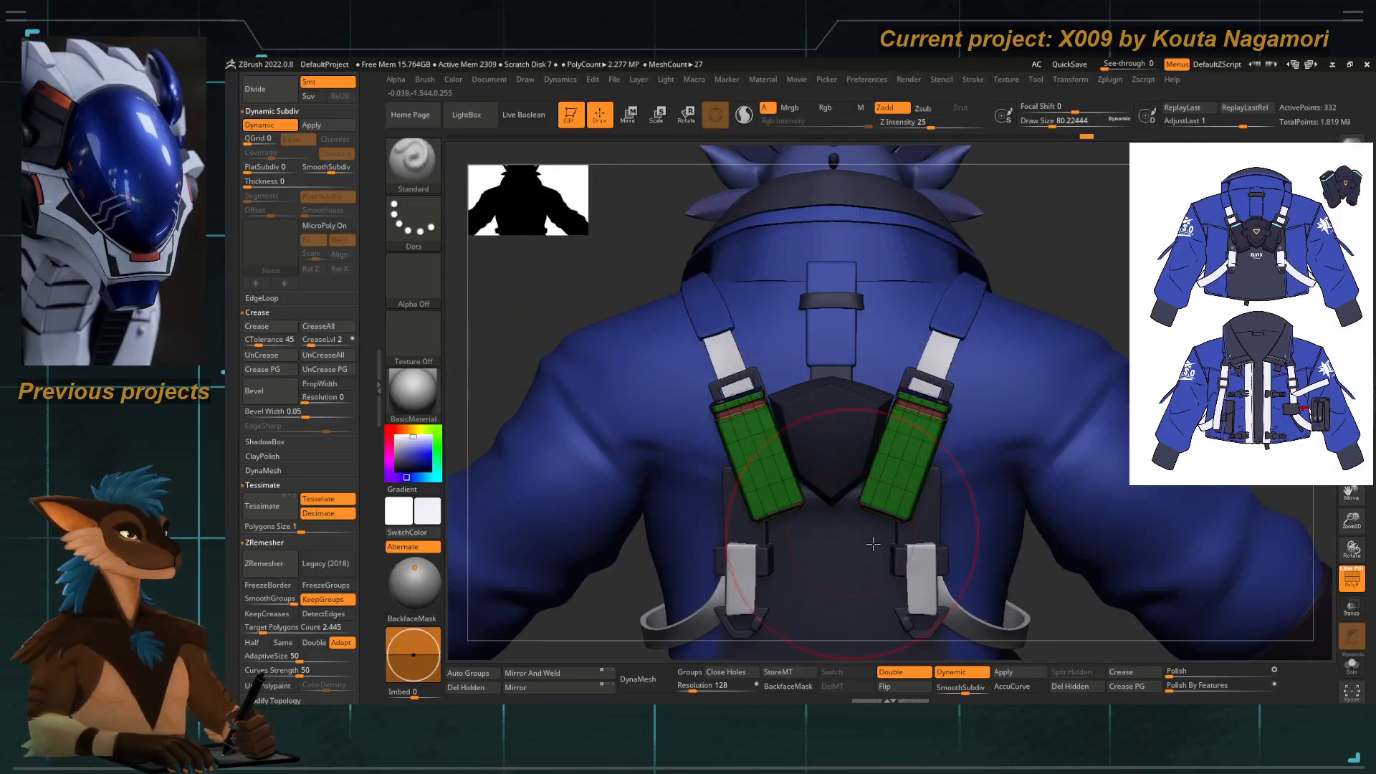
left_click(1346, 581)
Examine the recoloured harness and the whole jacket from the back and the front.
right_click_drag(875, 473, 709, 390, "ctrl")
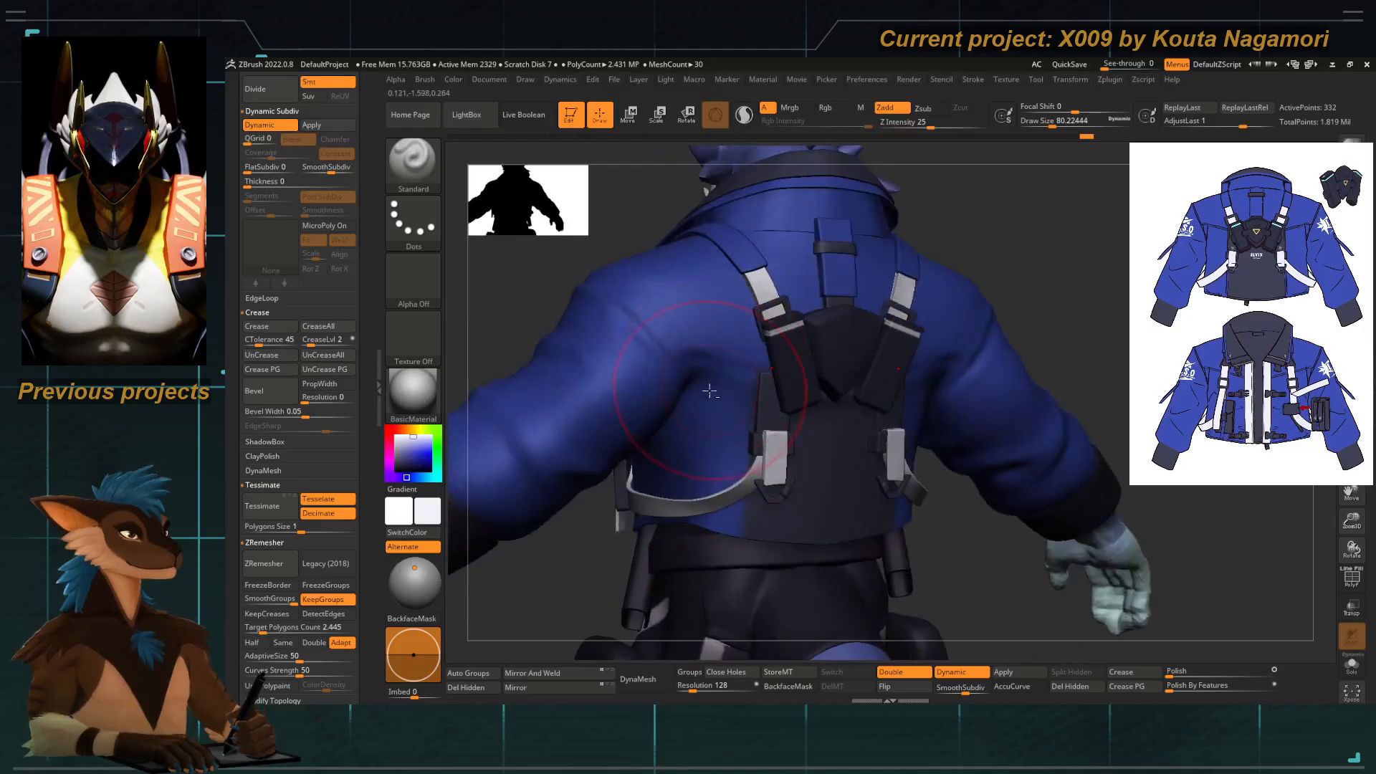
left_click_drag(579, 273, 606, 294)
right_click_drag(606, 294, 553, 313, "ctrl")
left_click_drag(552, 313, 598, 374)
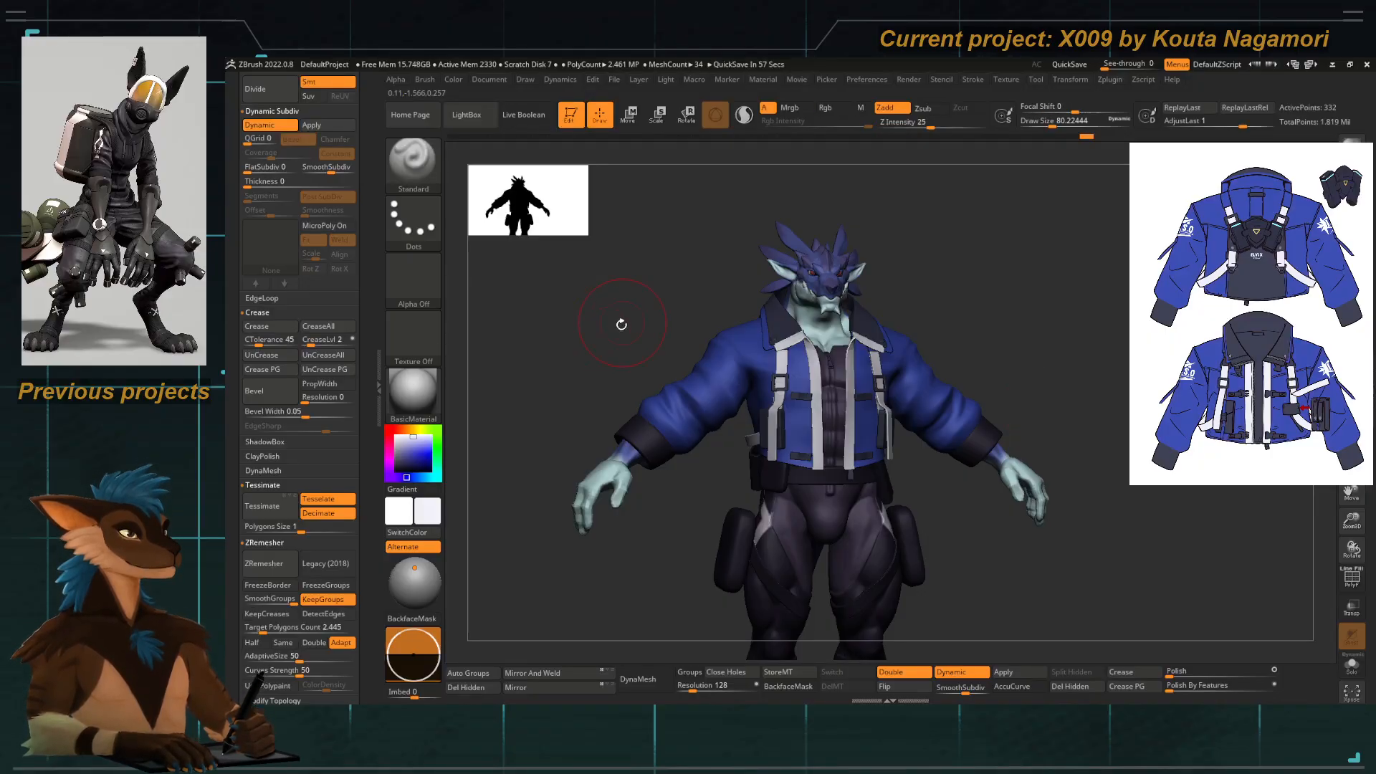
left_click_drag(620, 319, 780, 325)
left_click(808, 334, "alt")
key("f")
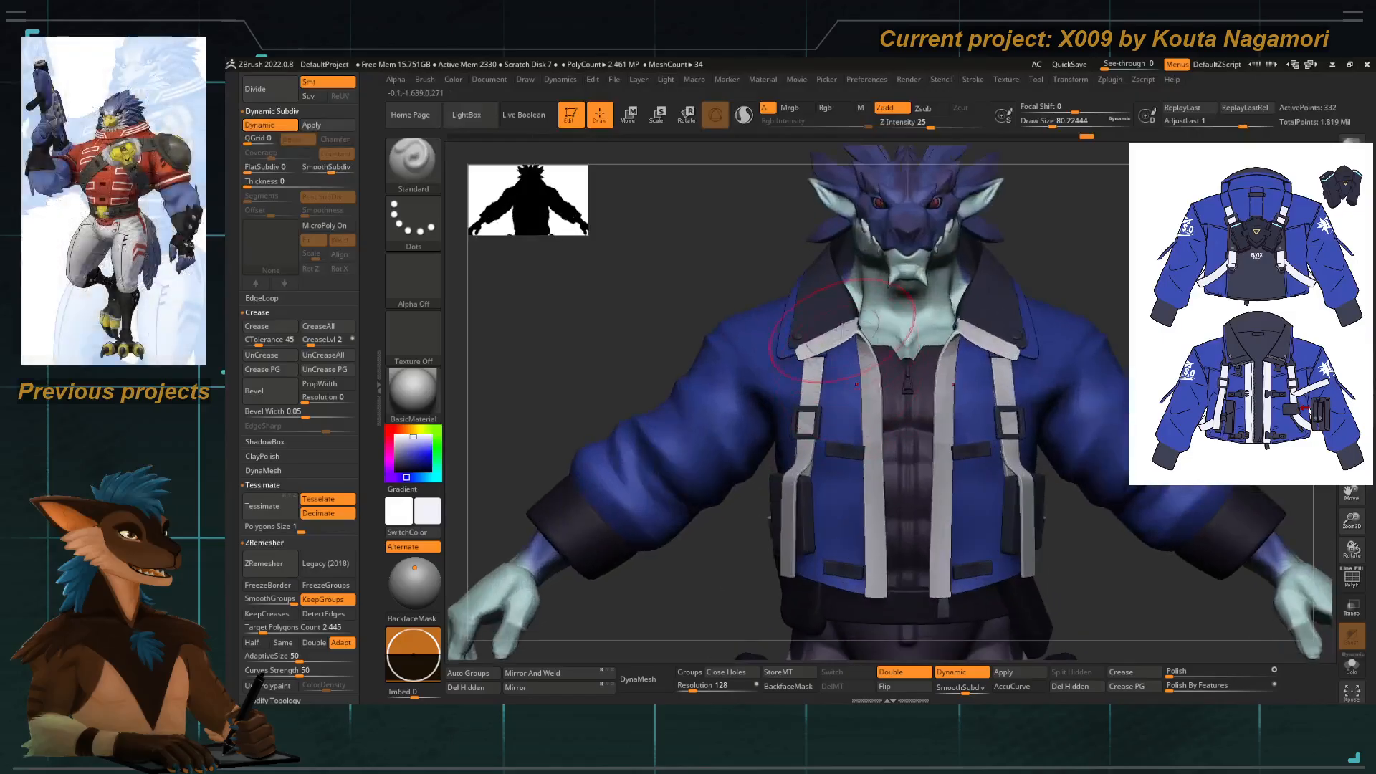
Adjust the shape of the jacket collar, subtool Extract3_2, with the Move Topological brush, raising the draw size to about 94.
left_click(831, 285, "alt")
key("b")
key("m")
key("t")
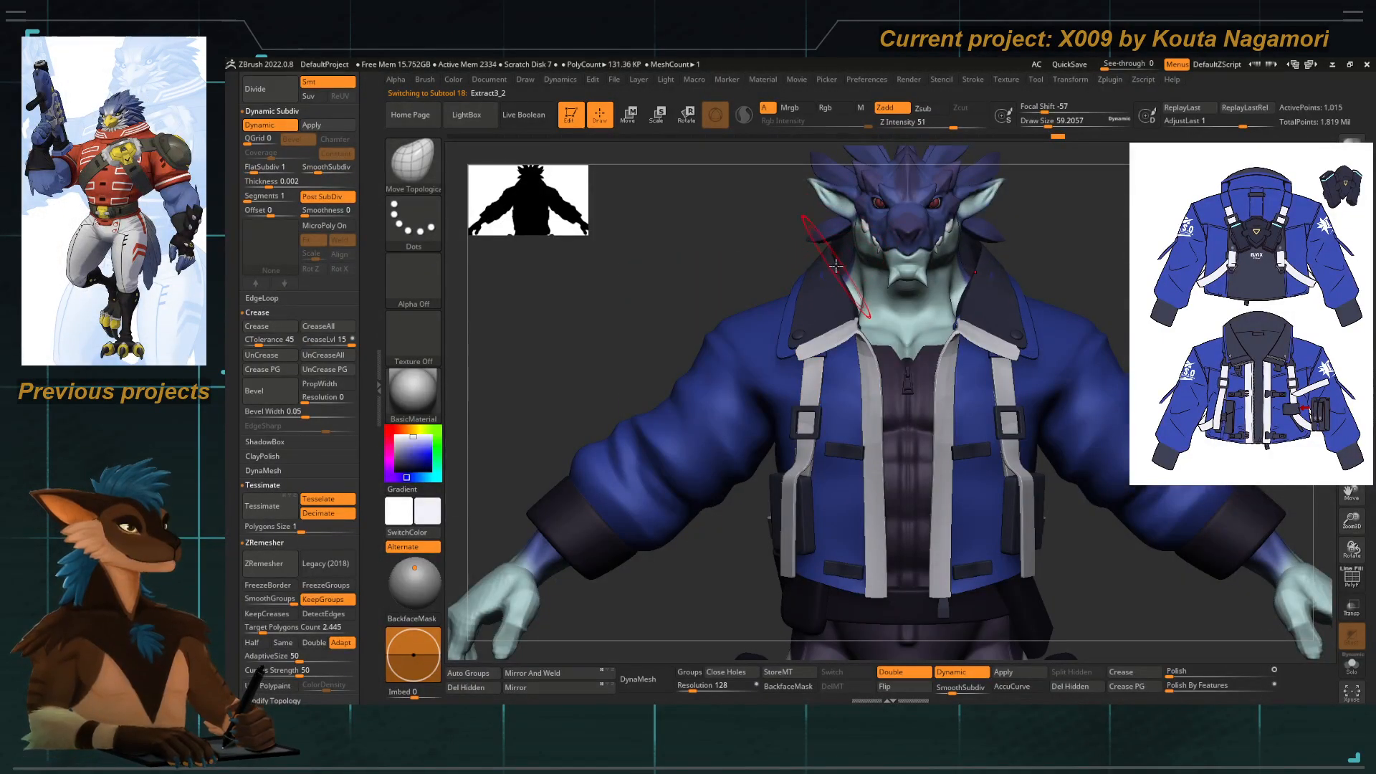
left_click(807, 290, "alt")
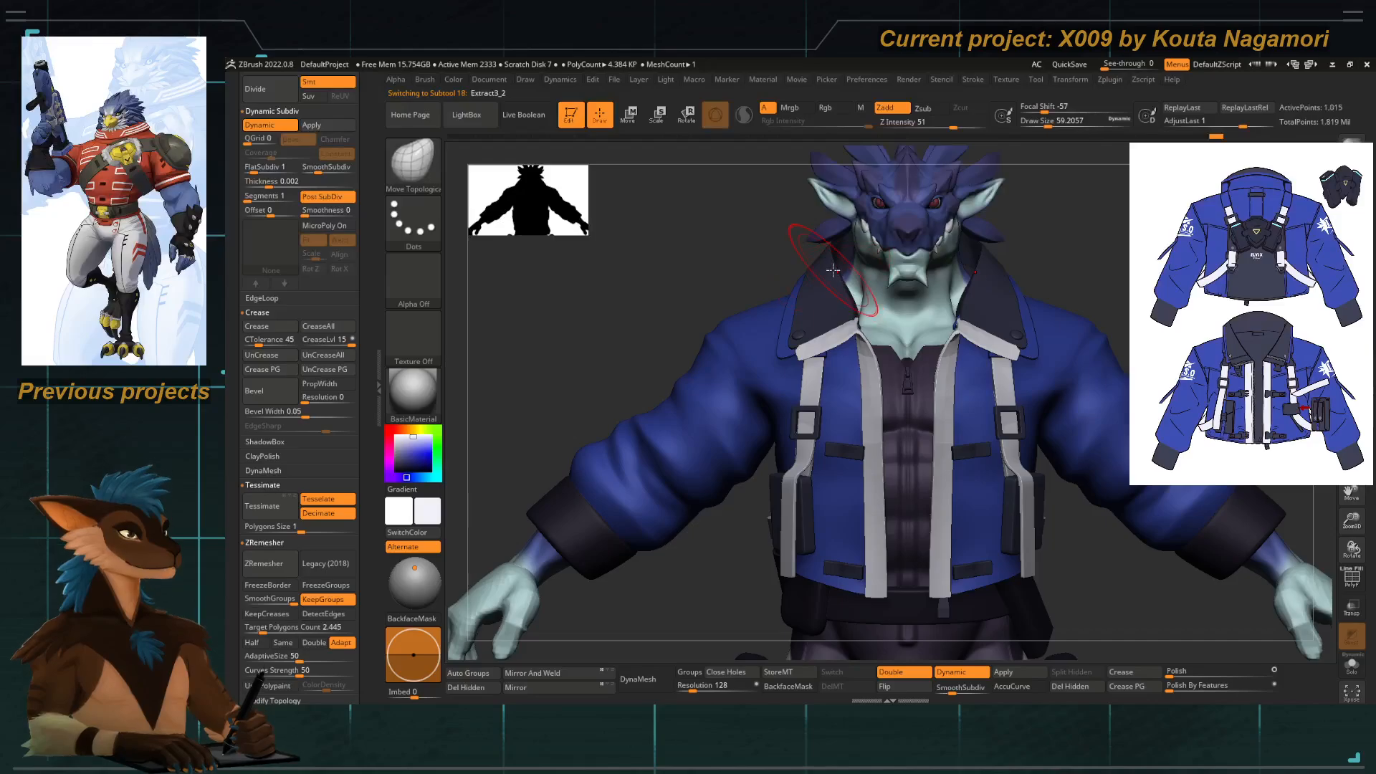
left_click(851, 319, "alt")
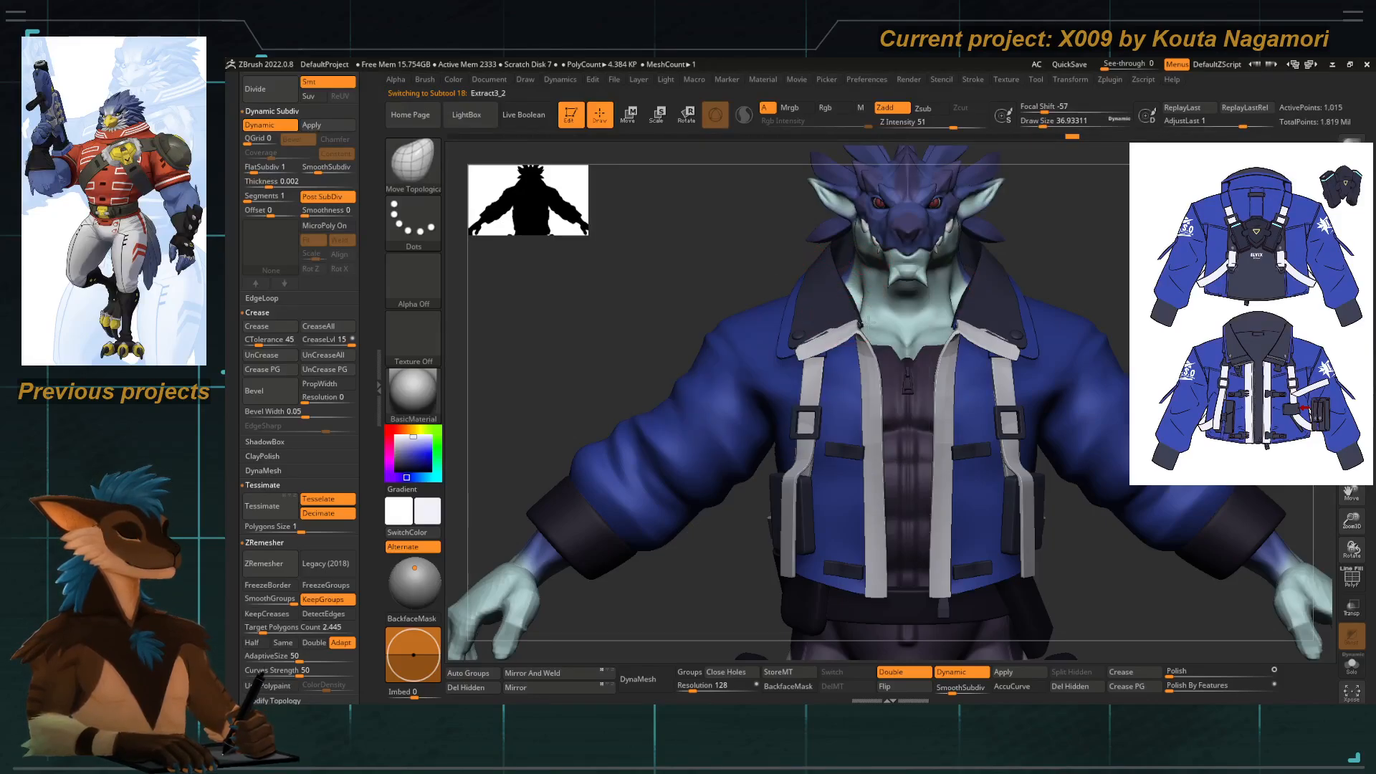
right_click_drag(863, 315, 770, 401, "ctrl")
key("space")
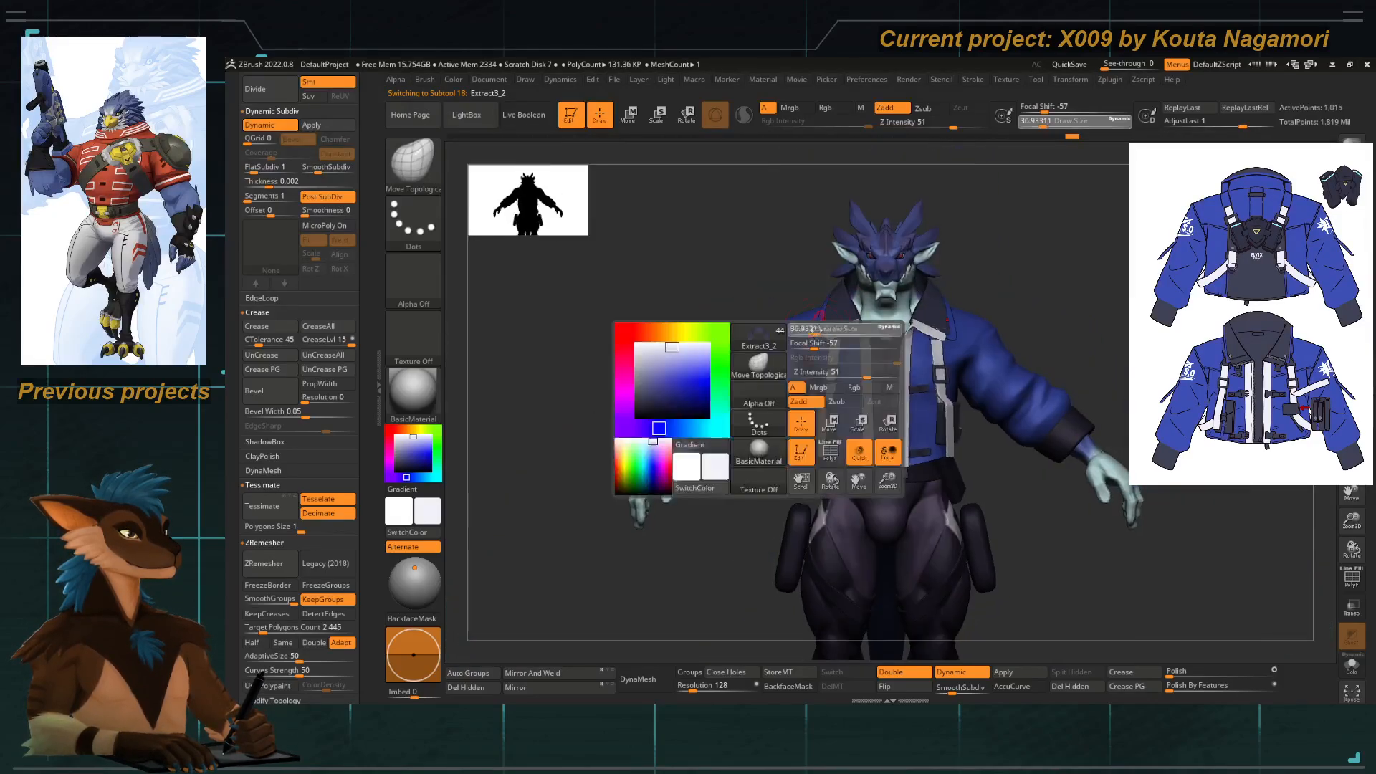
left_click_drag(815, 332, 825, 333)
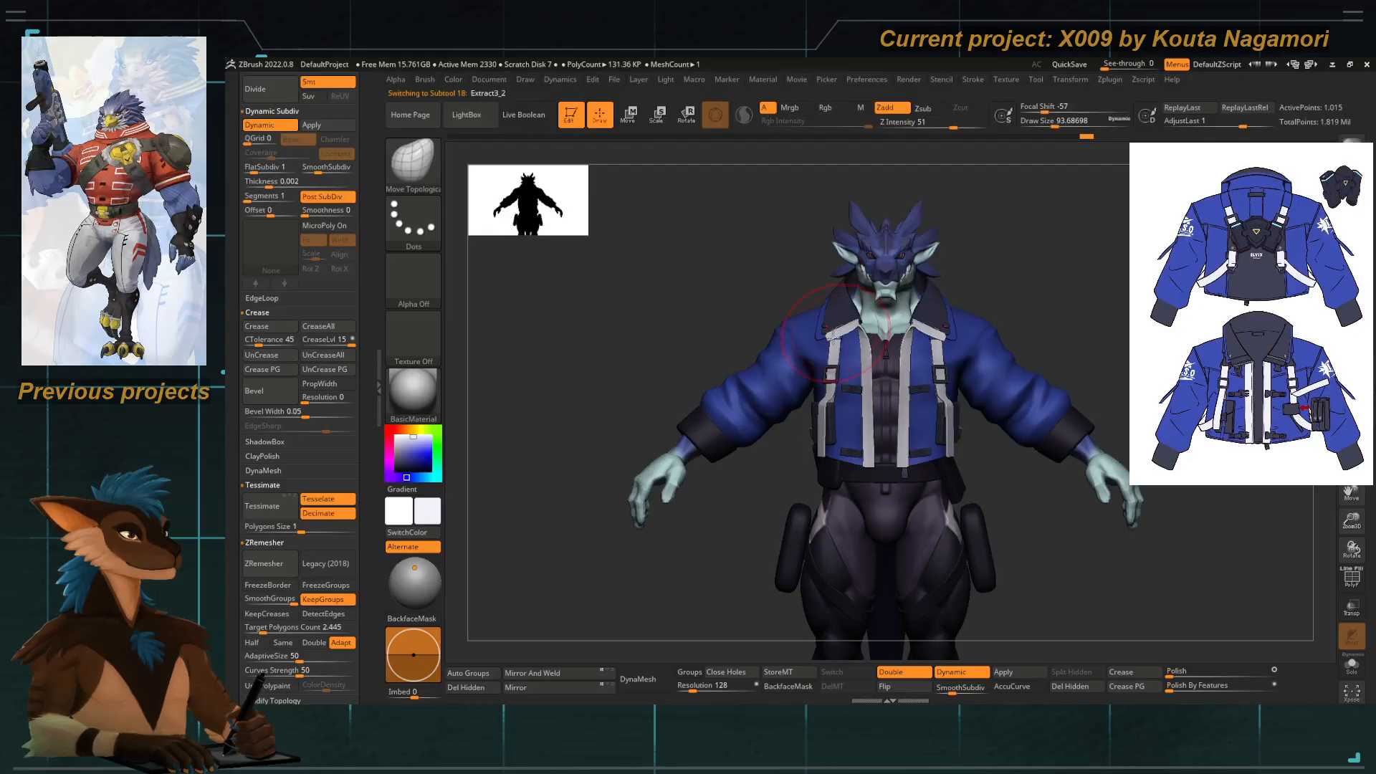
key("ctrl")
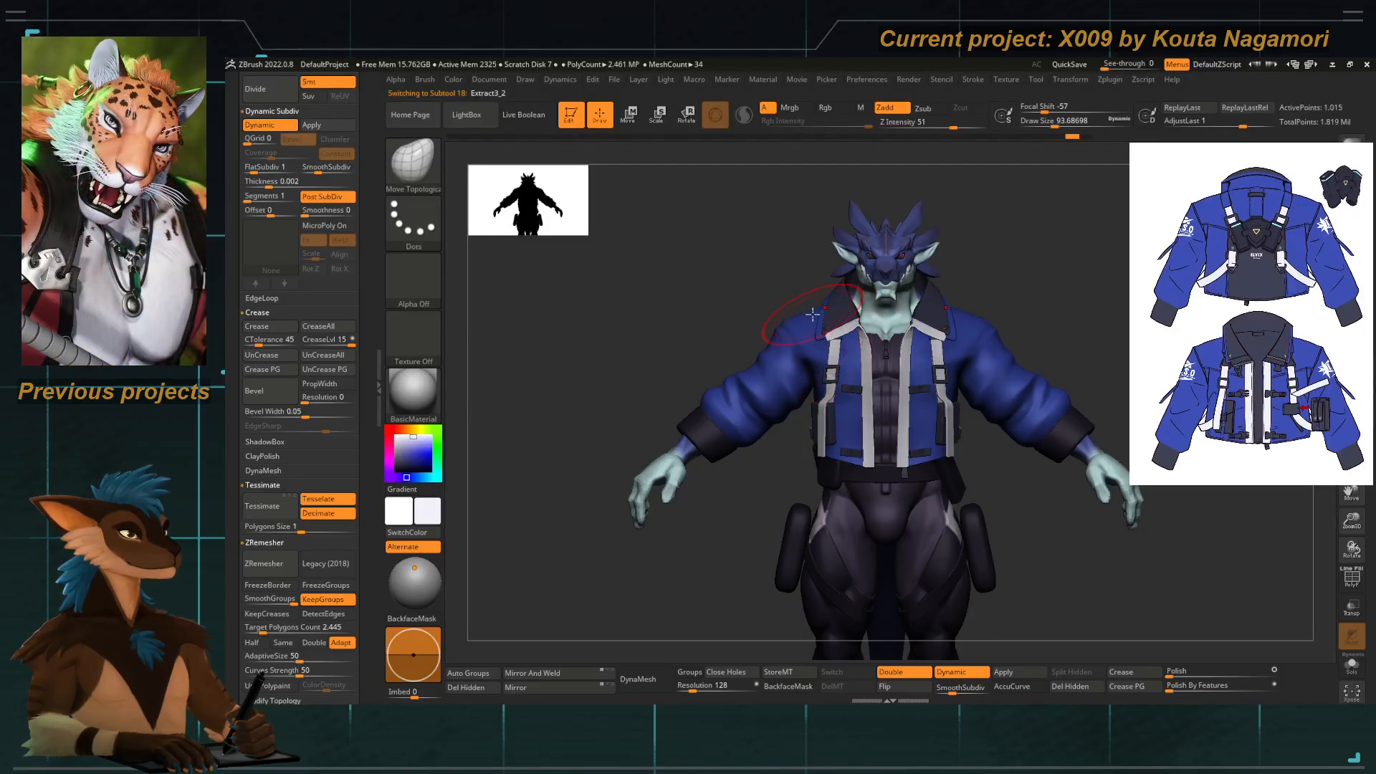
mouse_move(814, 308)
left_mouse_down()
mouse_move(764, 255)
mouse_move(750, 283)
mouse_move(698, 290)
mouse_move(654, 270)
left_mouse_up()
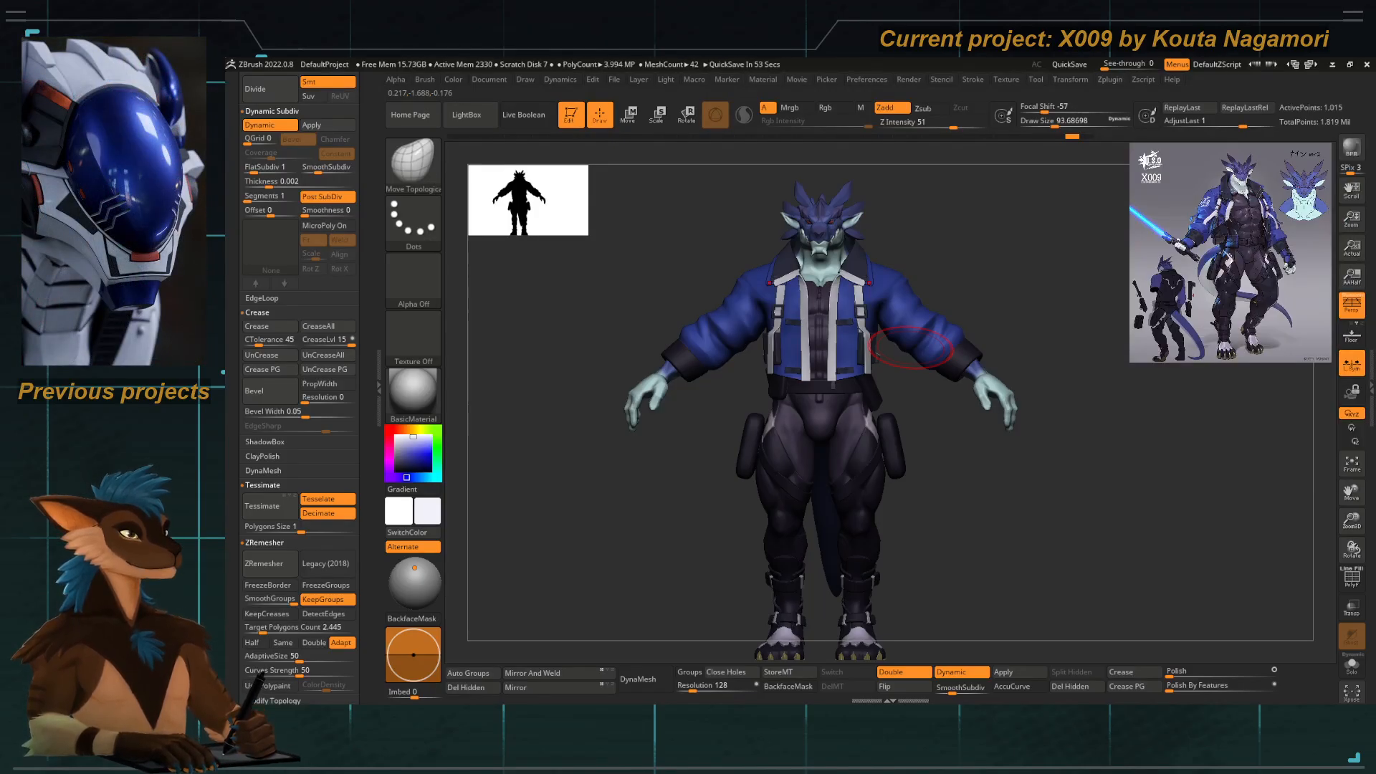
Place canvas snapshots of the full character side by side, one from the front and one from a three-quarter angle.
mouse_move(617, 492)
left_mouse_down()
mouse_move(599, 470)
mouse_move(625, 485)
mouse_move(705, 475)
left_mouse_up()
key("shift+s")
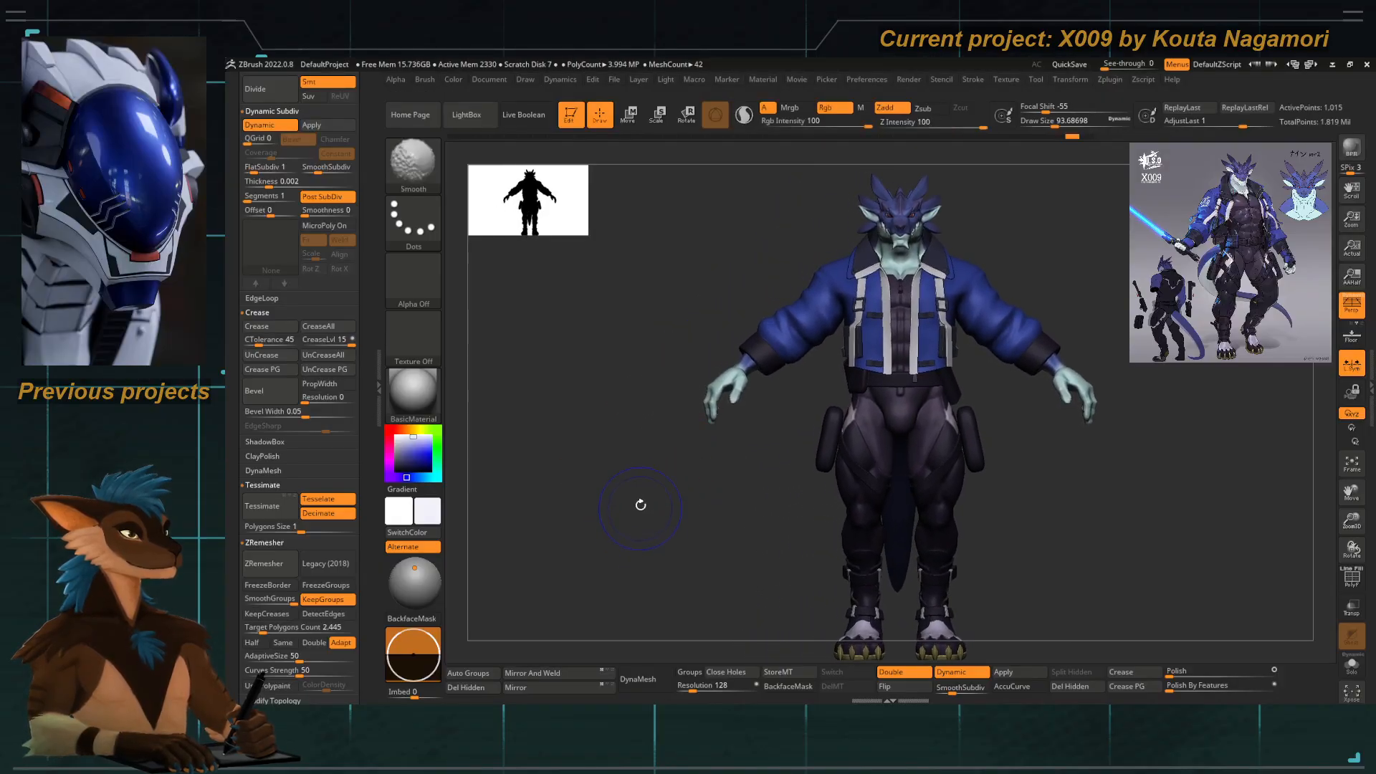
left_click_drag(640, 505, 766, 514, "alt")
key("shift+s")
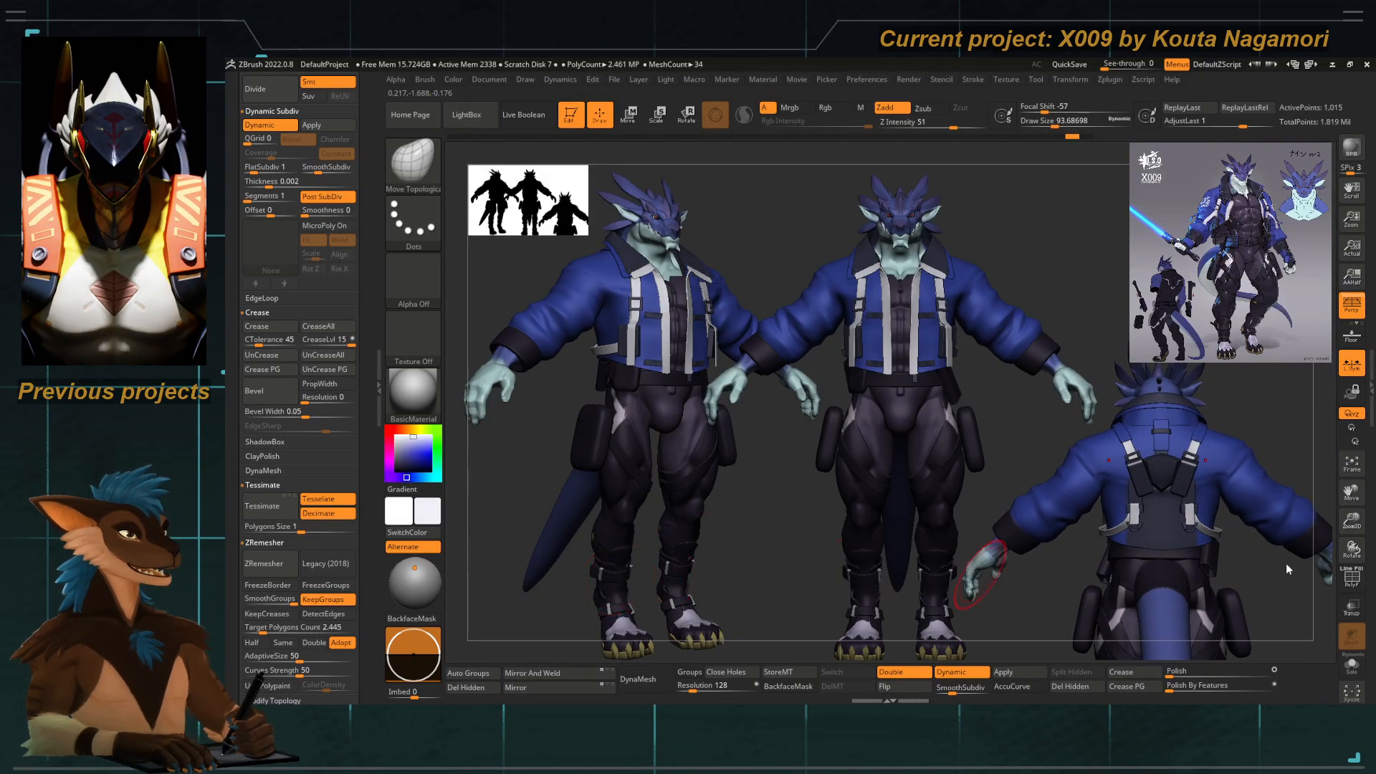